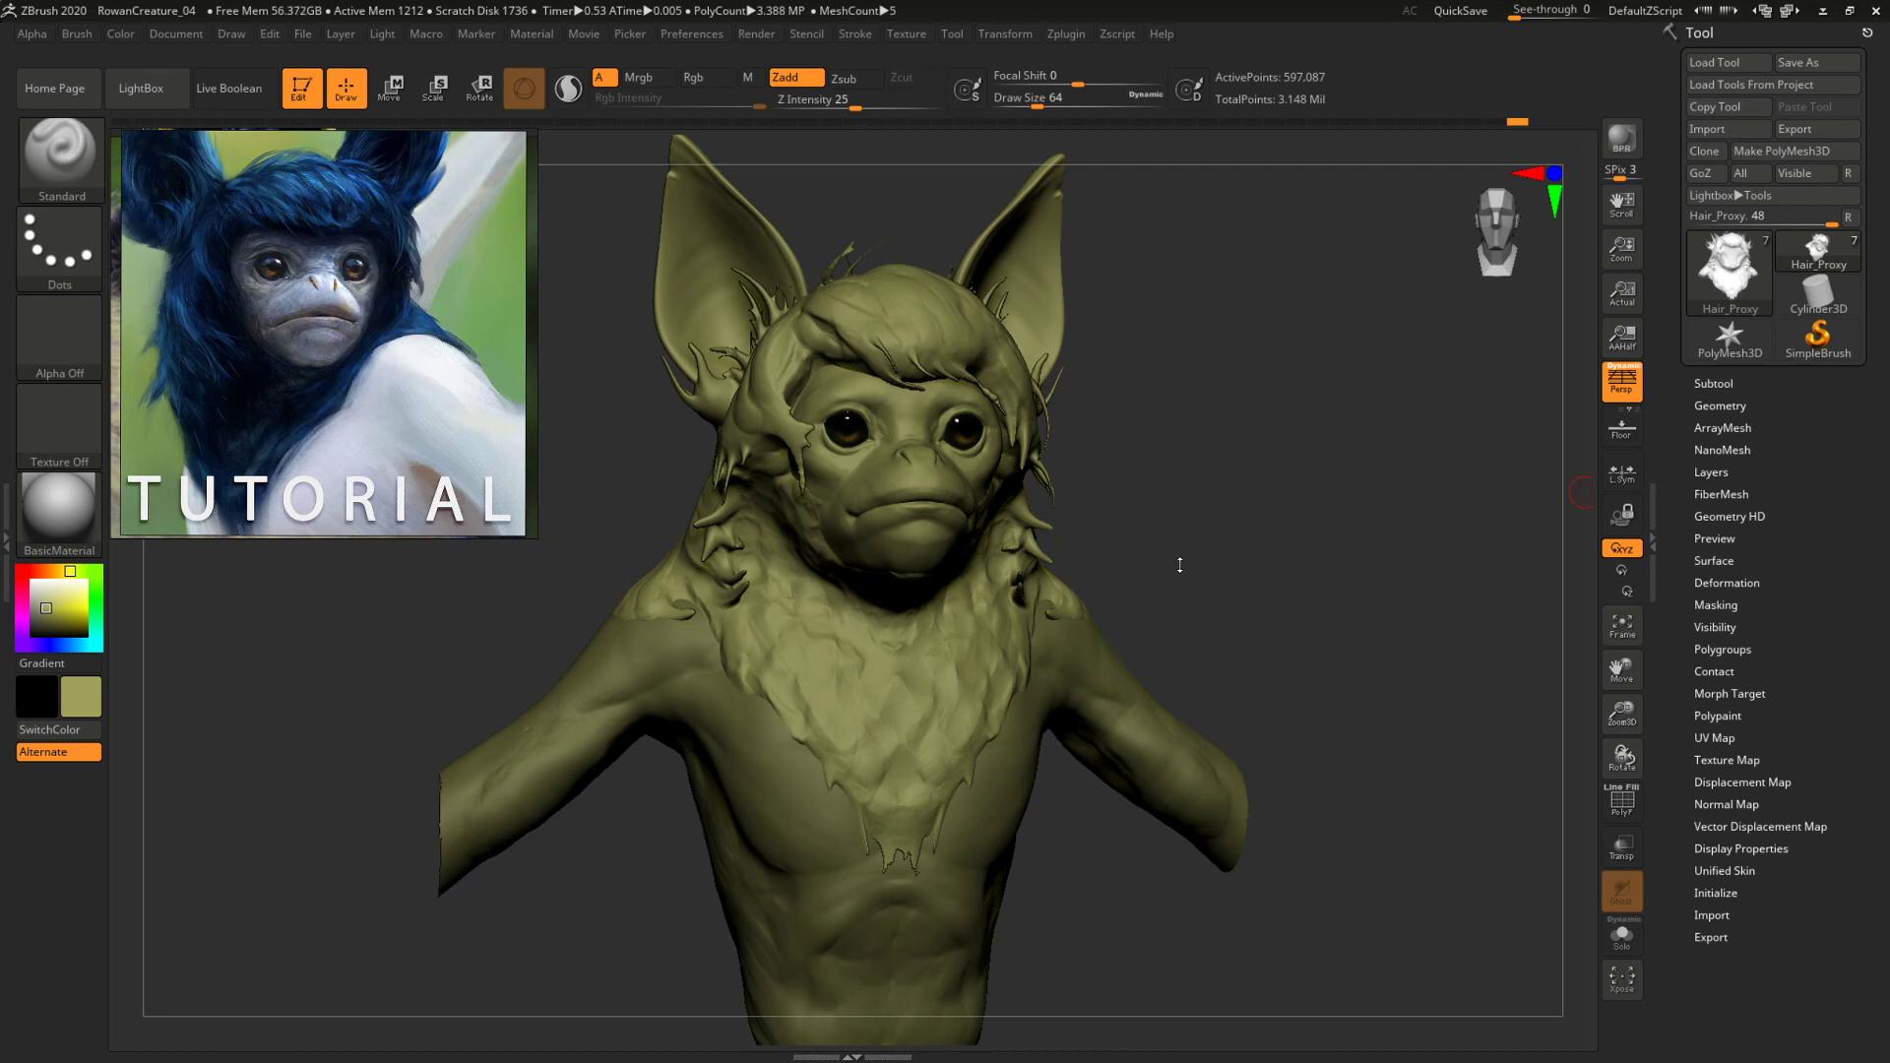
# Set up the ClayTubes brush at draw size 207 with Sculptris Pro enabled and lay a stroke across the spiky back of the neck.
pyautogui.moveTo(1179, 565); pyautogui.dragTo(1302, 537)
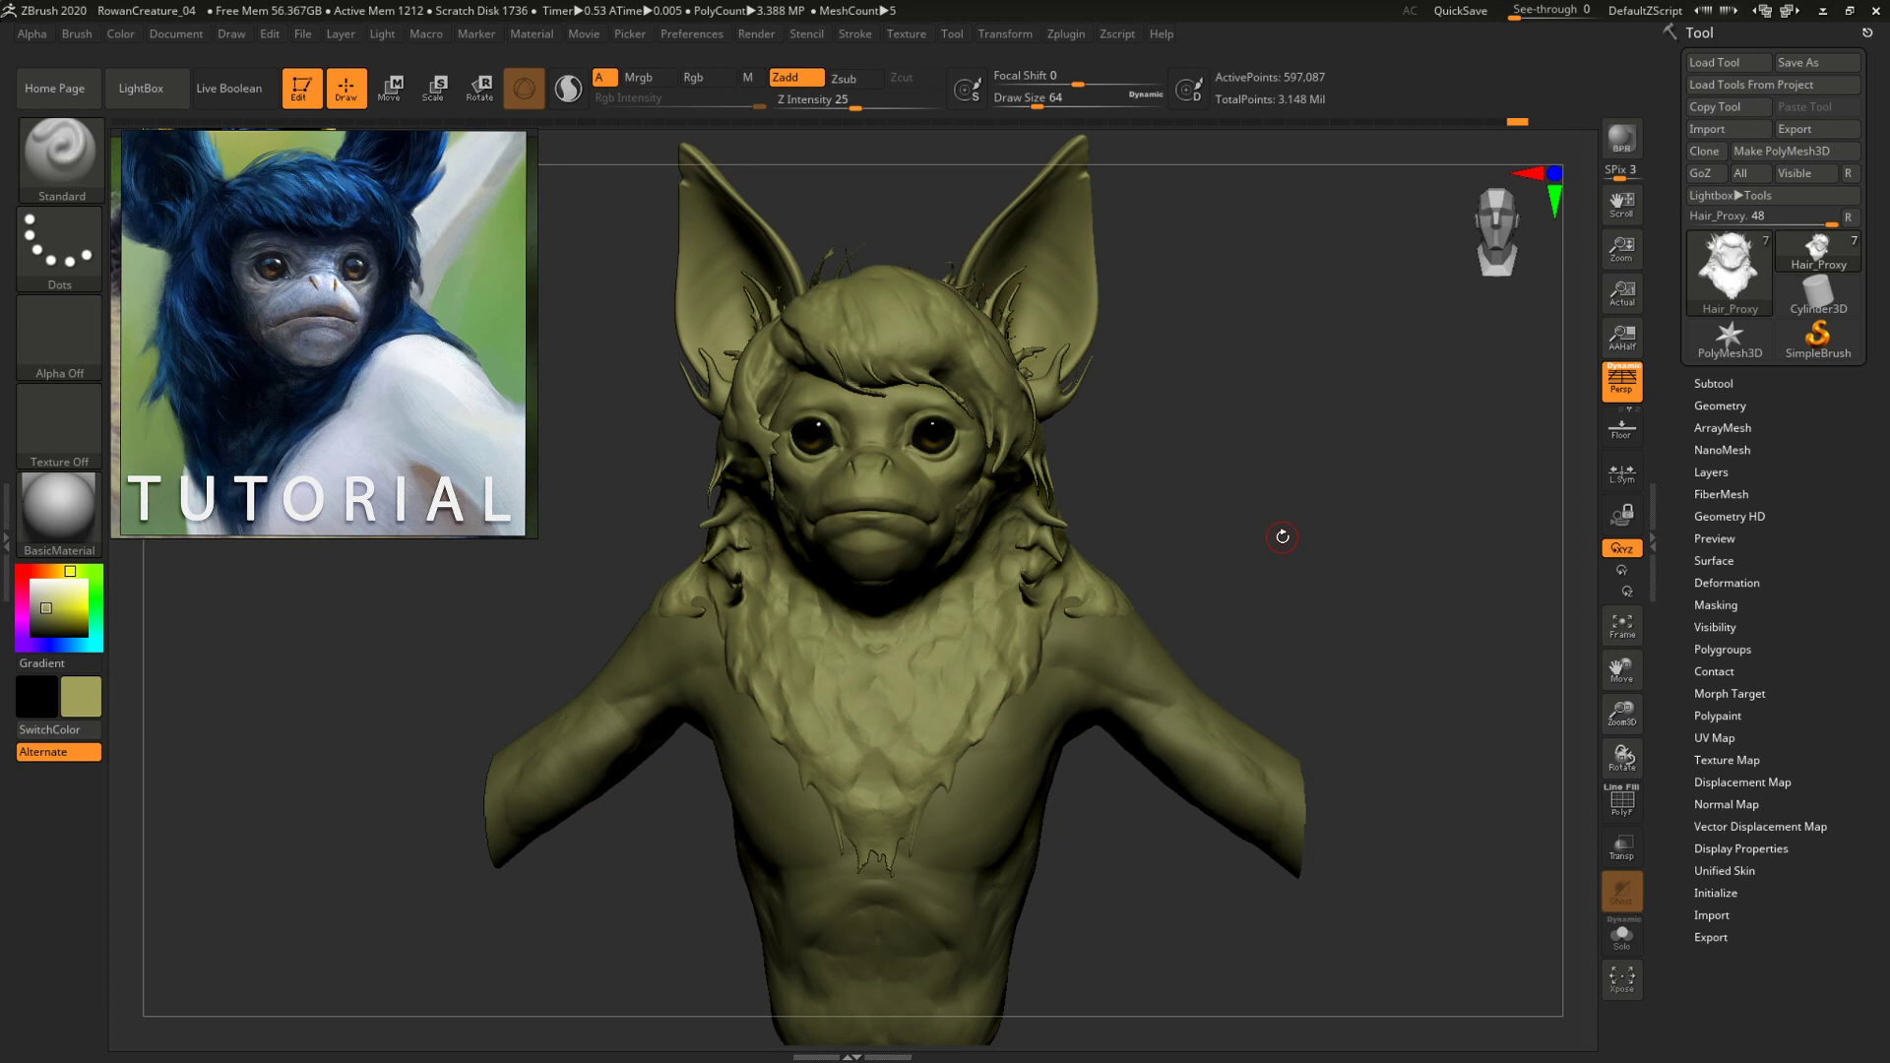
pyautogui.moveTo(1176, 481)
pyautogui.mouseDown()
pyautogui.moveTo(1286, 548)
pyautogui.moveTo(1211, 522)
pyautogui.moveTo(1232, 507)
pyautogui.moveTo(1203, 449)
pyautogui.moveTo(1231, 502)
pyautogui.moveTo(1211, 486)
pyautogui.moveTo(1295, 511)
pyautogui.moveTo(1223, 511)
pyautogui.moveTo(1232, 561)
pyautogui.moveTo(1256, 528)
pyautogui.moveTo(1202, 498)
pyautogui.moveTo(1328, 496)
pyautogui.moveTo(1210, 551)
pyautogui.moveTo(1126, 729)
pyautogui.mouseUp()
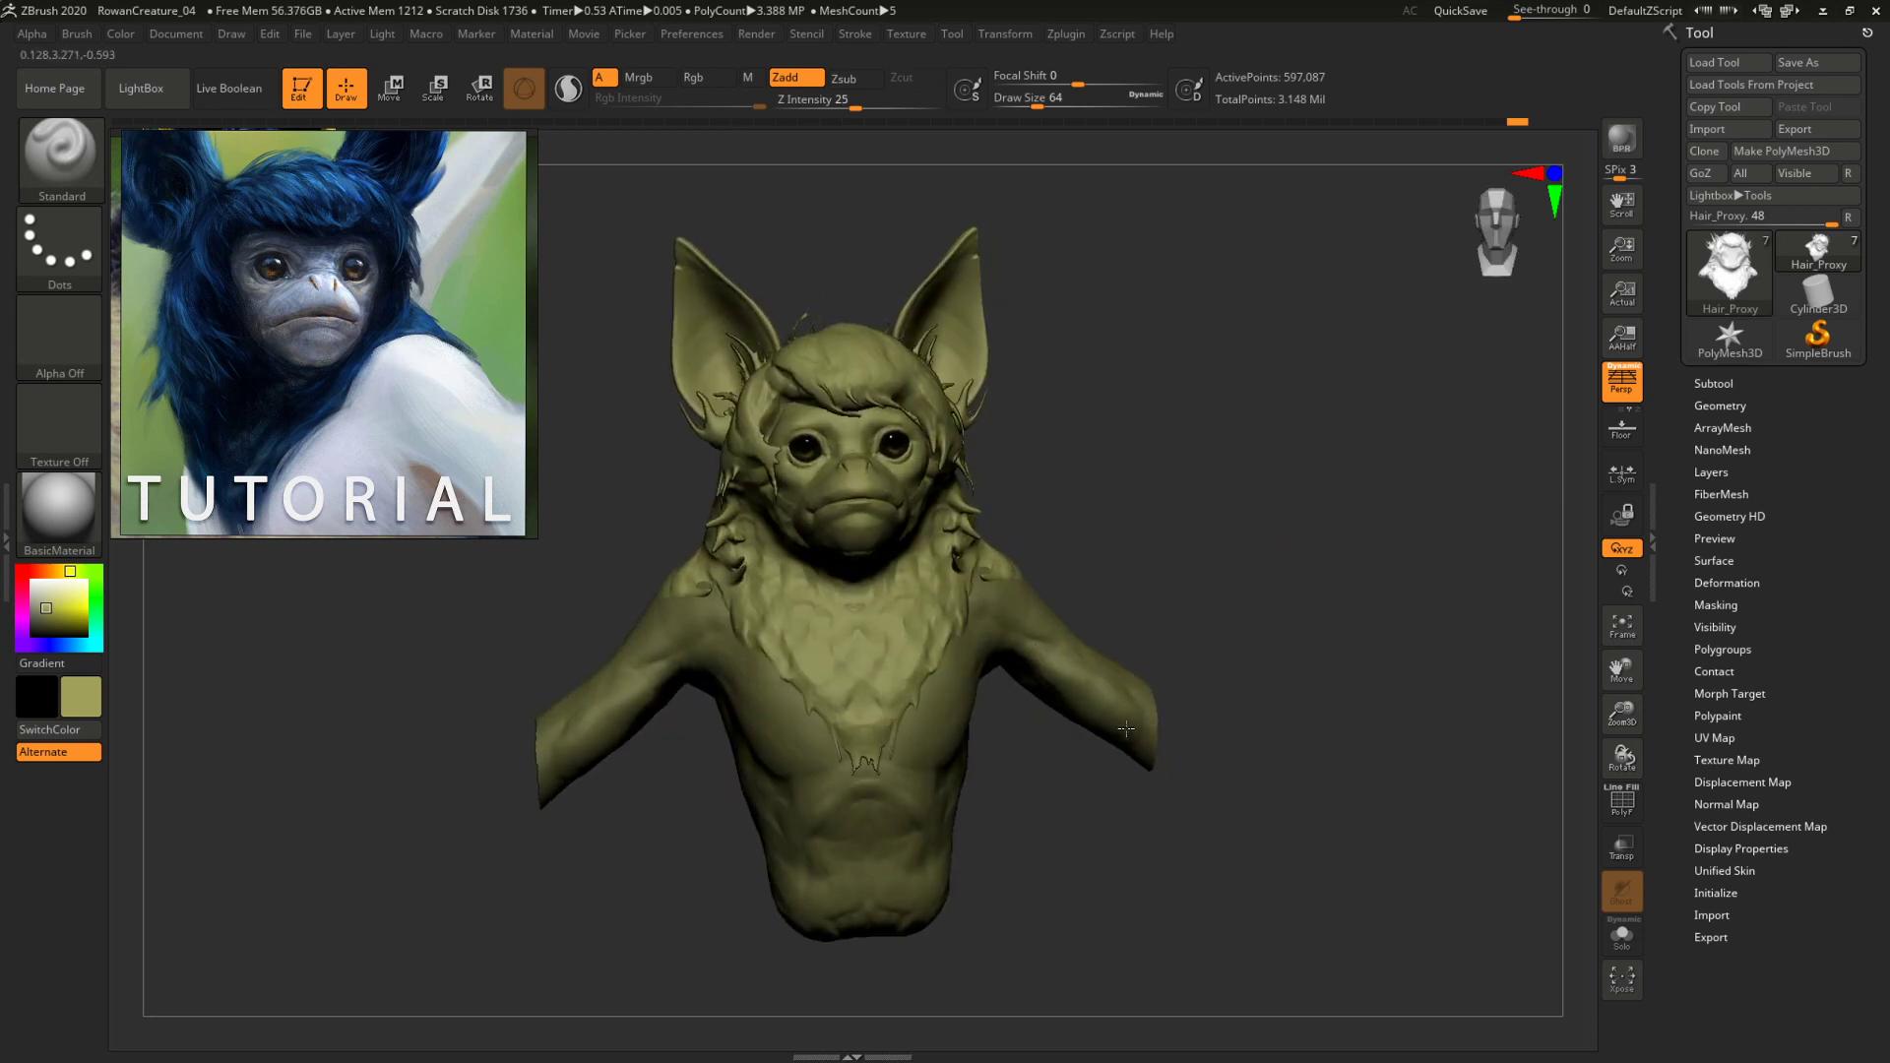
pyautogui.moveTo(1253, 567); pyautogui.dragTo(1259, 611)
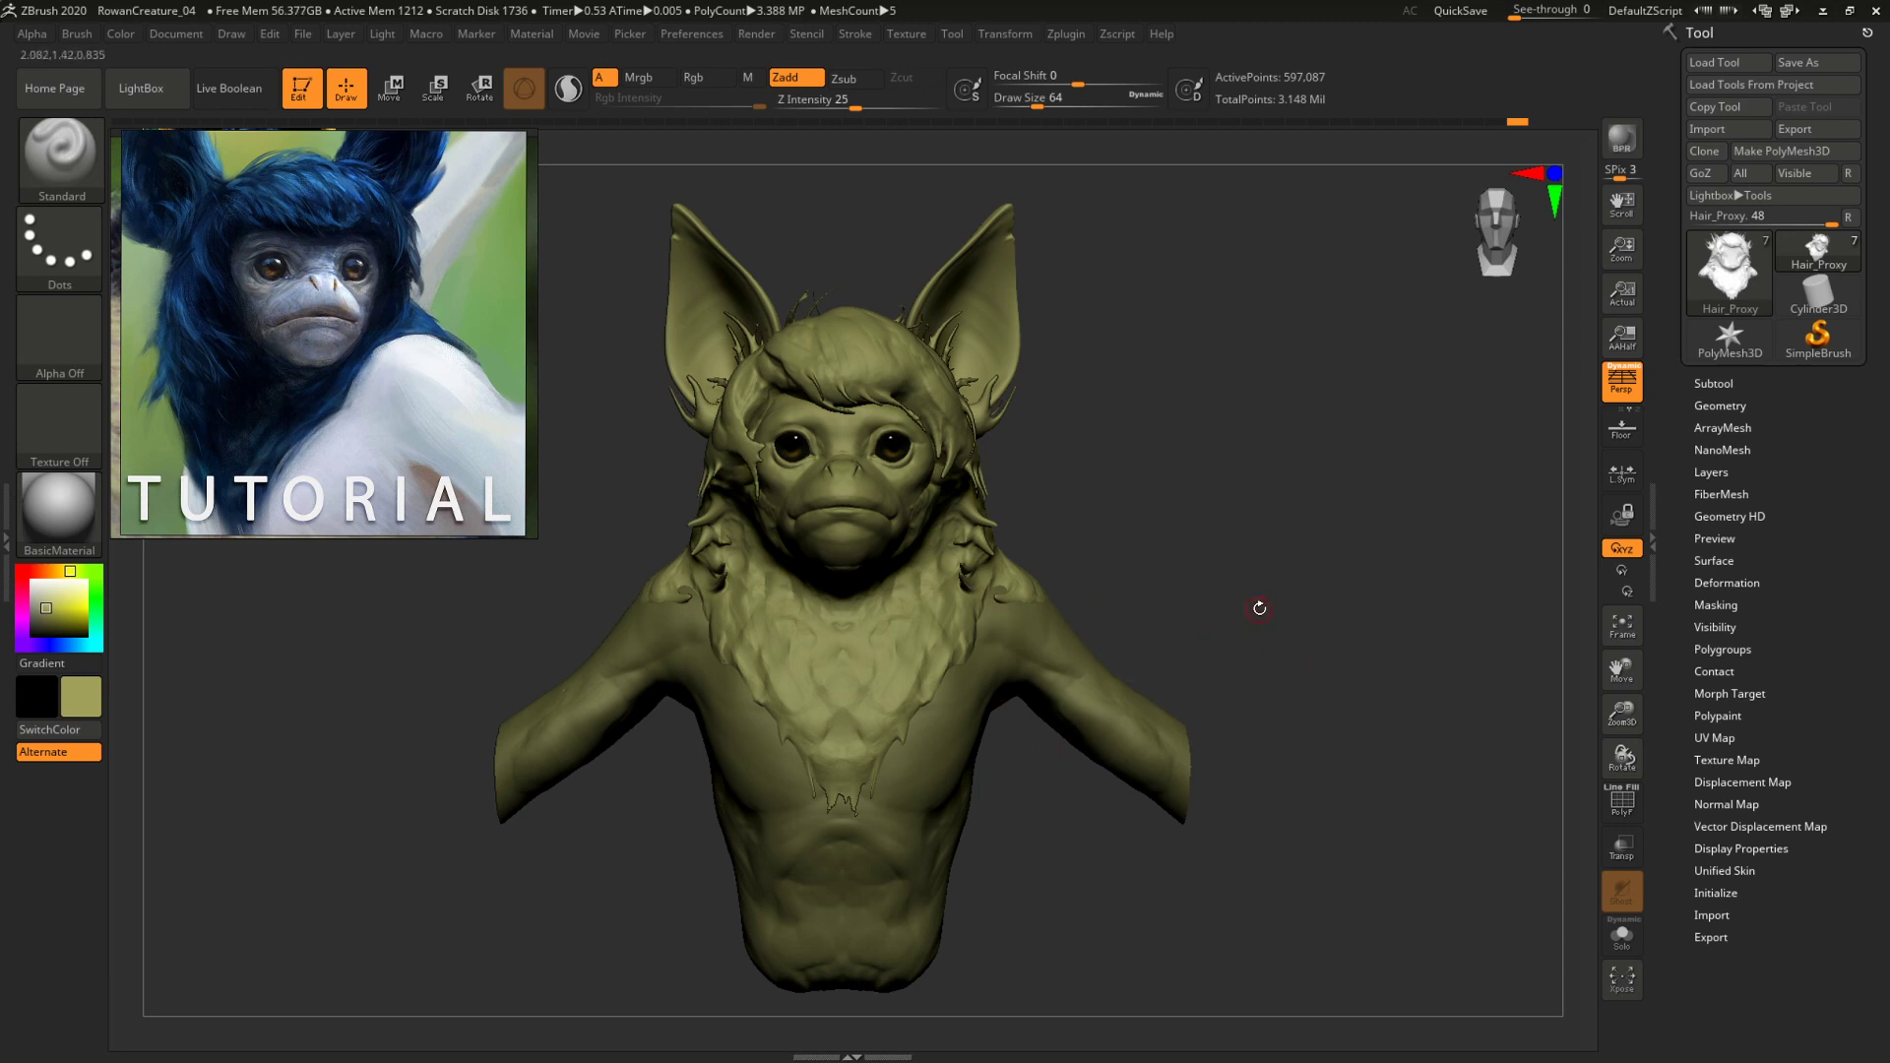
pyautogui.moveTo(1305, 592); pyautogui.dragTo(1301, 778)
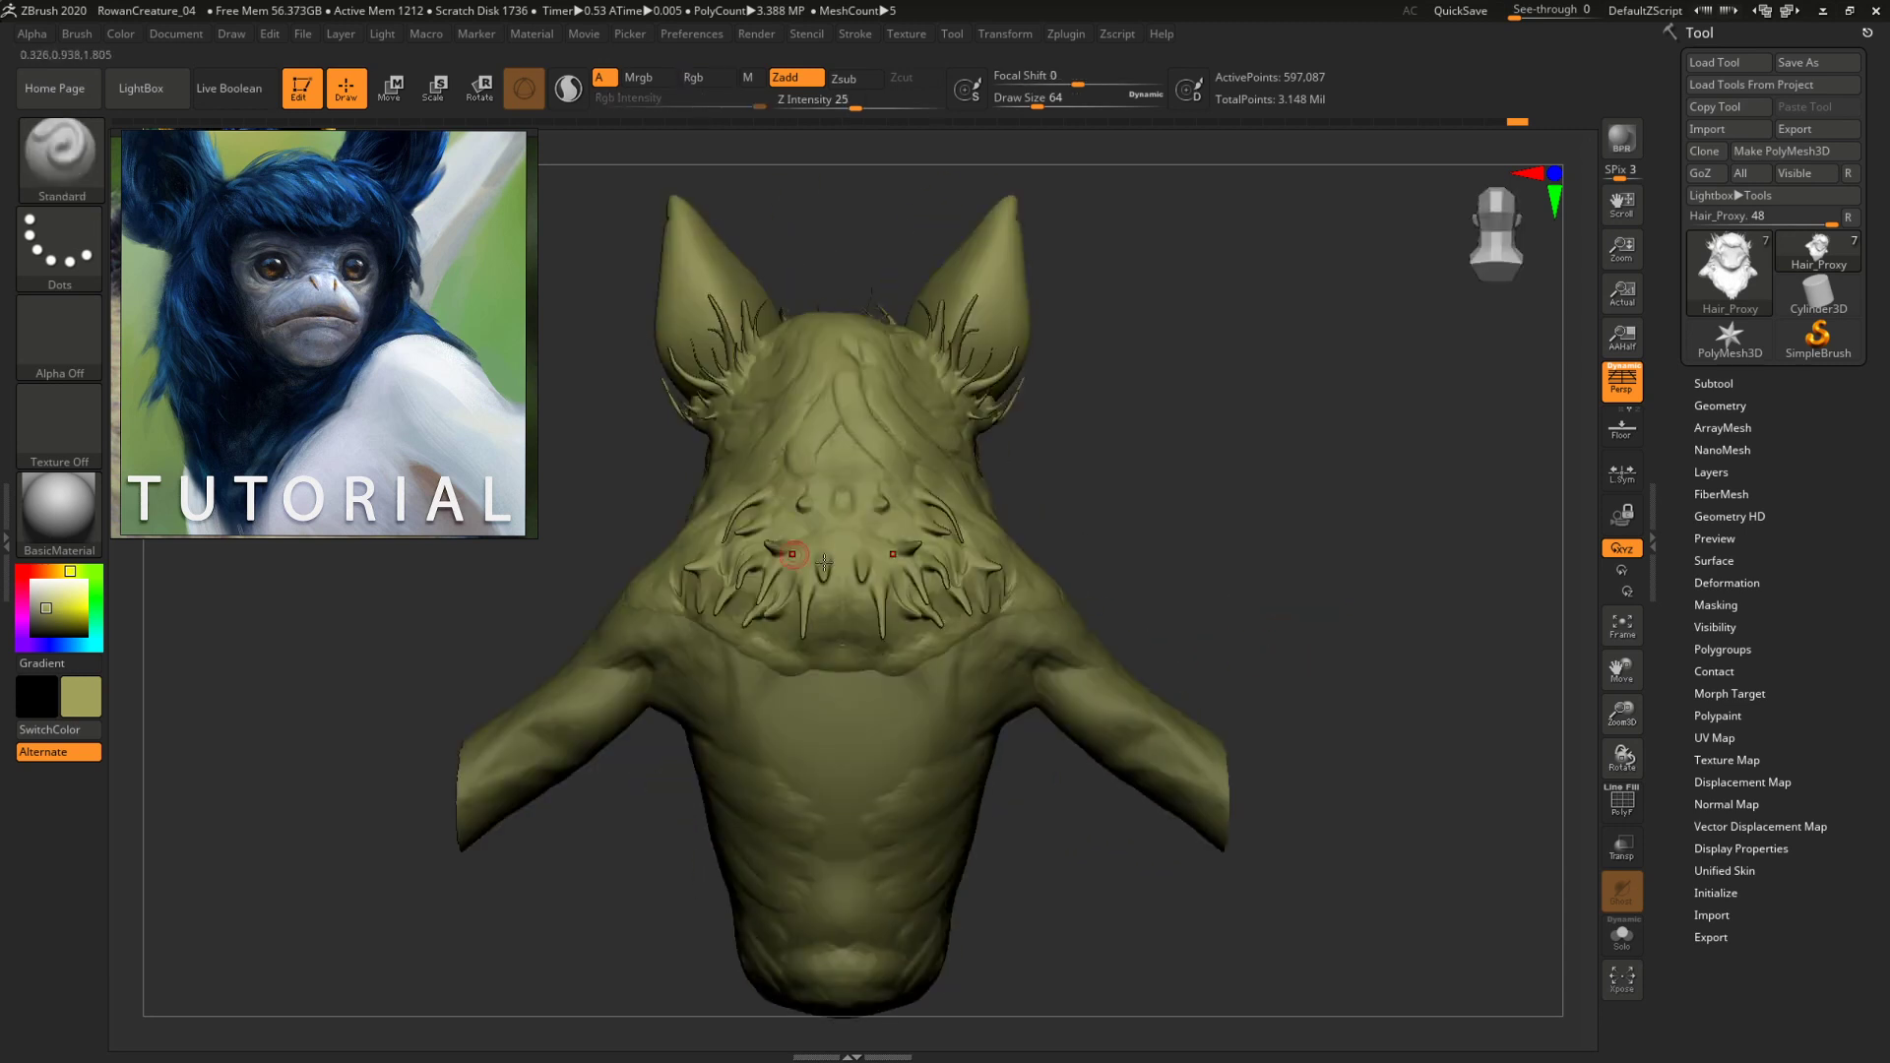
pyautogui.moveTo(1161, 489); pyautogui.dragTo(1240, 603)
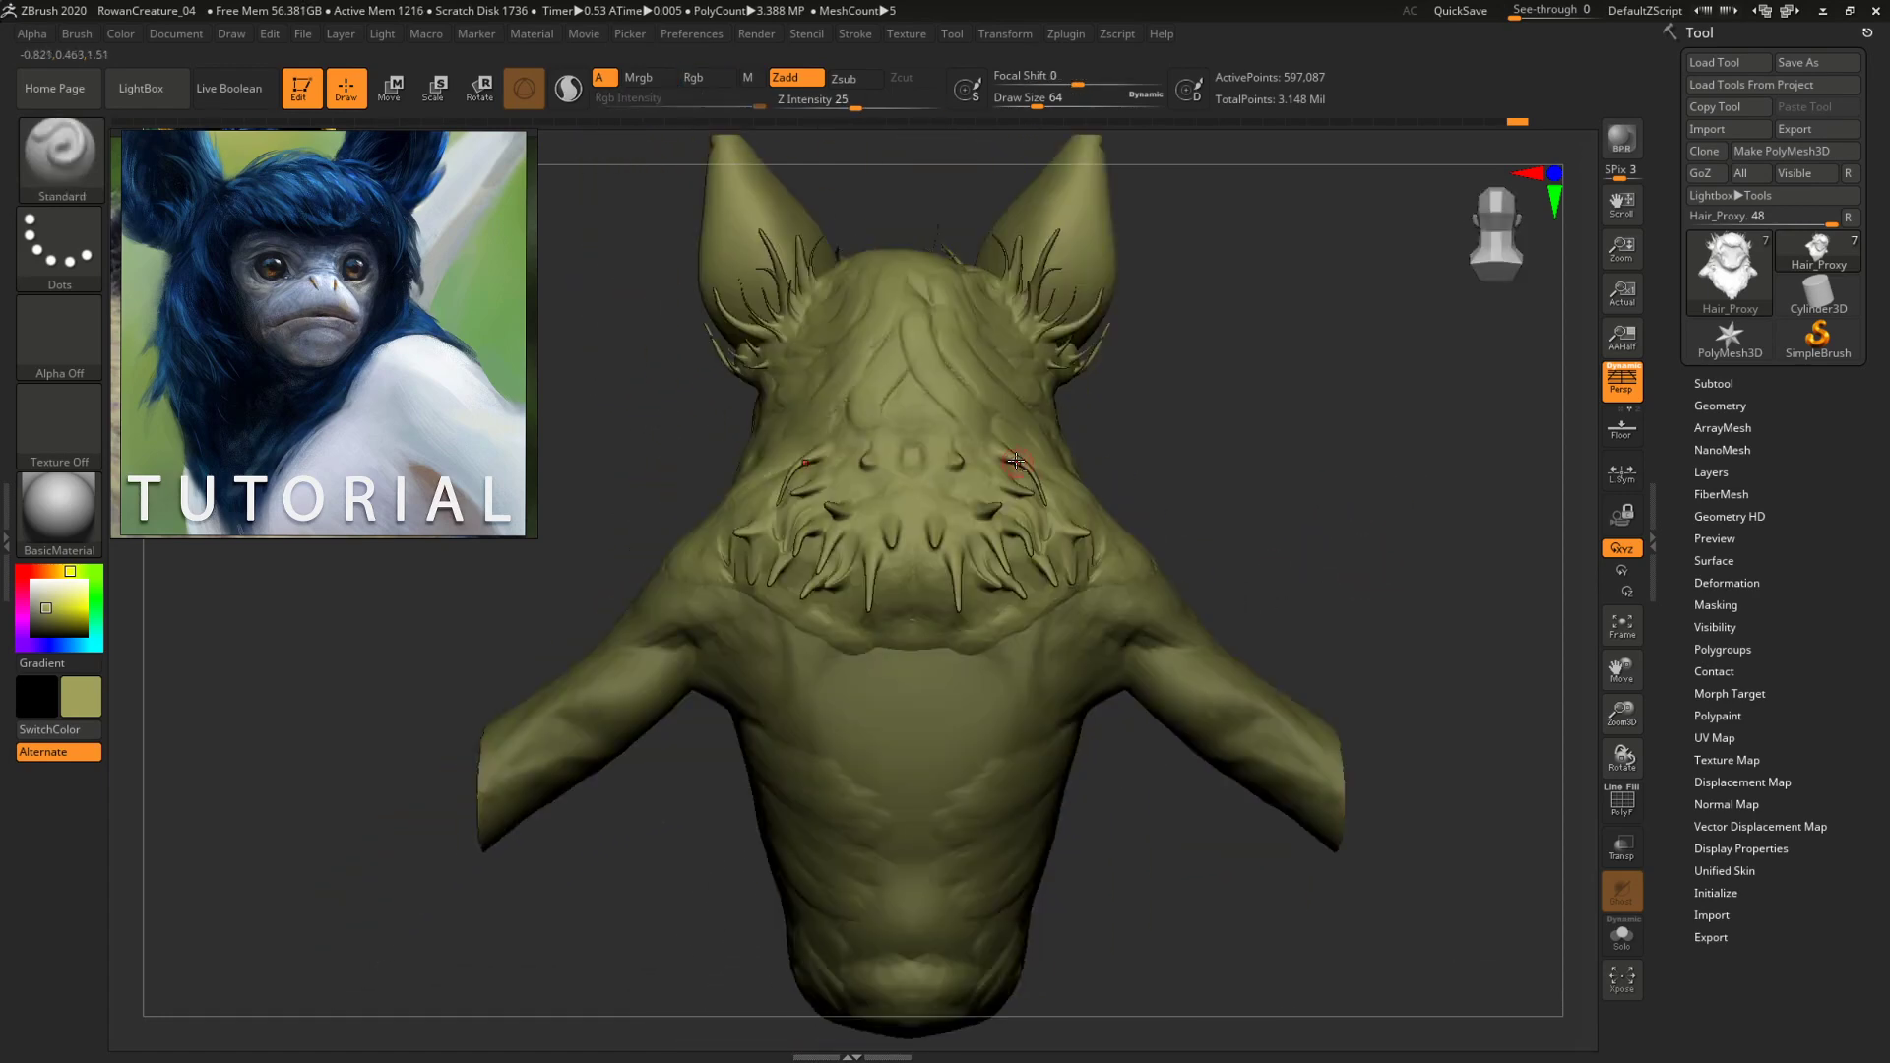
pyautogui.press('b')
pyautogui.press('c')
pyautogui.press('t')
pyautogui.press('space')
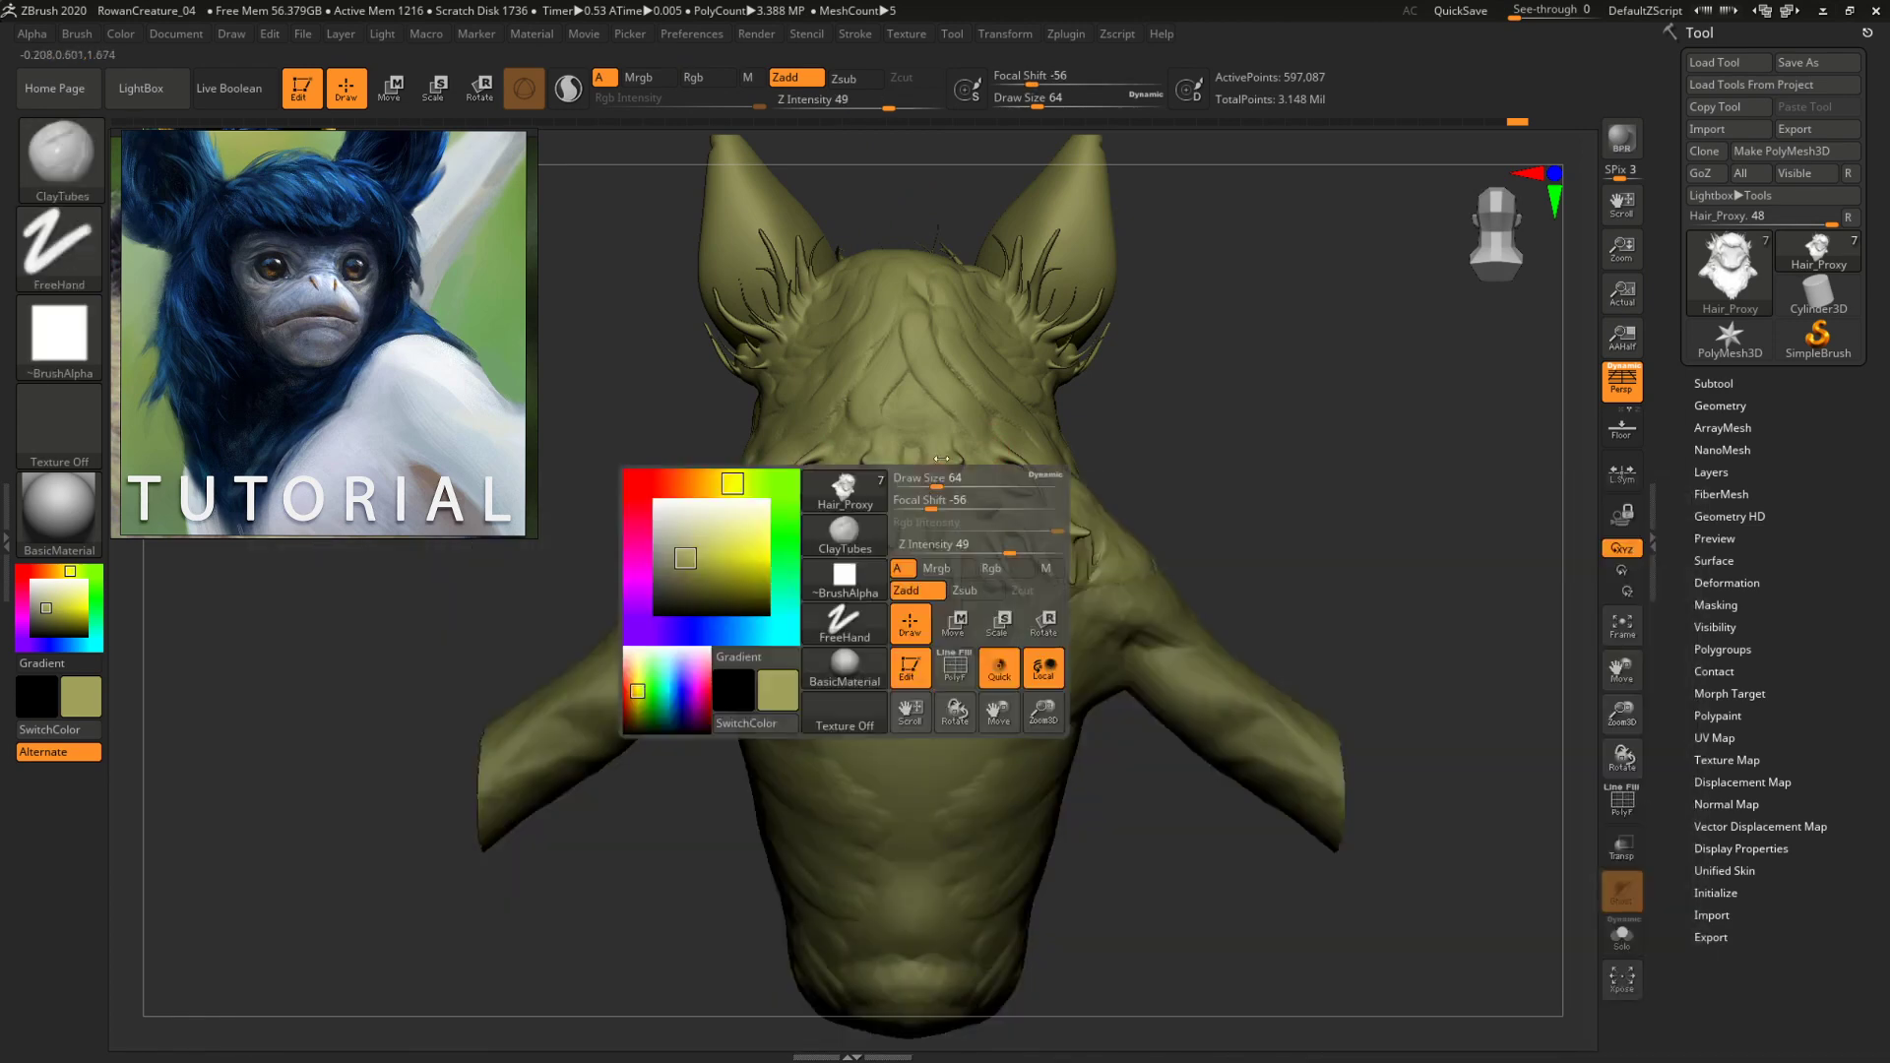
pyautogui.moveTo(957, 461); pyautogui.dragTo(994, 452)
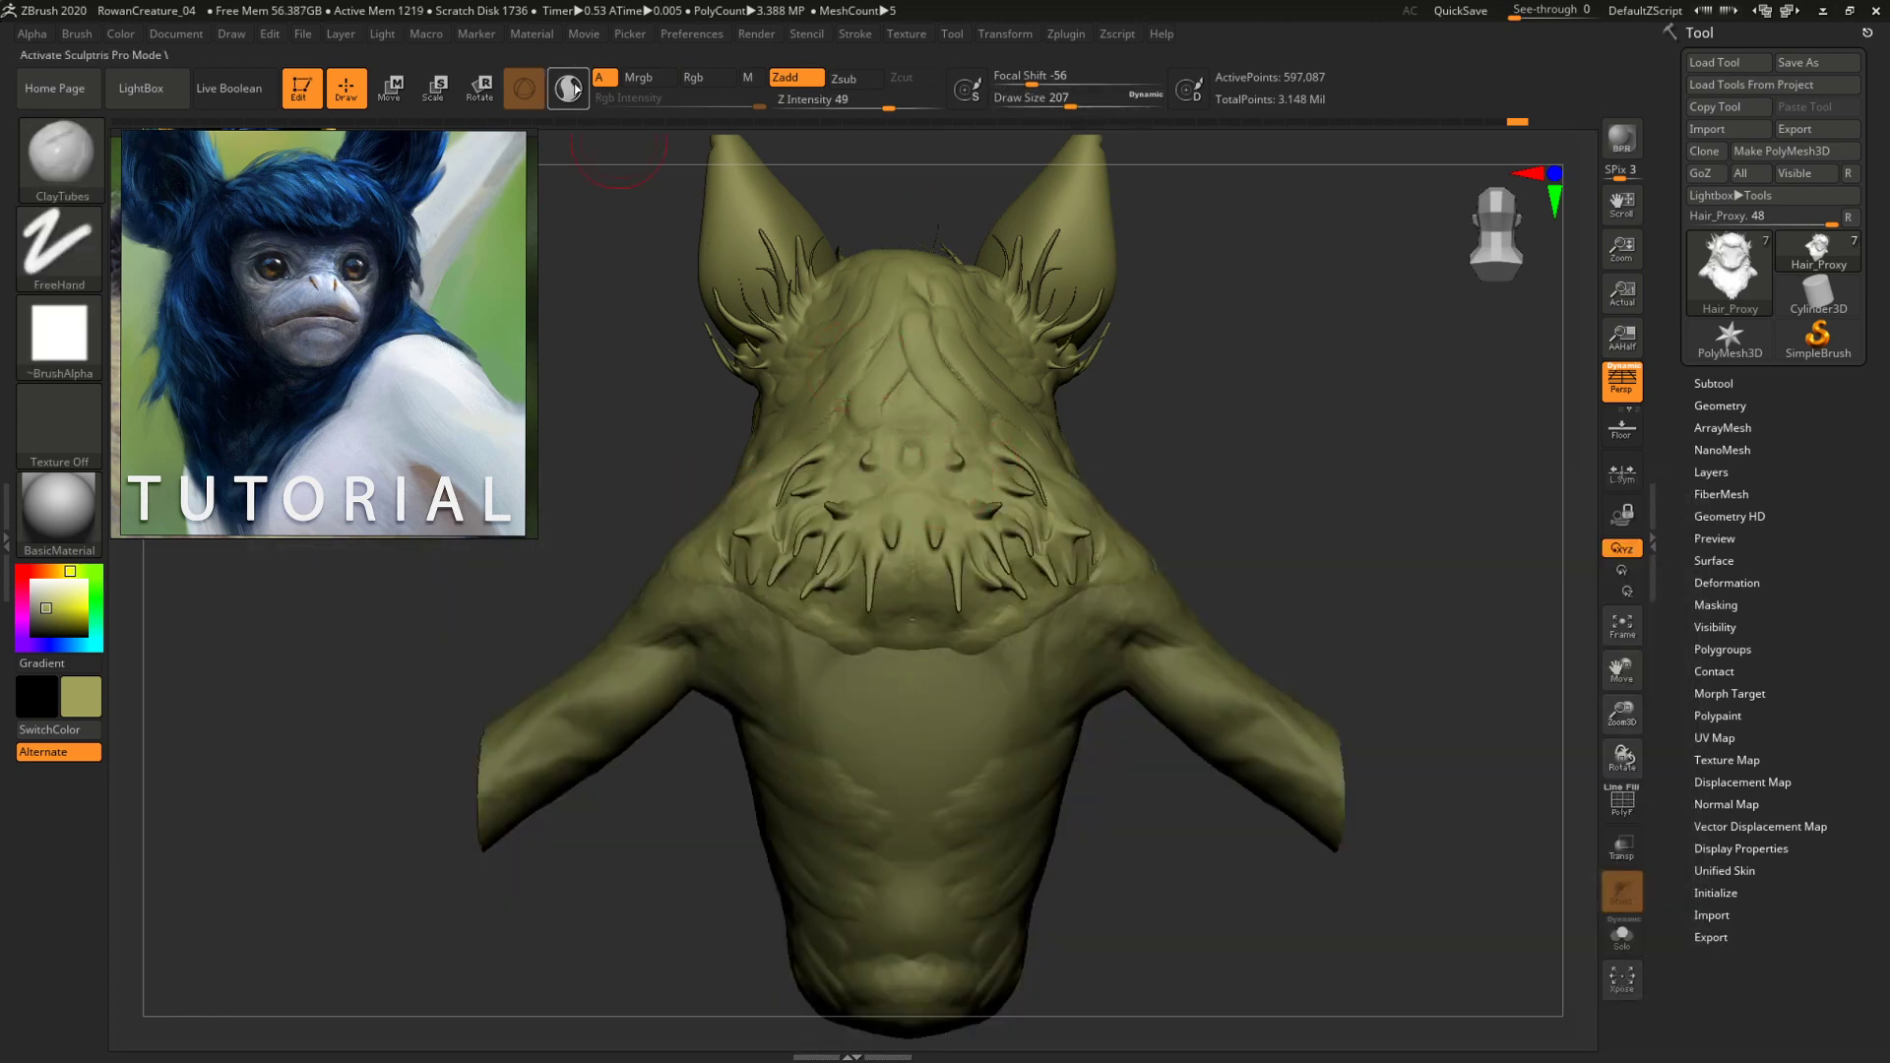
pyautogui.moveTo(963, 536); pyautogui.dragTo(936, 477)
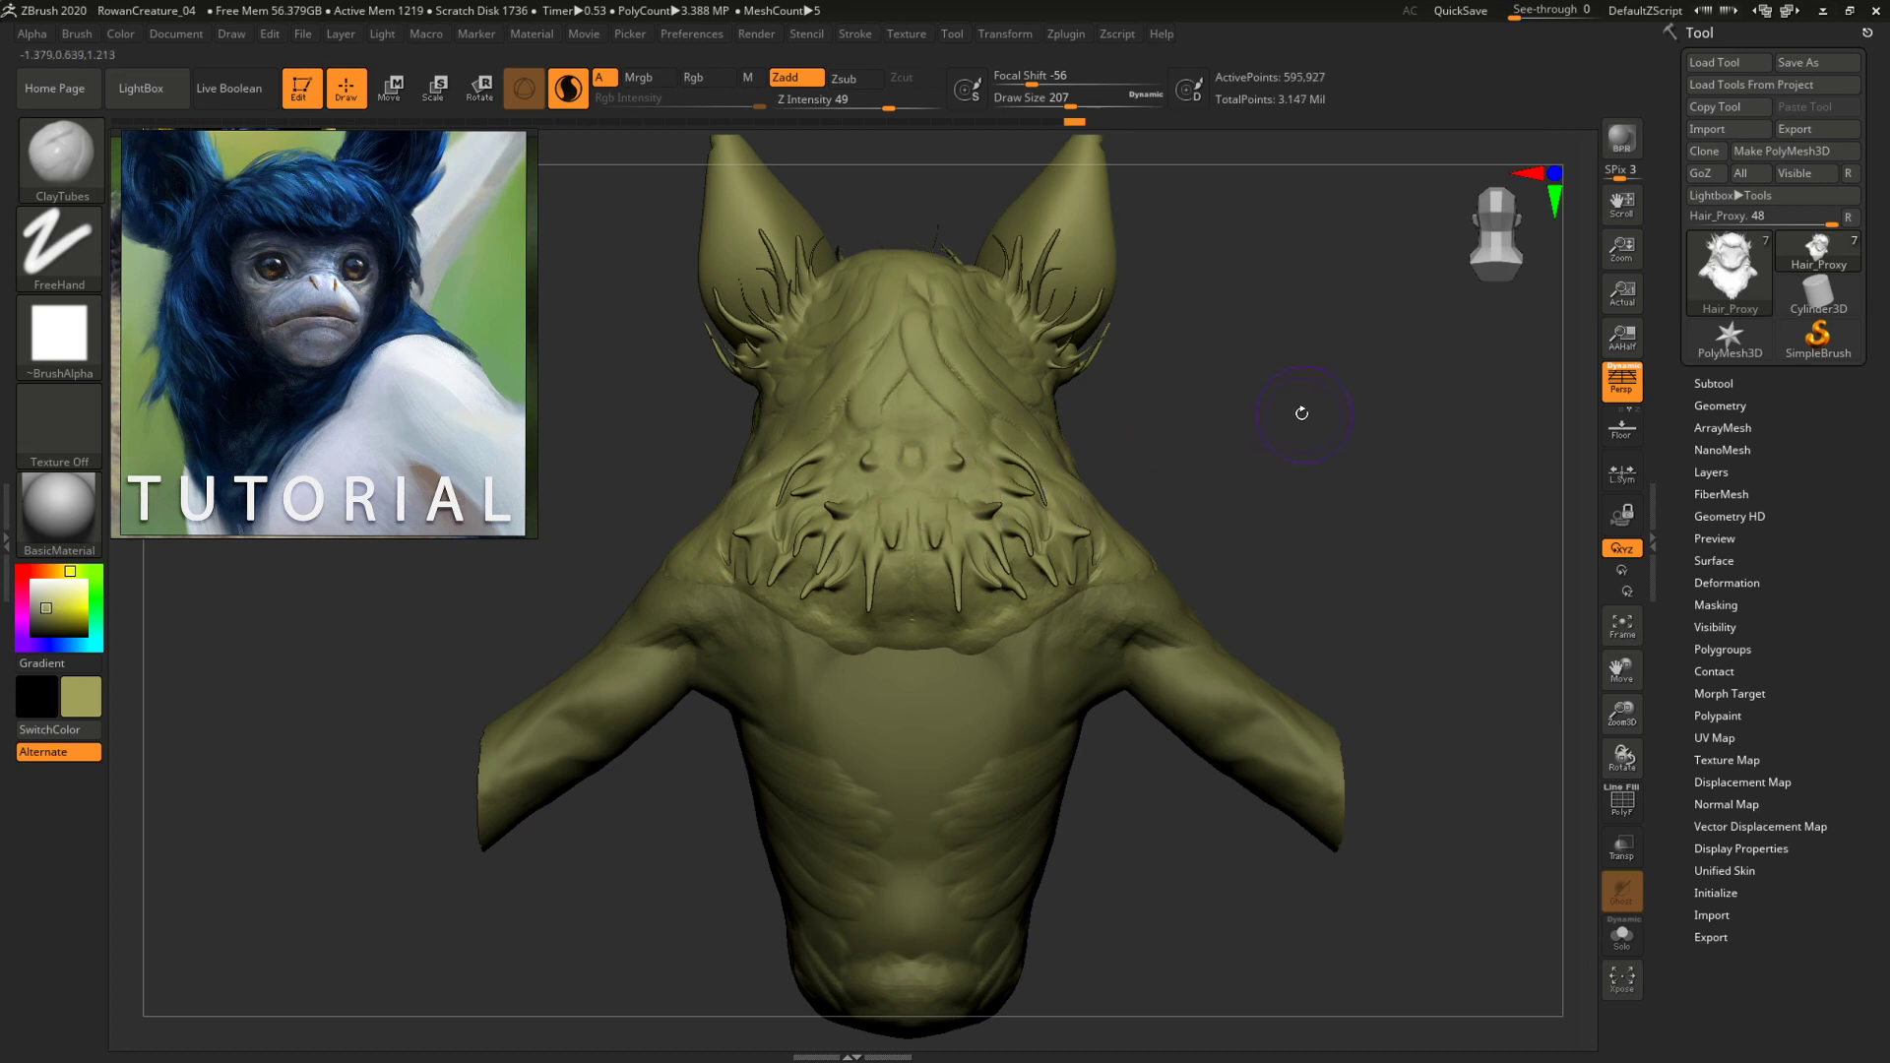
pyautogui.keyDown('alt'); pyautogui.moveTo(1300, 414); pyautogui.dragTo(1227, 439); pyautogui.keyUp('alt')
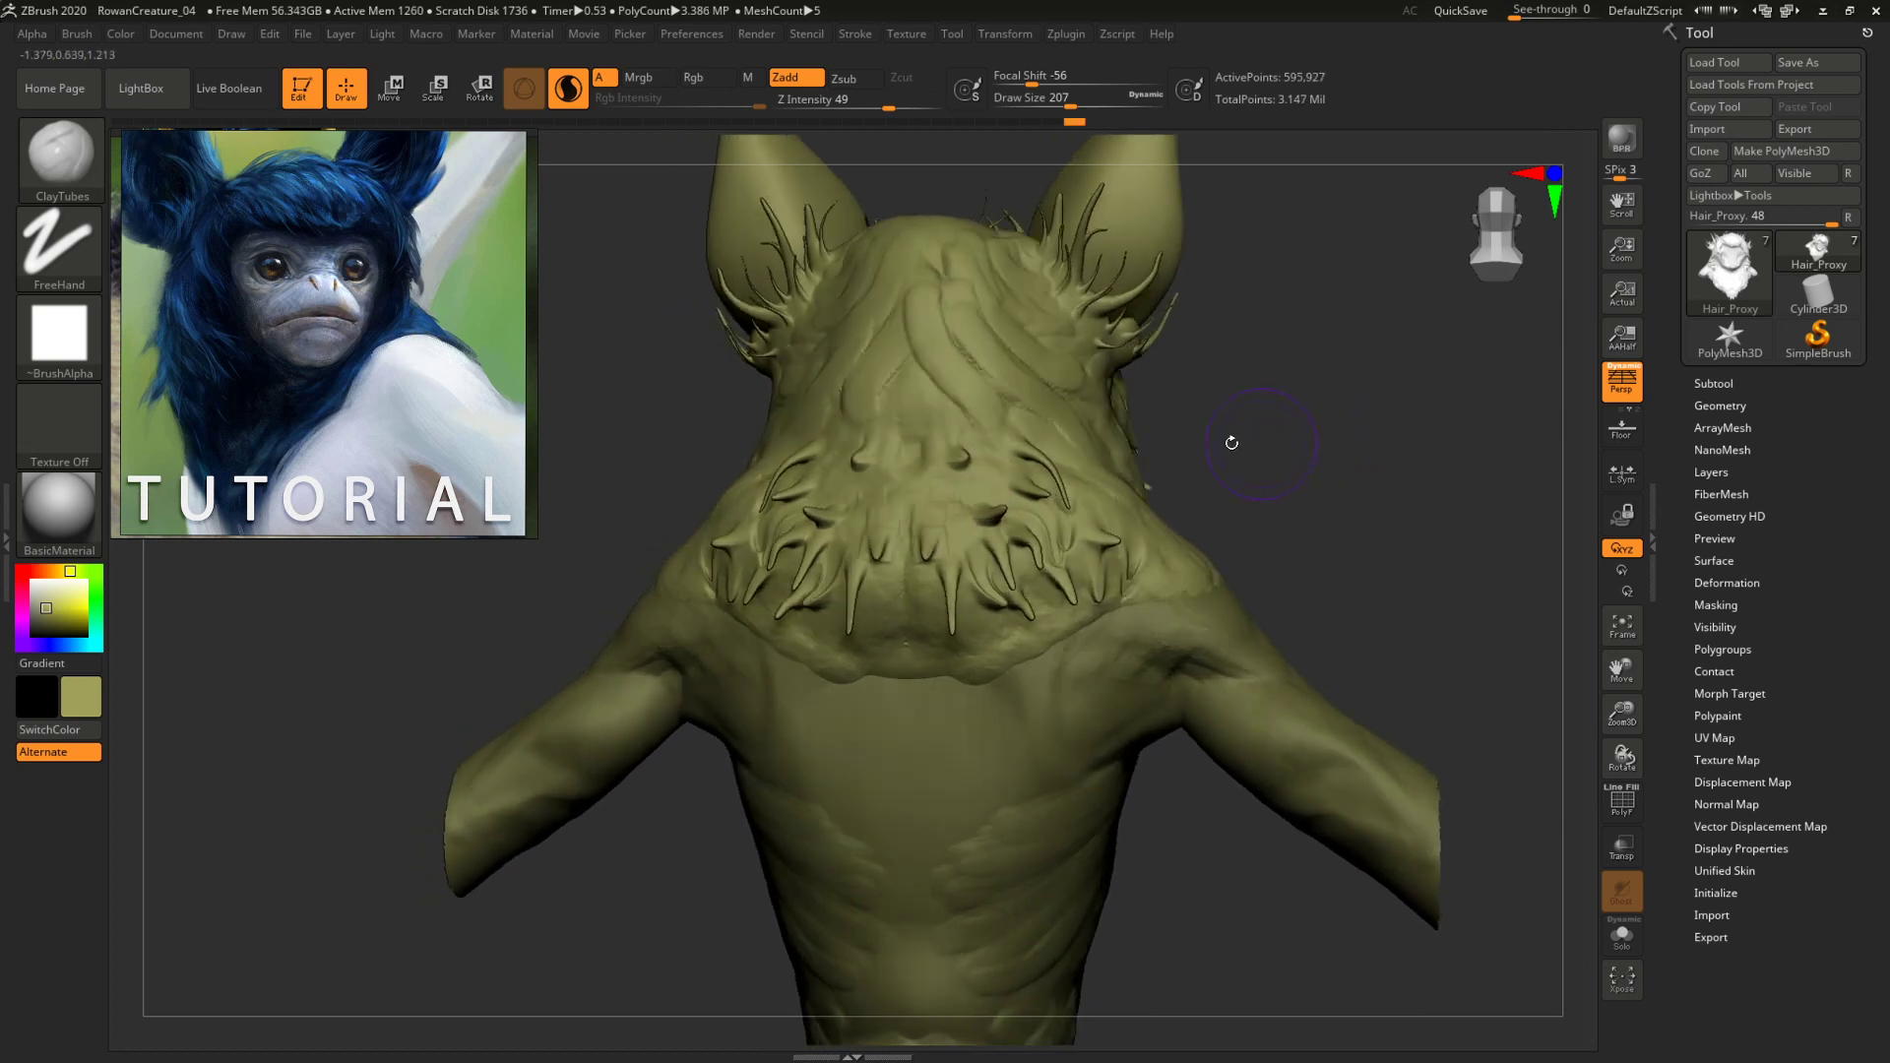
# Modify the square ClayTubes brush alpha so its edges fade out softly.
pyautogui.click(87, 35)
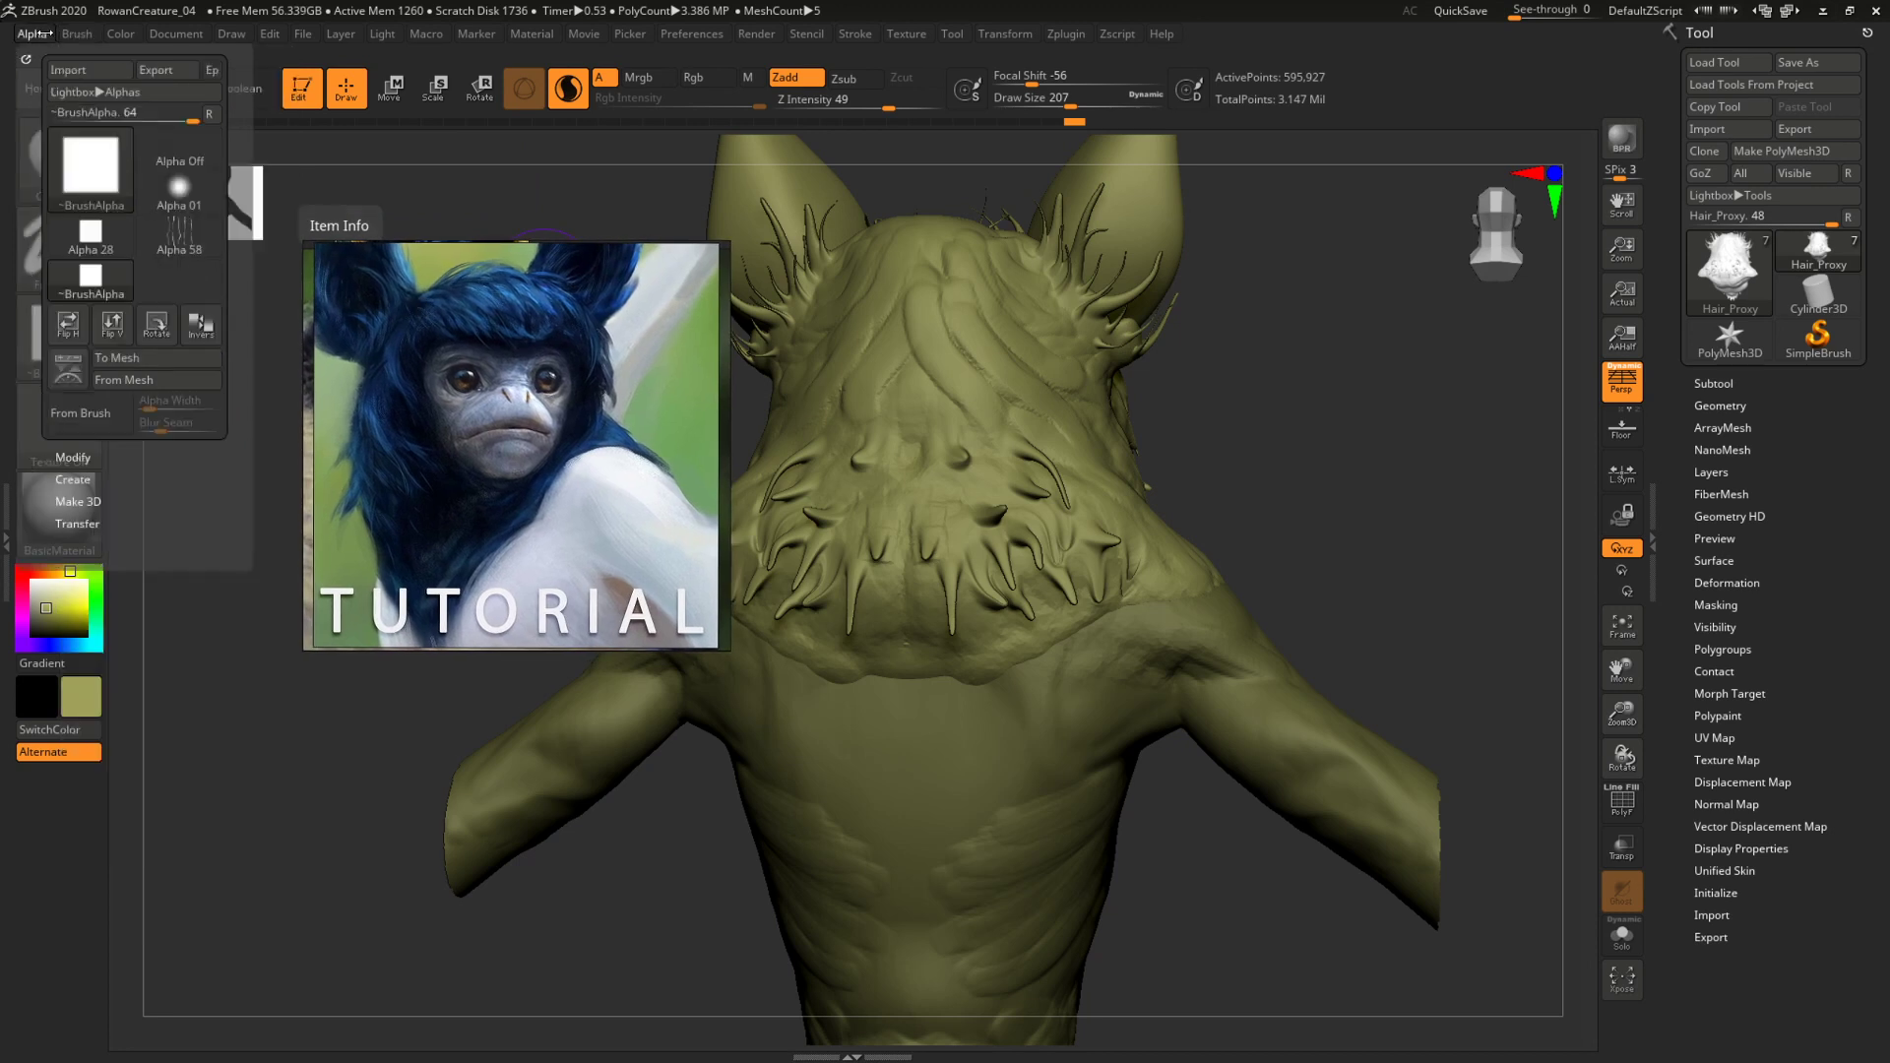
pyautogui.moveTo(36, 37)
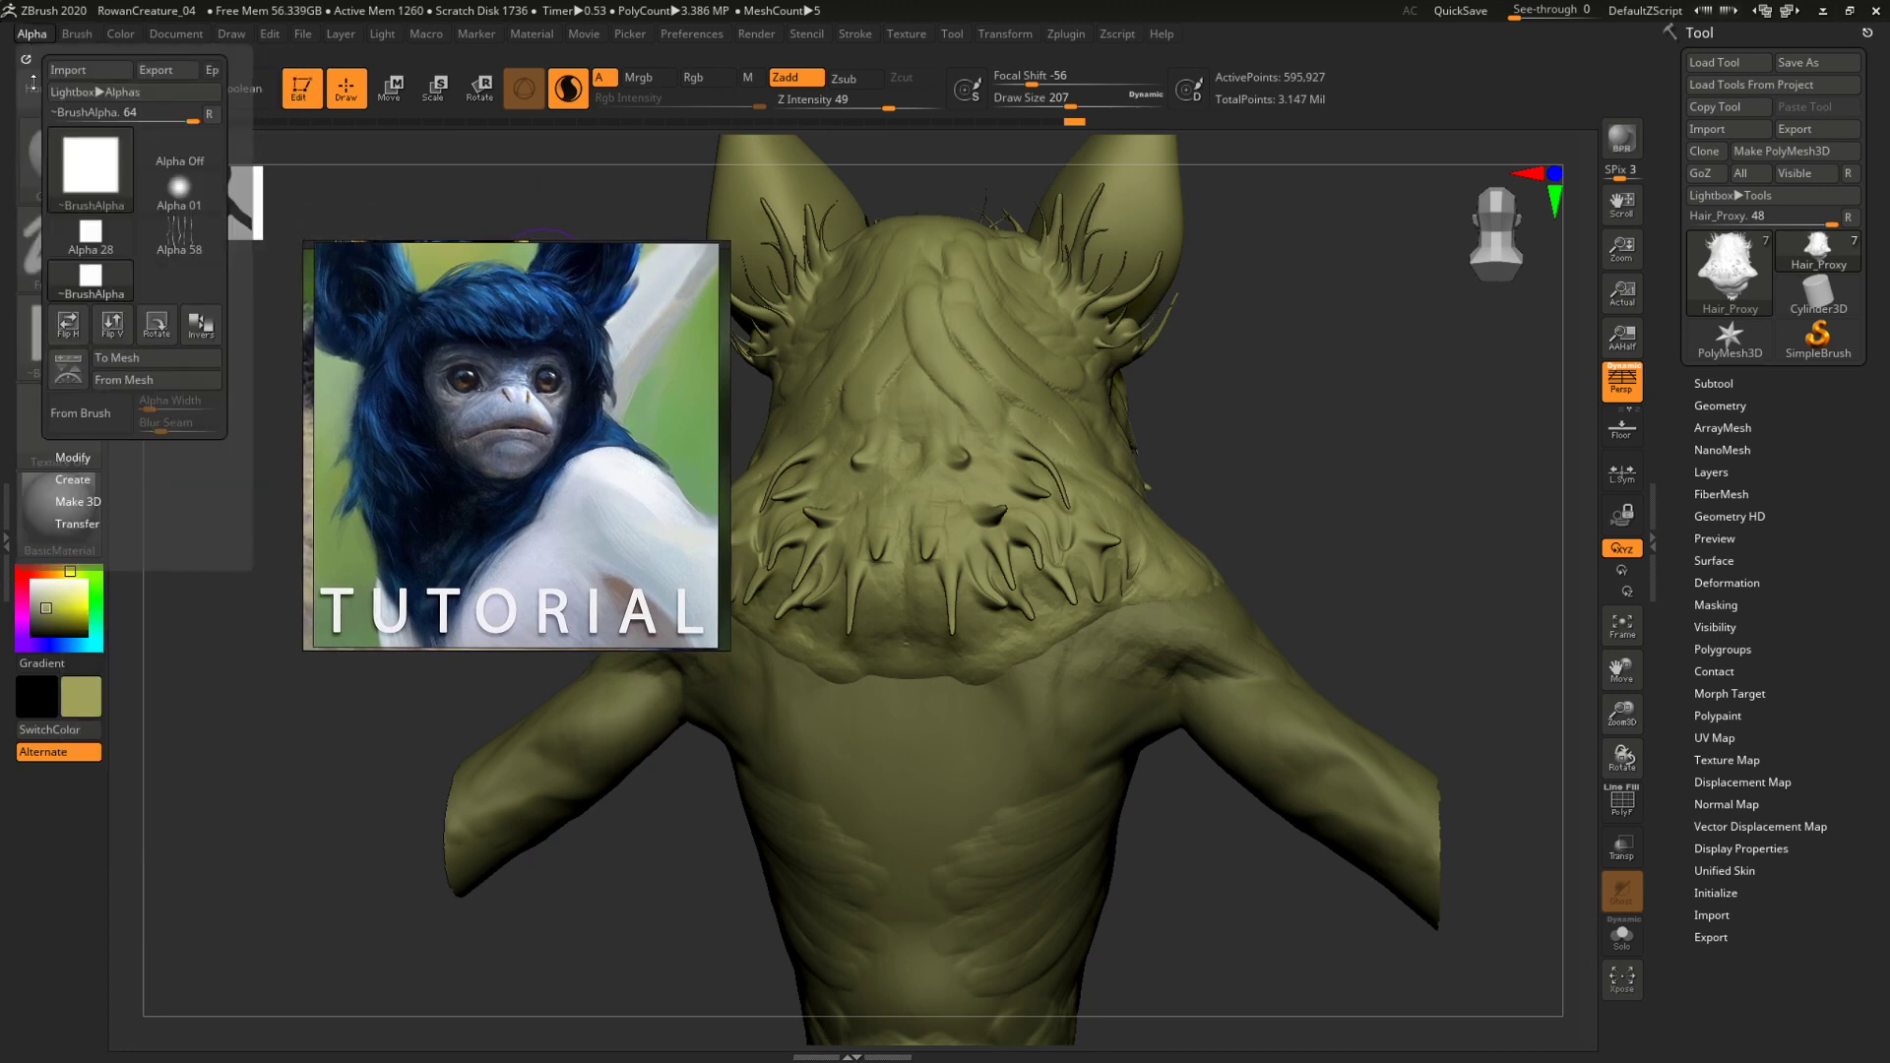
pyautogui.click(84, 453)
pyautogui.moveTo(156, 647); pyautogui.dragTo(167, 651)
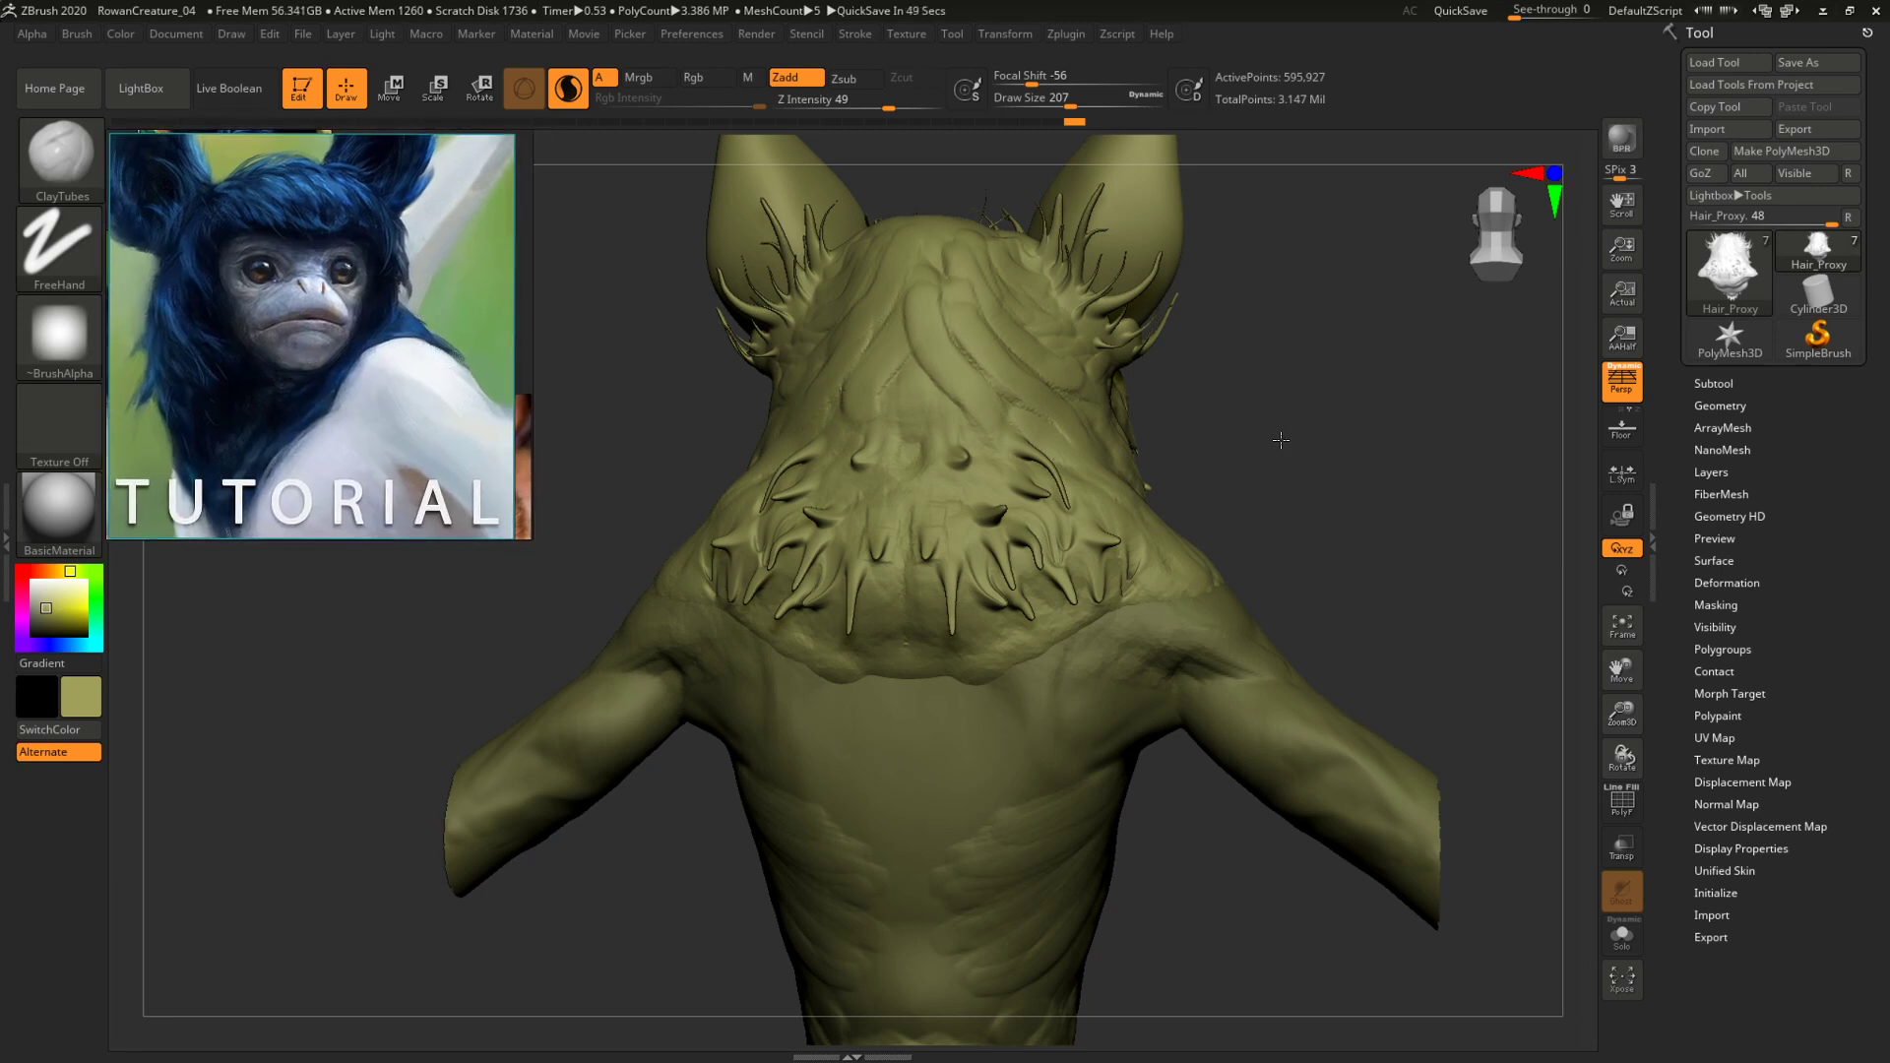
# Lay a soft clay stroke and smooth down the hair spikes across the back of the neck and upper back.
pyautogui.moveTo(822, 376); pyautogui.dragTo(829, 378, button='right')
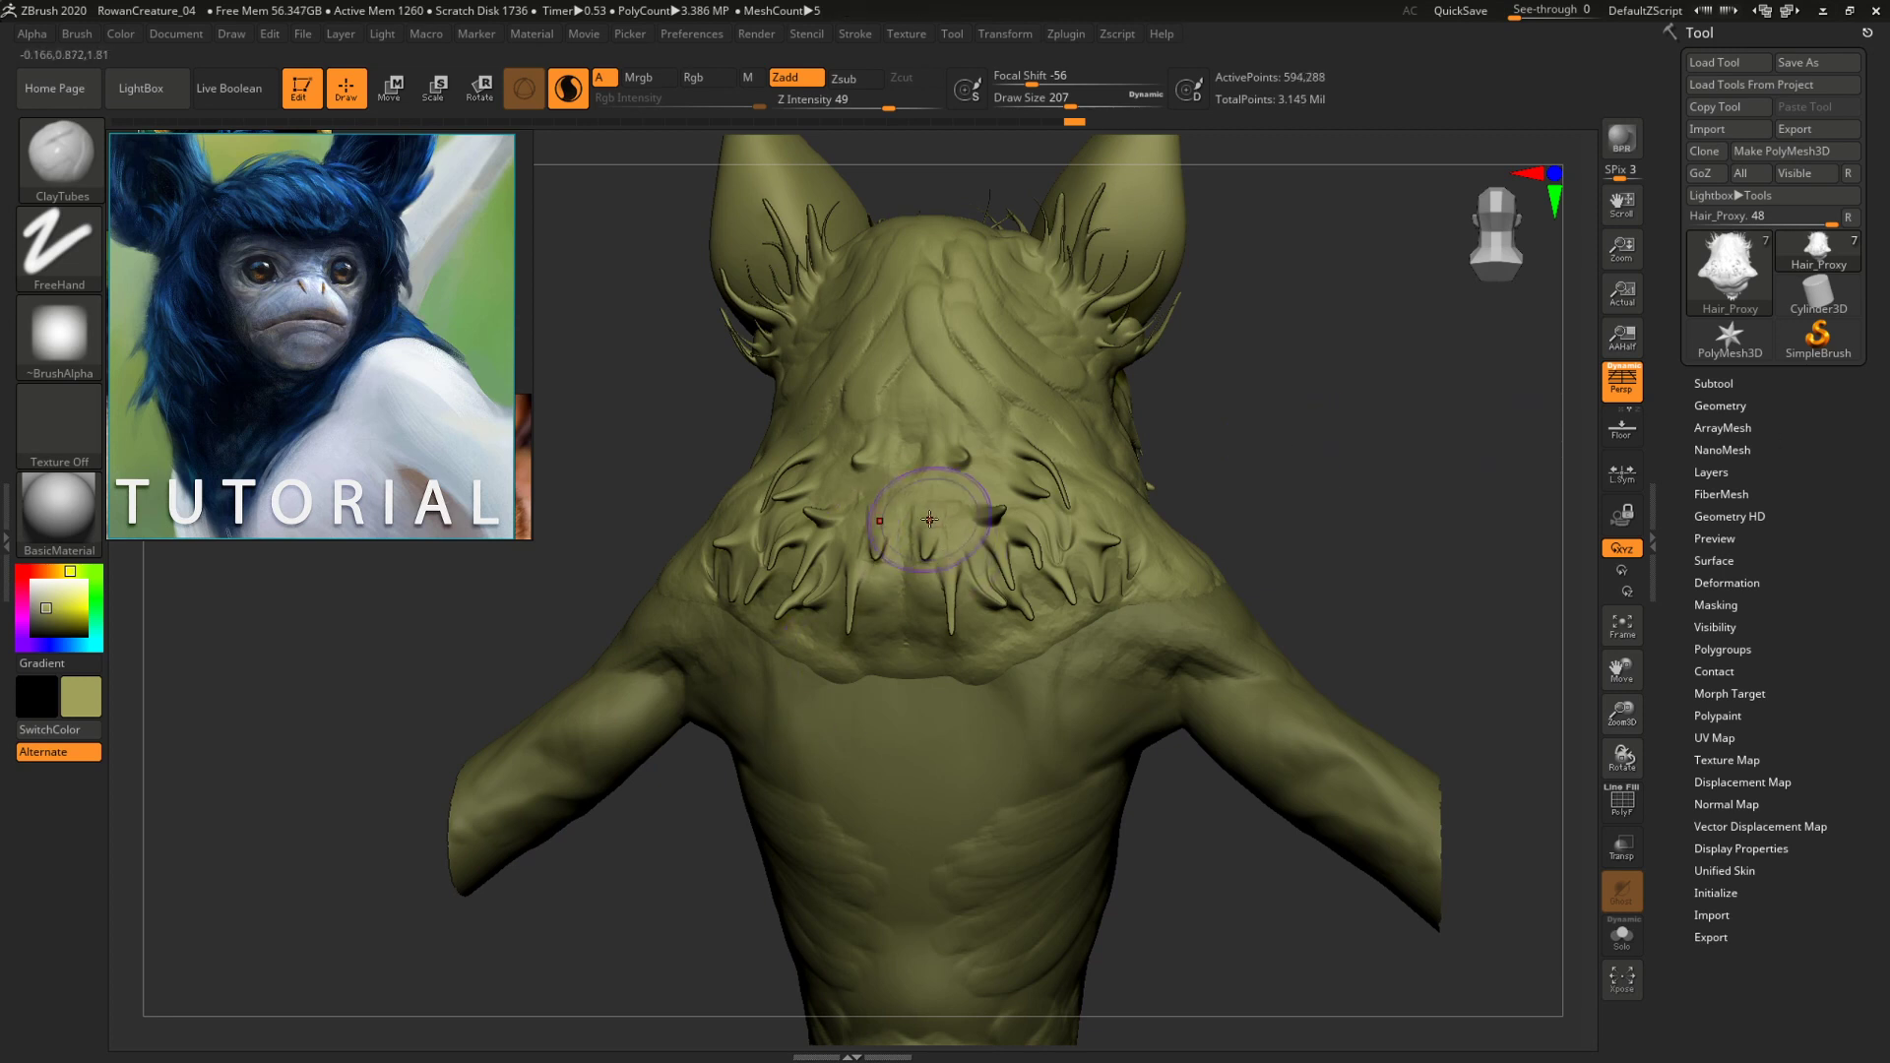
pyautogui.moveTo(925, 536)
pyautogui.mouseDown()
pyautogui.moveTo(933, 518)
pyautogui.moveTo(948, 595)
pyautogui.moveTo(1014, 563)
pyautogui.moveTo(991, 502)
pyautogui.moveTo(1044, 458)
pyautogui.moveTo(1068, 495)
pyautogui.mouseUp()
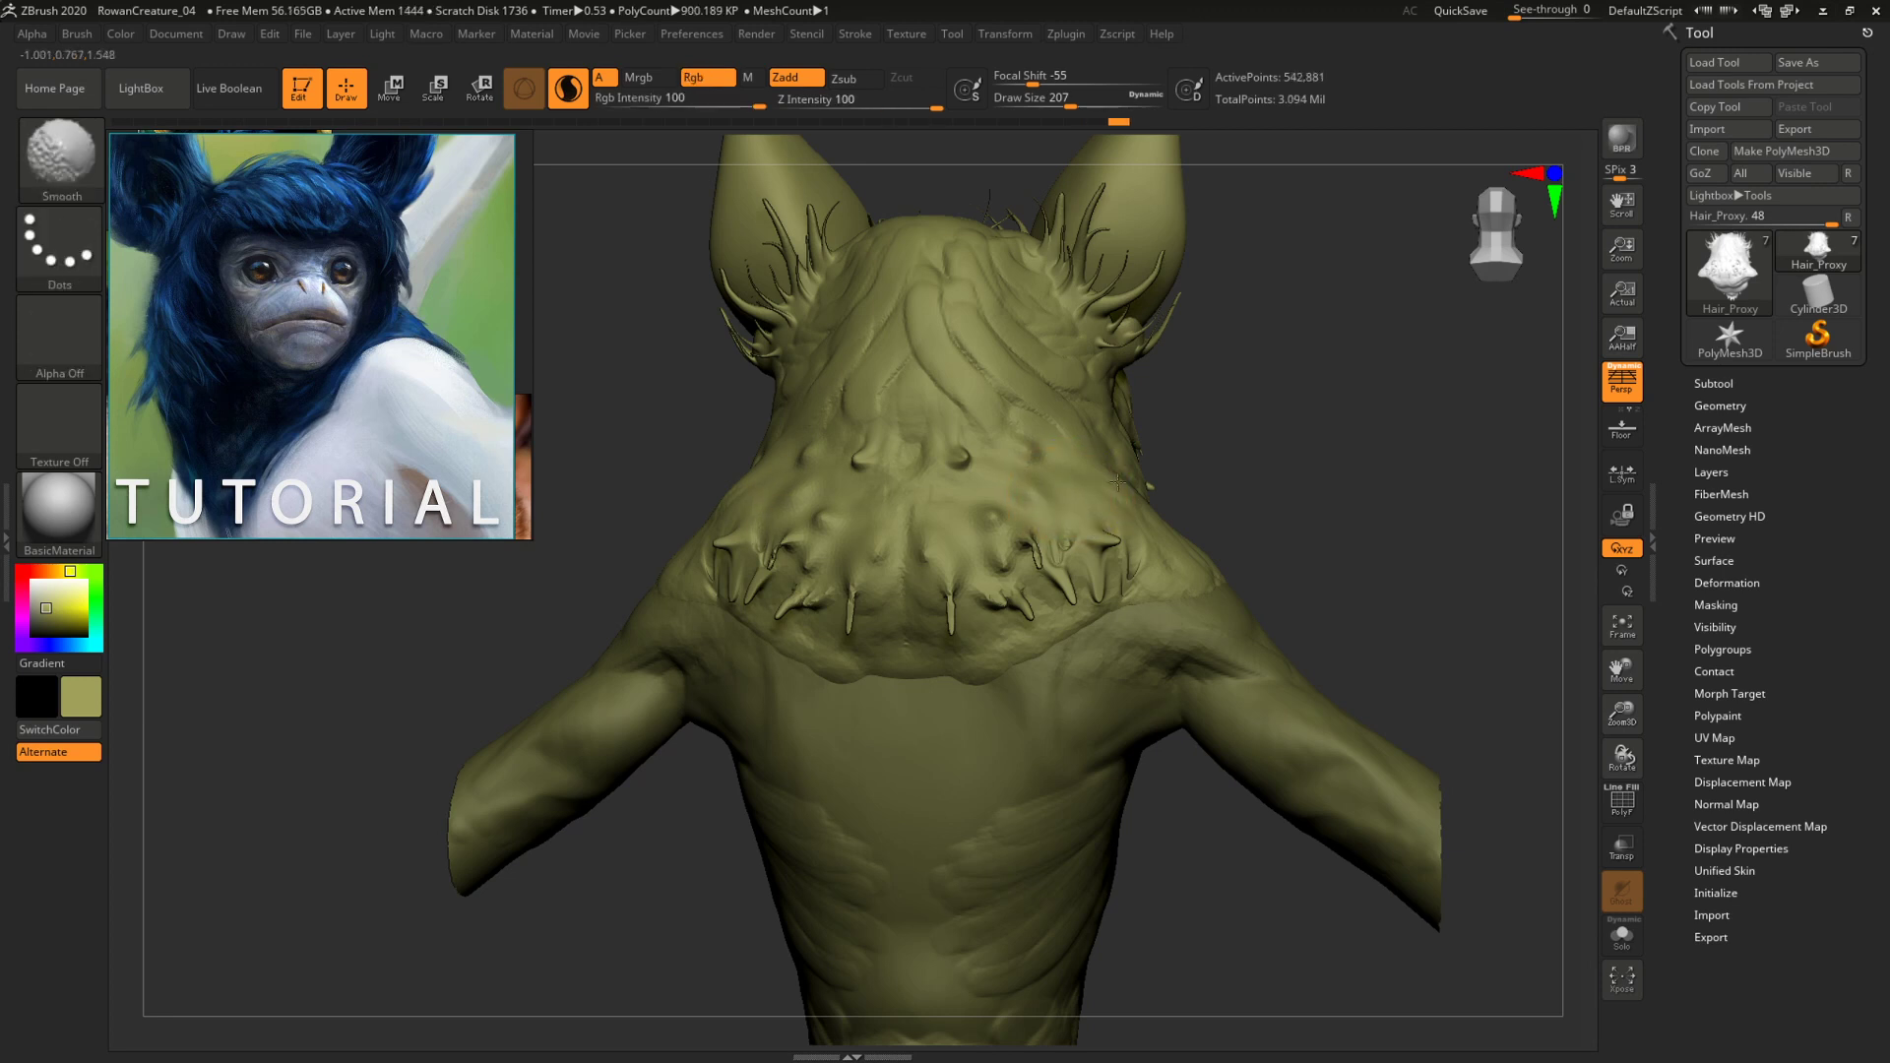
pyautogui.moveTo(1191, 476)
pyautogui.mouseDown()
pyautogui.moveTo(1241, 475)
pyautogui.moveTo(1221, 426)
pyautogui.mouseUp()
pyautogui.keyDown('shift'); pyautogui.moveTo(900, 467); pyautogui.dragTo(936, 403); pyautogui.keyUp('shift')
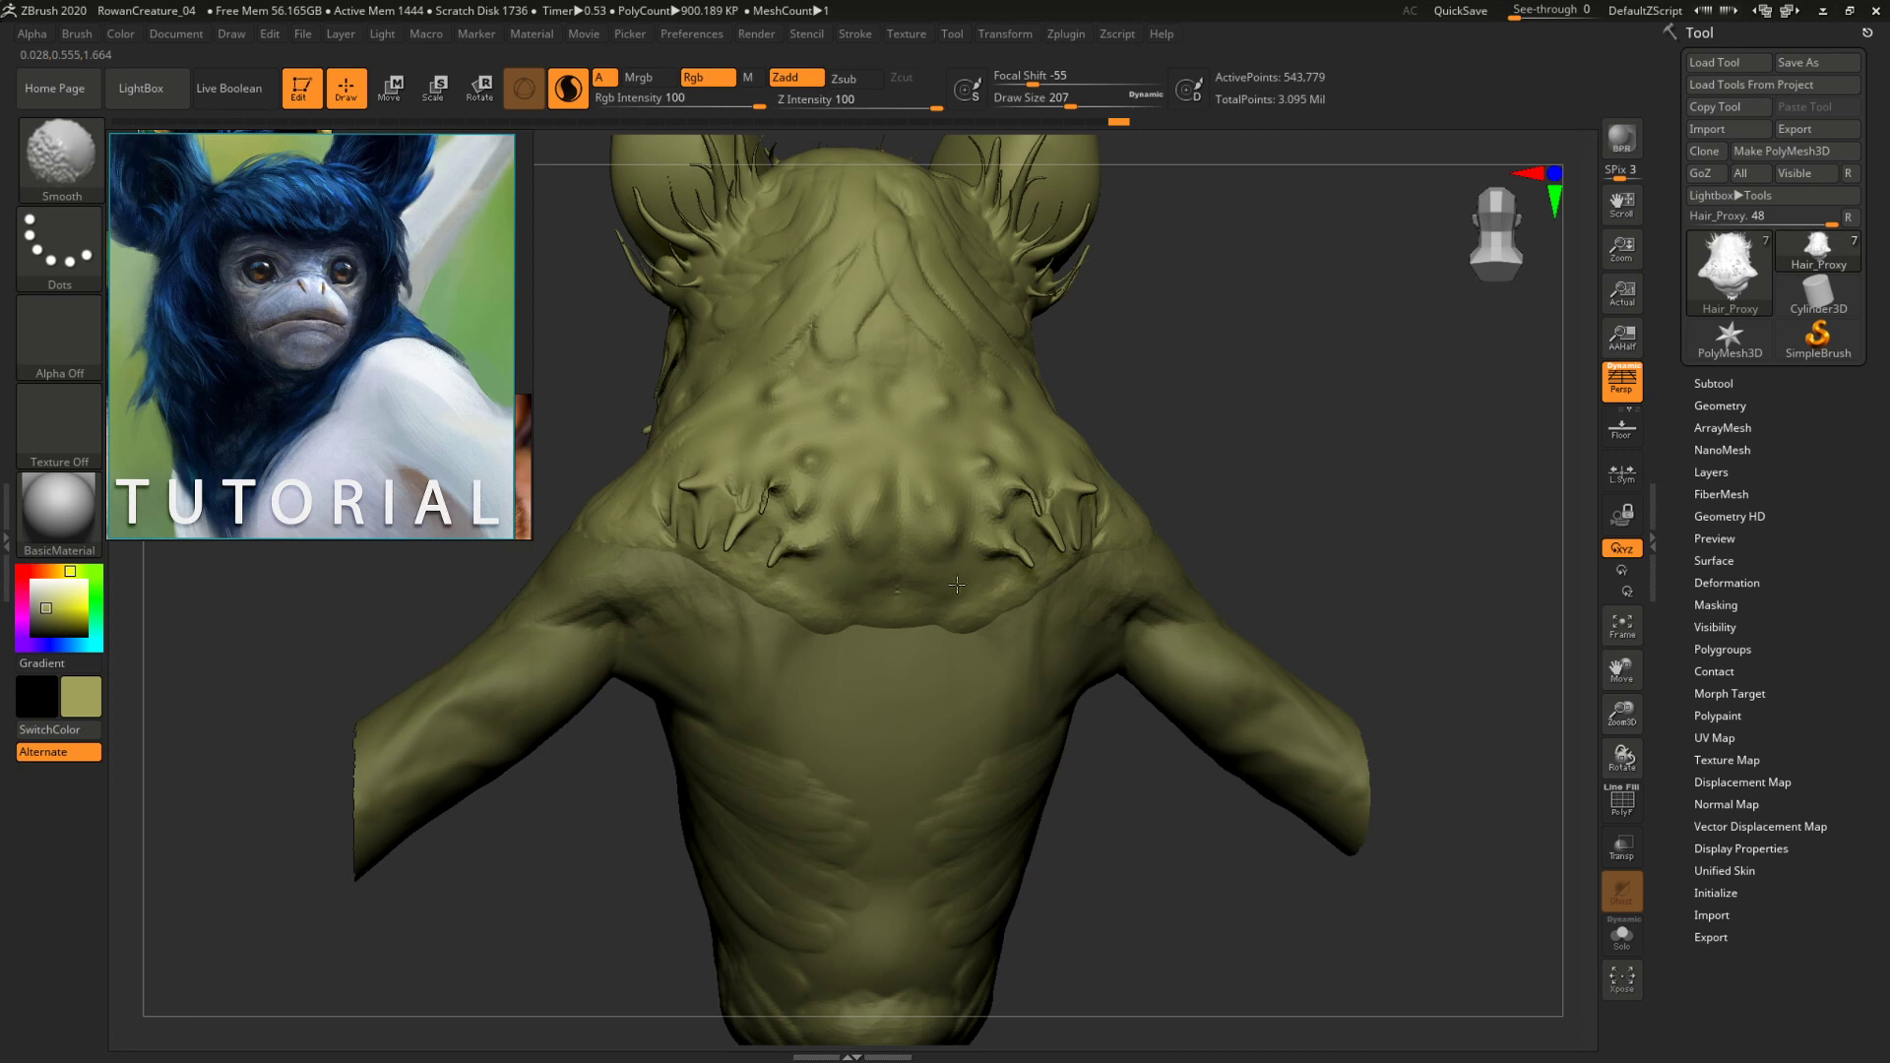
pyautogui.moveTo(1005, 546); pyautogui.dragTo(988, 500, button='right')
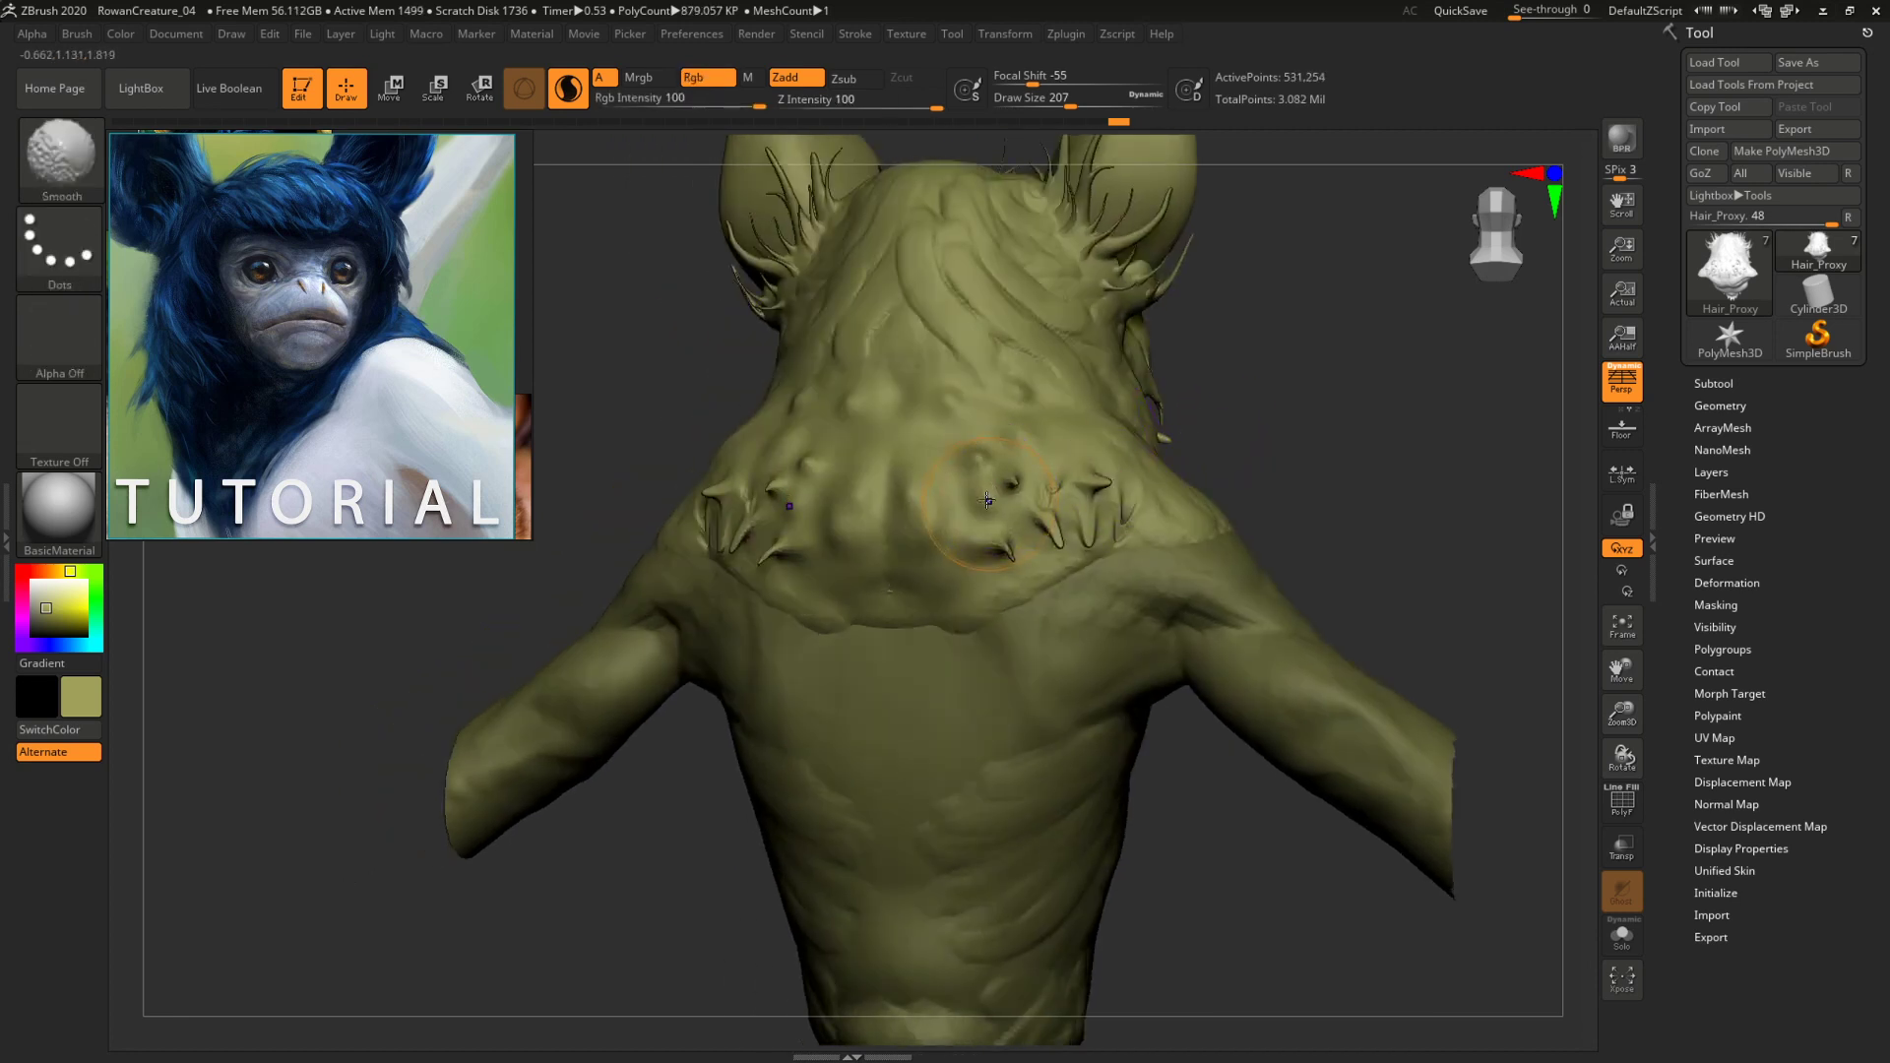
pyautogui.keyDown('shift'); pyautogui.moveTo(1024, 468); pyautogui.dragTo(1062, 482); pyautogui.keyUp('shift')
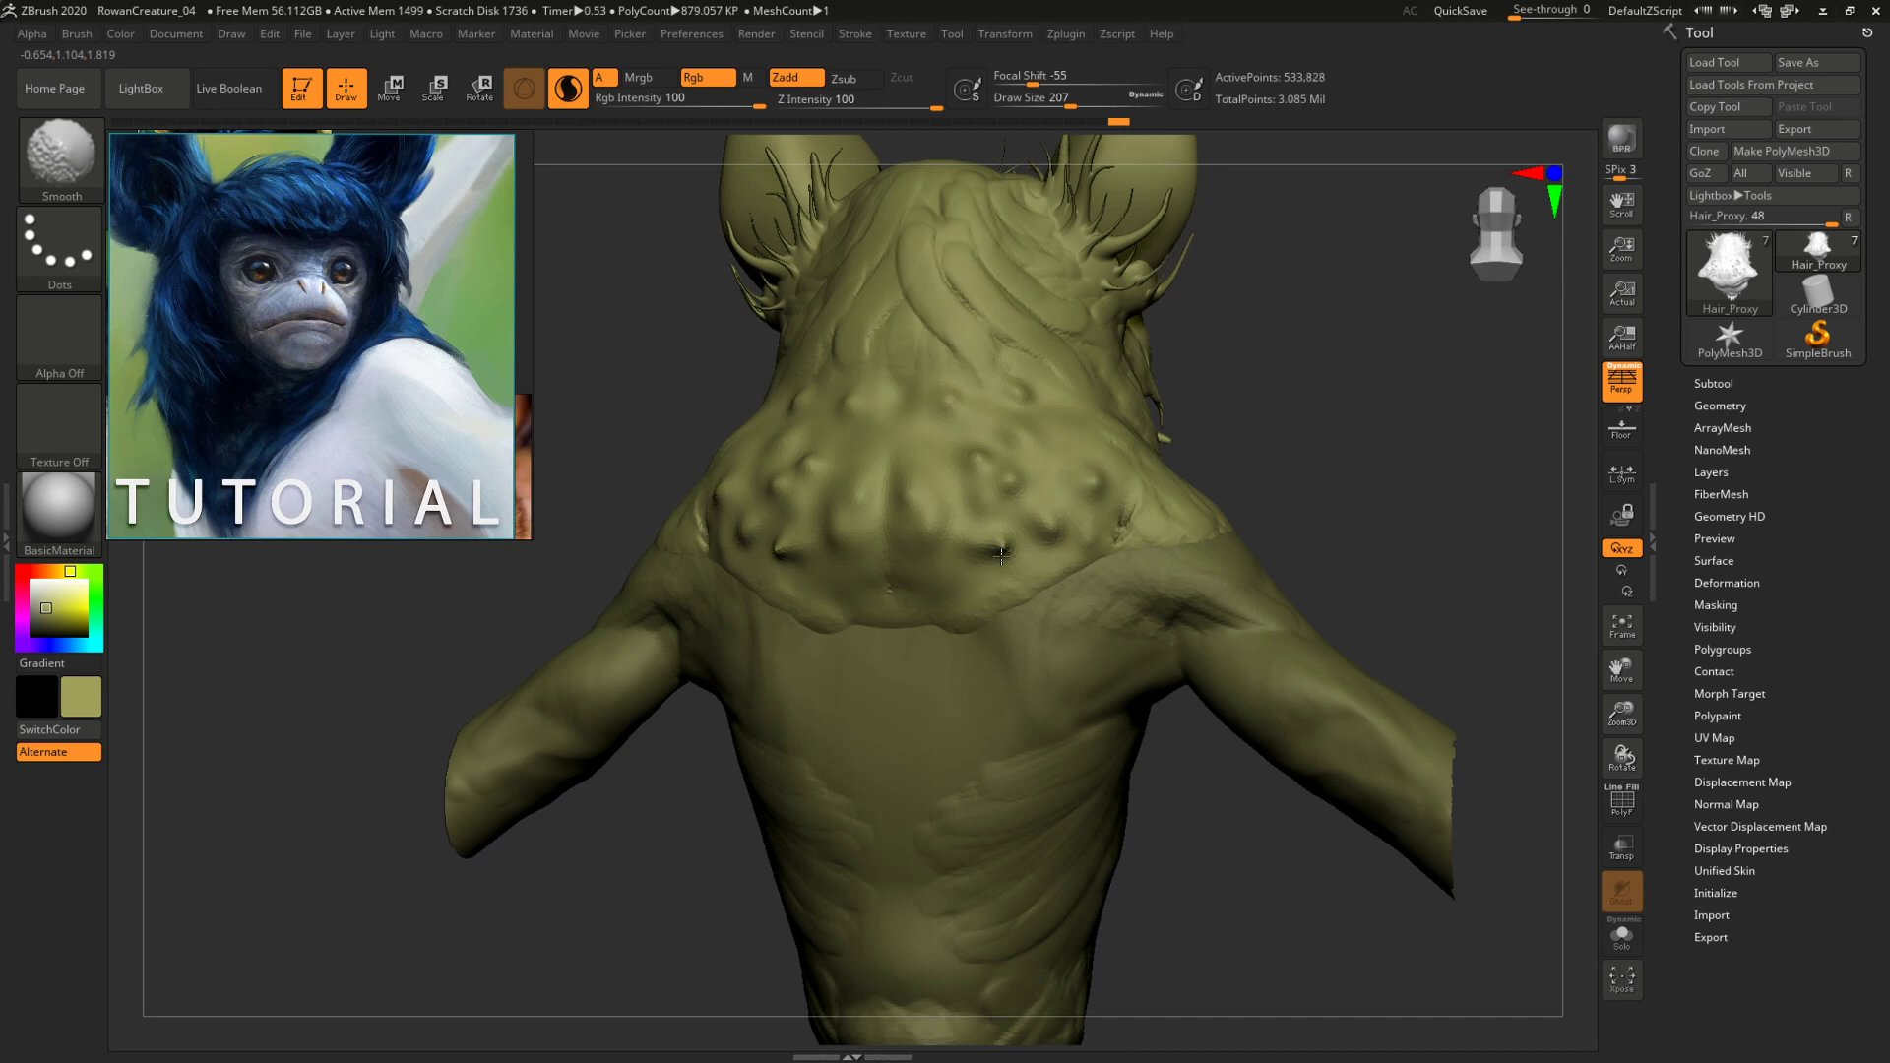
pyautogui.keyDown('shift'); pyautogui.moveTo(1001, 556); pyautogui.dragTo(982, 575); pyautogui.keyUp('shift')
# Check the Hair_Proxy mesh density in the wireframe display and fill between the bumps on the upper back with clay strokes.
pyautogui.moveTo(1274, 343)
pyautogui.keyDown('alt'); pyautogui.mouseDown()
pyautogui.moveTo(1260, 419)
pyautogui.moveTo(1324, 442)
pyautogui.mouseUp(); pyautogui.keyUp('alt')
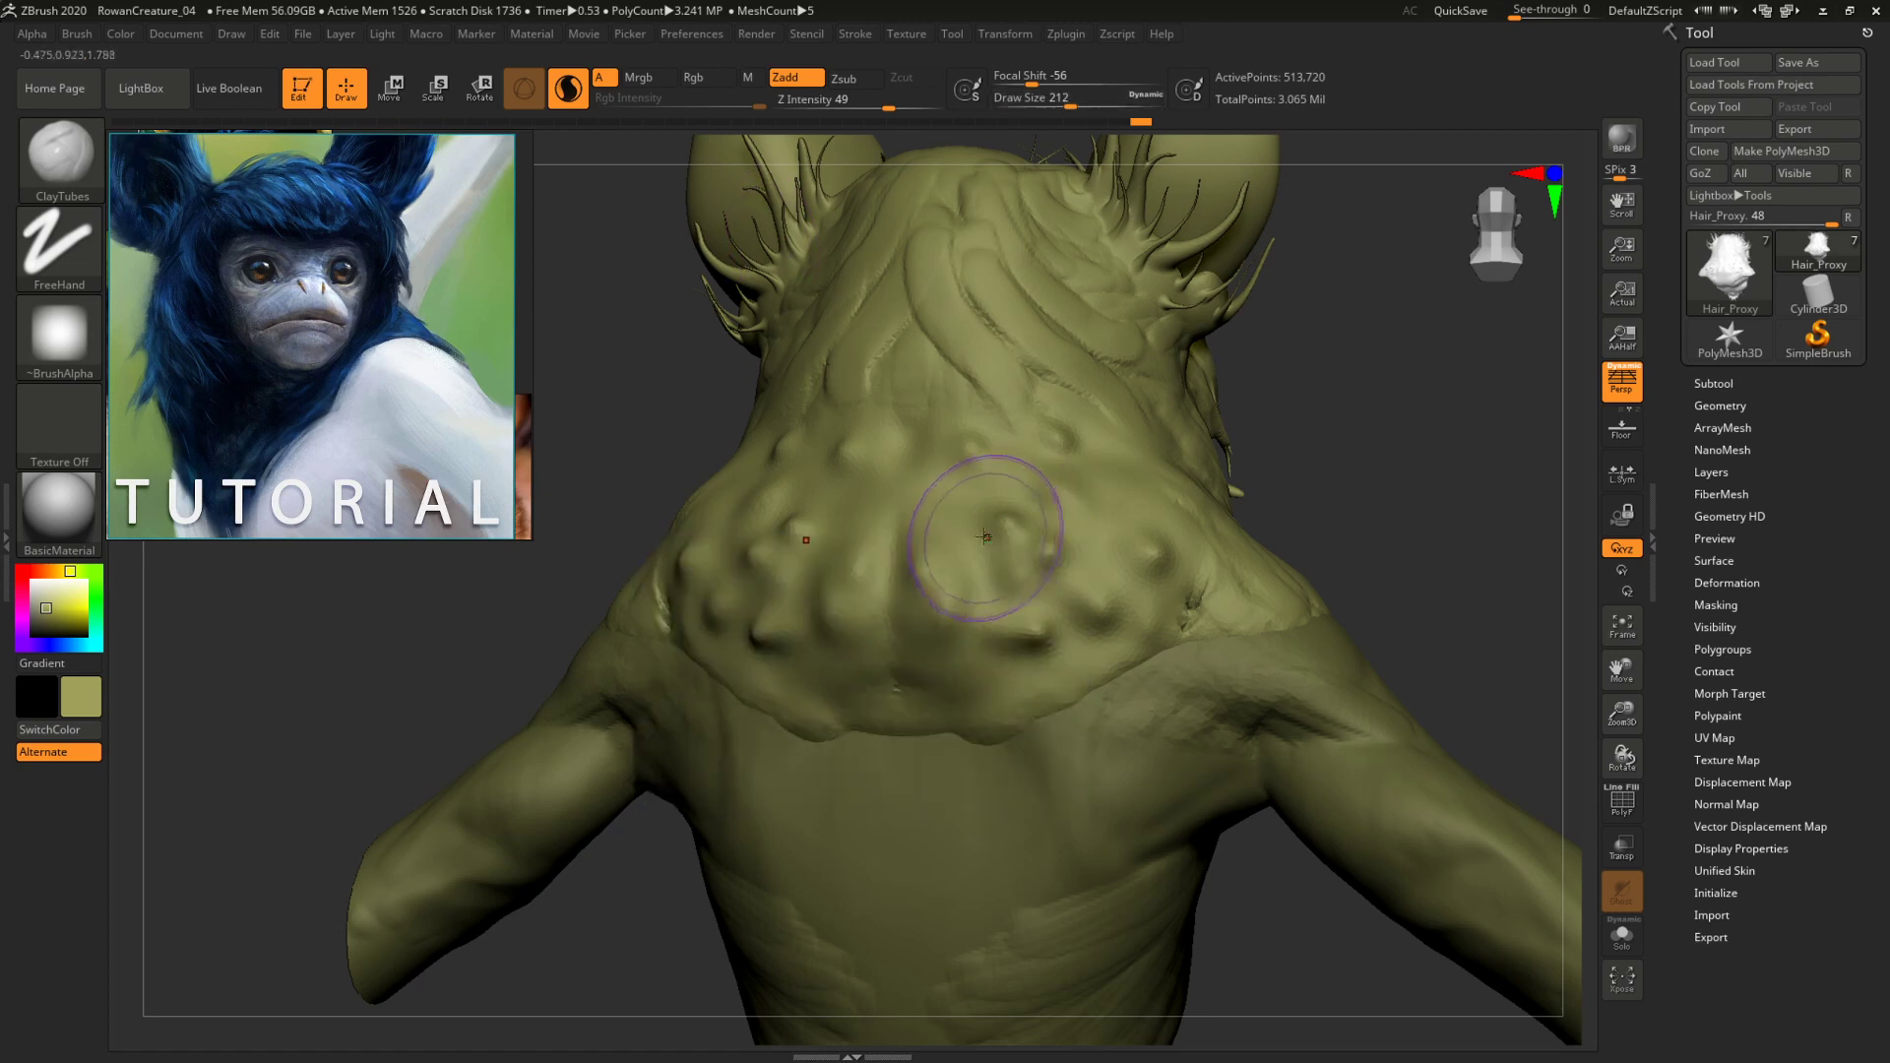
pyautogui.hotkey('shift', 'f')
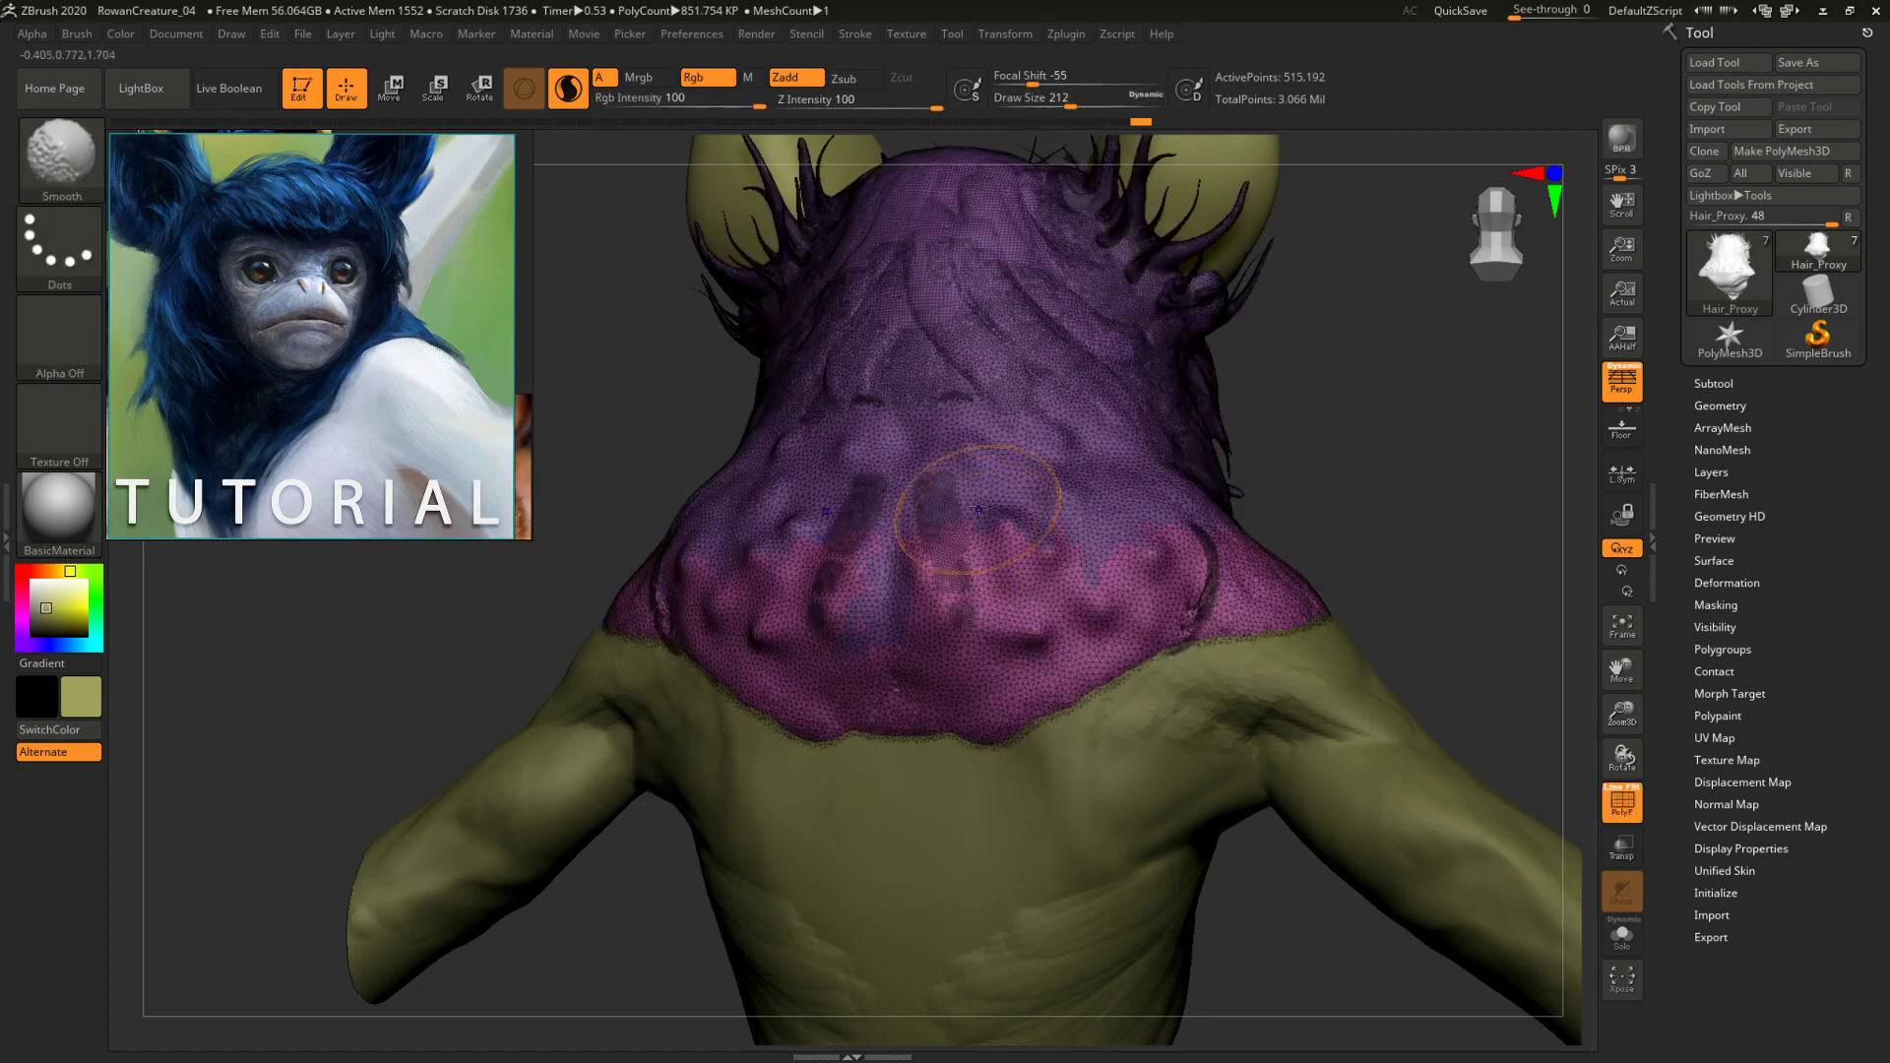
pyautogui.hotkey('shift', 'f')
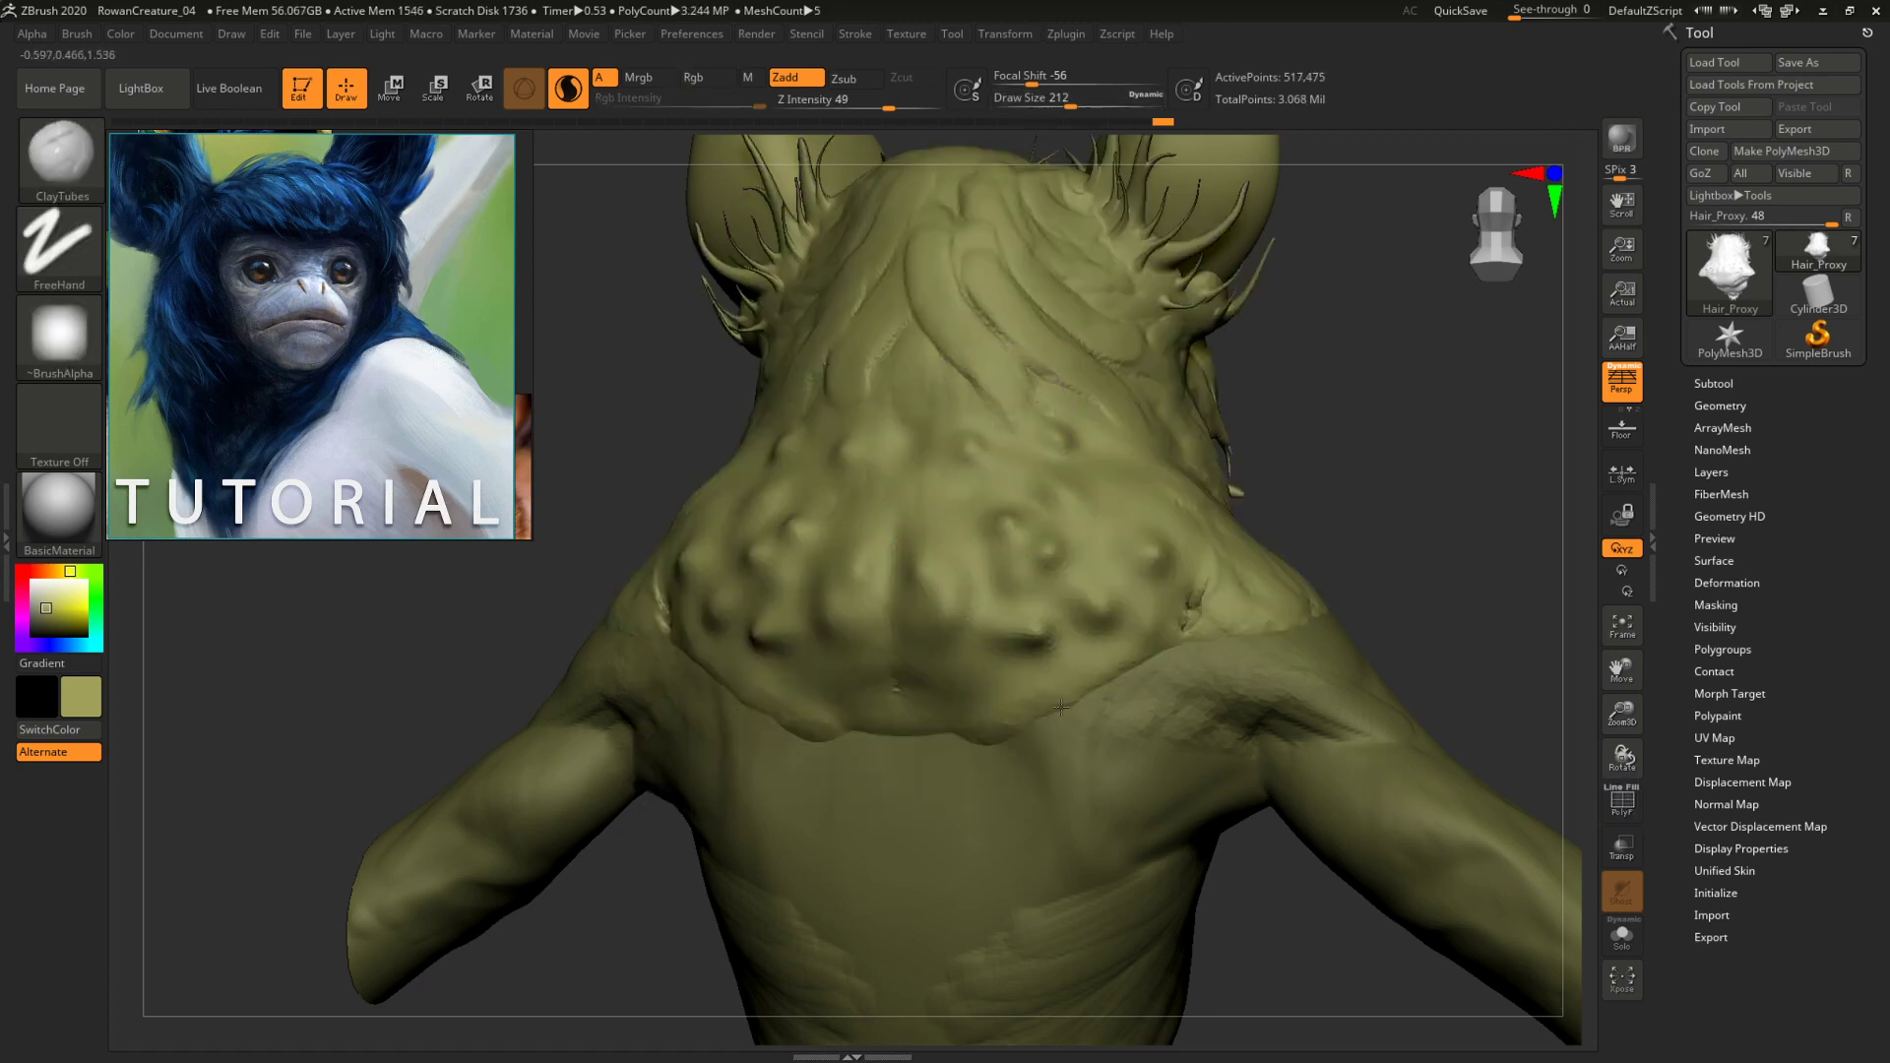
pyautogui.moveTo(1004, 403); pyautogui.dragTo(1075, 498)
pyautogui.moveTo(955, 590); pyautogui.dragTo(945, 473)
# Refine the bumpy surface of the upper back with the wireframe shown, and turn off the wireframe and Sculptris Pro.
pyautogui.hotkey('shift', 'f')
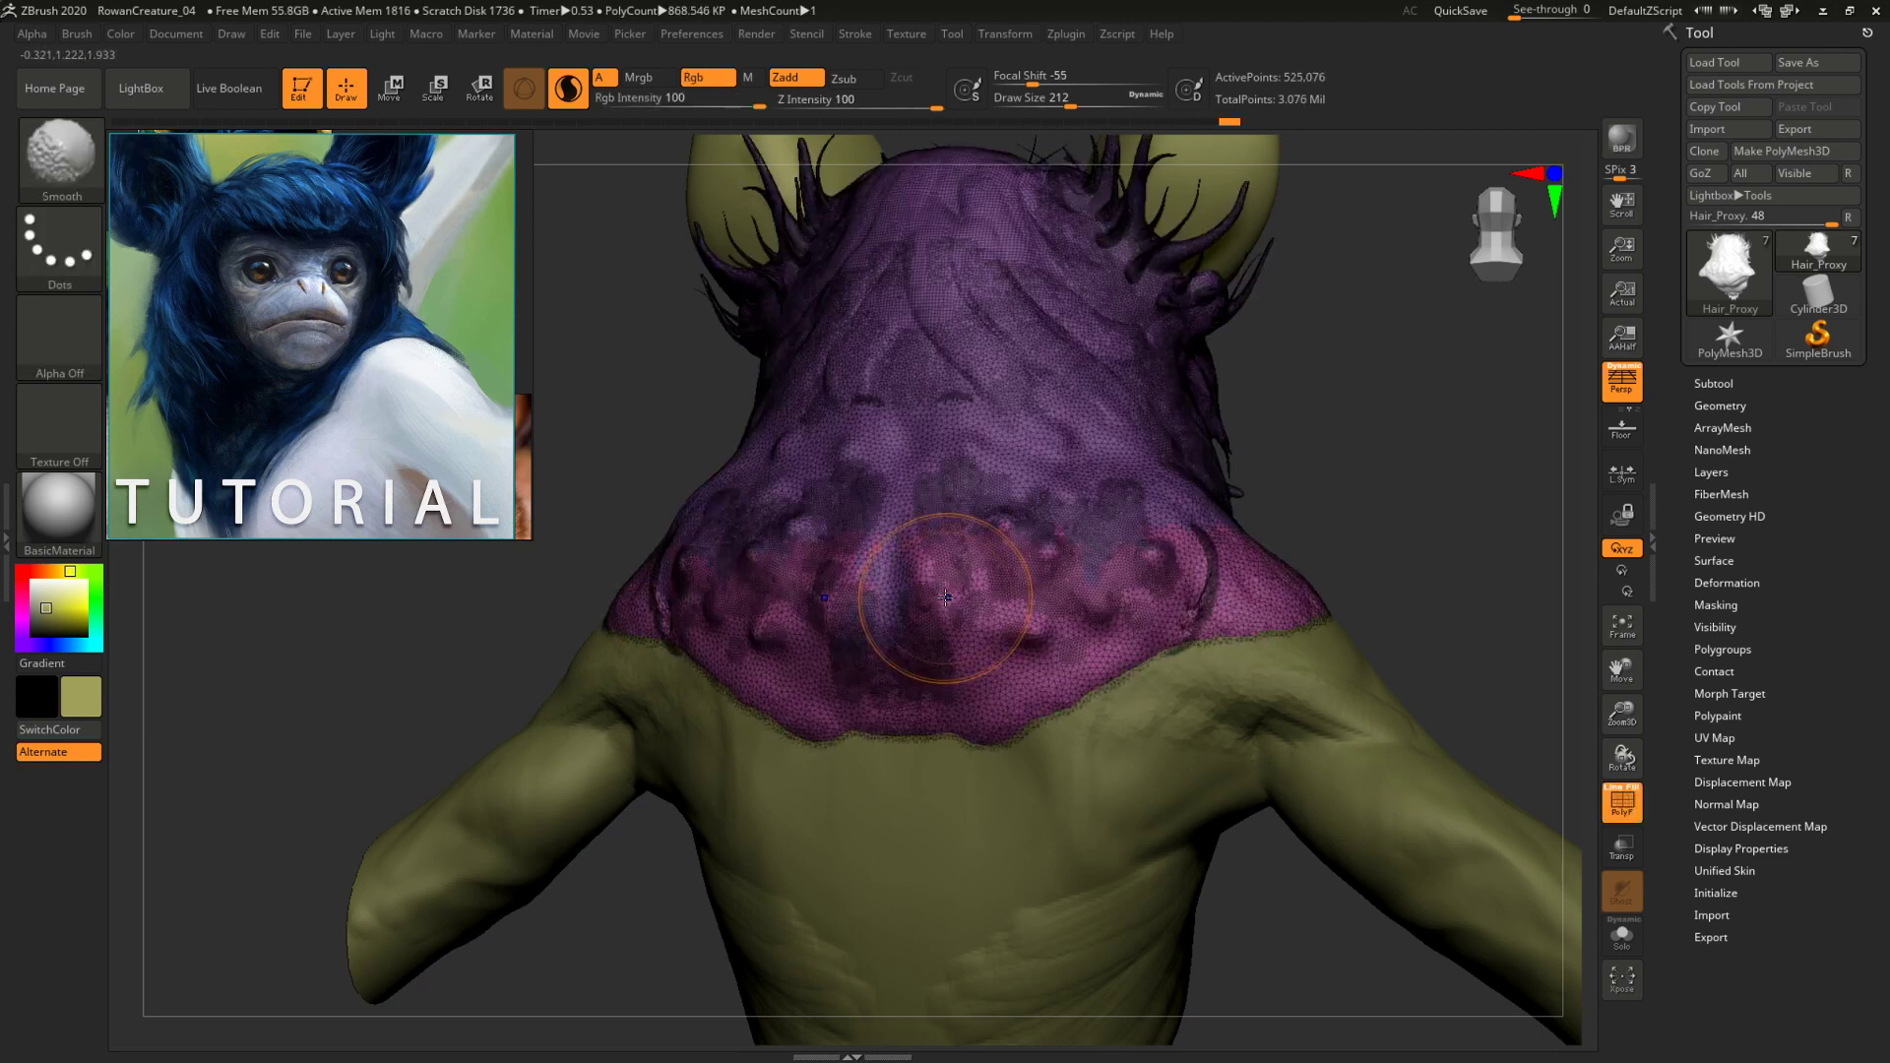
pyautogui.moveTo(943, 563)
pyautogui.mouseDown()
pyautogui.moveTo(977, 688)
pyautogui.moveTo(998, 617)
pyautogui.moveTo(1094, 674)
pyautogui.moveTo(1151, 635)
pyautogui.moveTo(1170, 567)
pyautogui.moveTo(1186, 599)
pyautogui.moveTo(1188, 507)
pyautogui.mouseUp()
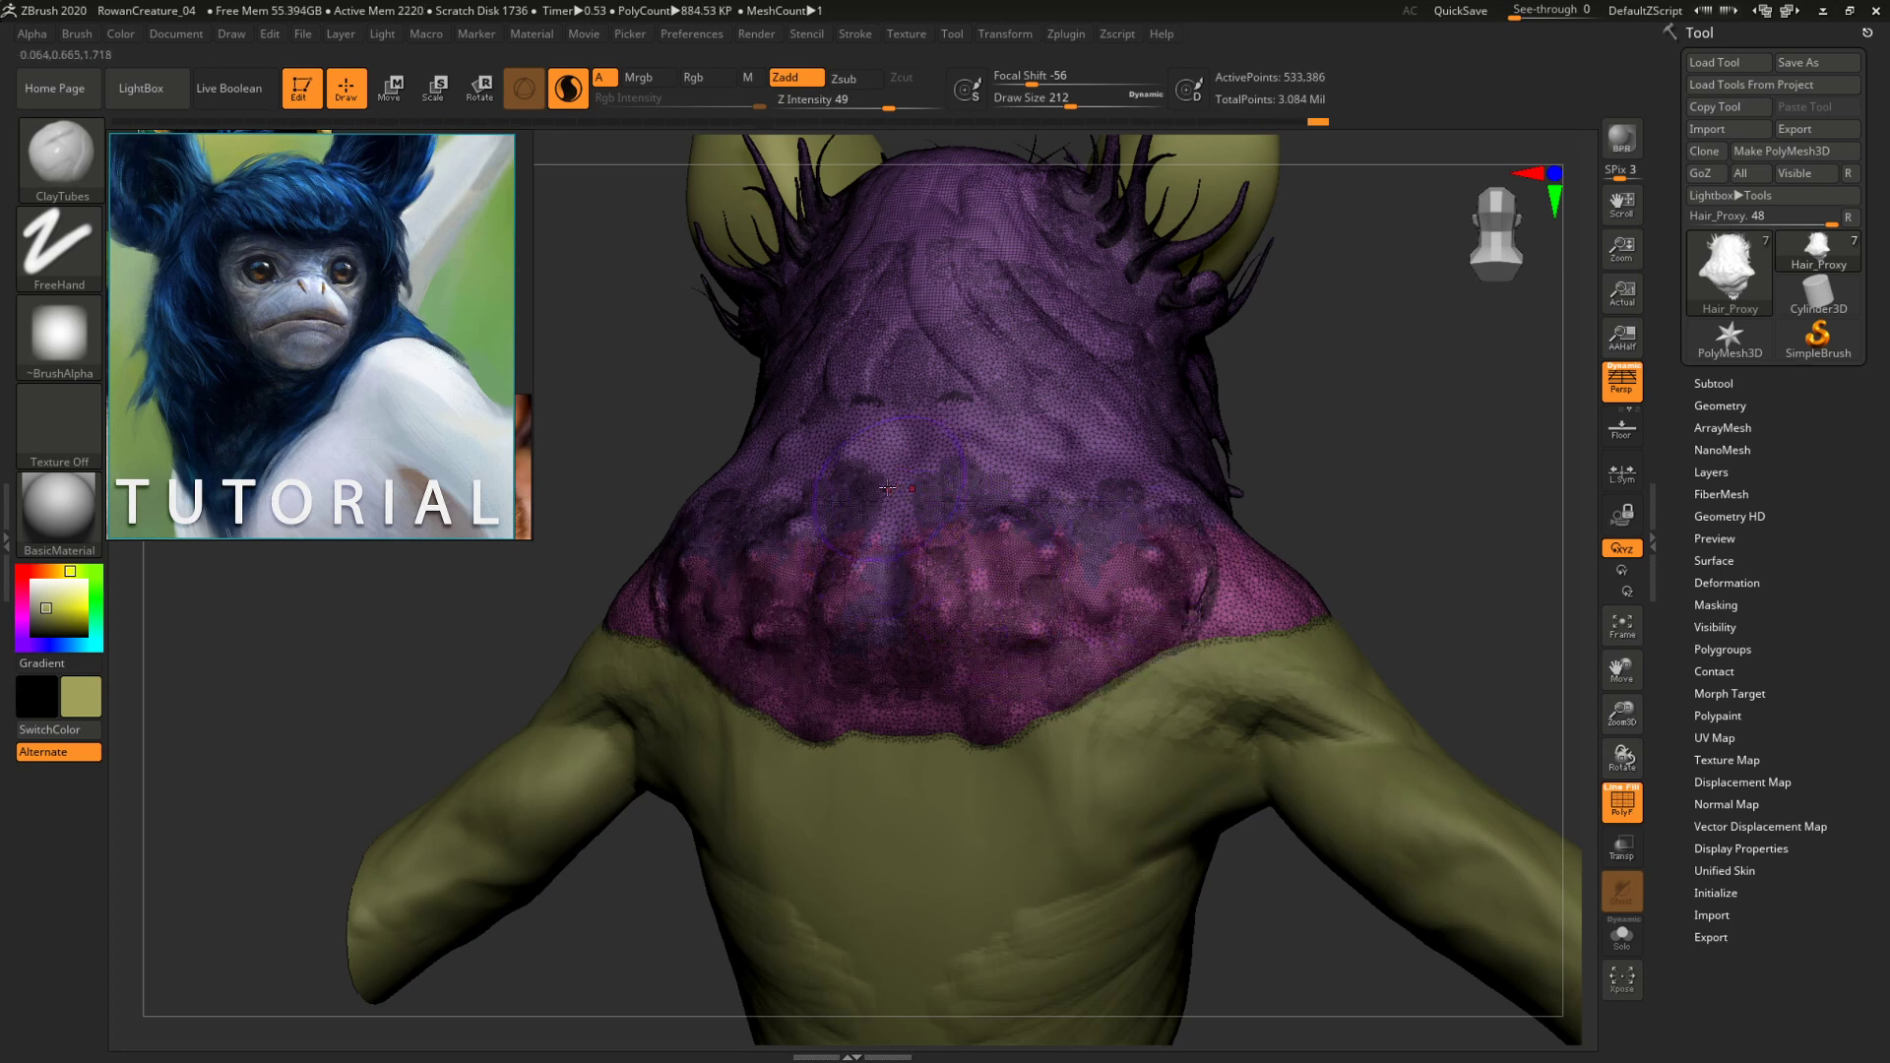
pyautogui.moveTo(920, 564)
pyautogui.mouseDown()
pyautogui.moveTo(952, 441)
pyautogui.moveTo(1002, 484)
pyautogui.moveTo(1090, 481)
pyautogui.moveTo(1176, 517)
pyautogui.moveTo(1172, 502)
pyautogui.mouseUp()
pyautogui.hotkey('shift', 'f')
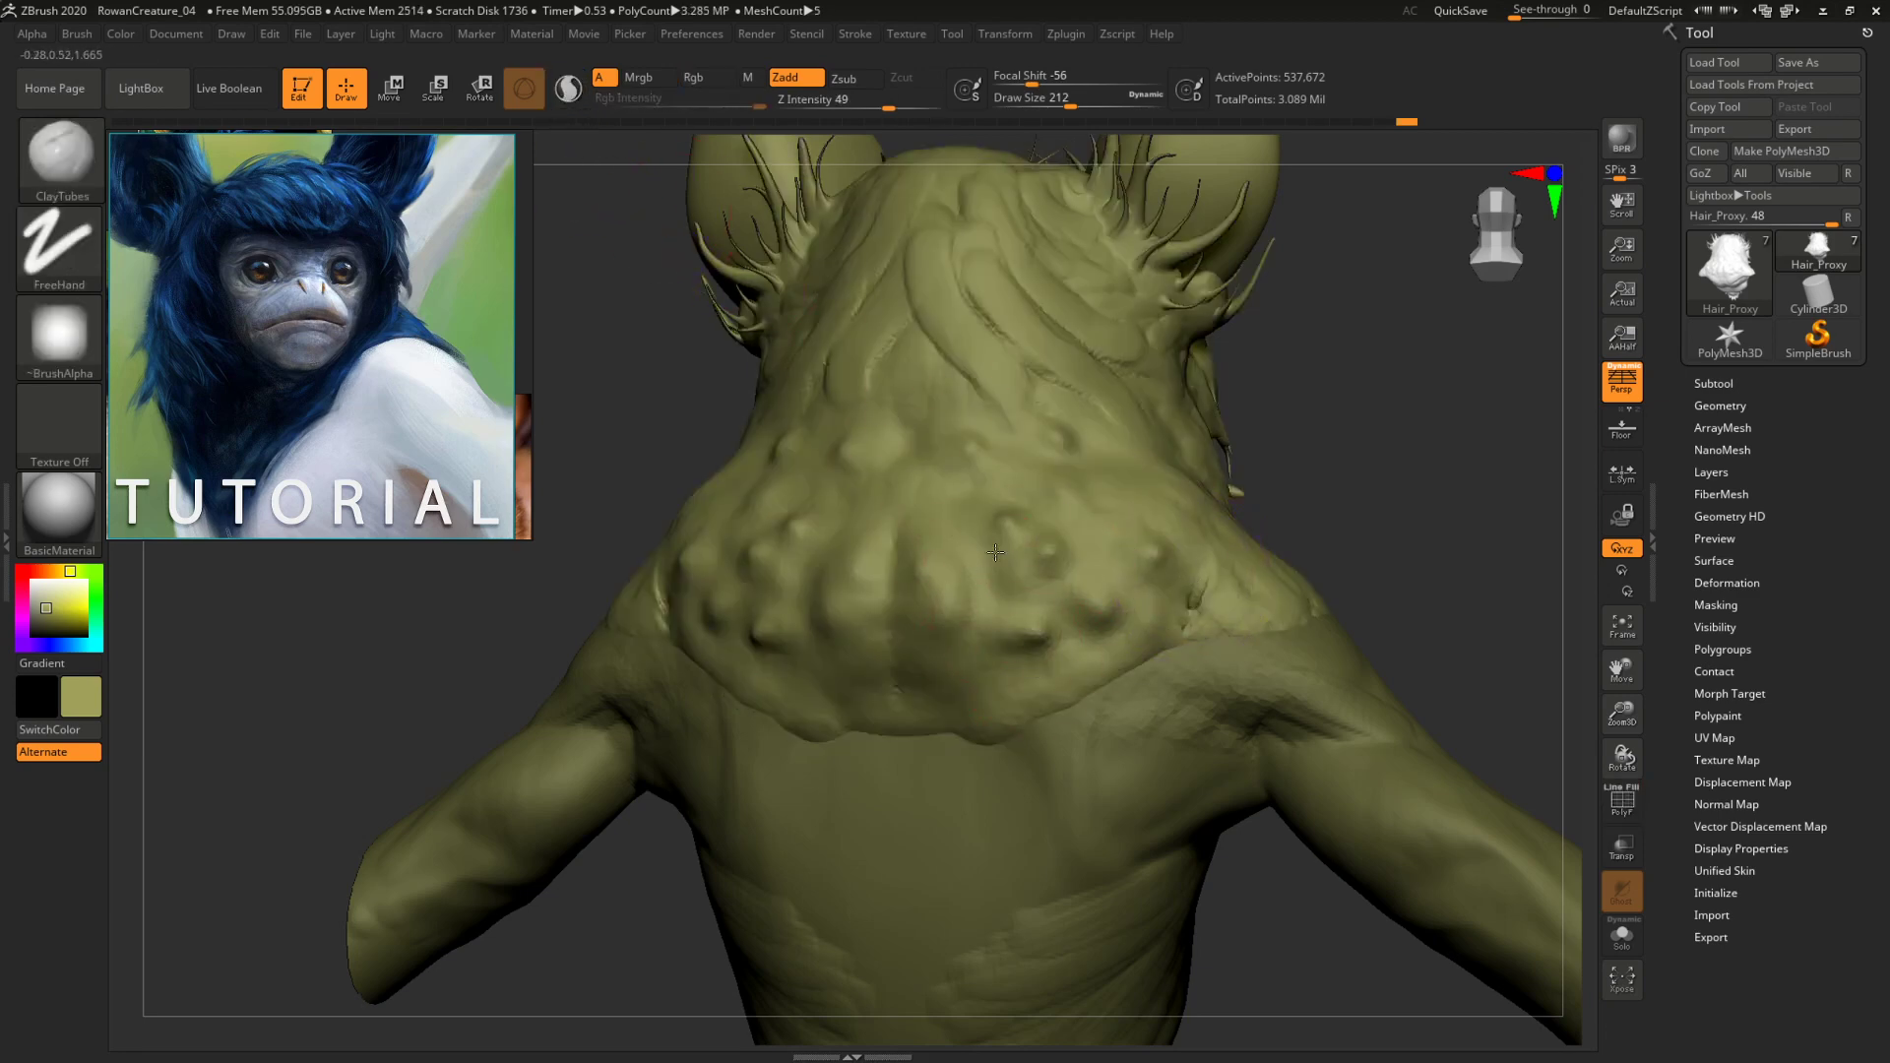
# Examine the creature's hair volume from the back, front and side against the reference painting.
pyautogui.moveTo(1353, 450); pyautogui.dragTo(1324, 495)
pyautogui.moveTo(967, 454)
pyautogui.mouseDown()
pyautogui.moveTo(1012, 522)
pyautogui.moveTo(991, 478)
pyautogui.mouseUp()
pyautogui.moveTo(1316, 498); pyautogui.dragTo(1130, 557)
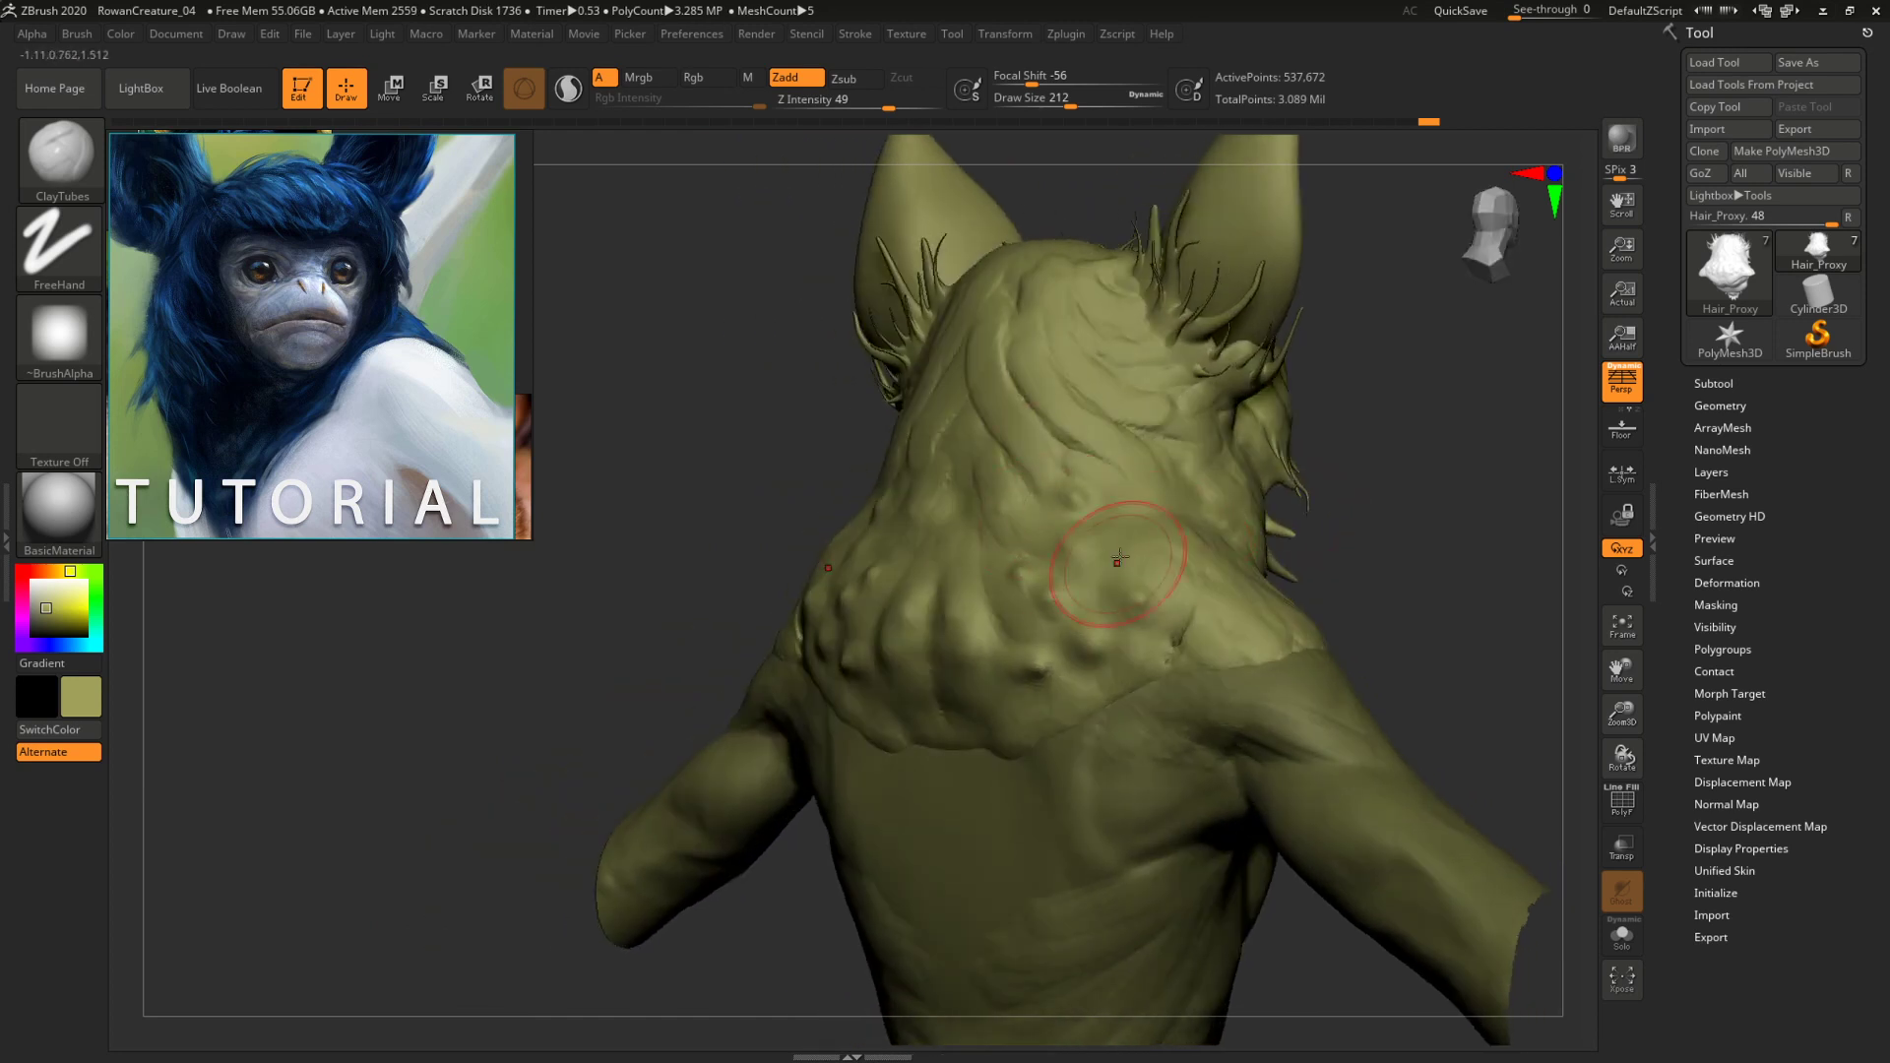
pyautogui.moveTo(1363, 438)
pyautogui.mouseDown()
pyautogui.moveTo(1401, 447)
pyautogui.moveTo(1260, 515)
pyautogui.moveTo(1342, 548)
pyautogui.moveTo(1359, 488)
pyautogui.moveTo(1319, 464)
pyautogui.moveTo(1284, 482)
pyautogui.mouseUp()
pyautogui.moveTo(707, 506); pyautogui.dragTo(1132, 522)
pyautogui.moveTo(1506, 598)
pyautogui.mouseDown()
pyautogui.moveTo(1284, 543)
pyautogui.moveTo(1327, 528)
pyautogui.moveTo(1337, 494)
pyautogui.moveTo(1321, 532)
pyautogui.mouseUp()
pyautogui.moveTo(1274, 434); pyautogui.dragTo(1476, 443)
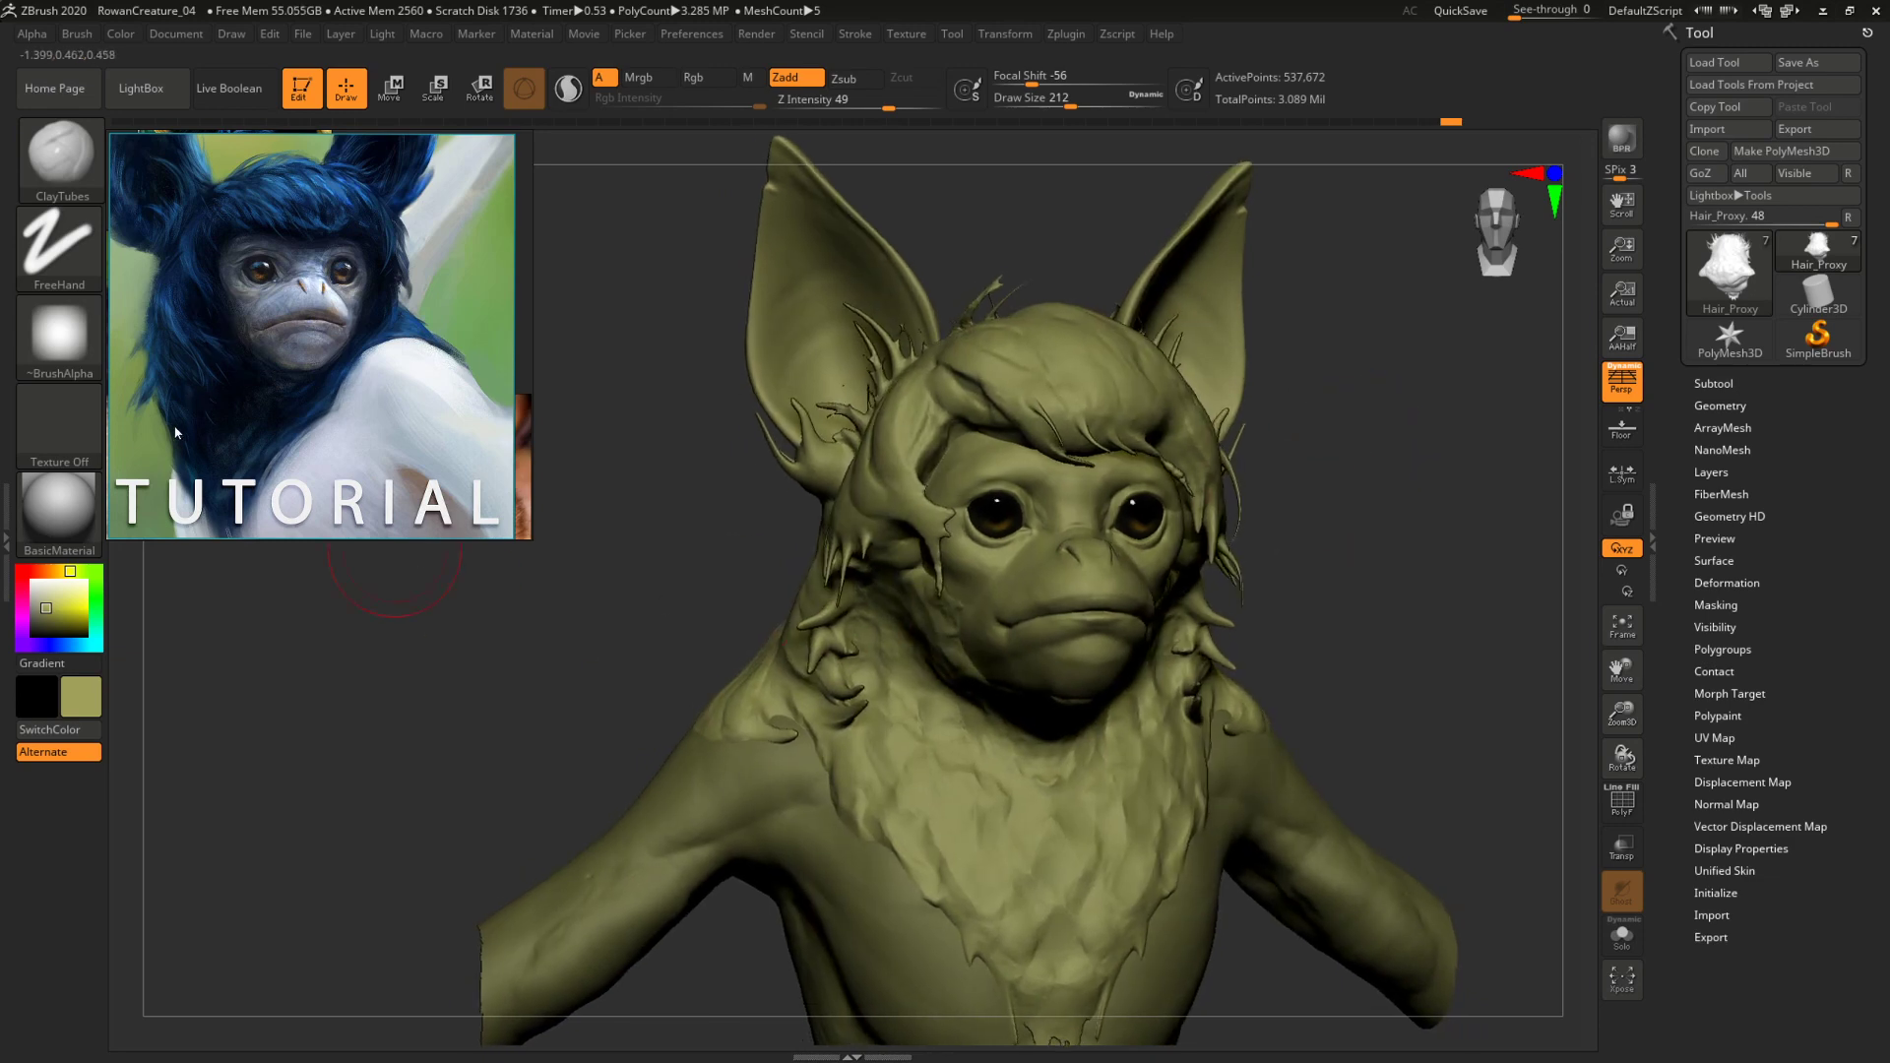
pyautogui.moveTo(1379, 586)
pyautogui.mouseDown()
pyautogui.moveTo(1303, 578)
pyautogui.moveTo(1257, 507)
pyautogui.moveTo(1321, 544)
pyautogui.moveTo(979, 549)
pyautogui.mouseUp()
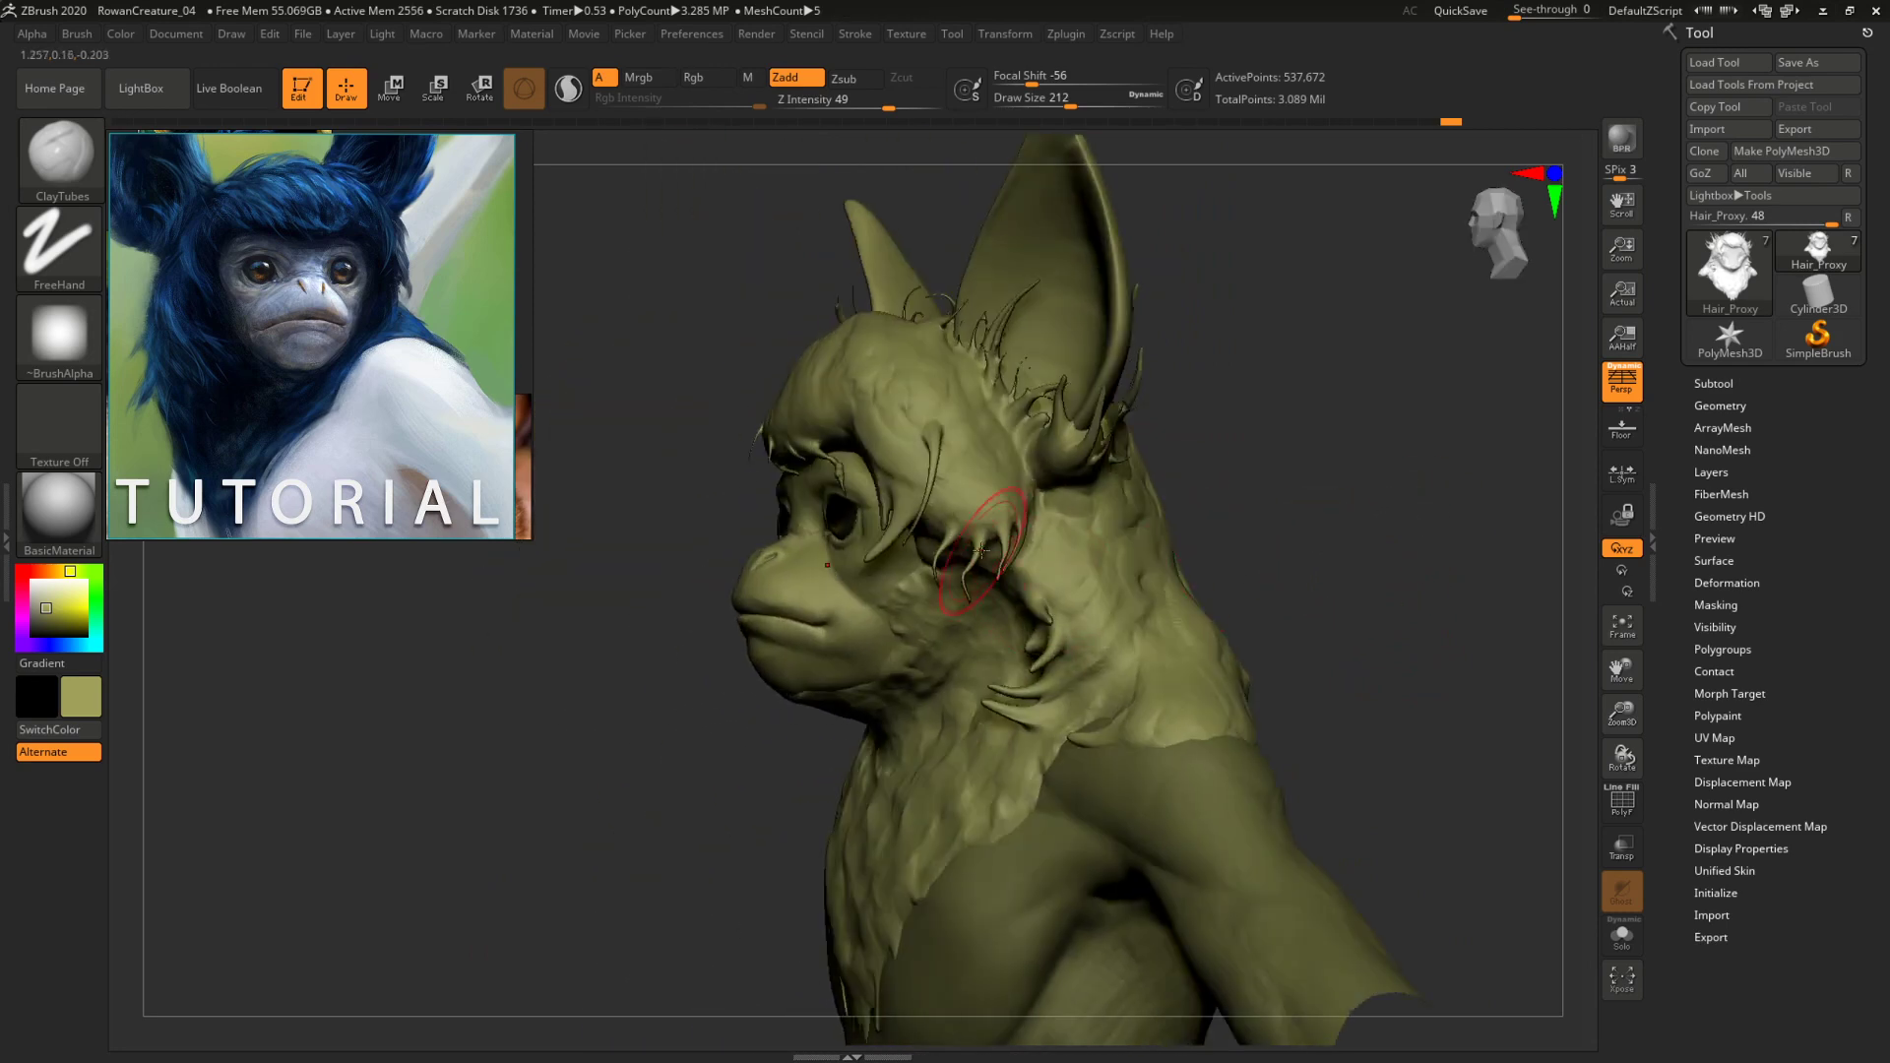
pyautogui.moveTo(1388, 496)
pyautogui.mouseDown()
pyautogui.moveTo(1434, 439)
pyautogui.moveTo(1478, 499)
pyautogui.moveTo(1457, 433)
pyautogui.moveTo(1413, 401)
pyautogui.moveTo(1022, 364)
pyautogui.mouseUp()
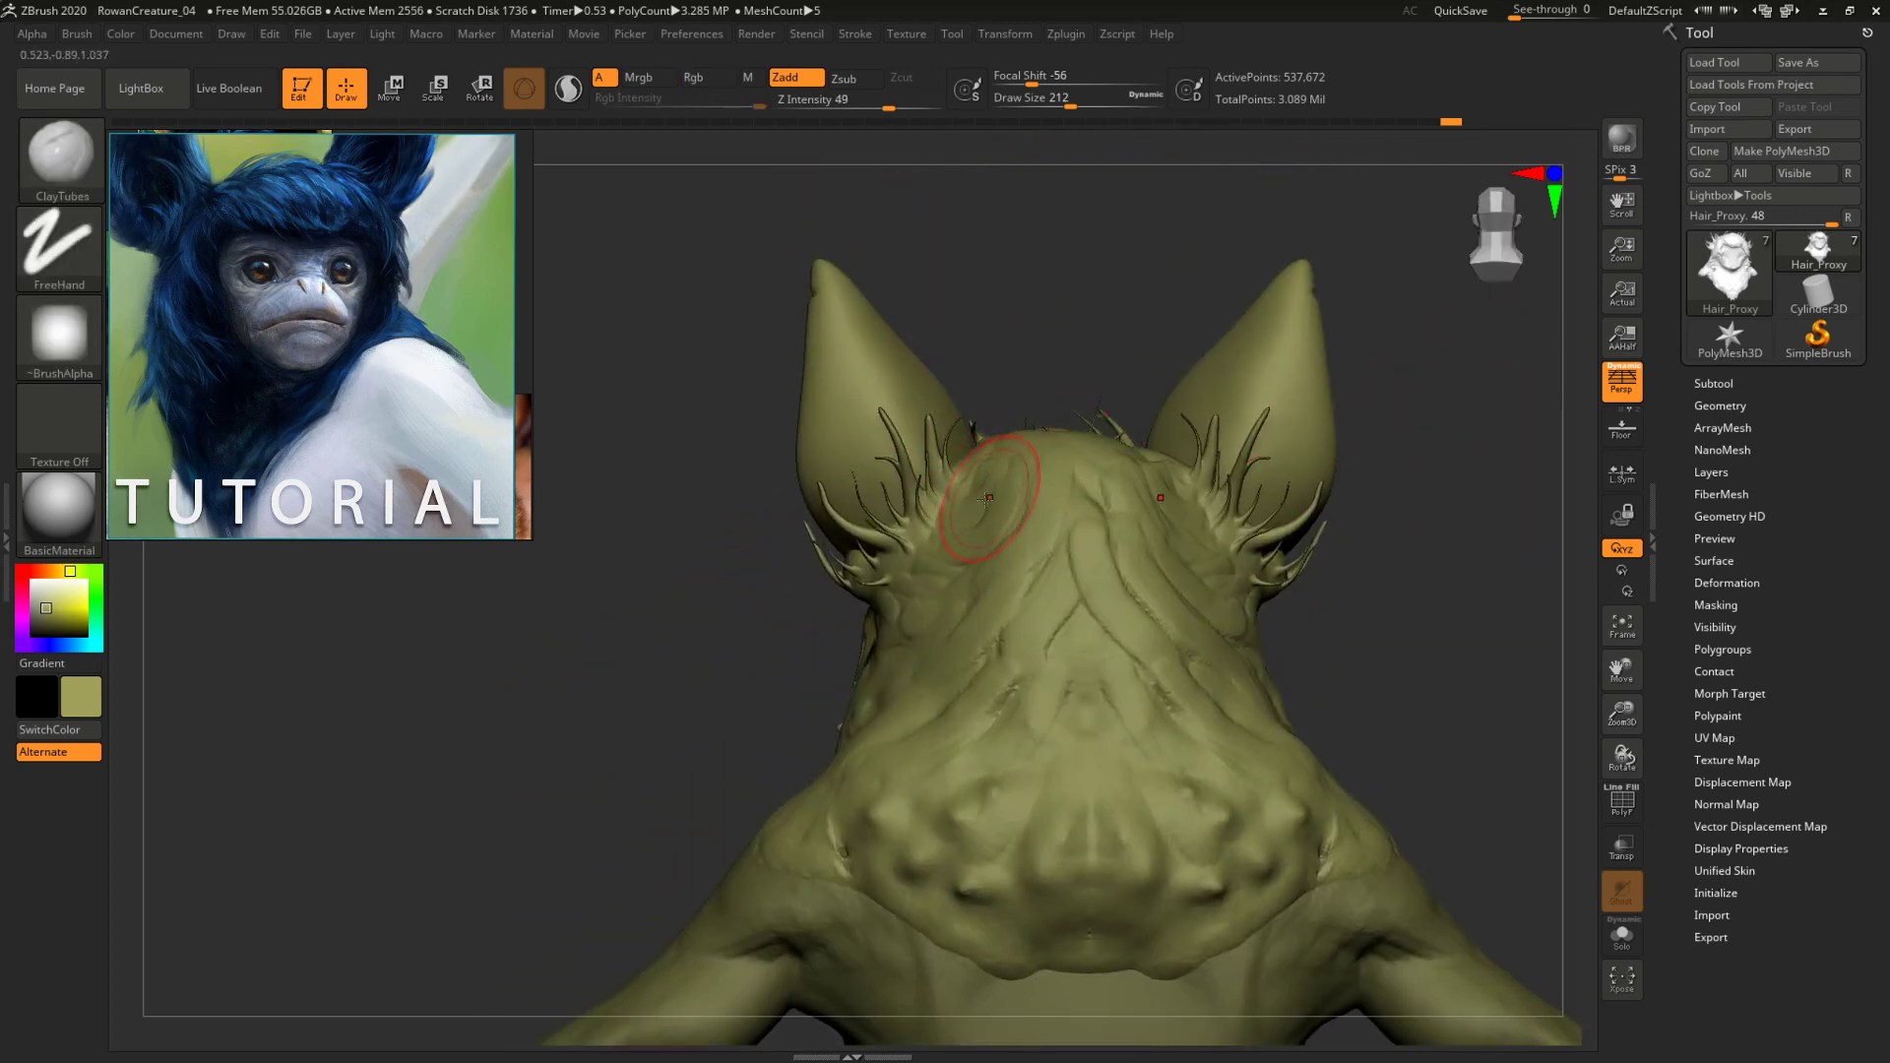
# Build up long ClayTubes hair strands from the crown down the back of the head to the neck bumps.
pyautogui.moveTo(1215, 245)
pyautogui.mouseDown()
pyautogui.moveTo(1017, 308)
pyautogui.moveTo(971, 530)
pyautogui.mouseUp()
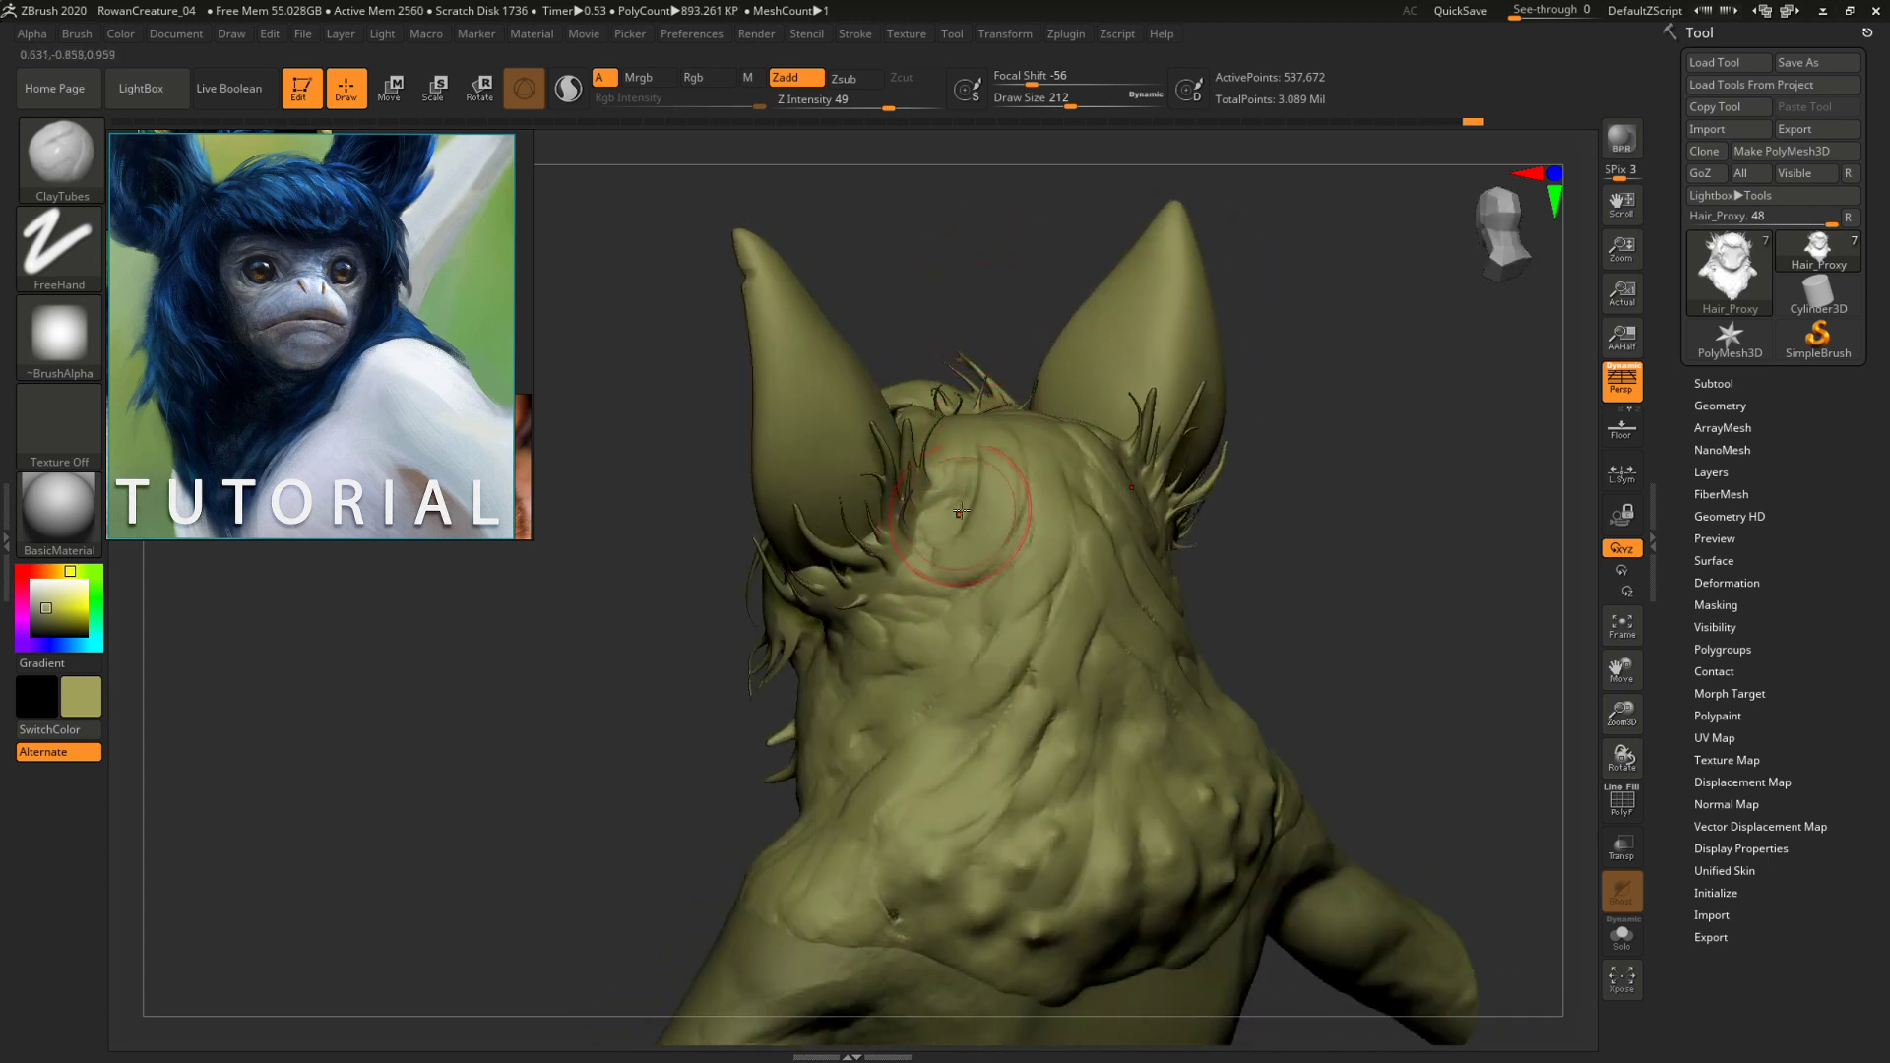
pyautogui.moveTo(975, 489)
pyautogui.mouseDown()
pyautogui.moveTo(998, 652)
pyautogui.moveTo(1004, 540)
pyautogui.moveTo(964, 659)
pyautogui.mouseUp()
pyautogui.moveTo(1082, 577); pyautogui.dragTo(1029, 777)
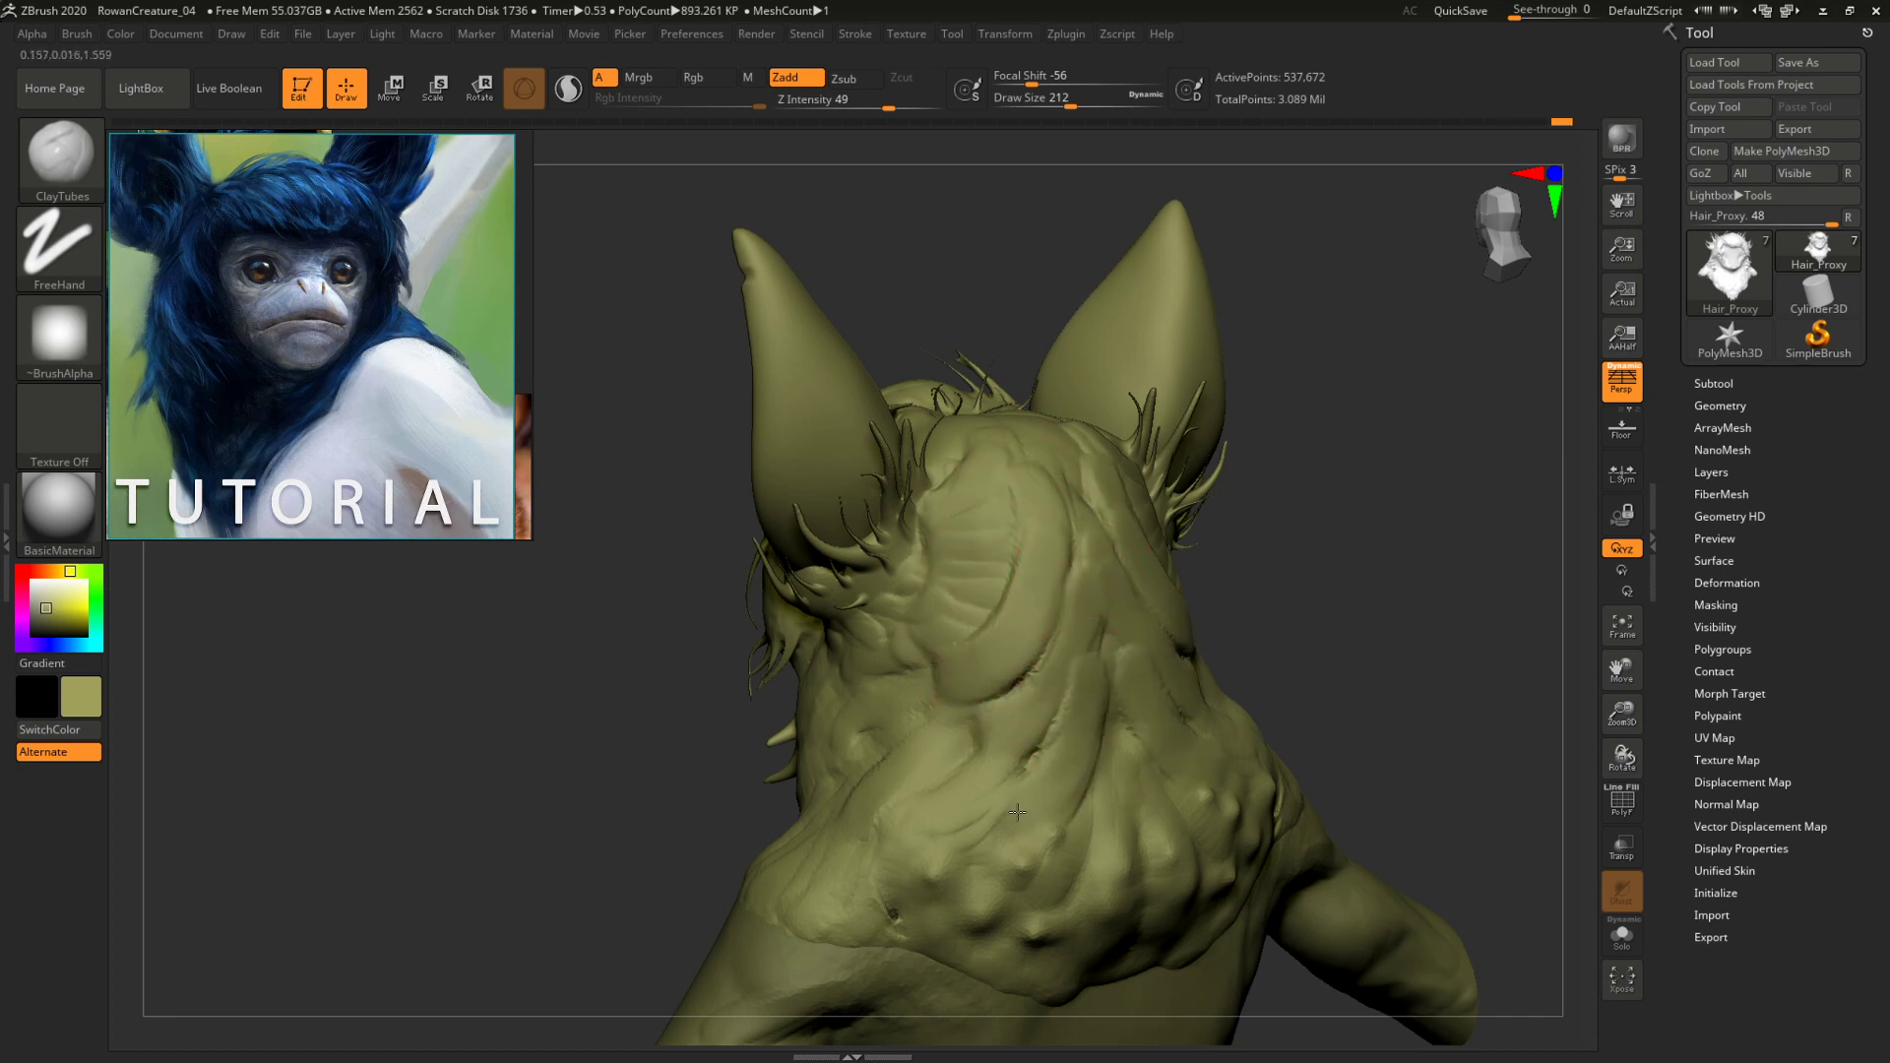
pyautogui.moveTo(1350, 653)
pyautogui.mouseDown()
pyautogui.moveTo(1093, 679)
pyautogui.moveTo(1131, 817)
pyautogui.moveTo(1097, 787)
pyautogui.moveTo(1083, 905)
pyautogui.moveTo(1093, 943)
pyautogui.moveTo(1137, 928)
pyautogui.mouseUp()
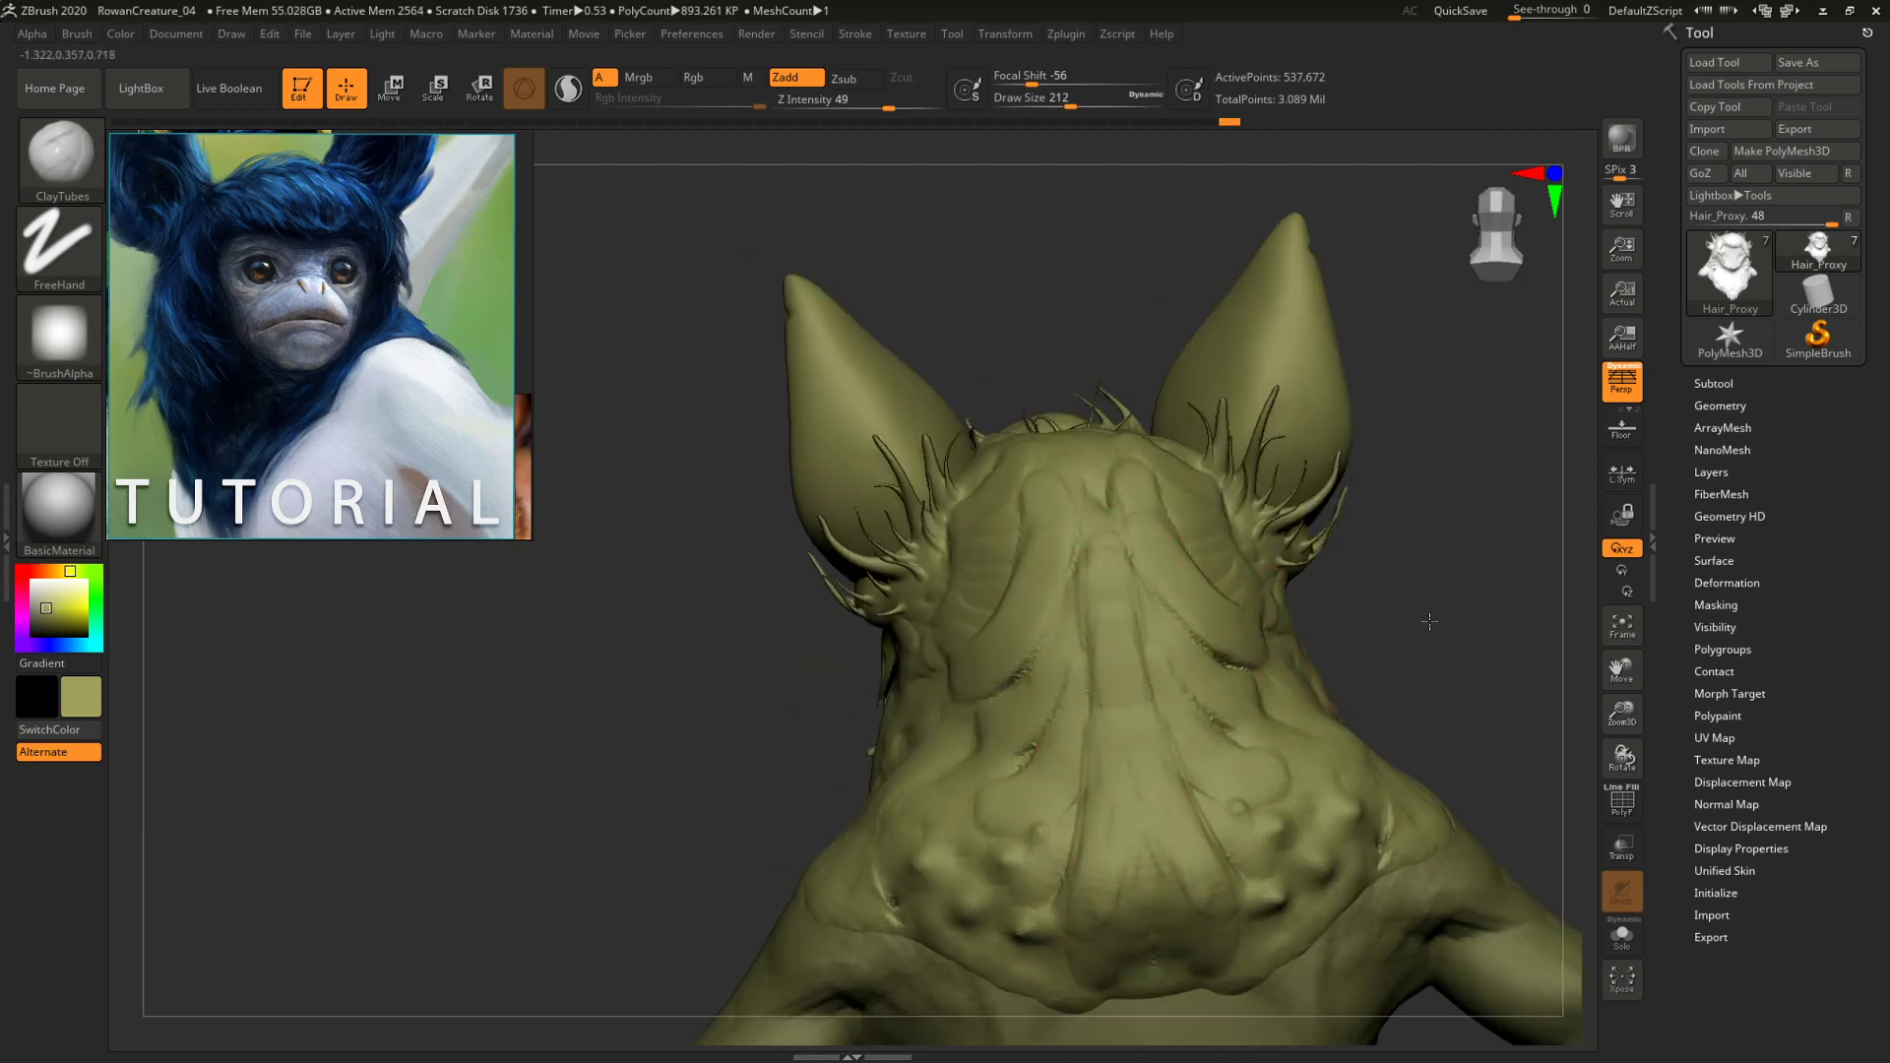
# Layer diagonal flowing hair strands over the back of the head, from behind the ears to the lower mane.
pyautogui.moveTo(1429, 621); pyautogui.dragTo(1262, 570)
pyautogui.moveTo(1122, 640); pyautogui.dragTo(1043, 728)
pyautogui.moveTo(1181, 630)
pyautogui.mouseDown()
pyautogui.moveTo(1033, 788)
pyautogui.moveTo(1084, 590)
pyautogui.moveTo(1024, 620)
pyautogui.moveTo(999, 601)
pyautogui.moveTo(1004, 506)
pyautogui.moveTo(956, 506)
pyautogui.mouseUp()
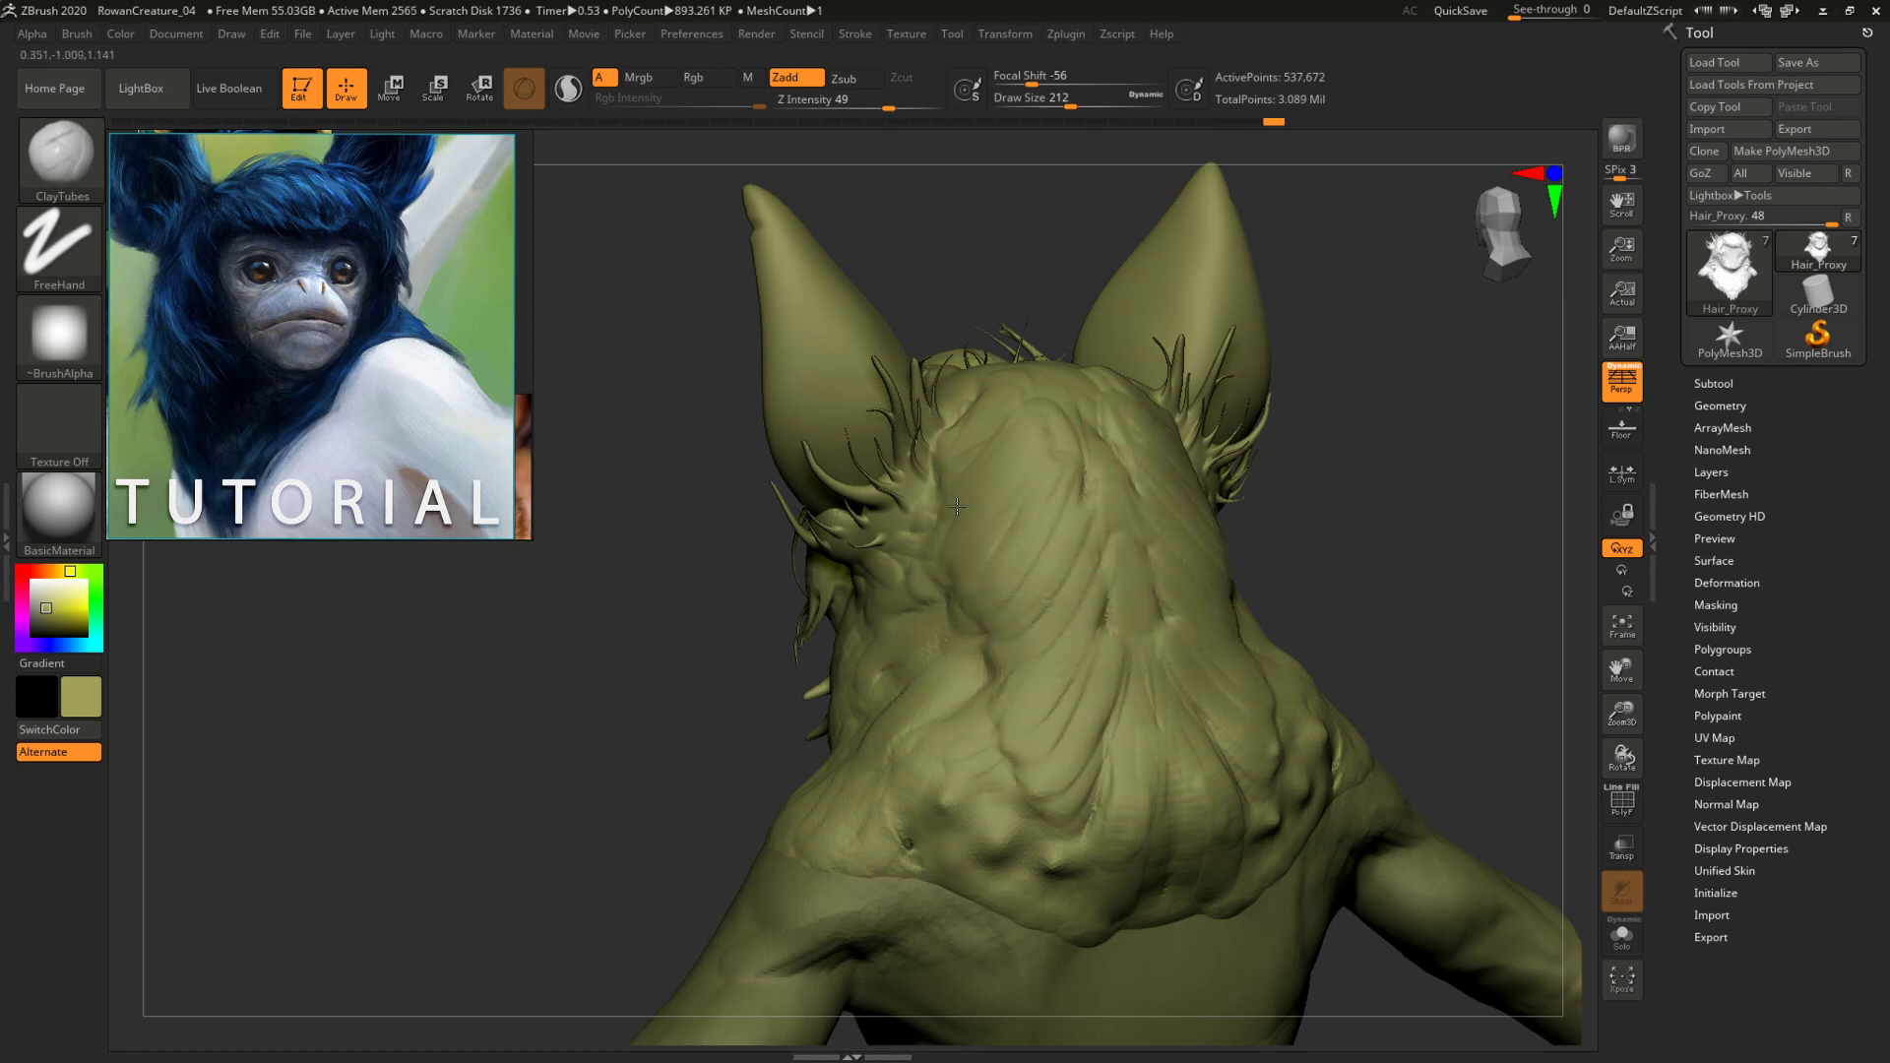
pyautogui.moveTo(991, 426); pyautogui.dragTo(1028, 392)
# Sculpt hair clumps over the top of the head and behind the ears with ClayTubes.
pyautogui.moveTo(1415, 440); pyautogui.dragTo(1380, 603)
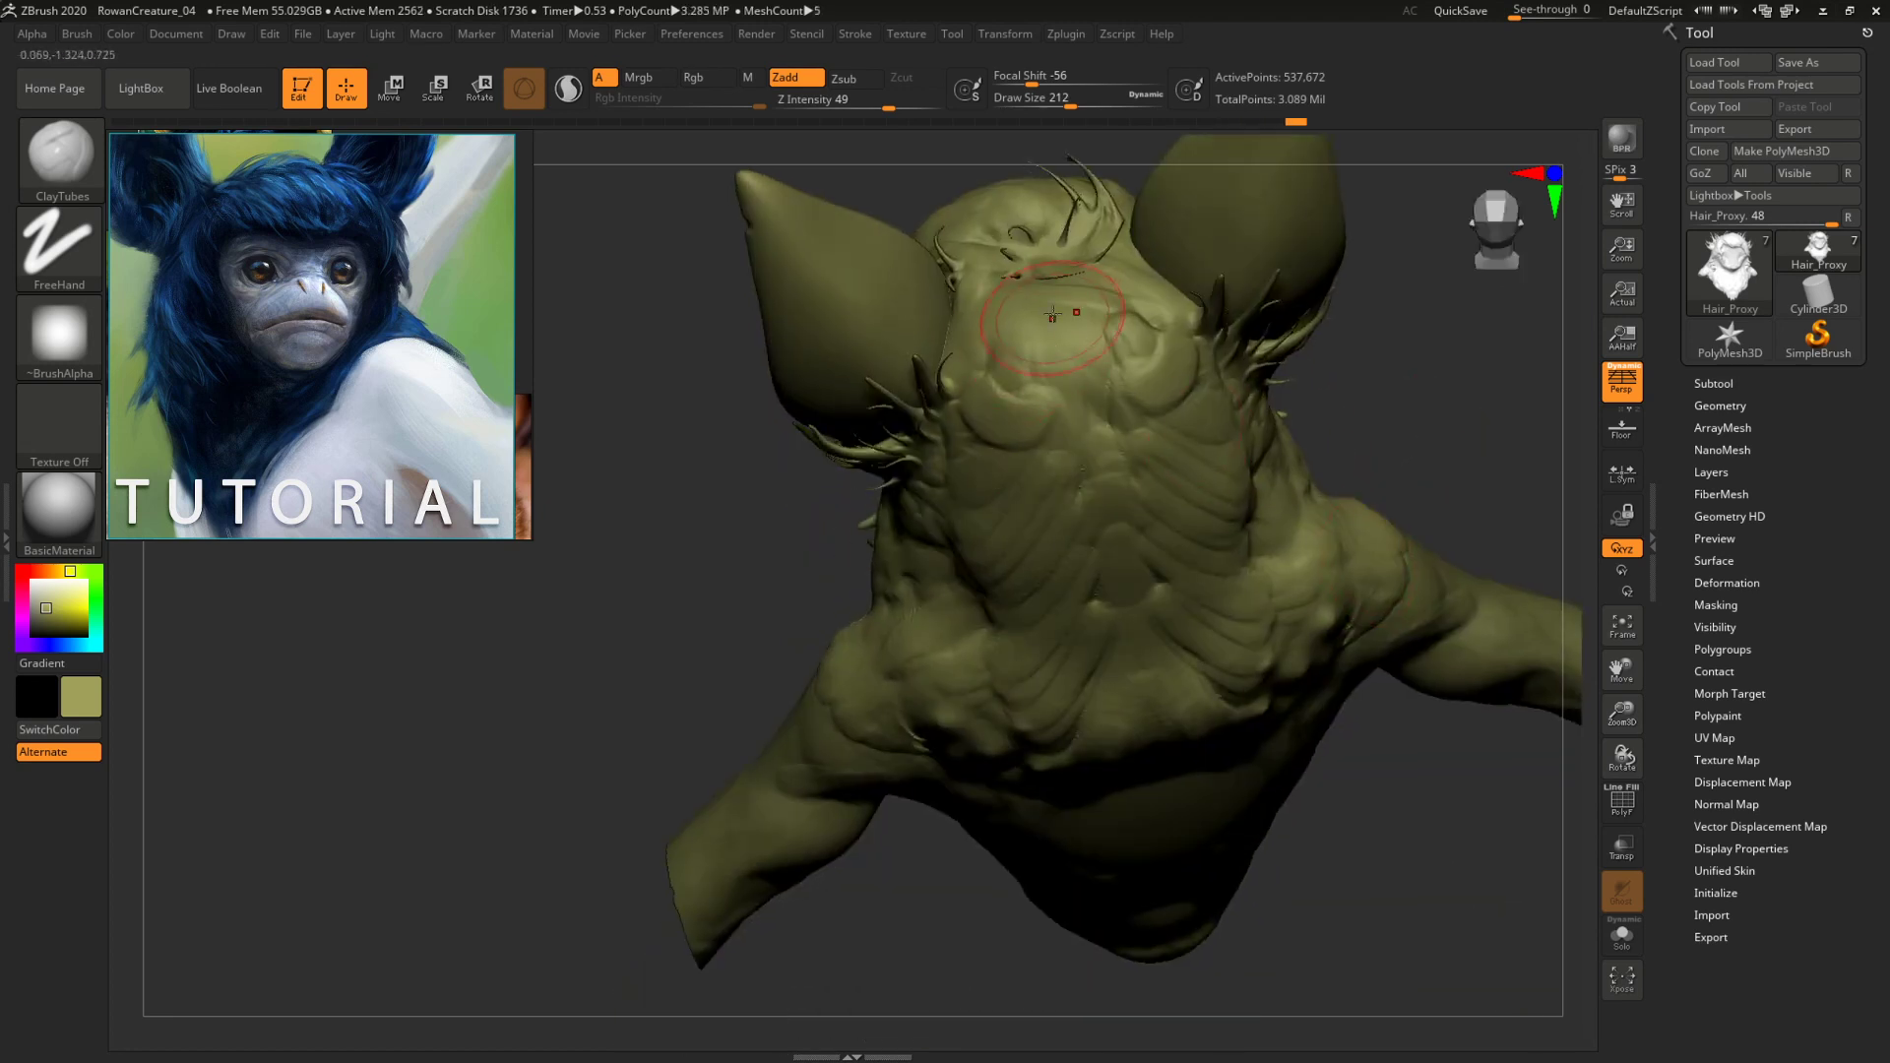
pyautogui.moveTo(1052, 314)
pyautogui.mouseDown()
pyautogui.moveTo(1009, 324)
pyautogui.moveTo(1132, 315)
pyautogui.moveTo(994, 384)
pyautogui.moveTo(1151, 413)
pyautogui.moveTo(1046, 486)
pyautogui.moveTo(1132, 403)
pyautogui.moveTo(1058, 384)
pyautogui.mouseUp()
pyautogui.moveTo(1382, 433)
pyautogui.mouseDown()
pyautogui.moveTo(1421, 427)
pyautogui.moveTo(1058, 507)
pyautogui.mouseUp()
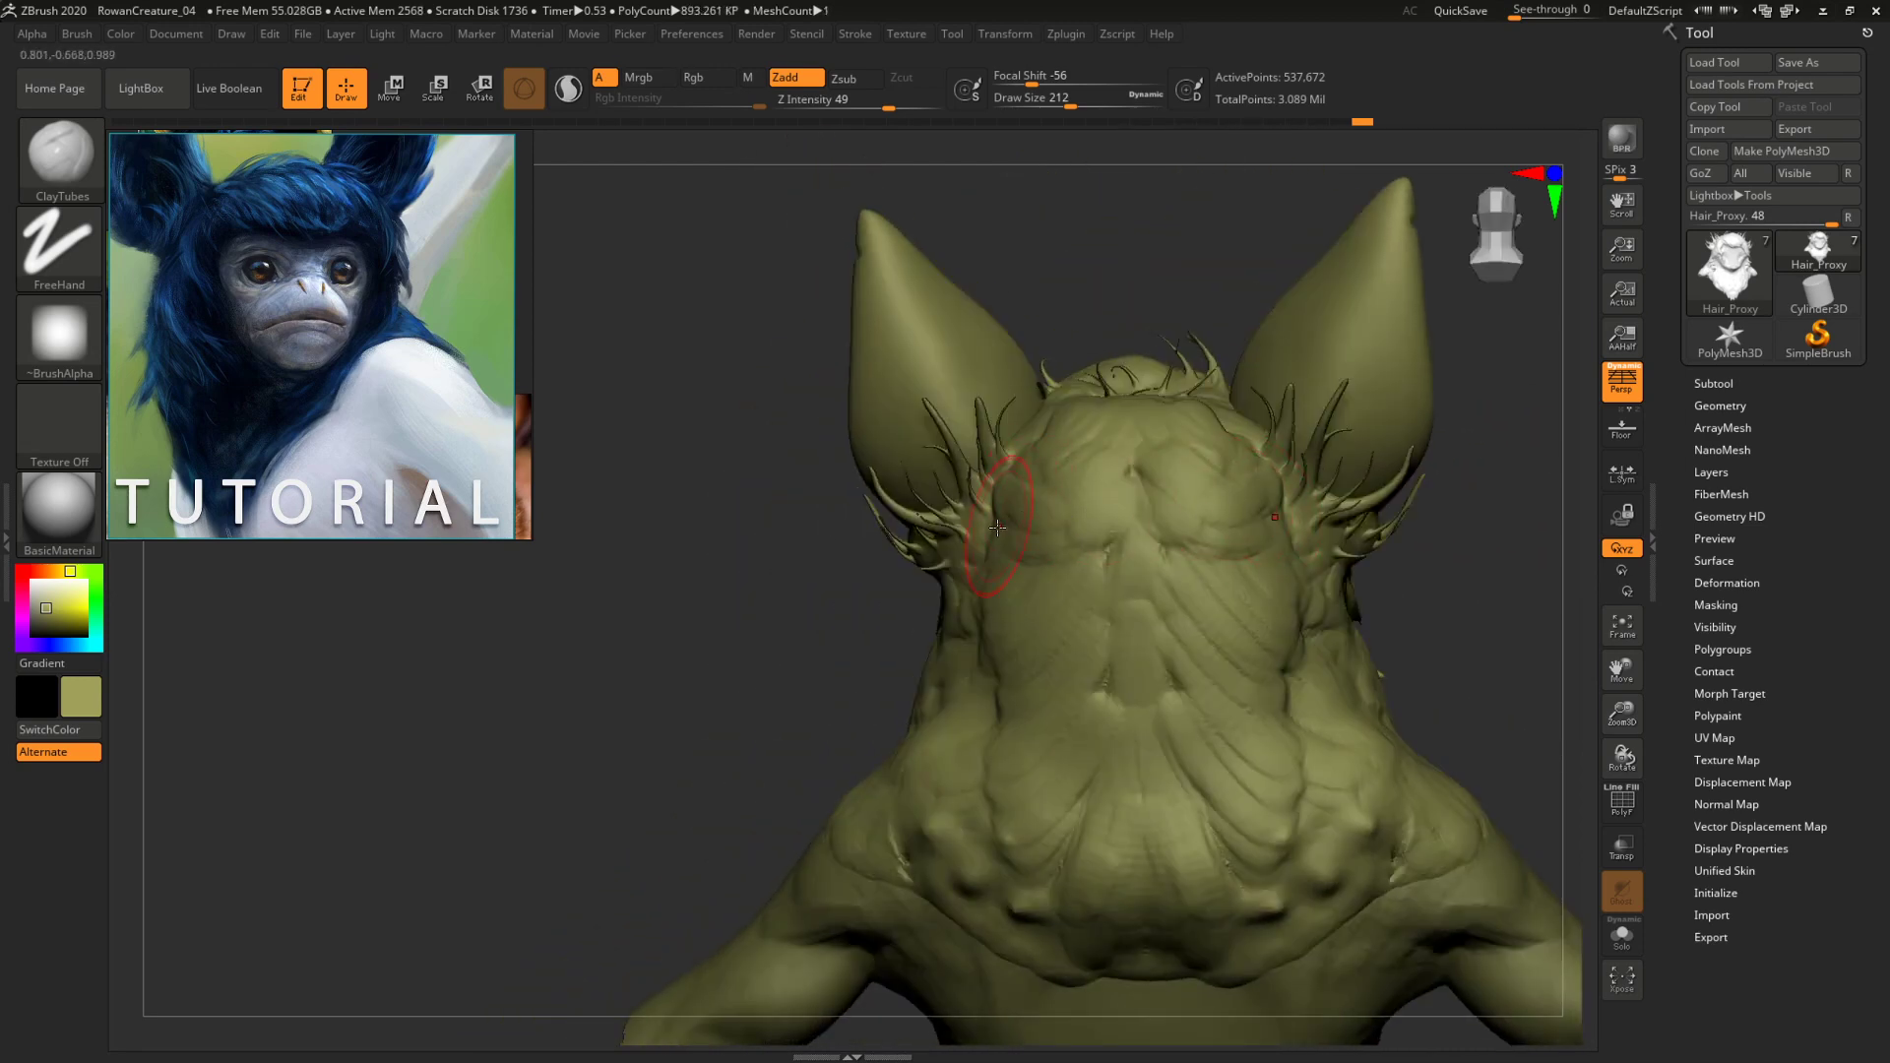
pyautogui.moveTo(1421, 596)
pyautogui.mouseDown()
pyautogui.moveTo(1476, 611)
pyautogui.moveTo(1148, 552)
pyautogui.moveTo(1214, 552)
pyautogui.moveTo(1333, 625)
pyautogui.moveTo(1023, 552)
pyautogui.moveTo(970, 640)
pyautogui.moveTo(1056, 635)
pyautogui.mouseUp()
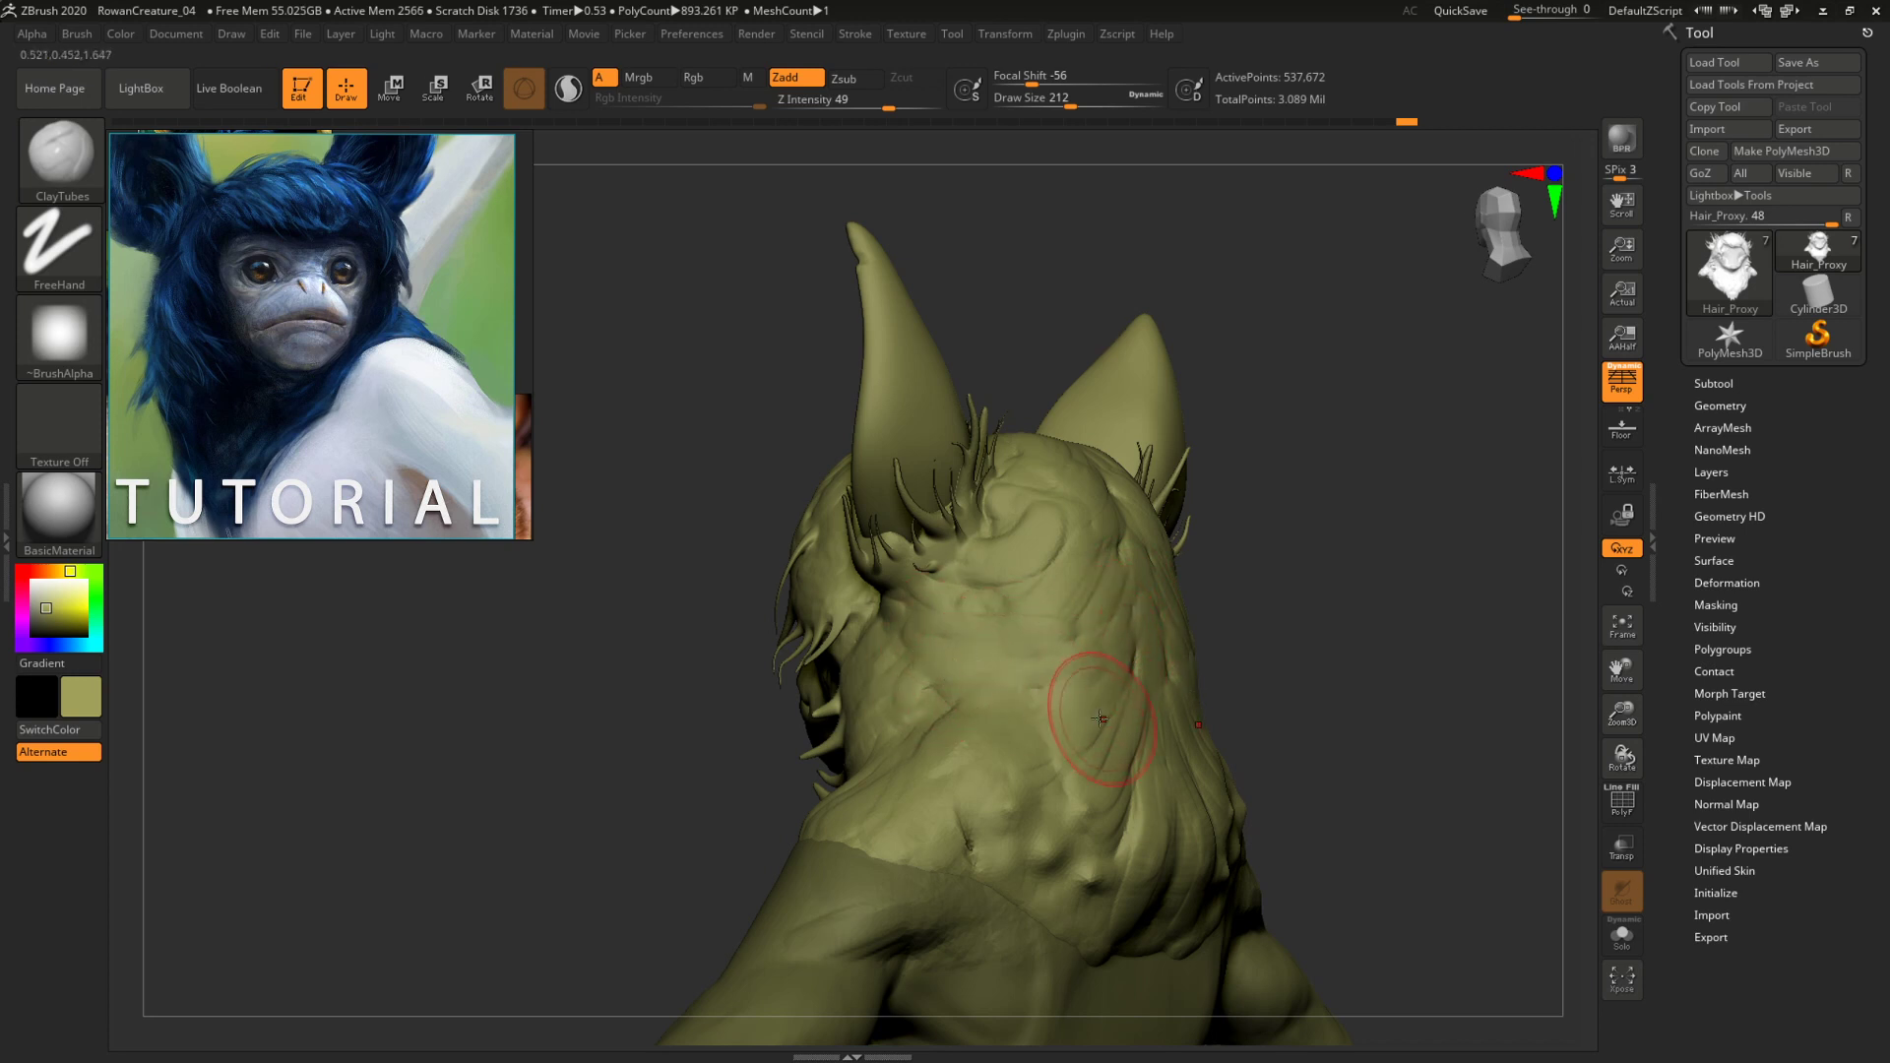
# Reshape the side profile of the neck and cheek hair with the Move brush at draw sizes 386 and 311.
pyautogui.moveTo(1321, 533)
pyautogui.mouseDown()
pyautogui.moveTo(1362, 528)
pyautogui.moveTo(1362, 586)
pyautogui.moveTo(1254, 566)
pyautogui.moveTo(1329, 535)
pyautogui.moveTo(1292, 554)
pyautogui.mouseUp()
pyautogui.press('b')
pyautogui.press('m')
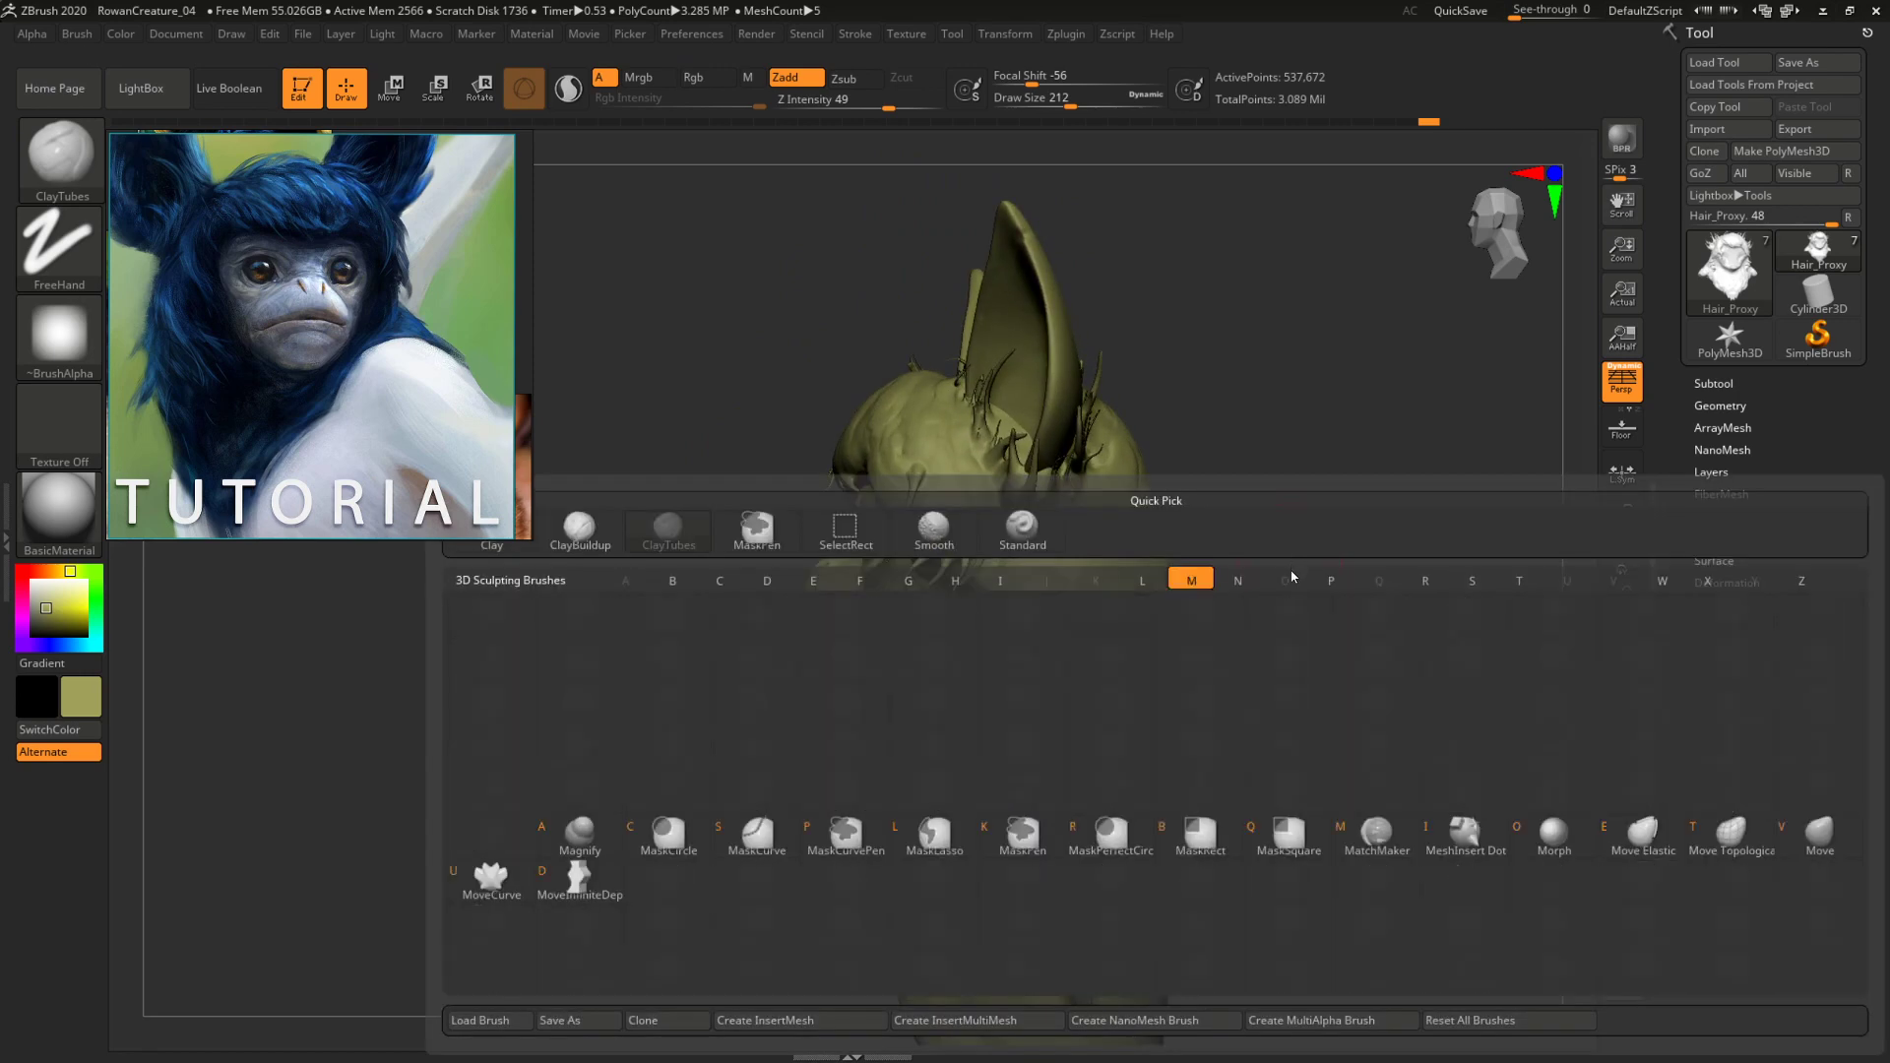
pyautogui.press('v')
pyautogui.press('space')
pyautogui.moveTo(1010, 629); pyautogui.dragTo(1035, 630)
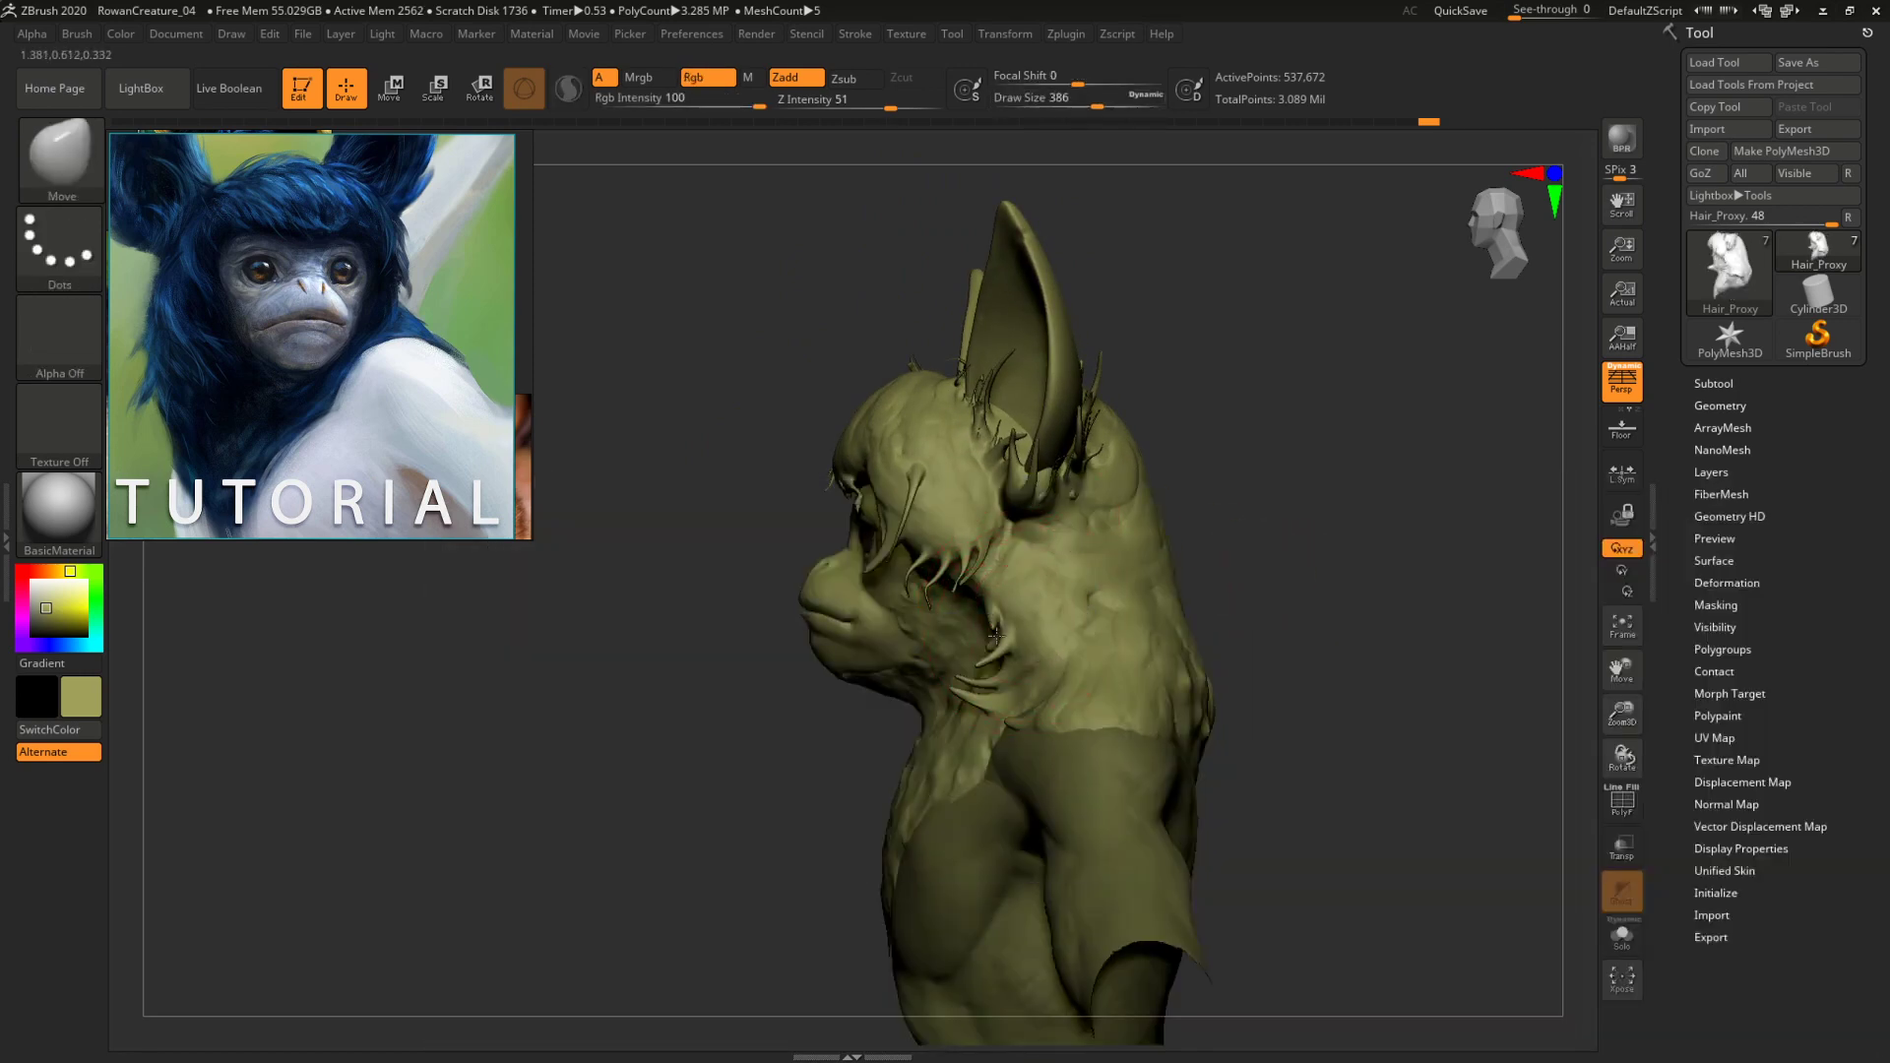
pyautogui.moveTo(1418, 564); pyautogui.dragTo(1308, 611)
pyautogui.press('space')
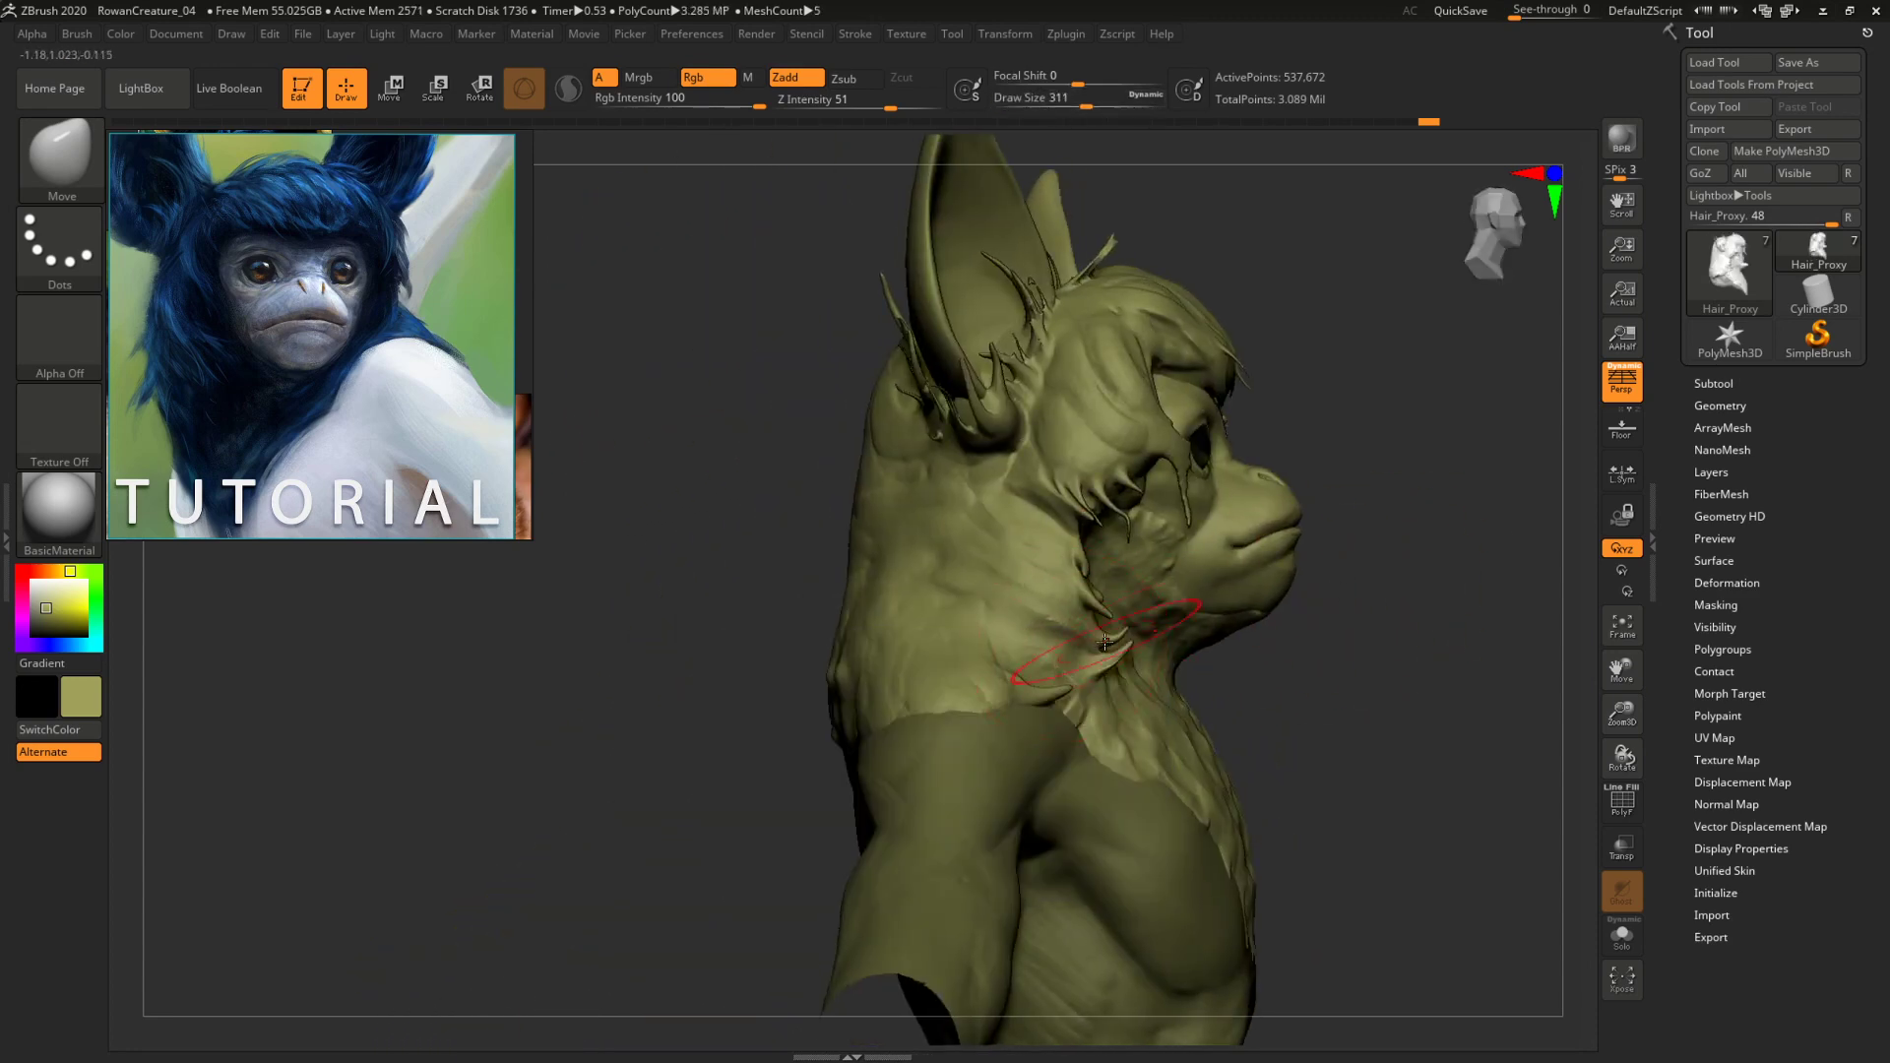
pyautogui.moveTo(1516, 610)
pyautogui.mouseDown()
pyautogui.moveTo(1309, 630)
pyautogui.moveTo(1124, 678)
pyautogui.mouseUp()
# Sculpt flowing beard clumps from beneath the chin down over the chest with ClayTubes at draw size 124.
pyautogui.press('b')
pyautogui.click(1193, 666)
pyautogui.press('space')
pyautogui.press('space')
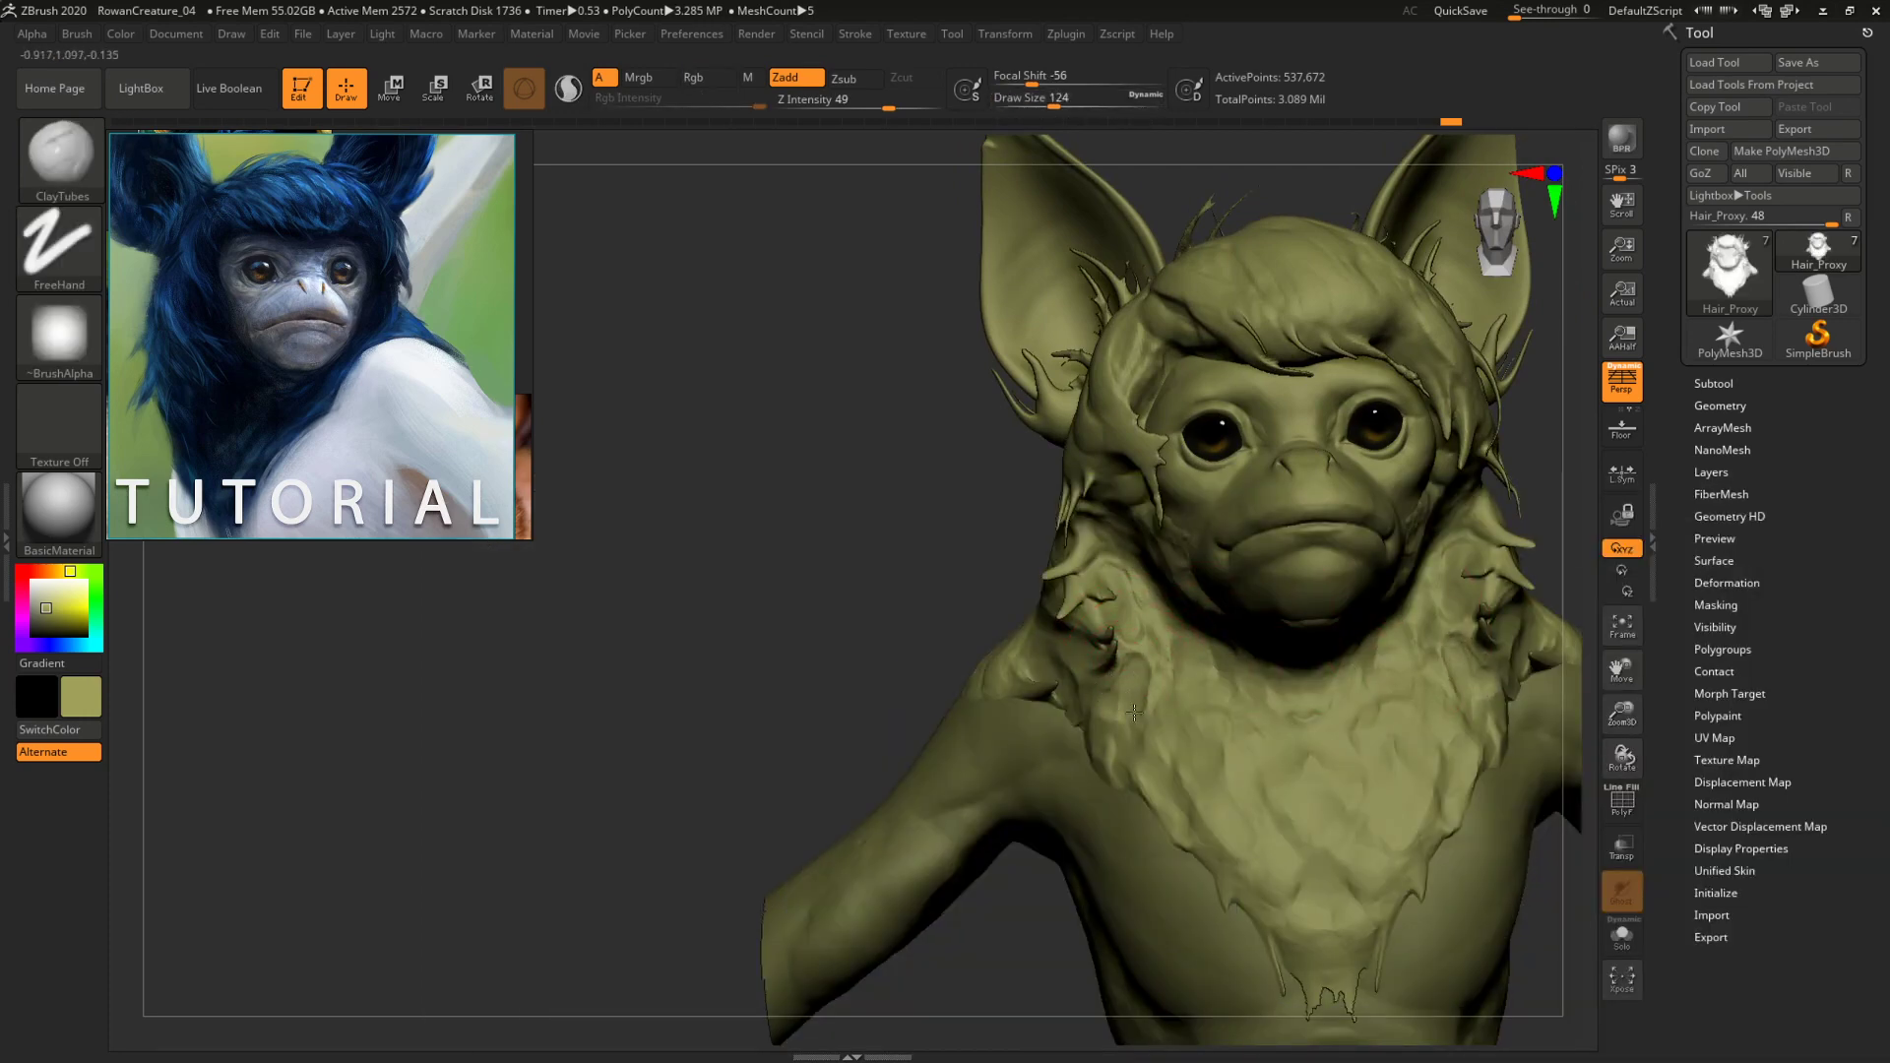
pyautogui.keyDown('alt'); pyautogui.moveTo(889, 590); pyautogui.dragTo(669, 579); pyautogui.keyUp('alt')
pyautogui.keyDown('alt'); pyautogui.moveTo(1453, 525); pyautogui.dragTo(1112, 622); pyautogui.keyUp('alt')
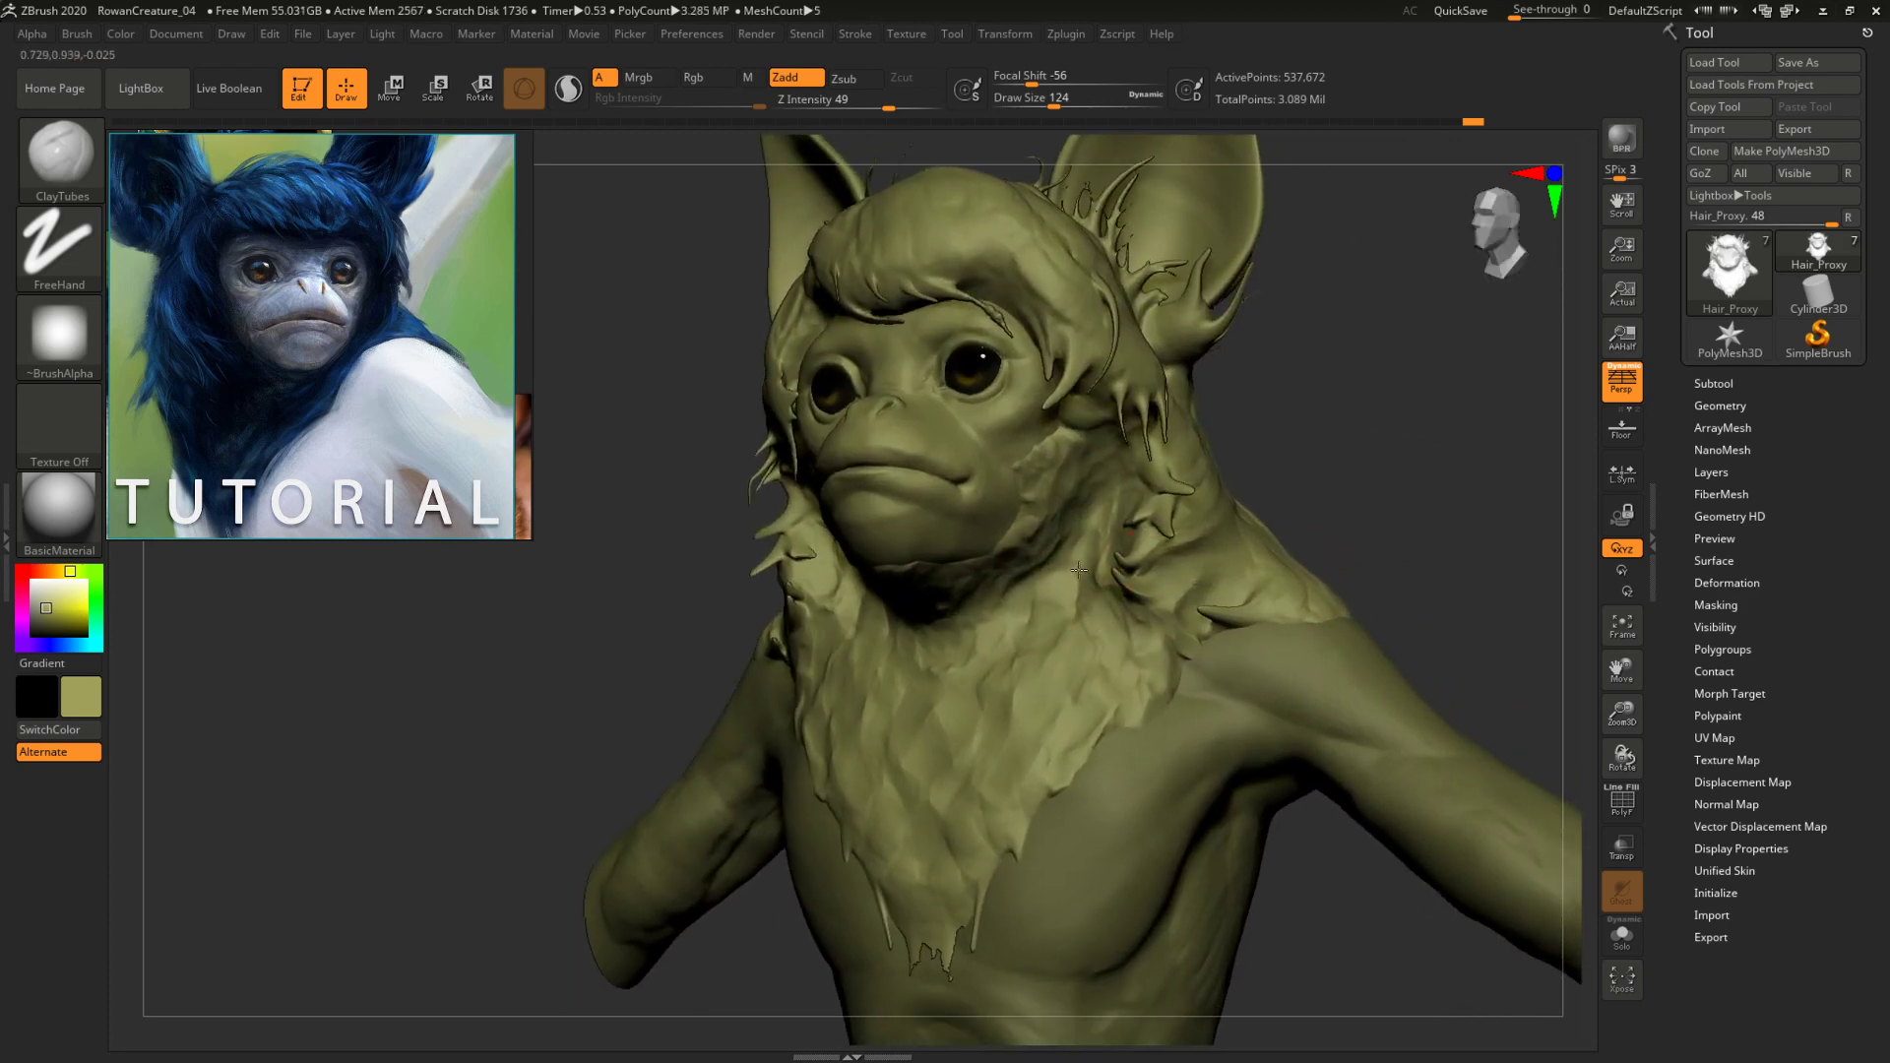
pyautogui.keyDown('alt'); pyautogui.moveTo(1436, 469); pyautogui.dragTo(1096, 612); pyautogui.keyUp('alt')
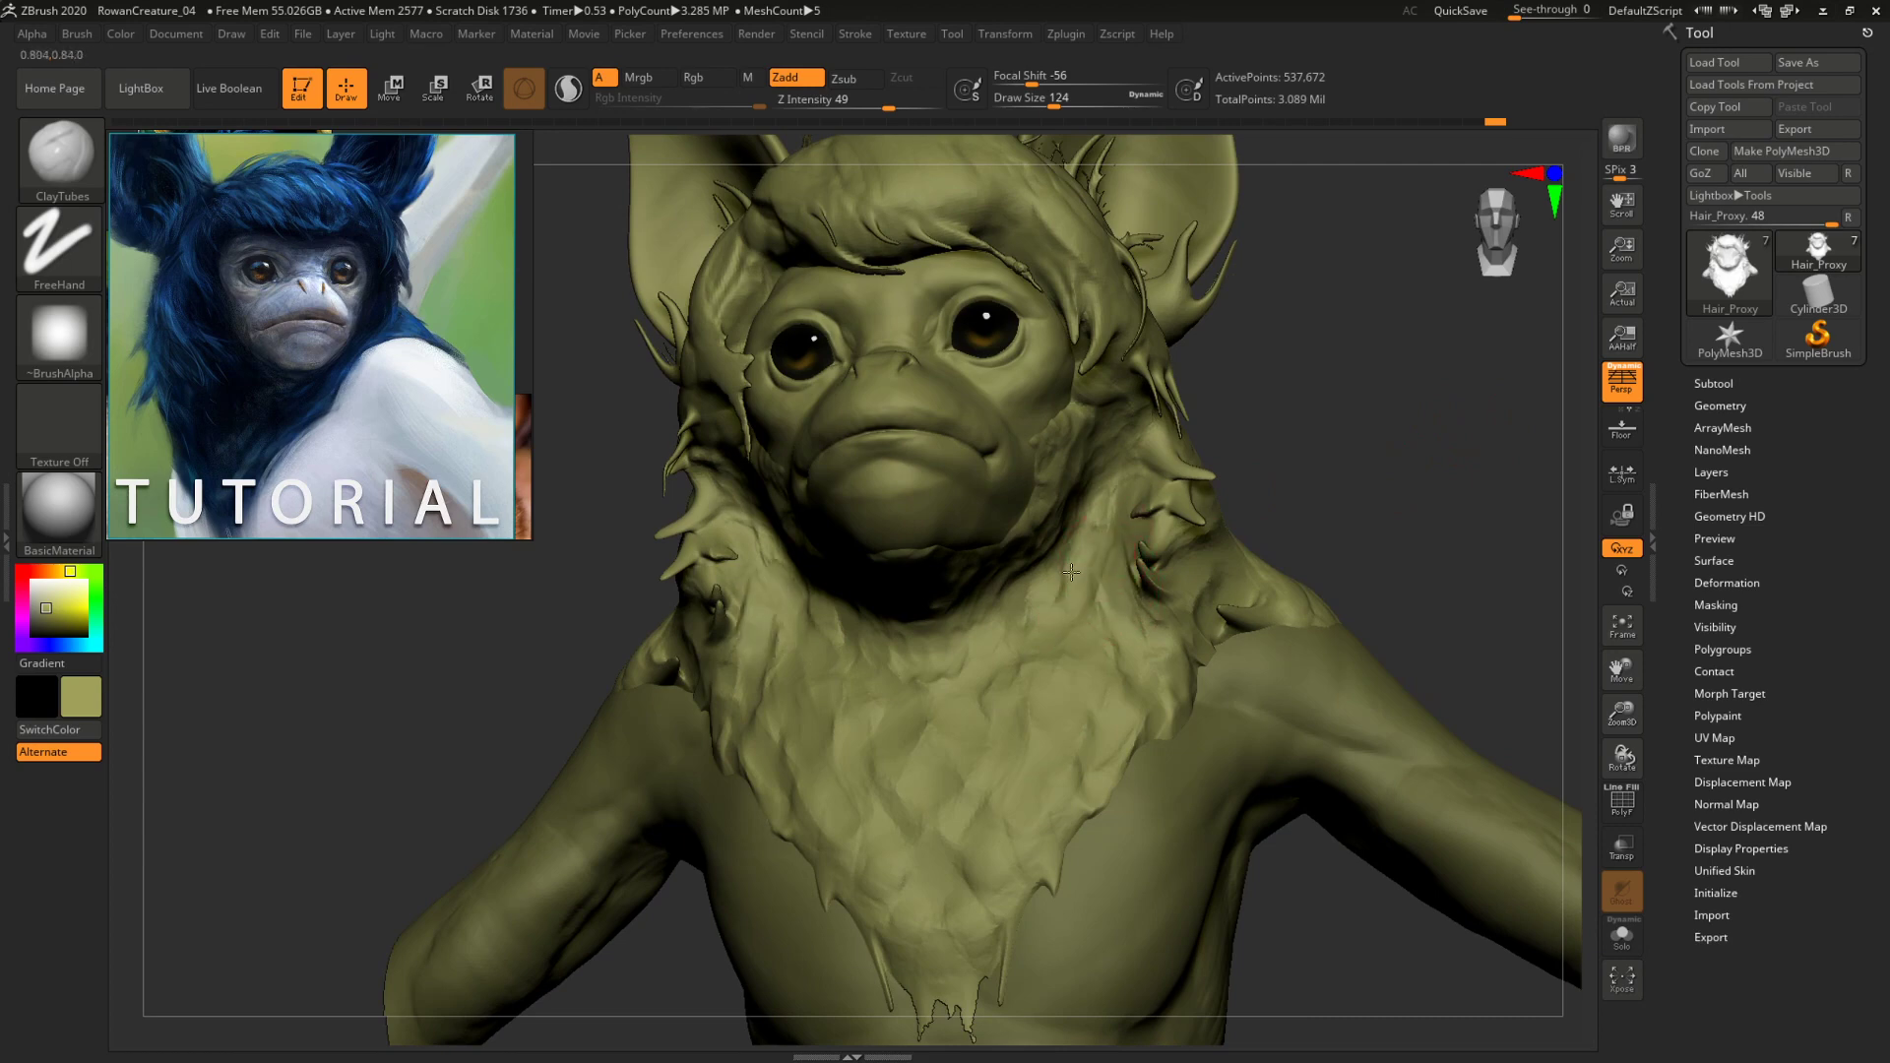
pyautogui.moveTo(1437, 443)
pyautogui.mouseDown()
pyautogui.moveTo(1266, 460)
pyautogui.moveTo(1396, 470)
pyautogui.moveTo(1142, 531)
pyautogui.moveTo(1354, 443)
pyautogui.moveTo(1131, 470)
pyautogui.mouseUp()
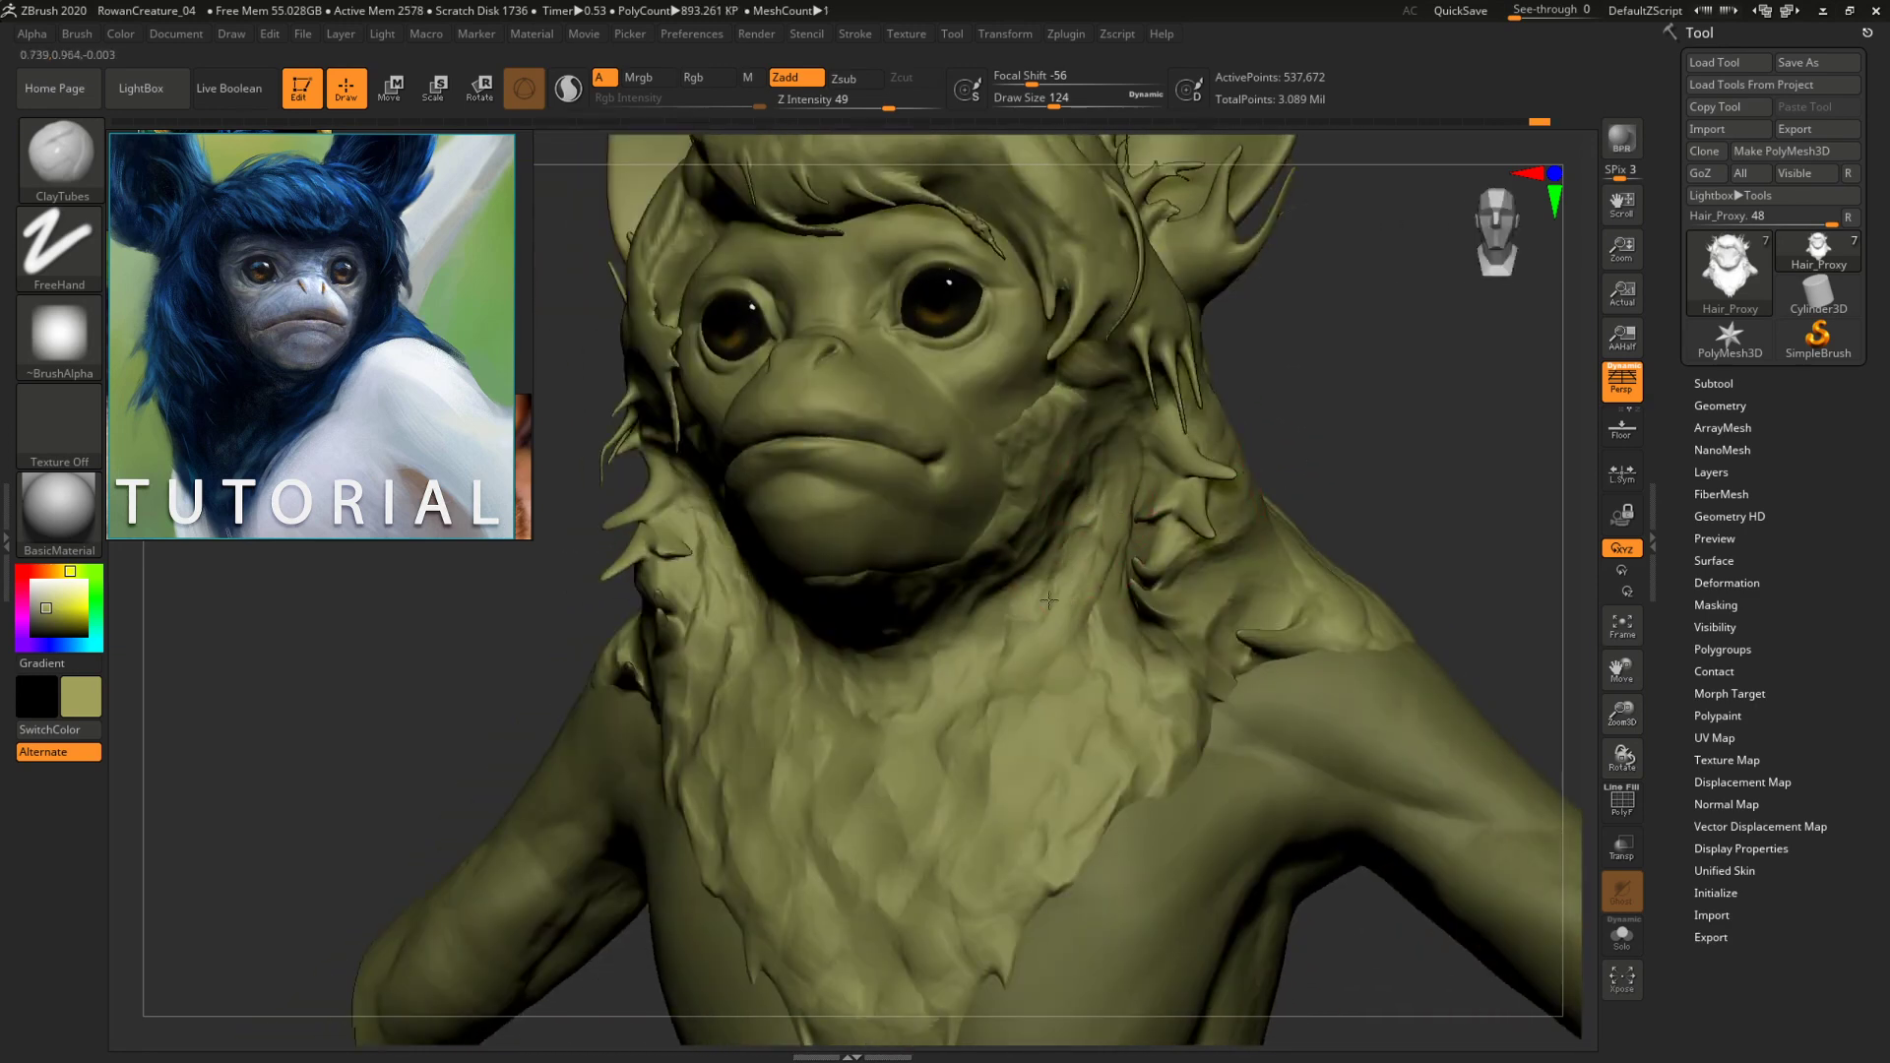
pyautogui.moveTo(1362, 496); pyautogui.dragTo(1415, 525)
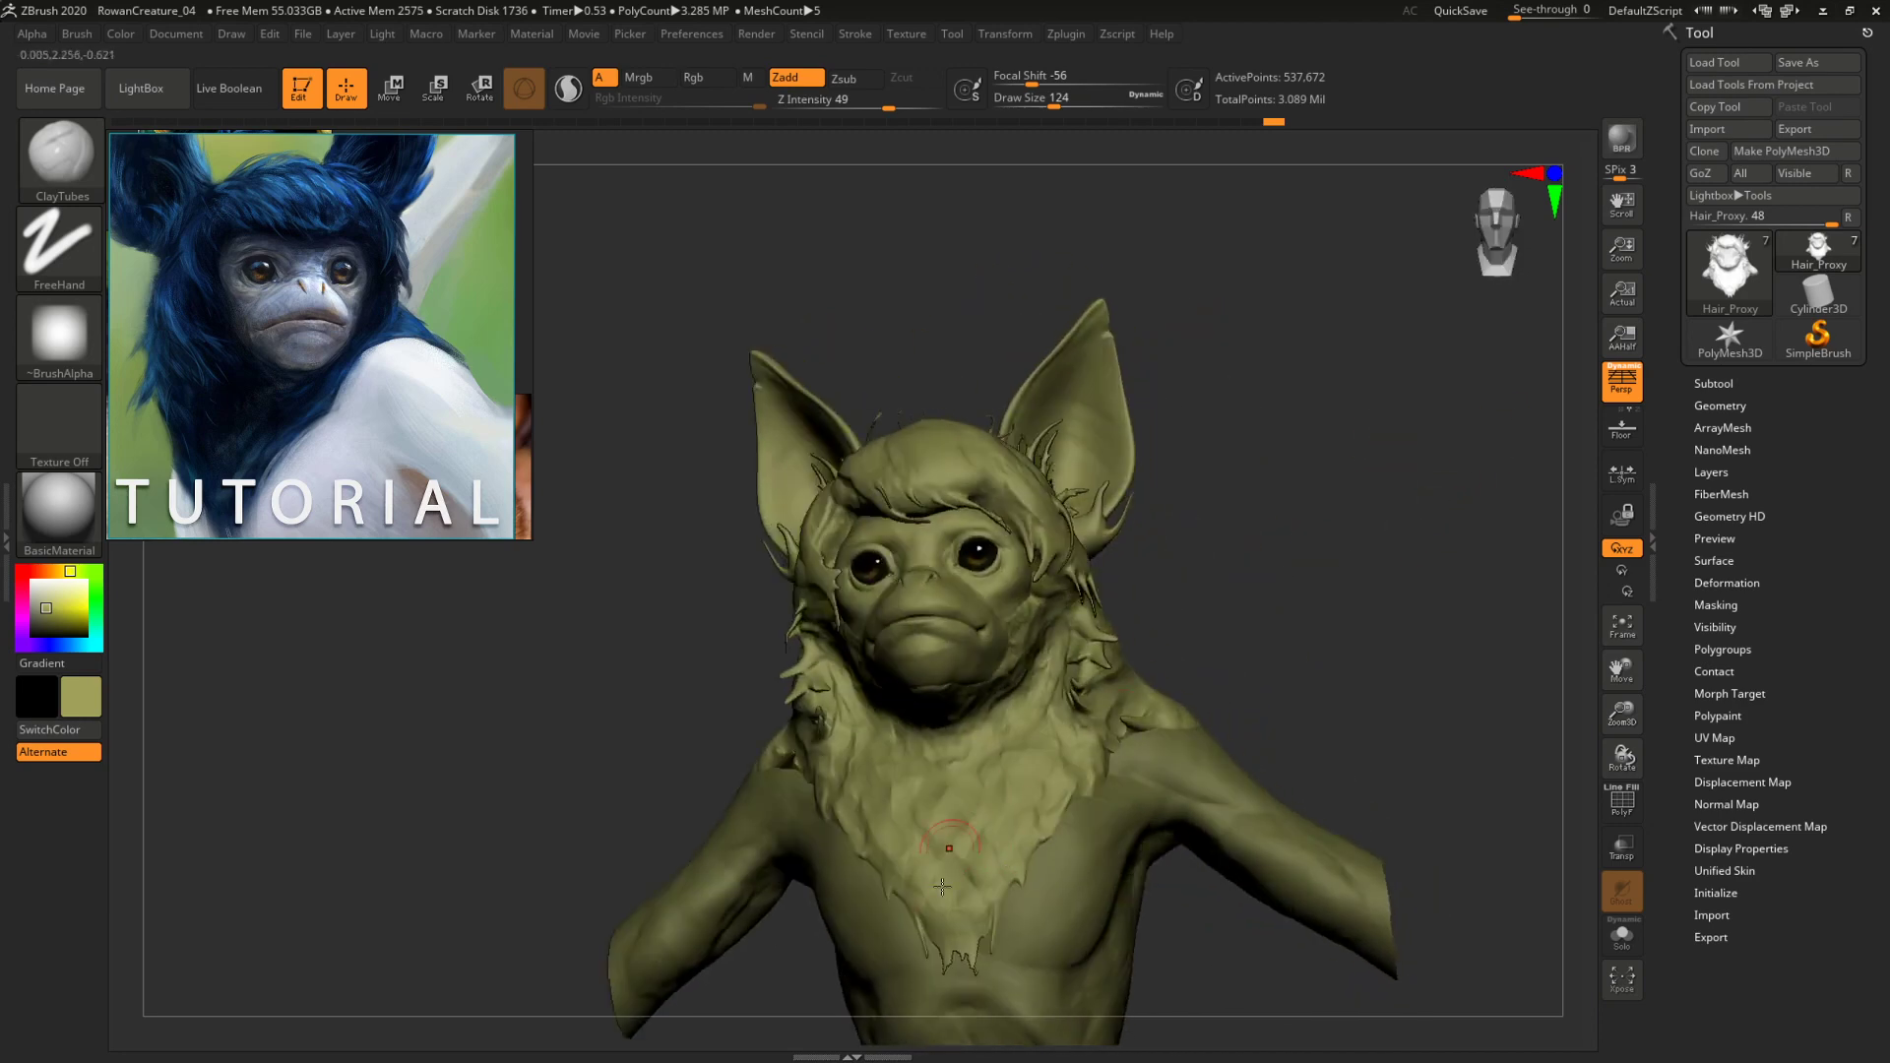
# Build up ClayTubes hair strands along the side of the neck, from behind the cheek to the shoulder.
pyautogui.moveTo(1117, 627)
pyautogui.mouseDown()
pyautogui.moveTo(1279, 497)
pyautogui.moveTo(1230, 512)
pyautogui.moveTo(1278, 549)
pyautogui.moveTo(1373, 527)
pyautogui.moveTo(1164, 589)
pyautogui.mouseUp()
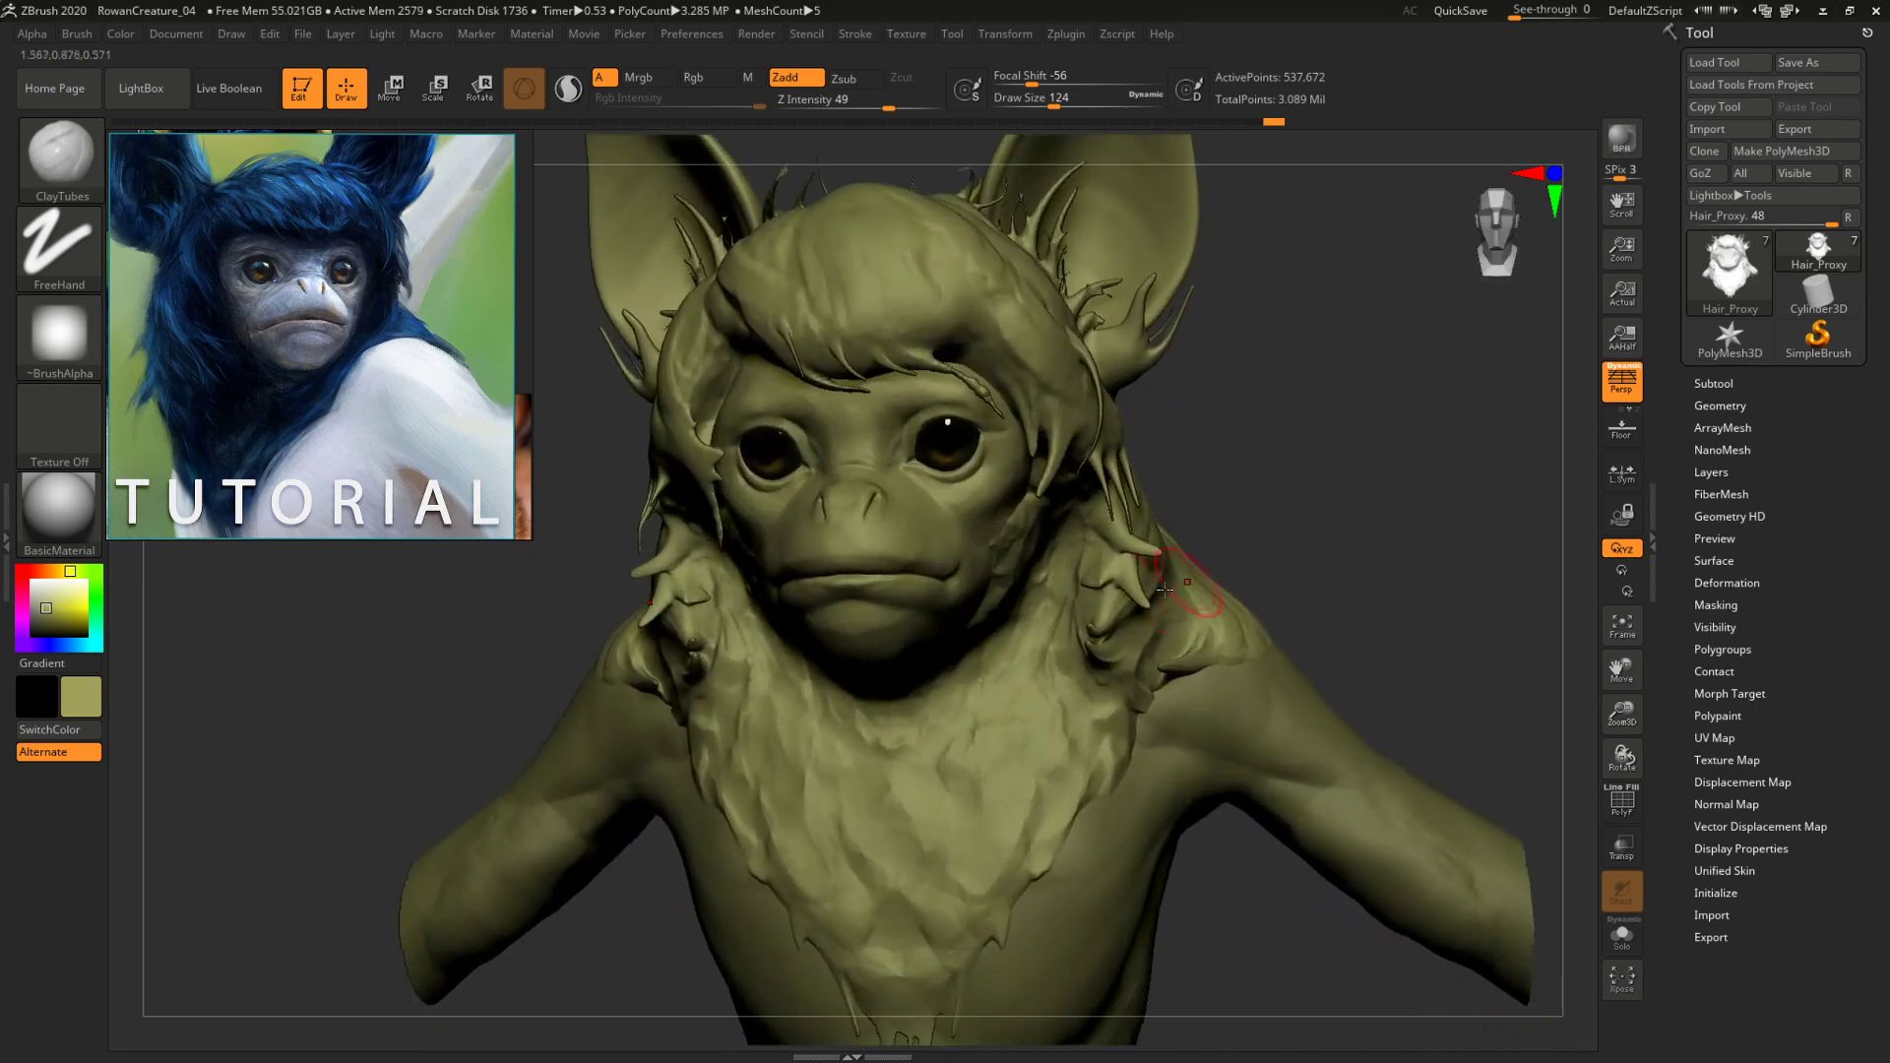
pyautogui.moveTo(1325, 397); pyautogui.dragTo(1237, 607)
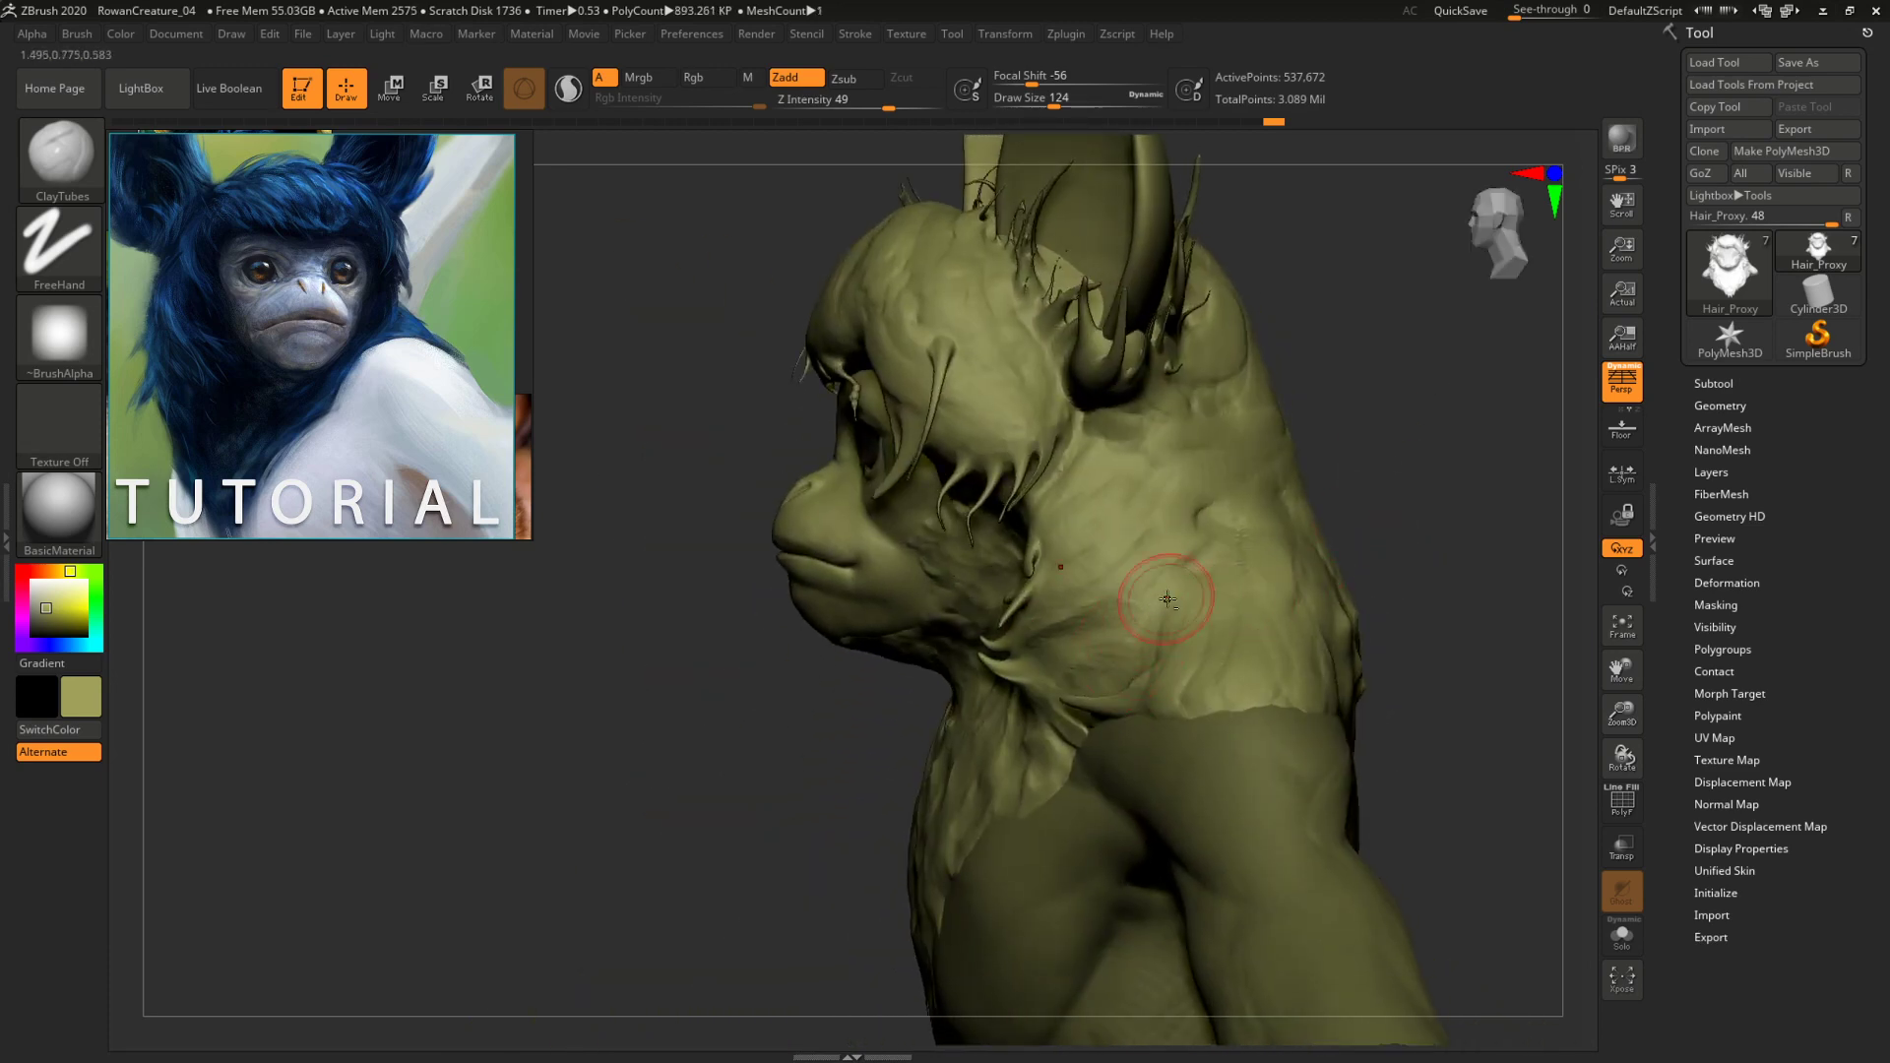
pyautogui.moveTo(1368, 580); pyautogui.dragTo(1342, 587)
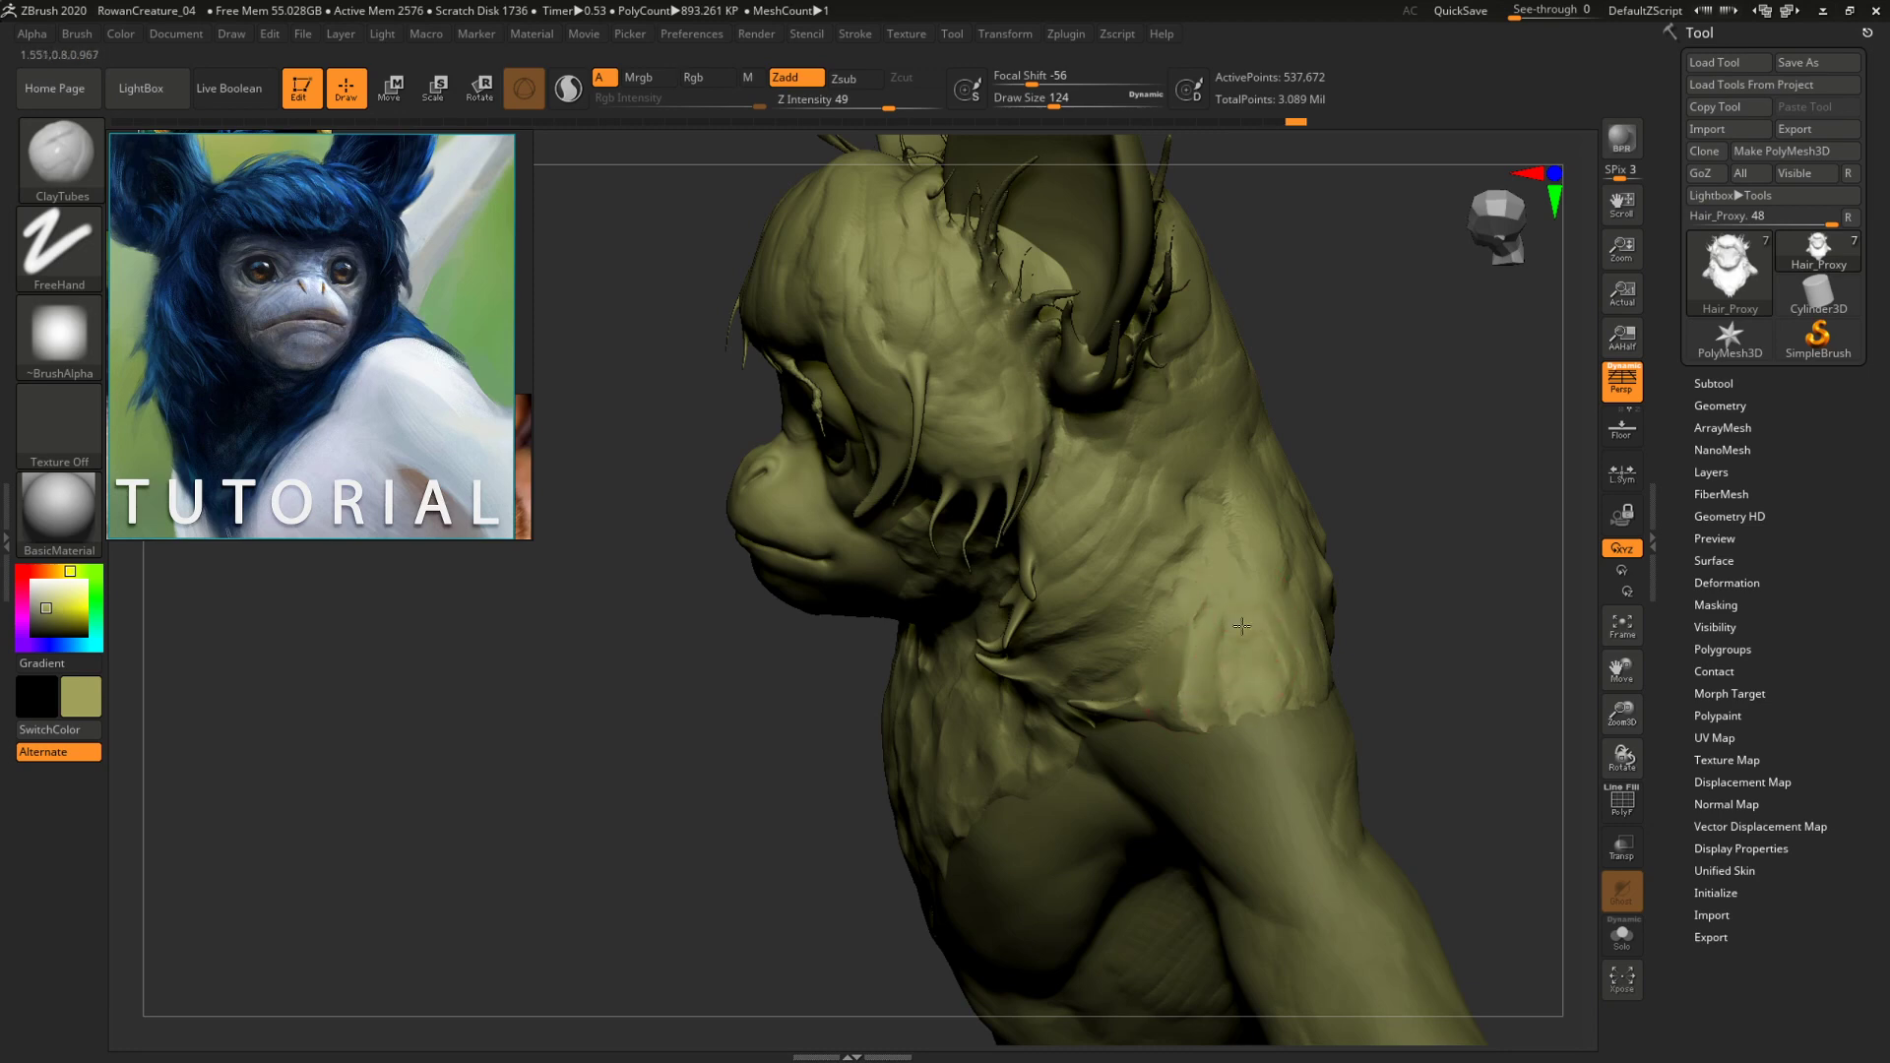
pyautogui.moveTo(1382, 576); pyautogui.dragTo(1363, 480)
pyautogui.moveTo(1214, 382); pyautogui.dragTo(1104, 476)
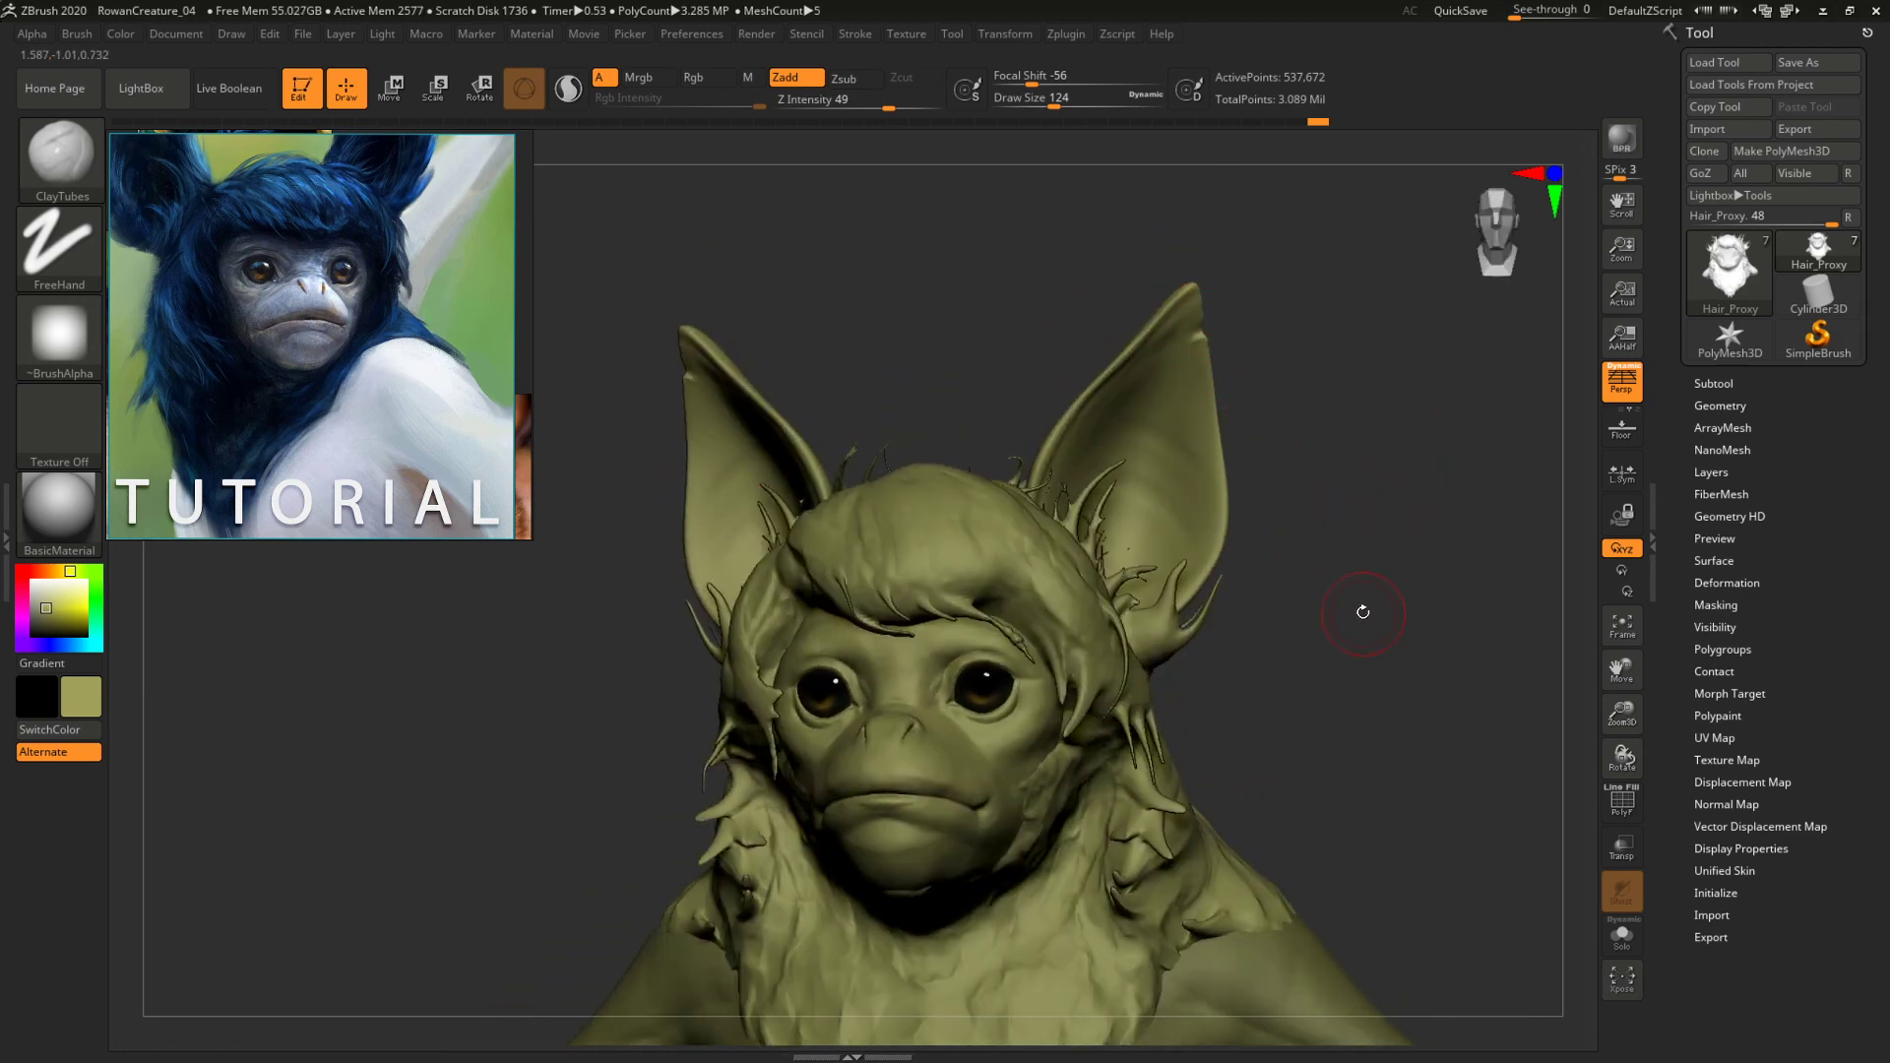
# Refine the hair along the jaw and cheek with ClayTubes at draw size 104.
pyautogui.keyDown('alt'); pyautogui.moveTo(1363, 668); pyautogui.dragTo(1020, 592); pyautogui.keyUp('alt')
pyautogui.moveTo(1309, 455)
pyautogui.mouseDown()
pyautogui.moveTo(1362, 388)
pyautogui.moveTo(1434, 528)
pyautogui.mouseUp()
pyautogui.press('space')
pyautogui.moveTo(1123, 646); pyautogui.dragTo(1131, 646)
pyautogui.moveTo(1366, 491)
pyautogui.keyDown('alt'); pyautogui.mouseDown()
pyautogui.moveTo(1396, 464)
pyautogui.moveTo(1289, 472)
pyautogui.mouseUp(); pyautogui.keyUp('alt')
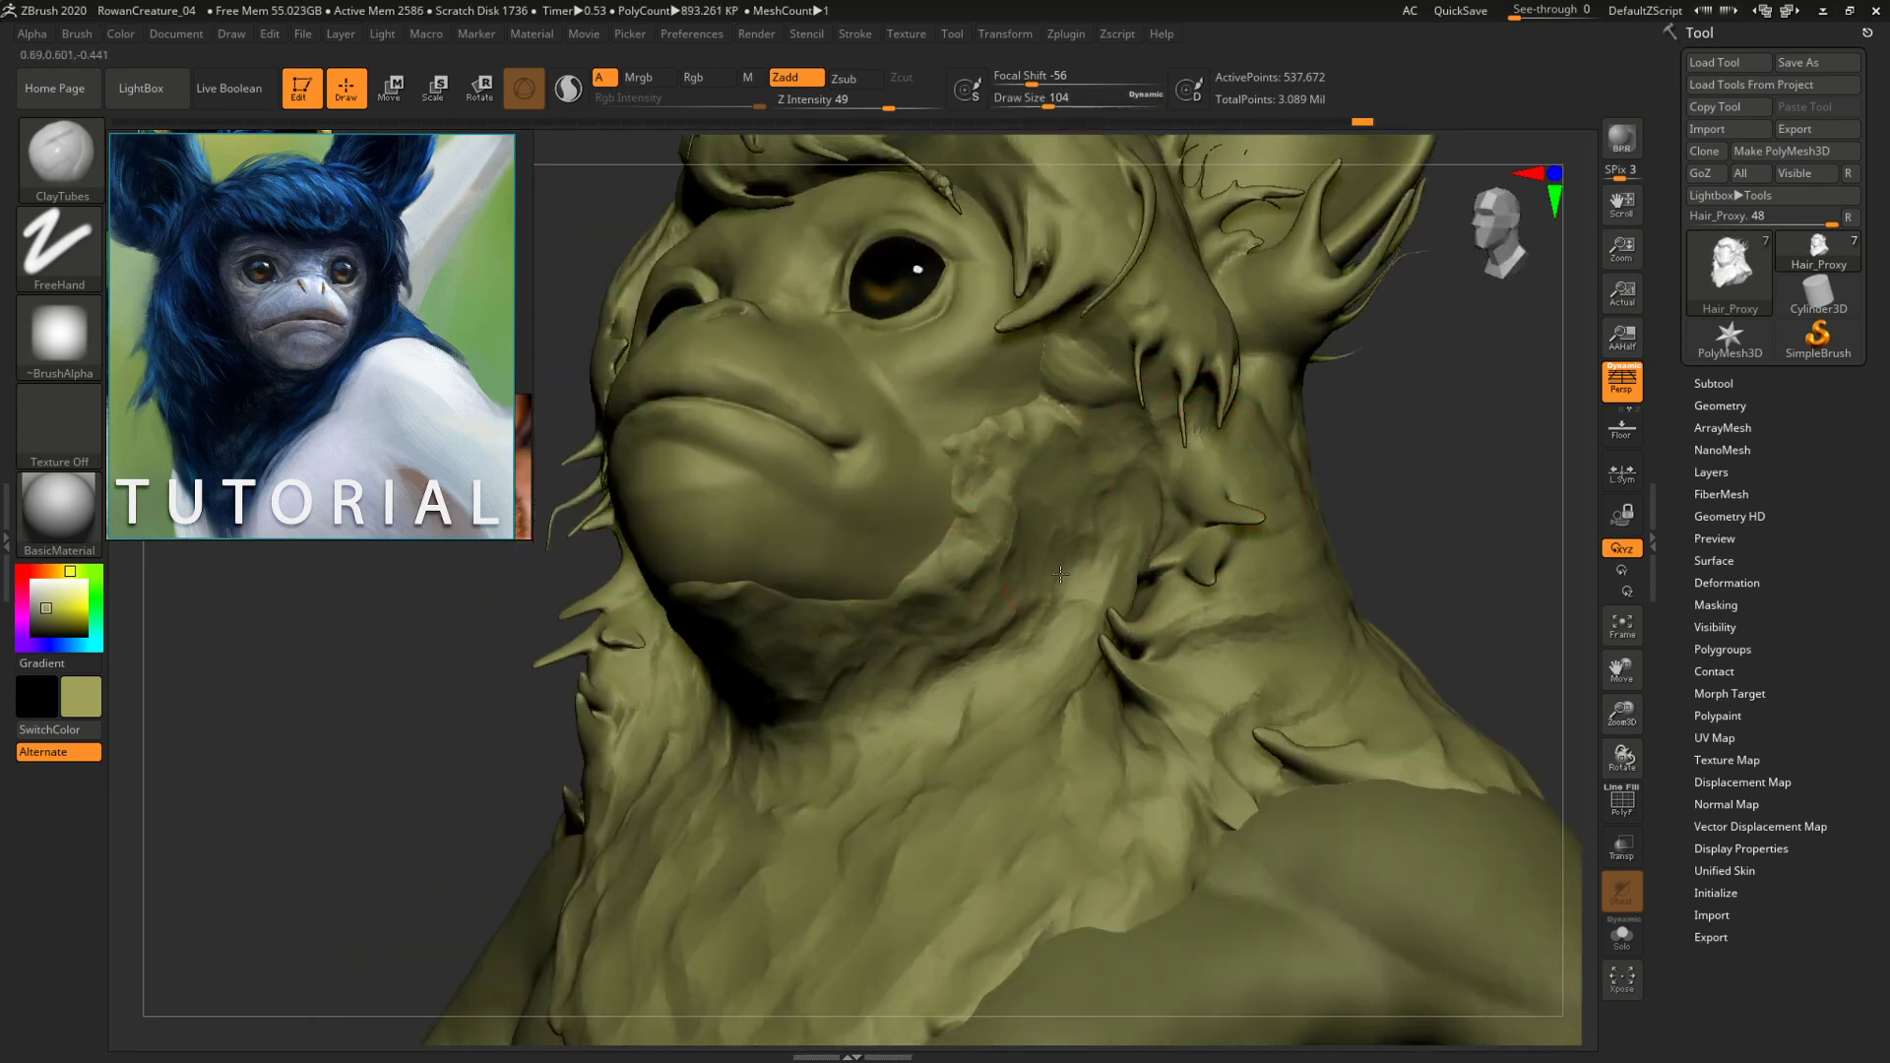
pyautogui.keyDown('shift'); pyautogui.moveTo(1434, 477); pyautogui.dragTo(1466, 556); pyautogui.keyUp('shift')
pyautogui.keyDown('shift'); pyautogui.moveTo(1466, 556); pyautogui.dragTo(1277, 530); pyautogui.keyUp('shift')
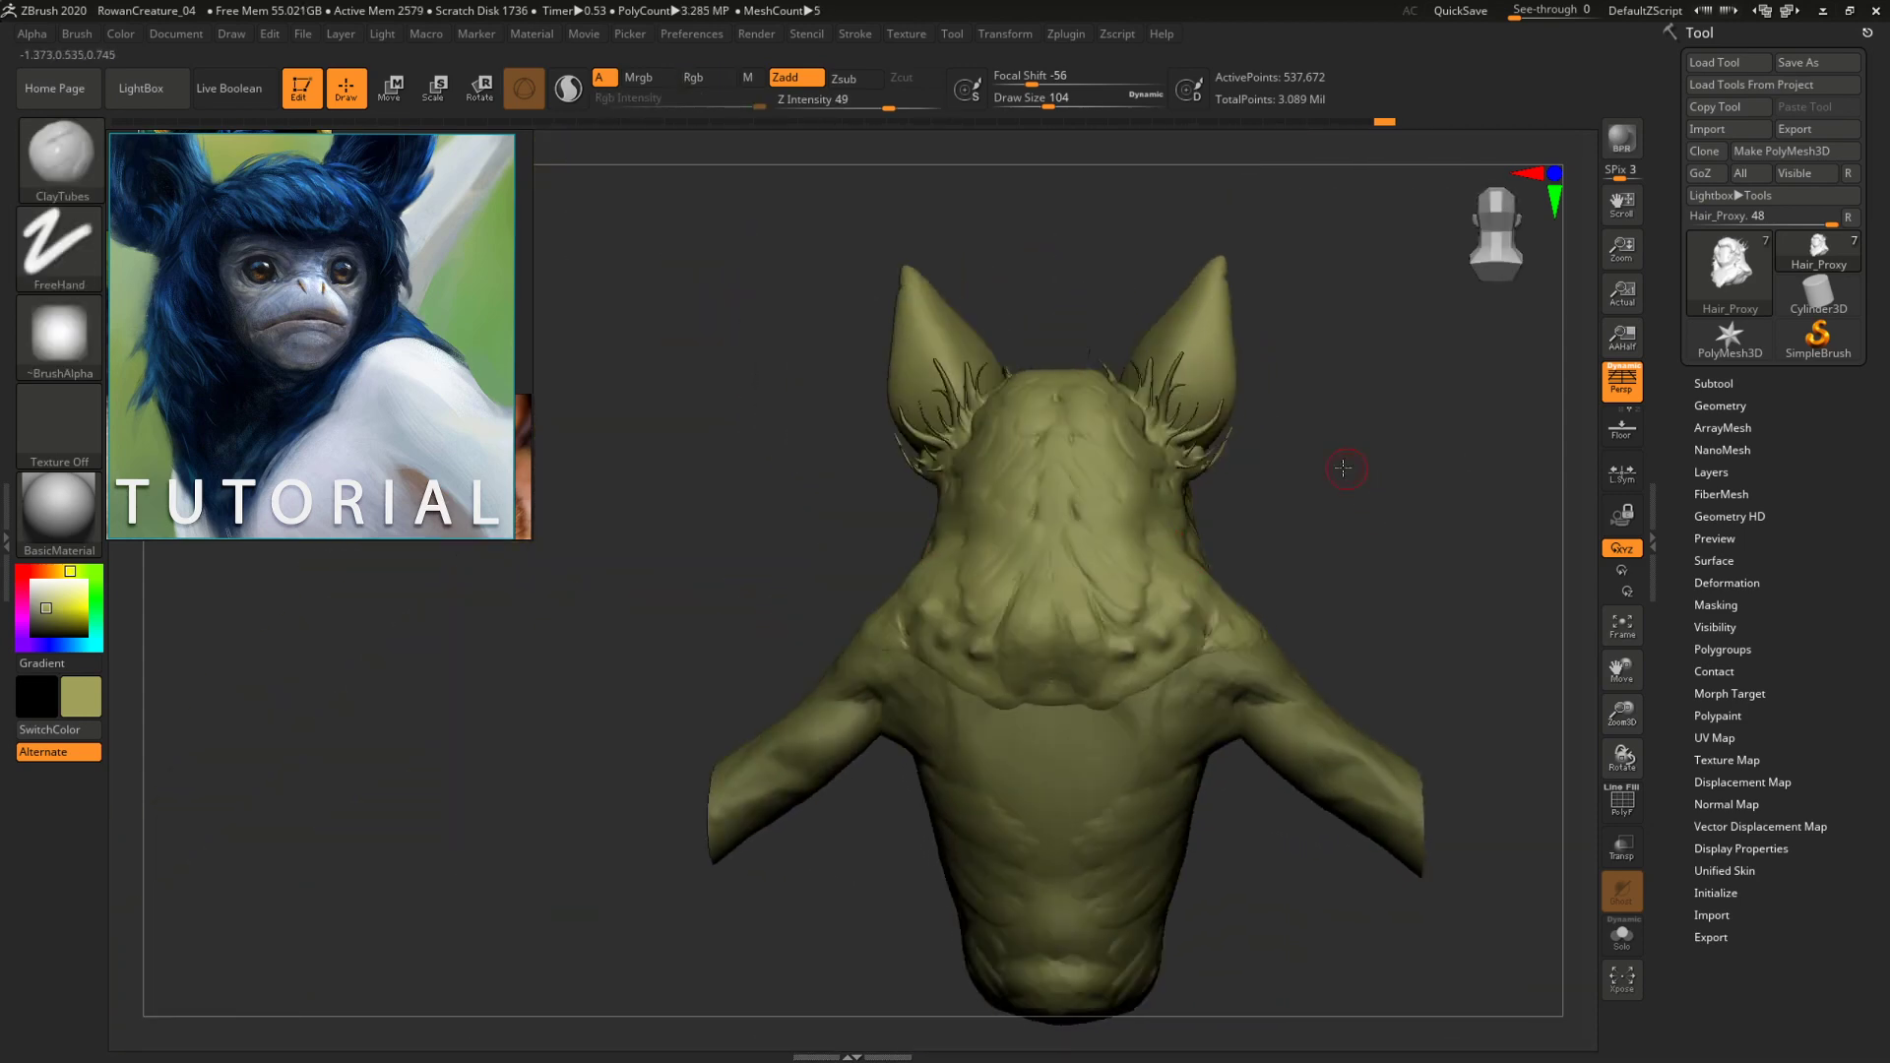
# Enlarge ClayTubes to draw size 228 and layer broad strands over the lower mane bumps at the back.
pyautogui.keyDown('alt'); pyautogui.moveTo(1343, 468); pyautogui.dragTo(1371, 490); pyautogui.keyUp('alt')
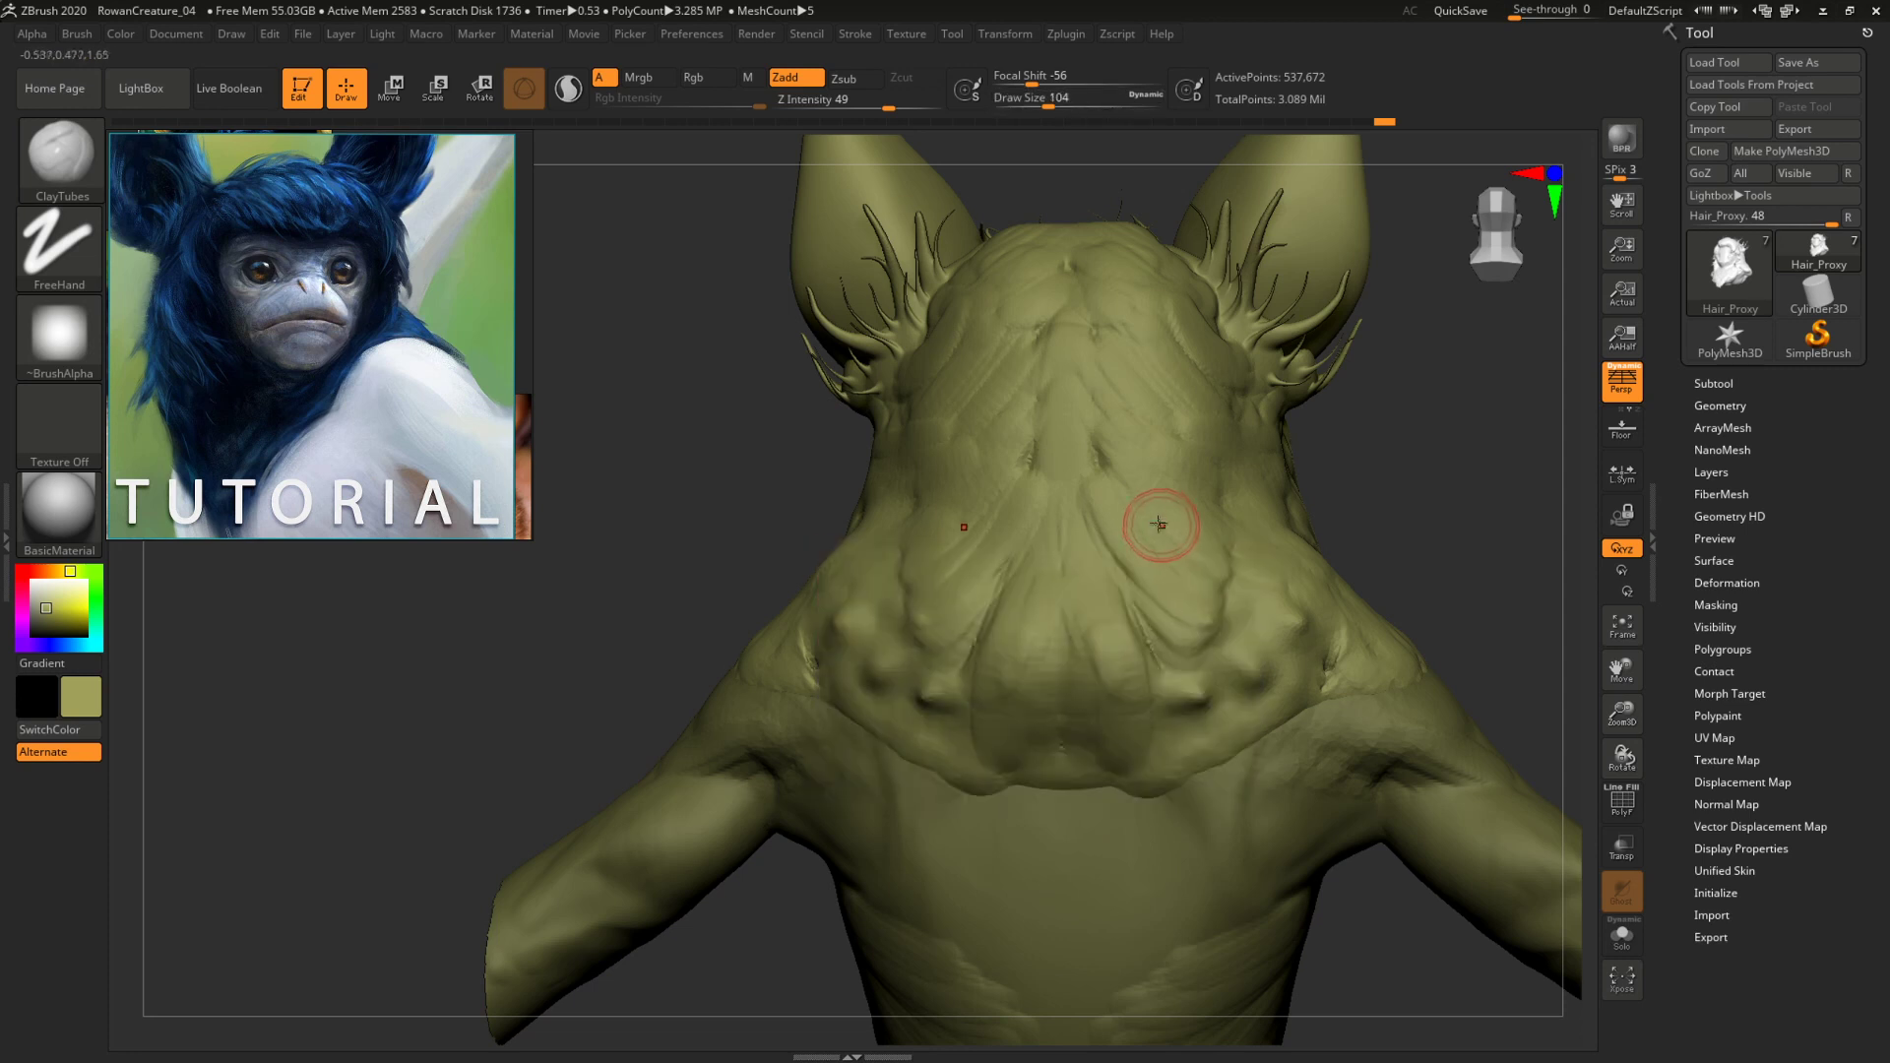
pyautogui.press(']')
pyautogui.press(']')
pyautogui.press(']')
pyautogui.moveTo(1213, 536); pyautogui.dragTo(1260, 610)
pyautogui.moveTo(1134, 500)
pyautogui.mouseDown()
pyautogui.moveTo(1242, 612)
pyautogui.moveTo(1192, 626)
pyautogui.moveTo(1176, 795)
pyautogui.mouseUp()
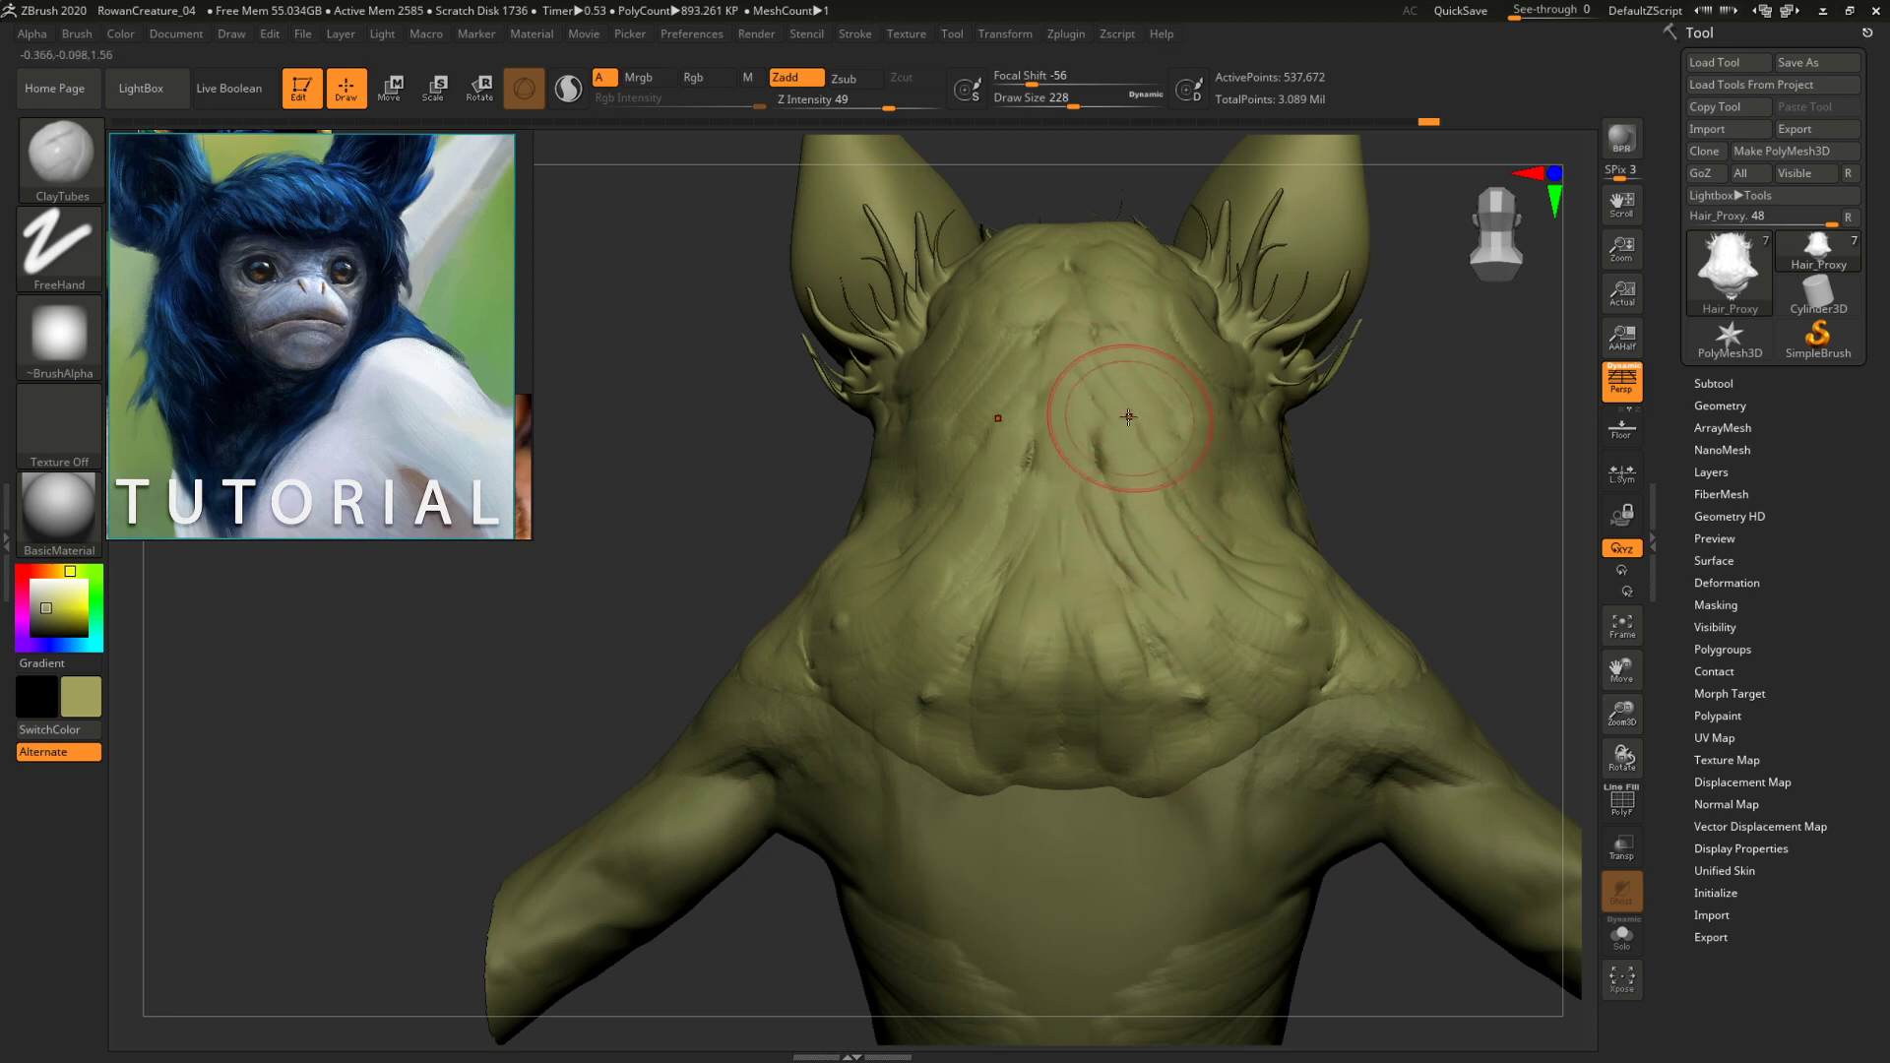
# Mark curved hair-flow guides with MaskPen at draw size 39, from behind the ear down toward the shoulder.
pyautogui.press('space')
pyautogui.moveTo(1133, 382); pyautogui.dragTo(1092, 384)
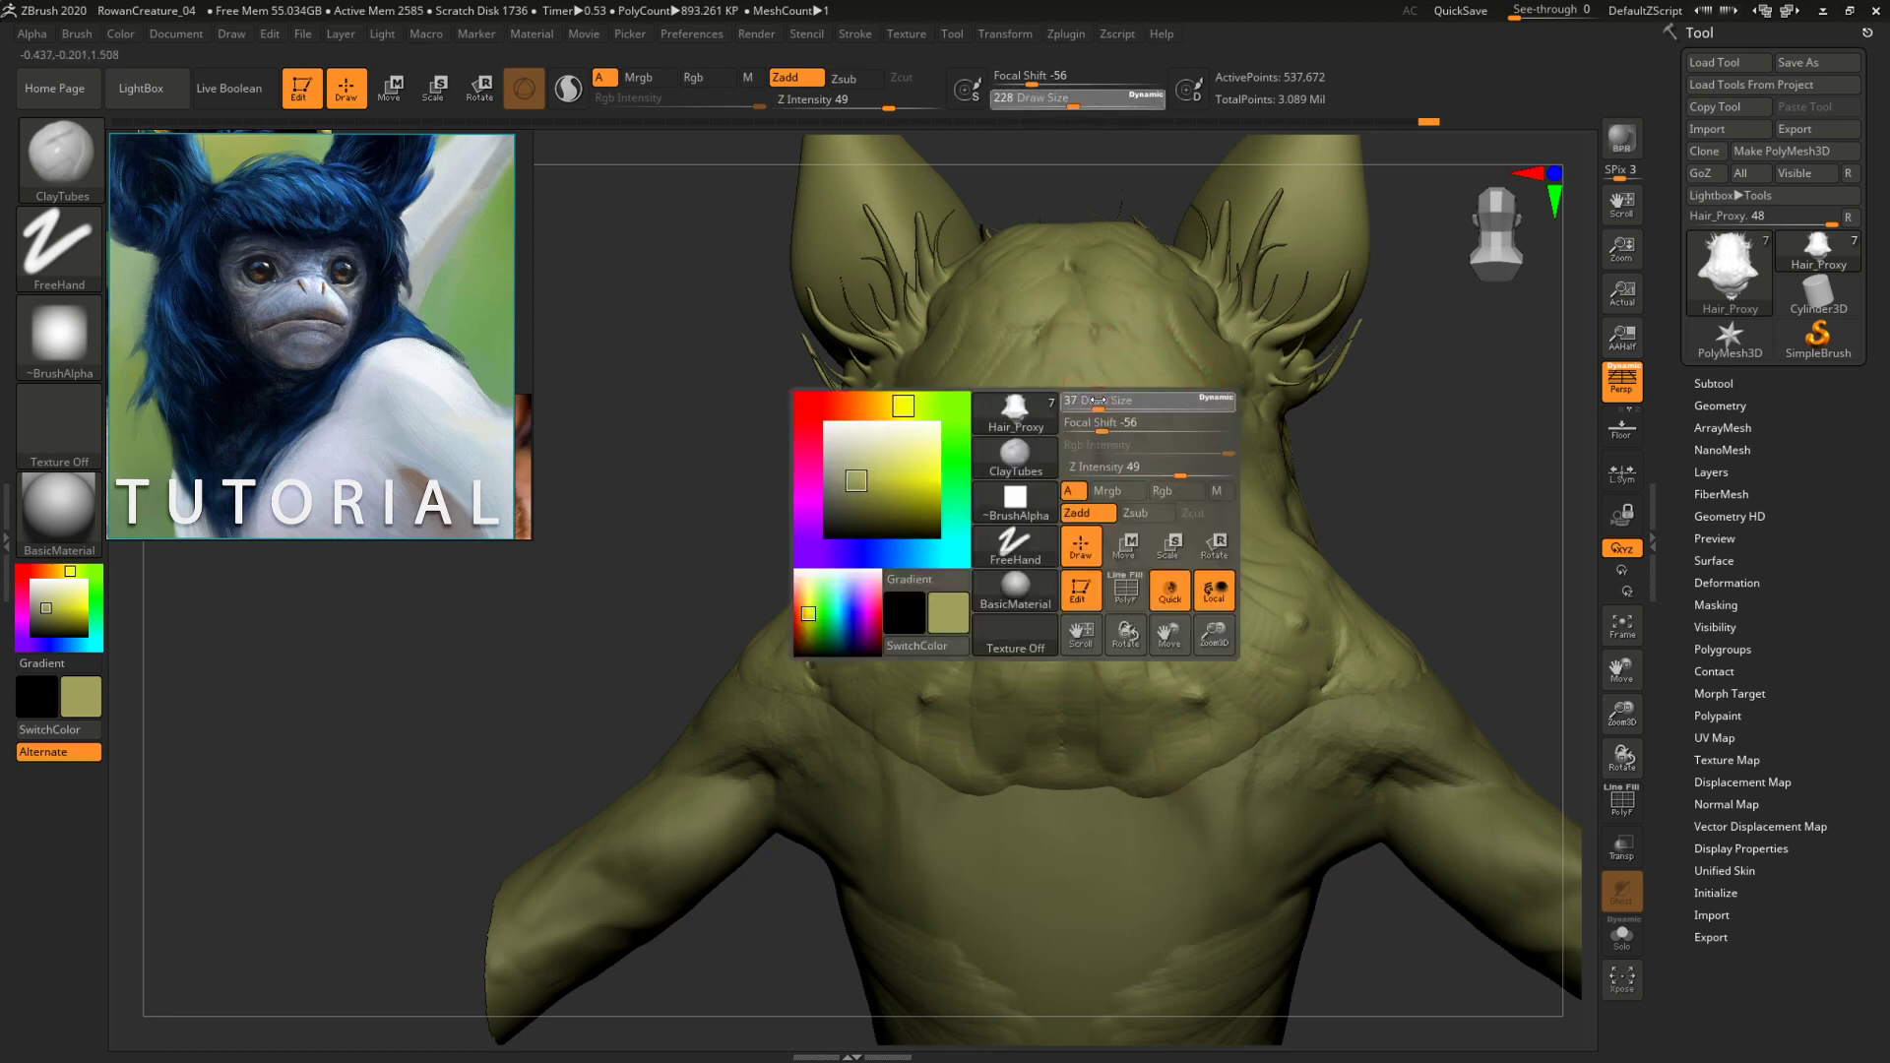
pyautogui.moveTo(1451, 382)
pyautogui.mouseDown()
pyautogui.moveTo(1401, 535)
pyautogui.moveTo(1304, 711)
pyautogui.mouseUp()
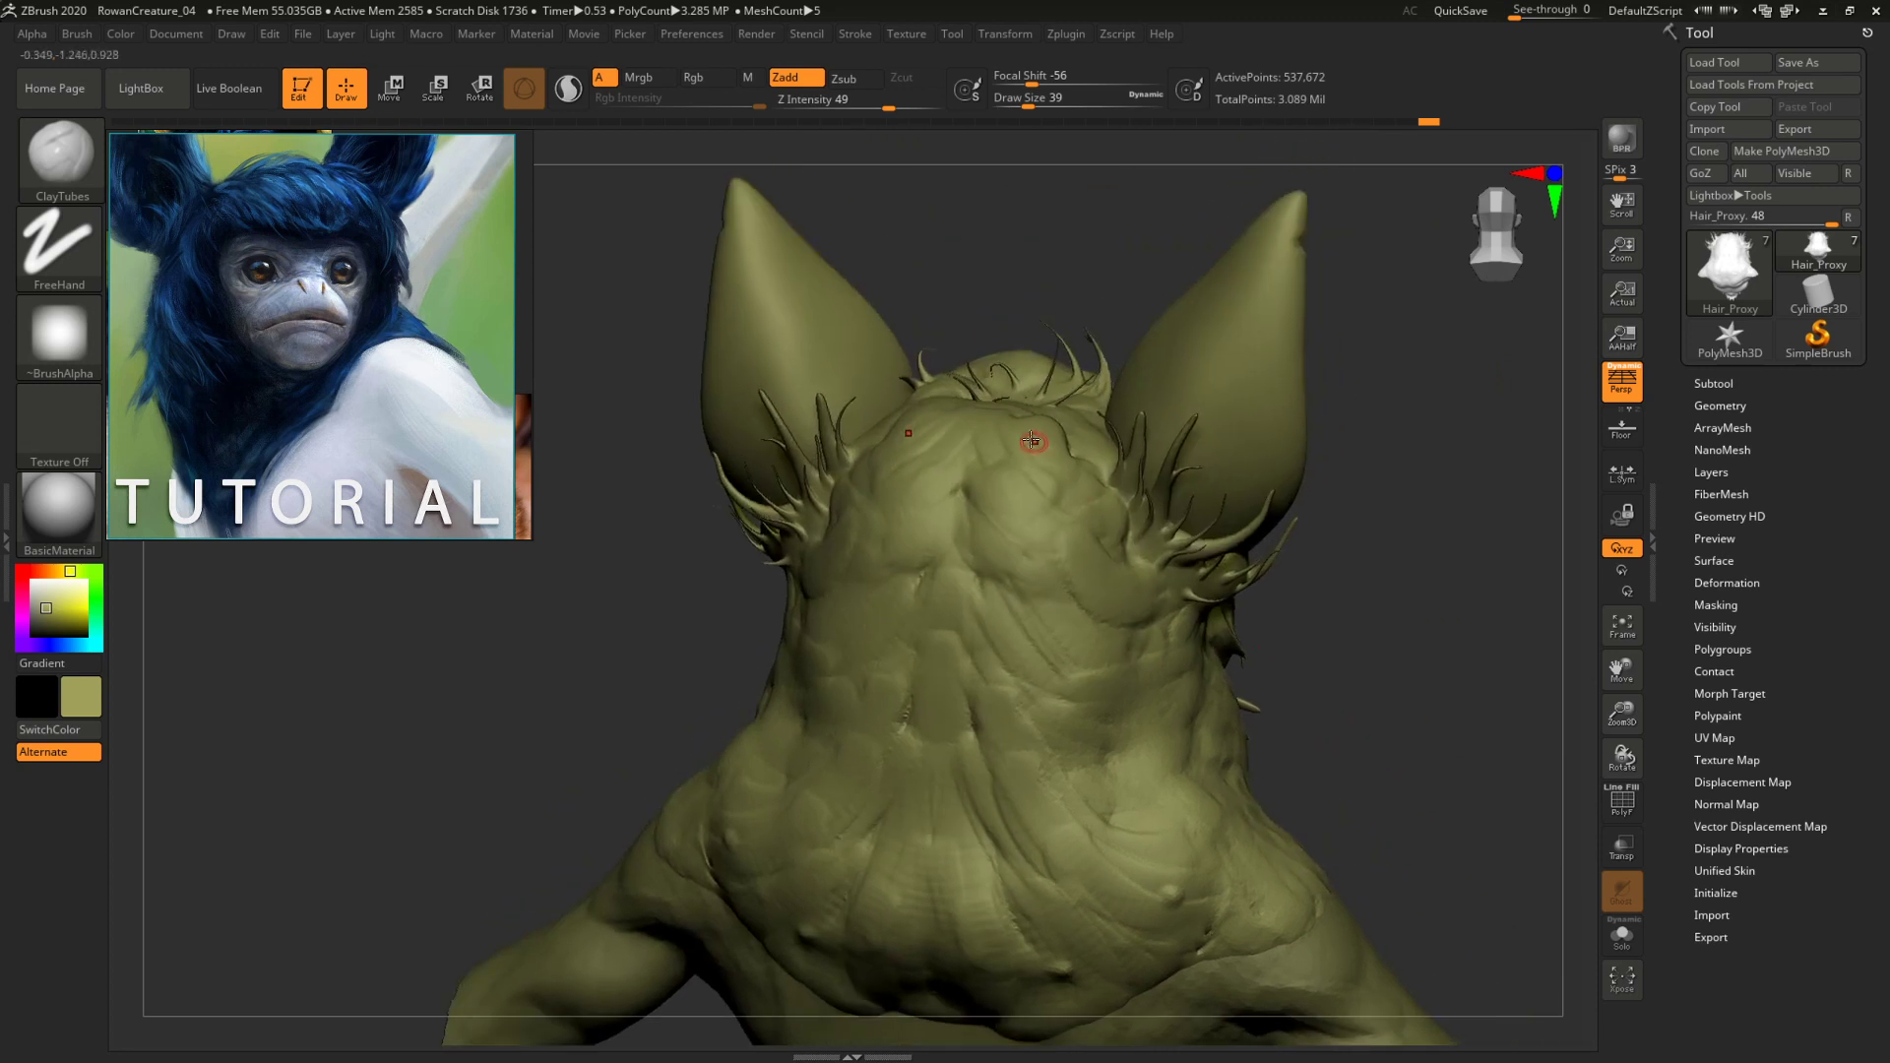
pyautogui.moveTo(1460, 489); pyautogui.dragTo(1064, 495)
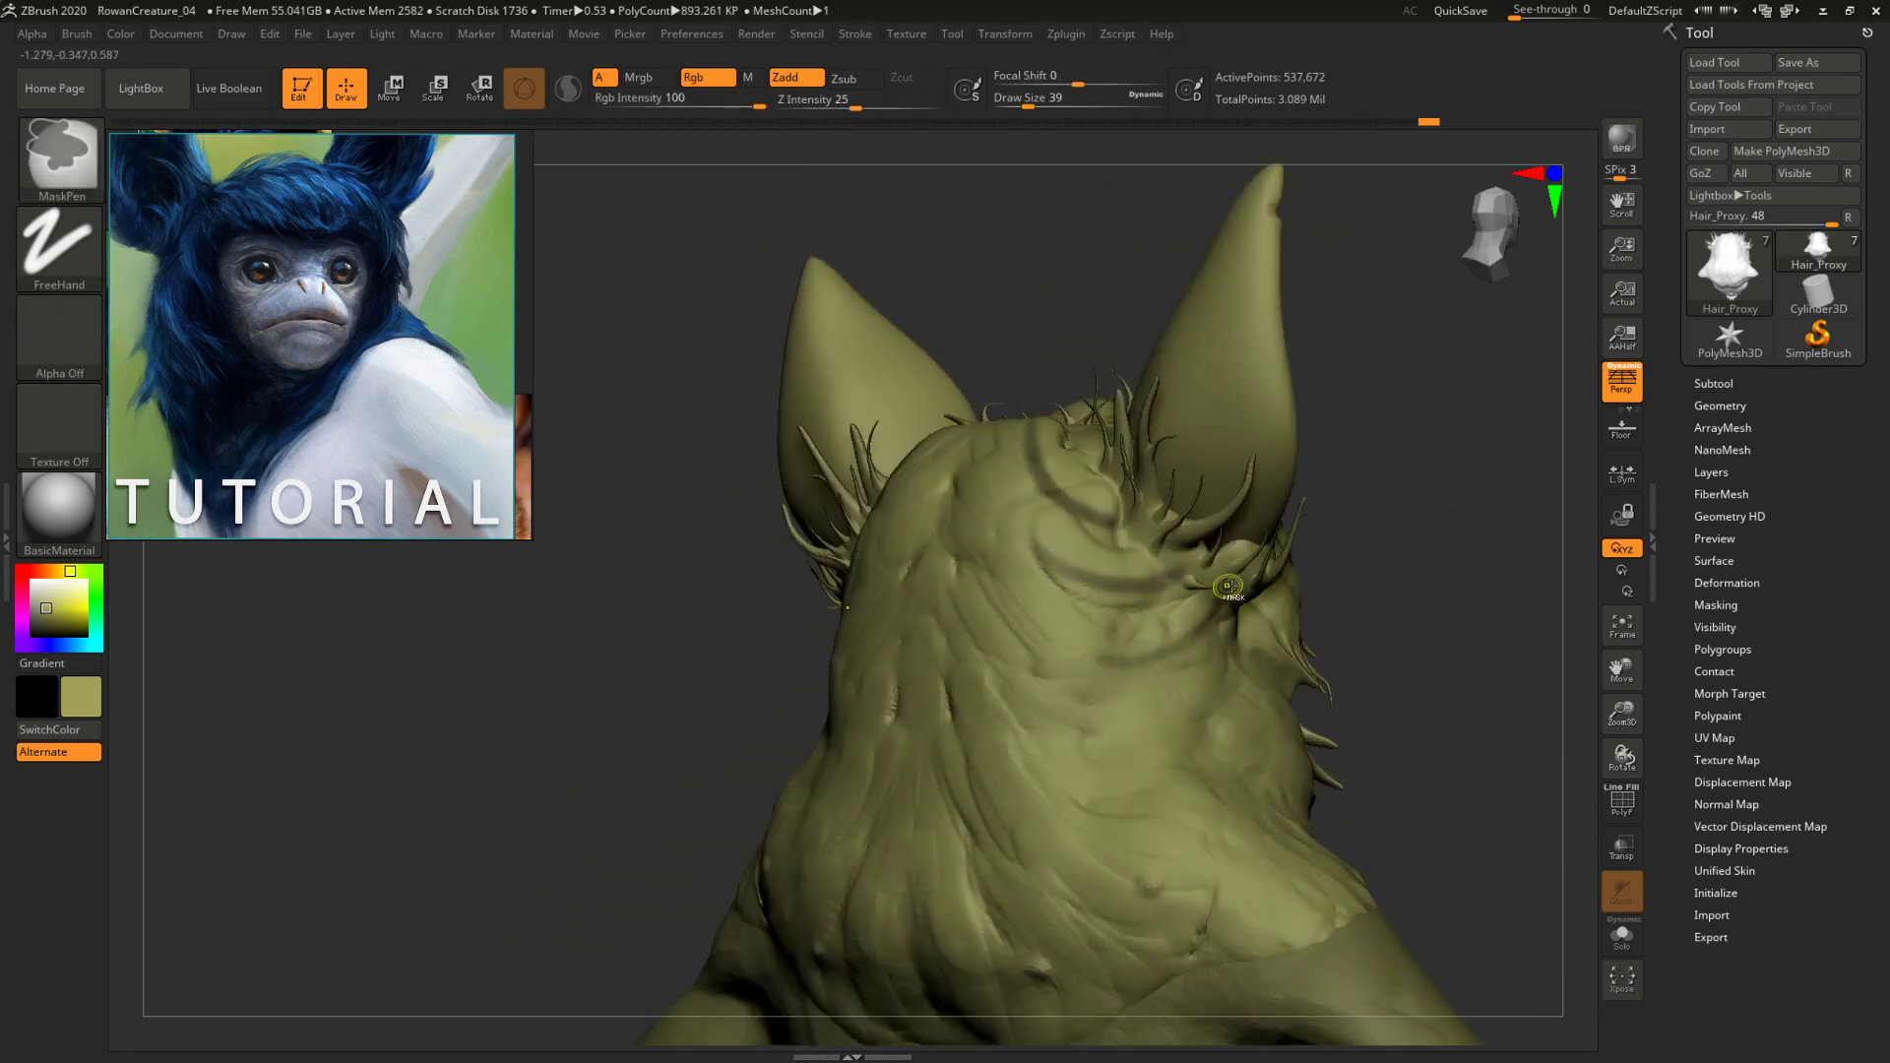
pyautogui.moveTo(1227, 588); pyautogui.dragTo(1353, 617, button='right')
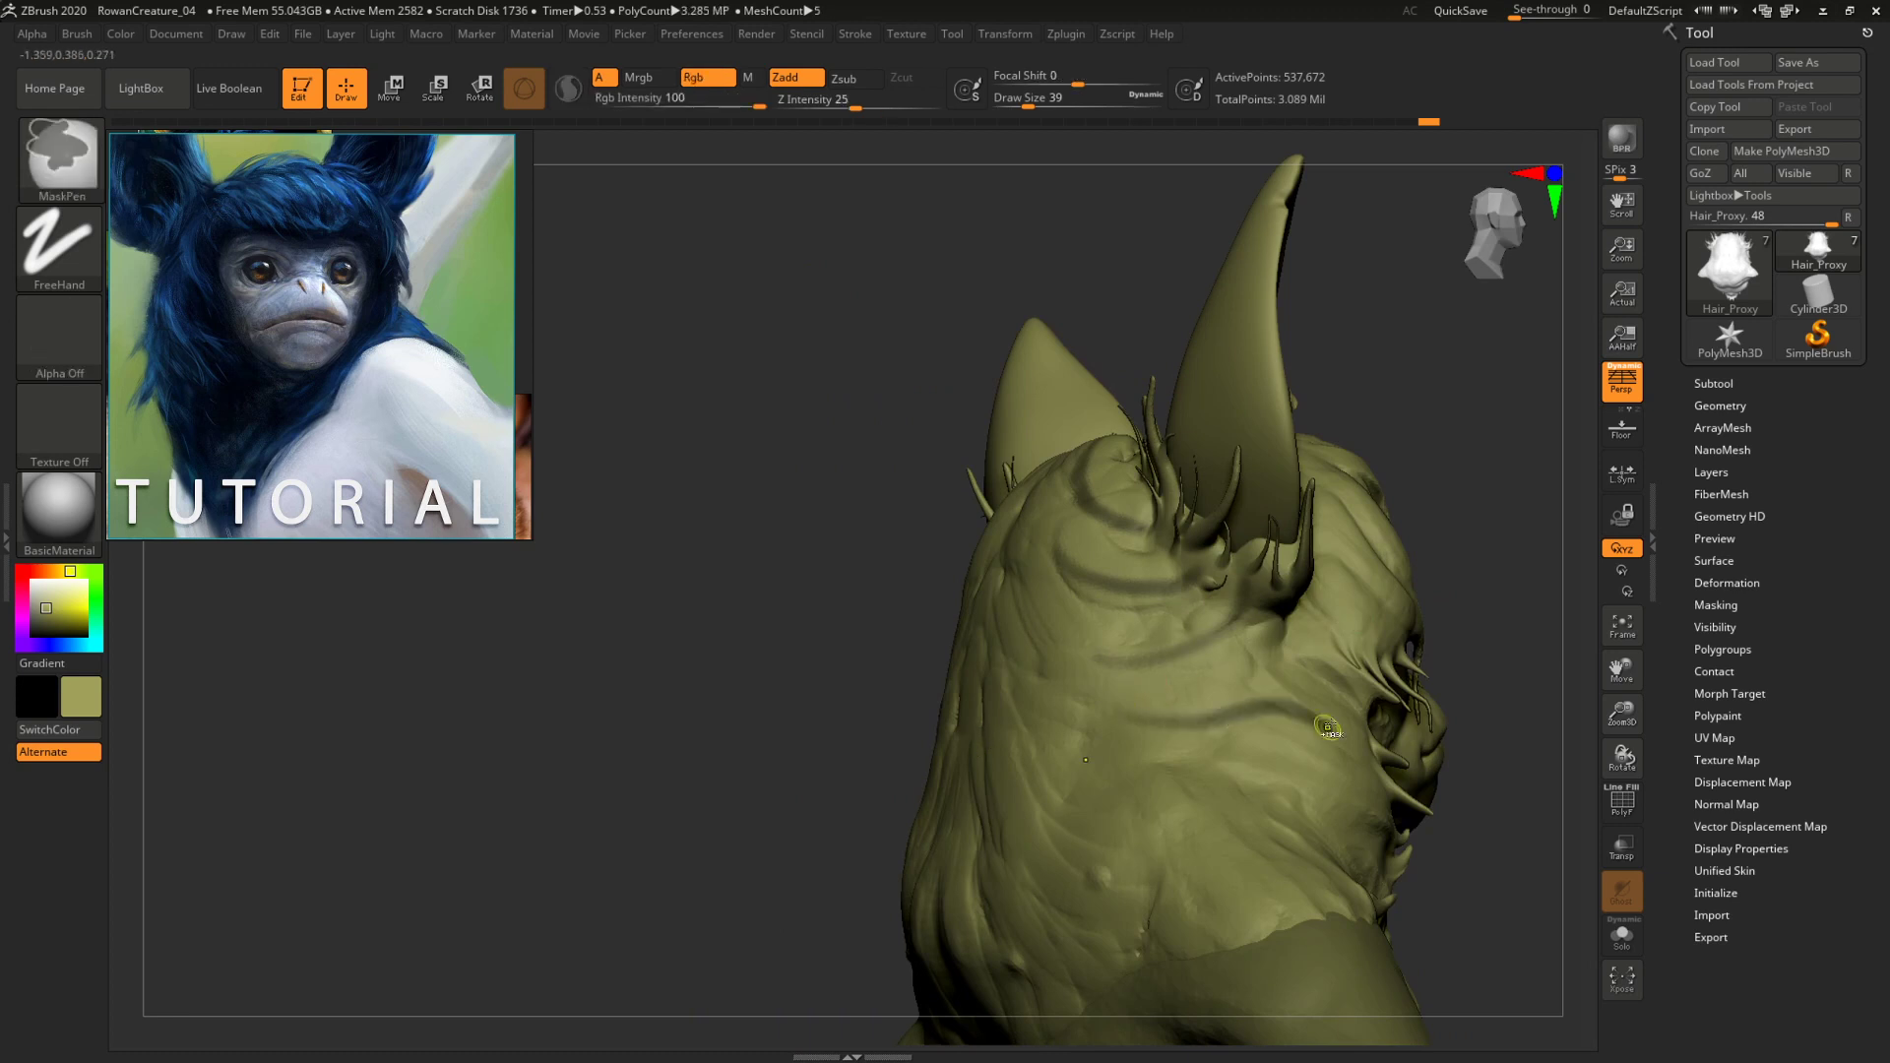
pyautogui.moveTo(1505, 635); pyautogui.dragTo(1104, 651, button='right')
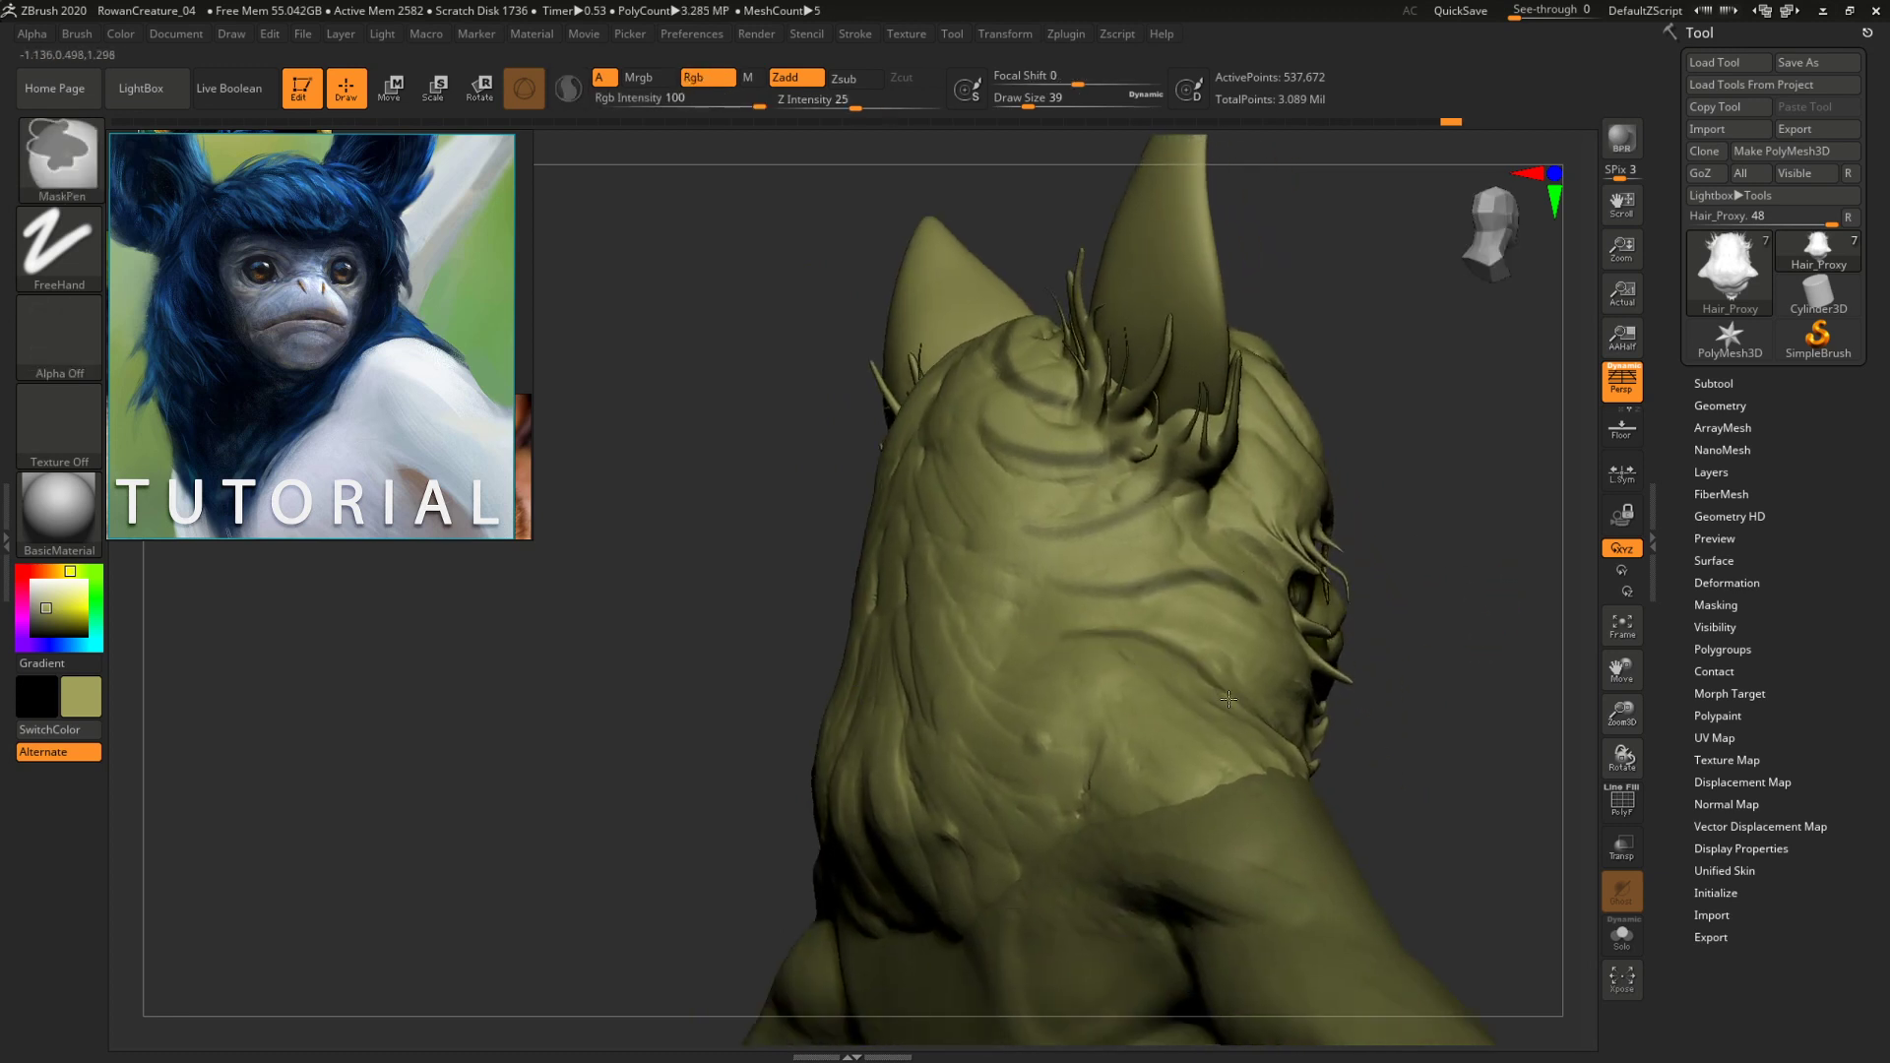
pyautogui.moveTo(1228, 699); pyautogui.dragTo(1063, 673, button='right')
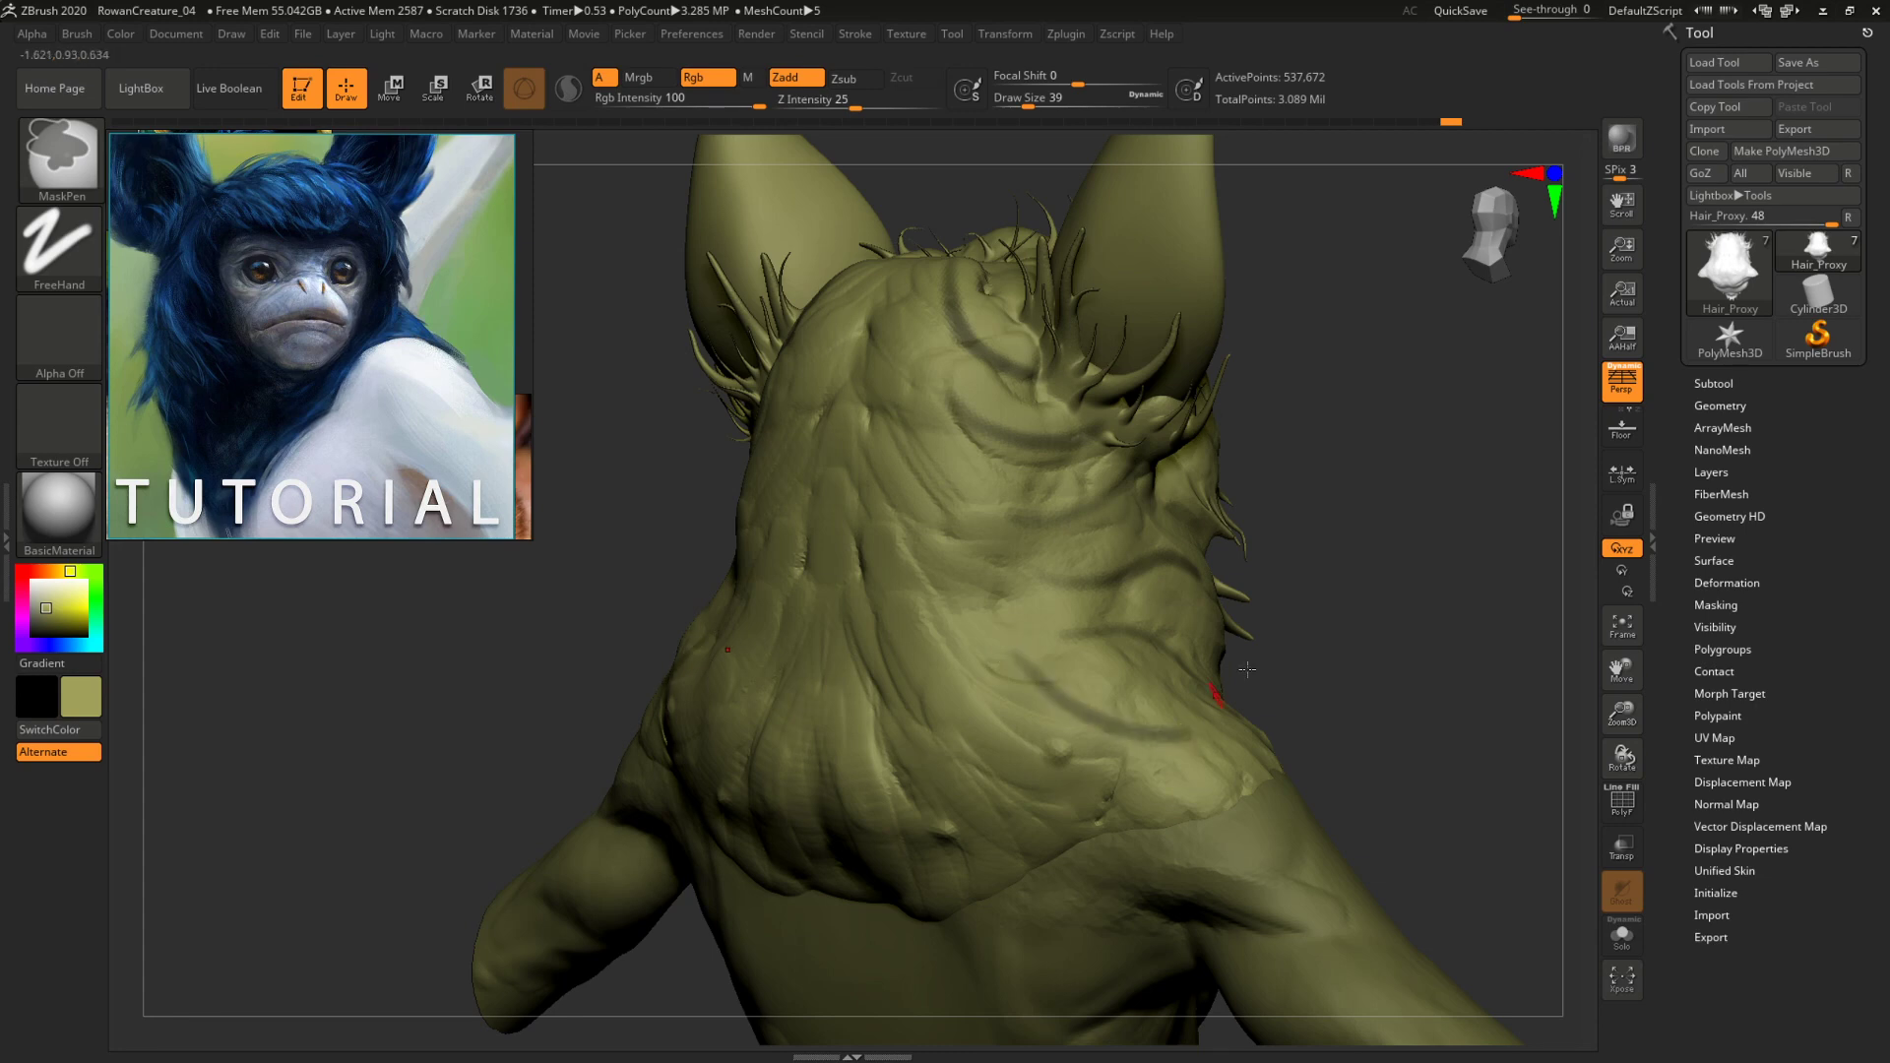
# Extend the masked flow guides over the lower mane at the back and along the side of the neck.
pyautogui.keyDown('shift'); pyautogui.moveTo(1247, 669); pyautogui.dragTo(1198, 637, button='right'); pyautogui.keyUp('shift')
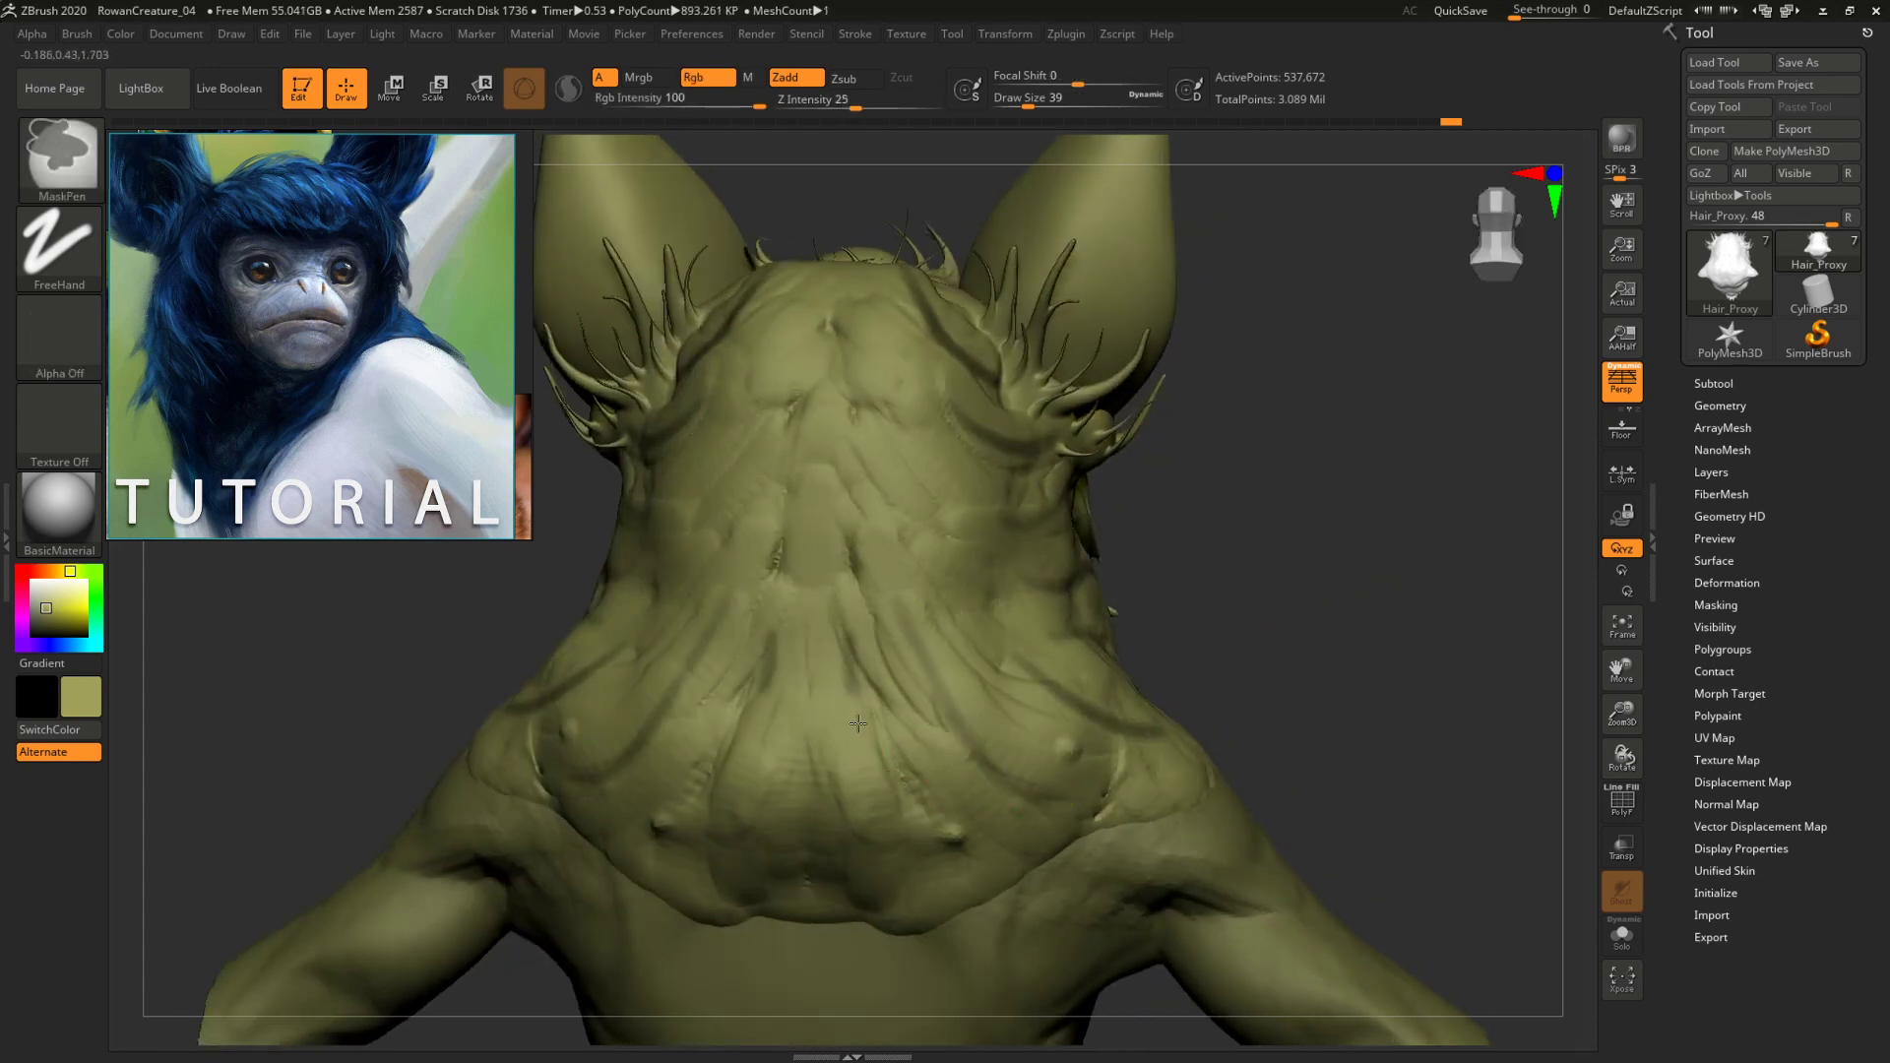
pyautogui.press('f')
pyautogui.moveTo(1282, 620)
pyautogui.mouseDown(button='right')
pyautogui.moveTo(1278, 591)
pyautogui.moveTo(1439, 596)
pyautogui.moveTo(1013, 604)
pyautogui.mouseUp(button='right')
pyautogui.press('ctrl')
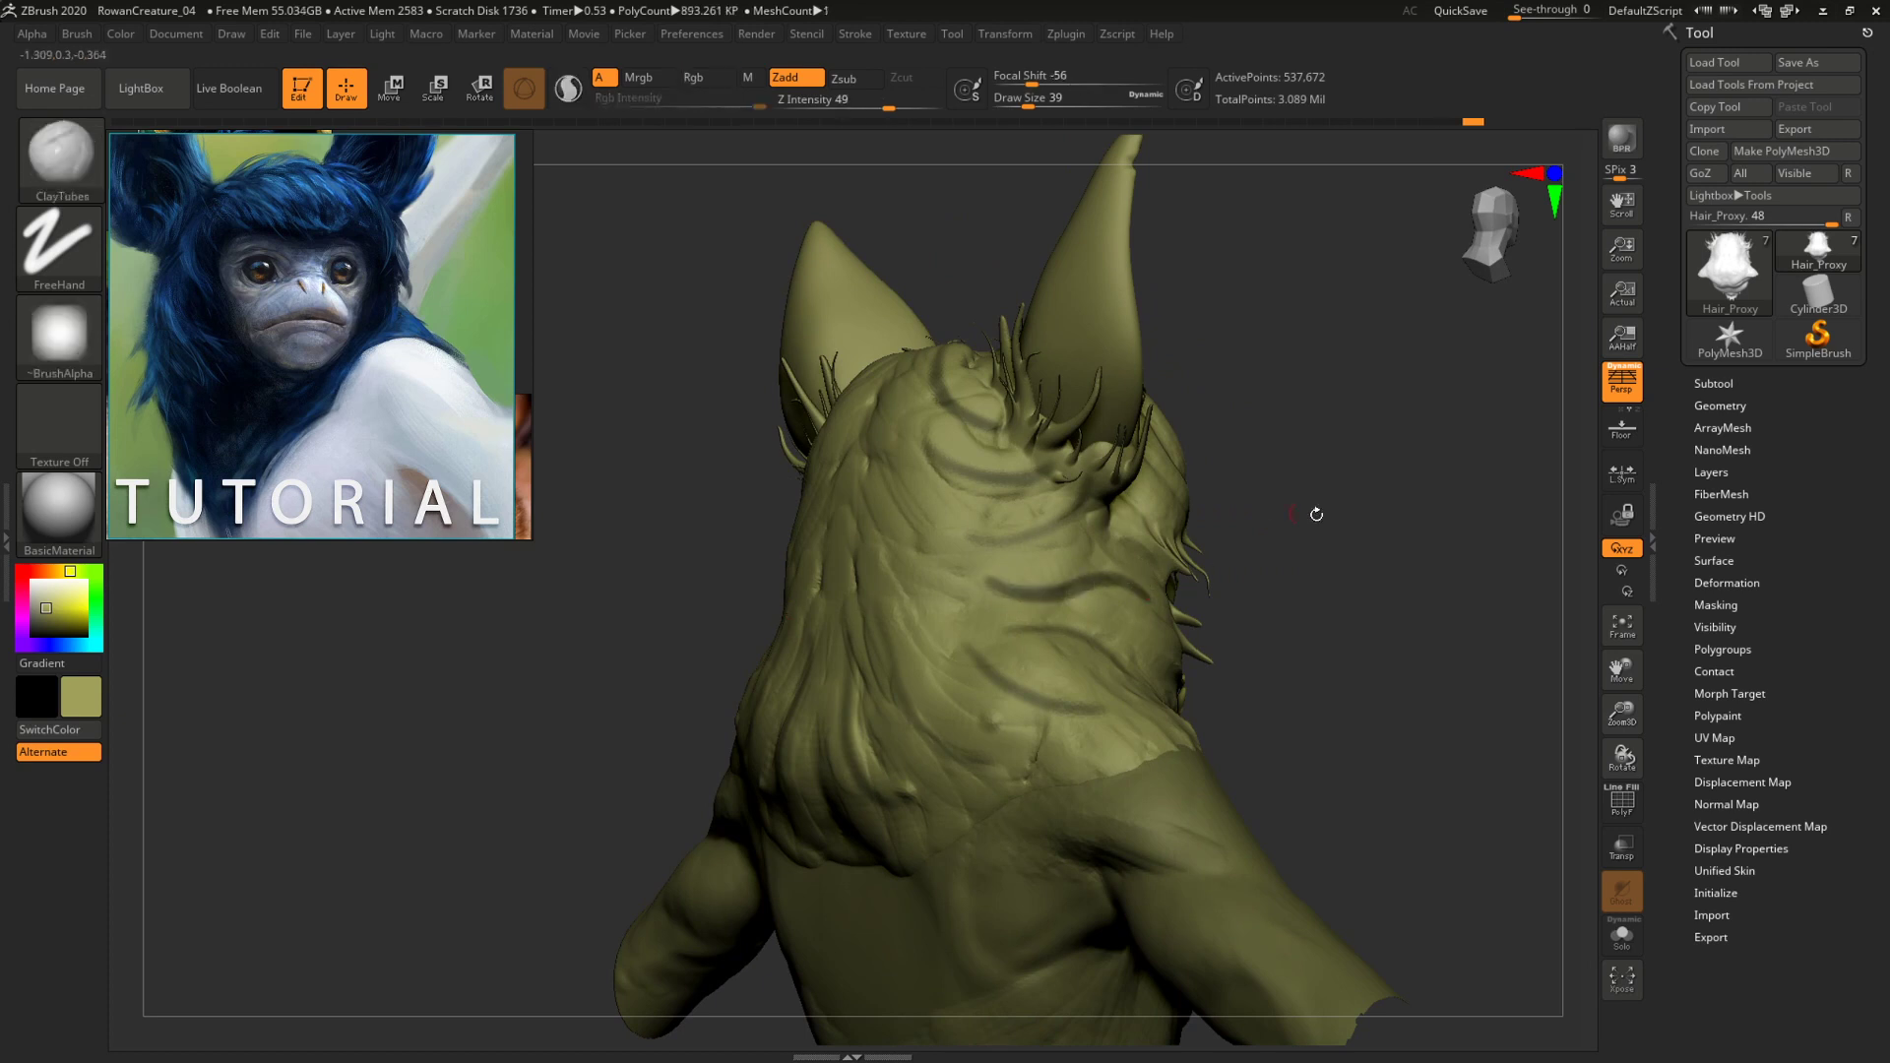
pyautogui.moveTo(1312, 515)
pyautogui.mouseDown(button='right')
pyautogui.moveTo(1257, 633)
pyautogui.moveTo(998, 612)
pyautogui.mouseUp(button='right')
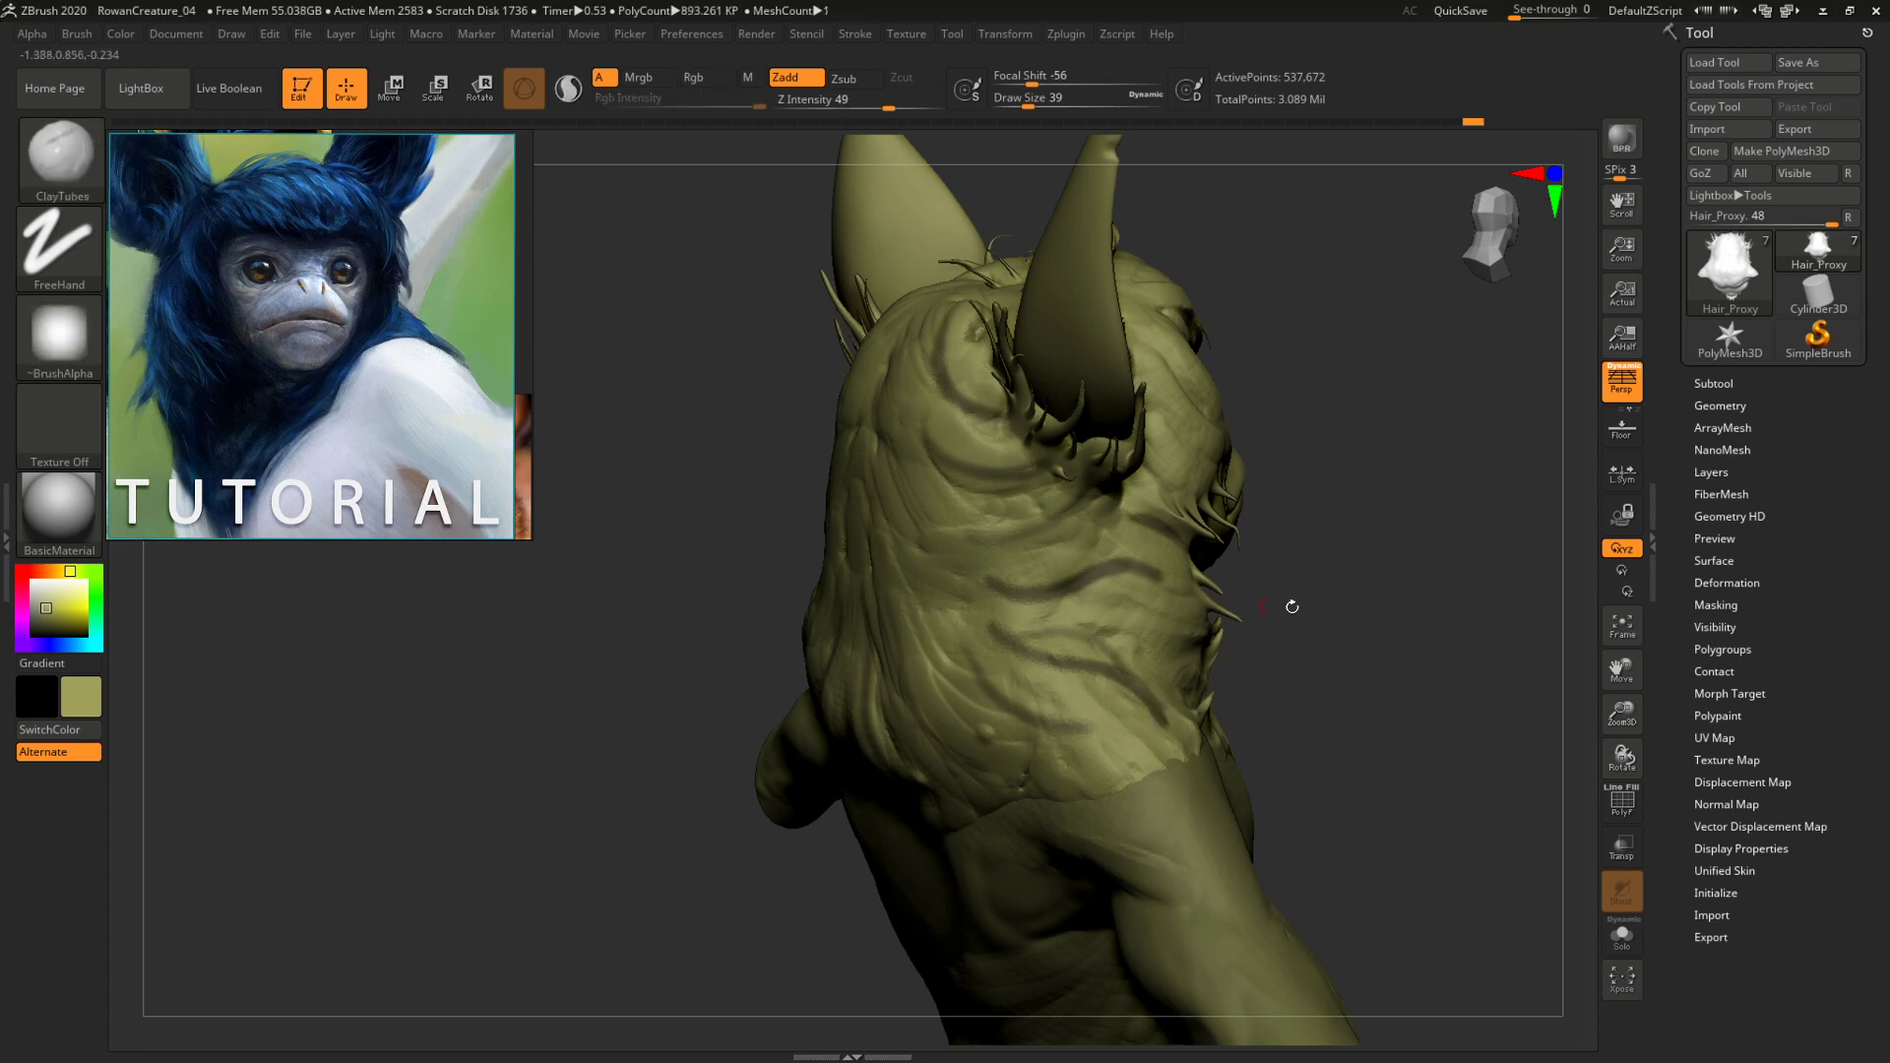
pyautogui.moveTo(1291, 606); pyautogui.dragTo(1139, 659, button='right')
pyautogui.press('ctrl')
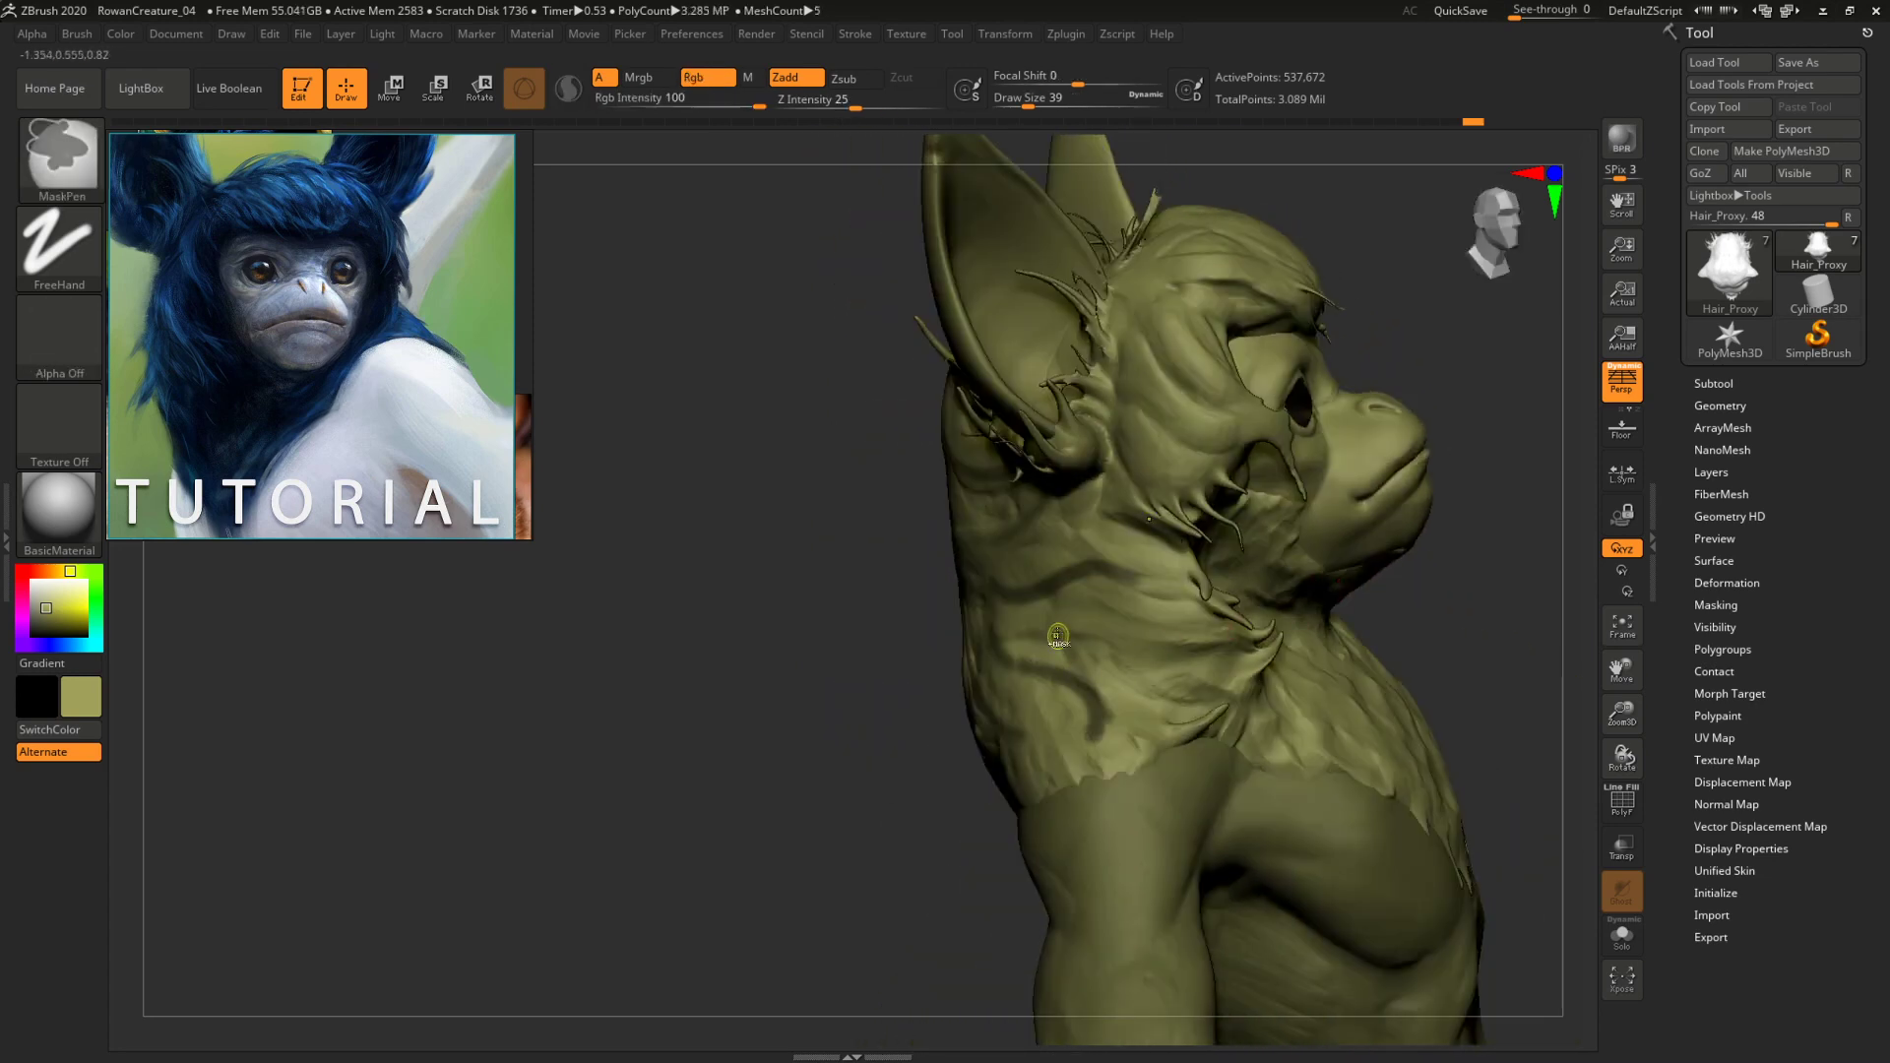
pyautogui.moveTo(1426, 574); pyautogui.dragTo(1068, 496, button='right')
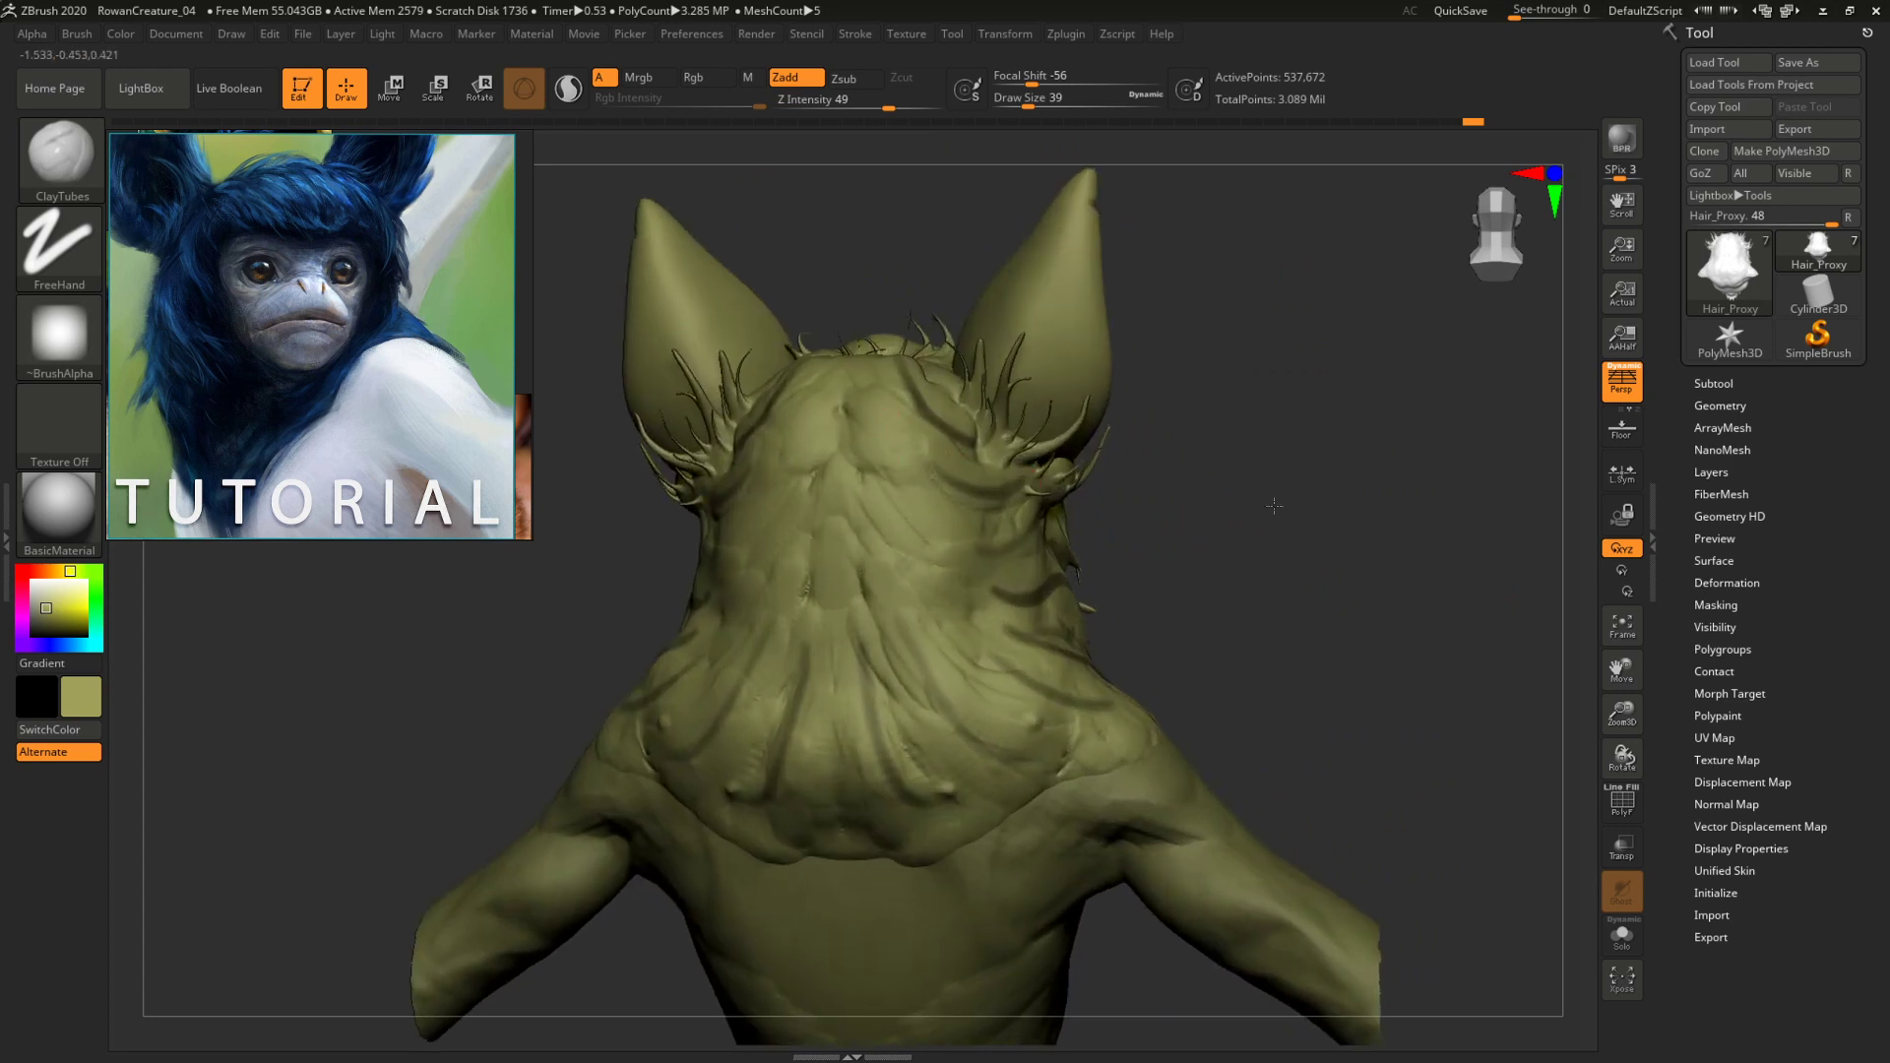
# Mask diagonal flow lines outward across the middle of the back hair and down the centre of the mane.
pyautogui.keyDown('alt'); pyautogui.moveTo(1274, 506); pyautogui.dragTo(987, 507, button='right'); pyautogui.keyUp('alt')
pyautogui.press('ctrl')
pyautogui.keyDown('ctrl'); pyautogui.moveTo(1009, 521); pyautogui.dragTo(1063, 573); pyautogui.keyUp('ctrl')
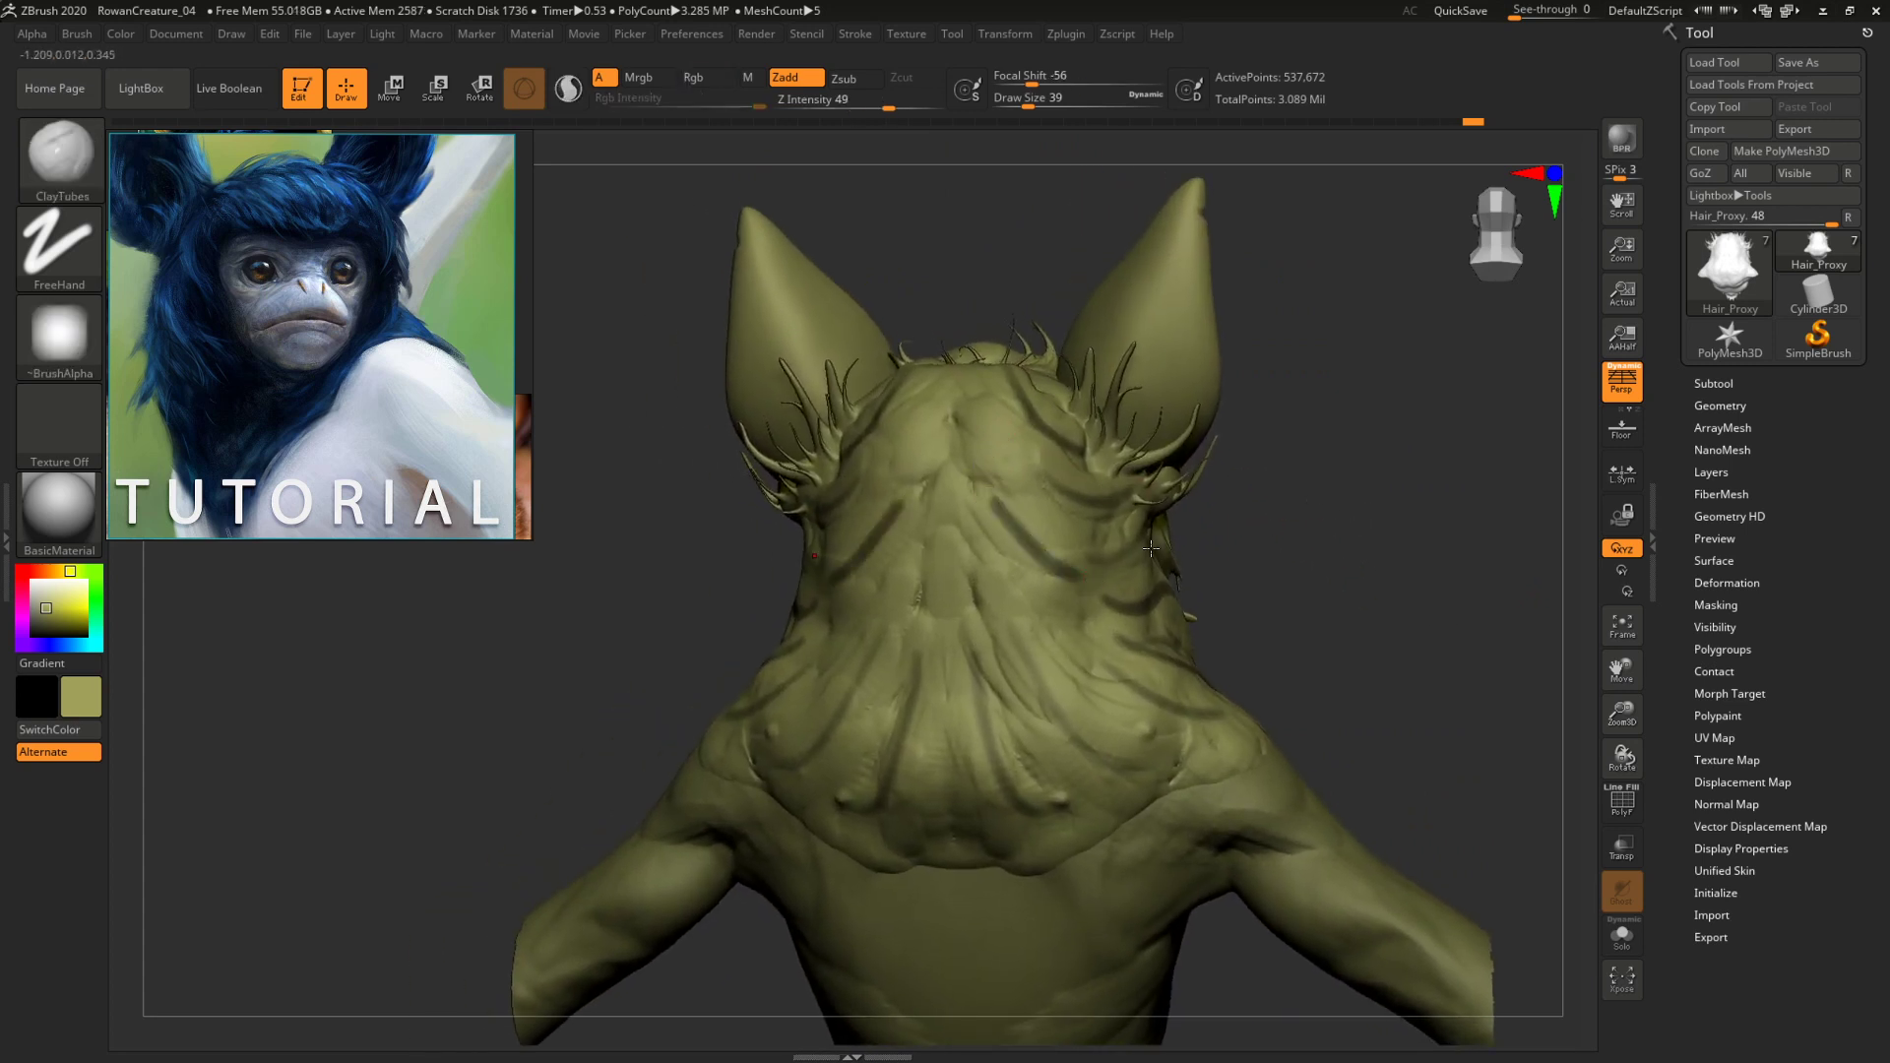
pyautogui.moveTo(1343, 523); pyautogui.dragTo(1317, 522, button='right')
pyautogui.moveTo(1088, 639); pyautogui.dragTo(1227, 552, button='right')
pyautogui.press('ctrl')
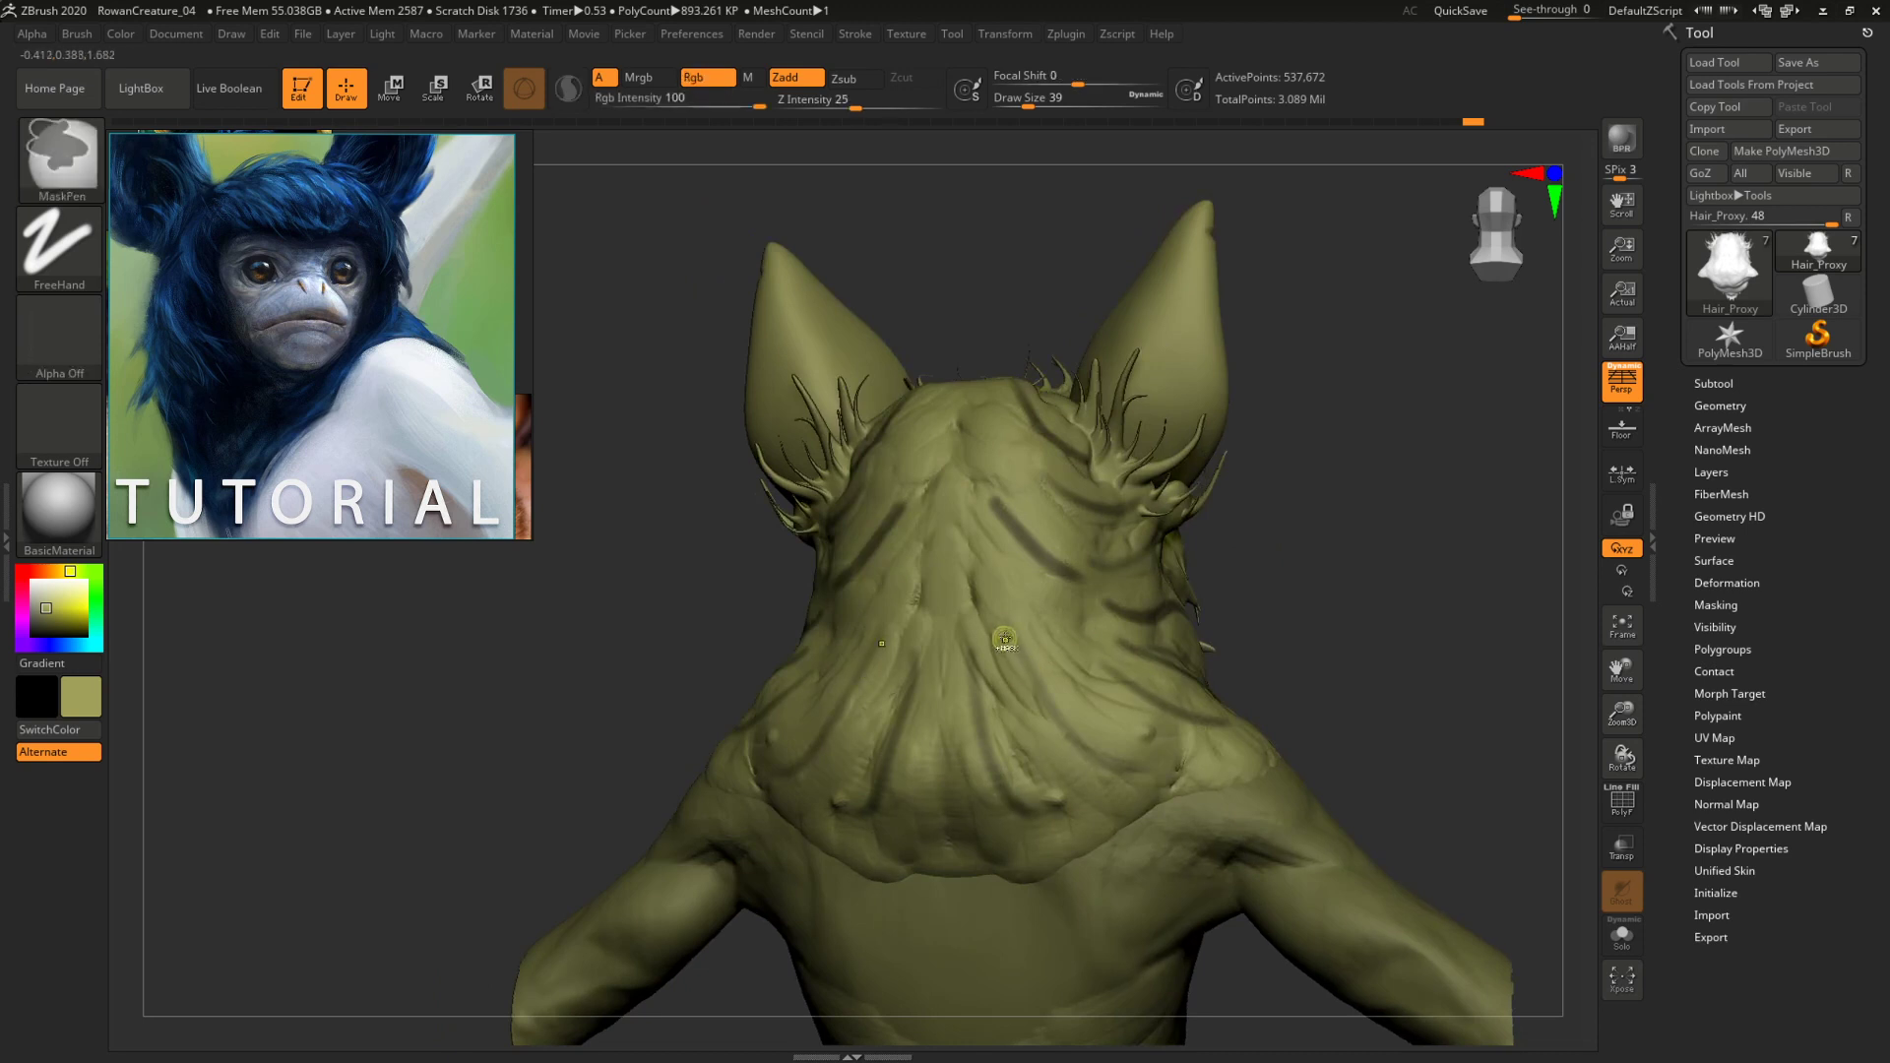
pyautogui.moveTo(1025, 647)
pyautogui.keyDown('ctrl'); pyautogui.mouseDown()
pyautogui.moveTo(1132, 774)
pyautogui.moveTo(984, 778)
pyautogui.moveTo(1023, 836)
pyautogui.mouseUp(); pyautogui.keyUp('ctrl')
# Complete the masked chevron pattern of flow lines from the crown down both sides of the back's centreline.
pyautogui.moveTo(1323, 627)
pyautogui.mouseDown(button='right')
pyautogui.moveTo(1368, 540)
pyautogui.moveTo(1300, 480)
pyautogui.moveTo(1283, 576)
pyautogui.moveTo(1054, 548)
pyautogui.mouseUp(button='right')
pyautogui.press('ctrl')
pyautogui.press('ctrl')
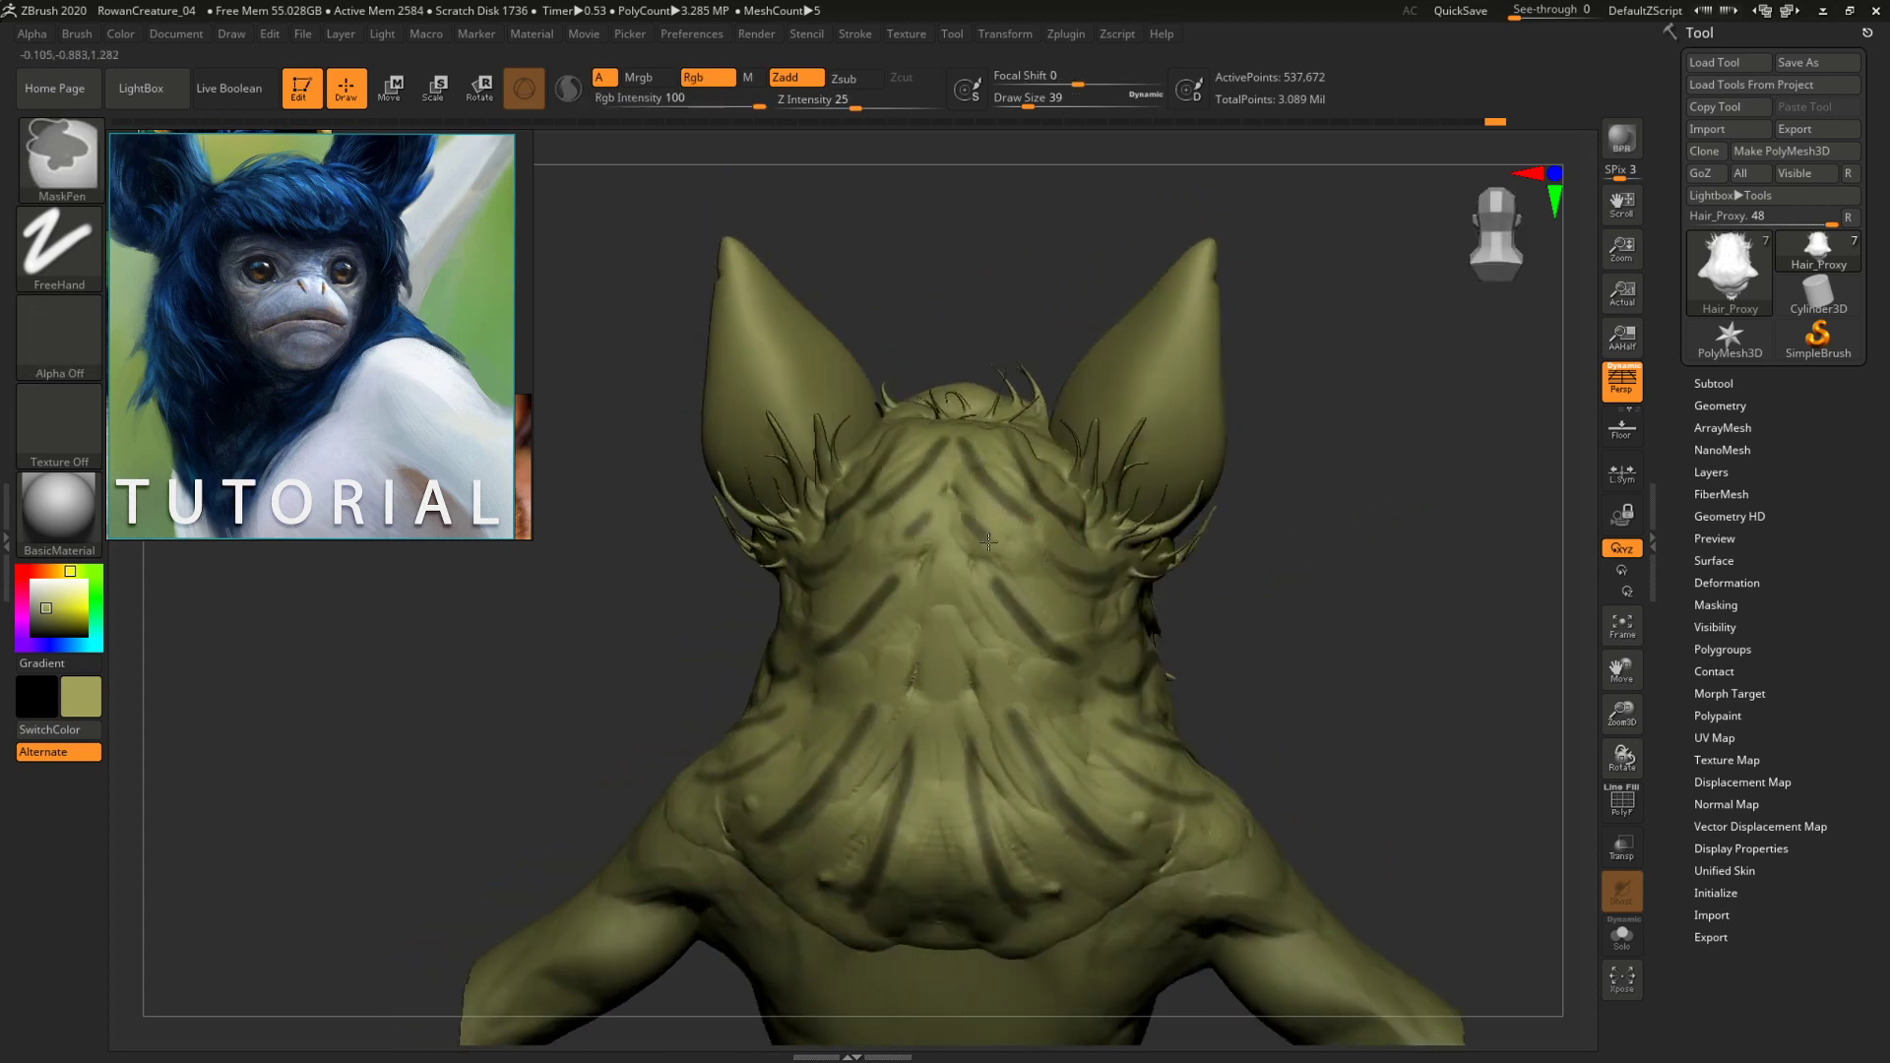
pyautogui.press('ctrl')
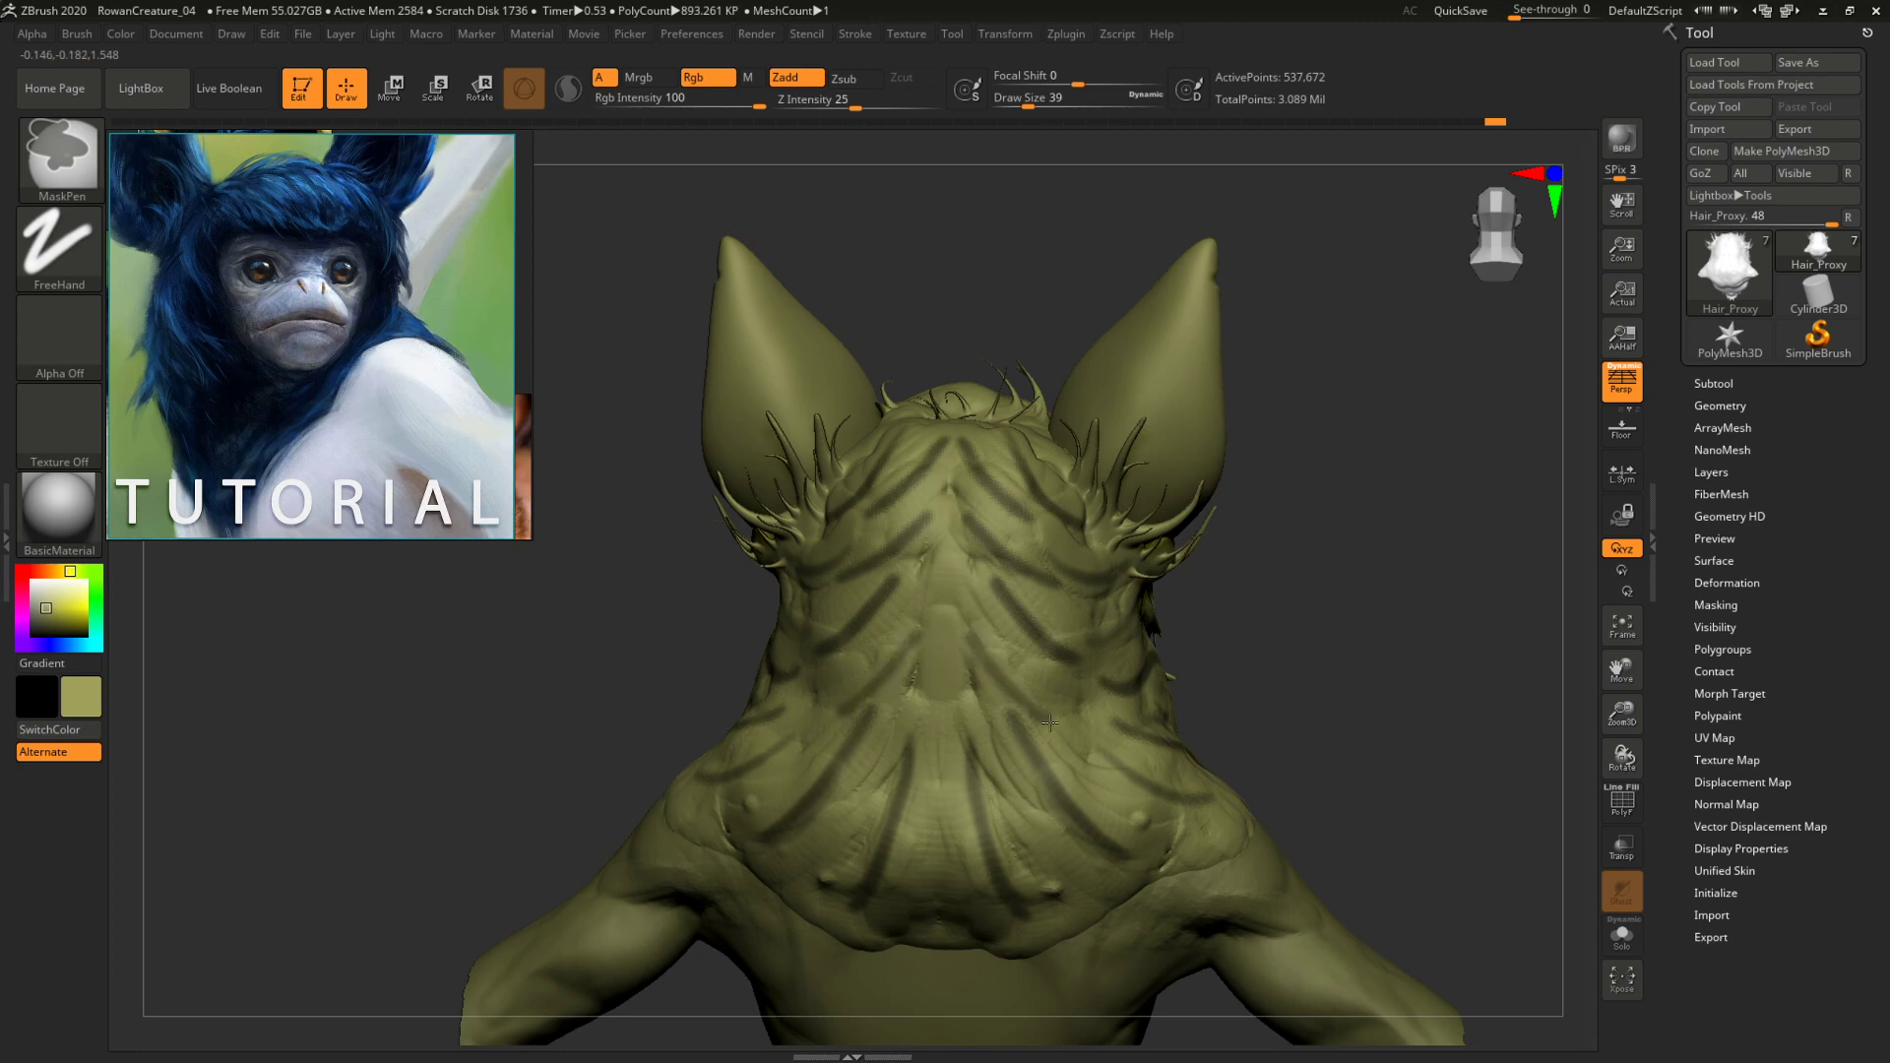
pyautogui.moveTo(1363, 629); pyautogui.dragTo(1388, 634, button='right')
pyautogui.moveTo(1388, 634)
pyautogui.mouseDown()
pyautogui.moveTo(1416, 619)
pyautogui.moveTo(1312, 616)
pyautogui.moveTo(1350, 599)
pyautogui.moveTo(1408, 656)
pyautogui.moveTo(1413, 603)
pyautogui.moveTo(1148, 561)
pyautogui.mouseUp()
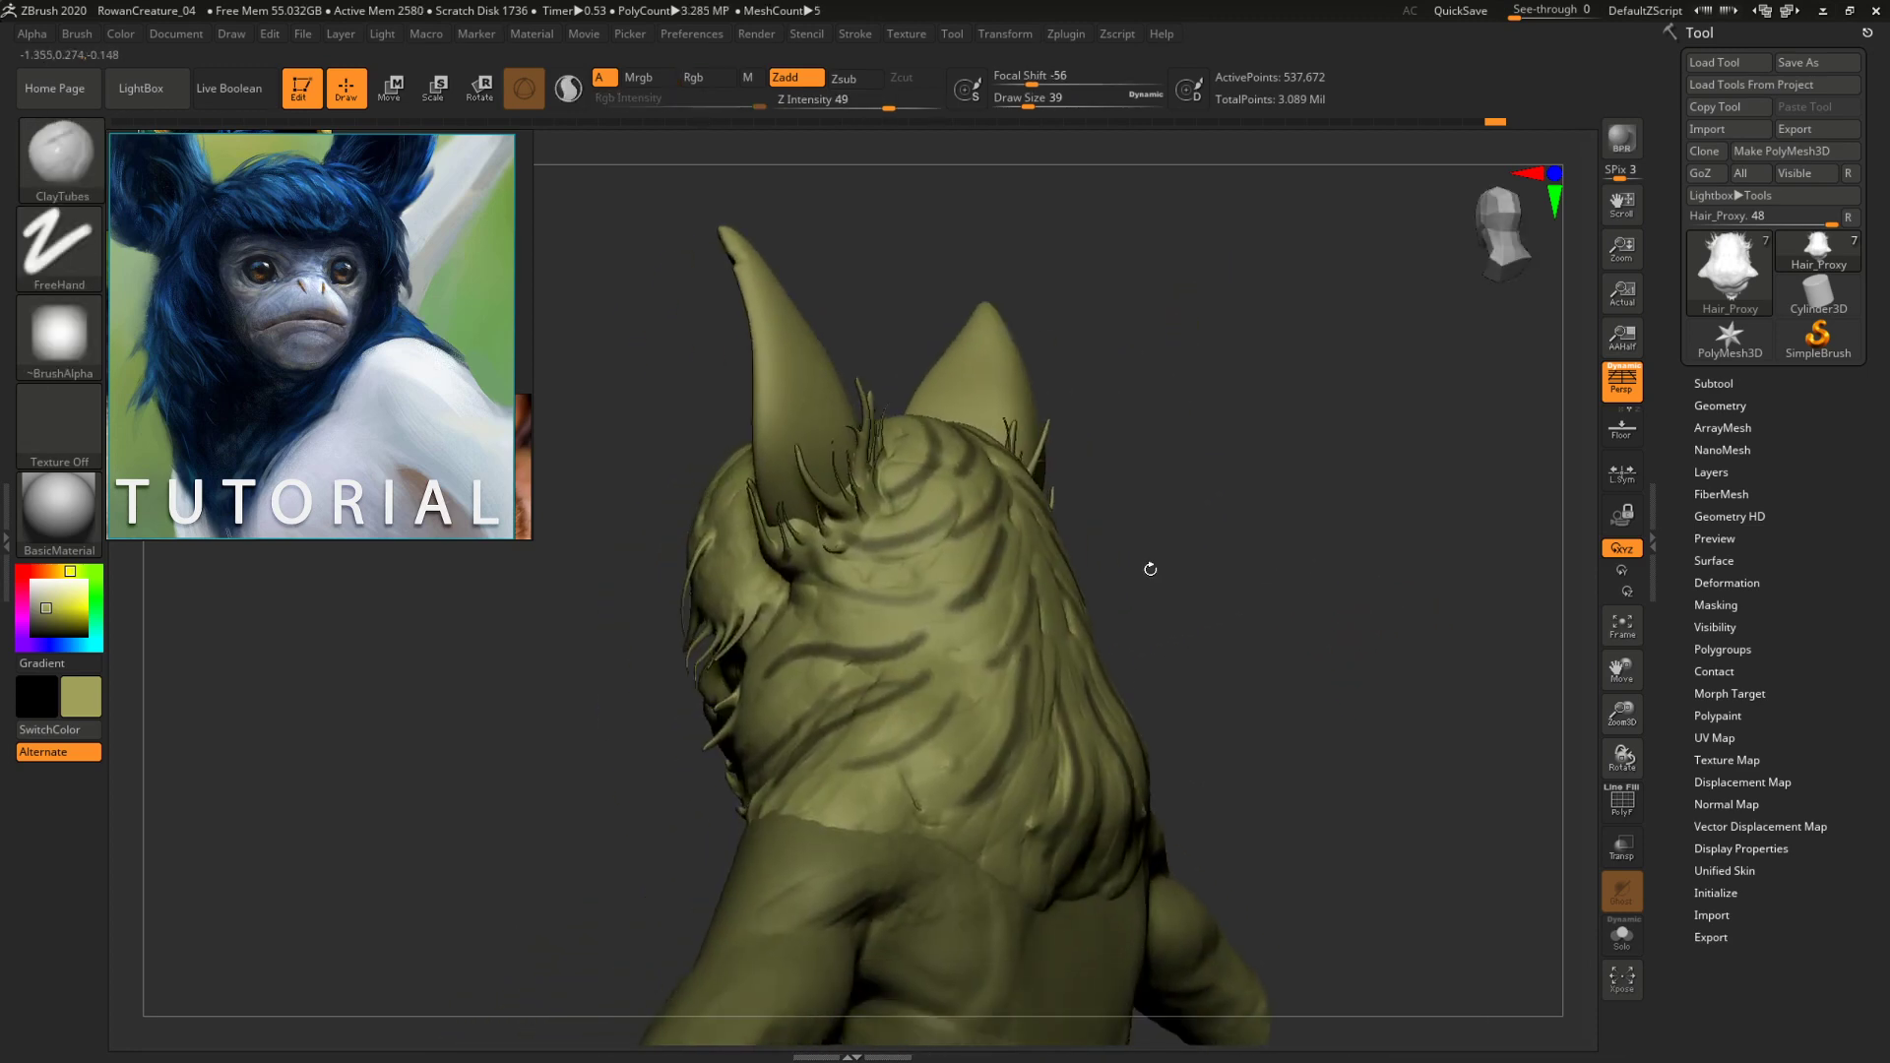
# Undo the blurring of the masked flow lines on the back of the hair.
pyautogui.press('ctrl')
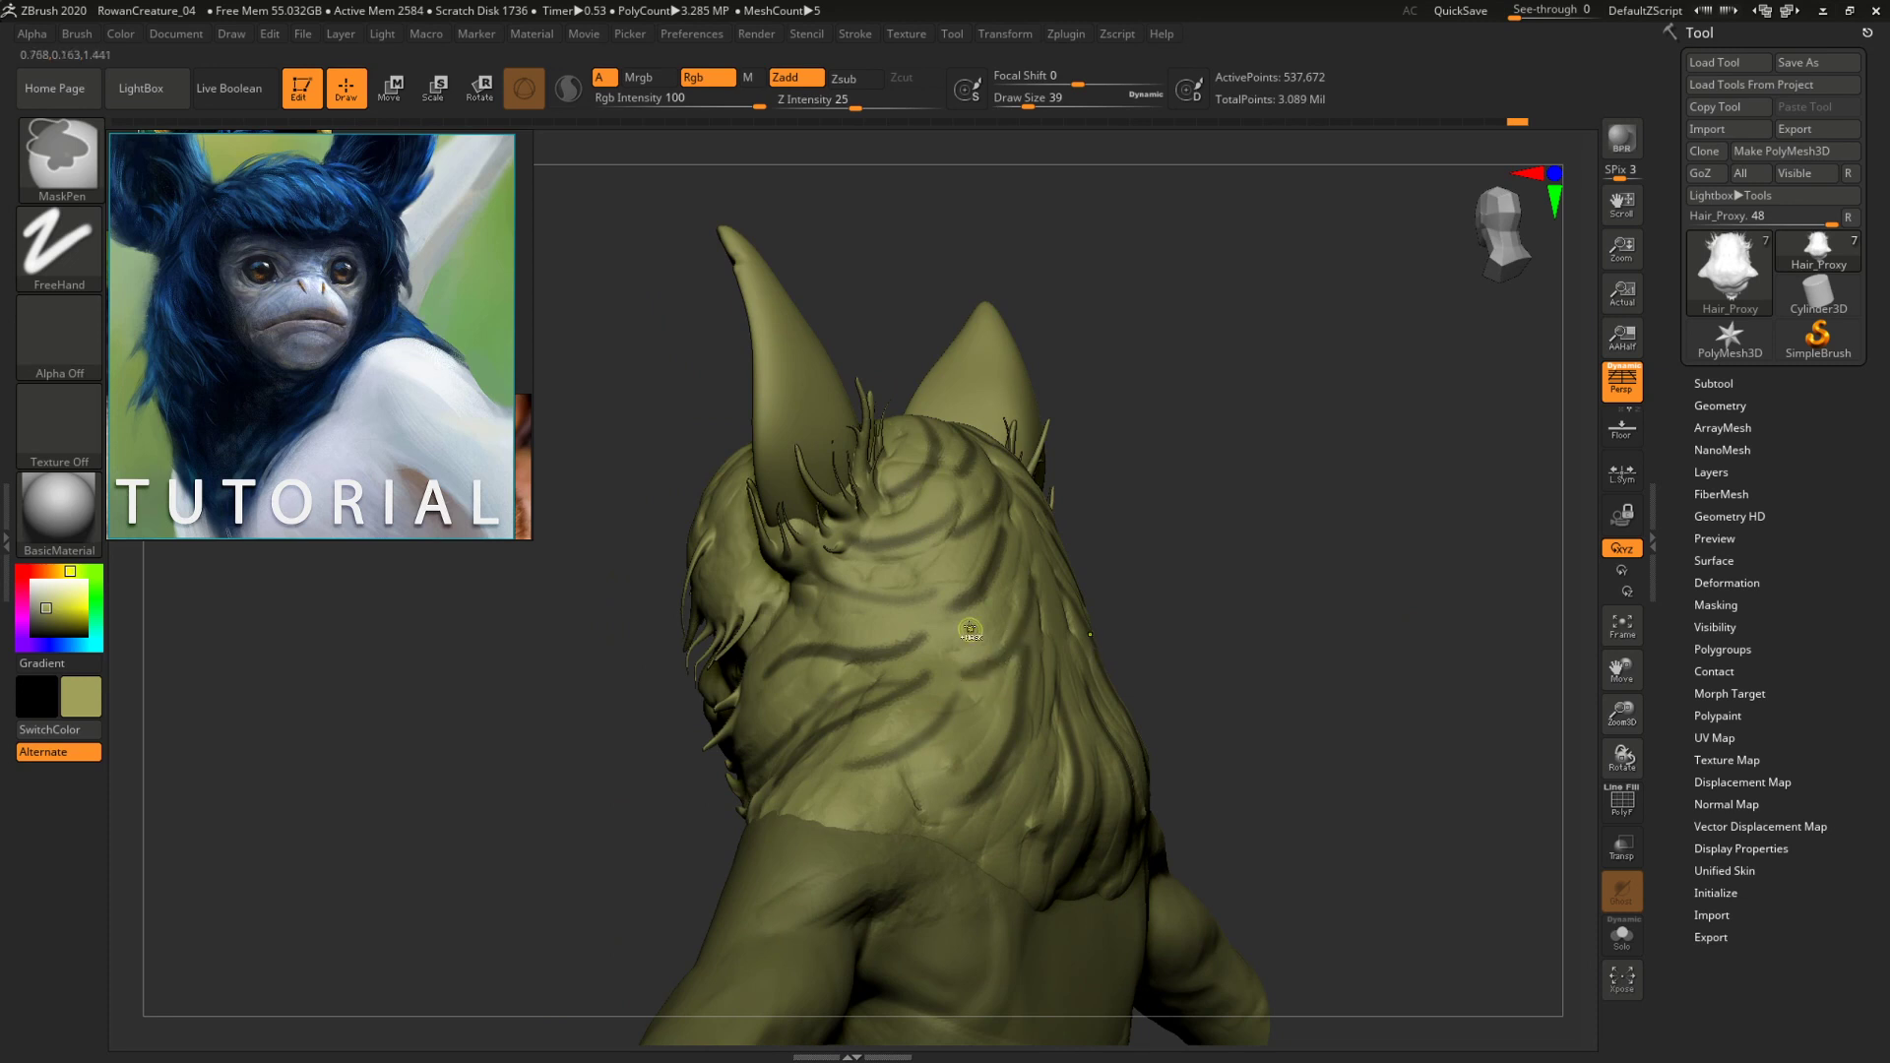
pyautogui.moveTo(1300, 519)
pyautogui.mouseDown()
pyautogui.moveTo(1194, 552)
pyautogui.moveTo(925, 563)
pyautogui.moveTo(898, 620)
pyautogui.mouseUp()
pyautogui.hotkey('ctrl', 'z')
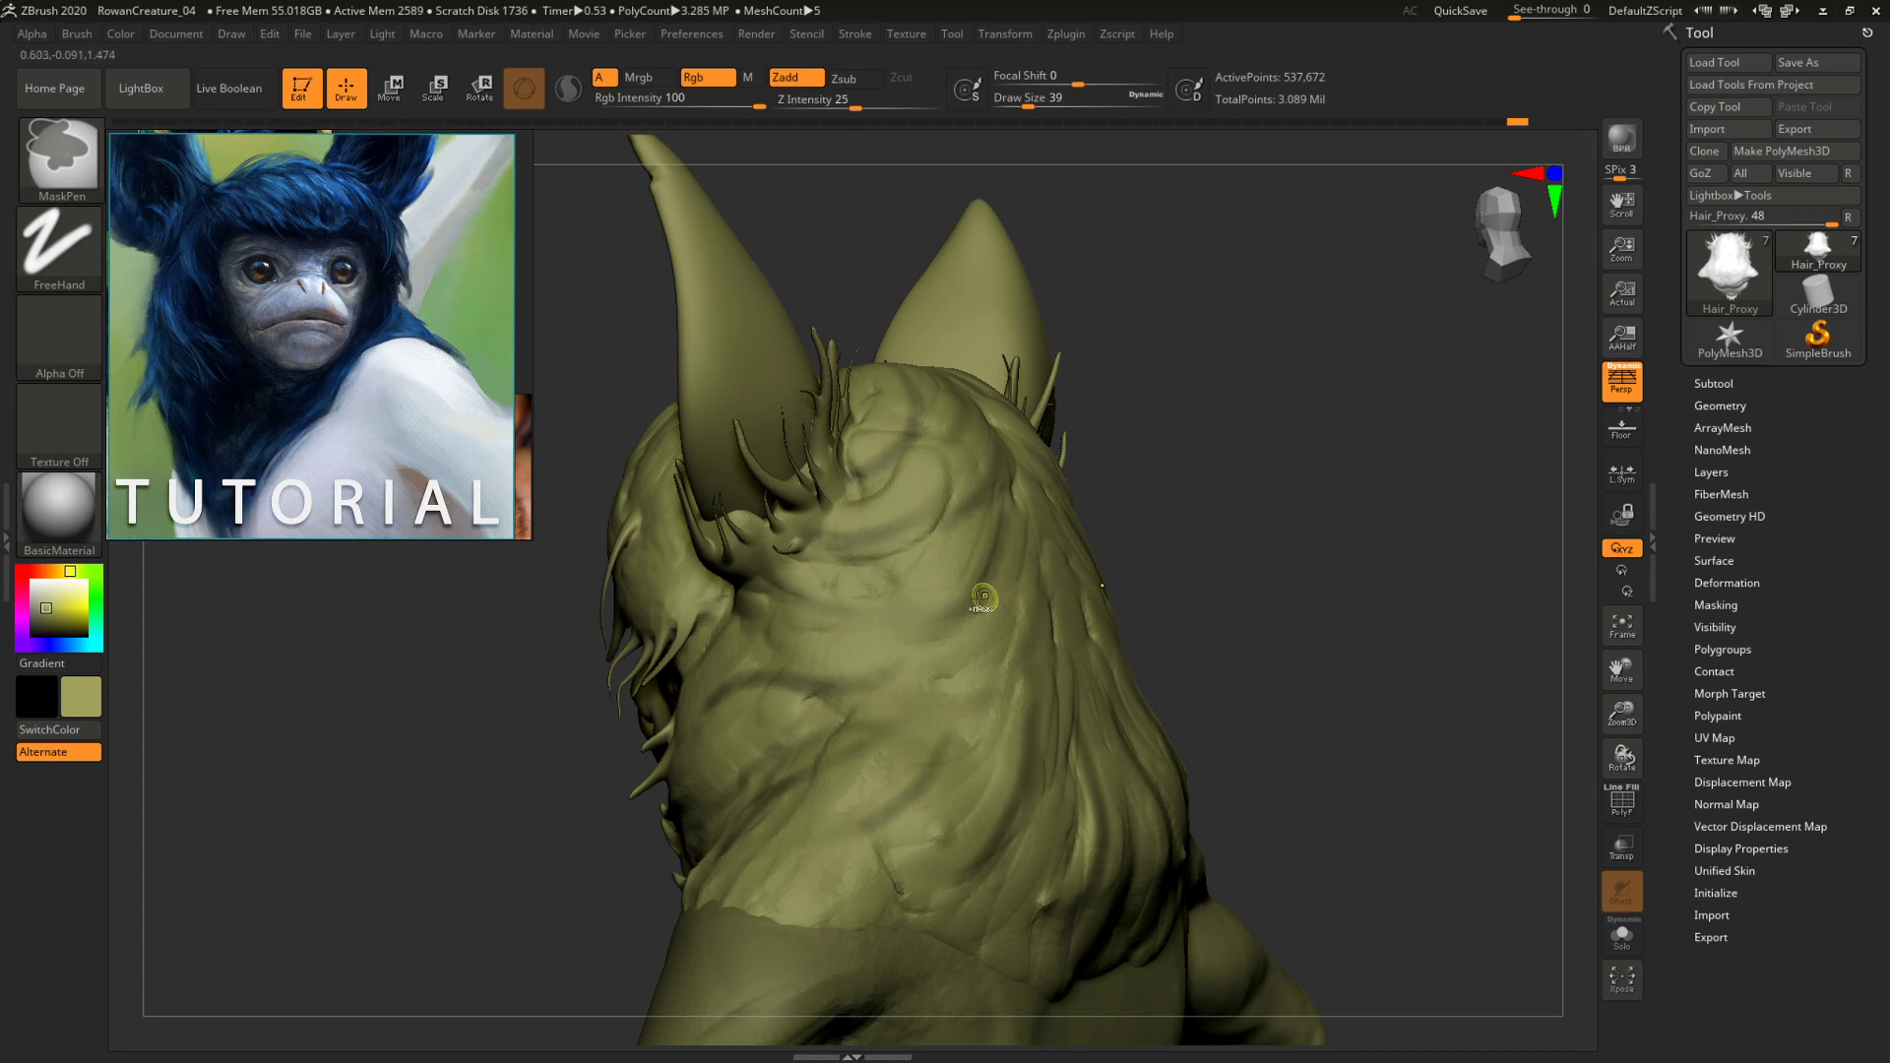
pyautogui.hotkey('ctrl', 'z')
pyautogui.moveTo(1362, 586)
pyautogui.mouseDown()
pyautogui.moveTo(1211, 570)
pyautogui.moveTo(1358, 531)
pyautogui.moveTo(1324, 546)
pyautogui.moveTo(1257, 485)
pyautogui.moveTo(1224, 601)
pyautogui.mouseUp()
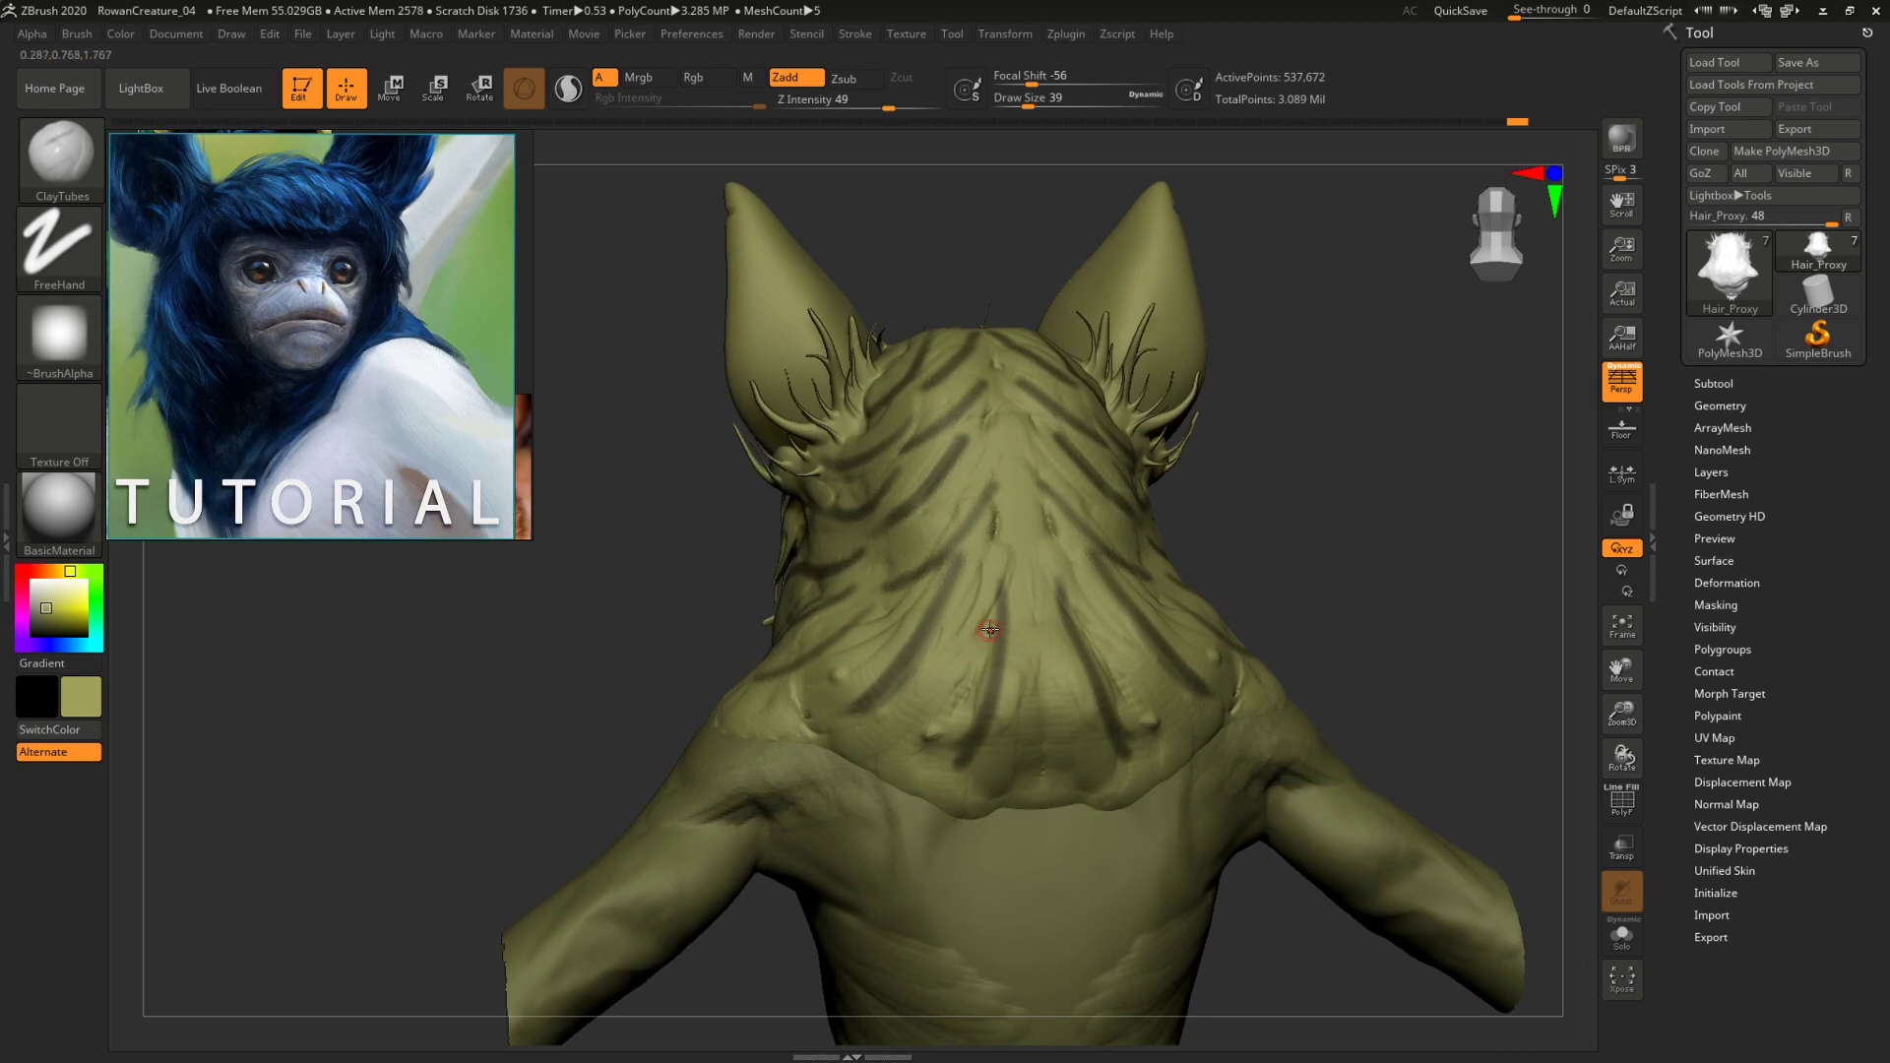
# Mask extra flow lines down the lower centre and sides of the back mane, and clear the mask.
pyautogui.press('ctrl')
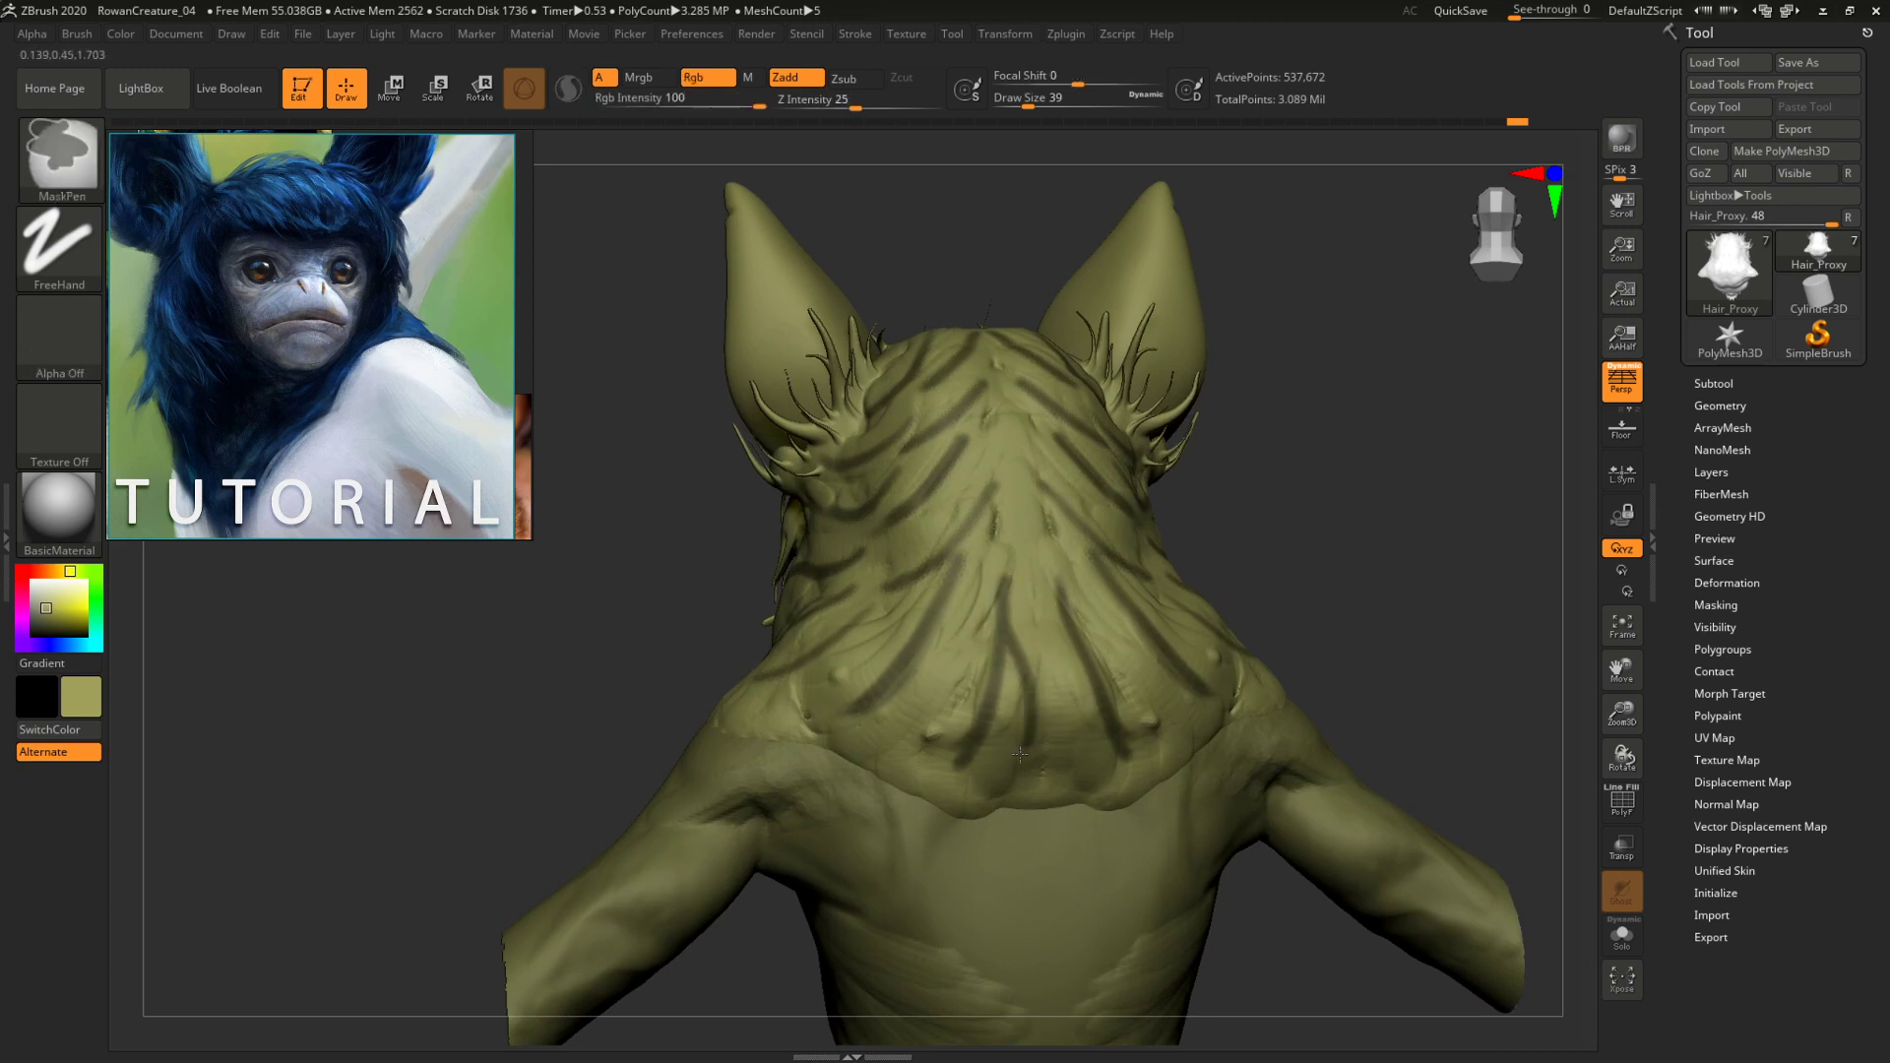
pyautogui.moveTo(1363, 556); pyautogui.dragTo(1309, 581)
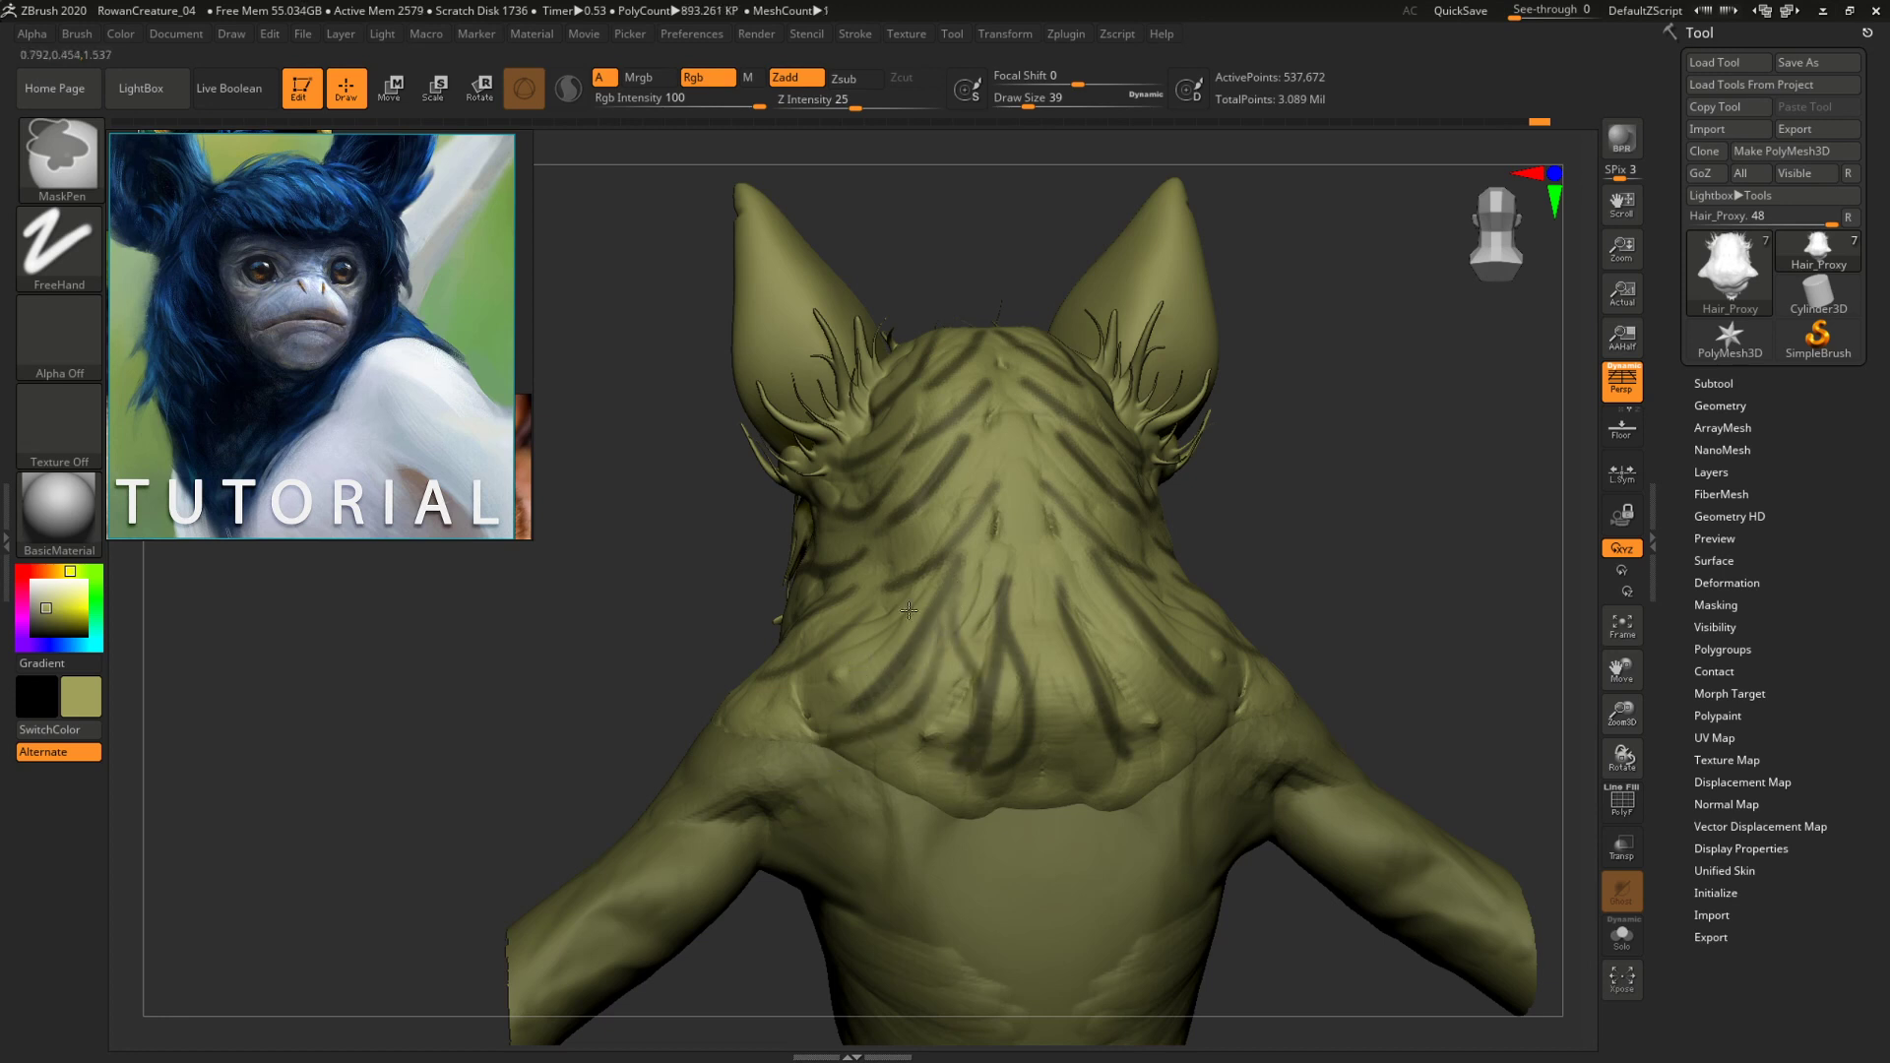
pyautogui.moveTo(1371, 512)
pyautogui.keyDown('ctrl'); pyautogui.mouseDown()
pyautogui.moveTo(1354, 545)
pyautogui.moveTo(1399, 582)
pyautogui.mouseUp(); pyautogui.keyUp('ctrl')
# Sculpt the hair behind the ear and on the back of the head with ClayTubes at draw size 202.
pyautogui.press('space')
pyautogui.moveTo(866, 563); pyautogui.dragTo(922, 537)
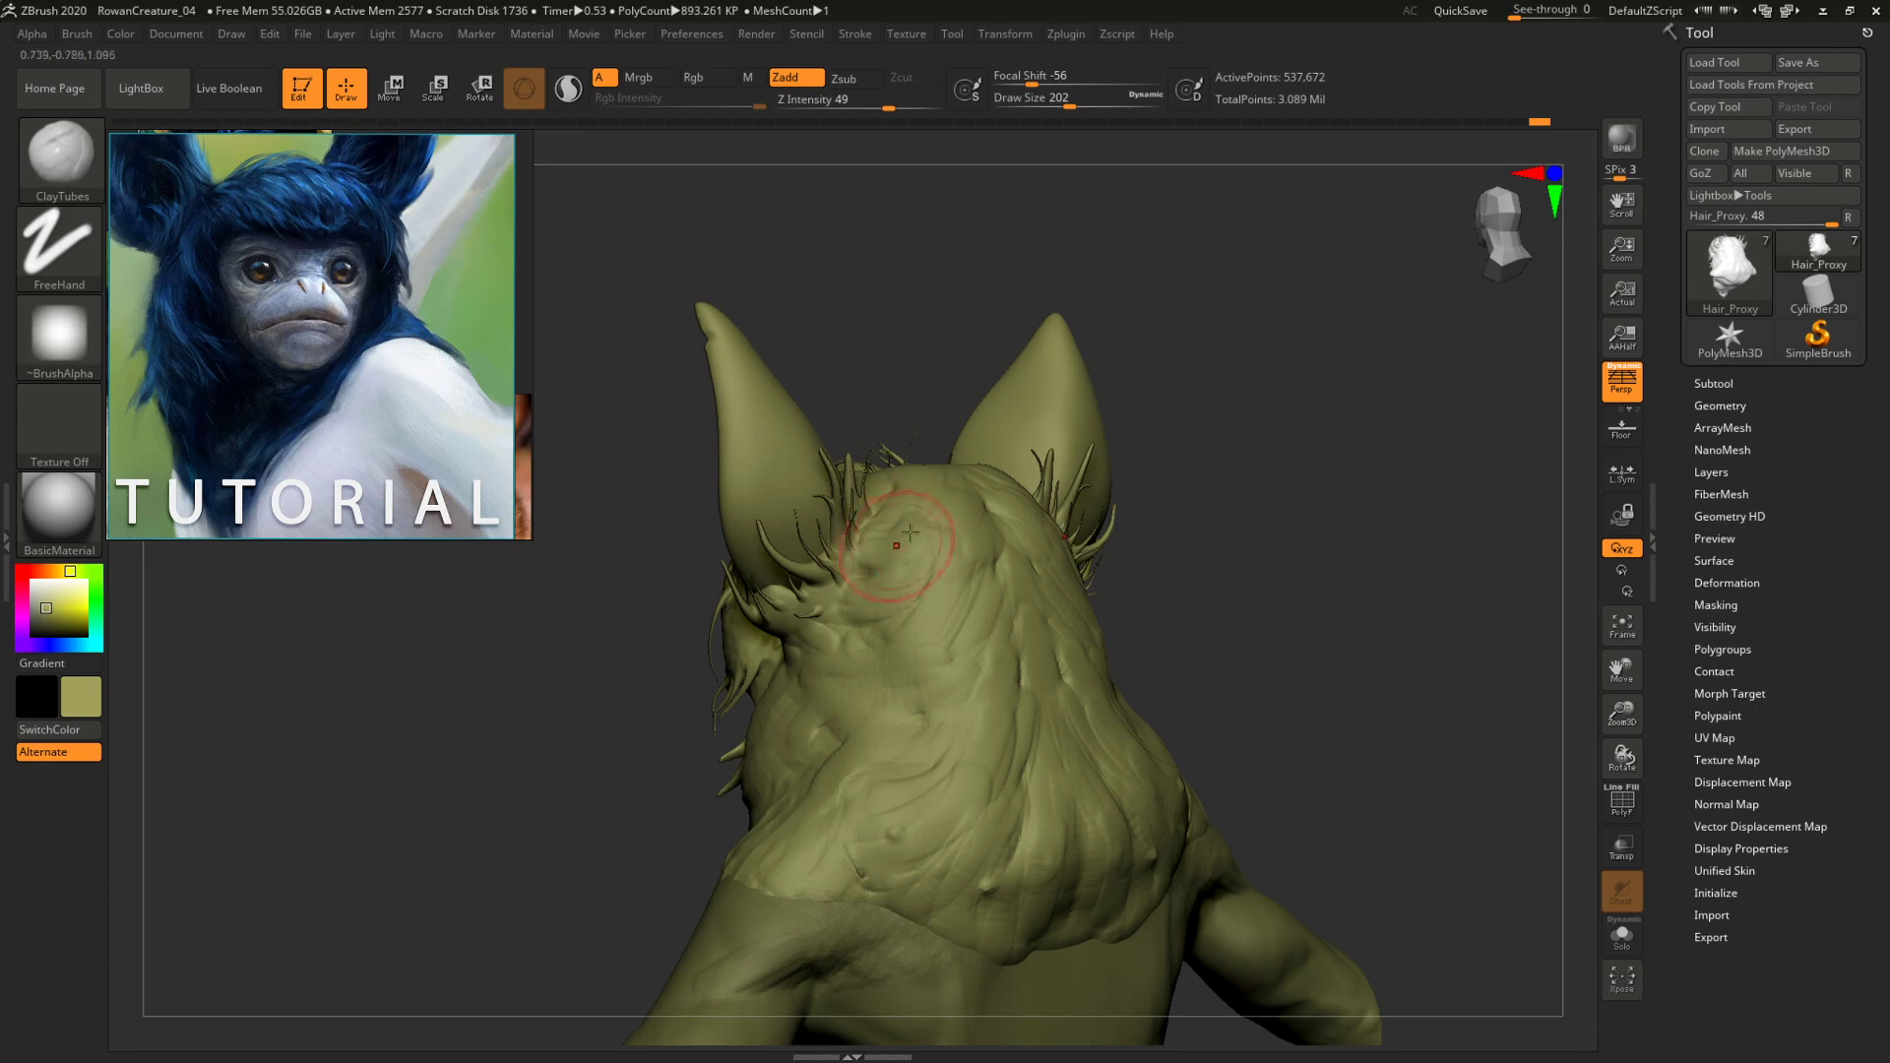
pyautogui.moveTo(1161, 521); pyautogui.dragTo(1211, 546)
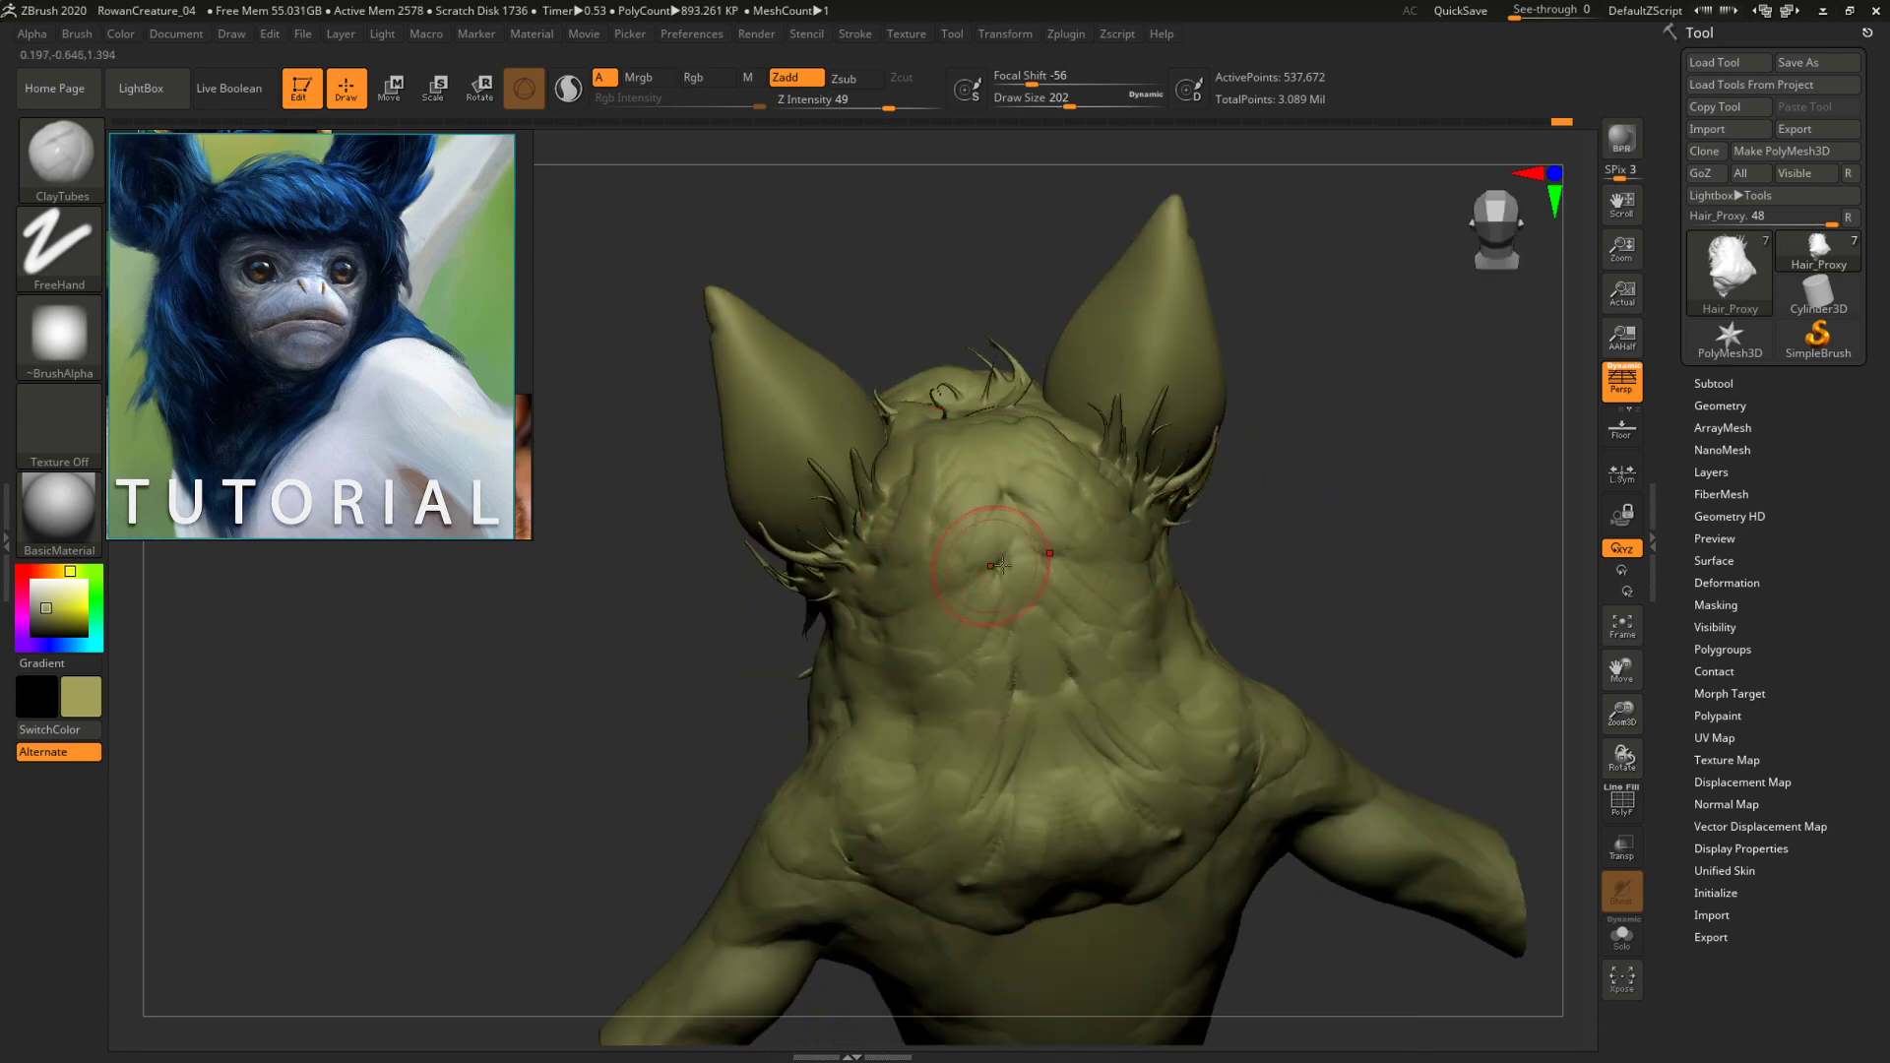
pyautogui.moveTo(1309, 623)
pyautogui.mouseDown()
pyautogui.moveTo(1320, 536)
pyautogui.moveTo(1185, 578)
pyautogui.mouseUp()
# Work broader ClayTubes strokes over the back and side of the mane, using draw sizes 445 and 324.
pyautogui.press('space')
pyautogui.moveTo(856, 684)
pyautogui.mouseDown()
pyautogui.moveTo(891, 679)
pyautogui.moveTo(912, 626)
pyautogui.mouseUp()
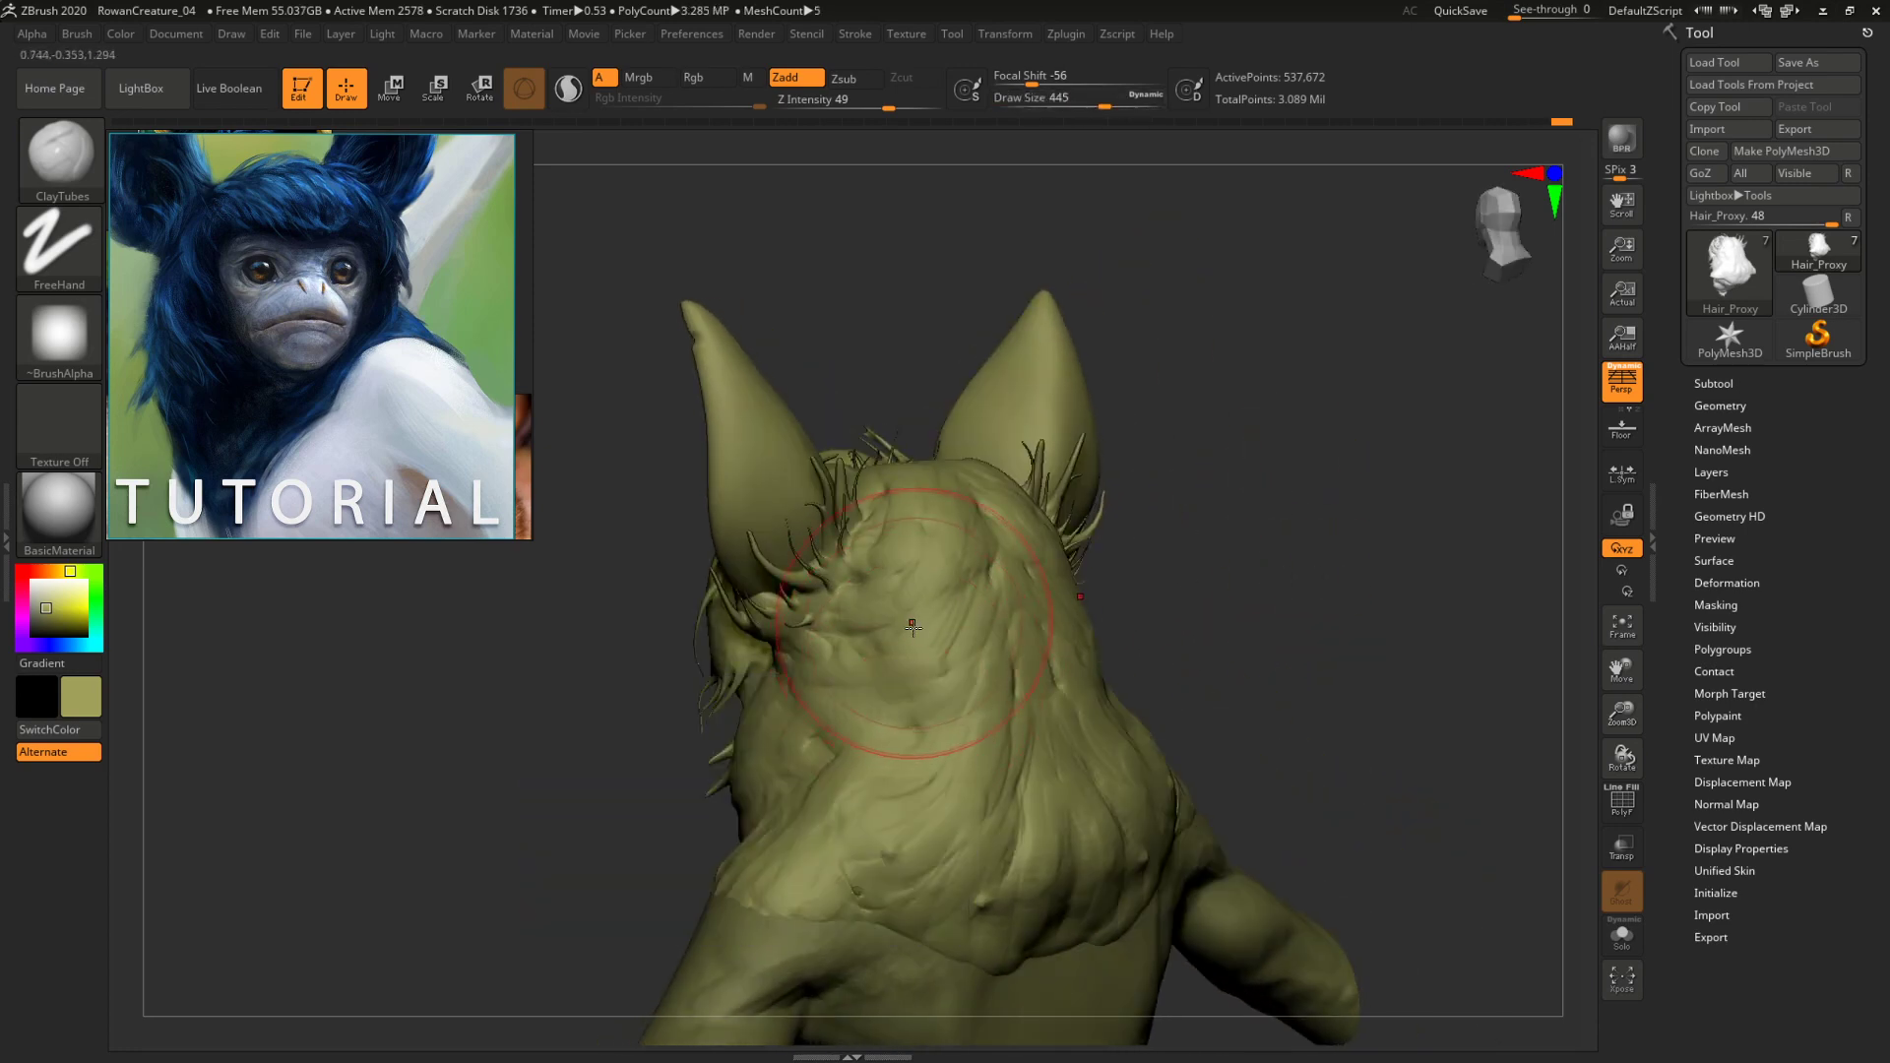
pyautogui.moveTo(1131, 601)
pyautogui.mouseDown()
pyautogui.moveTo(1256, 646)
pyautogui.moveTo(1160, 561)
pyautogui.moveTo(1010, 559)
pyautogui.moveTo(904, 656)
pyautogui.mouseUp()
pyautogui.moveTo(1307, 548)
pyautogui.mouseDown()
pyautogui.moveTo(1460, 527)
pyautogui.moveTo(1404, 531)
pyautogui.moveTo(1181, 650)
pyautogui.mouseUp()
pyautogui.press('space')
pyautogui.moveTo(1181, 650)
pyautogui.mouseDown()
pyautogui.moveTo(1163, 649)
pyautogui.moveTo(1227, 658)
pyautogui.moveTo(1167, 643)
pyautogui.moveTo(1178, 673)
pyautogui.mouseUp()
pyautogui.press('space')
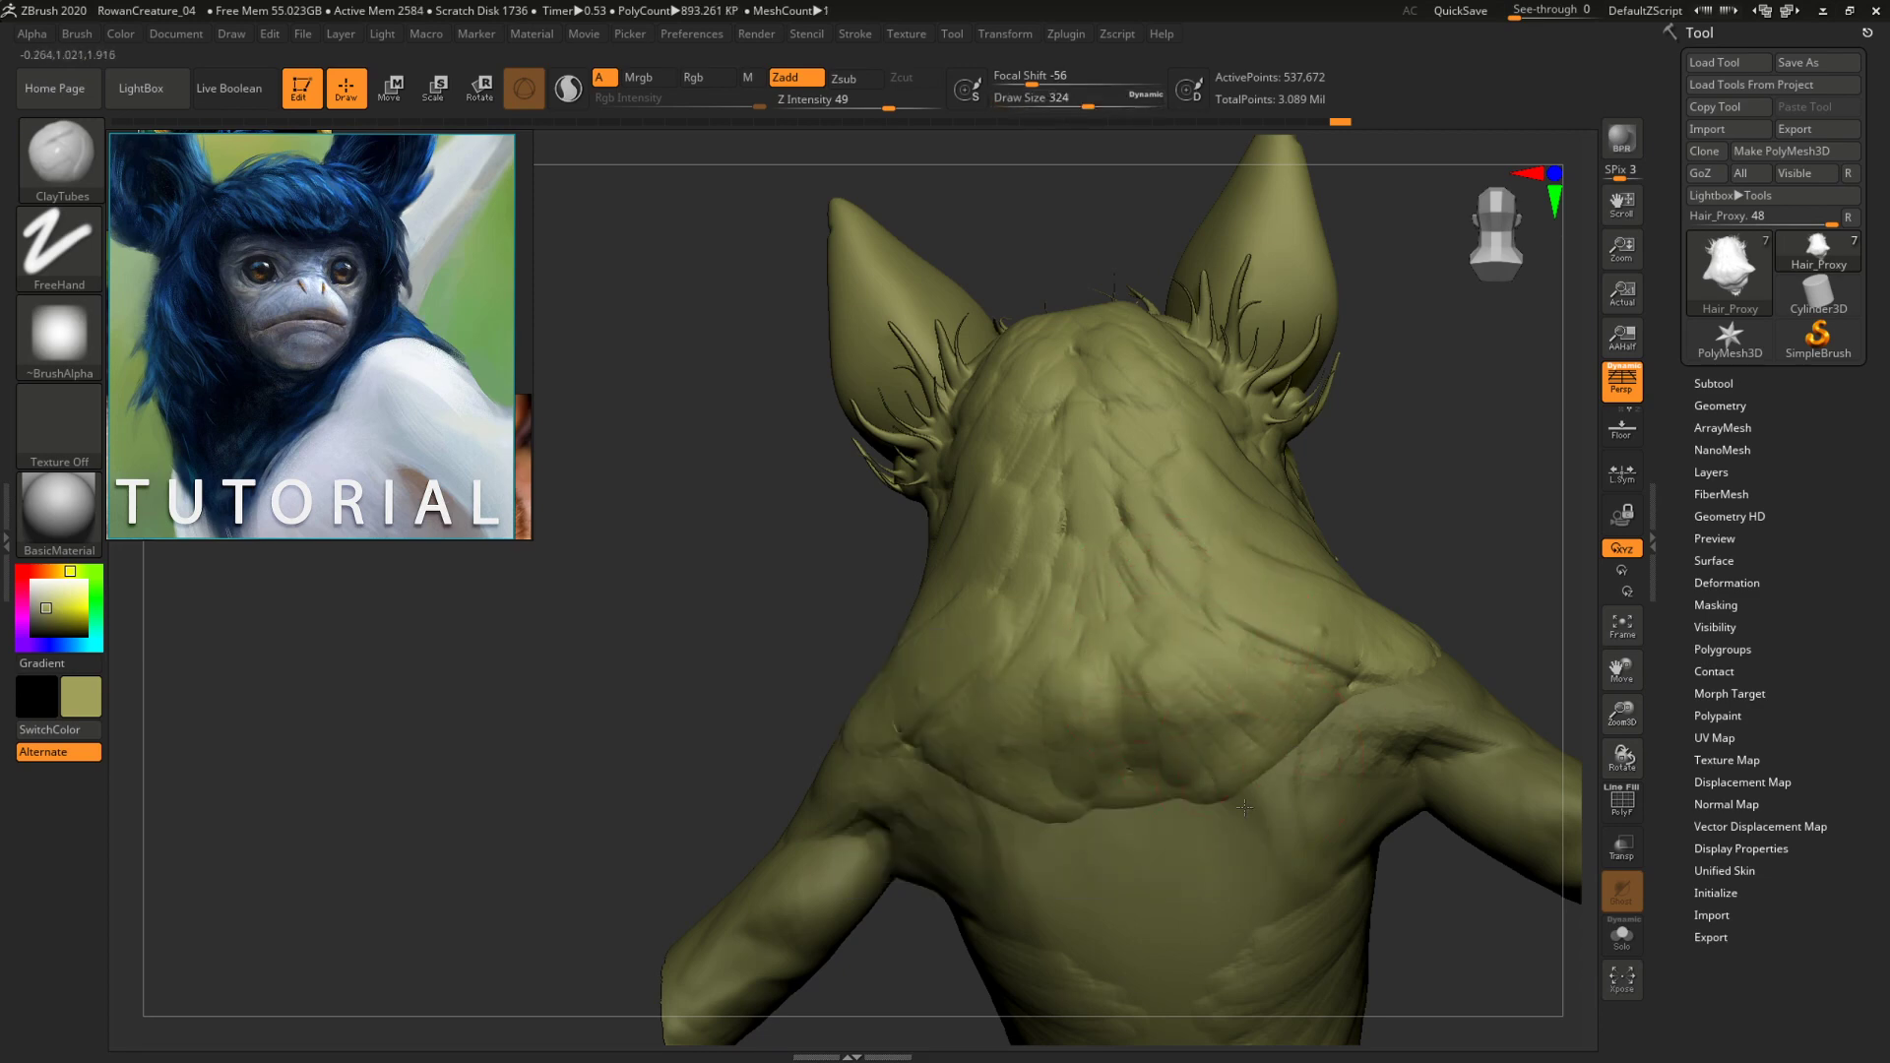
# Reshape the rear profile of the mane in side view with the Move brush at draw size 685.
pyautogui.moveTo(1423, 493); pyautogui.dragTo(1158, 588)
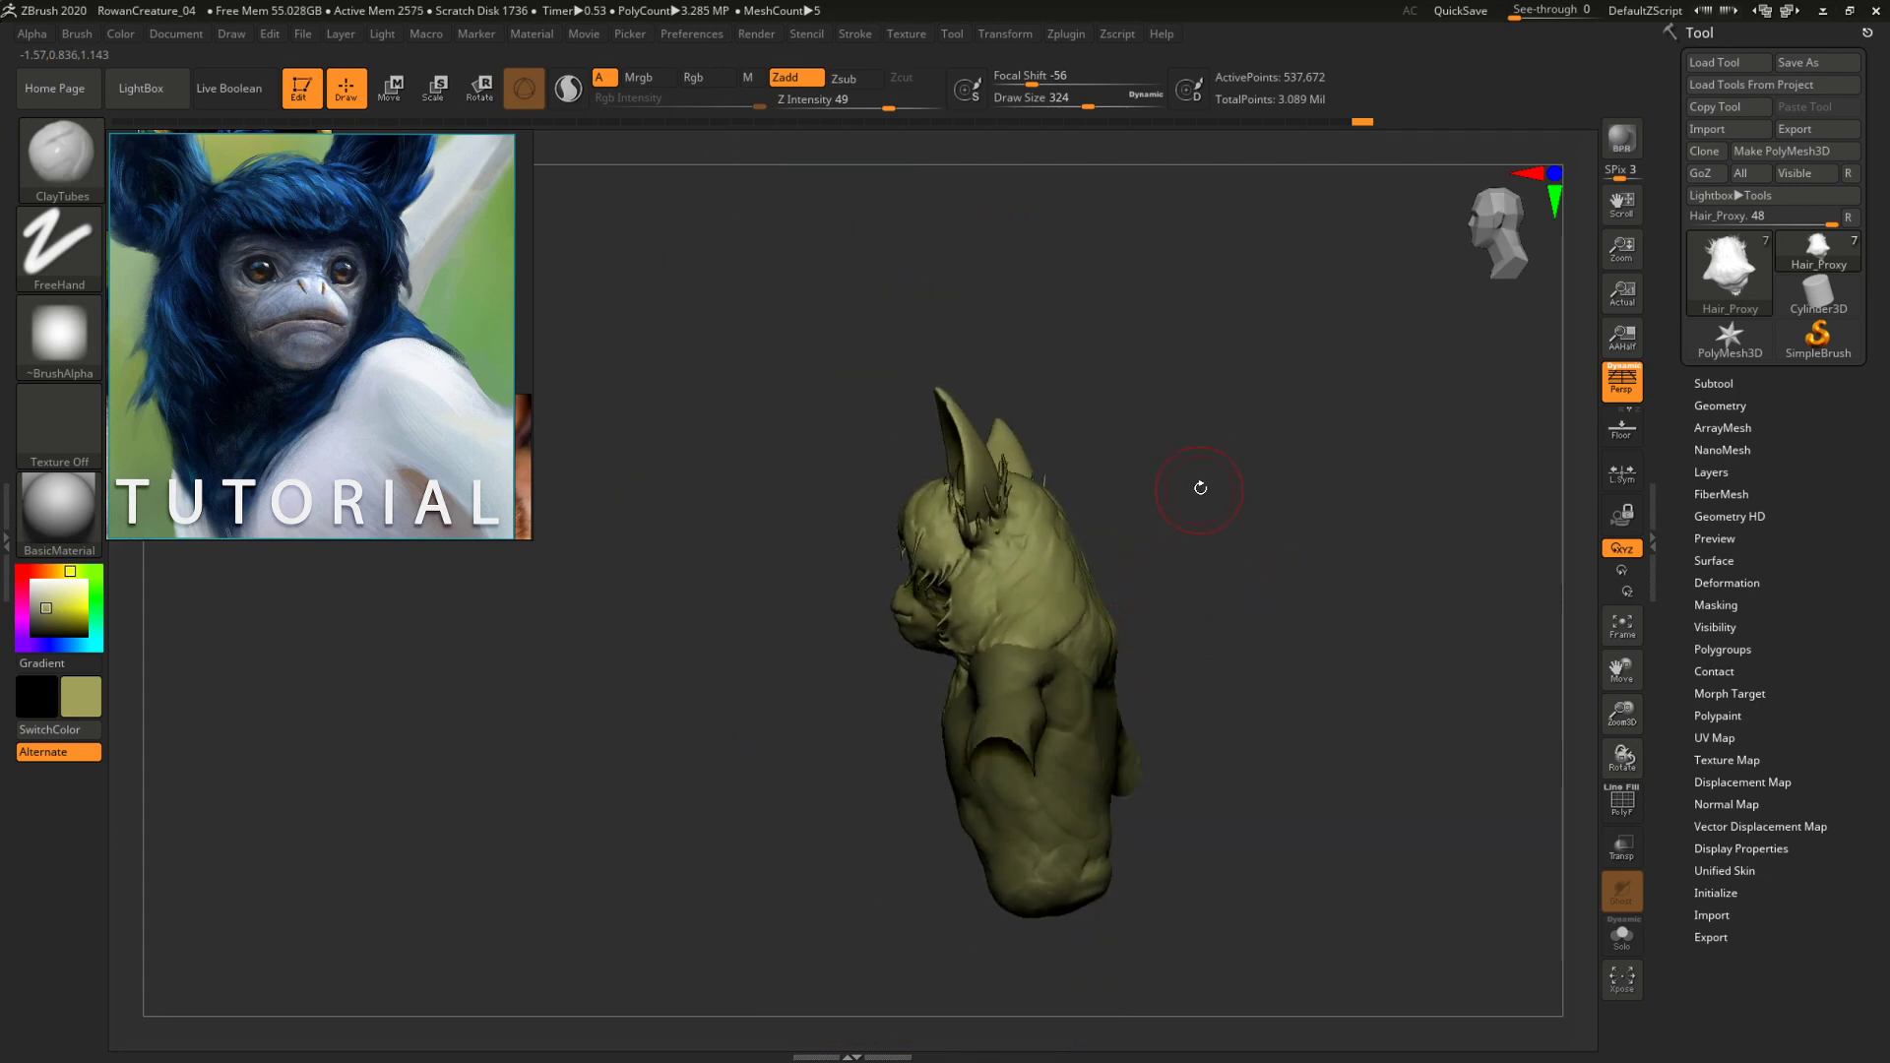
pyautogui.moveTo(1200, 488); pyautogui.dragTo(1202, 539)
pyautogui.press('b')
pyautogui.press('m')
pyautogui.press('v')
pyautogui.press('space')
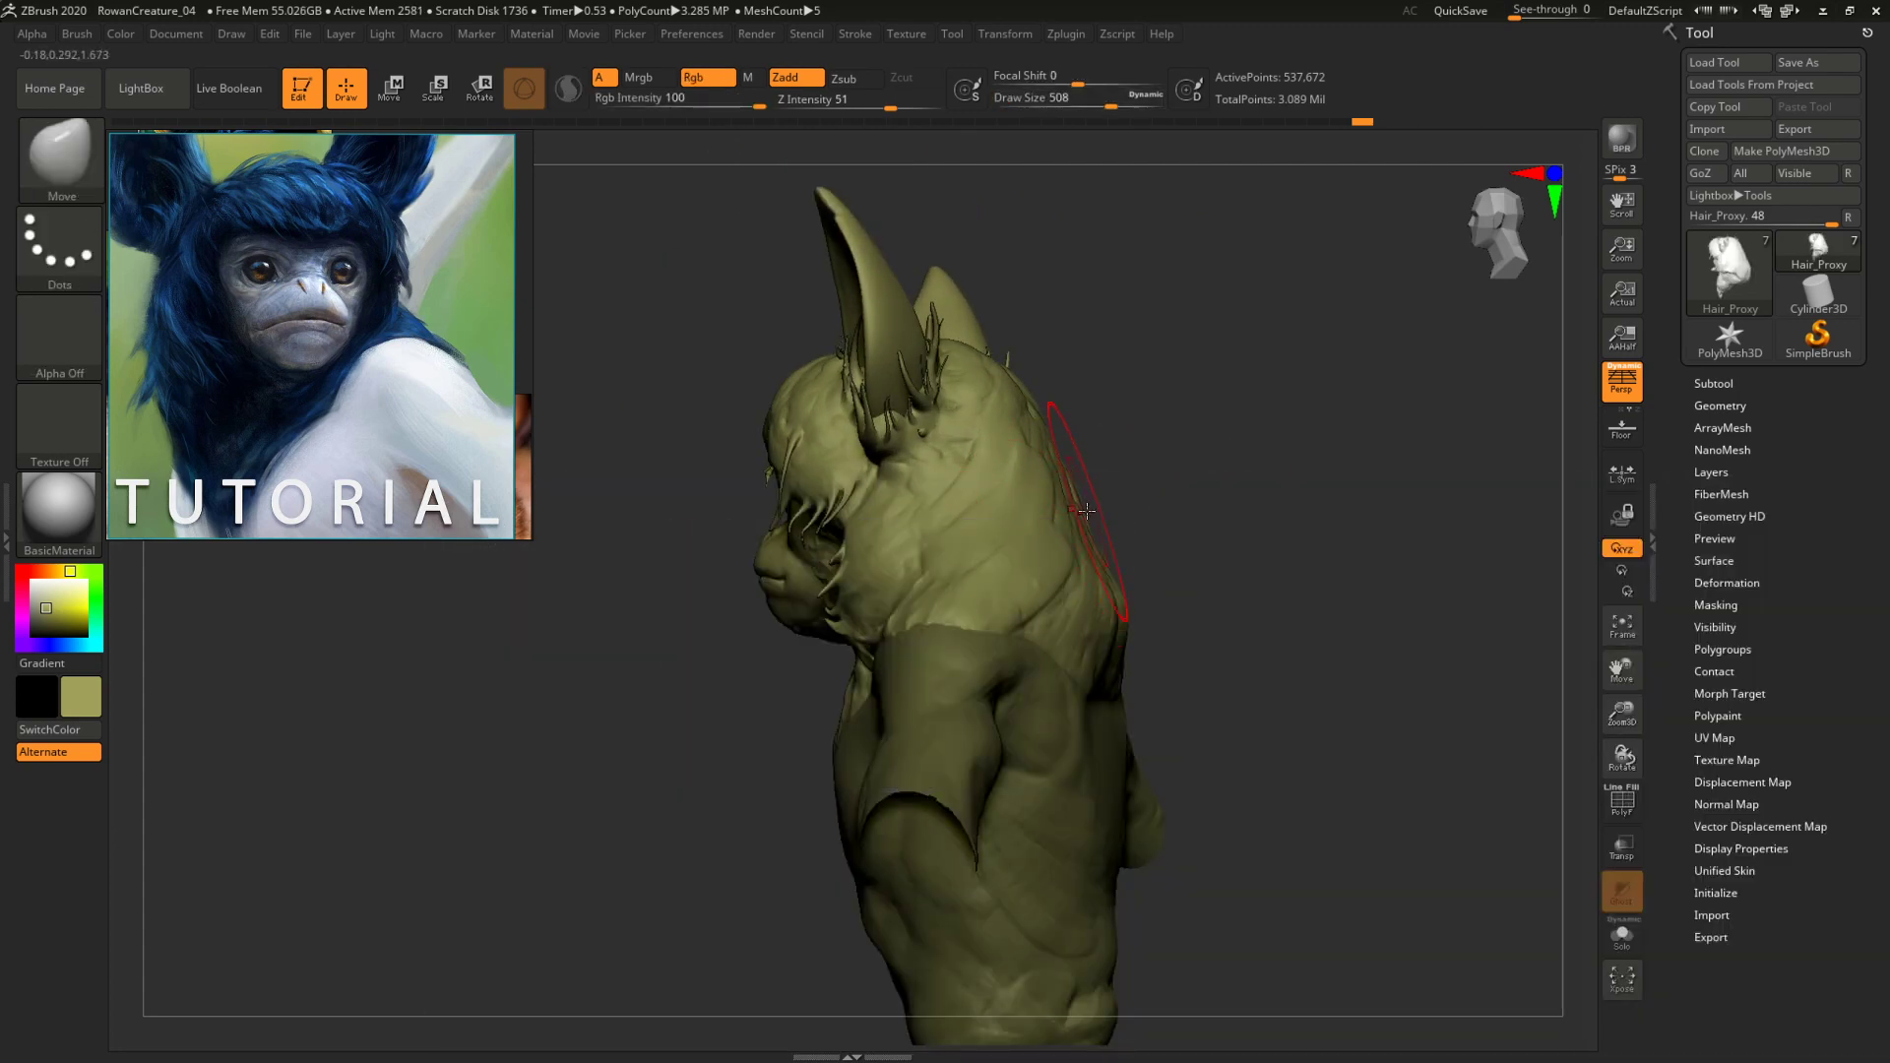
pyautogui.press('space')
pyautogui.moveTo(1086, 517); pyautogui.dragTo(1122, 517)
pyautogui.moveTo(1228, 489)
pyautogui.mouseDown()
pyautogui.moveTo(1266, 503)
pyautogui.moveTo(1270, 451)
pyautogui.moveTo(1236, 472)
pyautogui.moveTo(1286, 498)
pyautogui.moveTo(1278, 549)
pyautogui.moveTo(1023, 560)
pyautogui.moveTo(1006, 512)
pyautogui.moveTo(1024, 447)
pyautogui.mouseUp()
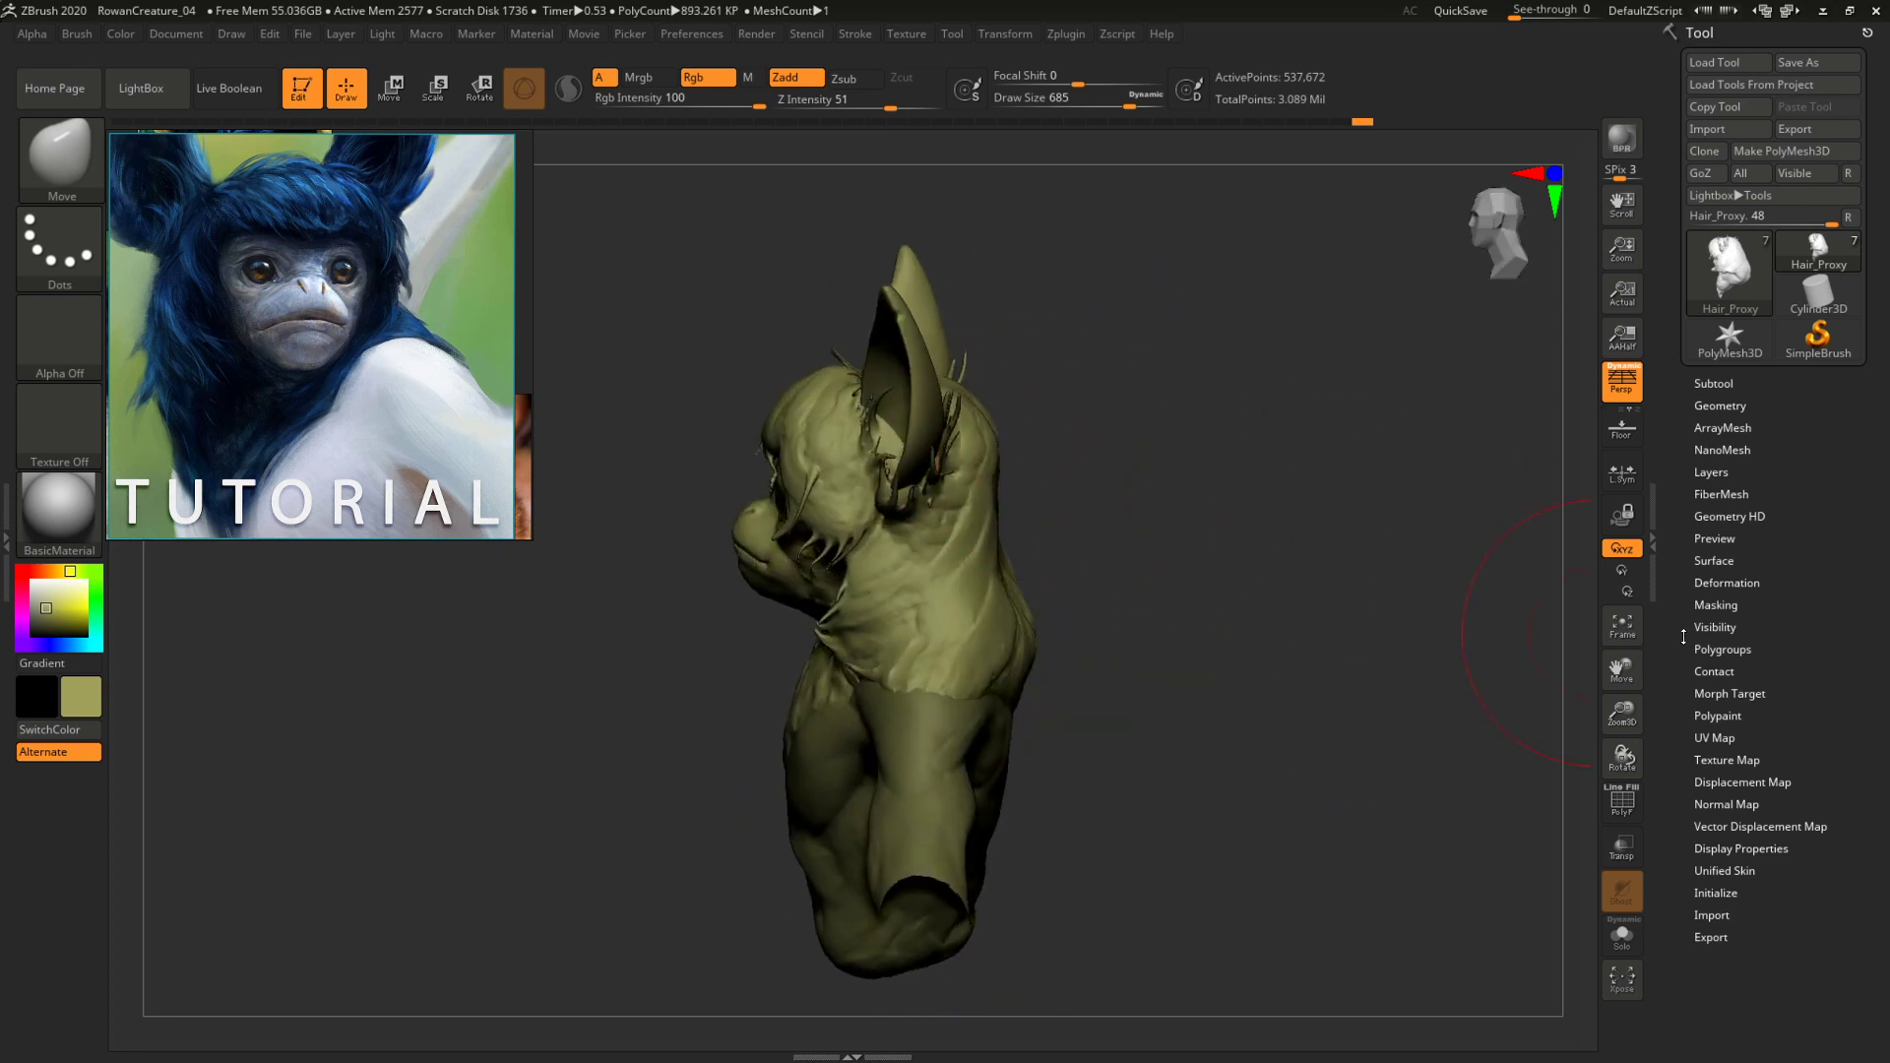
# Adjust the hair volume behind the ear and down the neck with the Move brush at draw size 430, temporarily ghosting the other subtools.
pyautogui.click(1622, 849)
pyautogui.moveTo(1109, 405)
pyautogui.mouseDown()
pyautogui.moveTo(1118, 519)
pyautogui.moveTo(932, 465)
pyautogui.mouseUp()
pyautogui.press('space')
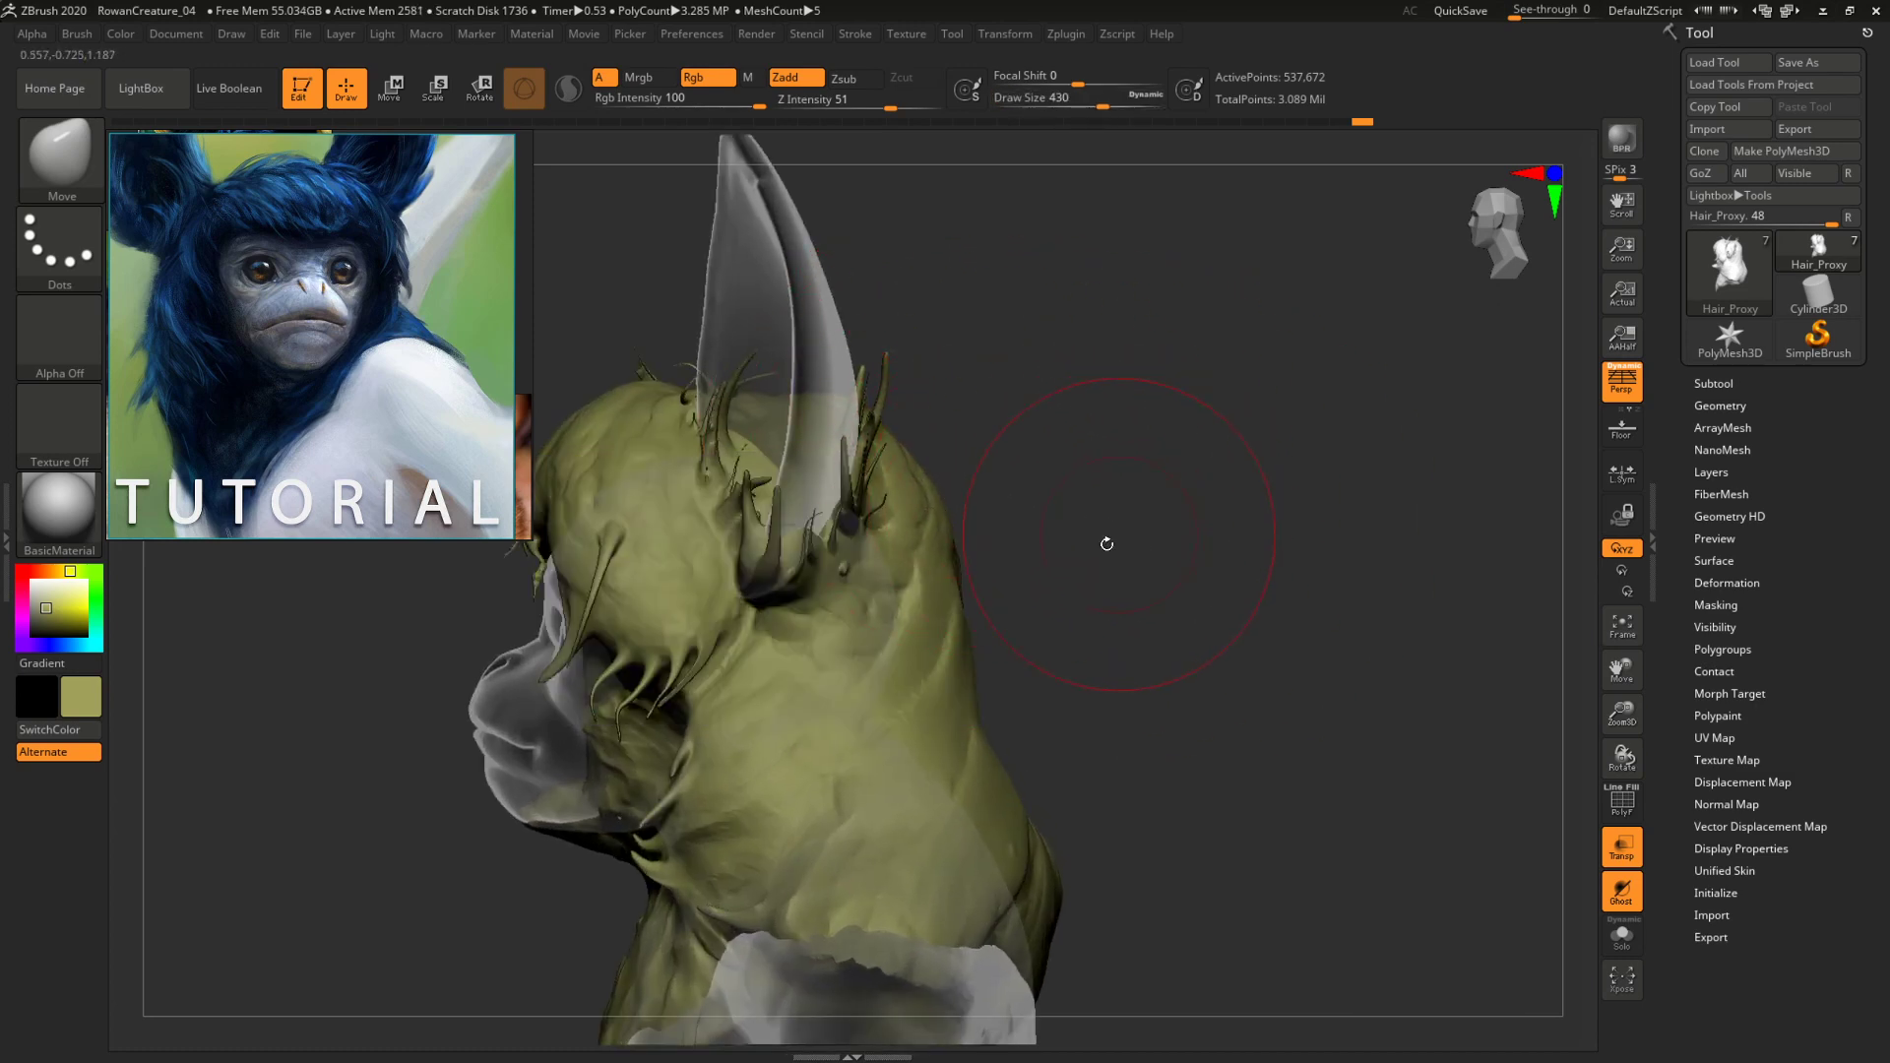
pyautogui.moveTo(1106, 544); pyautogui.dragTo(1031, 655)
pyautogui.moveTo(1126, 606)
pyautogui.mouseDown()
pyautogui.moveTo(1170, 620)
pyautogui.moveTo(1152, 624)
pyautogui.mouseUp()
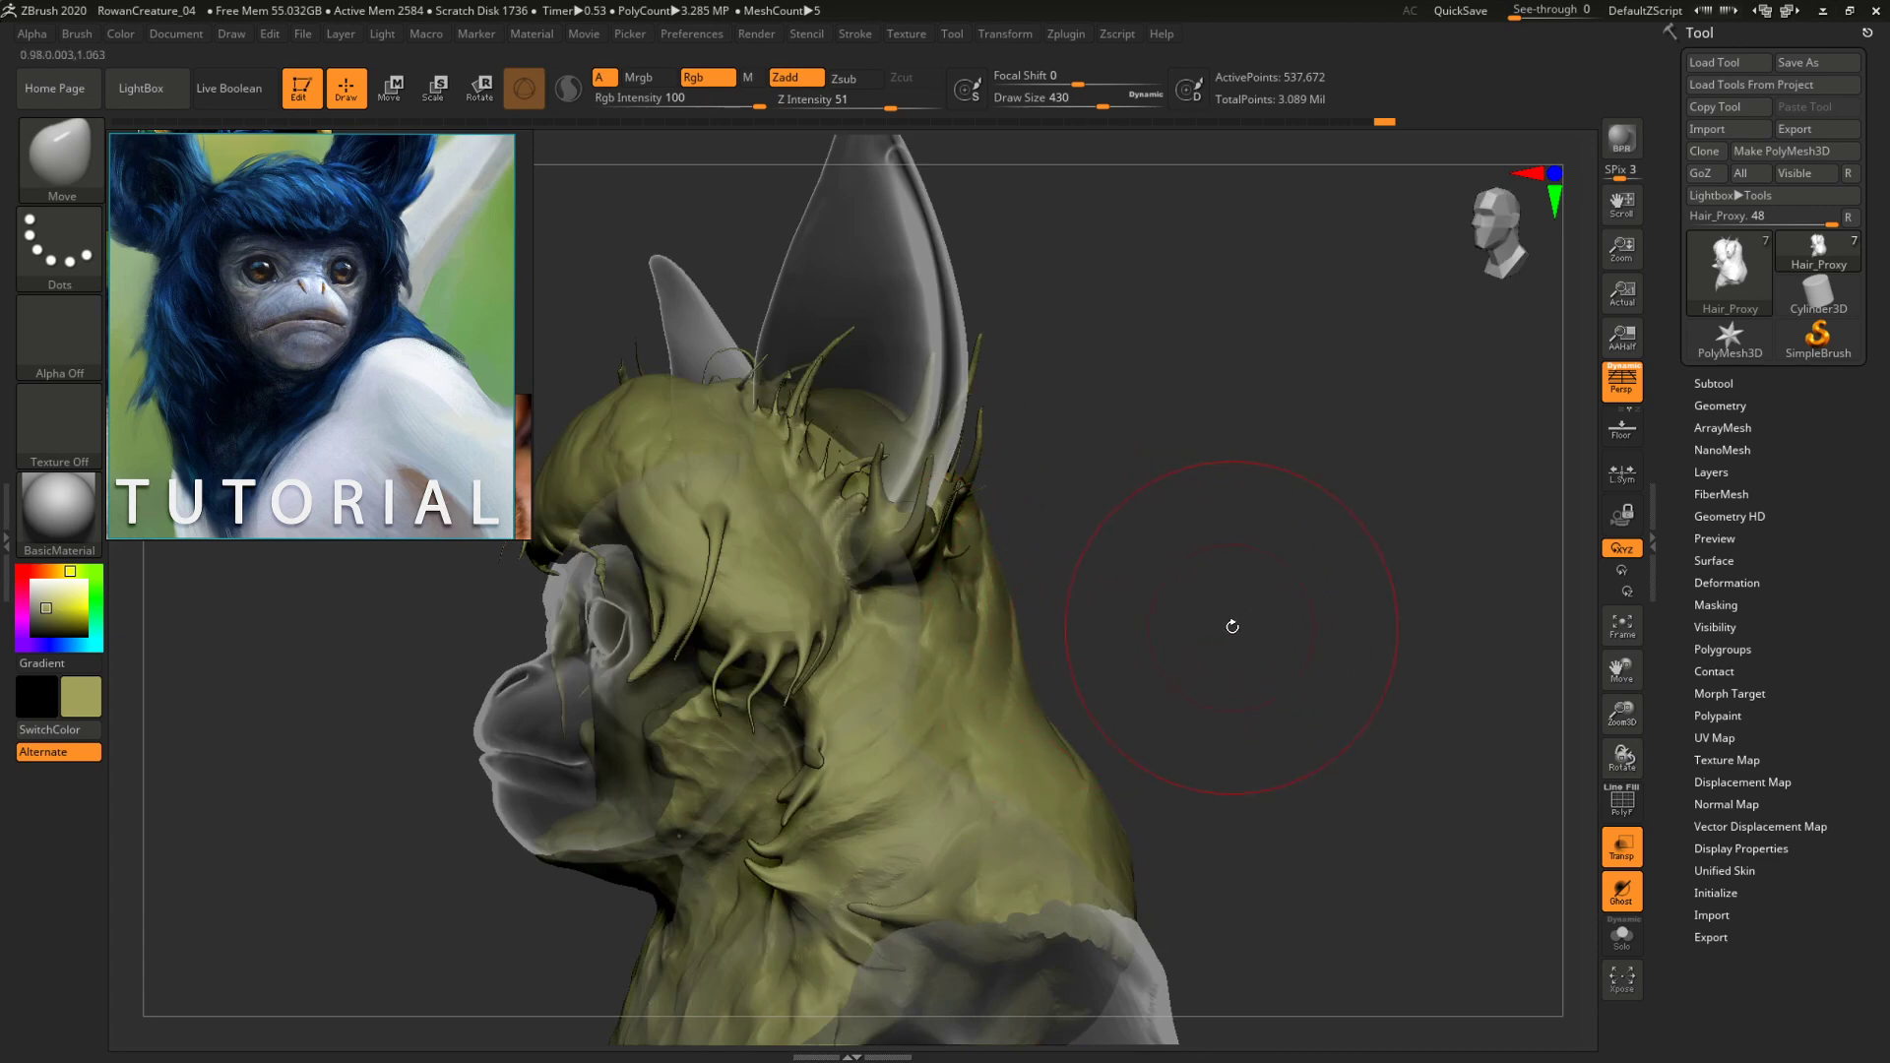
pyautogui.moveTo(1327, 622)
pyautogui.mouseDown()
pyautogui.moveTo(1250, 618)
pyautogui.moveTo(1280, 617)
pyautogui.moveTo(1257, 540)
pyautogui.moveTo(1324, 600)
pyautogui.moveTo(1399, 601)
pyautogui.mouseUp()
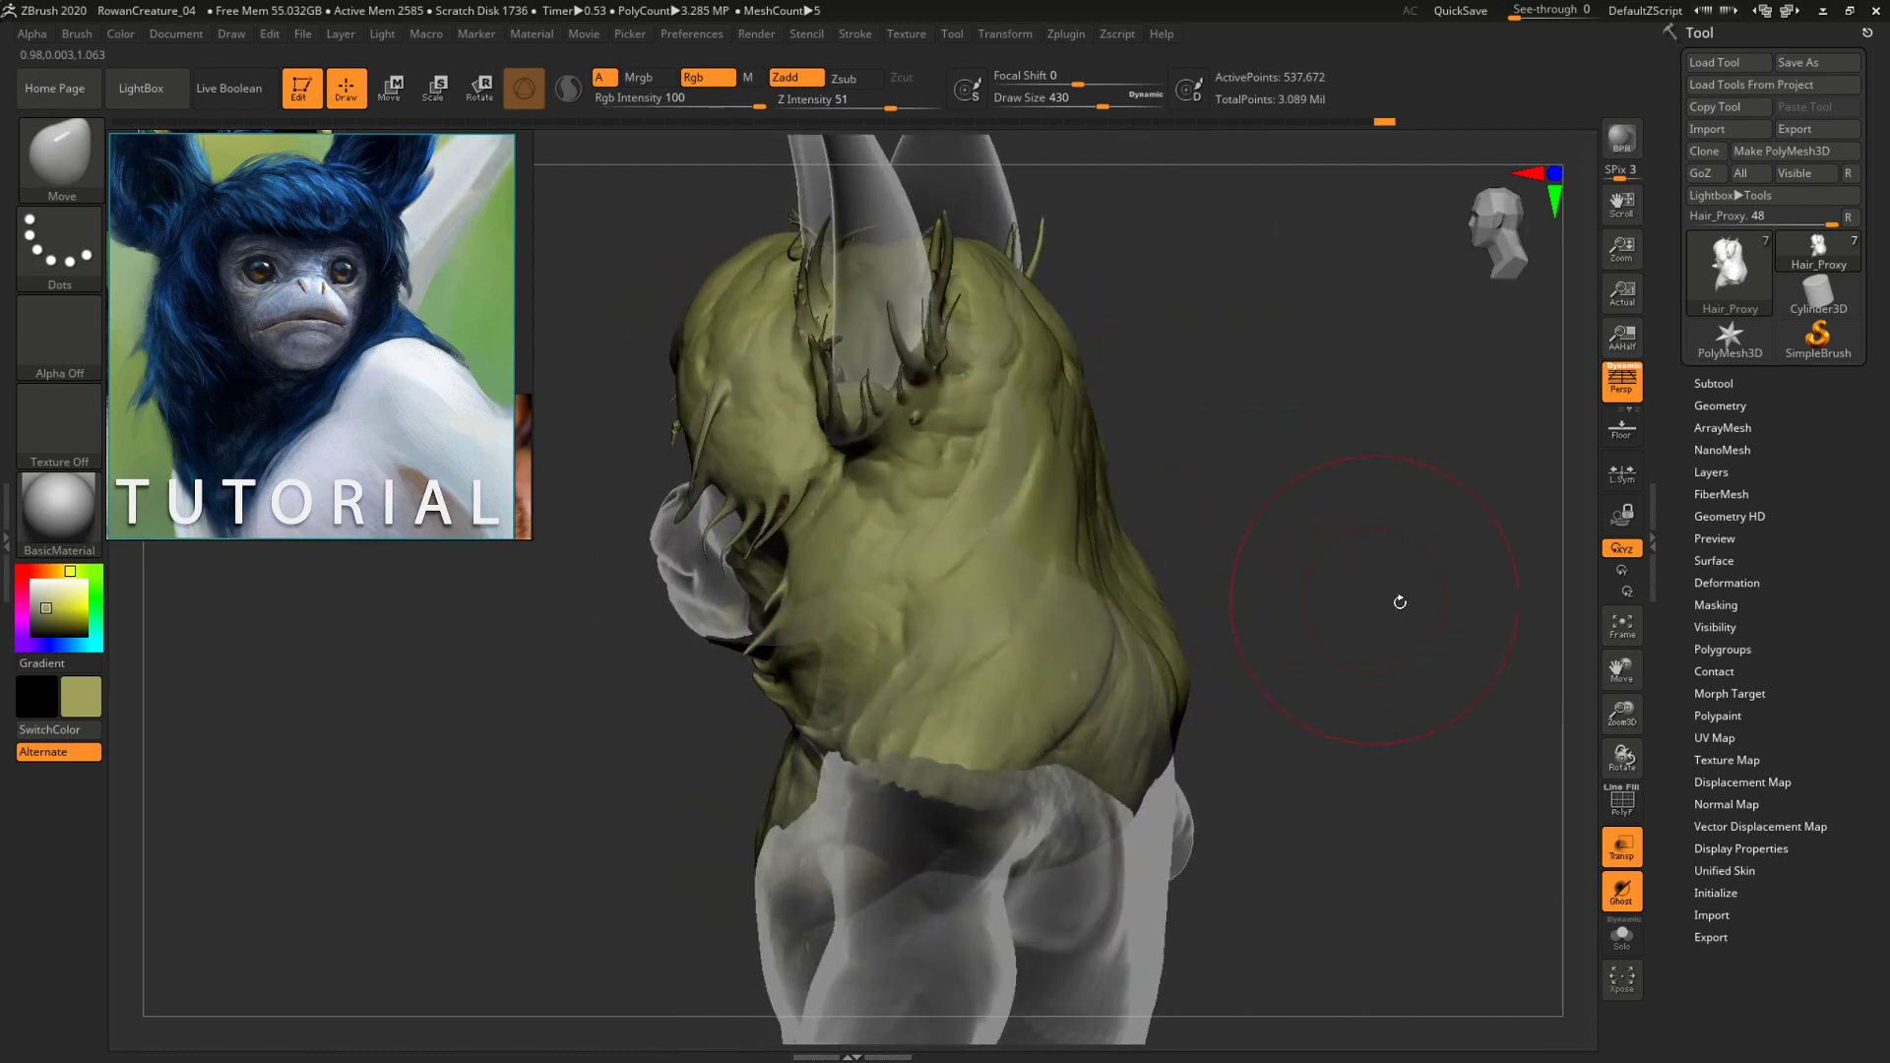
pyautogui.click(1624, 868)
# Refine the outline of the mane over the upper back and shoulders with the Move brush at draw size 676.
pyautogui.press('f')
pyautogui.moveTo(1280, 413)
pyautogui.mouseDown()
pyautogui.moveTo(1240, 388)
pyautogui.moveTo(1205, 443)
pyautogui.moveTo(1015, 470)
pyautogui.mouseUp()
pyautogui.moveTo(1314, 394)
pyautogui.mouseDown()
pyautogui.moveTo(1418, 375)
pyautogui.moveTo(1342, 400)
pyautogui.moveTo(1290, 371)
pyautogui.mouseUp()
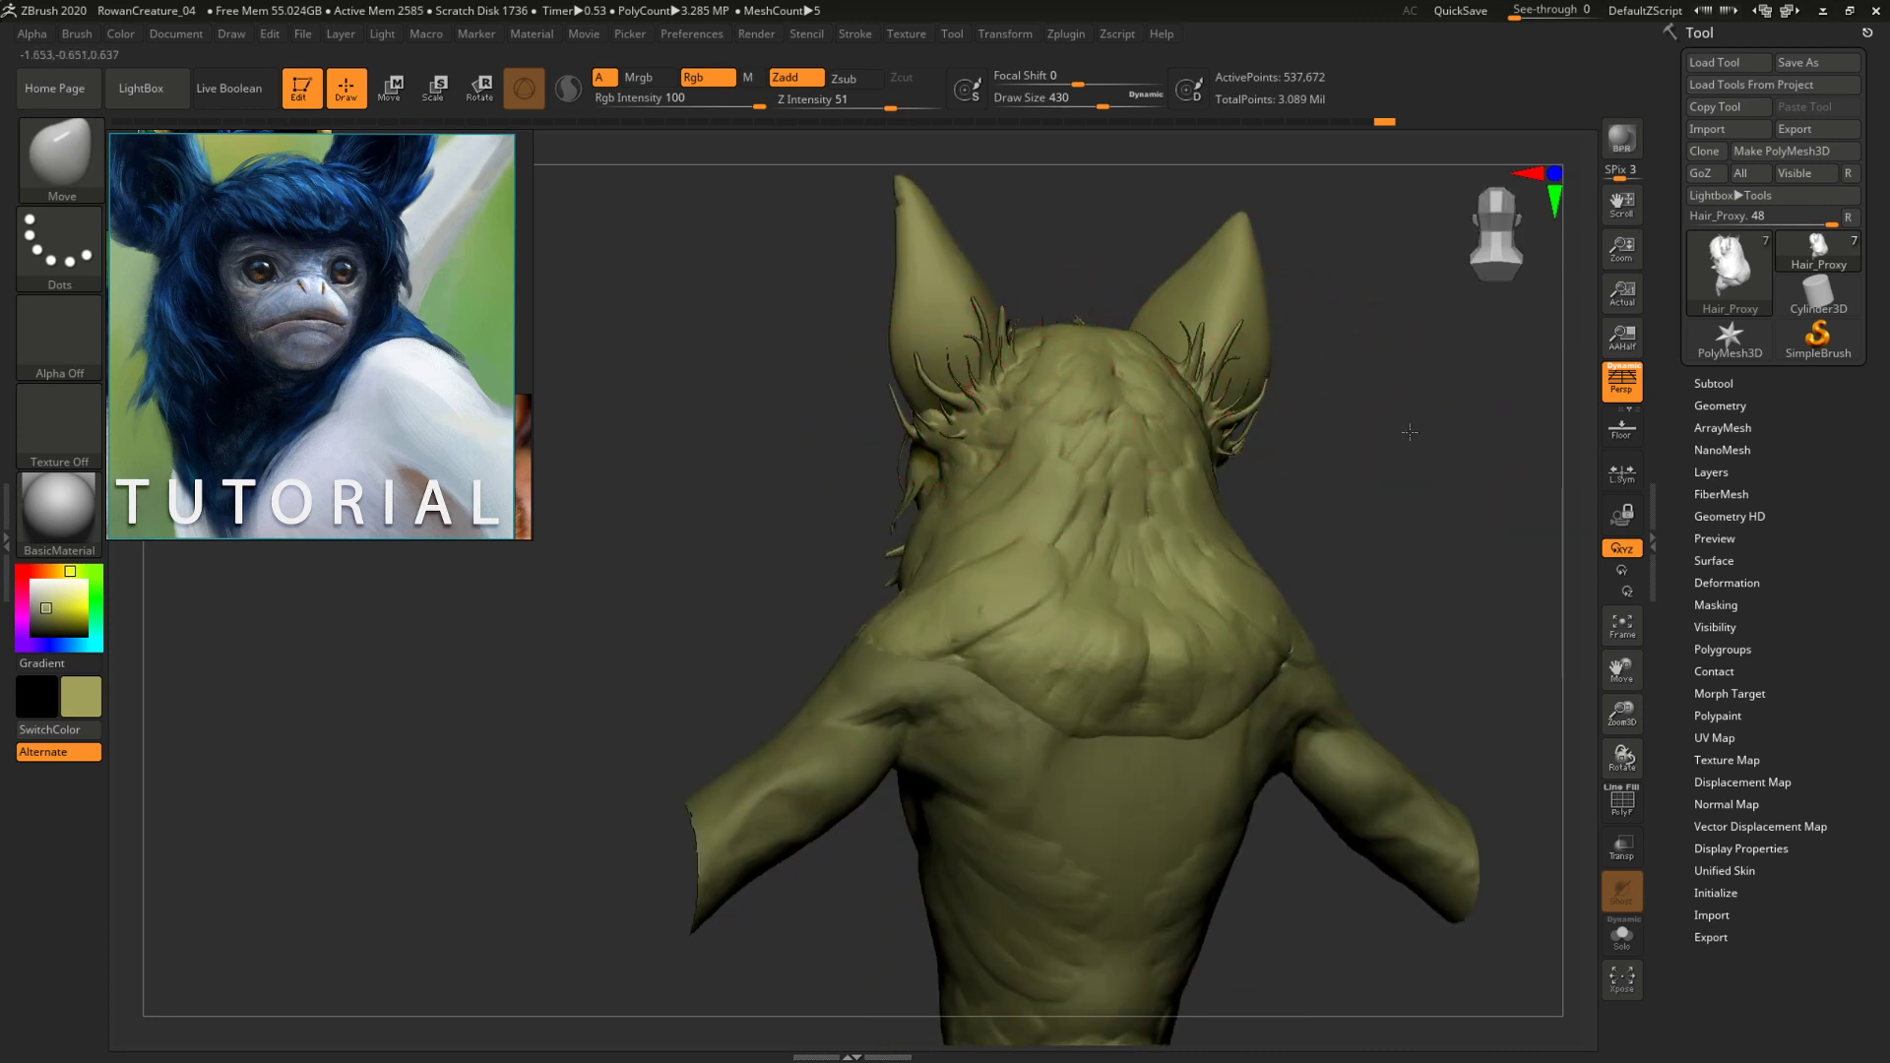
pyautogui.moveTo(1410, 431); pyautogui.dragTo(1362, 502)
pyautogui.press('ctrl')
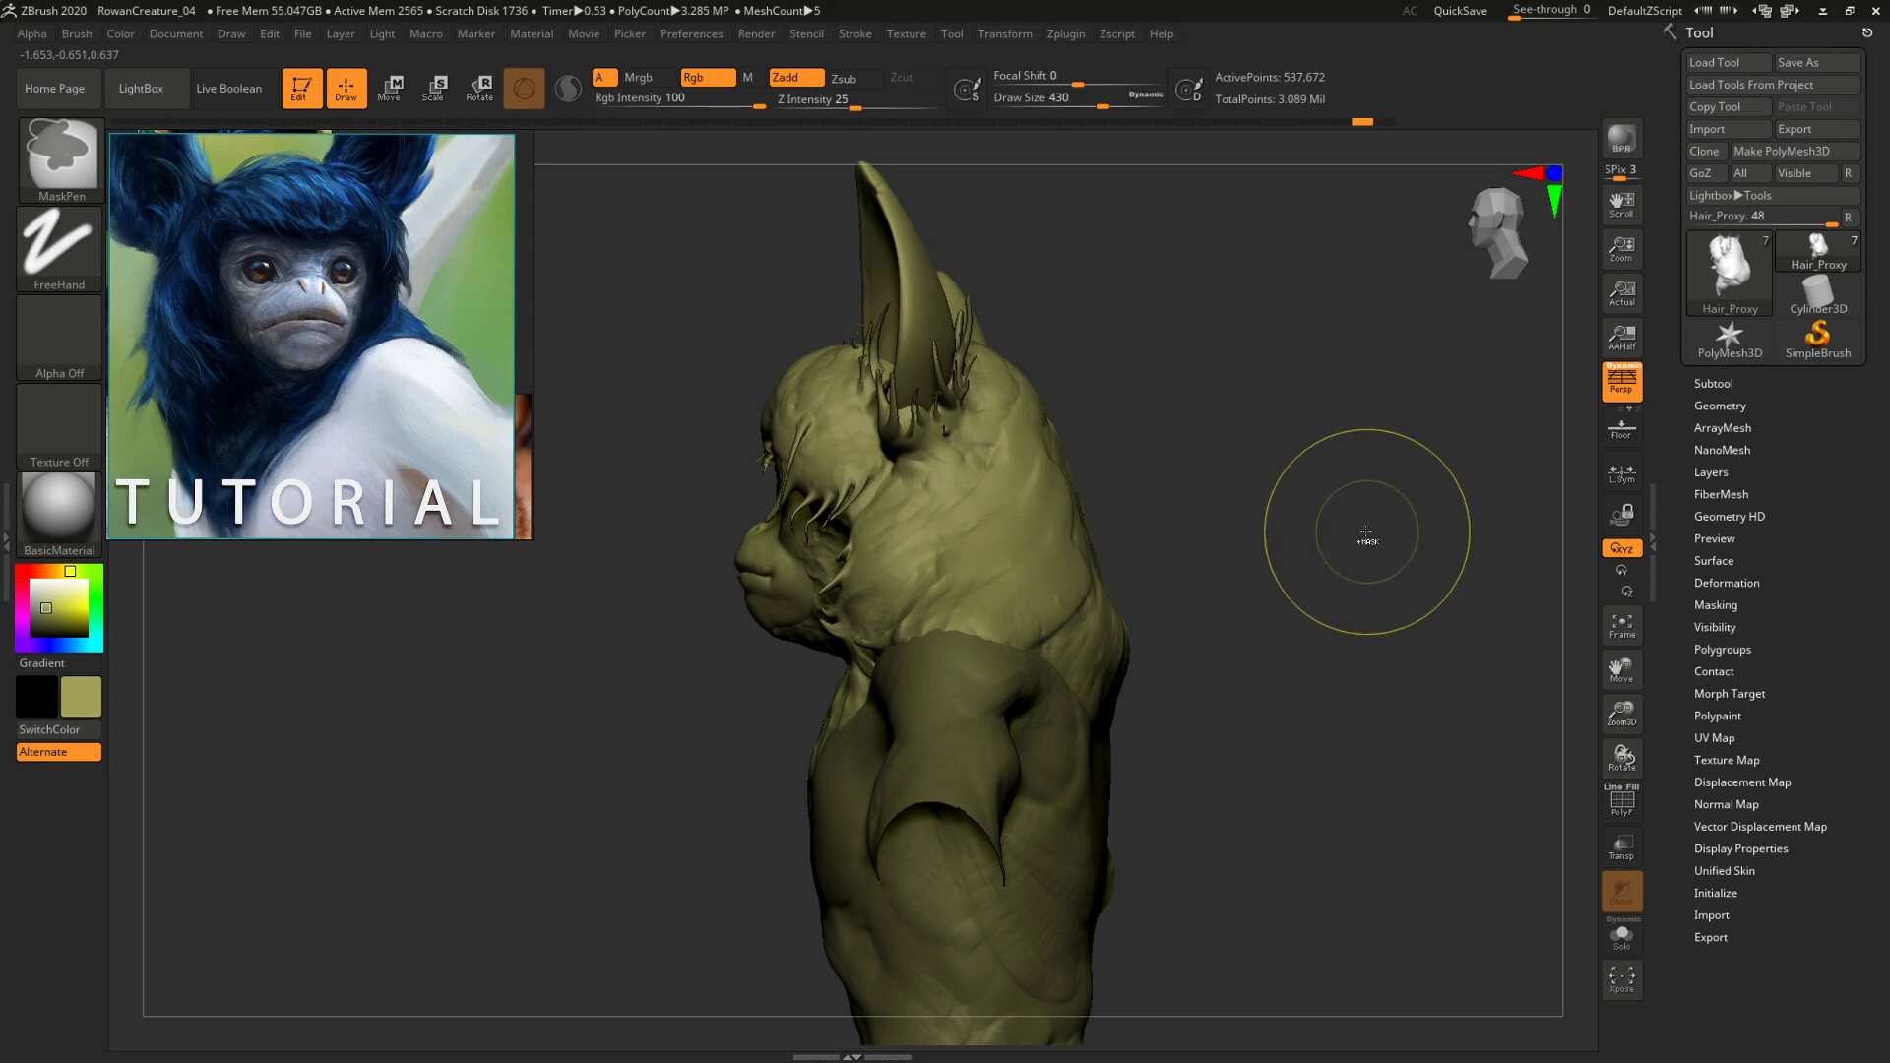
pyautogui.moveTo(1373, 527); pyautogui.dragTo(1318, 507)
pyautogui.press('b')
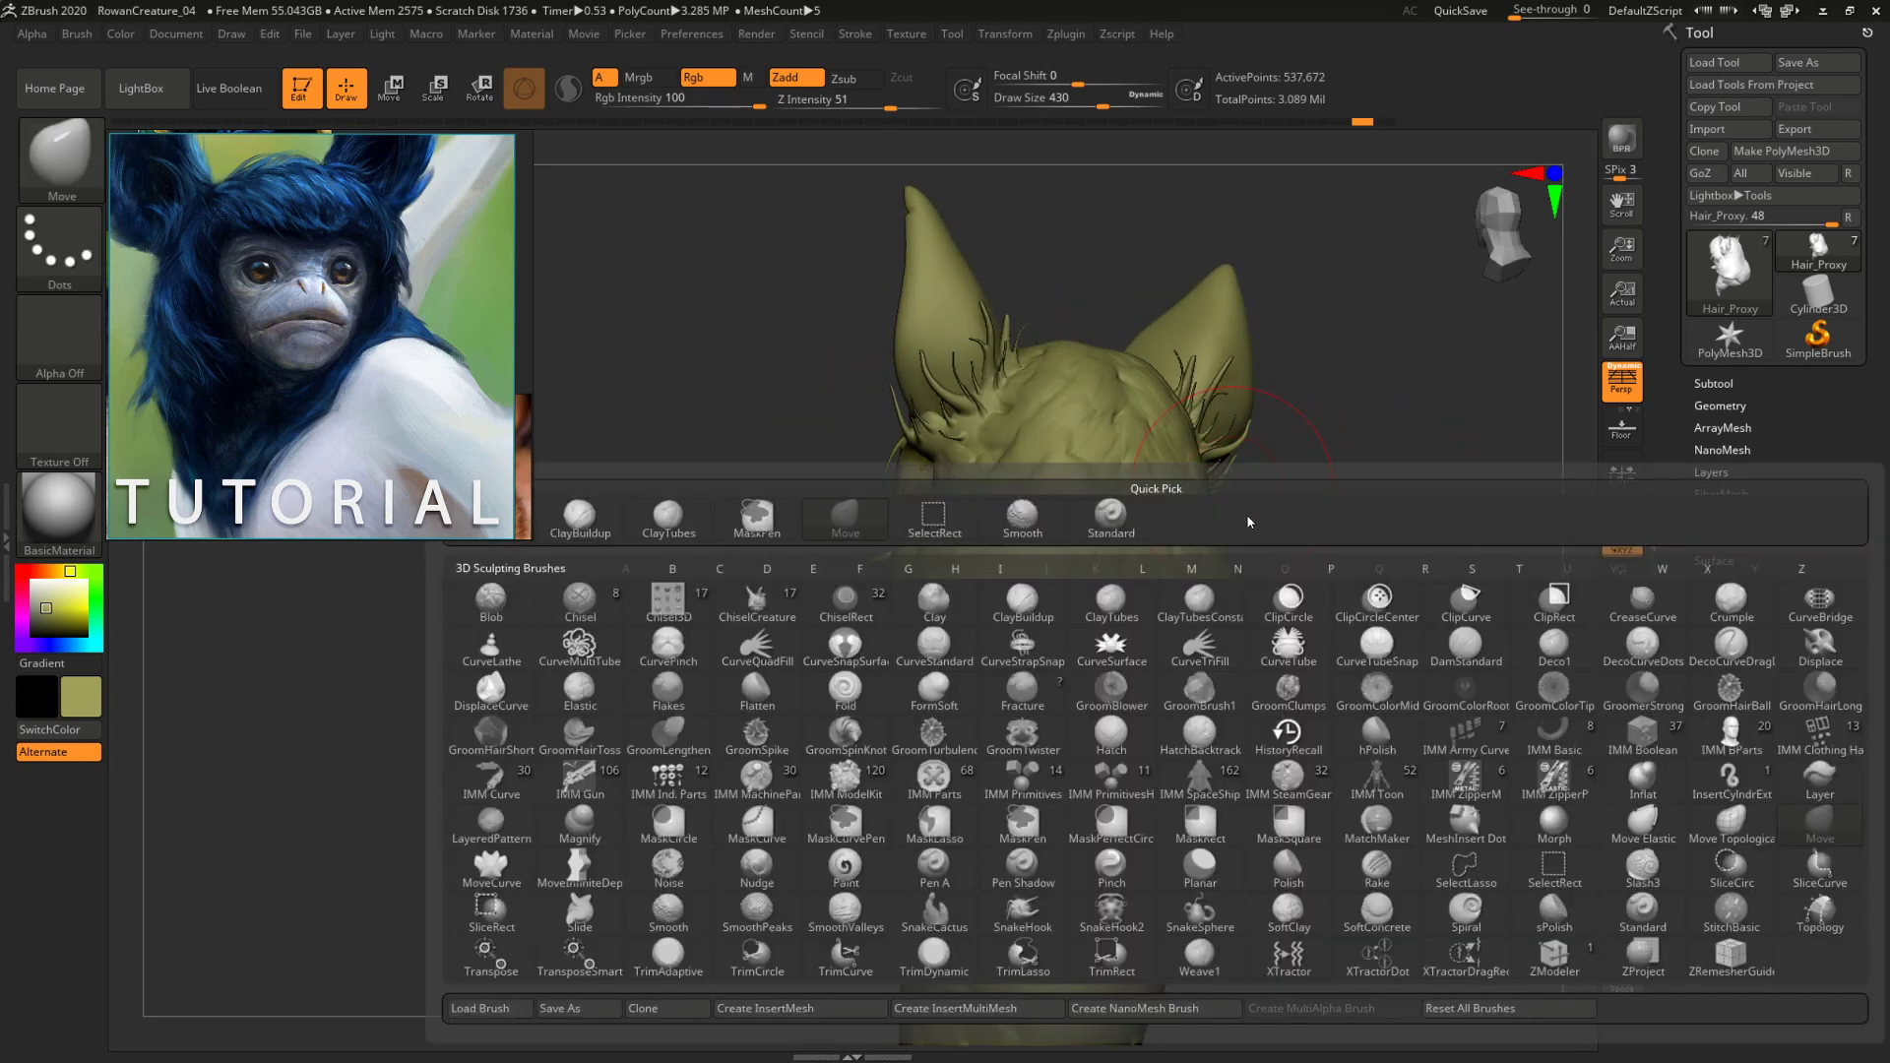
pyautogui.press('m')
pyautogui.press('v')
pyautogui.press('space')
pyautogui.moveTo(1128, 517); pyautogui.dragTo(1148, 518)
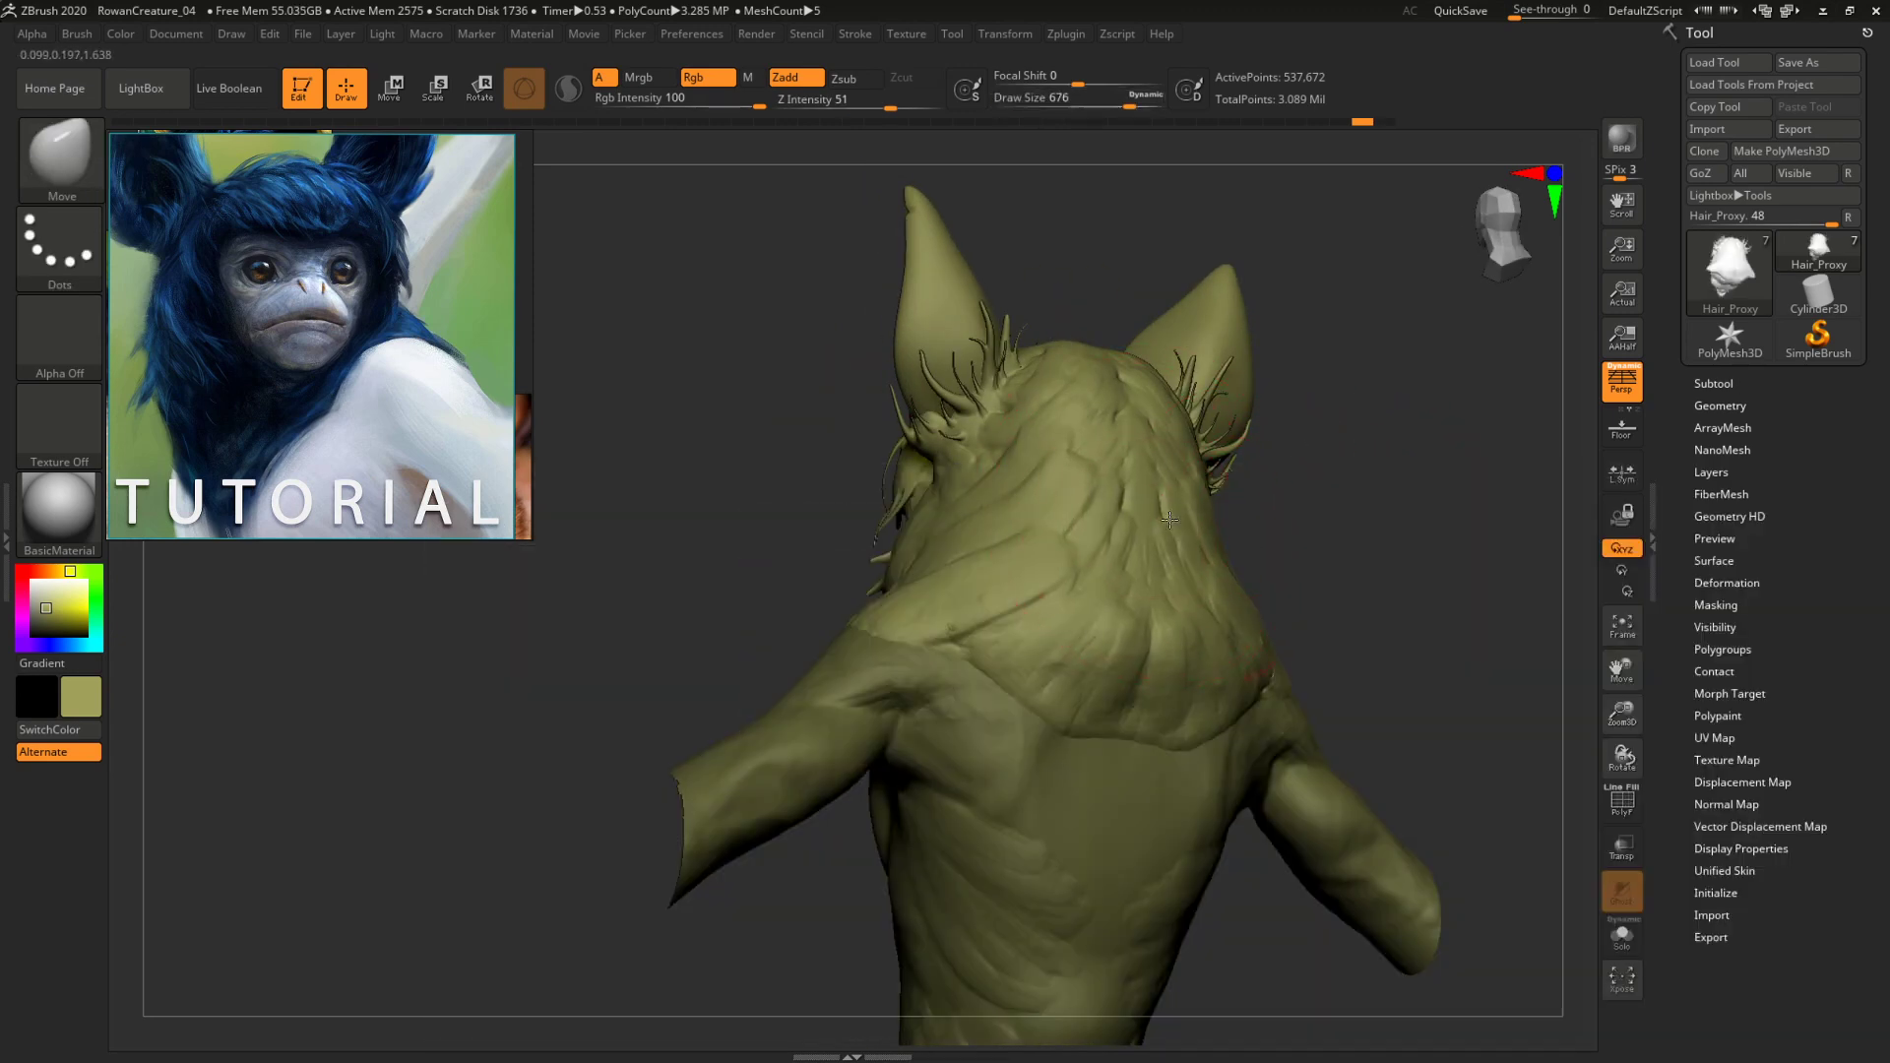
pyautogui.moveTo(1280, 492); pyautogui.dragTo(1043, 673)
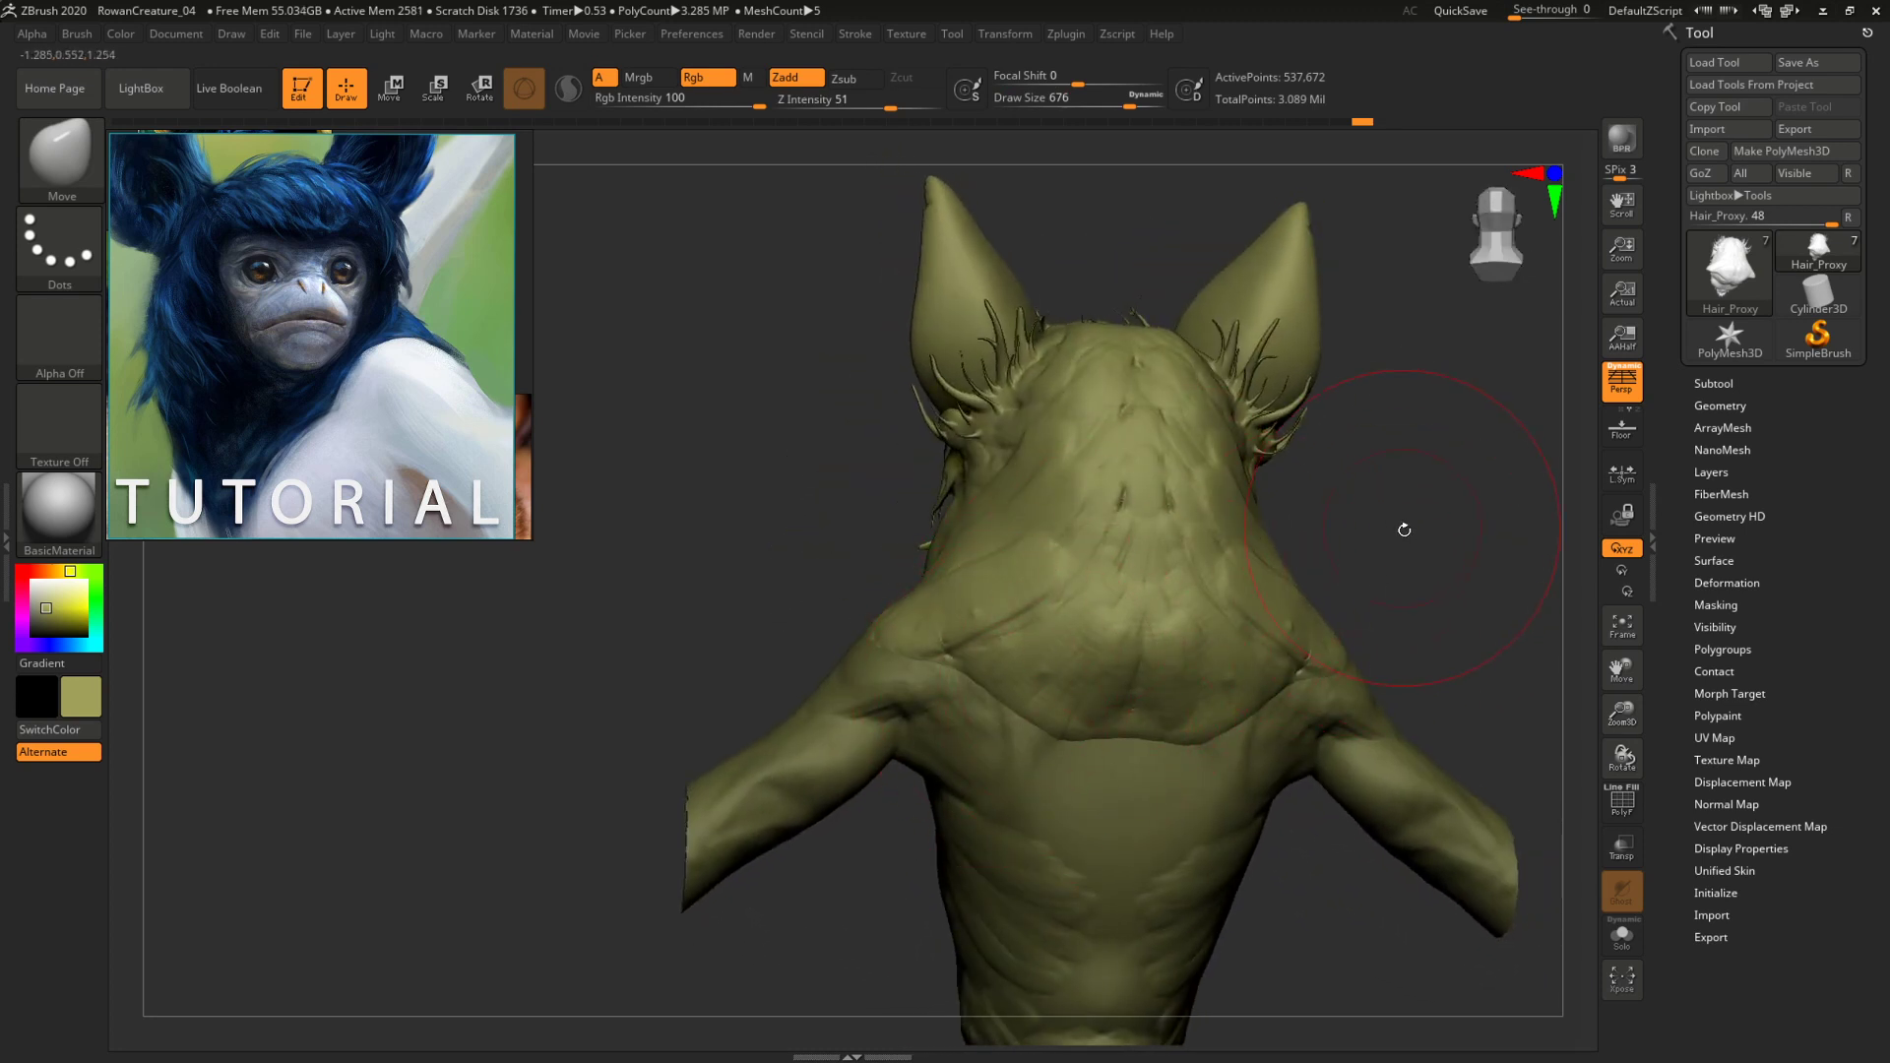
# Reshape the inner edges and bases of the Ears subtool with the Move brush at draw size 910, temporarily ghosting the other subtools.
pyautogui.moveTo(1405, 529); pyautogui.dragTo(1375, 463)
pyautogui.keyDown('alt'); pyautogui.click(1236, 425); pyautogui.keyUp('alt')
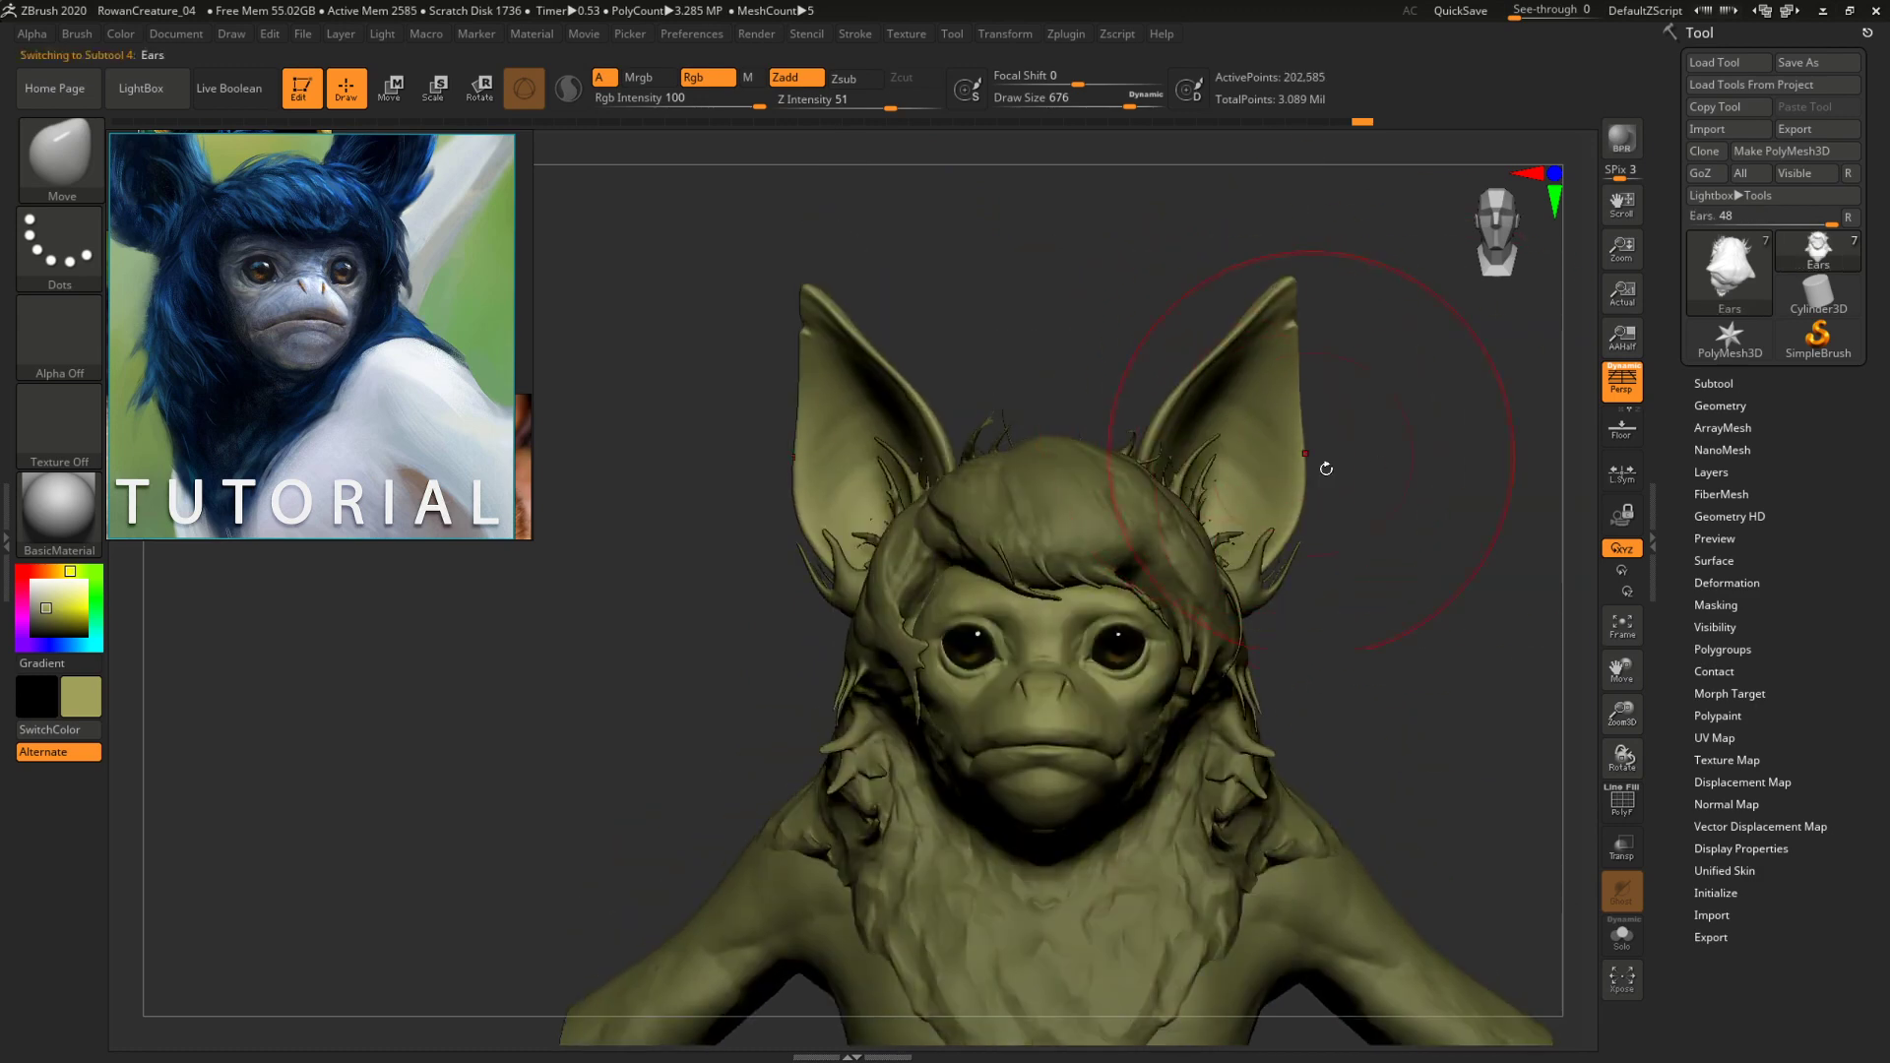
pyautogui.click(1619, 844)
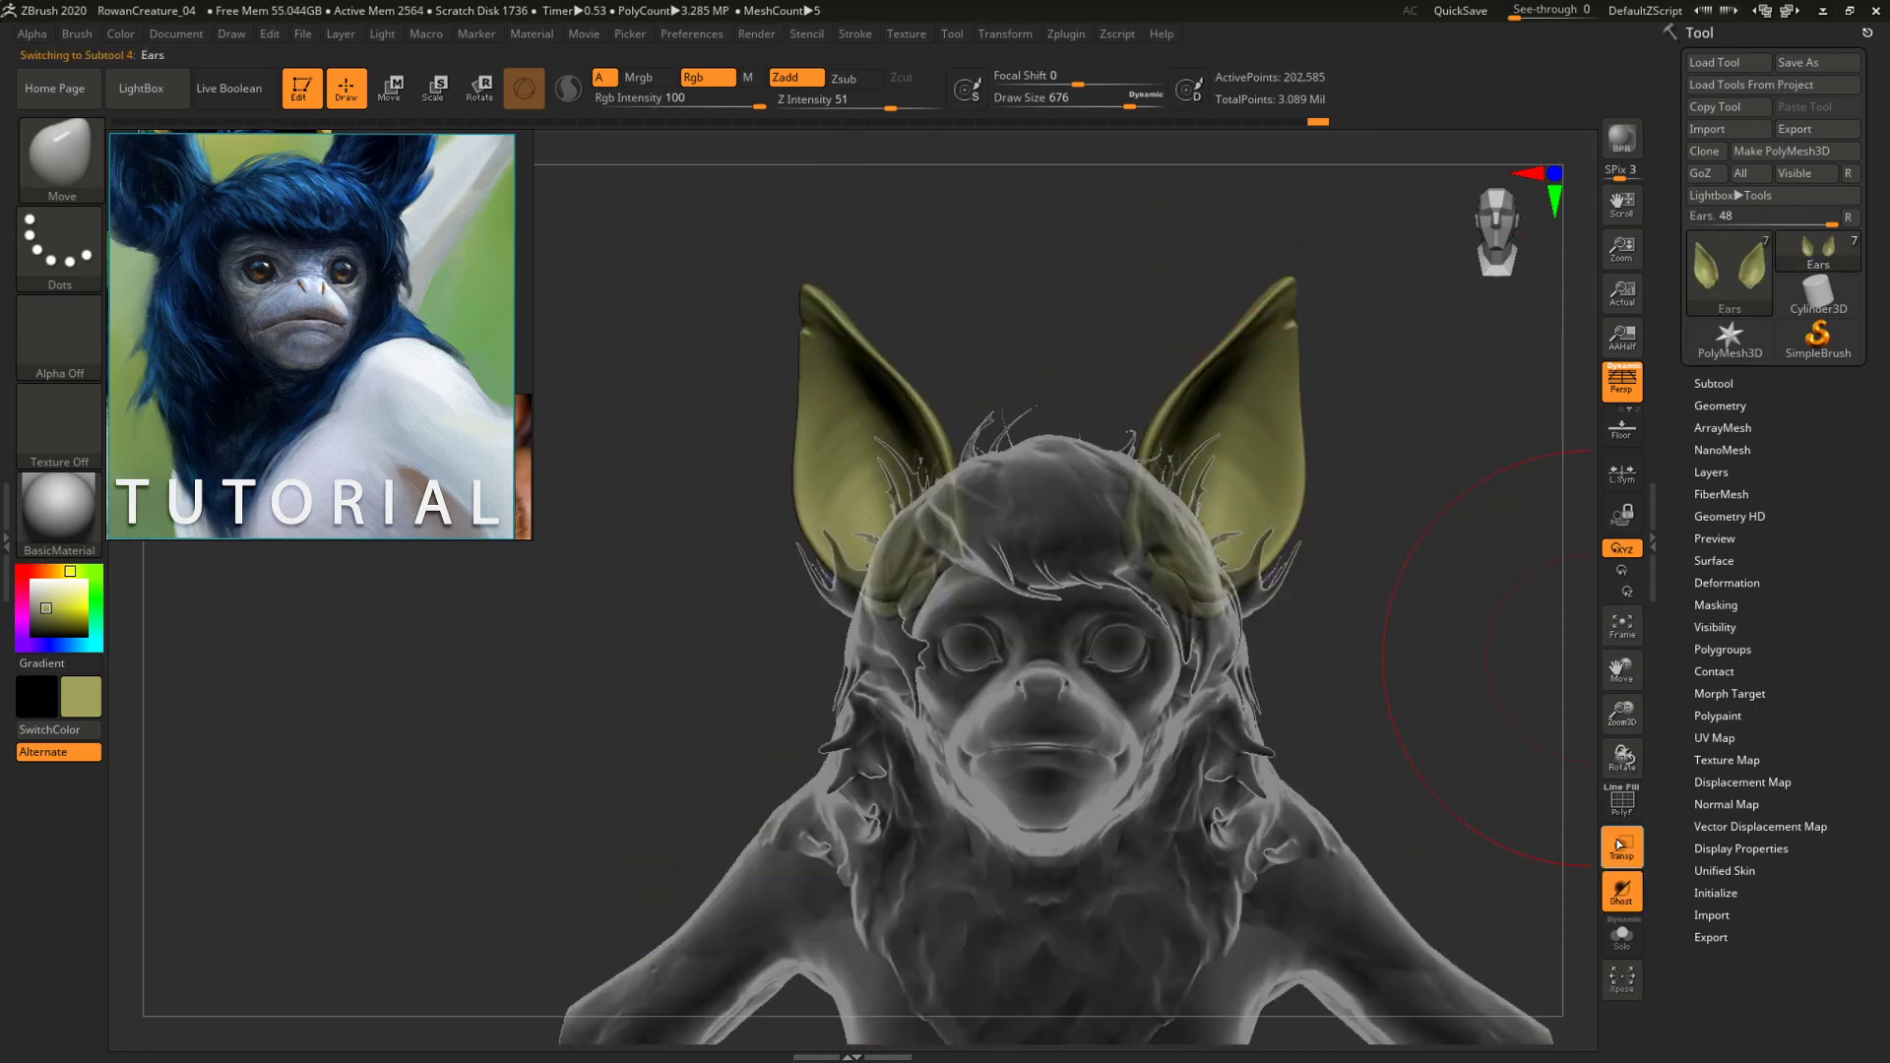
pyautogui.keyDown('alt'); pyautogui.moveTo(1371, 561); pyautogui.dragTo(1275, 589); pyautogui.keyUp('alt')
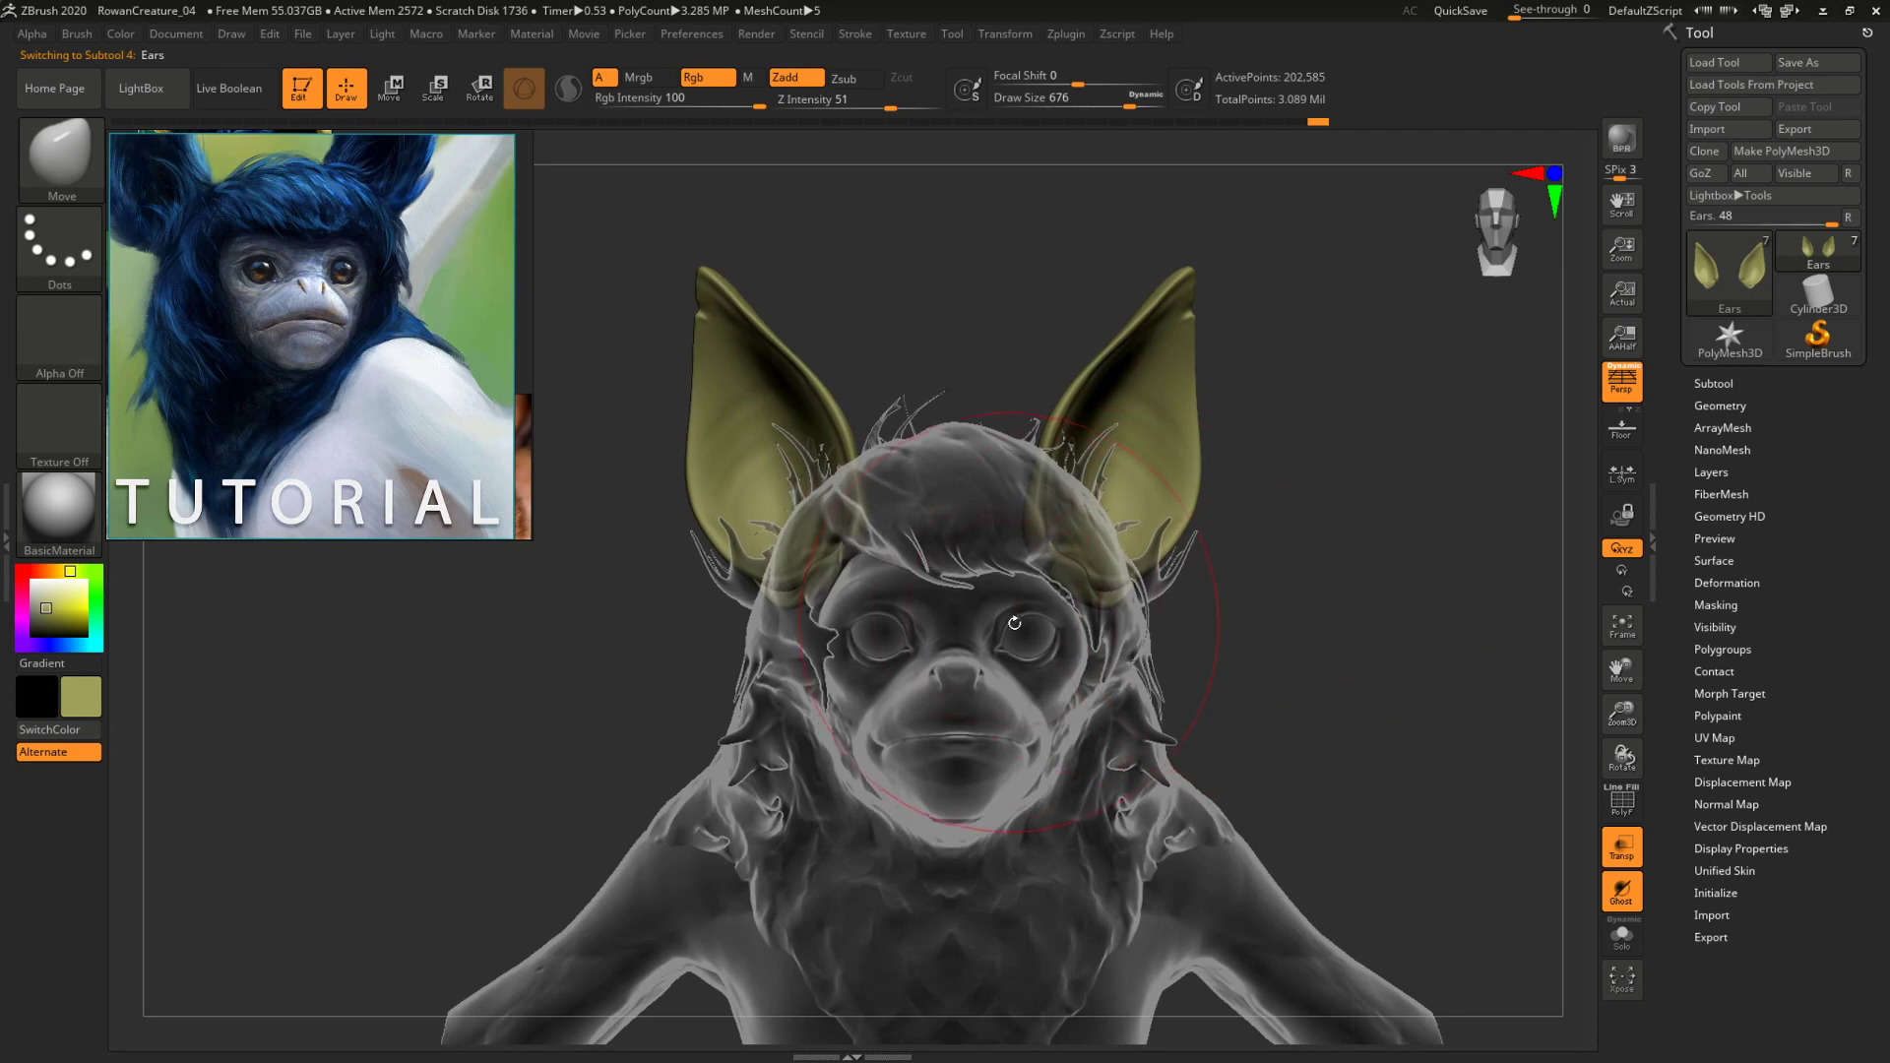
pyautogui.press('b')
pyautogui.press('m')
pyautogui.press('v')
pyautogui.press('space')
pyautogui.moveTo(1006, 559); pyautogui.dragTo(1027, 557)
pyautogui.moveTo(1044, 516); pyautogui.dragTo(1064, 519)
pyautogui.moveTo(1348, 541); pyautogui.dragTo(1314, 551)
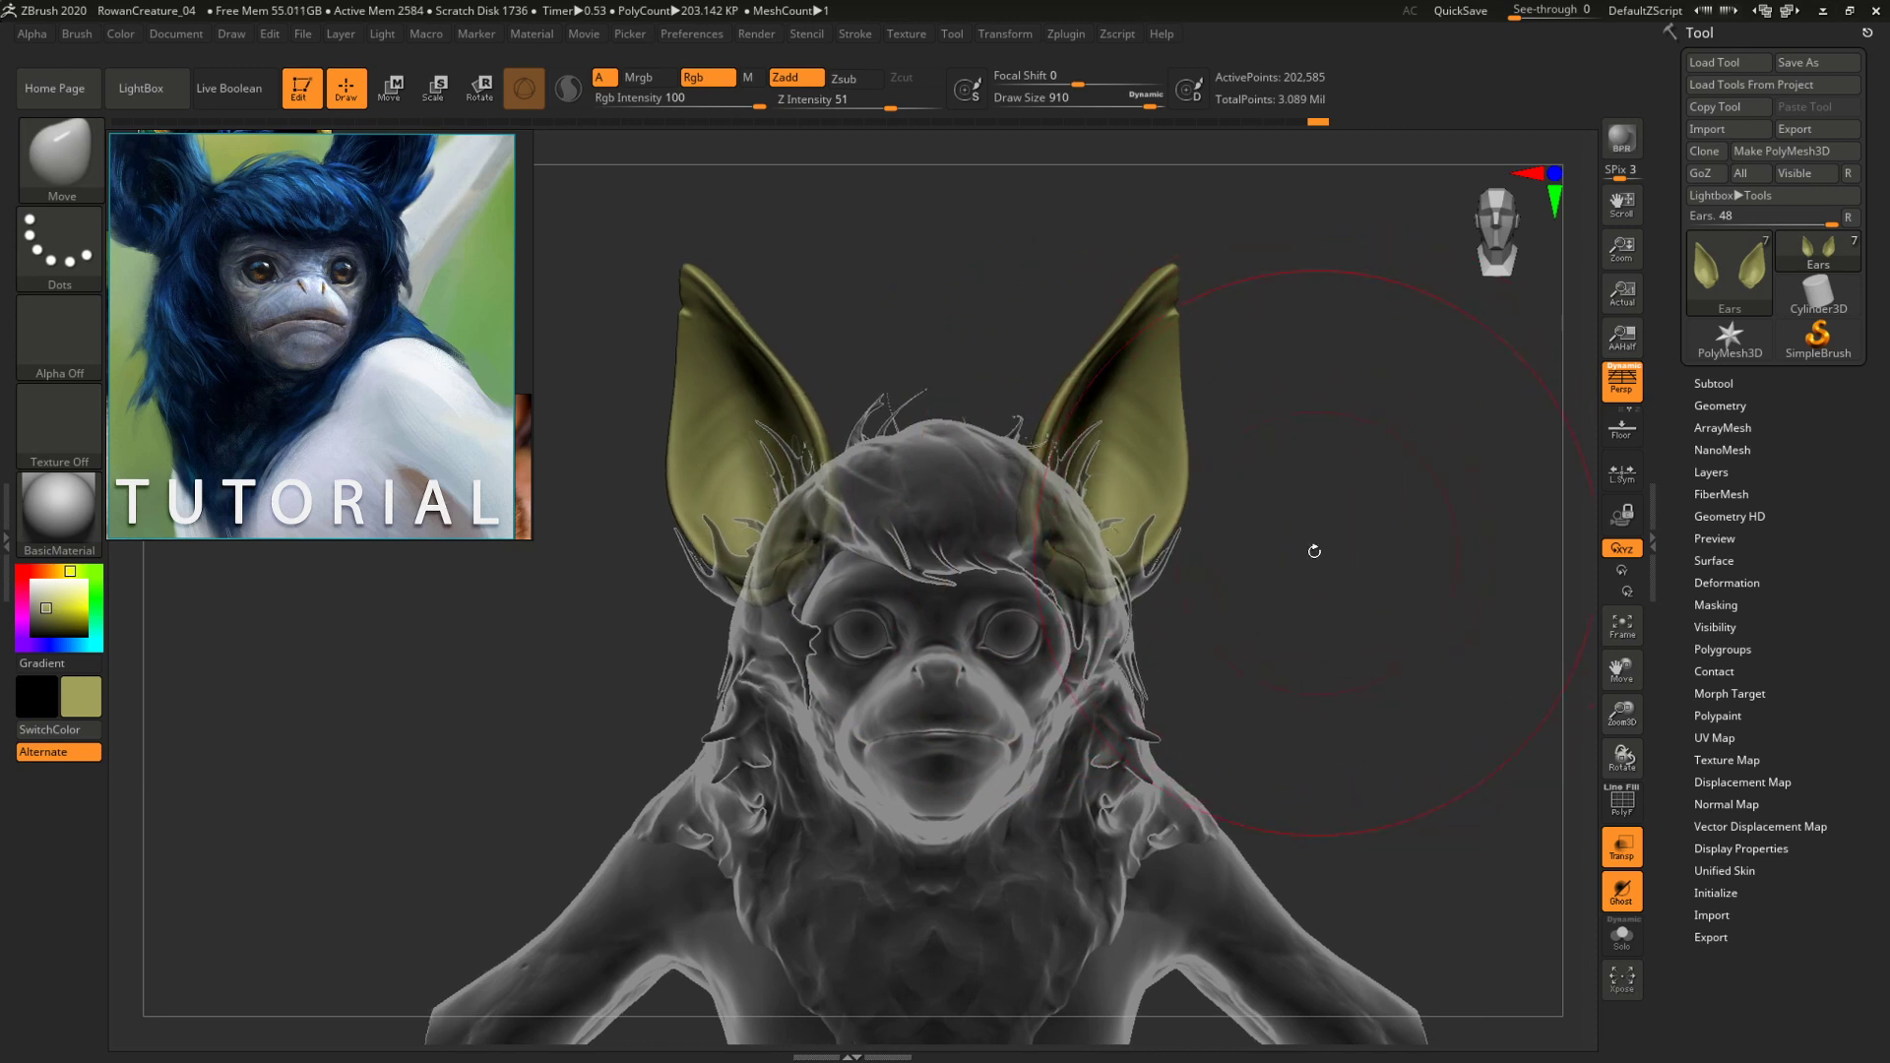
pyautogui.moveTo(1035, 508); pyautogui.dragTo(1058, 529)
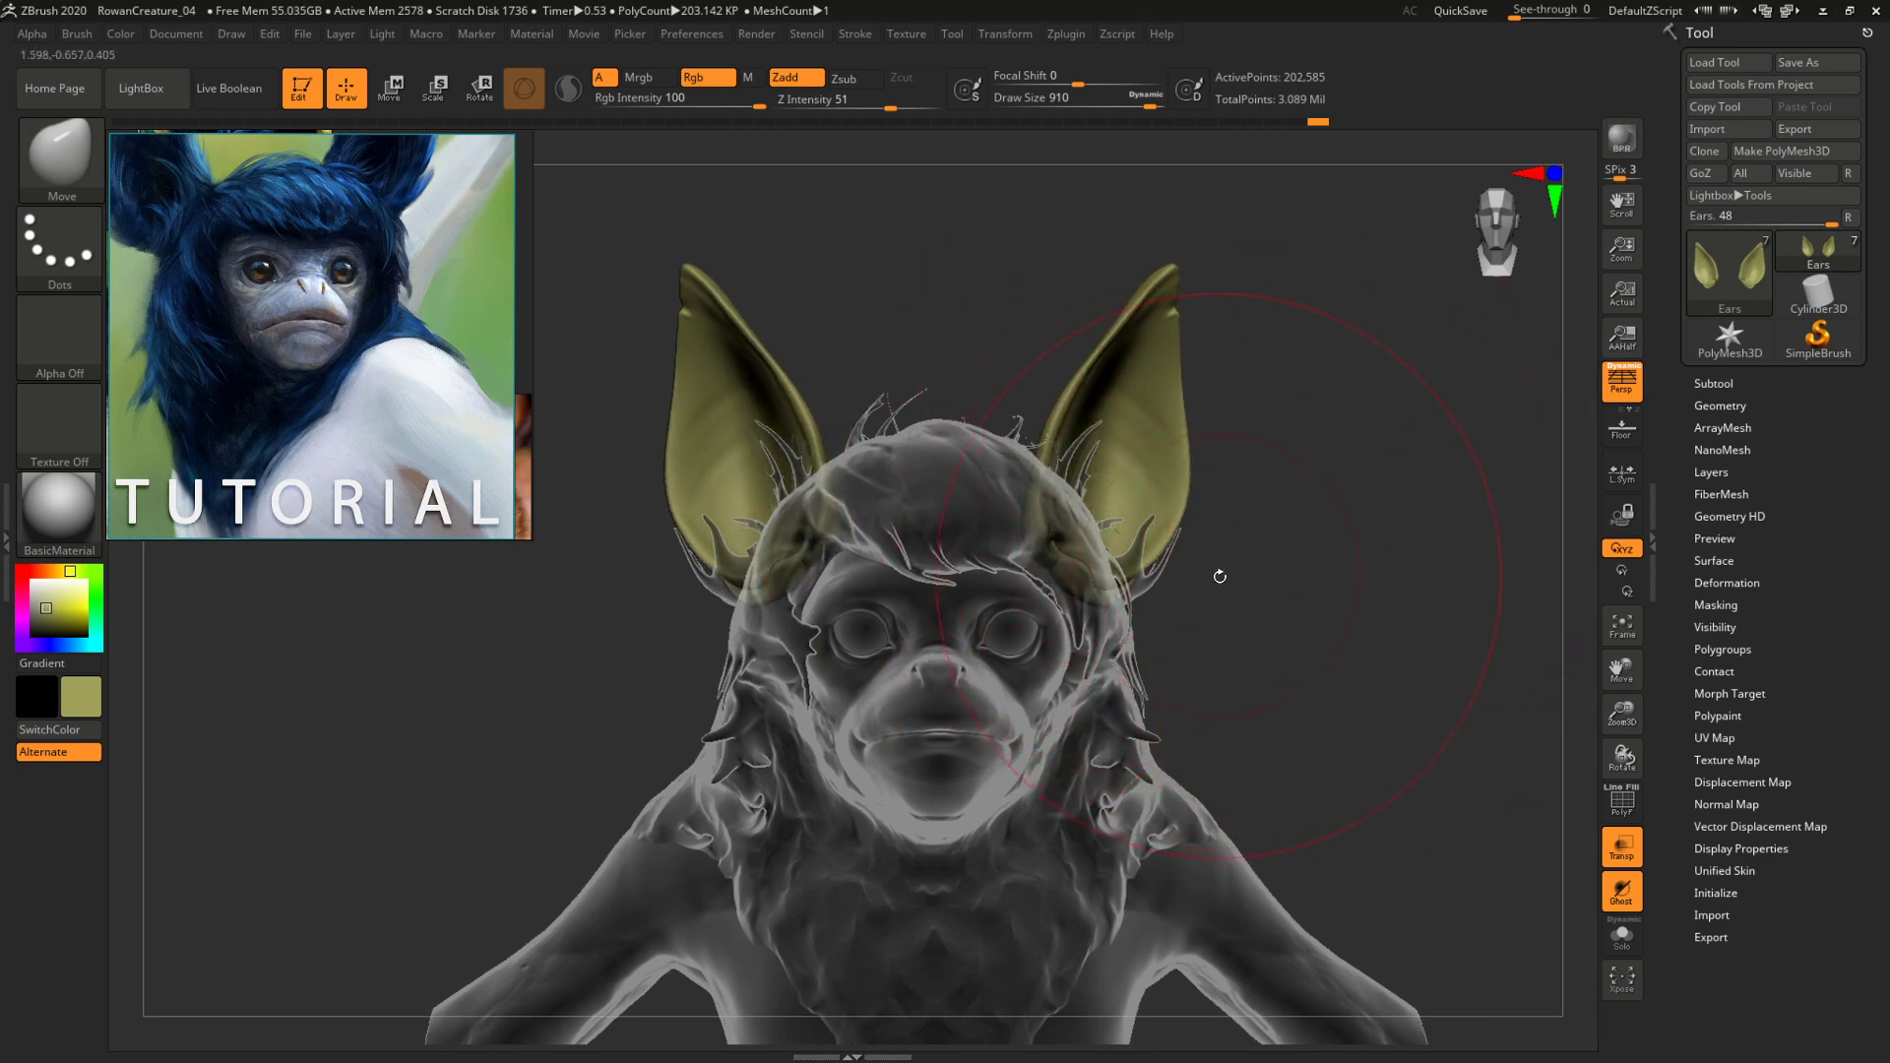
pyautogui.click(1624, 849)
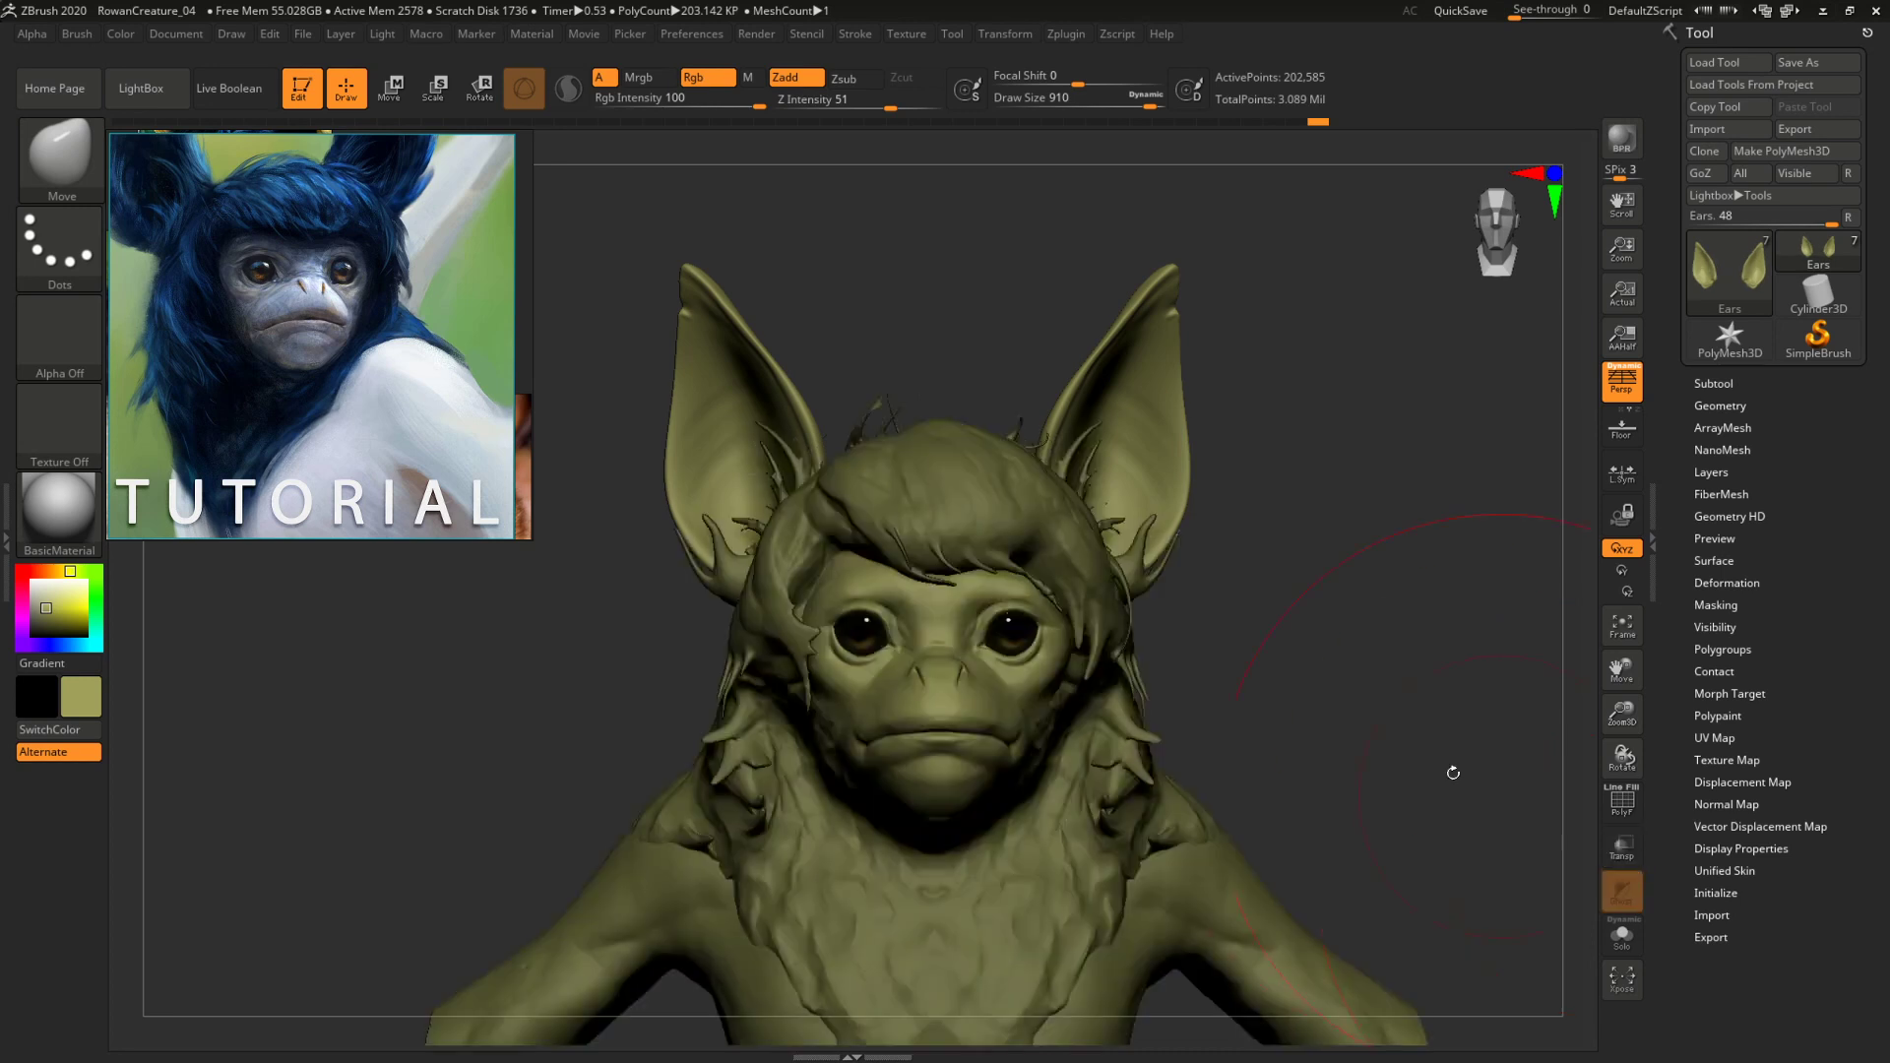
# Hide Hair_Proxy to examine how the ears sit on the bare head and body, and show it again.
pyautogui.keyDown('alt'); pyautogui.moveTo(1454, 772); pyautogui.dragTo(1574, 659); pyautogui.keyUp('alt')
pyautogui.click(1713, 383)
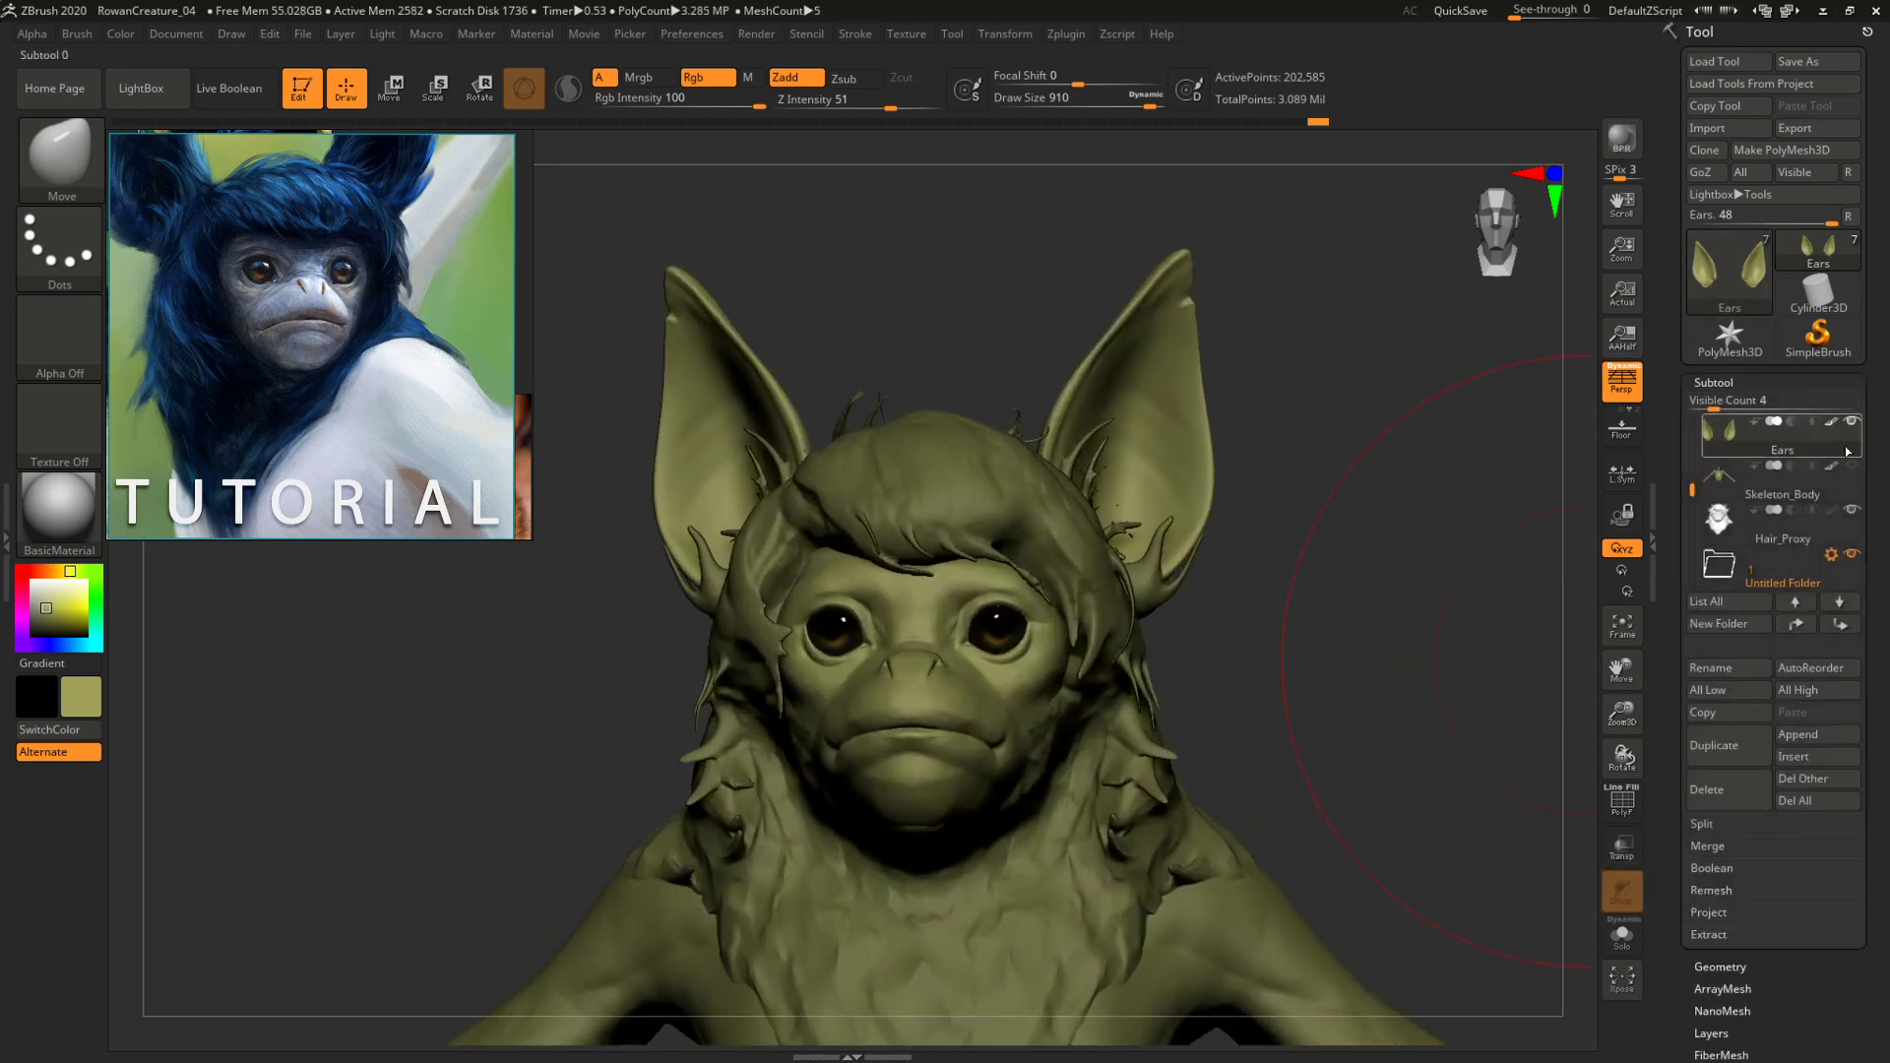
pyautogui.click(1851, 508)
pyautogui.moveTo(1366, 581)
pyautogui.keyDown('alt'); pyautogui.mouseDown()
pyautogui.moveTo(1266, 451)
pyautogui.moveTo(1308, 515)
pyautogui.moveTo(1349, 489)
pyautogui.moveTo(1271, 506)
pyautogui.moveTo(1154, 429)
pyautogui.mouseUp(); pyautogui.keyUp('alt')
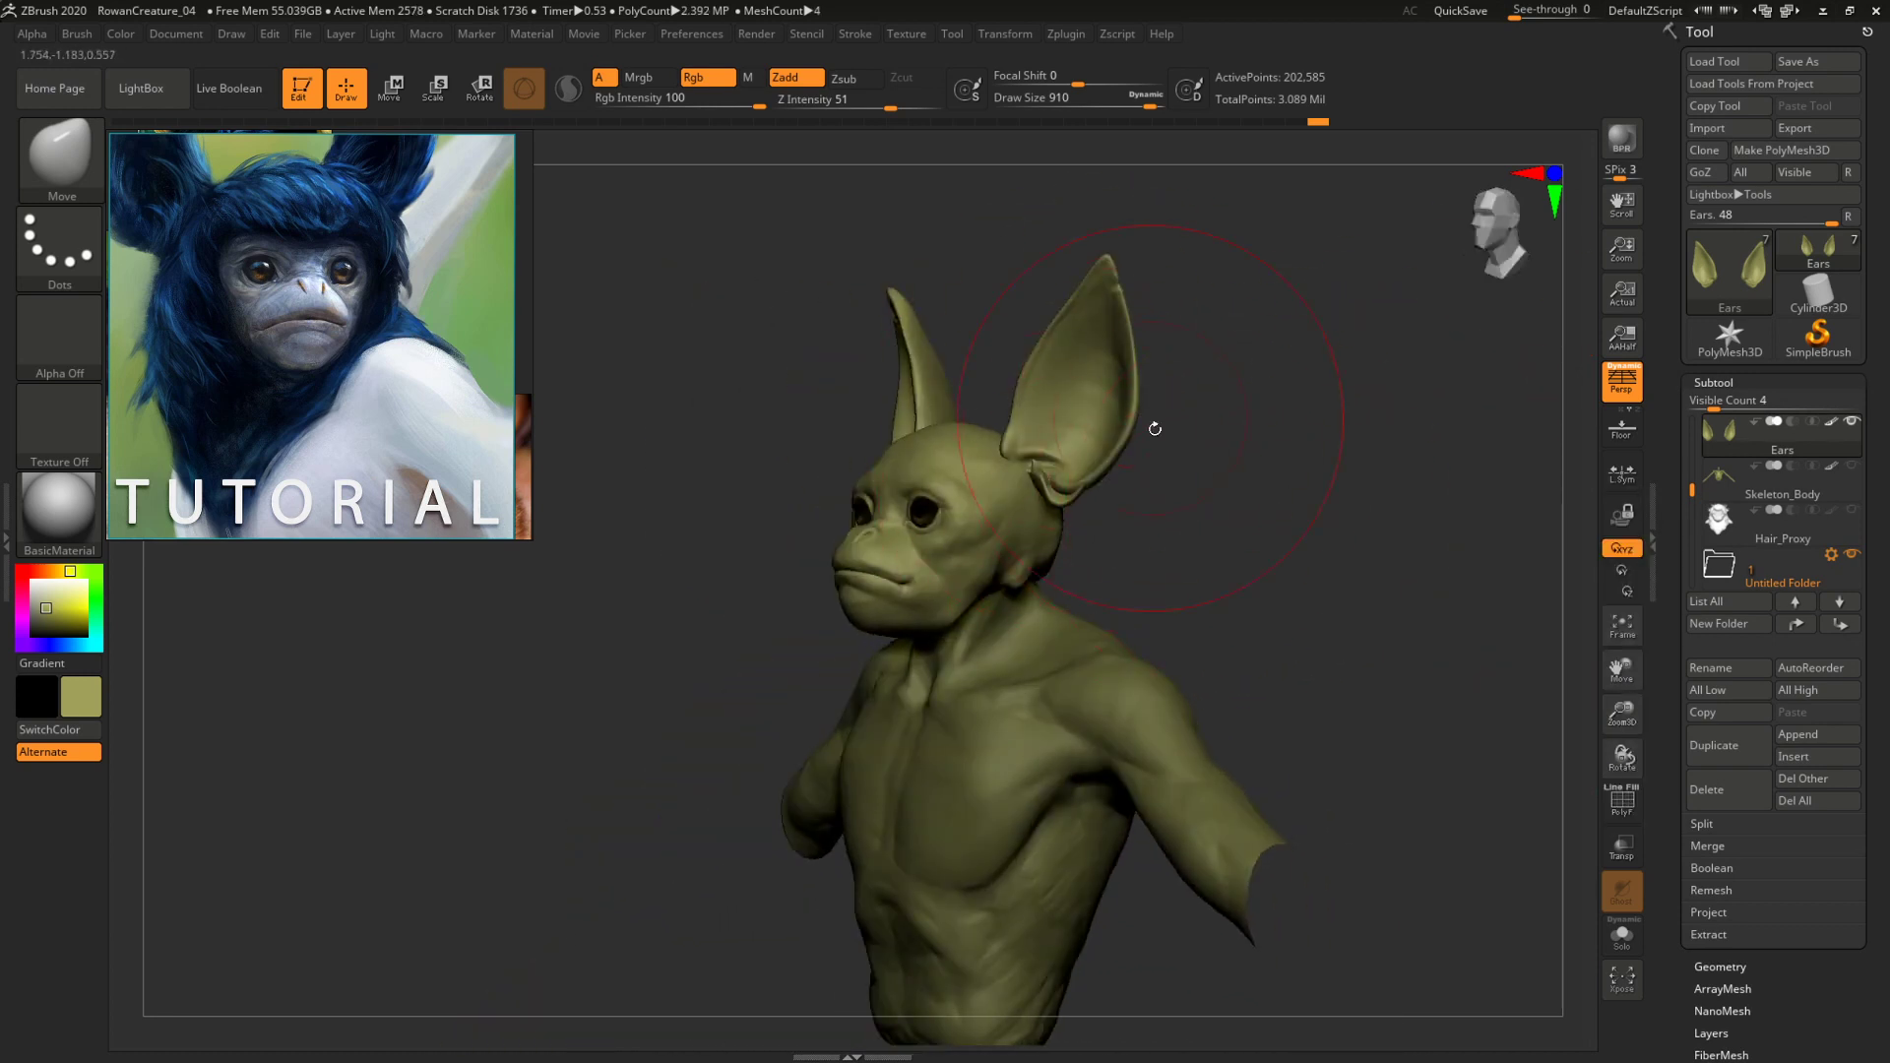
pyautogui.moveTo(1258, 524); pyautogui.dragTo(1410, 520)
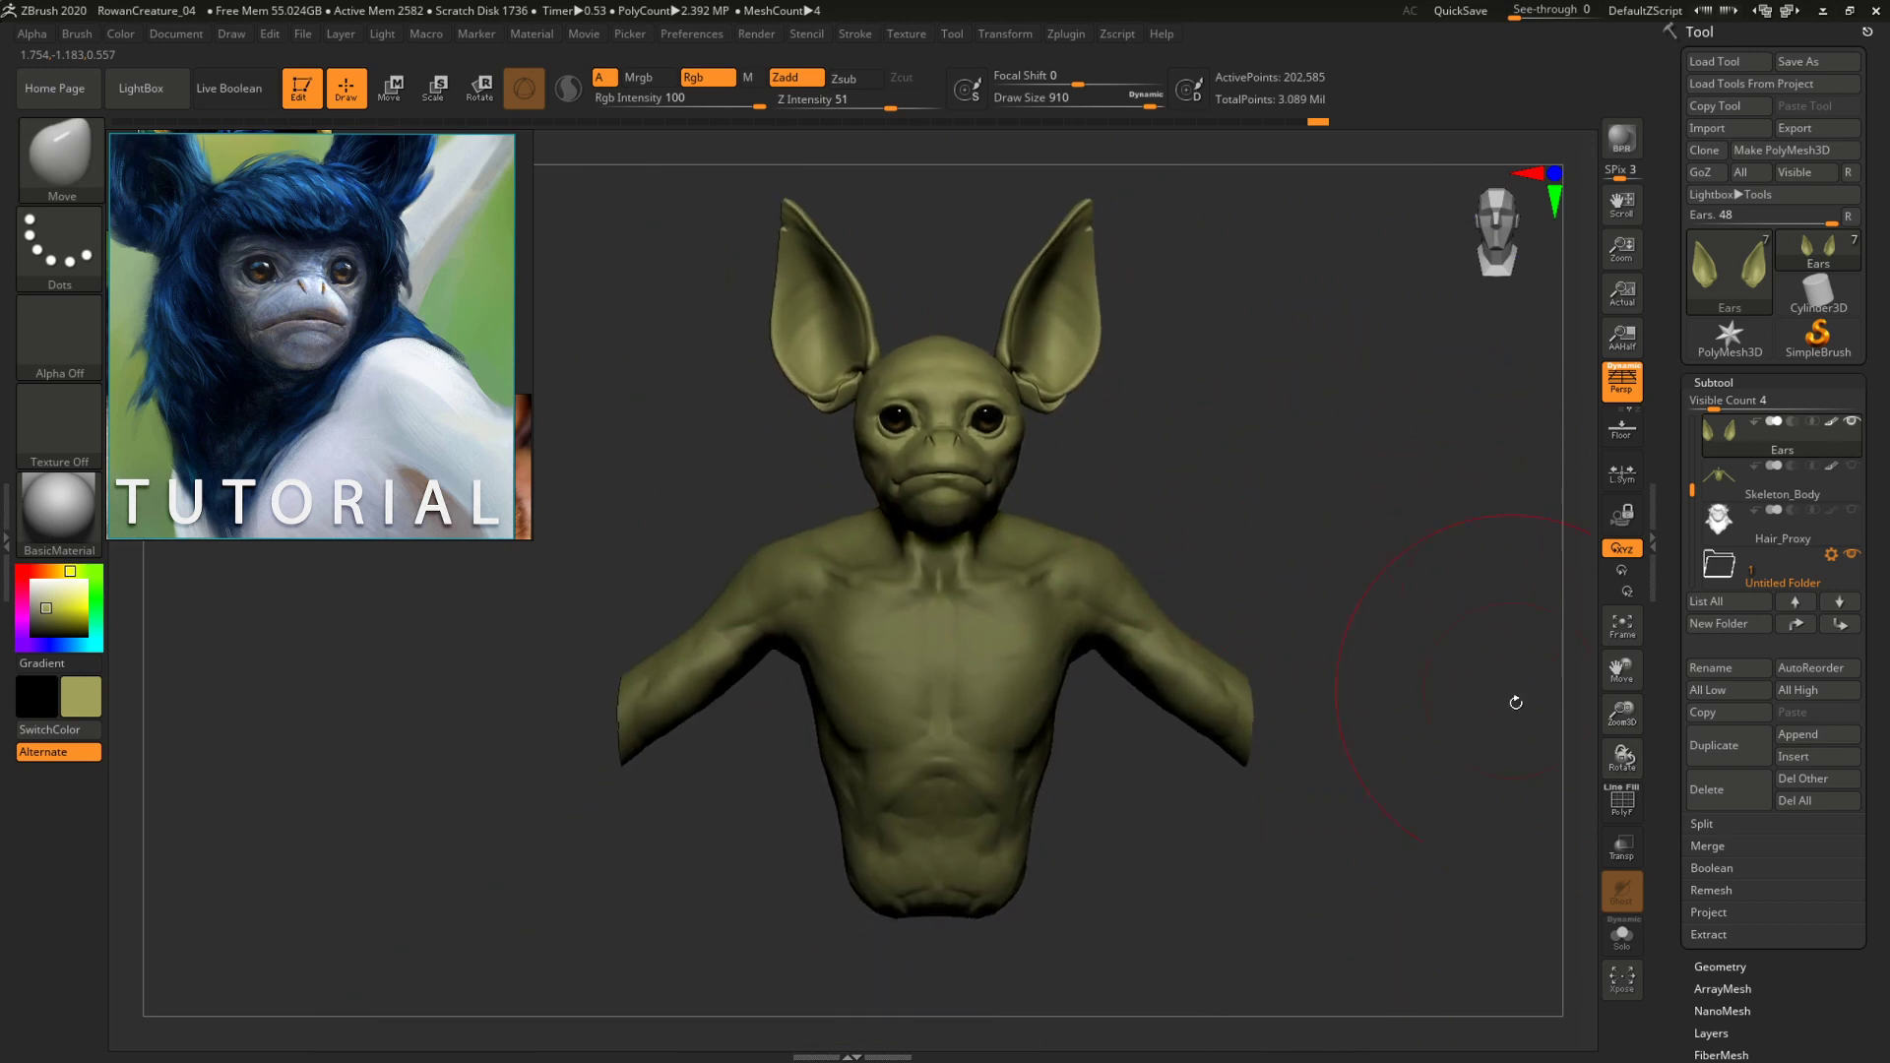
pyautogui.click(1614, 848)
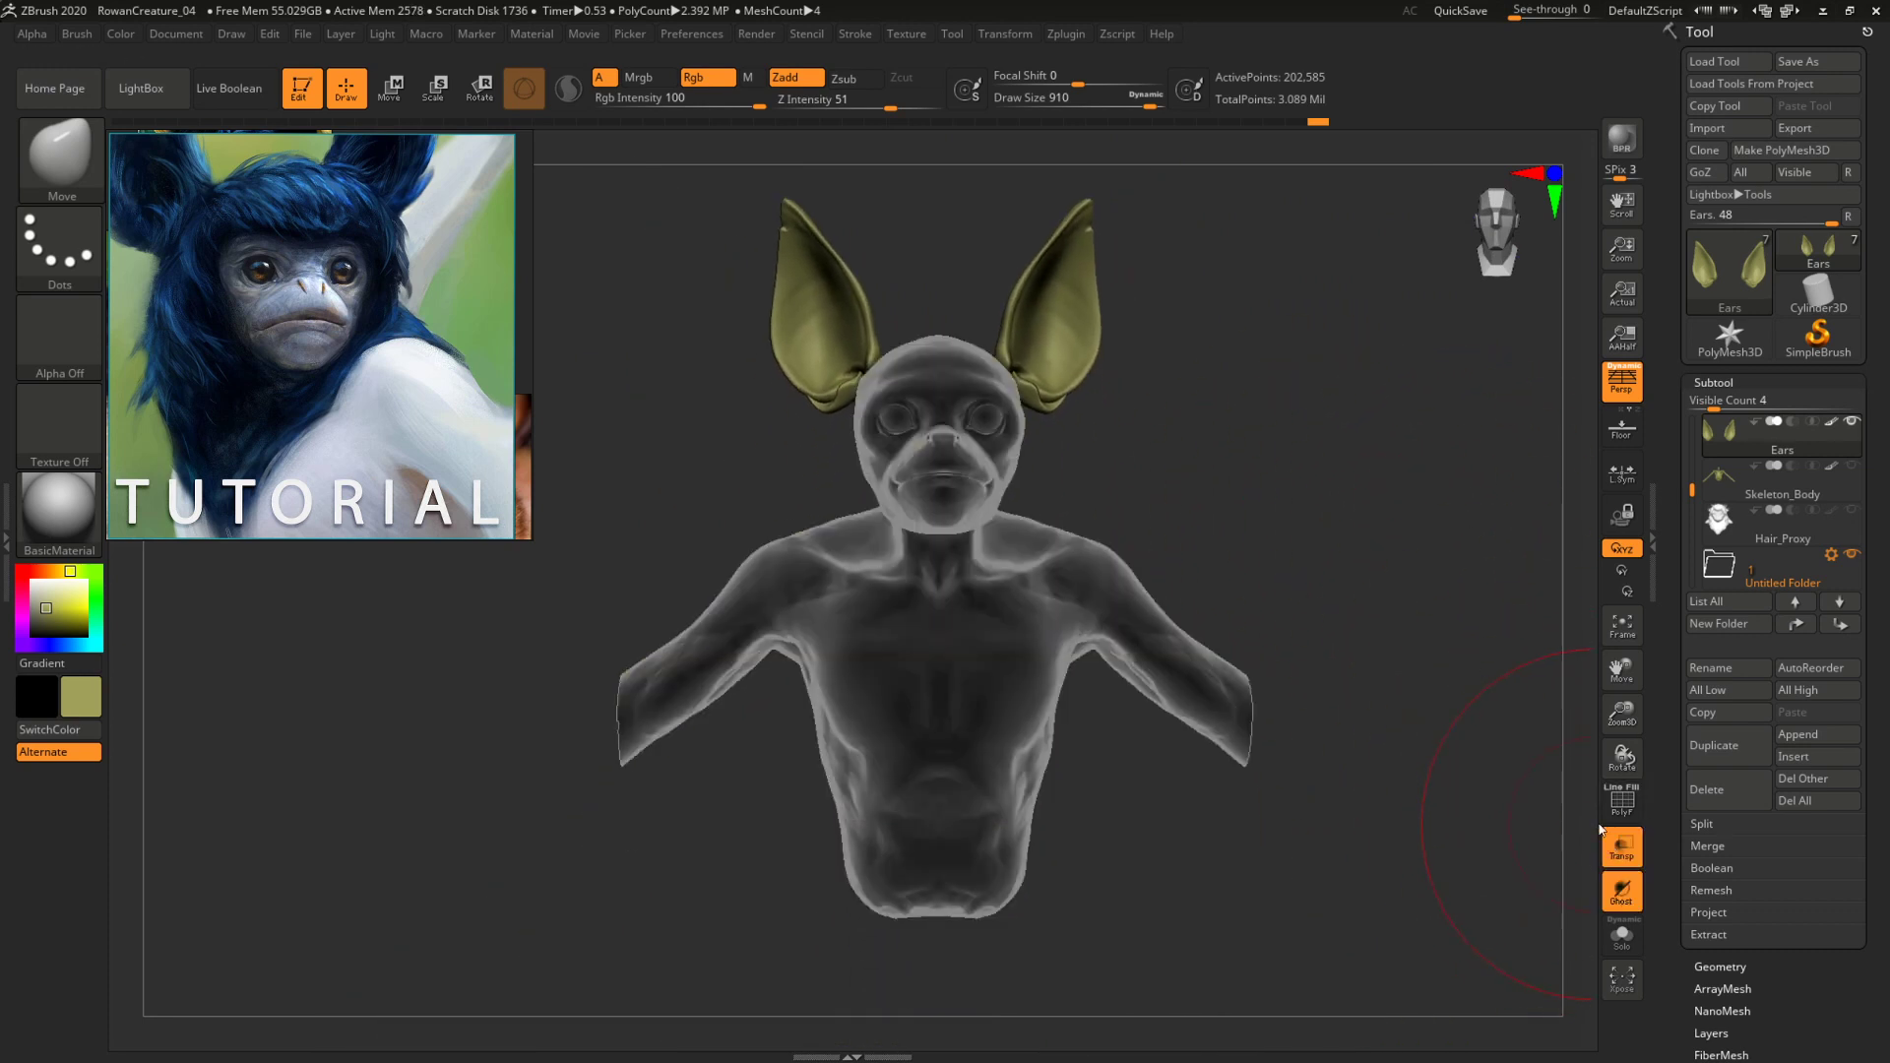
pyautogui.click(1619, 855)
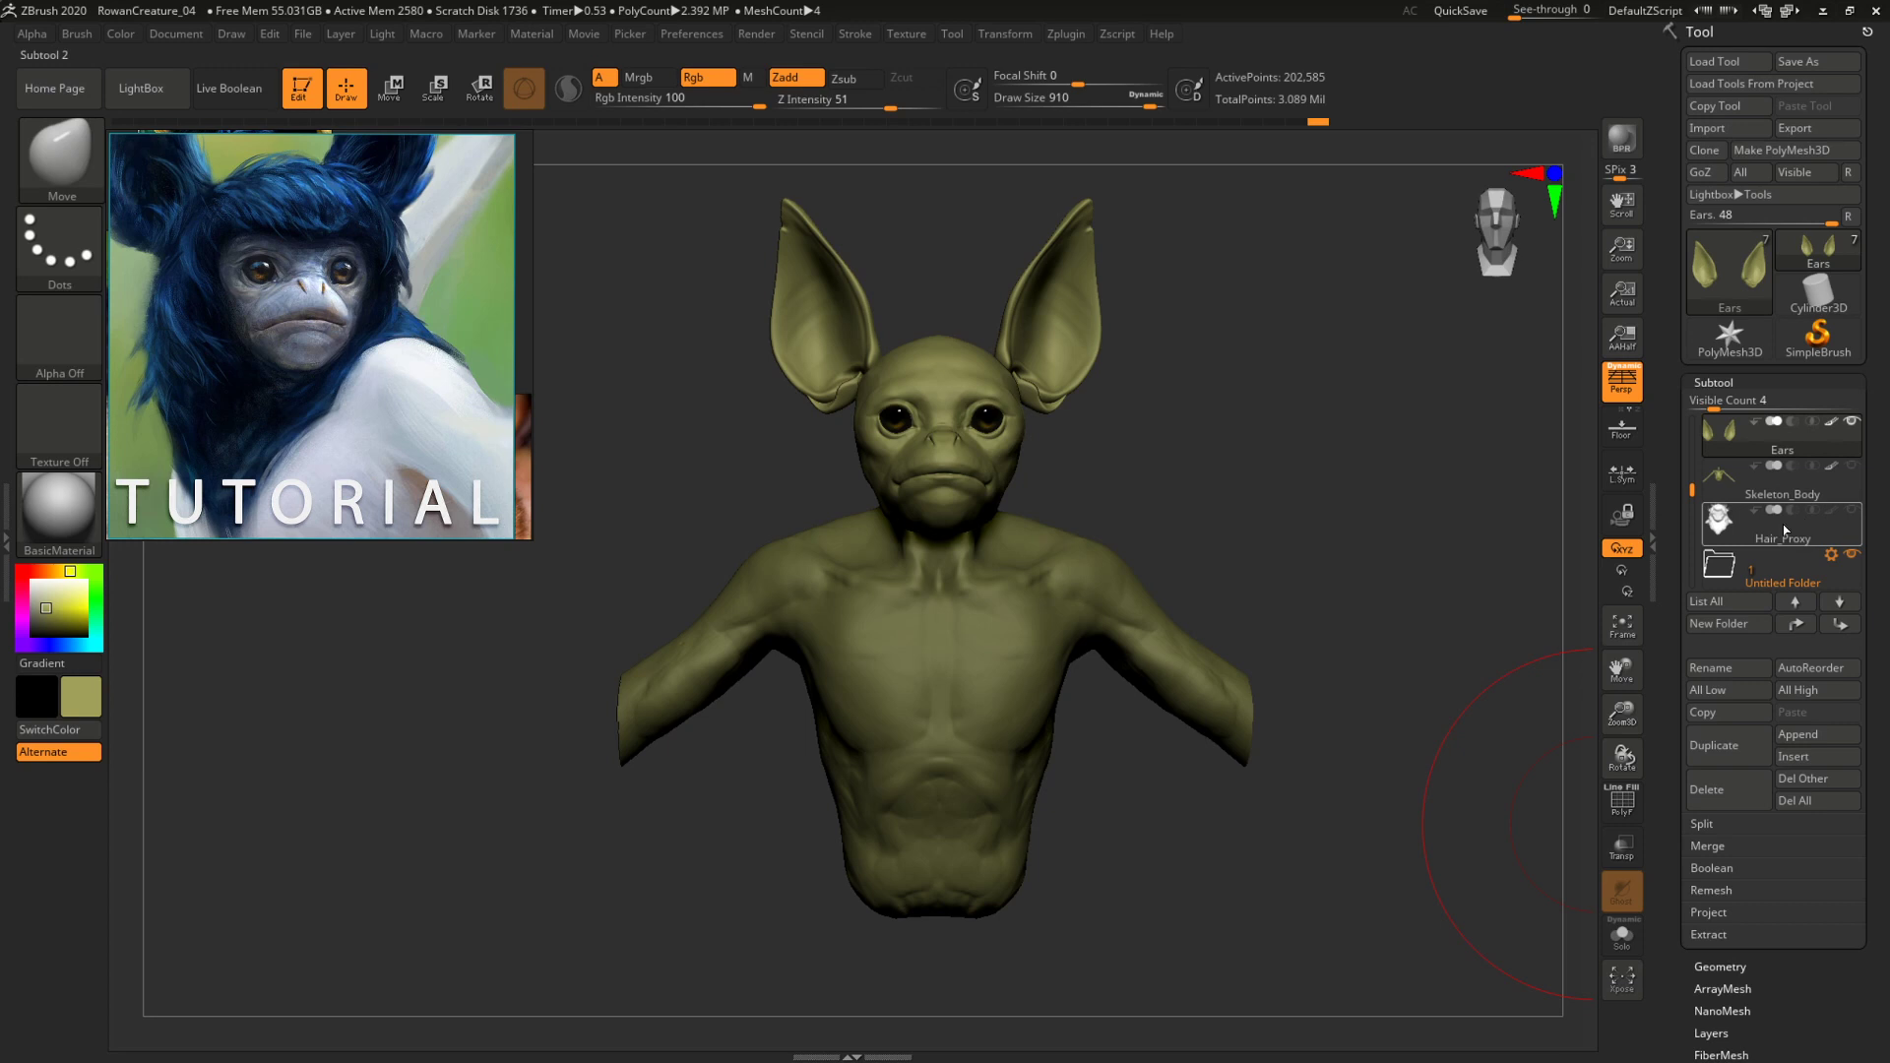
pyautogui.click(1851, 510)
pyautogui.moveTo(1185, 485); pyautogui.dragTo(1349, 561)
pyautogui.keyDown('ctrl'); pyautogui.moveTo(1340, 554); pyautogui.dragTo(1013, 621, button='right'); pyautogui.keyUp('ctrl')
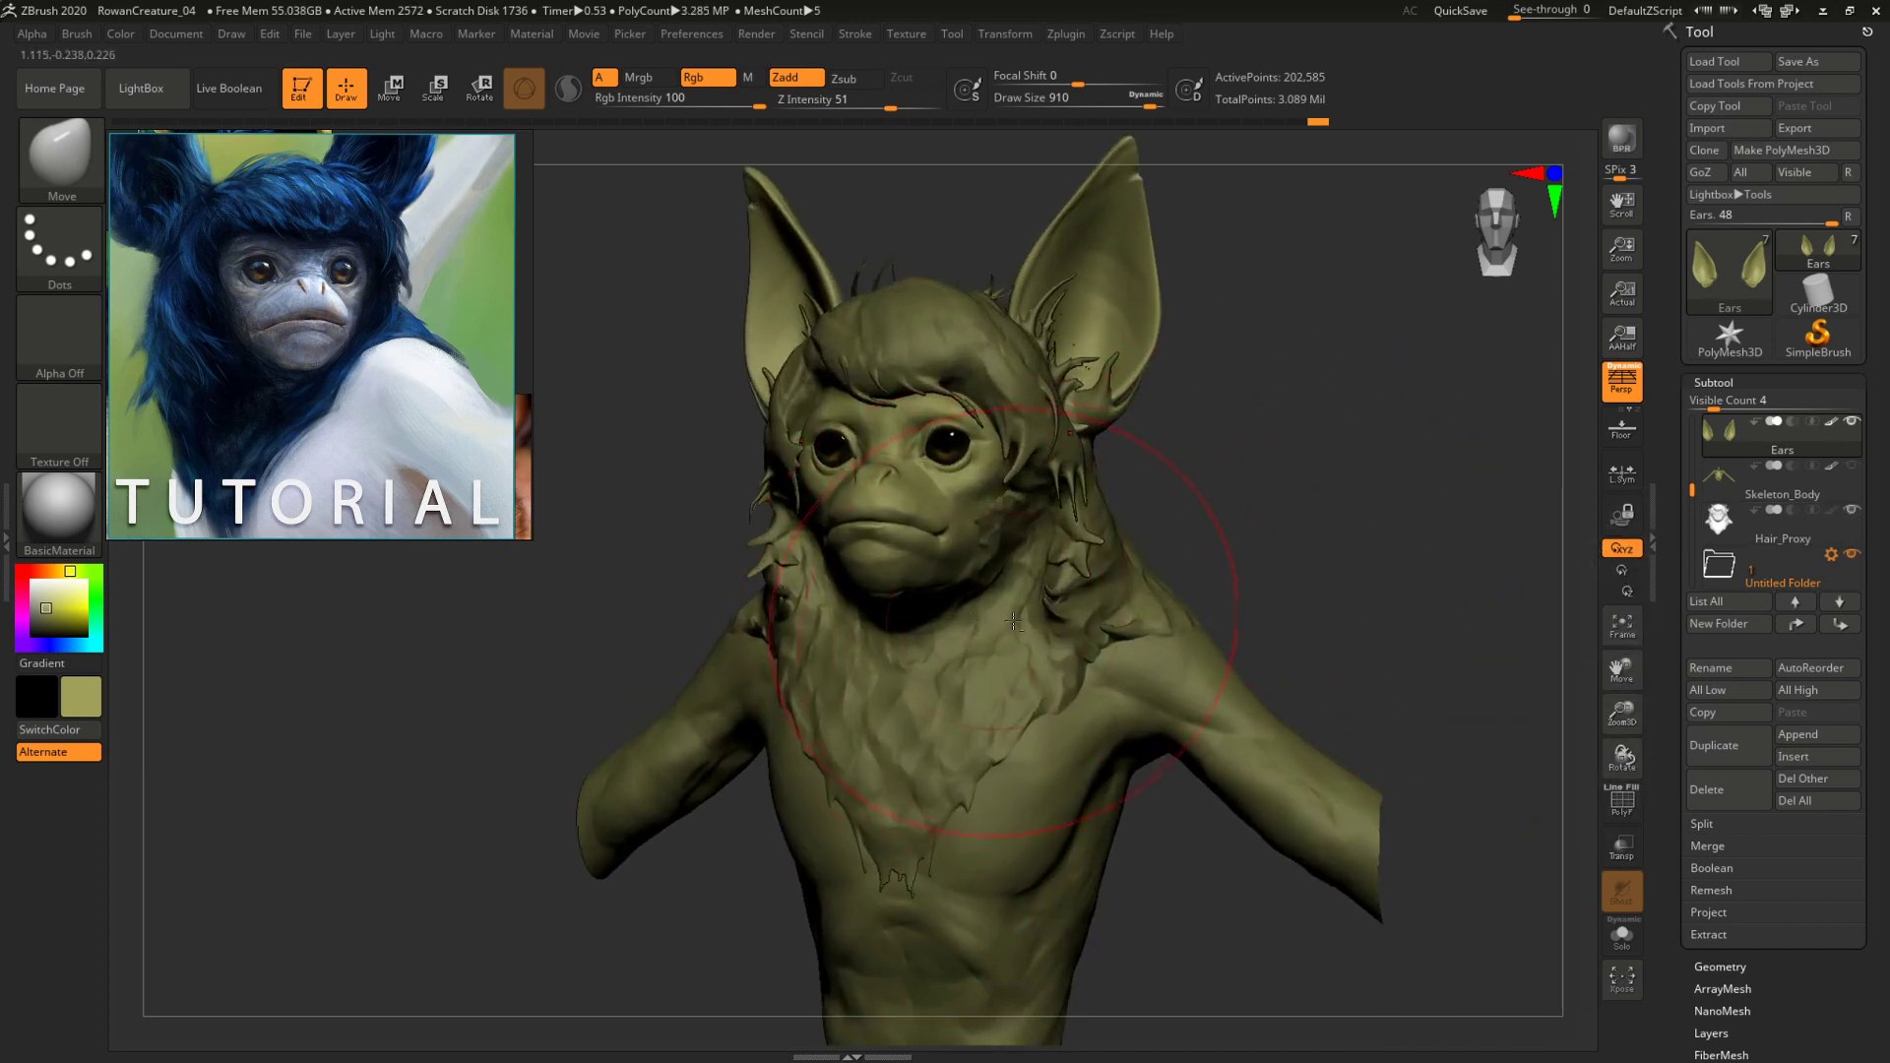
# Make Hair_Proxy the active subtool and fill it with a darker olive colour, RGB 104, 105, 65.
pyautogui.keyDown('alt'); pyautogui.click(1013, 629); pyautogui.keyUp('alt')
pyautogui.moveTo(1158, 576); pyautogui.dragTo(1102, 591, button='right')
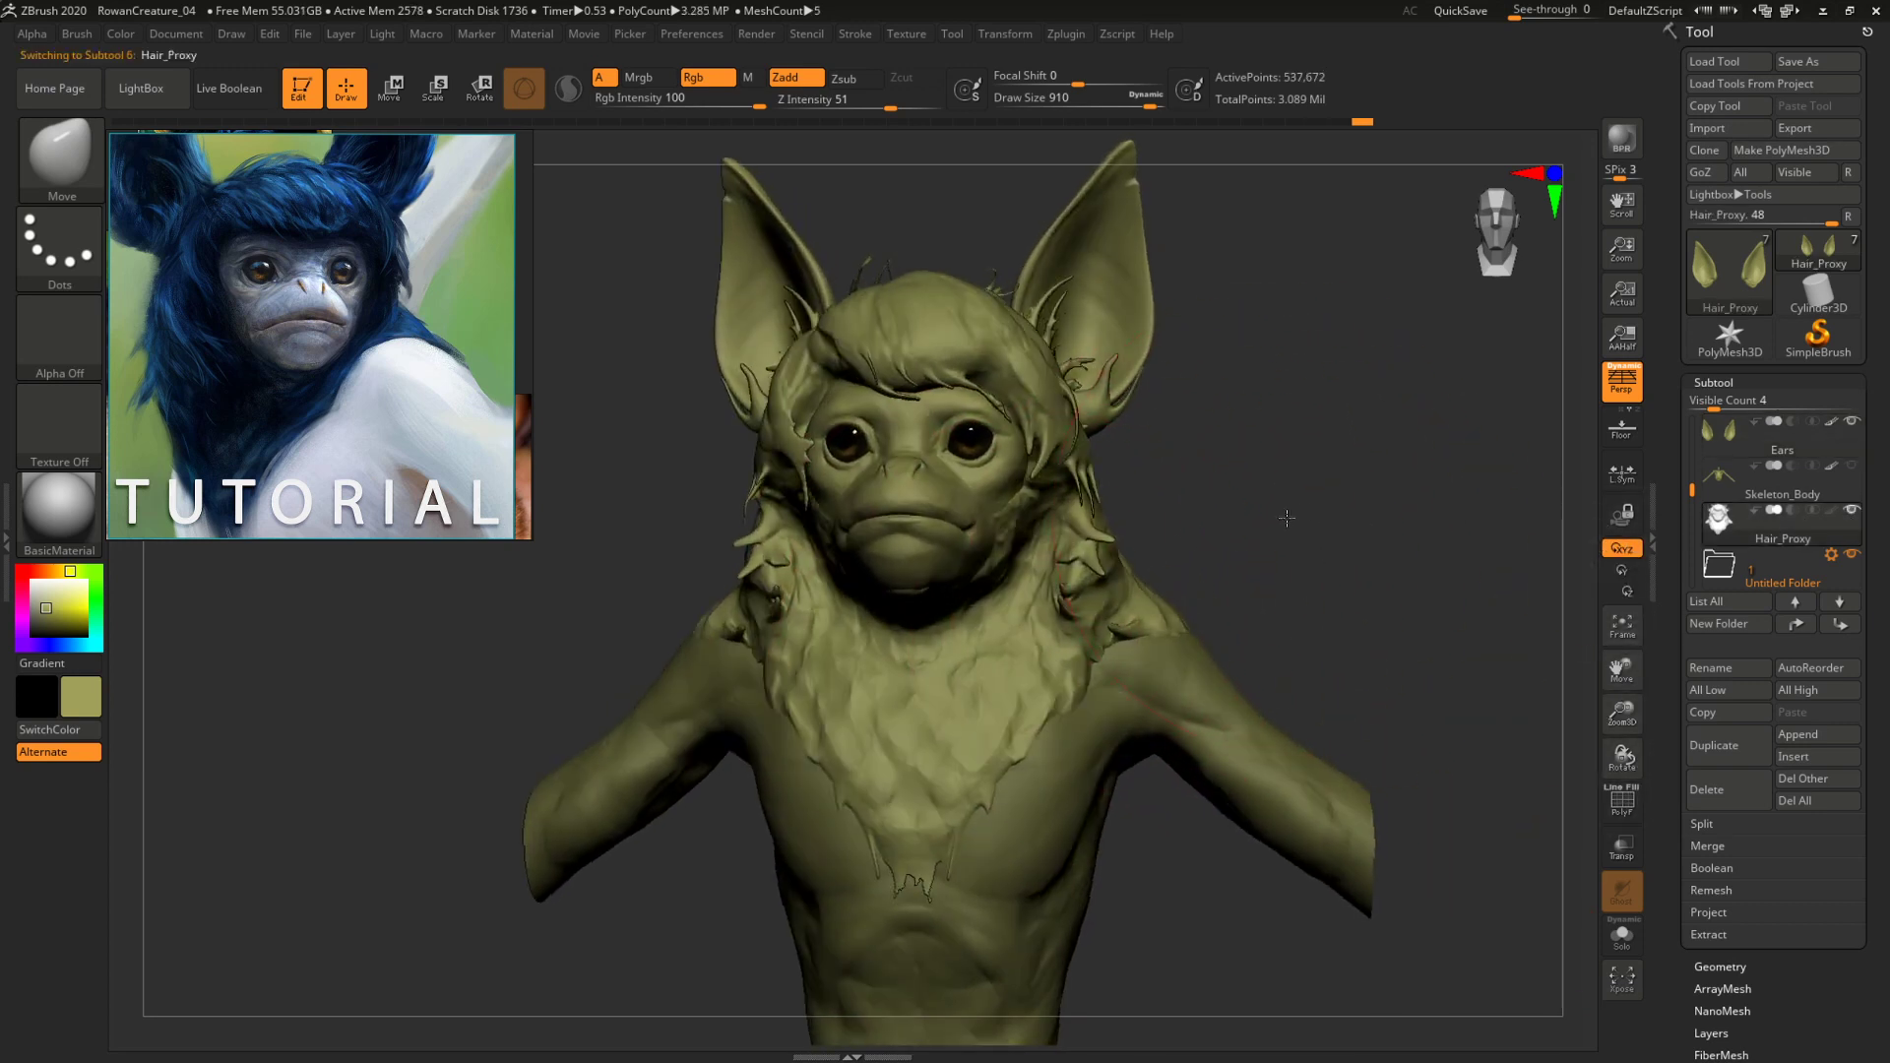
pyautogui.click(42, 618)
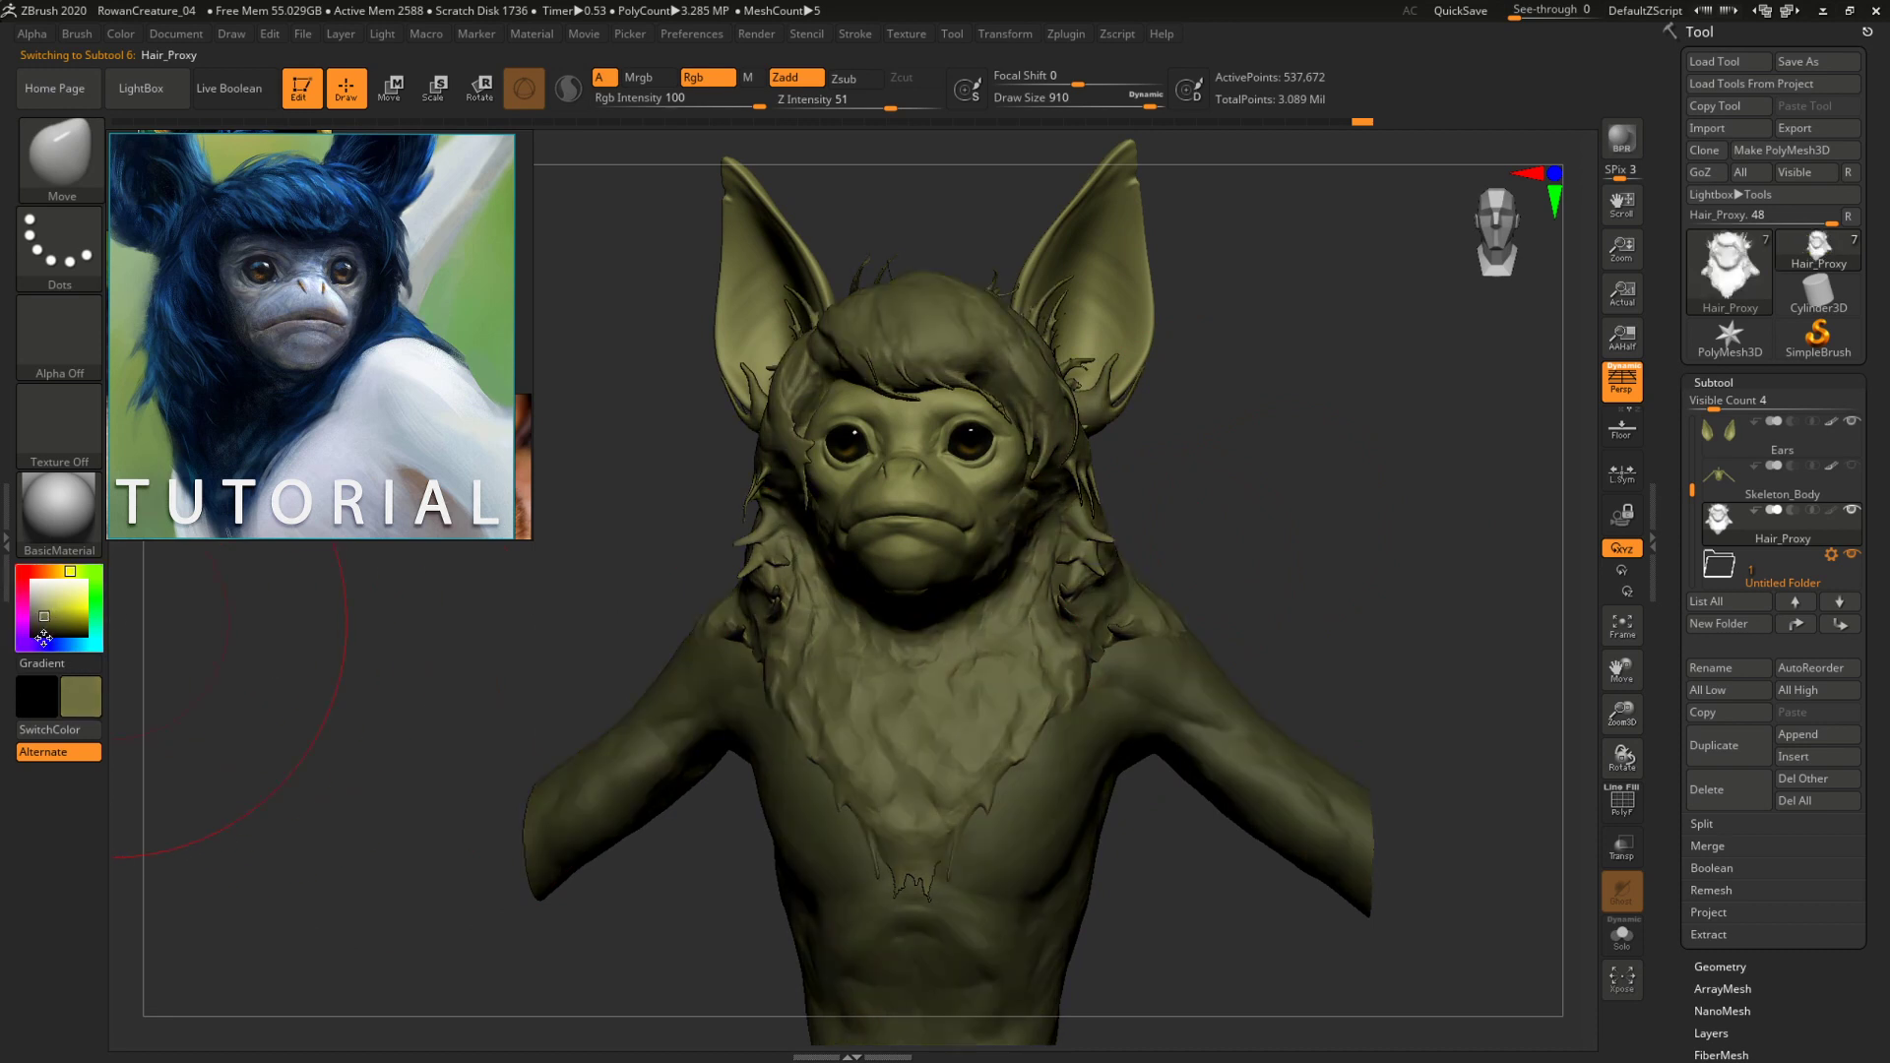
pyautogui.moveTo(43, 630)
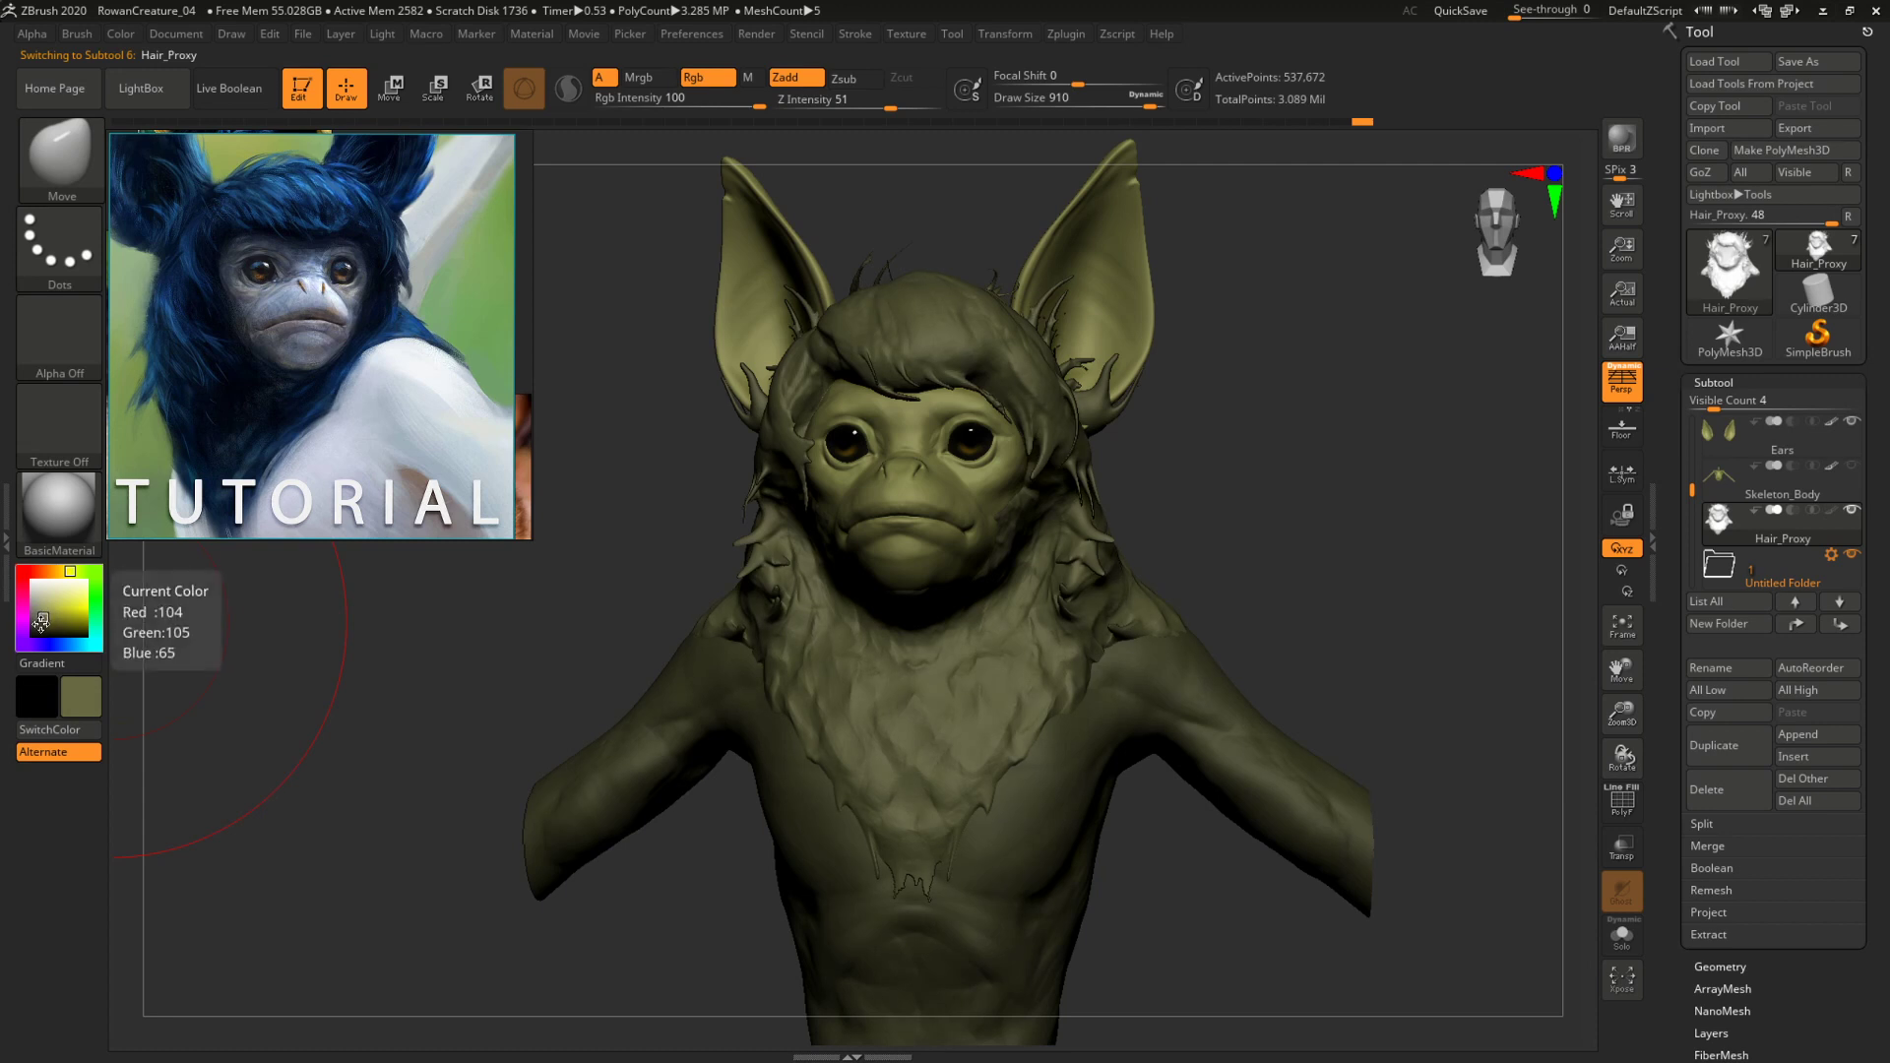
pyautogui.click(120, 35)
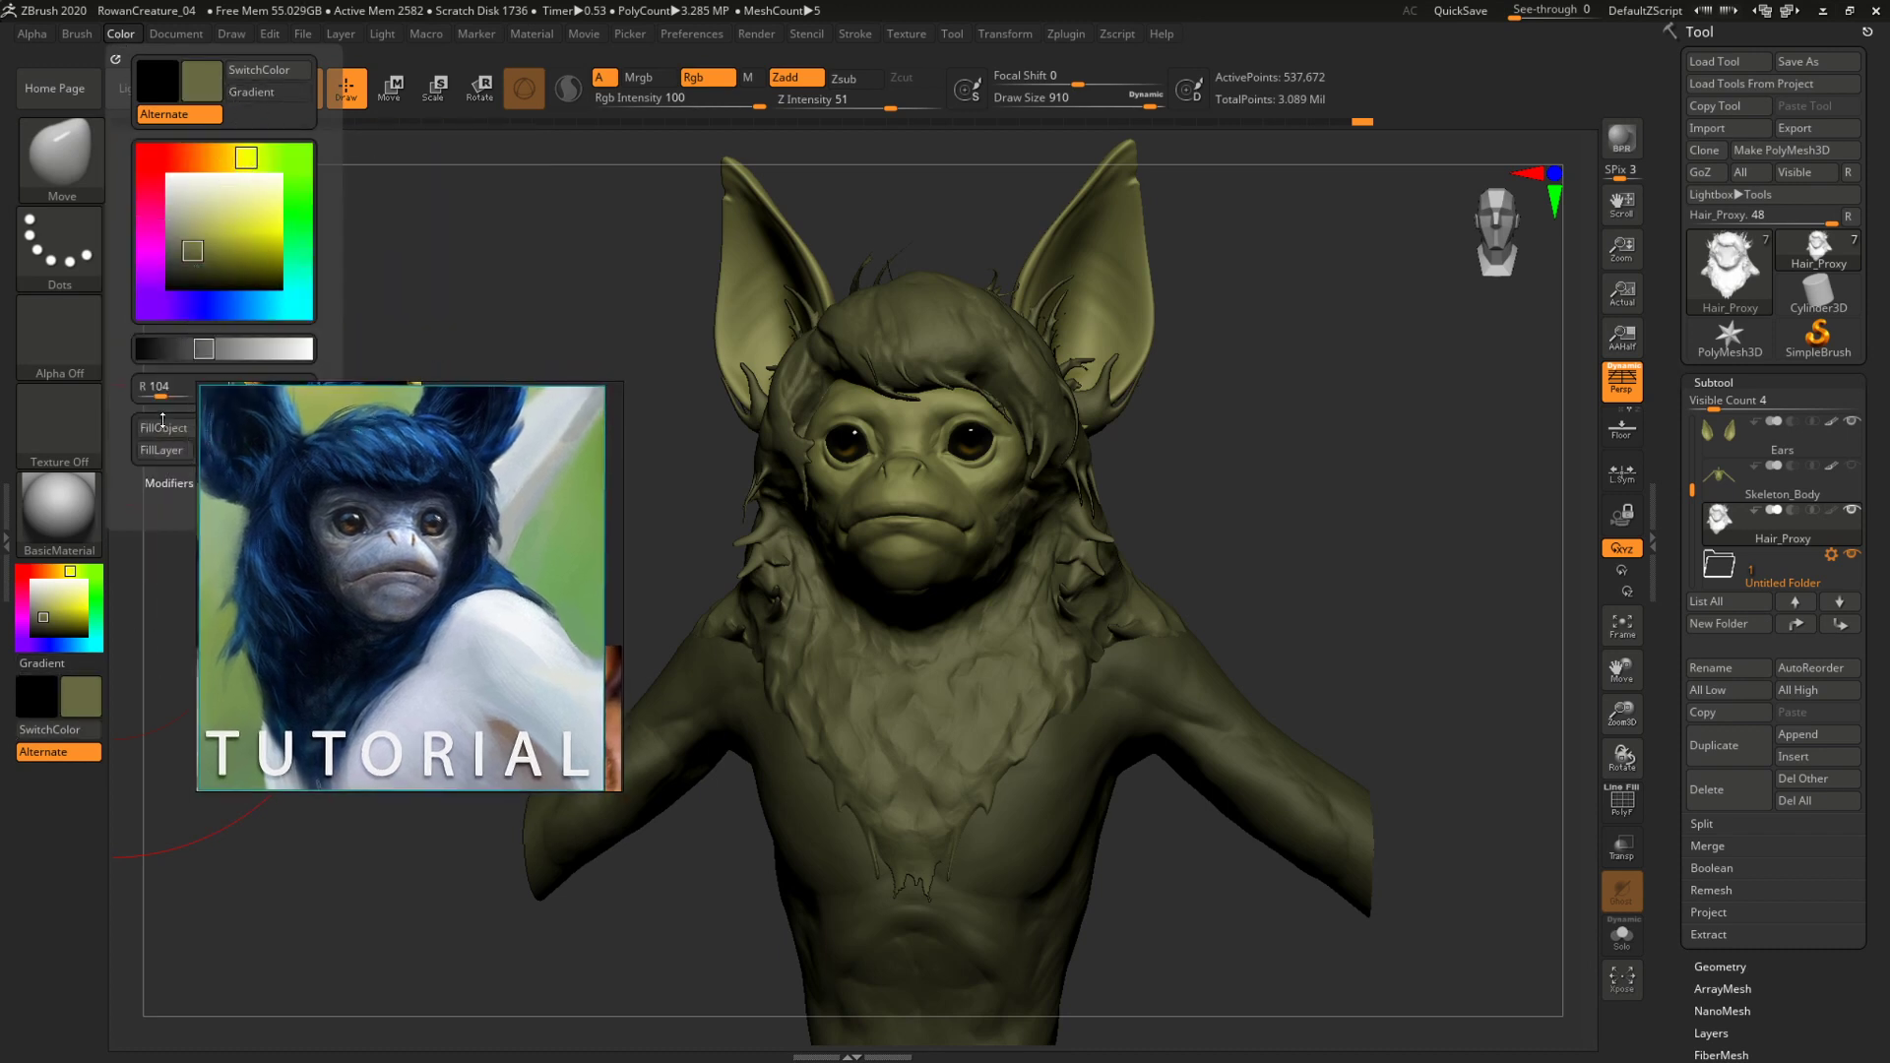
pyautogui.click(163, 426)
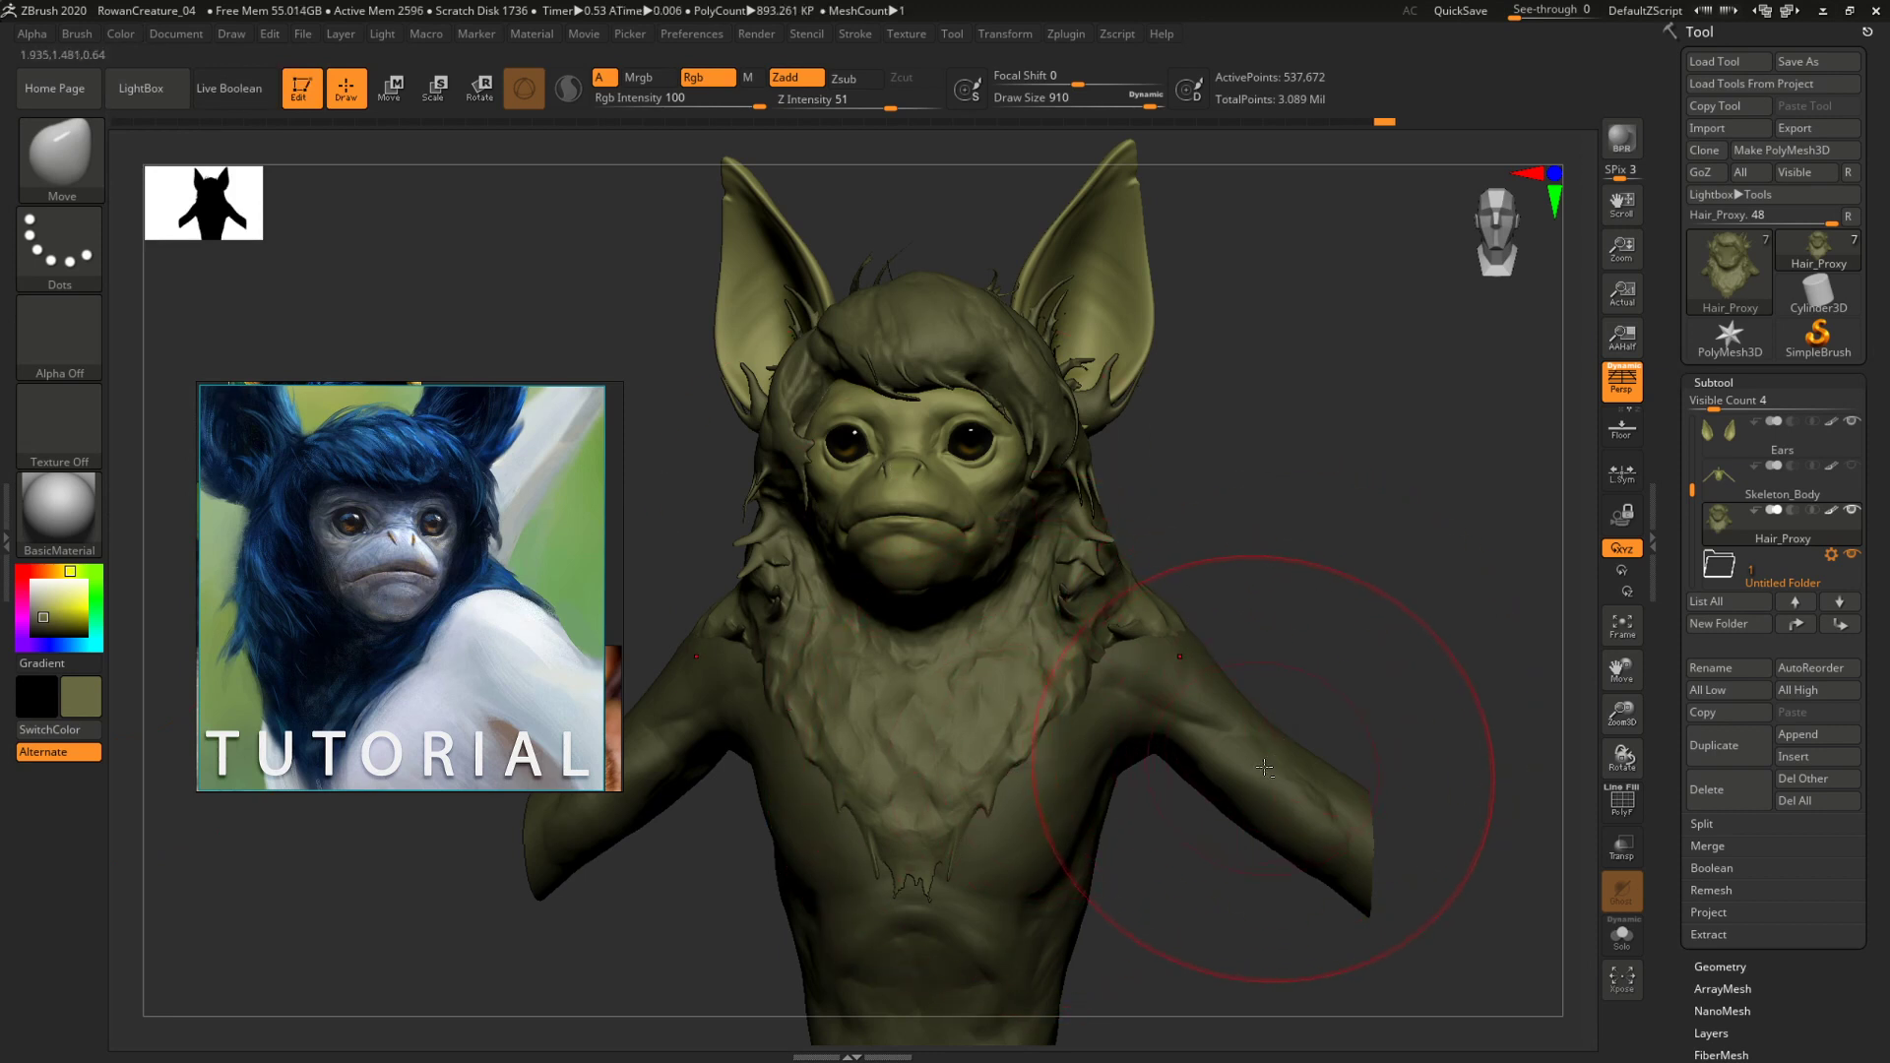
# Make the Body subtool active and fill it with a lighter olive colour picked from the face.
pyautogui.moveTo(1250, 738); pyautogui.dragTo(1181, 738)
pyautogui.keyDown('alt'); pyautogui.click(1251, 755); pyautogui.keyUp('alt')
pyautogui.press('c')
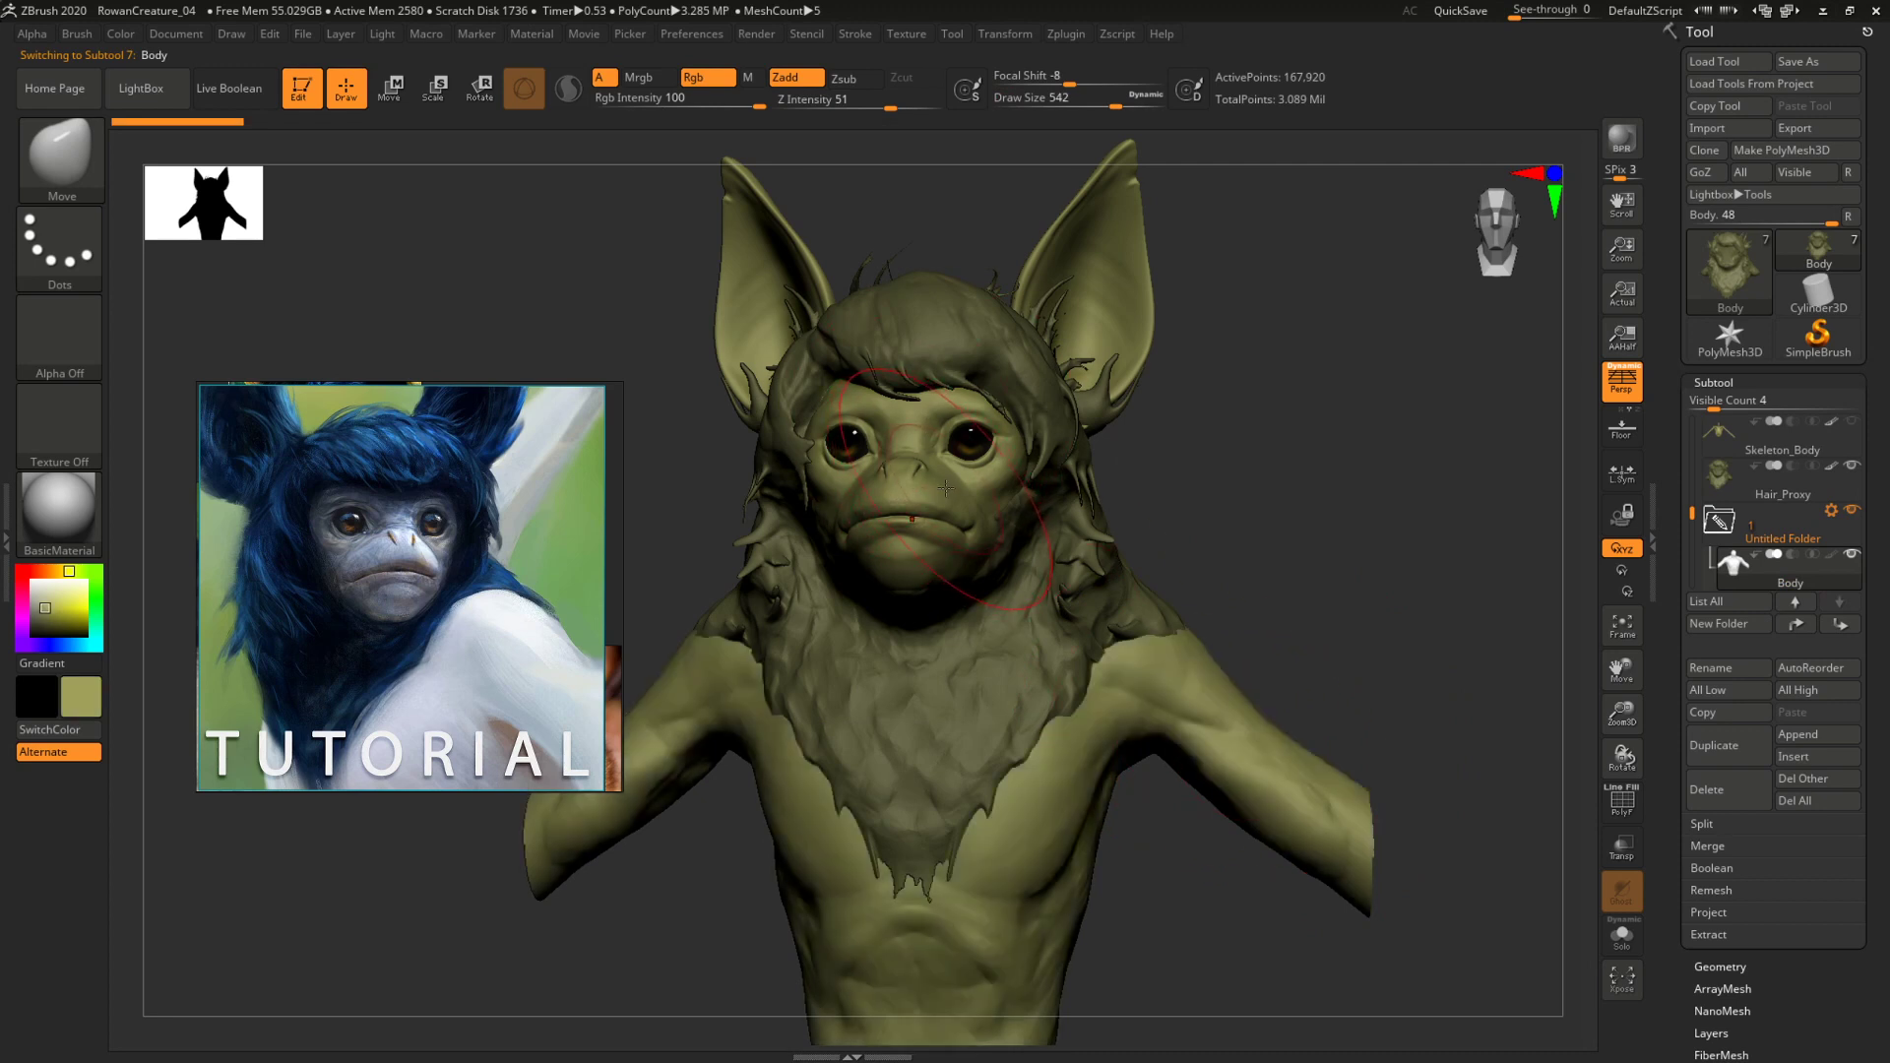
pyautogui.click(116, 33)
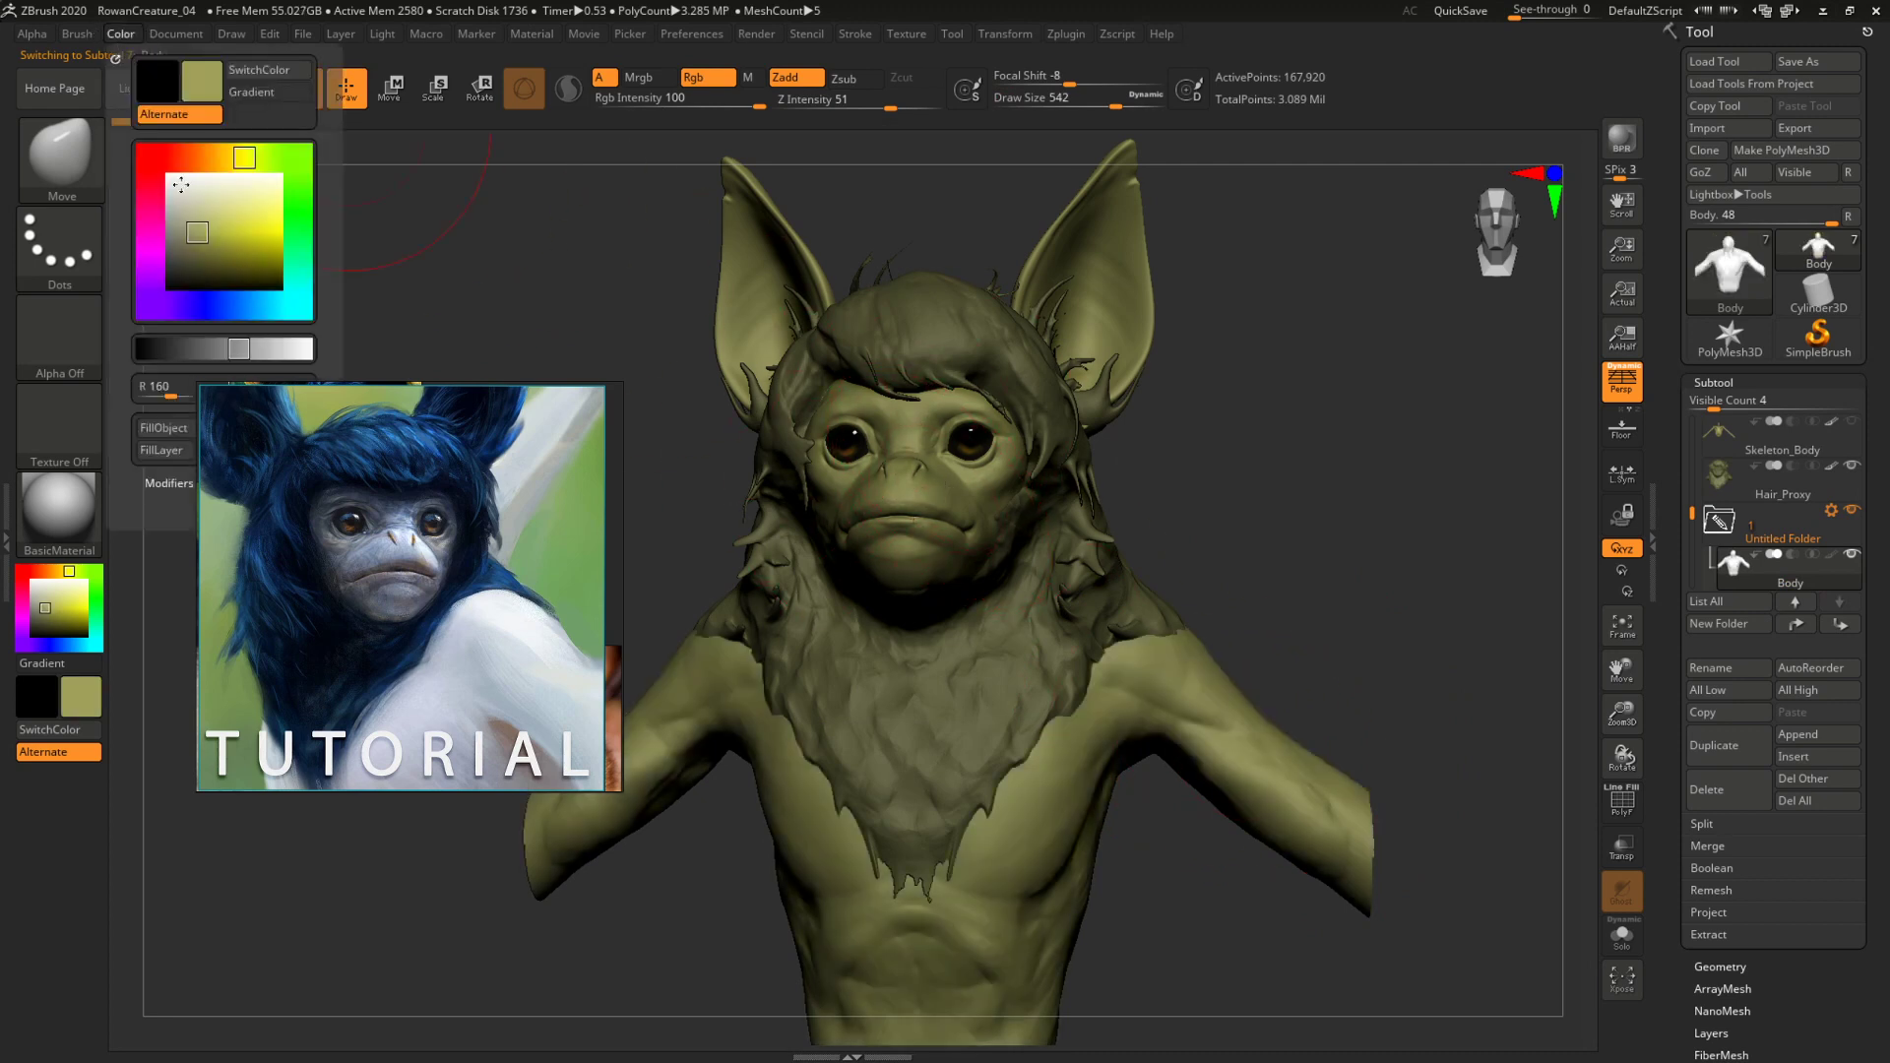
pyautogui.click(163, 428)
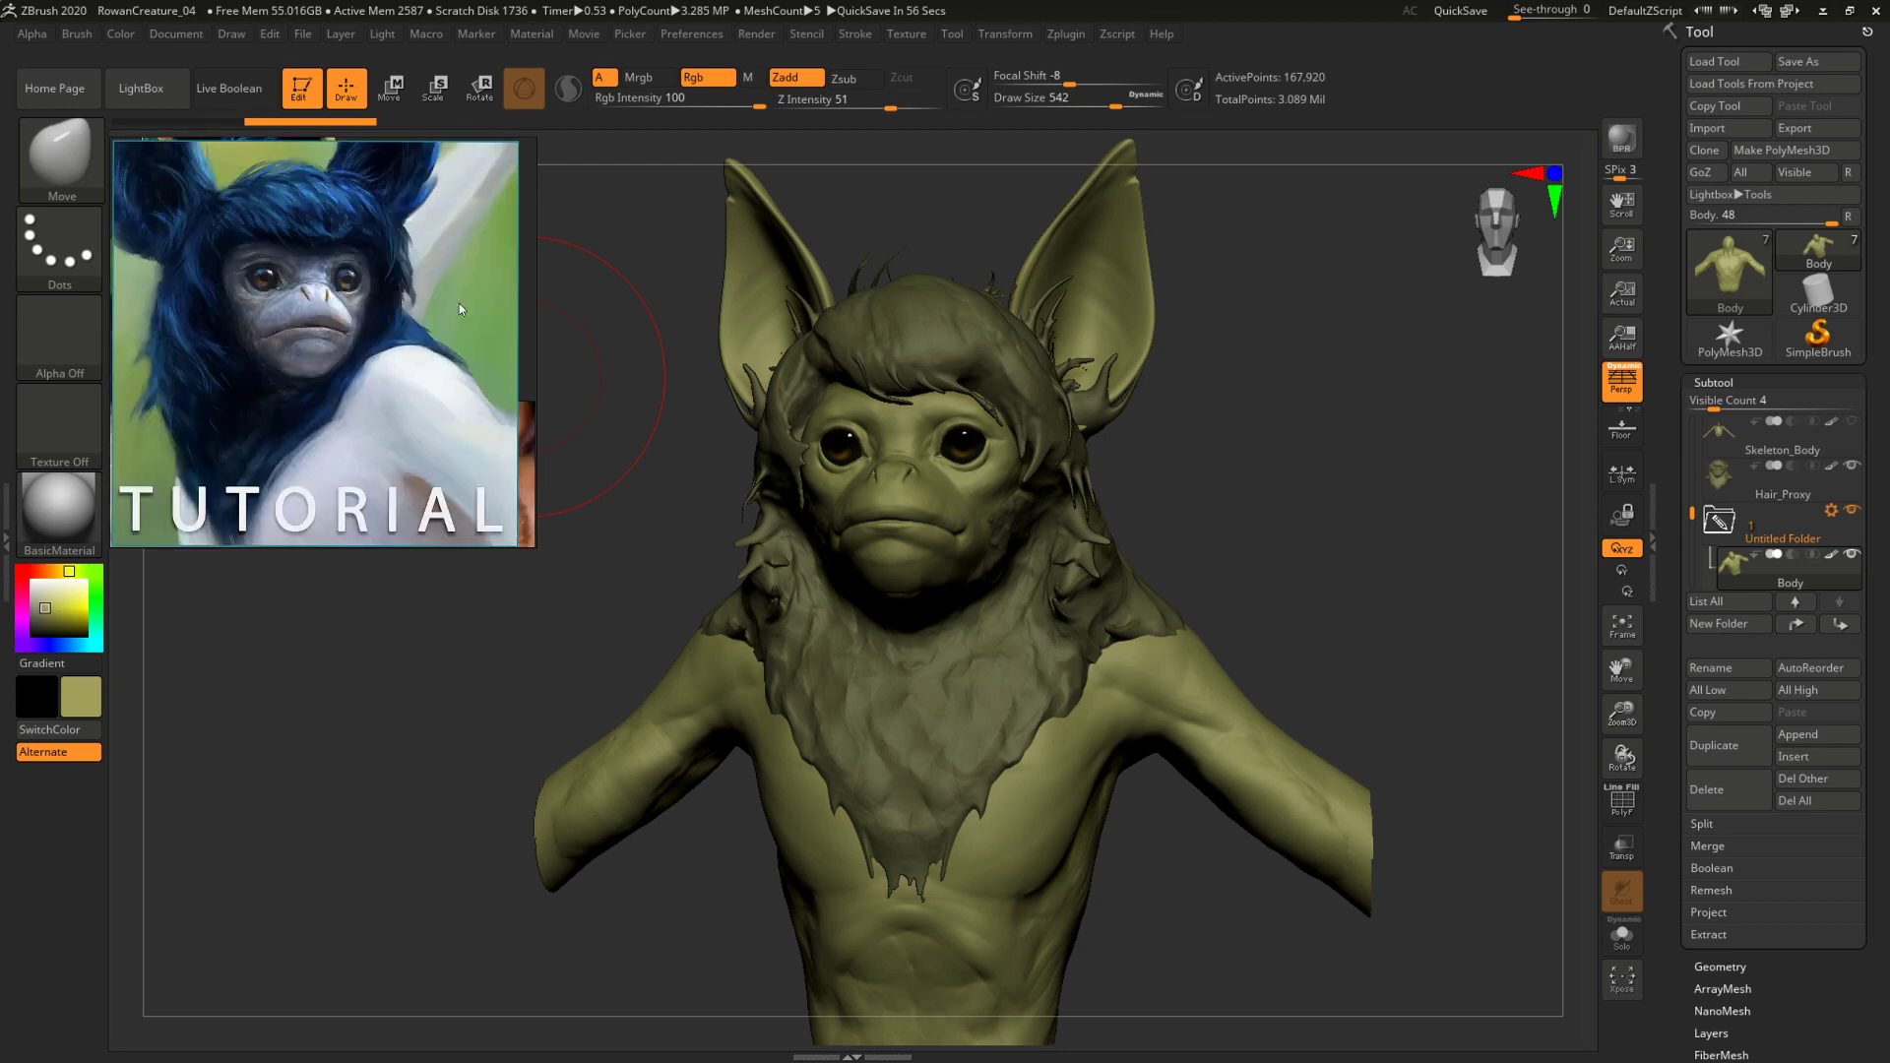
# Examine the creature's head, ears and mane from the front and slightly turned angles against the reference painting.
pyautogui.moveTo(1341, 547)
pyautogui.keyDown('ctrl'); pyautogui.mouseDown(button='right')
pyautogui.moveTo(1362, 410)
pyautogui.moveTo(1408, 558)
pyautogui.mouseUp(button='right'); pyautogui.keyUp('ctrl')
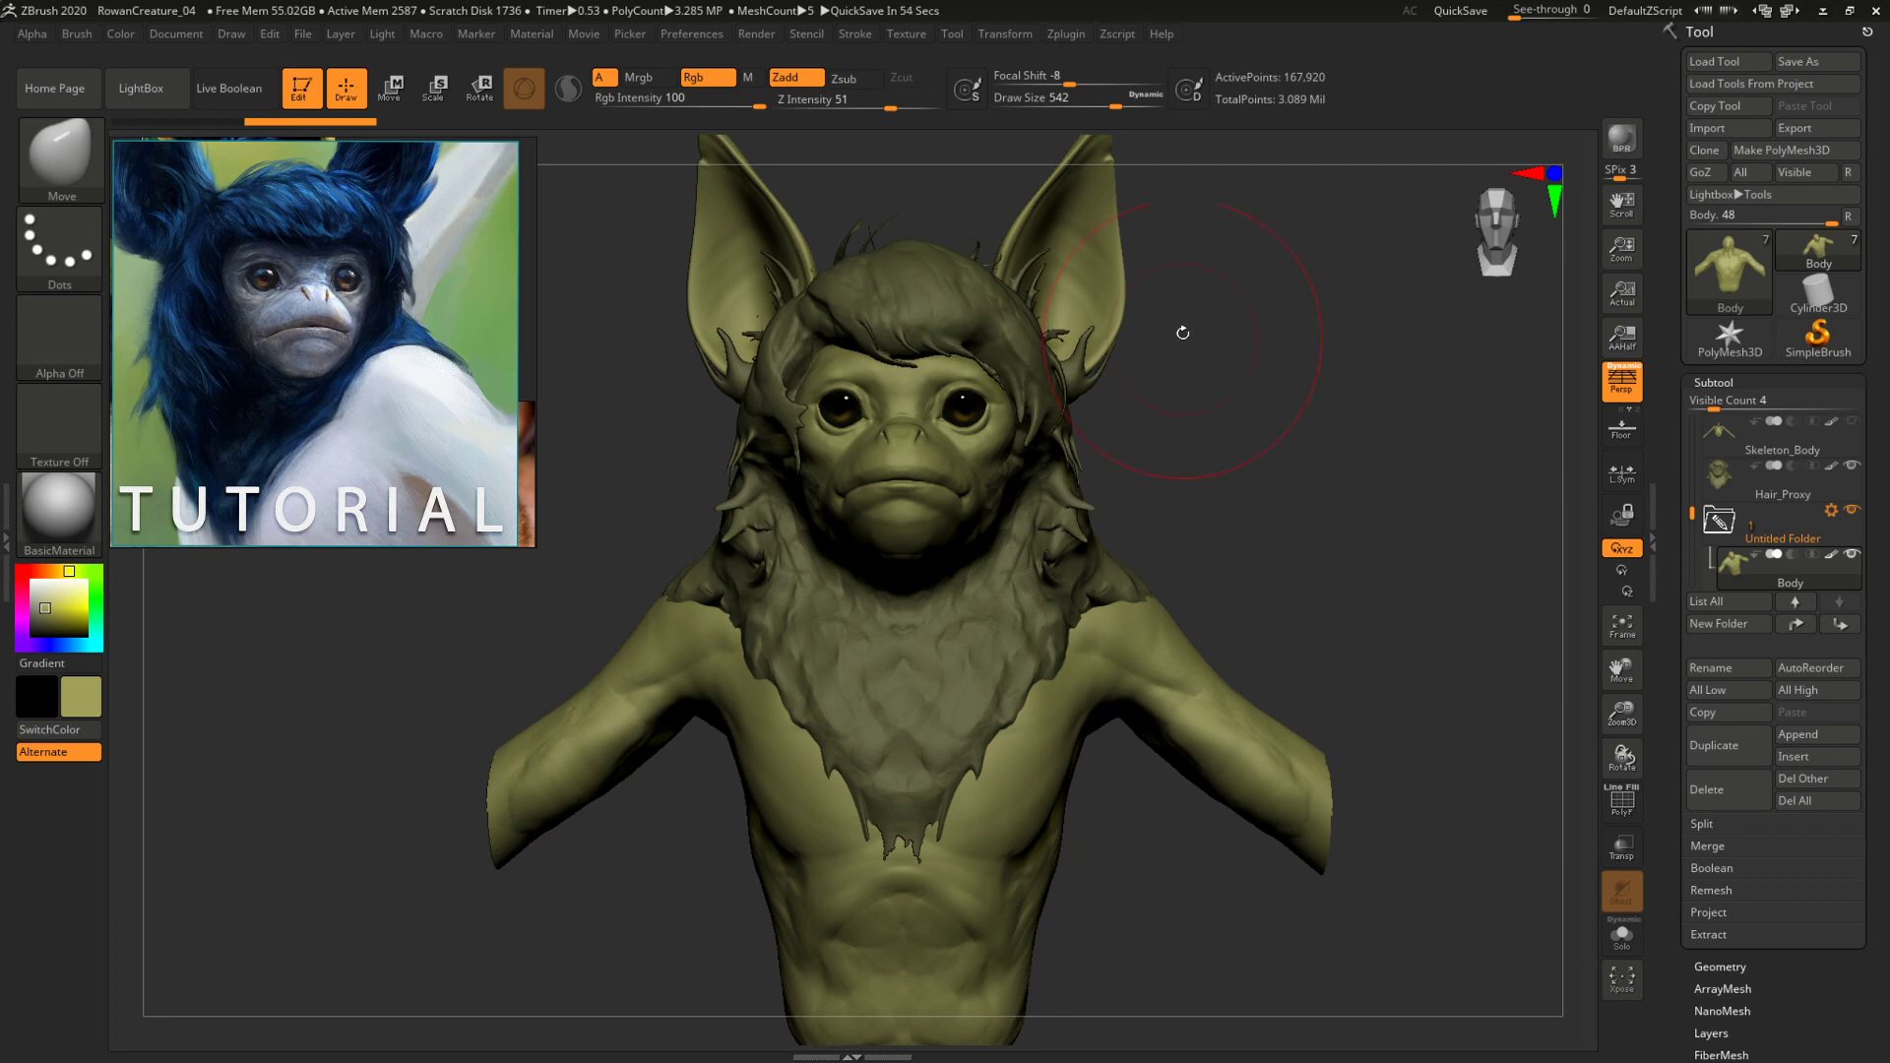
pyautogui.moveTo(1323, 467); pyautogui.dragTo(1182, 513, button='right')
pyautogui.moveTo(1248, 432); pyautogui.dragTo(1221, 437, button='right')
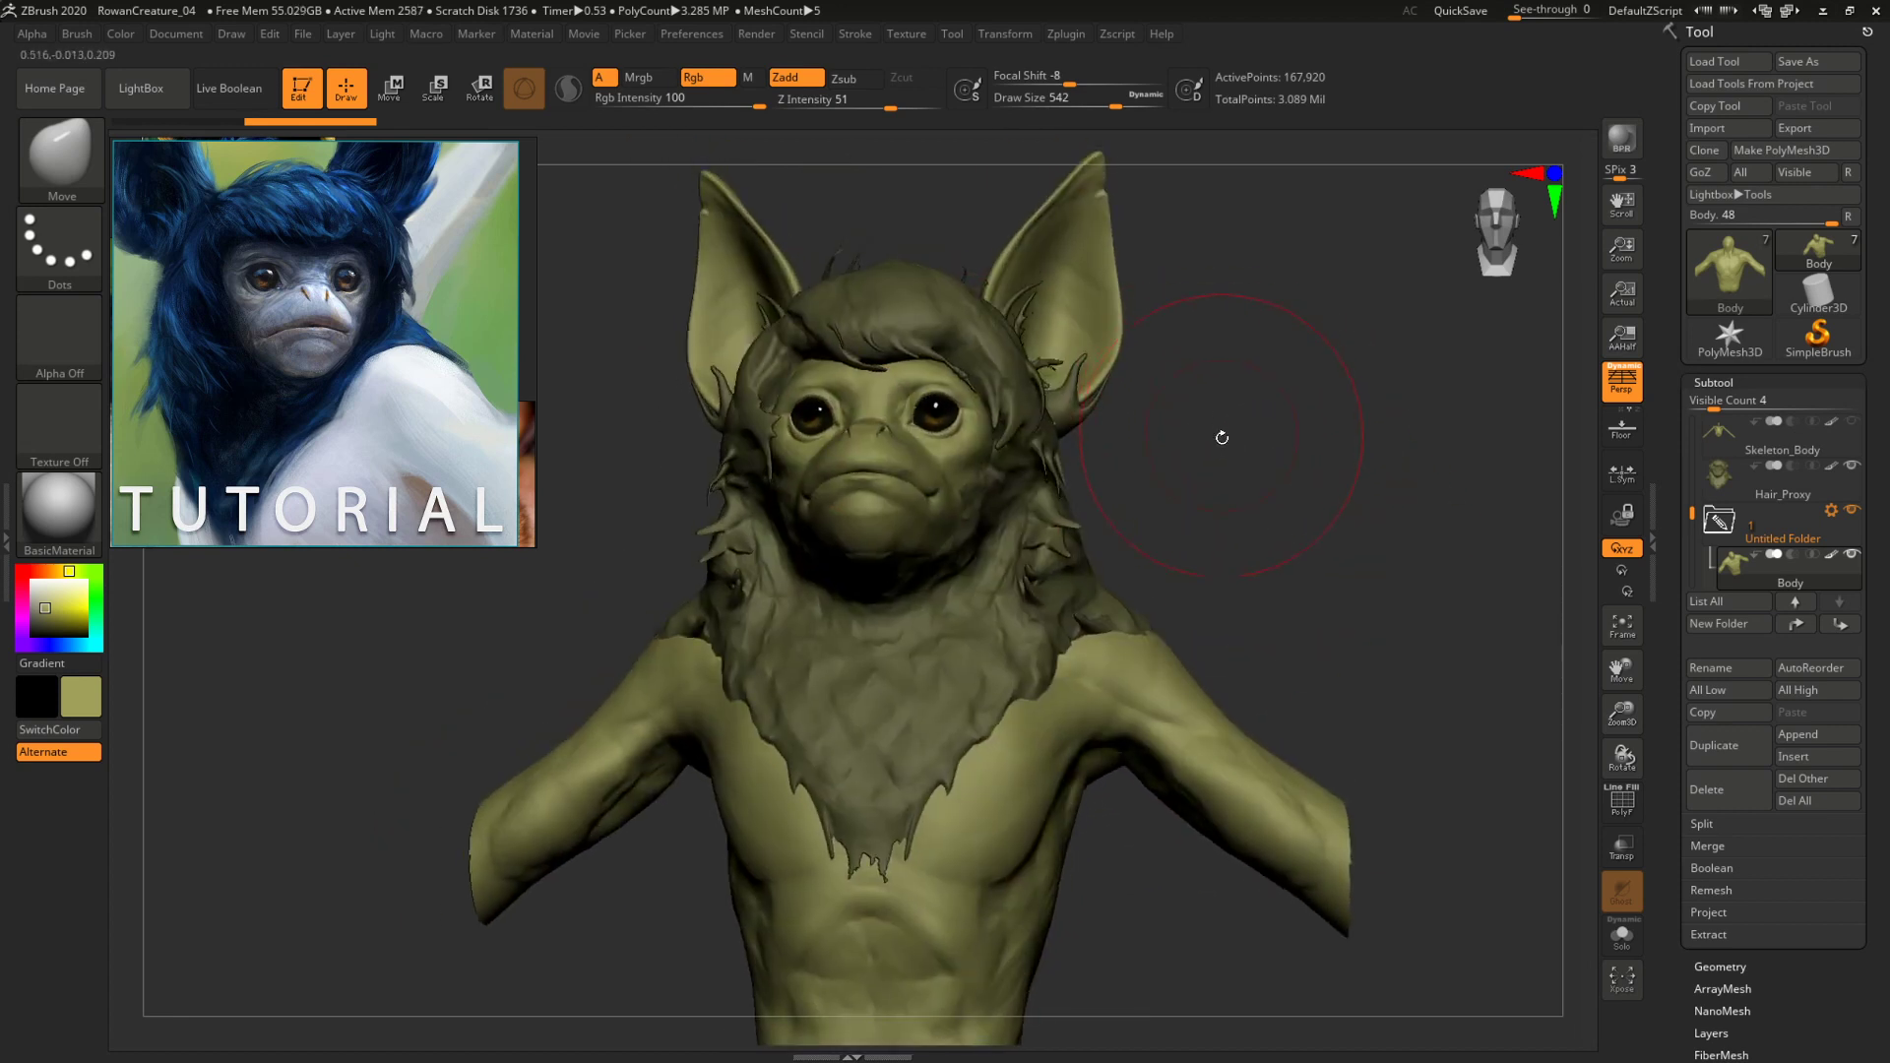
pyautogui.moveTo(1228, 507); pyautogui.dragTo(1231, 476, button='right')
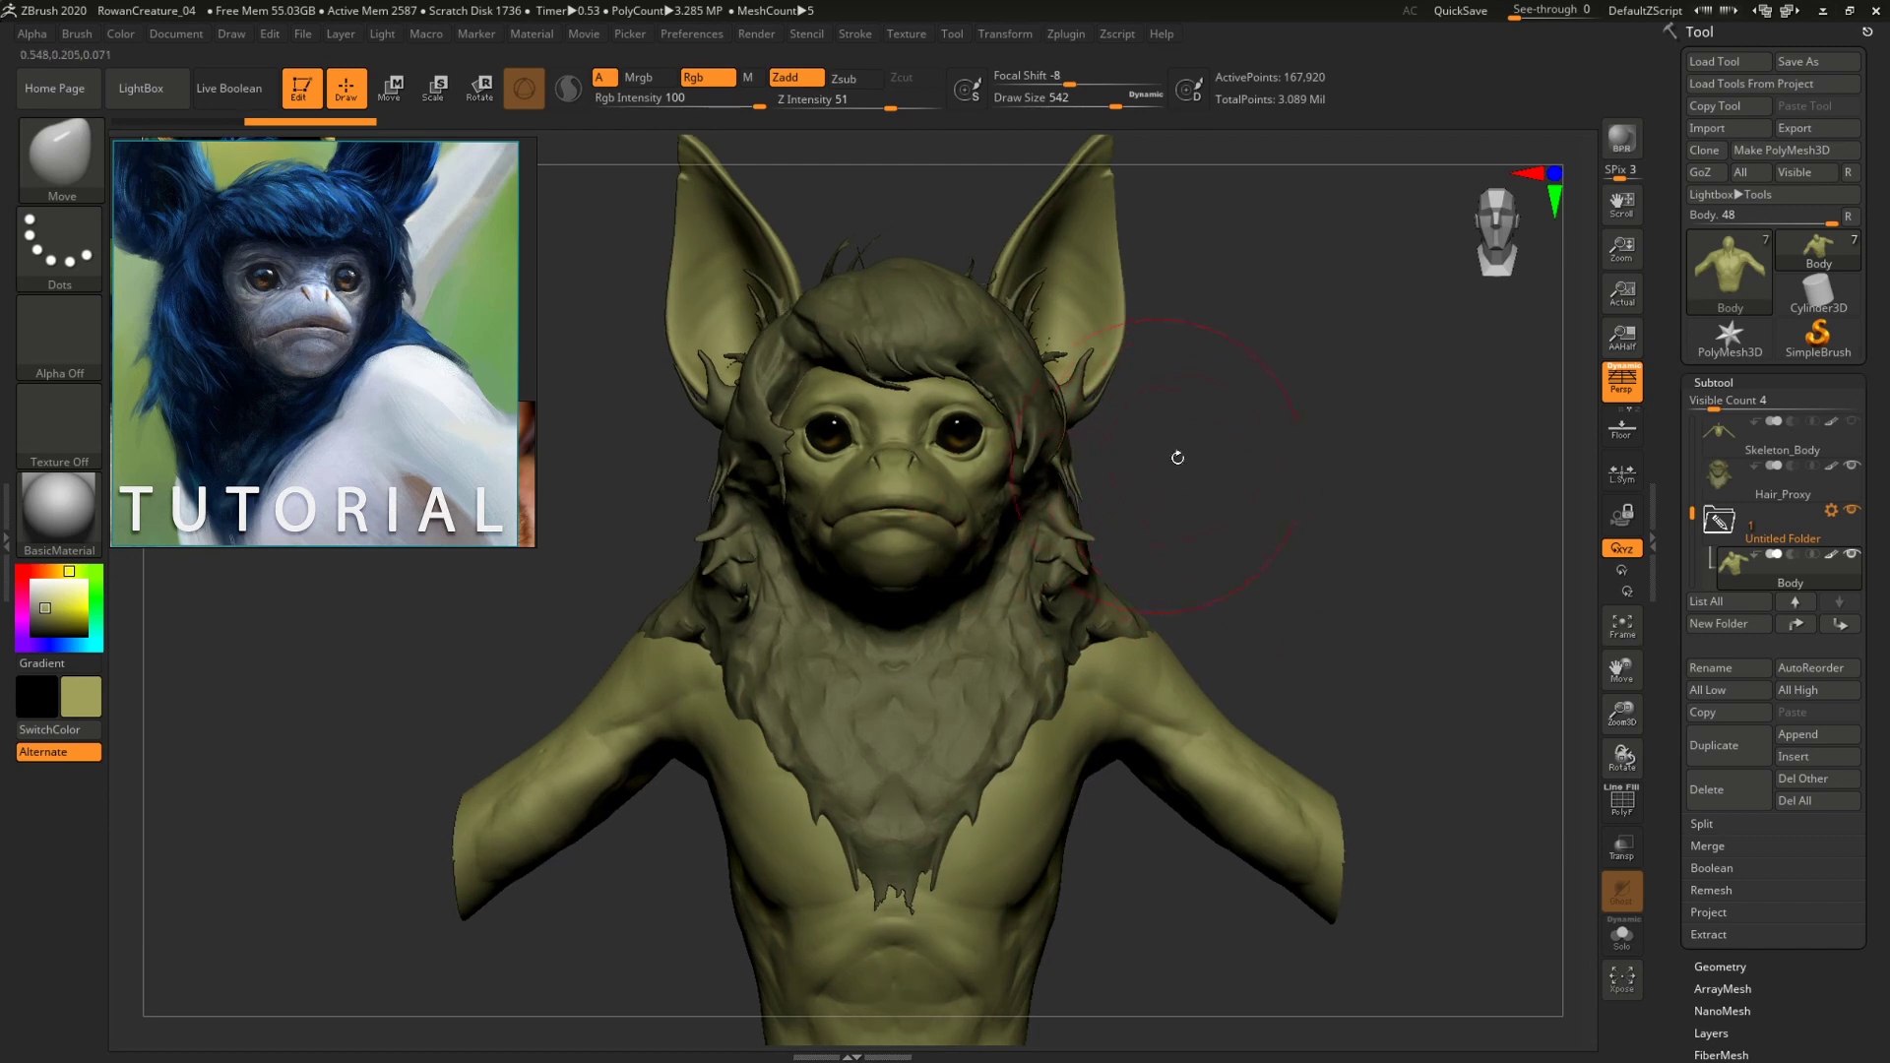
pyautogui.moveTo(1172, 452); pyautogui.dragTo(1019, 478, button='right')
pyautogui.moveTo(1236, 448); pyautogui.dragTo(1270, 439, button='right')
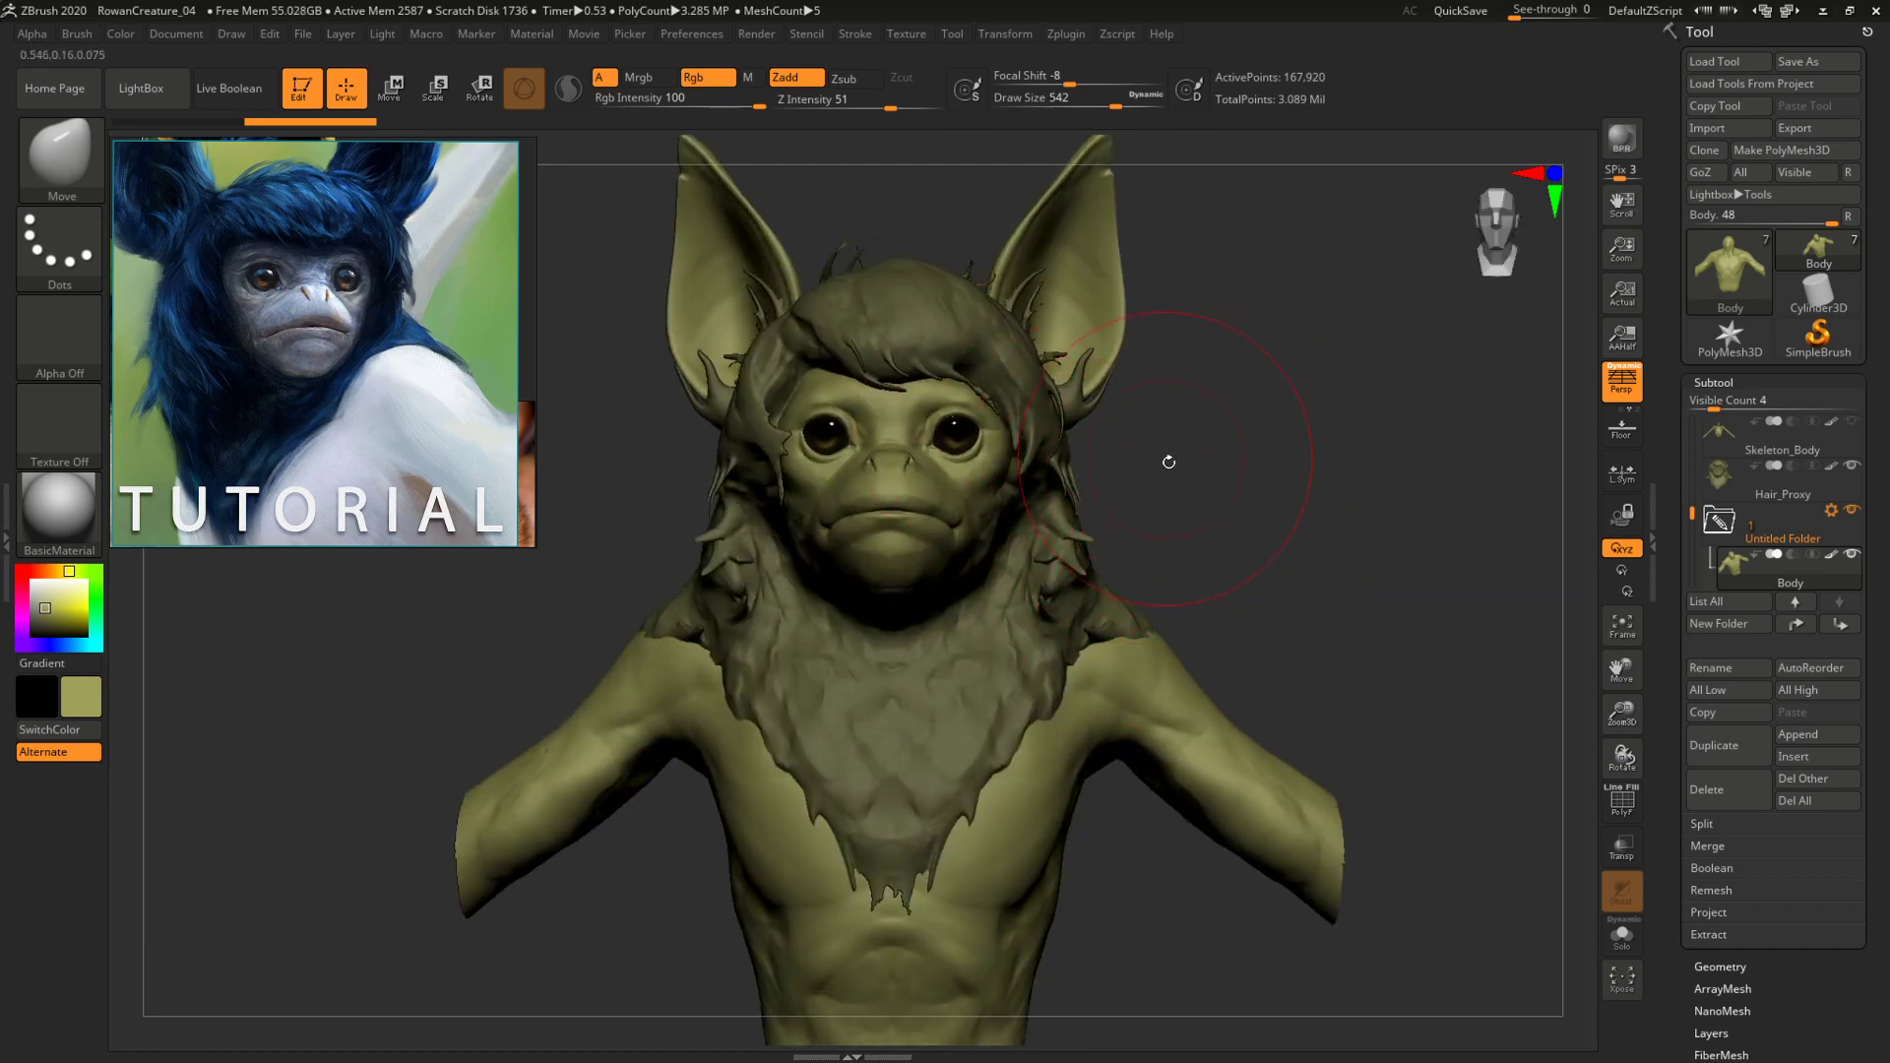
pyautogui.keyDown('alt'); pyautogui.moveTo(1168, 461); pyautogui.dragTo(1227, 555, button='right'); pyautogui.keyUp('alt')
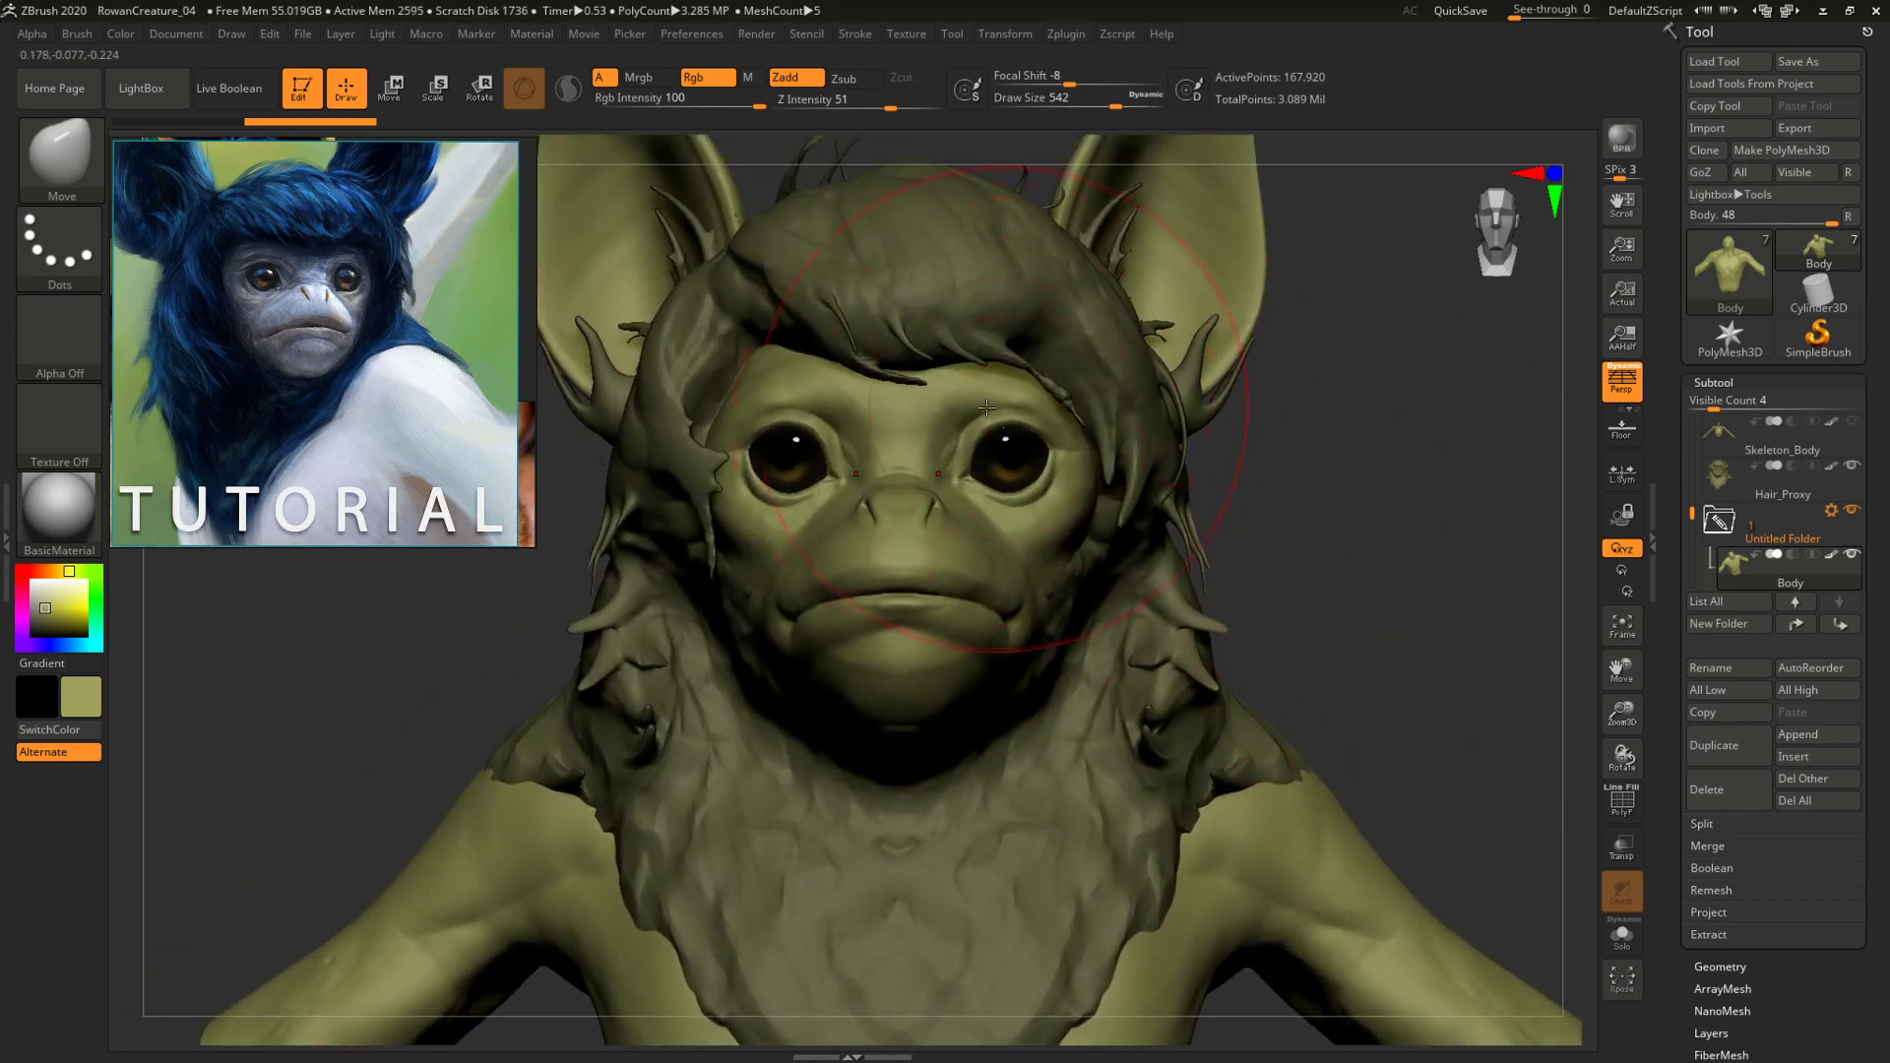
pyautogui.keyDown('alt'); pyautogui.moveTo(1362, 434); pyautogui.dragTo(1308, 457, button='right'); pyautogui.keyUp('alt')
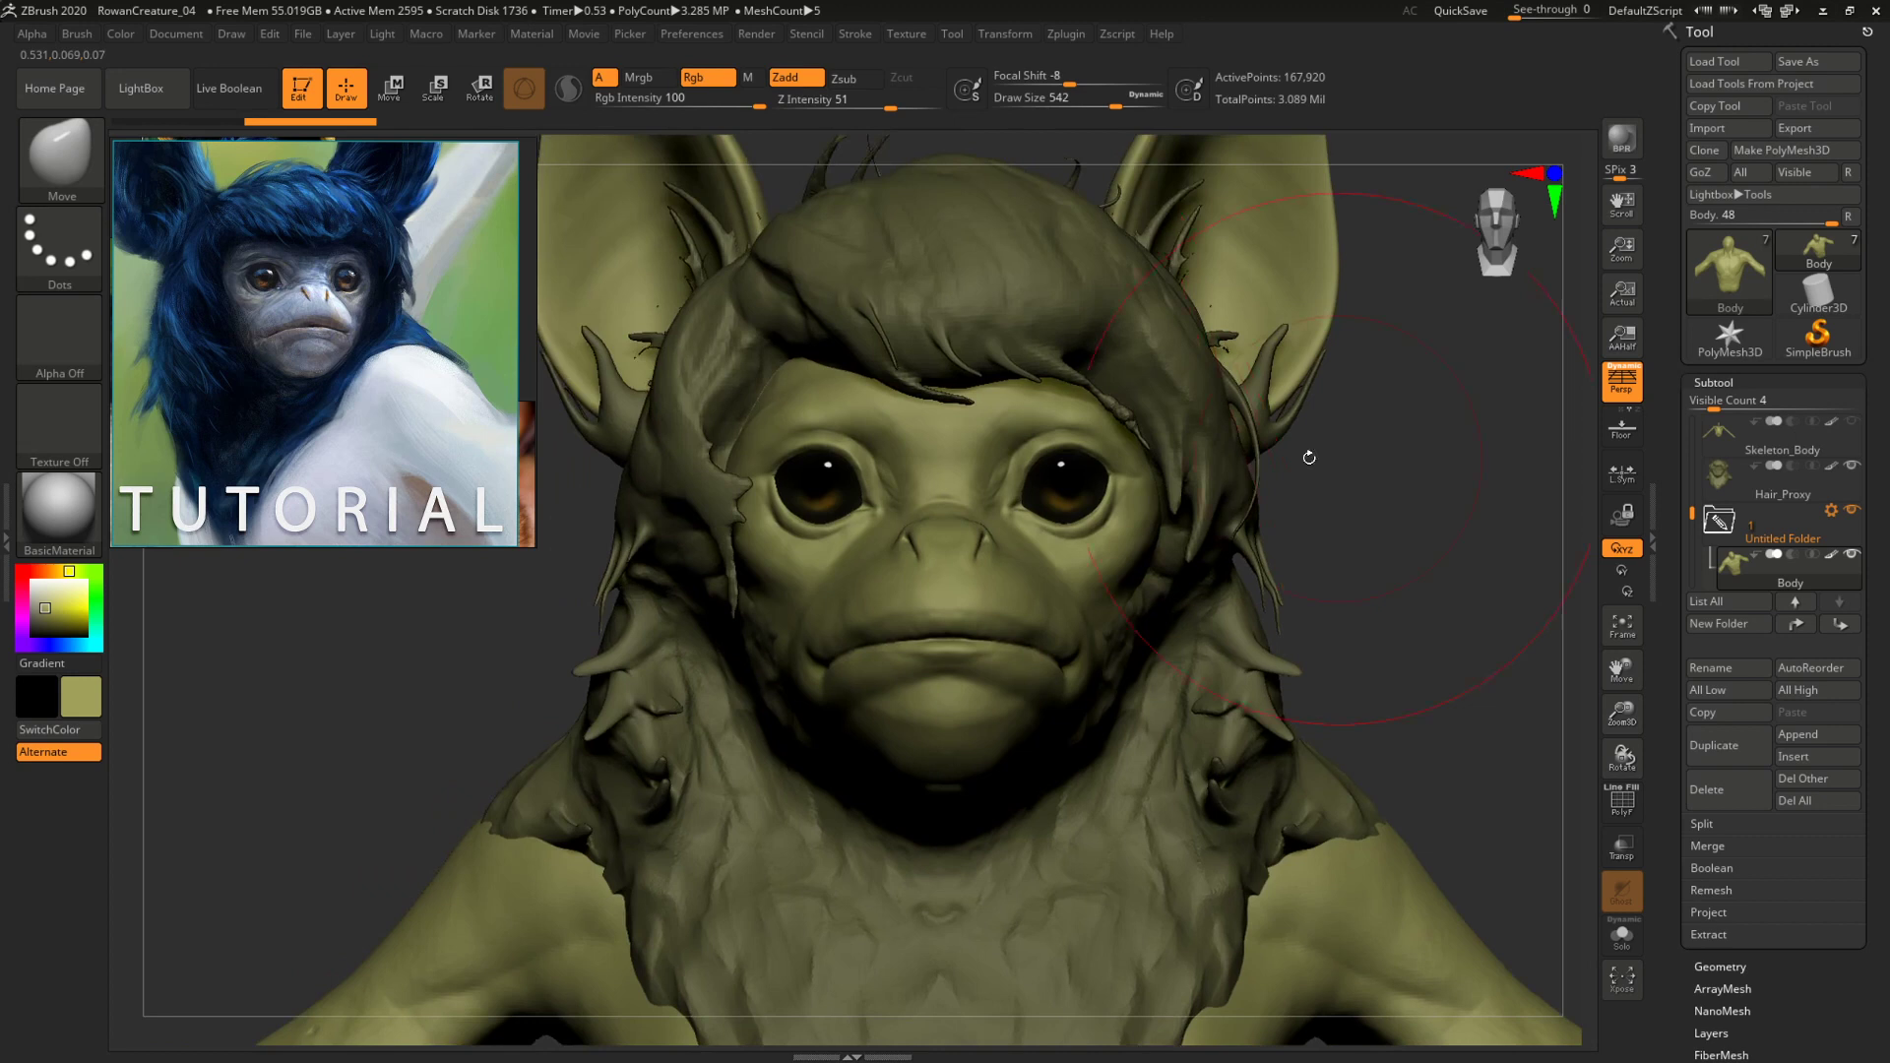
# Make the Eyes subtool active, turn on local symmetry and resize the eyeballs with the scale gizmo.
pyautogui.keyDown('alt'); pyautogui.click(1059, 486); pyautogui.keyUp('alt')
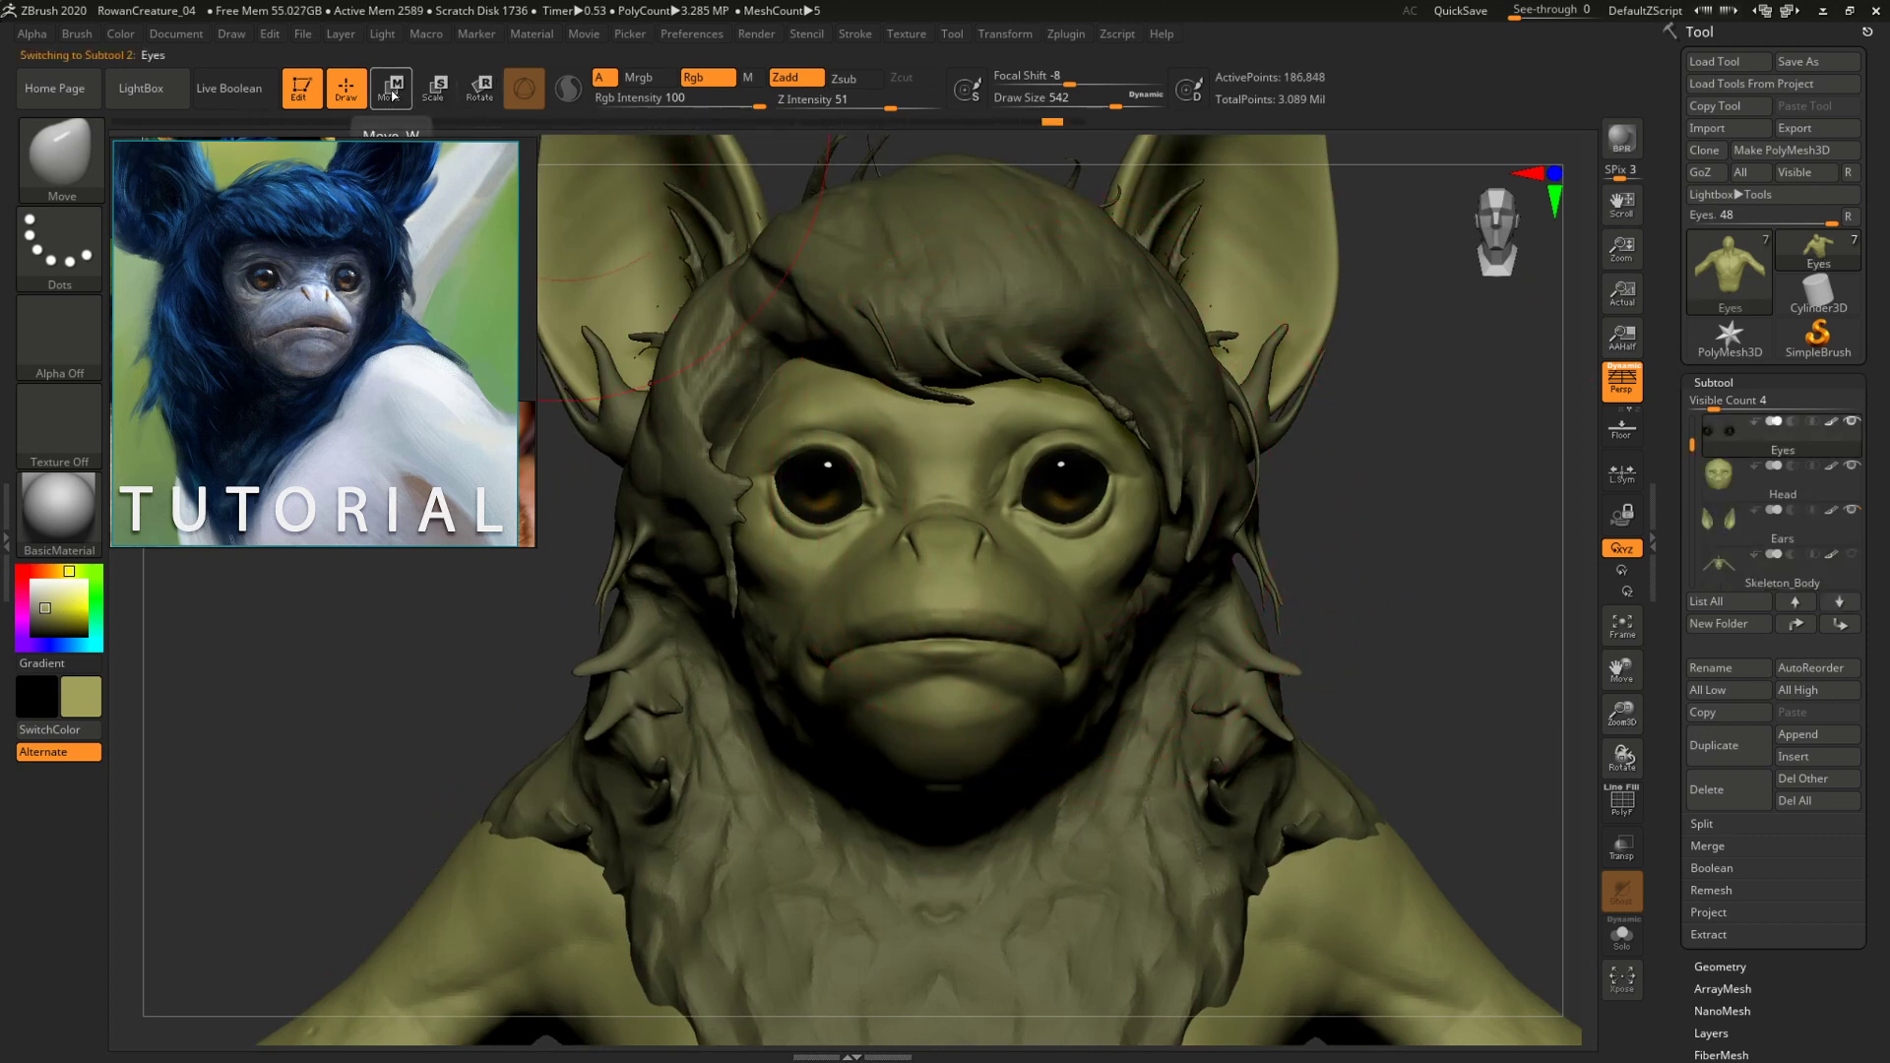
pyautogui.click(435, 88)
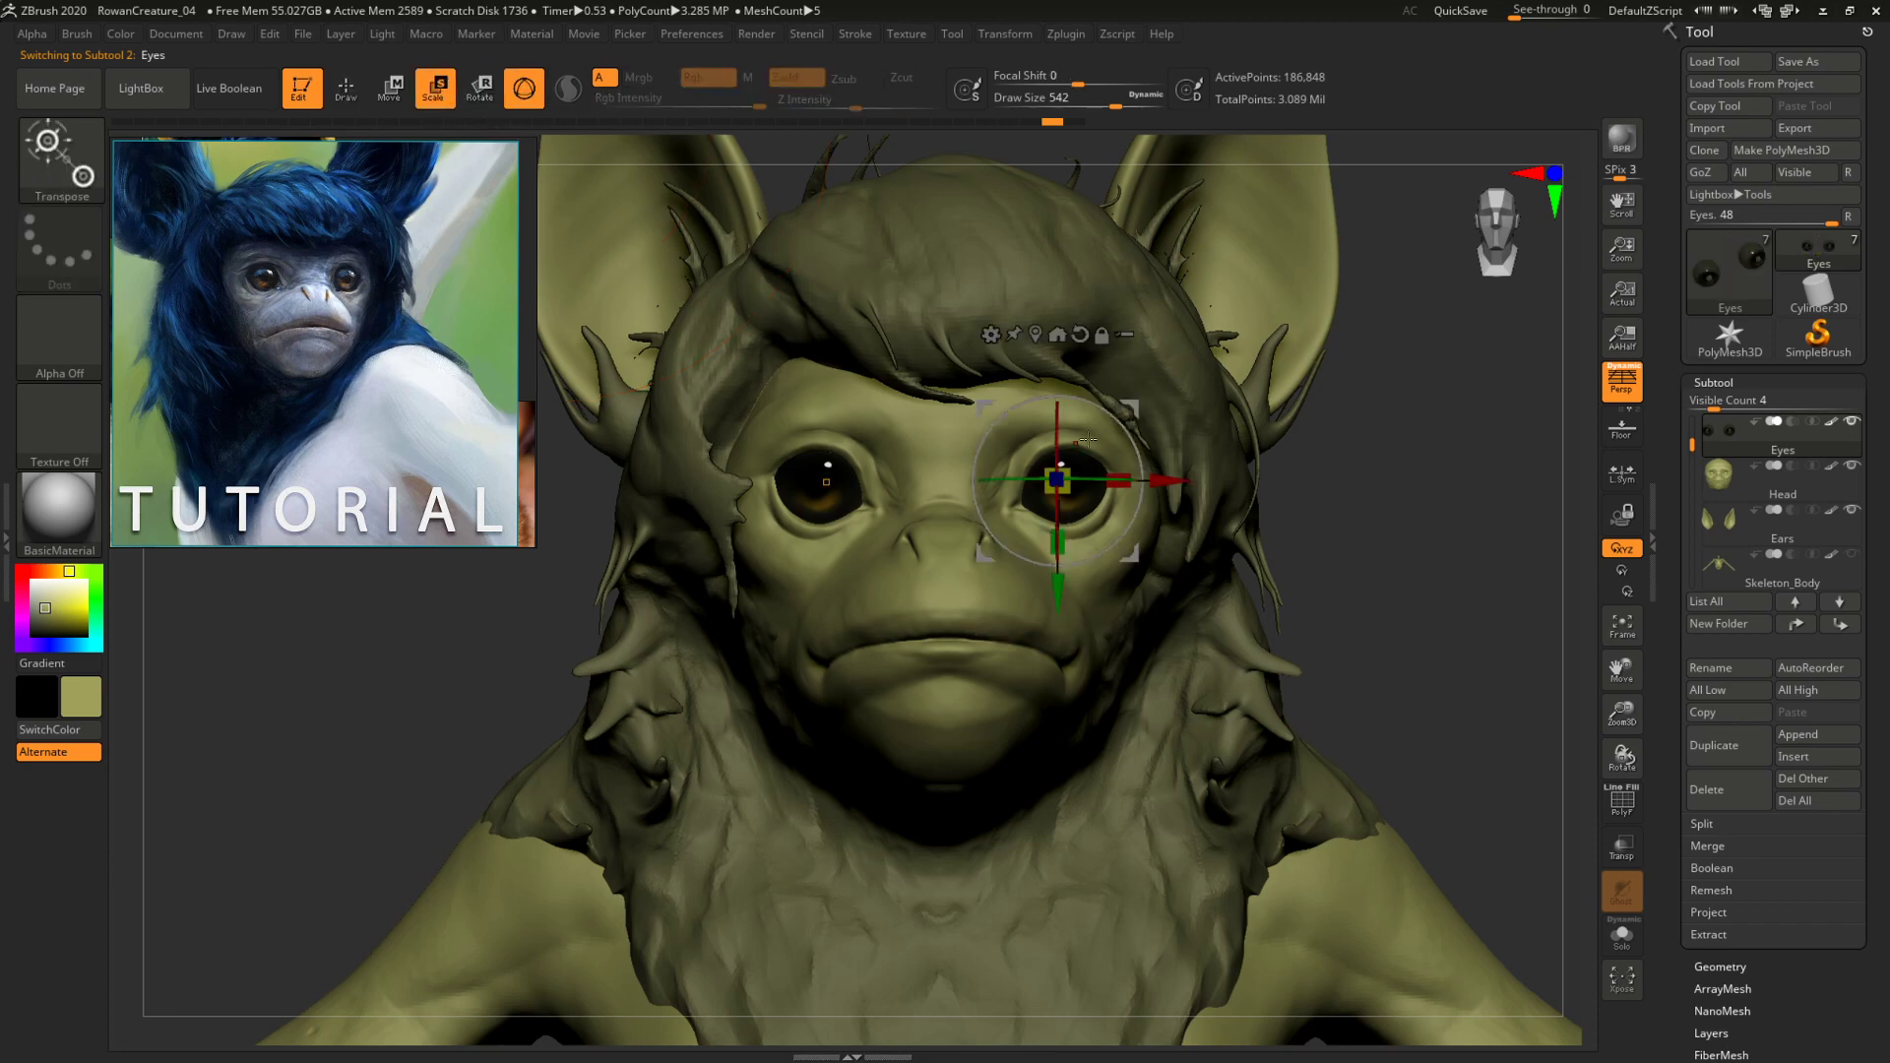
pyautogui.moveTo(1132, 497); pyautogui.dragTo(1029, 484, button='right')
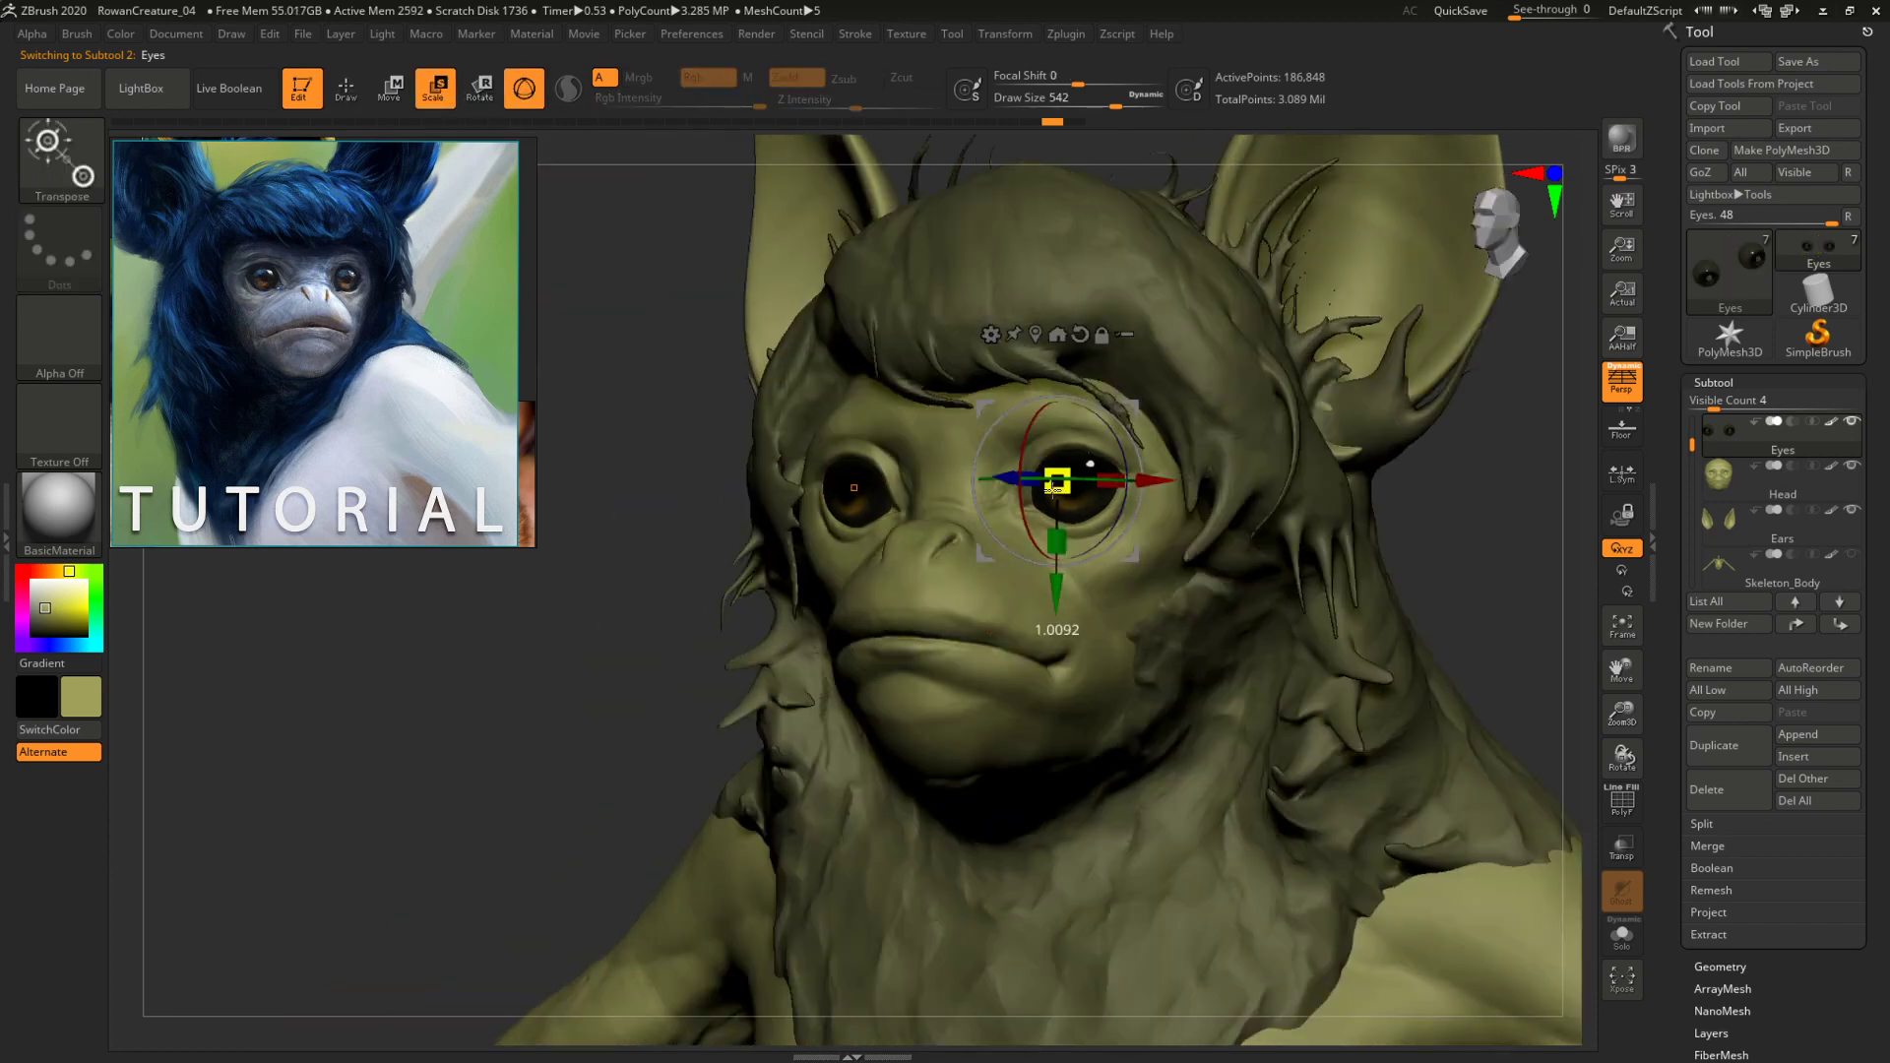
pyautogui.moveTo(1047, 489); pyautogui.dragTo(1051, 489)
pyautogui.click(1632, 469)
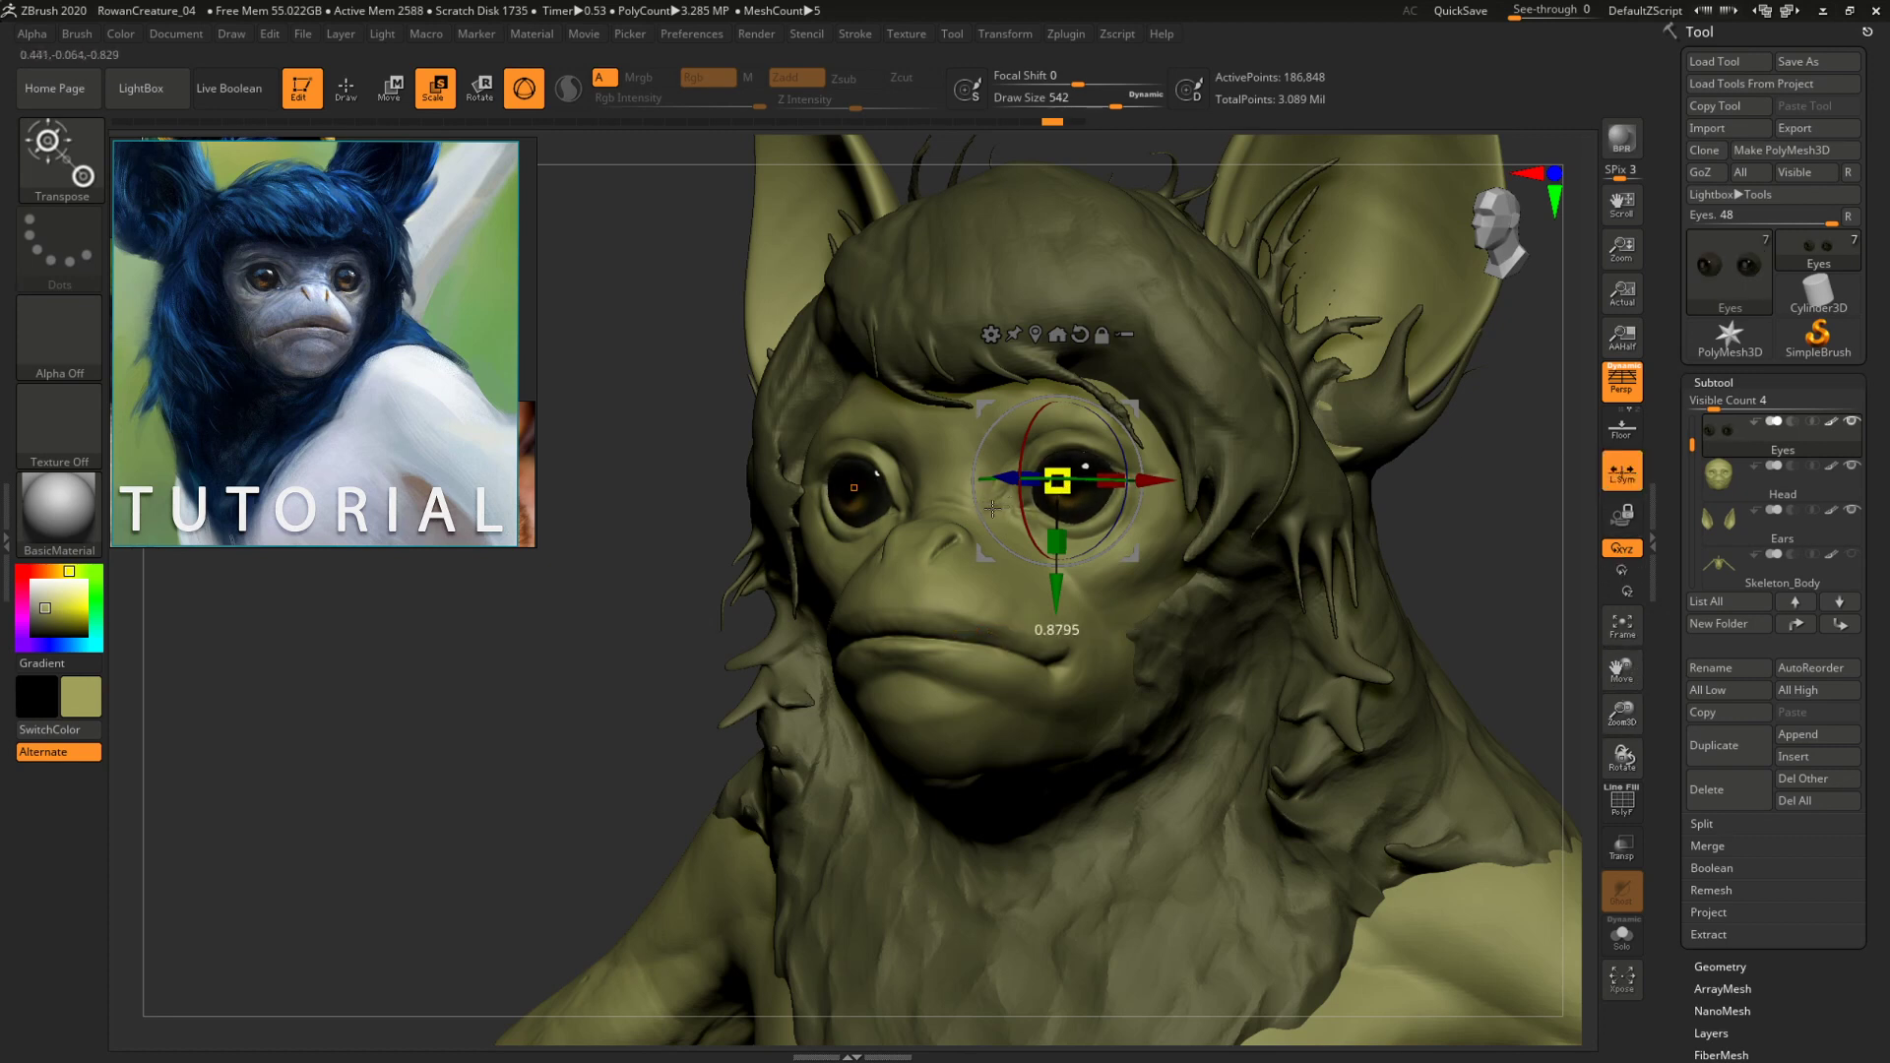
pyautogui.moveTo(996, 512); pyautogui.dragTo(994, 512)
pyautogui.keyDown('shift'); pyautogui.moveTo(1502, 531); pyautogui.dragTo(1432, 531, button='right'); pyautogui.keyUp('shift')
# Make the Head subtool active and adjust the inner corners of the eyelids with the Move brush at draw size 182.
pyautogui.keyDown('ctrl'); pyautogui.moveTo(1063, 500); pyautogui.dragTo(1161, 555, button='right'); pyautogui.keyUp('ctrl')
pyautogui.press('b')
pyautogui.press('m')
pyautogui.press('v')
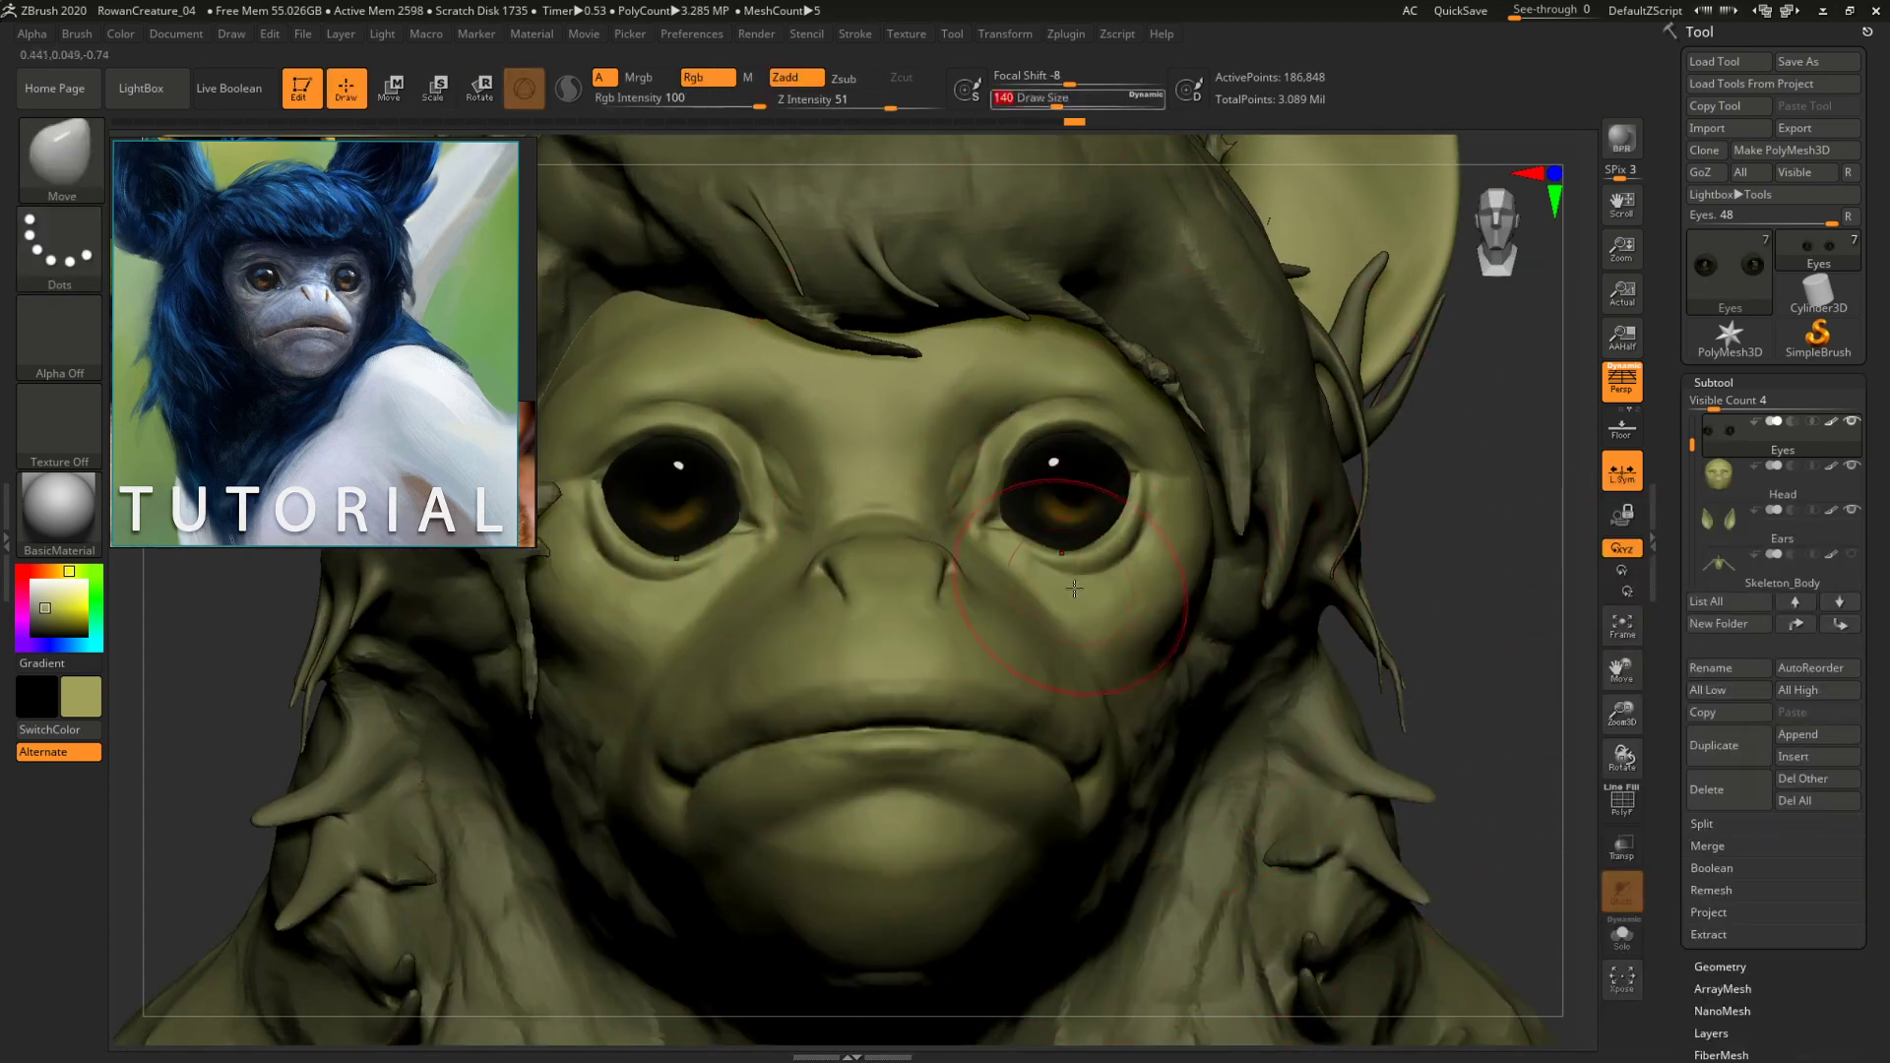
pyautogui.keyDown('alt'); pyautogui.click(1106, 591); pyautogui.keyUp('alt')
pyautogui.moveTo(1510, 563); pyautogui.dragTo(1468, 572, button='right')
pyautogui.press('space')
pyautogui.moveTo(974, 499)
pyautogui.mouseDown()
pyautogui.moveTo(990, 499)
pyautogui.moveTo(967, 513)
pyautogui.mouseUp()
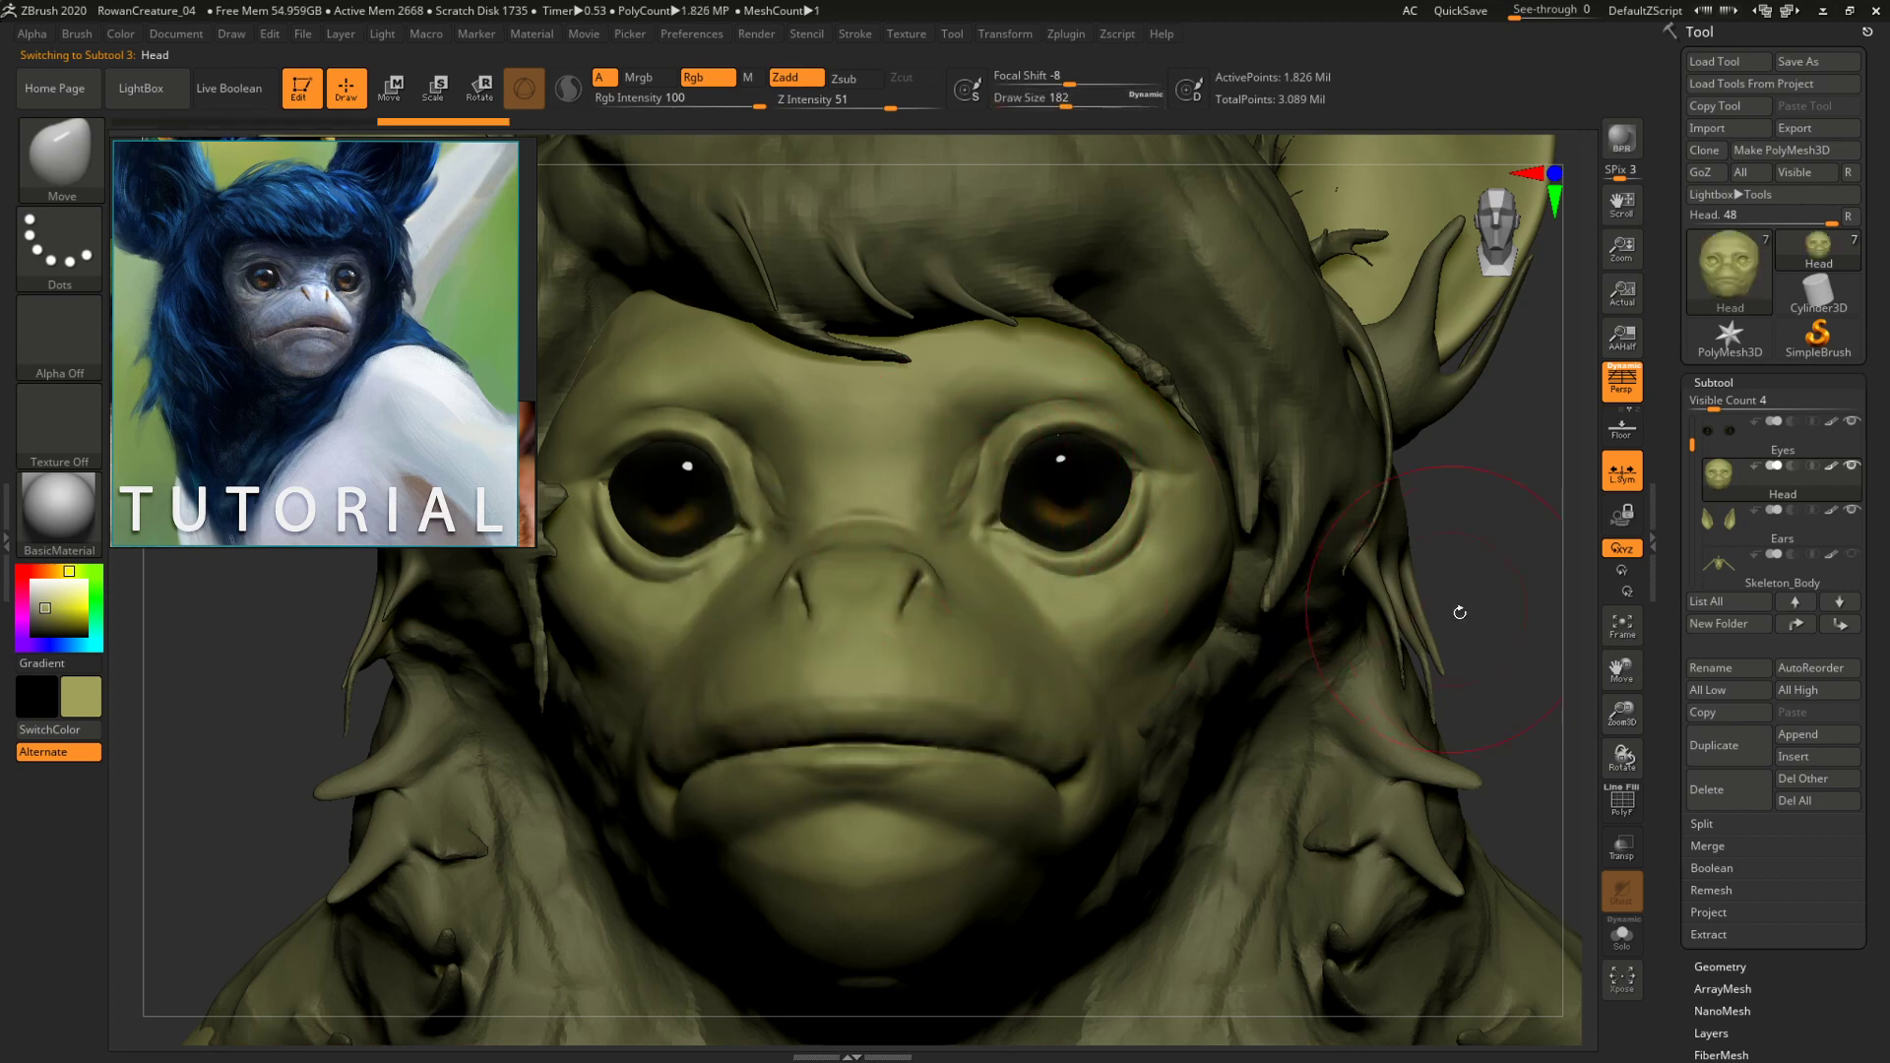
pyautogui.moveTo(1510, 611); pyautogui.dragTo(1524, 589, button='right')
# Refine the eyelids of the Head subtool with the Move brush at draw size 104.
pyautogui.press('f')
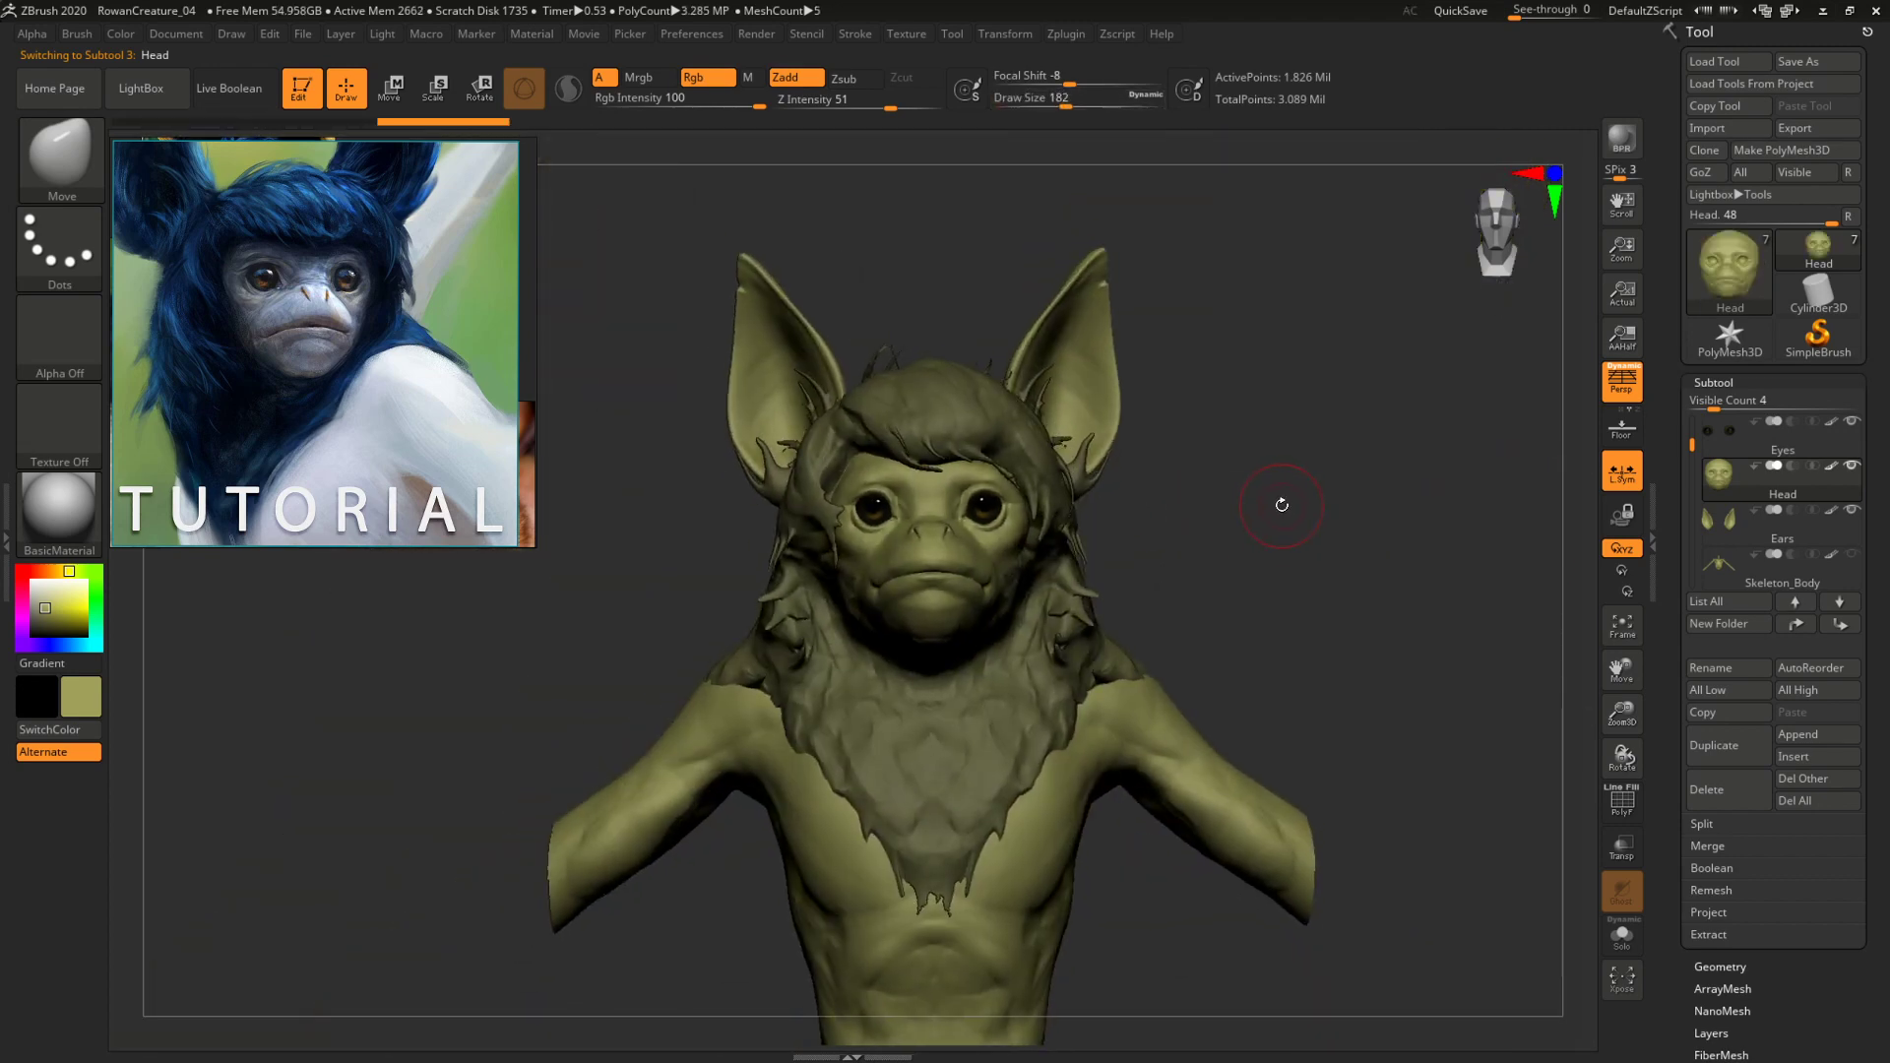
pyautogui.moveTo(1273, 478)
pyautogui.keyDown('ctrl'); pyautogui.mouseDown(button='right')
pyautogui.moveTo(1439, 563)
pyautogui.moveTo(1414, 561)
pyautogui.mouseUp(button='right'); pyautogui.keyUp('ctrl')
pyautogui.press('space')
pyautogui.moveTo(1030, 410); pyautogui.dragTo(960, 397)
pyautogui.press('f')
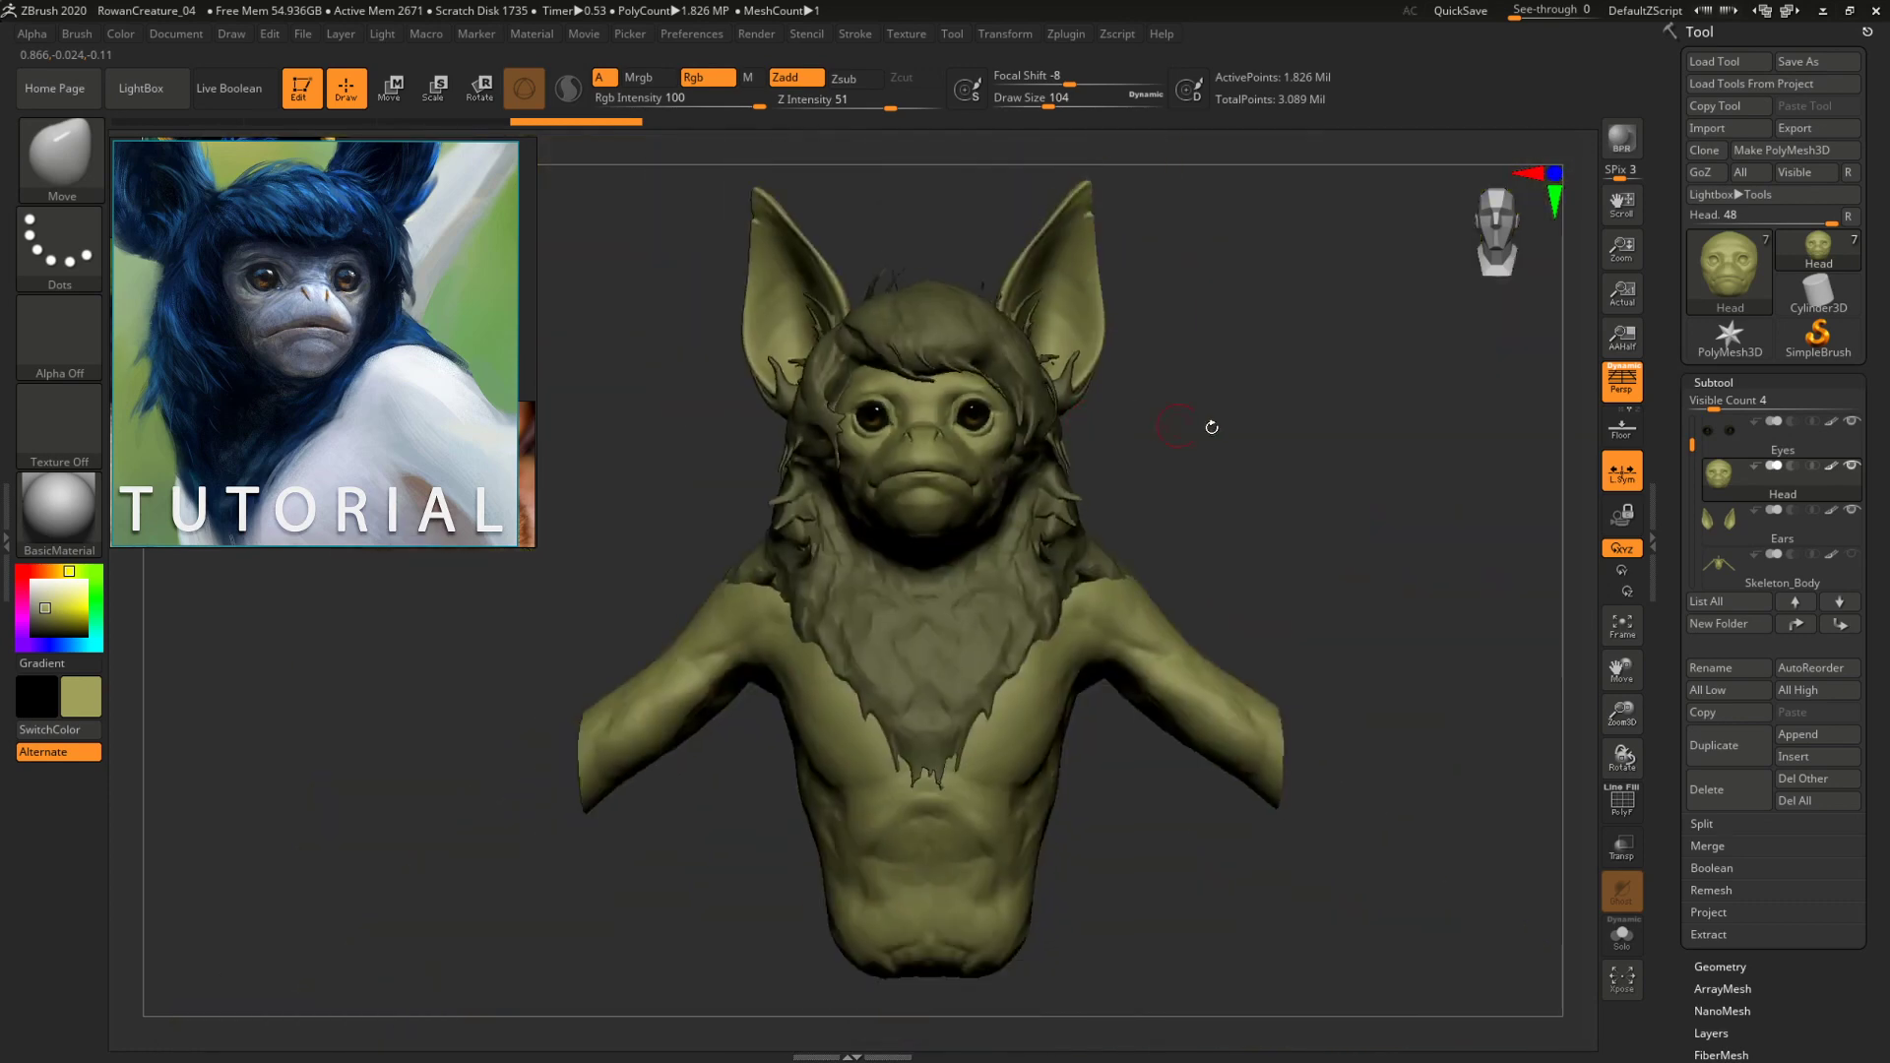
# Isolate the Head subtool to examine its eye sockets and eyelids, and show the other subtools again.
pyautogui.moveTo(1211, 426); pyautogui.dragTo(1509, 610)
pyautogui.moveTo(1543, 539); pyautogui.dragTo(1397, 561)
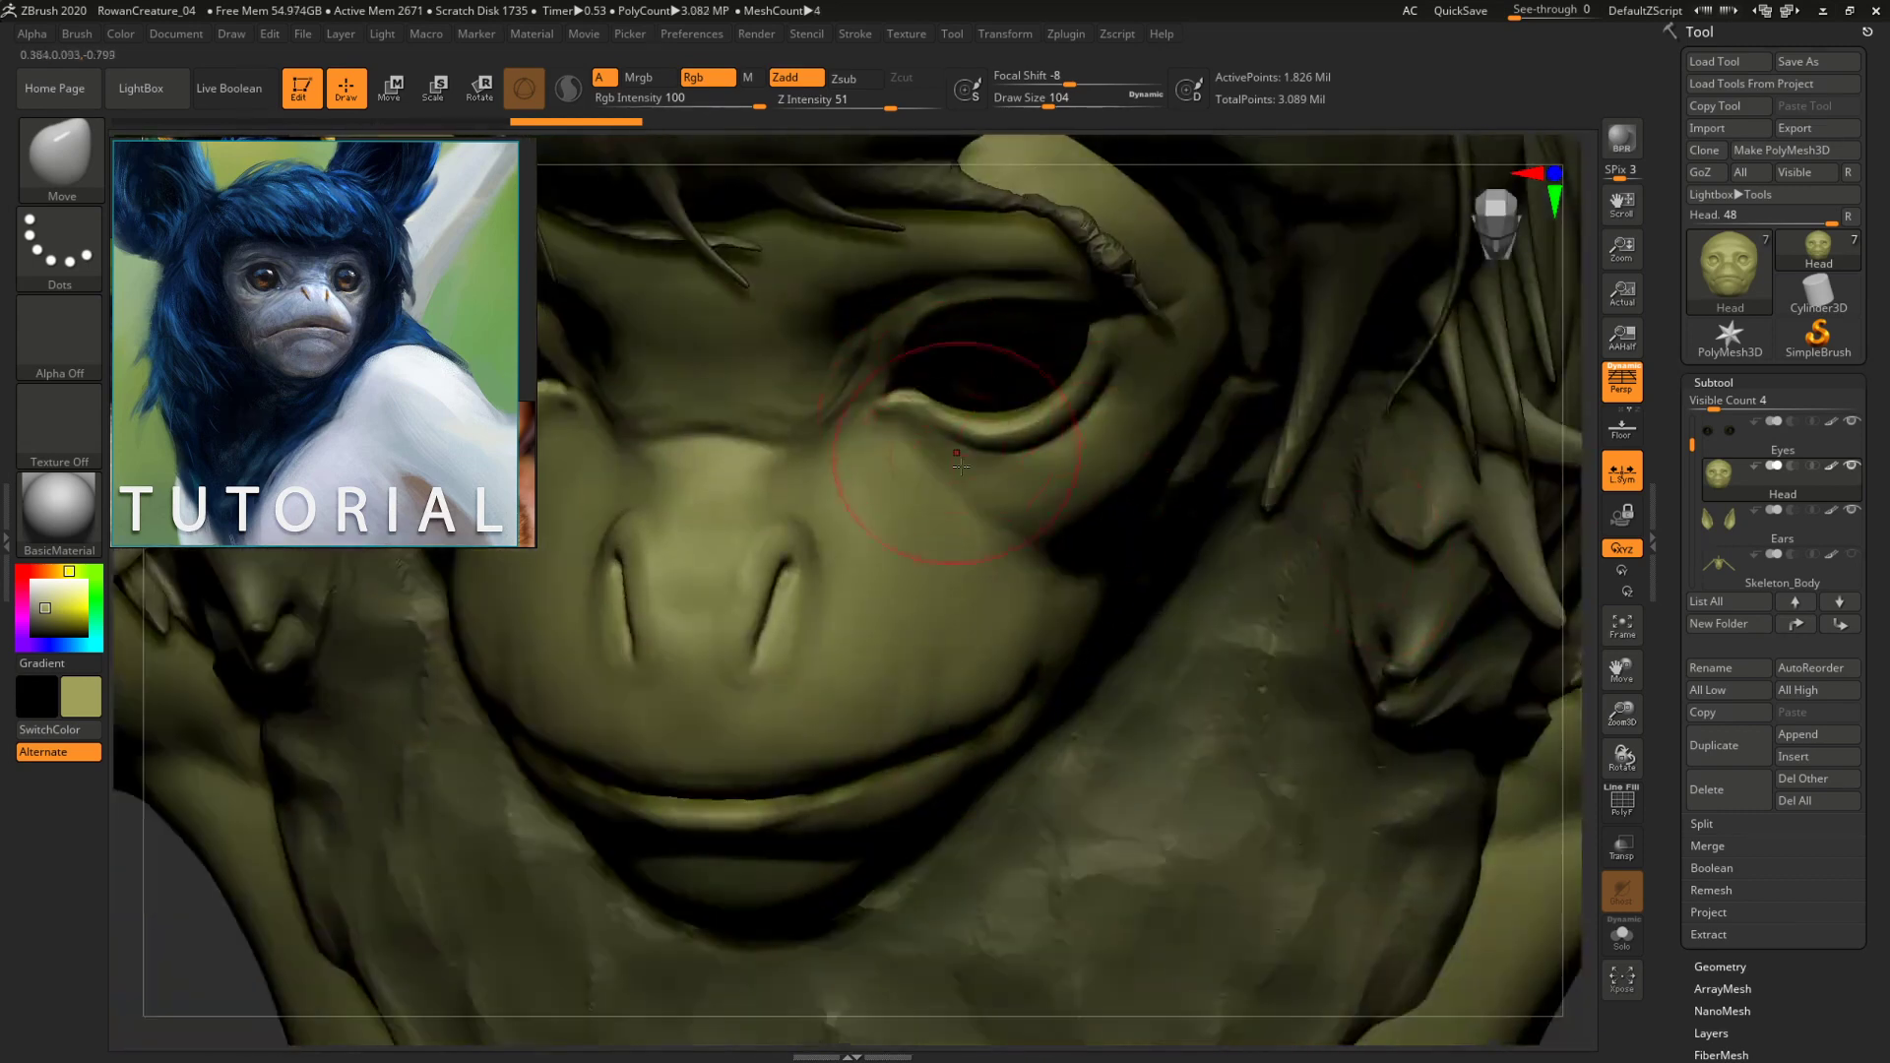
pyautogui.click(1622, 935)
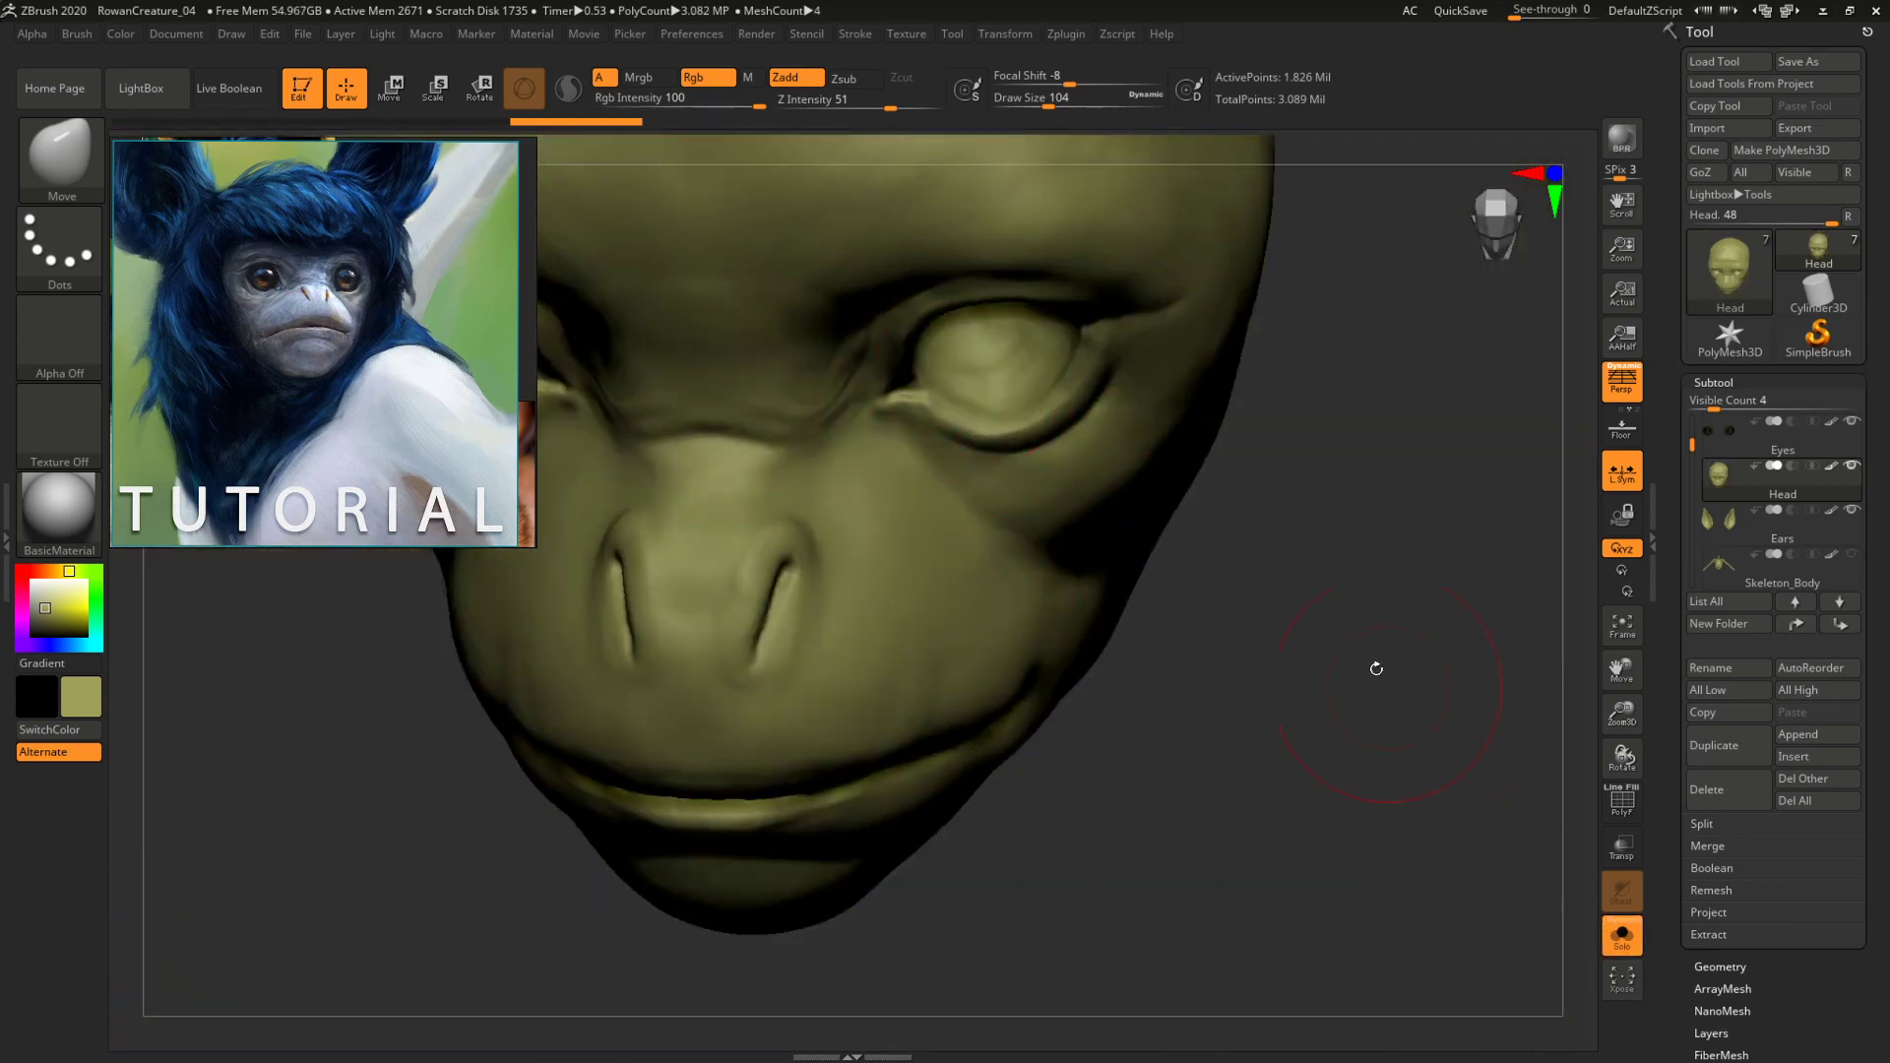
pyautogui.moveTo(1371, 663)
pyautogui.keyDown('shift'); pyautogui.mouseDown()
pyautogui.moveTo(1431, 494)
pyautogui.moveTo(1415, 659)
pyautogui.mouseUp(); pyautogui.keyUp('shift')
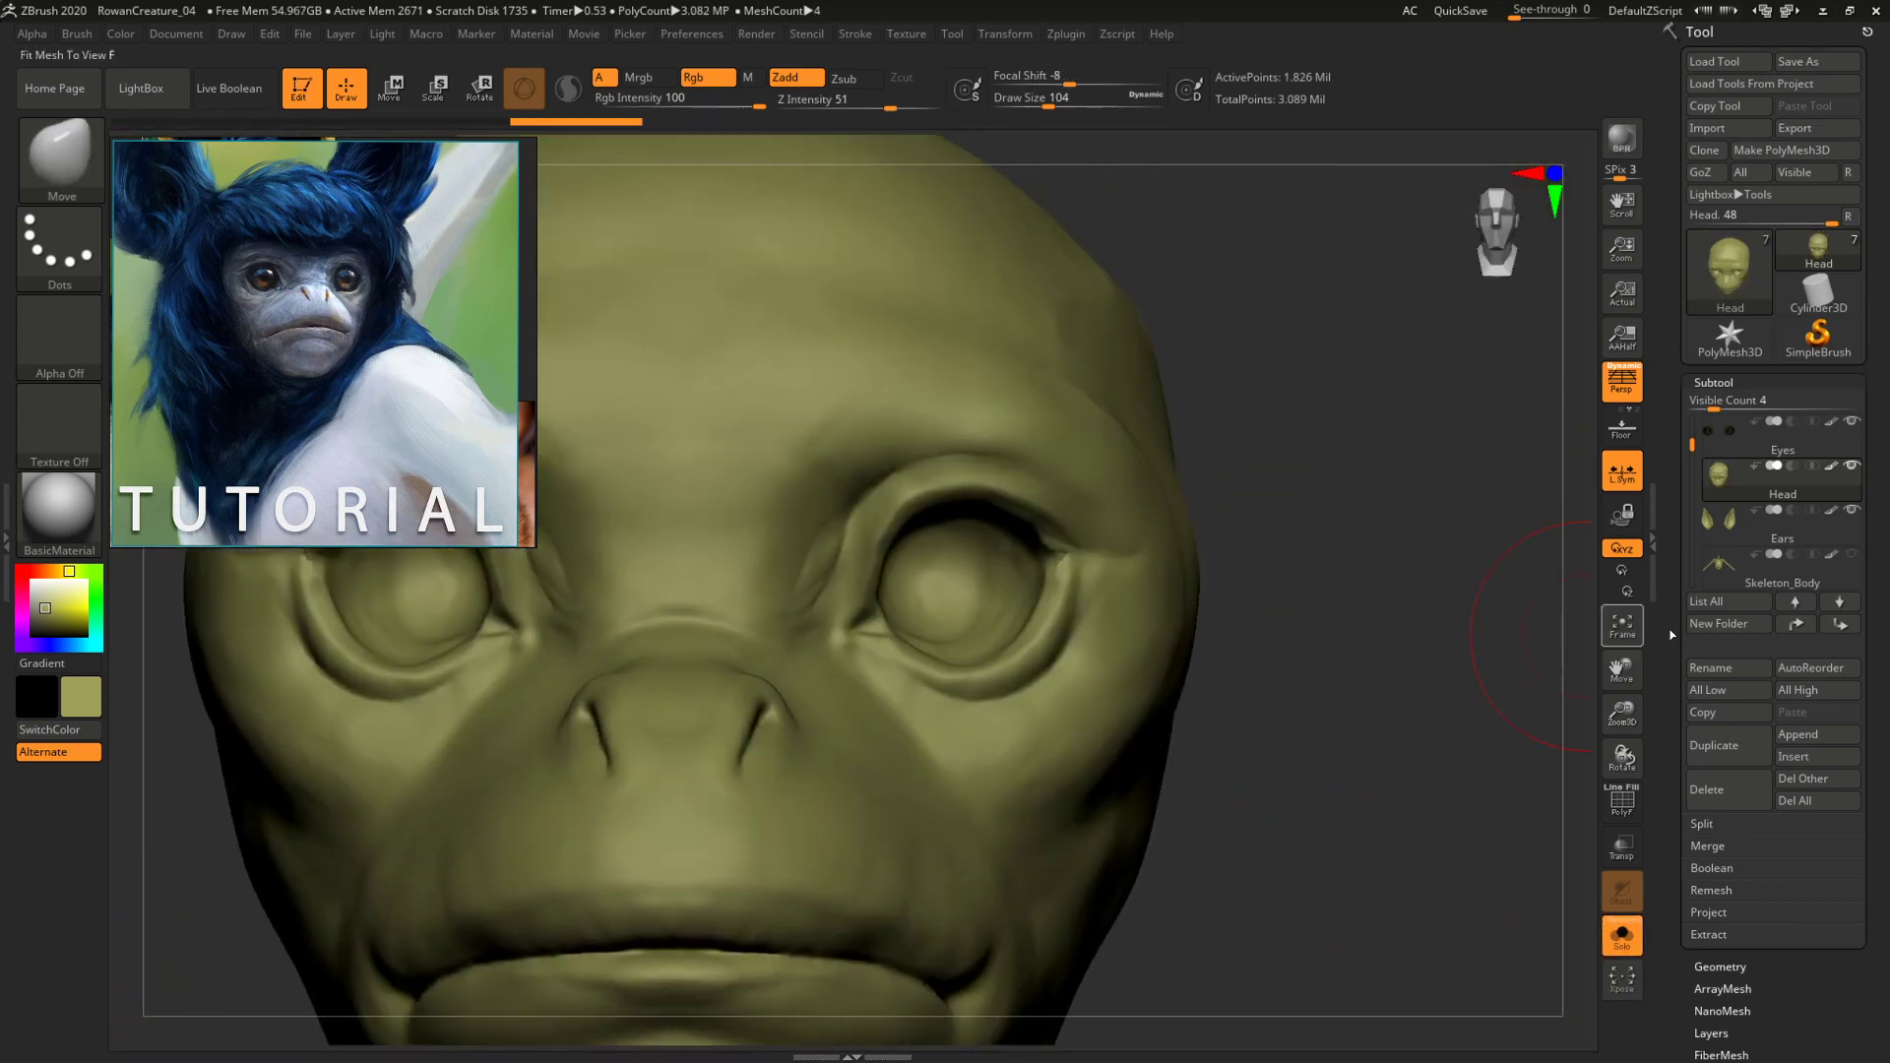
pyautogui.click(1622, 935)
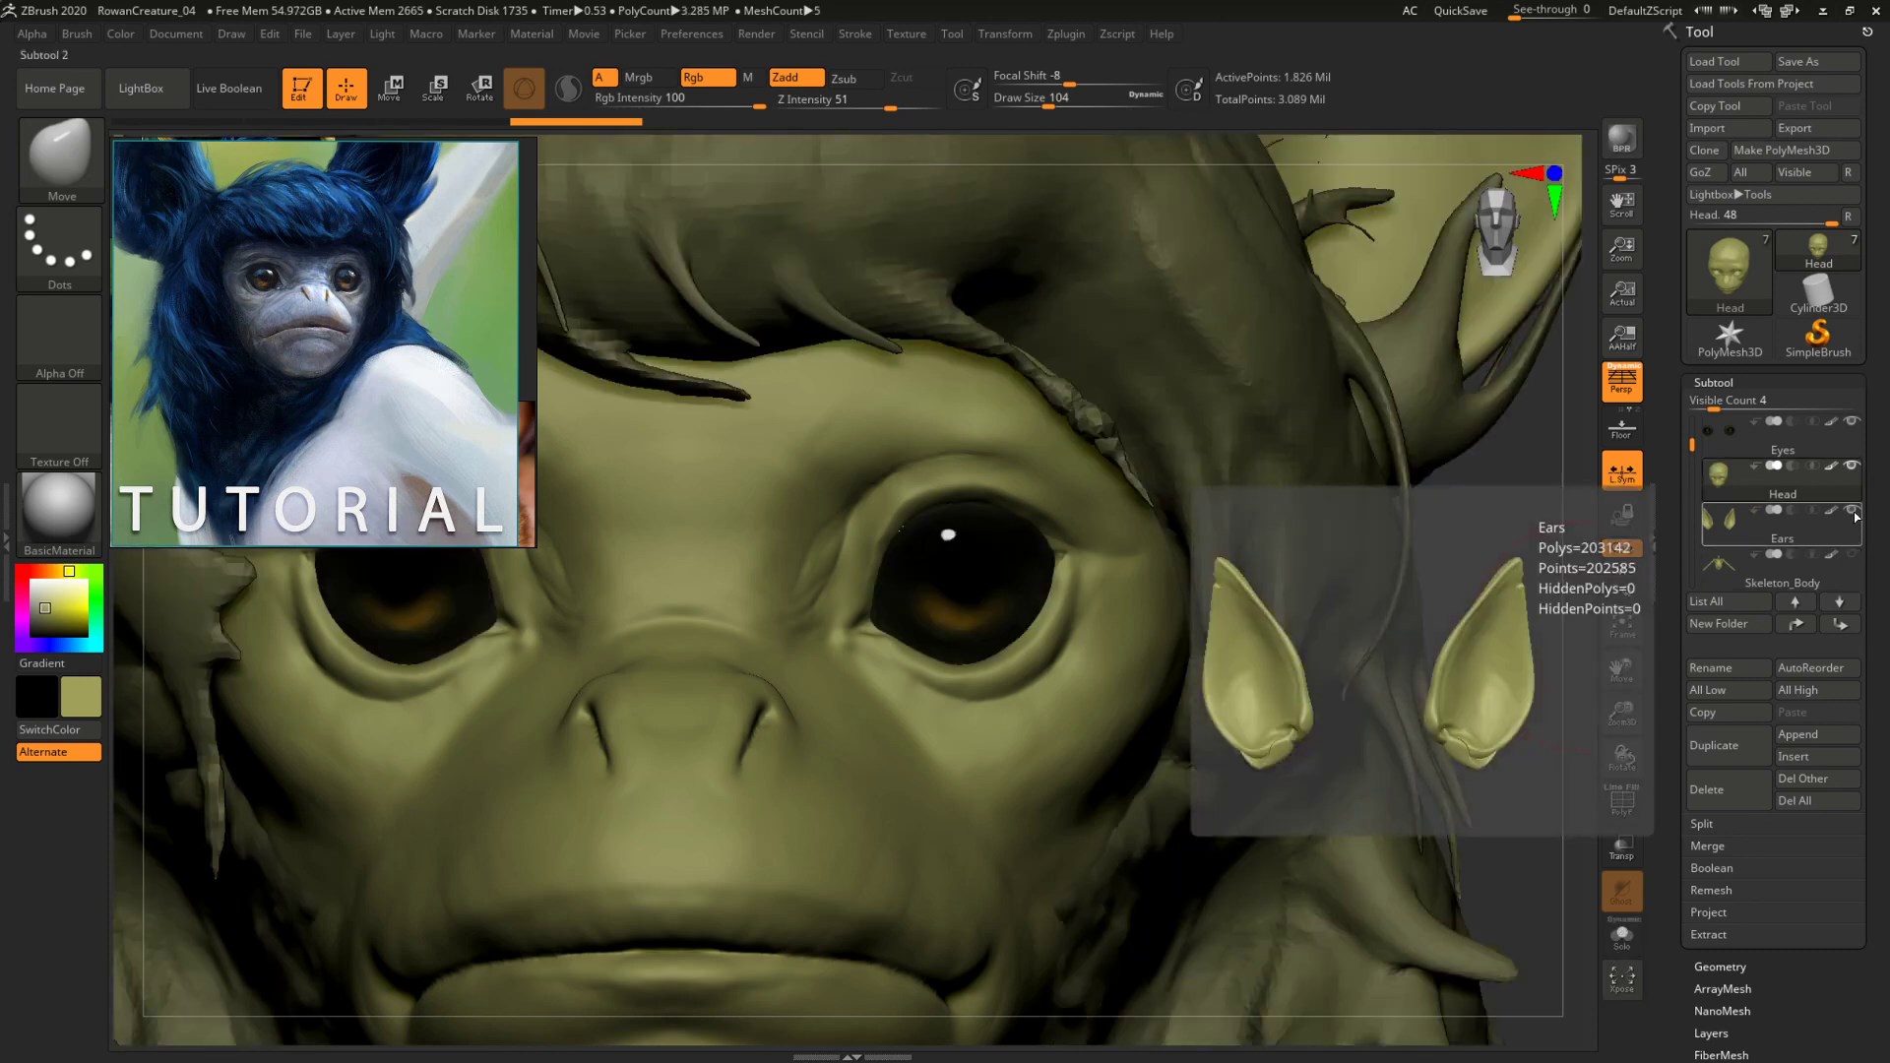
# Hide the Ears and Hair_Proxy subtools to expose the bare head.
pyautogui.click(1851, 510)
pyautogui.moveTo(1687, 447); pyautogui.dragTo(1694, 499)
pyautogui.click(1852, 465)
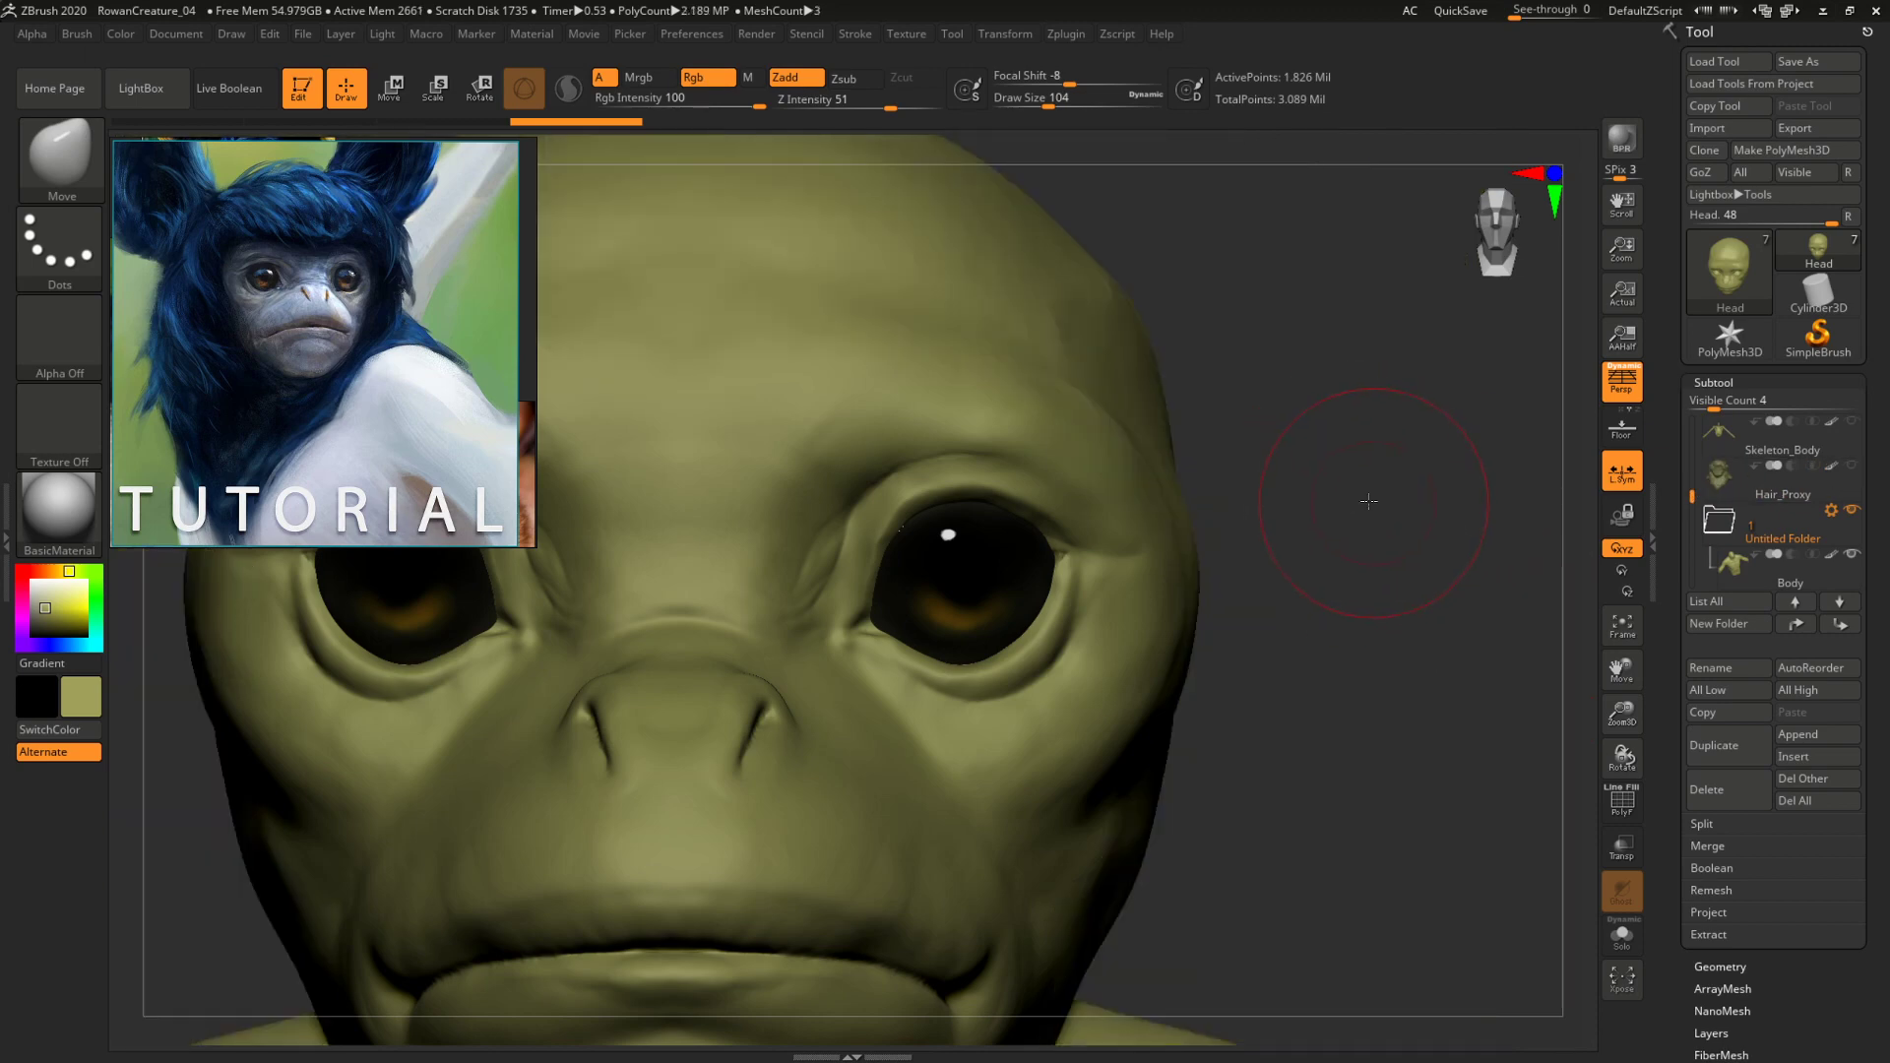
# Reshape the eyelid at the inner eye corners in a side view with the Move brush at draw size 56.
pyautogui.moveTo(1368, 499); pyautogui.dragTo(1507, 557)
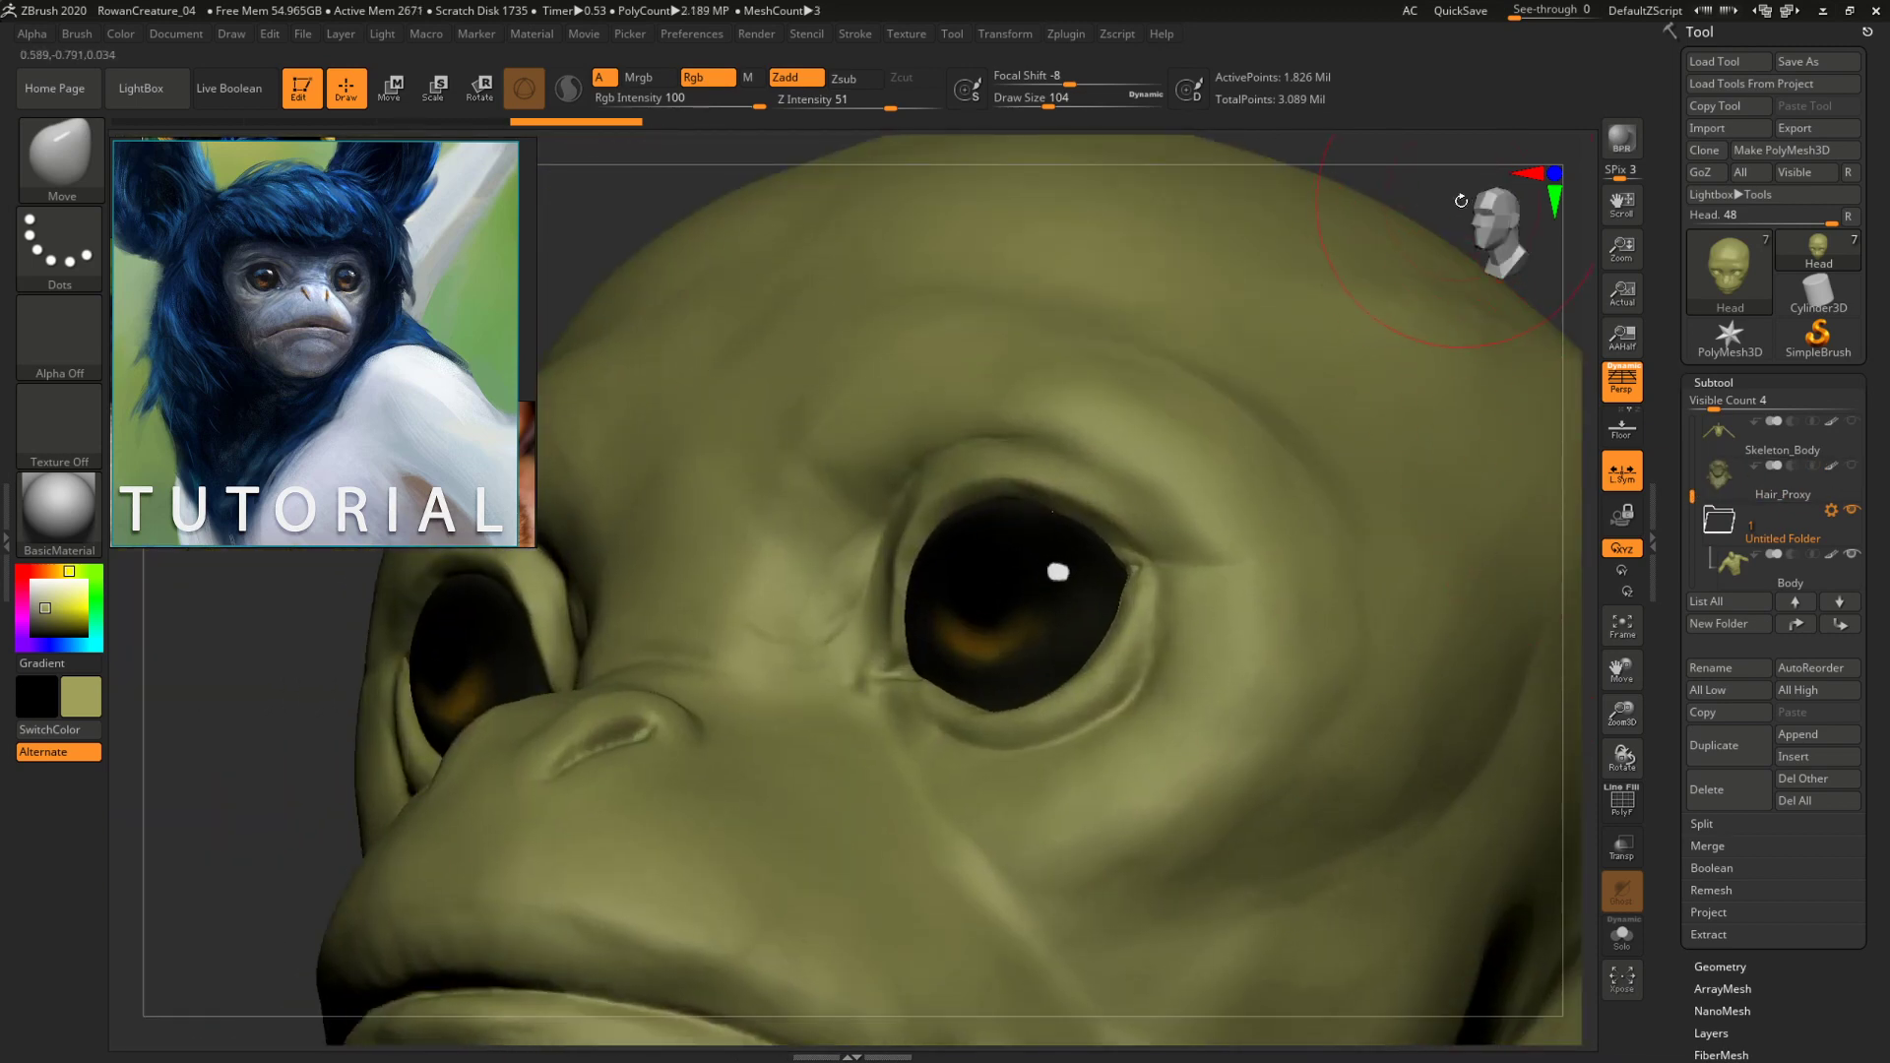
pyautogui.moveTo(1460, 200); pyautogui.dragTo(1377, 226)
pyautogui.moveTo(1253, 161)
pyautogui.mouseDown()
pyautogui.moveTo(1237, 183)
pyautogui.moveTo(1211, 173)
pyautogui.mouseUp()
pyautogui.press('b')
pyautogui.press('m')
pyautogui.press('v')
pyautogui.press('[')
pyautogui.press('[')
pyautogui.press('[')
pyautogui.press('[')
pyautogui.press('[')
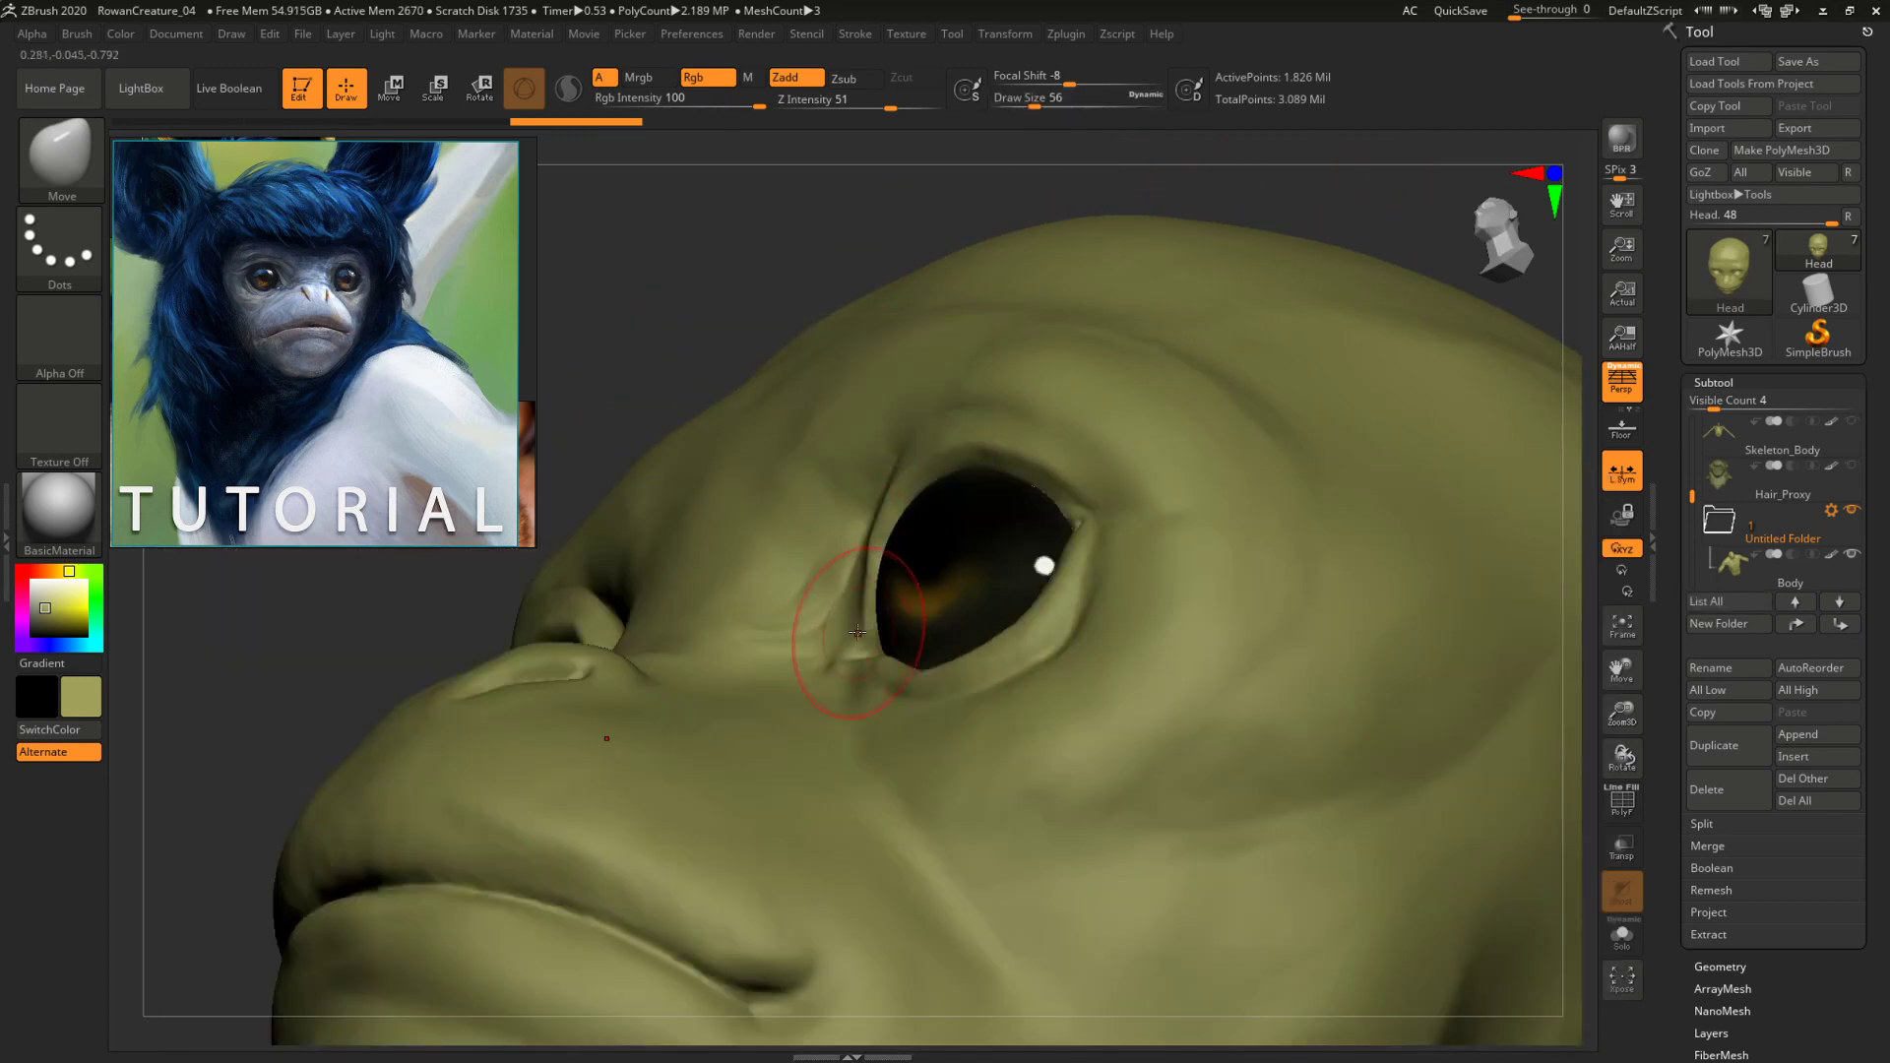
pyautogui.moveTo(867, 596); pyautogui.dragTo(863, 573)
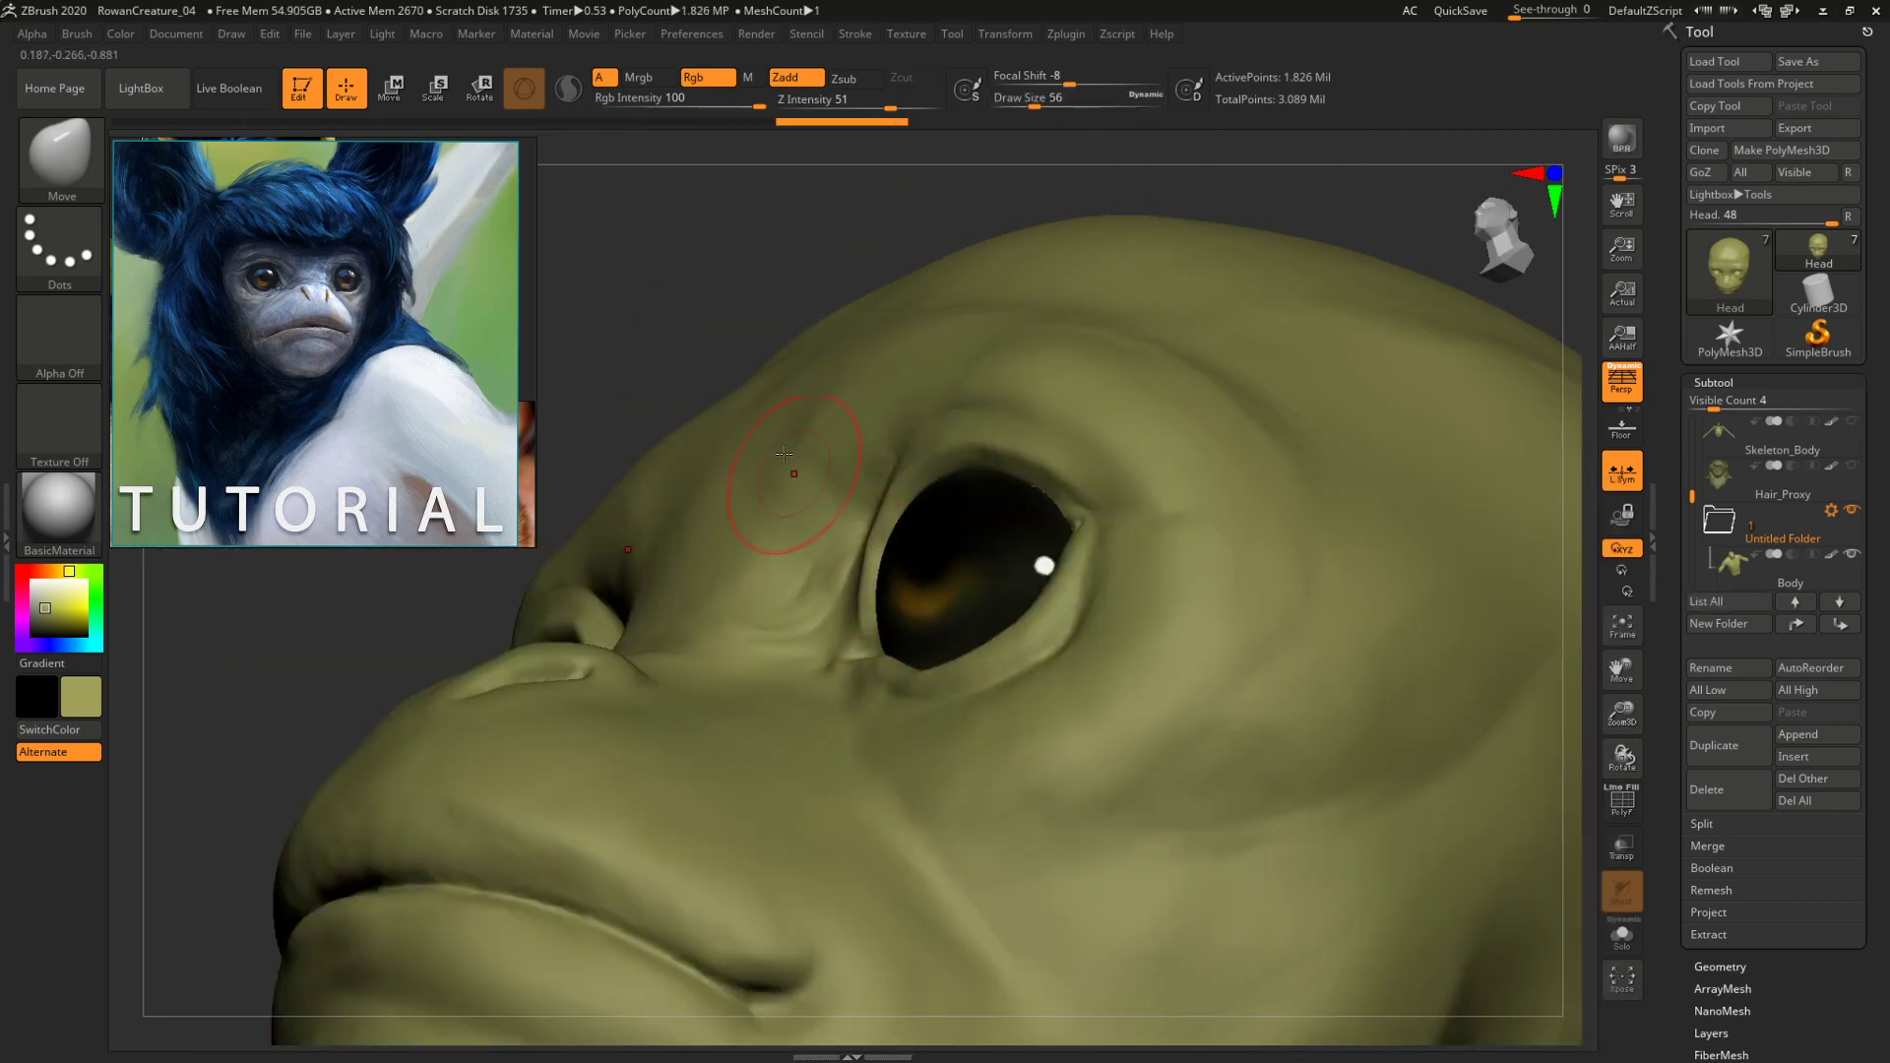
# Adjust the lower eyelids of the Head subtool with the Move brush at draw size 59.
pyautogui.moveTo(707, 315)
pyautogui.mouseDown()
pyautogui.moveTo(1024, 330)
pyautogui.moveTo(1105, 304)
pyautogui.moveTo(1141, 483)
pyautogui.mouseUp()
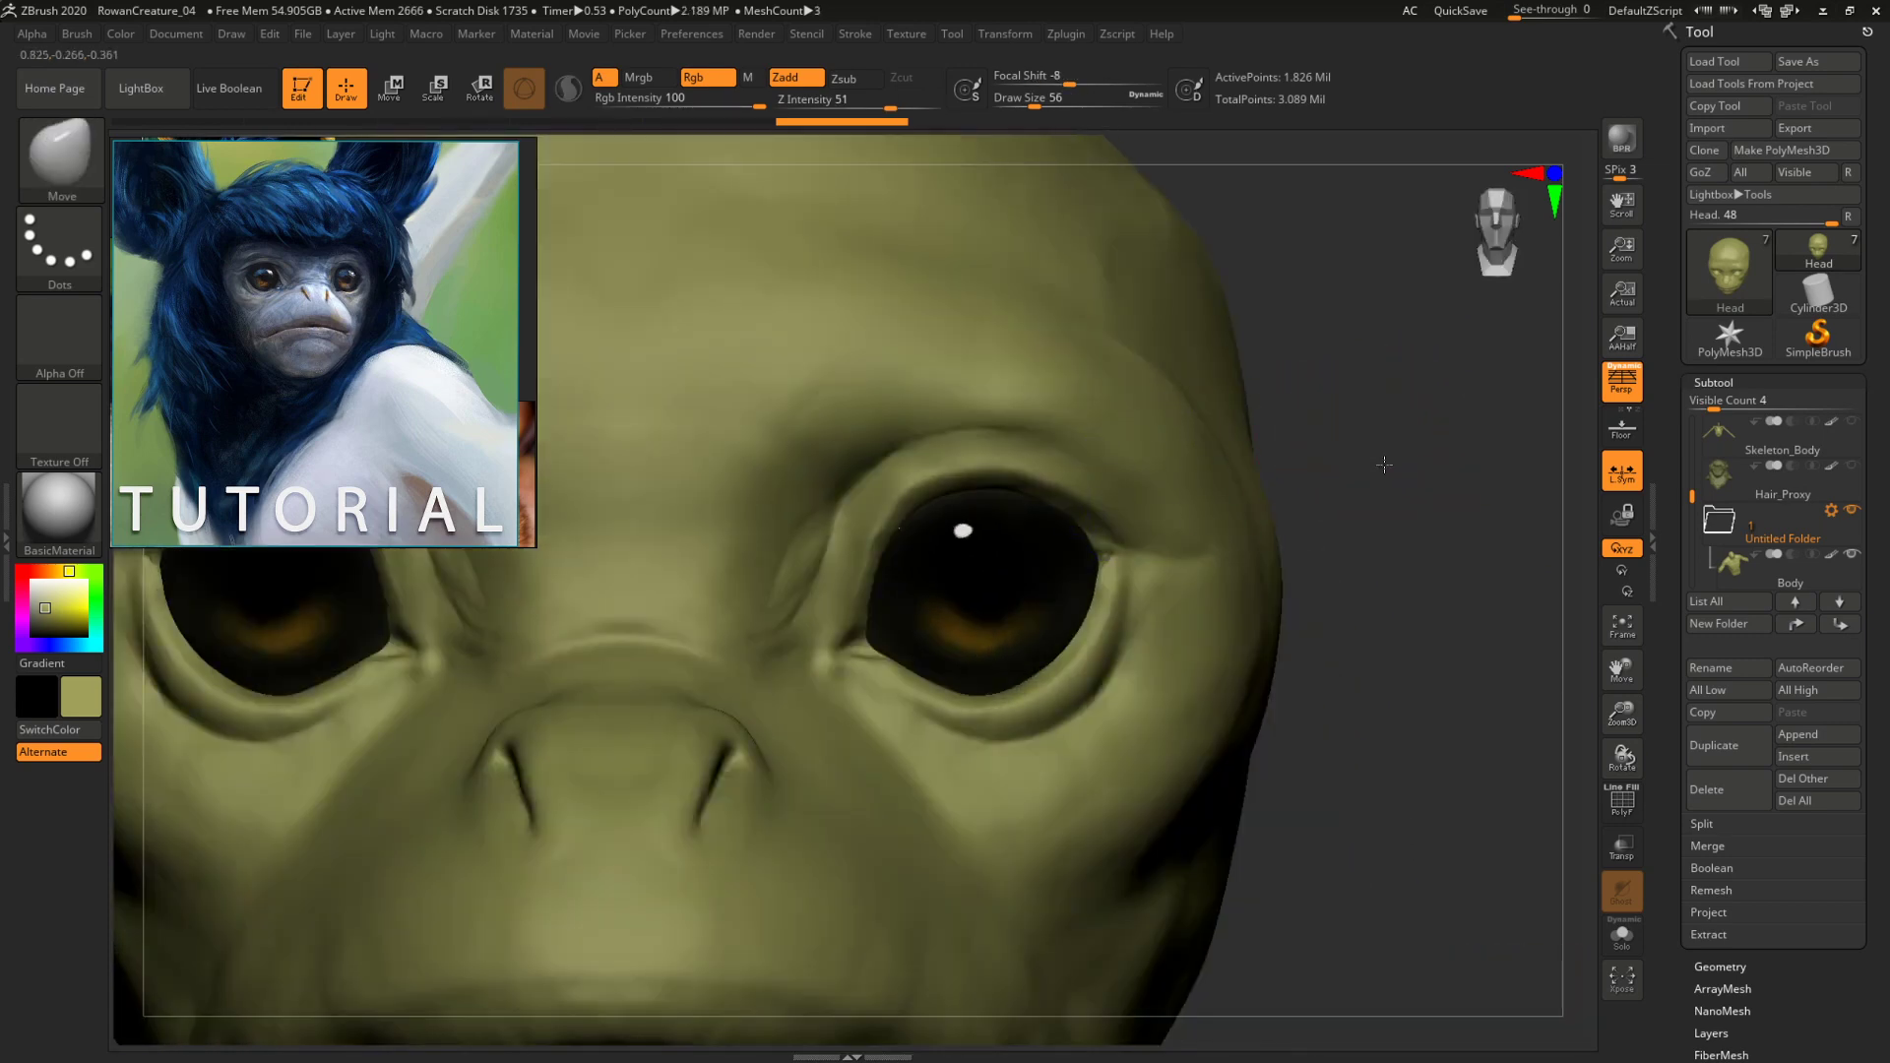
pyautogui.moveTo(1384, 465); pyautogui.dragTo(1424, 550)
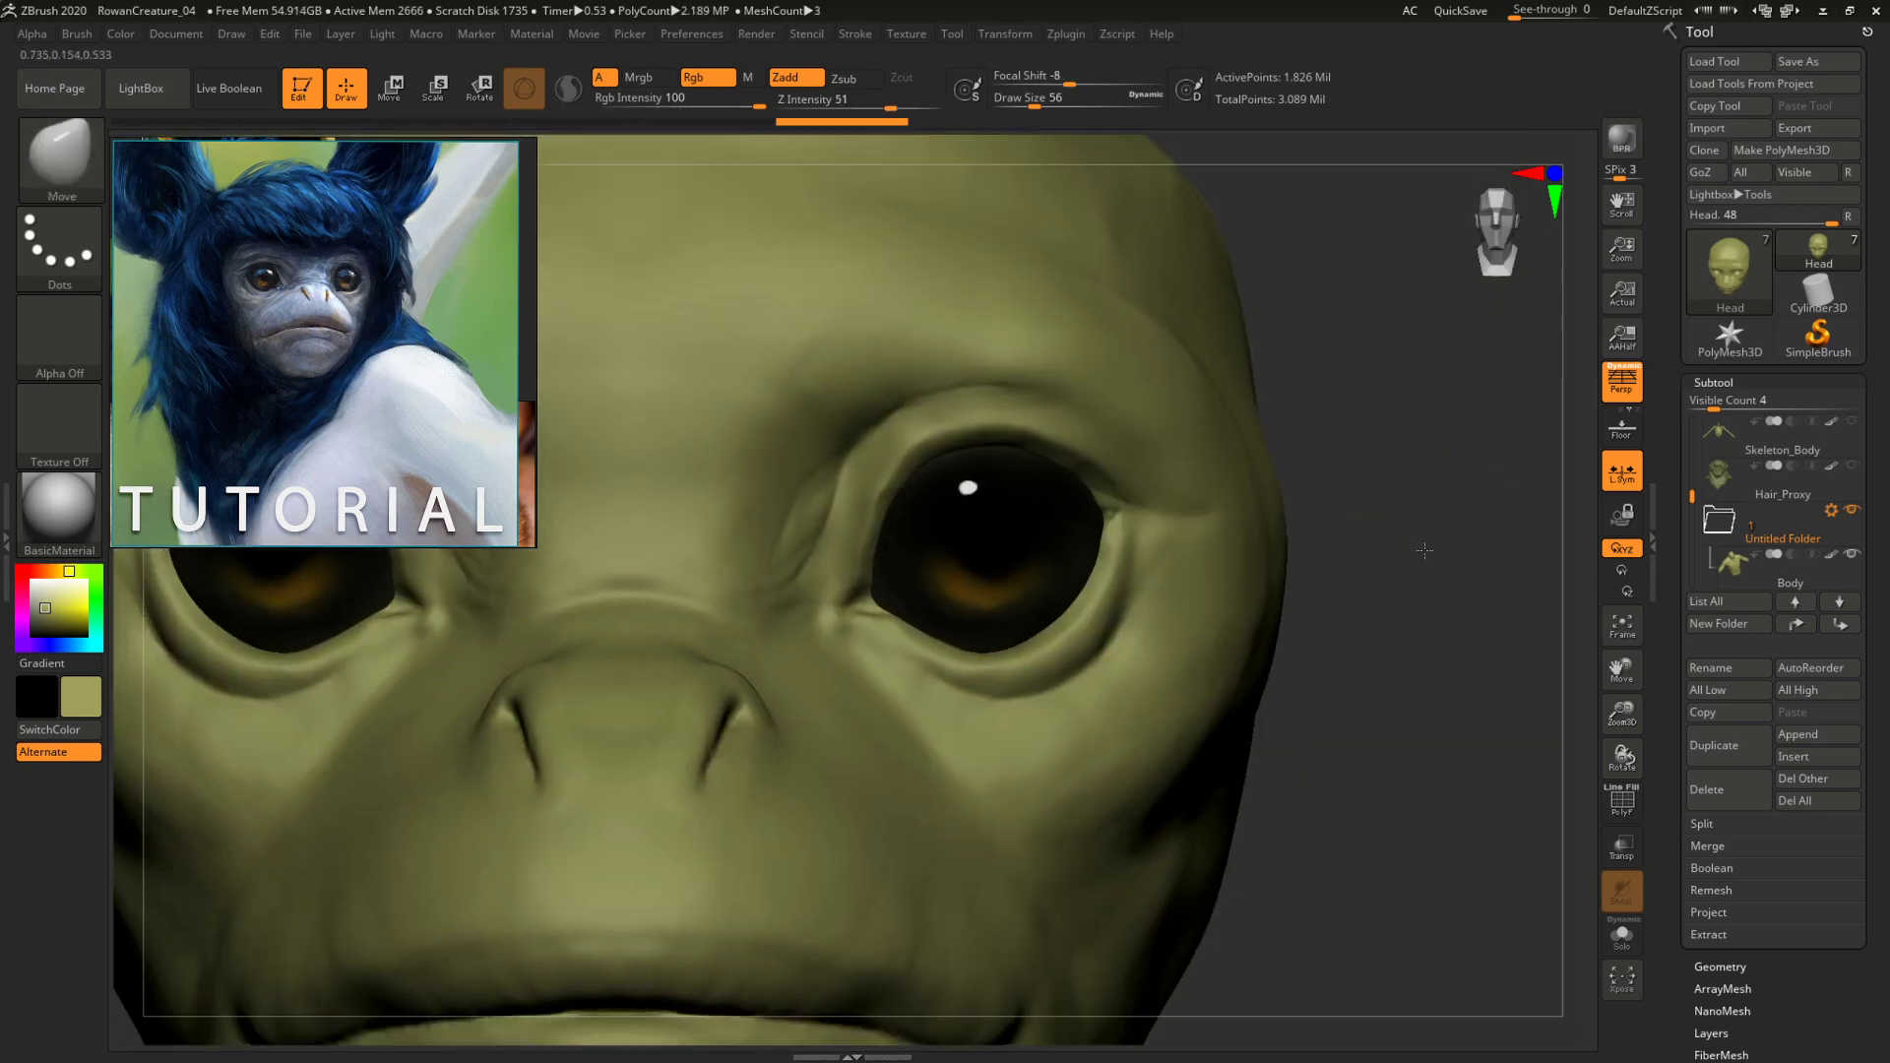
pyautogui.rightClick(950, 635)
pyautogui.moveTo(984, 623); pyautogui.dragTo(963, 625)
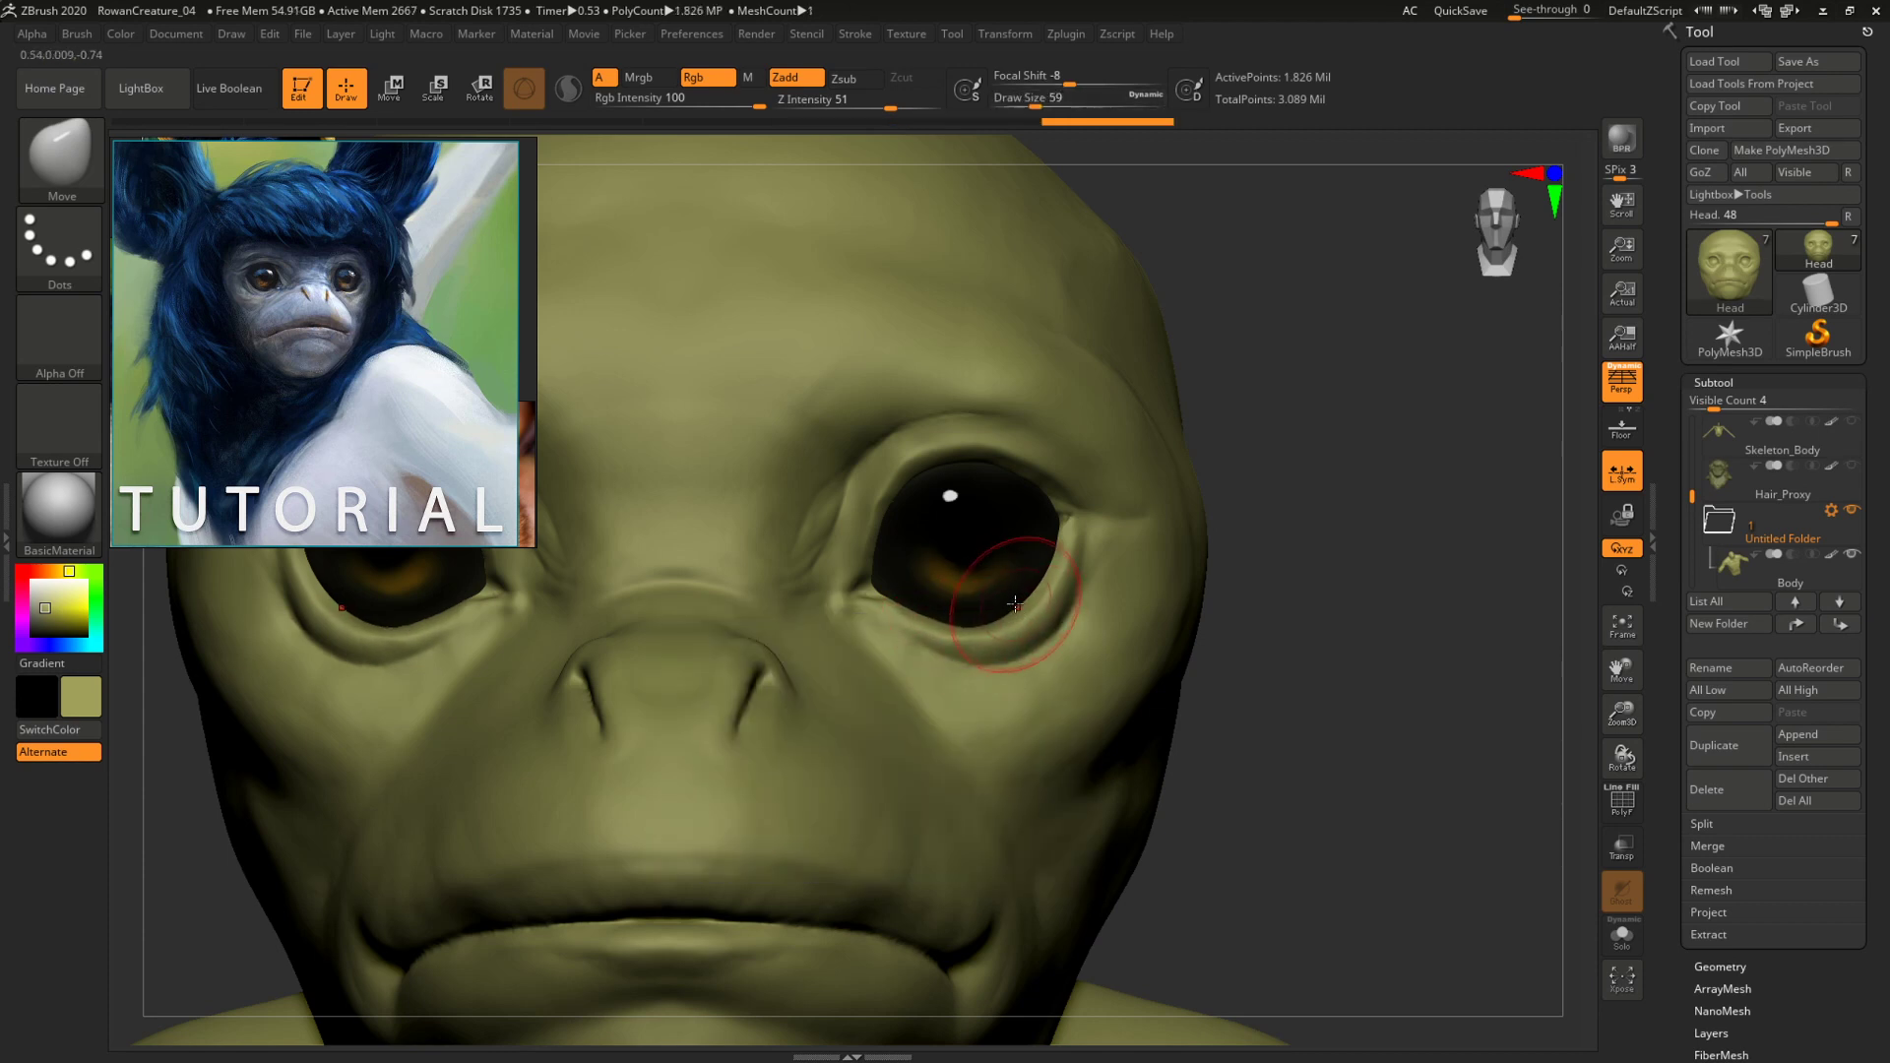
pyautogui.moveTo(1297, 516)
pyautogui.mouseDown()
pyautogui.moveTo(1002, 588)
pyautogui.moveTo(1059, 582)
pyautogui.mouseUp()
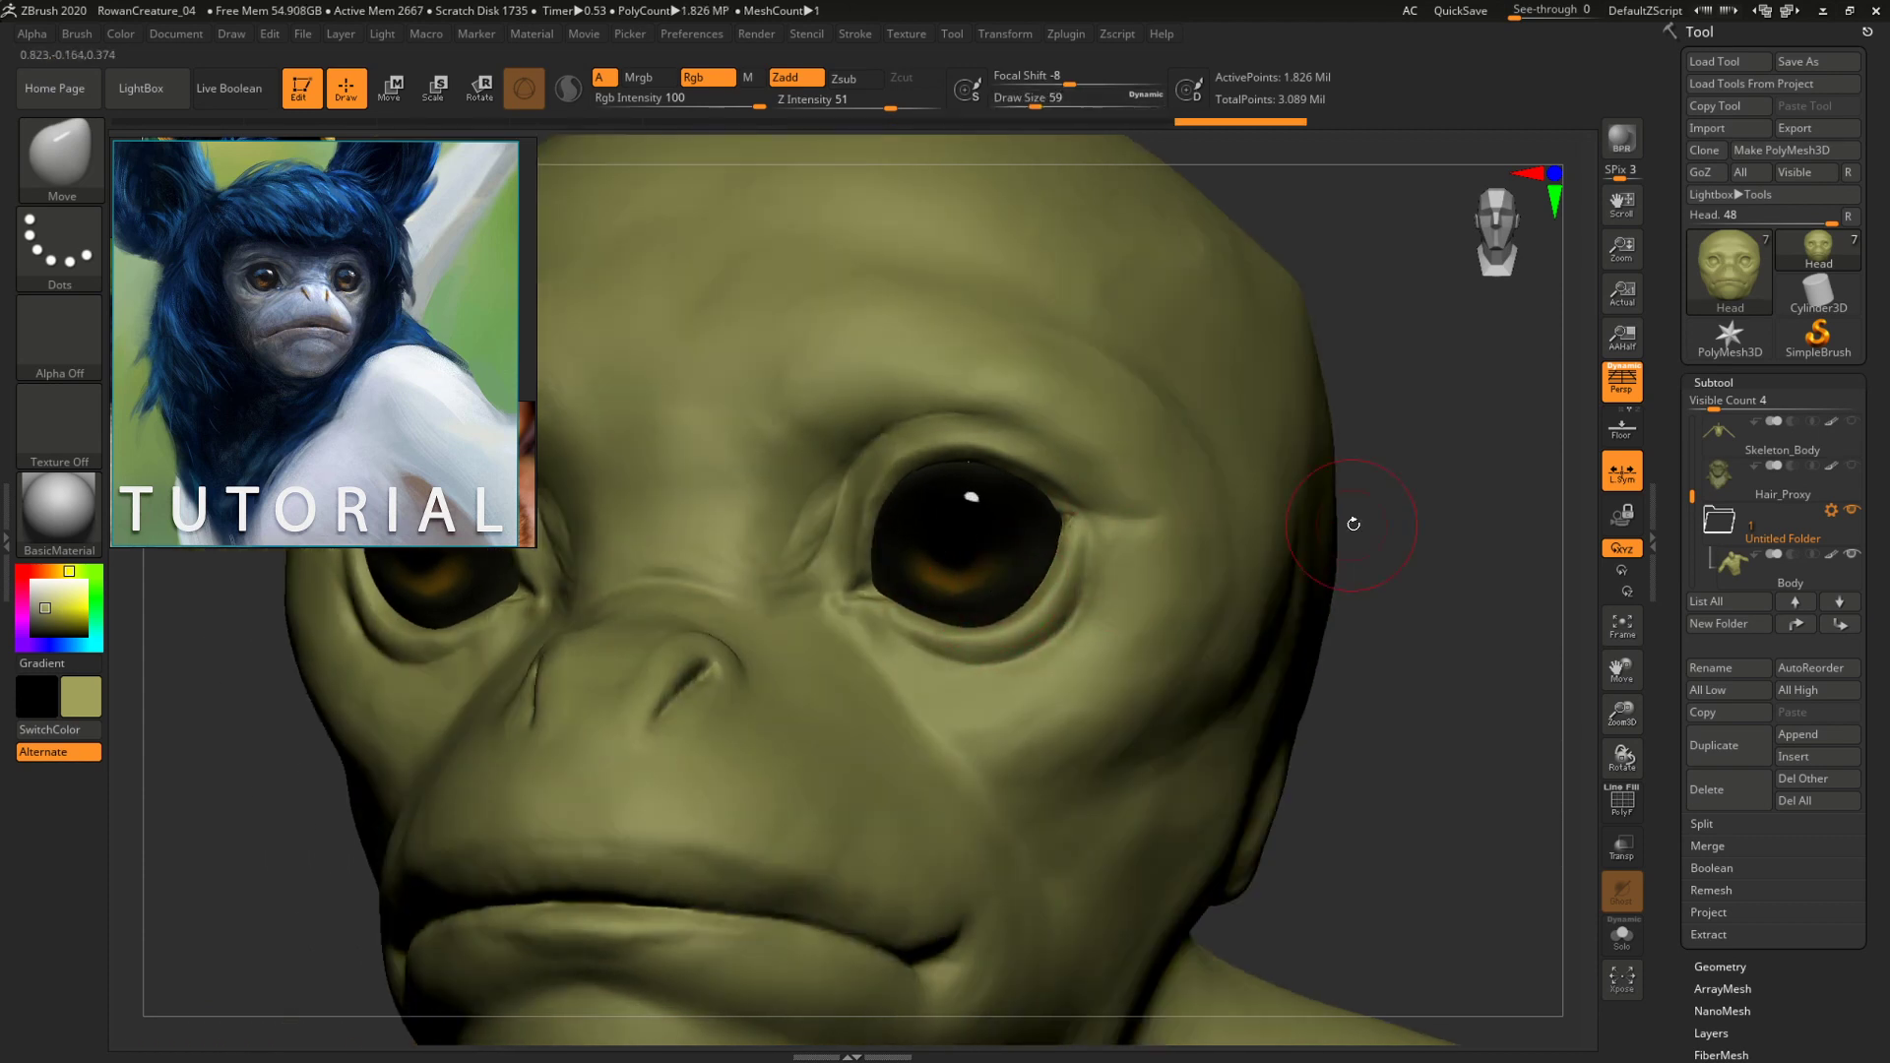
# Refine the lower eyelid rim near the inner eye corners from above with the Move brush.
pyautogui.moveTo(1426, 508)
pyautogui.keyDown('shift'); pyautogui.mouseDown()
pyautogui.moveTo(1085, 456)
pyautogui.moveTo(1195, 455)
pyautogui.moveTo(1215, 400)
pyautogui.moveTo(1286, 498)
pyautogui.moveTo(1193, 492)
pyautogui.moveTo(822, 546)
pyautogui.moveTo(889, 521)
pyautogui.mouseUp(); pyautogui.keyUp('shift')
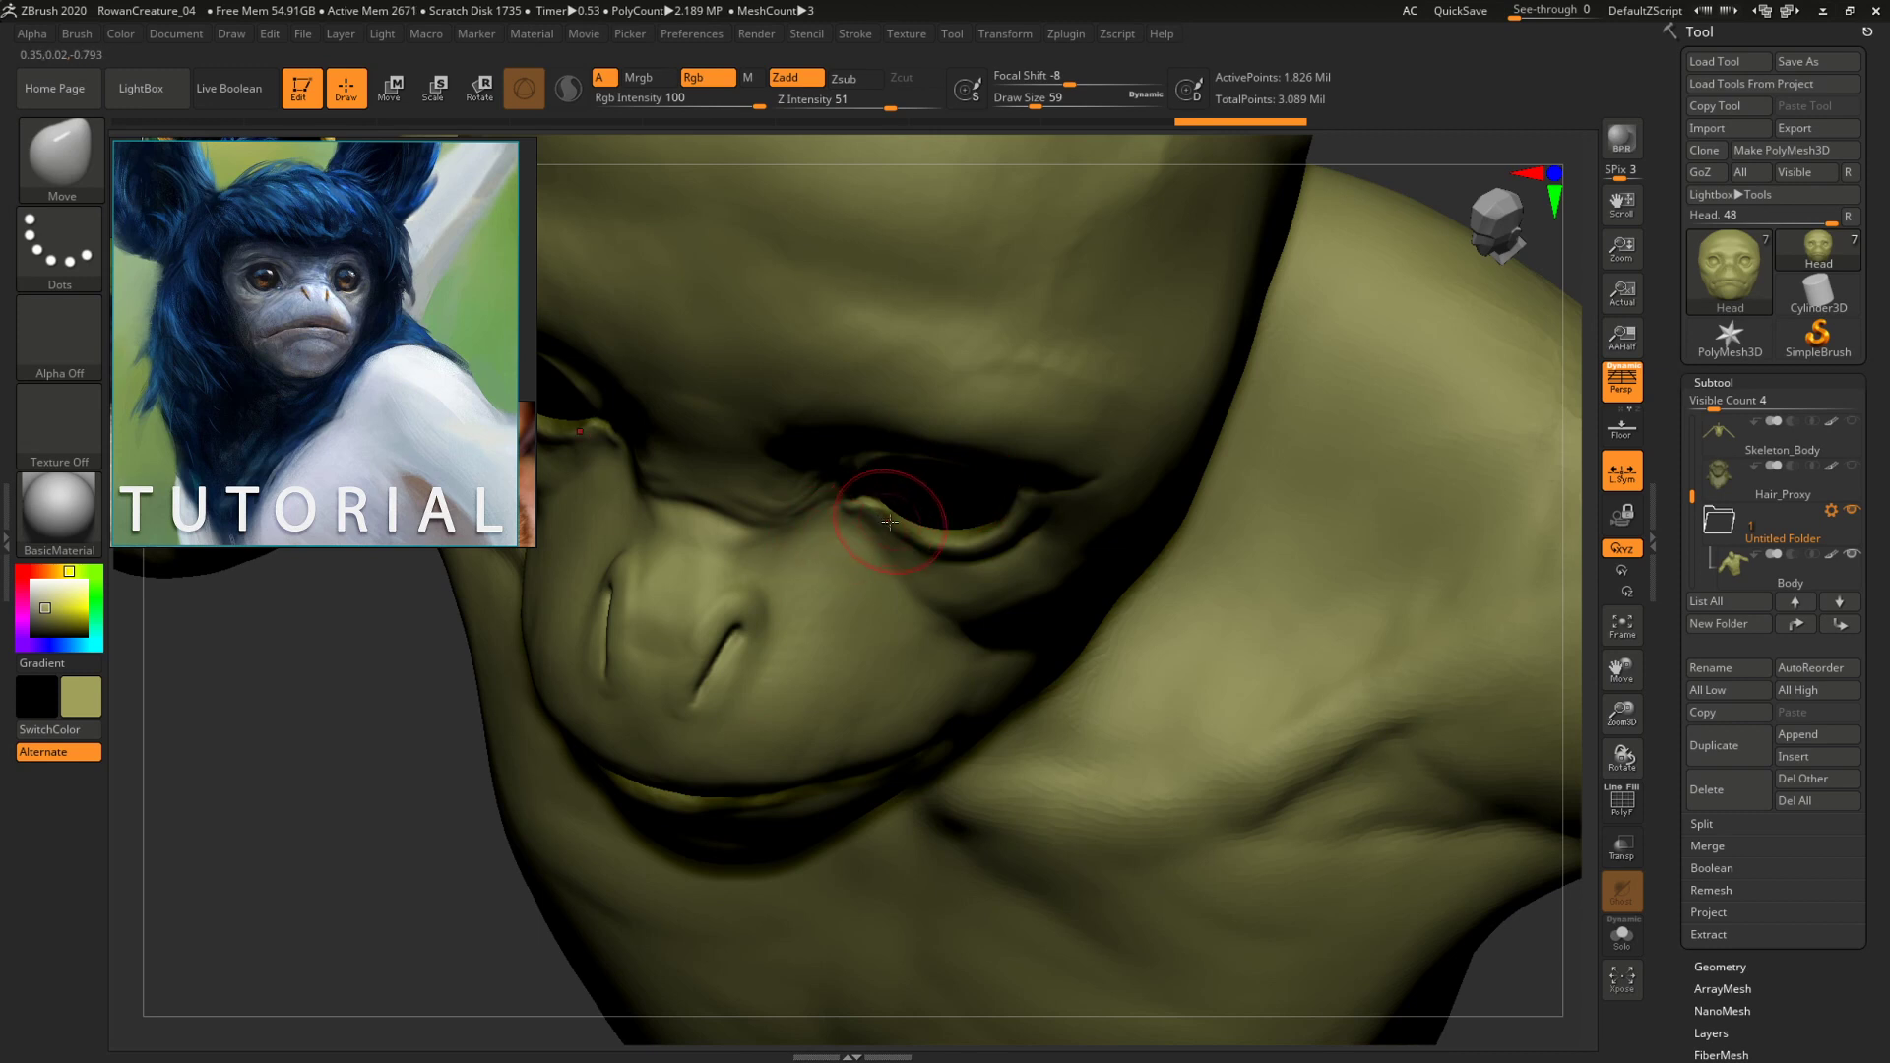
pyautogui.moveTo(1414, 170); pyautogui.dragTo(1395, 218)
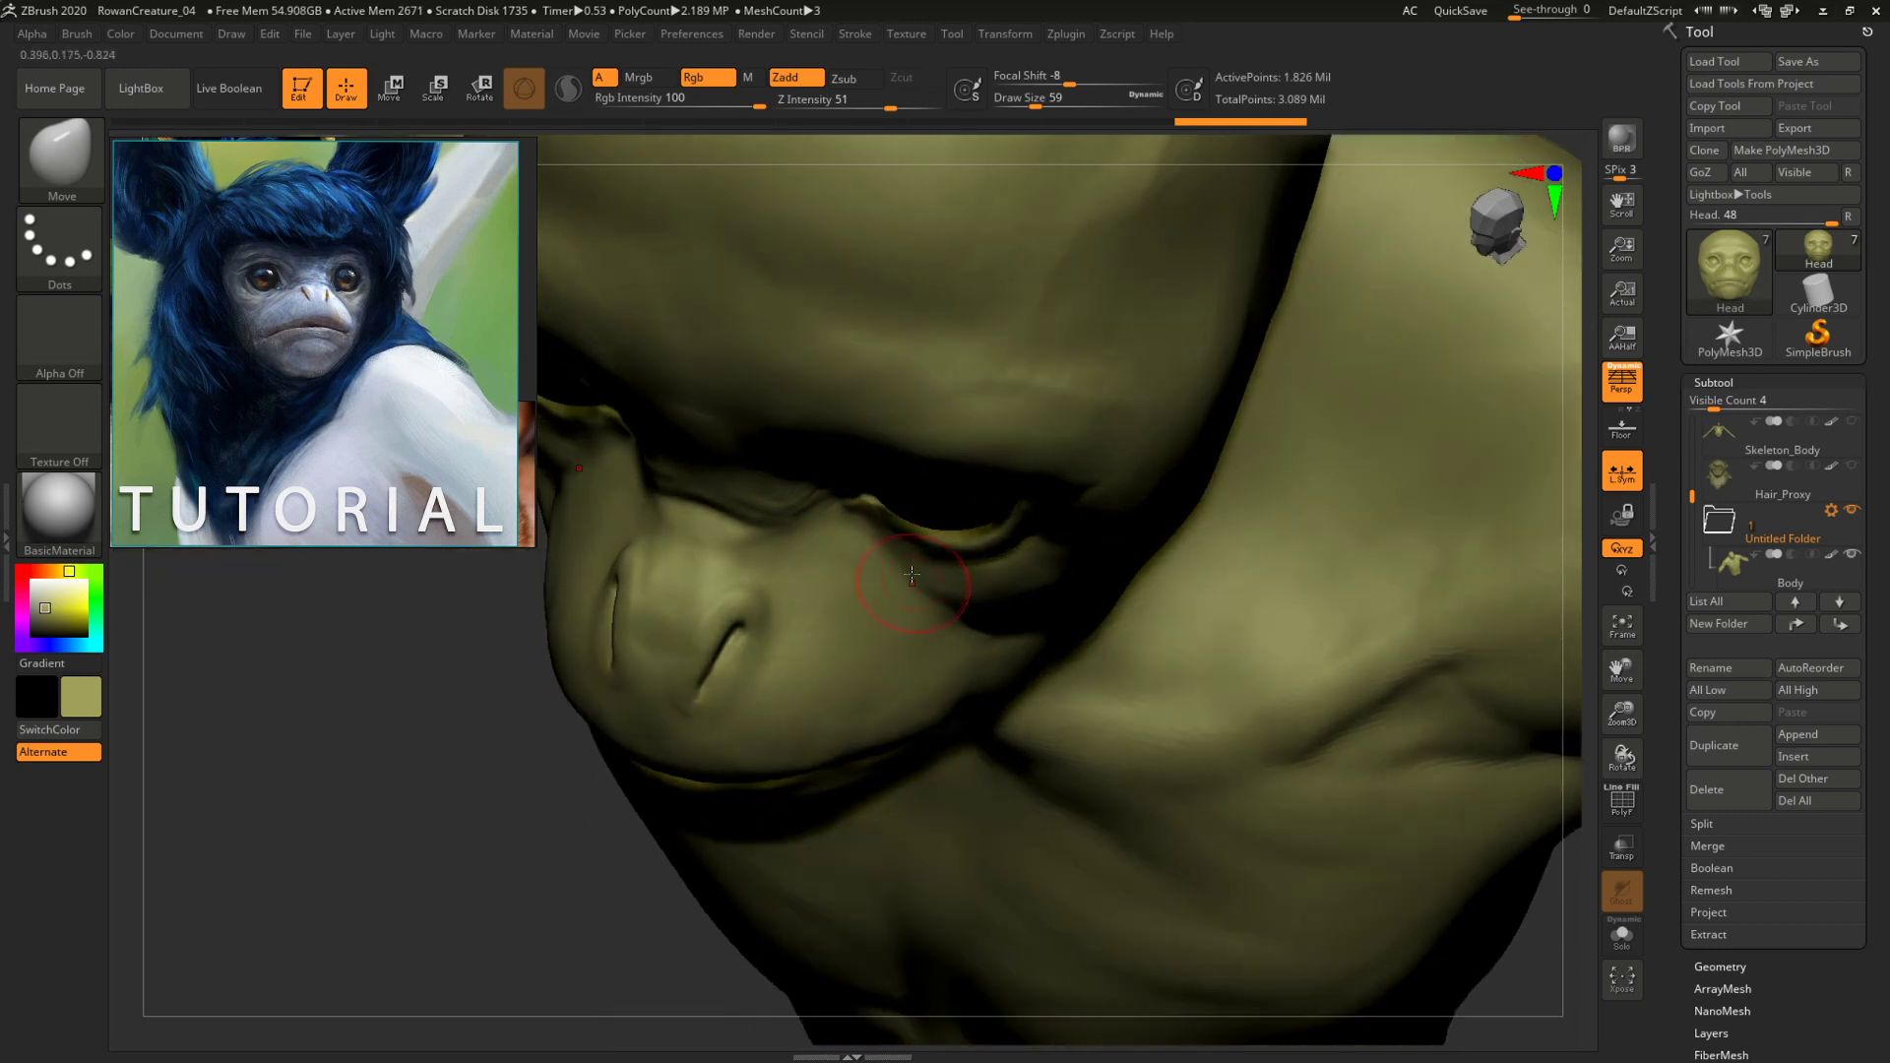
pyautogui.moveTo(893, 526); pyautogui.dragTo(899, 522)
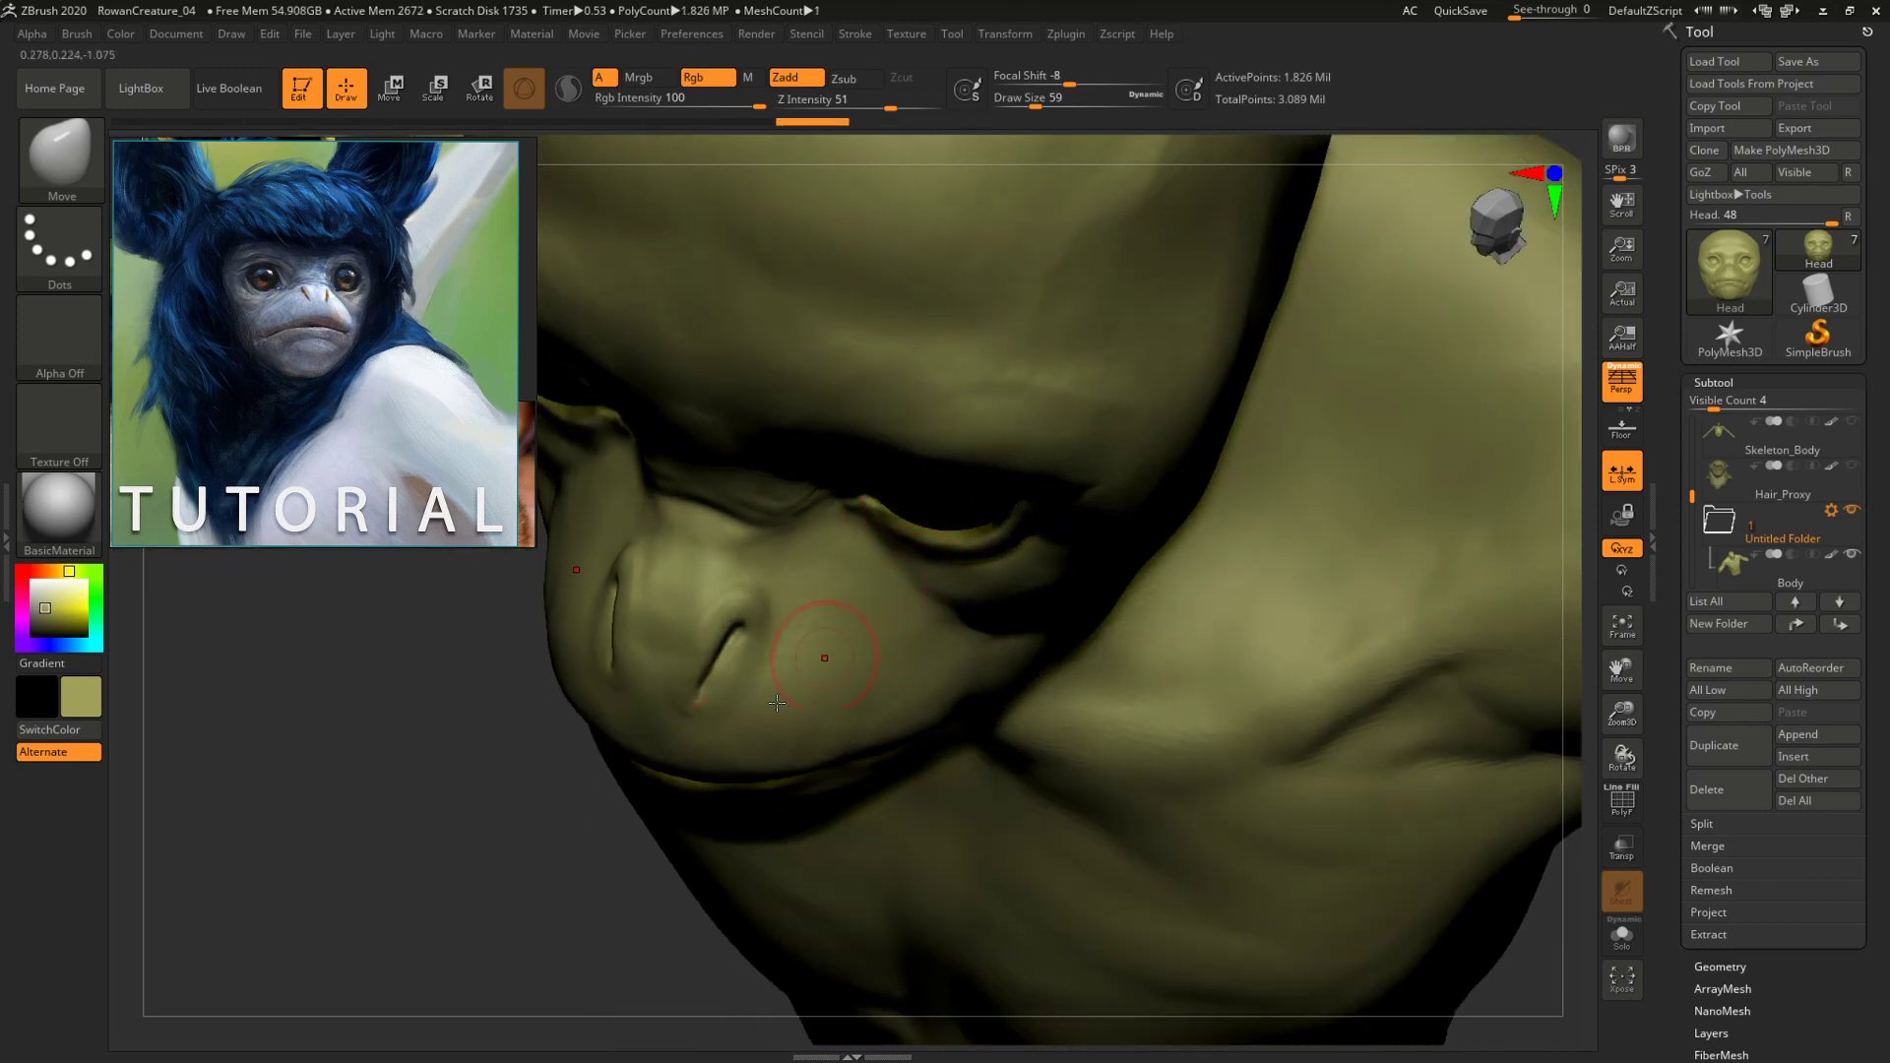
pyautogui.moveTo(452, 948); pyautogui.dragTo(639, 748)
# Refine the upper eyelid shape from below with the Move brush at draw size 83.
pyautogui.keyDown('alt'); pyautogui.moveTo(1338, 451); pyautogui.dragTo(852, 396); pyautogui.keyUp('alt')
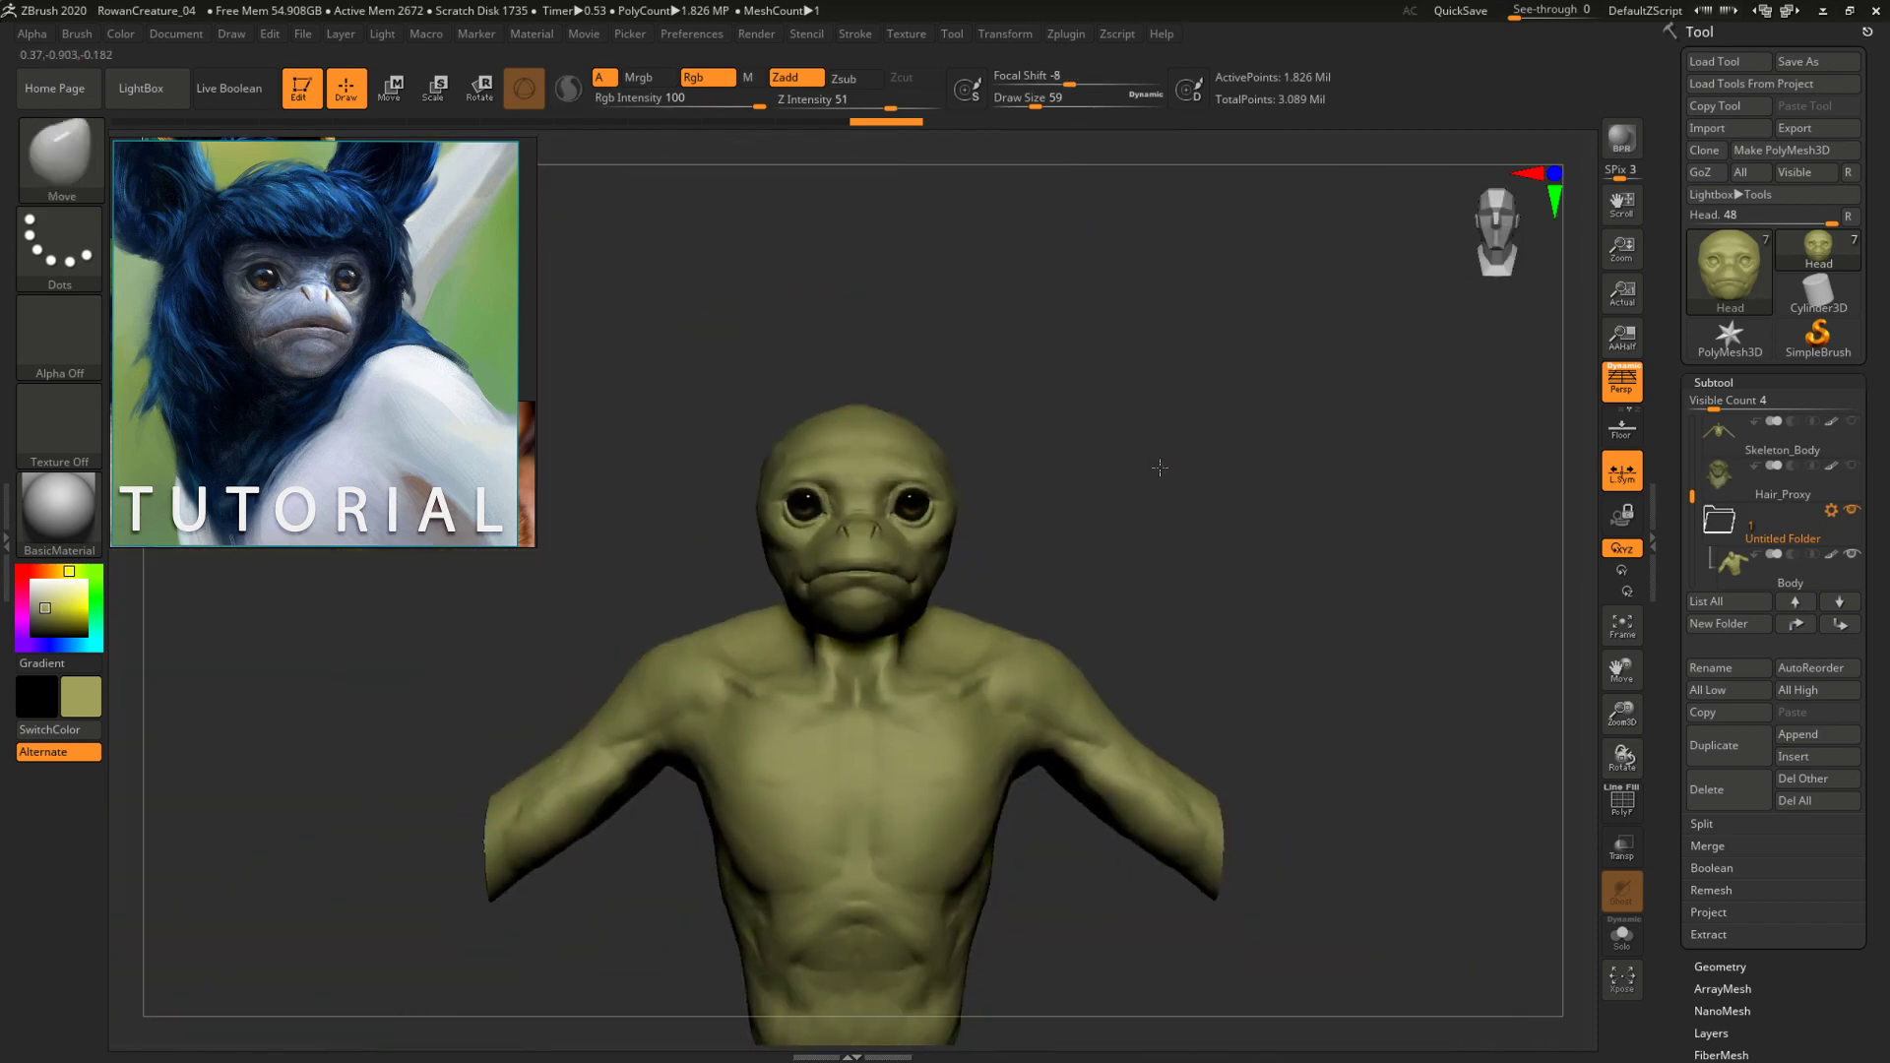
pyautogui.moveTo(1160, 468); pyautogui.dragTo(1455, 438)
pyautogui.keyDown('alt'); pyautogui.moveTo(1455, 438); pyautogui.dragTo(1254, 311); pyautogui.keyUp('alt')
pyautogui.moveTo(1103, 420); pyautogui.dragTo(1101, 418)
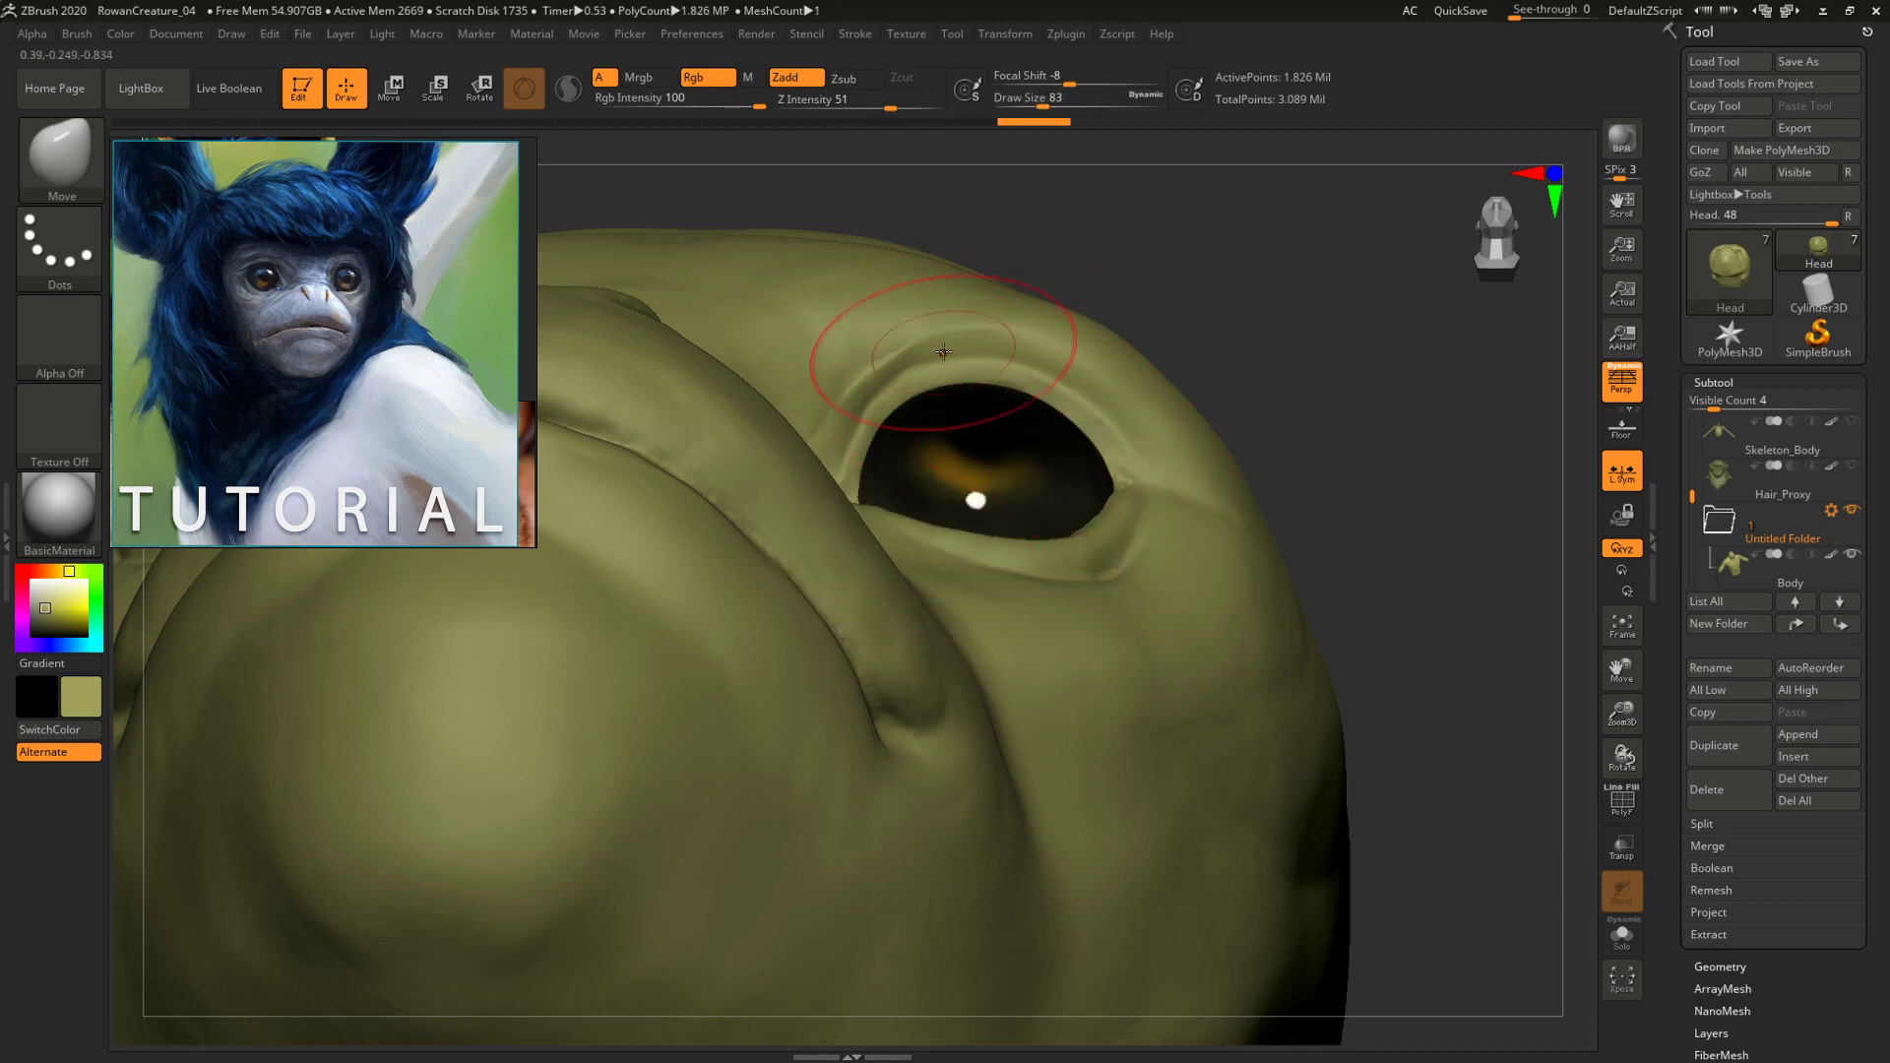
pyautogui.moveTo(1335, 331); pyautogui.dragTo(1413, 467)
pyautogui.press('f')
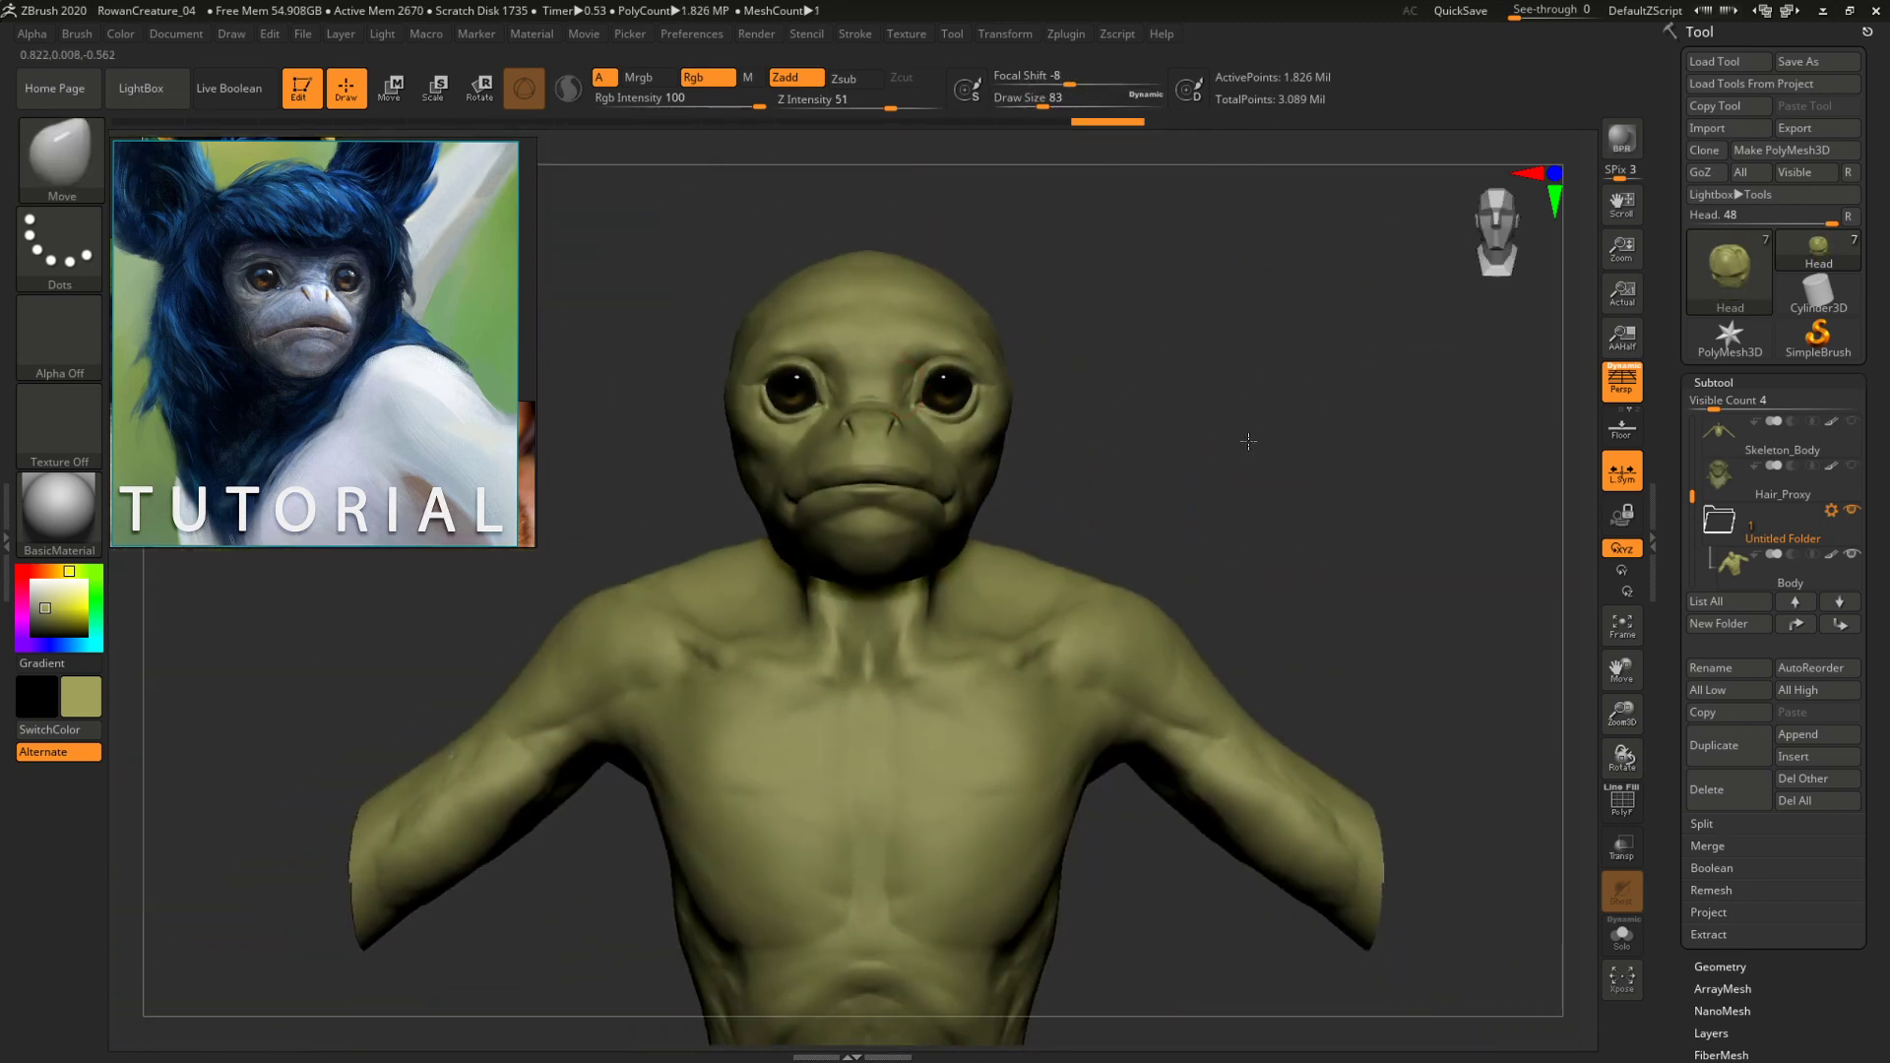
# Turn the visibility of the Hair_Proxy and Ears subtools back on around the head.
pyautogui.moveTo(1244, 443); pyautogui.dragTo(1318, 448)
pyautogui.keyDown('alt'); pyautogui.moveTo(1319, 448); pyautogui.dragTo(1452, 546); pyautogui.keyUp('alt')
pyautogui.click(1846, 467)
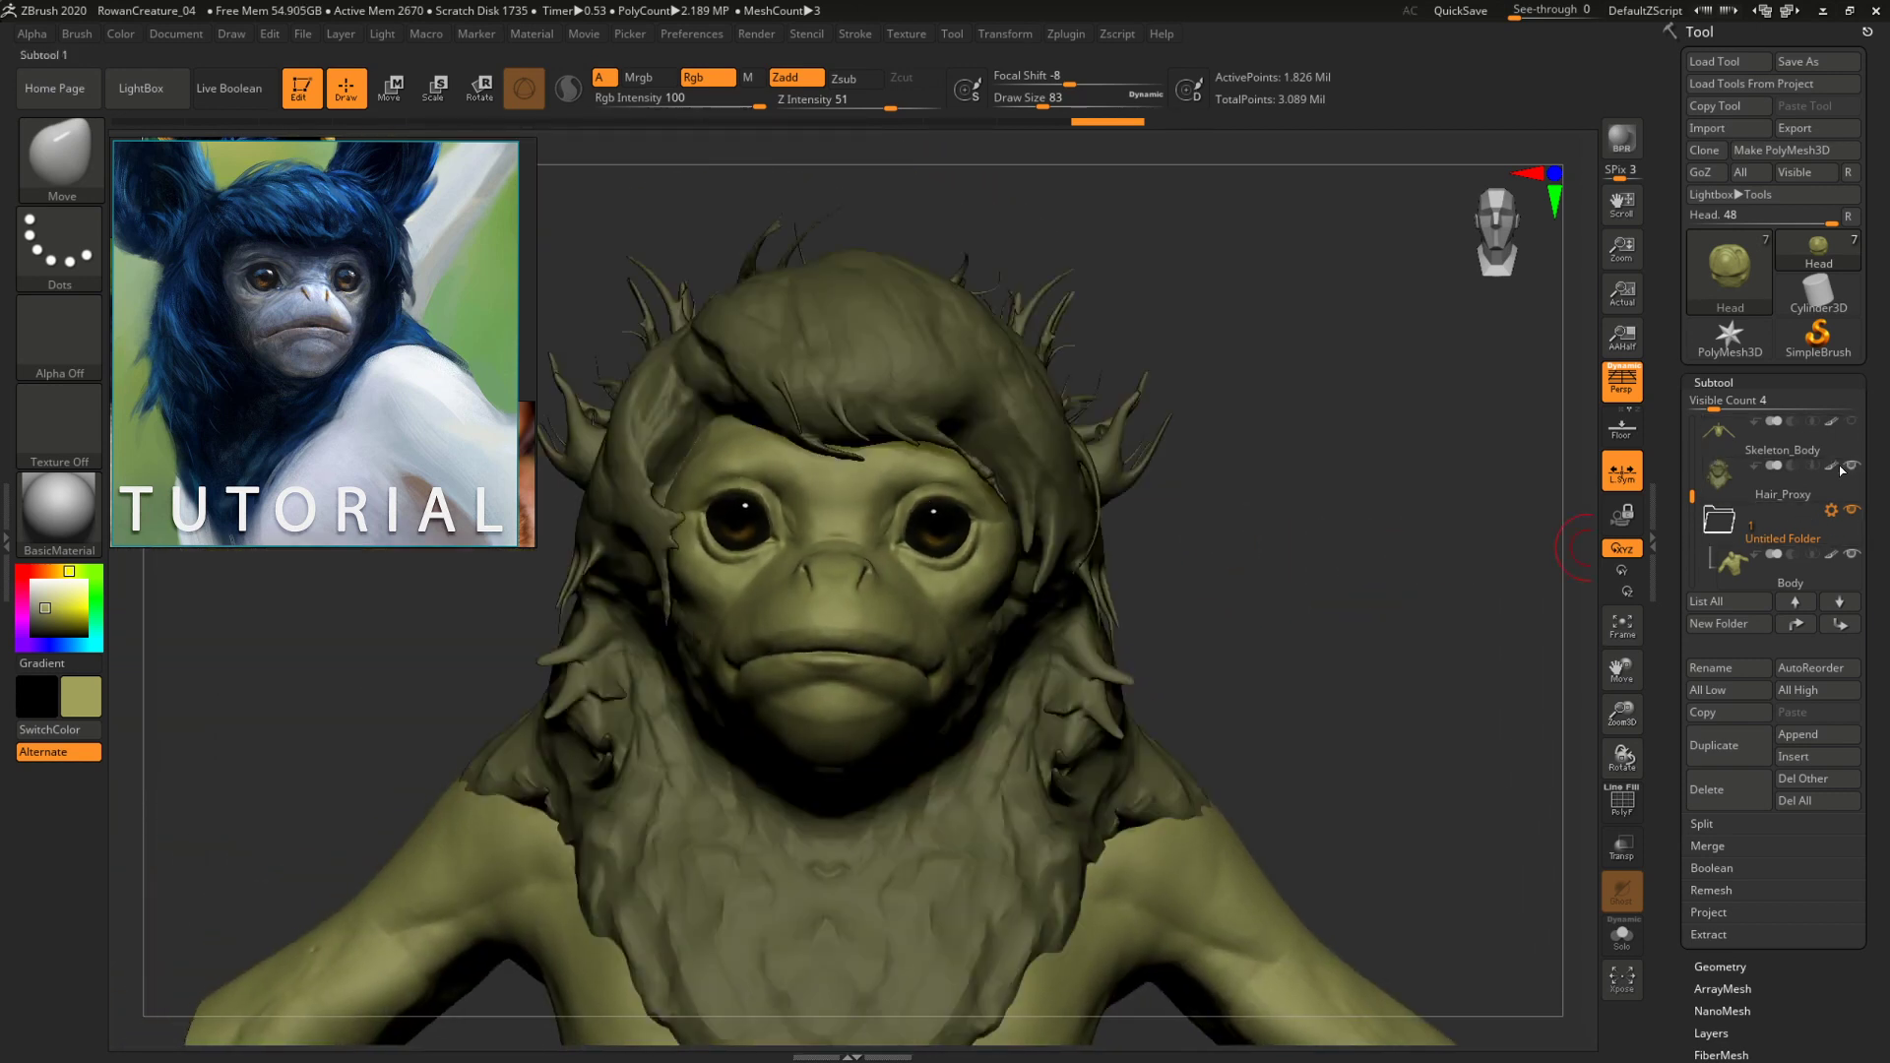
pyautogui.moveTo(1319, 511); pyautogui.dragTo(1575, 329)
pyautogui.moveTo(1689, 482); pyautogui.dragTo(1691, 448)
pyautogui.click(1854, 466)
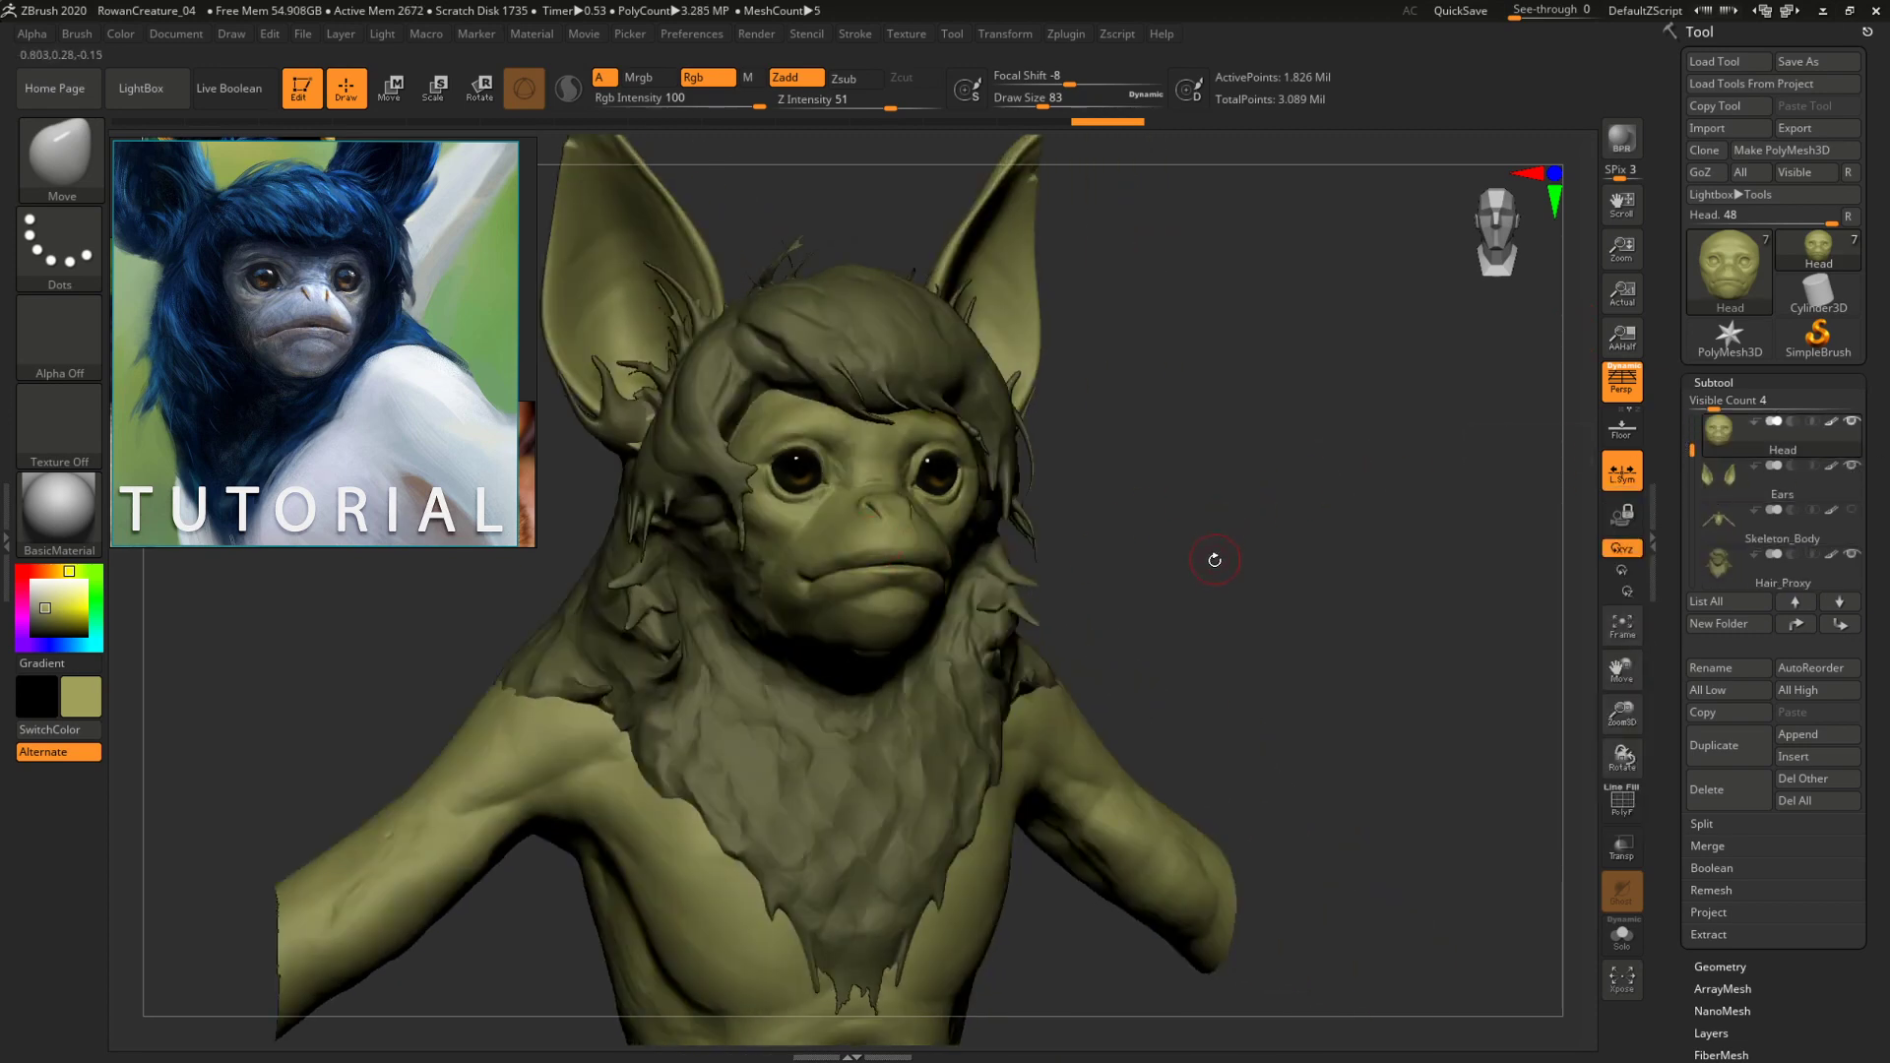
# Select the Hair_Proxy subtool and reshape the mane's overall silhouette with a large Move brush from the side and above.
pyautogui.press('b')
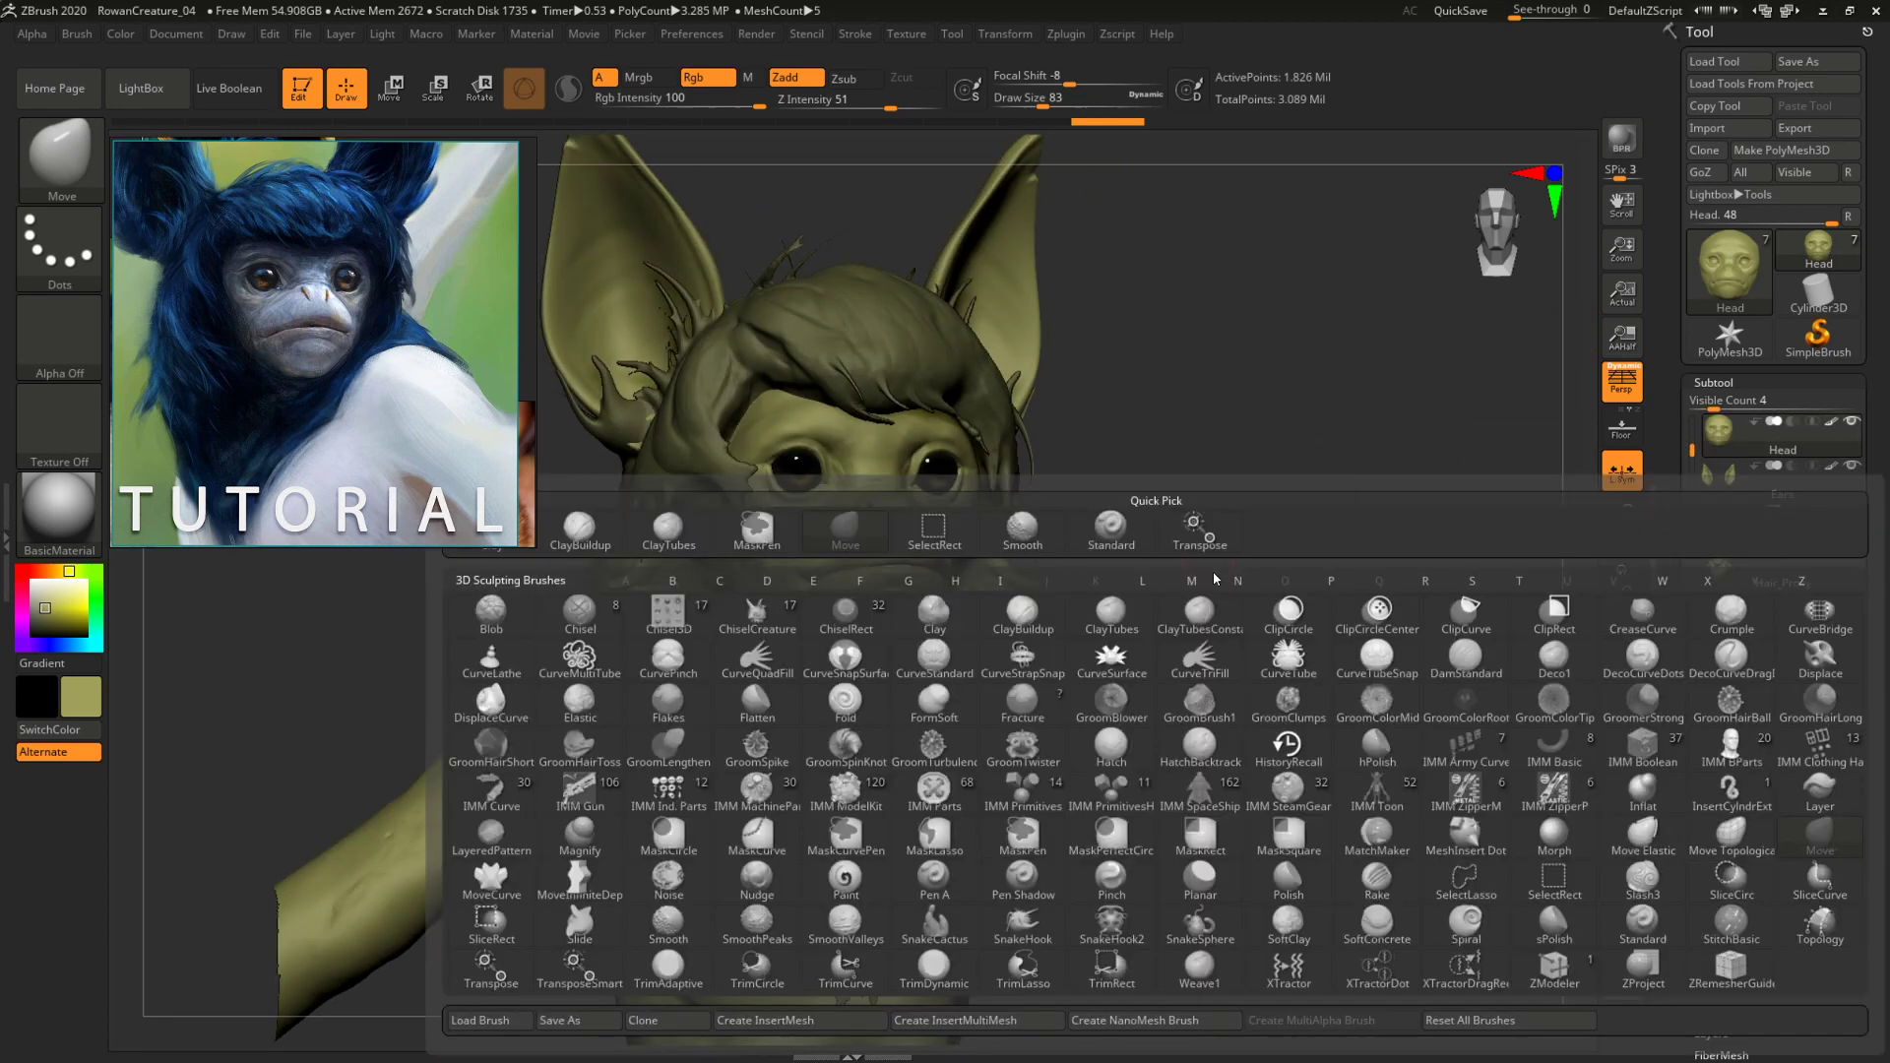
pyautogui.press('Escape')
pyautogui.moveTo(1231, 544); pyautogui.dragTo(981, 538)
pyautogui.keyDown('alt'); pyautogui.click(1066, 511); pyautogui.keyUp('alt')
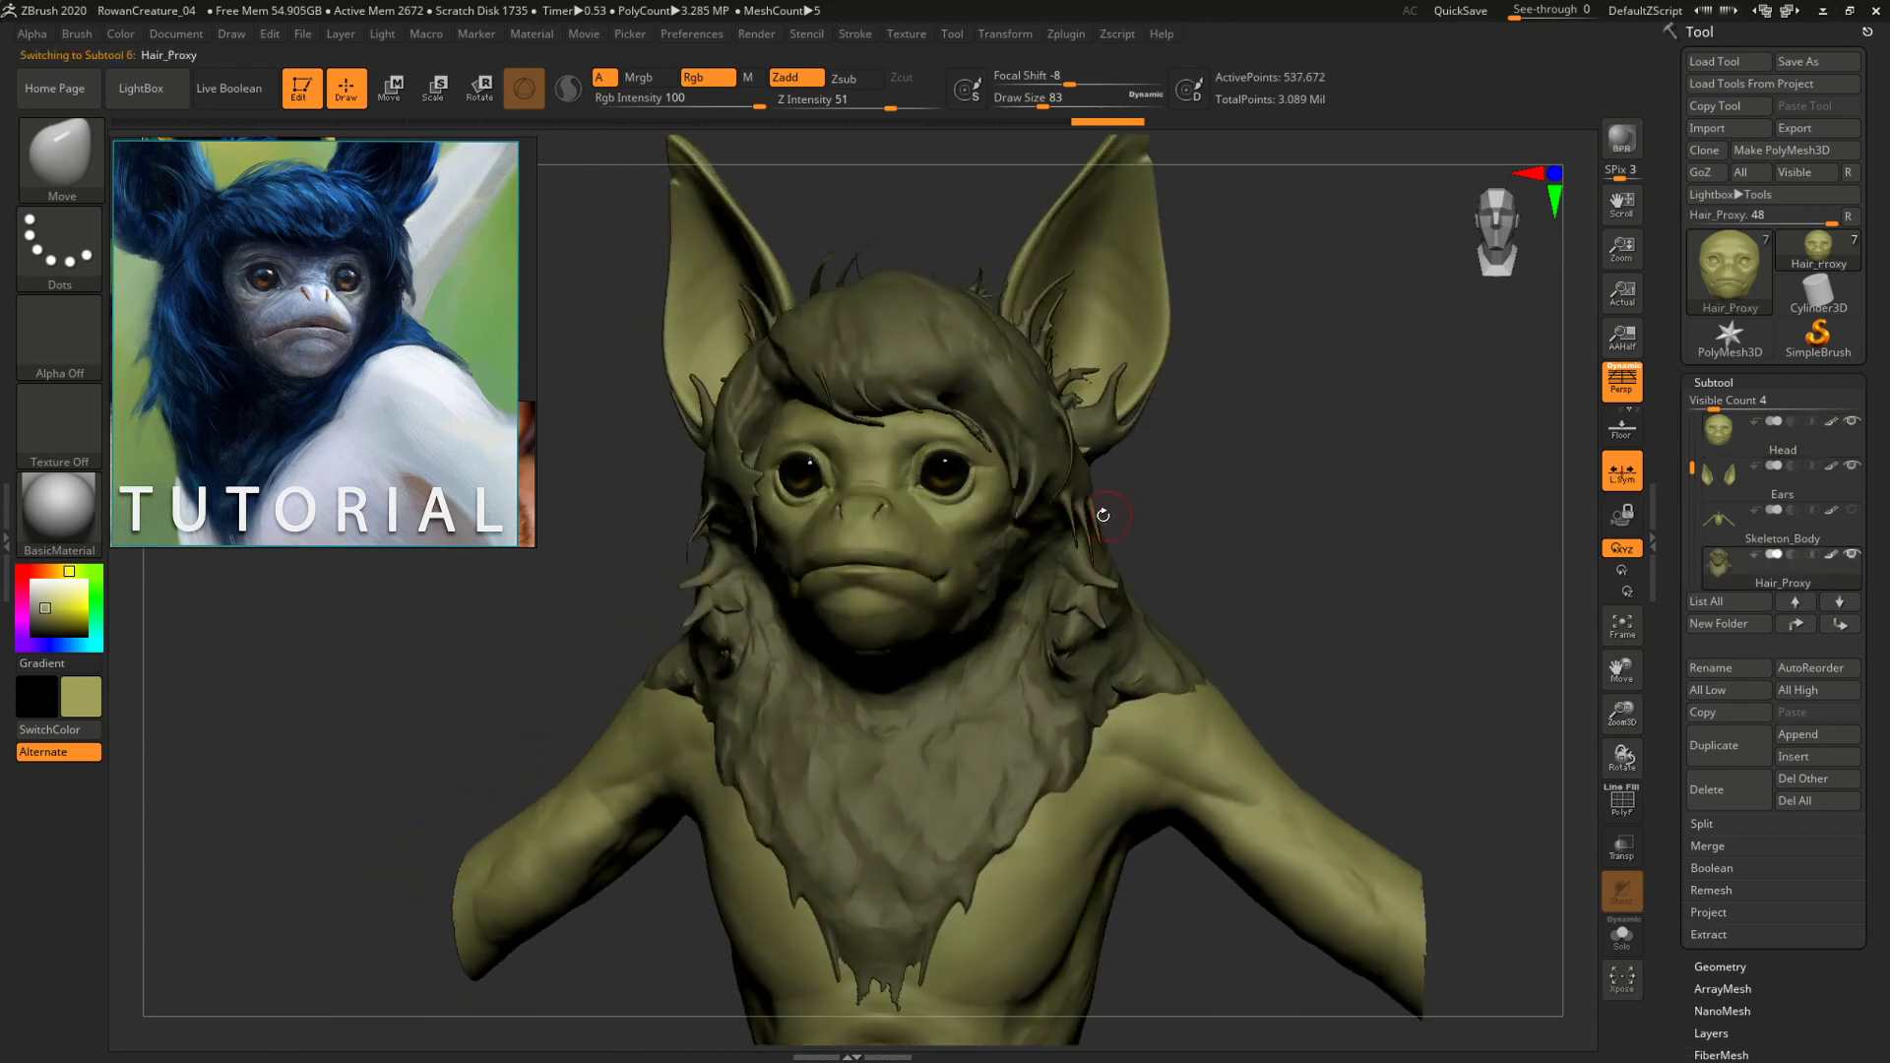
pyautogui.press('space')
pyautogui.press('b')
pyautogui.press('m')
pyautogui.press('Escape')
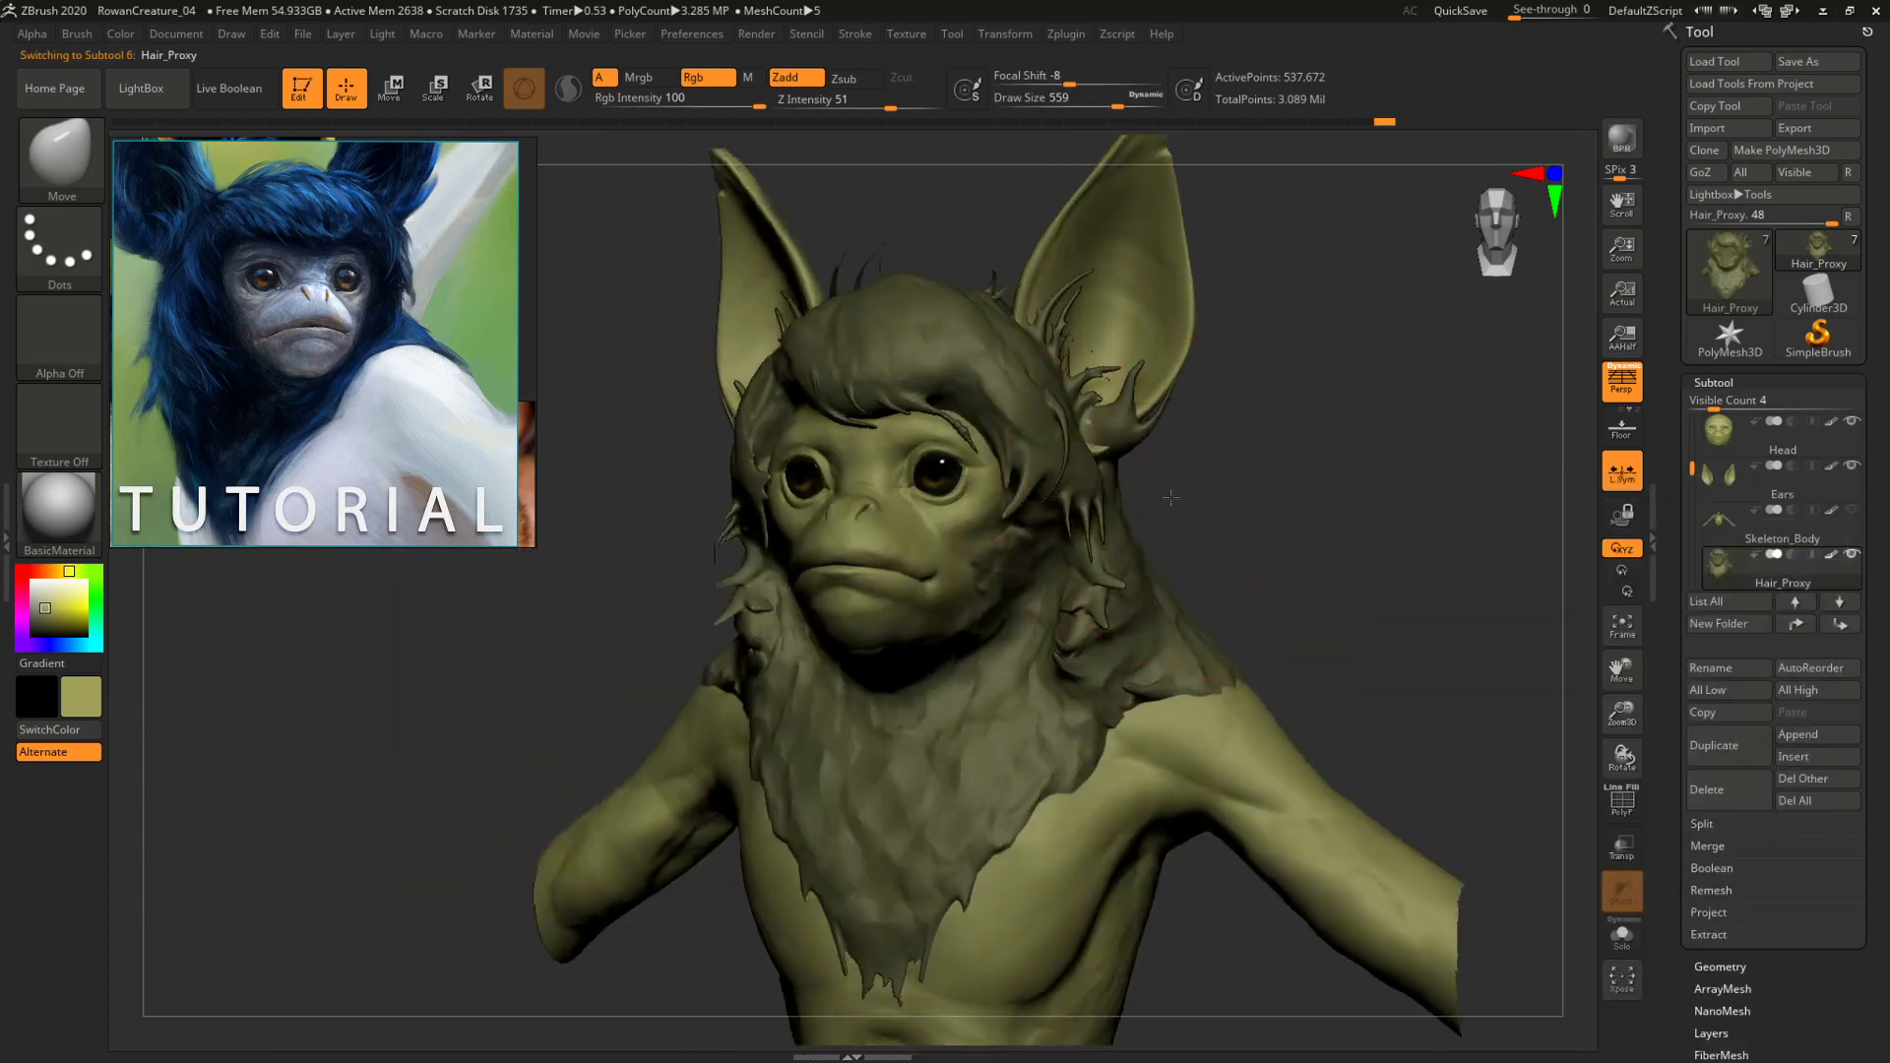
pyautogui.moveTo(1214, 519)
pyautogui.mouseDown(button='right')
pyautogui.moveTo(1237, 531)
pyautogui.moveTo(1198, 463)
pyautogui.mouseUp(button='right')
pyautogui.press('ctrl')
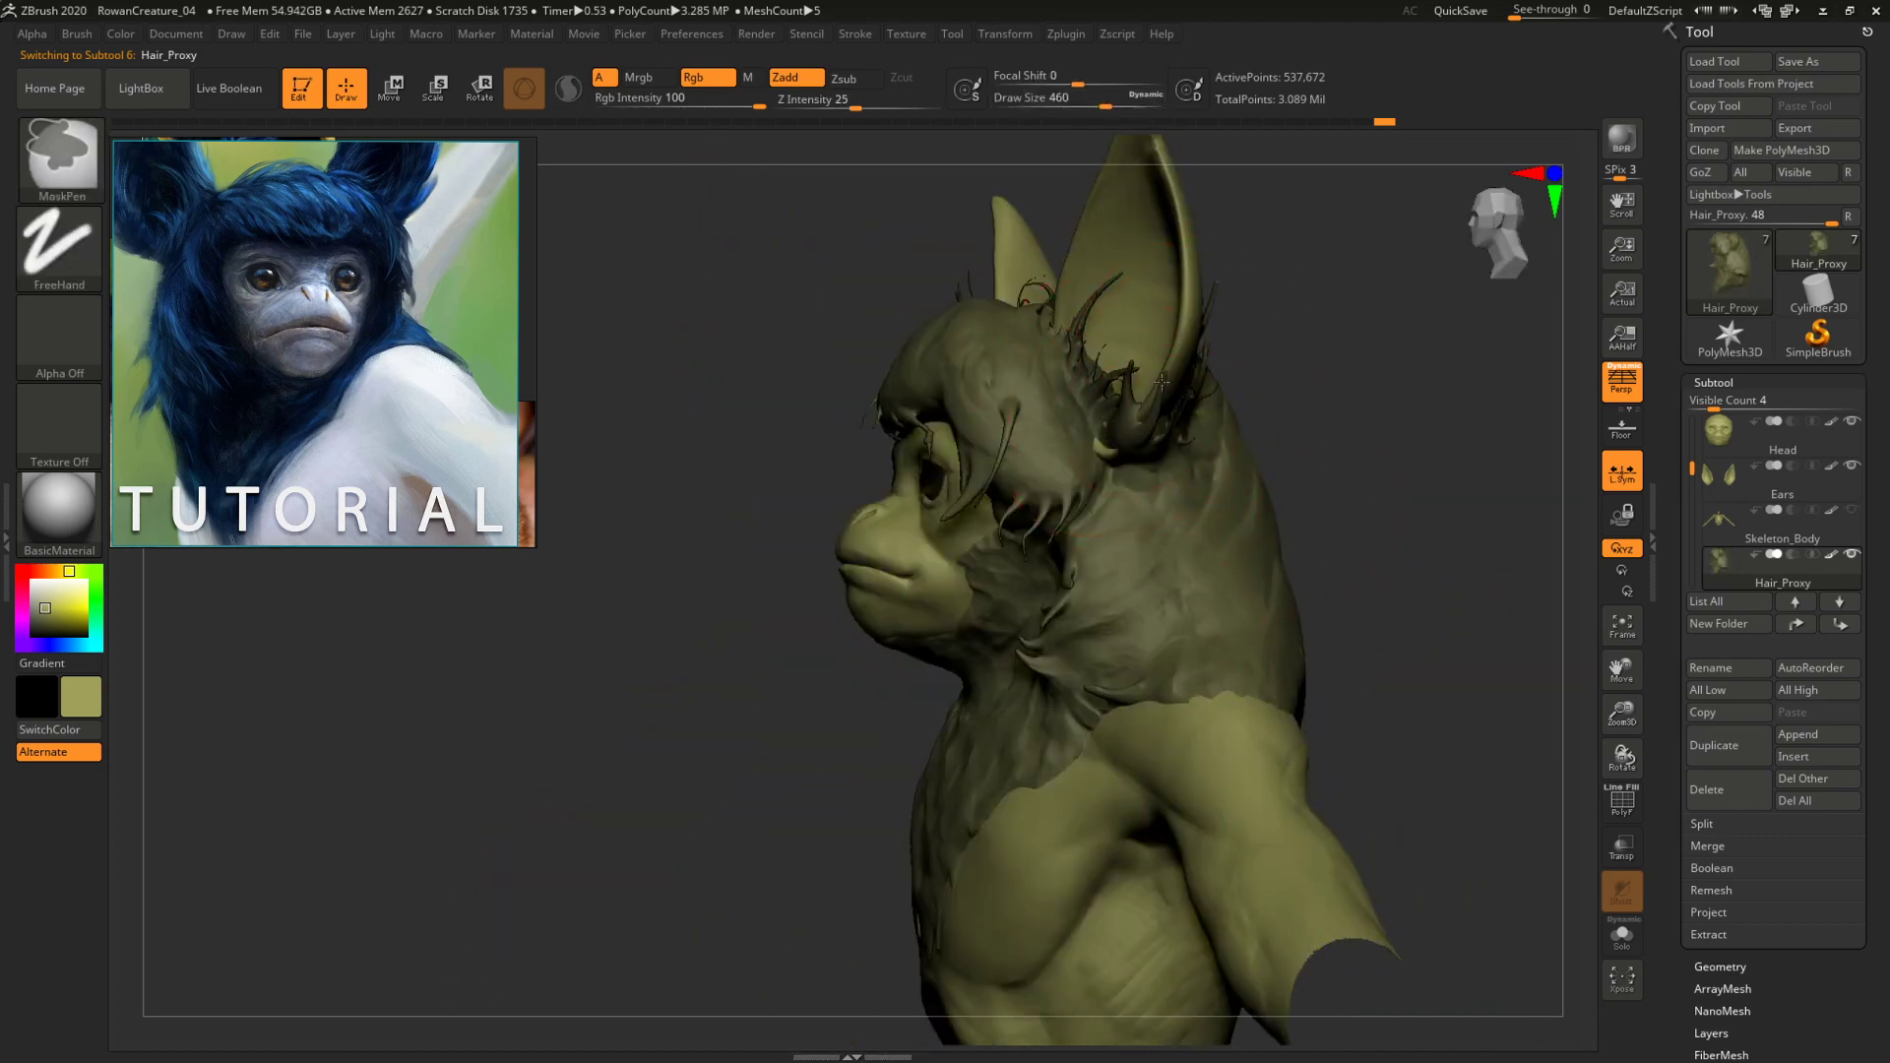
pyautogui.moveTo(1383, 303)
pyautogui.mouseDown()
pyautogui.moveTo(1317, 410)
pyautogui.moveTo(1364, 380)
pyautogui.mouseUp()
pyautogui.press('ctrl')
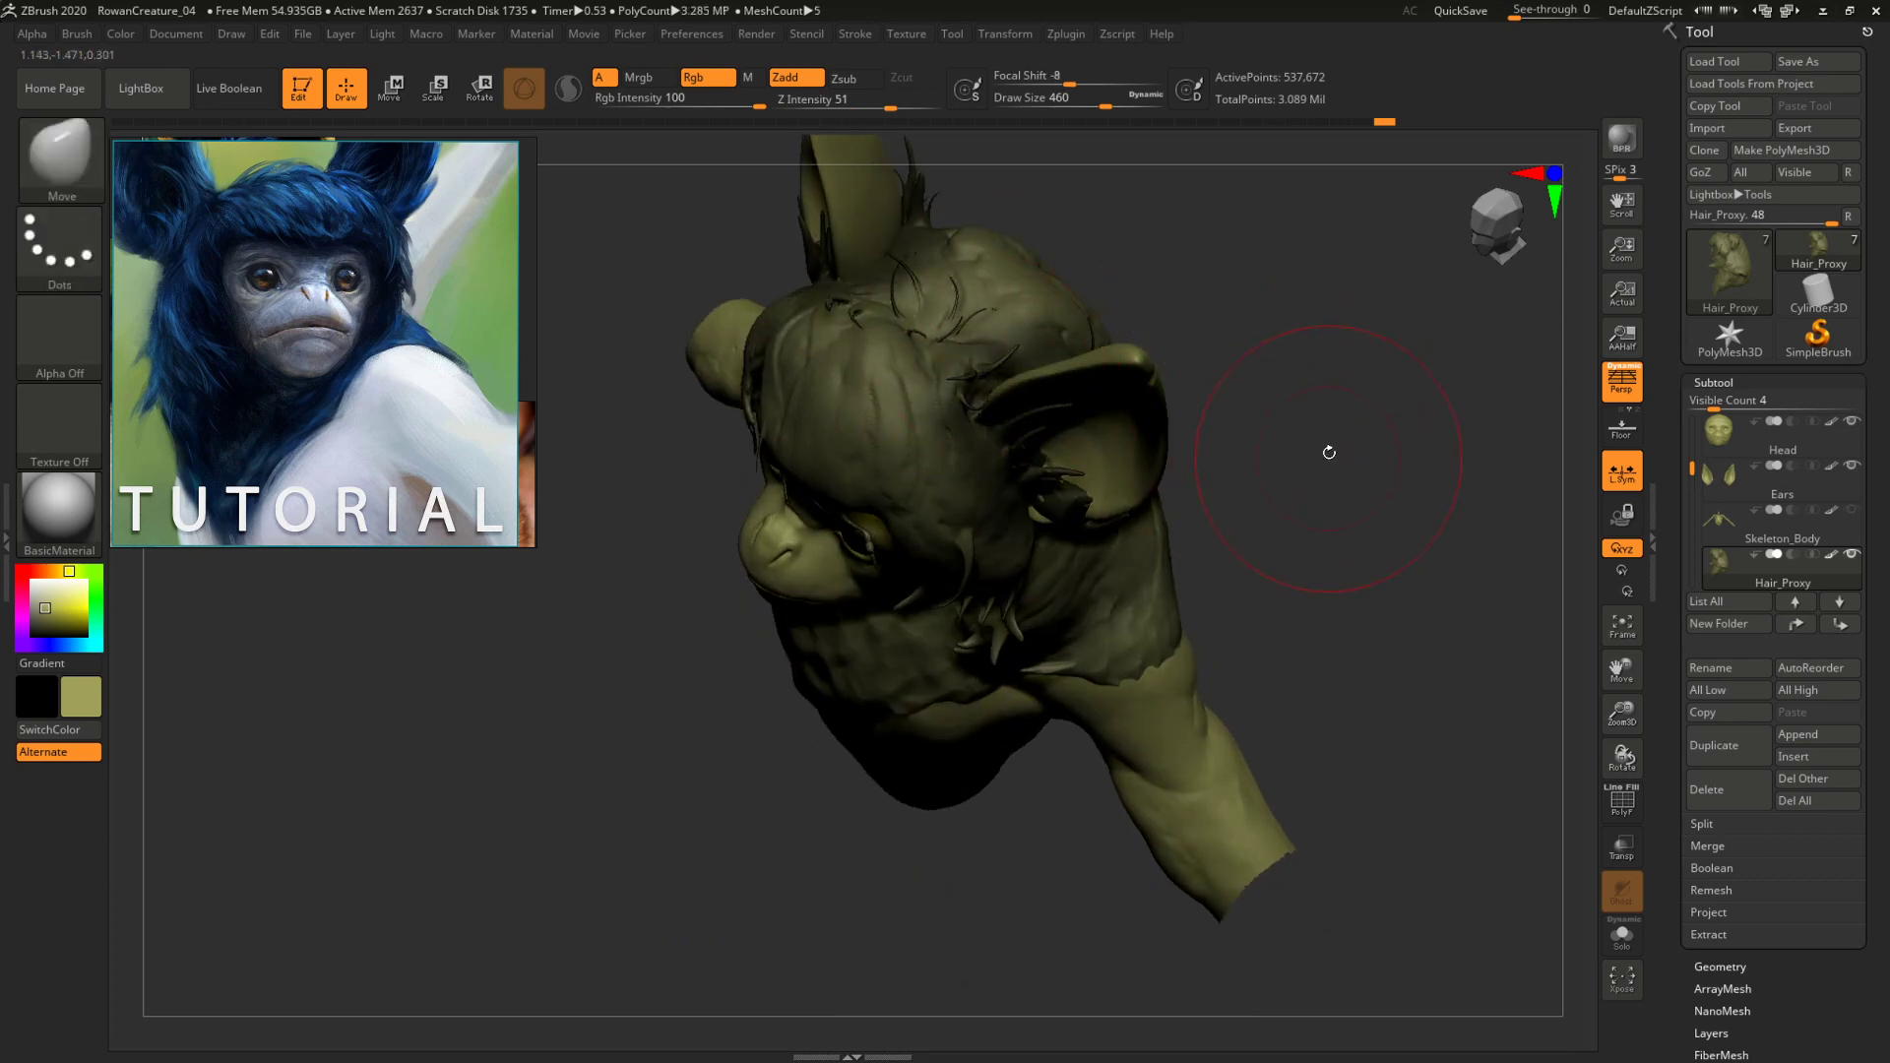
pyautogui.moveTo(1329, 450)
pyautogui.mouseDown()
pyautogui.moveTo(1322, 502)
pyautogui.moveTo(1324, 458)
pyautogui.moveTo(1190, 535)
pyautogui.moveTo(1249, 540)
pyautogui.moveTo(1236, 561)
pyautogui.moveTo(1136, 590)
pyautogui.mouseUp()
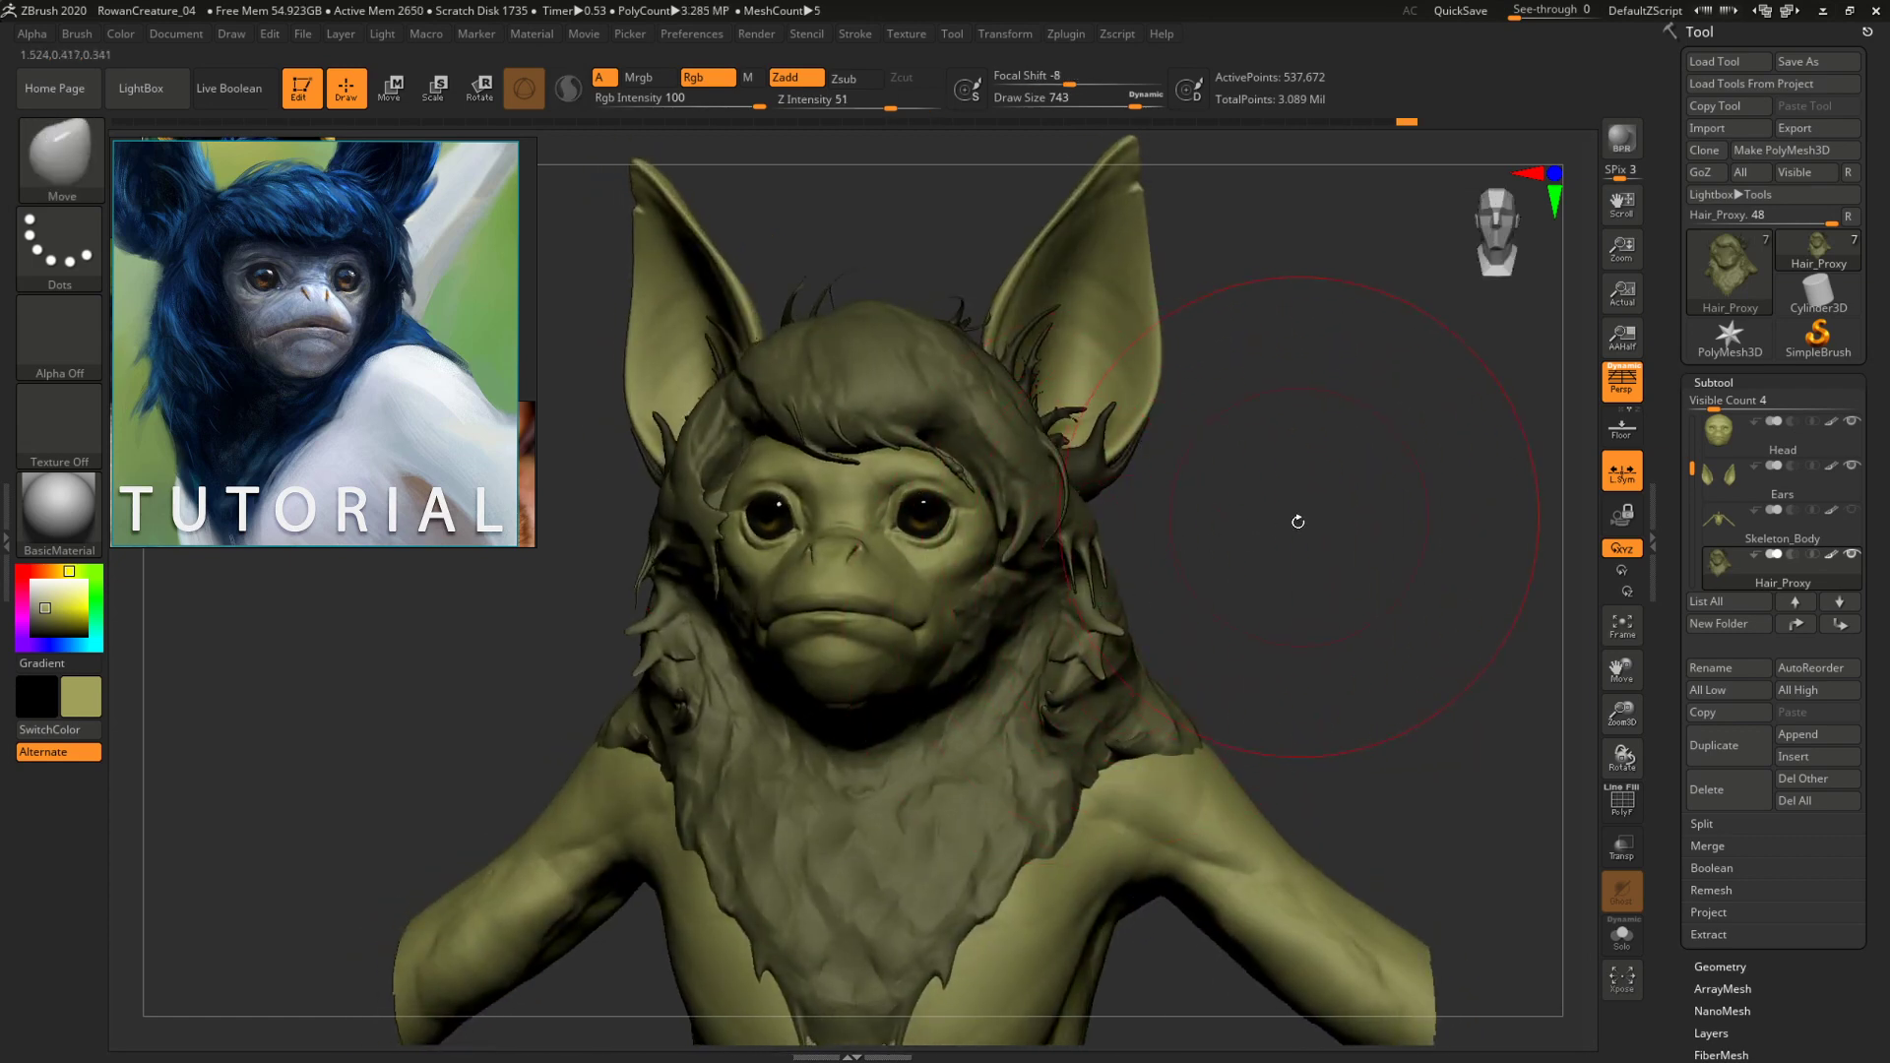
# Adjust the volume of the Hair_Proxy mane around the head with the Move brush at draw size 585.
pyautogui.keyDown('alt'); pyautogui.moveTo(1297, 522); pyautogui.dragTo(1280, 630); pyautogui.keyUp('alt')
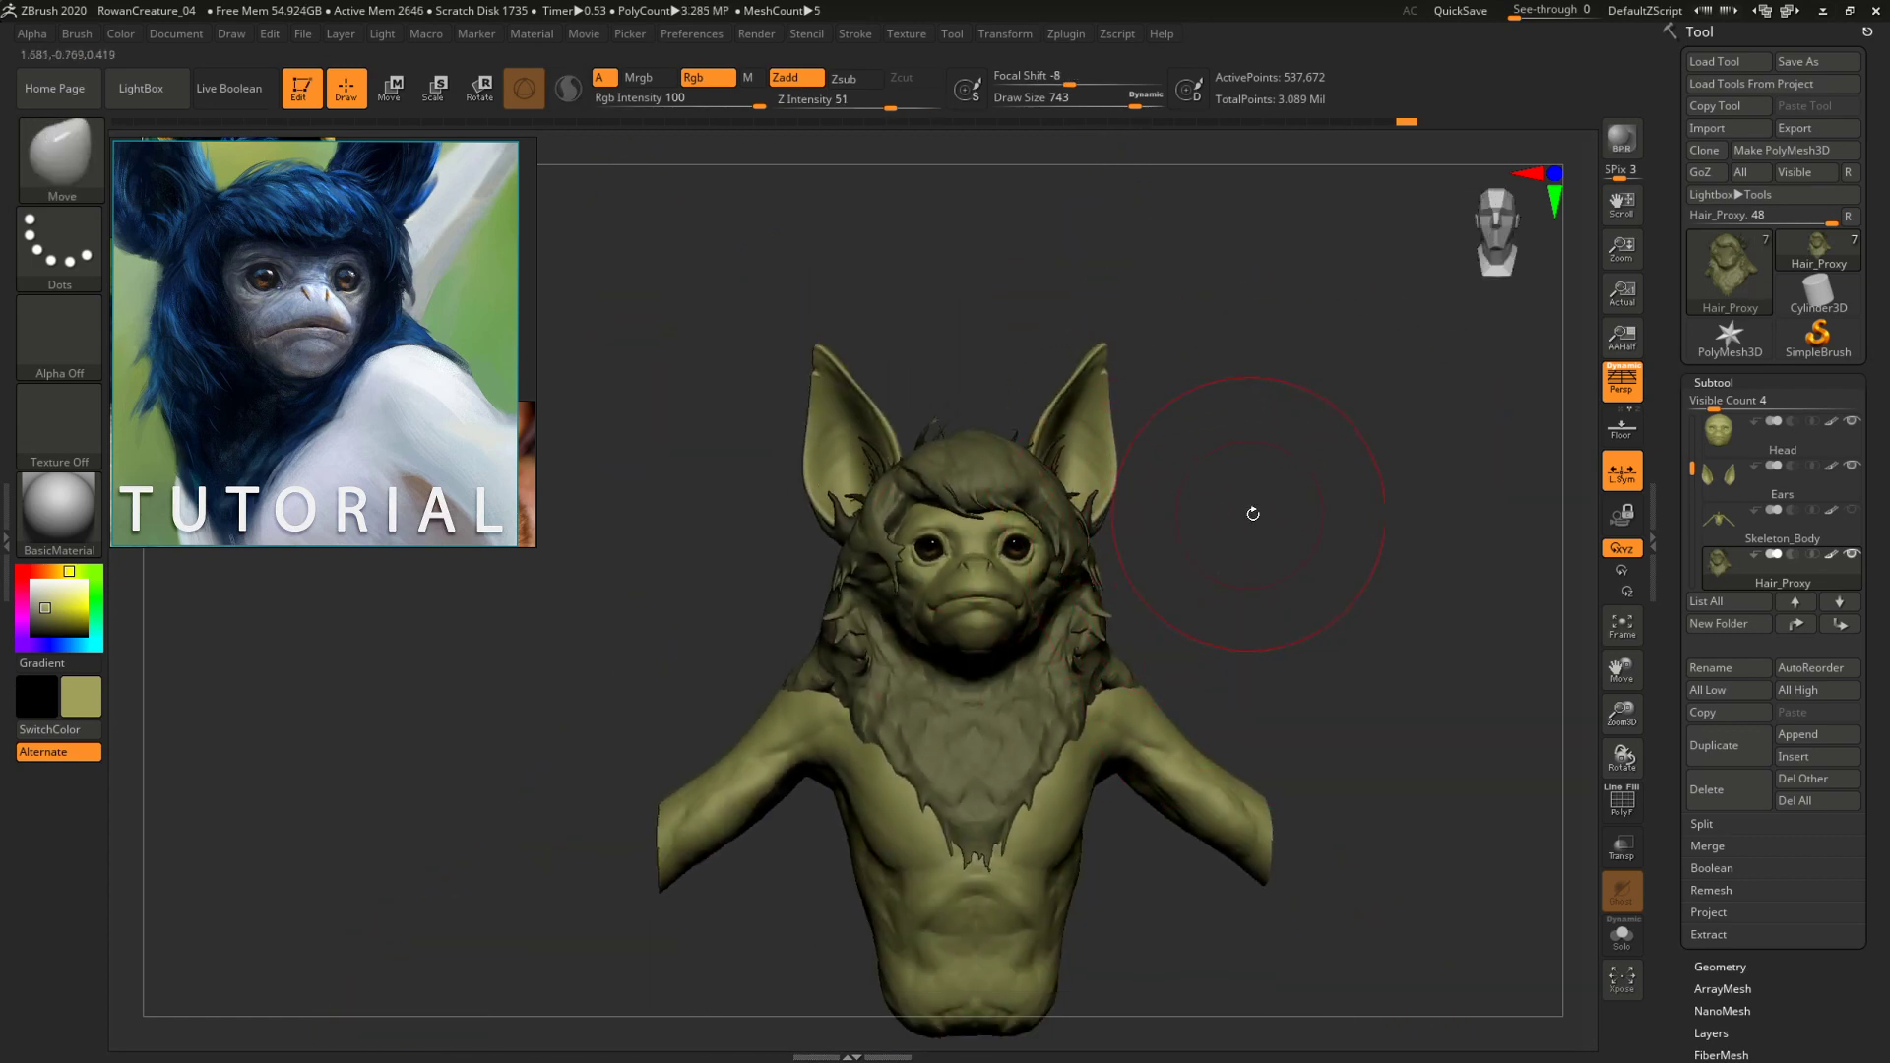
pyautogui.moveTo(1252, 513)
pyautogui.keyDown('alt'); pyautogui.mouseDown()
pyautogui.moveTo(1265, 446)
pyautogui.moveTo(1295, 476)
pyautogui.moveTo(1233, 503)
pyautogui.moveTo(1308, 476)
pyautogui.moveTo(1258, 460)
pyautogui.moveTo(1274, 435)
pyautogui.moveTo(1034, 442)
pyautogui.mouseUp(); pyautogui.keyUp('alt')
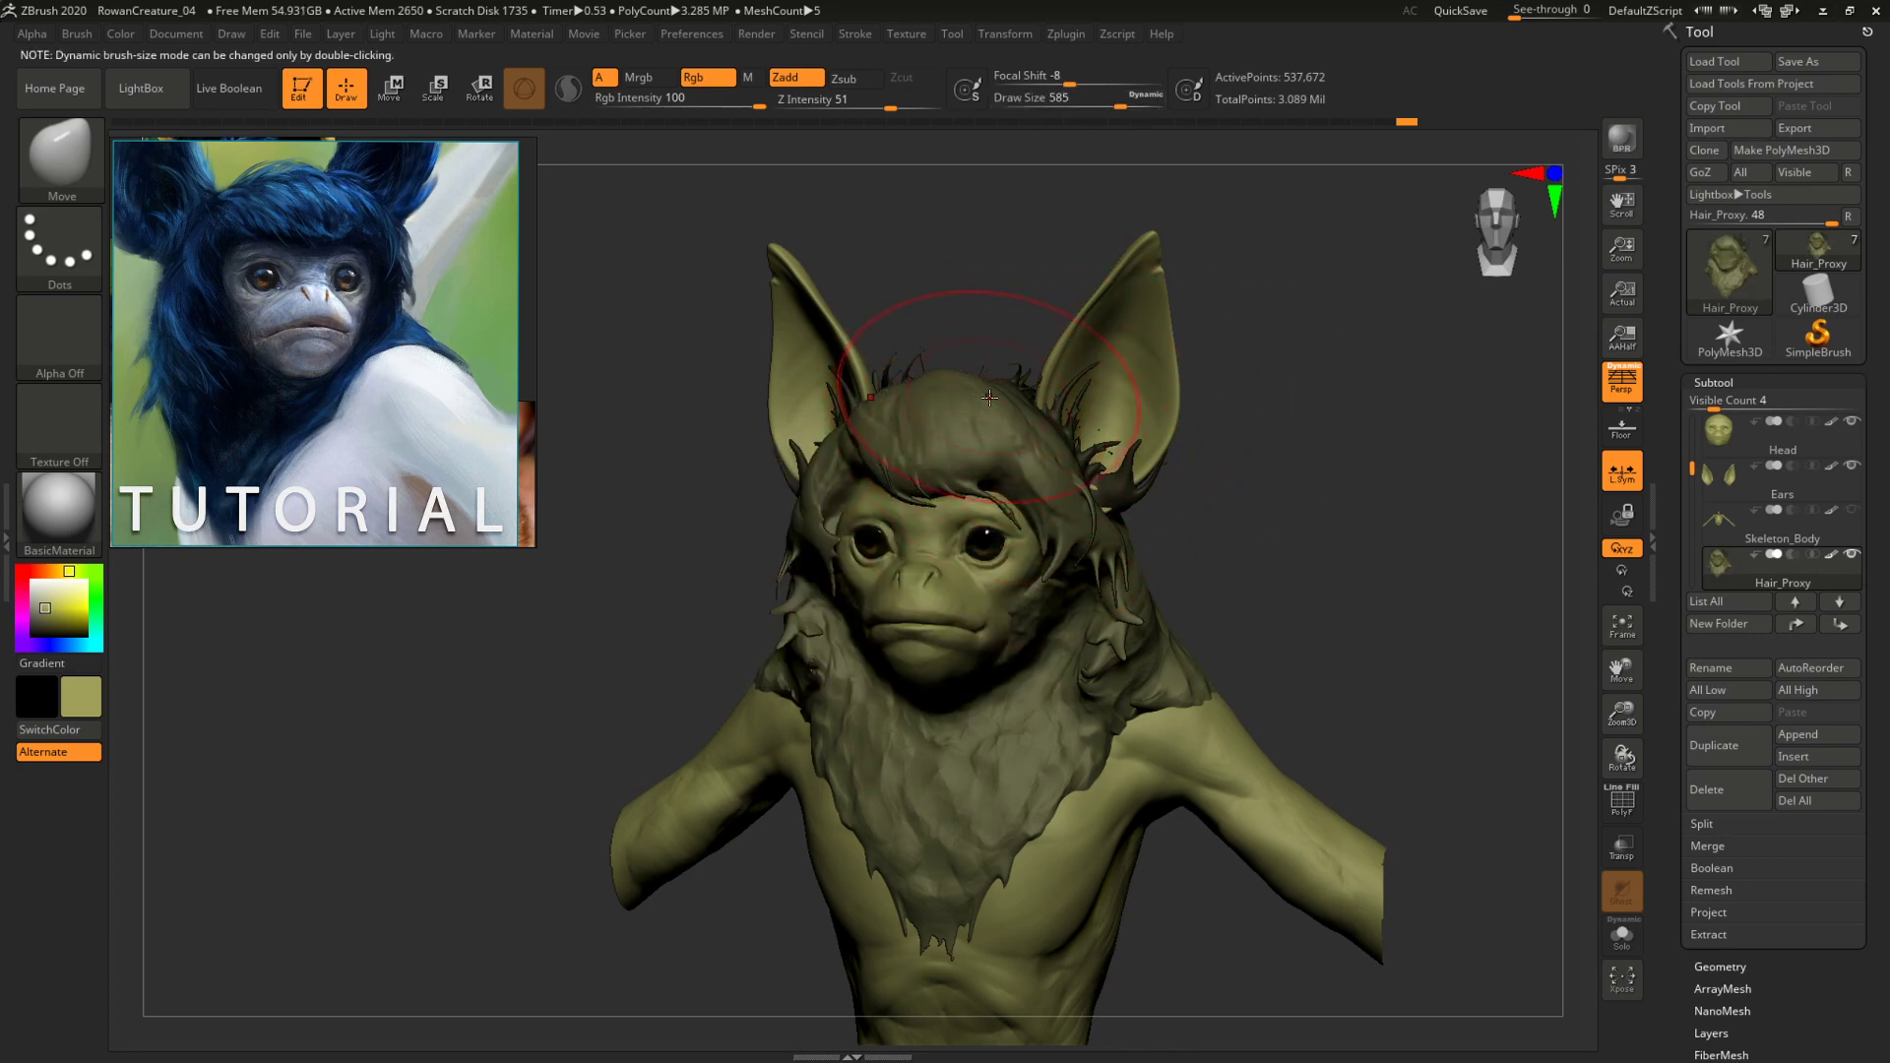
pyautogui.moveTo(1265, 418); pyautogui.dragTo(1064, 465)
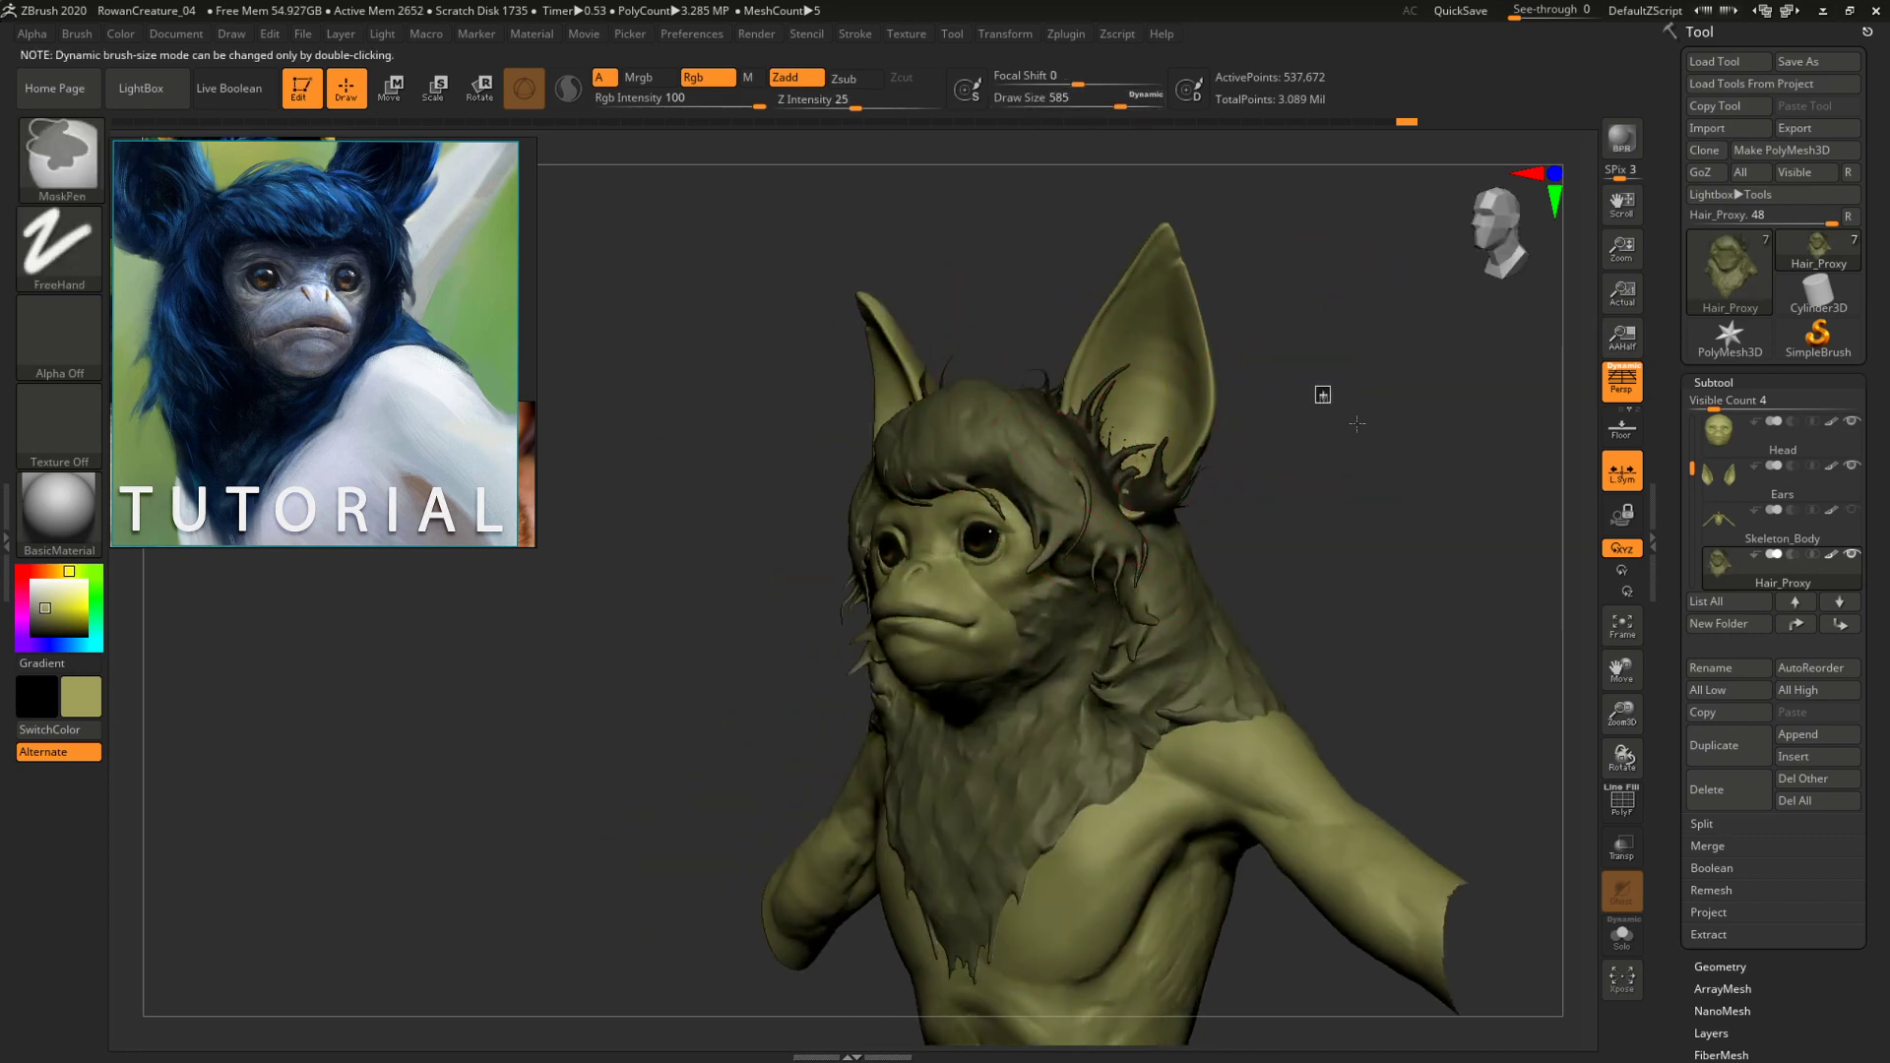
pyautogui.keyDown('shift'); pyautogui.moveTo(1320, 392); pyautogui.dragTo(1314, 487); pyautogui.keyUp('shift')
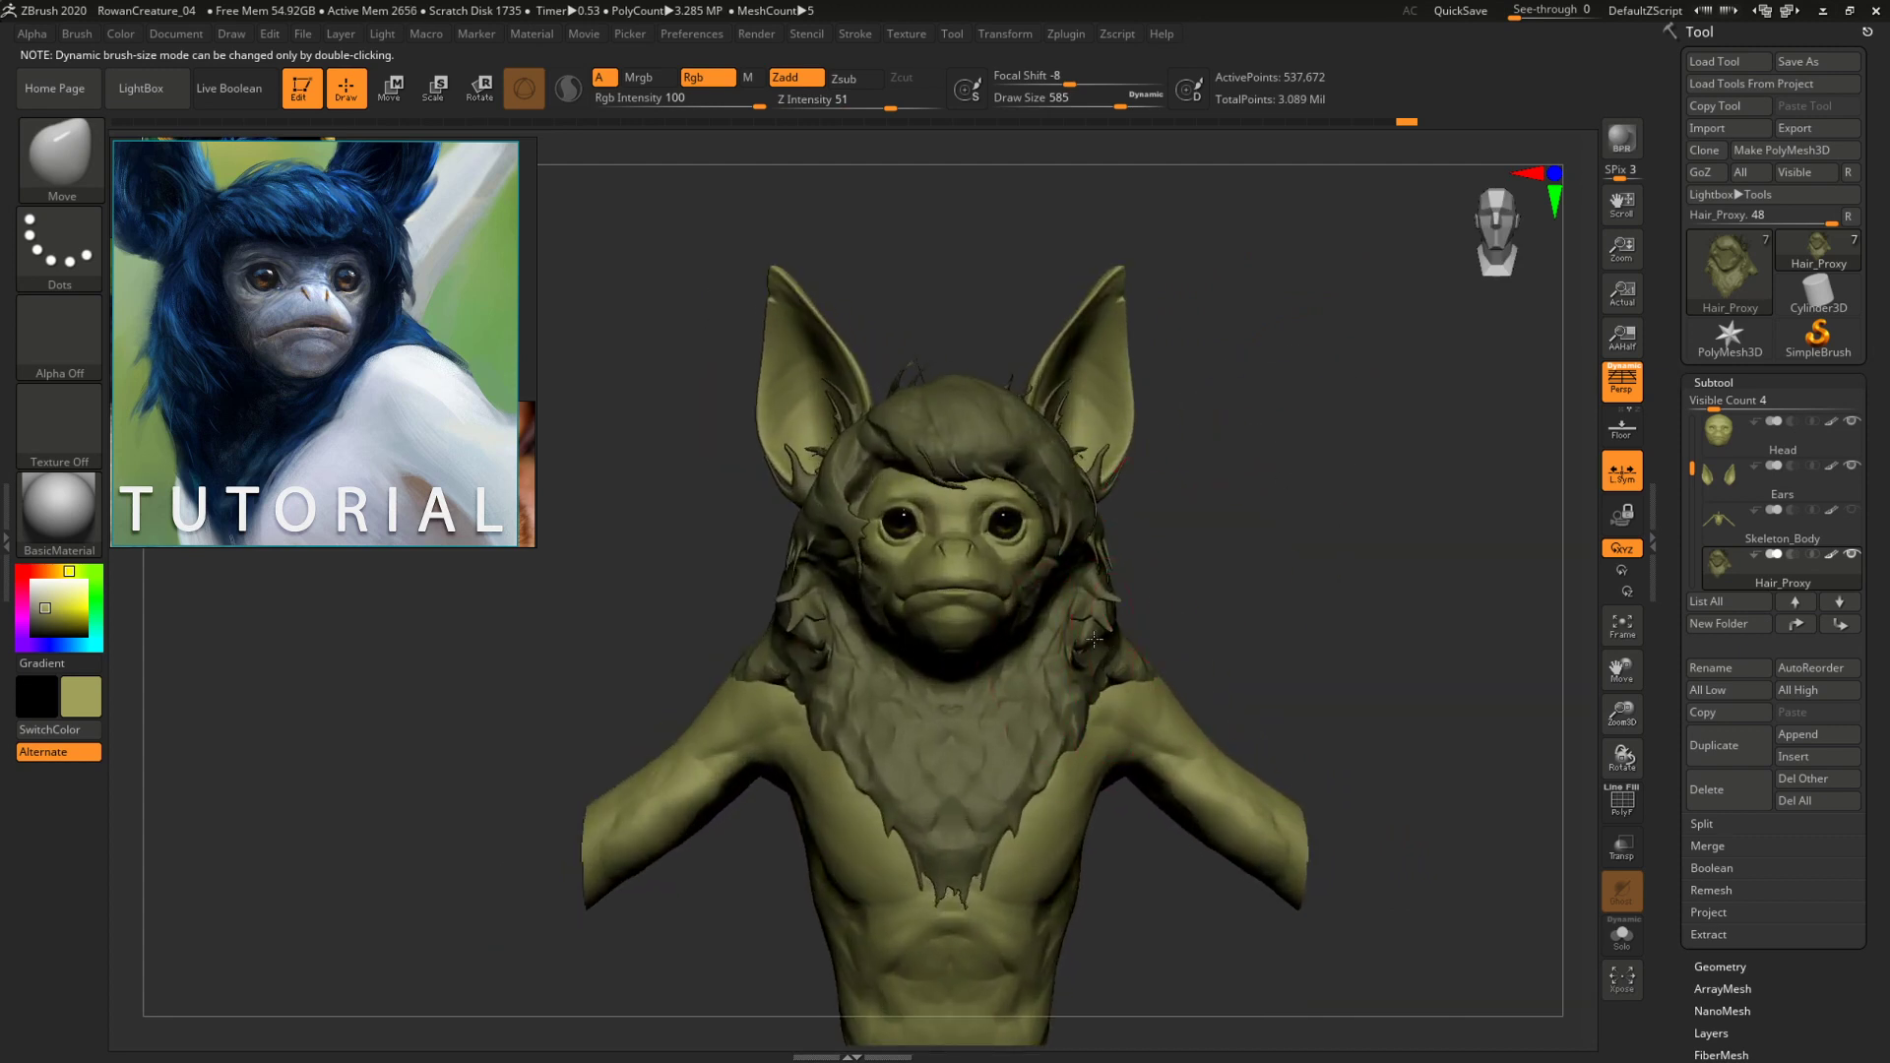
pyautogui.moveTo(1211, 566)
pyautogui.mouseDown()
pyautogui.moveTo(1253, 531)
pyautogui.moveTo(1071, 482)
pyautogui.mouseUp()
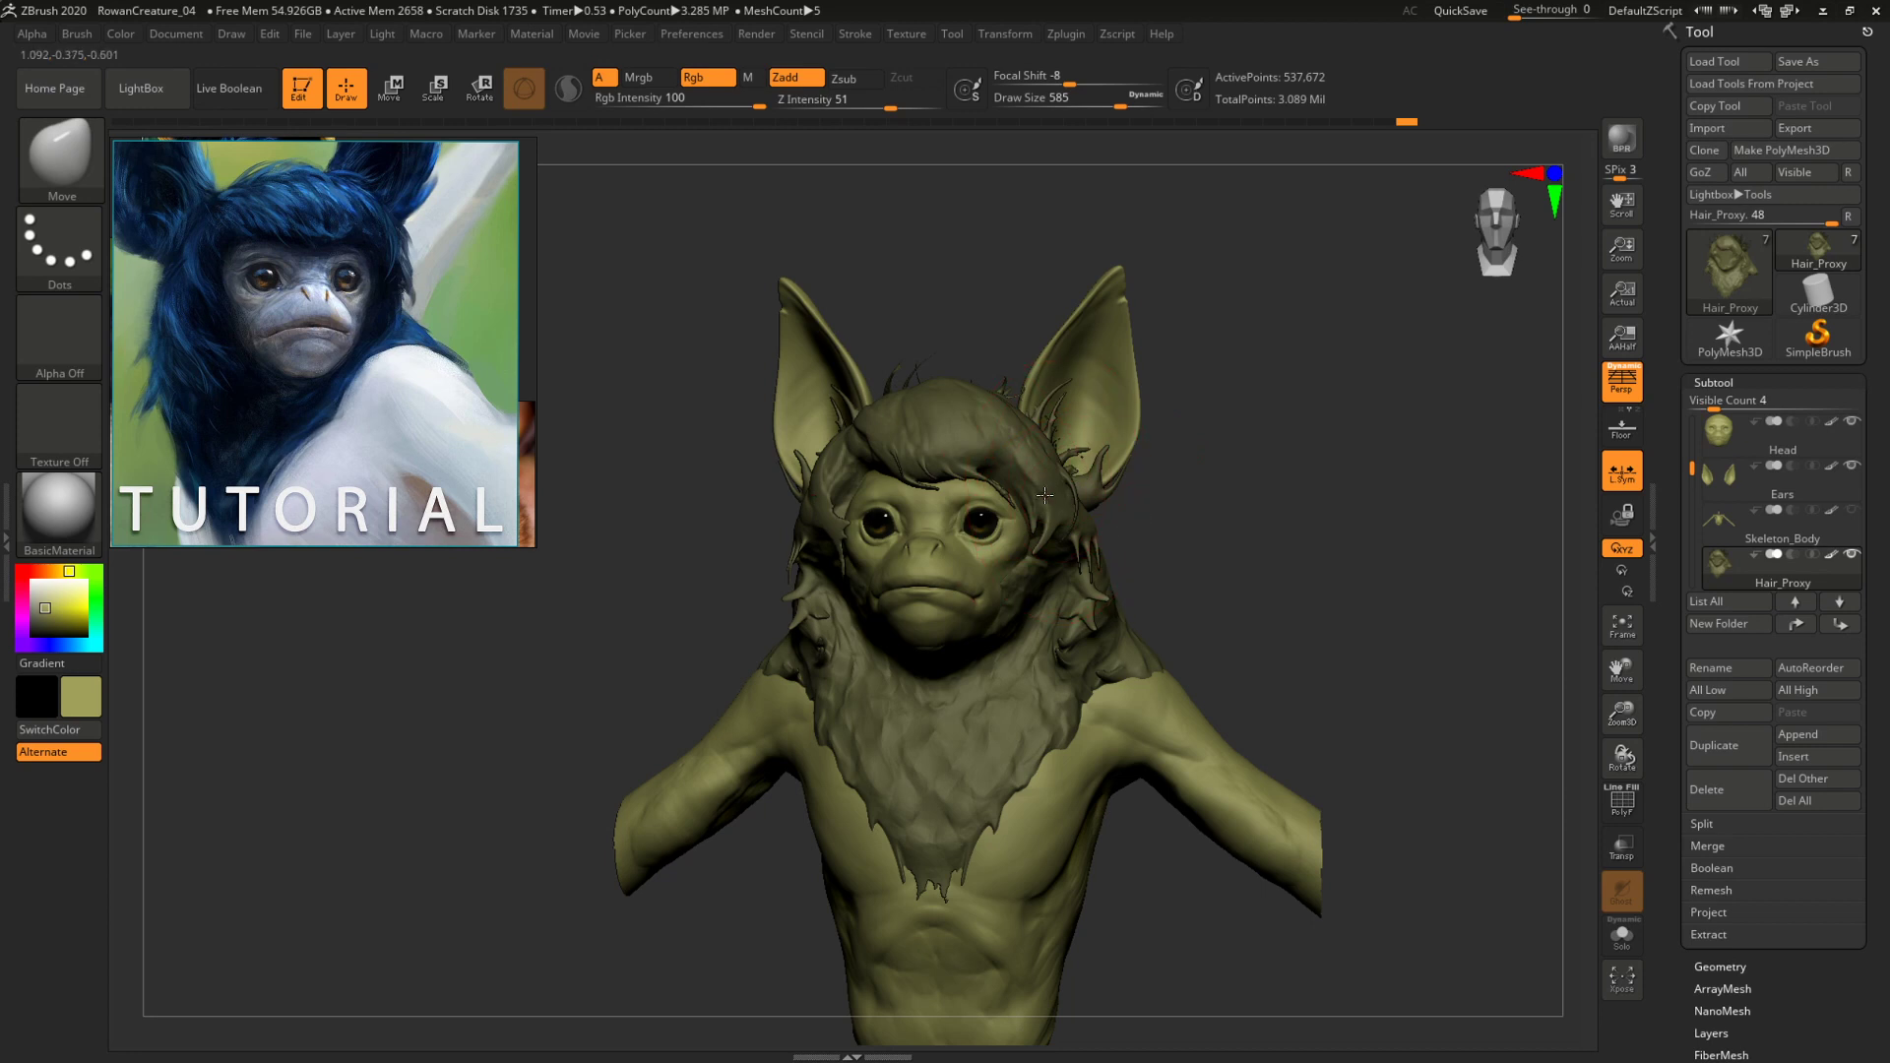
pyautogui.moveTo(1047, 495); pyautogui.dragTo(949, 379, button='right')
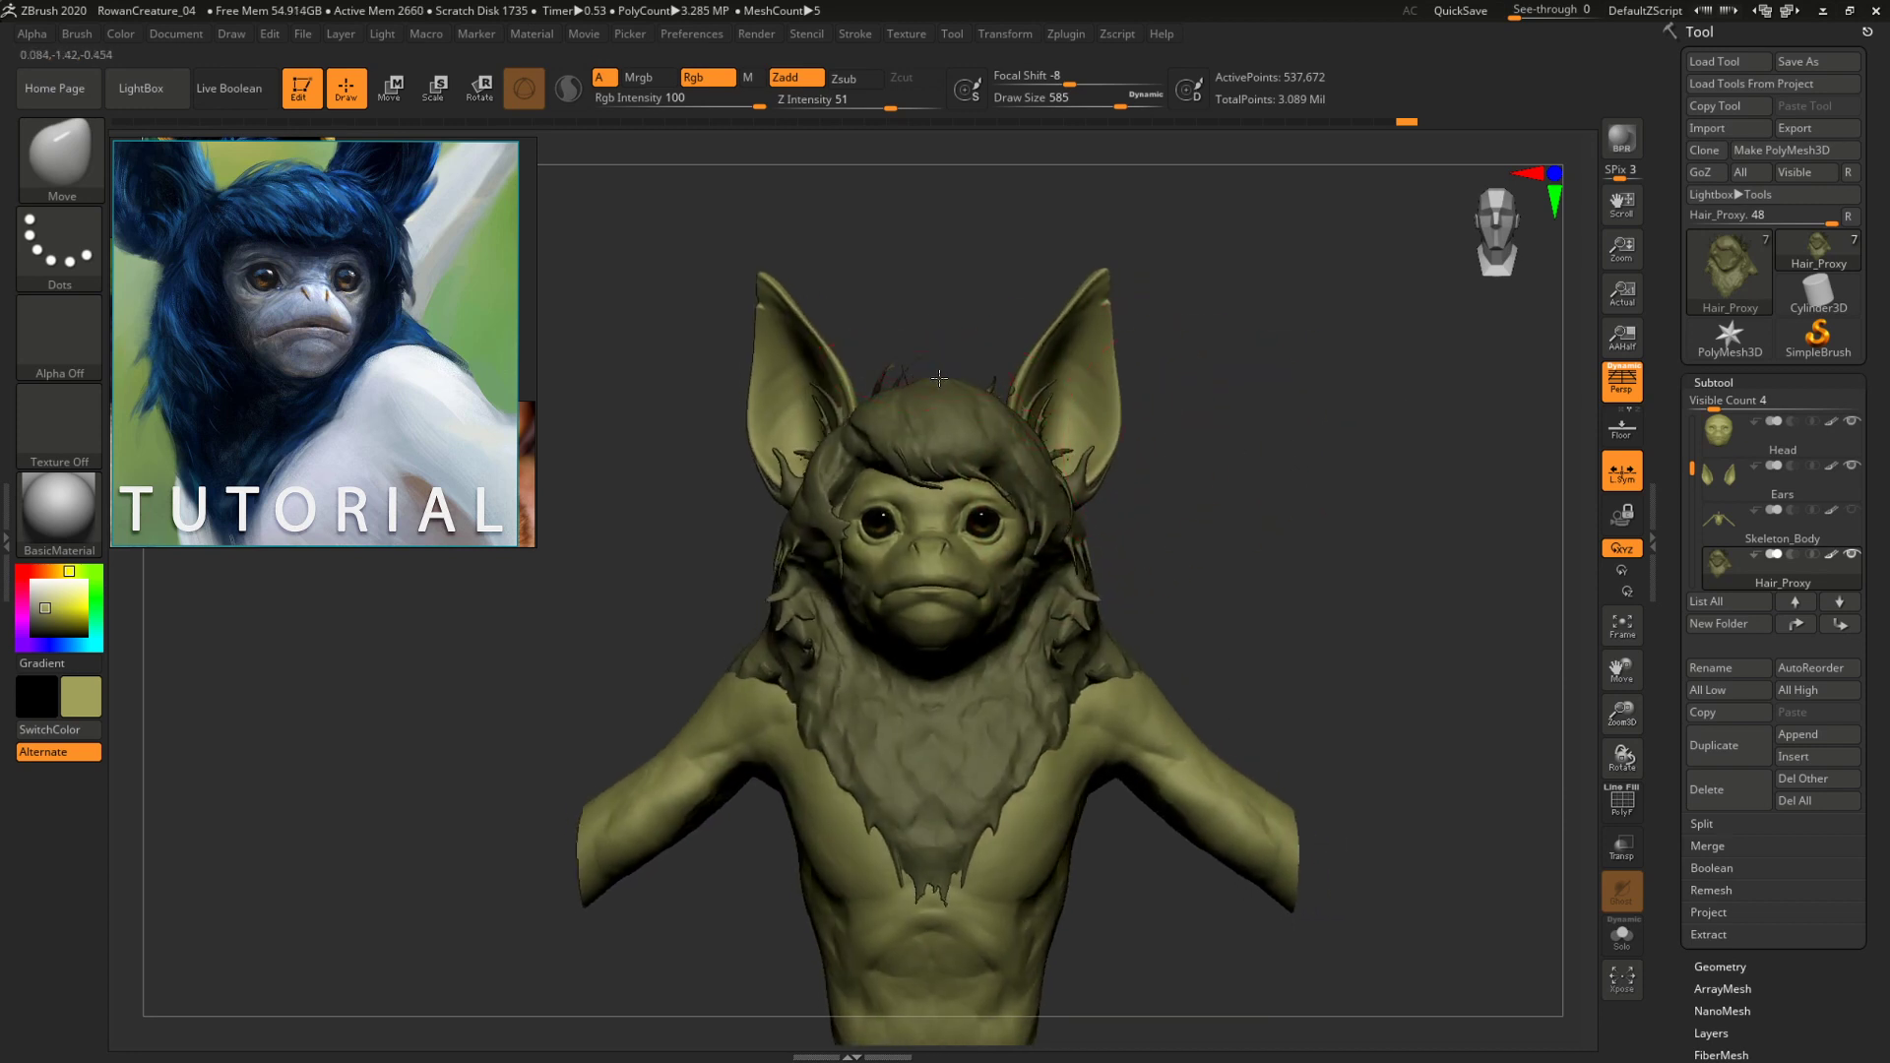
pyautogui.keyDown('alt'); pyautogui.moveTo(1360, 384); pyautogui.dragTo(1034, 396); pyautogui.keyUp('alt')
pyautogui.moveTo(1177, 395)
pyautogui.mouseDown()
pyautogui.moveTo(1082, 408)
pyautogui.moveTo(1161, 401)
pyautogui.mouseUp()
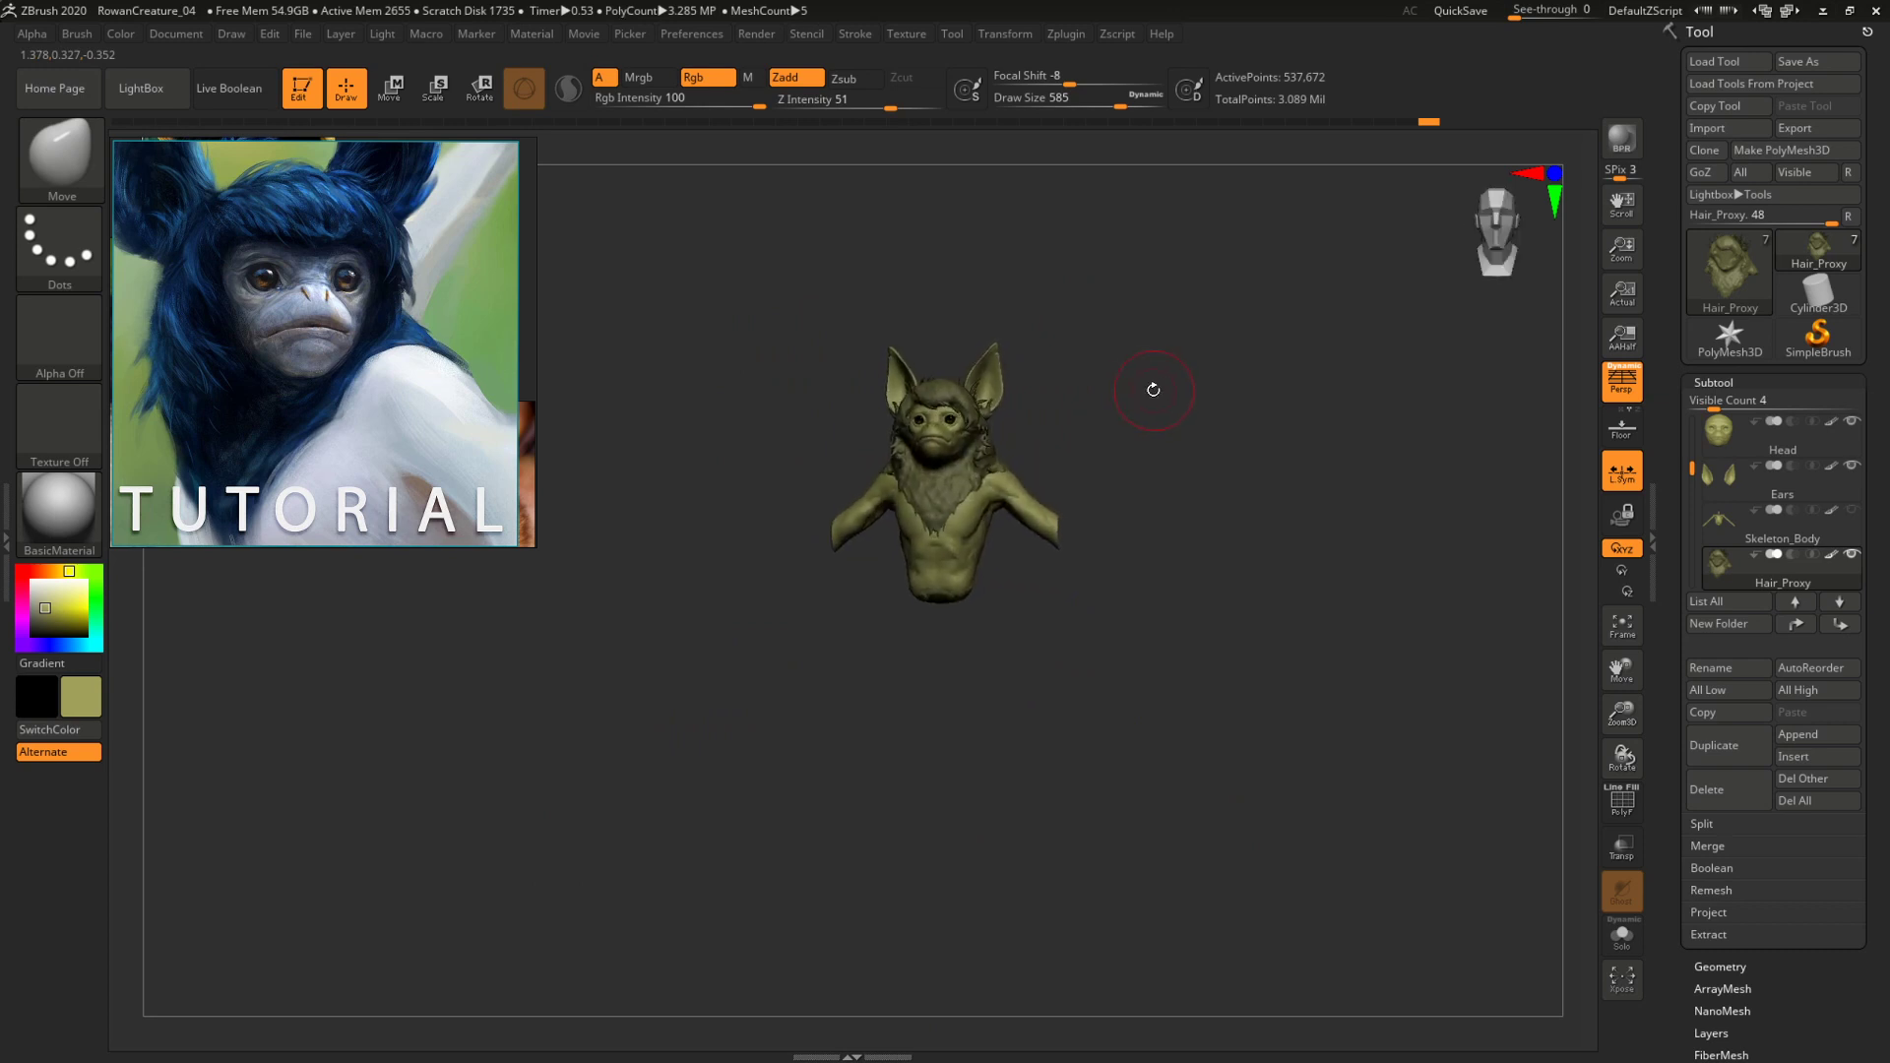
# Select the Ears subtool and adjust the ear bases with the Move brush at draw size 585, temporarily ghosting the other subtools.
pyautogui.press('f')
pyautogui.keyDown('alt'); pyautogui.moveTo(1368, 493); pyautogui.dragTo(969, 362); pyautogui.keyUp('alt')
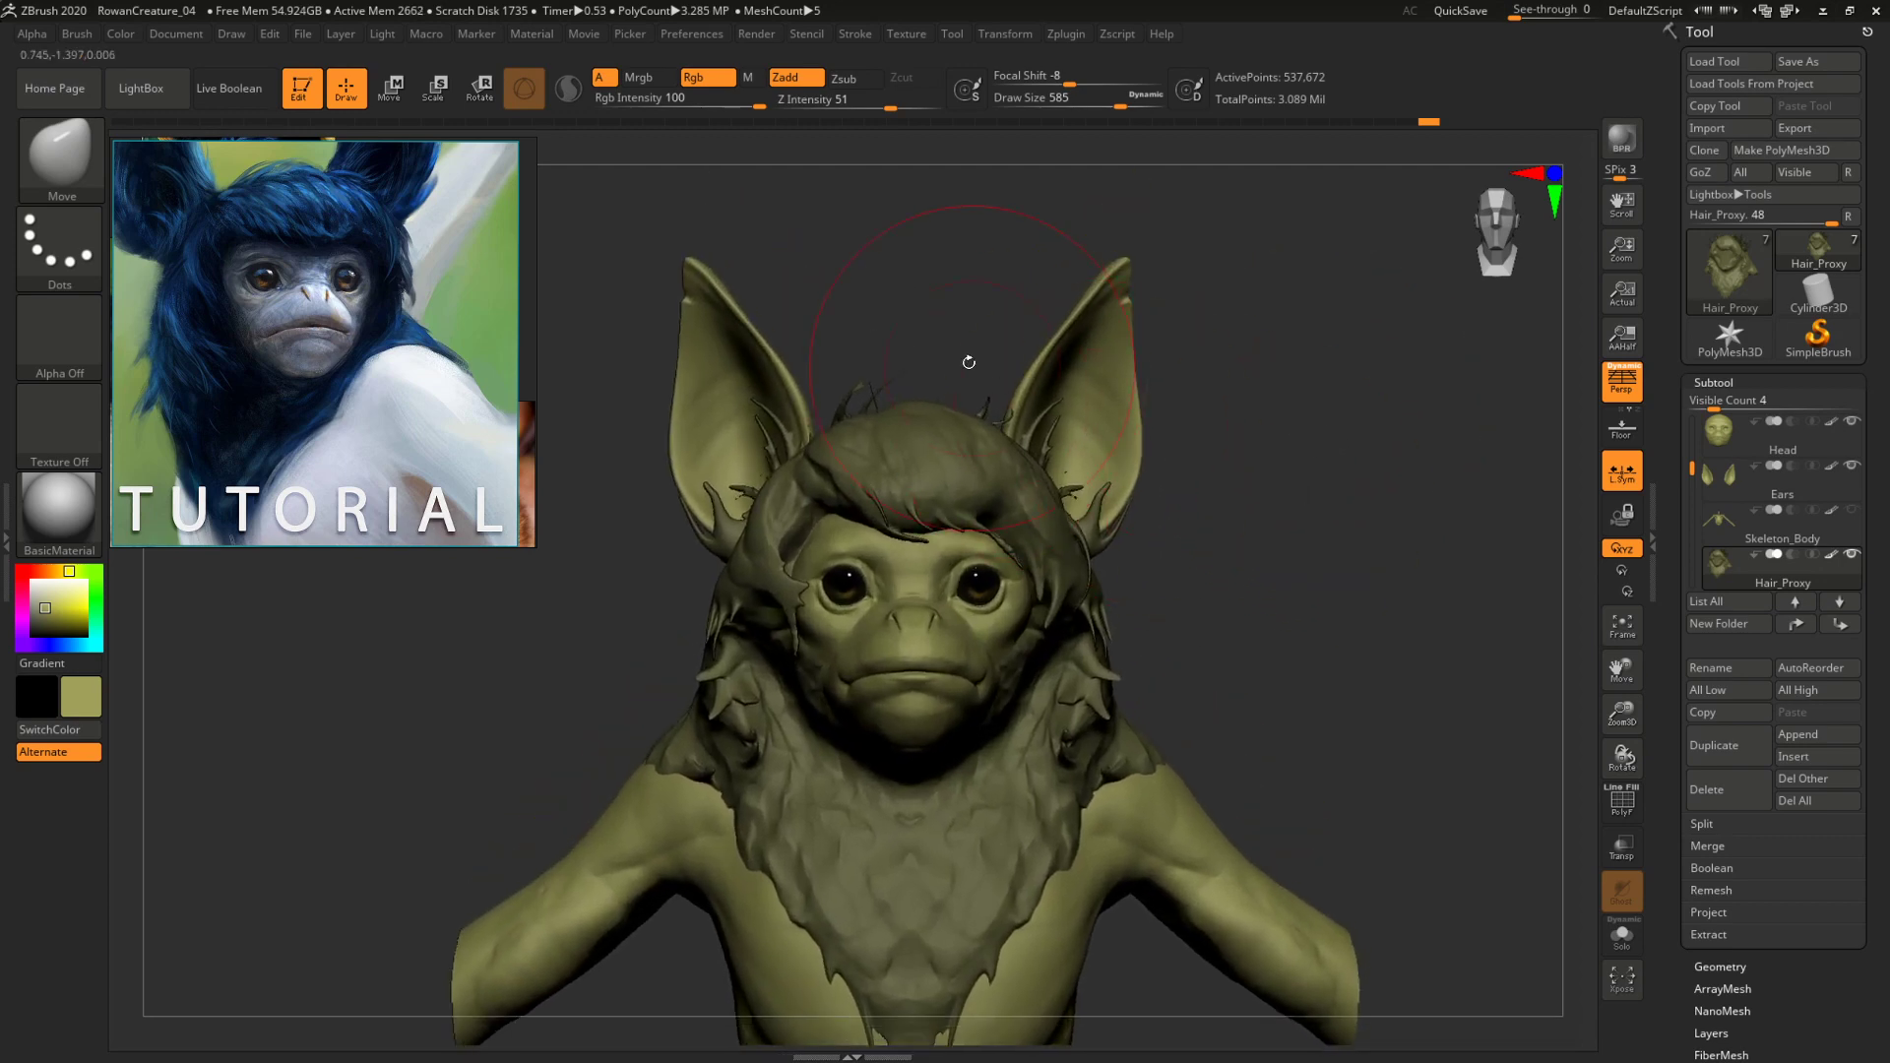
pyautogui.keyDown('alt'); pyautogui.click(1078, 349); pyautogui.keyUp('alt')
pyautogui.press('b')
pyautogui.press('m')
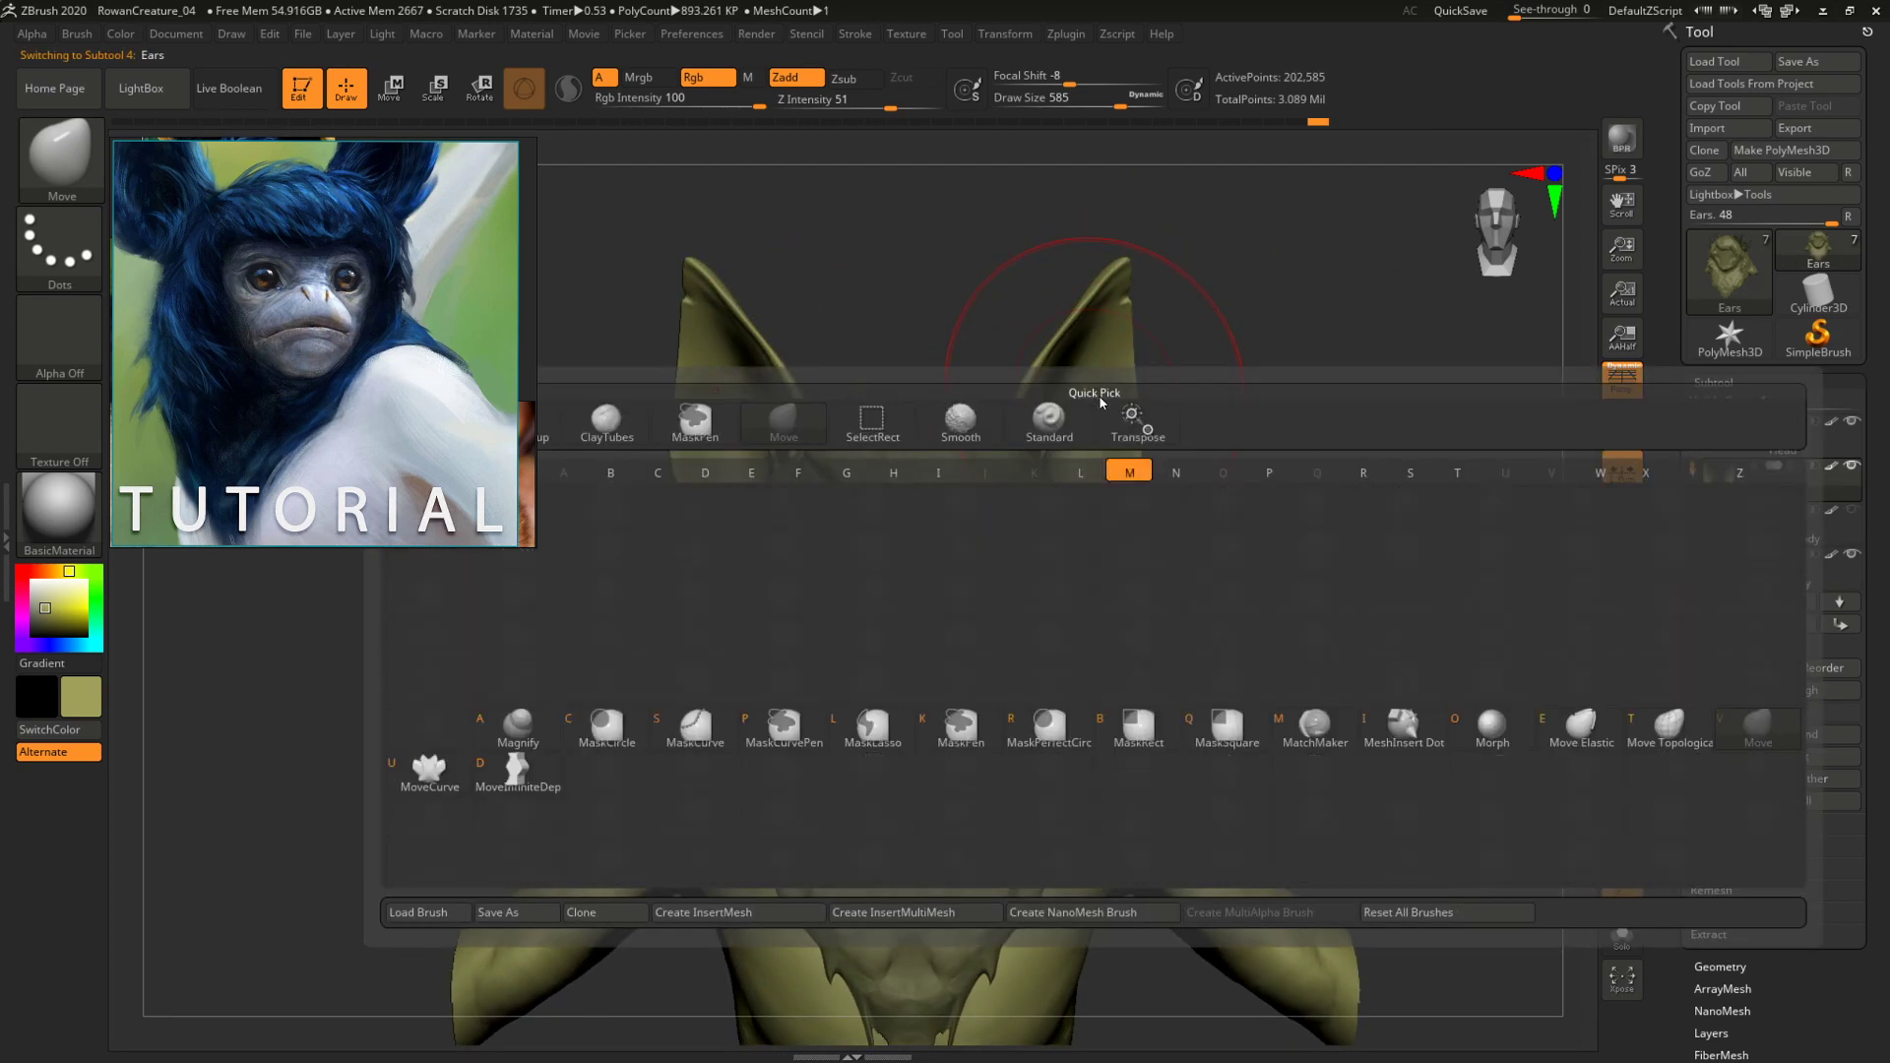
pyautogui.press('v')
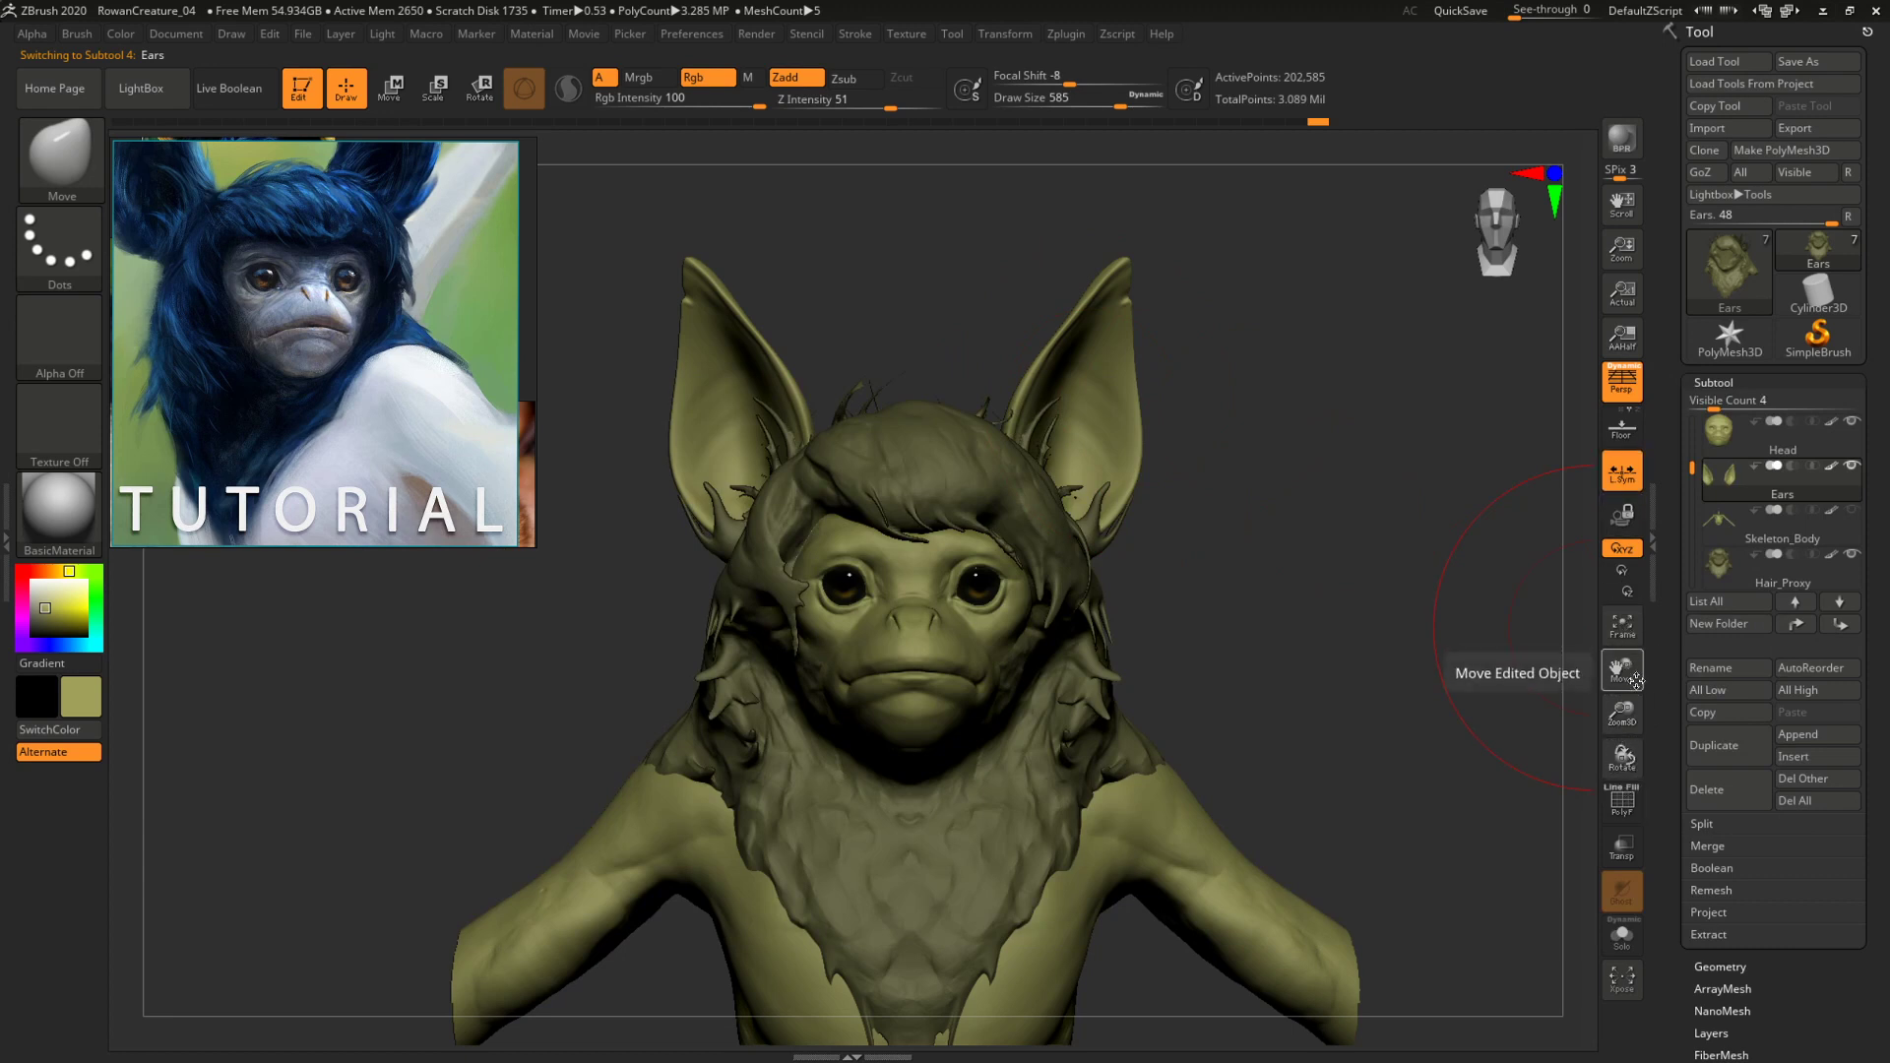
pyautogui.click(1621, 847)
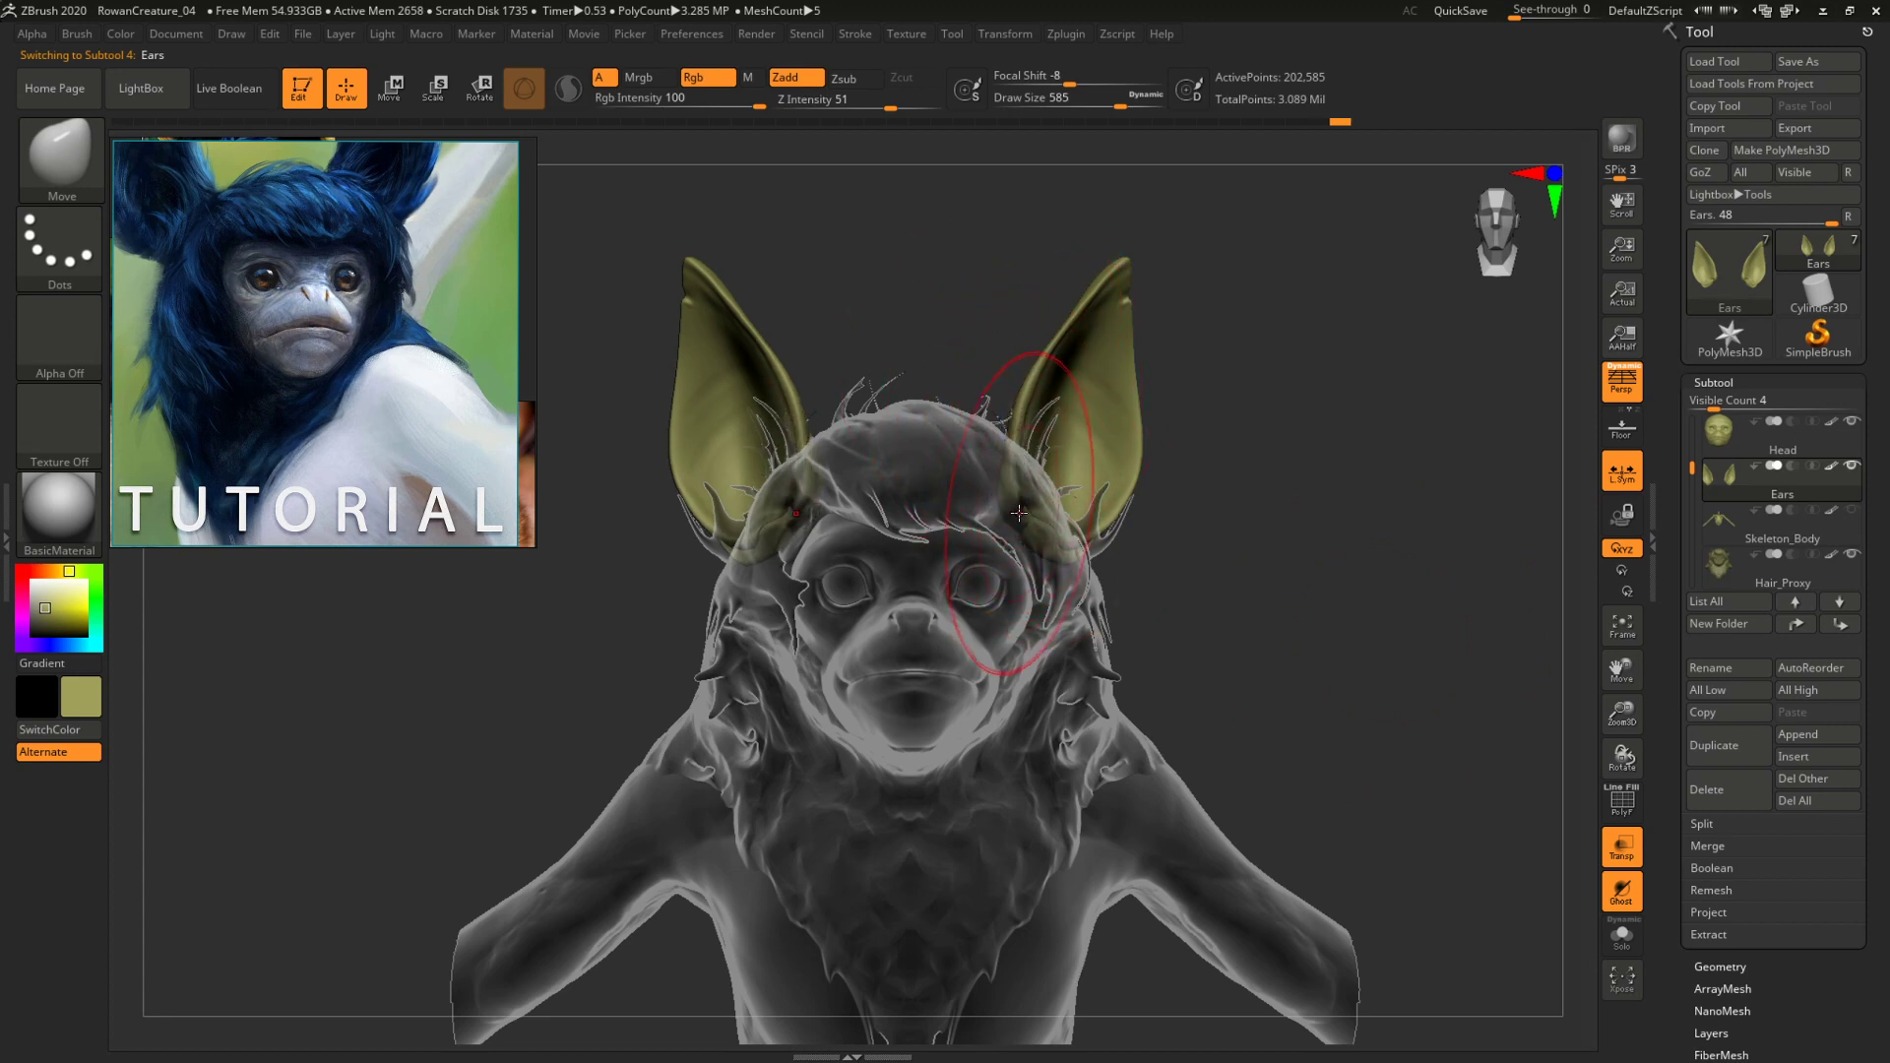
pyautogui.click(1621, 846)
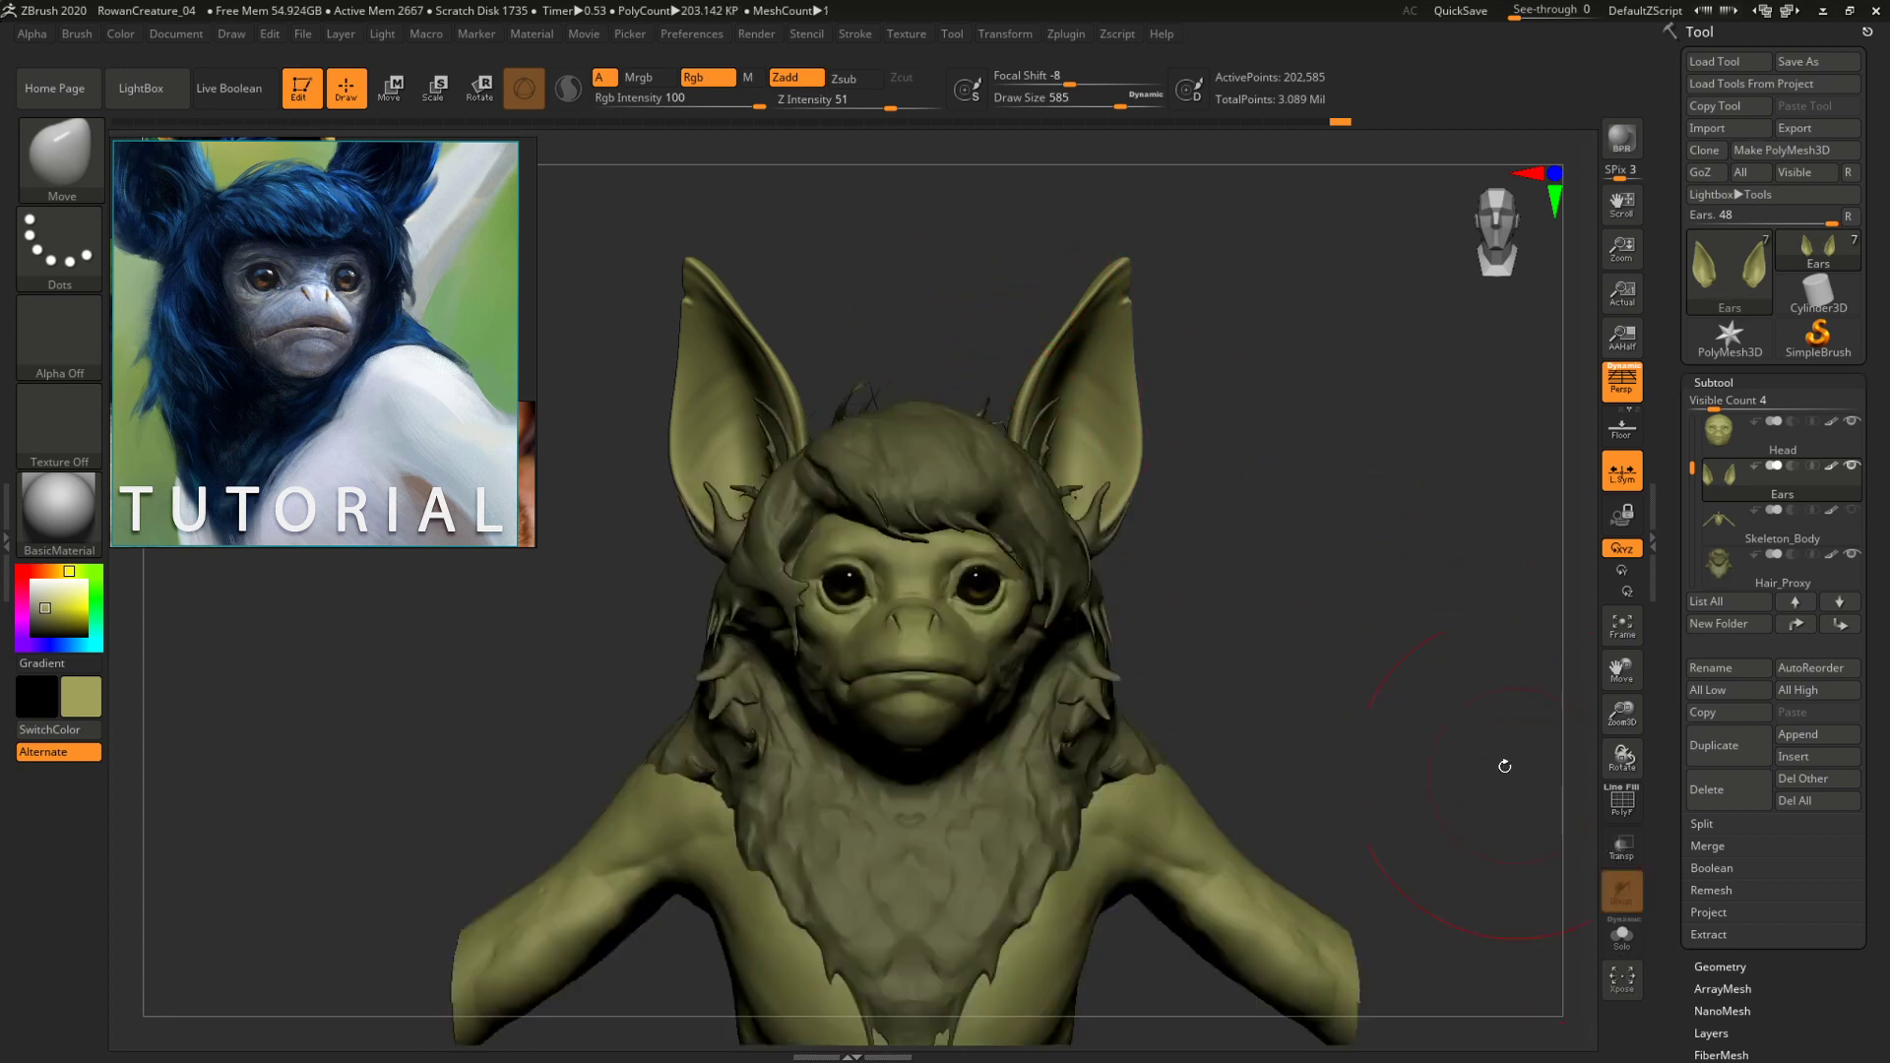
# Hide the Hair_Proxy subtool and refine the inner base of the ears with the Move brush at draw size 393.
pyautogui.moveTo(1378, 689)
pyautogui.mouseDown()
pyautogui.moveTo(1354, 679)
pyautogui.moveTo(1388, 656)
pyautogui.mouseUp()
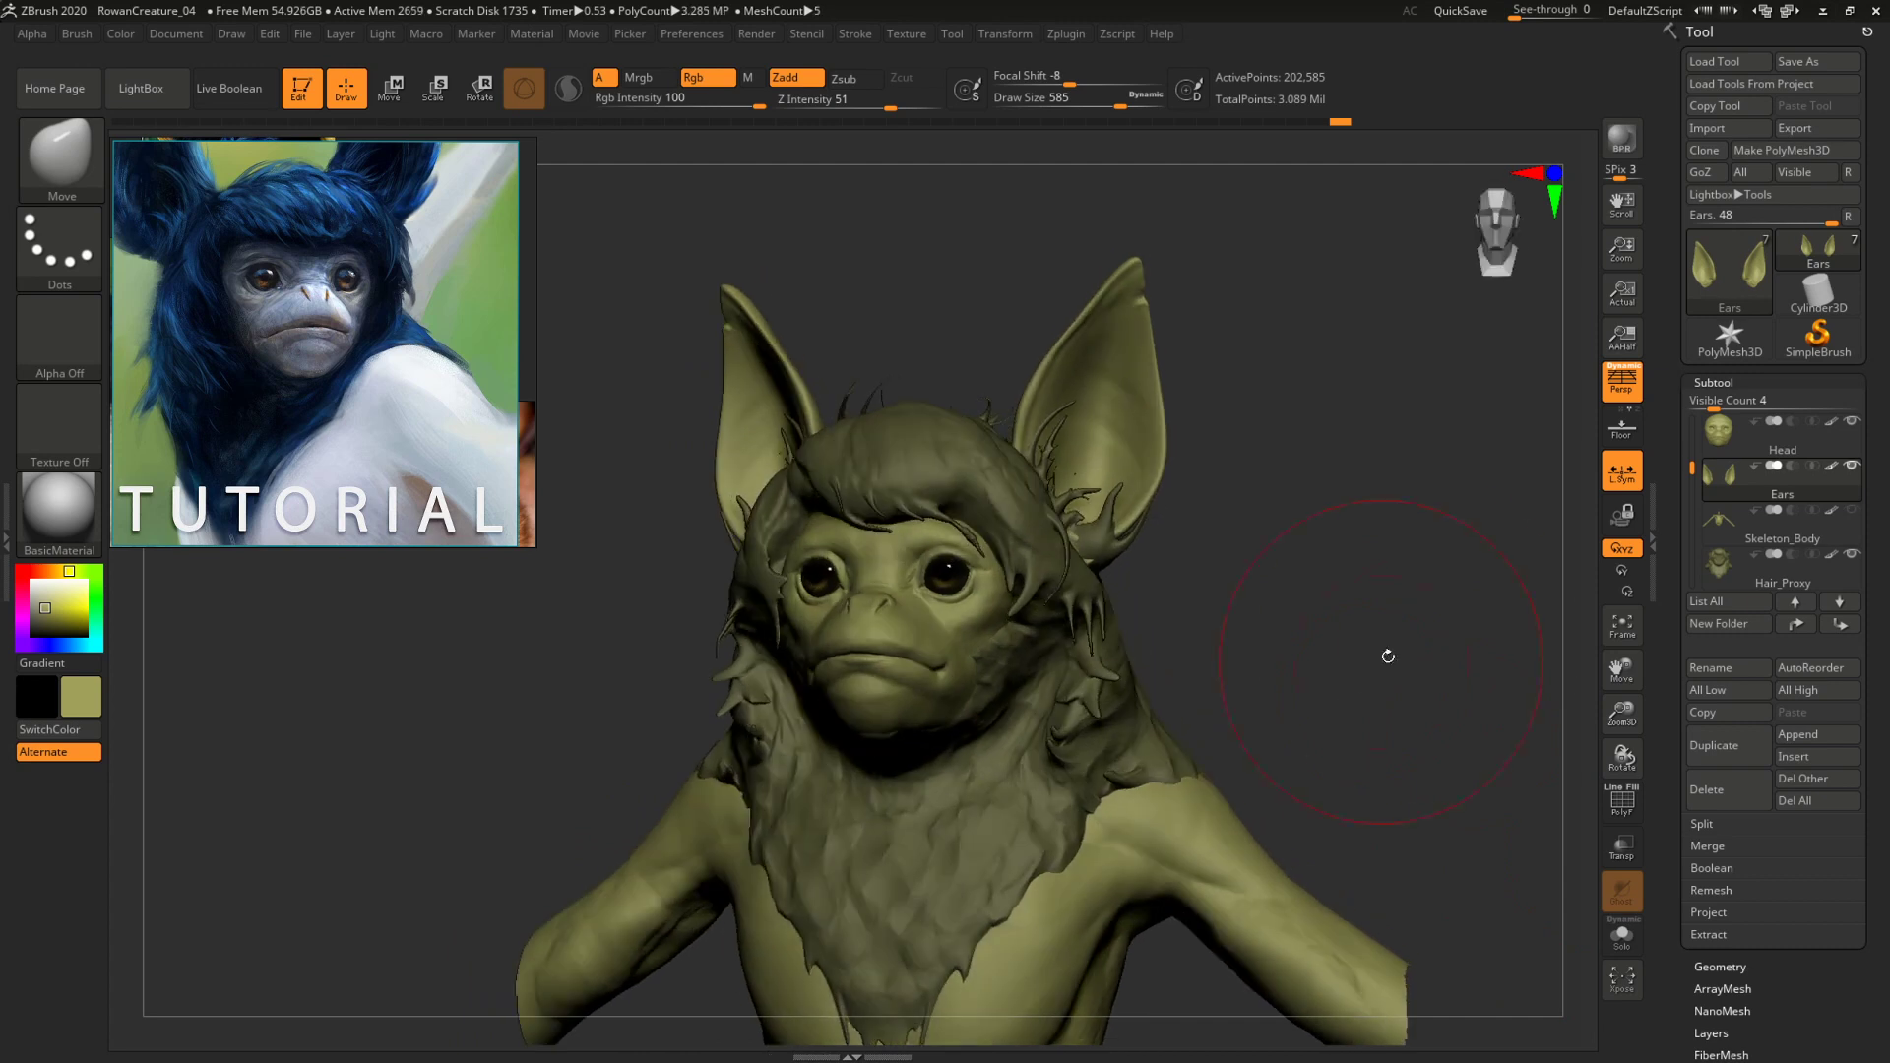
pyautogui.click(1854, 555)
pyautogui.moveTo(1358, 512)
pyautogui.mouseDown()
pyautogui.moveTo(1227, 528)
pyautogui.moveTo(1328, 529)
pyautogui.mouseUp()
pyautogui.press('space')
pyautogui.moveTo(1045, 515); pyautogui.dragTo(1023, 510)
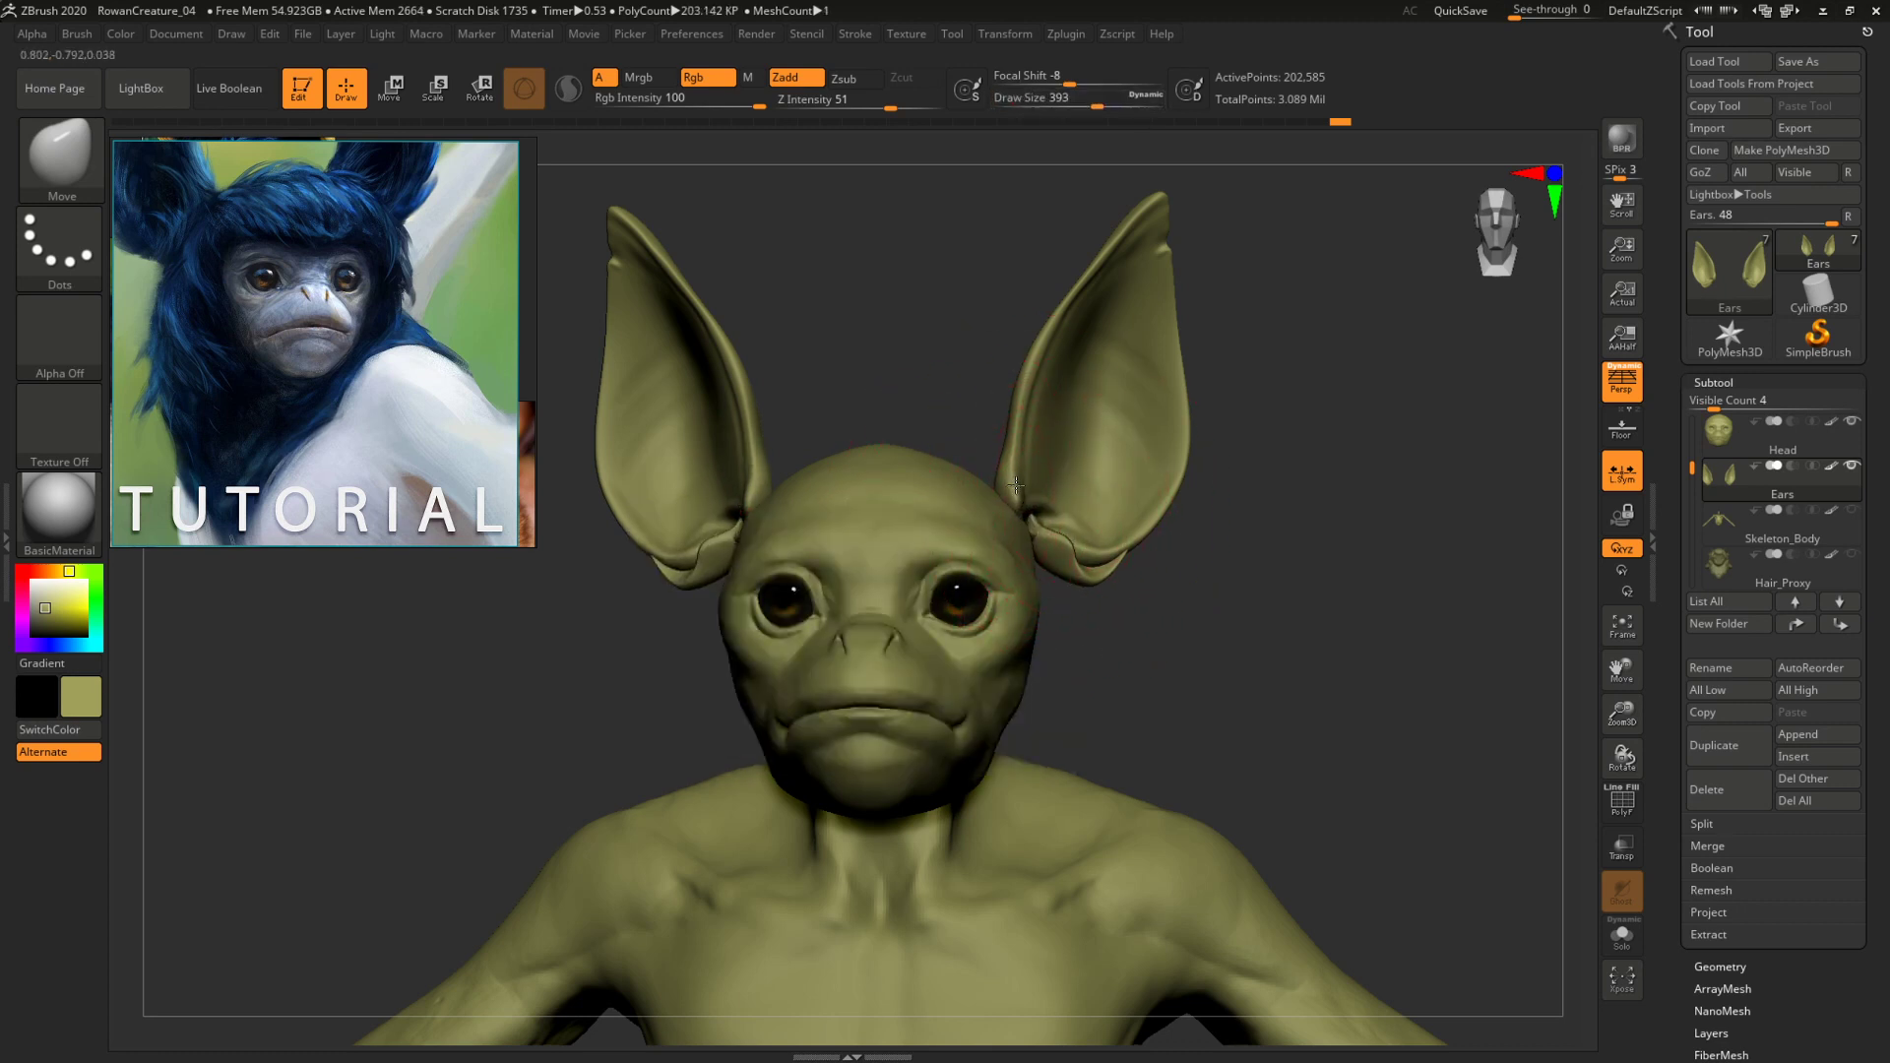
pyautogui.keyDown('alt'); pyautogui.moveTo(1347, 459); pyautogui.dragTo(1211, 497); pyautogui.keyUp('alt')
pyautogui.moveTo(1211, 497); pyautogui.dragTo(1166, 485)
pyautogui.moveTo(1358, 452); pyautogui.dragTo(1181, 477)
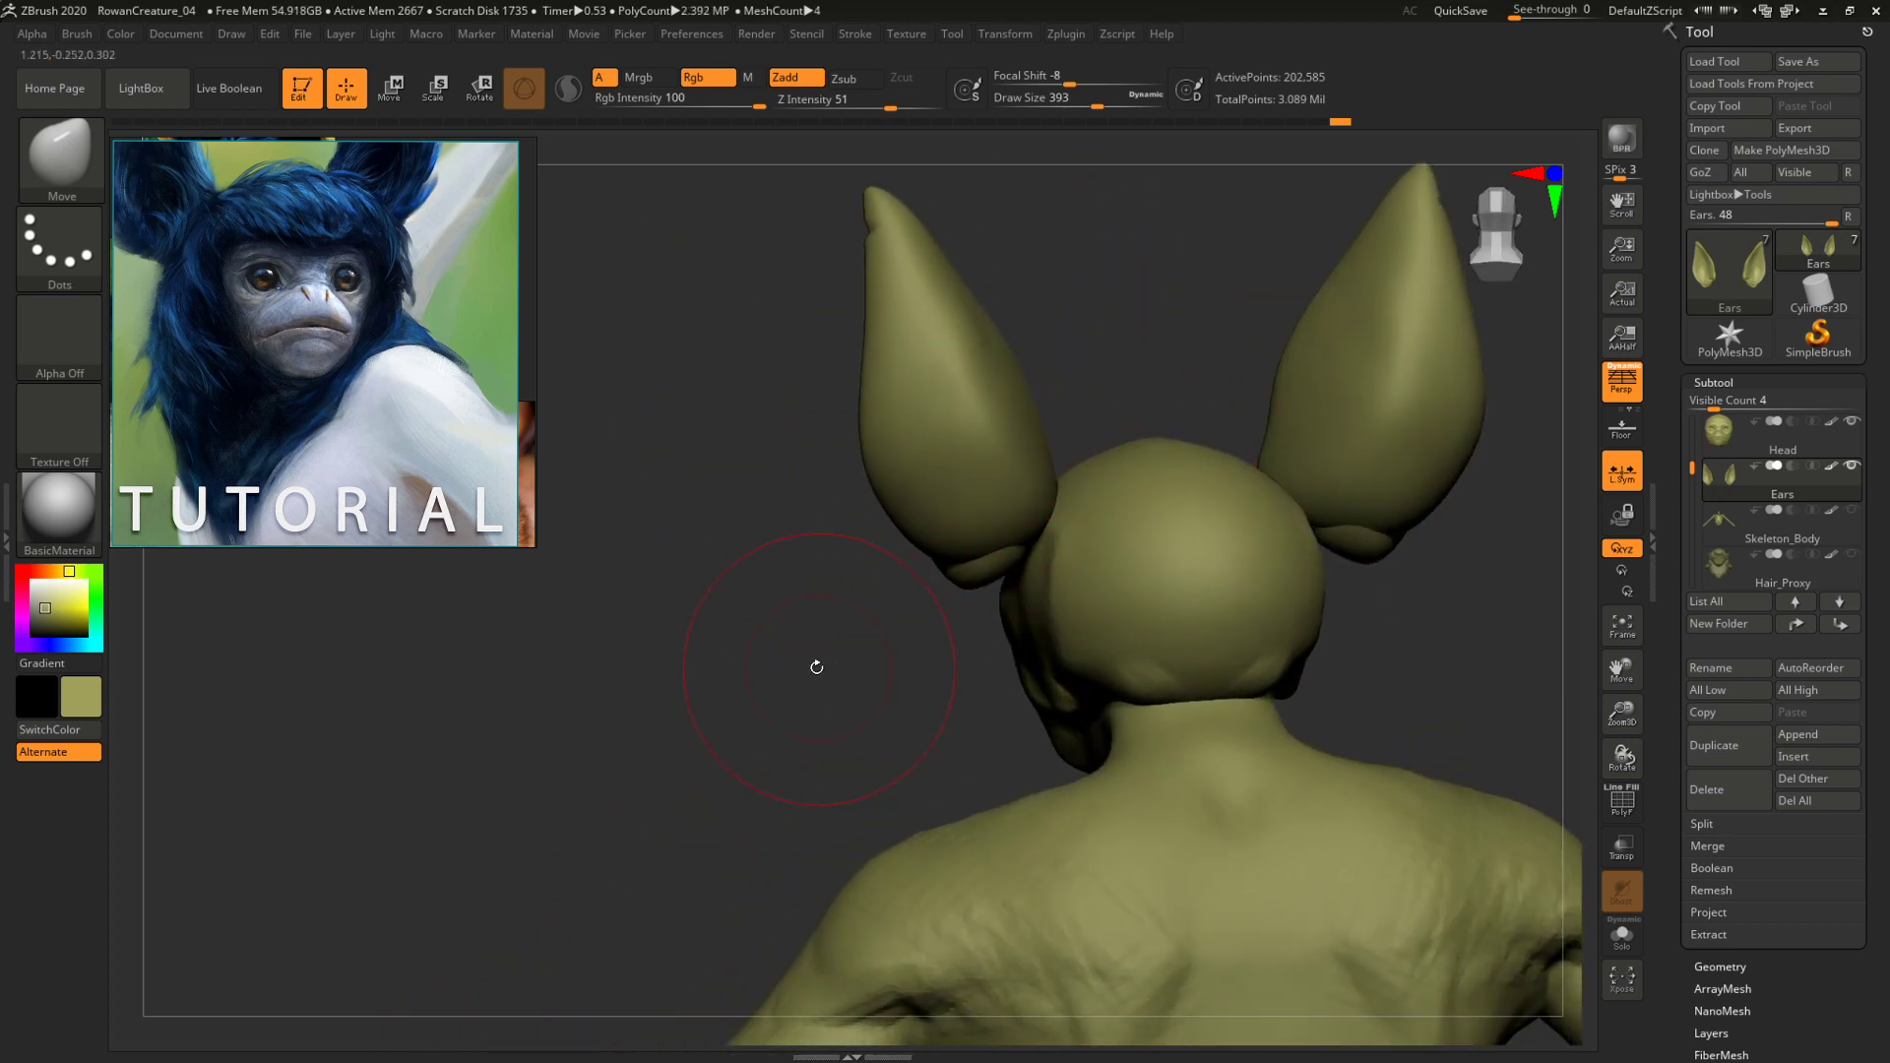
# Check how the ears attach to the skull from behind and show the Hair_Proxy subtool again.
pyautogui.moveTo(814, 662); pyautogui.dragTo(915, 657)
pyautogui.moveTo(1371, 397); pyautogui.dragTo(1309, 406)
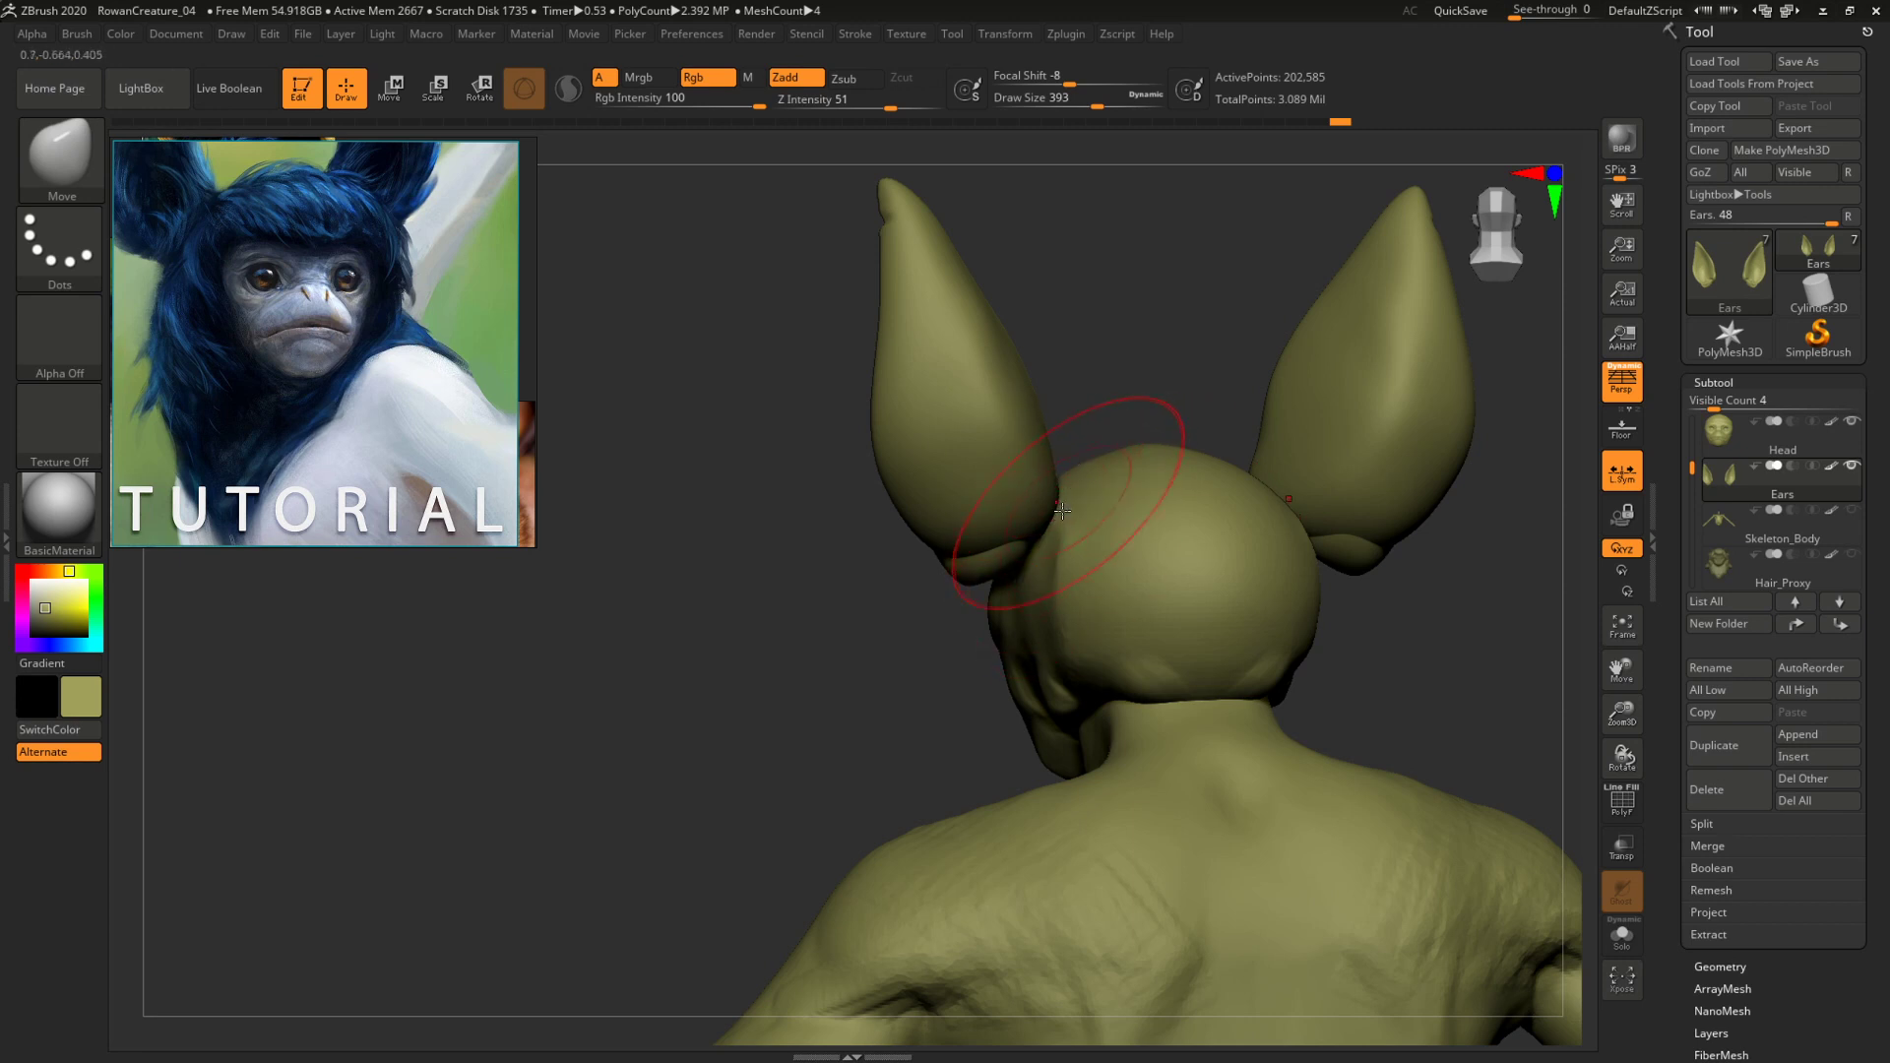
pyautogui.moveTo(1104, 387)
pyautogui.mouseDown()
pyautogui.moveTo(1085, 413)
pyautogui.moveTo(1257, 390)
pyautogui.moveTo(1434, 531)
pyautogui.moveTo(1301, 526)
pyautogui.moveTo(1344, 507)
pyautogui.moveTo(1286, 535)
pyautogui.moveTo(1227, 504)
pyautogui.moveTo(1248, 468)
pyautogui.moveTo(1319, 531)
pyautogui.mouseUp()
pyautogui.click(1851, 556)
# Save the project over the existing RowanCreature_04.ZPR file.
pyautogui.hotkey('ctrl', 's')
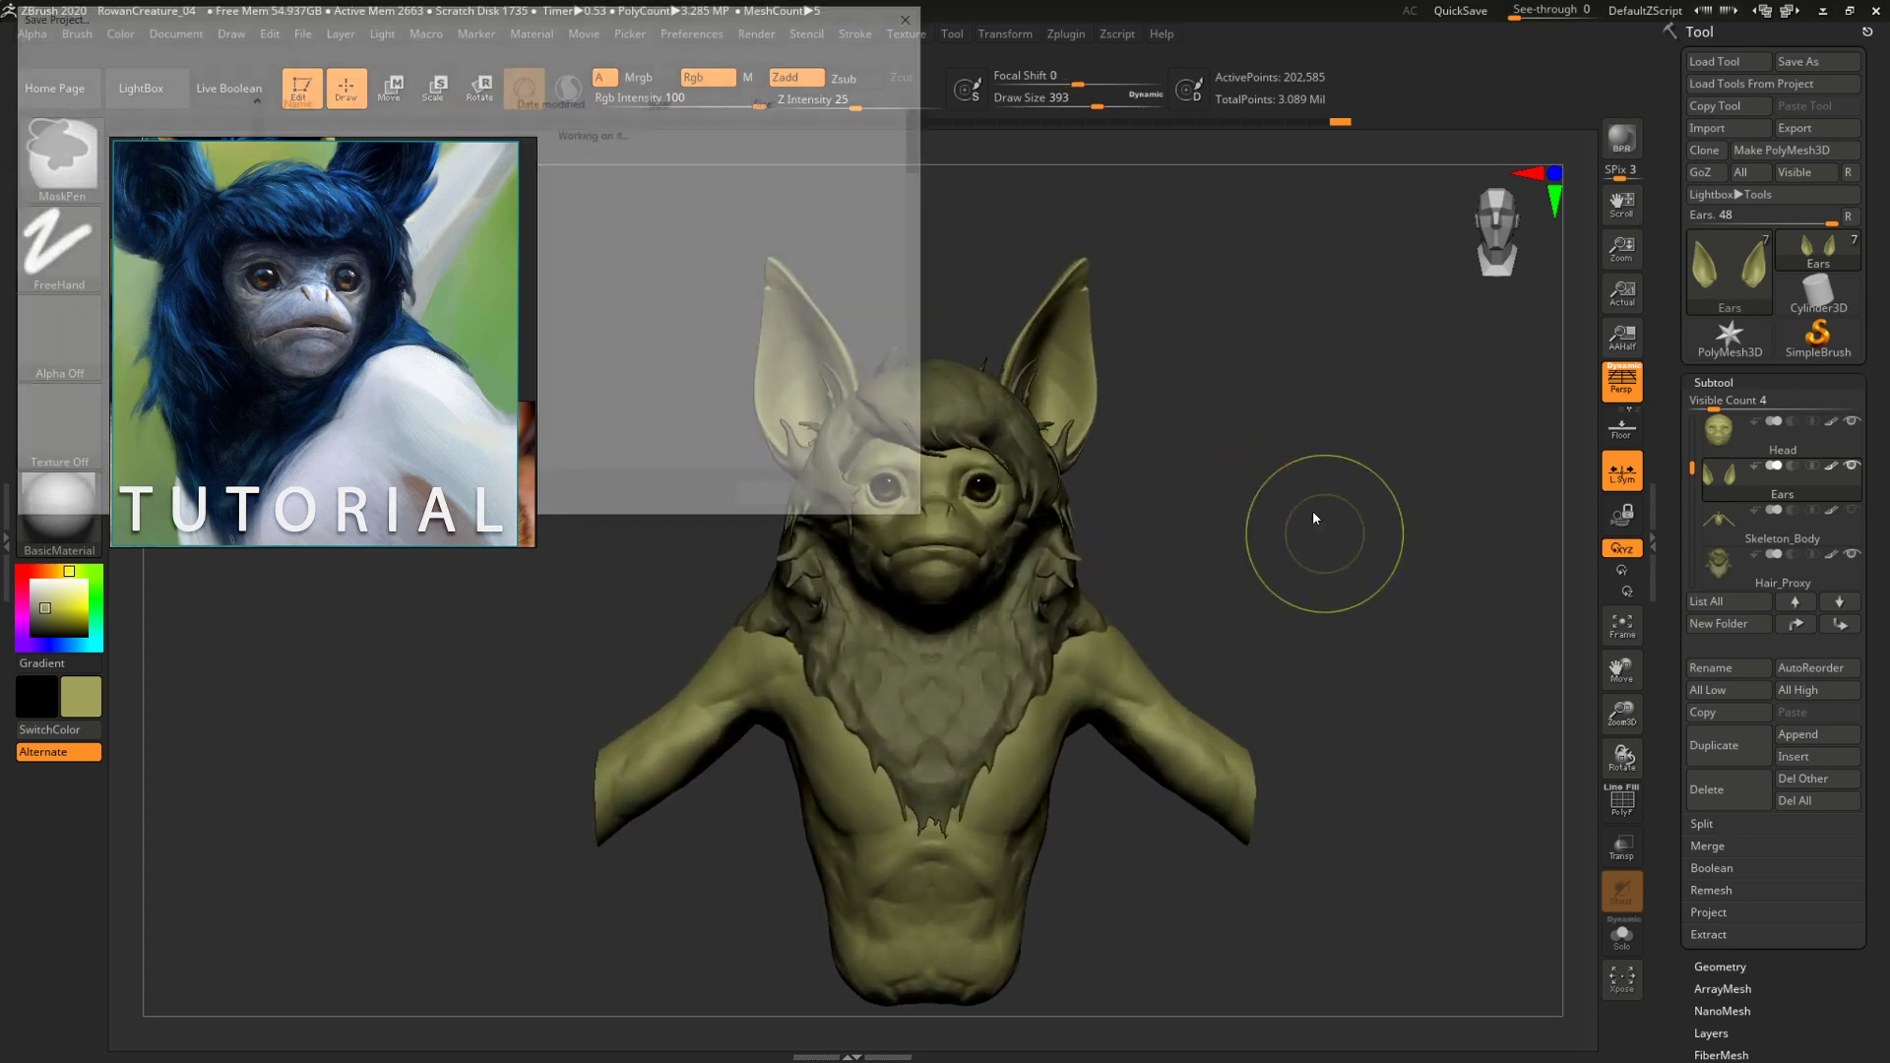
pyautogui.click(787, 502)
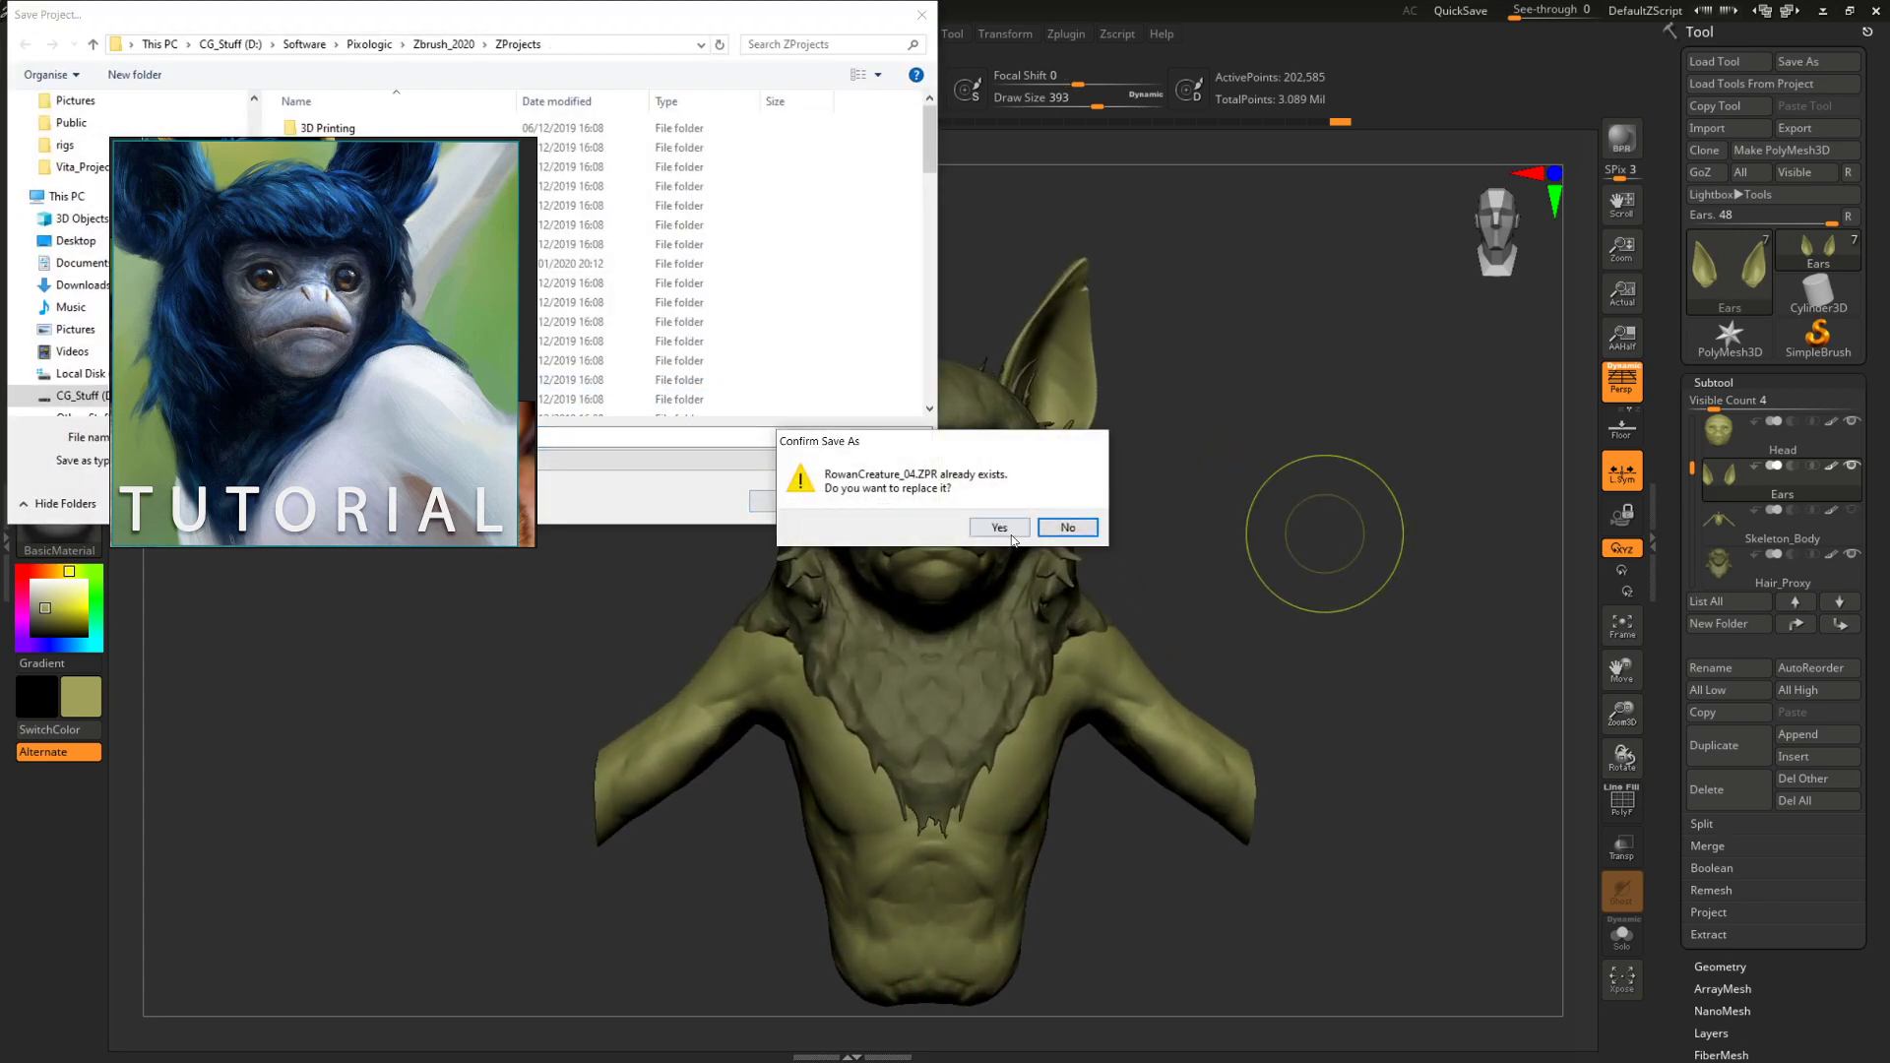
pyautogui.click(1001, 535)
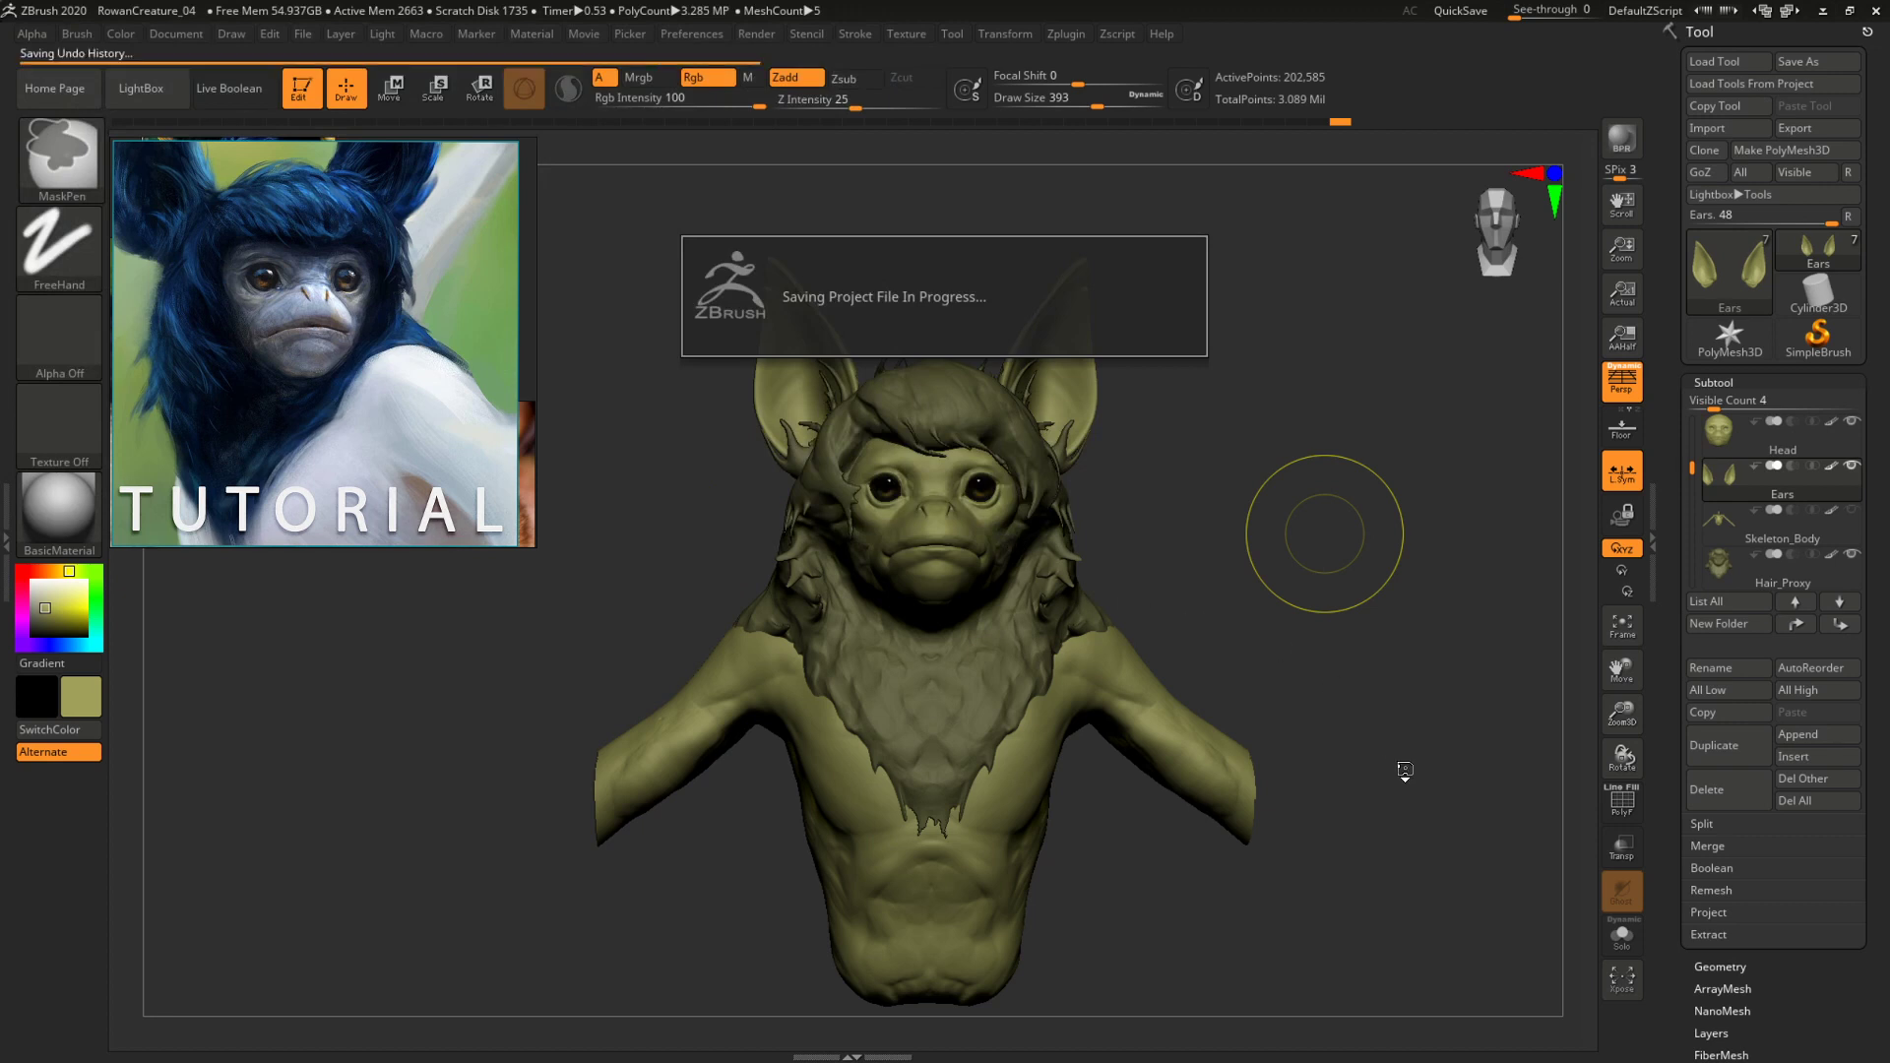
# Hide Hair_Proxy, select the Body subtool and build up the shoulder and upper arm muscles with ClayTubes at draw size 393.
pyautogui.moveTo(1271, 513)
pyautogui.mouseDown()
pyautogui.moveTo(1253, 511)
pyautogui.moveTo(1260, 413)
pyautogui.moveTo(1301, 493)
pyautogui.moveTo(1585, 469)
pyautogui.mouseUp()
pyautogui.click(1852, 556)
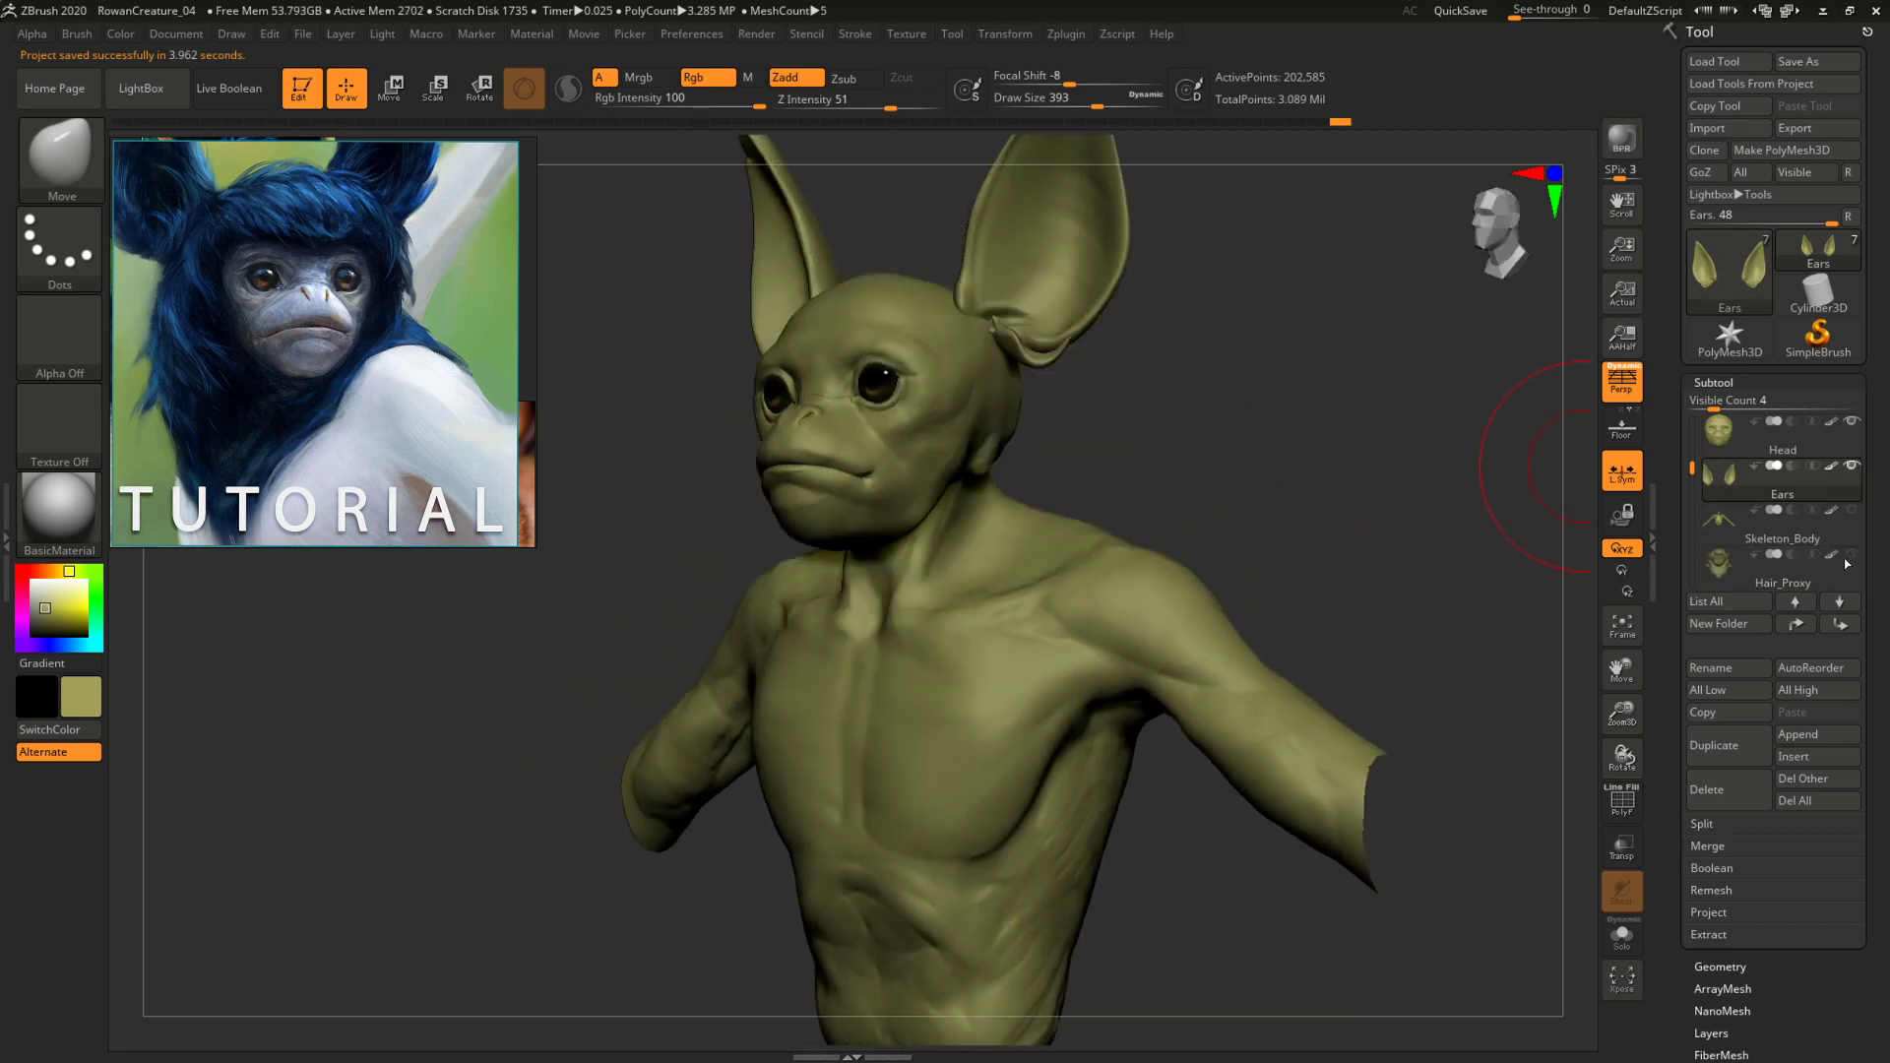
pyautogui.keyDown('alt'); pyautogui.click(1167, 588); pyautogui.keyUp('alt')
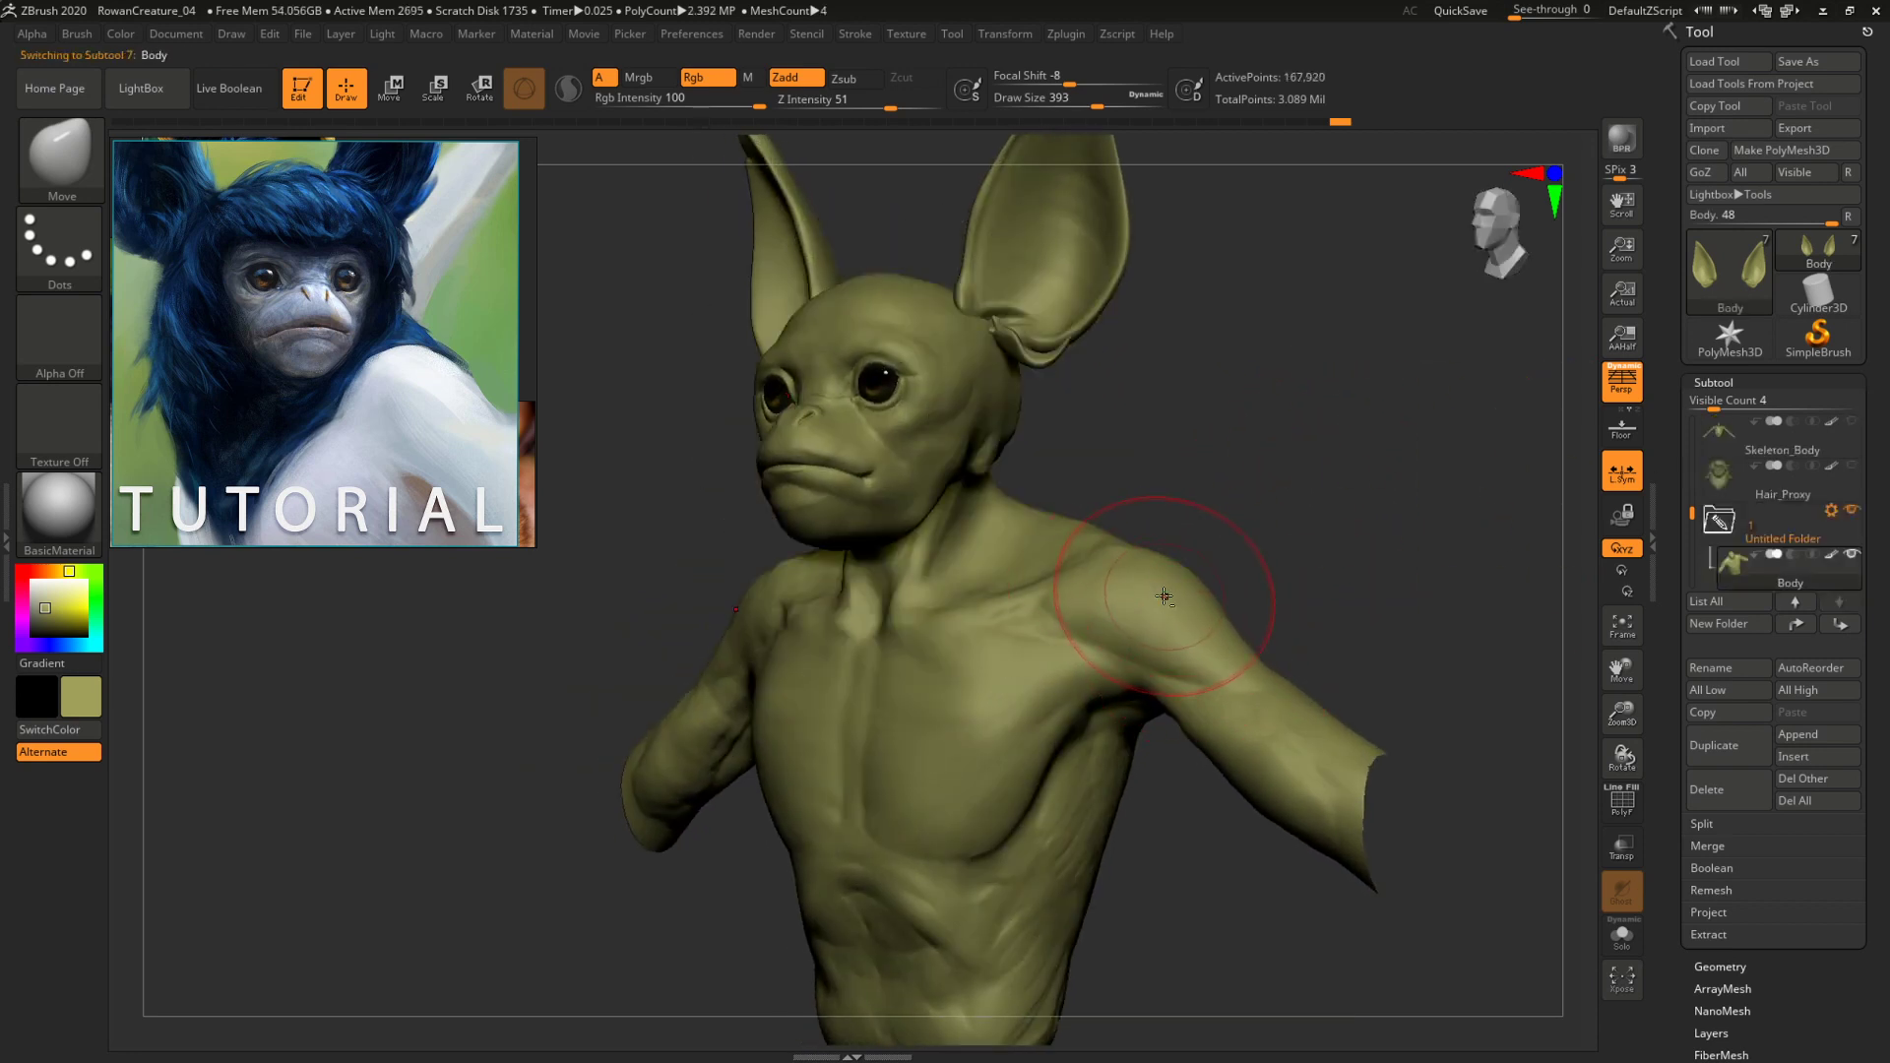
pyautogui.press('b')
pyautogui.press('c')
pyautogui.press('t')
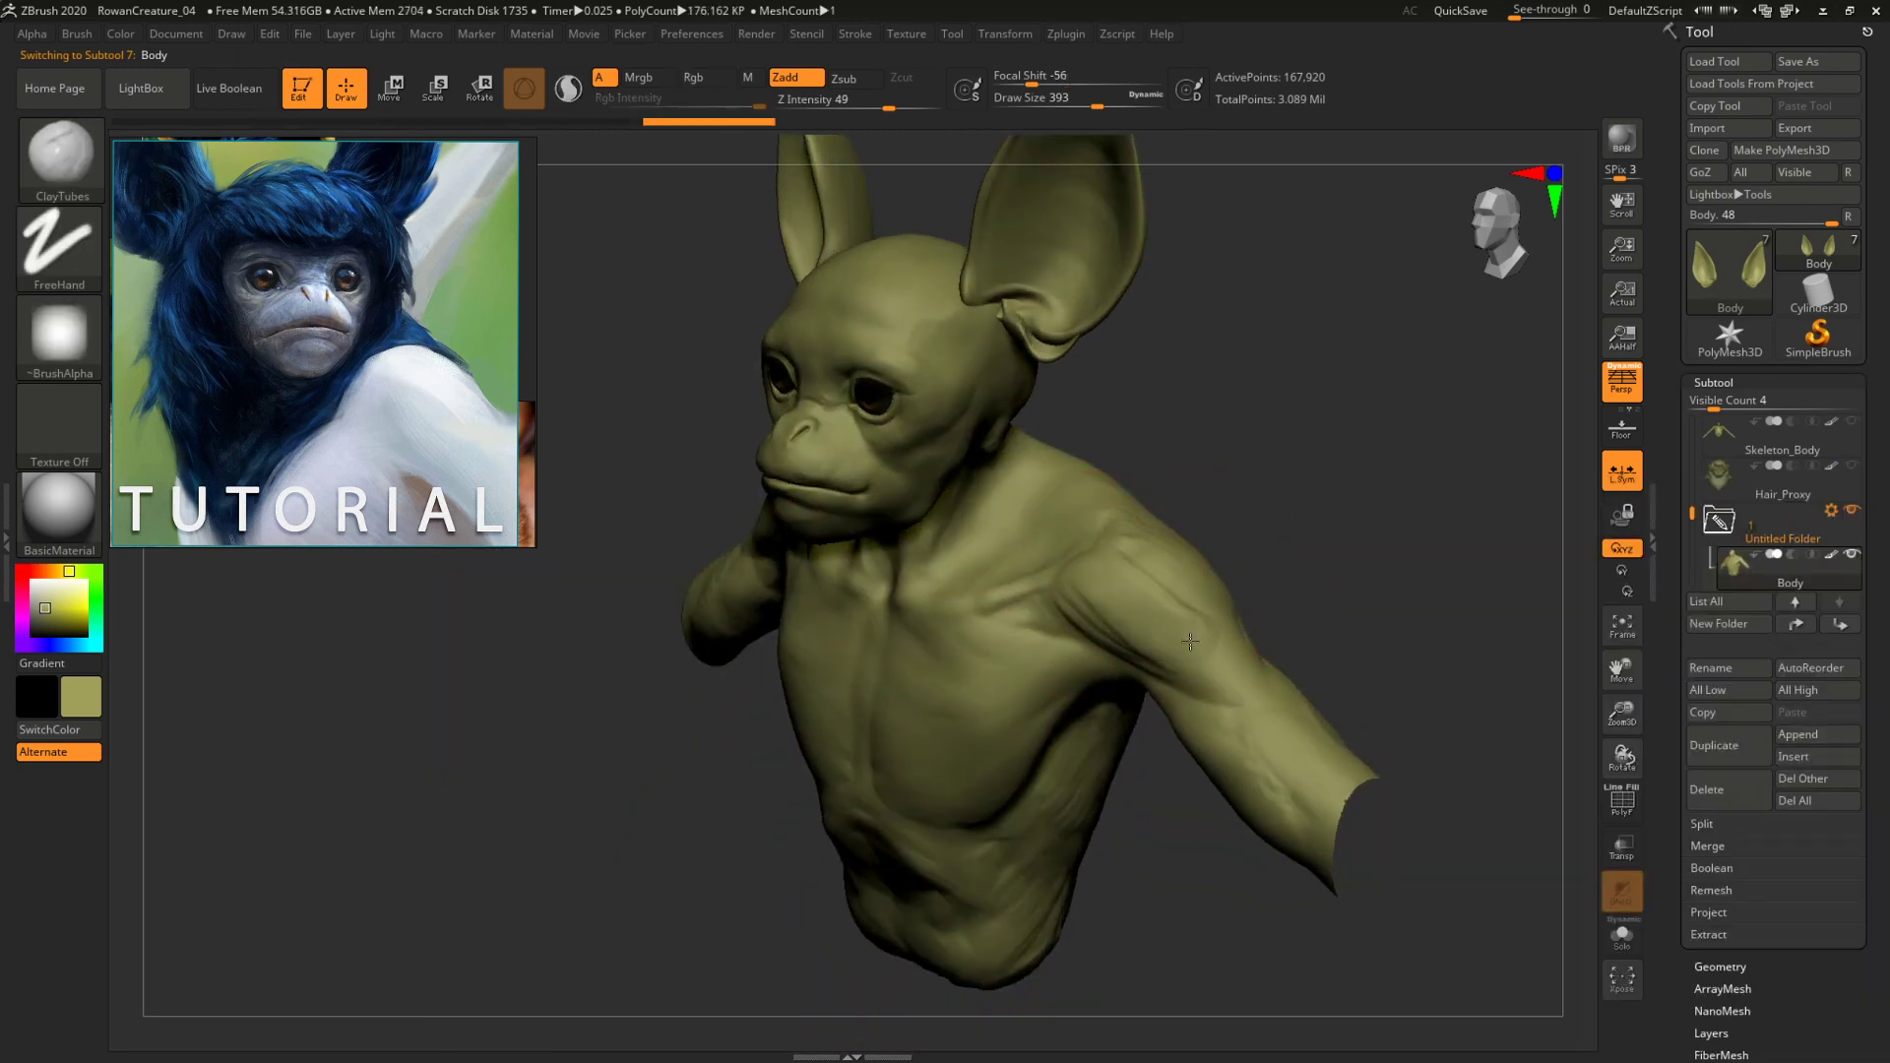
pyautogui.press('ctrl')
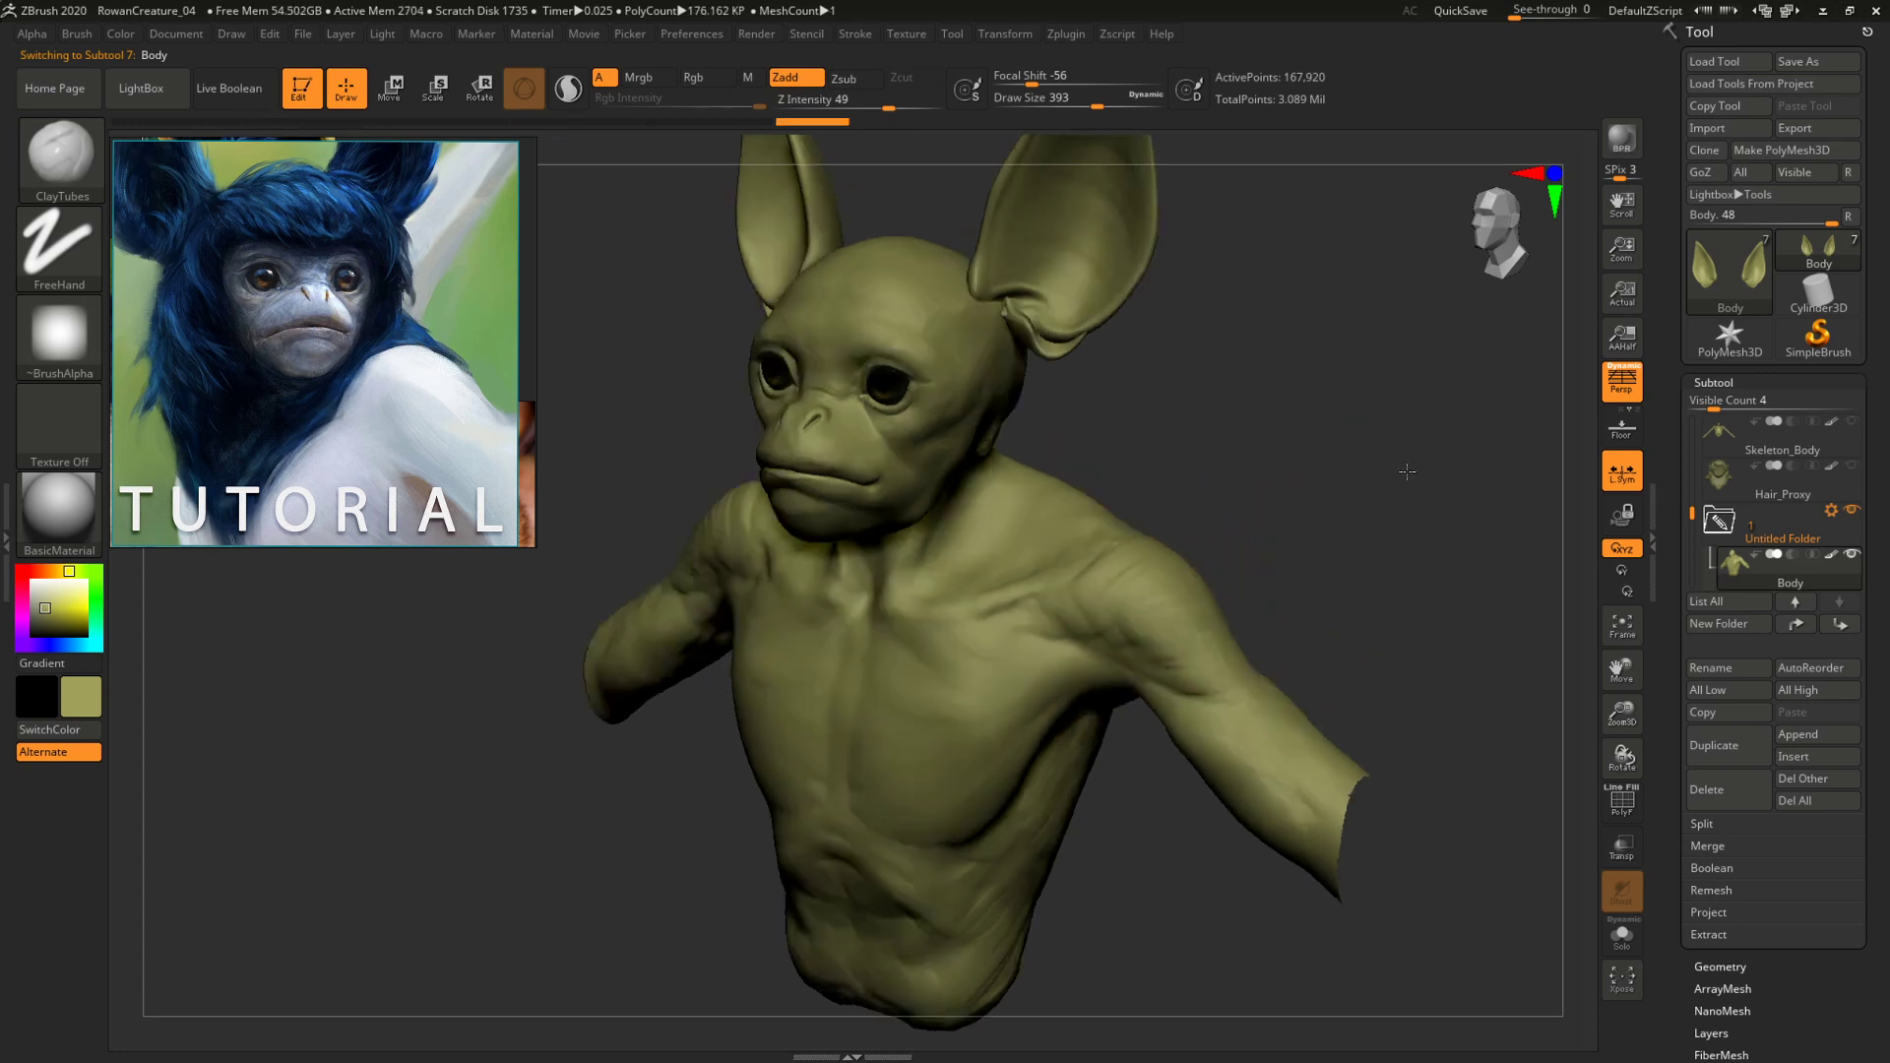
pyautogui.moveTo(1221, 630)
pyautogui.mouseDown()
pyautogui.moveTo(1181, 595)
pyautogui.moveTo(1206, 531)
pyautogui.moveTo(1078, 652)
pyautogui.mouseUp()
# Sculpt the neck, collarbone and trapezius areas of the Body subtool with the ClayTubes brush at draw size 351.
pyautogui.press('space')
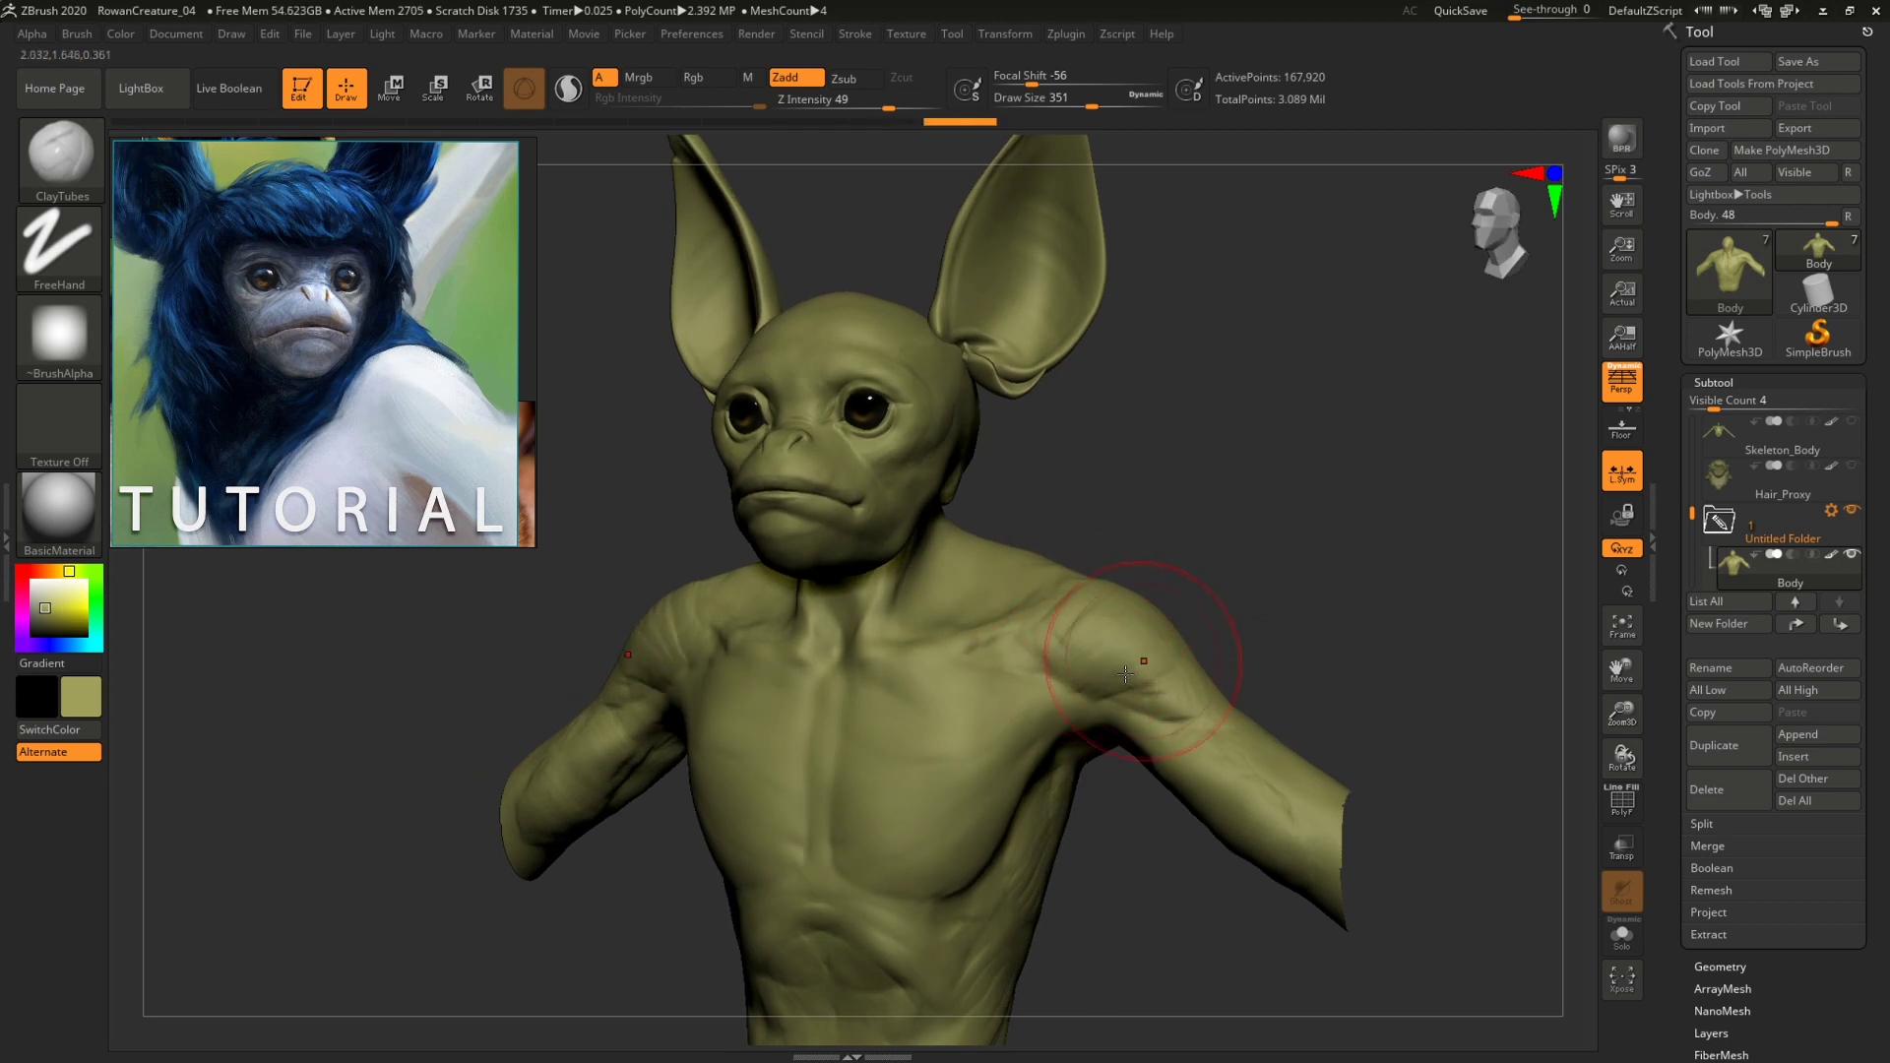
pyautogui.moveTo(1306, 536)
pyautogui.mouseDown()
pyautogui.moveTo(1269, 549)
pyautogui.moveTo(1223, 511)
pyautogui.moveTo(1244, 426)
pyautogui.moveTo(1241, 503)
pyautogui.moveTo(930, 519)
pyautogui.mouseUp()
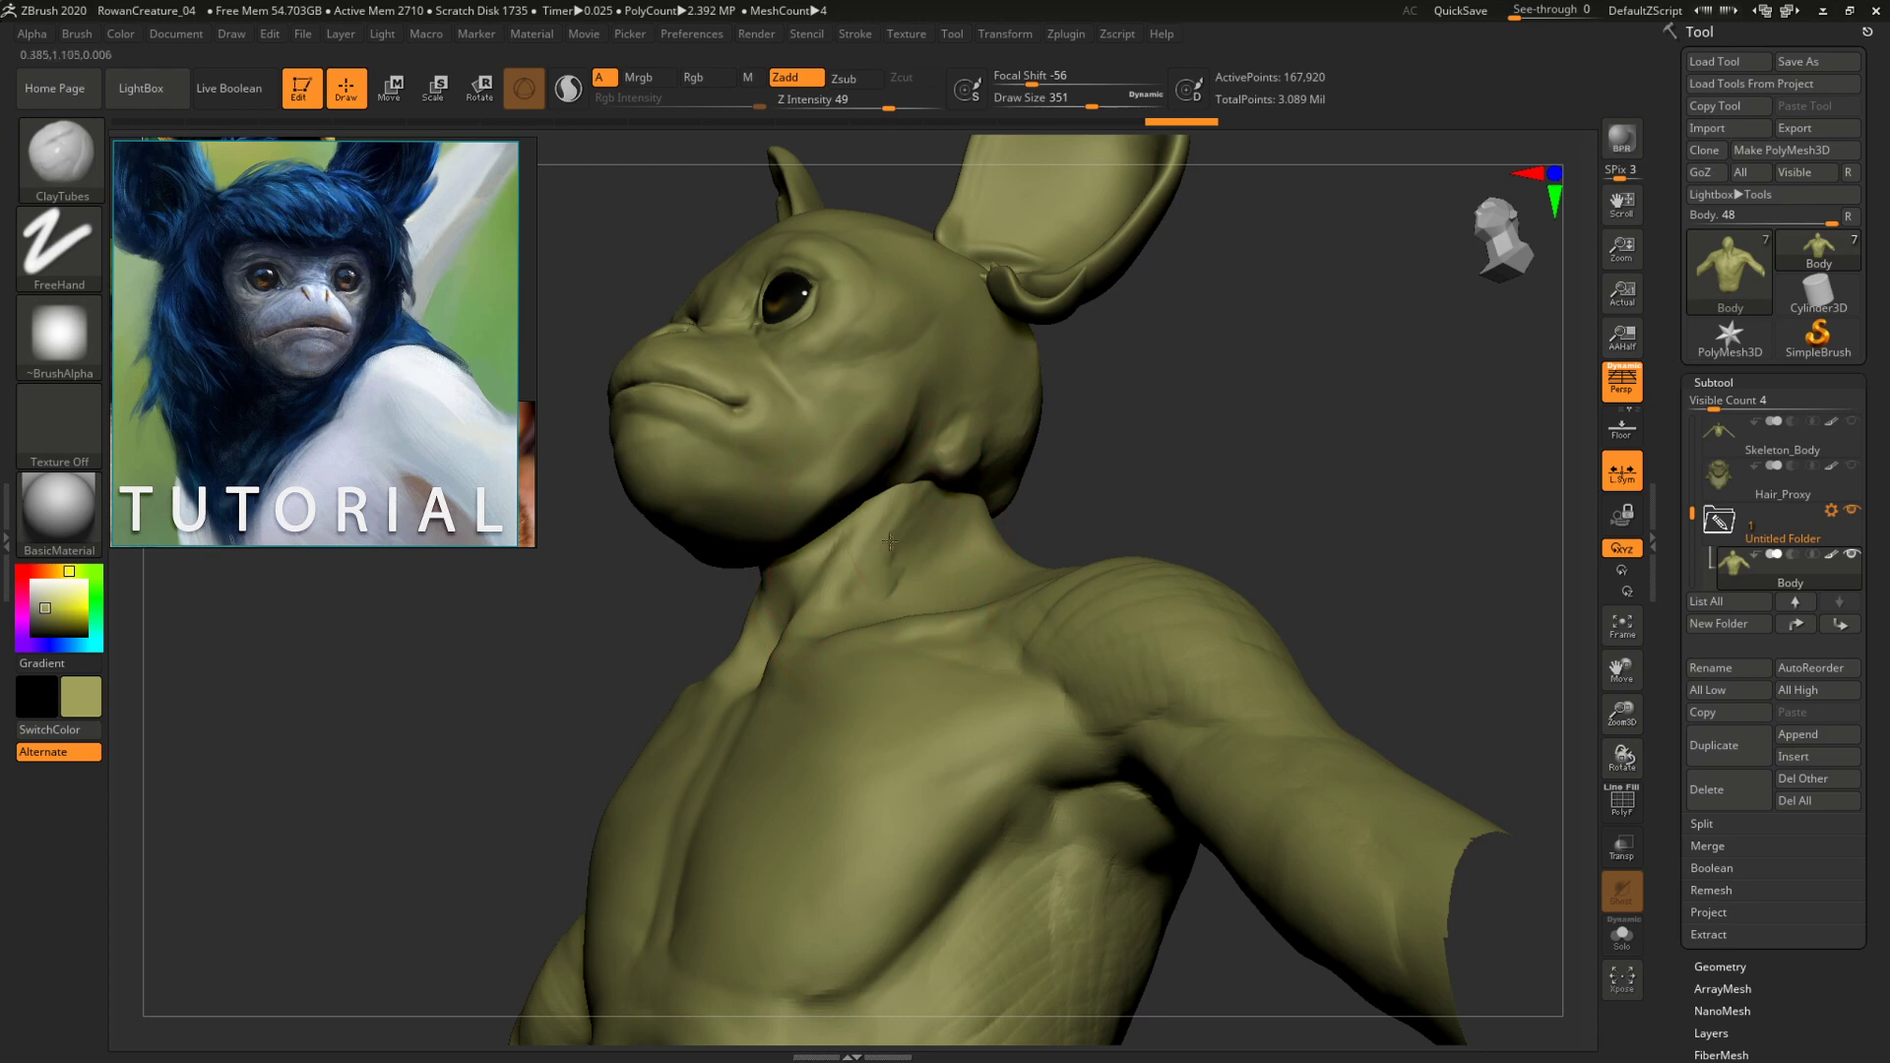
pyautogui.moveTo(1034, 485); pyautogui.dragTo(970, 569)
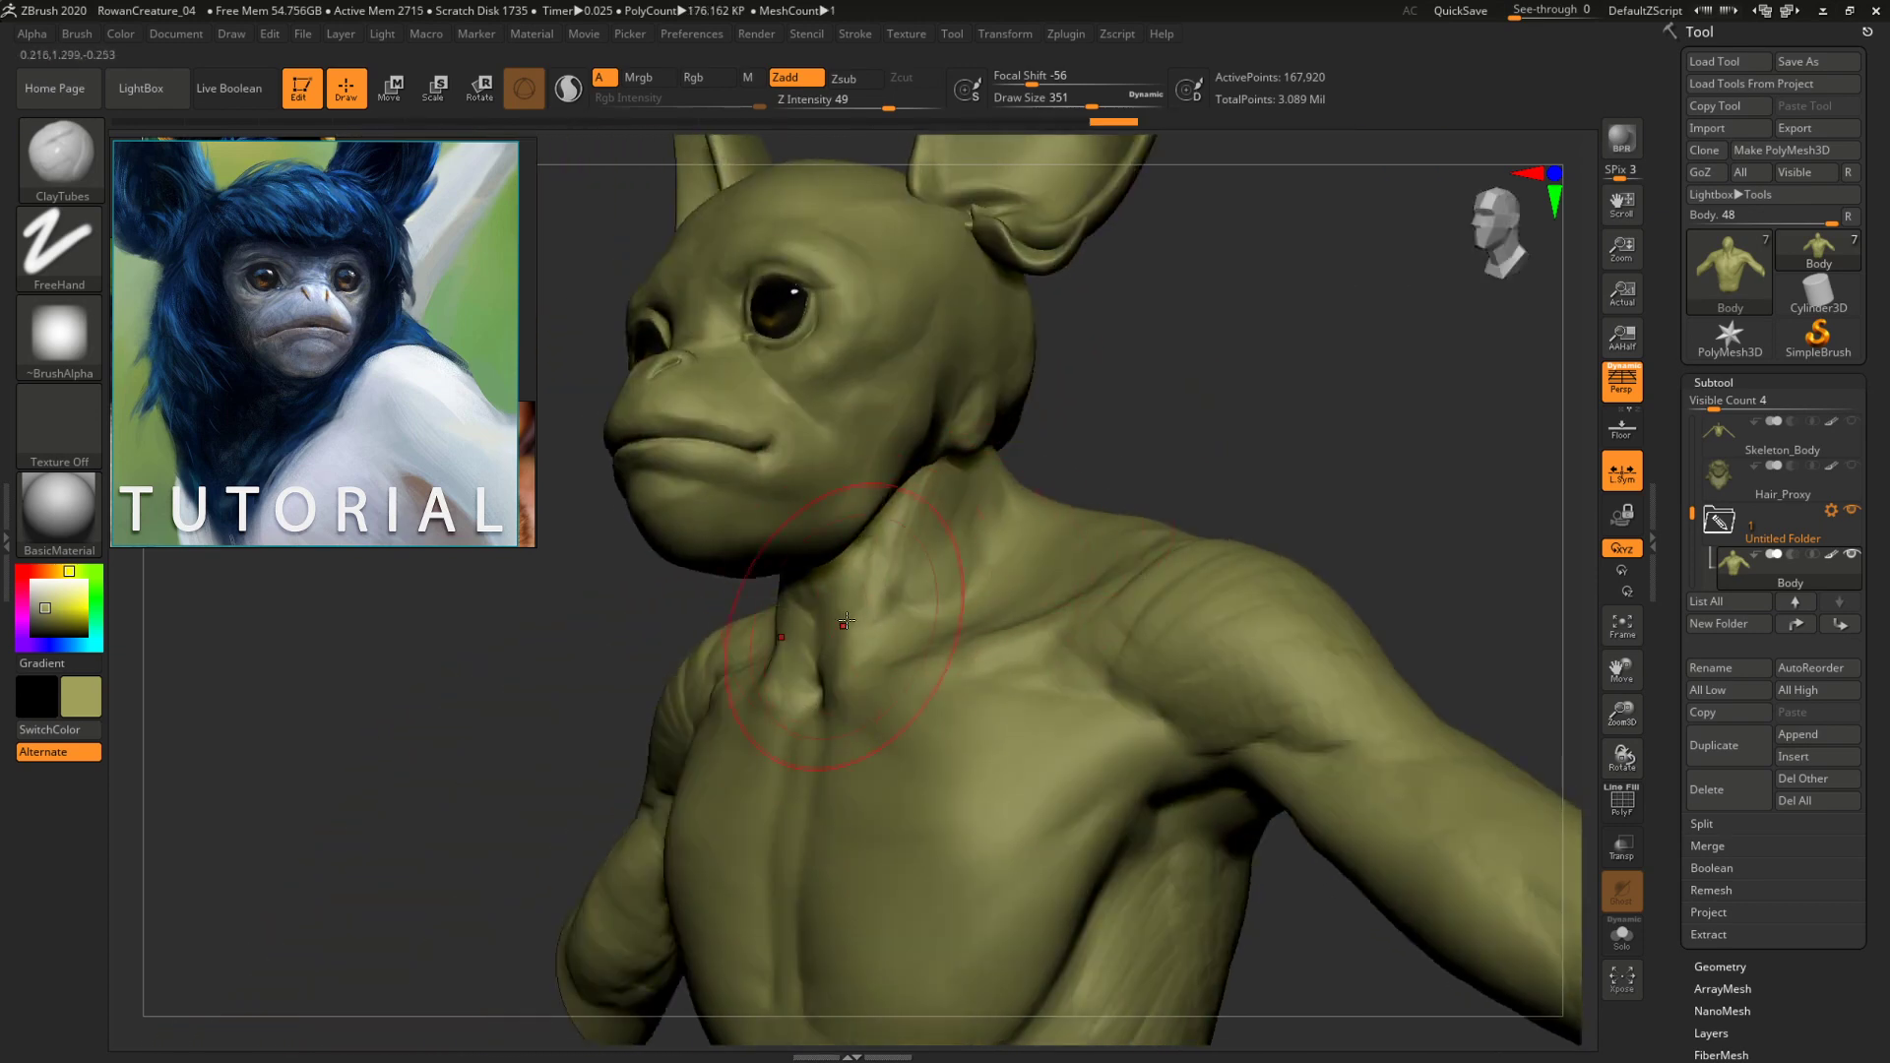
pyautogui.moveTo(1185, 372); pyautogui.dragTo(1227, 439)
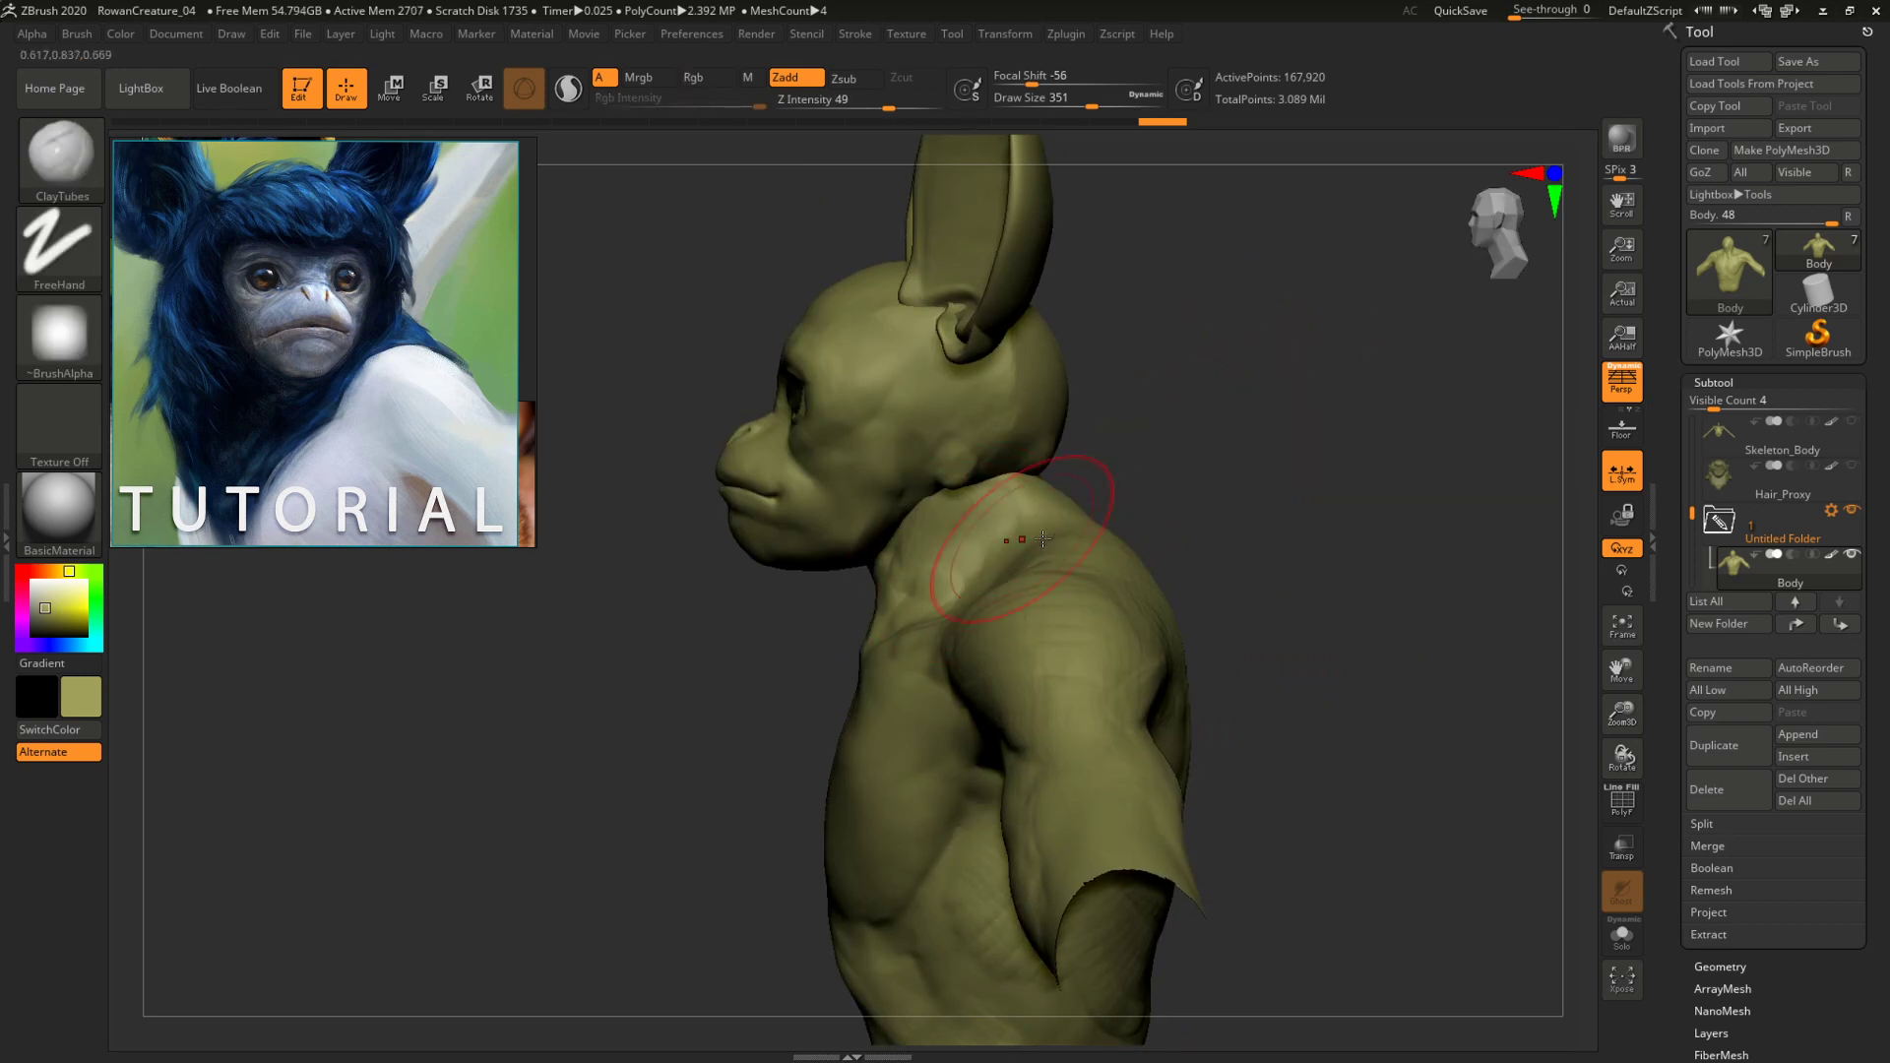
# Reshape the upper back and shoulder silhouette of the Body subtool using the Move brush at draw sizes 1000 and 714.
pyautogui.moveTo(1043, 539); pyautogui.dragTo(1246, 562)
pyautogui.moveTo(1242, 489); pyautogui.dragTo(1011, 450)
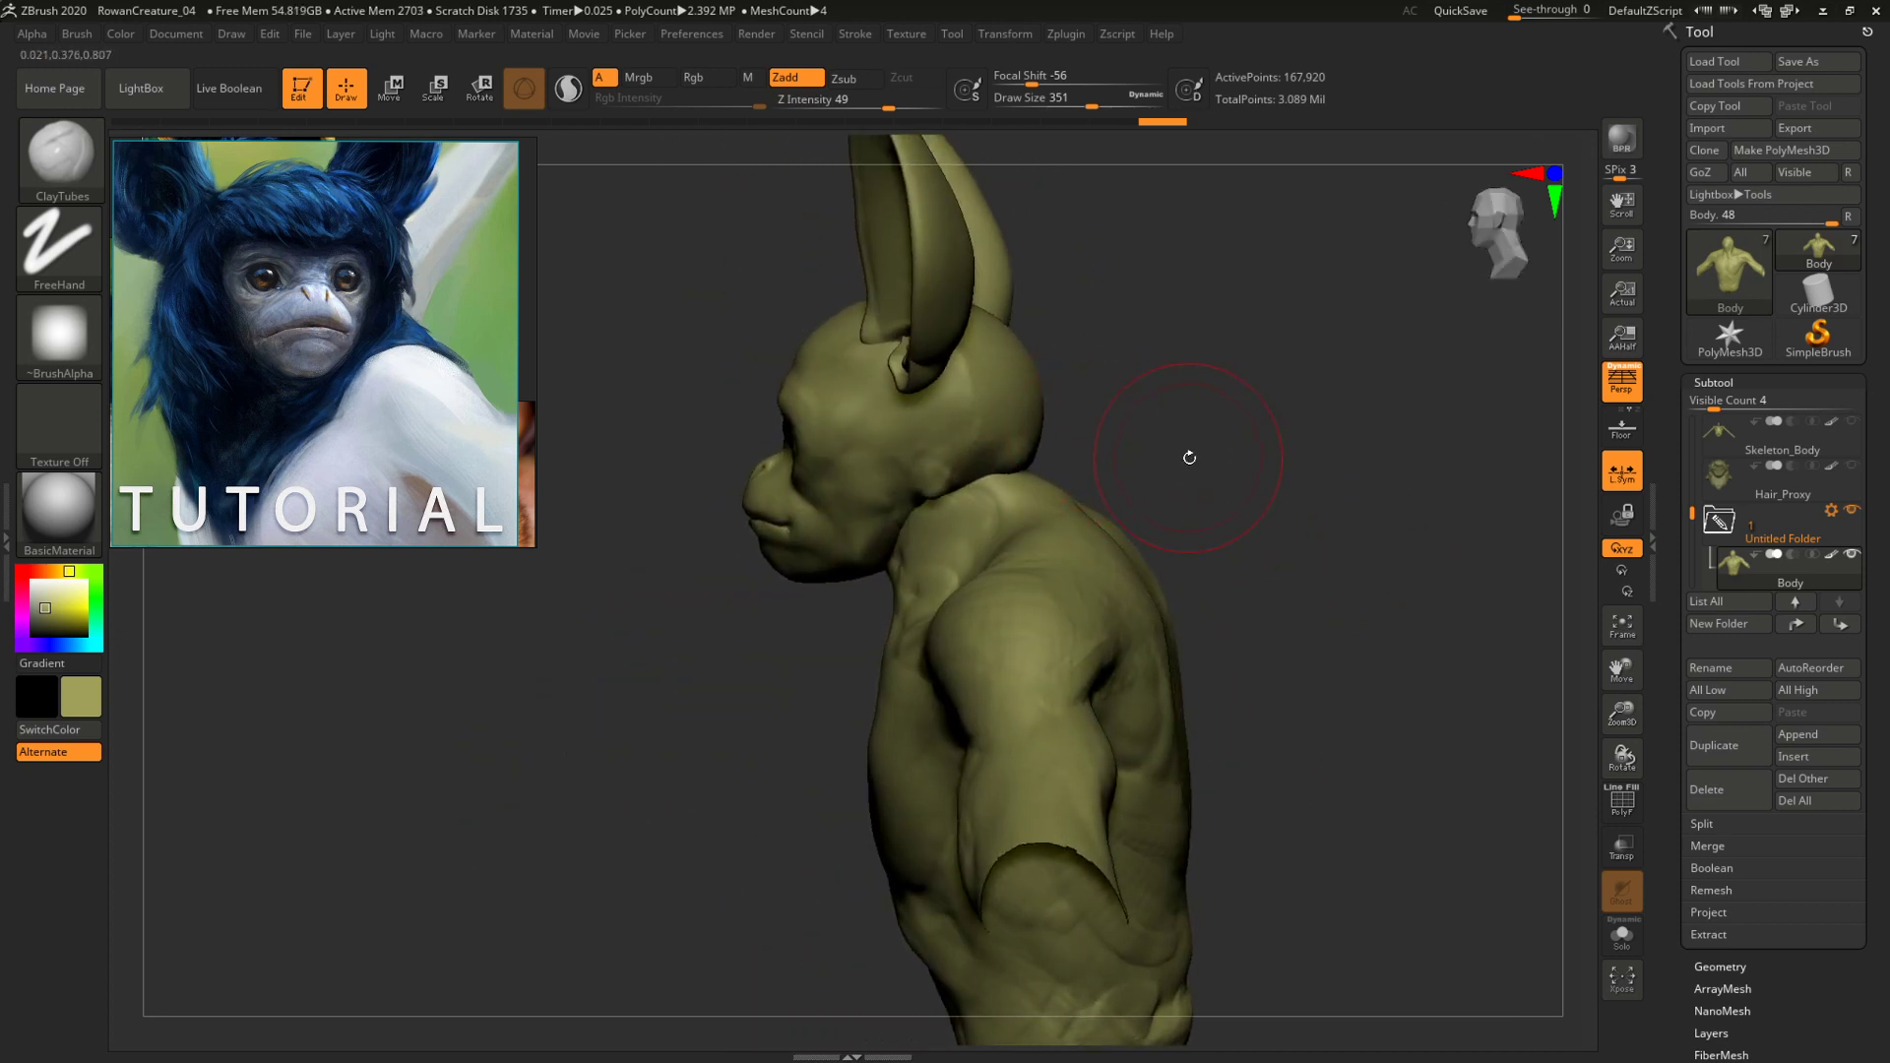
pyautogui.keyDown('alt'); pyautogui.moveTo(1251, 479); pyautogui.dragTo(1124, 456); pyautogui.keyUp('alt')
pyautogui.press('b')
pyautogui.press('m')
pyautogui.press('v')
pyautogui.press('space')
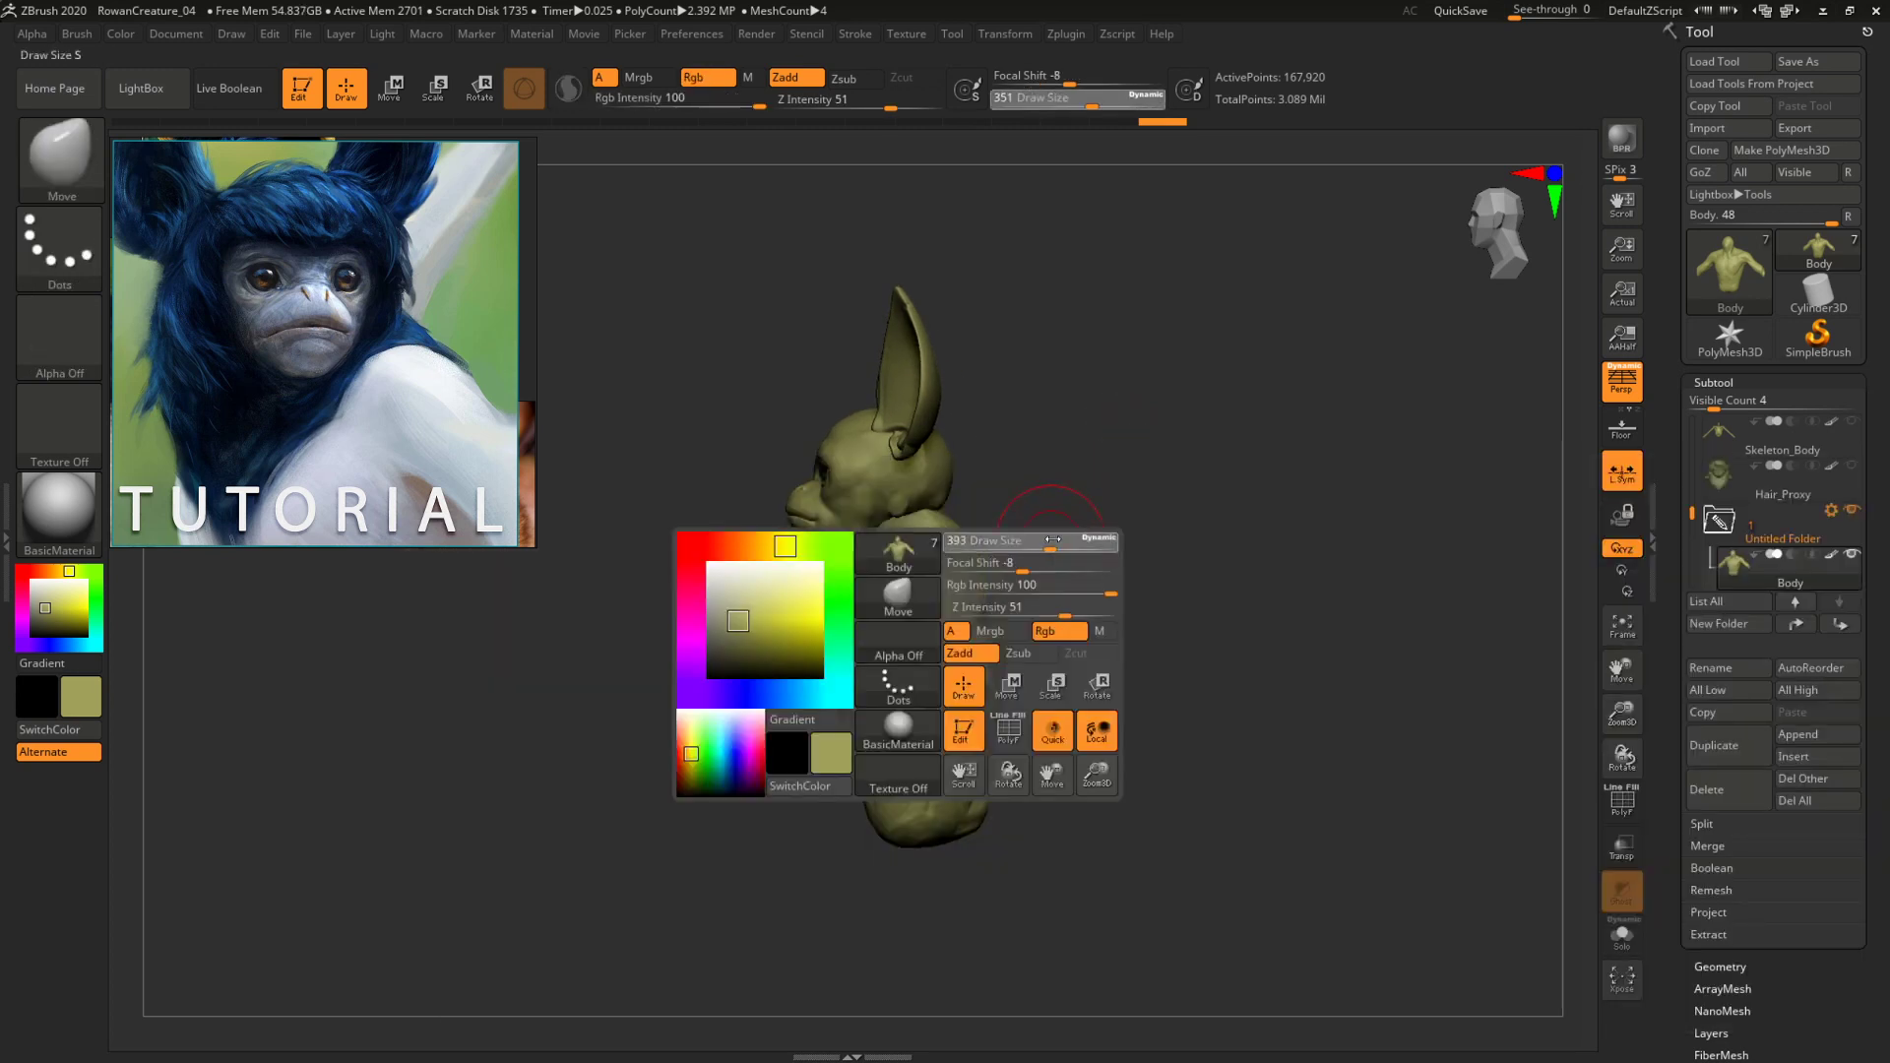
pyautogui.moveTo(1127, 531); pyautogui.dragTo(1054, 540)
pyautogui.press('space')
pyautogui.moveTo(970, 544); pyautogui.dragTo(996, 544)
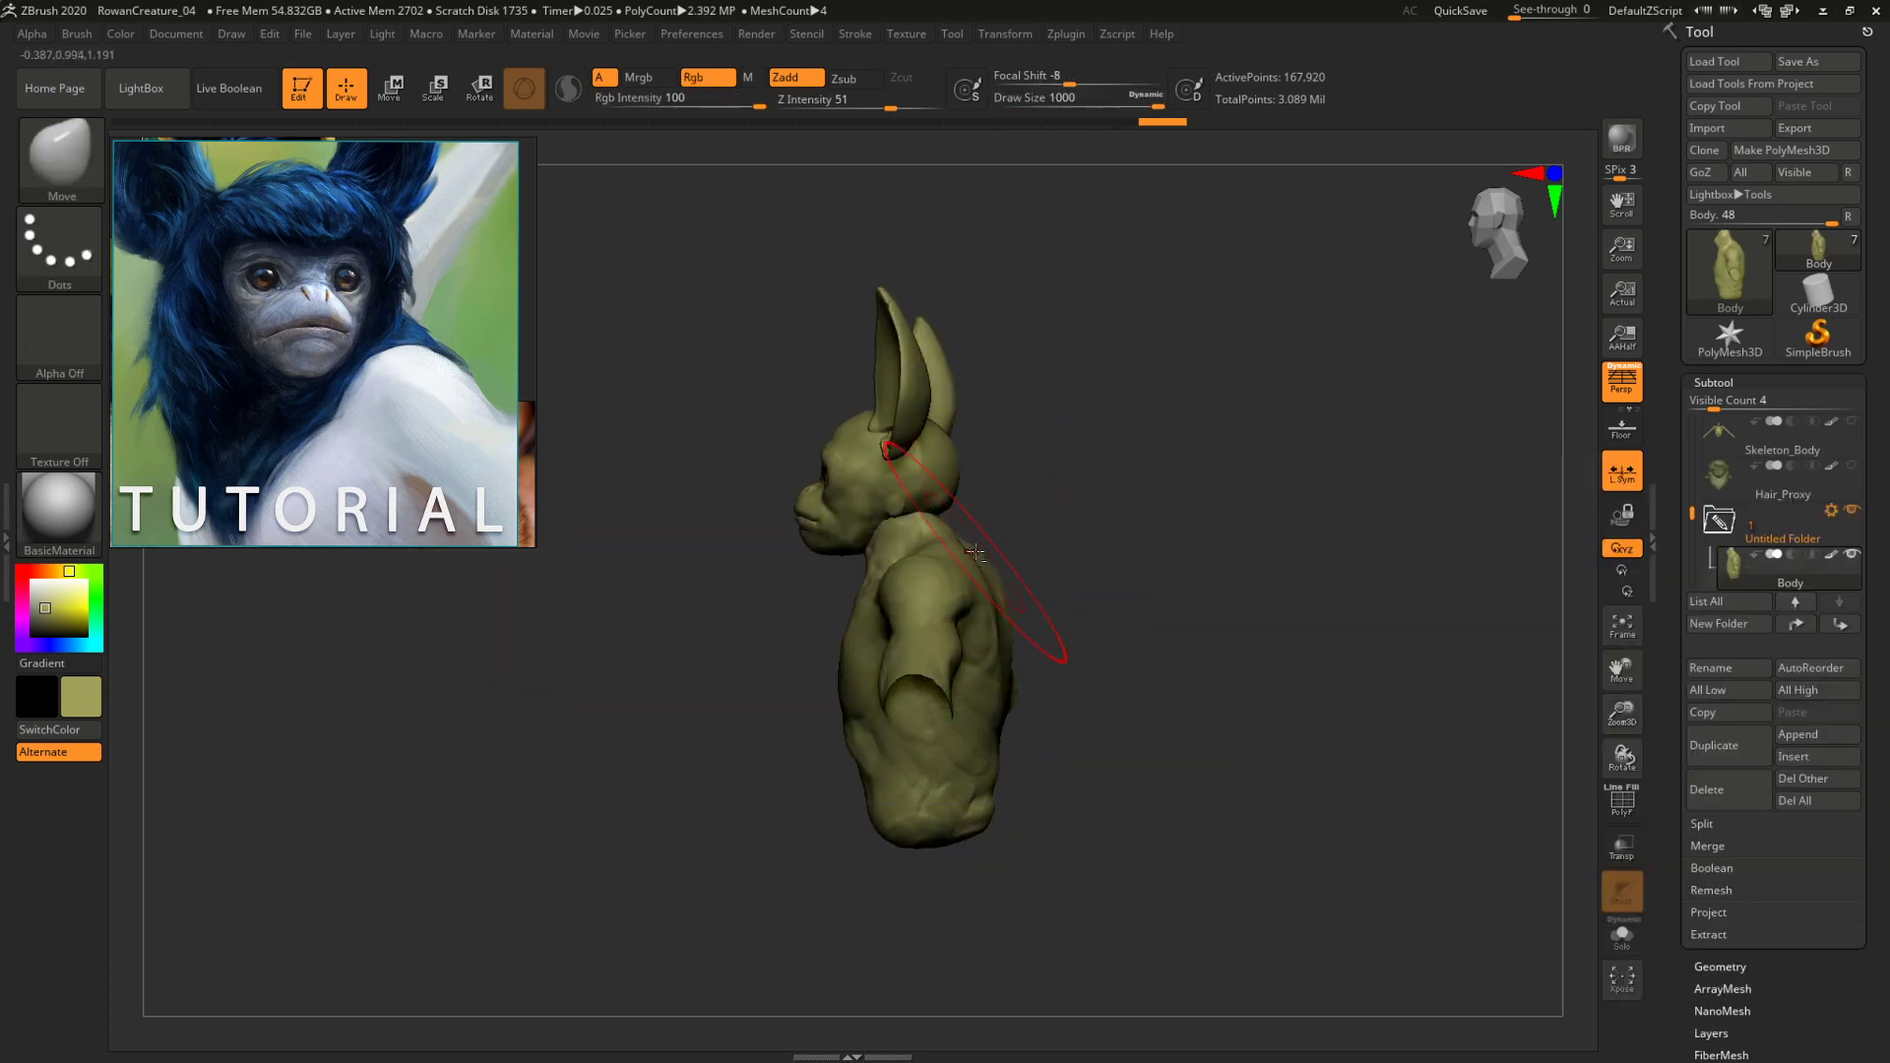
pyautogui.moveTo(974, 554)
pyautogui.mouseDown(button='right')
pyautogui.moveTo(997, 507)
pyautogui.moveTo(1213, 465)
pyautogui.mouseUp(button='right')
pyautogui.press('[')
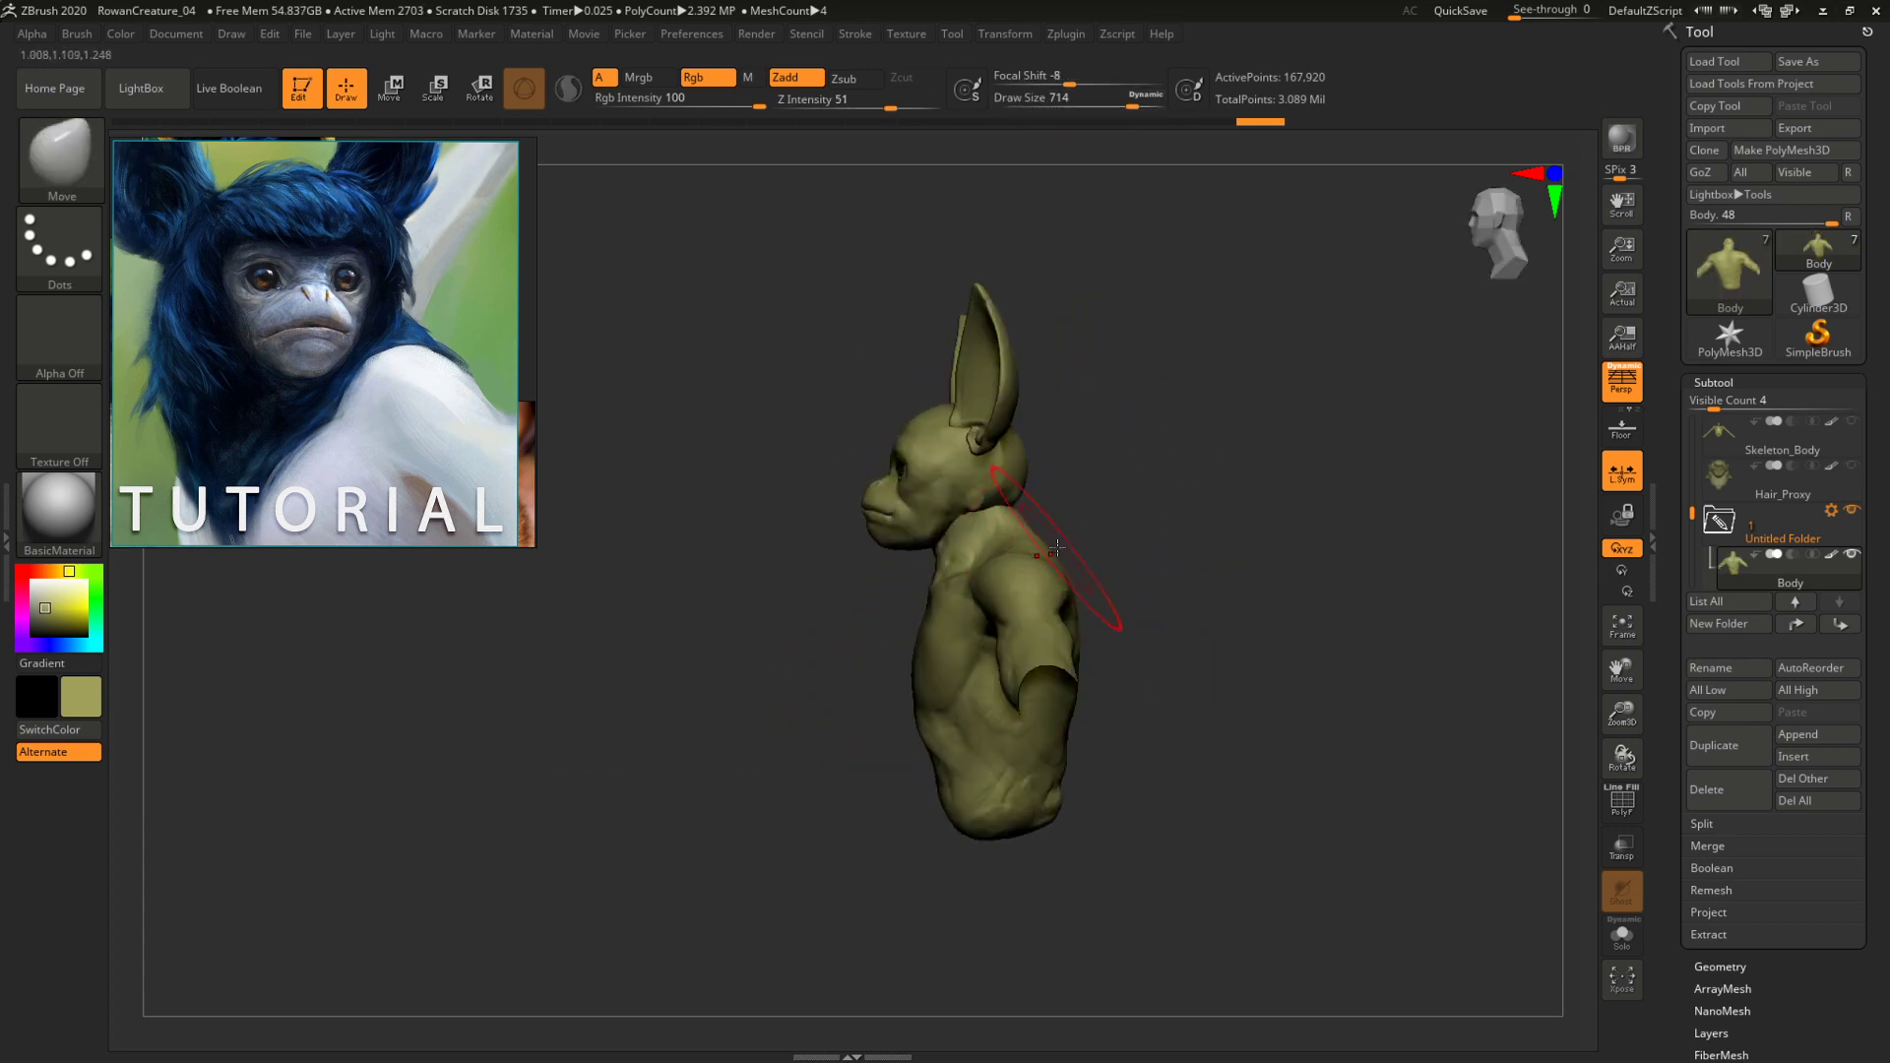
pyautogui.moveTo(1056, 548); pyautogui.dragTo(1110, 553, button='right')
pyautogui.moveTo(1229, 478)
pyautogui.mouseDown(button='right')
pyautogui.moveTo(1354, 456)
pyautogui.moveTo(1354, 493)
pyautogui.moveTo(1483, 556)
pyautogui.moveTo(1245, 494)
pyautogui.mouseUp(button='right')
# Switch to the ClayTubes brush at draw size 324 and refine the base of the neck and the collarbones.
pyautogui.press('b')
pyautogui.press('c')
pyautogui.press('t')
pyautogui.press('space')
pyautogui.click(887, 544)
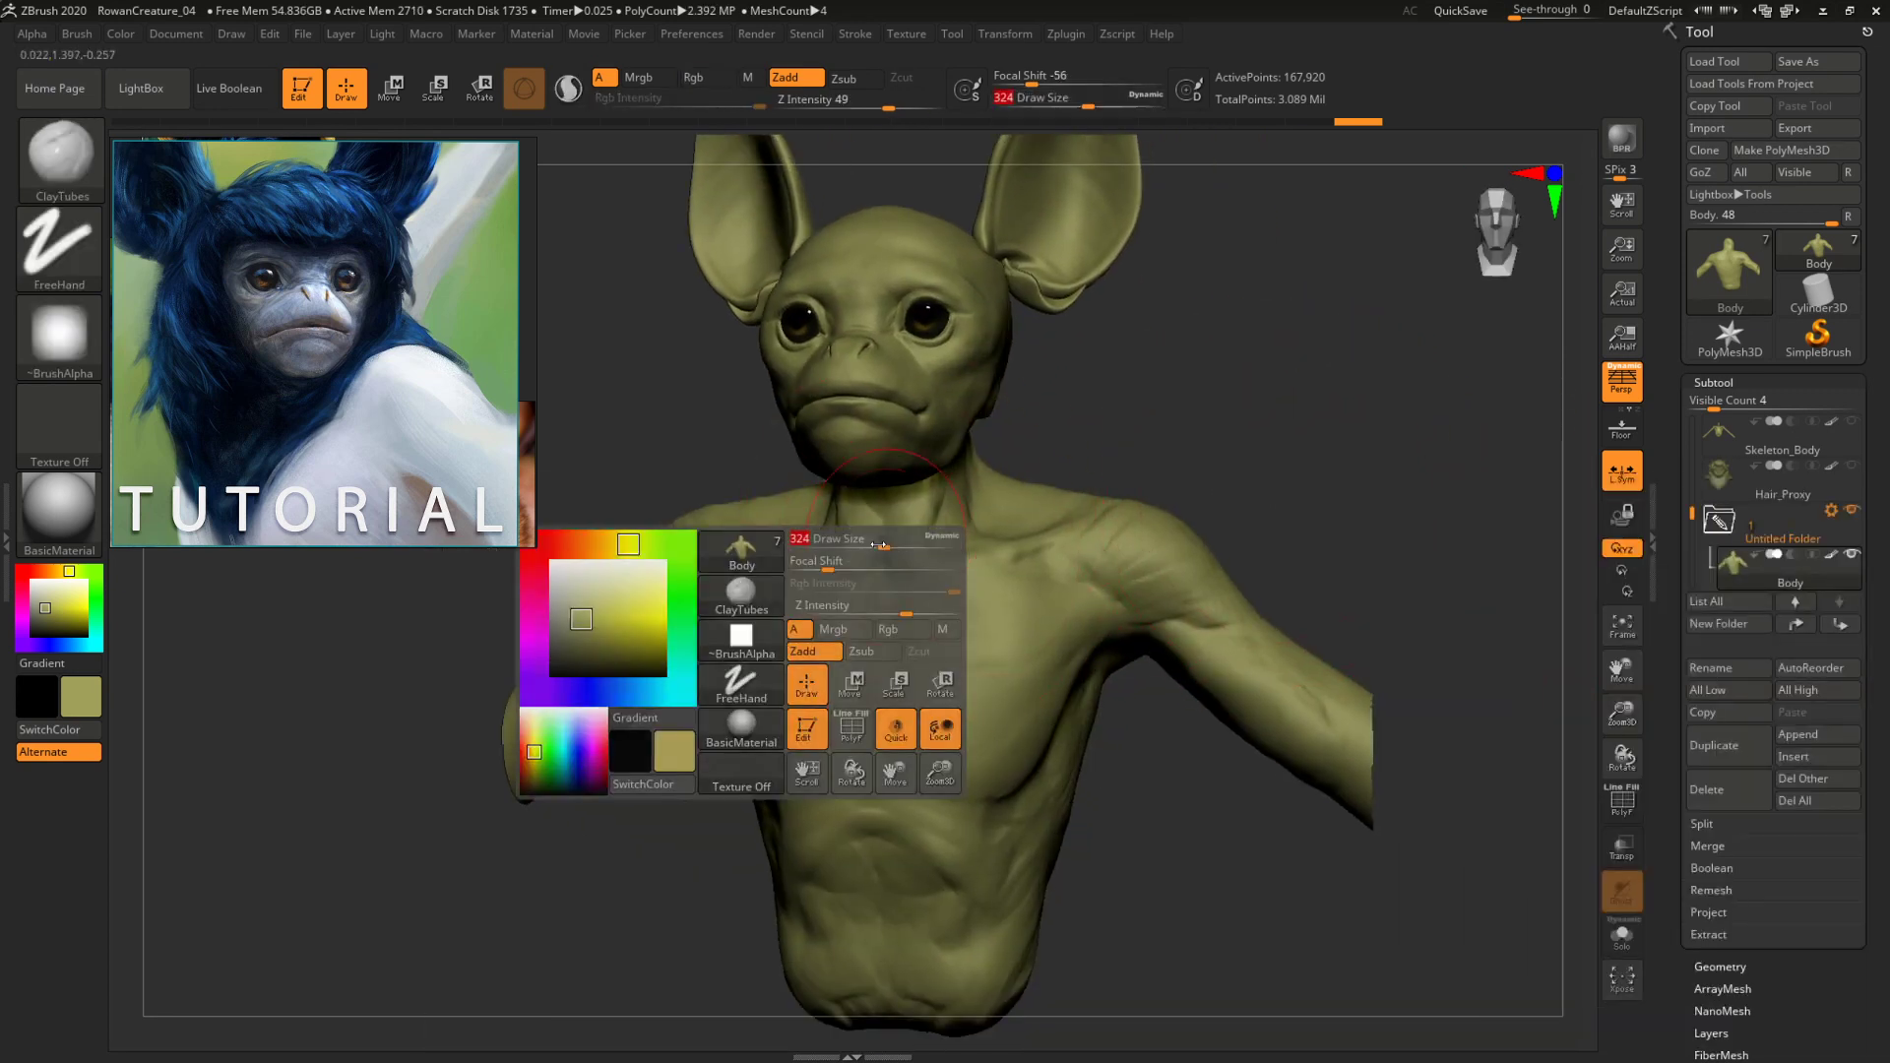
pyautogui.moveTo(1407, 517)
pyautogui.mouseDown(button='right')
pyautogui.moveTo(1308, 528)
pyautogui.moveTo(1295, 489)
pyautogui.moveTo(1122, 544)
pyautogui.mouseUp(button='right')
# Build up the shoulder, armpit and chest muscles of the Body subtool with ClayTubes at draw size 567.
pyautogui.press('space')
pyautogui.click(1112, 550)
pyautogui.press('space')
pyautogui.click(1086, 530)
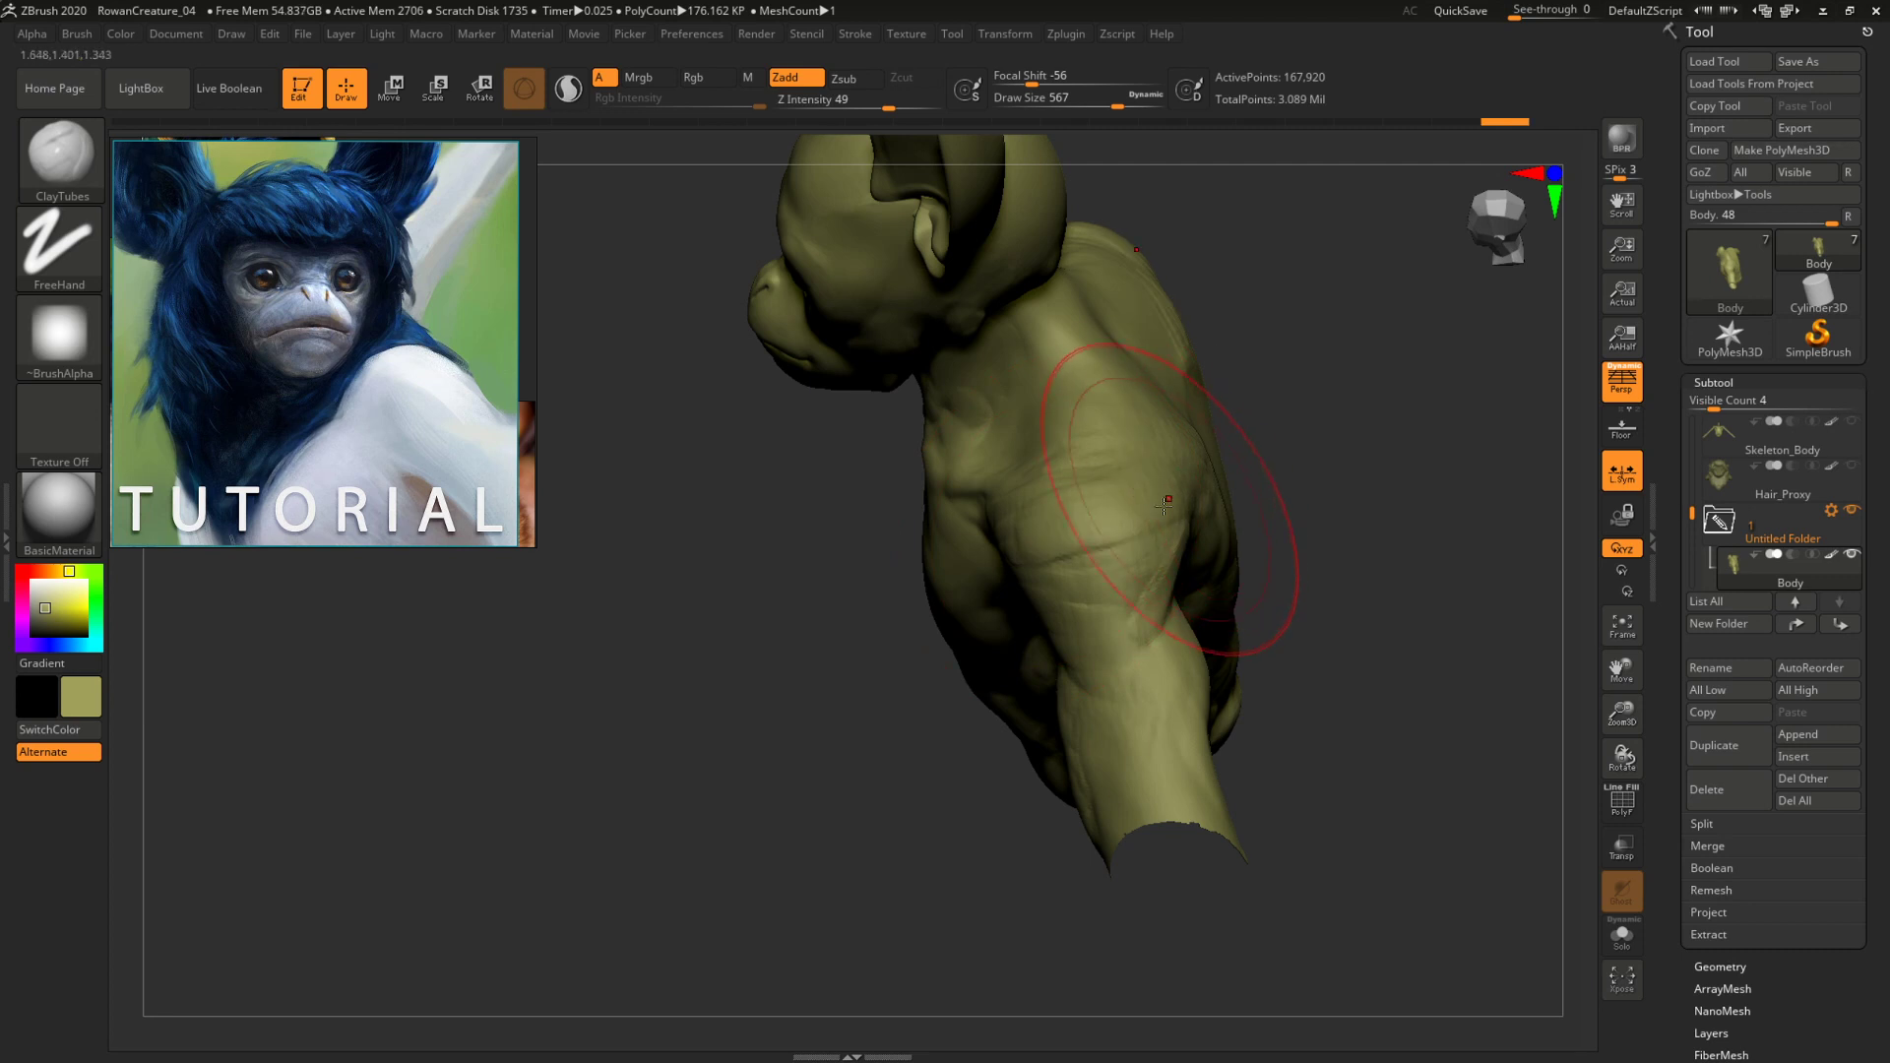
pyautogui.moveTo(1262, 460); pyautogui.dragTo(1026, 562, button='right')
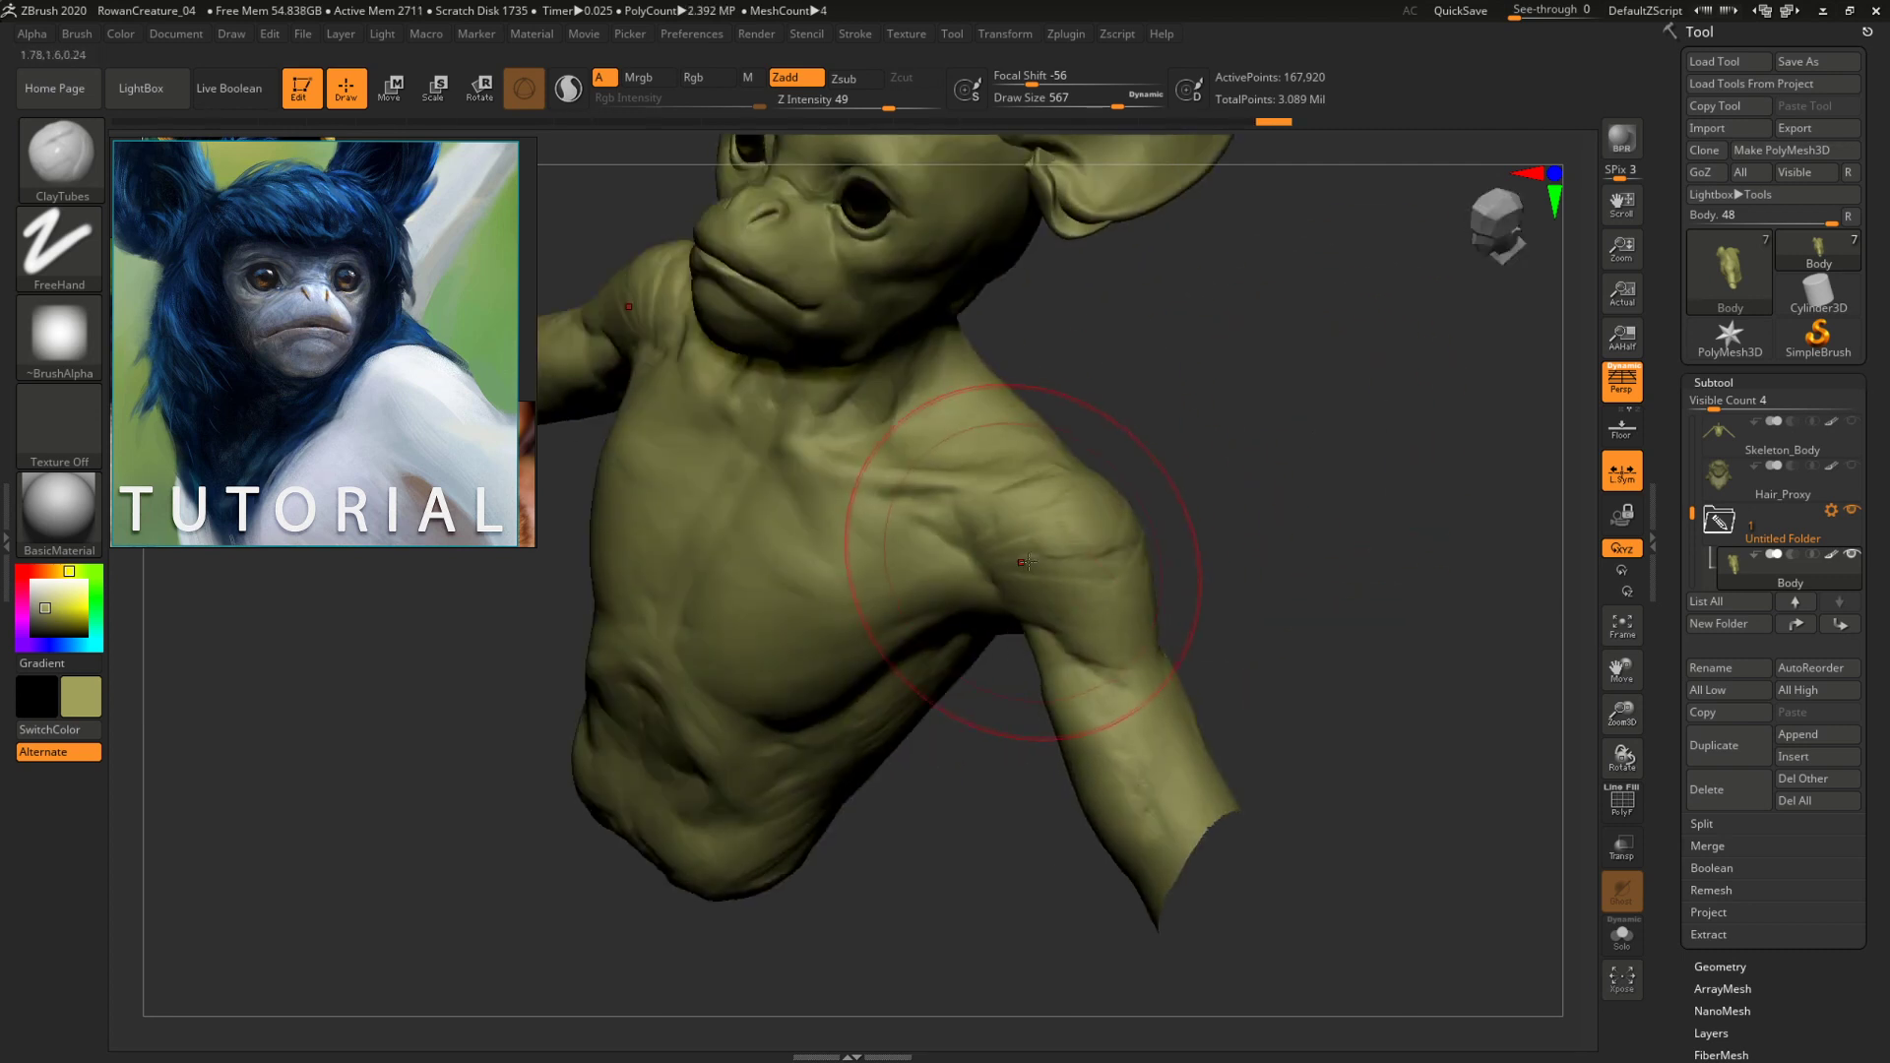
pyautogui.moveTo(1324, 475); pyautogui.dragTo(1191, 538, button='right')
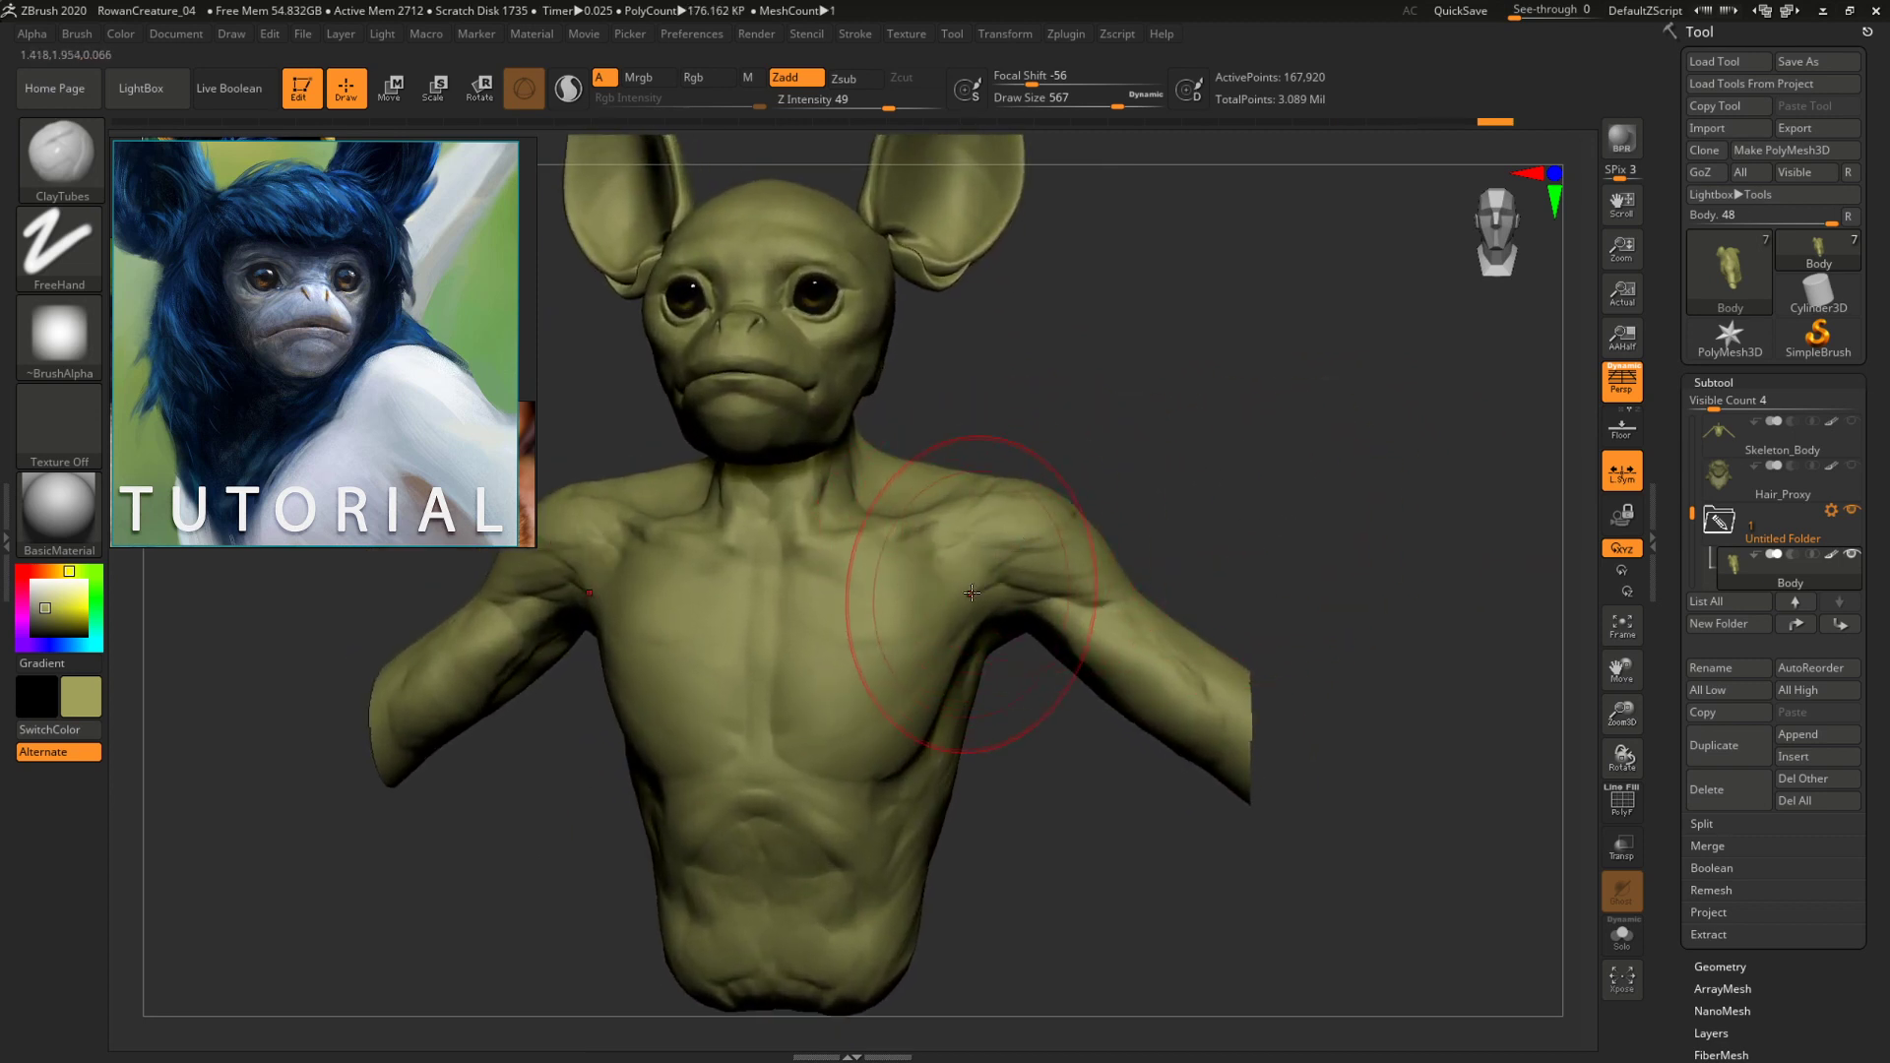
pyautogui.keyDown('ctrl'); pyautogui.moveTo(1224, 502); pyautogui.dragTo(1105, 513, button='right'); pyautogui.keyUp('ctrl')
pyautogui.keyDown('alt'); pyautogui.moveTo(1104, 514); pyautogui.dragTo(1173, 540, button='right'); pyautogui.keyUp('alt')
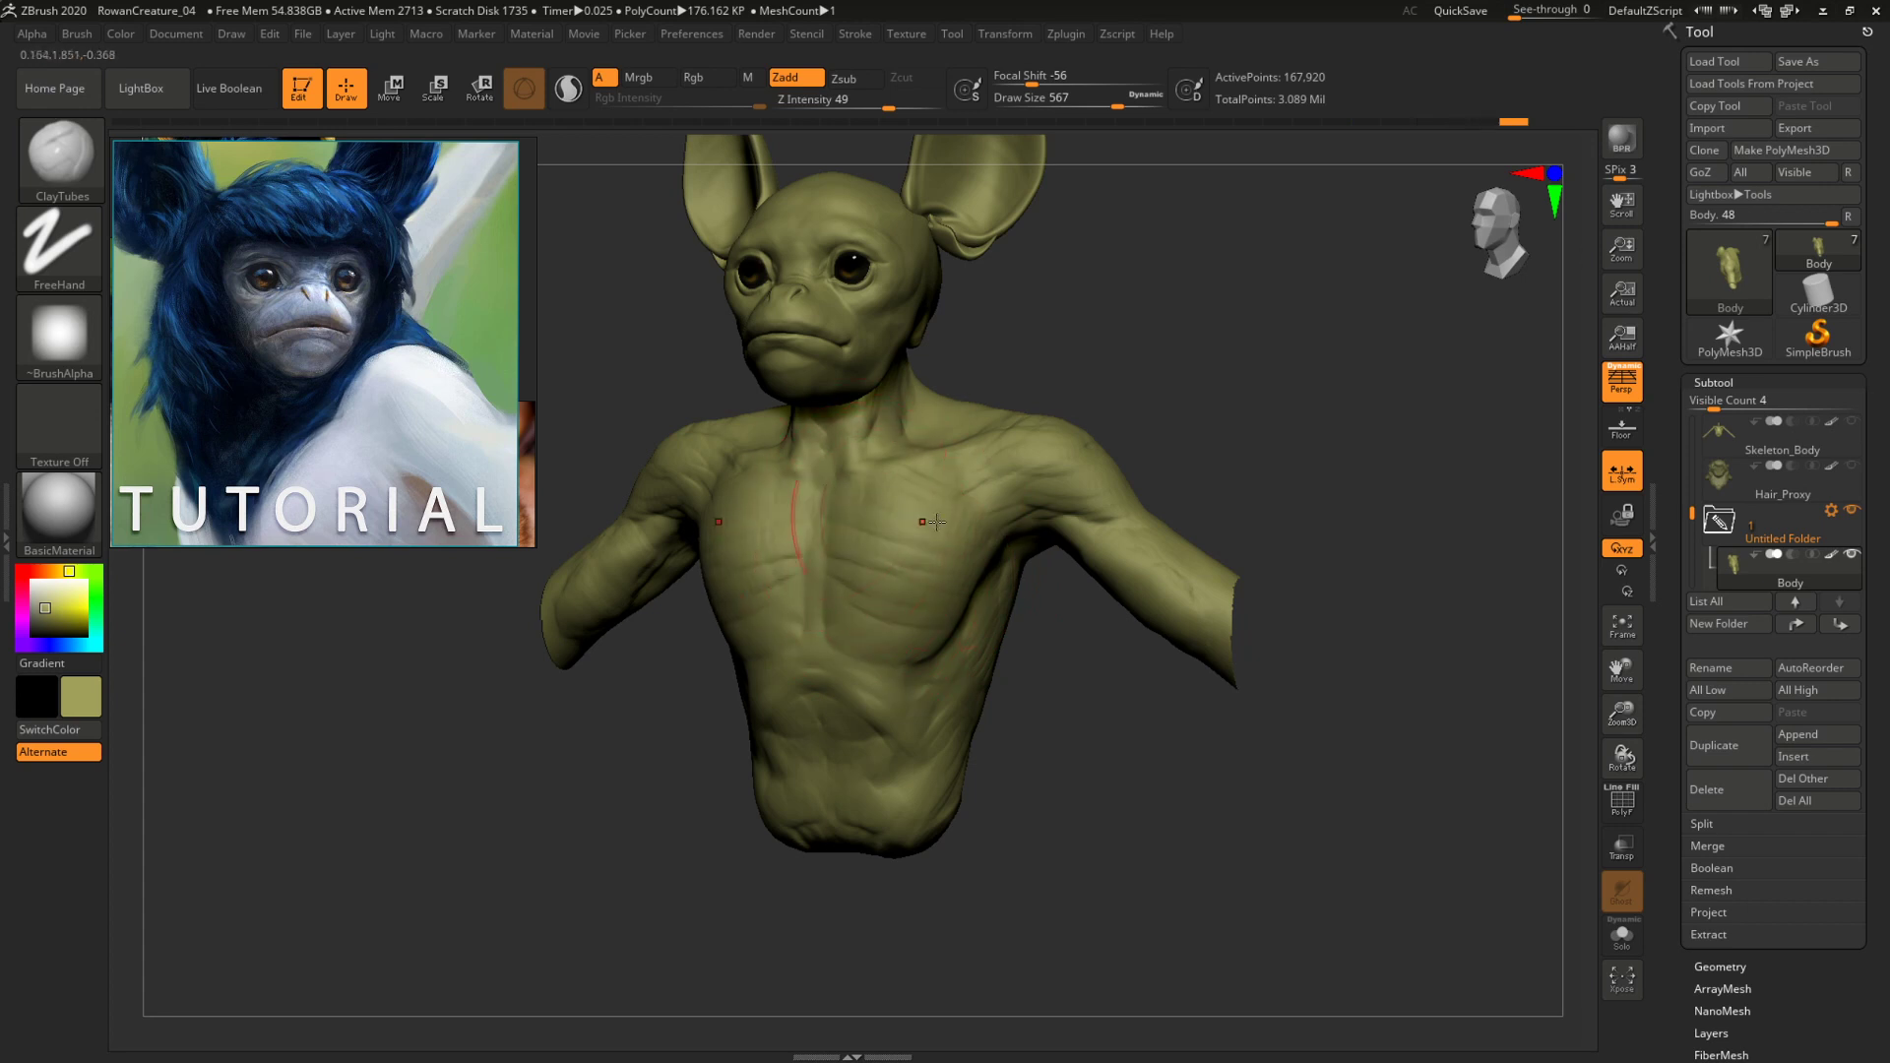
# Undo the last series of ClayTubes strokes on the chest.
pyautogui.moveTo(1148, 408)
pyautogui.mouseDown(button='right')
pyautogui.moveTo(1201, 430)
pyautogui.moveTo(1071, 438)
pyautogui.mouseUp(button='right')
pyautogui.moveTo(1071, 438)
pyautogui.keyDown('ctrl'); pyautogui.mouseDown(button='right')
pyautogui.moveTo(1202, 472)
pyautogui.moveTo(1228, 445)
pyautogui.mouseUp(button='right'); pyautogui.keyUp('ctrl')
pyautogui.hotkey('ctrl', 'z')
pyautogui.hotkey('ctrl', 'z')
pyautogui.hotkey('ctrl', 'z')
pyautogui.hotkey('ctrl', 'z')
pyautogui.hotkey('ctrl', 'z')
pyautogui.hotkey('ctrl', 'z')
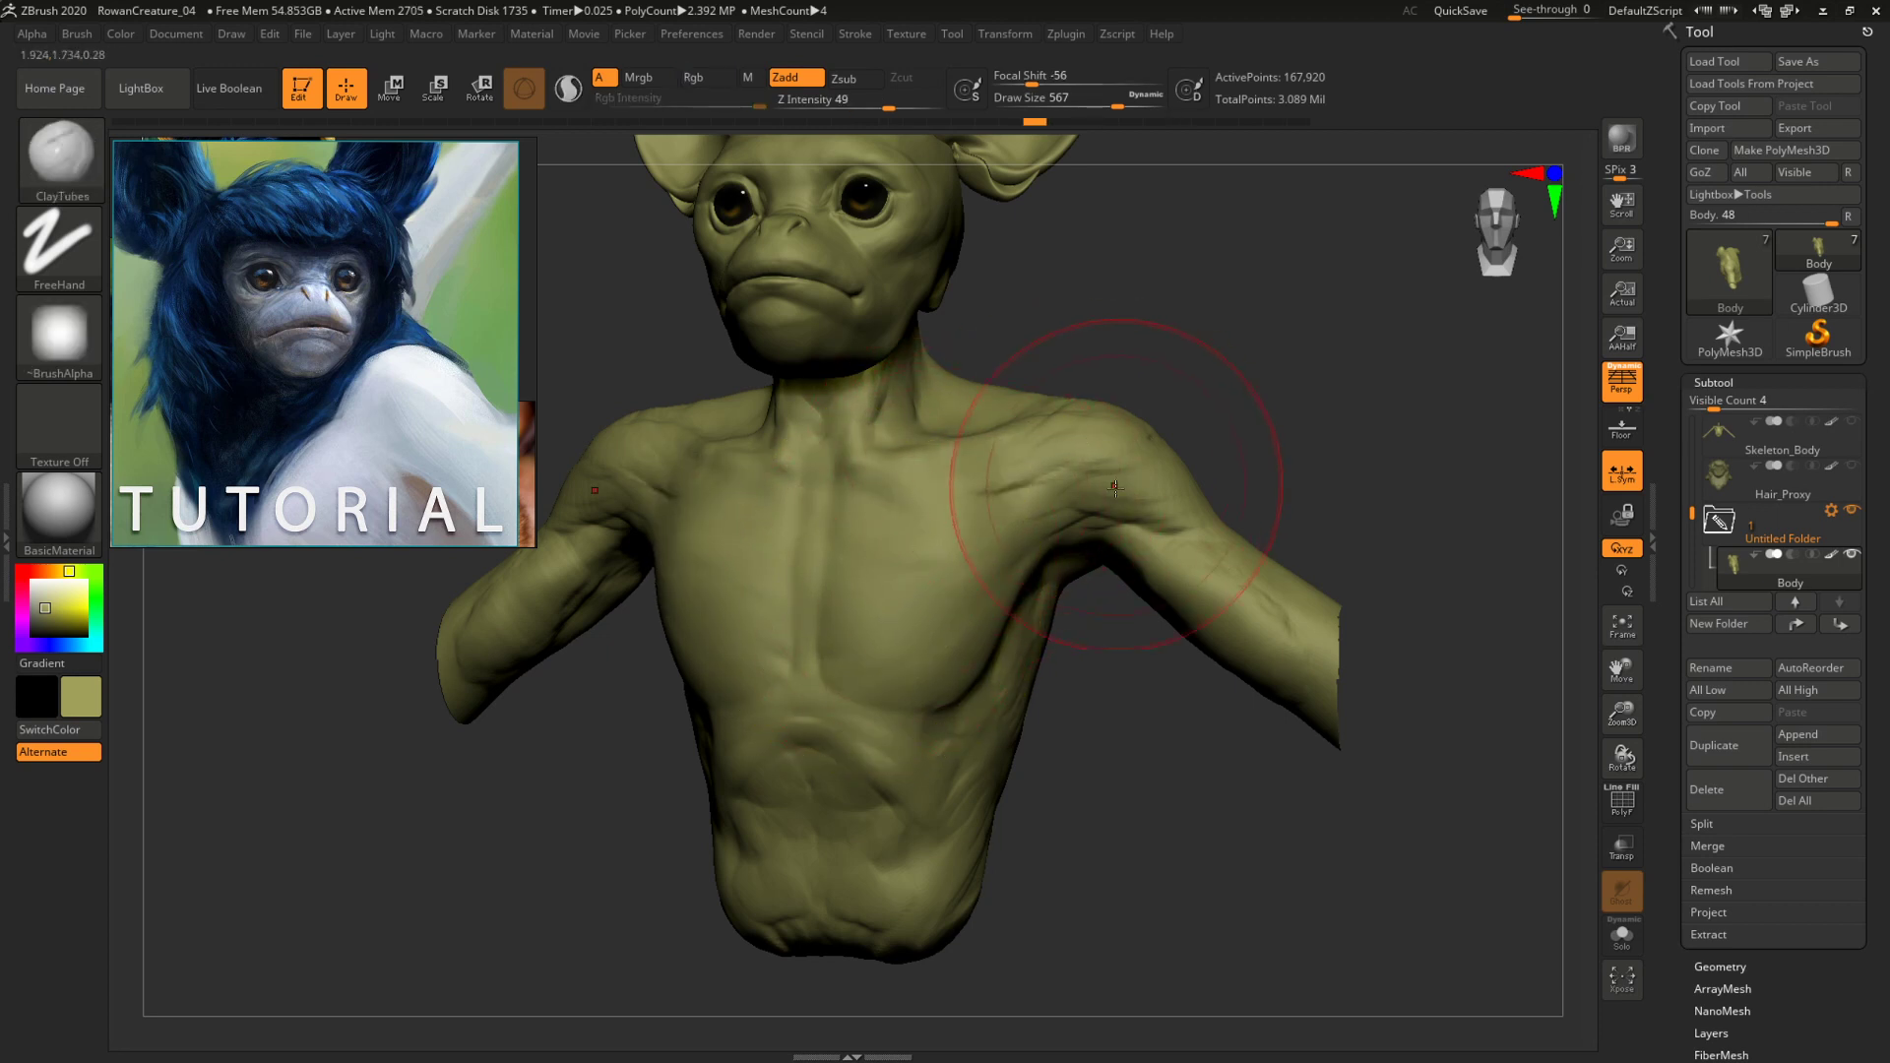
# Redo the undone ClayTubes strokes across the pectorals and sternum.
pyautogui.hotkey('ctrl', 'shift', 'z')
pyautogui.hotkey('ctrl', 'shift', 'z')
pyautogui.hotkey('ctrl', 'shift', 'z')
pyautogui.hotkey('ctrl', 'shift', 'z')
pyautogui.hotkey('ctrl', 'shift', 'z')
pyautogui.hotkey('ctrl', 'shift', 'z')
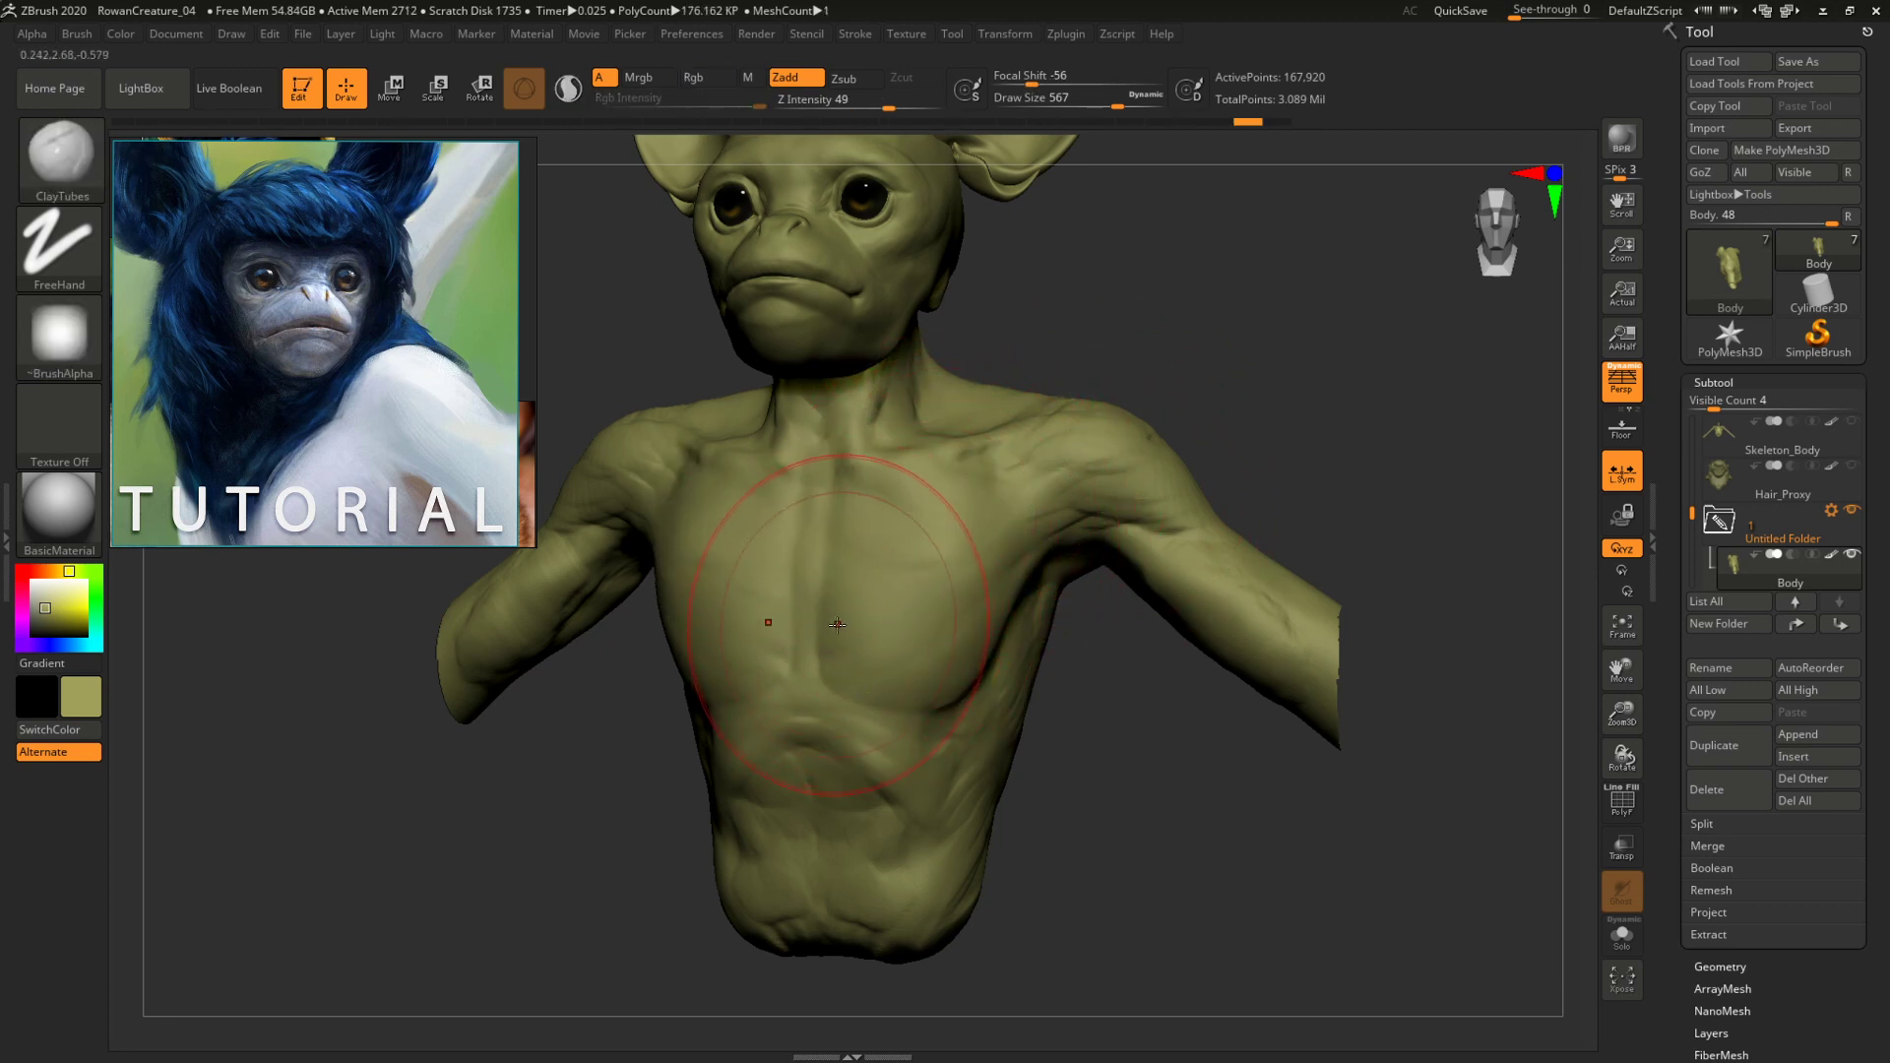
pyautogui.hotkey('ctrl', 'shift', 'z')
pyautogui.hotkey('ctrl', 'shift', 'z')
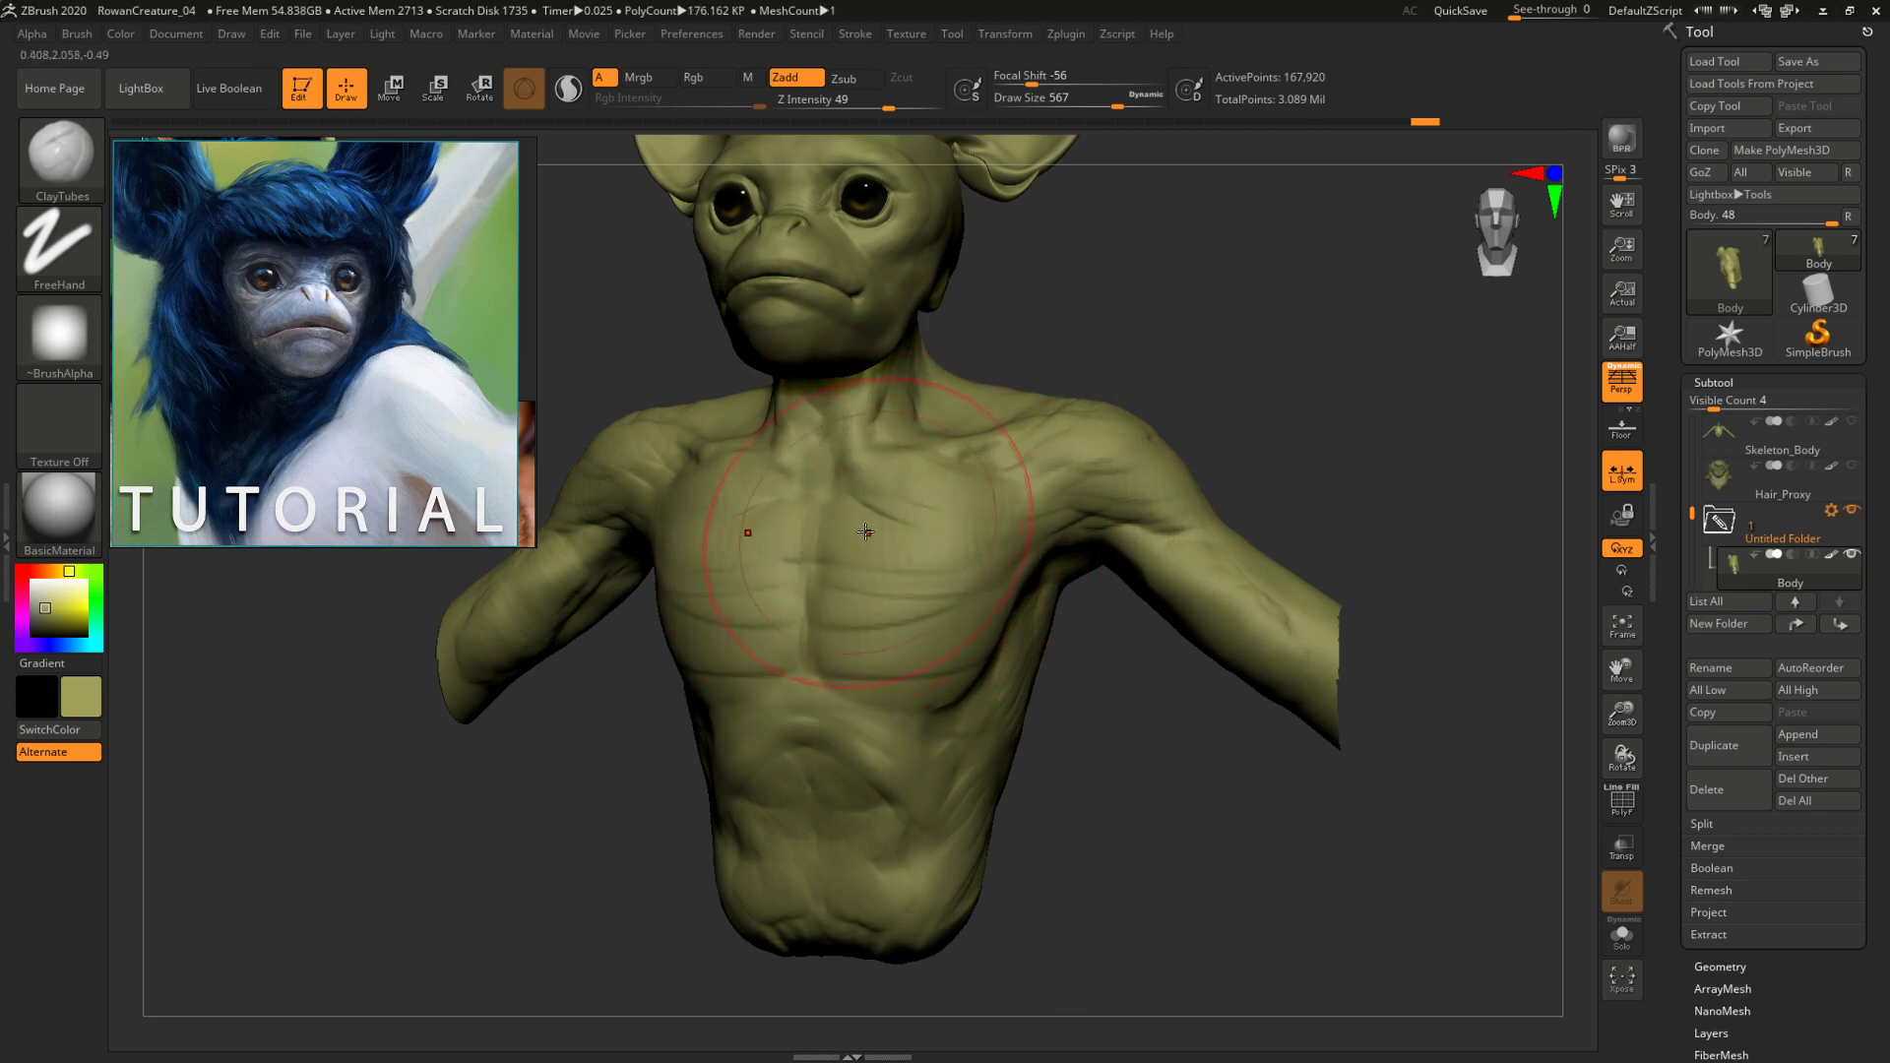
pyautogui.hotkey('ctrl', 'shift', 'z')
pyautogui.hotkey('ctrl', 'shift', 'z')
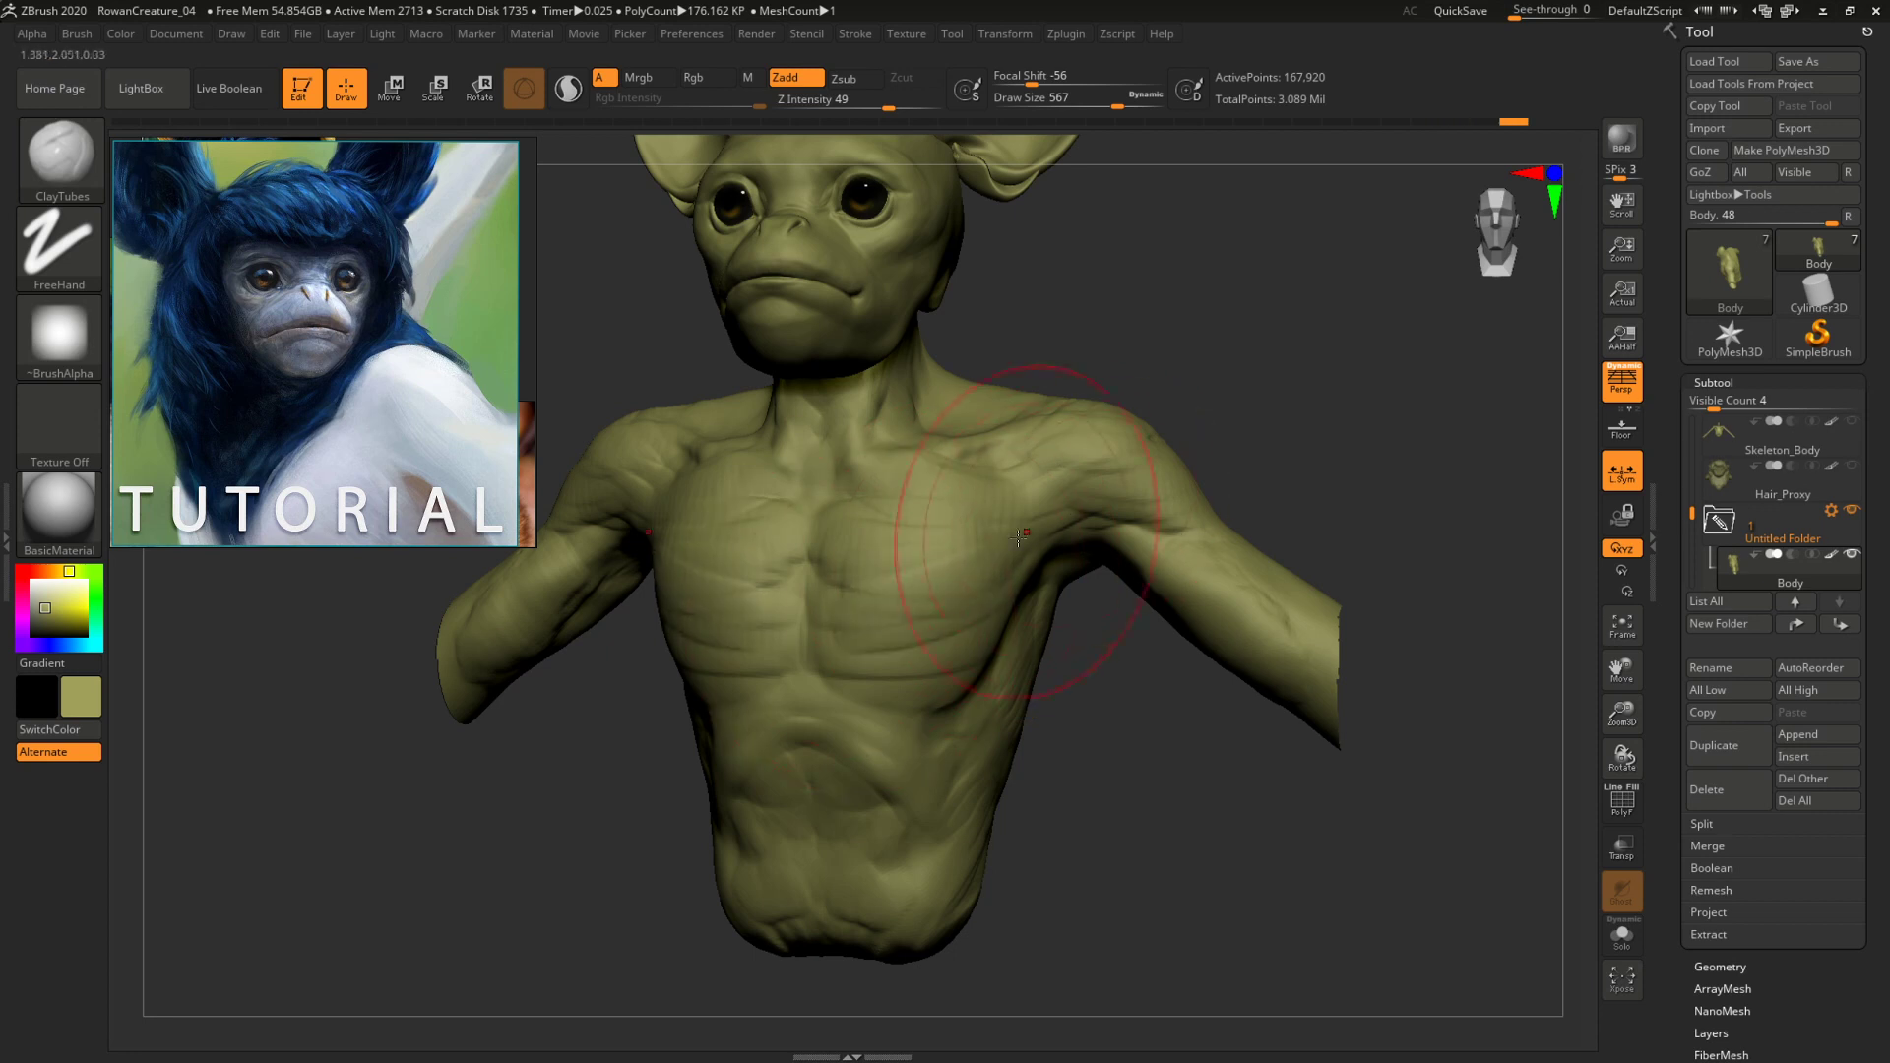
# Refine the pectoral and sternum forms with ClayTubes at draw size 567.
pyautogui.hotkey('ctrl', 'z')
pyautogui.hotkey('ctrl', 'z')
pyautogui.hotkey('ctrl', 'z')
pyautogui.hotkey('ctrl', 'z')
pyautogui.hotkey('ctrl', 'z')
pyautogui.hotkey('ctrl', 'z')
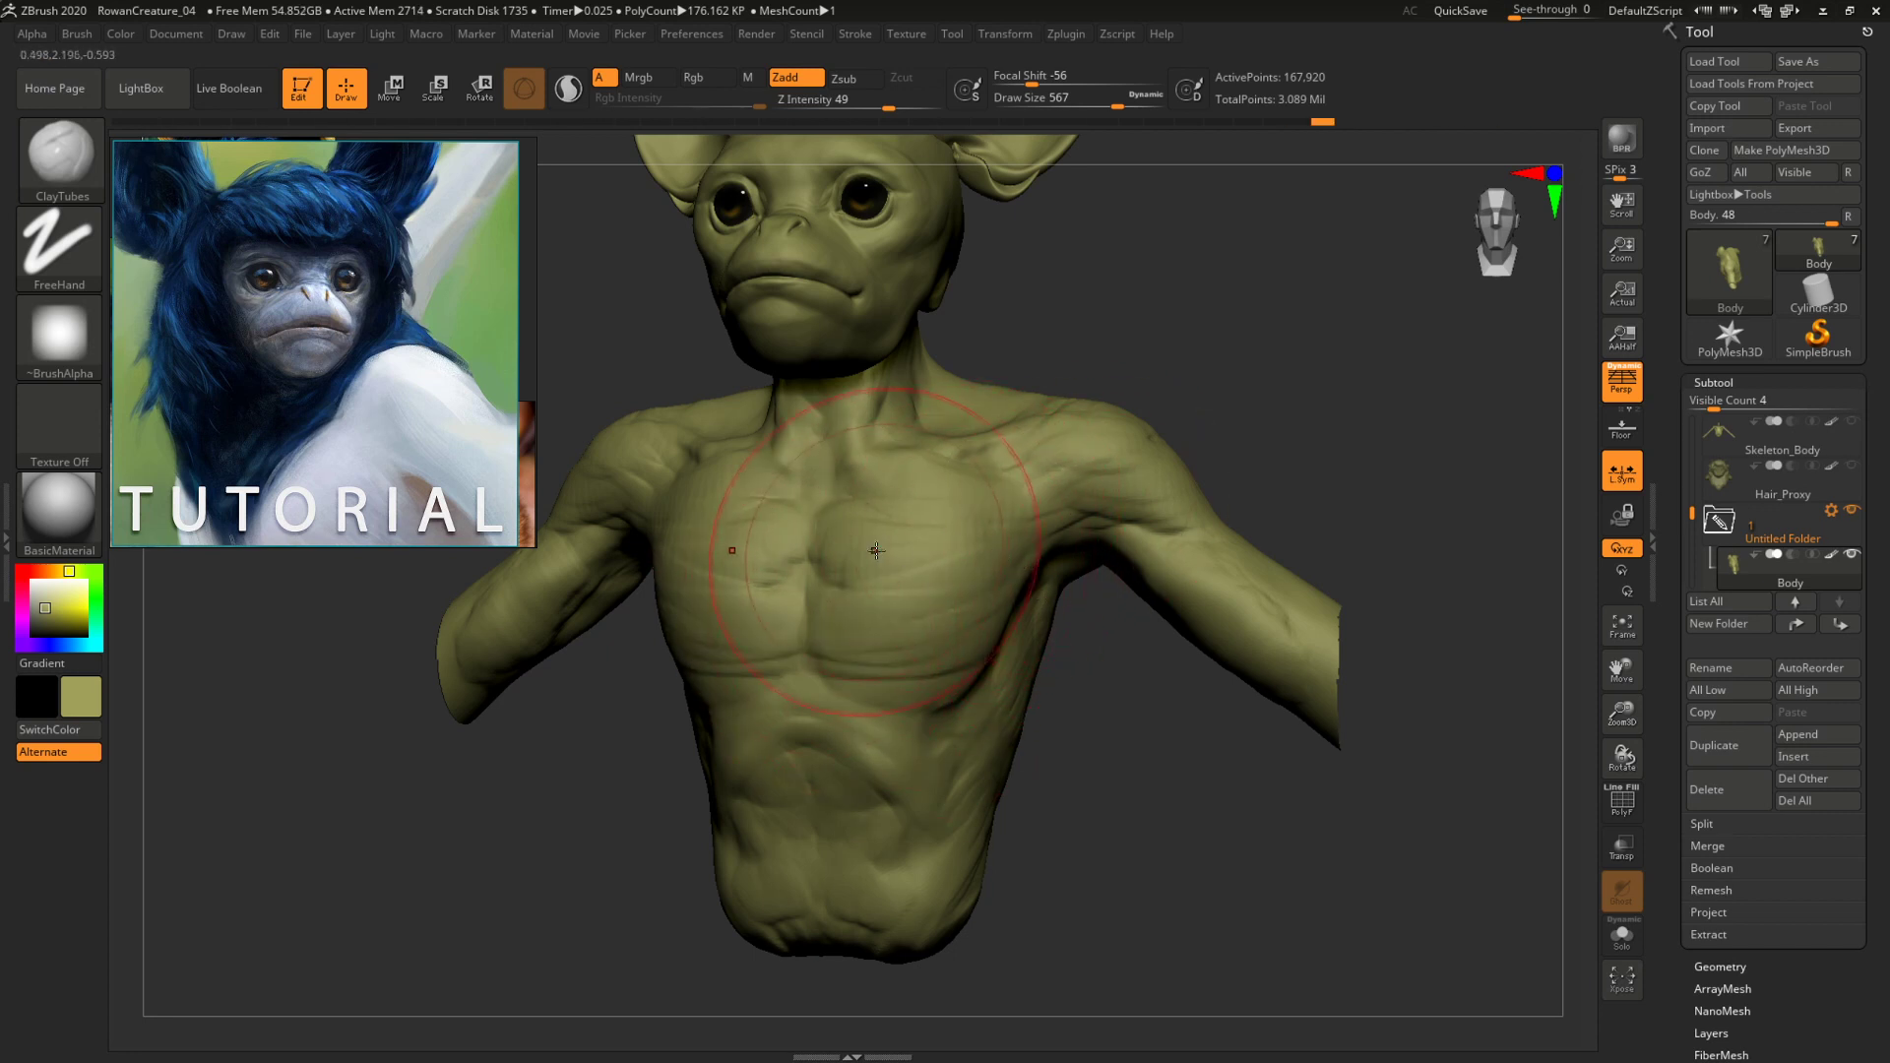
pyautogui.hotkey('ctrl', 'shift', 'z')
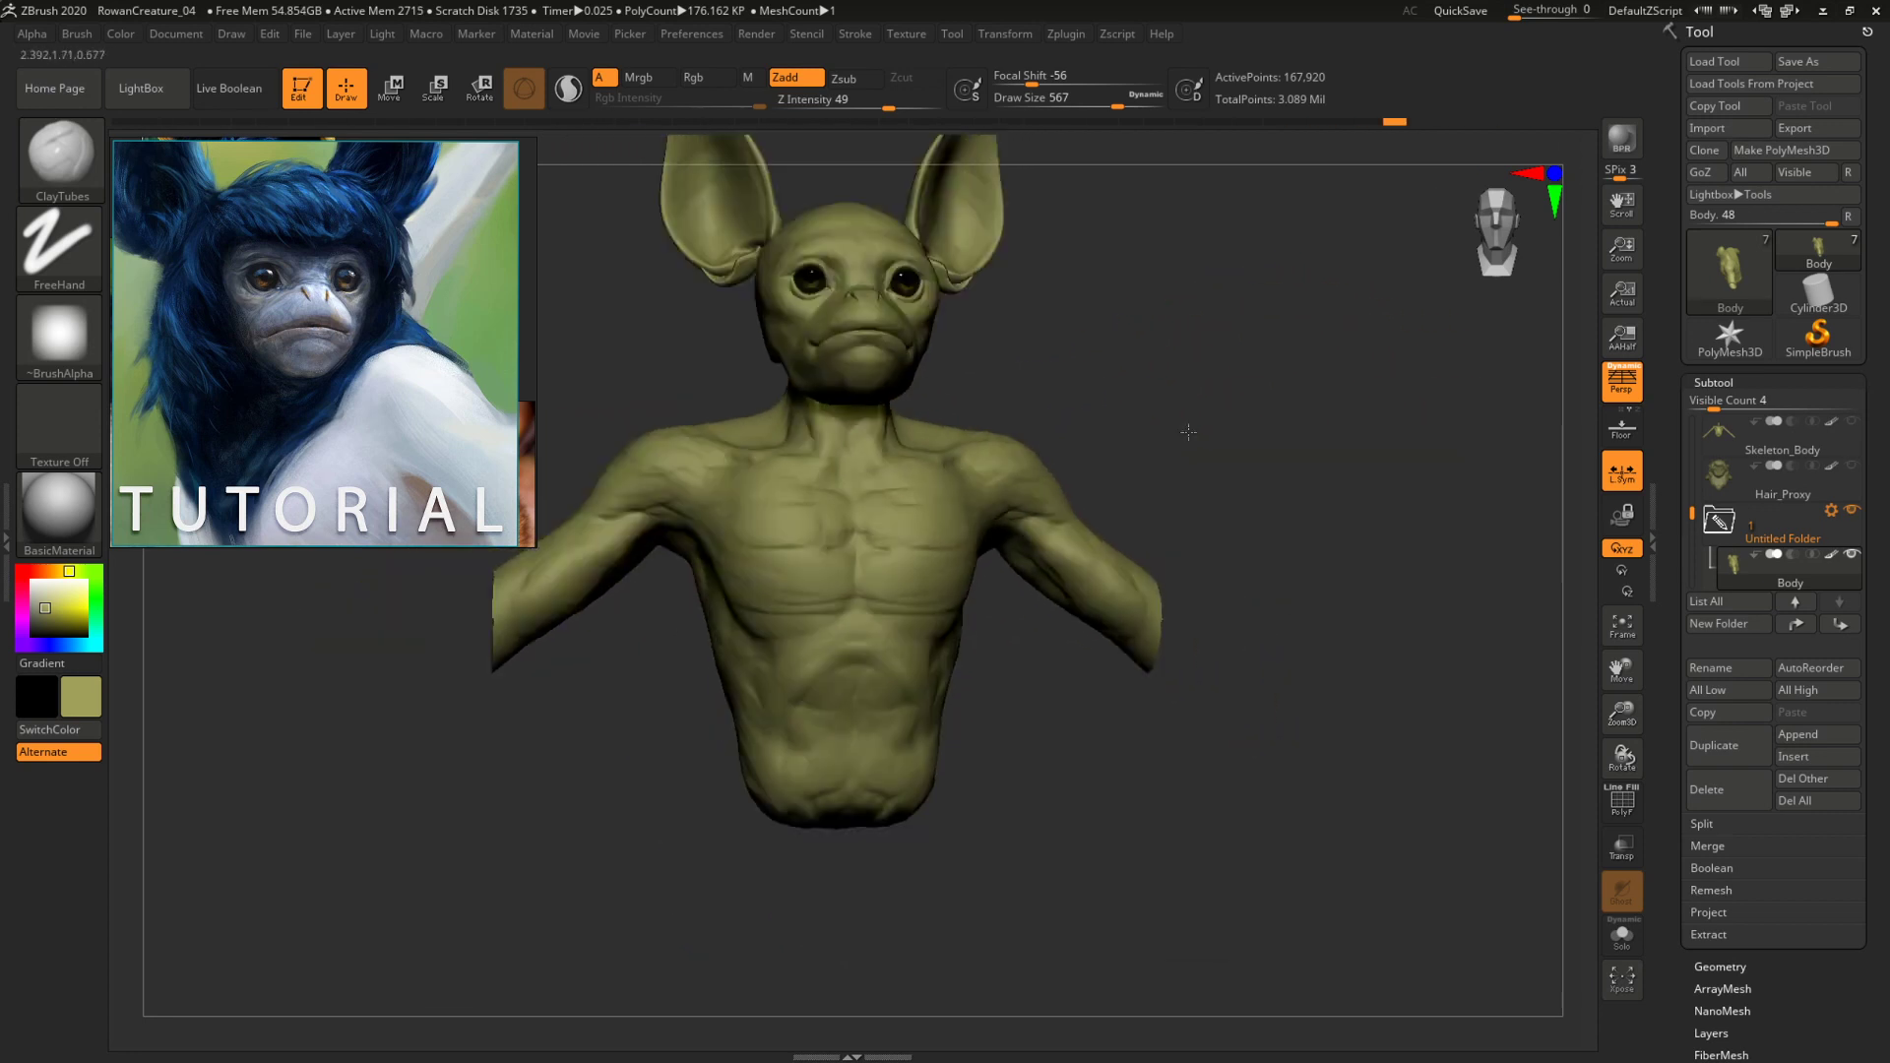
pyautogui.keyDown('alt'); pyautogui.moveTo(1199, 440); pyautogui.dragTo(1255, 445); pyautogui.keyUp('alt')
pyautogui.hotkey('ctrl', 'shift', 'z')
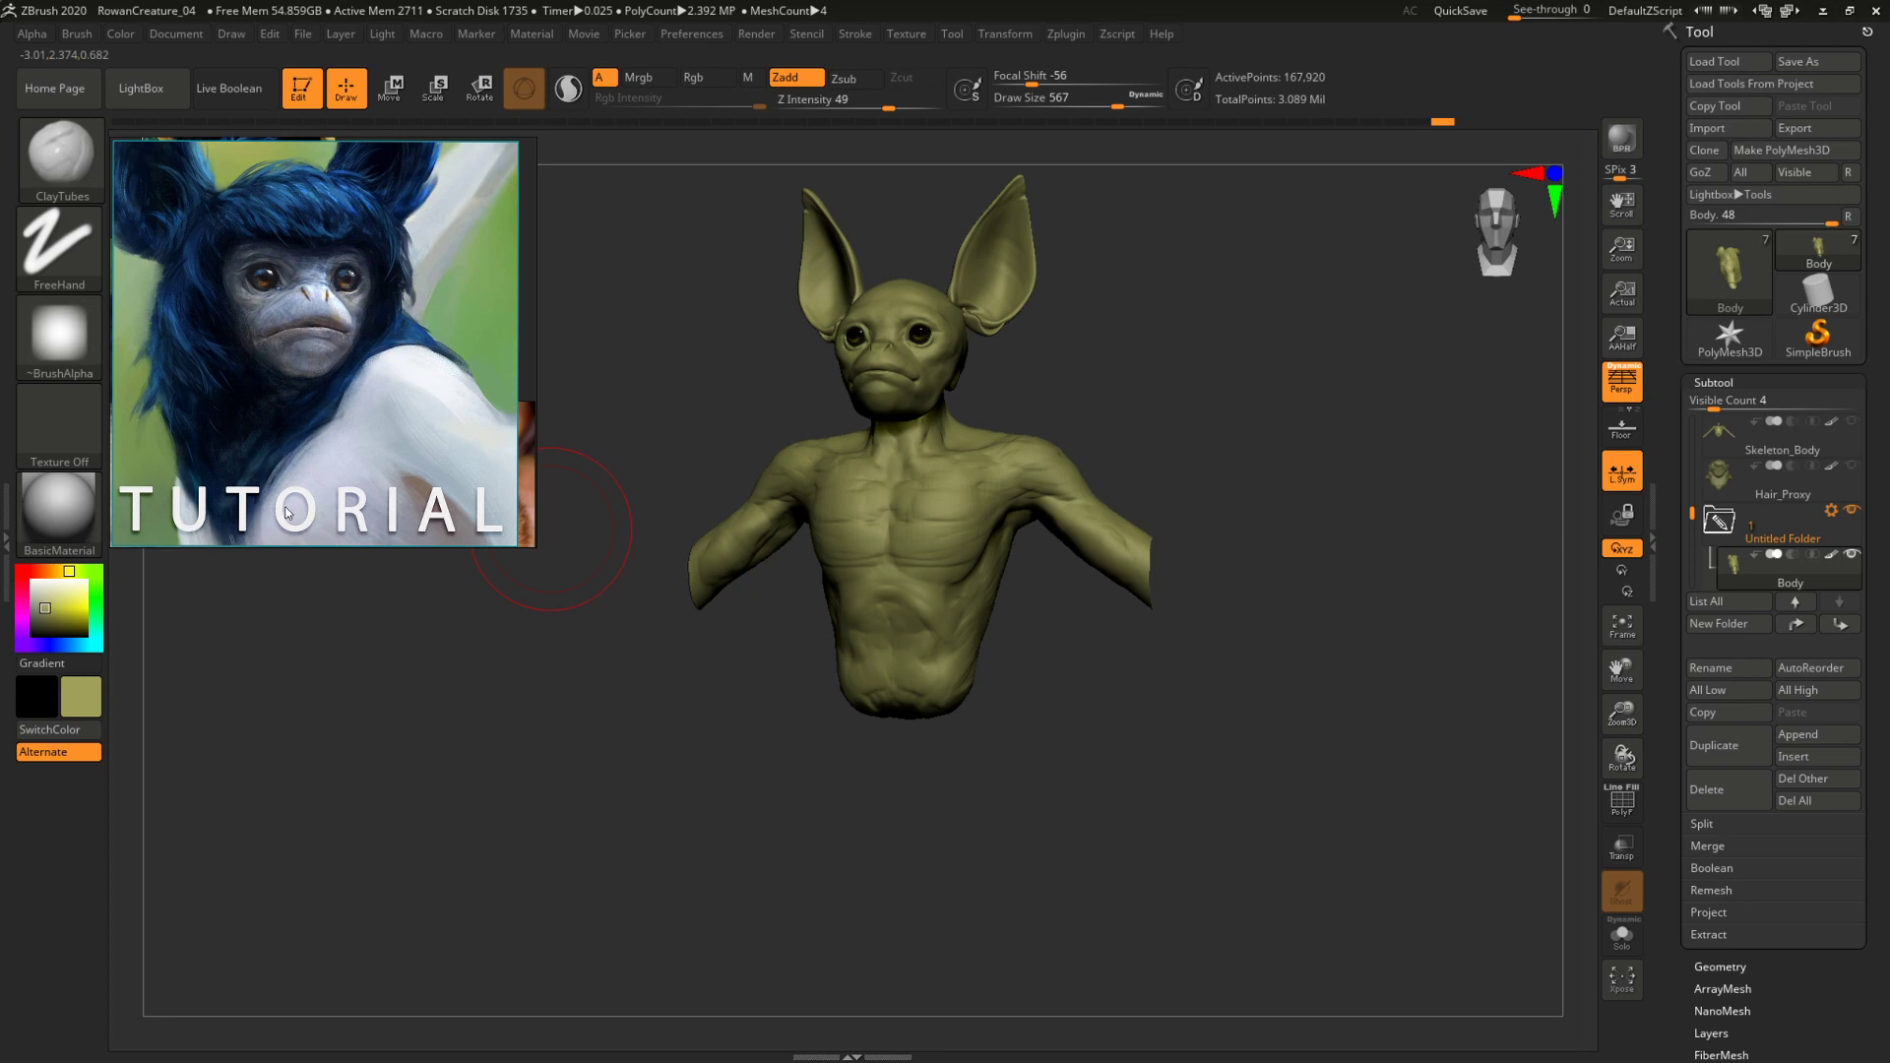
# Define the chest muscles and collarbones with the ClayTubes brush at draw size 358.
pyautogui.moveTo(995, 388)
pyautogui.mouseDown()
pyautogui.moveTo(1089, 385)
pyautogui.moveTo(1029, 510)
pyautogui.mouseUp()
pyautogui.keyDown('alt'); pyautogui.moveTo(1185, 352); pyautogui.dragTo(1177, 433); pyautogui.keyUp('alt')
pyautogui.press('space')
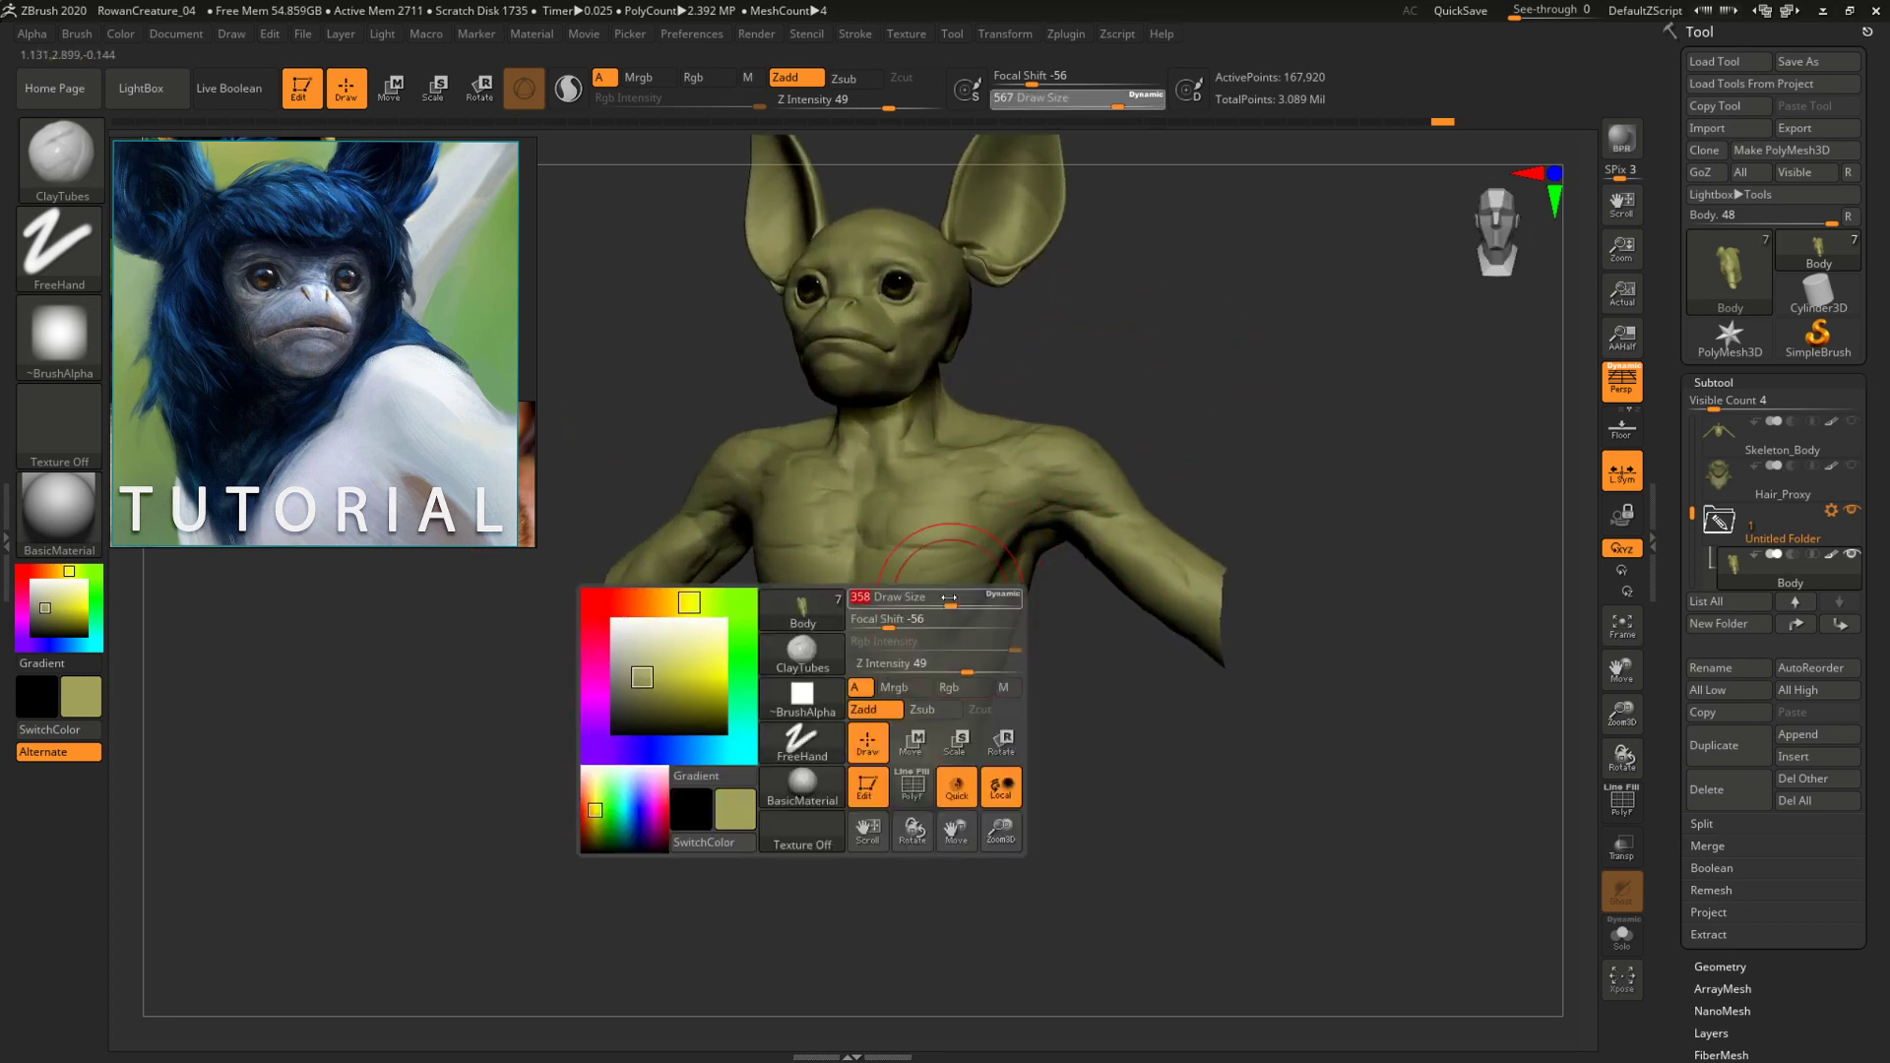
pyautogui.moveTo(970, 599); pyautogui.dragTo(953, 601)
pyautogui.moveTo(1217, 395)
pyautogui.mouseDown()
pyautogui.moveTo(1008, 445)
pyautogui.moveTo(1016, 509)
pyautogui.moveTo(1164, 367)
pyautogui.mouseUp()
# Switch to the ClayBuildup brush and turn its alpha off.
pyautogui.press('b')
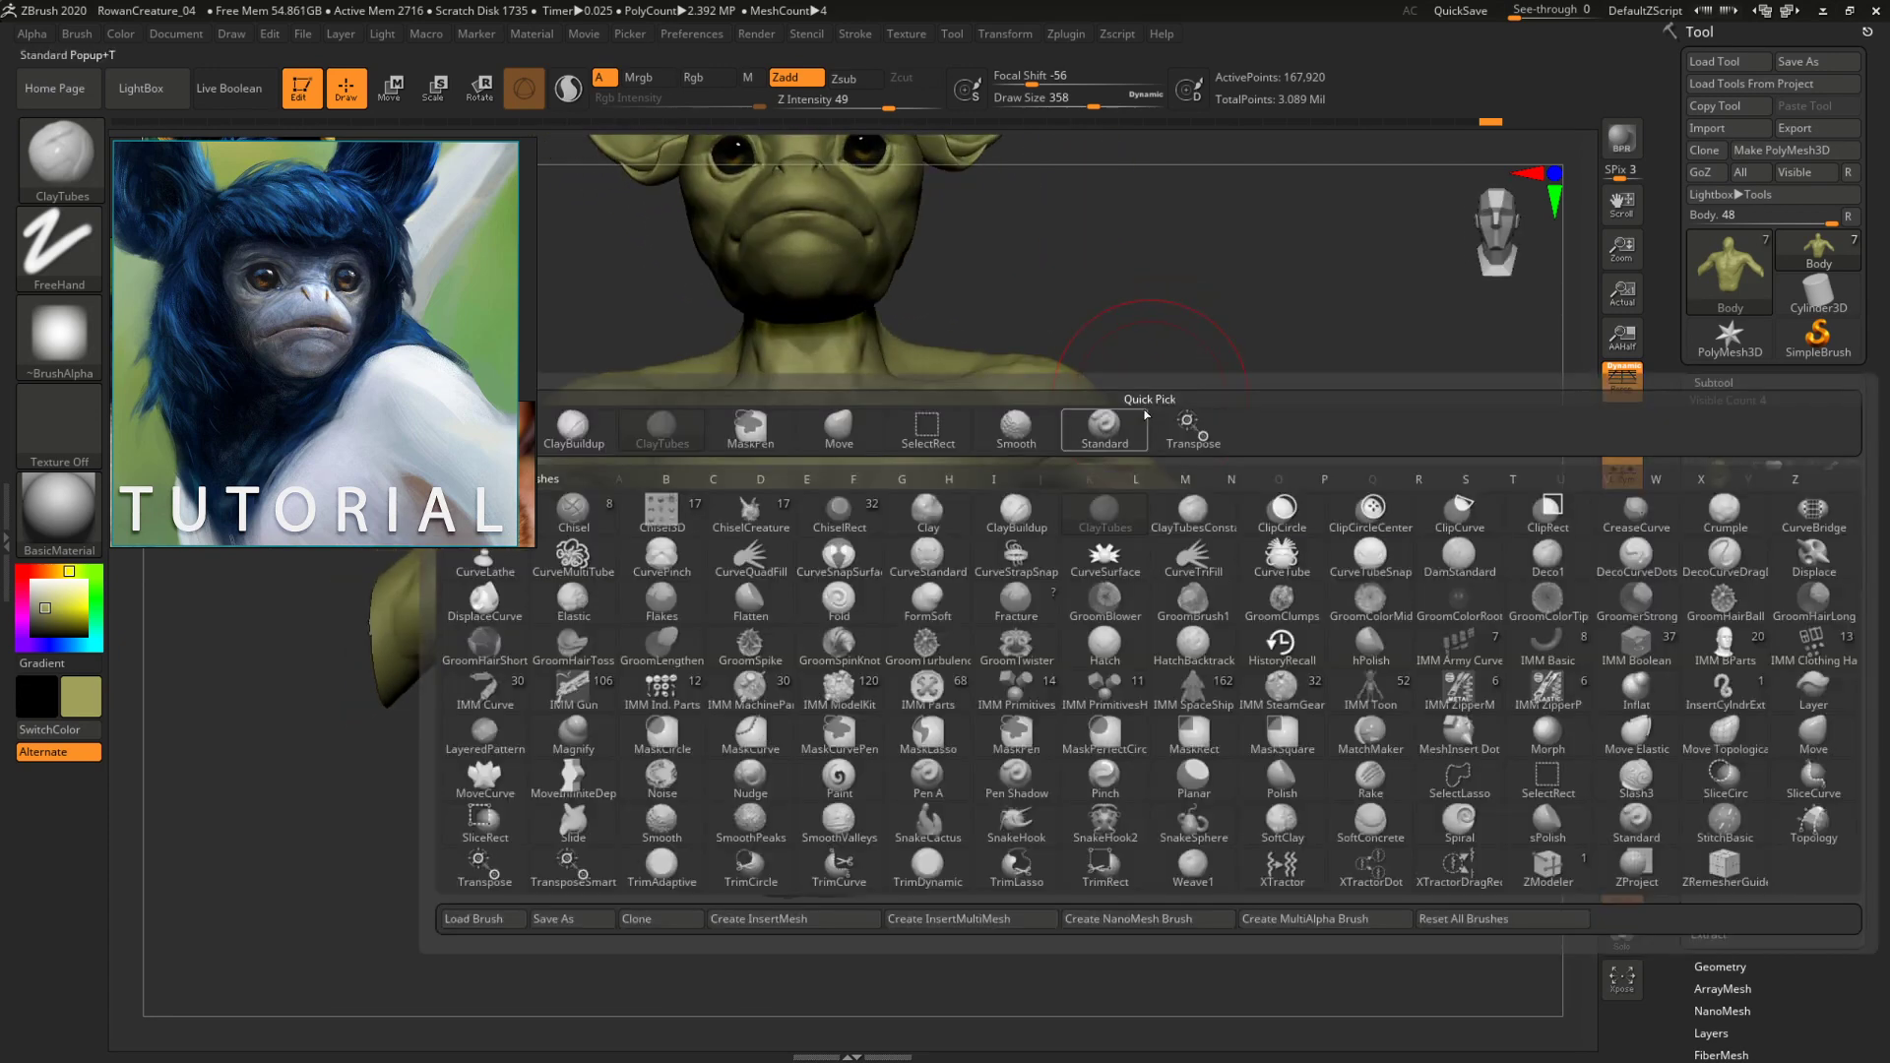
pyautogui.press('c')
pyautogui.press('b')
pyautogui.click(59, 335)
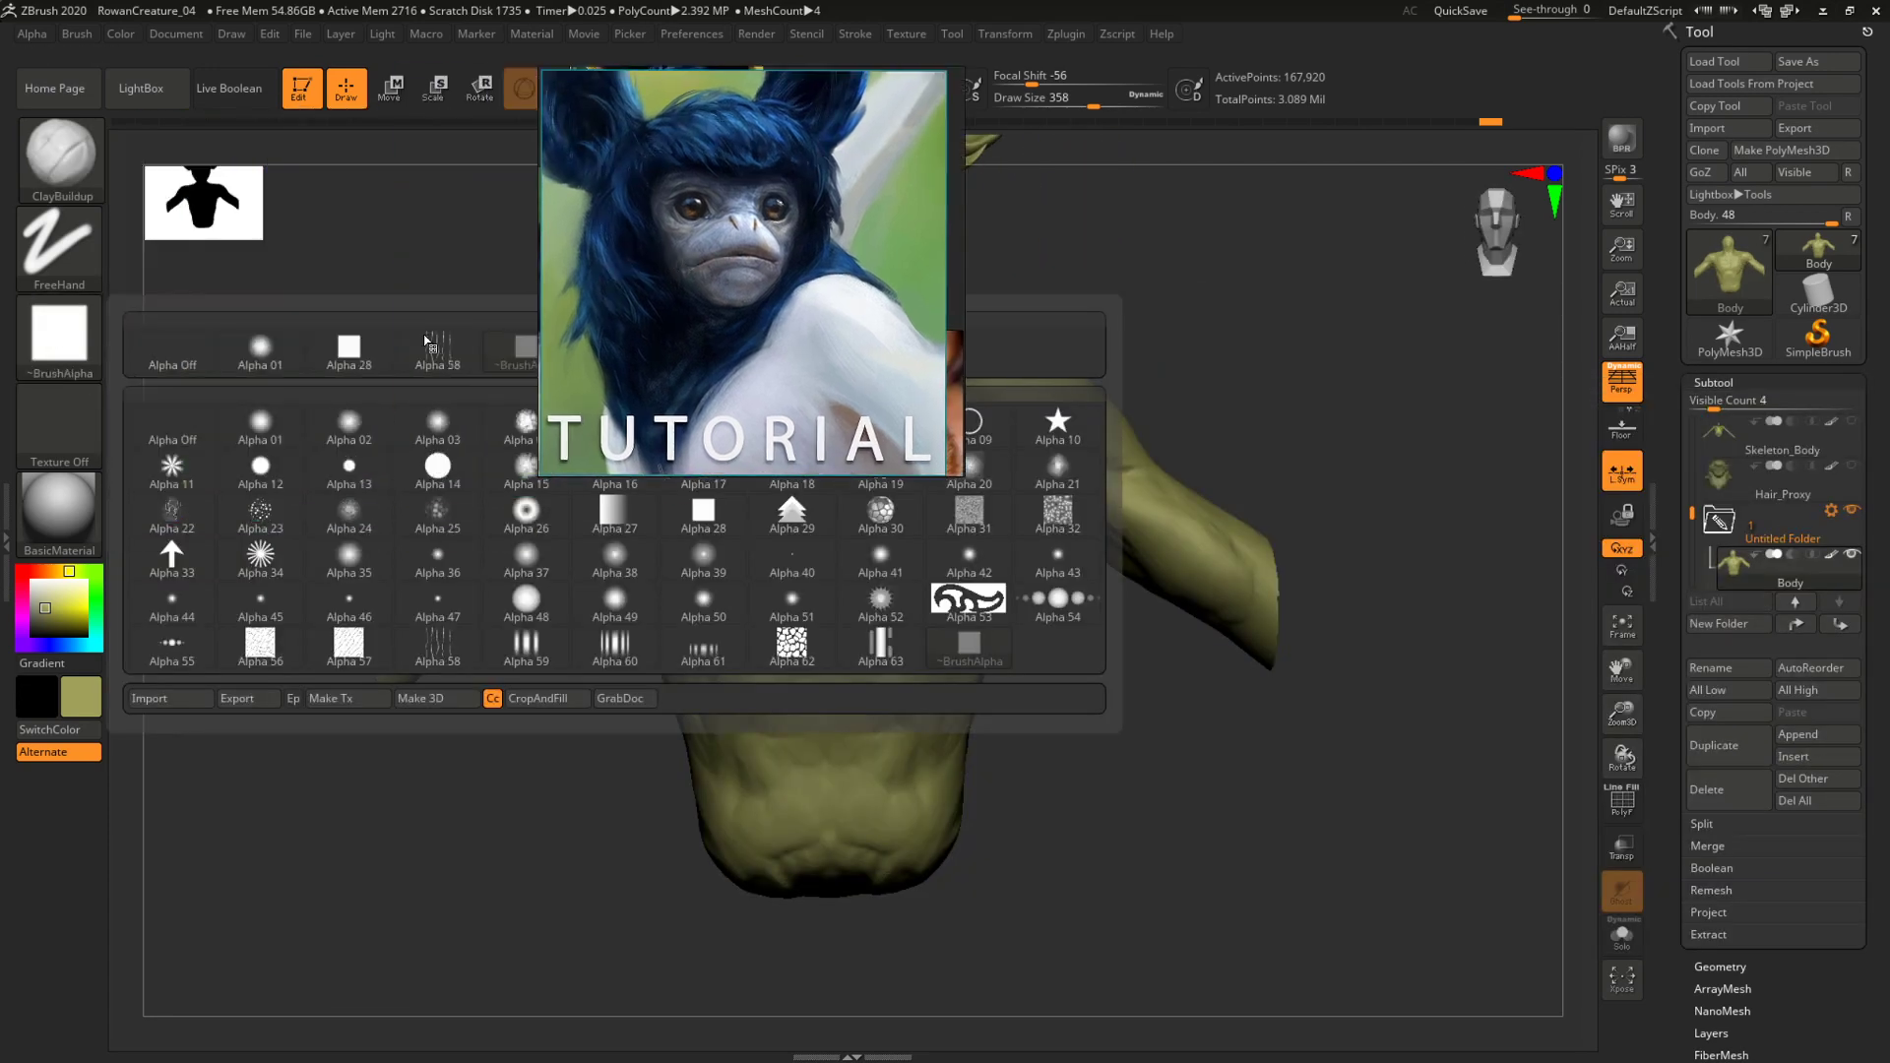
pyautogui.click(183, 425)
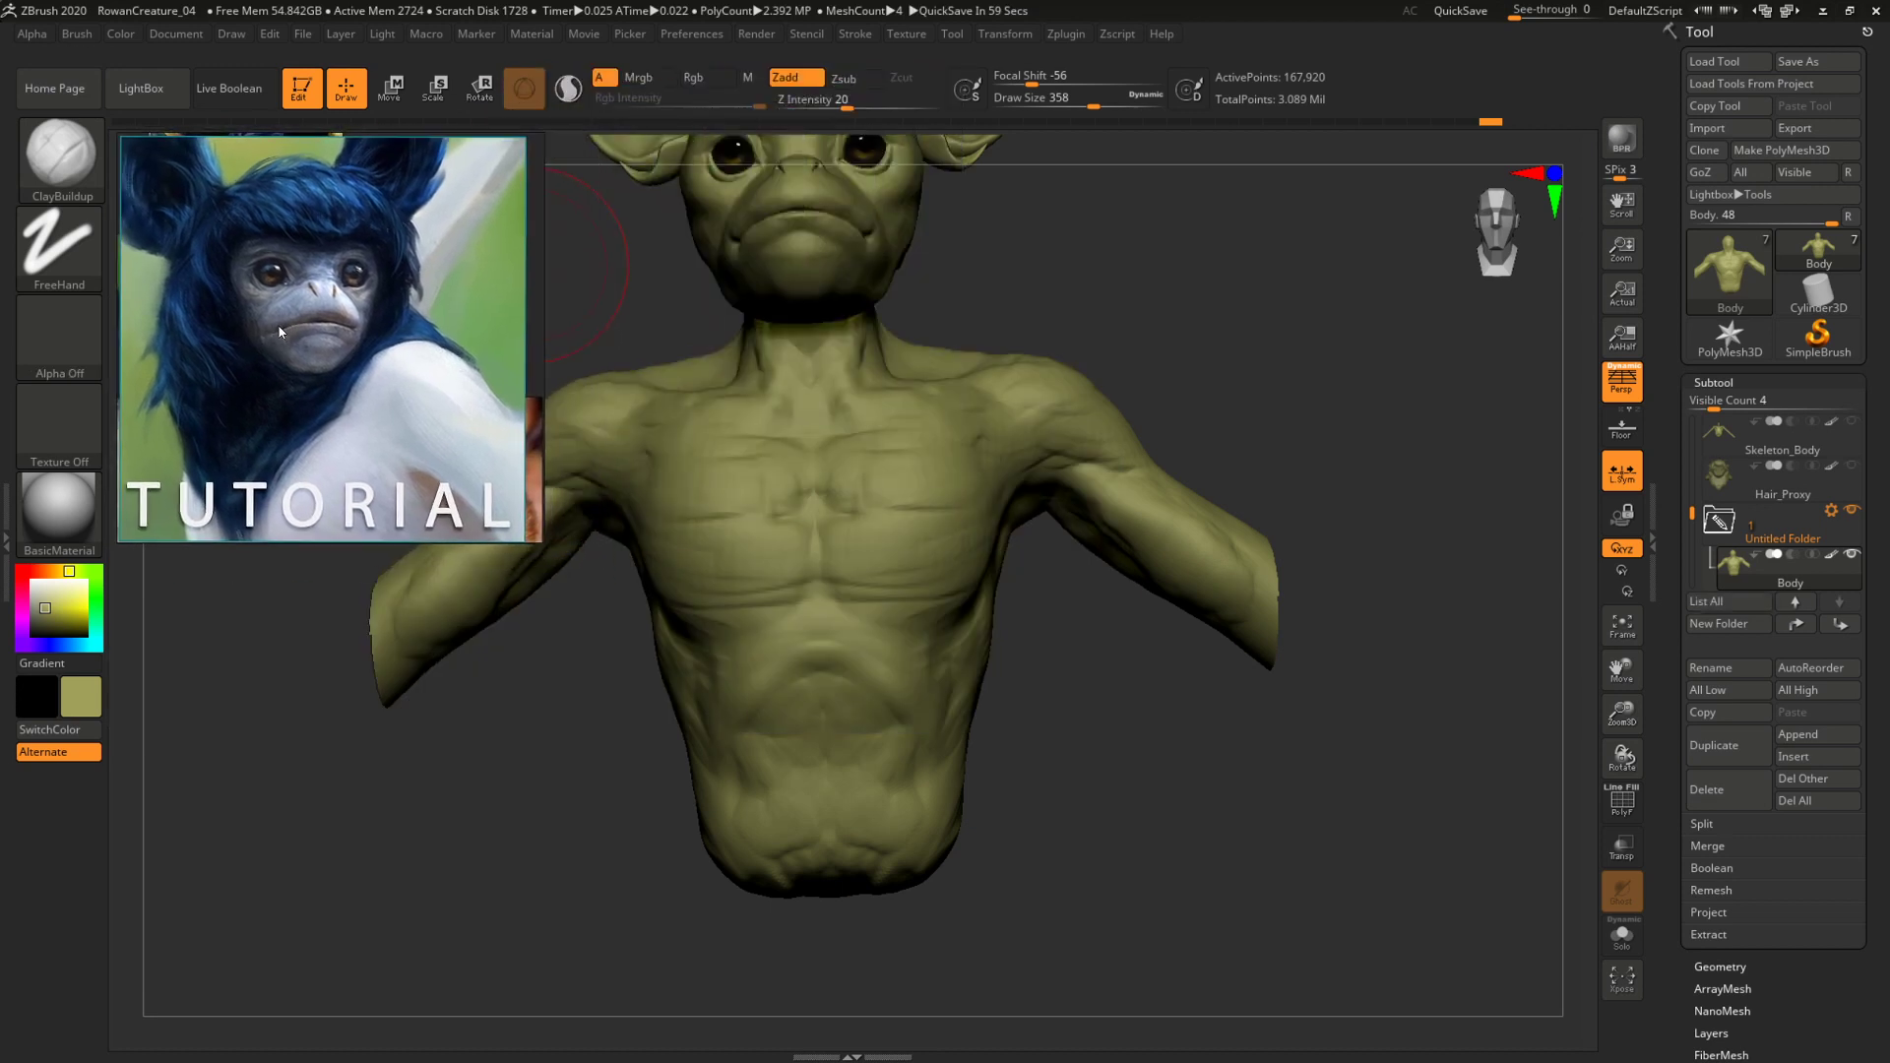
# Reduce the ClayBuildup draw size to 223 and refine the lower edge of the pectorals.
pyautogui.press('space')
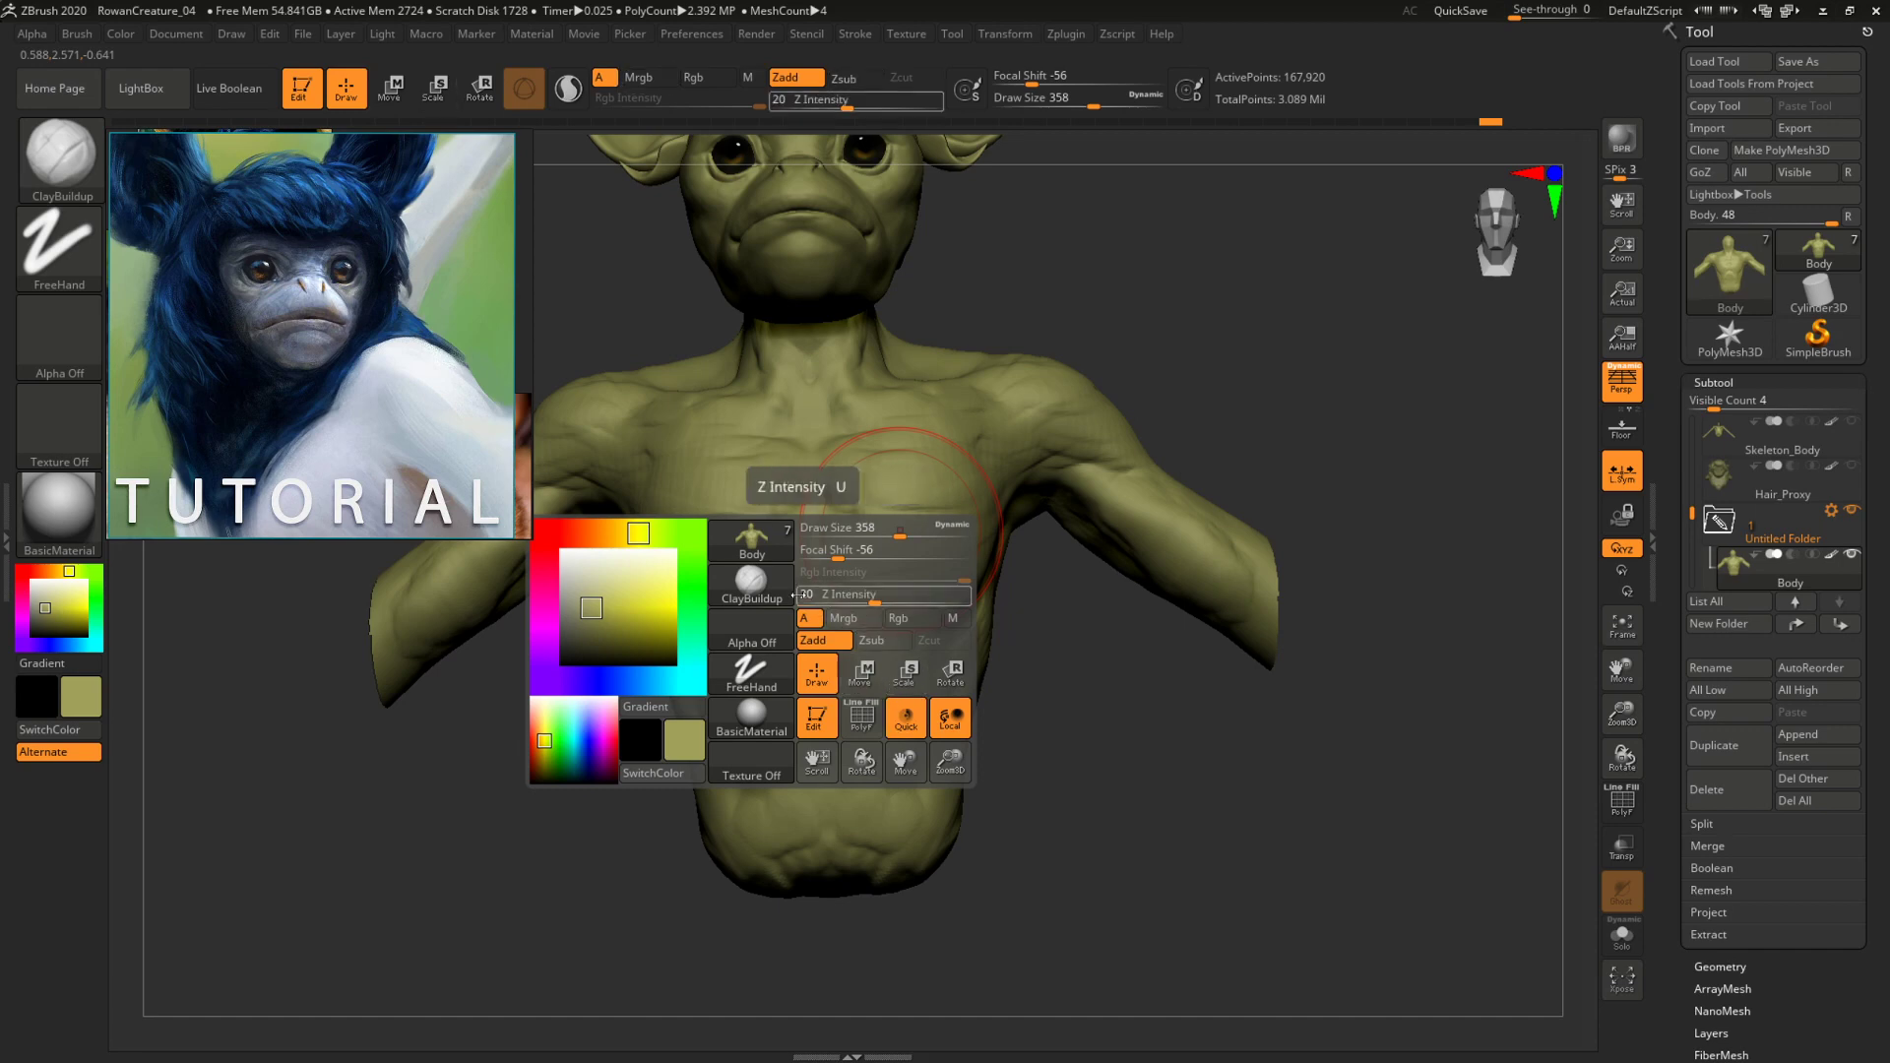
pyautogui.moveTo(748, 550)
pyautogui.click(763, 630)
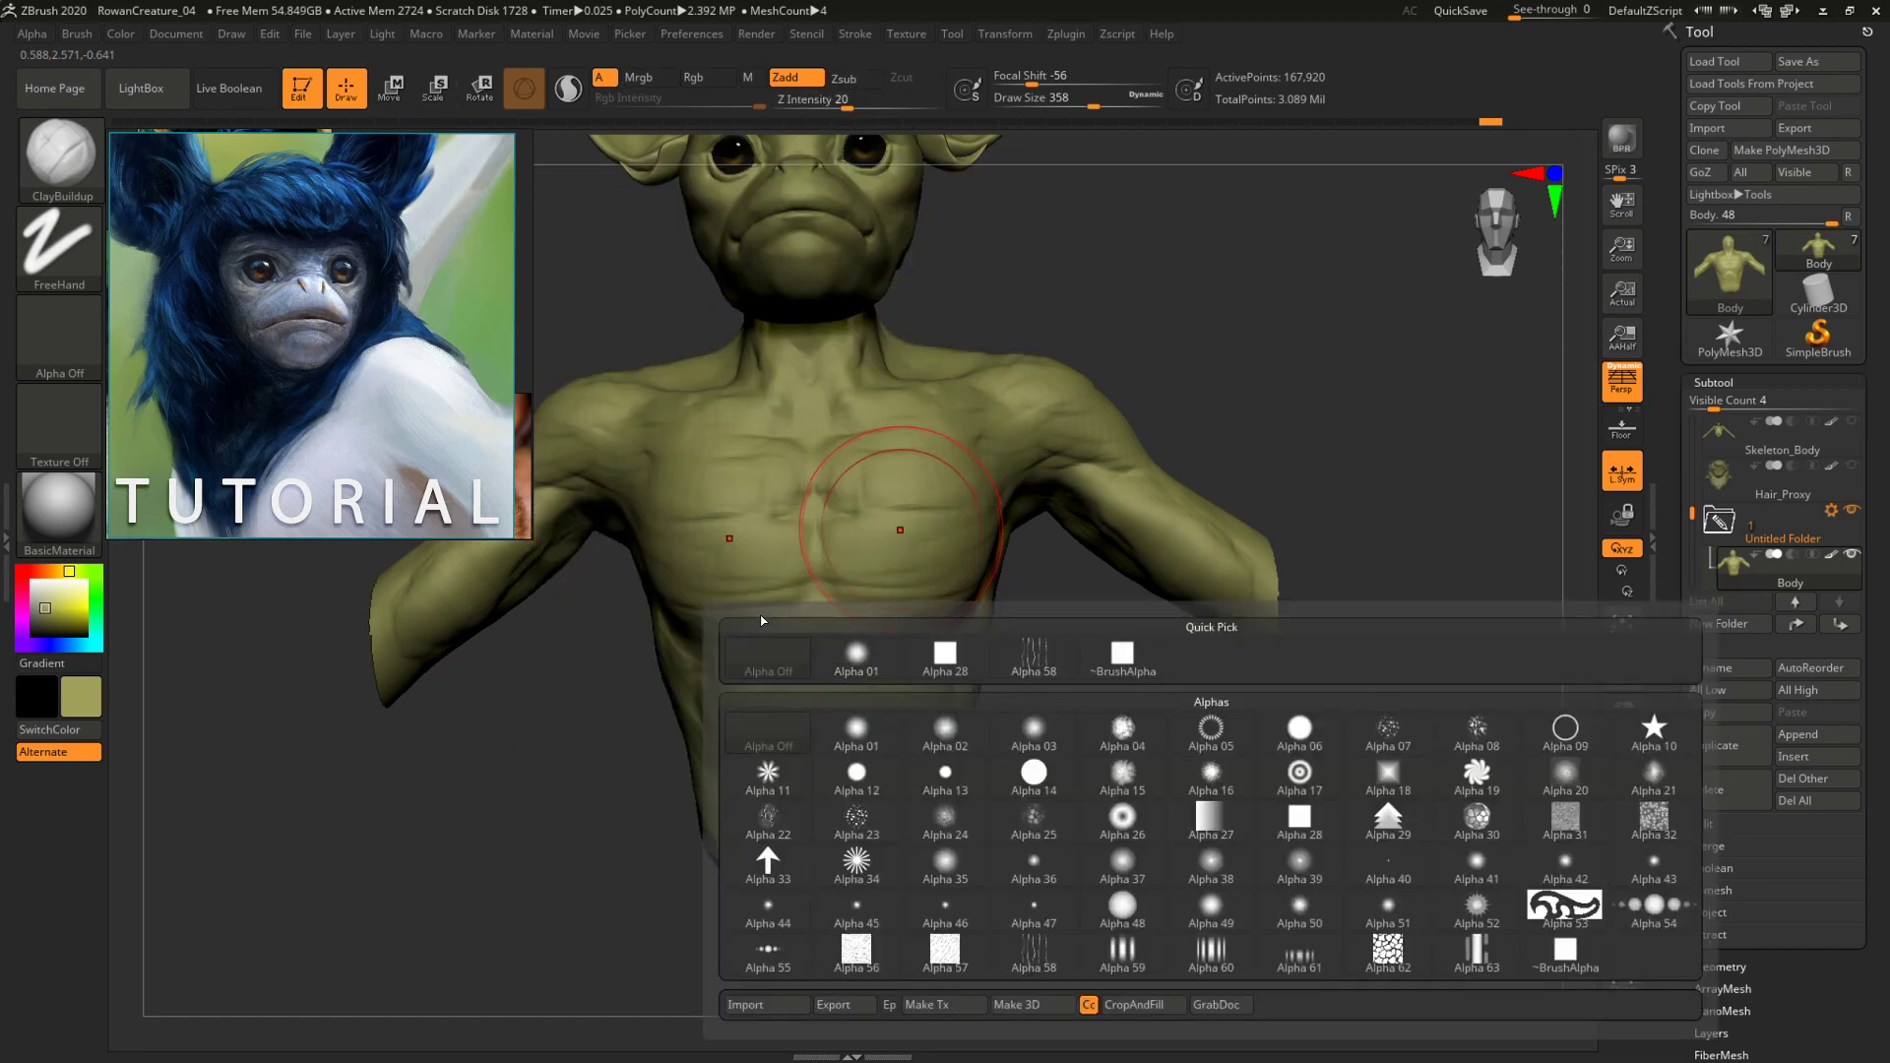
pyautogui.press('space')
pyautogui.moveTo(879, 546)
pyautogui.mouseDown()
pyautogui.moveTo(879, 578)
pyautogui.moveTo(852, 588)
pyautogui.mouseUp()
pyautogui.press('space')
pyautogui.press('space')
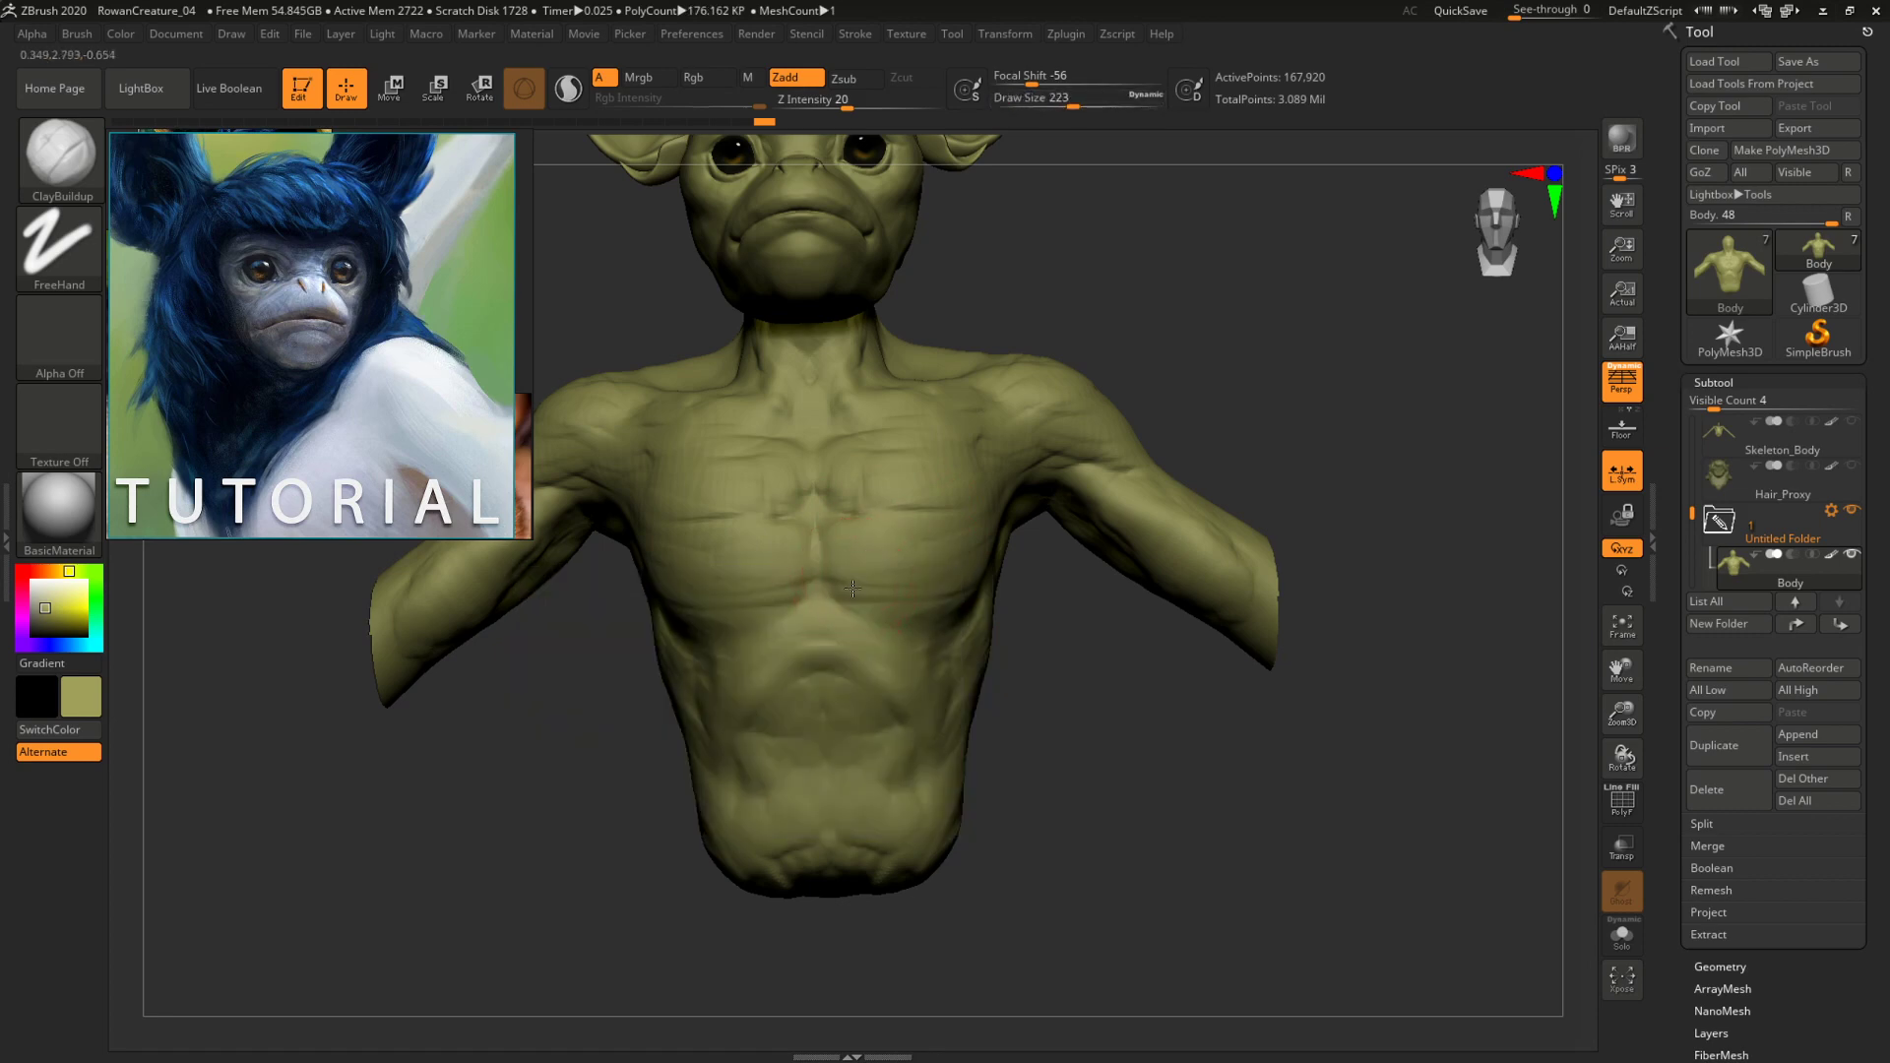
pyautogui.moveTo(970, 597); pyautogui.dragTo(976, 592)
pyautogui.moveTo(1242, 320)
pyautogui.mouseDown()
pyautogui.moveTo(1224, 348)
pyautogui.moveTo(1296, 351)
pyautogui.moveTo(1280, 355)
pyautogui.mouseUp()
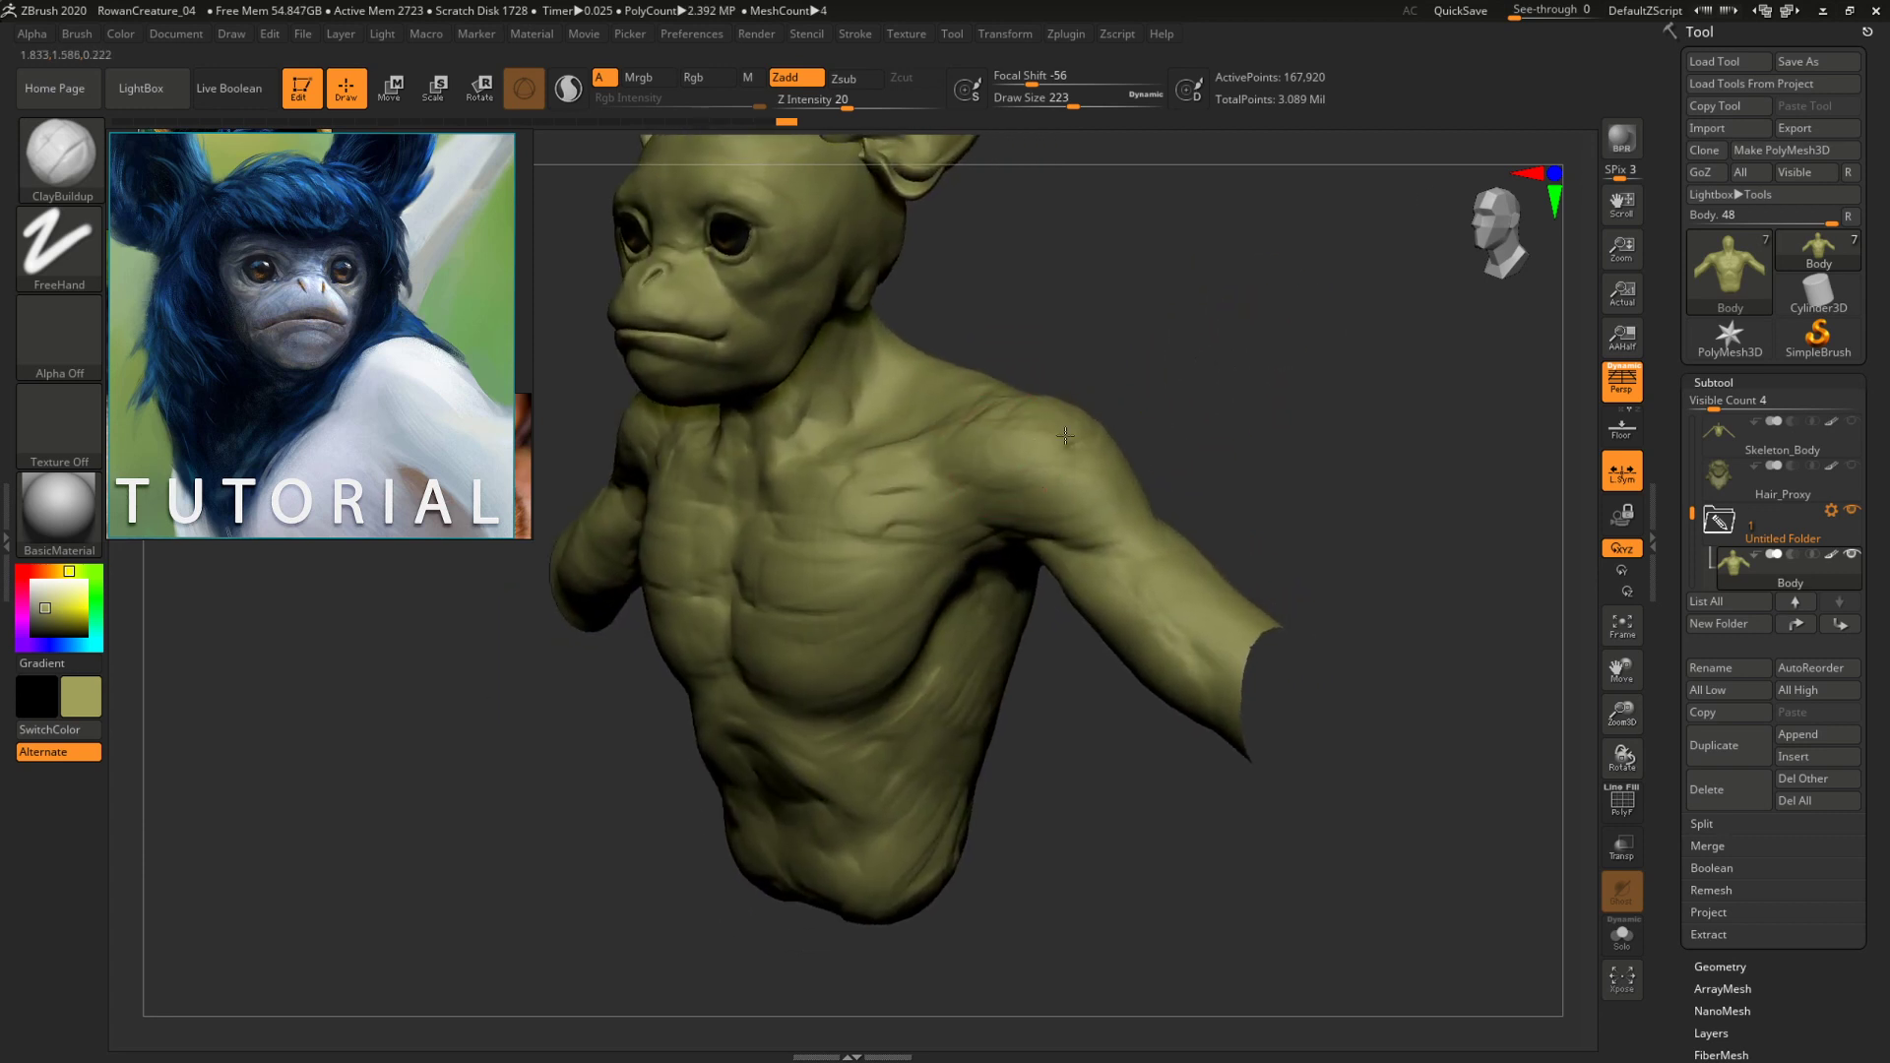
# Sculpt the deltoid and its transition into the chest and upper arm with ClayBuildup at draw size 223.
pyautogui.moveTo(1097, 491)
pyautogui.mouseDown(button='right')
pyautogui.moveTo(1253, 409)
pyautogui.moveTo(972, 511)
pyautogui.mouseUp(button='right')
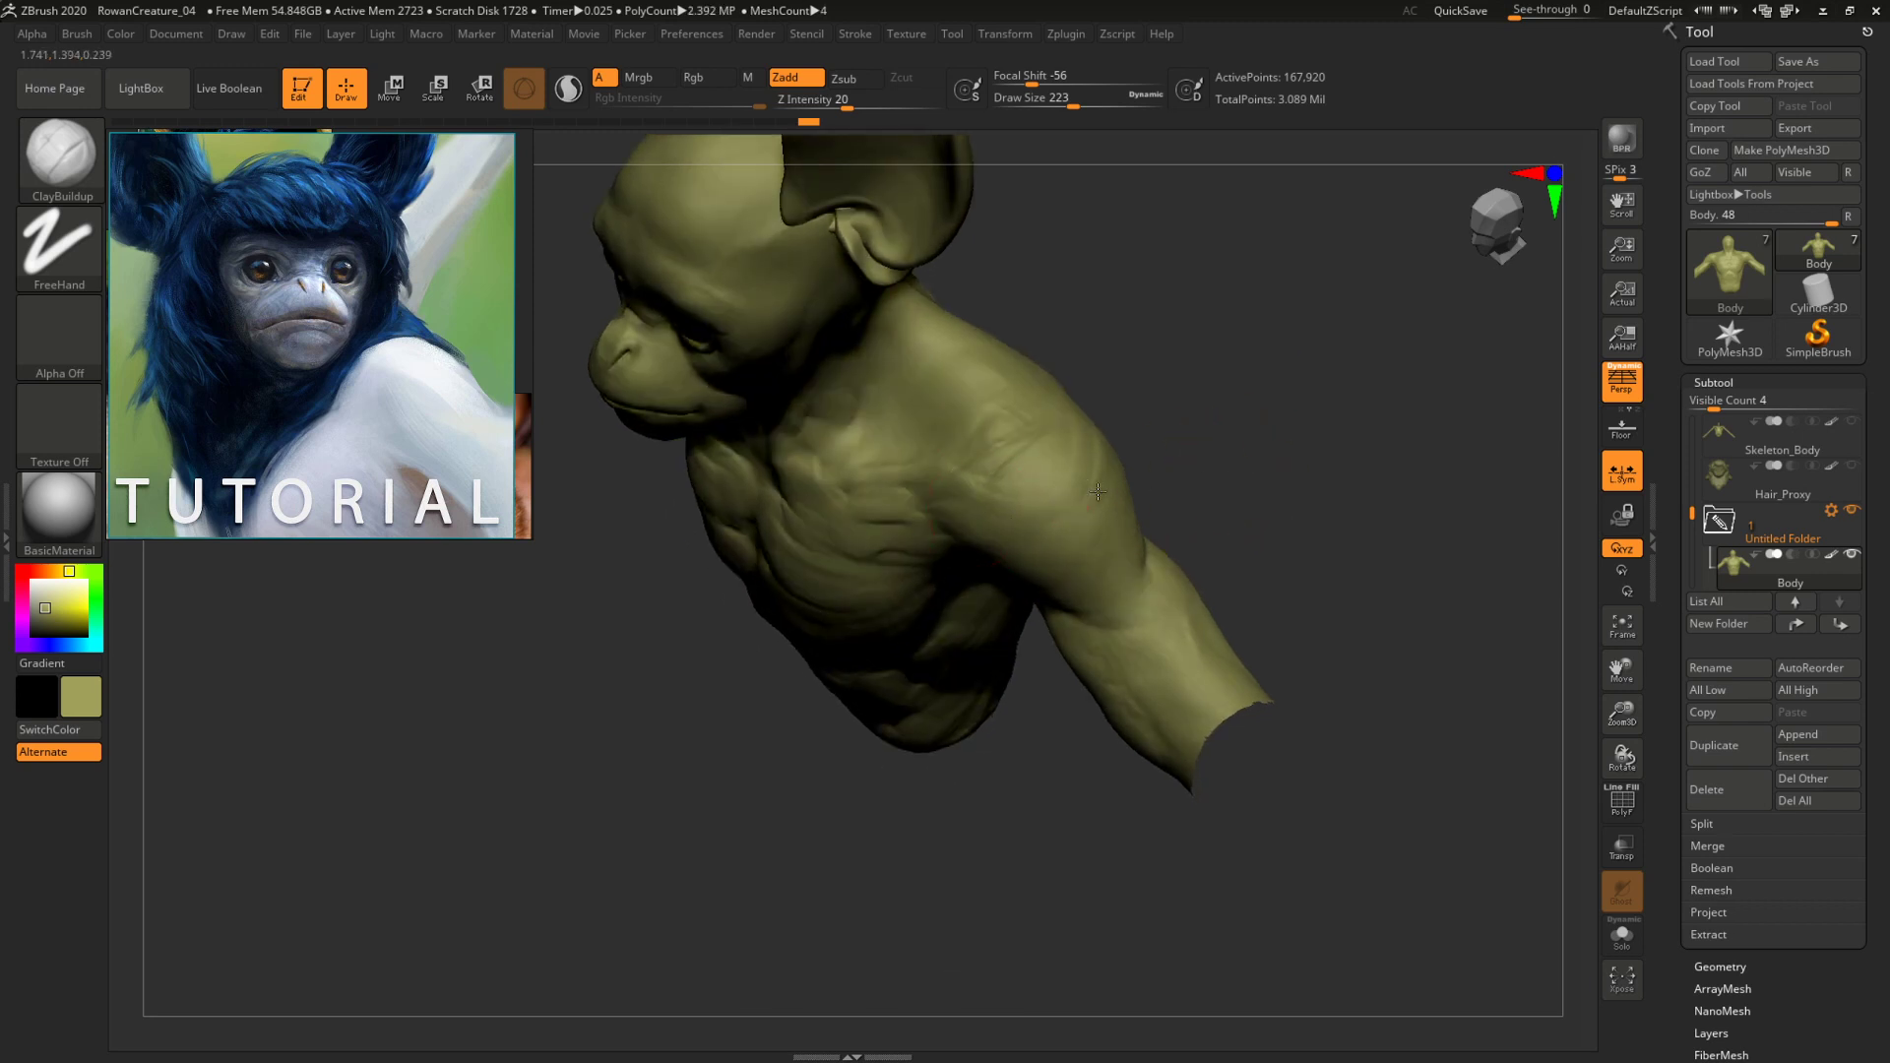
pyautogui.moveTo(1097, 492); pyautogui.dragTo(1056, 464, button='right')
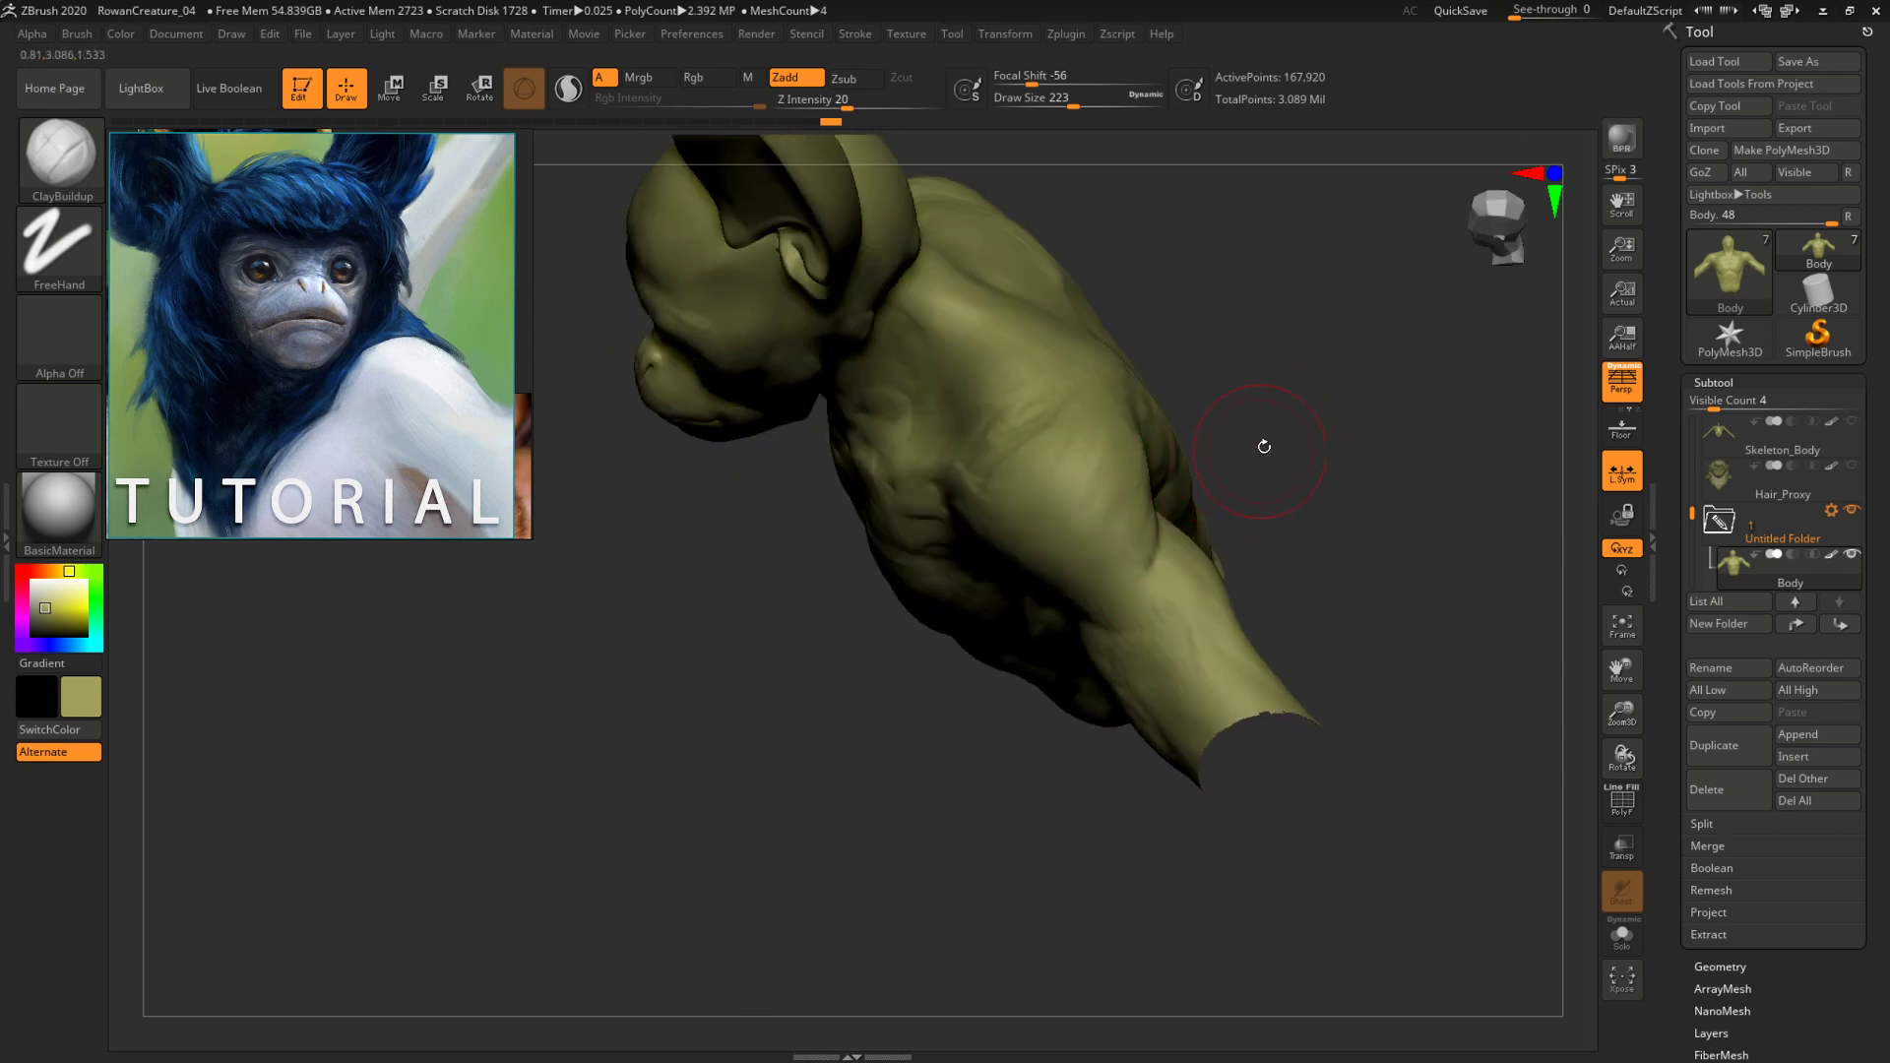
pyautogui.moveTo(1264, 445)
pyautogui.mouseDown(button='right')
pyautogui.moveTo(1319, 349)
pyautogui.moveTo(1350, 434)
pyautogui.moveTo(1143, 521)
pyautogui.mouseUp(button='right')
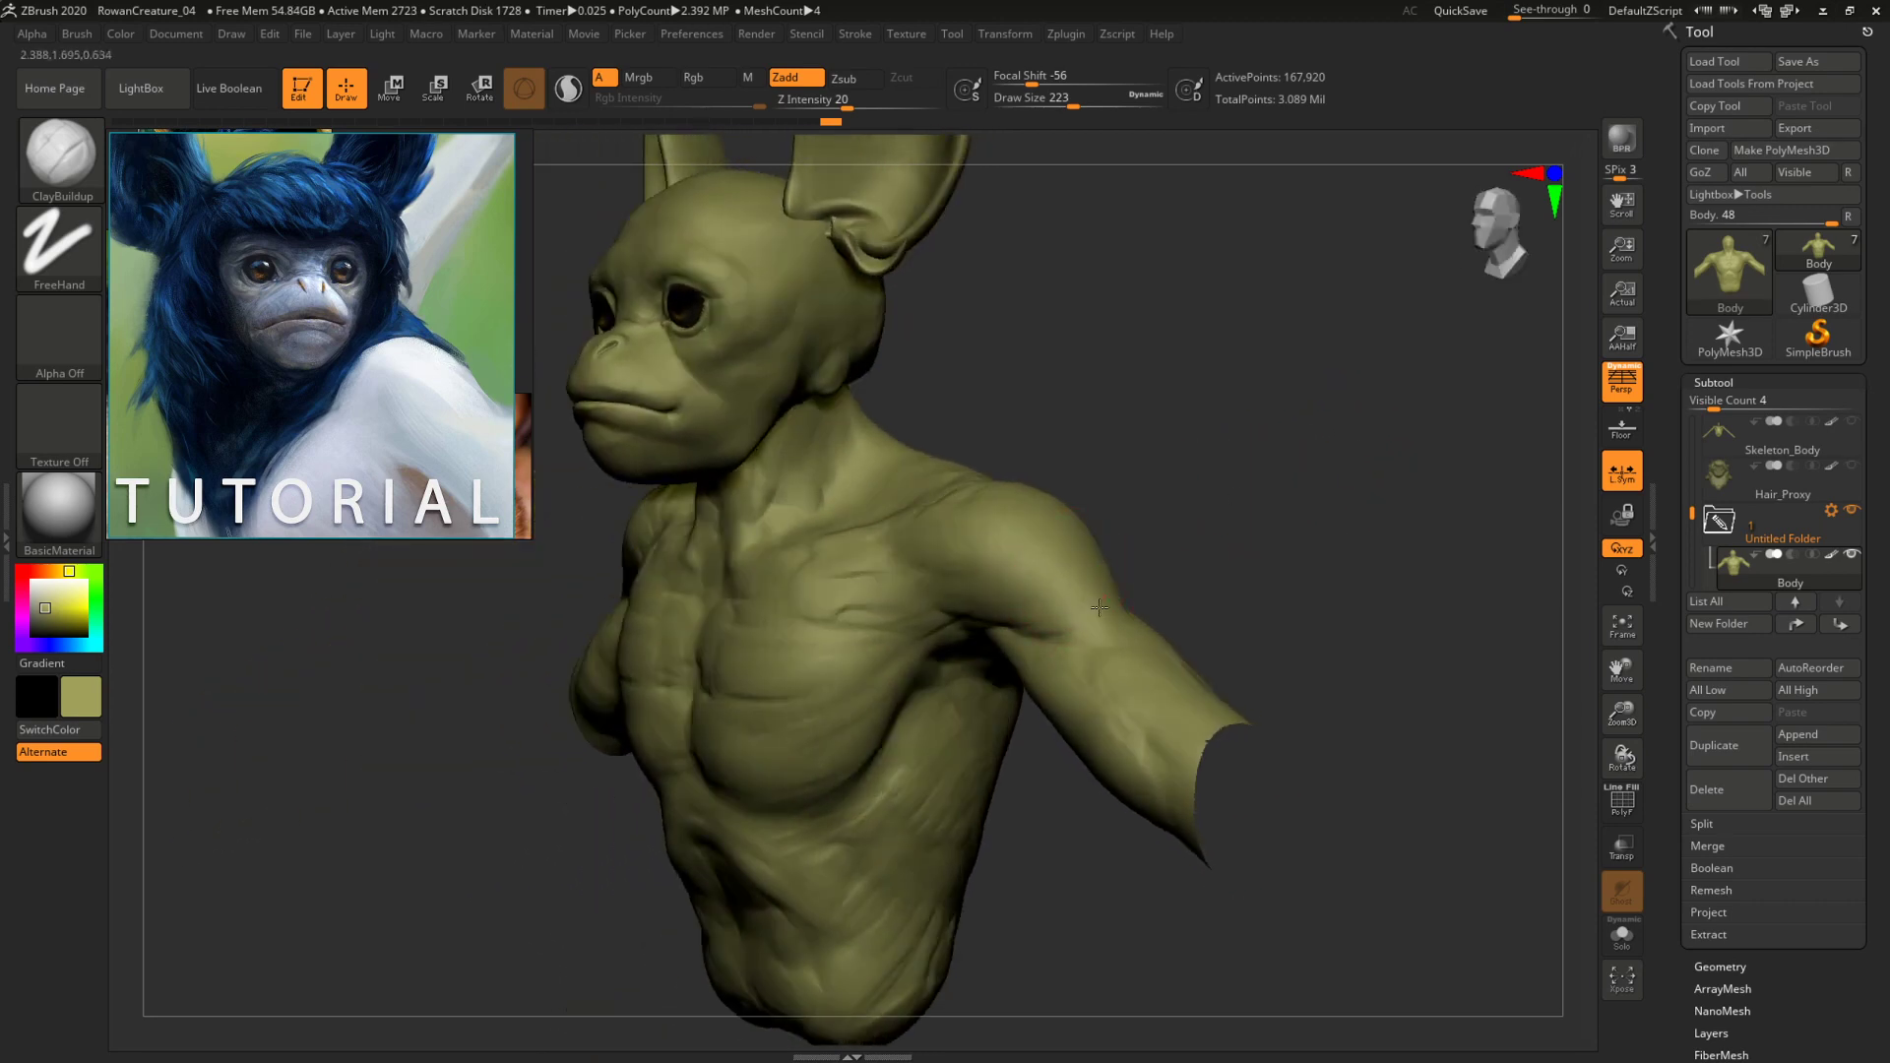
pyautogui.moveTo(1100, 607)
pyautogui.mouseDown(button='right')
pyautogui.moveTo(1182, 540)
pyautogui.moveTo(1112, 588)
pyautogui.mouseUp(button='right')
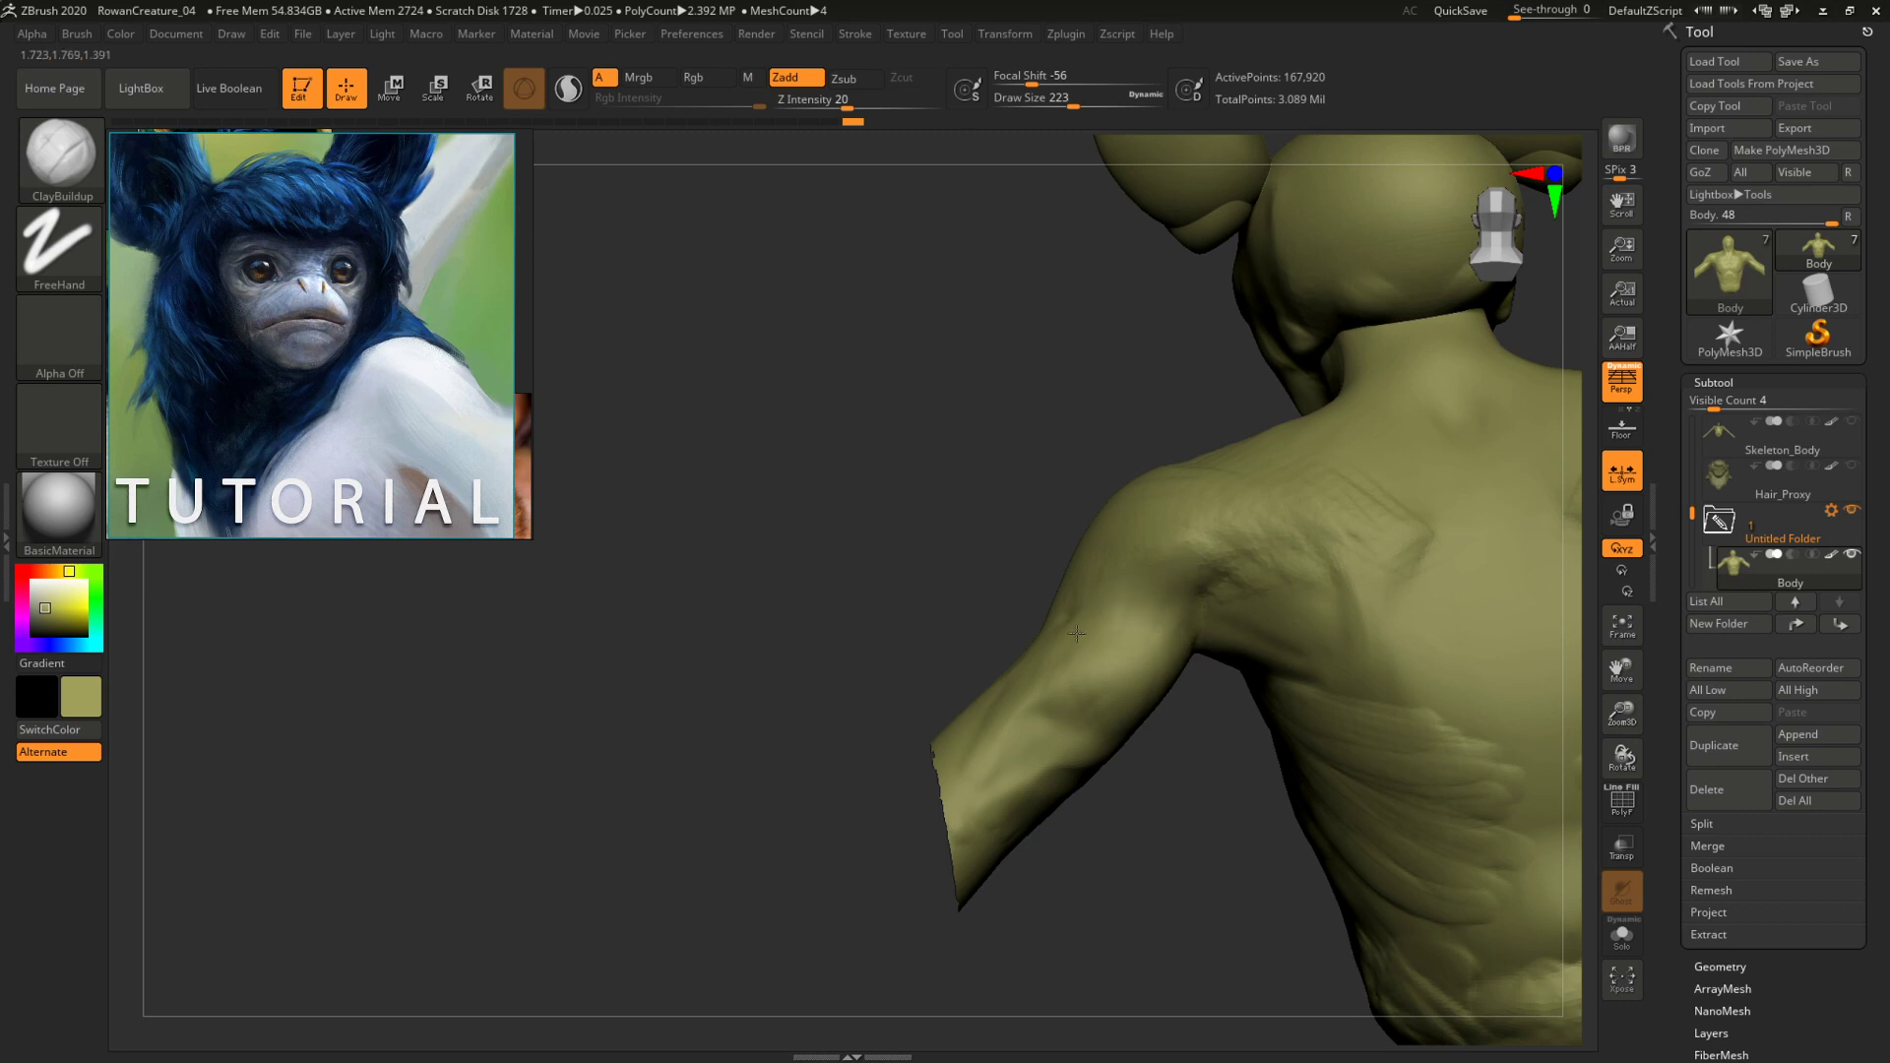
# Shape the triceps and the back of the upper arm with ClayBuildup at draw size 223.
pyautogui.moveTo(991, 573)
pyautogui.mouseDown(button='right')
pyautogui.moveTo(907, 493)
pyautogui.moveTo(987, 485)
pyautogui.moveTo(1130, 535)
pyautogui.moveTo(851, 453)
pyautogui.moveTo(869, 479)
pyautogui.moveTo(844, 561)
pyautogui.moveTo(814, 570)
pyautogui.moveTo(1011, 608)
pyautogui.mouseUp(button='right')
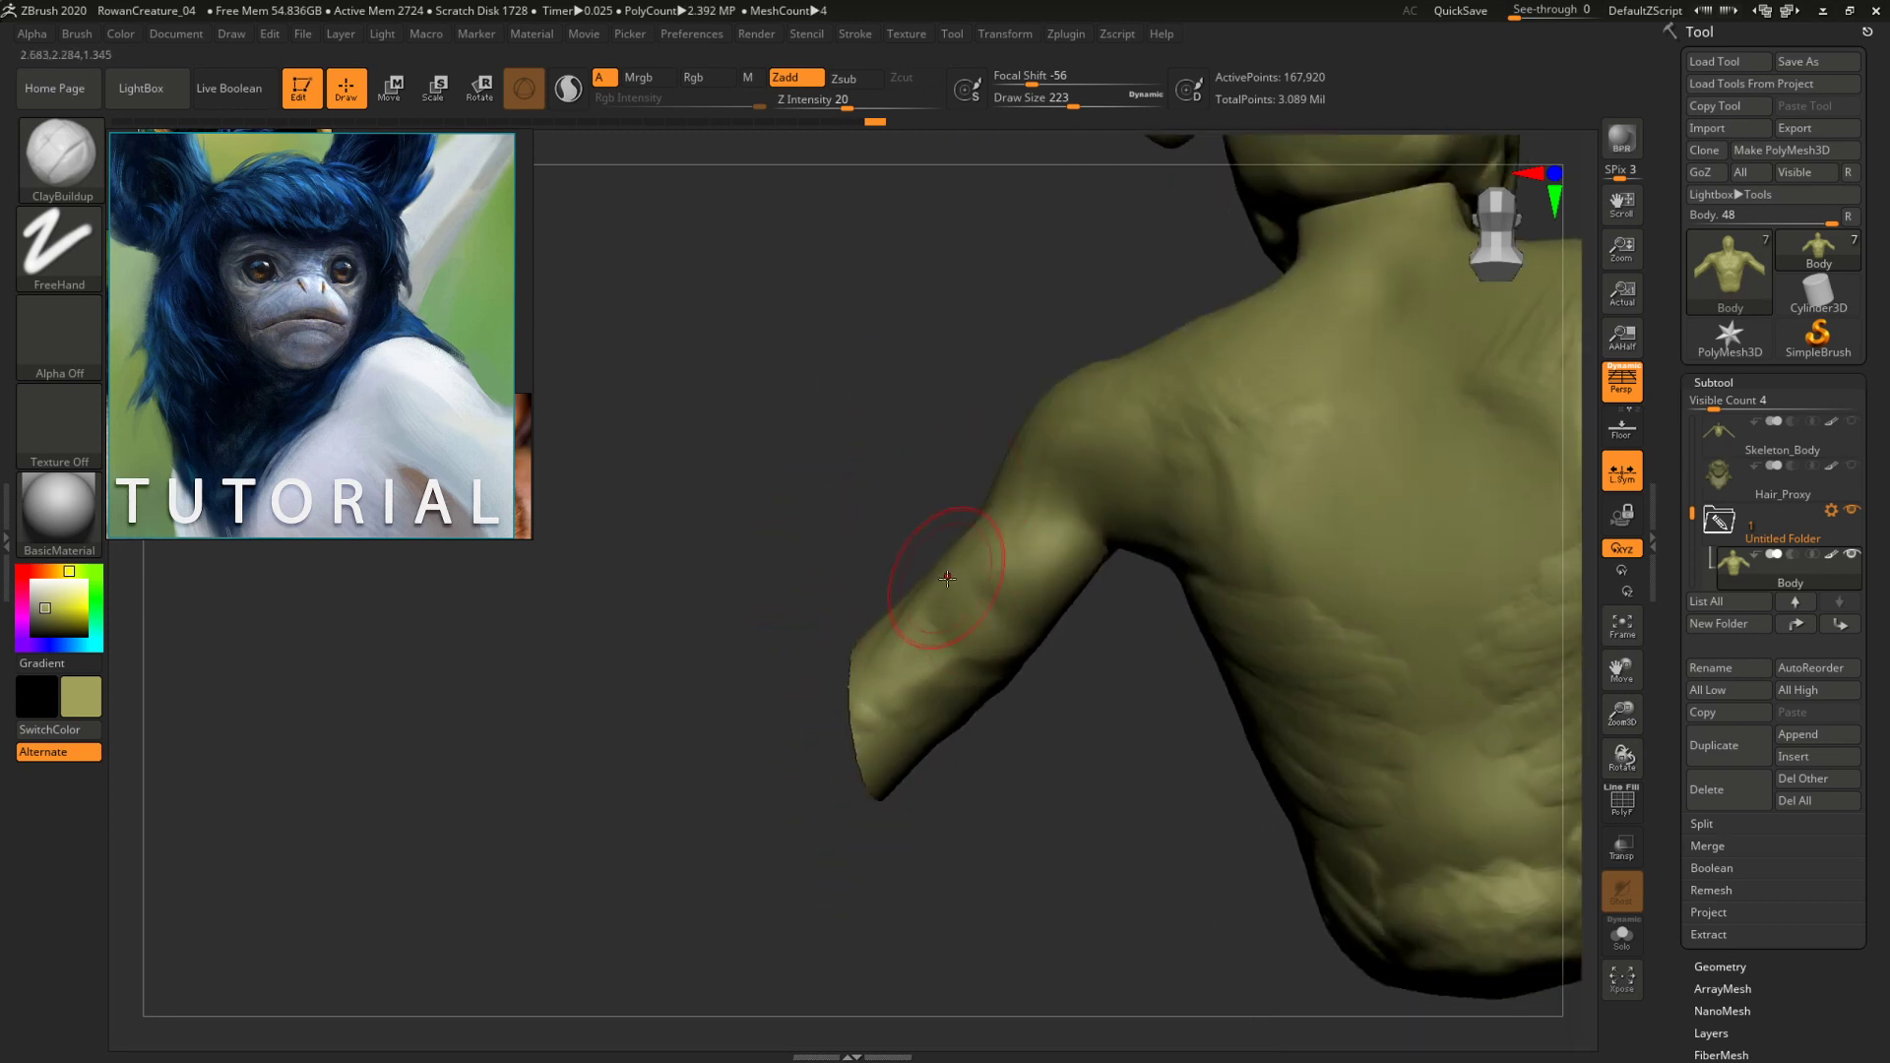
pyautogui.moveTo(950, 586); pyautogui.dragTo(945, 632)
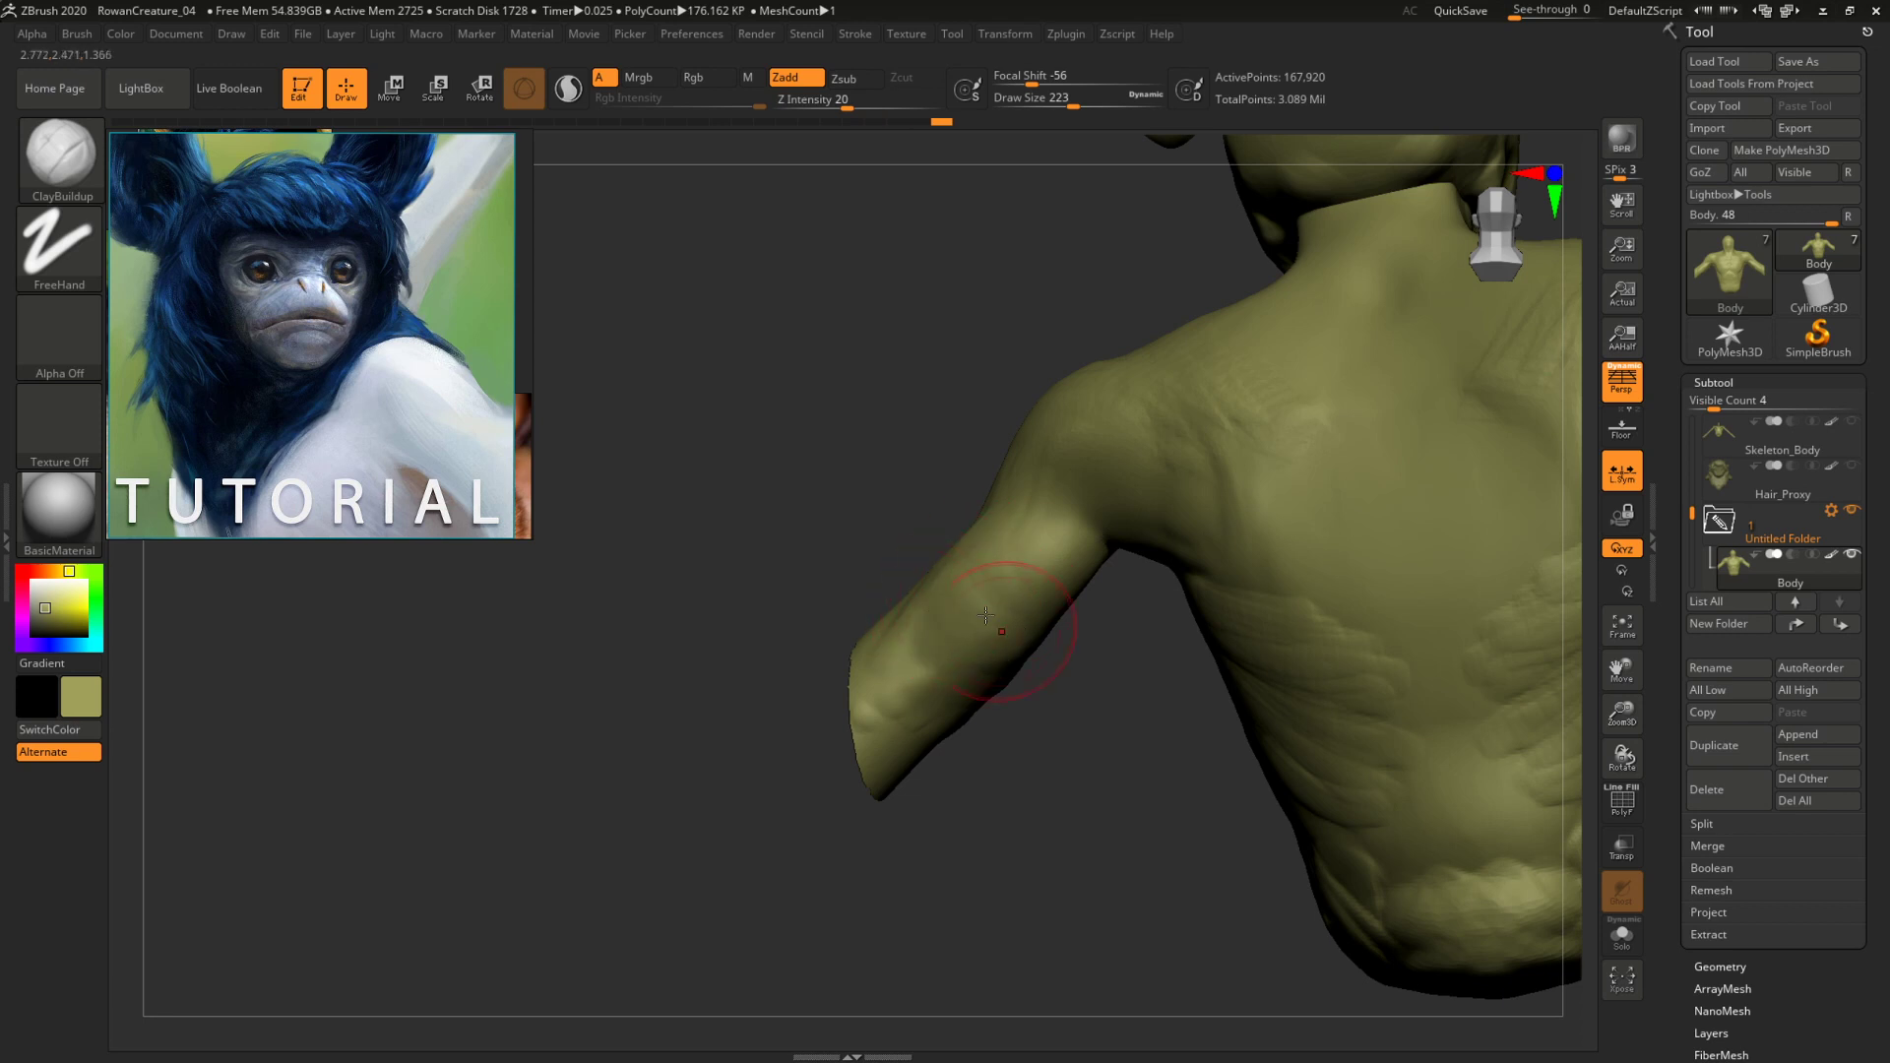
pyautogui.moveTo(1123, 716)
pyautogui.mouseDown(button='right')
pyautogui.moveTo(975, 558)
pyautogui.moveTo(920, 535)
pyautogui.moveTo(1004, 709)
pyautogui.moveTo(1052, 728)
pyautogui.moveTo(977, 536)
pyautogui.mouseUp(button='right')
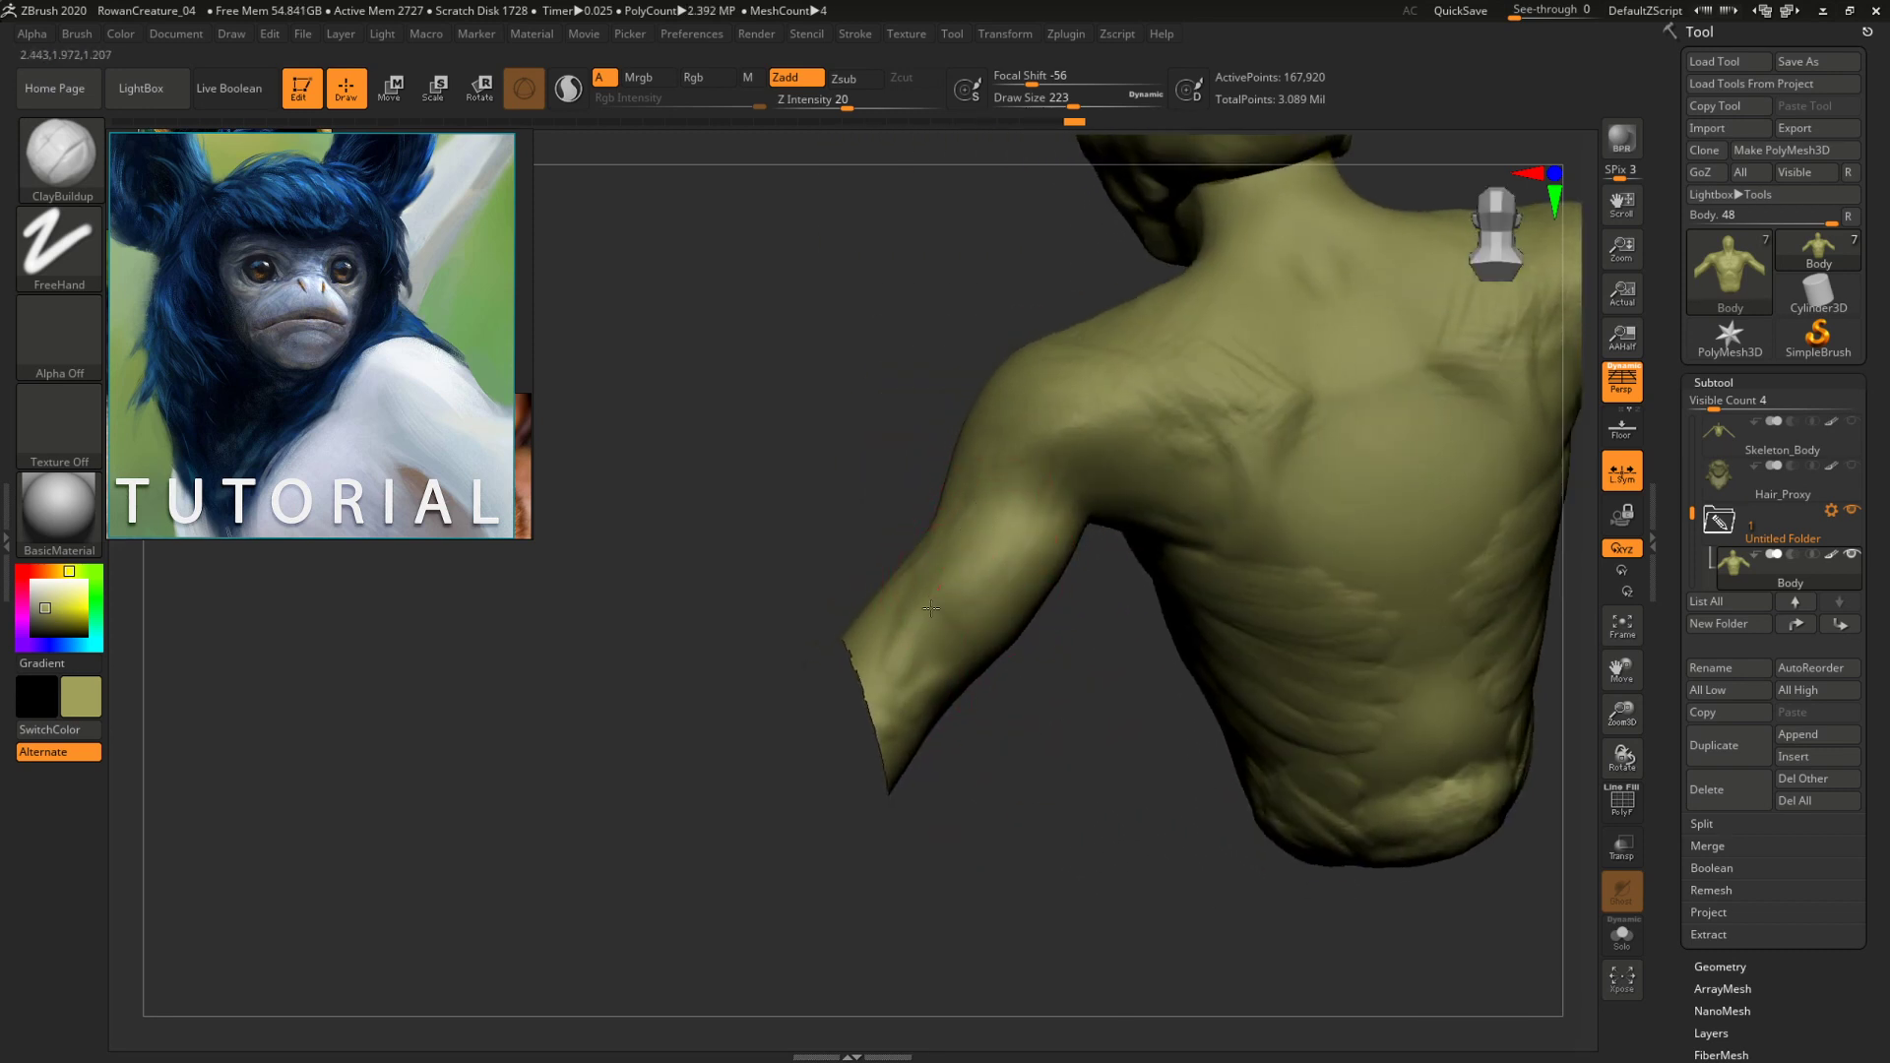
pyautogui.moveTo(931, 608)
pyautogui.mouseDown(button='right')
pyautogui.moveTo(1076, 718)
pyautogui.moveTo(1092, 688)
pyautogui.moveTo(1014, 618)
pyautogui.mouseUp(button='right')
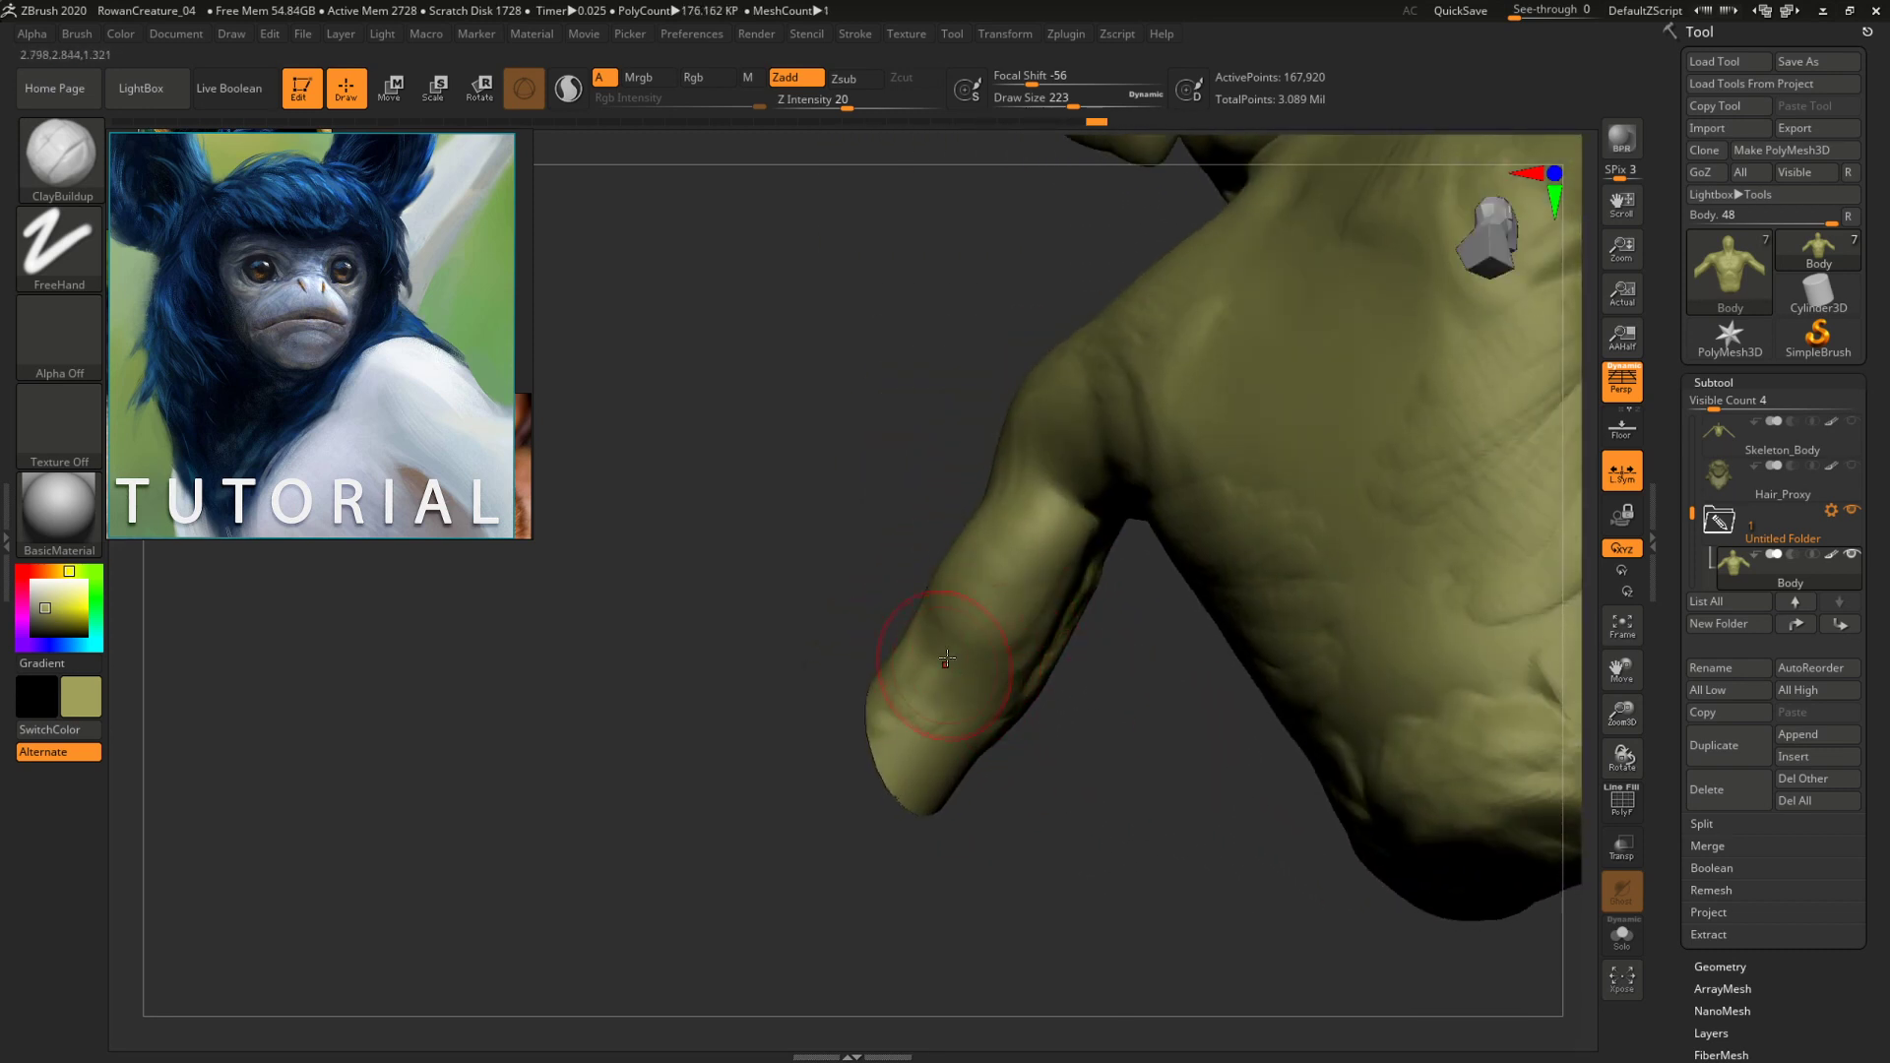
pyautogui.moveTo(875, 558); pyautogui.dragTo(905, 610, button='right')
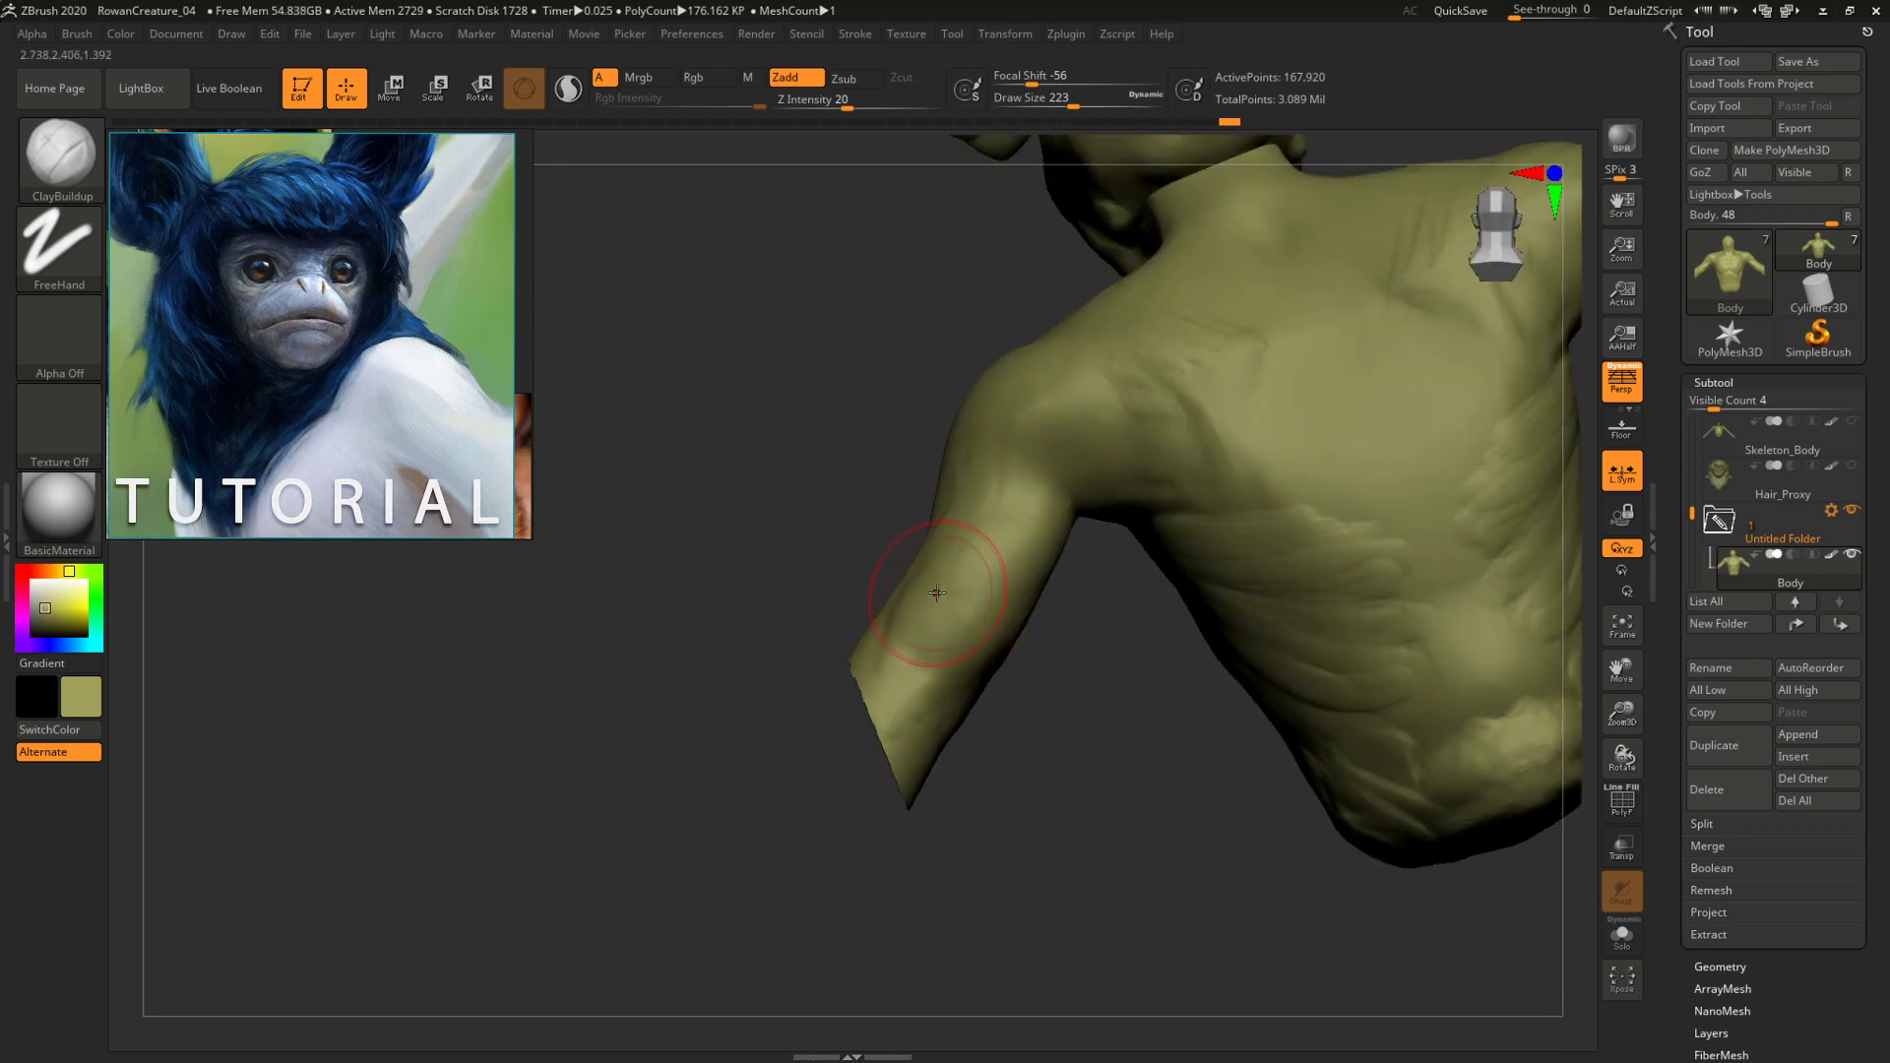
# Refine the forms of the upper arm and elbow area with ClayBuildup at draw sizes 197 and 274.
pyautogui.moveTo(802, 455)
pyautogui.mouseDown(button='right')
pyautogui.moveTo(936, 426)
pyautogui.moveTo(1297, 445)
pyautogui.moveTo(1257, 519)
pyautogui.moveTo(1131, 610)
pyautogui.mouseUp(button='right')
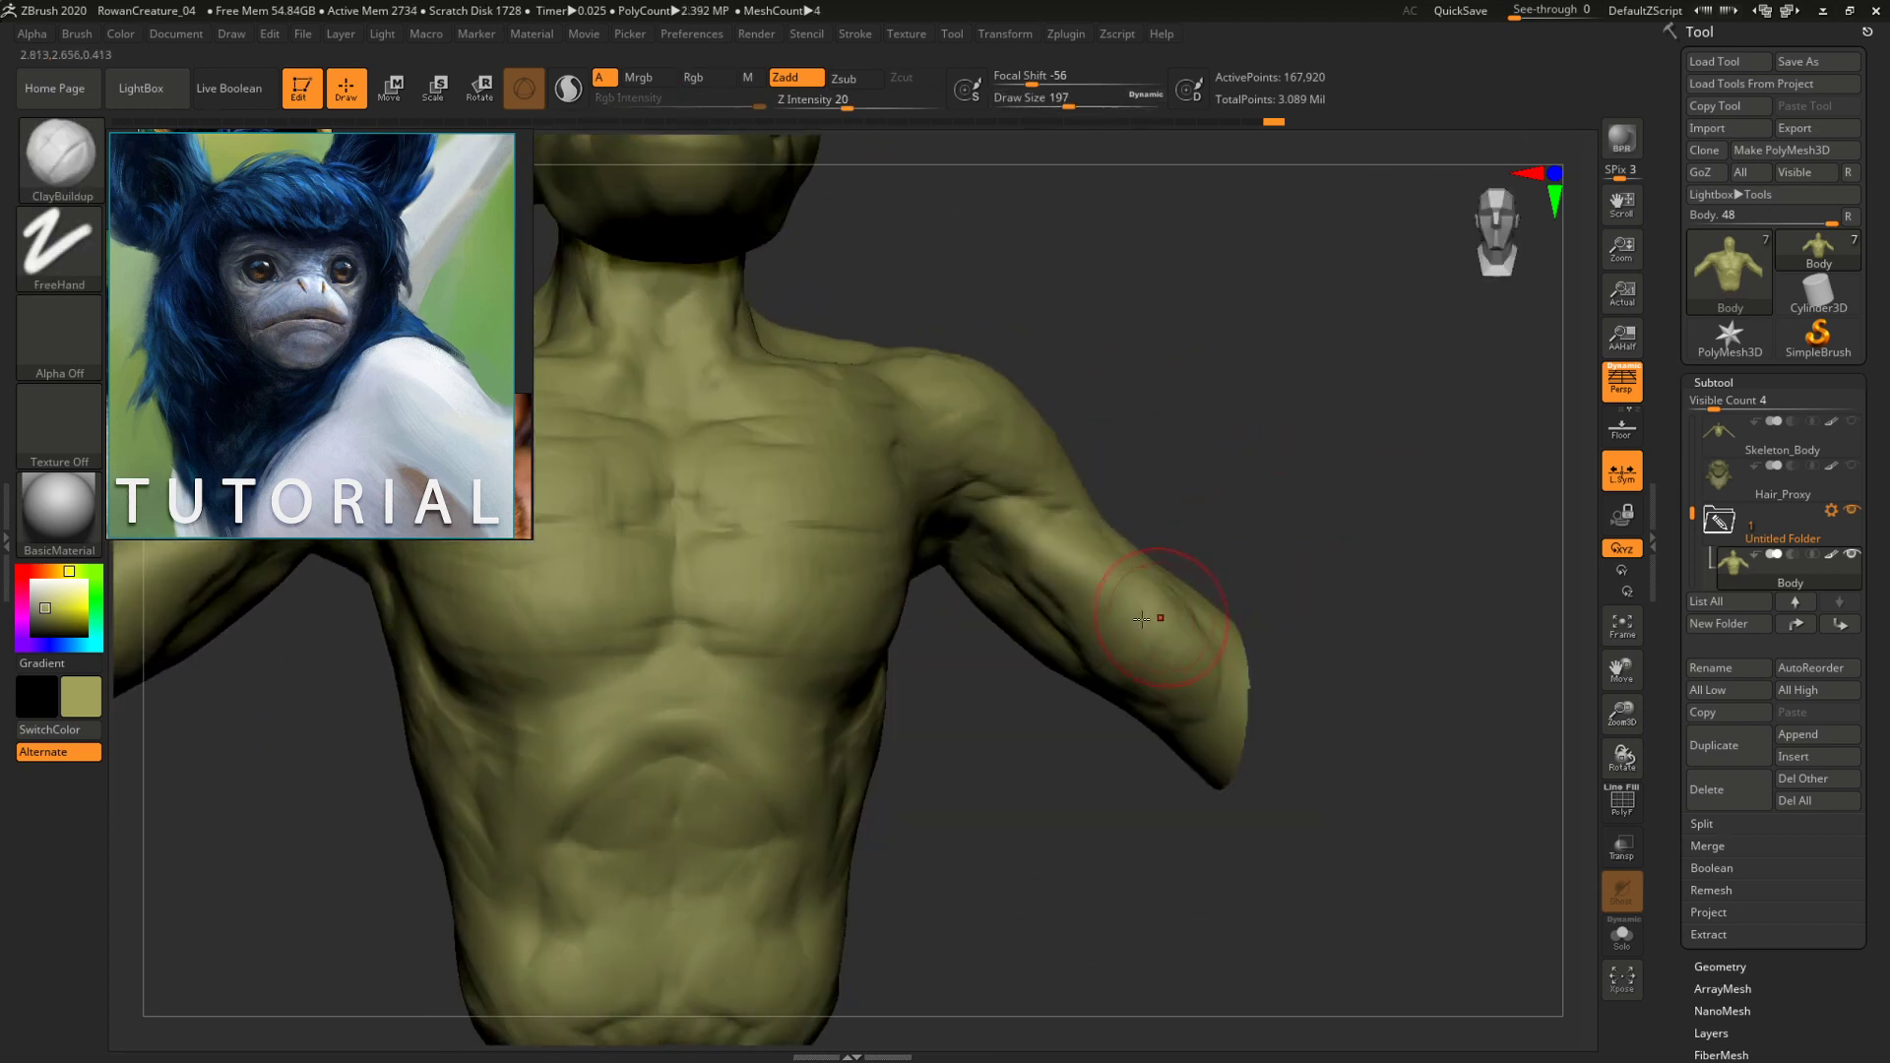
pyautogui.press('space')
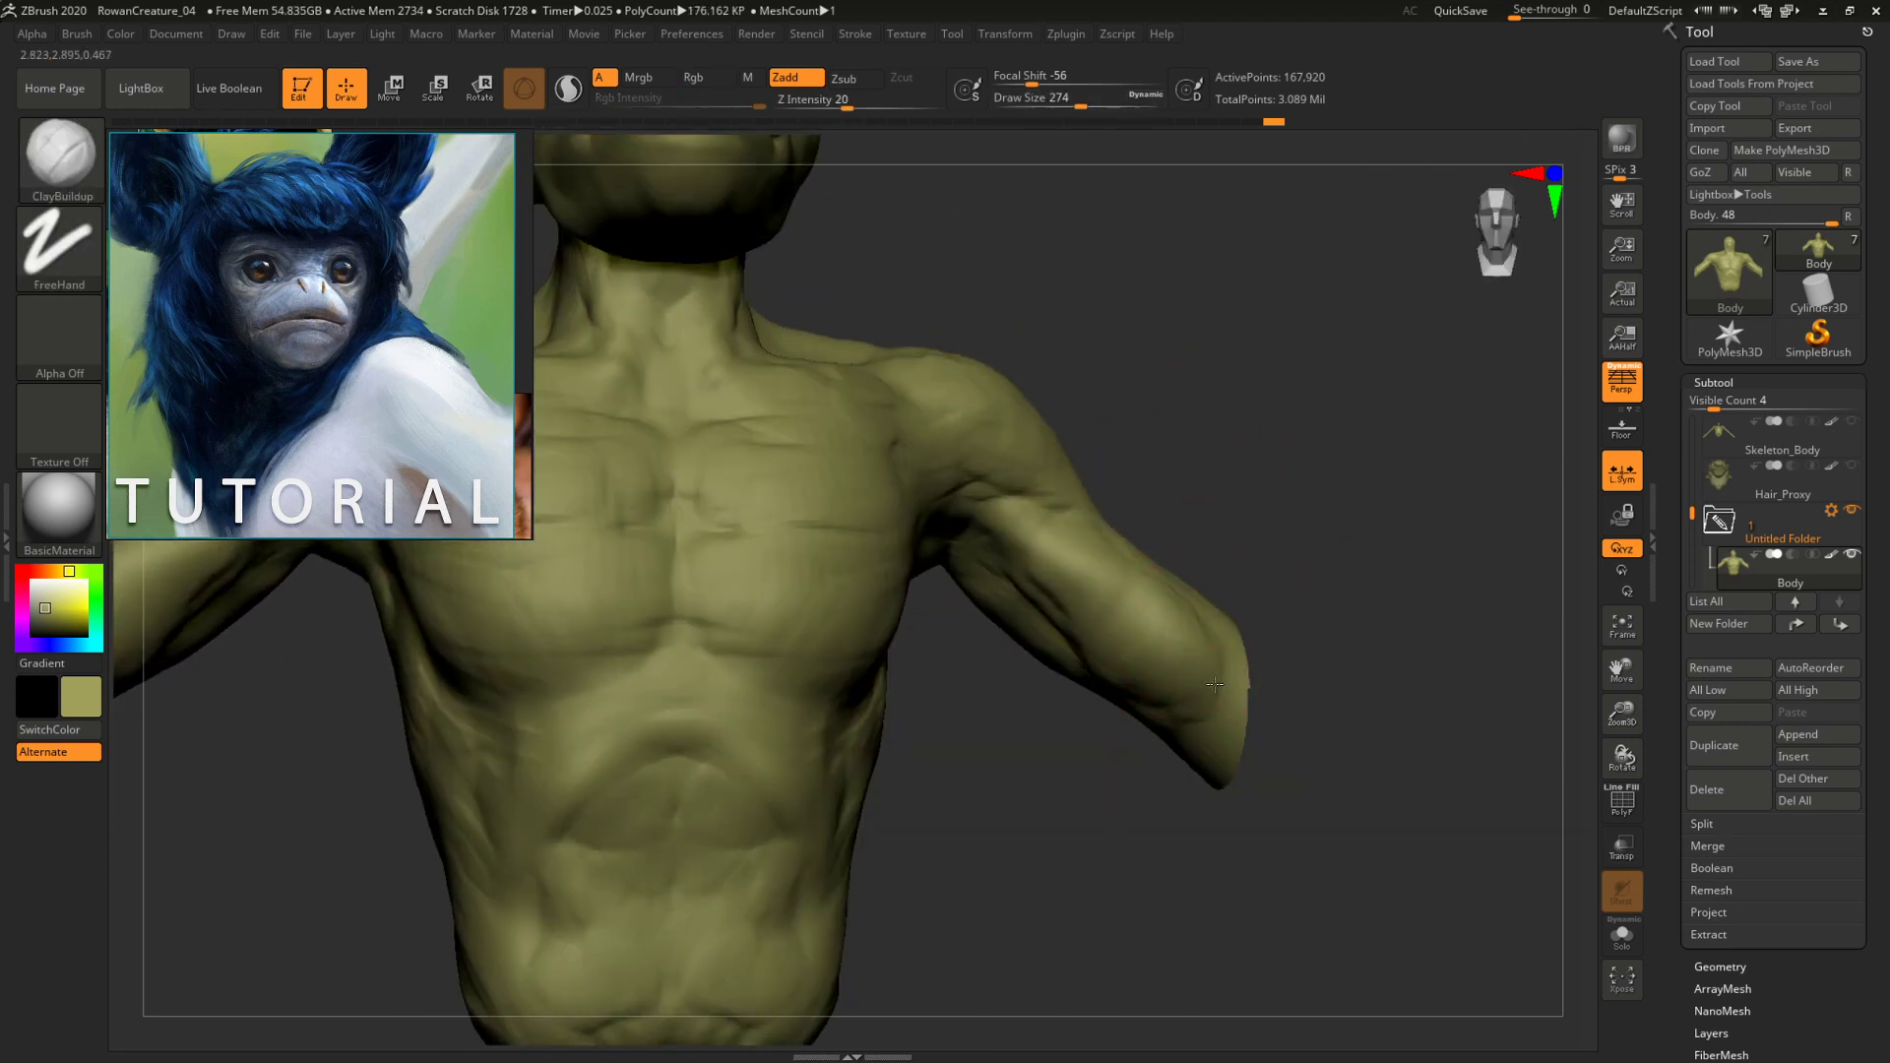
pyautogui.moveTo(1215, 684); pyautogui.dragTo(1113, 541, button='right')
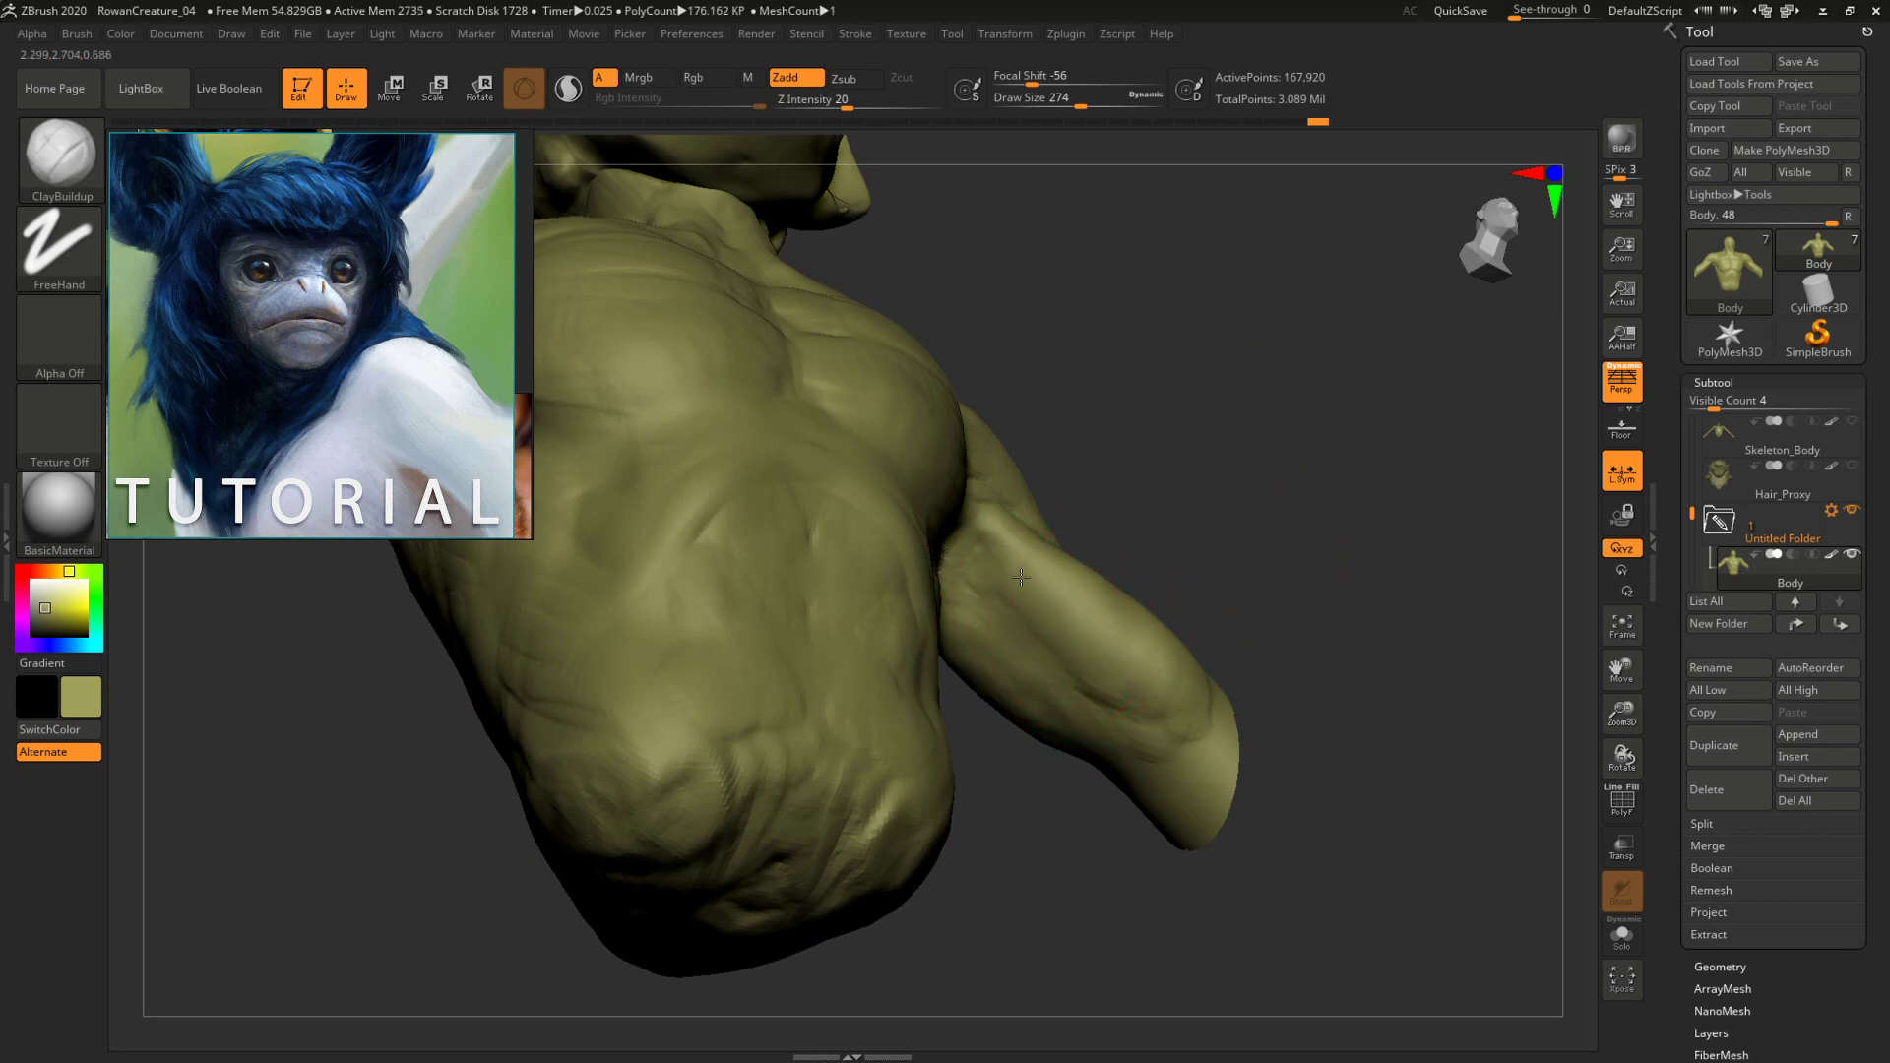
pyautogui.moveTo(1218, 446)
pyautogui.keyDown('shift'); pyautogui.mouseDown()
pyautogui.moveTo(1257, 515)
pyautogui.moveTo(1202, 424)
pyautogui.moveTo(1189, 449)
pyautogui.moveTo(1276, 517)
pyautogui.moveTo(1263, 379)
pyautogui.moveTo(1326, 375)
pyautogui.moveTo(1159, 393)
pyautogui.moveTo(1224, 388)
pyautogui.moveTo(1182, 434)
pyautogui.moveTo(1215, 434)
pyautogui.mouseUp(); pyautogui.keyUp('shift')
# Switch to the Move brush at draw size 899 and adjust the overall shape of the shoulders.
pyautogui.press('b')
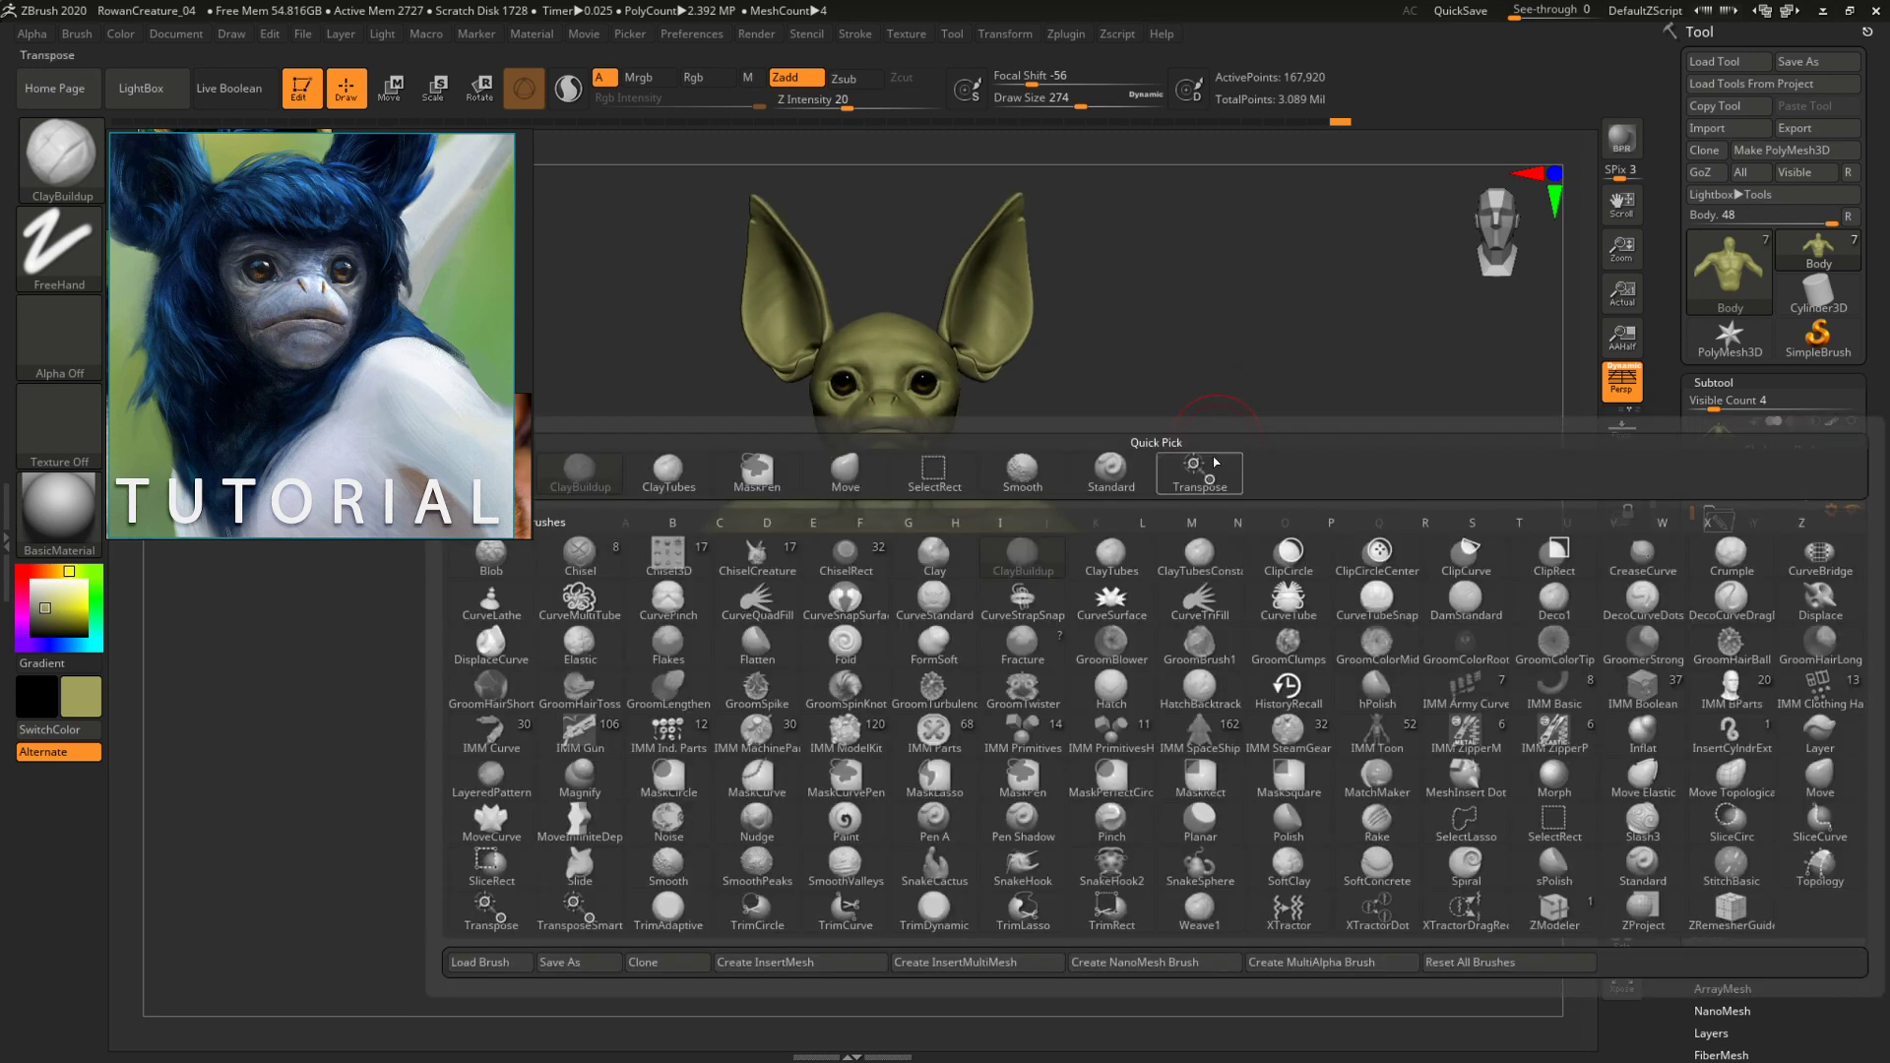
pyautogui.press('m')
pyautogui.press('v')
pyautogui.press(']')
pyautogui.press(']')
pyautogui.press(']')
pyautogui.press(']')
pyautogui.press(']')
pyautogui.press(']')
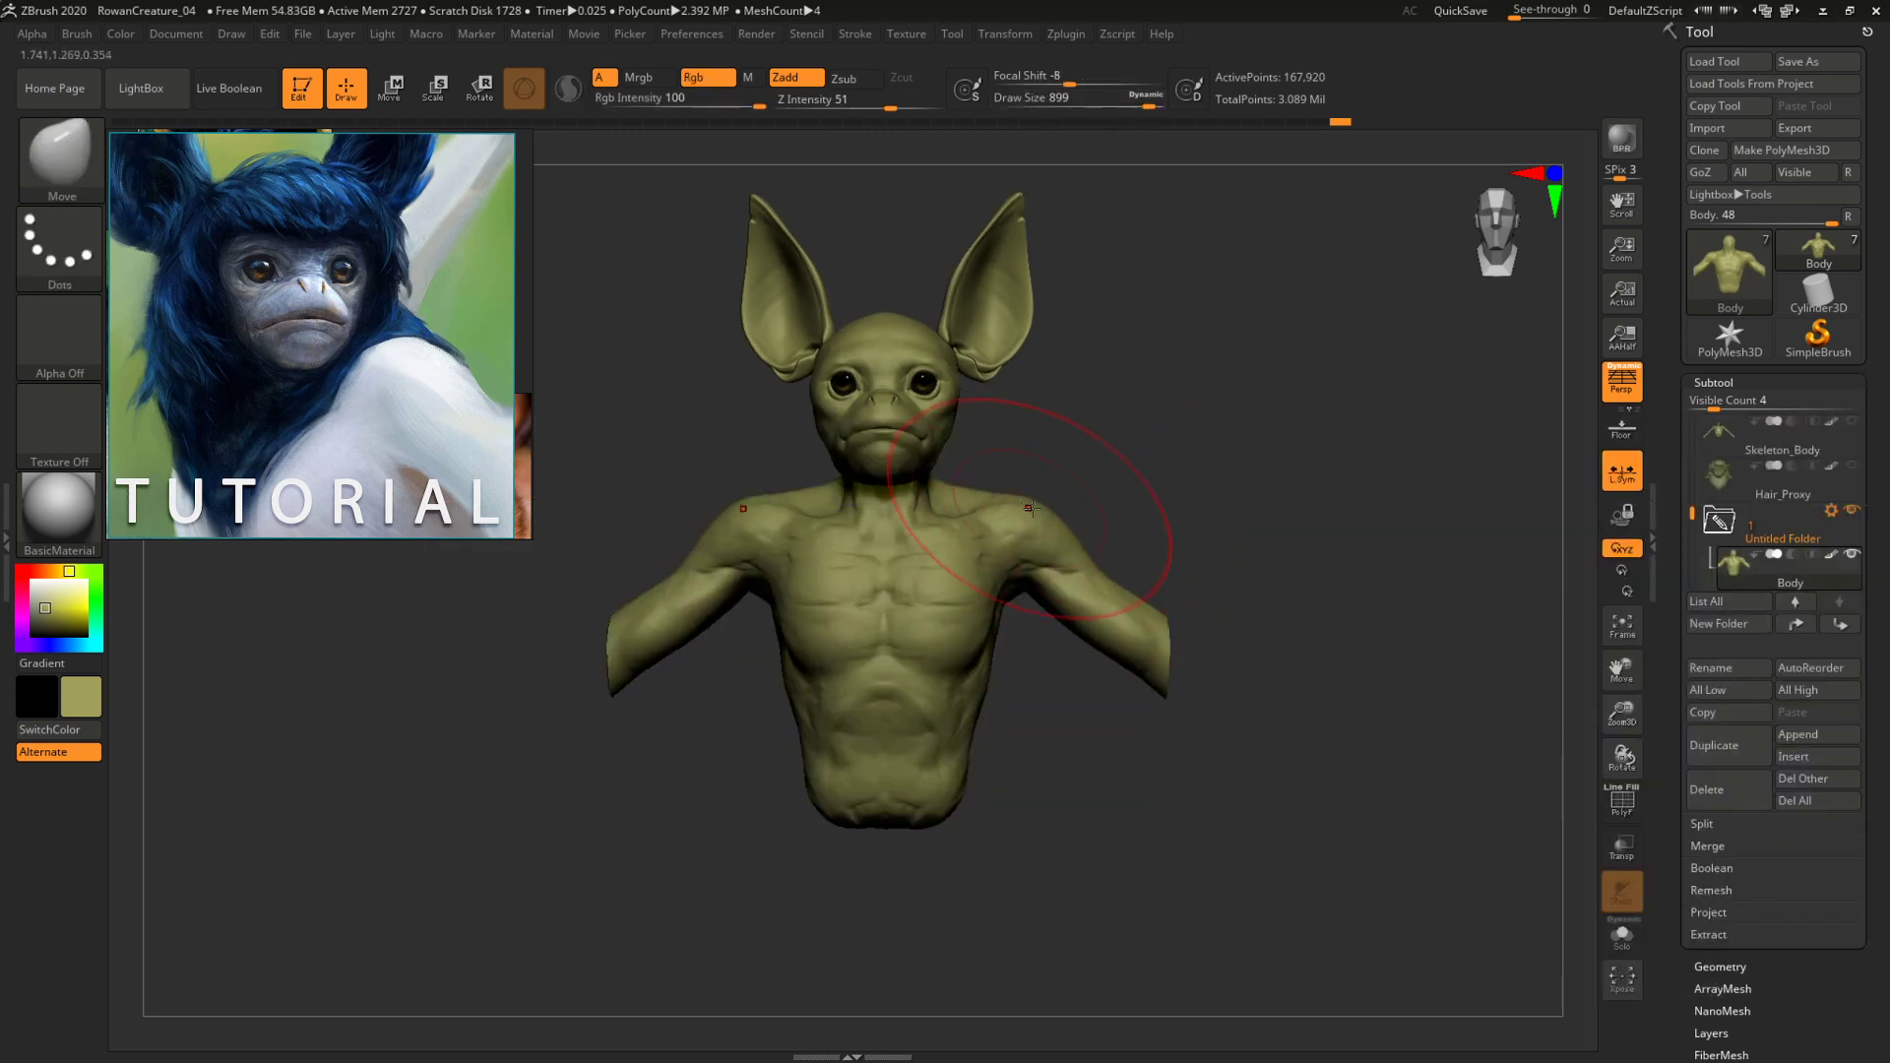
pyautogui.moveTo(1117, 464); pyautogui.dragTo(1175, 476)
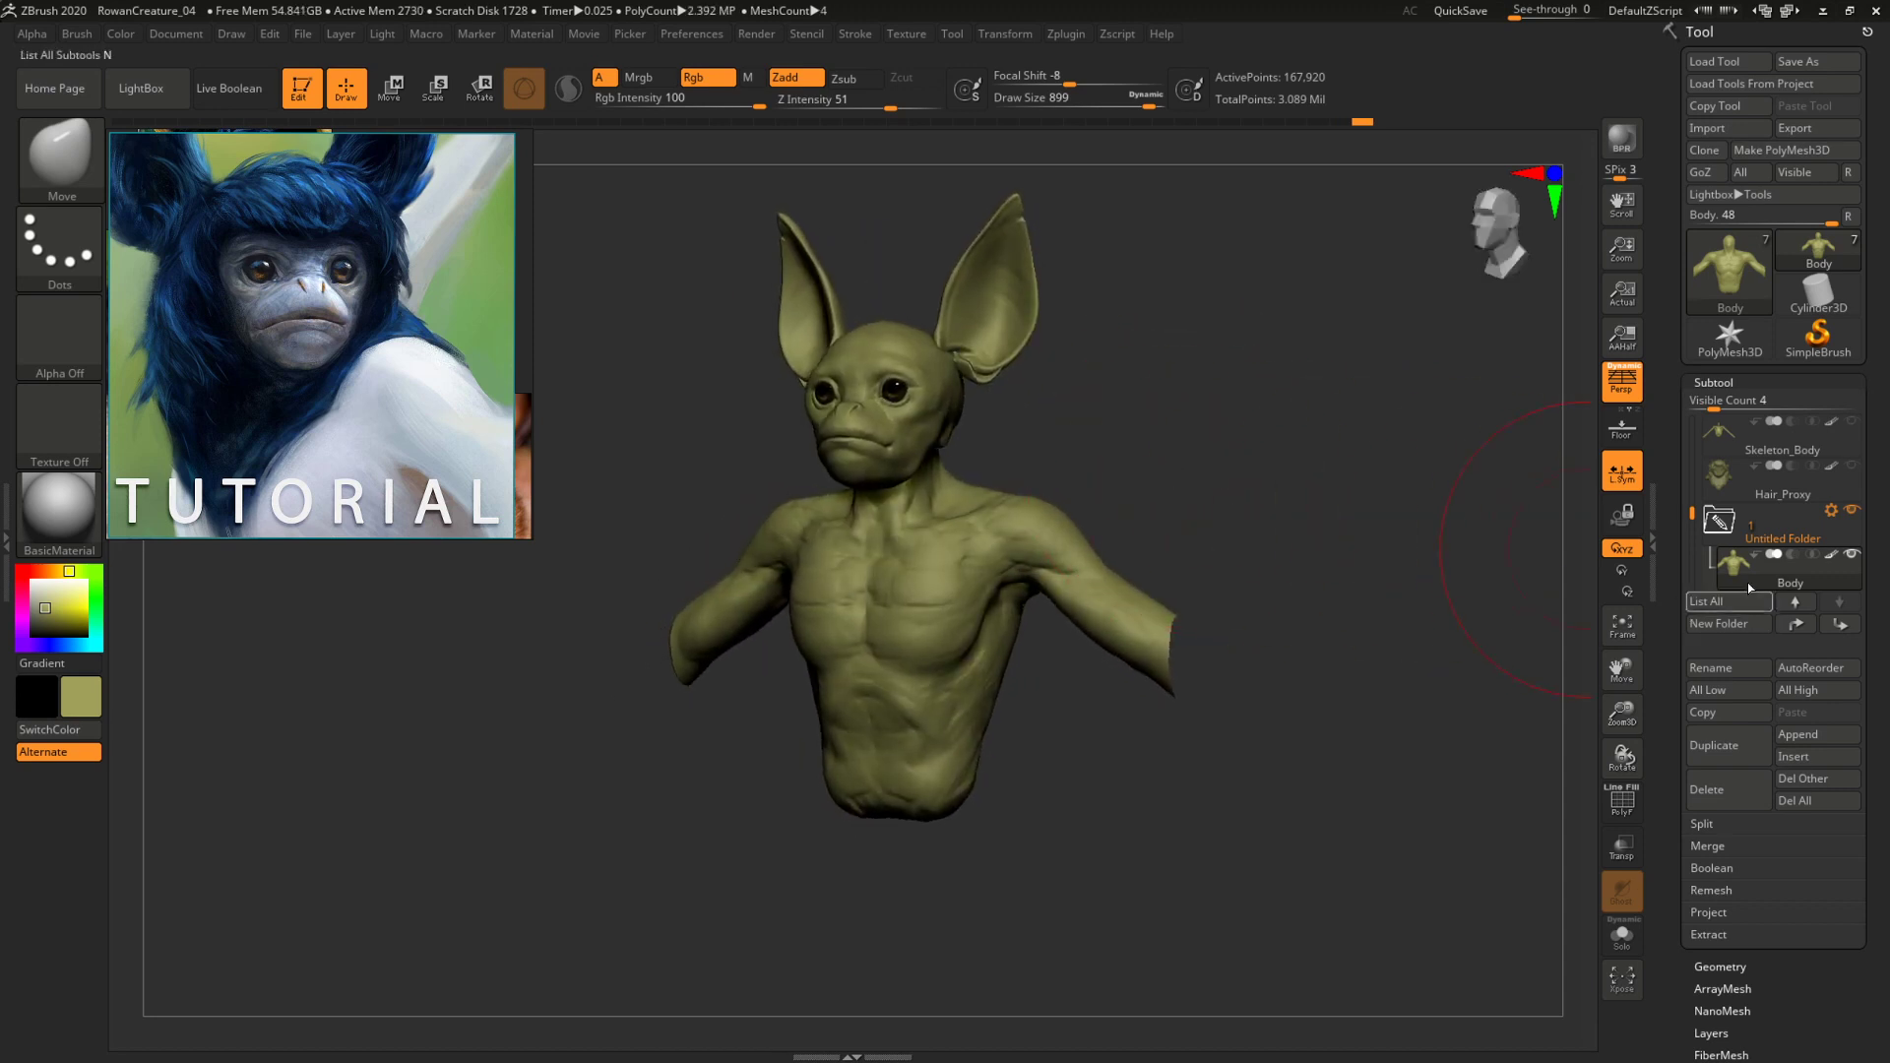
# Show the Hair_Proxy subtool and reduce the Move draw size to 400.
pyautogui.click(1851, 465)
pyautogui.moveTo(1257, 418)
pyautogui.mouseDown()
pyautogui.moveTo(1323, 461)
pyautogui.moveTo(1244, 483)
pyautogui.moveTo(1008, 423)
pyautogui.mouseUp()
pyautogui.press('s')
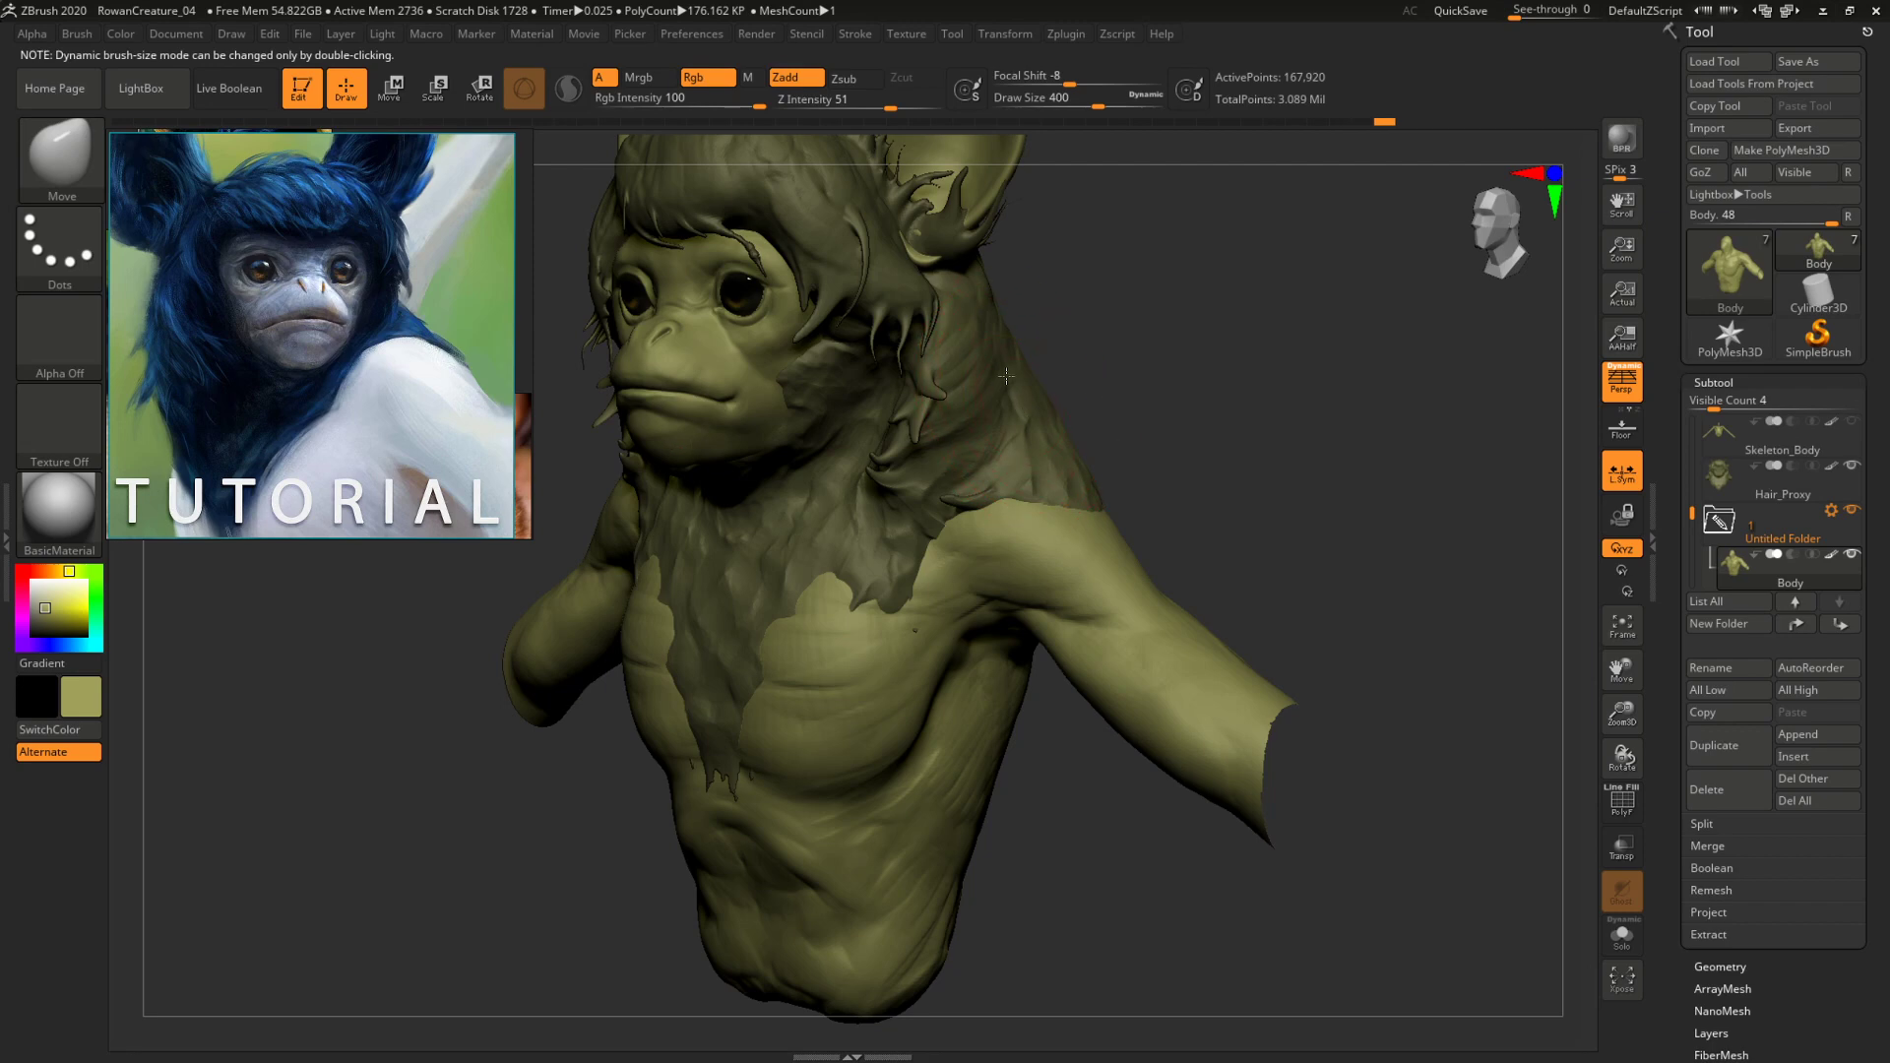
# Select Hair_Proxy and build up the mane between neck and shoulder with ClayTubes at draw size 245.
pyautogui.press('b')
pyautogui.press('c')
pyautogui.press('t')
pyautogui.press('space')
pyautogui.moveTo(1033, 382)
pyautogui.mouseDown()
pyautogui.moveTo(998, 385)
pyautogui.moveTo(1051, 467)
pyautogui.mouseUp()
pyautogui.keyDown('alt'); pyautogui.click(1015, 379); pyautogui.keyUp('alt')
pyautogui.moveTo(1043, 486)
pyautogui.keyDown('alt'); pyautogui.mouseDown()
pyautogui.moveTo(974, 524)
pyautogui.moveTo(1058, 493)
pyautogui.mouseUp(); pyautogui.keyUp('alt')
pyautogui.press('space')
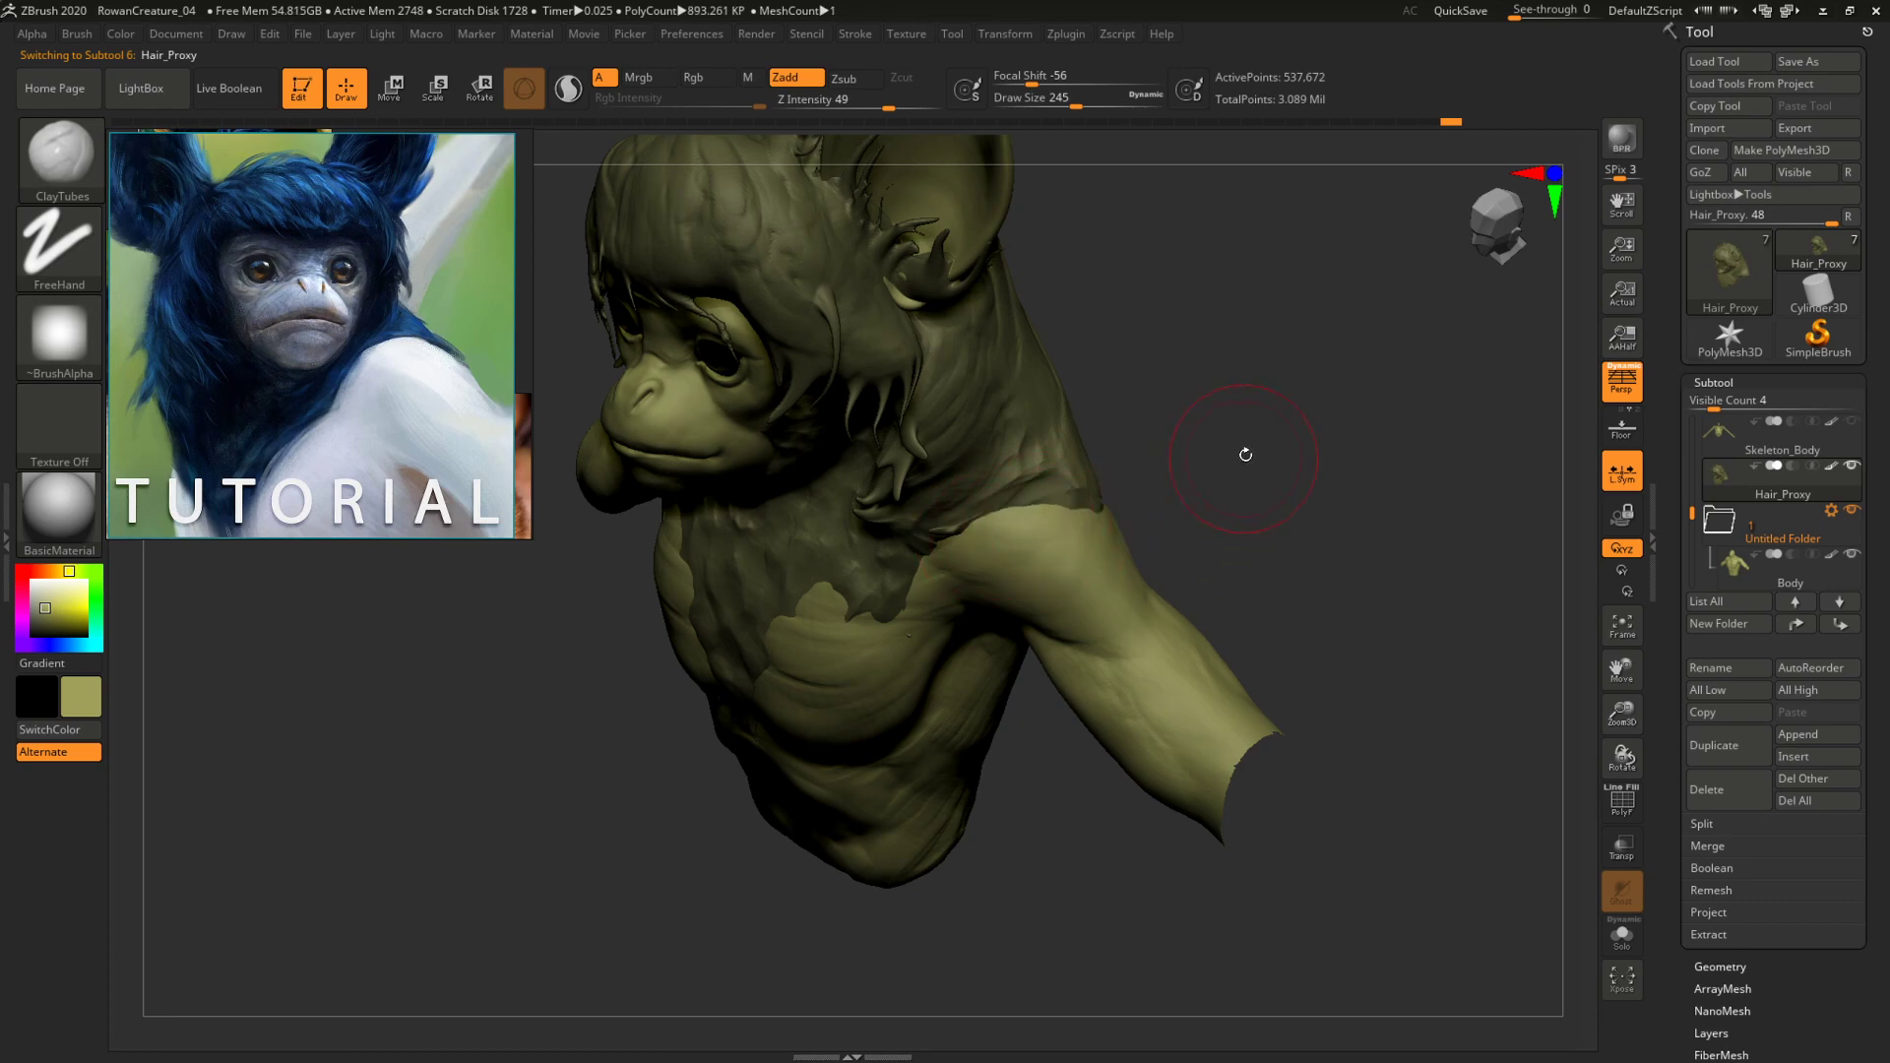
pyautogui.moveTo(1244, 452); pyautogui.dragTo(1424, 452)
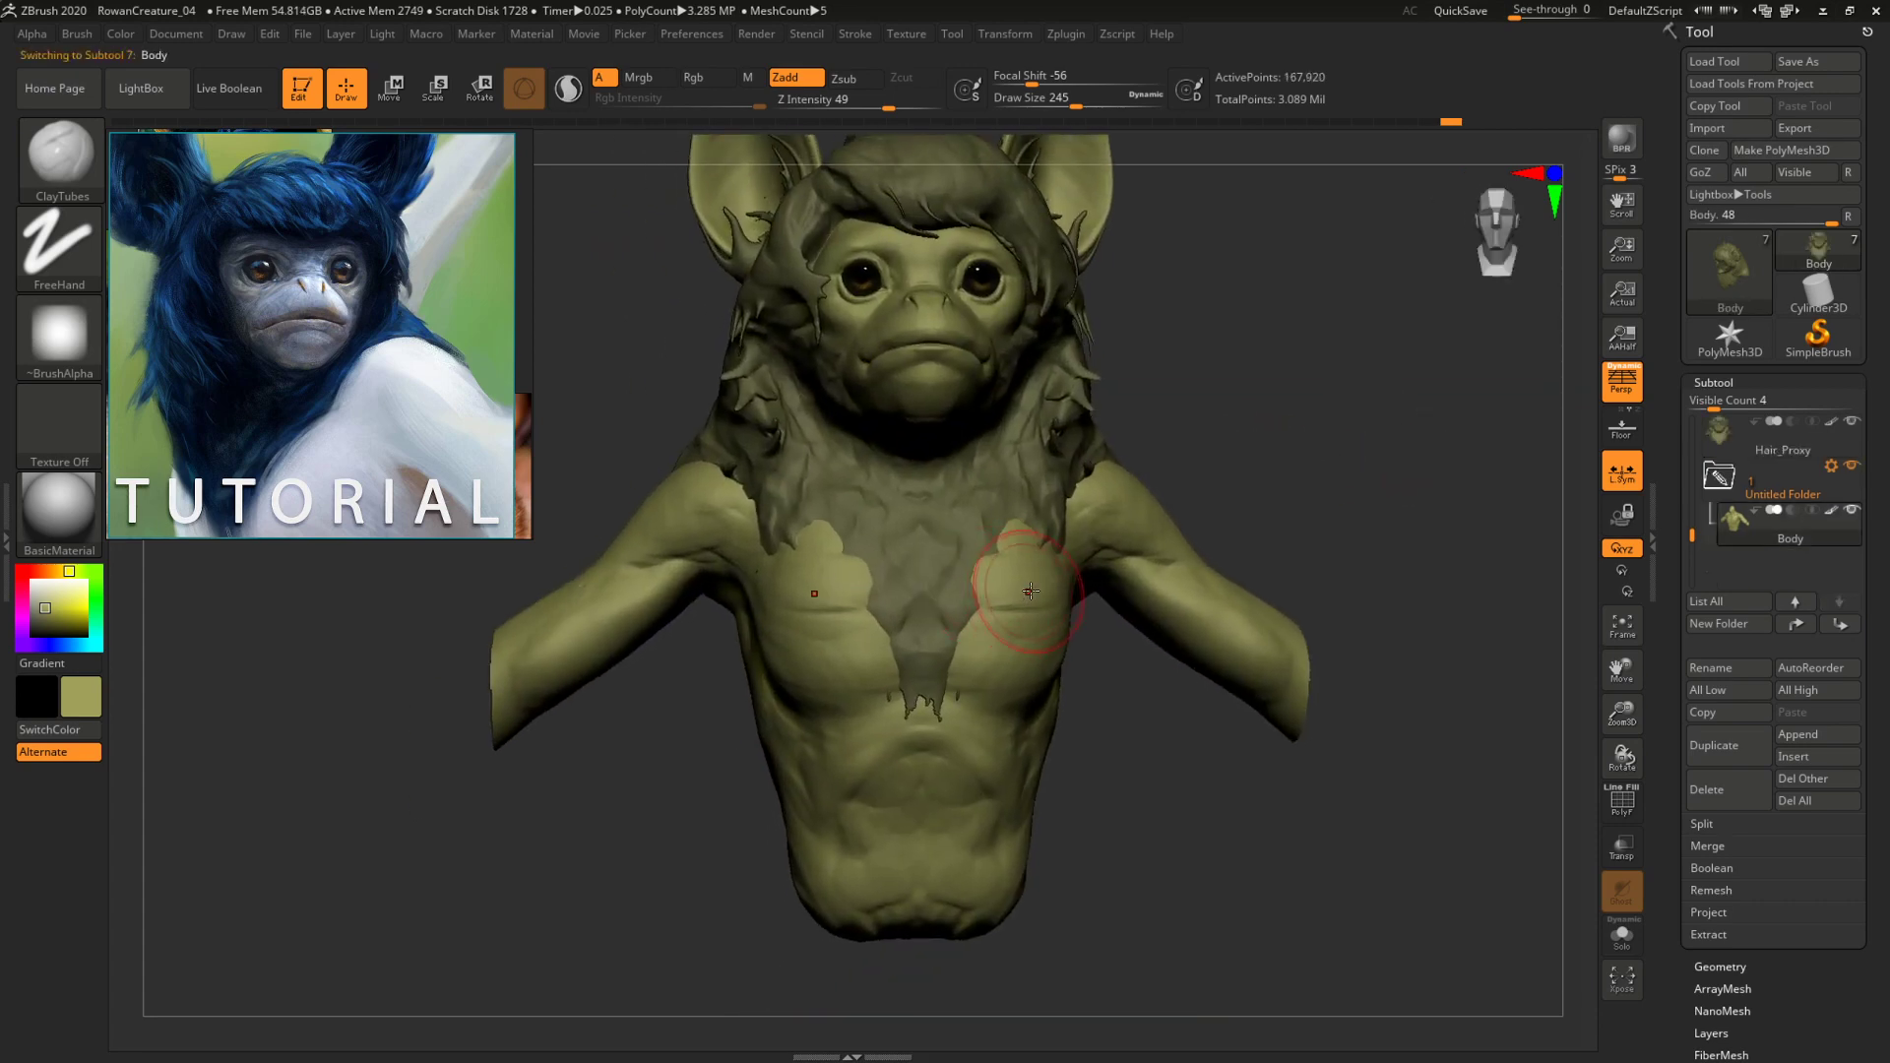
# Switch to TrimDynamic on the Body subtool and flatten the chest beside the mane, raising the draw size to 639.
pyautogui.press('b')
pyautogui.press('t')
pyautogui.press('d')
pyautogui.press('space')
pyautogui.moveTo(1026, 578)
pyautogui.mouseDown()
pyautogui.moveTo(985, 610)
pyautogui.moveTo(1019, 566)
pyautogui.mouseUp()
pyautogui.moveTo(1175, 401); pyautogui.dragTo(973, 608)
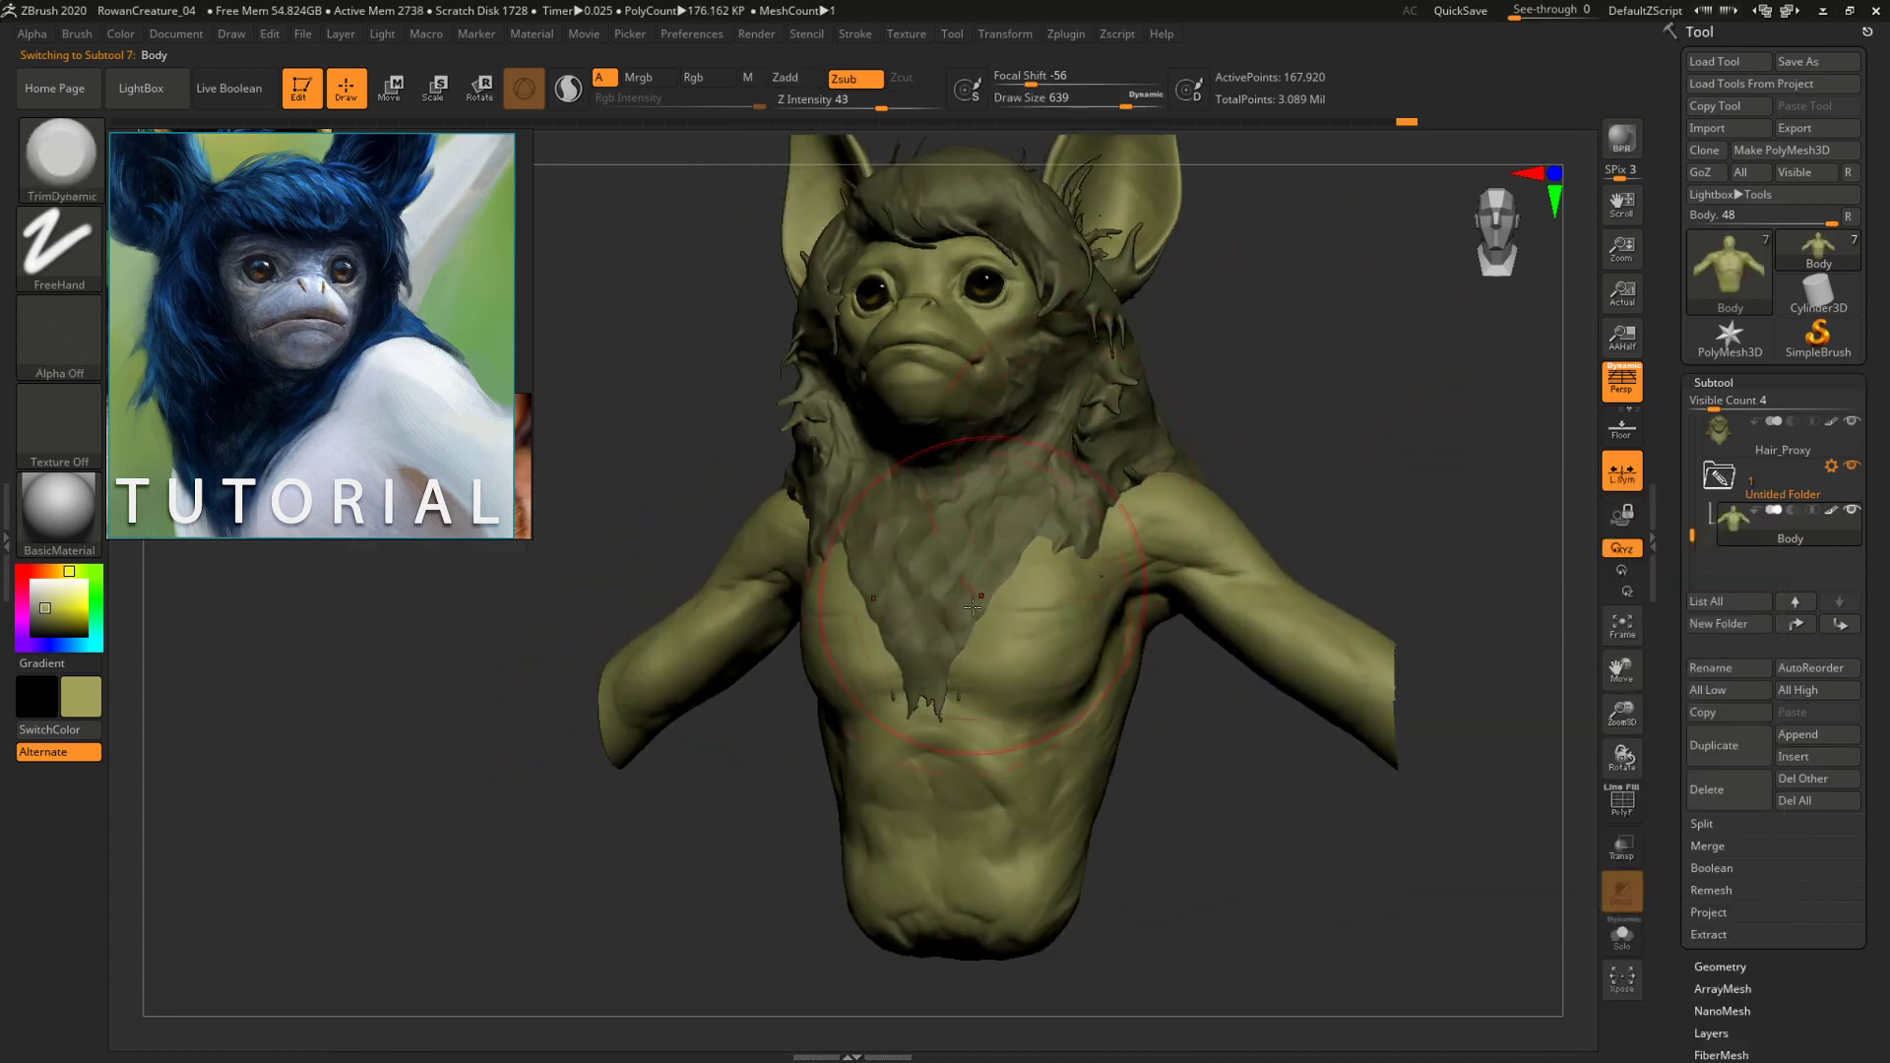
# Isolate the body and flatten the pectorals with TrimDynamic at draw size 468, undoing the last stroke.
pyautogui.click(1630, 940)
pyautogui.moveTo(1275, 436)
pyautogui.mouseDown()
pyautogui.moveTo(1329, 420)
pyautogui.moveTo(1250, 423)
pyautogui.mouseUp()
pyautogui.moveTo(1021, 582); pyautogui.dragTo(1037, 603)
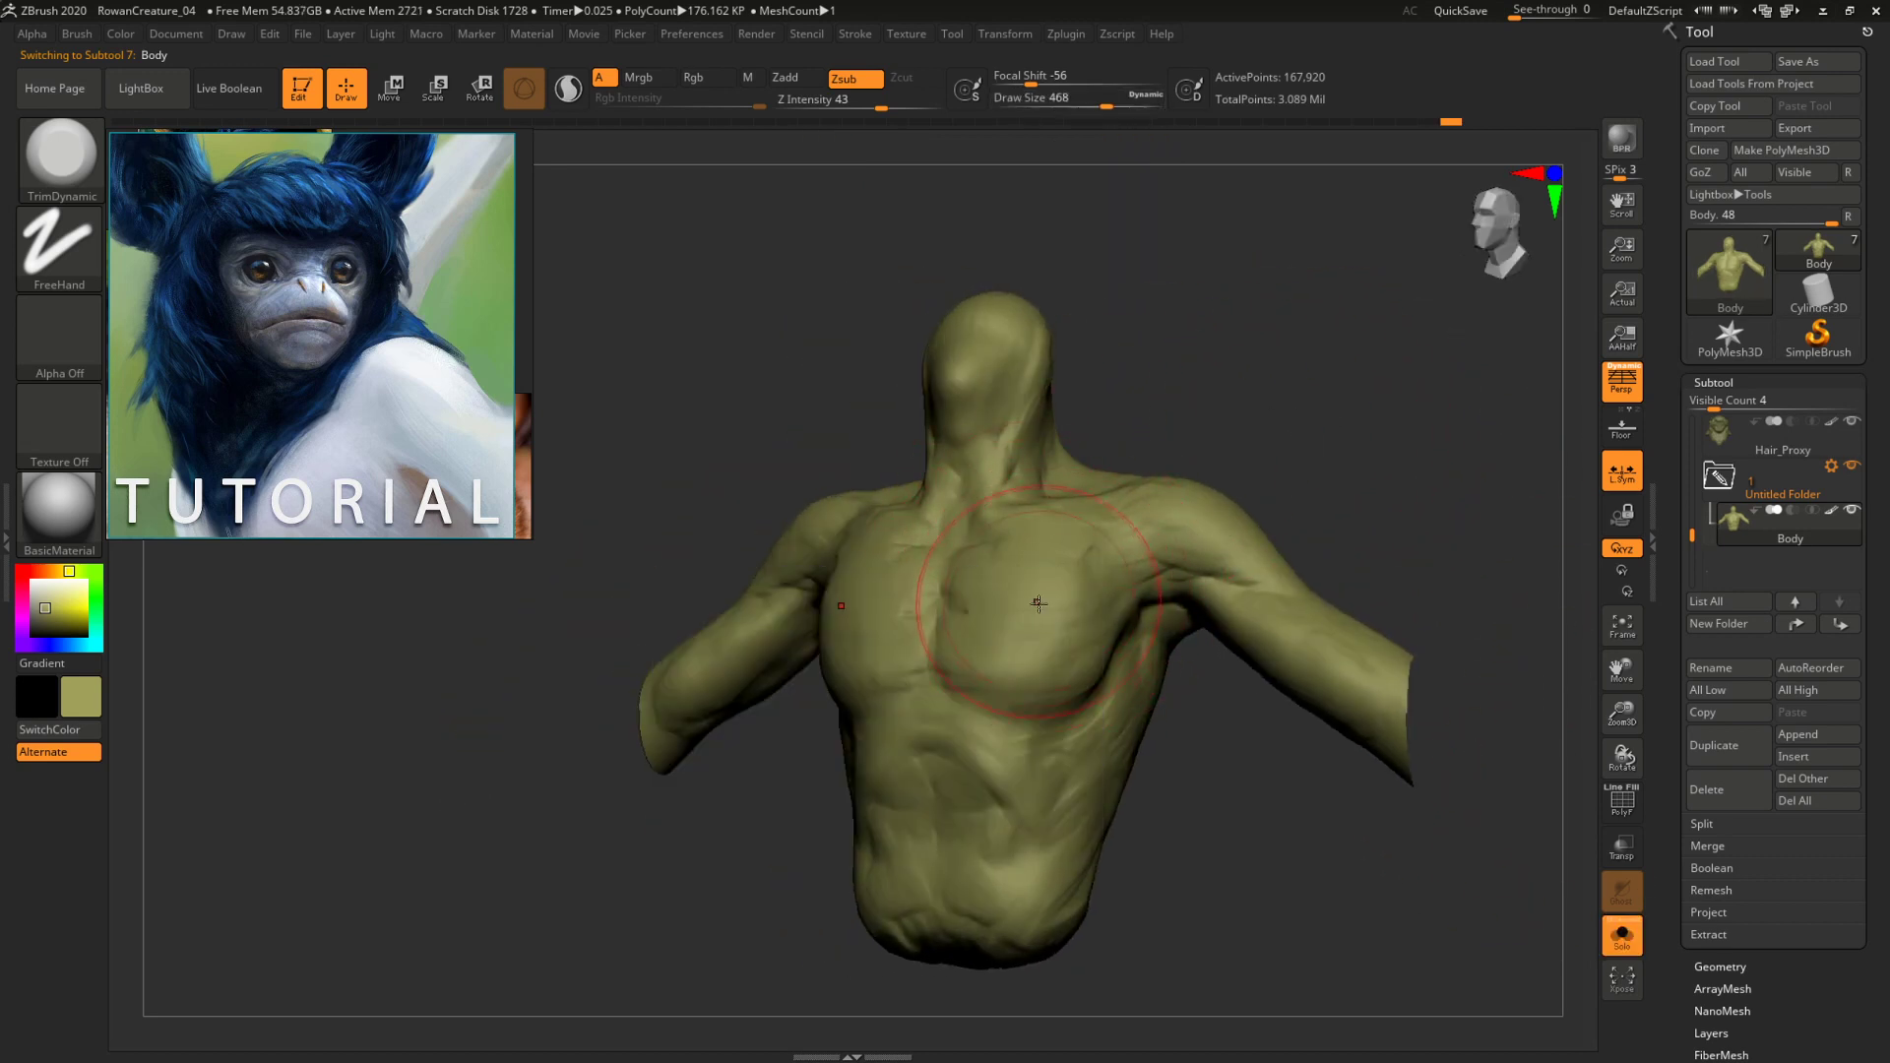
pyautogui.moveTo(1242, 424); pyautogui.dragTo(1317, 394)
pyautogui.moveTo(1068, 600)
pyautogui.mouseDown()
pyautogui.moveTo(1098, 669)
pyautogui.moveTo(1073, 654)
pyautogui.moveTo(1136, 645)
pyautogui.moveTo(1069, 698)
pyautogui.mouseUp()
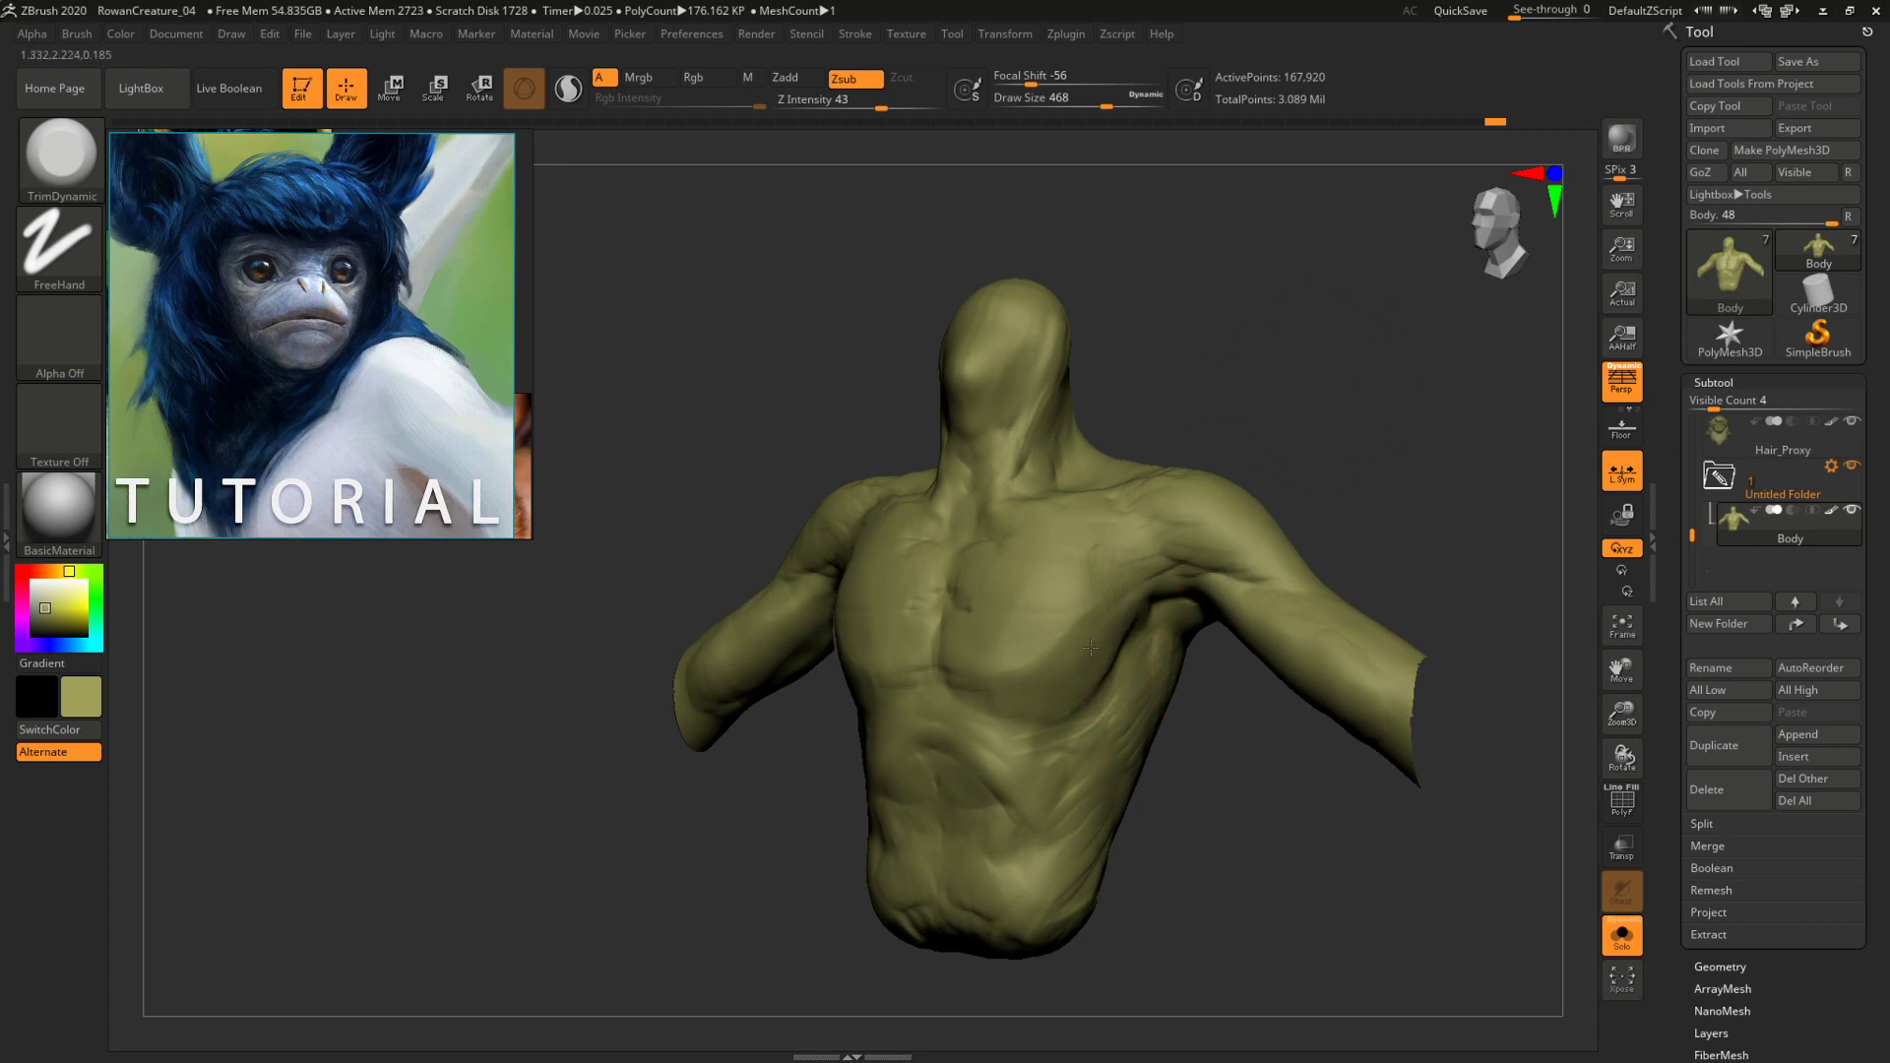
pyautogui.hotkey('ctrl', 'z')
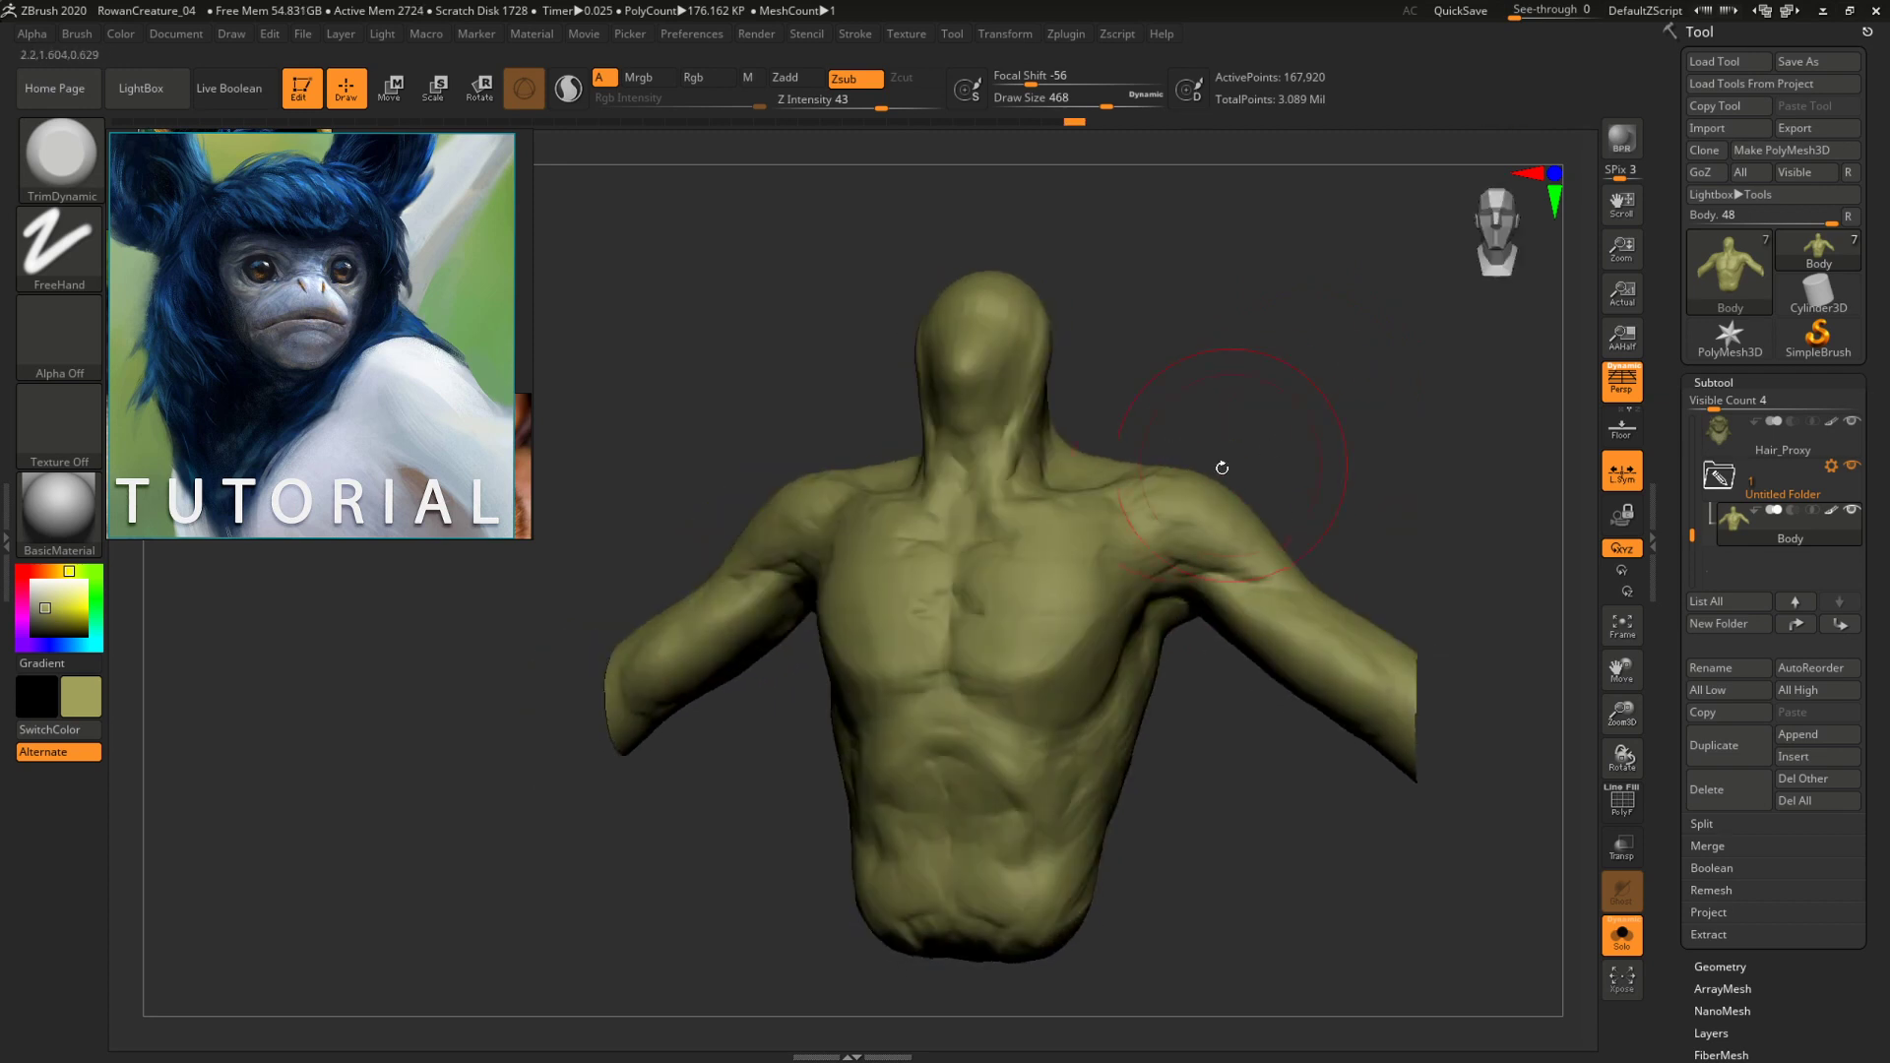
# Smooth out the planes of the lower pectorals and sternum with TrimDynamic at draw size 468.
pyautogui.moveTo(1004, 706); pyautogui.dragTo(1149, 589)
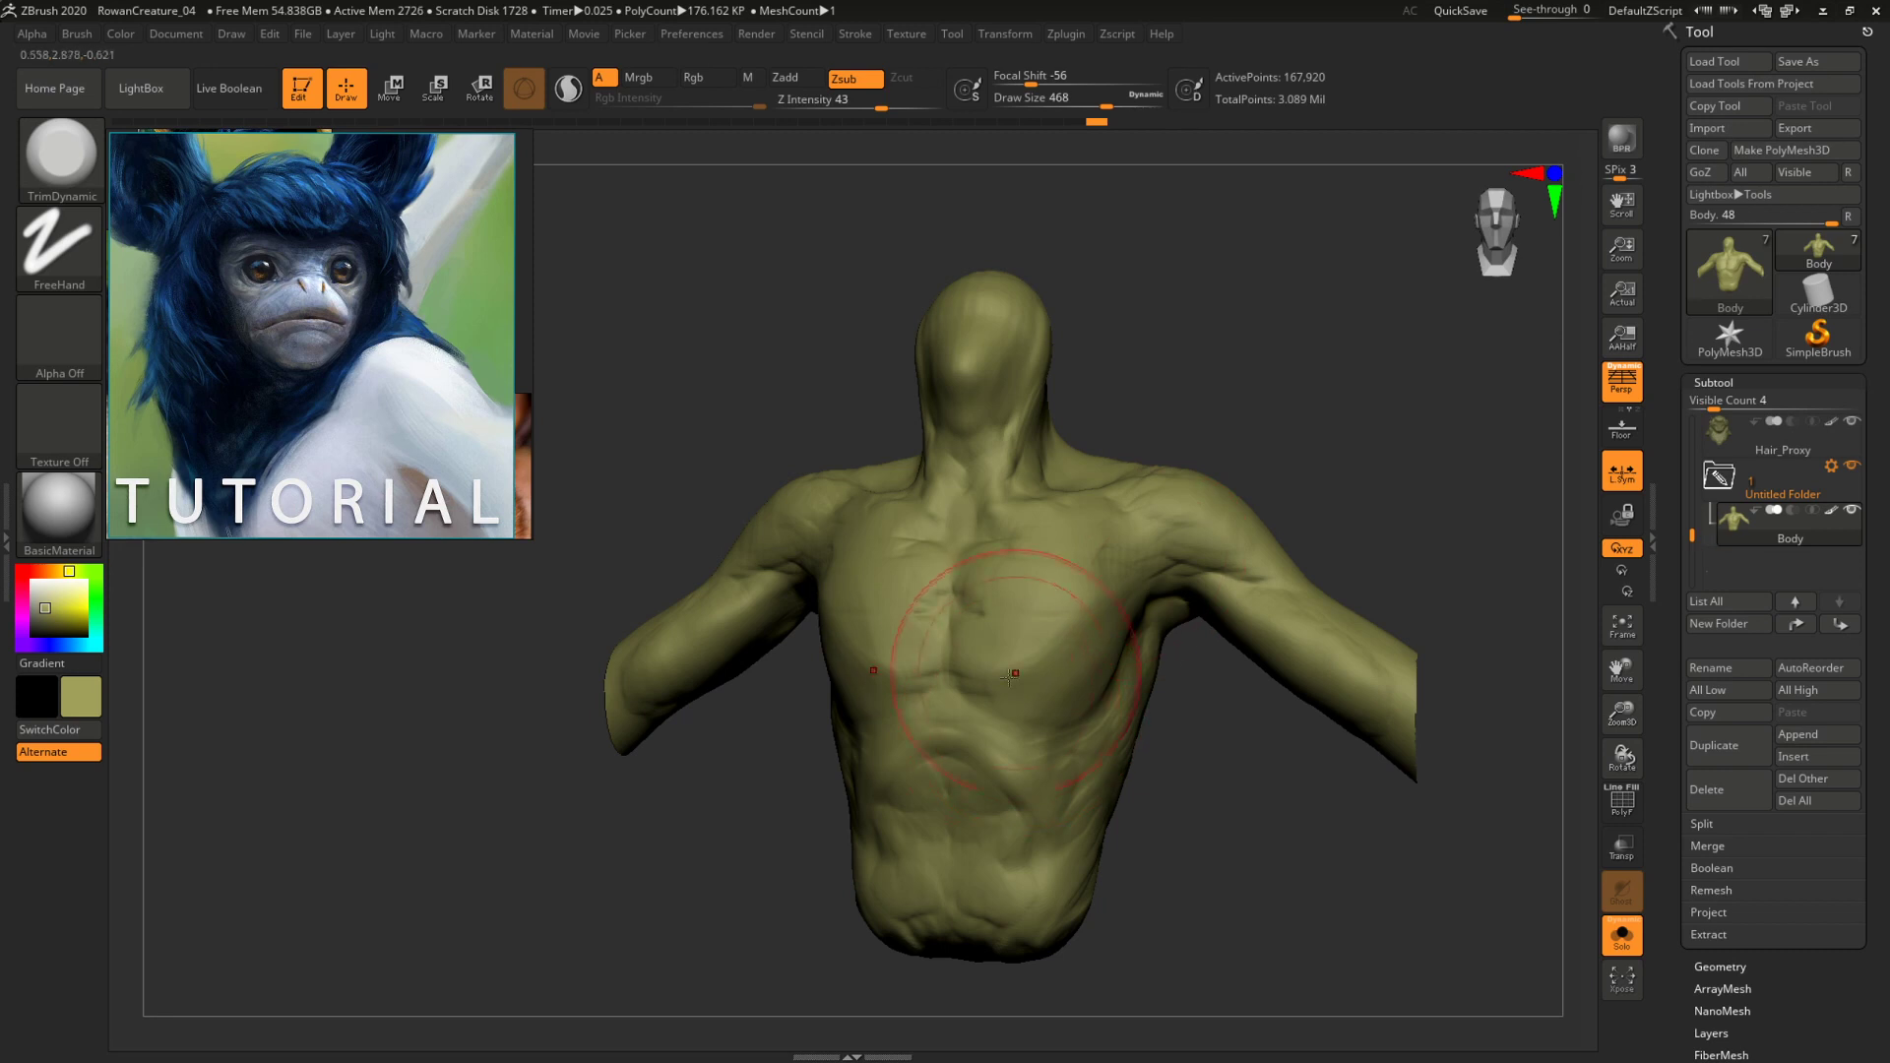
pyautogui.keyDown('shift'); pyautogui.moveTo(1328, 366); pyautogui.dragTo(1404, 325); pyautogui.keyUp('shift')
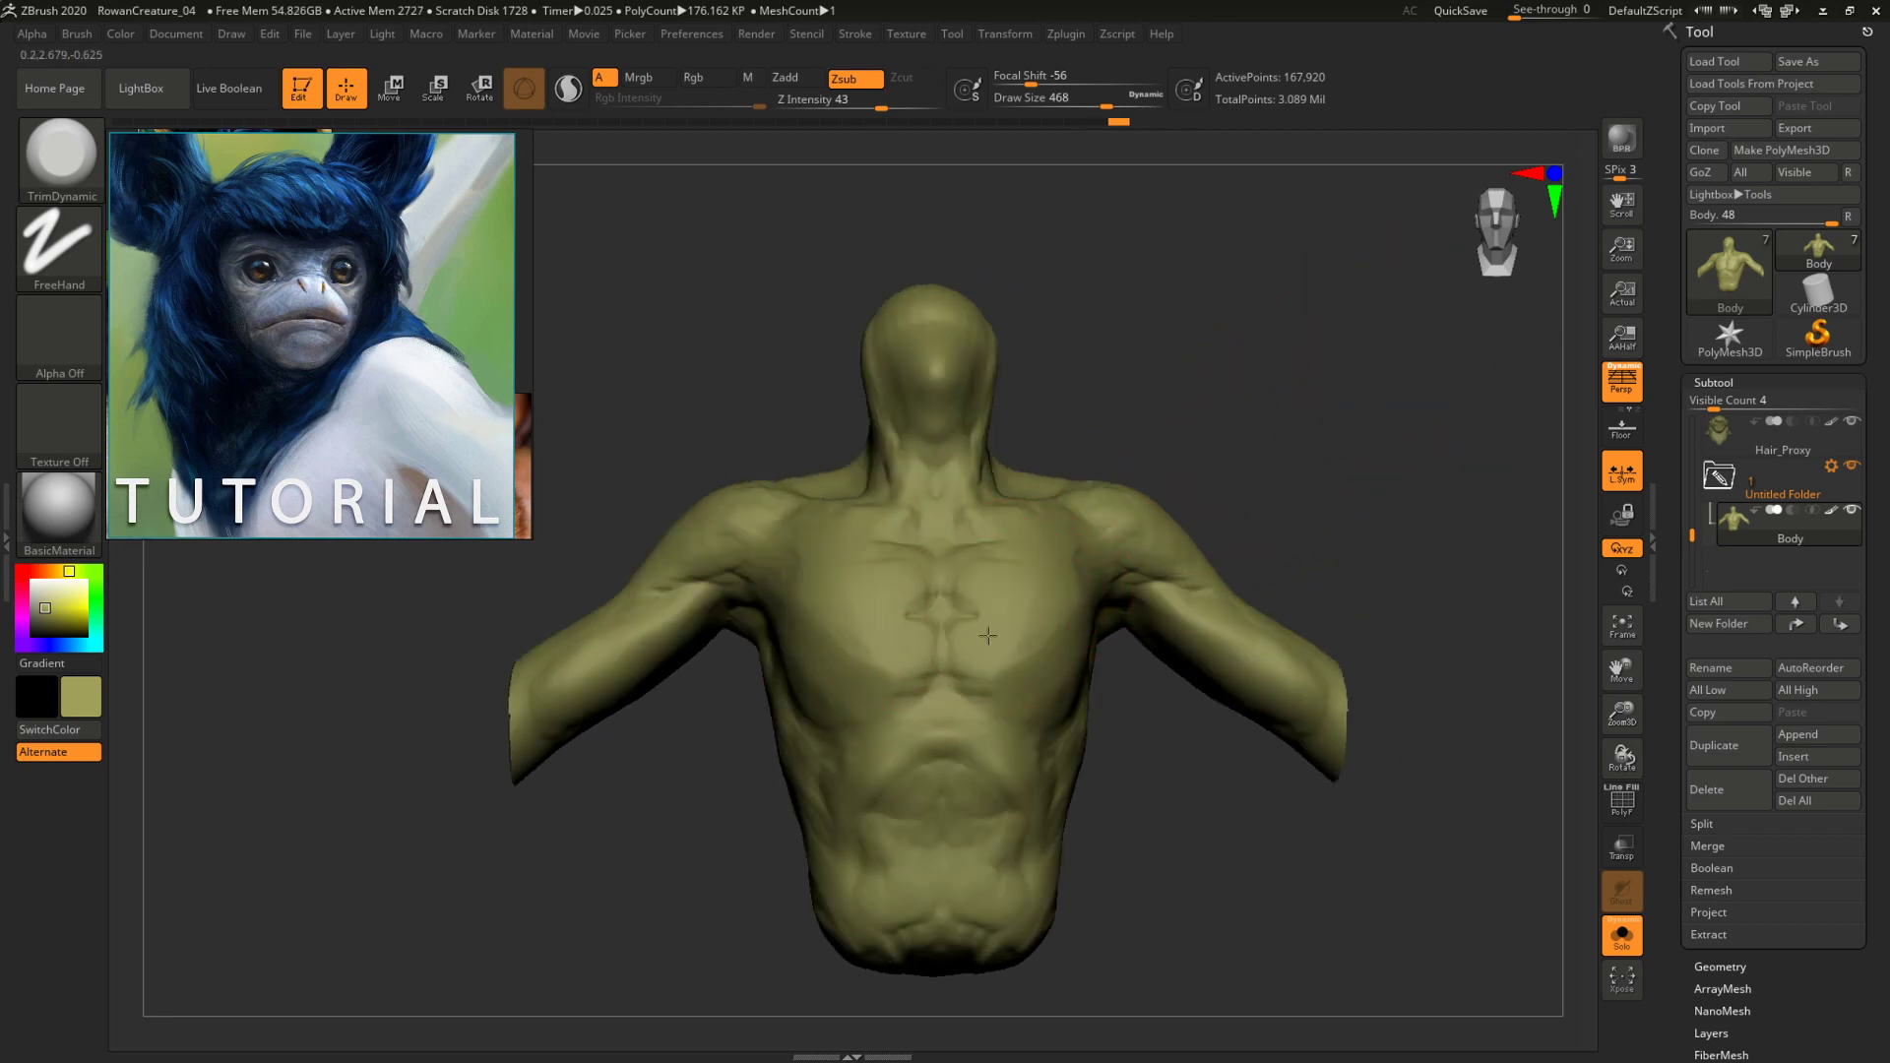
pyautogui.moveTo(987, 636); pyautogui.dragTo(1085, 580)
pyautogui.moveTo(1295, 422)
pyautogui.mouseDown()
pyautogui.moveTo(1041, 565)
pyautogui.moveTo(1053, 534)
pyautogui.moveTo(1358, 413)
pyautogui.moveTo(1282, 402)
pyautogui.moveTo(1294, 421)
pyautogui.mouseUp()
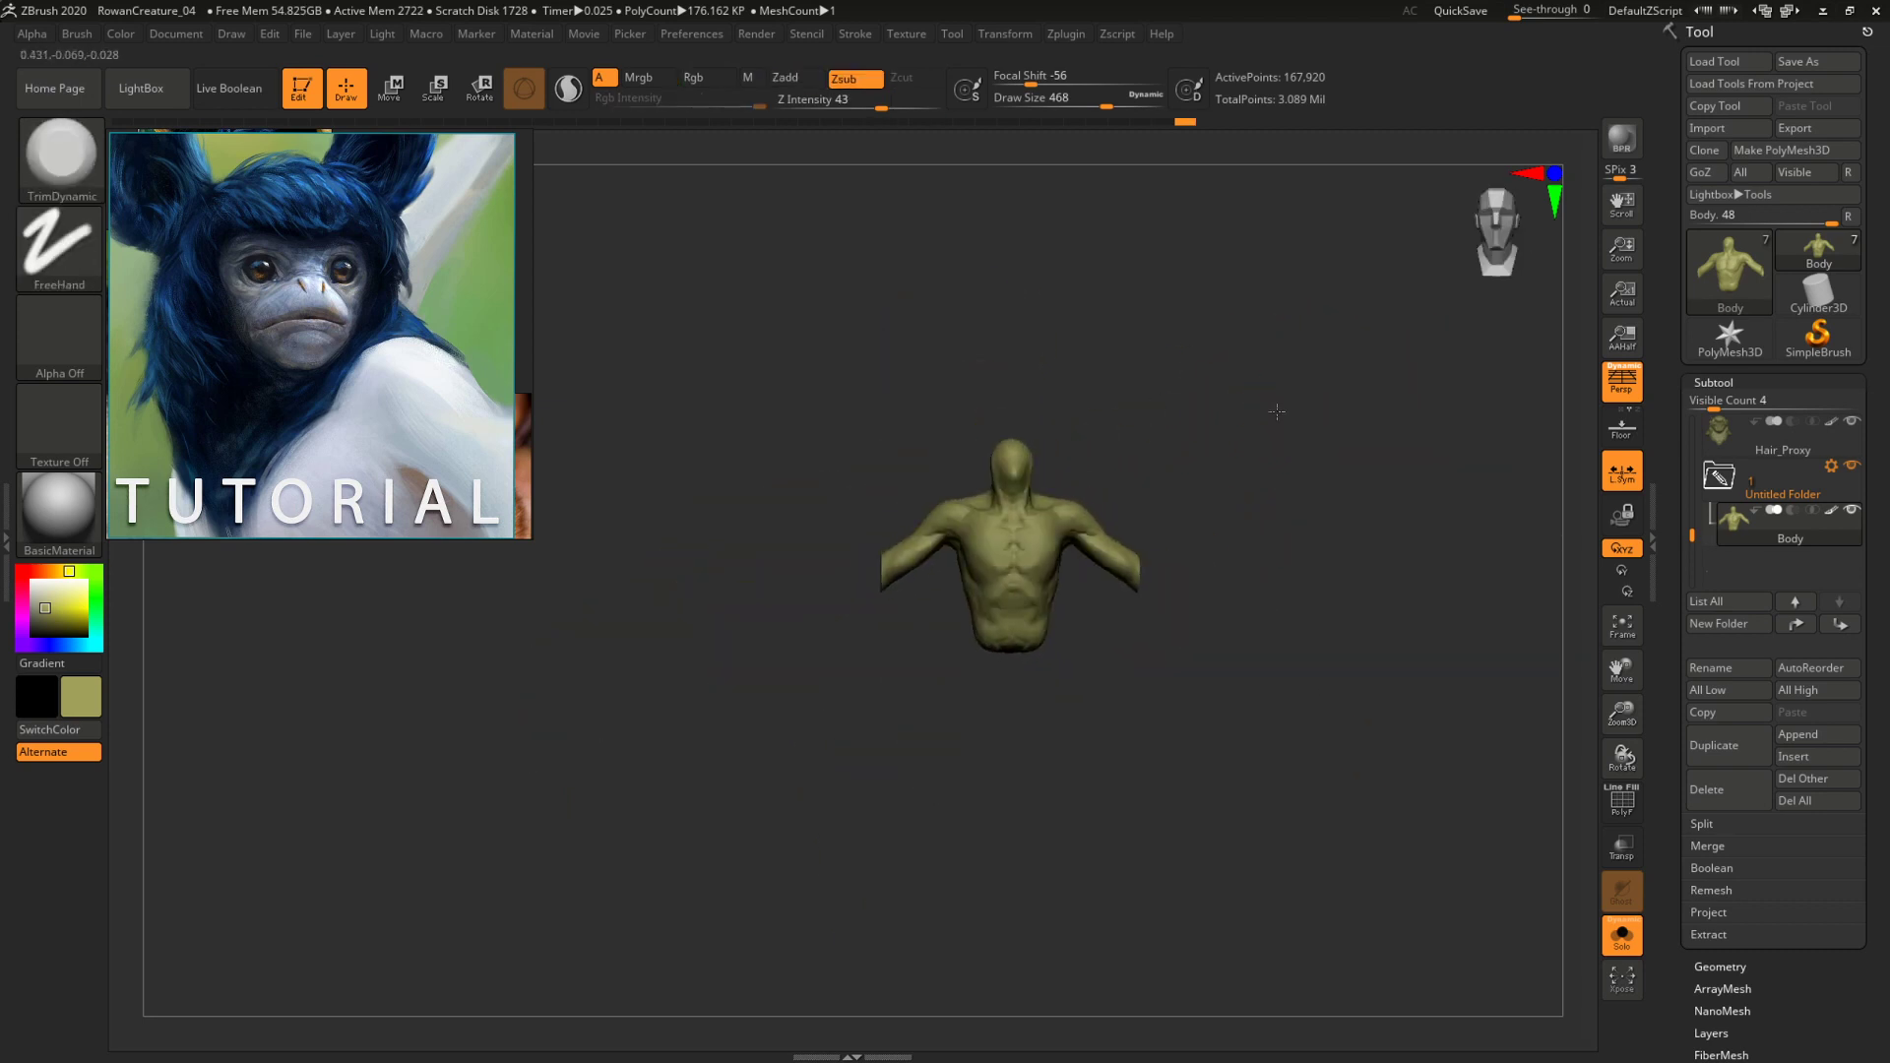
pyautogui.press('f')
pyautogui.moveTo(1403, 523); pyautogui.dragTo(1414, 502)
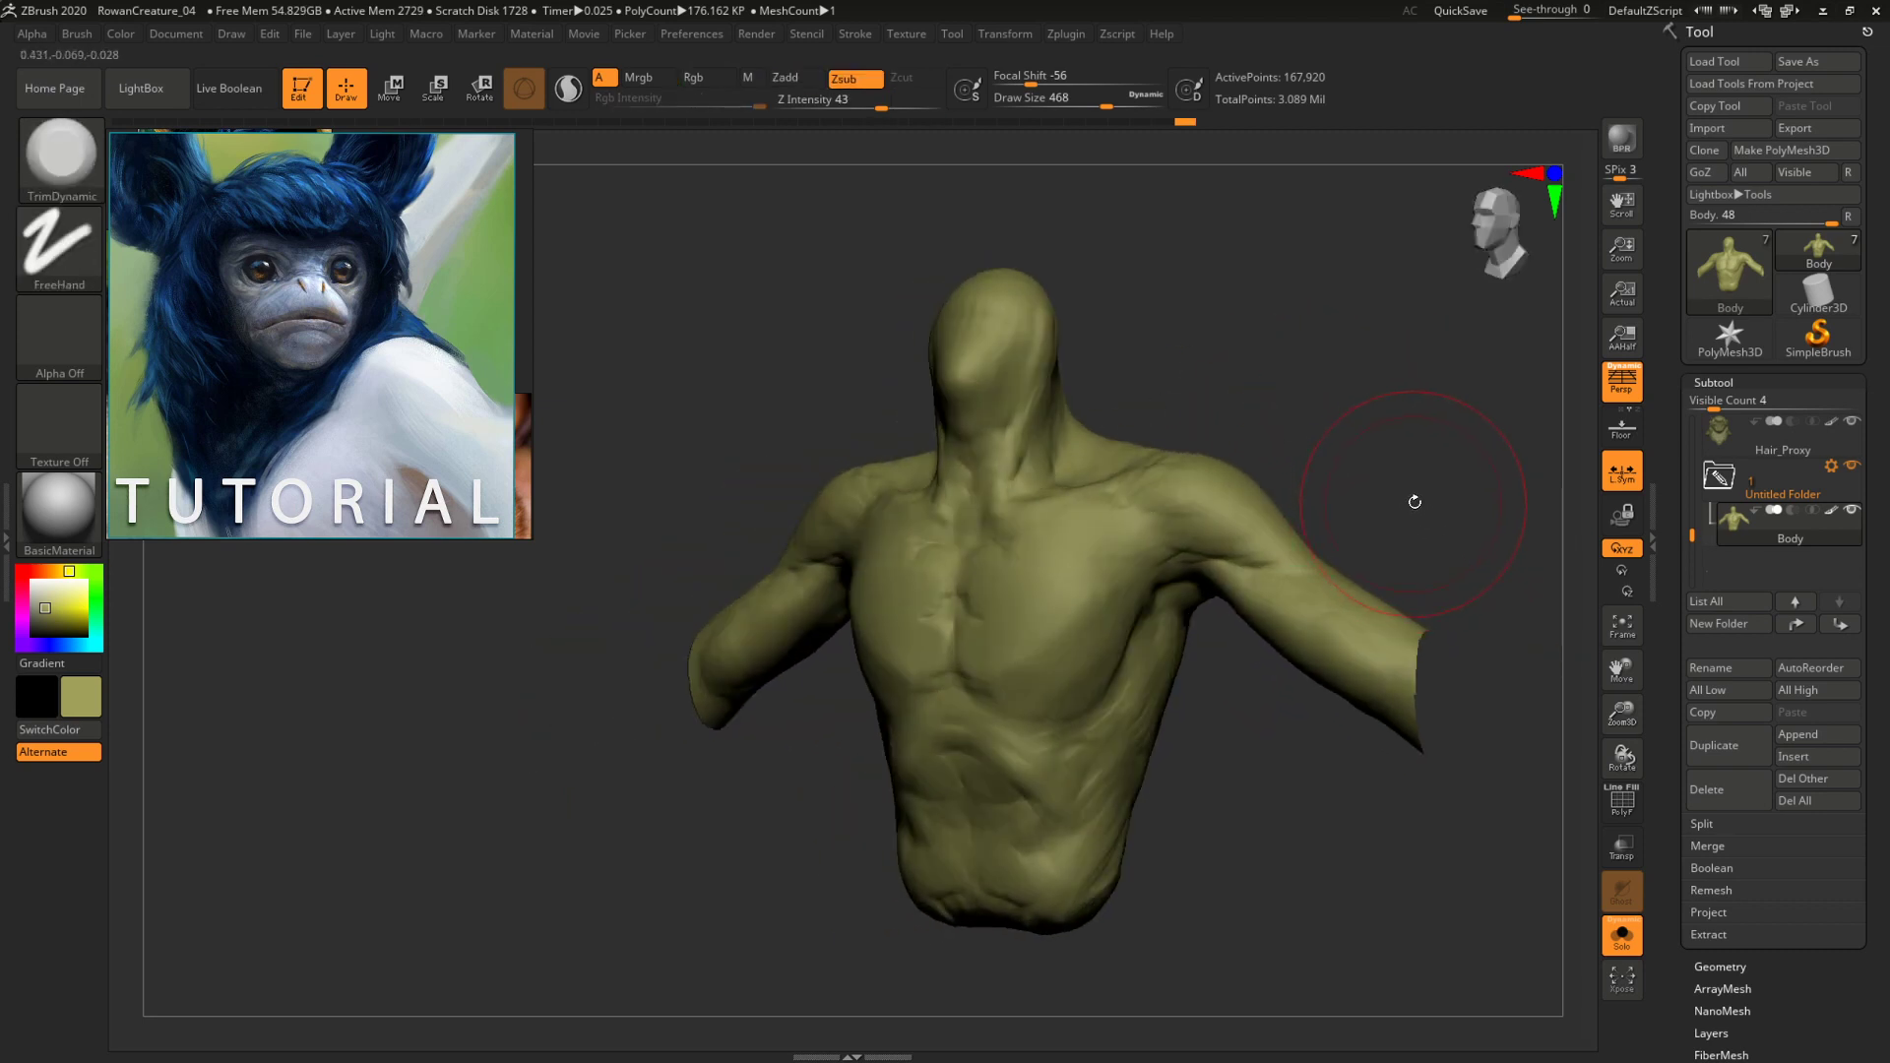
# Turn off Solo and refine the outer pectoral and armpit with ClayBuildup at draw size 262, undoing the last stroke.
pyautogui.click(1622, 938)
pyautogui.moveTo(1286, 434)
pyautogui.keyDown('shift'); pyautogui.mouseDown()
pyautogui.moveTo(1396, 430)
pyautogui.moveTo(1271, 391)
pyautogui.moveTo(1438, 502)
pyautogui.moveTo(1394, 360)
pyautogui.moveTo(1100, 607)
pyautogui.mouseUp(); pyautogui.keyUp('shift')
pyautogui.press('b')
pyautogui.press('c')
pyautogui.press('b')
pyautogui.press('space')
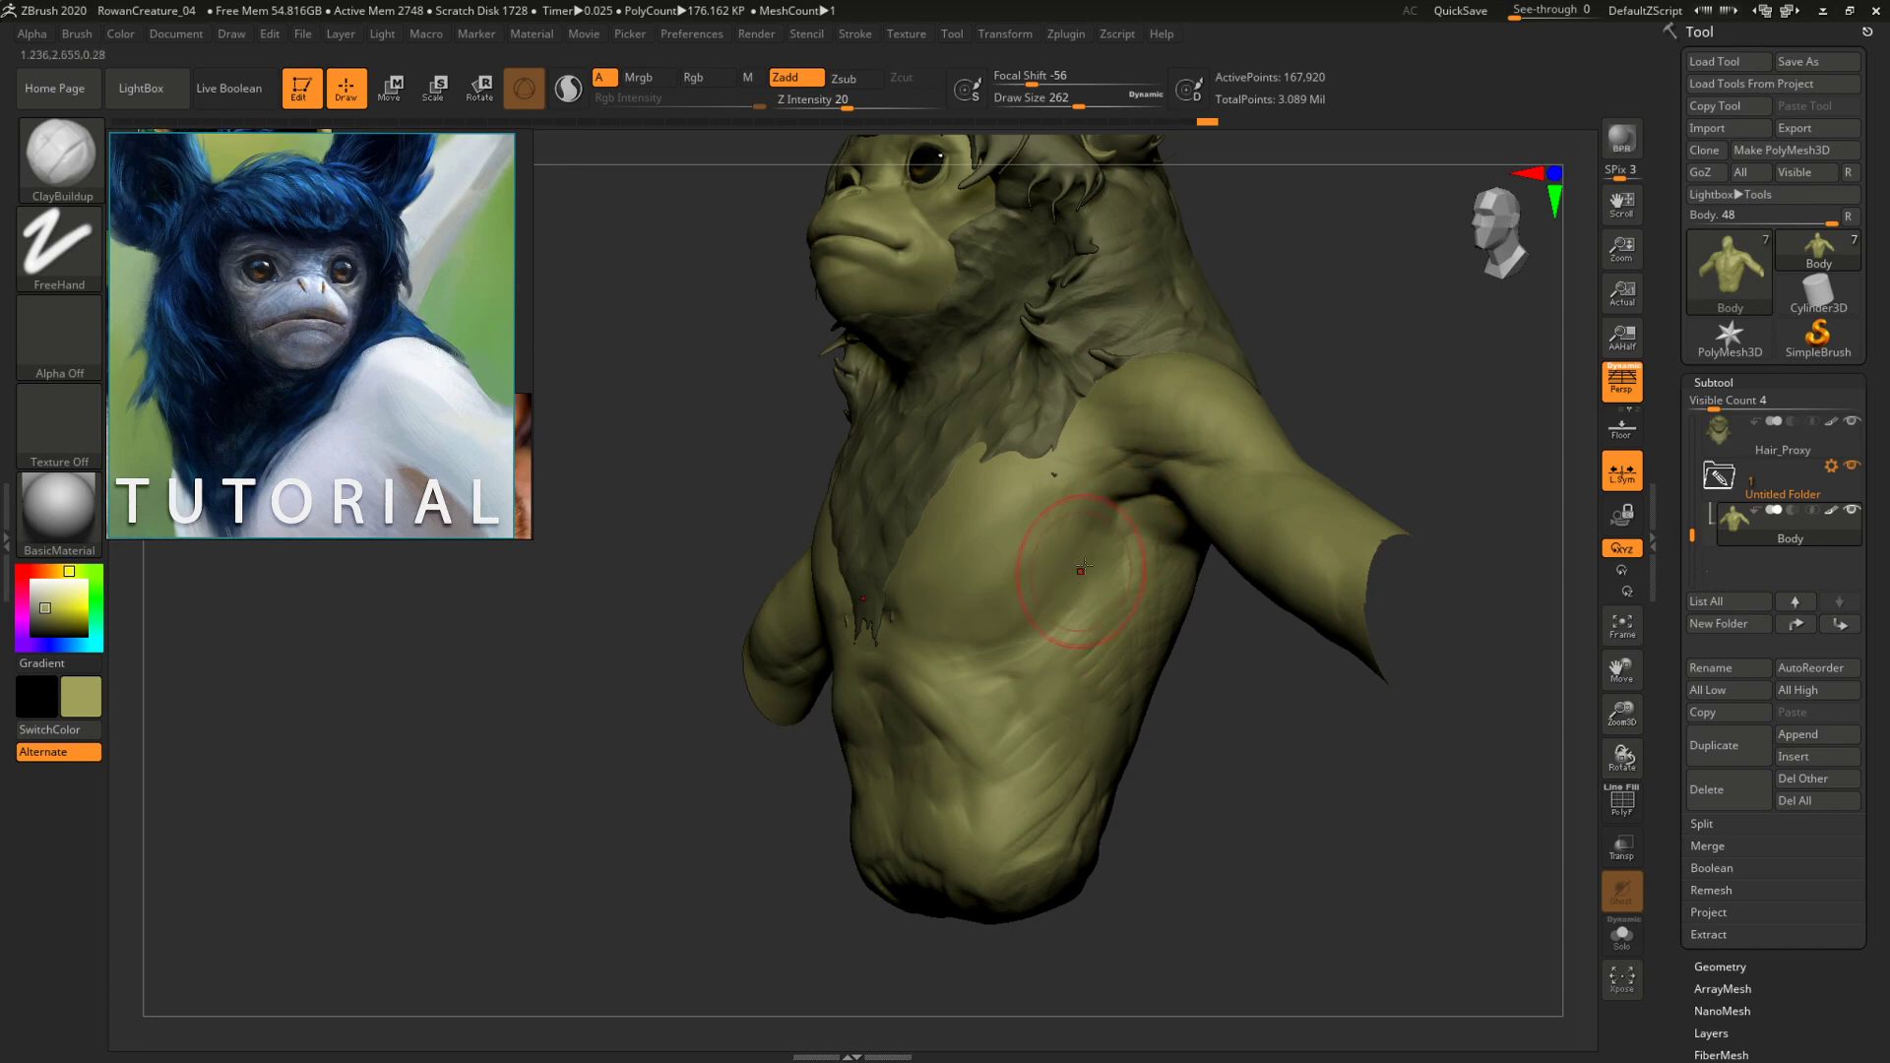
pyautogui.moveTo(1397, 394); pyautogui.dragTo(1323, 266)
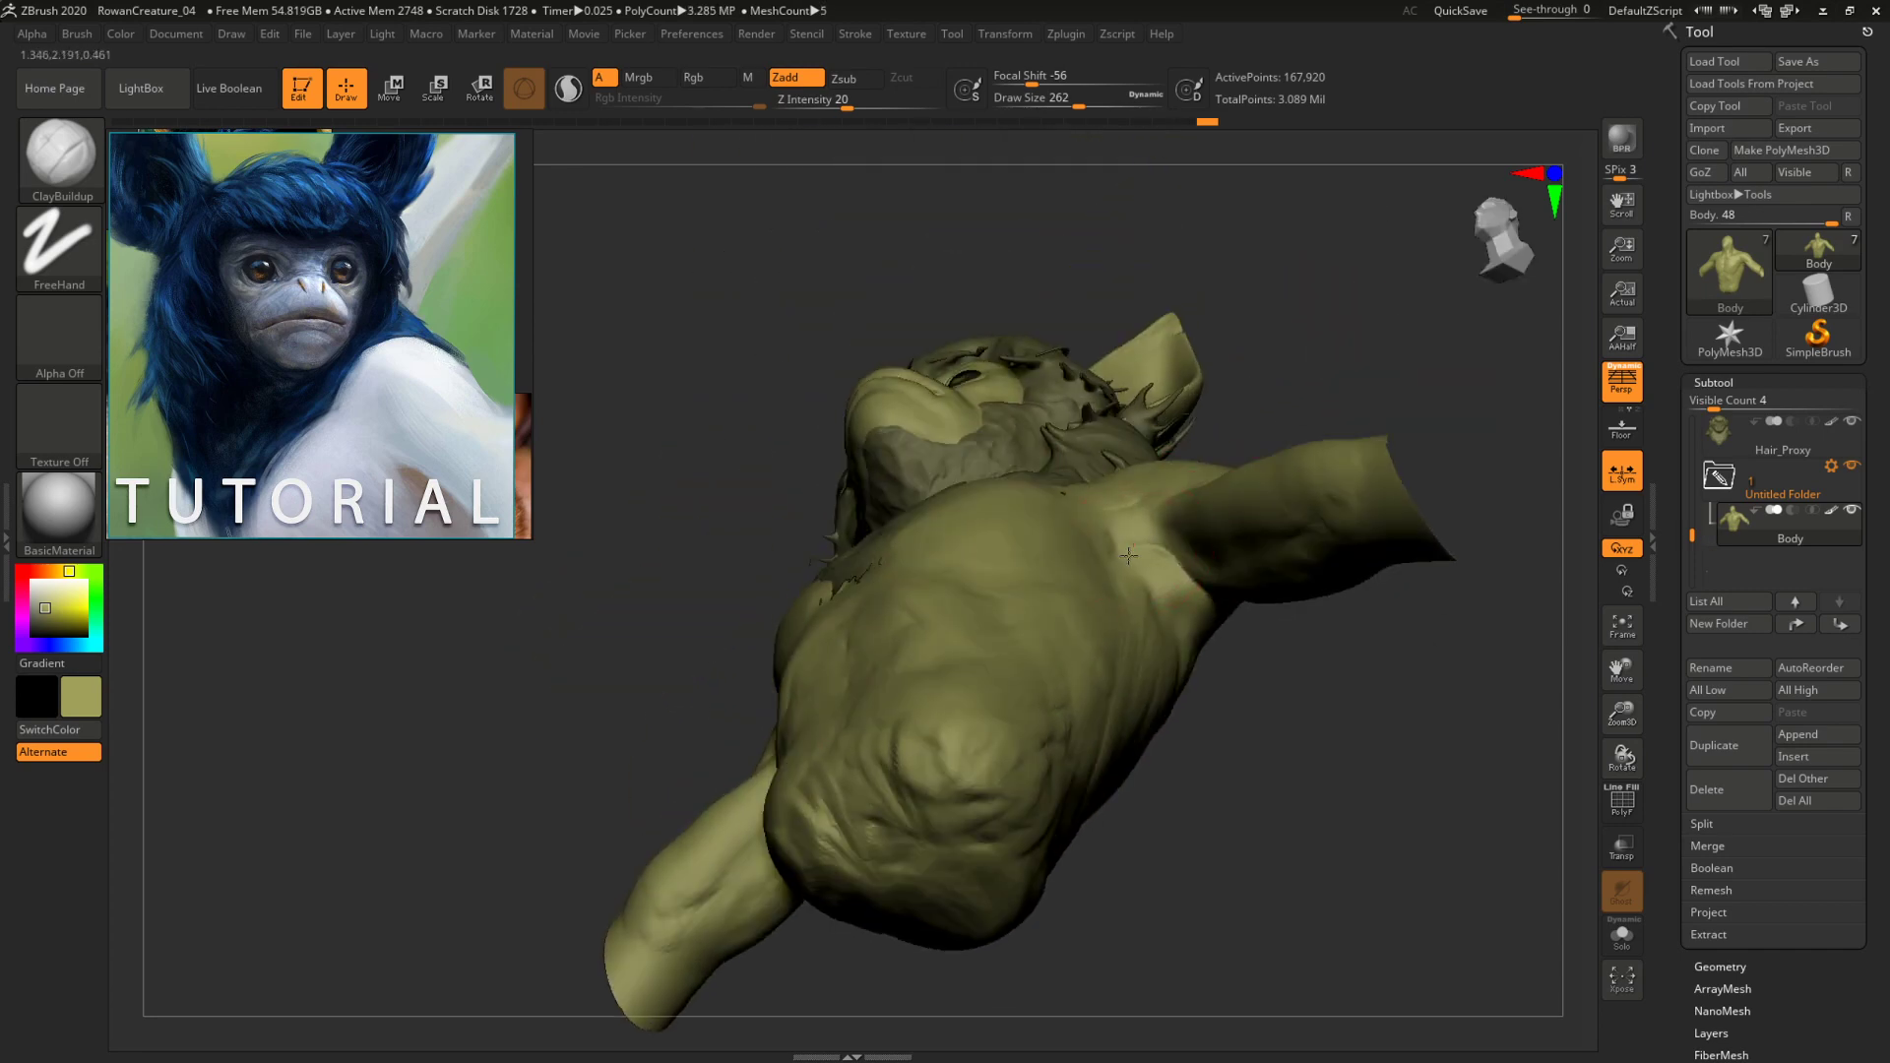
pyautogui.moveTo(1128, 555); pyautogui.dragTo(1216, 561)
pyautogui.moveTo(1331, 286)
pyautogui.mouseDown(button='right')
pyautogui.moveTo(1422, 362)
pyautogui.moveTo(1300, 378)
pyautogui.moveTo(1299, 463)
pyautogui.moveTo(1322, 524)
pyautogui.moveTo(1333, 456)
pyautogui.moveTo(1338, 539)
pyautogui.moveTo(1366, 426)
pyautogui.moveTo(1374, 443)
pyautogui.mouseUp(button='right')
pyautogui.hotkey('ctrl', 'z')
# Switch to the Move brush at draw size 724 and adjust the proportions of the chest.
pyautogui.press('b')
pyautogui.press('m')
pyautogui.press('v')
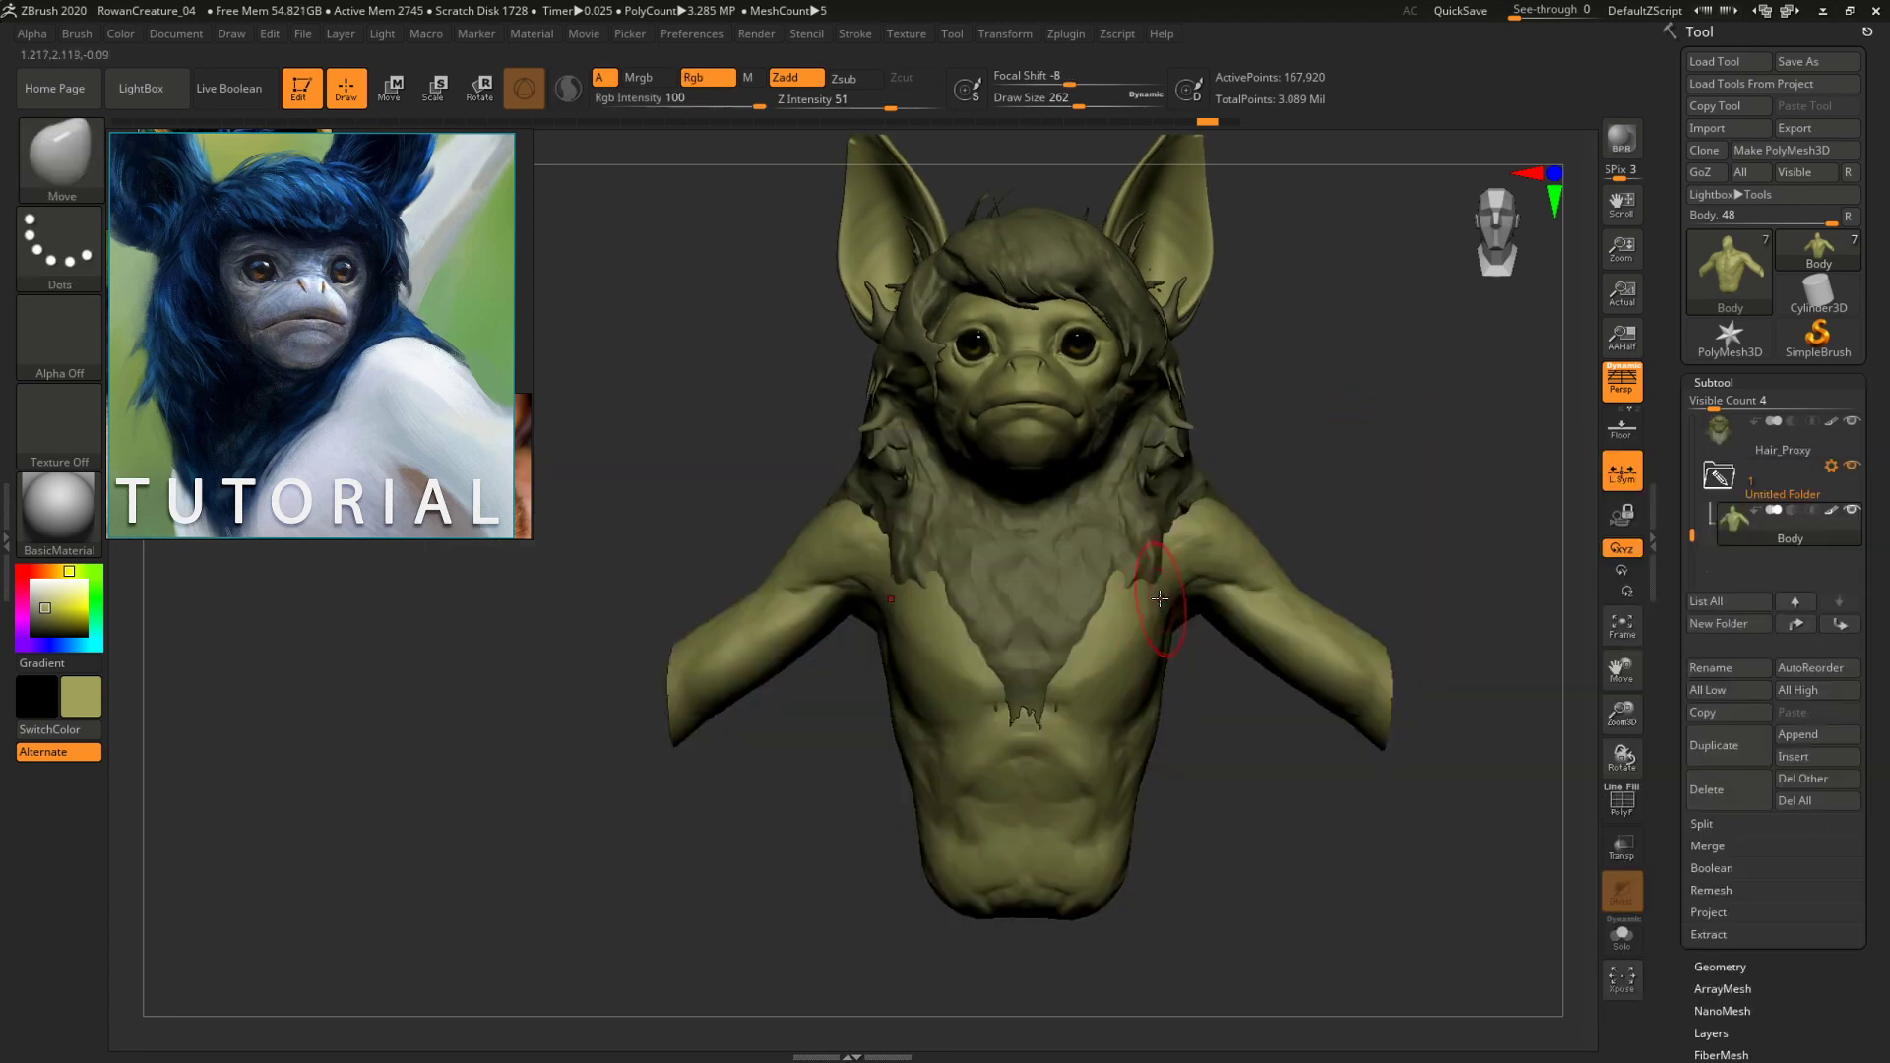
pyautogui.press('space')
pyautogui.moveTo(1202, 607)
pyautogui.mouseDown(button='right')
pyautogui.moveTo(1165, 640)
pyautogui.moveTo(1090, 611)
pyautogui.mouseUp(button='right')
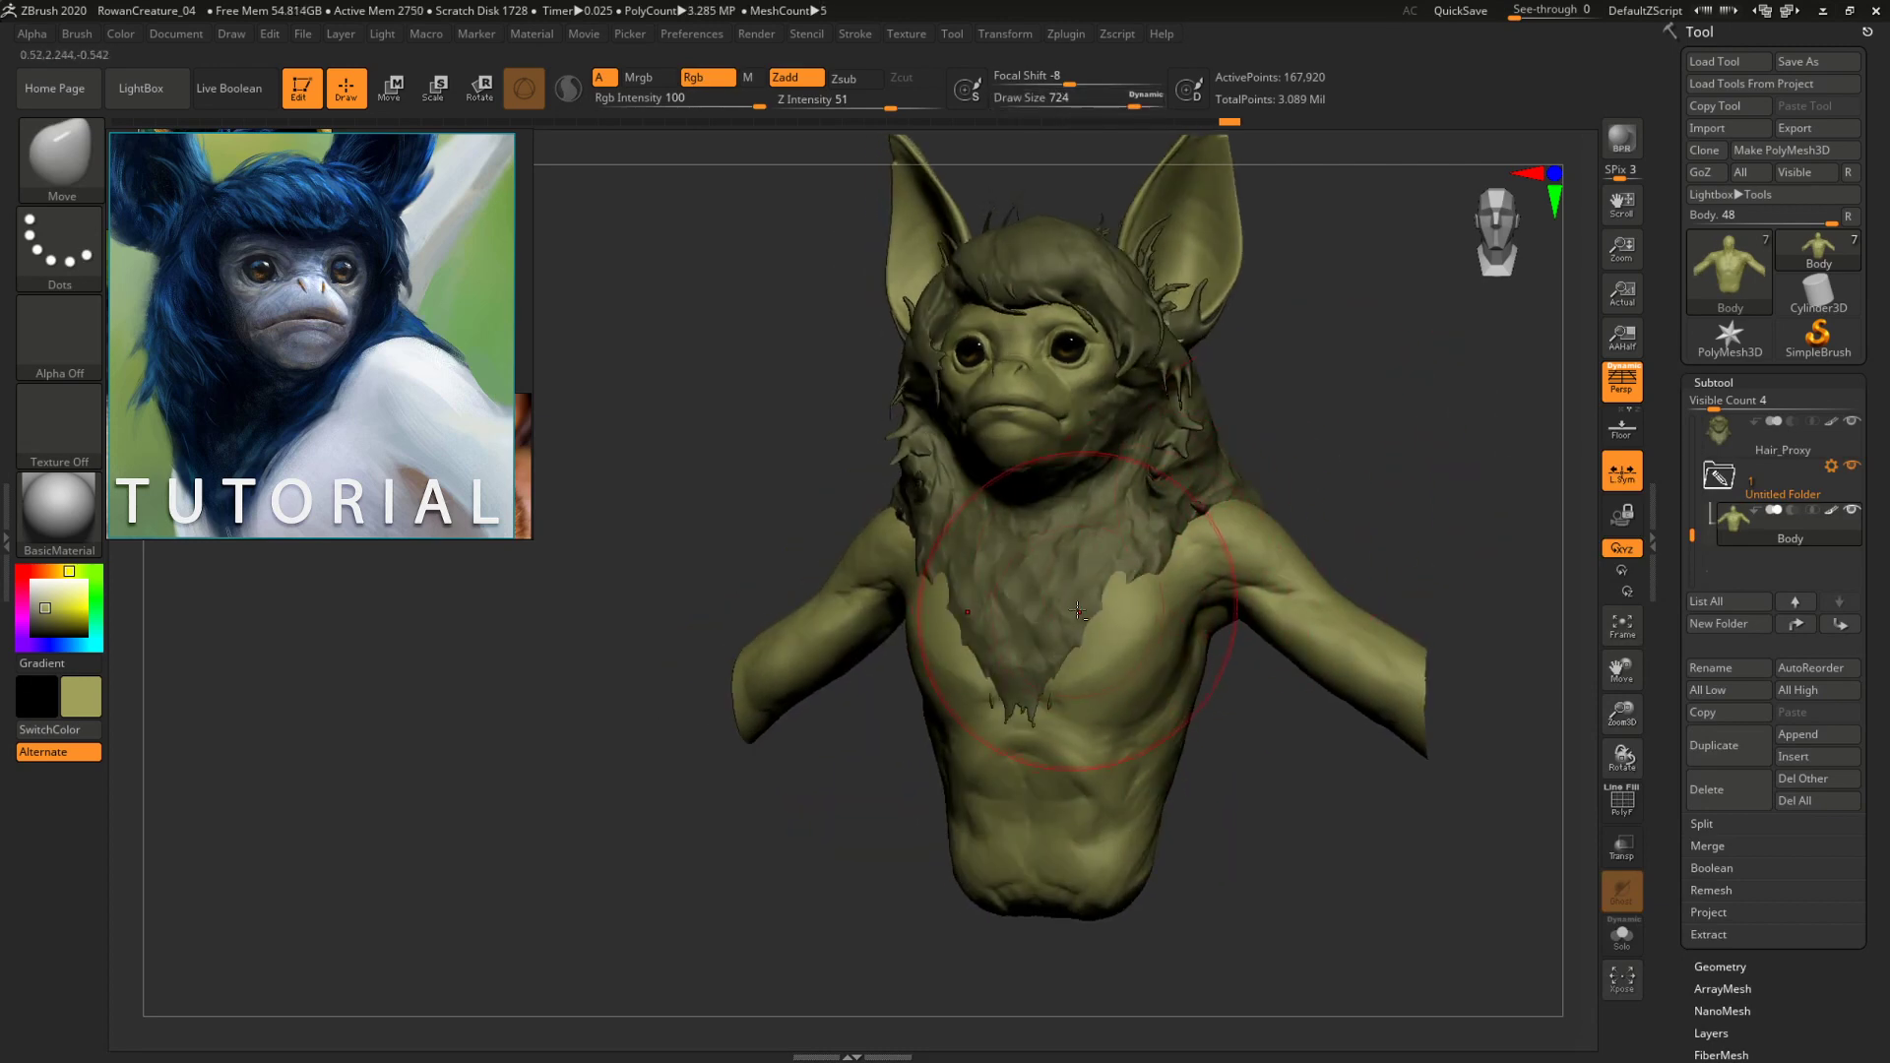
# Narrow the waist and lower torso with the Move brush at draw sizes 559 and 453.
pyautogui.moveTo(1344, 443)
pyautogui.mouseDown(button='right')
pyautogui.moveTo(1395, 438)
pyautogui.moveTo(1373, 433)
pyautogui.moveTo(1417, 394)
pyautogui.moveTo(1436, 297)
pyautogui.moveTo(1194, 590)
pyautogui.mouseUp(button='right')
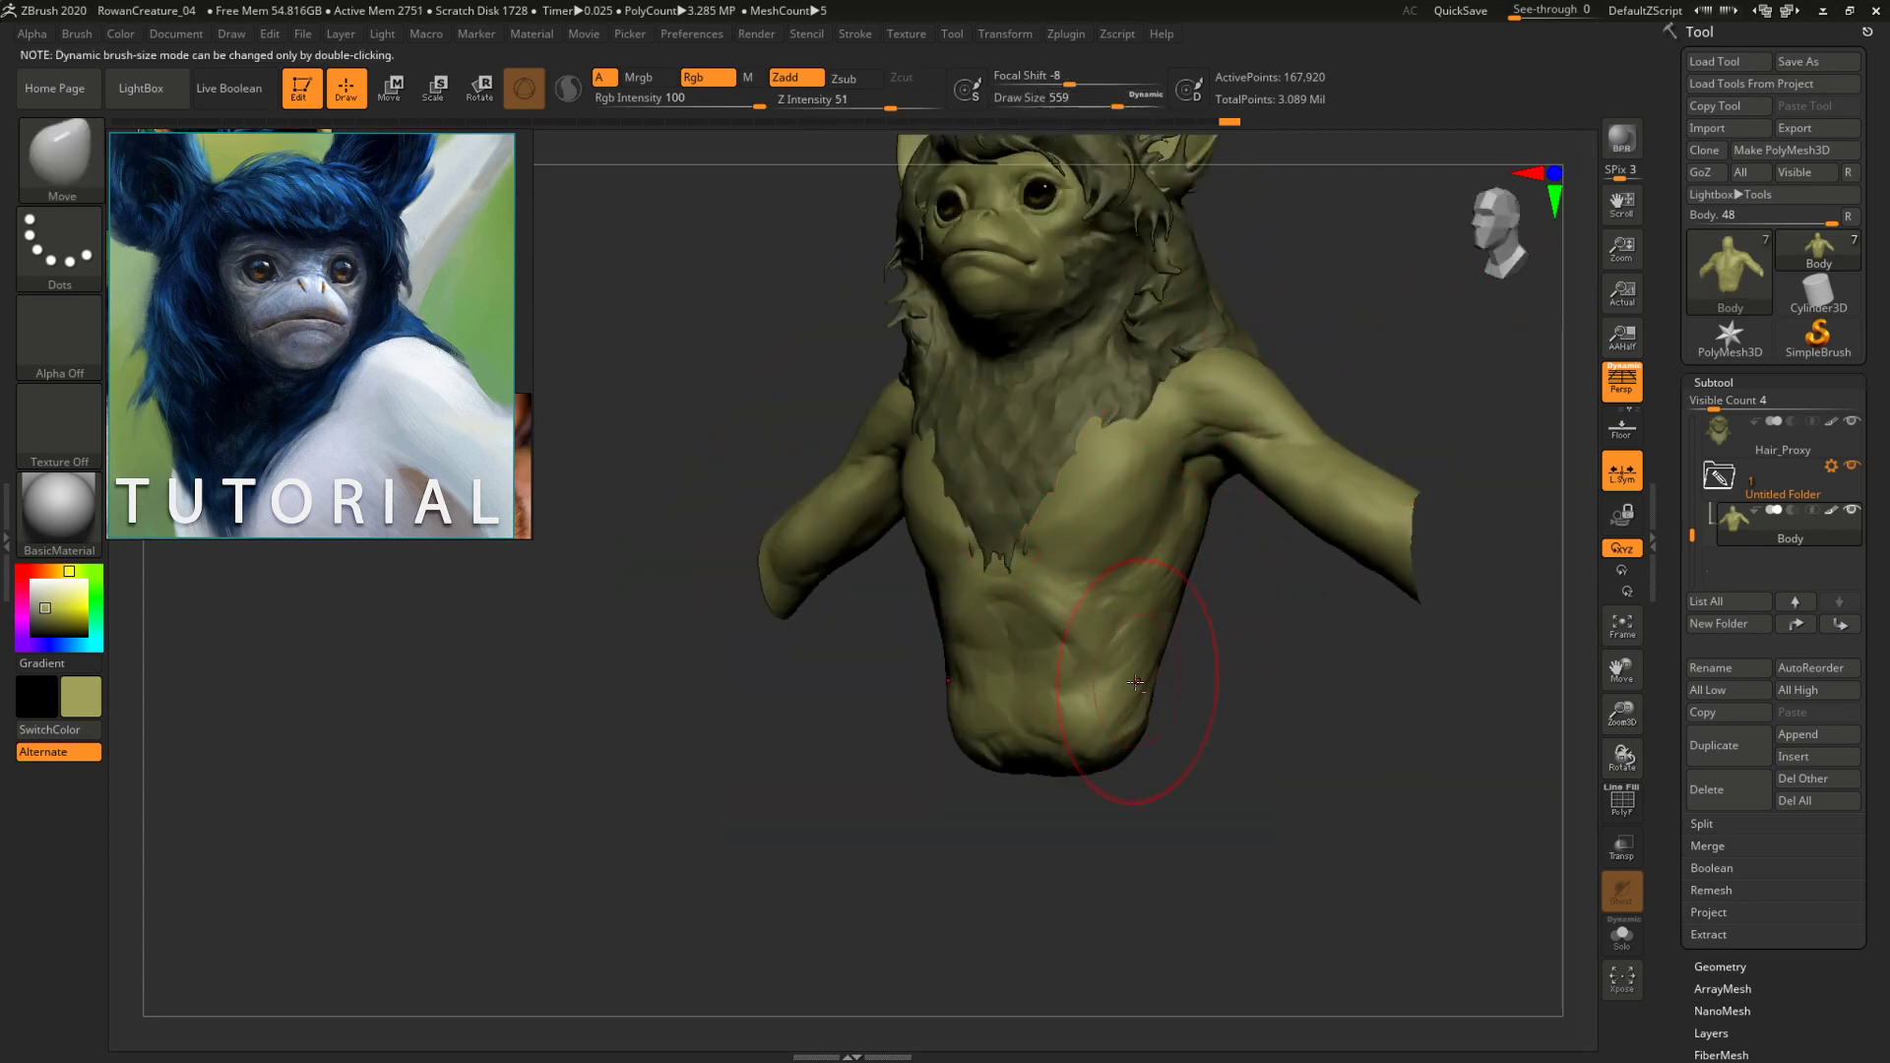
pyautogui.moveTo(1303, 543); pyautogui.dragTo(1090, 763, button='right')
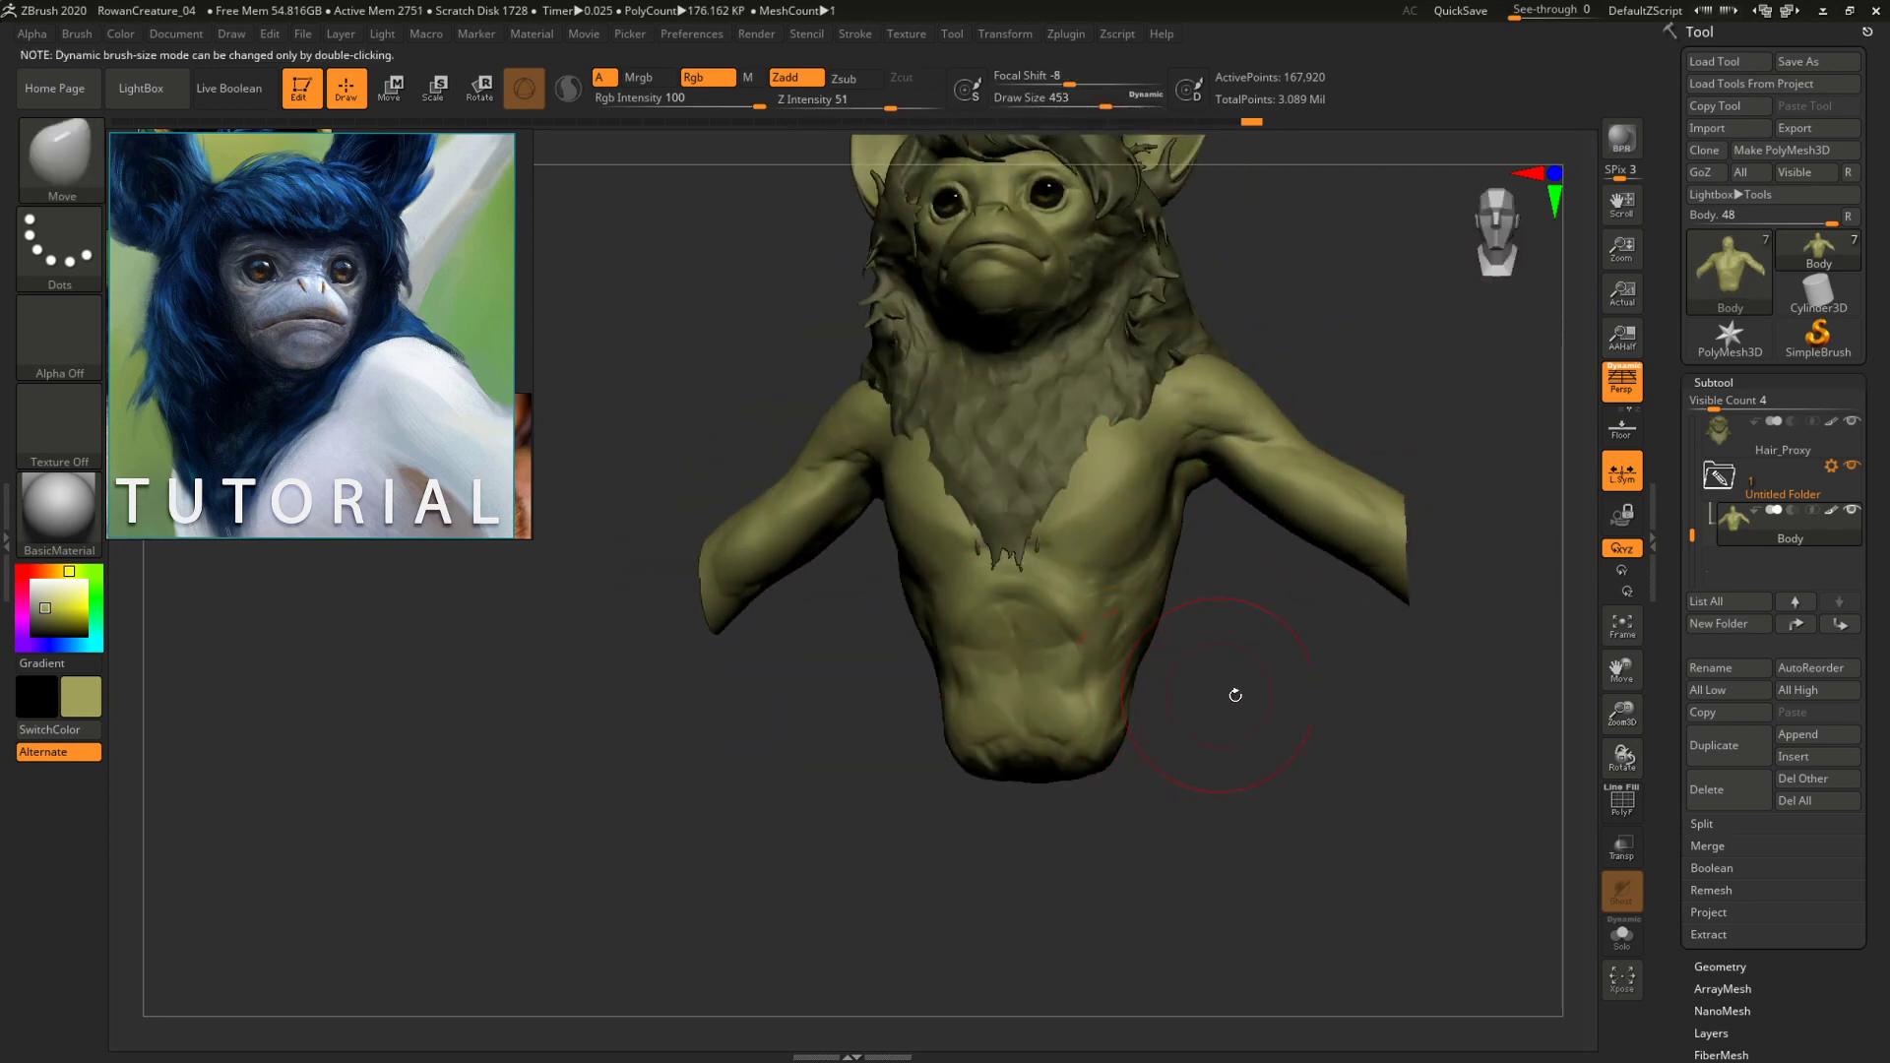
pyautogui.moveTo(1235, 695)
pyautogui.mouseDown(button='right')
pyautogui.moveTo(1307, 679)
pyautogui.moveTo(1299, 705)
pyautogui.moveTo(1302, 477)
pyautogui.moveTo(1428, 656)
pyautogui.mouseUp(button='right')
pyautogui.moveTo(1478, 581)
pyautogui.mouseDown()
pyautogui.moveTo(1454, 642)
pyautogui.moveTo(1447, 567)
pyautogui.mouseUp()
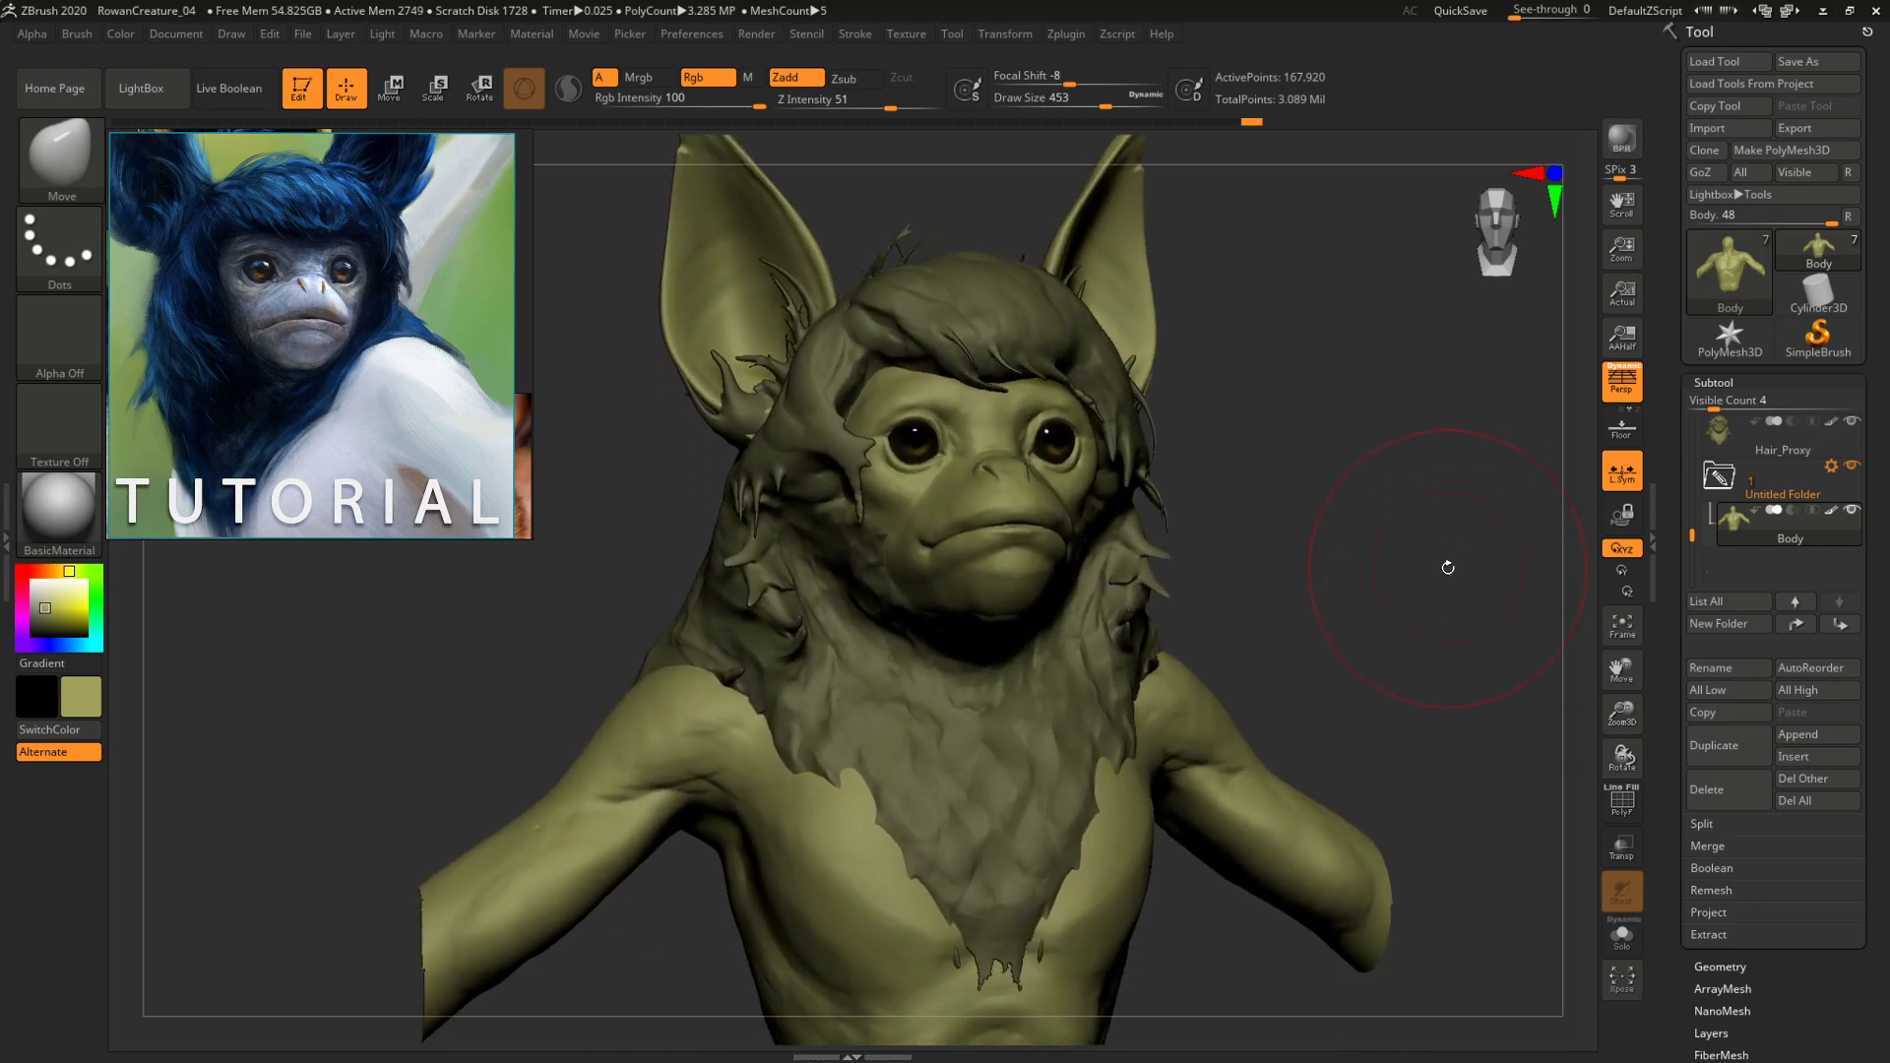
# Switch to ClayBuildup, set its Z Intensity to 28 and add volume to the chest at draw size 453.
pyautogui.press('b')
pyautogui.press('c')
pyautogui.press('b')
pyautogui.press('space')
pyautogui.press('space')
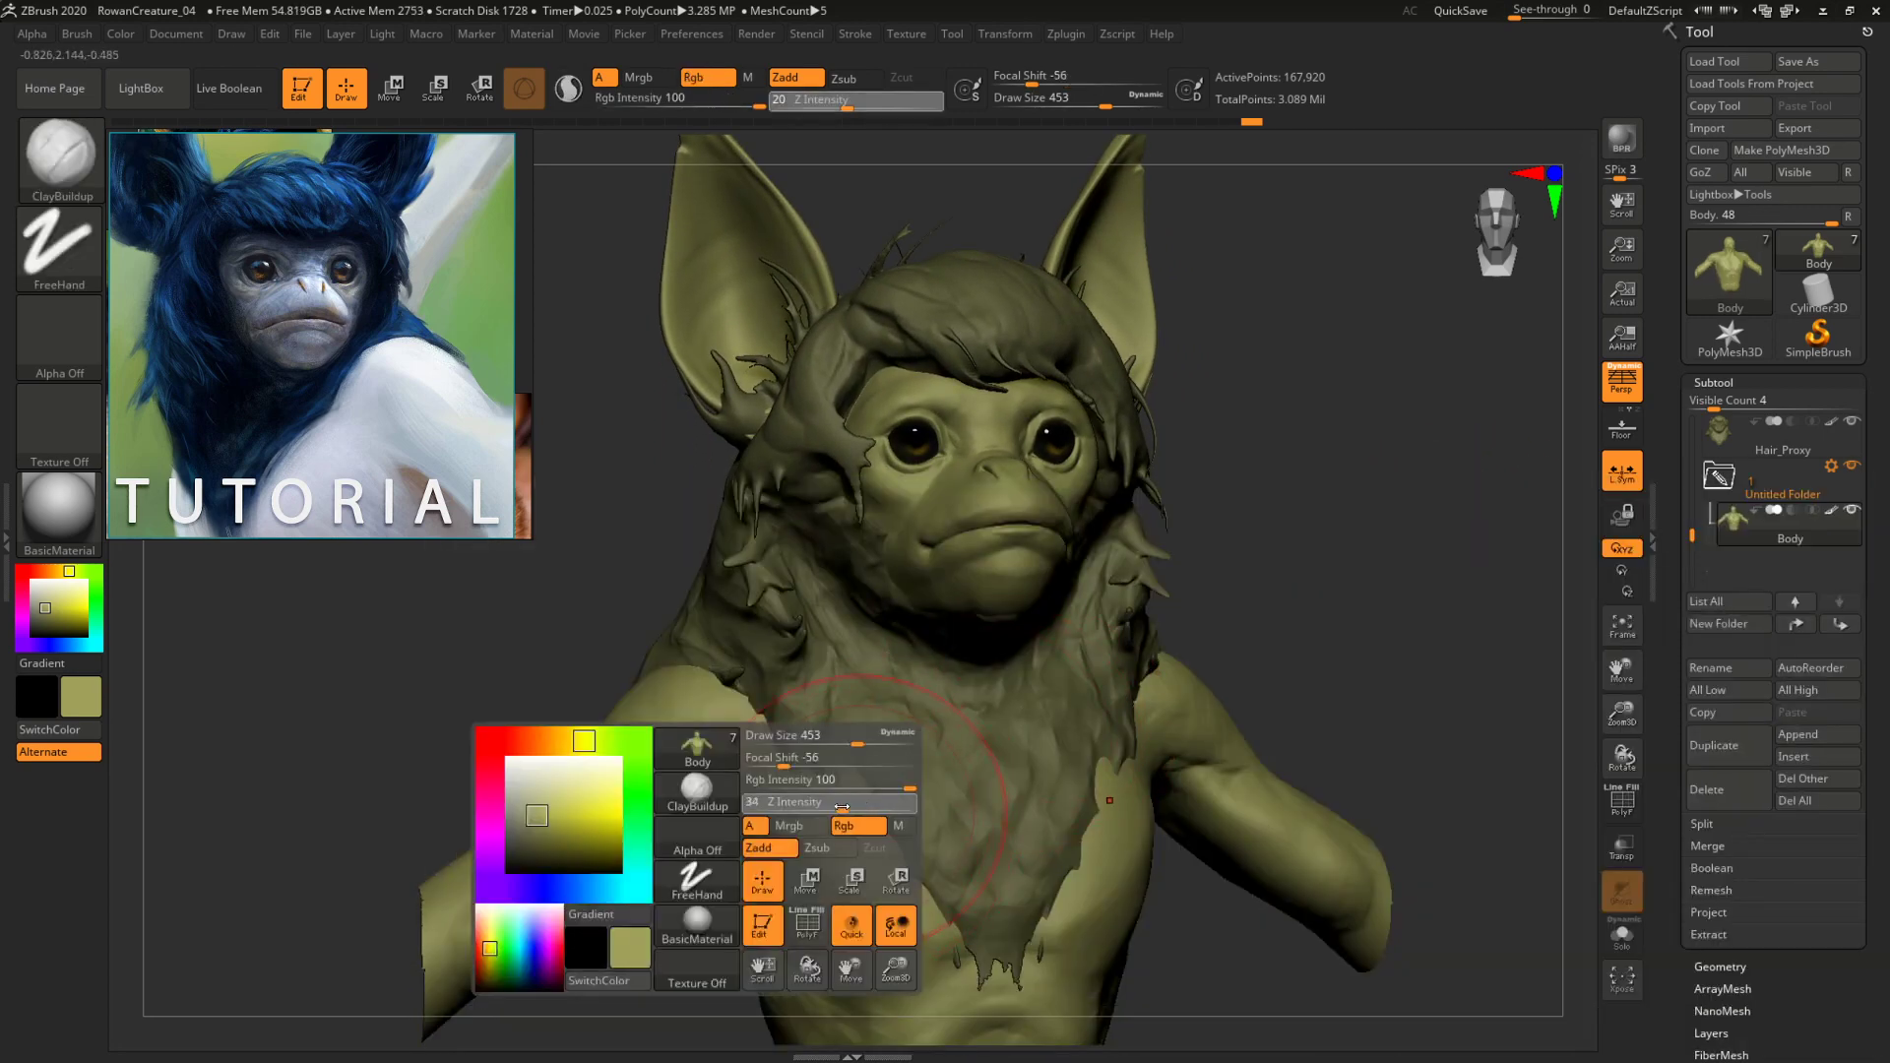
pyautogui.moveTo(1329, 594)
pyautogui.mouseDown()
pyautogui.moveTo(1456, 561)
pyautogui.moveTo(1405, 472)
pyautogui.moveTo(1408, 512)
pyautogui.mouseUp()
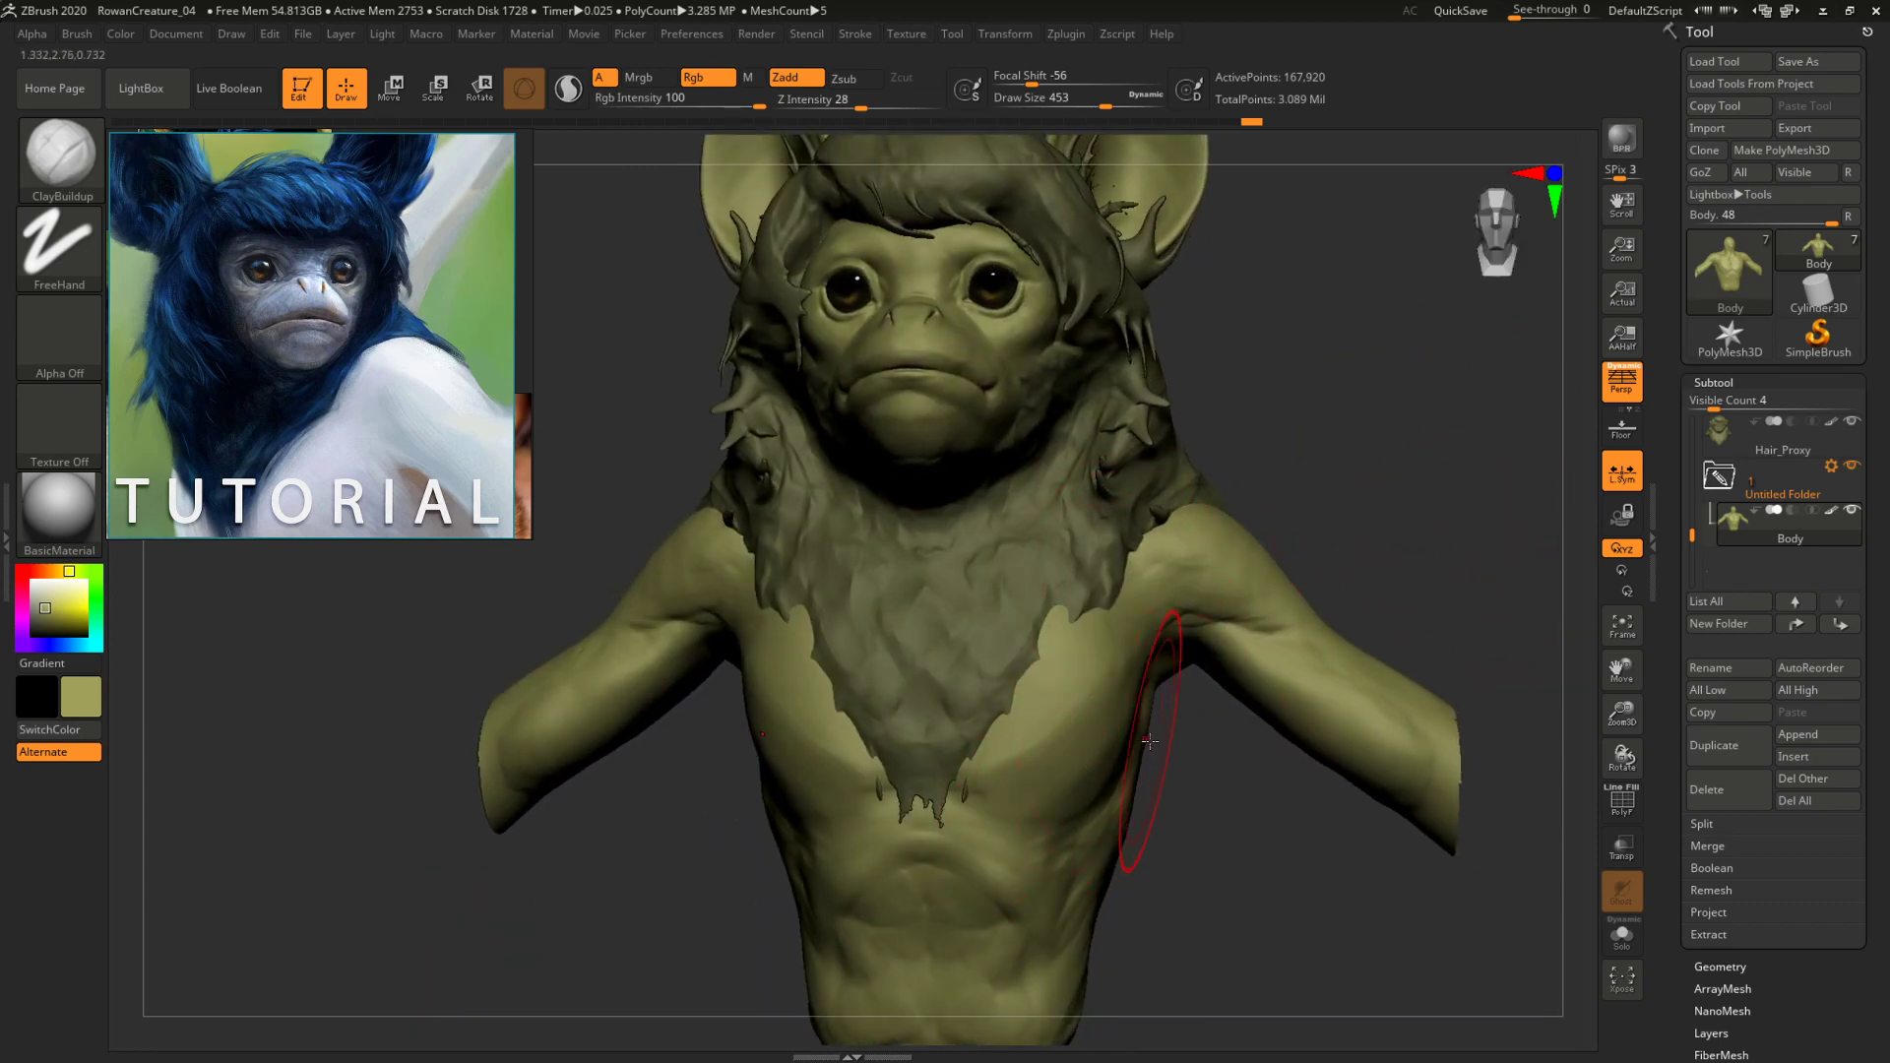
# Pull in the side contour of the rib cage with the Move brush at draw size 400.
pyautogui.press('b')
pyautogui.press('m')
pyautogui.press('v')
pyautogui.press('space')
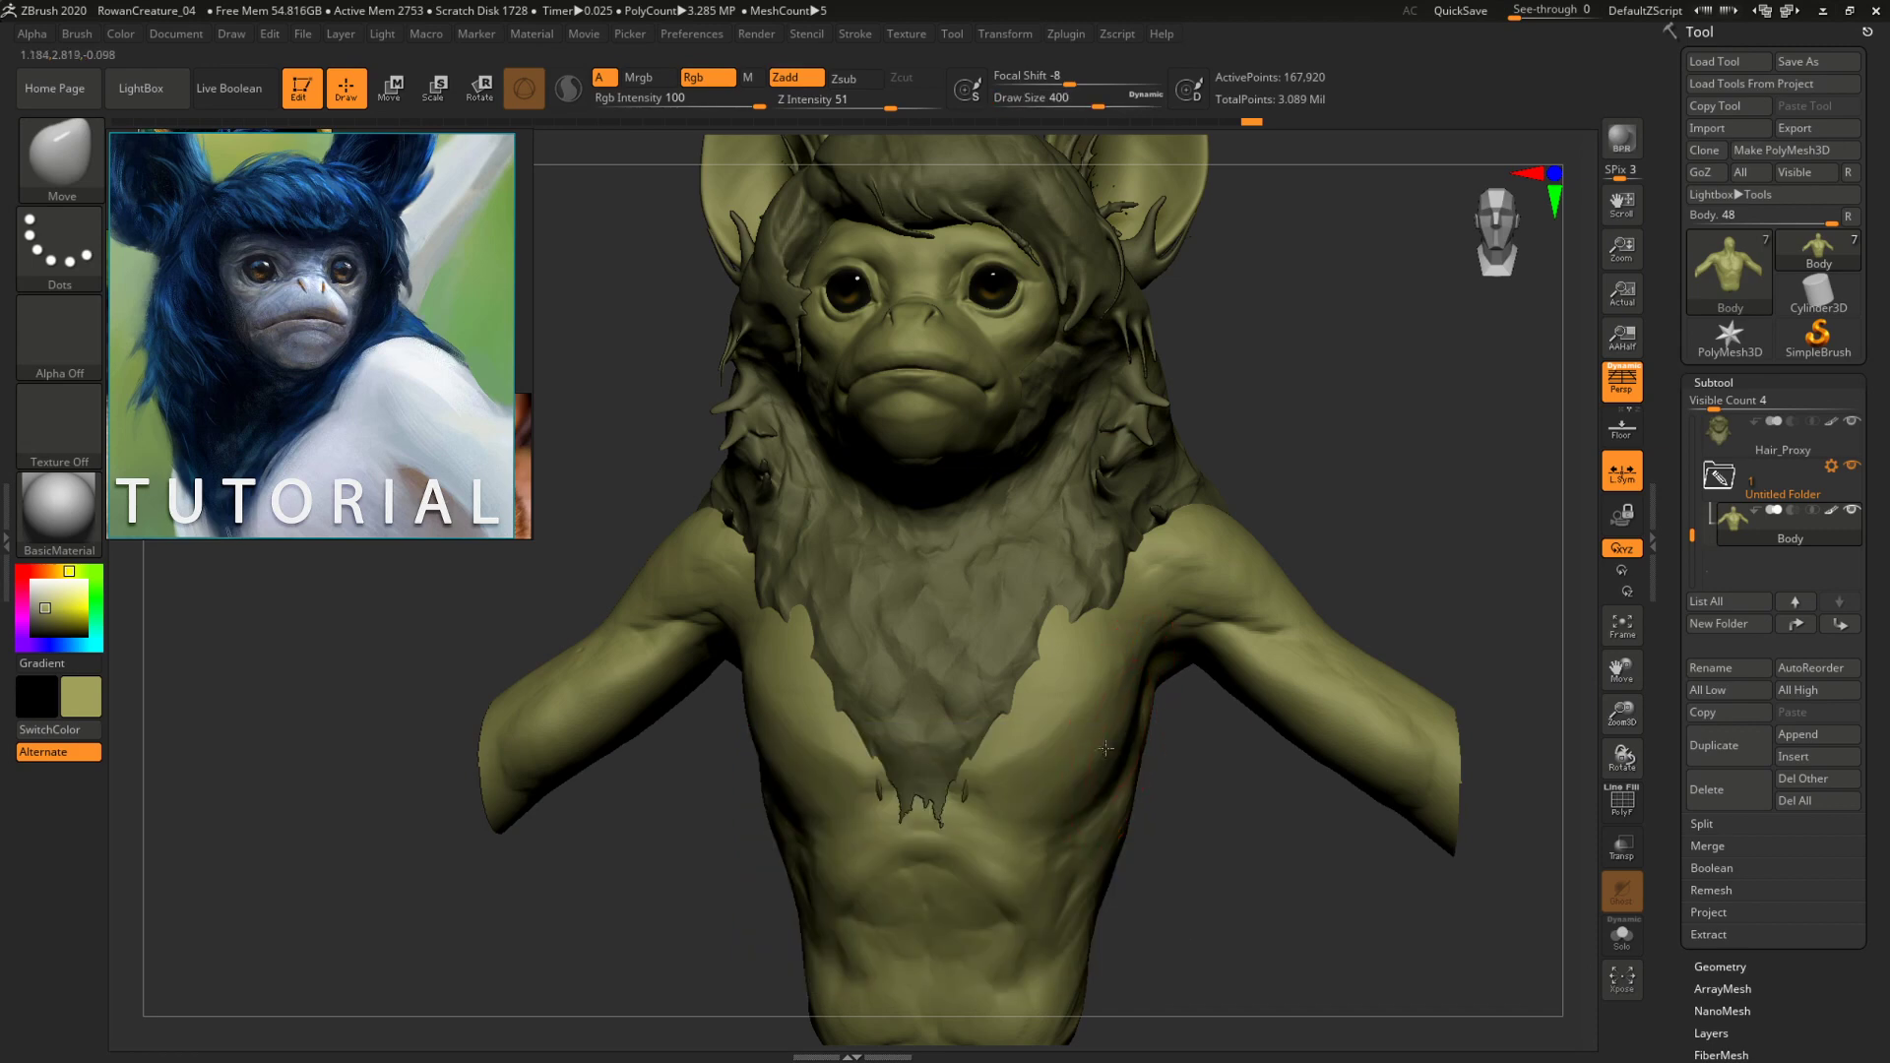
pyautogui.moveTo(1324, 531); pyautogui.dragTo(1292, 553)
pyautogui.press('[')
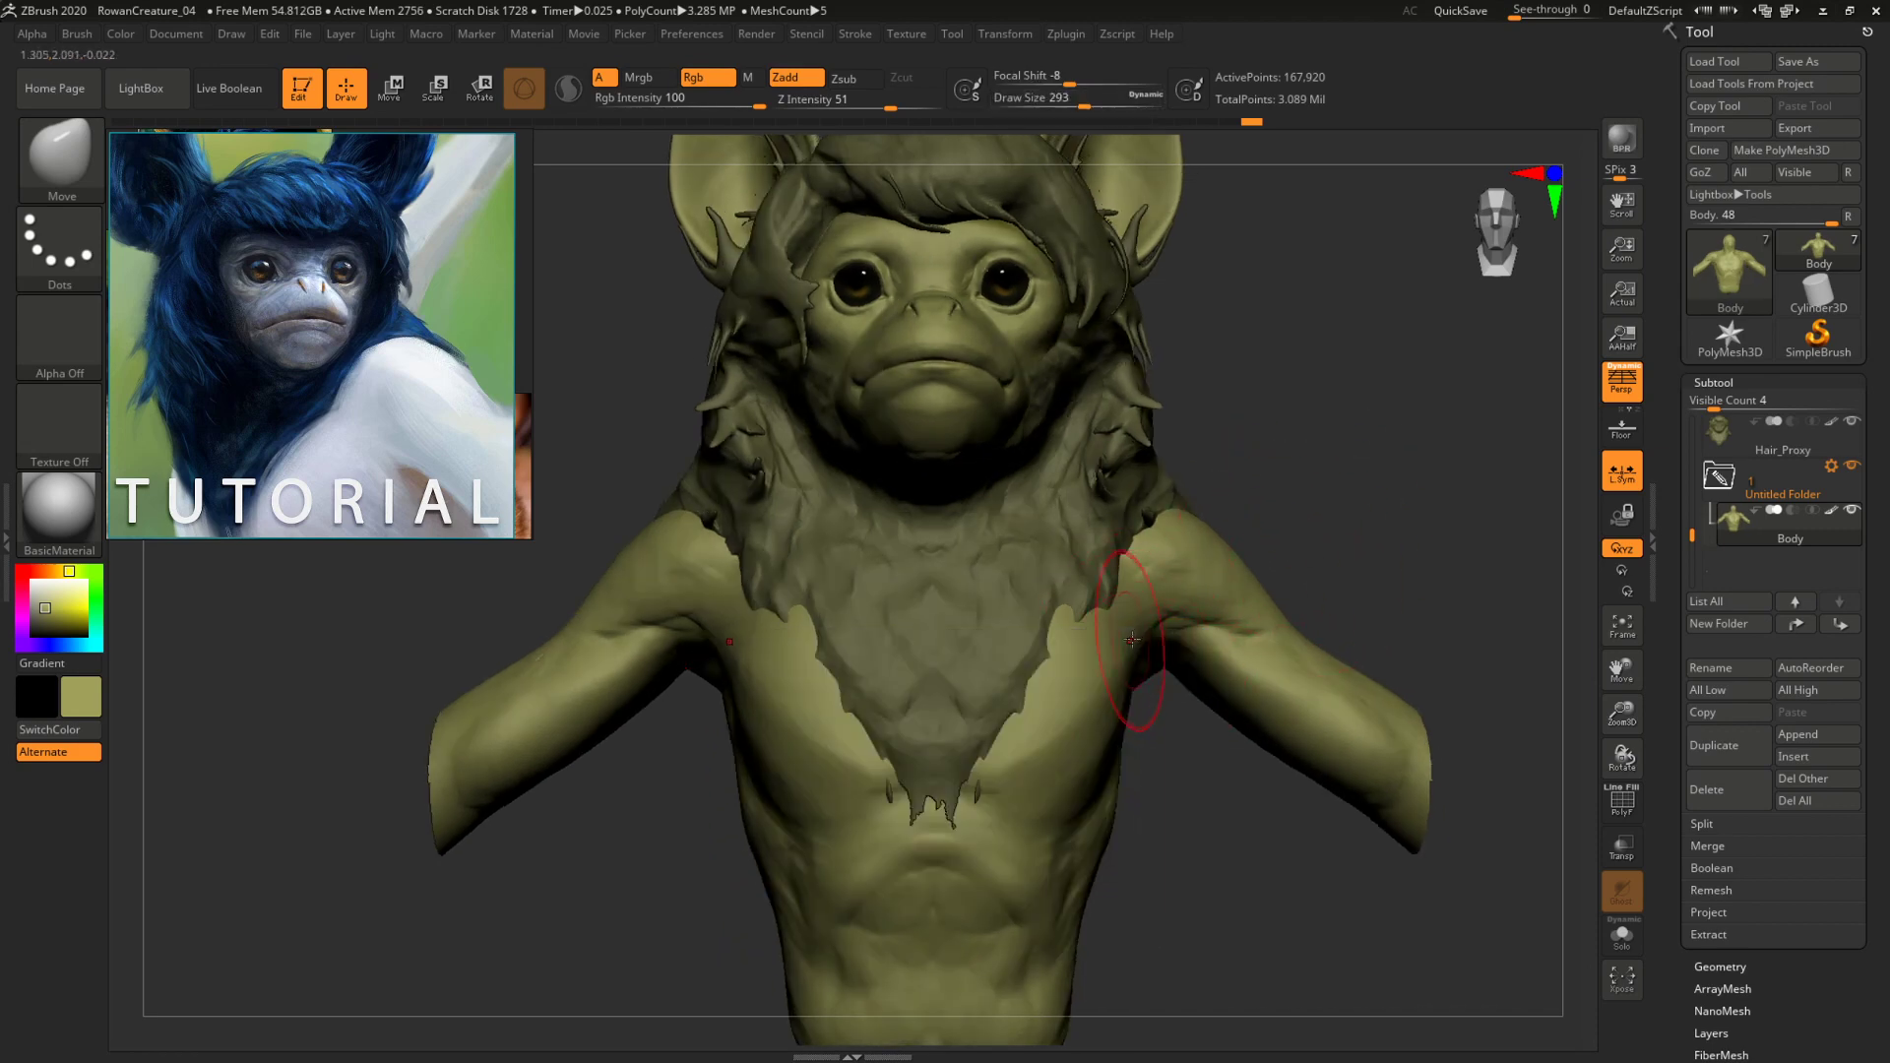
# Reshape the armpit and upper pectoral with the Move brush at draw sizes 293 and 422.
pyautogui.moveTo(1162, 653); pyautogui.dragTo(1170, 636)
pyautogui.moveTo(1360, 505)
pyautogui.mouseDown()
pyautogui.moveTo(1320, 494)
pyautogui.moveTo(1318, 512)
pyautogui.mouseUp()
pyautogui.press('s')
pyautogui.moveTo(1066, 647); pyautogui.dragTo(1080, 646)
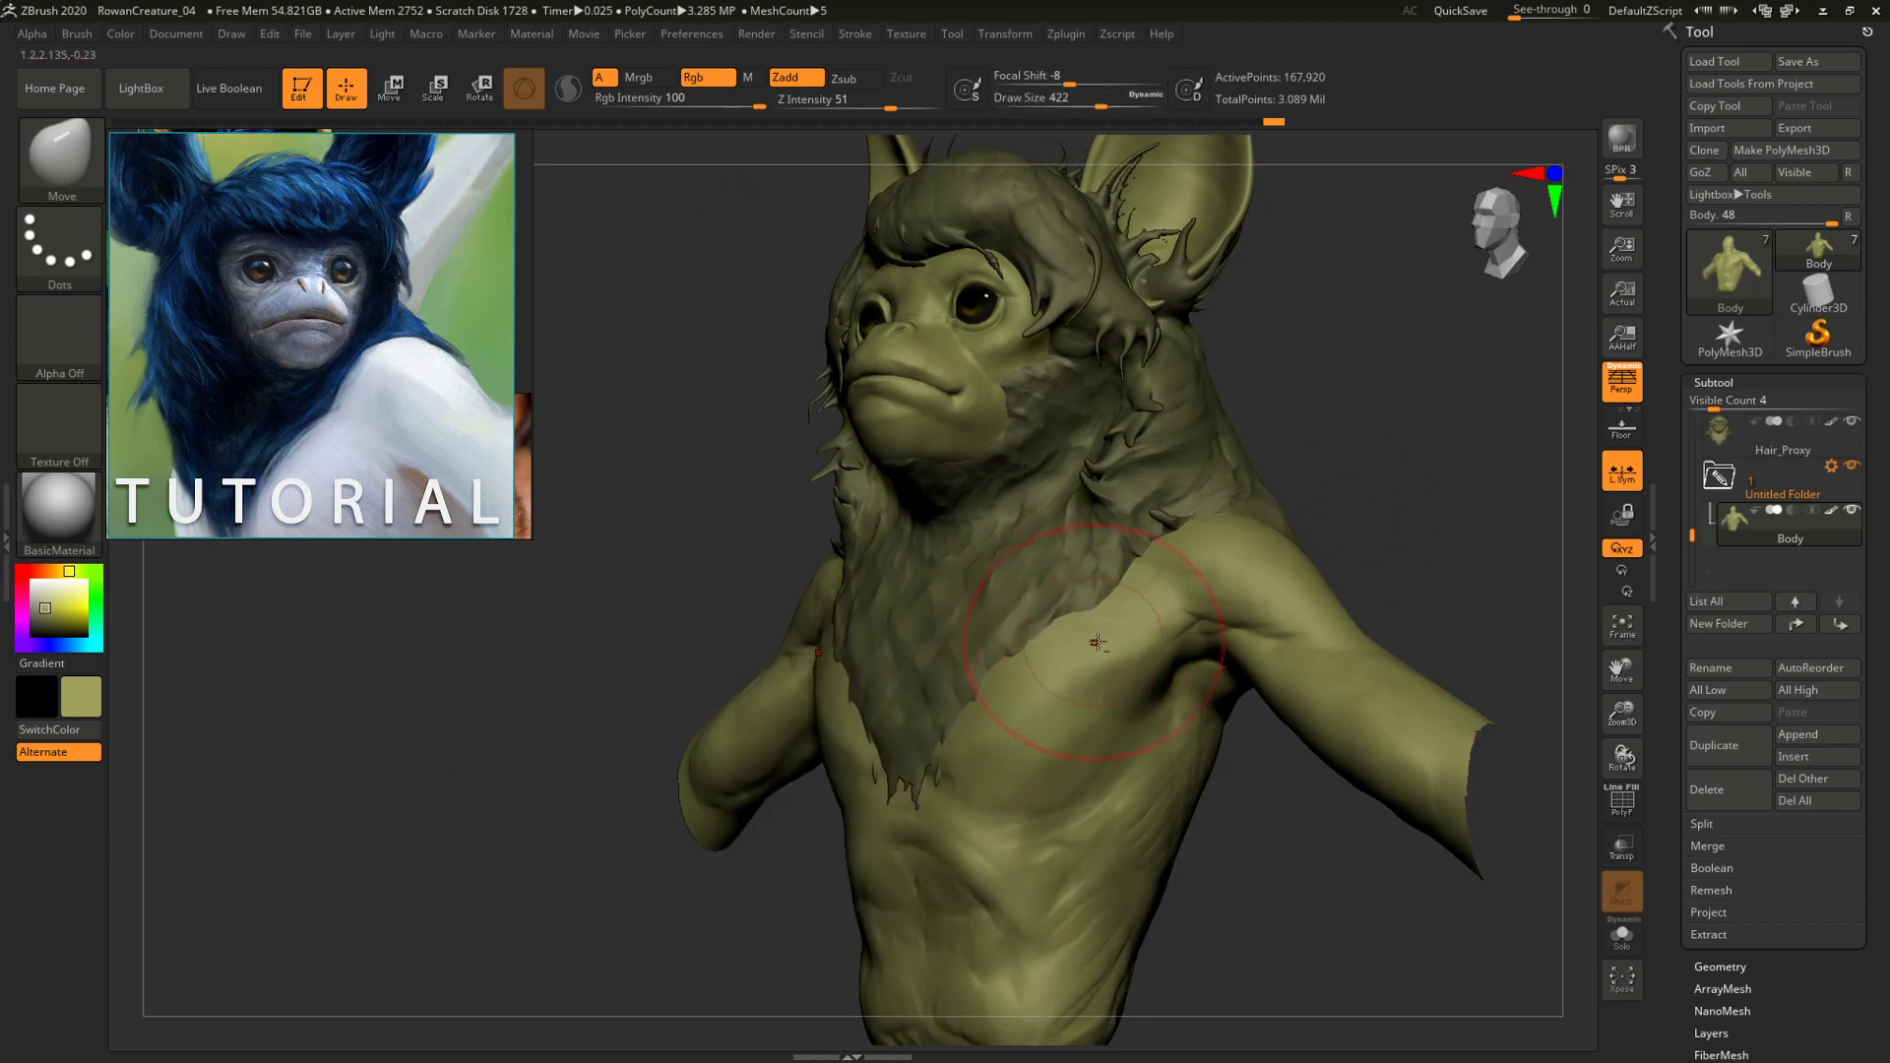
# Switch to the DamStandard brush and open its Lazy Mouse stroke settings.
pyautogui.moveTo(1097, 642)
pyautogui.keyDown('ctrl'); pyautogui.mouseDown(button='right')
pyautogui.moveTo(1185, 510)
pyautogui.moveTo(1249, 545)
pyautogui.moveTo(1224, 551)
pyautogui.moveTo(1279, 540)
pyautogui.moveTo(1240, 547)
pyautogui.moveTo(1286, 464)
pyautogui.moveTo(1510, 439)
pyautogui.moveTo(1534, 397)
pyautogui.moveTo(1189, 419)
pyautogui.mouseUp(button='right'); pyautogui.keyUp('ctrl')
pyautogui.press('b')
pyautogui.press('d')
pyautogui.press('s')
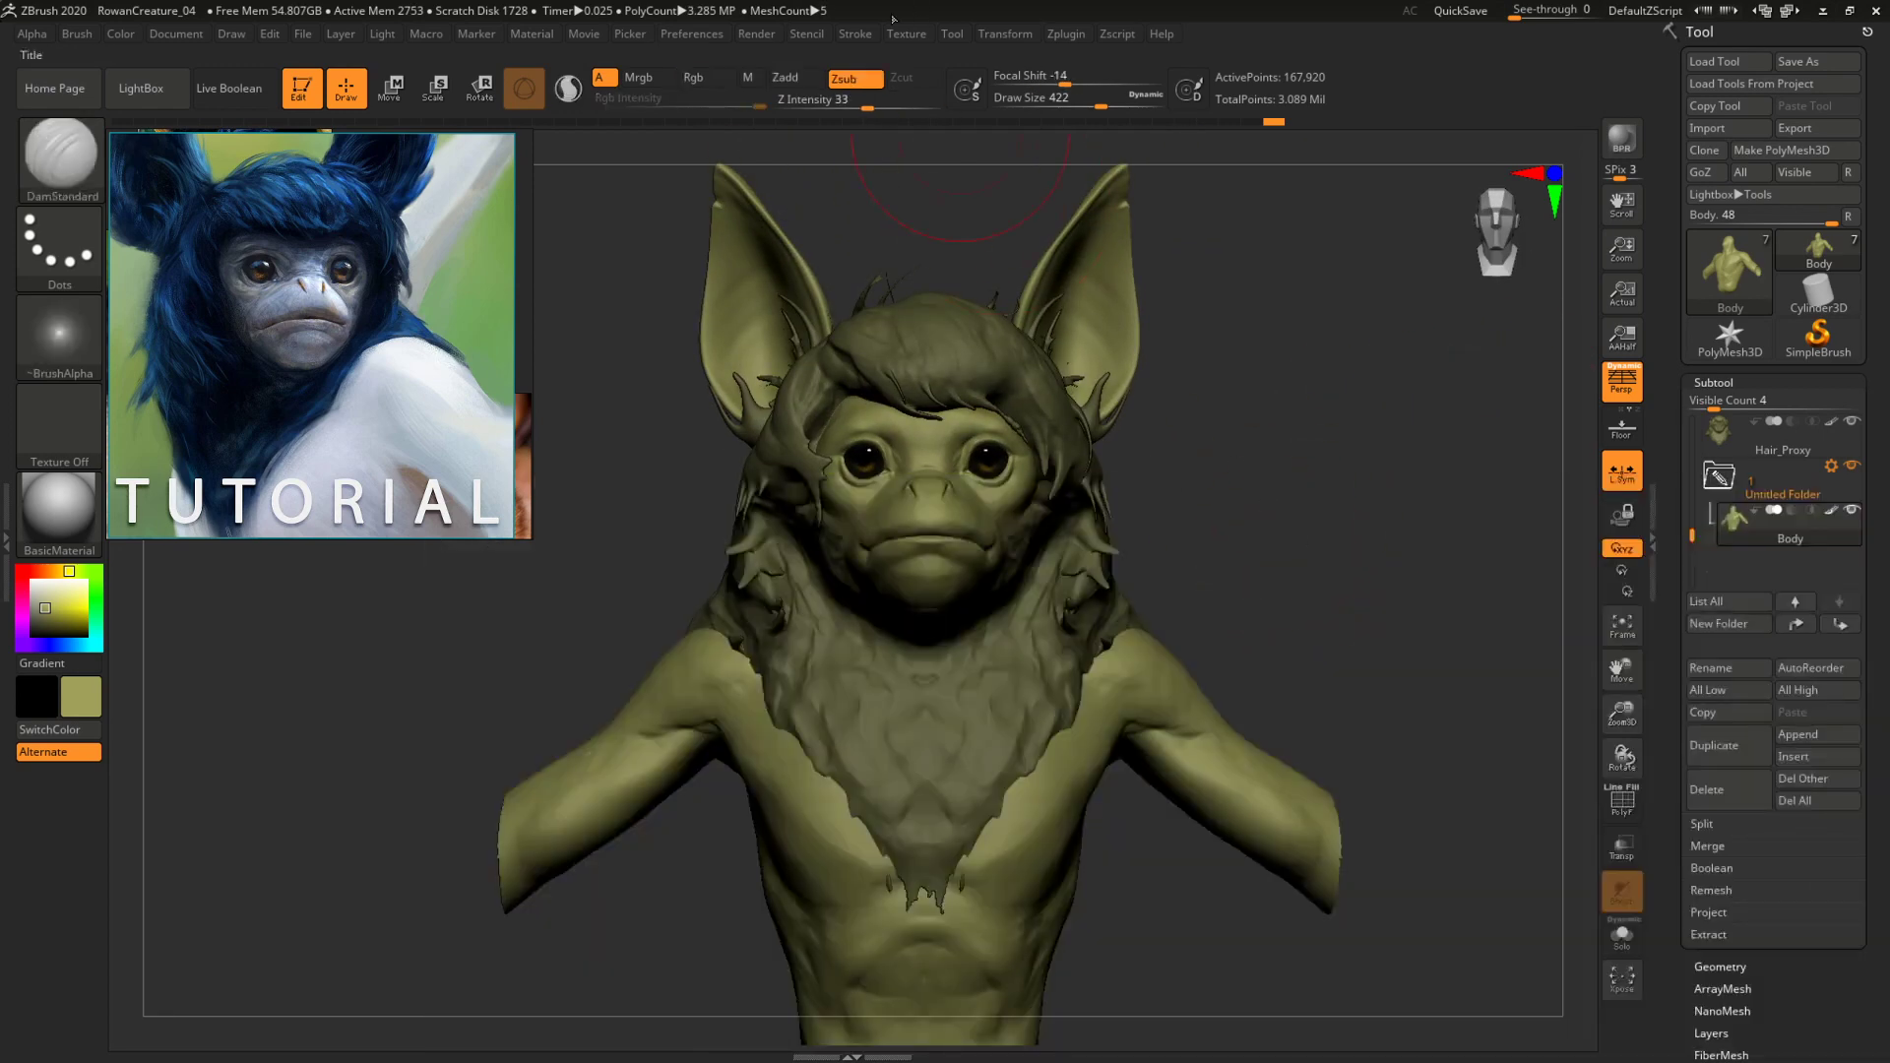
pyautogui.click(856, 36)
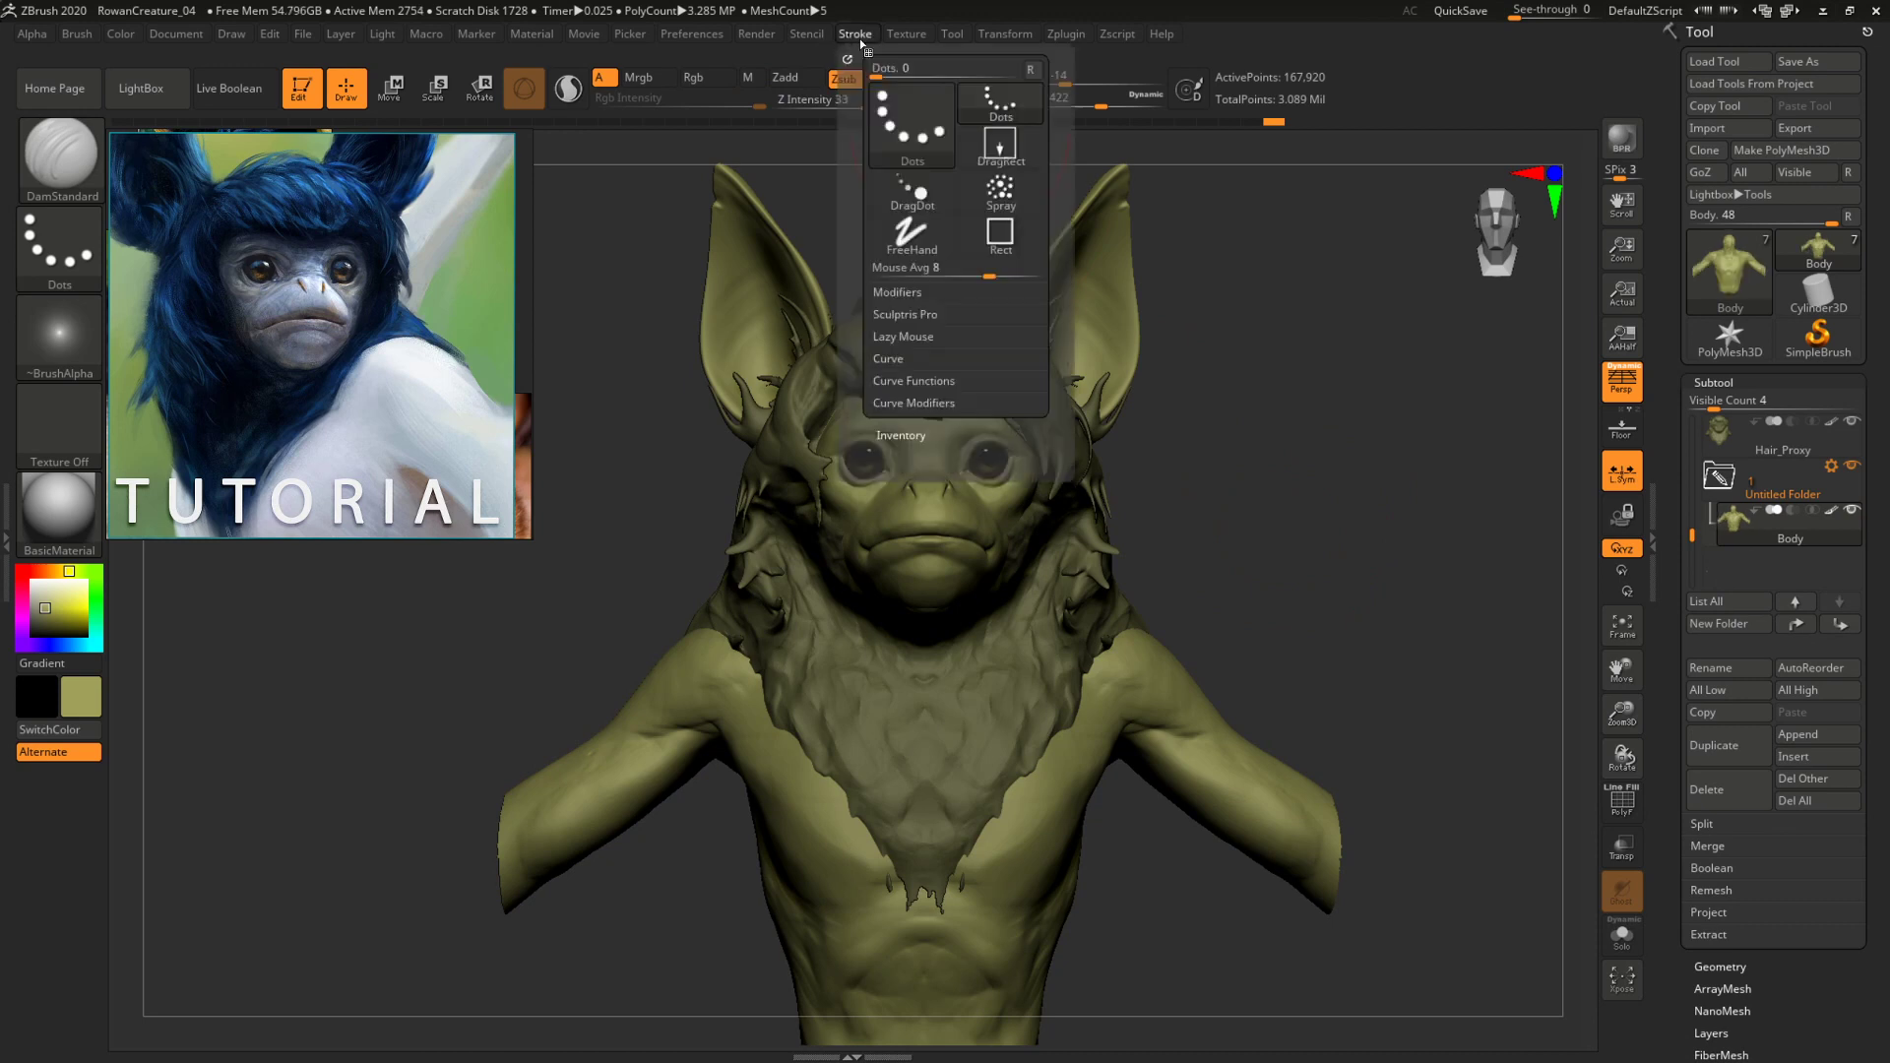
pyautogui.click(894, 337)
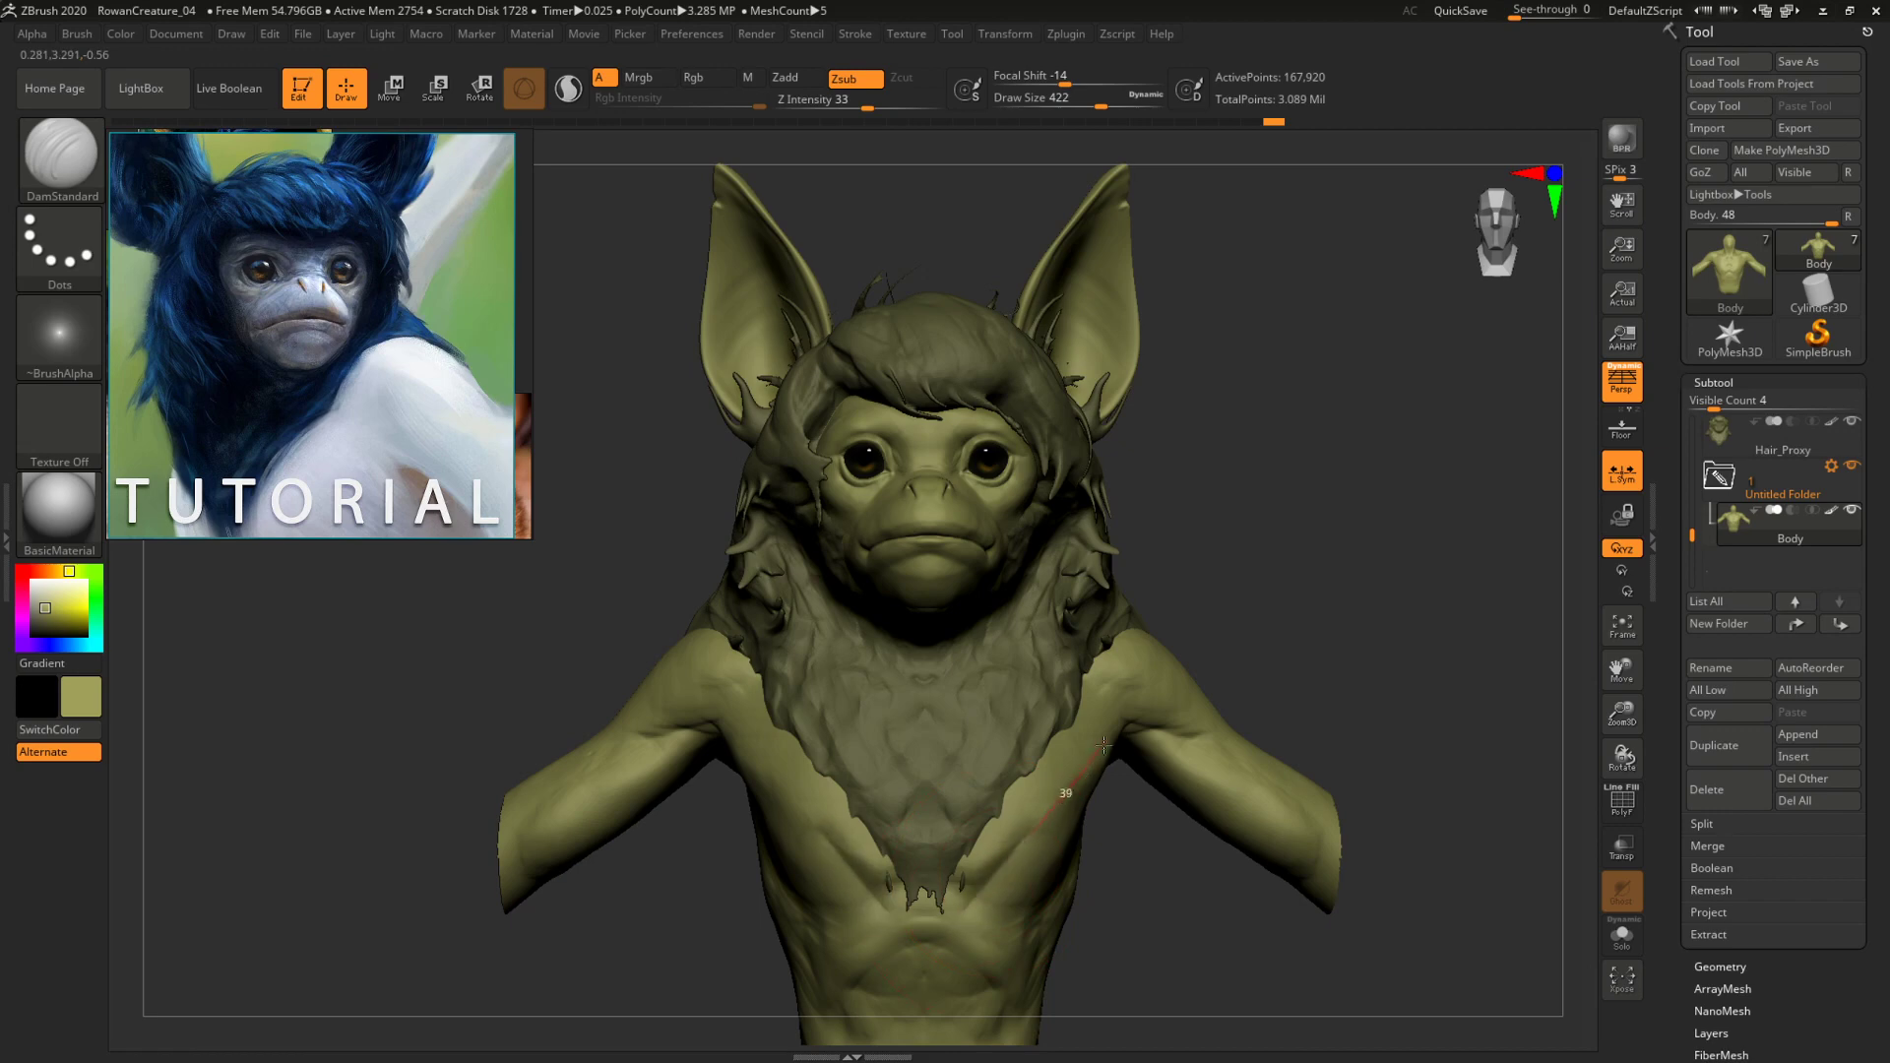
# Carve muscle creases across the pectoral toward the shoulder with DamStandard at draw size 172, undoing the last stroke.
pyautogui.moveTo(1384, 536)
pyautogui.mouseDown()
pyautogui.moveTo(1383, 581)
pyautogui.moveTo(1345, 508)
pyautogui.moveTo(1371, 590)
pyautogui.moveTo(1366, 463)
pyautogui.mouseUp()
pyautogui.press('space')
pyautogui.moveTo(1065, 607)
pyautogui.mouseDown()
pyautogui.moveTo(1028, 607)
pyautogui.moveTo(1129, 509)
pyautogui.moveTo(1211, 383)
pyautogui.mouseUp()
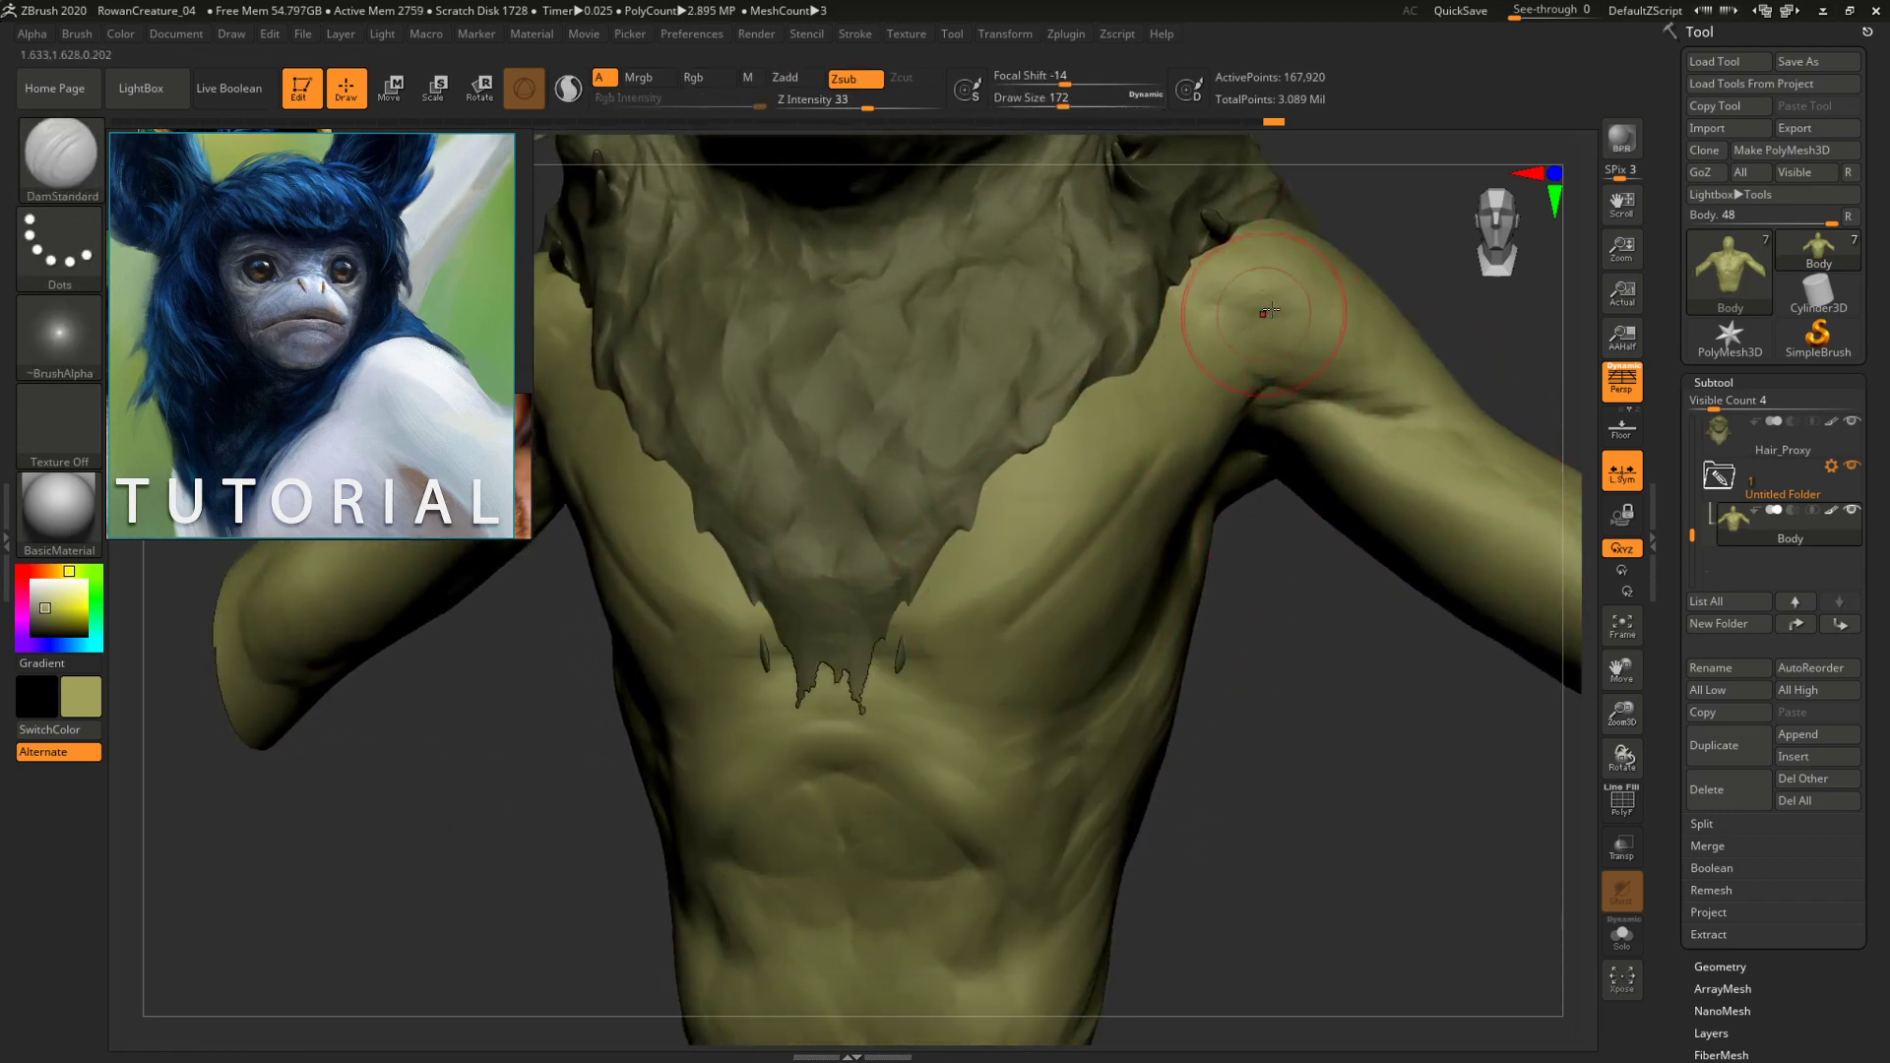
pyautogui.hotkey('ctrl', 'z')
# Switch to ClayBuildup at draw size 172 and refine the muscle forms of the arm.
pyautogui.moveTo(1438, 262)
pyautogui.keyDown('alt'); pyautogui.mouseDown()
pyautogui.moveTo(1393, 462)
pyautogui.moveTo(1279, 454)
pyautogui.moveTo(1319, 479)
pyautogui.mouseUp(); pyautogui.keyUp('alt')
pyautogui.press('b')
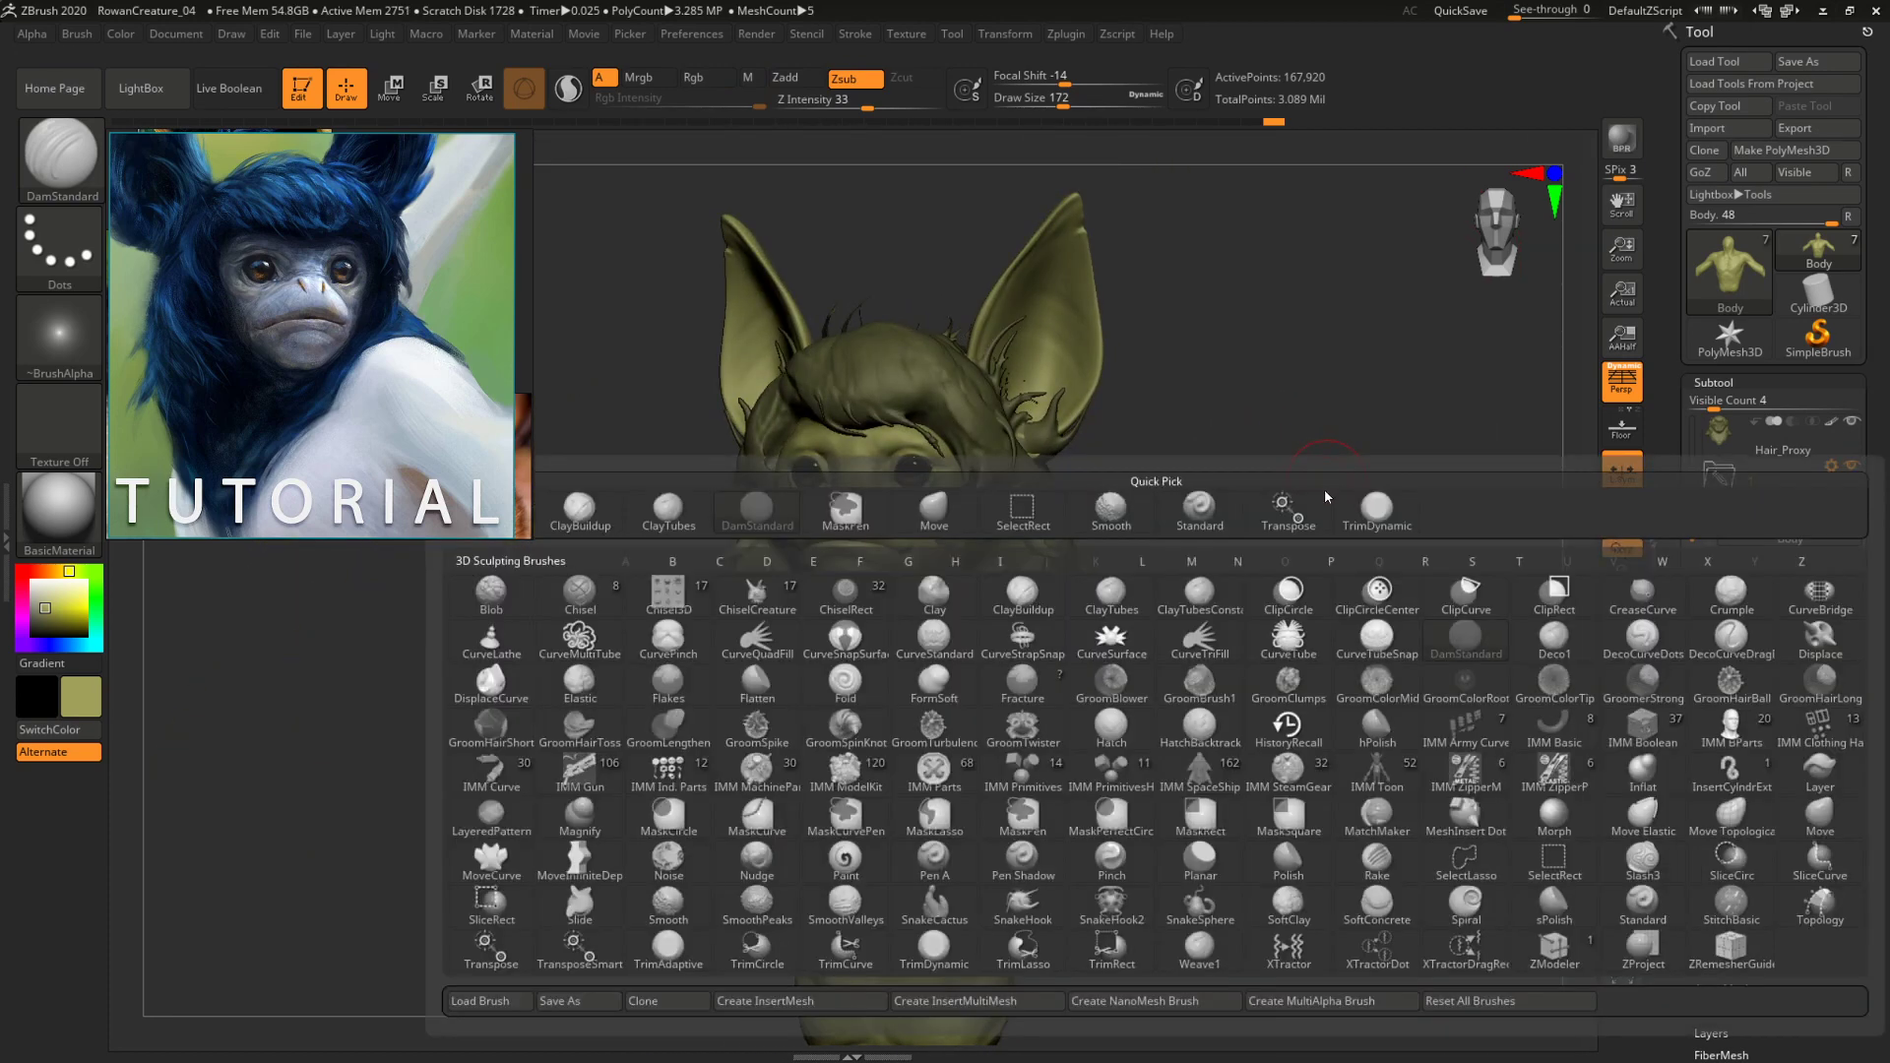
pyautogui.press('c')
pyautogui.press('b')
pyautogui.moveTo(1286, 578)
pyautogui.keyDown('alt'); pyautogui.mouseDown()
pyautogui.moveTo(1363, 369)
pyautogui.moveTo(1220, 404)
pyautogui.moveTo(1155, 509)
pyautogui.mouseUp(); pyautogui.keyUp('alt')
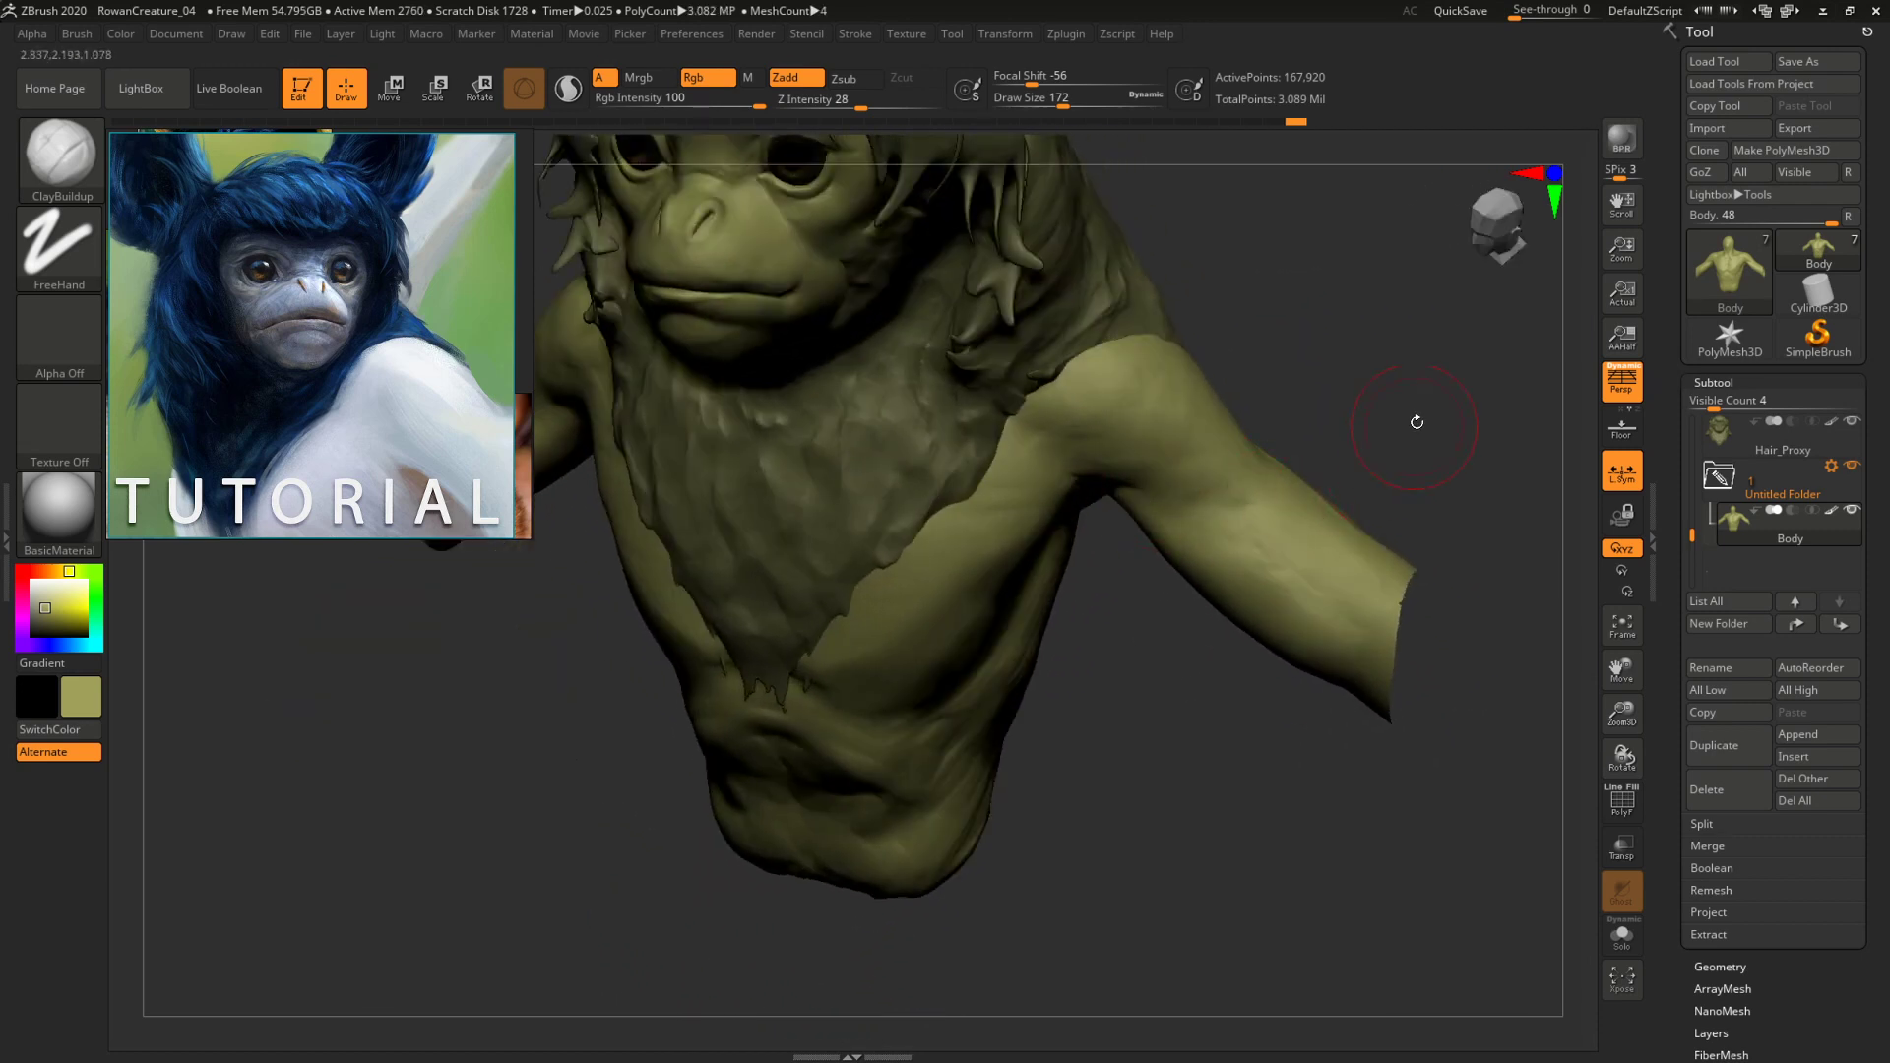
# Build up the upper arm's muscle forms with ClayBuildup at draw sizes 120 and 212.
pyautogui.press('space')
pyautogui.moveTo(1417, 422)
pyautogui.mouseDown()
pyautogui.moveTo(1383, 531)
pyautogui.moveTo(1264, 511)
pyautogui.mouseUp()
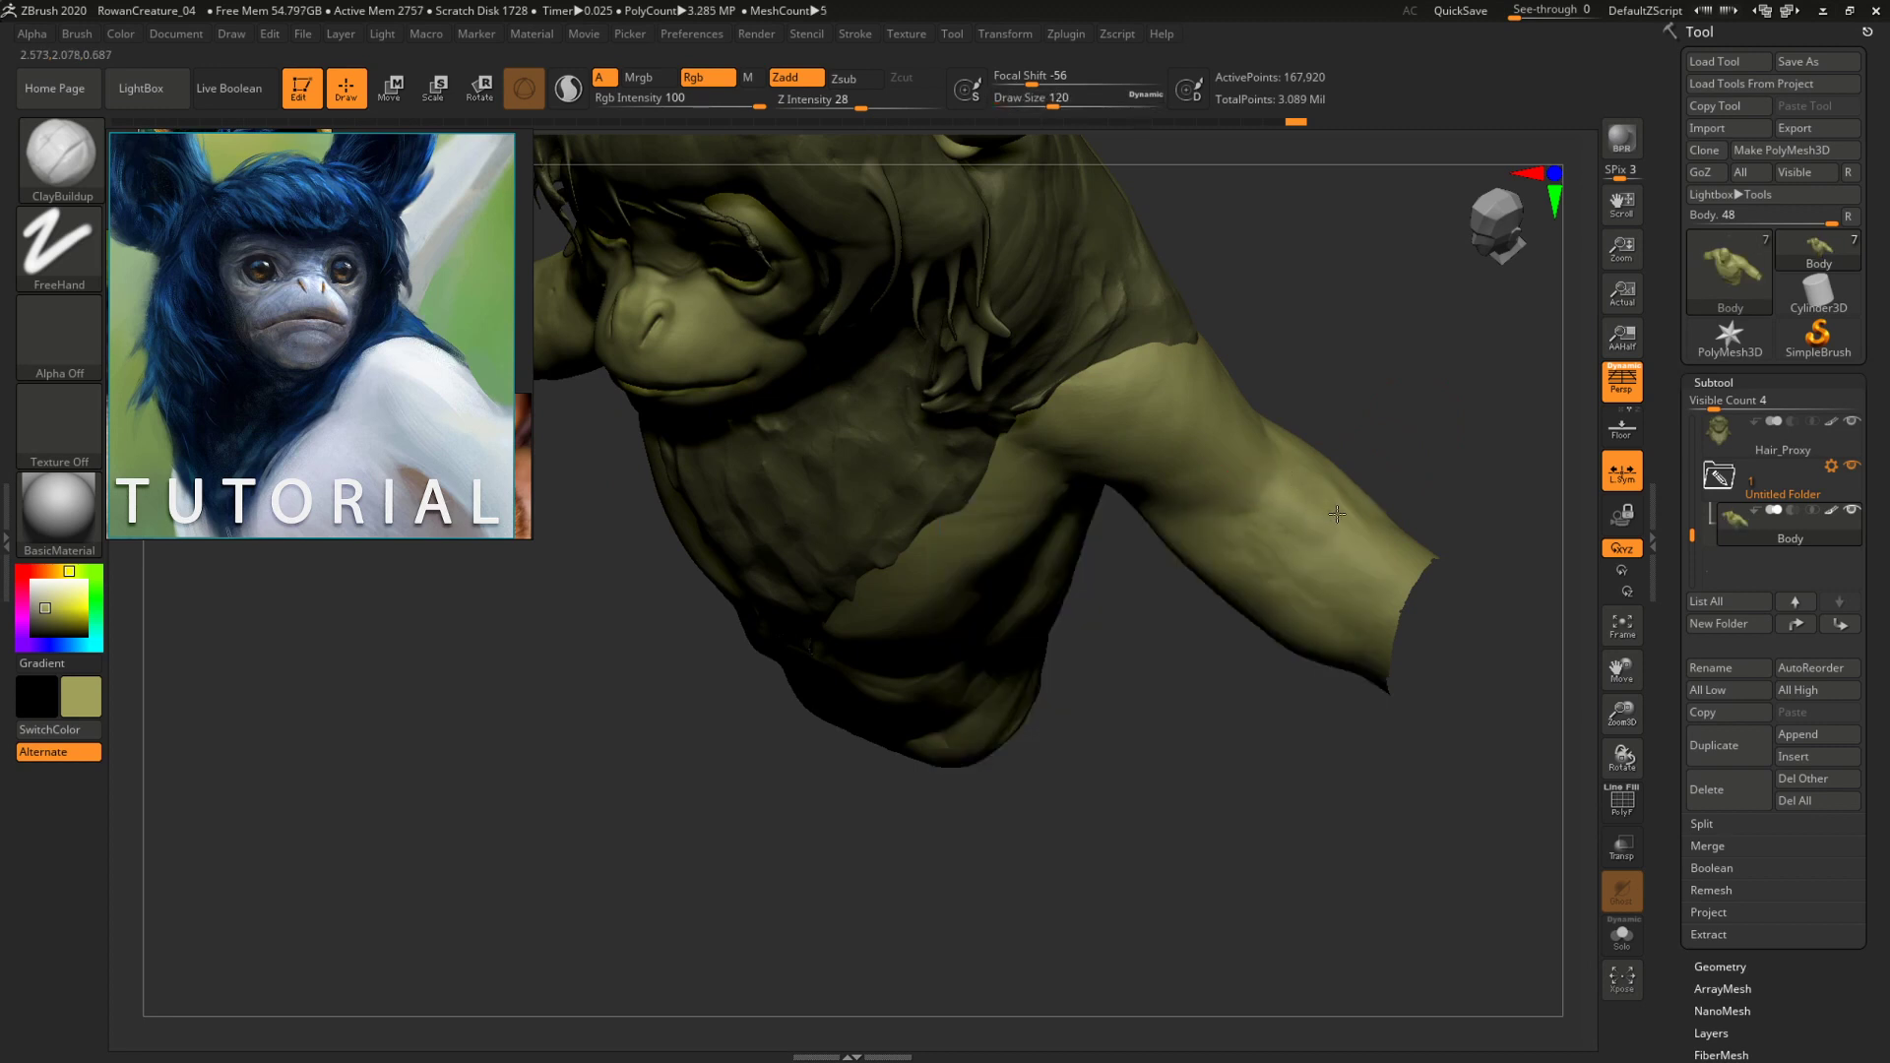
pyautogui.press('space')
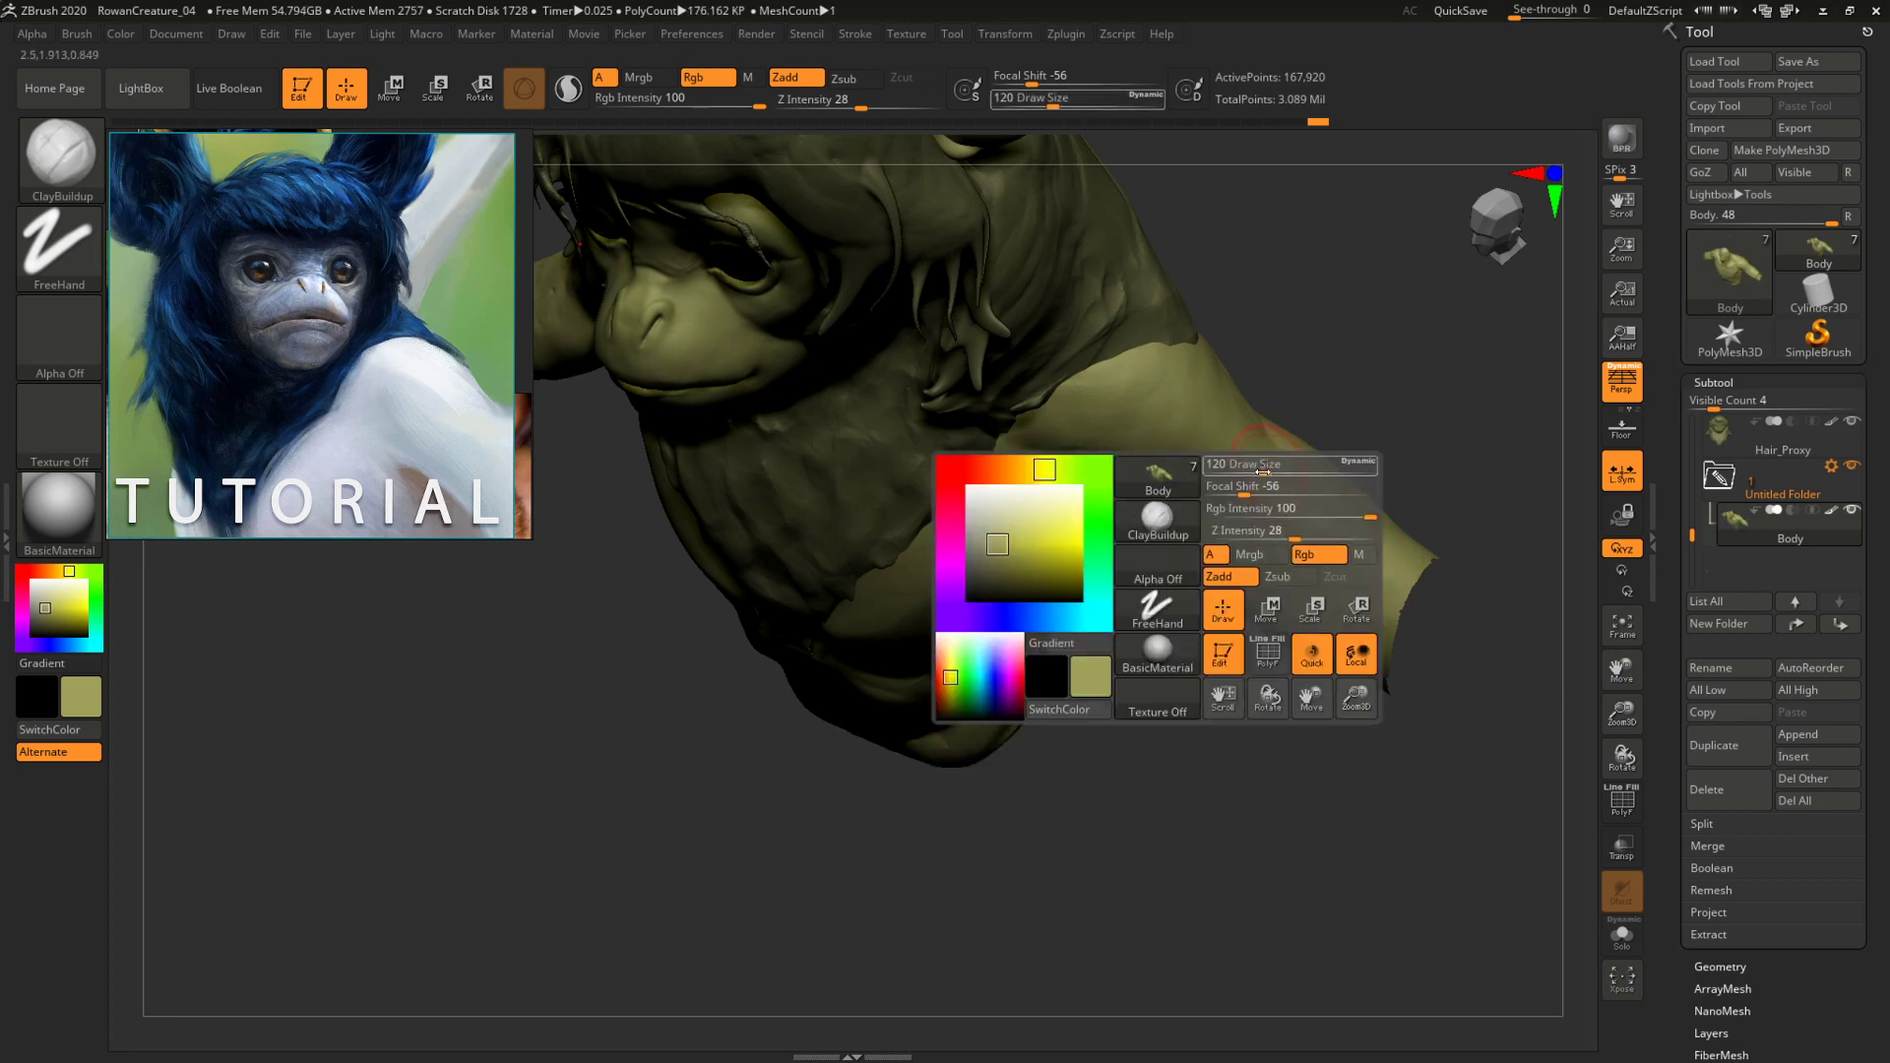
pyautogui.moveTo(1256, 482); pyautogui.dragTo(1280, 483)
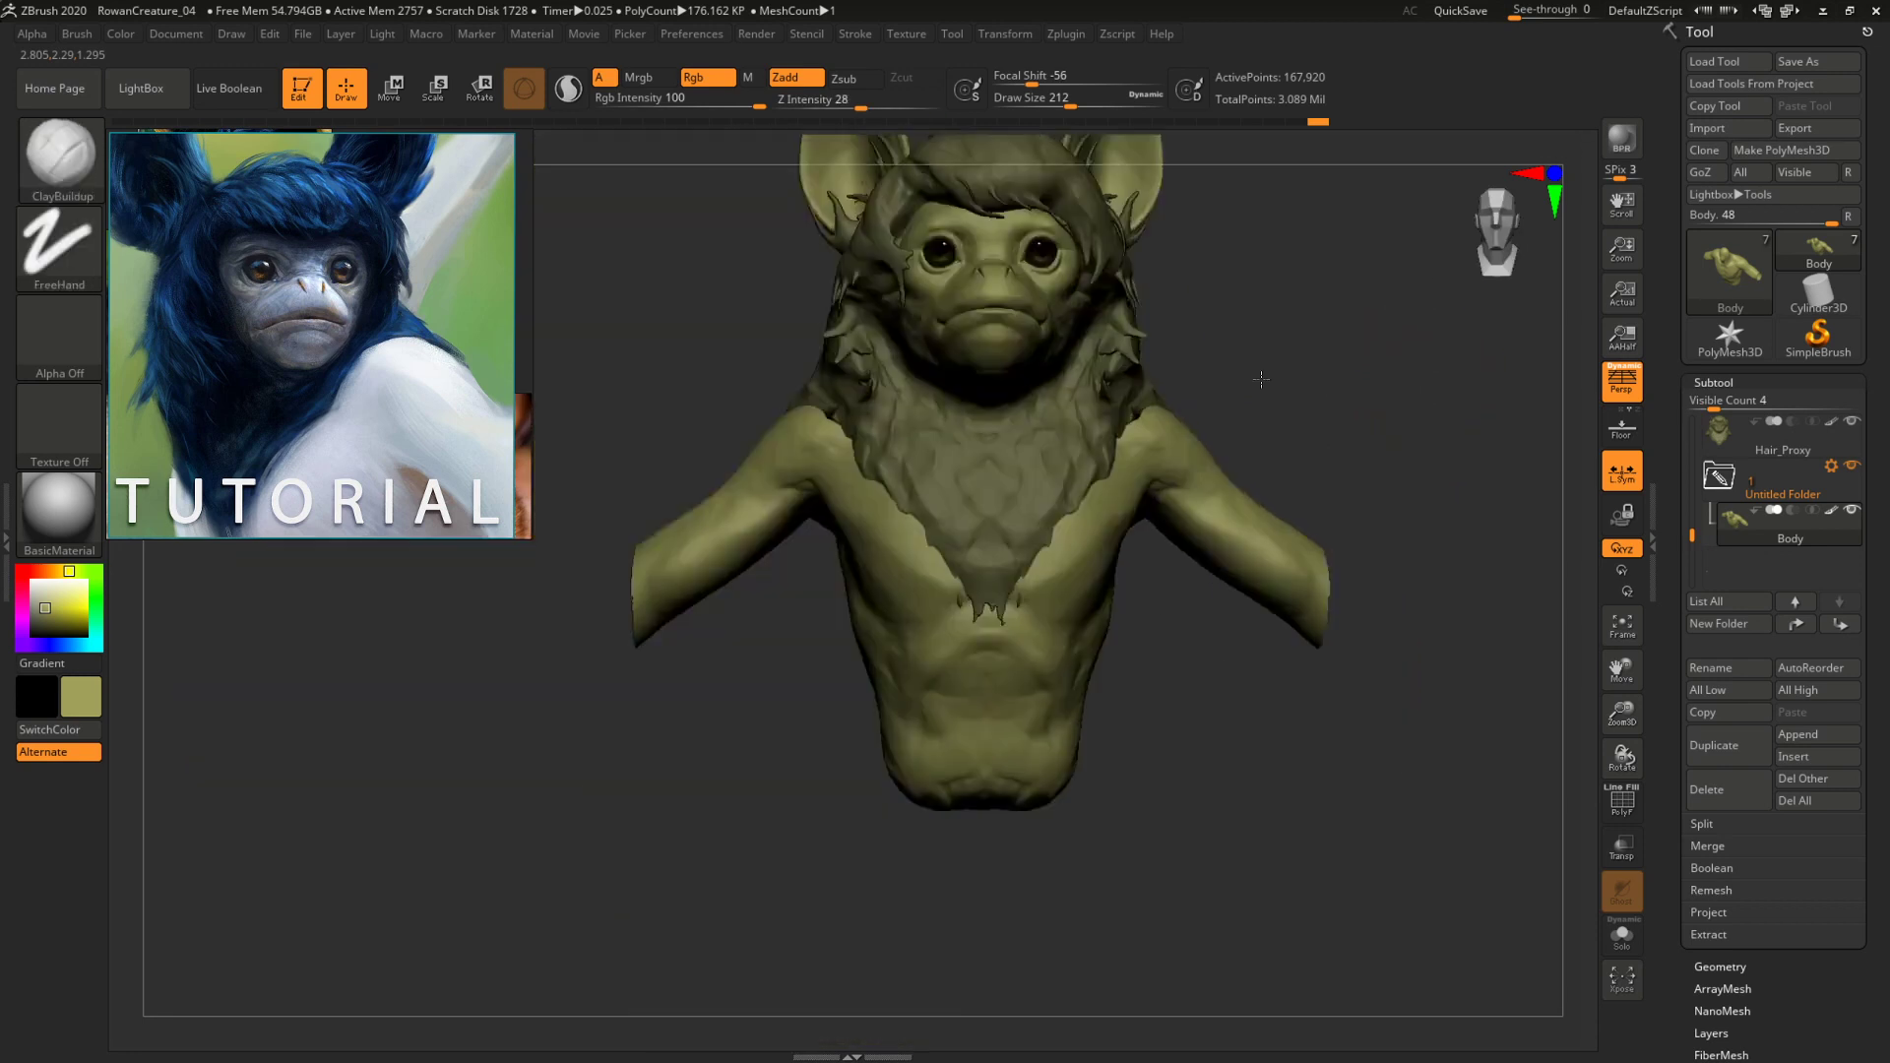
# Isolate the Body subtool and sculpt the upper back between the shoulder blades with ClayBuildup at draw sizes 90 and 251.
pyautogui.moveTo(1271, 491); pyautogui.dragTo(838, 494)
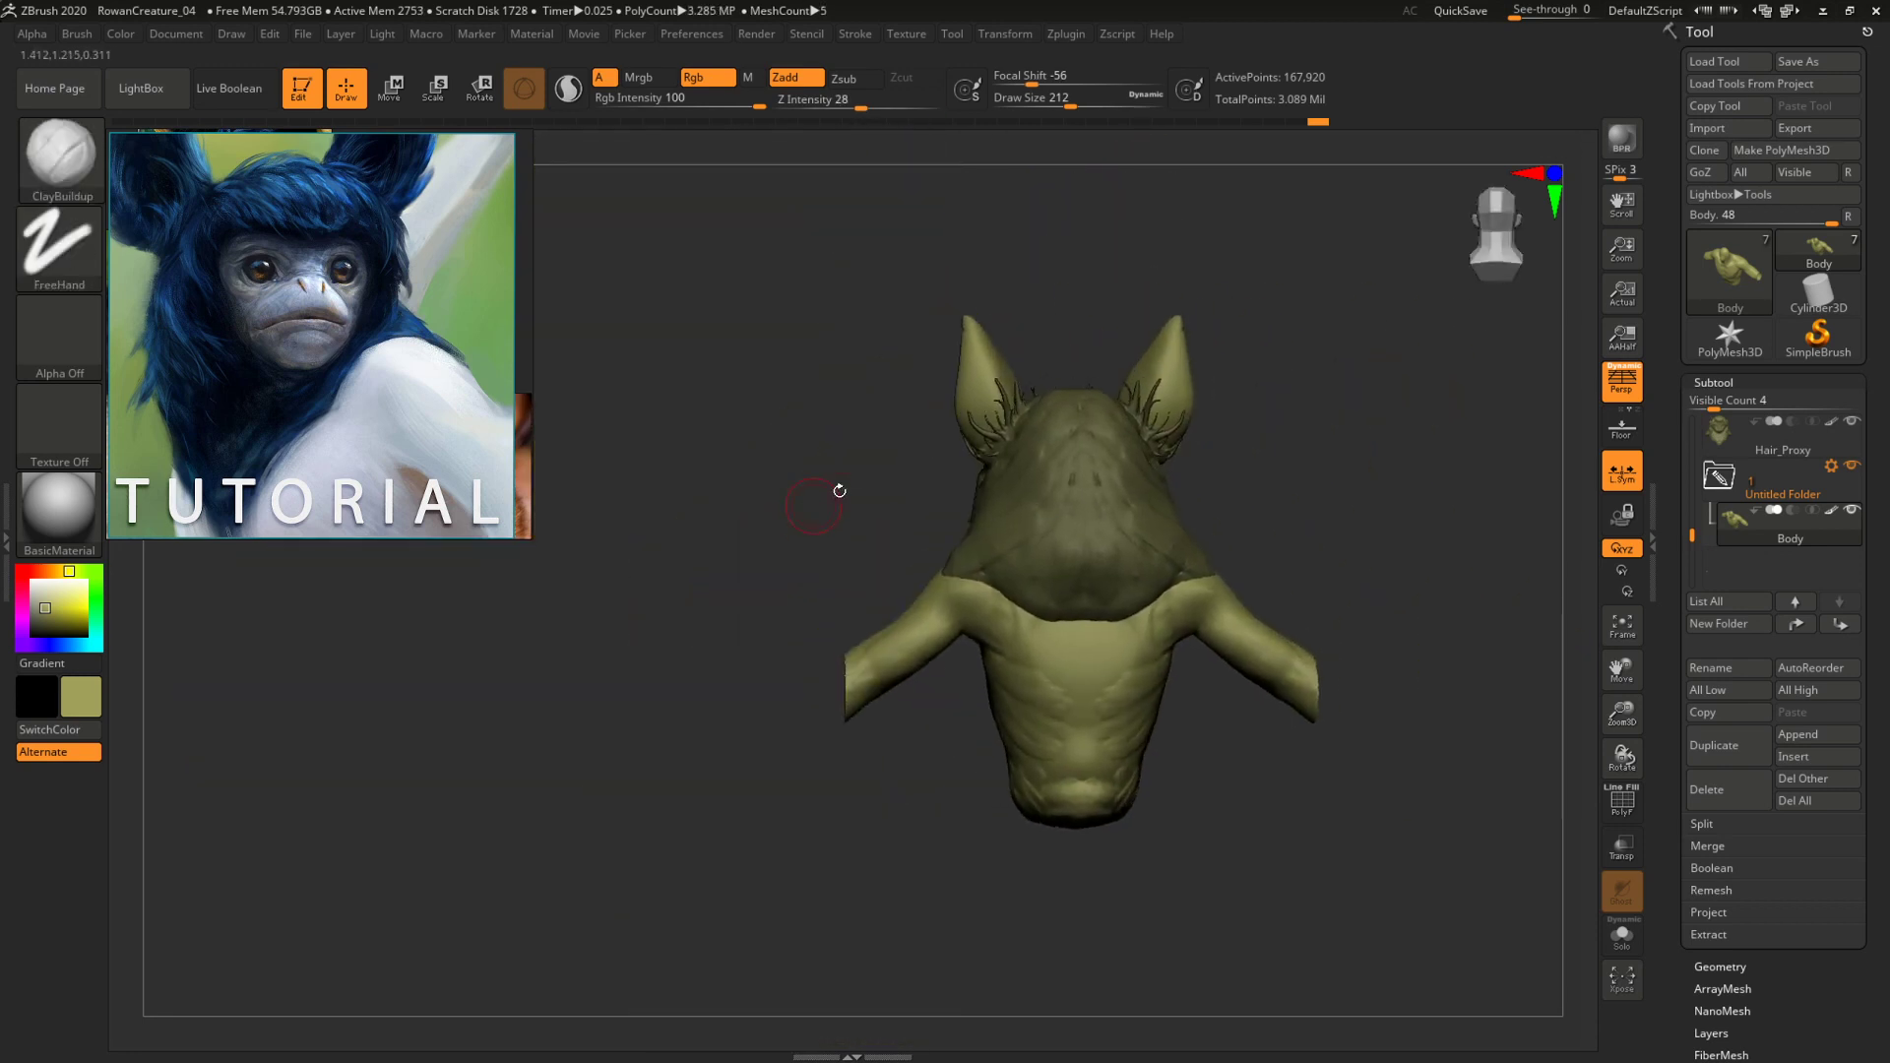
pyautogui.click(1631, 940)
pyautogui.moveTo(1308, 468)
pyautogui.keyDown('alt'); pyautogui.mouseDown()
pyautogui.moveTo(1279, 493)
pyautogui.moveTo(1464, 463)
pyautogui.moveTo(1131, 480)
pyautogui.mouseUp(); pyautogui.keyUp('alt')
pyautogui.press('space')
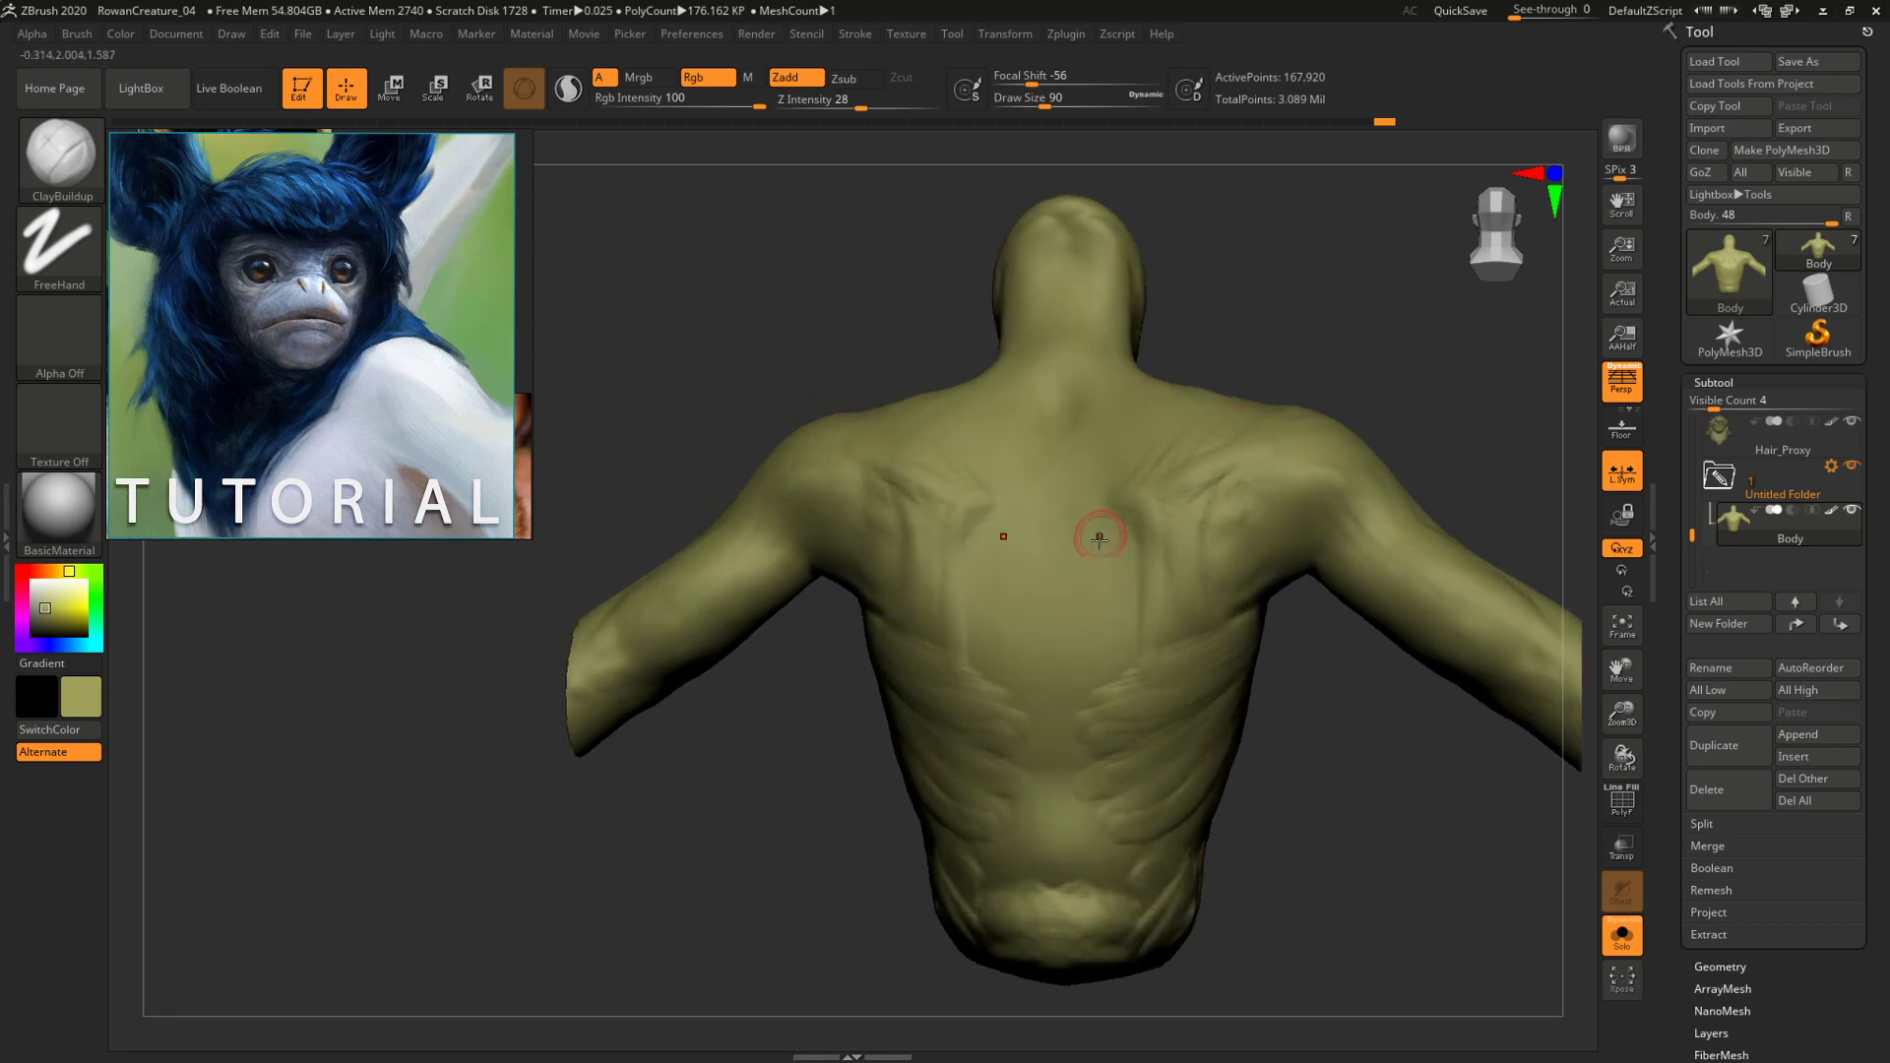
pyautogui.press('space')
pyautogui.moveTo(1093, 532); pyautogui.dragTo(1123, 489)
pyautogui.press('space')
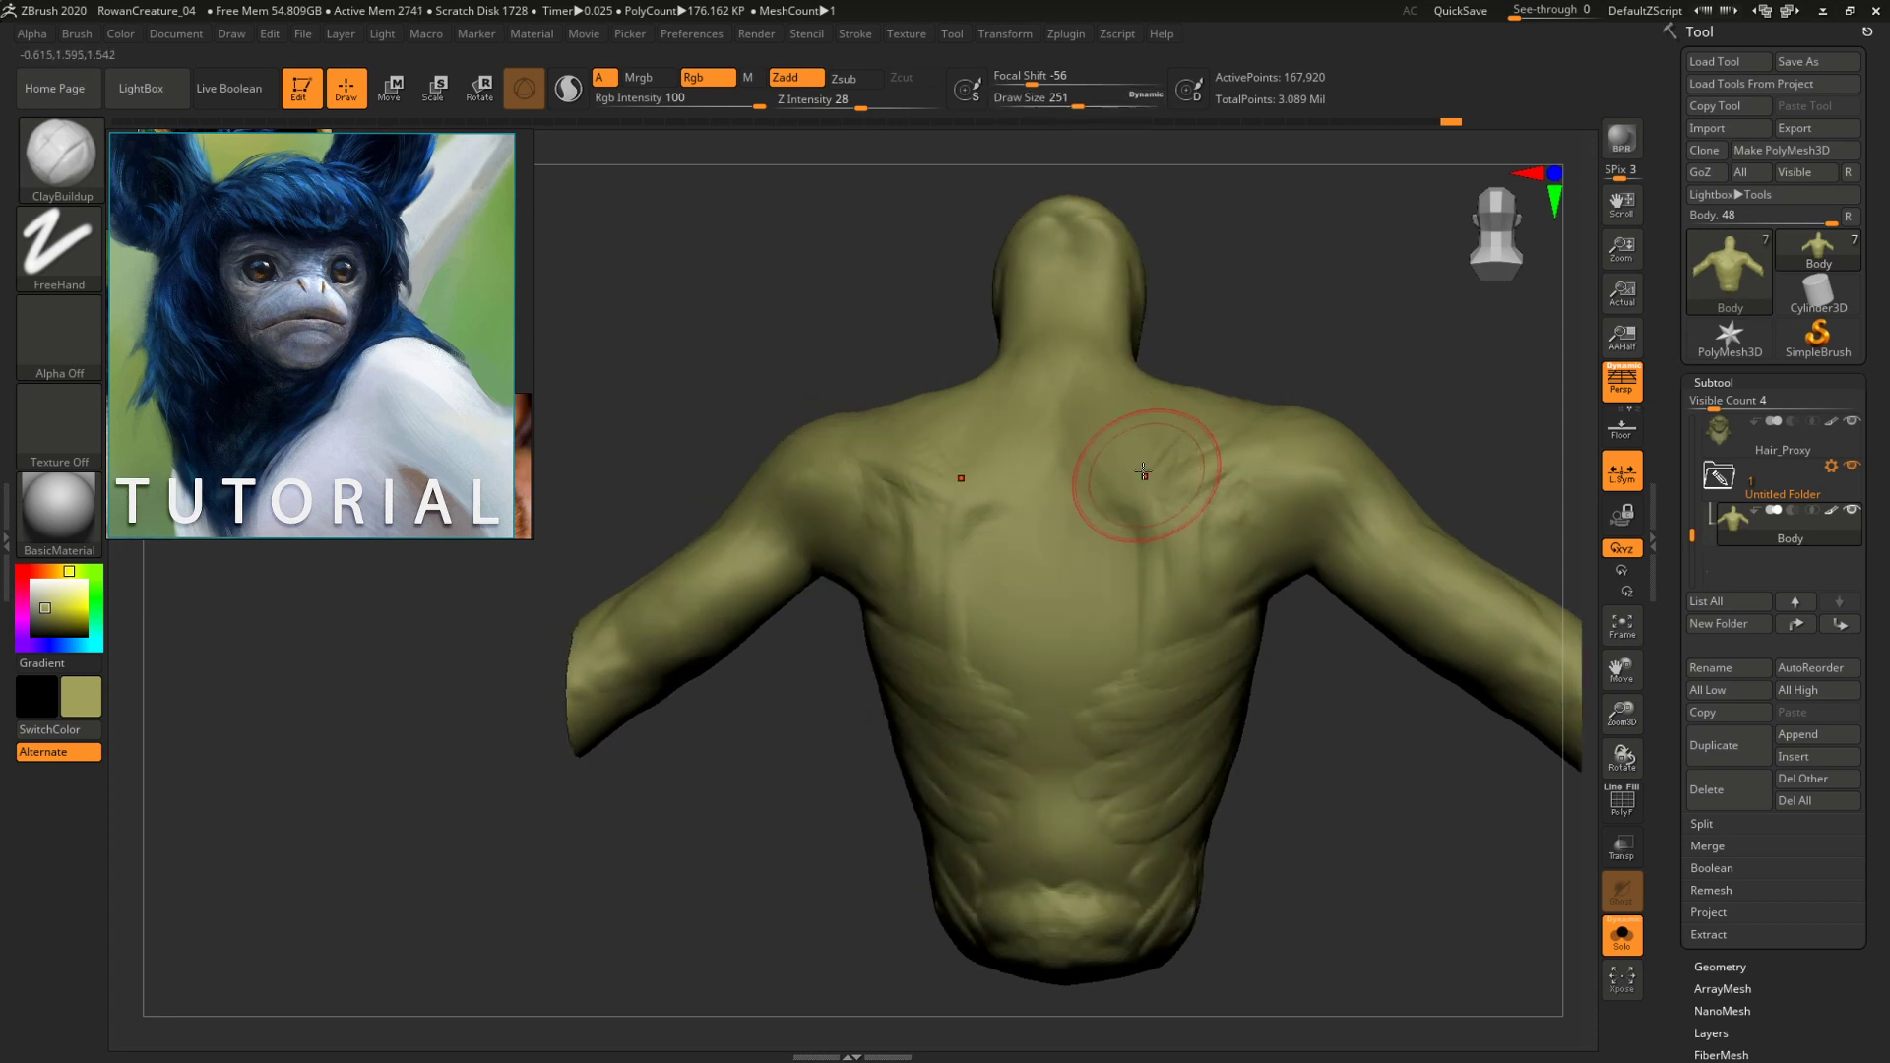
# Shape the trapezius and the inner edges of the shoulder blades with ClayBuildup at draw size 177.
pyautogui.press('space')
pyautogui.moveTo(1141, 473); pyautogui.dragTo(1126, 459)
pyautogui.moveTo(1318, 288)
pyautogui.mouseDown()
pyautogui.moveTo(1320, 343)
pyautogui.moveTo(1289, 393)
pyautogui.moveTo(1250, 351)
pyautogui.mouseUp()
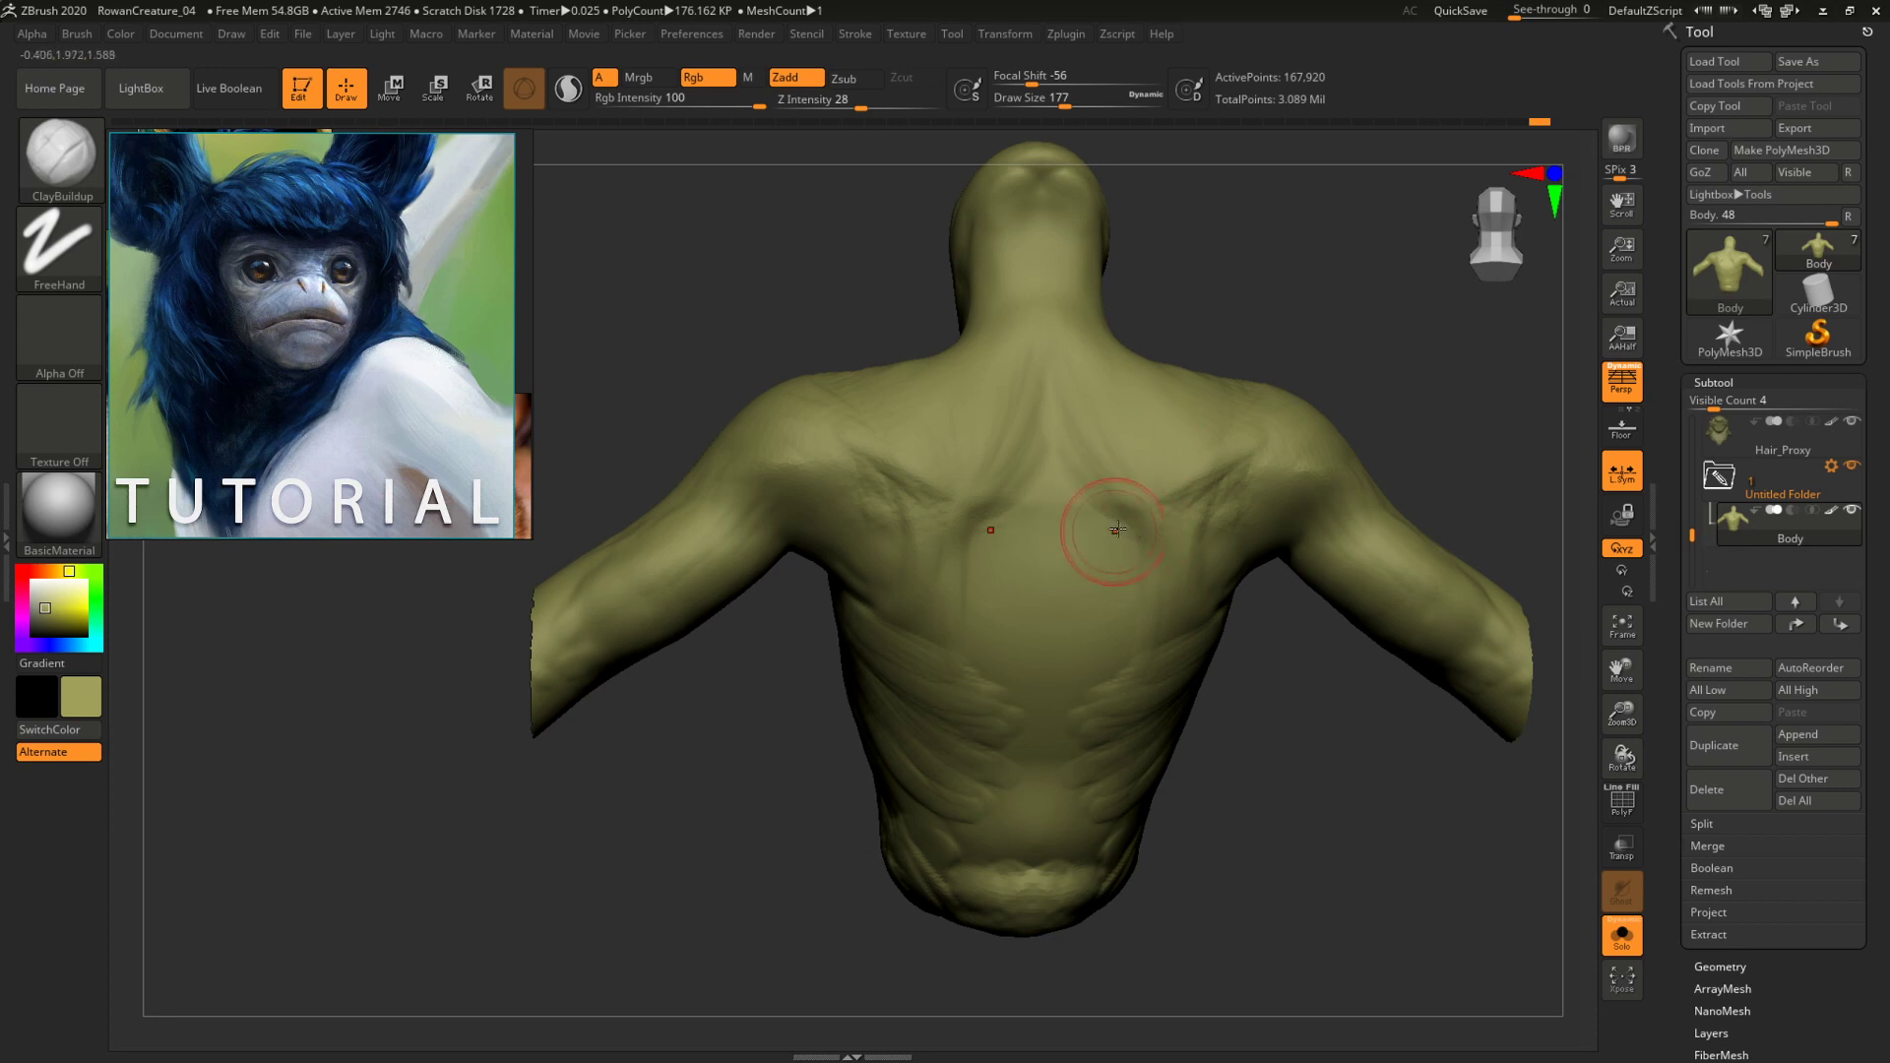
pyautogui.moveTo(1086, 576)
pyautogui.mouseDown()
pyautogui.moveTo(1023, 602)
pyautogui.moveTo(1066, 650)
pyautogui.mouseUp()
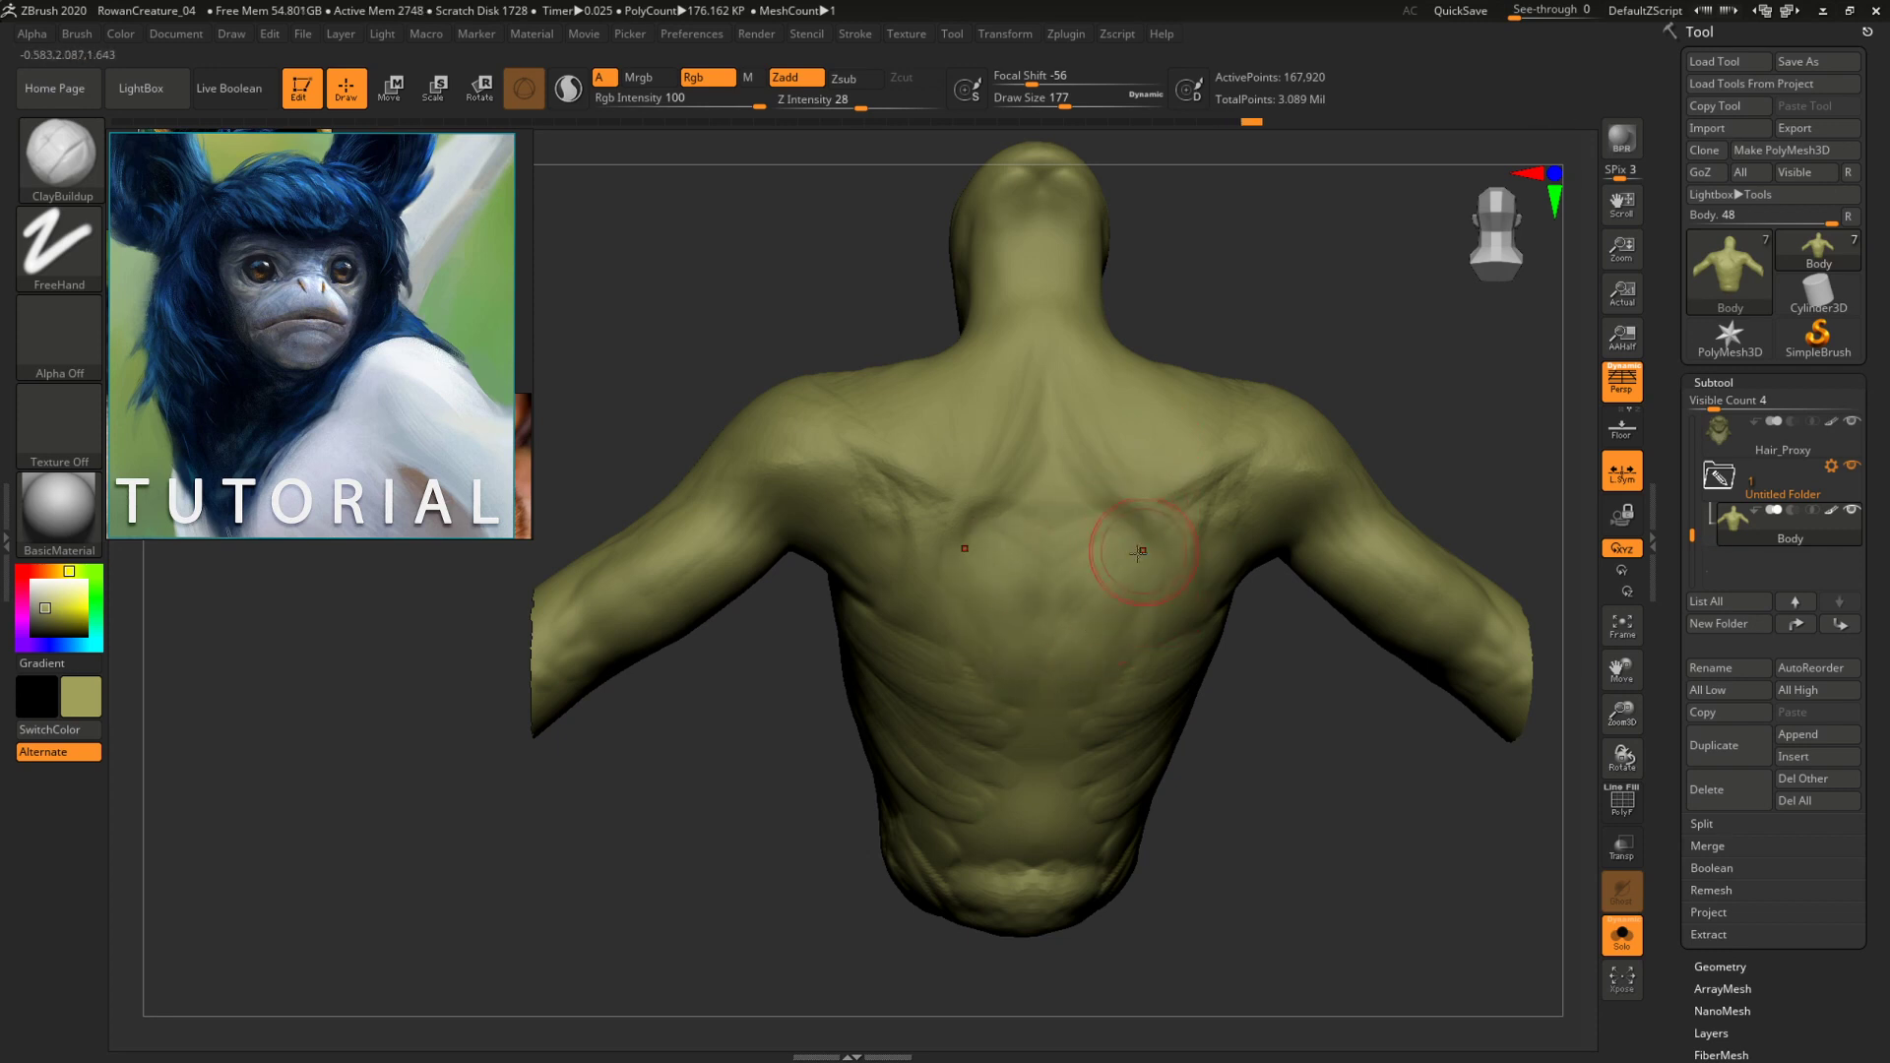
# Build up the broad muscle masses of the back along the spine and shoulder blades with ClayBuildup at draw size 311.
pyautogui.keyDown('alt'); pyautogui.moveTo(1341, 239); pyautogui.dragTo(1101, 317); pyautogui.keyUp('alt')
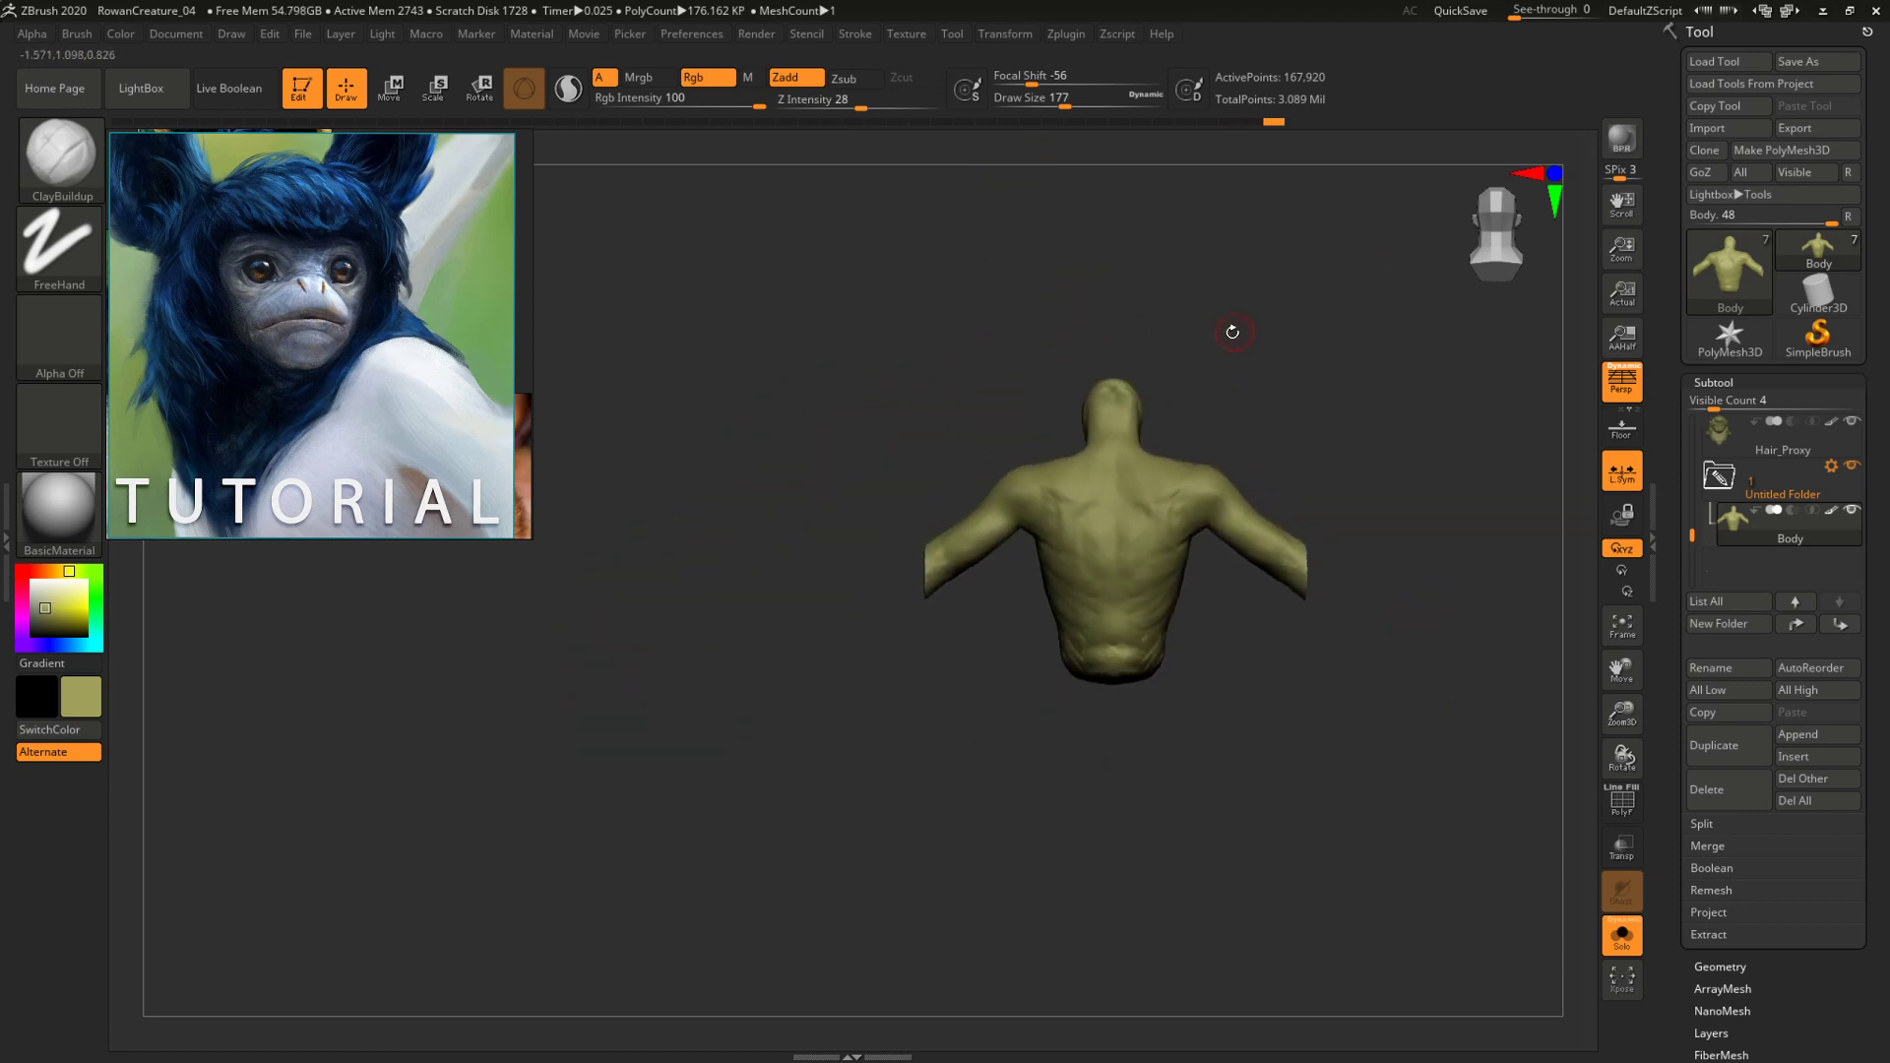
pyautogui.keyDown('alt'); pyautogui.moveTo(1231, 330); pyautogui.dragTo(1259, 414); pyautogui.keyUp('alt')
pyautogui.press('space')
pyautogui.moveTo(1105, 513); pyautogui.dragTo(1126, 514)
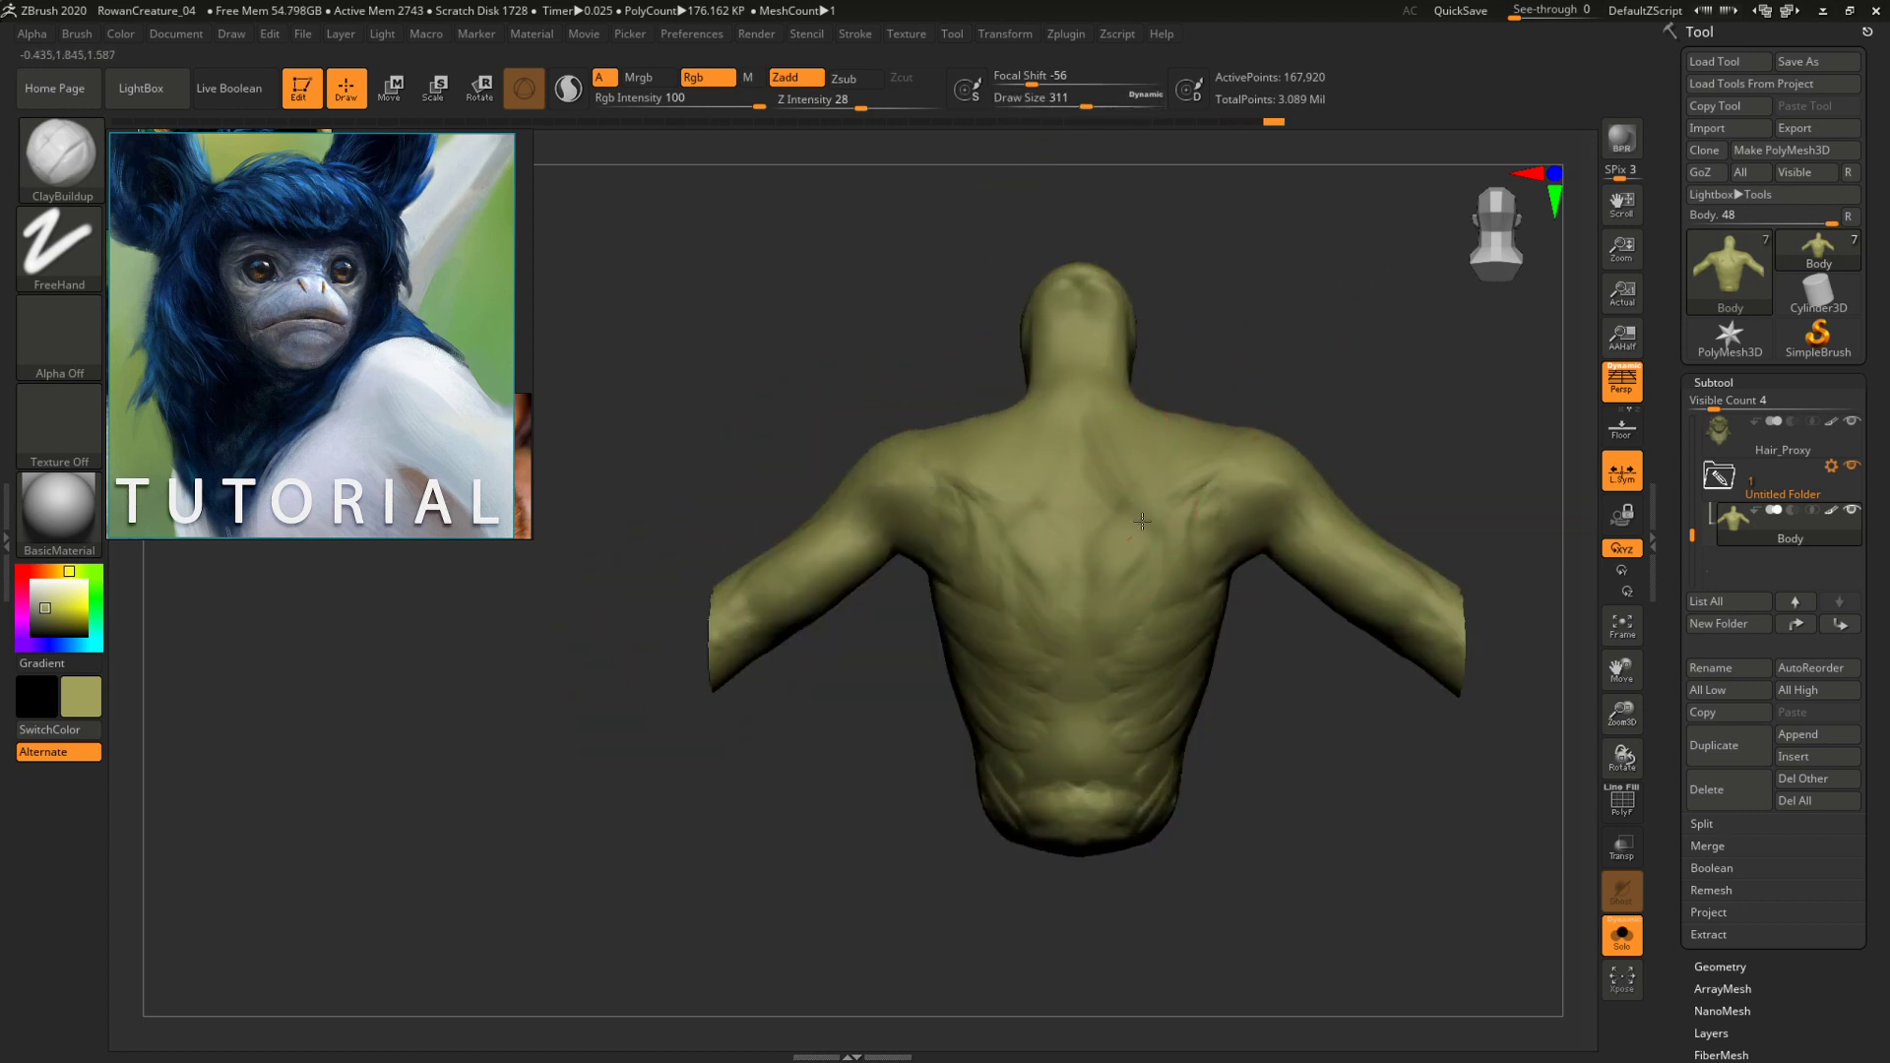
pyautogui.moveTo(1322, 338)
pyautogui.mouseDown()
pyautogui.moveTo(1362, 346)
pyautogui.moveTo(1075, 434)
pyautogui.mouseUp()
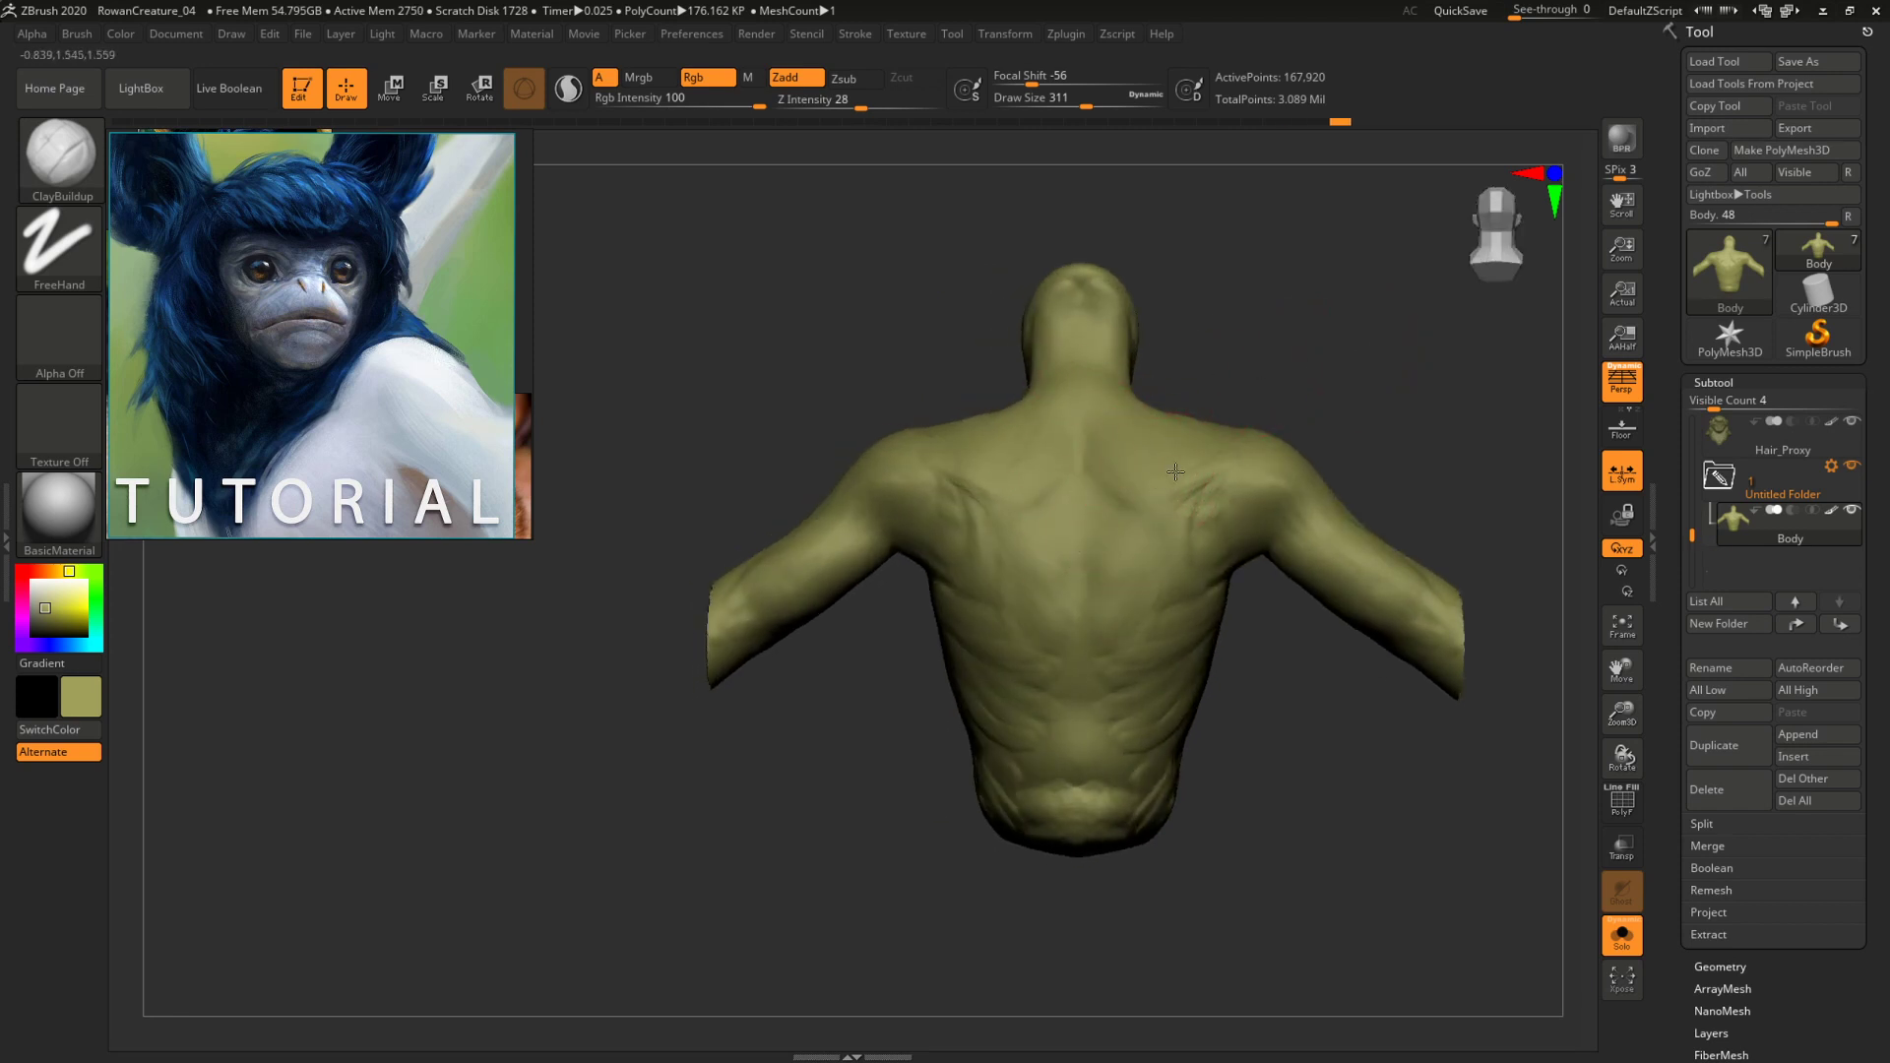
pyautogui.moveTo(1259, 368); pyautogui.dragTo(1178, 452)
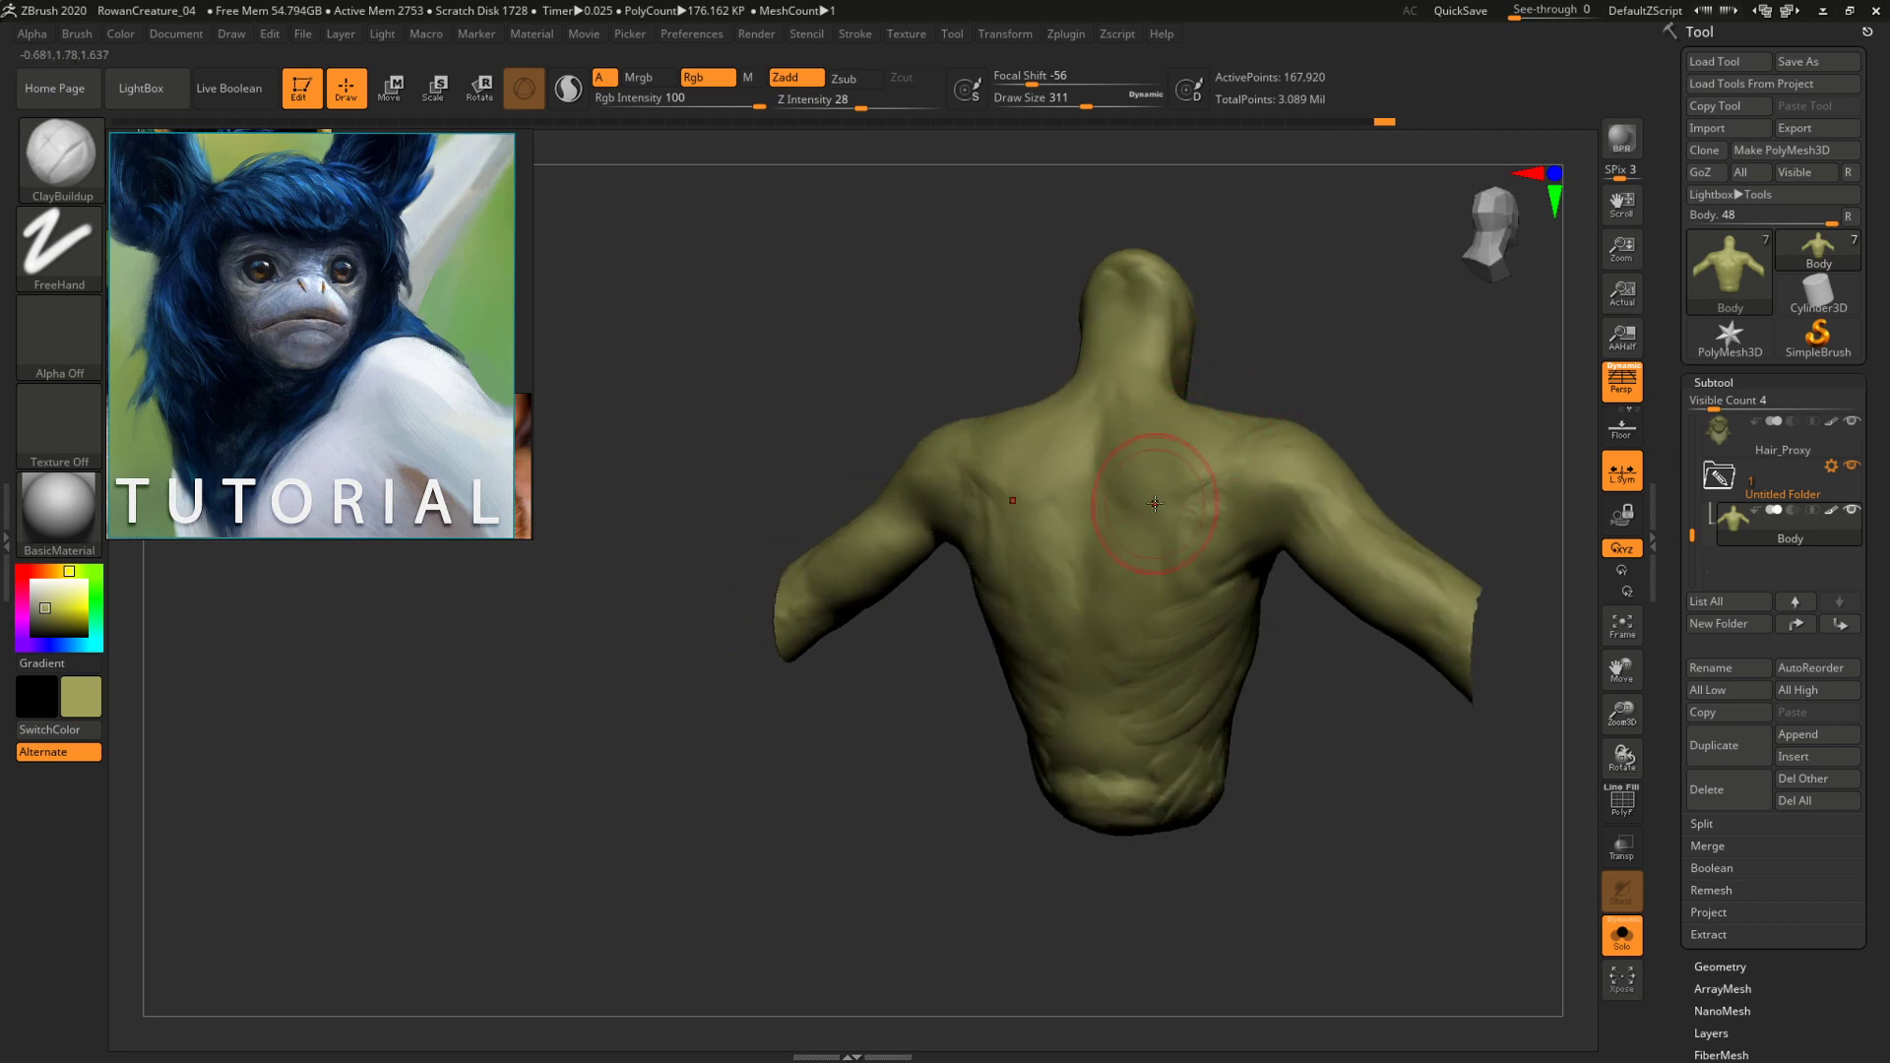
pyautogui.keyDown('alt'); pyautogui.moveTo(1270, 472); pyautogui.dragTo(1274, 367); pyautogui.keyUp('alt')
pyautogui.press('f')
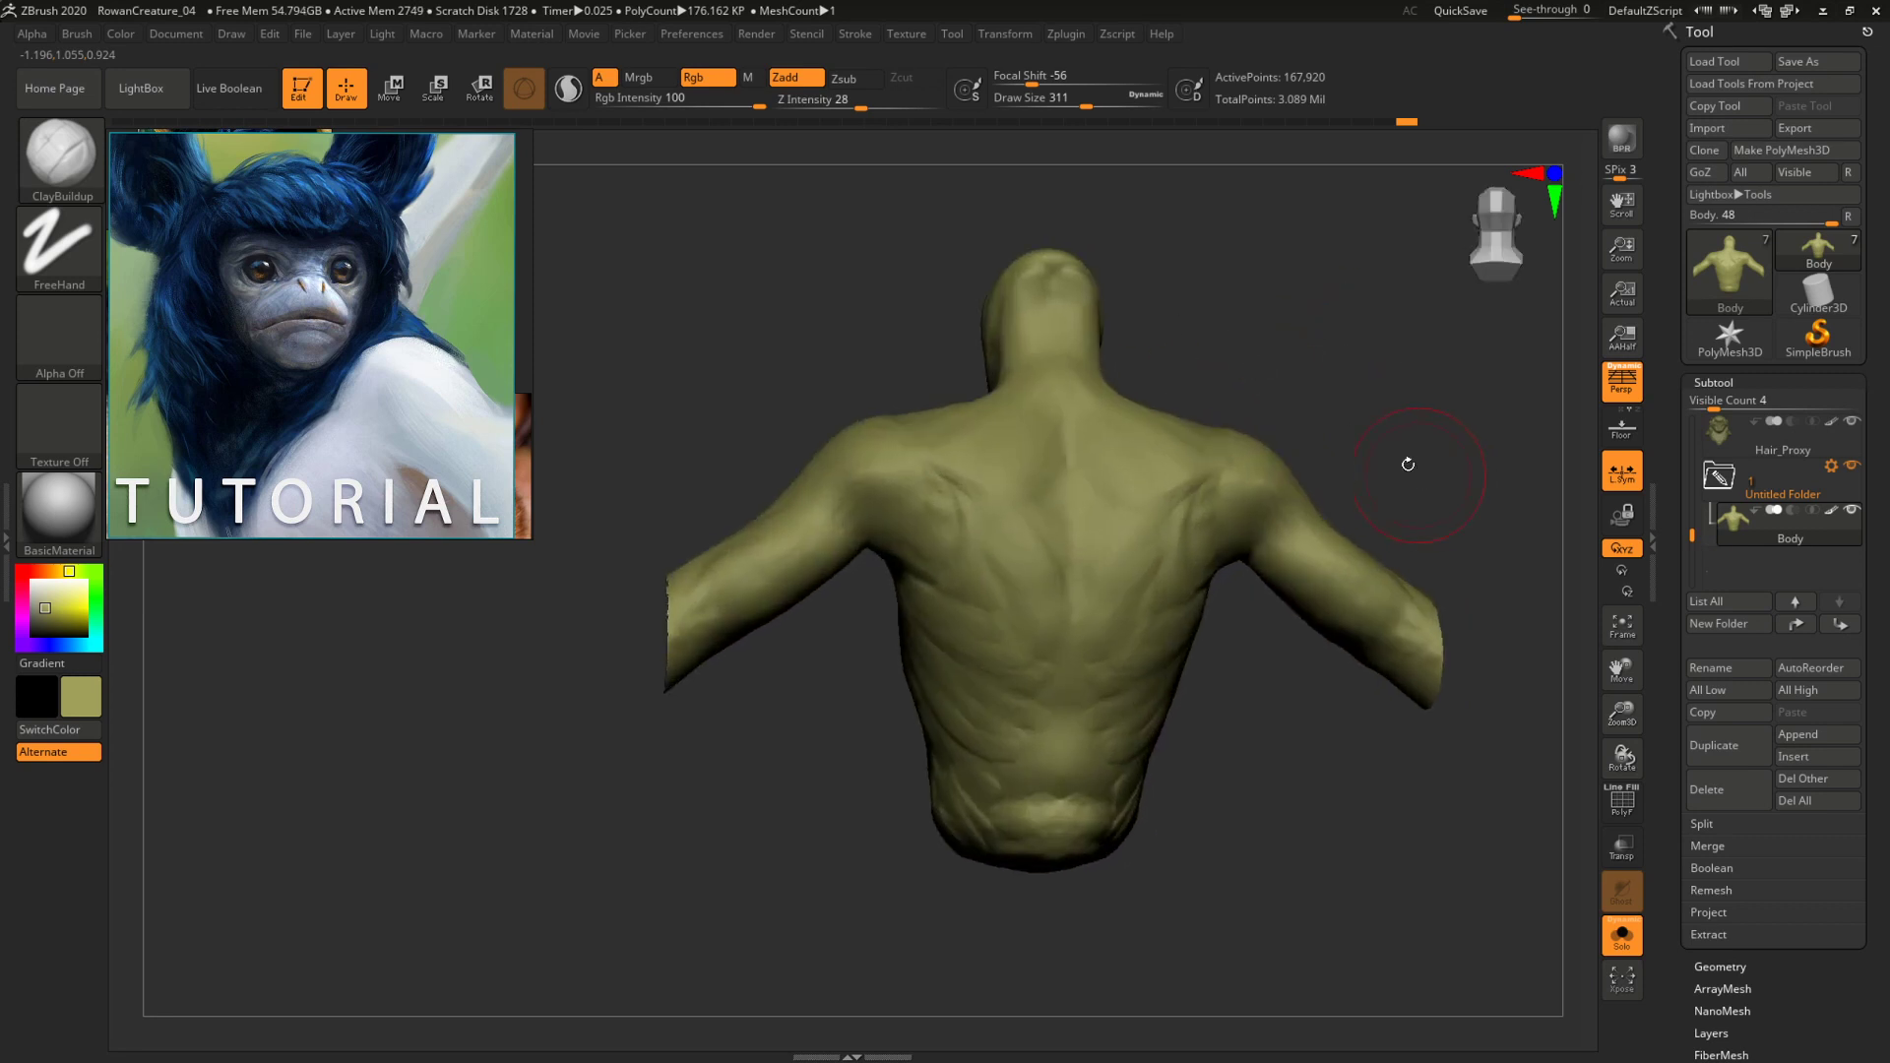
pyautogui.moveTo(1281, 445); pyautogui.dragTo(1156, 547)
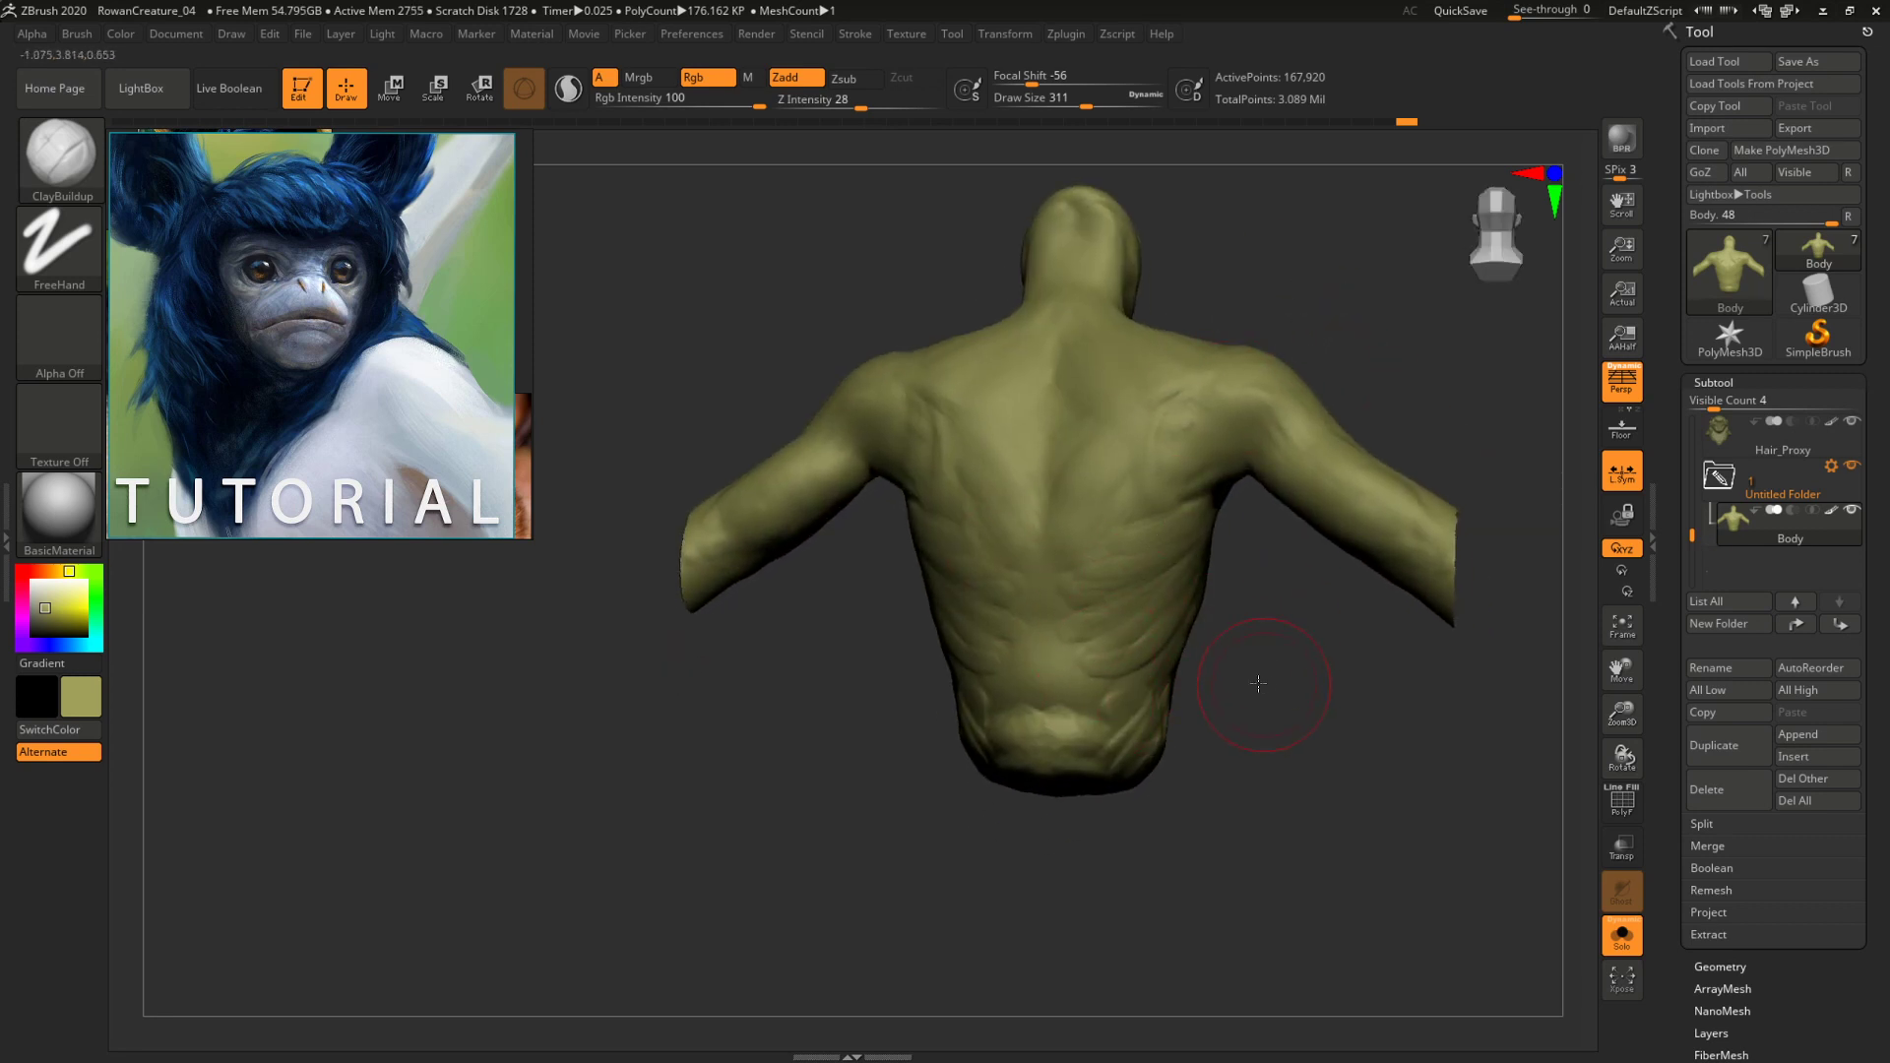
pyautogui.moveTo(1258, 683); pyautogui.dragTo(1138, 696)
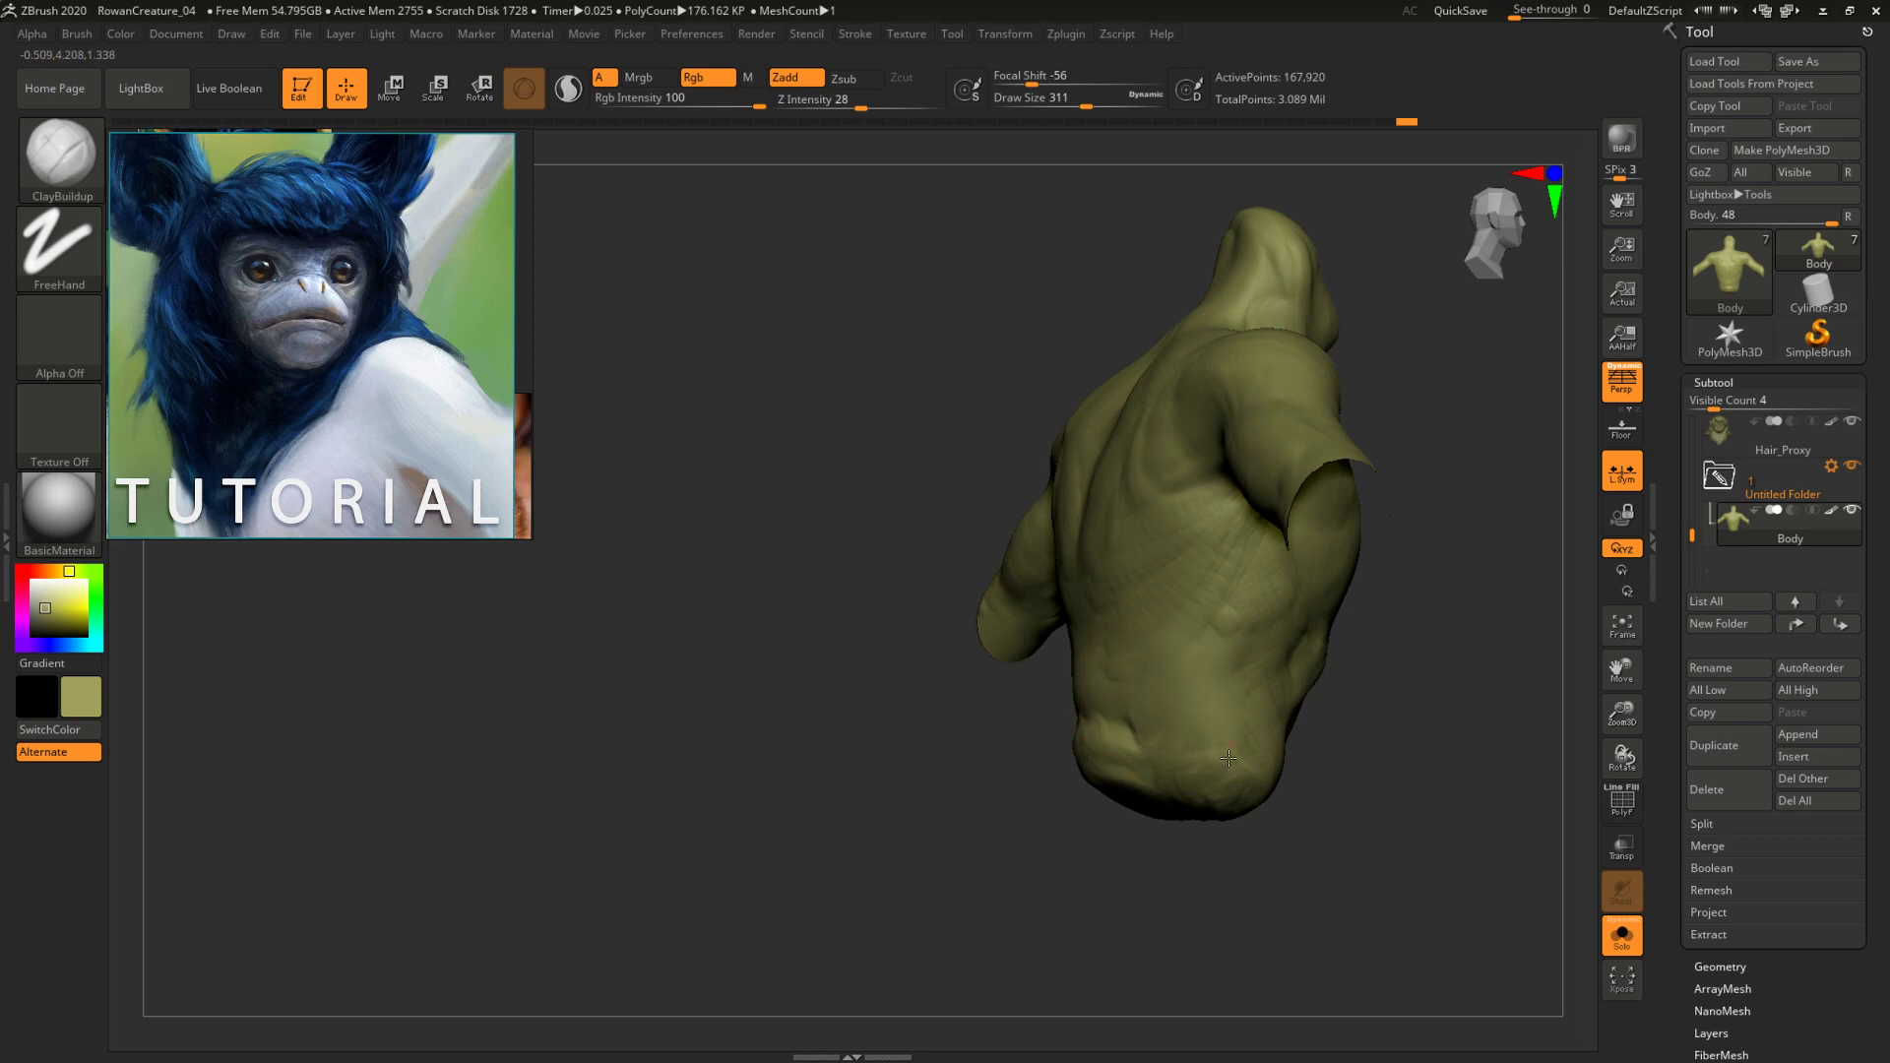
pyautogui.moveTo(1025, 717); pyautogui.dragTo(1111, 698)
pyautogui.moveTo(1279, 633); pyautogui.dragTo(1355, 409)
# Mask-paint guide lines along the shoulder blades at draw size 90 and a small diamond on the upper spine at draw size 33.
pyautogui.press('space')
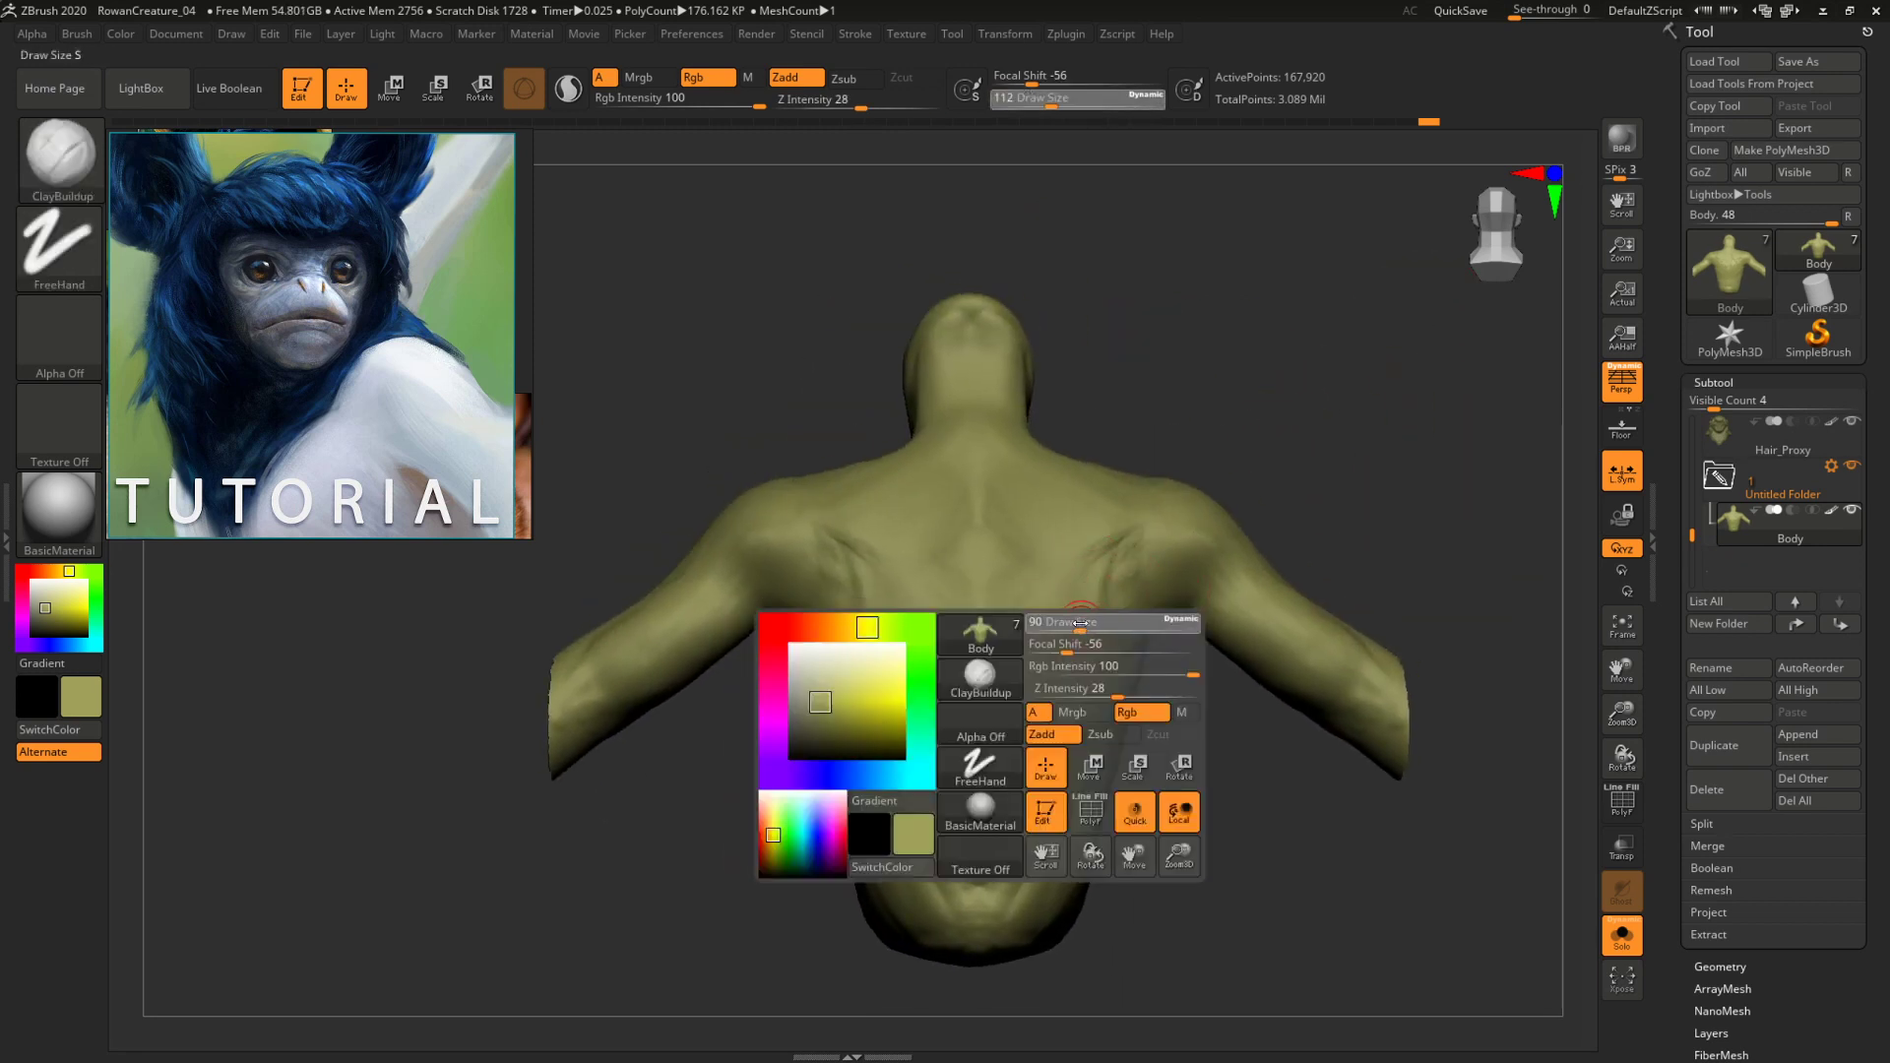
pyautogui.keyDown('ctrl'); pyautogui.moveTo(1075, 546); pyautogui.dragTo(1075, 676); pyautogui.keyUp('ctrl')
pyautogui.moveTo(1083, 533)
pyautogui.keyDown('ctrl'); pyautogui.mouseDown()
pyautogui.moveTo(1161, 509)
pyautogui.moveTo(1065, 543)
pyautogui.mouseUp(); pyautogui.keyUp('ctrl')
pyautogui.moveTo(1265, 437); pyautogui.dragTo(1242, 460)
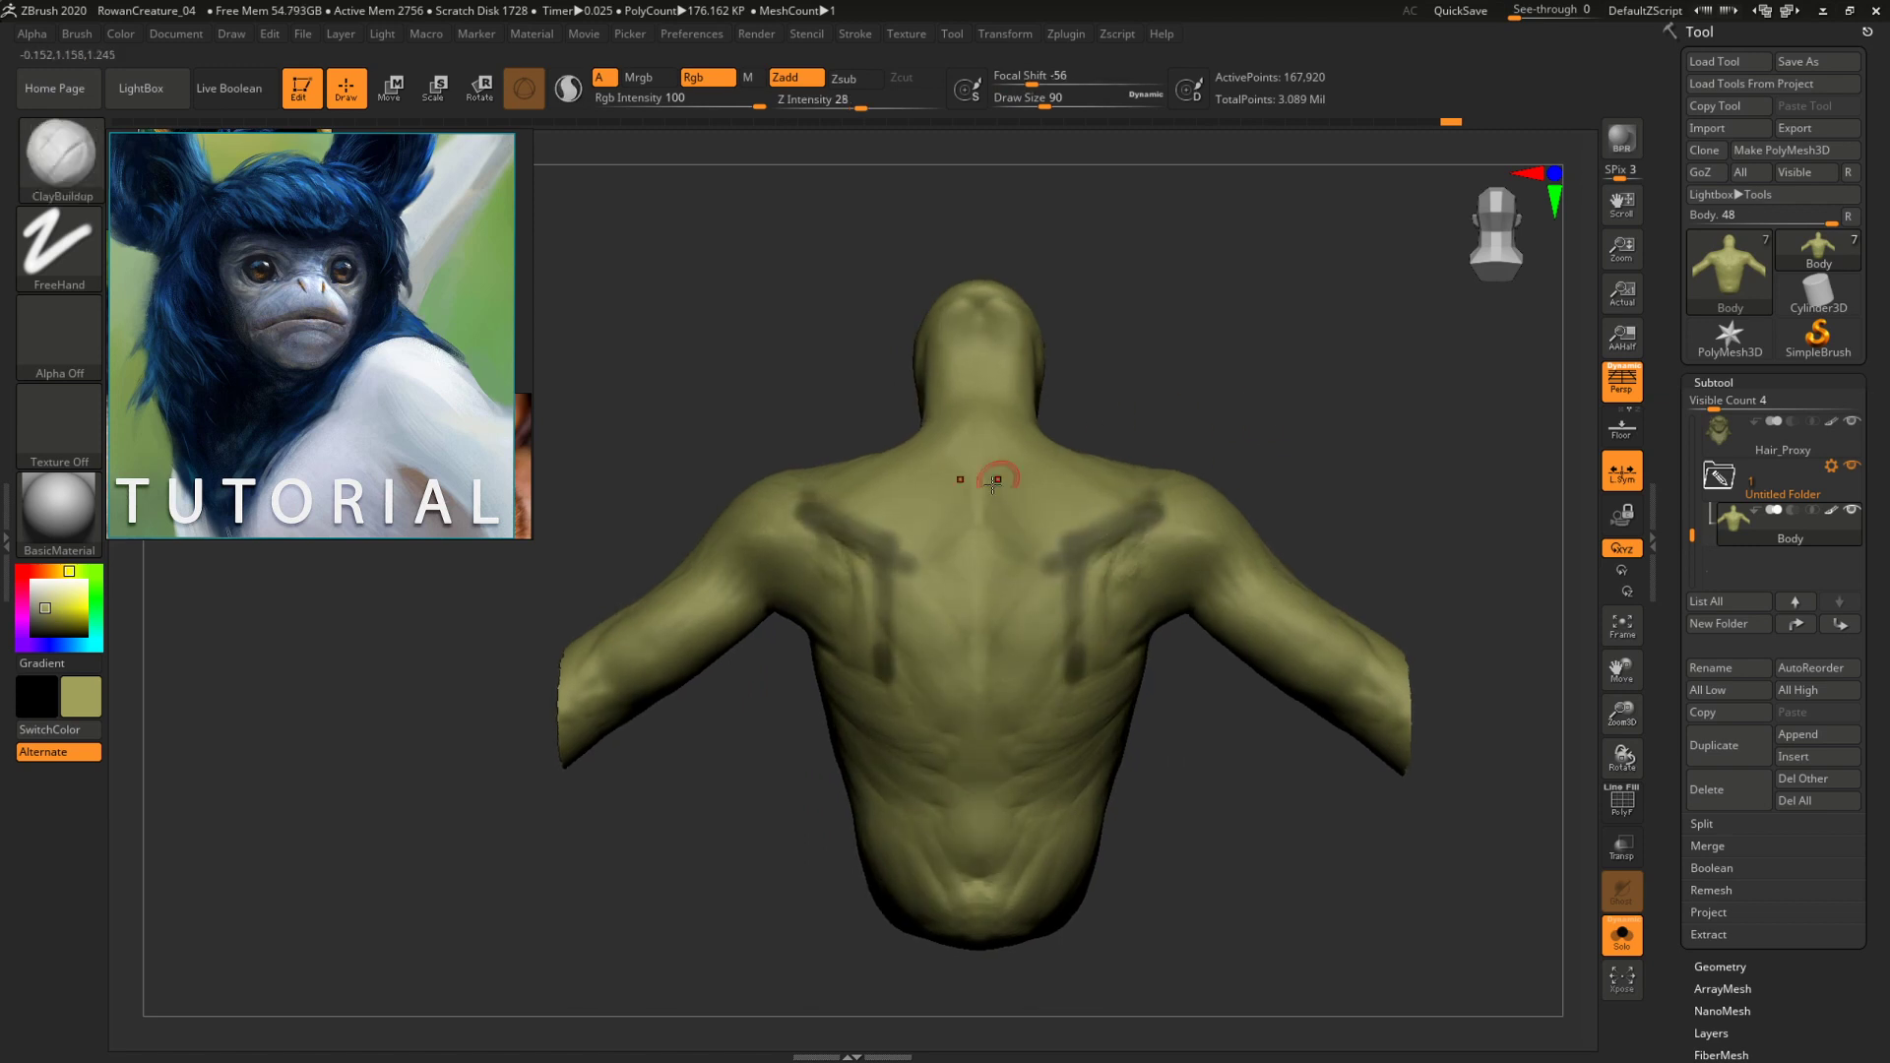
pyautogui.press('space')
pyautogui.moveTo(998, 537); pyautogui.dragTo(981, 536)
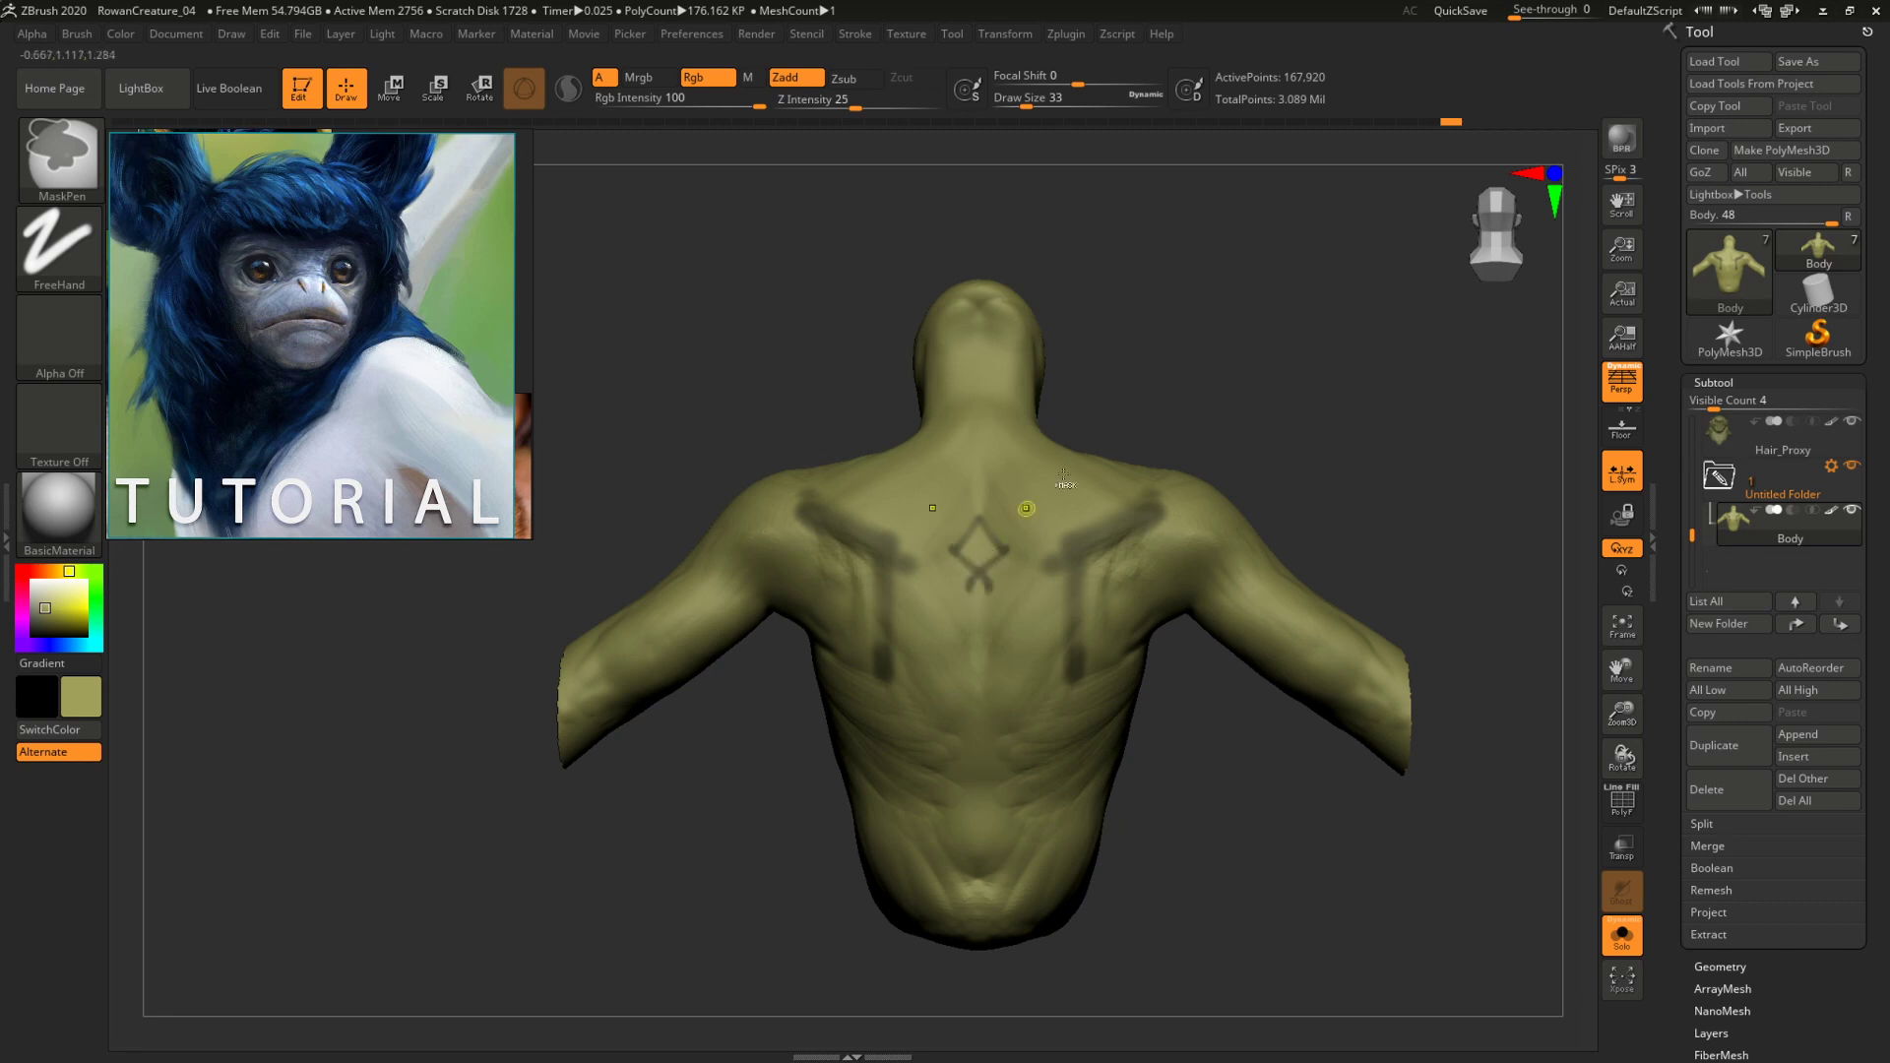
# Mask-paint the trapezius outline across the shoulder tops and down to a point on the mid-spine at draw size 101.
pyautogui.keyDown('alt'); pyautogui.moveTo(1250, 404); pyautogui.dragTo(1171, 452); pyautogui.keyUp('alt')
pyautogui.press('space')
pyautogui.moveTo(1100, 504); pyautogui.dragTo(1118, 500)
pyautogui.moveTo(1230, 383); pyautogui.dragTo(1186, 433)
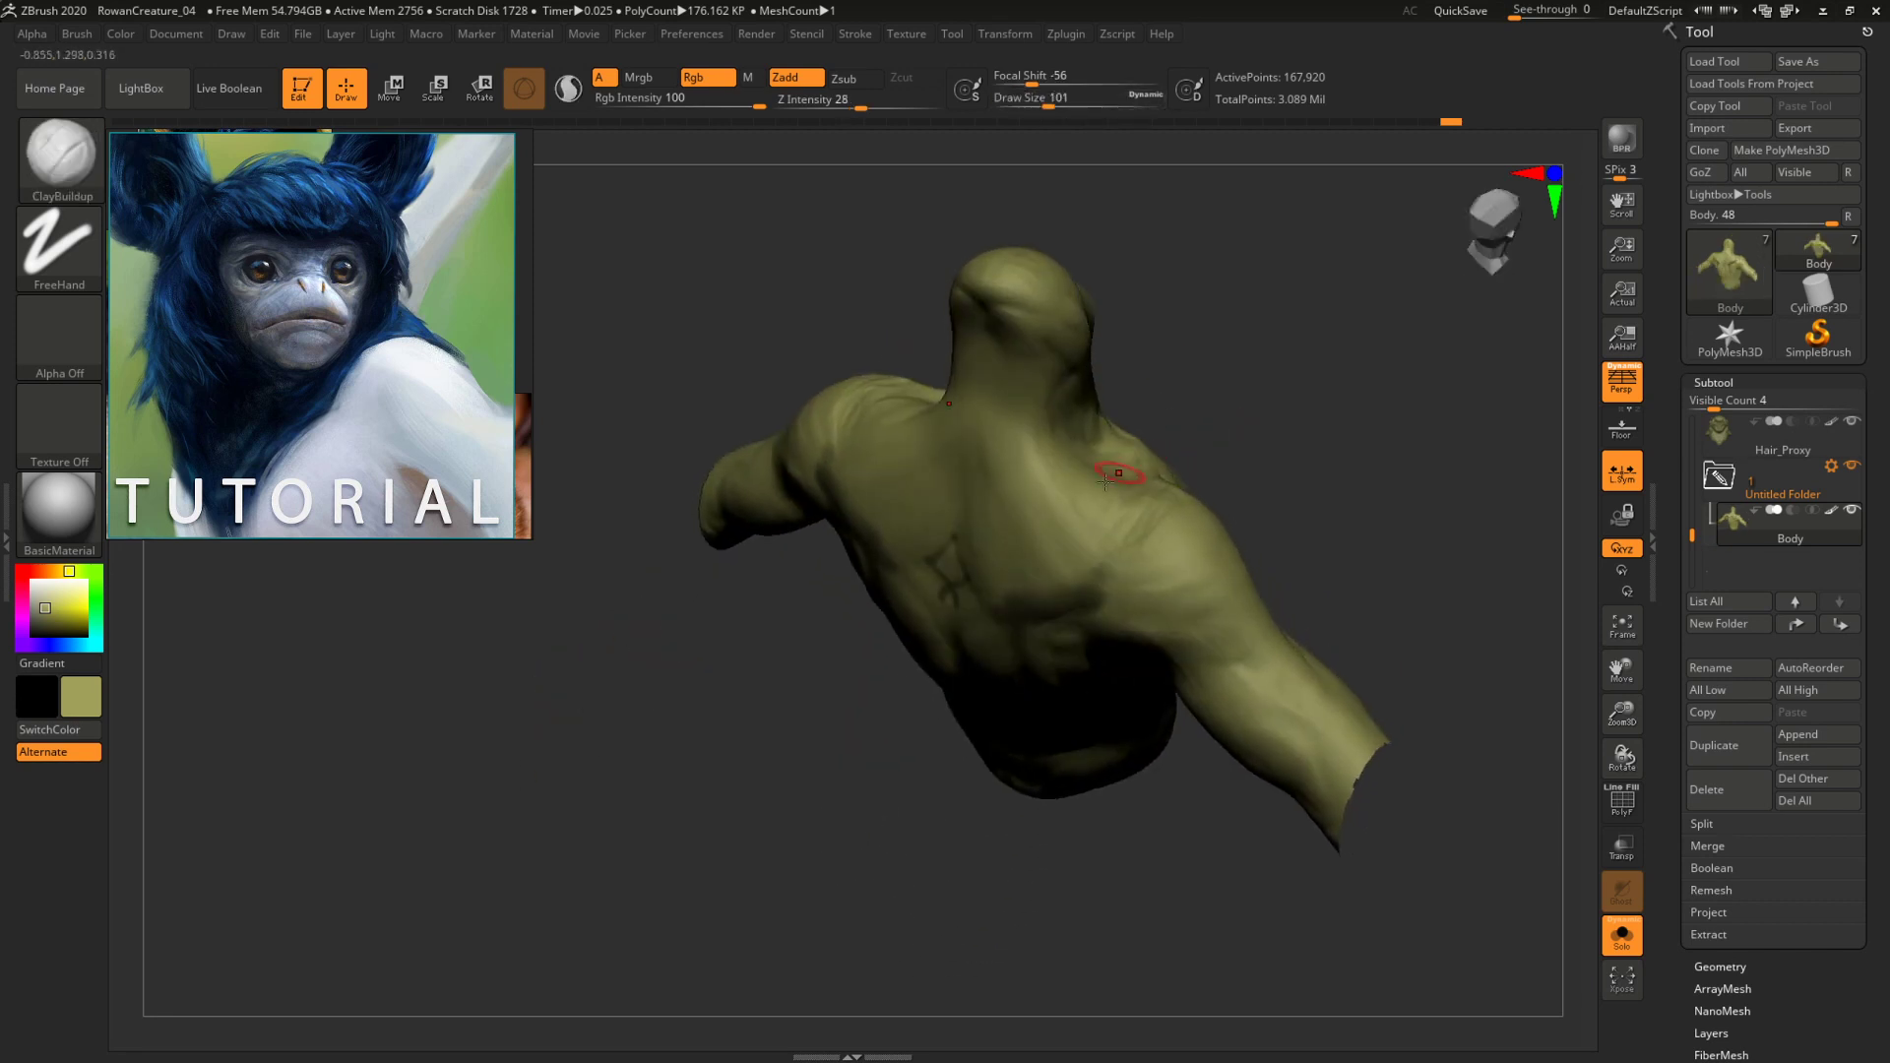
pyautogui.keyDown('ctrl'); pyautogui.moveTo(1084, 543); pyautogui.dragTo(1038, 409); pyautogui.keyUp('ctrl')
pyautogui.moveTo(1195, 398)
pyautogui.mouseDown()
pyautogui.moveTo(1249, 297)
pyautogui.moveTo(1220, 414)
pyautogui.mouseUp()
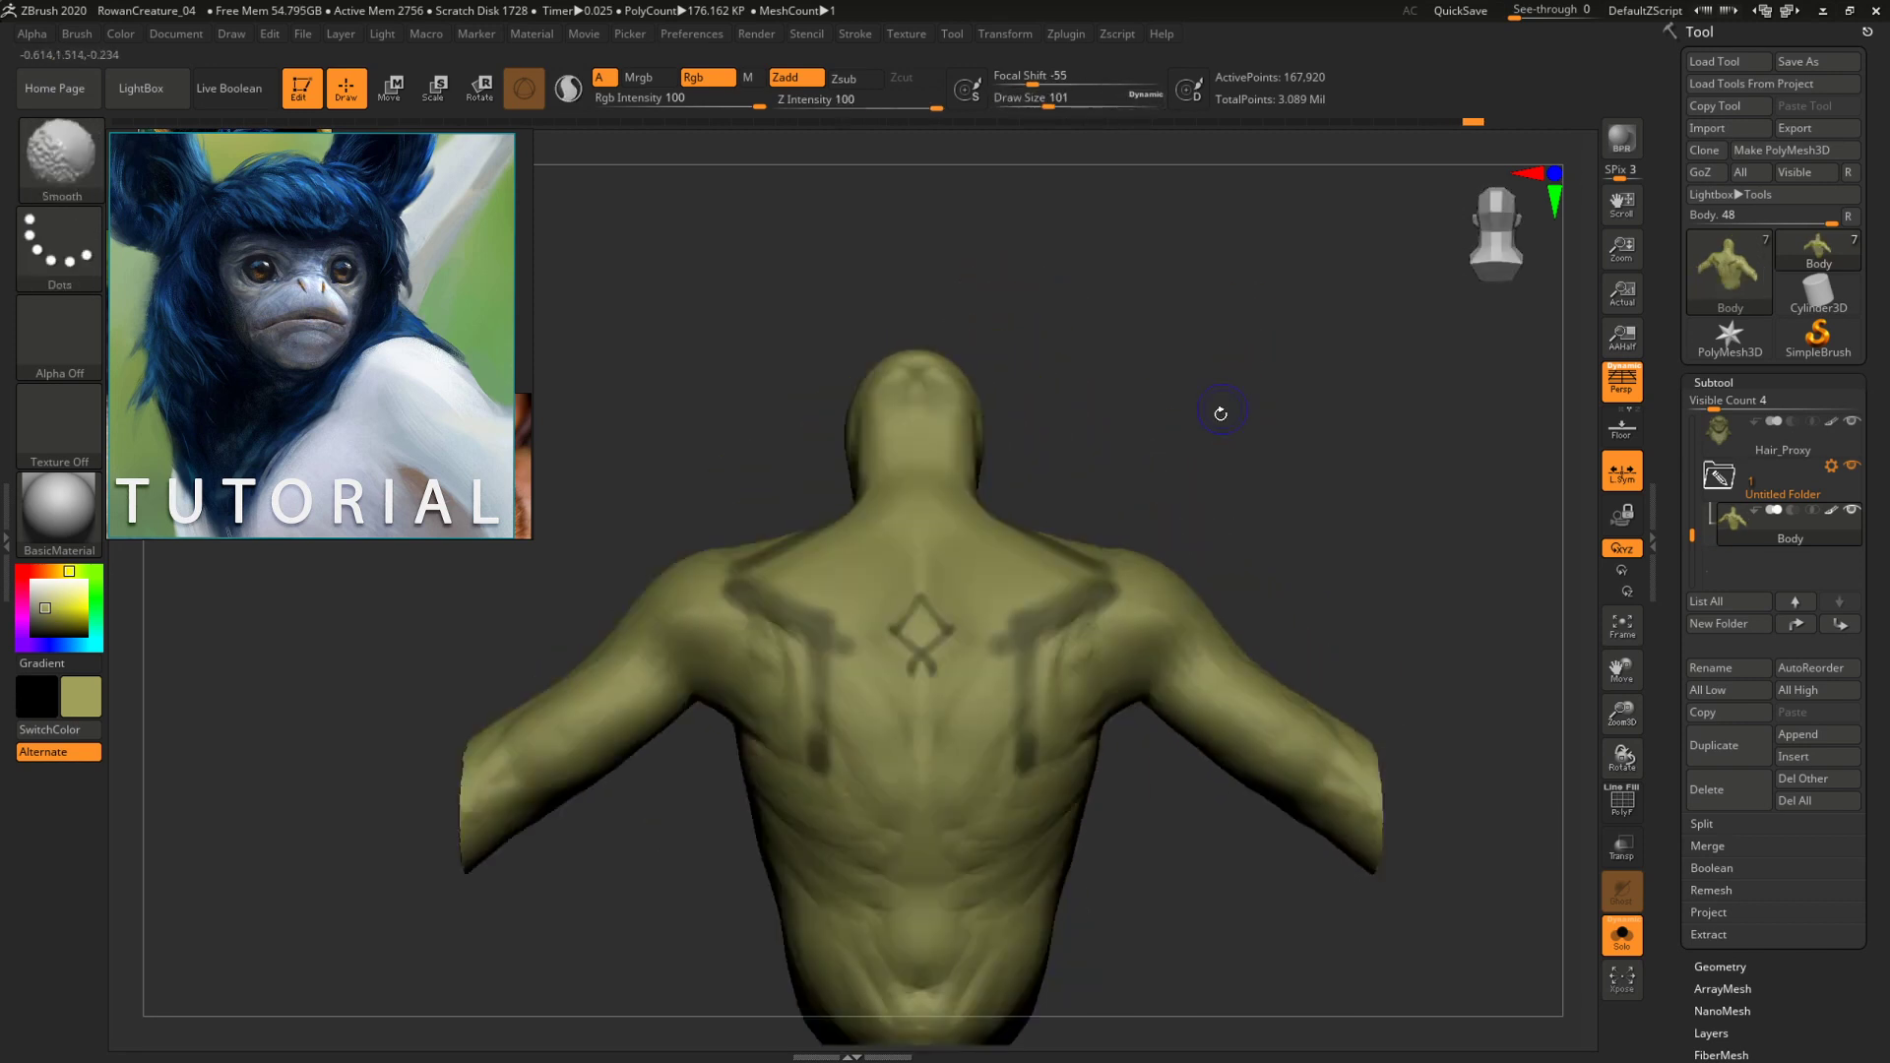
pyautogui.keyDown('ctrl'); pyautogui.moveTo(1024, 758); pyautogui.dragTo(922, 864); pyautogui.keyUp('ctrl')
pyautogui.keyDown('alt'); pyautogui.moveTo(1190, 528); pyautogui.dragTo(1228, 390); pyautogui.keyUp('alt')
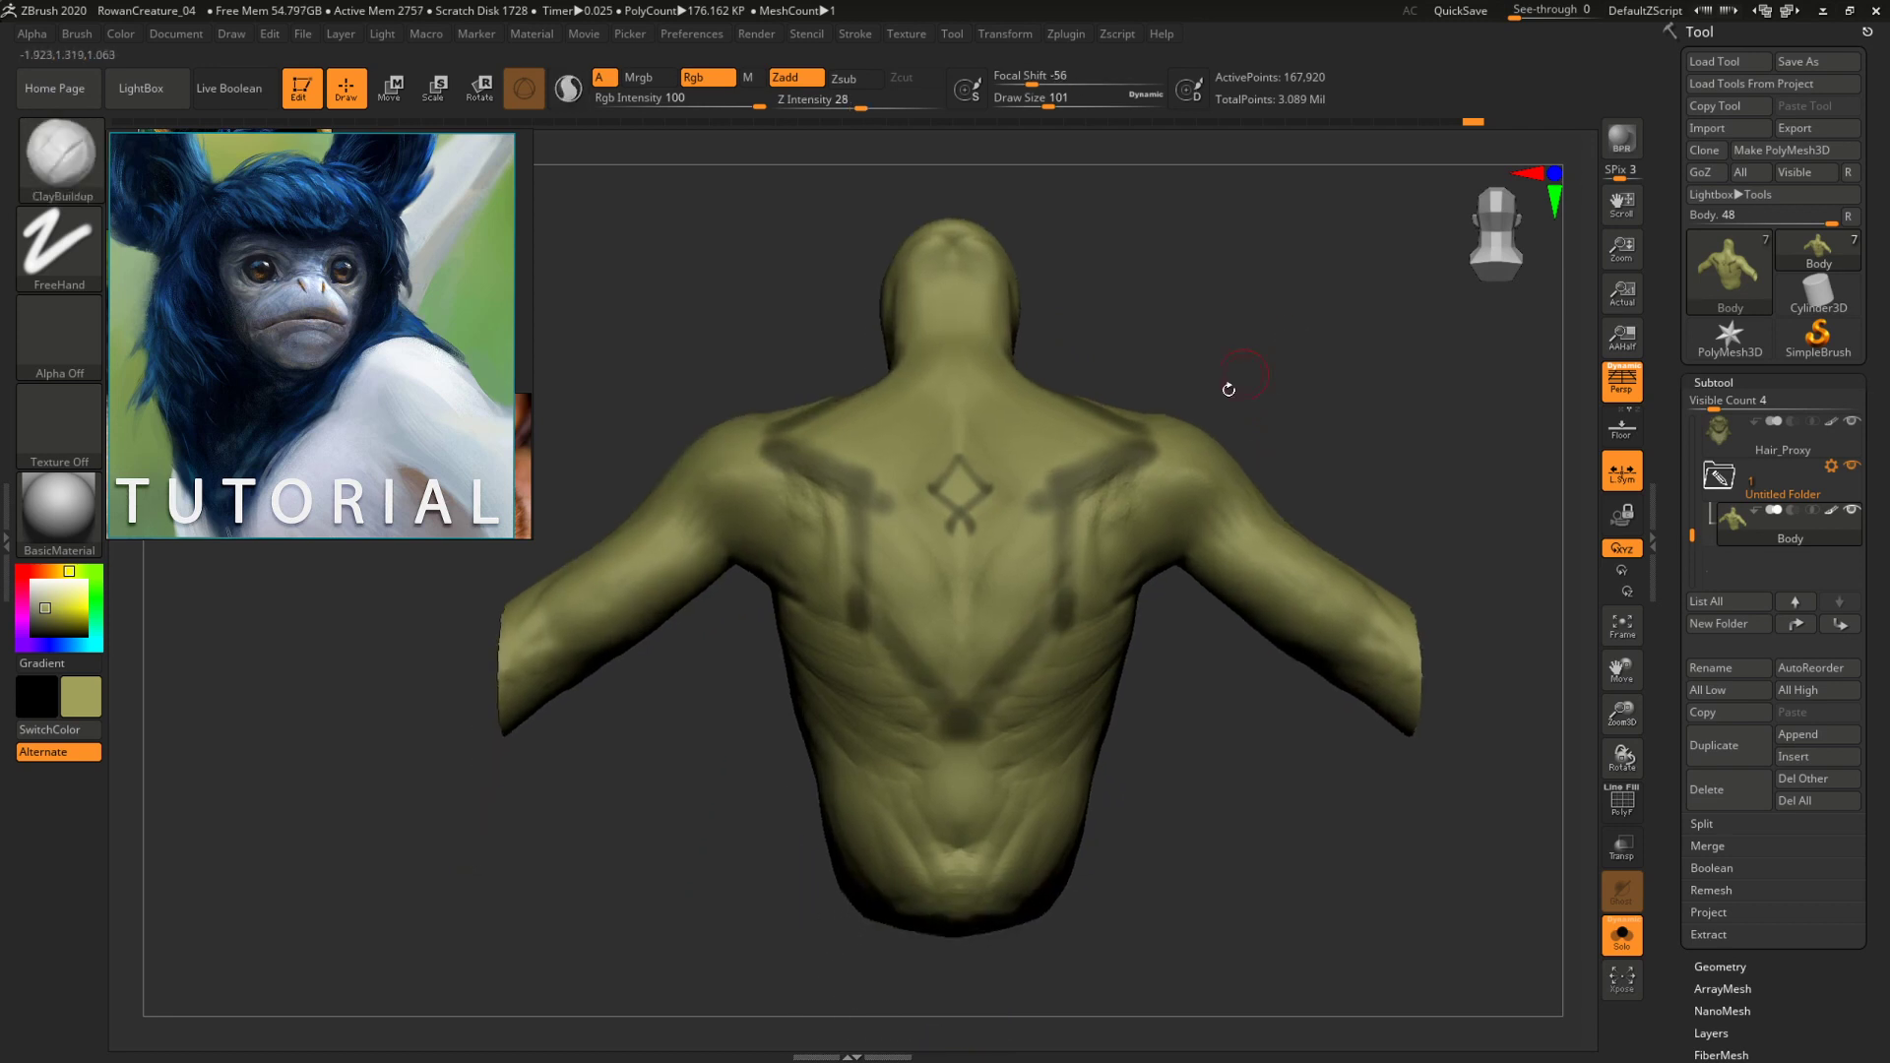
# Mask-paint a centre line along the spine up to the neck at draw size 49 and try blurring the mask.
pyautogui.press('space')
pyautogui.keyDown('ctrl'); pyautogui.moveTo(960, 718); pyautogui.dragTo(957, 514); pyautogui.keyUp('ctrl')
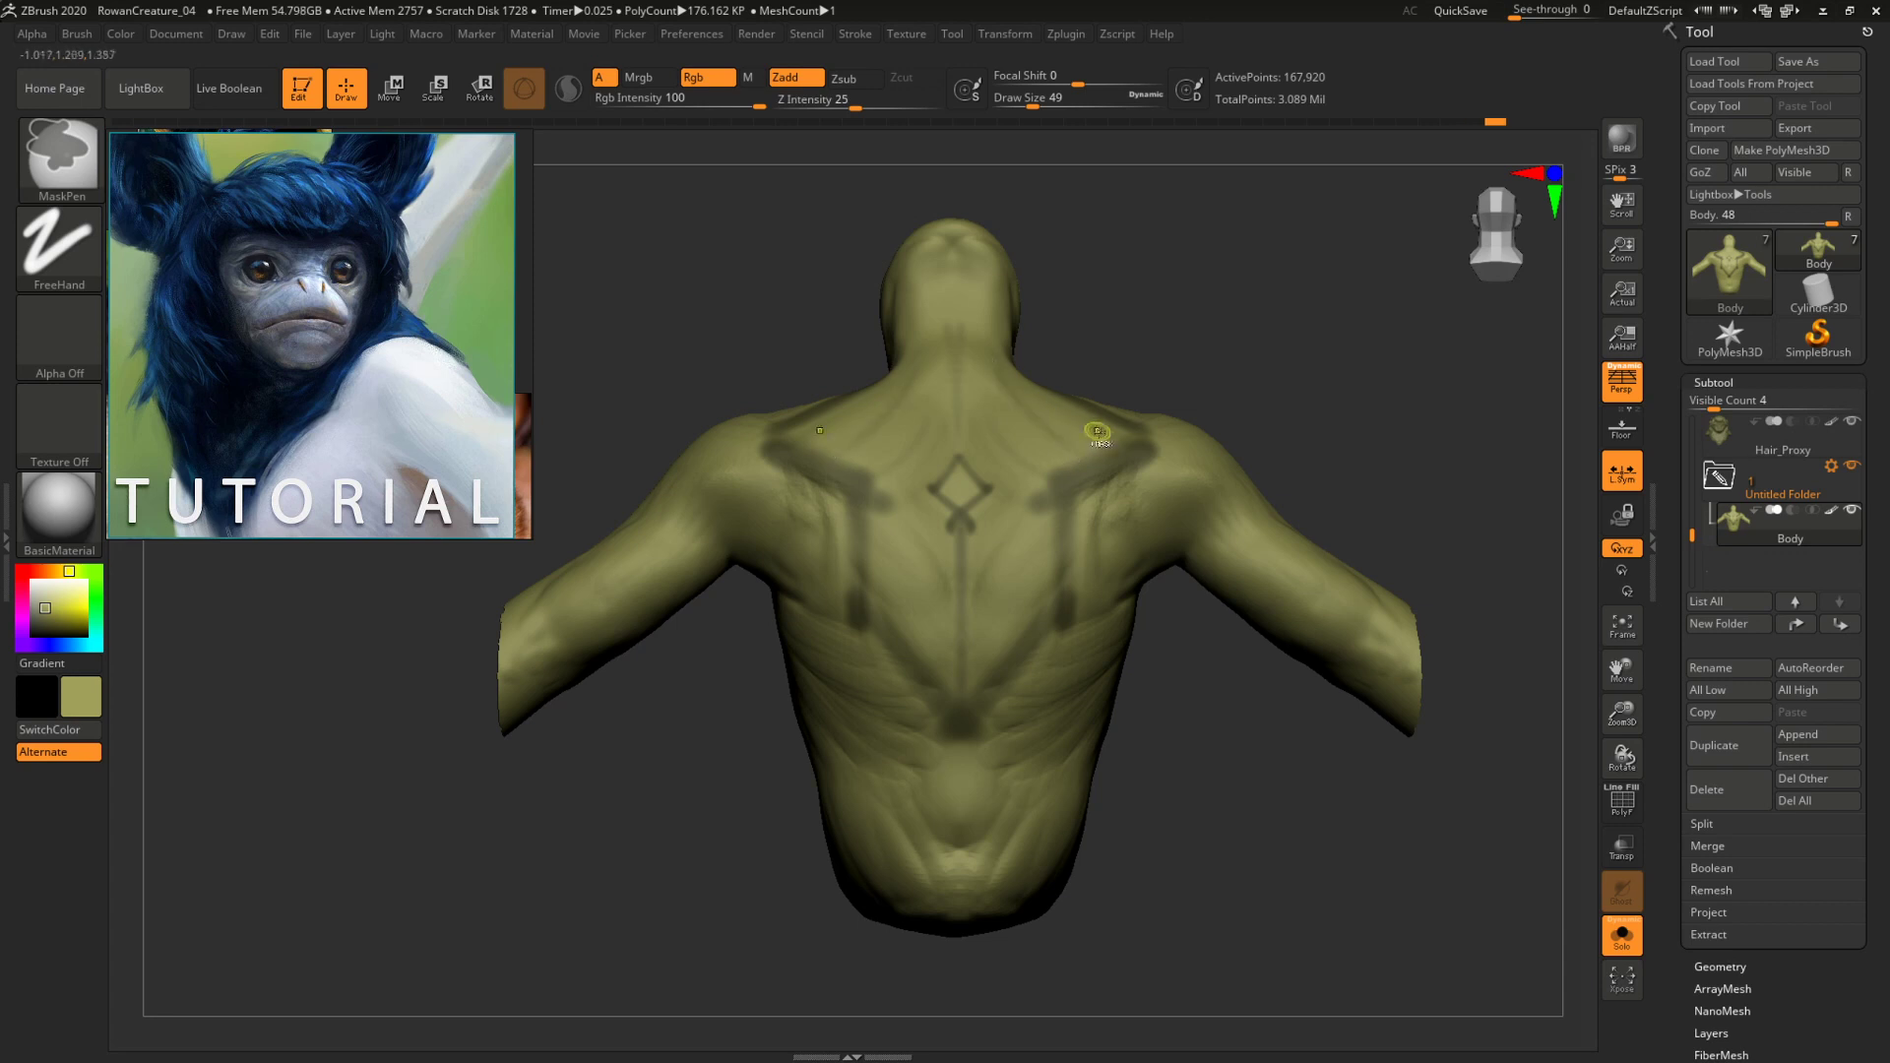
pyautogui.keyDown('ctrl'); pyautogui.click(1051, 513); pyautogui.keyUp('ctrl')
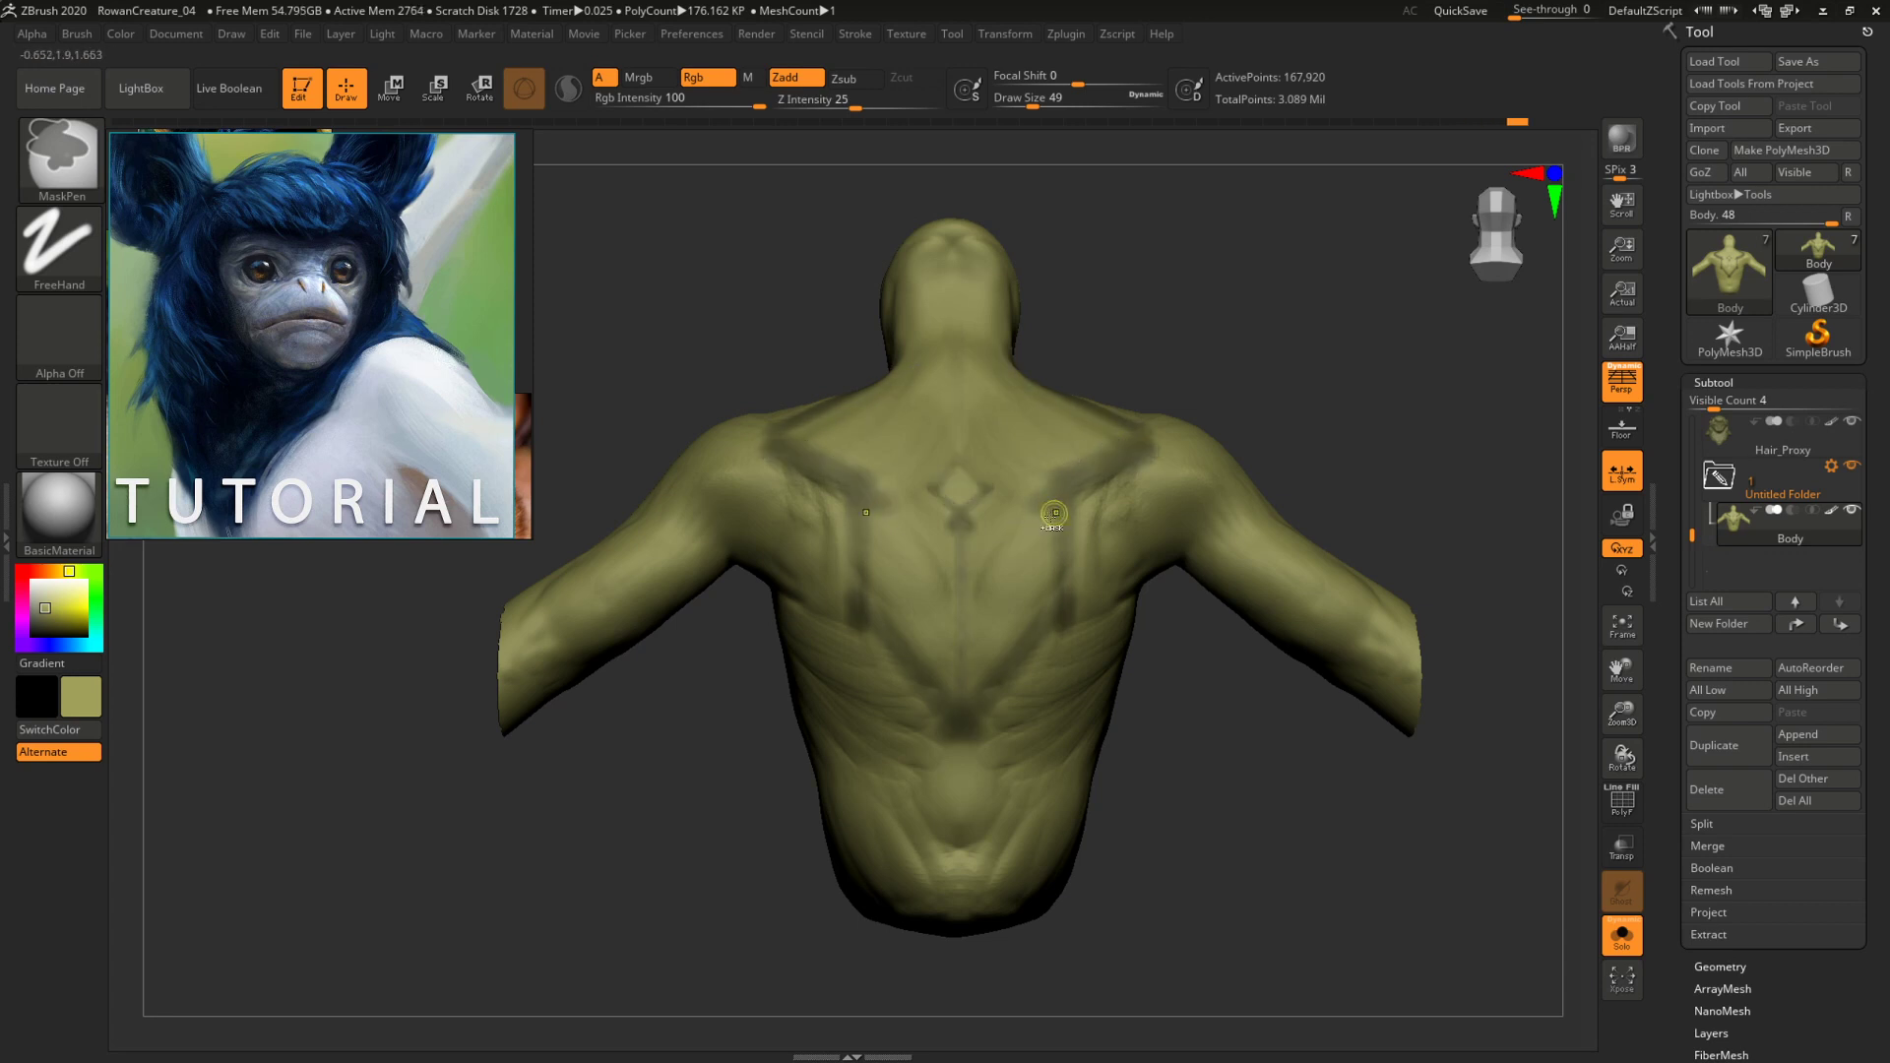
pyautogui.keyDown('ctrl'); pyautogui.keyDown('alt'); pyautogui.click(1189, 320); pyautogui.keyUp('alt'); pyautogui.keyUp('ctrl')
pyautogui.moveTo(1333, 413); pyautogui.dragTo(1291, 430)
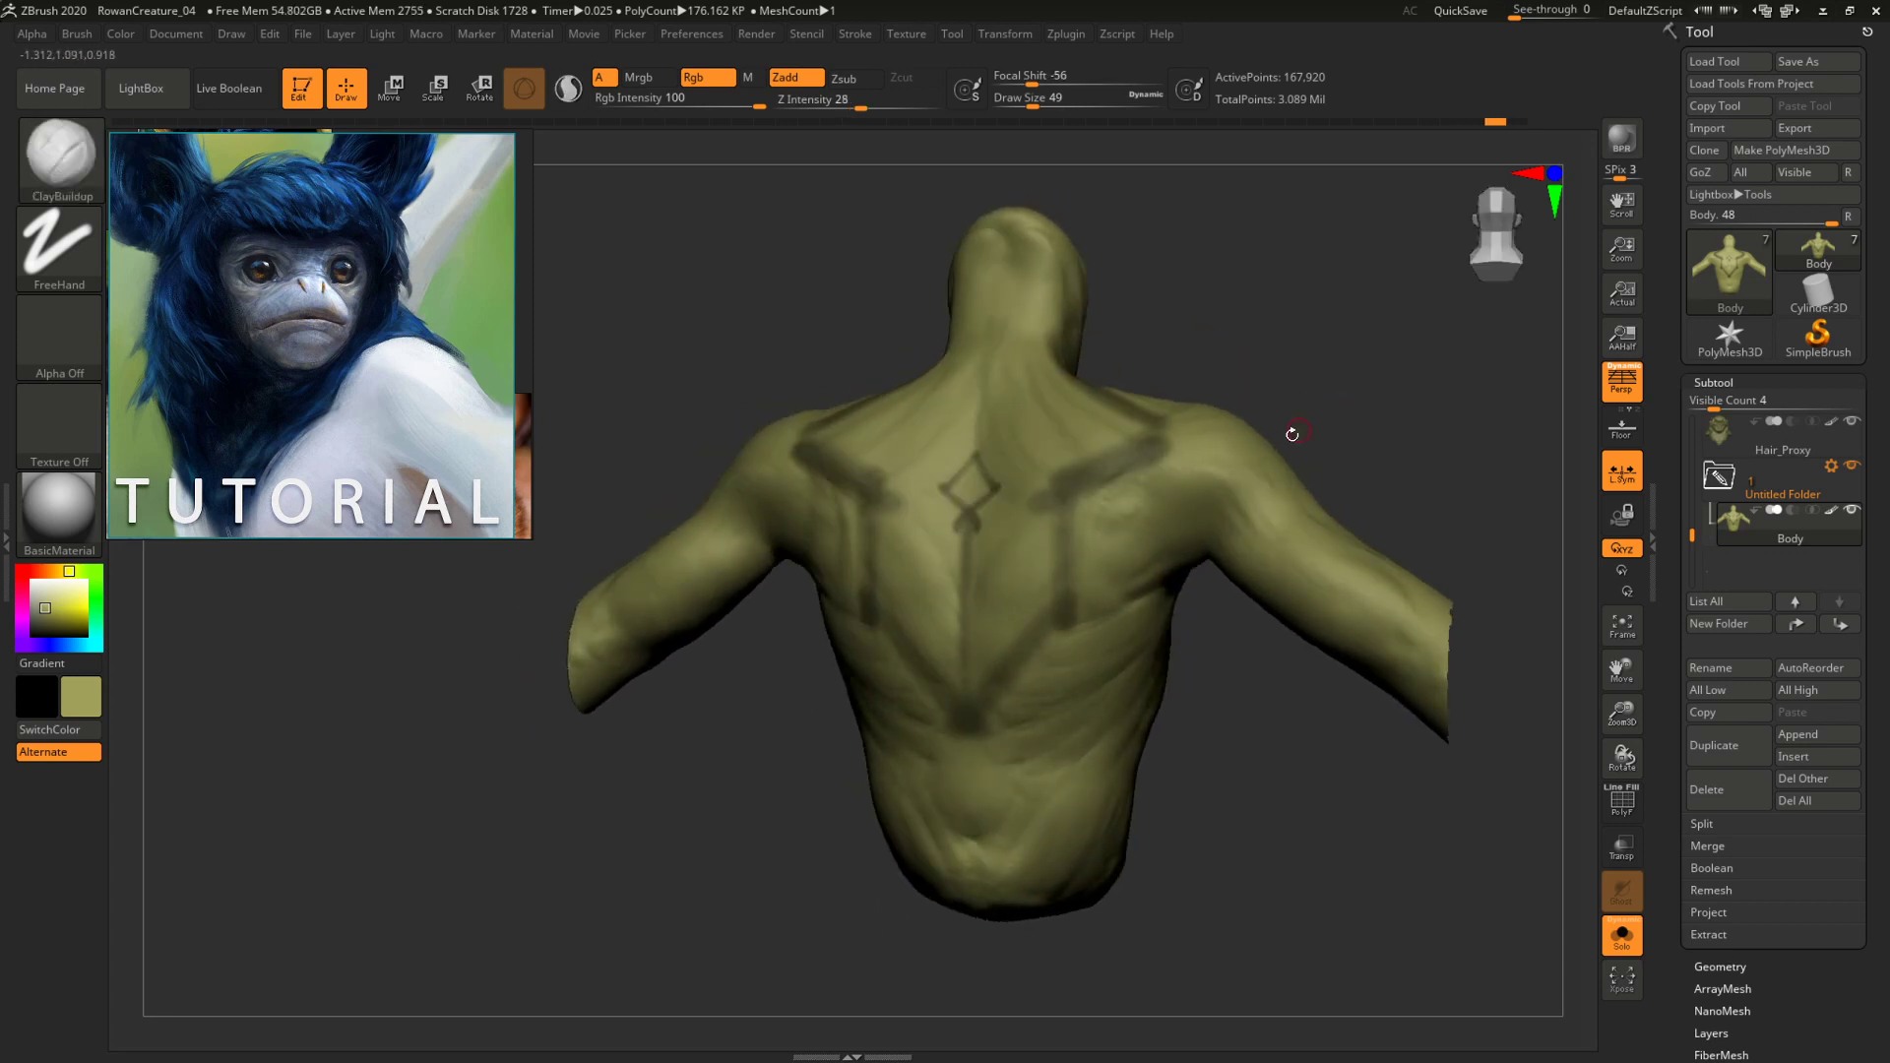
# Mask-paint the muscle bands from the shoulder blade toward the armpit at draw size 97, undoing the last stroke.
pyautogui.press('space')
pyautogui.press('space')
pyautogui.moveTo(1136, 503)
pyautogui.mouseDown()
pyautogui.moveTo(1085, 523)
pyautogui.moveTo(1160, 484)
pyautogui.mouseUp()
pyautogui.keyDown('ctrl'); pyautogui.moveTo(1096, 581); pyautogui.dragTo(1156, 561); pyautogui.keyUp('ctrl')
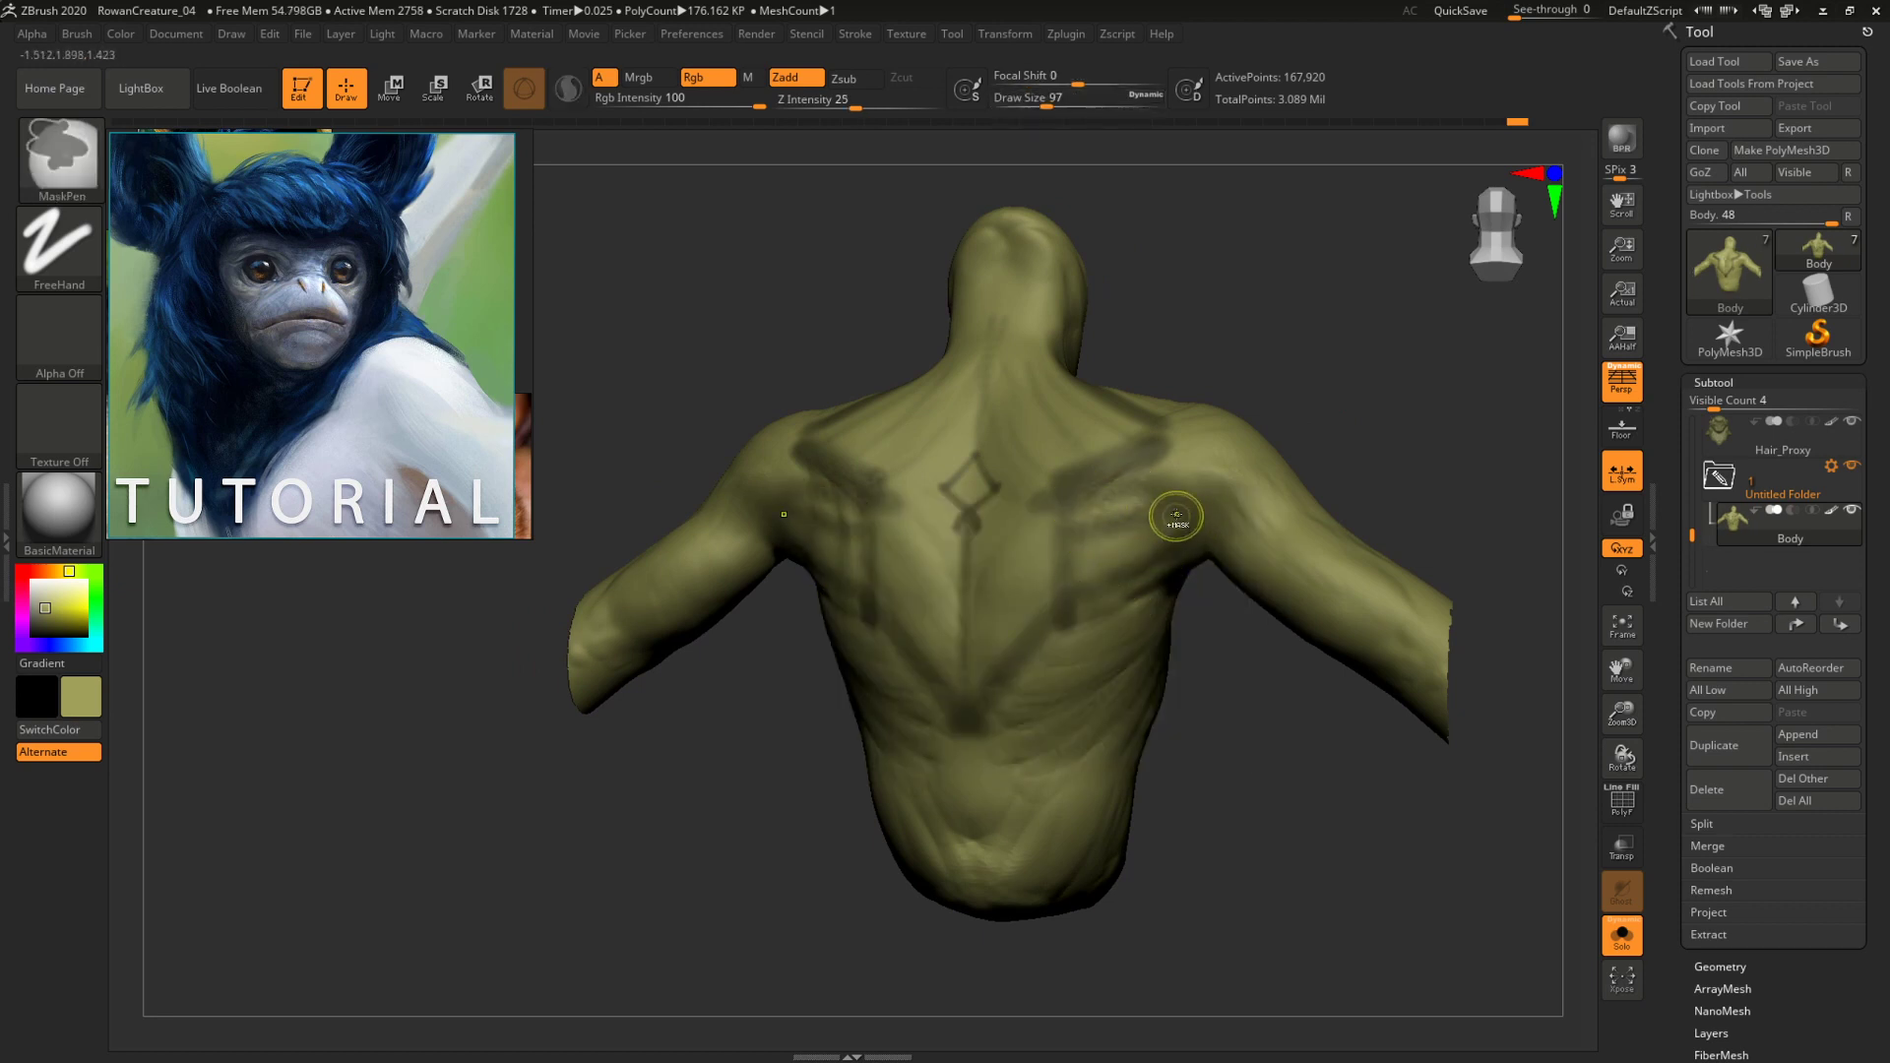
pyautogui.keyDown('ctrl'); pyautogui.click(1142, 463); pyautogui.keyUp('ctrl')
pyautogui.keyDown('ctrl'); pyautogui.moveTo(1124, 461); pyautogui.dragTo(1280, 516); pyautogui.keyUp('ctrl')
pyautogui.hotkey('ctrl', 'z')
# Mask-paint the lower edge of the deltoid around the upper arm to the front at draw size 46.
pyautogui.press('space')
pyautogui.moveTo(1368, 418); pyautogui.dragTo(1249, 443)
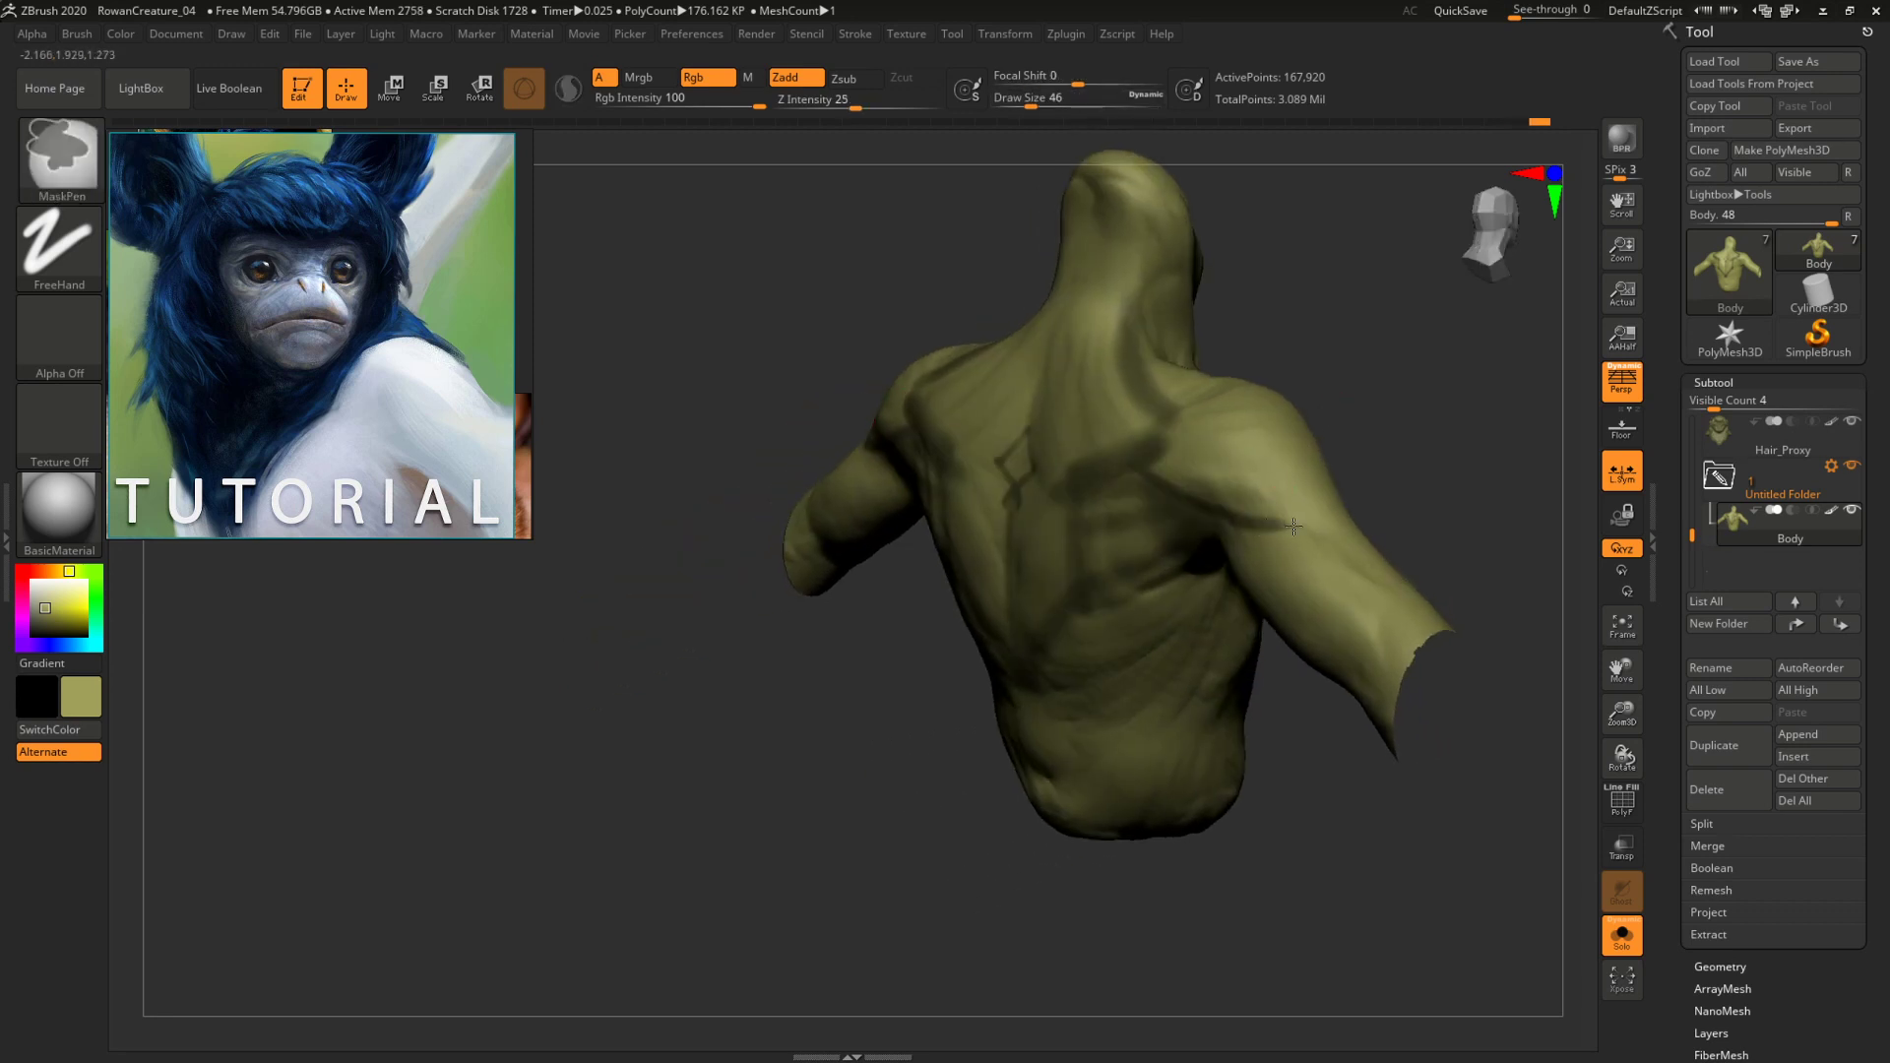
pyautogui.moveTo(1396, 413); pyautogui.dragTo(1313, 539)
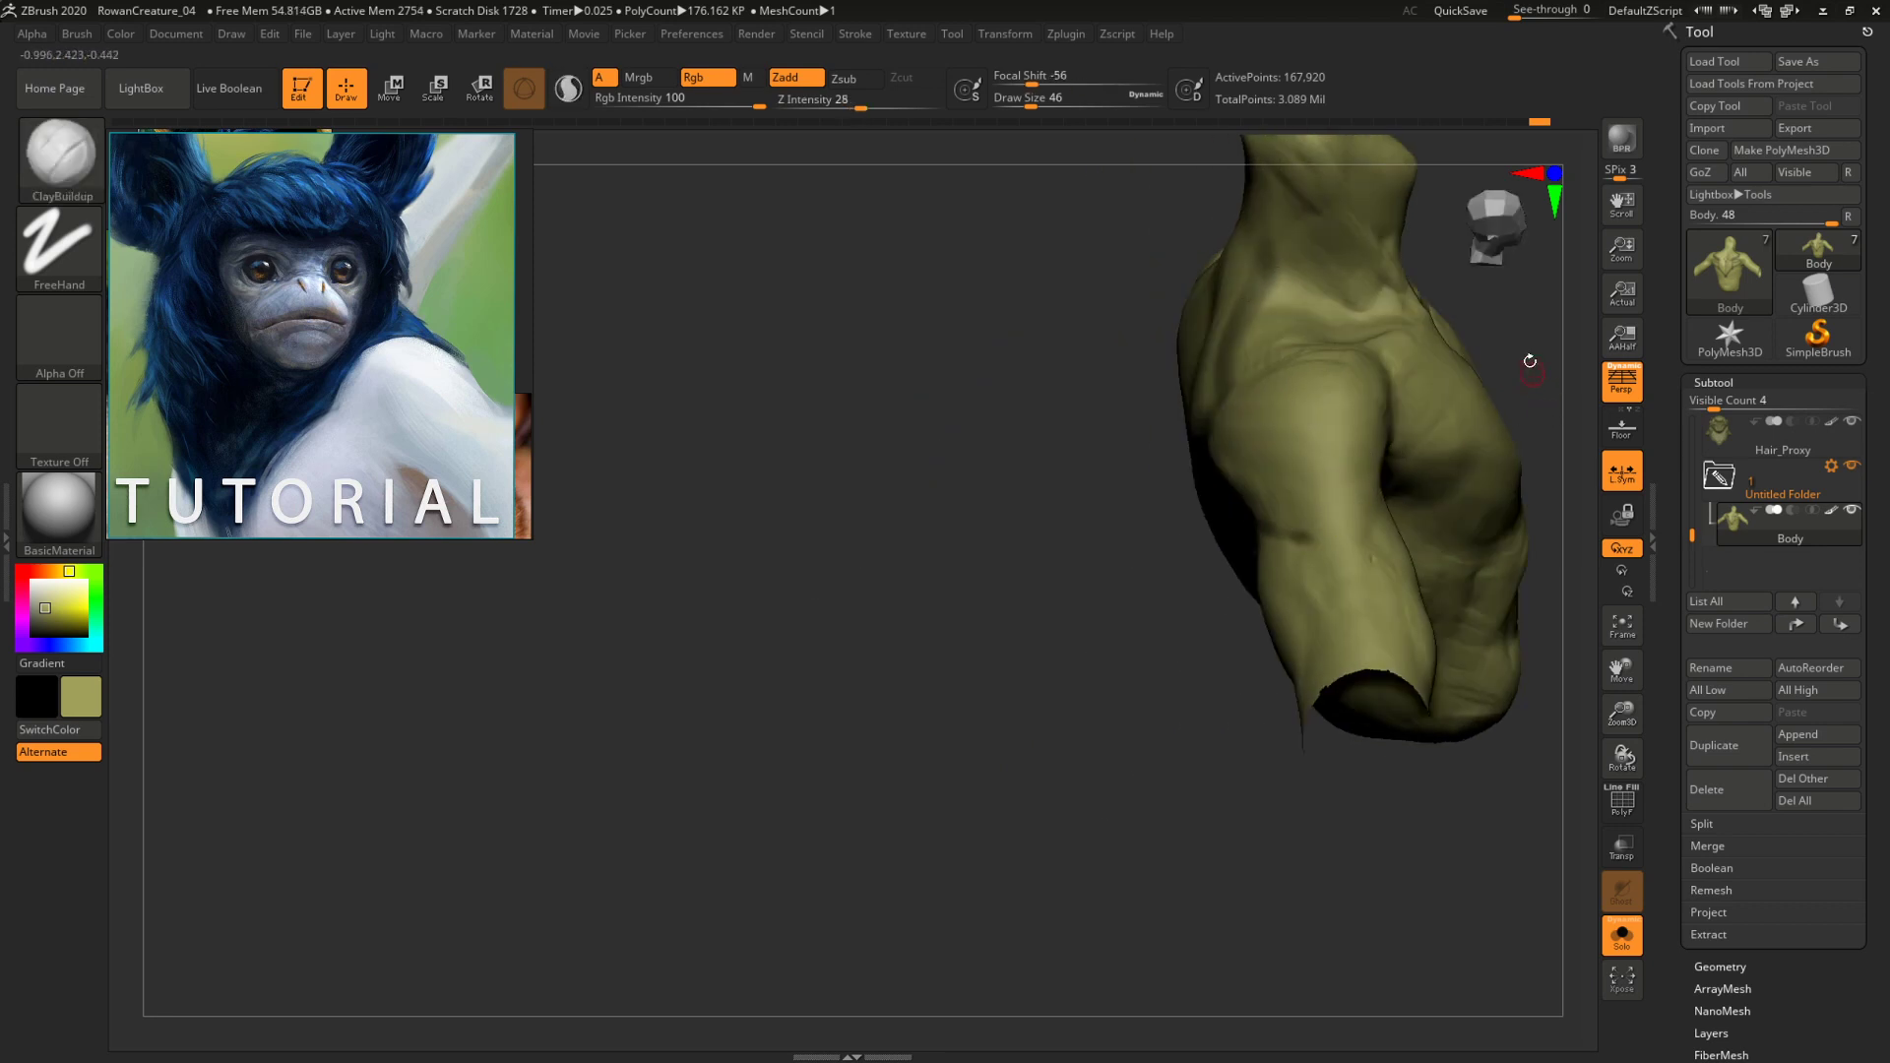
pyautogui.moveTo(1540, 473); pyautogui.dragTo(1191, 646)
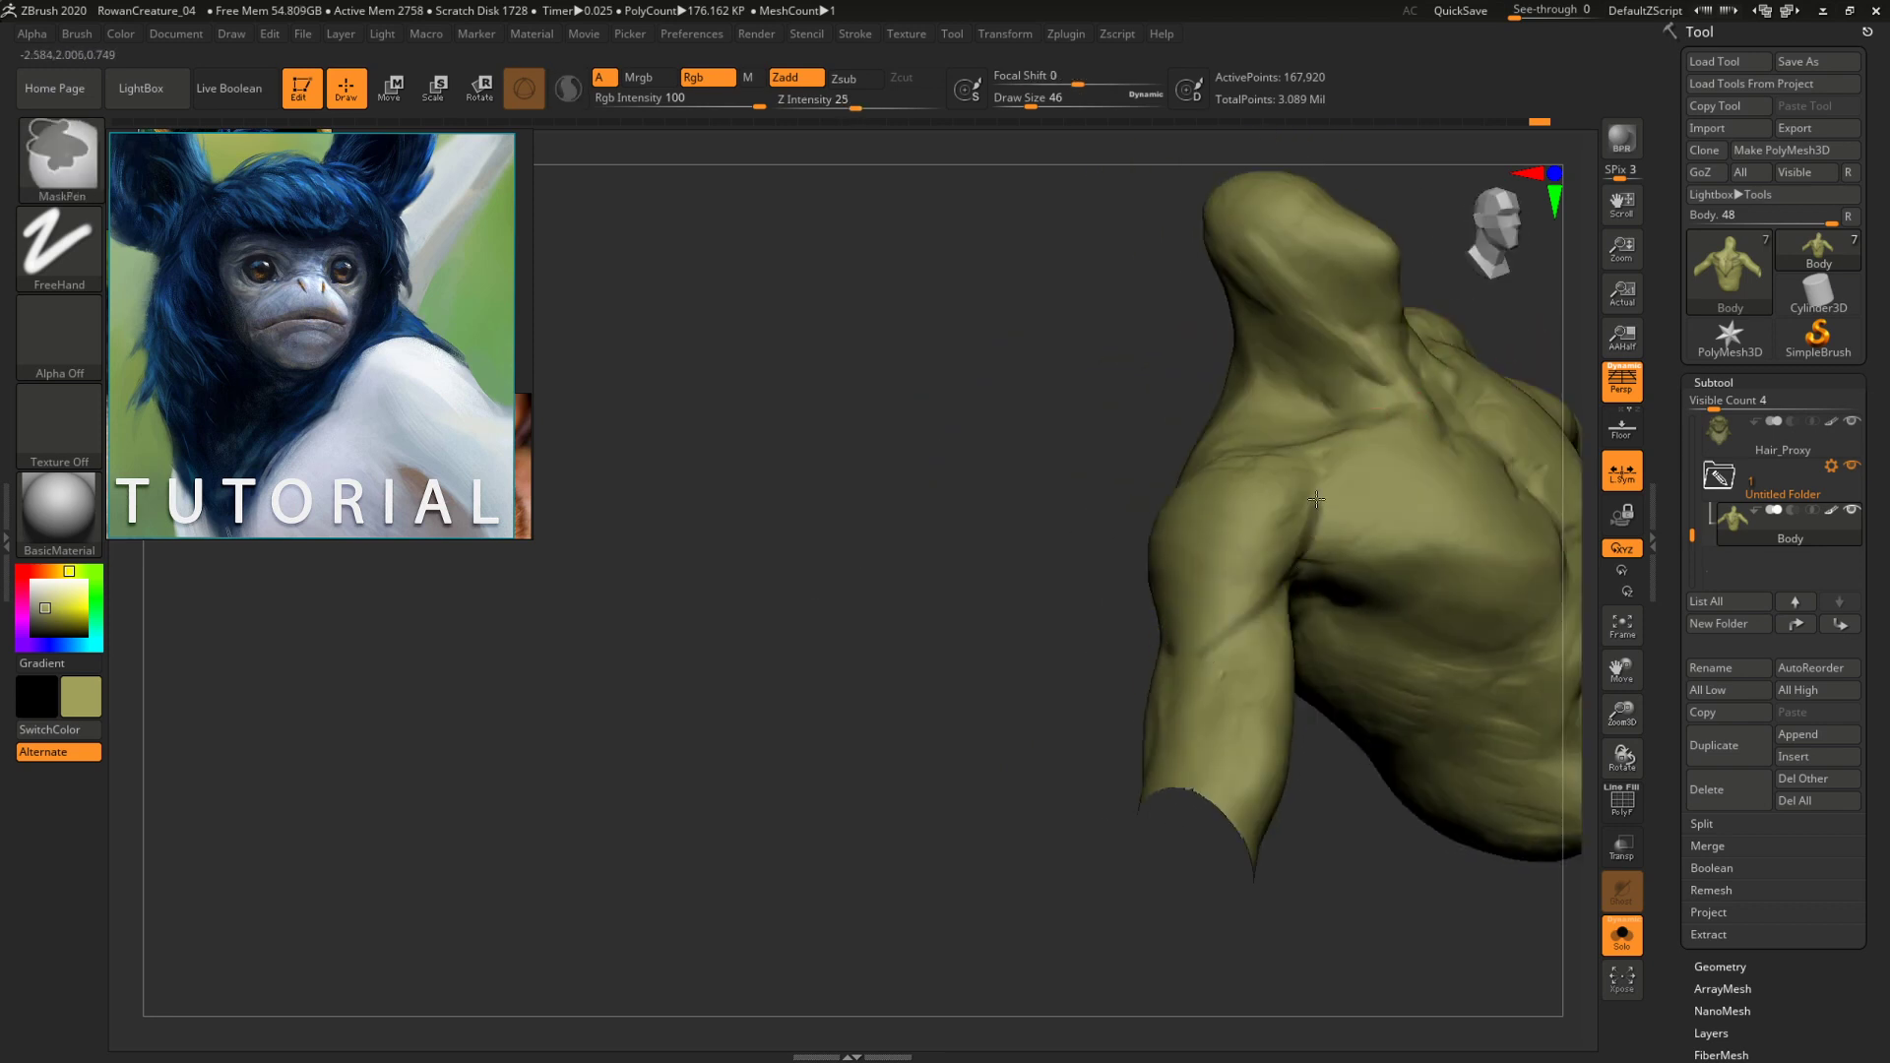
pyautogui.moveTo(1171, 465)
pyautogui.mouseDown()
pyautogui.moveTo(1328, 423)
pyautogui.moveTo(1150, 486)
pyautogui.moveTo(1152, 521)
pyautogui.moveTo(1216, 556)
pyautogui.mouseUp()
# Mask-paint the collarbone and the boundary between the deltoid and pectoral on the front at draw size 46.
pyautogui.moveTo(1397, 384)
pyautogui.mouseDown()
pyautogui.moveTo(1437, 344)
pyautogui.moveTo(1286, 418)
pyautogui.moveTo(1393, 369)
pyautogui.moveTo(1290, 440)
pyautogui.mouseUp()
pyautogui.moveTo(1378, 348); pyautogui.dragTo(1278, 413)
pyautogui.keyDown('ctrl'); pyautogui.moveTo(1160, 439); pyautogui.dragTo(1242, 497); pyautogui.keyUp('ctrl')
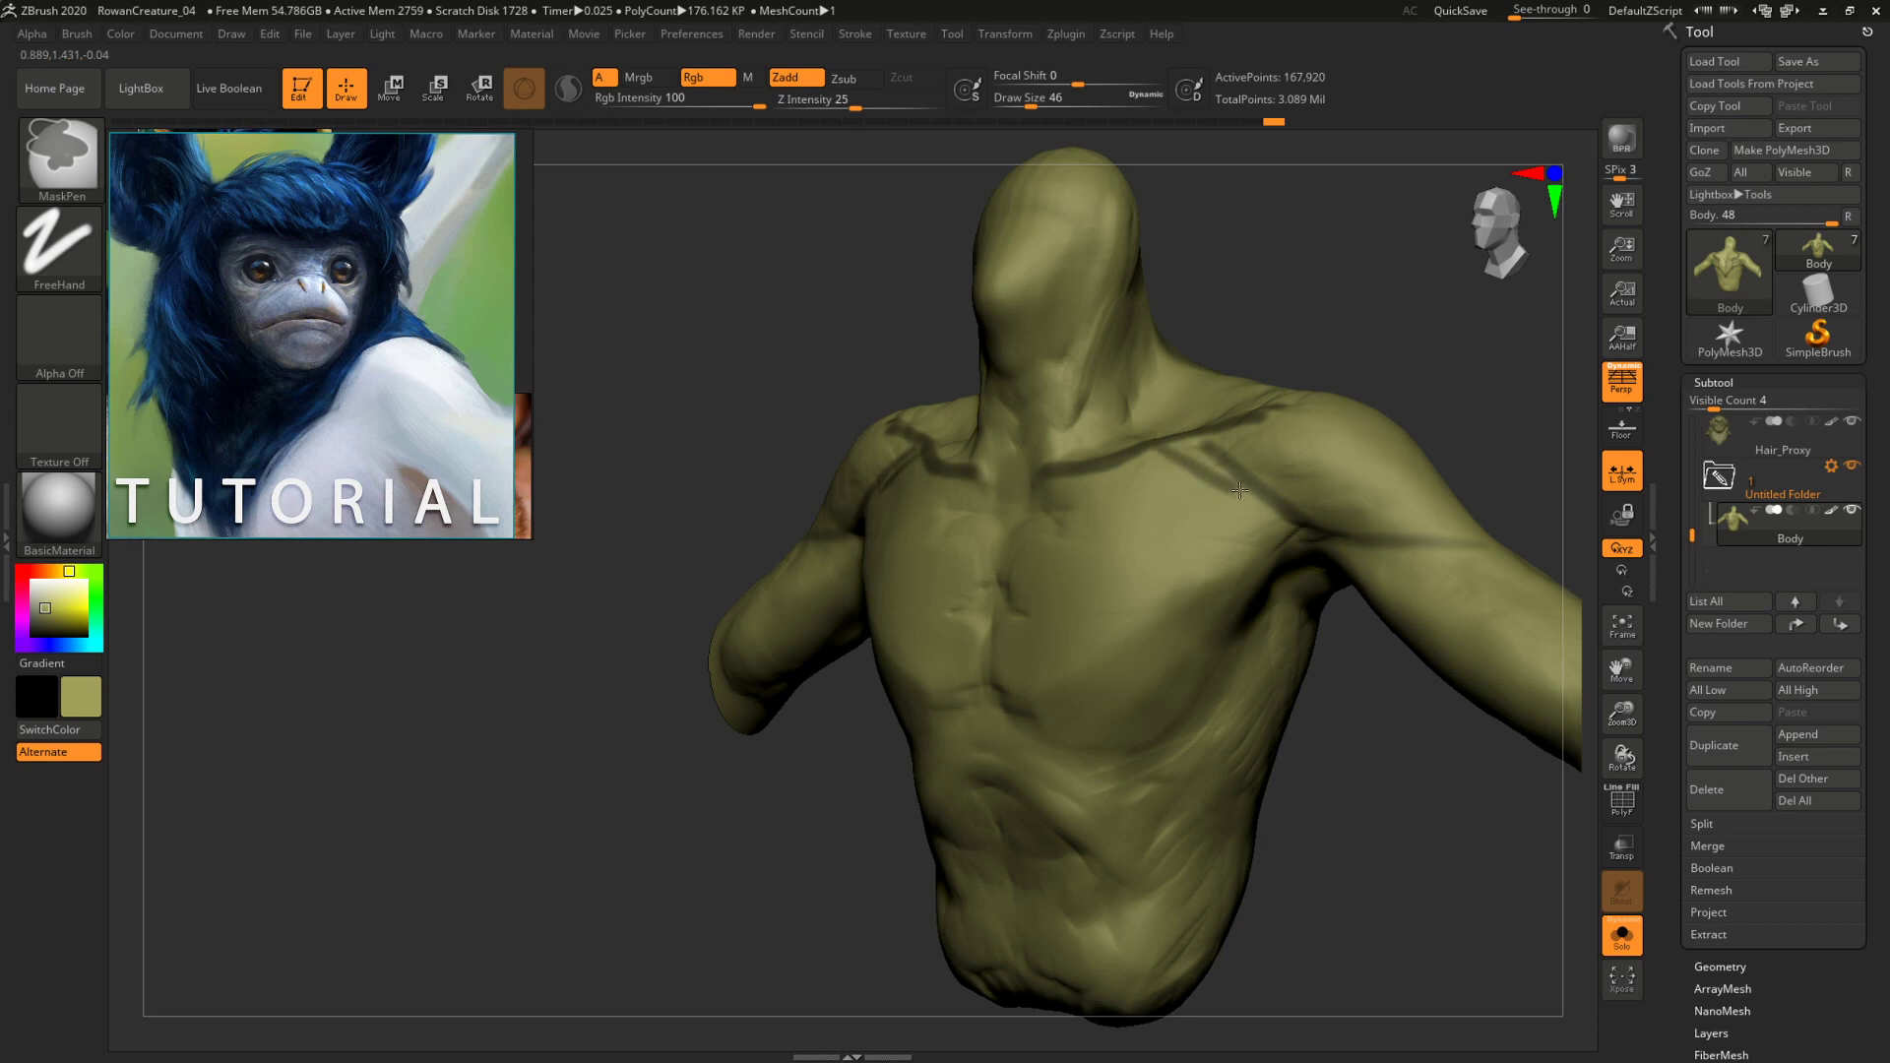
# Mask-paint guide lines down both sides of the sternum and from the lower chest up to the armpit.
pyautogui.moveTo(1392, 369); pyautogui.dragTo(1315, 390)
pyautogui.keyDown('ctrl'); pyautogui.moveTo(1026, 460); pyautogui.dragTo(1012, 645); pyautogui.keyUp('ctrl')
pyautogui.moveTo(1405, 391); pyautogui.dragTo(1392, 355)
pyautogui.keyDown('ctrl'); pyautogui.moveTo(1046, 620); pyautogui.dragTo(1270, 482); pyautogui.keyUp('ctrl')
pyautogui.moveTo(1464, 373)
pyautogui.mouseDown()
pyautogui.moveTo(1198, 624)
pyautogui.moveTo(1319, 479)
pyautogui.mouseUp()
pyautogui.moveTo(1447, 300)
pyautogui.mouseDown()
pyautogui.moveTo(1385, 400)
pyautogui.moveTo(1051, 577)
pyautogui.mouseUp()
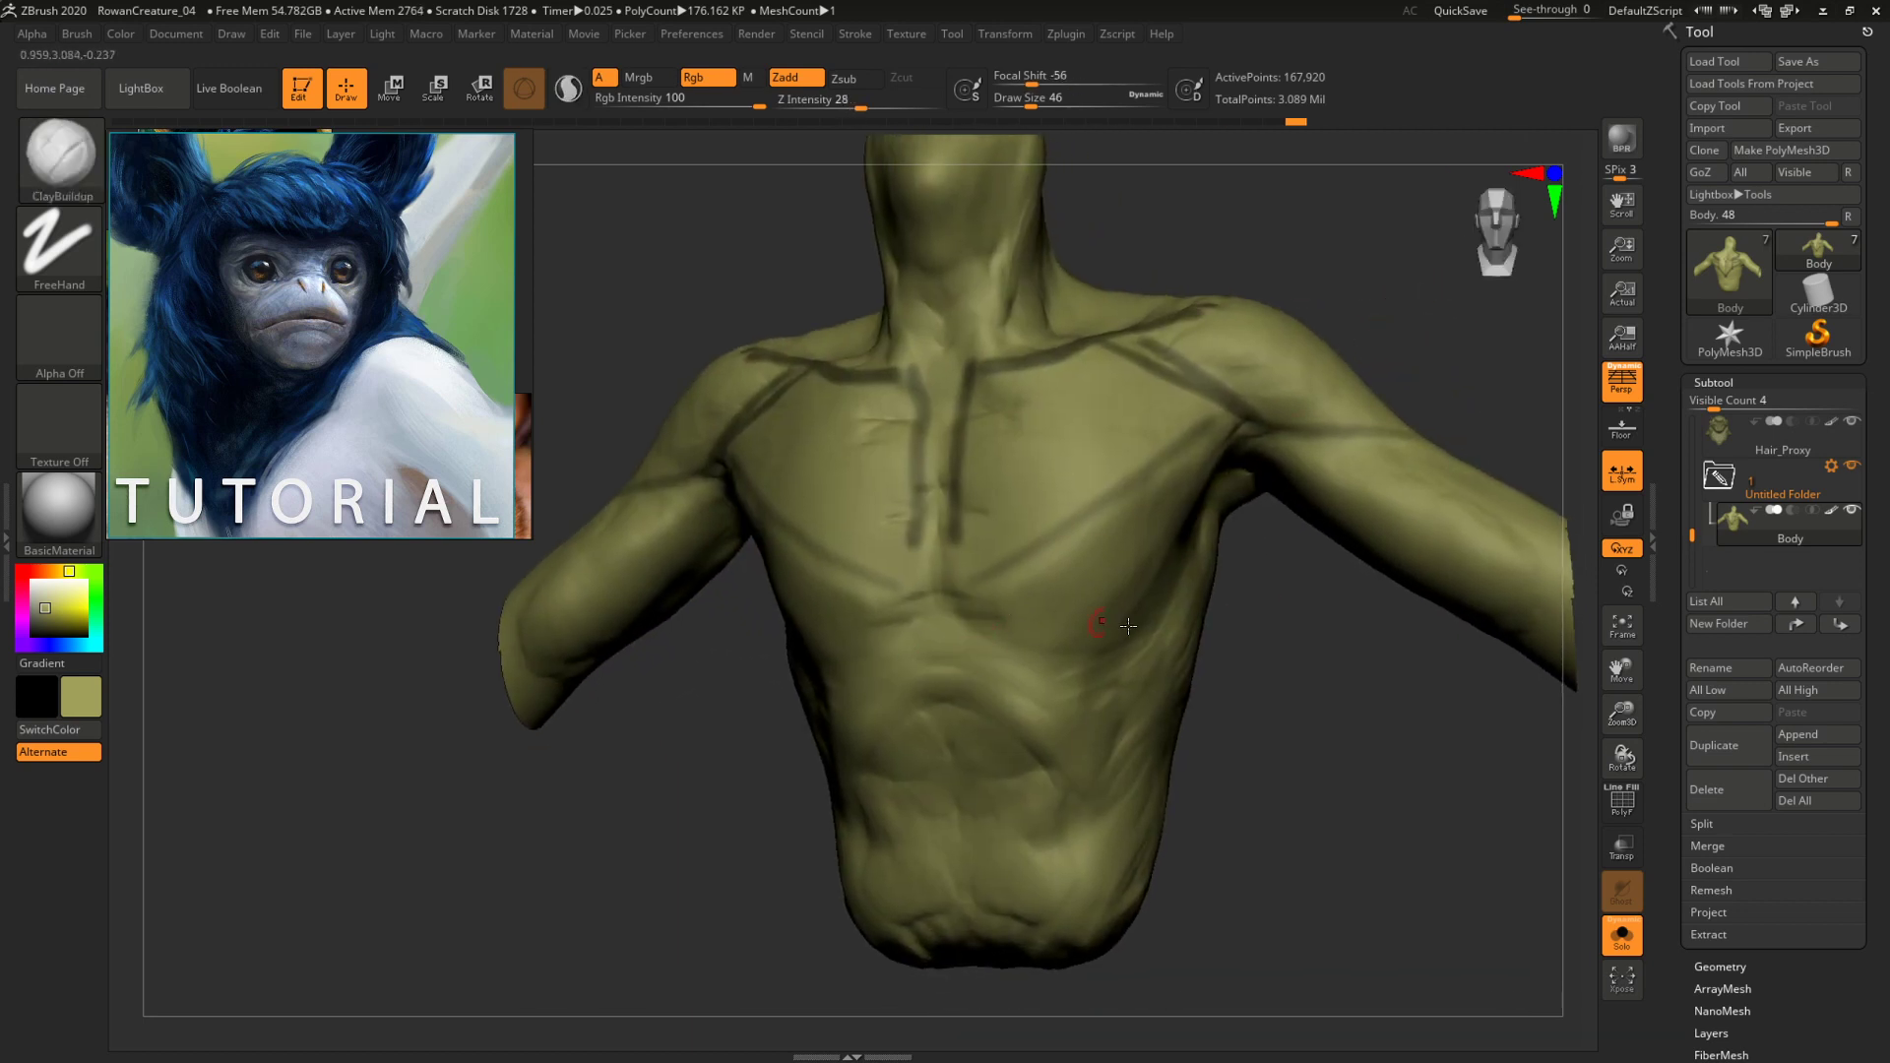
# Reshape the upper abdomen below the pectorals with the Move brush at draw size 234.
pyautogui.press('b')
pyautogui.press('m')
pyautogui.press('v')
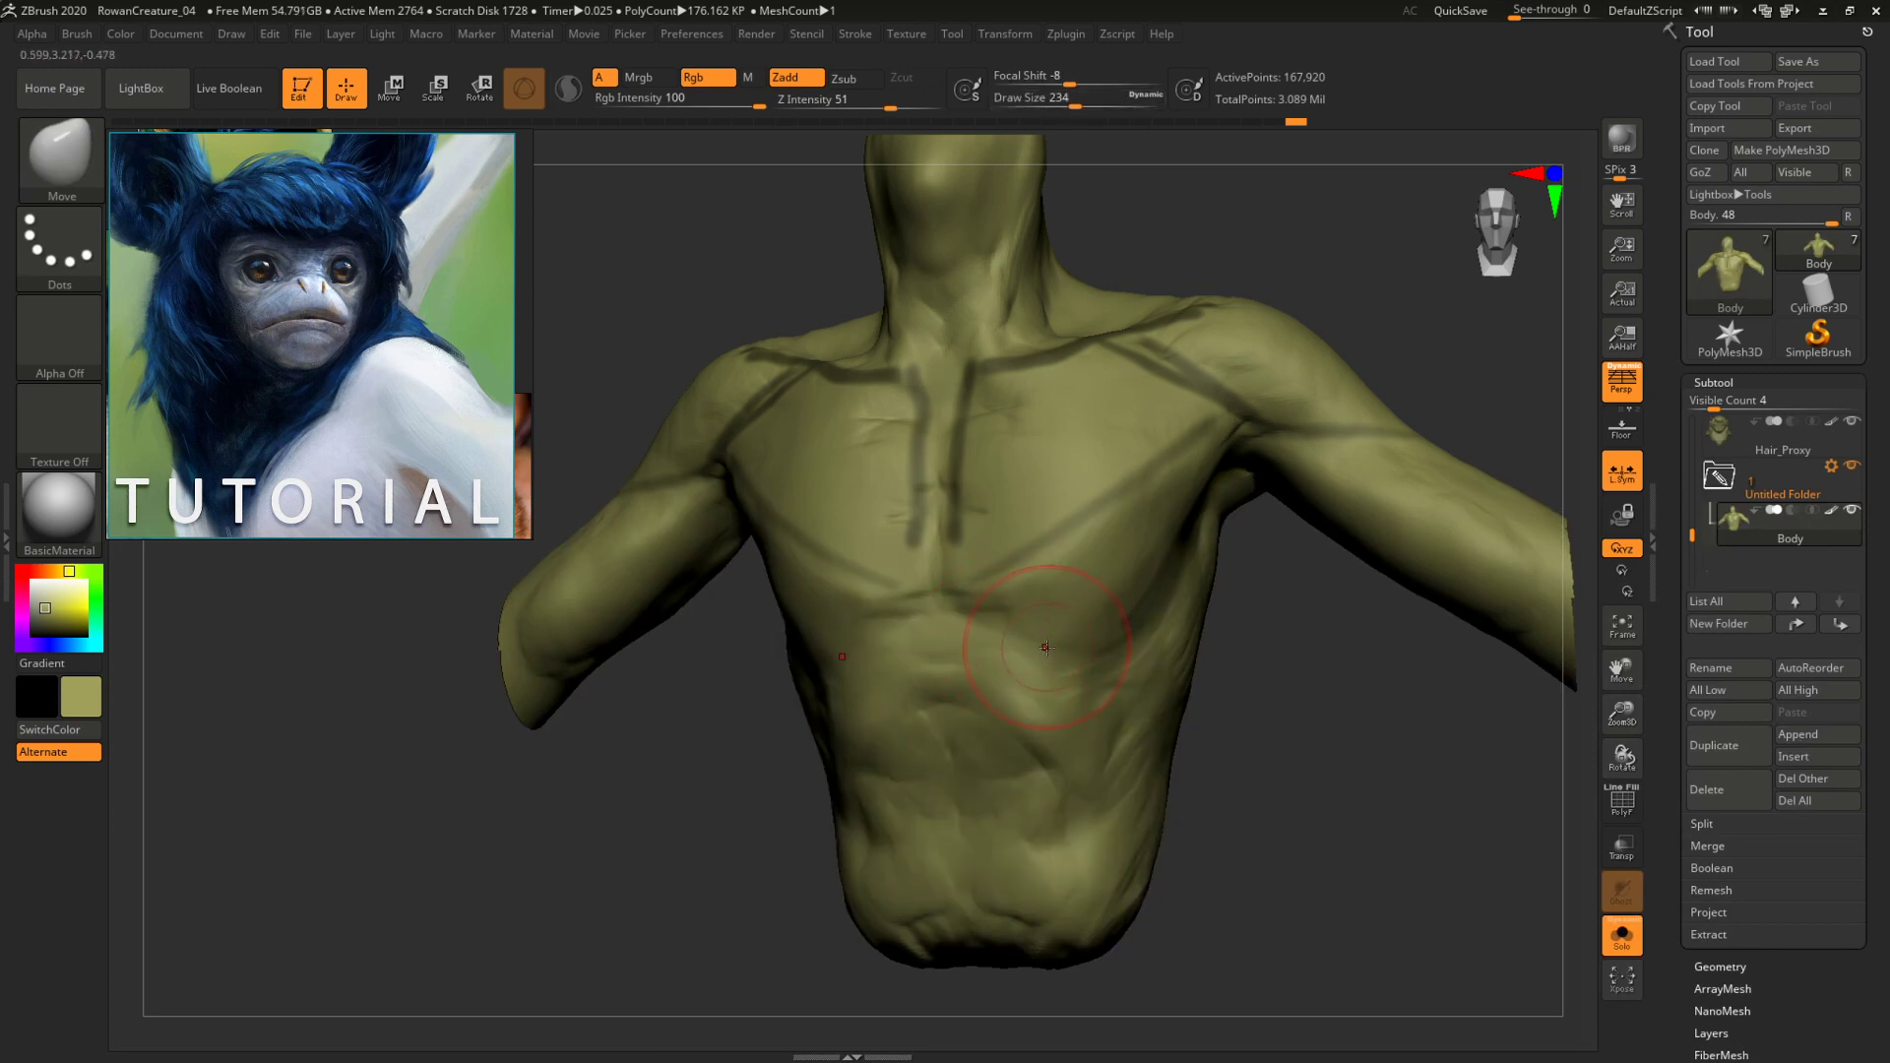
pyautogui.moveTo(1277, 690)
pyautogui.mouseDown()
pyautogui.moveTo(1325, 700)
pyautogui.moveTo(1223, 519)
pyautogui.moveTo(1297, 467)
pyautogui.moveTo(1265, 470)
pyautogui.moveTo(1278, 455)
pyautogui.moveTo(1371, 404)
pyautogui.moveTo(1354, 345)
pyautogui.moveTo(1387, 341)
pyautogui.moveTo(1356, 374)
pyautogui.mouseUp()
# Build up the upper abdomen below the pectorals with the ClayBuildup brush at draw size 172.
pyautogui.press('b')
pyautogui.press('c')
pyautogui.press('b')
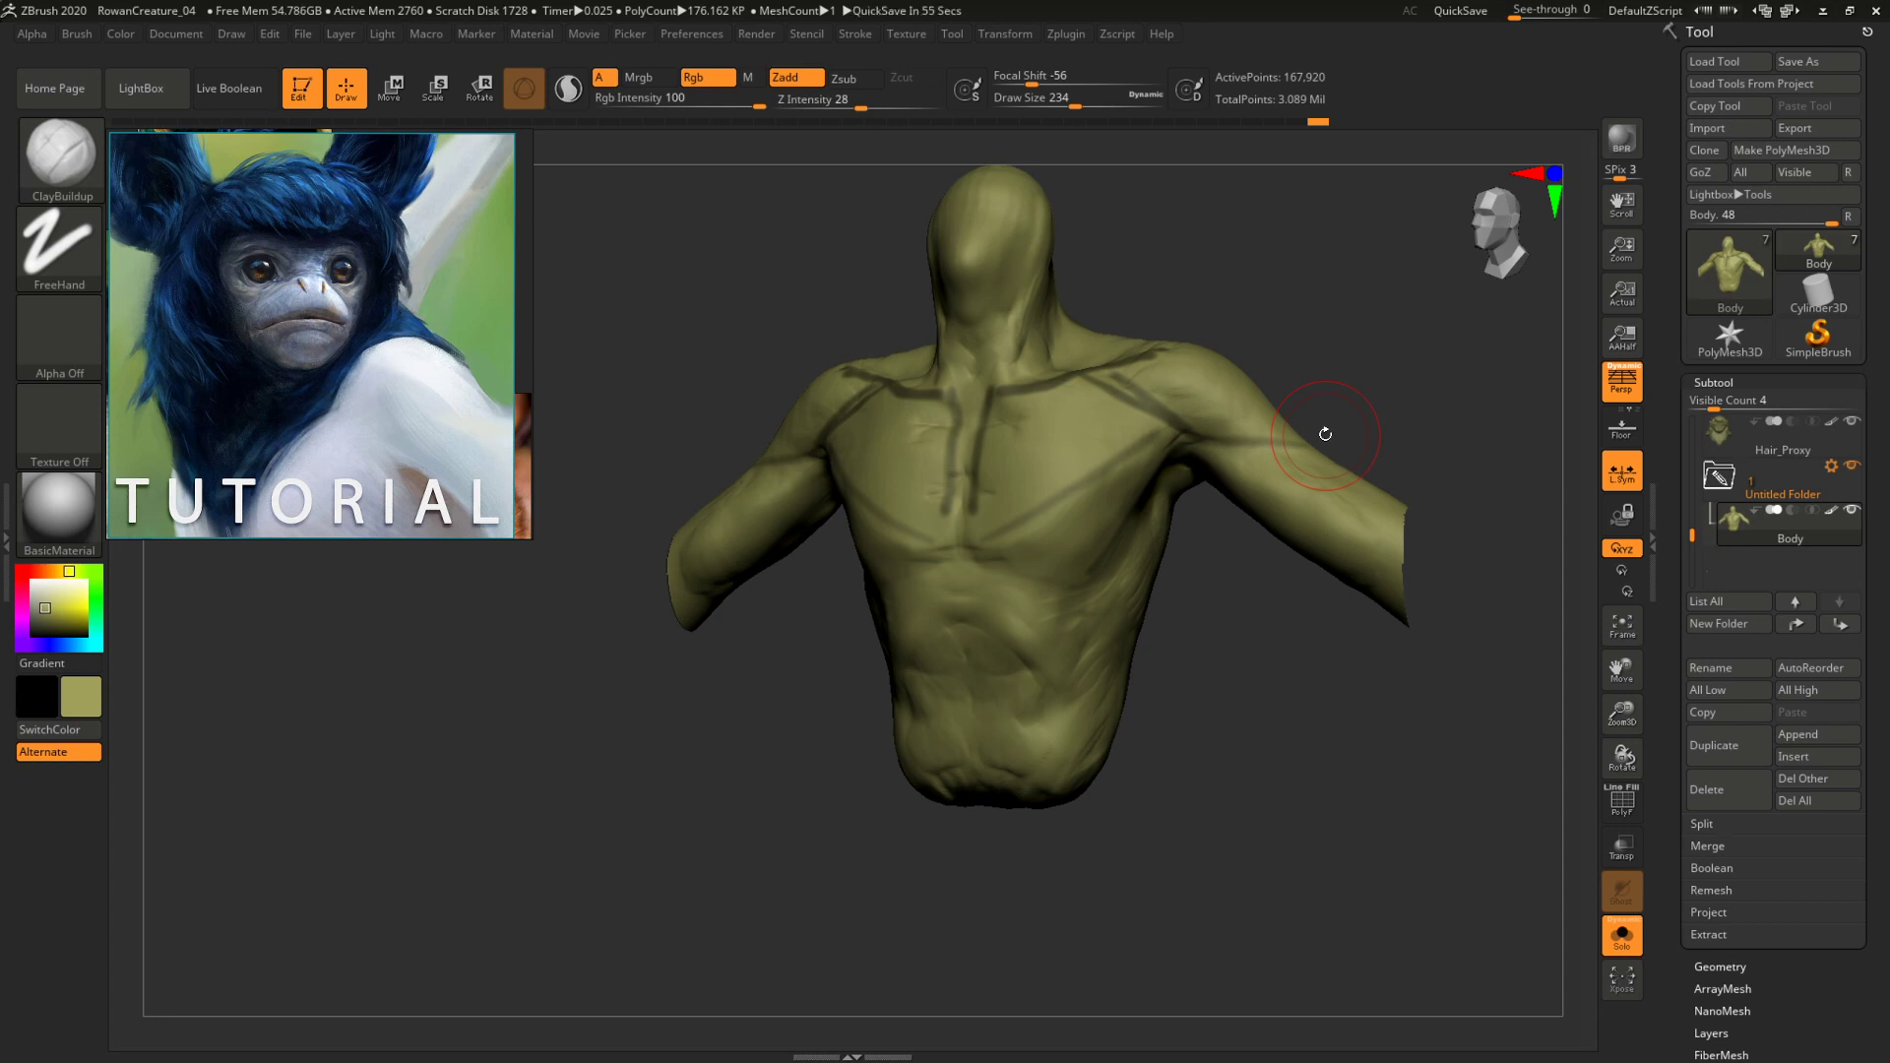
pyautogui.moveTo(1266, 371); pyautogui.dragTo(1362, 350)
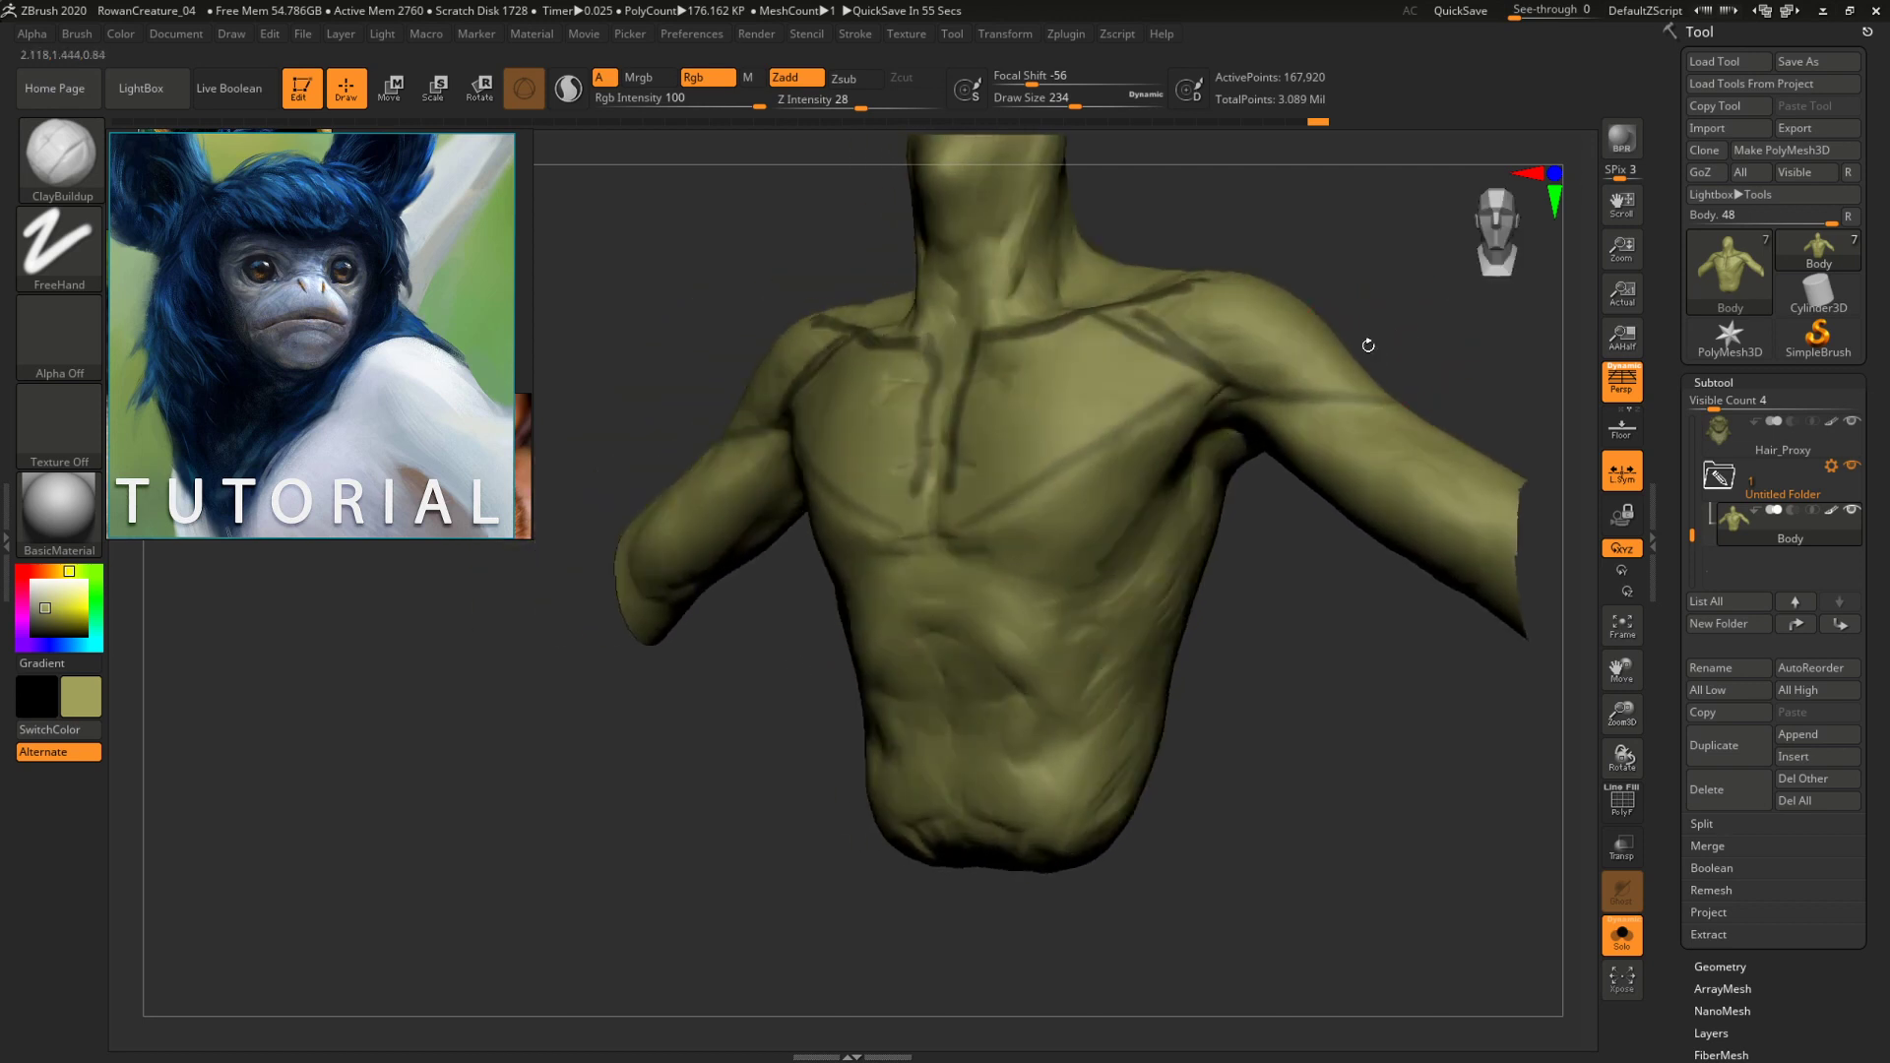
pyautogui.press('b')
pyautogui.press('c')
pyautogui.press('b')
pyautogui.moveTo(1267, 648); pyautogui.dragTo(1037, 661)
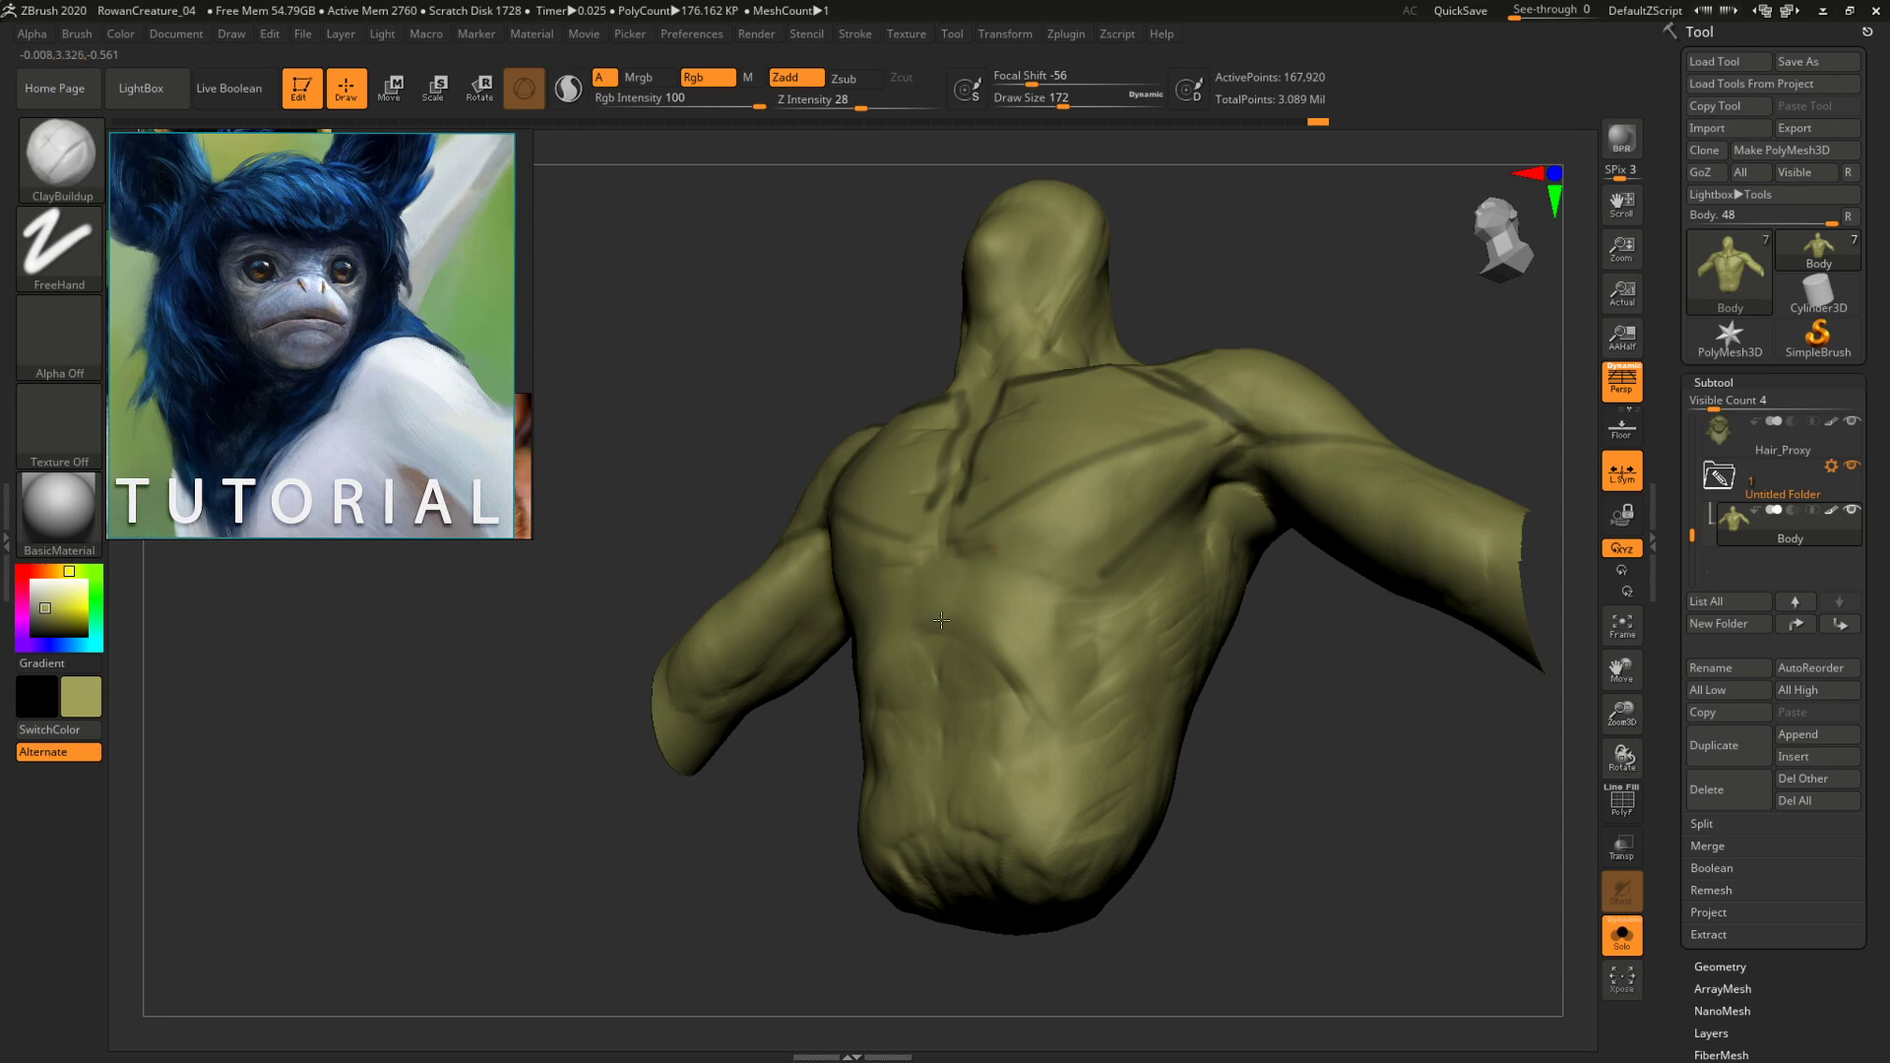
pyautogui.moveTo(1227, 700)
pyautogui.mouseDown()
pyautogui.moveTo(1312, 742)
pyautogui.moveTo(1024, 590)
pyautogui.mouseUp()
# Build up the front and side of the ribcage with ClayBuildup at draw size 228.
pyautogui.press('space')
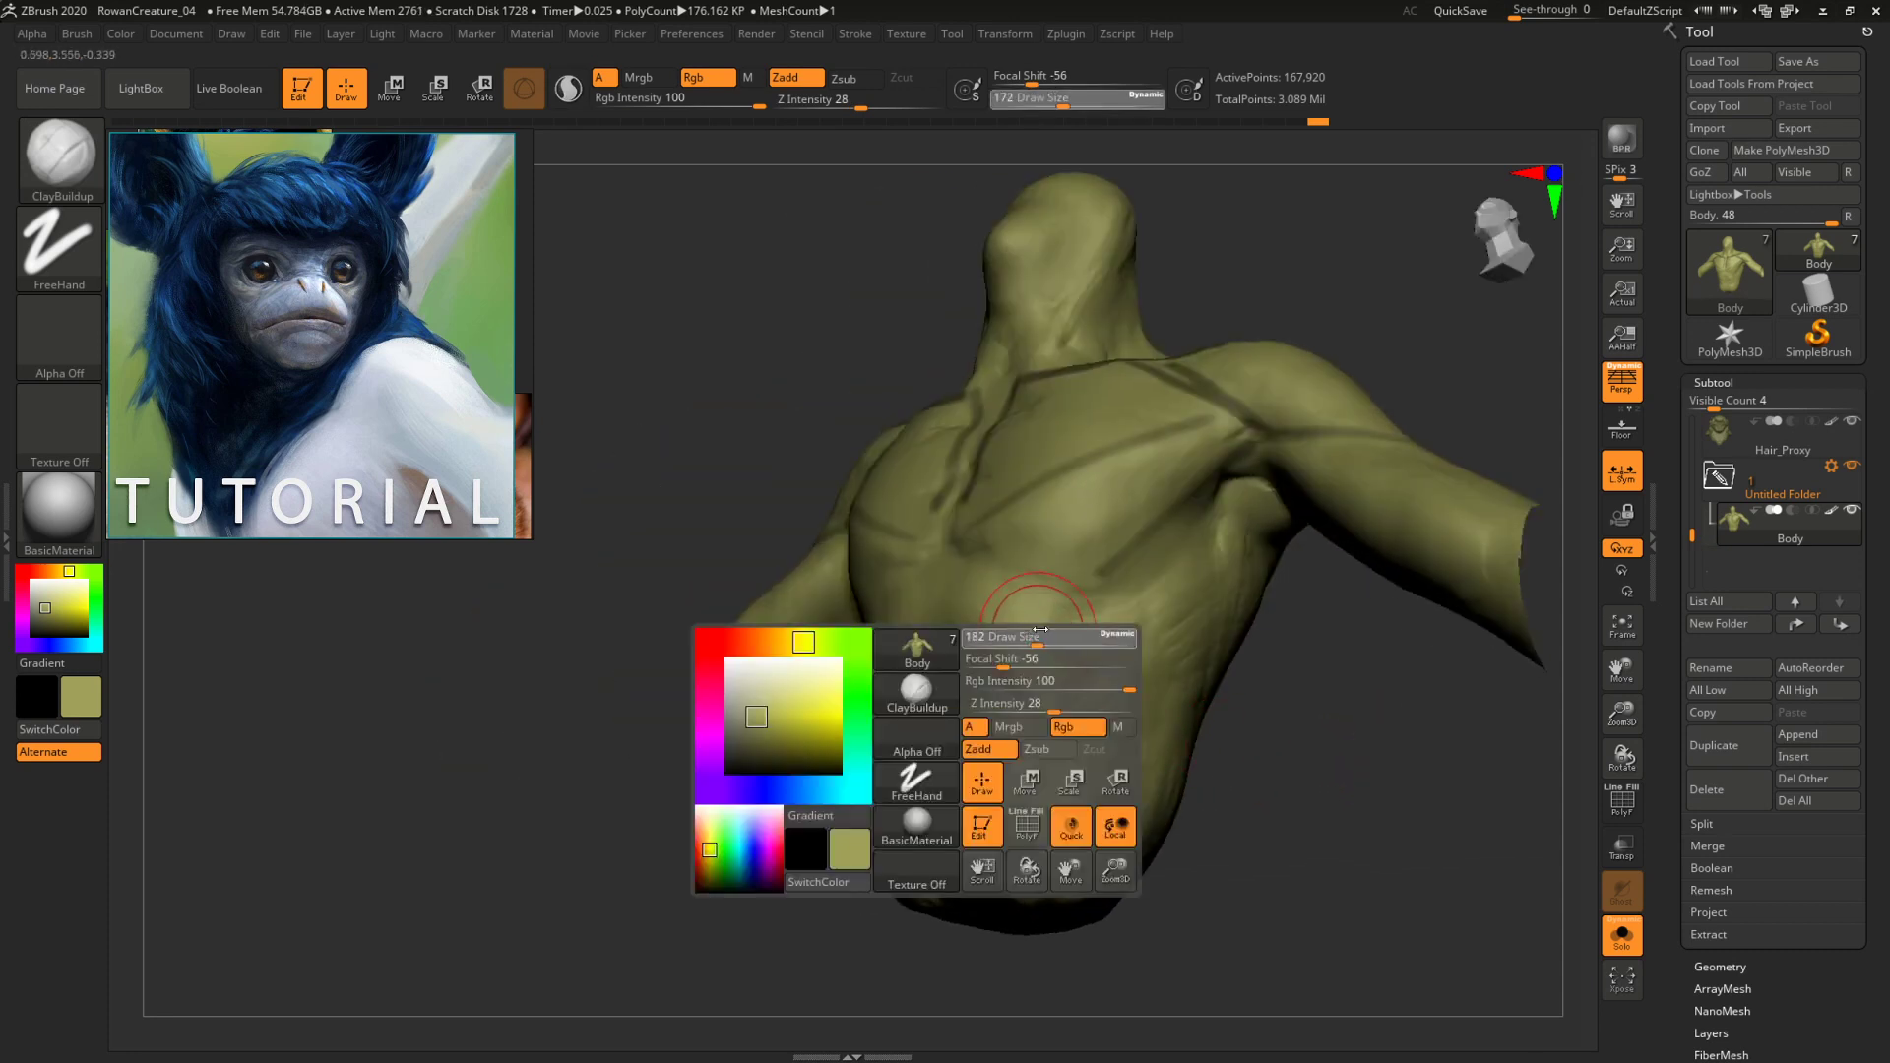
pyautogui.moveTo(1068, 640)
pyautogui.mouseDown(button='right')
pyautogui.moveTo(994, 669)
pyautogui.moveTo(1043, 707)
pyautogui.moveTo(1091, 674)
pyautogui.mouseUp(button='right')
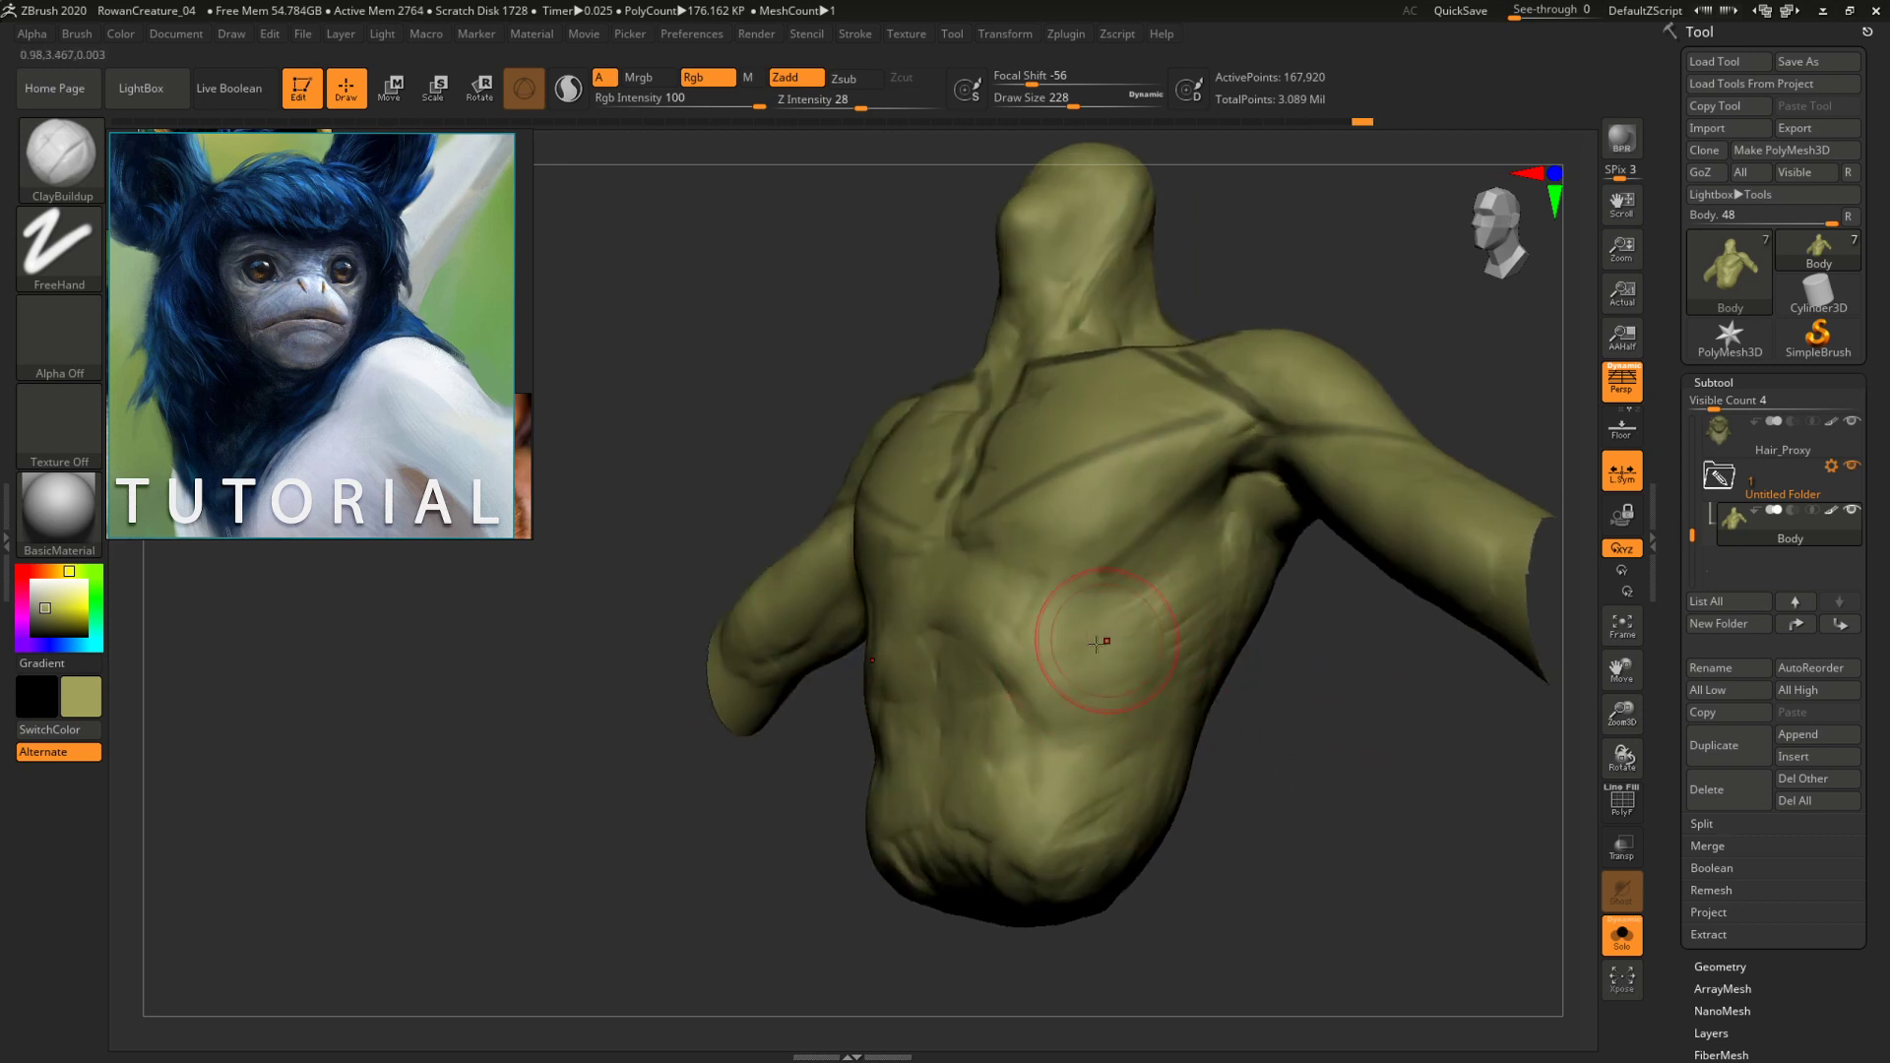
pyautogui.moveTo(1078, 544); pyautogui.dragTo(1151, 638, button='right')
# Turn off Rgb for ClayBuildup and sculpt the side of the torso below the armpit at draw size 172.
pyautogui.press('space')
pyautogui.click(1151, 522)
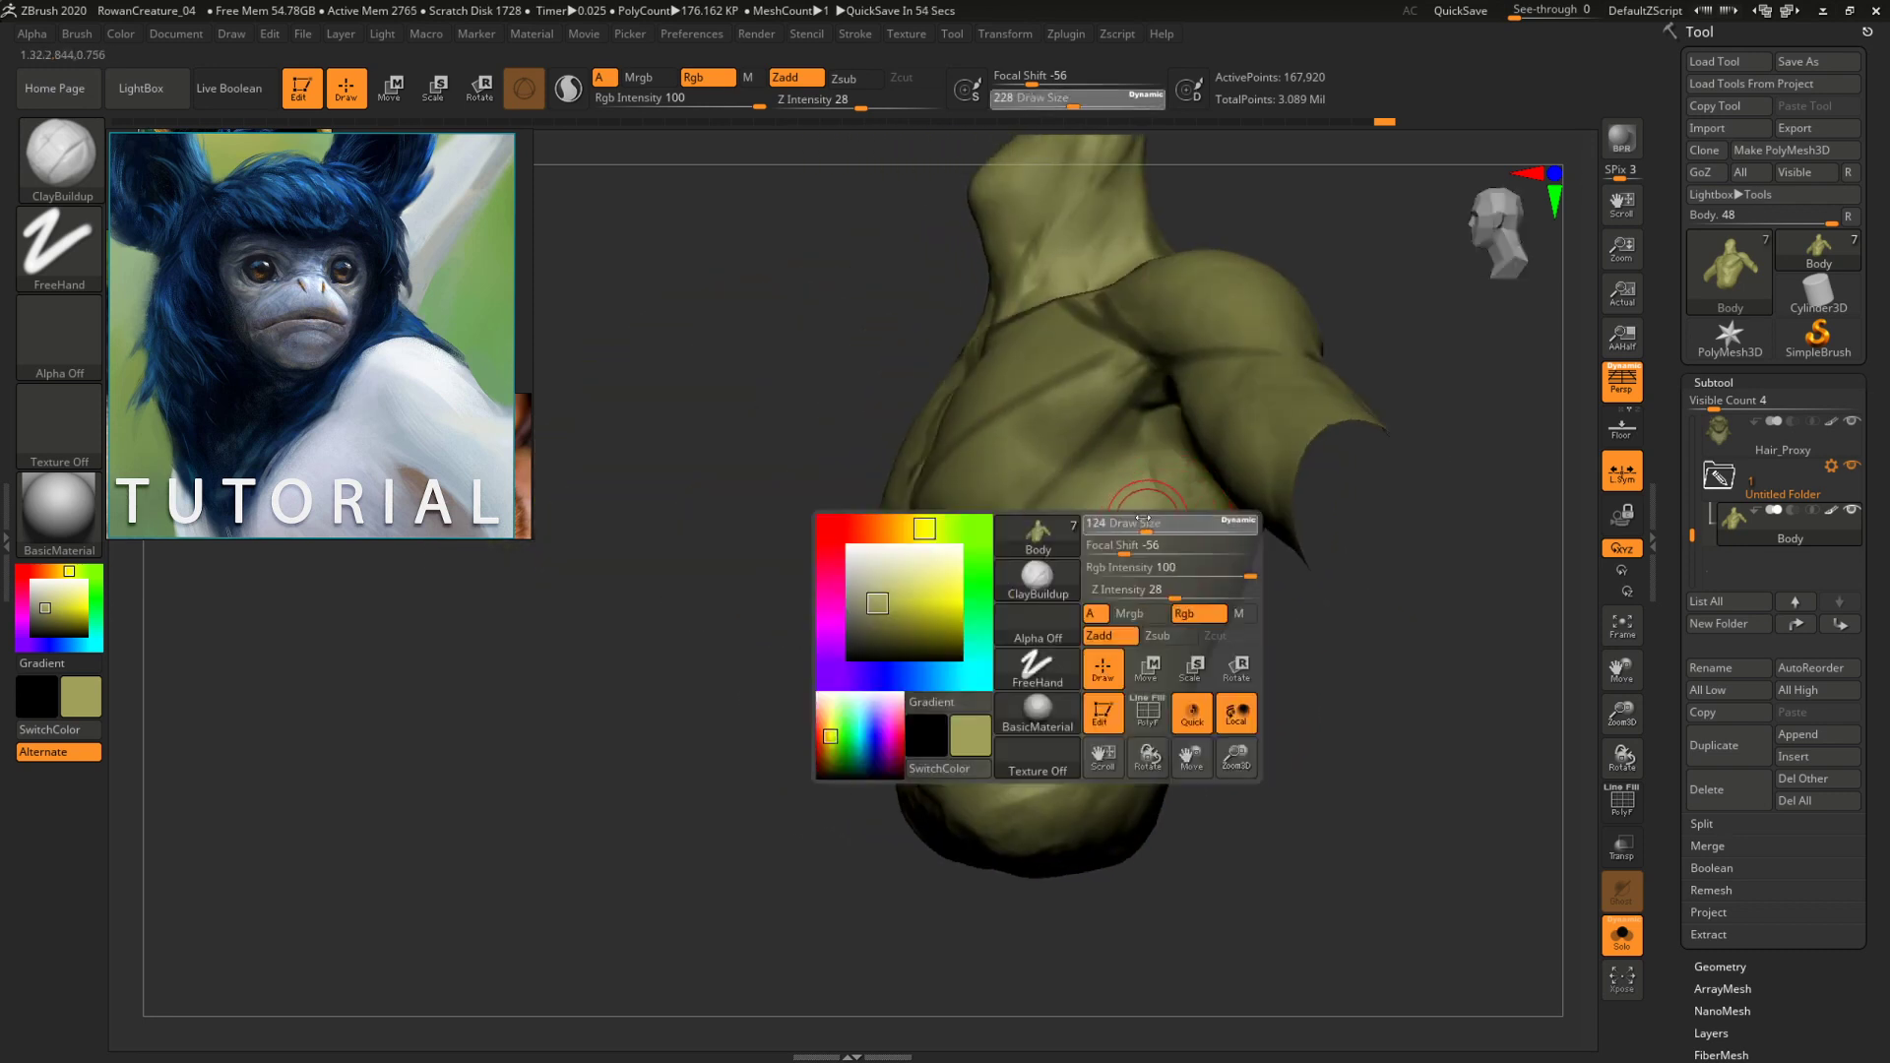
pyautogui.moveTo(1282, 693)
pyautogui.mouseDown(button='right')
pyautogui.moveTo(1214, 650)
pyautogui.moveTo(1236, 587)
pyautogui.moveTo(1203, 521)
pyautogui.mouseUp(button='right')
pyautogui.press('space')
pyautogui.click(1028, 397)
pyautogui.moveTo(1319, 438)
pyautogui.mouseDown()
pyautogui.moveTo(1312, 350)
pyautogui.moveTo(1249, 519)
pyautogui.moveTo(1320, 498)
pyautogui.moveTo(1029, 649)
pyautogui.mouseUp()
pyautogui.press('s')
pyautogui.moveTo(1285, 559); pyautogui.dragTo(1240, 561)
pyautogui.click(709, 78)
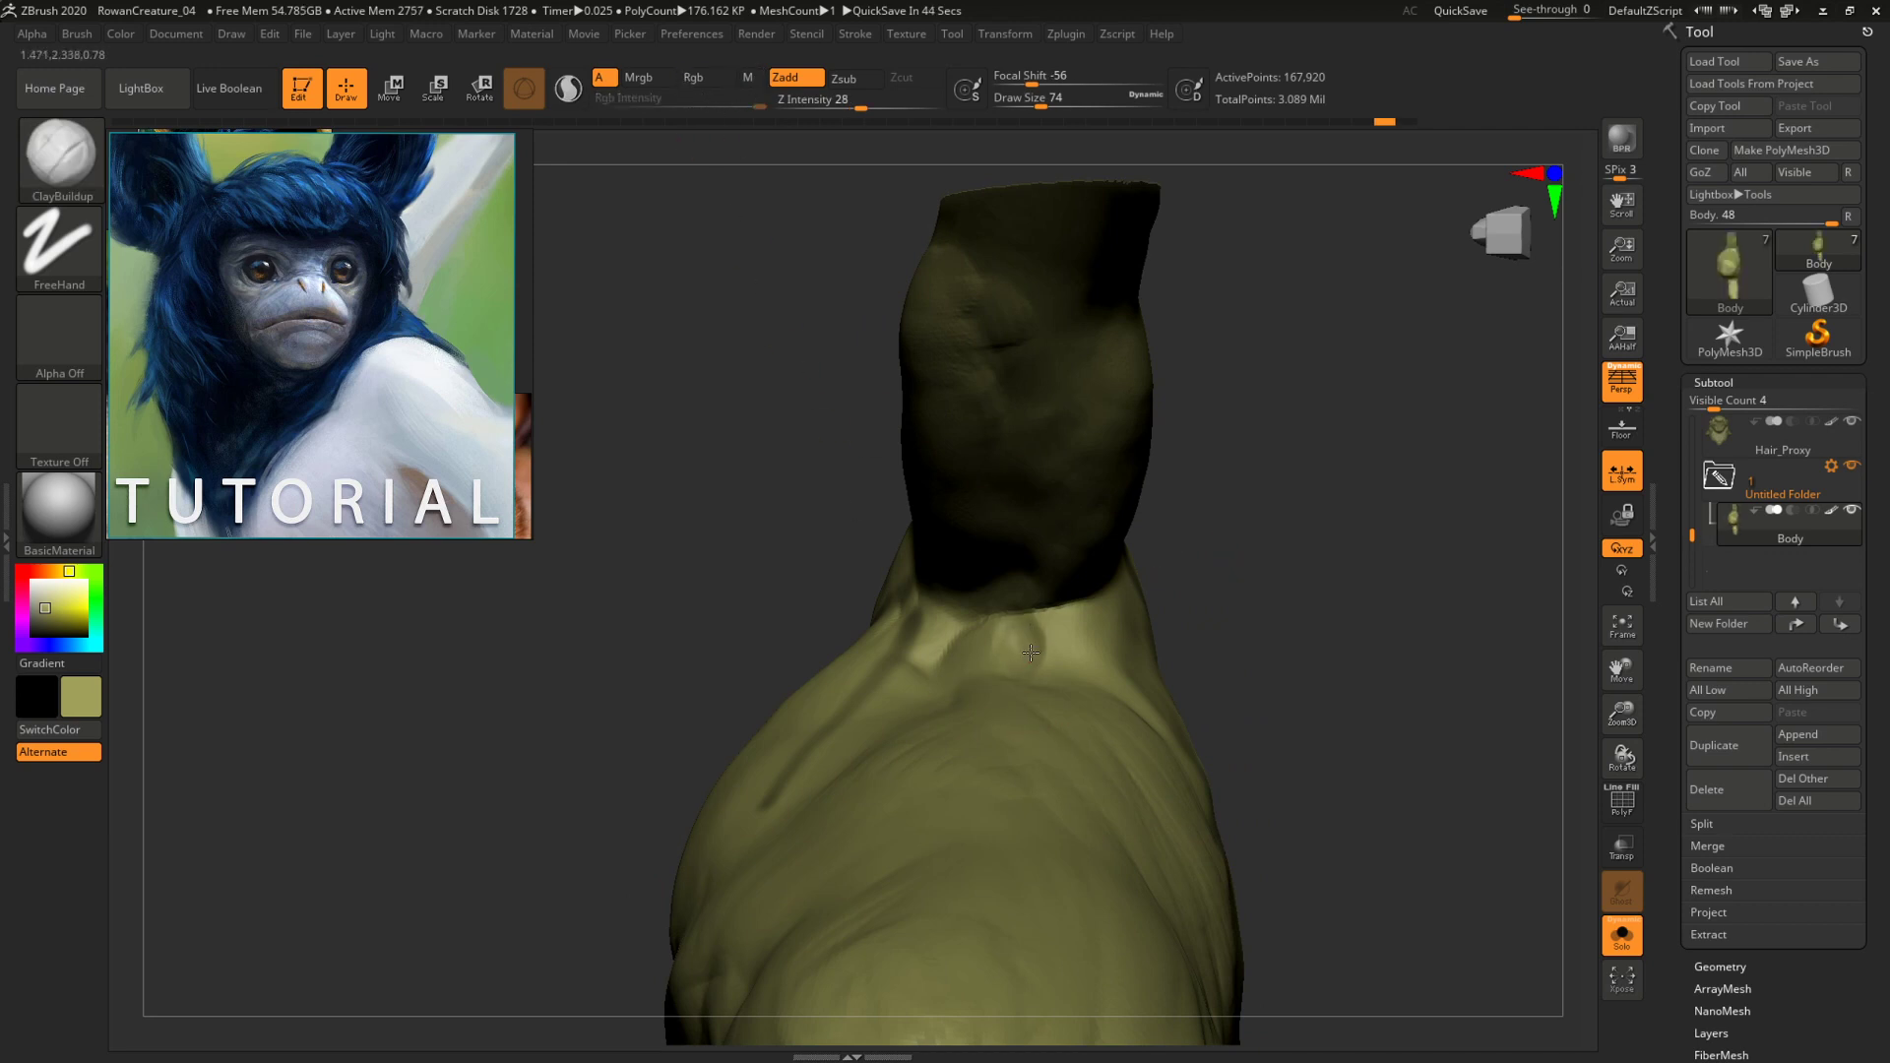
pyautogui.moveTo(1219, 557); pyautogui.dragTo(1194, 654)
pyautogui.press('space')
pyautogui.moveTo(1019, 707); pyautogui.dragTo(1033, 706)
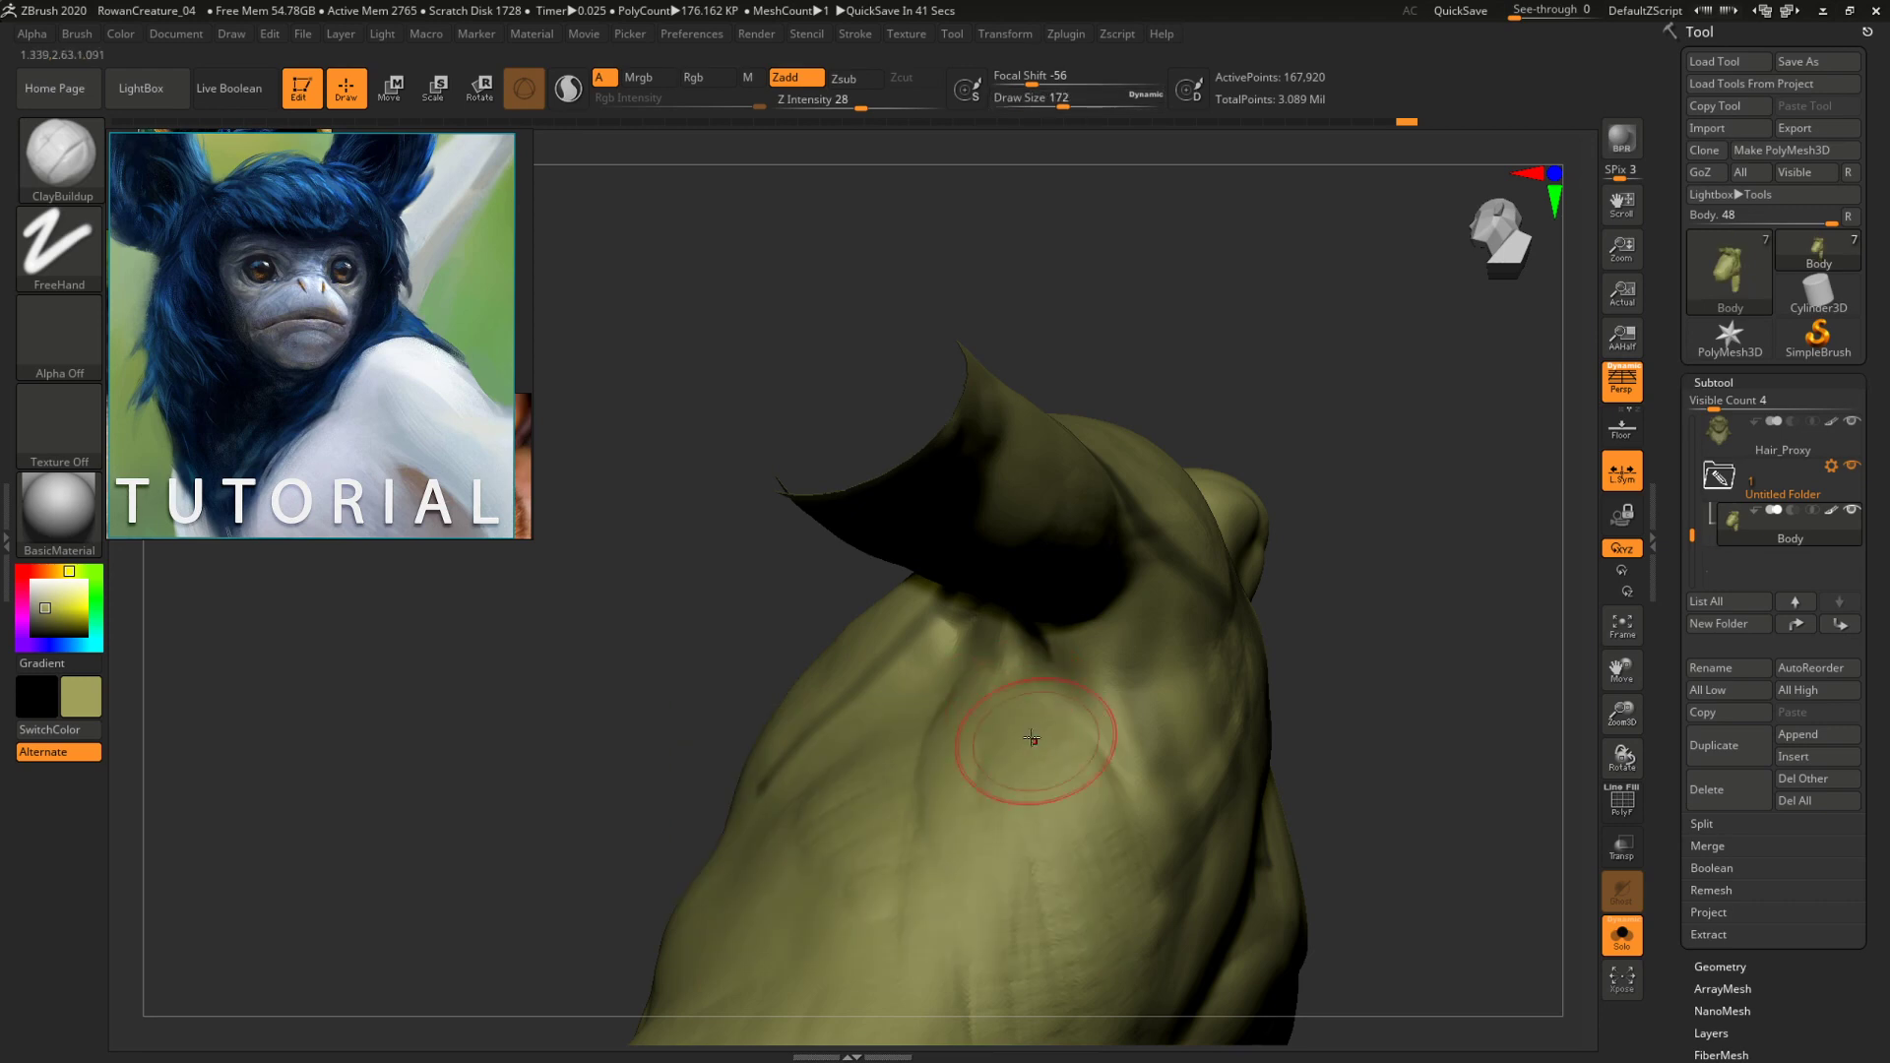
# Build up the flank and rear ribs on the mid-back with ClayBuildup at draw size 228.
pyautogui.moveTo(1358, 704)
pyautogui.keyDown('alt'); pyautogui.mouseDown()
pyautogui.moveTo(1361, 531)
pyautogui.moveTo(1451, 452)
pyautogui.moveTo(1413, 624)
pyautogui.moveTo(1319, 565)
pyautogui.mouseUp(); pyautogui.keyUp('alt')
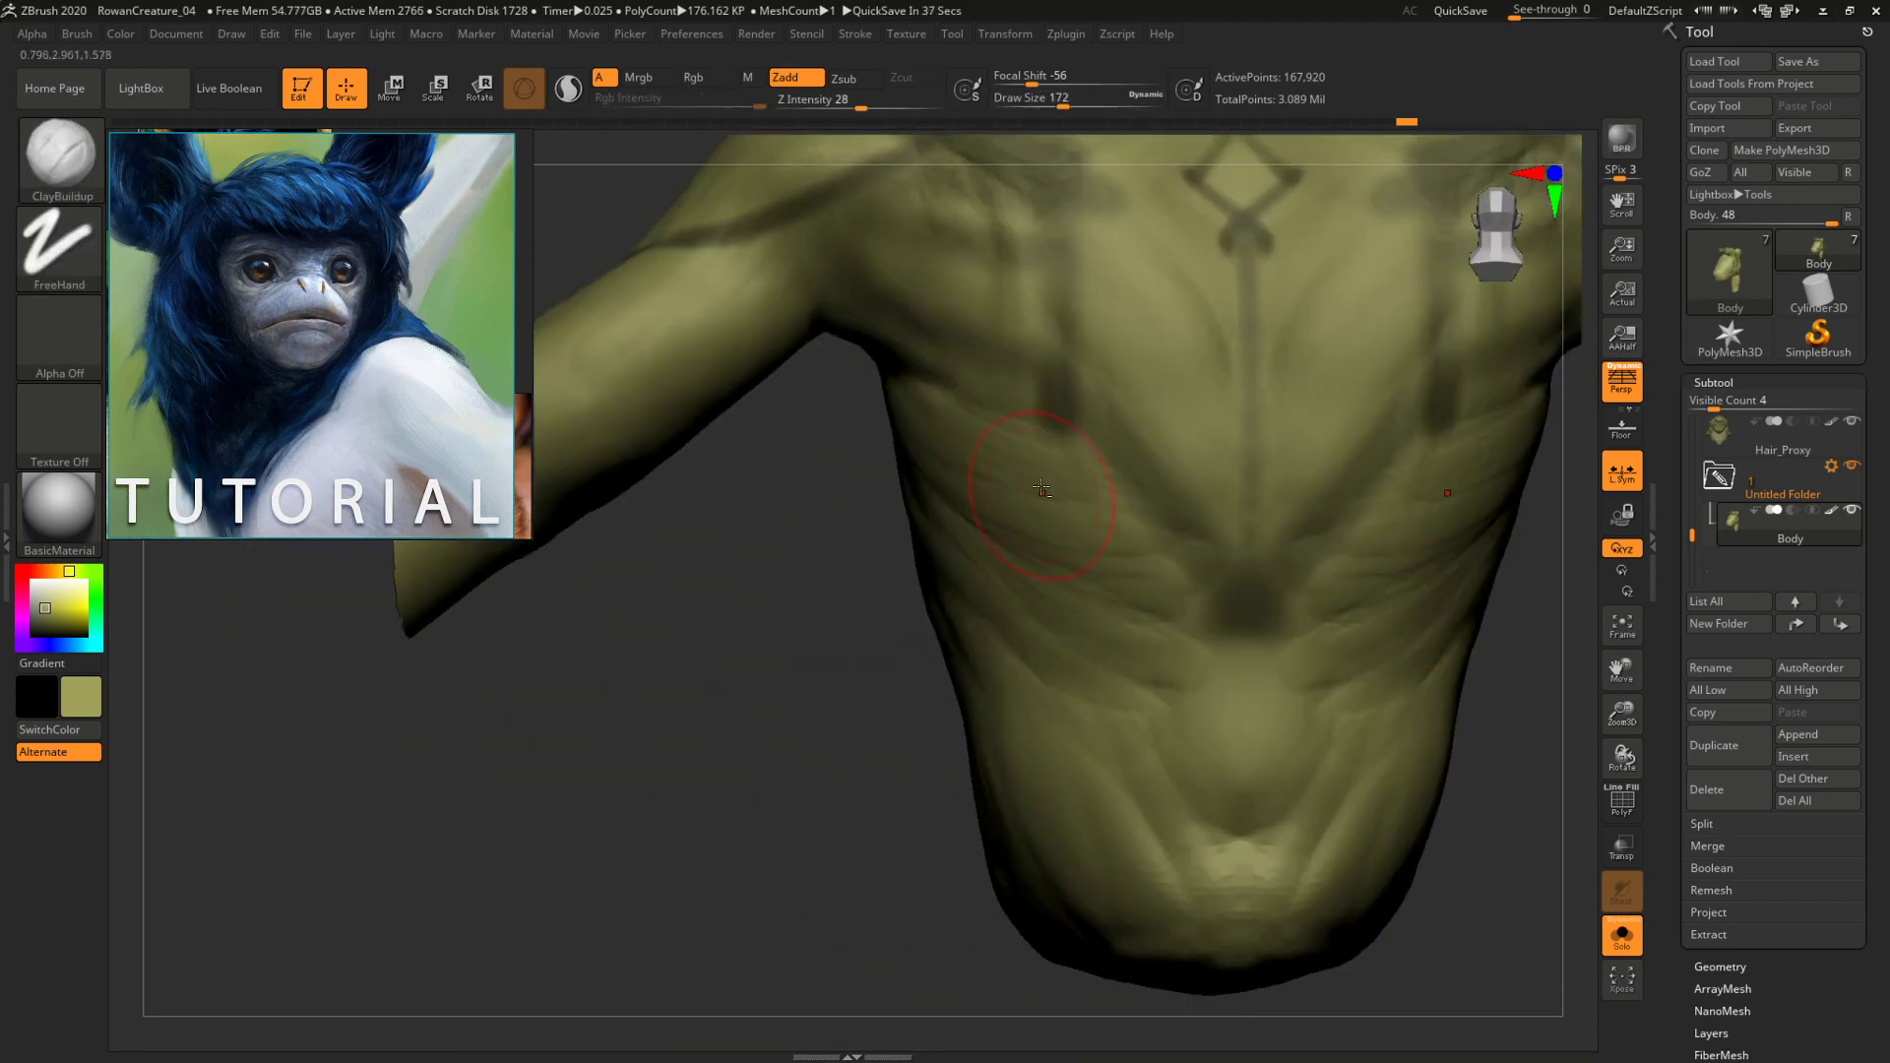
pyautogui.press('space')
pyautogui.moveTo(1063, 531); pyautogui.dragTo(1031, 522)
pyautogui.press('space')
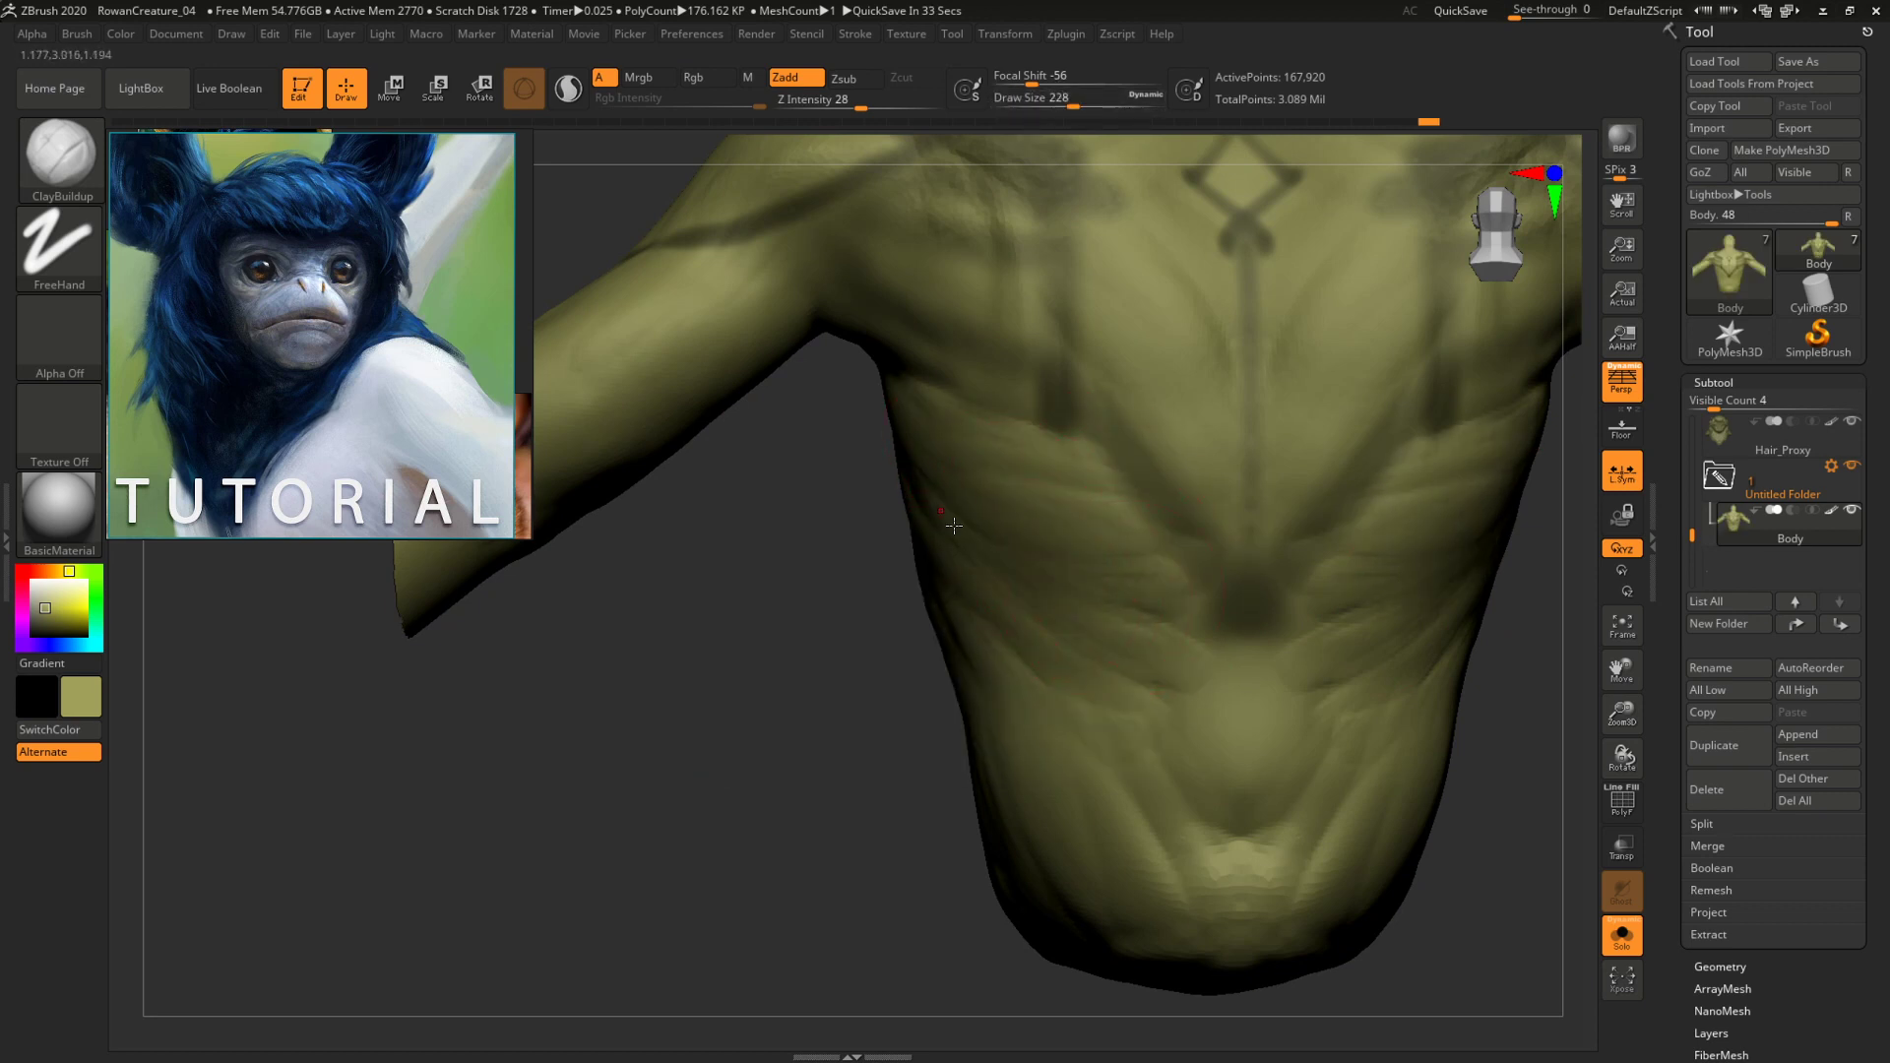
pyautogui.moveTo(1169, 704); pyautogui.dragTo(1063, 652)
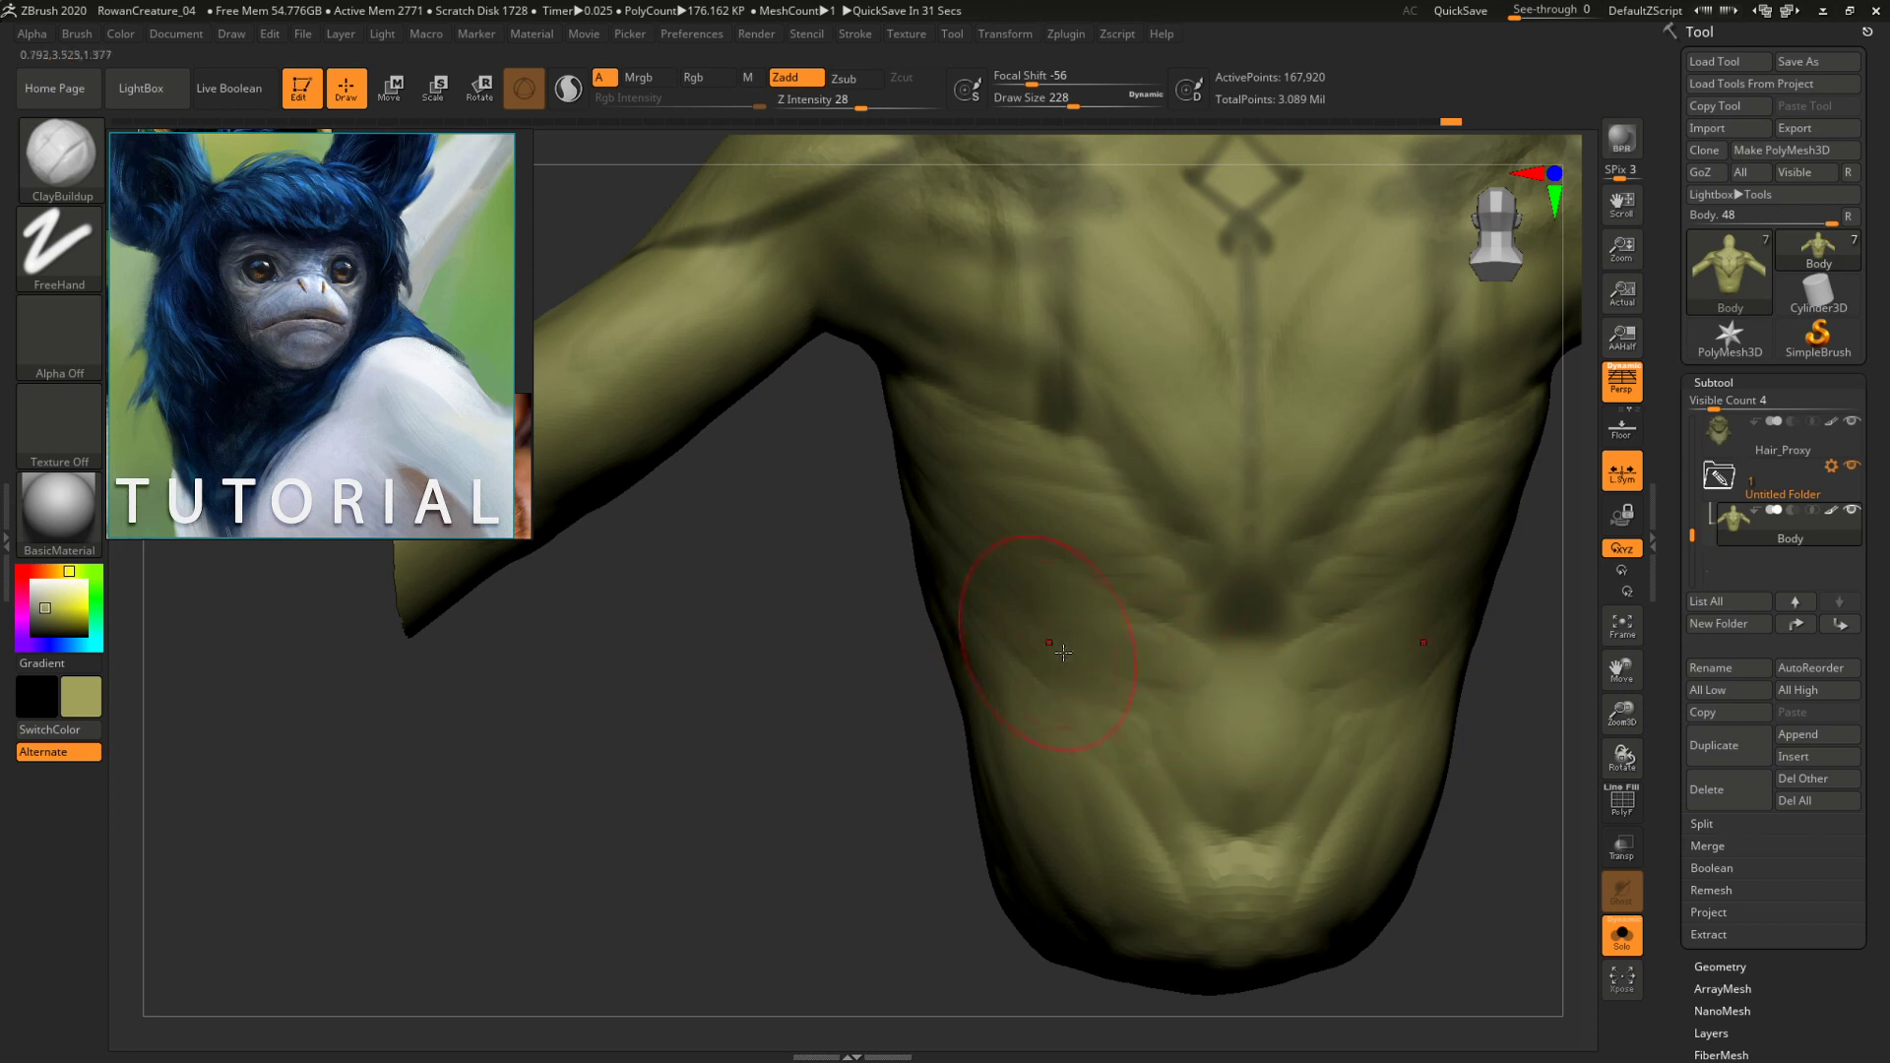
pyautogui.moveTo(886, 561)
pyautogui.mouseDown()
pyautogui.moveTo(789, 726)
pyautogui.moveTo(738, 738)
pyautogui.moveTo(865, 782)
pyautogui.moveTo(1297, 740)
pyautogui.moveTo(1260, 728)
pyautogui.moveTo(1489, 767)
pyautogui.moveTo(1309, 925)
pyautogui.mouseUp()
# Touch up the back with ClayBuildup at draw size 149 and clear the guide mask from the whole body.
pyautogui.press('space')
pyautogui.moveTo(1120, 544); pyautogui.dragTo(1104, 546)
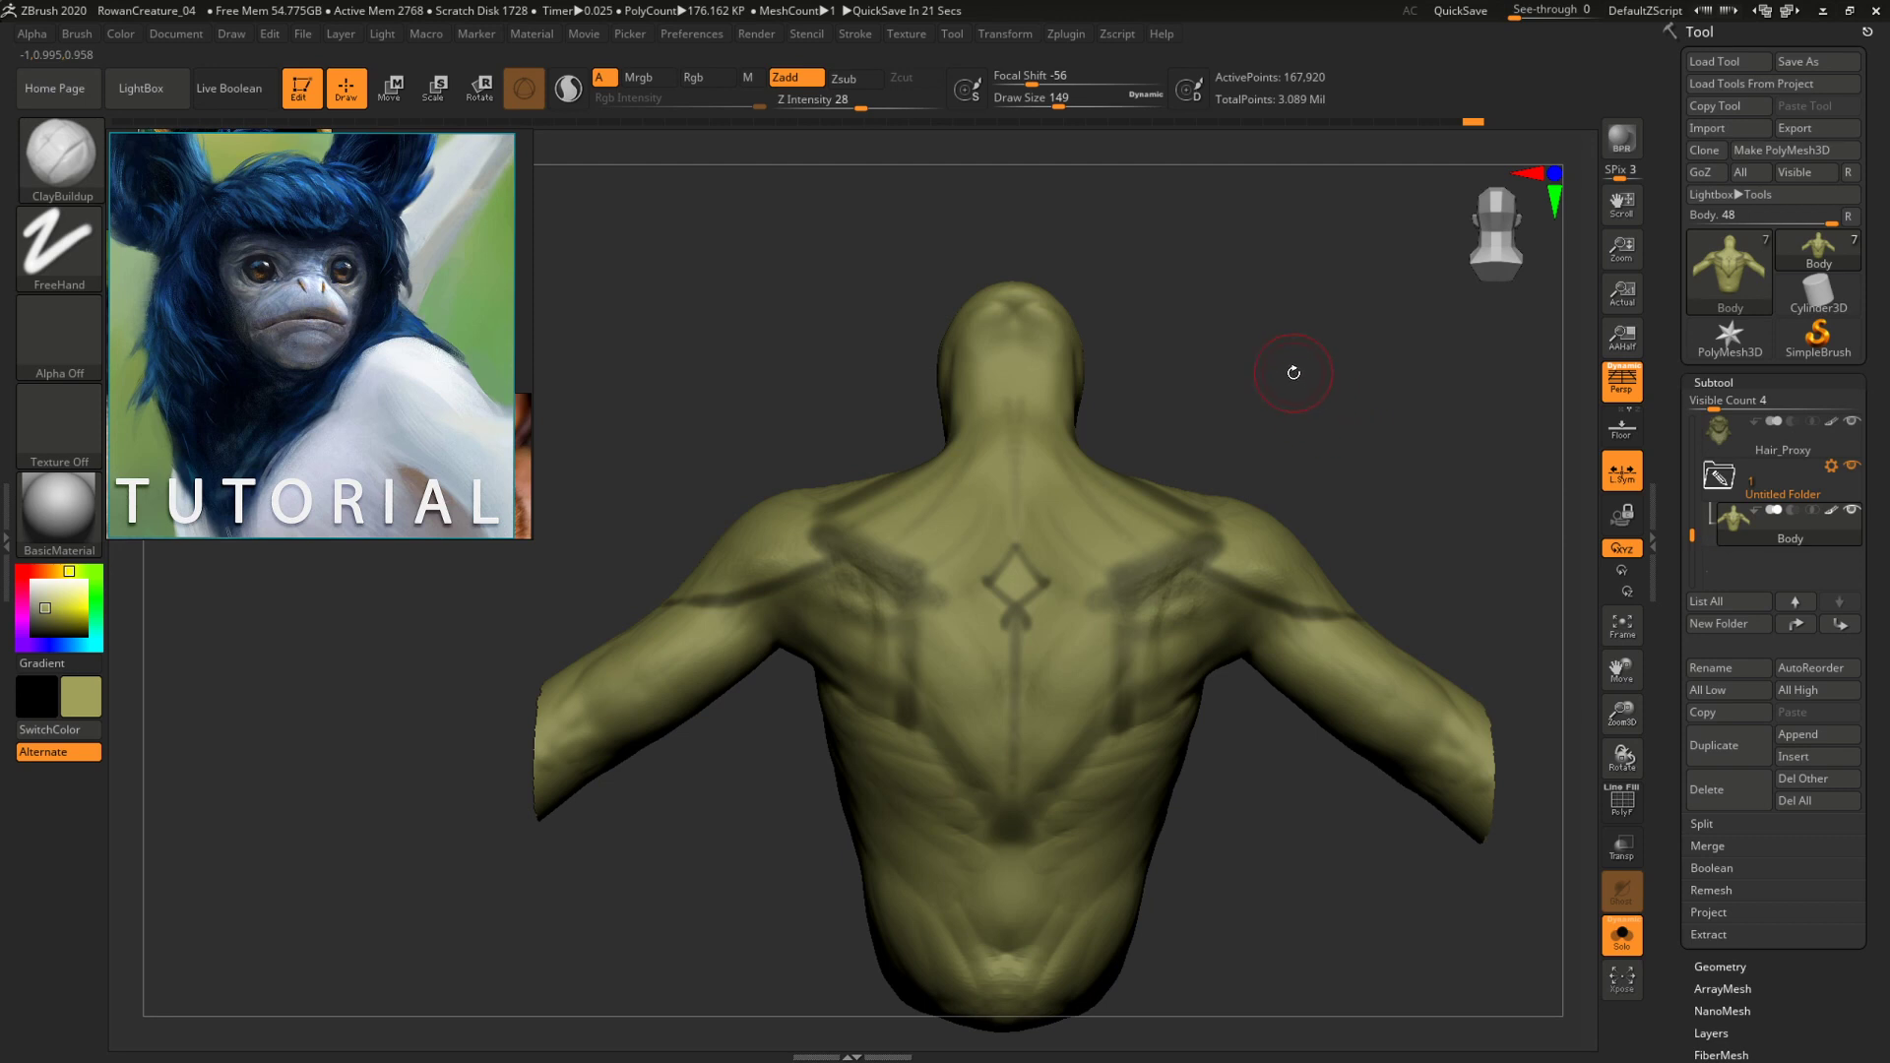
pyautogui.keyDown('ctrl'); pyautogui.moveTo(1312, 384); pyautogui.dragTo(1329, 425); pyautogui.keyUp('ctrl')
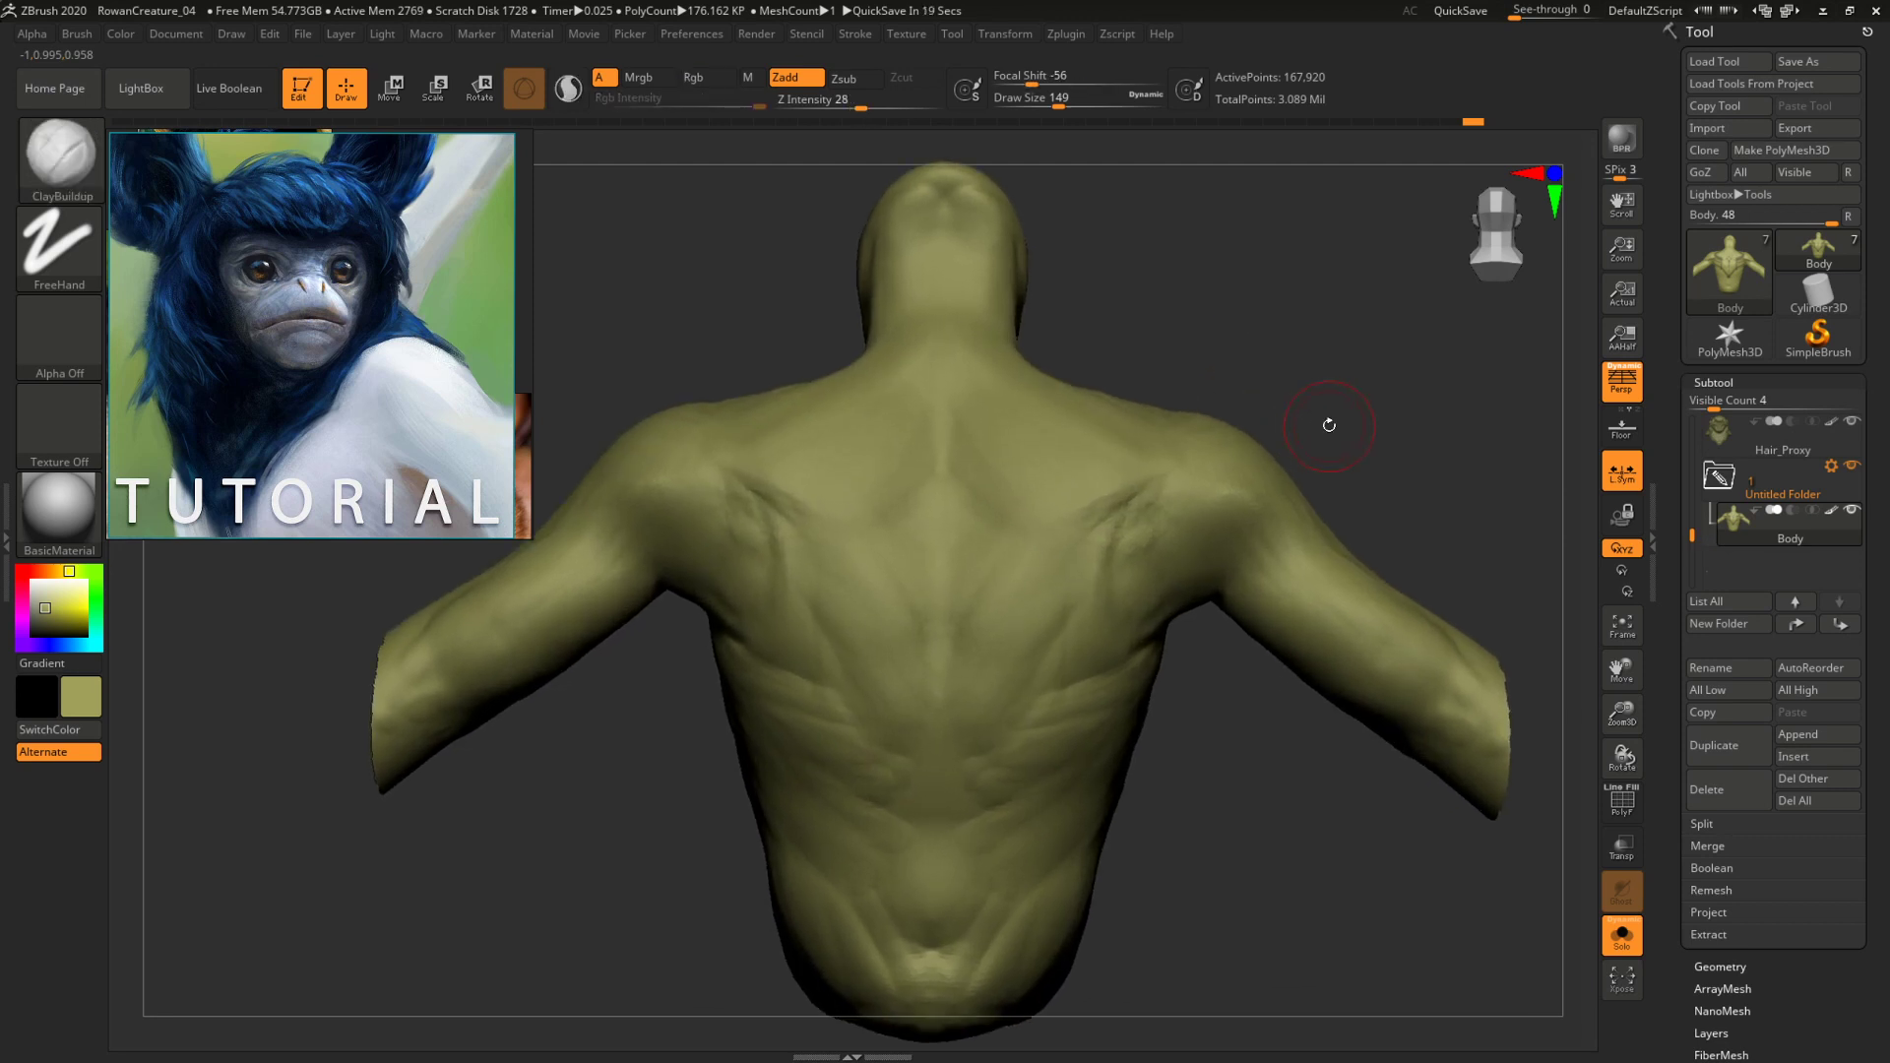
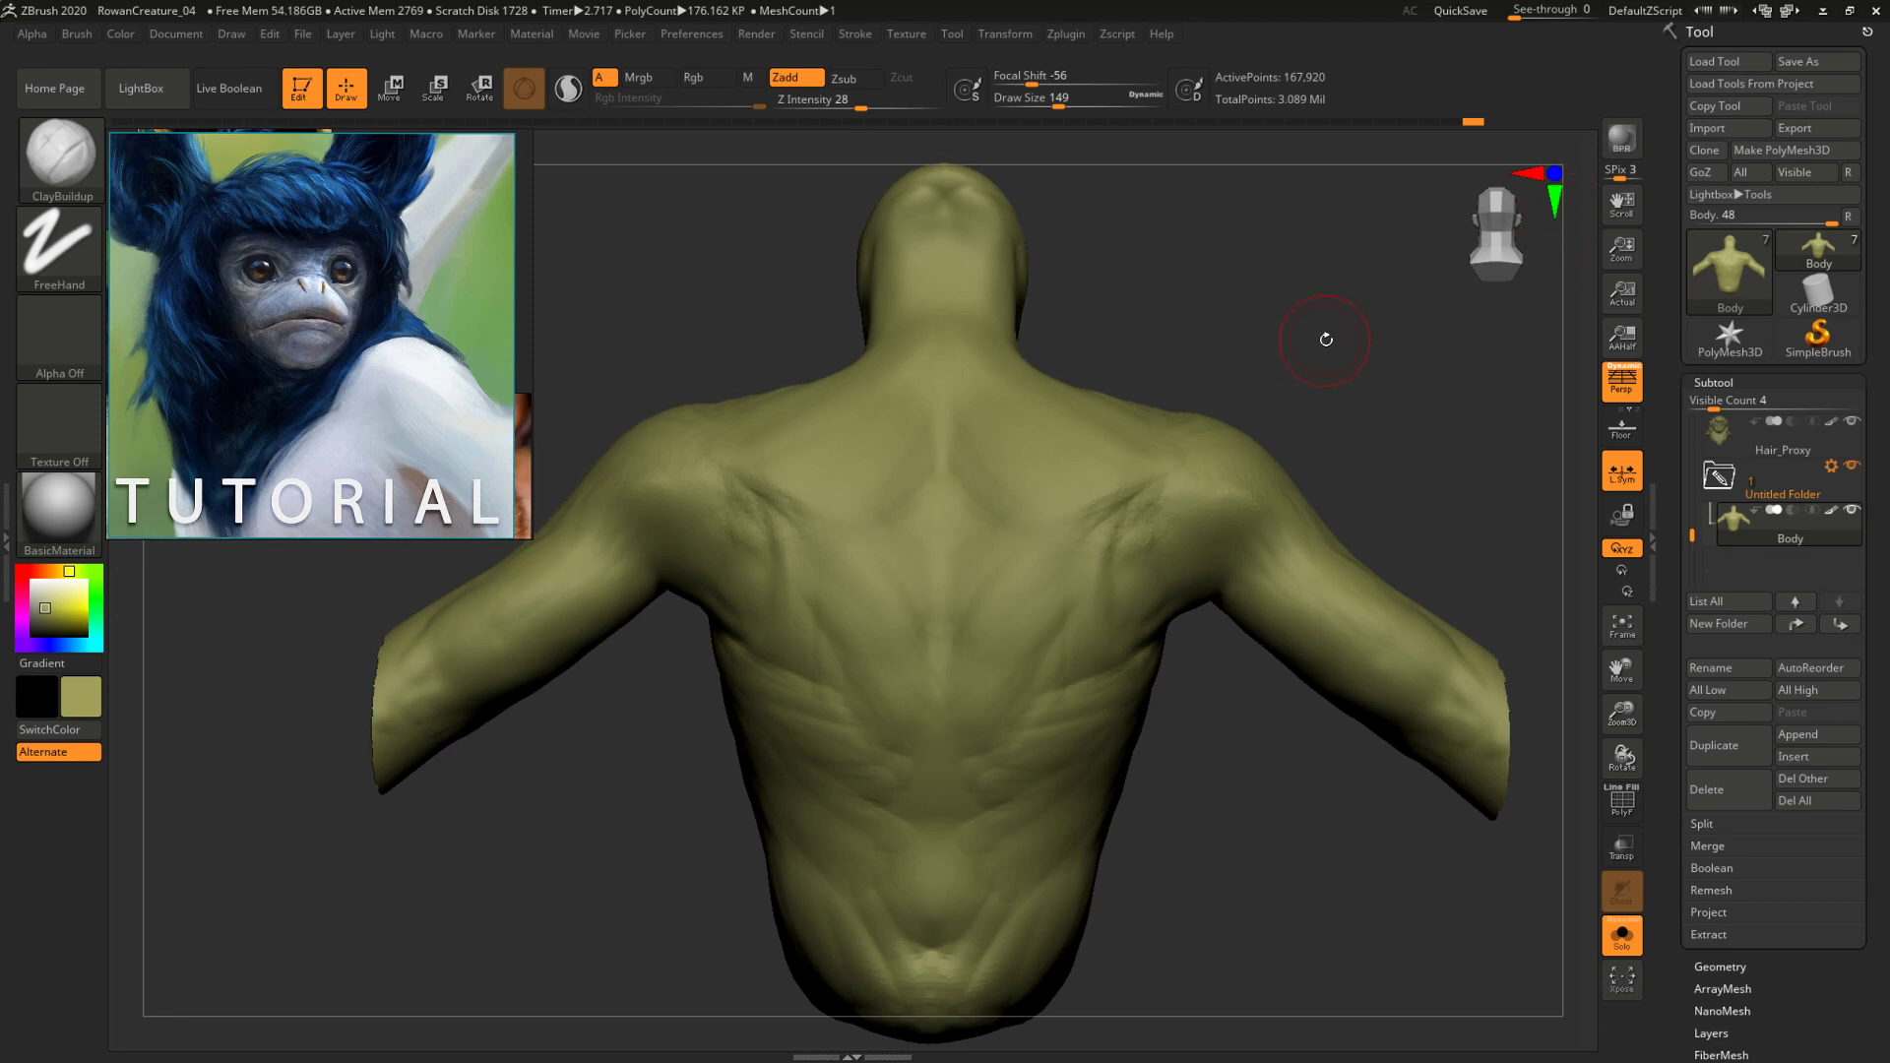
# Set up the Standard brush for painting with Zadd off, Rgb on and a darker olive colour.
pyautogui.moveTo(1327, 338); pyautogui.dragTo(1323, 339)
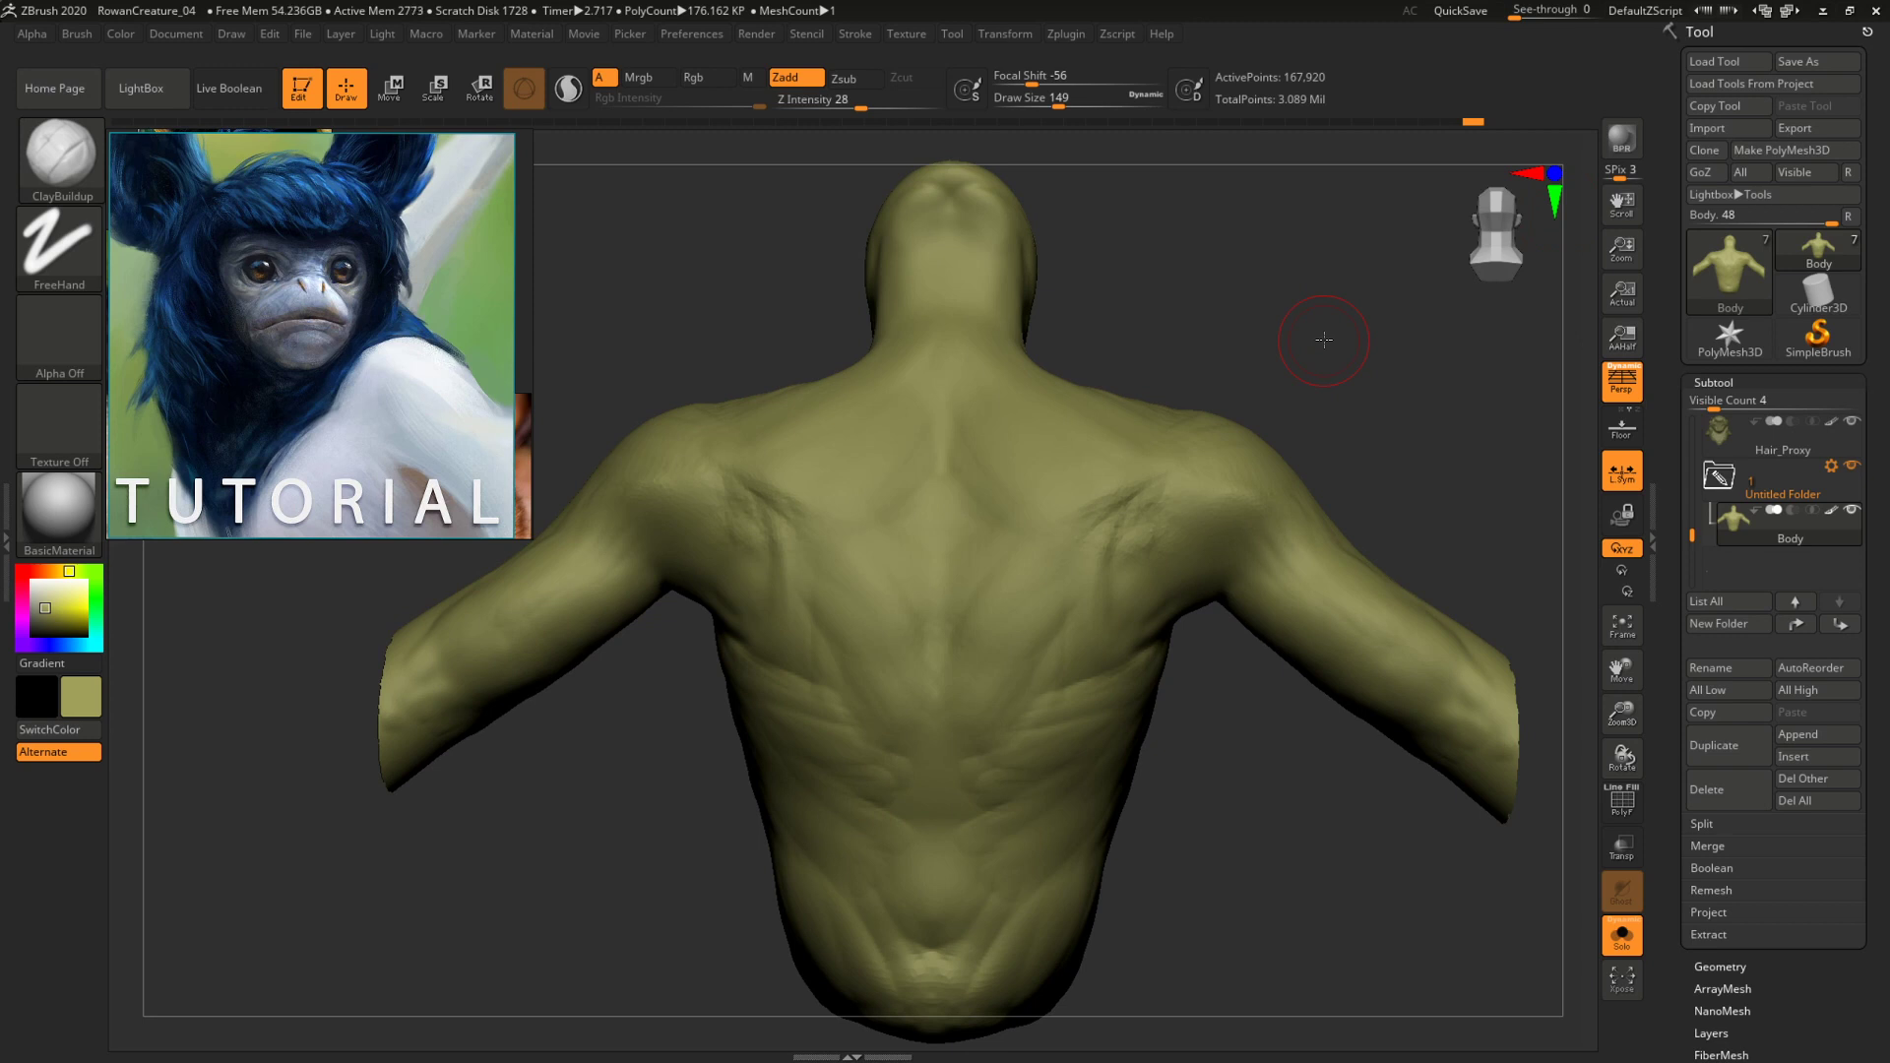
pyautogui.keyDown('alt'); pyautogui.moveTo(1232, 264); pyautogui.dragTo(1184, 325); pyautogui.keyUp('alt')
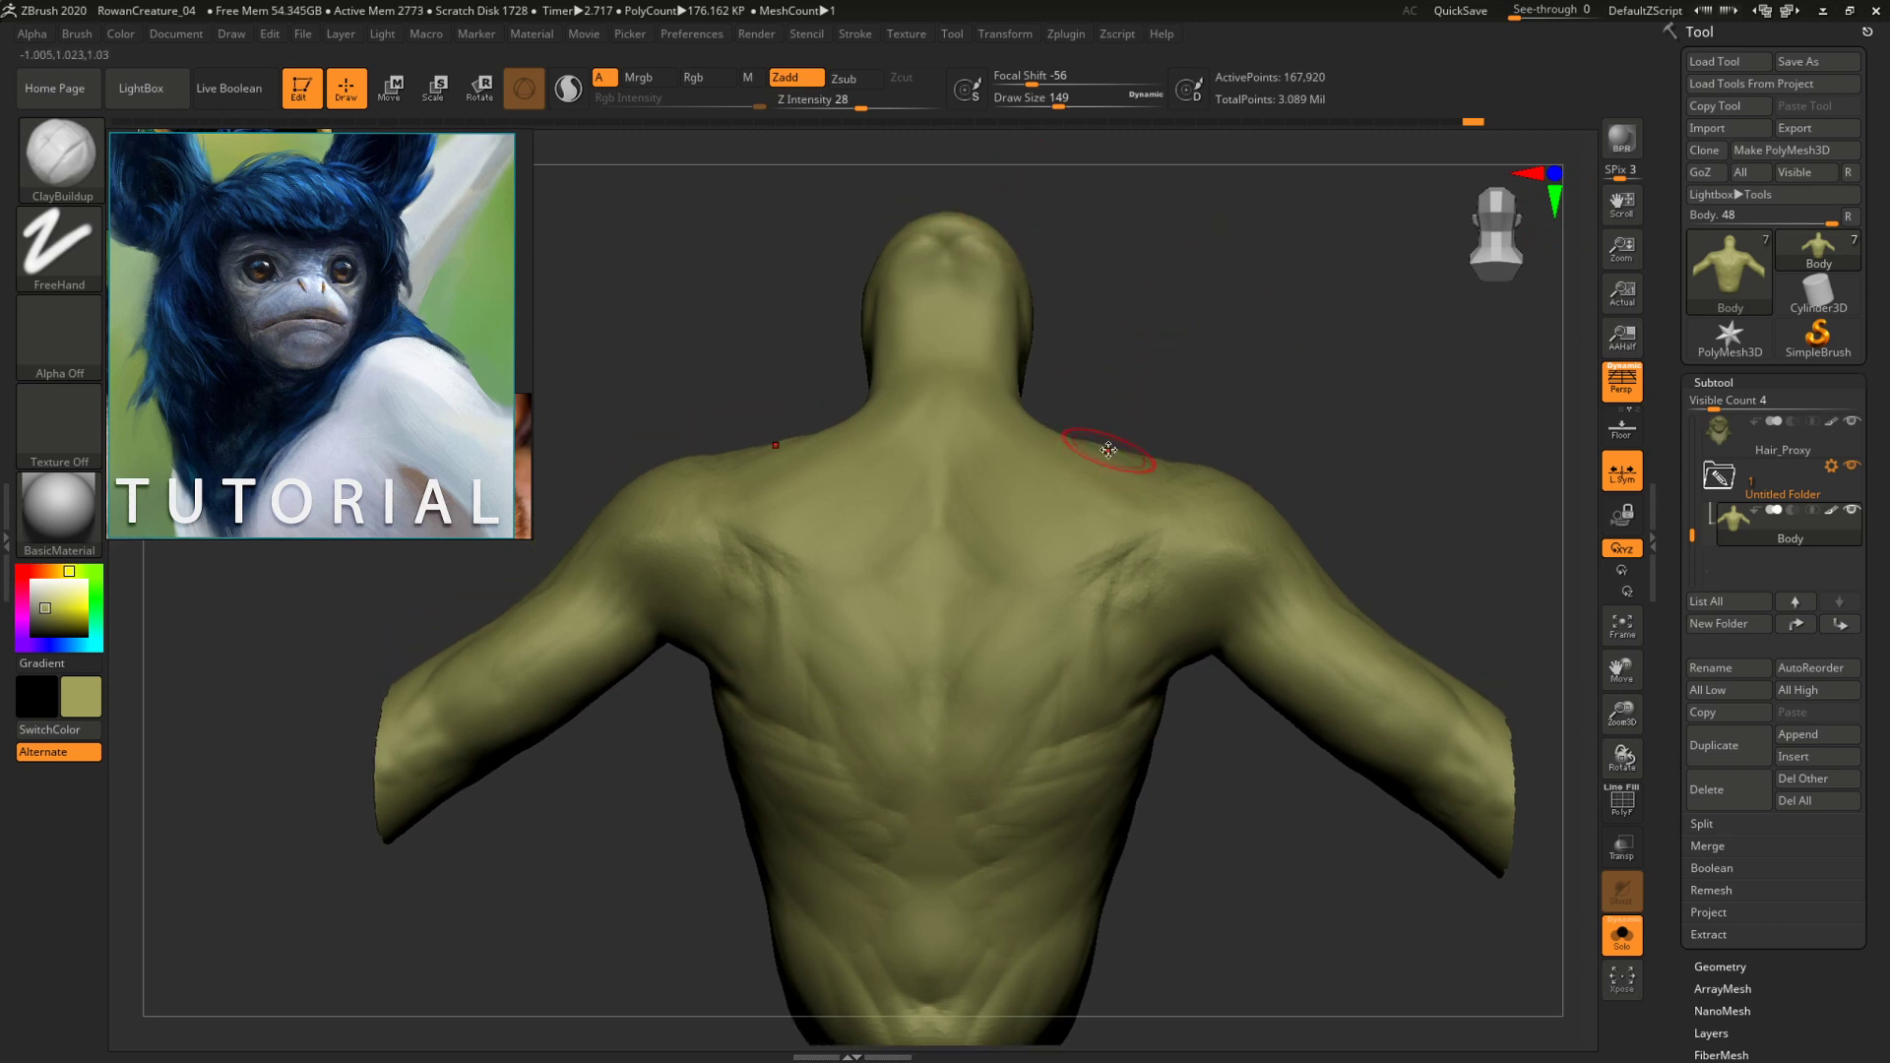
pyautogui.press('b')
pyautogui.press('s')
pyautogui.press('t')
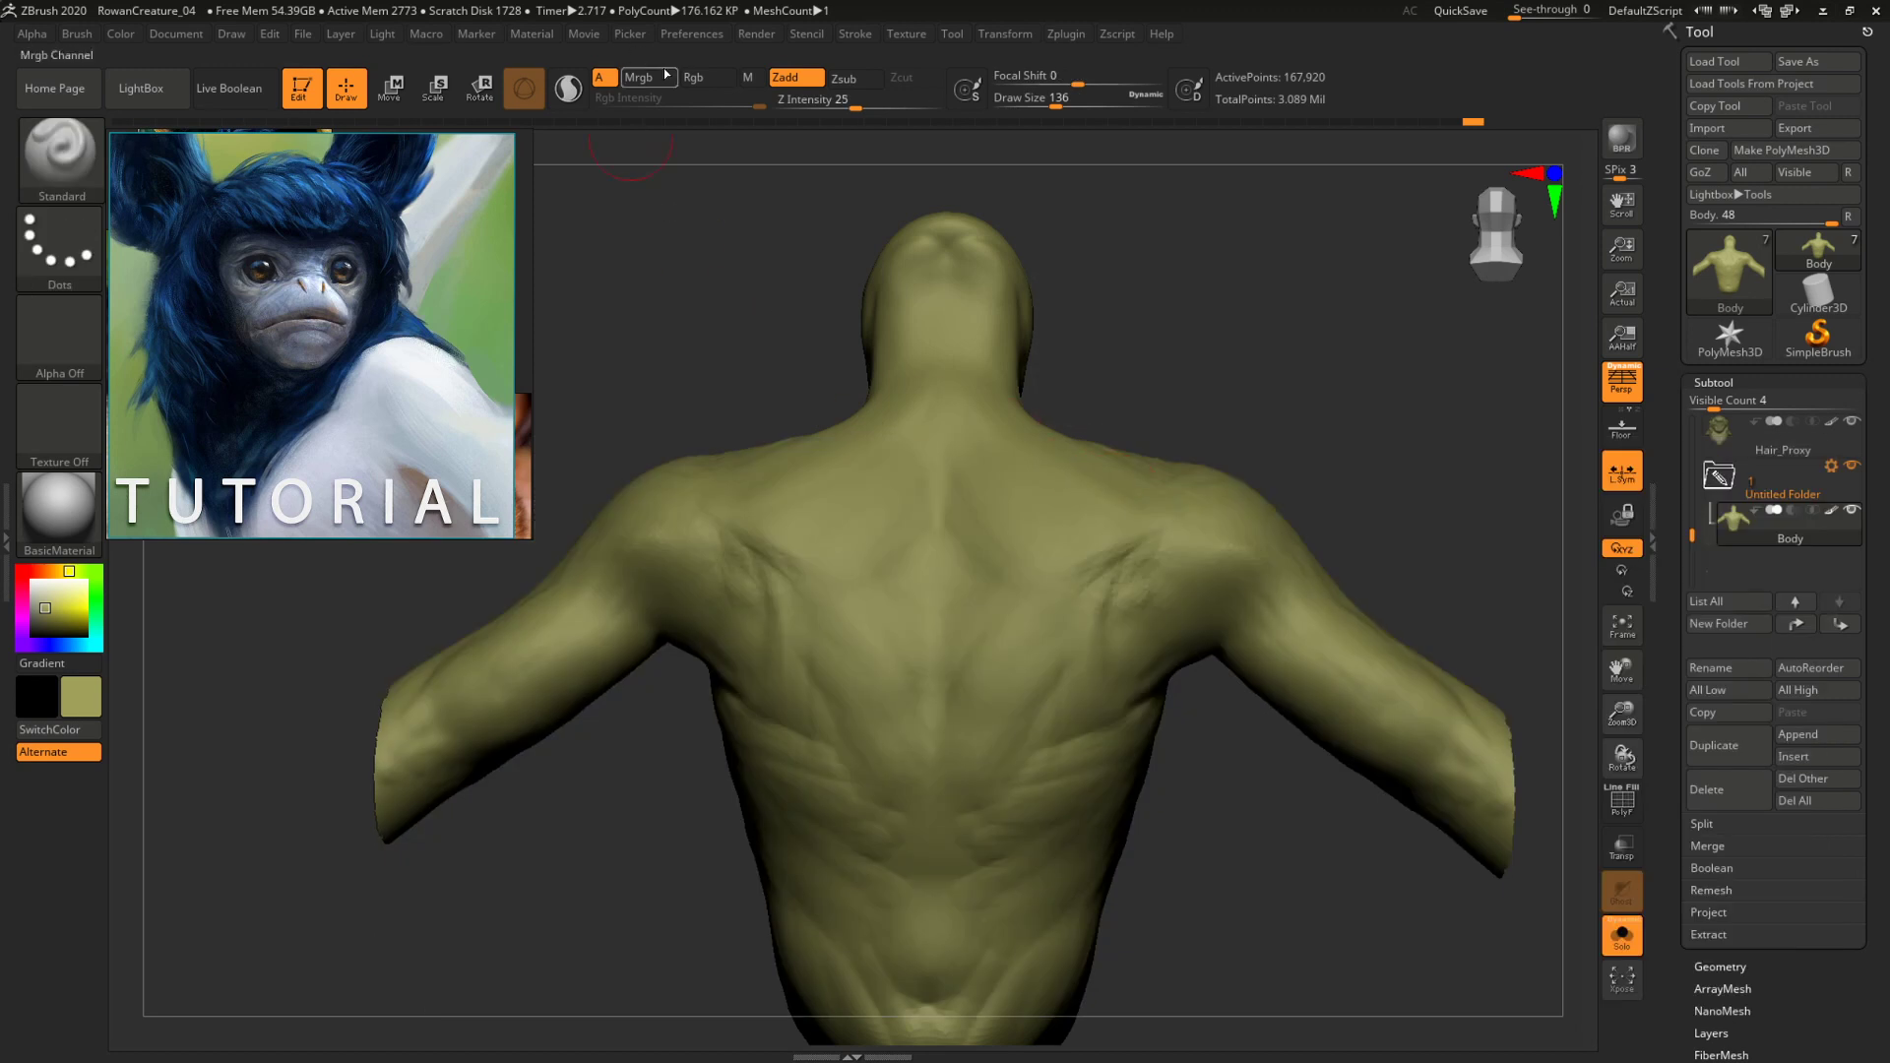
pyautogui.click(786, 76)
pyautogui.click(705, 76)
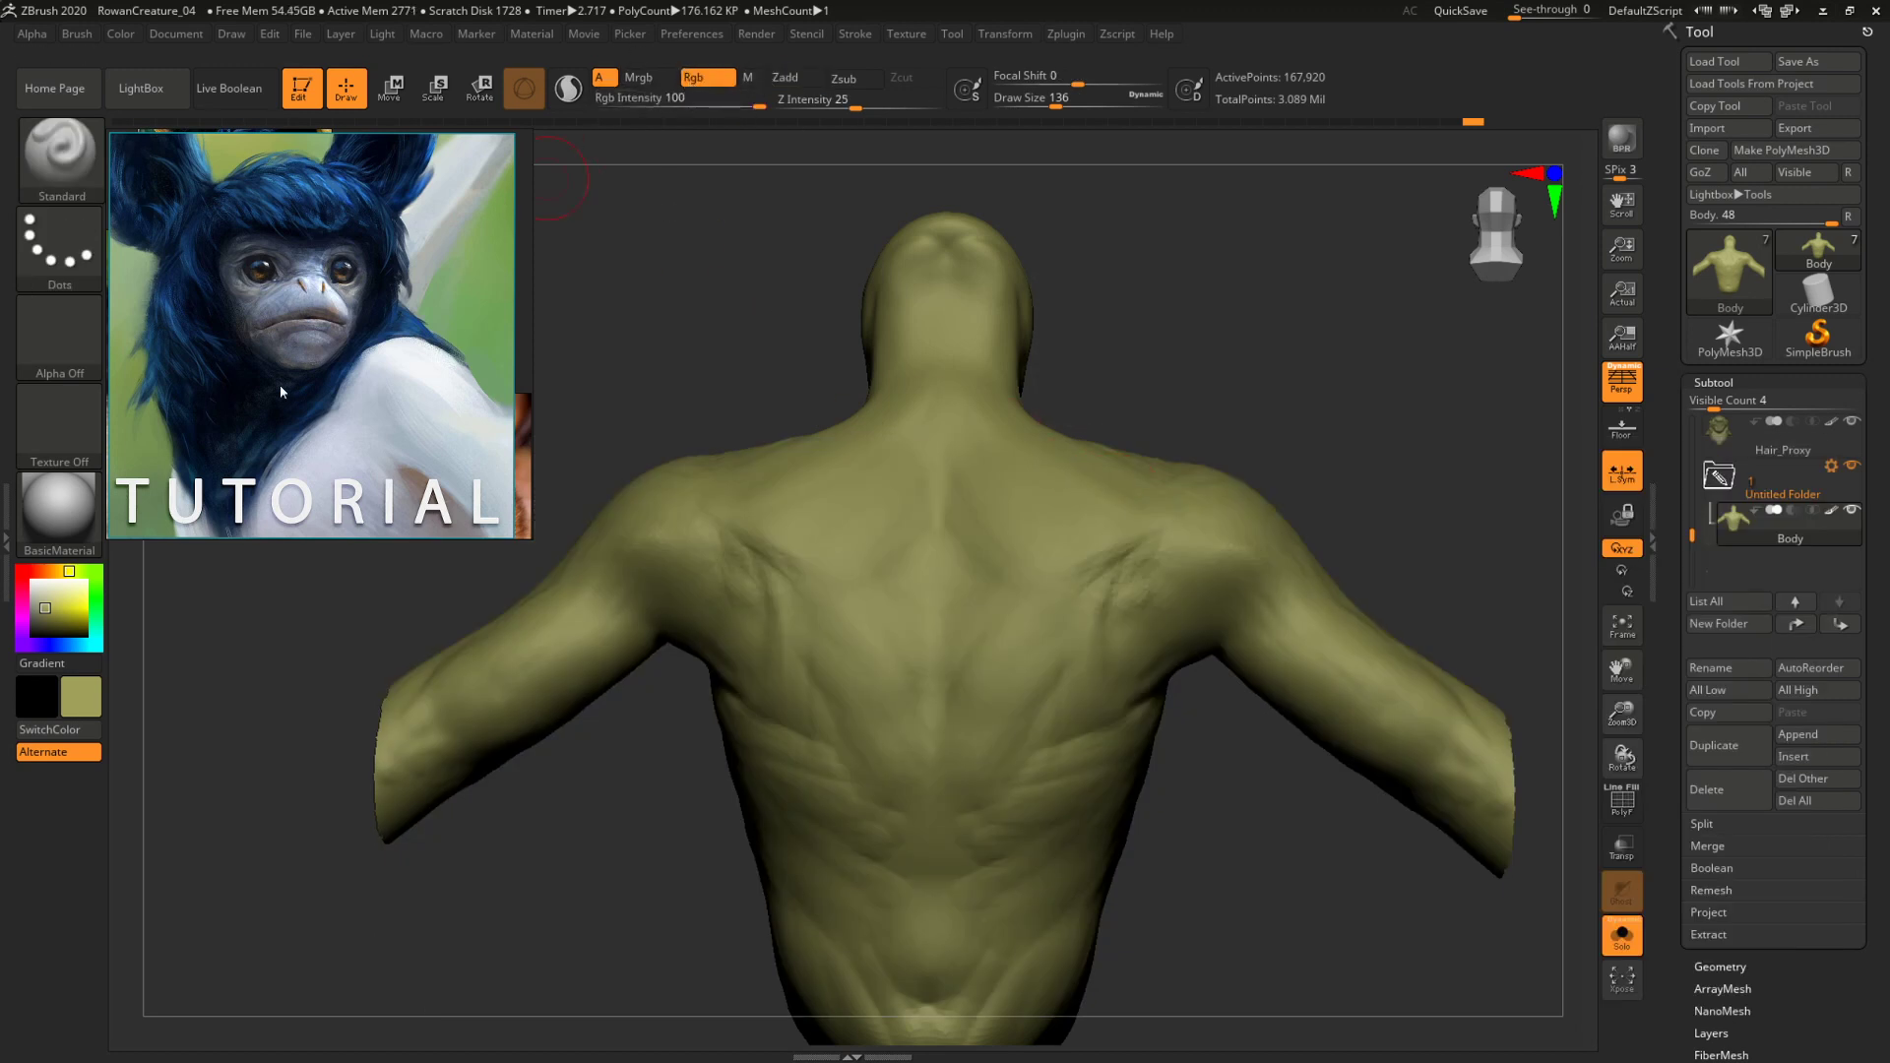
pyautogui.click(43, 623)
# Paint the spine and inner border of the shoulder blades in dark olive at draw size 49.
pyautogui.press('space')
pyautogui.click(978, 473)
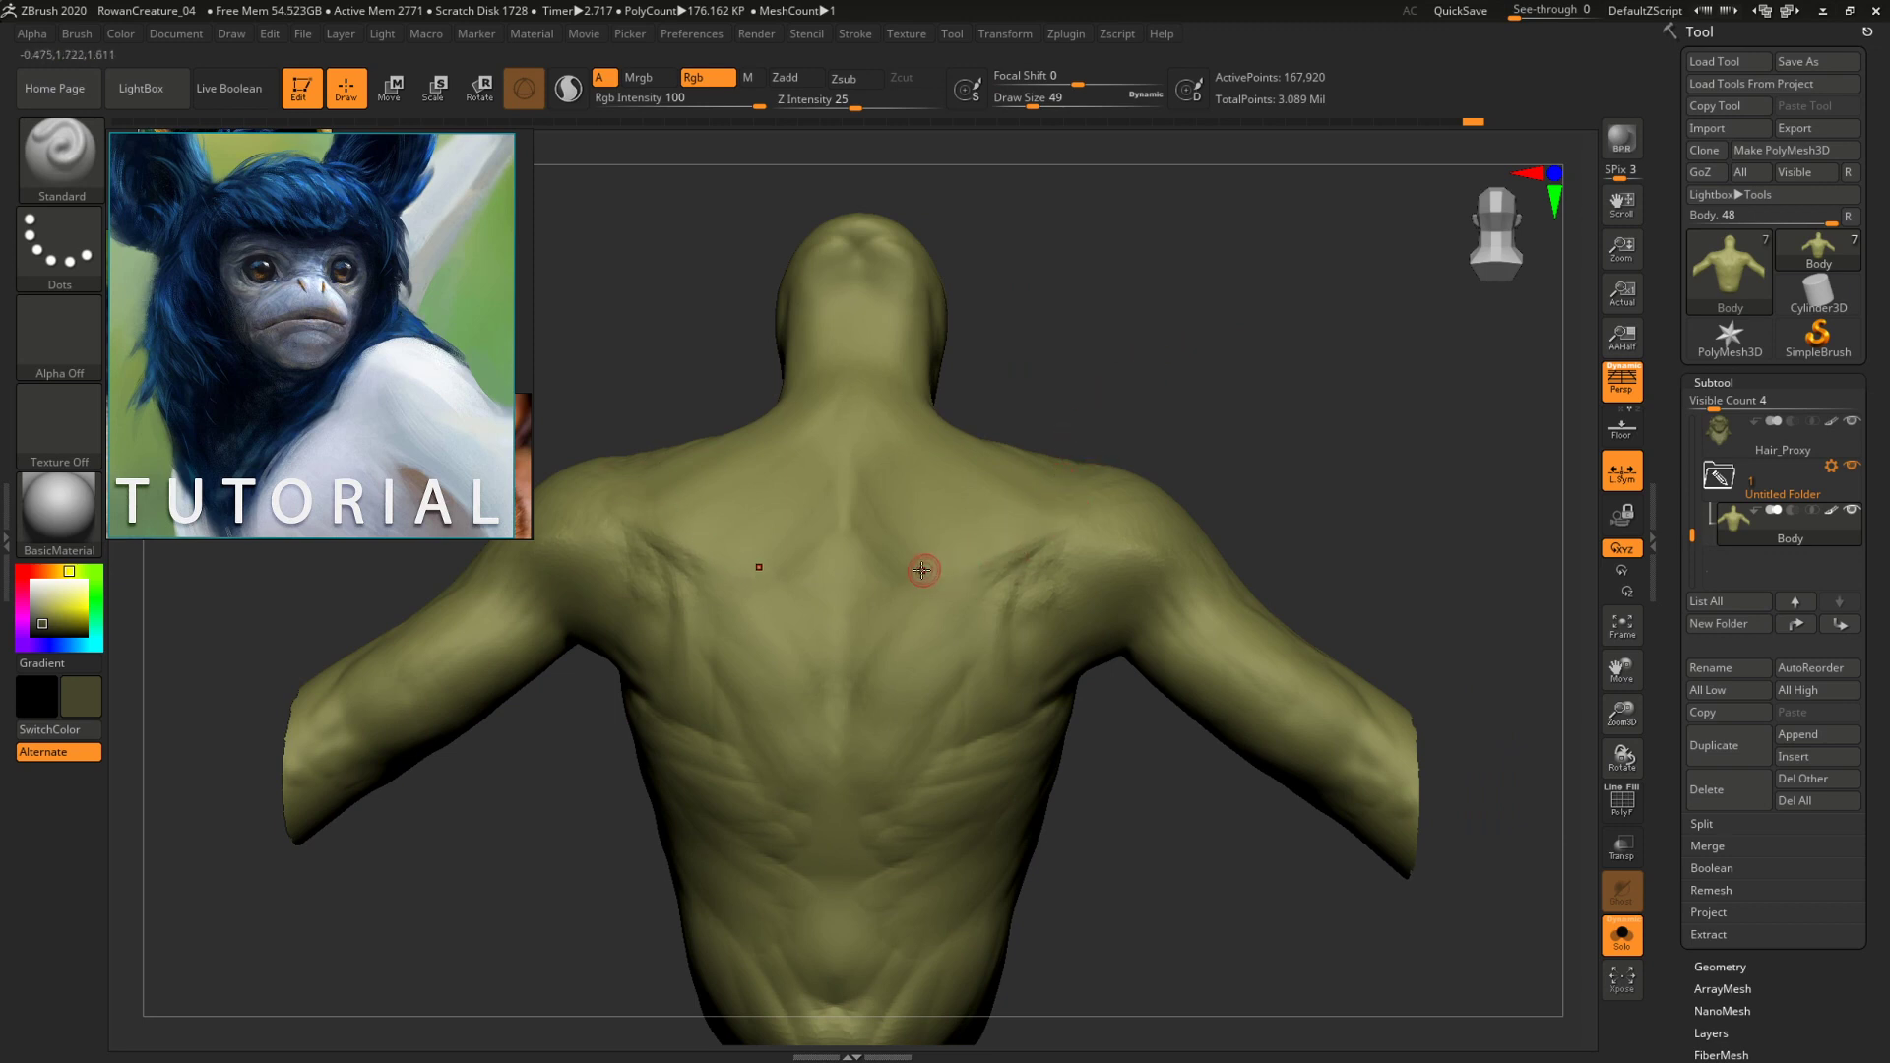
pyautogui.moveTo(921, 569)
pyautogui.mouseDown()
pyautogui.moveTo(1091, 510)
pyautogui.moveTo(953, 688)
pyautogui.moveTo(988, 519)
pyautogui.moveTo(970, 561)
pyautogui.moveTo(971, 525)
pyautogui.mouseUp()
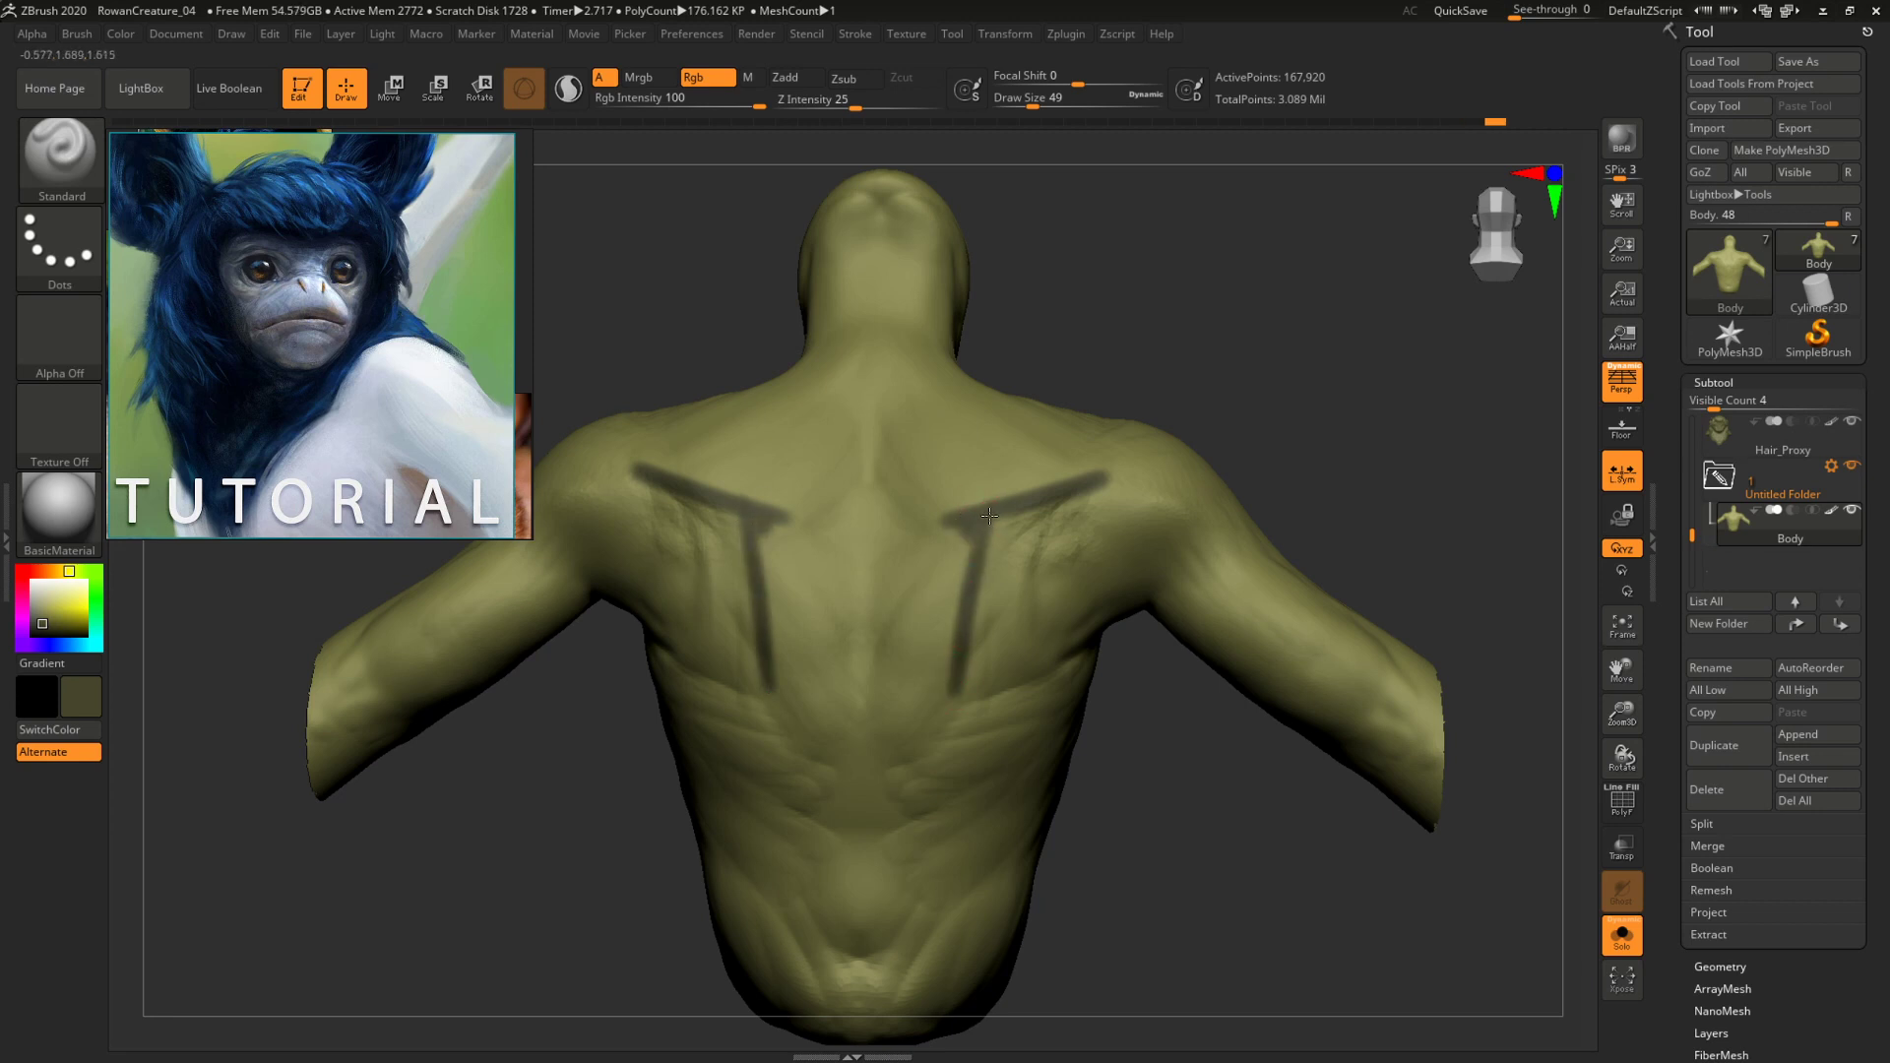
# Extend the painted shoulder-blade spine outward to the top of the shoulder.
pyautogui.moveTo(1213, 418); pyautogui.dragTo(1152, 454)
pyautogui.moveTo(1217, 398); pyautogui.dragTo(1070, 410)
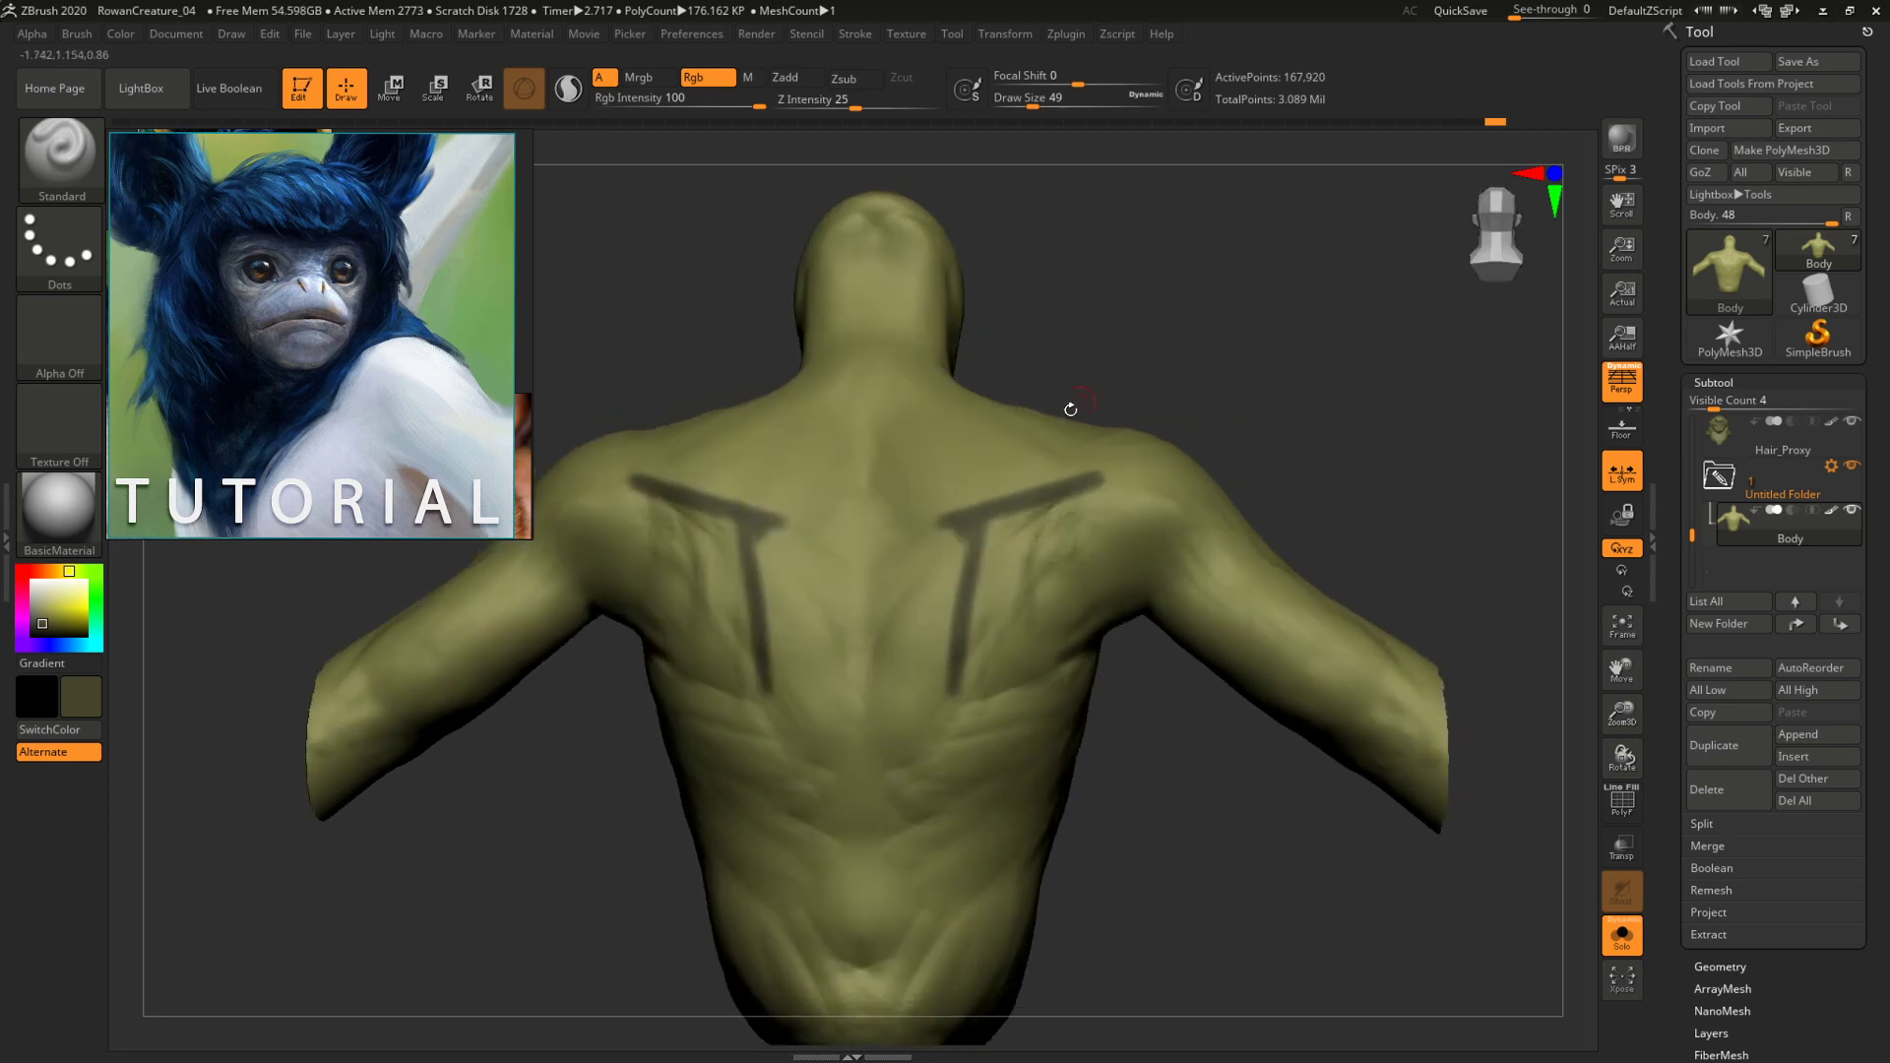
pyautogui.moveTo(1215, 408)
pyautogui.mouseDown()
pyautogui.moveTo(1257, 378)
pyautogui.moveTo(1227, 341)
pyautogui.moveTo(1201, 342)
pyautogui.moveTo(1222, 377)
pyautogui.moveTo(1186, 394)
pyautogui.mouseUp()
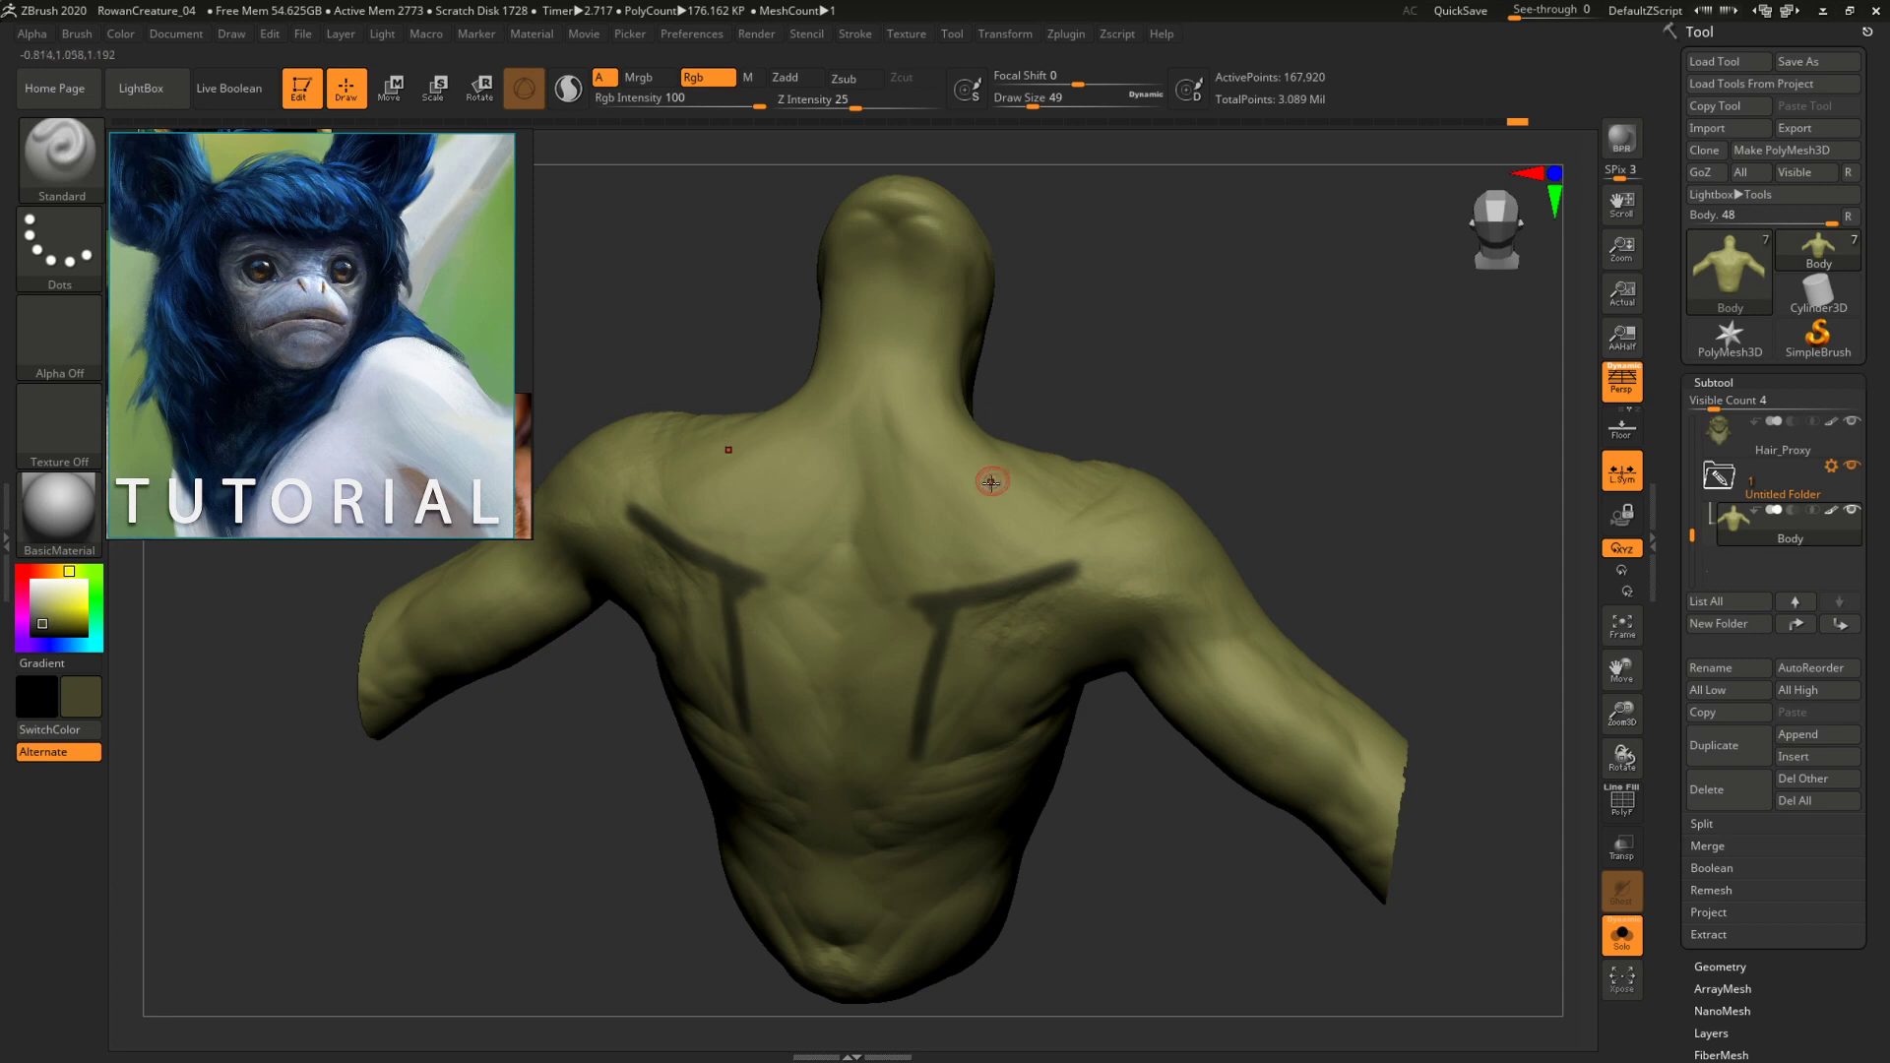
pyautogui.moveTo(1109, 534)
pyautogui.mouseDown()
pyautogui.moveTo(1134, 503)
pyautogui.moveTo(1100, 528)
pyautogui.mouseUp()
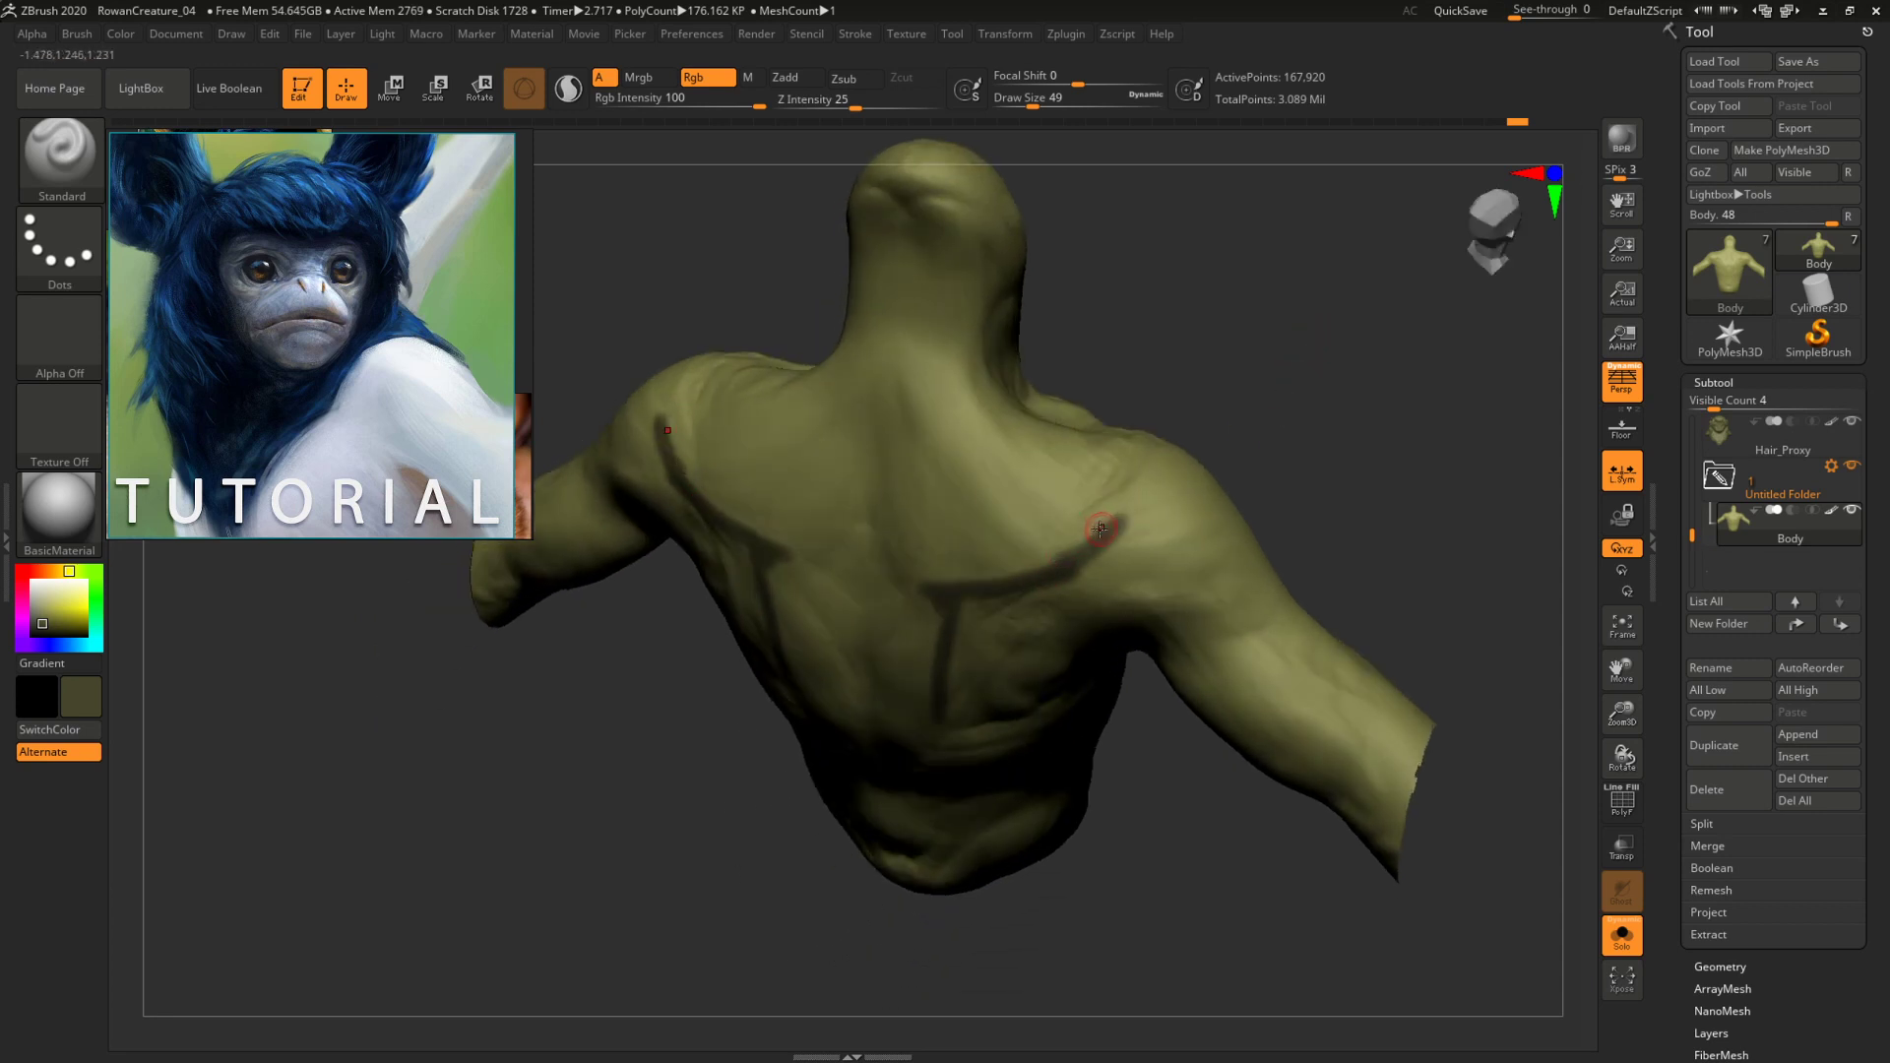
pyautogui.moveTo(1209, 380)
pyautogui.mouseDown()
pyautogui.moveTo(1228, 325)
pyautogui.moveTo(1210, 384)
pyautogui.moveTo(957, 620)
pyautogui.mouseUp()
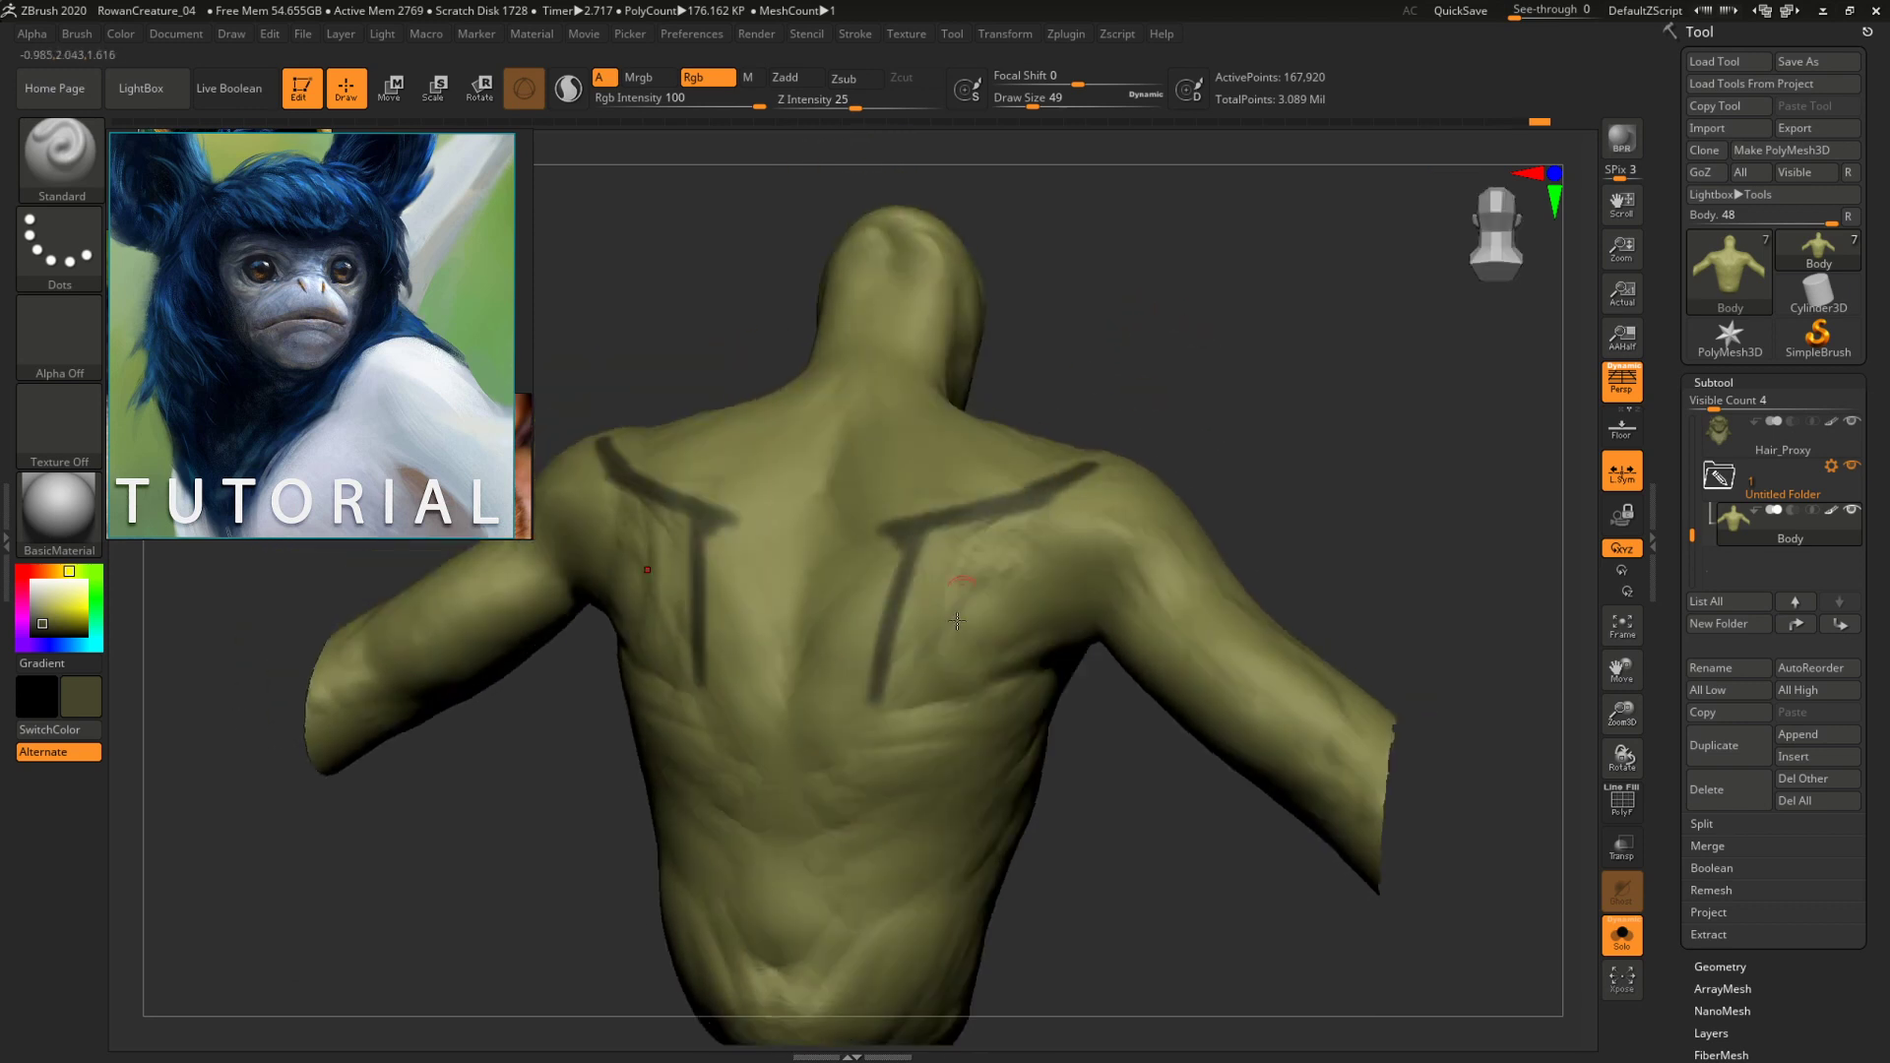
# Paint the trapezius' upper edge from the shoulders to the skull base and an elongated diamond at the nape.
pyautogui.moveTo(1236, 384)
pyautogui.mouseDown()
pyautogui.moveTo(1244, 451)
pyautogui.moveTo(1131, 490)
pyautogui.mouseUp()
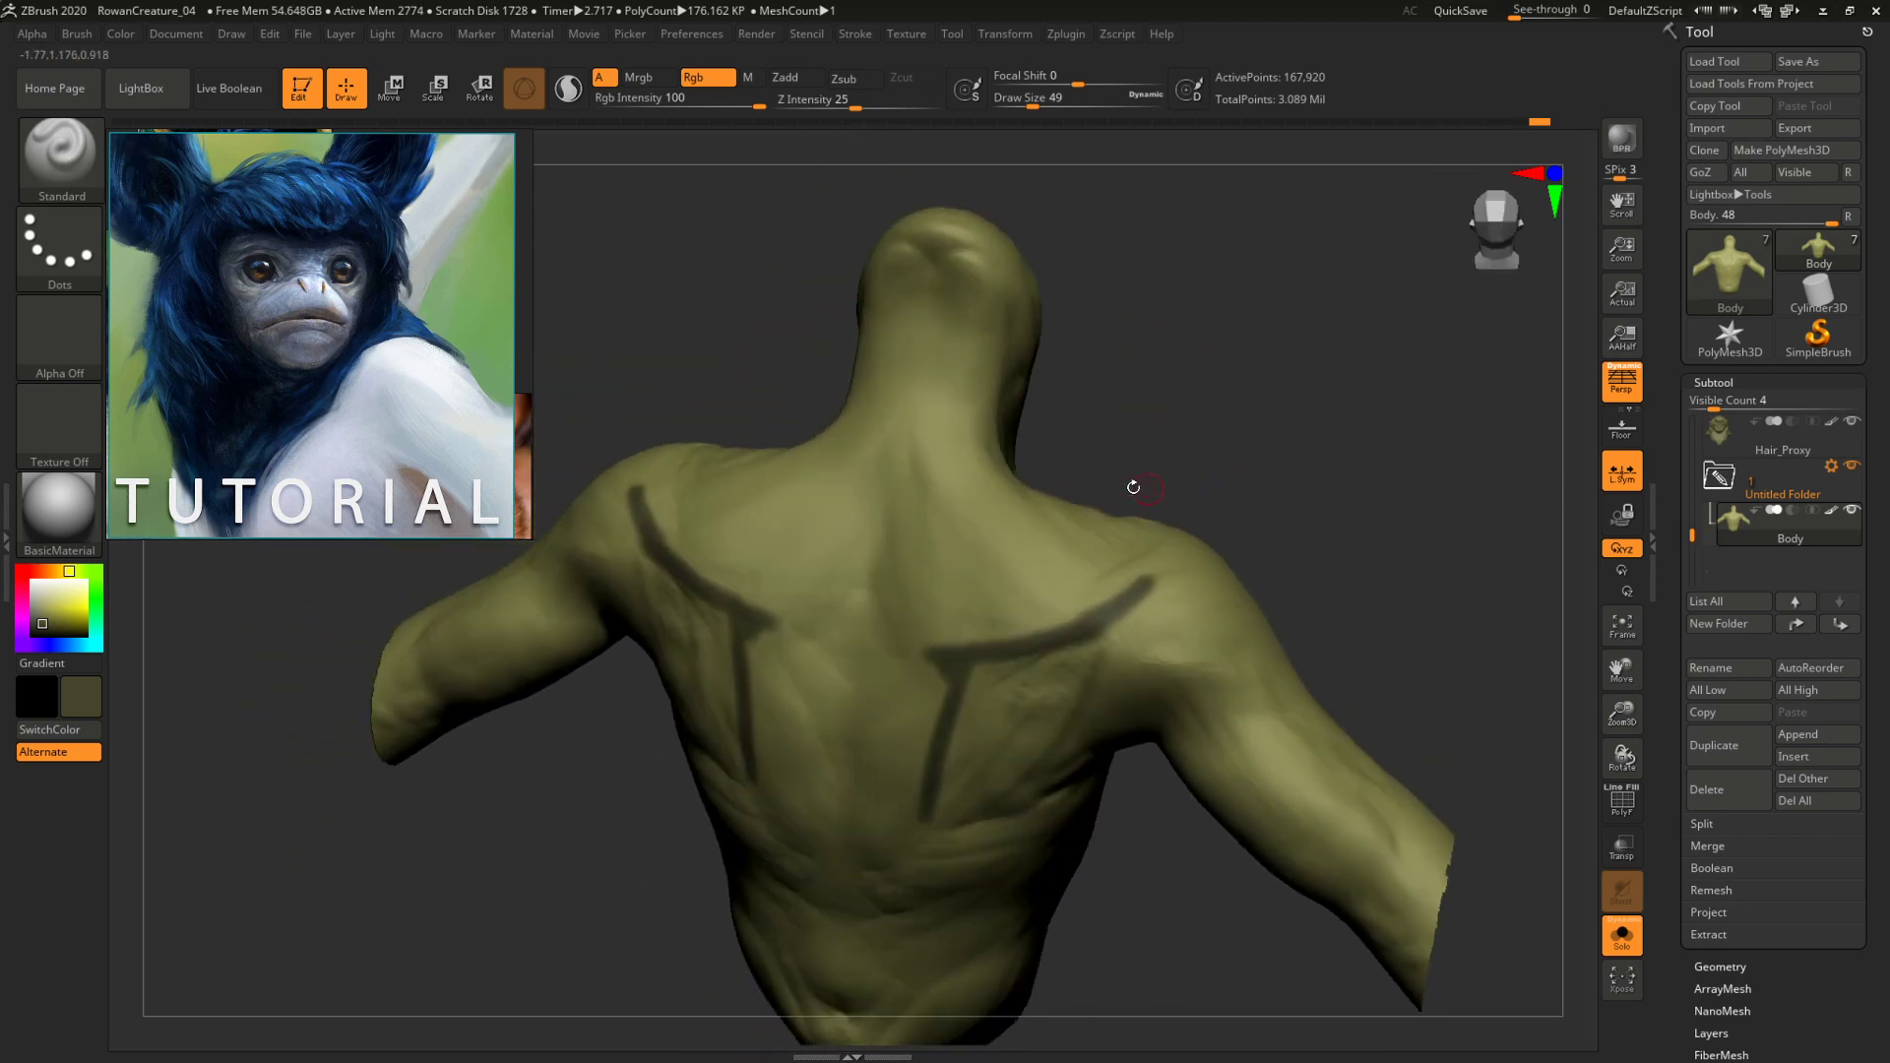
pyautogui.moveTo(1142, 578)
pyautogui.mouseDown()
pyautogui.moveTo(984, 482)
pyautogui.moveTo(940, 313)
pyautogui.mouseUp()
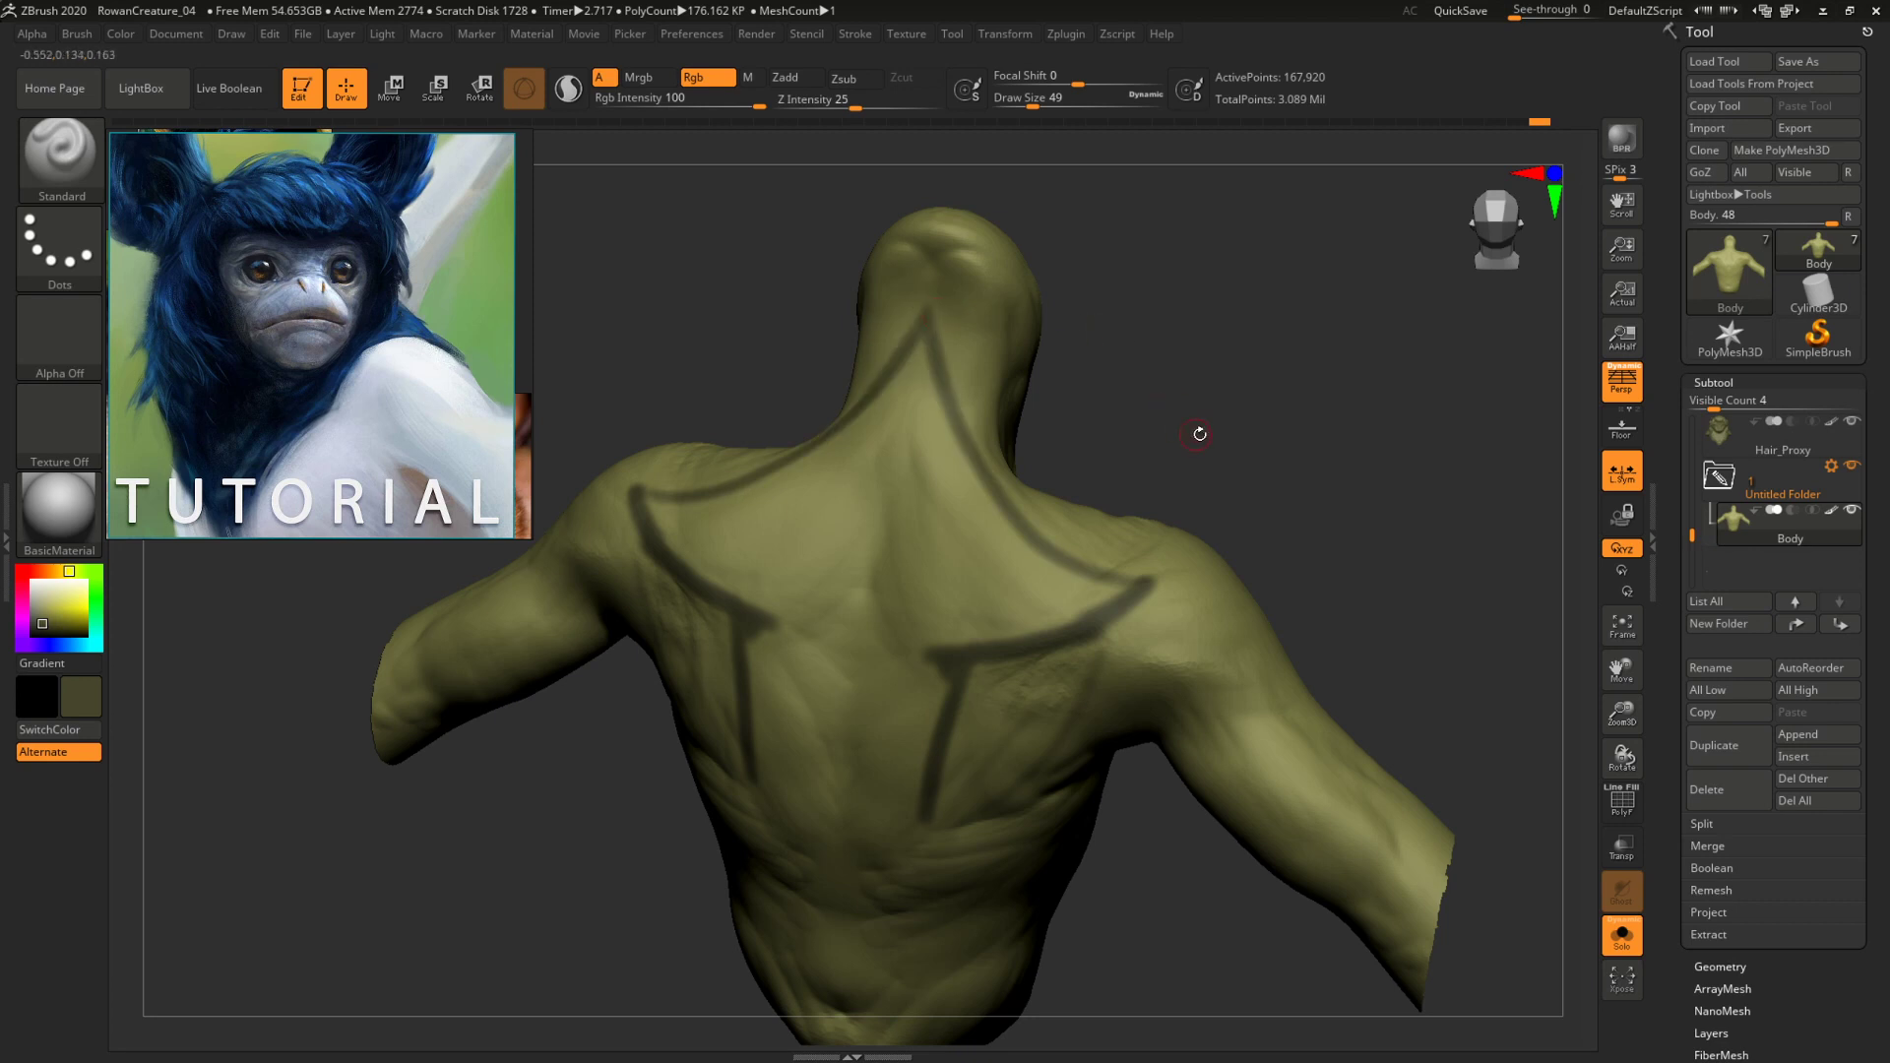
pyautogui.moveTo(1198, 426)
pyautogui.mouseDown()
pyautogui.moveTo(1181, 419)
pyautogui.moveTo(1191, 445)
pyautogui.mouseUp()
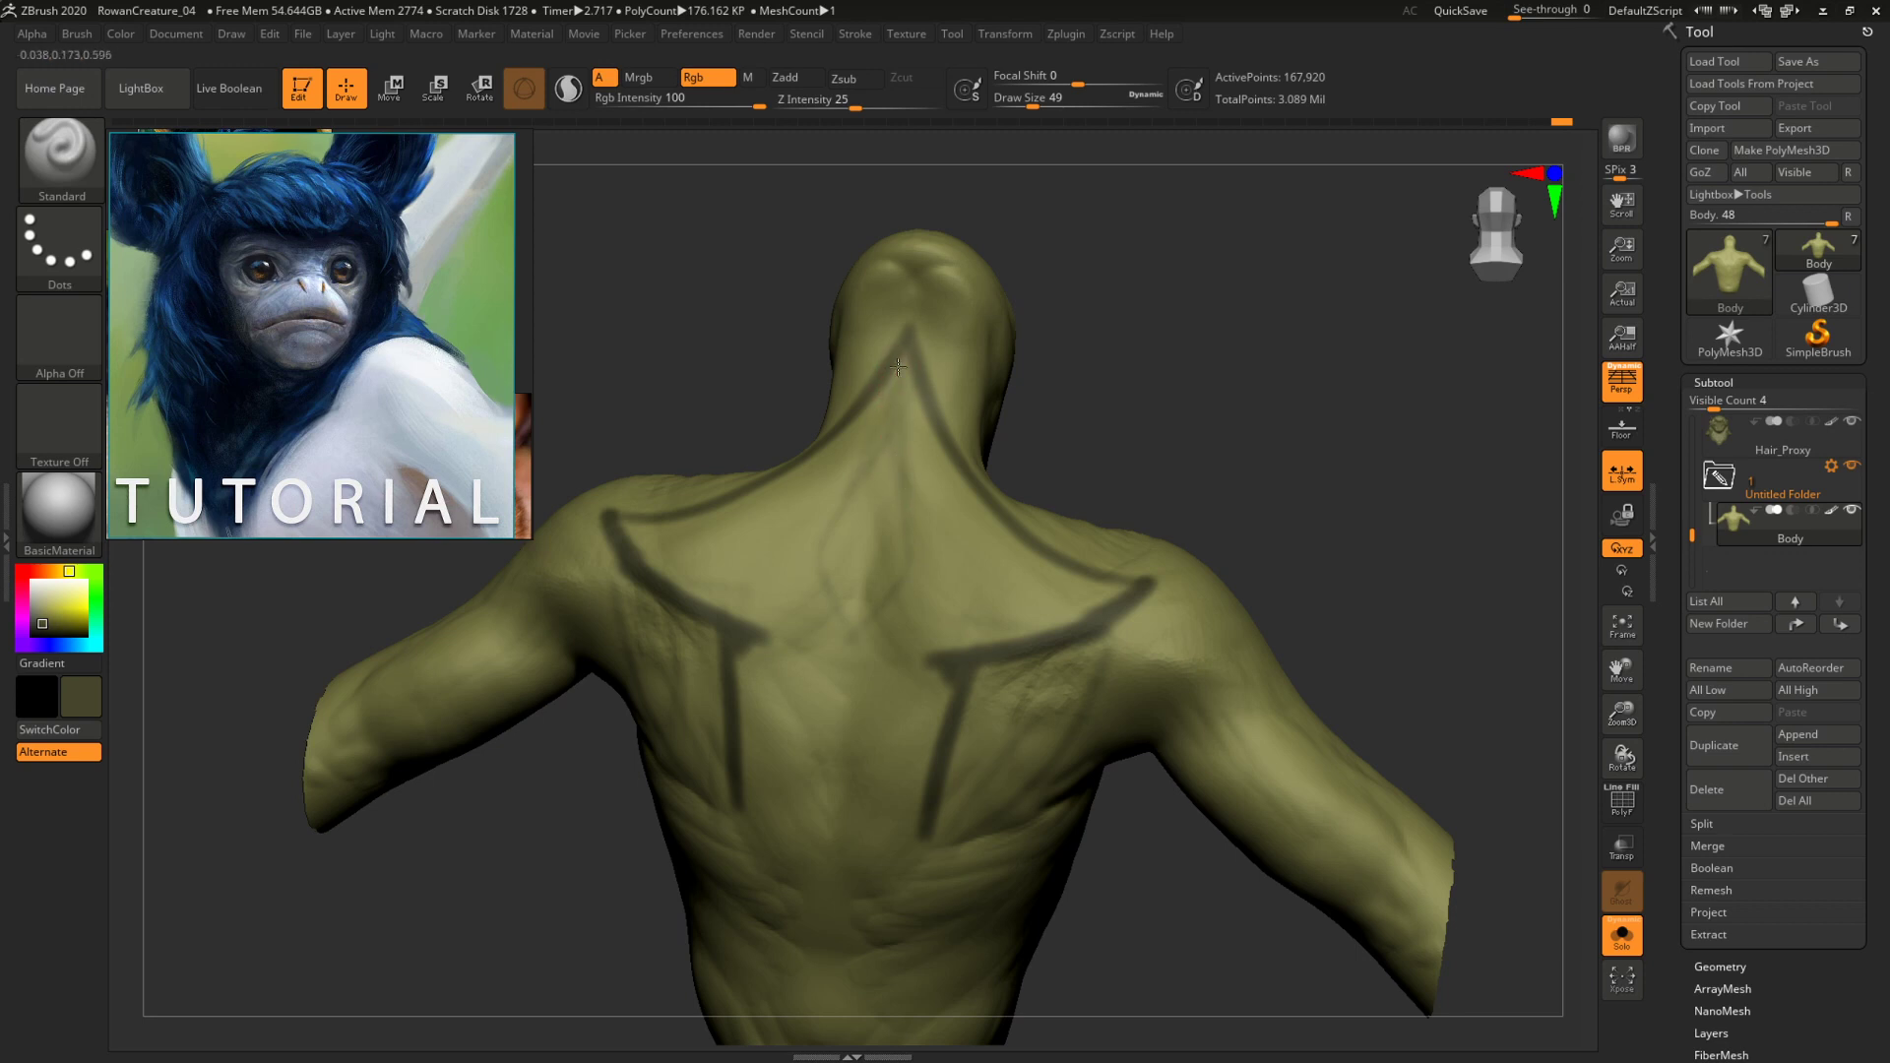
pyautogui.moveTo(898, 366)
pyautogui.mouseDown()
pyautogui.moveTo(904, 523)
pyautogui.moveTo(872, 614)
pyautogui.mouseUp()
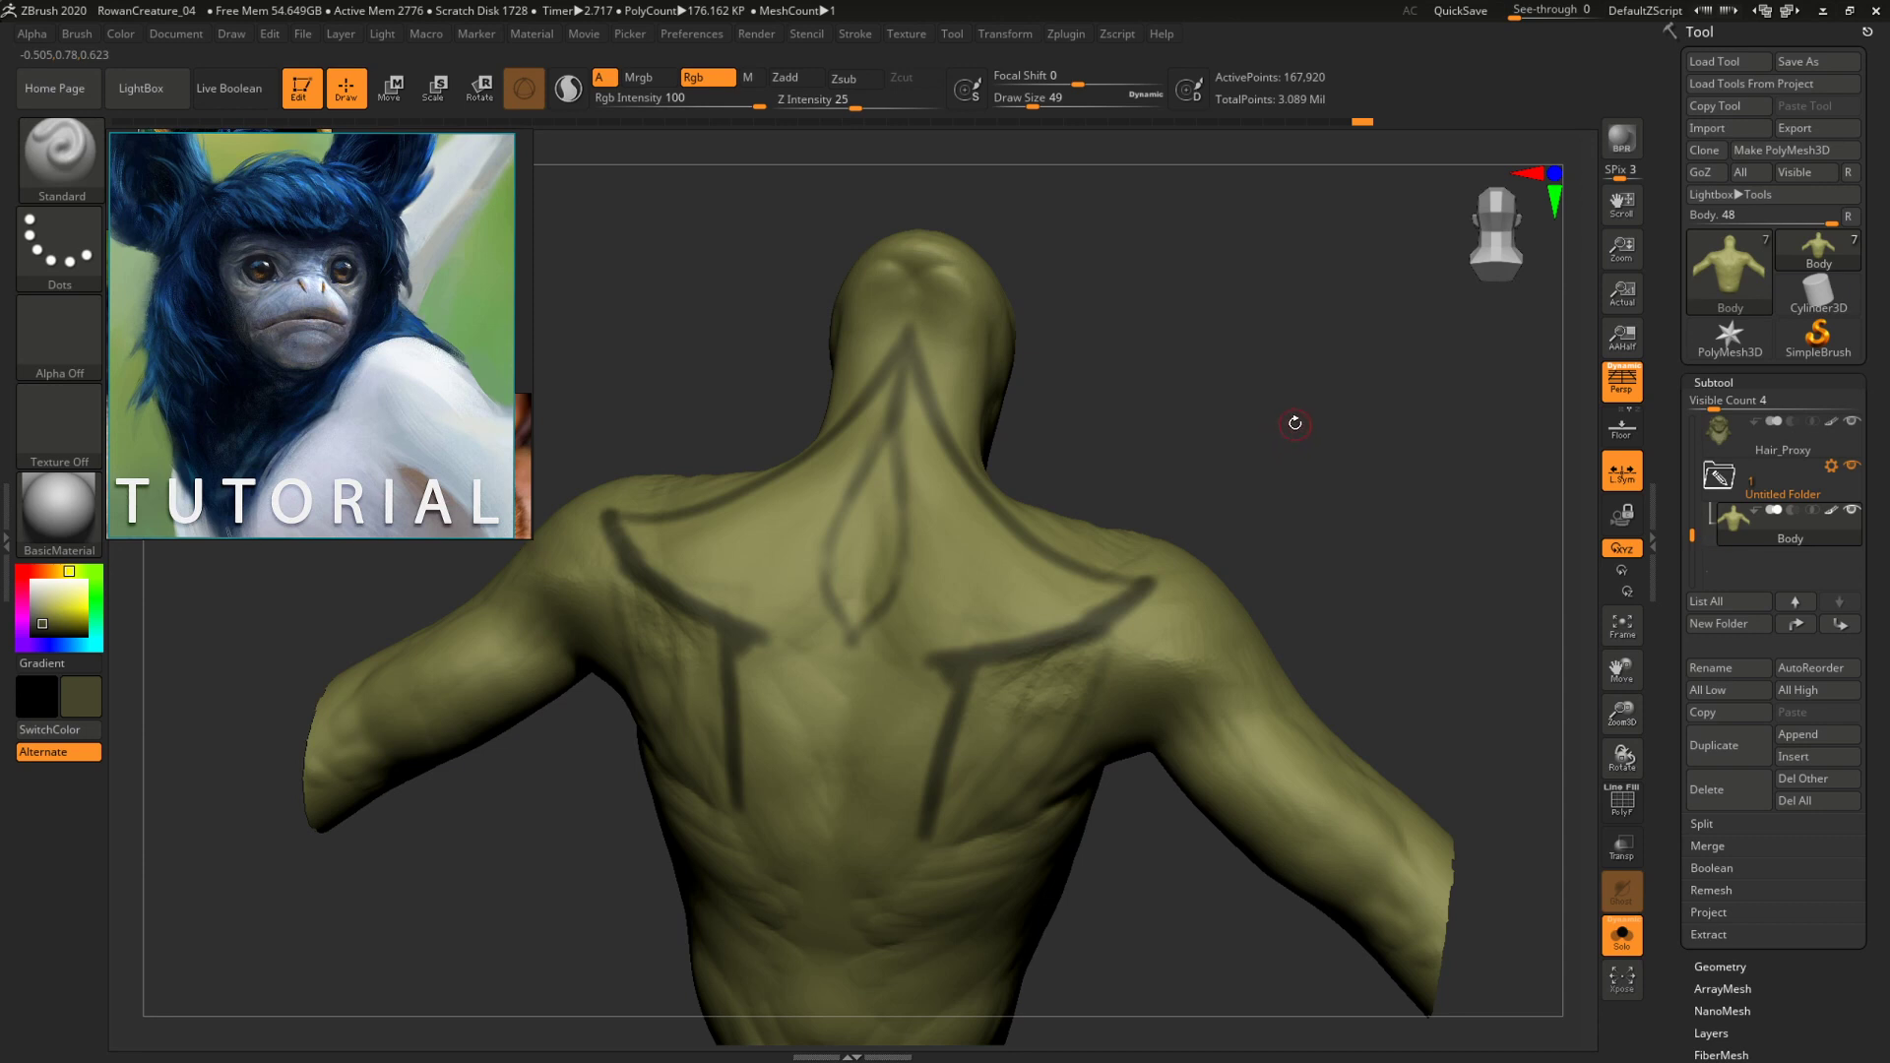
# Paint the lower trapezius edges from the shoulder blades down to a point on the mid-spine.
pyautogui.moveTo(1294, 423)
pyautogui.mouseDown()
pyautogui.moveTo(1329, 414)
pyautogui.moveTo(1232, 452)
pyautogui.mouseUp()
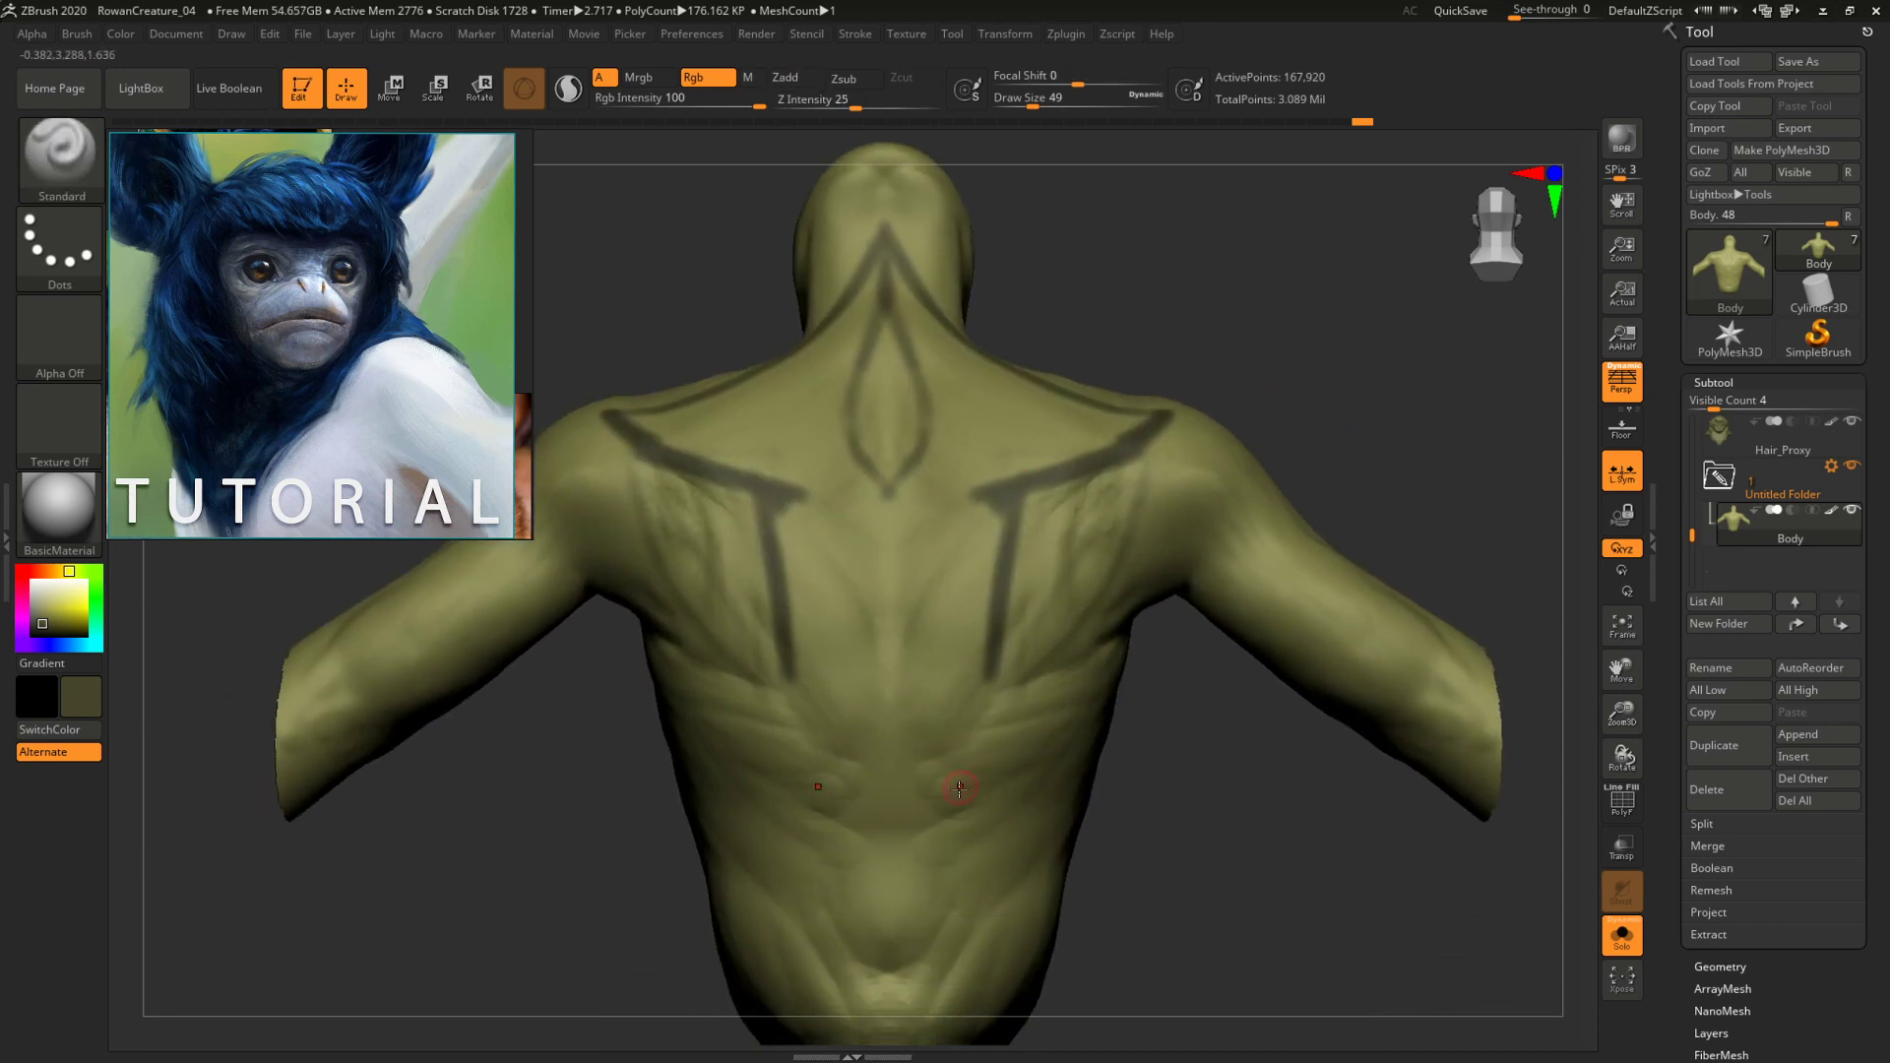
pyautogui.moveTo(992, 658); pyautogui.dragTo(894, 846)
pyautogui.hotkey('ctrl', 'z')
pyautogui.moveTo(978, 666)
pyautogui.mouseDown()
pyautogui.moveTo(903, 795)
pyautogui.moveTo(989, 667)
pyautogui.mouseUp()
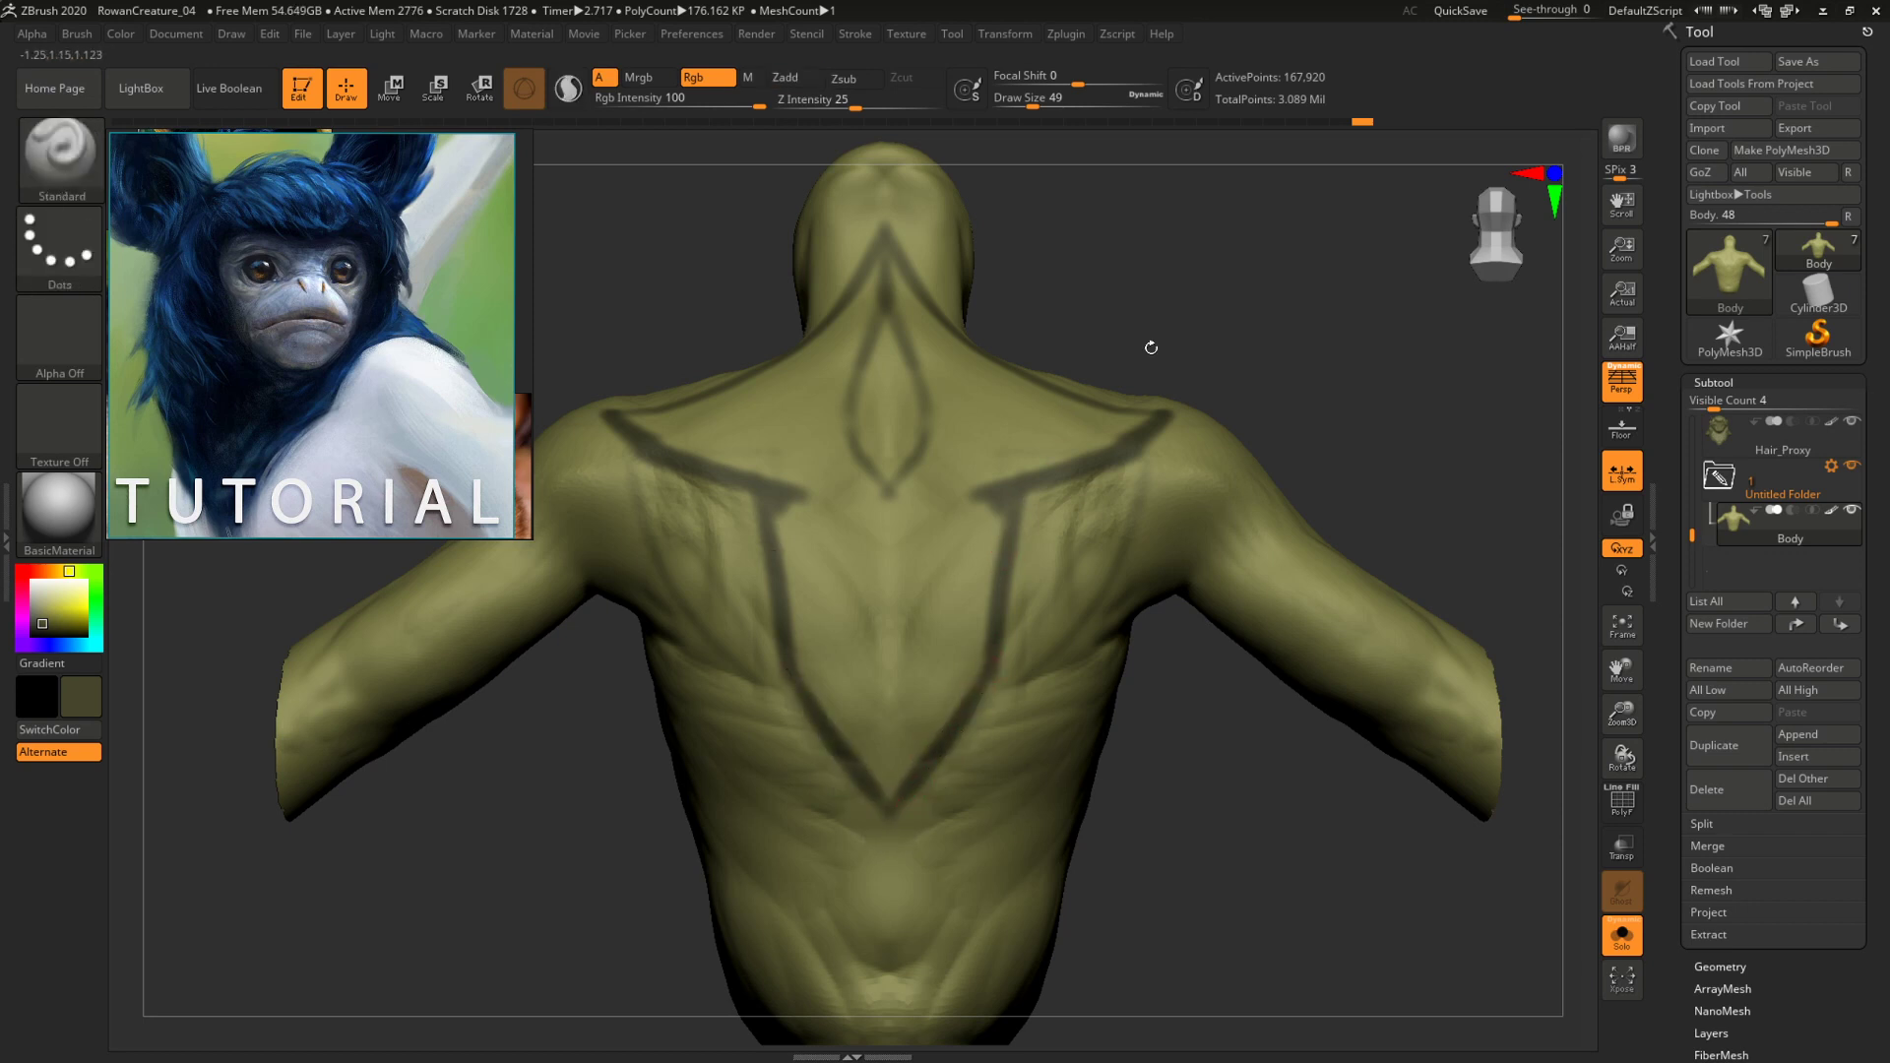
# Paint the spine's centre line between the nape diamond and the trapezius tip, with a small diamond at its lower end.
pyautogui.moveTo(1274, 351); pyautogui.dragTo(1202, 367)
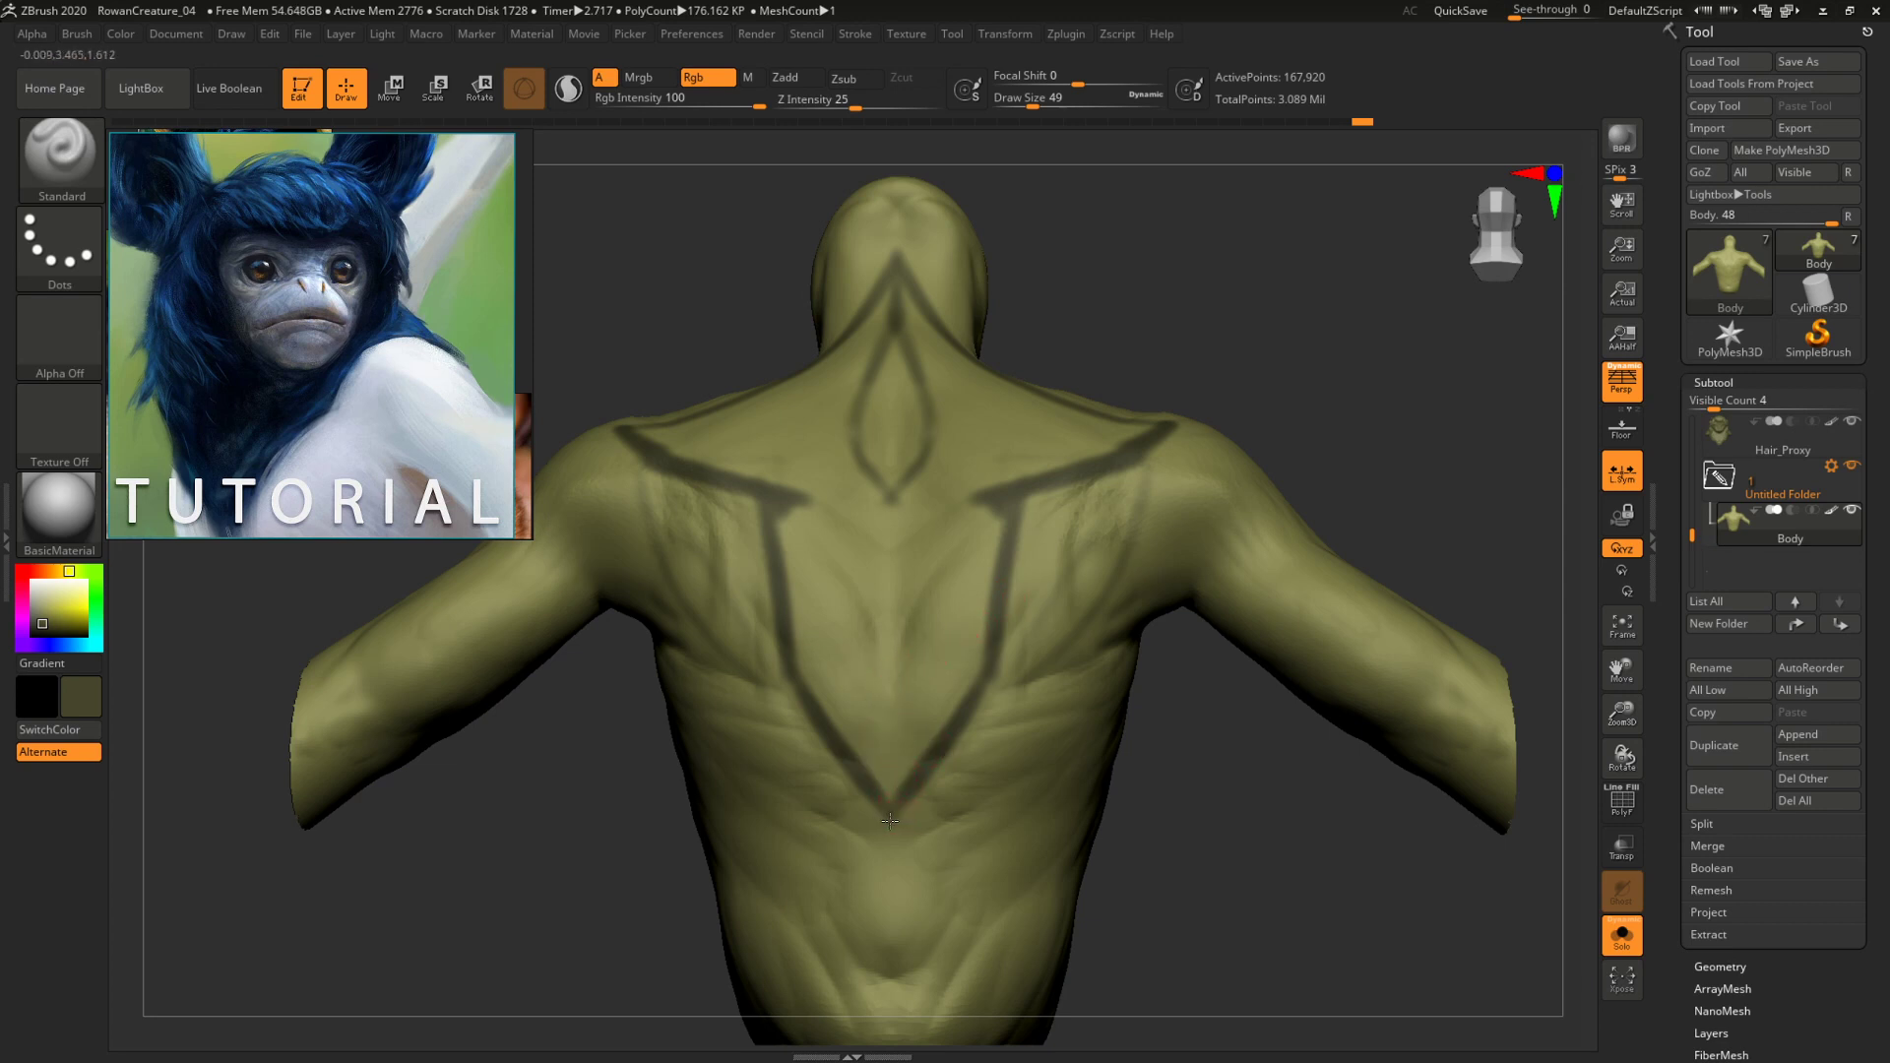
pyautogui.moveTo(890, 820)
pyautogui.mouseDown()
pyautogui.moveTo(891, 512)
pyautogui.moveTo(888, 658)
pyautogui.moveTo(910, 689)
pyautogui.moveTo(860, 688)
pyautogui.moveTo(881, 785)
pyautogui.moveTo(893, 607)
pyautogui.mouseUp()
pyautogui.moveTo(1179, 342)
pyautogui.mouseDown()
pyautogui.moveTo(1223, 375)
pyautogui.moveTo(1283, 371)
pyautogui.moveTo(1230, 345)
pyautogui.mouseUp()
pyautogui.moveTo(1230, 344)
pyautogui.mouseDown()
pyautogui.moveTo(1156, 358)
pyautogui.moveTo(1314, 443)
pyautogui.mouseUp()
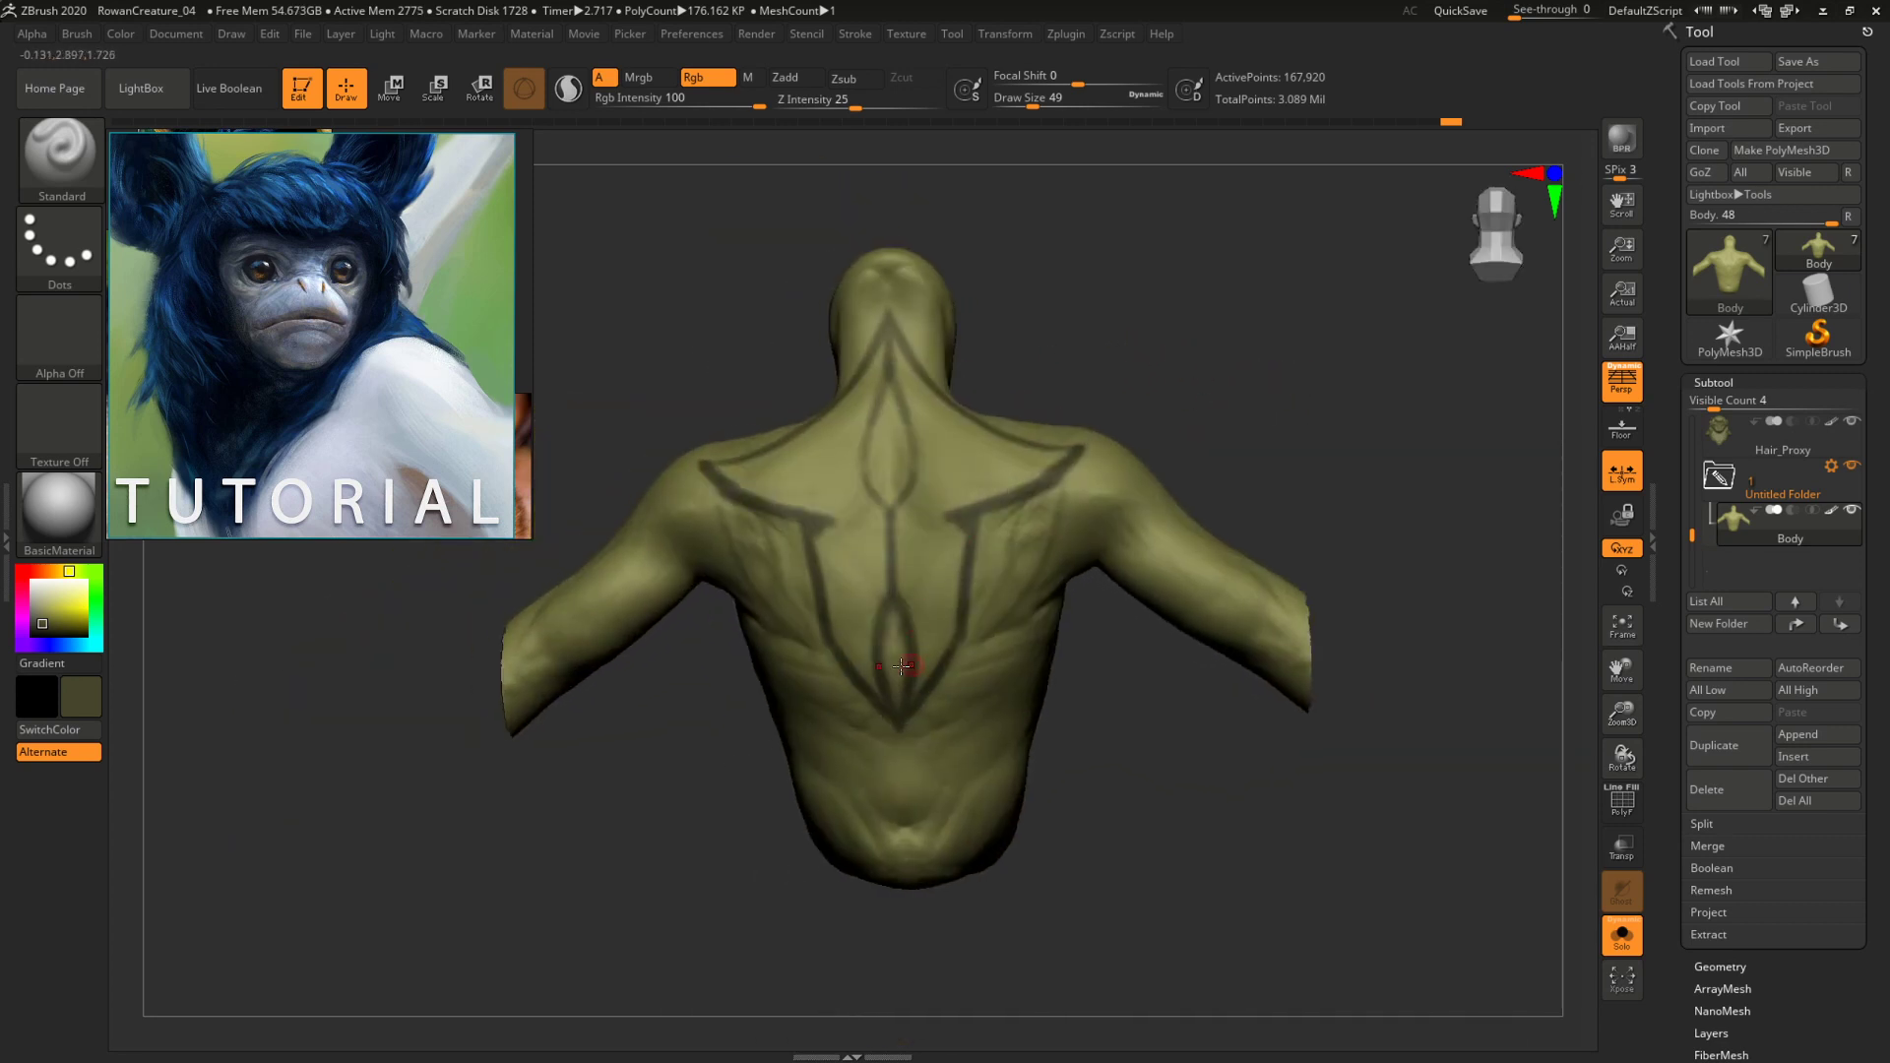
# Paint the collarbones on the front and the boundary between the deltoid and pectoral in dark olive.
pyautogui.moveTo(1166, 428)
pyautogui.mouseDown()
pyautogui.moveTo(999, 459)
pyautogui.moveTo(1249, 400)
pyautogui.moveTo(1224, 494)
pyautogui.moveTo(1202, 401)
pyautogui.moveTo(1192, 548)
pyautogui.moveTo(1194, 455)
pyautogui.moveTo(916, 456)
pyautogui.mouseUp()
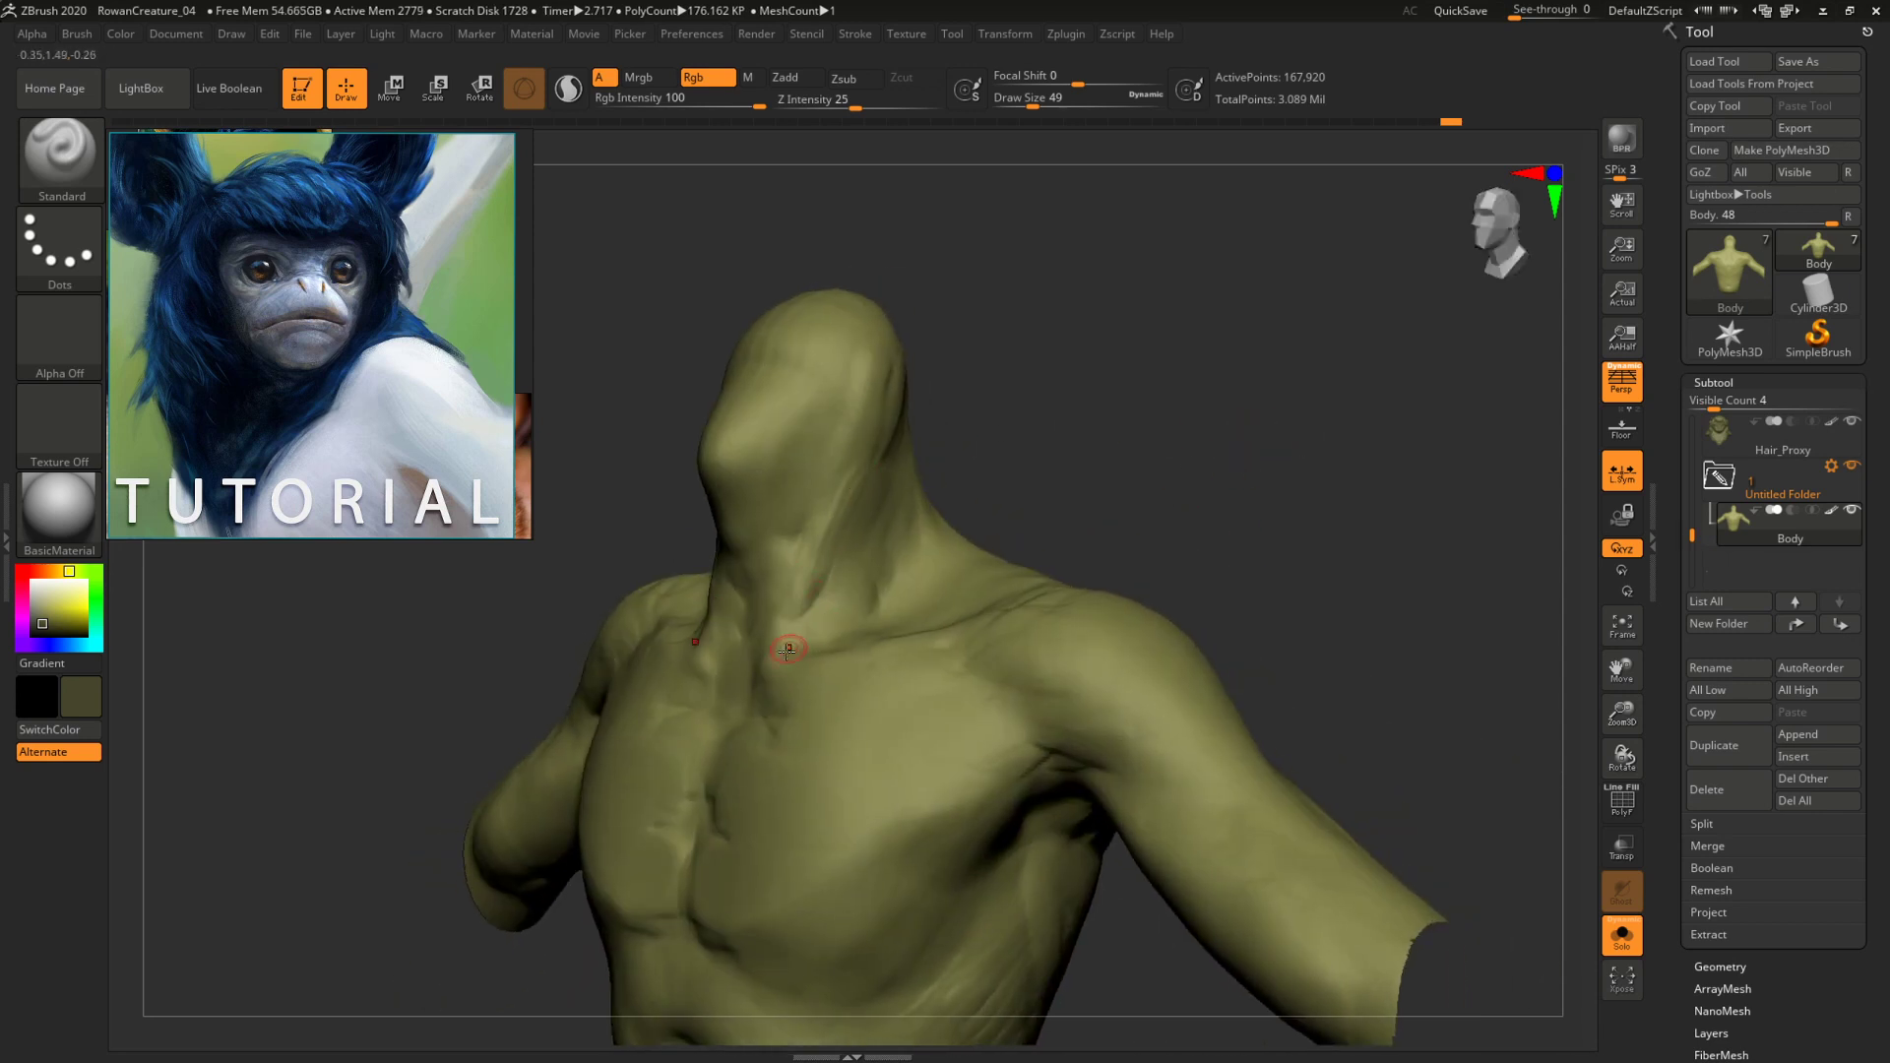
pyautogui.moveTo(787, 650)
pyautogui.mouseDown()
pyautogui.moveTo(891, 385)
pyautogui.moveTo(856, 514)
pyautogui.moveTo(776, 617)
pyautogui.mouseUp()
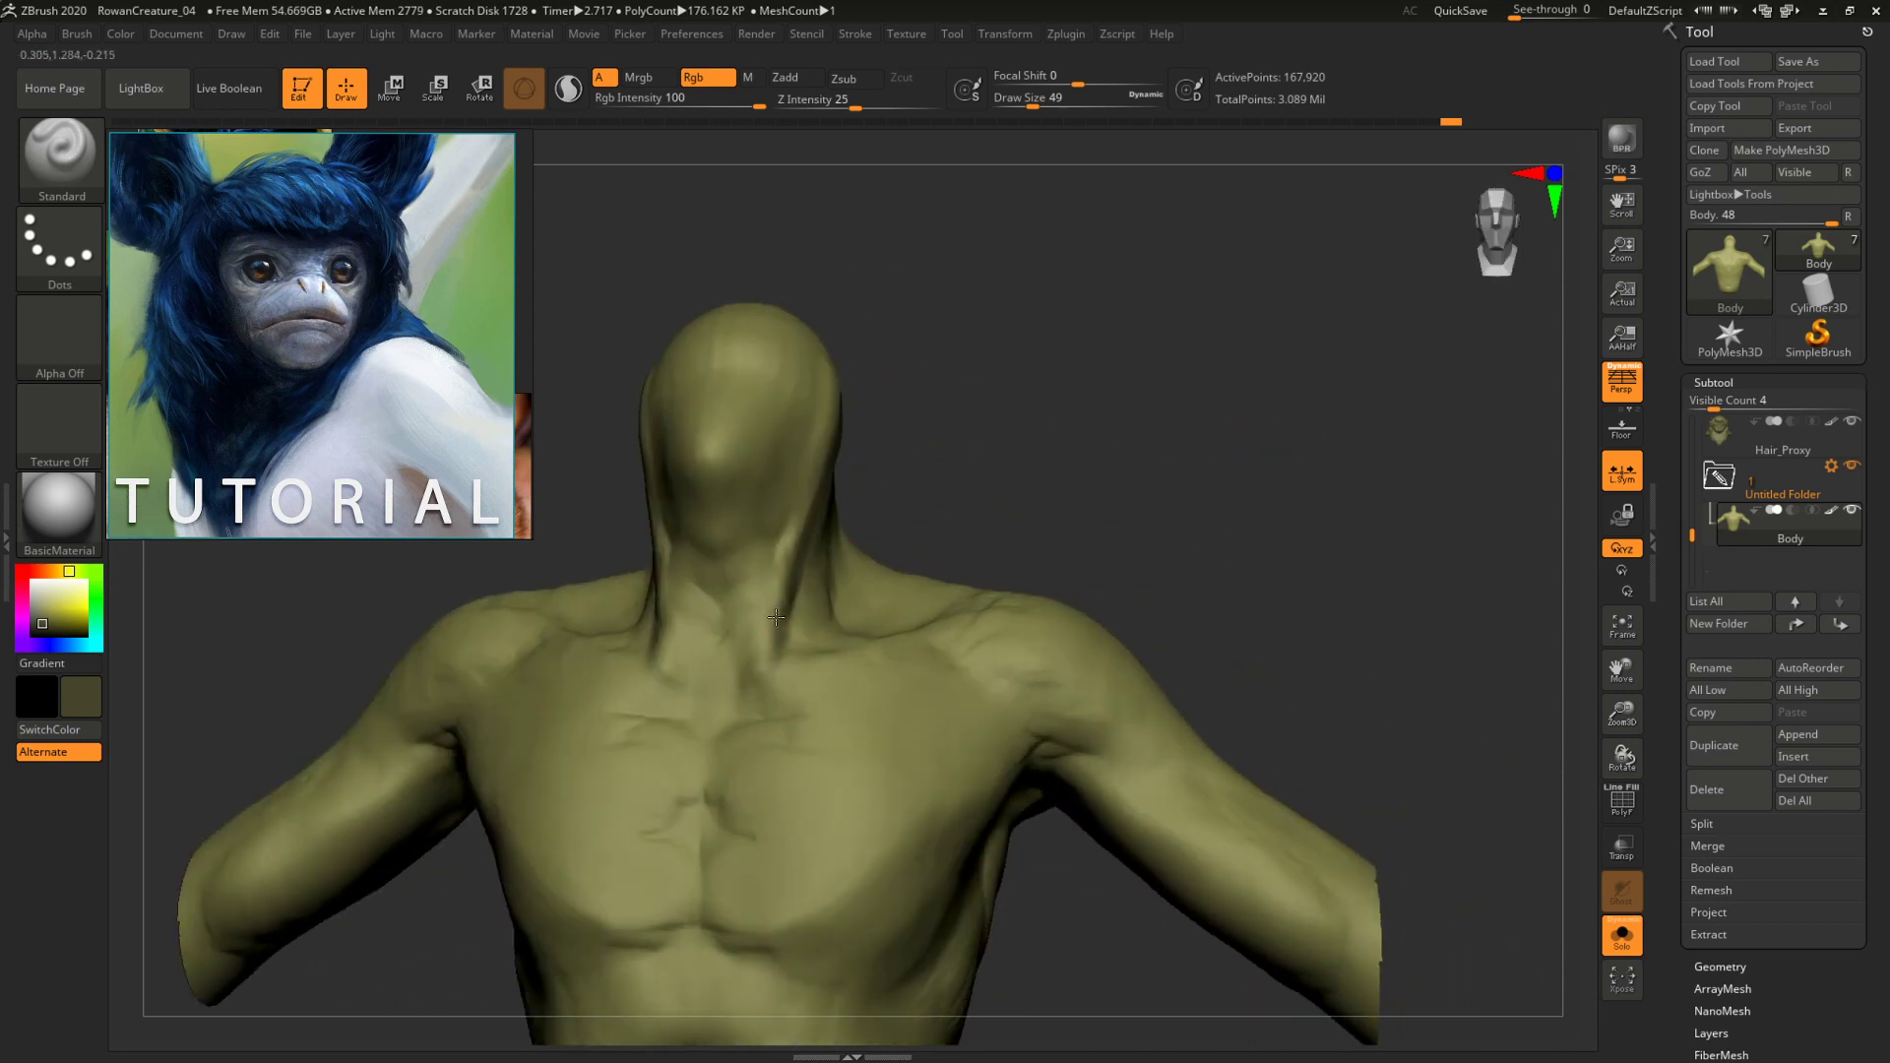
pyautogui.moveTo(1092, 482); pyautogui.dragTo(994, 571)
pyautogui.moveTo(910, 650)
pyautogui.mouseDown()
pyautogui.moveTo(1021, 700)
pyautogui.moveTo(886, 654)
pyautogui.mouseUp()
pyautogui.moveTo(1013, 443)
pyautogui.keyDown('shift'); pyautogui.mouseDown()
pyautogui.moveTo(805, 677)
pyautogui.moveTo(990, 603)
pyautogui.mouseUp(); pyautogui.keyUp('shift')
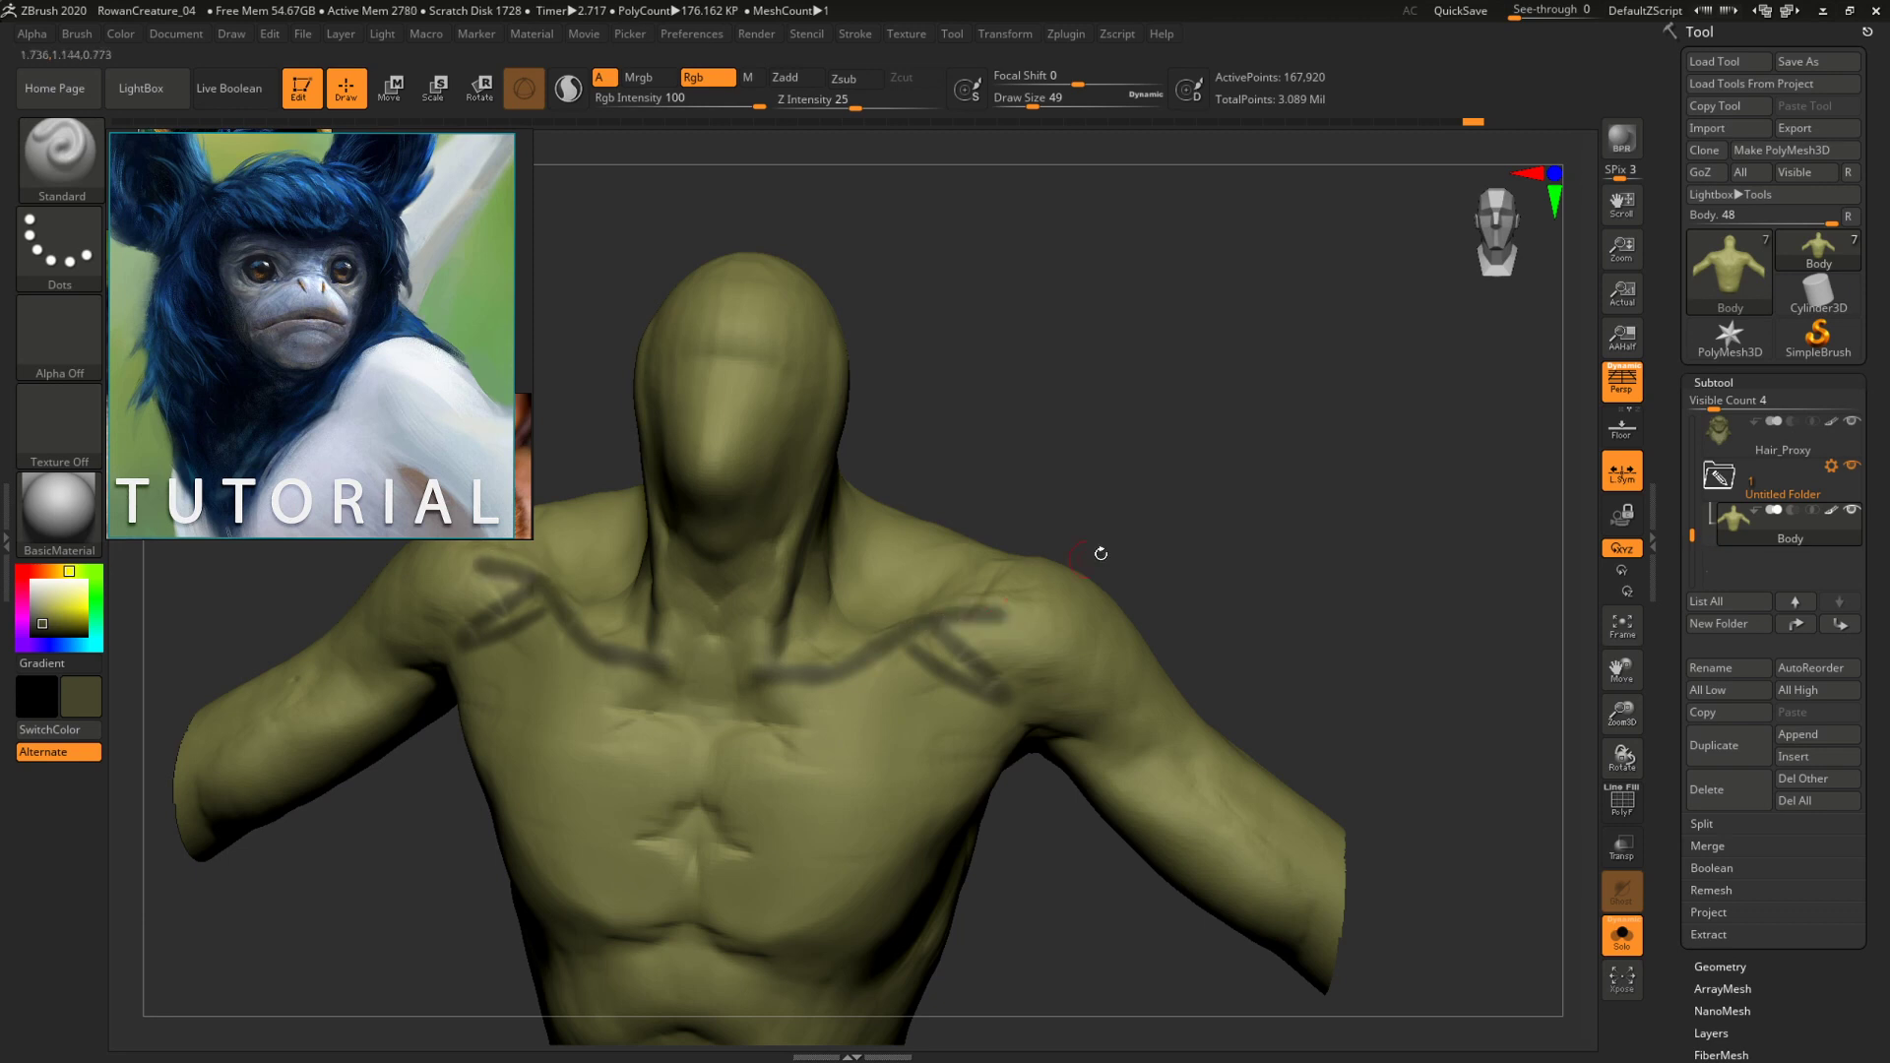
# Paint the sternum outline as a narrow downward-tapering shape and the inner ends of the collarbones, reducing the draw size to 35.
pyautogui.moveTo(1101, 553)
pyautogui.mouseDown()
pyautogui.moveTo(1175, 487)
pyautogui.moveTo(1031, 507)
pyautogui.moveTo(1055, 706)
pyautogui.moveTo(1143, 624)
pyautogui.mouseUp()
pyautogui.moveTo(1177, 528)
pyautogui.mouseDown()
pyautogui.moveTo(1139, 514)
pyautogui.moveTo(994, 628)
pyautogui.moveTo(773, 673)
pyautogui.mouseUp()
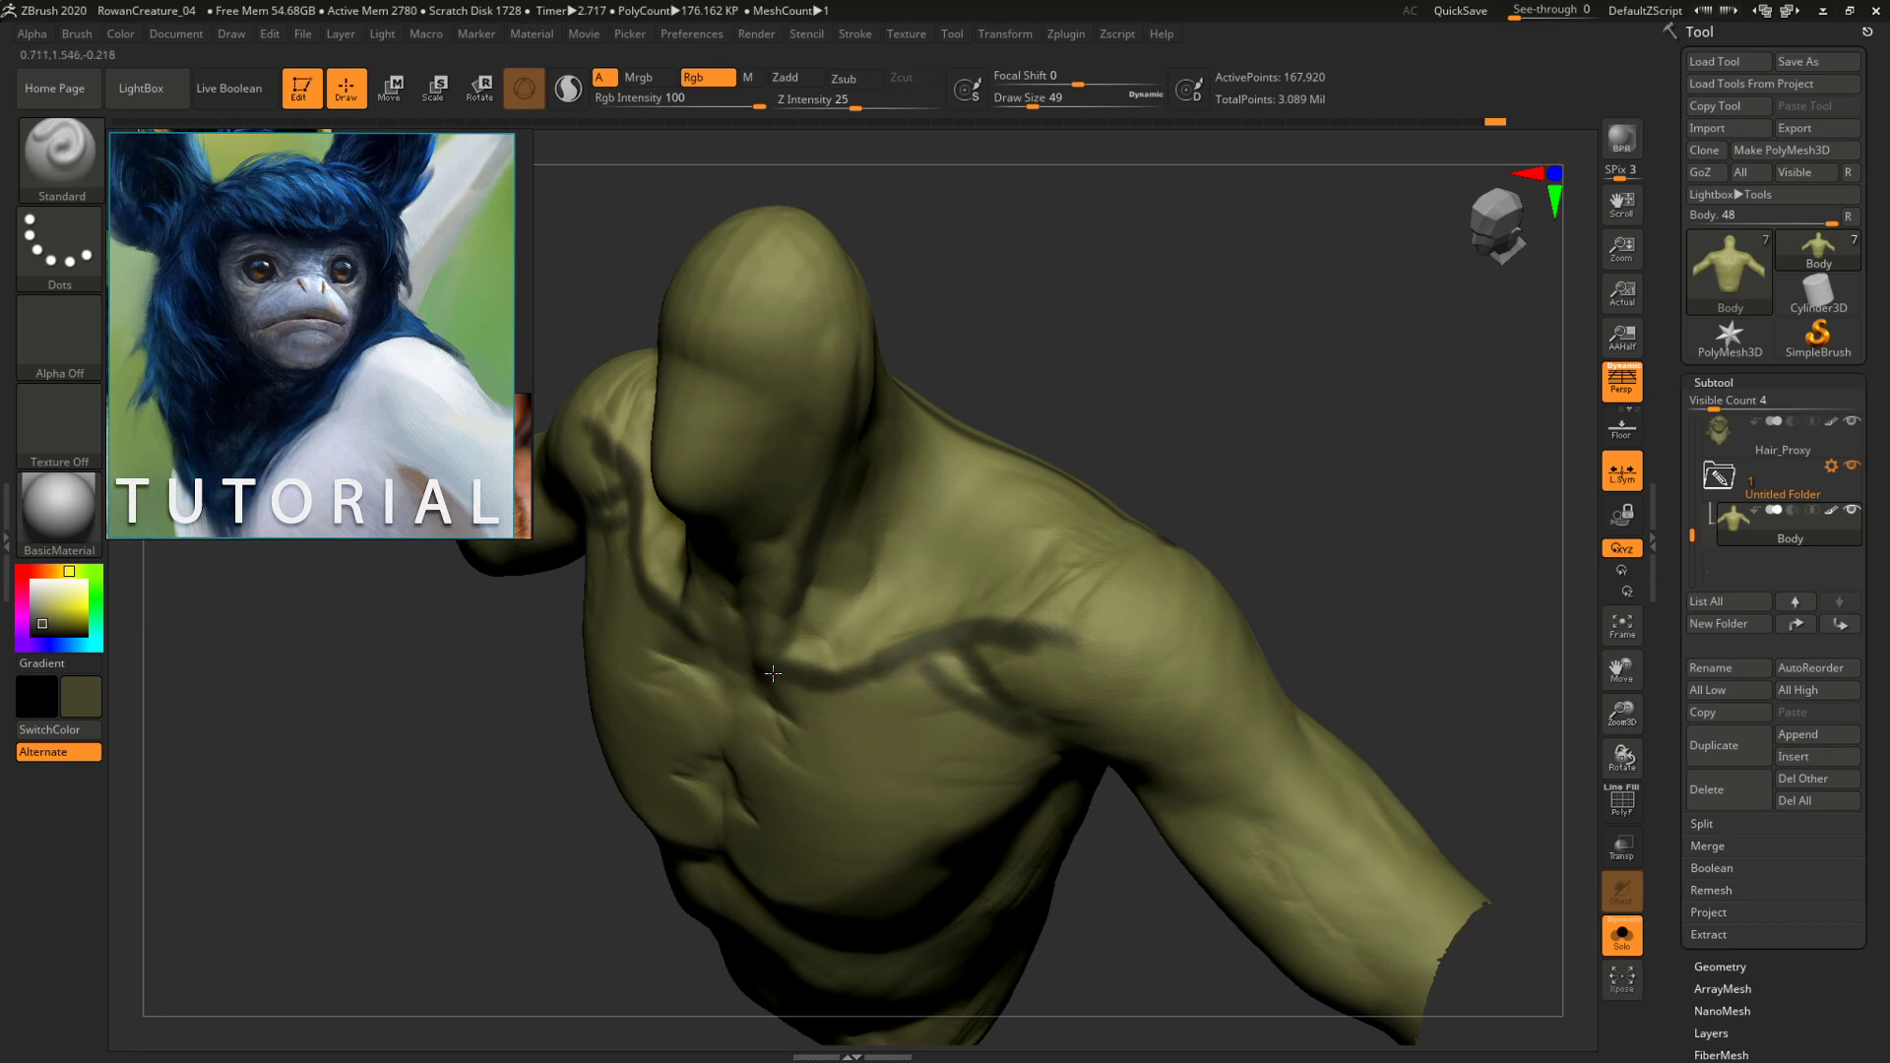
pyautogui.moveTo(1083, 276); pyautogui.dragTo(982, 494)
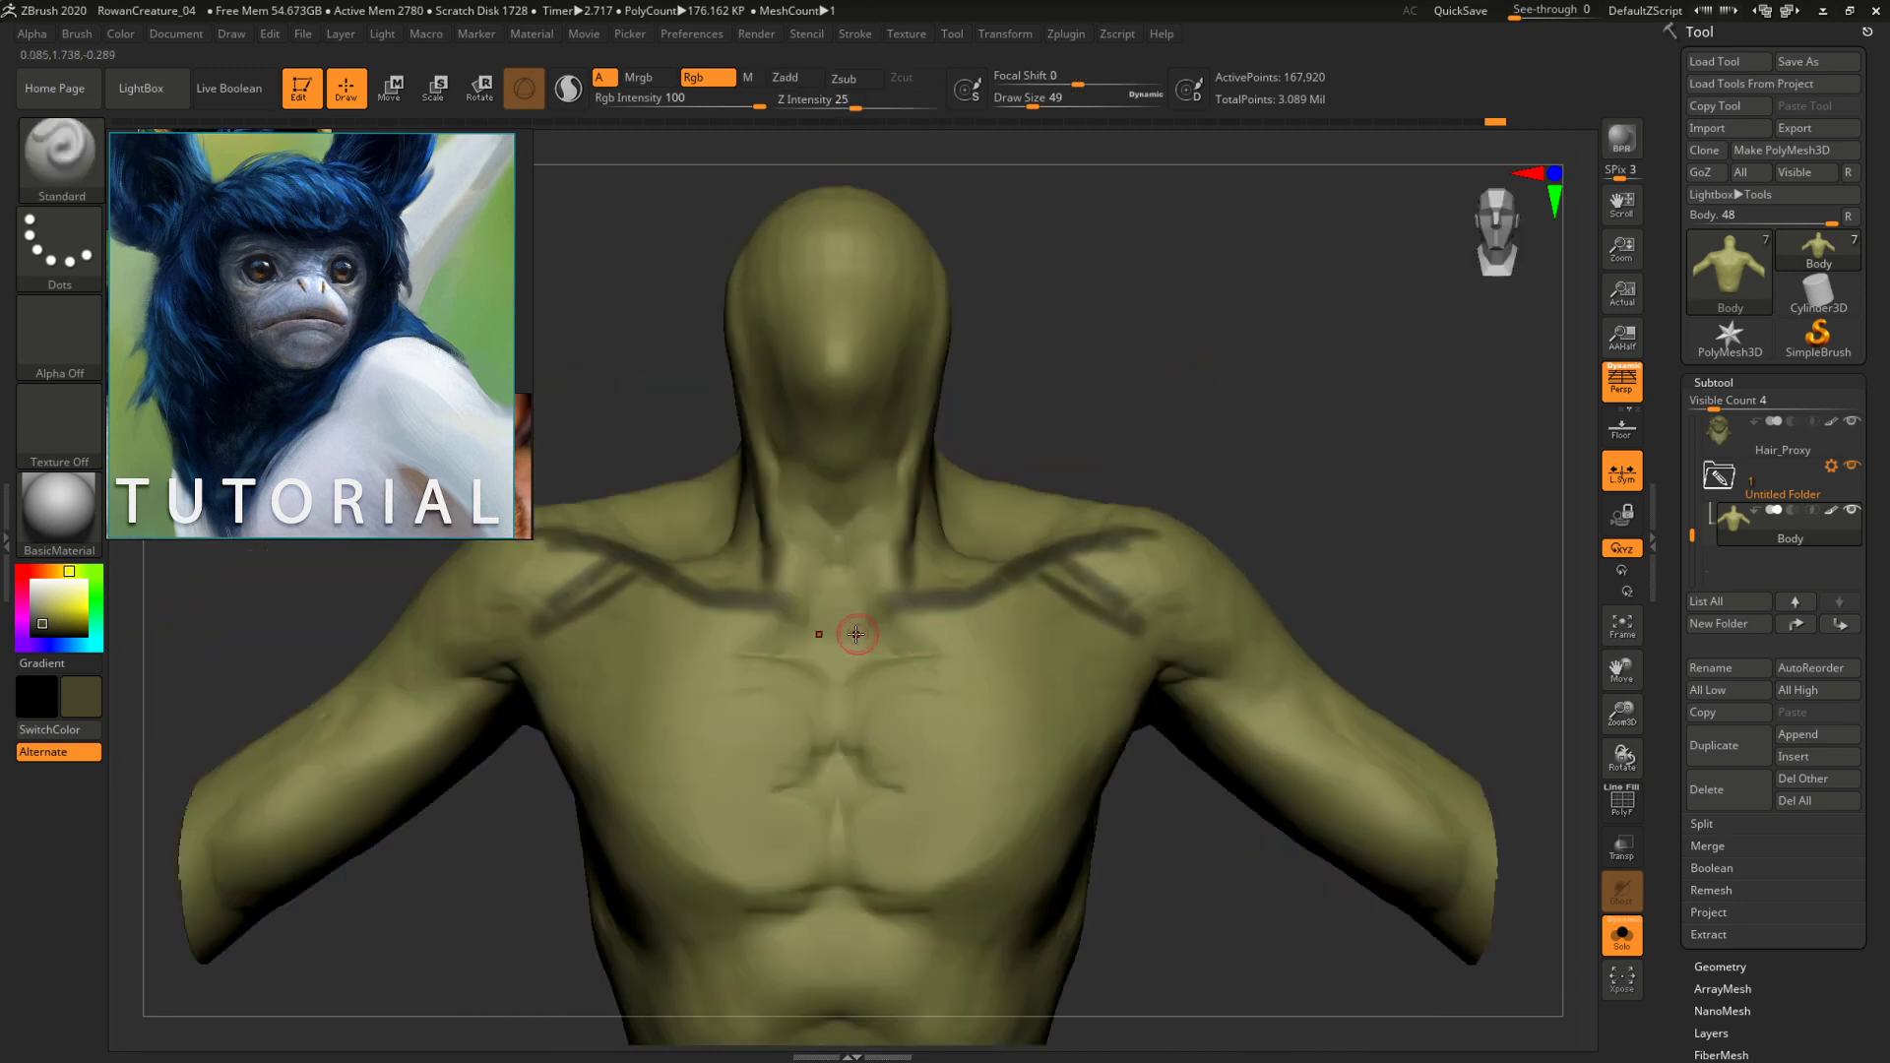
pyautogui.moveTo(857, 634)
pyautogui.mouseDown()
pyautogui.moveTo(838, 854)
pyautogui.moveTo(808, 635)
pyautogui.moveTo(836, 628)
pyautogui.mouseUp()
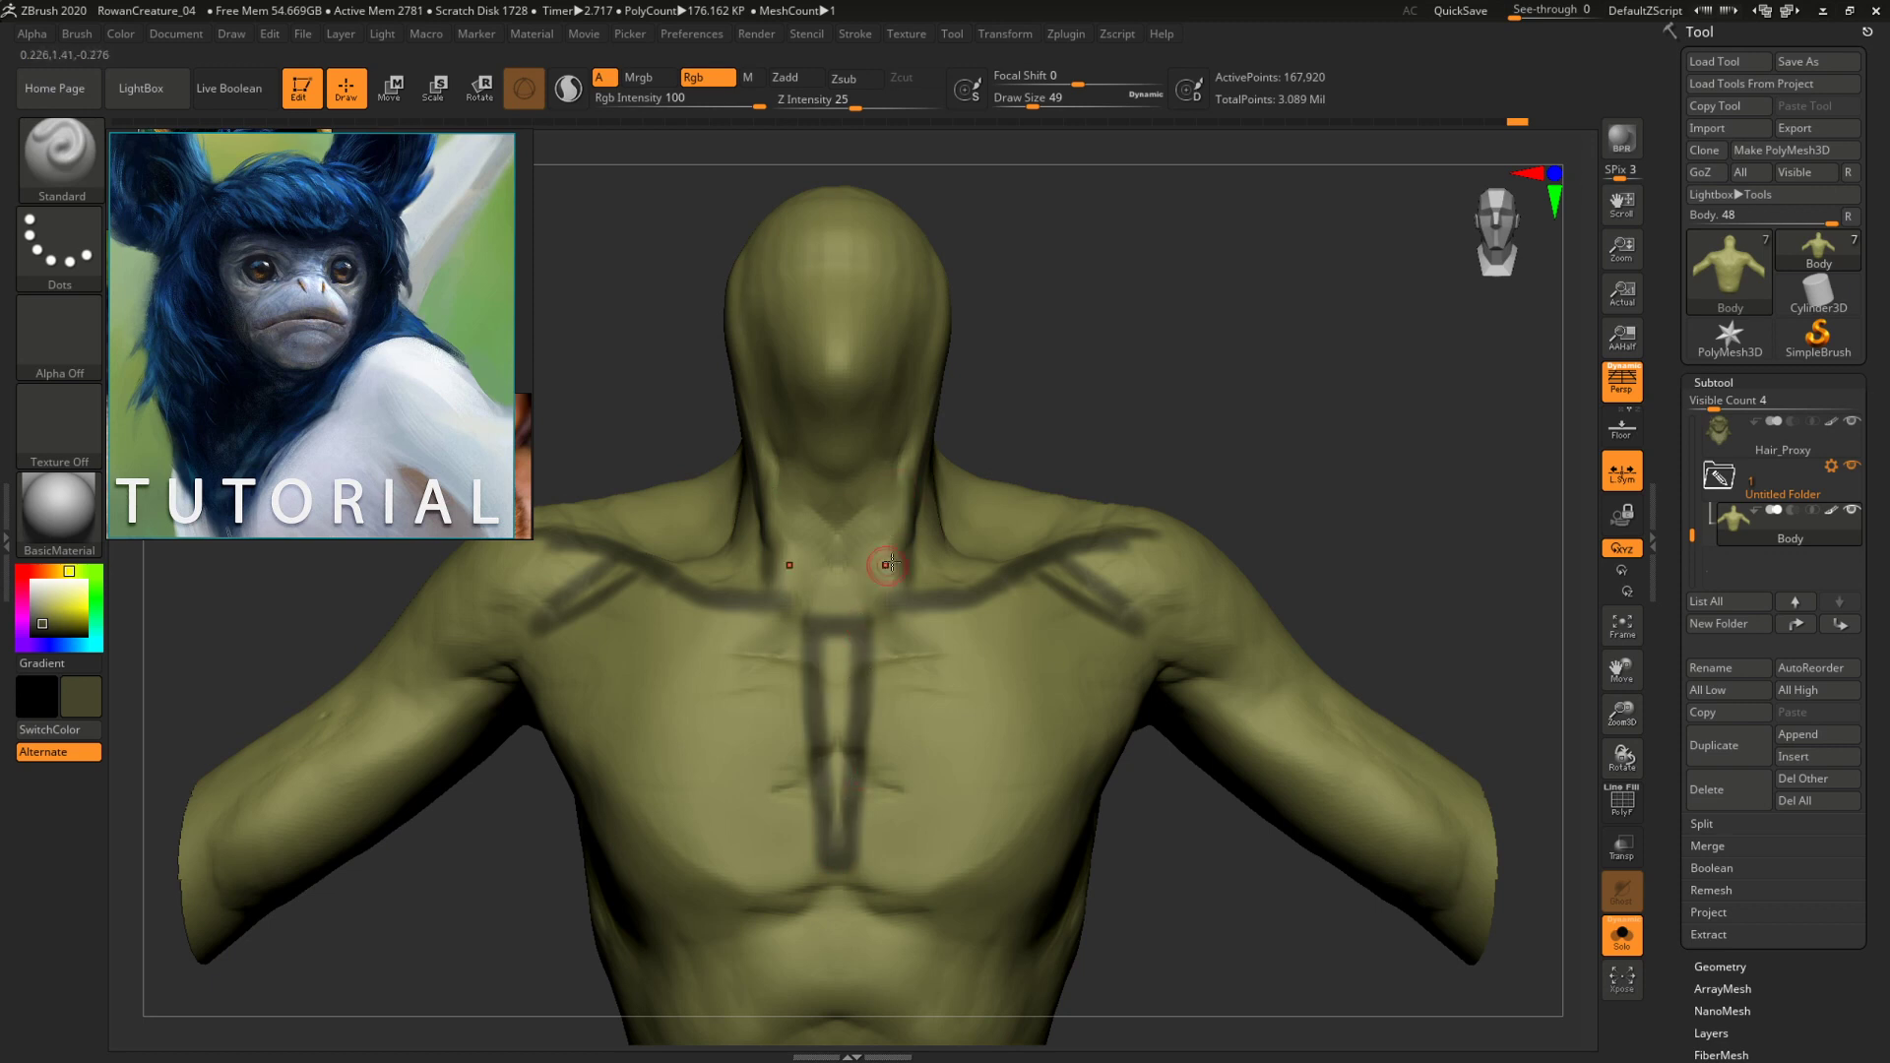
pyautogui.press('[')
pyautogui.moveTo(883, 588)
pyautogui.mouseDown()
pyautogui.moveTo(876, 618)
pyautogui.moveTo(905, 616)
pyautogui.mouseUp()
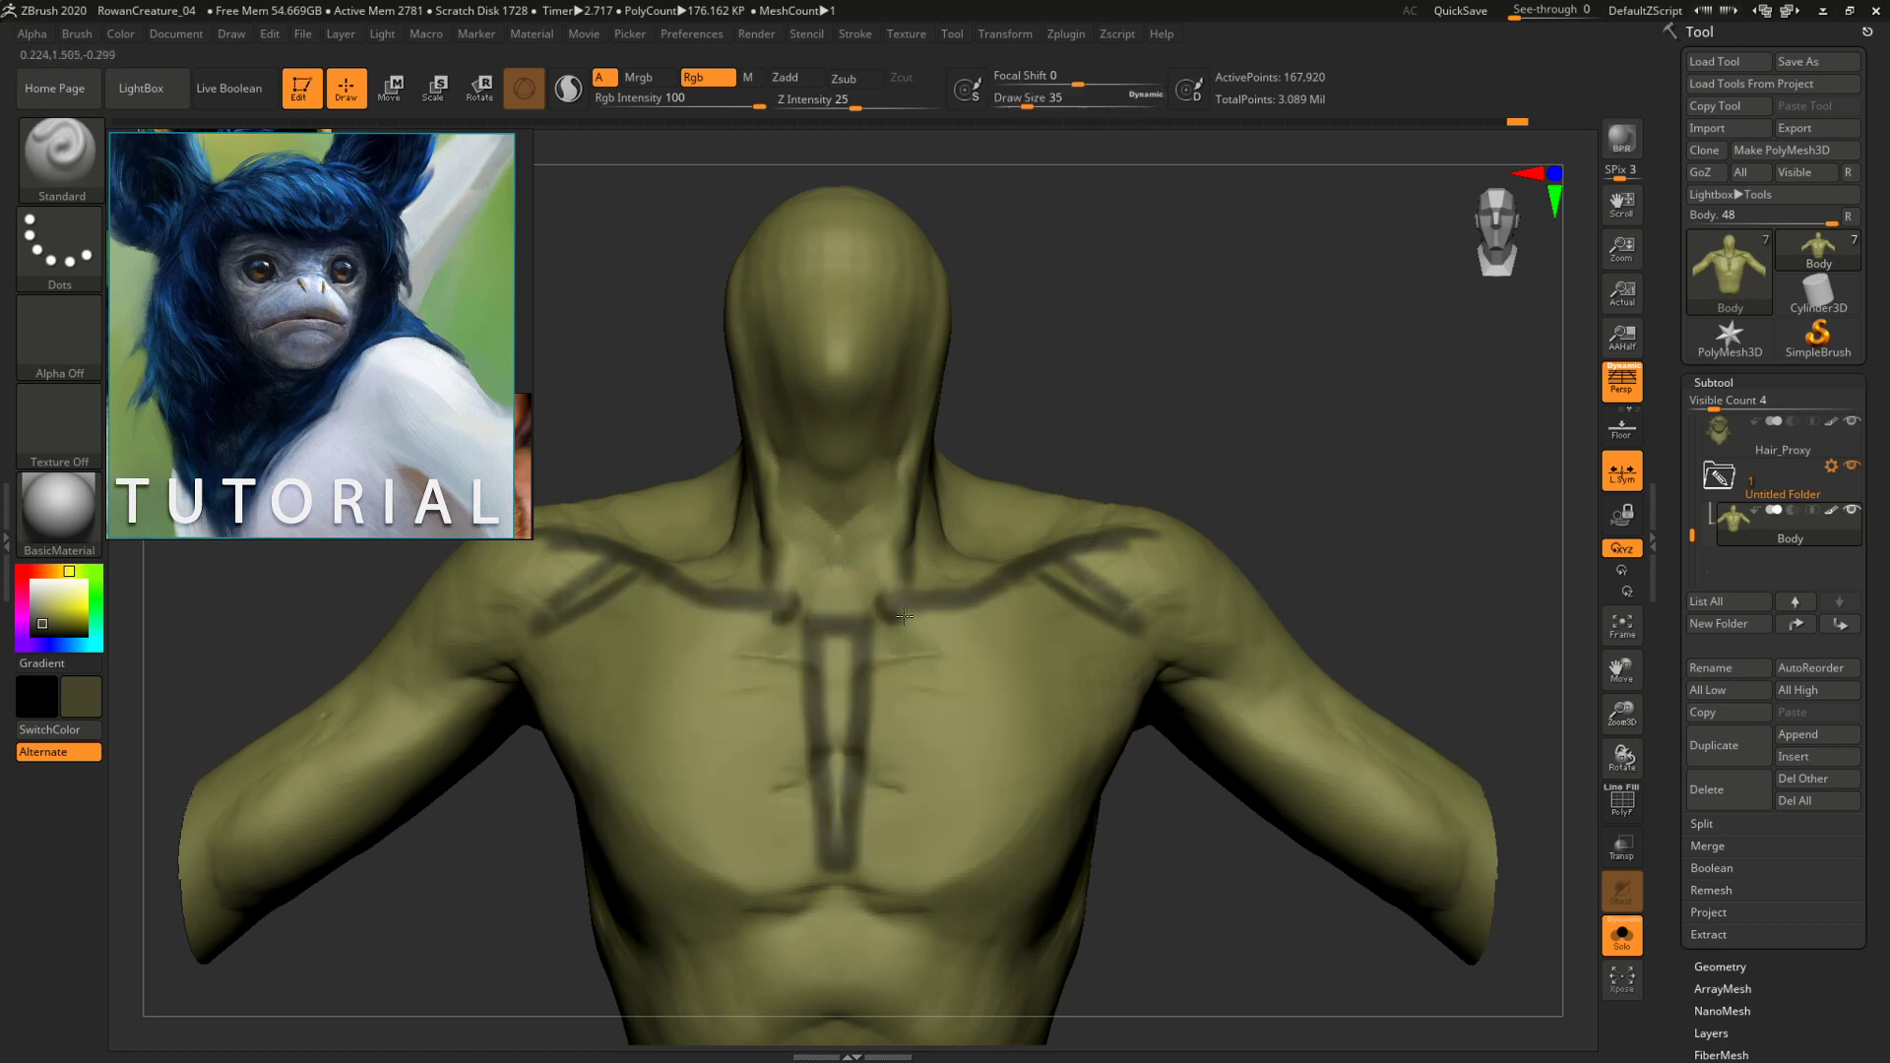
# Paint curved muscle-fibre lines across the upper and middle trapezius, fanning from the nape diamond toward the shoulders and shoulder blades.
pyautogui.moveTo(1297, 345); pyautogui.dragTo(1176, 452)
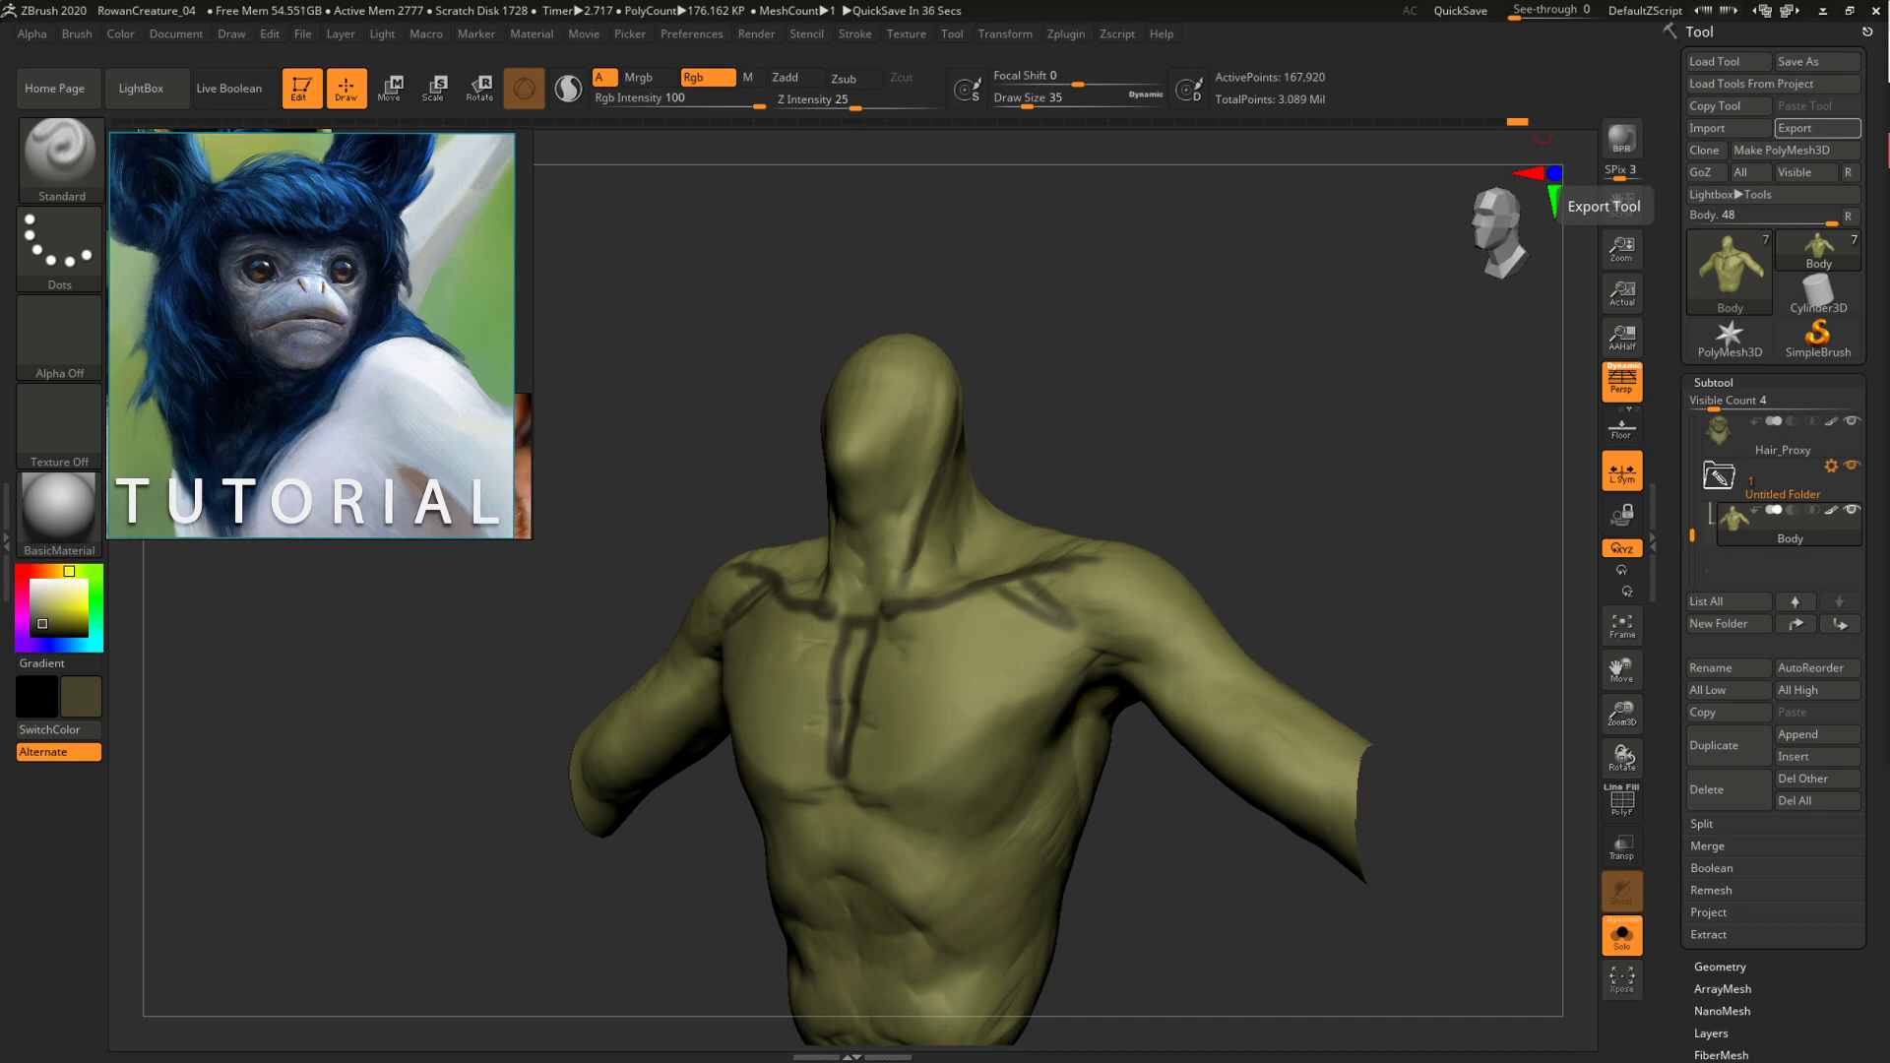
pyautogui.moveTo(1194, 448); pyautogui.dragTo(1251, 383)
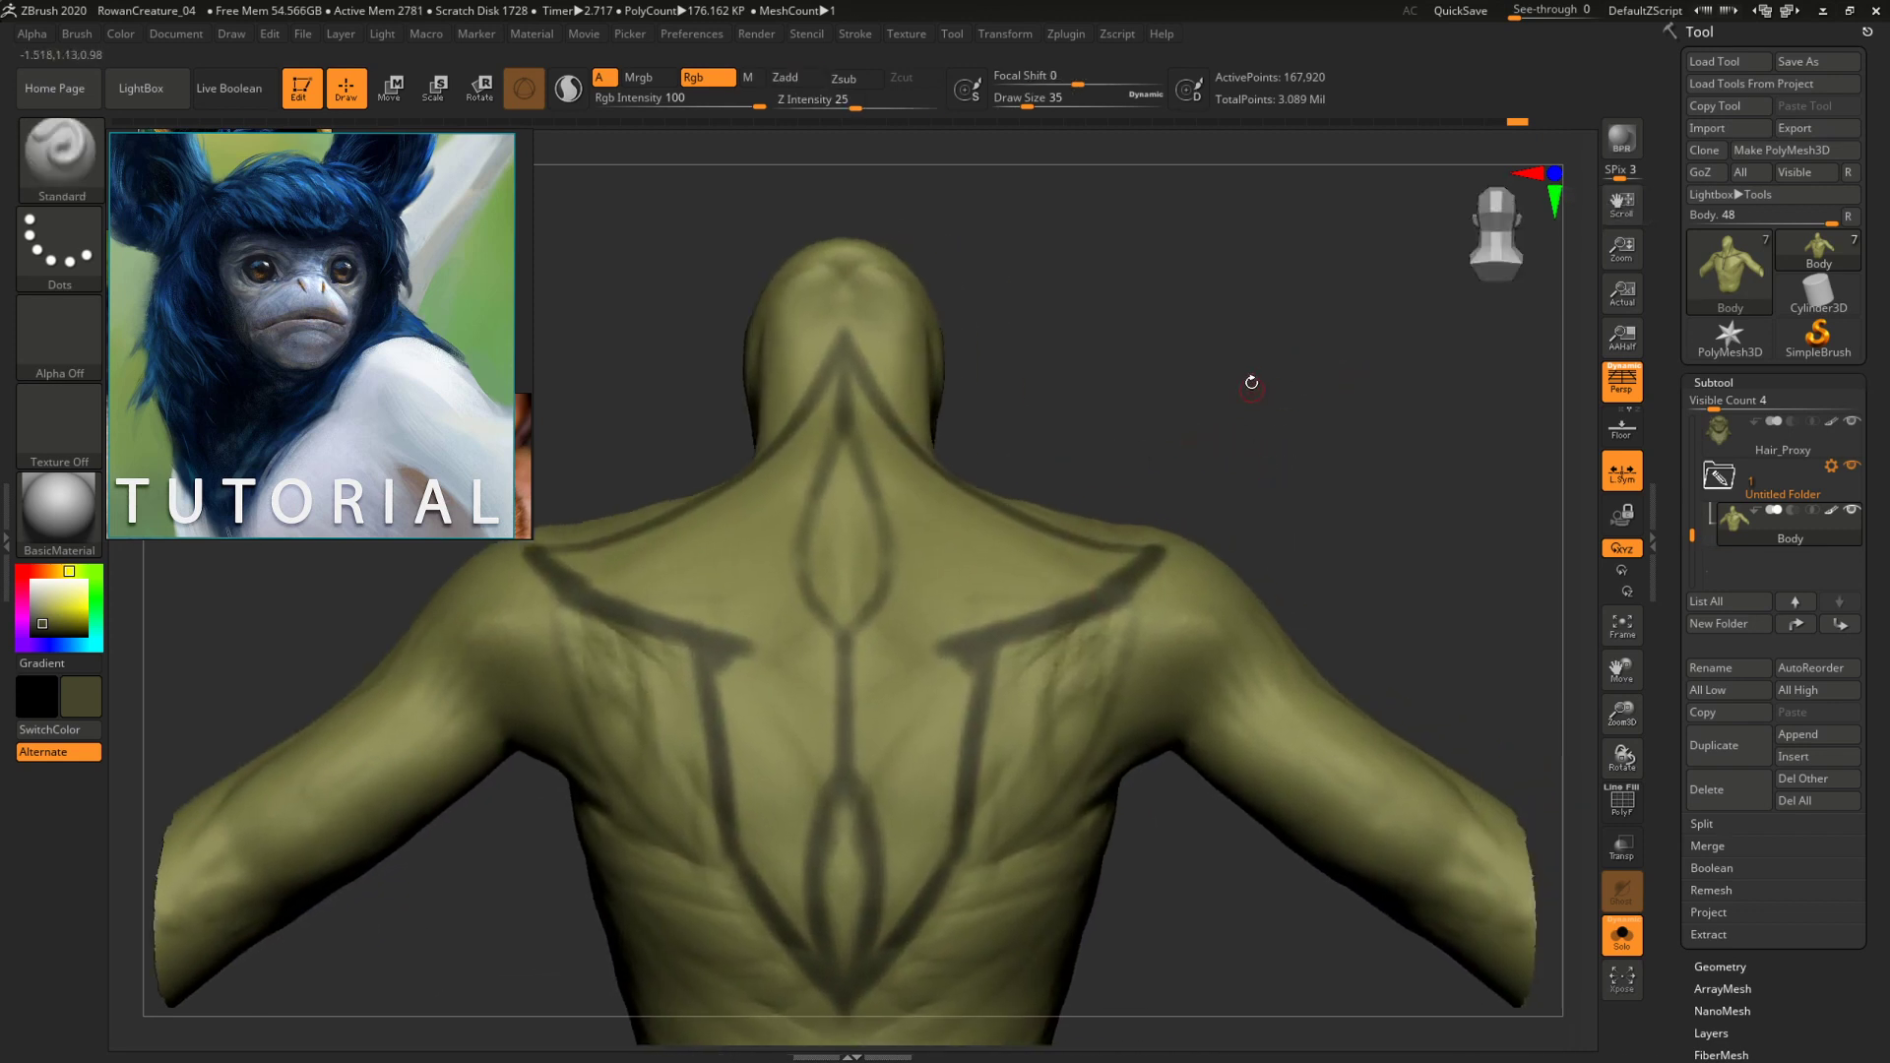
pyautogui.moveTo(1125, 569); pyautogui.dragTo(1236, 422)
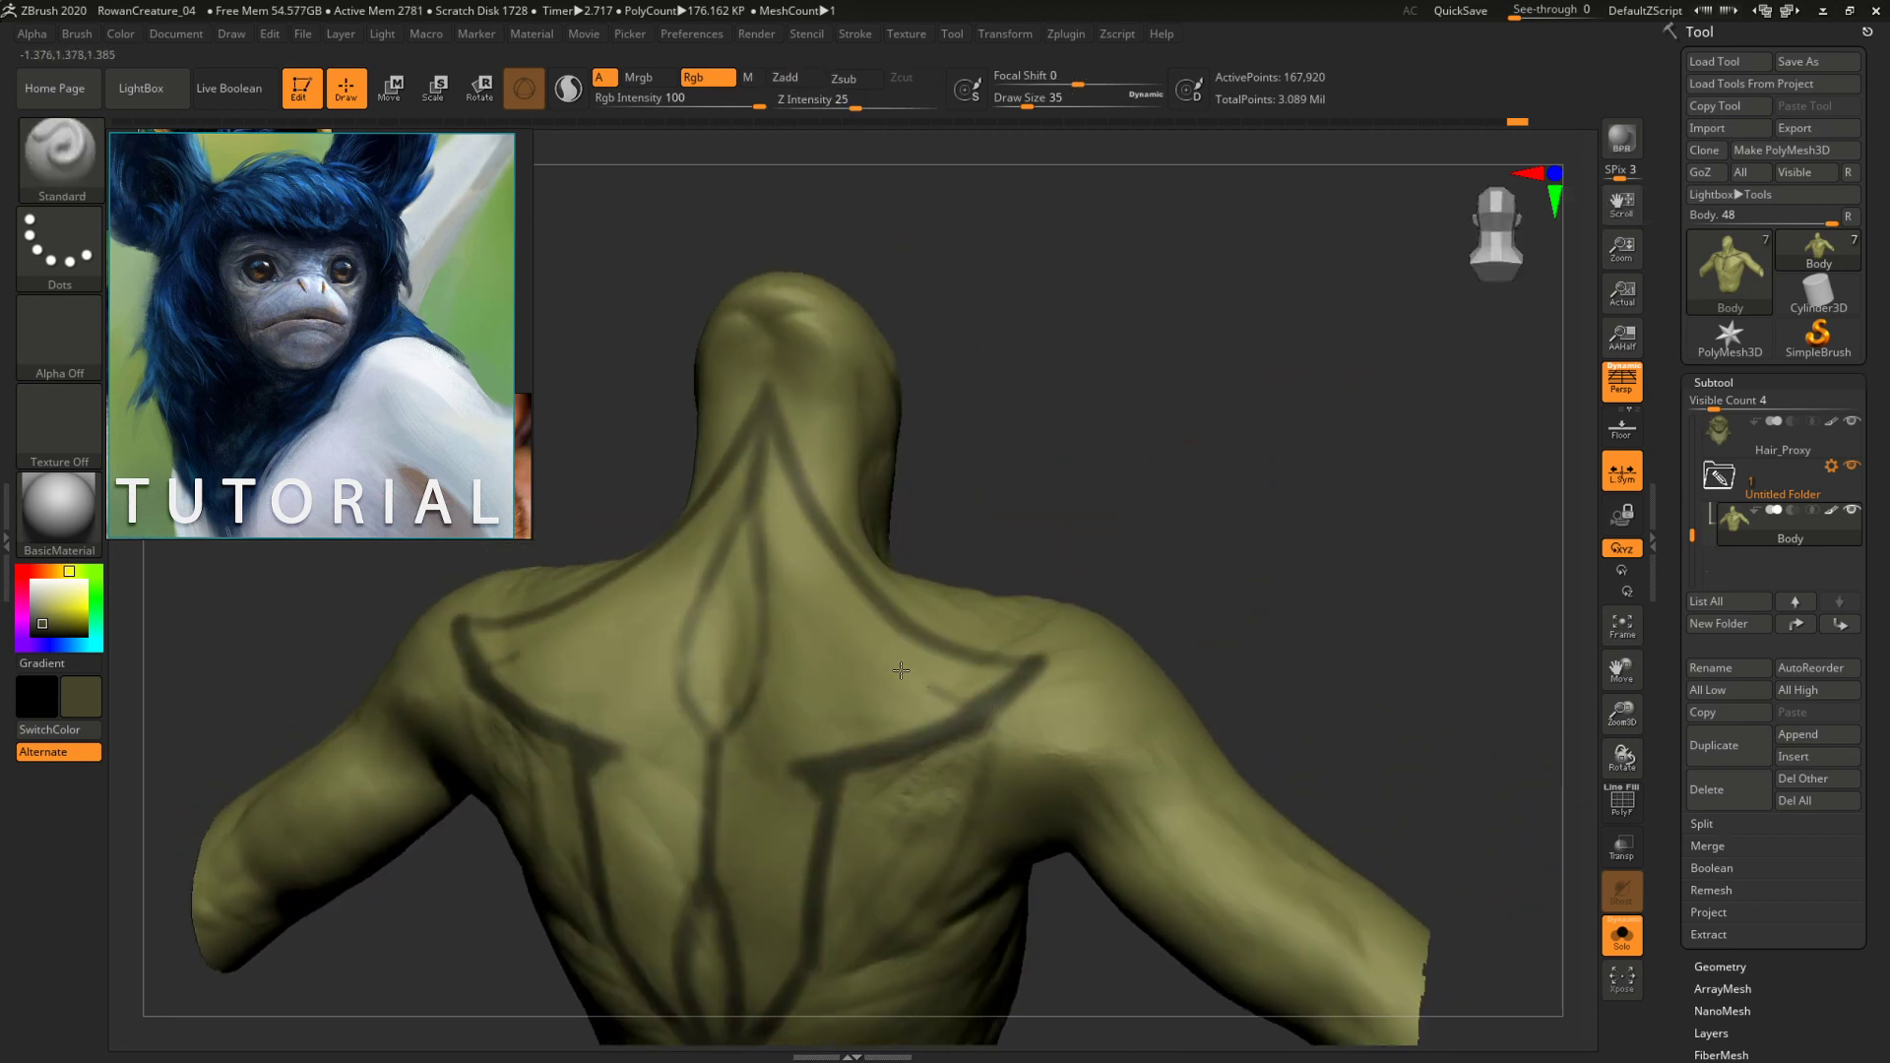
pyautogui.keyDown('alt'); pyautogui.moveTo(1046, 482); pyautogui.dragTo(801, 662); pyautogui.keyUp('alt')
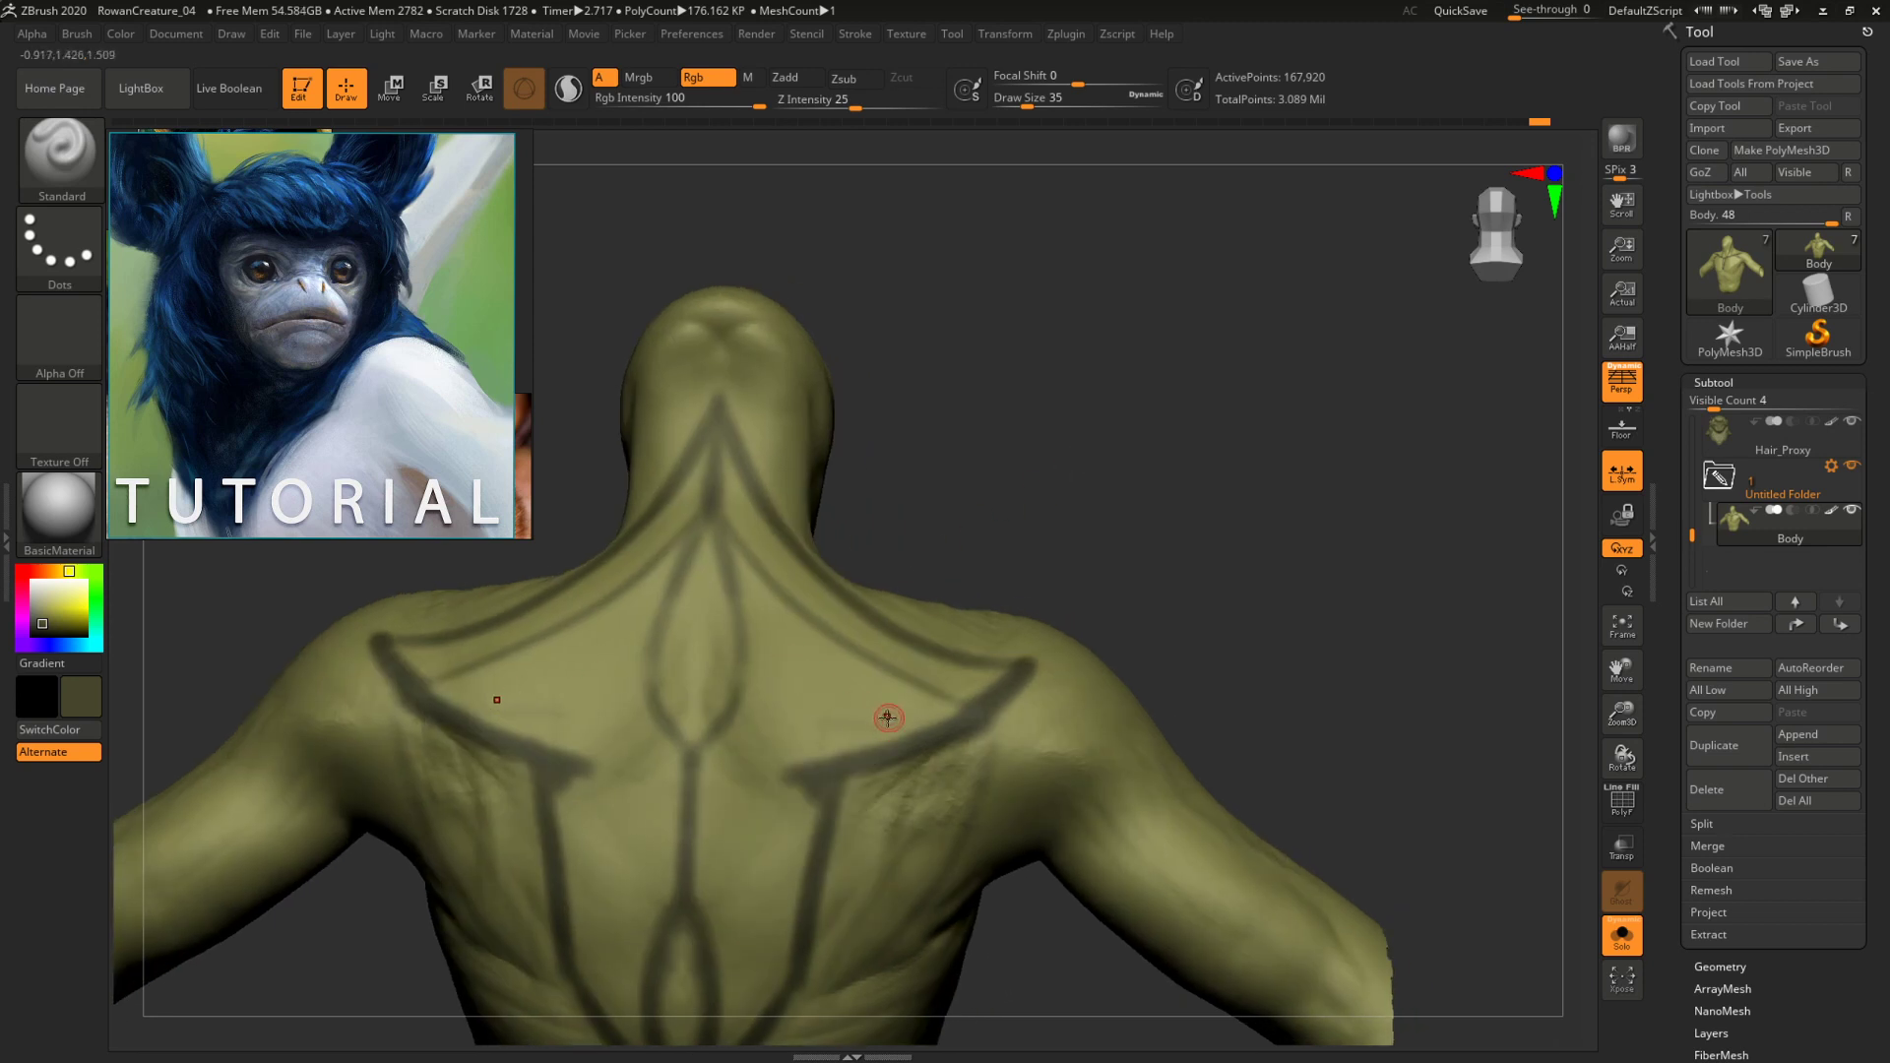
pyautogui.moveTo(903, 732)
pyautogui.mouseDown()
pyautogui.moveTo(862, 725)
pyautogui.moveTo(745, 626)
pyautogui.mouseUp()
pyautogui.keyDown('alt'); pyautogui.moveTo(944, 417); pyautogui.dragTo(982, 365); pyautogui.keyUp('alt')
pyautogui.moveTo(845, 705); pyautogui.dragTo(762, 633)
pyautogui.moveTo(848, 719); pyautogui.dragTo(745, 770)
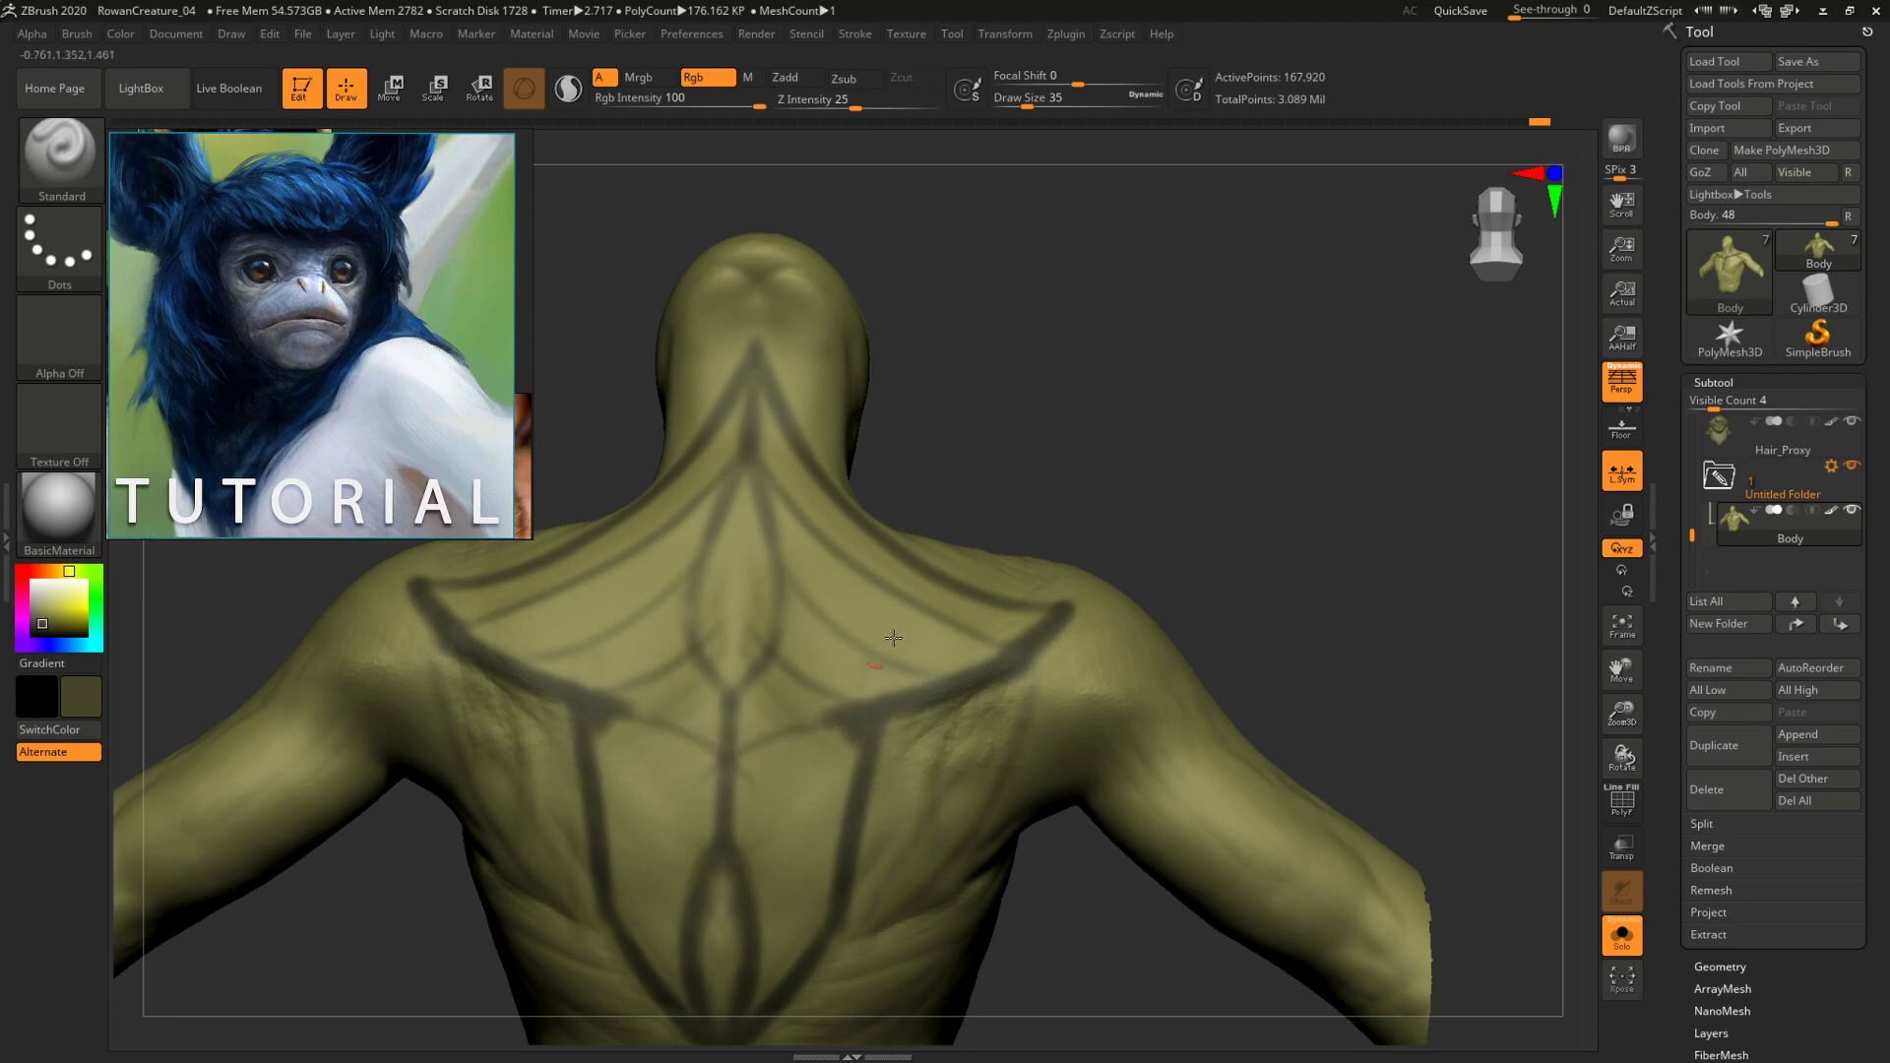
# Paint fibre lines inside the lower trapezius, running from the shoulder blades down toward the mid-spine point.
pyautogui.moveTo(1100, 481); pyautogui.dragTo(1164, 396)
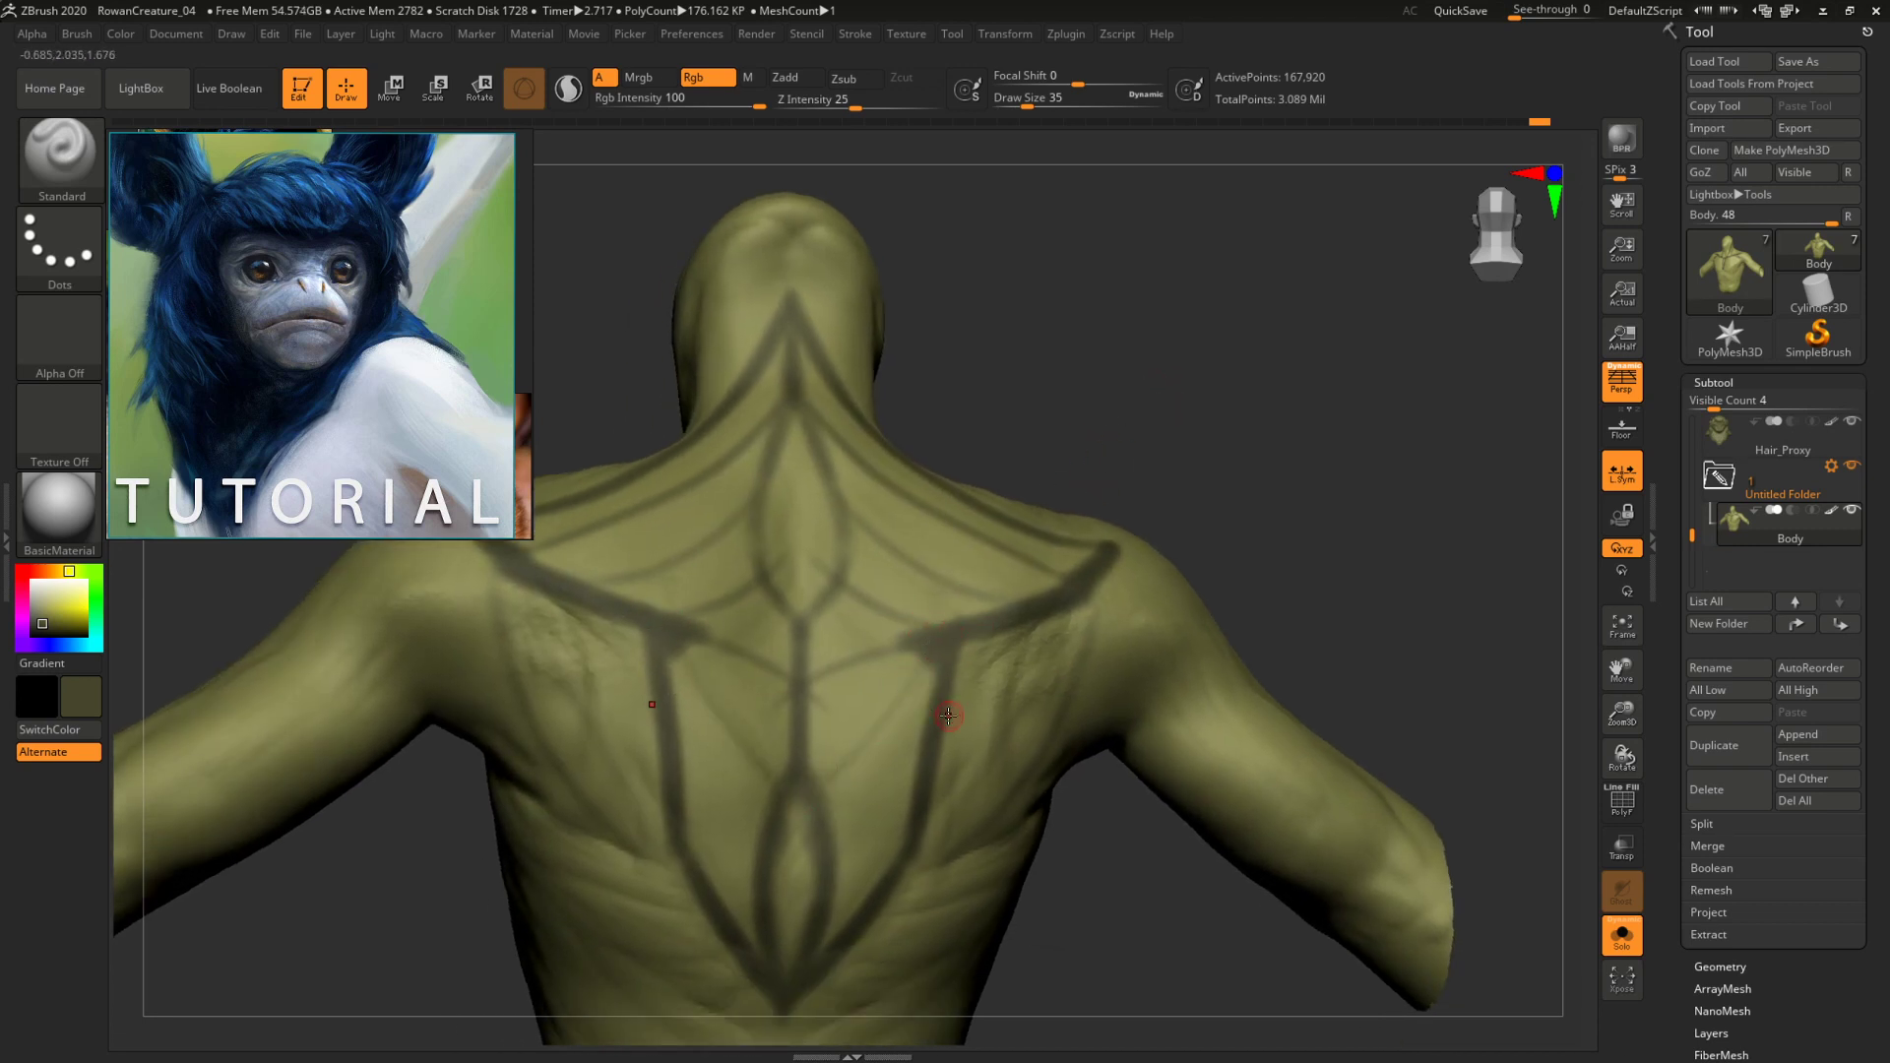
pyautogui.moveTo(942, 657); pyautogui.dragTo(871, 901)
pyautogui.moveTo(1228, 443)
pyautogui.mouseDown()
pyautogui.moveTo(1317, 416)
pyautogui.moveTo(1134, 408)
pyautogui.moveTo(1221, 408)
pyautogui.moveTo(1161, 463)
pyautogui.moveTo(1173, 406)
pyautogui.mouseUp()
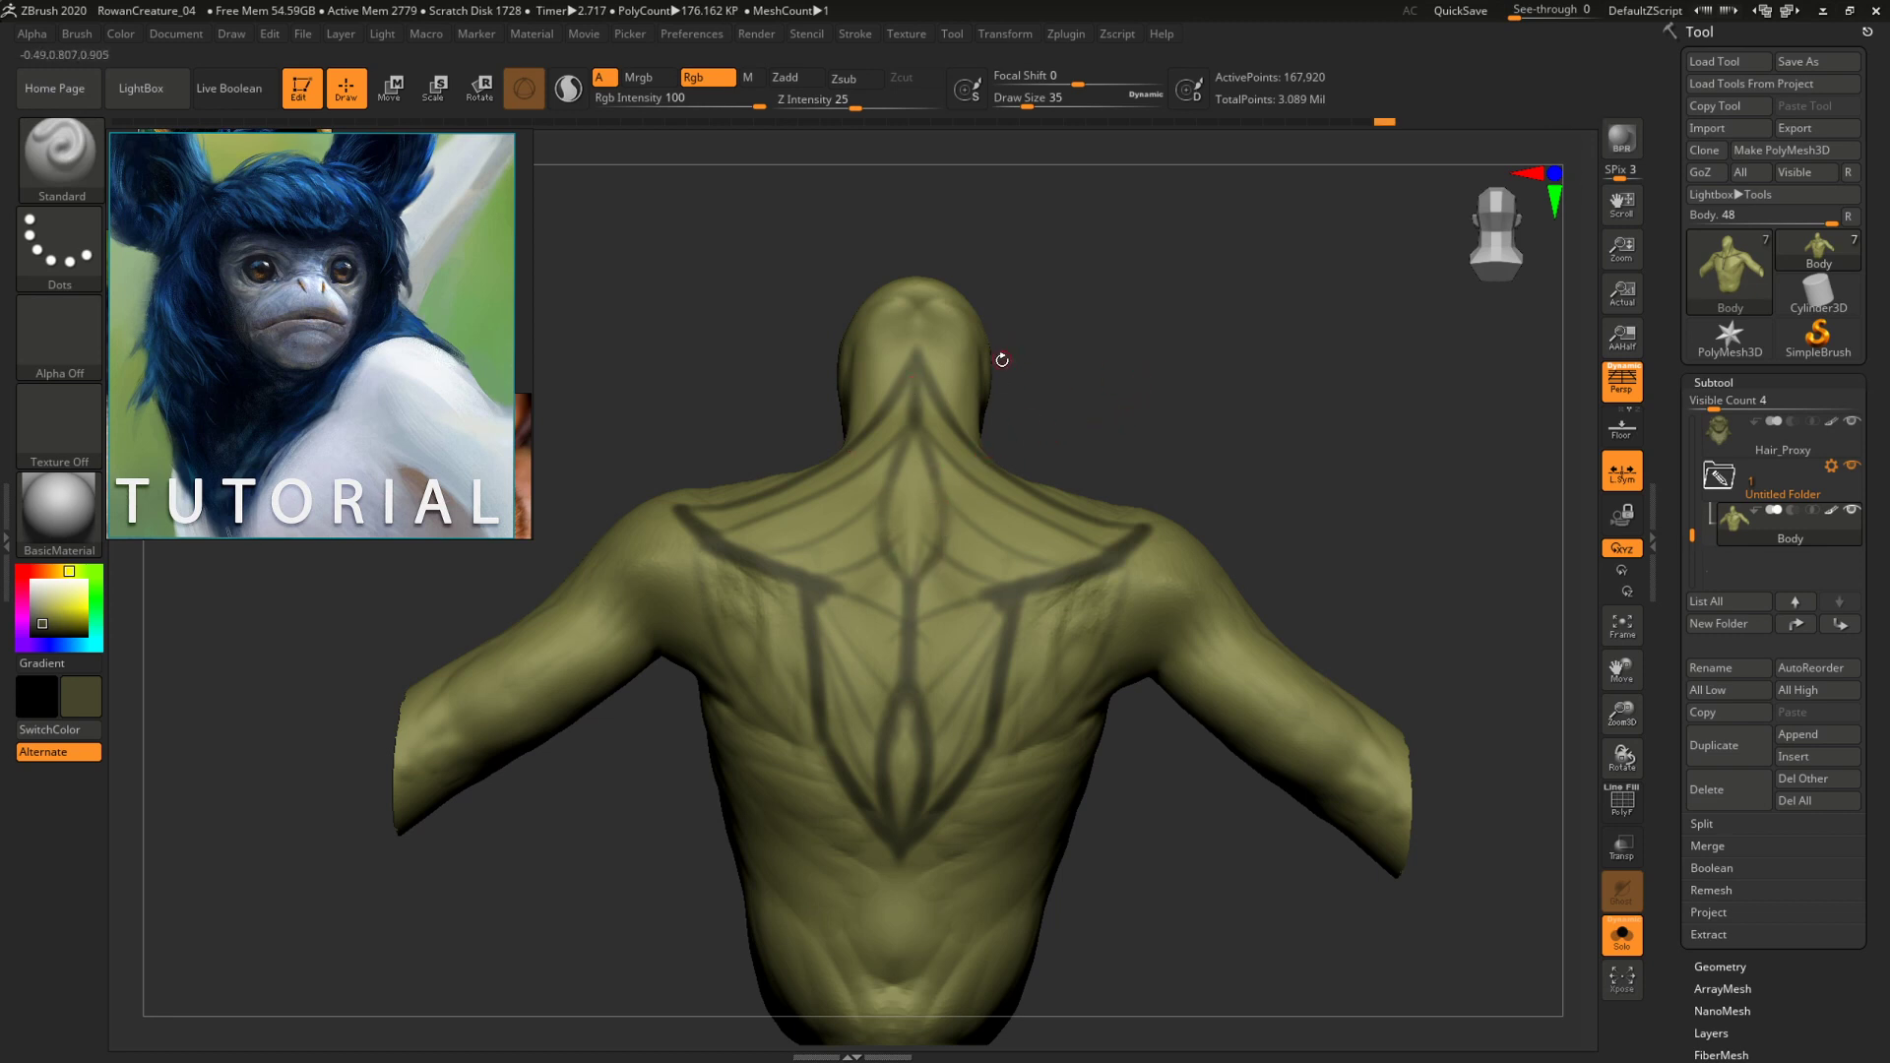
# Paint the neck muscle attachments at the skull base with a short crossline and lines running down the nape.
pyautogui.moveTo(999, 359); pyautogui.dragTo(1113, 363)
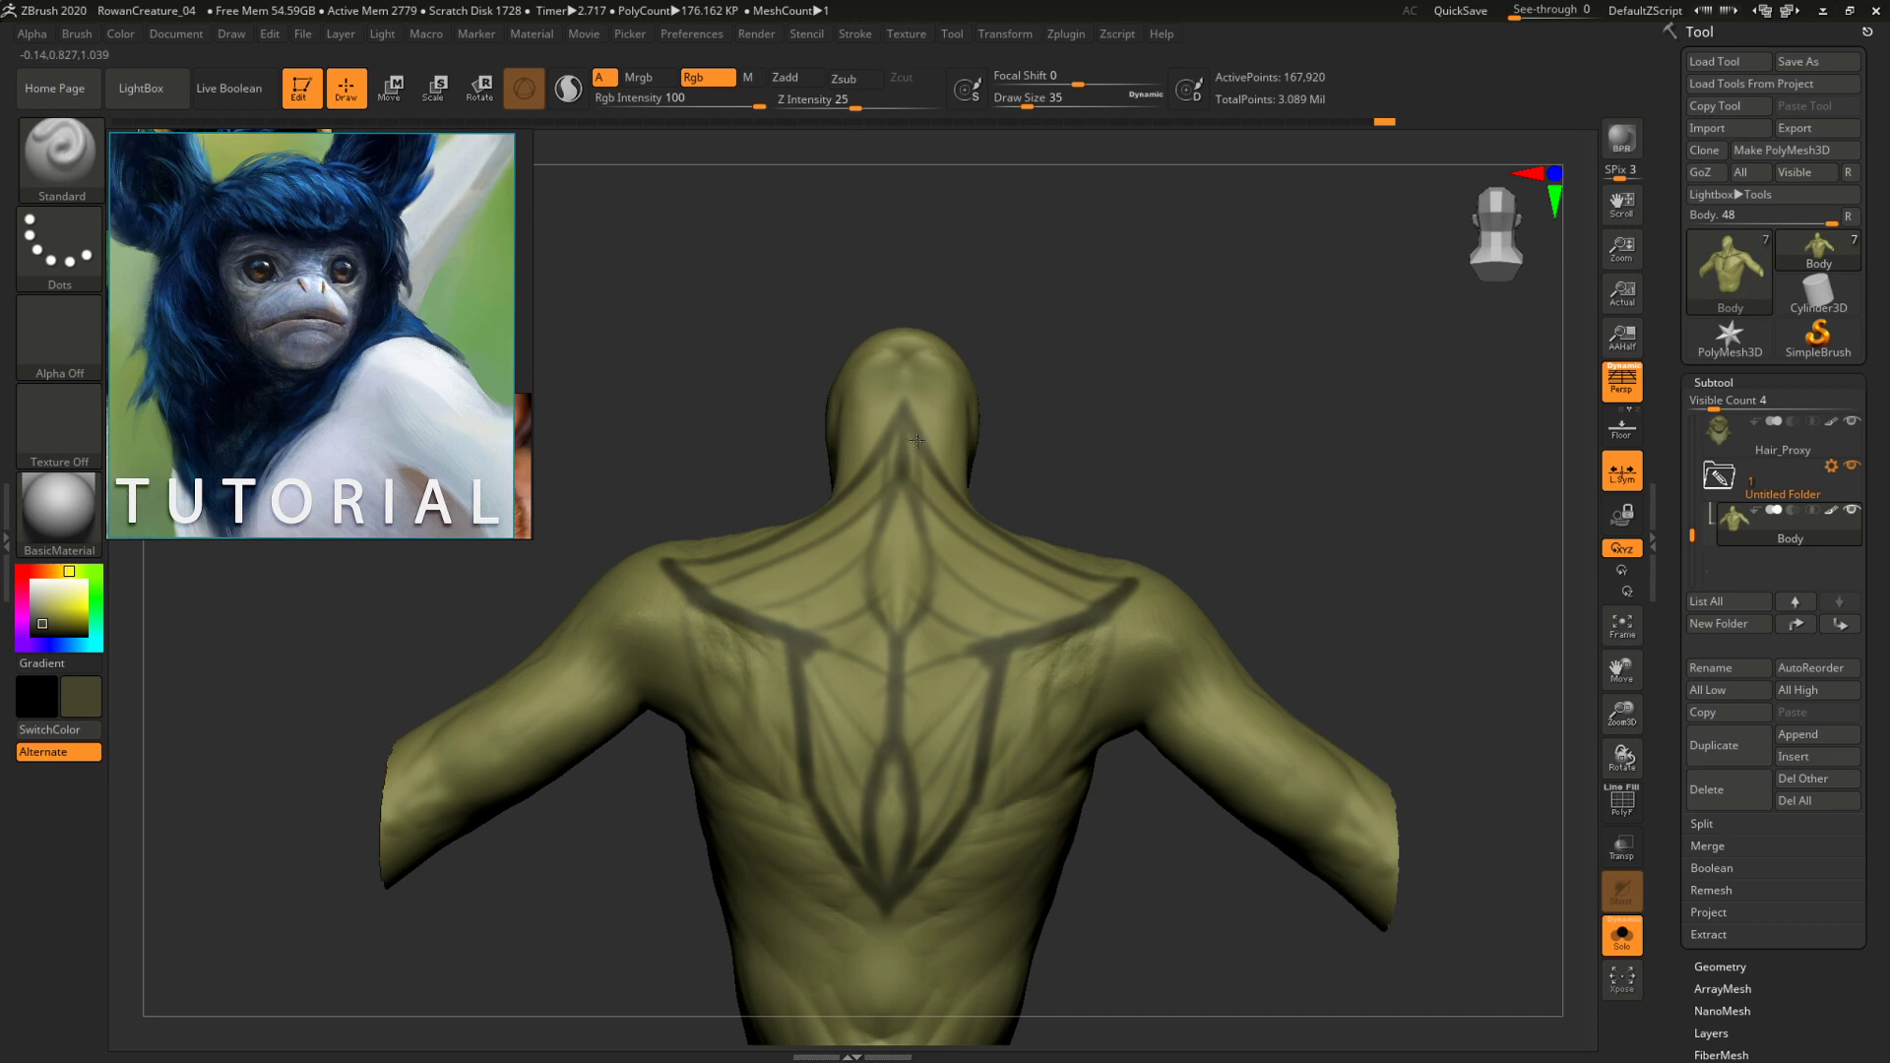
pyautogui.moveTo(921, 433)
pyautogui.mouseDown()
pyautogui.moveTo(948, 428)
pyautogui.moveTo(961, 493)
pyautogui.moveTo(970, 474)
pyautogui.mouseUp()
pyautogui.moveTo(1090, 357)
pyautogui.mouseDown()
pyautogui.moveTo(1134, 380)
pyautogui.moveTo(1093, 325)
pyautogui.mouseUp()
pyautogui.moveTo(967, 391)
pyautogui.mouseDown()
pyautogui.moveTo(1147, 359)
pyautogui.moveTo(1322, 455)
pyautogui.moveTo(1294, 413)
pyautogui.moveTo(1354, 324)
pyautogui.moveTo(1286, 274)
pyautogui.moveTo(1211, 350)
pyautogui.moveTo(982, 401)
pyautogui.mouseUp()
# Paint the latissimus' upper edge from the lower trapezius border outward to the armpit, undoing and redrawing the stroke.
pyautogui.moveTo(916, 471); pyautogui.dragTo(1080, 396)
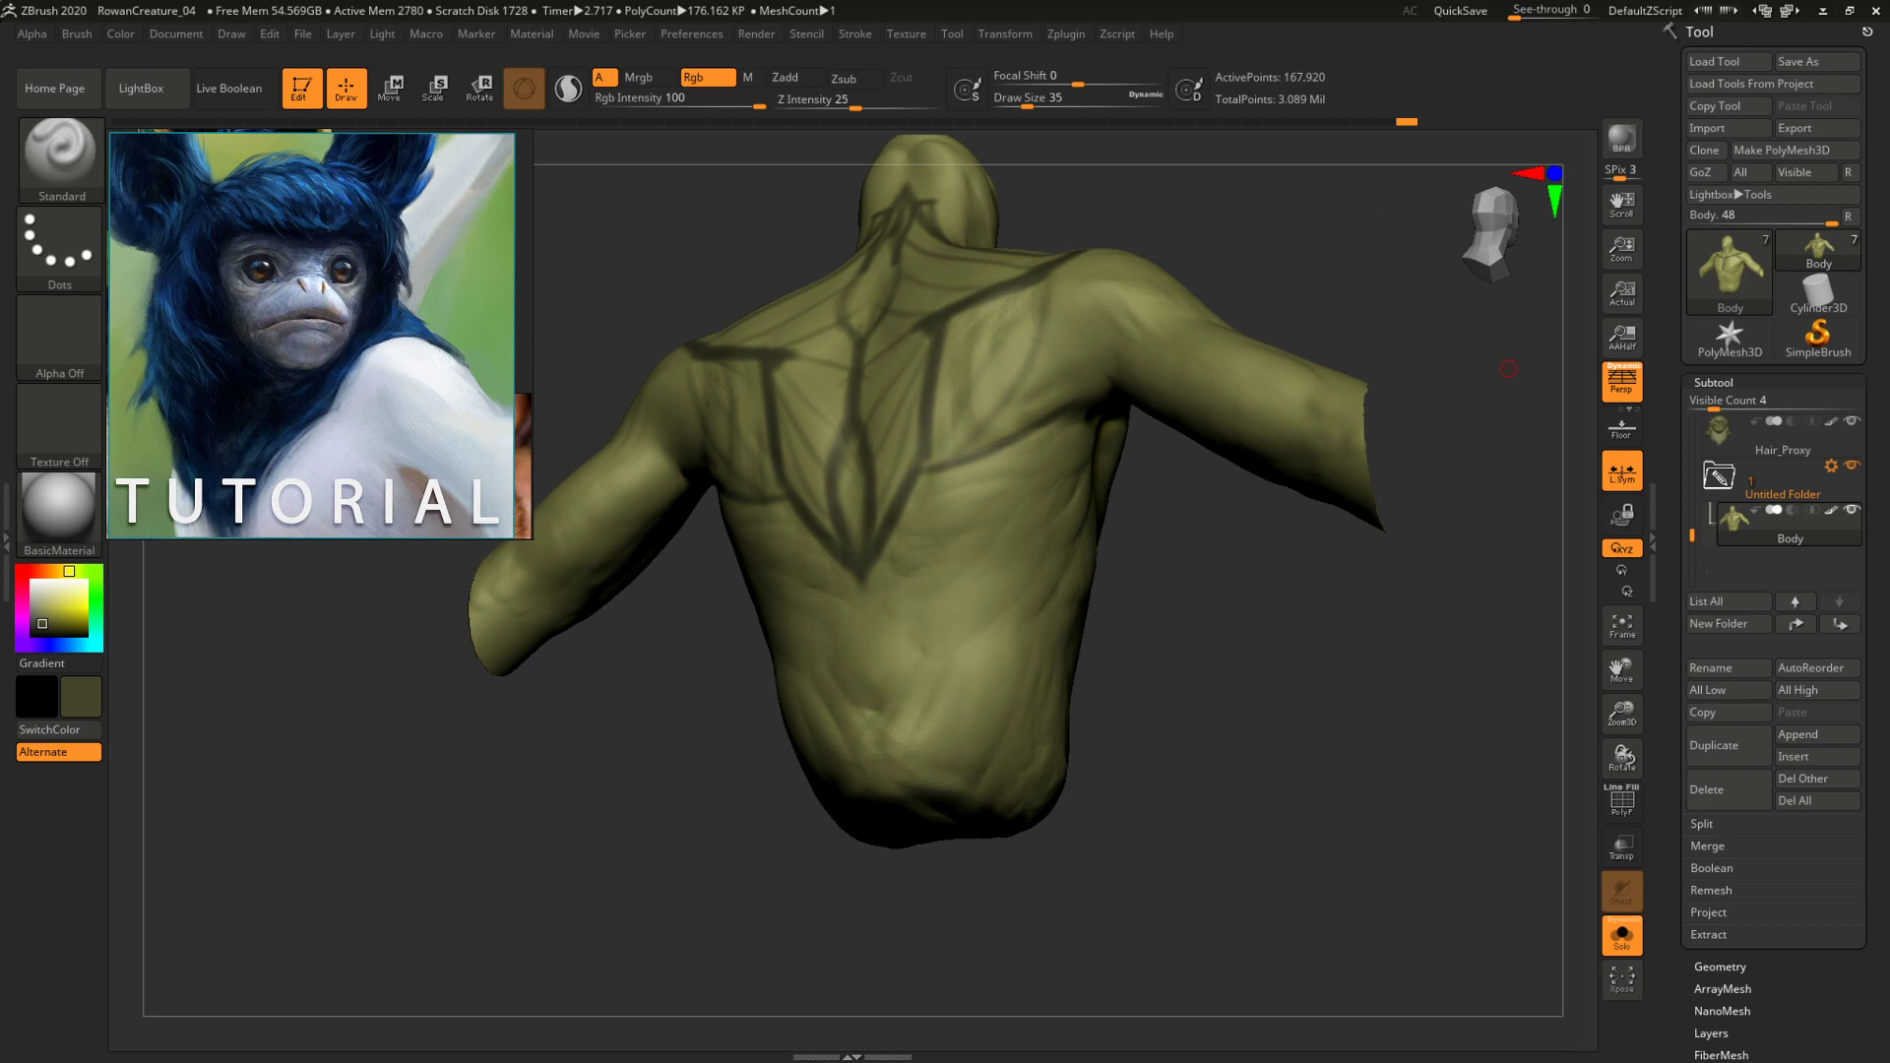
pyautogui.moveTo(1280, 239)
pyautogui.mouseDown()
pyautogui.moveTo(1277, 272)
pyautogui.moveTo(1344, 228)
pyautogui.moveTo(1363, 251)
pyautogui.moveTo(1325, 224)
pyautogui.moveTo(1226, 265)
pyautogui.moveTo(1166, 334)
pyautogui.mouseUp()
pyautogui.press('ctrl')
pyautogui.hotkey('ctrl', 'z')
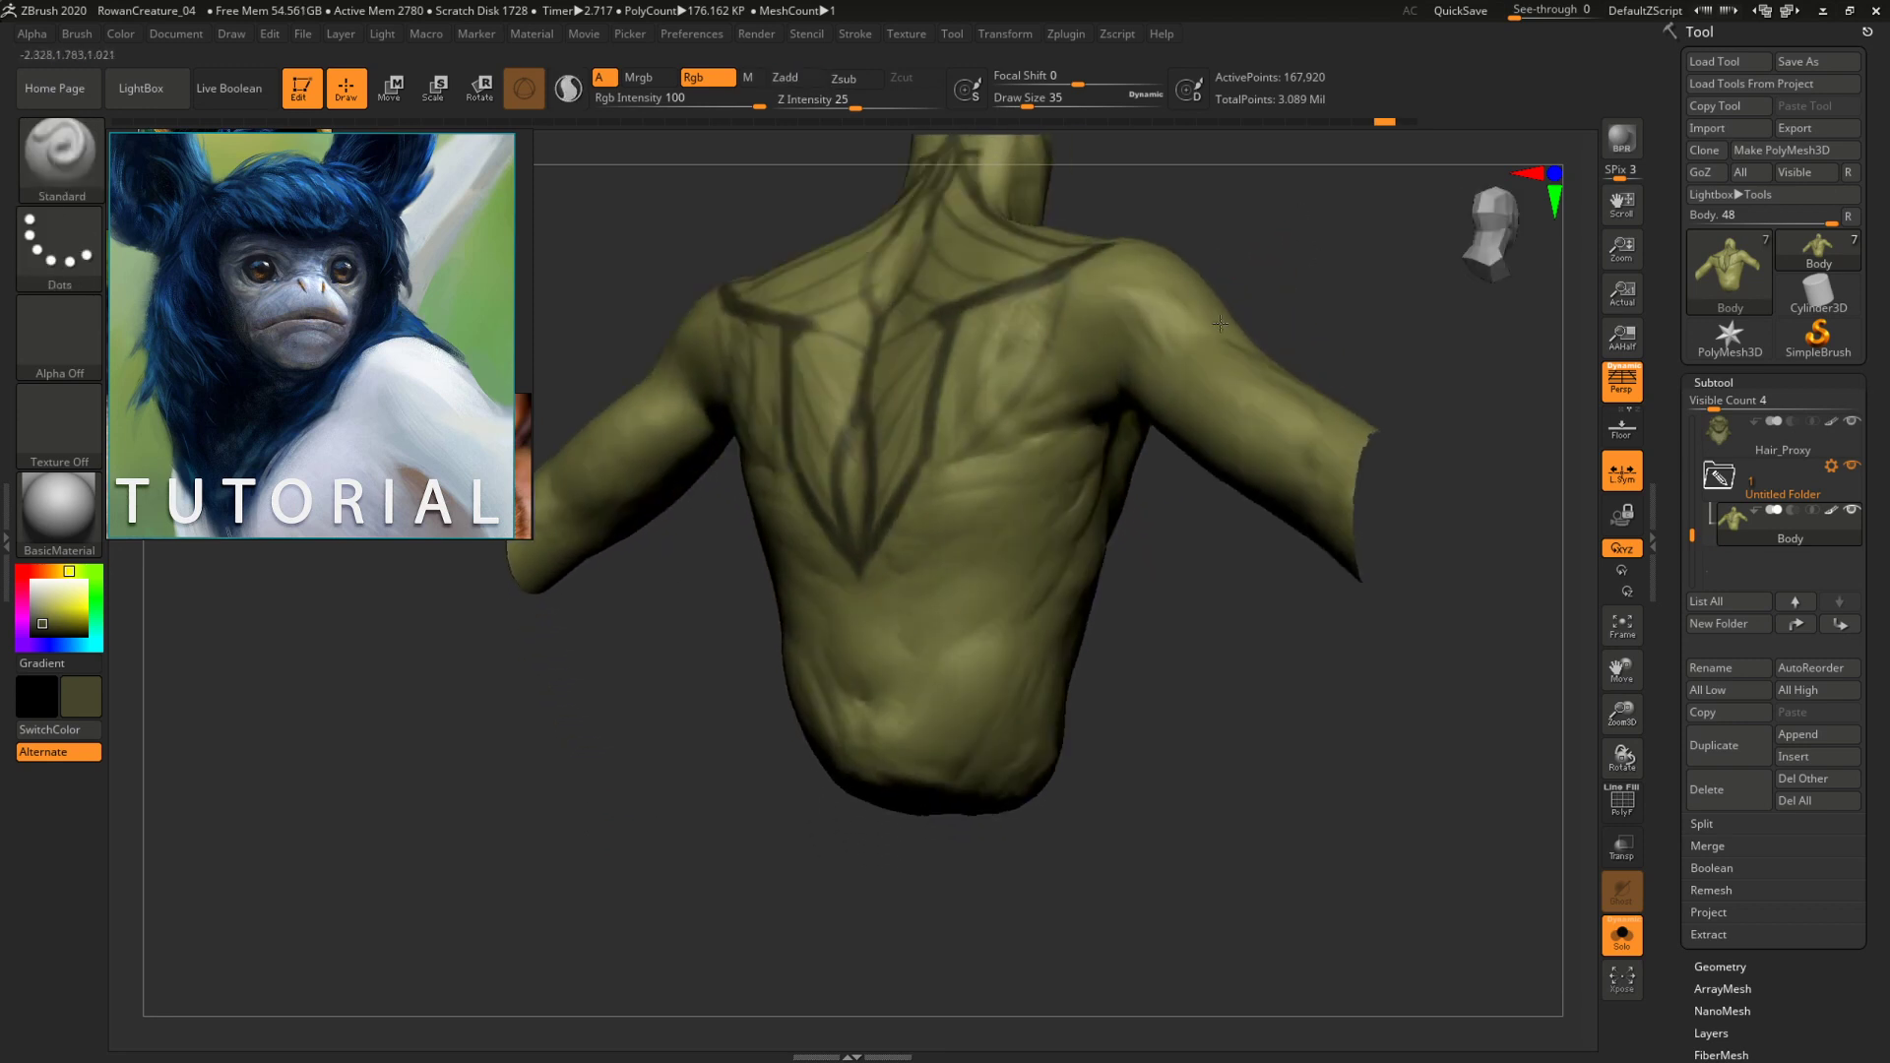
pyautogui.moveTo(922, 469); pyautogui.dragTo(1094, 413)
pyautogui.moveTo(1242, 492)
pyautogui.mouseDown()
pyautogui.moveTo(1250, 354)
pyautogui.moveTo(1146, 379)
pyautogui.moveTo(1375, 210)
pyautogui.moveTo(1405, 334)
pyautogui.moveTo(1152, 325)
pyautogui.mouseUp()
pyautogui.press('ctrl')
pyautogui.moveTo(1244, 287)
pyautogui.mouseDown()
pyautogui.moveTo(972, 448)
pyautogui.moveTo(1081, 421)
pyautogui.mouseUp()
pyautogui.moveTo(1221, 197)
pyautogui.mouseDown()
pyautogui.moveTo(1268, 535)
pyautogui.moveTo(1260, 617)
pyautogui.moveTo(1198, 570)
pyautogui.mouseUp()
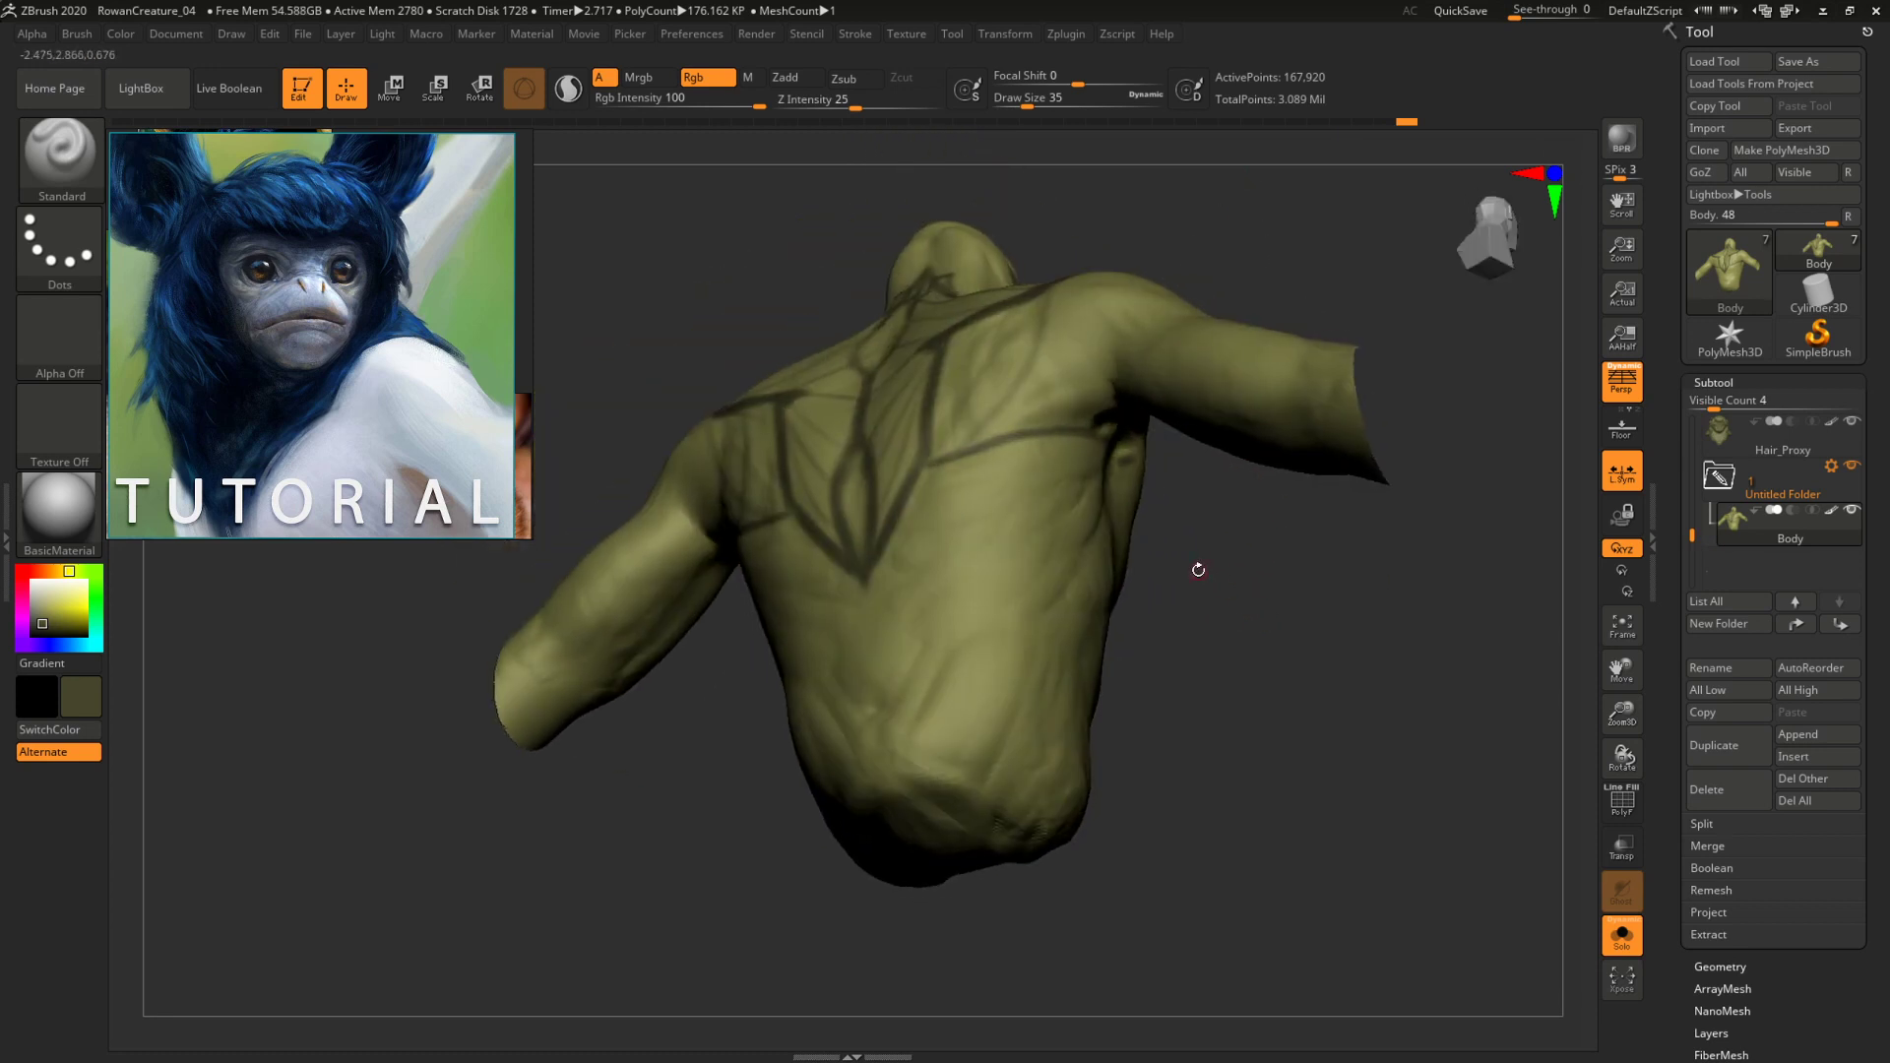
# Try to paint the latissimus' lower edge from the armpit diagonally down to the lower back.
pyautogui.moveTo(1772, 433)
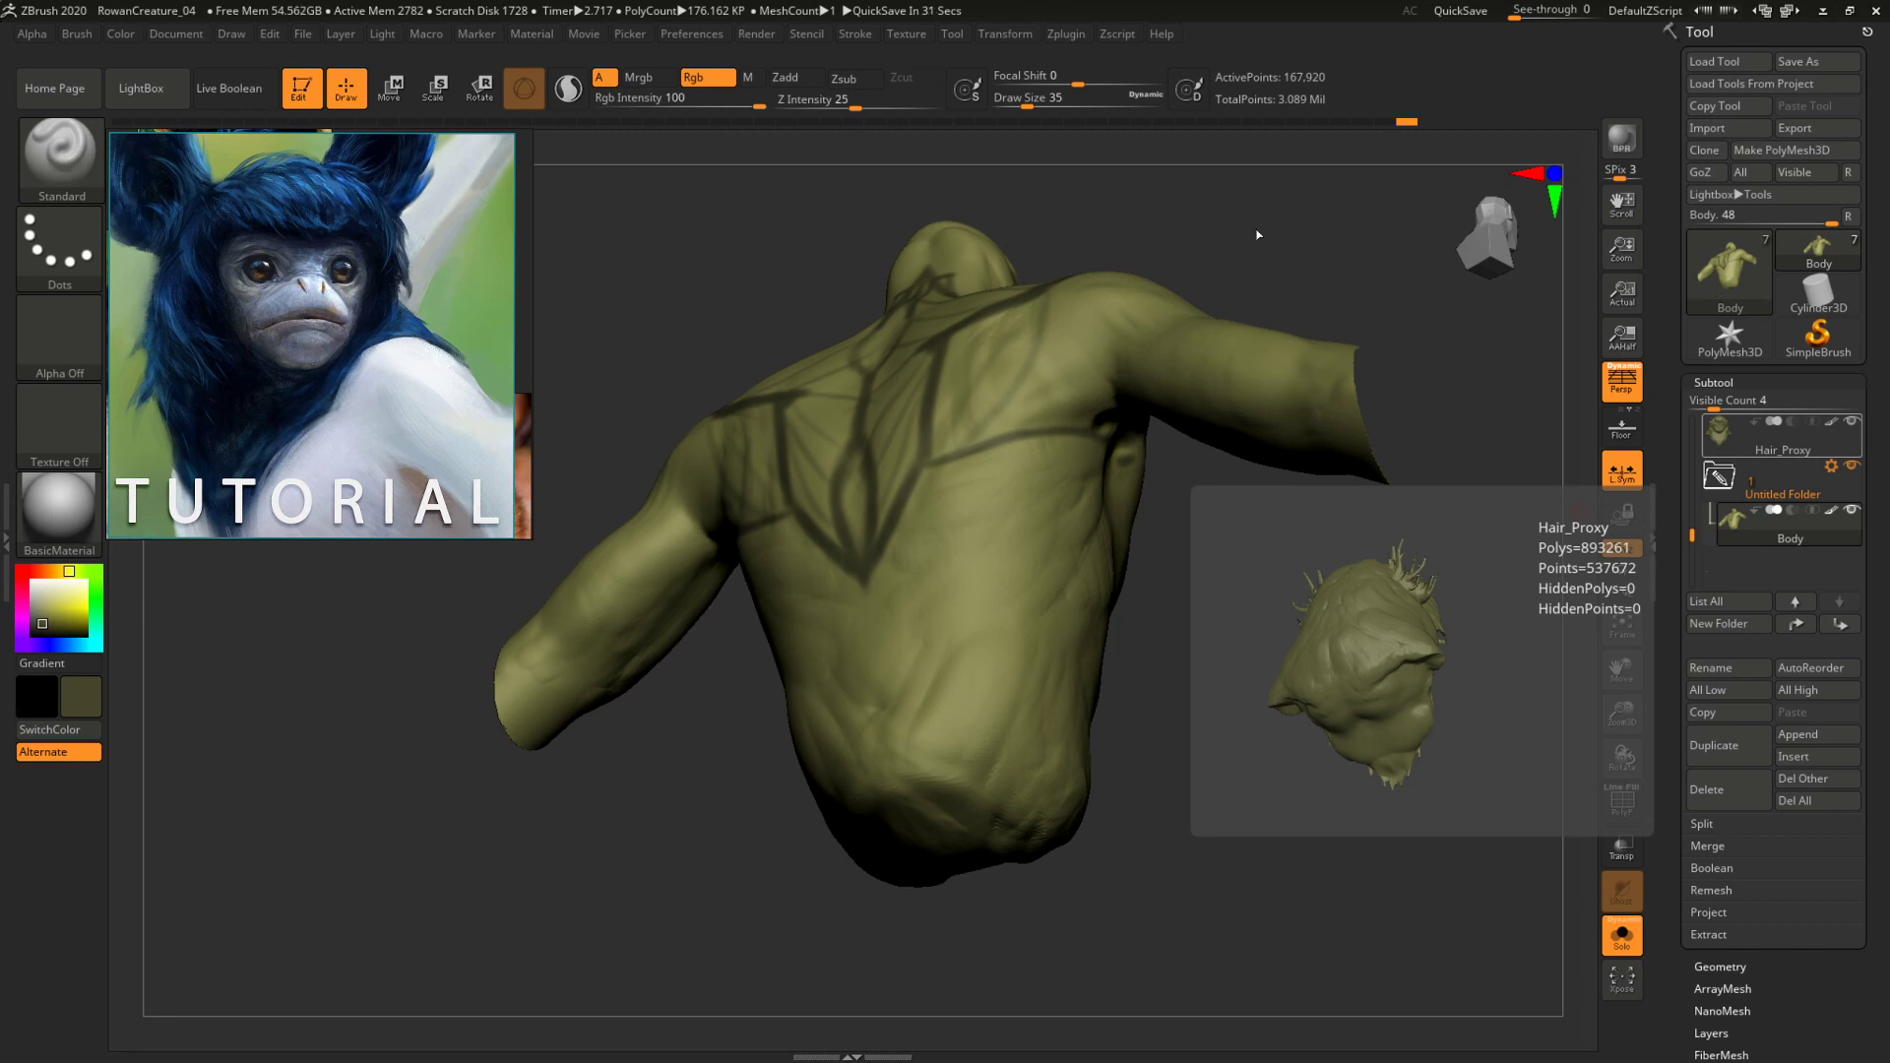
pyautogui.keyDown('shift'); pyautogui.moveTo(1257, 234); pyautogui.dragTo(1312, 237); pyautogui.keyUp('shift')
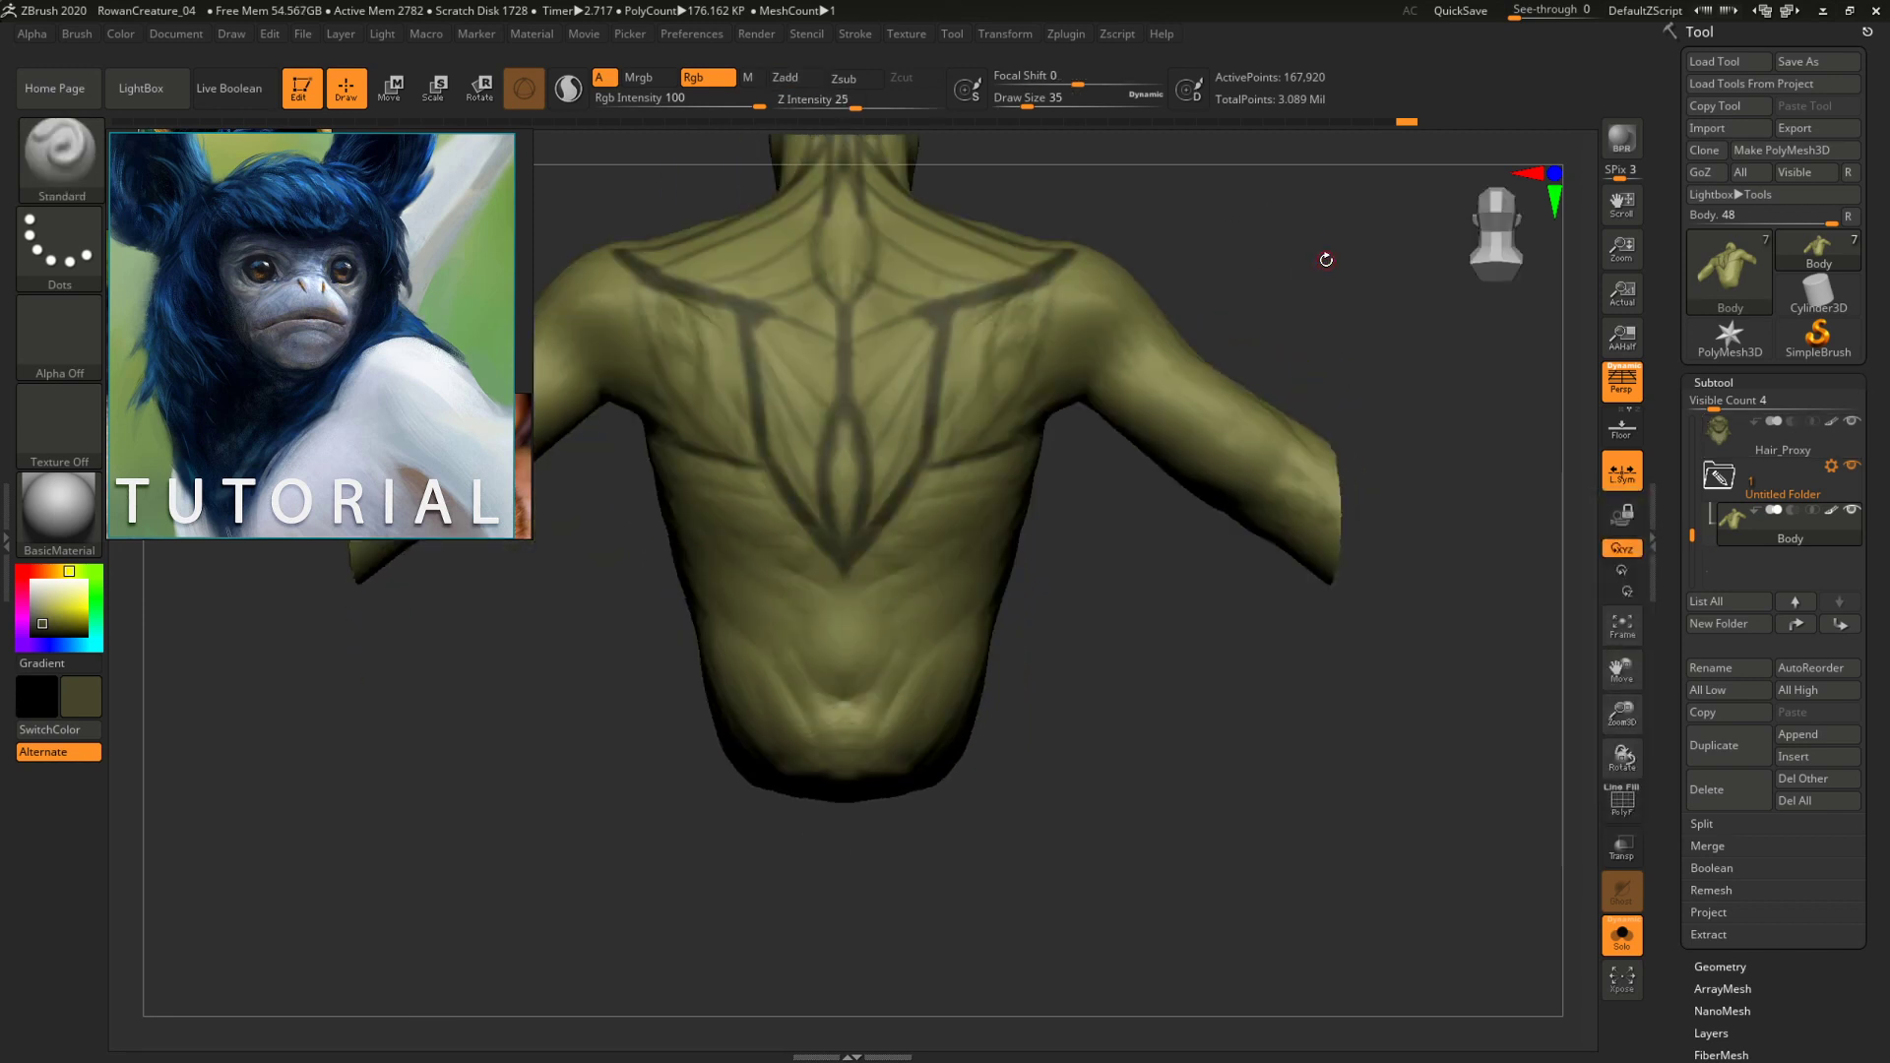
pyautogui.moveTo(1295, 211); pyautogui.dragTo(1144, 300)
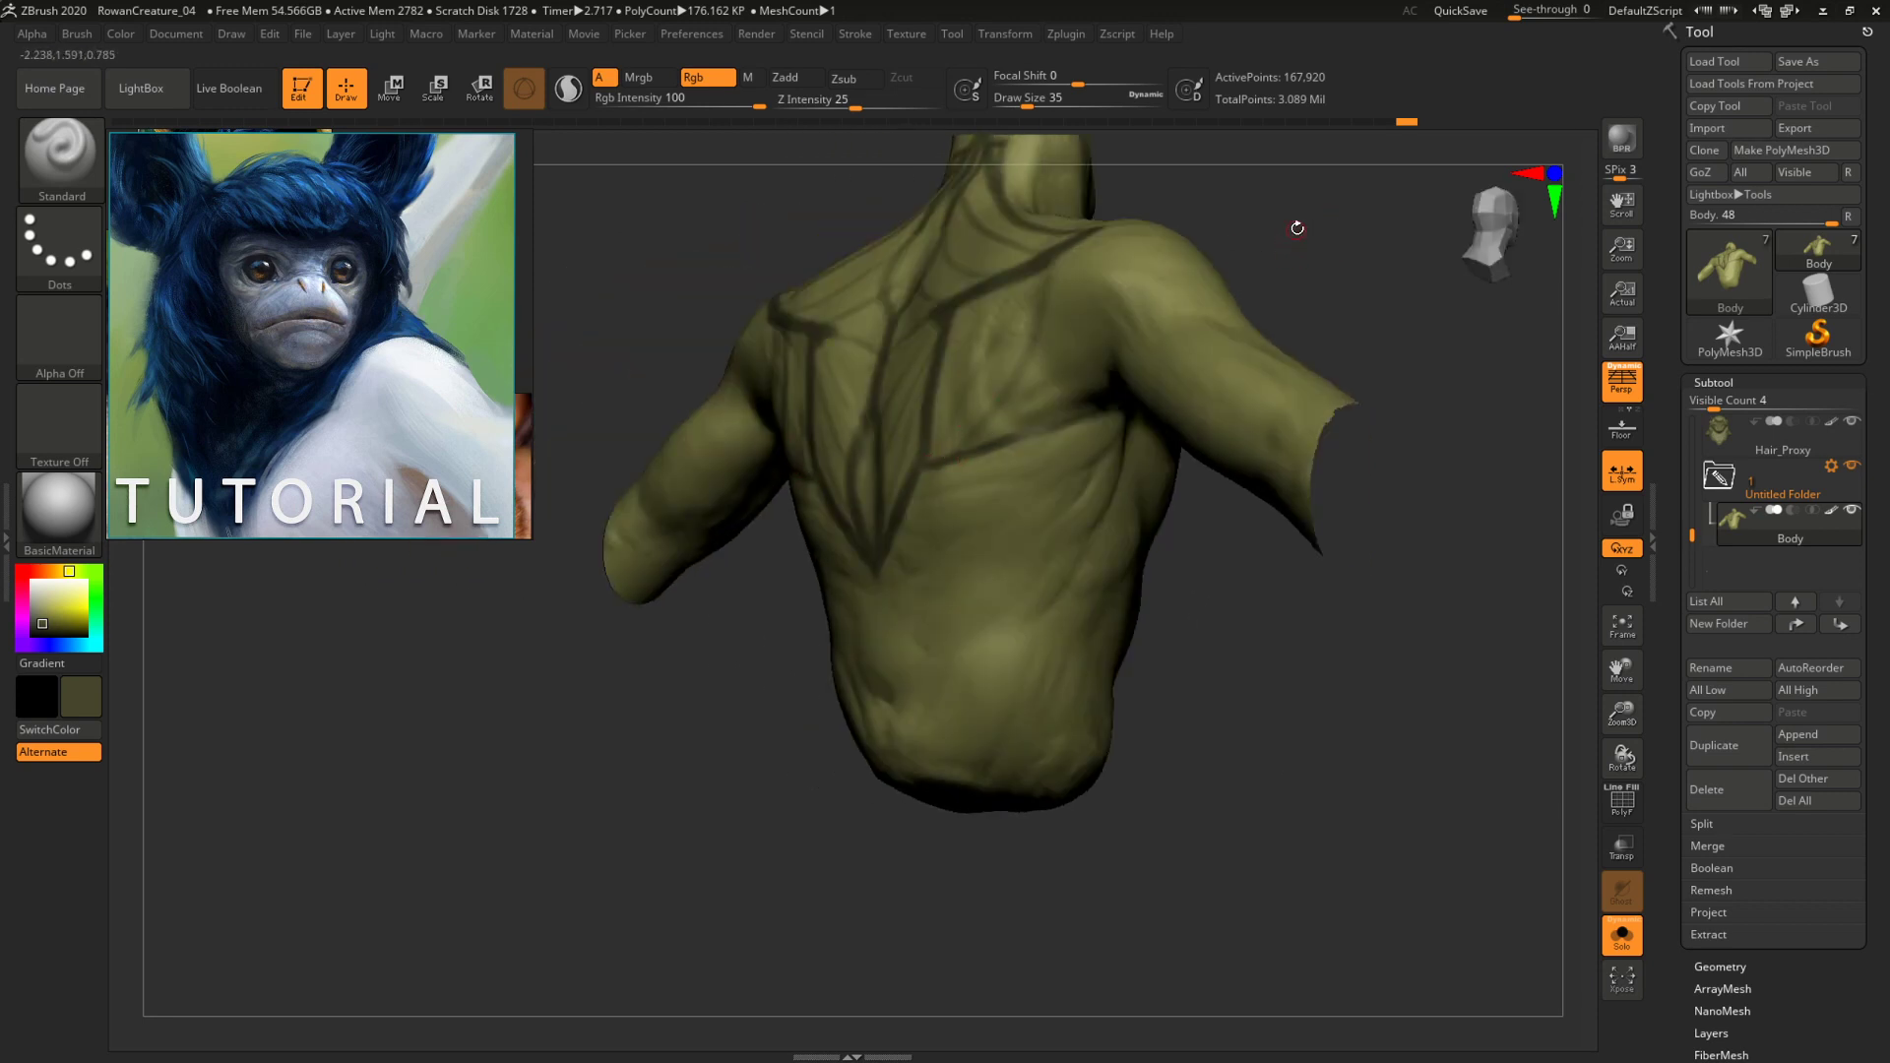
pyautogui.moveTo(1297, 228)
pyautogui.mouseDown()
pyautogui.moveTo(1148, 158)
pyautogui.moveTo(1397, 182)
pyautogui.moveTo(1293, 297)
pyautogui.moveTo(1320, 233)
pyautogui.moveTo(1365, 295)
pyautogui.moveTo(1376, 371)
pyautogui.moveTo(1240, 659)
pyautogui.moveTo(1257, 633)
pyautogui.moveTo(1274, 565)
pyautogui.moveTo(1194, 564)
pyautogui.moveTo(1168, 637)
pyautogui.moveTo(1244, 679)
pyautogui.moveTo(1156, 679)
pyautogui.moveTo(1197, 569)
pyautogui.mouseUp()
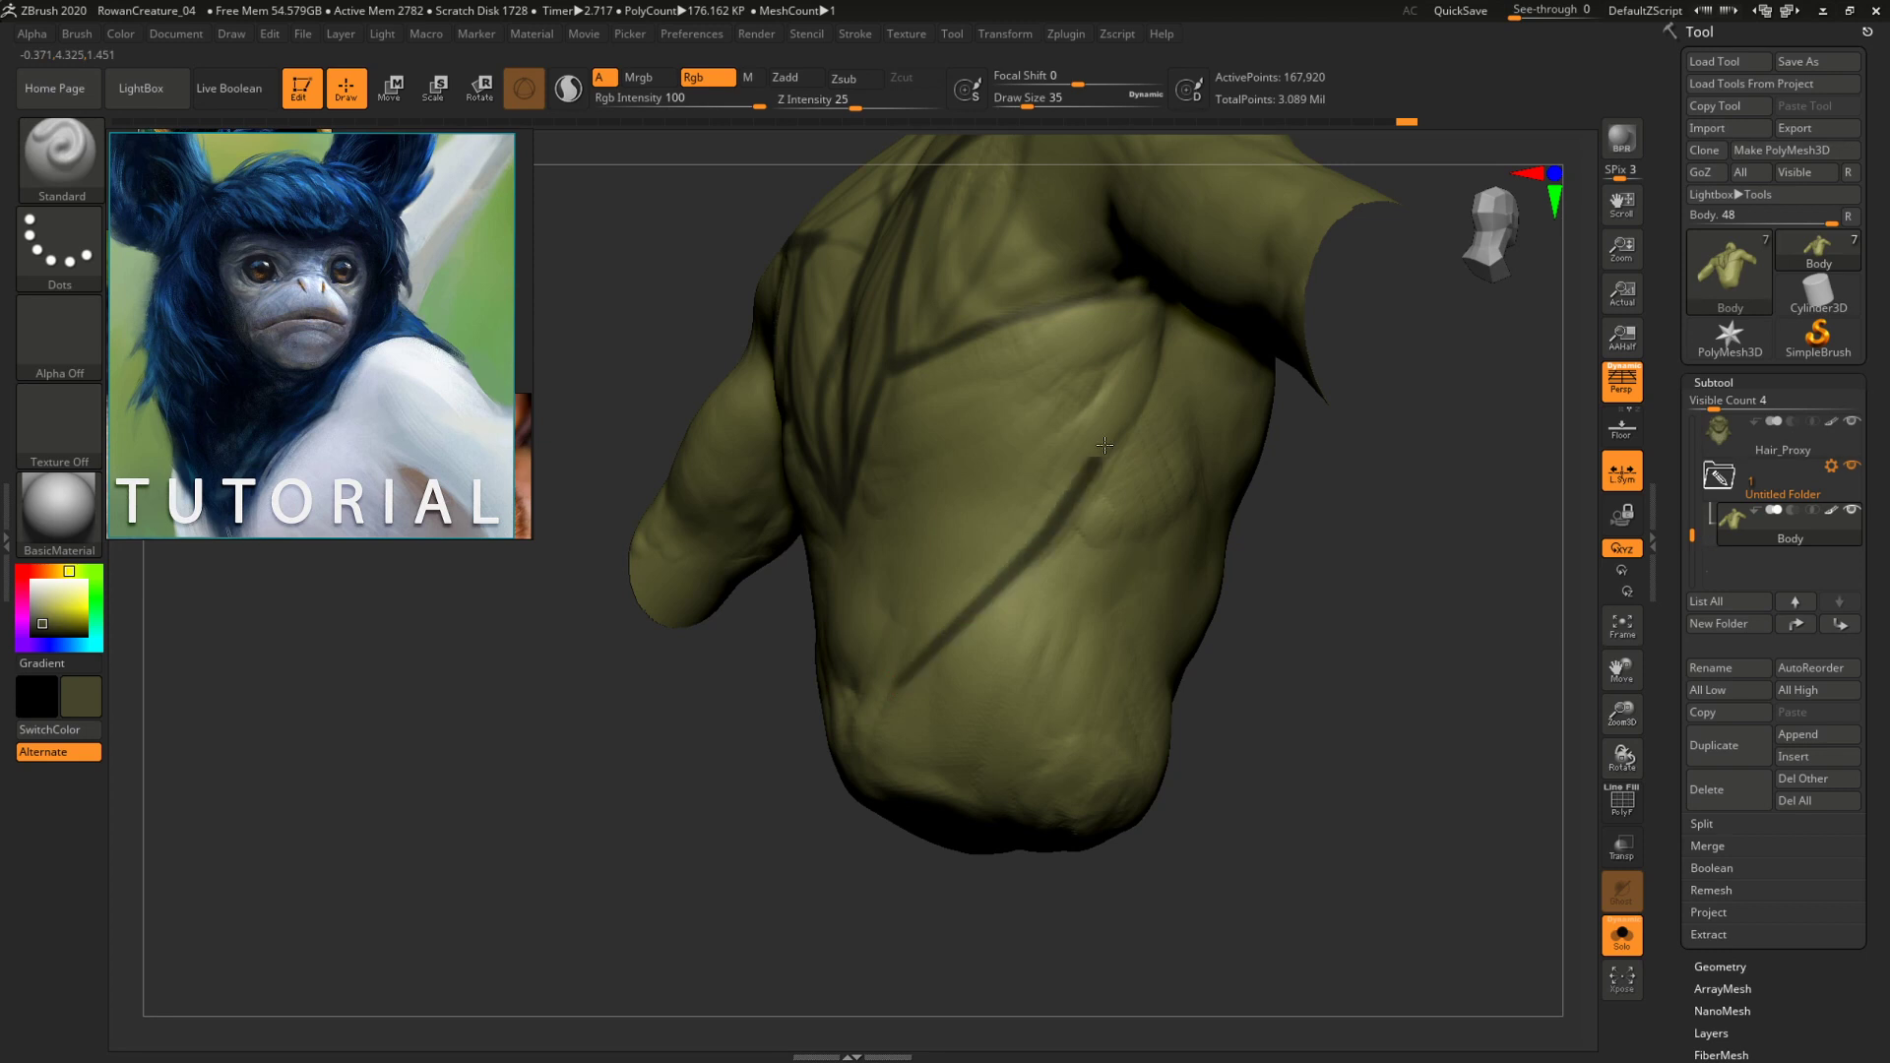
pyautogui.moveTo(1286, 528); pyautogui.dragTo(898, 639)
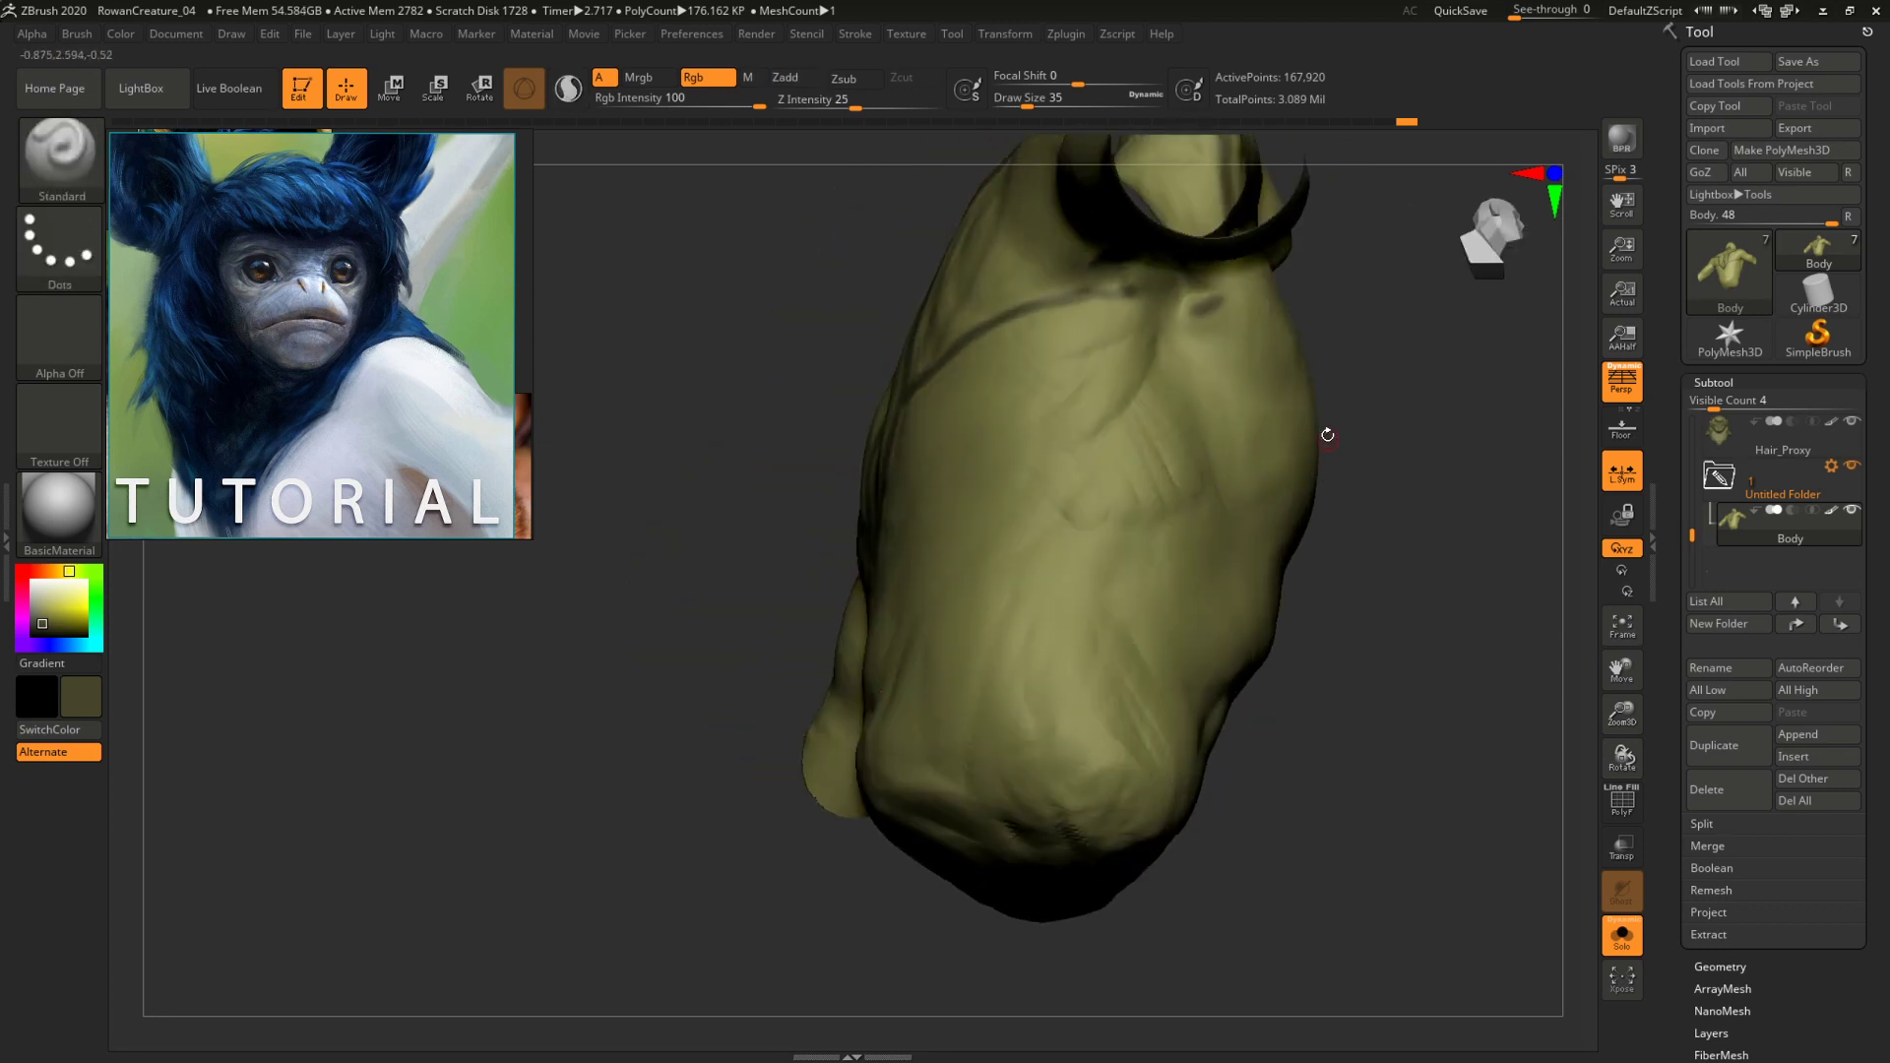
pyautogui.moveTo(1167, 311)
pyautogui.mouseDown()
pyautogui.moveTo(1107, 426)
pyautogui.moveTo(923, 583)
pyautogui.mouseUp()
pyautogui.moveTo(1334, 463)
pyautogui.mouseDown()
pyautogui.moveTo(1358, 438)
pyautogui.moveTo(1181, 410)
pyautogui.mouseUp()
pyautogui.moveTo(1153, 286)
pyautogui.mouseDown()
pyautogui.moveTo(1107, 457)
pyautogui.moveTo(908, 679)
pyautogui.mouseUp()
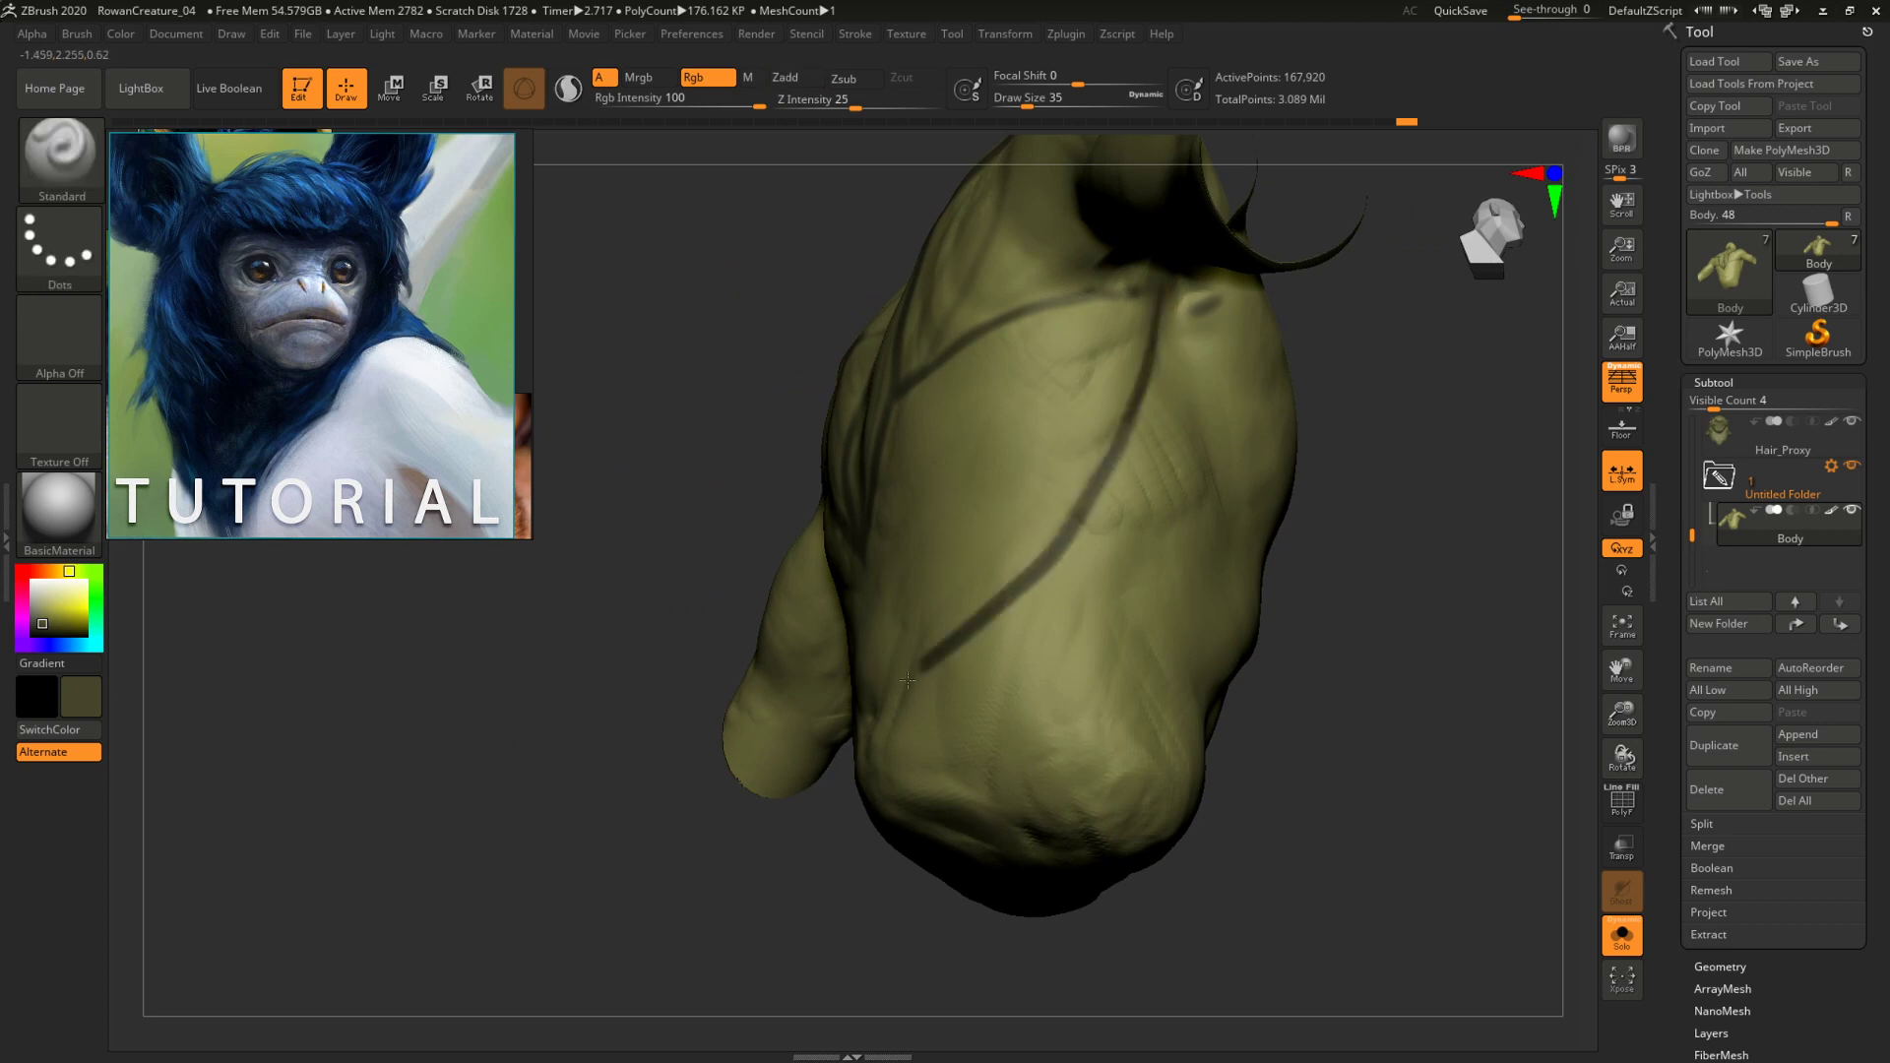
pyautogui.moveTo(1371, 515)
pyautogui.mouseDown()
pyautogui.moveTo(1397, 582)
pyautogui.moveTo(1164, 595)
pyautogui.moveTo(1295, 616)
pyautogui.moveTo(1257, 561)
pyautogui.mouseUp()
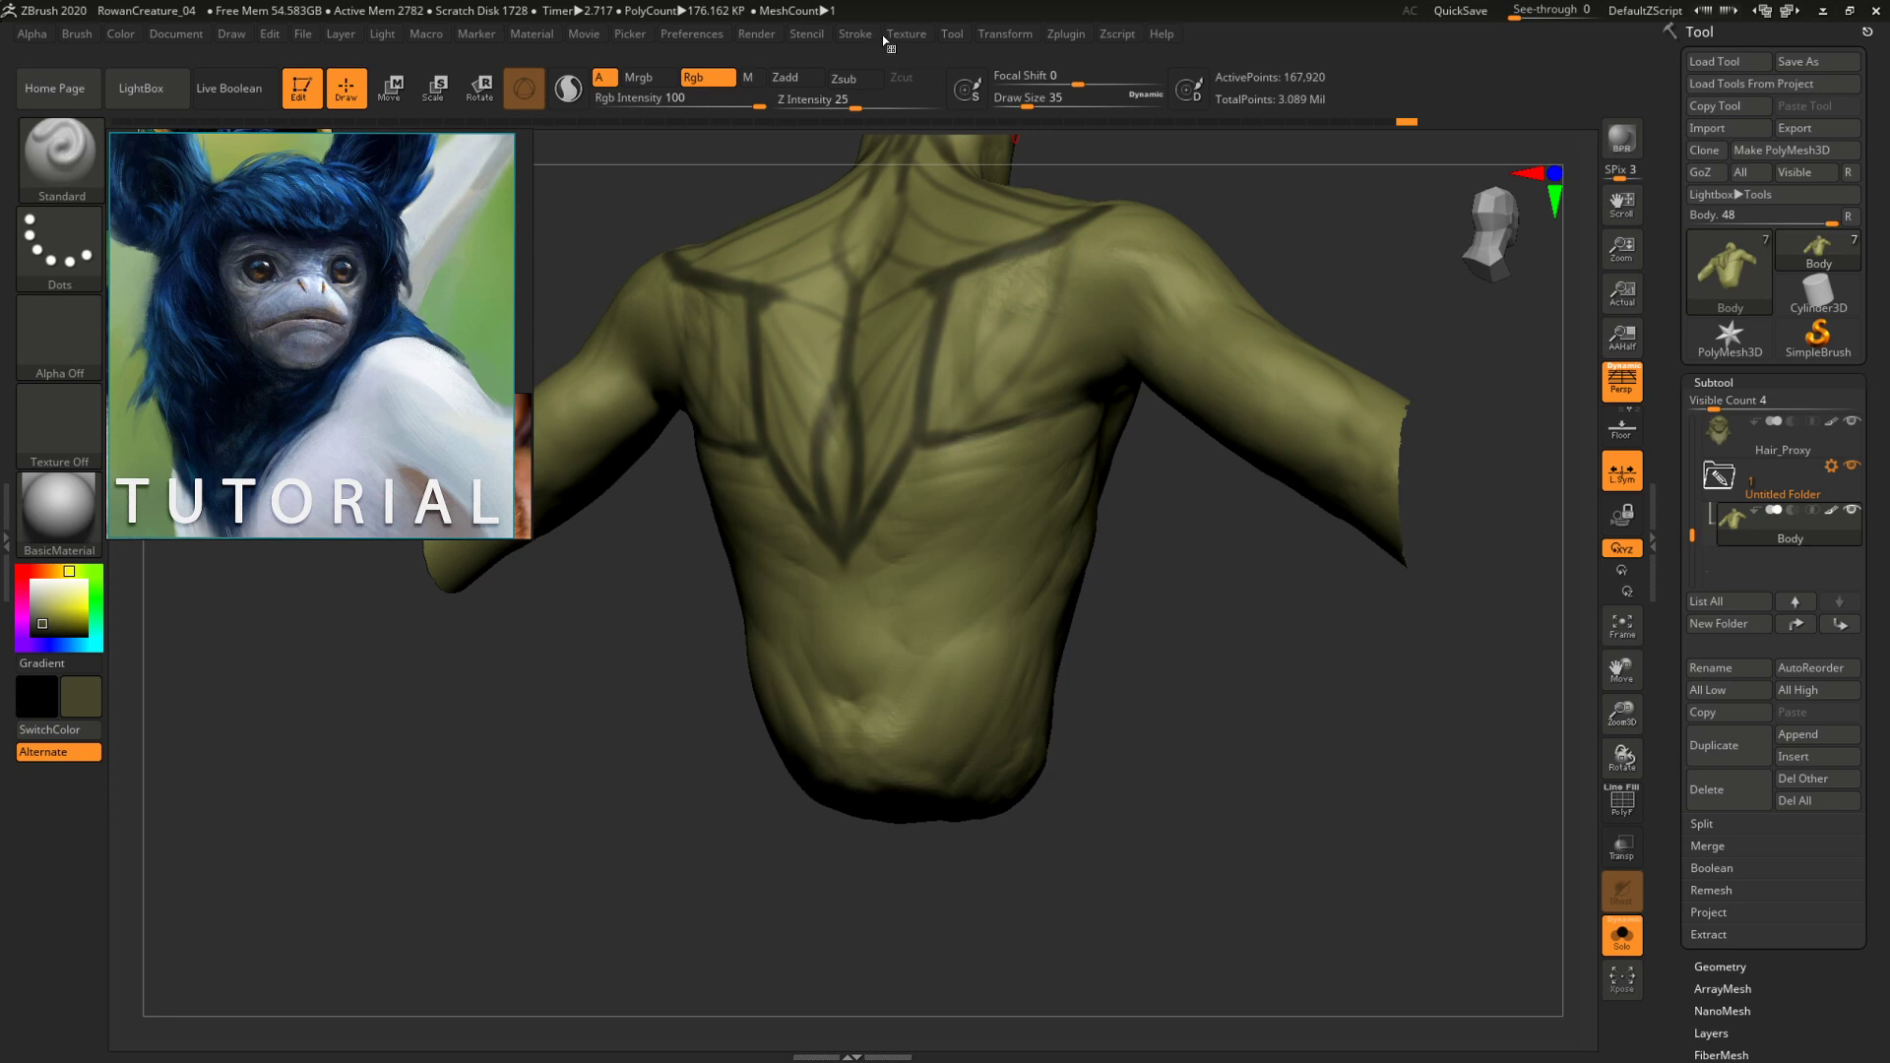
# Adjust the brush's LazyRadius and paint the latissimus' lower edge as one smooth line from the armpit to the lower back.
pyautogui.click(853, 34)
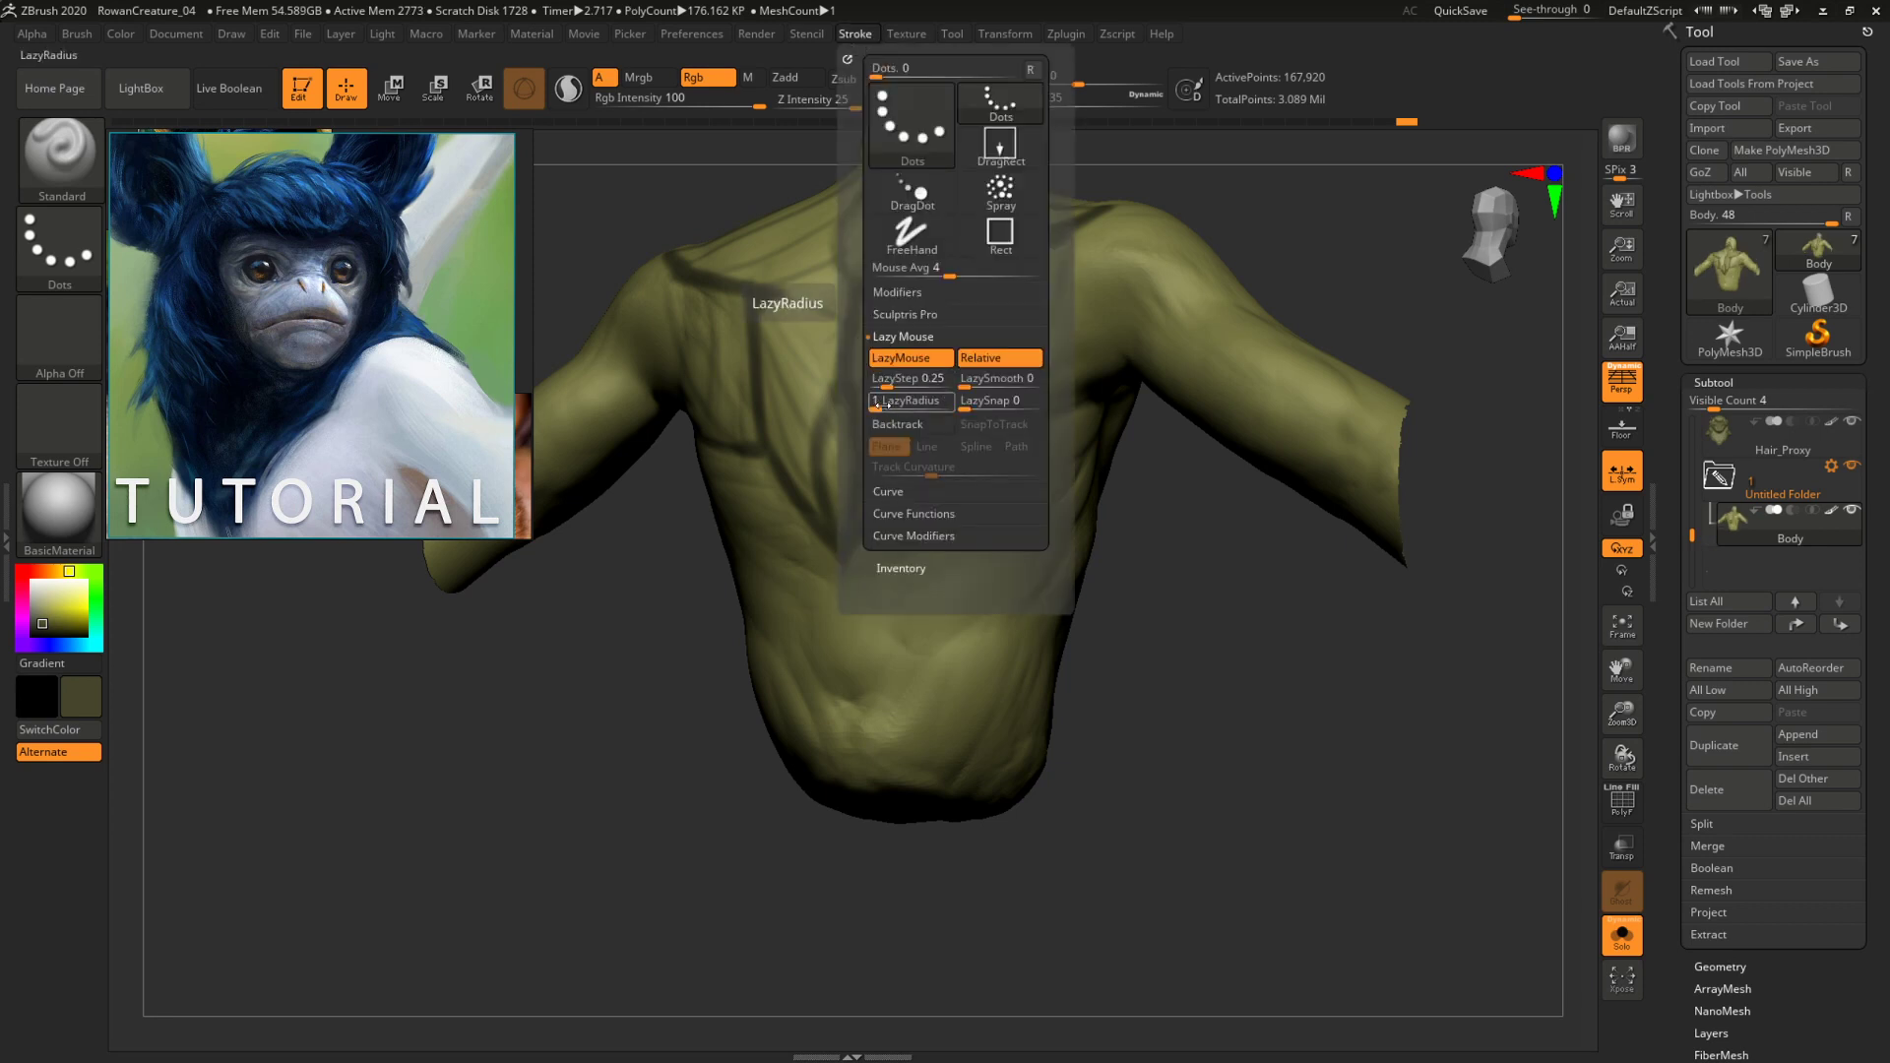
pyautogui.moveTo(905, 404); pyautogui.dragTo(909, 405)
pyautogui.moveTo(886, 640)
pyautogui.mouseDown()
pyautogui.moveTo(1172, 718)
pyautogui.moveTo(1063, 480)
pyautogui.mouseUp()
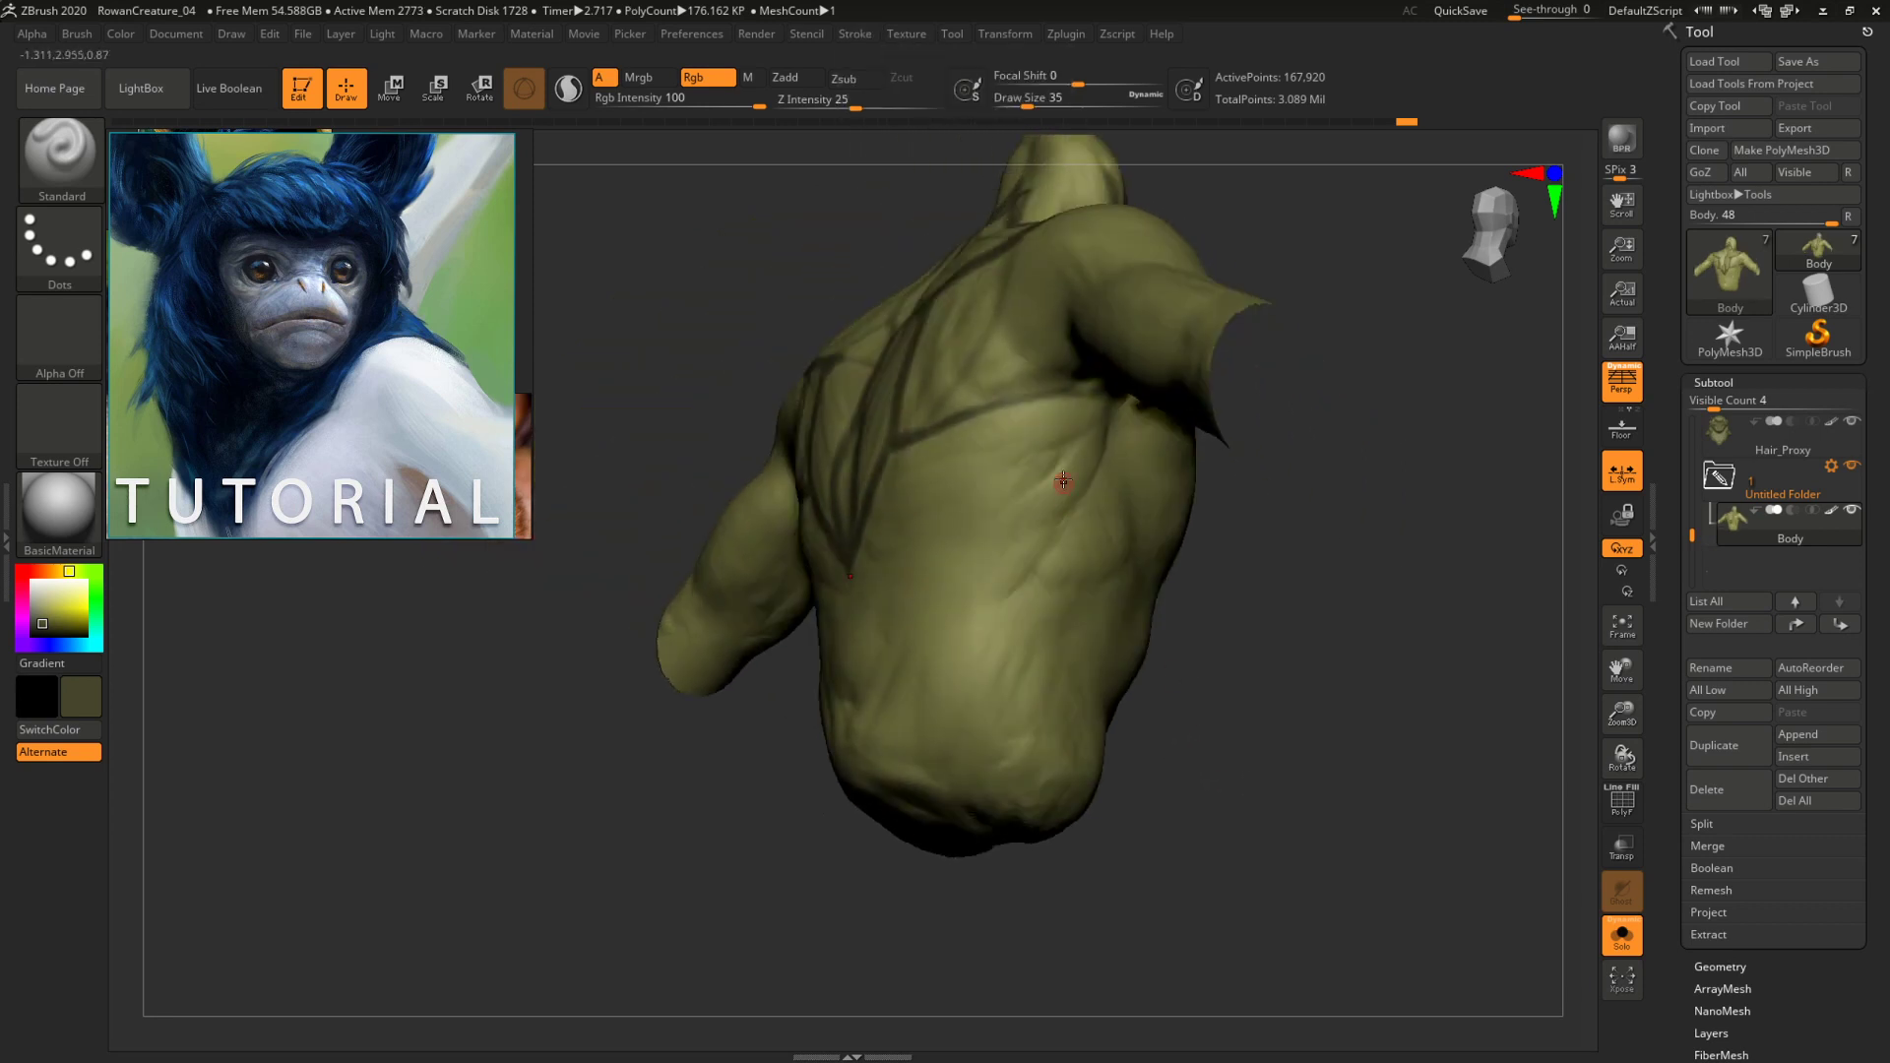
pyautogui.moveTo(1114, 393)
pyautogui.mouseDown()
pyautogui.moveTo(1063, 522)
pyautogui.moveTo(861, 762)
pyautogui.mouseUp()
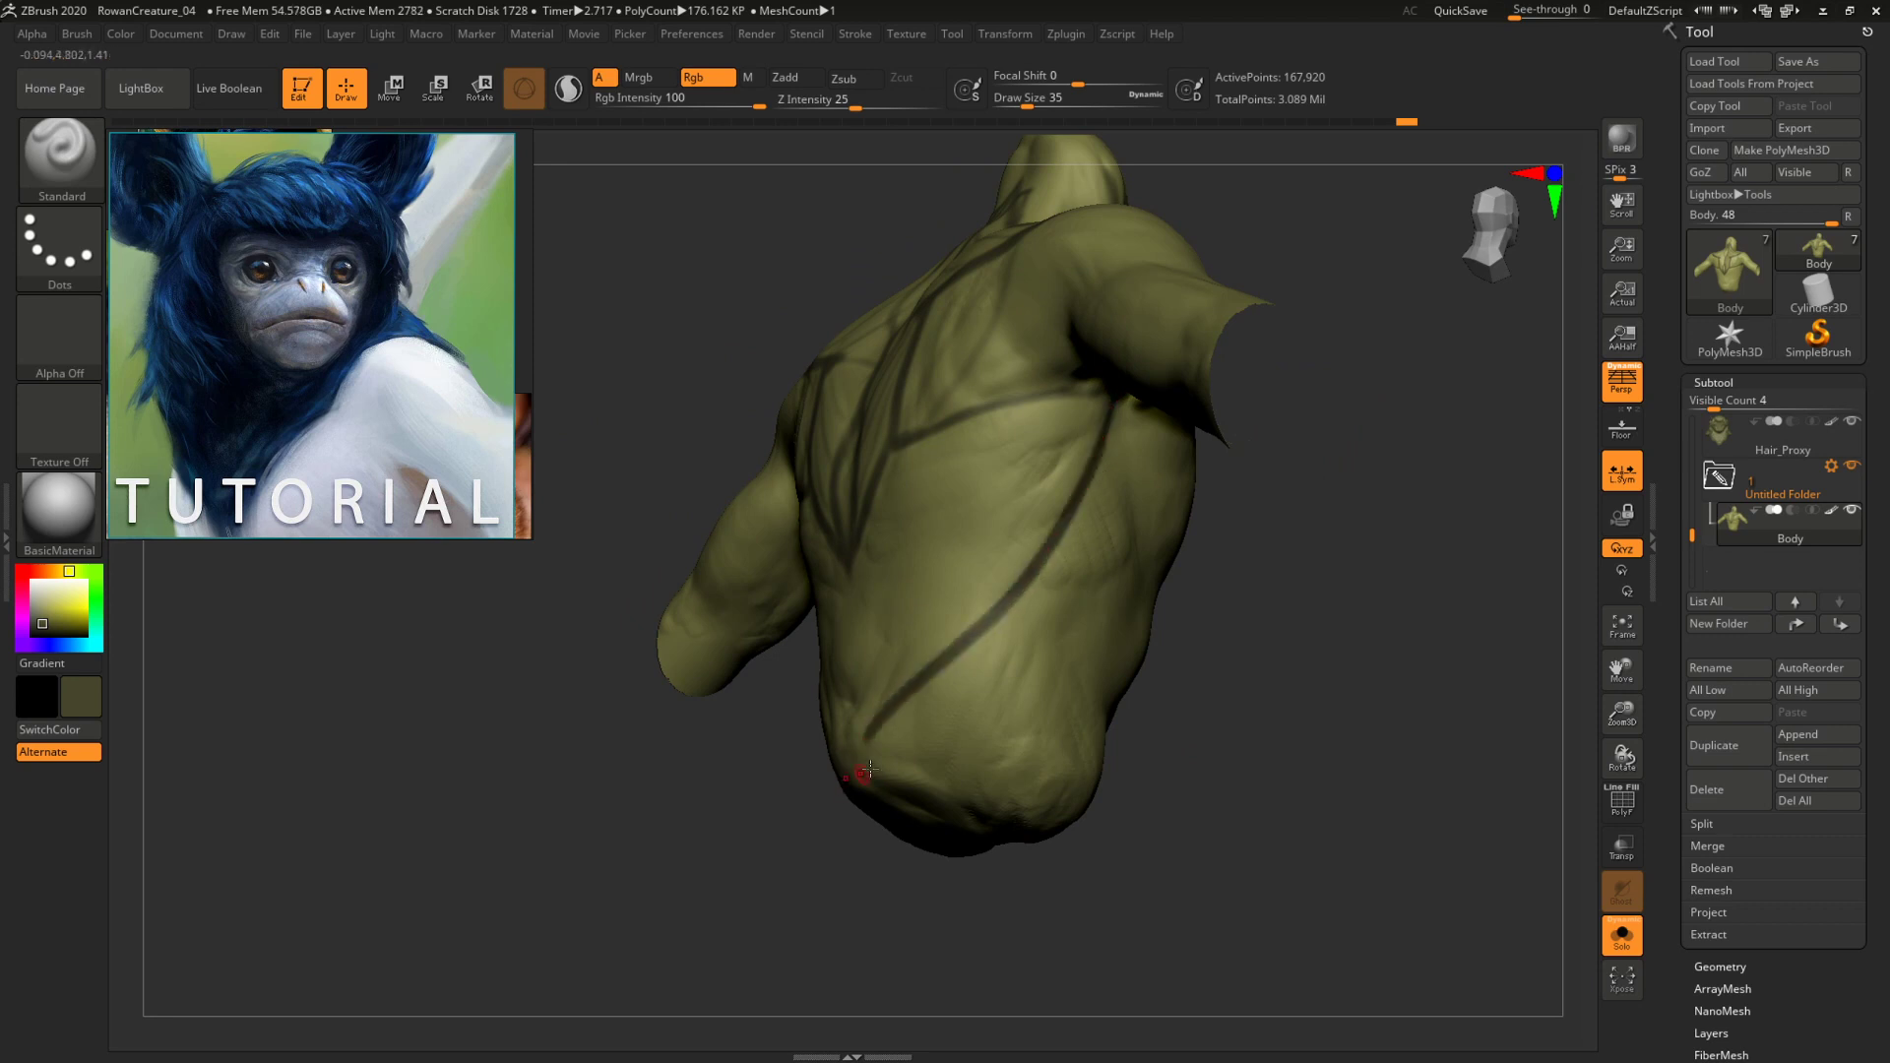
pyautogui.moveTo(1256, 671)
pyautogui.mouseDown()
pyautogui.moveTo(1294, 697)
pyautogui.moveTo(1273, 705)
pyautogui.mouseUp()
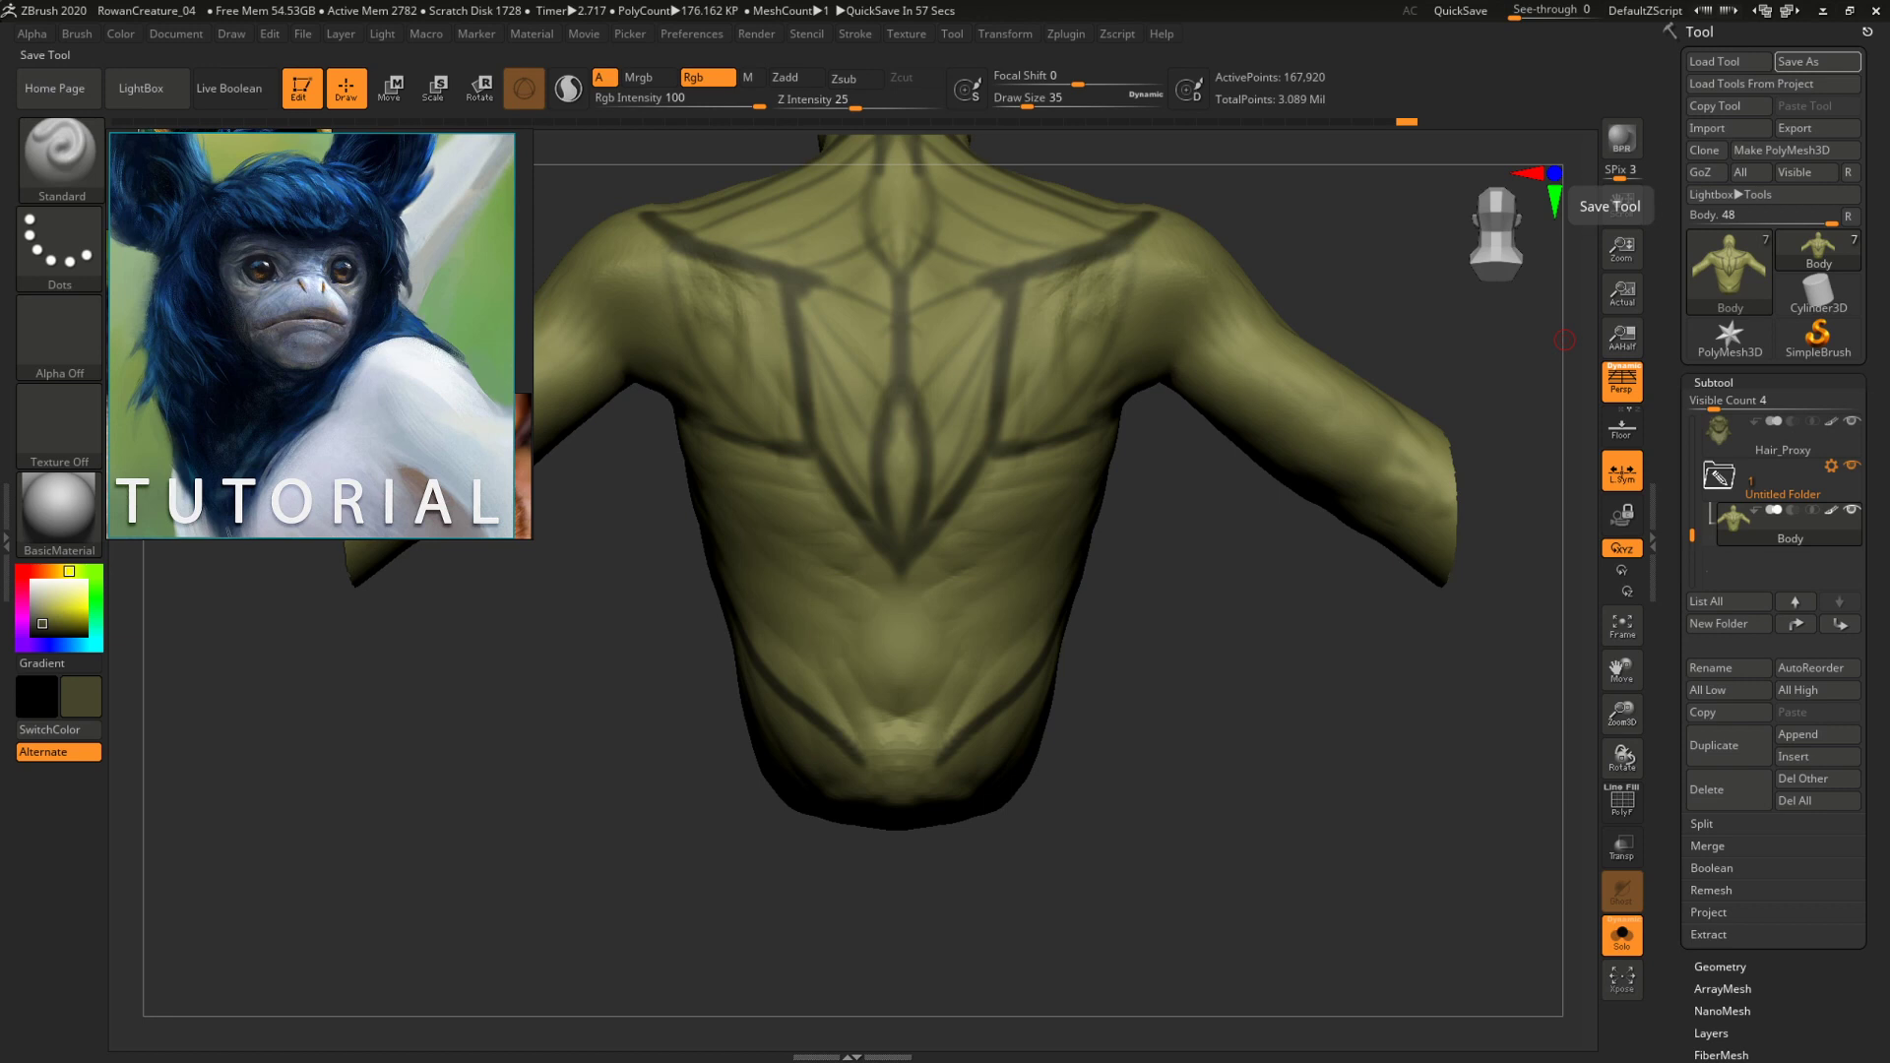
# Paint the lower-back fascia wedge from the trapezius' lower tip to the latissimus ends, then its edges toward the tailbone.
pyautogui.moveTo(1309, 281)
pyautogui.keyDown('shift'); pyautogui.mouseDown()
pyautogui.moveTo(1319, 292)
pyautogui.moveTo(1314, 243)
pyautogui.moveTo(1266, 257)
pyautogui.moveTo(1295, 262)
pyautogui.mouseUp(); pyautogui.keyUp('shift')
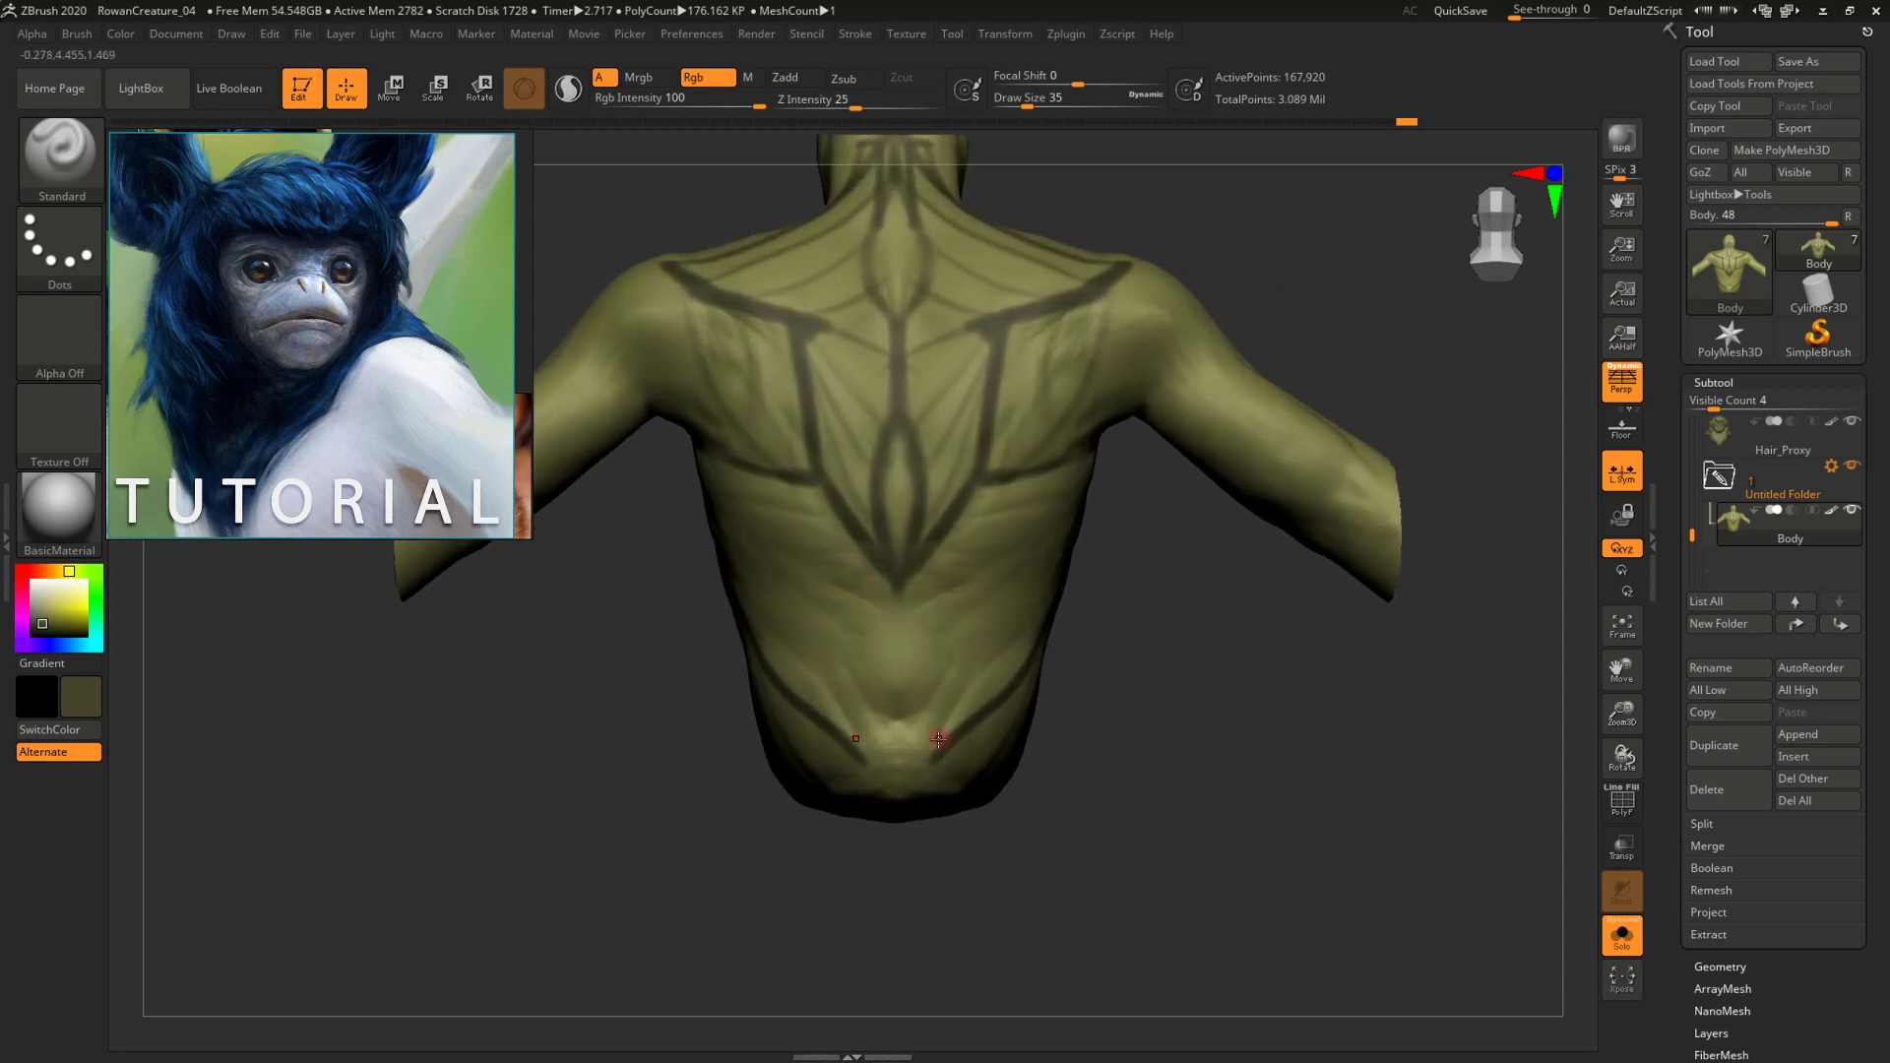
pyautogui.moveTo(935, 750); pyautogui.dragTo(894, 576)
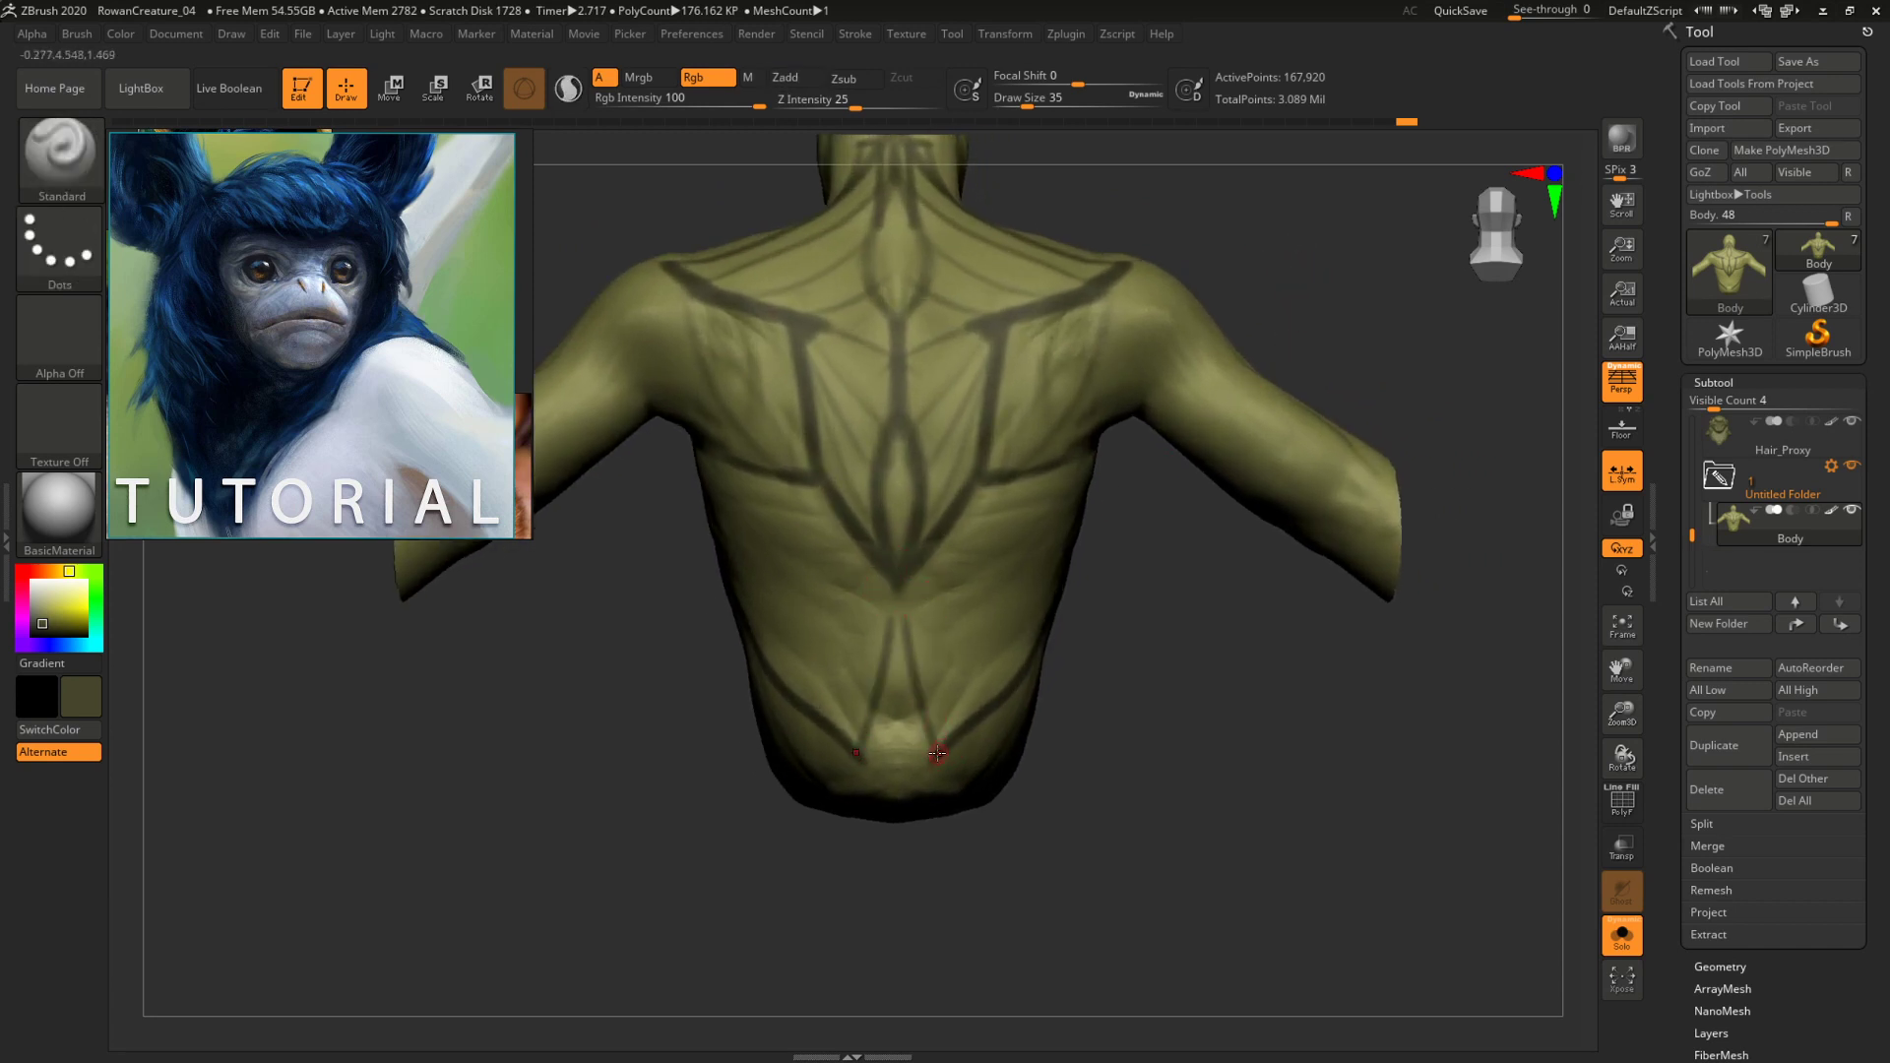
pyautogui.moveTo(937, 753)
pyautogui.mouseDown()
pyautogui.moveTo(899, 675)
pyautogui.moveTo(889, 532)
pyautogui.mouseUp()
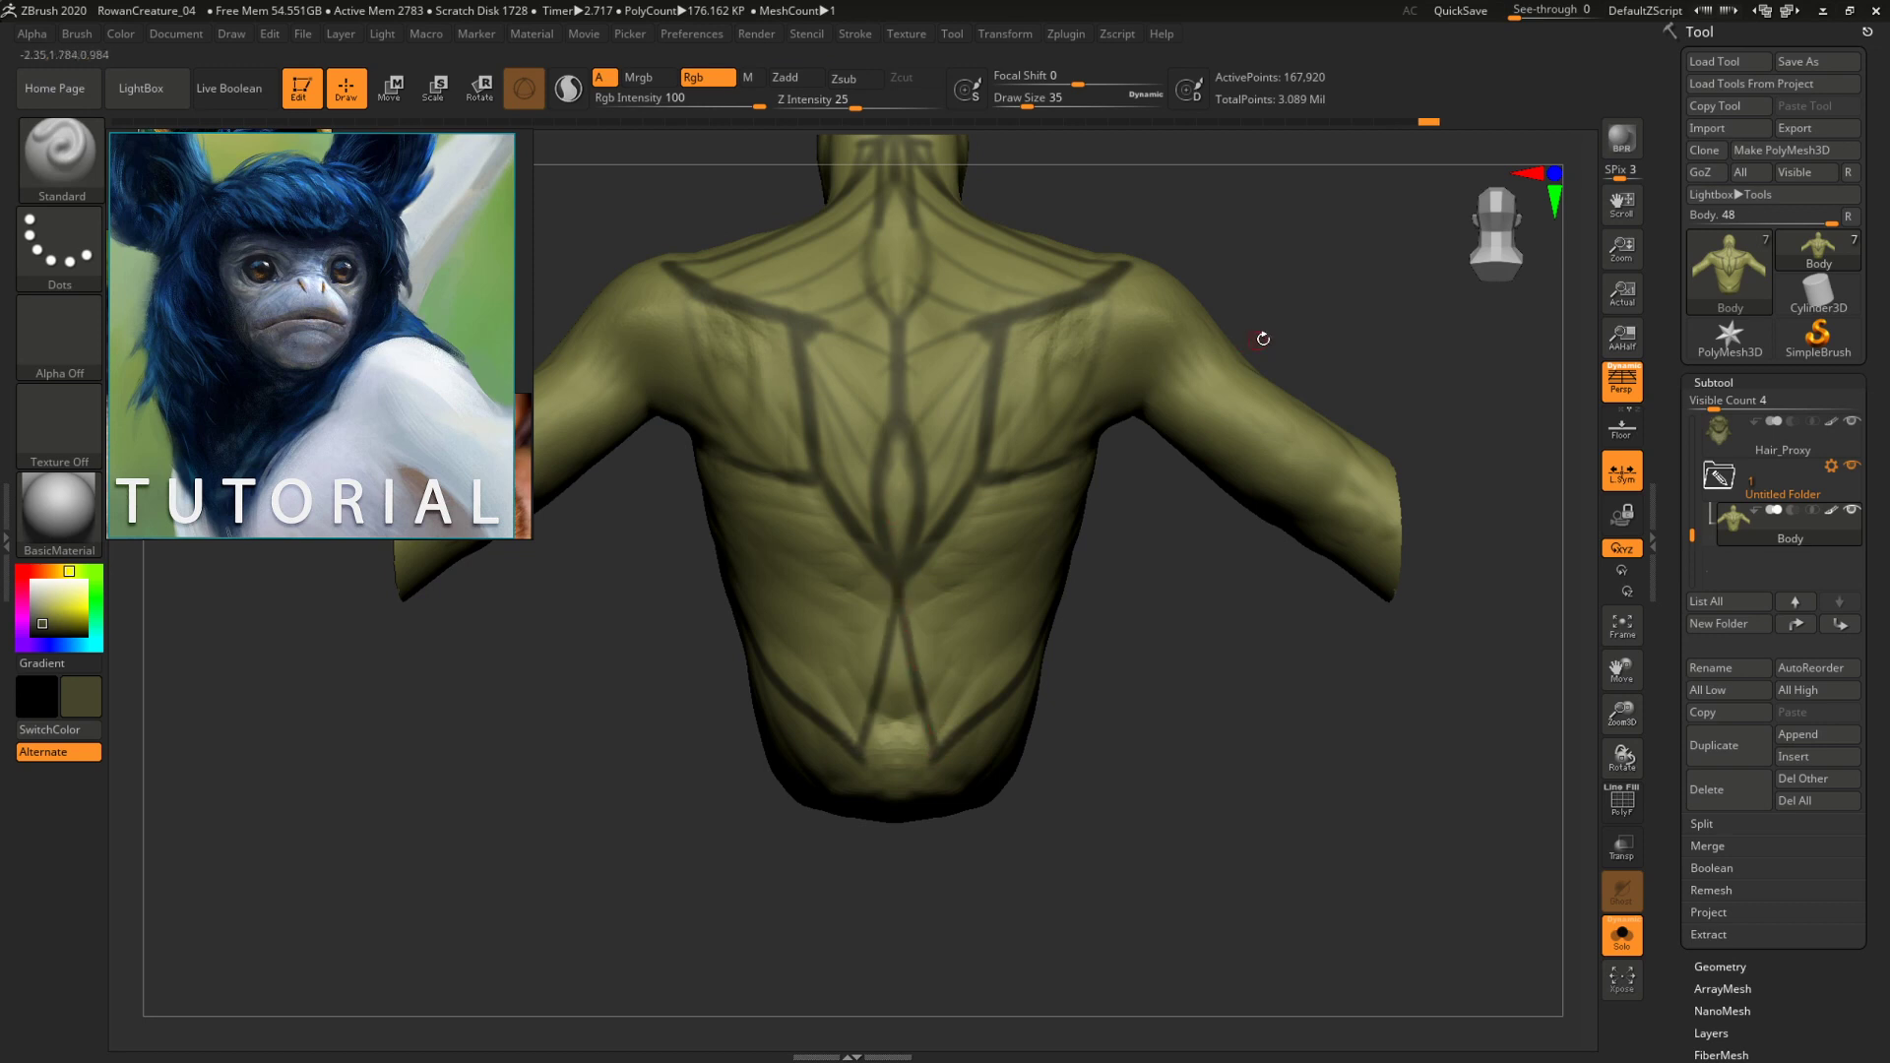
pyautogui.moveTo(1262, 339); pyautogui.dragTo(1248, 429)
pyautogui.moveTo(938, 754); pyautogui.dragTo(892, 852)
pyautogui.moveTo(1153, 726)
pyautogui.mouseDown()
pyautogui.moveTo(1210, 732)
pyautogui.moveTo(1165, 801)
pyautogui.moveTo(1227, 789)
pyautogui.moveTo(1194, 844)
pyautogui.moveTo(1221, 823)
pyautogui.mouseUp()
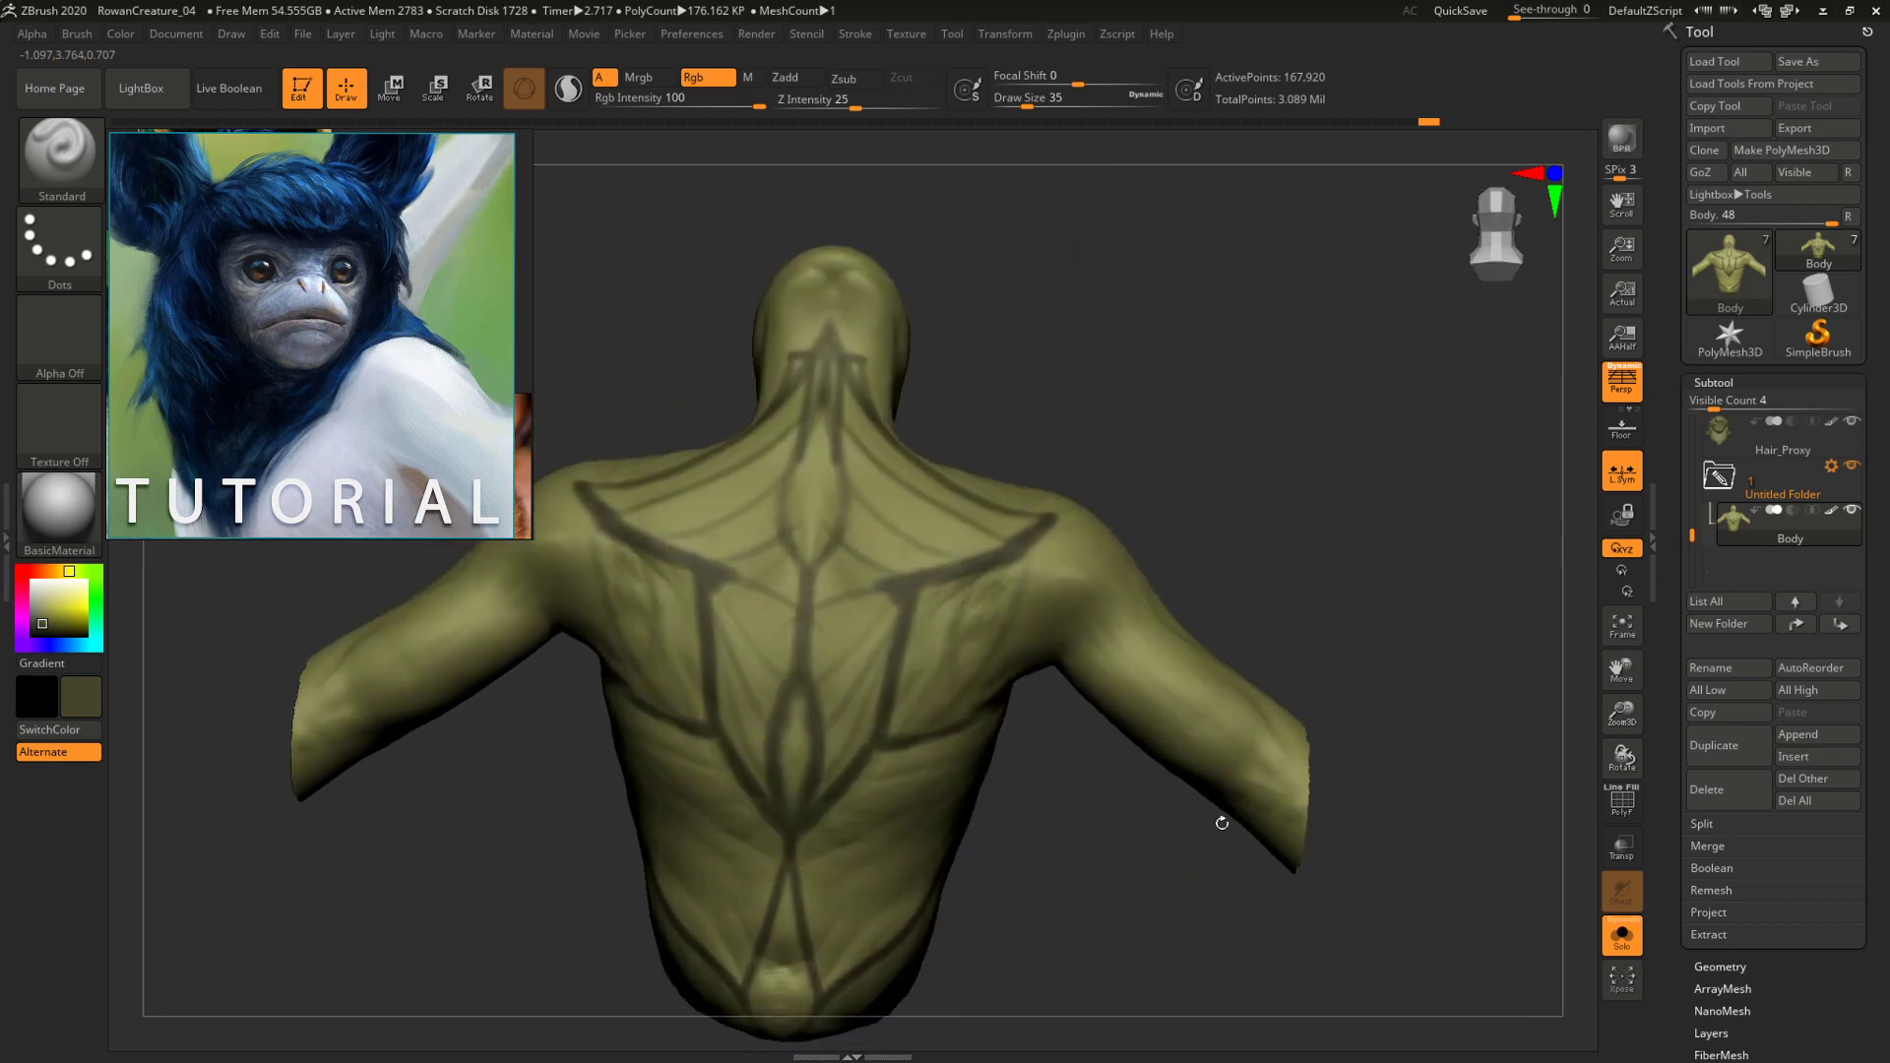
# Paint the rear deltoid's lower edge as a curve from the shoulder blade's inner corner to the back of the upper arm.
pyautogui.moveTo(1316, 478); pyautogui.dragTo(1322, 469)
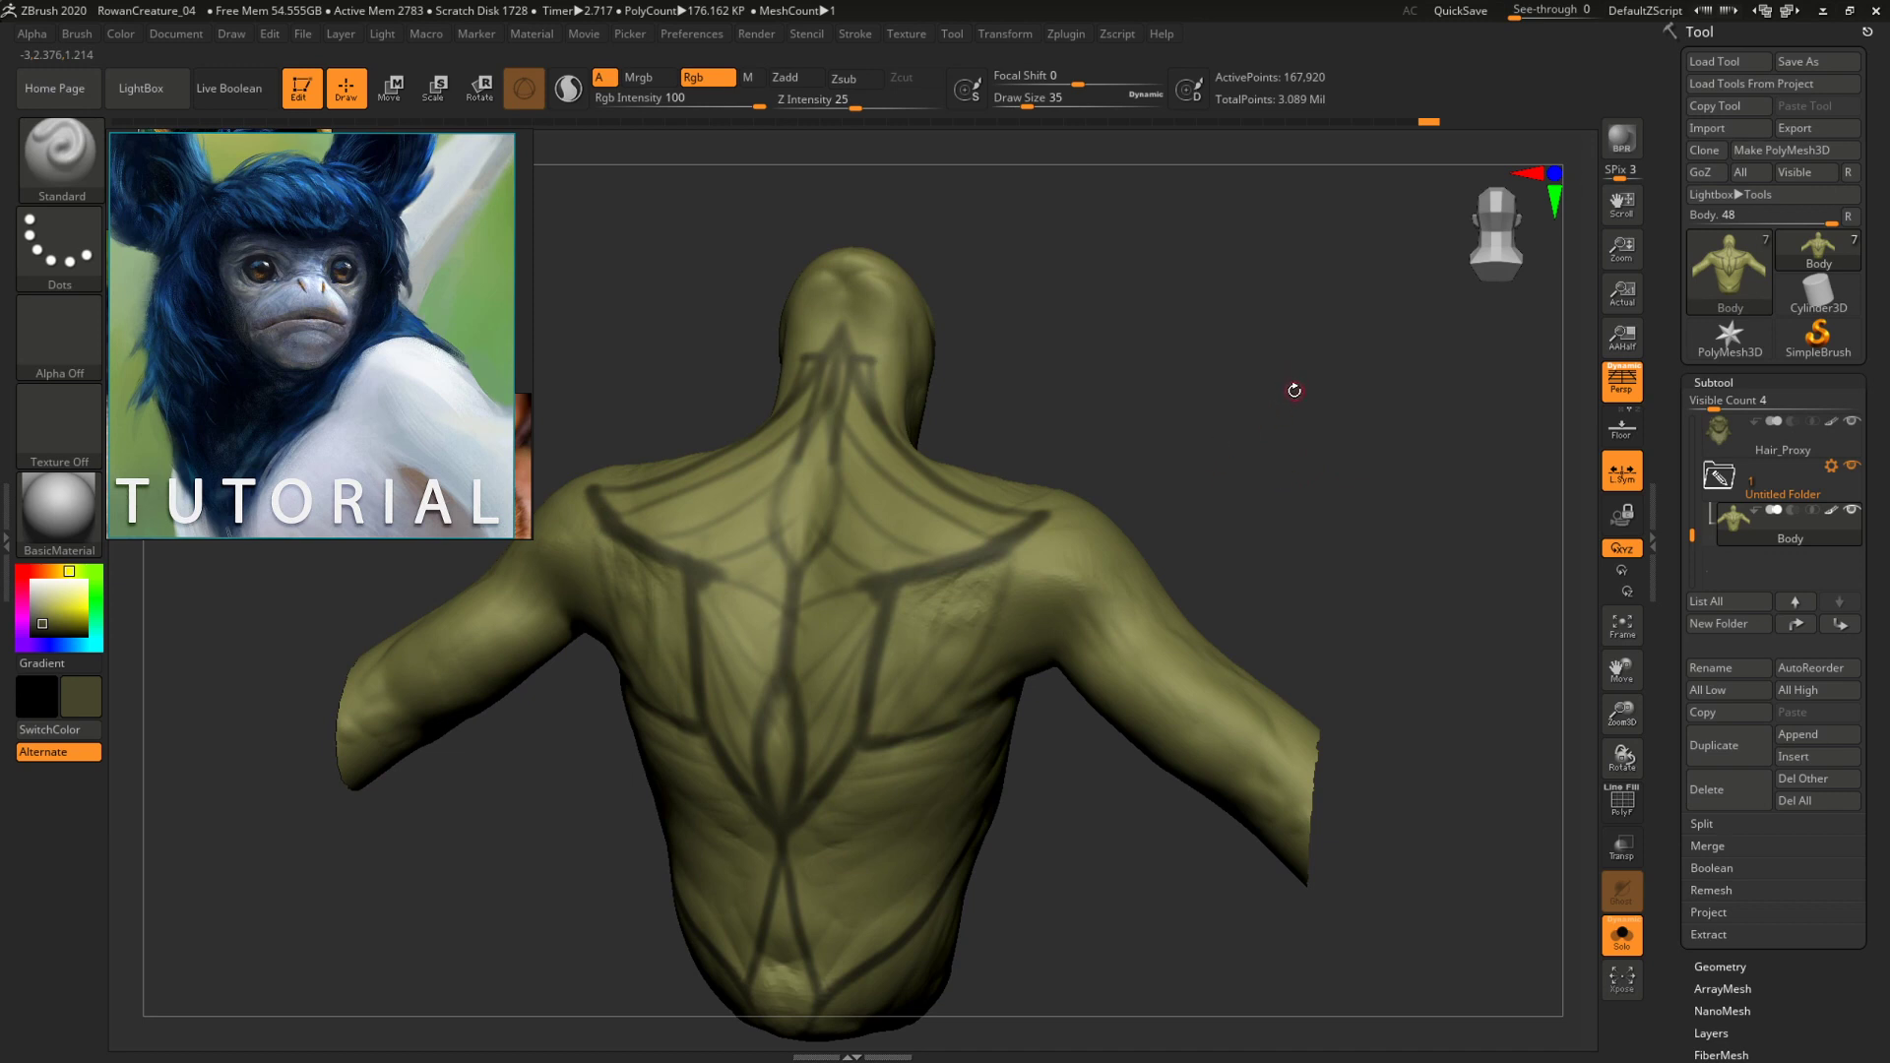
pyautogui.moveTo(1294, 391); pyautogui.dragTo(1260, 389)
pyautogui.moveTo(1161, 422)
pyautogui.mouseDown()
pyautogui.moveTo(1203, 373)
pyautogui.moveTo(1181, 404)
pyautogui.mouseUp()
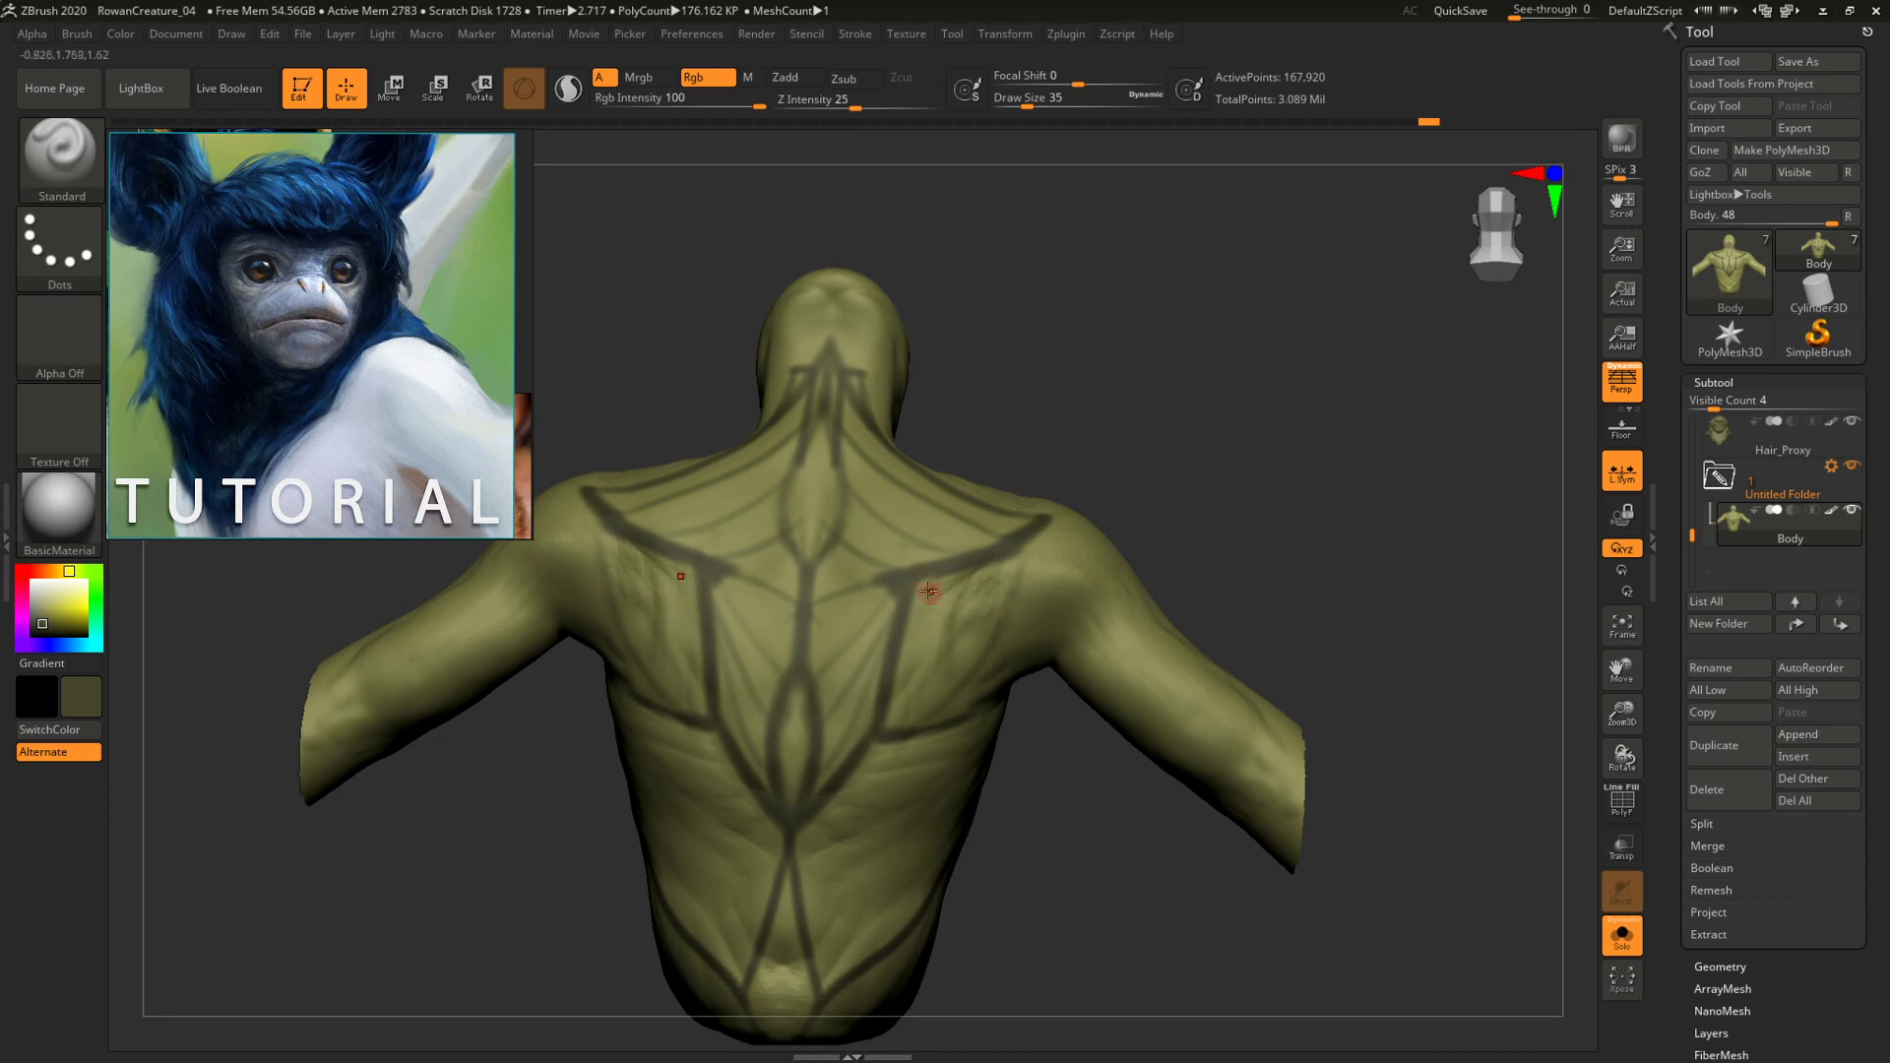
pyautogui.moveTo(975, 542); pyautogui.dragTo(965, 547, button='right')
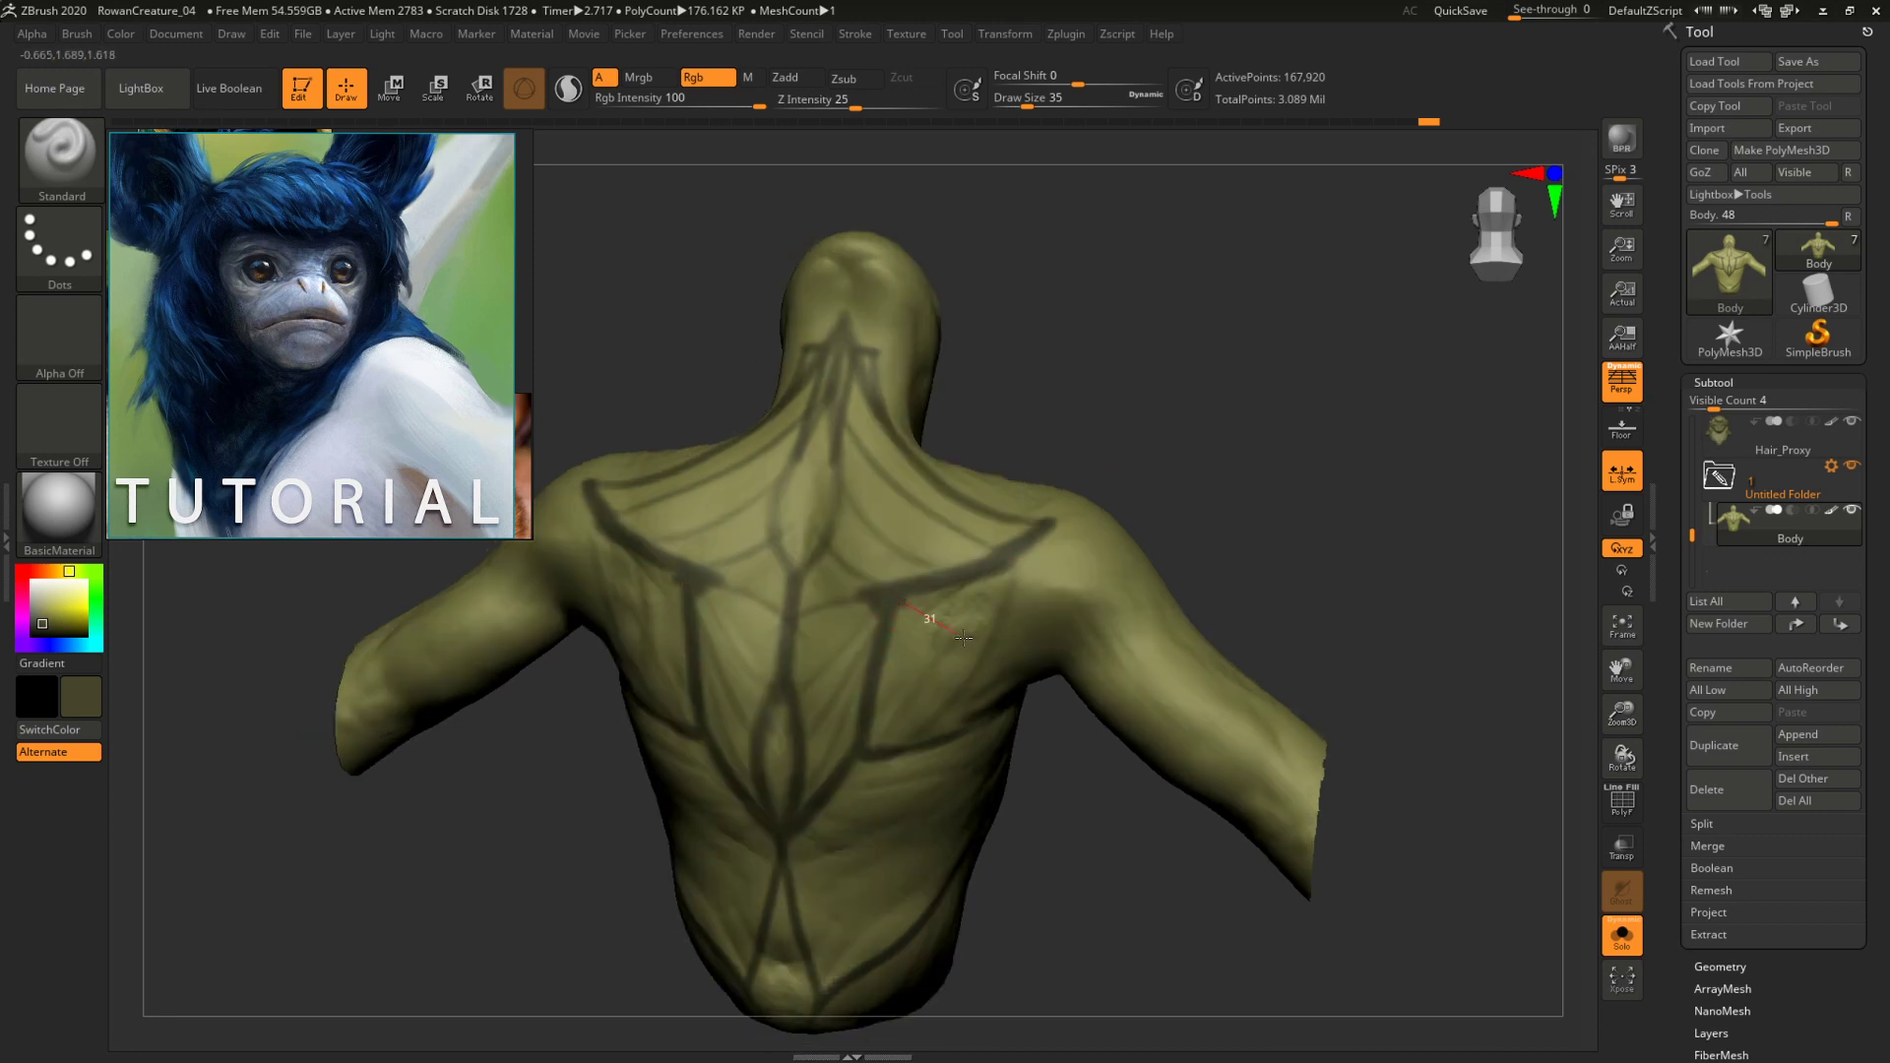
pyautogui.moveTo(963, 638); pyautogui.dragTo(1172, 641)
pyautogui.moveTo(1269, 512)
pyautogui.mouseDown()
pyautogui.moveTo(1244, 537)
pyautogui.moveTo(1284, 491)
pyautogui.moveTo(1188, 464)
pyautogui.moveTo(1287, 515)
pyautogui.mouseUp()
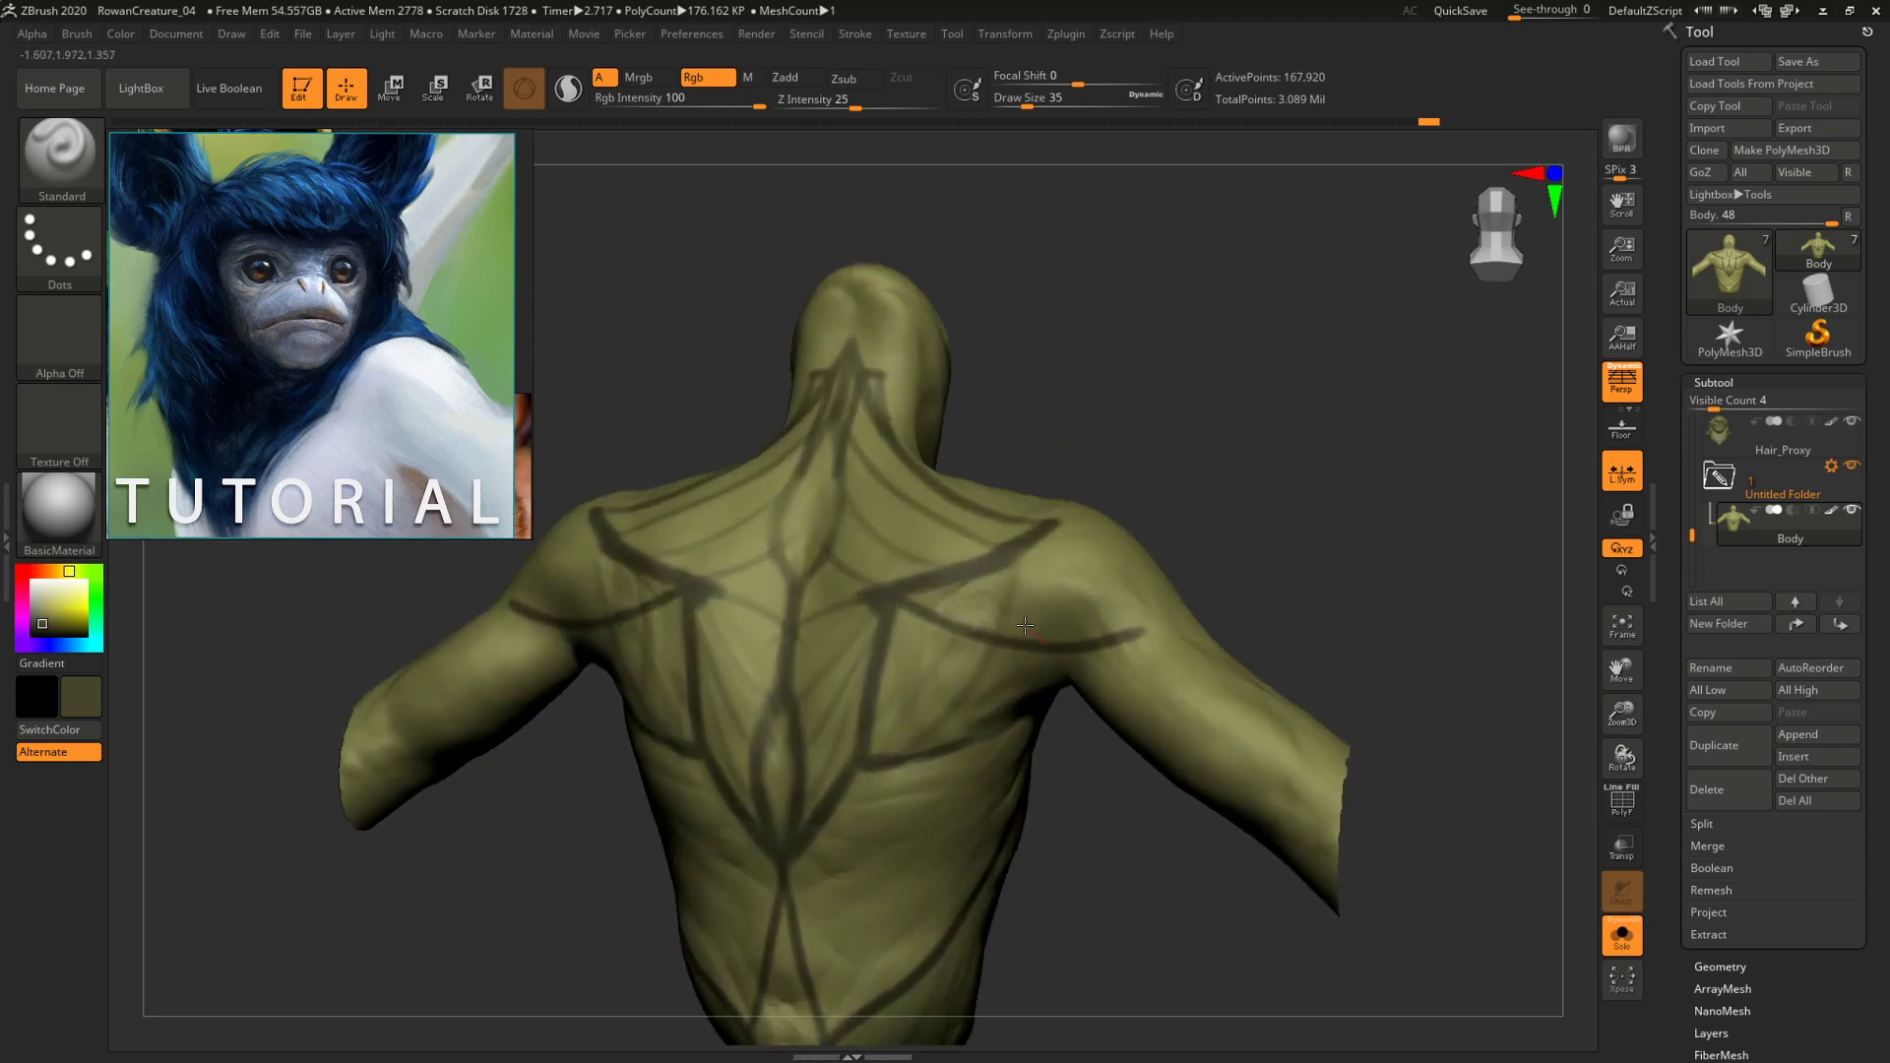
pyautogui.moveTo(1024, 625); pyautogui.dragTo(1012, 576)
pyautogui.moveTo(1167, 415)
pyautogui.mouseDown()
pyautogui.moveTo(1312, 428)
pyautogui.moveTo(1139, 637)
pyautogui.mouseUp()
pyautogui.moveTo(1308, 501)
pyautogui.mouseDown()
pyautogui.moveTo(1308, 426)
pyautogui.moveTo(1080, 540)
pyautogui.moveTo(1142, 591)
pyautogui.mouseUp()
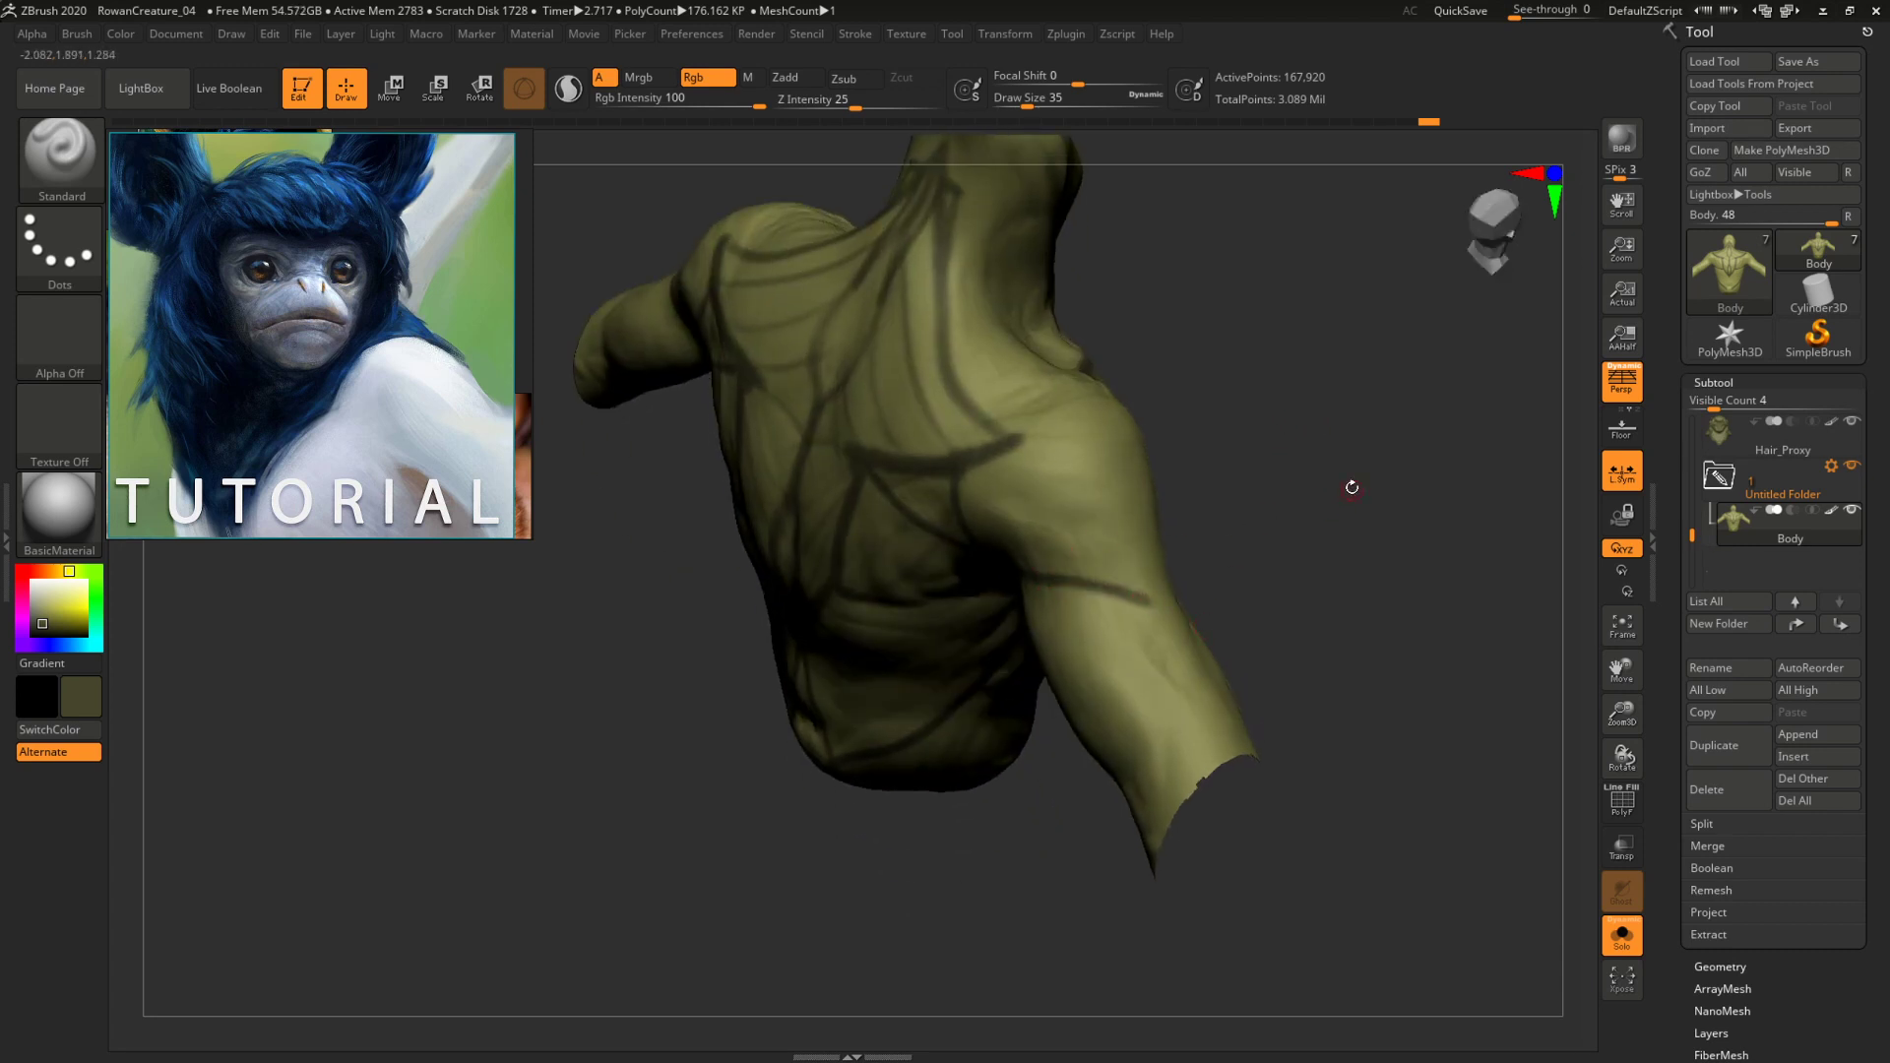
# Paint the front deltoid's edge from the collarbone to the outer upper arm, and mark the shoulder's top with a short dash.
pyautogui.moveTo(1349, 485)
pyautogui.mouseDown()
pyautogui.moveTo(909, 489)
pyautogui.moveTo(940, 615)
pyautogui.mouseUp()
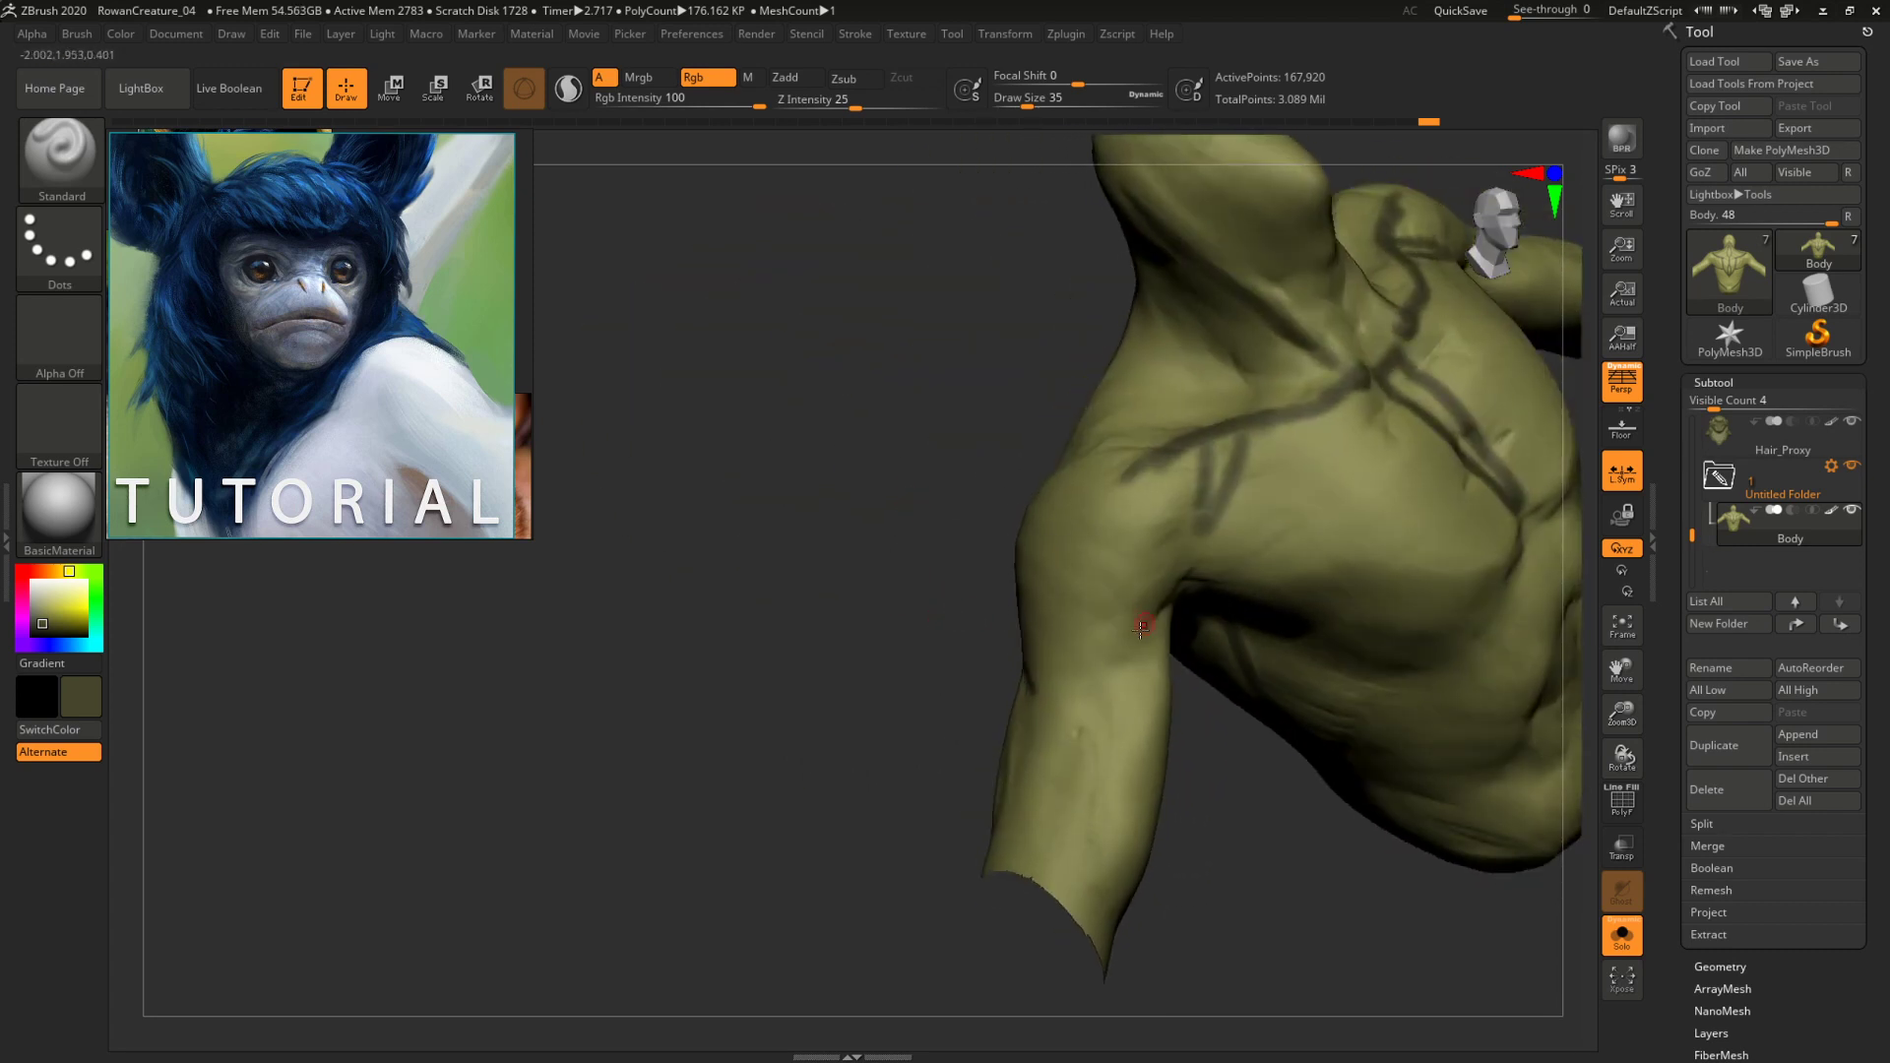
pyautogui.moveTo(1072, 699)
pyautogui.mouseDown()
pyautogui.moveTo(1132, 649)
pyautogui.moveTo(1205, 447)
pyautogui.mouseUp()
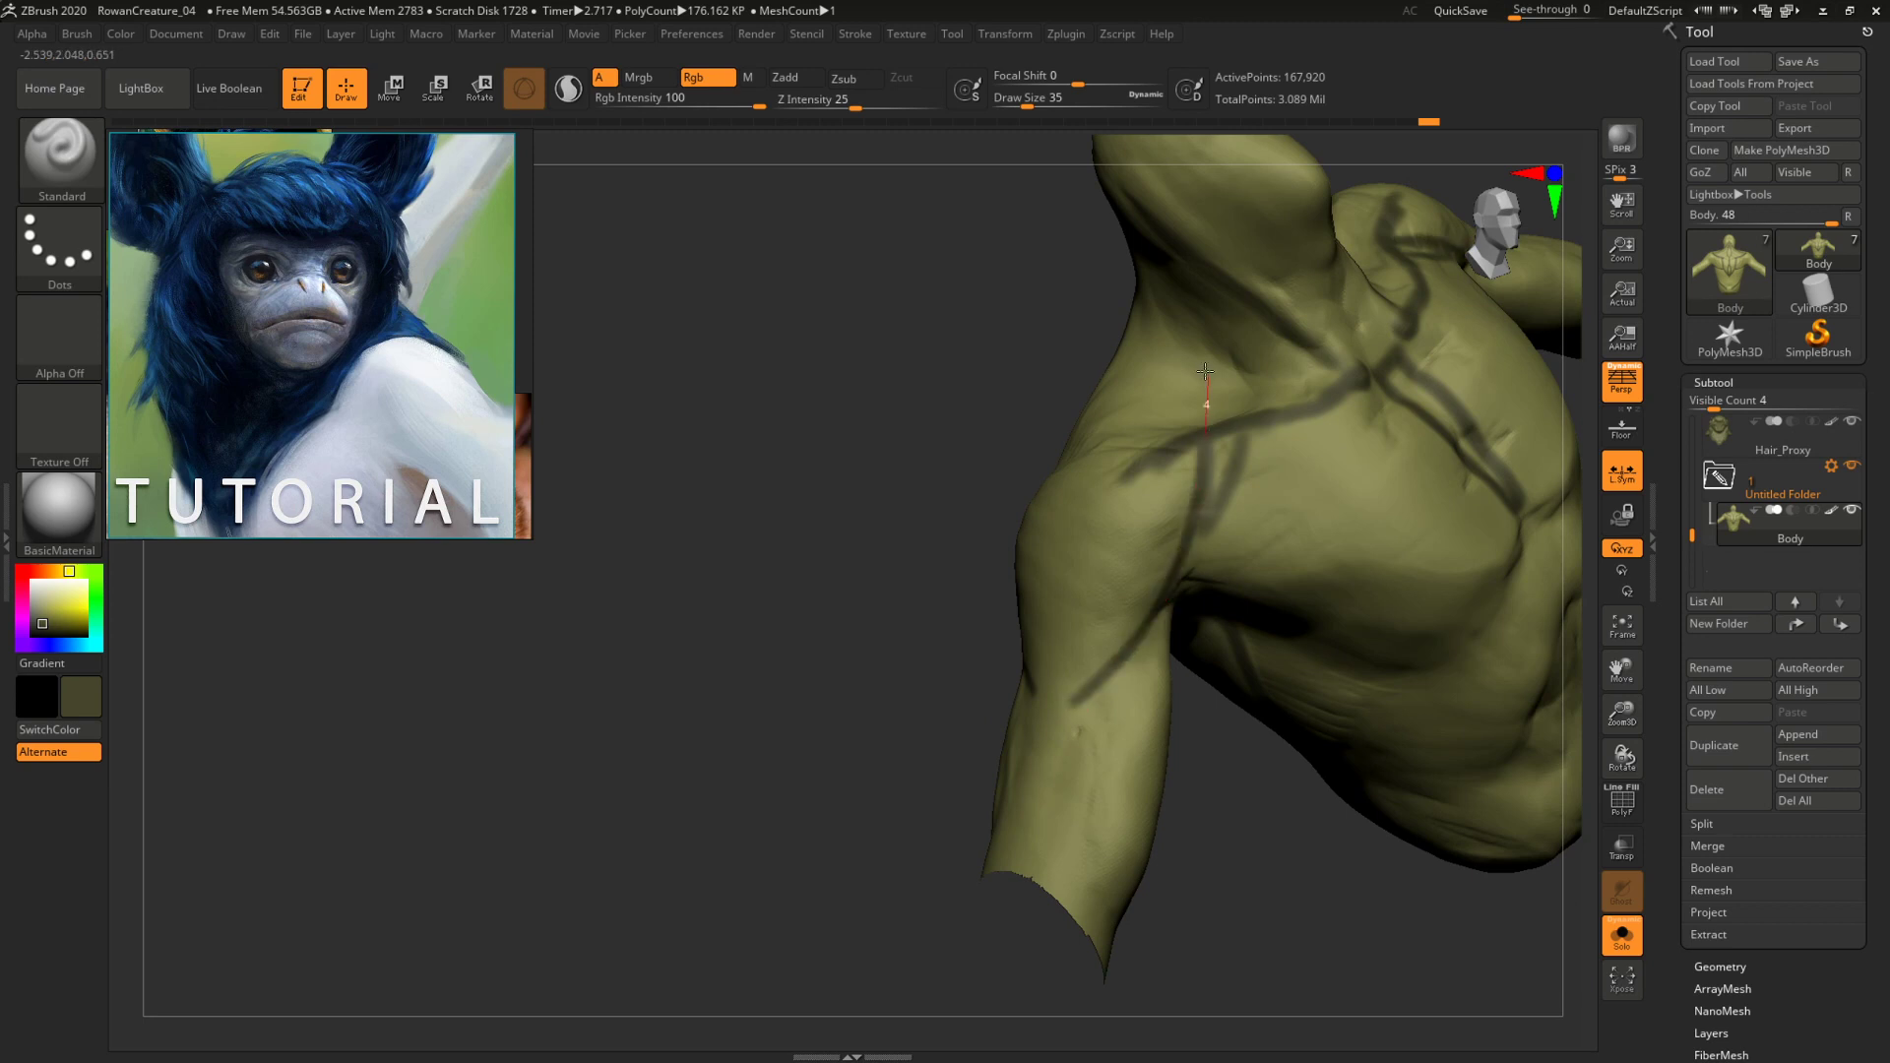
pyautogui.moveTo(919, 581)
pyautogui.mouseDown()
pyautogui.moveTo(919, 662)
pyautogui.moveTo(1233, 403)
pyautogui.moveTo(1333, 379)
pyautogui.mouseUp()
pyautogui.moveTo(1035, 519); pyautogui.dragTo(1119, 556)
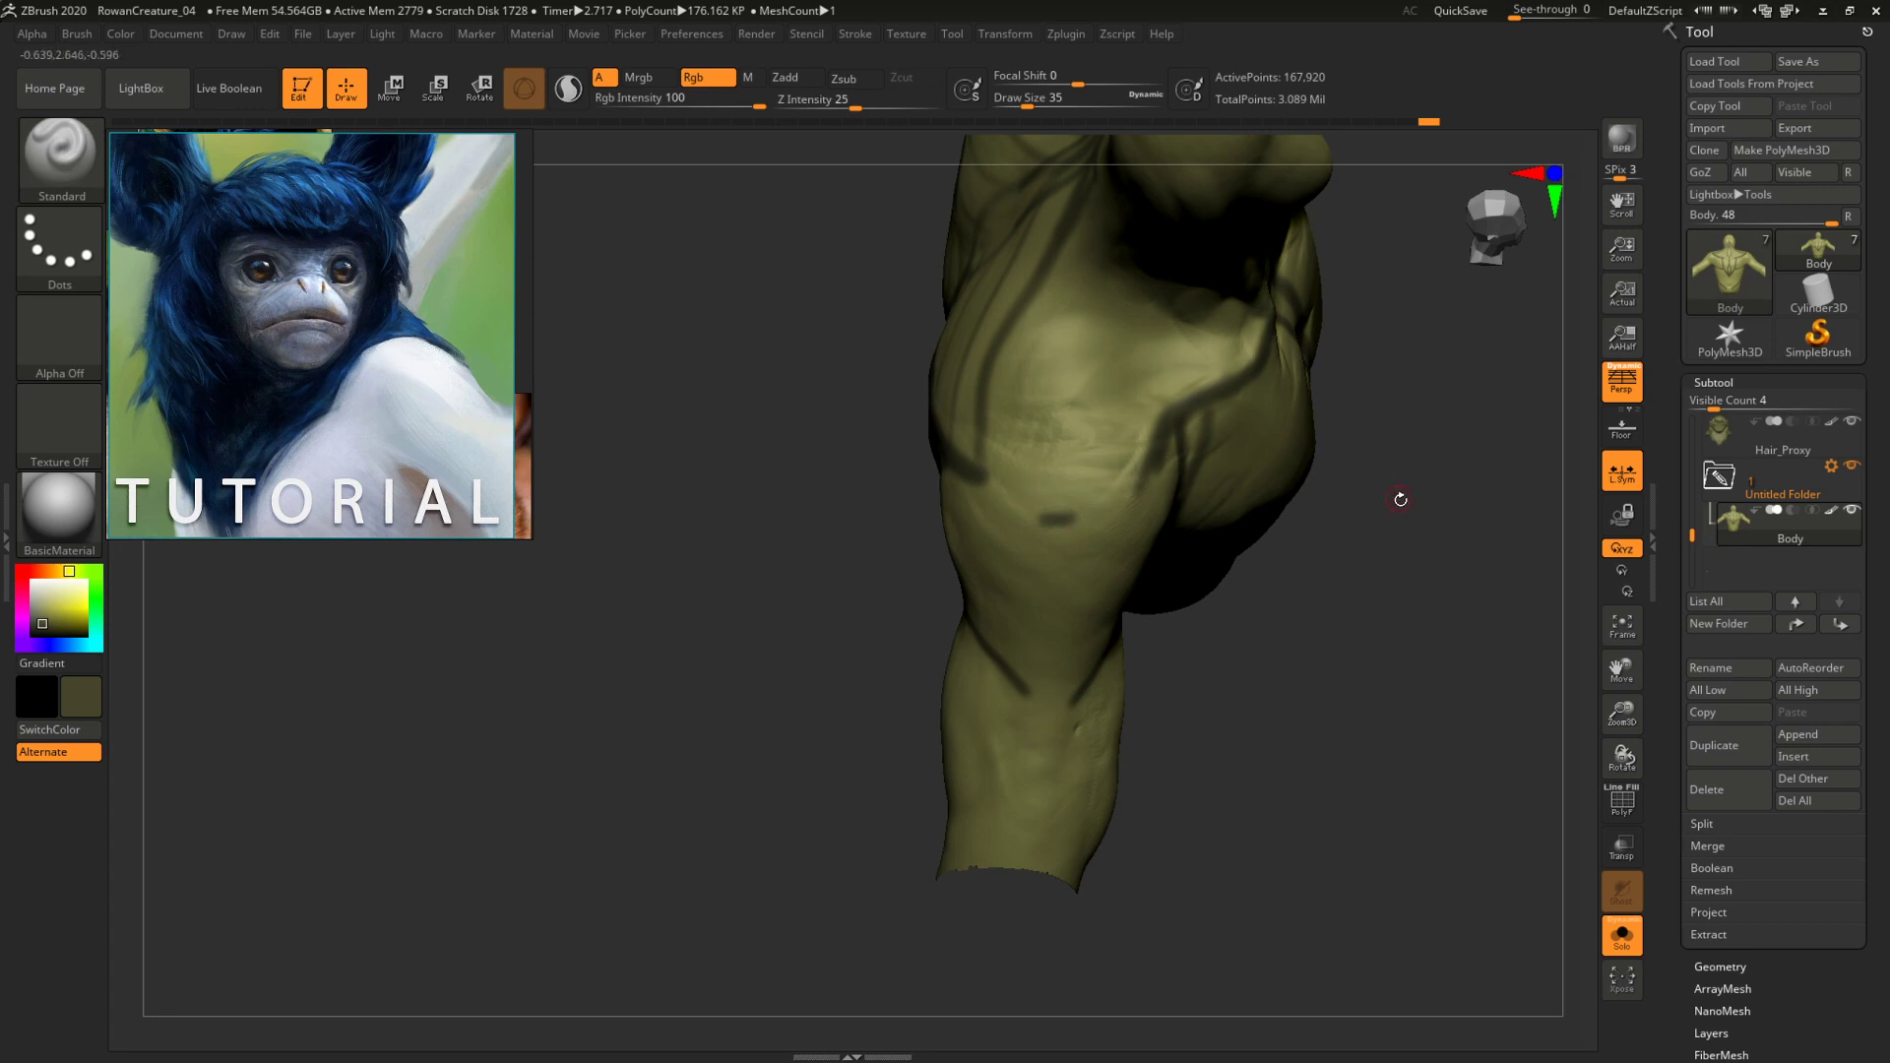
pyautogui.moveTo(1396, 498)
pyautogui.mouseDown()
pyautogui.moveTo(1345, 548)
pyautogui.moveTo(1004, 476)
pyautogui.moveTo(1122, 462)
pyautogui.moveTo(1083, 514)
pyautogui.mouseUp()
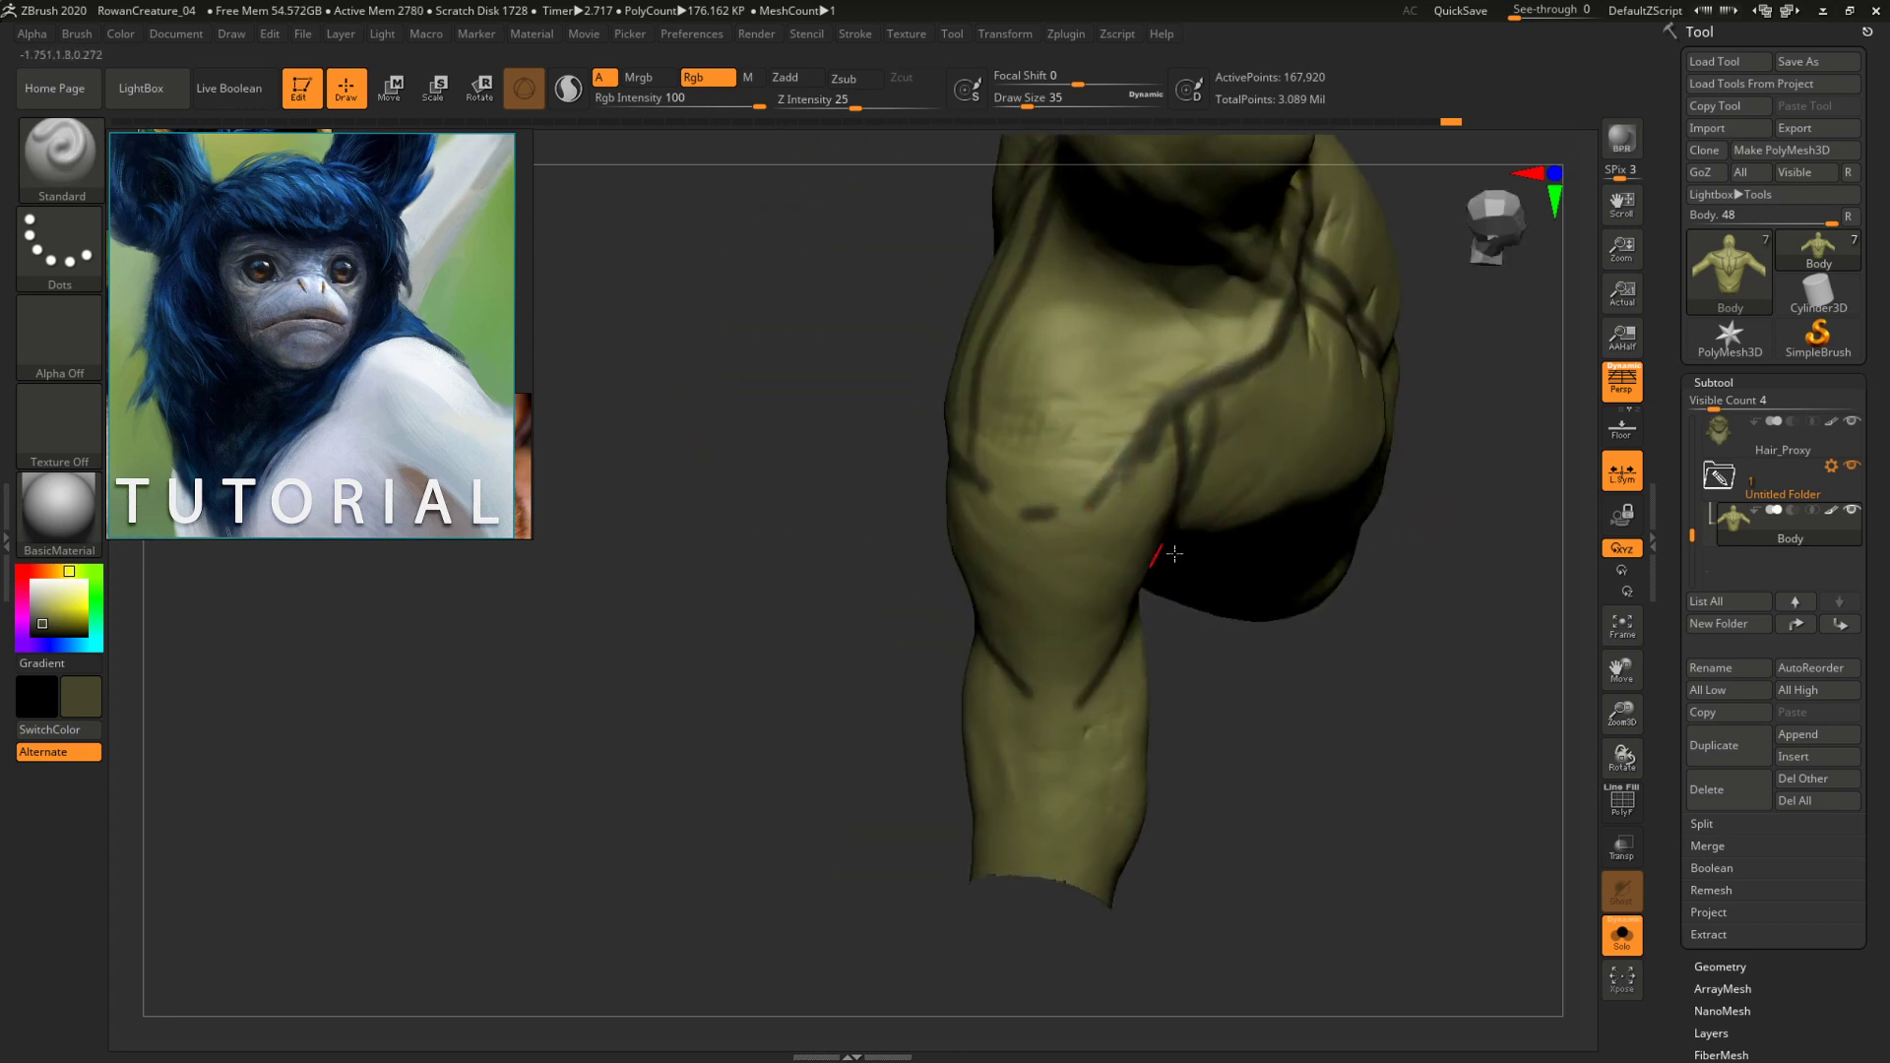
pyautogui.moveTo(1417, 443)
pyautogui.mouseDown()
pyautogui.moveTo(1400, 388)
pyautogui.moveTo(1099, 488)
pyautogui.mouseUp()
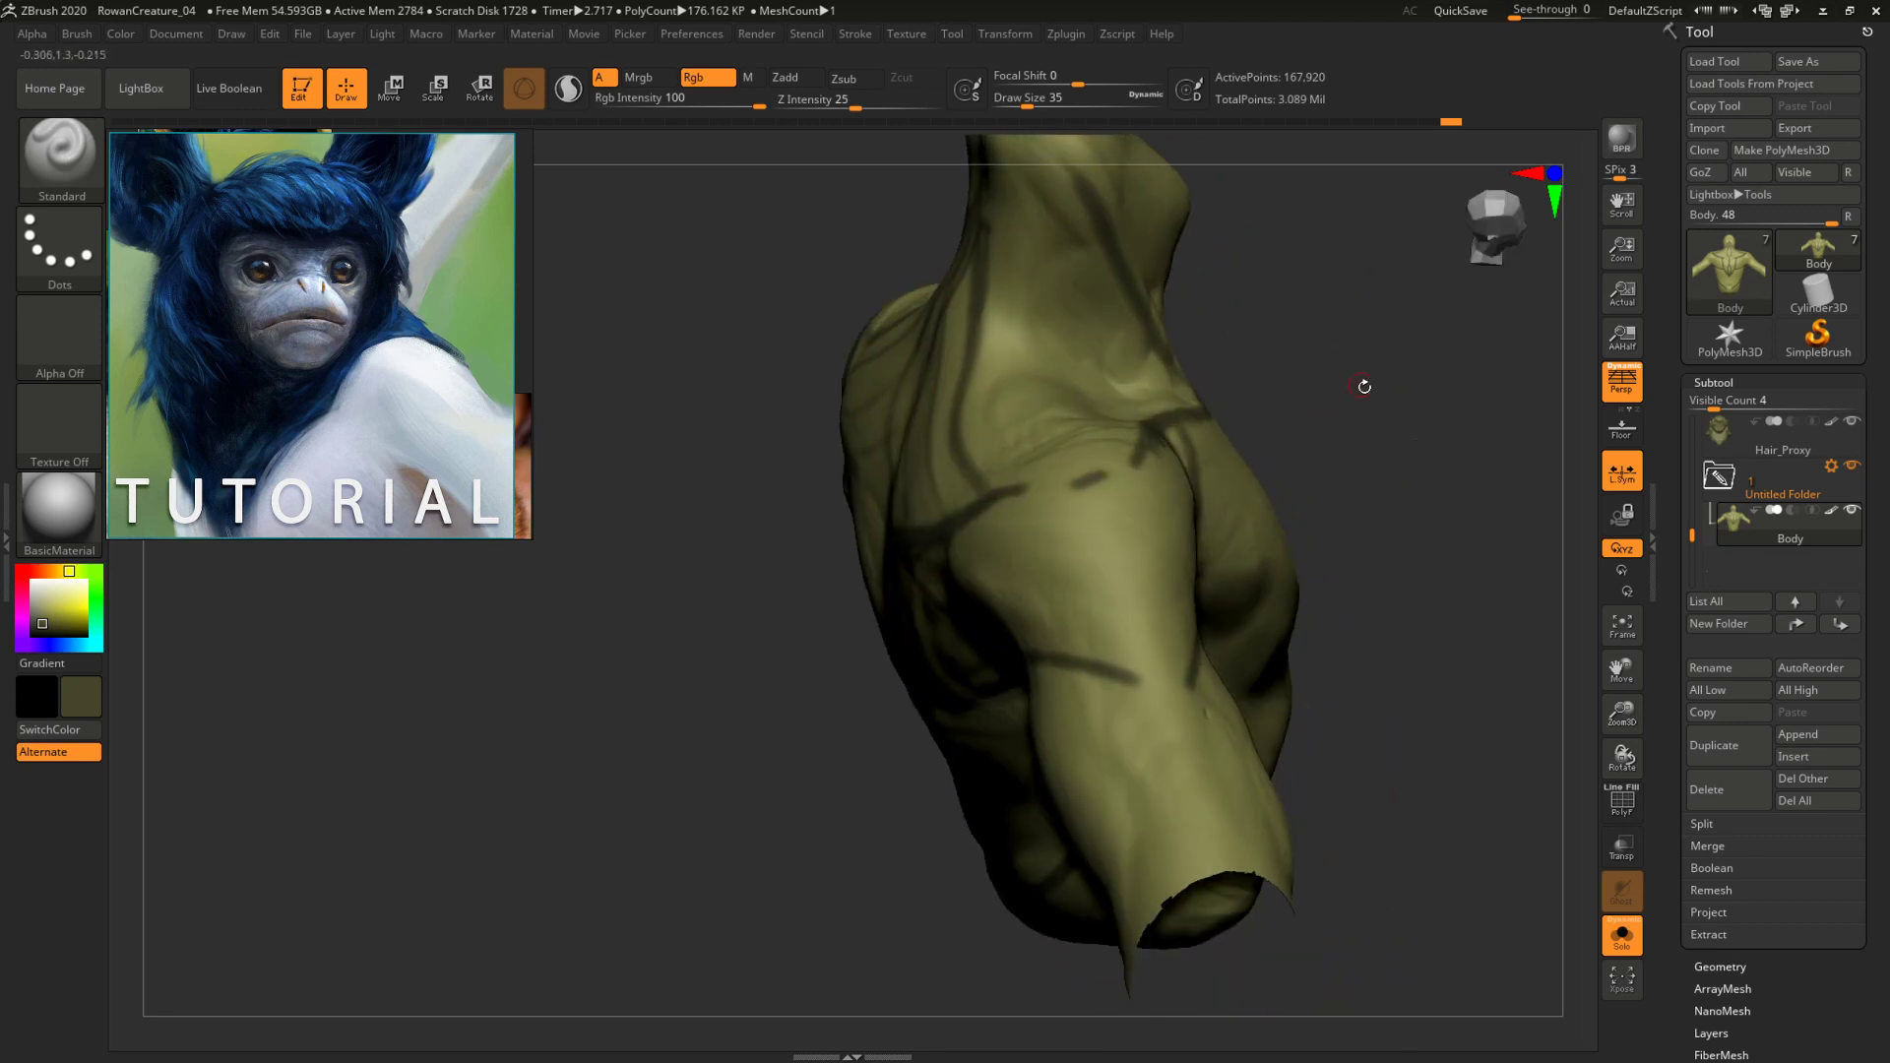
# Paint a diagonal muscle line across the shoulder blade's lower corner, from its inner edge out toward the armpit.
pyautogui.moveTo(1362, 383); pyautogui.dragTo(1128, 529)
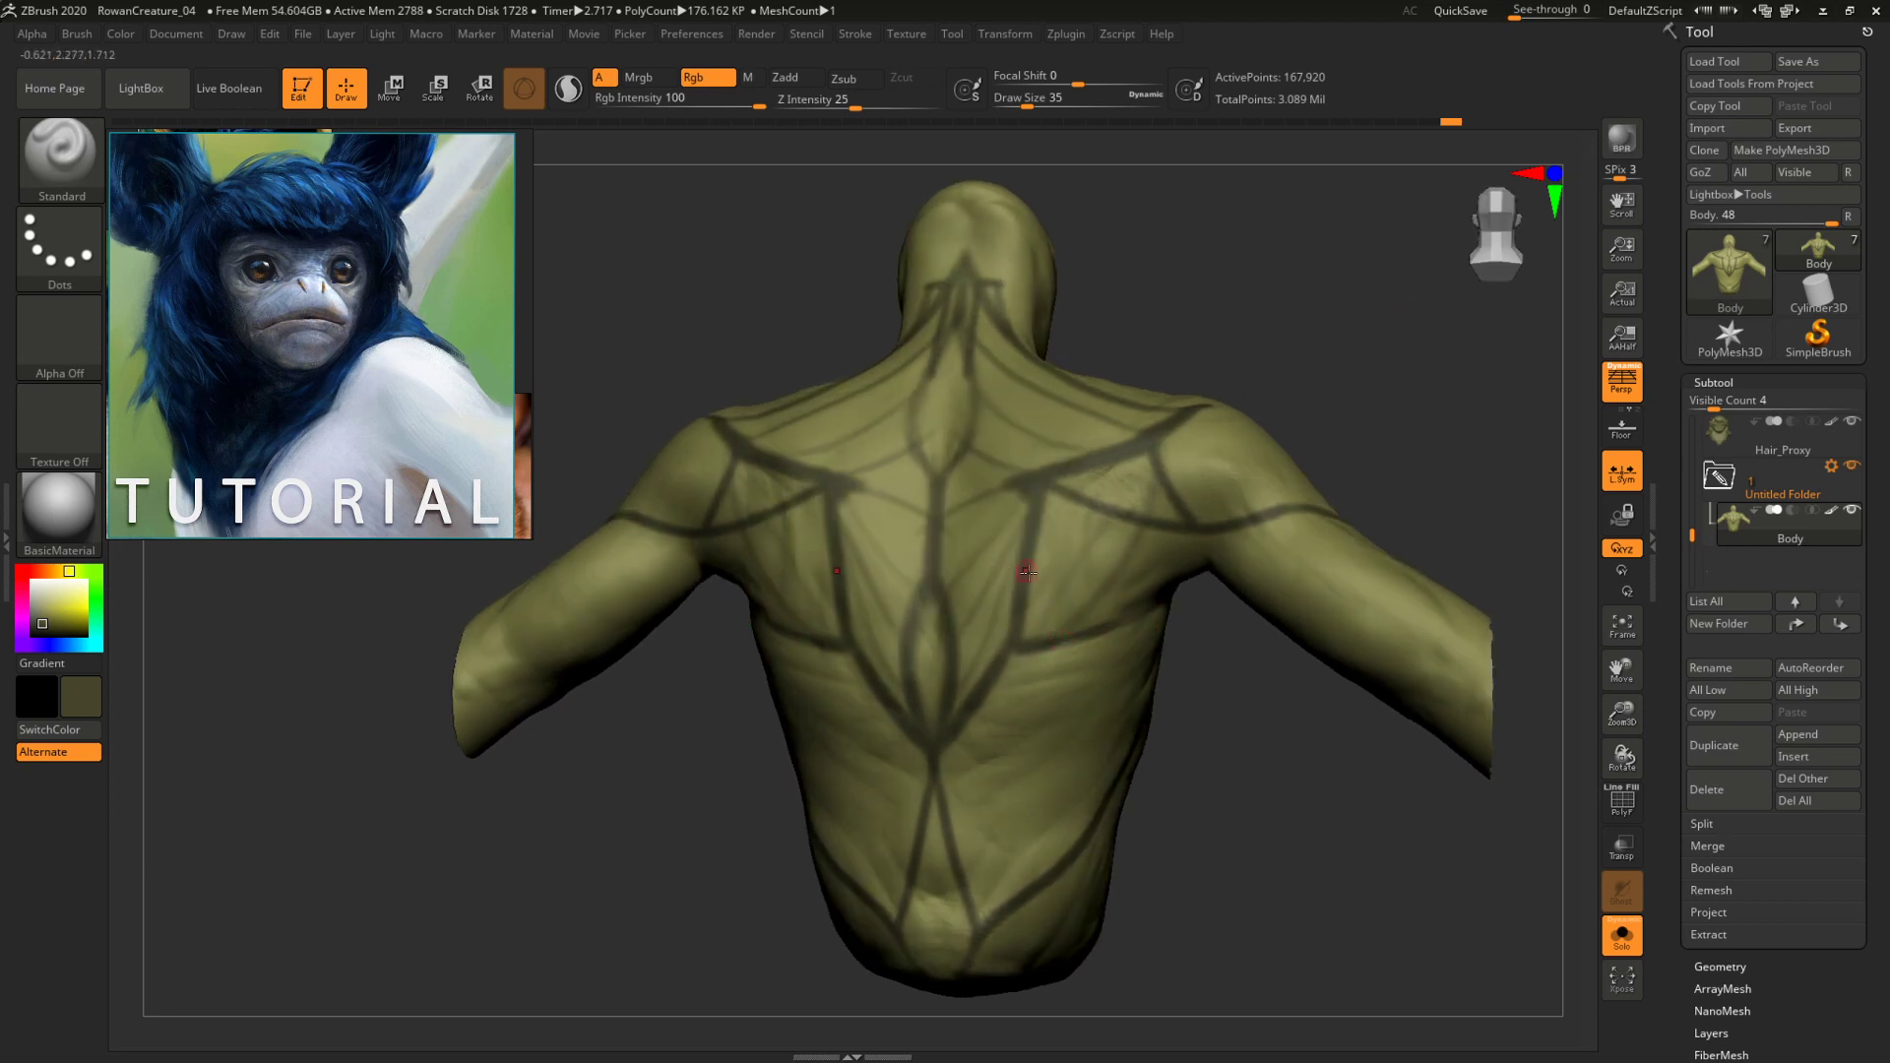
pyautogui.moveTo(1028, 569)
pyautogui.mouseDown()
pyautogui.moveTo(1075, 628)
pyautogui.moveTo(1132, 551)
pyautogui.mouseUp()
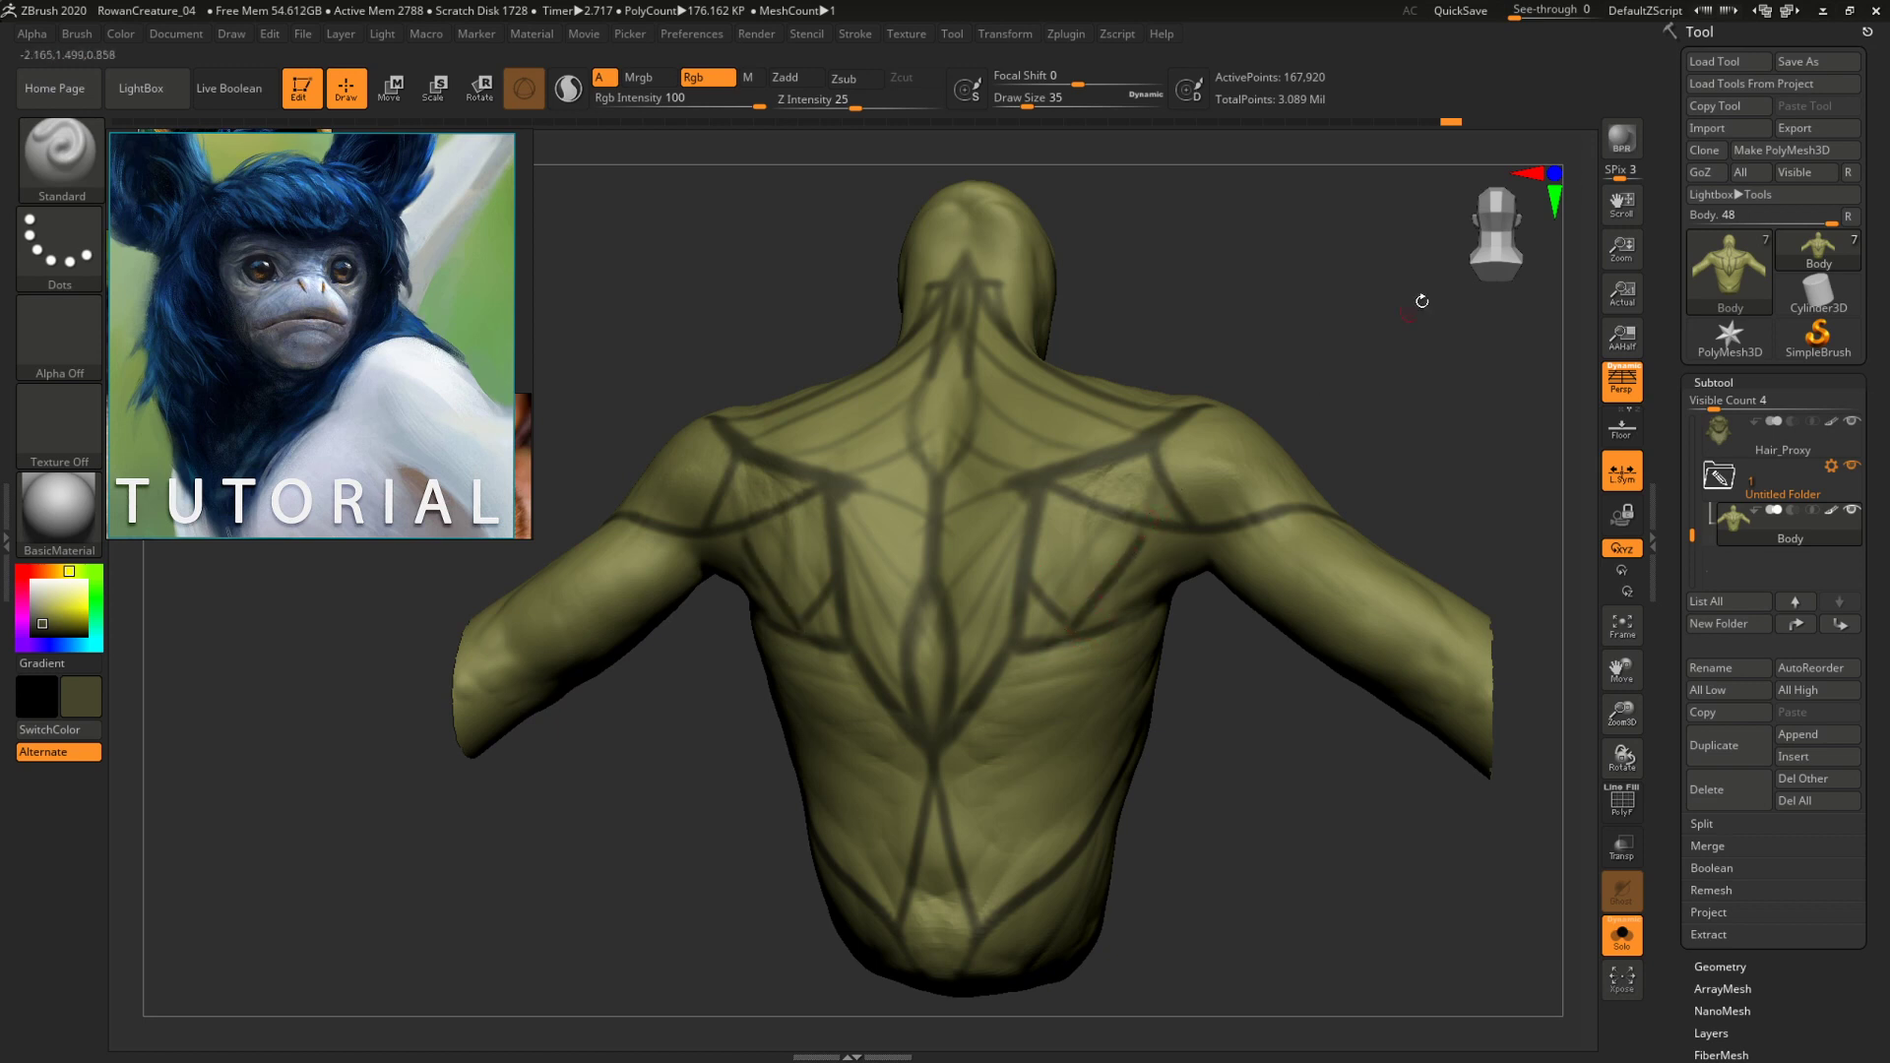
pyautogui.moveTo(1421, 300)
pyautogui.keyDown('alt'); pyautogui.mouseDown()
pyautogui.moveTo(1367, 380)
pyautogui.moveTo(1247, 395)
pyautogui.moveTo(1349, 445)
pyautogui.mouseUp(); pyautogui.keyUp('alt')
# Switch to the ClayBuildup brush at draw size 167 and build up the rear deltoid between its guide lines.
pyautogui.moveTo(1238, 436)
pyautogui.mouseDown()
pyautogui.moveTo(1257, 410)
pyautogui.moveTo(1362, 414)
pyautogui.moveTo(1321, 425)
pyautogui.moveTo(1324, 374)
pyautogui.mouseUp()
pyautogui.press('b')
pyautogui.press('c')
pyautogui.press('b')
pyautogui.press('space')
pyautogui.moveTo(1149, 441); pyautogui.dragTo(1153, 441)
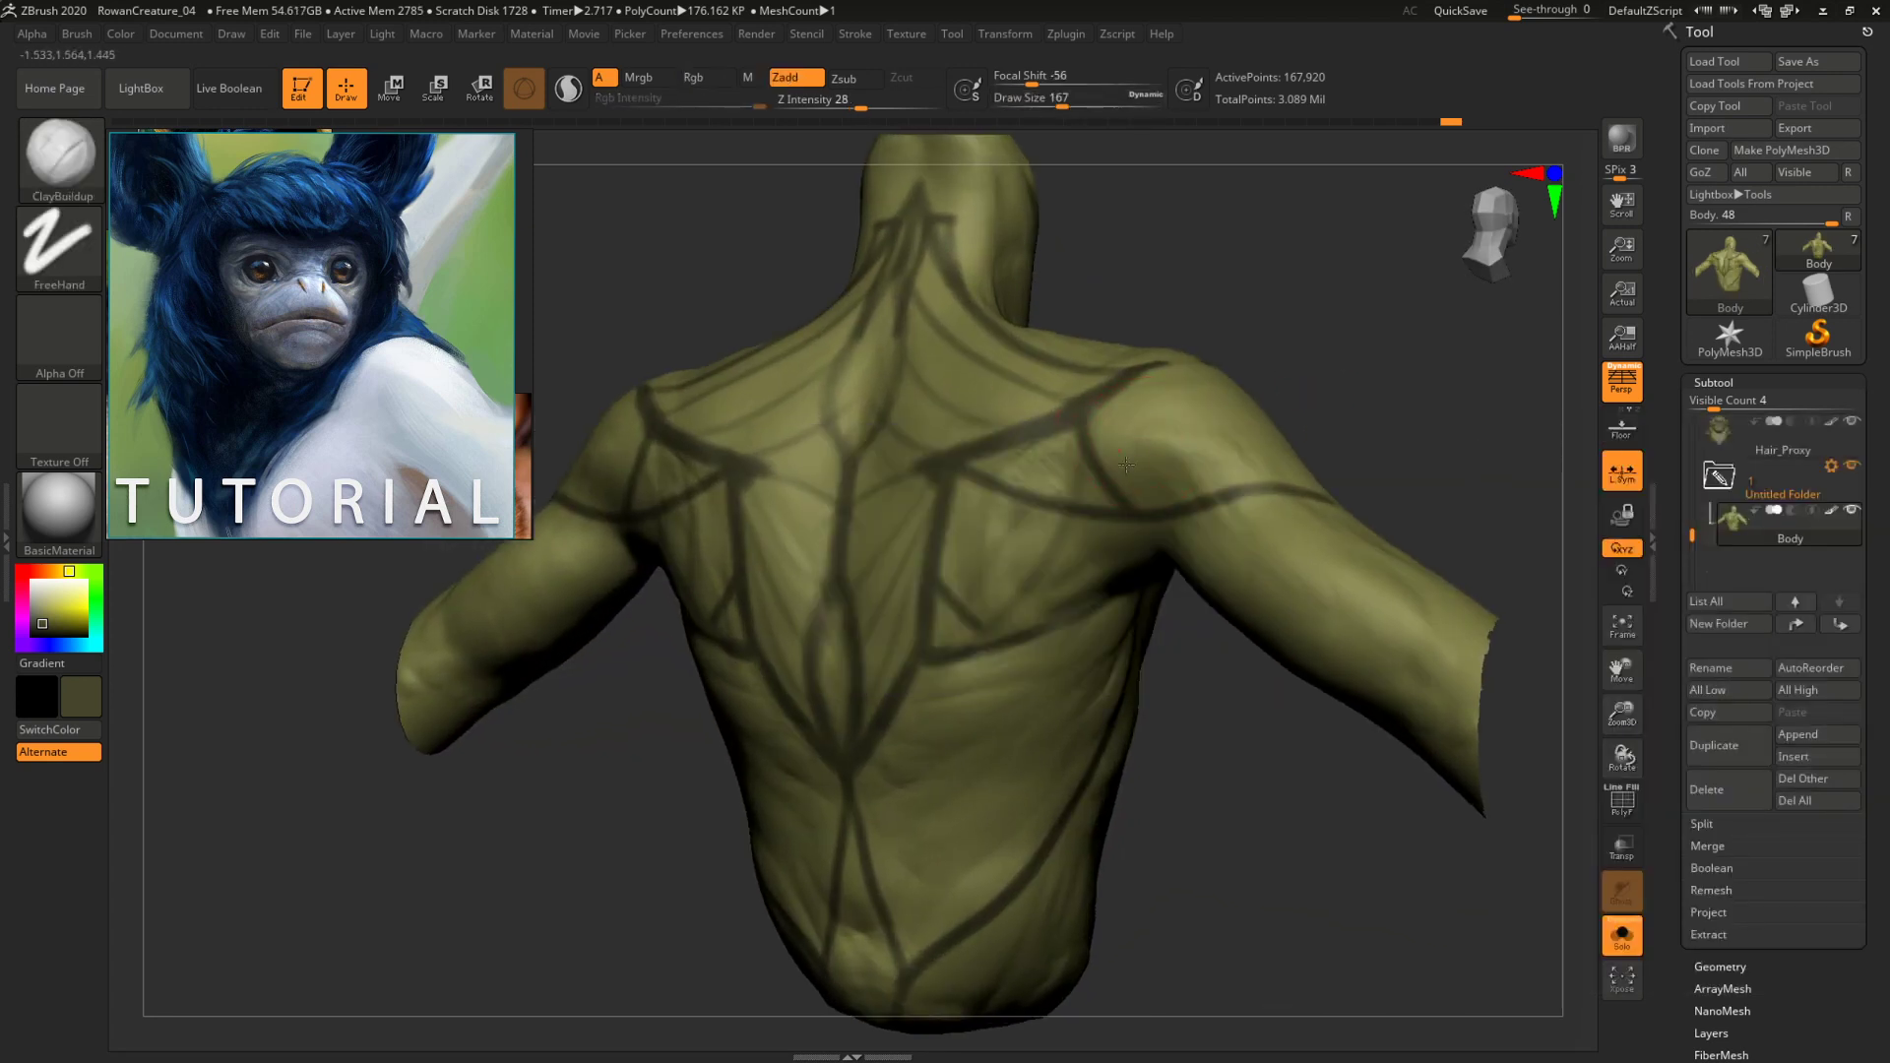
pyautogui.moveTo(1319, 286); pyautogui.dragTo(1297, 335)
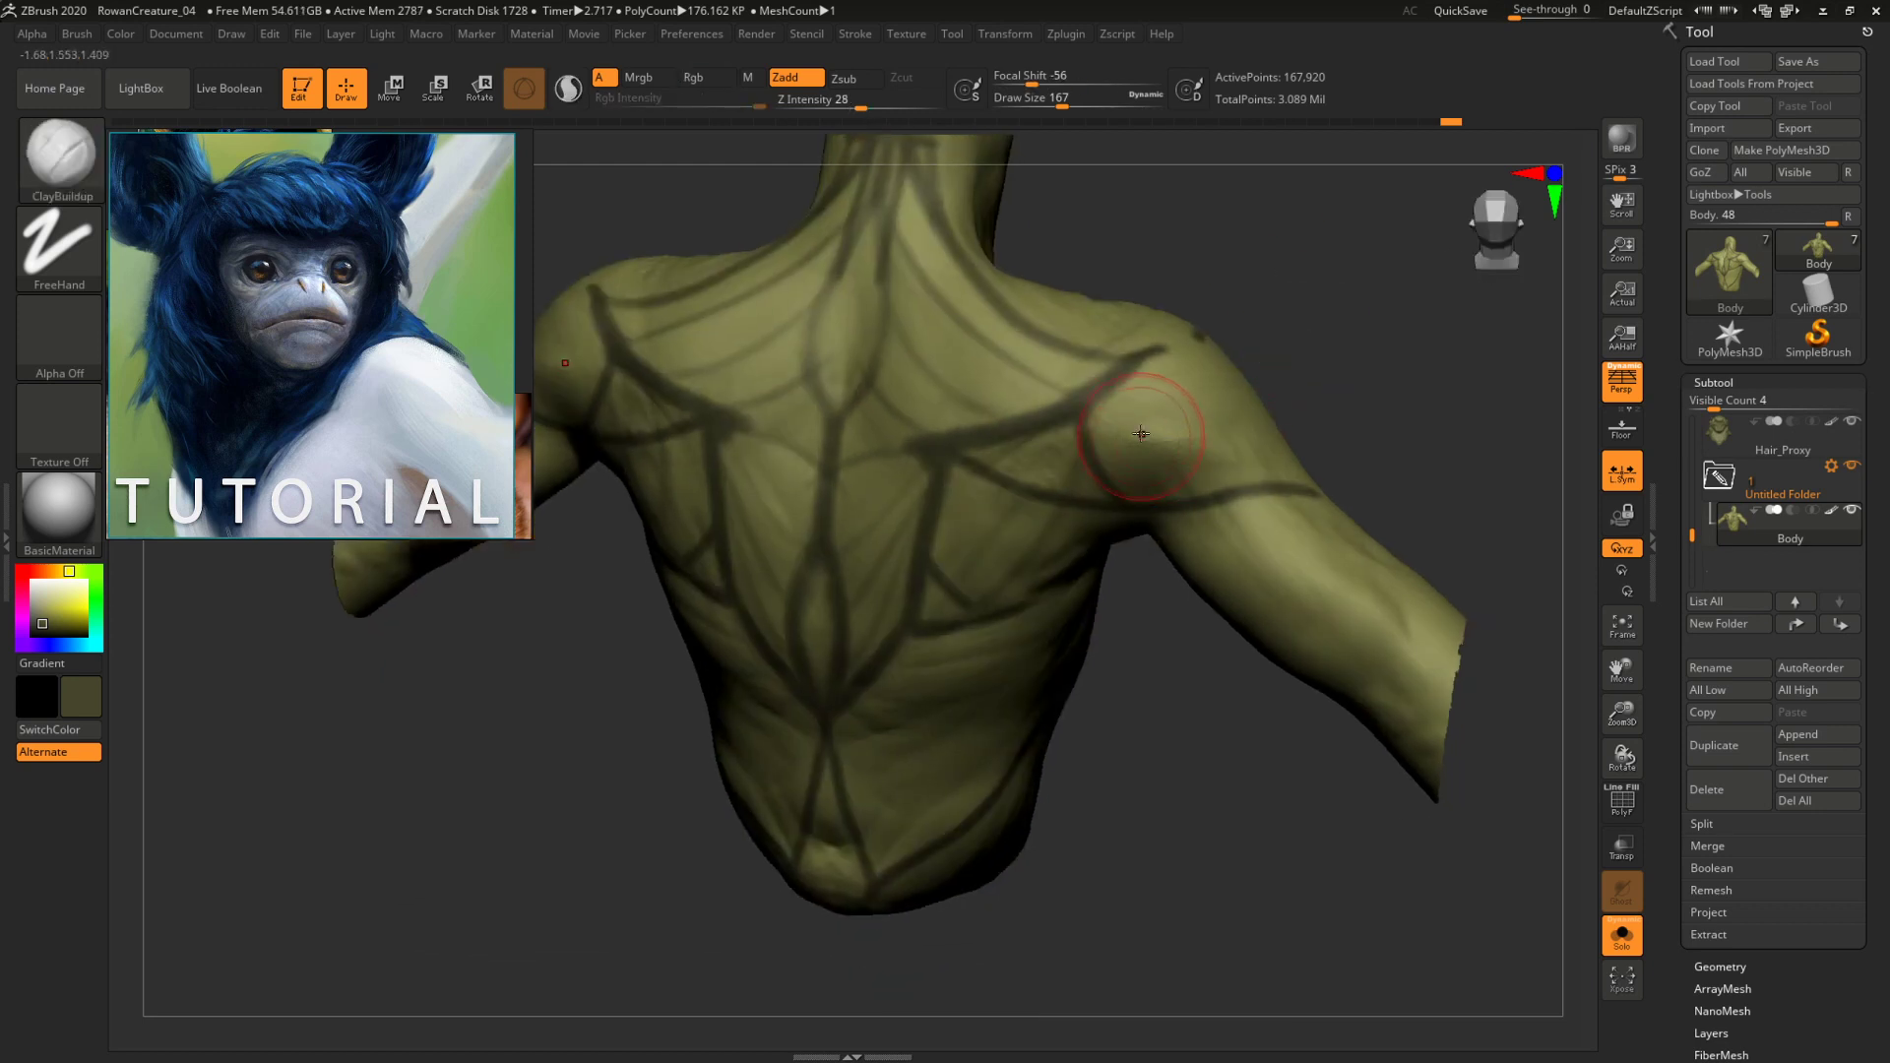
# Build up the shoulders and upper trapezius along the painted guides with ClayBuildup, varying the draw size between 104 and 202.
pyautogui.press('space')
pyautogui.moveTo(1134, 434); pyautogui.dragTo(1199, 407)
pyautogui.moveTo(1412, 366)
pyautogui.mouseDown()
pyautogui.moveTo(1308, 422)
pyautogui.moveTo(1305, 482)
pyautogui.moveTo(1417, 301)
pyautogui.moveTo(1341, 409)
pyautogui.moveTo(1230, 398)
pyautogui.moveTo(1044, 512)
pyautogui.mouseUp()
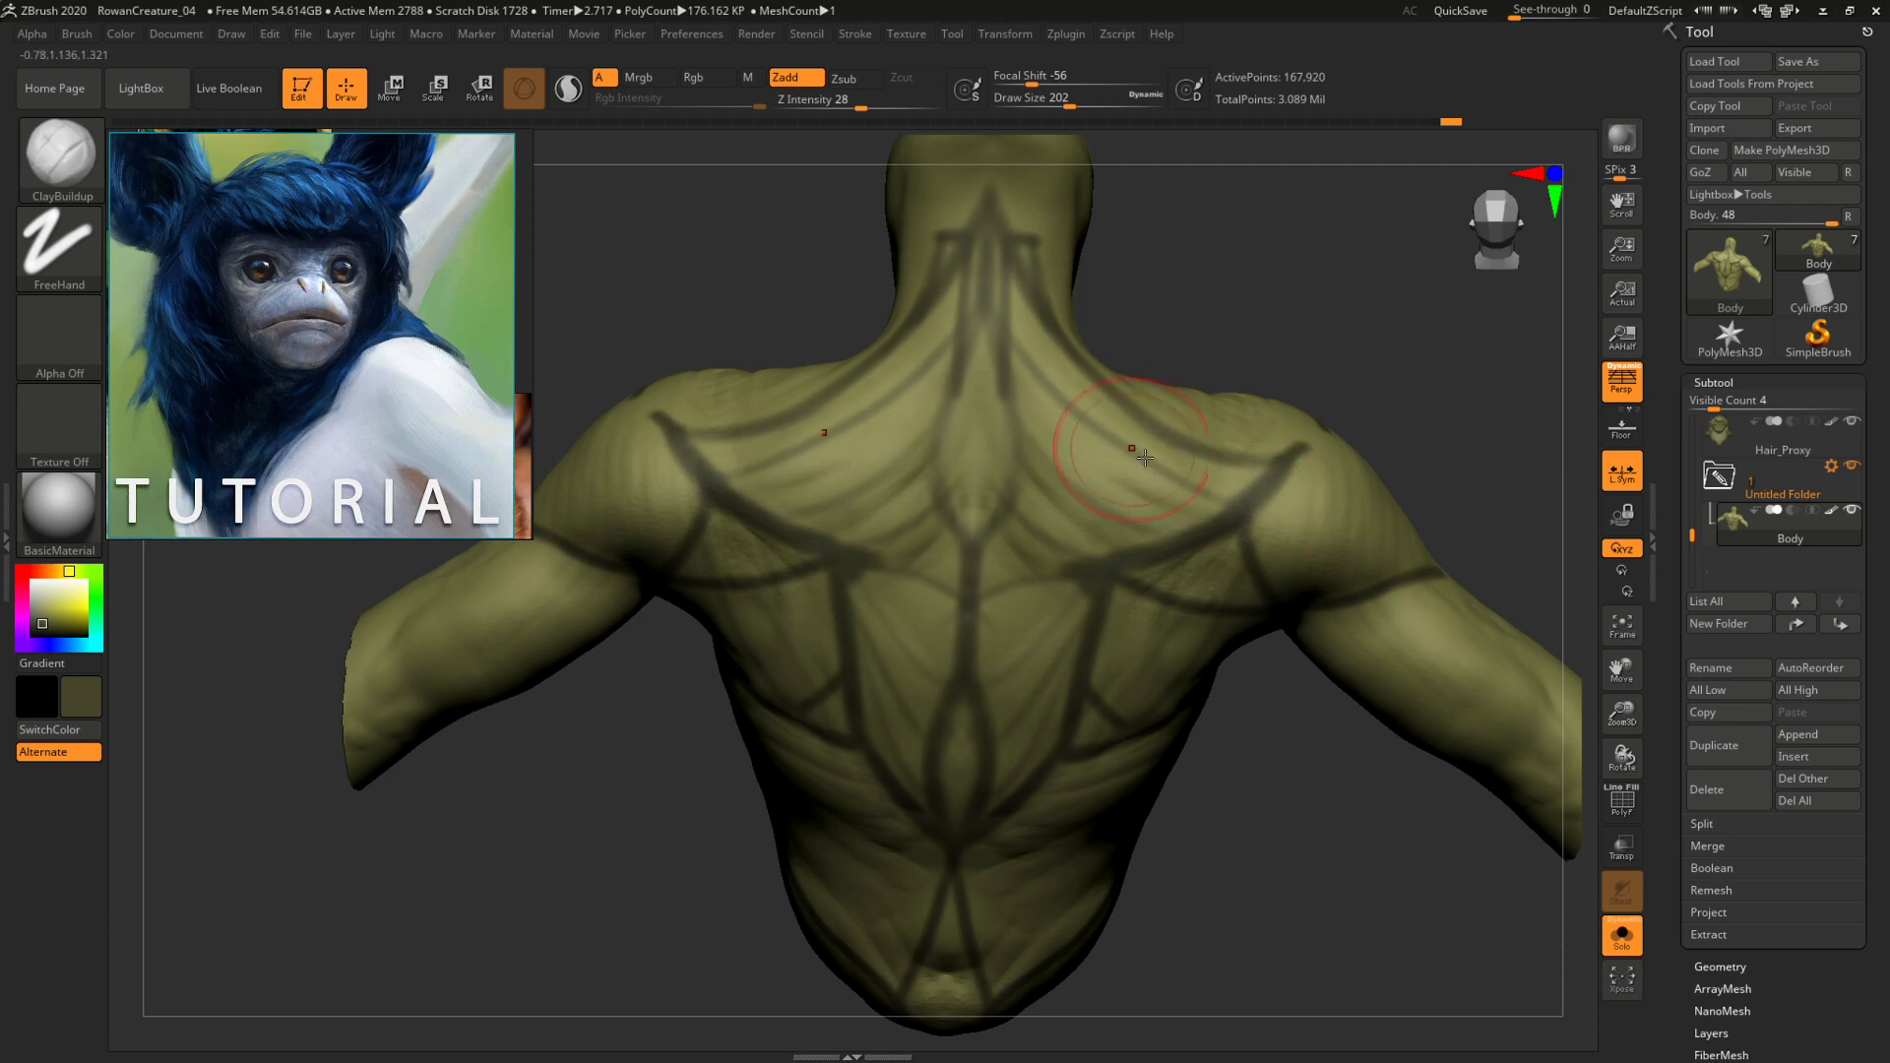
pyautogui.moveTo(1264, 315)
pyautogui.mouseDown()
pyautogui.moveTo(1291, 279)
pyautogui.moveTo(1231, 410)
pyautogui.mouseUp()
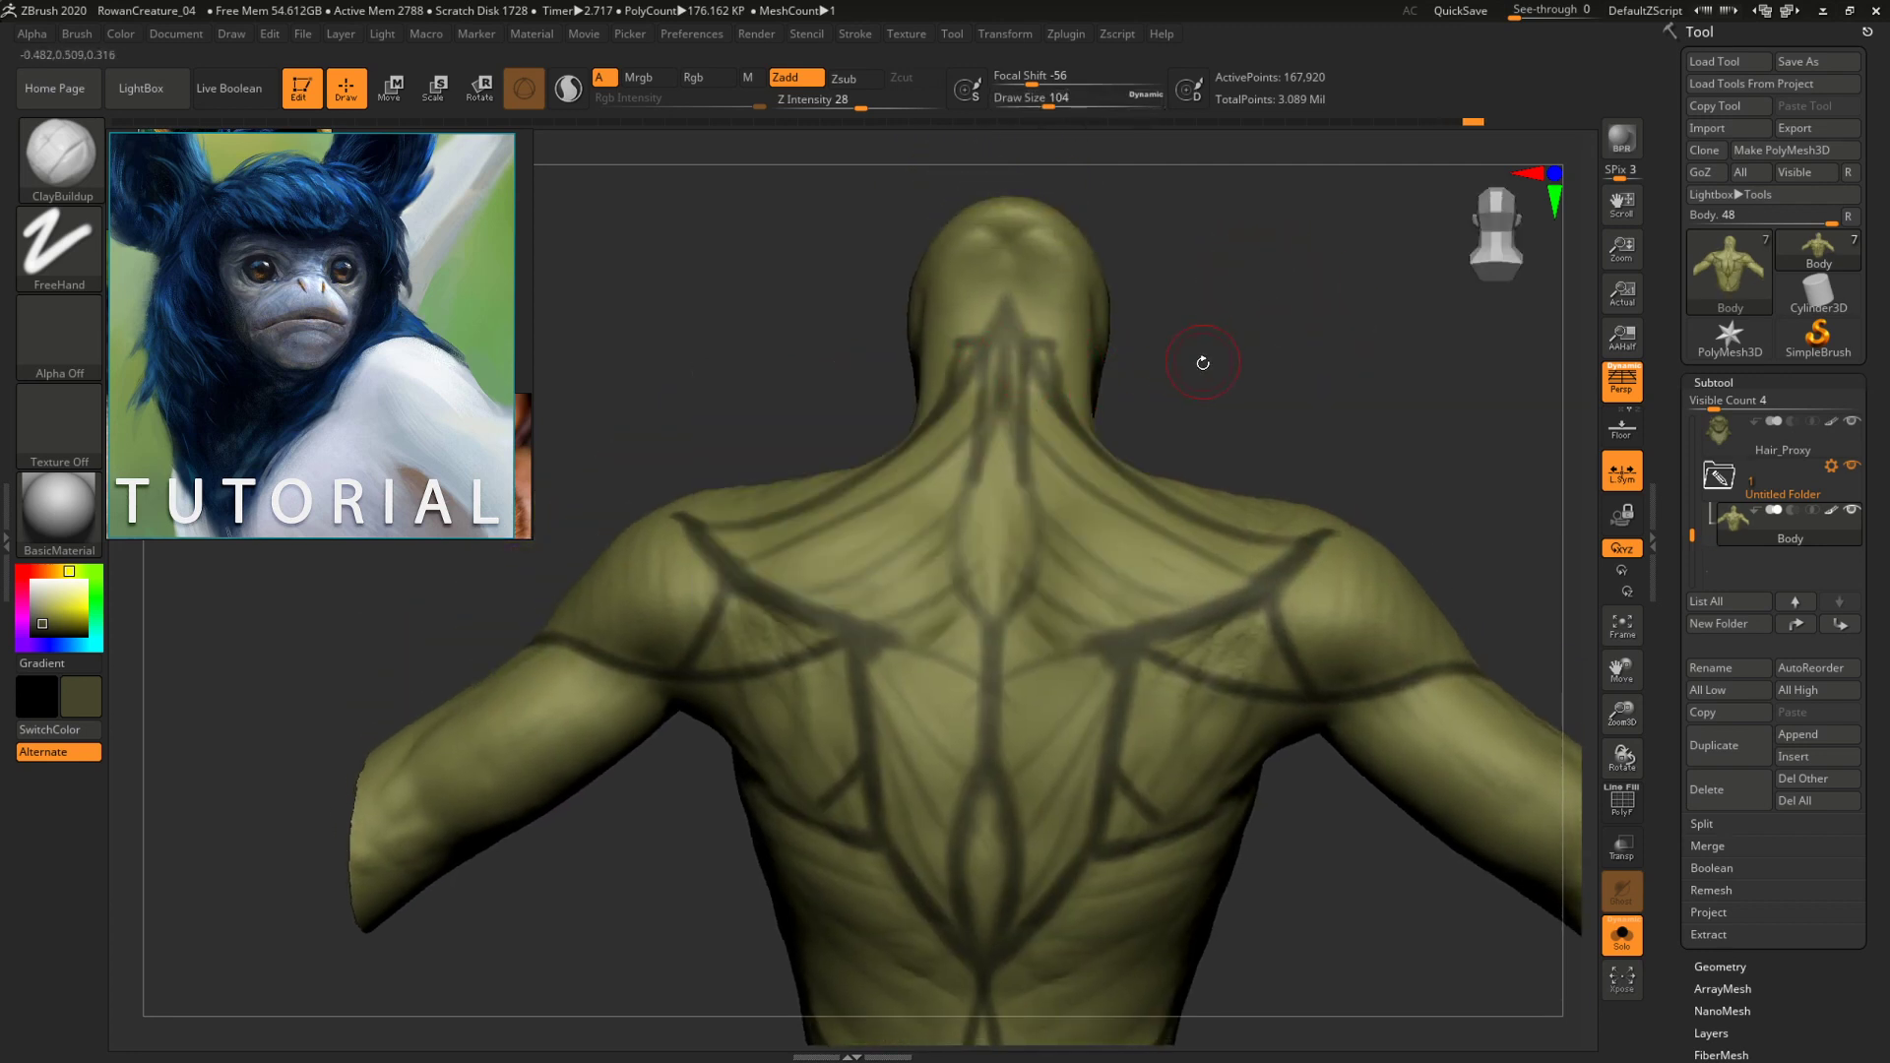
pyautogui.moveTo(1202, 364); pyautogui.dragTo(1053, 399)
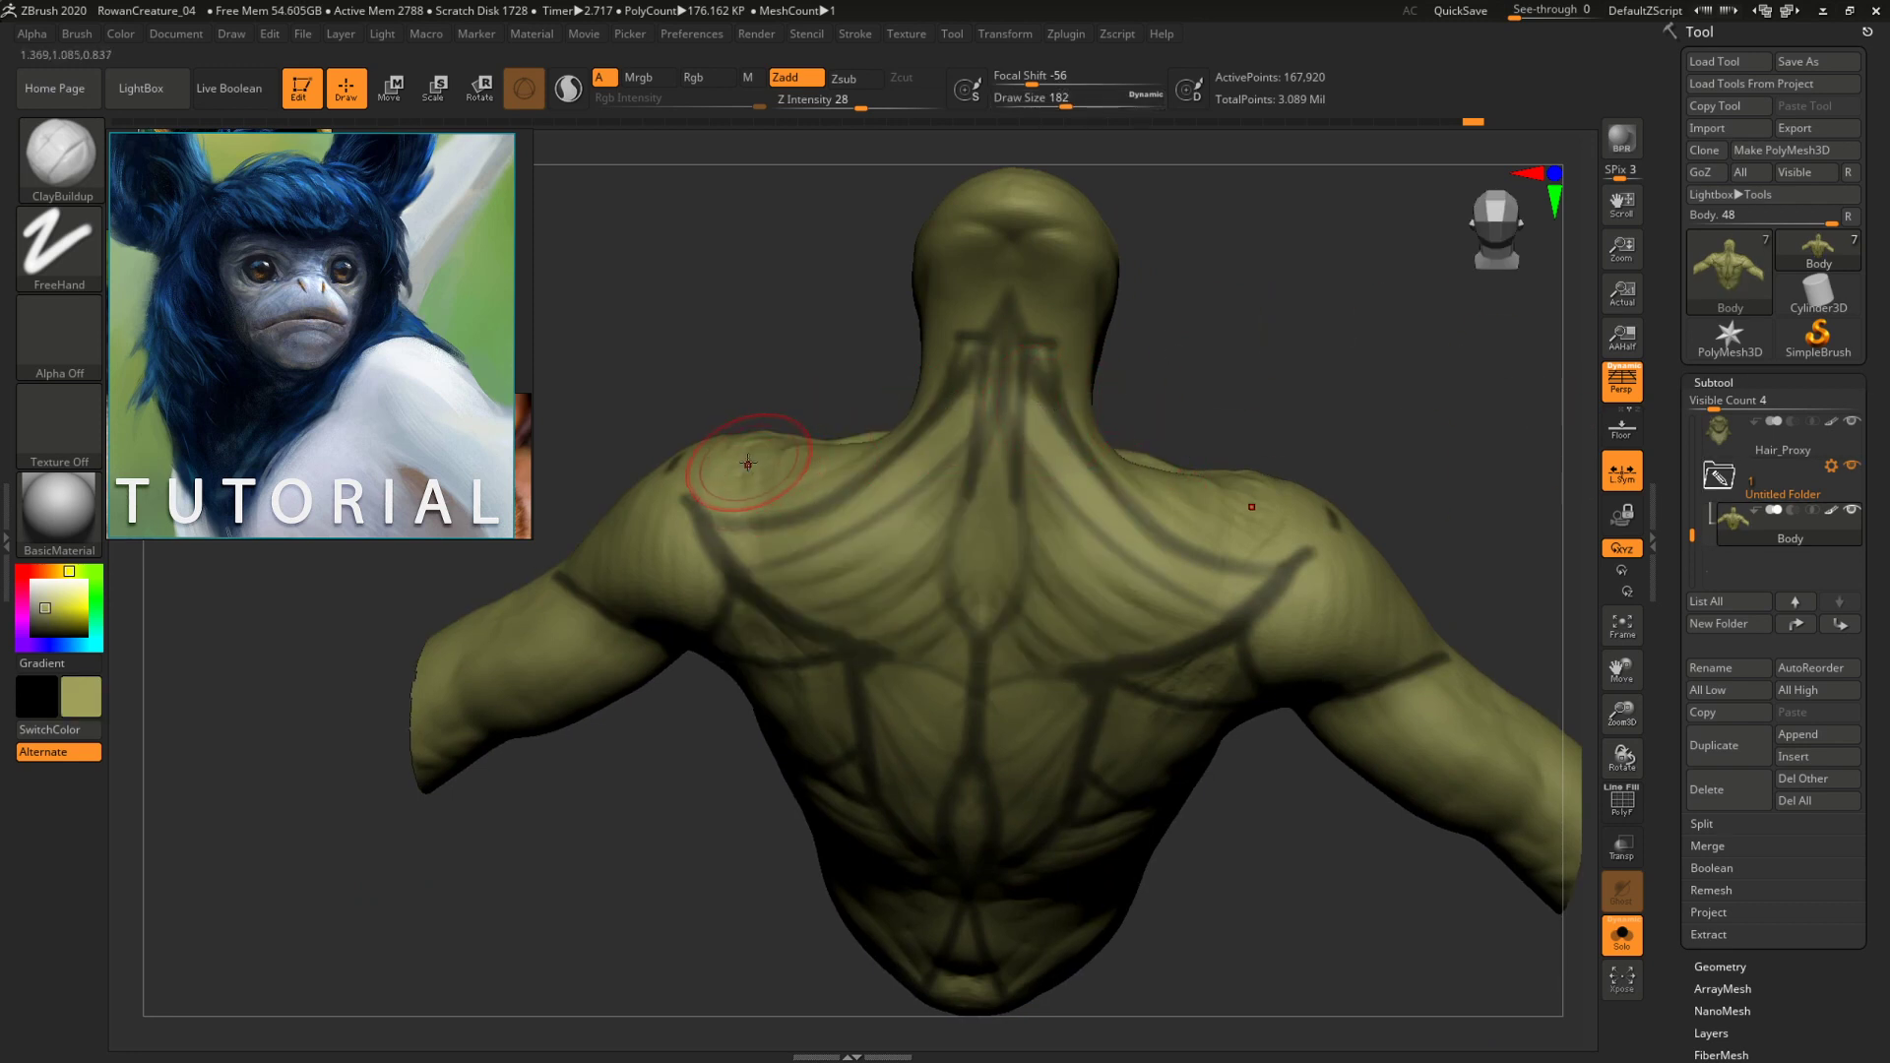
# Turn off the Body subtool's polypaint to examine the bare back muscles, and turn it back on.
pyautogui.click(1716, 385)
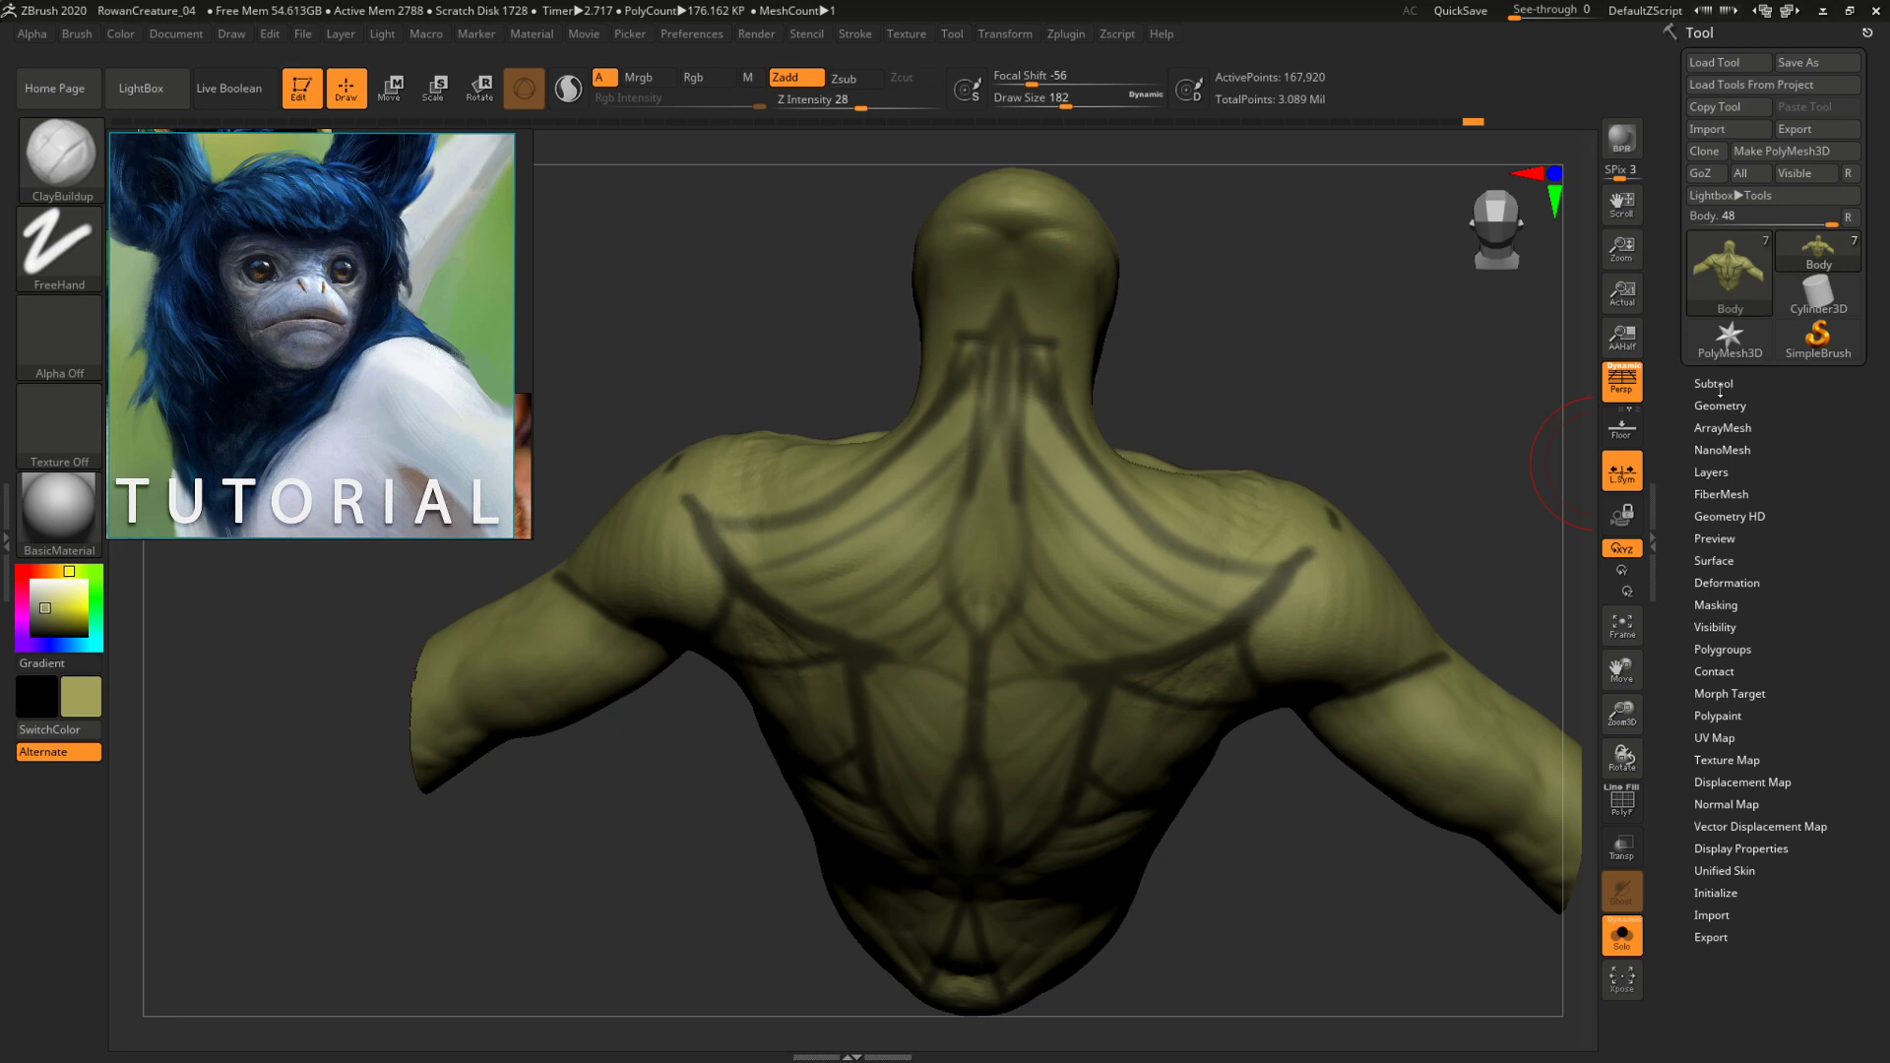
pyautogui.click(1718, 384)
pyautogui.click(1761, 522)
pyautogui.moveTo(1300, 391); pyautogui.dragTo(1285, 369)
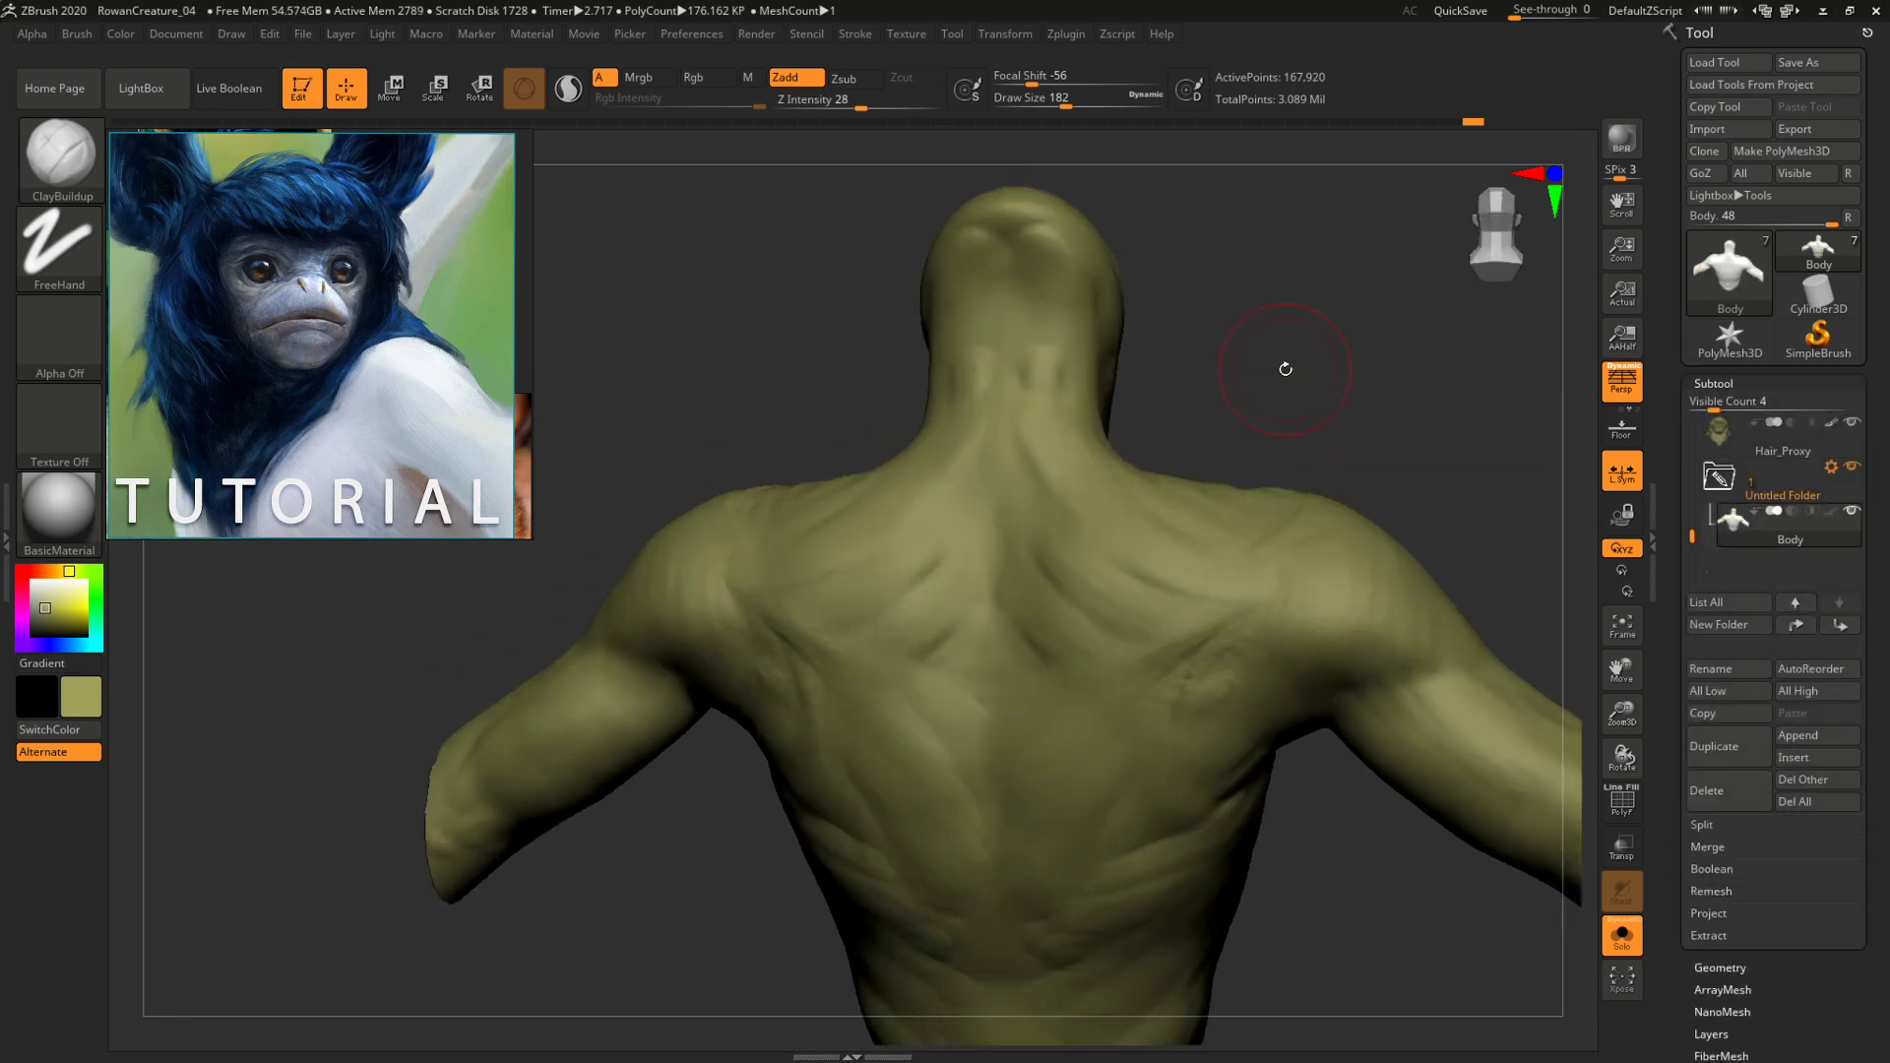
pyautogui.click(1831, 510)
# Build up the trapezius between the shoulder blades and toward its lower tip with ClayBuildup at draw sizes 202 and 187.
pyautogui.press('space')
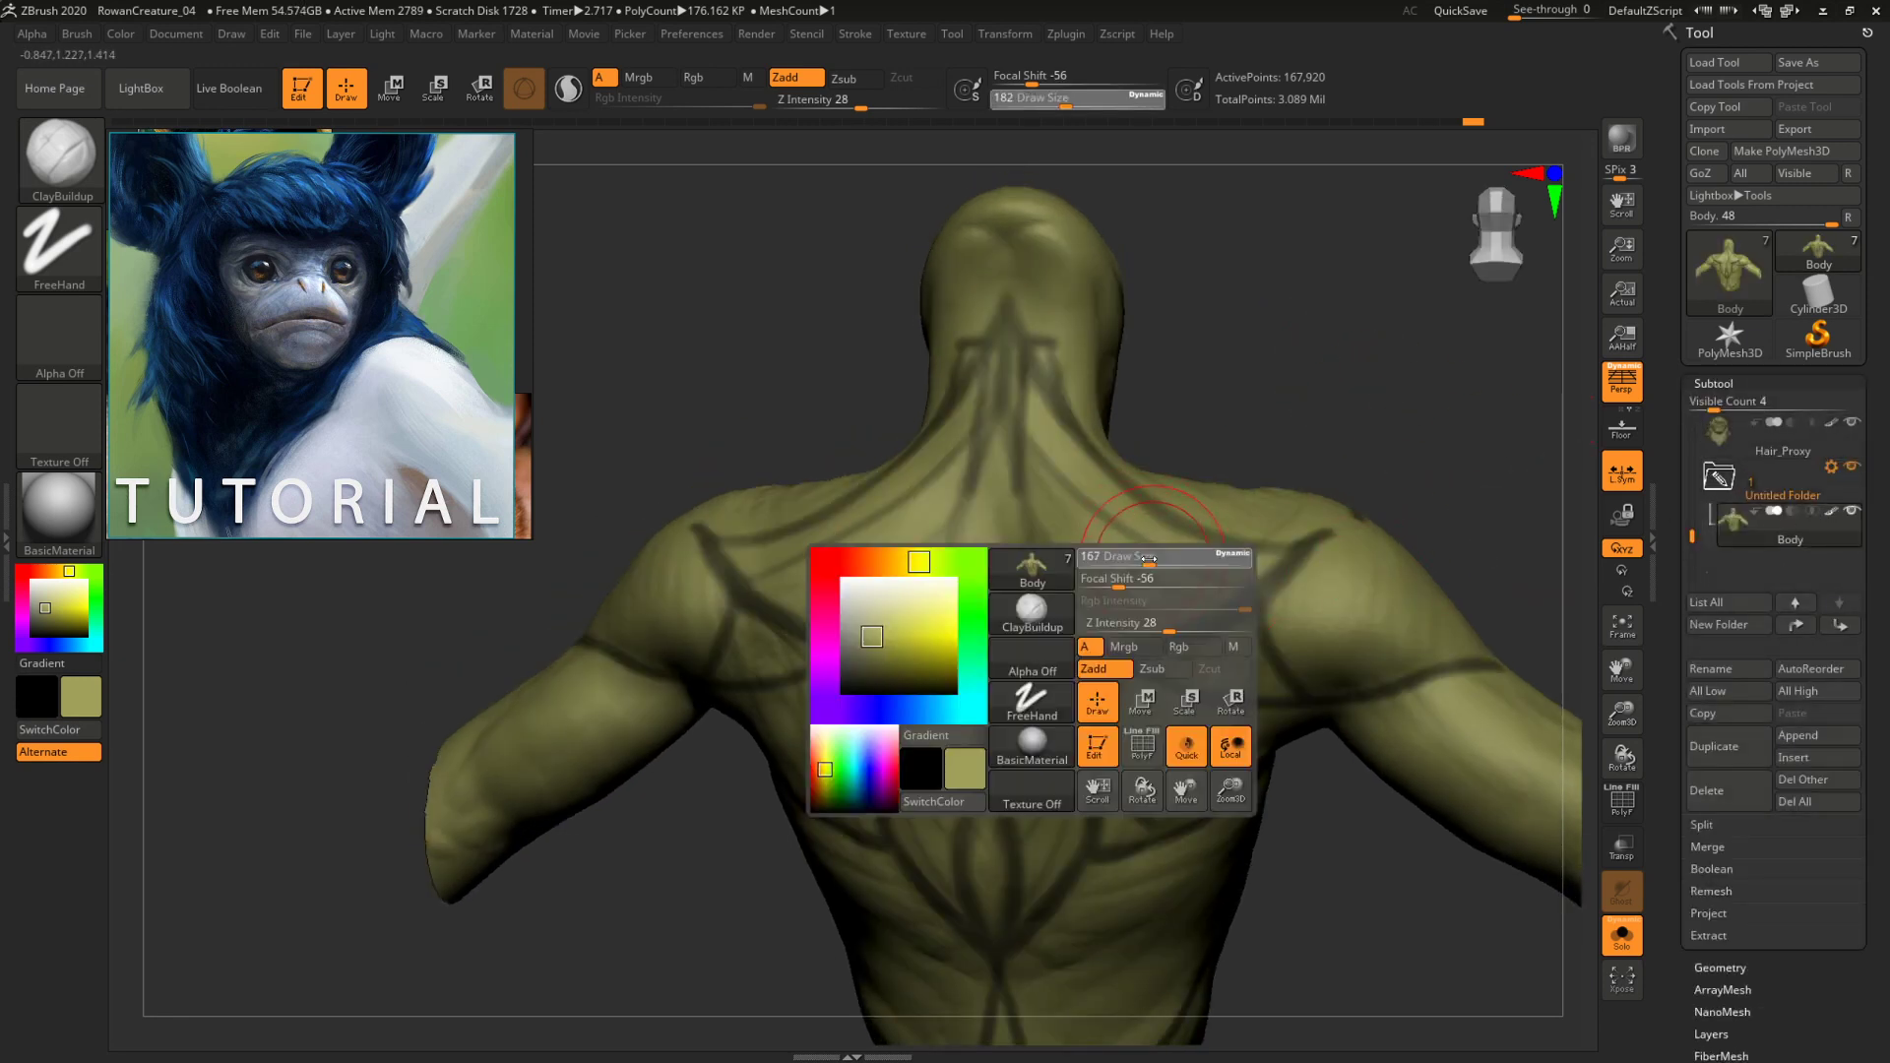
pyautogui.moveTo(1063, 623); pyautogui.dragTo(1105, 650)
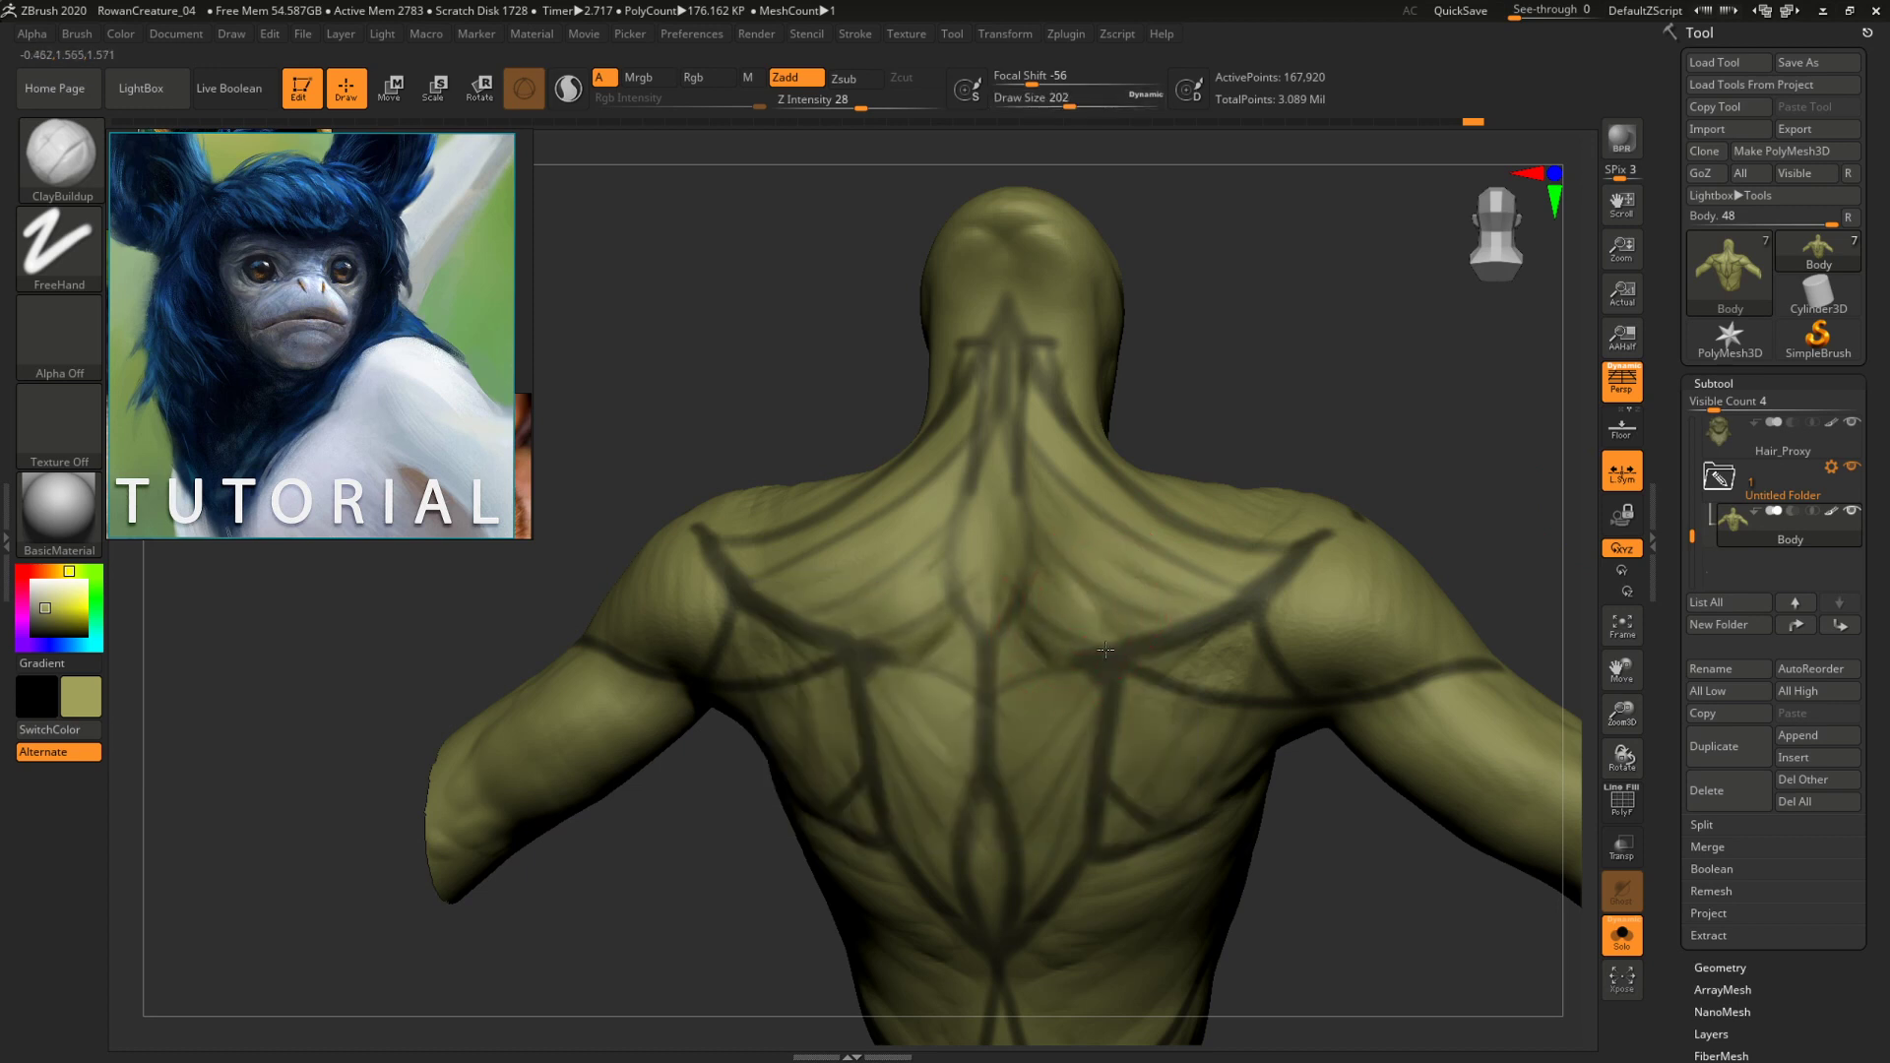
pyautogui.moveTo(1060, 583); pyautogui.dragTo(1191, 591)
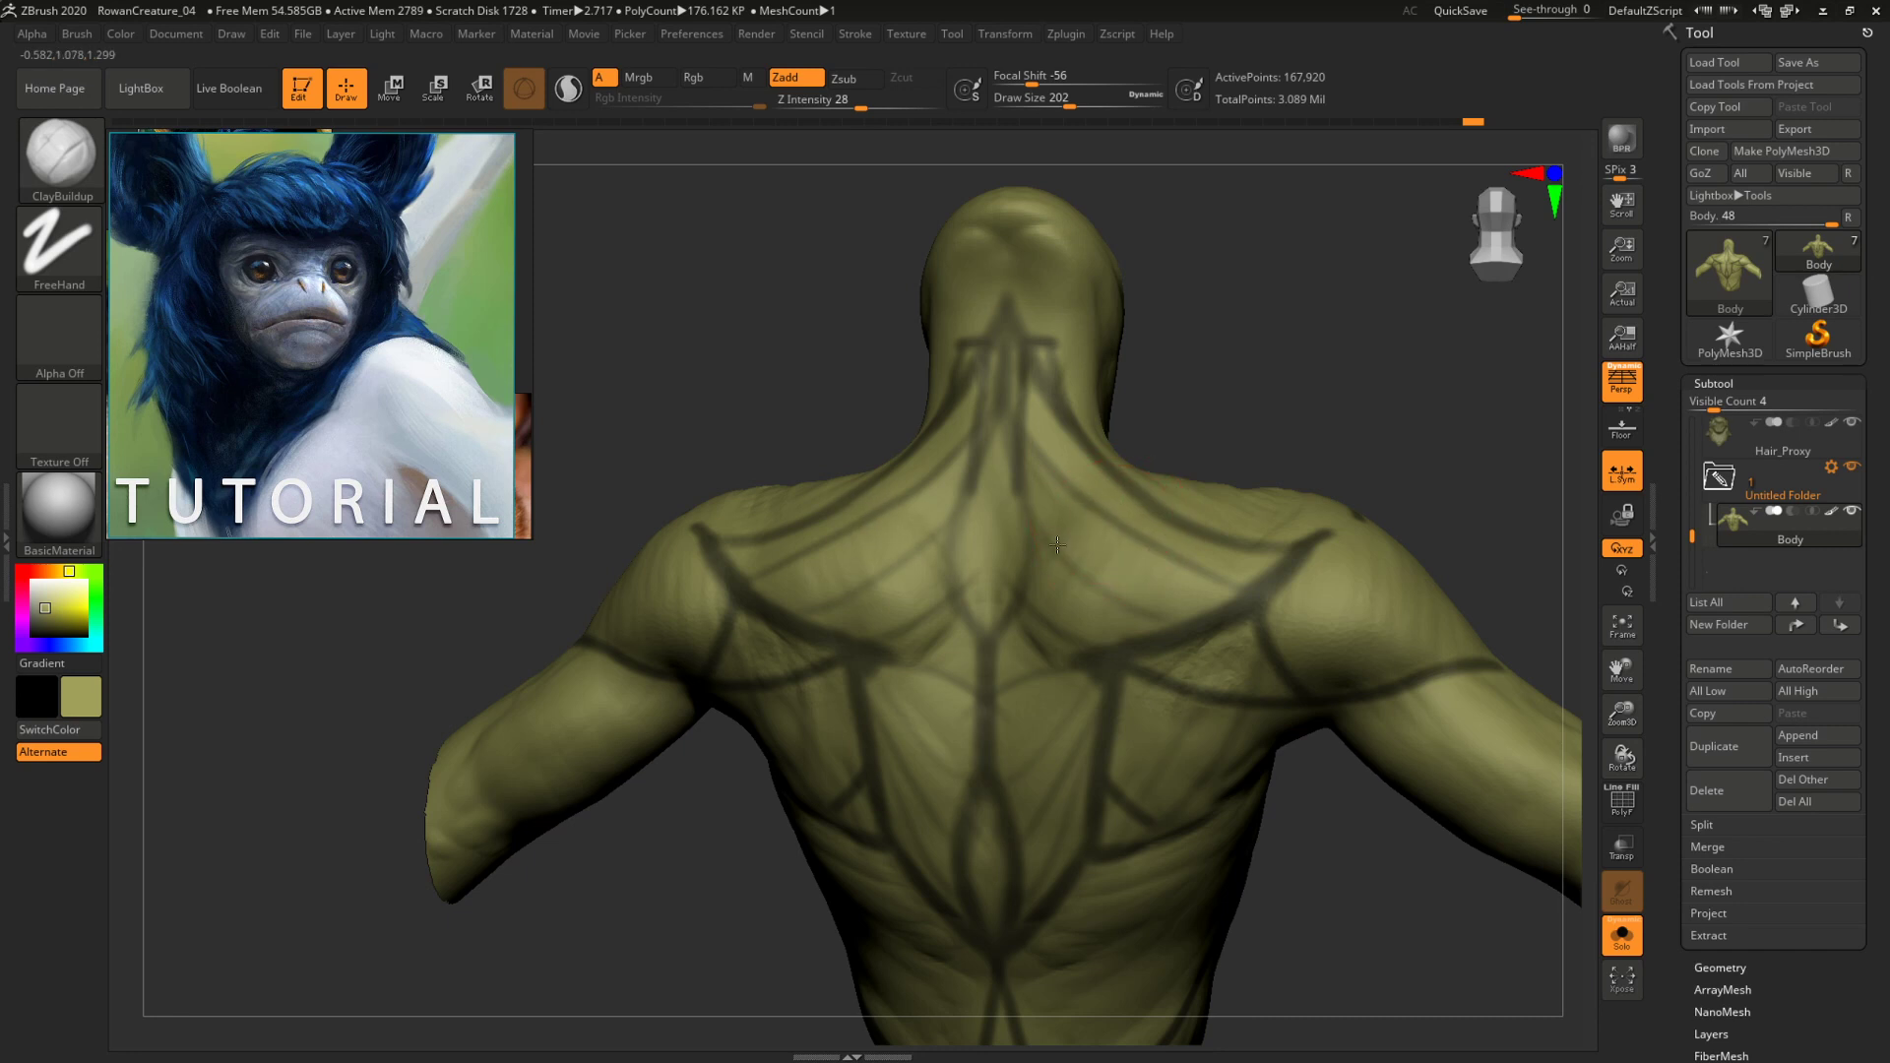
pyautogui.moveTo(1236, 352); pyautogui.dragTo(1106, 405)
pyautogui.press('space')
pyautogui.moveTo(1098, 525); pyautogui.dragTo(1021, 536)
pyautogui.press('space')
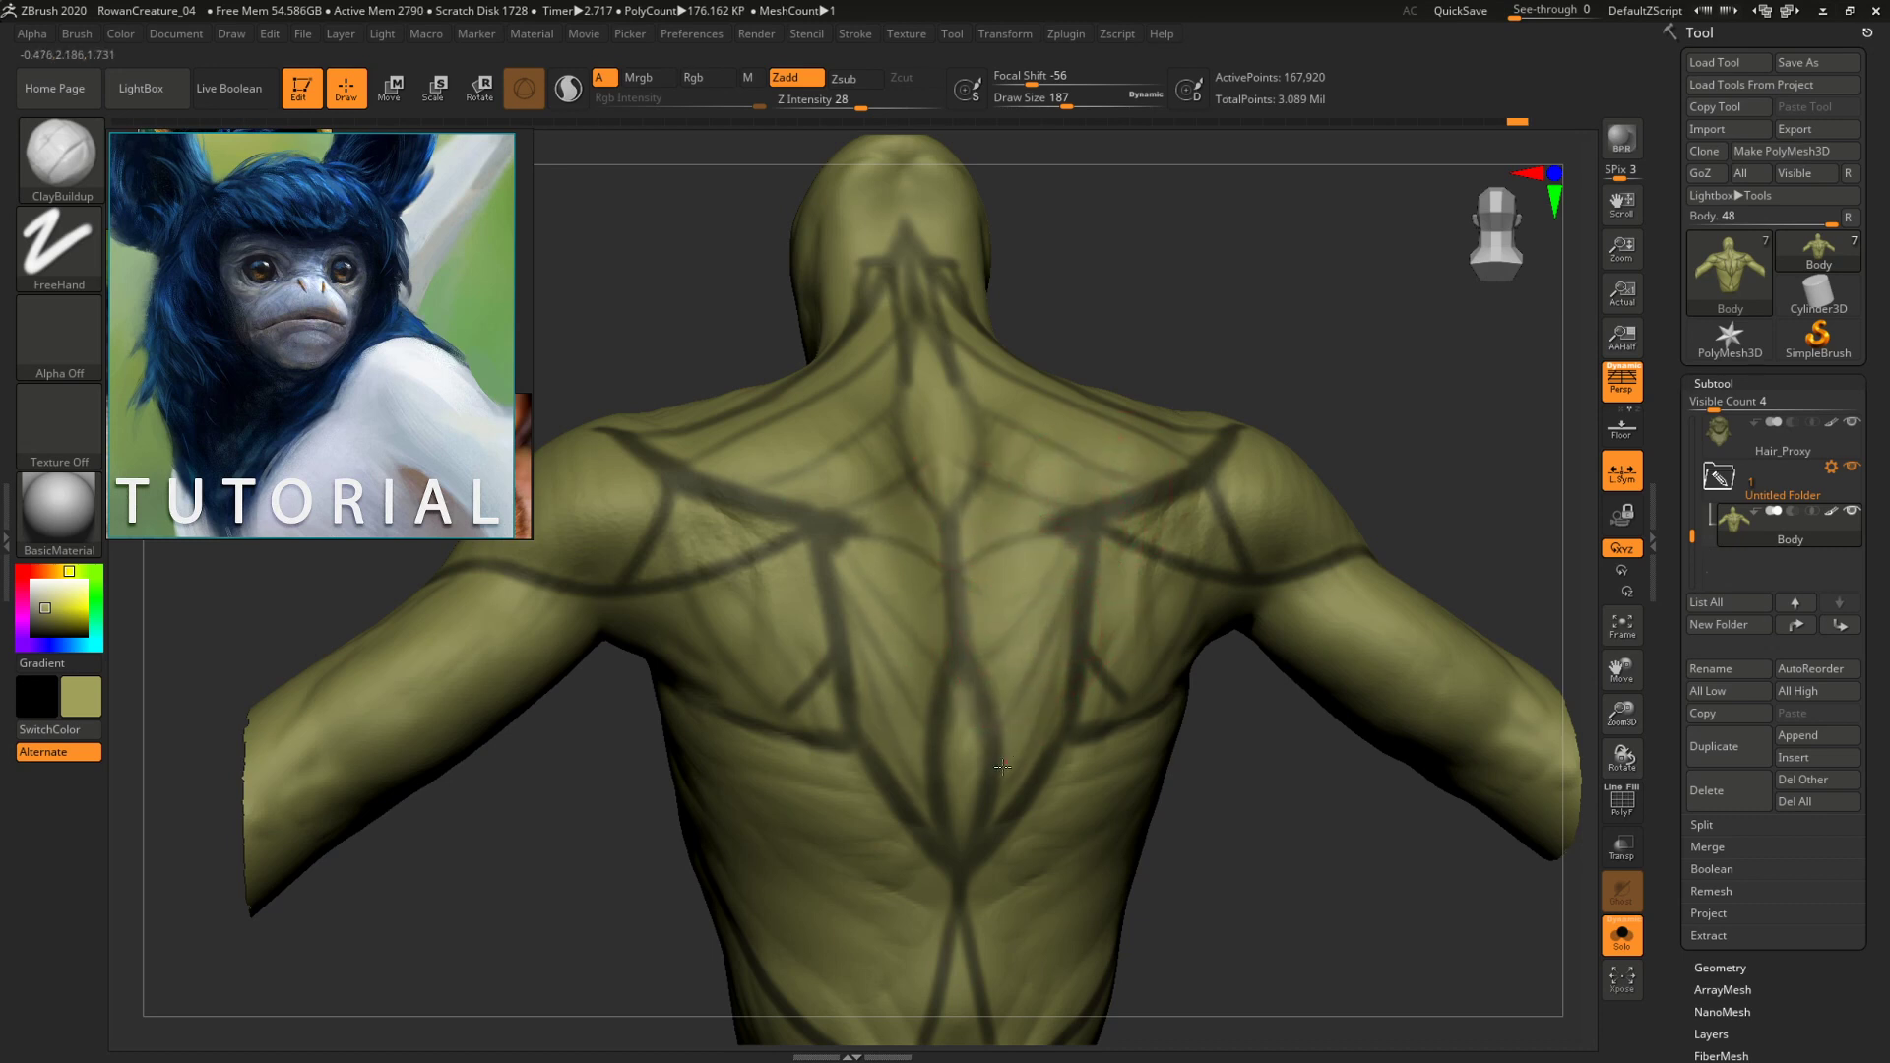
# Check the whole back's muscle forms without the Body's polypaint, and restore the painted guides.
pyautogui.click(1828, 511)
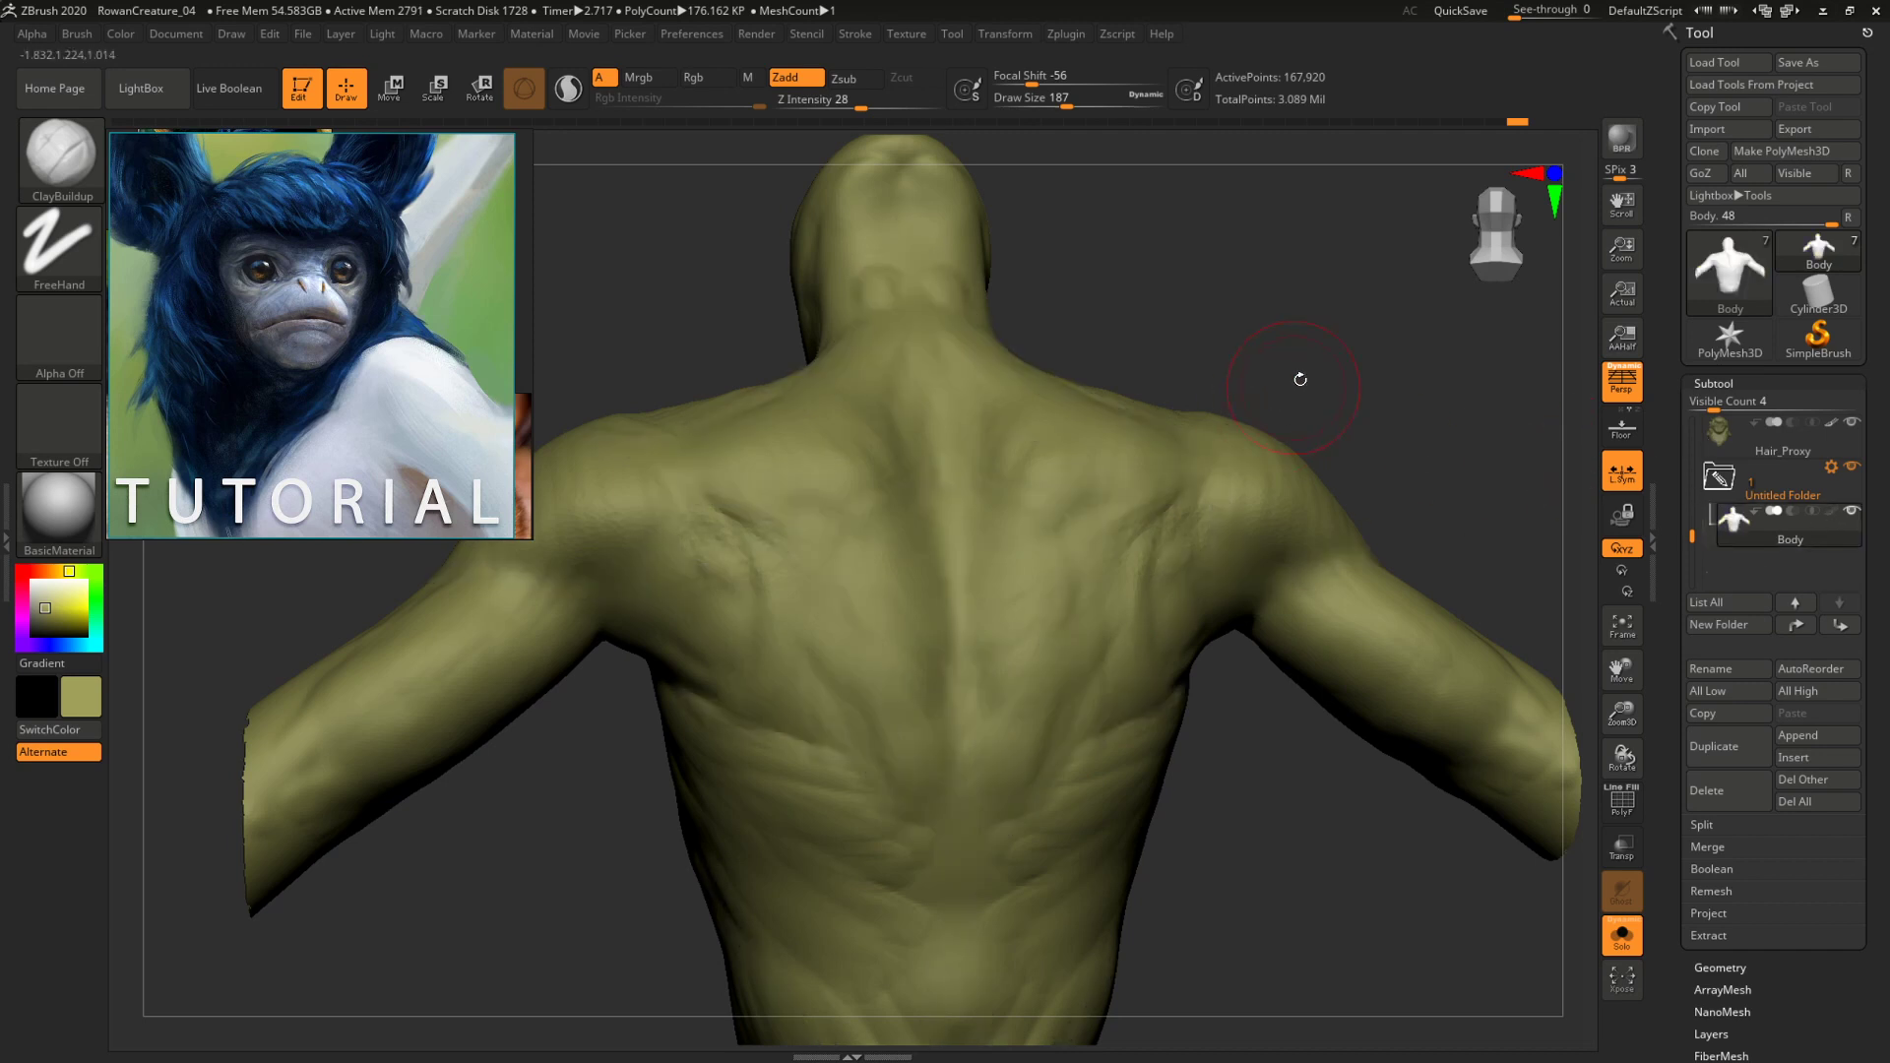
pyautogui.moveTo(1315, 336)
pyautogui.keyDown('alt'); pyautogui.mouseDown()
pyautogui.moveTo(991, 262)
pyautogui.moveTo(1211, 439)
pyautogui.moveTo(1186, 452)
pyautogui.moveTo(1229, 454)
pyautogui.moveTo(1346, 523)
pyautogui.moveTo(1378, 502)
pyautogui.mouseUp(); pyautogui.keyUp('alt')
pyautogui.click(1831, 513)
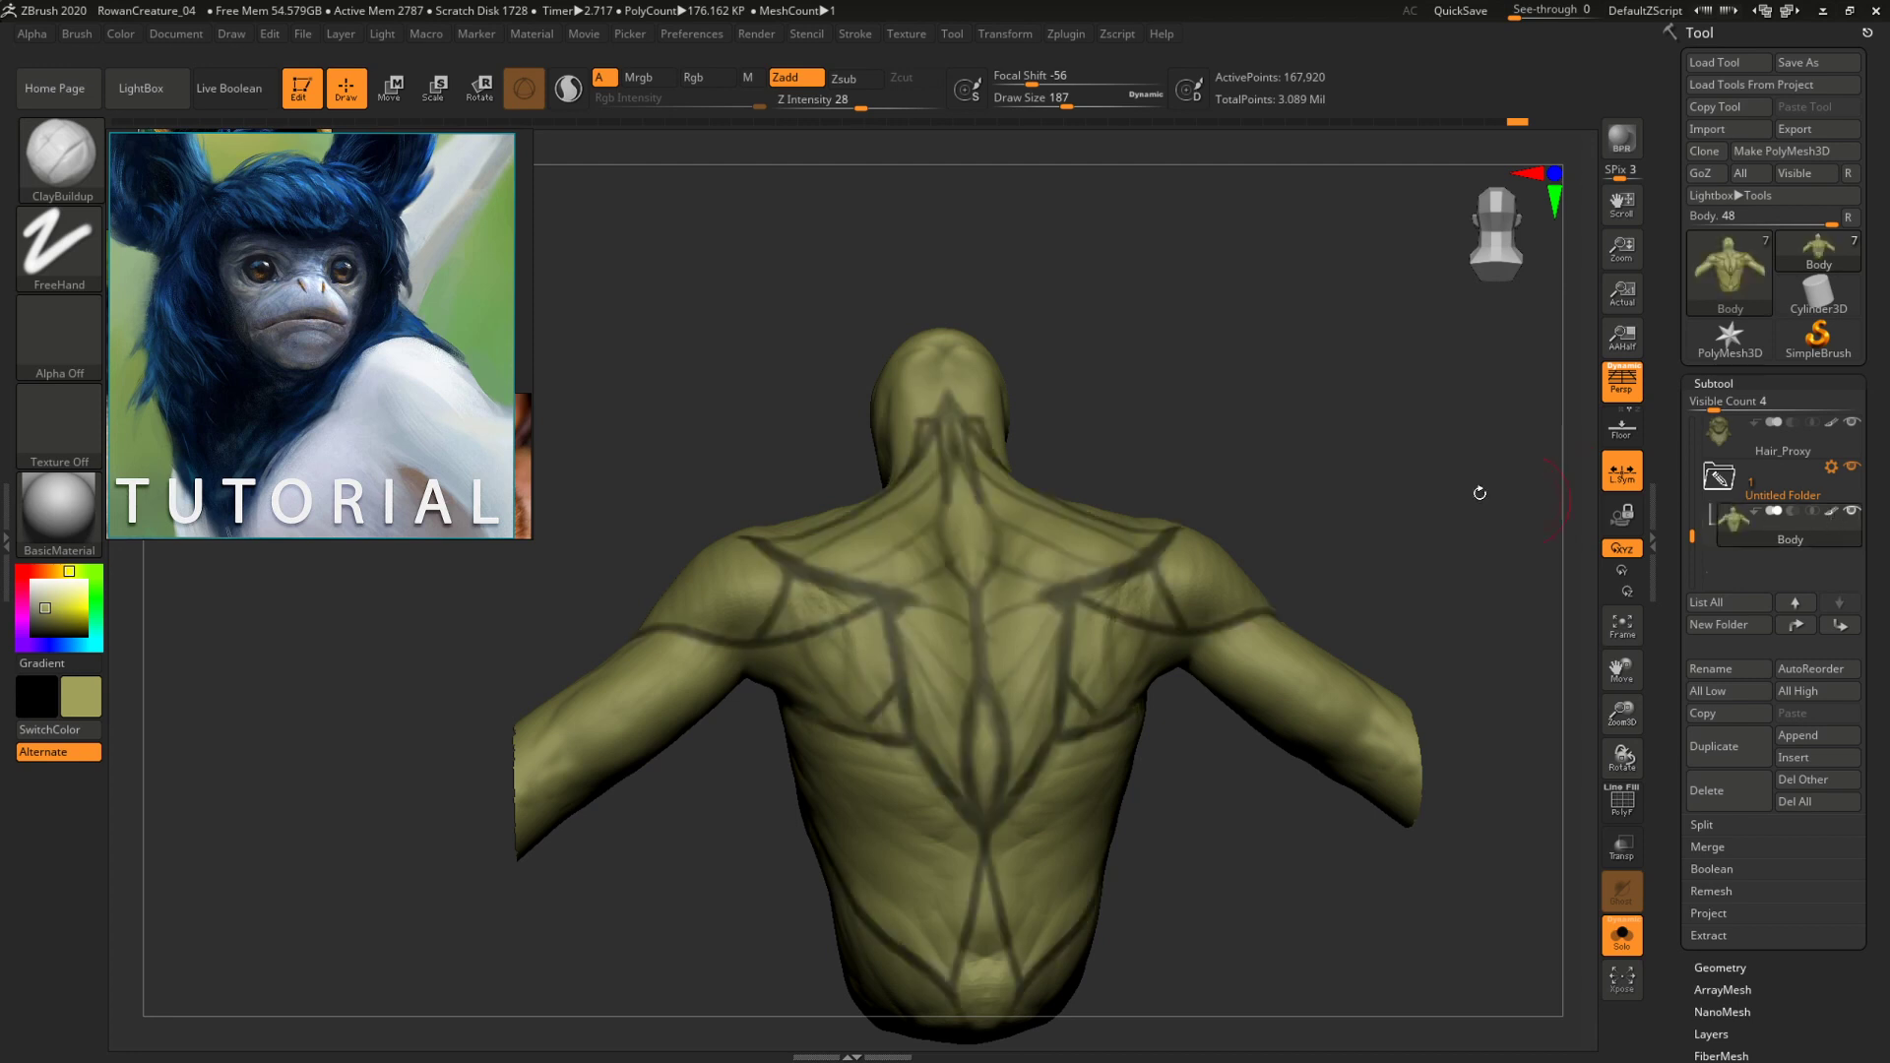
# Switch to the DamStandard brush at draw size 262 and carve creases along the trapezius' edge and the shoulder blade's spine.
pyautogui.press('b')
pyautogui.press('d')
pyautogui.press('s')
pyautogui.press('space')
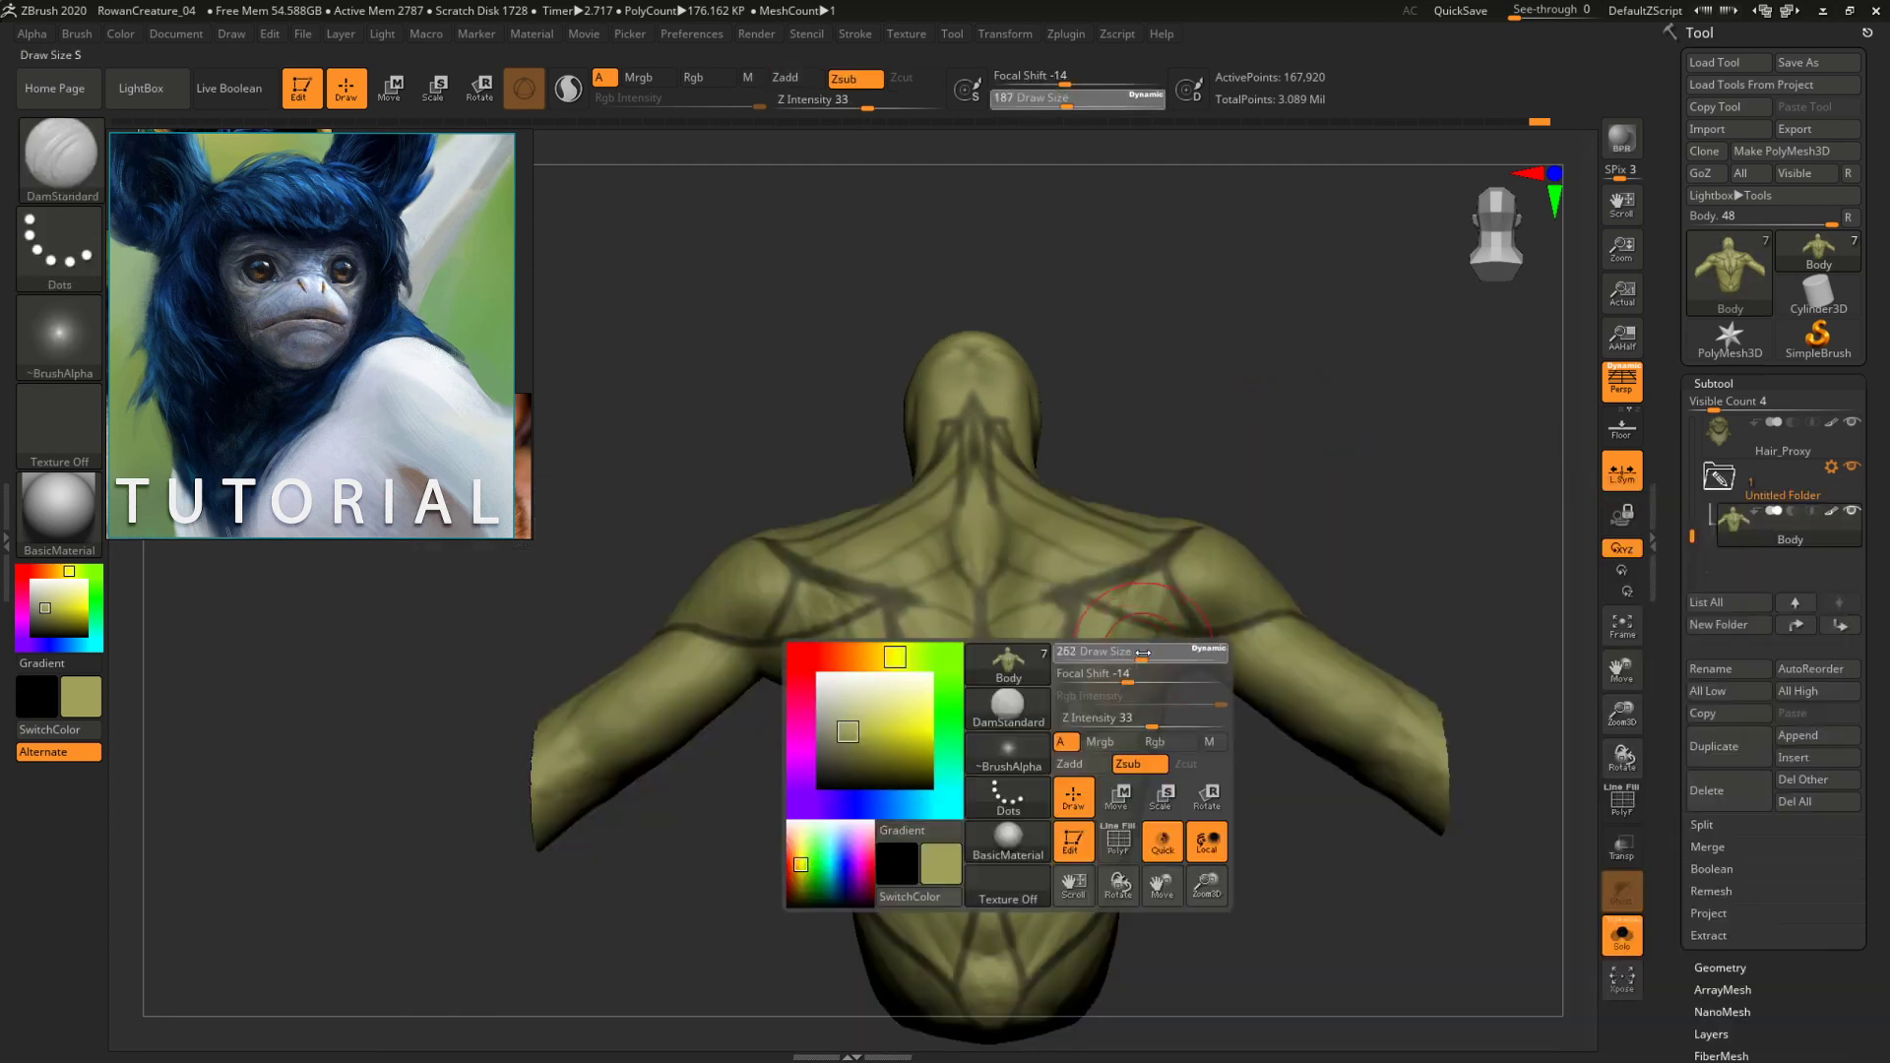
pyautogui.moveTo(1068, 637); pyautogui.dragTo(1083, 563)
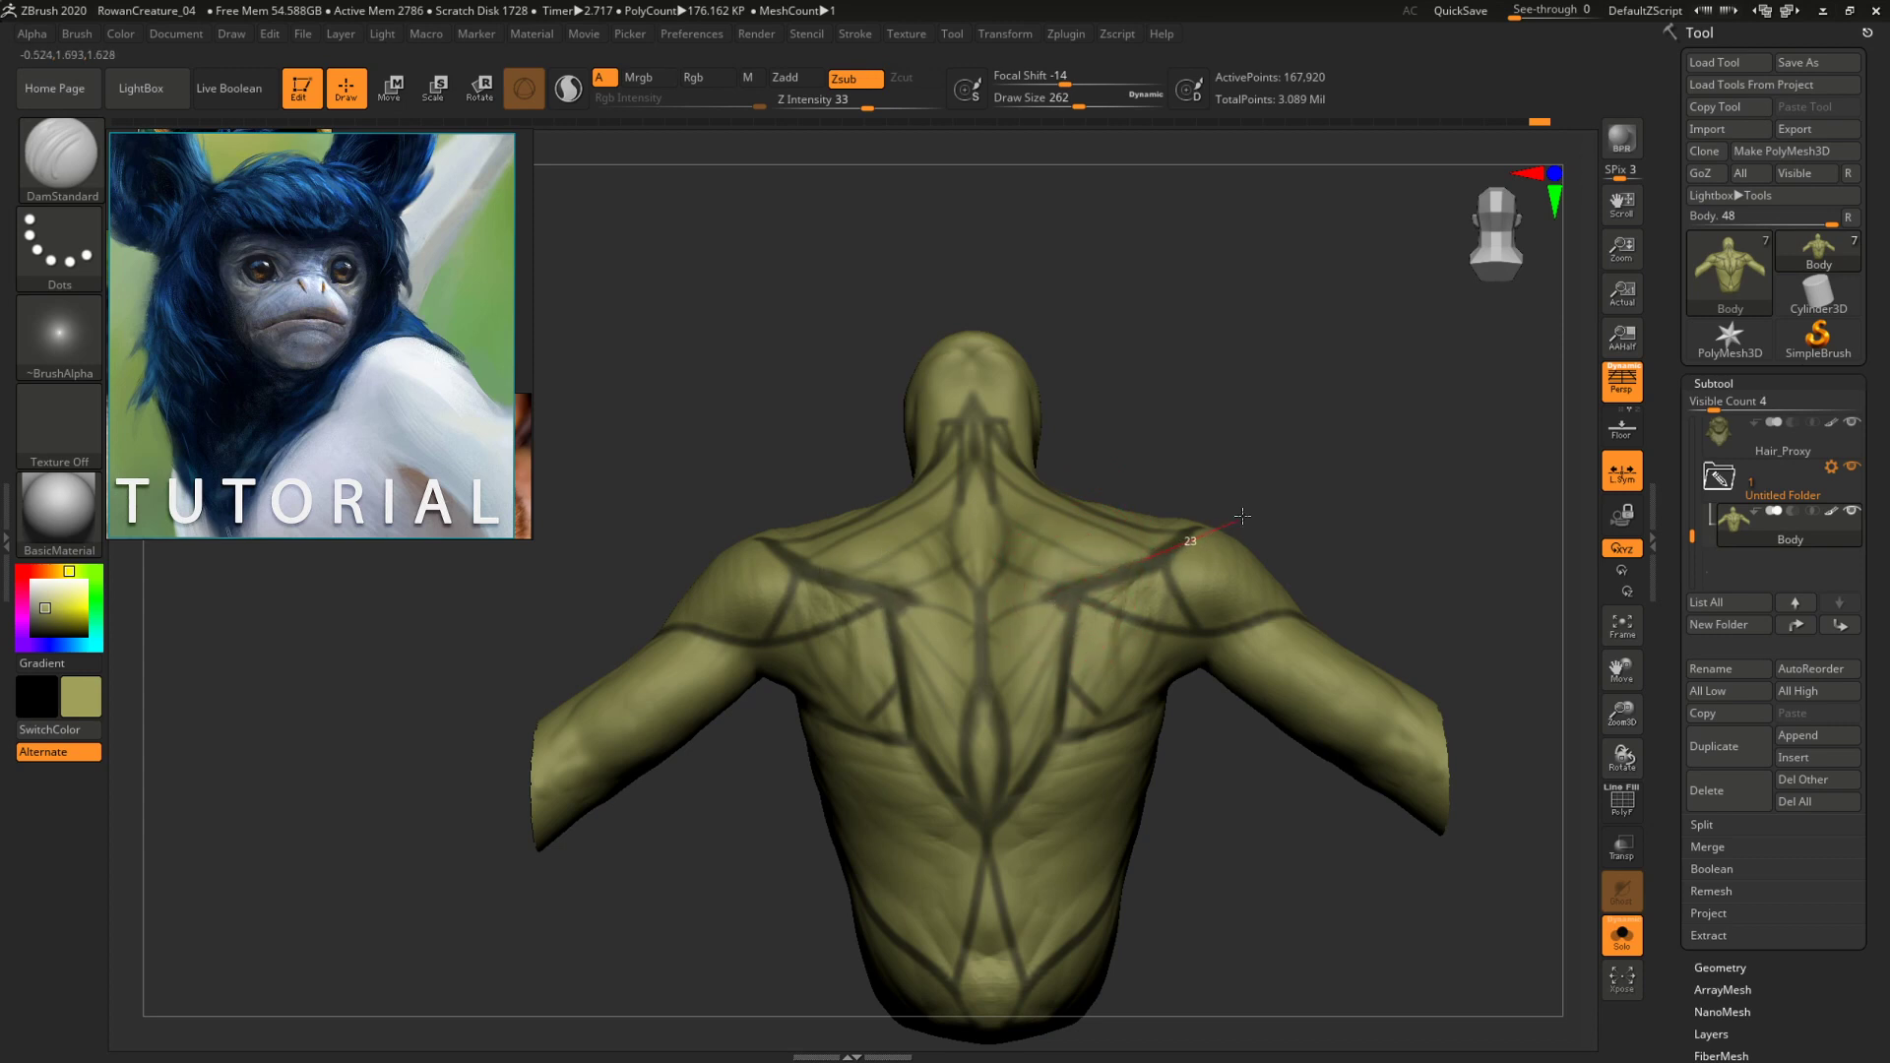
pyautogui.moveTo(1270, 476); pyautogui.dragTo(1504, 525)
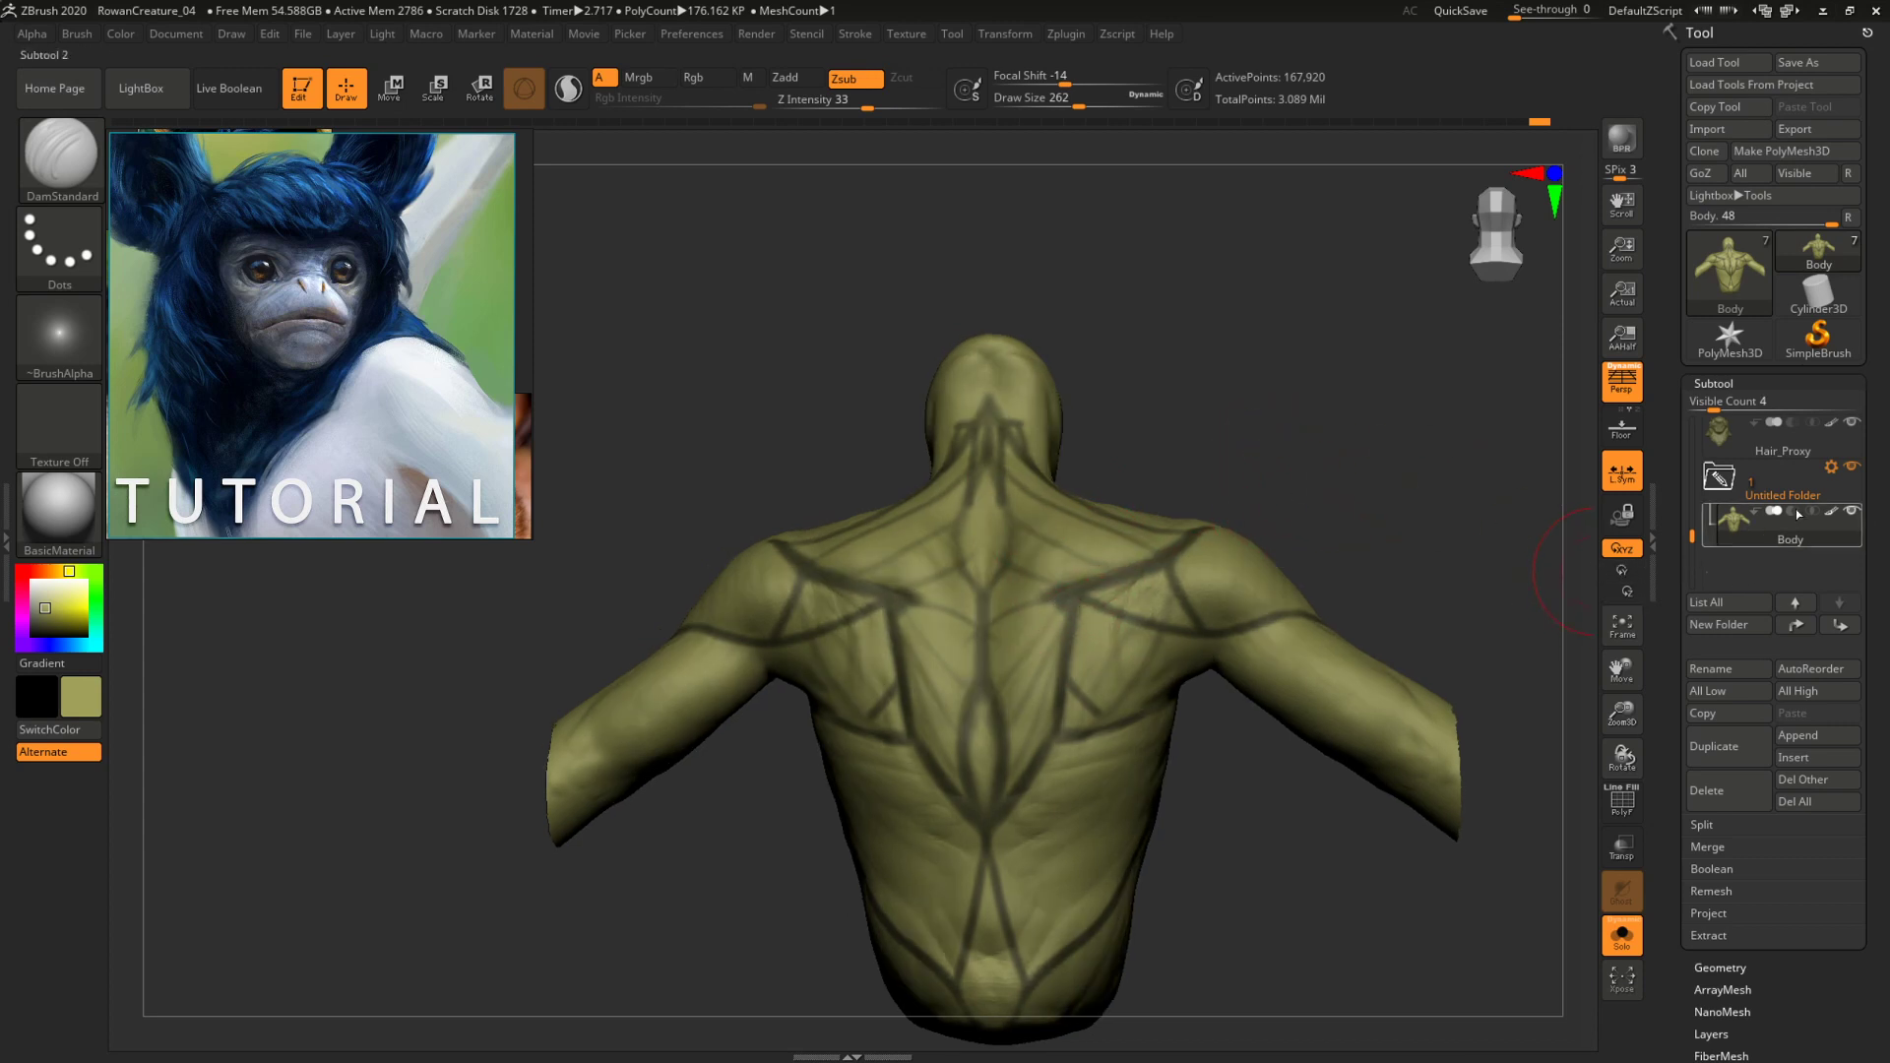
# Hide the Body's polypaint and sharpen the trapezius' creases from the back of the neck to its lower tip.
pyautogui.click(1833, 512)
pyautogui.moveTo(1190, 413)
pyautogui.mouseDown()
pyautogui.moveTo(1284, 407)
pyautogui.moveTo(1220, 473)
pyautogui.moveTo(1396, 498)
pyautogui.moveTo(1049, 576)
pyautogui.moveTo(1054, 543)
pyautogui.mouseUp()
pyautogui.moveTo(1265, 332); pyautogui.dragTo(1315, 352)
pyautogui.moveTo(1315, 353)
pyautogui.keyDown('alt'); pyautogui.mouseDown()
pyautogui.moveTo(1290, 337)
pyautogui.moveTo(1155, 392)
pyautogui.moveTo(1244, 498)
pyautogui.mouseUp(); pyautogui.keyUp('alt')
pyautogui.keyDown('alt'); pyautogui.moveTo(1230, 260); pyautogui.dragTo(1264, 424); pyautogui.keyUp('alt')
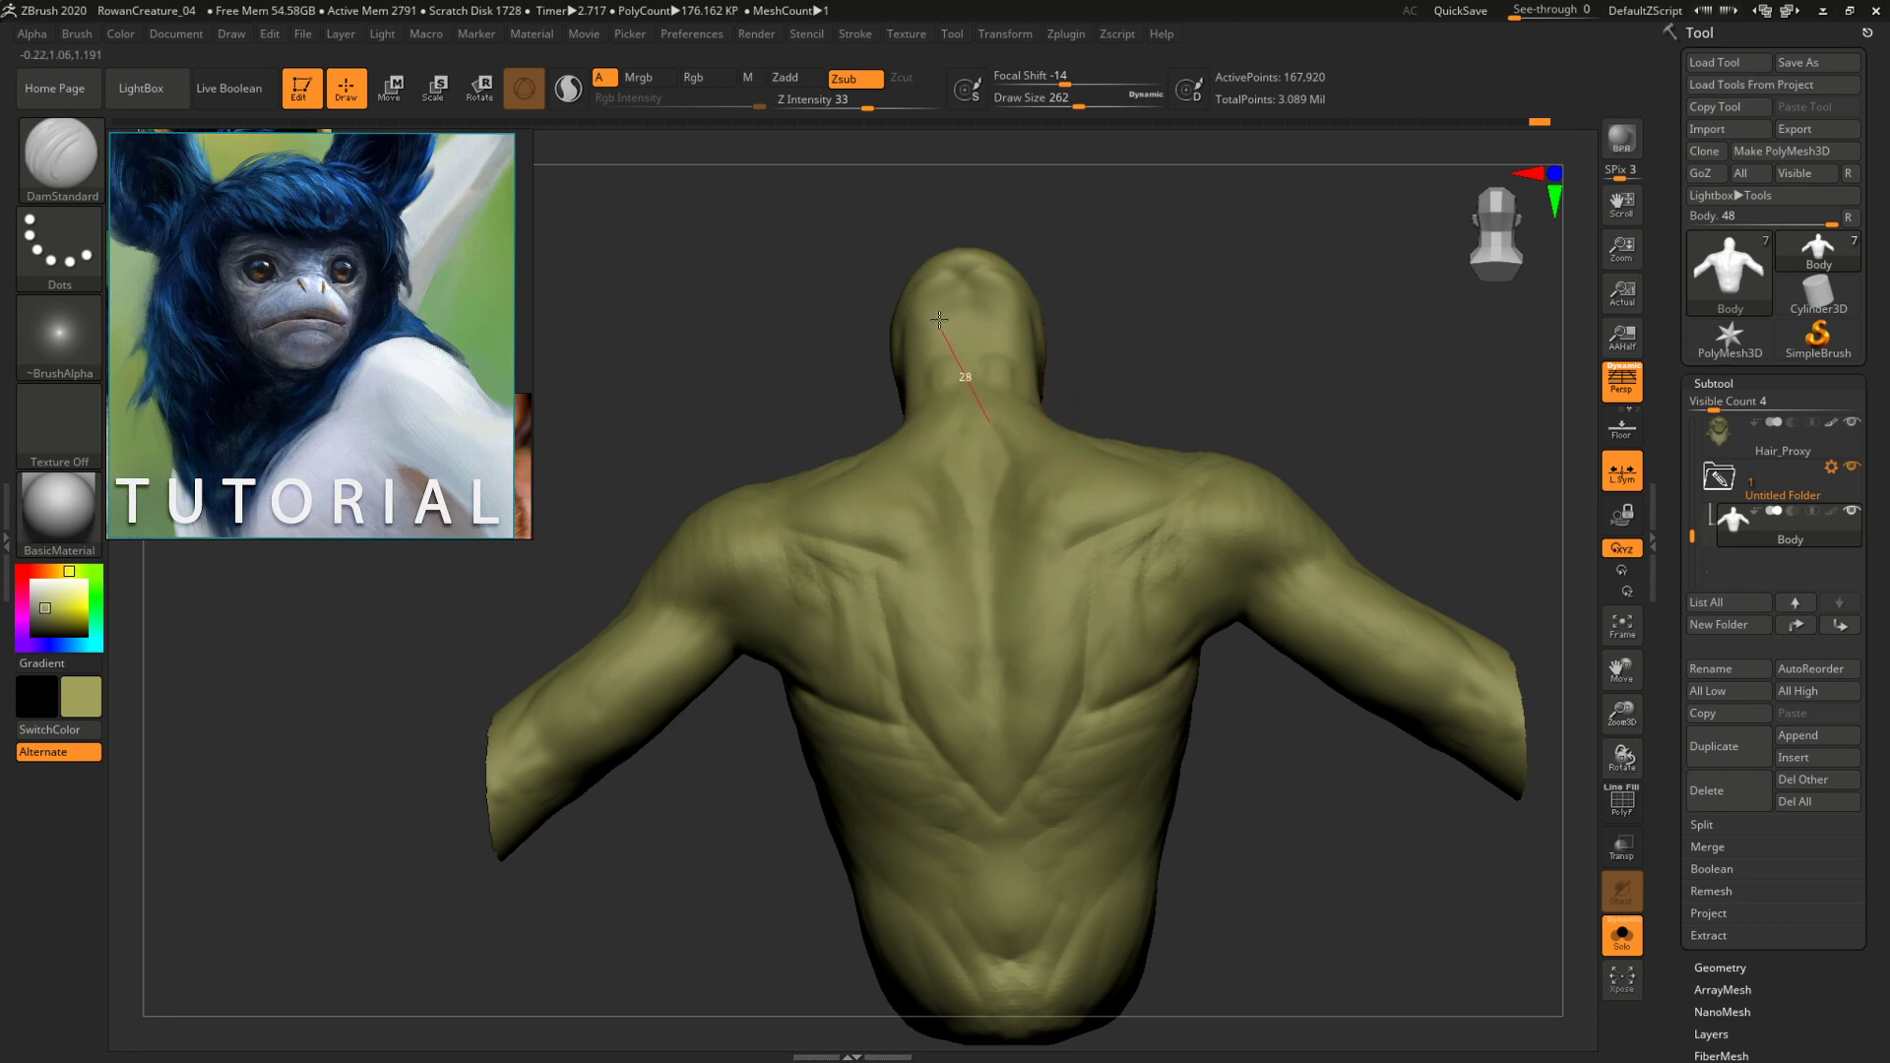
pyautogui.moveTo(1126, 275)
pyautogui.mouseDown()
pyautogui.moveTo(1199, 327)
pyautogui.moveTo(1112, 366)
pyautogui.moveTo(1201, 346)
pyautogui.moveTo(1244, 390)
pyautogui.moveTo(1279, 371)
pyautogui.moveTo(1135, 430)
pyautogui.mouseUp()
# Carve the rear deltoid's lower edge toward the back of the upper arm with the DamStandard brush.
pyautogui.press('ctrl')
pyautogui.press('b')
pyautogui.press('b')
pyautogui.press('b')
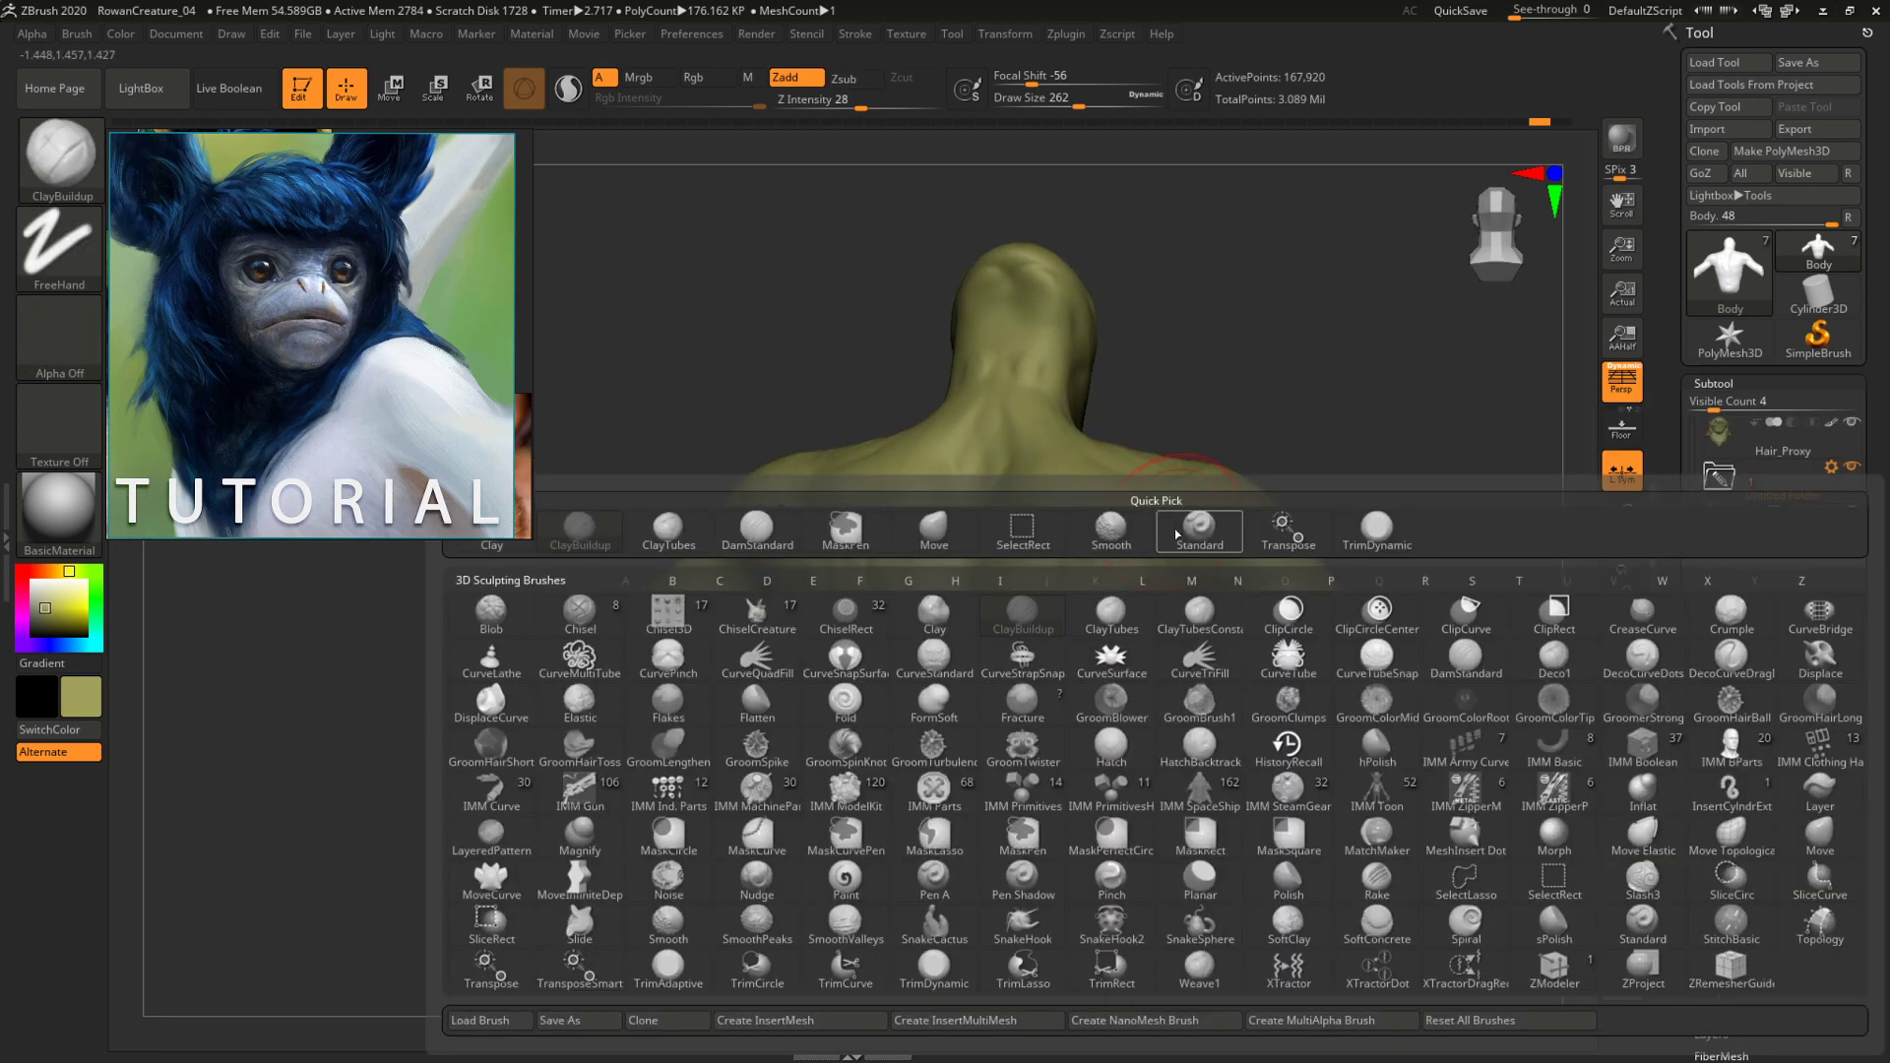
pyautogui.press('d')
pyautogui.press('s')
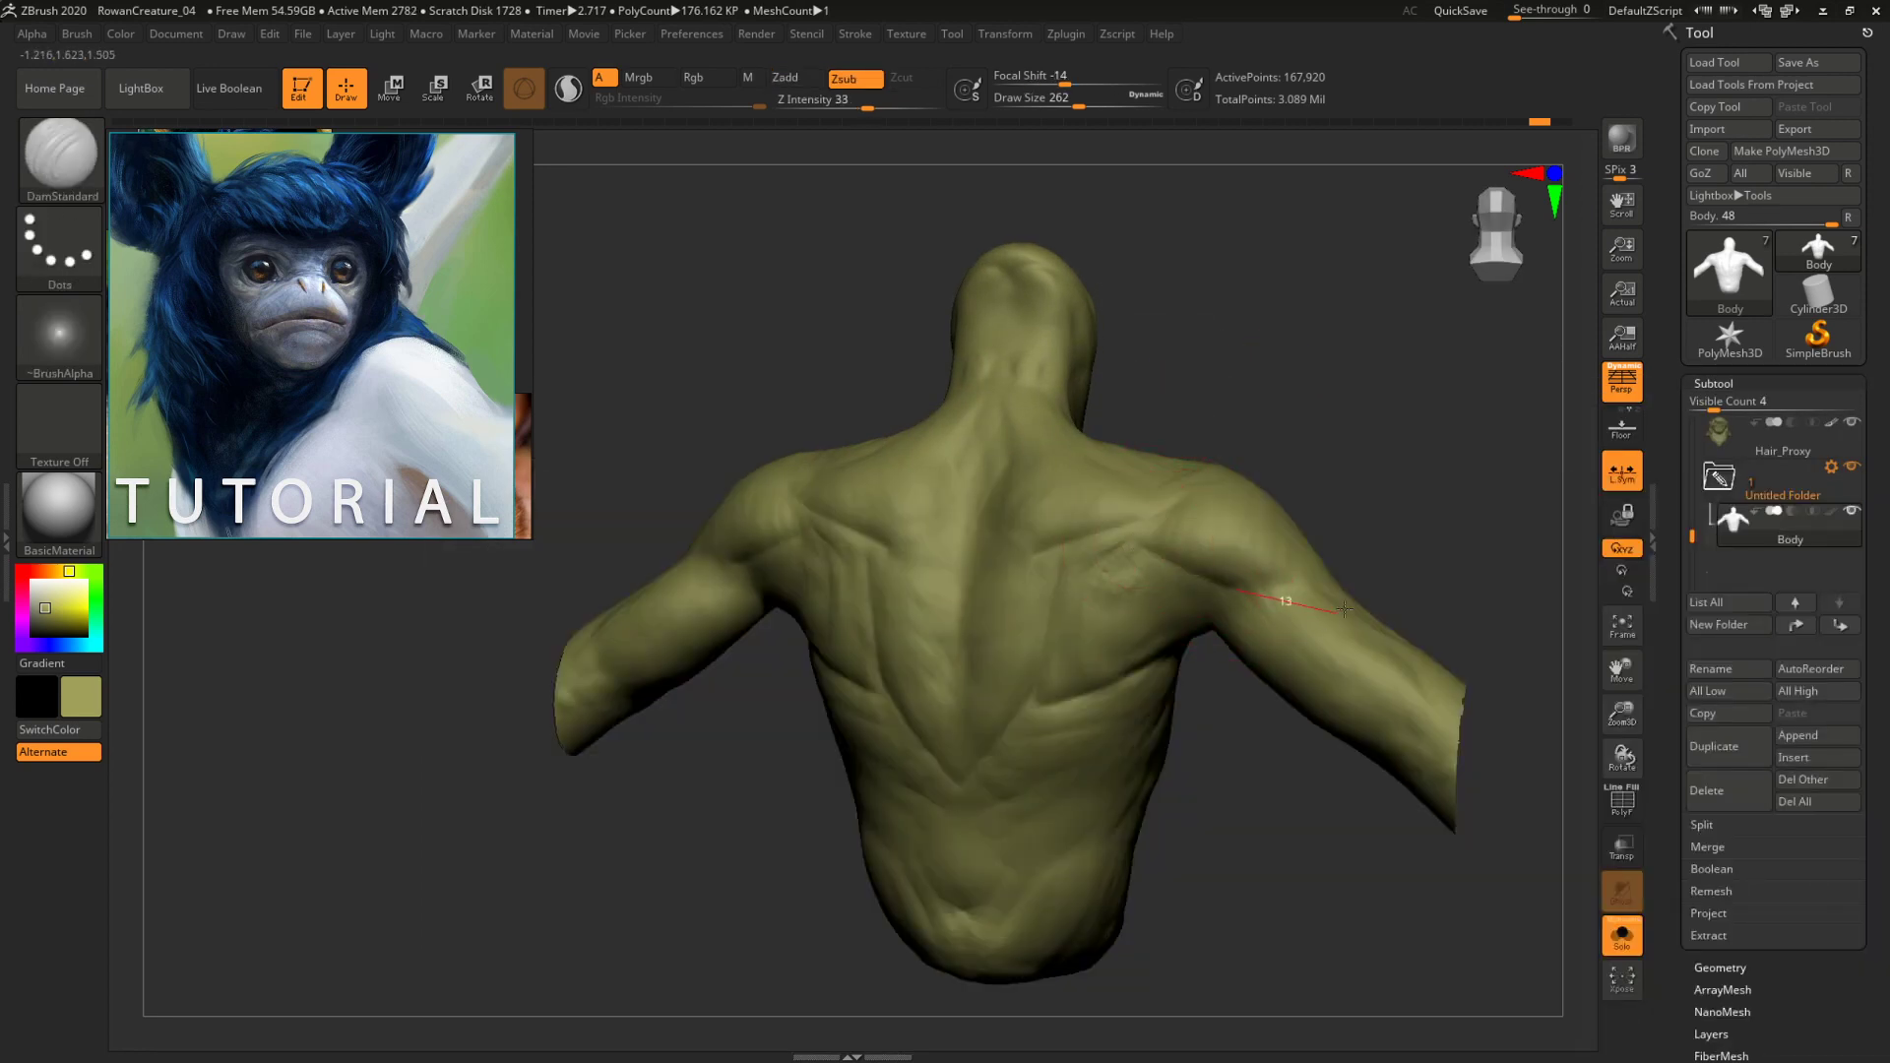
pyautogui.moveTo(1405, 531)
pyautogui.mouseDown()
pyautogui.moveTo(1354, 511)
pyautogui.moveTo(1375, 498)
pyautogui.moveTo(1354, 439)
pyautogui.moveTo(1378, 435)
pyautogui.moveTo(1319, 423)
pyautogui.moveTo(1131, 591)
pyautogui.mouseUp()
# Switch to ClayBuildup at draw size 177 and add volume to the rear deltoid and the back of the upper arm.
pyautogui.press('b')
pyautogui.press('c')
pyautogui.press('b')
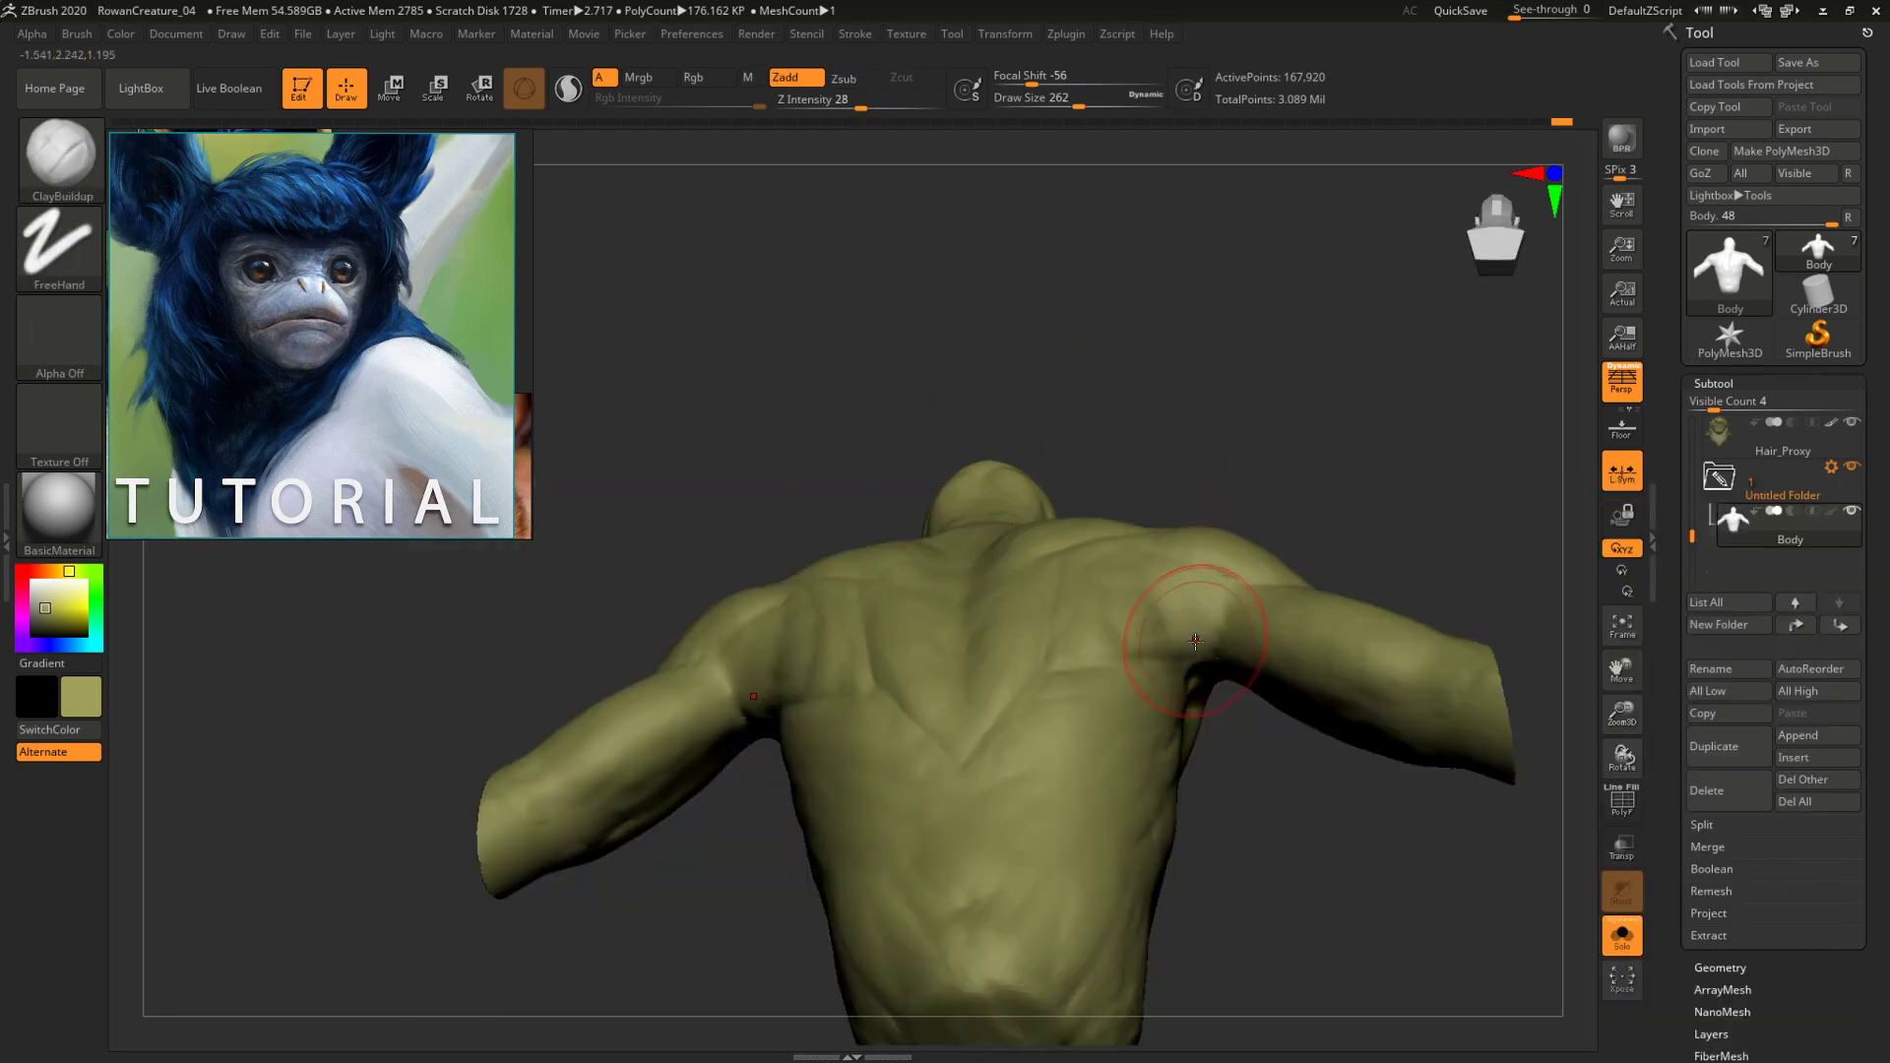
pyautogui.press('s')
pyautogui.click(1176, 636)
pyautogui.moveTo(1273, 548); pyautogui.dragTo(1299, 485)
pyautogui.moveTo(1200, 630); pyautogui.dragTo(1202, 591)
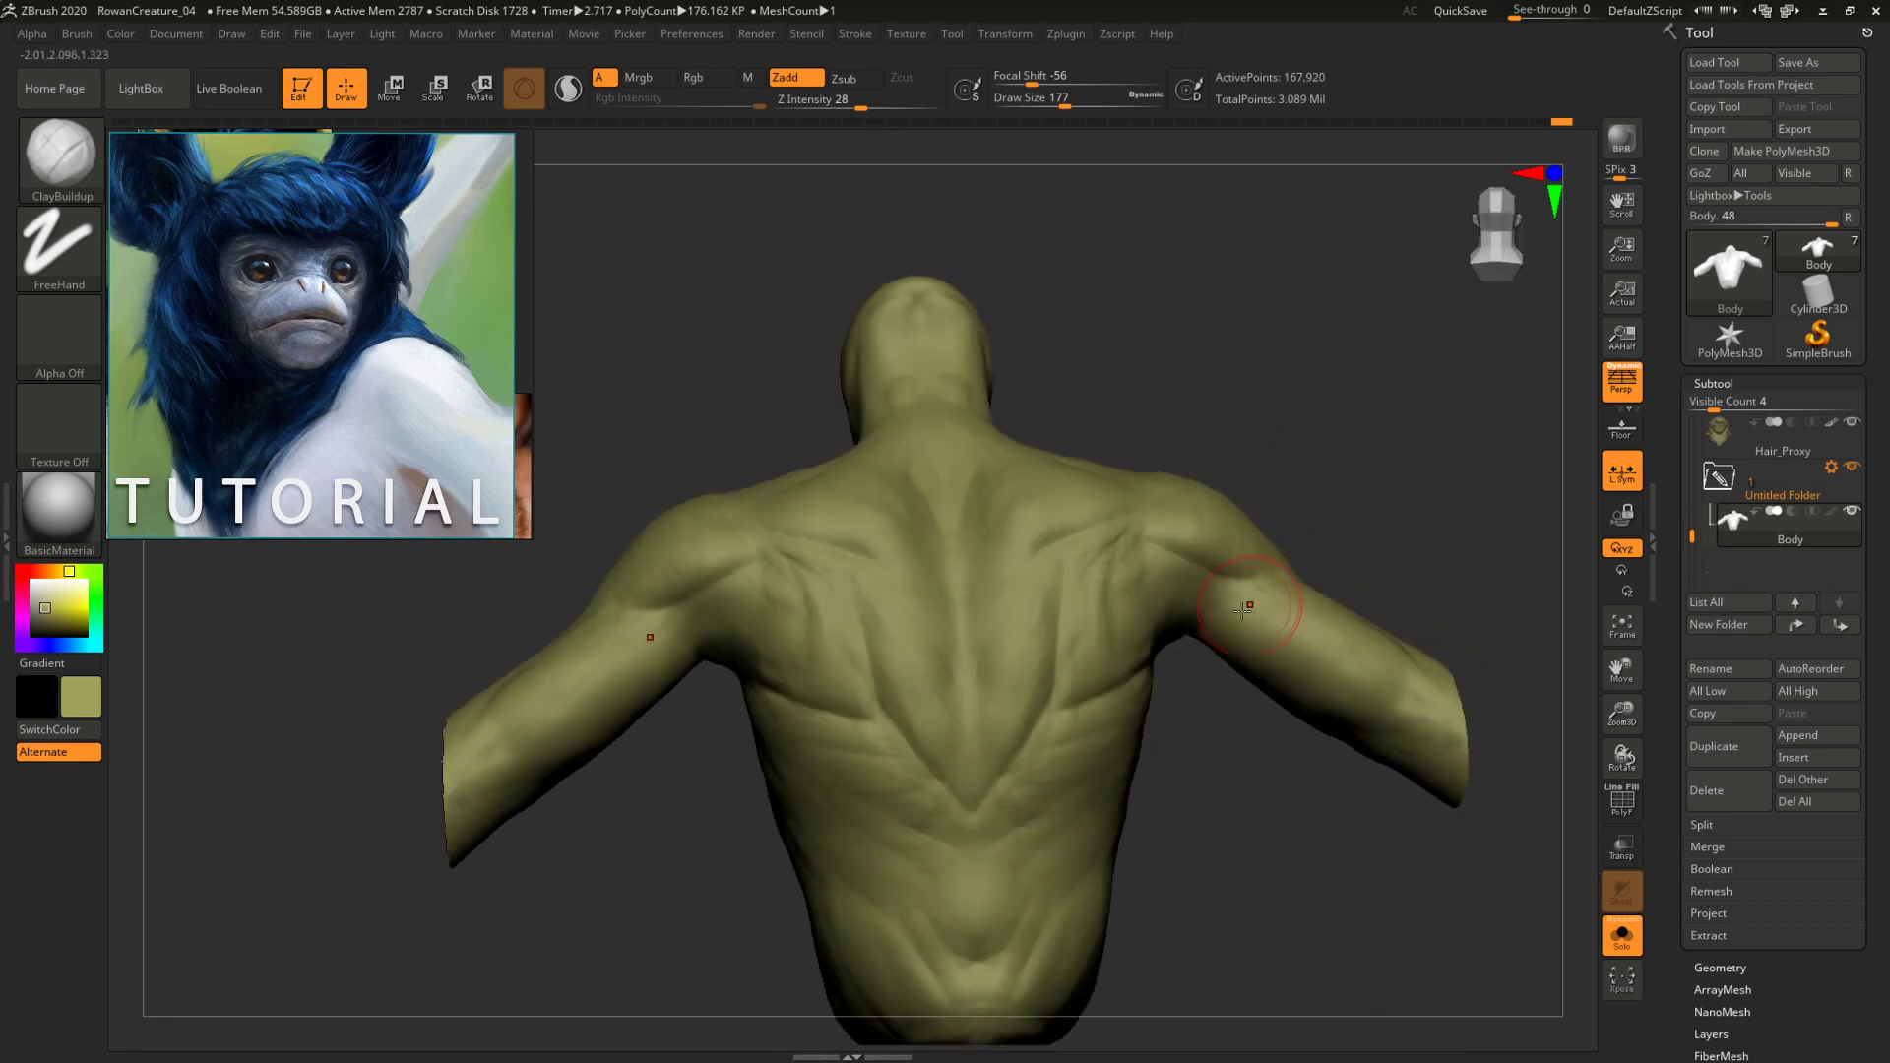
# Reduce the draw size to 120, refine the deltoid and upper arm, and build up the shoulder's top at draw size 207.
pyautogui.press('[')
pyautogui.press('[')
pyautogui.moveTo(1299, 551)
pyautogui.mouseDown()
pyautogui.moveTo(1371, 498)
pyautogui.moveTo(1205, 587)
pyautogui.mouseUp()
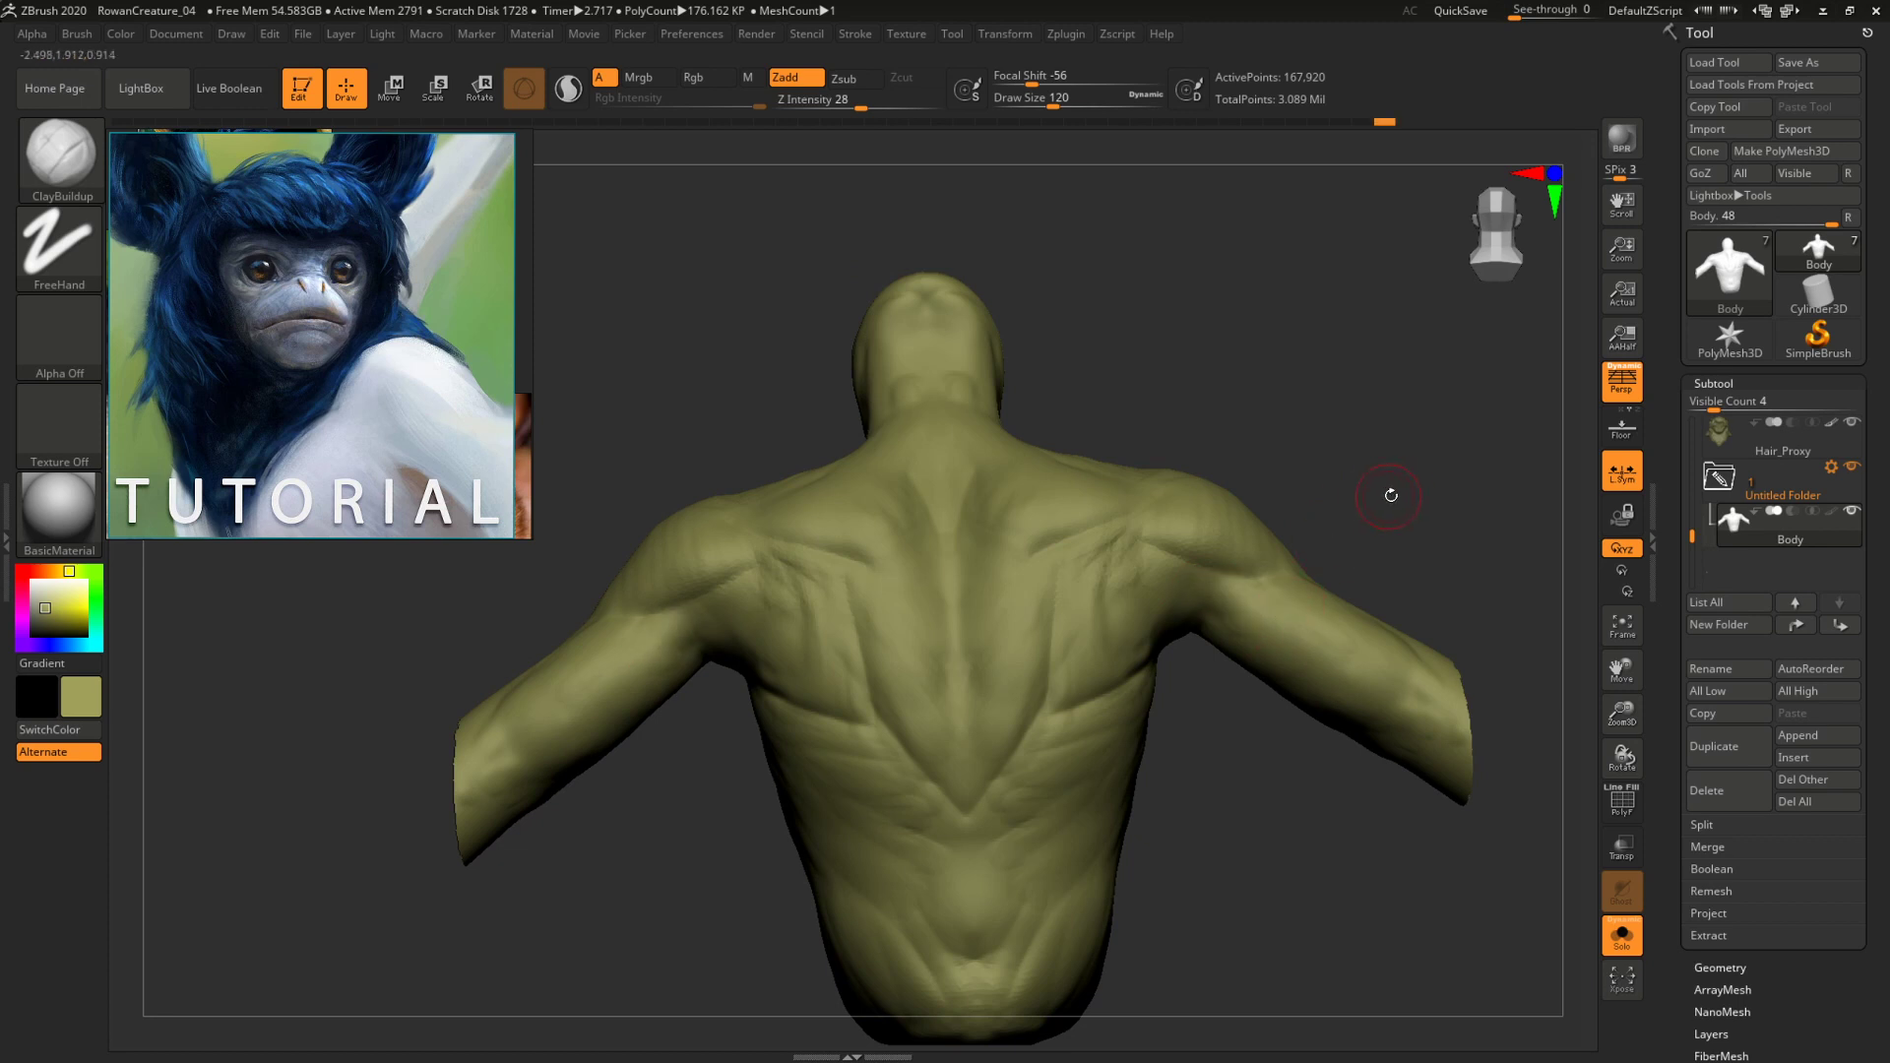
pyautogui.moveTo(1392, 493)
pyautogui.mouseDown()
pyautogui.moveTo(1388, 392)
pyautogui.moveTo(1456, 367)
pyautogui.moveTo(1260, 384)
pyautogui.moveTo(1172, 552)
pyautogui.mouseUp()
pyautogui.press('f')
pyautogui.moveTo(1363, 379)
pyautogui.mouseDown()
pyautogui.moveTo(1397, 380)
pyautogui.moveTo(1237, 404)
pyautogui.moveTo(1302, 401)
pyautogui.moveTo(1368, 350)
pyautogui.moveTo(1270, 462)
pyautogui.moveTo(1217, 598)
pyautogui.mouseUp()
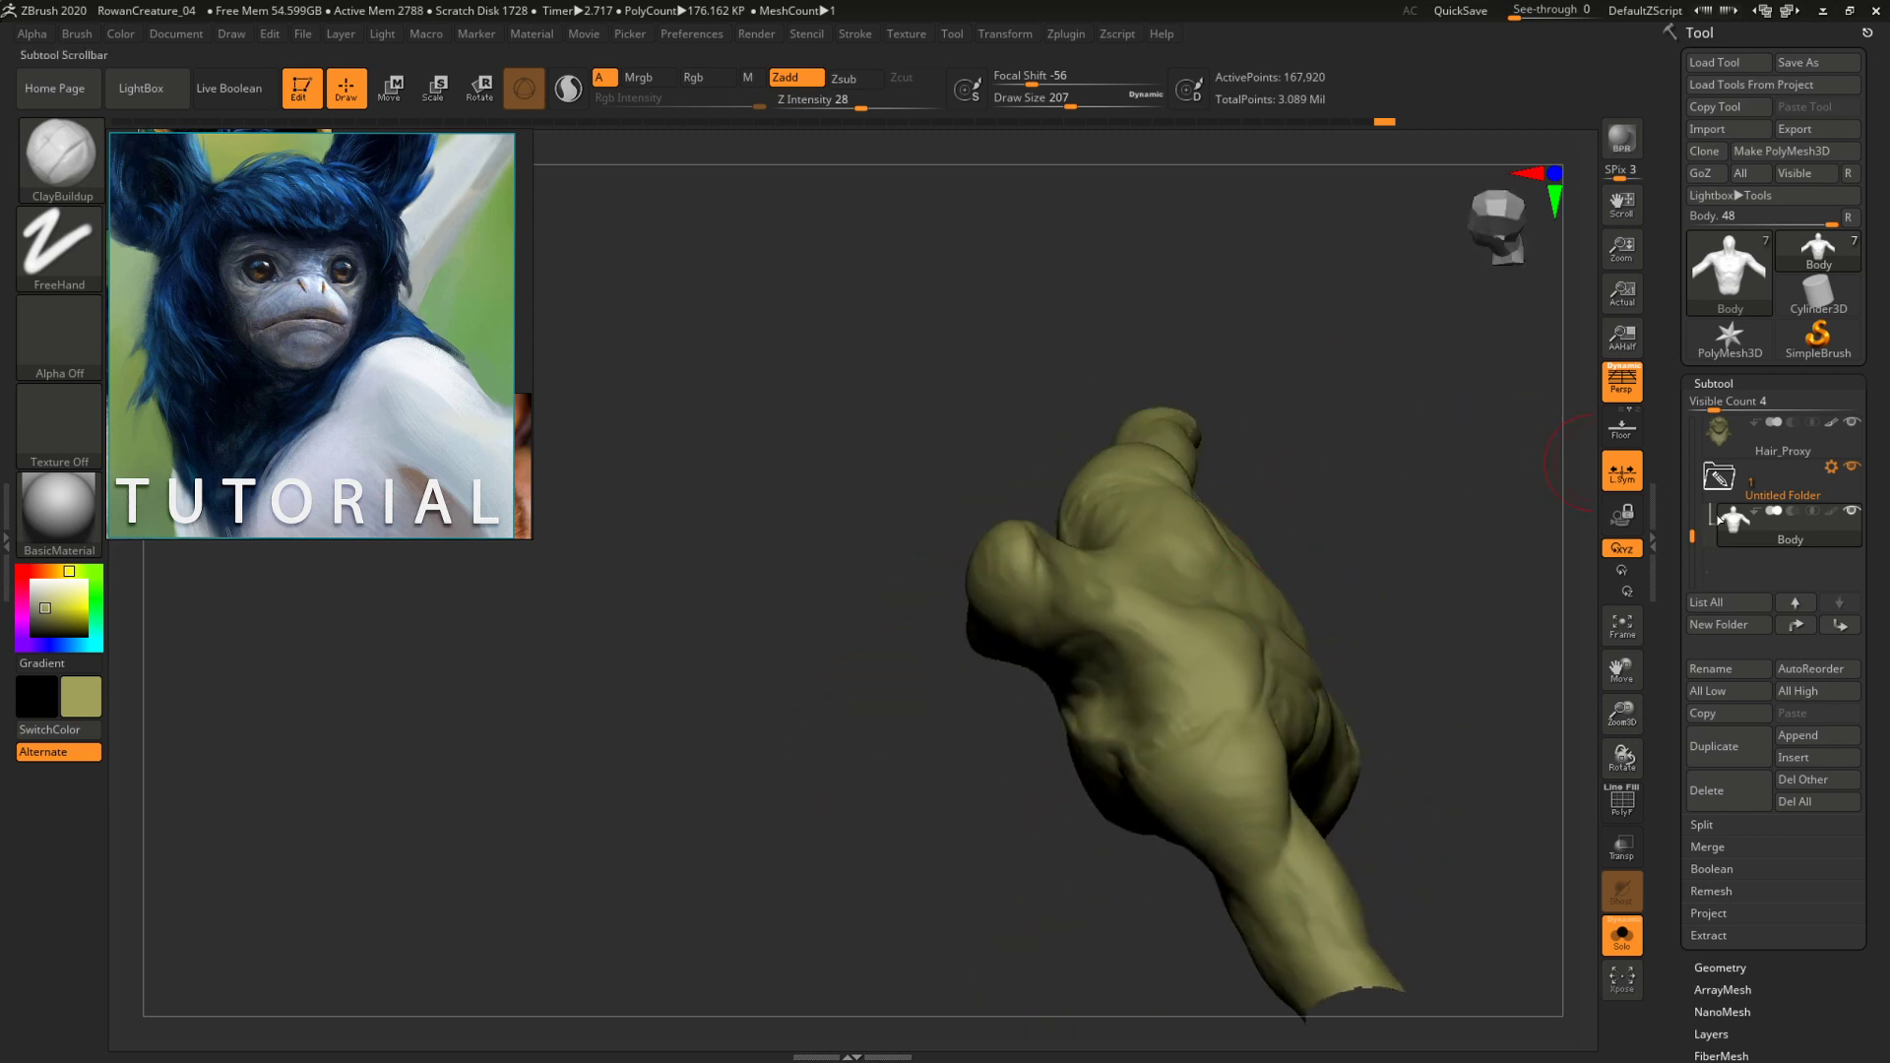
# Show the Body's painted guides and build up the trapezius and shoulder top from above and the front at draw size 207.
pyautogui.click(1831, 512)
pyautogui.keyDown('alt'); pyautogui.moveTo(1401, 515); pyautogui.dragTo(1381, 539); pyautogui.keyUp('alt')
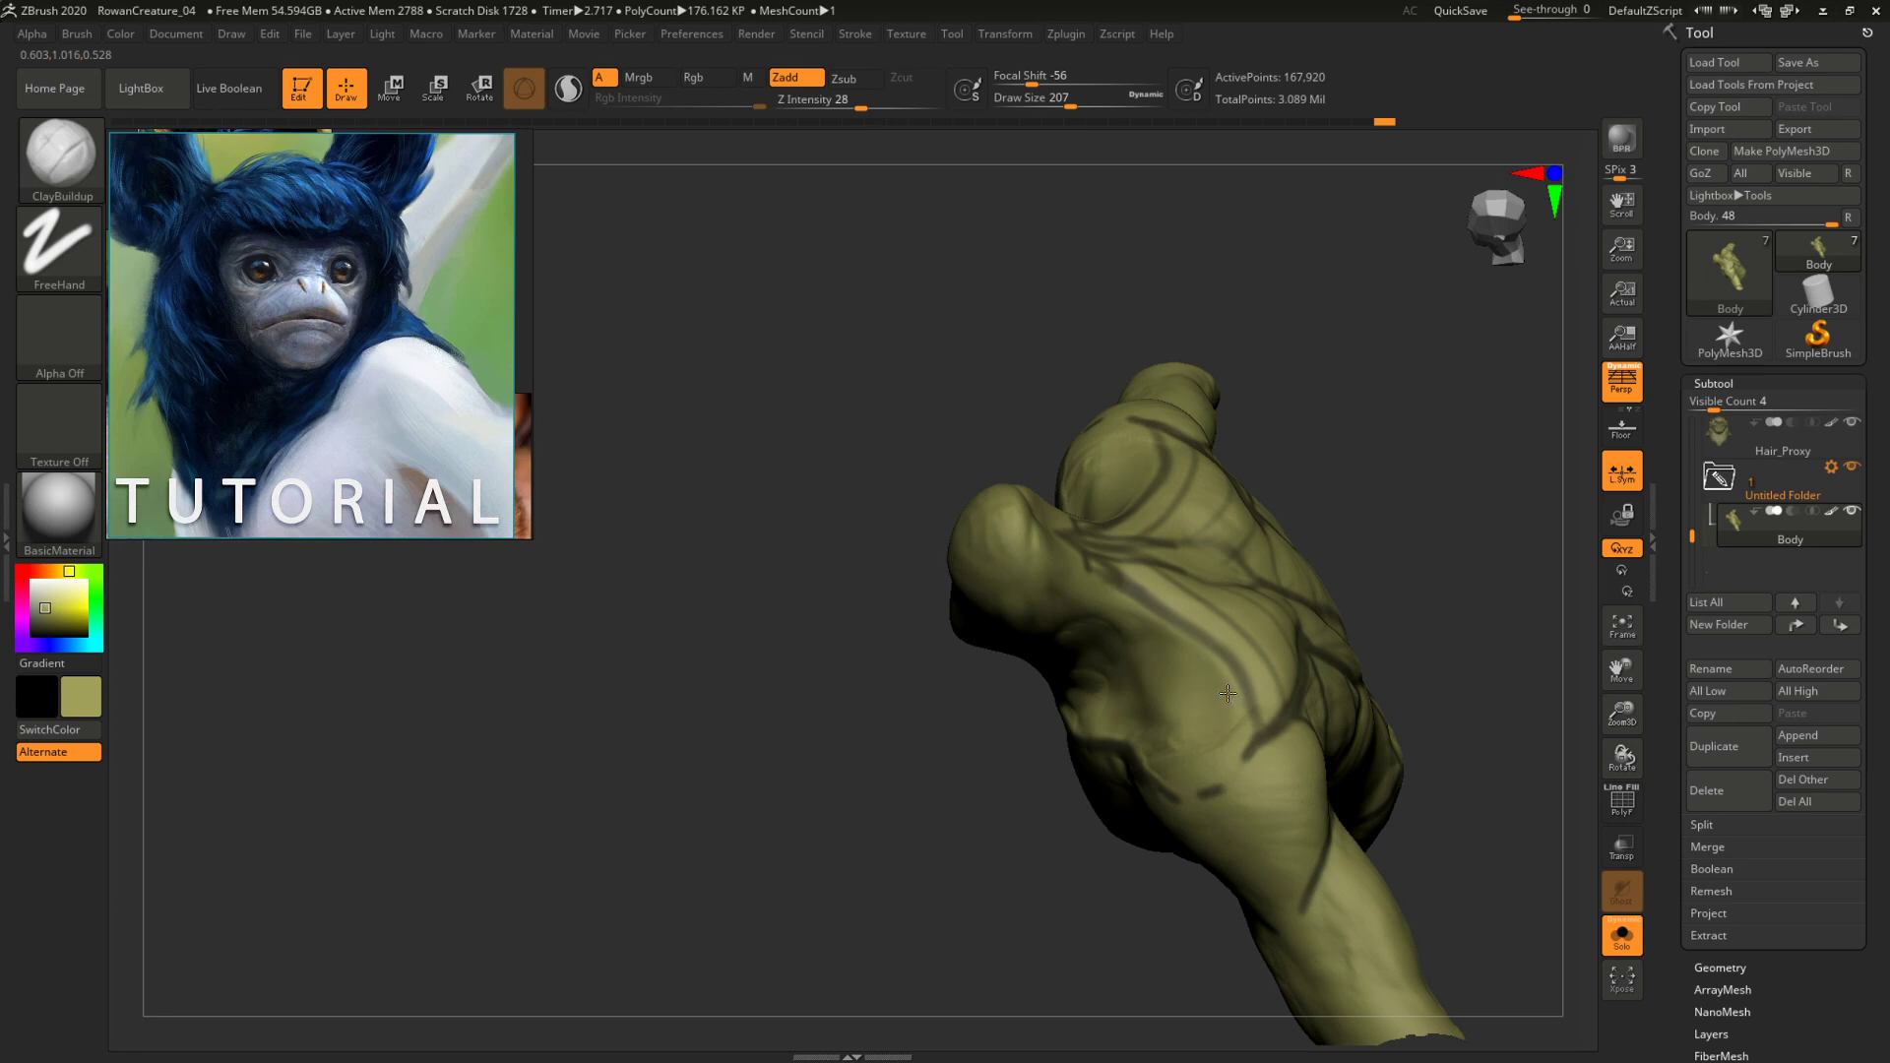
pyautogui.moveTo(1418, 532)
pyautogui.mouseDown()
pyautogui.moveTo(1456, 393)
pyautogui.moveTo(1417, 506)
pyautogui.moveTo(1225, 676)
pyautogui.mouseUp()
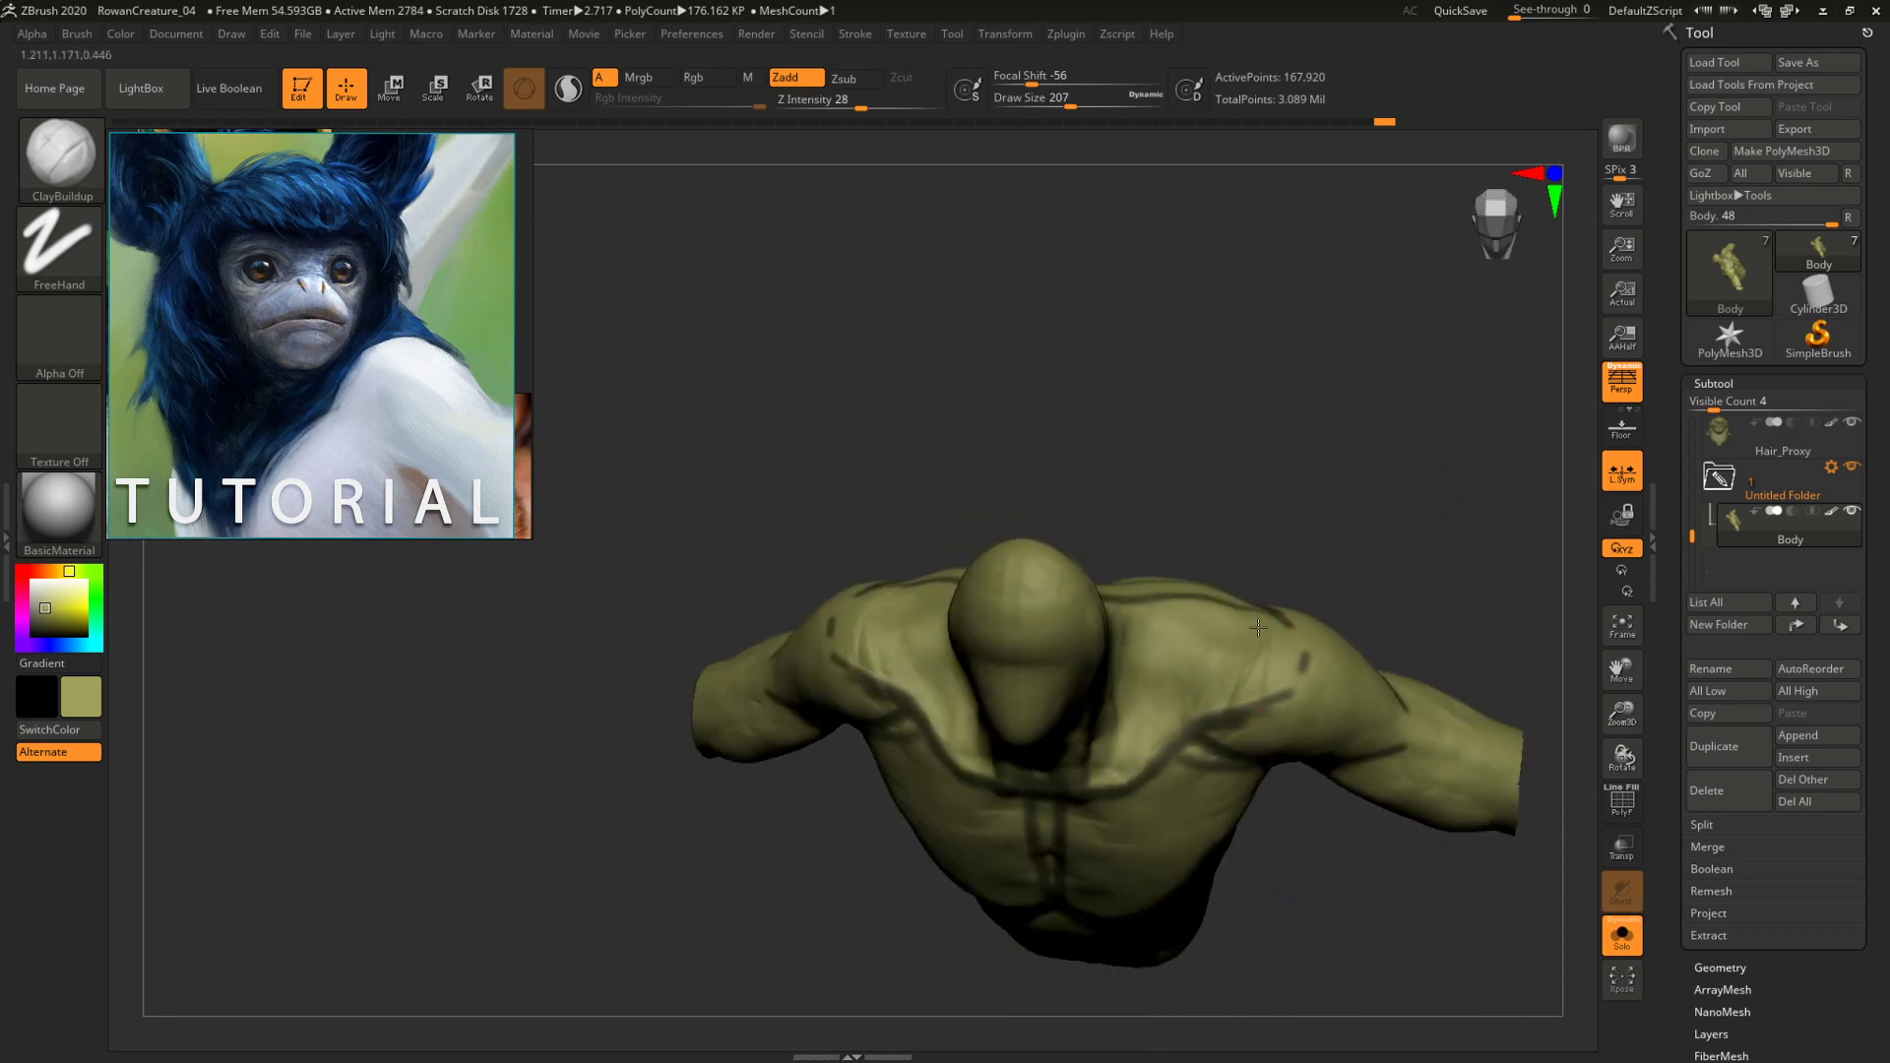
pyautogui.moveTo(1362, 491)
pyautogui.mouseDown()
pyautogui.moveTo(1371, 401)
pyautogui.moveTo(1362, 540)
pyautogui.moveTo(1200, 661)
pyautogui.mouseUp()
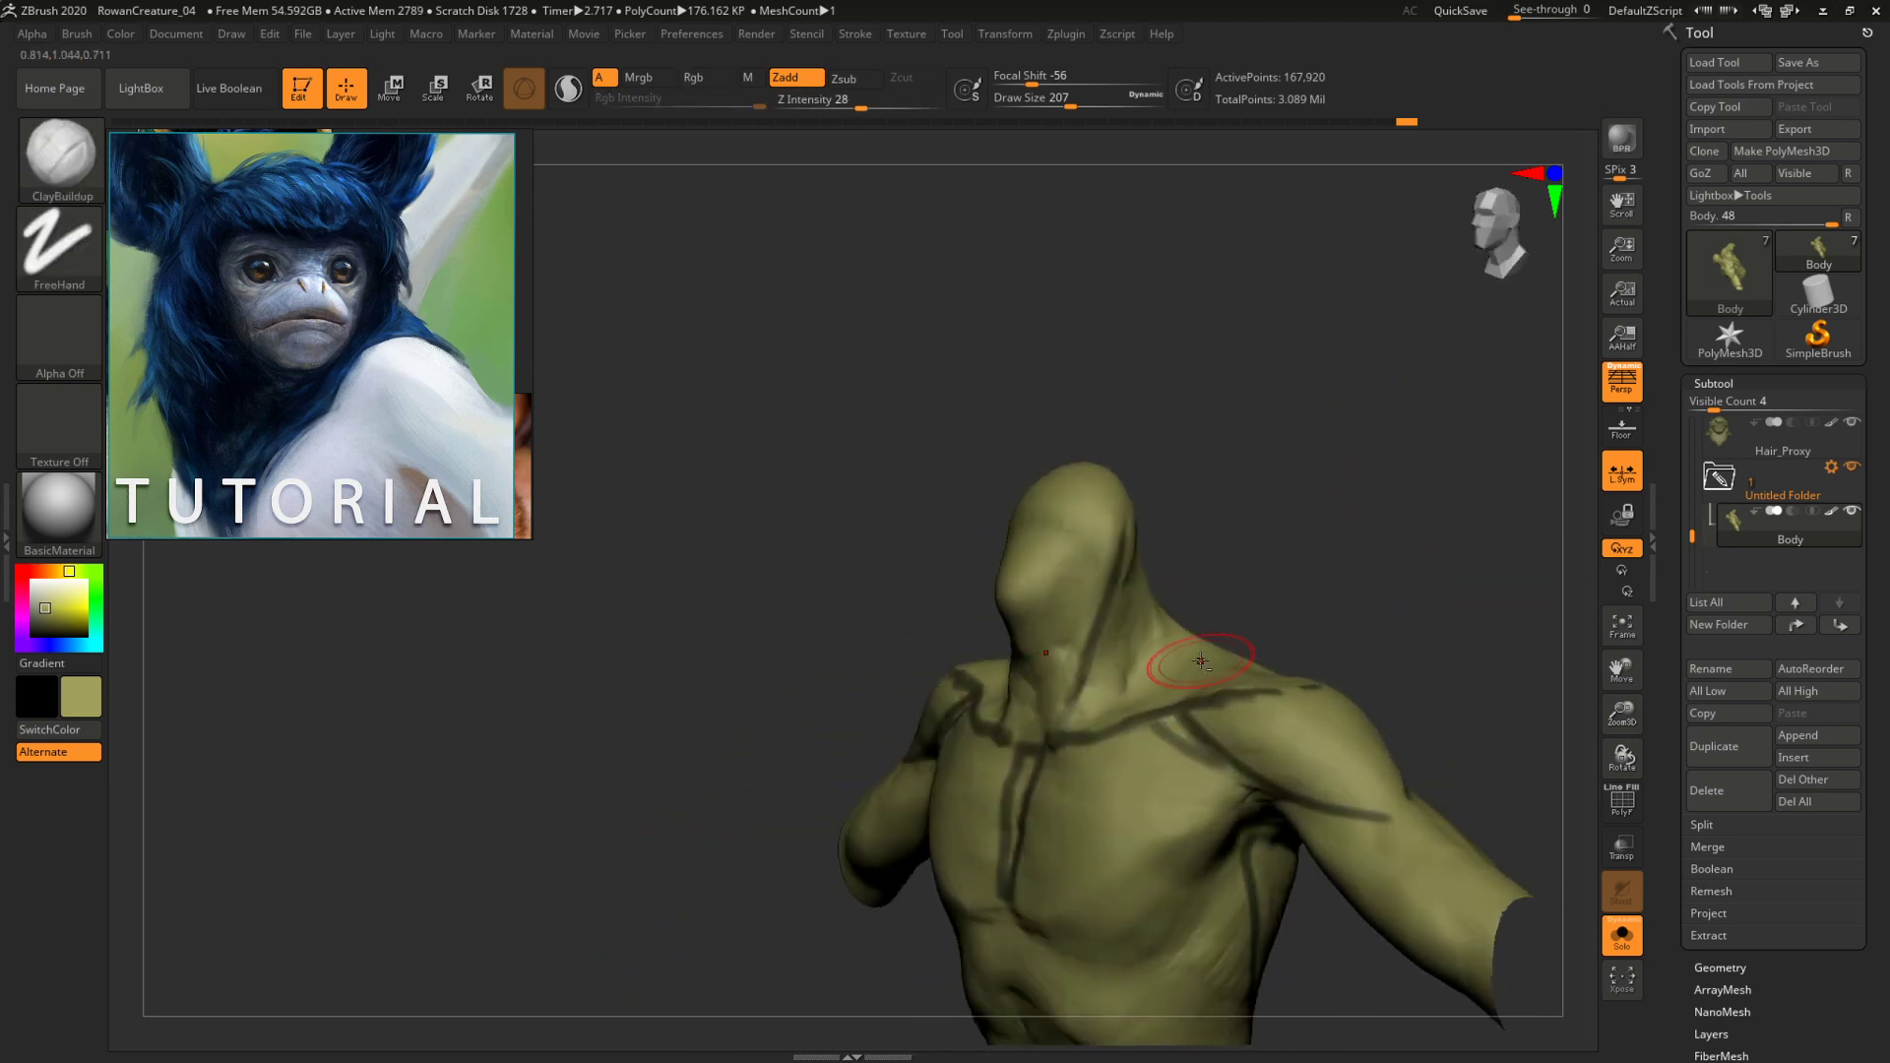
pyautogui.moveTo(1284, 563); pyautogui.dragTo(1136, 647)
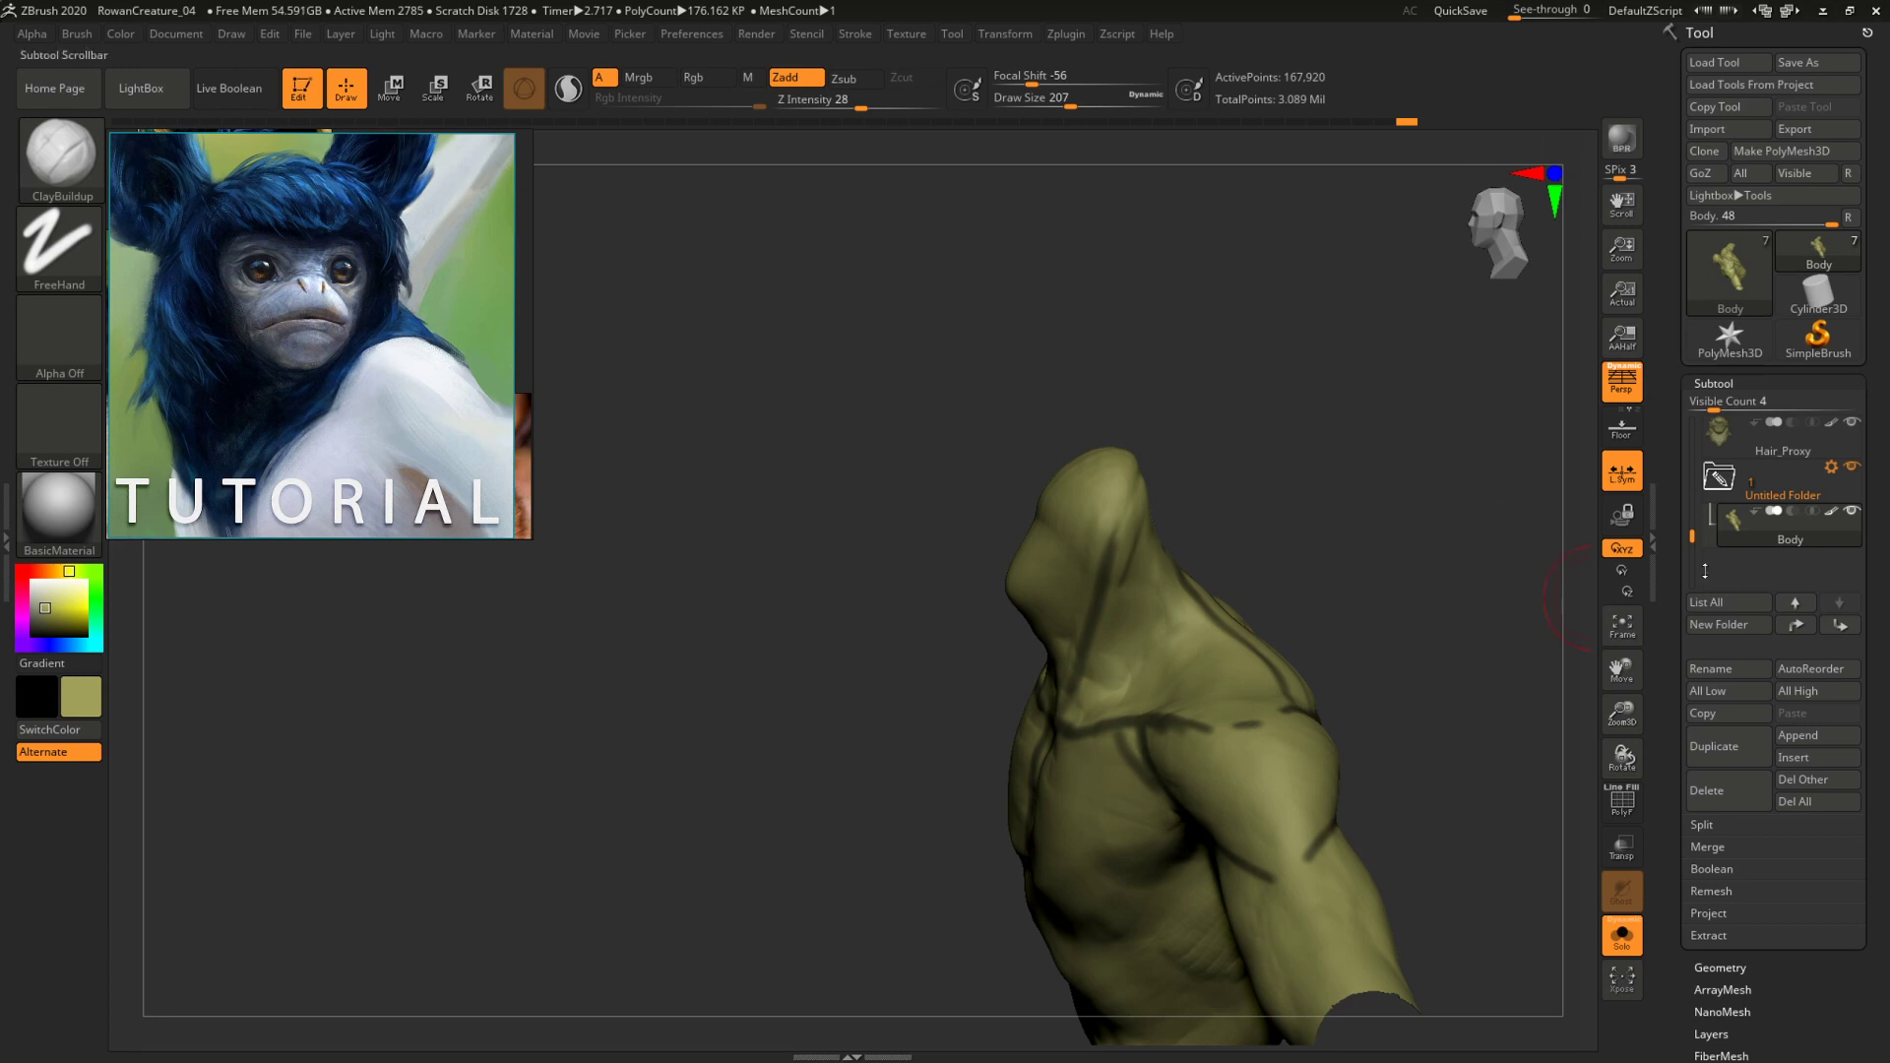
# Hide the Body's painted guides and build up the back beside the spine with ClayBuildup at draw size 239.
pyautogui.click(1831, 512)
pyautogui.moveTo(1289, 581)
pyautogui.mouseDown()
pyautogui.moveTo(1414, 552)
pyautogui.moveTo(1244, 528)
pyautogui.moveTo(1307, 476)
pyautogui.moveTo(1417, 544)
pyautogui.moveTo(1326, 418)
pyautogui.moveTo(1208, 420)
pyautogui.mouseUp()
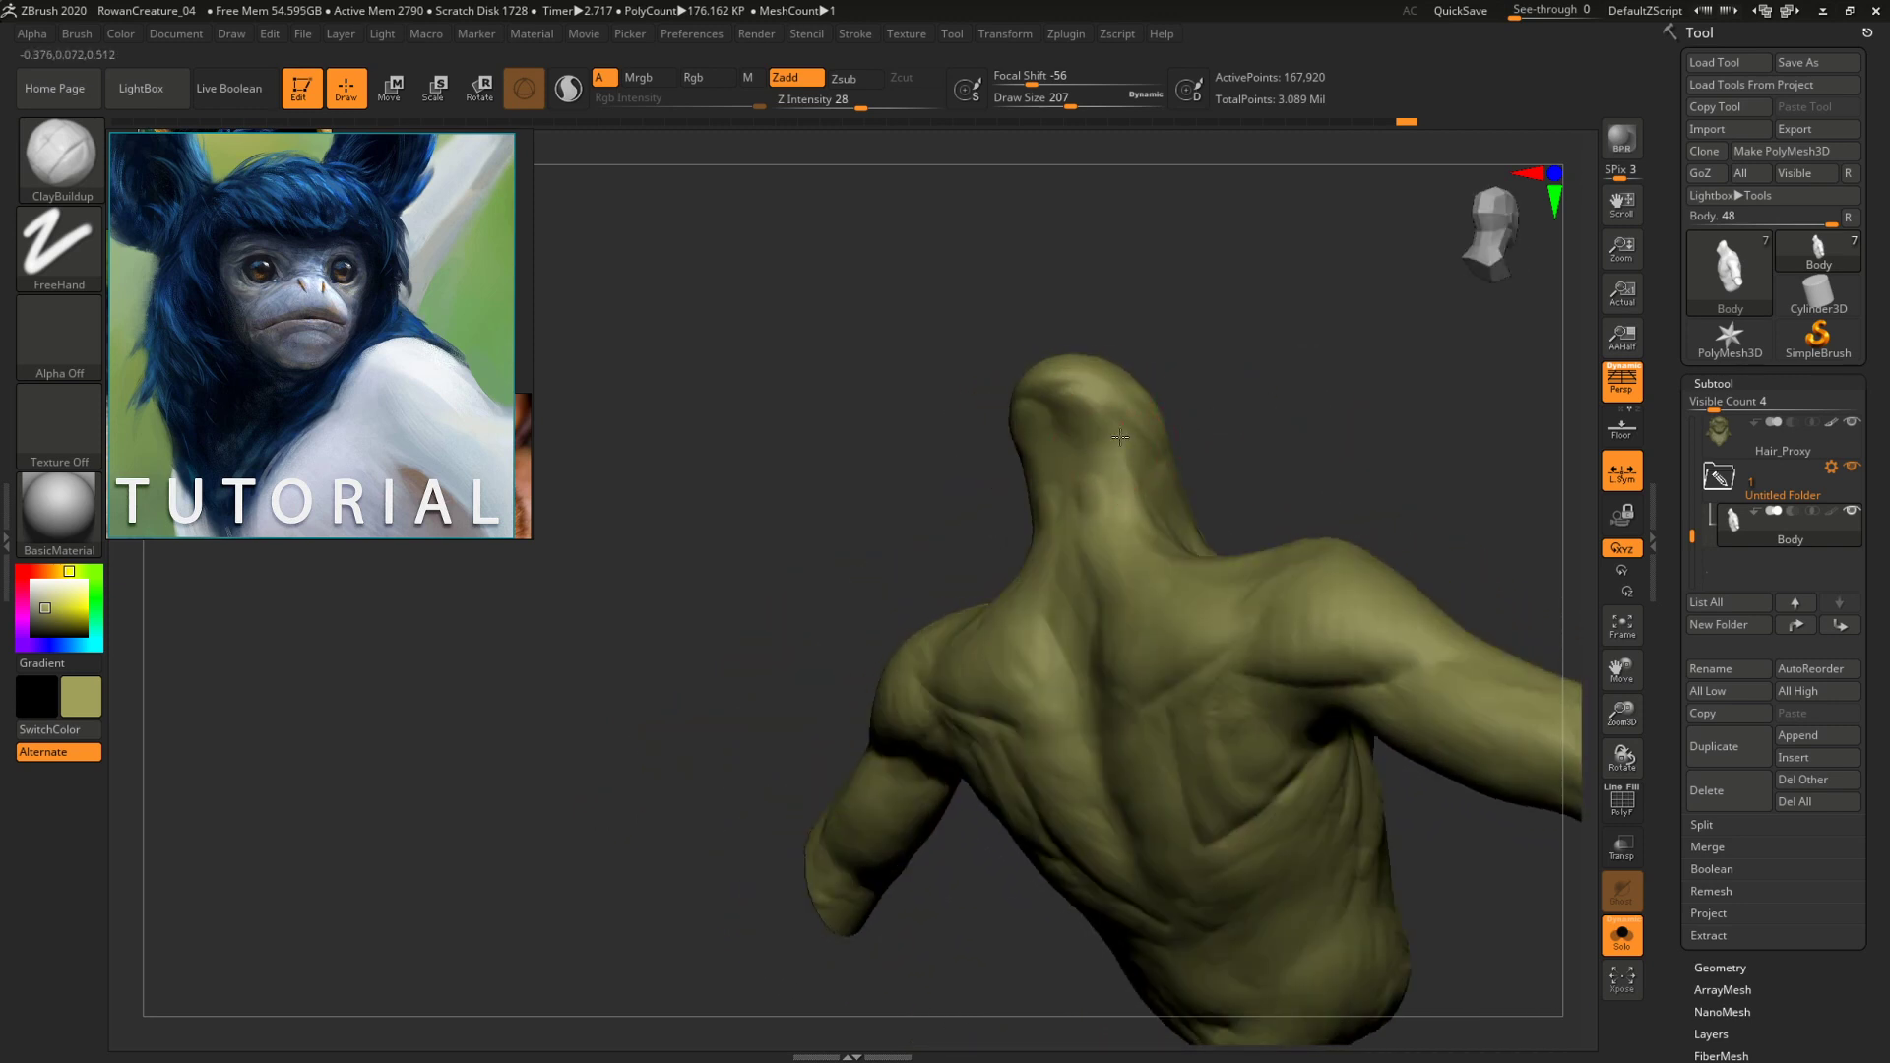
pyautogui.moveTo(1141, 509)
pyautogui.mouseDown()
pyautogui.moveTo(1342, 380)
pyautogui.moveTo(1164, 443)
pyautogui.moveTo(1236, 417)
pyautogui.moveTo(1375, 472)
pyautogui.moveTo(1417, 380)
pyautogui.moveTo(1375, 388)
pyautogui.moveTo(1394, 397)
pyautogui.mouseUp()
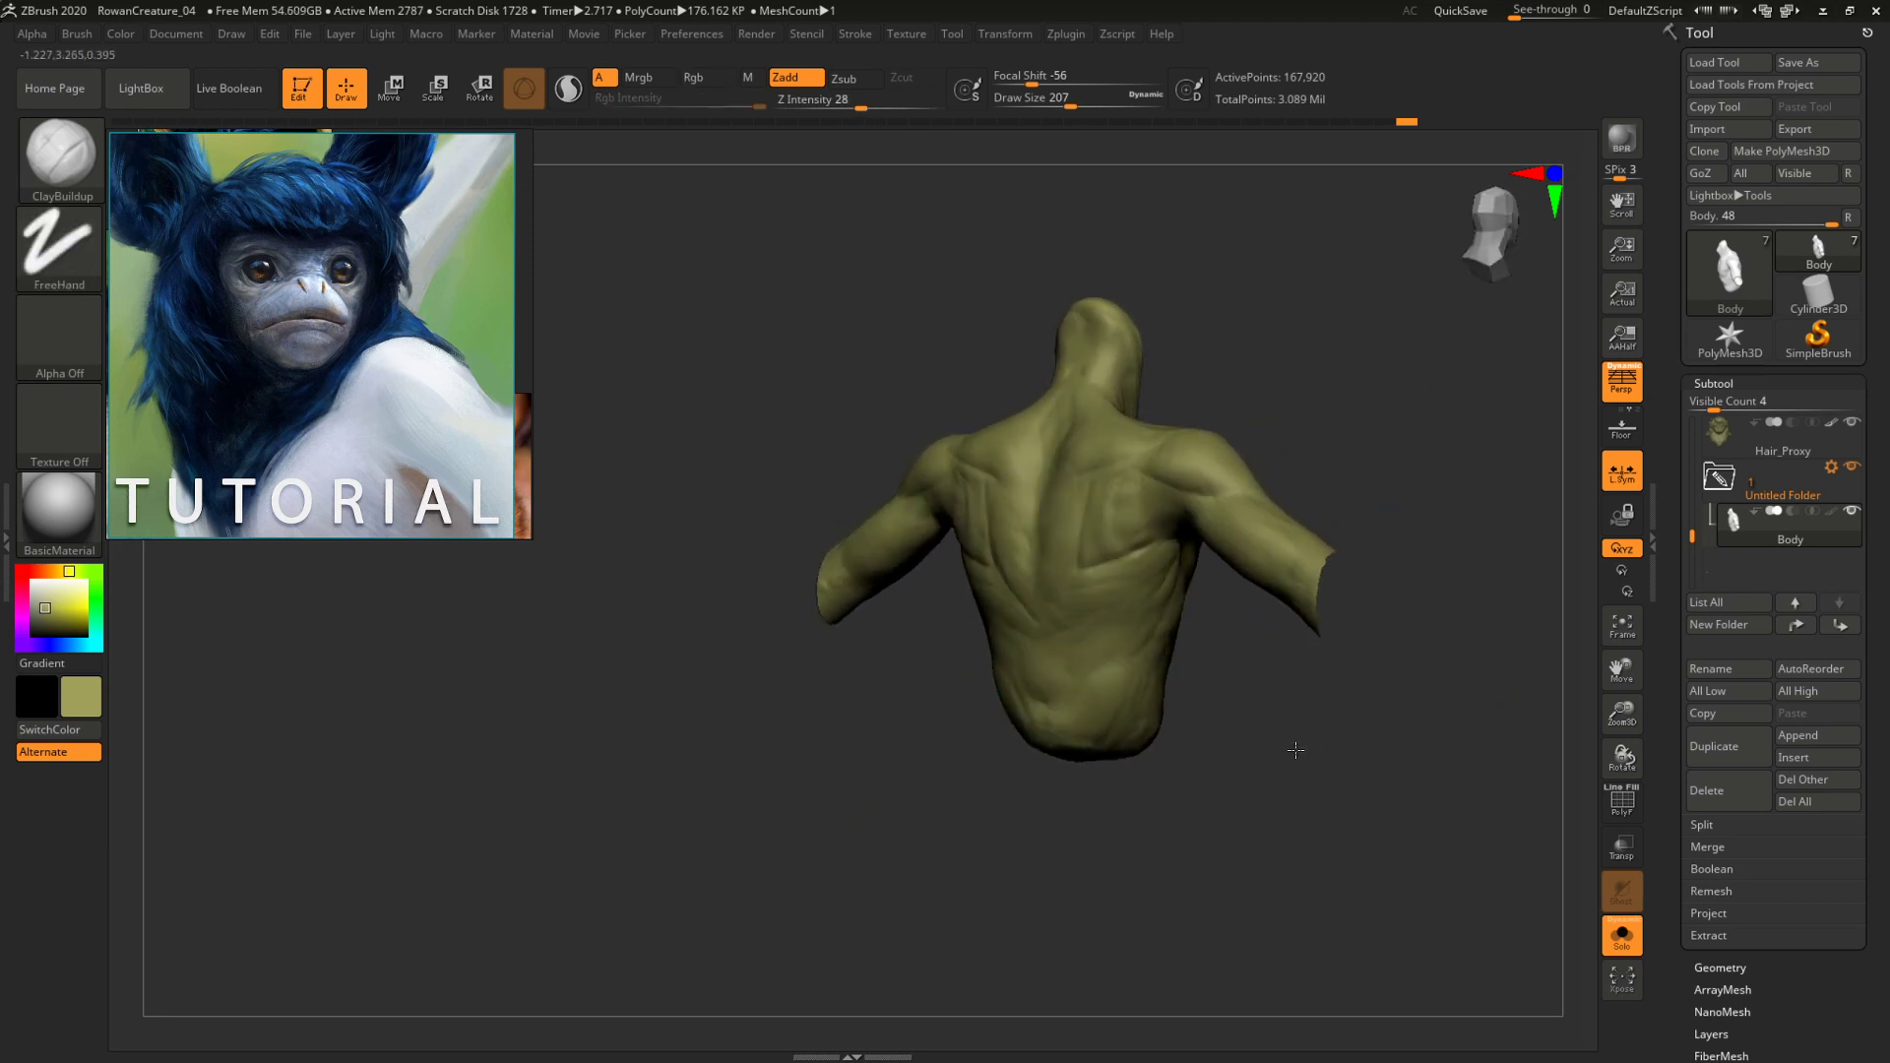
pyautogui.press('space')
pyautogui.moveTo(1095, 524); pyautogui.dragTo(1104, 524)
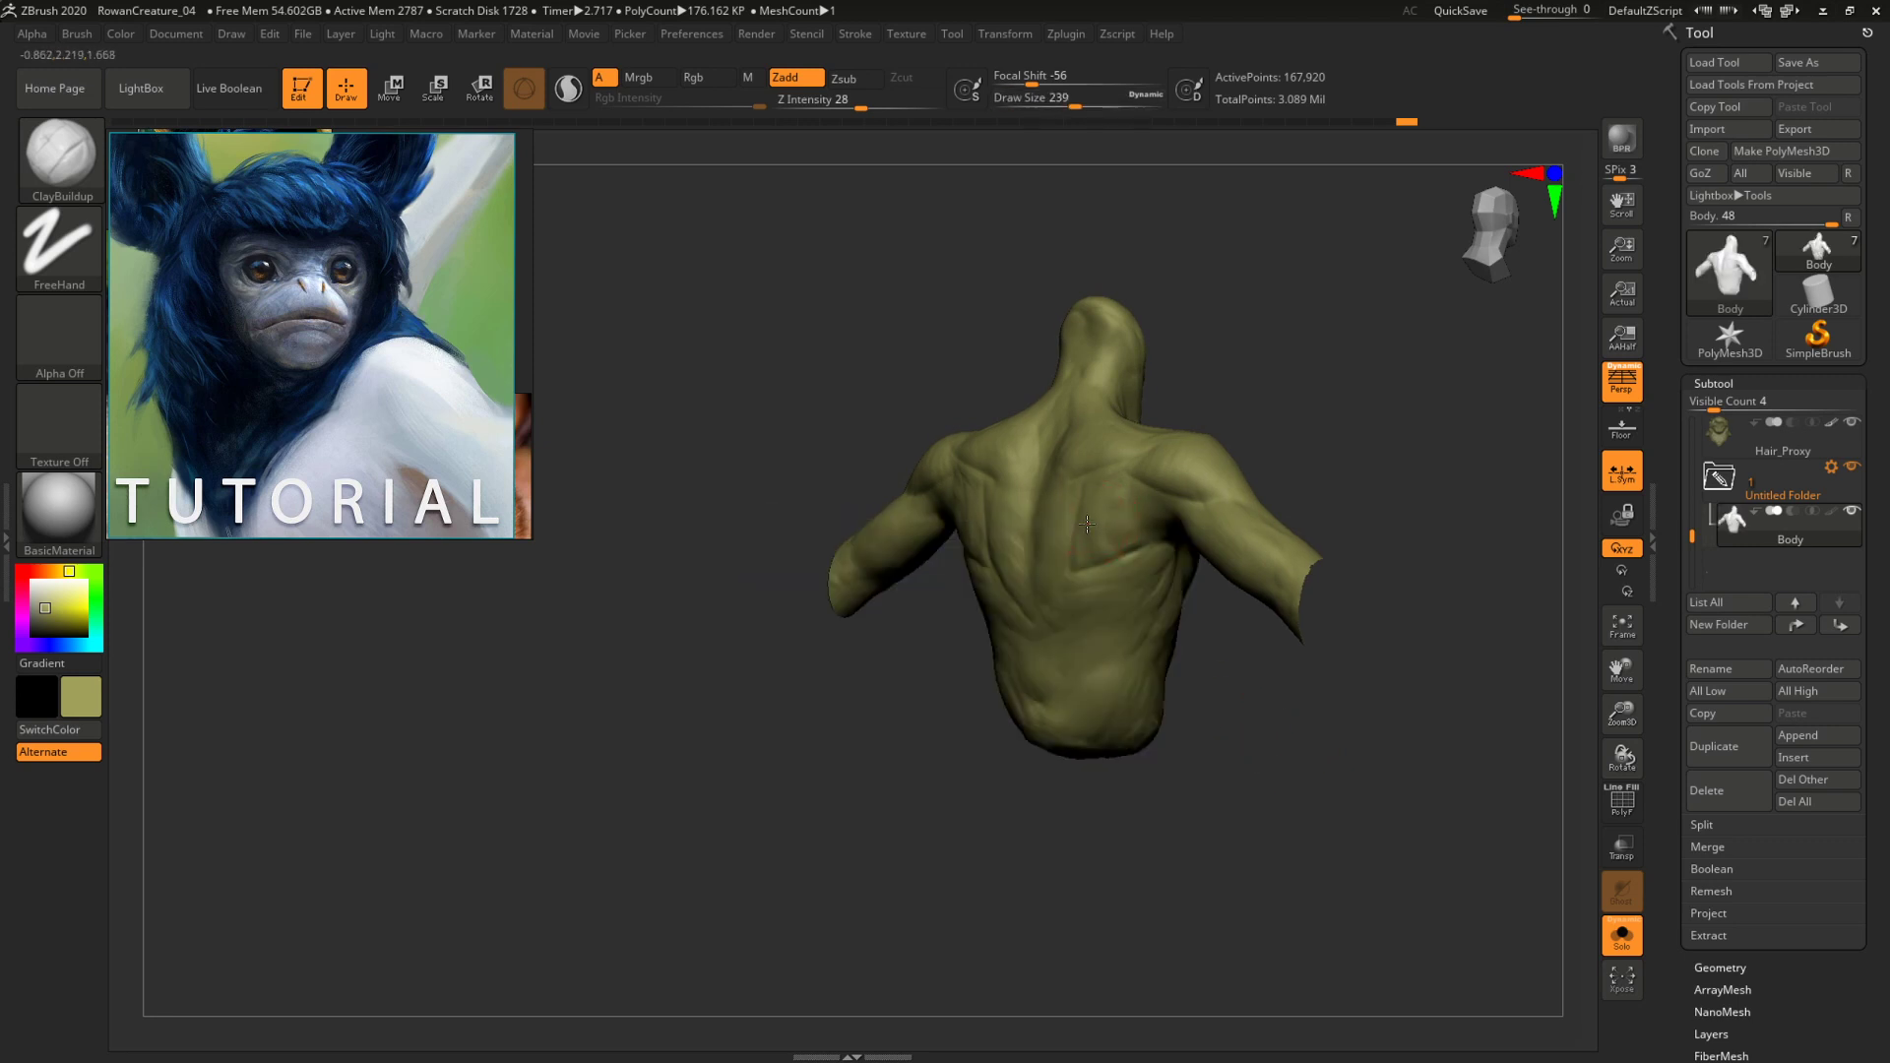
pyautogui.moveTo(1272, 400)
pyautogui.keyDown('shift'); pyautogui.mouseDown()
pyautogui.moveTo(1358, 413)
pyautogui.moveTo(1300, 388)
pyautogui.mouseUp(); pyautogui.keyUp('shift')
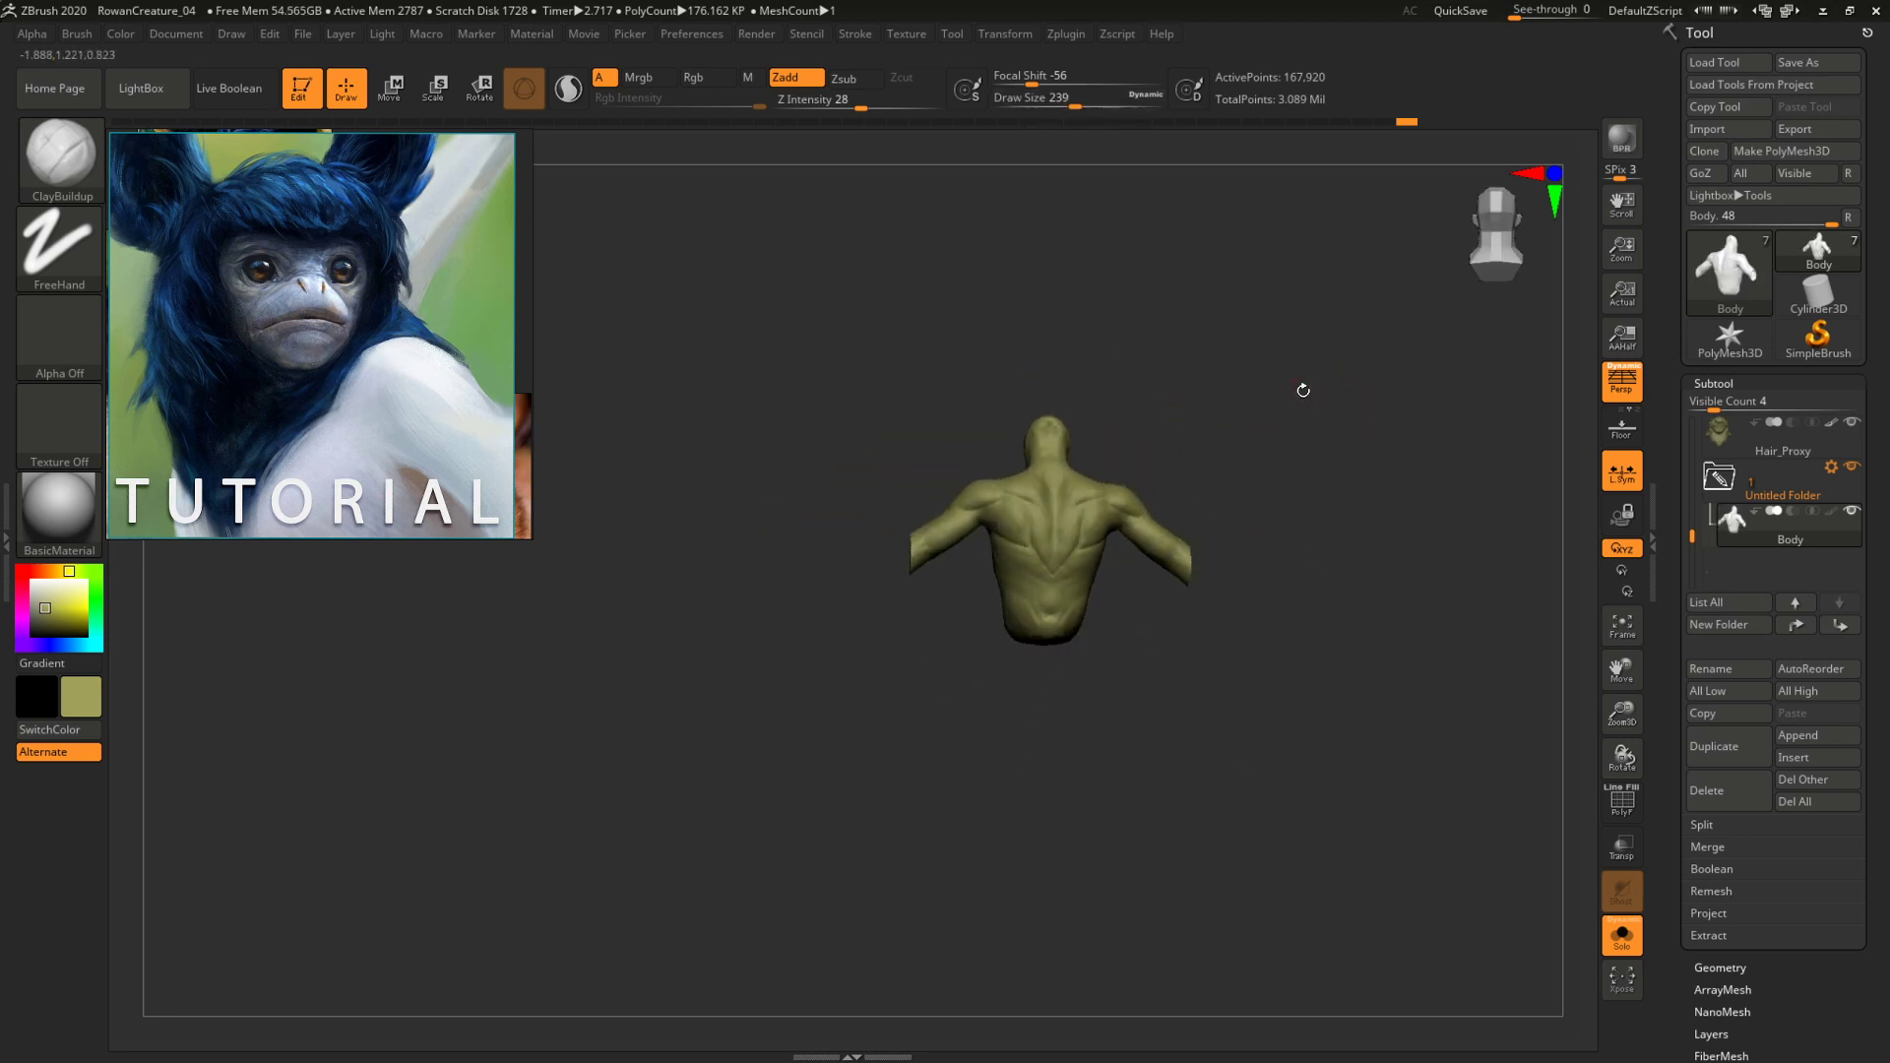
# Switch to the Move brush at draw size 629 and reshape the lower back.
pyautogui.press('f')
pyautogui.moveTo(1195, 795)
pyautogui.mouseDown()
pyautogui.moveTo(1316, 667)
pyautogui.moveTo(1040, 584)
pyautogui.mouseUp()
pyautogui.press('b')
pyautogui.press('m')
pyautogui.press('v')
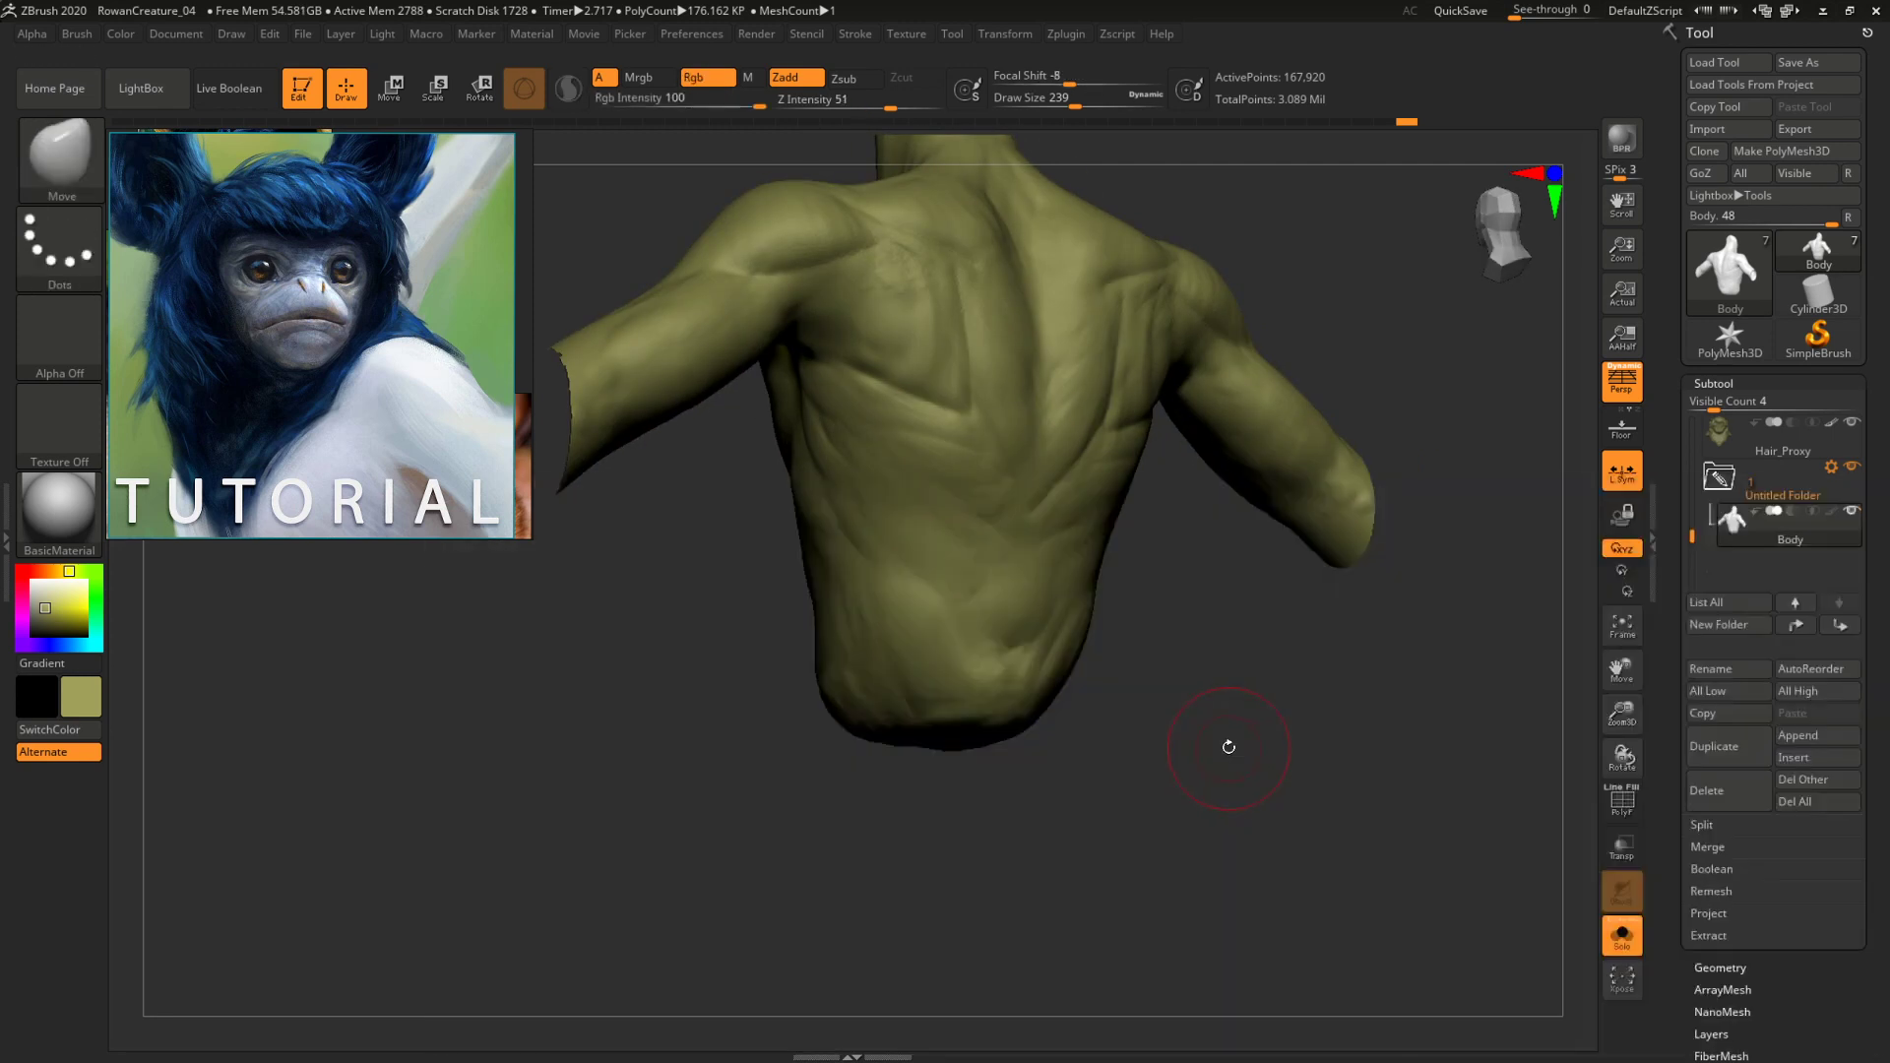
pyautogui.moveTo(1223, 751); pyautogui.dragTo(1148, 351)
pyautogui.press('space')
pyautogui.moveTo(1033, 283)
pyautogui.mouseDown()
pyautogui.moveTo(1202, 253)
pyautogui.moveTo(1111, 475)
pyautogui.mouseUp()
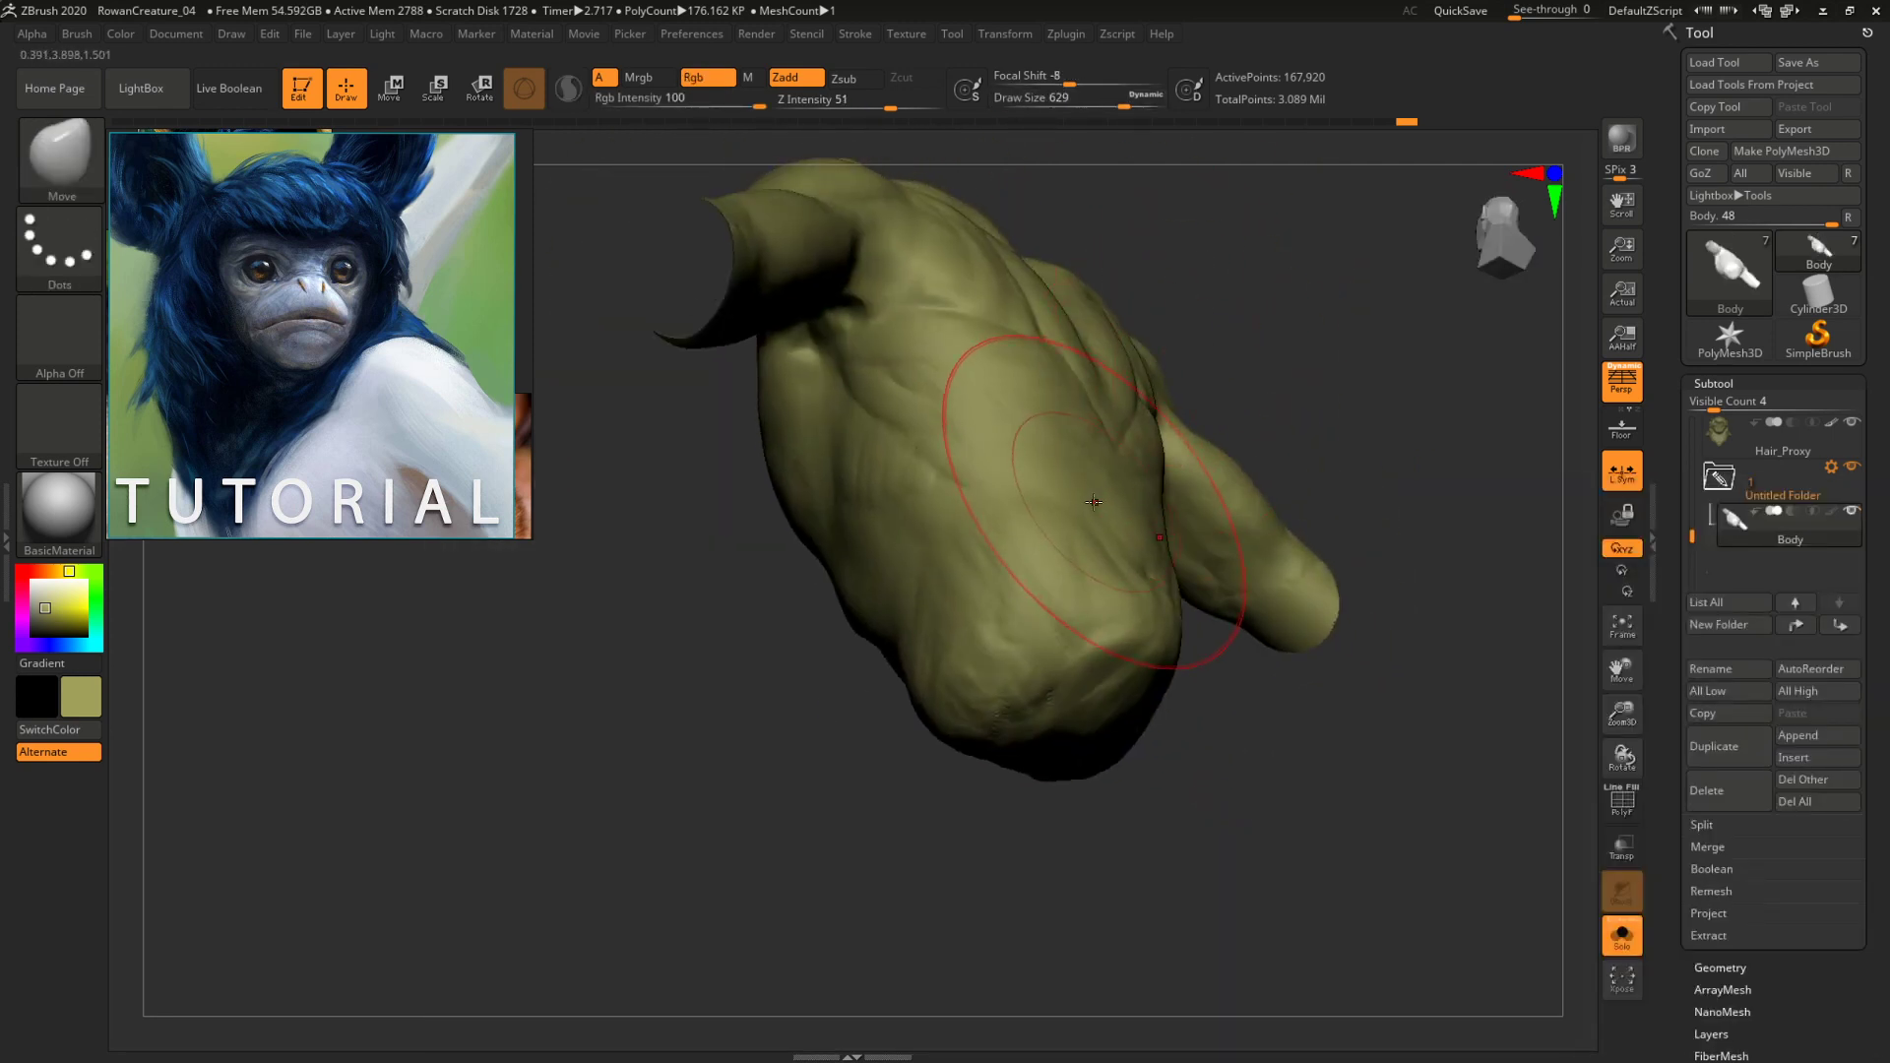
# Increase the Move brush's draw size to 977 and reshape the lower torso's silhouette.
pyautogui.moveTo(1383, 444); pyautogui.dragTo(1277, 582)
pyautogui.press('space')
pyautogui.moveTo(1055, 539)
pyautogui.mouseDown()
pyautogui.moveTo(1063, 563)
pyautogui.moveTo(1225, 517)
pyautogui.moveTo(1107, 630)
pyautogui.mouseUp()
pyautogui.moveTo(1147, 532)
pyautogui.mouseDown()
pyautogui.moveTo(1105, 482)
pyautogui.moveTo(1236, 409)
pyautogui.moveTo(1579, 629)
pyautogui.mouseUp()
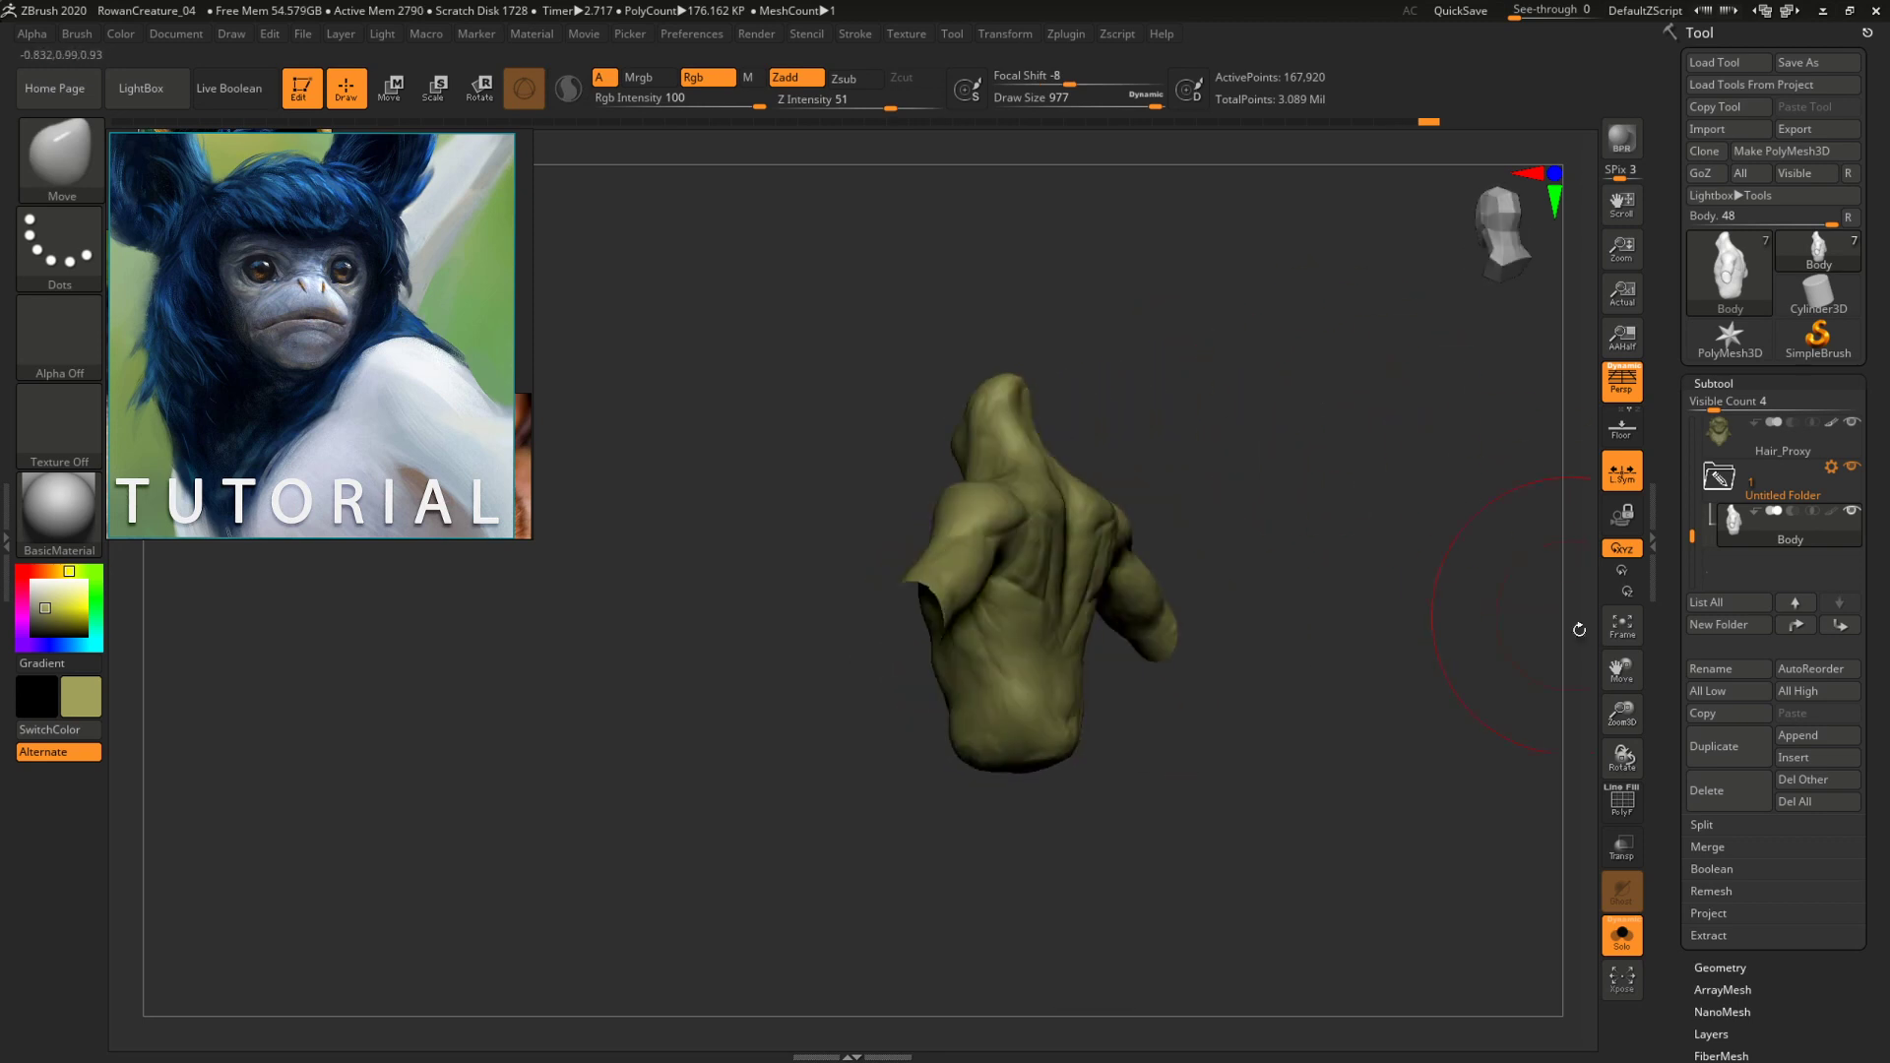
# Turn off Solo to show the whole creature and adjust the back's profile with the Move brush.
pyautogui.click(1634, 925)
pyautogui.moveTo(1277, 483); pyautogui.dragTo(1076, 651)
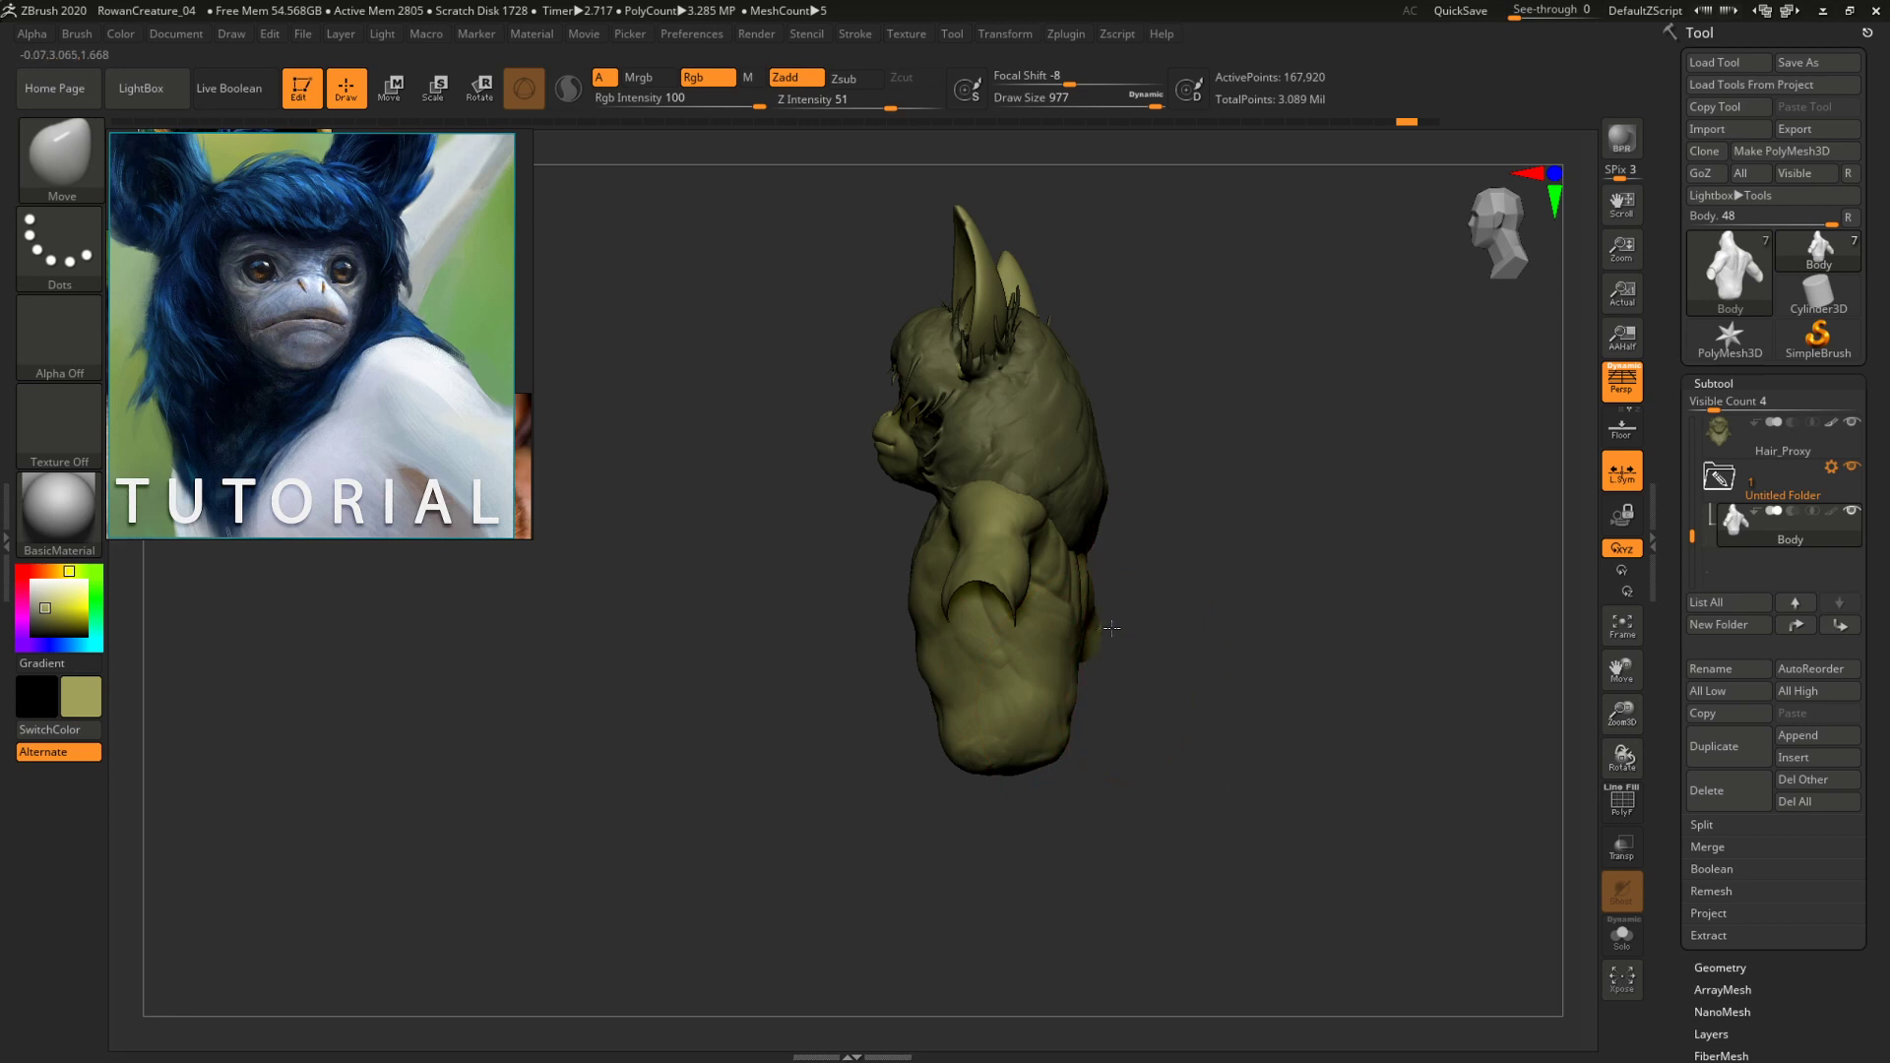
pyautogui.moveTo(1286, 560); pyautogui.dragTo(1099, 564)
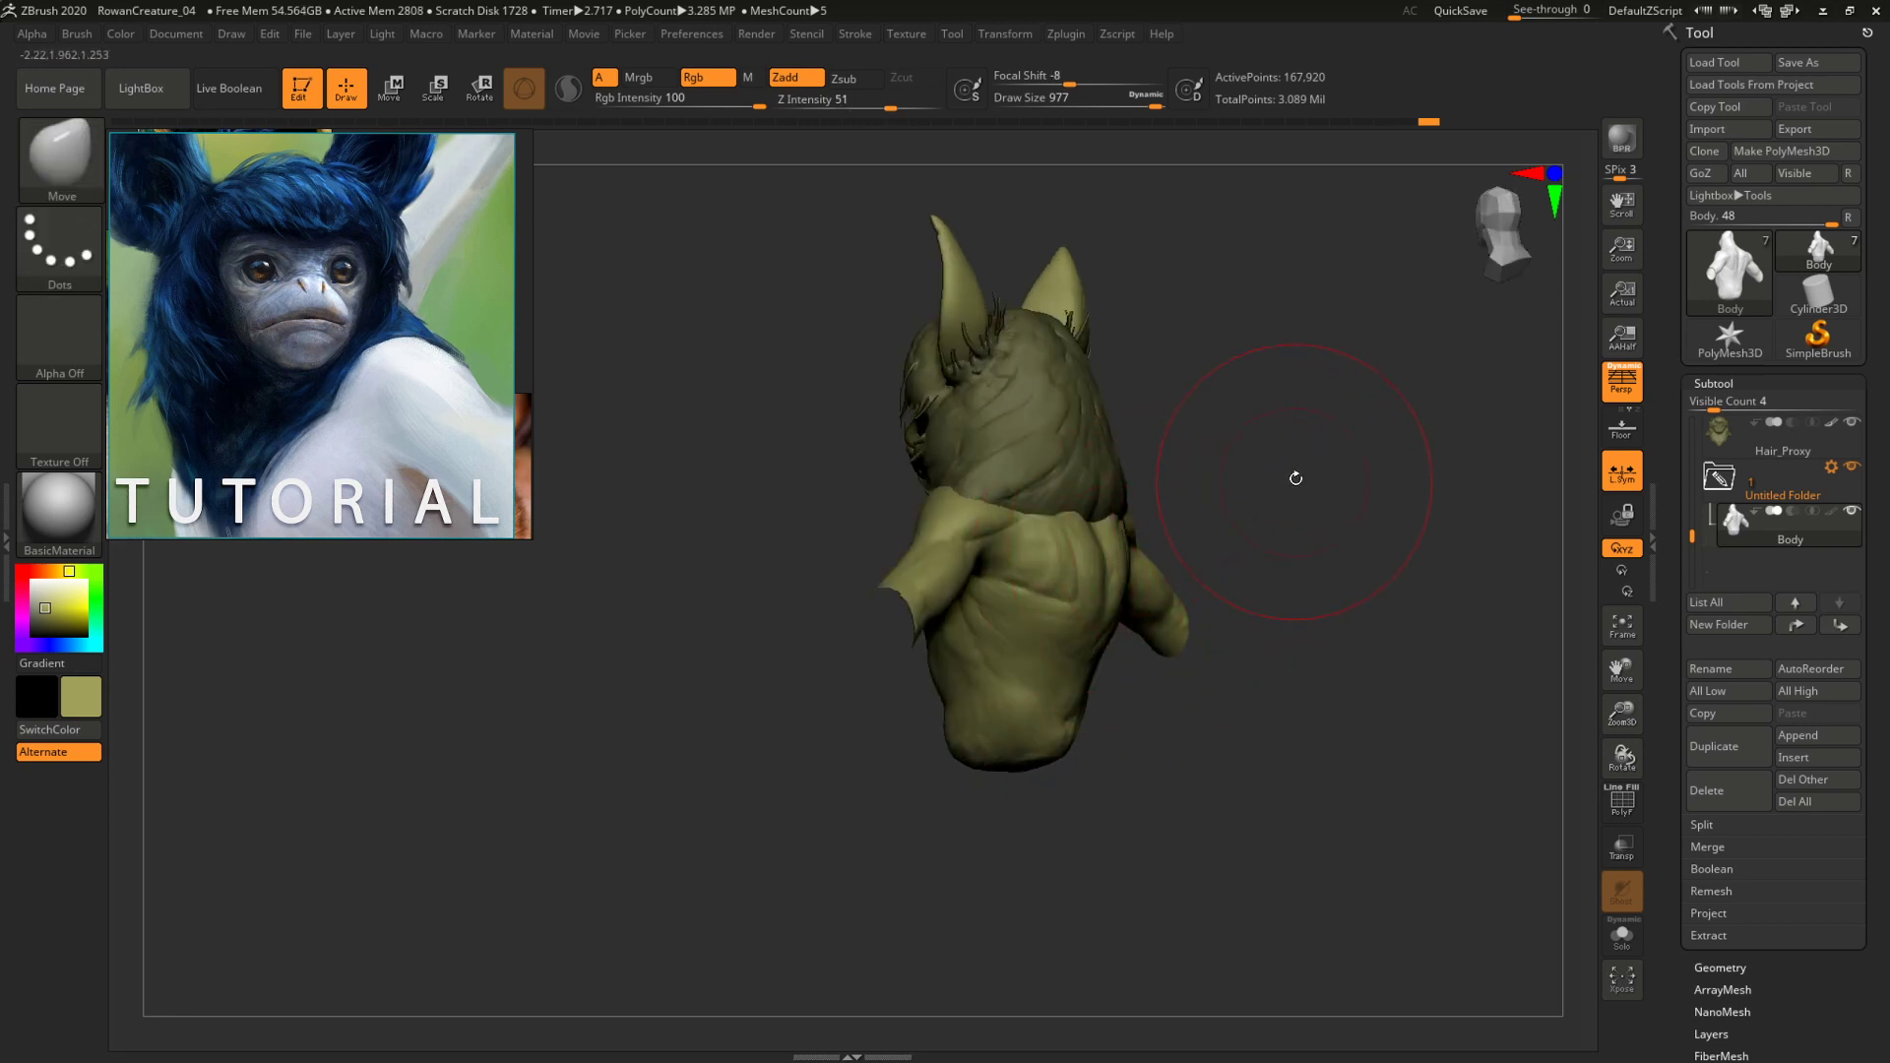
# Undo the last Move stroke and reshape the torso's side profile at draw size 1000.
pyautogui.moveTo(1295, 477)
pyautogui.mouseDown()
pyautogui.moveTo(1223, 506)
pyautogui.moveTo(1160, 498)
pyautogui.moveTo(1272, 450)
pyautogui.moveTo(1314, 455)
pyautogui.mouseUp()
pyautogui.press('space')
pyautogui.hotkey('ctrl', 'z')
pyautogui.moveTo(964, 641); pyautogui.dragTo(1033, 649)
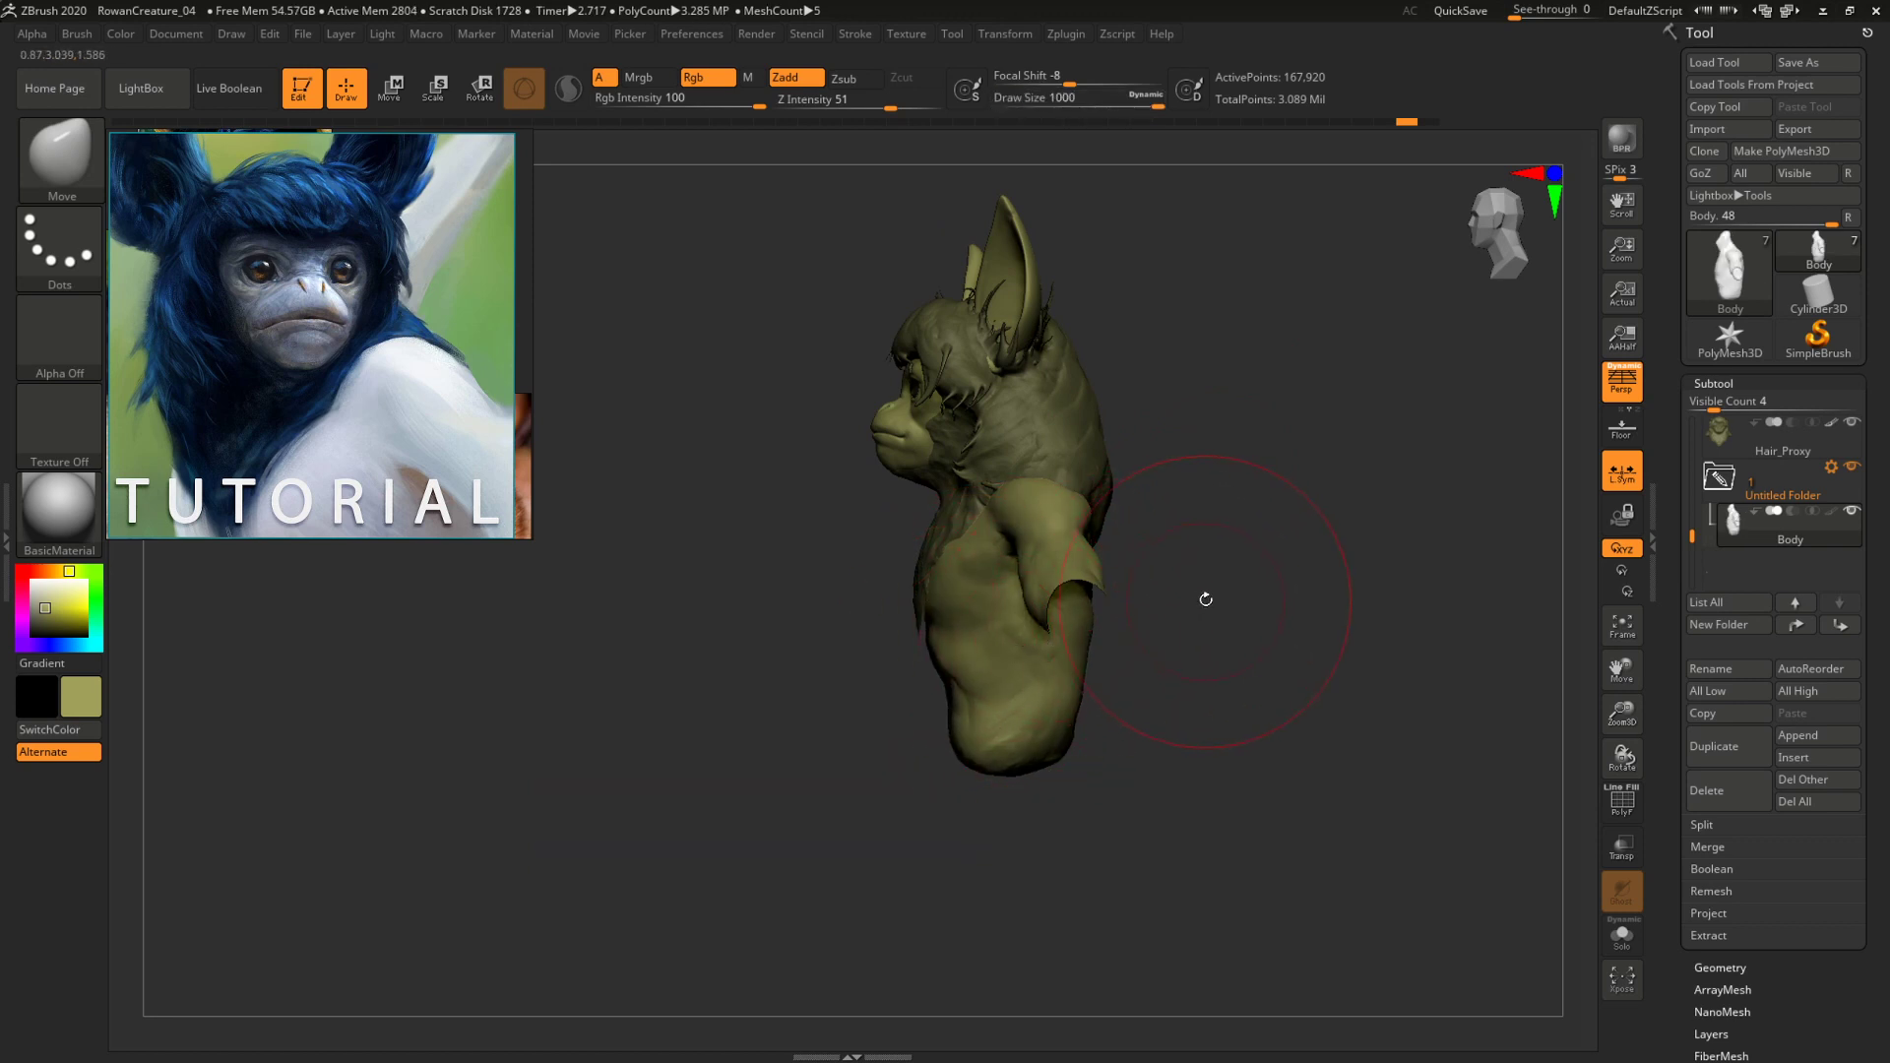
pyautogui.moveTo(1205, 599); pyautogui.dragTo(1185, 595)
# Reduce the Move brush's draw size to 804 and adjust the torso's lower part from the front.
pyautogui.moveTo(1316, 520)
pyautogui.mouseDown()
pyautogui.moveTo(1282, 528)
pyautogui.moveTo(1244, 633)
pyautogui.moveTo(1109, 597)
pyautogui.moveTo(1223, 578)
pyautogui.moveTo(1311, 461)
pyautogui.moveTo(1077, 743)
pyautogui.moveTo(1097, 772)
pyautogui.moveTo(1015, 767)
pyautogui.moveTo(1198, 748)
pyautogui.moveTo(1171, 733)
pyautogui.mouseUp()
pyautogui.press('space')
pyautogui.click(1063, 739)
# Select the Hair_Proxy subtool, switch to the ClayTubes brush and show the Body's painted guides.
pyautogui.moveTo(1291, 562)
pyautogui.mouseDown()
pyautogui.moveTo(1303, 536)
pyautogui.moveTo(1351, 524)
pyautogui.moveTo(1280, 541)
pyautogui.moveTo(1257, 576)
pyautogui.moveTo(1362, 414)
pyautogui.moveTo(1328, 433)
pyautogui.mouseUp()
pyautogui.keyDown('alt'); pyautogui.click(1085, 568); pyautogui.keyUp('alt')
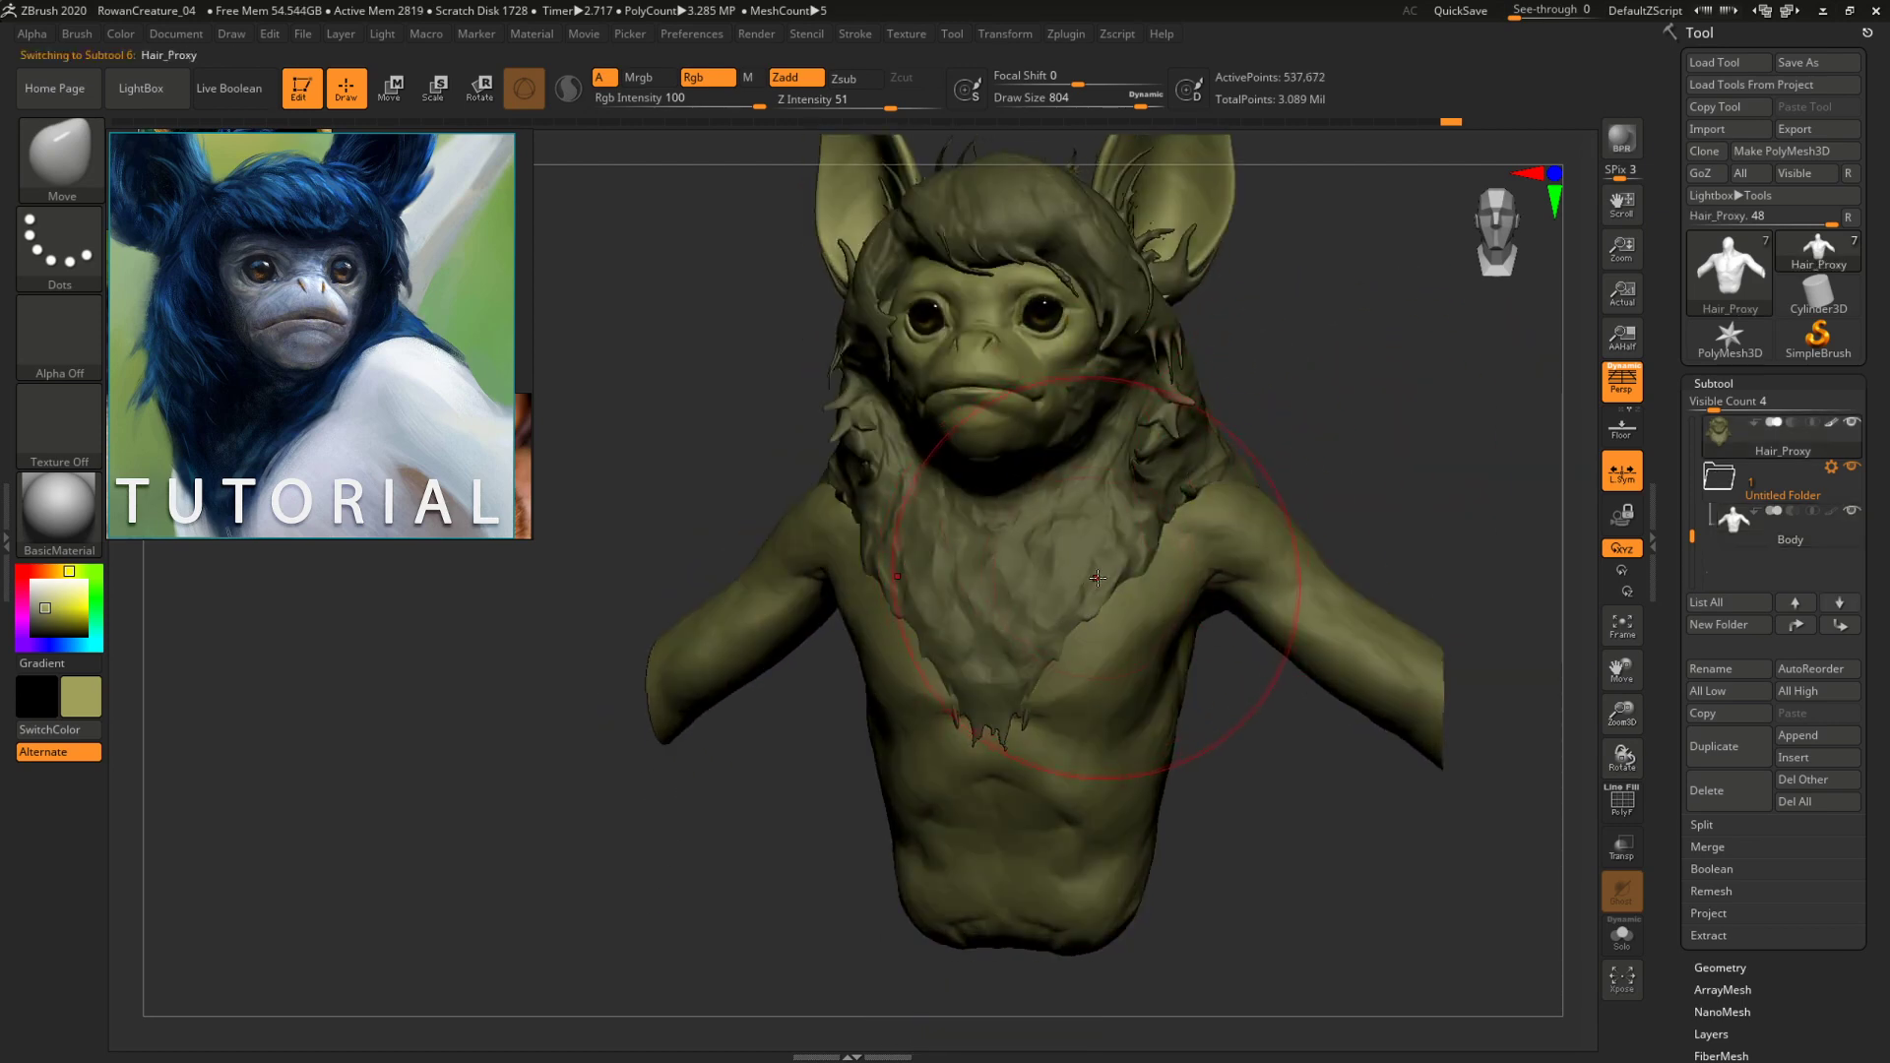
pyautogui.press('b')
pyautogui.press('c')
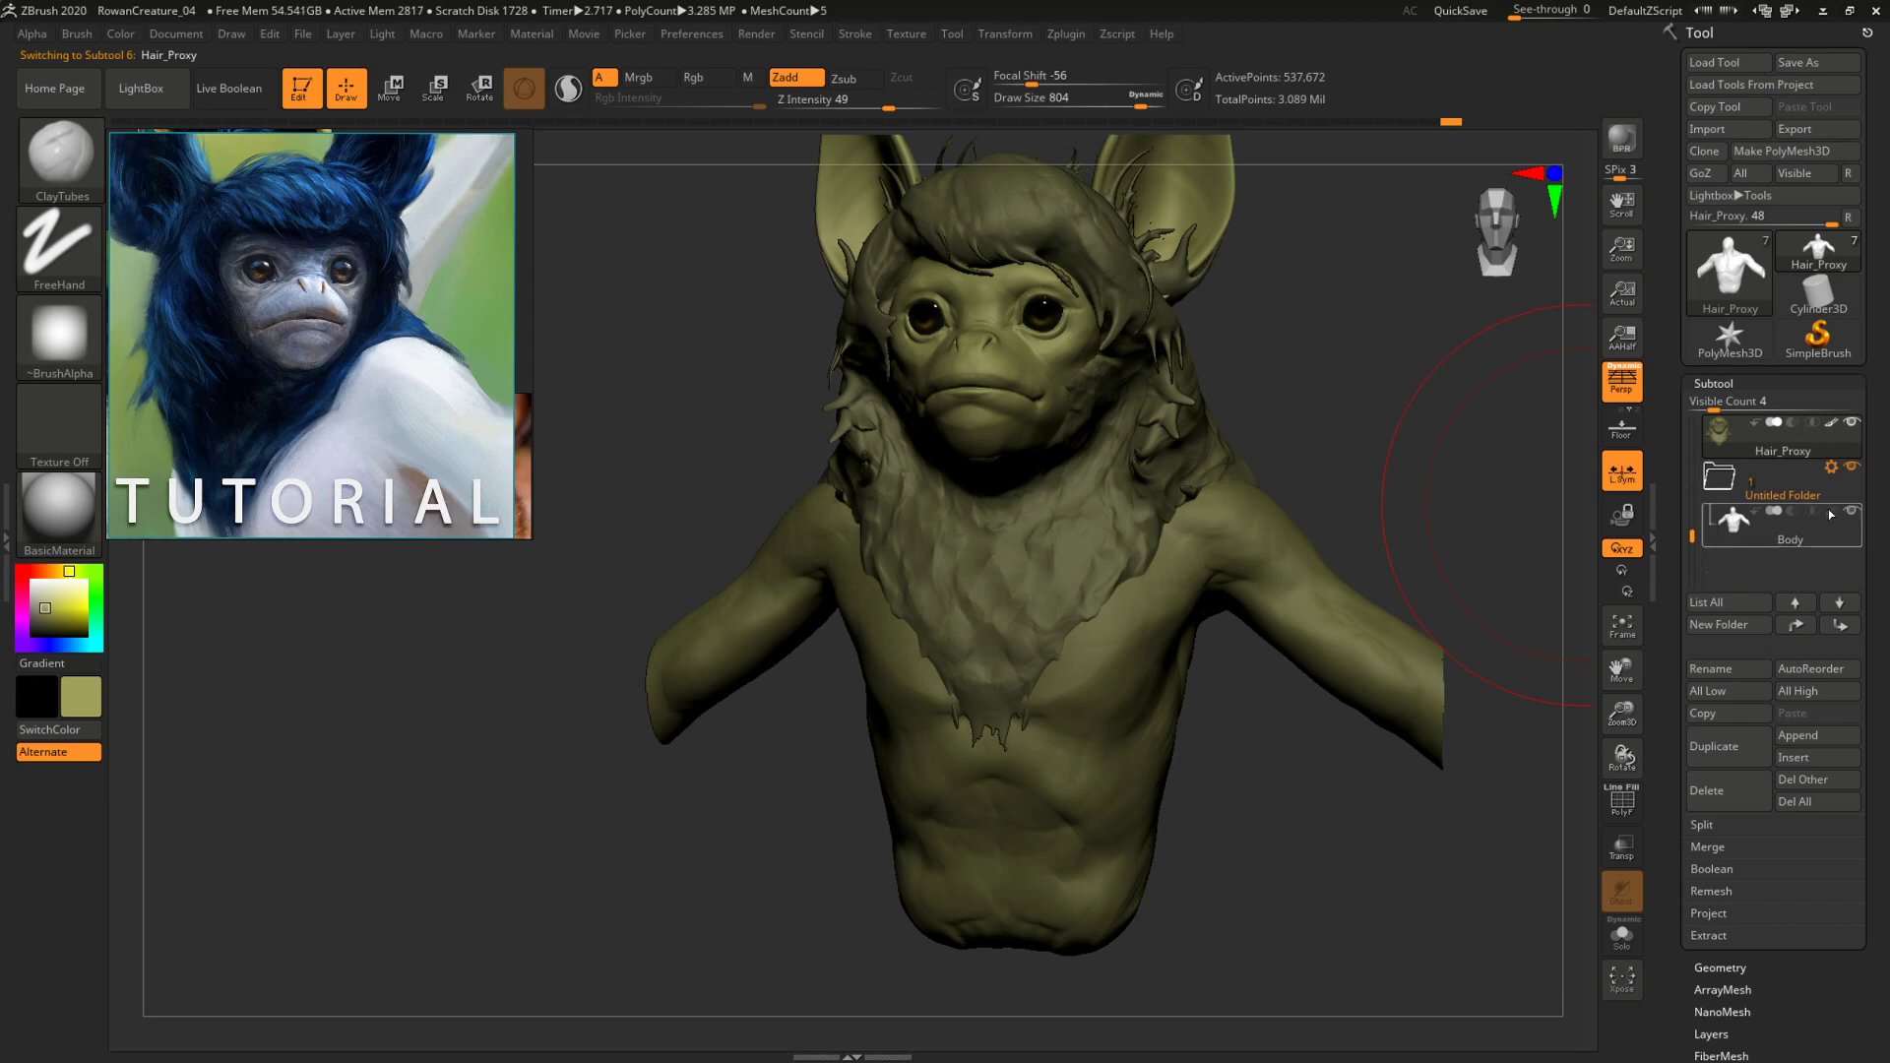
pyautogui.moveTo(1506, 807)
pyautogui.mouseDown()
pyautogui.moveTo(1255, 484)
pyautogui.moveTo(979, 515)
pyautogui.moveTo(893, 561)
pyautogui.moveTo(1320, 409)
pyautogui.moveTo(1219, 471)
pyautogui.moveTo(1249, 456)
pyautogui.moveTo(1307, 495)
pyautogui.moveTo(1236, 468)
pyautogui.mouseUp()
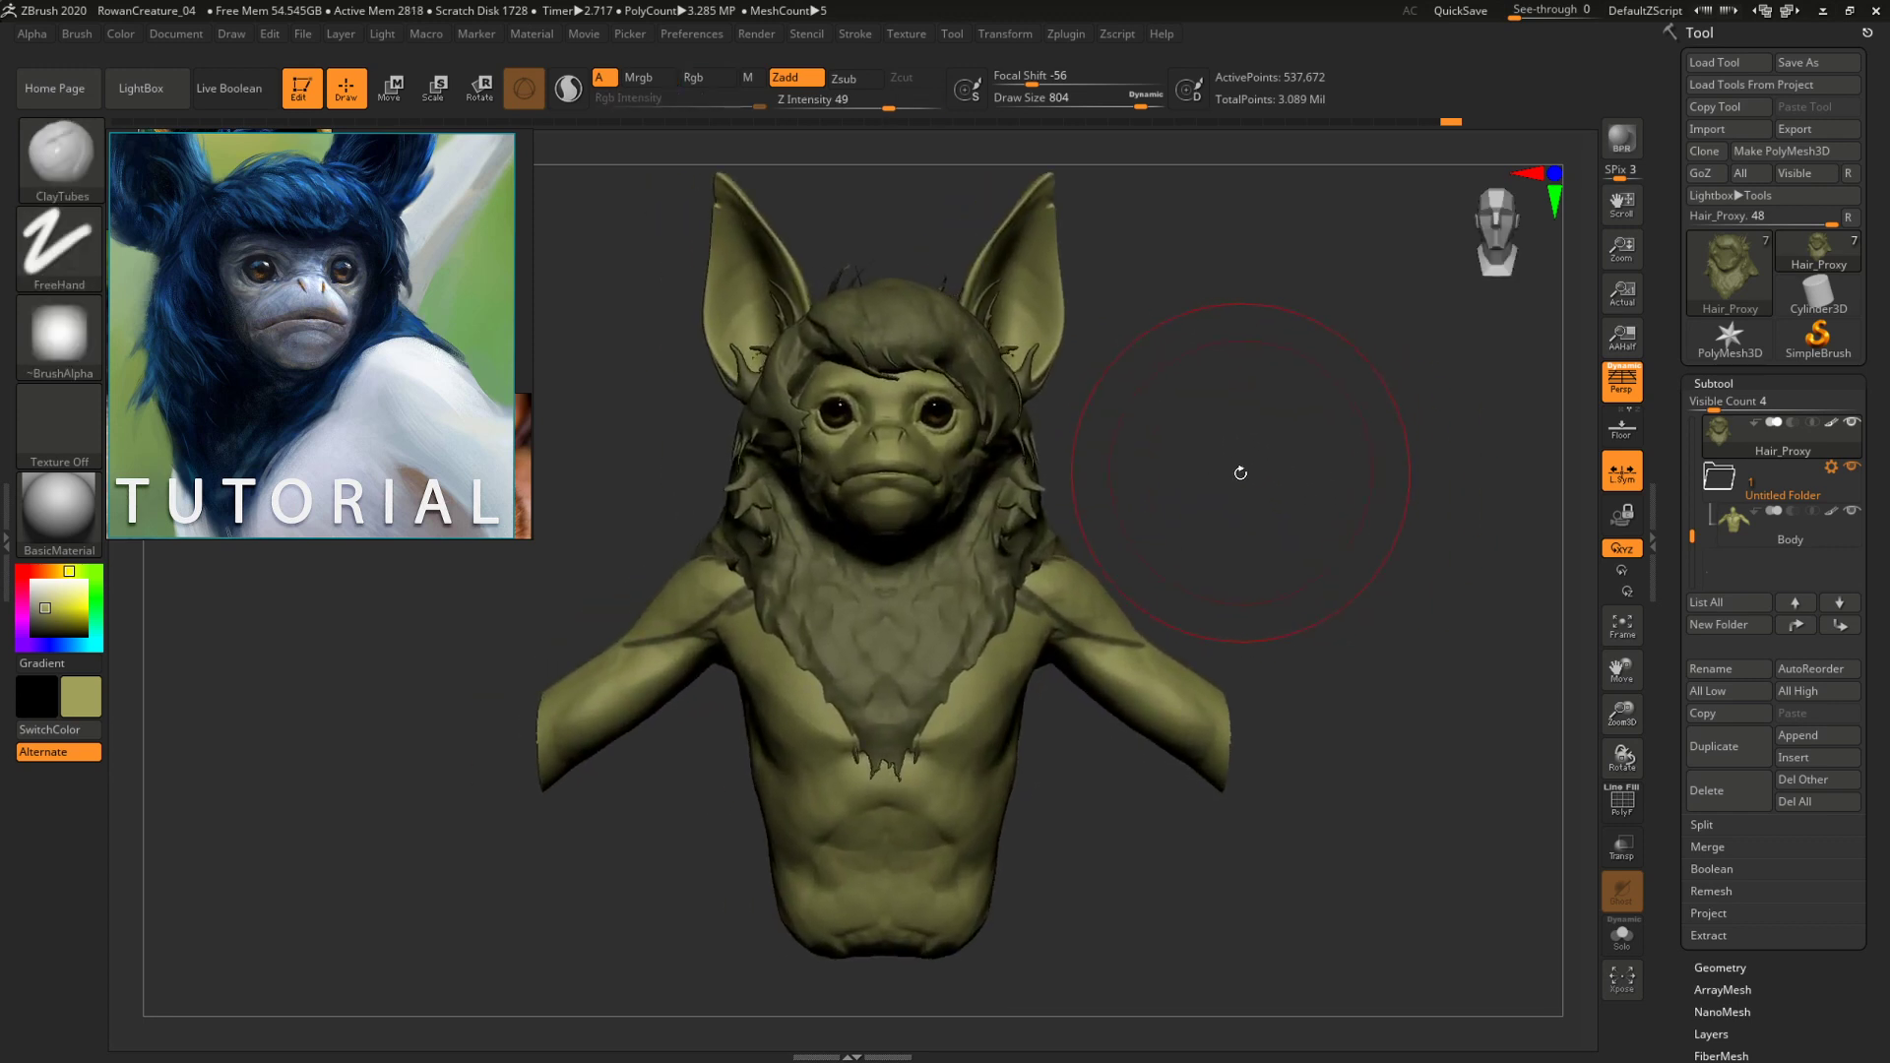
pyautogui.press('b')
pyautogui.press('Escape')
# Set the draw size to 358 and build up the hair's lower edge over the shoulder with ClayTubes.
pyautogui.moveTo(1249, 540)
pyautogui.mouseDown()
pyautogui.moveTo(1270, 473)
pyautogui.moveTo(1362, 422)
pyautogui.moveTo(1117, 542)
pyautogui.moveTo(1078, 679)
pyautogui.mouseUp()
pyautogui.press('[')
pyautogui.press('[')
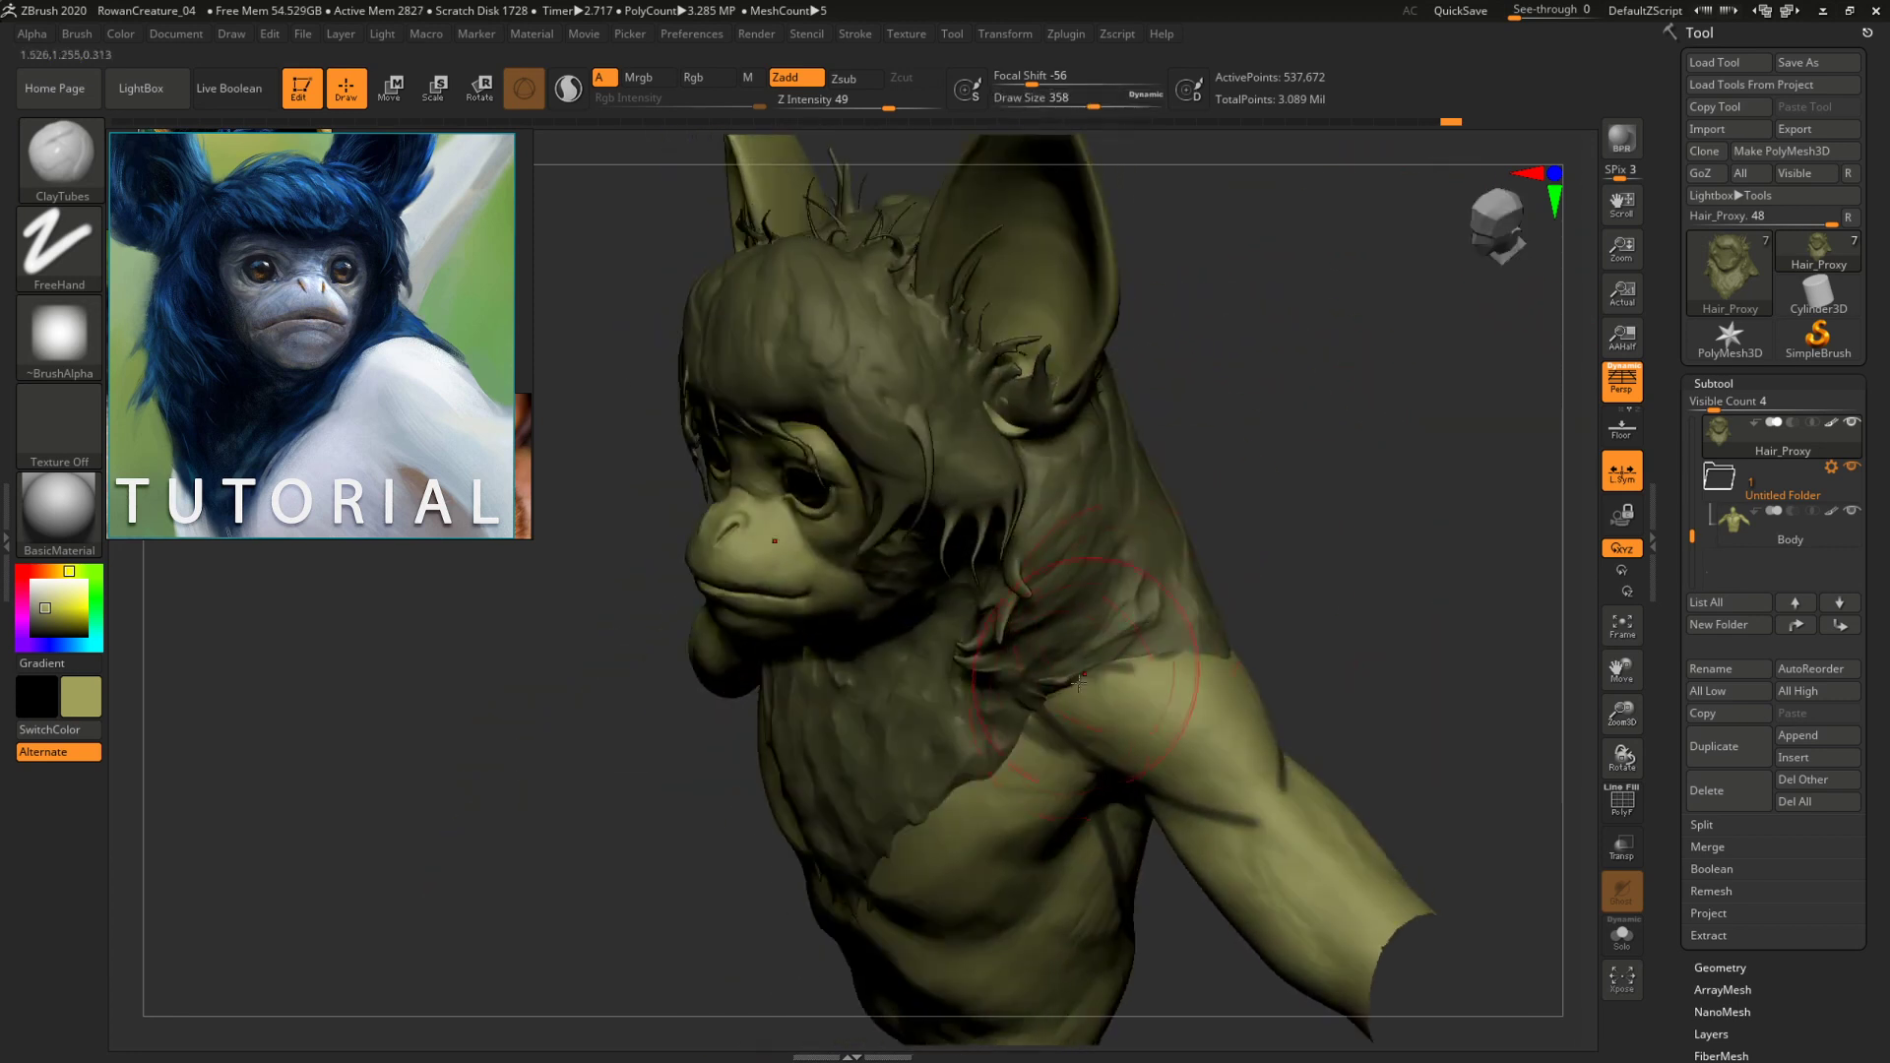
pyautogui.moveTo(1191, 658); pyautogui.dragTo(1101, 679)
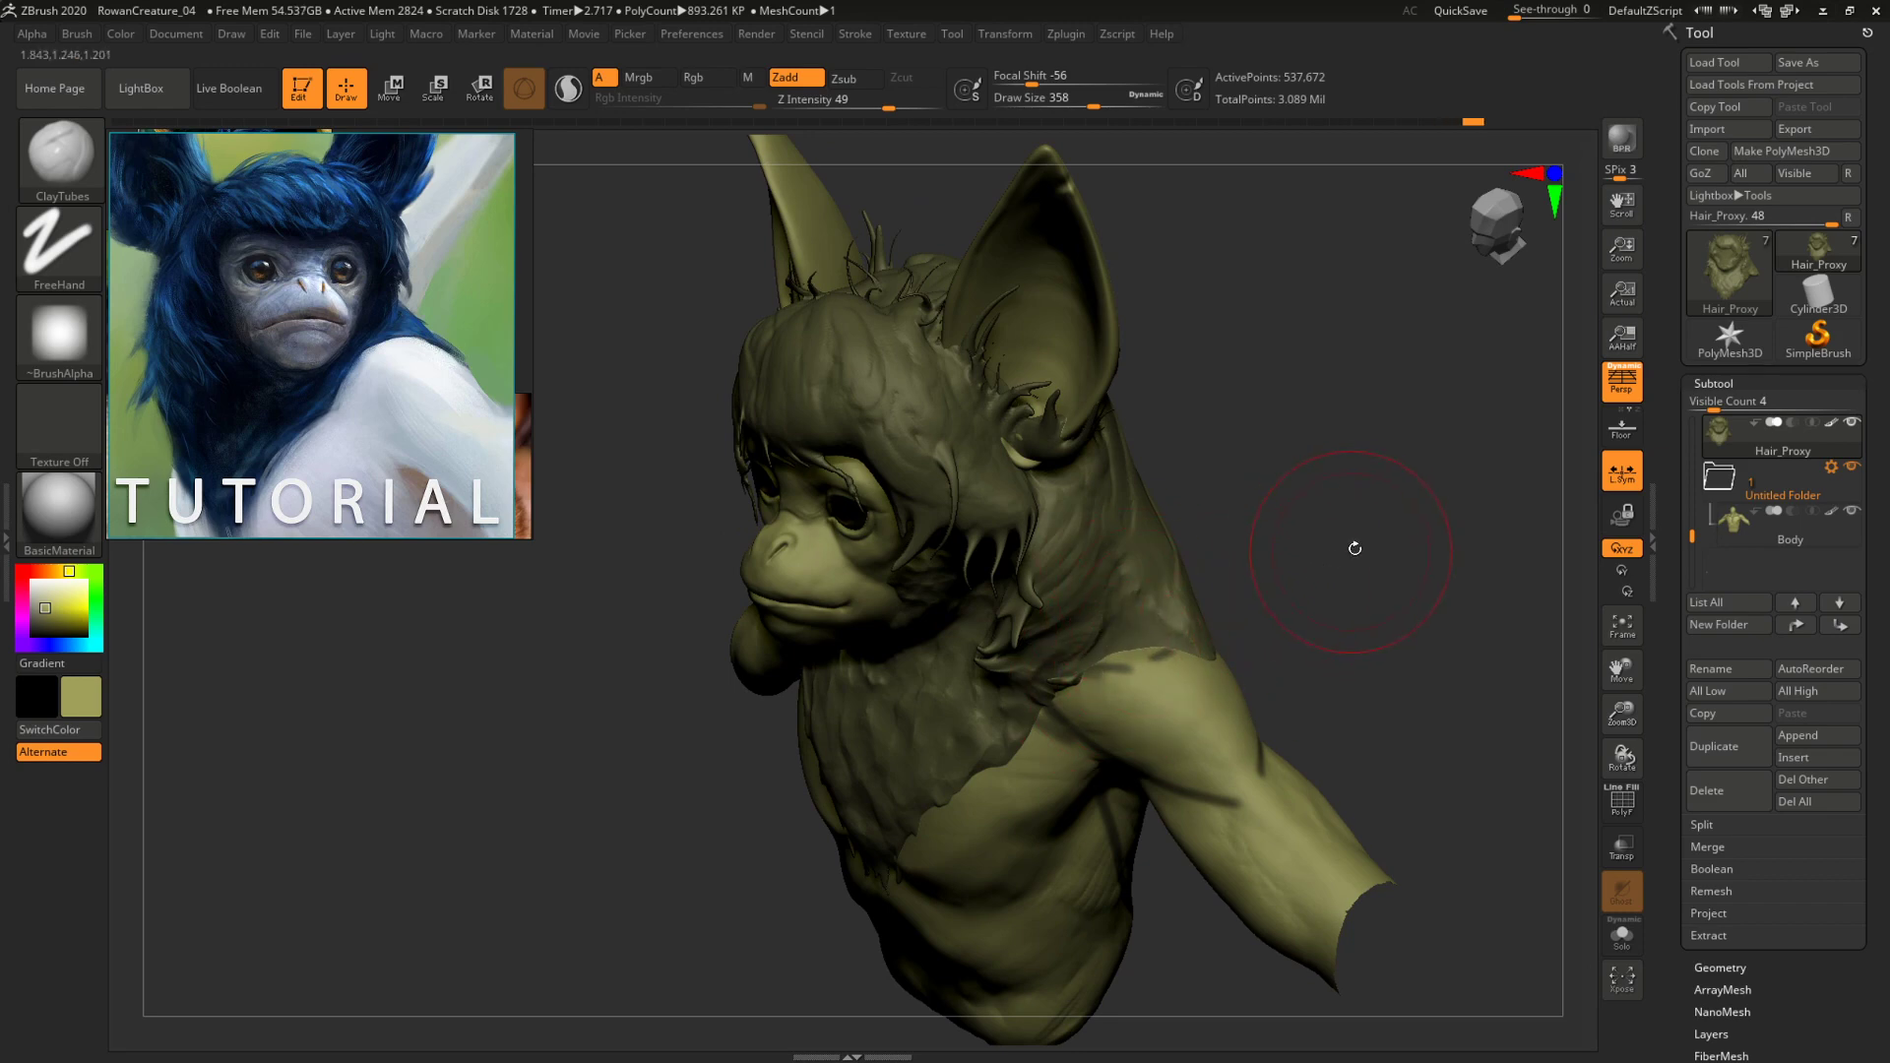
# Enlarge the ClayTubes brush to draw size 484 and make the other subtools transparent around Hair_Proxy to inspect its volume.
pyautogui.moveTo(1355, 548); pyautogui.dragTo(659, 630)
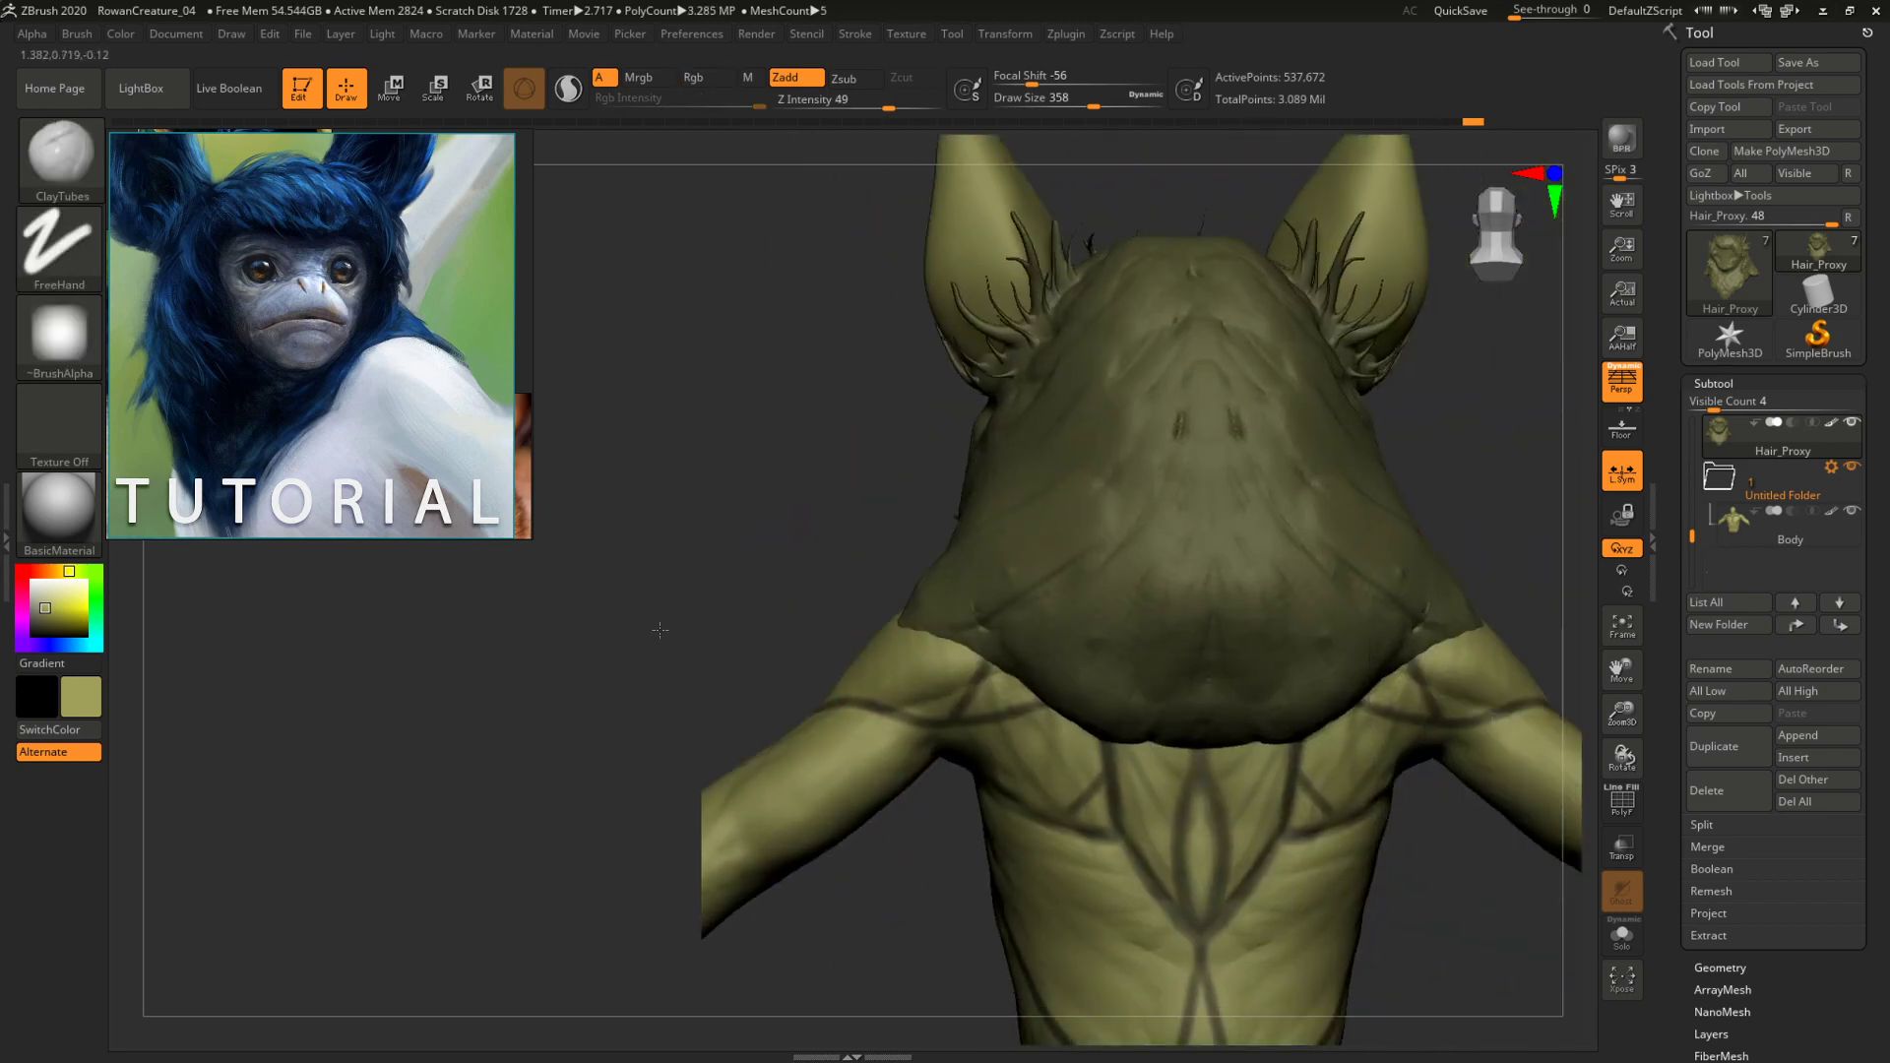
pyautogui.press('space')
pyautogui.press(']')
pyautogui.moveTo(1434, 401)
pyautogui.mouseDown()
pyautogui.moveTo(1430, 480)
pyautogui.moveTo(1230, 512)
pyautogui.moveTo(1279, 552)
pyautogui.moveTo(1565, 630)
pyautogui.mouseUp()
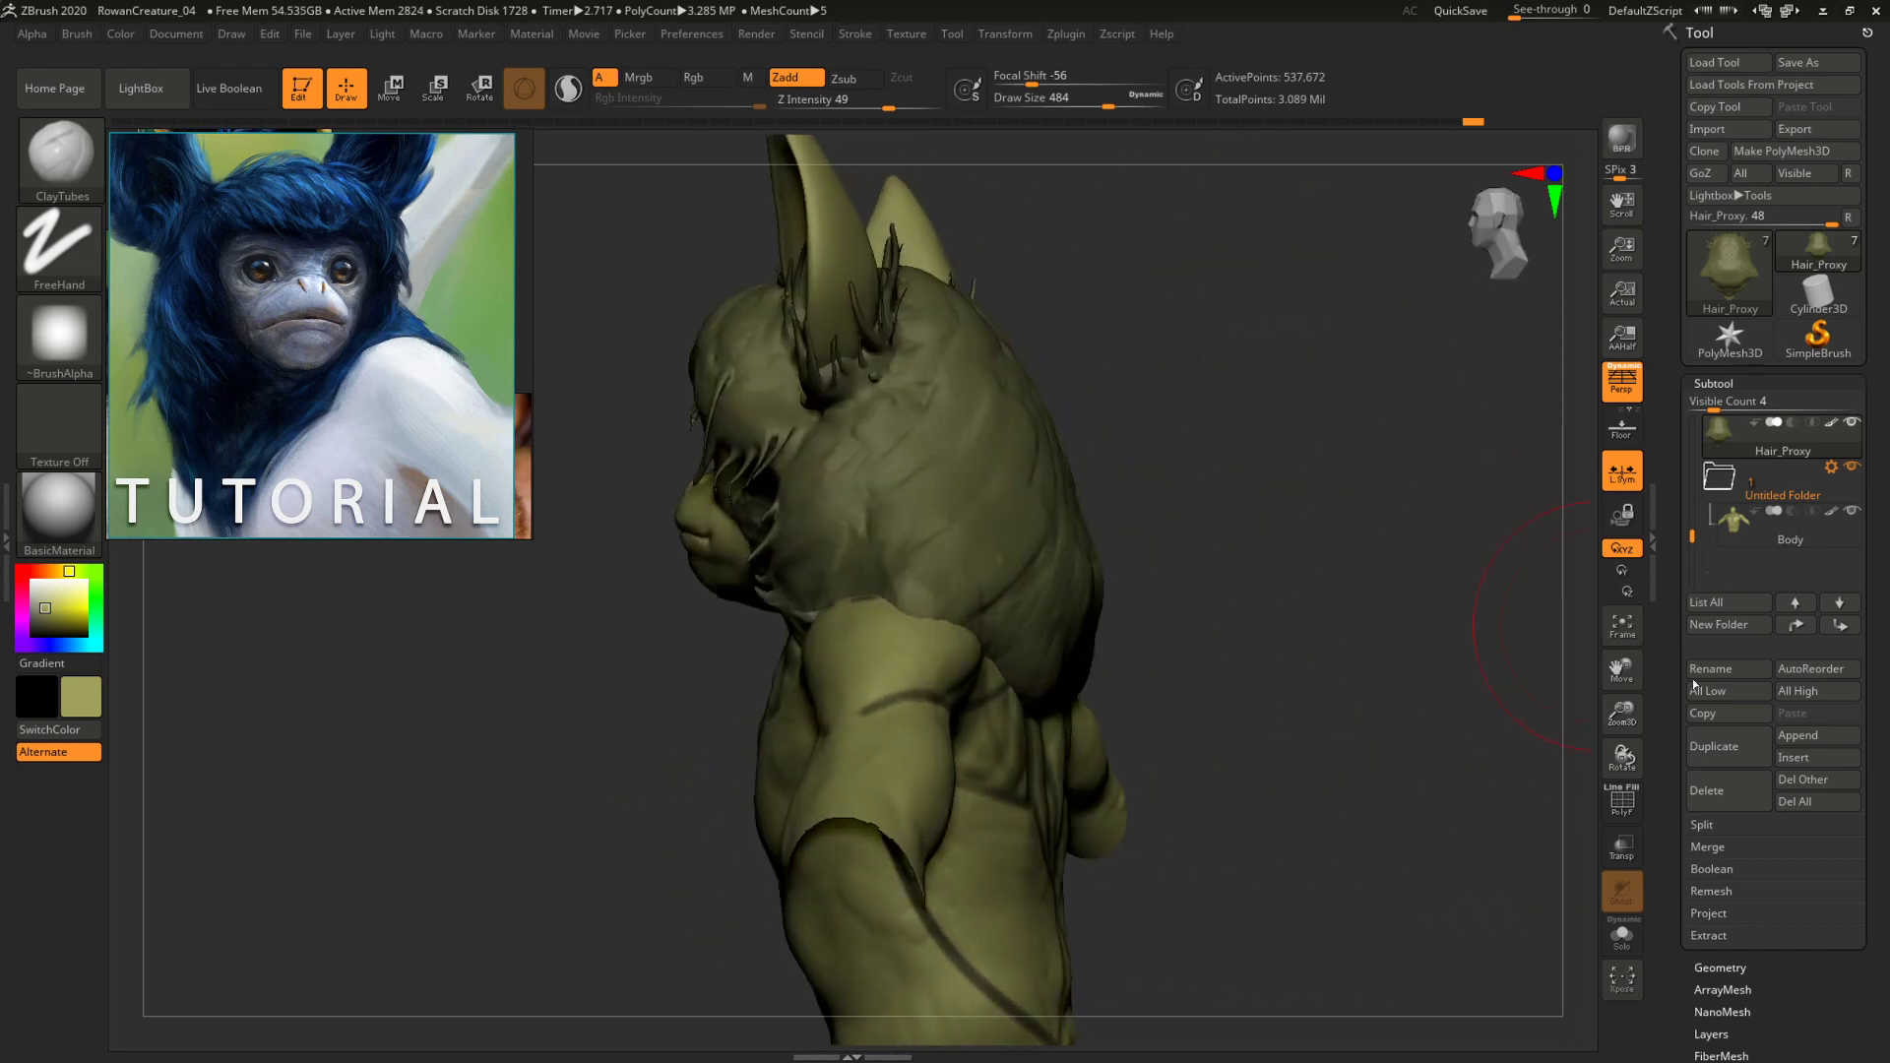
pyautogui.click(1621, 845)
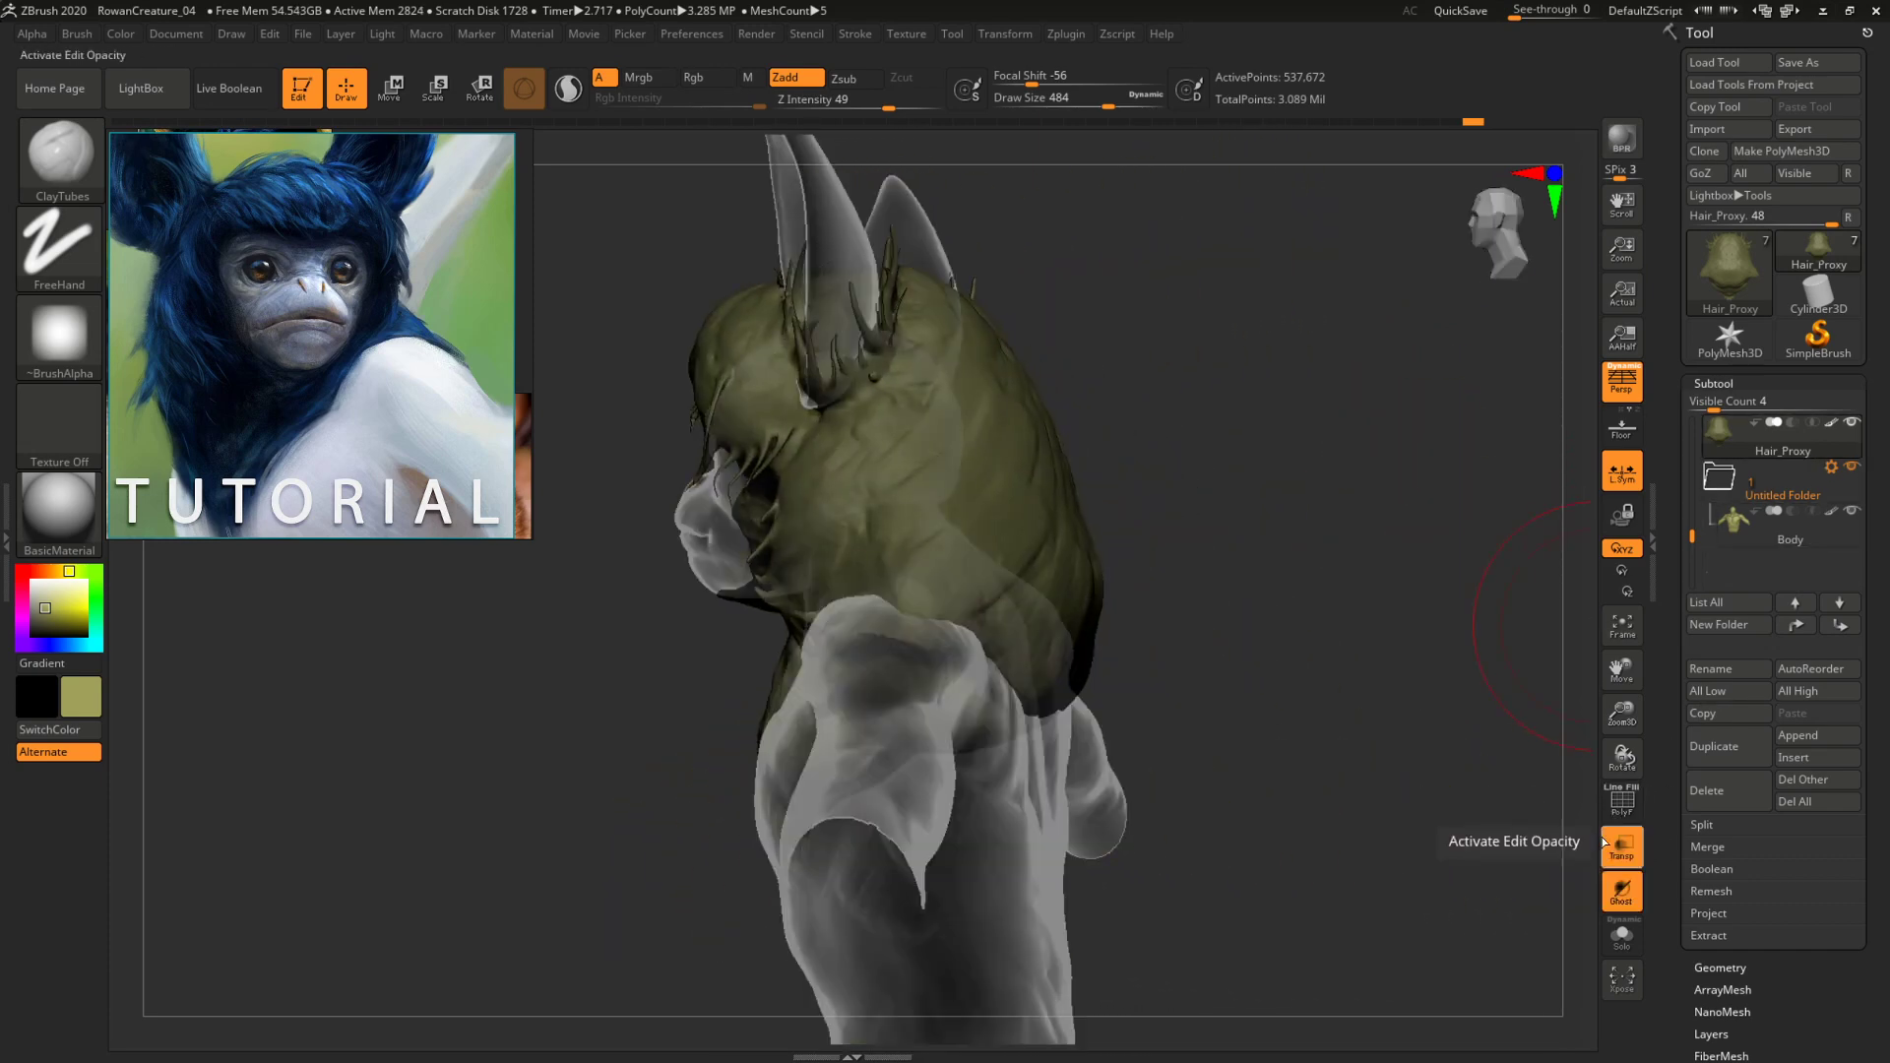
pyautogui.moveTo(1309, 472); pyautogui.dragTo(1003, 360)
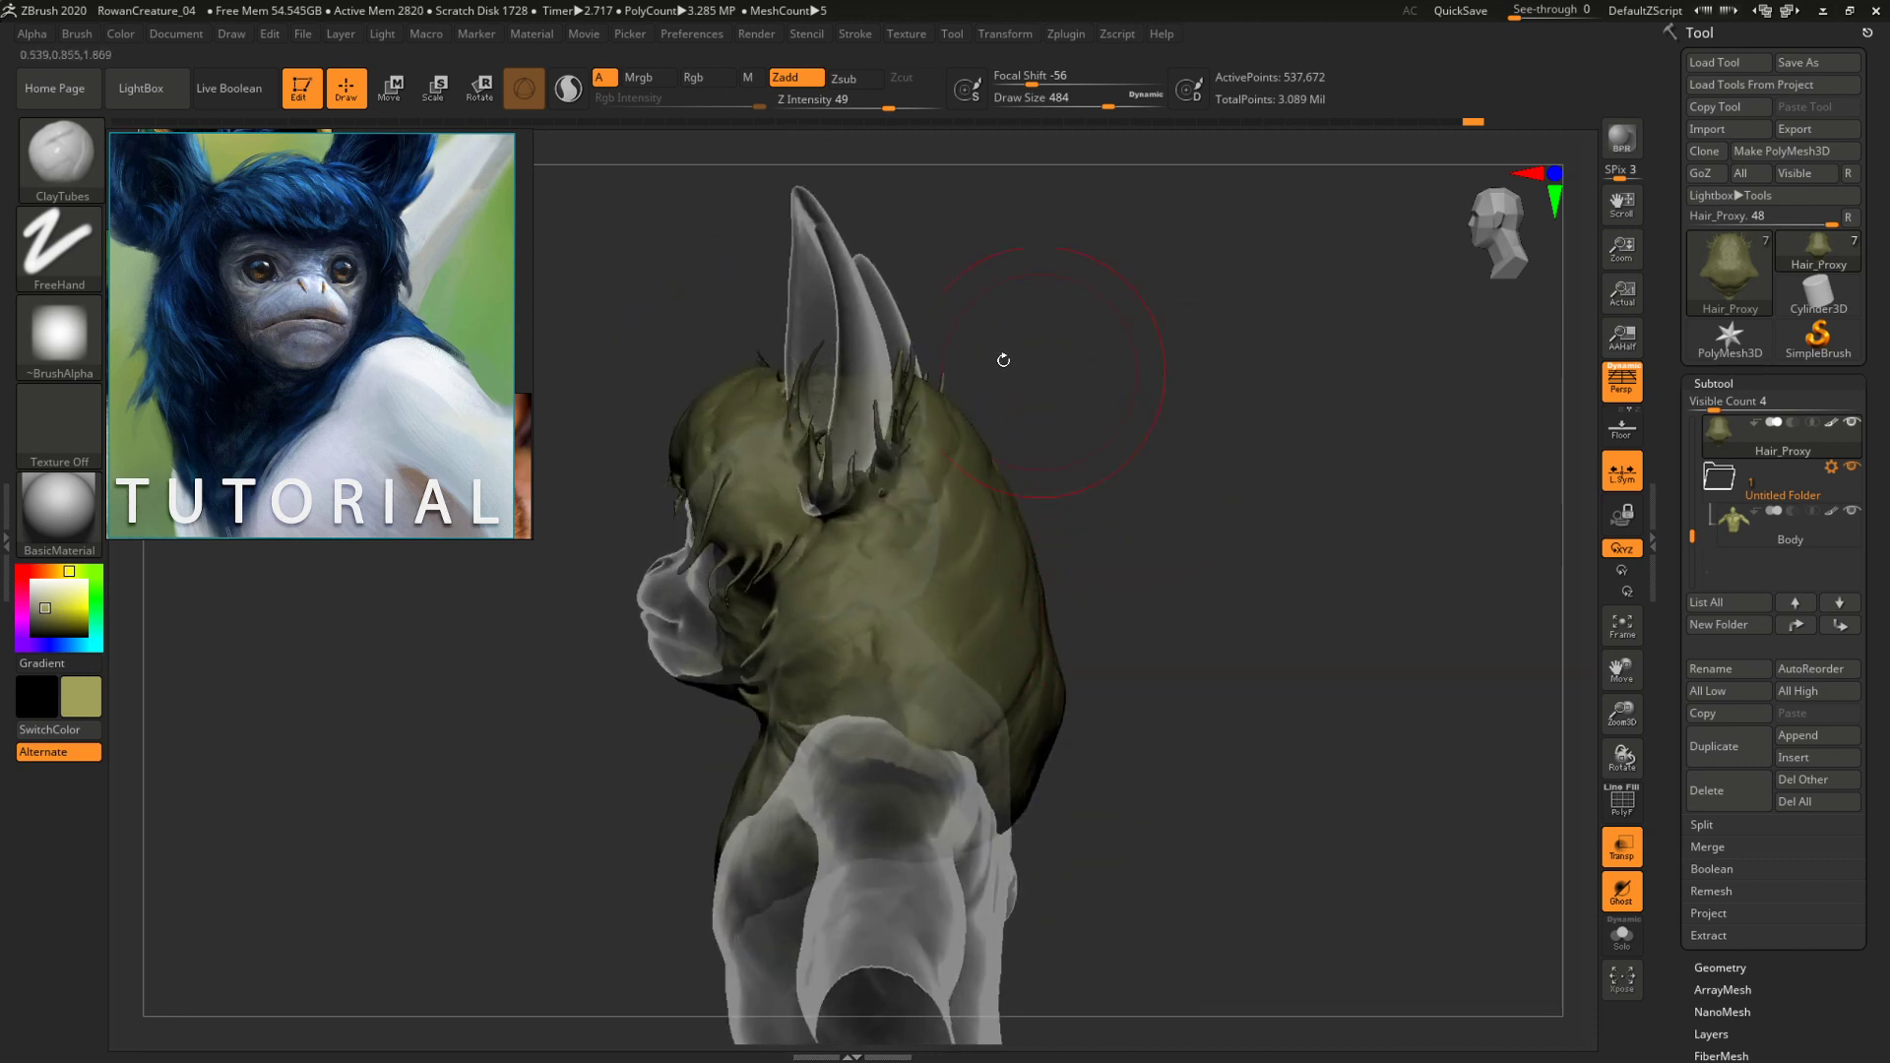
pyautogui.moveTo(1118, 345)
pyautogui.mouseDown()
pyautogui.moveTo(1053, 402)
pyautogui.moveTo(1071, 404)
pyautogui.mouseUp()
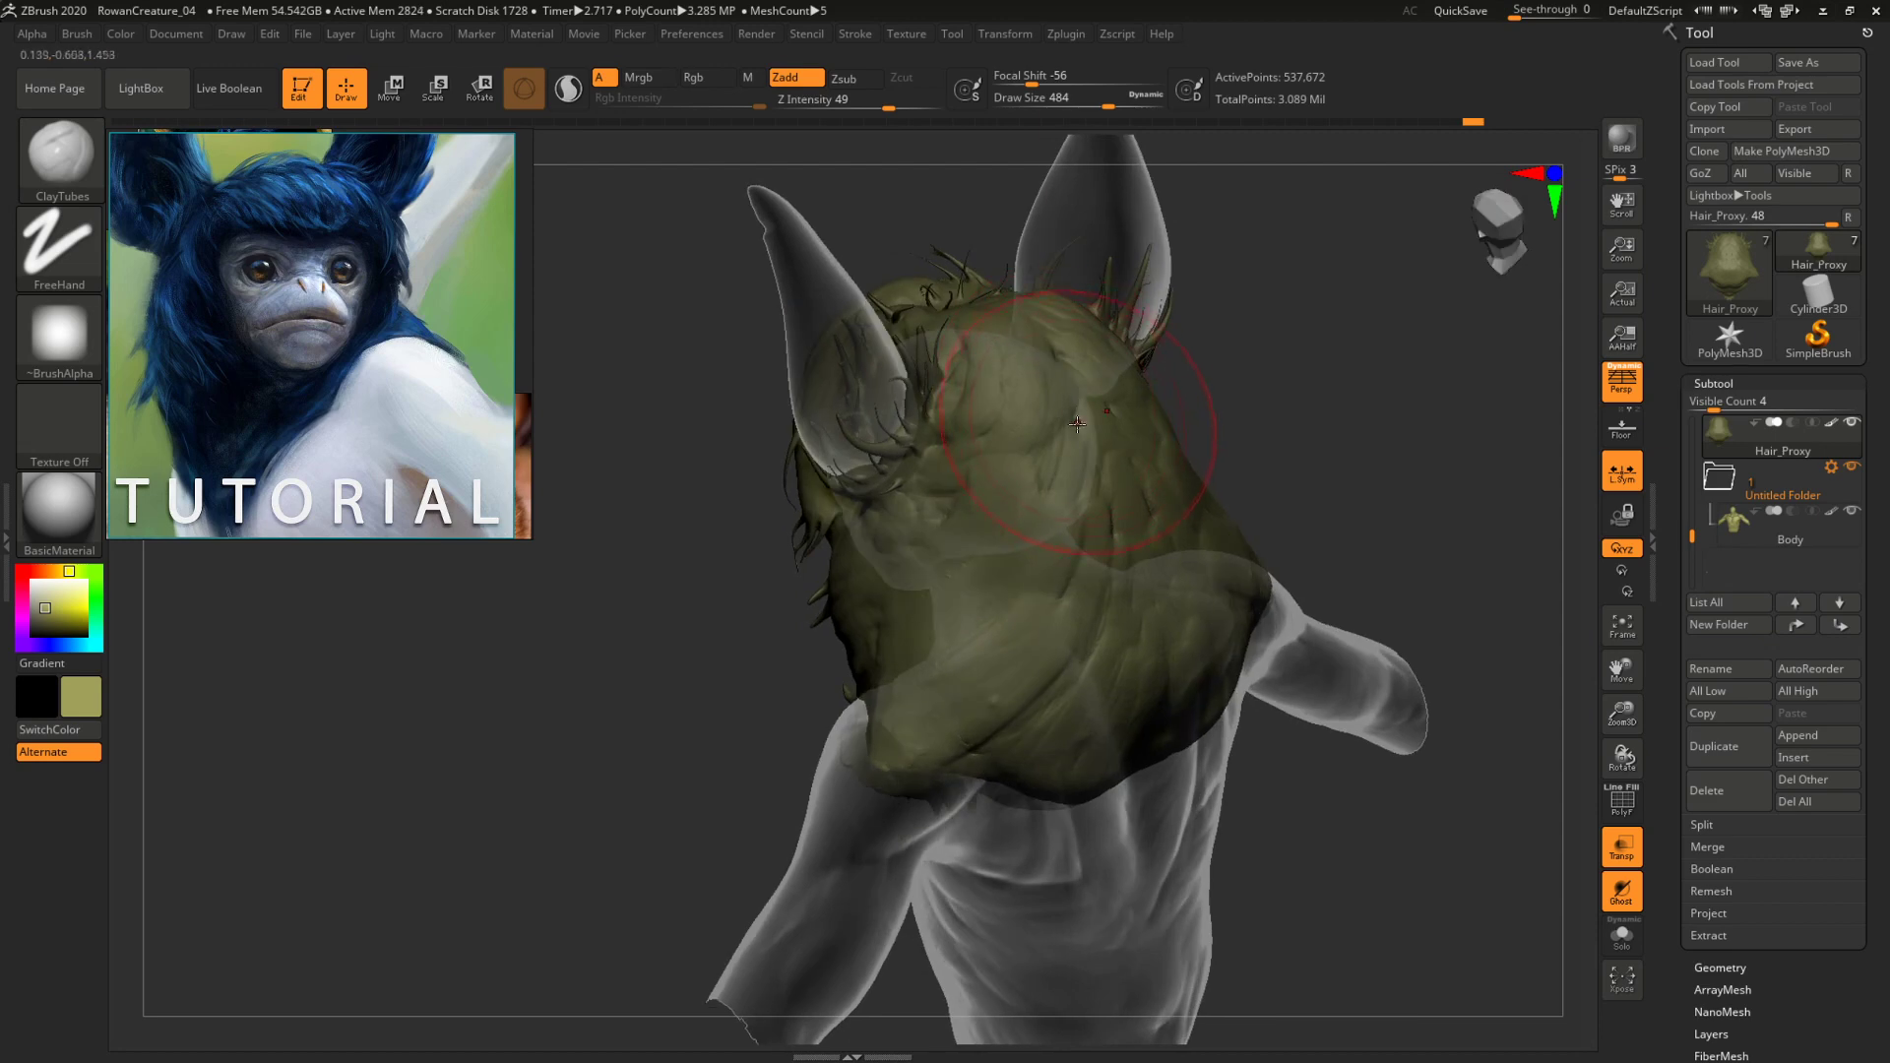
# Switch to the Move brush at draw size 666 and adjust the back of Hair_Proxy behind the ears.
pyautogui.press('b')
pyautogui.press('v')
pyautogui.moveTo(1244, 345); pyautogui.dragTo(949, 384)
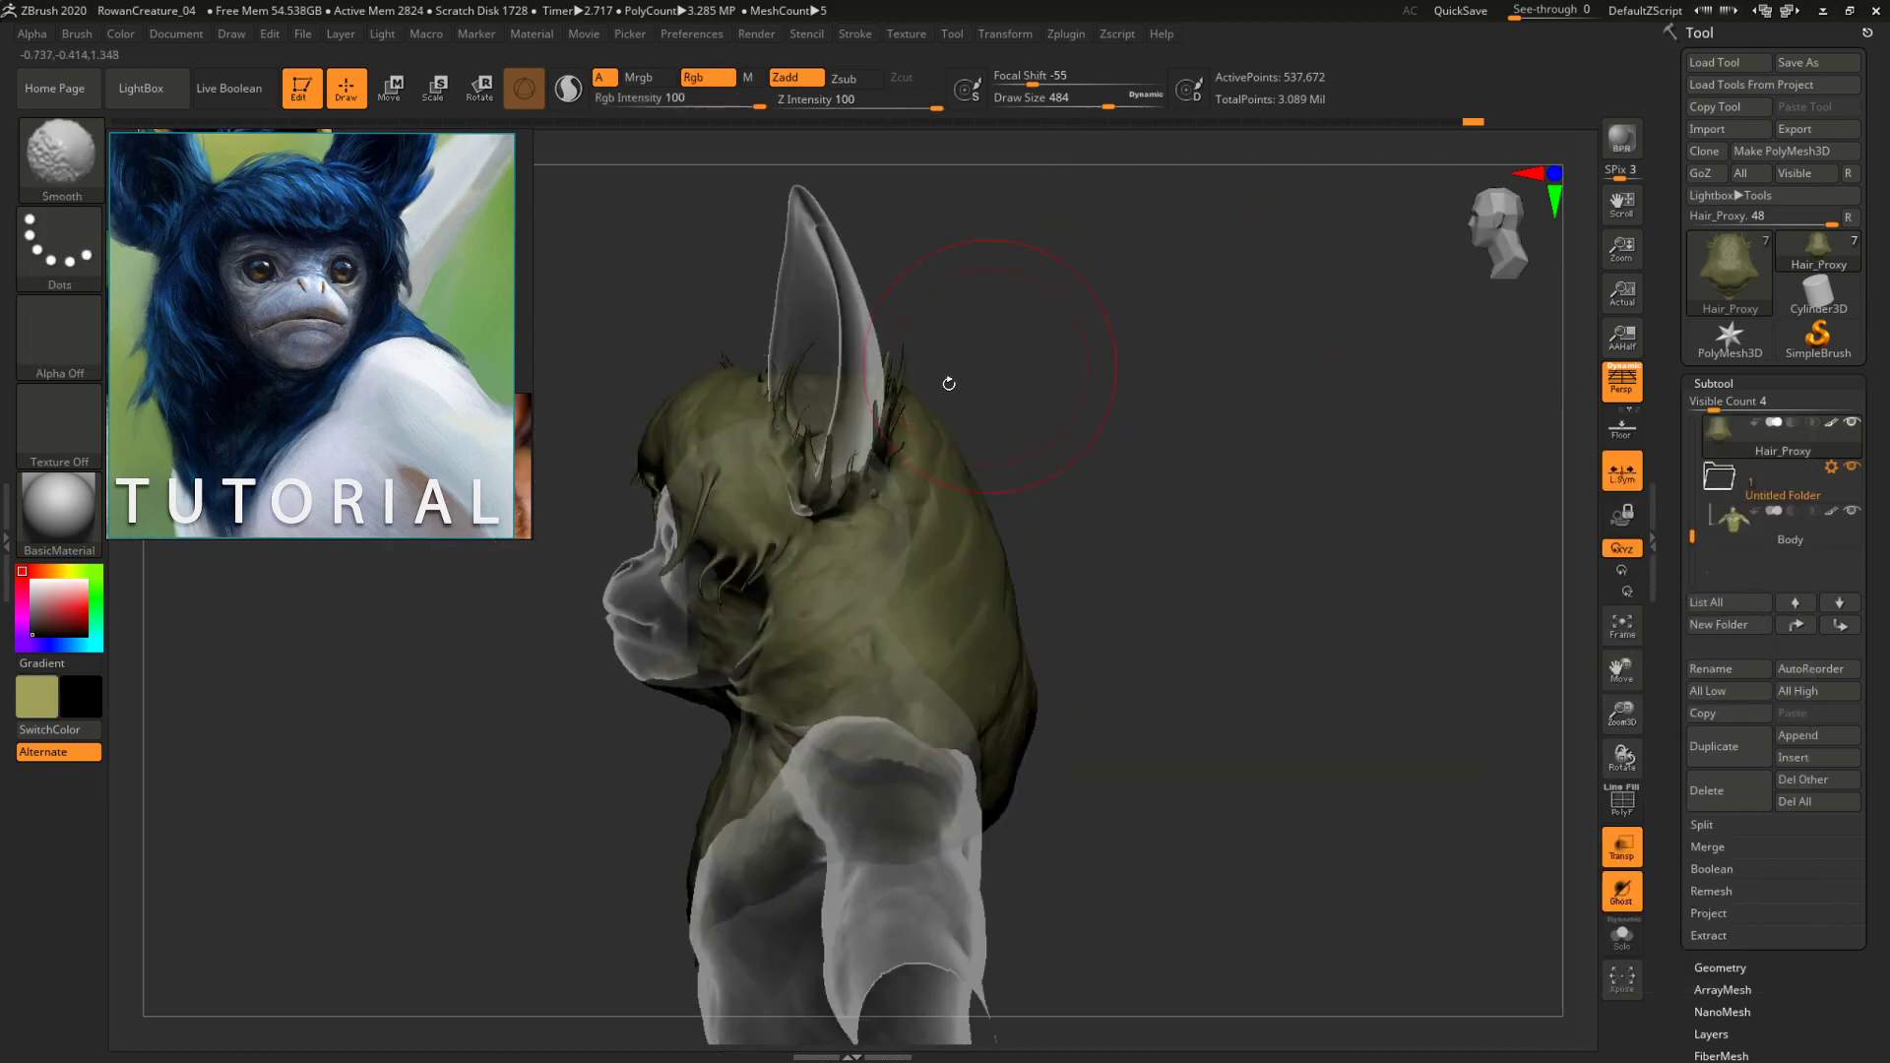
pyautogui.press('space')
pyautogui.moveTo(856, 433); pyautogui.dragTo(997, 388)
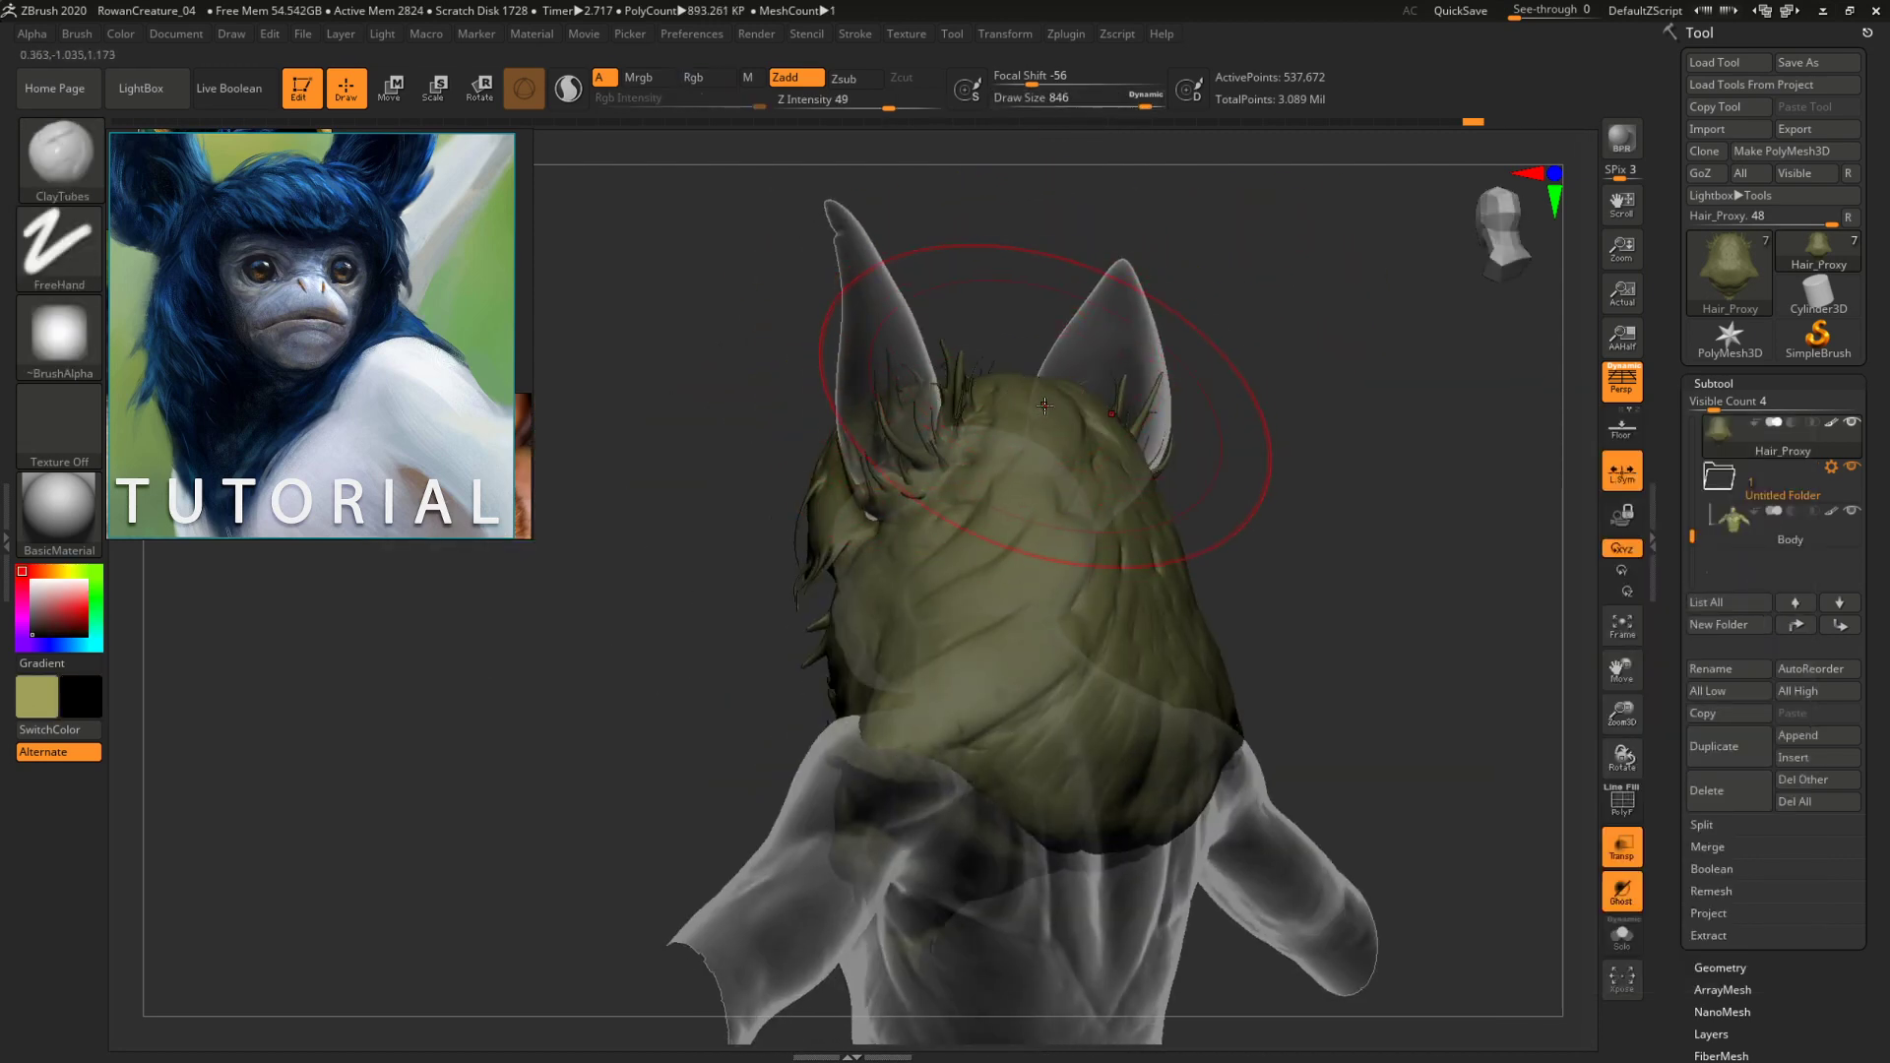
pyautogui.press('b')
pyautogui.press('m')
pyautogui.press('v')
pyautogui.press('space')
pyautogui.moveTo(1031, 387); pyautogui.dragTo(1000, 387)
# Refine the crown of Hair_Proxy between the ears with the Move brush at draw size 453.
pyautogui.moveTo(1158, 310)
pyautogui.mouseDown()
pyautogui.moveTo(1253, 353)
pyautogui.moveTo(1207, 345)
pyautogui.moveTo(1133, 428)
pyautogui.mouseUp()
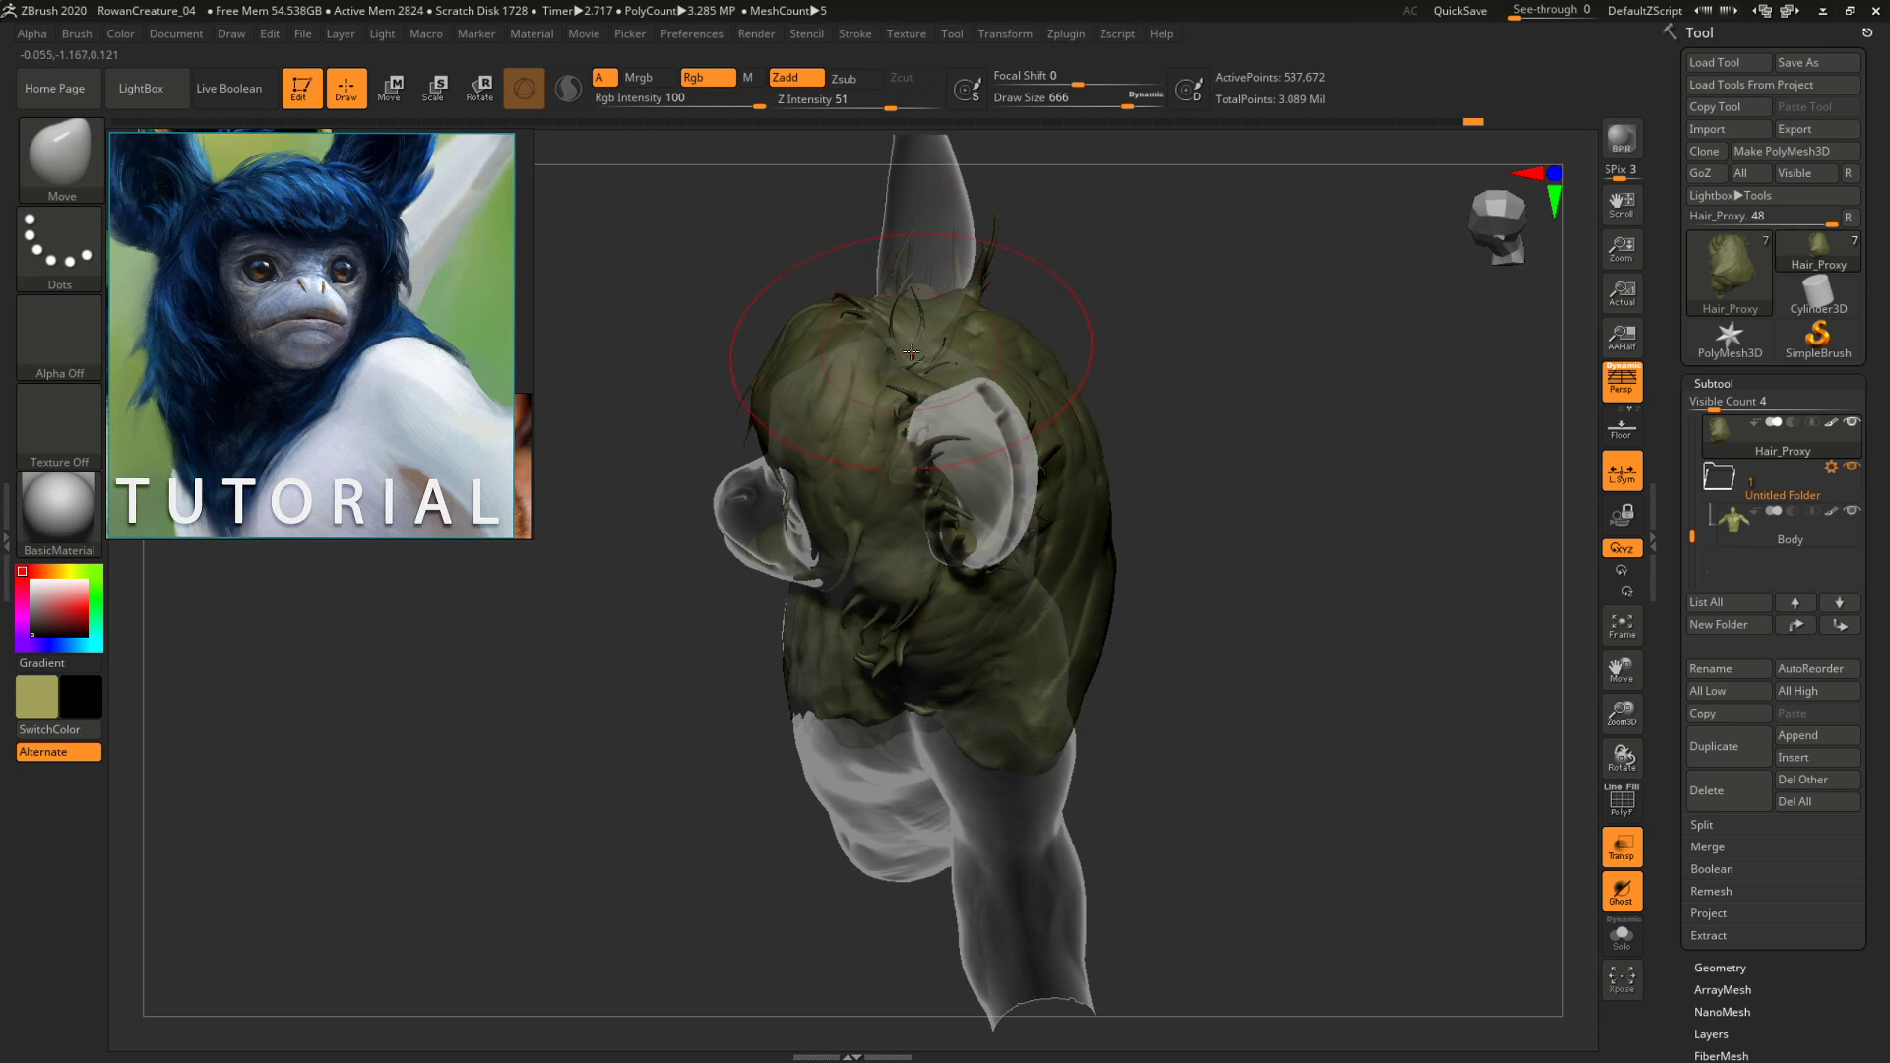
pyautogui.moveTo(943, 346); pyautogui.dragTo(947, 343)
pyautogui.moveTo(1149, 375)
pyautogui.mouseDown()
pyautogui.moveTo(1164, 271)
pyautogui.moveTo(1090, 382)
pyautogui.moveTo(918, 351)
pyautogui.mouseUp()
pyautogui.press('space')
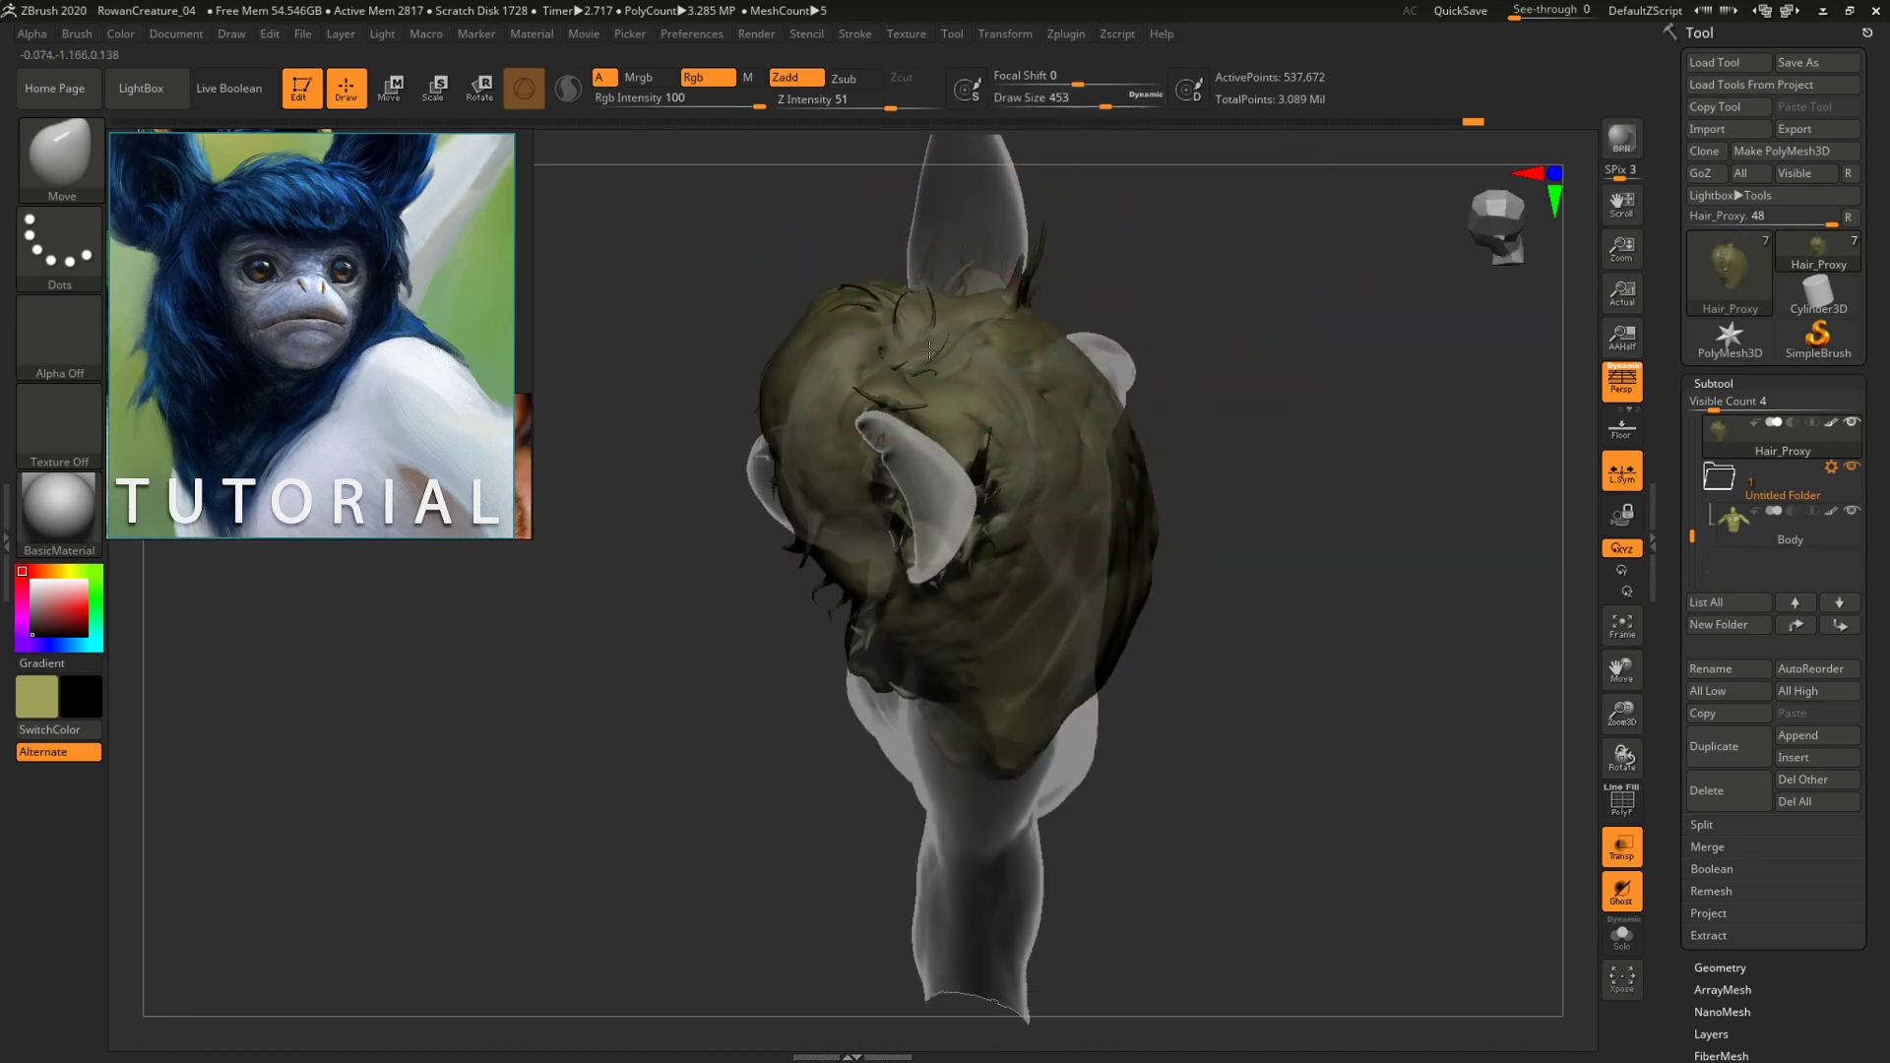
pyautogui.moveTo(1132, 325); pyautogui.dragTo(1201, 210)
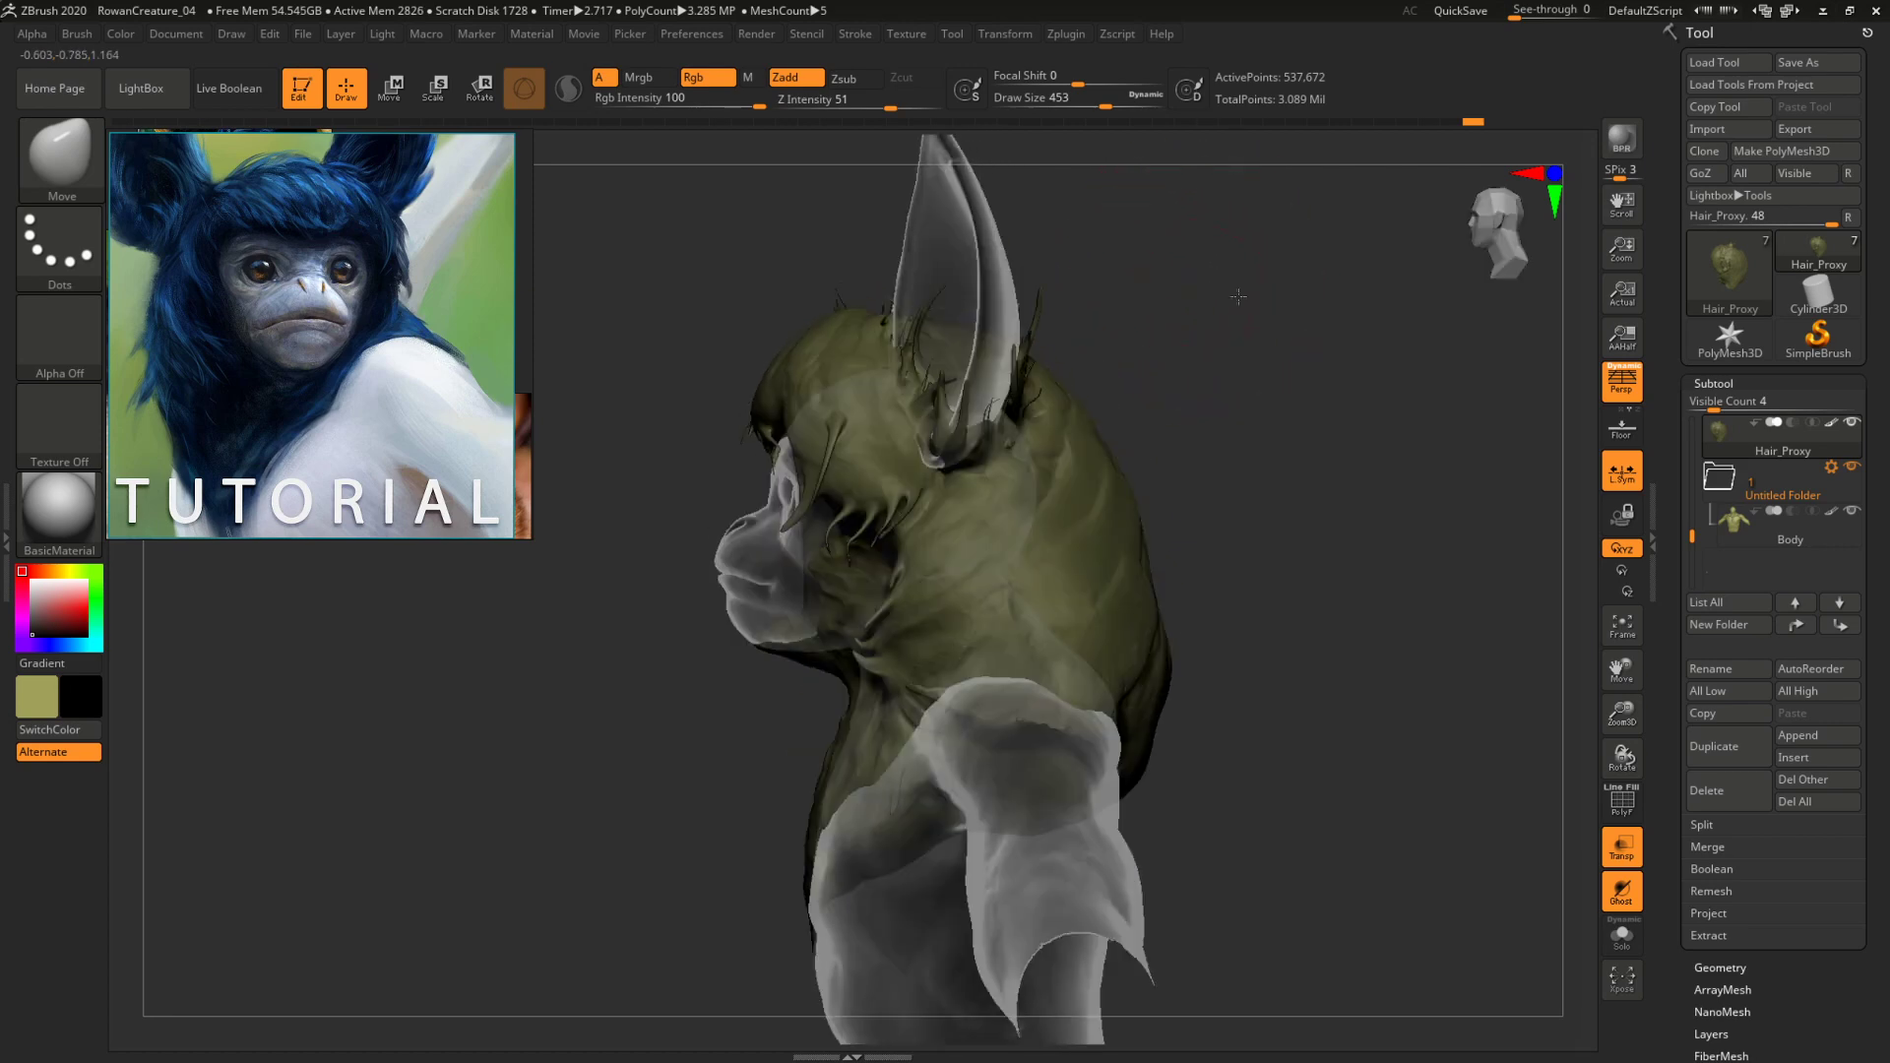
pyautogui.keyDown('shift'); pyautogui.moveTo(1238, 296); pyautogui.dragTo(1333, 295); pyautogui.keyUp('shift')
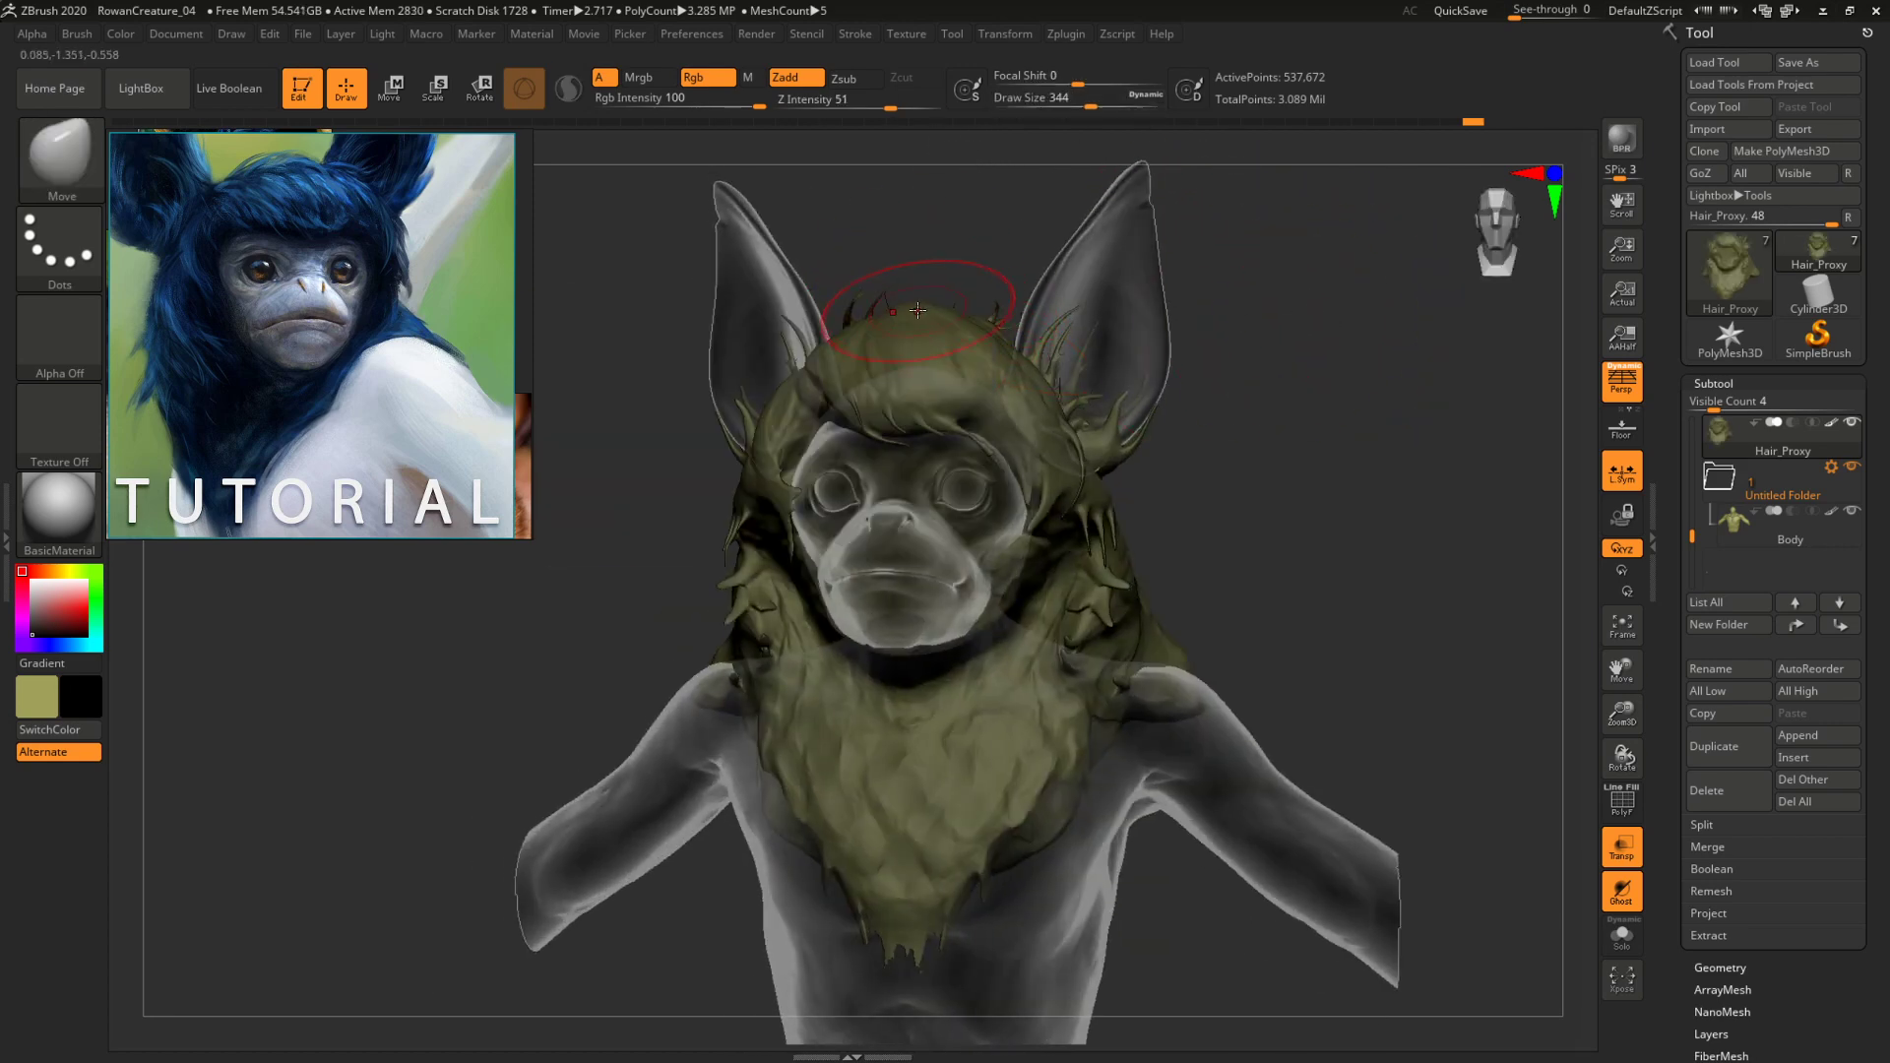
# Adjust the back volume of Hair_Proxy in profile with the Move brush at draw size 657.
pyautogui.moveTo(1305, 334)
pyautogui.mouseDown()
pyautogui.moveTo(1232, 345)
pyautogui.moveTo(1244, 291)
pyautogui.mouseUp()
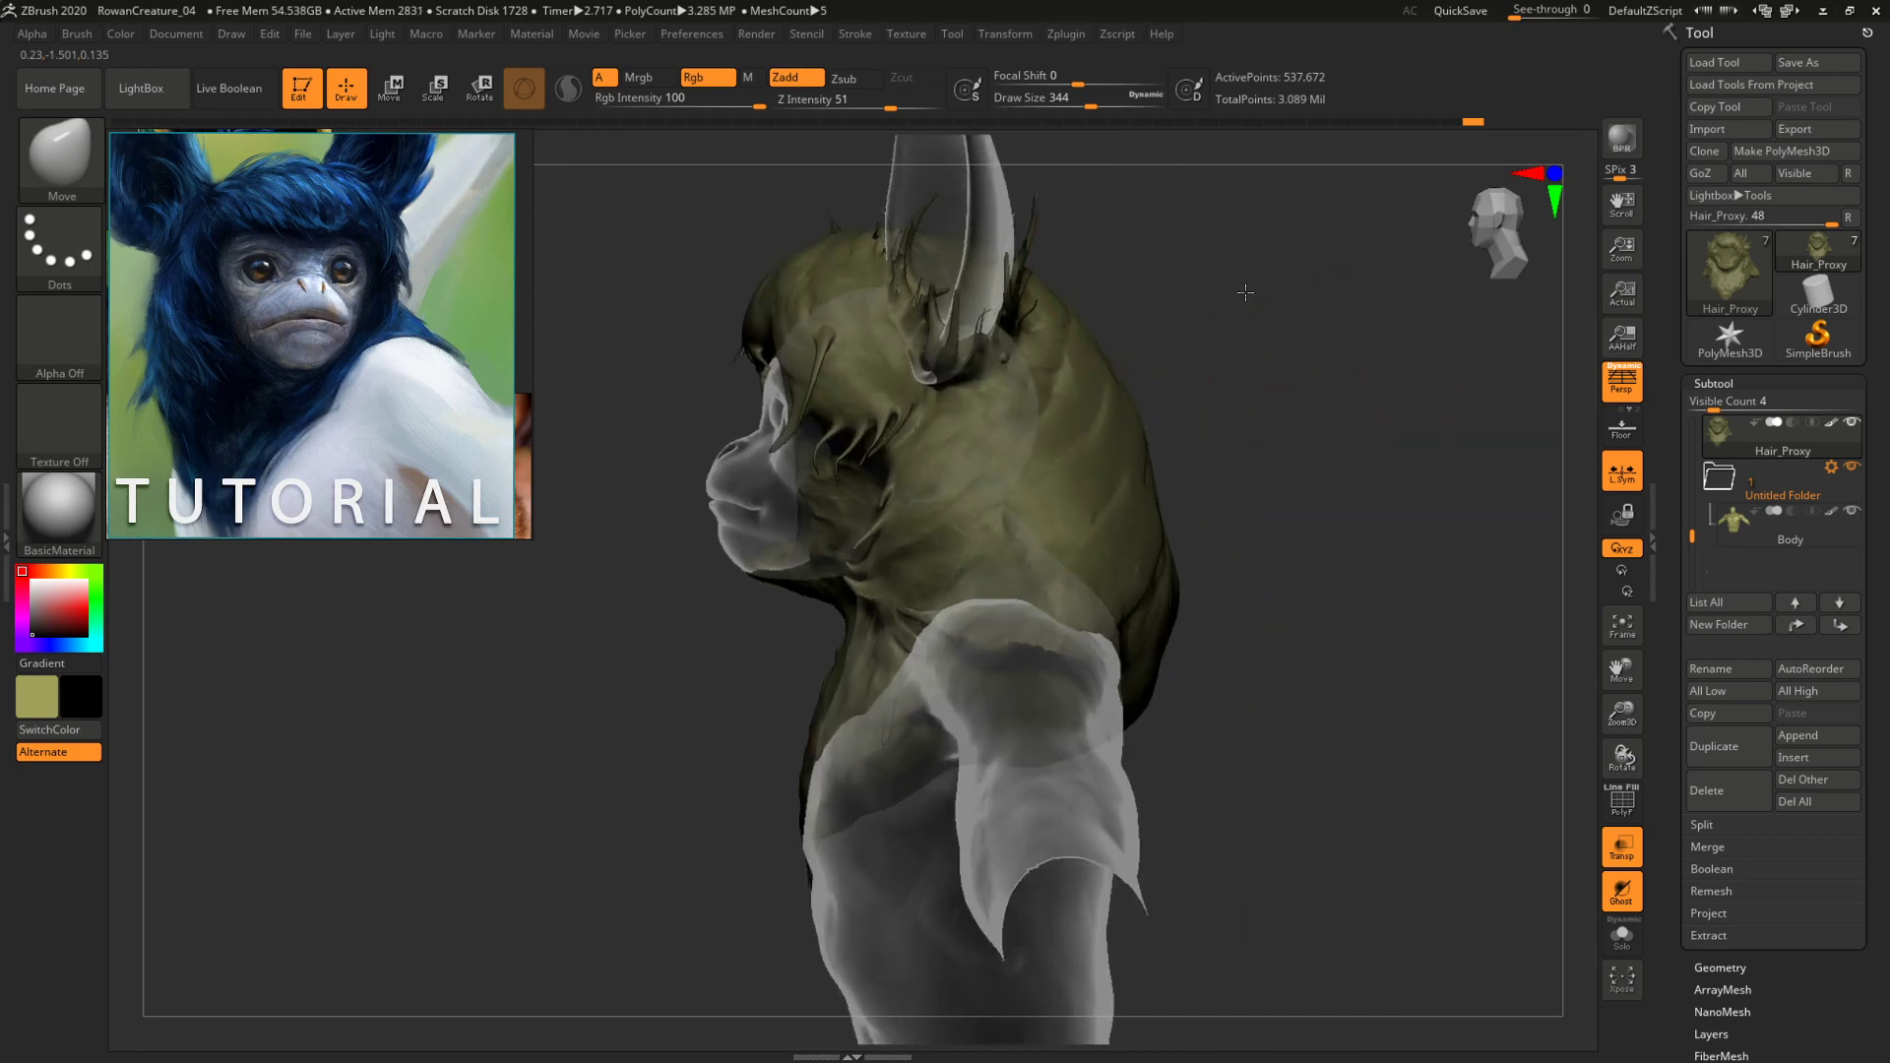
pyautogui.press('space')
pyautogui.moveTo(1094, 446); pyautogui.dragTo(1132, 439)
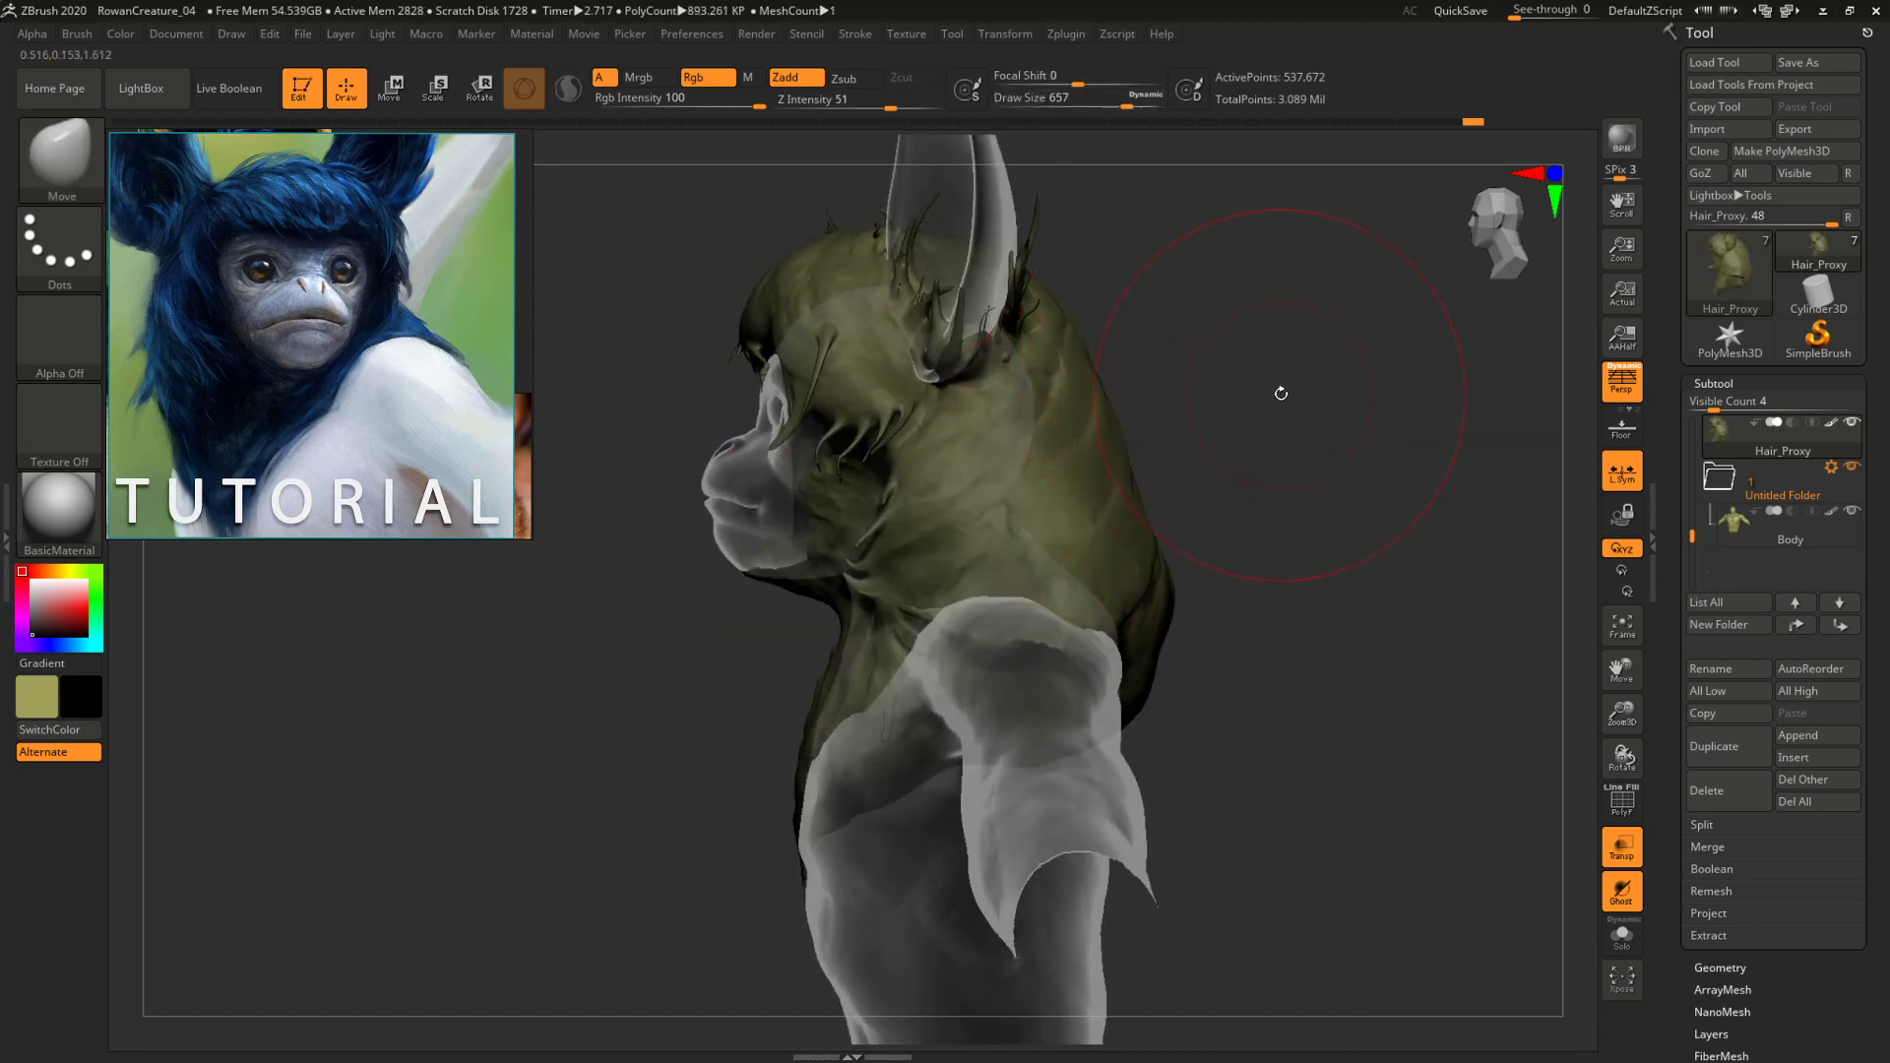
pyautogui.moveTo(1281, 392); pyautogui.dragTo(1057, 489)
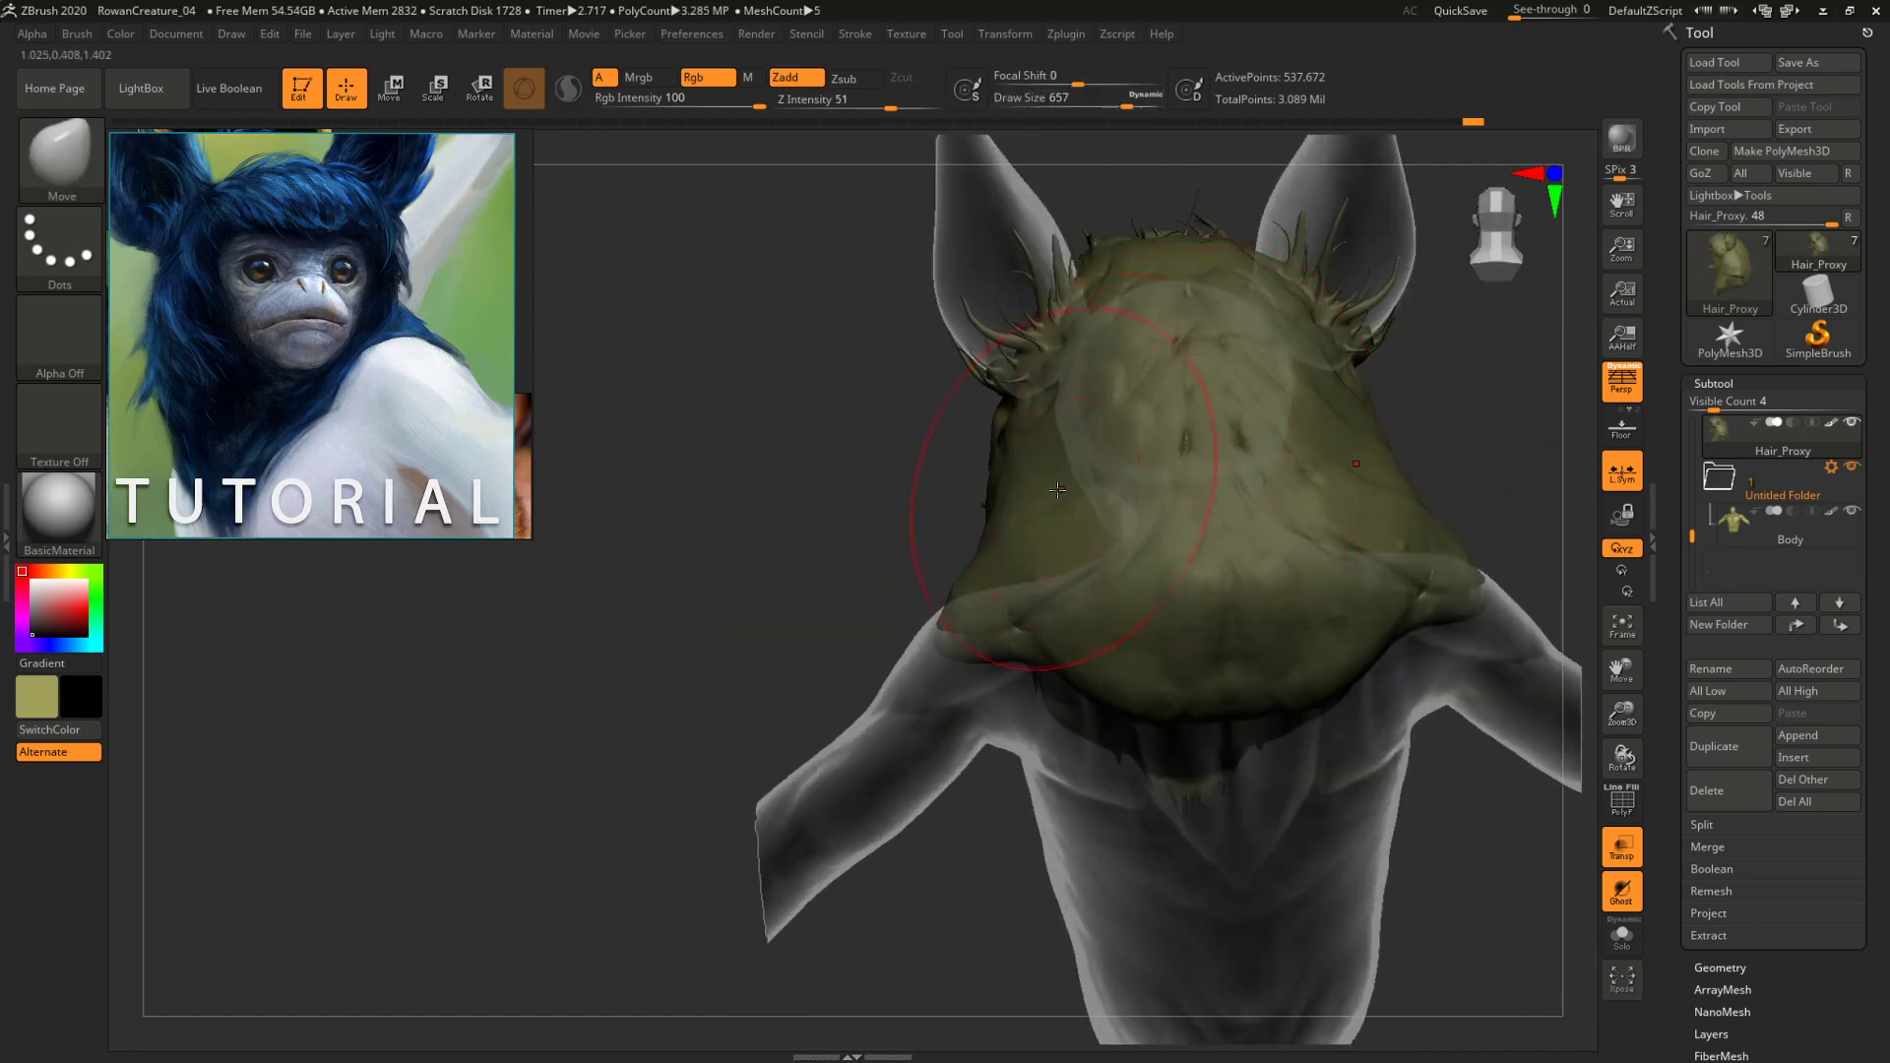
pyautogui.moveTo(801, 423); pyautogui.dragTo(1602, 797)
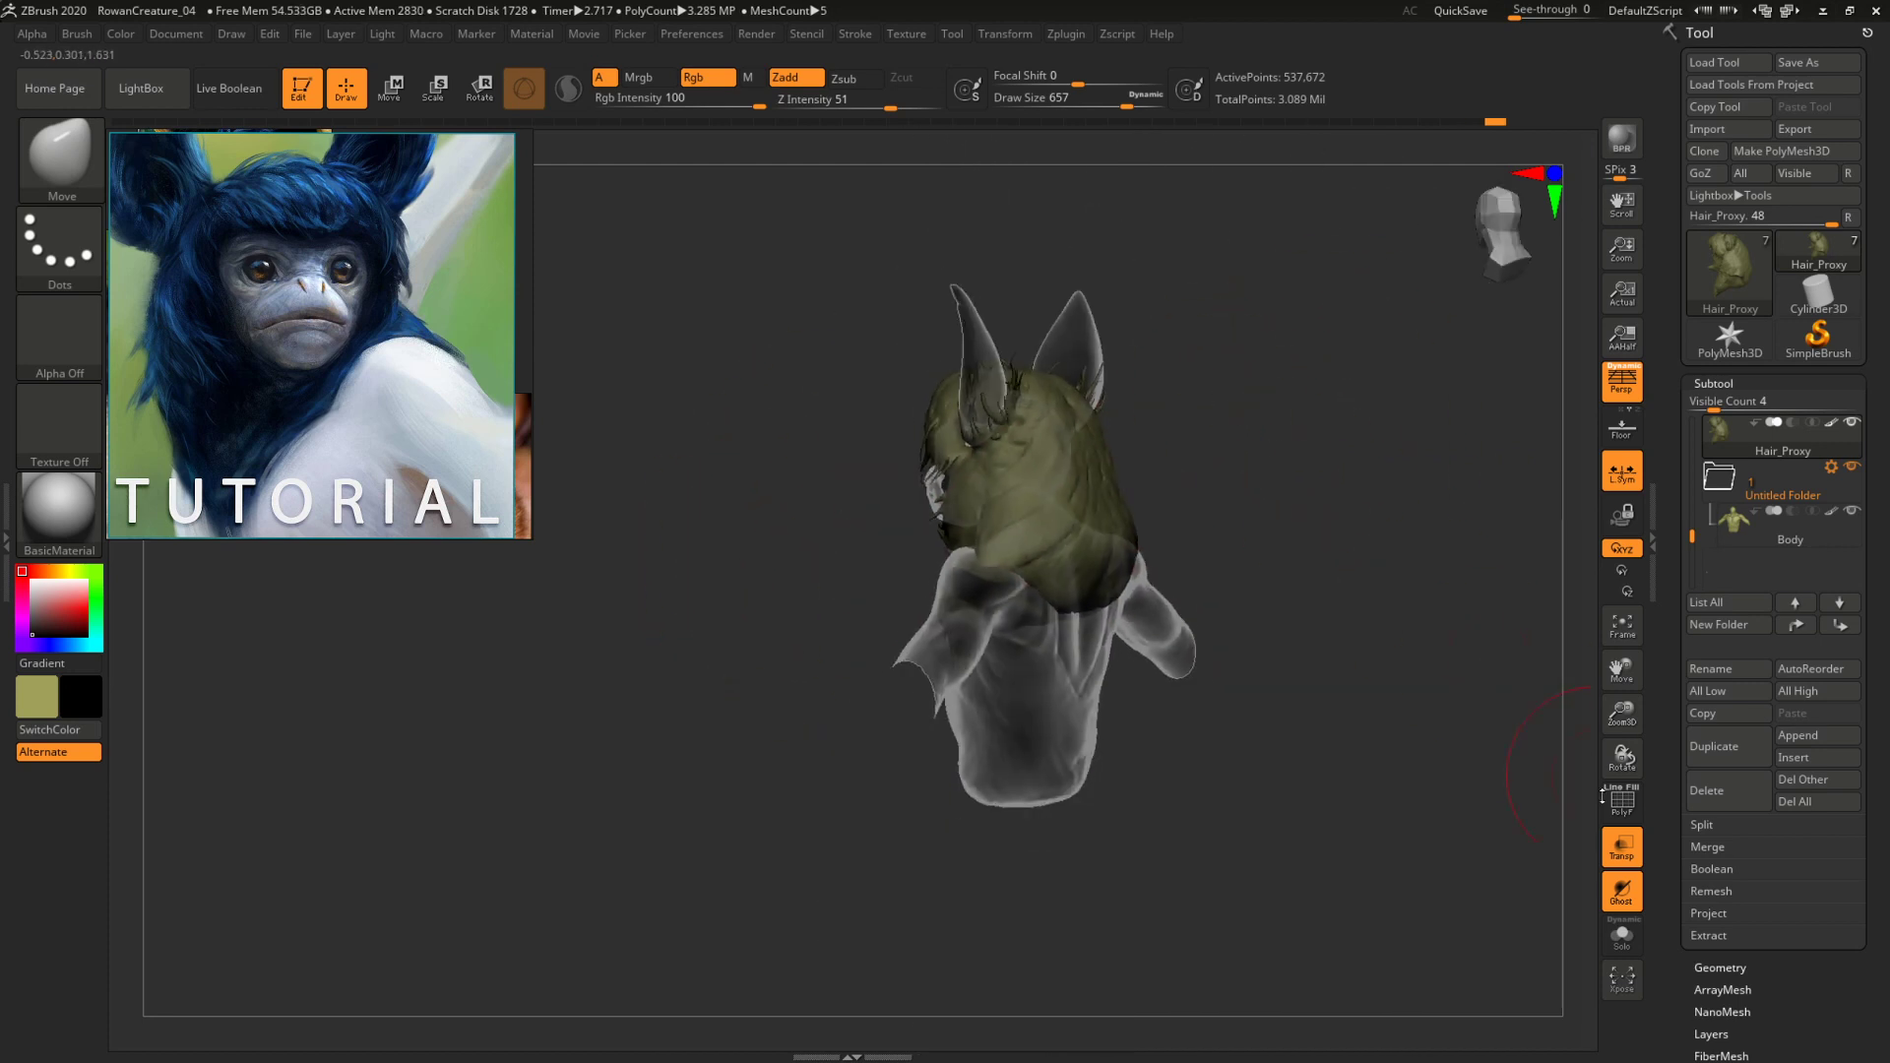
# Turn off the transparency and check the whole creature with solid hair from the front.
pyautogui.click(1634, 809)
pyautogui.click(1634, 810)
pyautogui.click(1621, 847)
pyautogui.moveTo(1247, 448); pyautogui.dragTo(1354, 580)
pyautogui.keyDown('alt'); pyautogui.moveTo(1203, 473); pyautogui.dragTo(1309, 481); pyautogui.keyUp('alt')
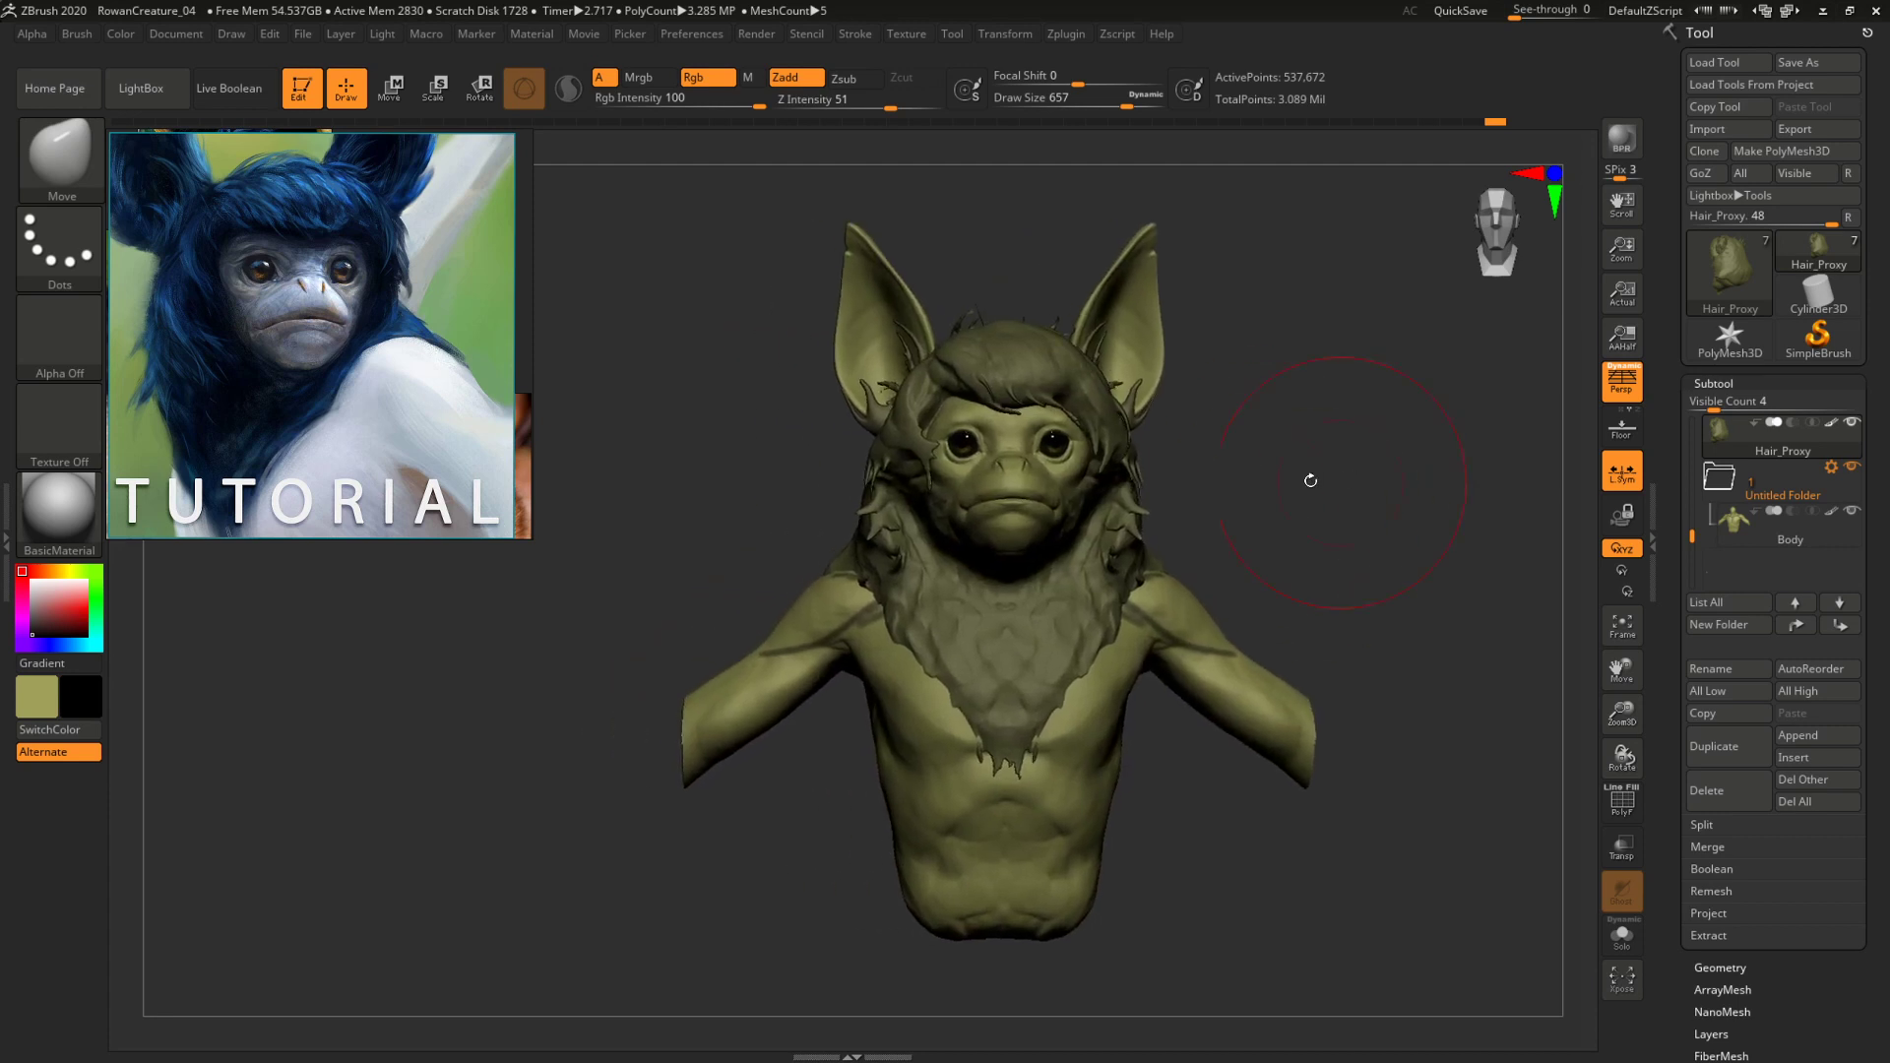
pyautogui.moveTo(1396, 369); pyautogui.dragTo(1378, 411)
# Isolate Hair_Proxy to inspect its side profile and bring the other subtools back into view.
pyautogui.click(1622, 933)
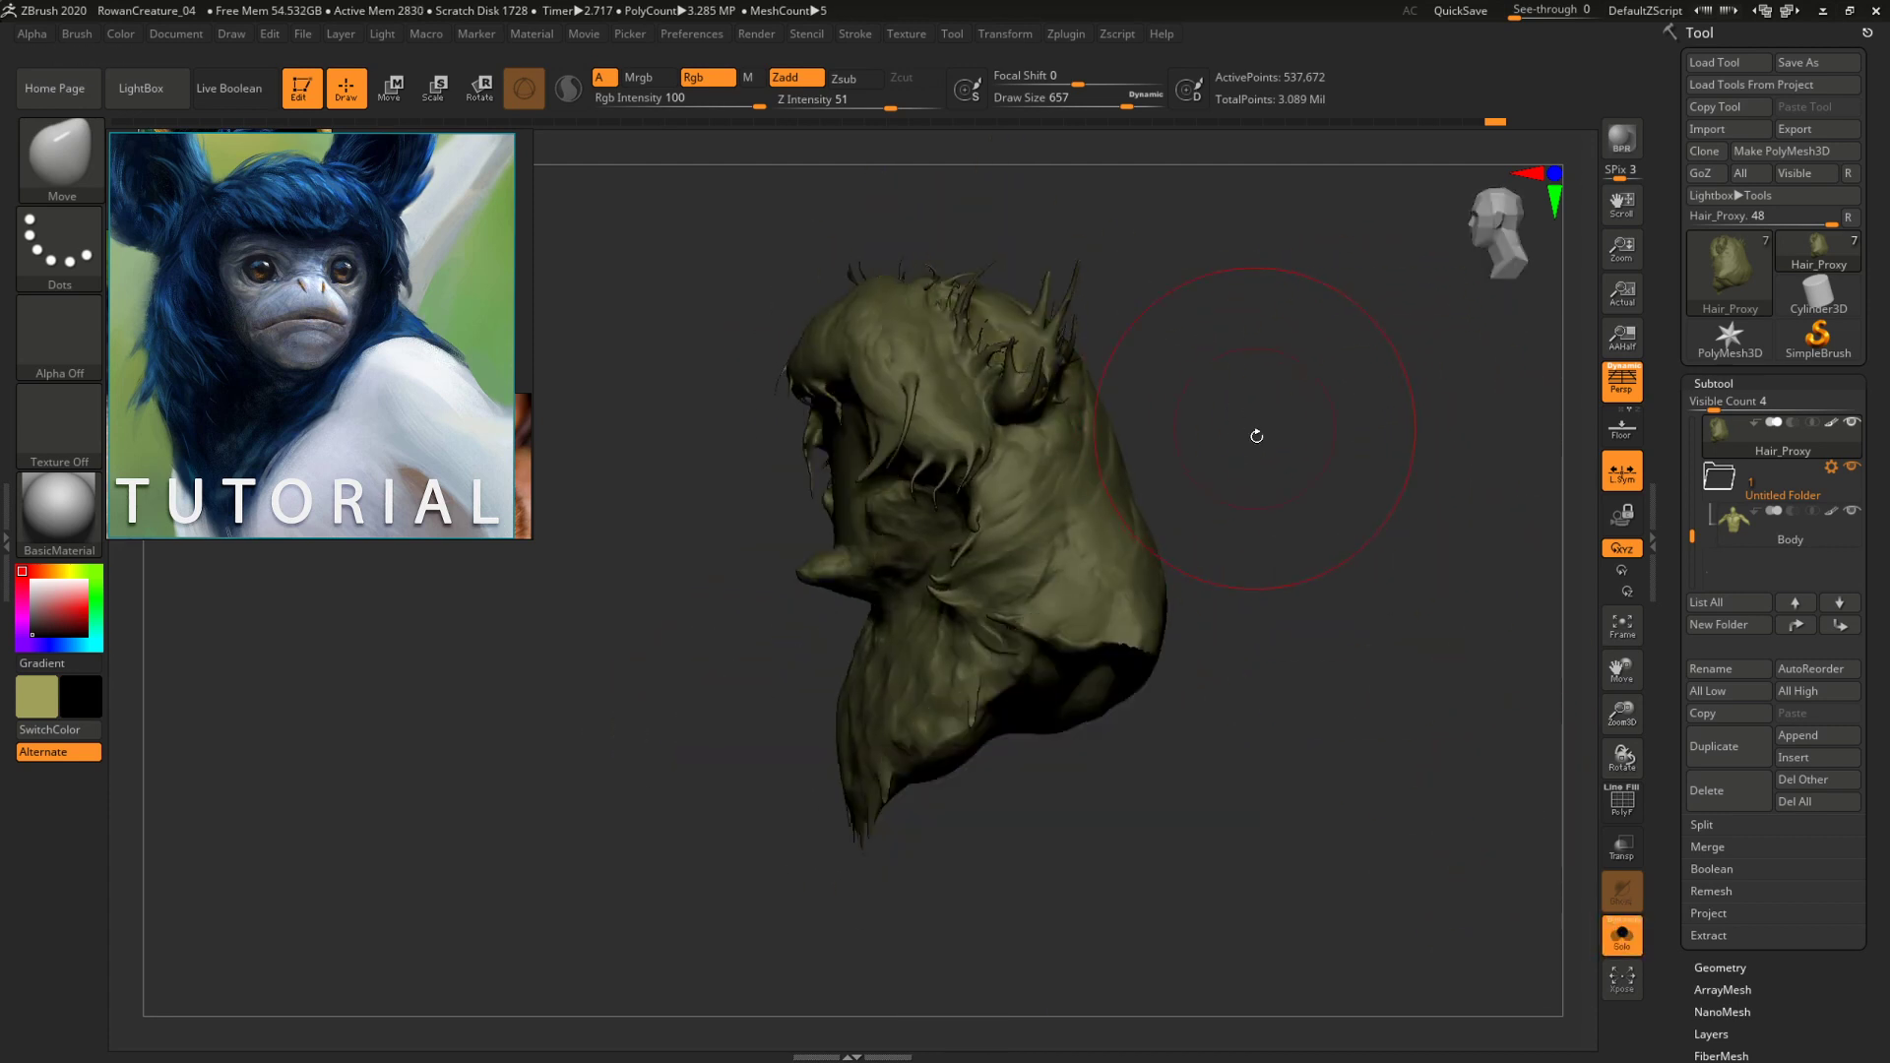
pyautogui.moveTo(1250, 433); pyautogui.dragTo(1459, 602)
pyautogui.click(1624, 945)
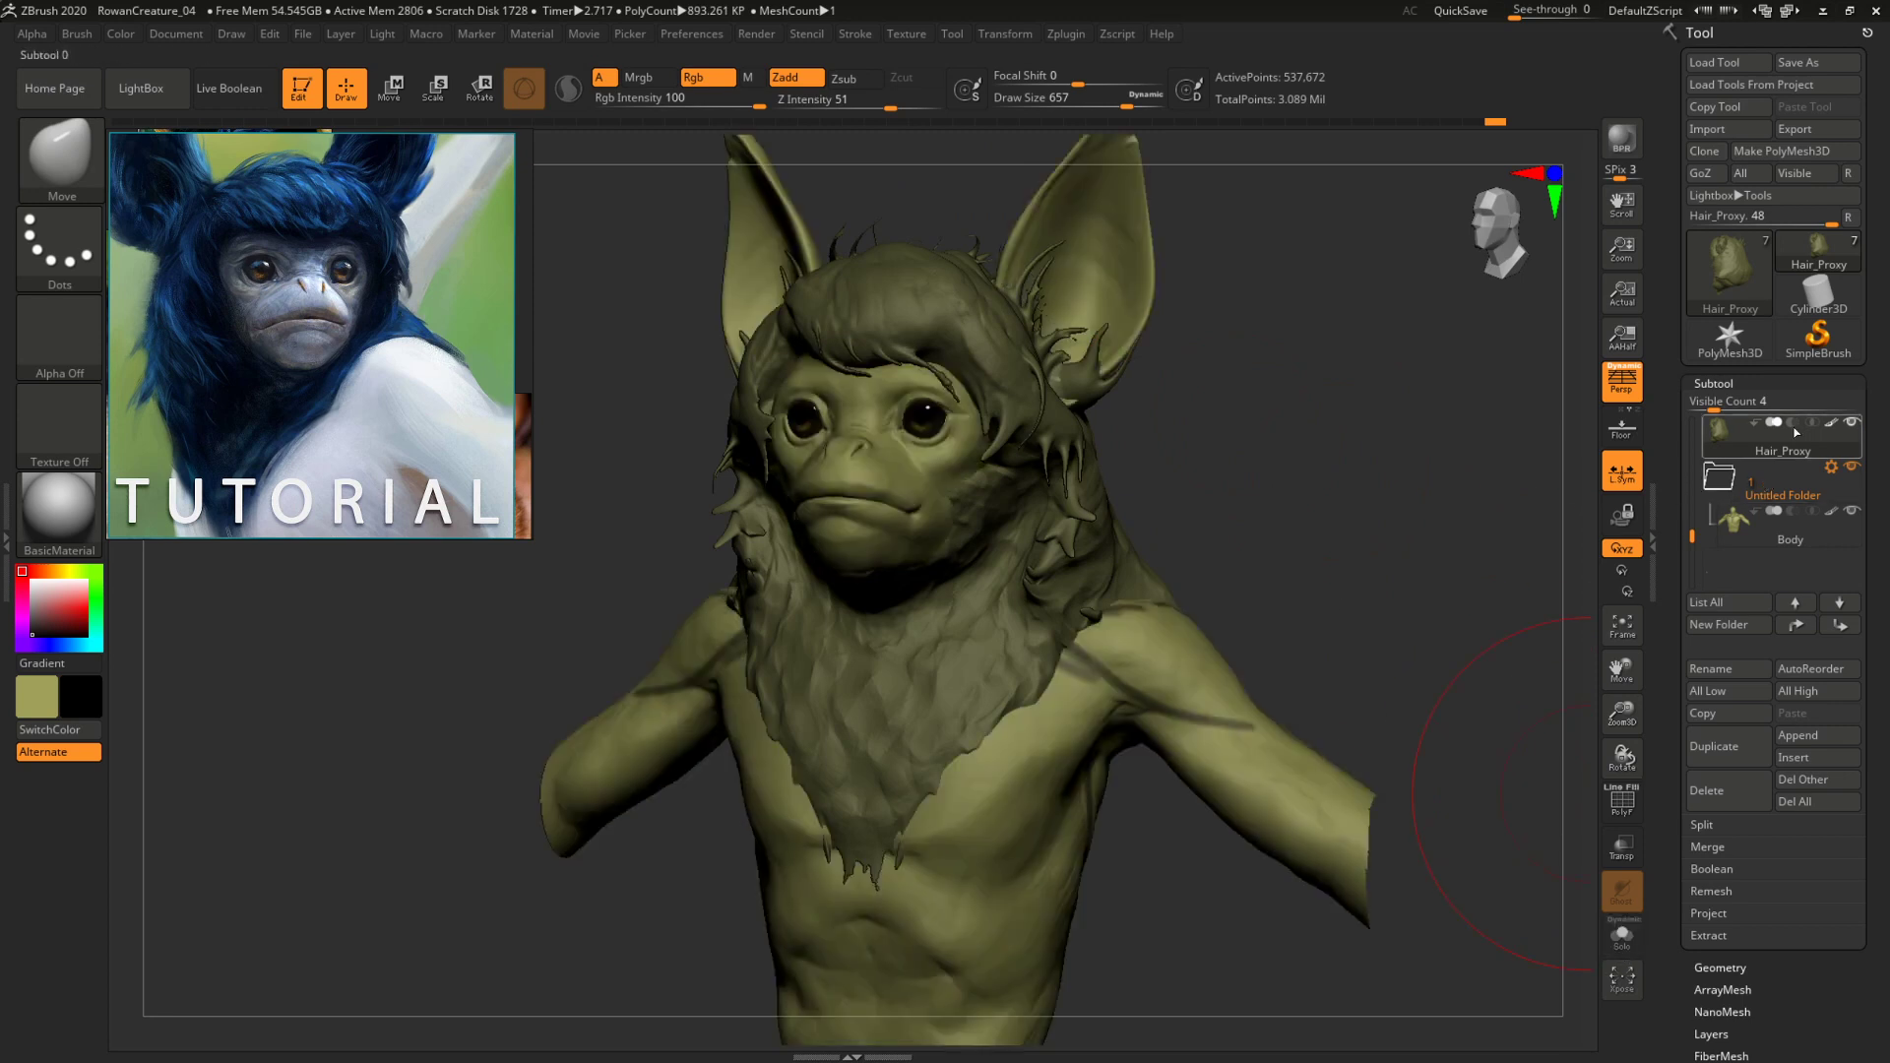
# Select the Body subtool and hide Hair_Proxy to expose the neck and back.
pyautogui.click(1737, 532)
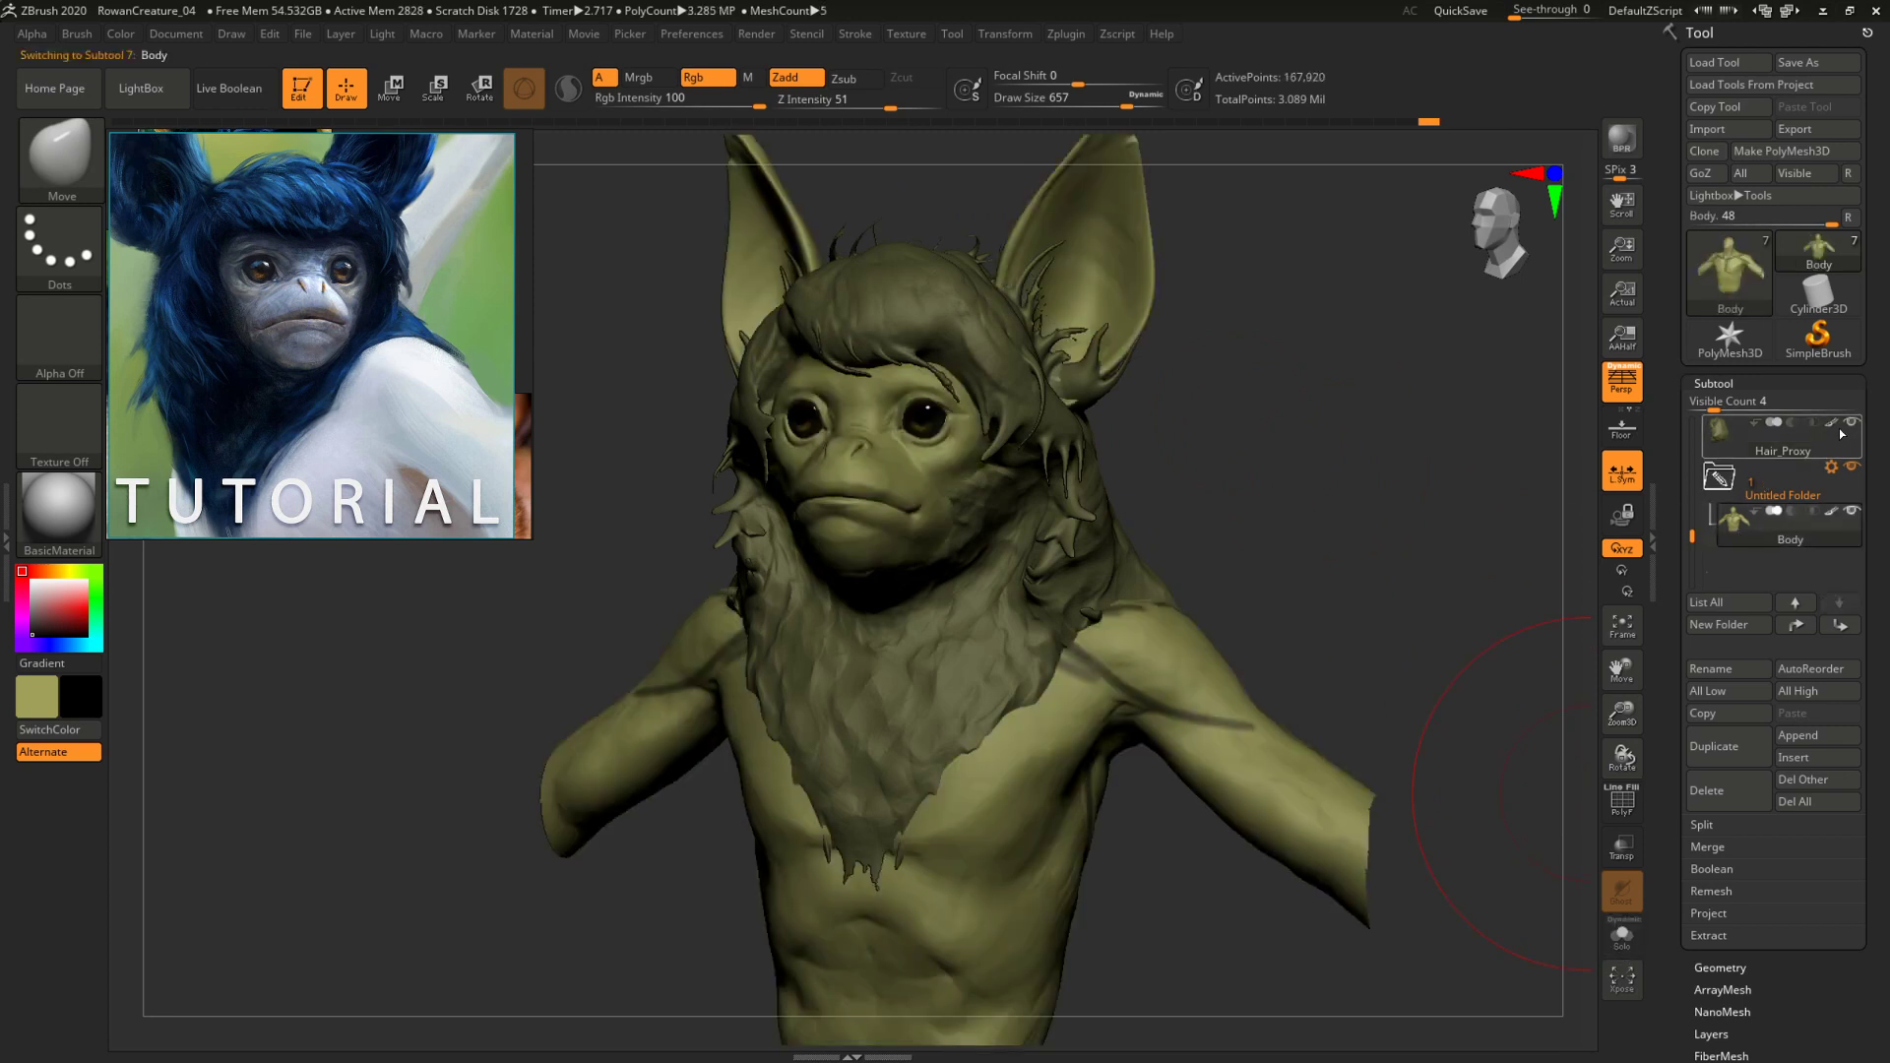
pyautogui.click(1851, 422)
pyautogui.moveTo(1242, 529); pyautogui.dragTo(1142, 498)
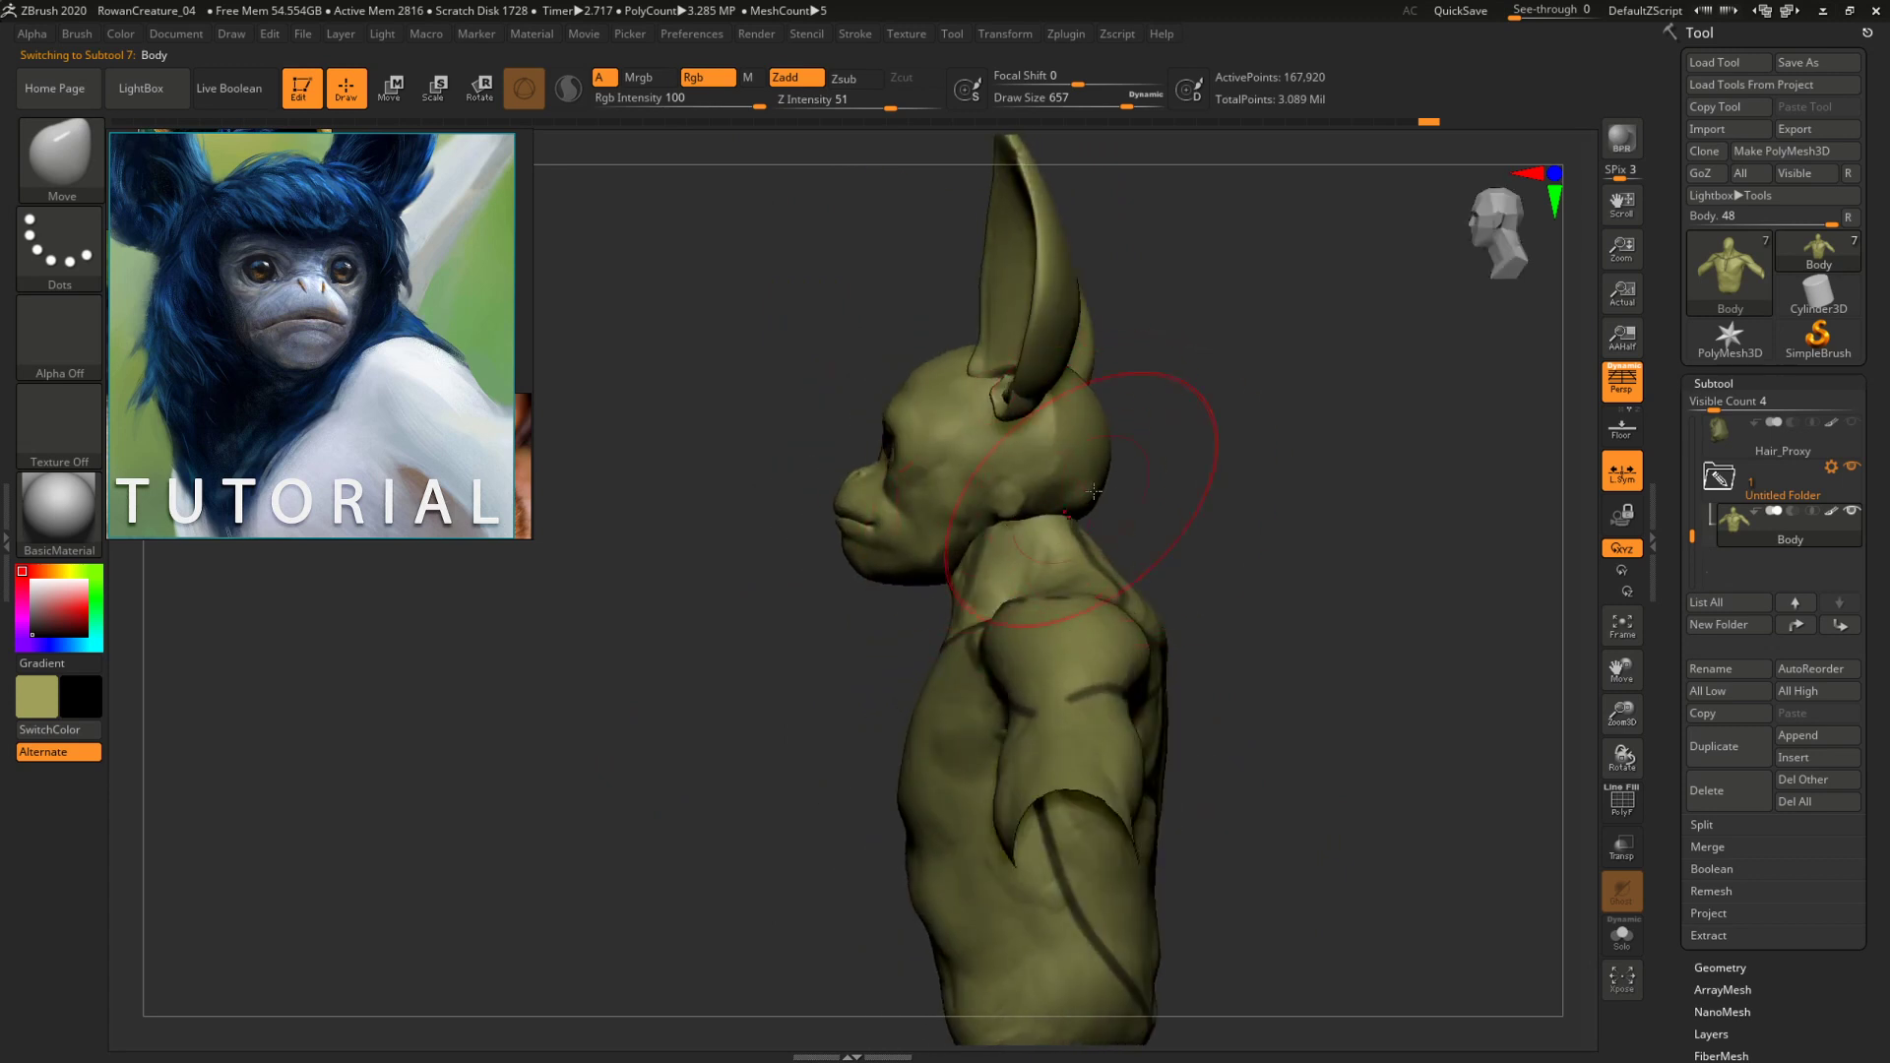
pyautogui.keyDown('alt'); pyautogui.moveTo(1181, 437); pyautogui.dragTo(1162, 526); pyautogui.keyUp('alt')
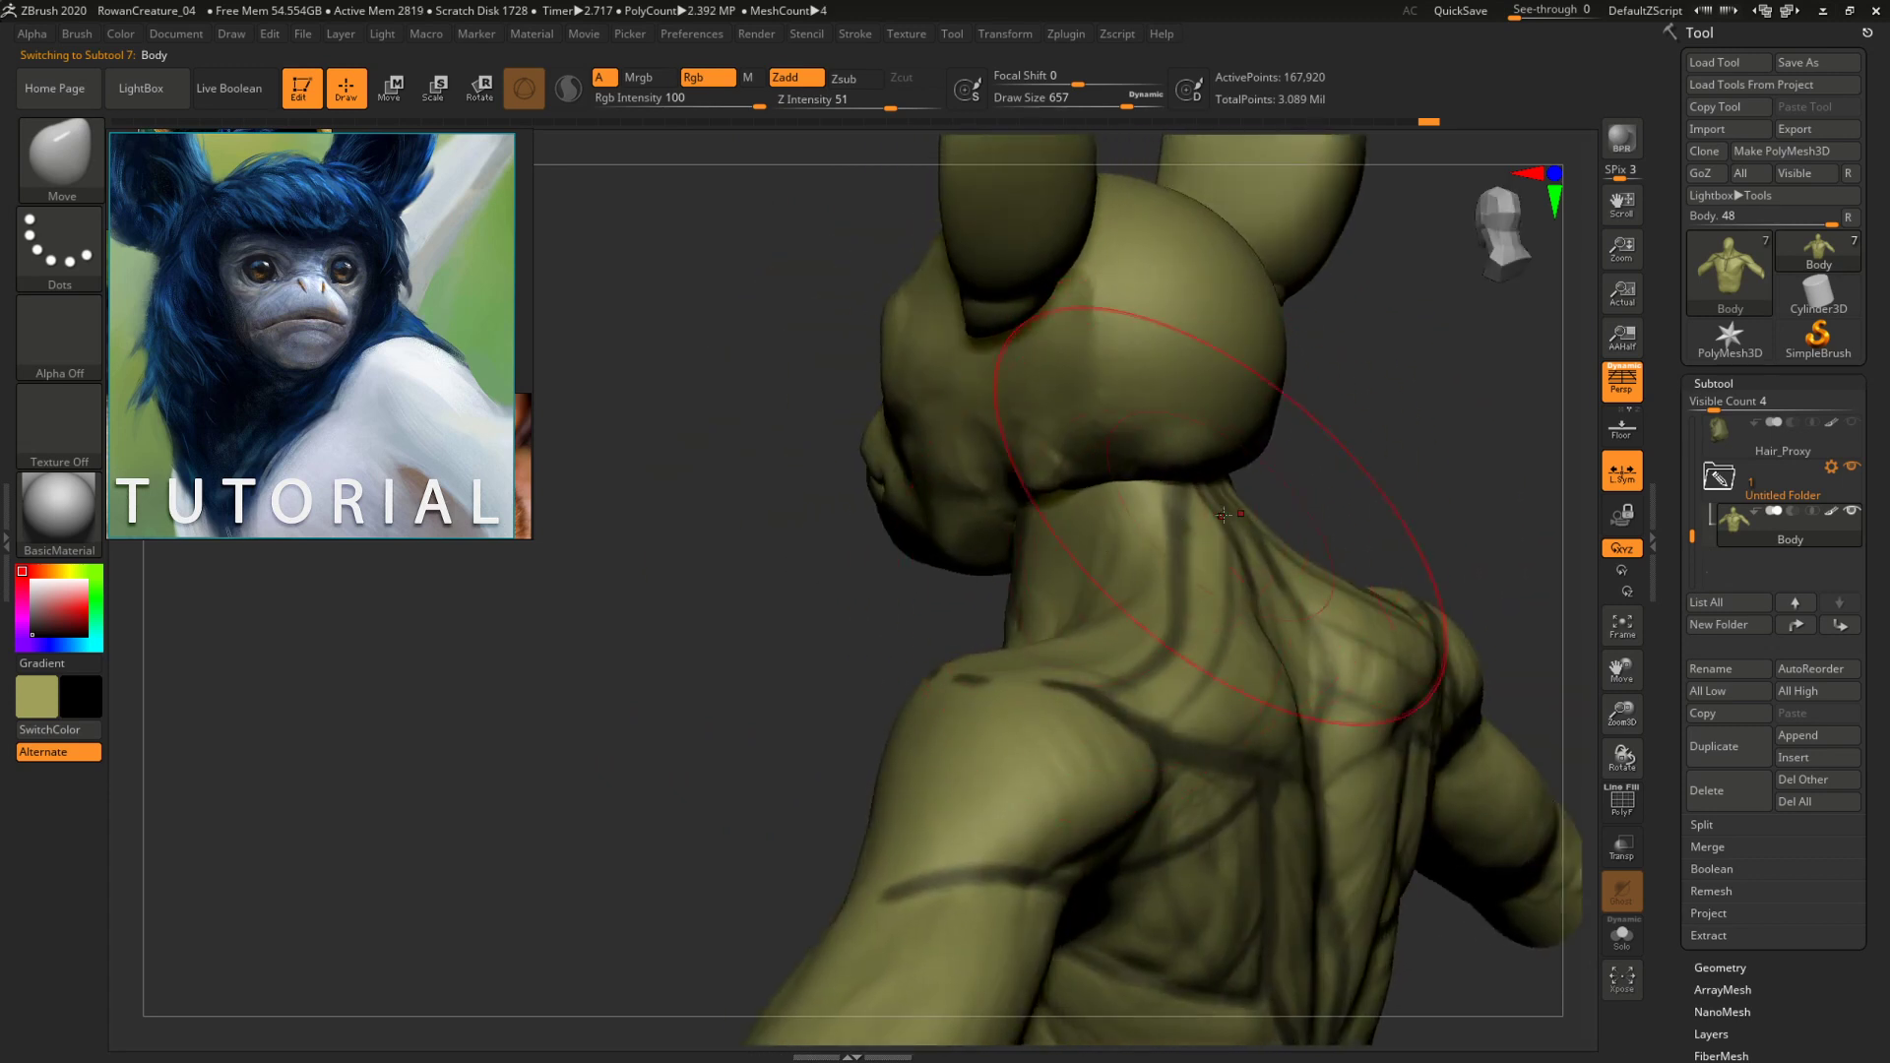
pyautogui.moveTo(1286, 448)
pyautogui.mouseDown()
pyautogui.moveTo(1388, 459)
pyautogui.moveTo(1143, 460)
pyautogui.moveTo(1191, 475)
pyautogui.moveTo(1177, 464)
pyautogui.moveTo(1012, 591)
pyautogui.moveTo(1054, 422)
pyautogui.mouseUp()
# Reshape the lower front of the Body's neck in profile with the Move brush at draw size 318.
pyautogui.press('b')
pyautogui.press('m')
pyautogui.press('Escape')
pyautogui.press('space')
pyautogui.moveTo(886, 589); pyautogui.dragTo(847, 591)
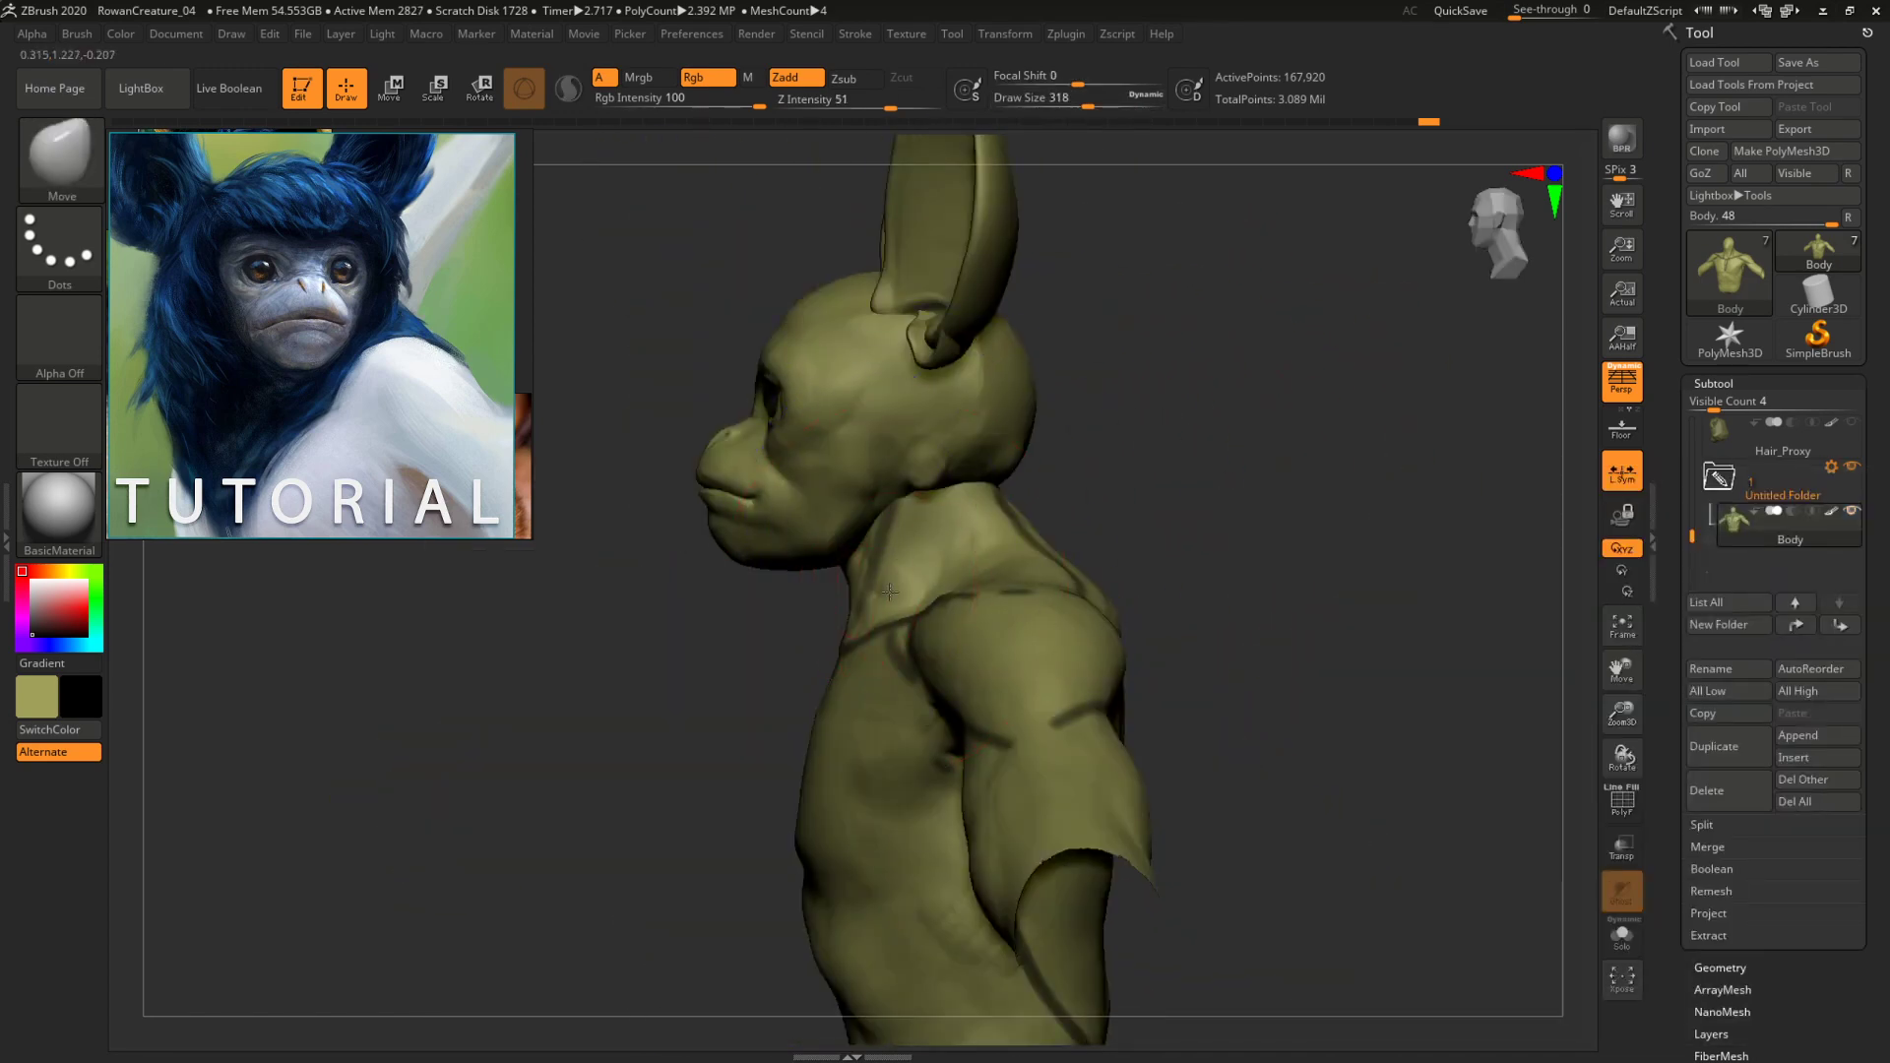
pyautogui.moveTo(1133, 477)
pyautogui.mouseDown()
pyautogui.moveTo(1223, 468)
pyautogui.moveTo(1231, 512)
pyautogui.moveTo(1171, 591)
pyautogui.moveTo(1262, 505)
pyautogui.mouseUp()
pyautogui.keyDown('ctrl'); pyautogui.click(1231, 512); pyautogui.keyUp('ctrl')
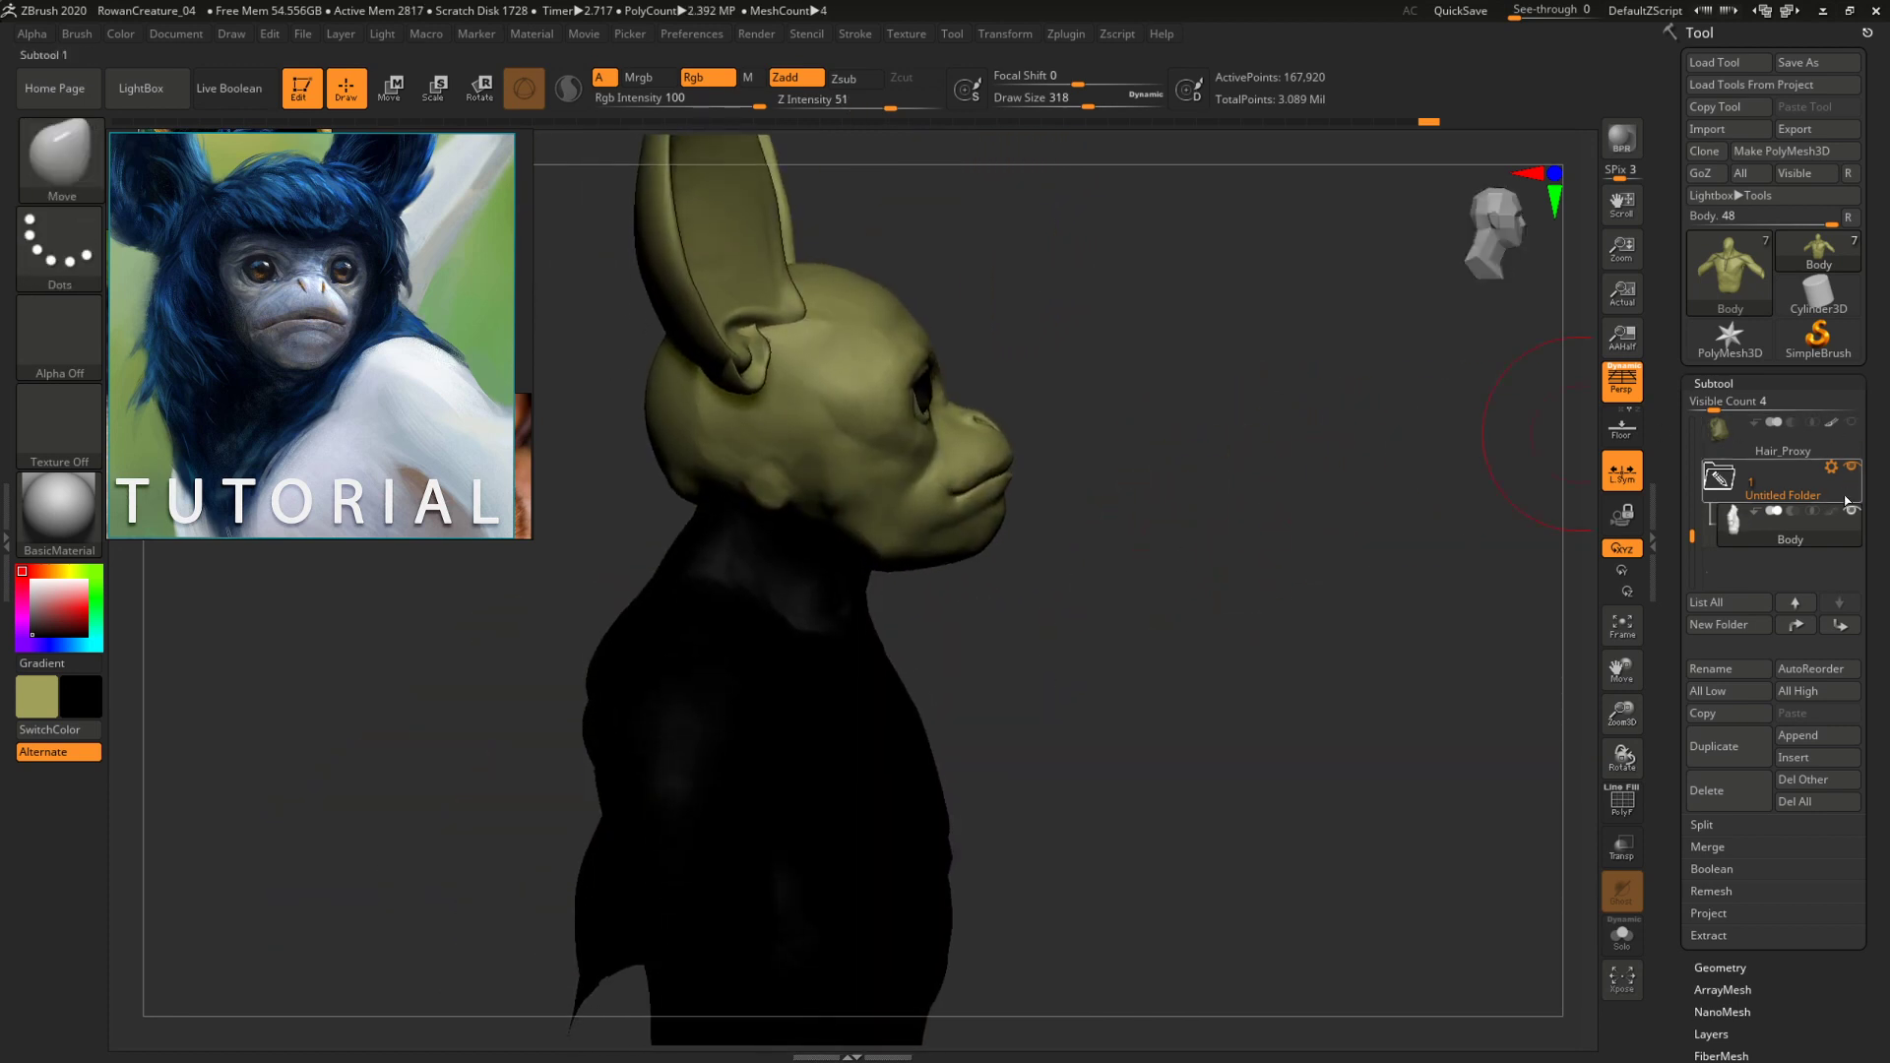
pyautogui.click(1796, 528)
pyautogui.click(1830, 511)
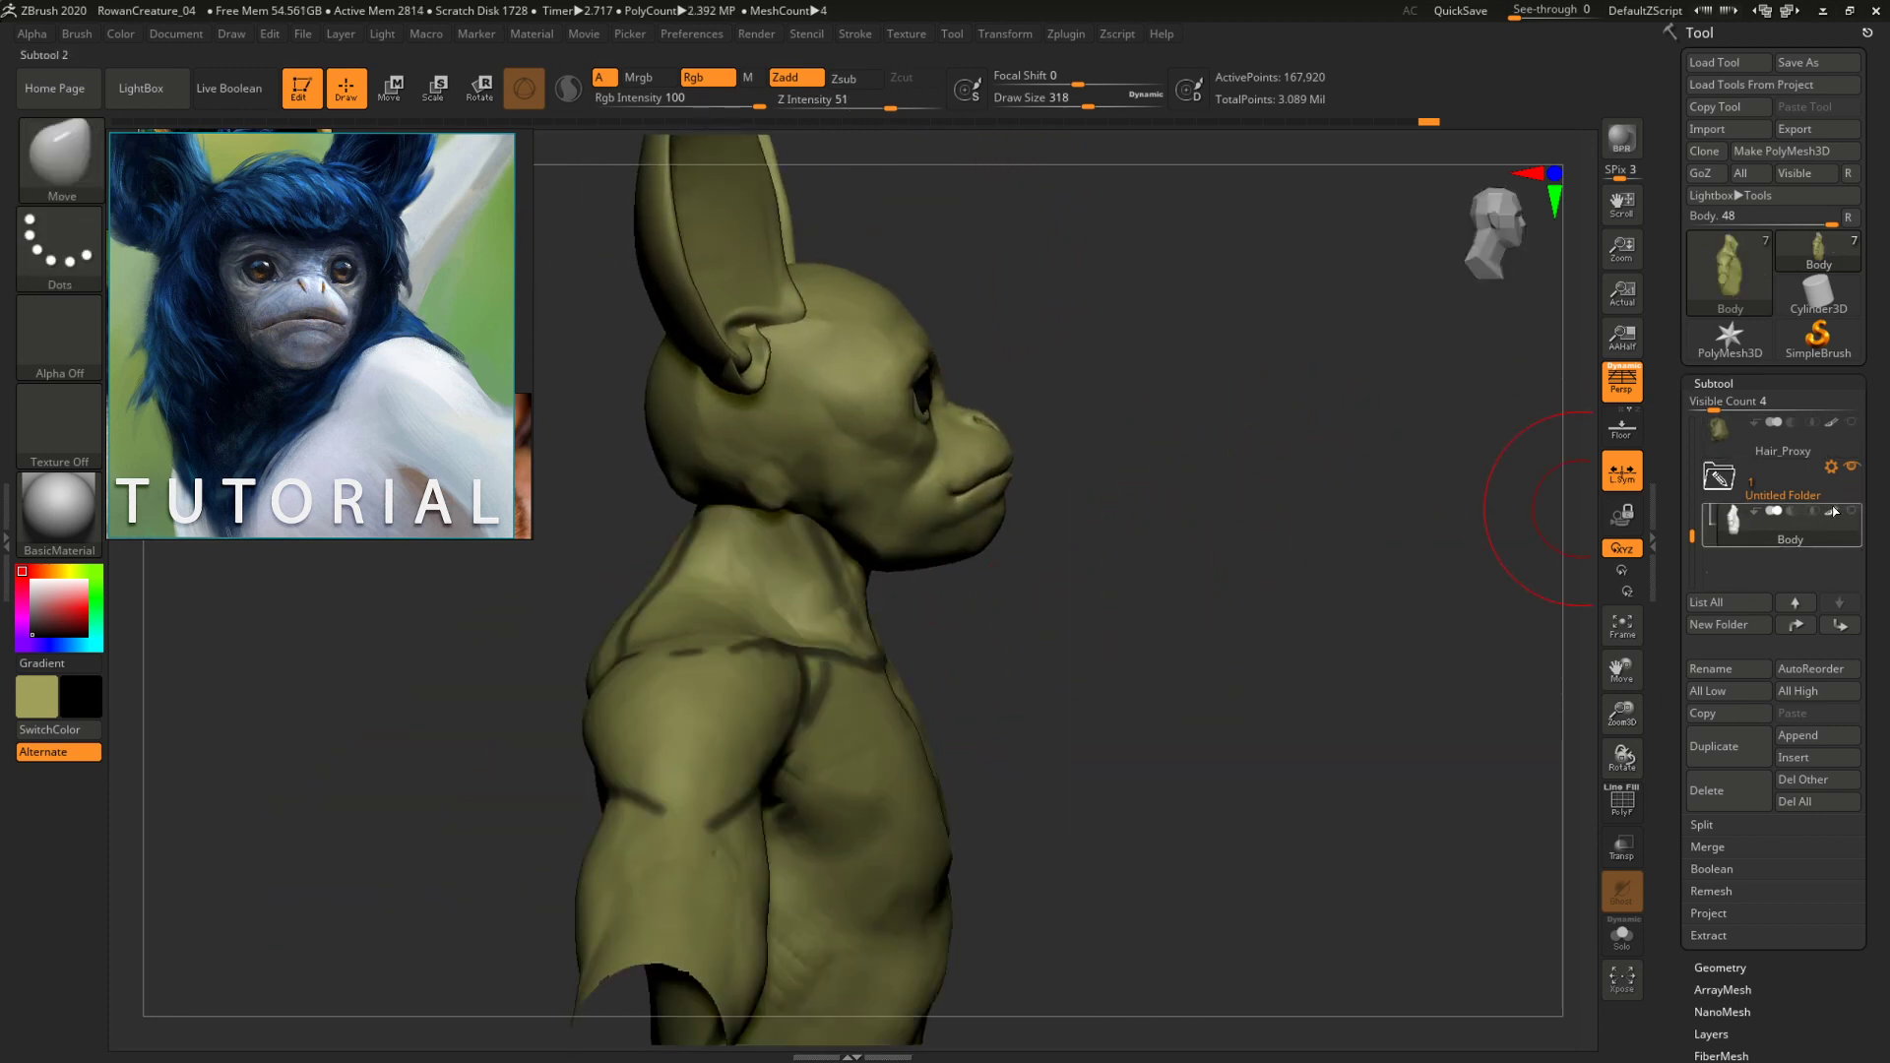
# Push back the base of the throat and upper chest on the Body with the Move brush at draw size 611.
pyautogui.press('s')
pyautogui.moveTo(852, 655); pyautogui.dragTo(886, 660)
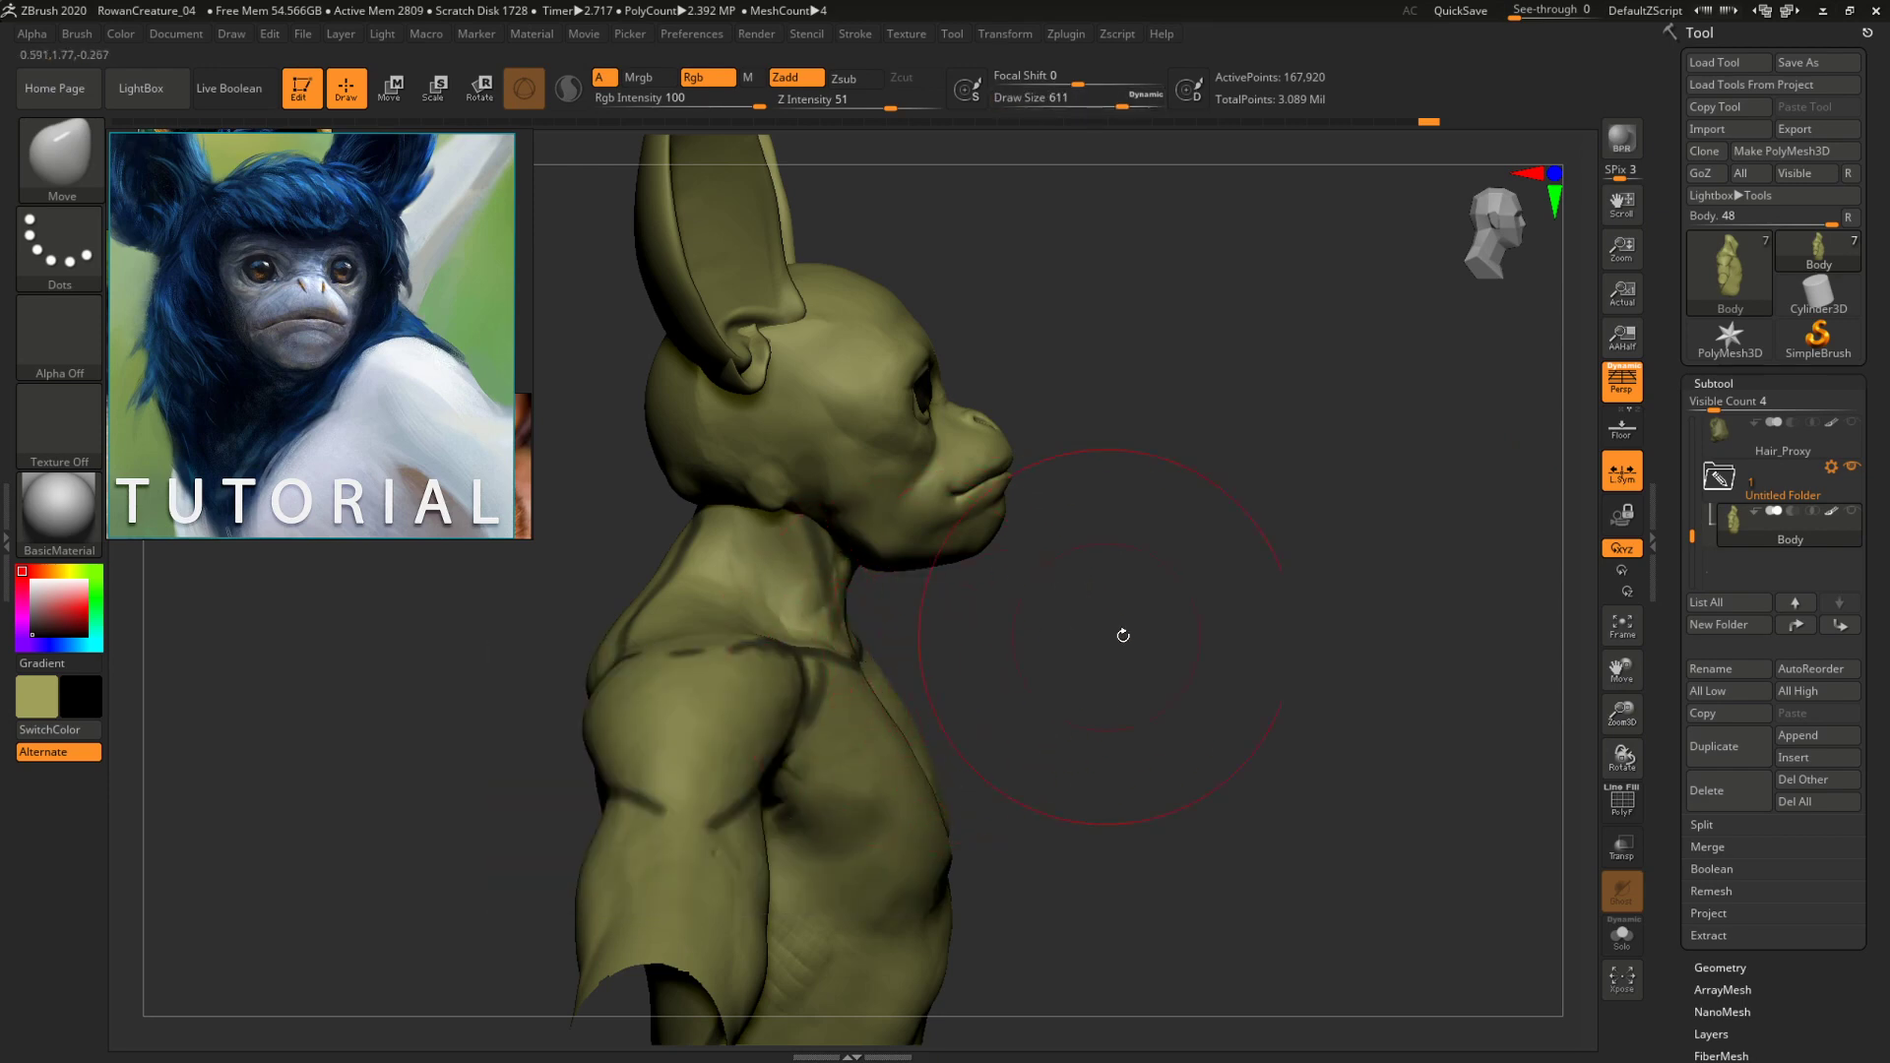
pyautogui.moveTo(1123, 635); pyautogui.dragTo(1212, 410)
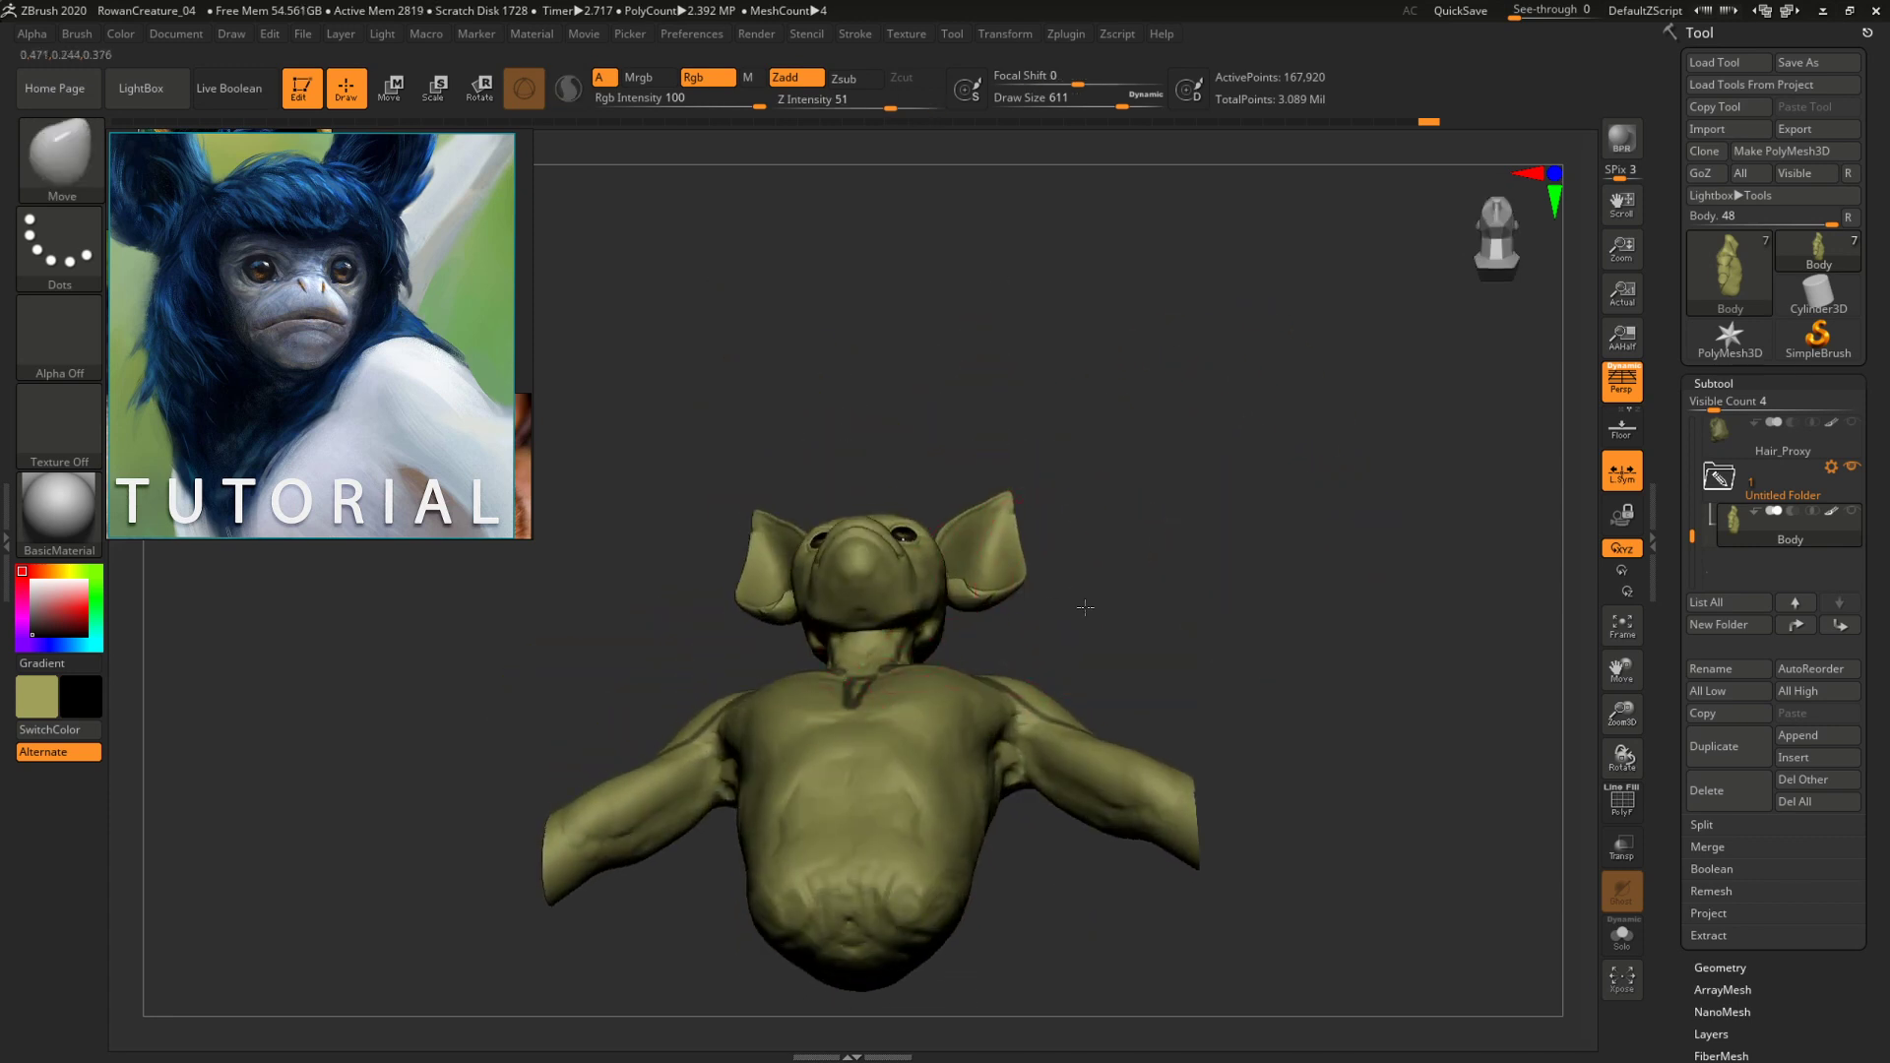
# Adjust the neck base around the inner collarbones from below with the Move brush at draw size 408.
pyautogui.moveTo(1085, 608); pyautogui.dragTo(1093, 675)
pyautogui.press('space')
pyautogui.moveTo(866, 723); pyautogui.dragTo(839, 693)
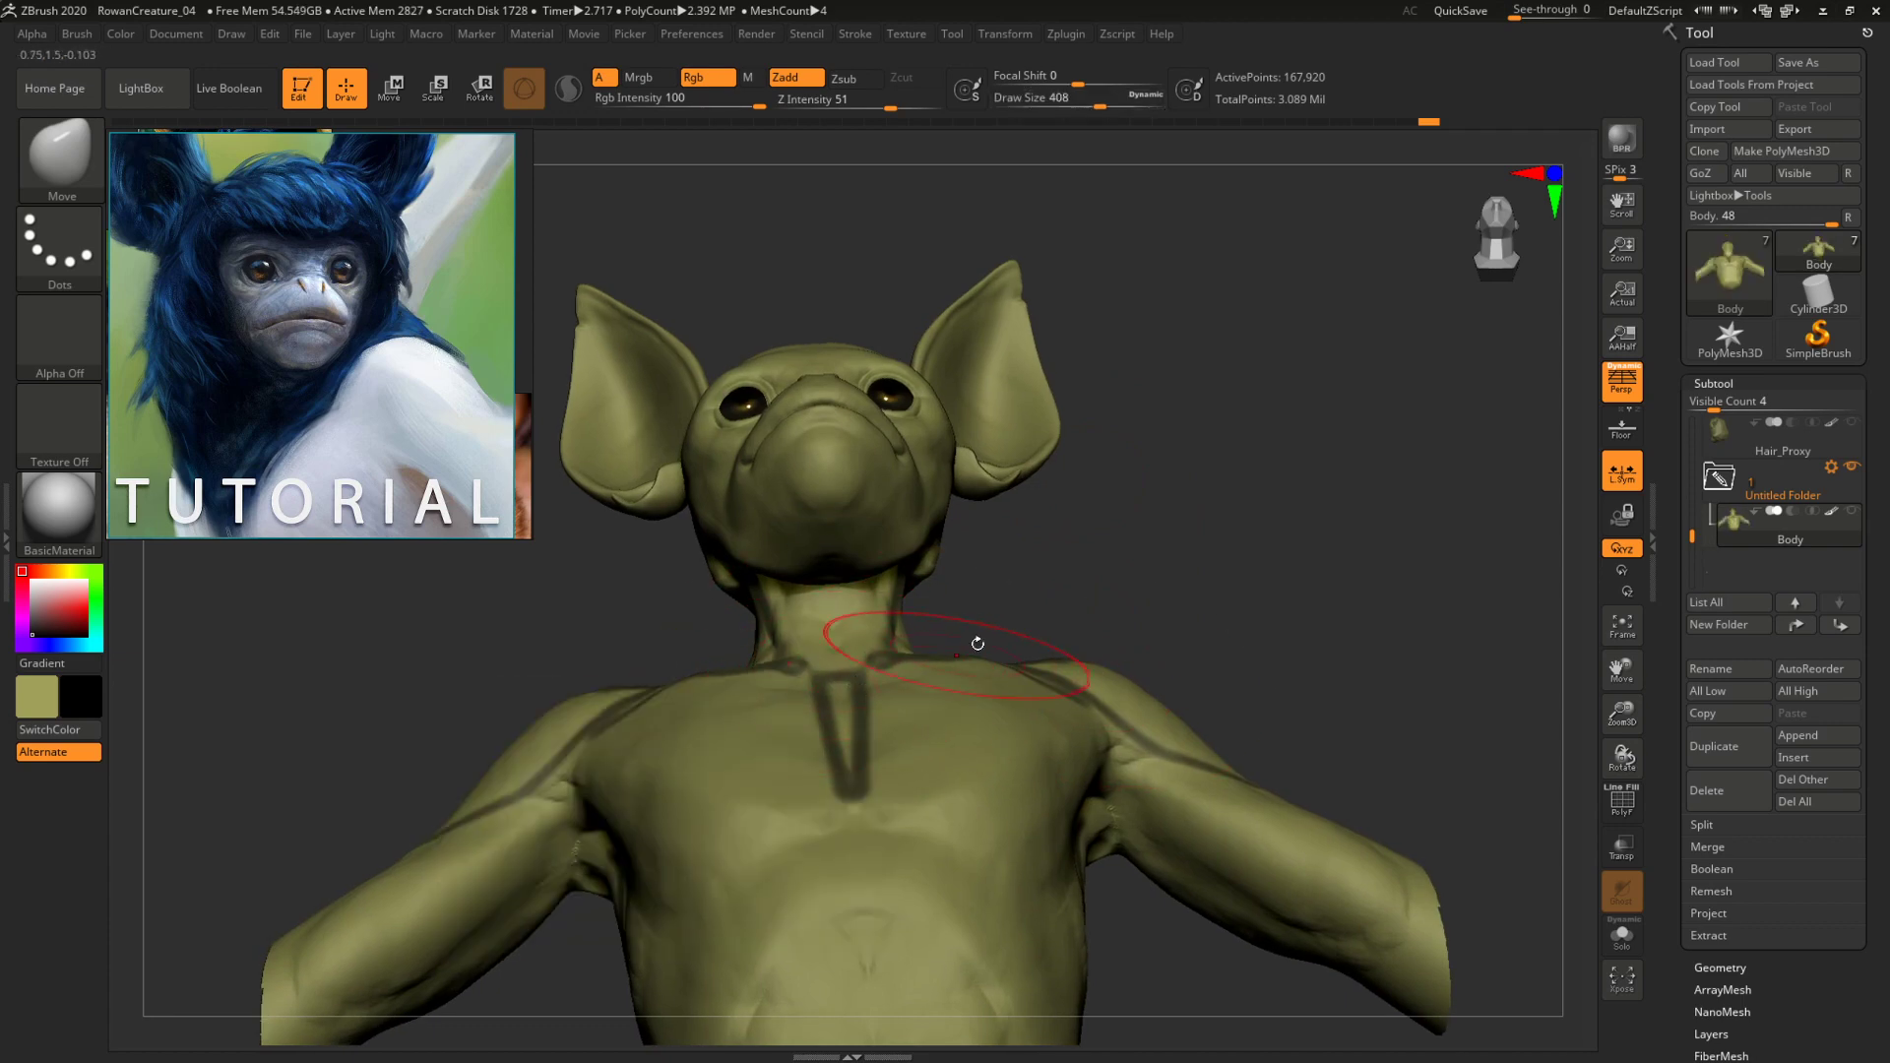
# Build up the upper chest around the collarbones and sternum with the ClayBuildup brush at Z Intensity 11 and draw size 305.
pyautogui.moveTo(977, 642)
pyautogui.mouseDown()
pyautogui.moveTo(1181, 582)
pyautogui.moveTo(1177, 641)
pyautogui.moveTo(1210, 613)
pyautogui.moveTo(866, 677)
pyautogui.moveTo(914, 691)
pyautogui.mouseUp()
pyautogui.press('b')
pyautogui.press('c')
pyautogui.press('b')
pyautogui.press('space')
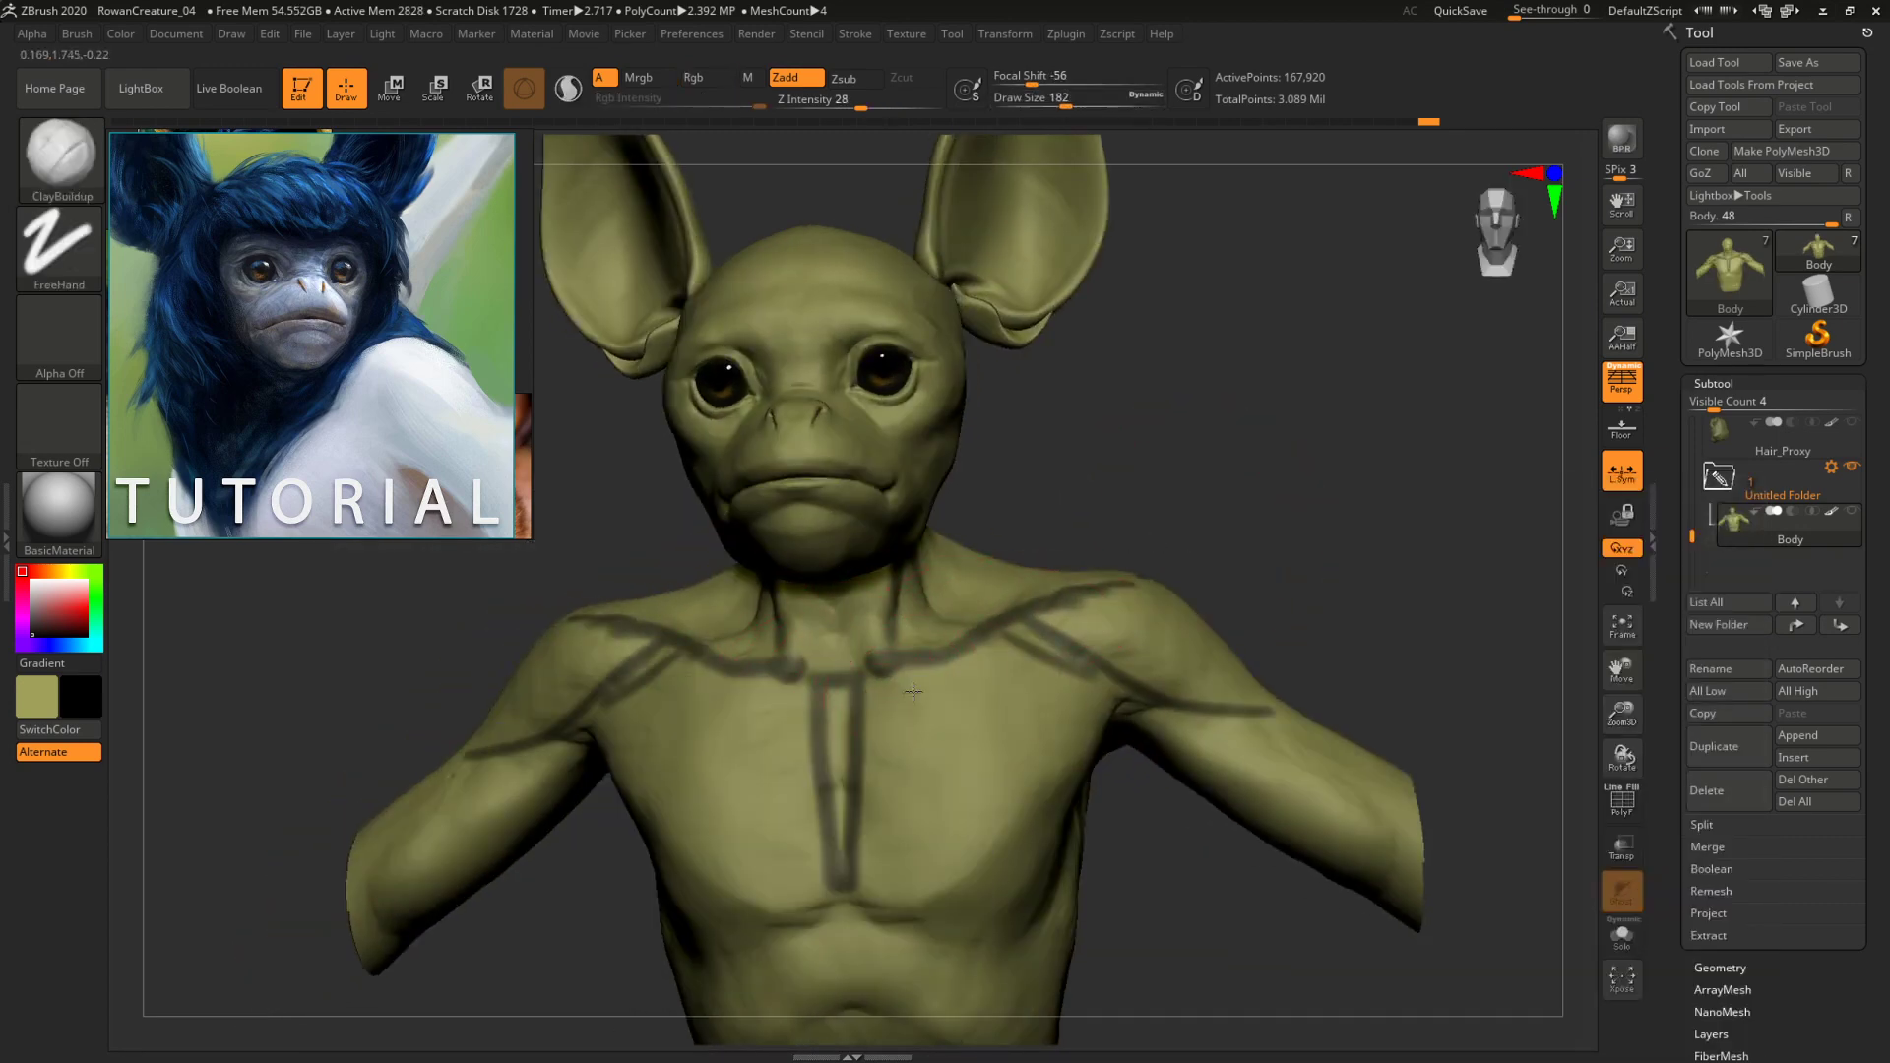
pyautogui.moveTo(1231, 551)
pyautogui.mouseDown()
pyautogui.moveTo(1244, 456)
pyautogui.moveTo(1224, 675)
pyautogui.mouseUp()
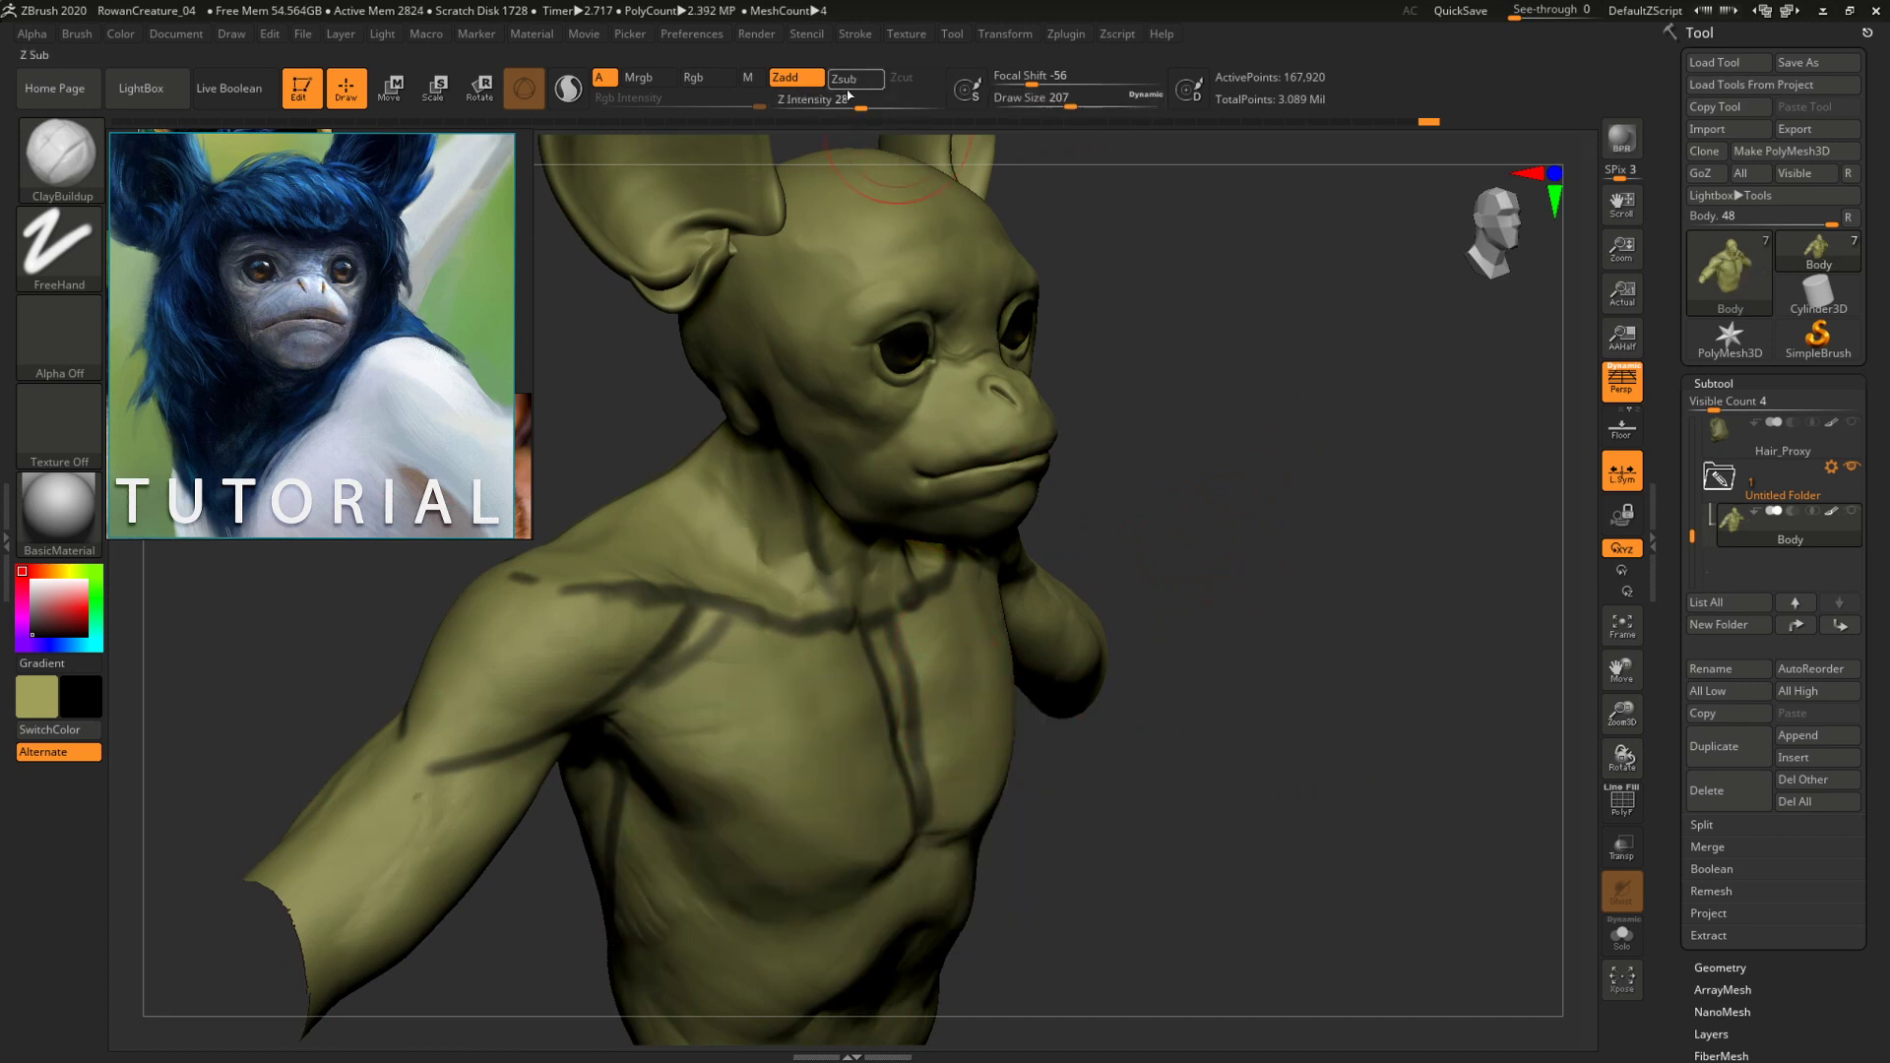
pyautogui.moveTo(849, 96); pyautogui.dragTo(829, 99)
pyautogui.moveTo(1083, 762); pyautogui.dragTo(983, 688)
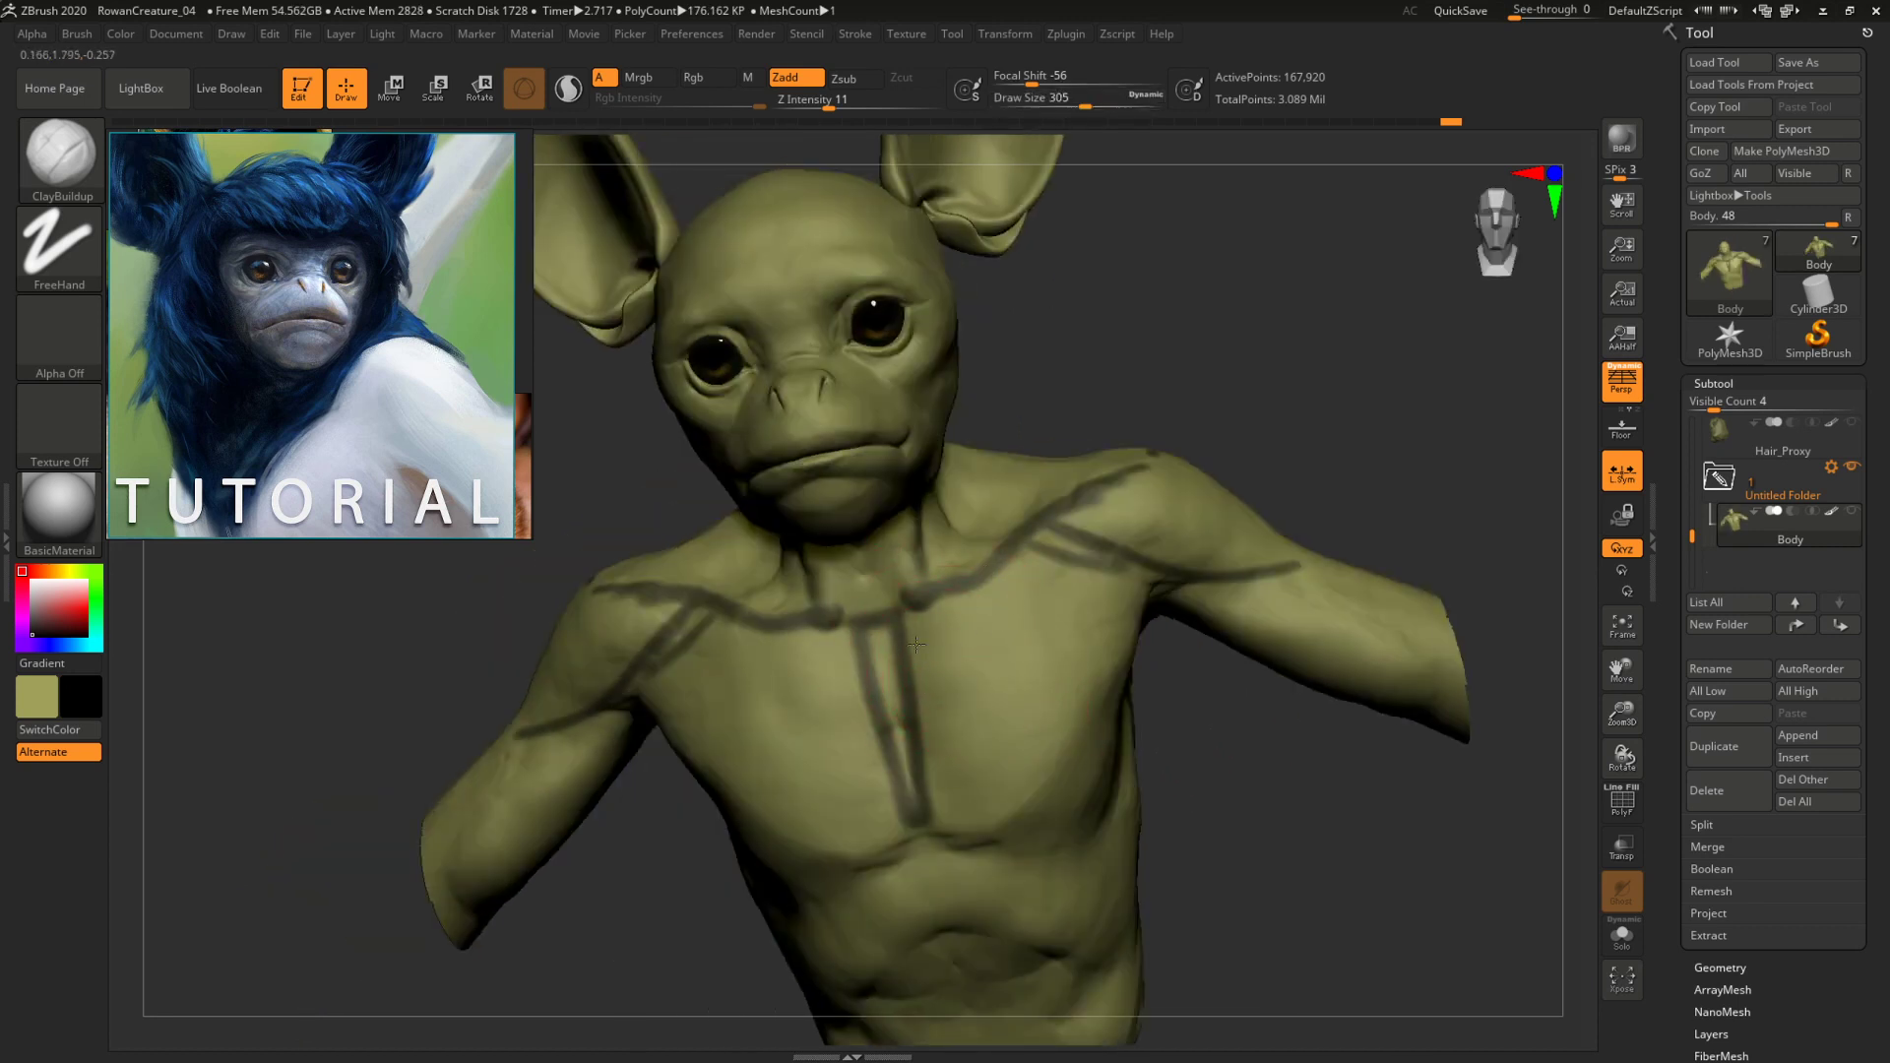
# Carve the lower pectoral edges and the side of the rib cage on the Body with the DamStandard brush at draw size 517.
pyautogui.scroll(-5, 1358, 610)
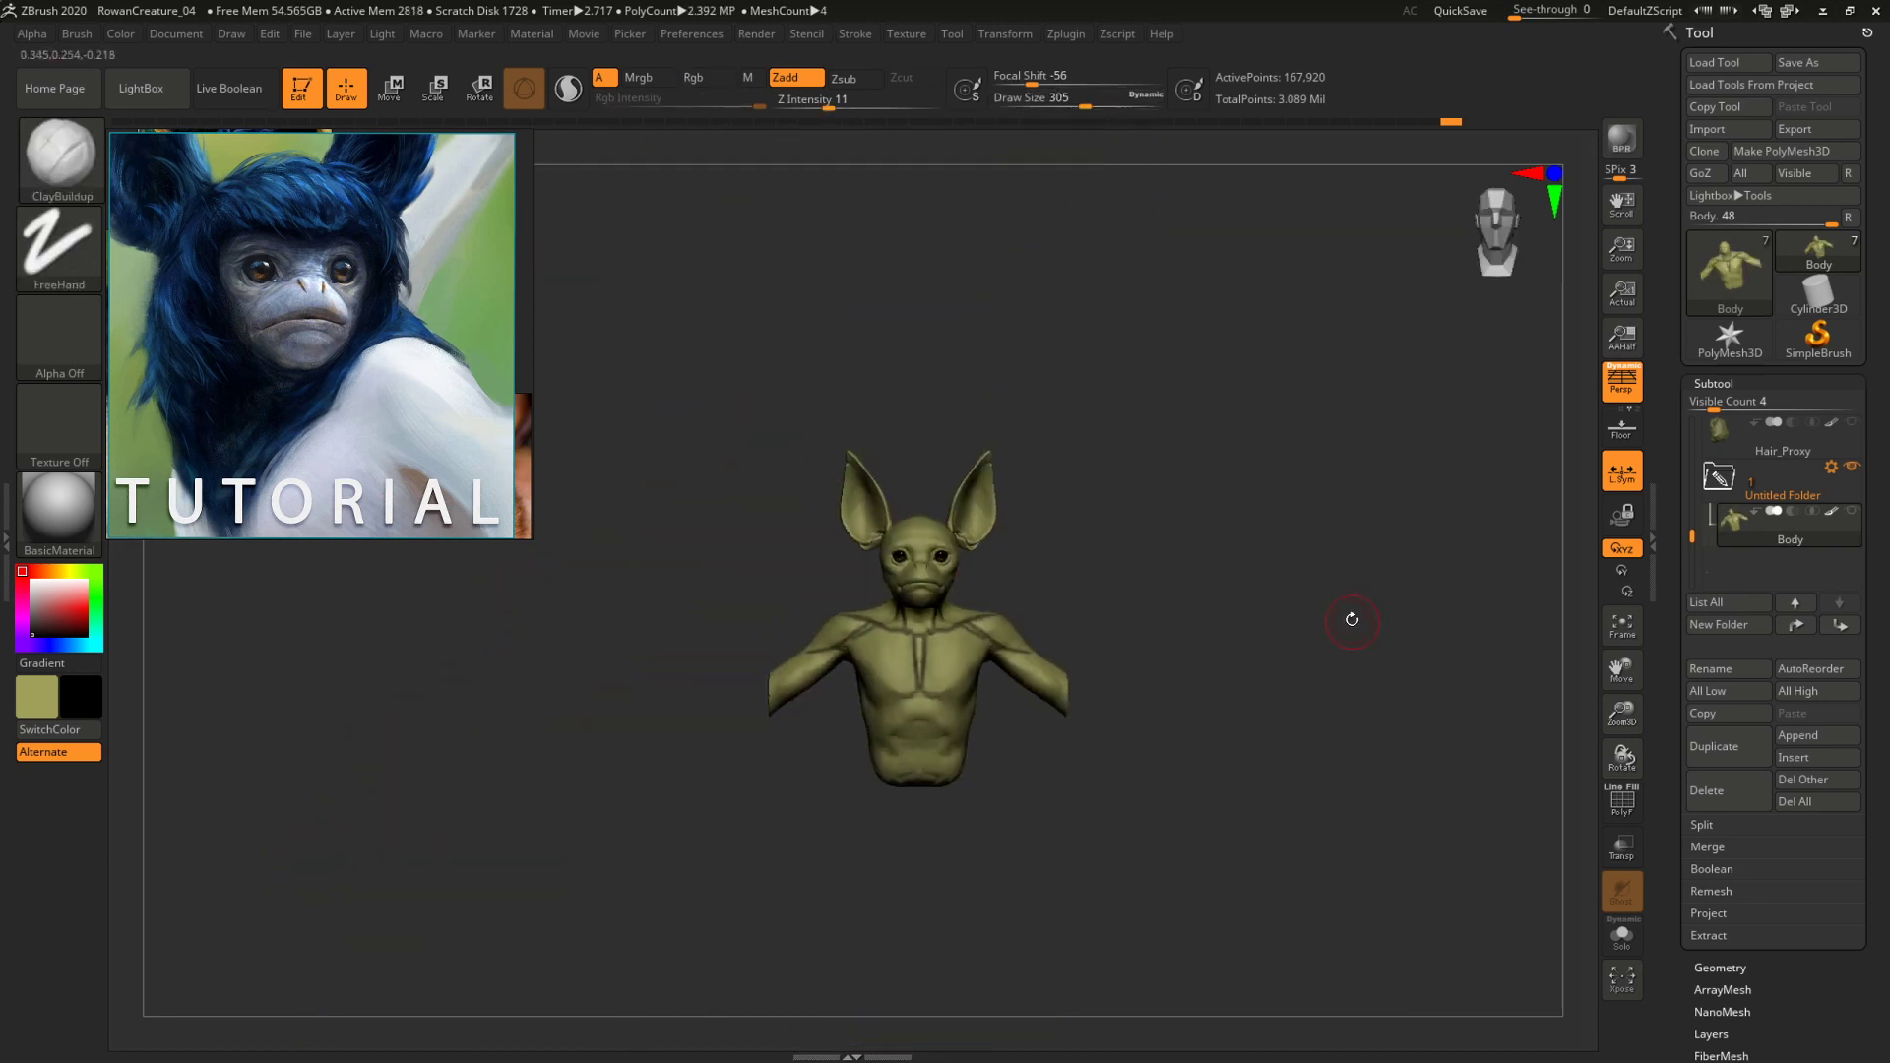
pyautogui.scroll(5, 1320, 589)
pyautogui.press('b')
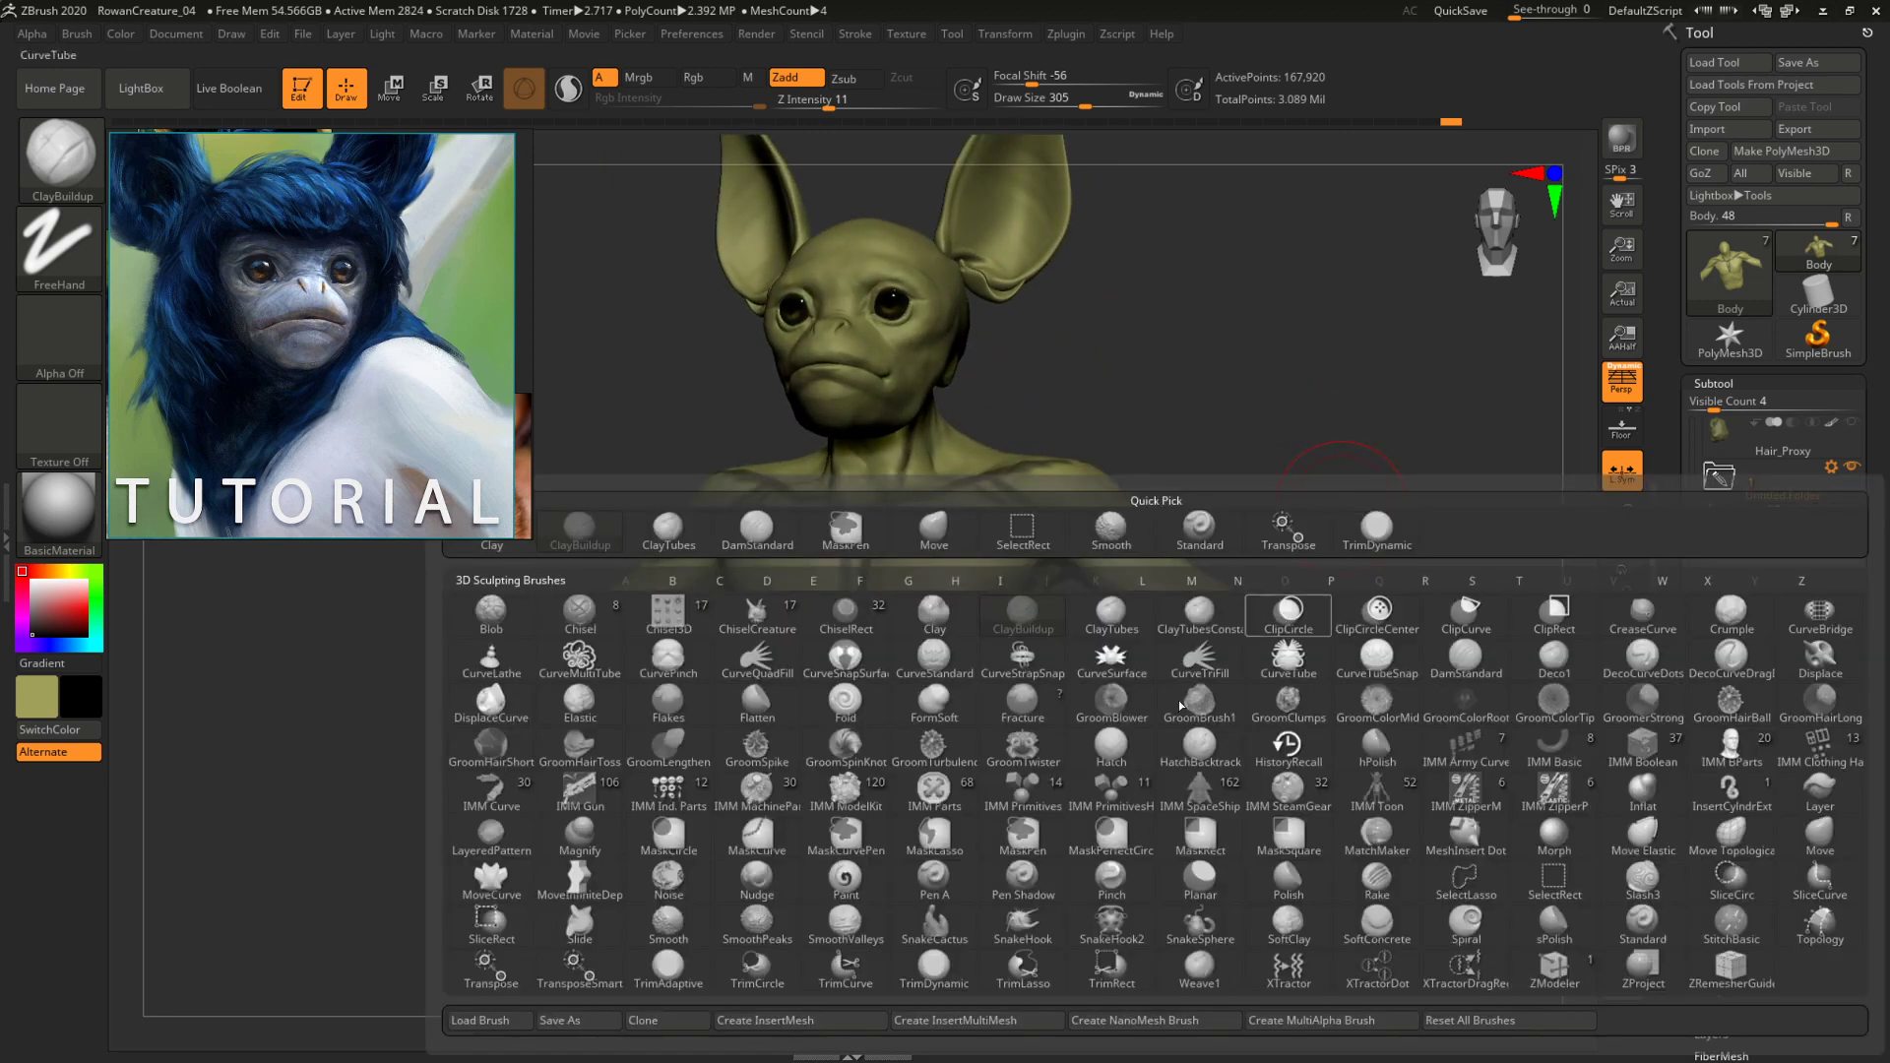
pyautogui.press('d')
pyautogui.press('s')
pyautogui.moveTo(1176, 725); pyautogui.dragTo(719, 758)
pyautogui.press('space')
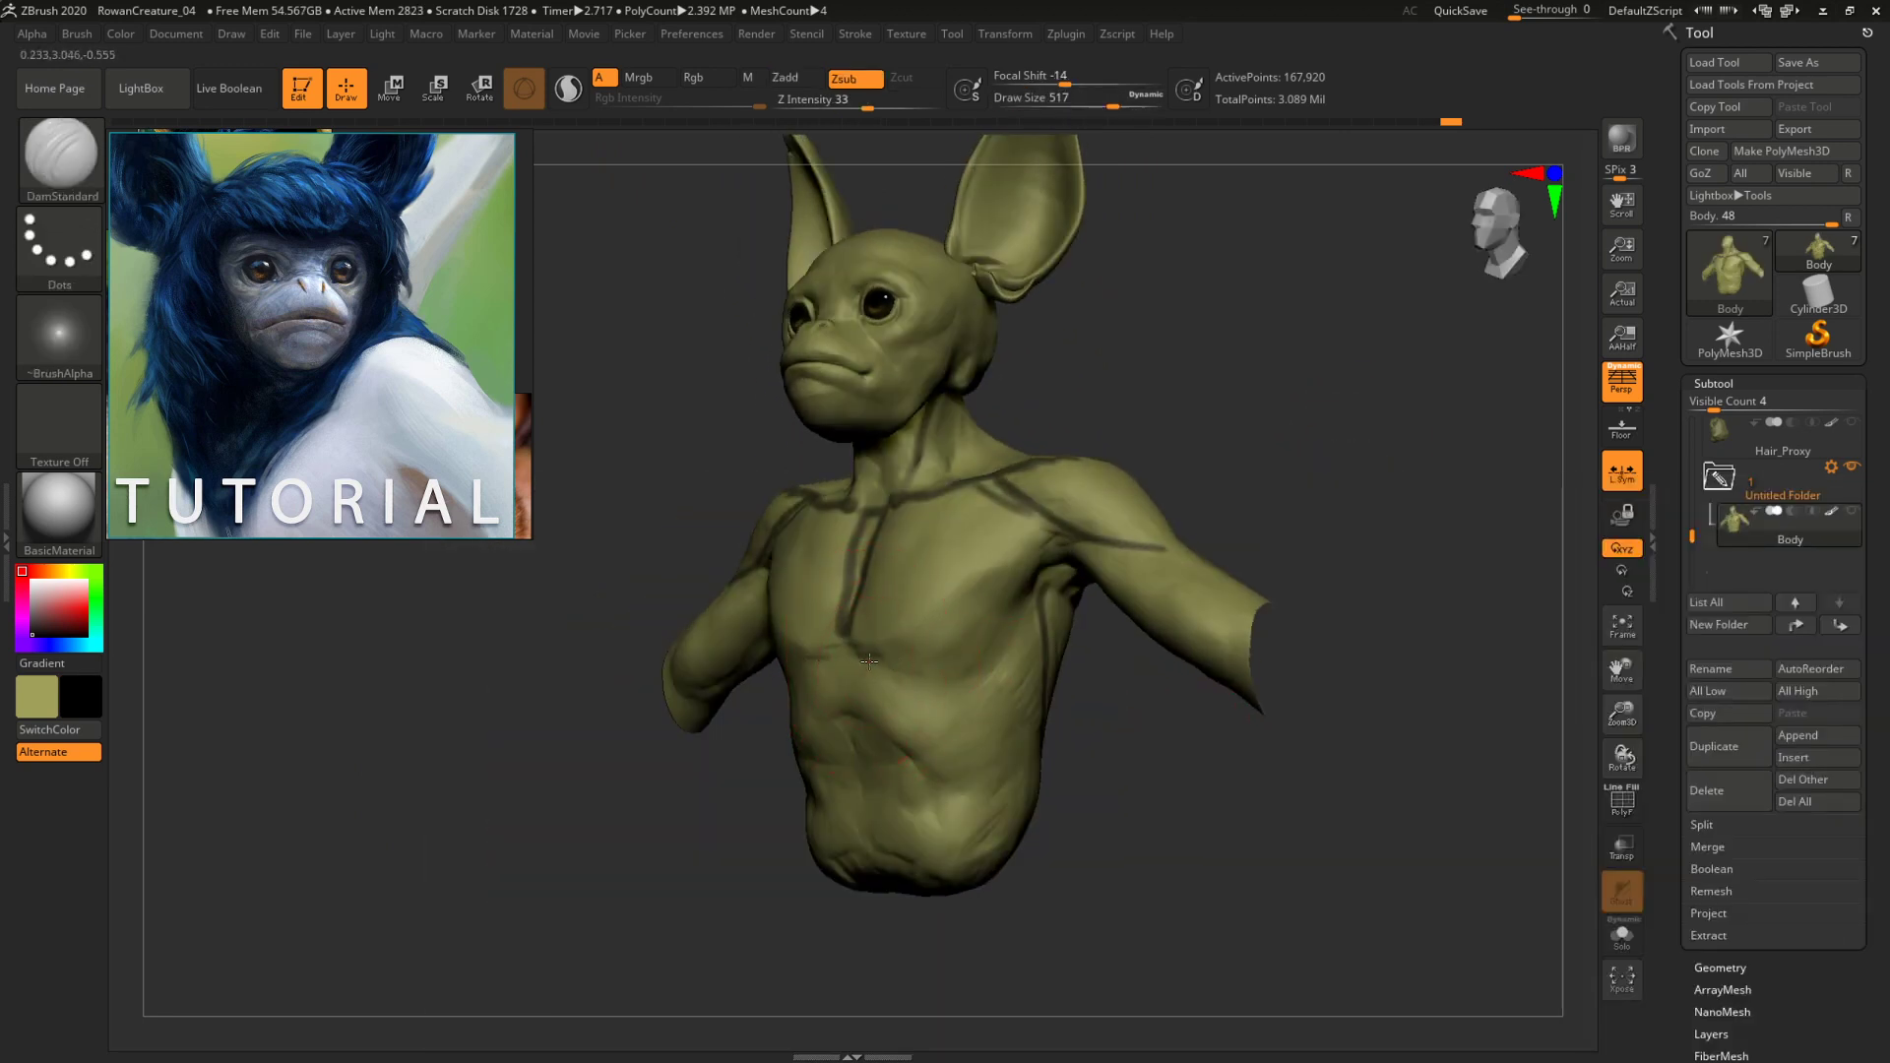
pyautogui.moveTo(1161, 782)
pyautogui.mouseDown()
pyautogui.moveTo(1186, 794)
pyautogui.moveTo(1050, 759)
pyautogui.moveTo(1161, 787)
pyautogui.mouseUp()
pyautogui.moveTo(1162, 788); pyautogui.dragTo(1069, 766)
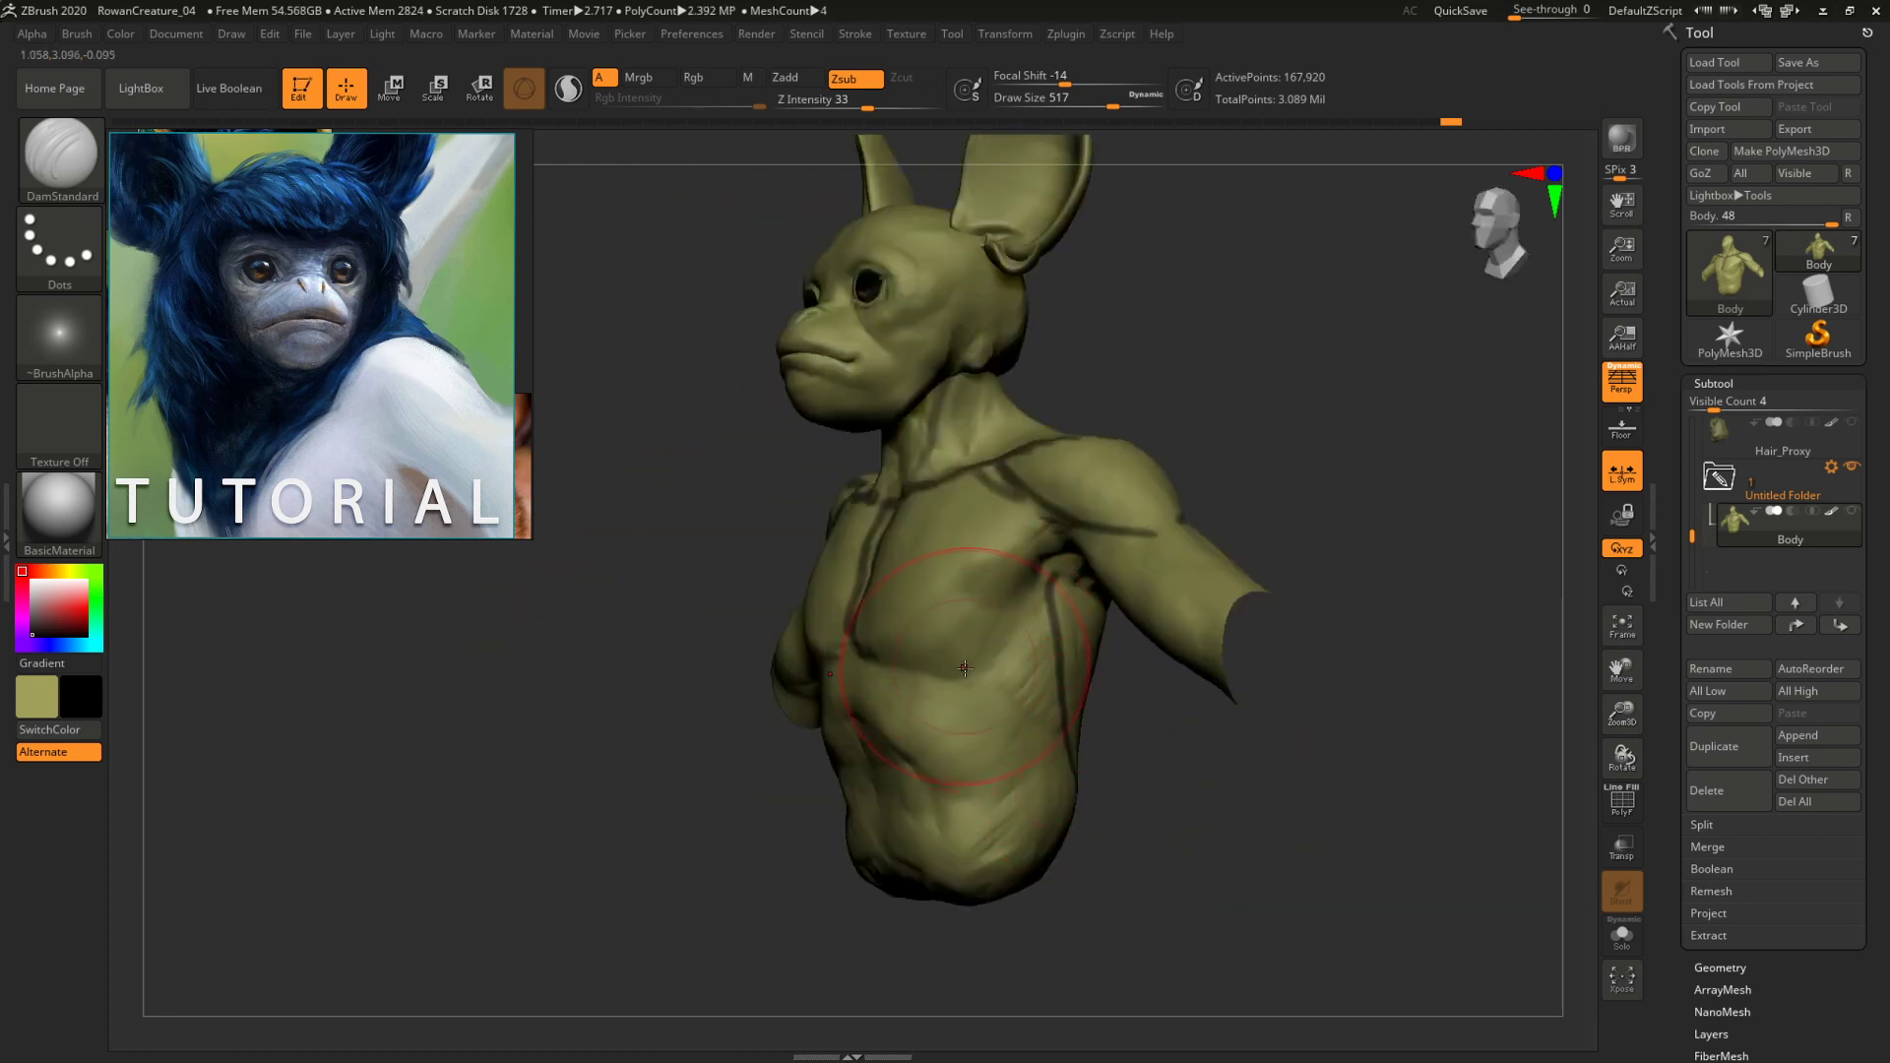
pyautogui.moveTo(1145, 425); pyautogui.dragTo(1199, 411)
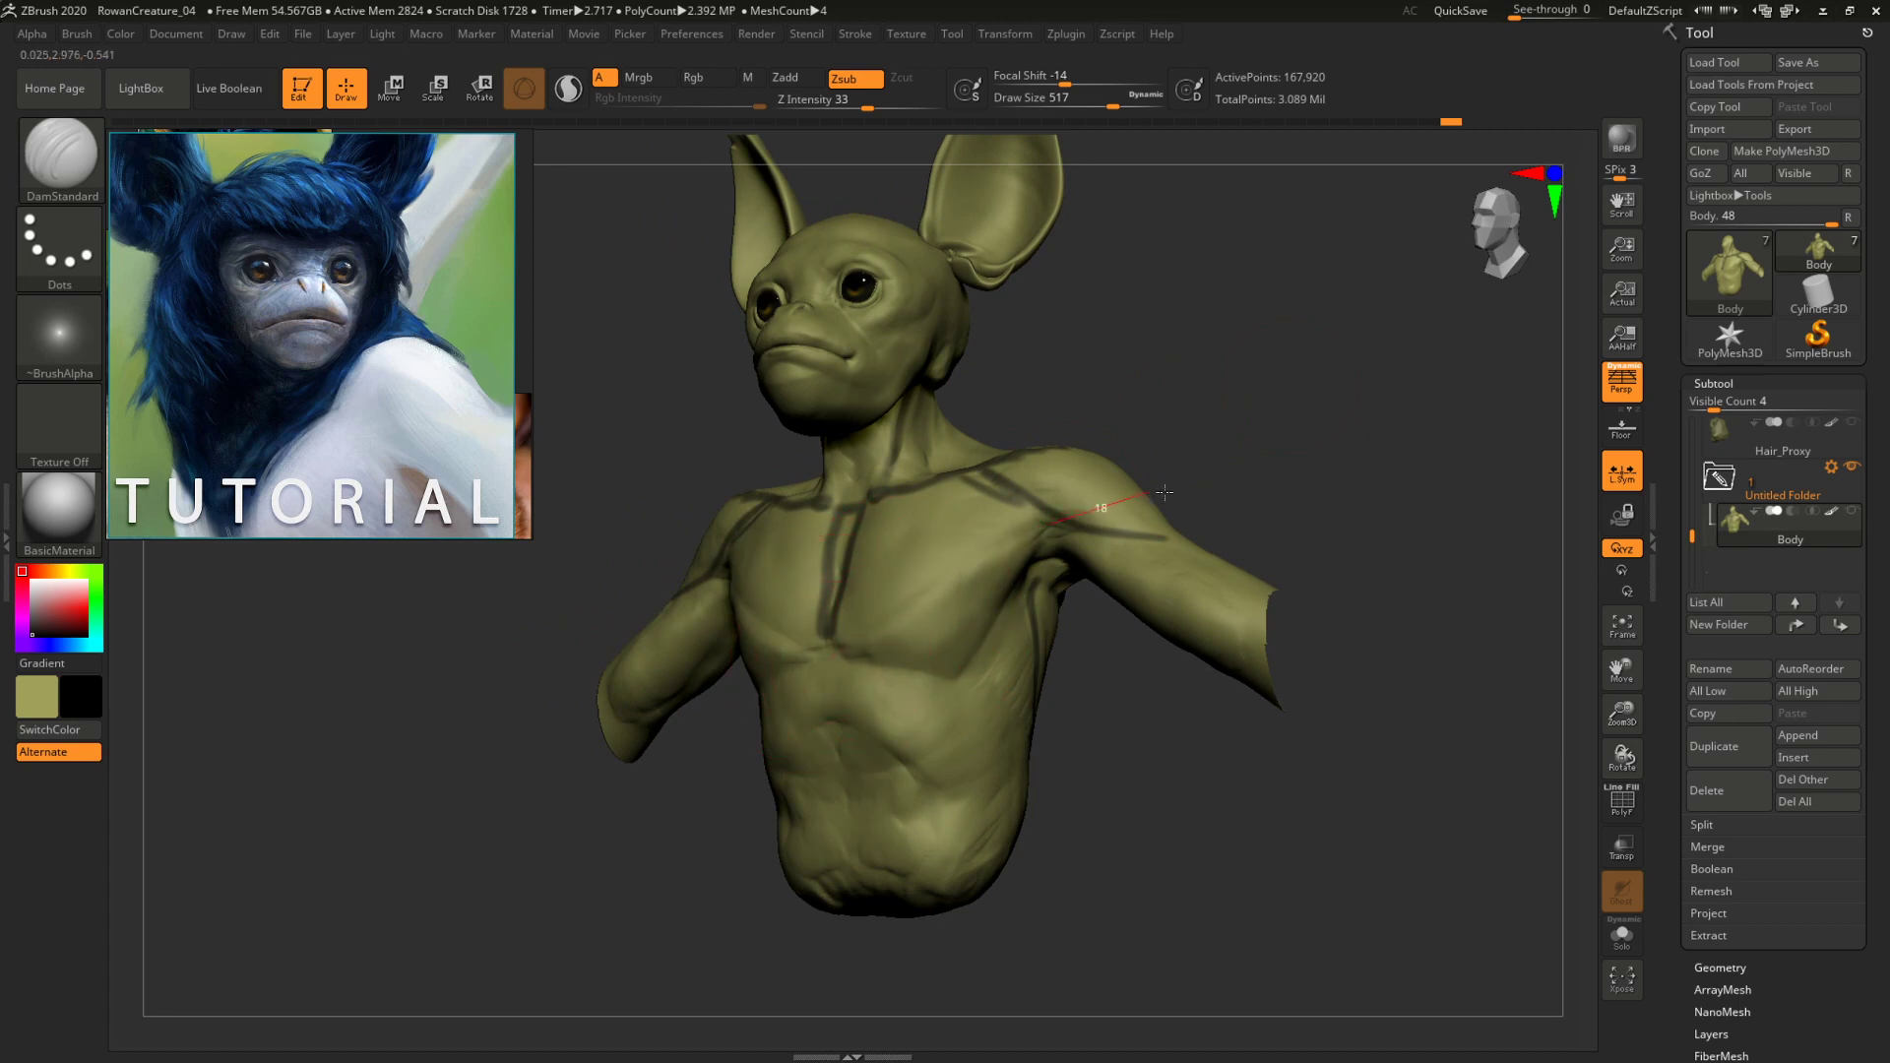
pyautogui.moveTo(1164, 493); pyautogui.dragTo(1076, 477)
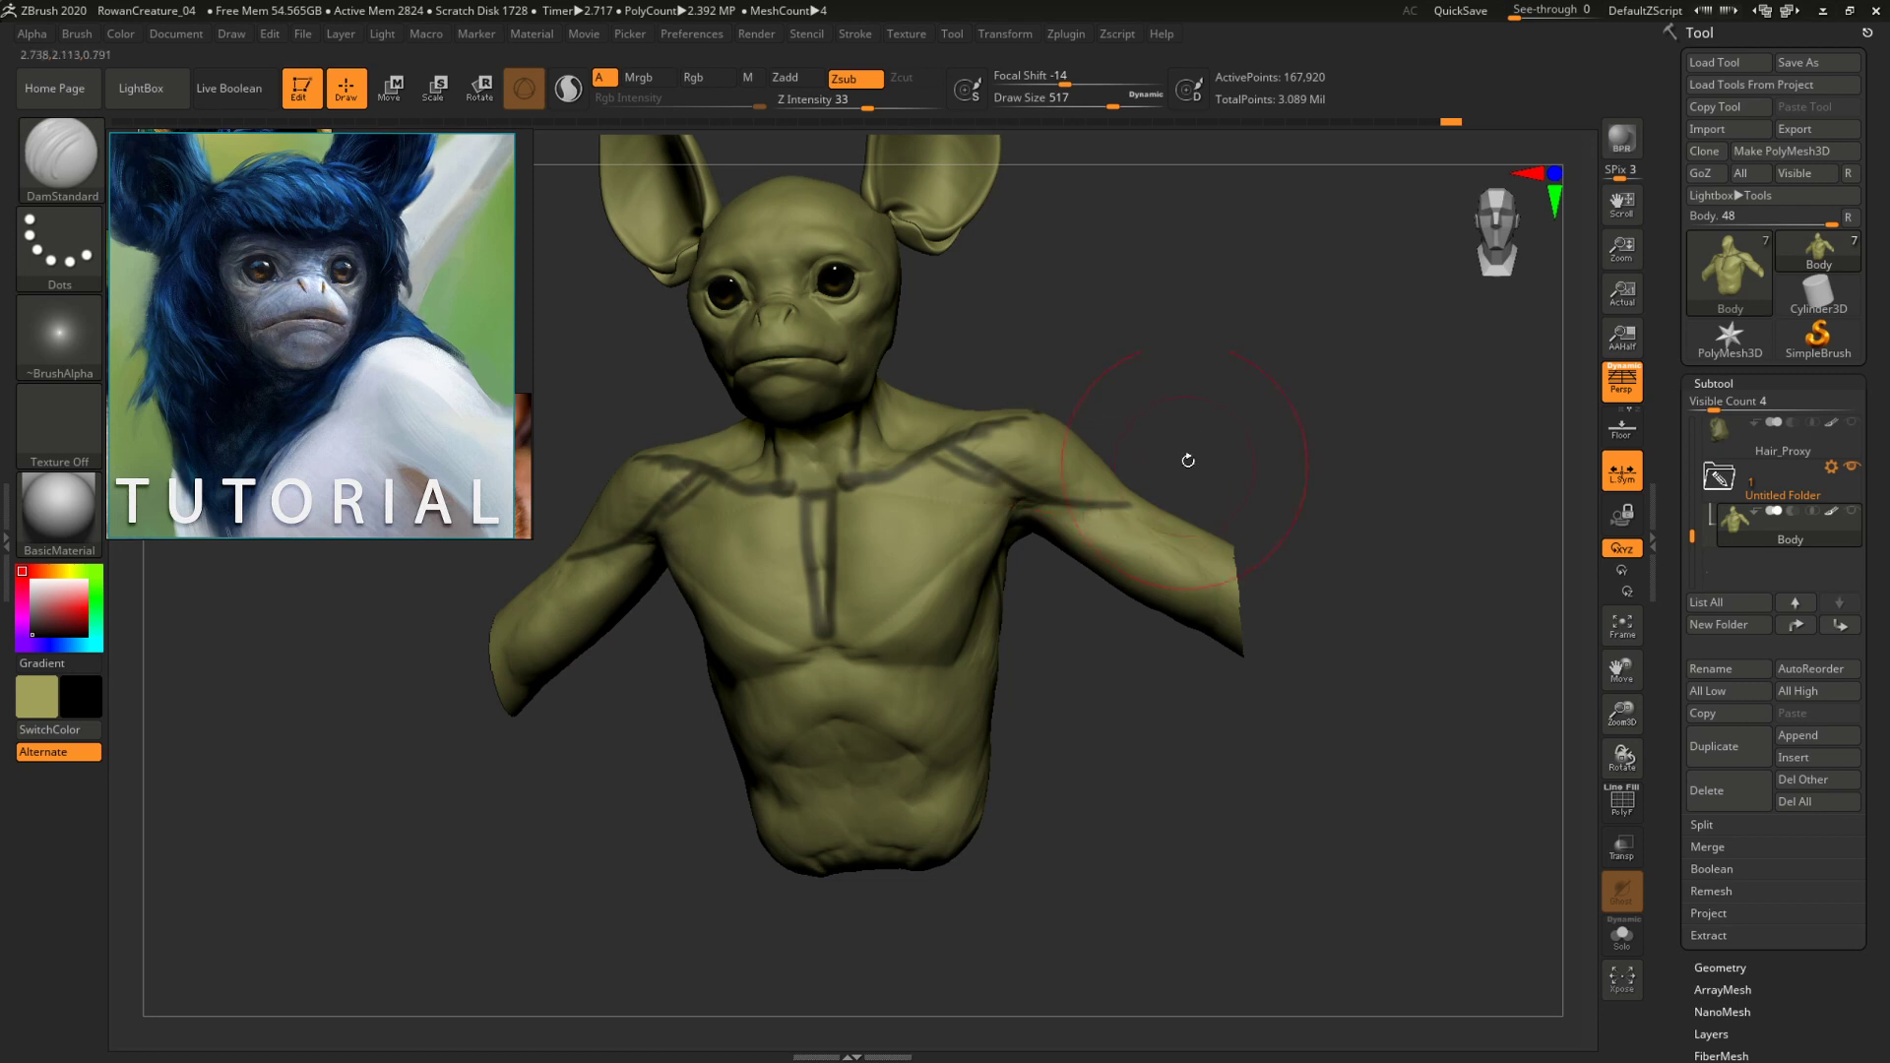
# Sharpen the creases under the Body's pectorals and at the base of the sternum with DamStandard at draw size 262.
pyautogui.moveTo(1323, 421)
pyautogui.keyDown('alt'); pyautogui.mouseDown()
pyautogui.moveTo(1115, 390)
pyautogui.moveTo(860, 635)
pyautogui.moveTo(825, 603)
pyautogui.mouseUp(); pyautogui.keyUp('alt')
pyautogui.press('space')
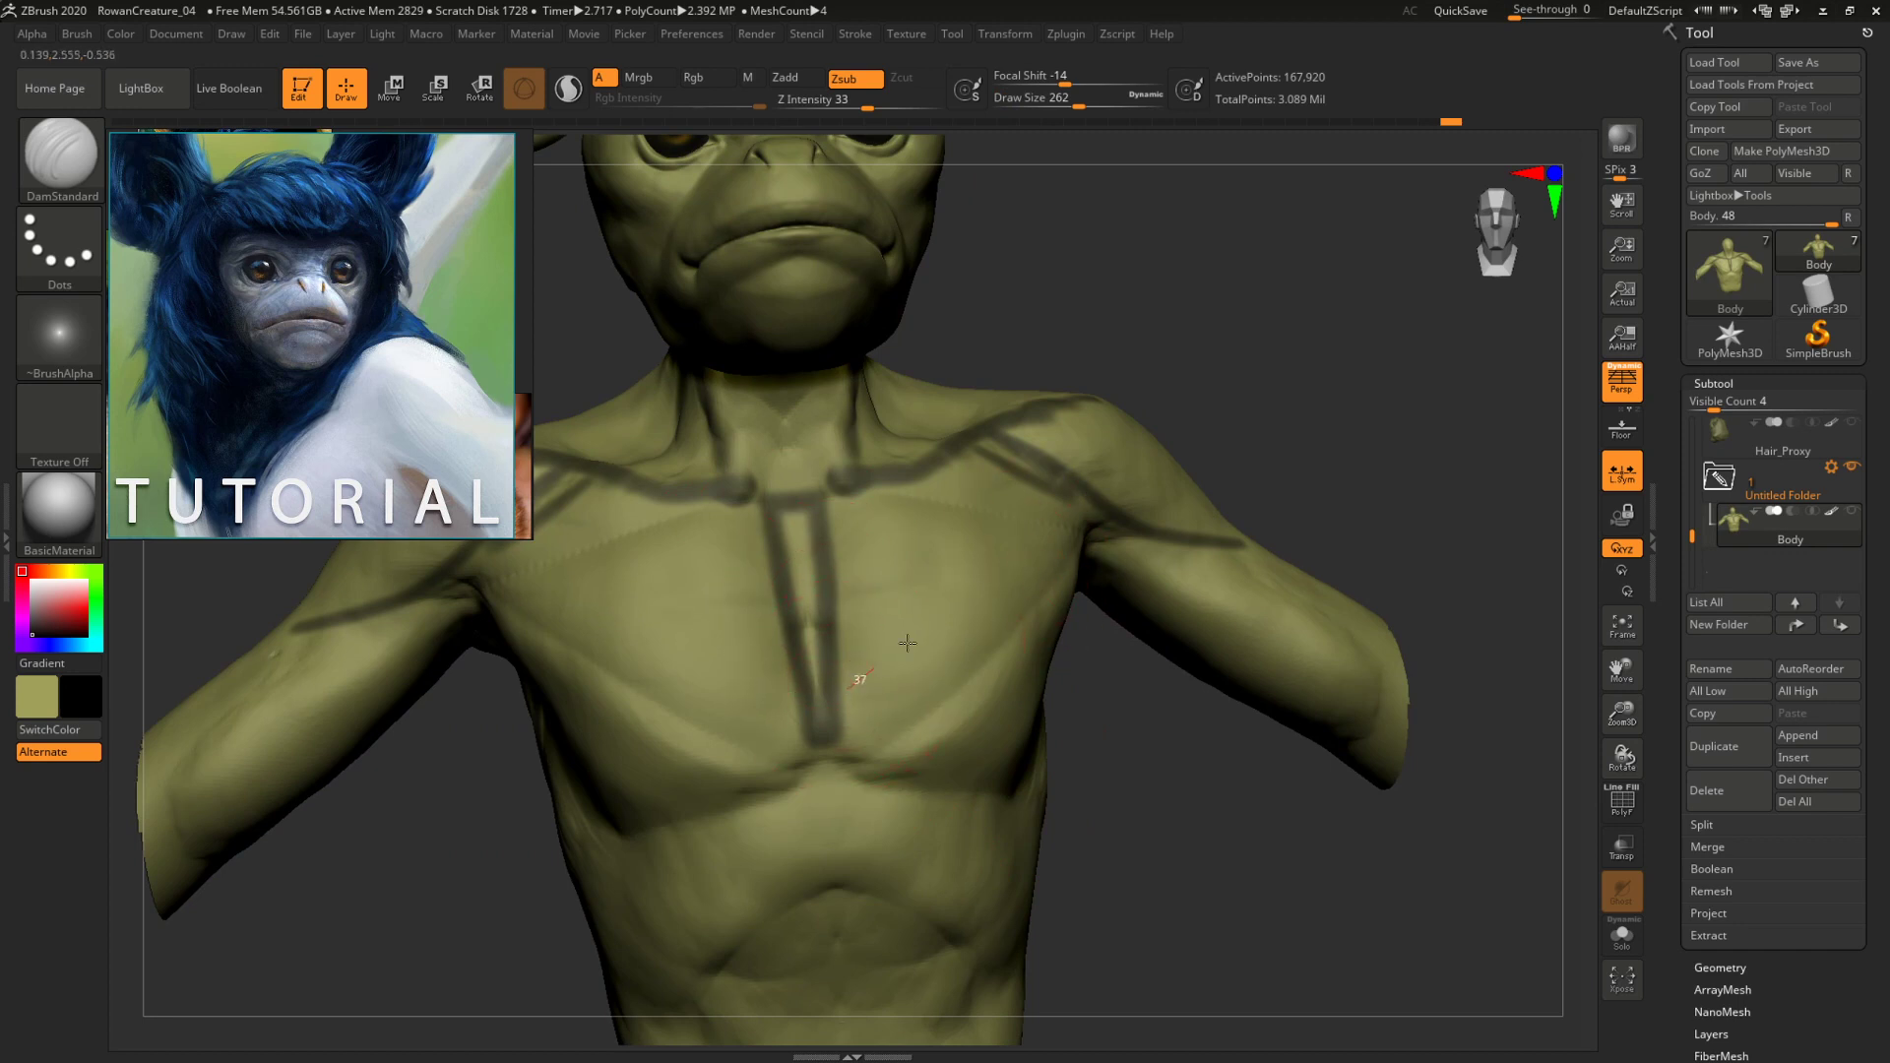
pyautogui.moveTo(1274, 413); pyautogui.dragTo(984, 767)
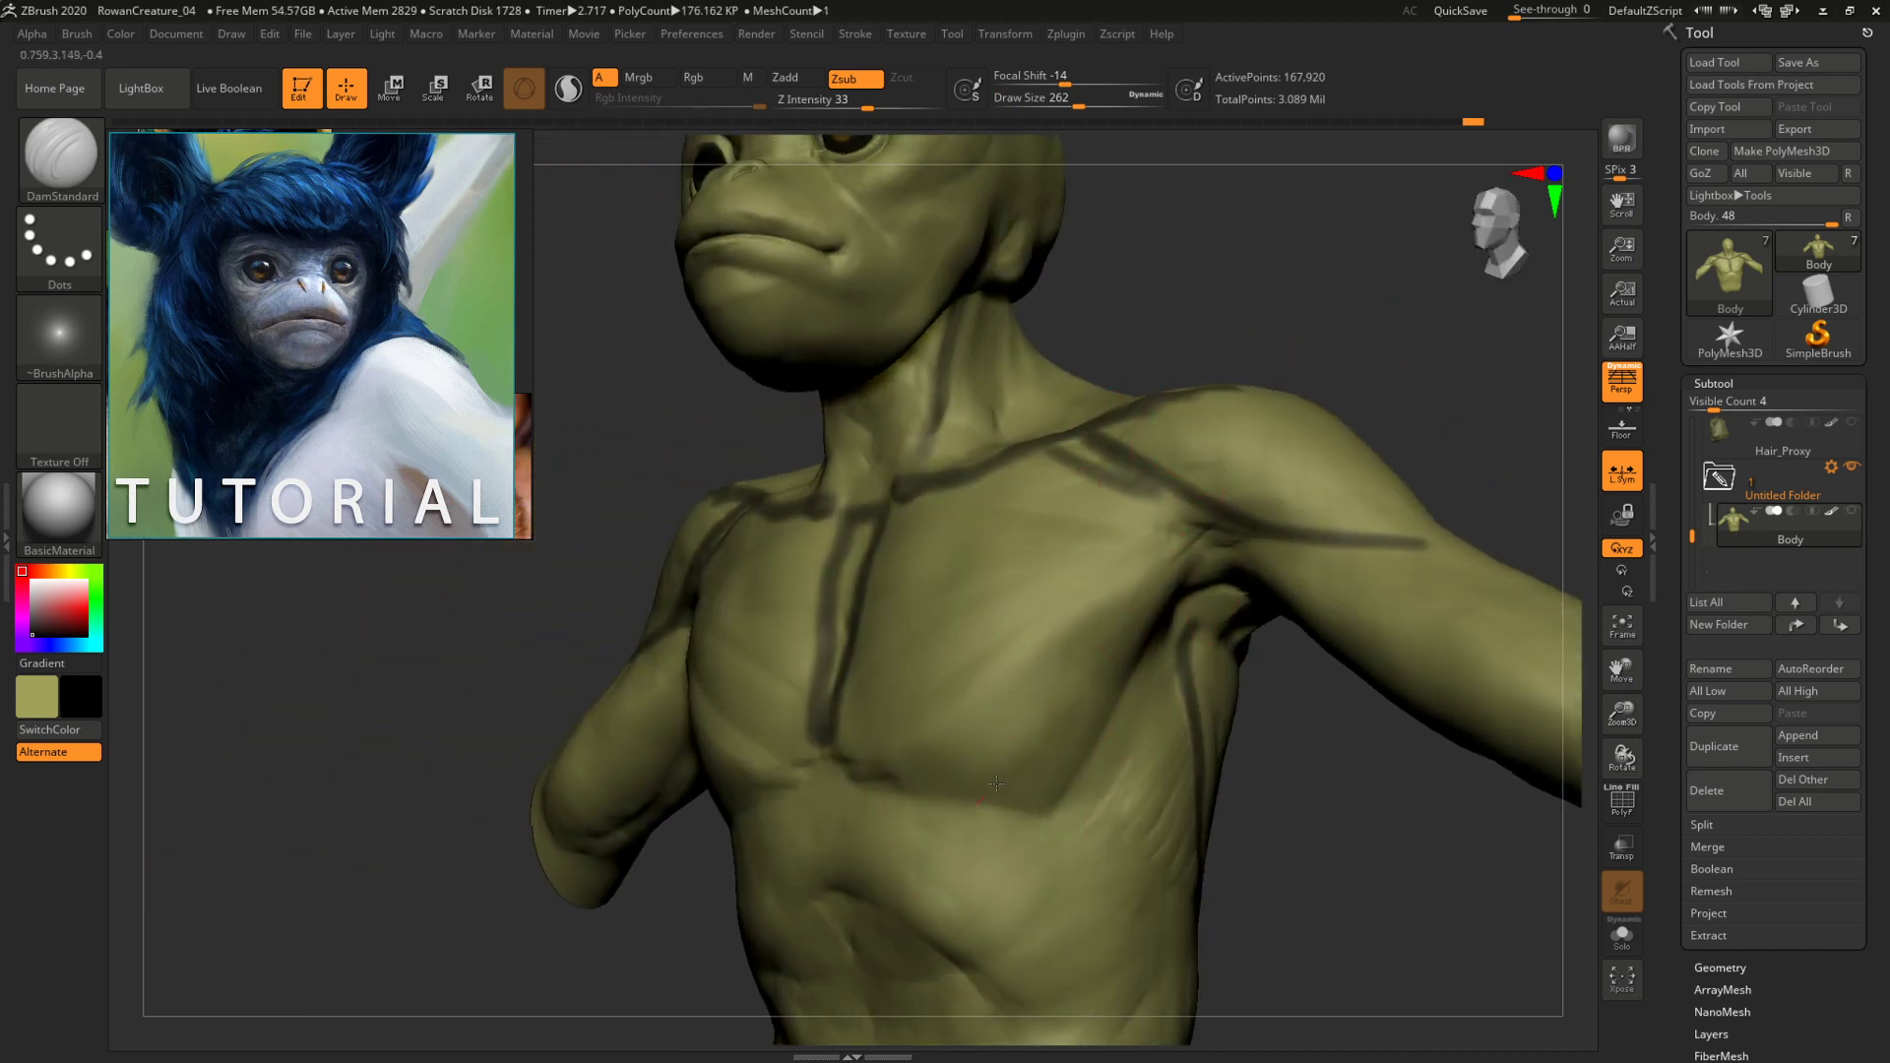
pyautogui.moveTo(1380, 387); pyautogui.dragTo(1398, 407)
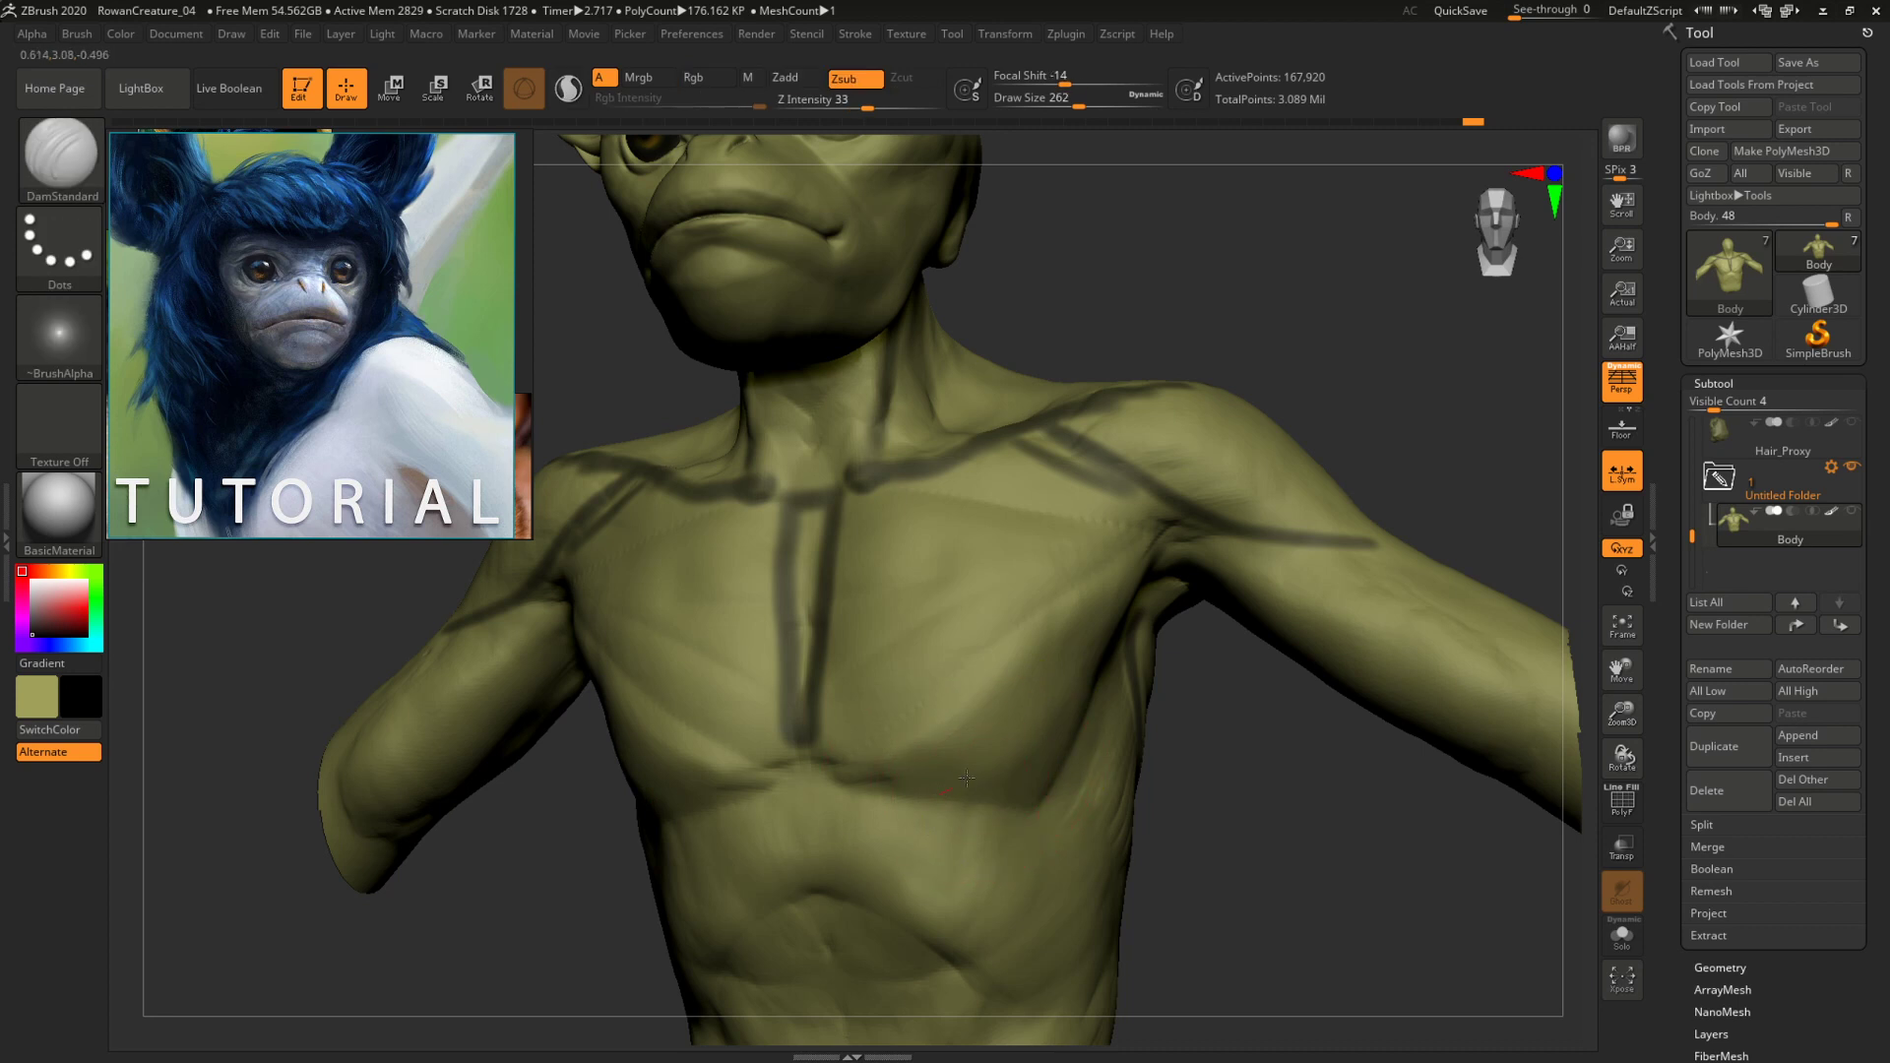
pyautogui.moveTo(1400, 344); pyautogui.dragTo(1025, 793)
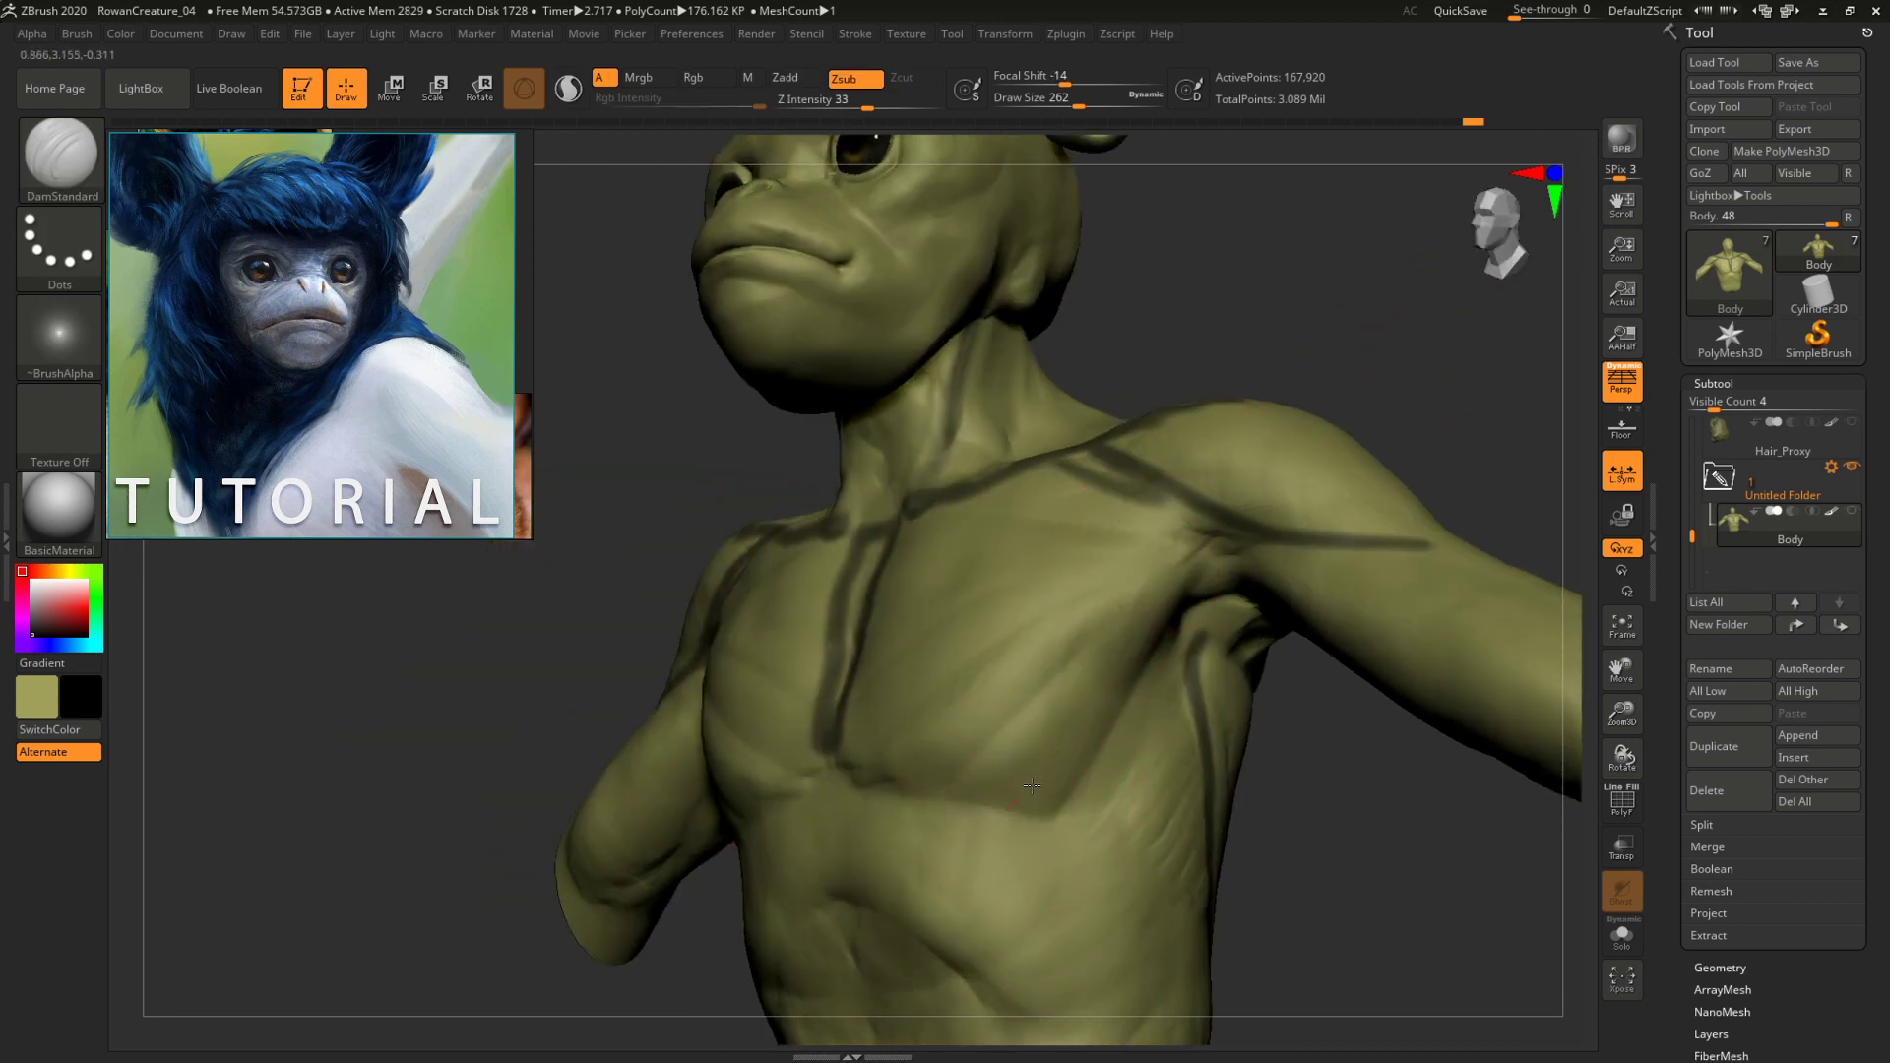
pyautogui.moveTo(1276, 423)
pyautogui.mouseDown()
pyautogui.moveTo(1392, 316)
pyautogui.moveTo(906, 409)
pyautogui.moveTo(1215, 486)
pyautogui.moveTo(1196, 474)
pyautogui.moveTo(1211, 390)
pyautogui.moveTo(1331, 439)
pyautogui.mouseUp()
# Carve the rib arch and abdominal muscle divisions on the Body with DamStandard at draw size 445.
pyautogui.press(']')
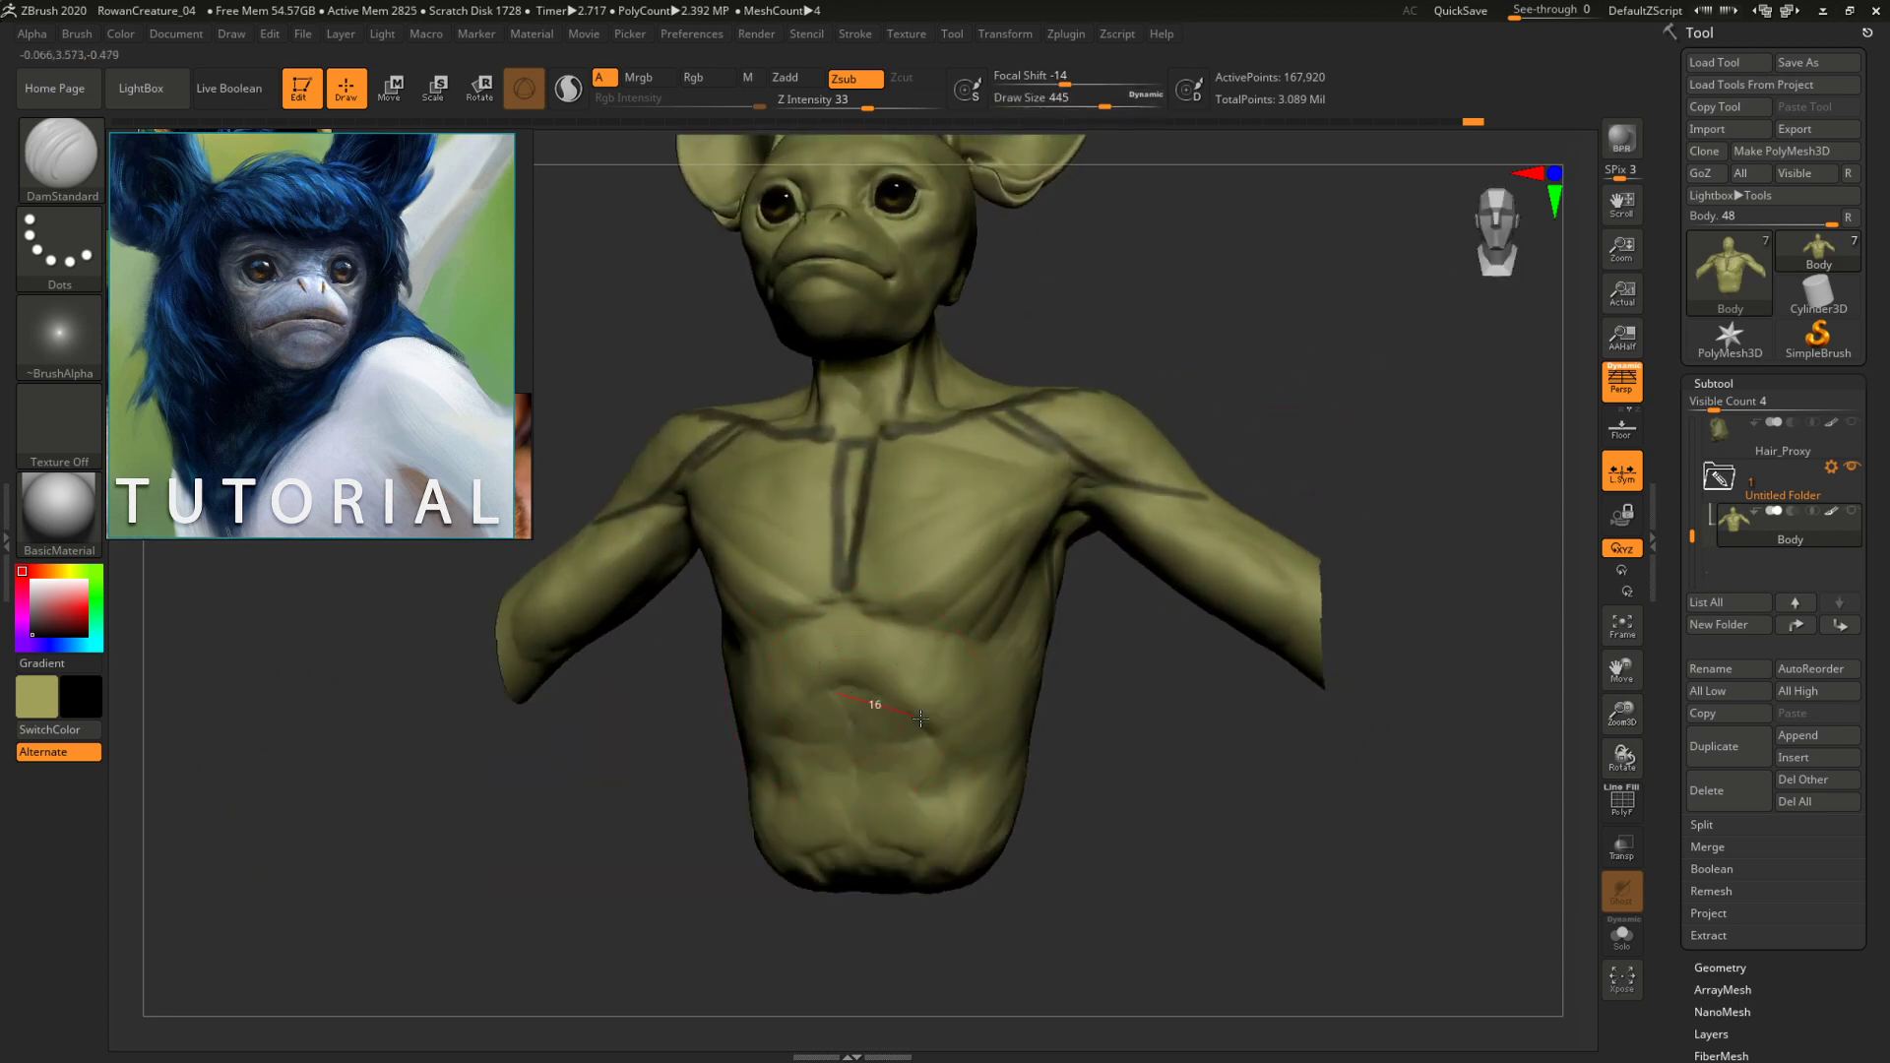
pyautogui.moveTo(920, 718); pyautogui.dragTo(957, 771)
pyautogui.moveTo(1138, 827); pyautogui.dragTo(1115, 809)
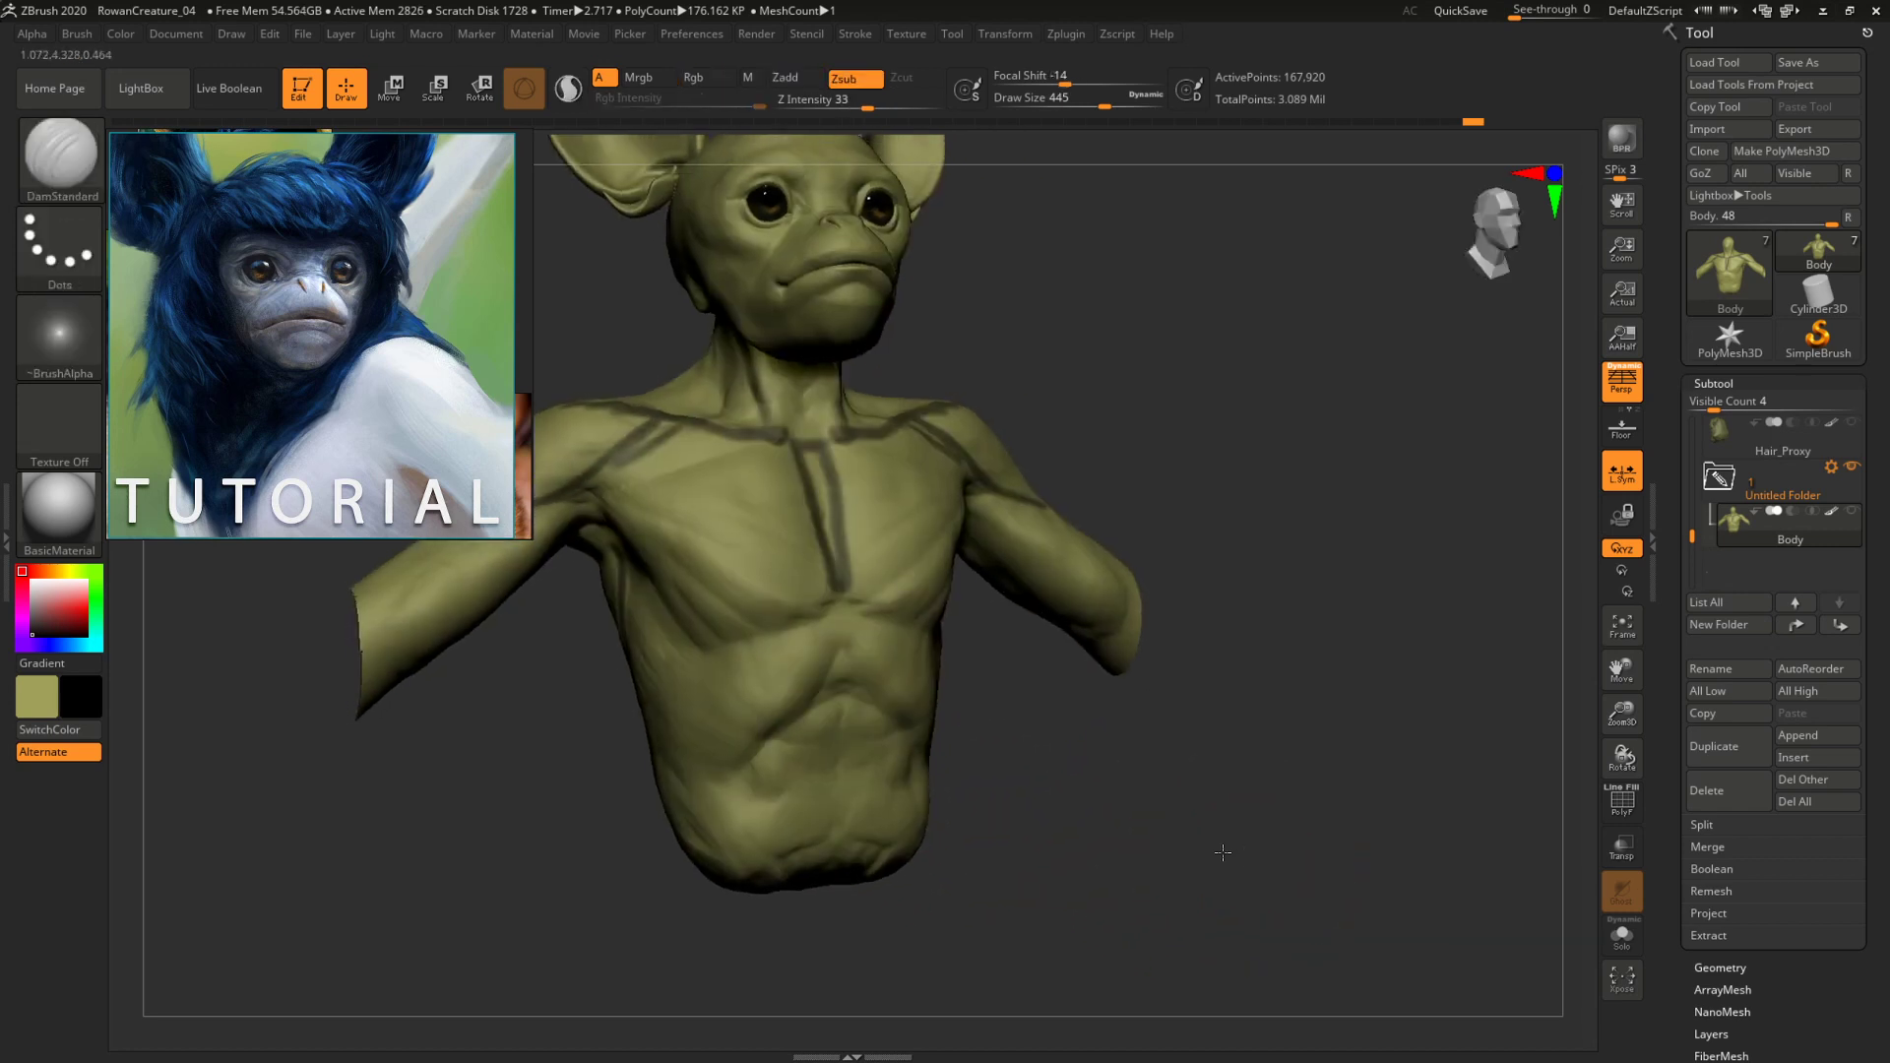
pyautogui.keyDown('ctrl'); pyautogui.moveTo(1223, 856); pyautogui.dragTo(1024, 768, button='right'); pyautogui.keyUp('ctrl')
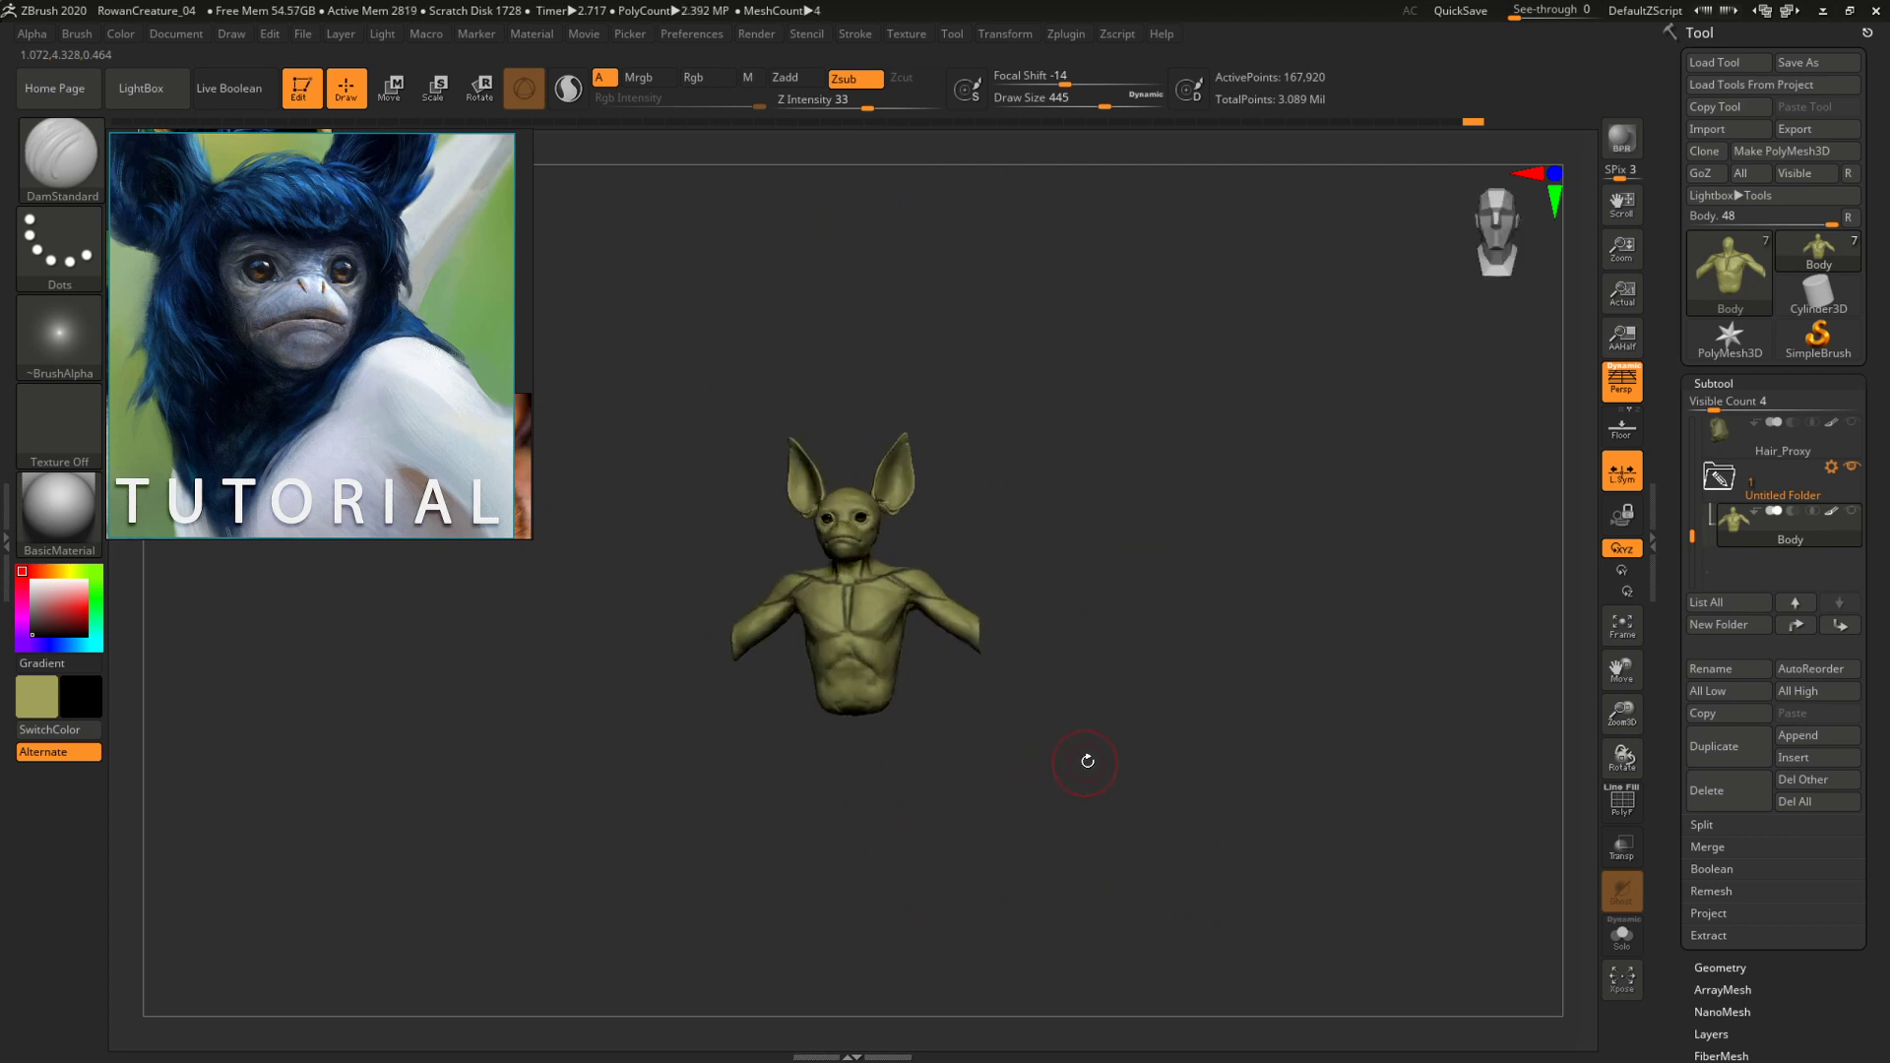
pyautogui.keyDown('ctrl'); pyautogui.moveTo(1063, 751); pyautogui.dragTo(1177, 814, button='right'); pyautogui.keyUp('ctrl')
# Build up the upper abdomen of the Body below the sternum with the ClayBuildup brush at Z Intensity 11 and draw size 172.
pyautogui.press('b')
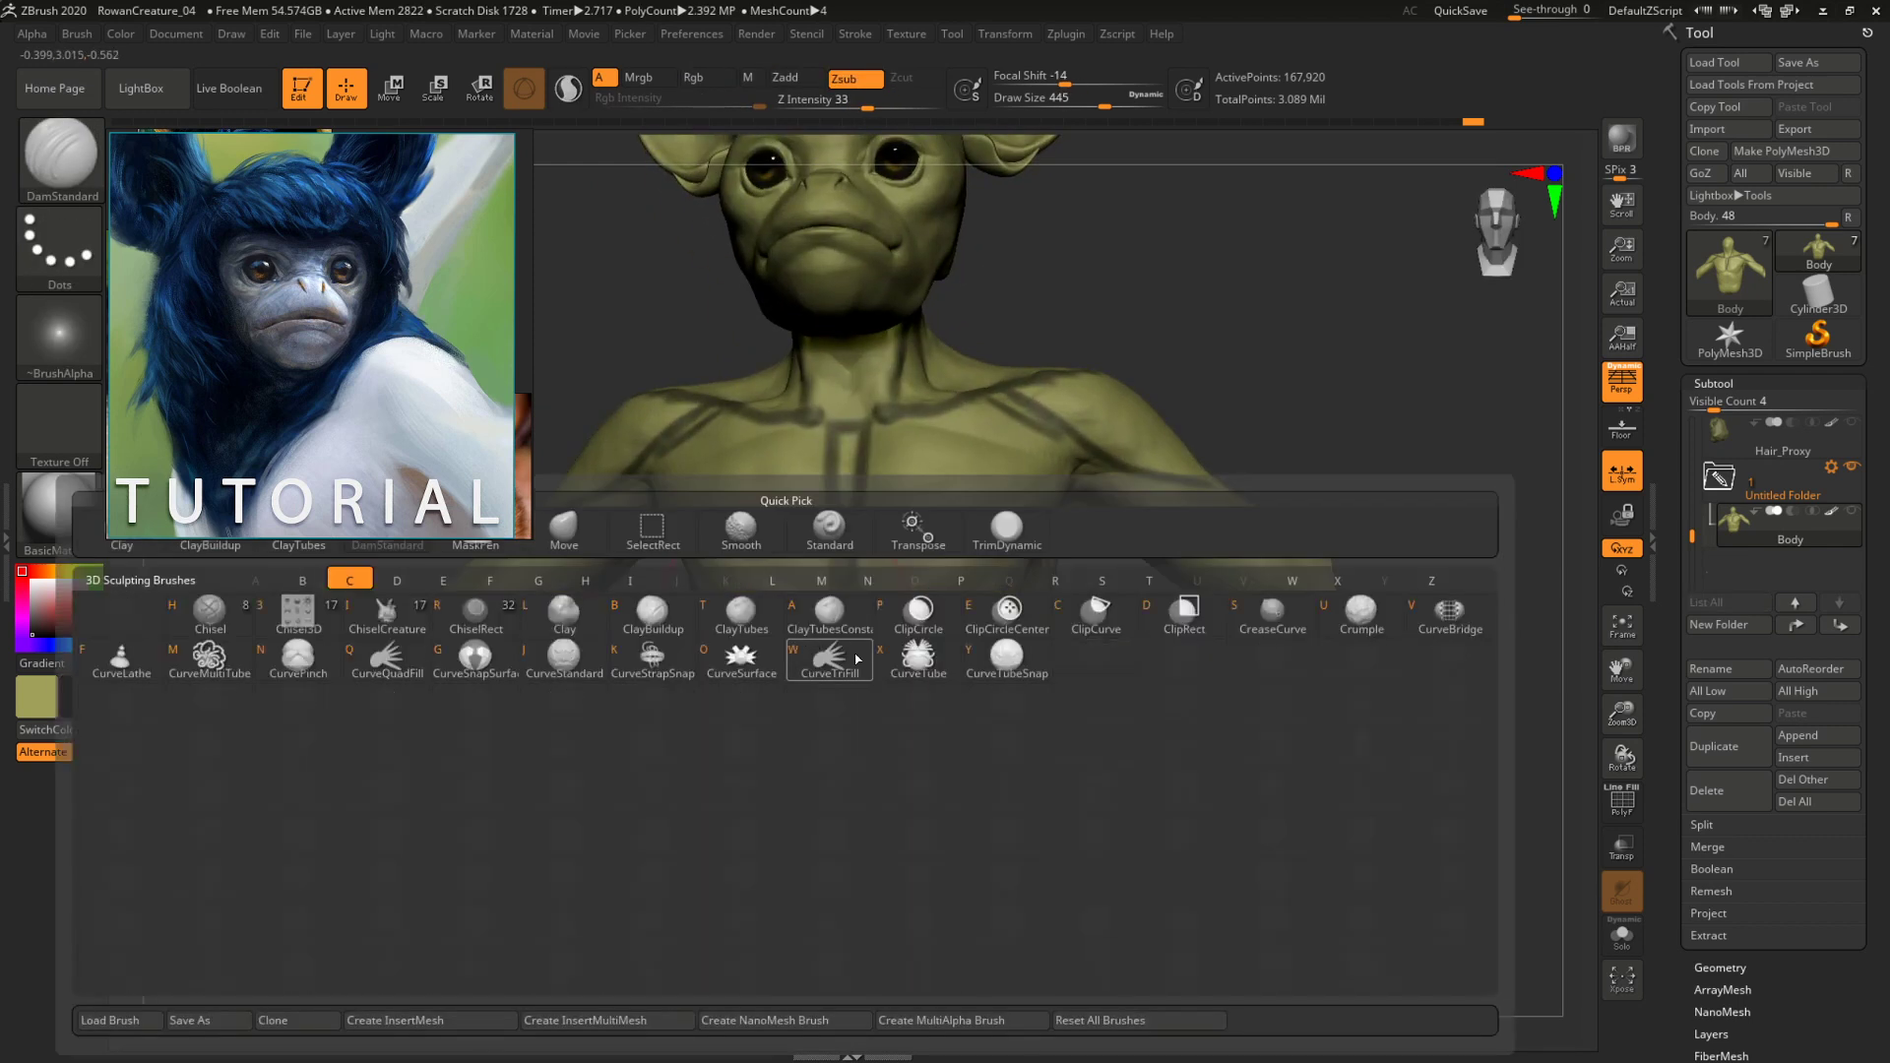
pyautogui.press('b')
pyautogui.press('space')
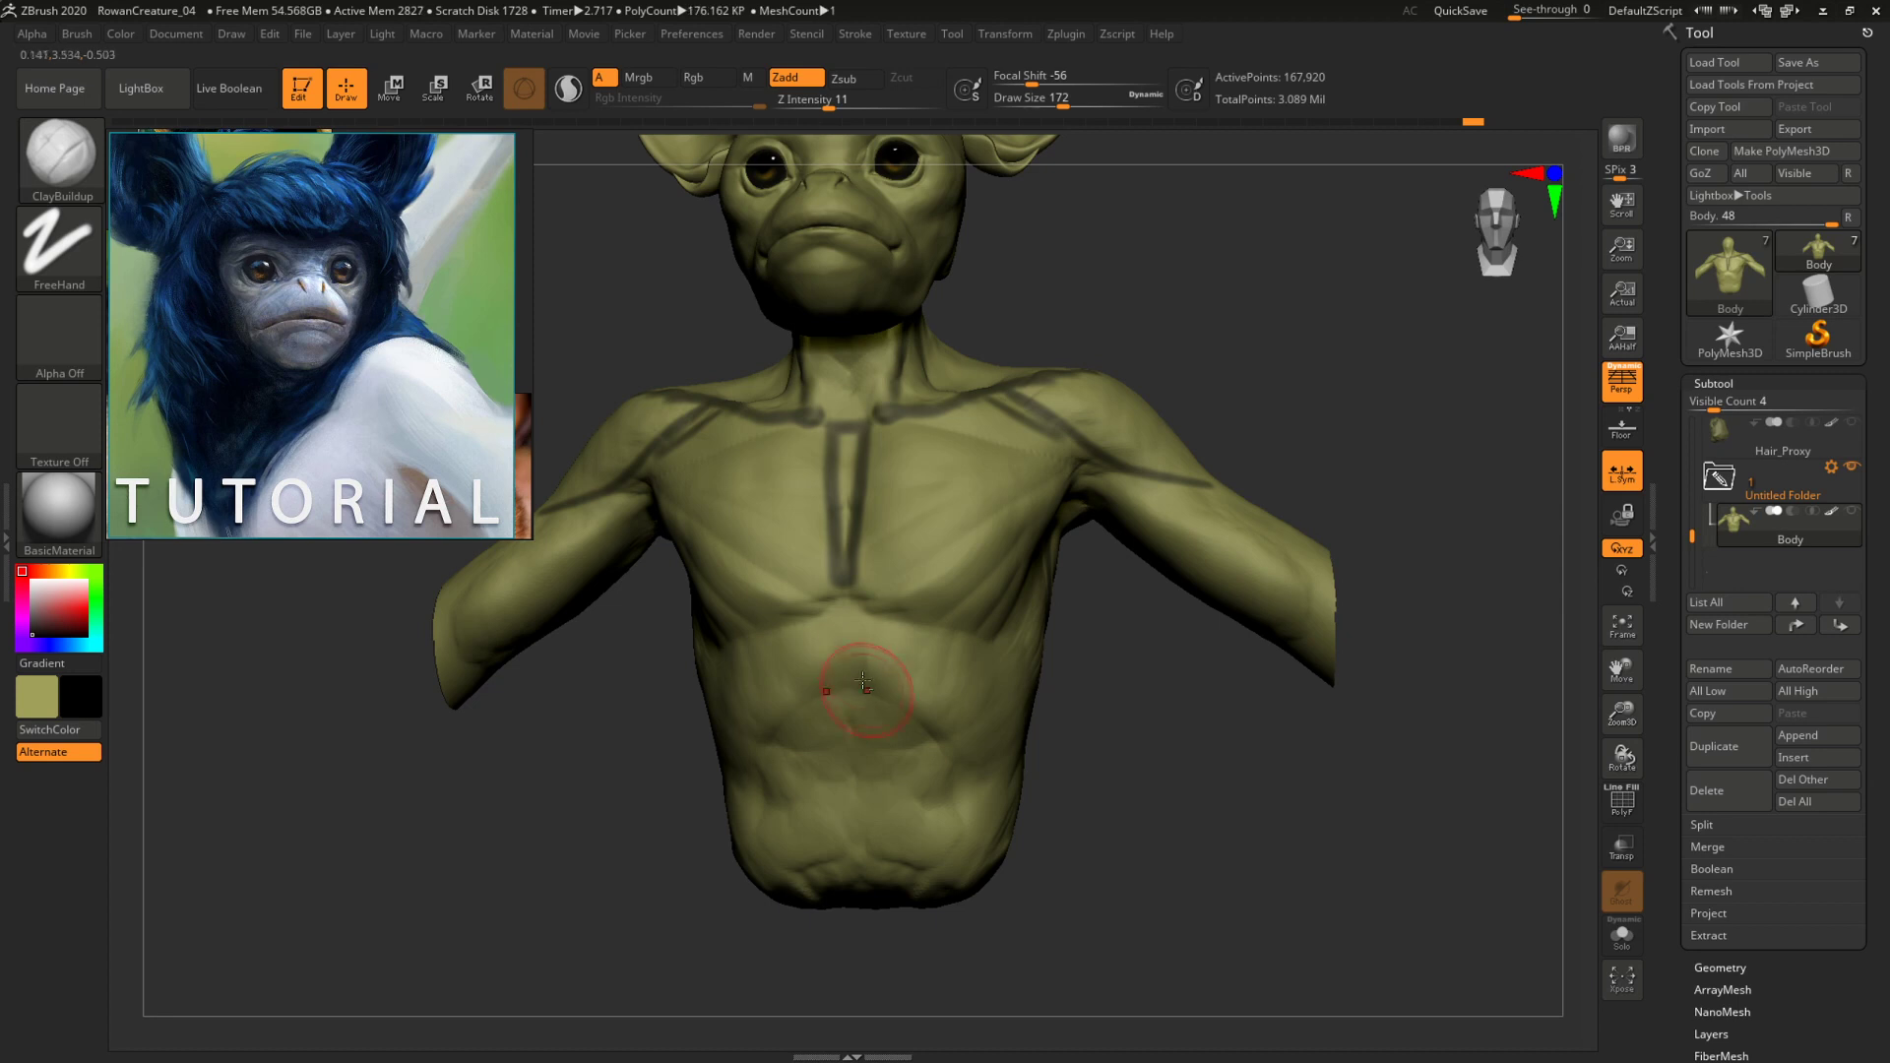
pyautogui.moveTo(925, 656); pyautogui.dragTo(1322, 615, button='right')
pyautogui.moveTo(1336, 386); pyautogui.dragTo(1324, 479, button='right')
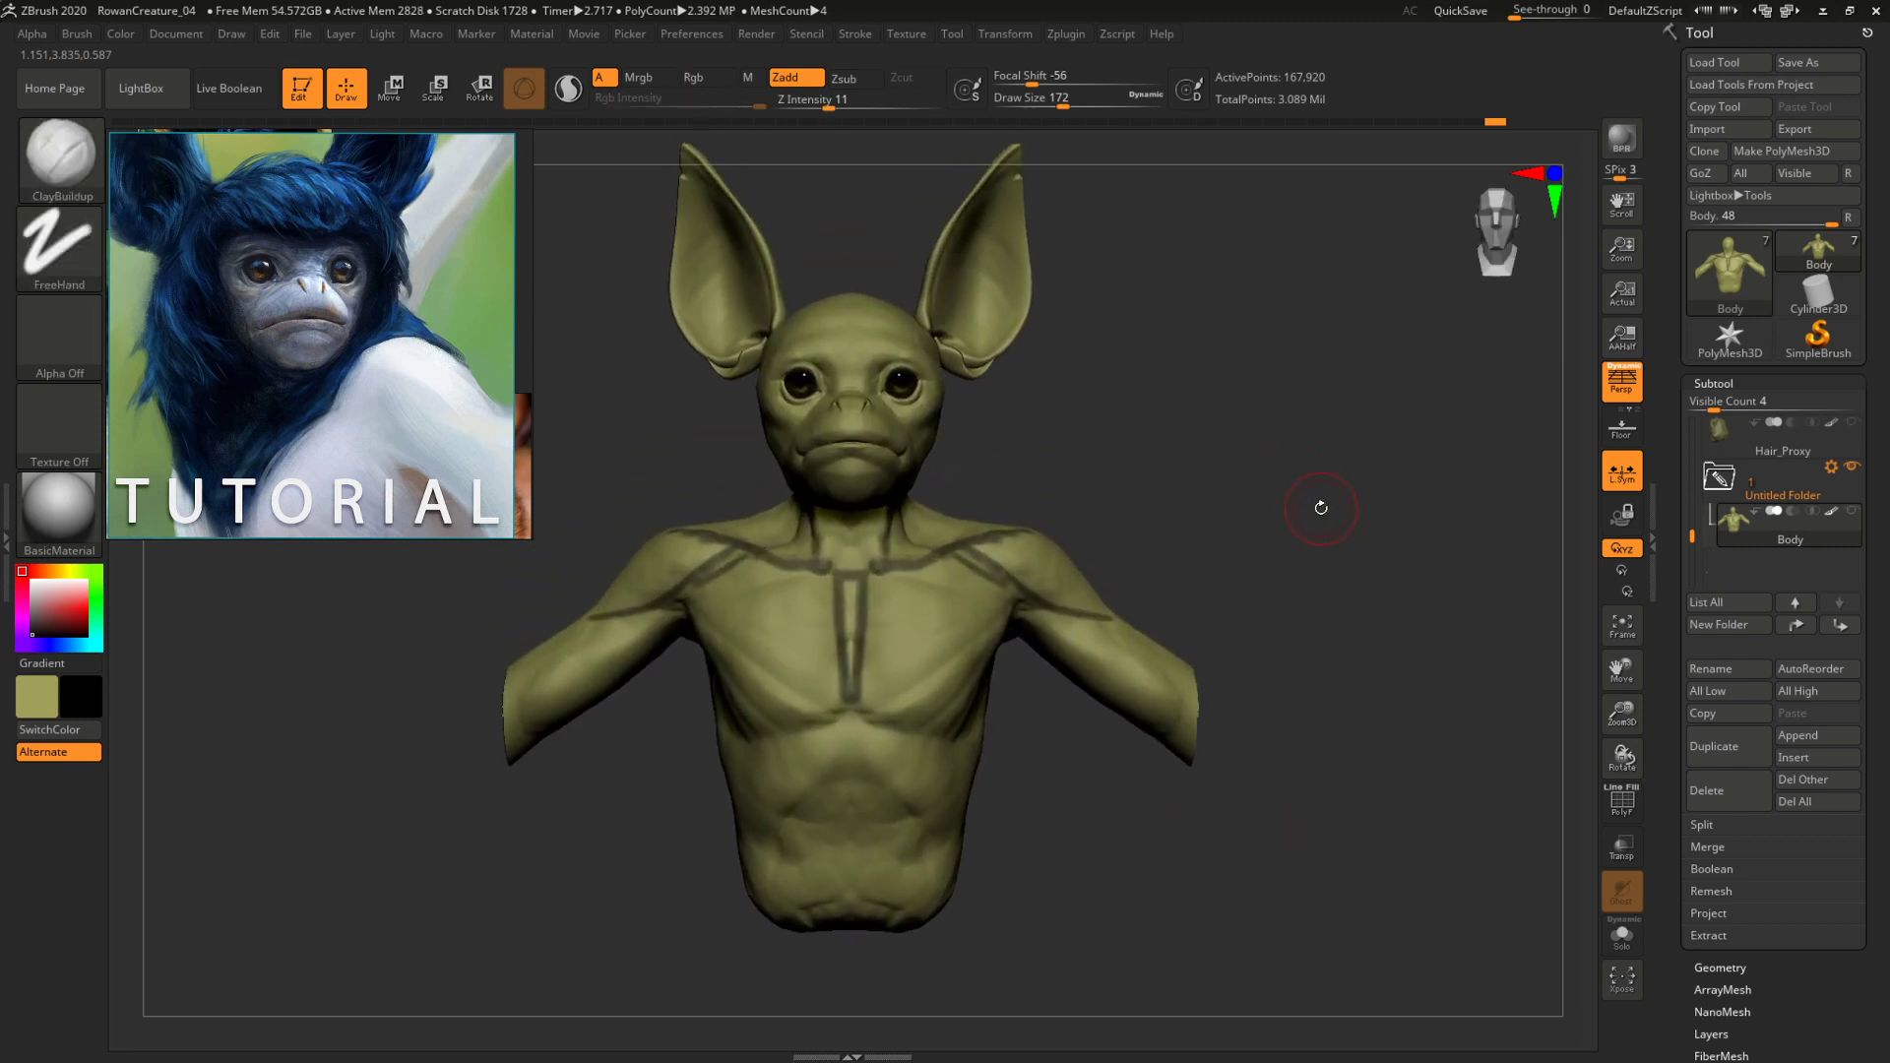
pyautogui.moveTo(1224, 438); pyautogui.dragTo(1578, 477, button='right')
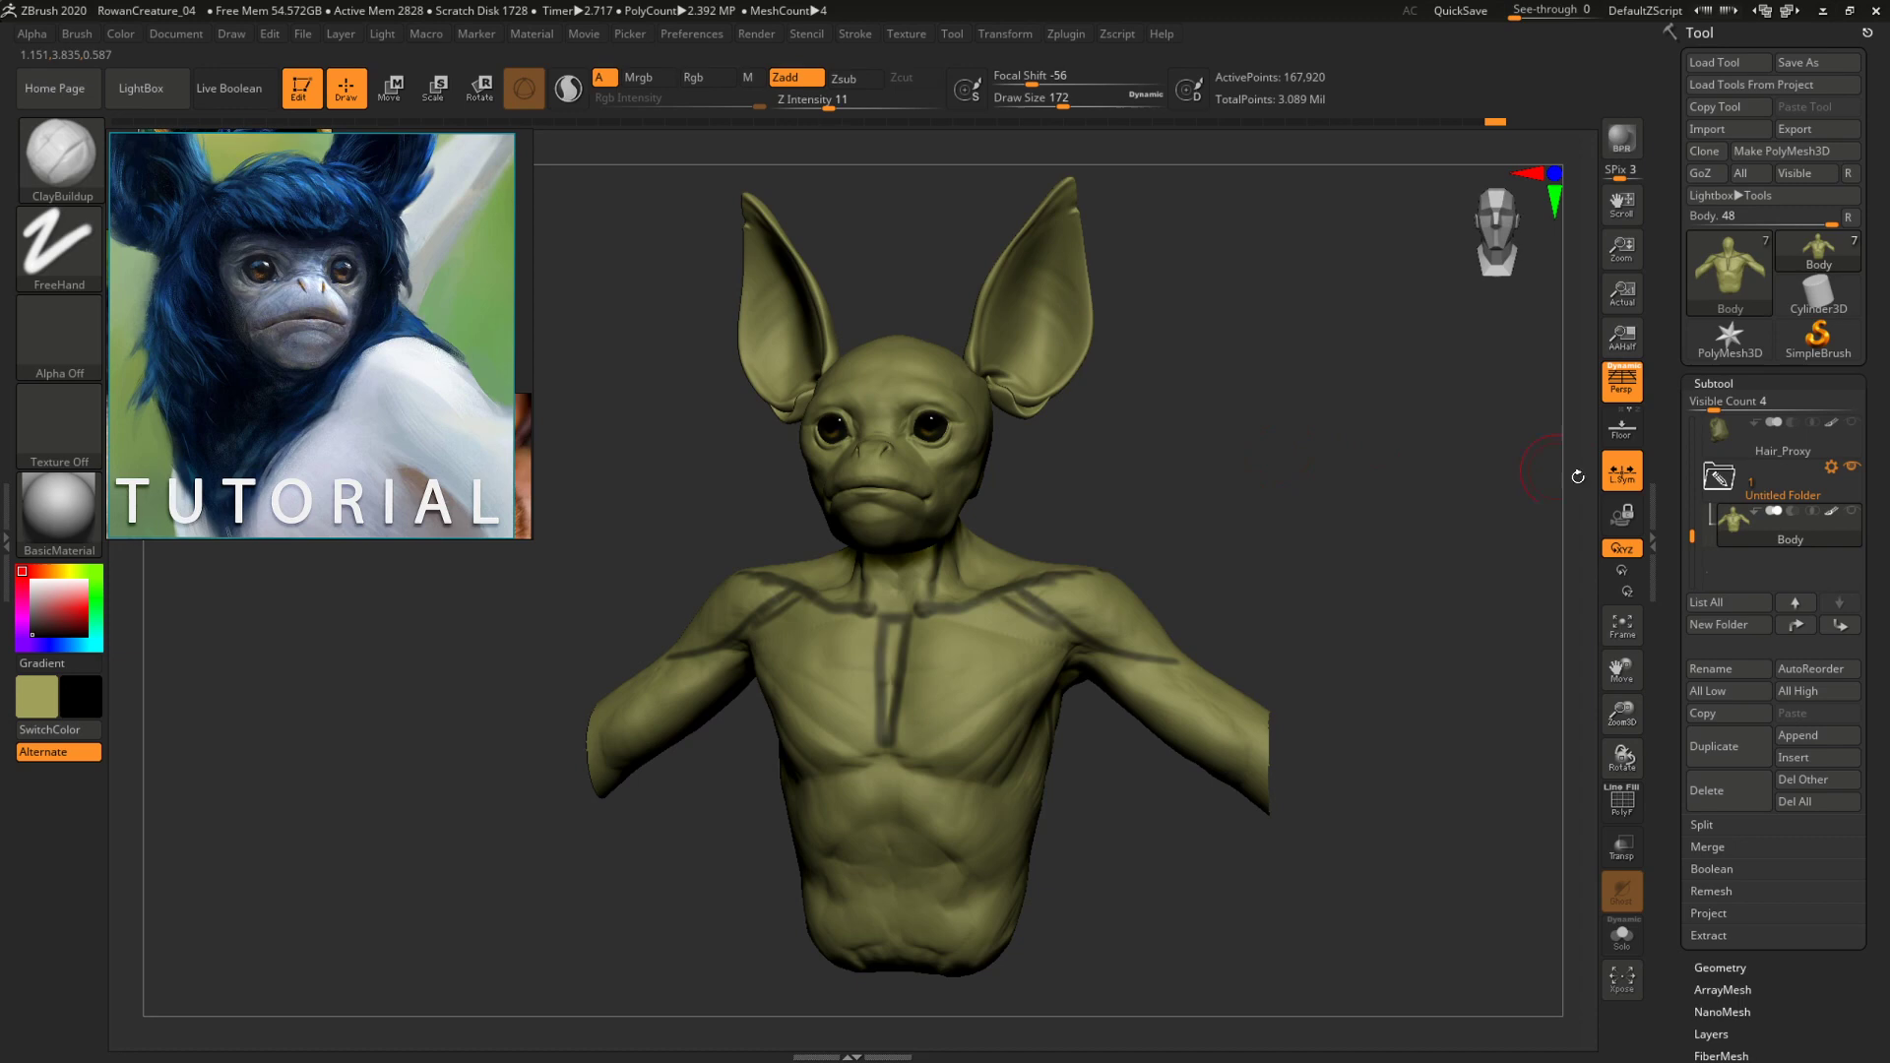
# Show the Hair_Proxy subtool and compare its shape with the face and shoulders.
pyautogui.click(1855, 425)
pyautogui.moveTo(1247, 468); pyautogui.dragTo(1242, 500, button='right')
pyautogui.keyDown('ctrl'); pyautogui.moveTo(1242, 500); pyautogui.dragTo(1382, 532, button='right'); pyautogui.keyUp('ctrl')
pyautogui.keyDown('alt'); pyautogui.moveTo(1383, 532); pyautogui.dragTo(1335, 858, button='right'); pyautogui.keyUp('alt')
pyautogui.keyDown('alt'); pyautogui.moveTo(1333, 607); pyautogui.dragTo(1371, 408, button='right'); pyautogui.keyUp('alt')
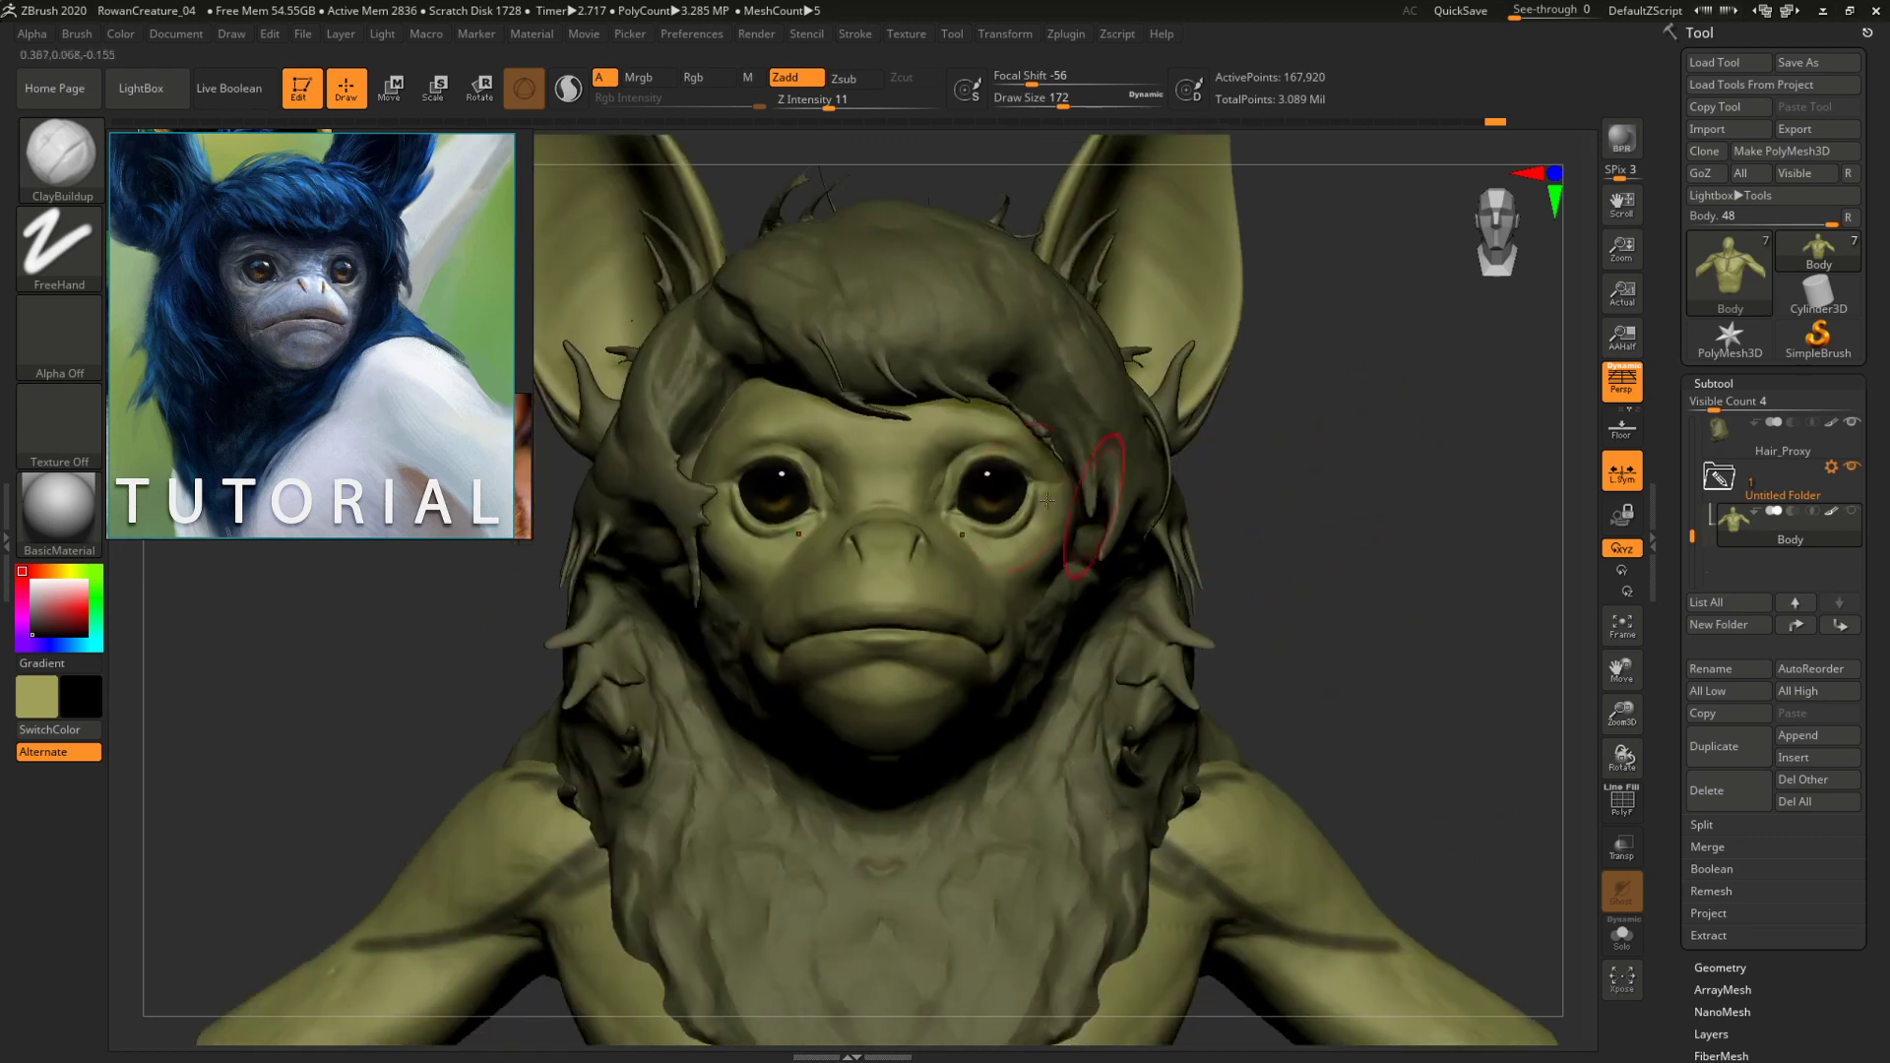
# Make Head the active subtool and turn the Body's visibility back on.
pyautogui.keyDown('alt'); pyautogui.click(969, 547); pyautogui.keyUp('alt')
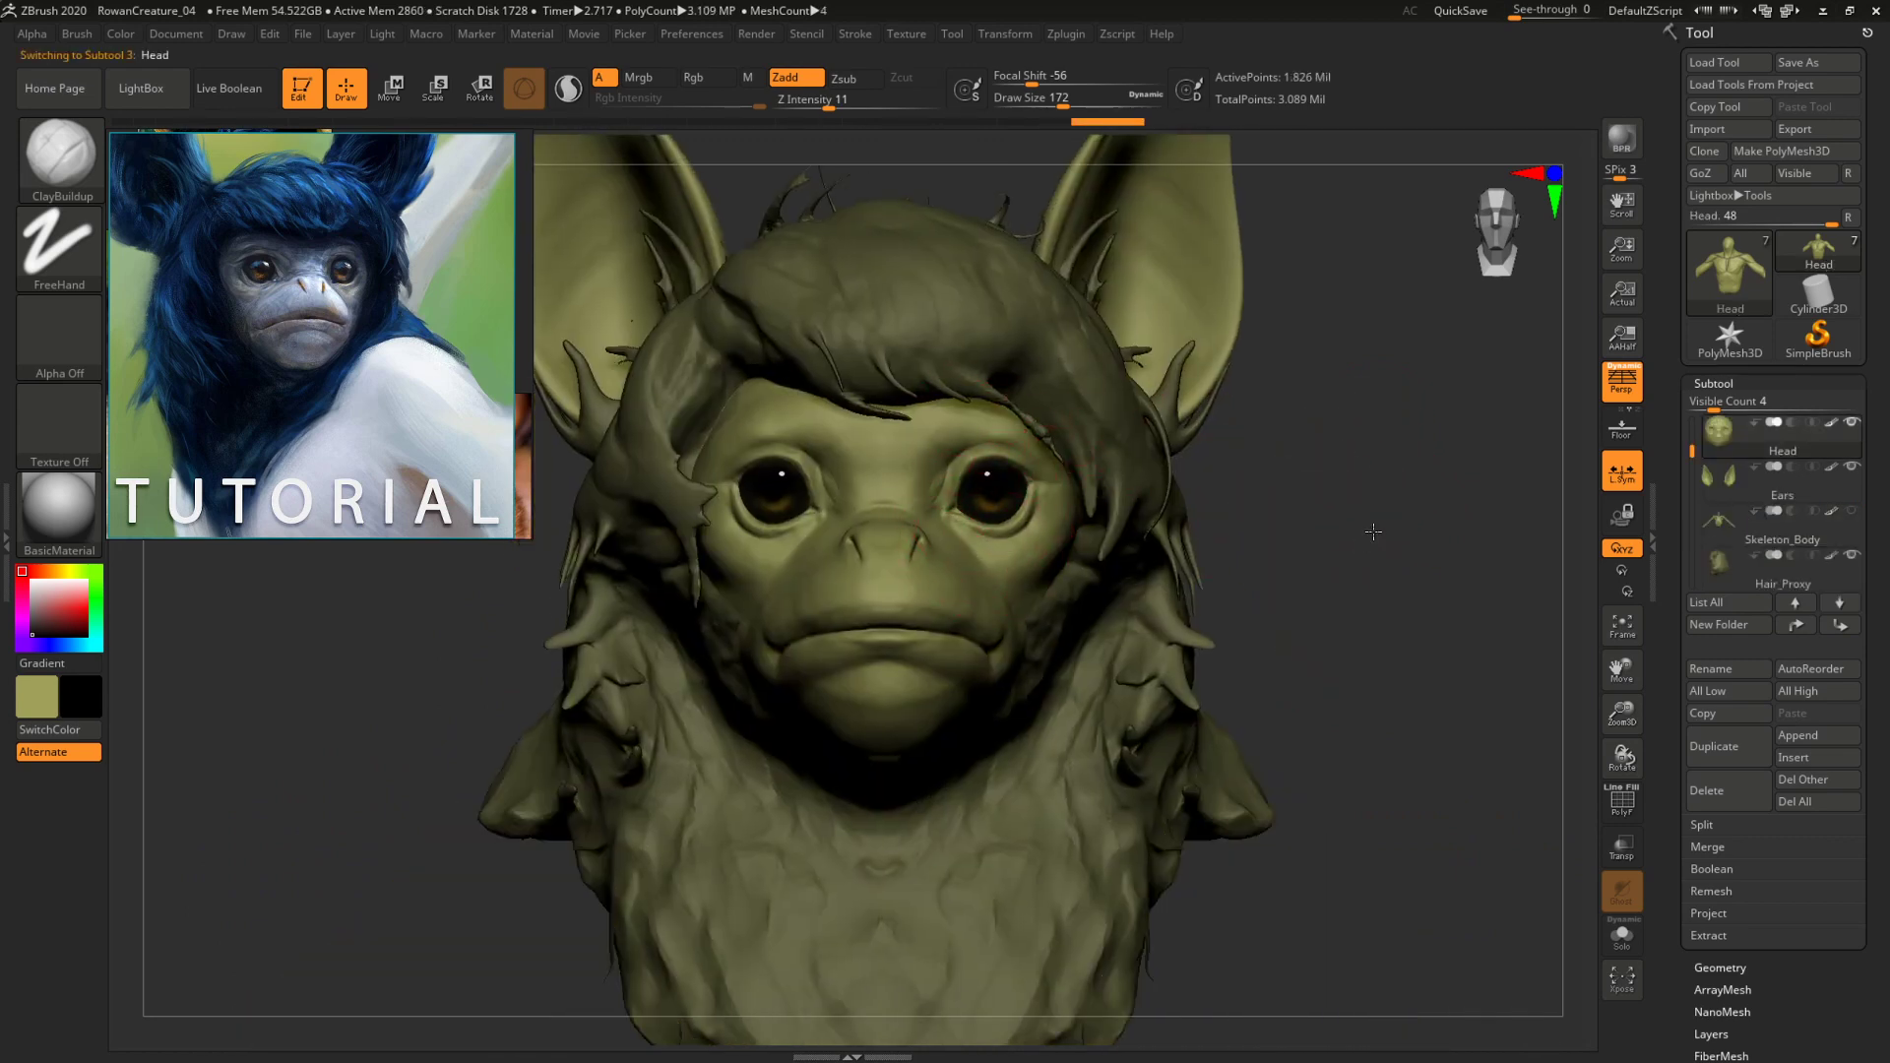
pyautogui.moveTo(1373, 532)
pyautogui.keyDown('ctrl'); pyautogui.mouseDown(button='right')
pyautogui.moveTo(1054, 536)
pyautogui.moveTo(1353, 563)
pyautogui.mouseUp(button='right'); pyautogui.keyUp('ctrl')
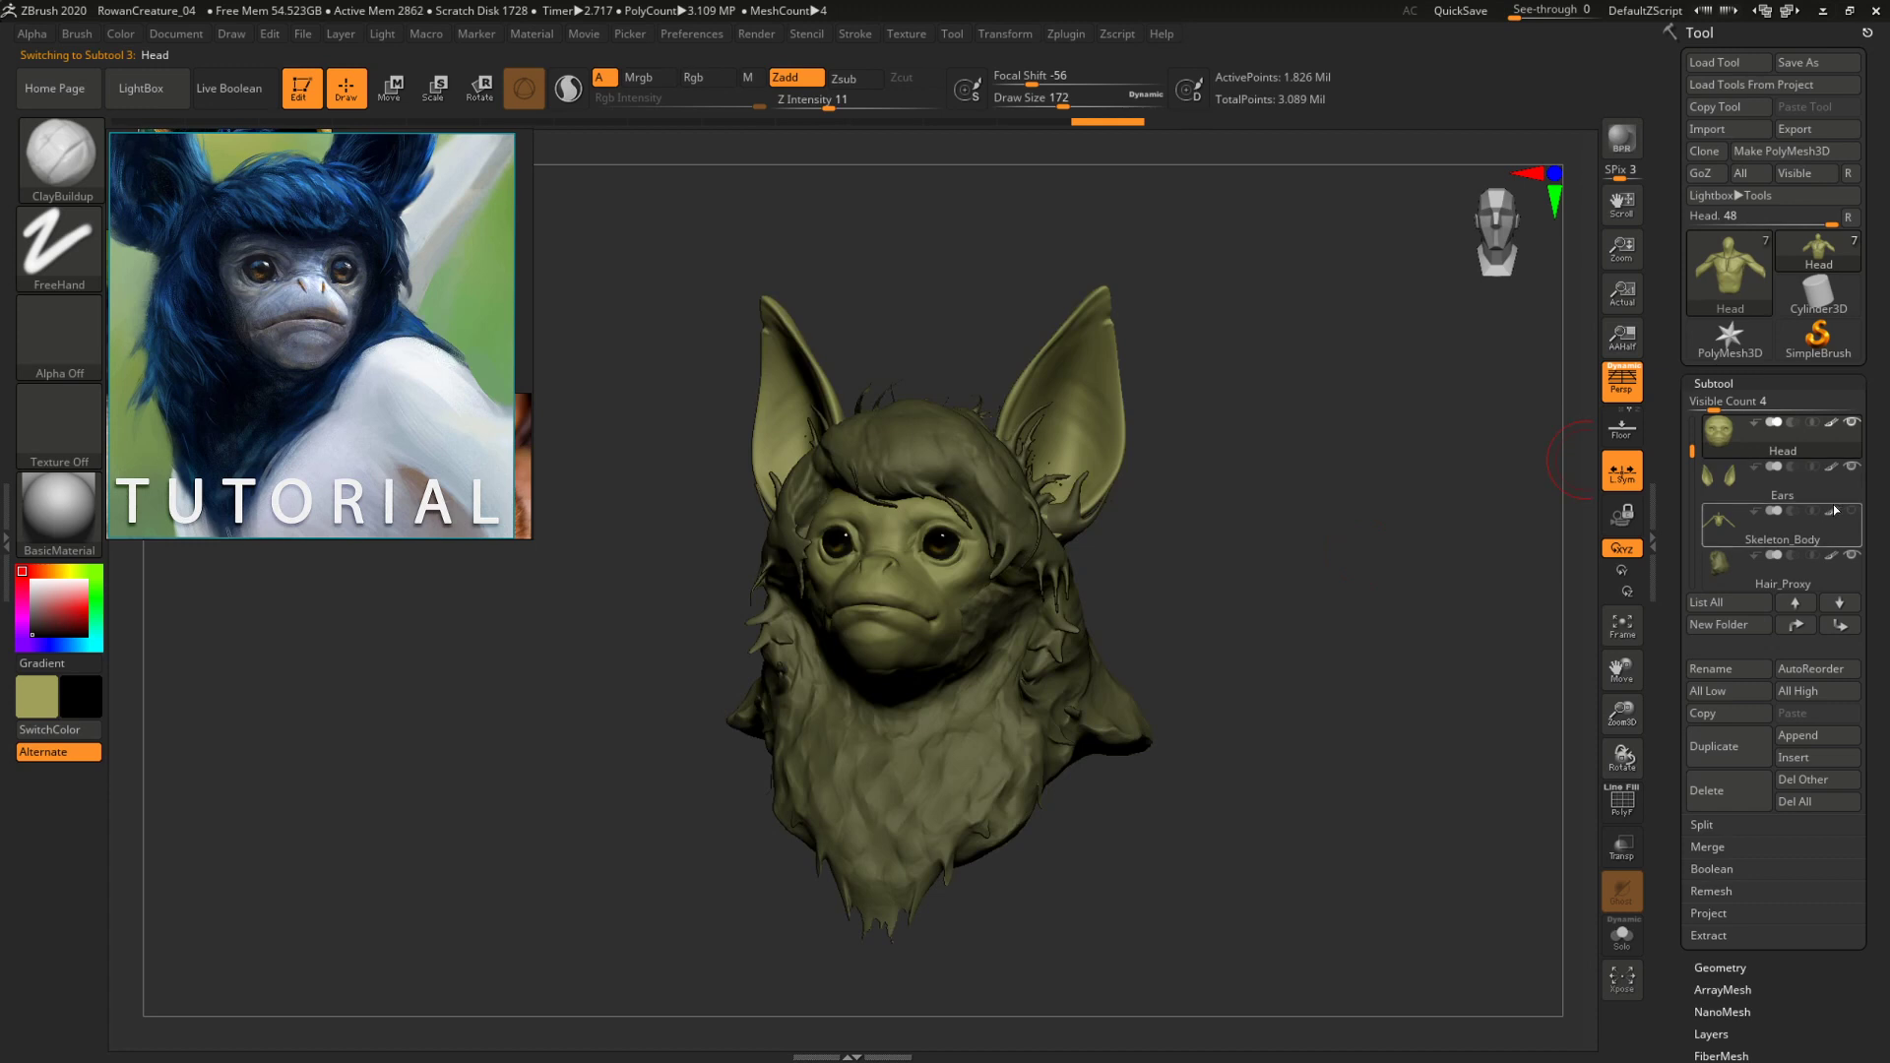
pyautogui.moveTo(1691, 450); pyautogui.dragTo(1691, 510)
pyautogui.click(1854, 556)
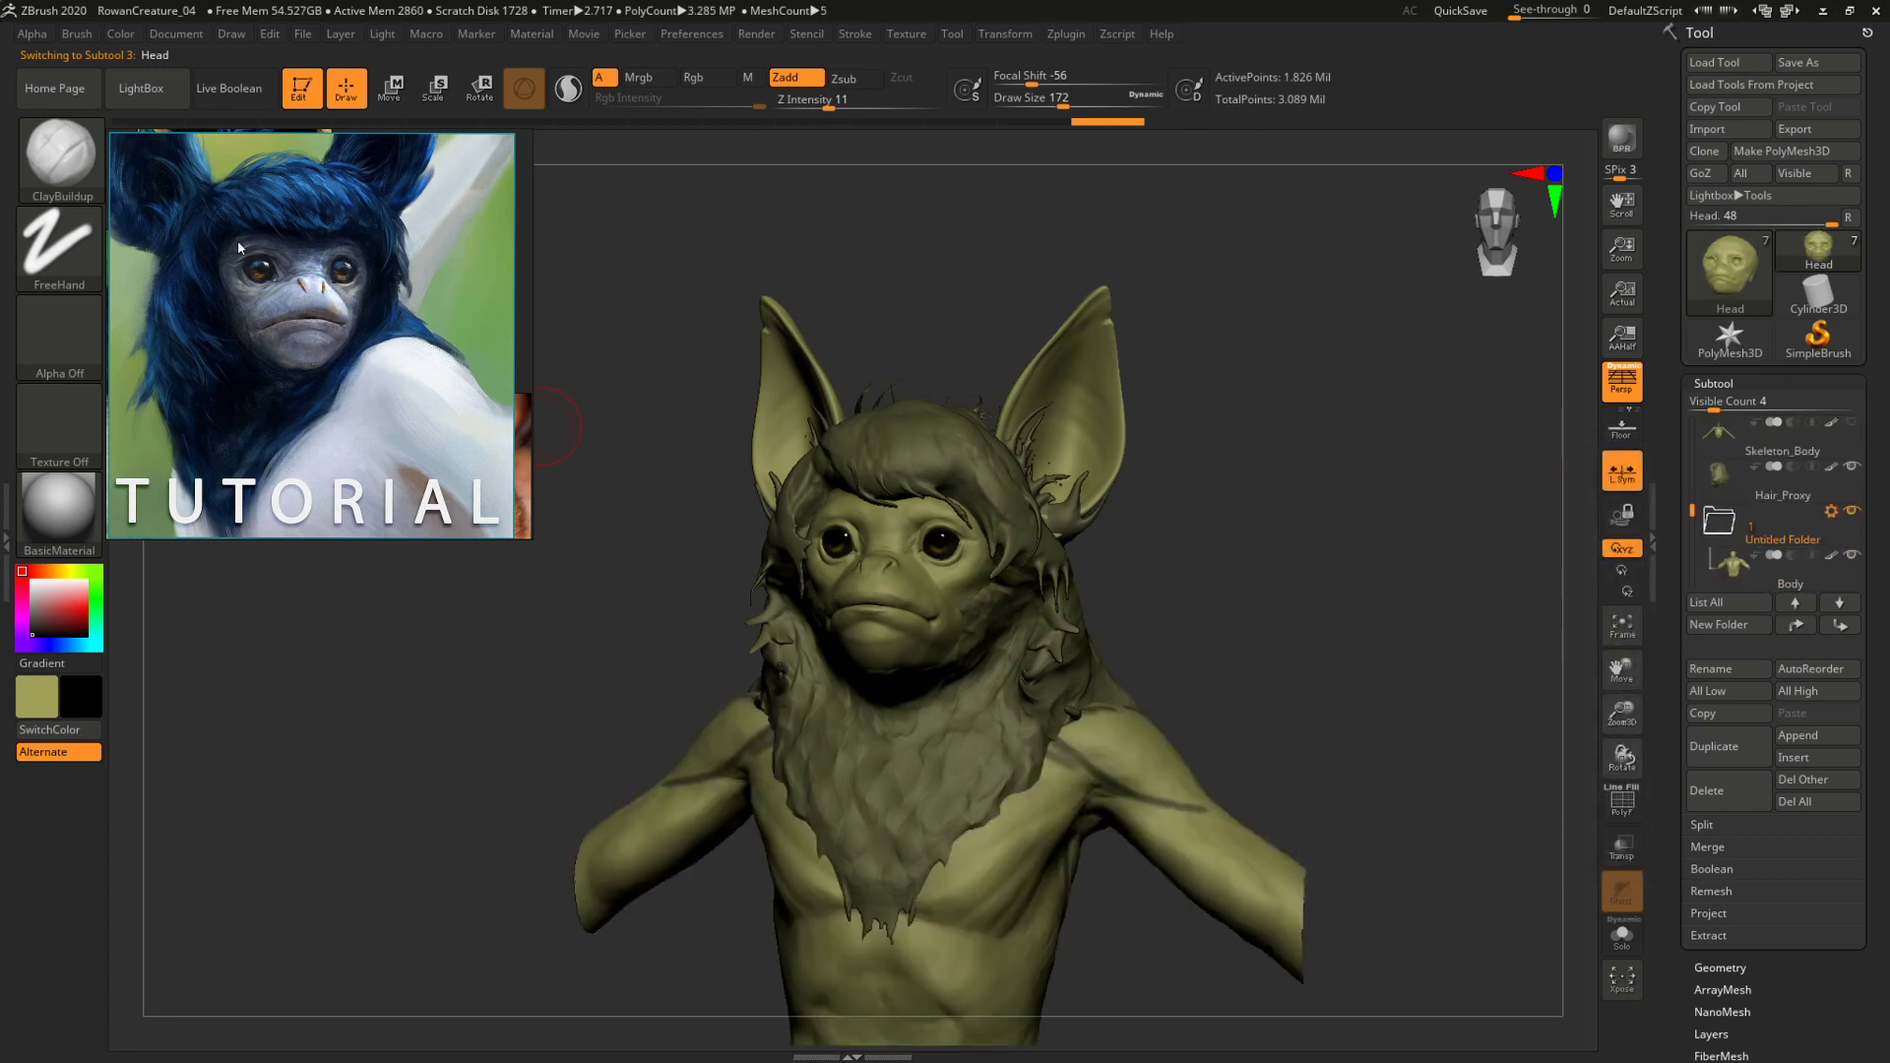
# Adjust the Body's shoulders with the Move brush at draw size 846 and check the Body in isolation.
pyautogui.moveTo(1193, 570)
pyautogui.mouseDown(button='right')
pyautogui.moveTo(1240, 463)
pyautogui.moveTo(1083, 615)
pyautogui.moveTo(1237, 535)
pyautogui.mouseUp(button='right')
pyautogui.press('b')
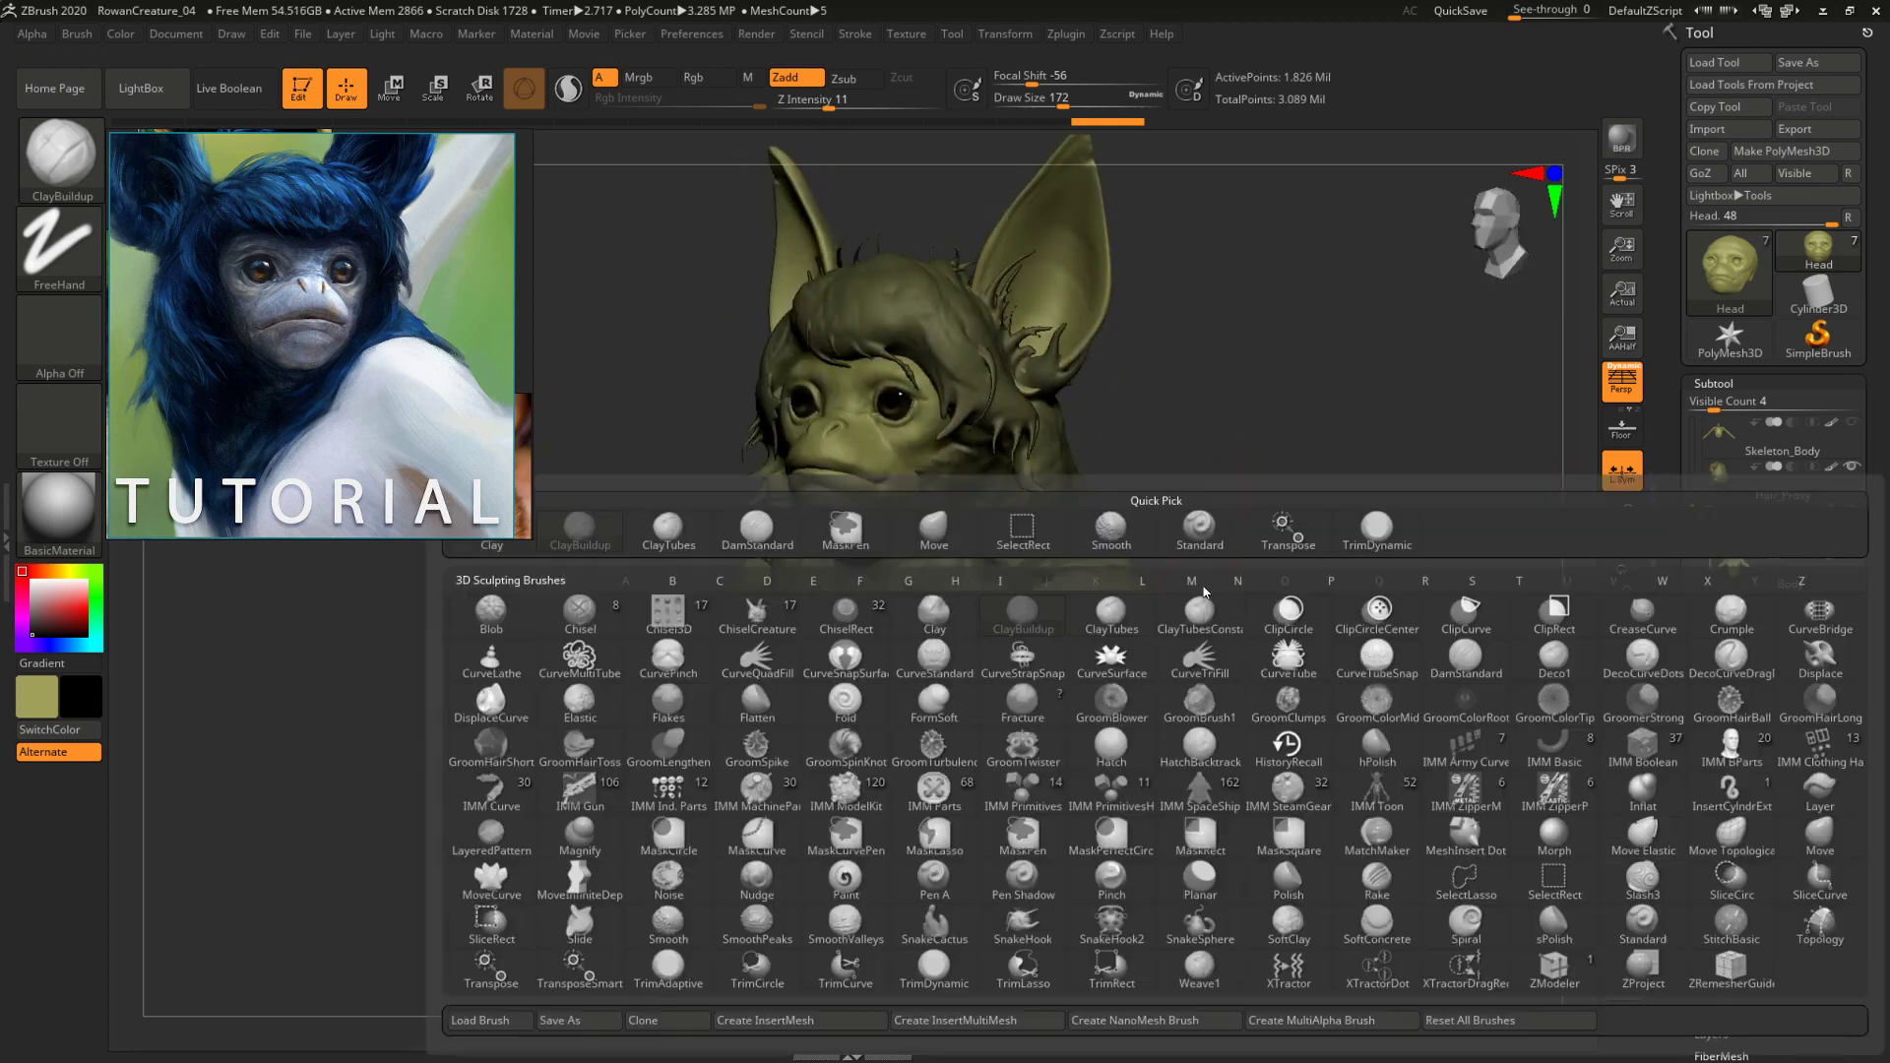
pyautogui.press('m')
pyautogui.press('v')
pyautogui.press('space')
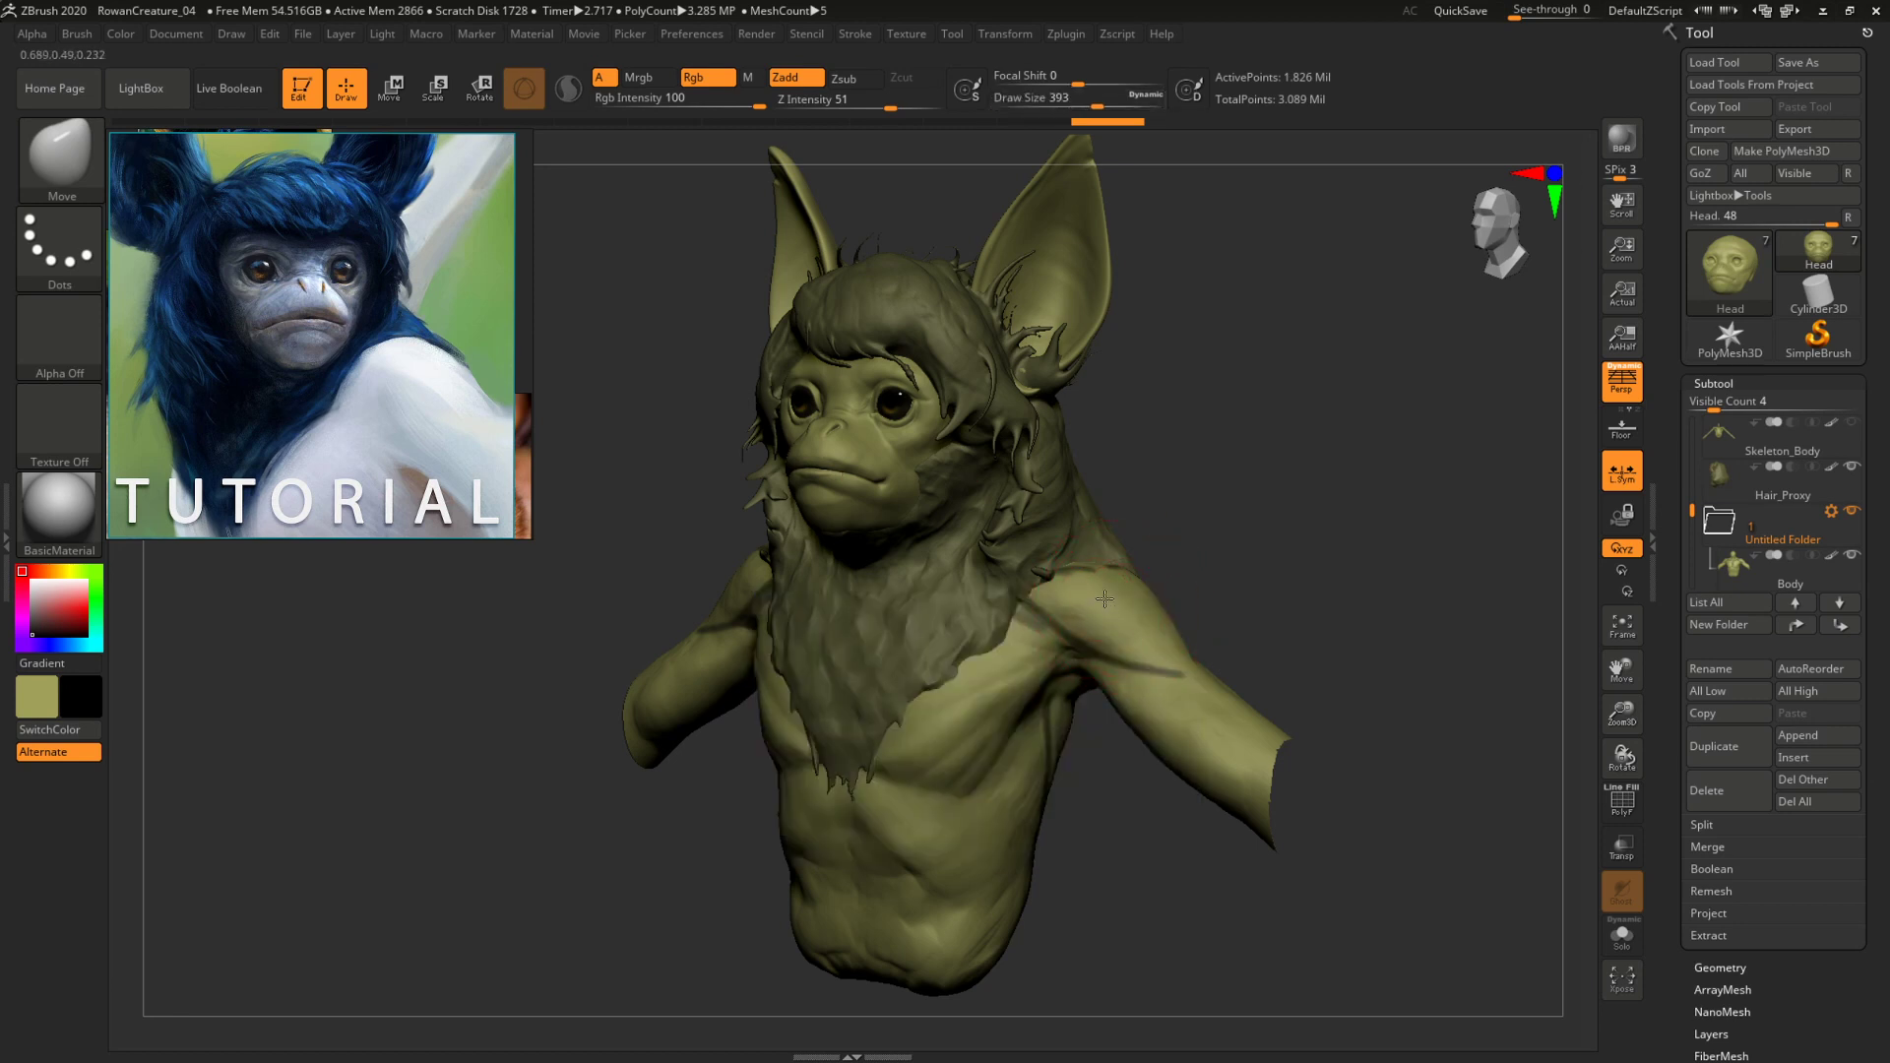
pyautogui.keyDown('alt'); pyautogui.click(1120, 590); pyautogui.keyUp('alt')
pyautogui.press('space')
pyautogui.keyDown('shift'); pyautogui.moveTo(1123, 583); pyautogui.dragTo(1113, 604, button='right'); pyautogui.keyUp('shift')
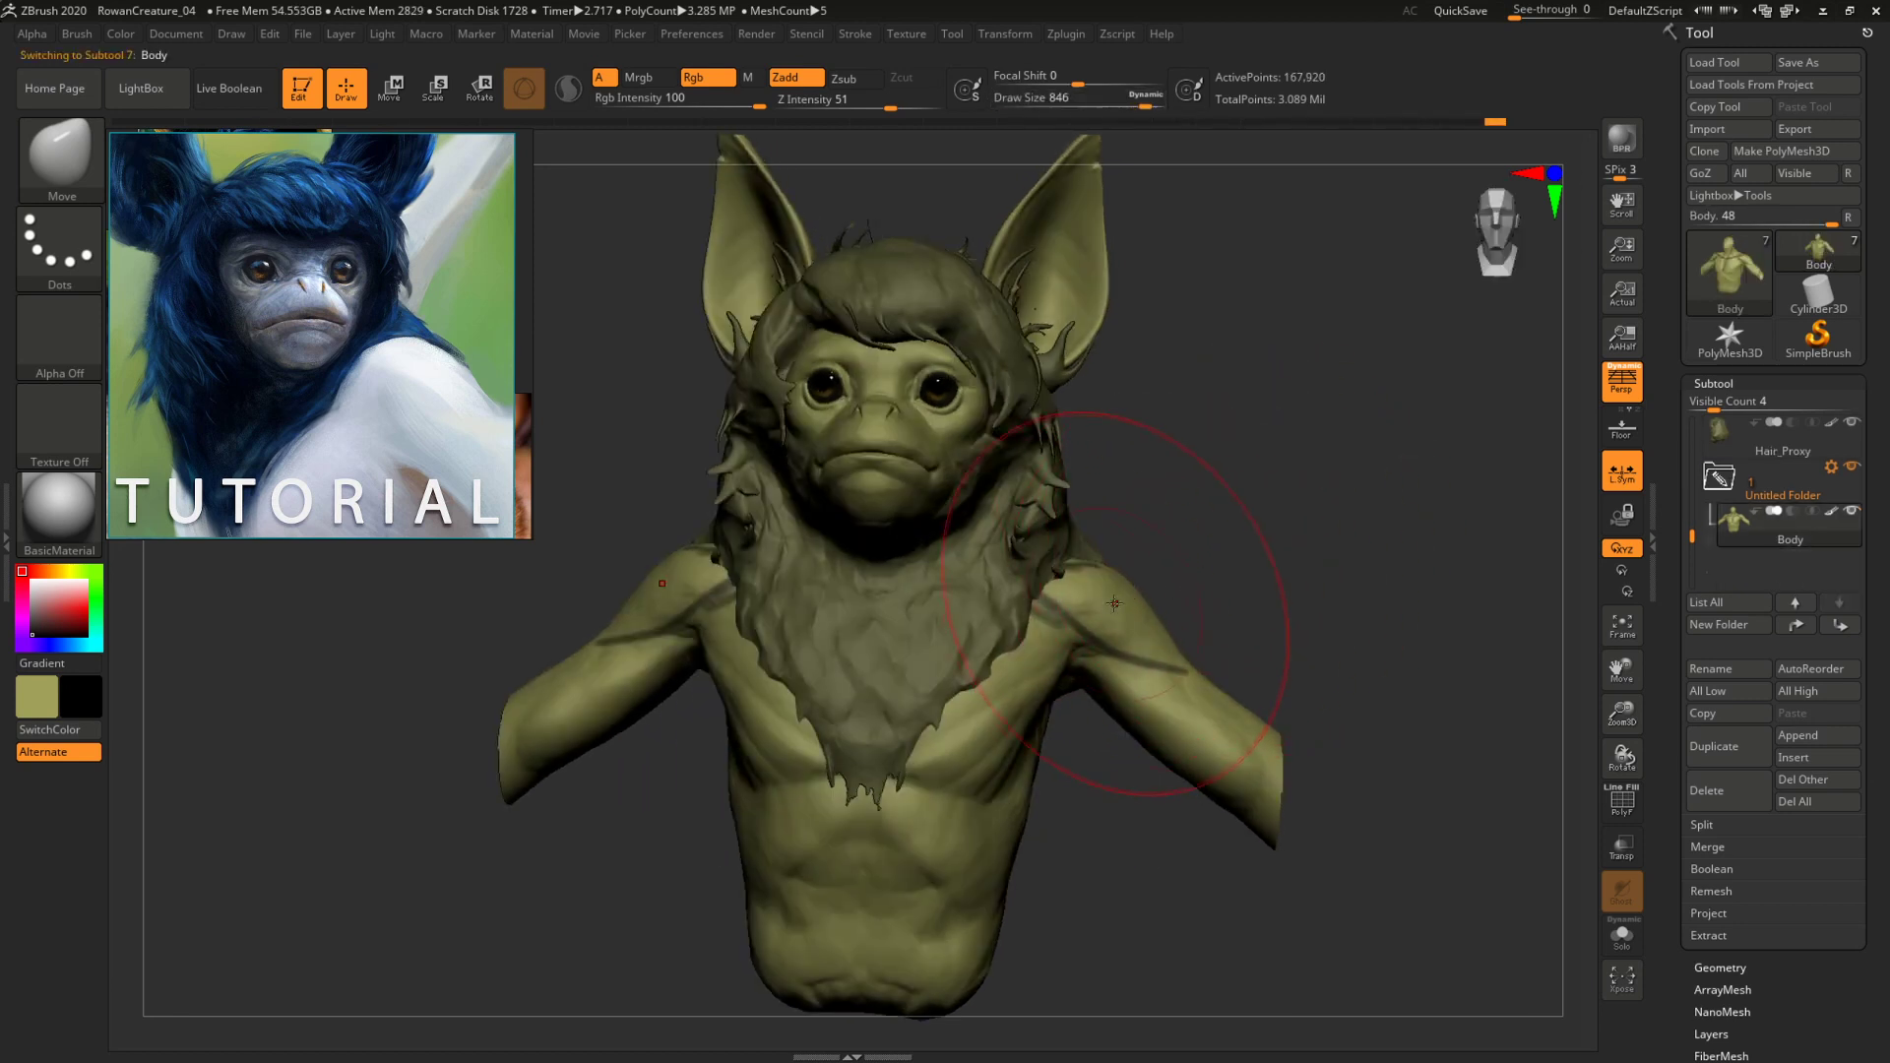
pyautogui.click(1619, 934)
pyautogui.moveTo(1413, 736); pyautogui.dragTo(1357, 729, button='right')
pyautogui.moveTo(1102, 548); pyautogui.dragTo(1352, 653, button='right')
pyautogui.click(1614, 931)
# Reshape the Body's armpits and upper arms from the front with the Move brush at draw size 525.
pyautogui.moveTo(1289, 476); pyautogui.dragTo(1185, 598, button='right')
pyautogui.moveTo(1216, 556); pyautogui.dragTo(1270, 551)
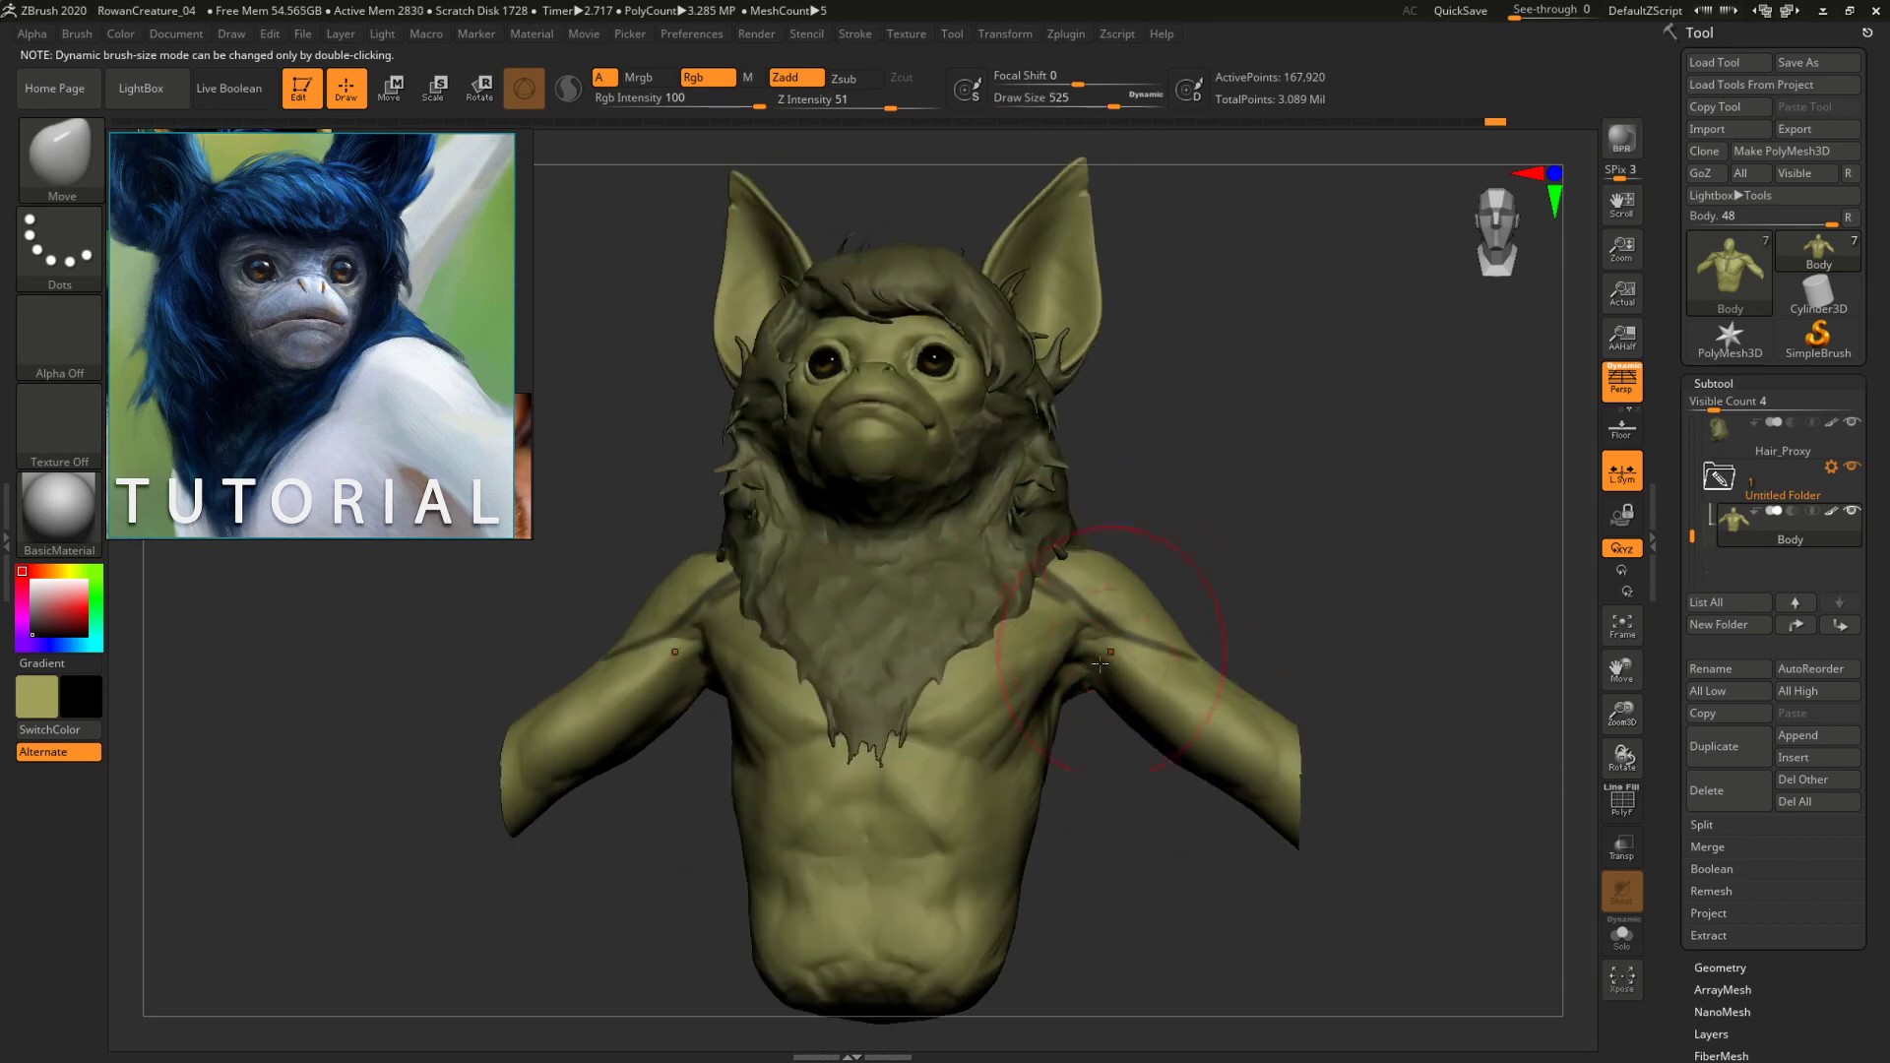
pyautogui.moveTo(1124, 658); pyautogui.dragTo(1132, 679)
pyautogui.moveTo(1253, 544)
pyautogui.mouseDown()
pyautogui.moveTo(1309, 517)
pyautogui.moveTo(1451, 532)
pyautogui.moveTo(1510, 668)
pyautogui.moveTo(1555, 709)
pyautogui.mouseUp()
# Build up the brow area around the eyes on the Head with the ClayBuildup brush at Z Intensity 11 and draw size 83.
pyautogui.keyDown('alt'); pyautogui.click(1088, 445); pyautogui.keyUp('alt')
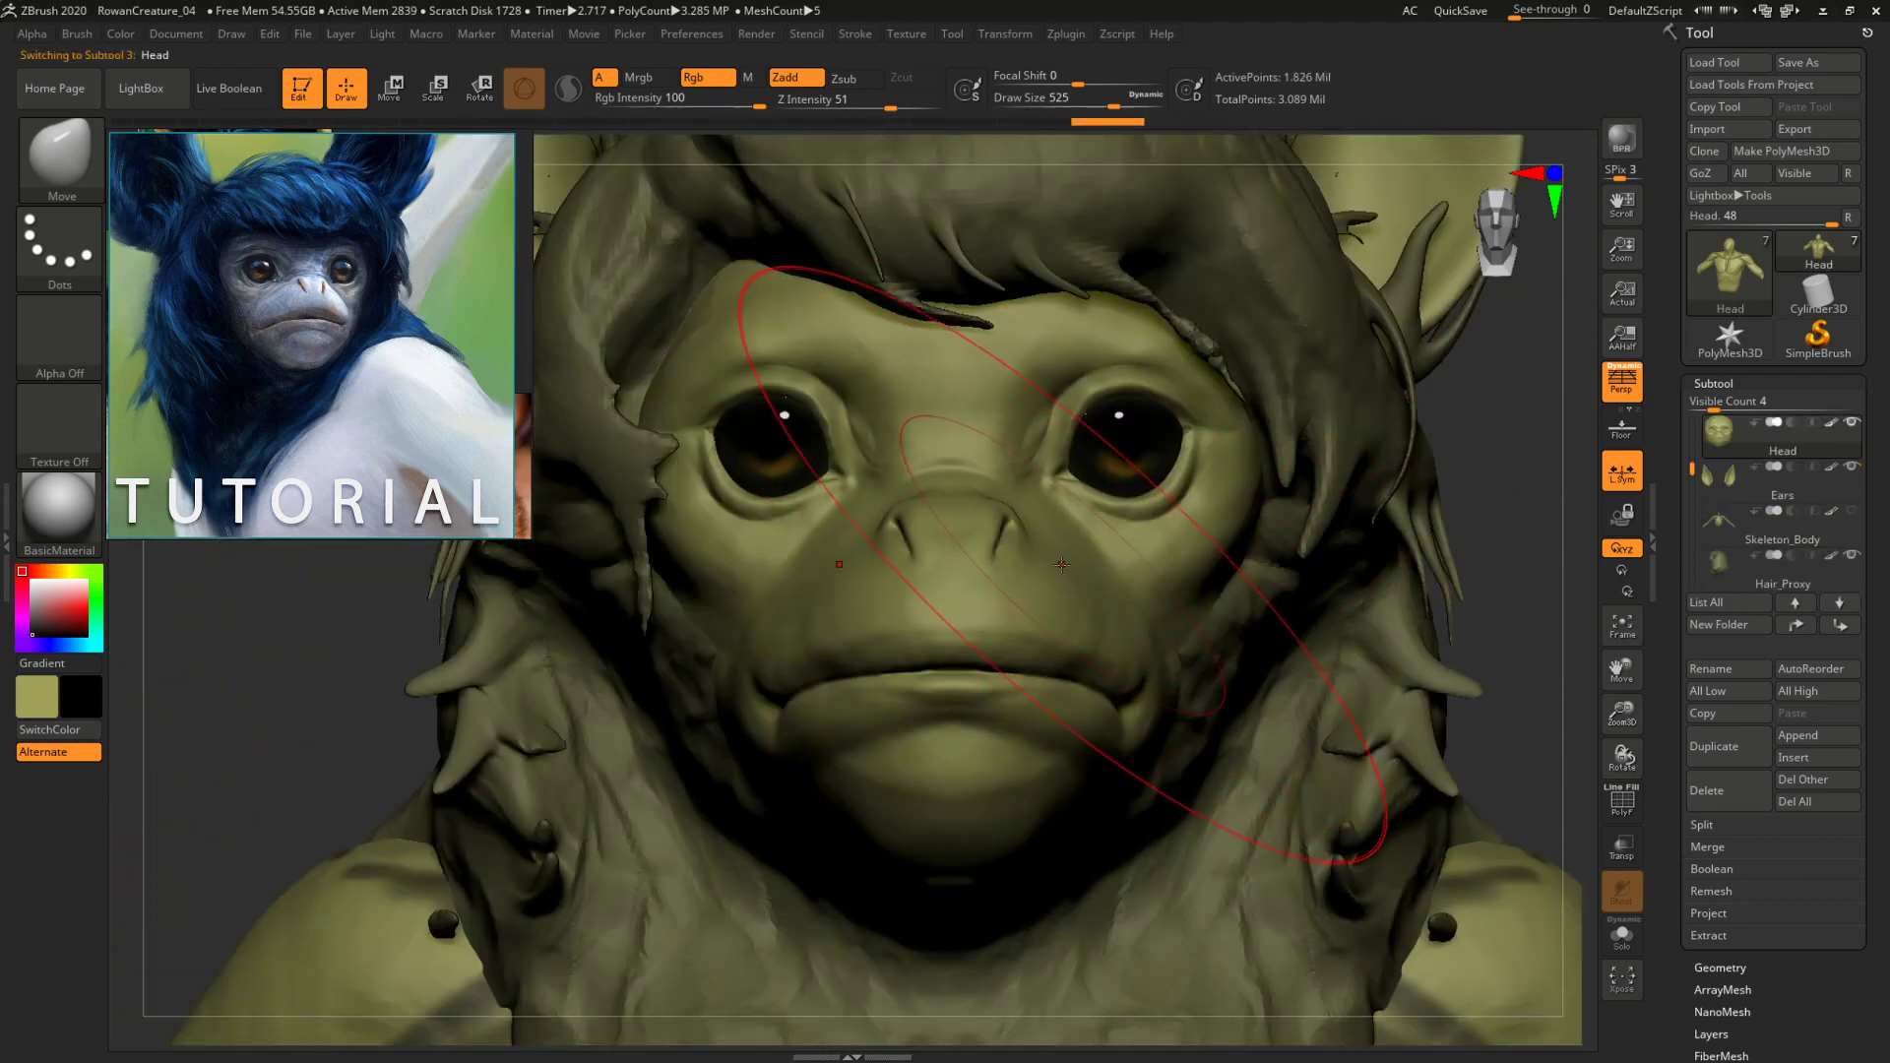
pyautogui.press('b')
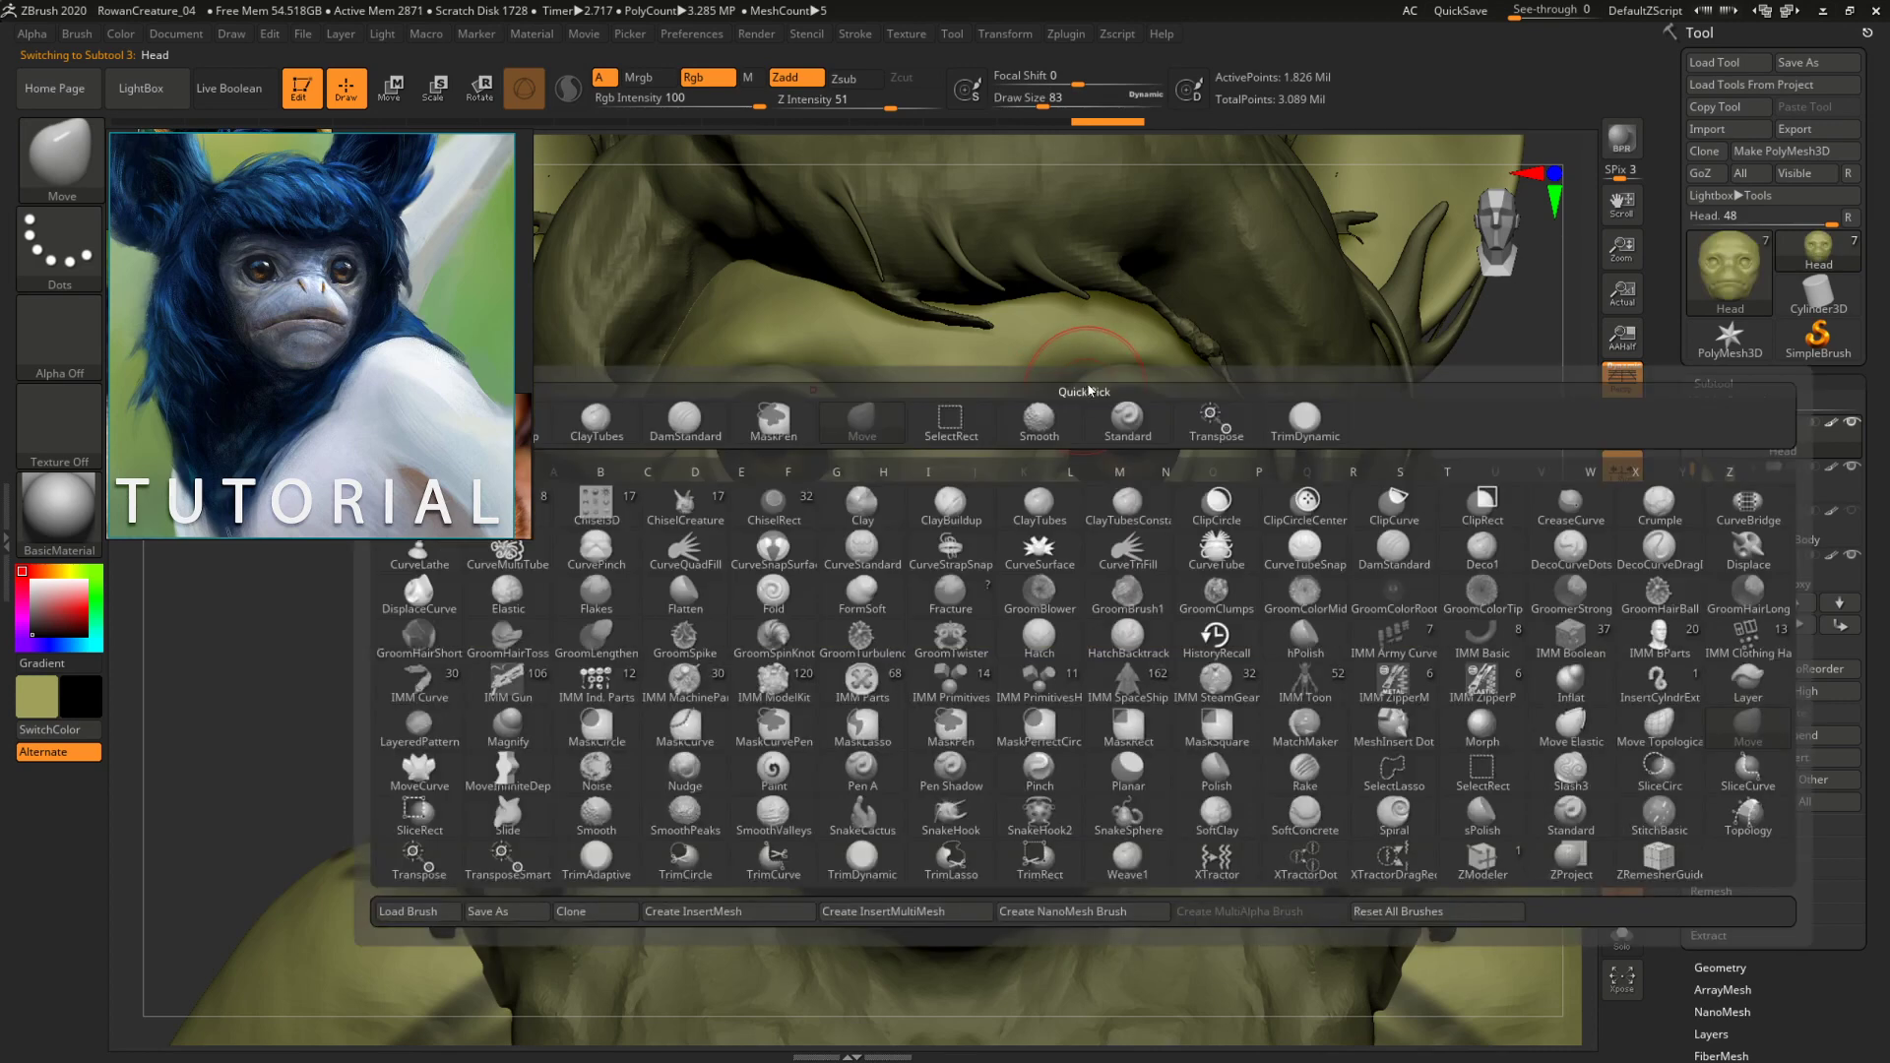
pyautogui.press('c')
pyautogui.press('b')
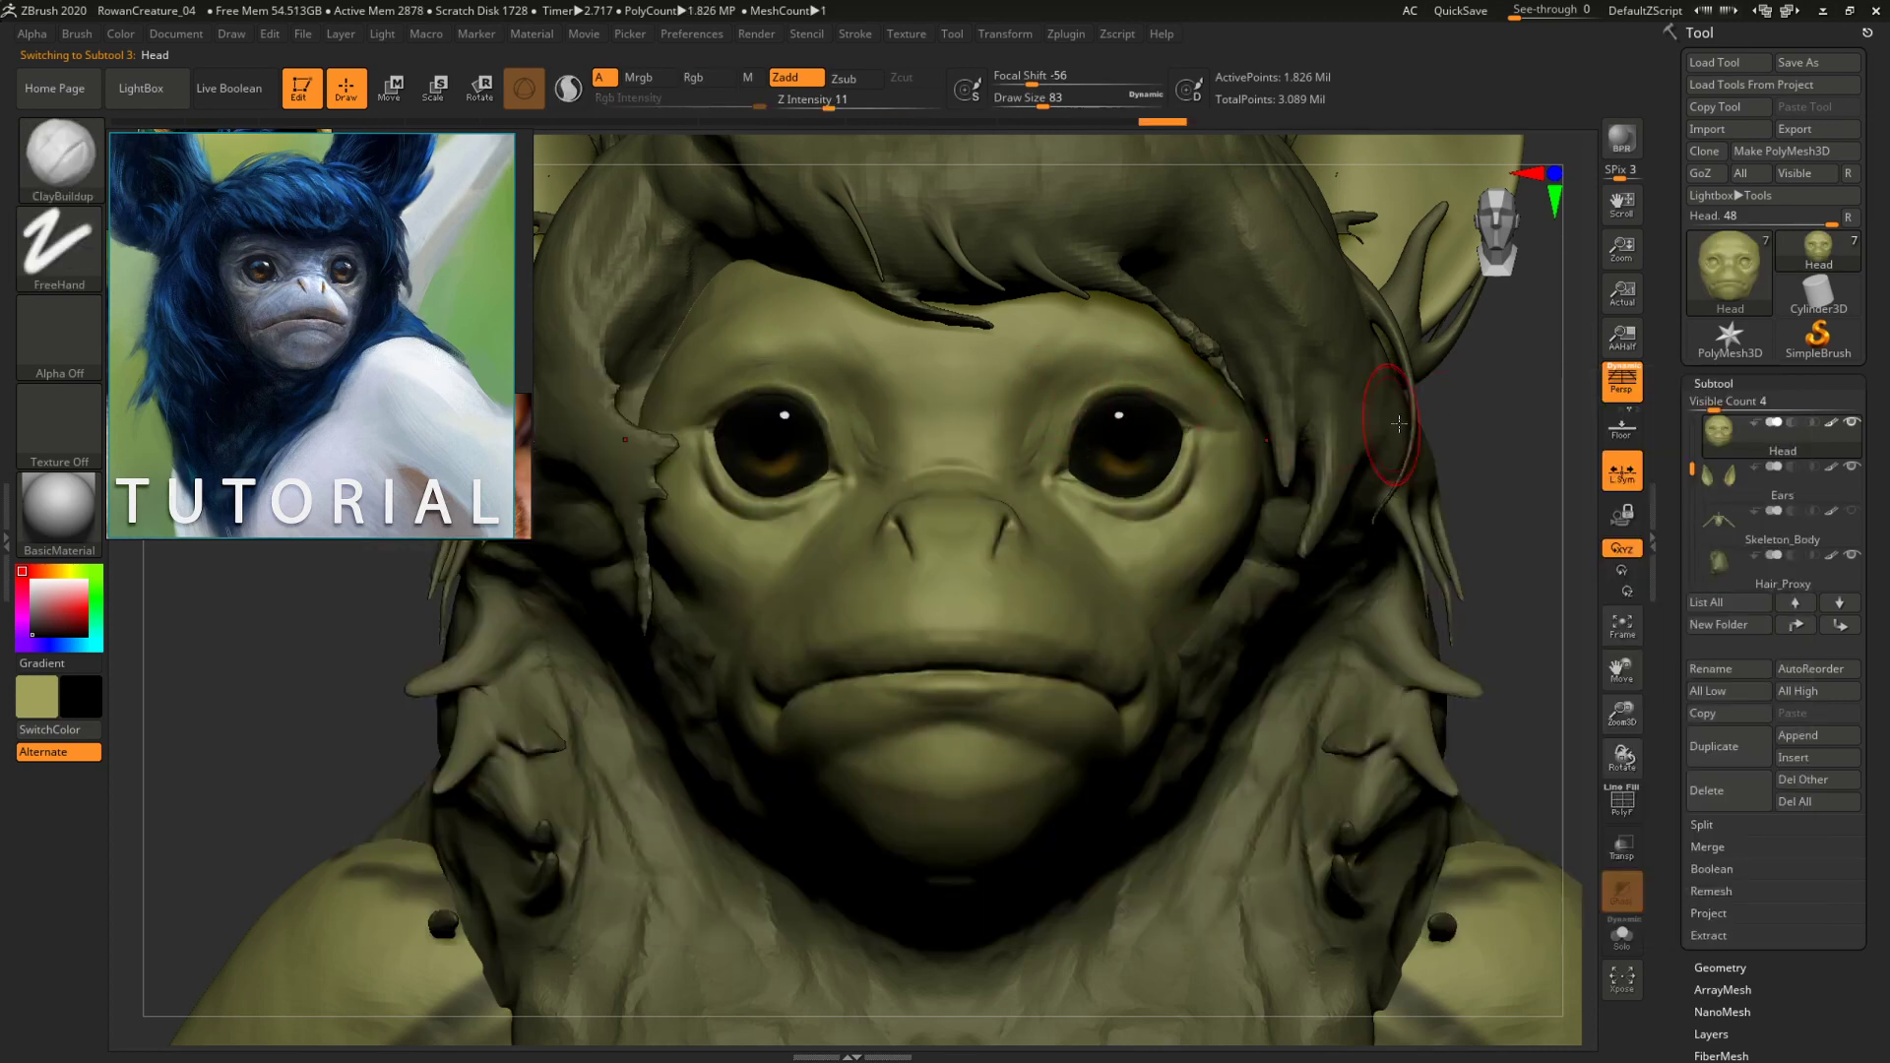
pyautogui.press('f')
pyautogui.moveTo(1340, 393); pyautogui.dragTo(1386, 394)
pyautogui.press('f')
pyautogui.keyDown('alt'); pyautogui.moveTo(1451, 473); pyautogui.dragTo(1453, 496); pyautogui.keyUp('alt')
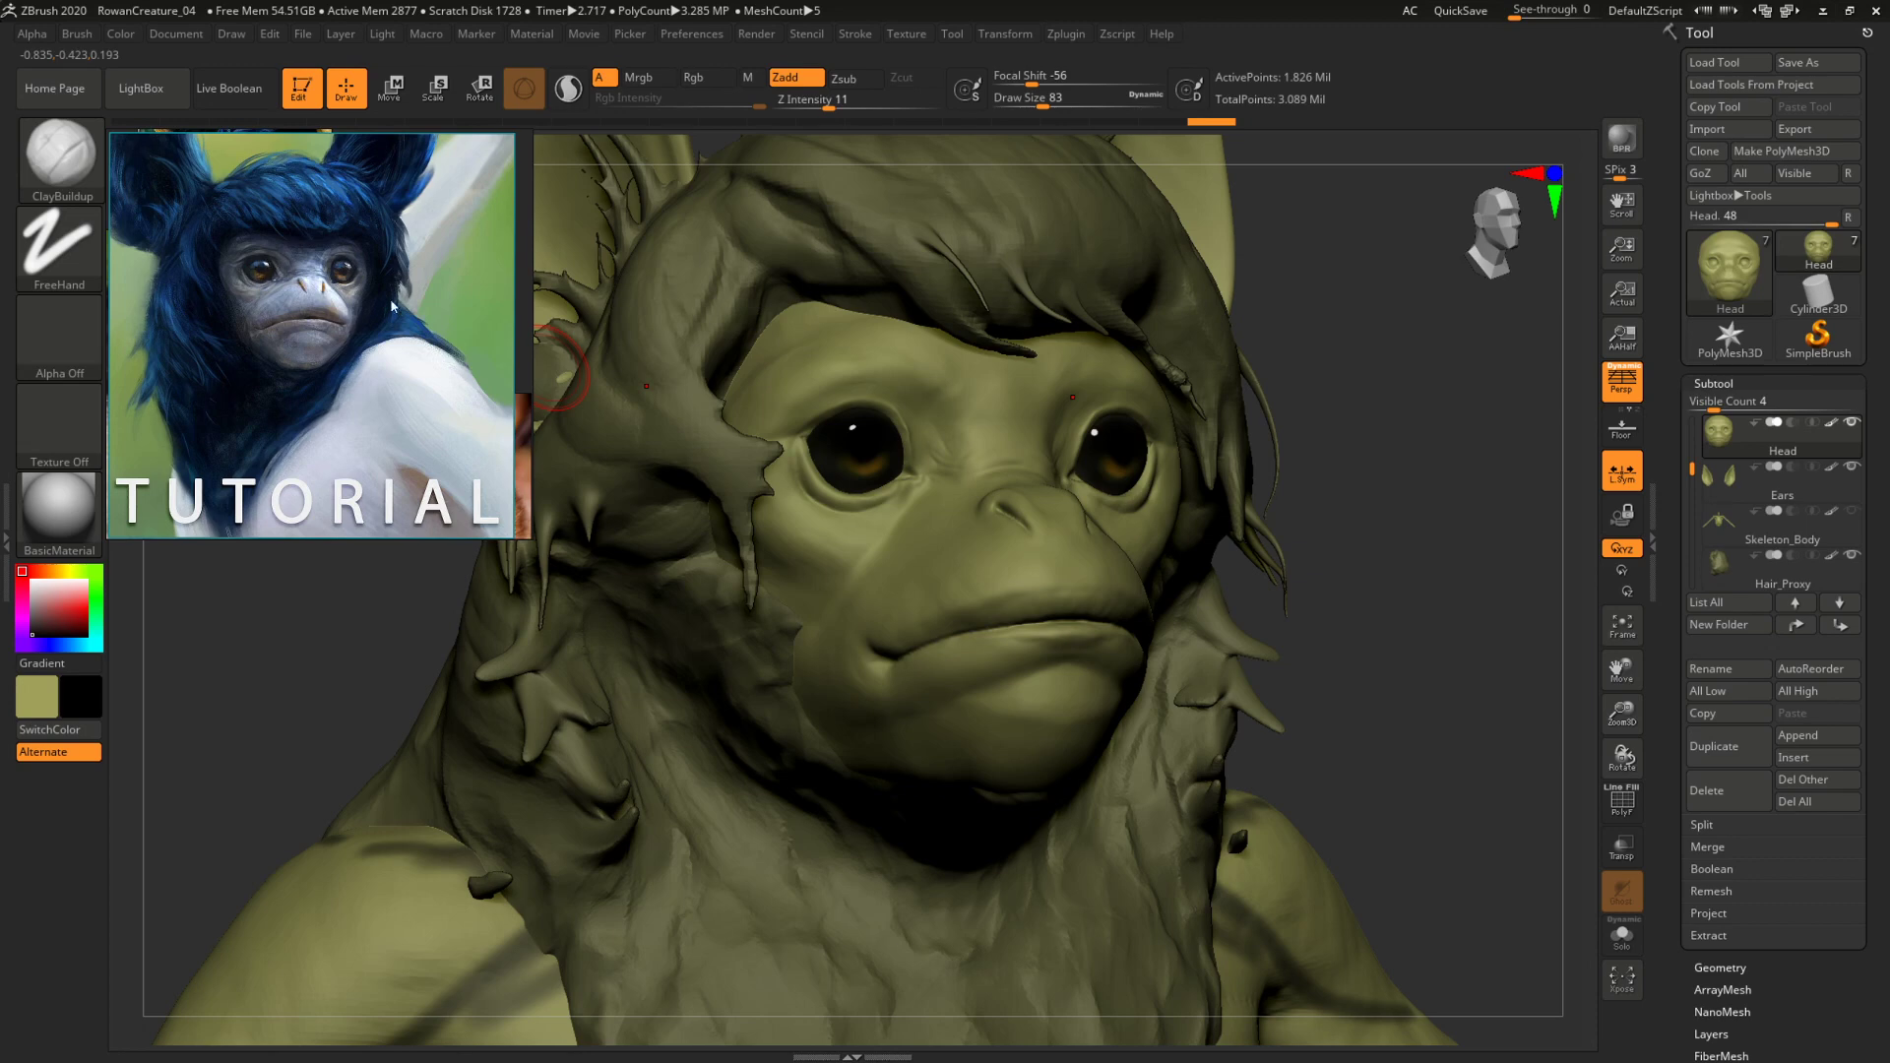
pyautogui.moveTo(1467, 409); pyautogui.dragTo(1377, 415)
pyautogui.rightClick(1017, 503)
pyautogui.keyDown('shift'); pyautogui.moveTo(1425, 354); pyautogui.dragTo(1407, 359); pyautogui.keyUp('shift')
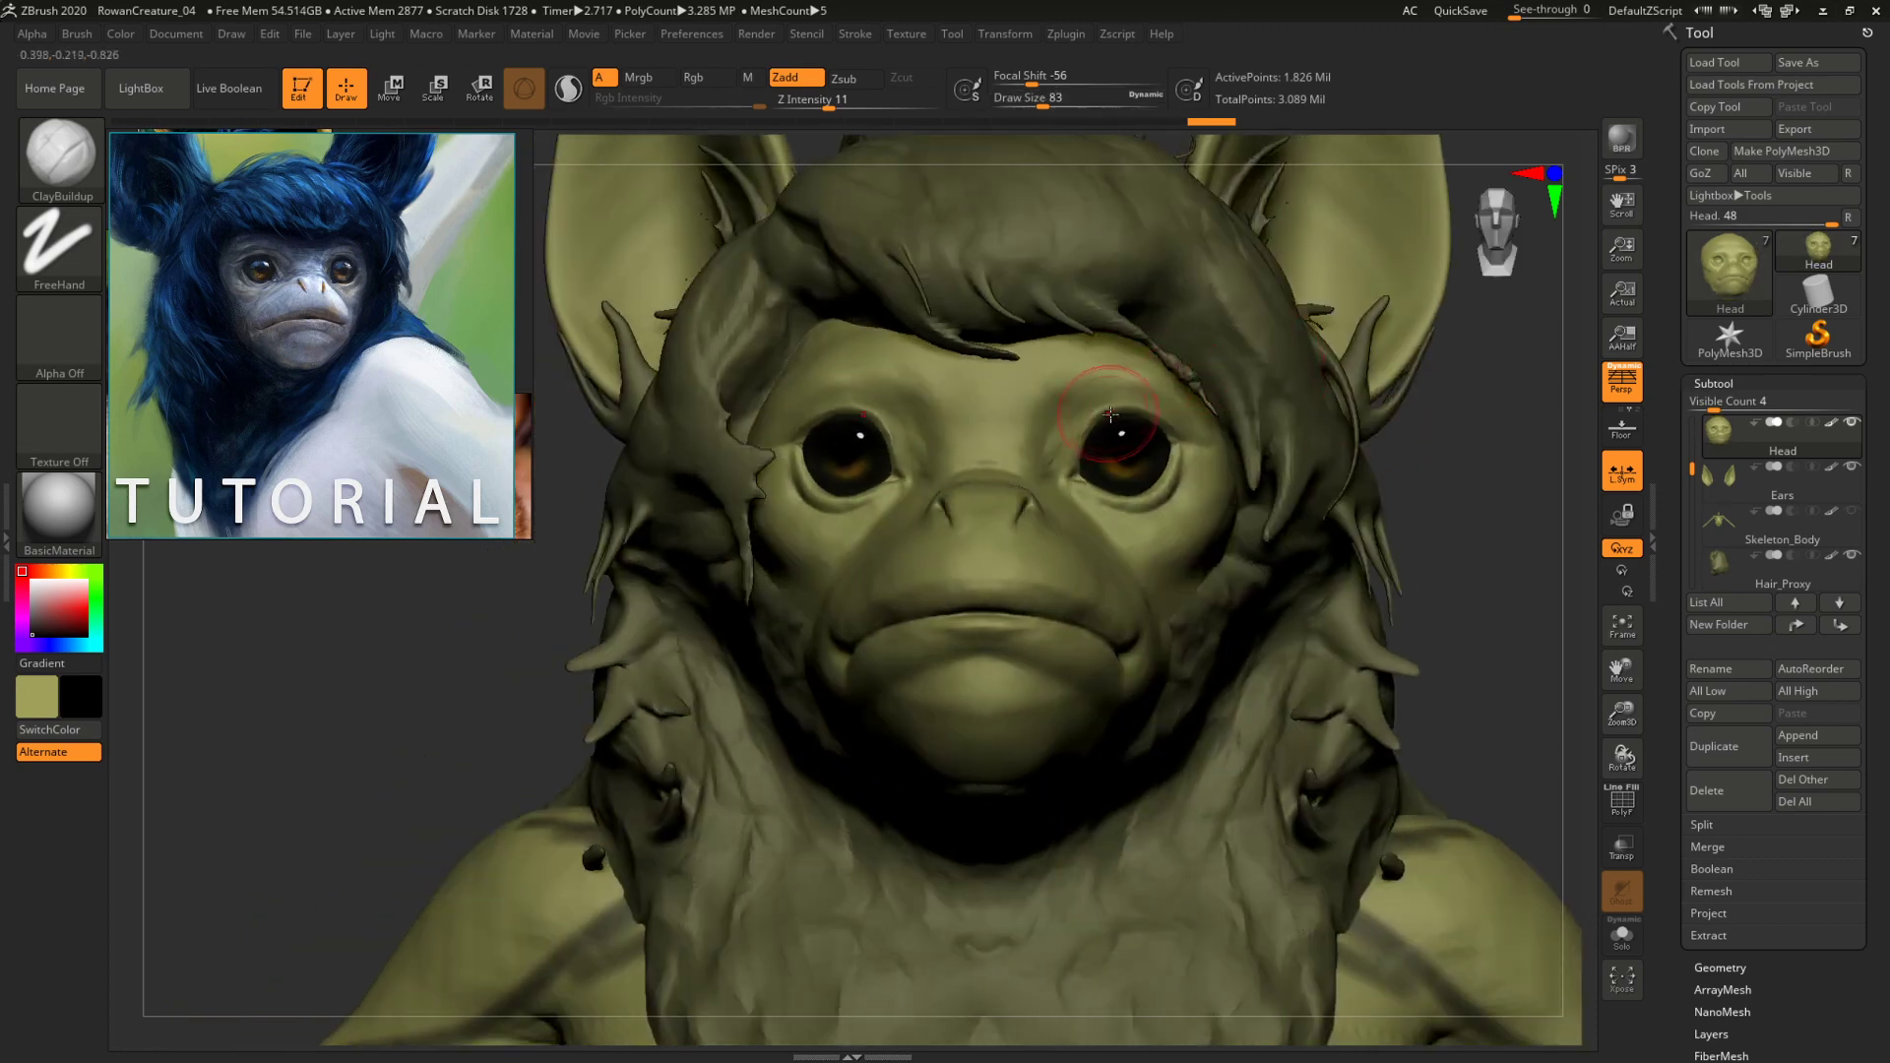
# Set up the DamStandard brush at Z Intensity 33 and draw size 83 for detailing the Head's face.
pyautogui.press('b')
pyautogui.press('d')
pyautogui.press('s')
pyautogui.keyDown('alt'); pyautogui.moveTo(1539, 407); pyautogui.dragTo(1418, 481); pyautogui.keyUp('alt')
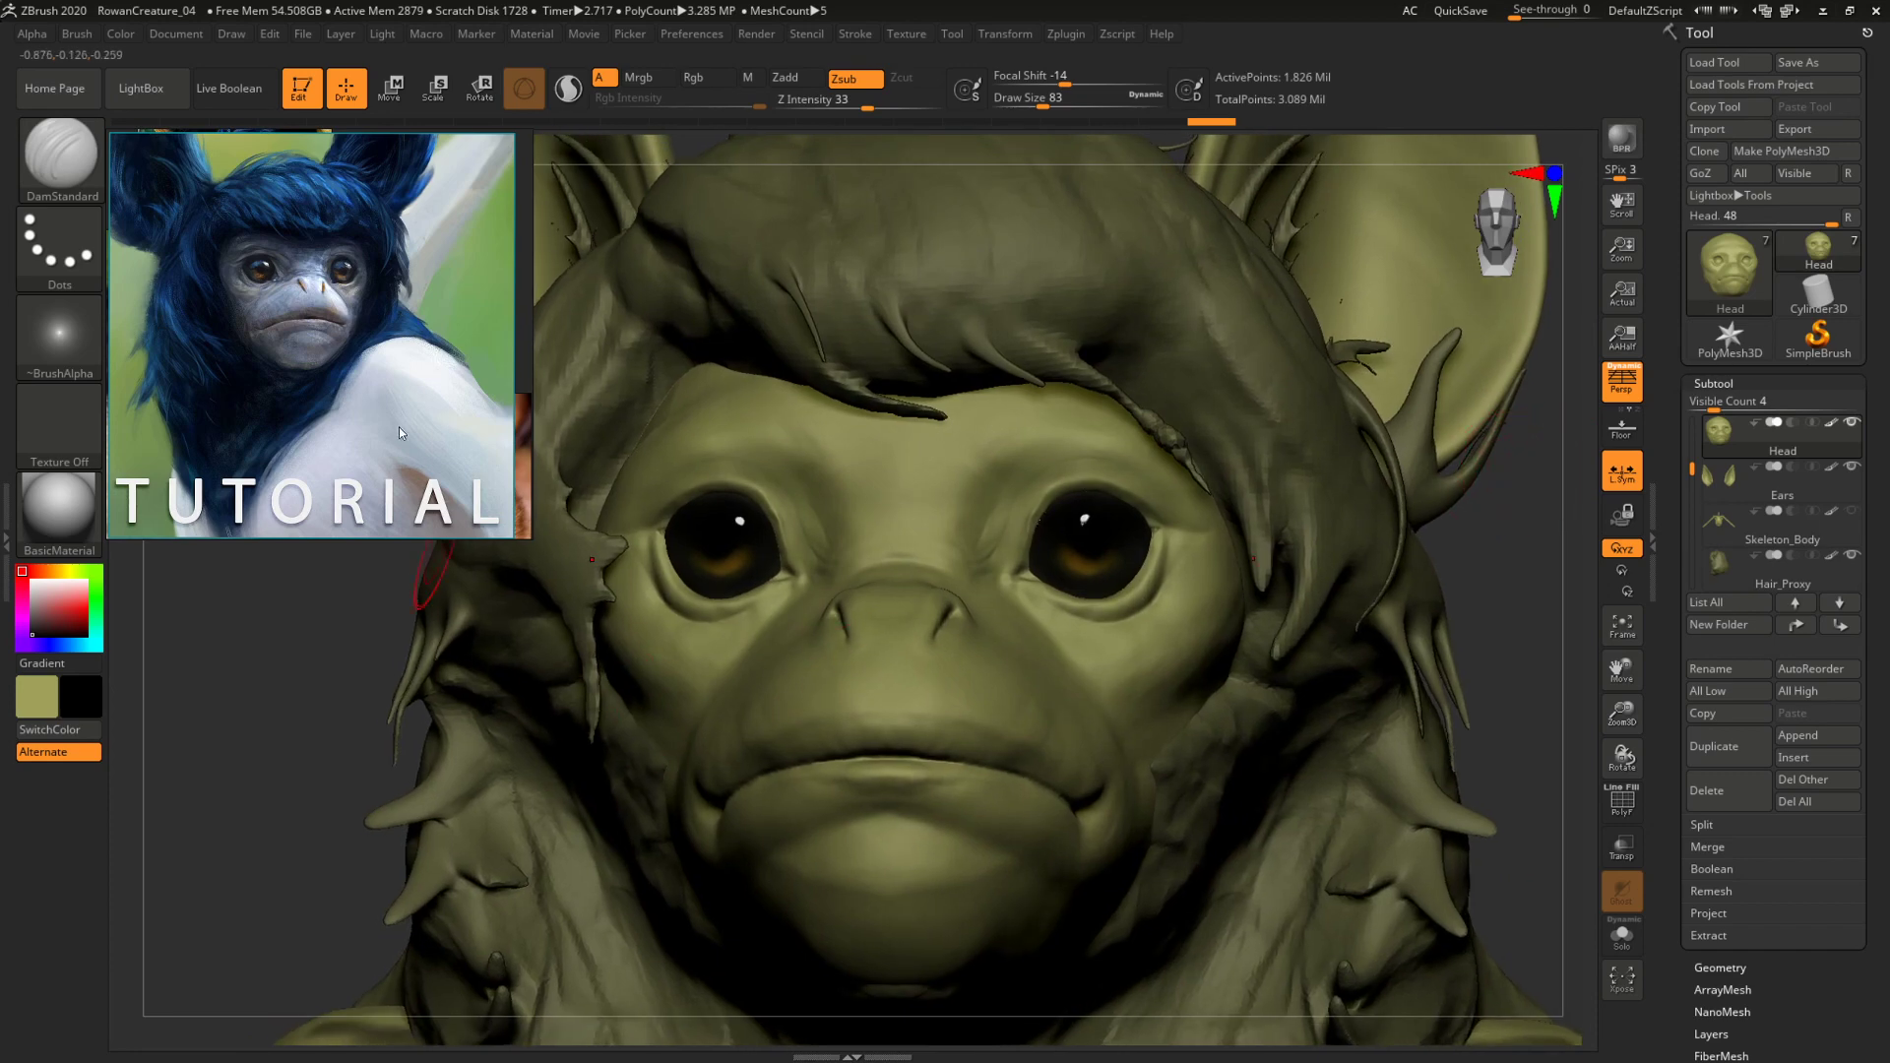
# Examine the skull and baby monkey reference images and compare them with the sculpted face and eye area.
pyautogui.press('Right')
pyautogui.press('Right')
pyautogui.press('Right')
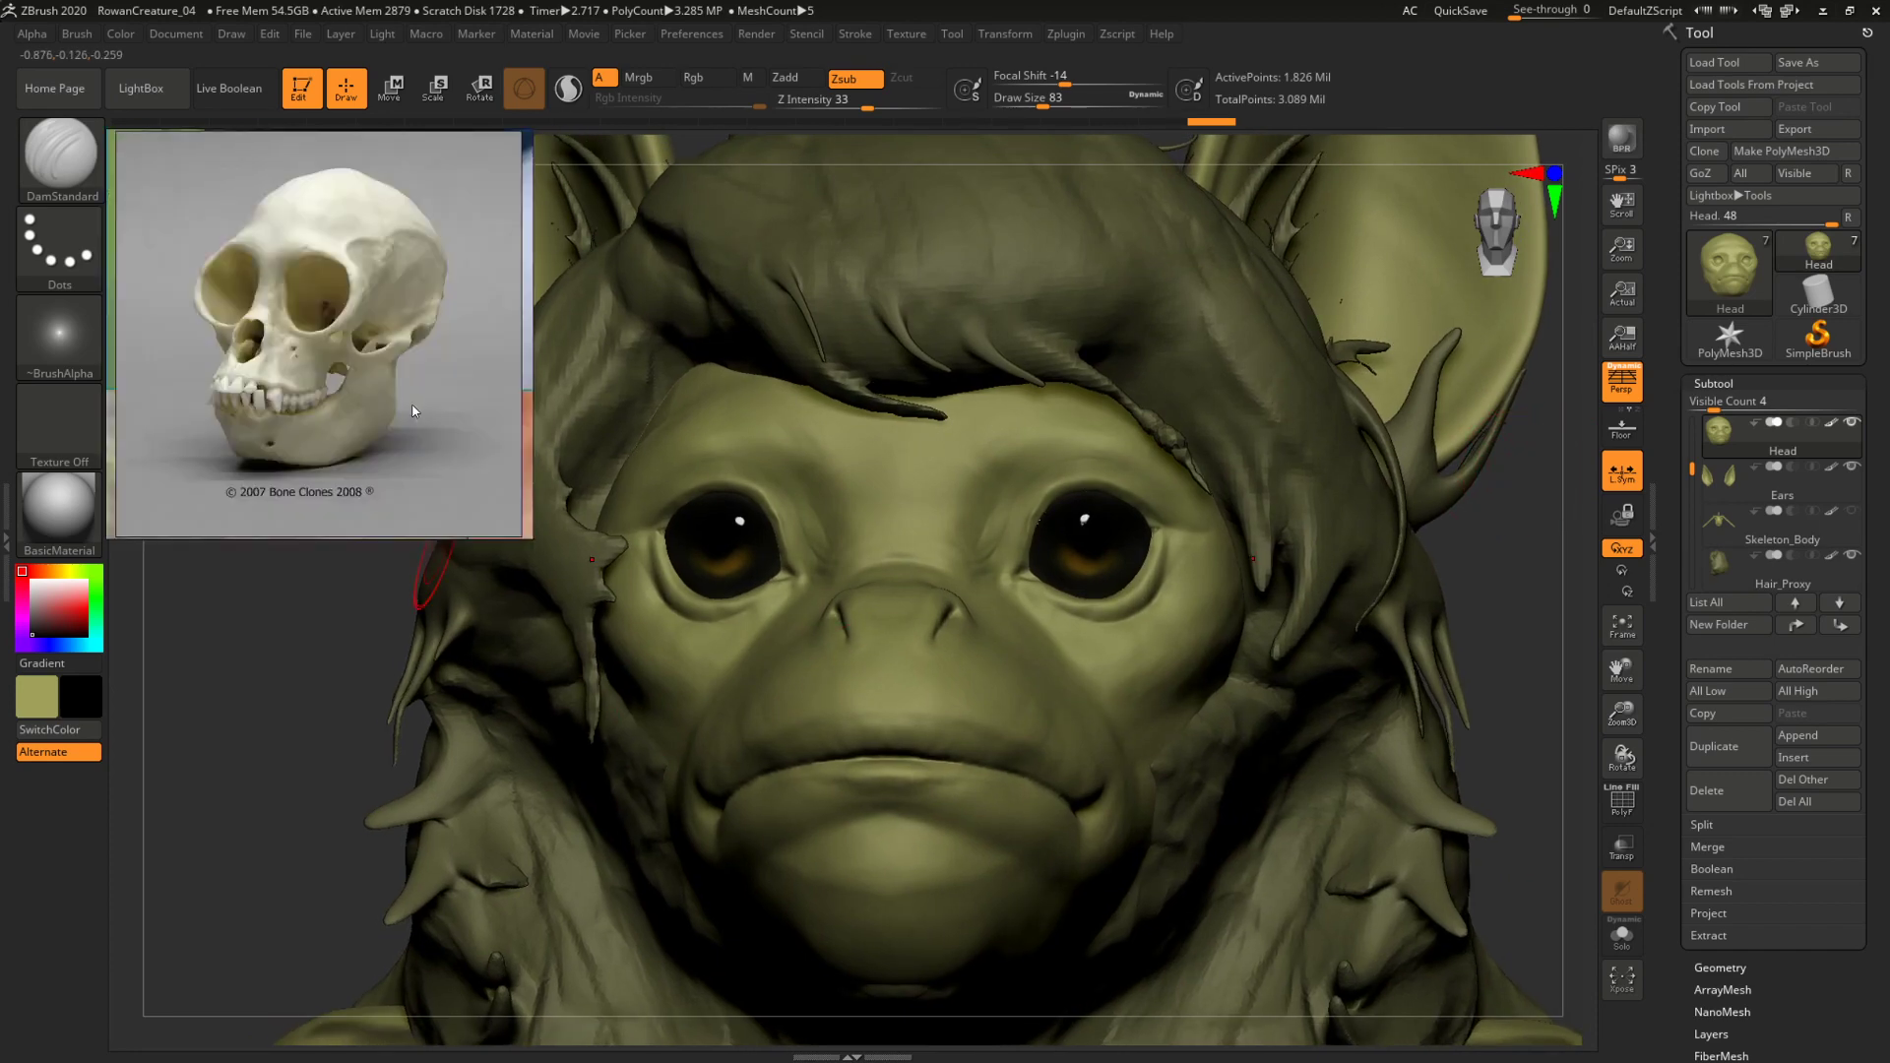
pyautogui.press('Right')
pyautogui.press('Right')
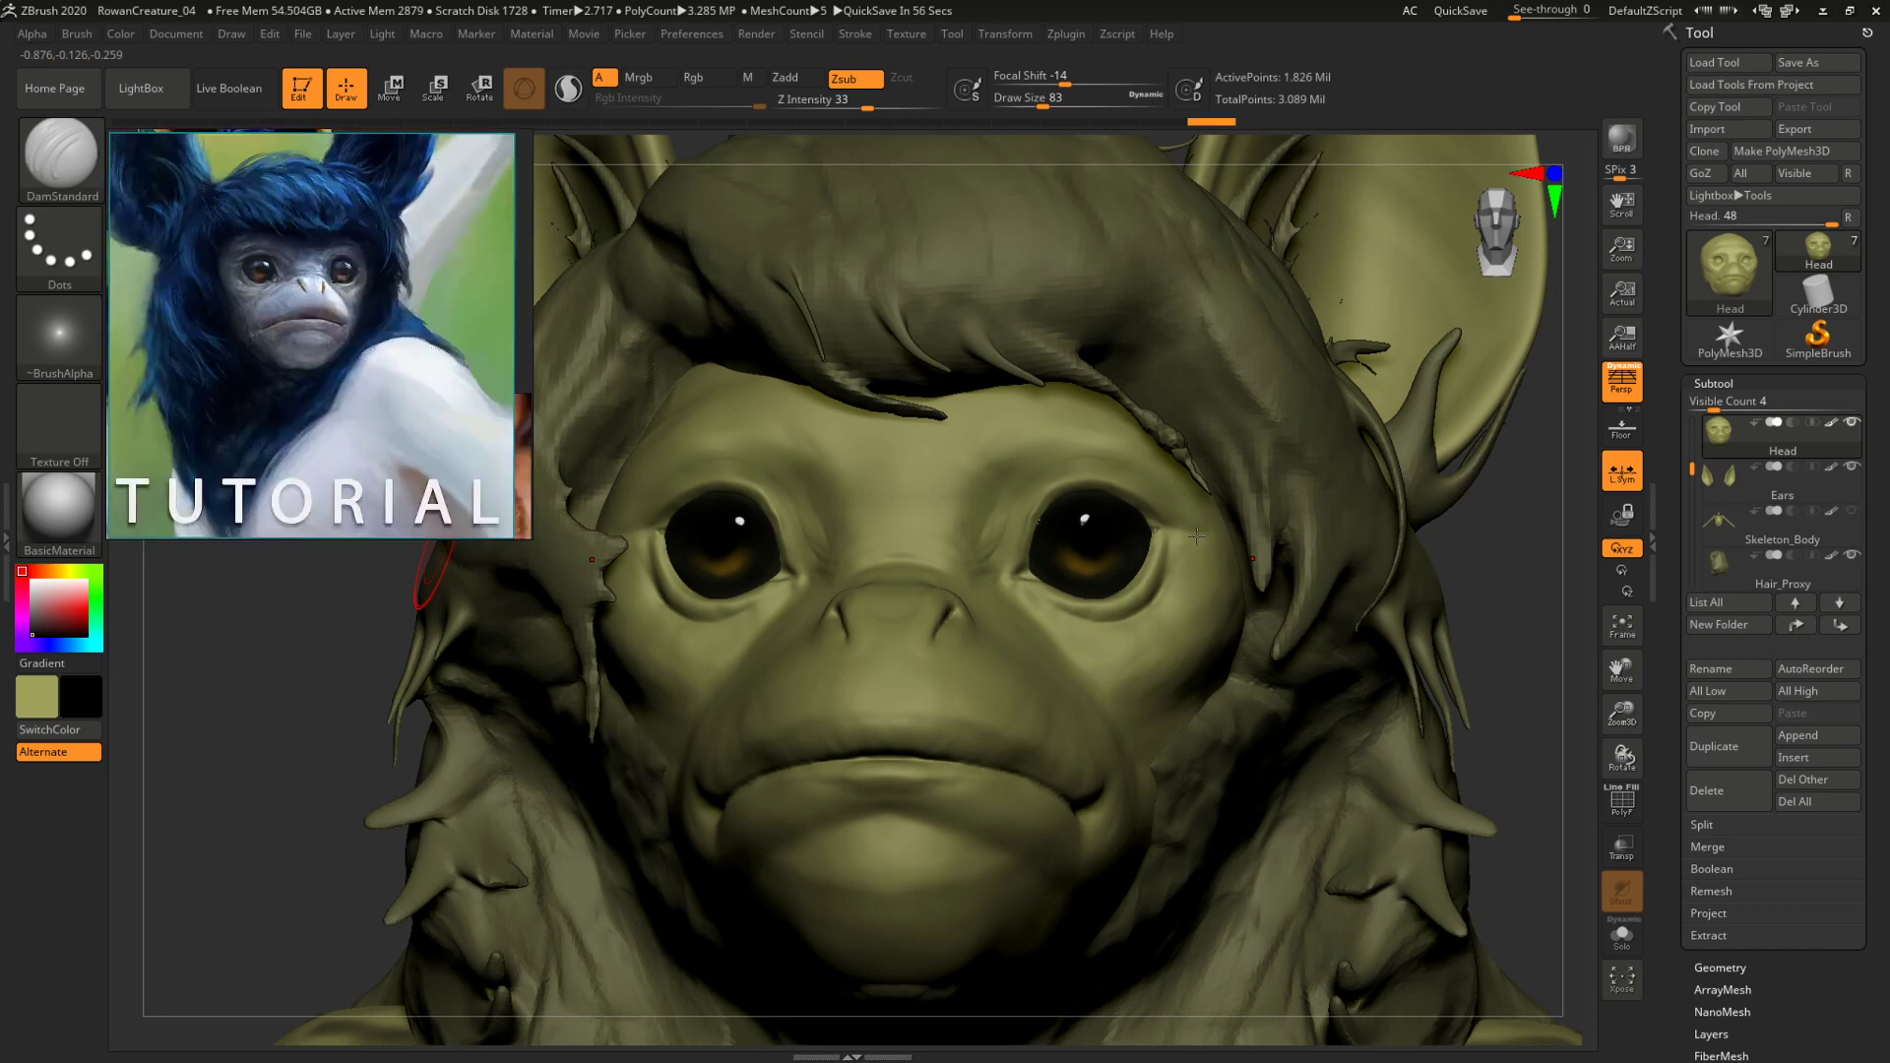
pyautogui.press('Left')
pyautogui.press('Left')
pyautogui.press('ctrl')
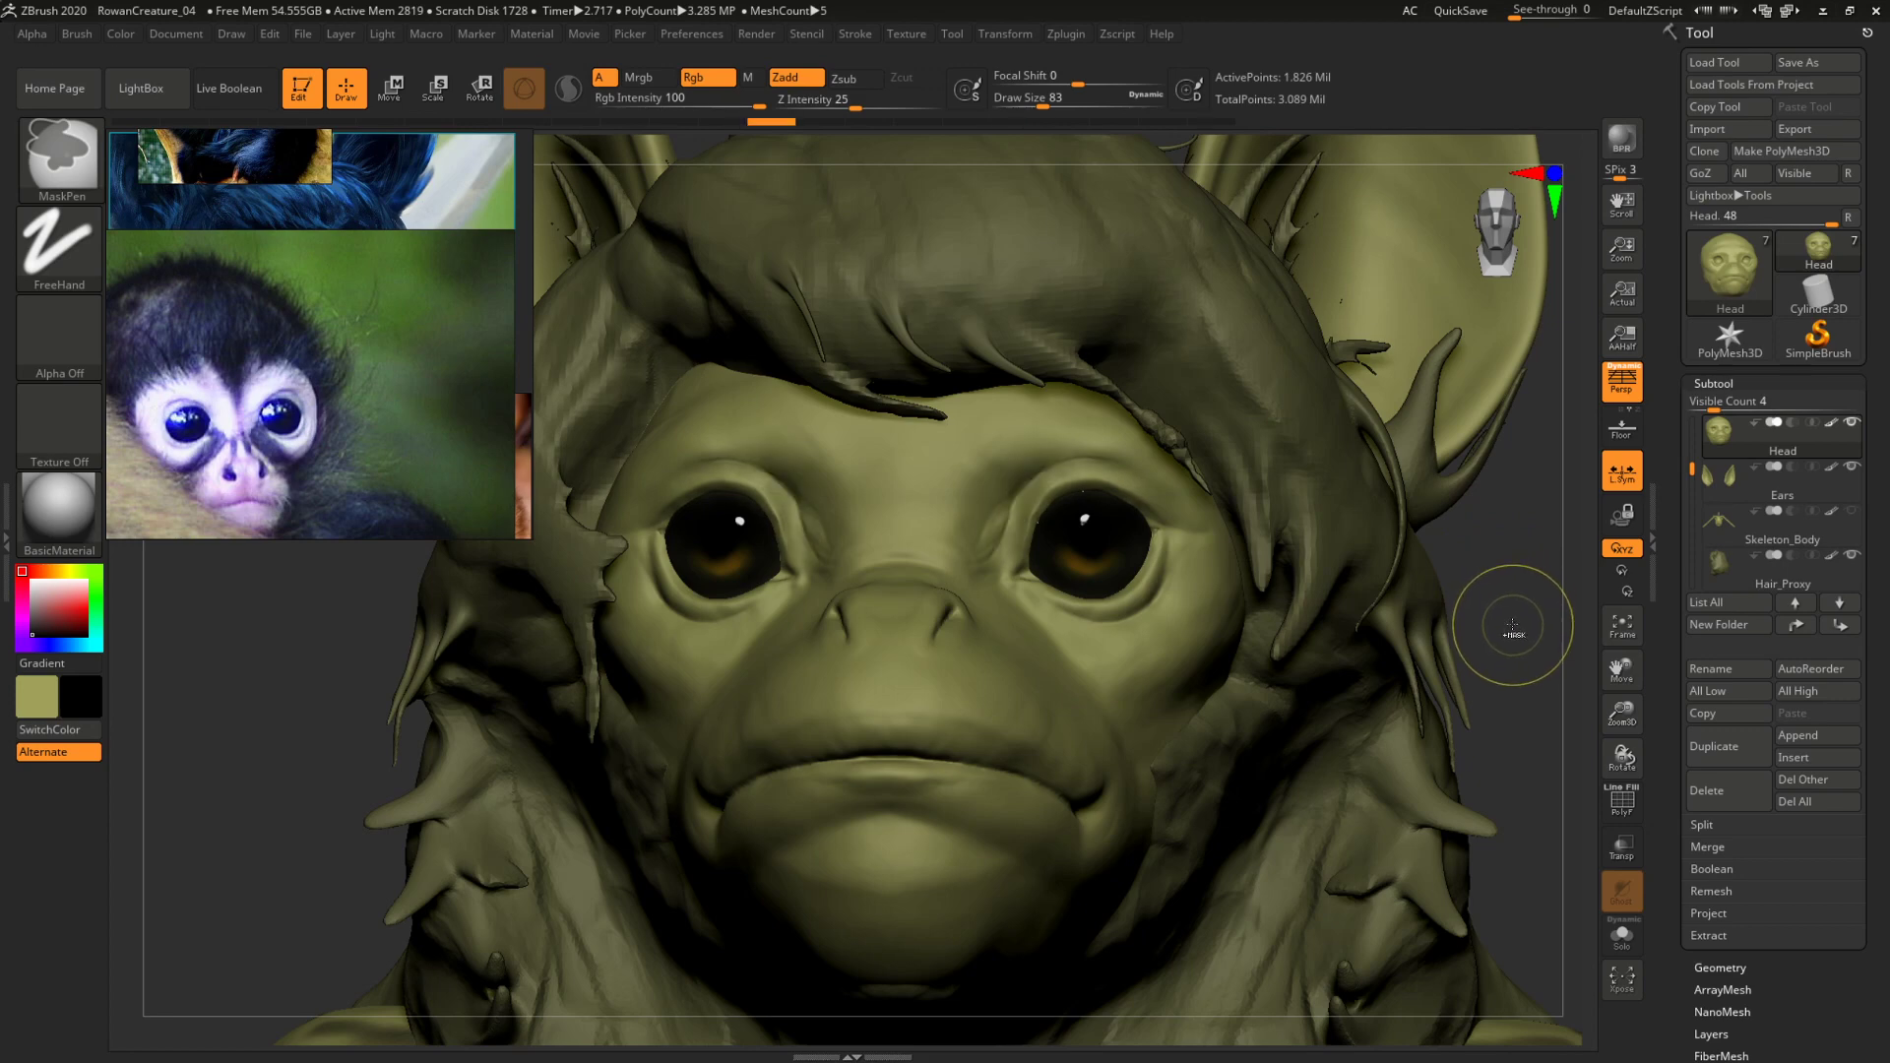
pyautogui.moveTo(1508, 623); pyautogui.dragTo(1454, 580)
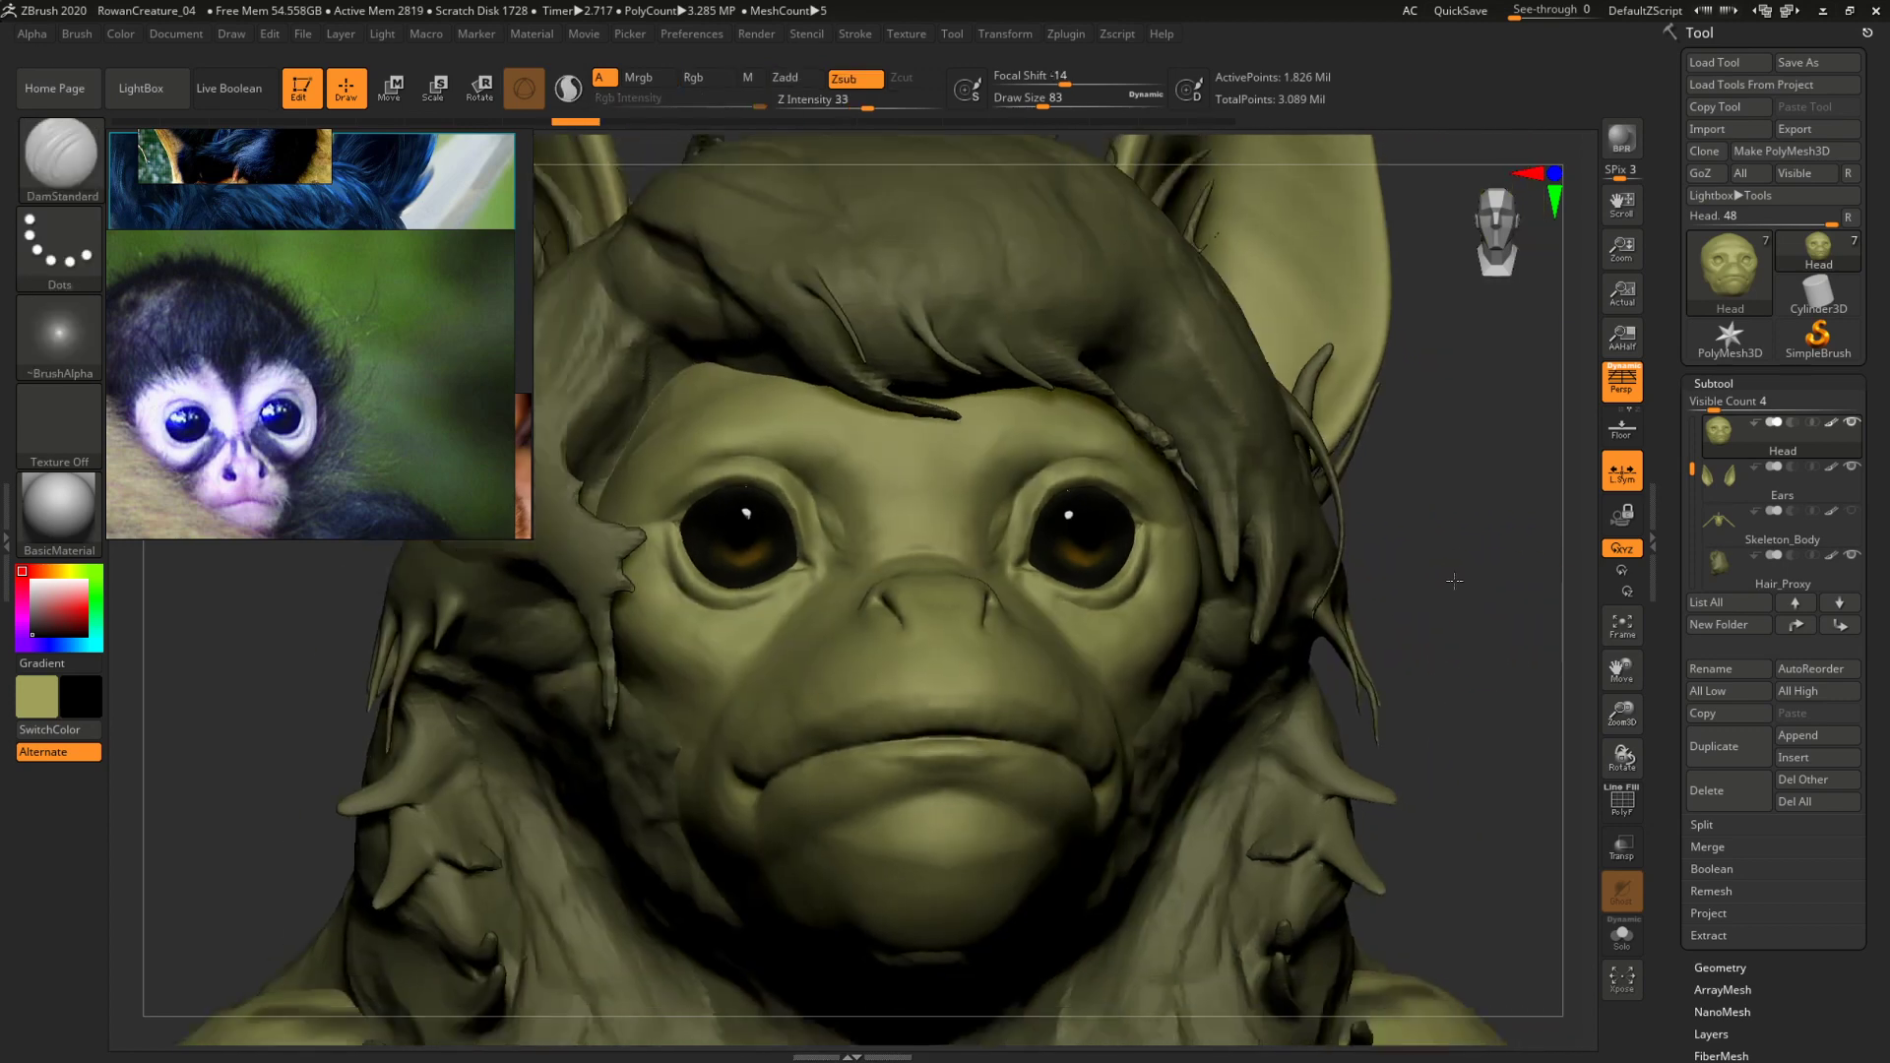
# Step back through the undo history to revert the most recent sculpting strokes on the Head.
pyautogui.hotkey('ctrl', 'z')
pyautogui.hotkey('ctrl', 'z')
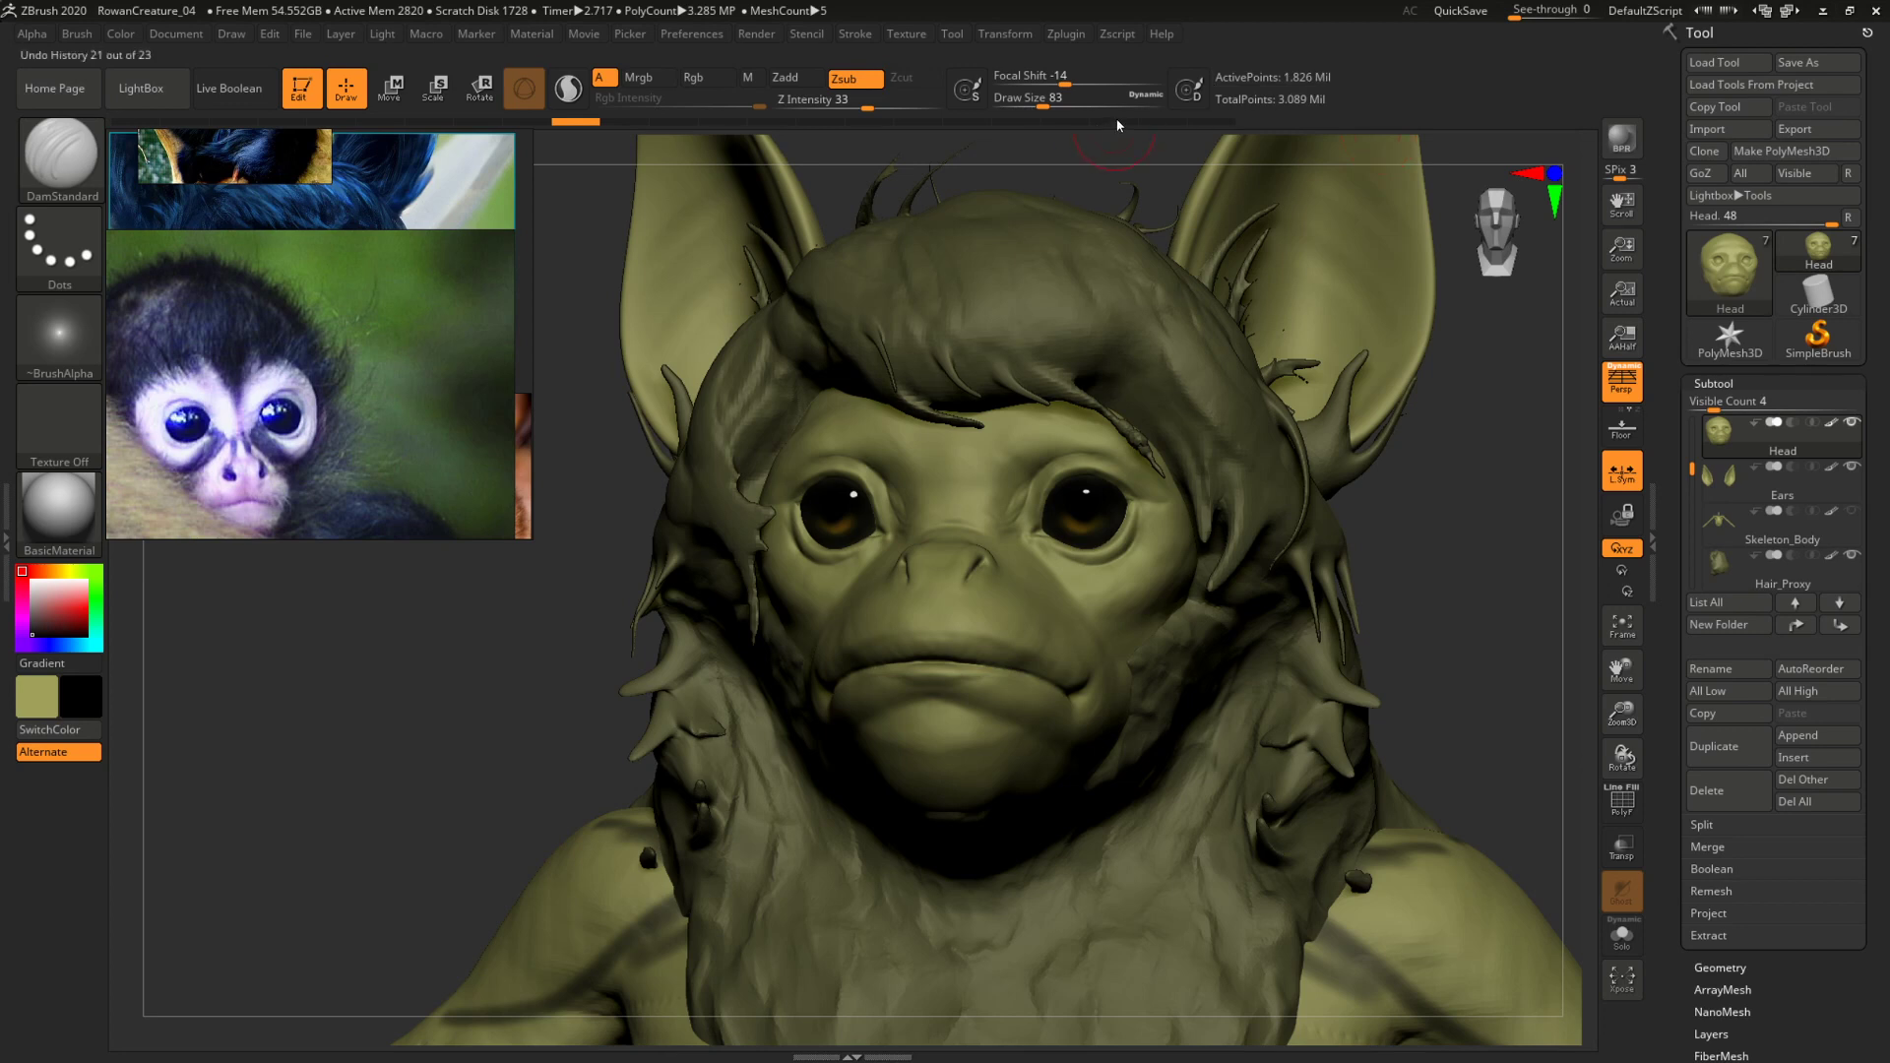
pyautogui.press('ctrl')
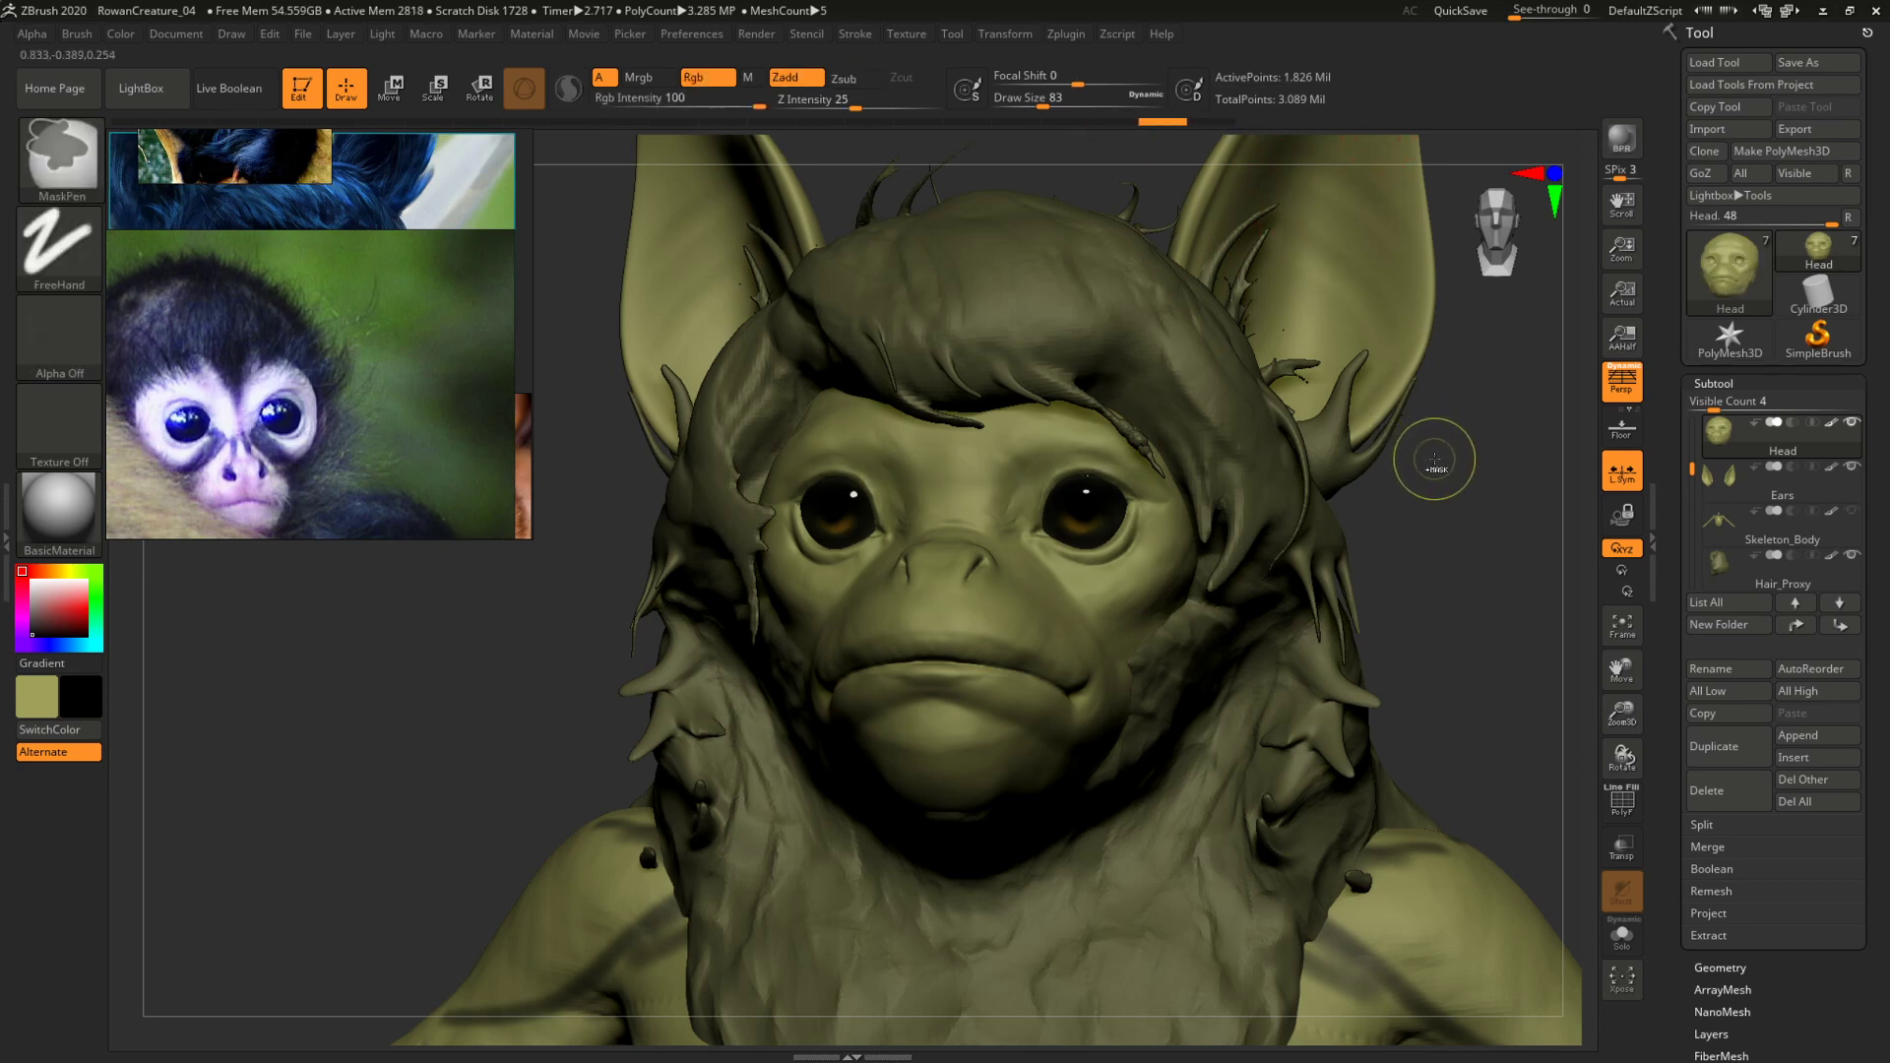
pyautogui.hotkey('ctrl', 'z')
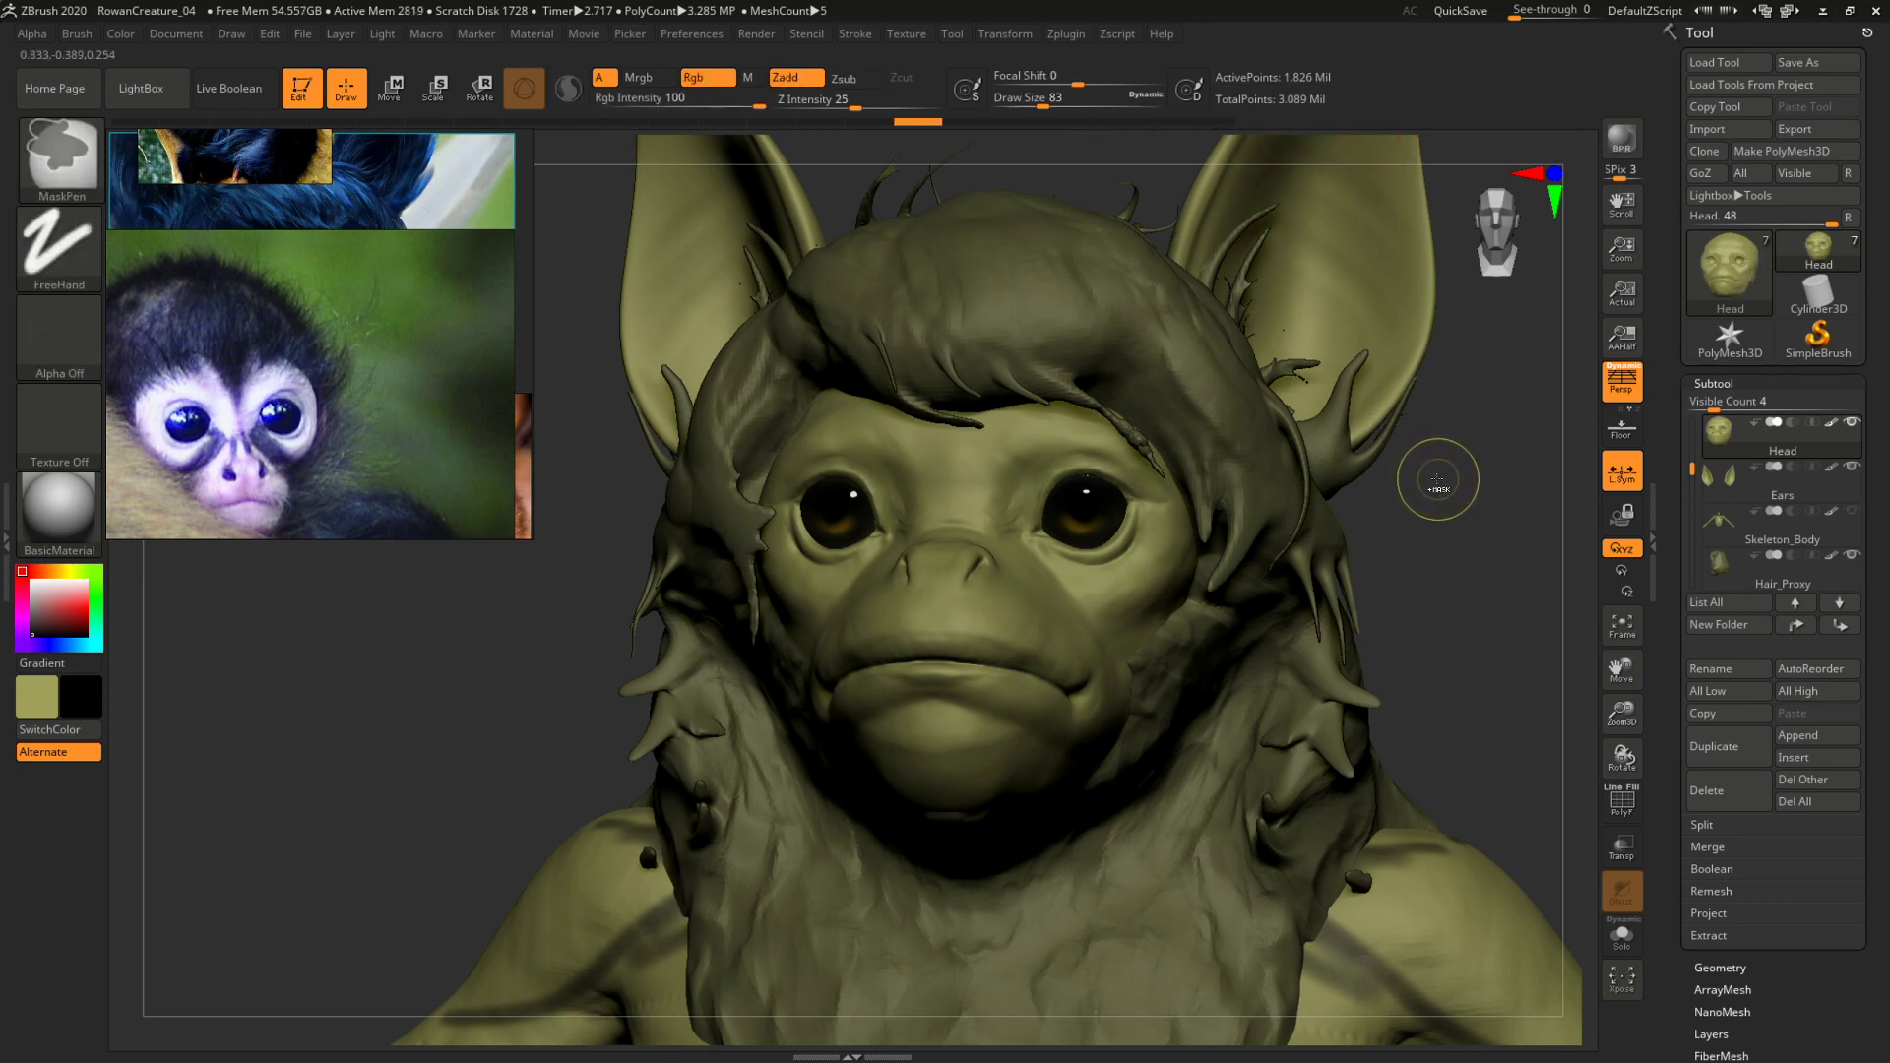
pyautogui.hotkey('ctrl', 'z')
pyautogui.hotkey('ctrl', 'z')
pyautogui.hotkey('ctrl', 'z')
pyautogui.moveTo(1468, 528); pyautogui.dragTo(1501, 543)
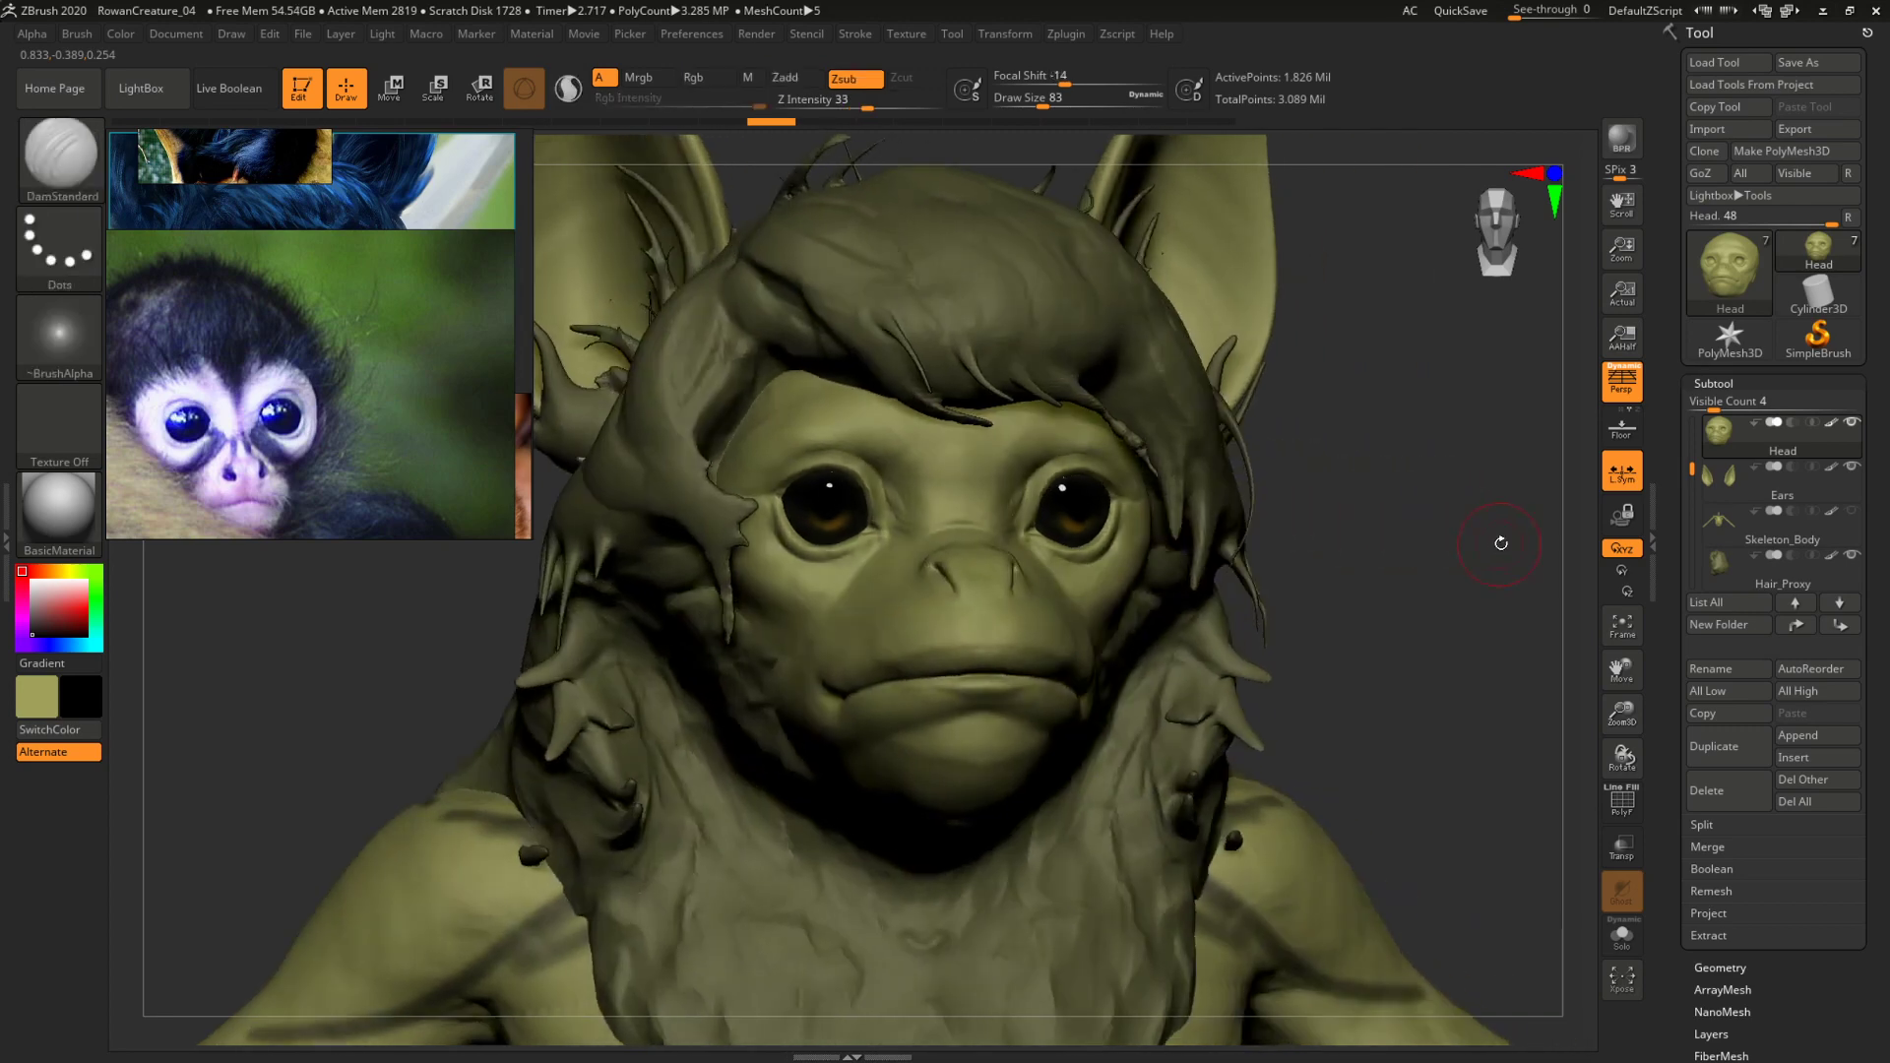
pyautogui.press('f')
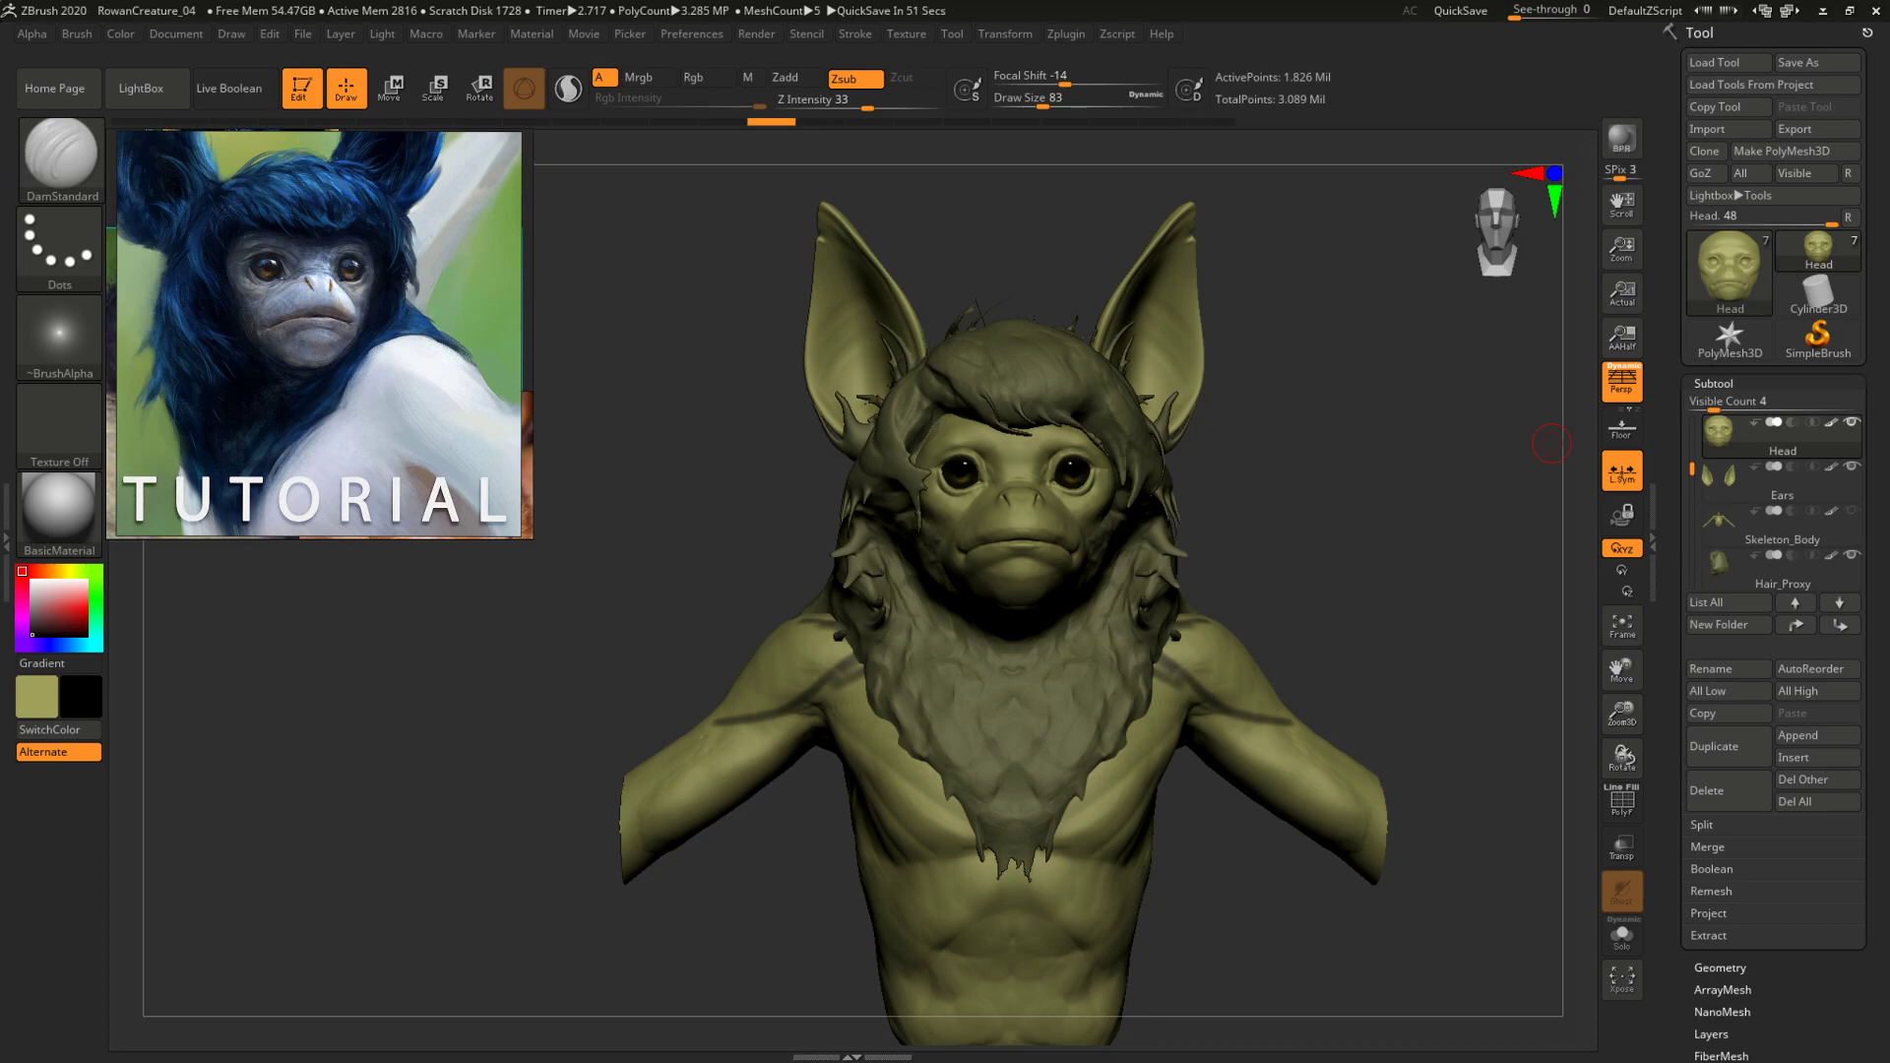
# Switch to Chrome and examine the "spider monkey eyes" image results, including close-ups of the red-faced spider monkey's eyelids and surrounding skin.
pyautogui.hotkey('alt', 'Tab')
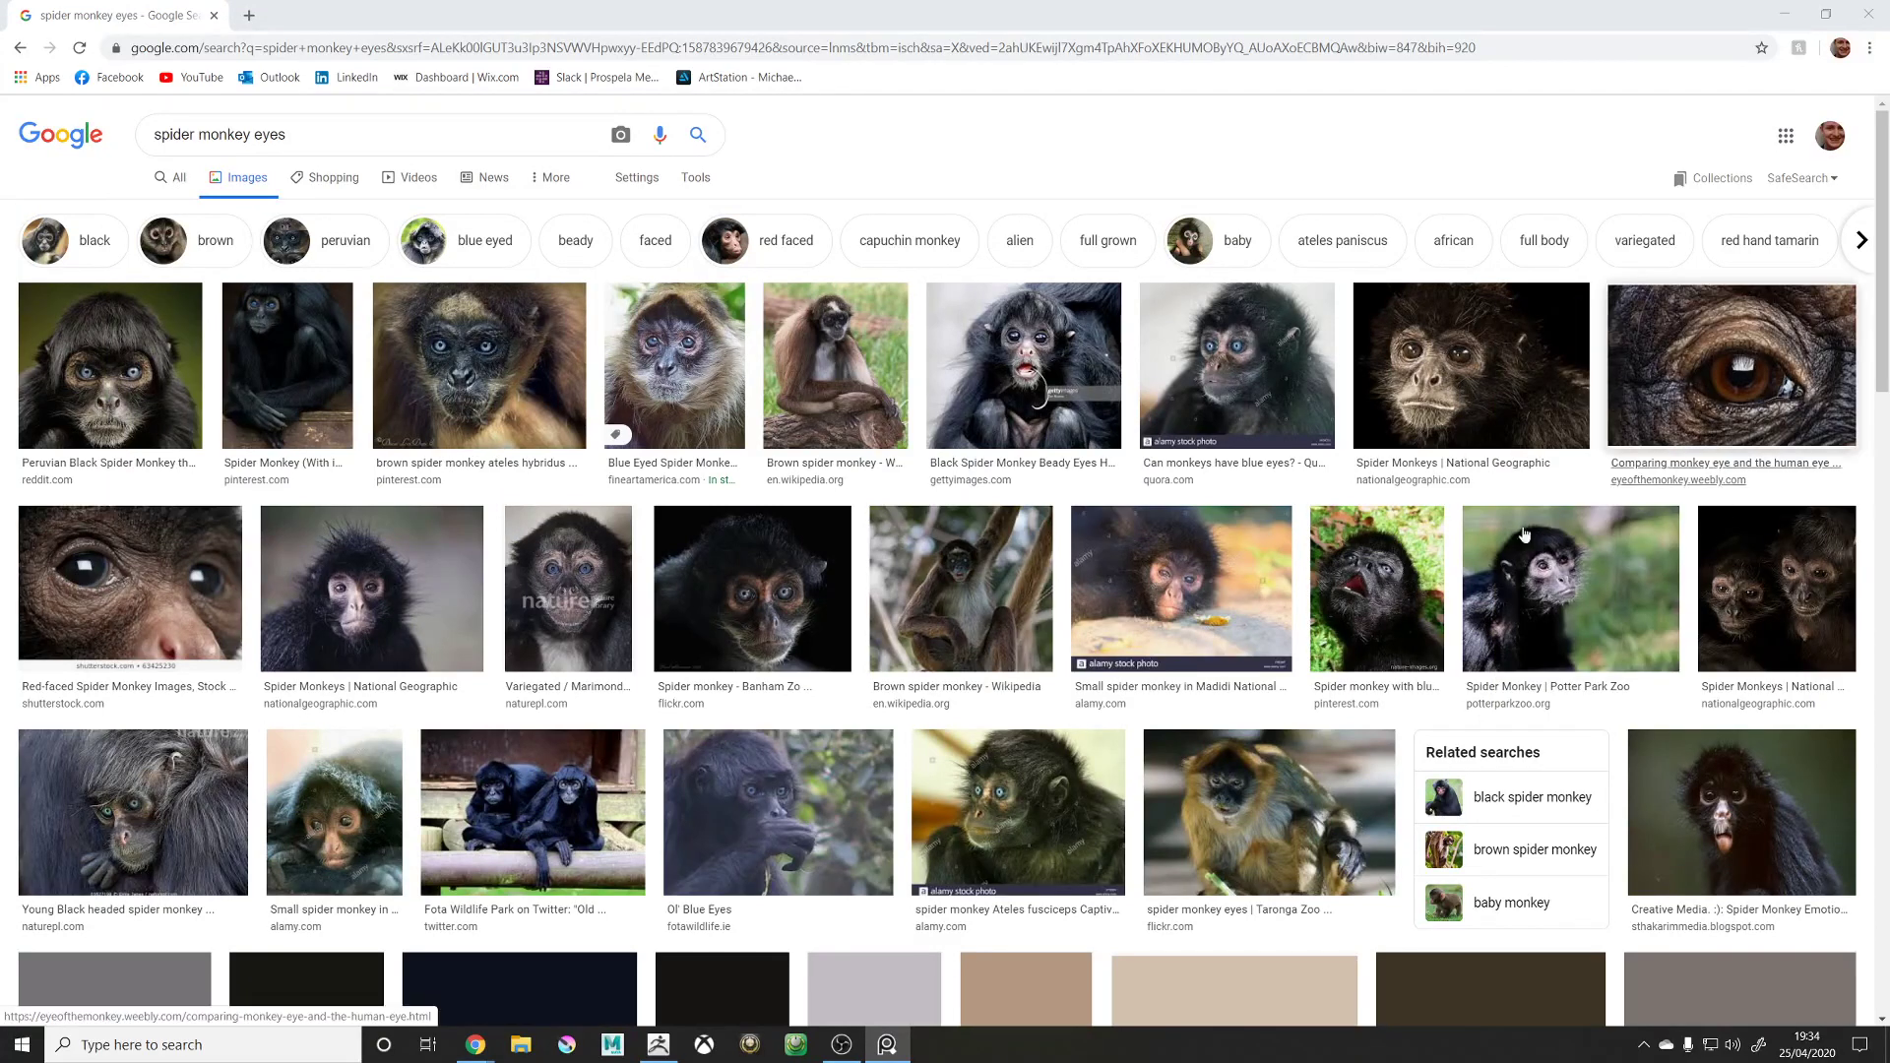
pyautogui.click(1143, 568)
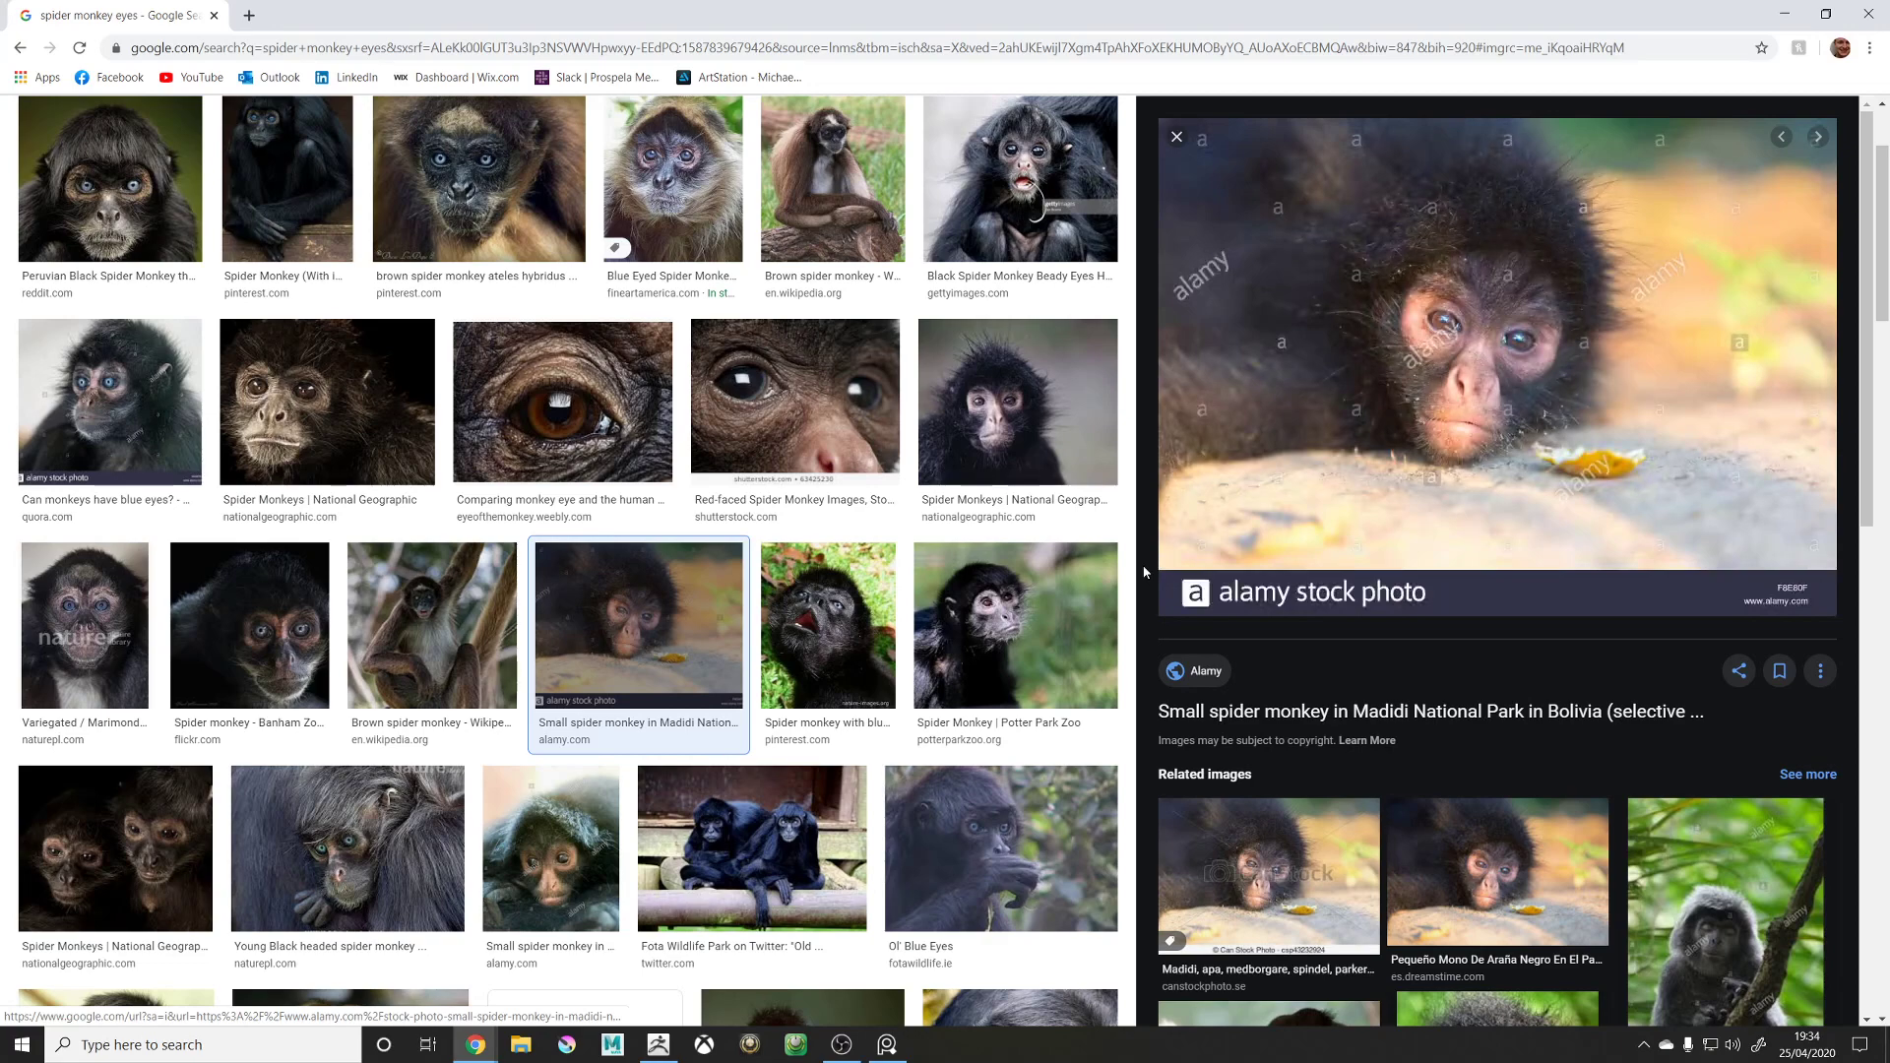
pyautogui.click(751, 384)
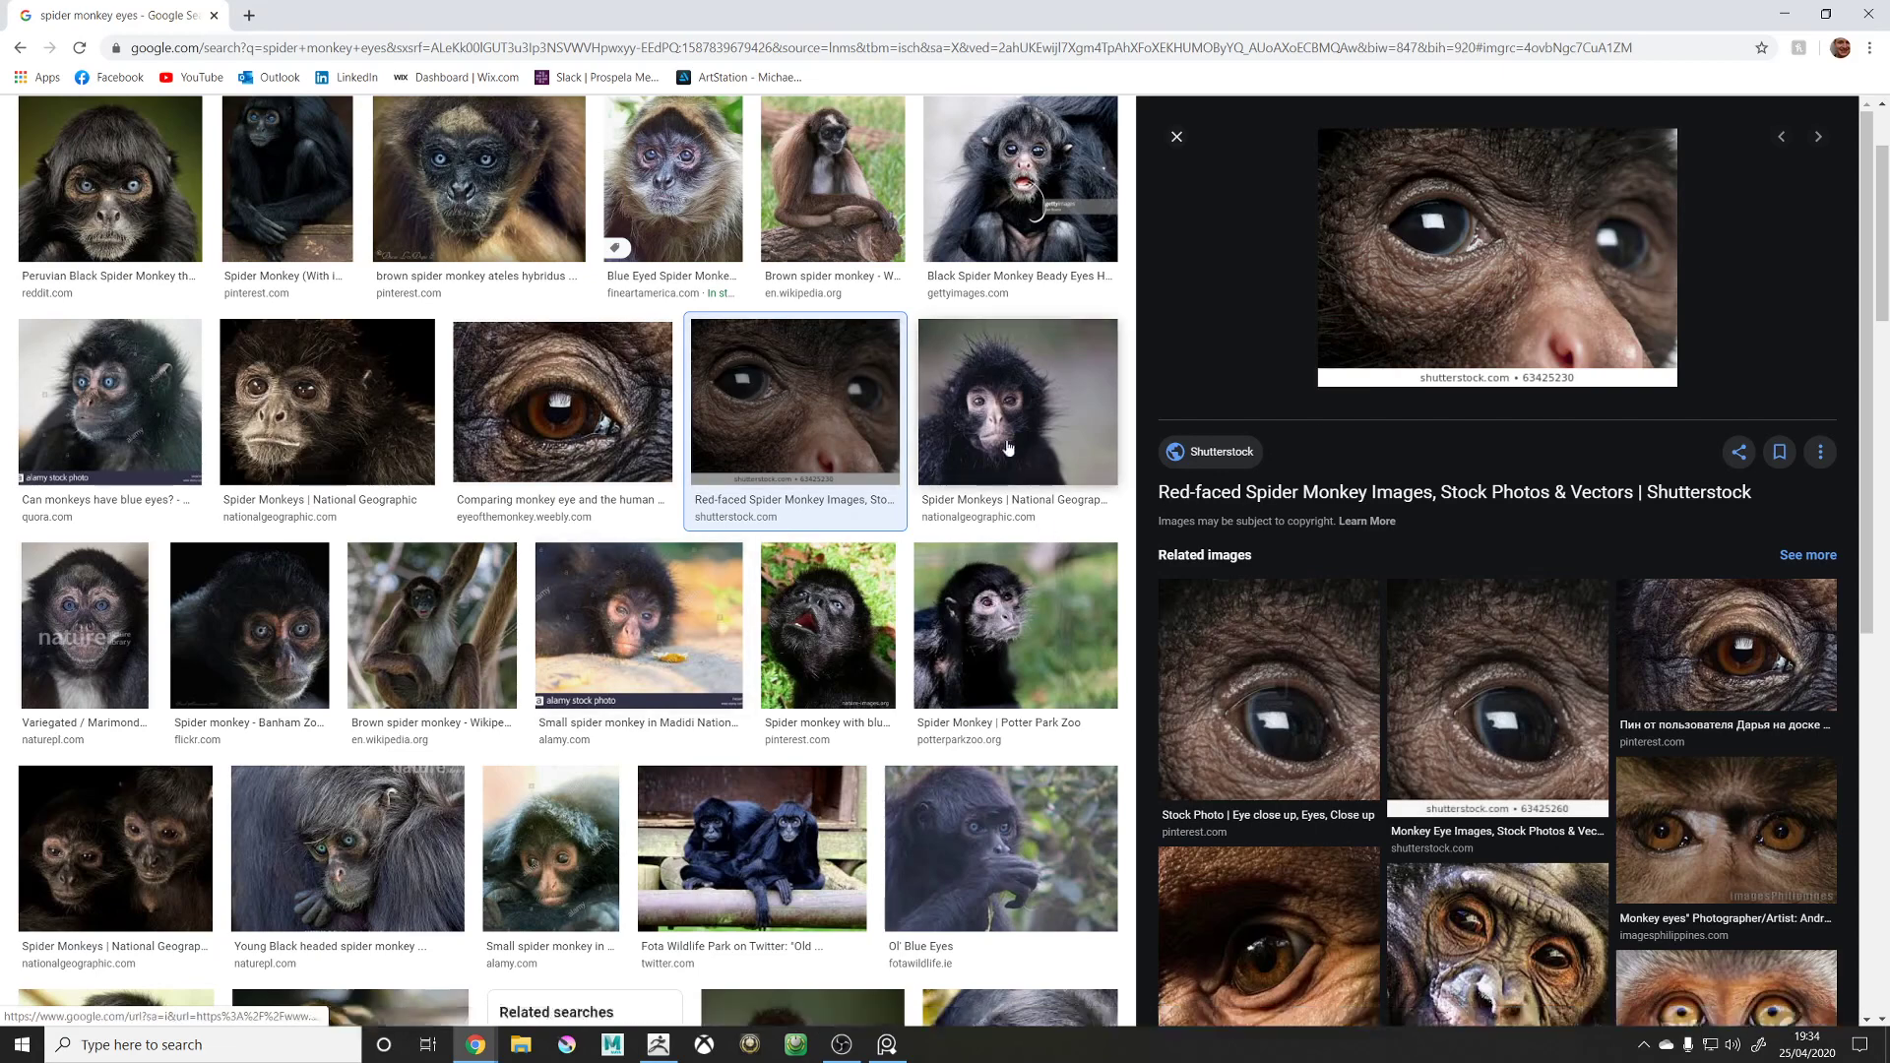
pyautogui.press('Left')
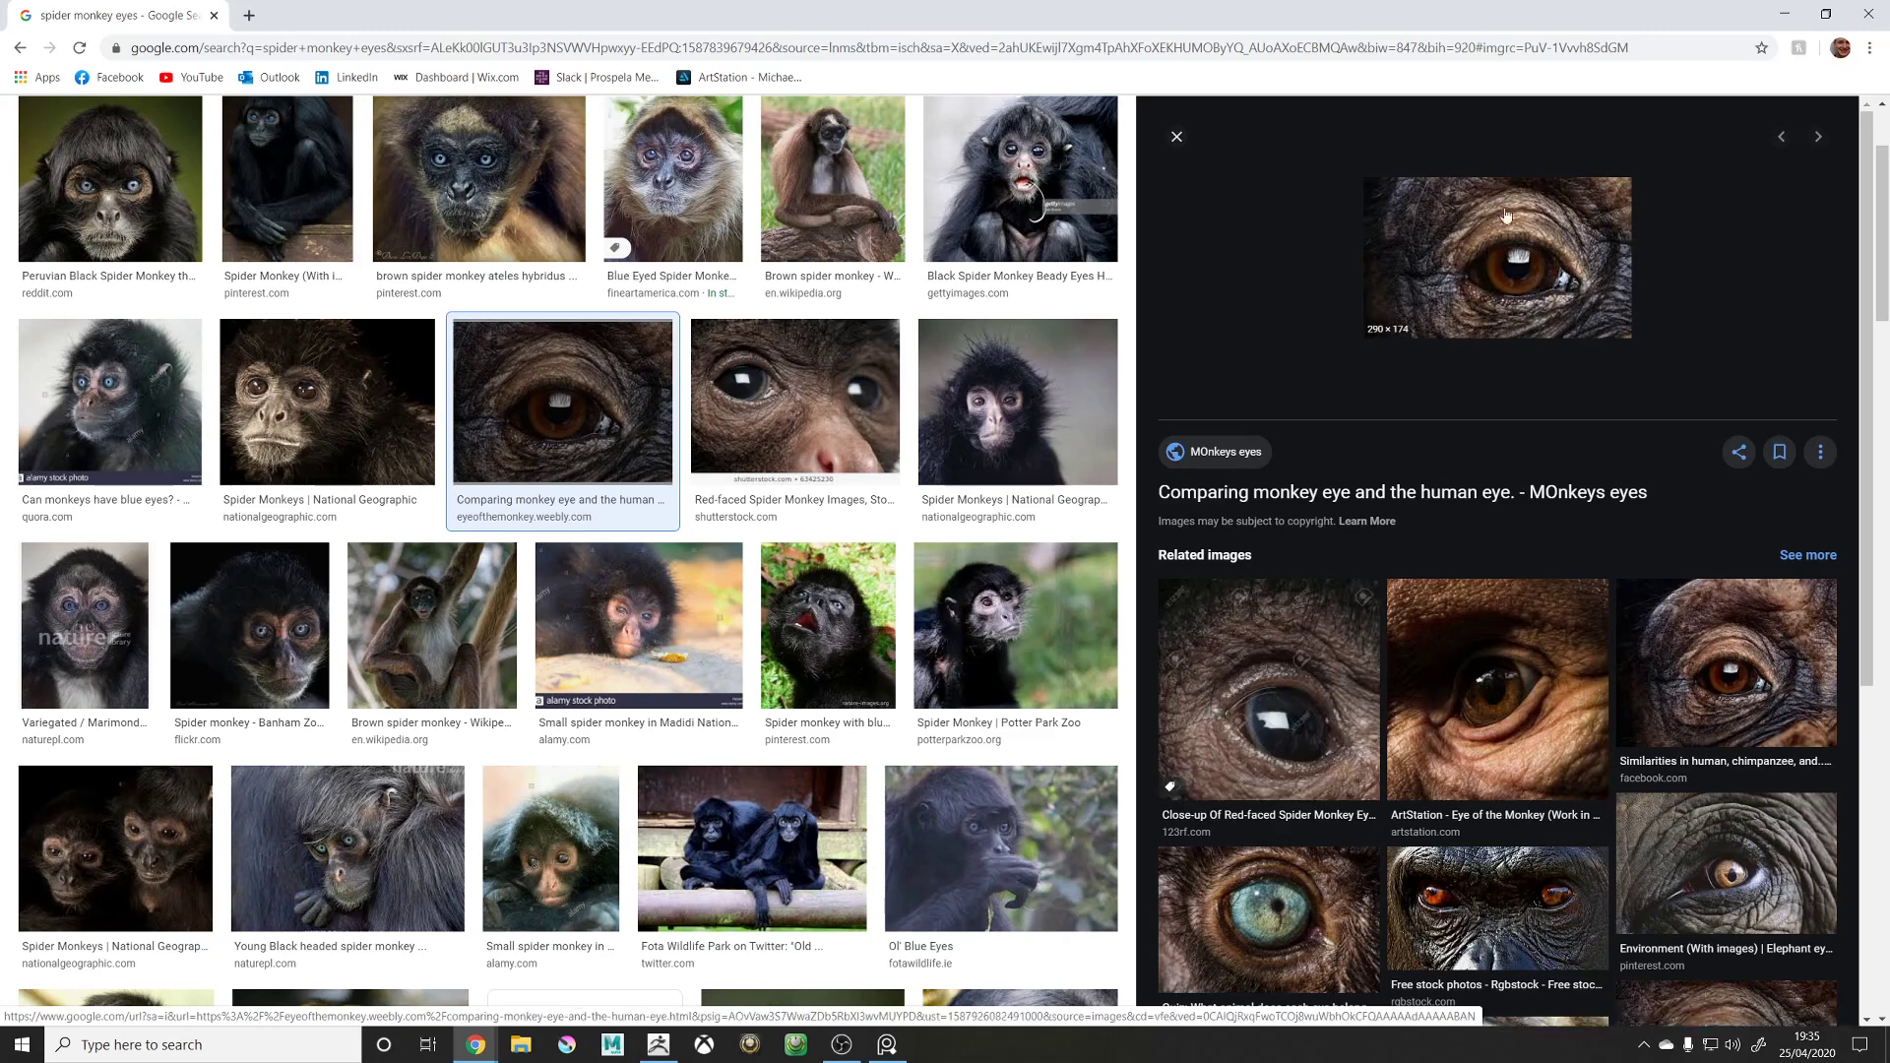
pyautogui.click(1199, 785)
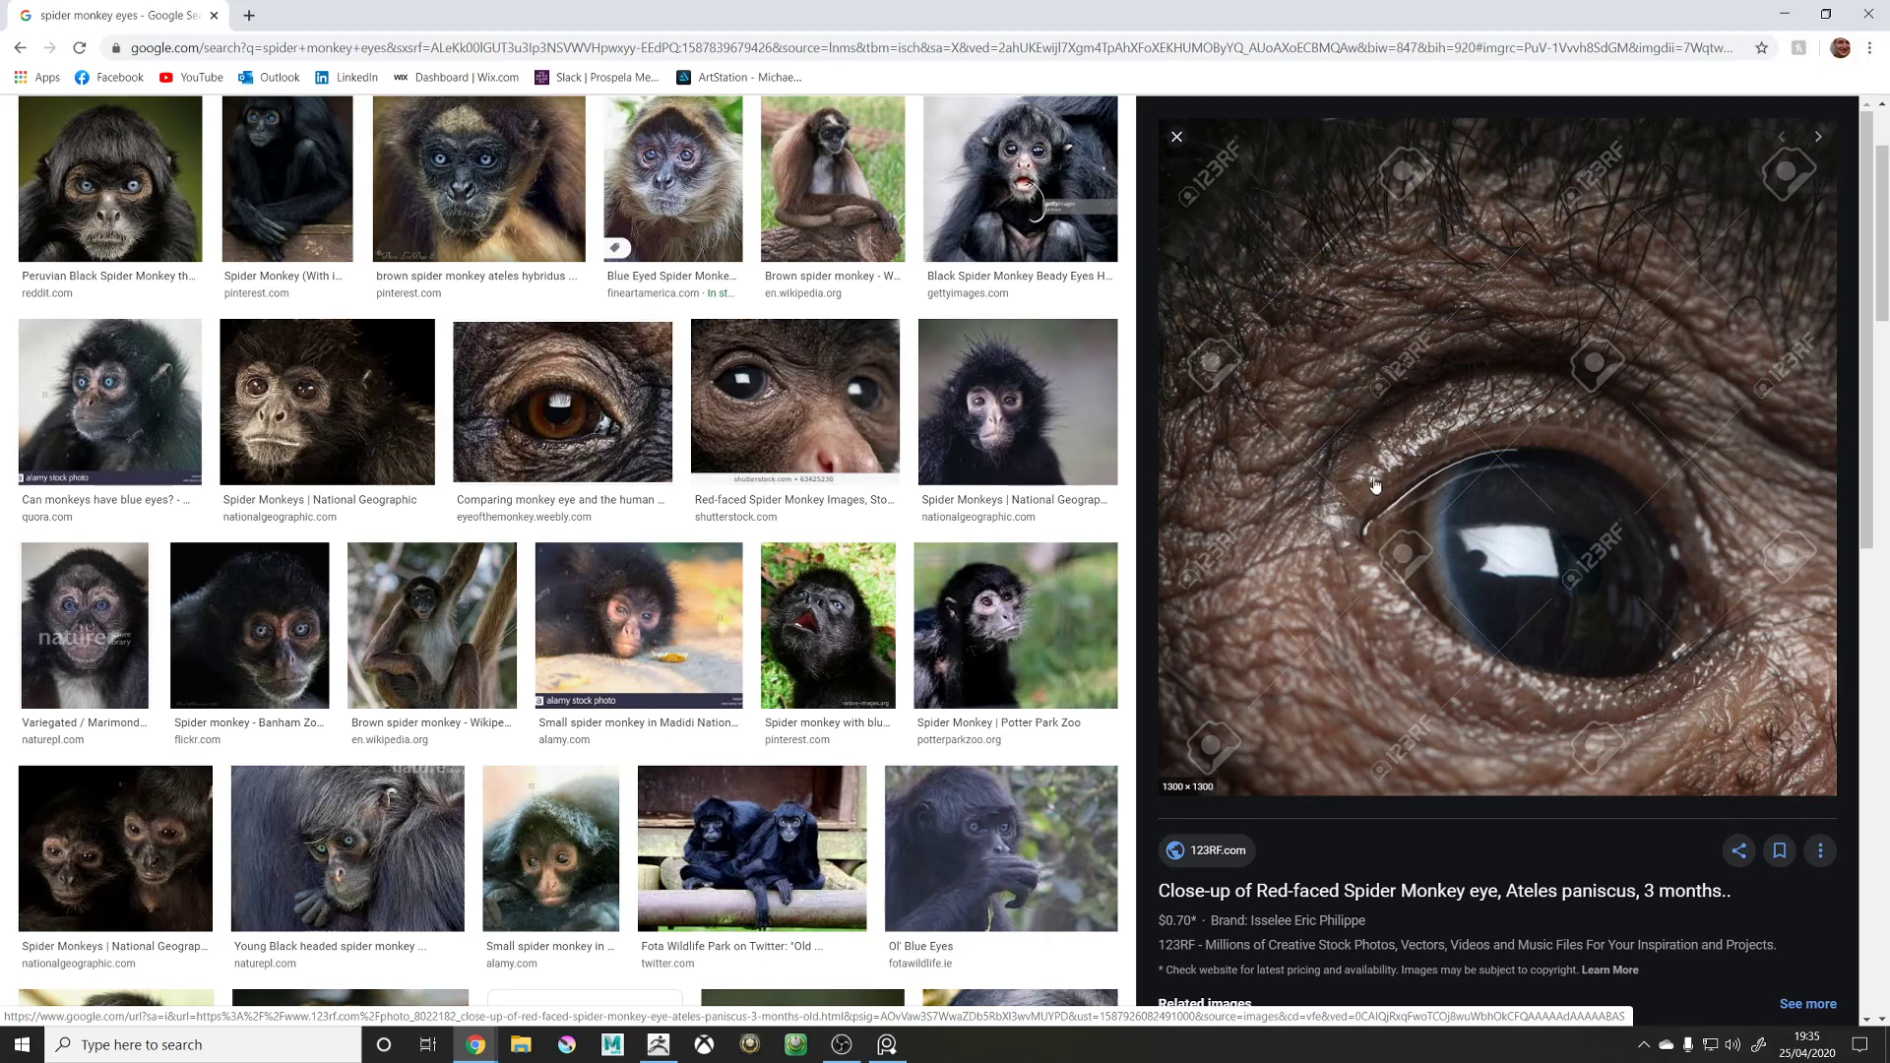
# Examine the Ol' Blue Eyes, young black-headed spider monkey and Bristol Zoo brown spider monkey photos for eye and brow shapes.
pyautogui.scroll(-2, 1024, 650)
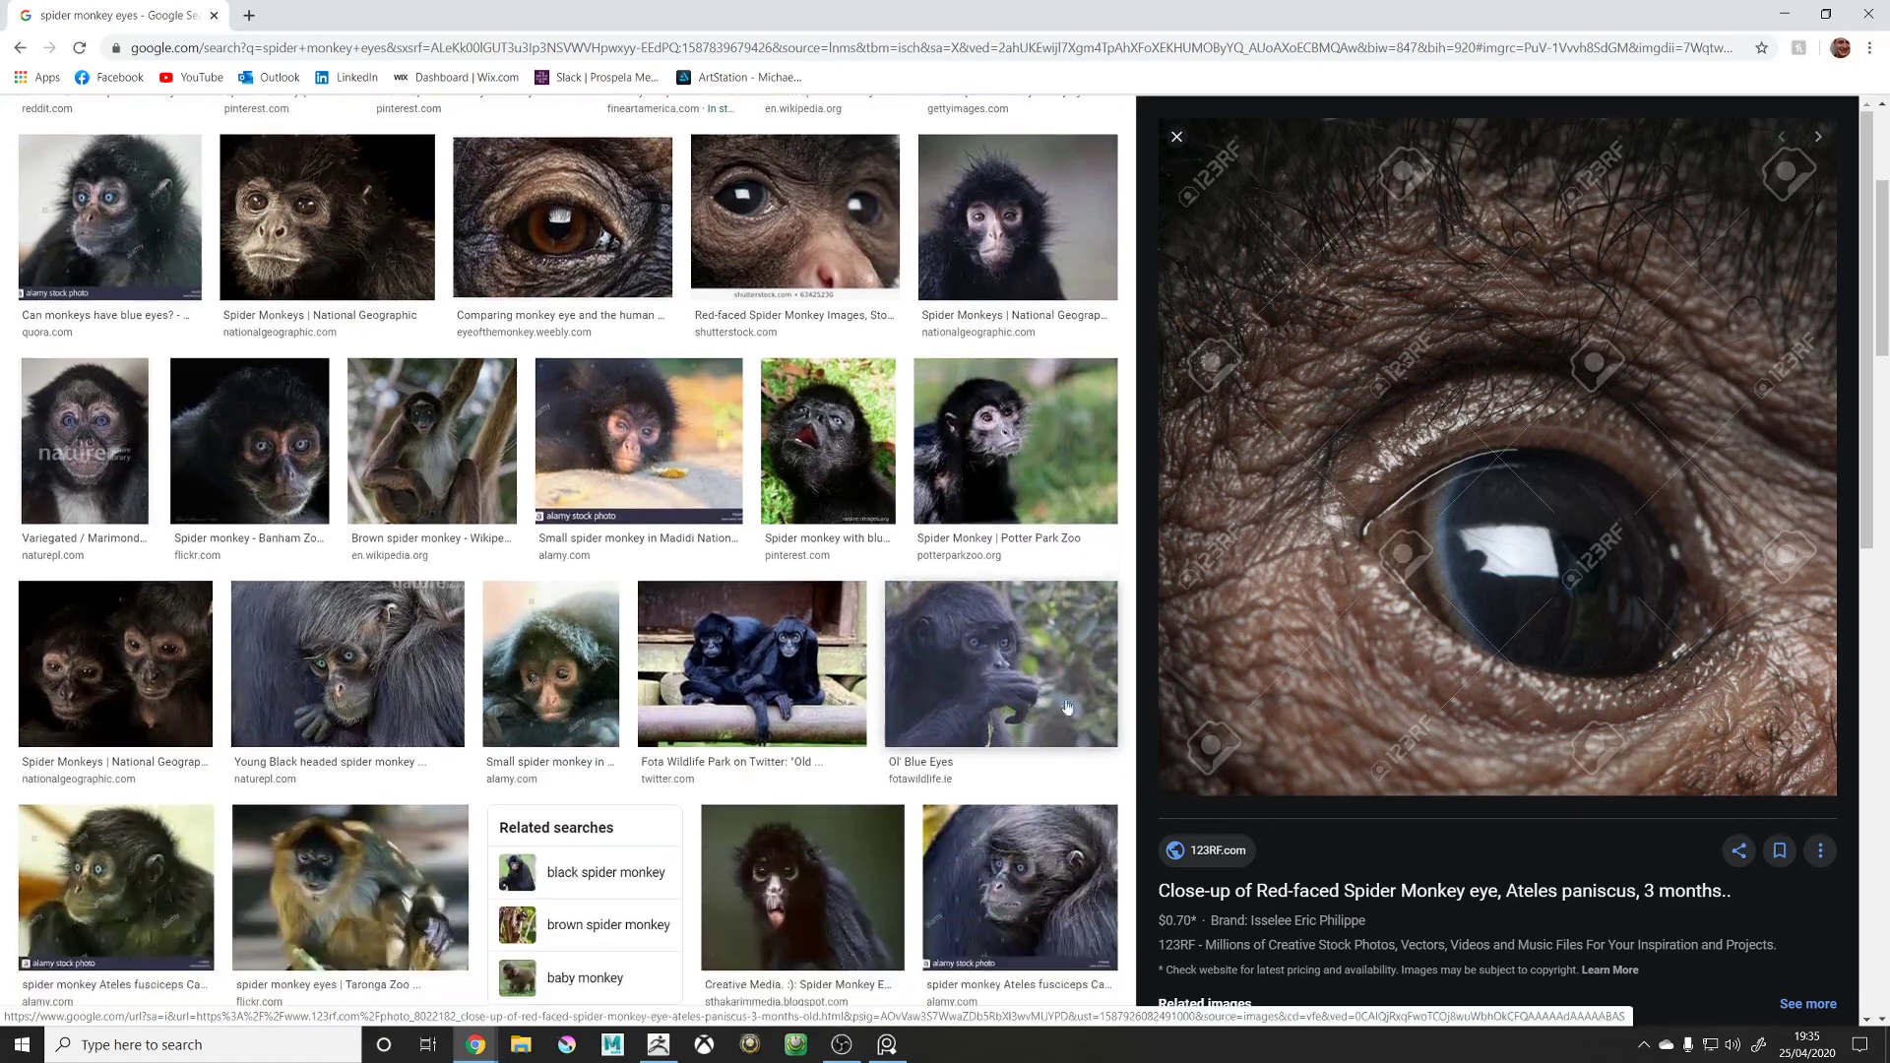
pyautogui.click(1069, 676)
pyautogui.scroll(-2, 1043, 670)
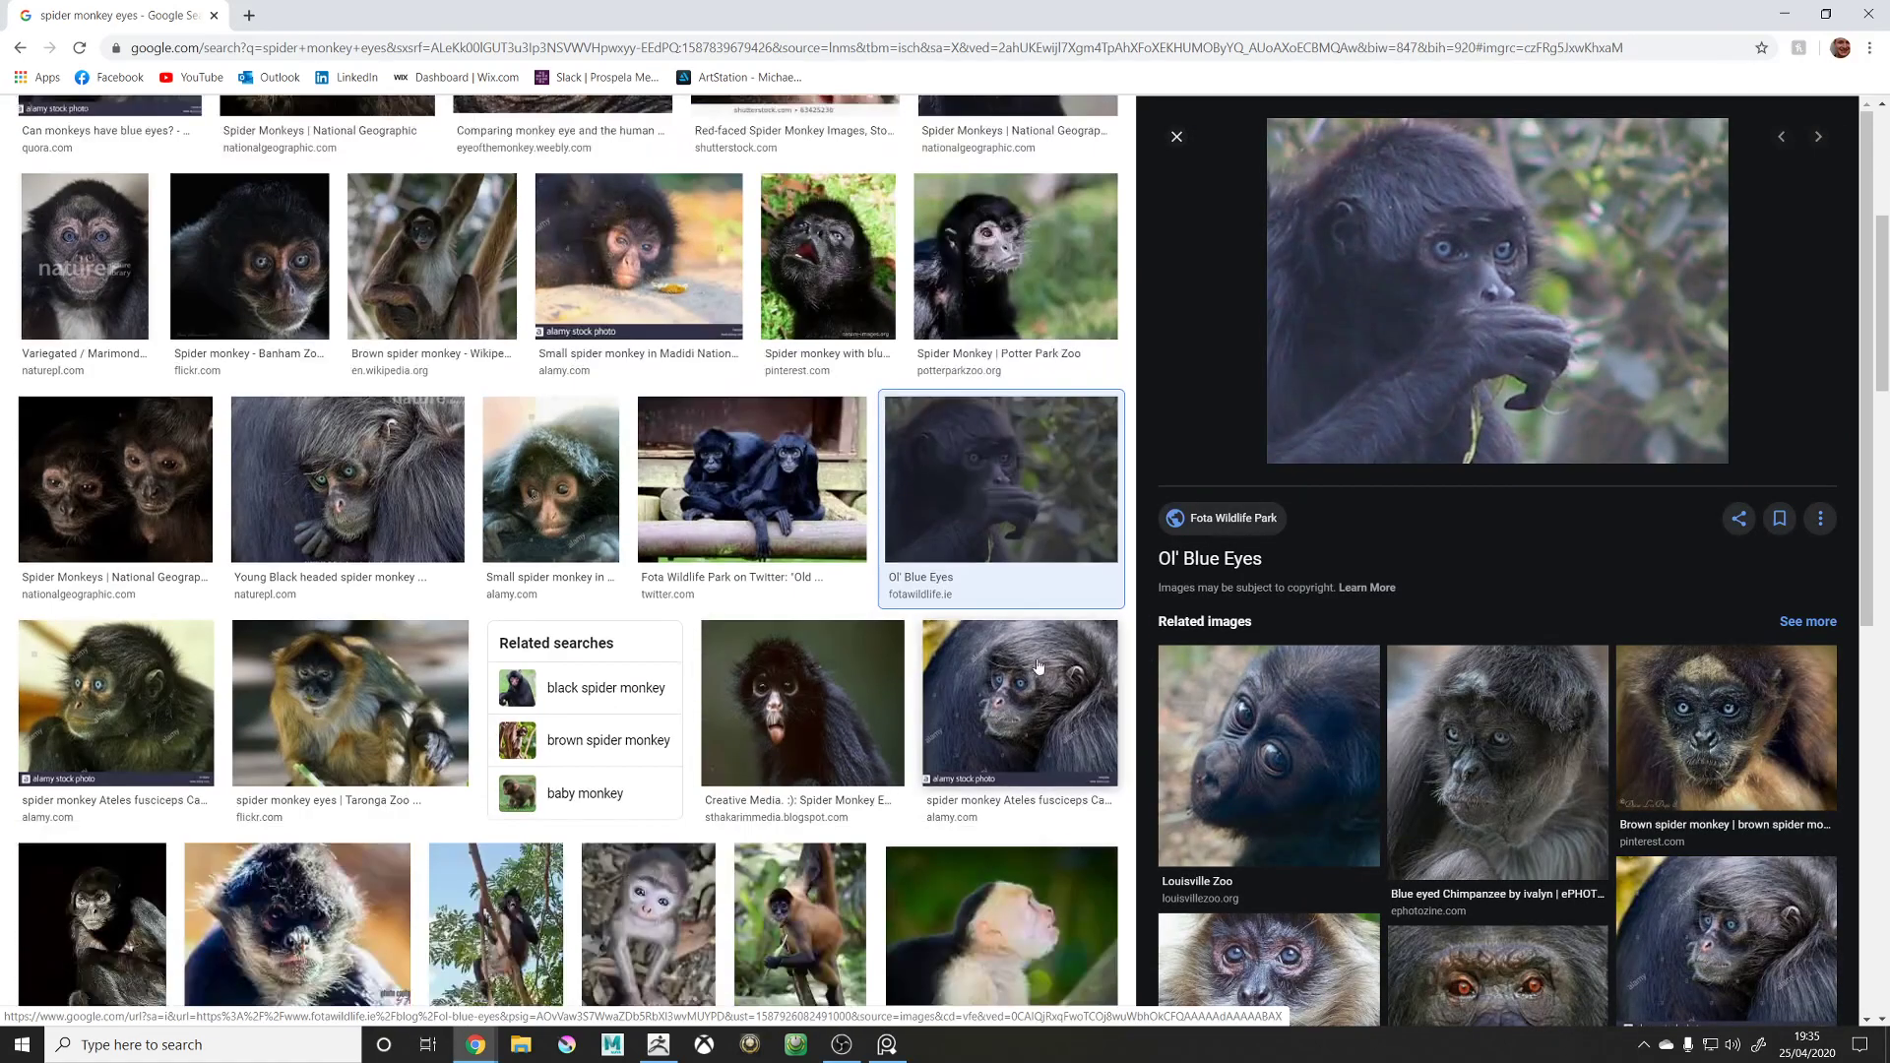
pyautogui.click(1038, 667)
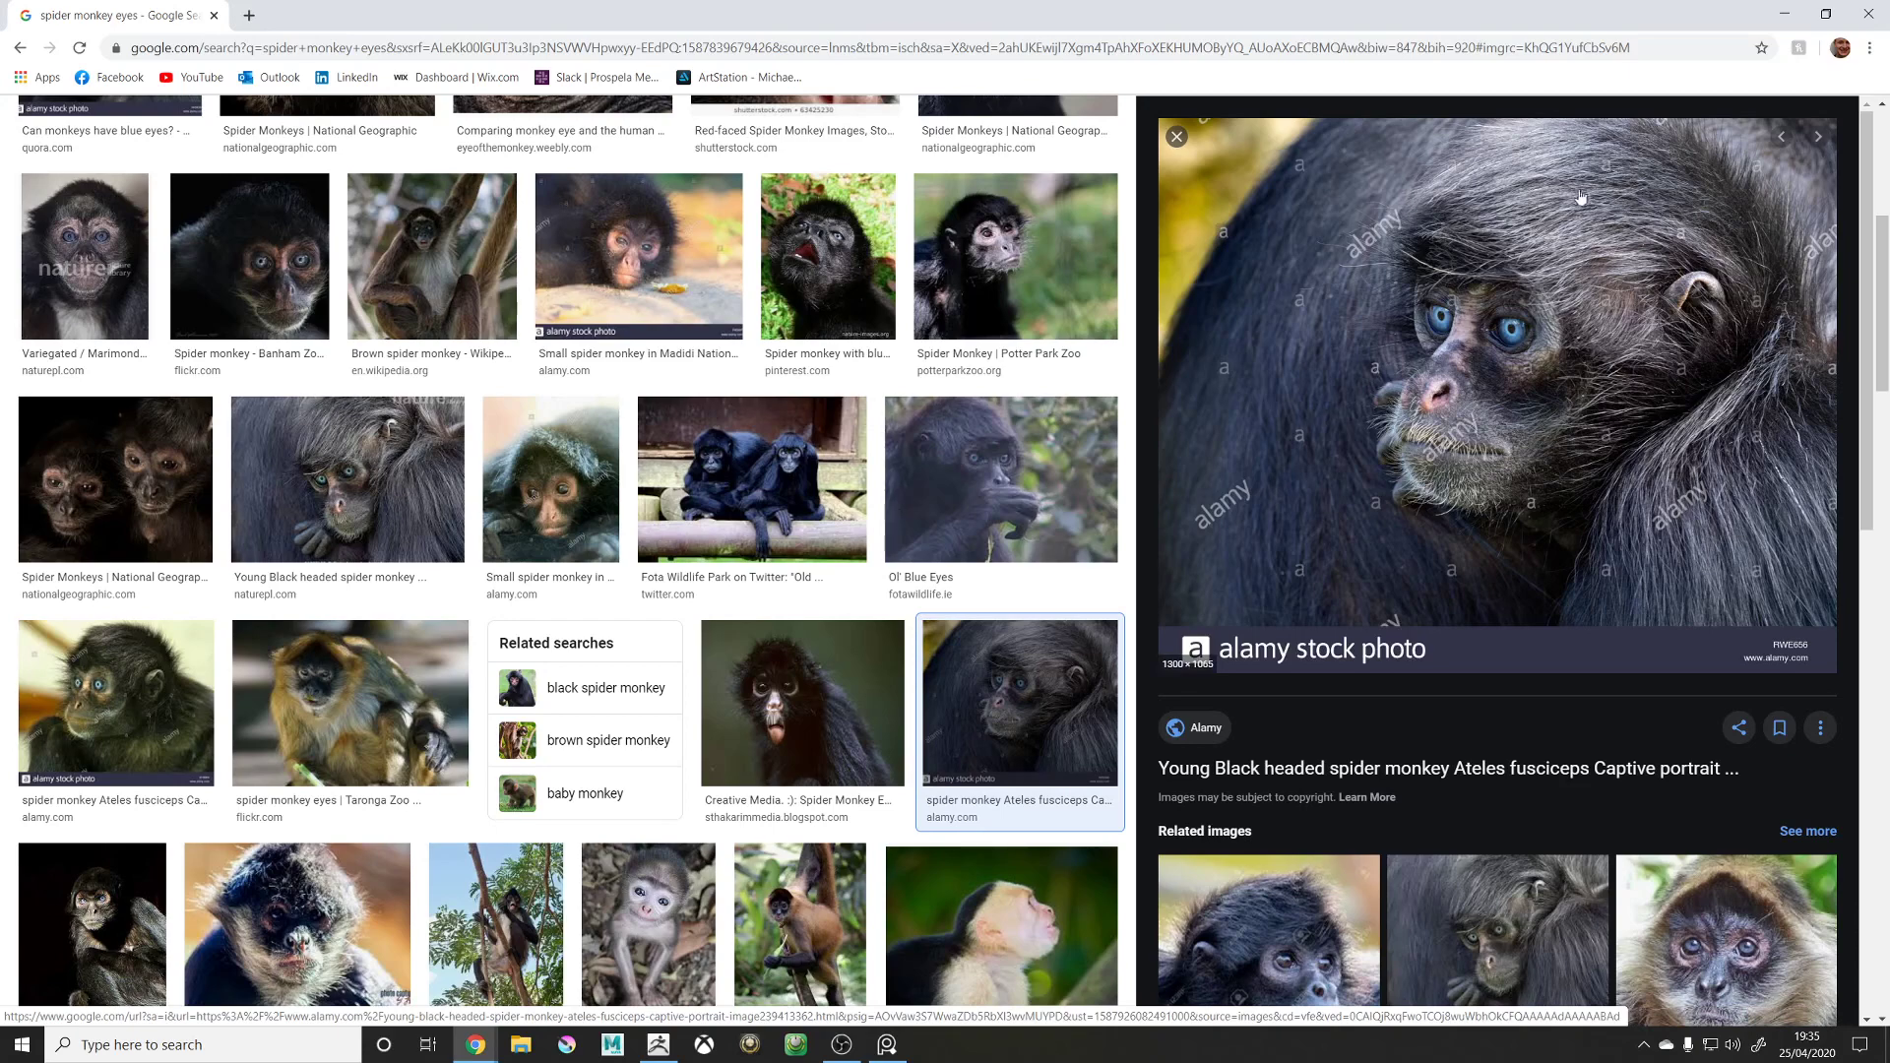
pyautogui.scroll(-3, 412, 551)
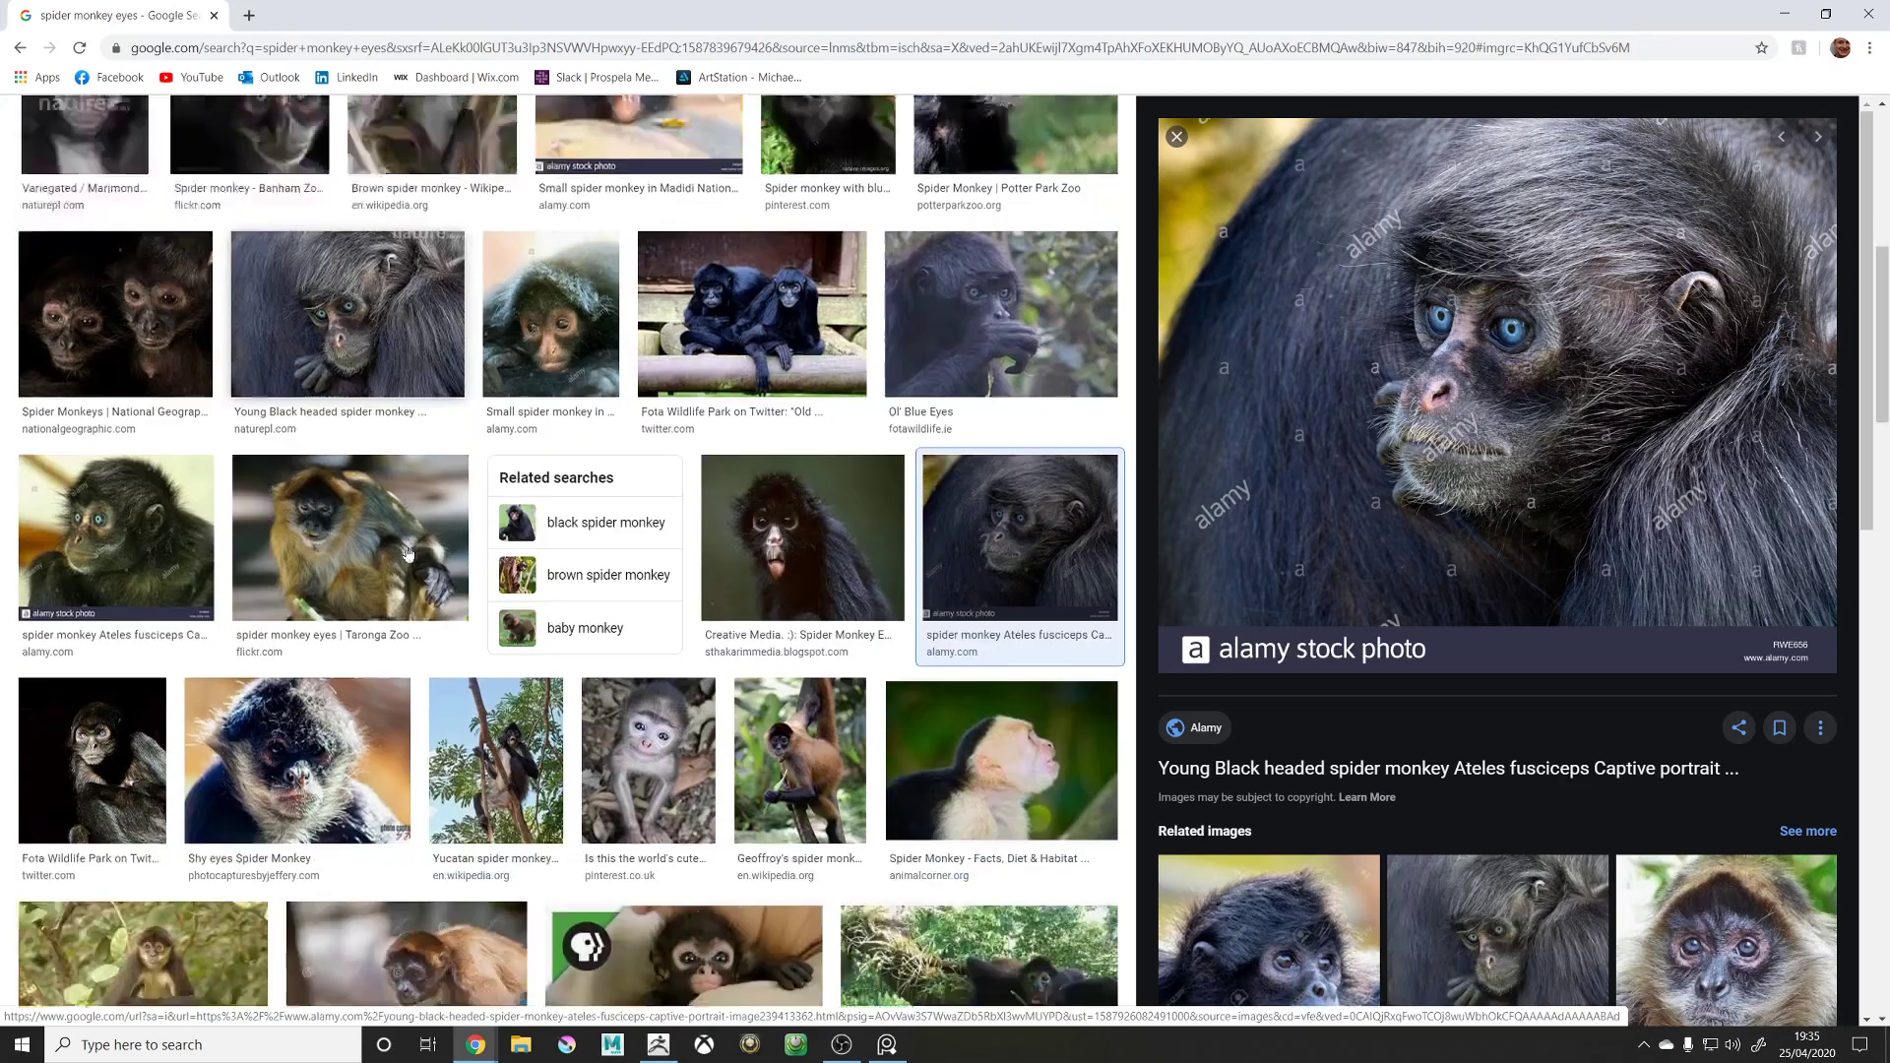
pyautogui.scroll(-8, 413, 551)
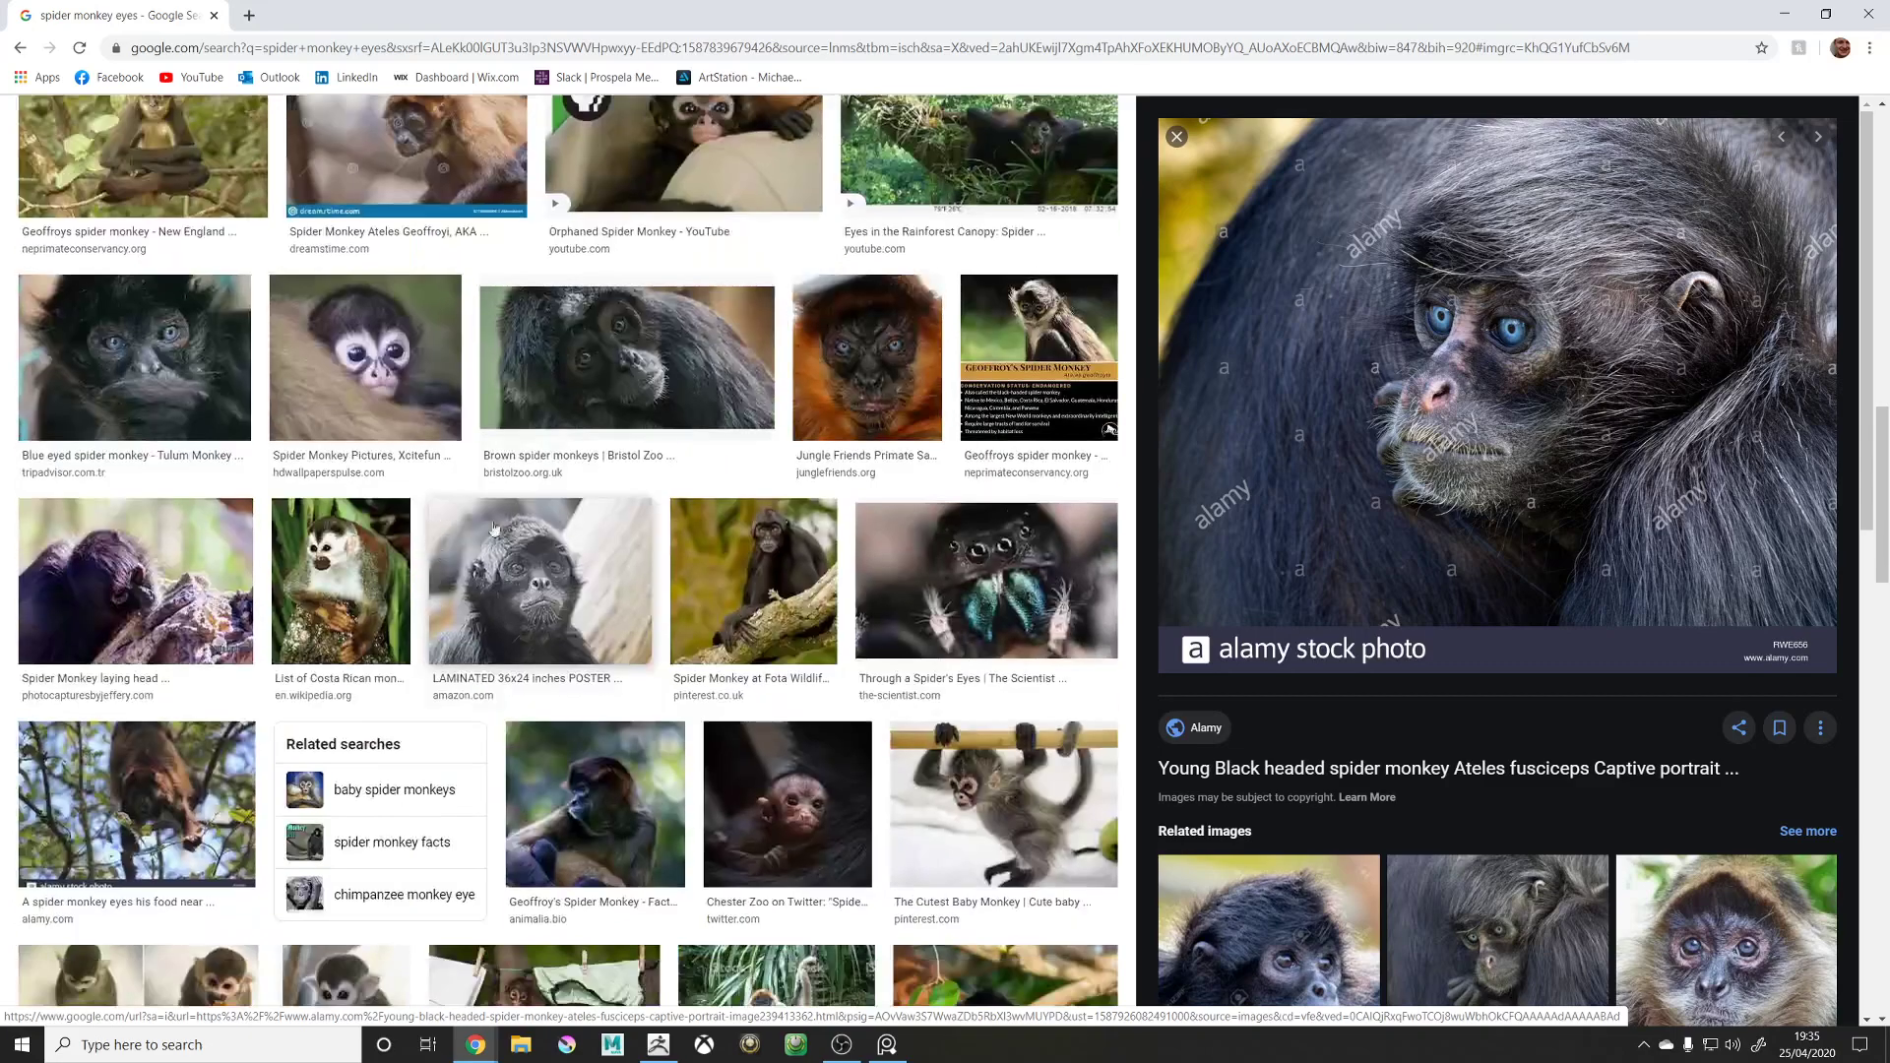
pyautogui.click(598, 352)
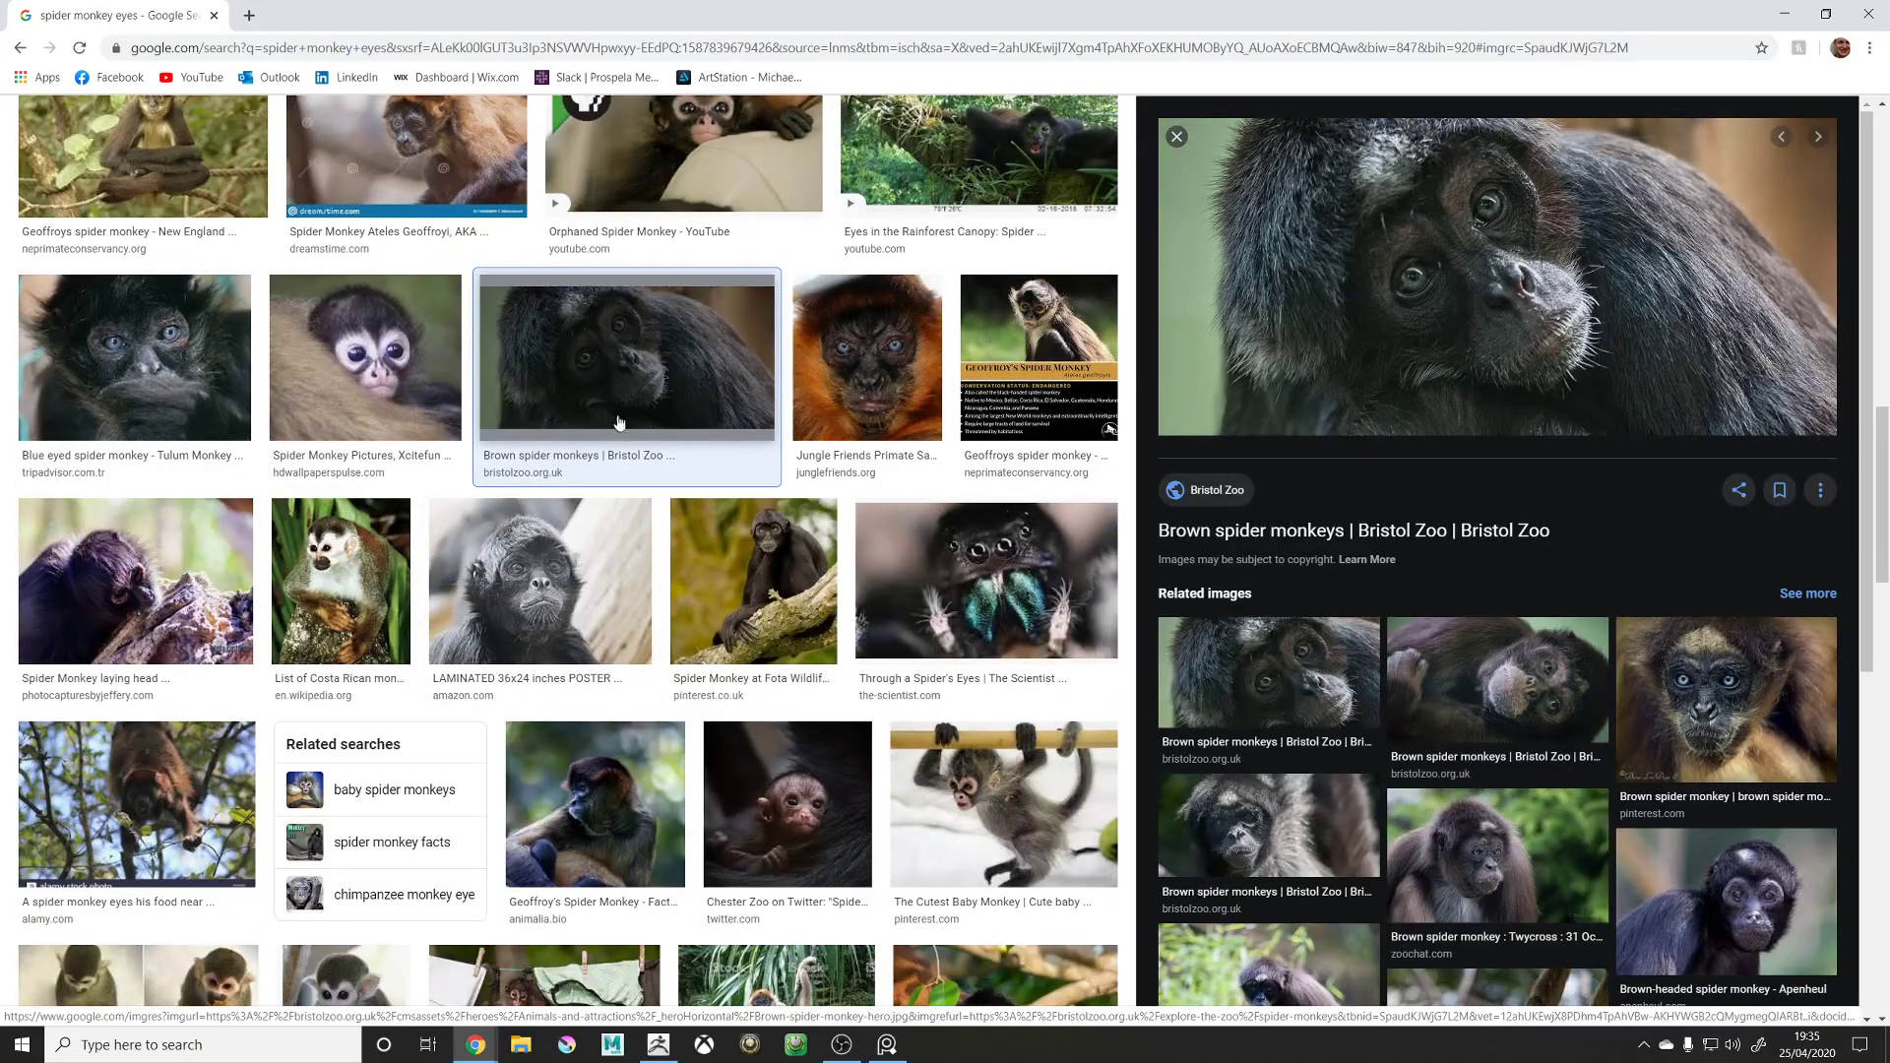
pyautogui.scroll(-15, 593, 490)
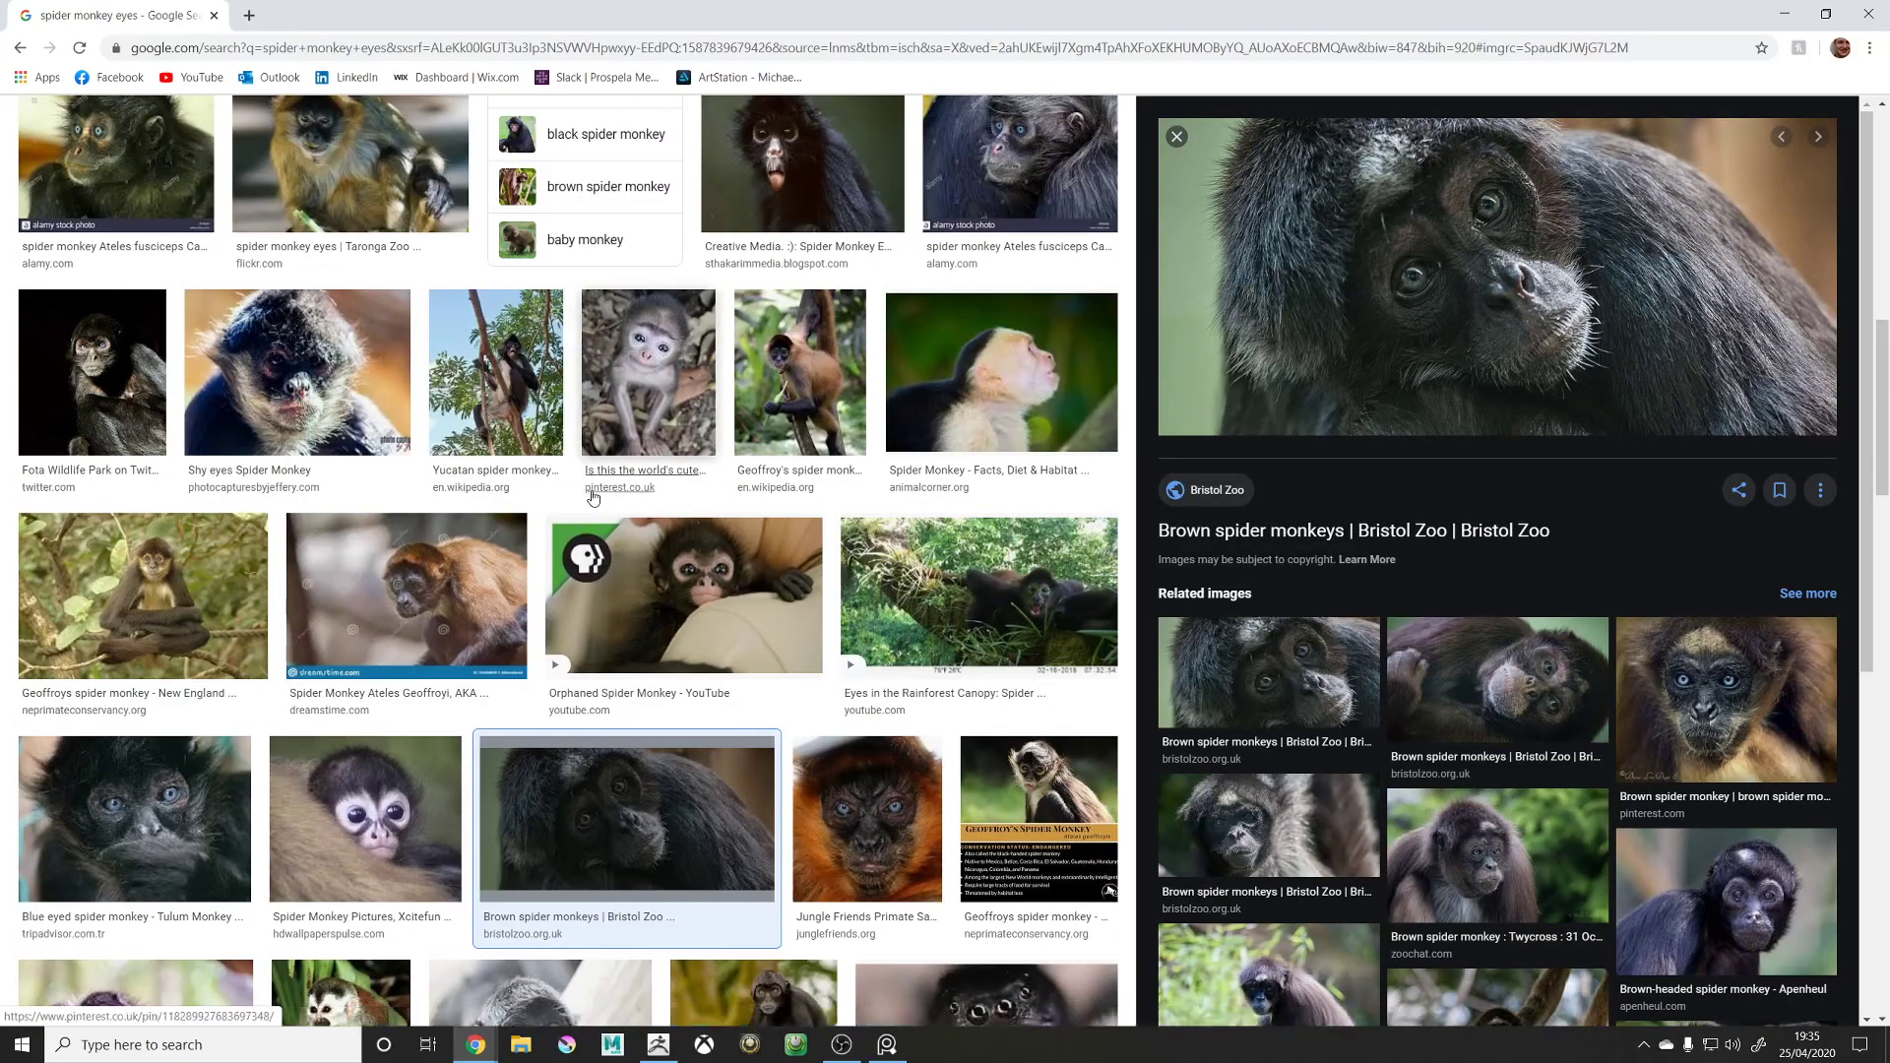
pyautogui.scroll(7, 593, 491)
pyautogui.scroll(5, 594, 496)
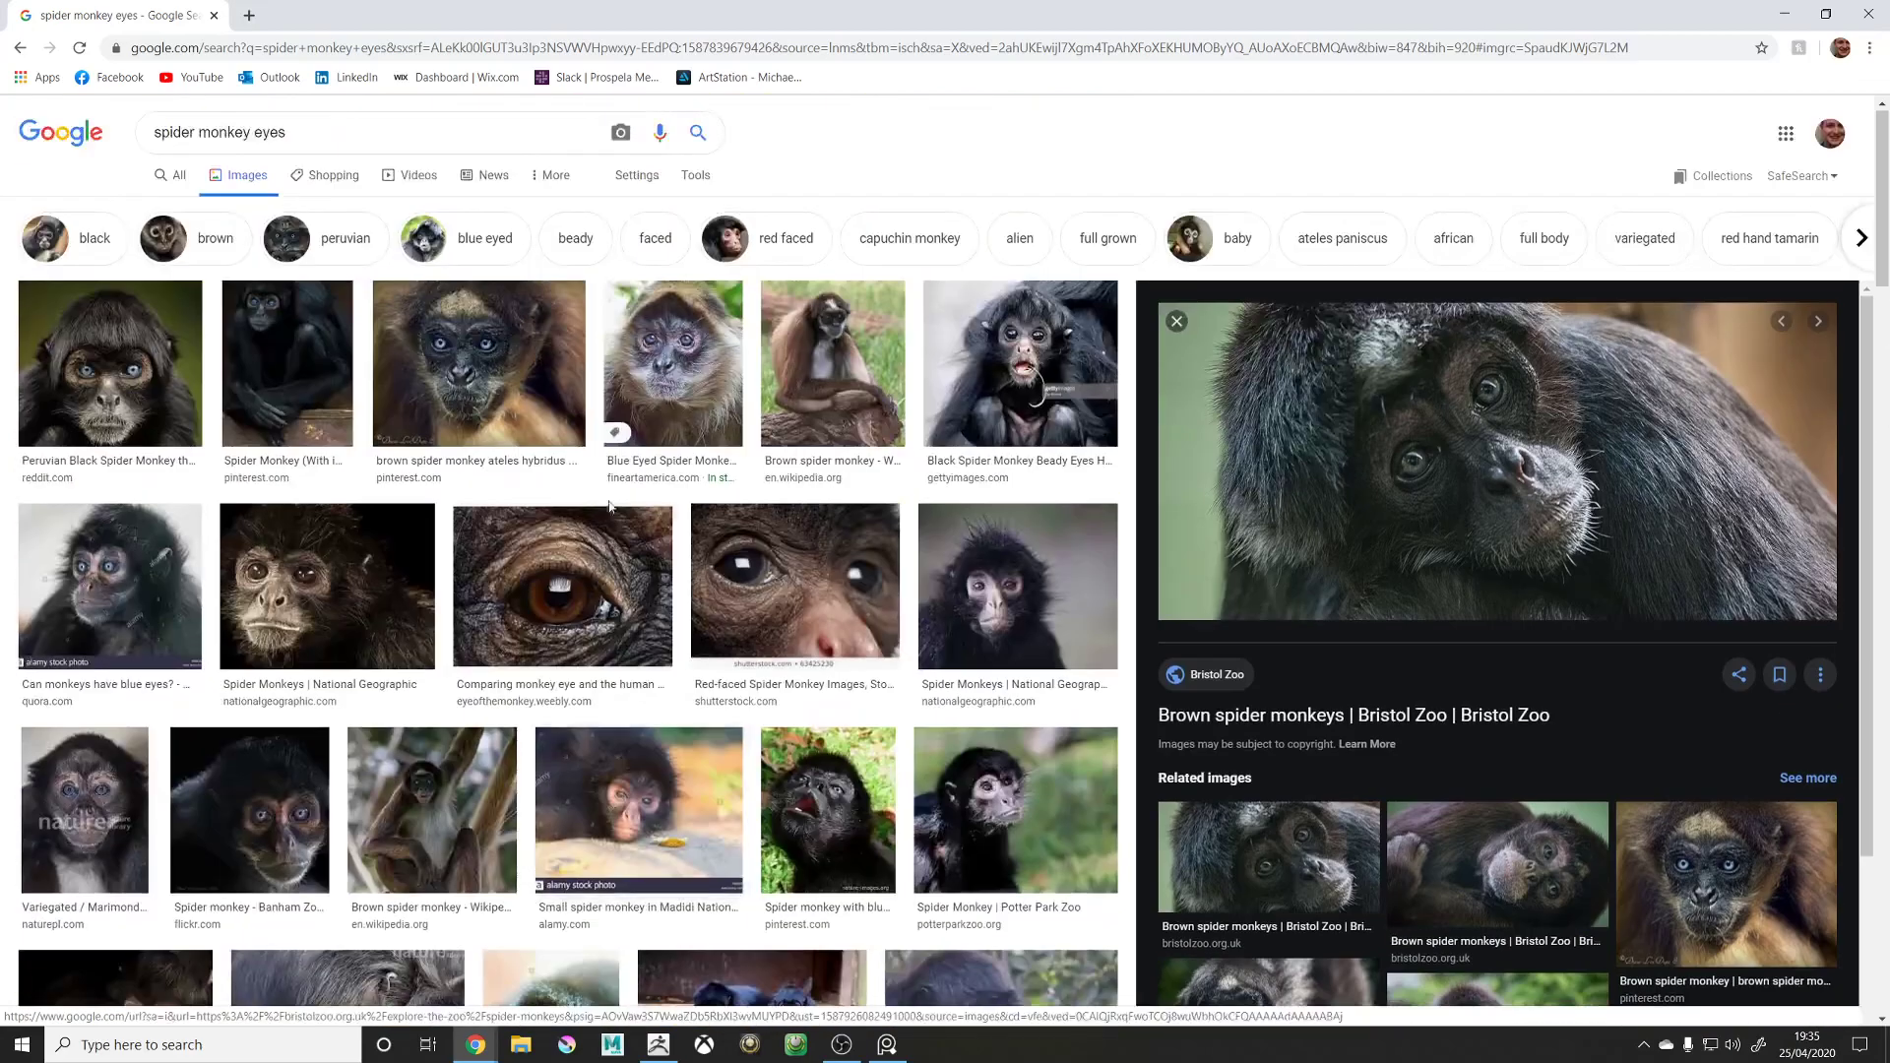
# Compare the eyelid folds and wrinkles in the red-faced spider monkey, chimpanzee and gorilla close-up photos.
pyautogui.click(796, 591)
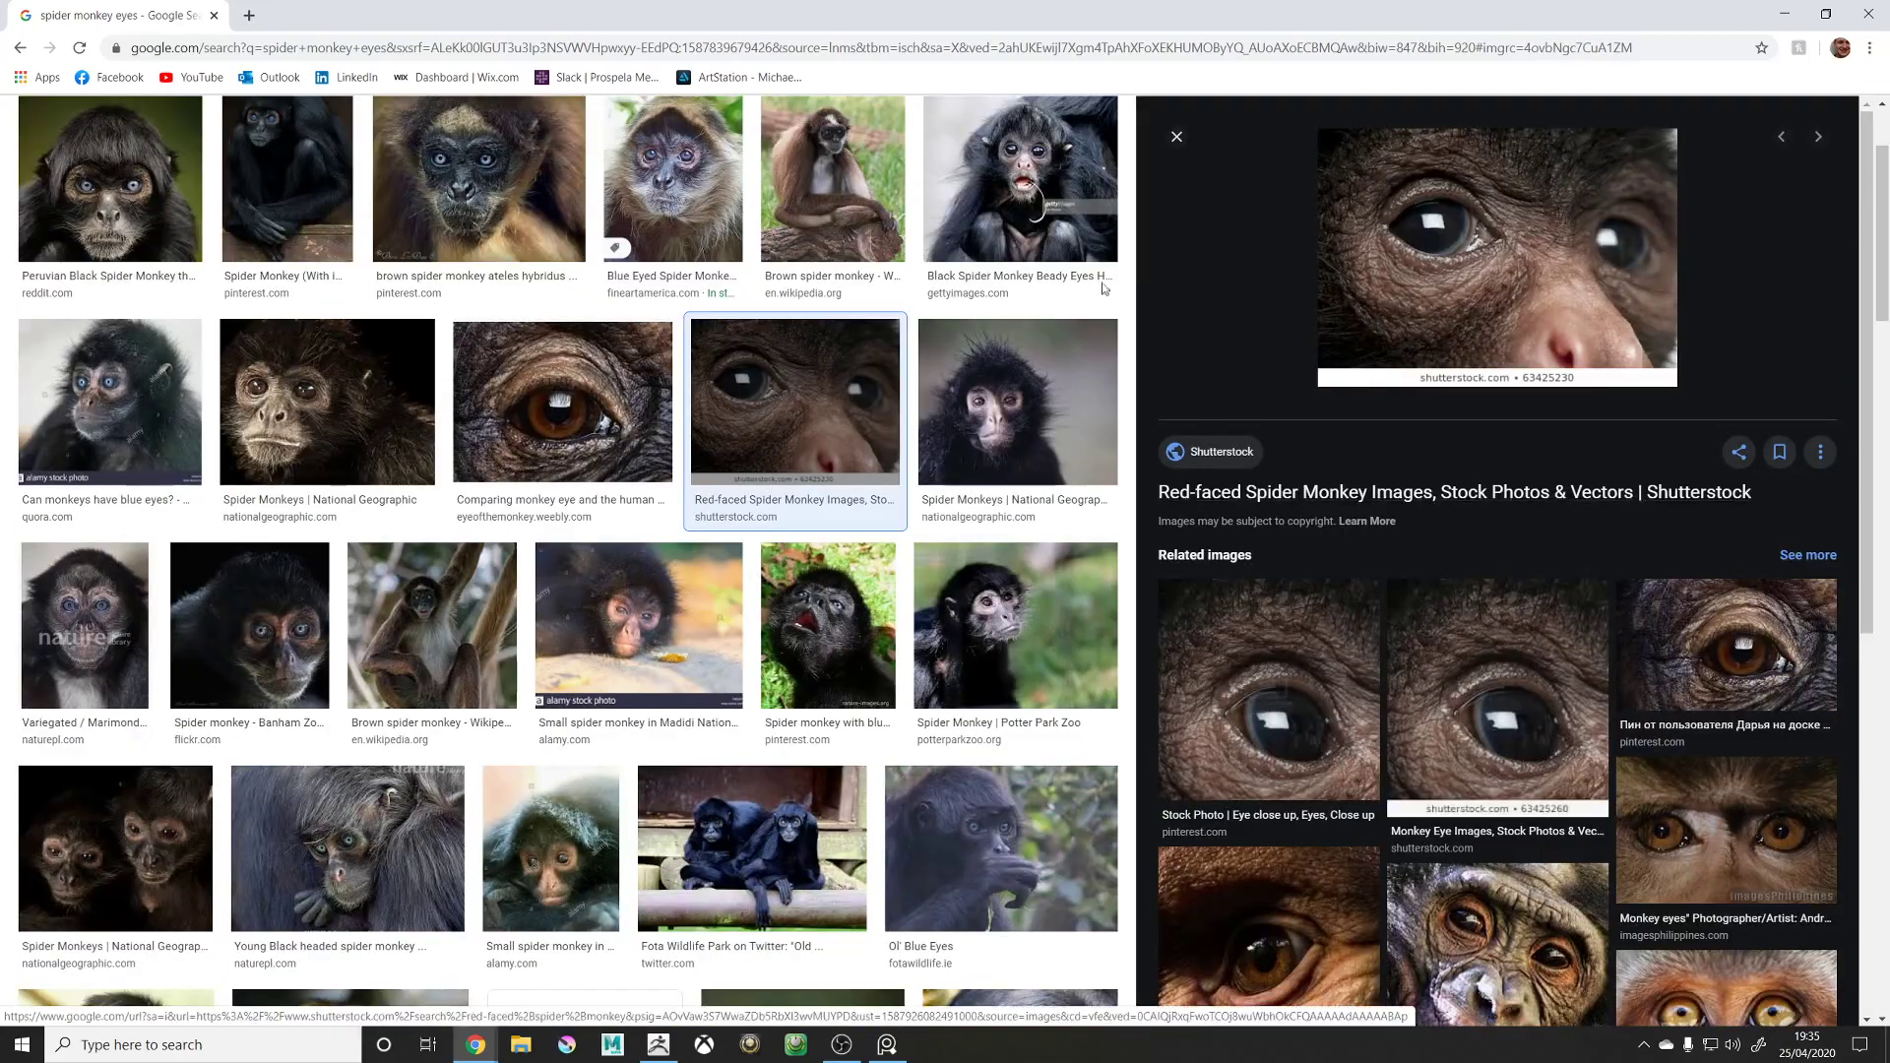
pyautogui.click(564, 375)
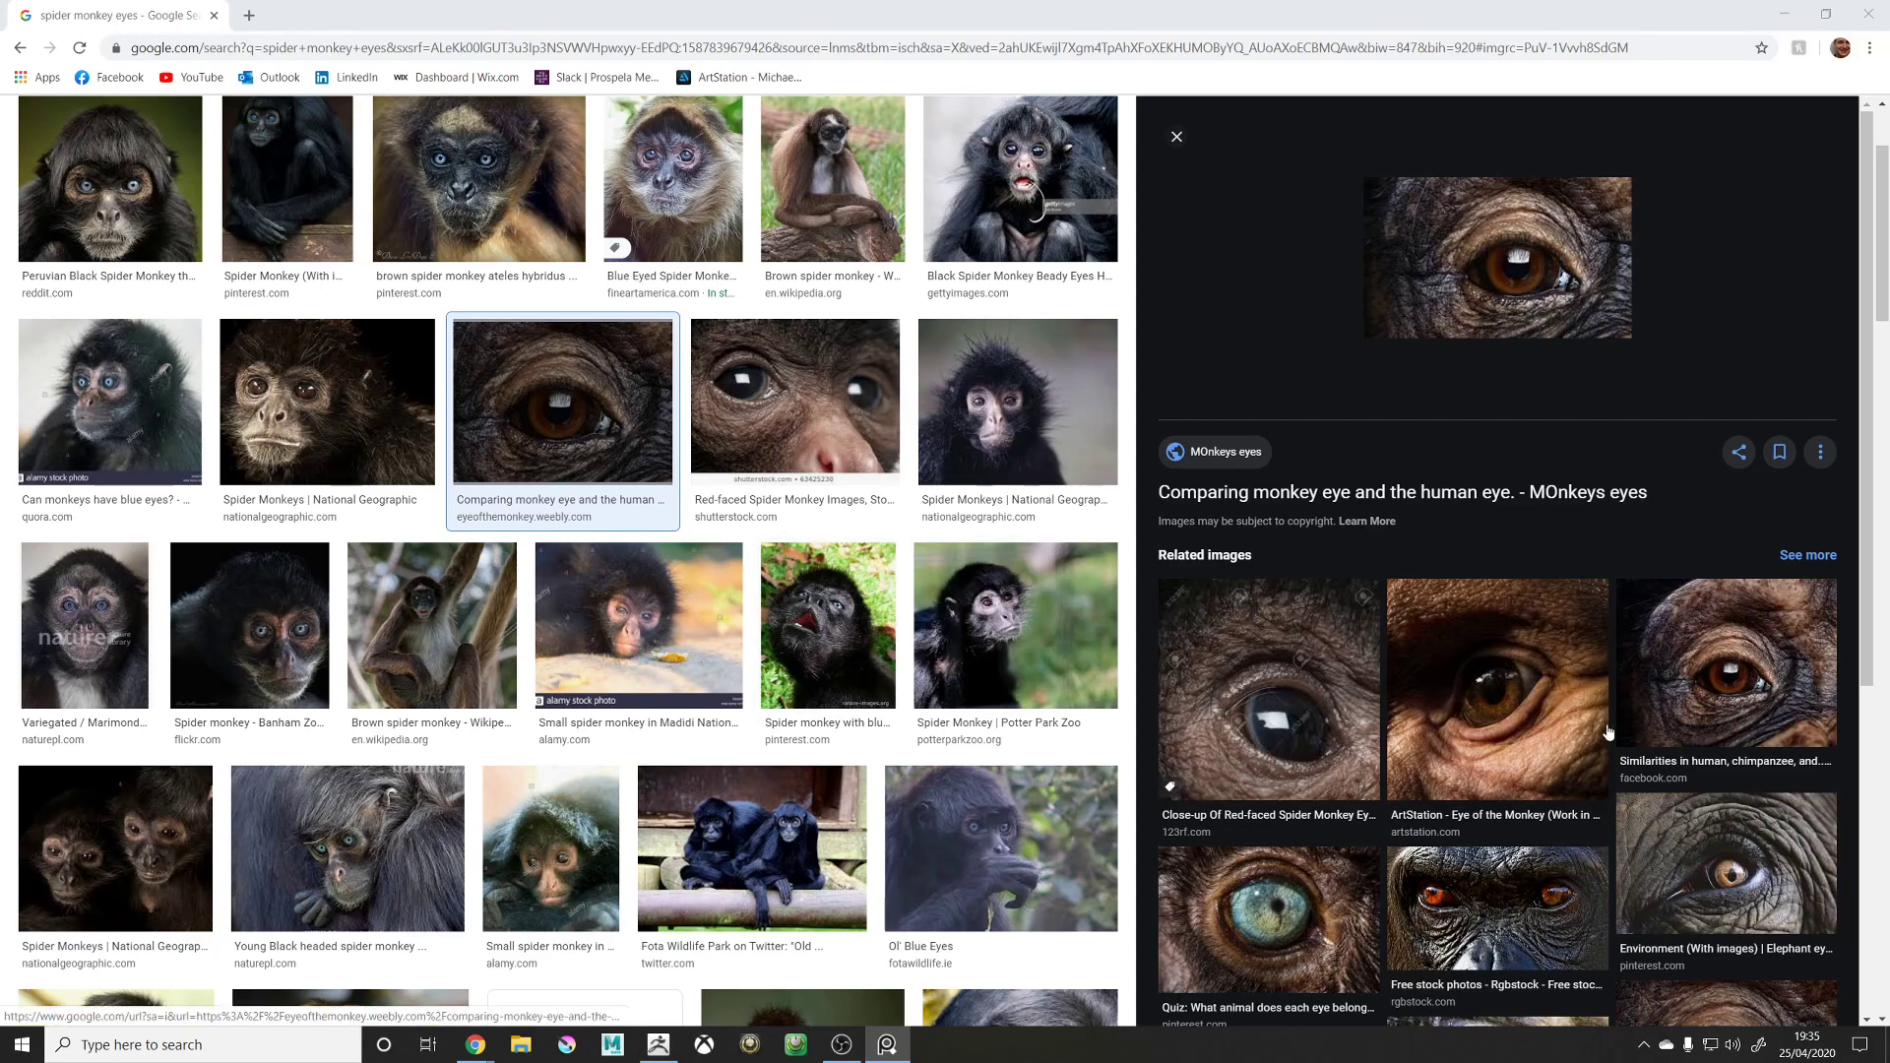
pyautogui.click(1777, 651)
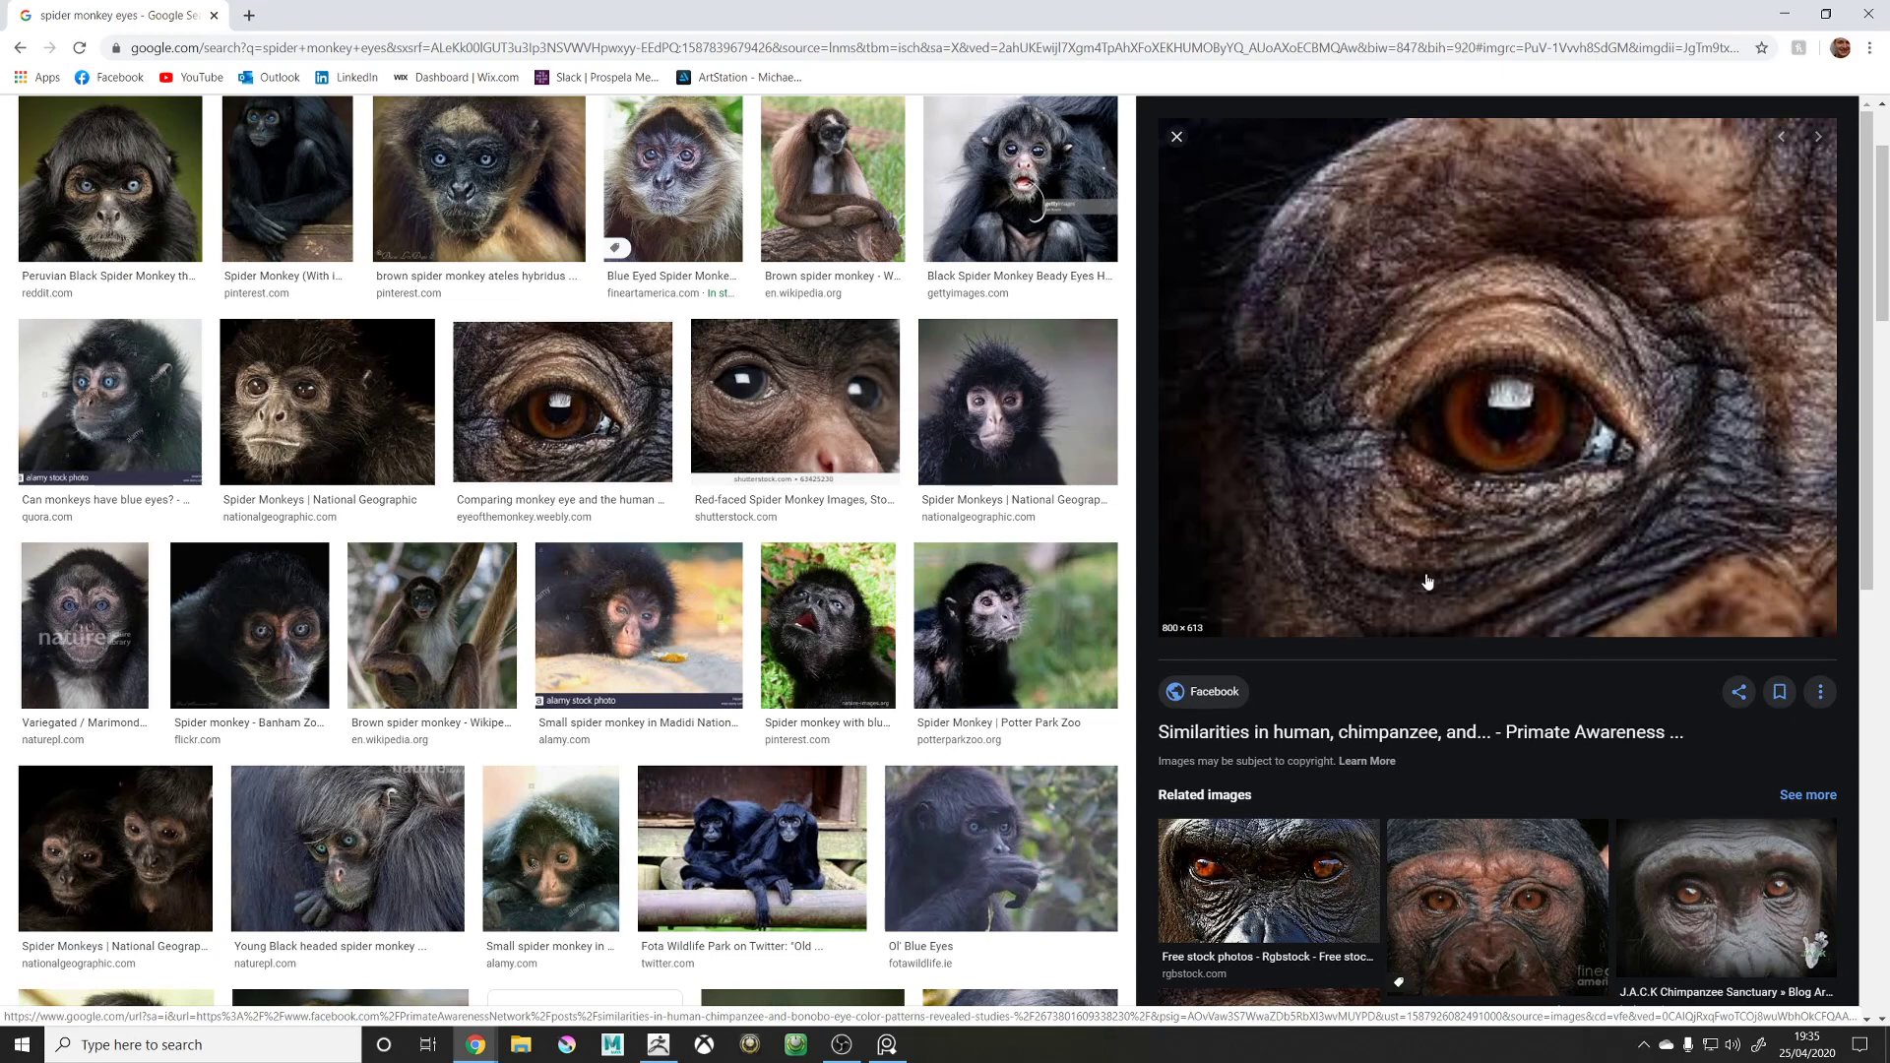
pyautogui.scroll(-3, 1386, 566)
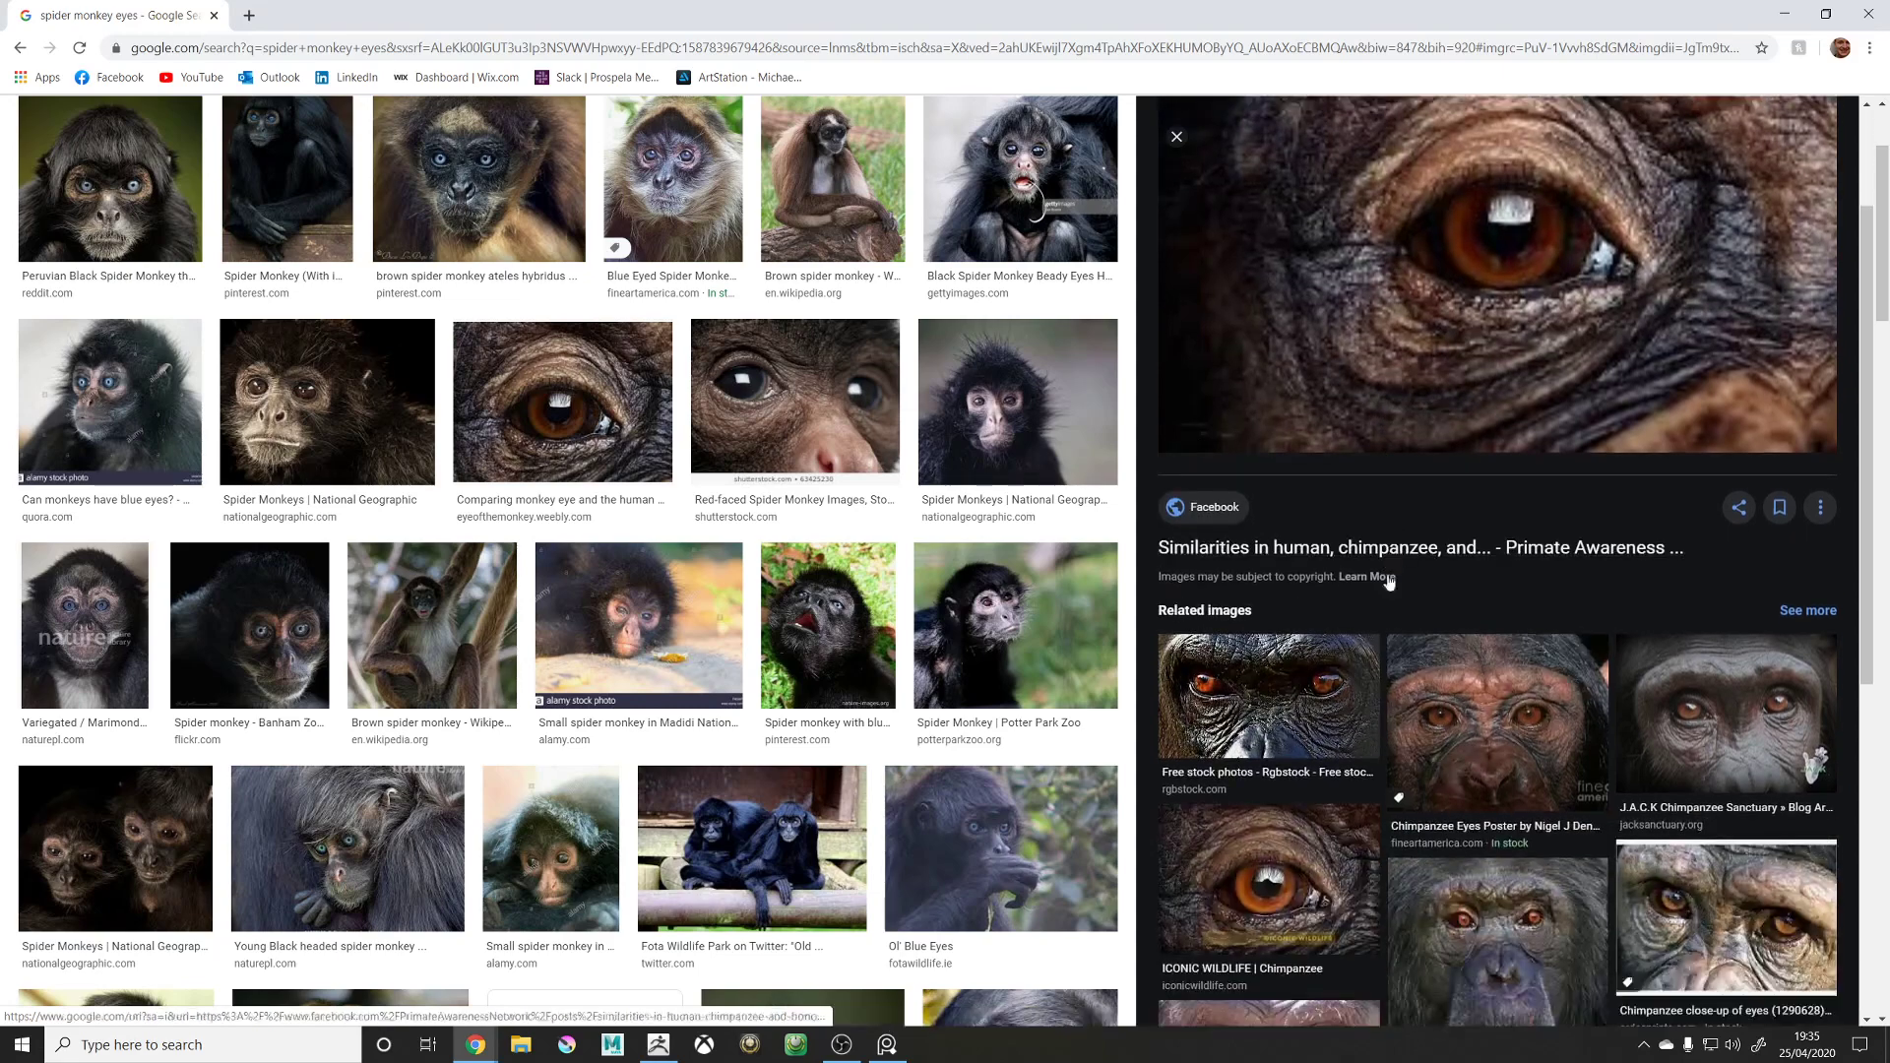
pyautogui.scroll(-4, 1335, 670)
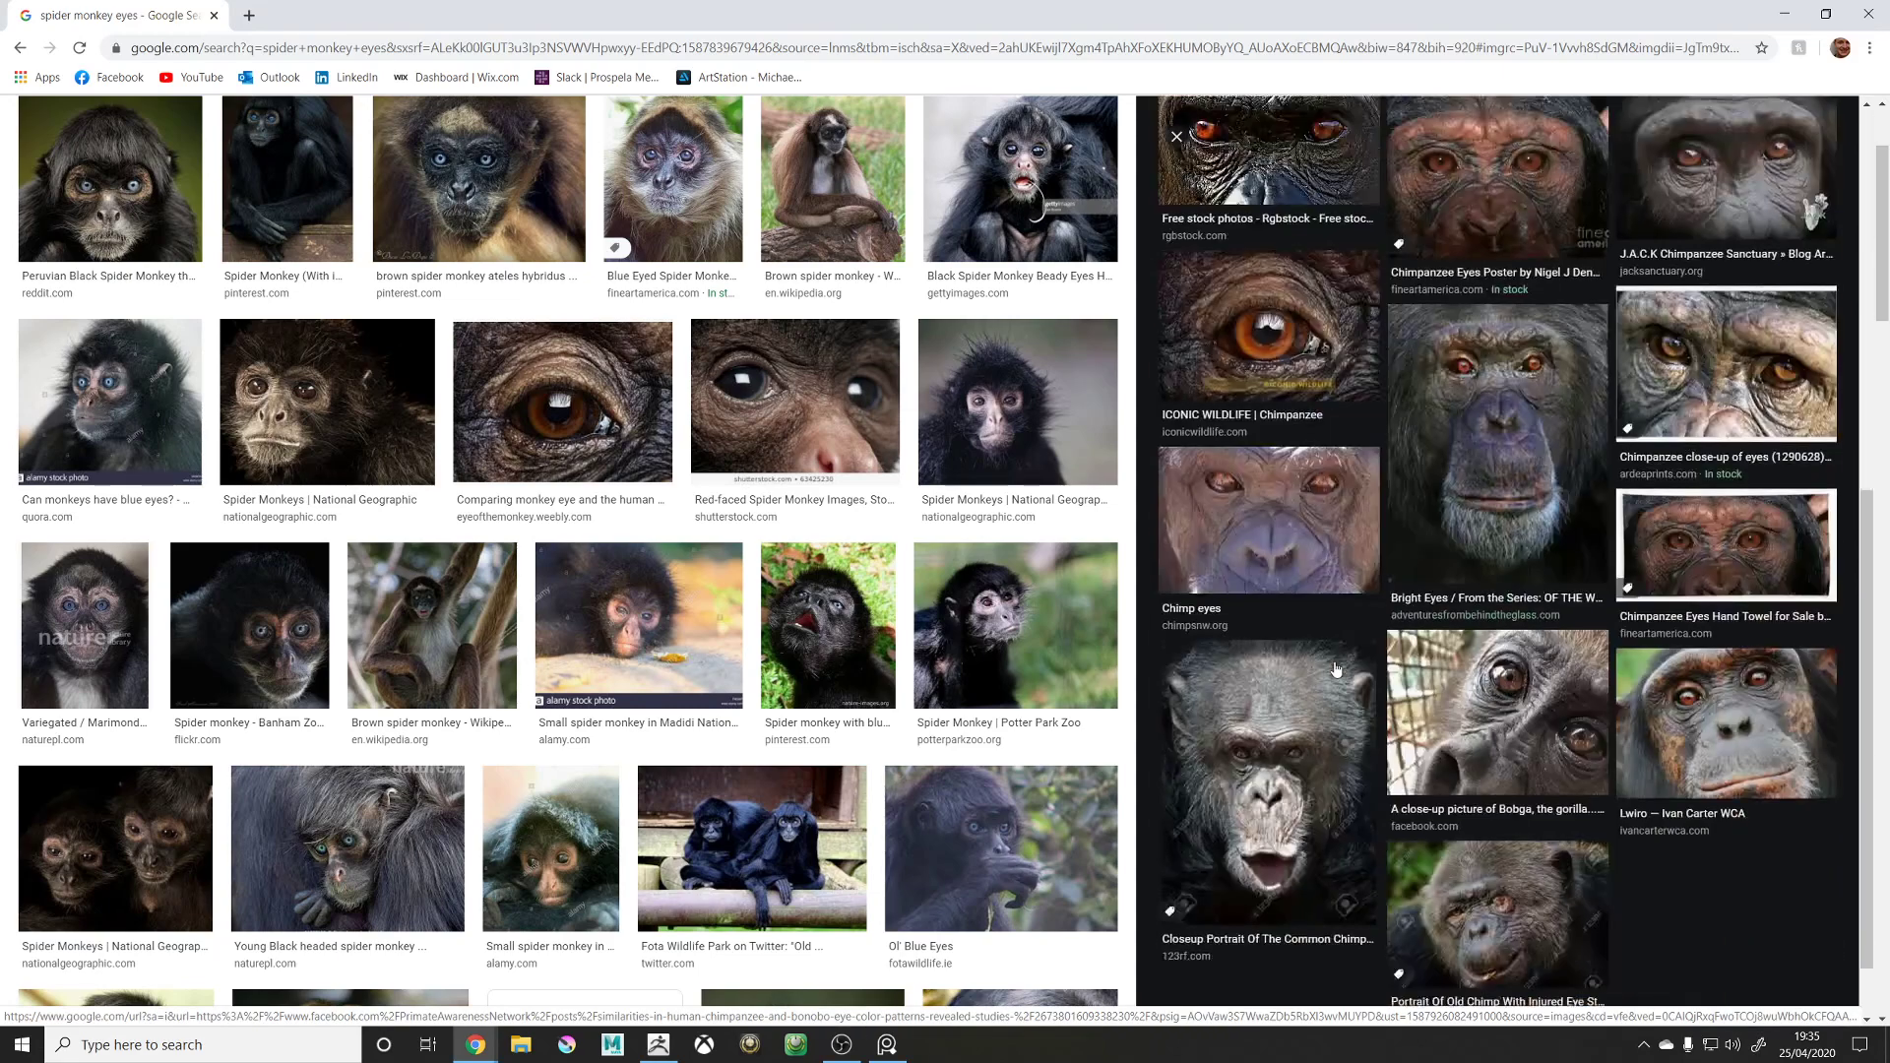
pyautogui.click(1516, 691)
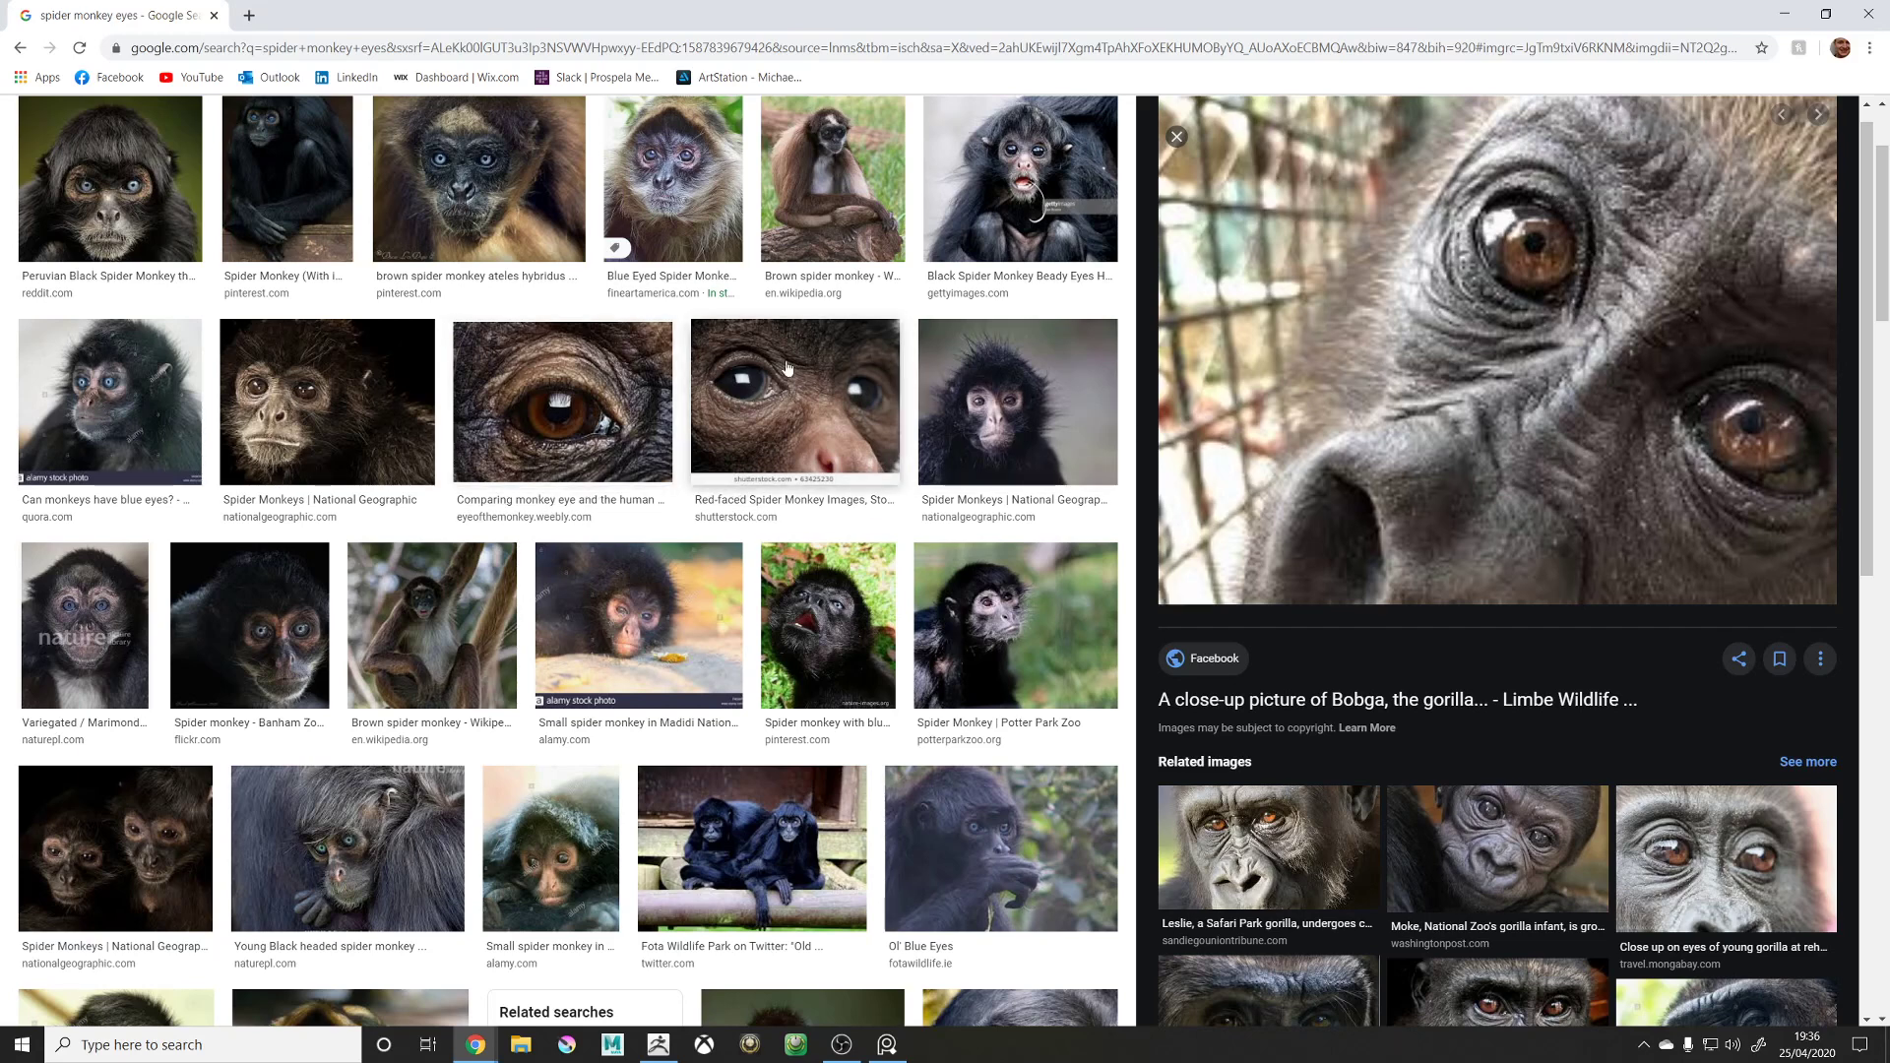
# Examine the eye sockets in the Wikipedia and Mongabay brown spider monkey photos and look through their related images.
pyautogui.click(793, 409)
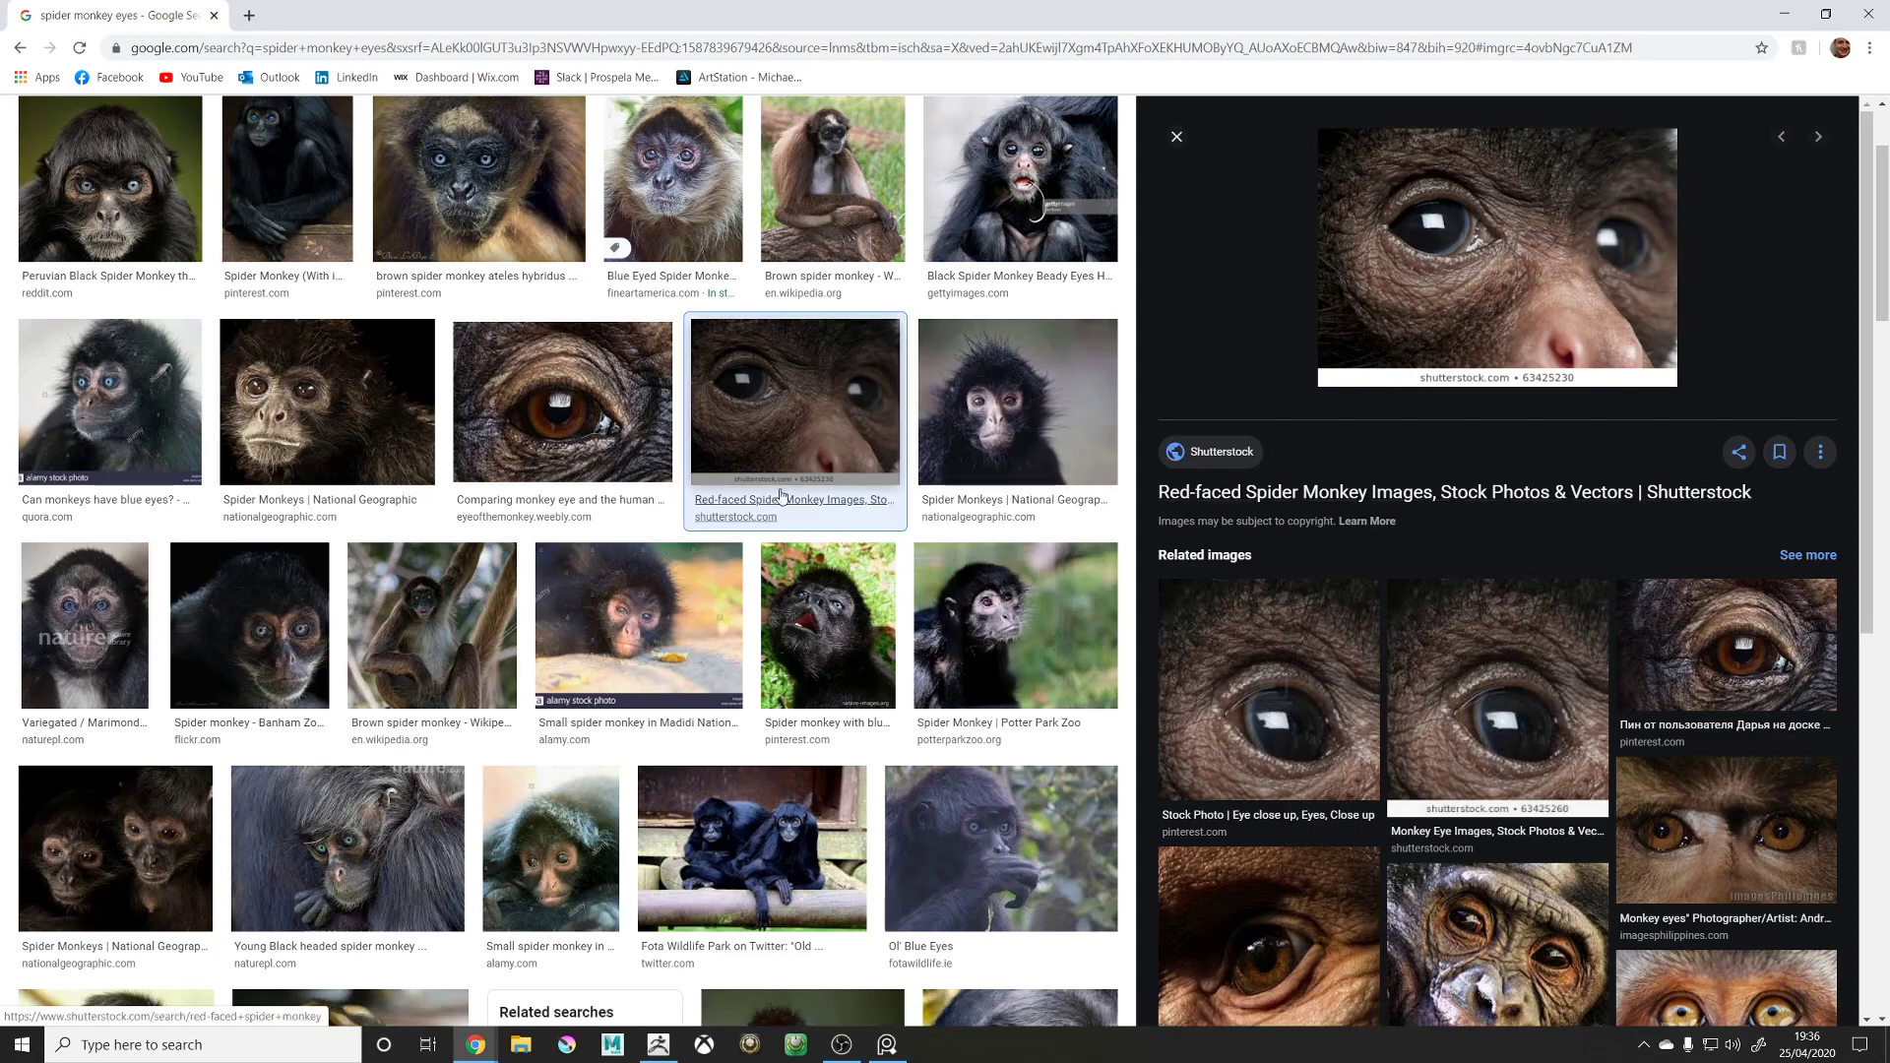
pyautogui.click(431, 625)
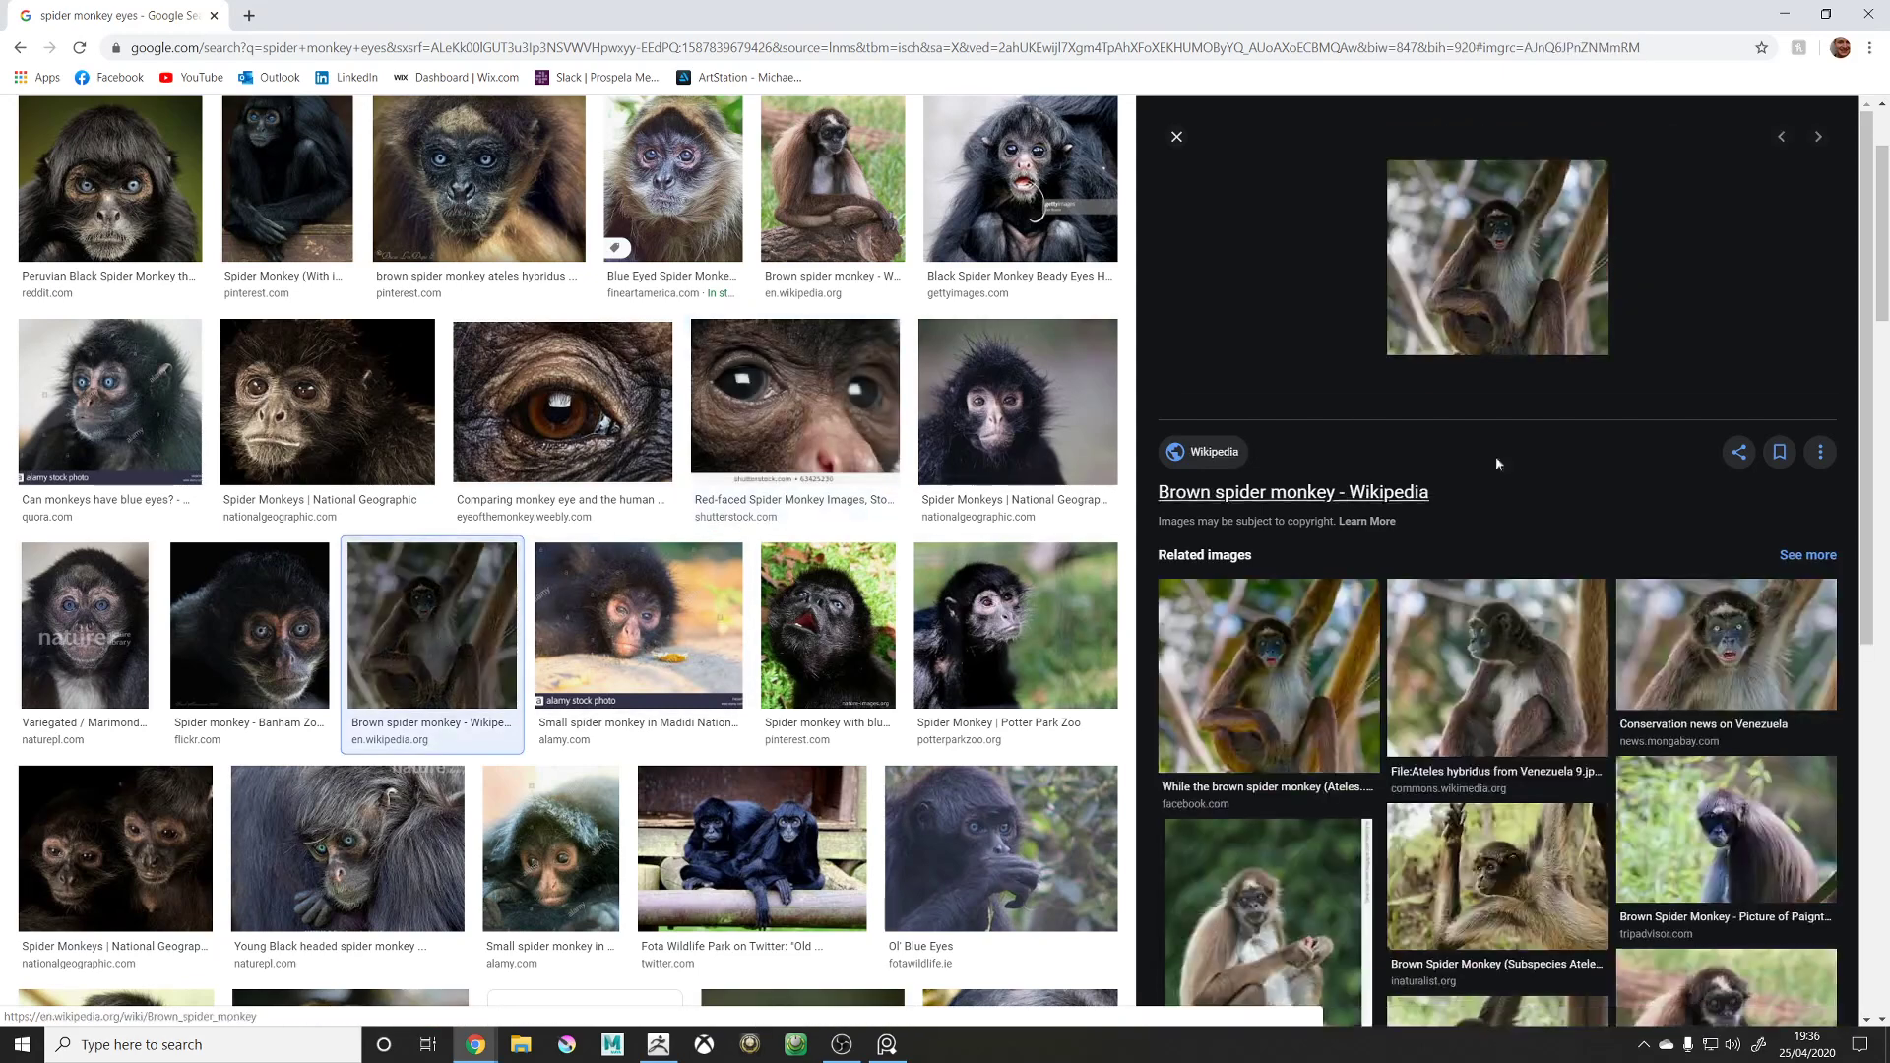
pyautogui.click(1729, 632)
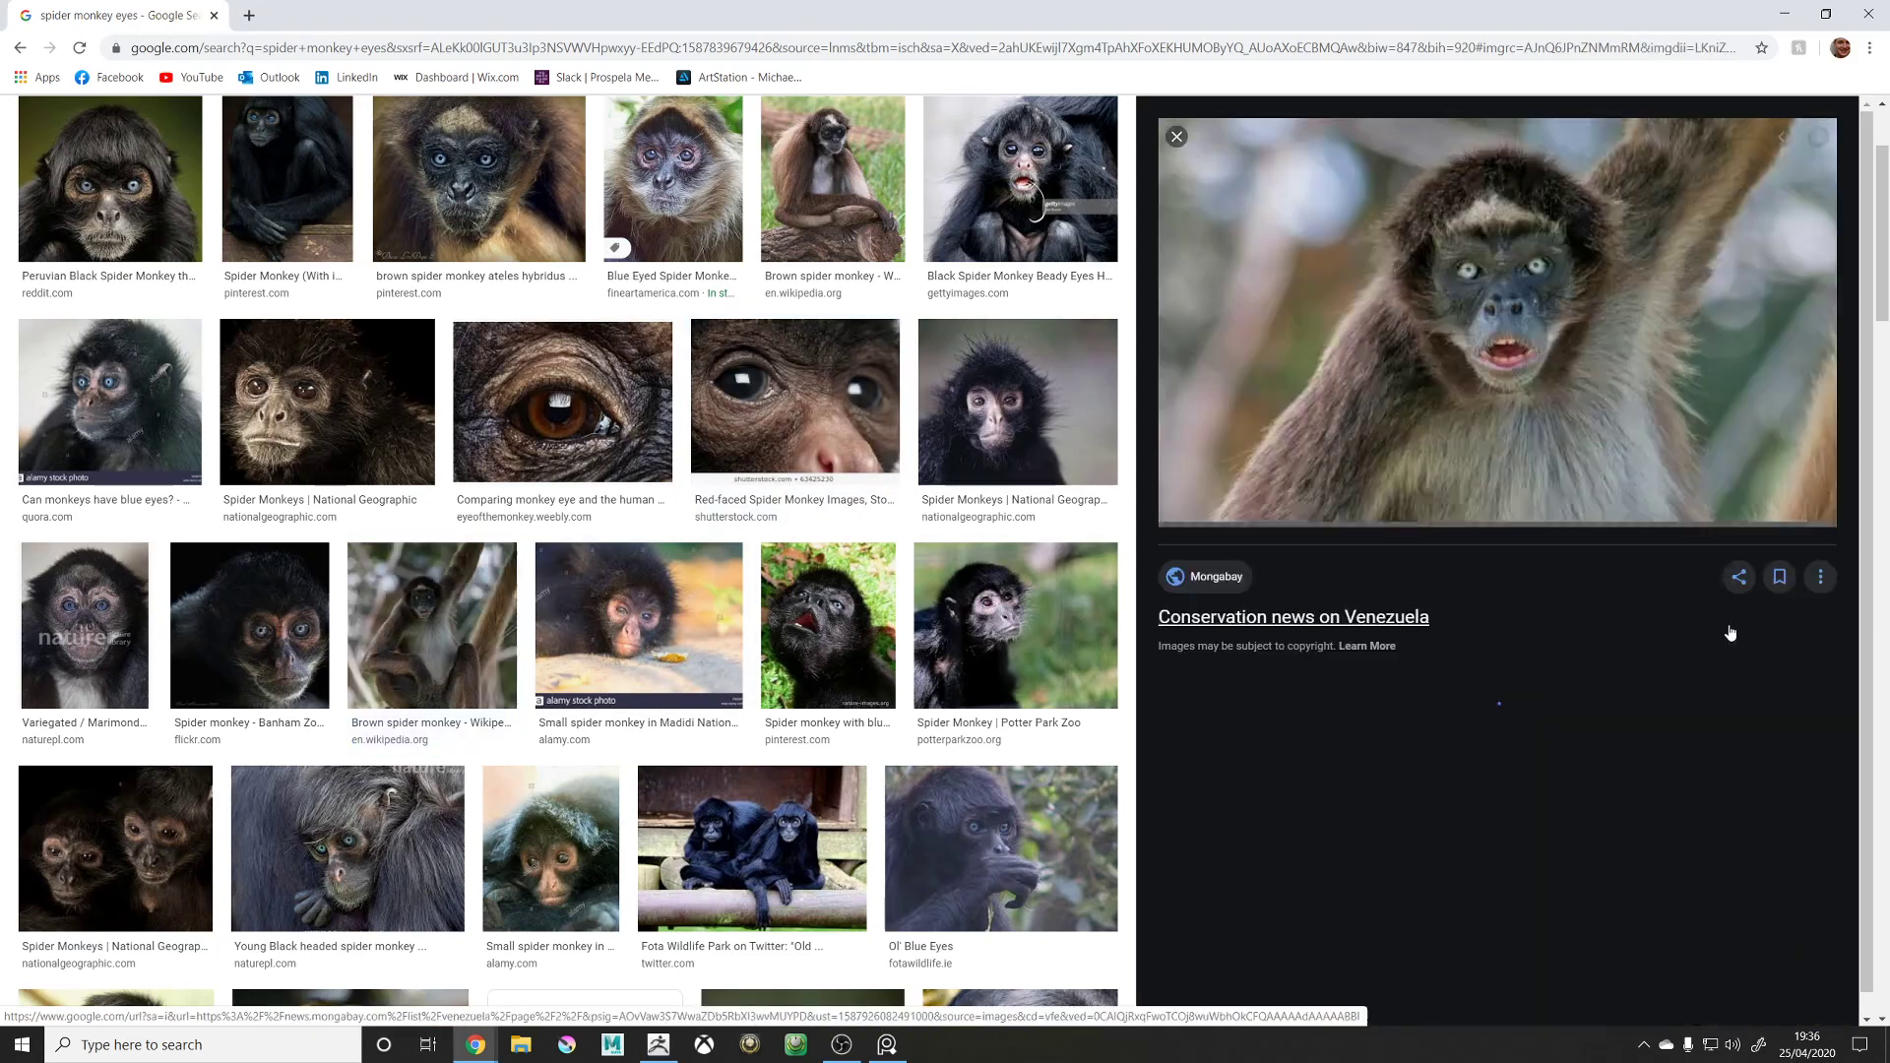
pyautogui.scroll(-3, 1345, 488)
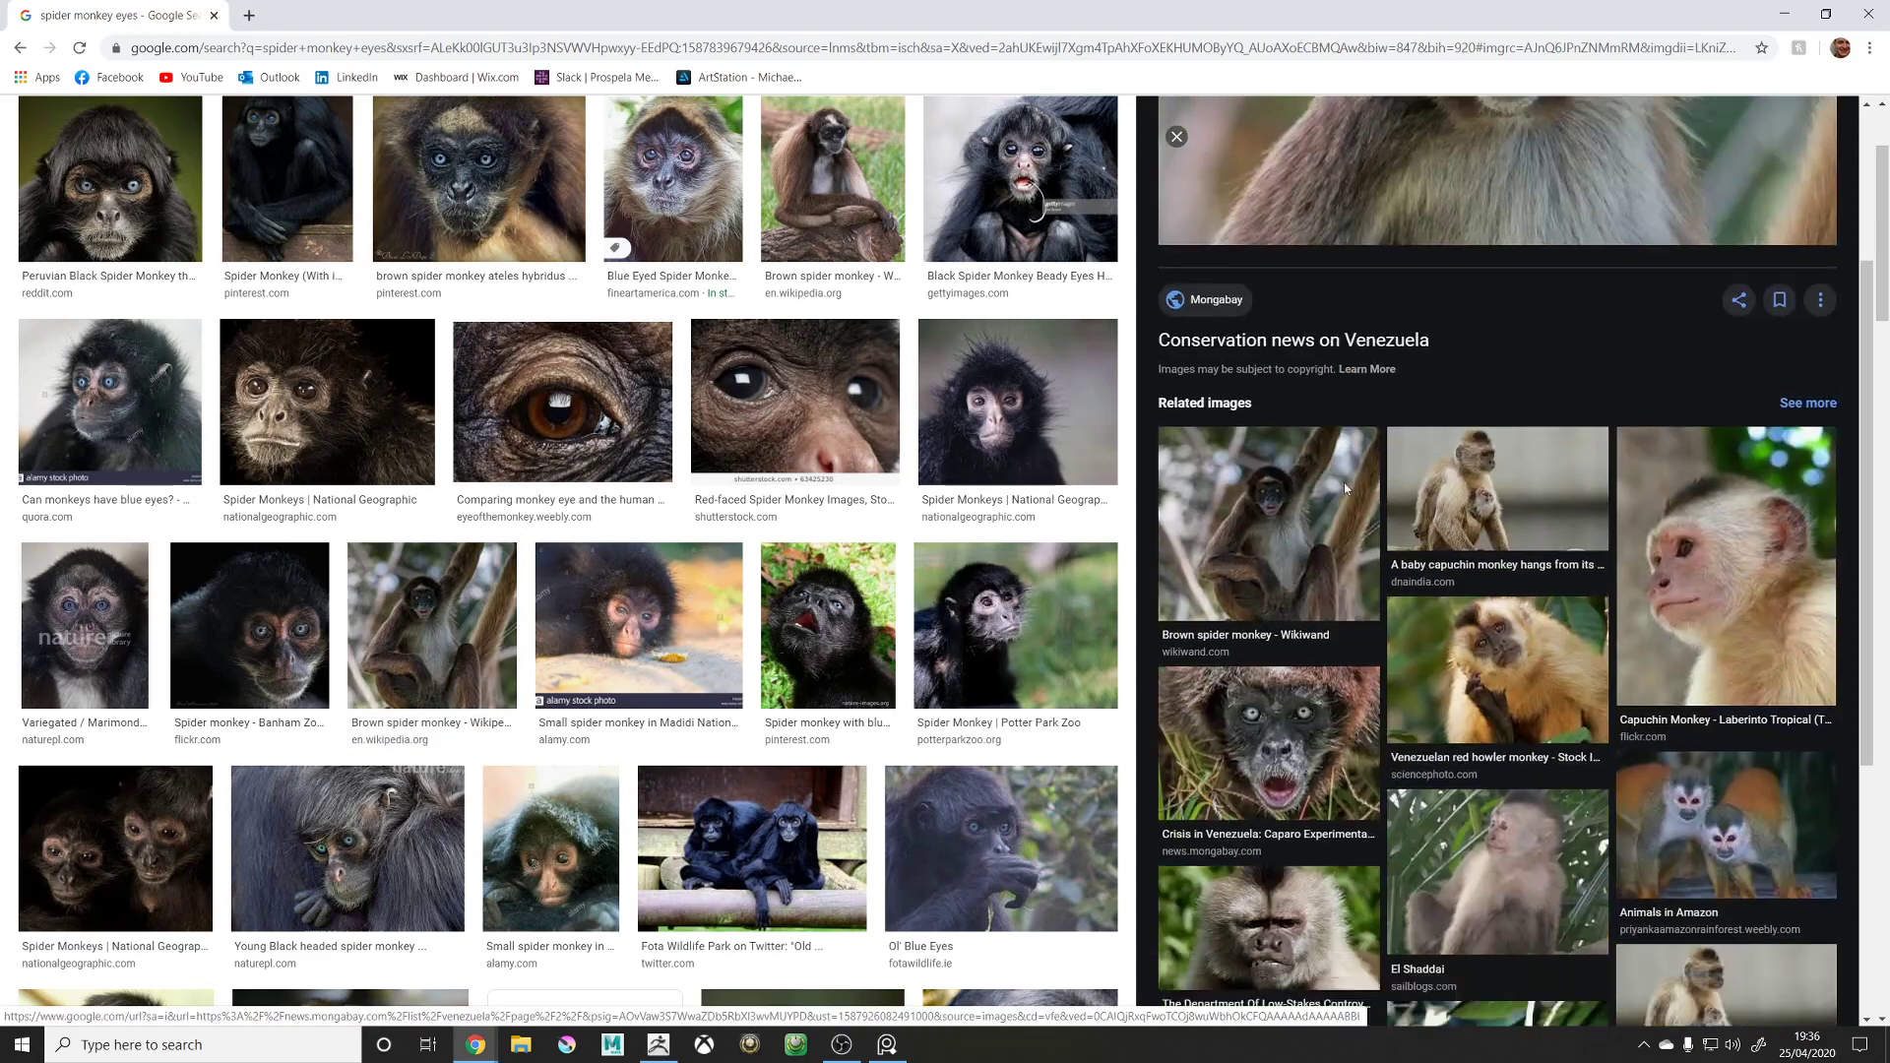
pyautogui.click(1231, 720)
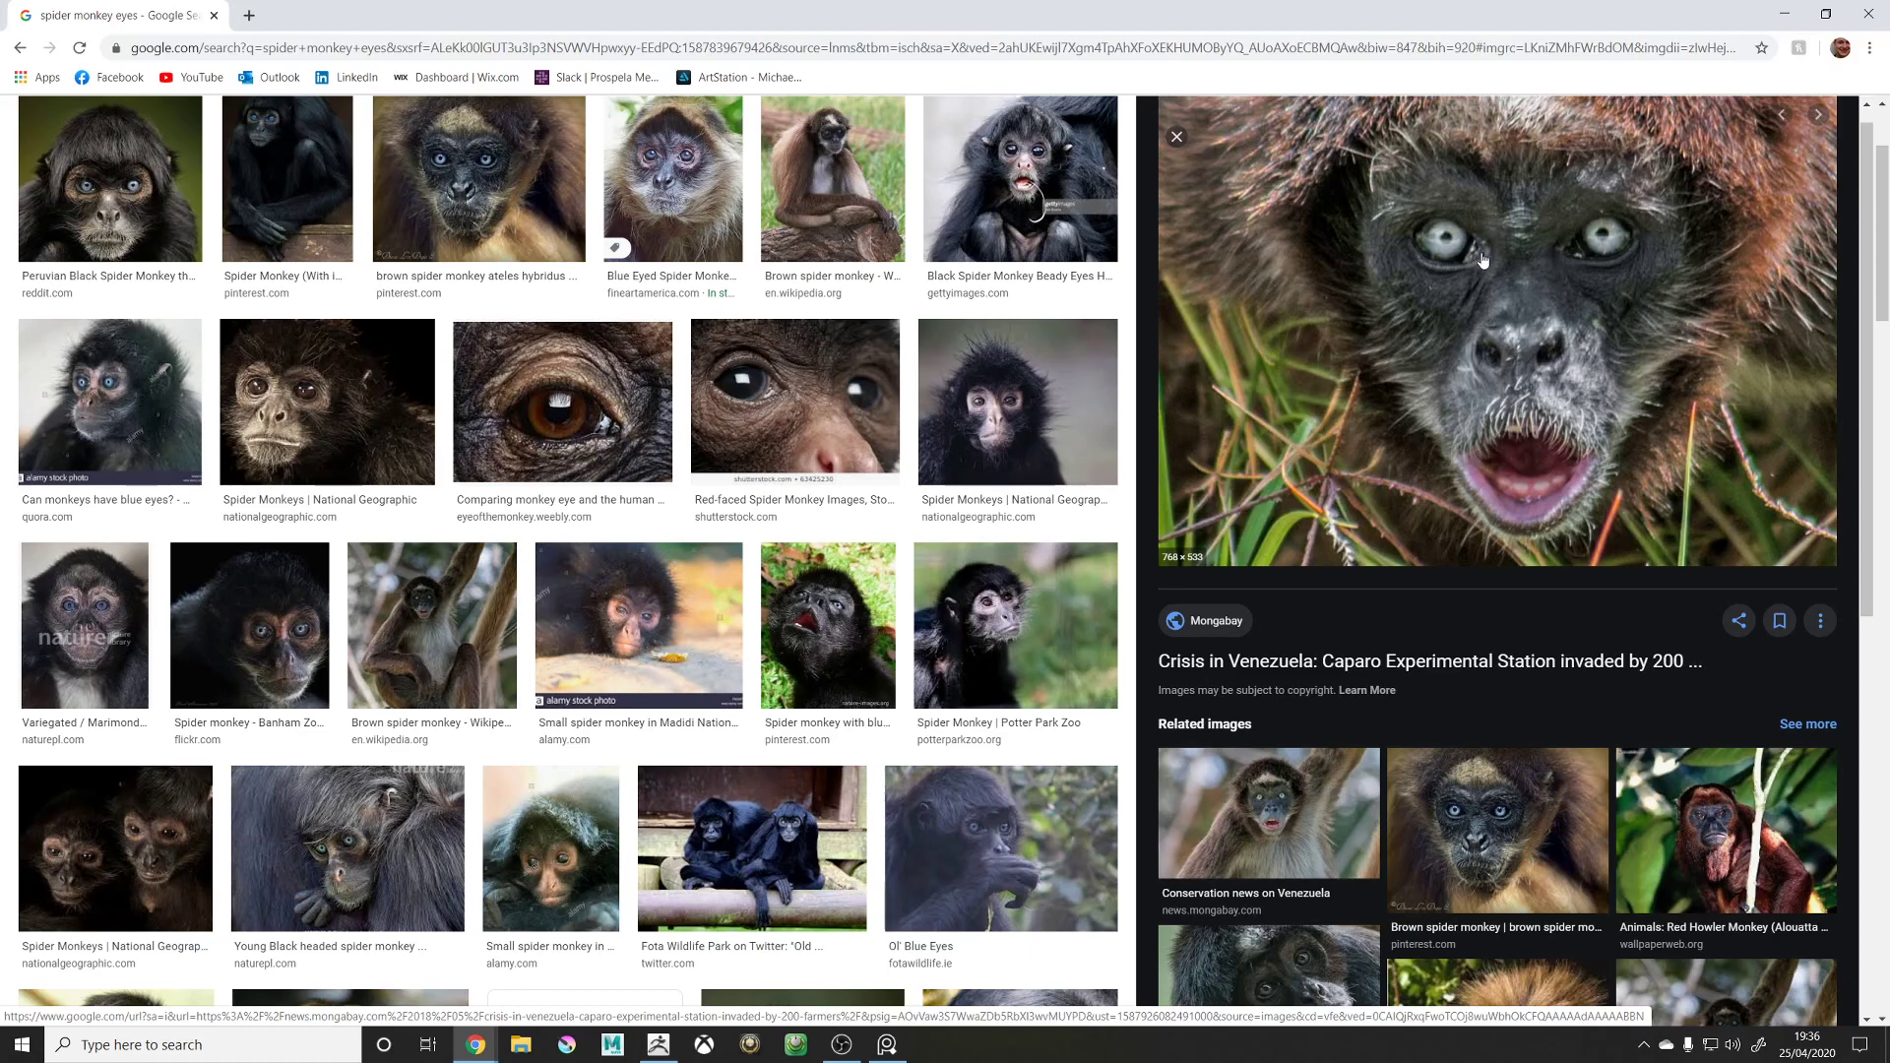
pyautogui.scroll(-3, 1374, 348)
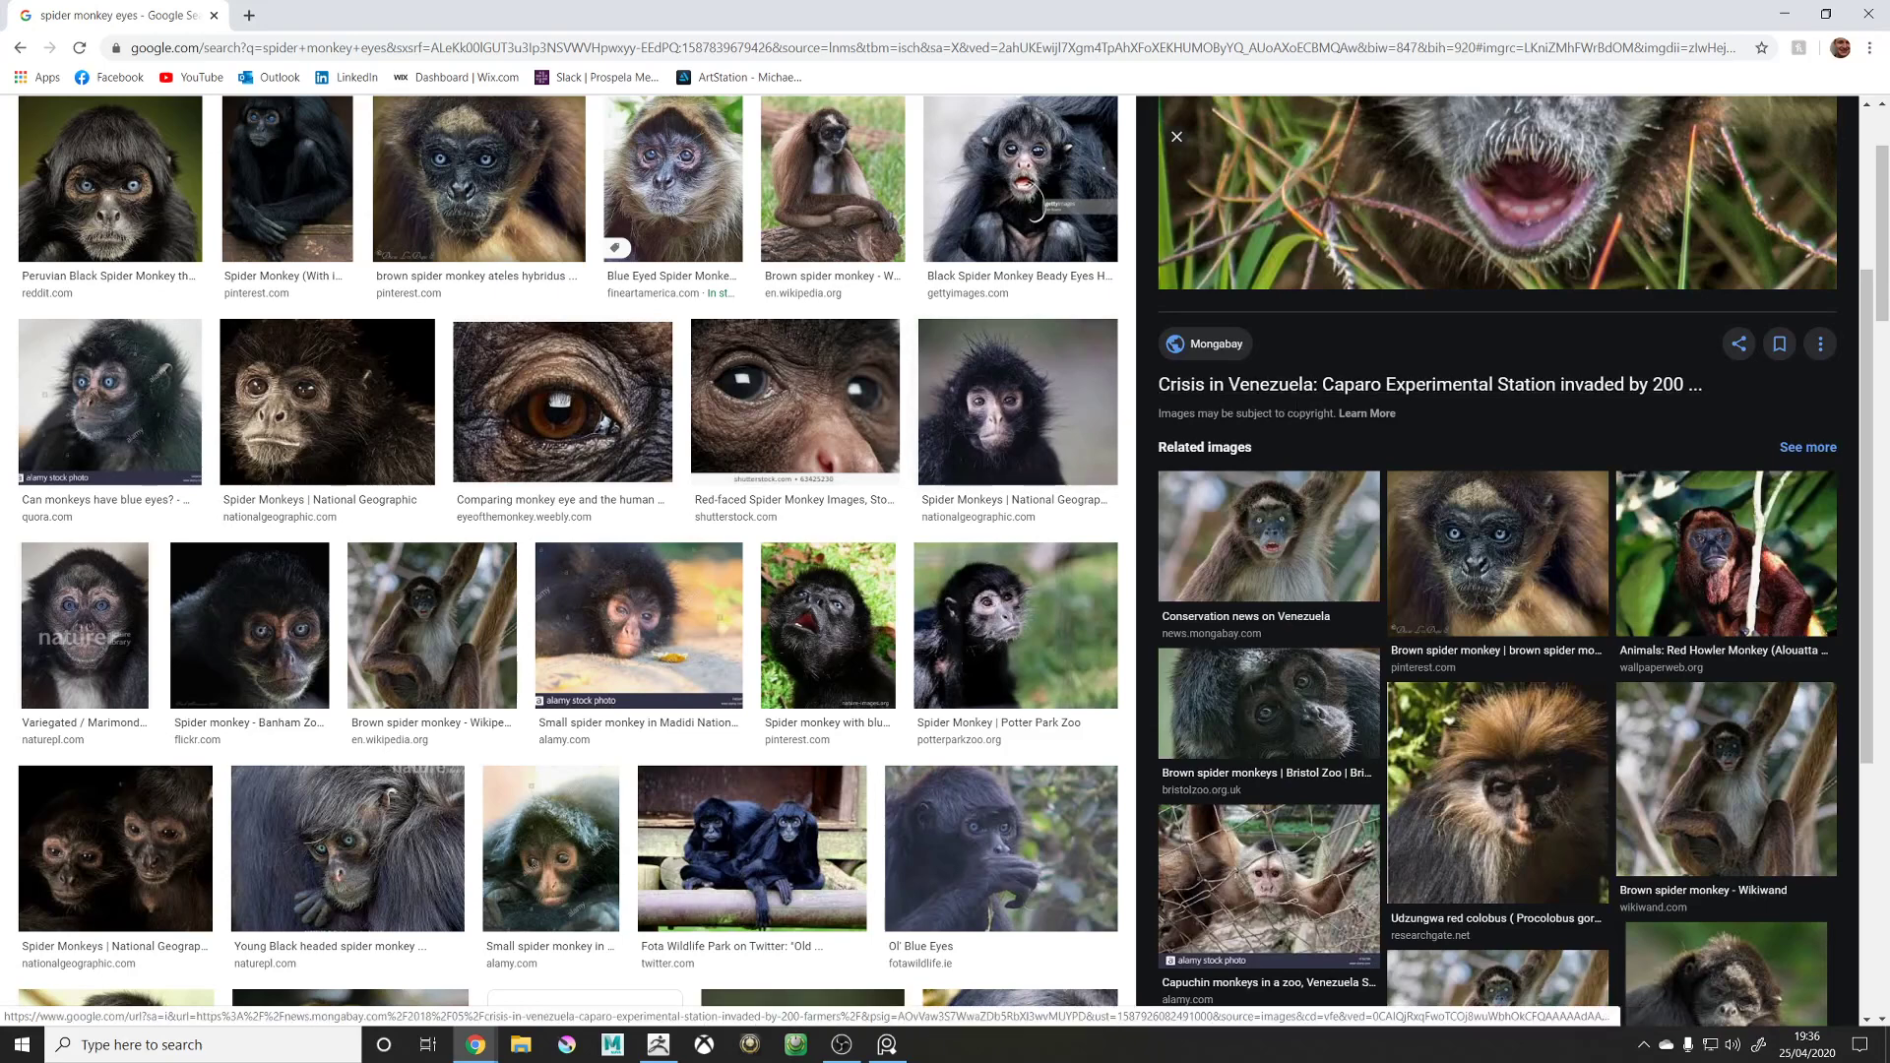
pyautogui.scroll(-5, 889, 477)
# Examine the eye areas in the Bristol Zoo brown spider monkey and TripAdvisor blue-eyed spider monkey photos, then browse similar images.
pyautogui.click(1269, 703)
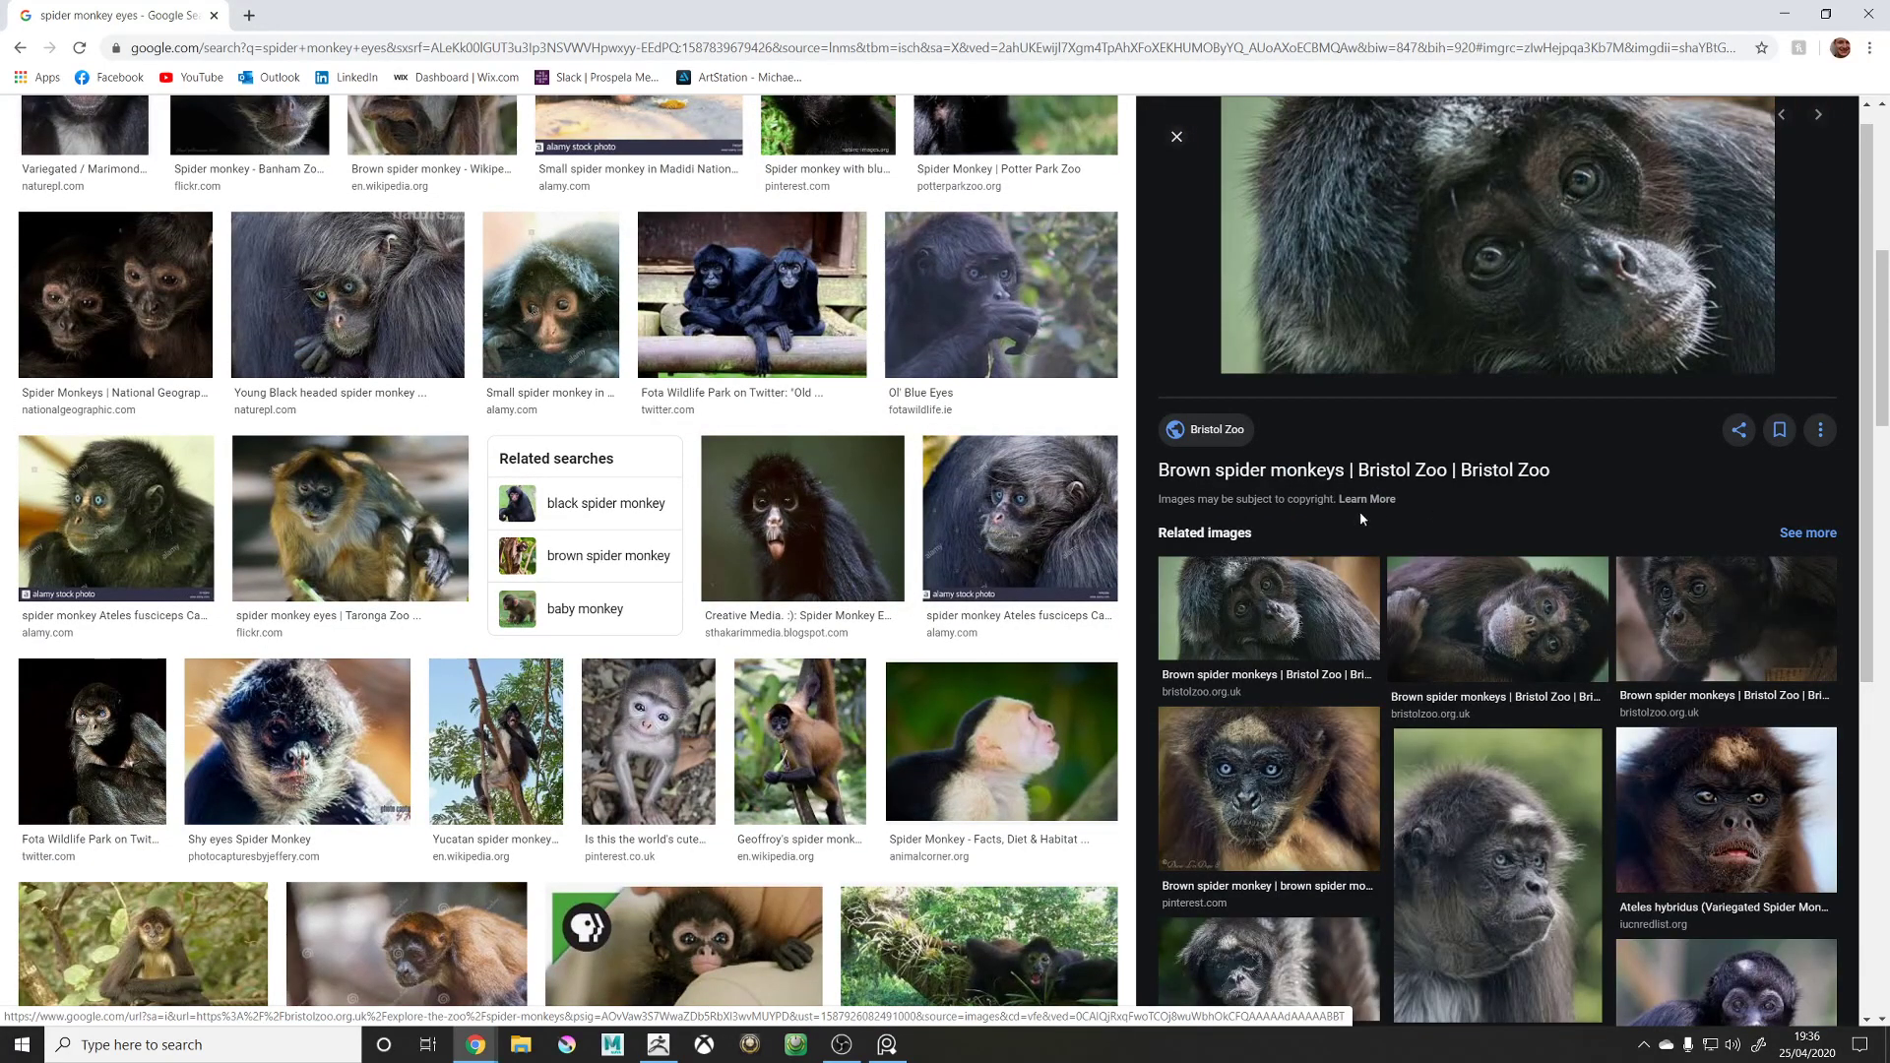
pyautogui.scroll(-4, 758, 595)
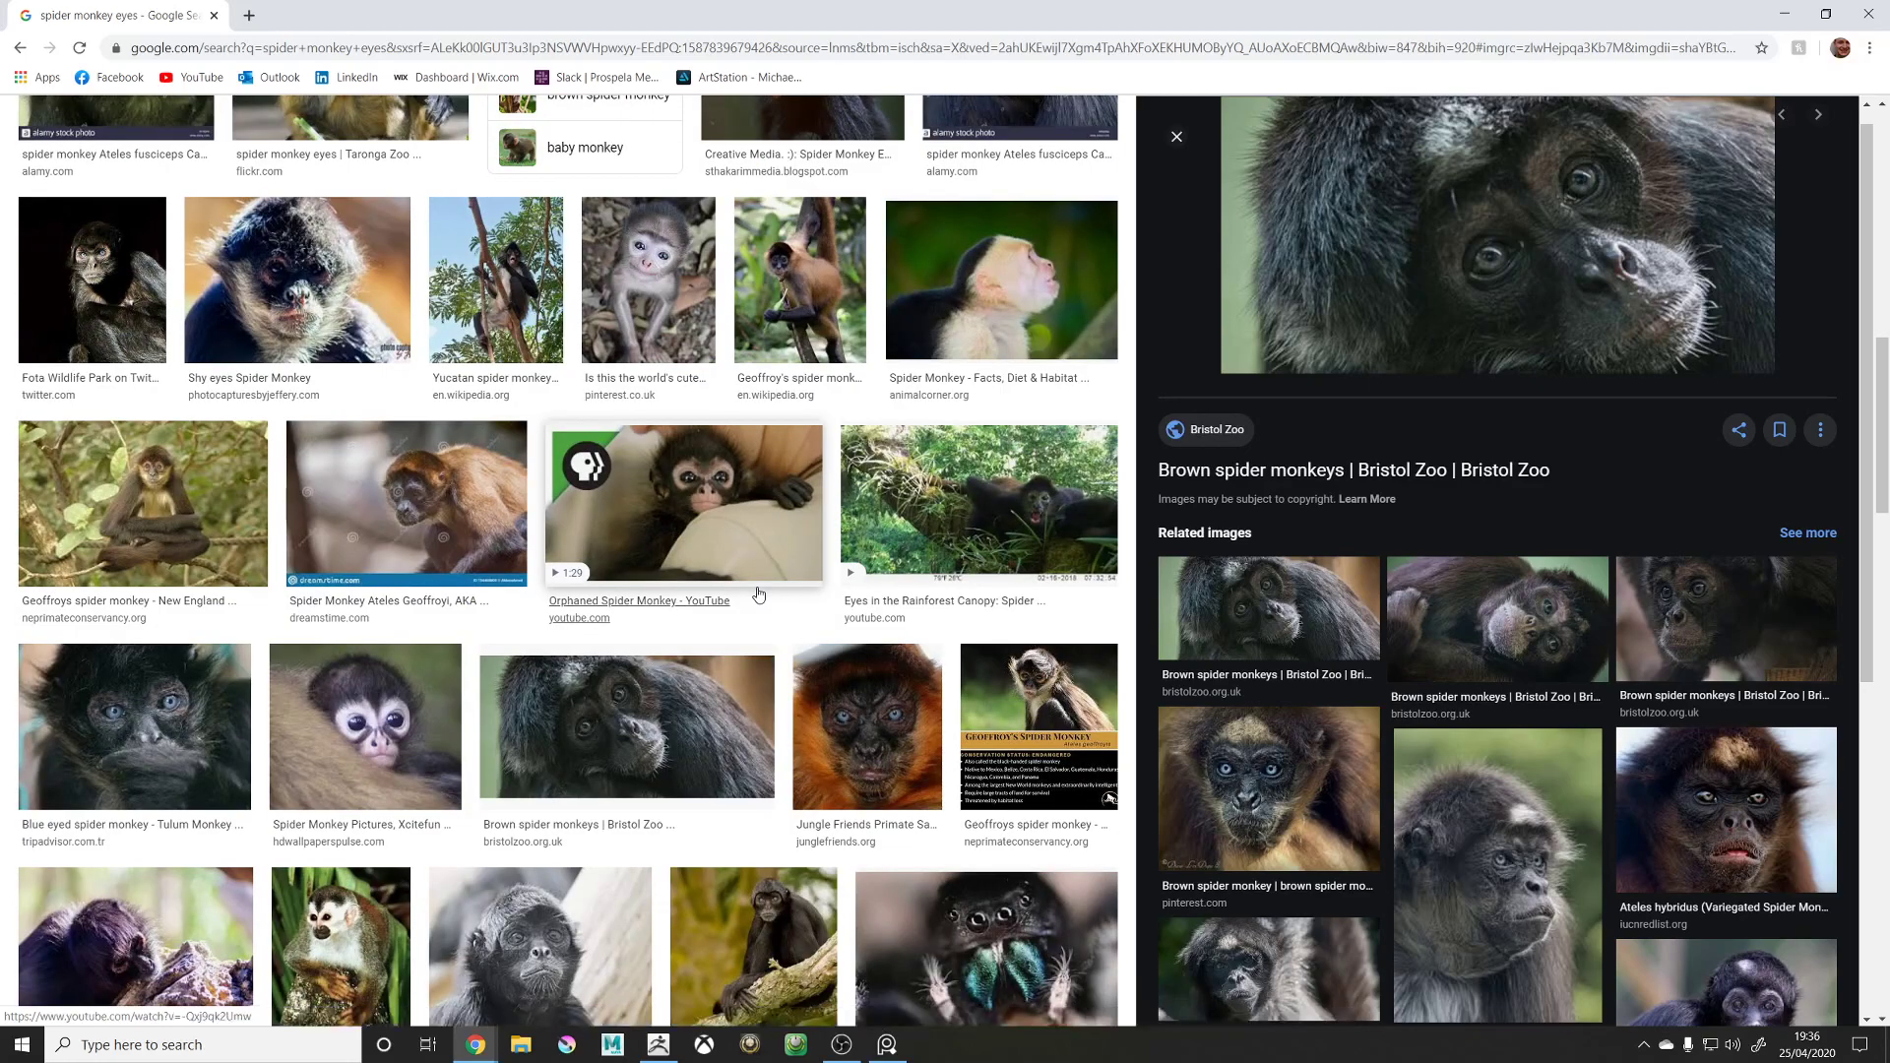
pyautogui.scroll(-4, 758, 594)
pyautogui.scroll(-1, 758, 594)
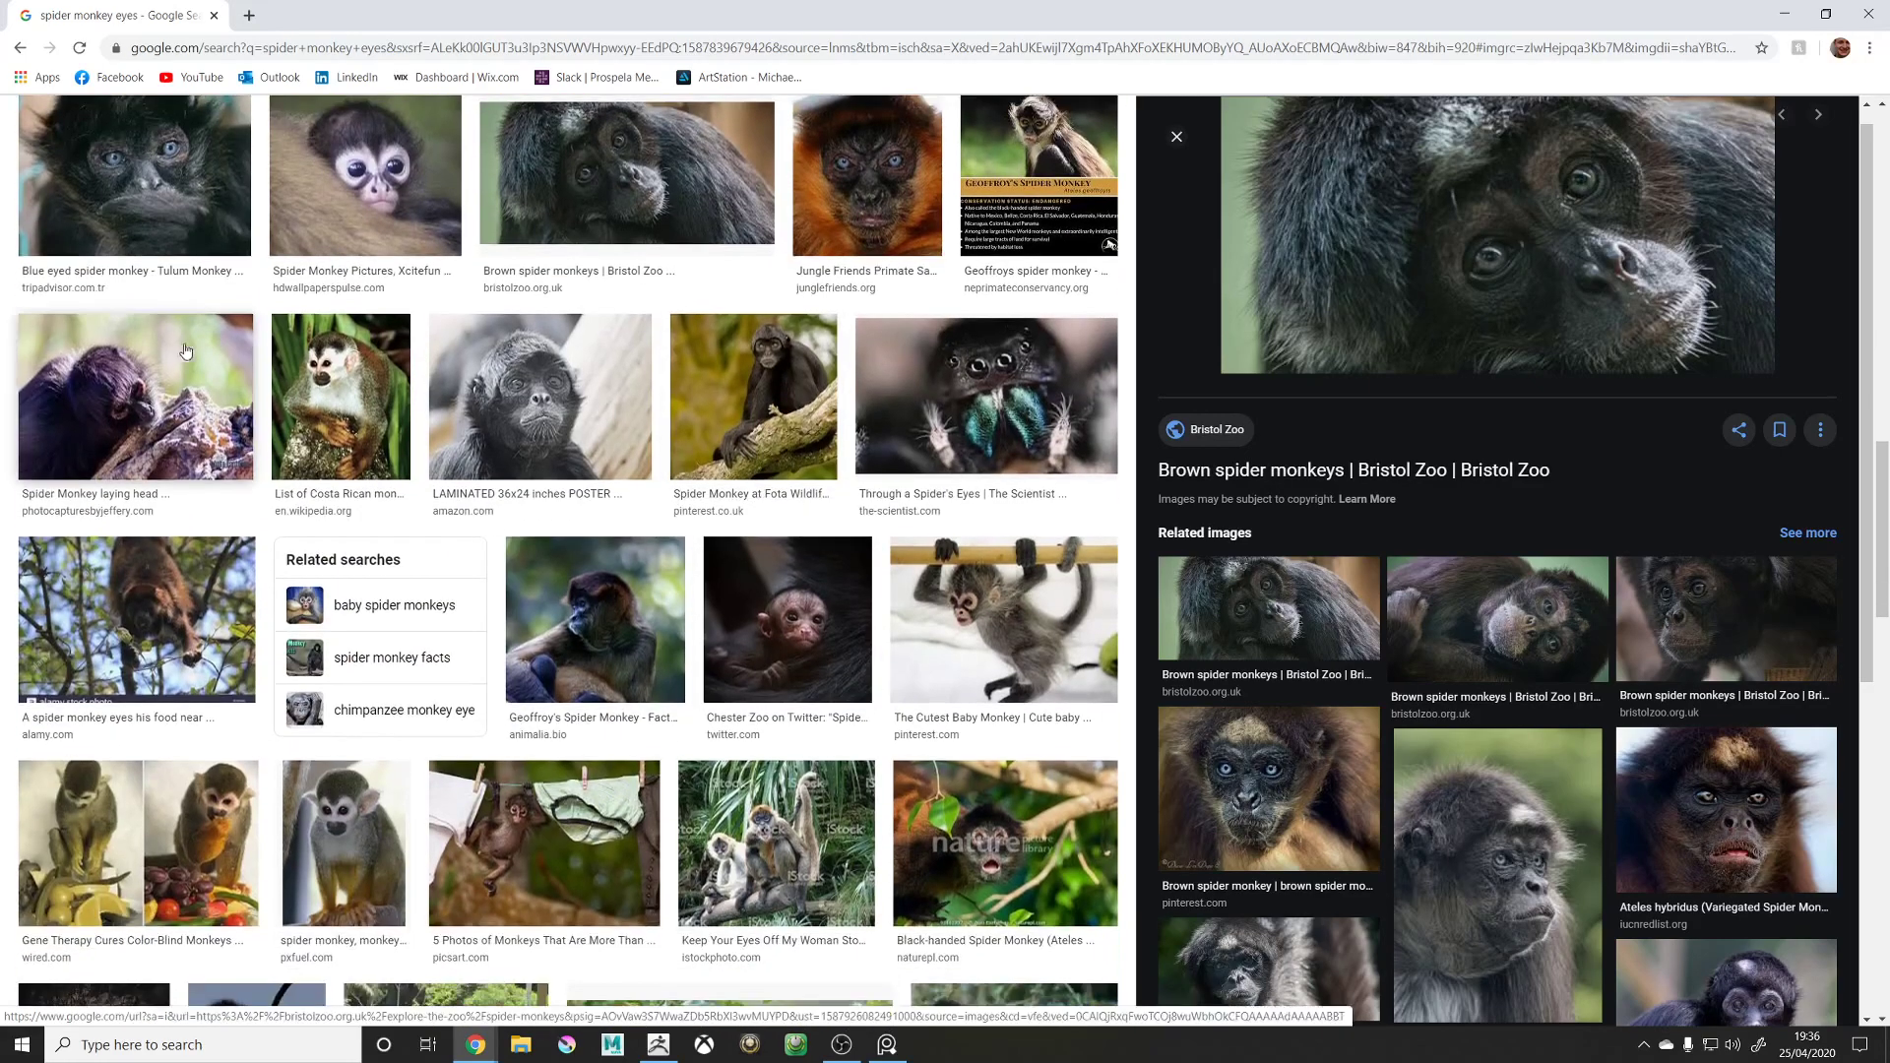
pyautogui.click(135, 172)
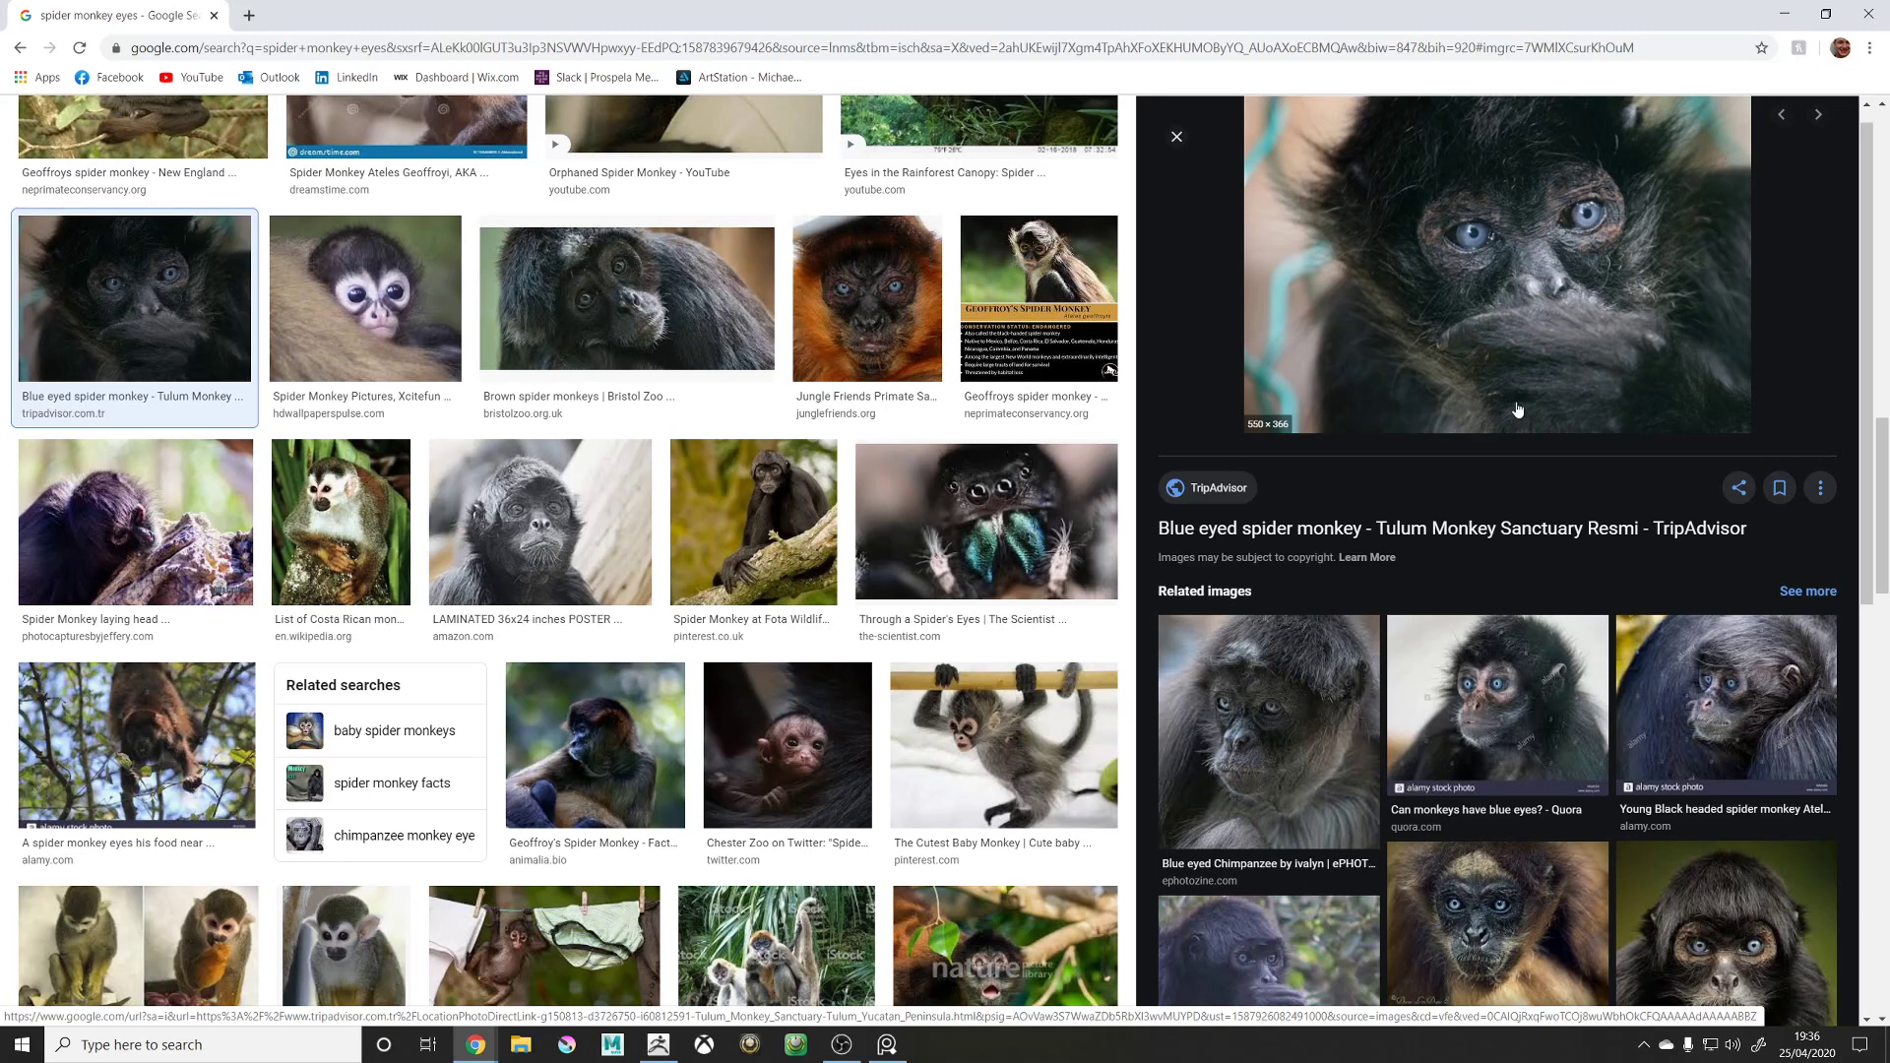
pyautogui.scroll(-3, 1502, 443)
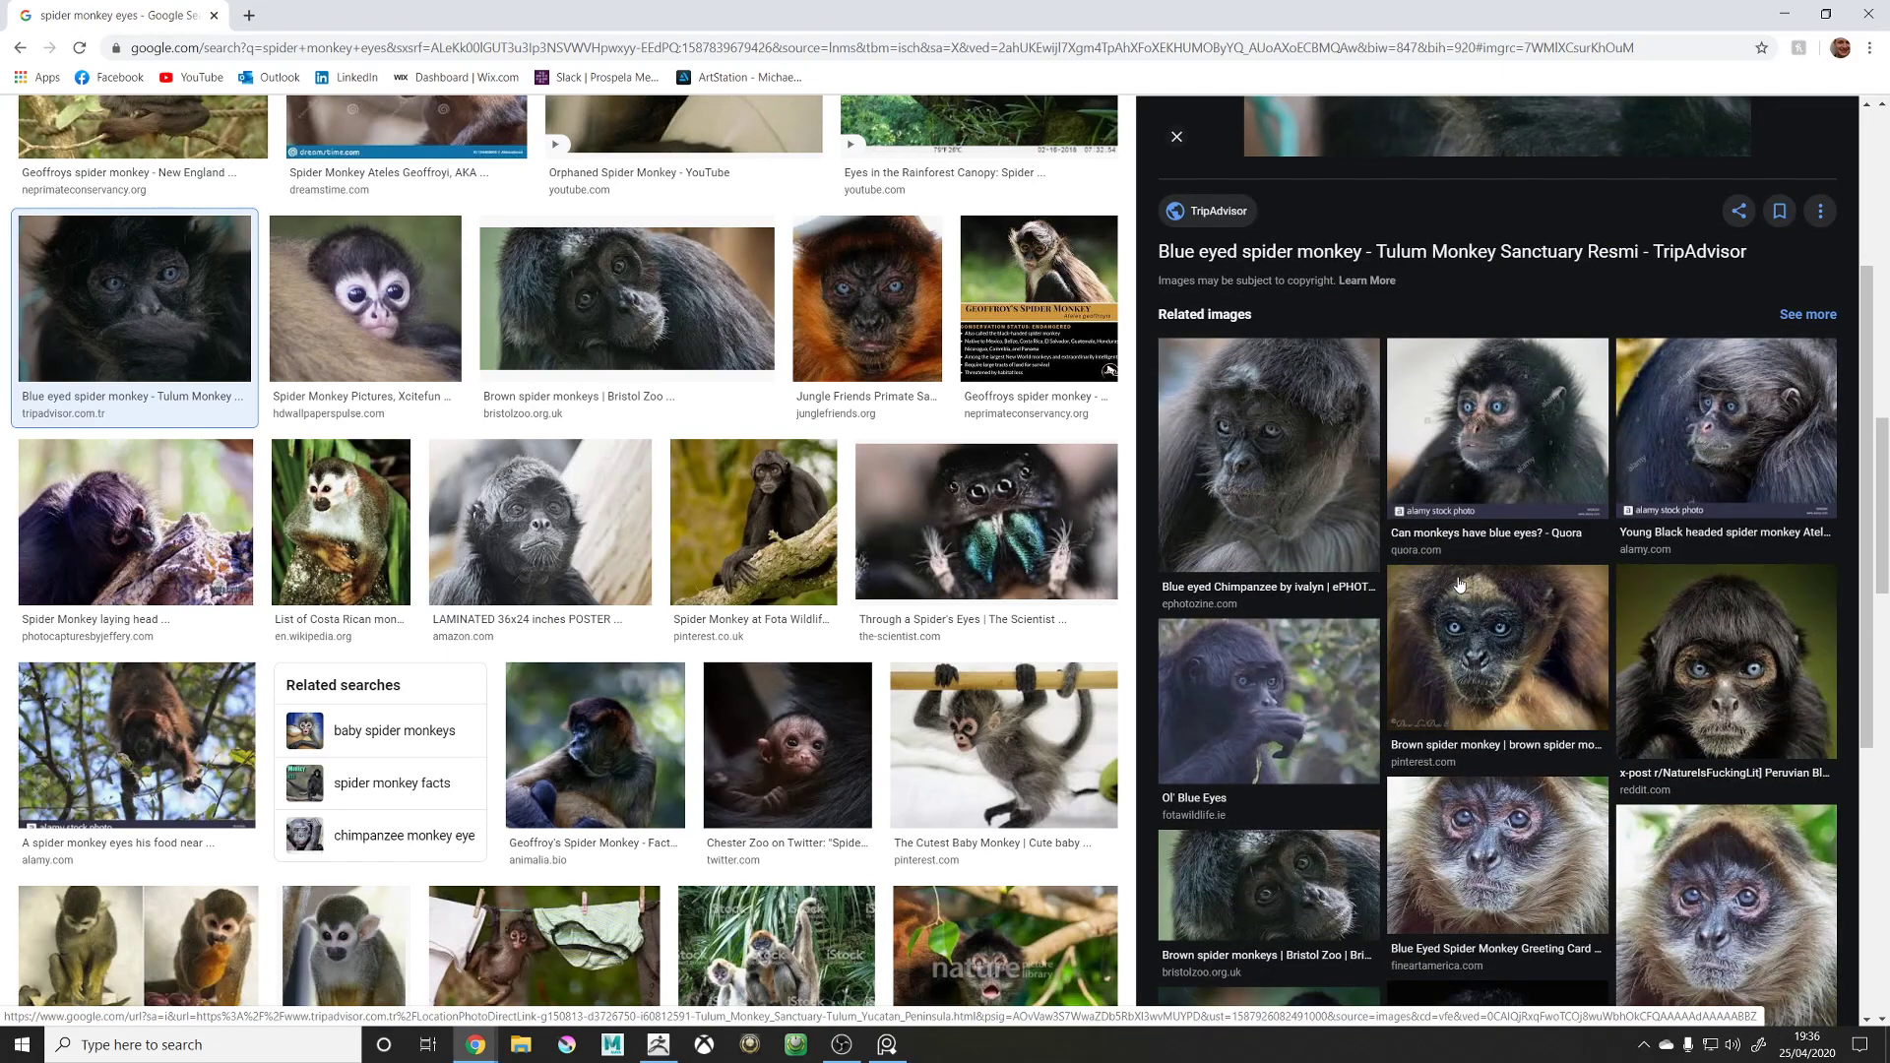
# Review the TripAdvisor blue-eyed spider monkey photo and look through its related images for eye references.
pyautogui.scroll(3, 1541, 604)
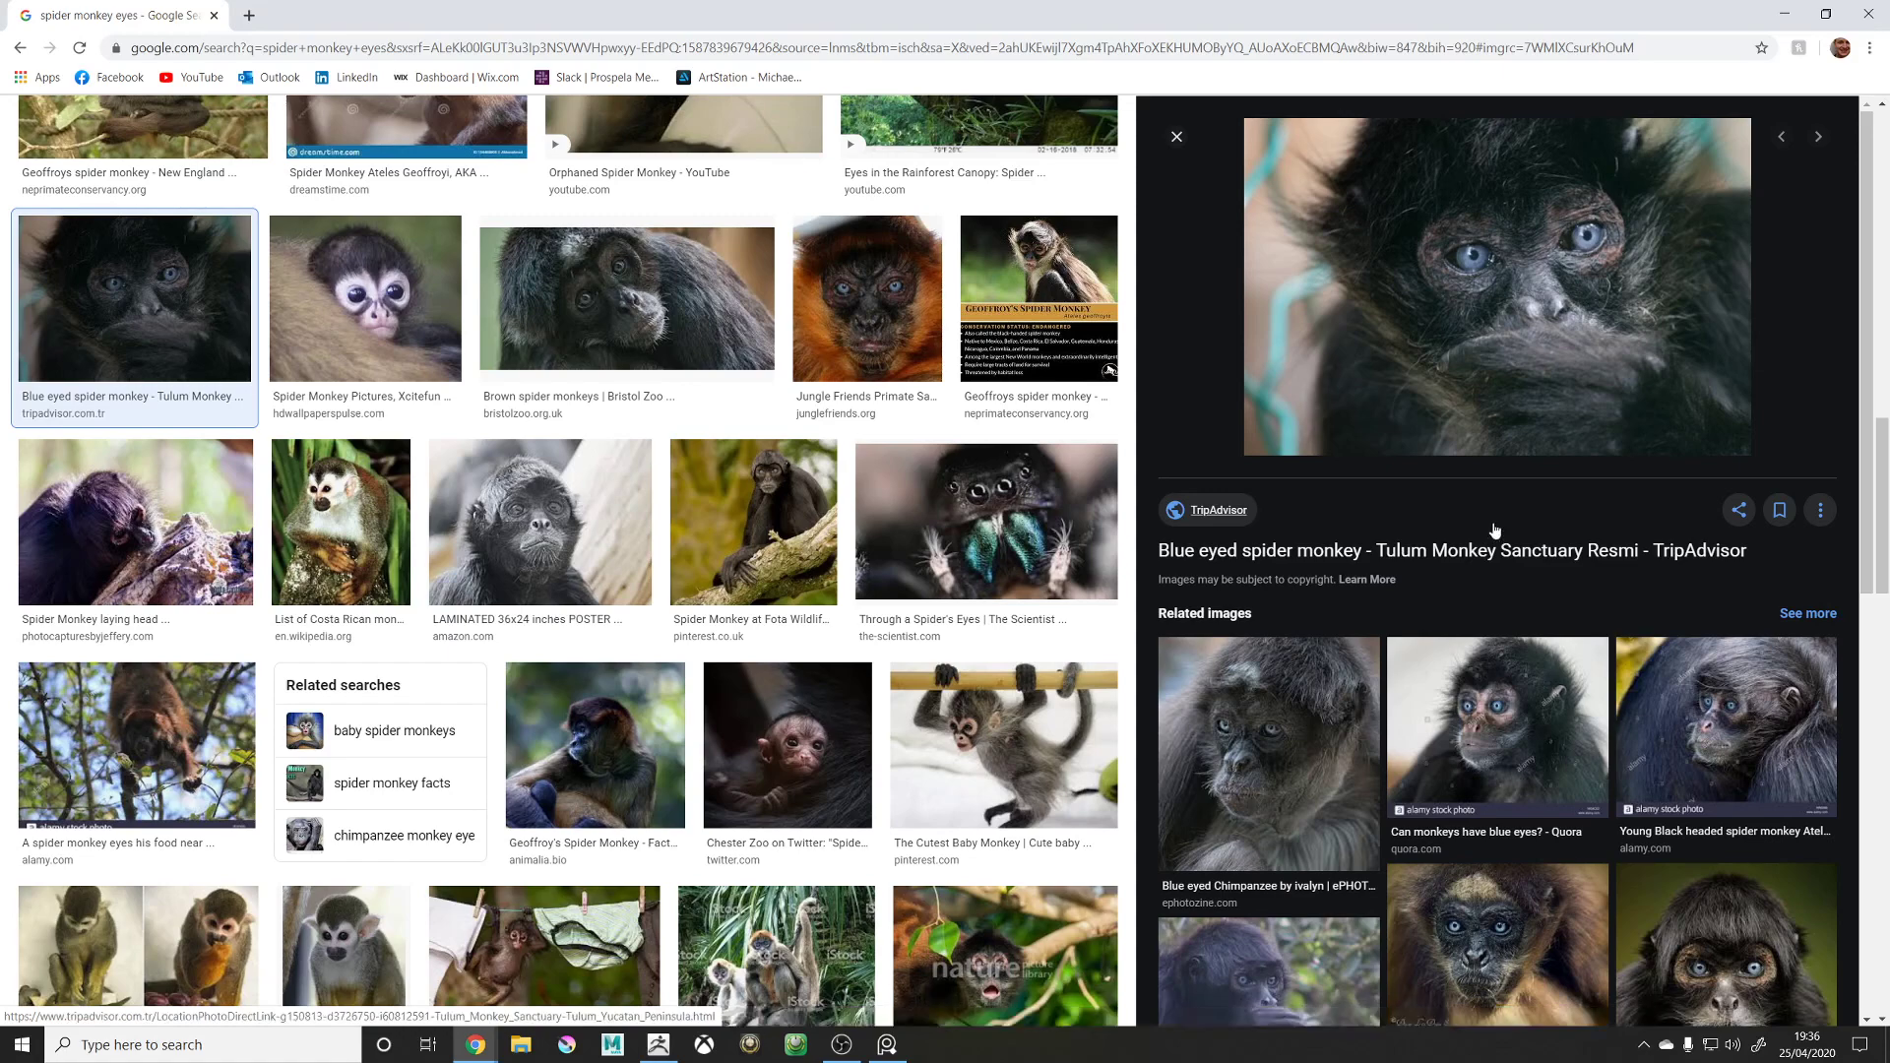
pyautogui.scroll(-4, 1483, 522)
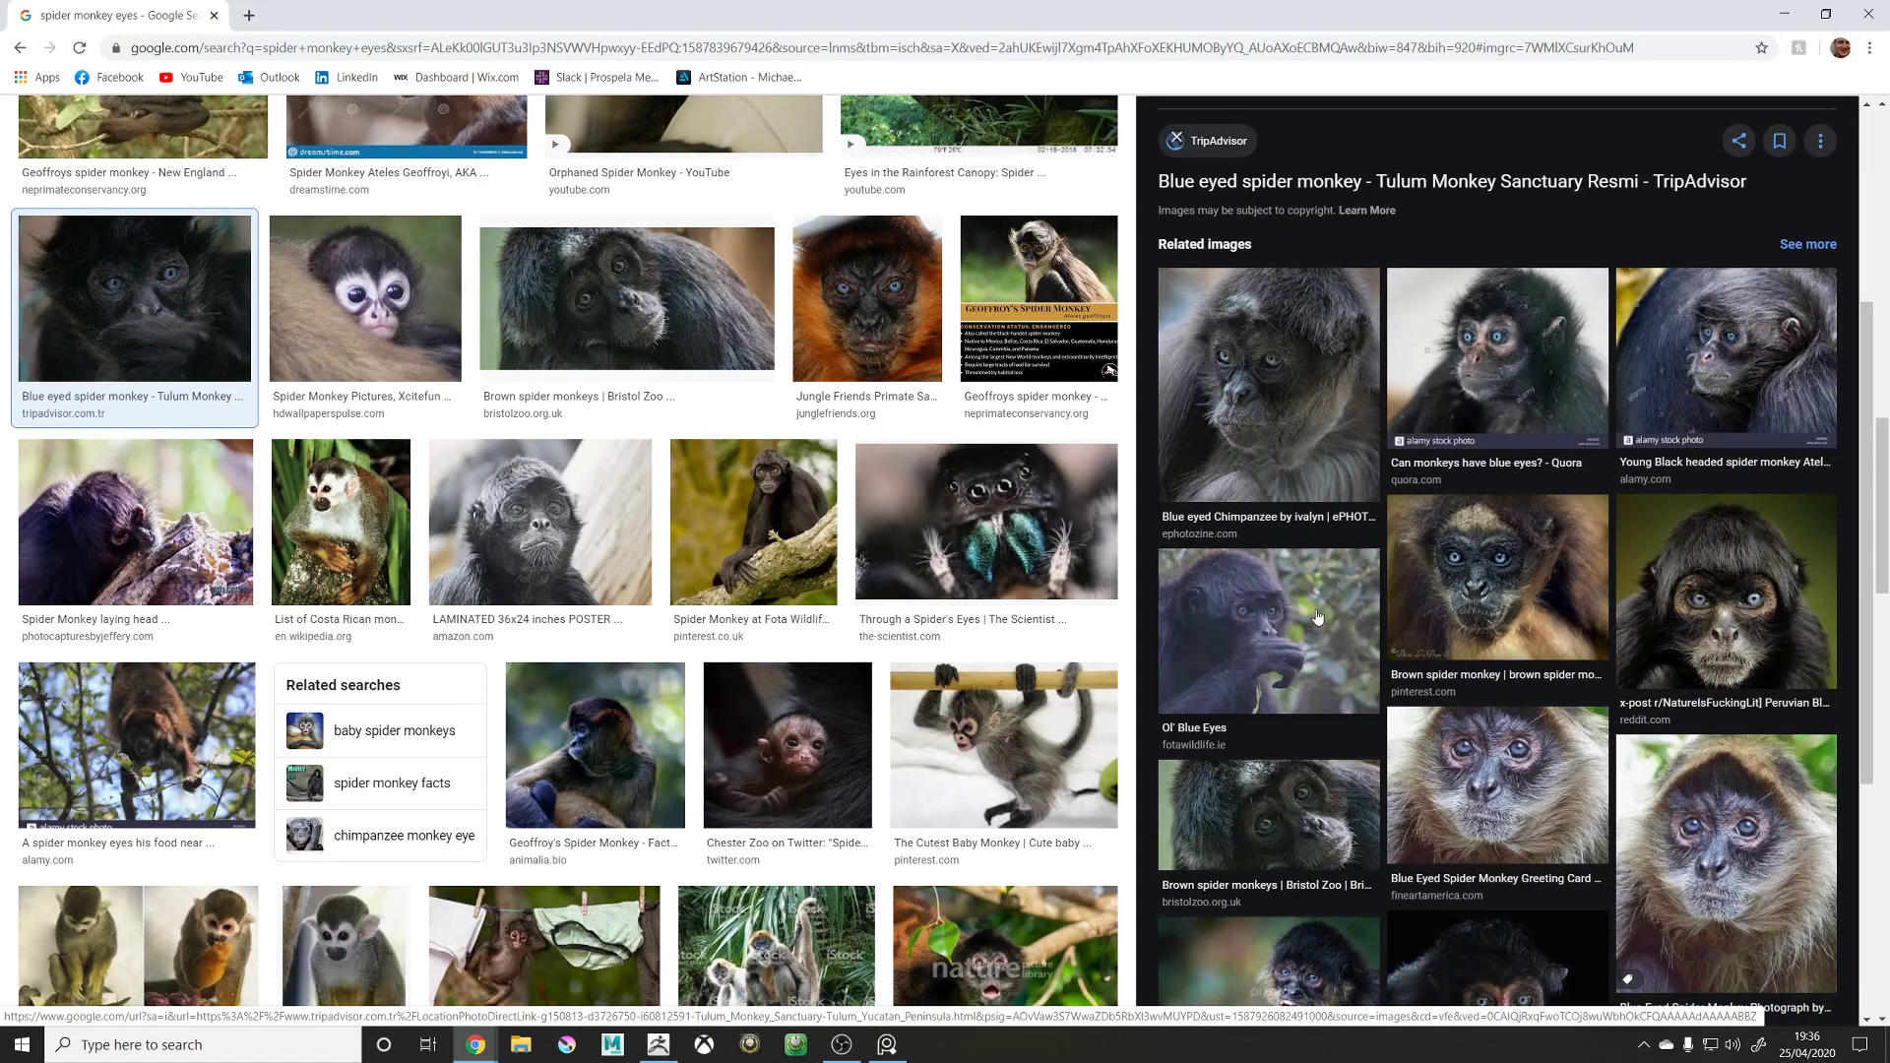
pyautogui.scroll(-4, 1318, 618)
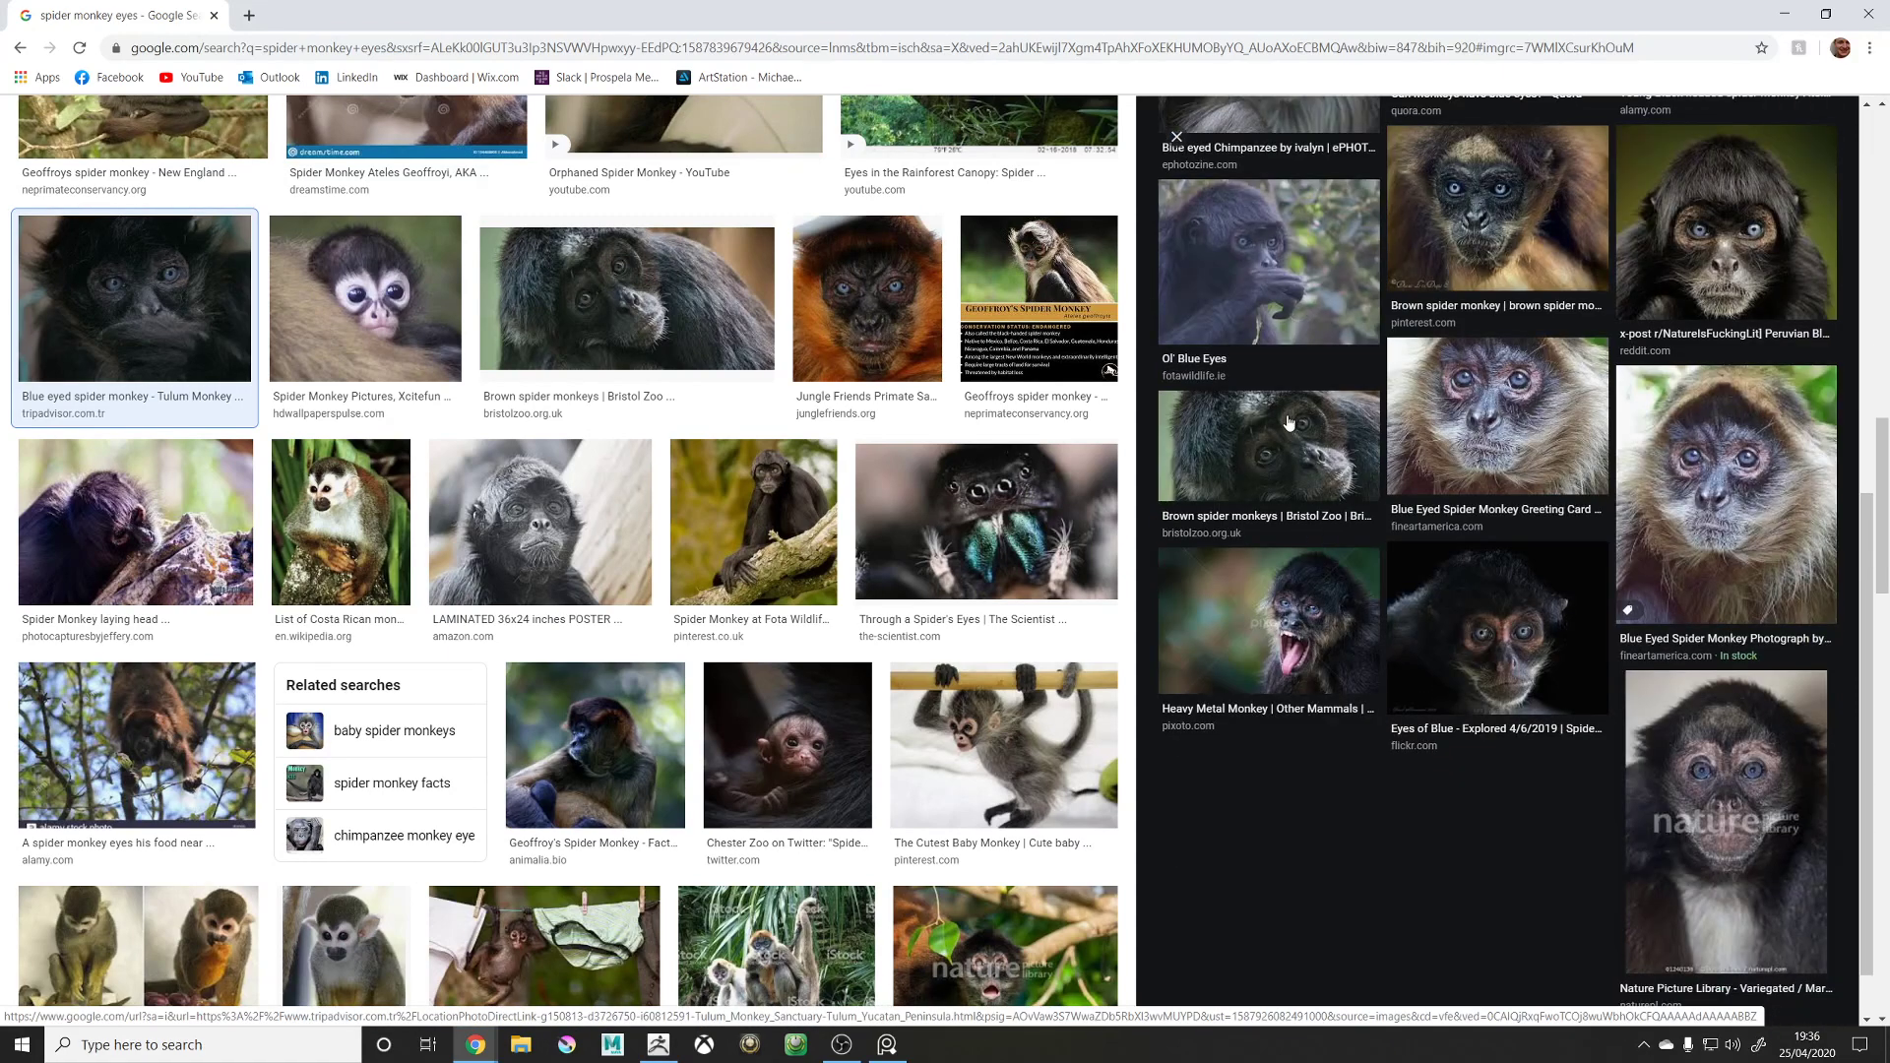
# Examine the eye areas in the Keep Your Eyes Peeled, Potter Park Zoo, La Senda Verde and Pinterest humanlike-expression monkey photos.
pyautogui.scroll(-6, 679, 526)
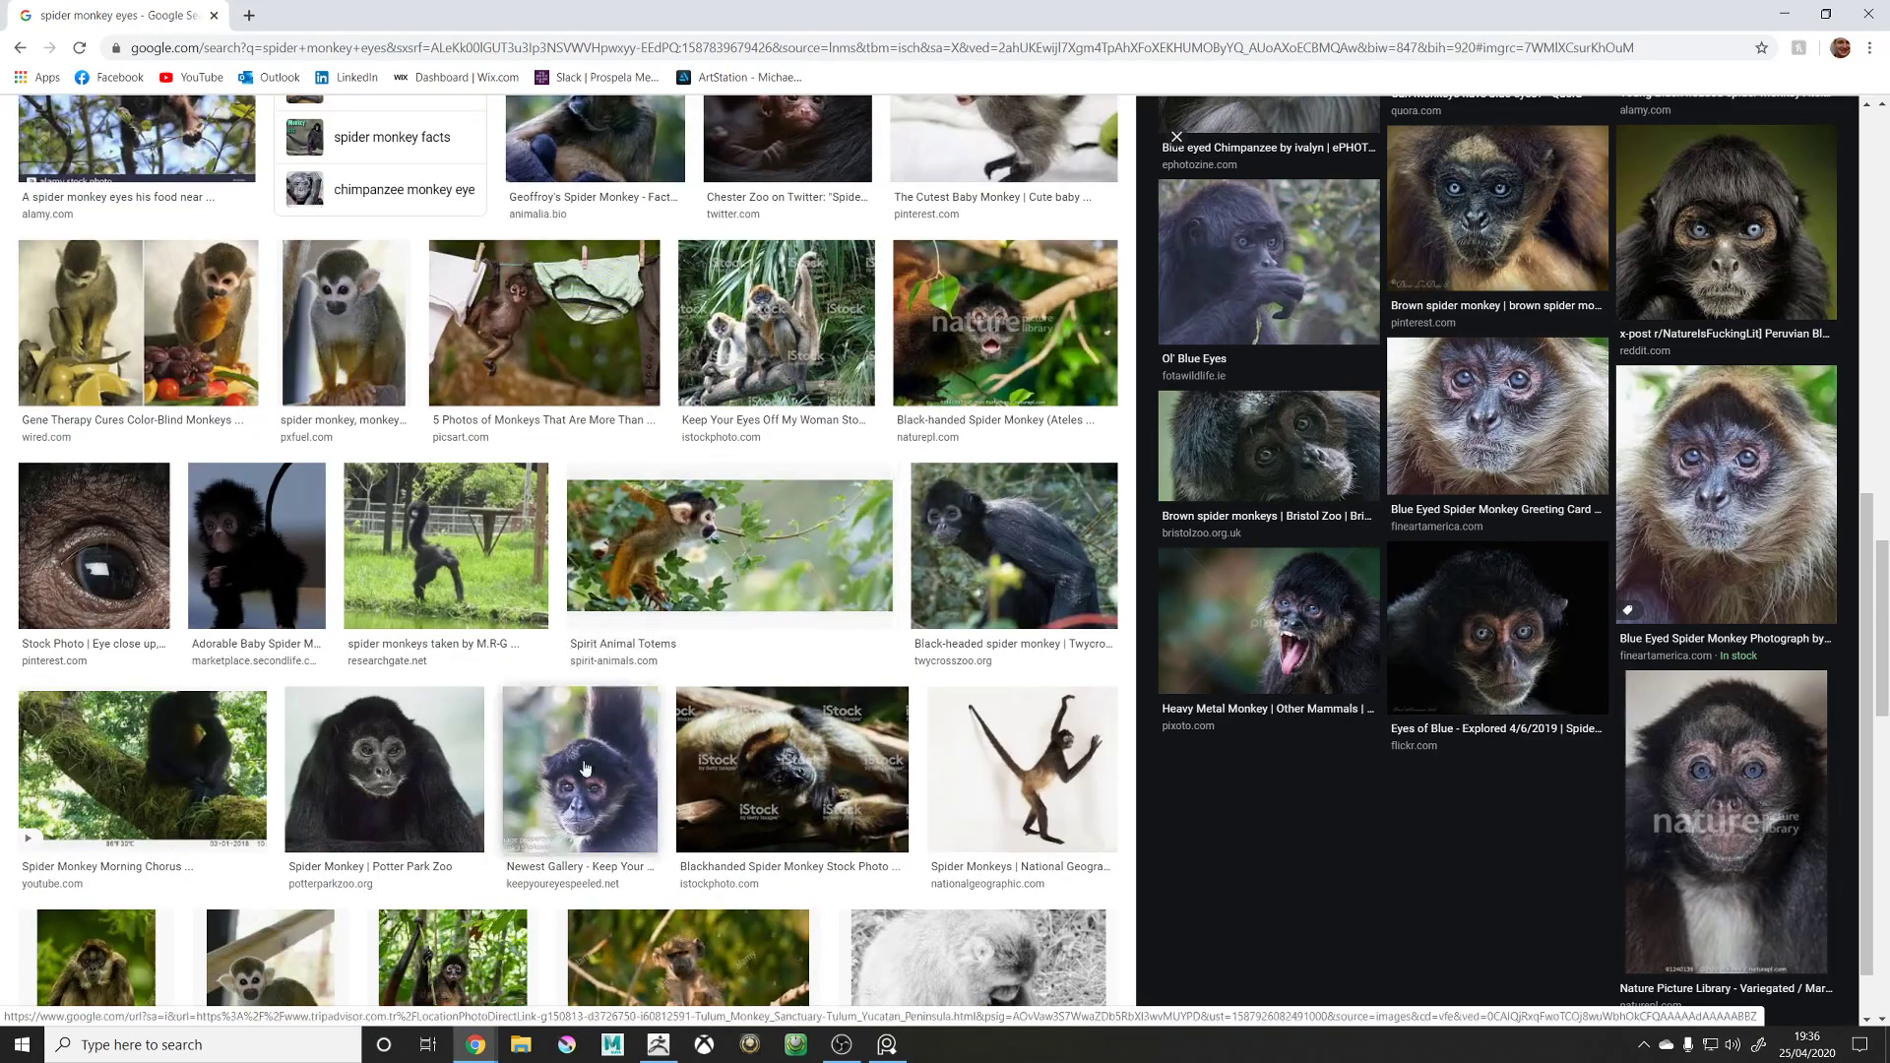
pyautogui.click(585, 767)
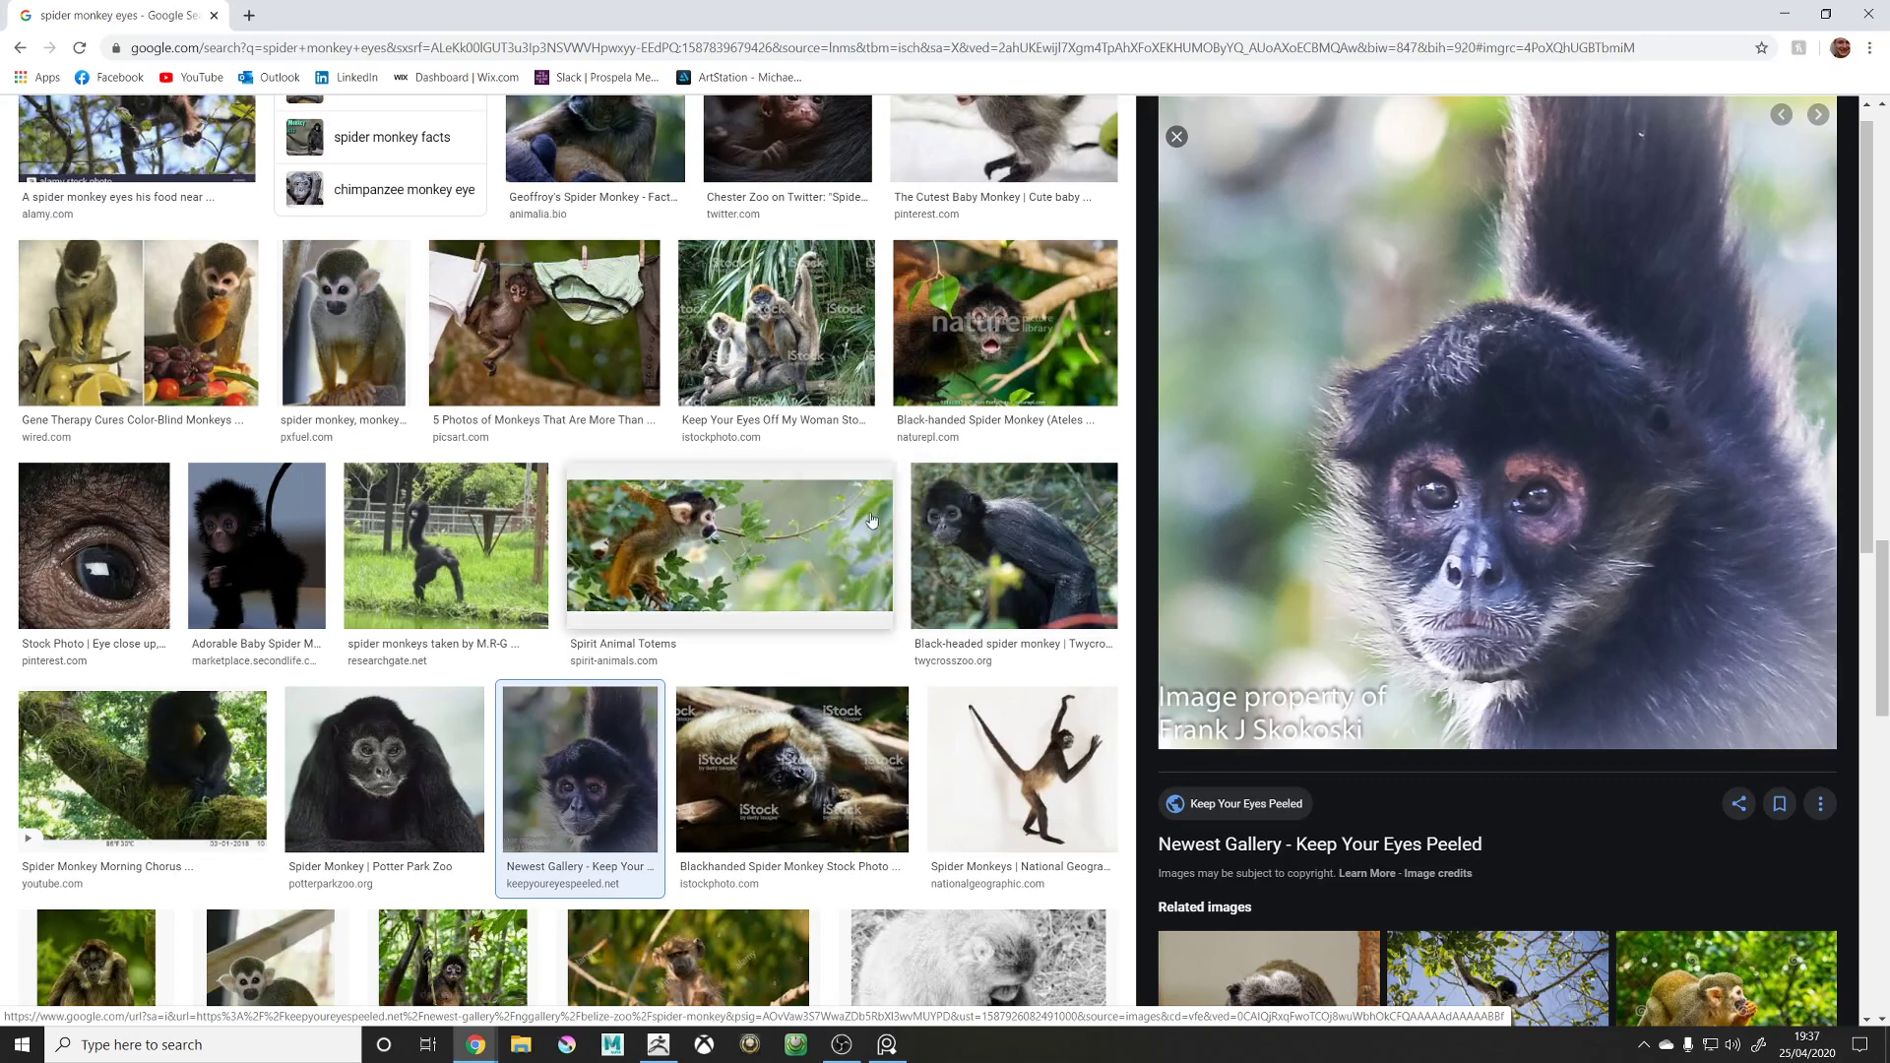
pyautogui.click(433, 777)
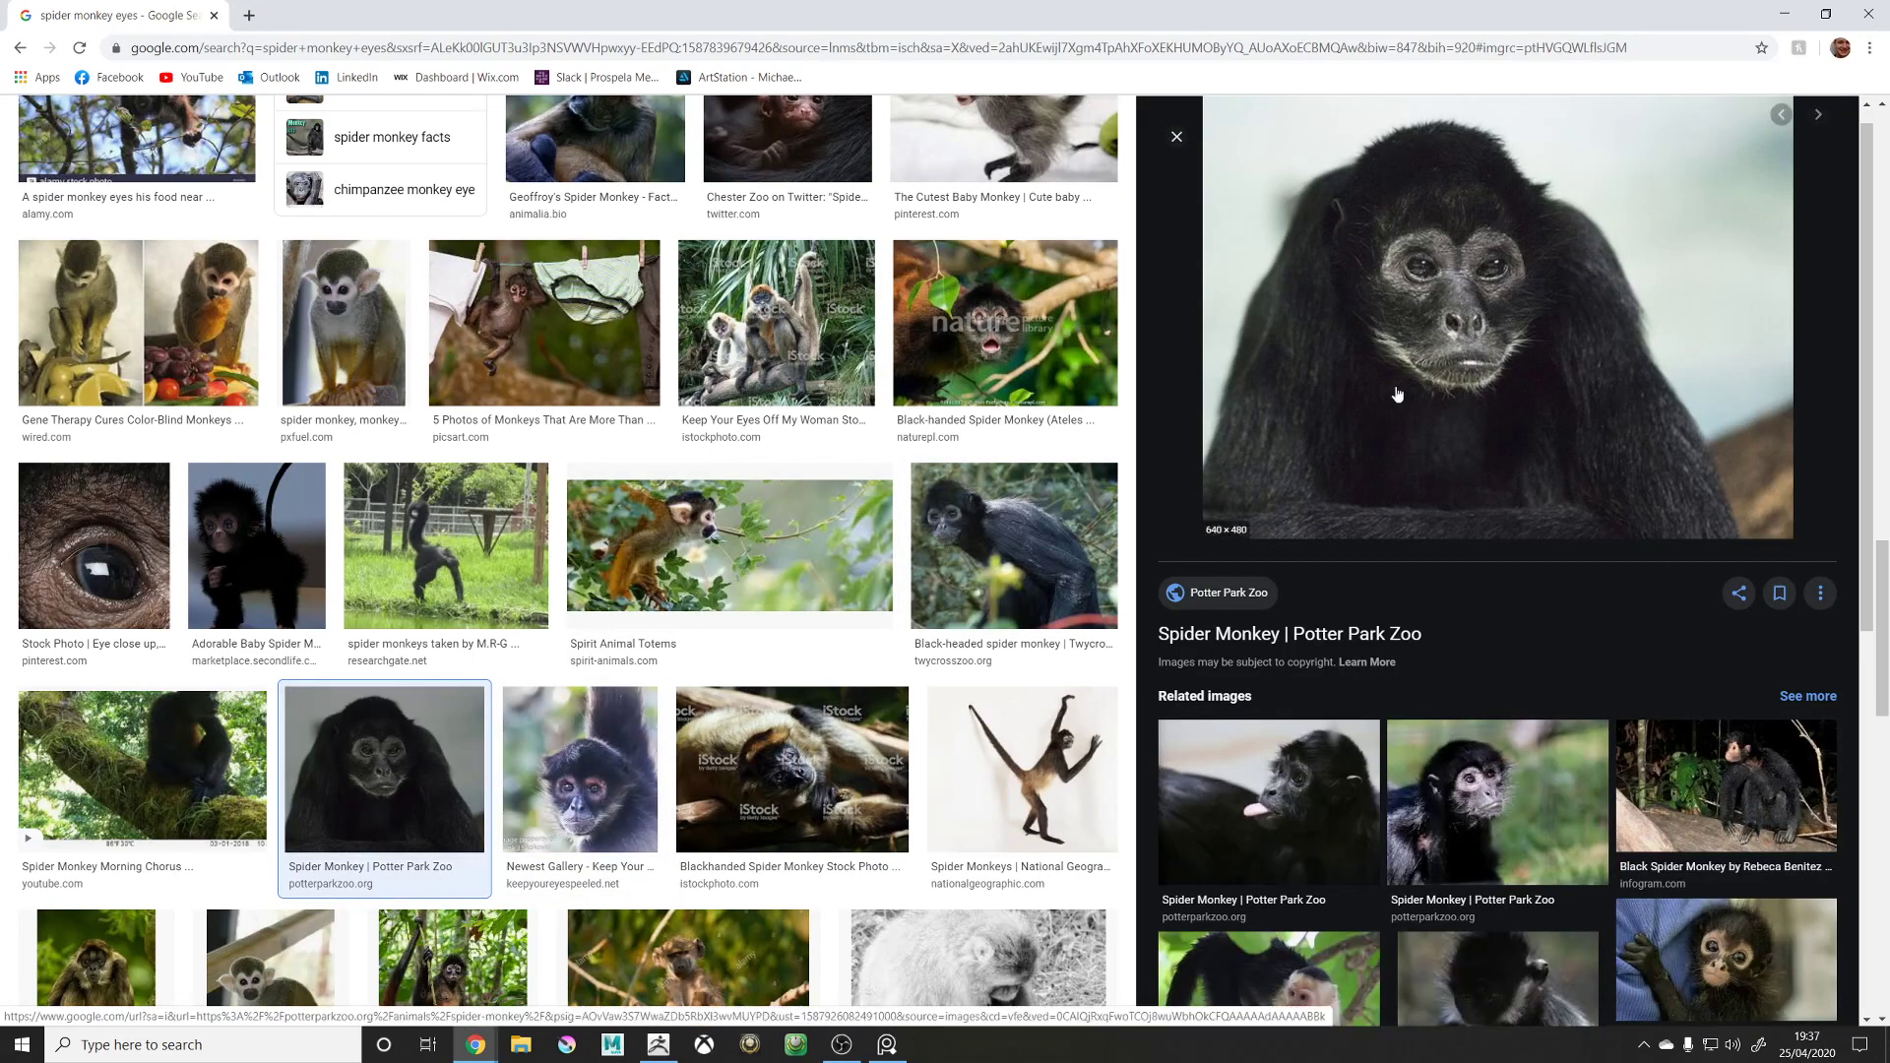
pyautogui.scroll(-5, 521, 562)
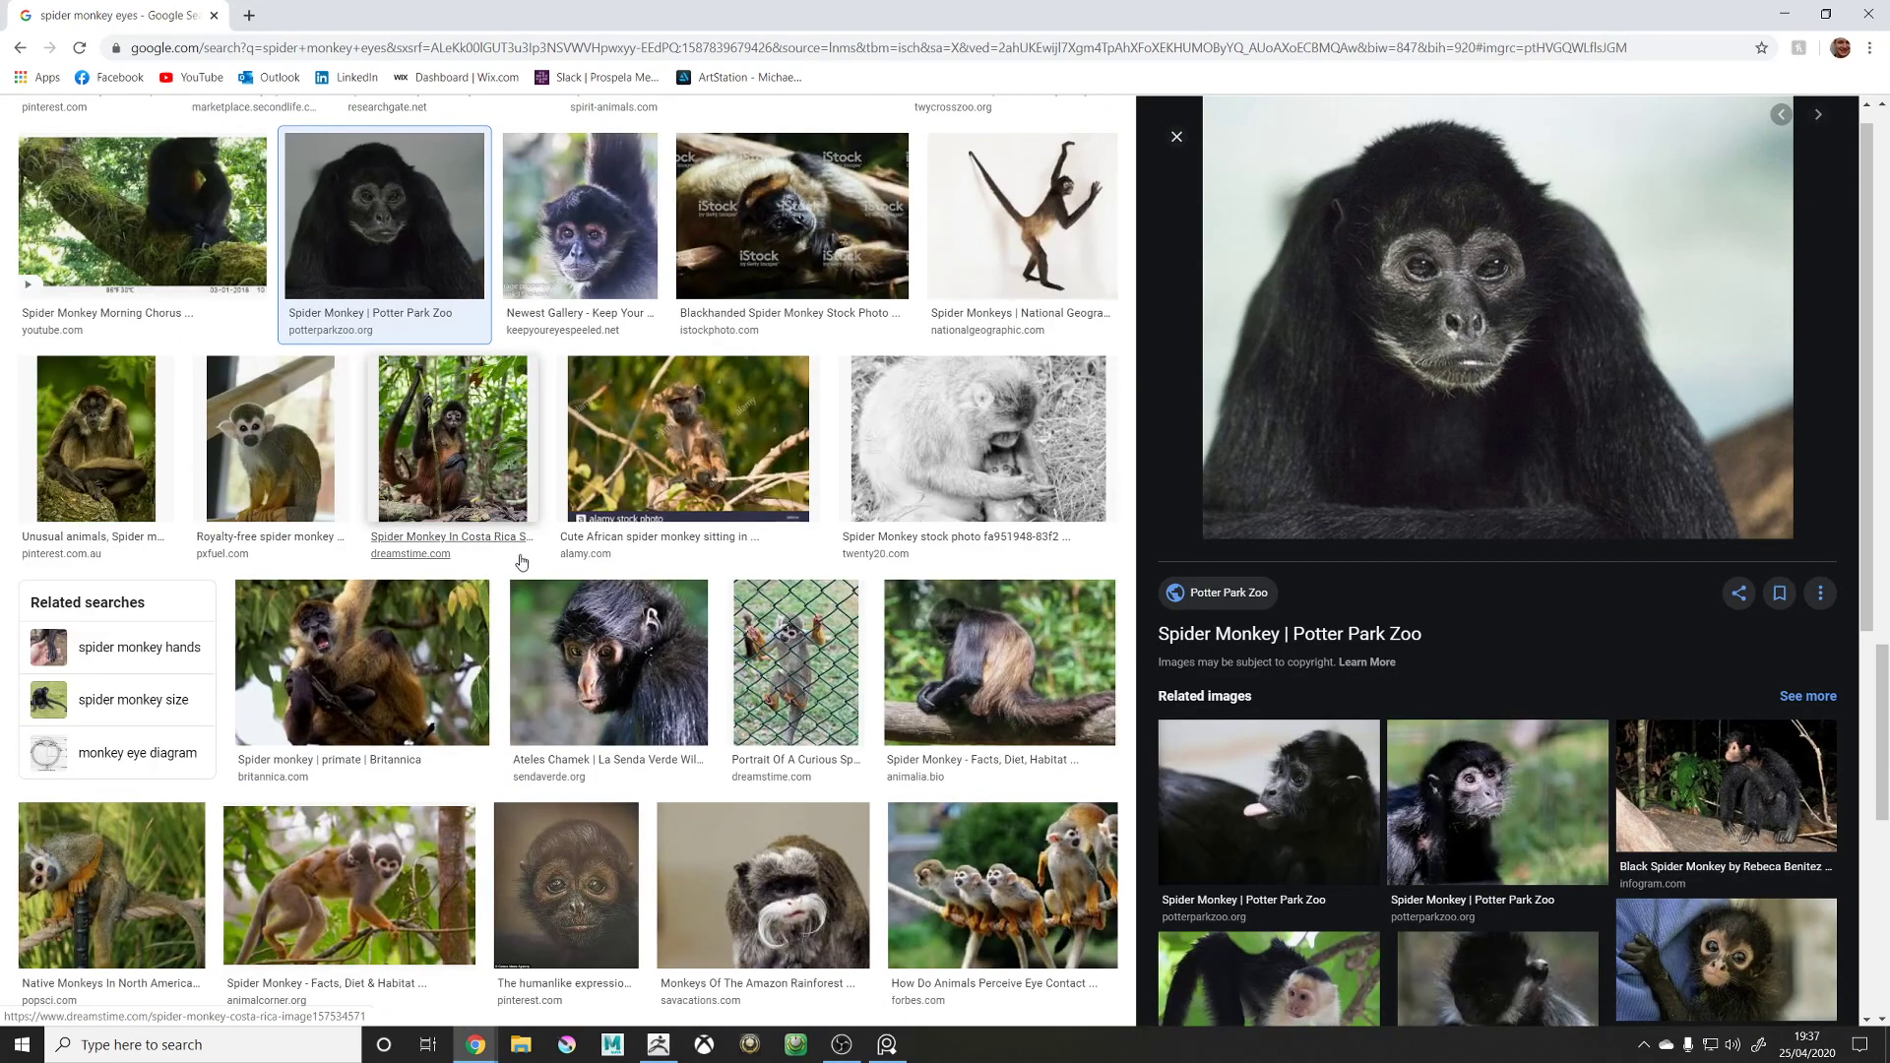
pyautogui.click(591, 654)
pyautogui.scroll(-2, 599, 649)
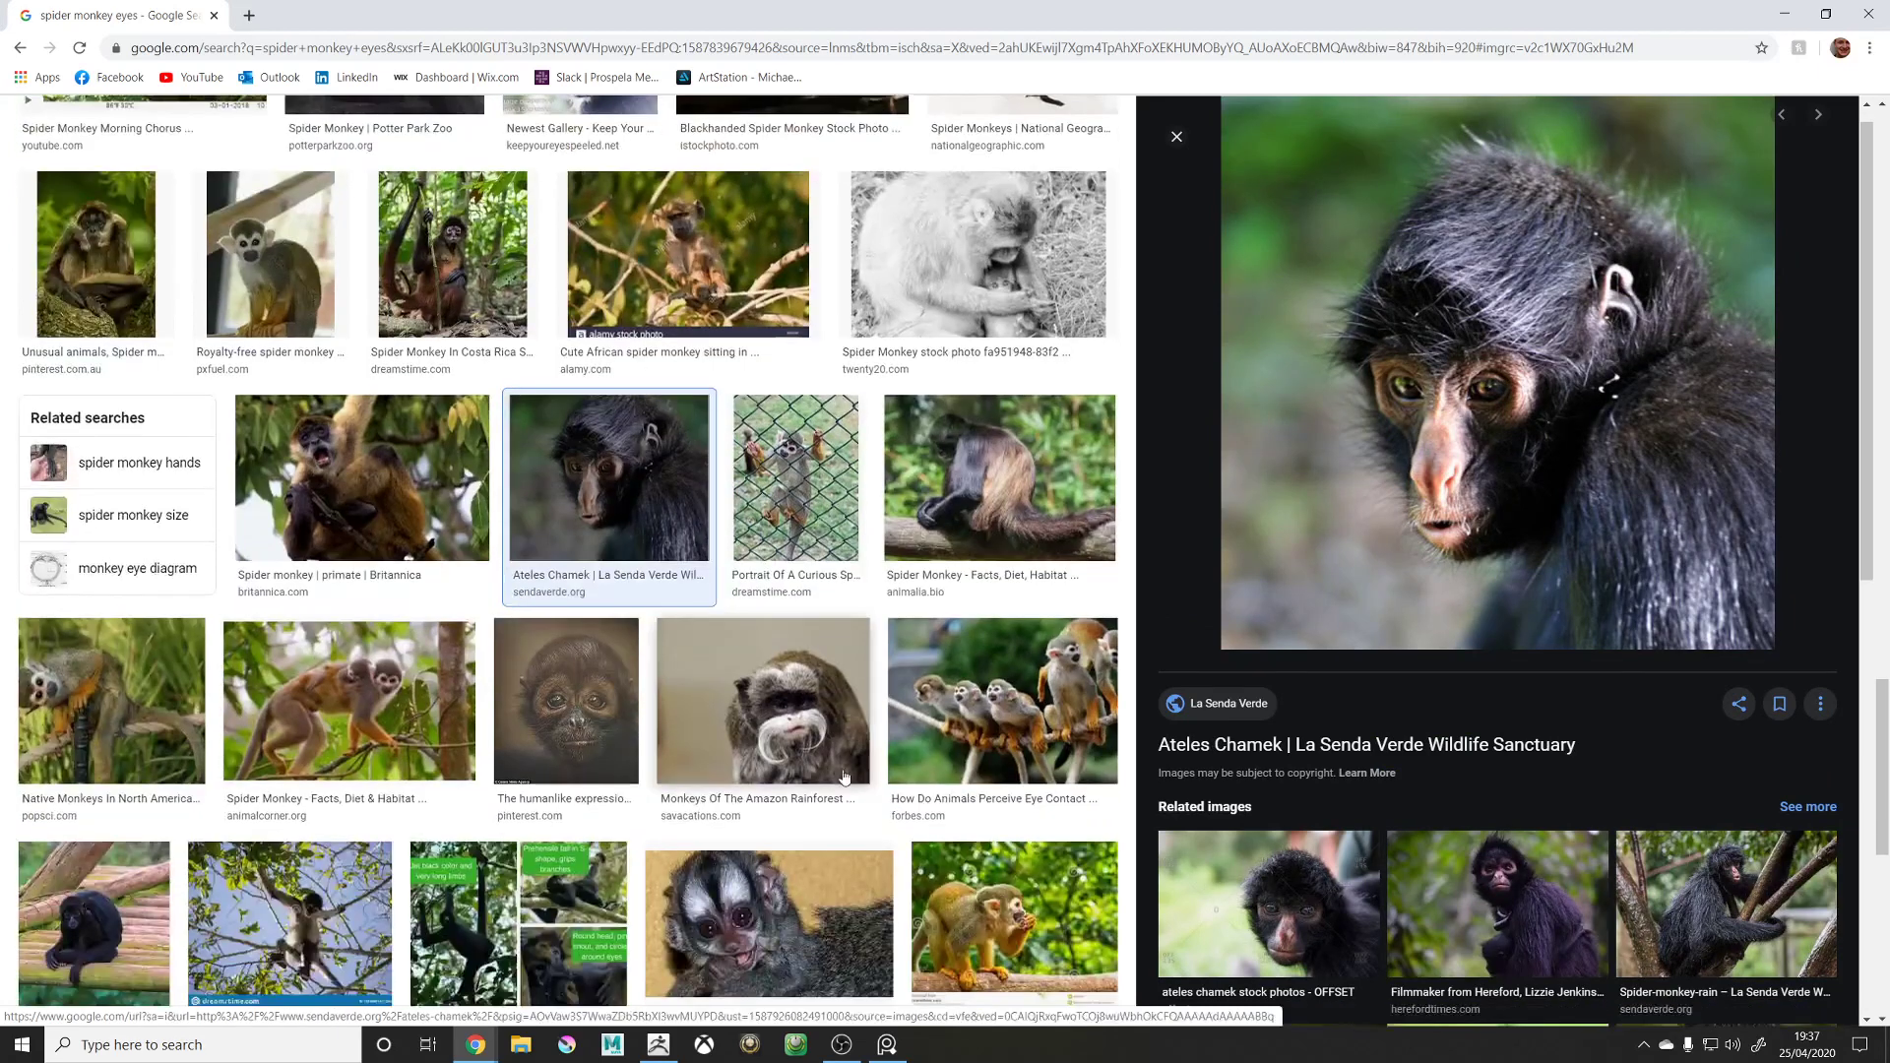
pyautogui.click(566, 699)
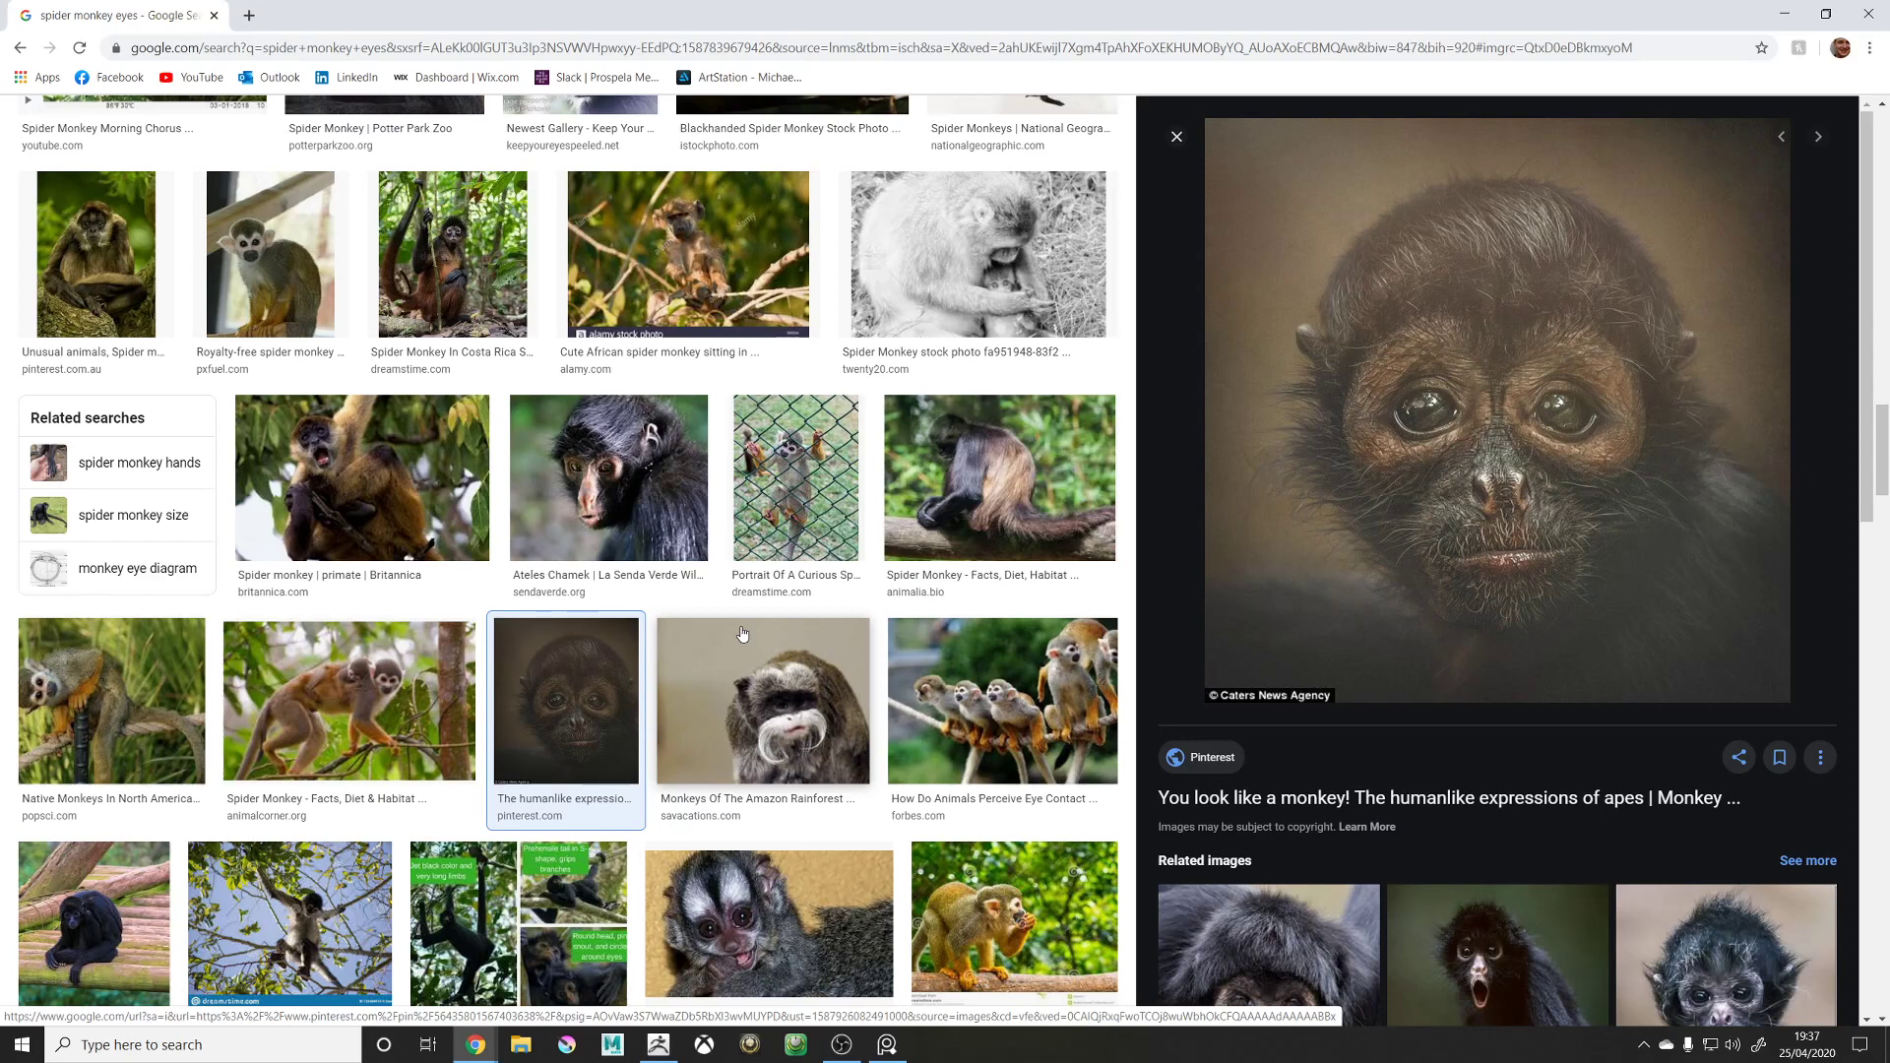
# Compare the eyes and brows in the South American Vacations black monkey and Mongabay crazy-eyed capuchin photos.
pyautogui.scroll(-6, 783, 575)
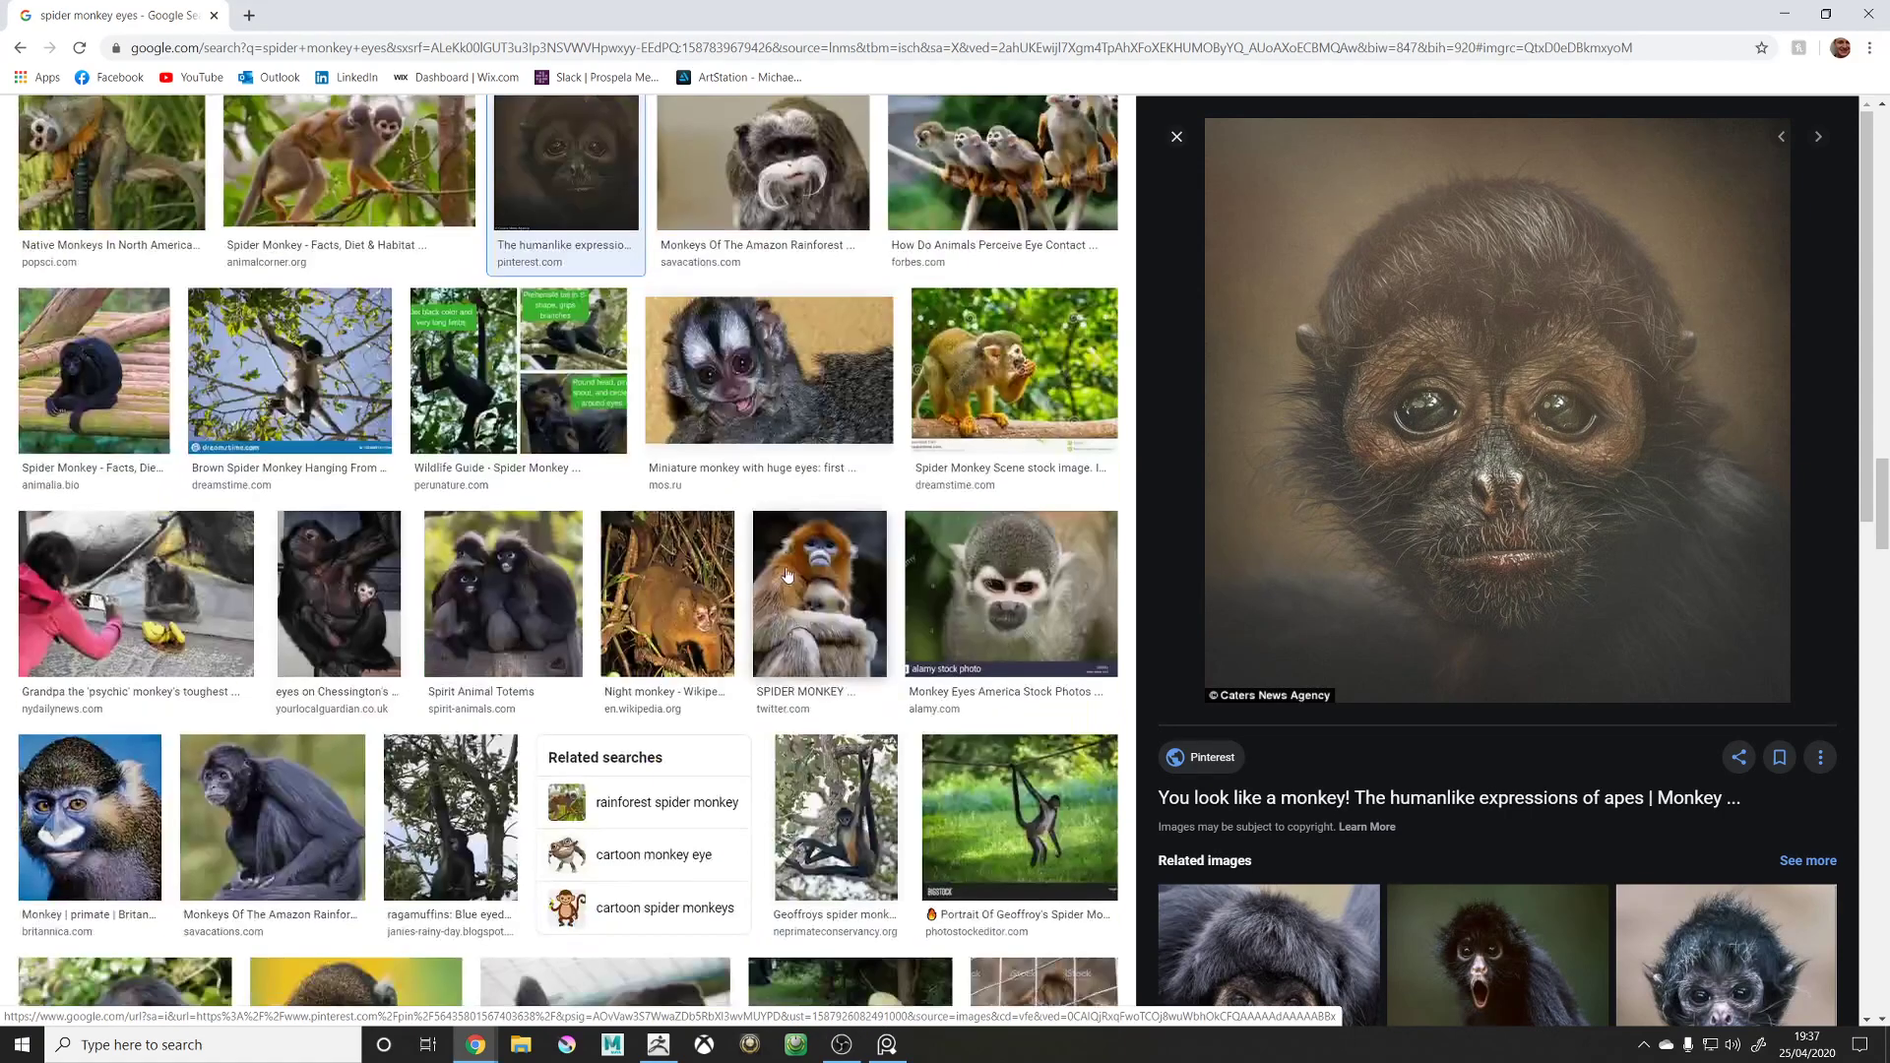
pyautogui.click(189, 755)
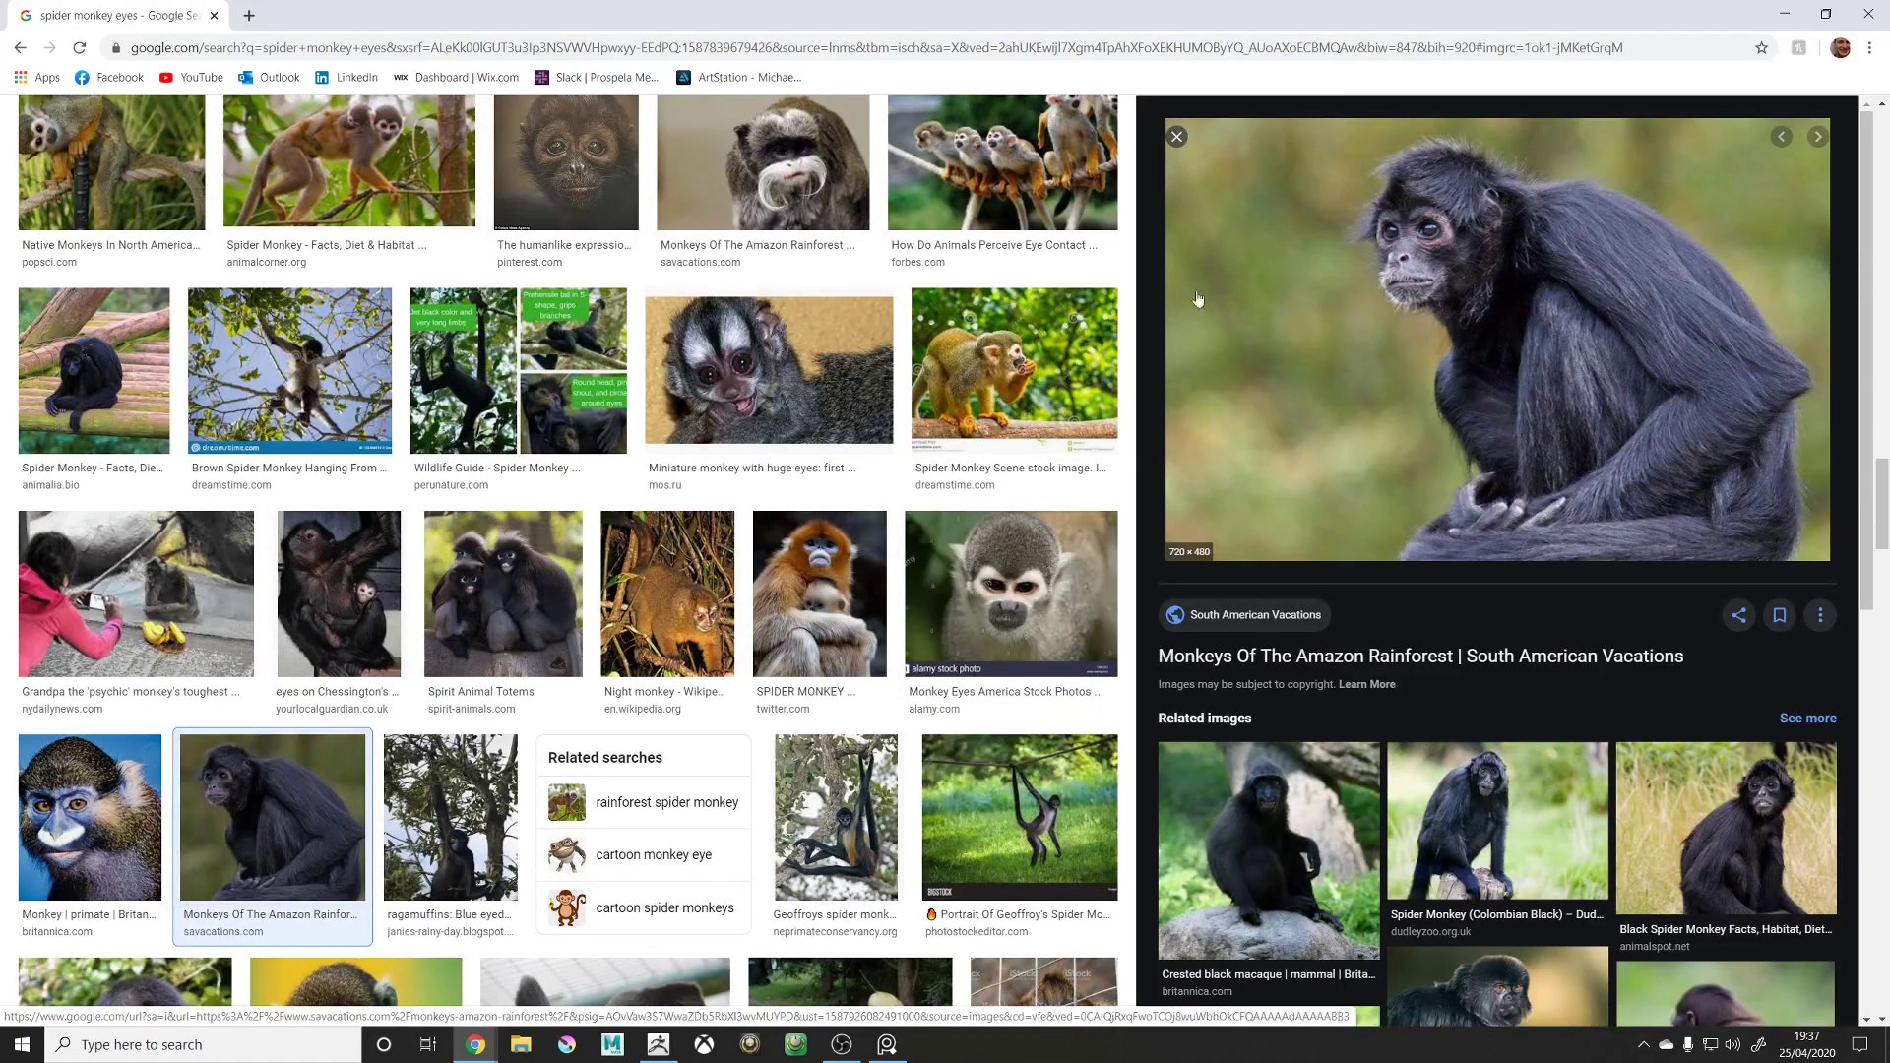
pyautogui.scroll(-6, 807, 601)
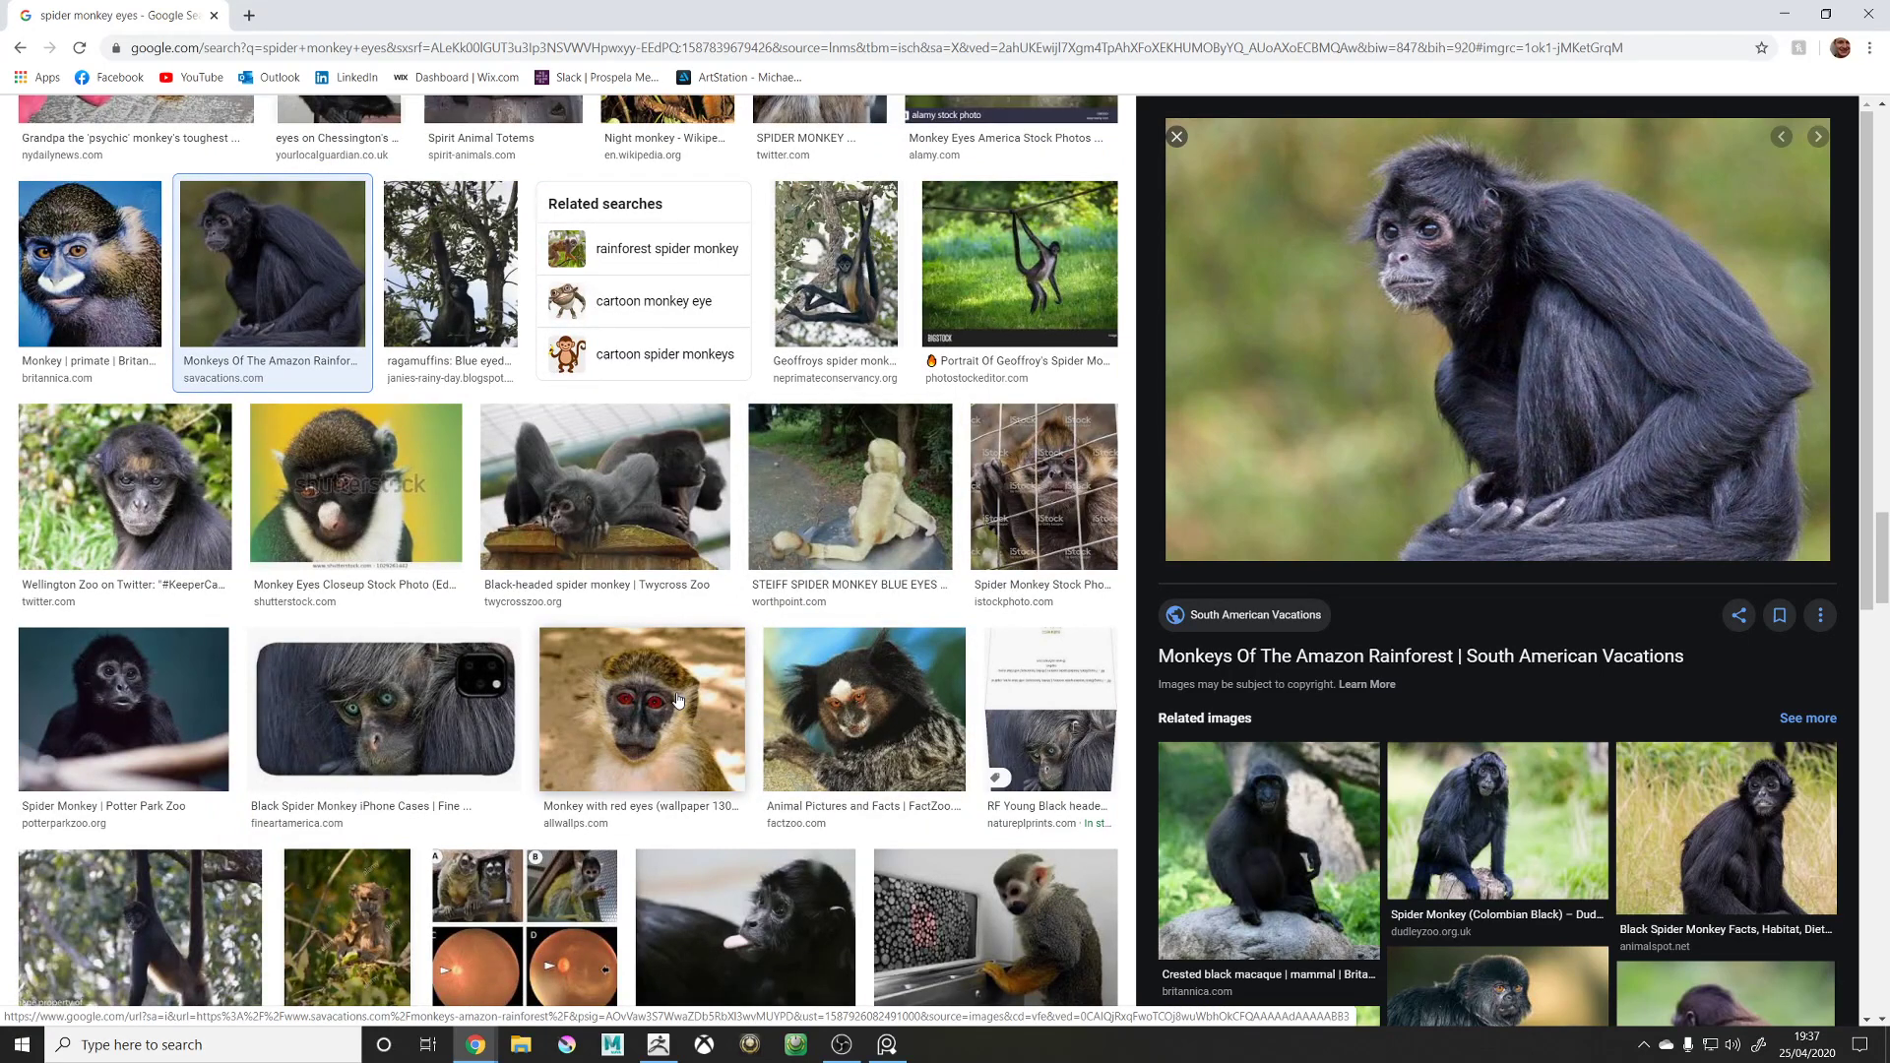
pyautogui.scroll(-5, 677, 699)
pyautogui.click(825, 673)
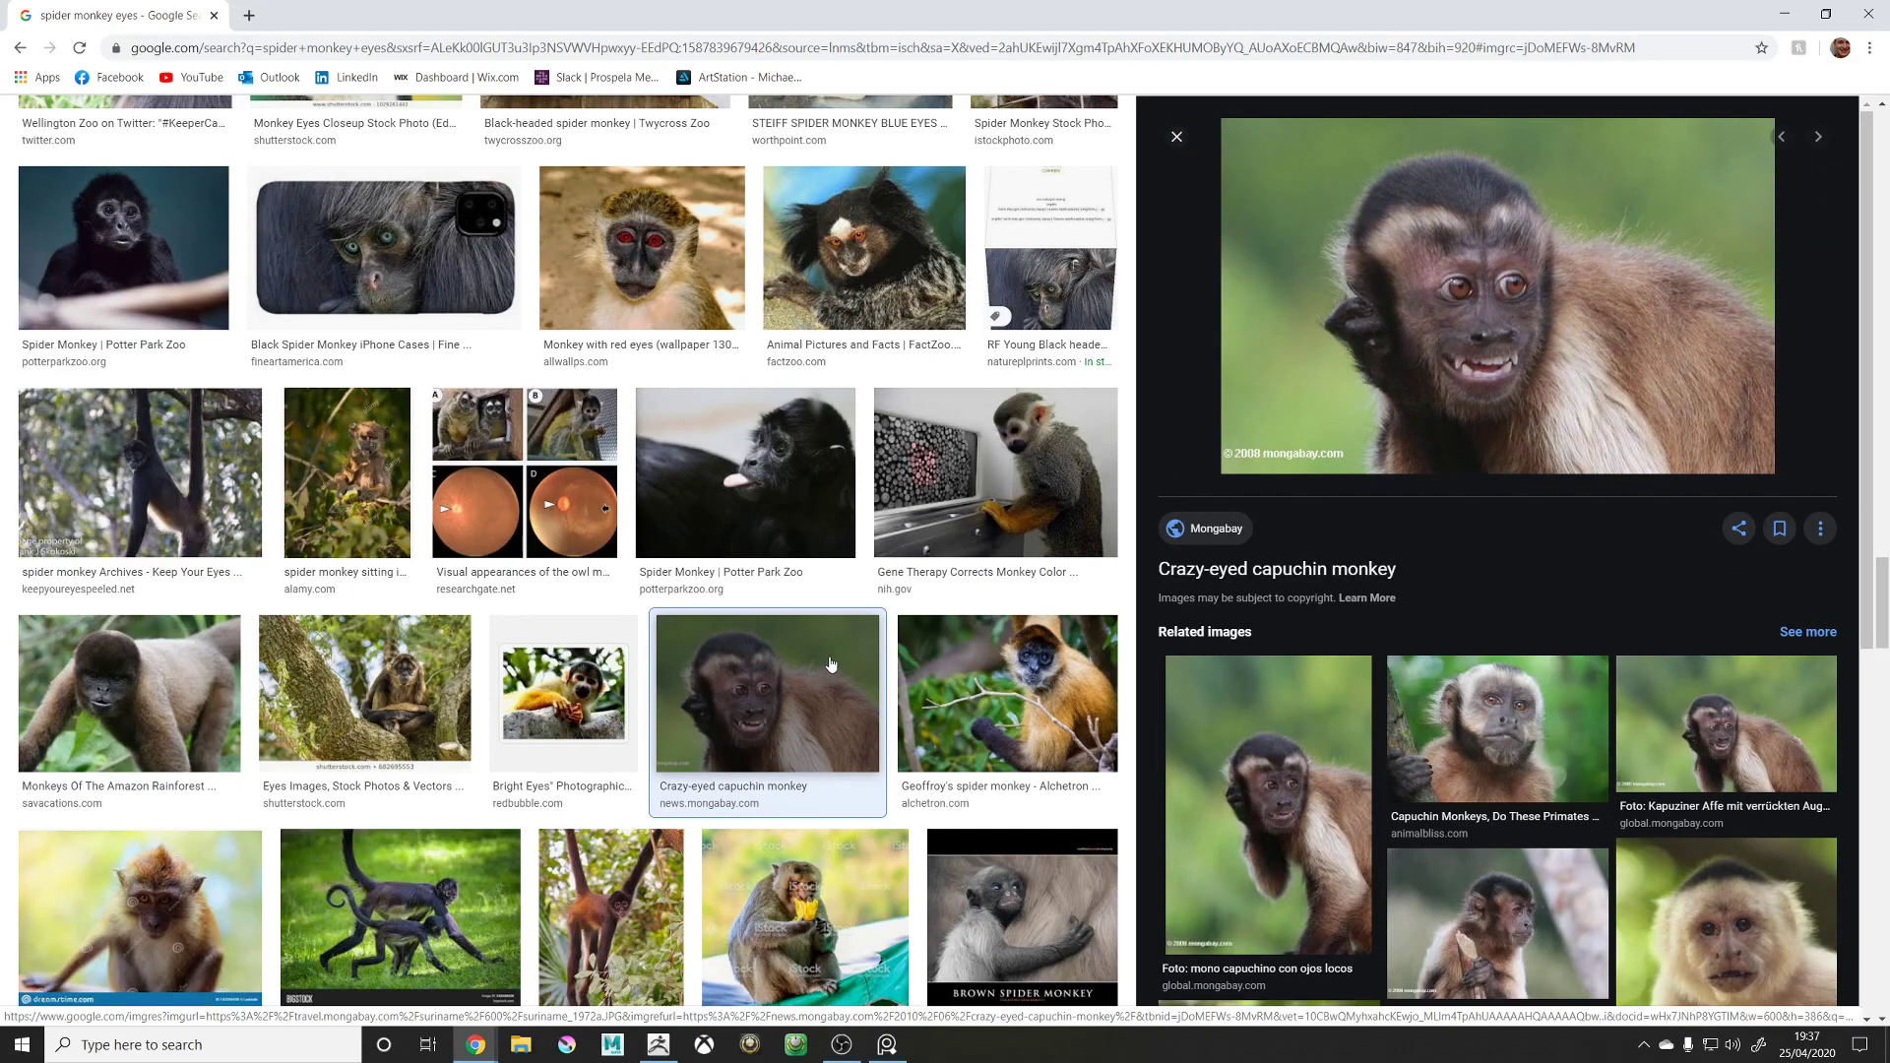
# Search further image results and examine the eyelids and sockets in the 123RF red-faced spider monkey photo.
pyautogui.scroll(-3, 996, 482)
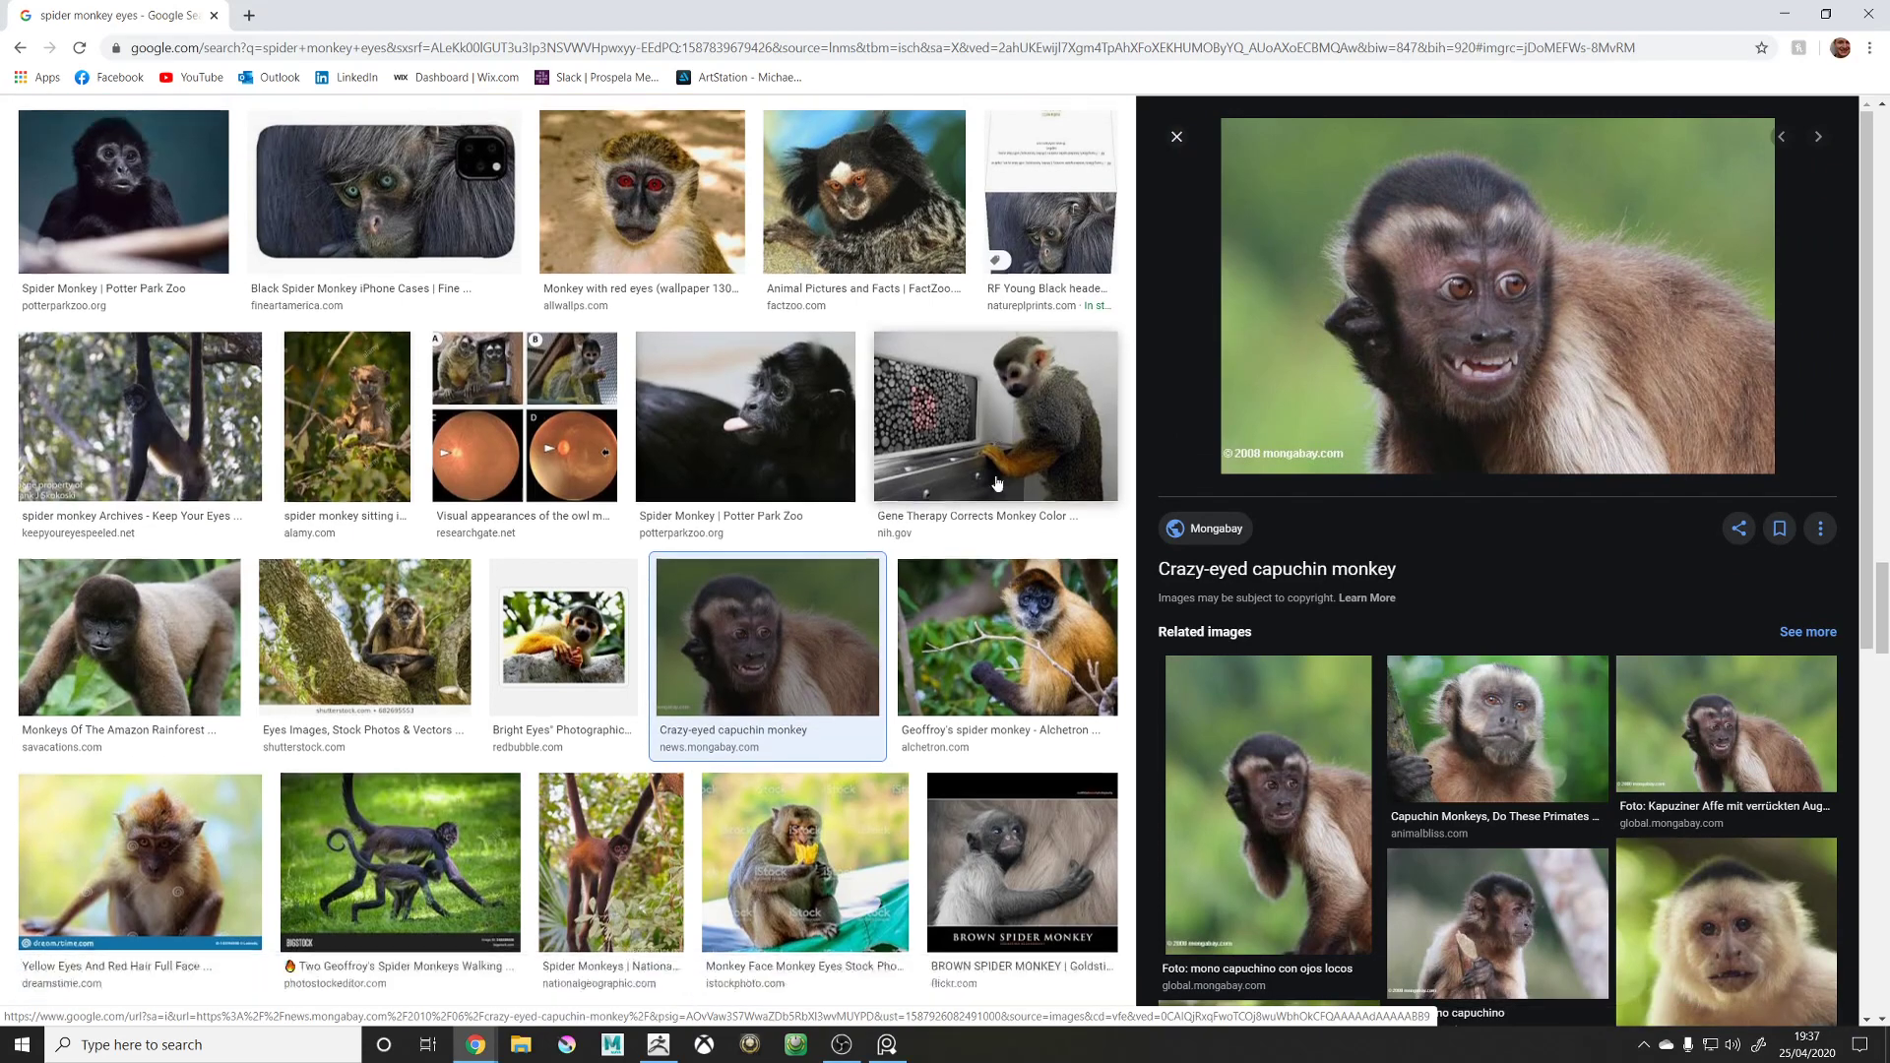
pyautogui.scroll(-3, 996, 483)
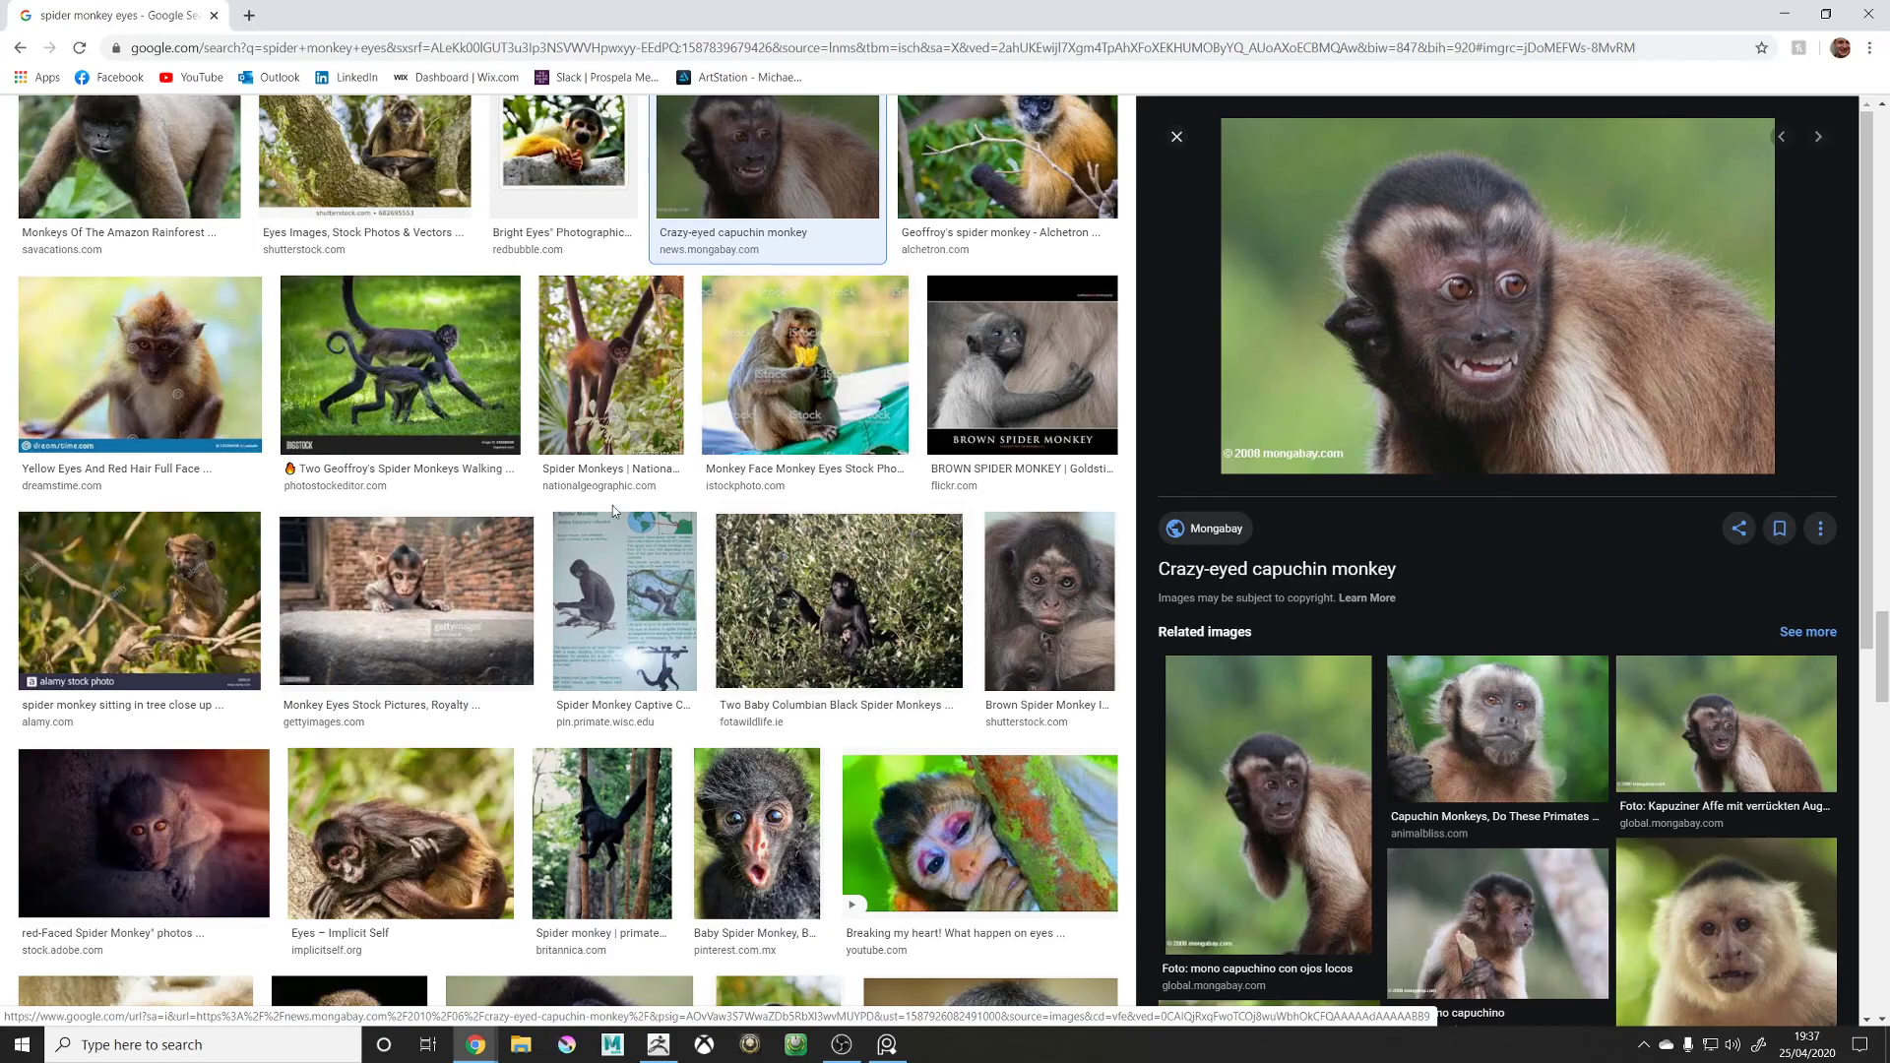
pyautogui.scroll(-6, 612, 505)
pyautogui.scroll(-4, 641, 529)
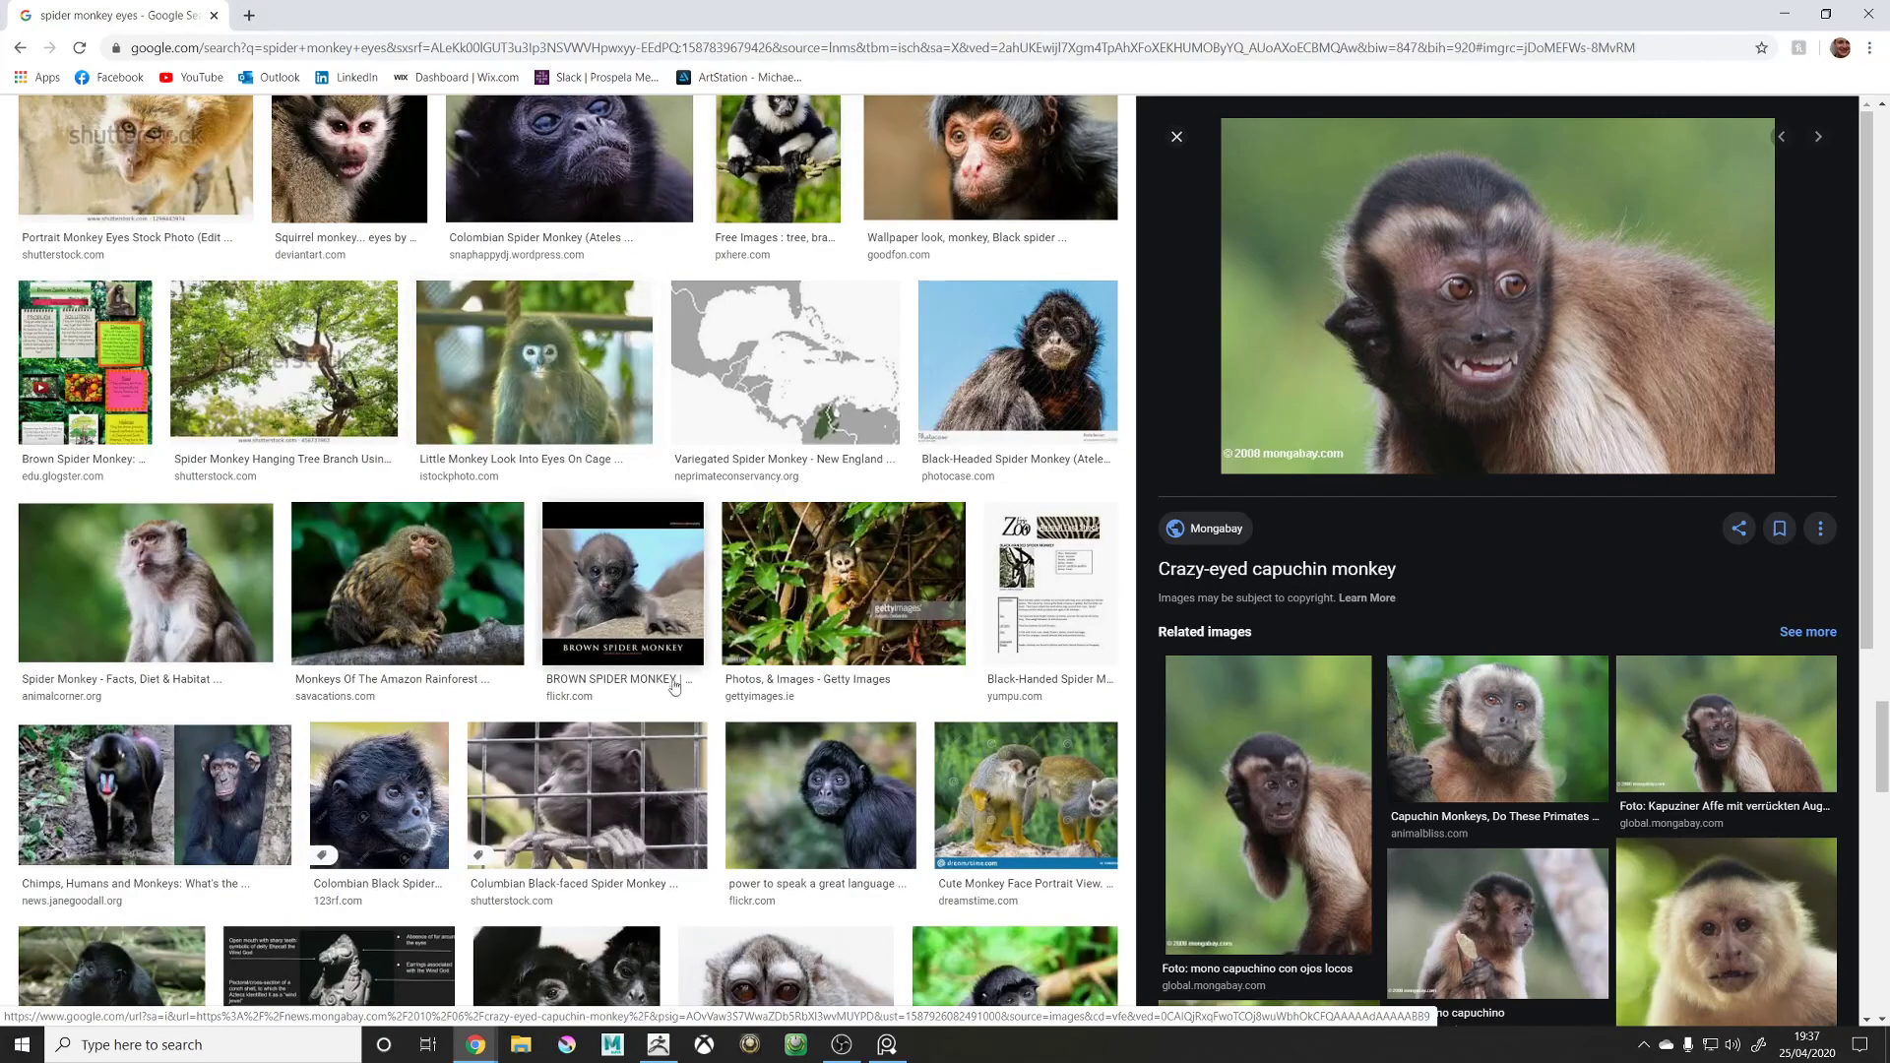
pyautogui.scroll(-6, 548, 671)
pyautogui.click(340, 448)
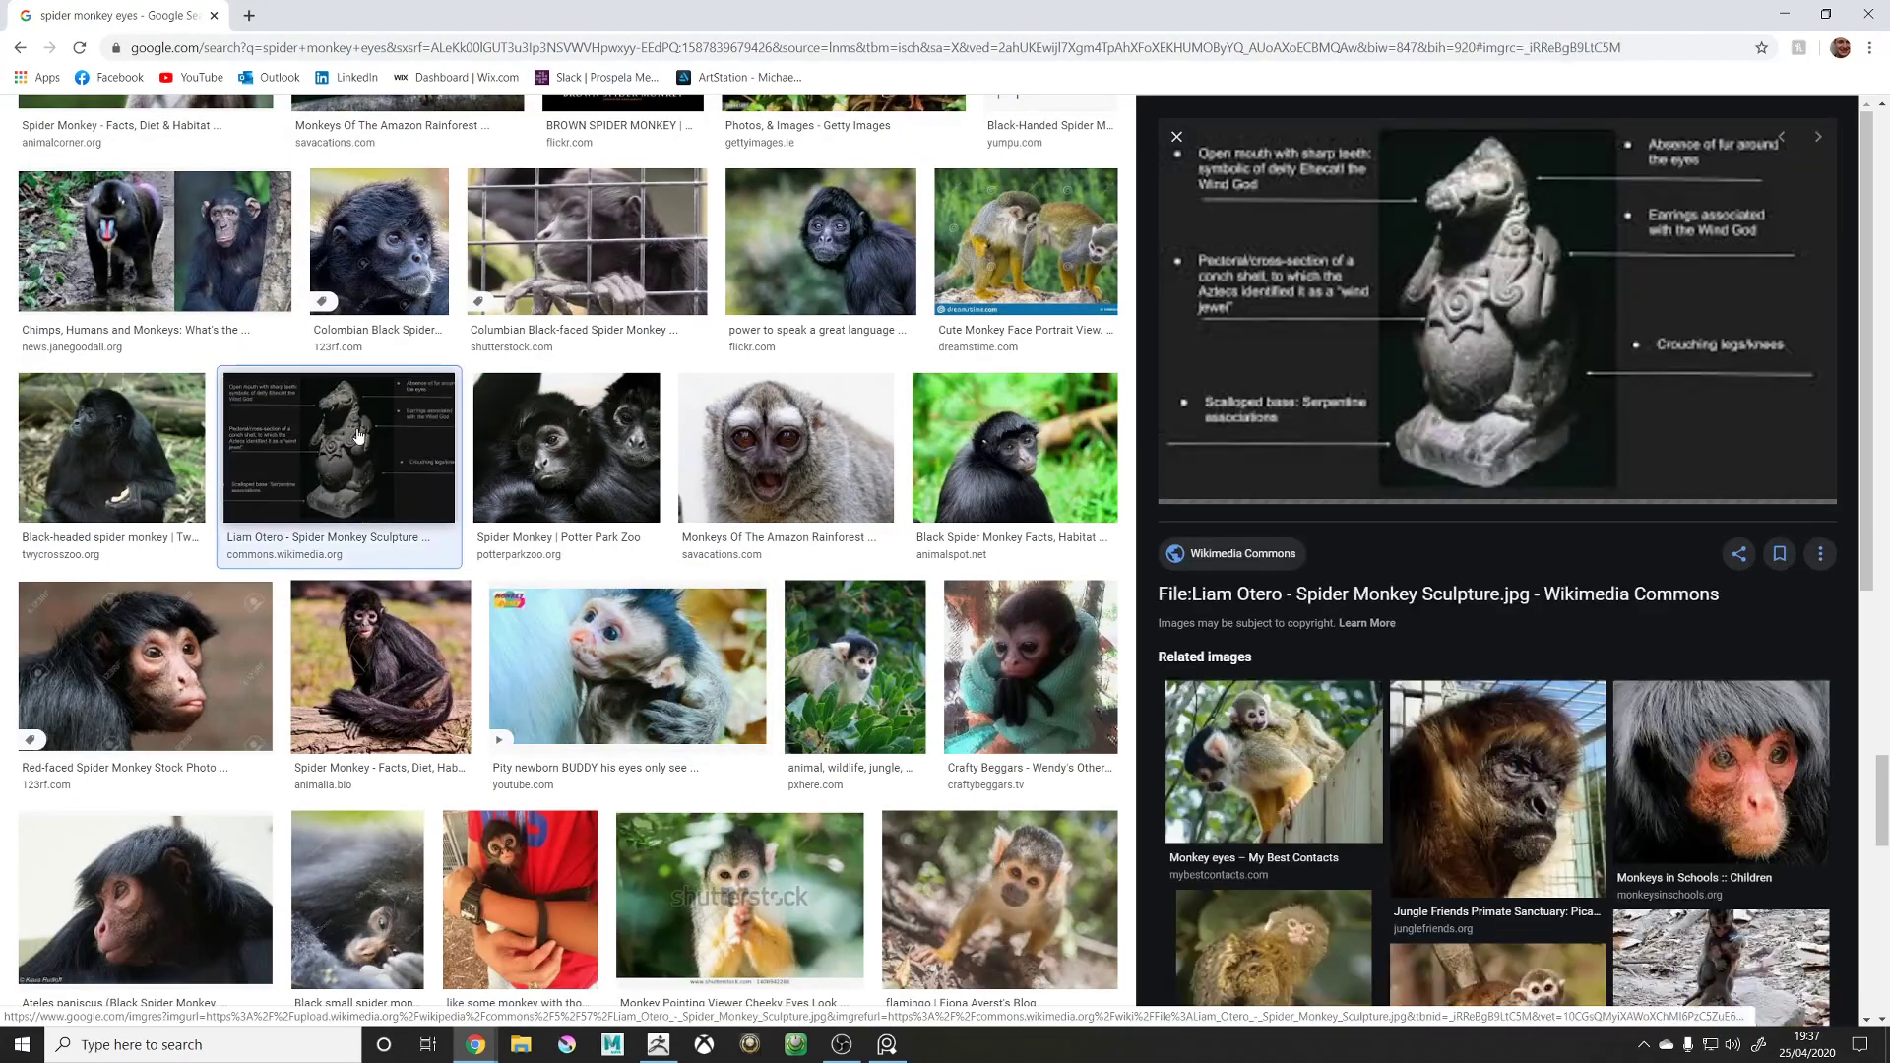
pyautogui.click(233, 685)
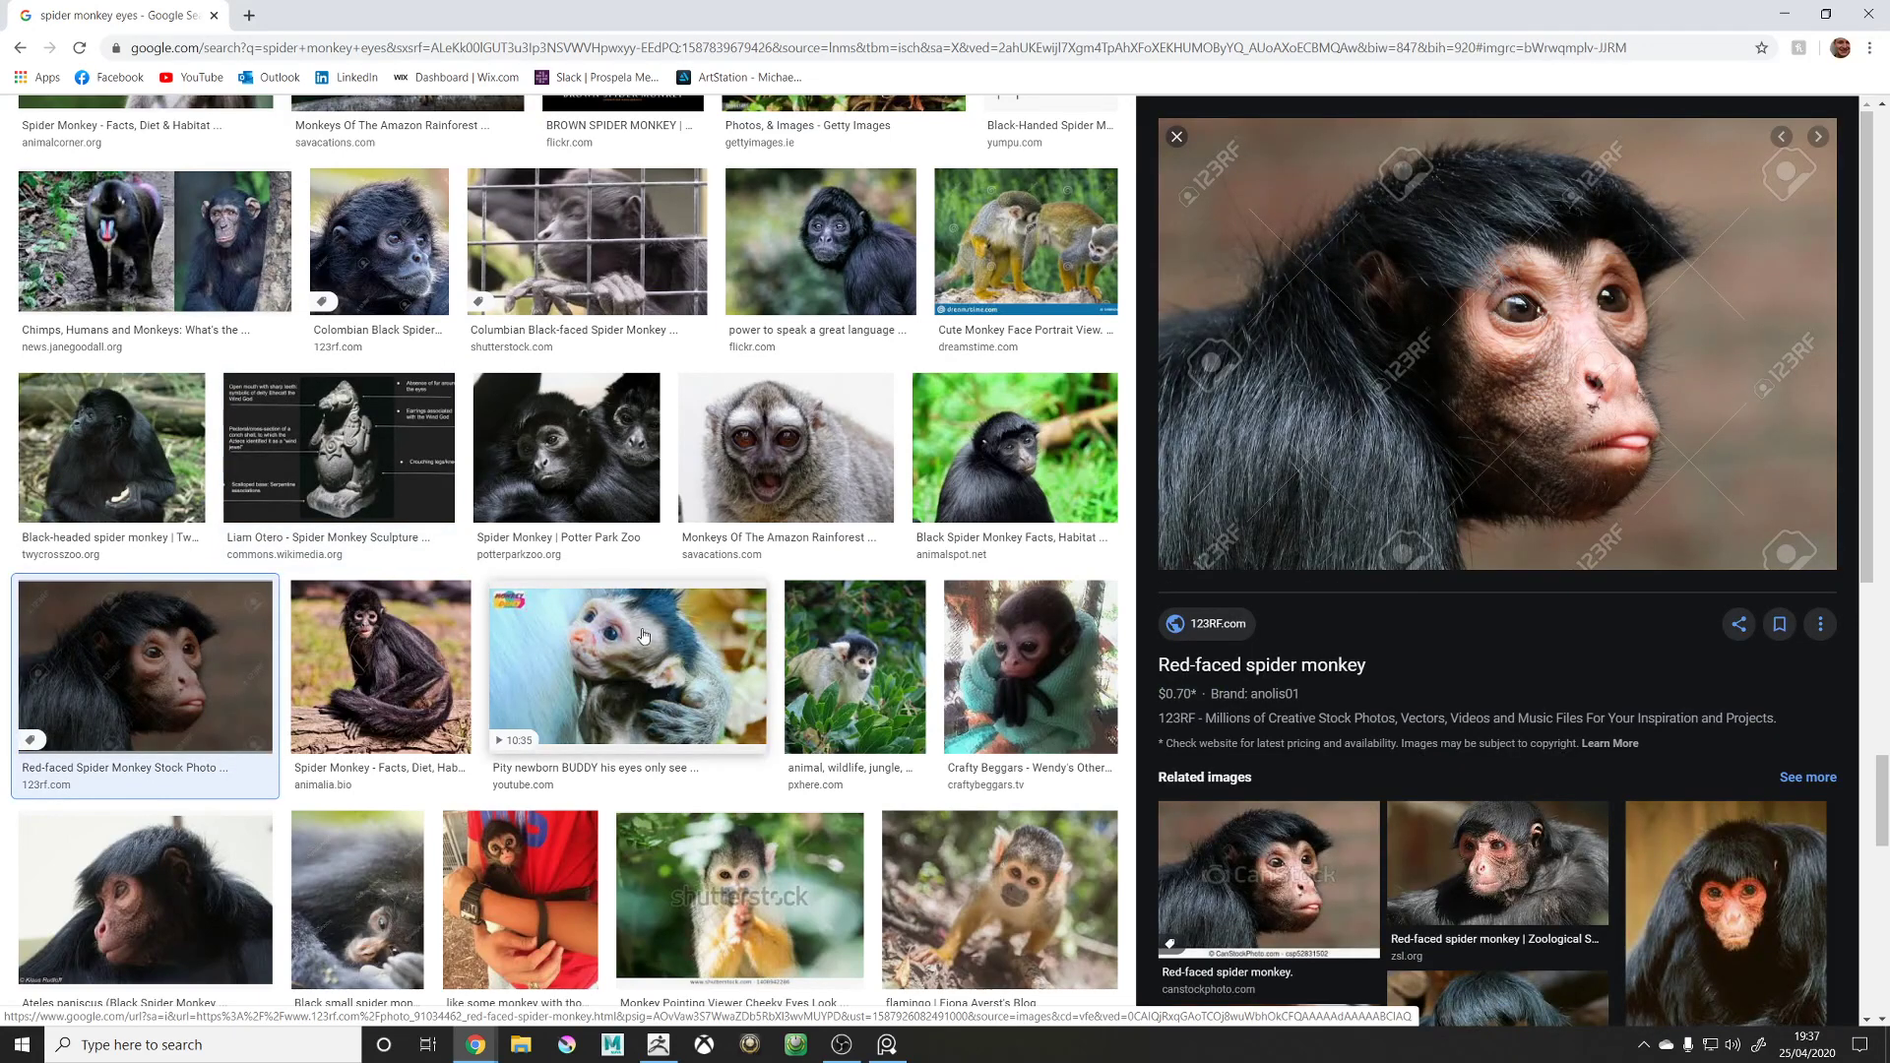
# Find the Pixoto Heavy Metal Monkey photo and examine its eyes and open-mouthed expression.
pyautogui.scroll(-6, 643, 635)
pyautogui.scroll(-6, 639, 594)
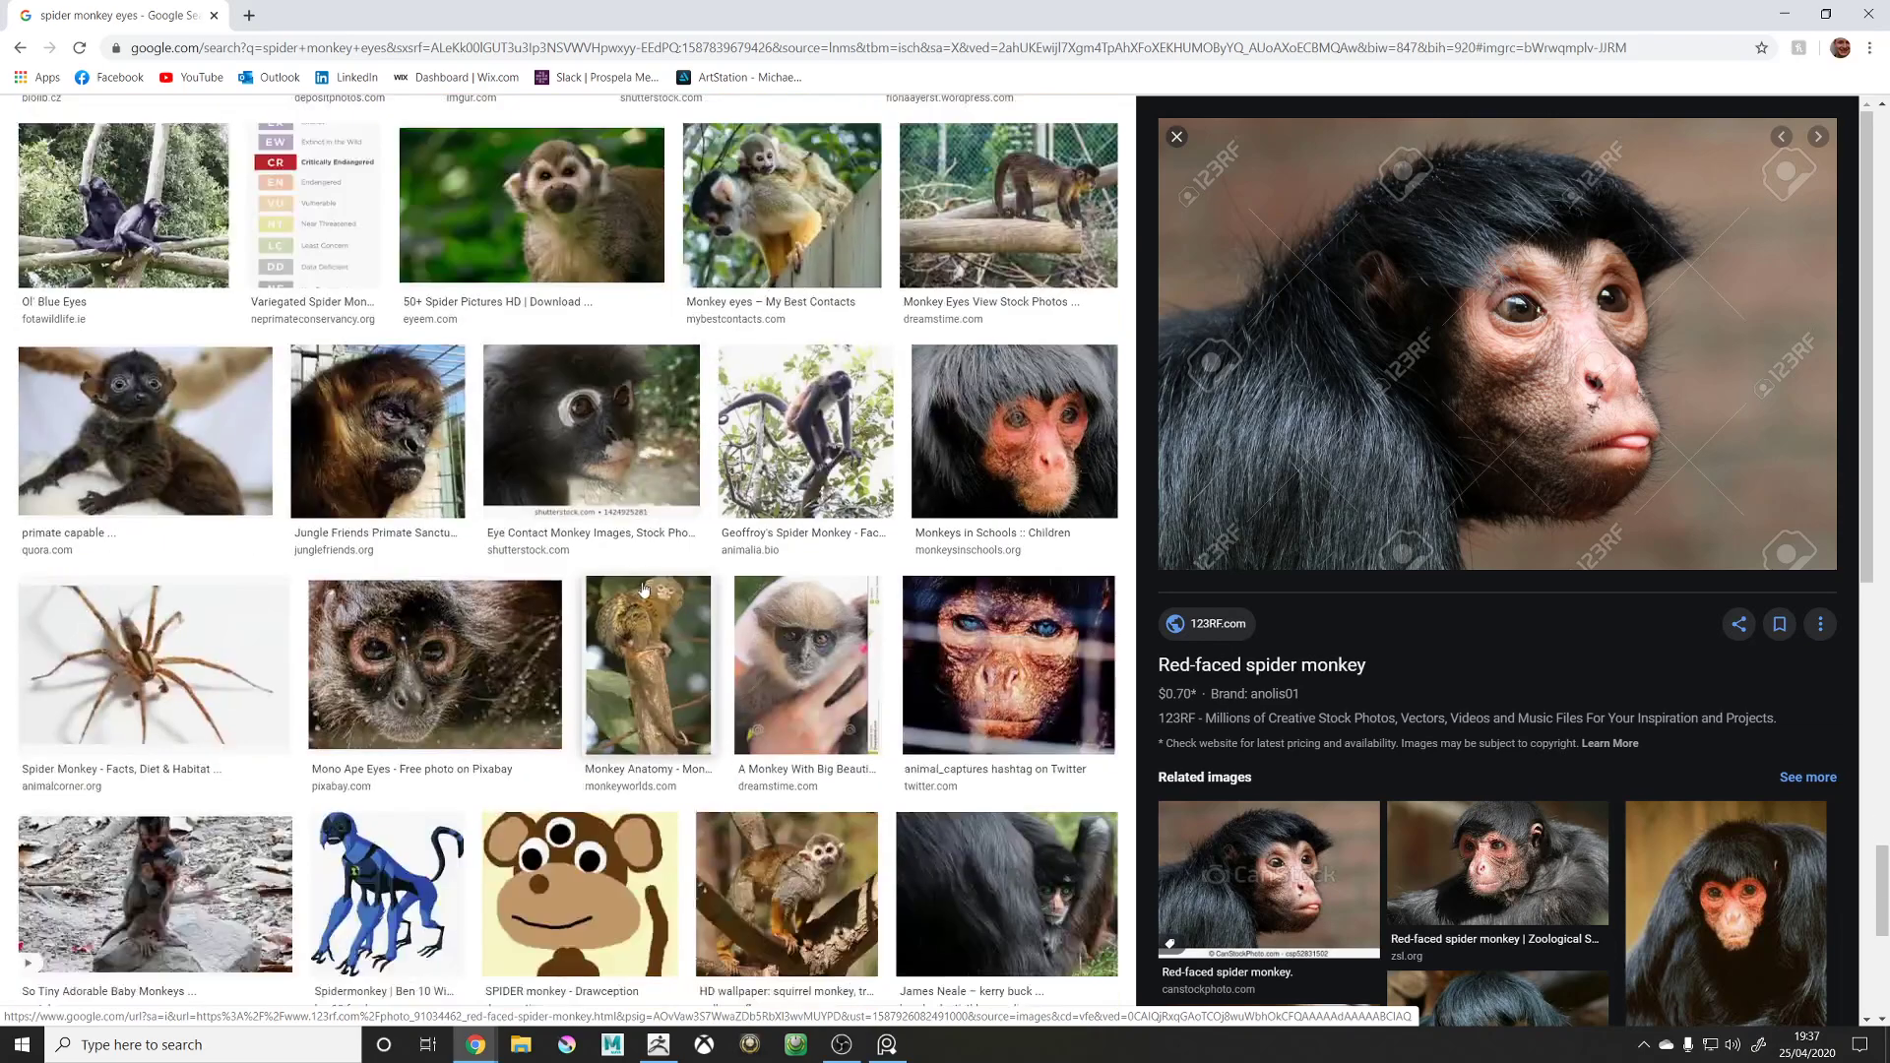
pyautogui.scroll(-4, 649, 585)
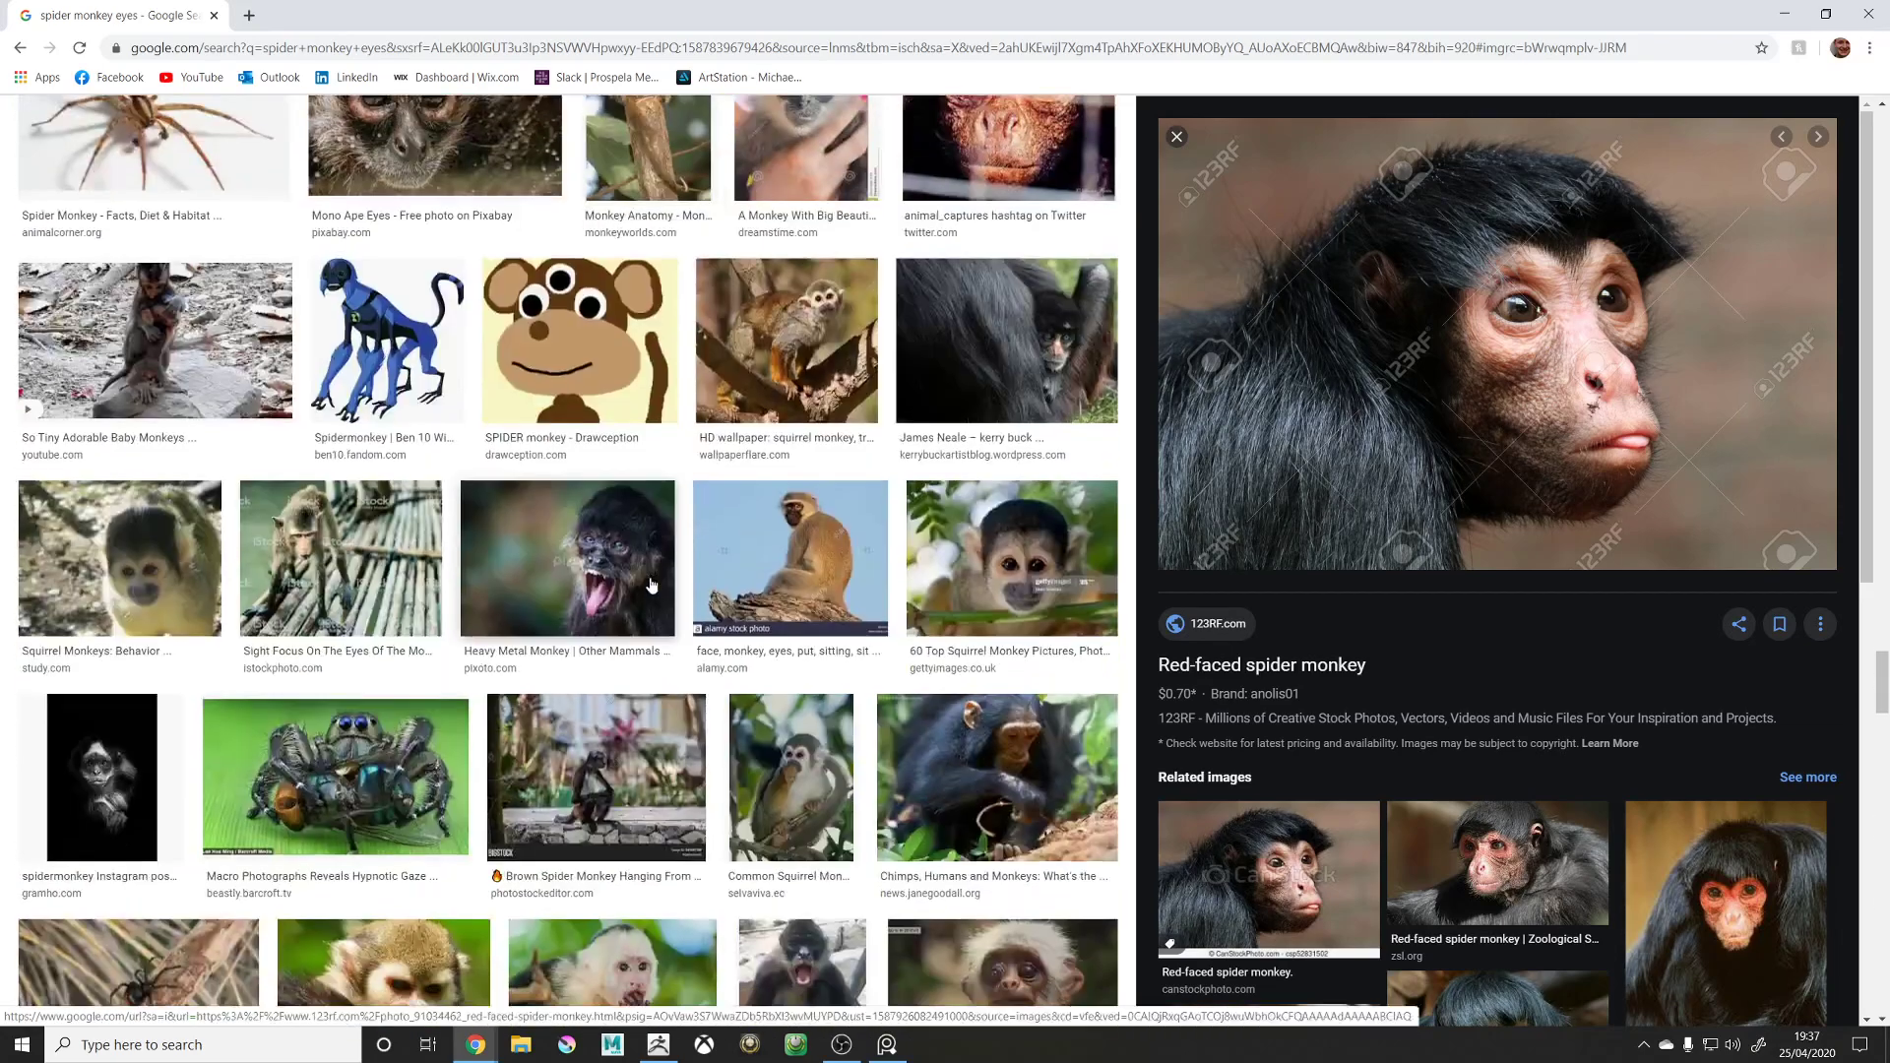
pyautogui.click(578, 556)
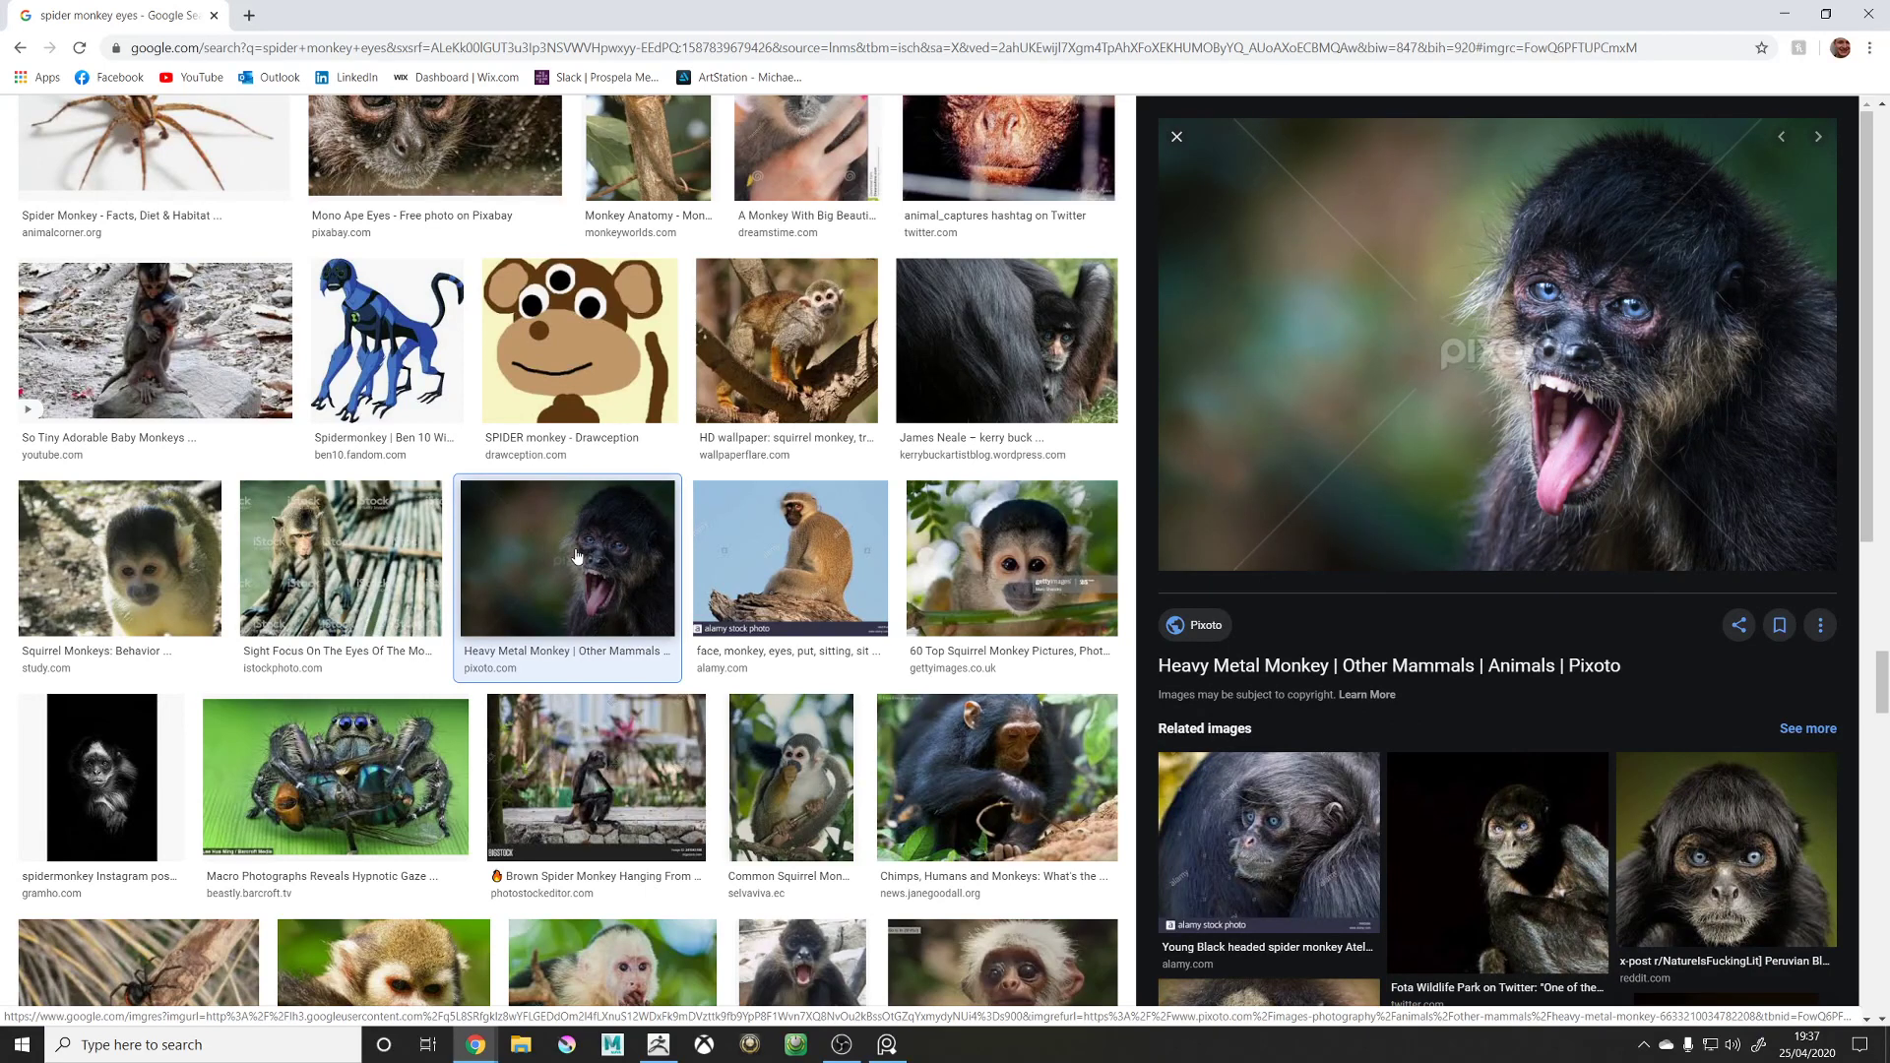
# Browse the remaining spider monkey eye image results for clear close-ups of the eyes and brow.
pyautogui.scroll(-5, 578, 556)
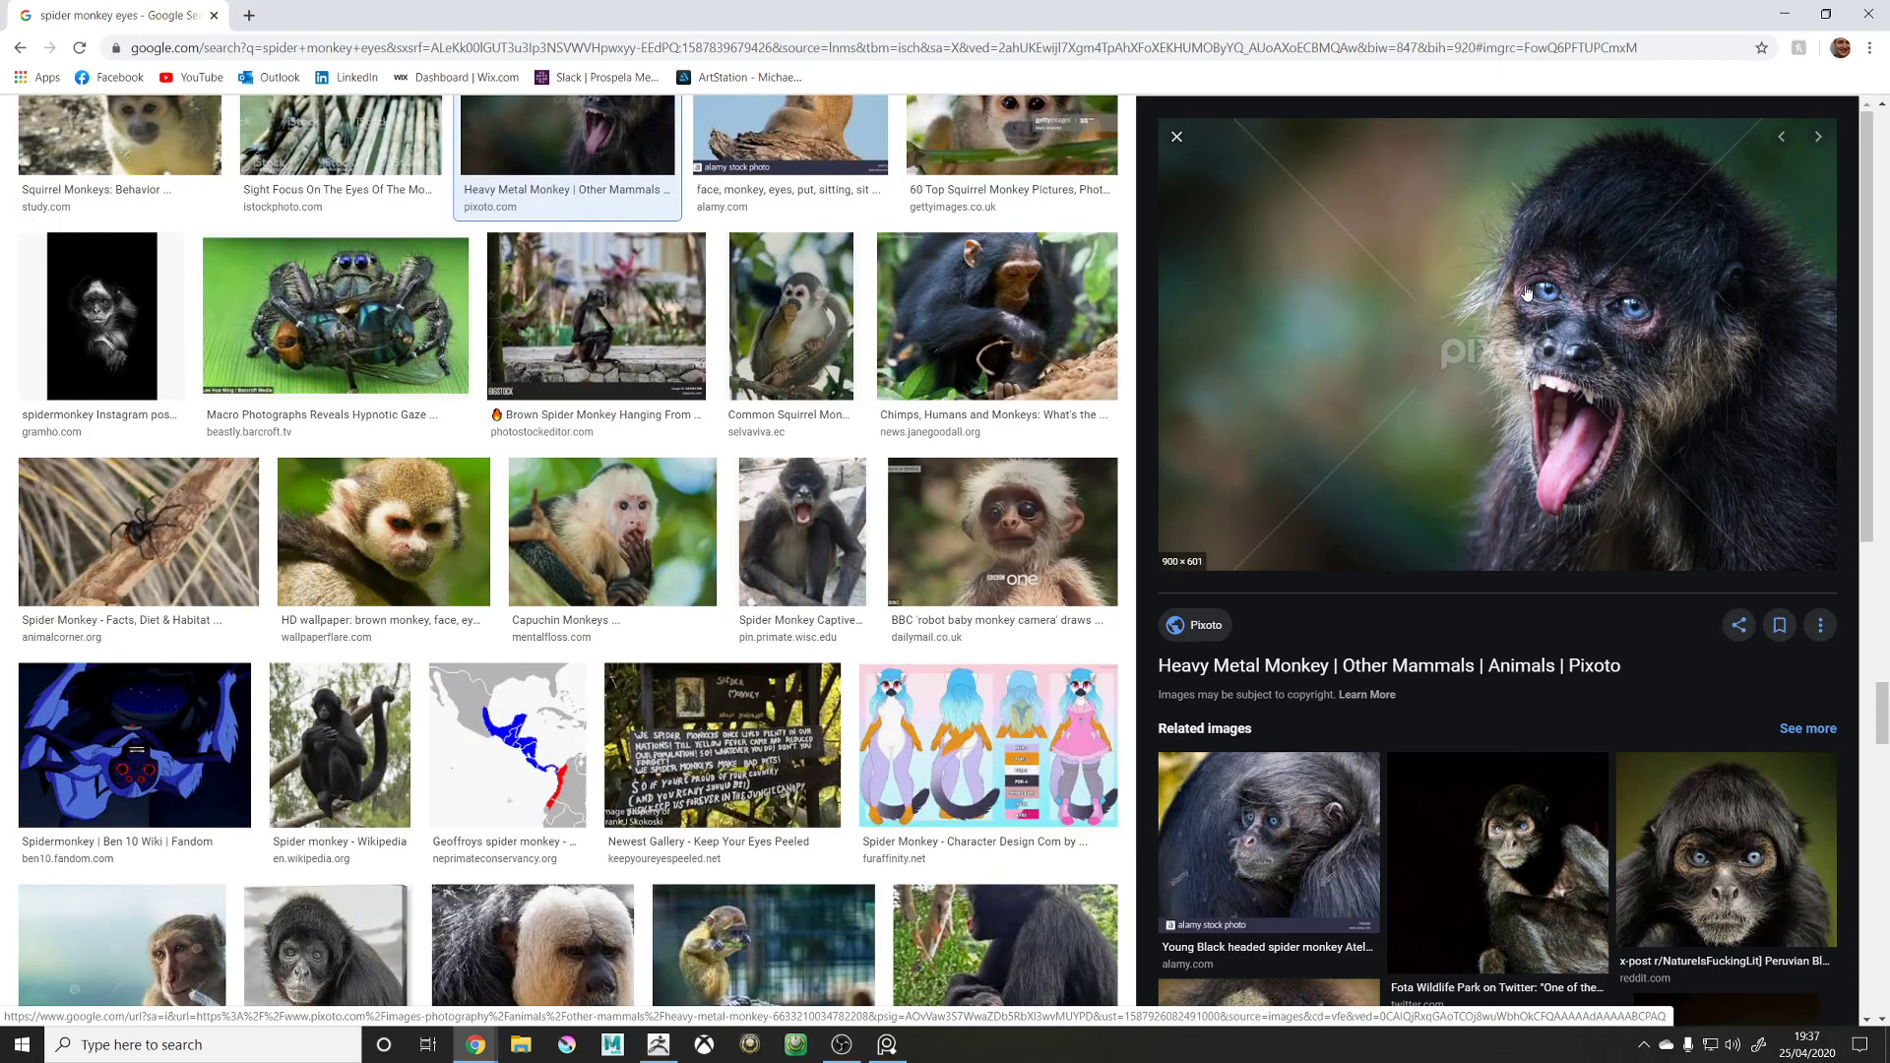
pyautogui.scroll(-4, 510, 590)
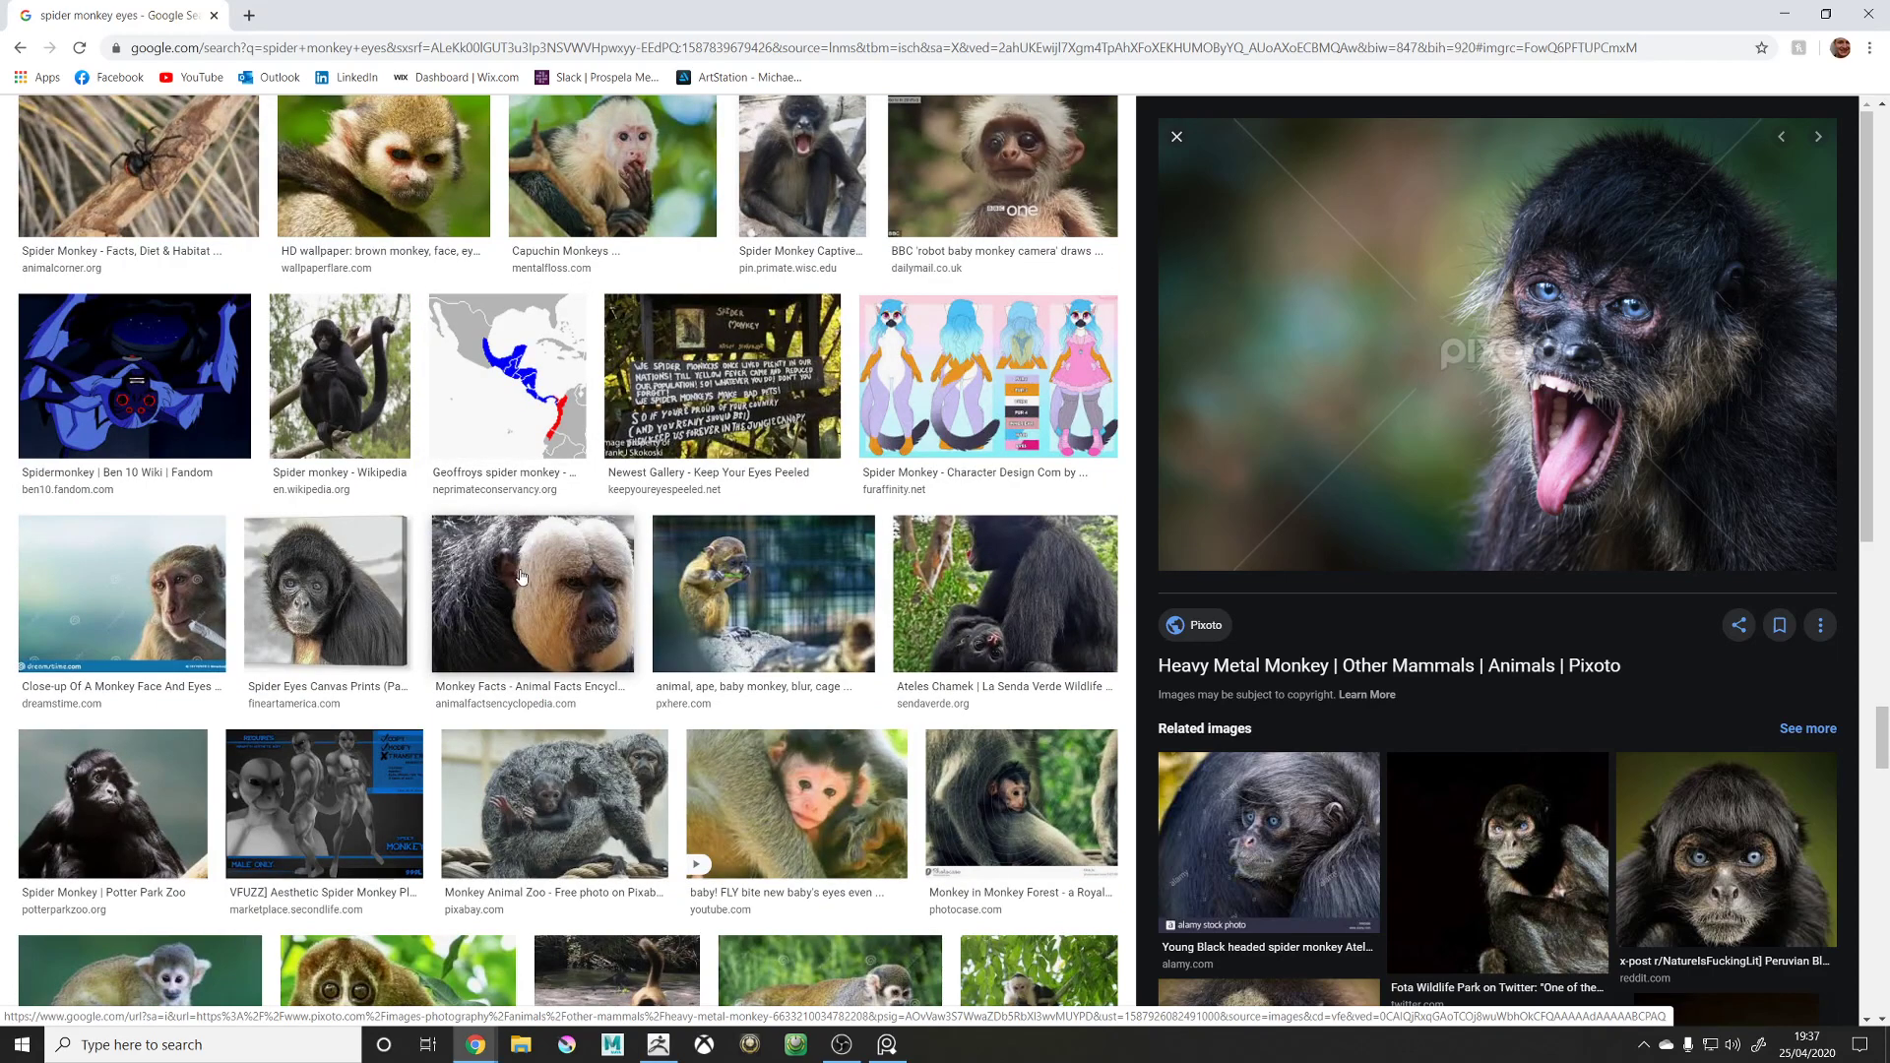
pyautogui.scroll(-1, 528, 572)
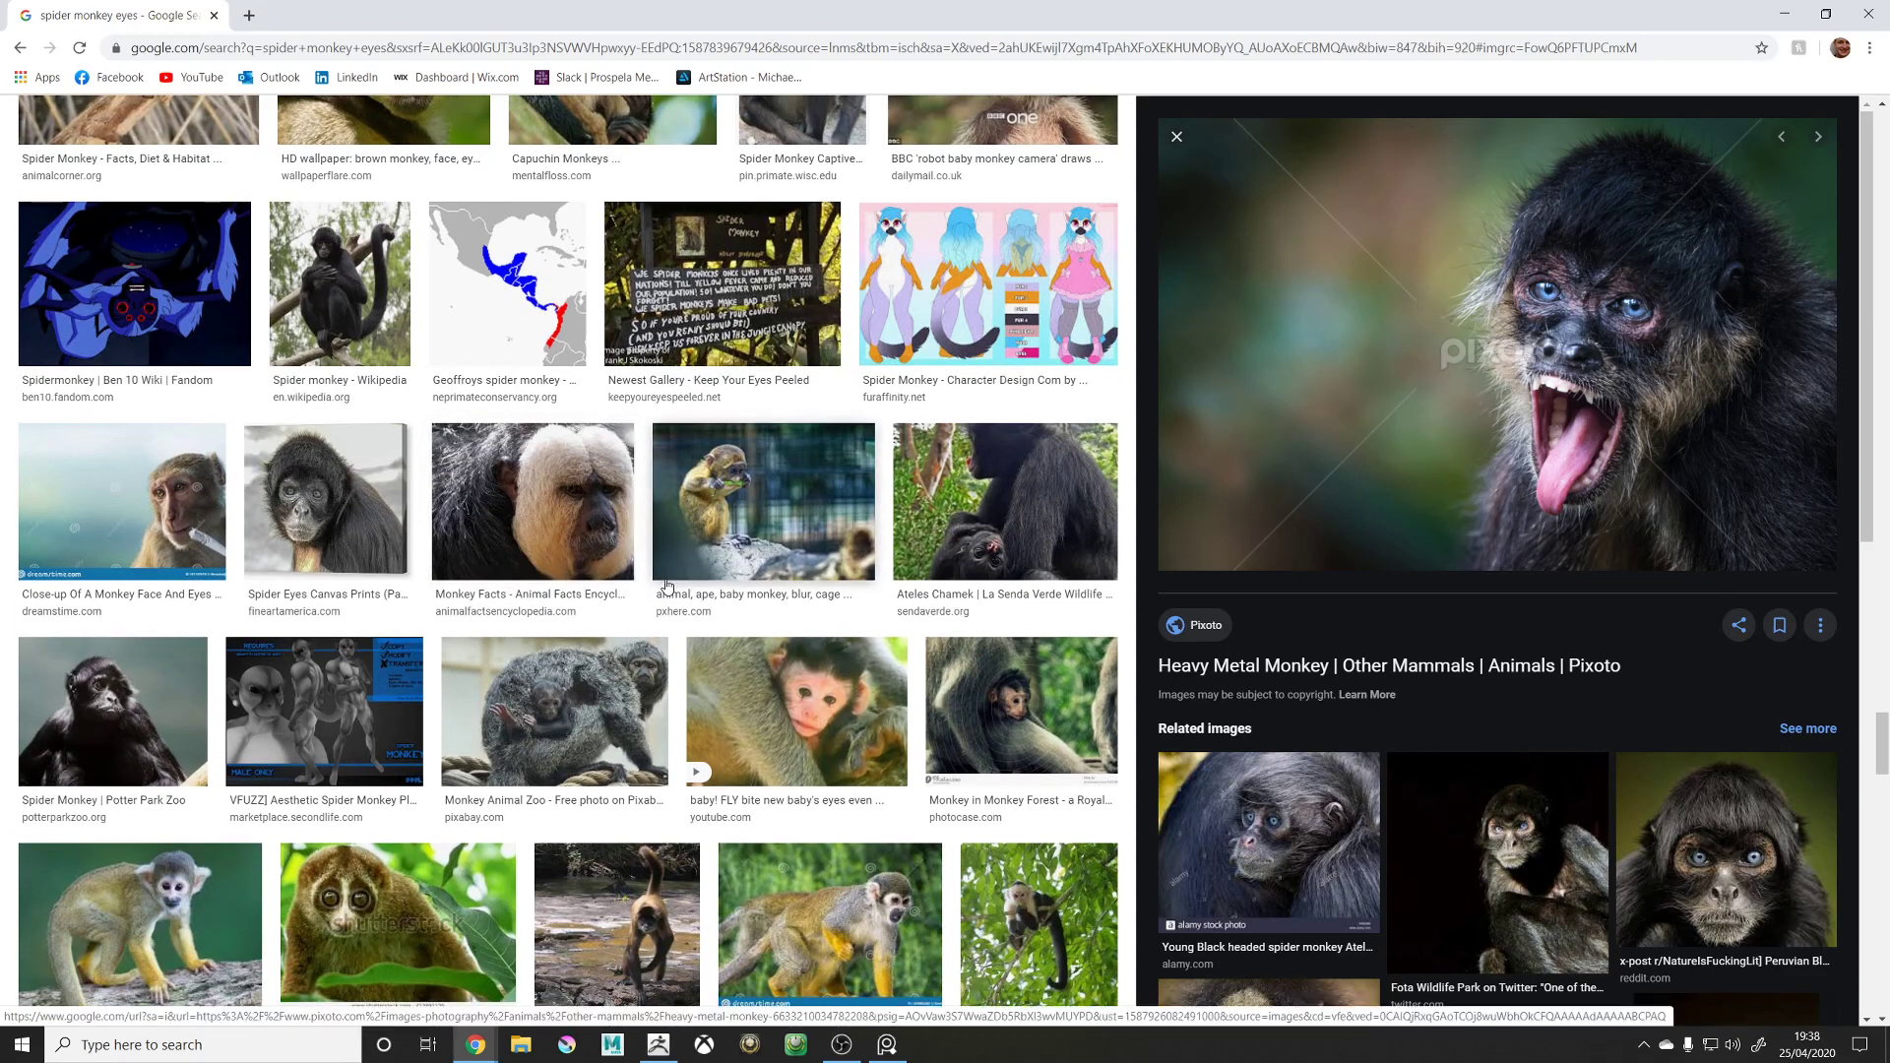
pyautogui.scroll(-4, 666, 586)
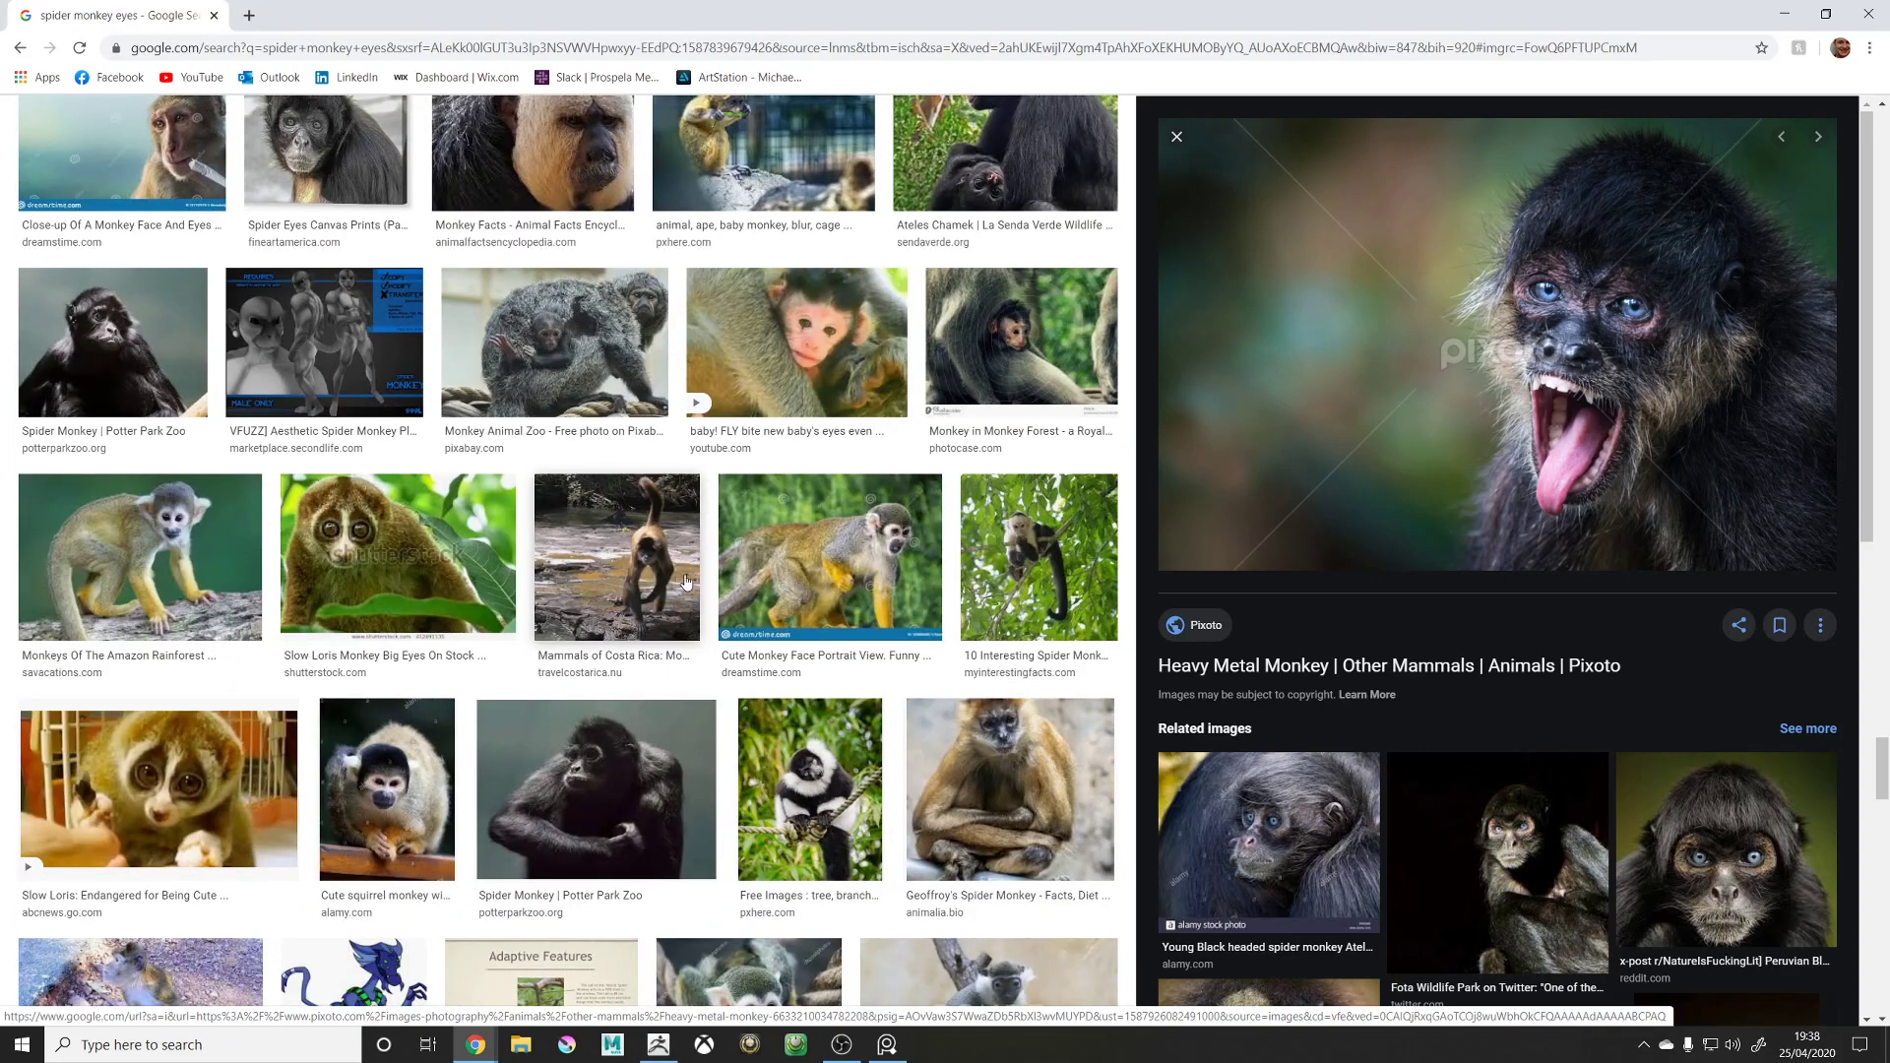
pyautogui.scroll(-4, 730, 568)
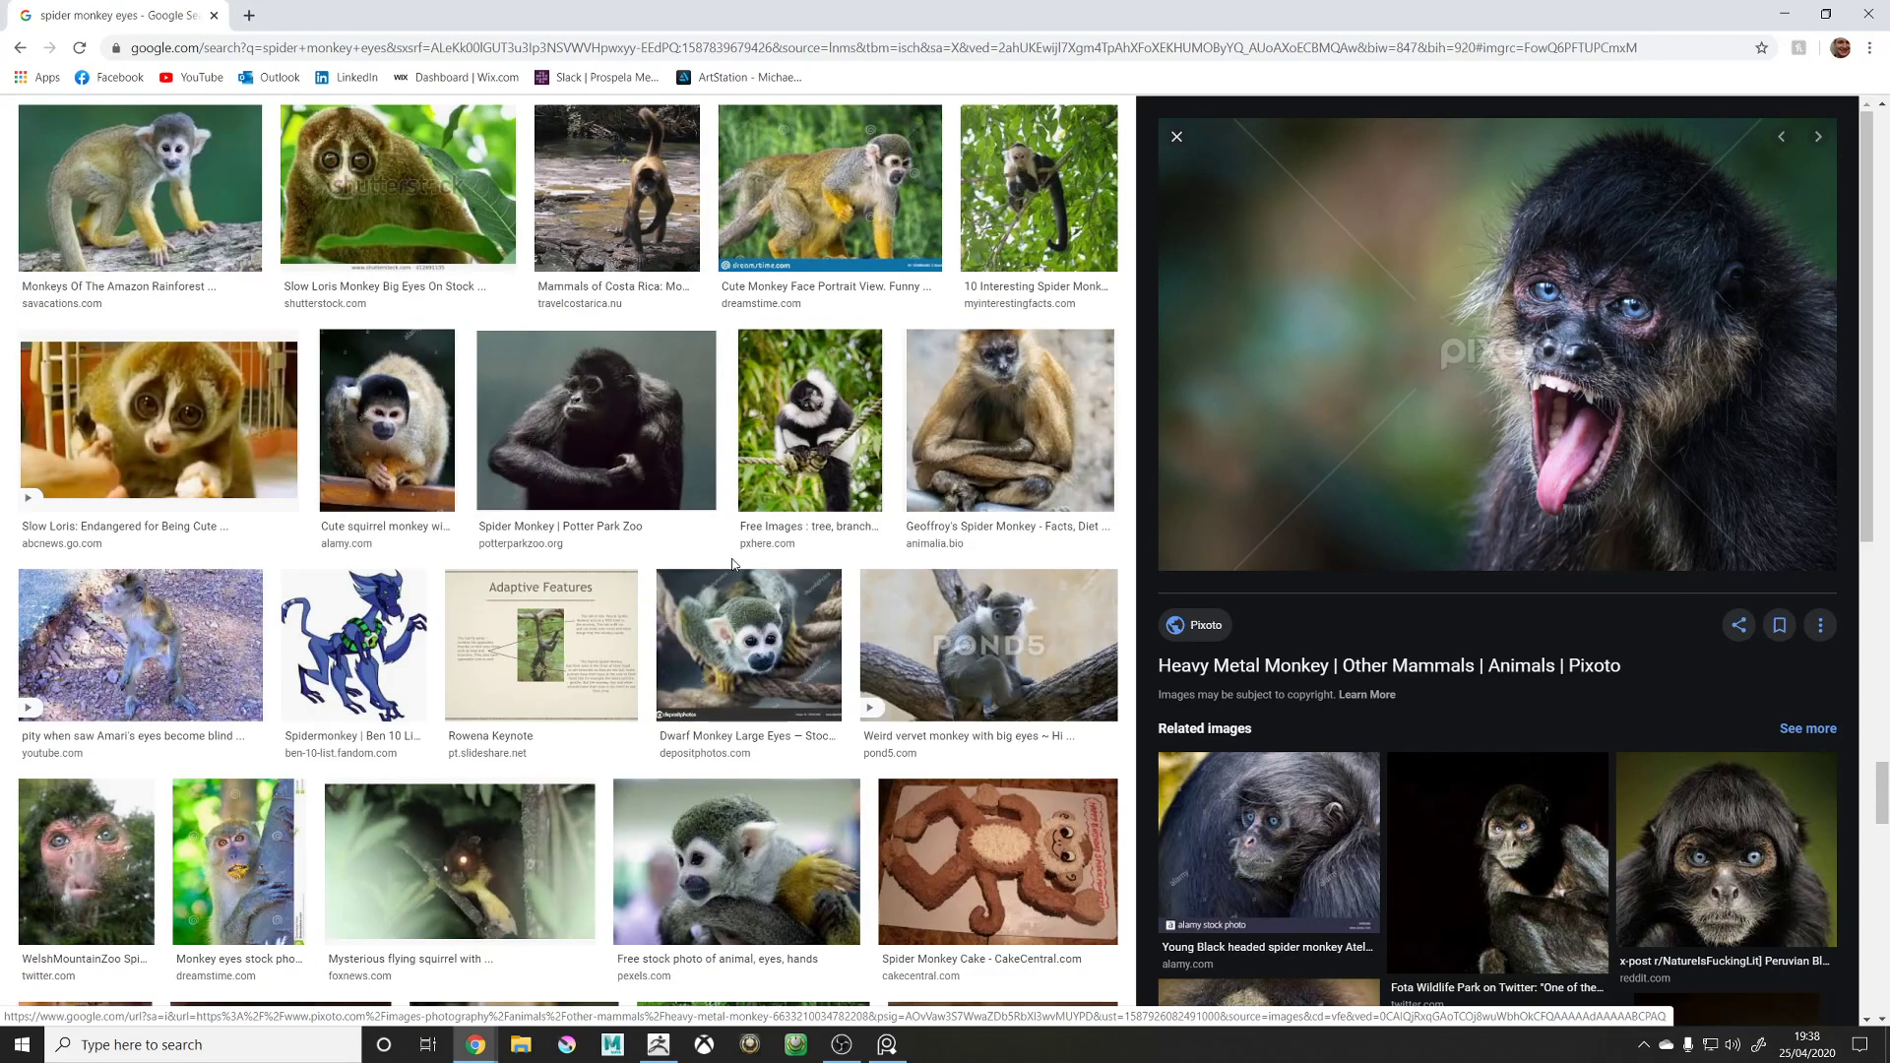
pyautogui.scroll(-4, 731, 563)
pyautogui.scroll(-6, 733, 562)
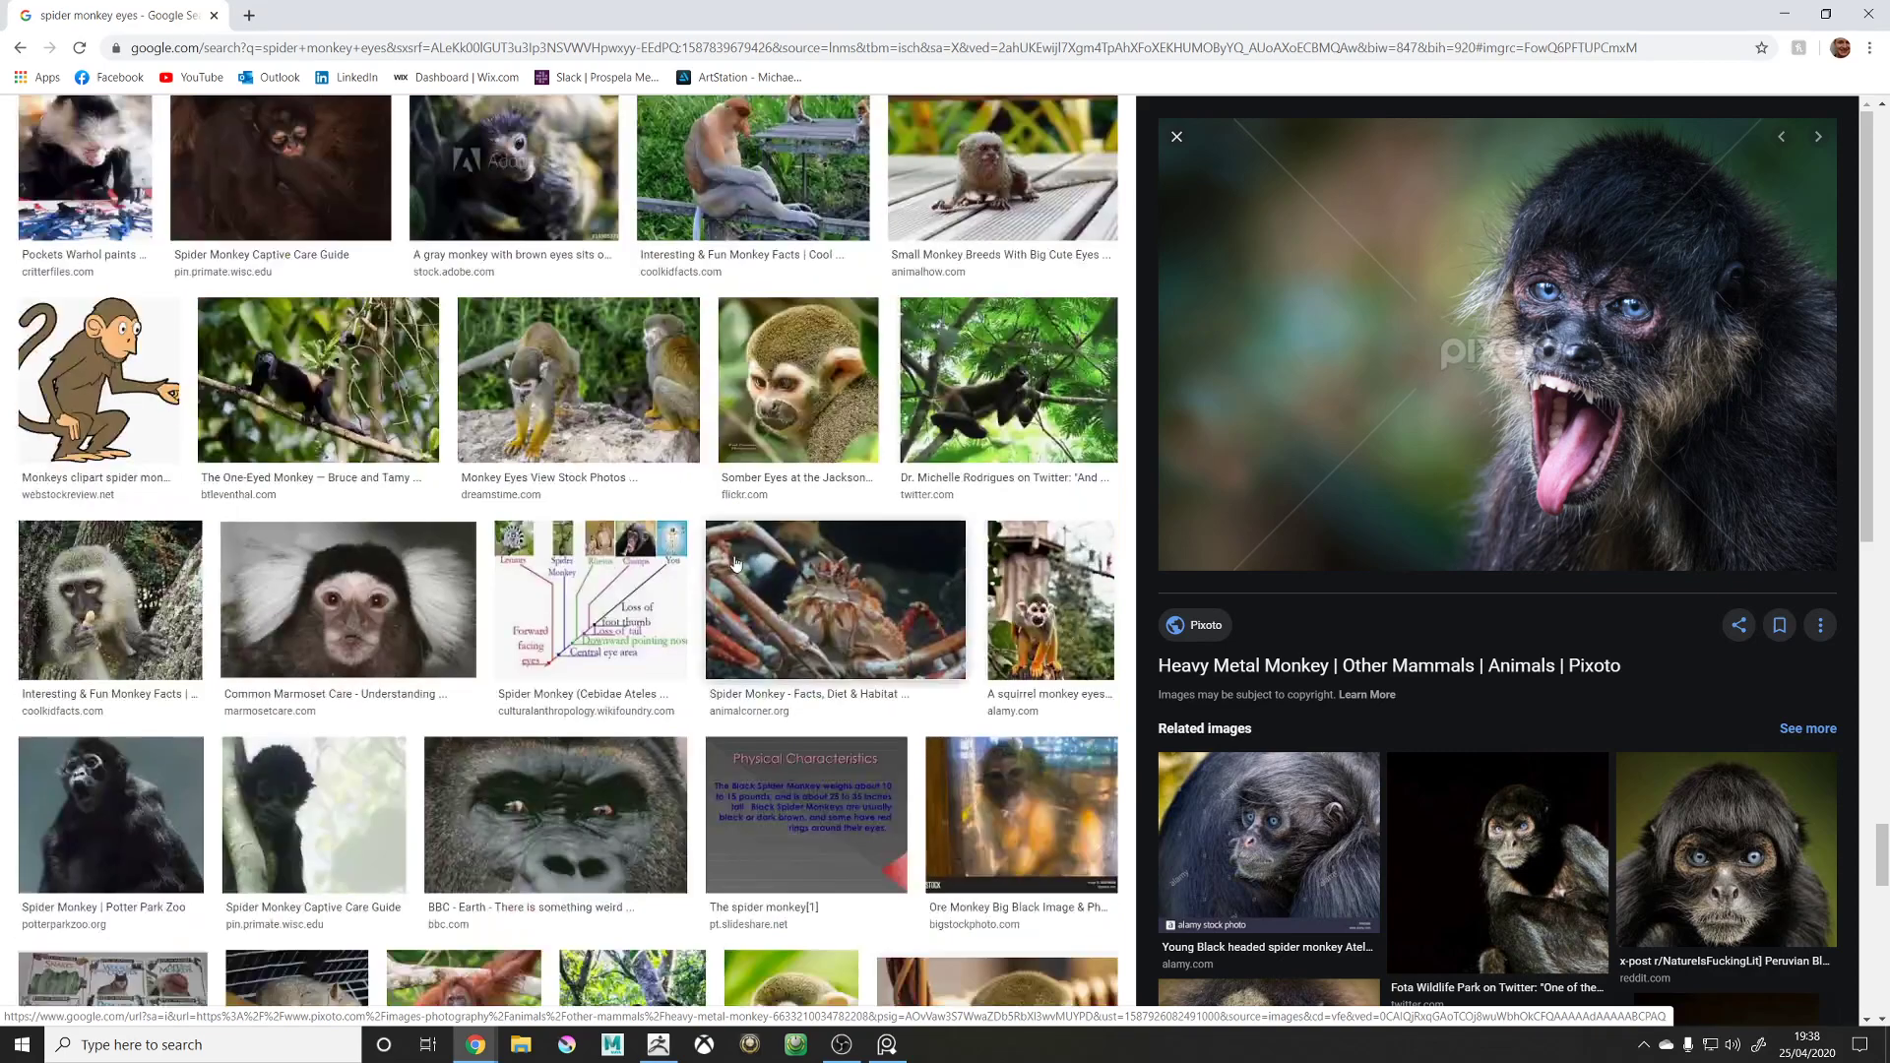
pyautogui.scroll(-5, 346, 571)
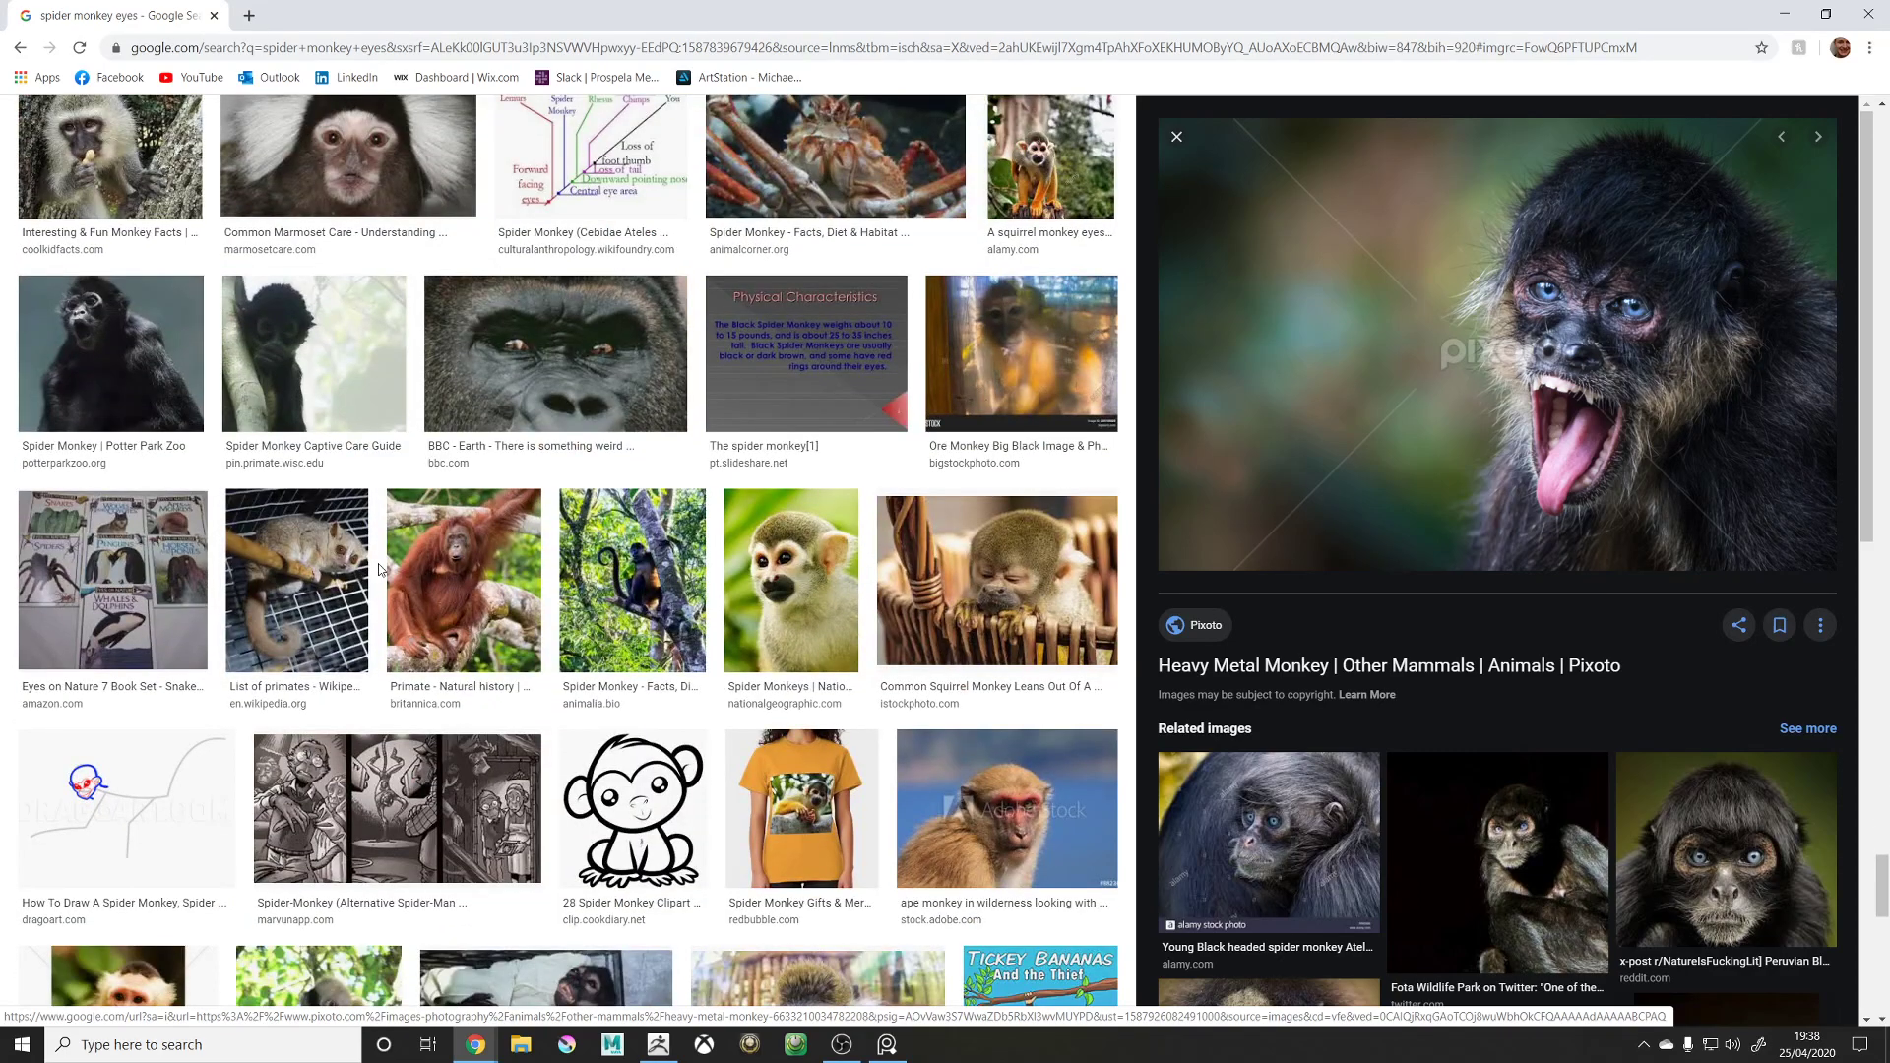
pyautogui.scroll(-5, 380, 569)
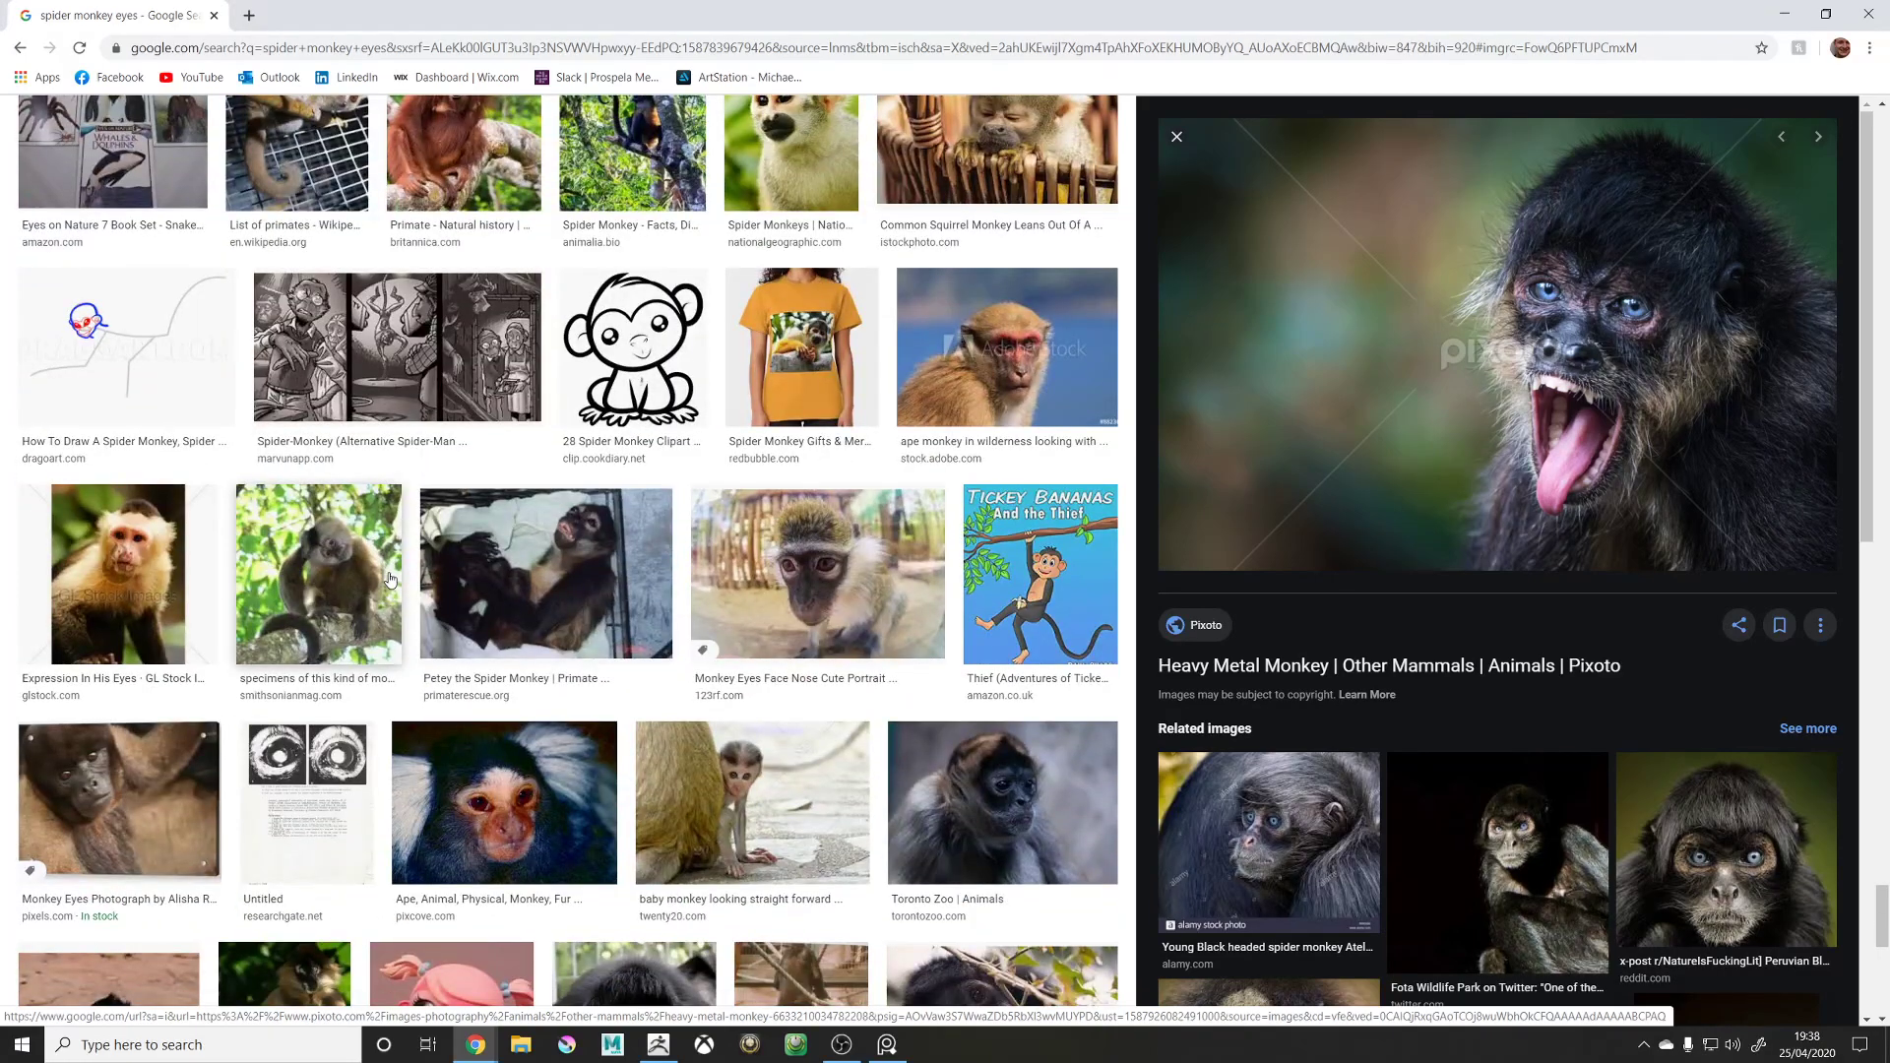
pyautogui.scroll(-5, 392, 580)
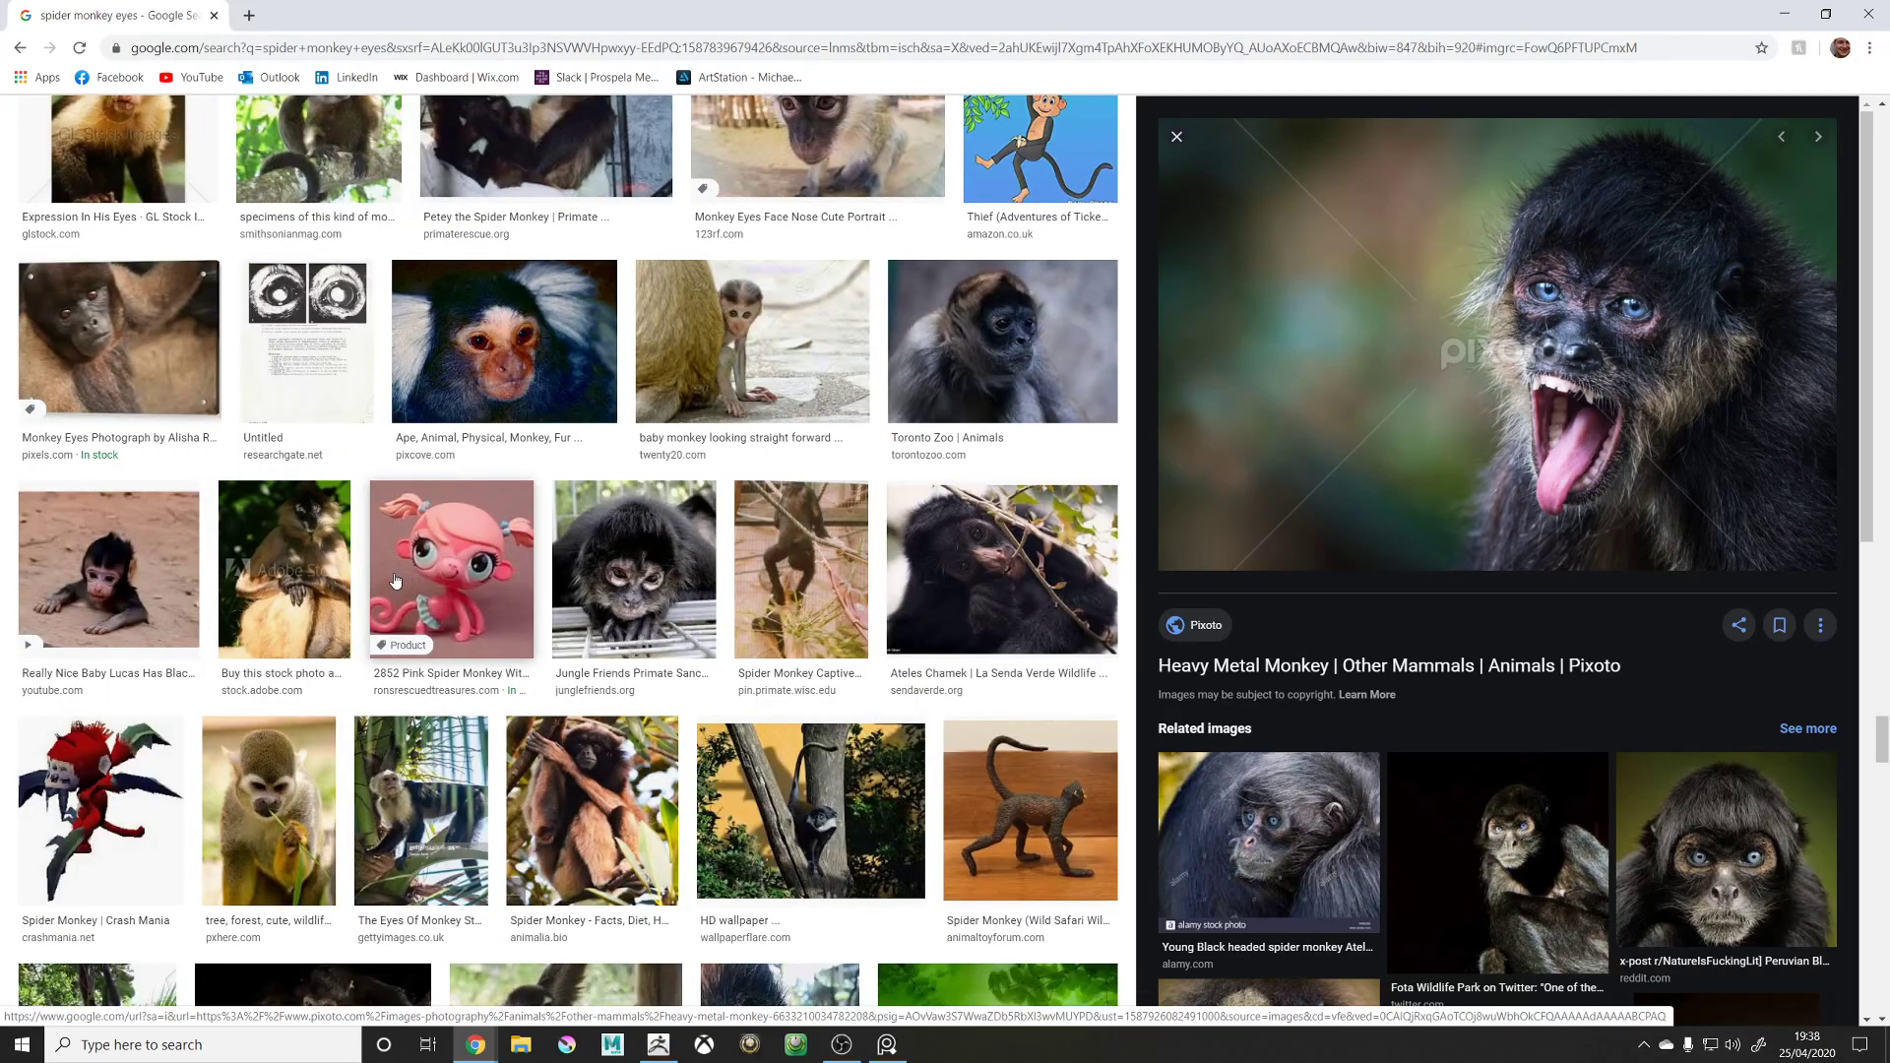
pyautogui.scroll(-4, 395, 580)
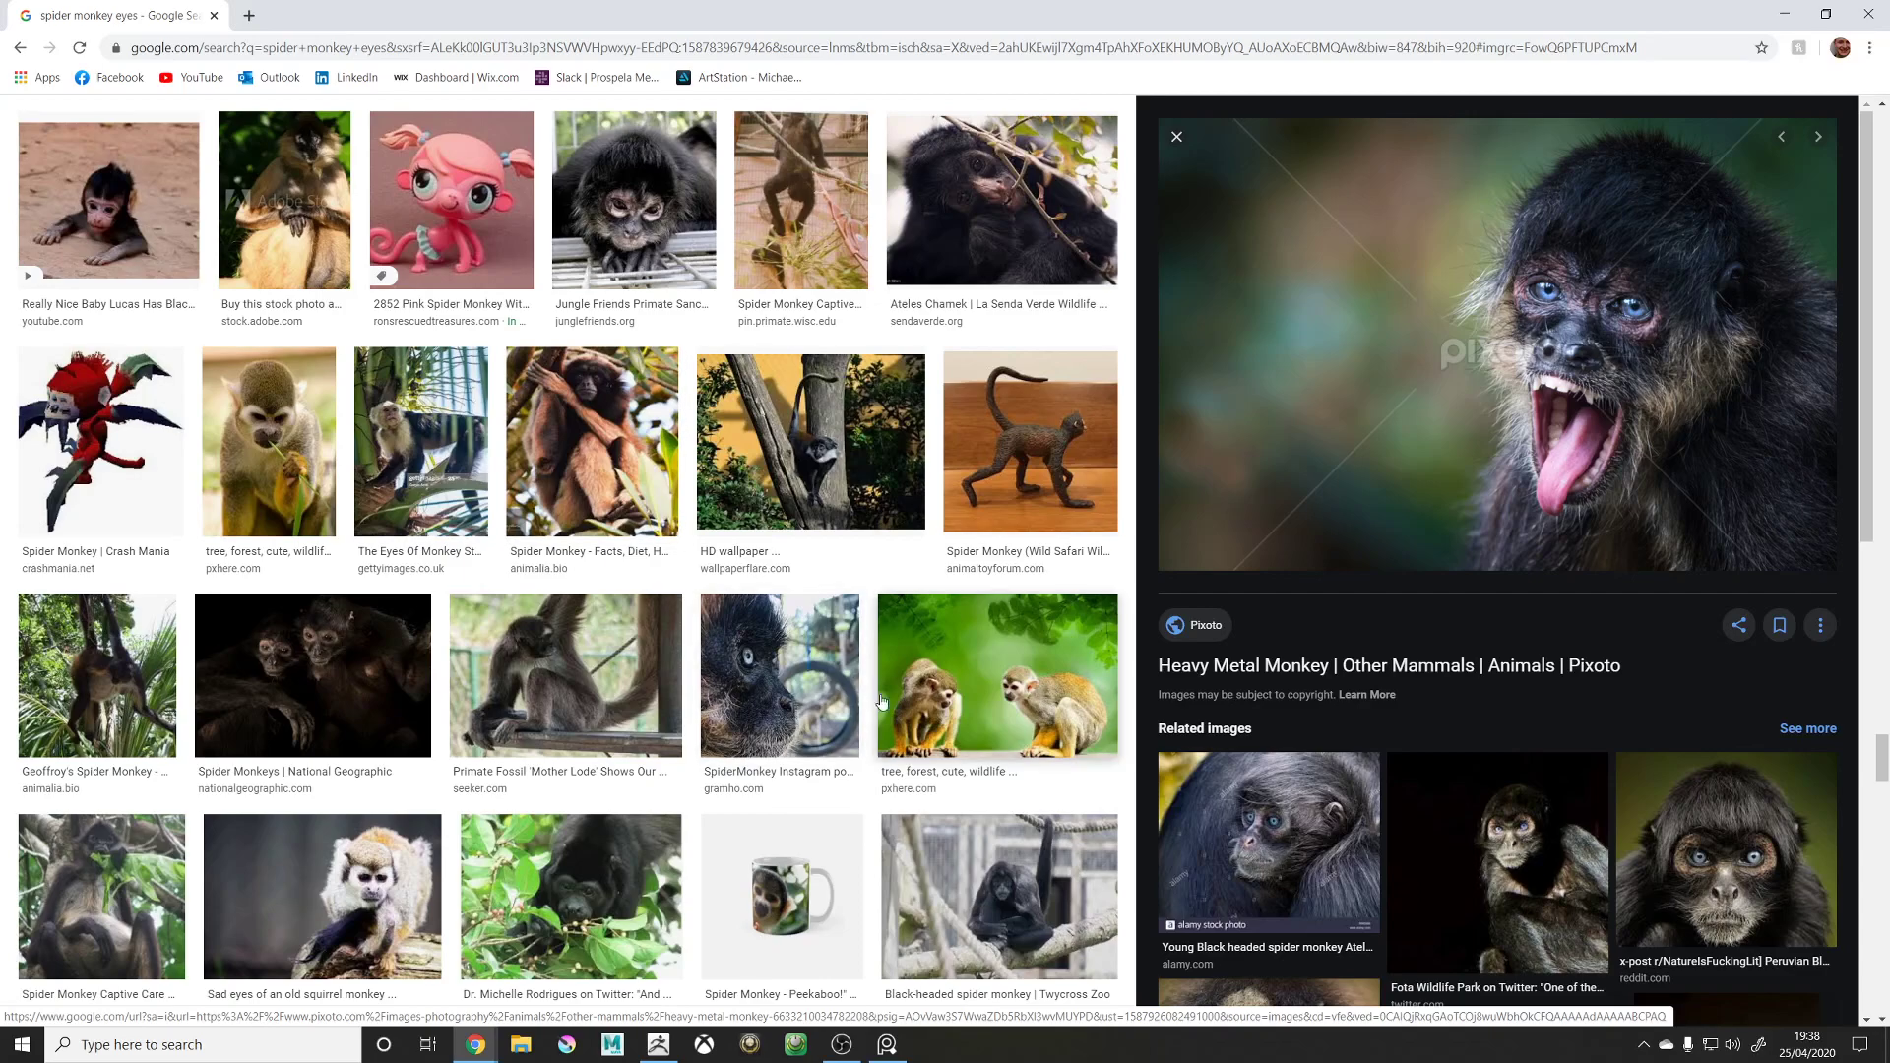
pyautogui.scroll(-8, 882, 701)
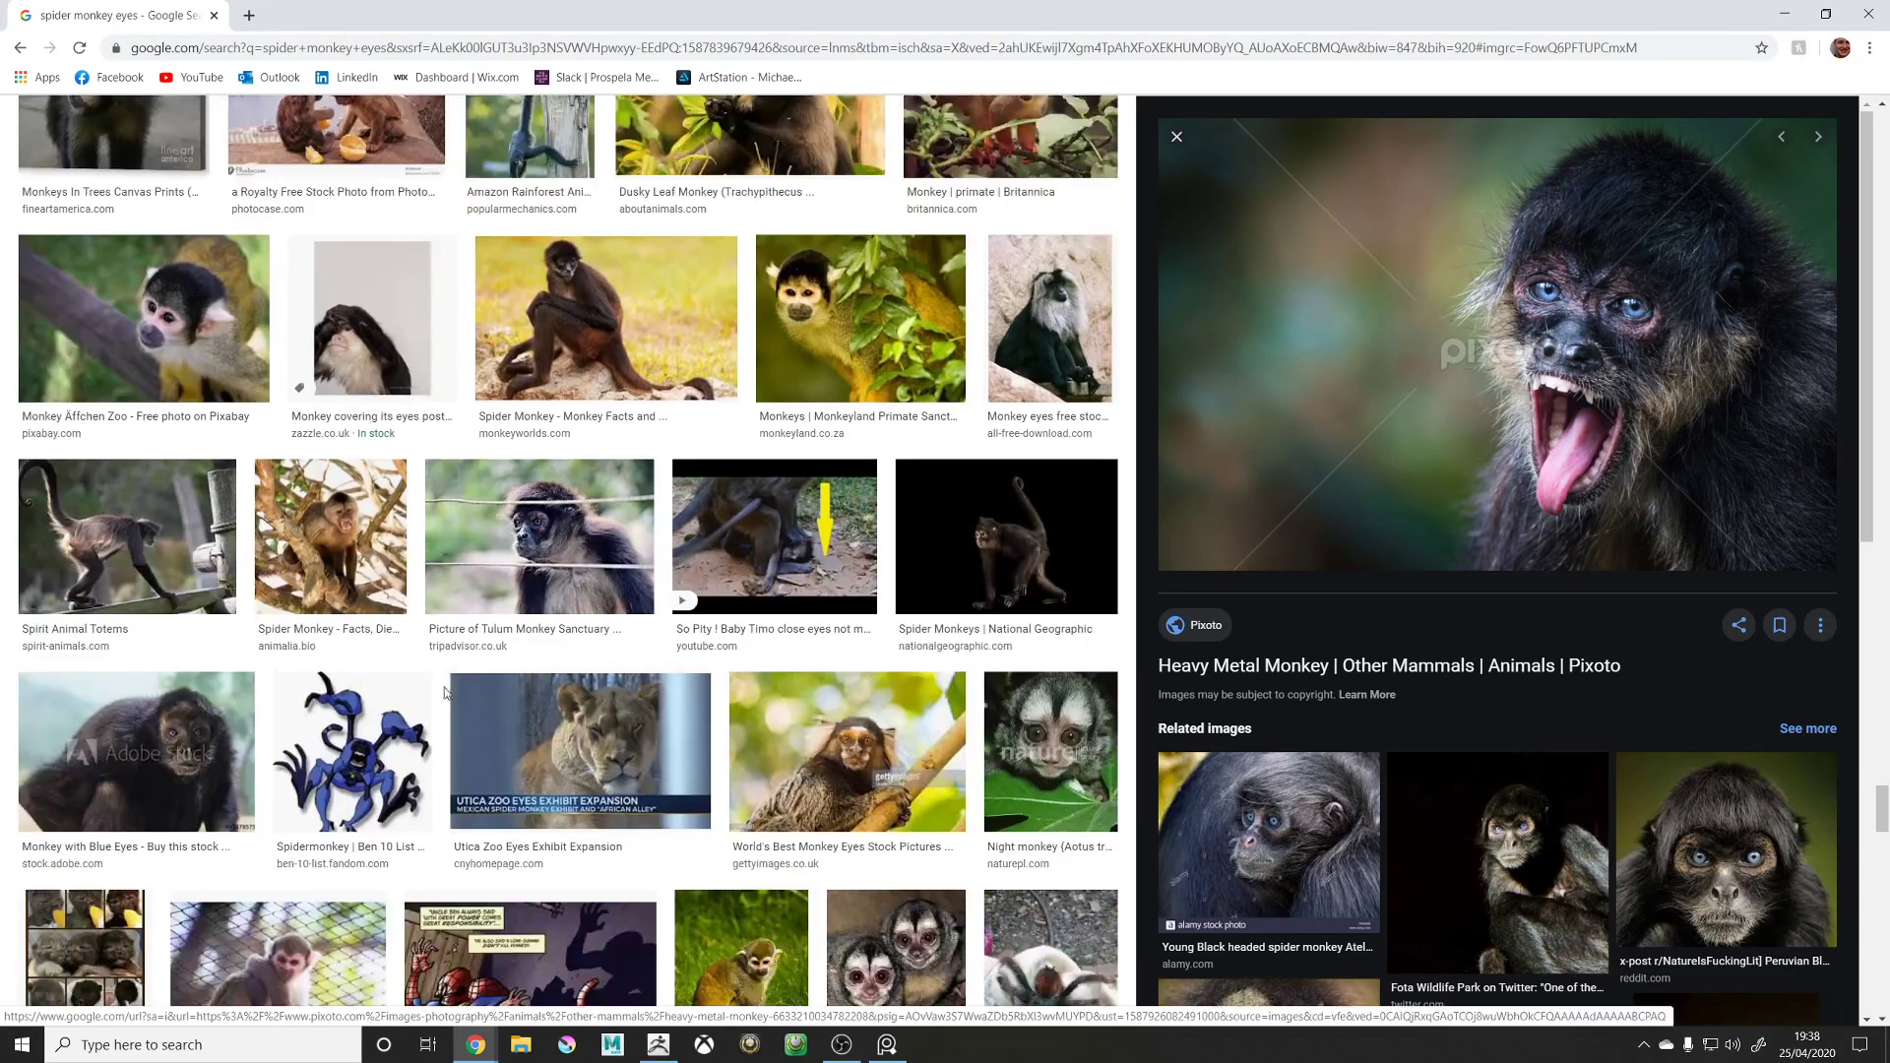
pyautogui.scroll(-3, 994, 707)
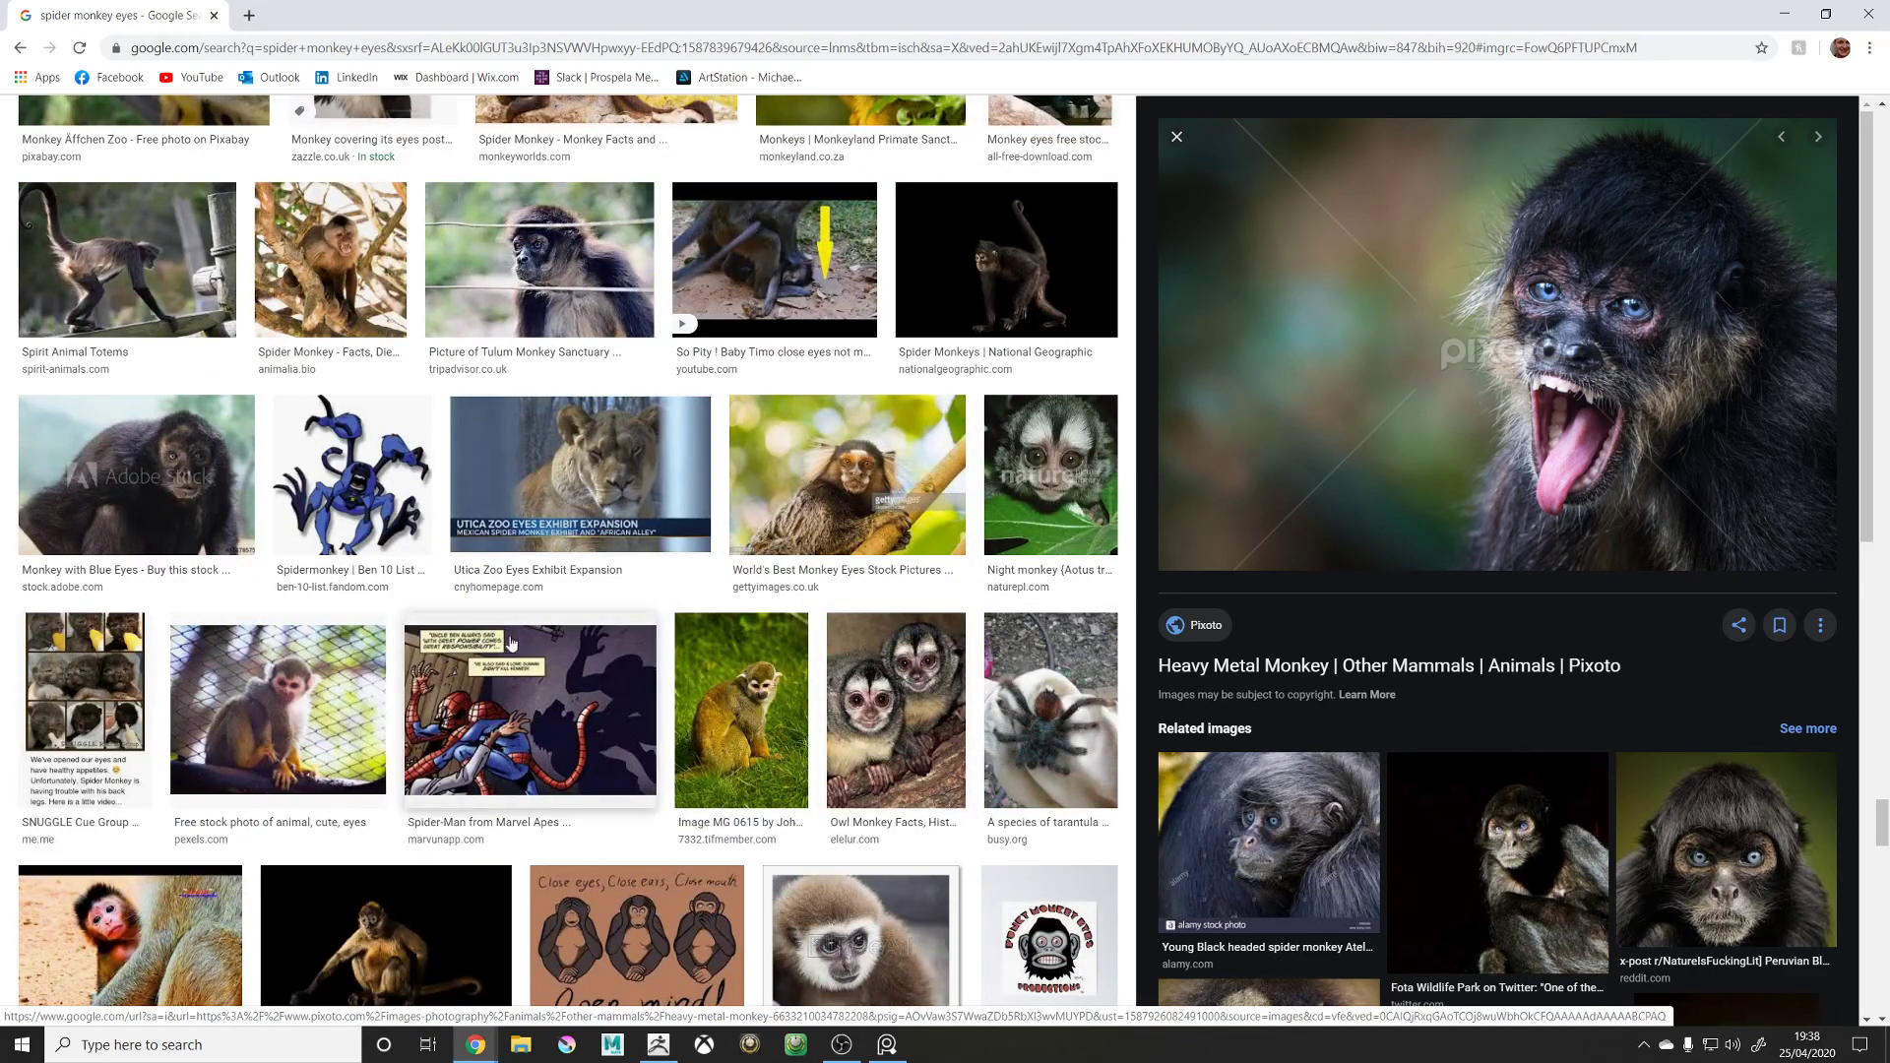
pyautogui.scroll(-5, 533, 681)
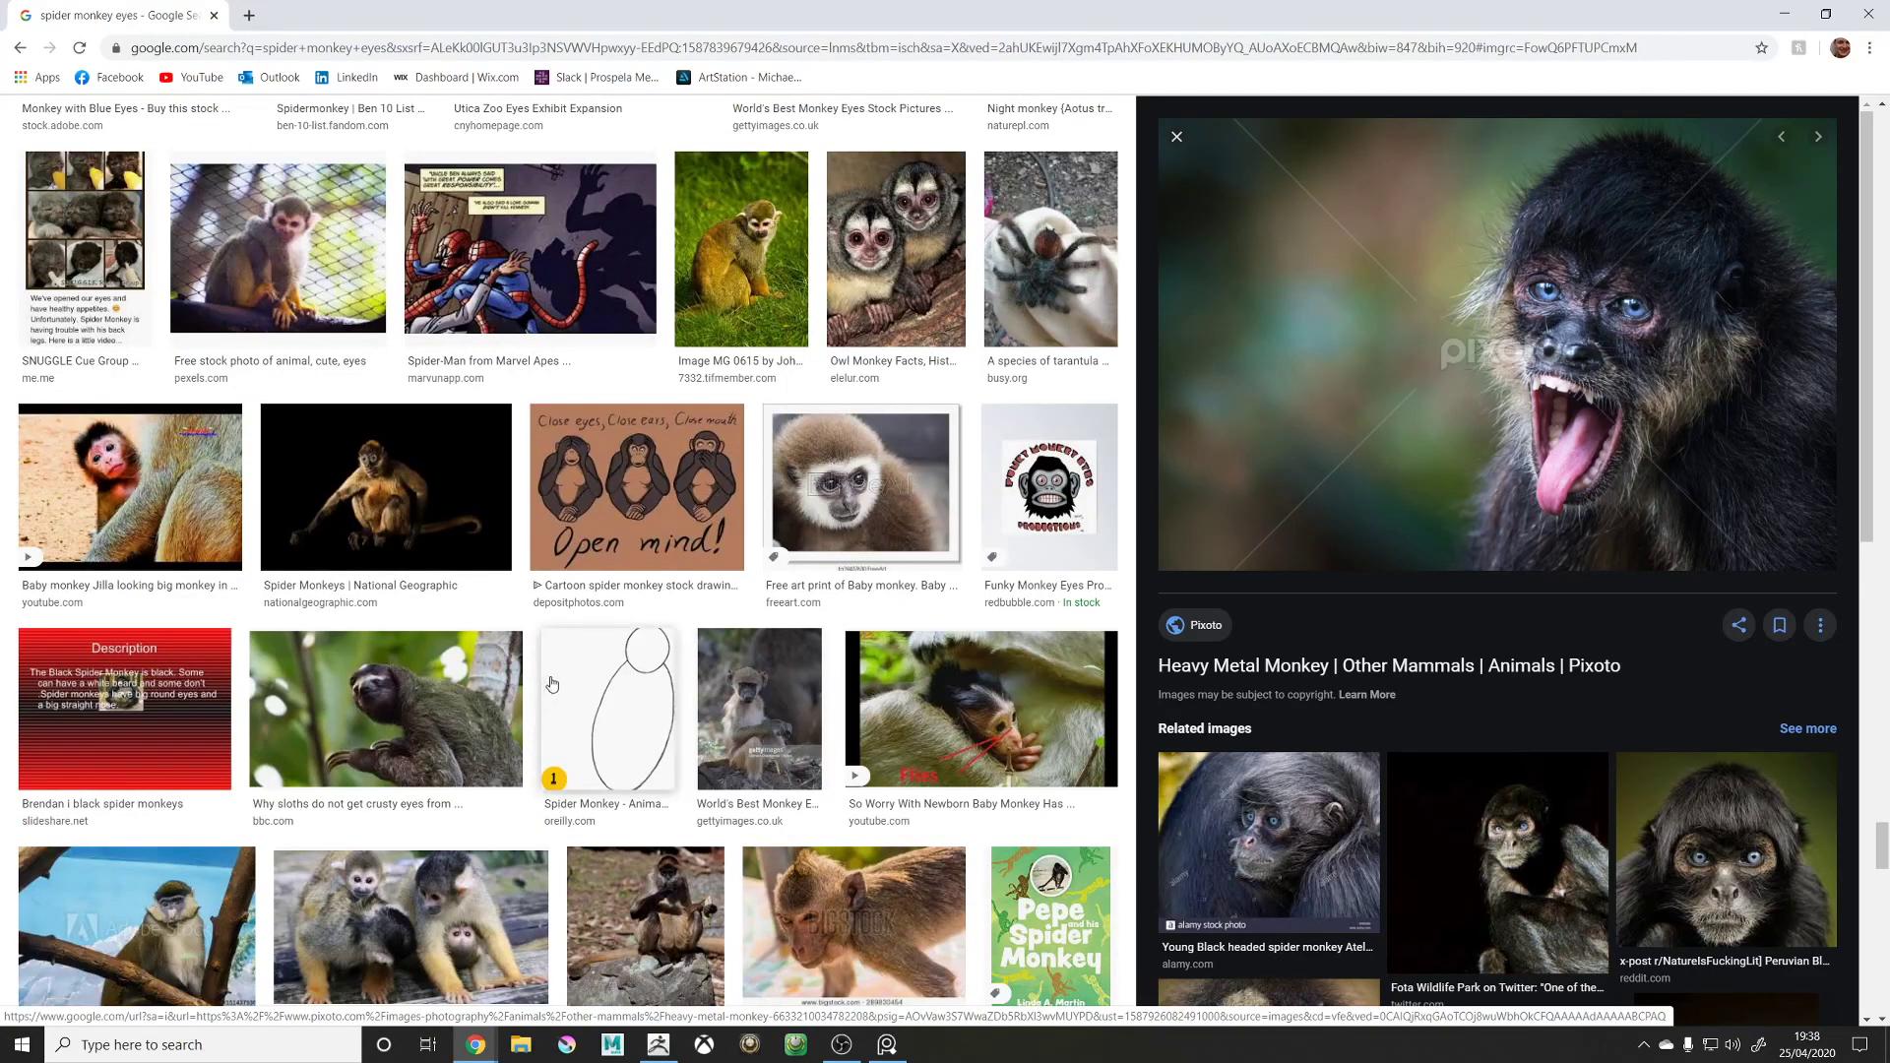
pyautogui.scroll(-4, 565, 671)
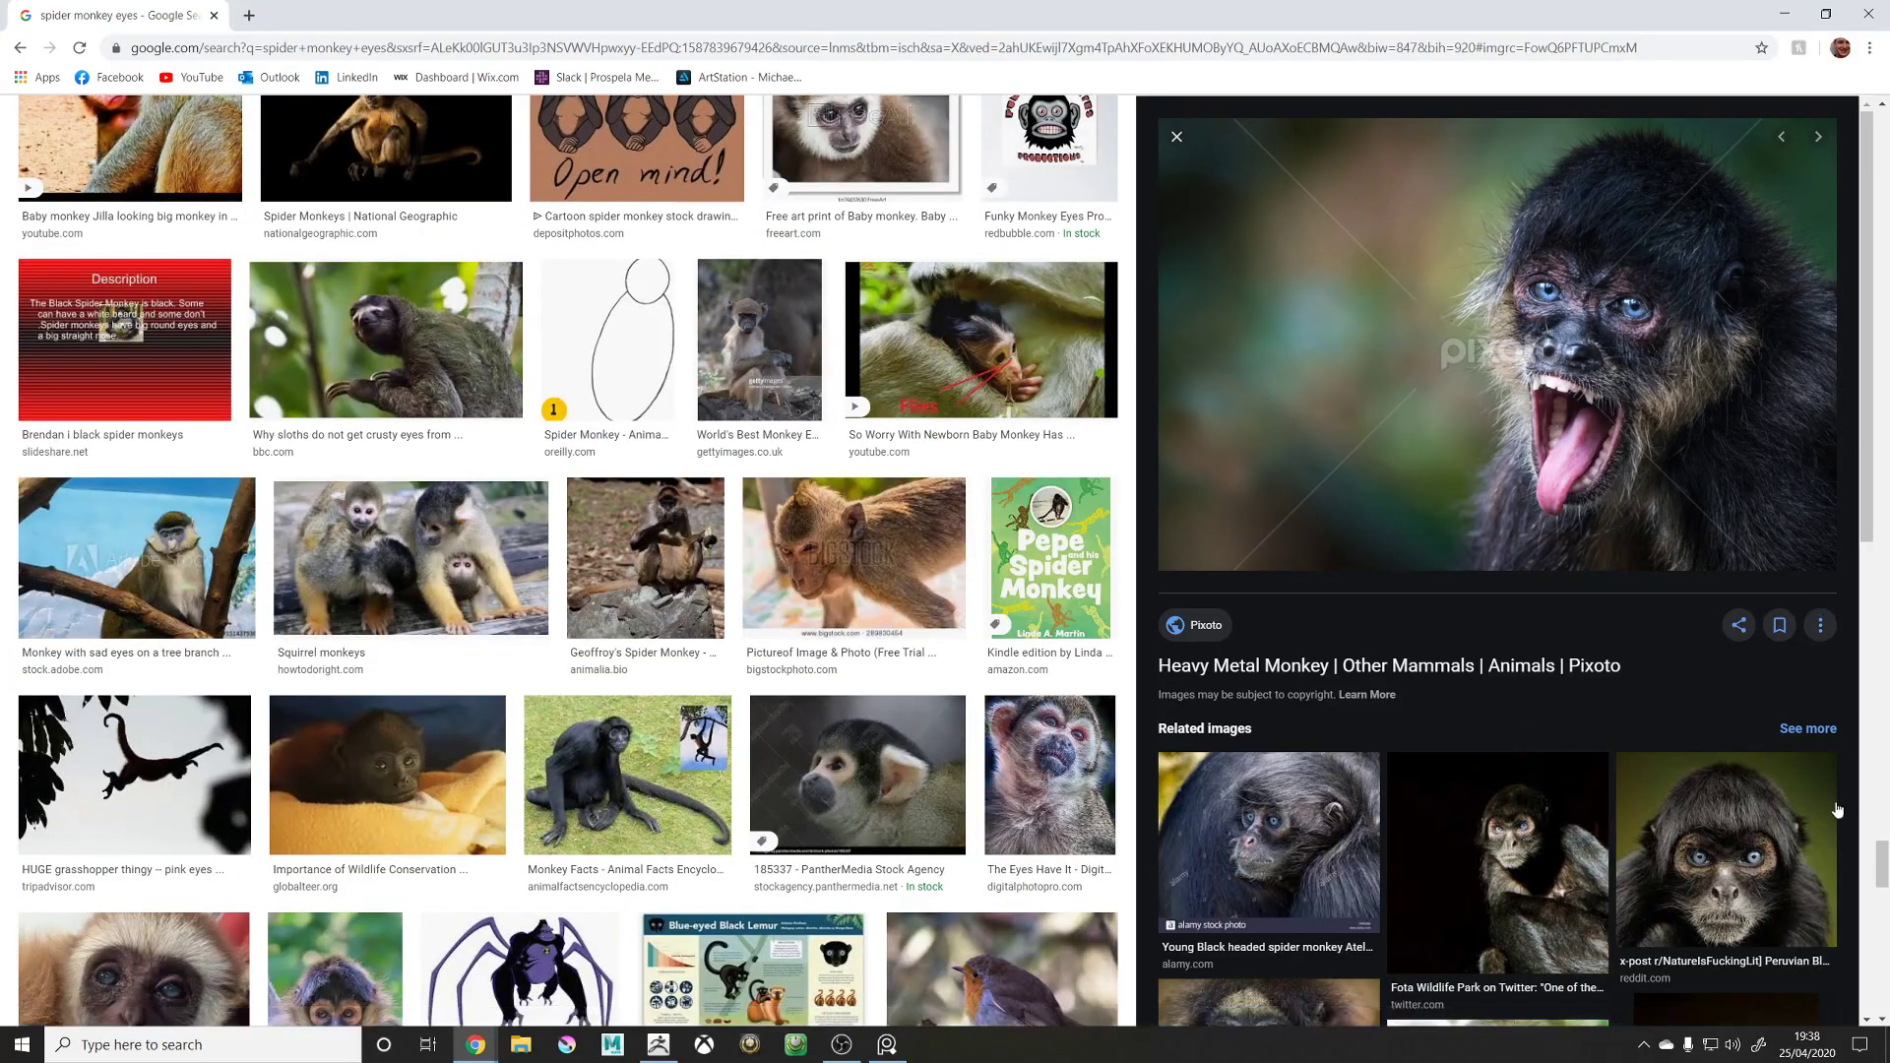
# Revisit the previously viewed Potter Park Zoo and Keep Your Eyes Peeled spider monkey photos and compare their eyes and brows.
pyautogui.moveTo(1879, 863); pyautogui.dragTo(1860, 108)
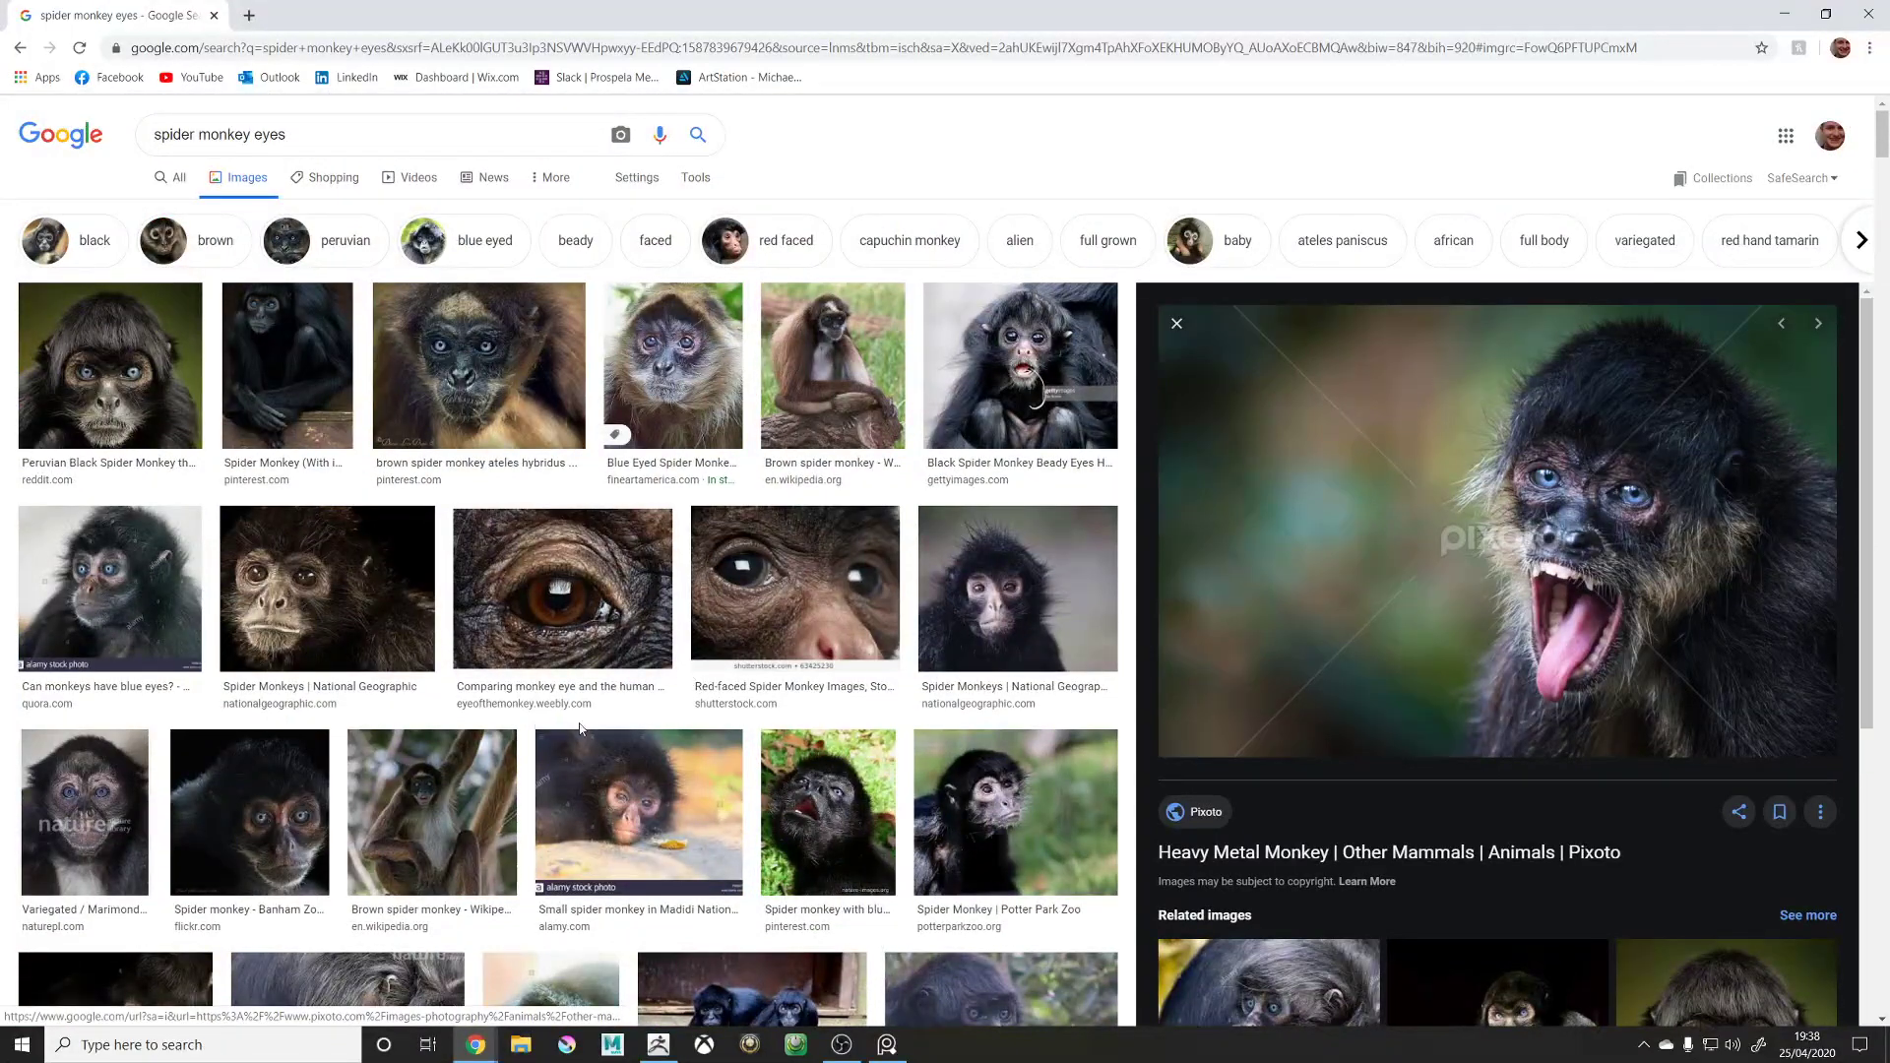
pyautogui.scroll(-1, 580, 730)
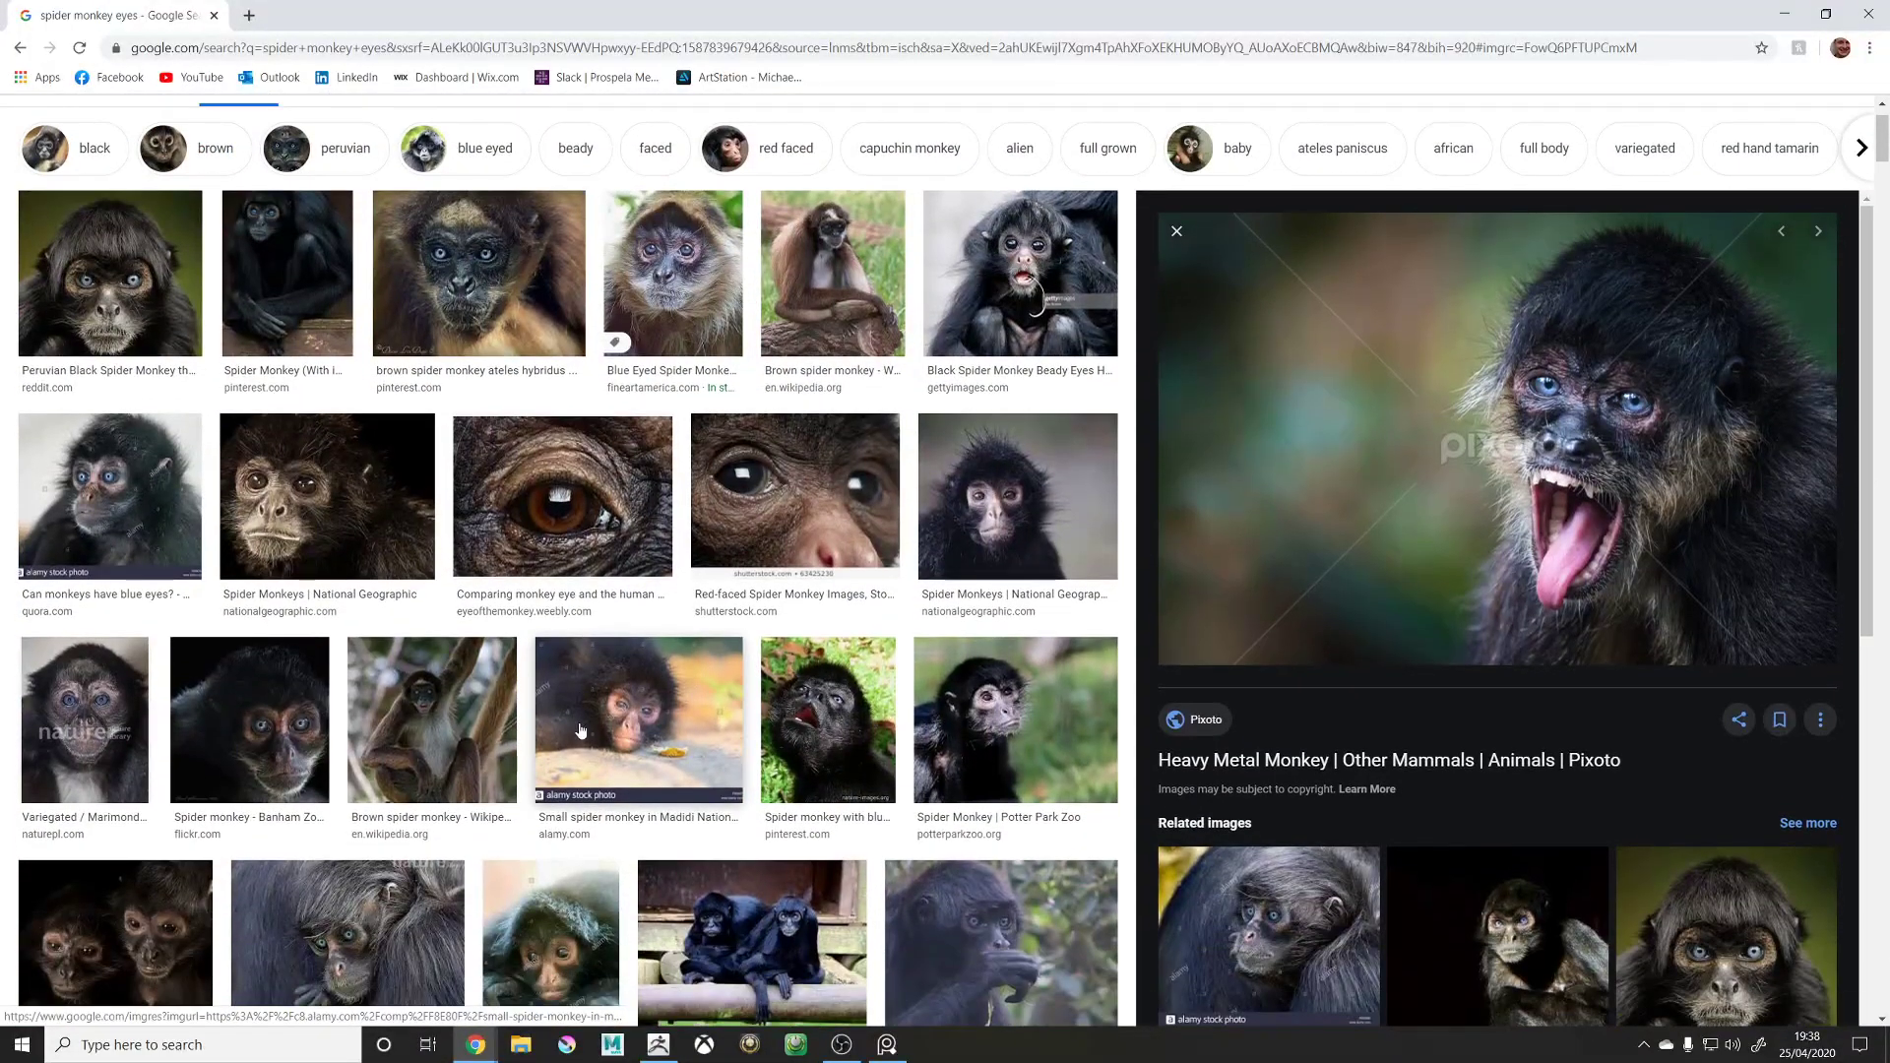
pyautogui.click(19, 49)
pyautogui.click(18, 49)
pyautogui.click(18, 50)
pyautogui.click(19, 49)
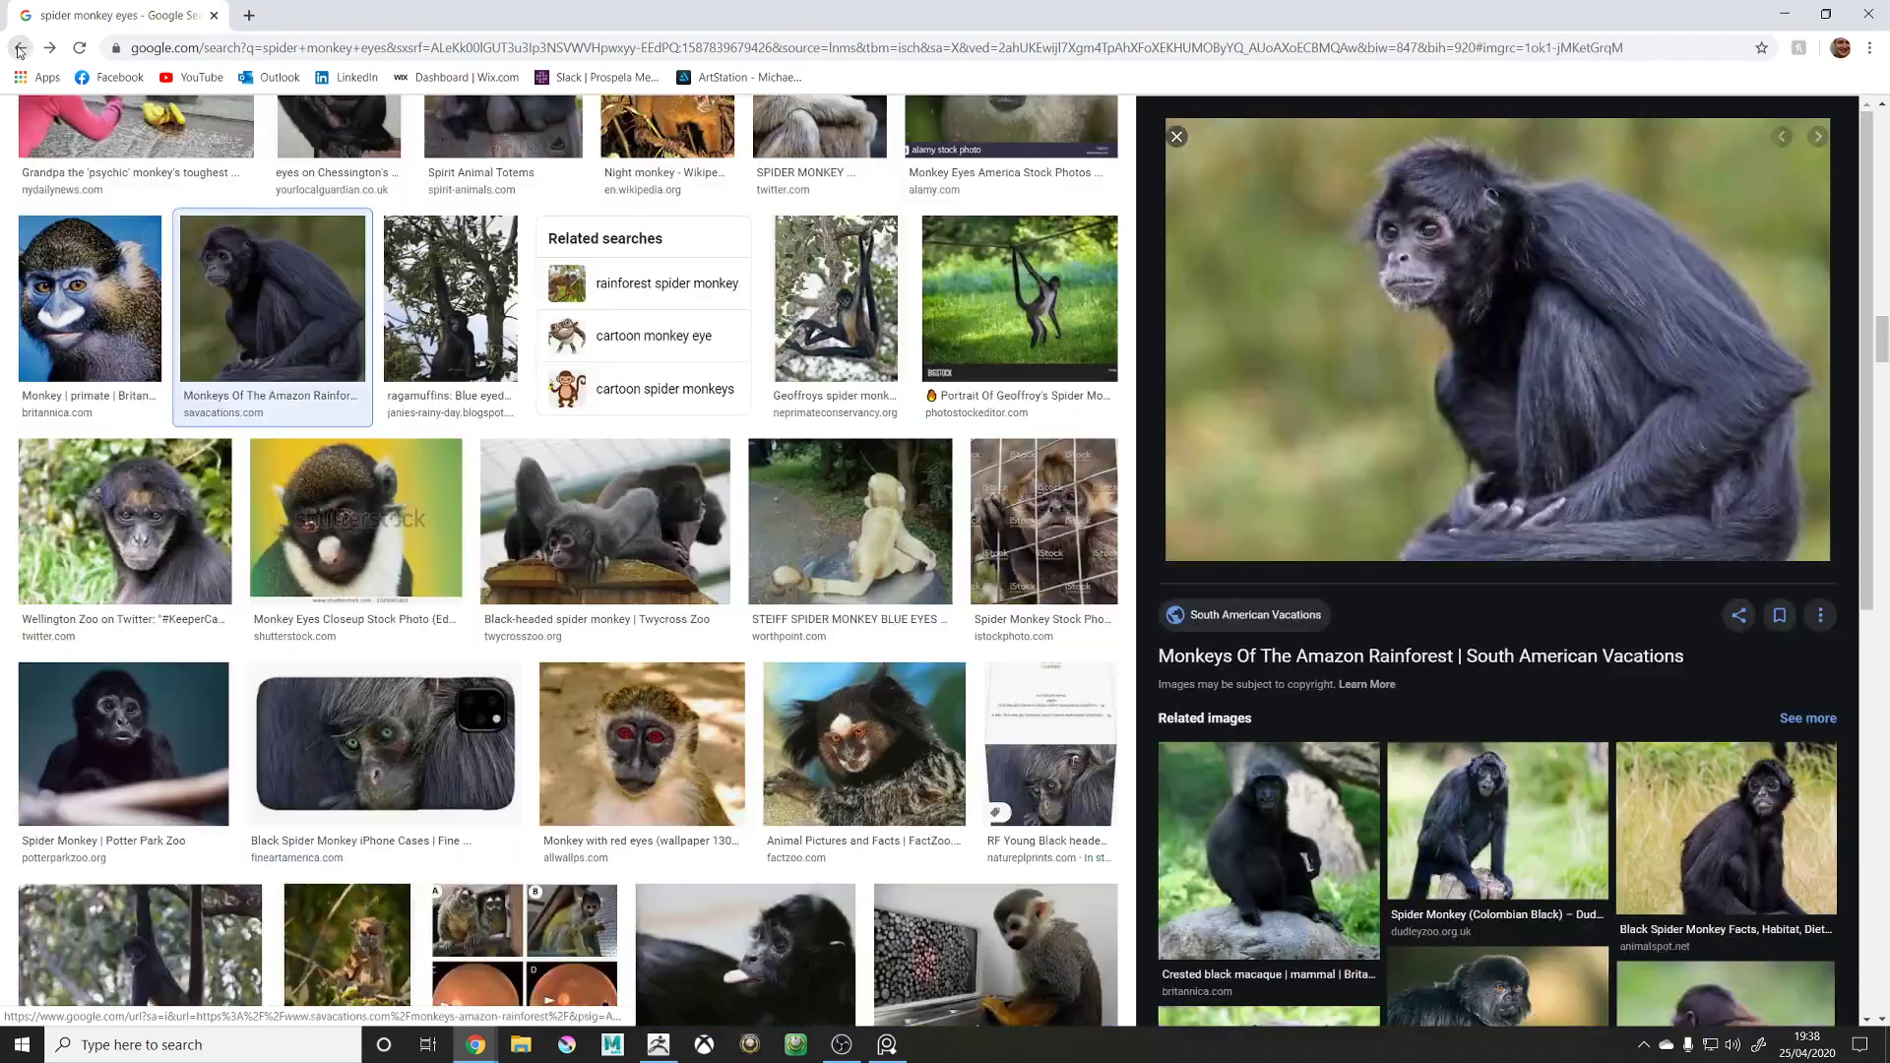
pyautogui.click(19, 50)
pyautogui.click(19, 49)
pyautogui.click(19, 49)
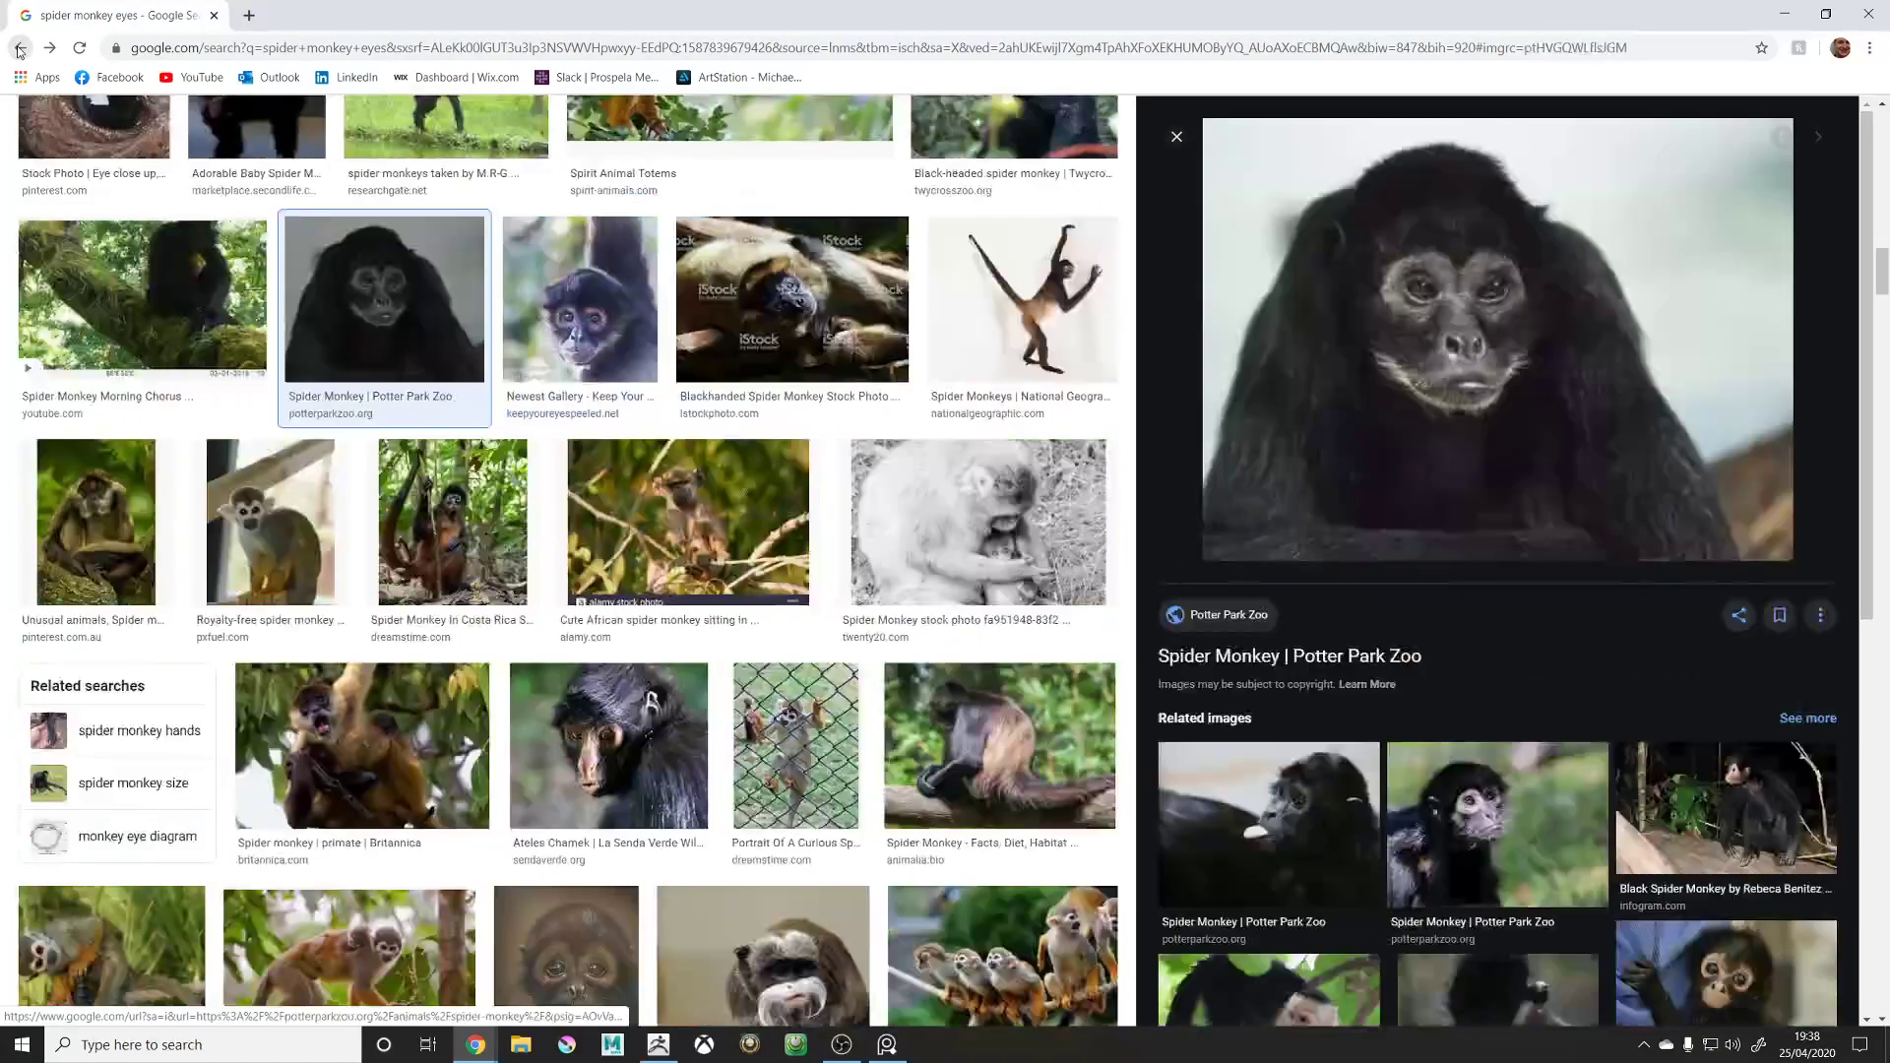
pyautogui.click(19, 49)
pyautogui.click(19, 49)
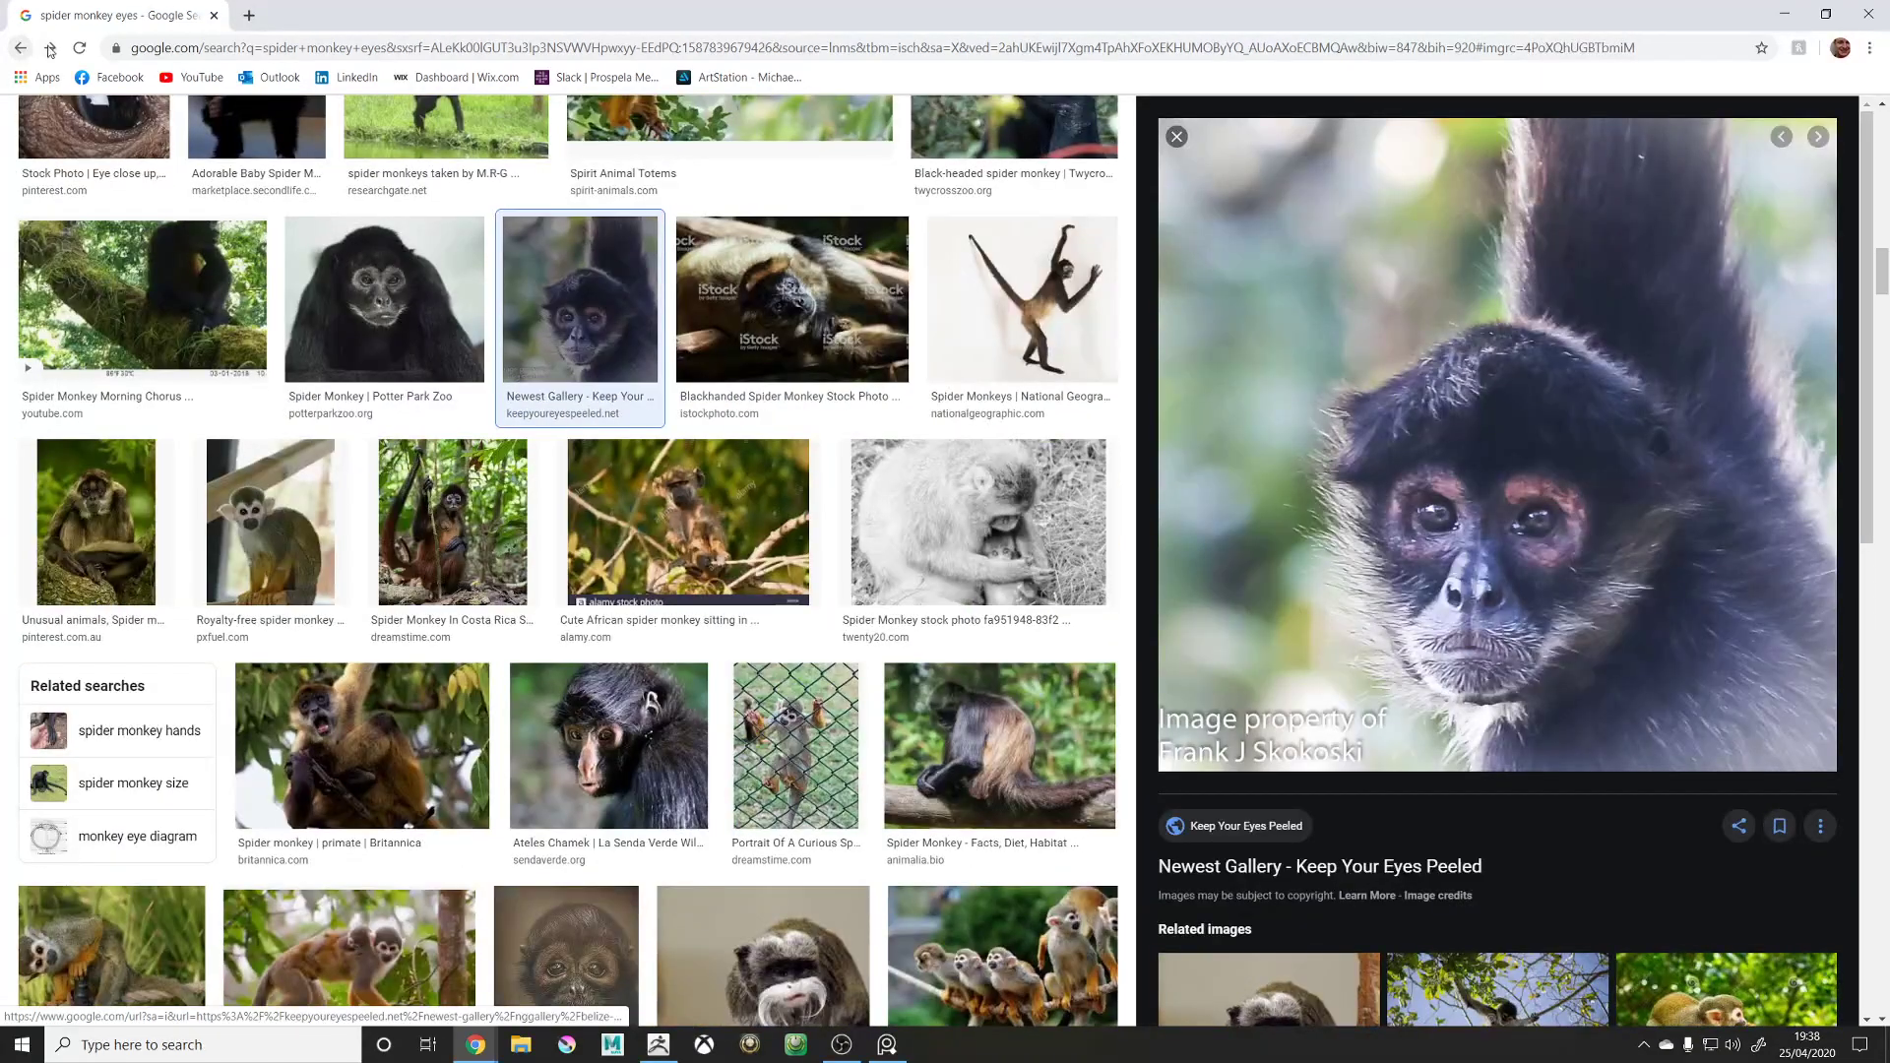
pyautogui.click(50, 49)
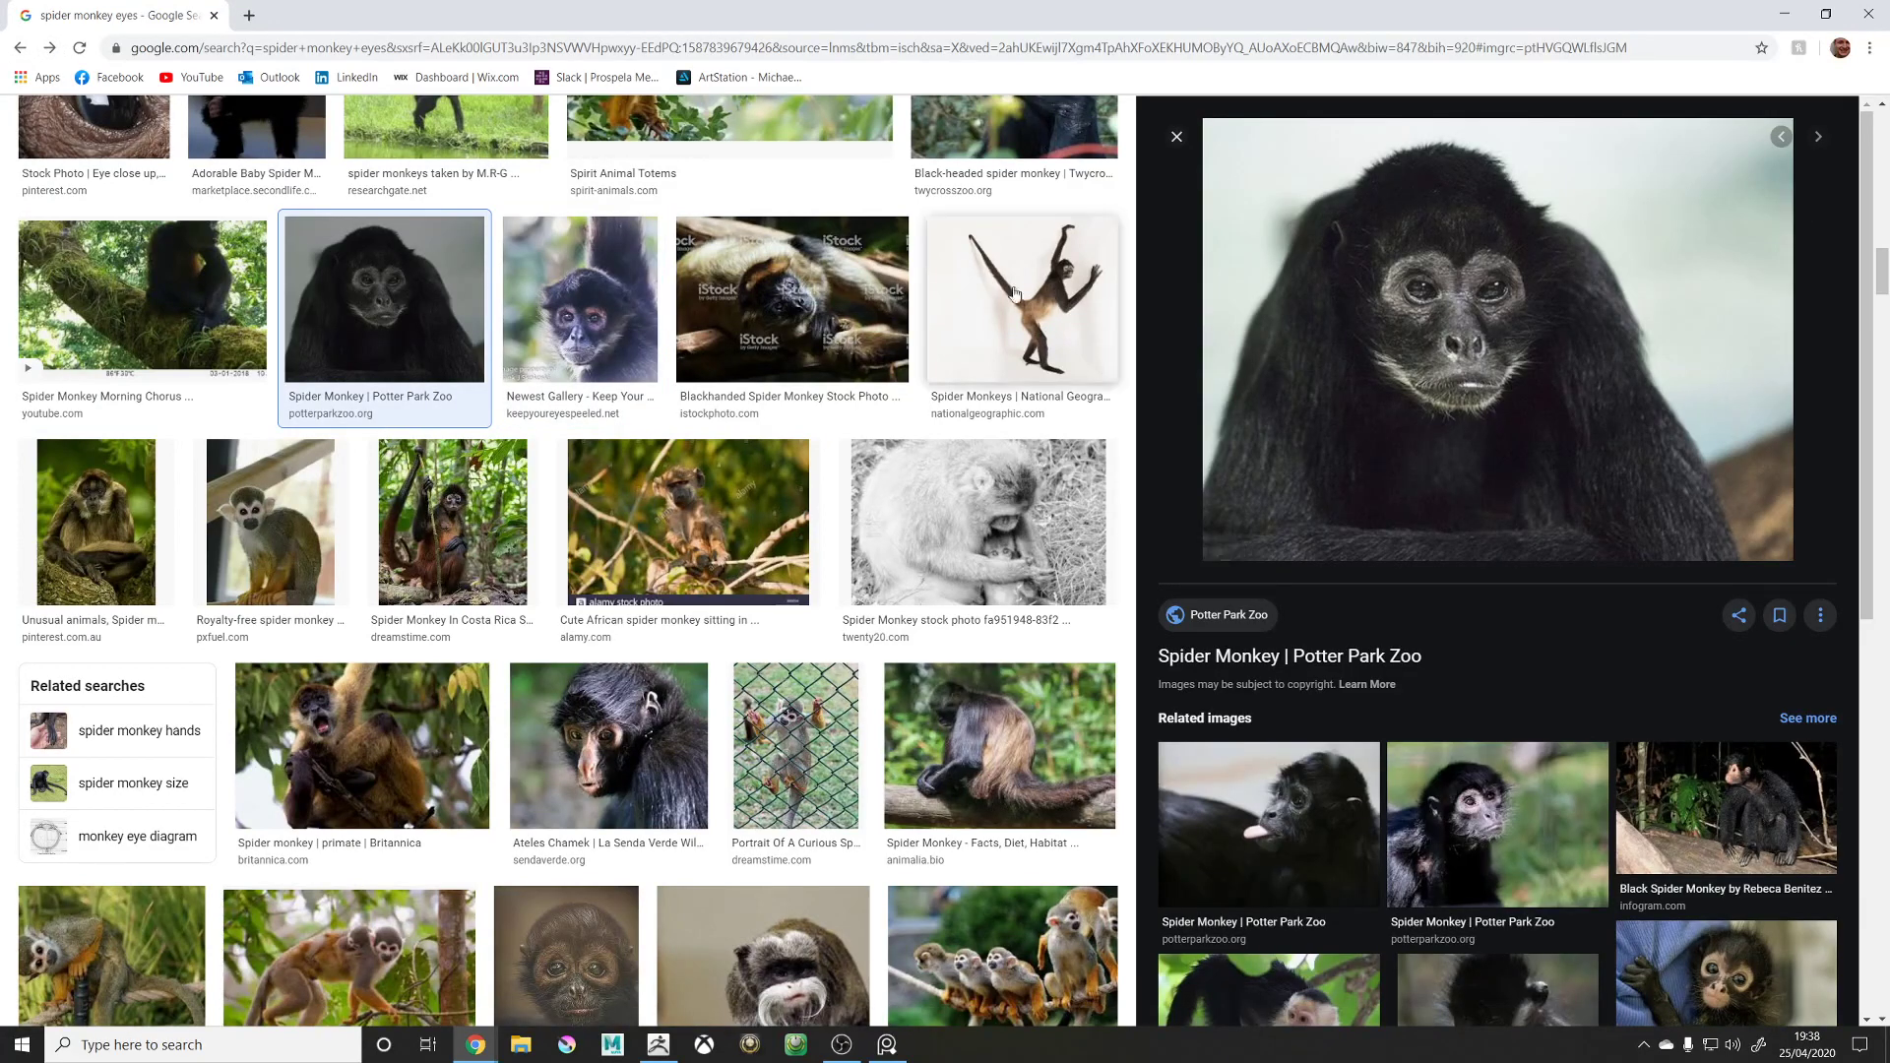
pyautogui.click(21, 51)
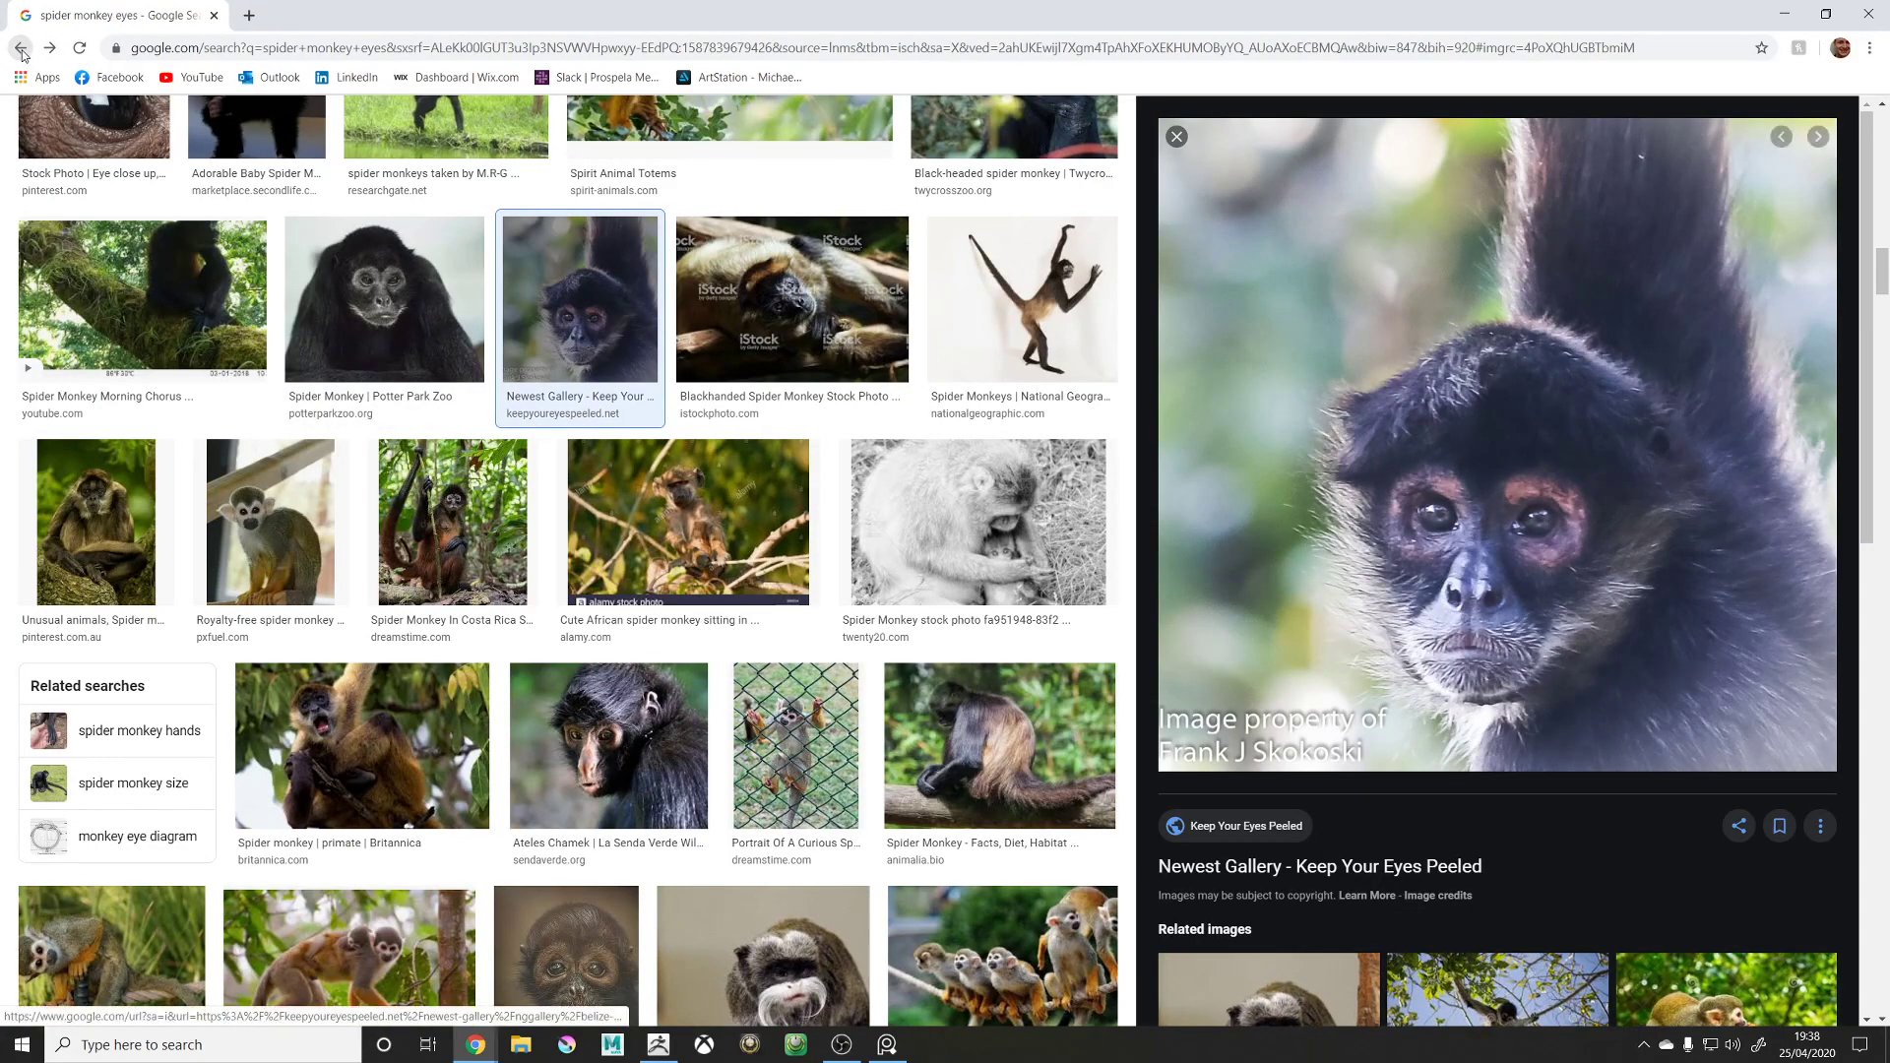
# Compare the eye areas in the TripAdvisor Tulum blue-eyed spider monkey and ePHOTOzine blue-eyed chimpanzee photos.
pyautogui.click(21, 50)
pyautogui.click(21, 51)
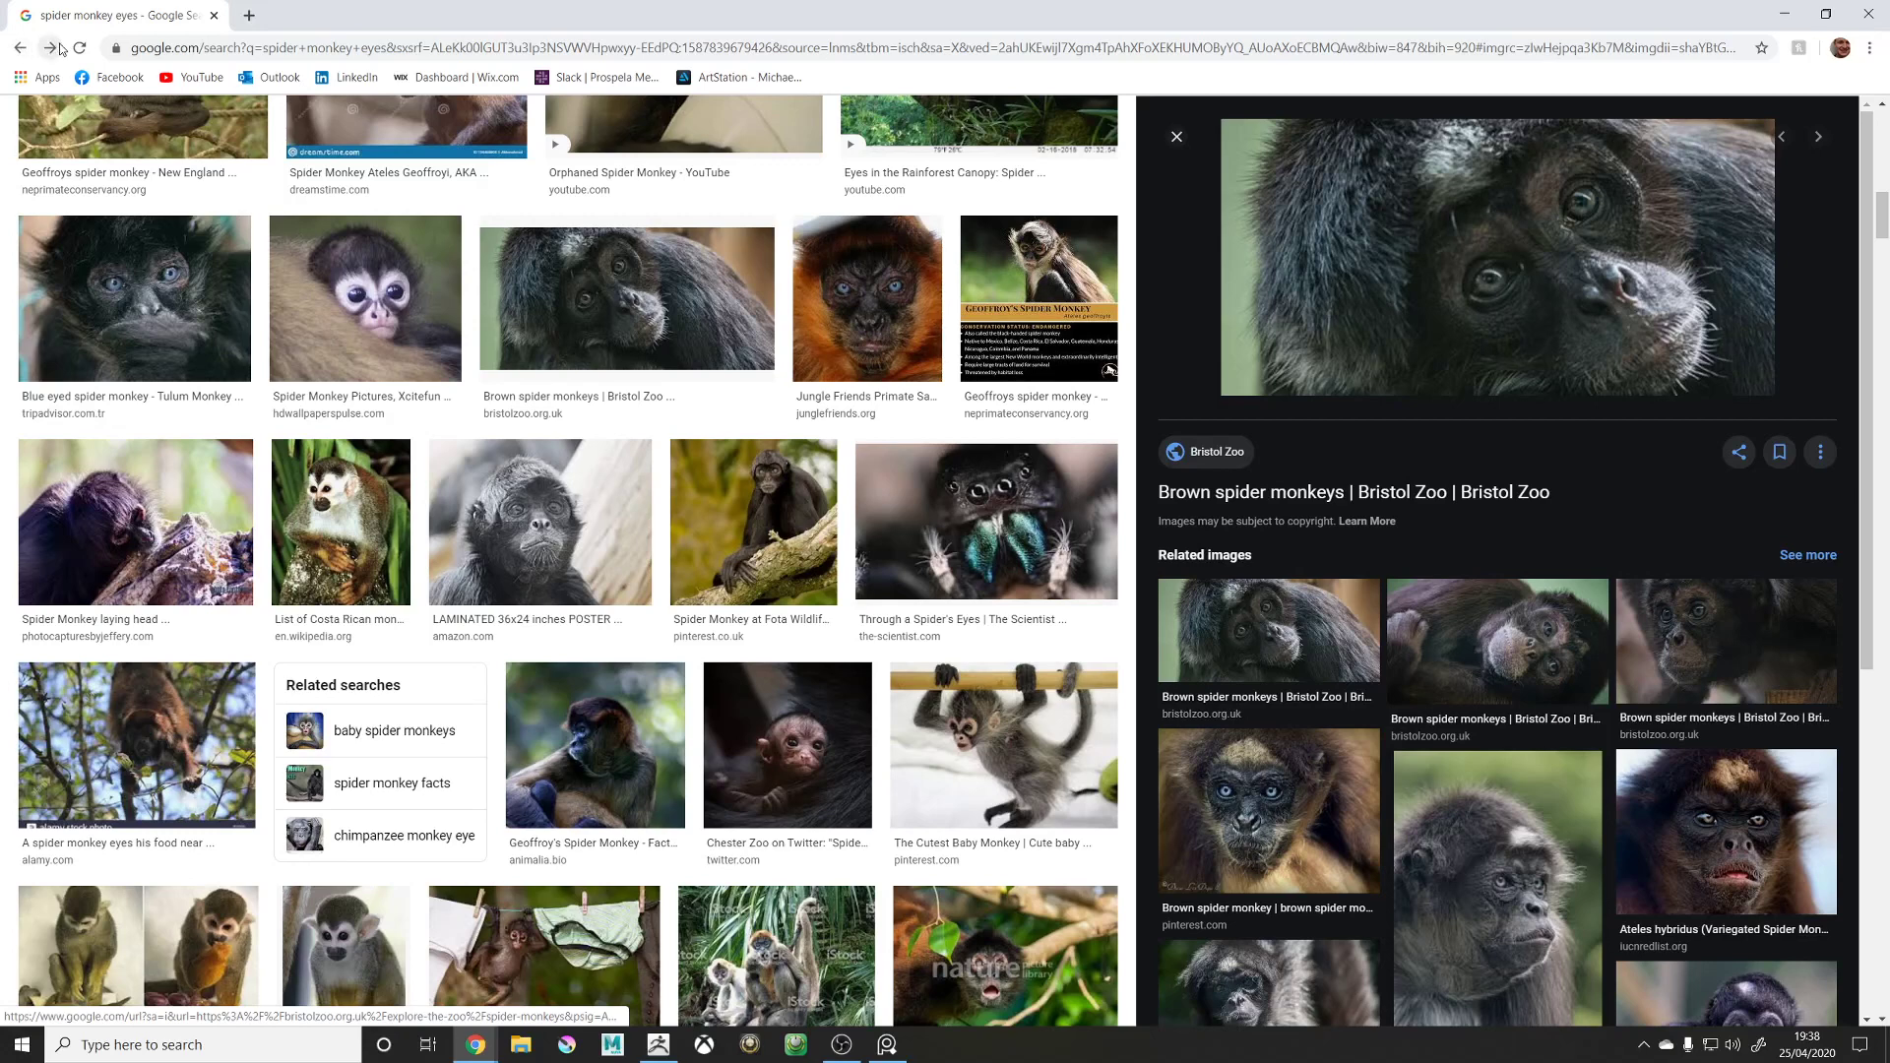
pyautogui.click(51, 48)
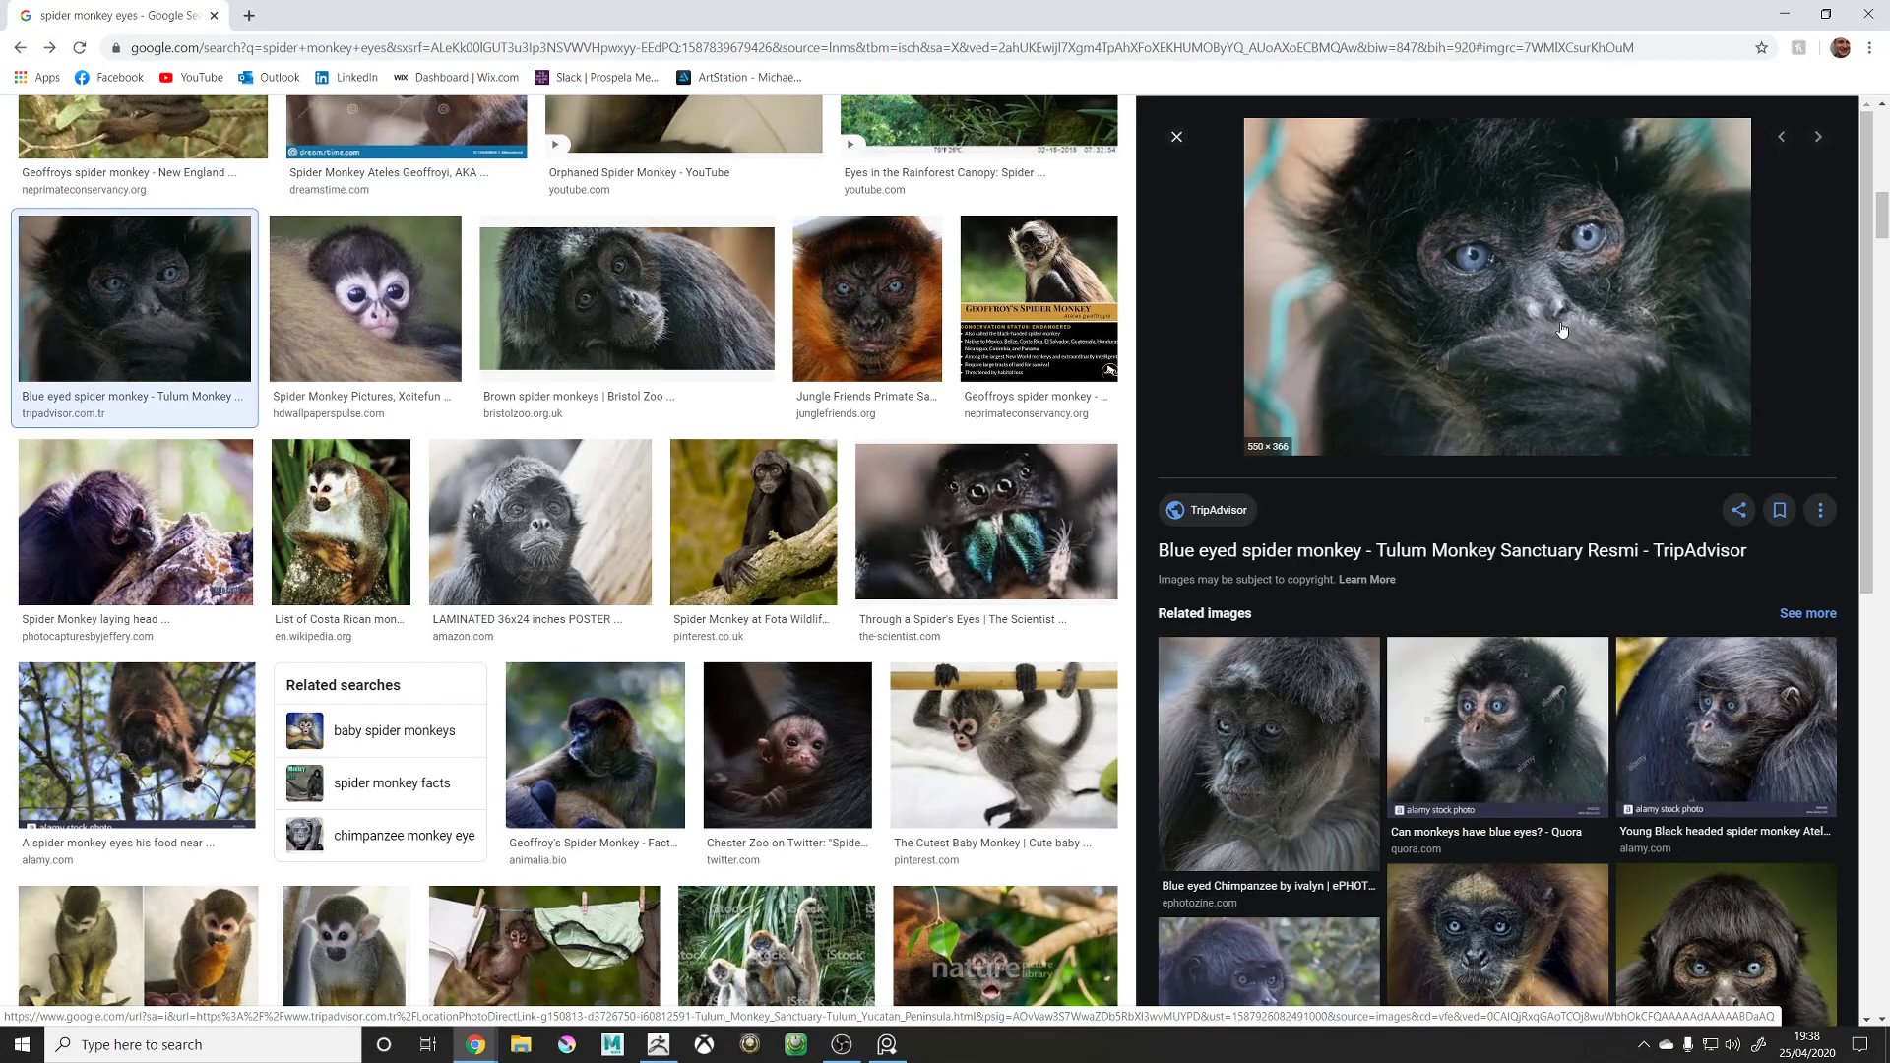
pyautogui.click(1270, 707)
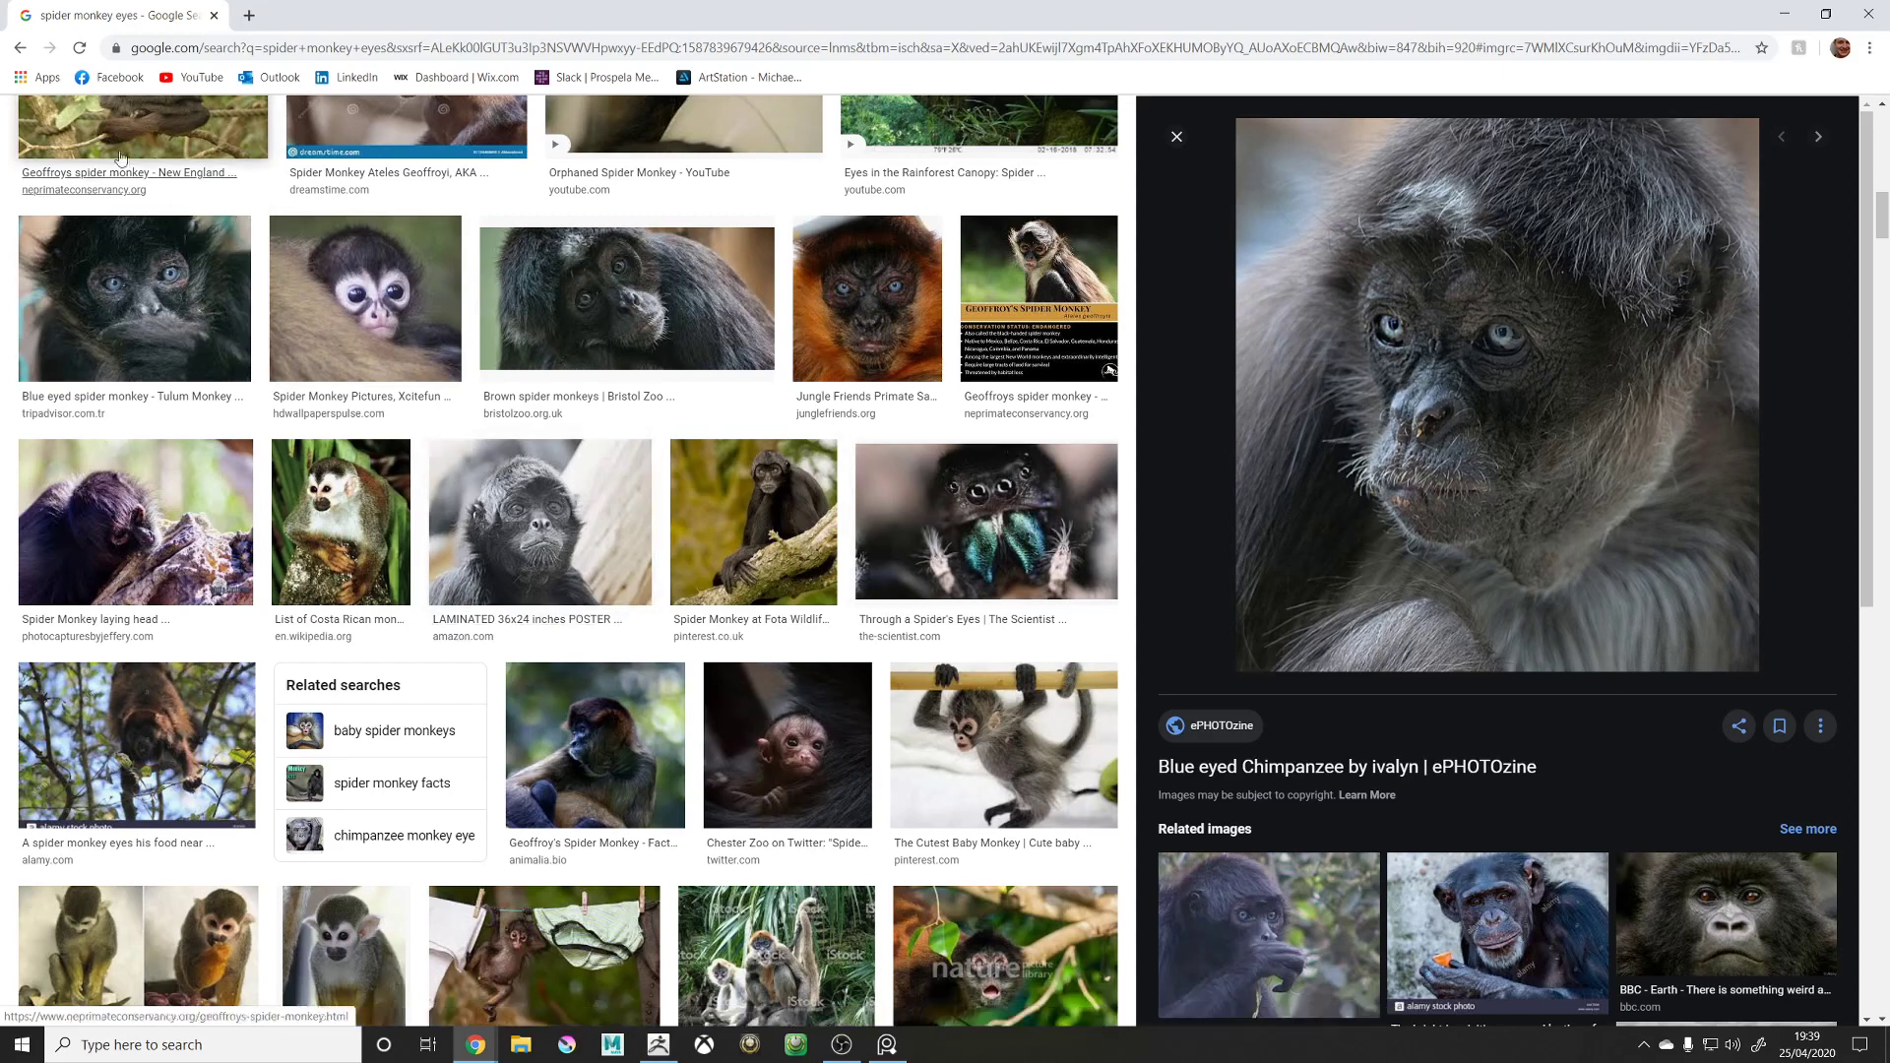
pyautogui.click(135, 296)
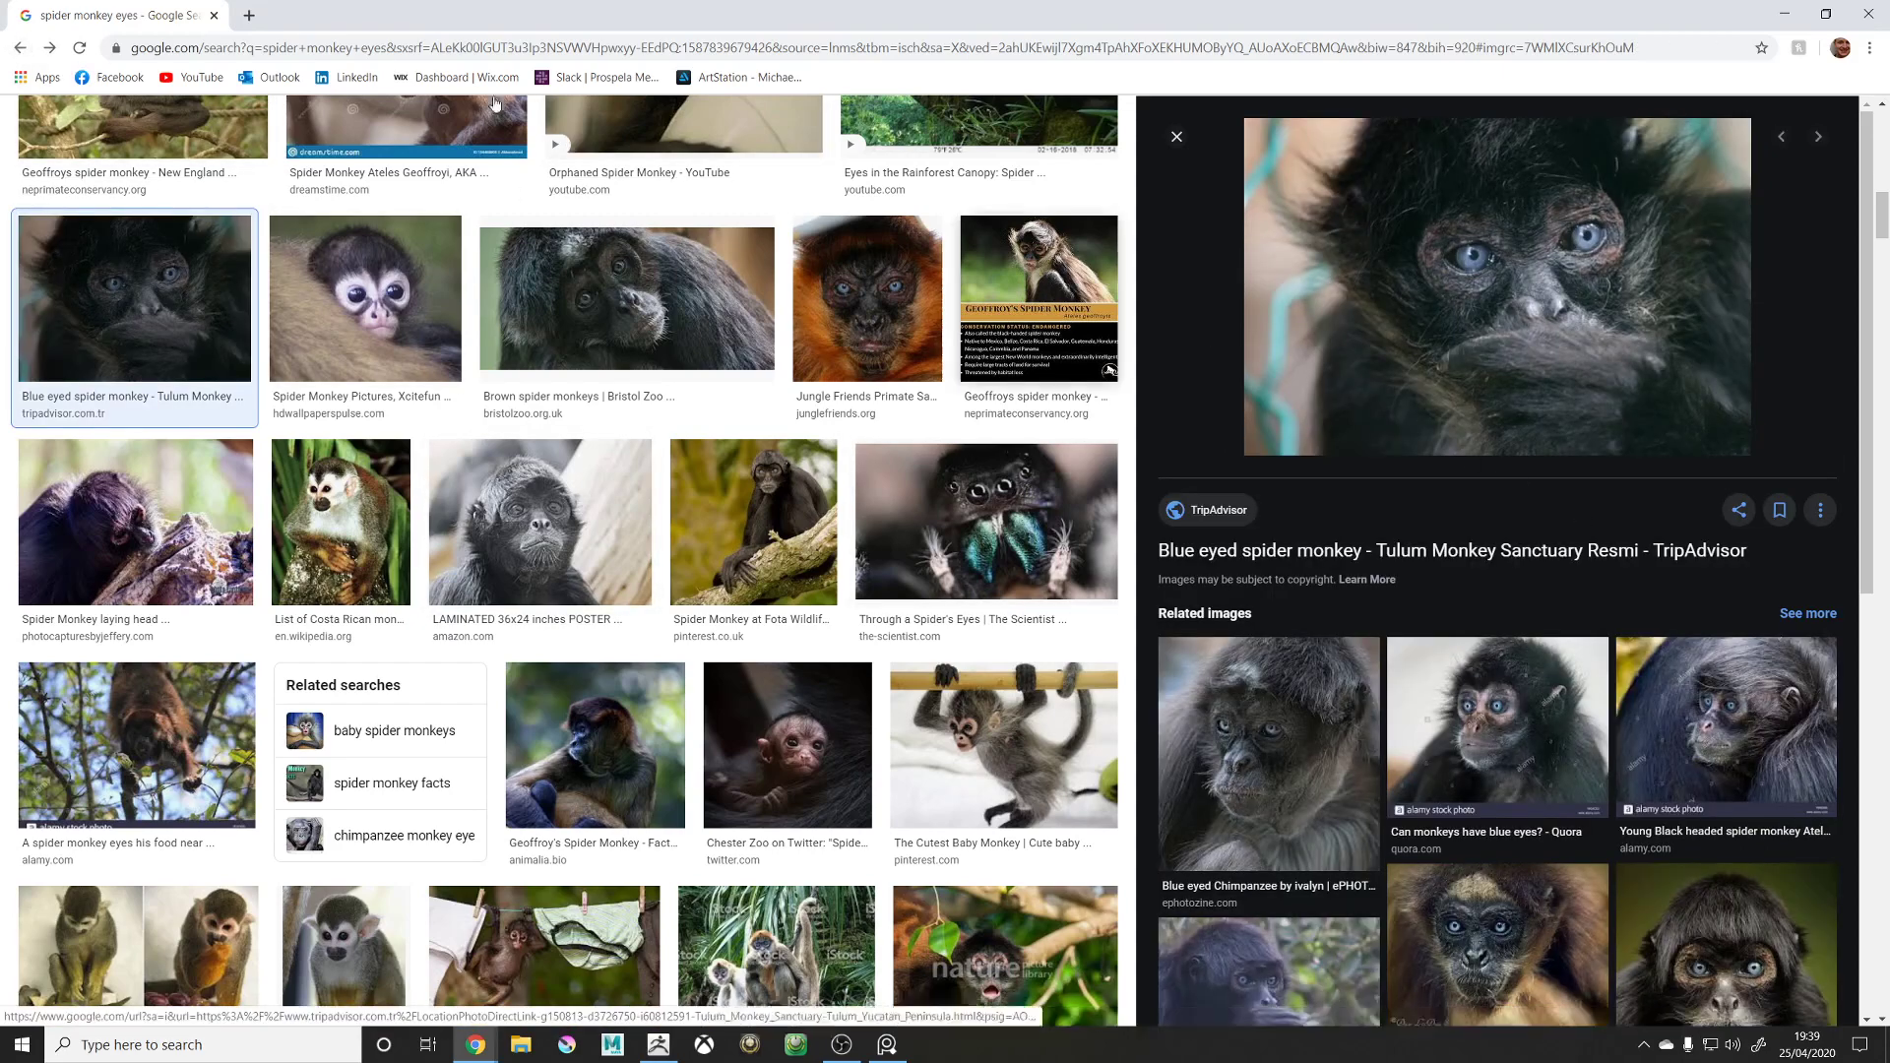
# Go back past the Bristol Zoo and Mongabay photos to the Shutterstock red-faced spider monkey eye close-up.
pyautogui.click(22, 47)
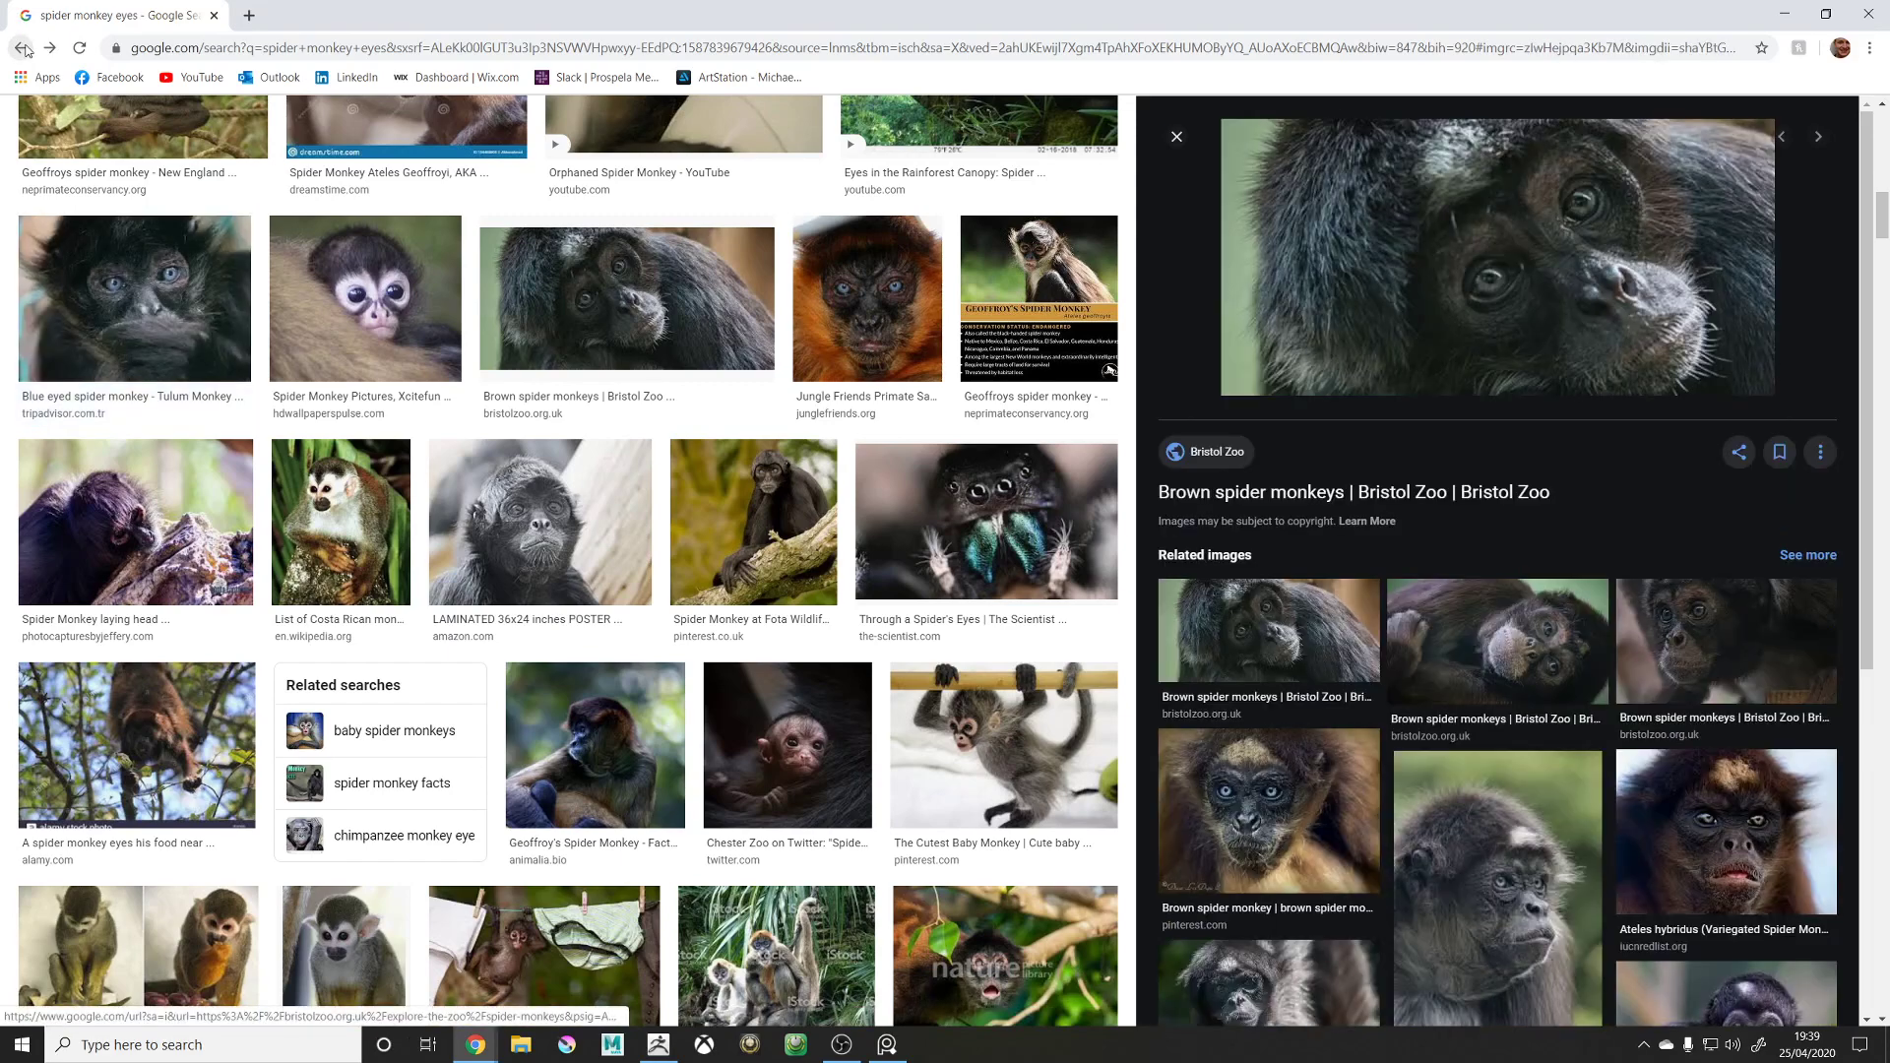
pyautogui.click(21, 47)
pyautogui.click(22, 48)
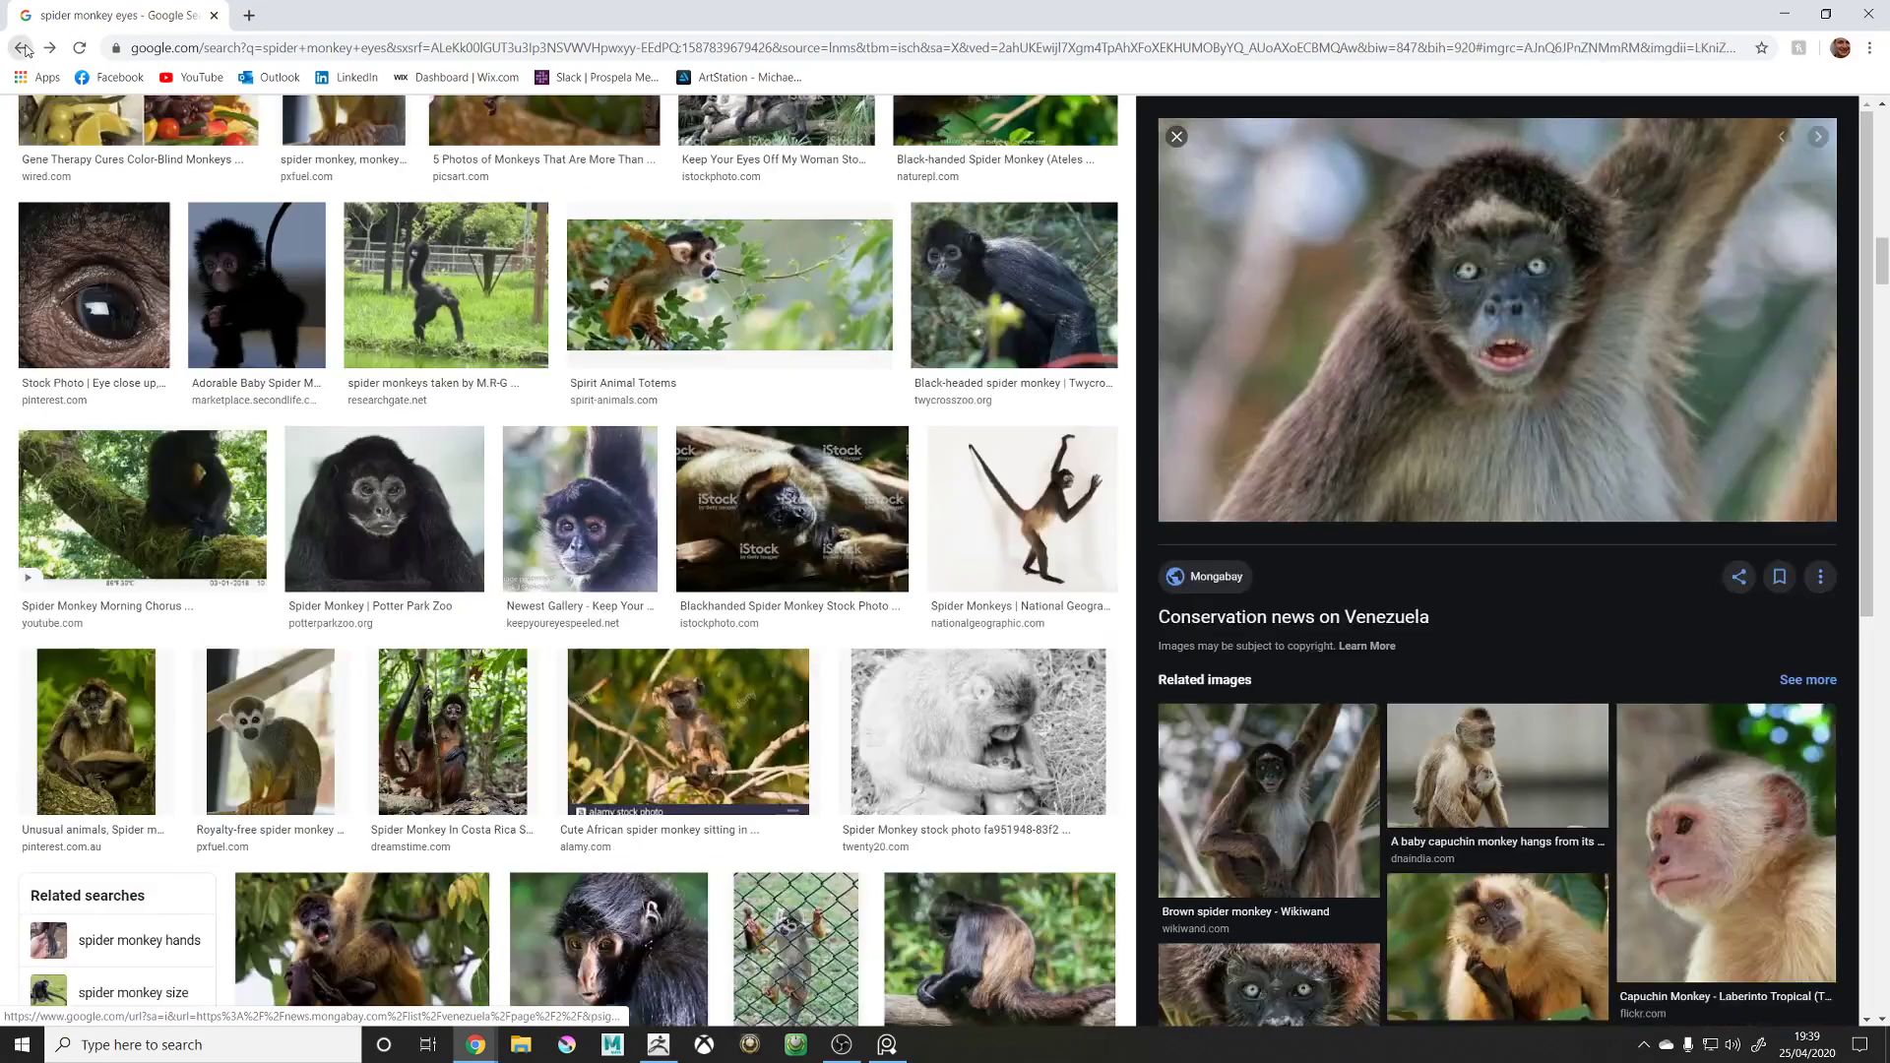
pyautogui.click(21, 47)
pyautogui.click(22, 47)
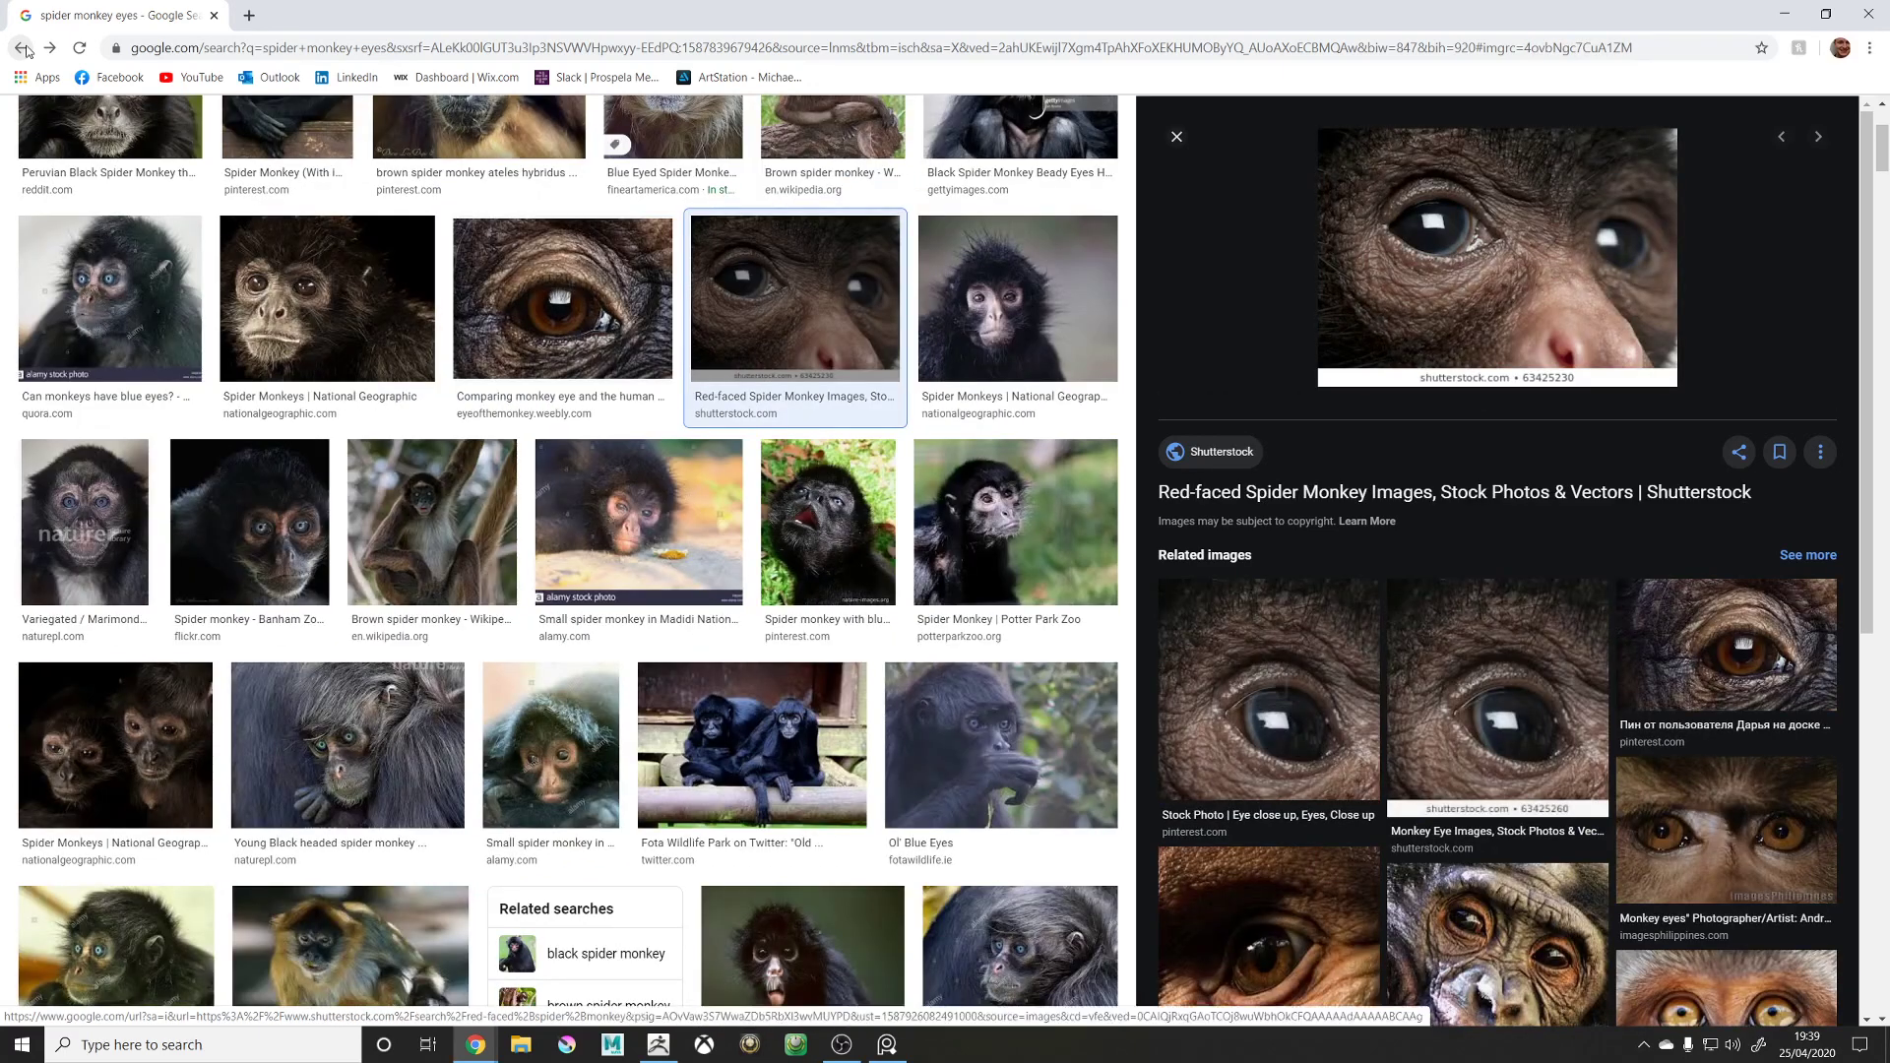
pyautogui.rightClick(1440, 285)
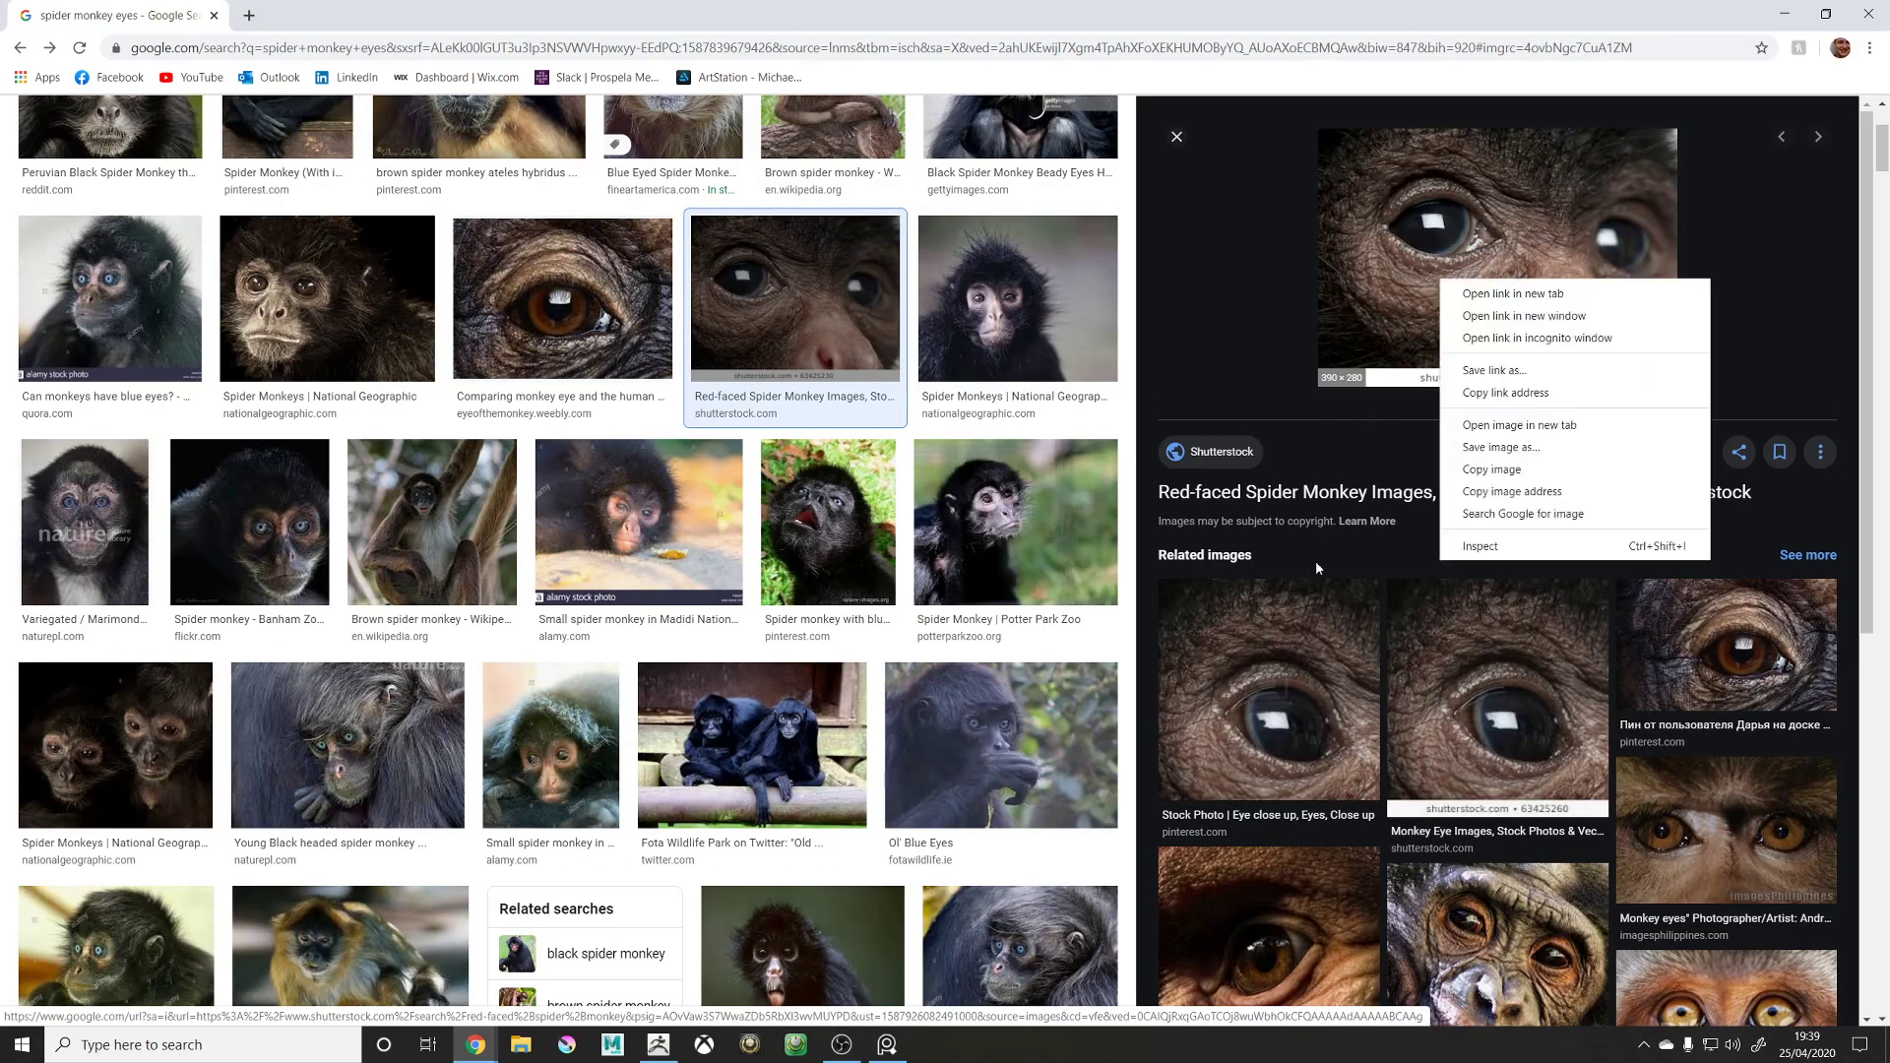
# Examine the eyelid folds in the related Pinterest stock eye close-up and the ArtStation monkey eye, and close the image preview.
pyautogui.click(1309, 649)
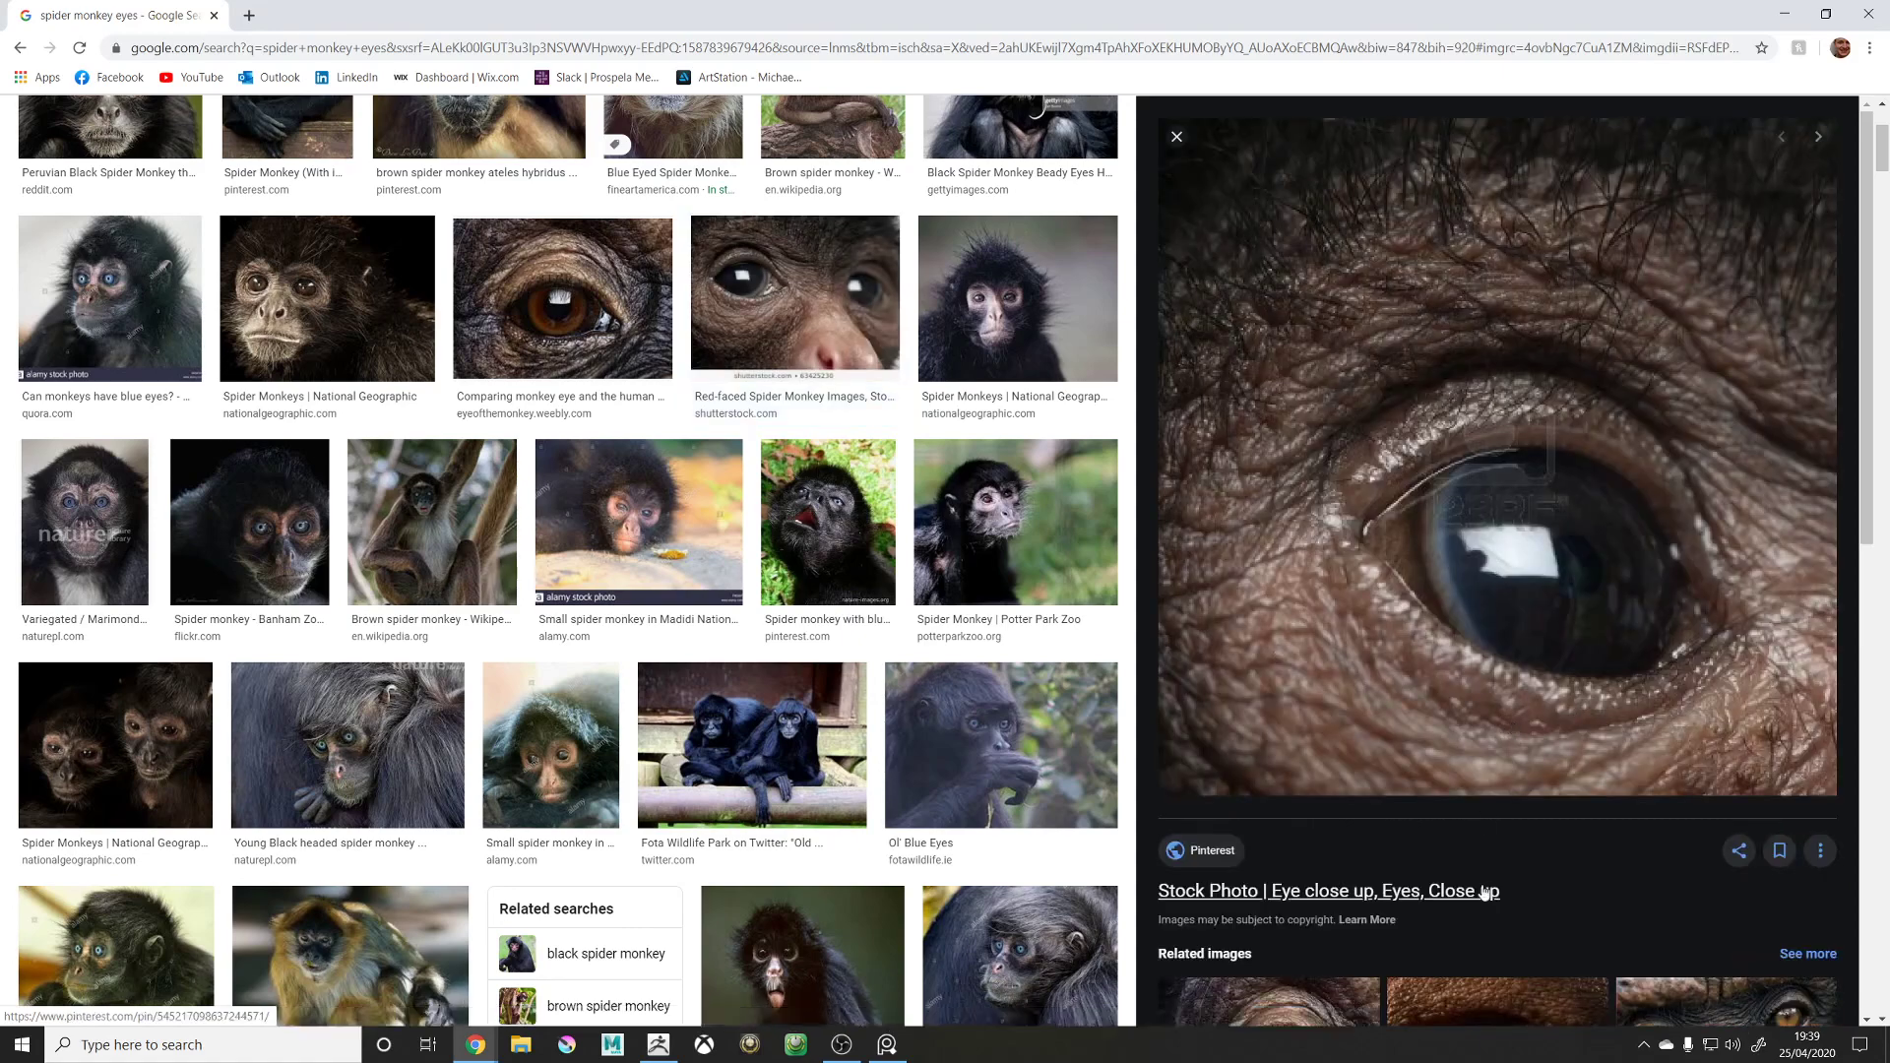
pyautogui.scroll(-3, 1484, 892)
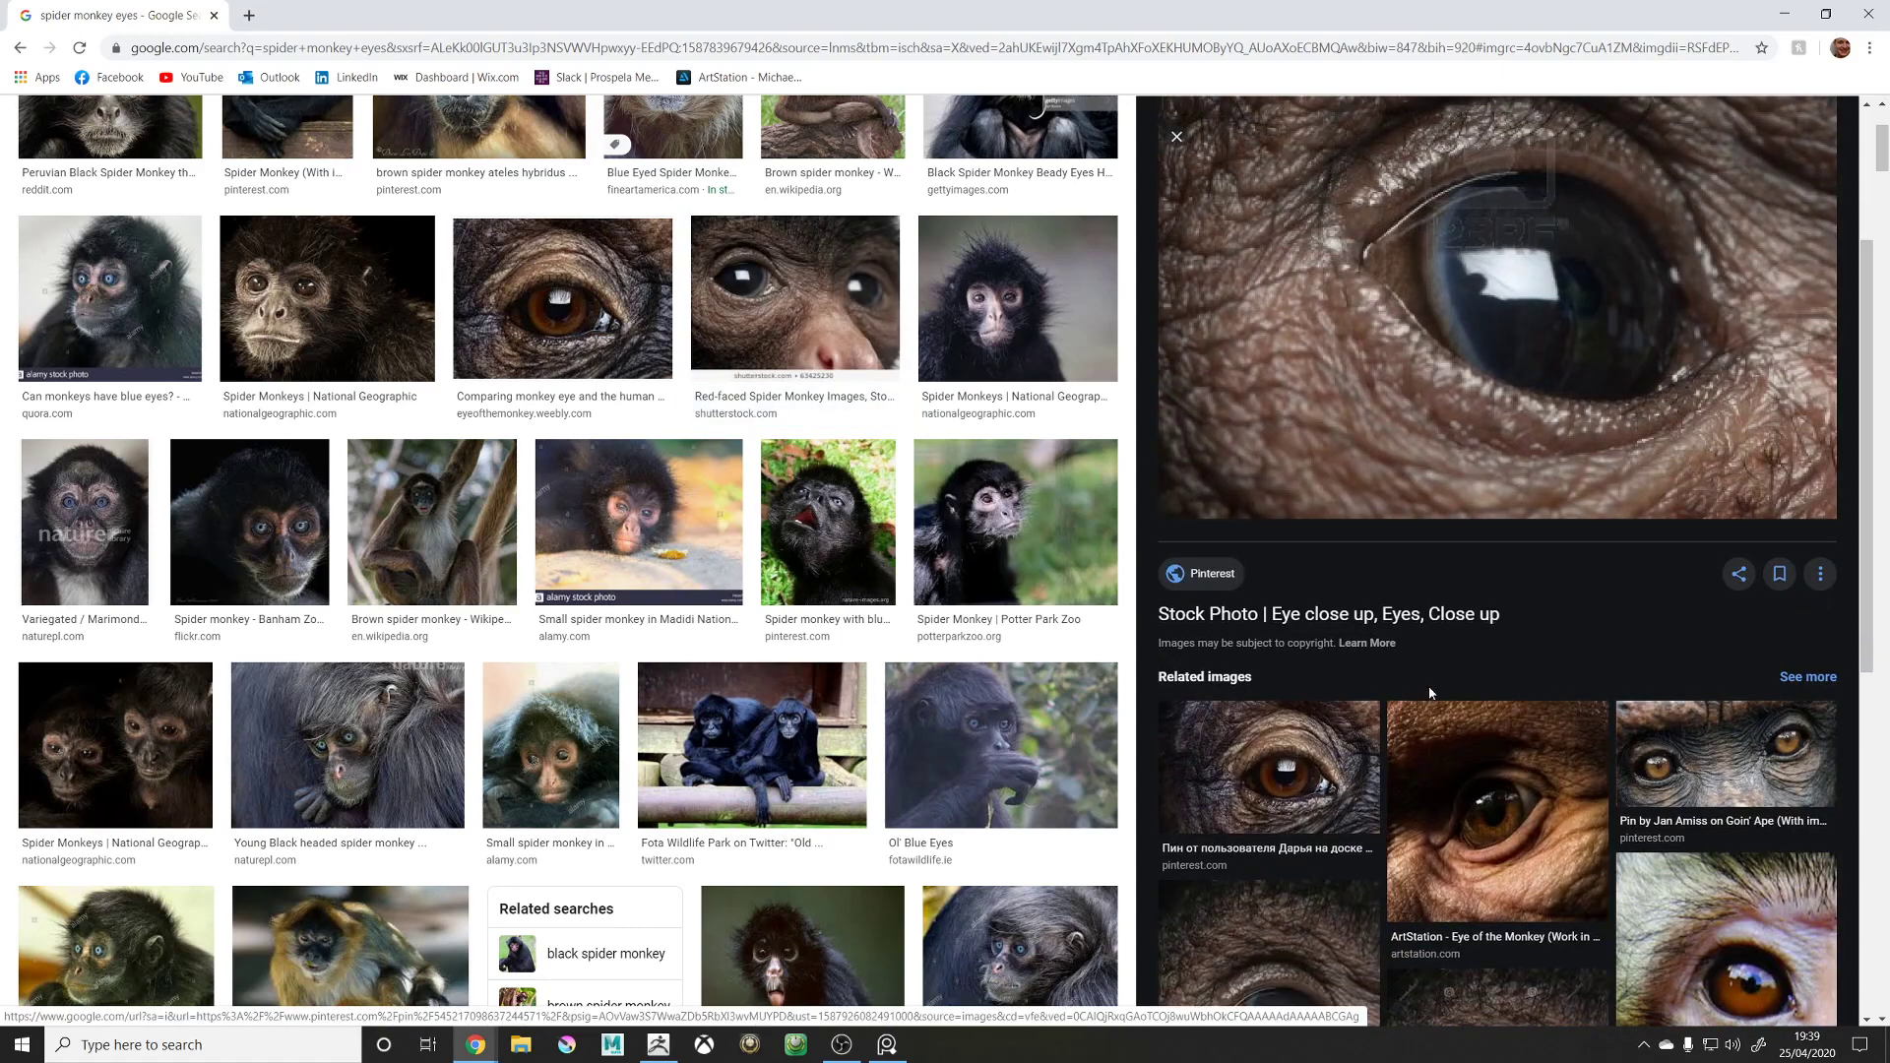
pyautogui.click(1505, 871)
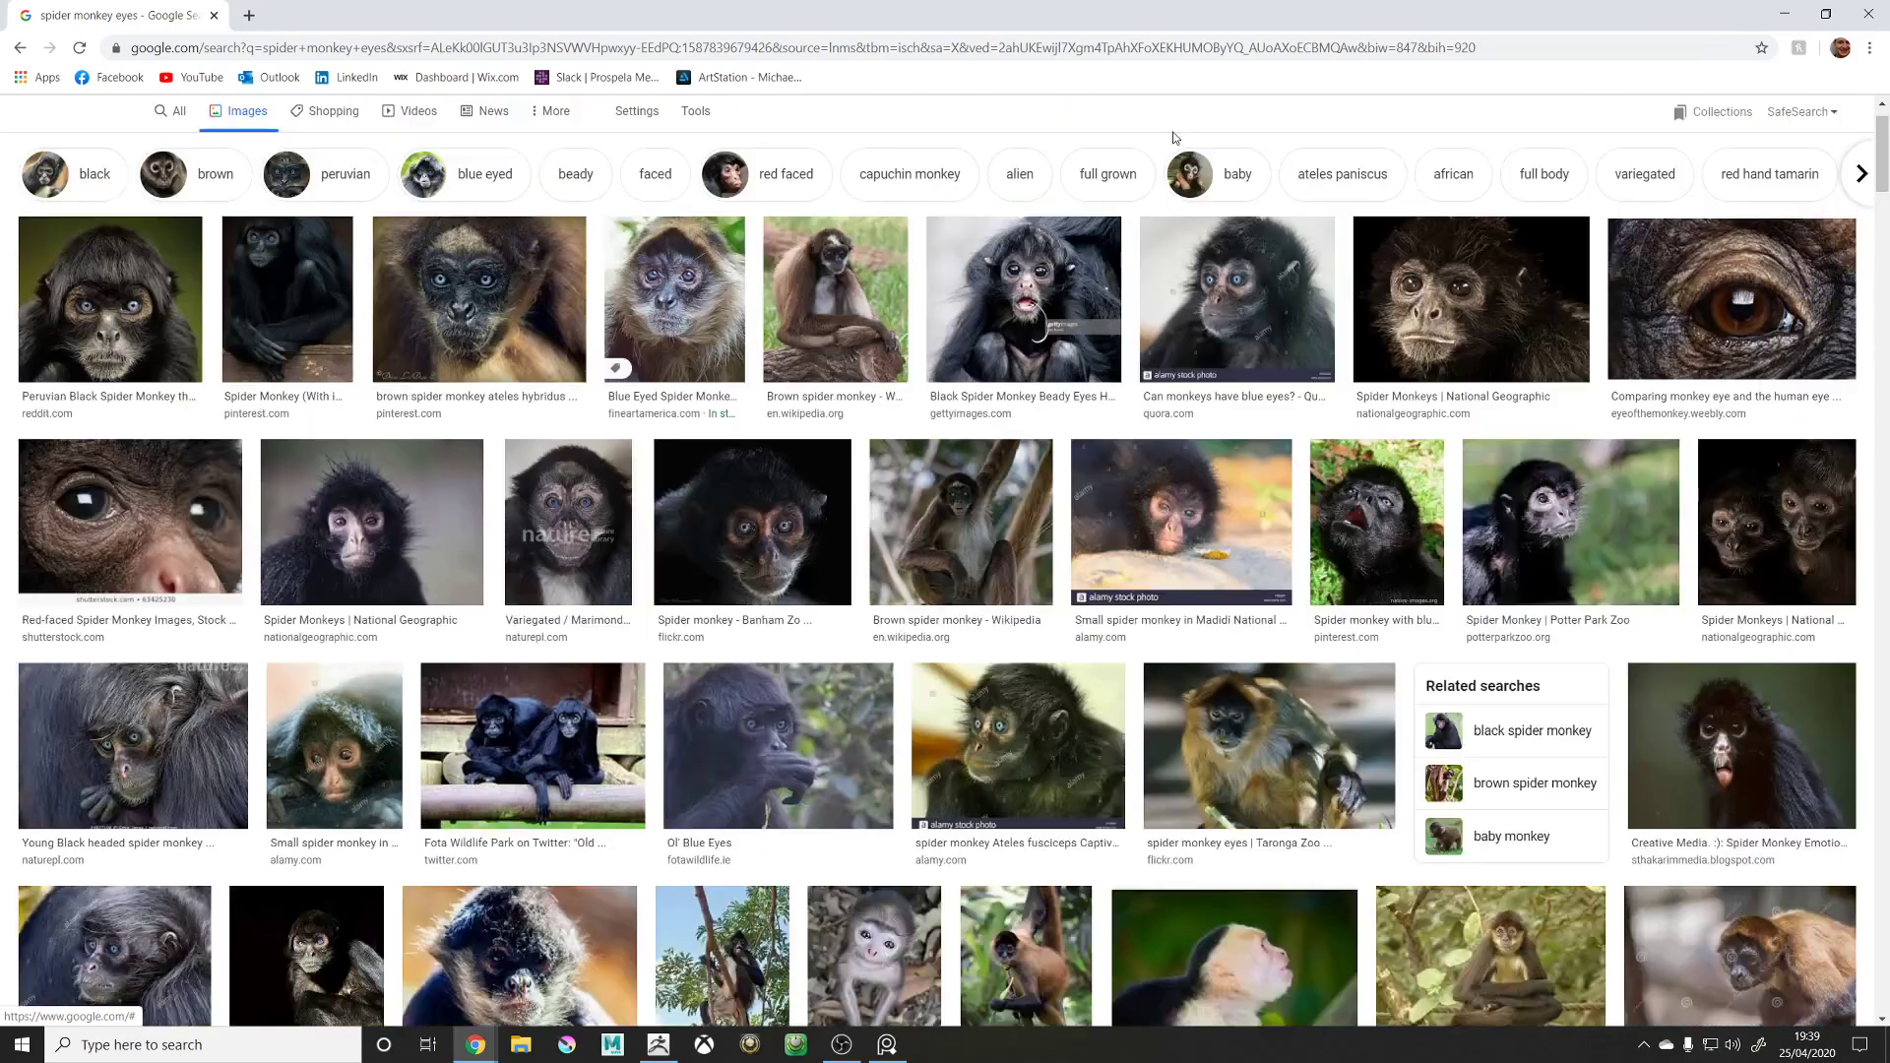
pyautogui.click(1176, 137)
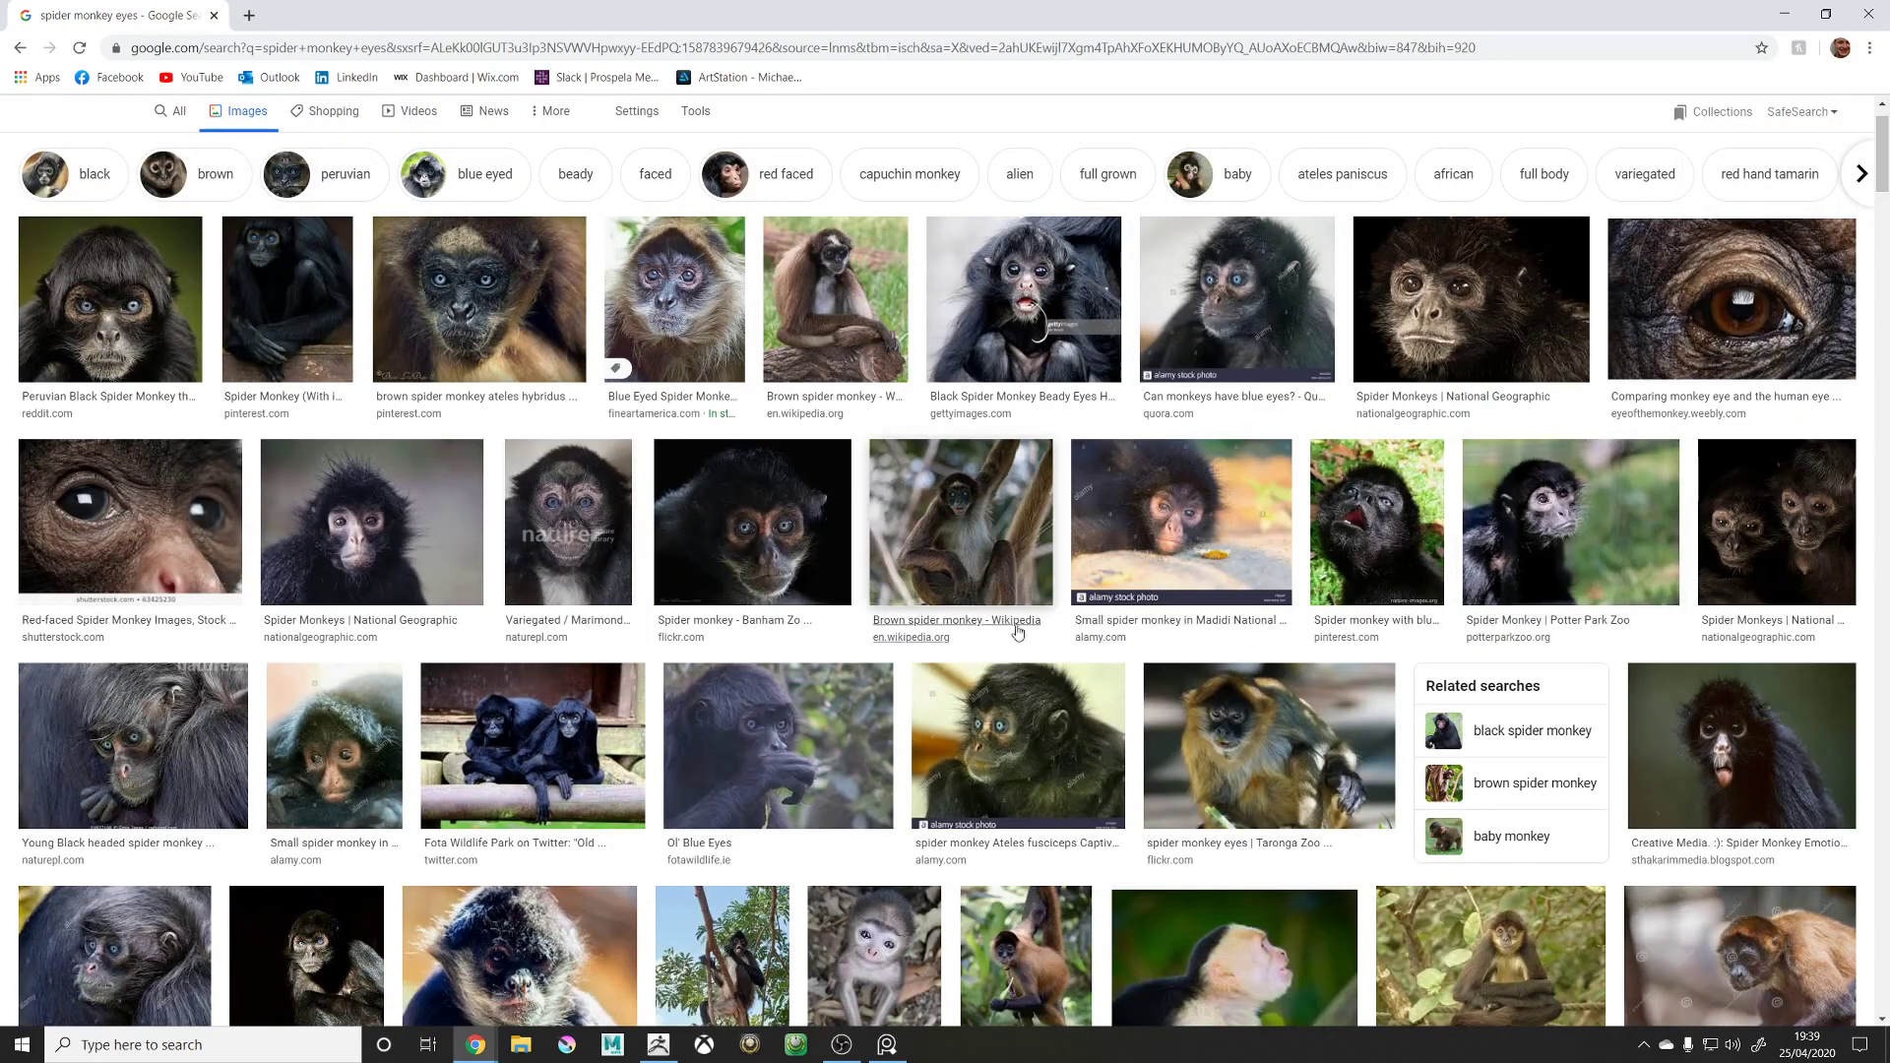
# Reopen the Shutterstock red-faced spider monkey photo, browse its related eye close-ups and view the Pinterest monkey eye.
pyautogui.scroll(1, 759, 560)
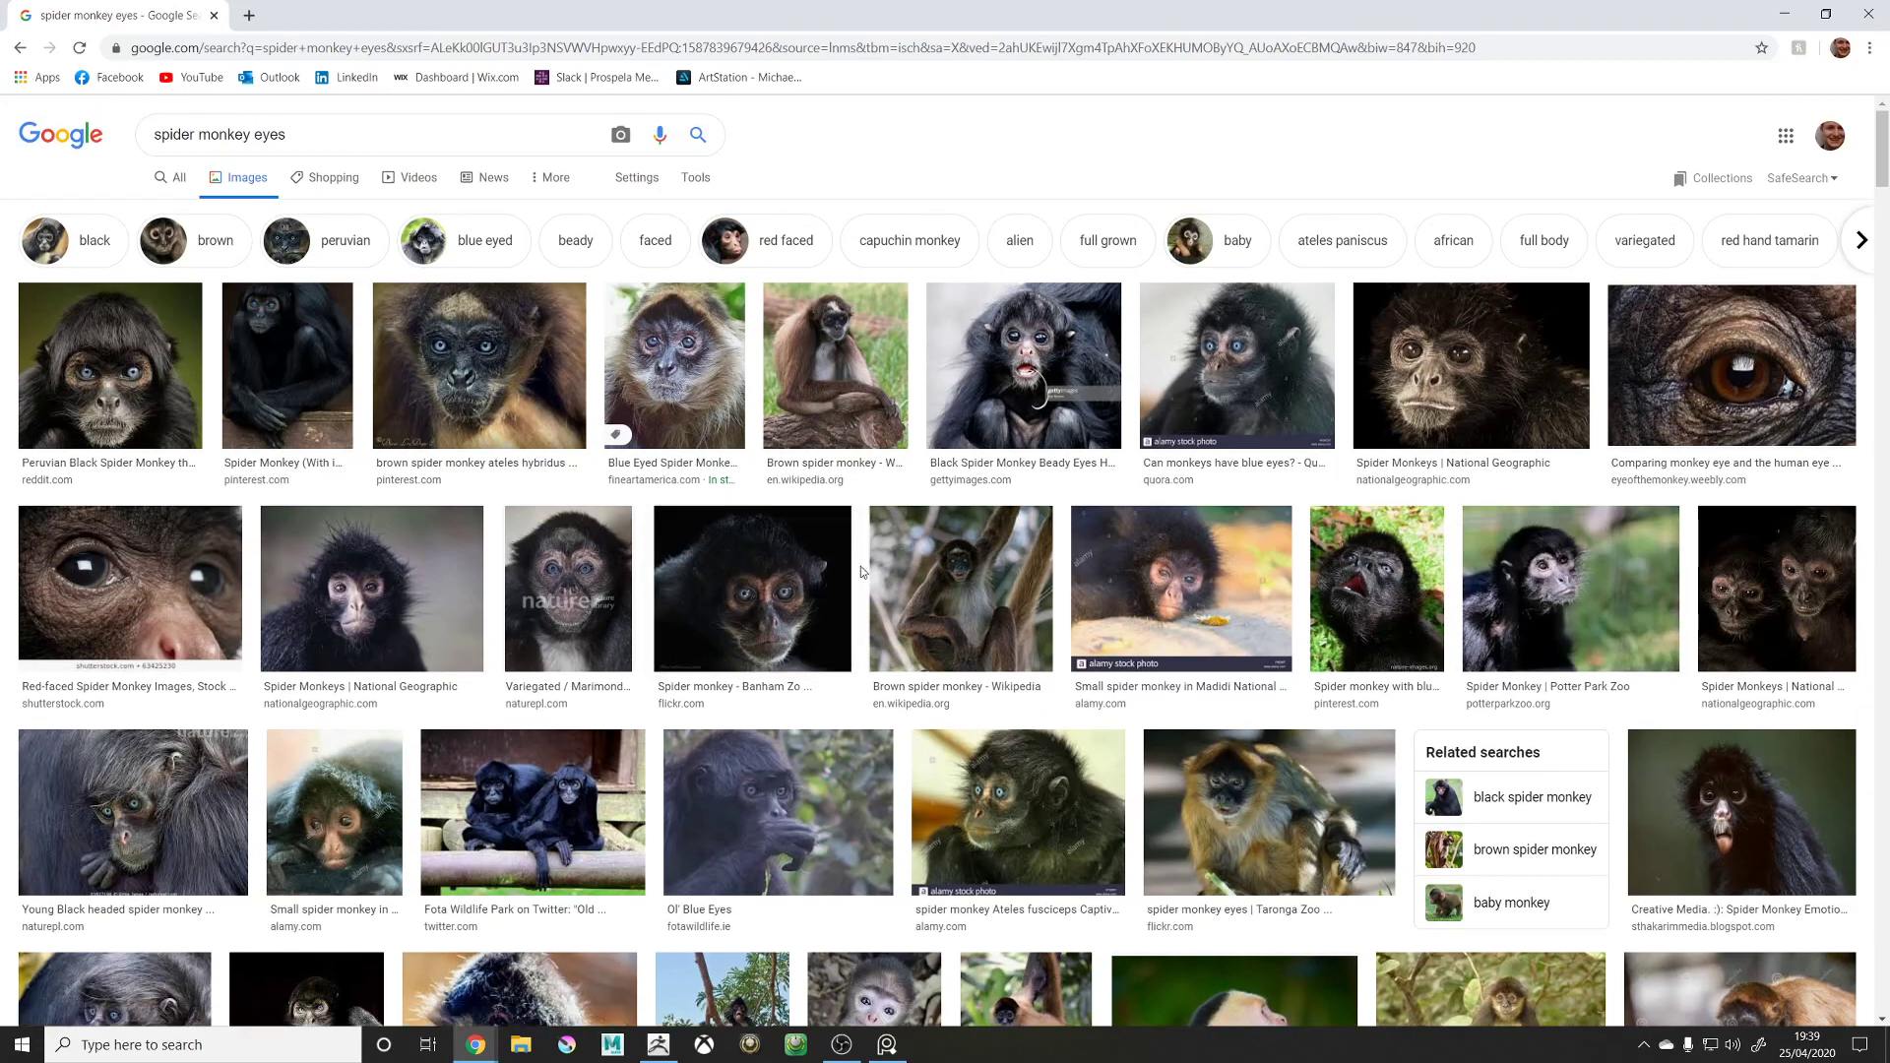
pyautogui.click(149, 580)
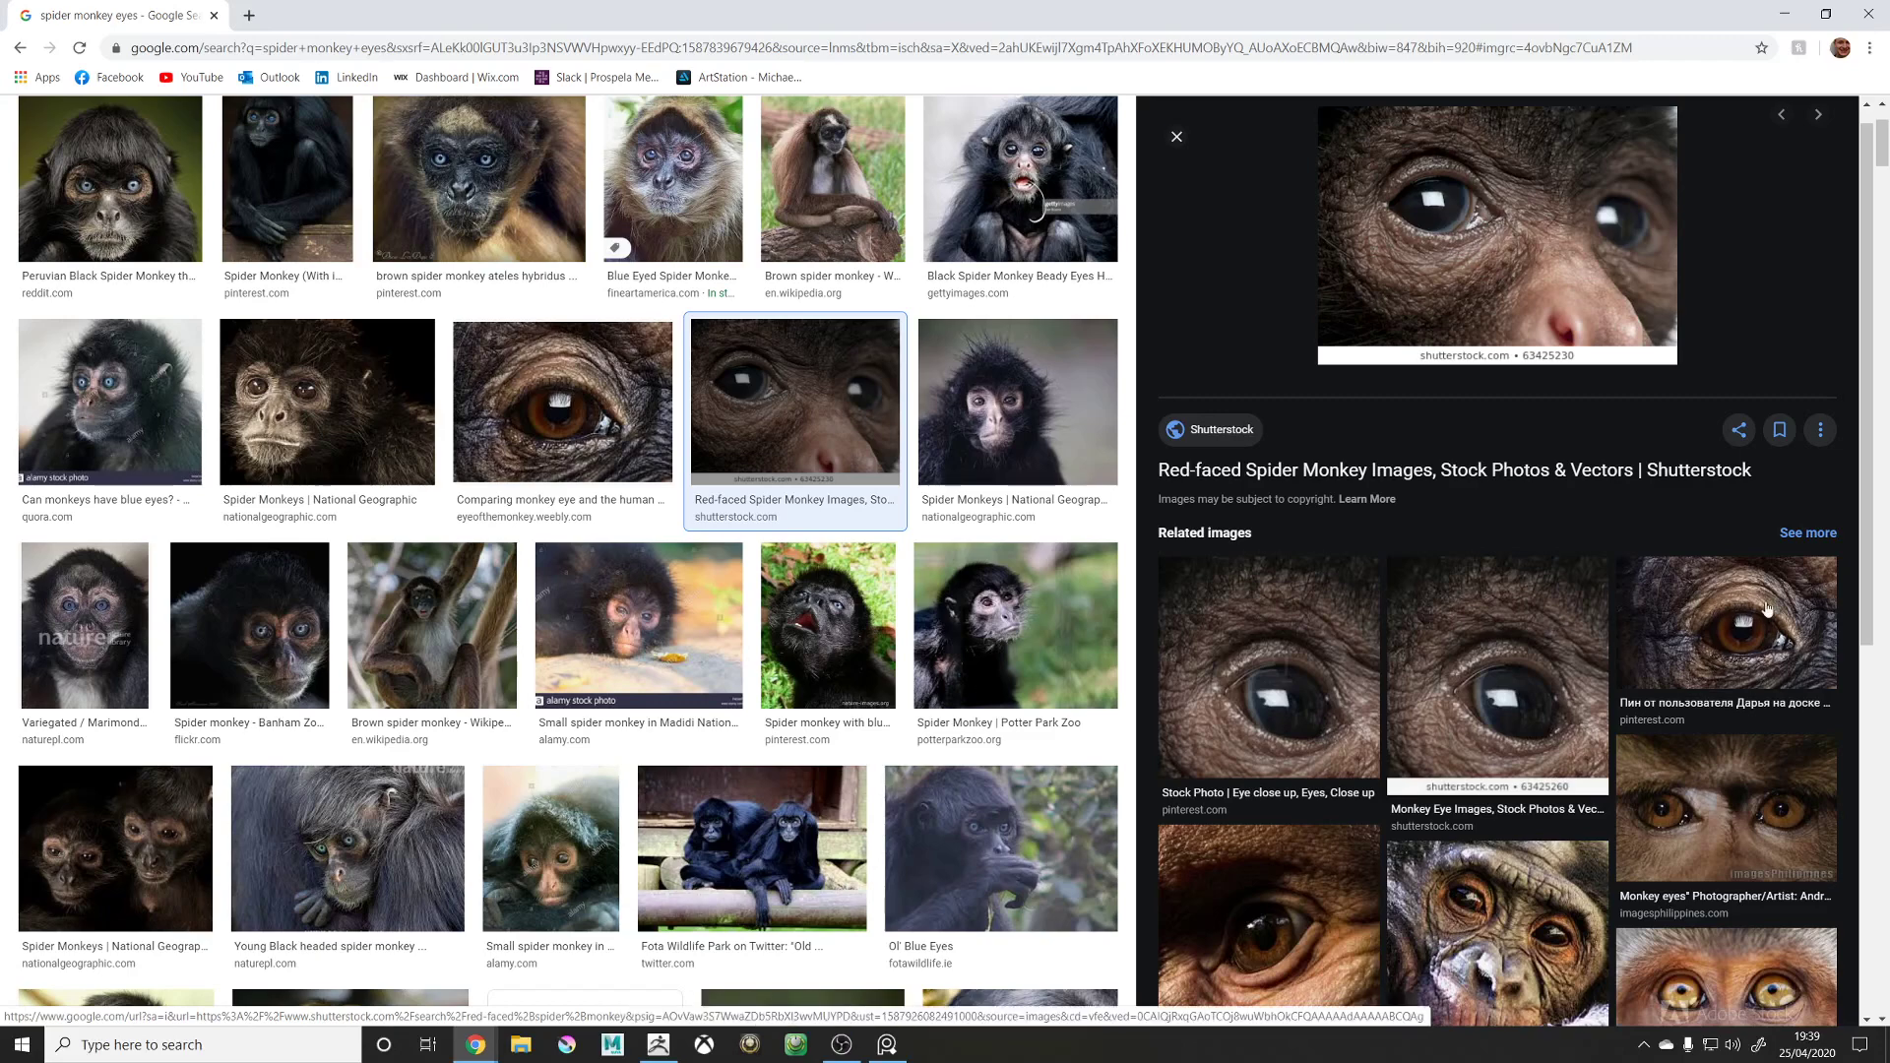
pyautogui.scroll(-4, 1550, 622)
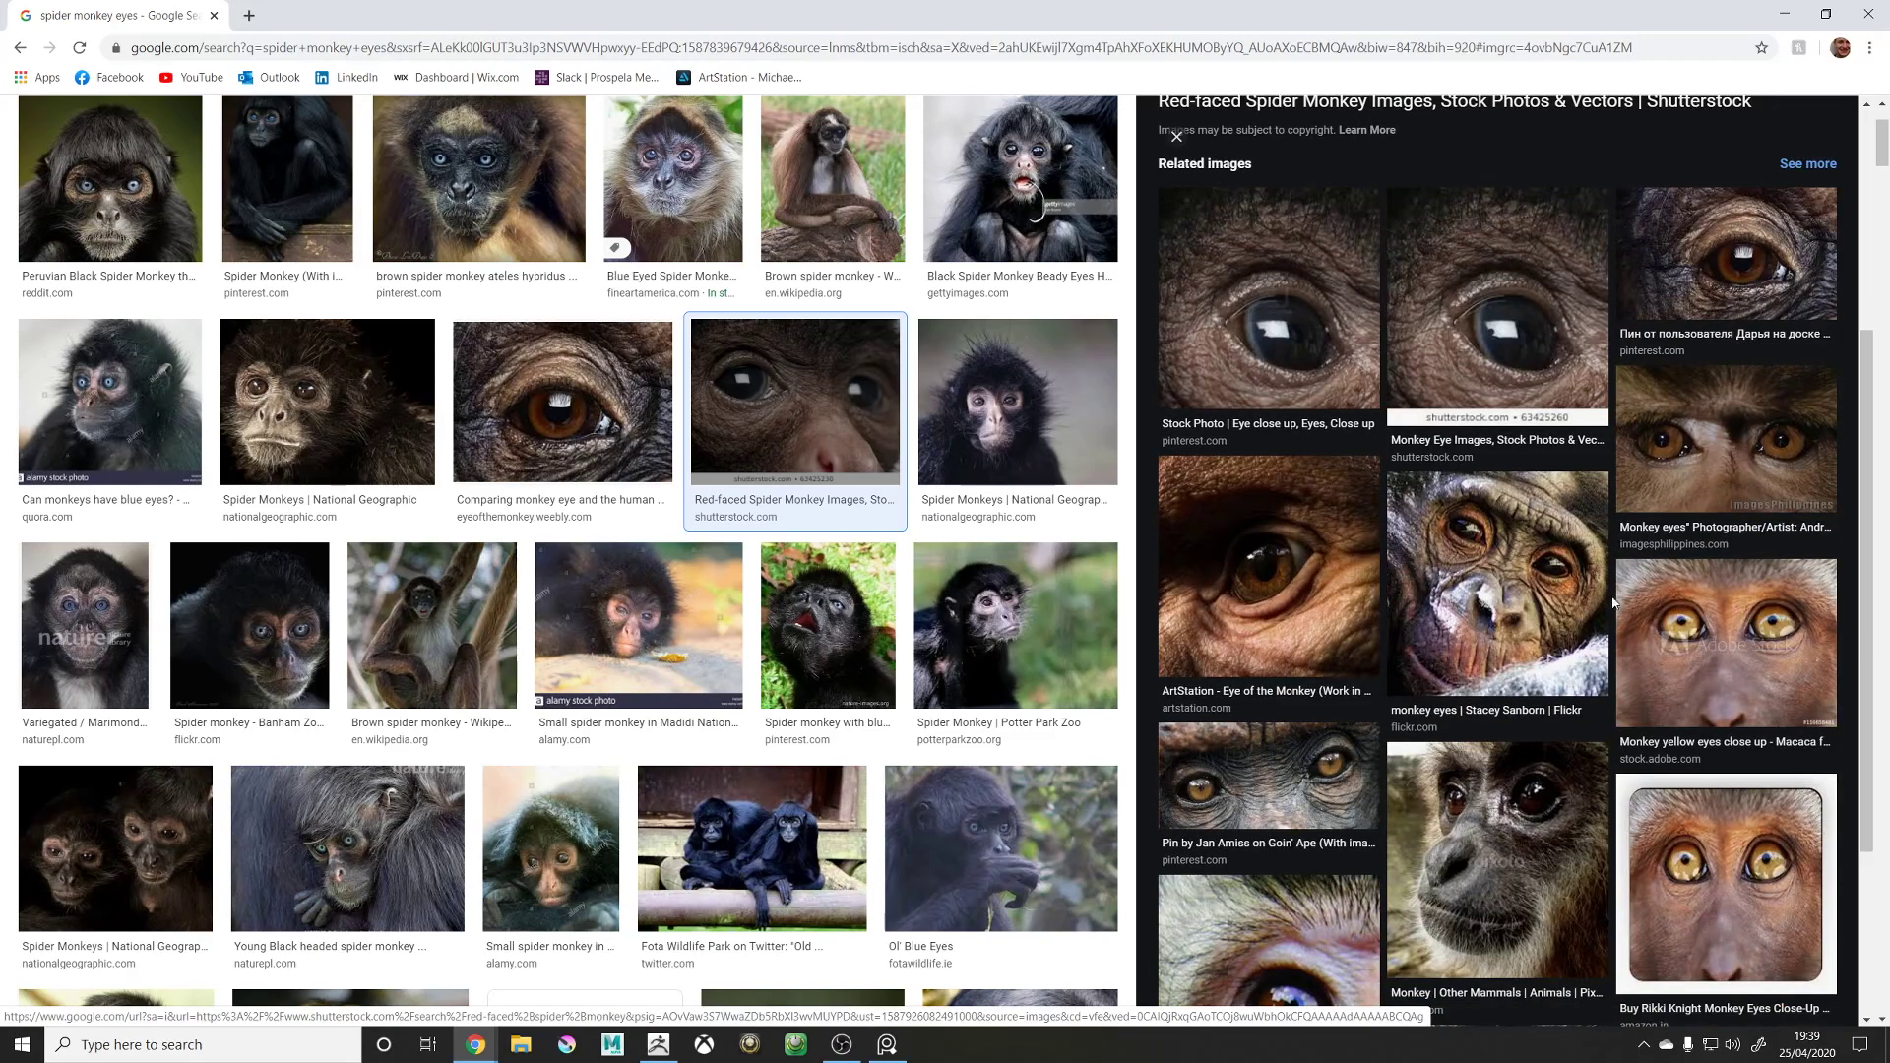
pyautogui.scroll(-3, 1614, 602)
pyautogui.scroll(6, 1560, 622)
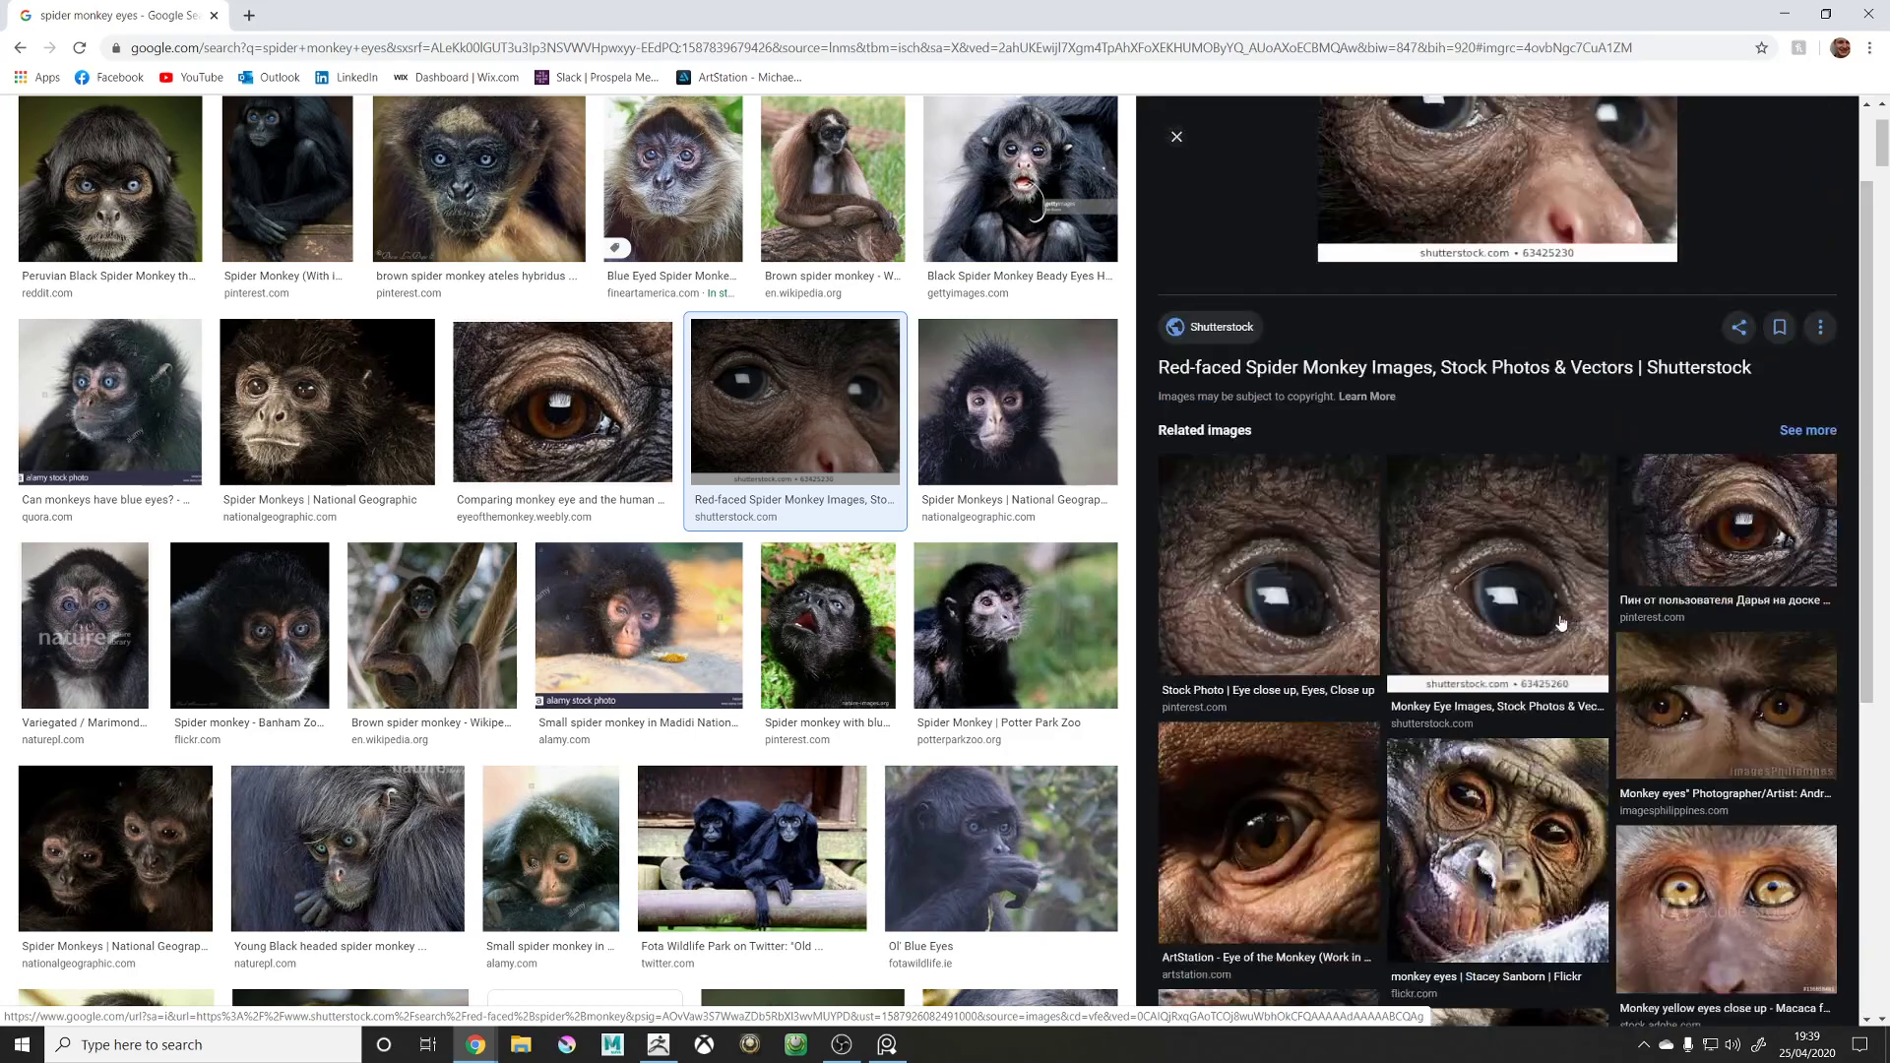
pyautogui.scroll(-5, 1560, 622)
pyautogui.click(1317, 675)
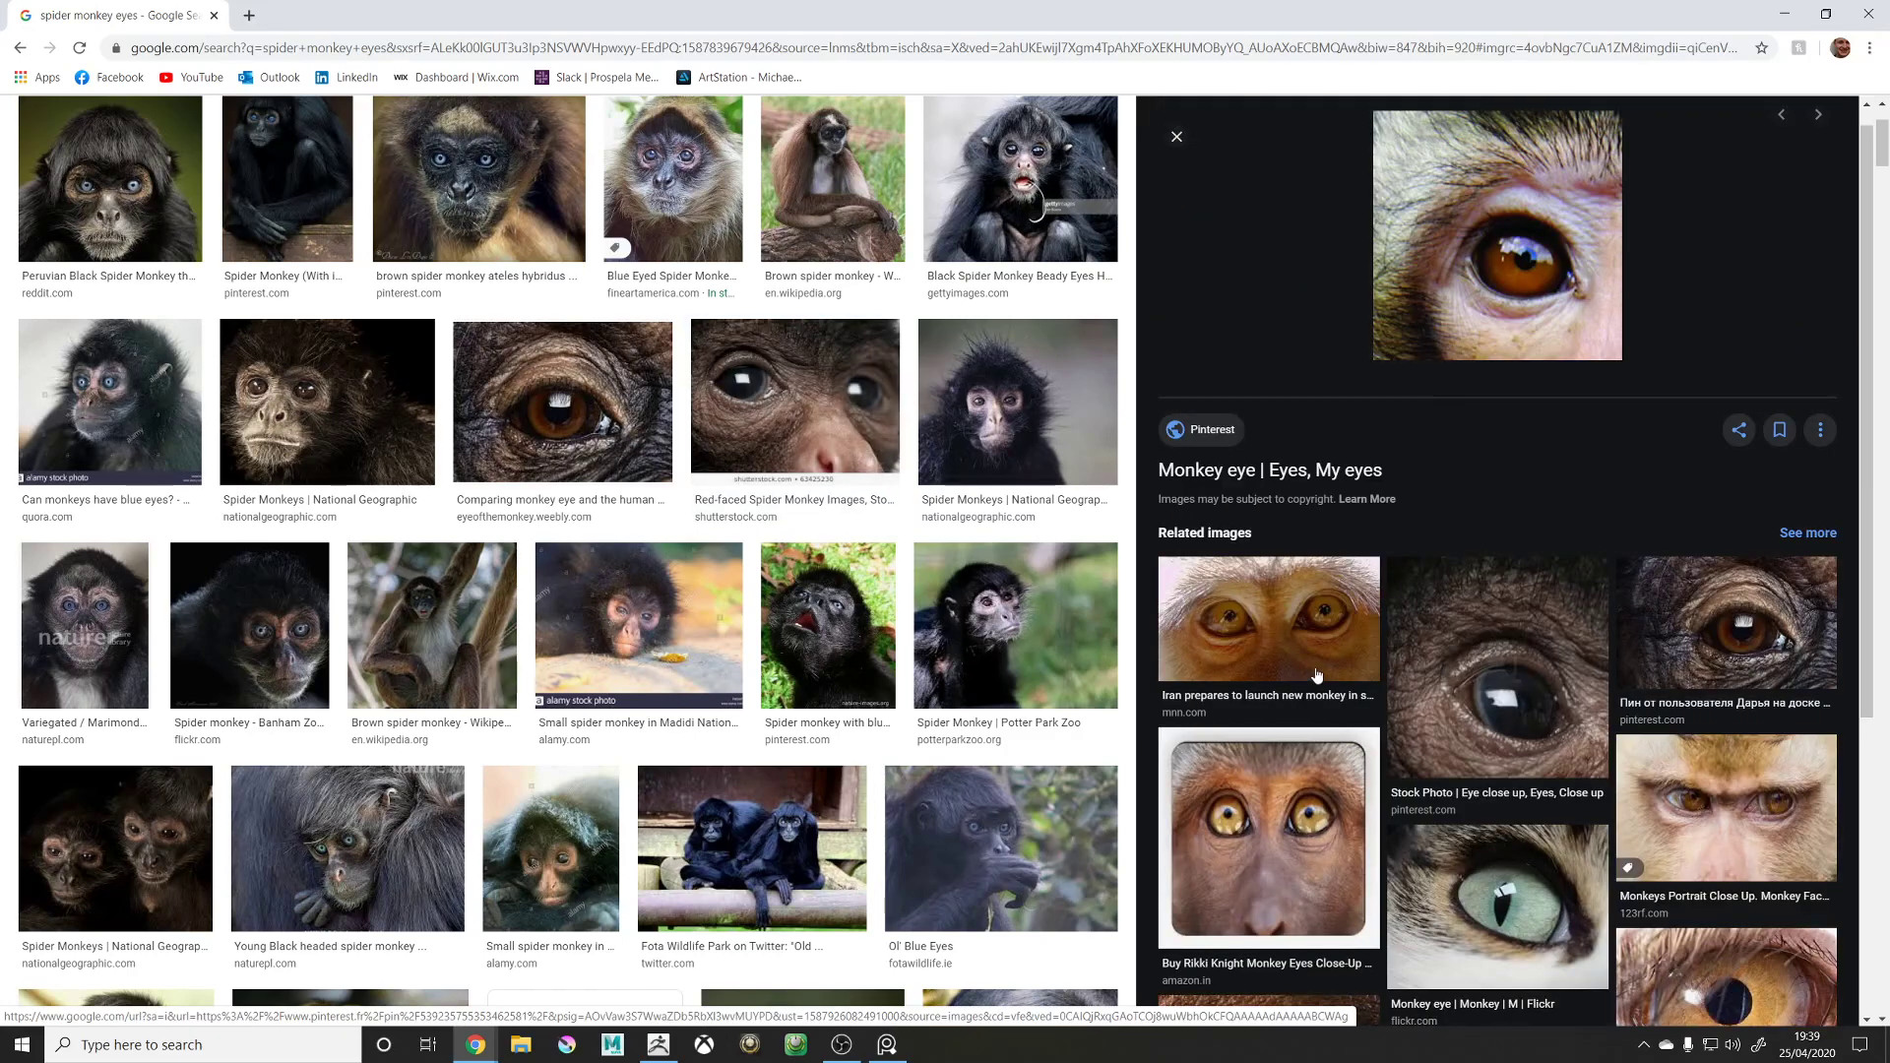
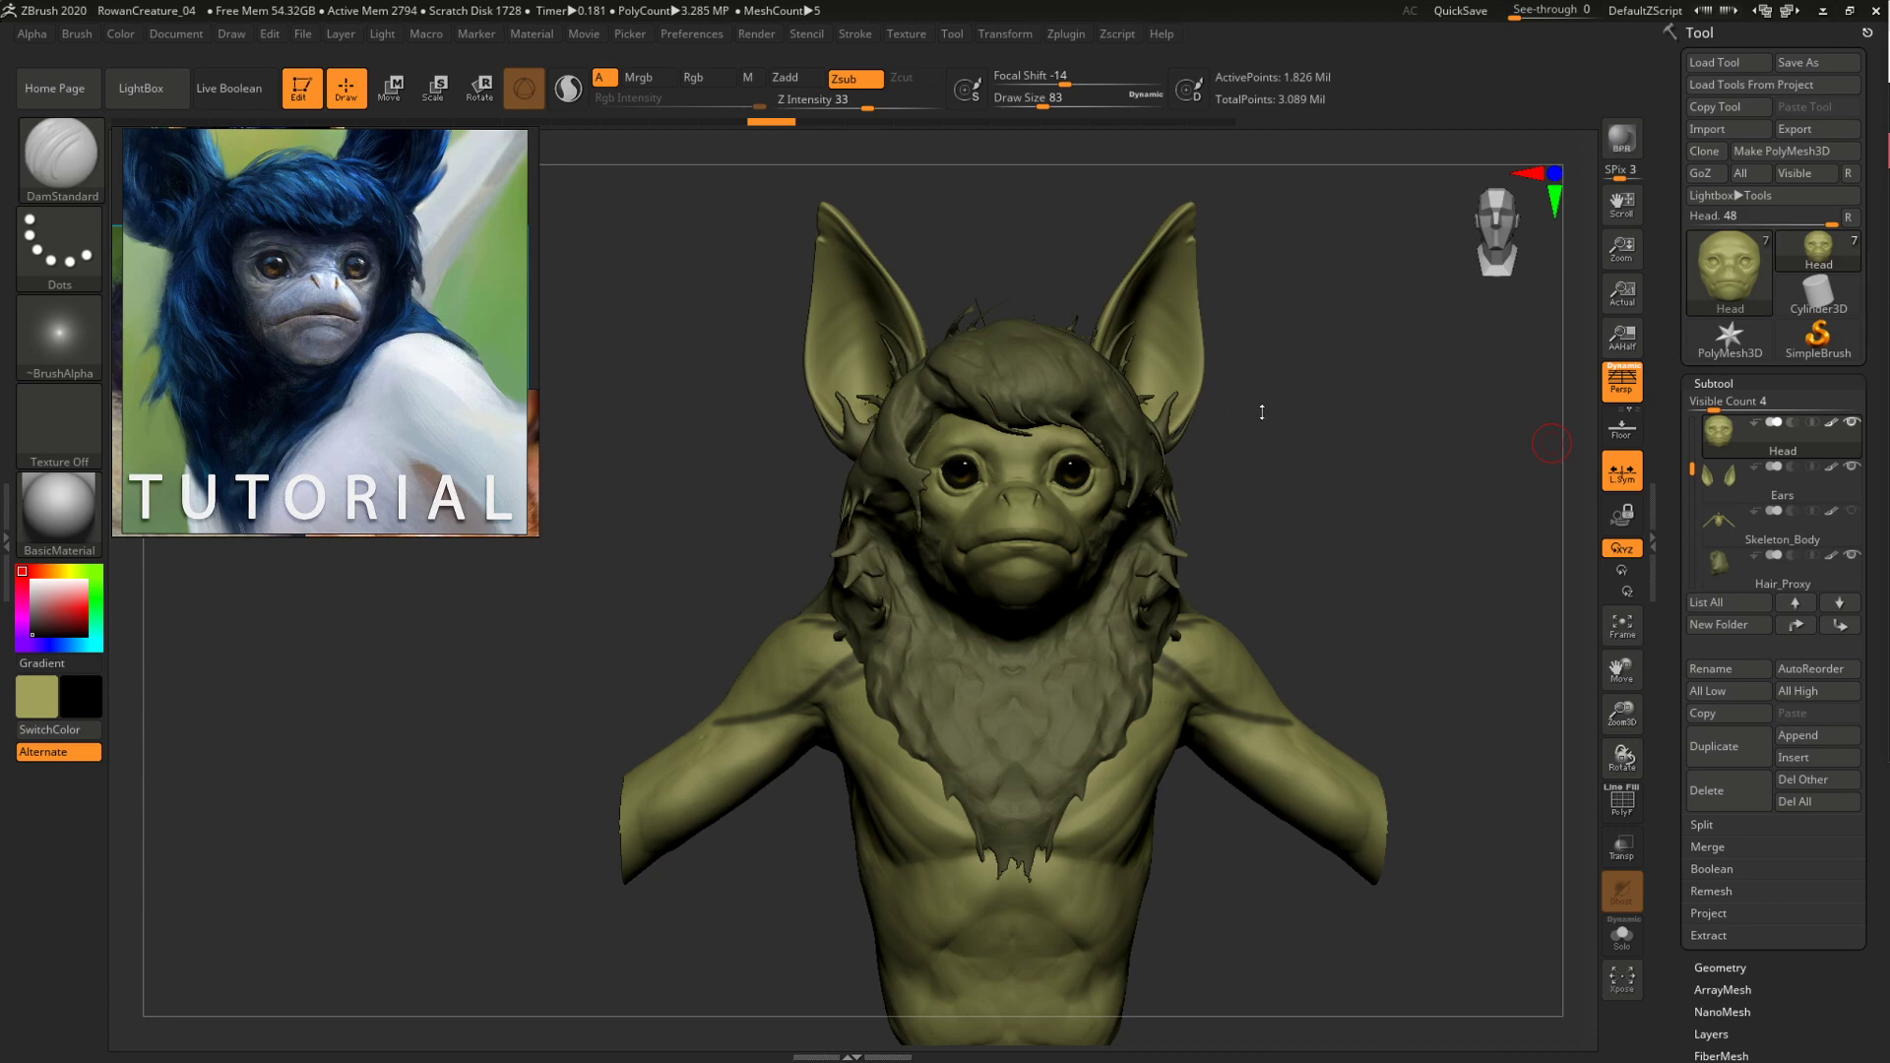
# Switch to ZBrush and hide the ears and hair proxy subtools, framing the bare face and eyes up close.
pyautogui.keyDown('alt'); pyautogui.moveTo(1262, 413); pyautogui.dragTo(1524, 633); pyautogui.keyUp('alt')
pyautogui.keyDown('alt'); pyautogui.moveTo(1493, 546); pyautogui.dragTo(1472, 582); pyautogui.keyUp('alt')
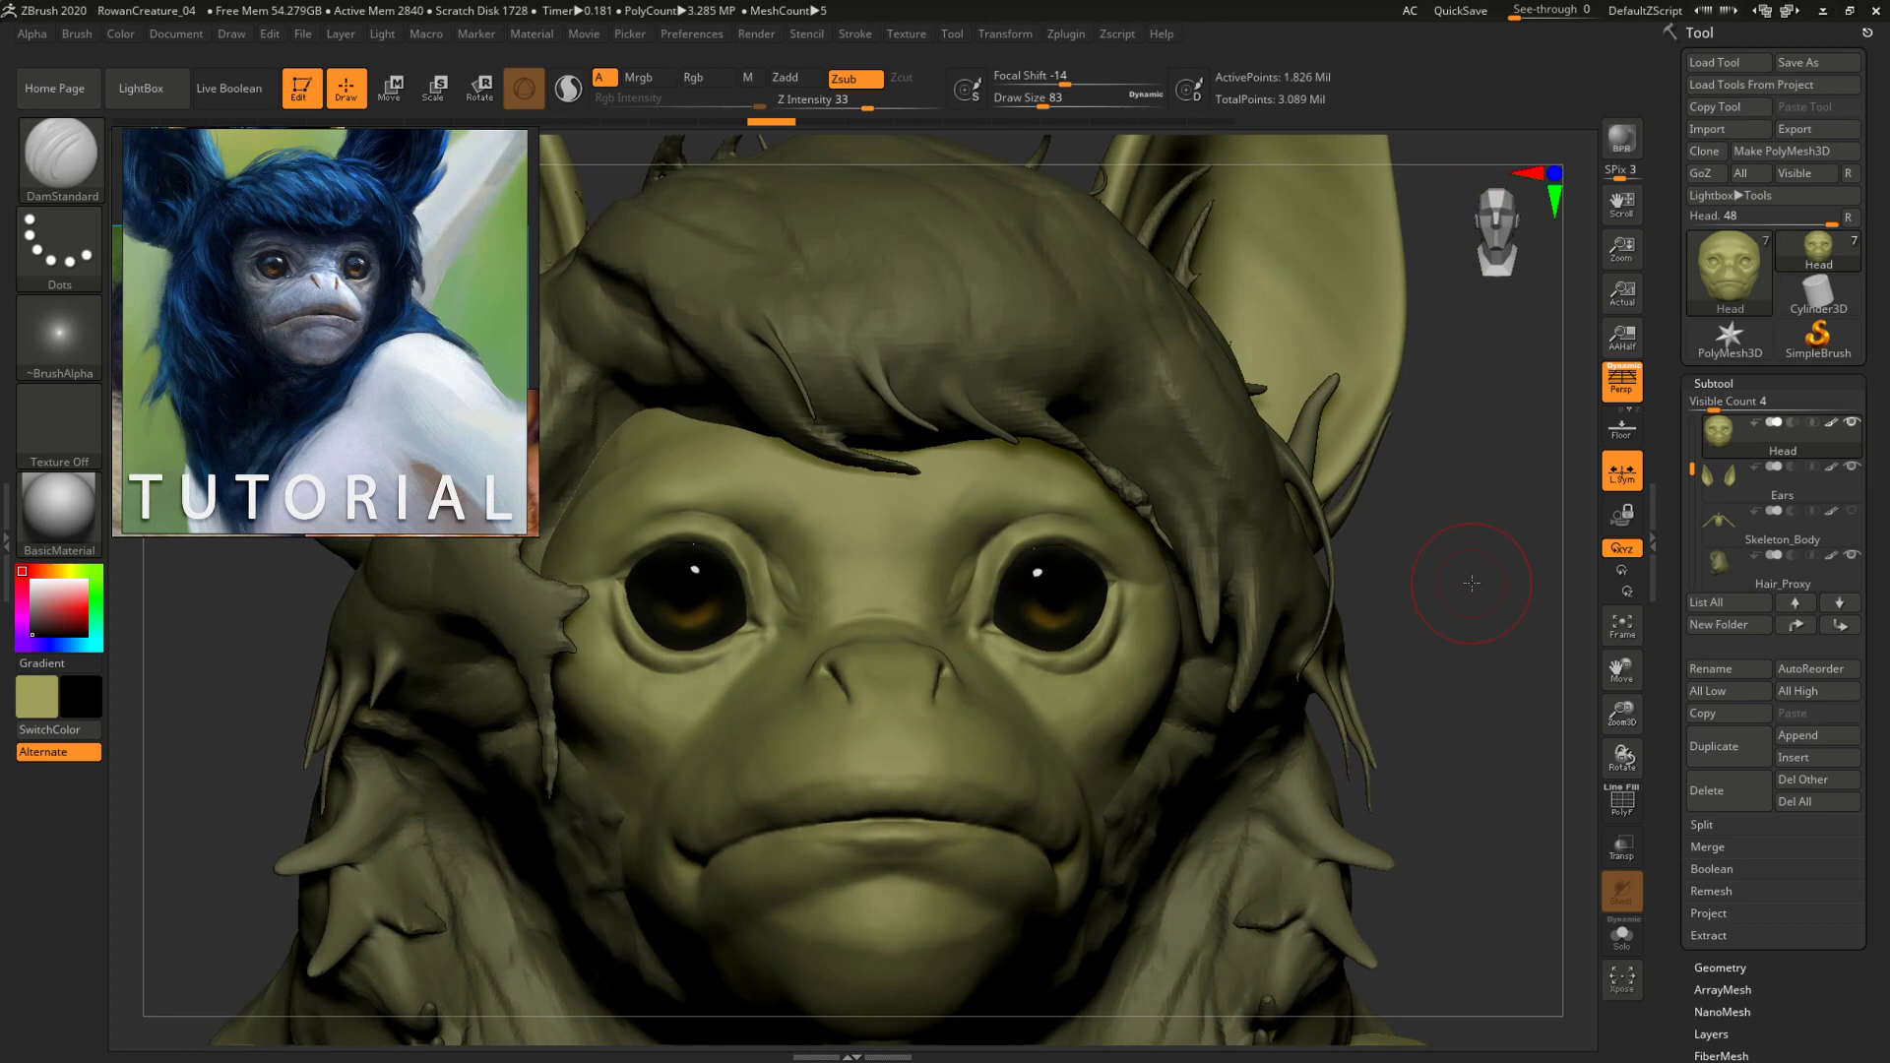
pyautogui.click(1852, 557)
pyautogui.moveTo(1461, 576)
pyautogui.mouseDown()
pyautogui.moveTo(1396, 683)
pyautogui.moveTo(1437, 667)
pyautogui.mouseUp()
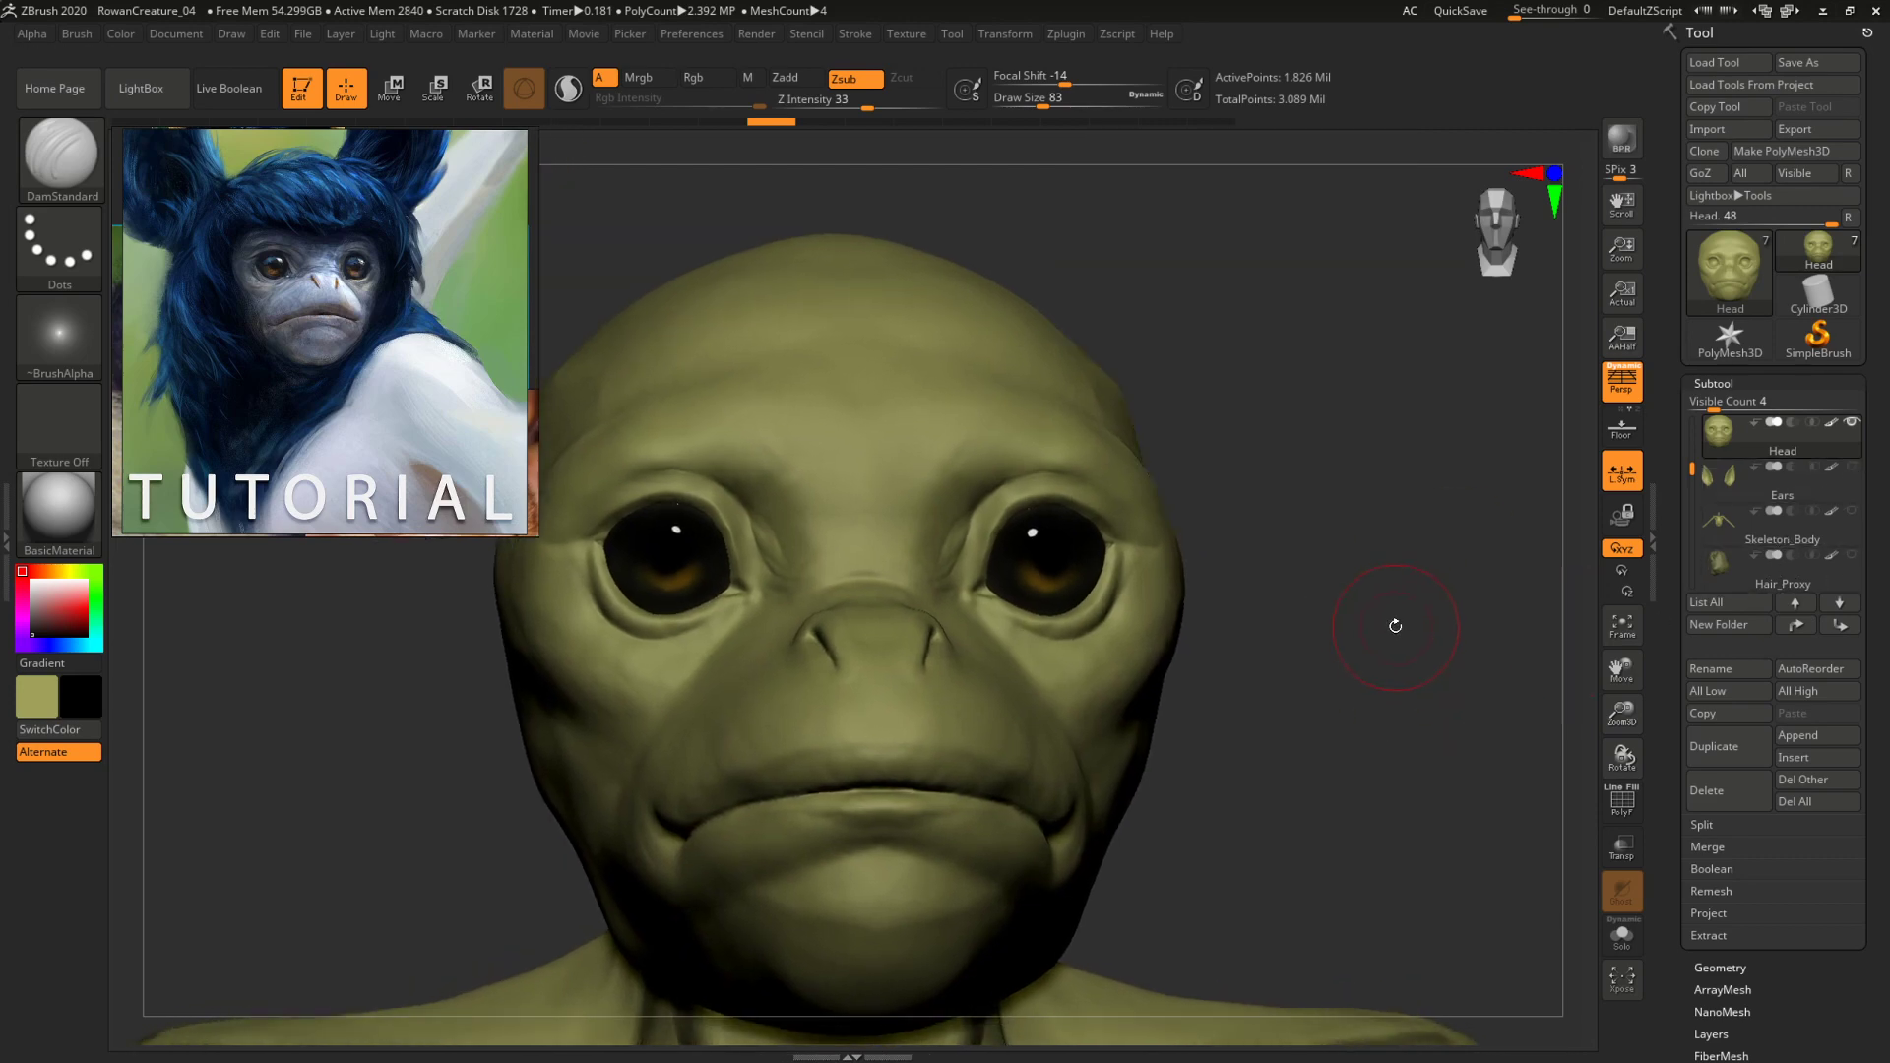
pyautogui.keyDown('alt'); pyautogui.moveTo(1392, 624); pyautogui.dragTo(1443, 621); pyautogui.keyUp('alt')
# Add volume to the brow above the eyes with the ClayBuildup brush at draw size 49 and Z Intensity 17.
pyautogui.press('b')
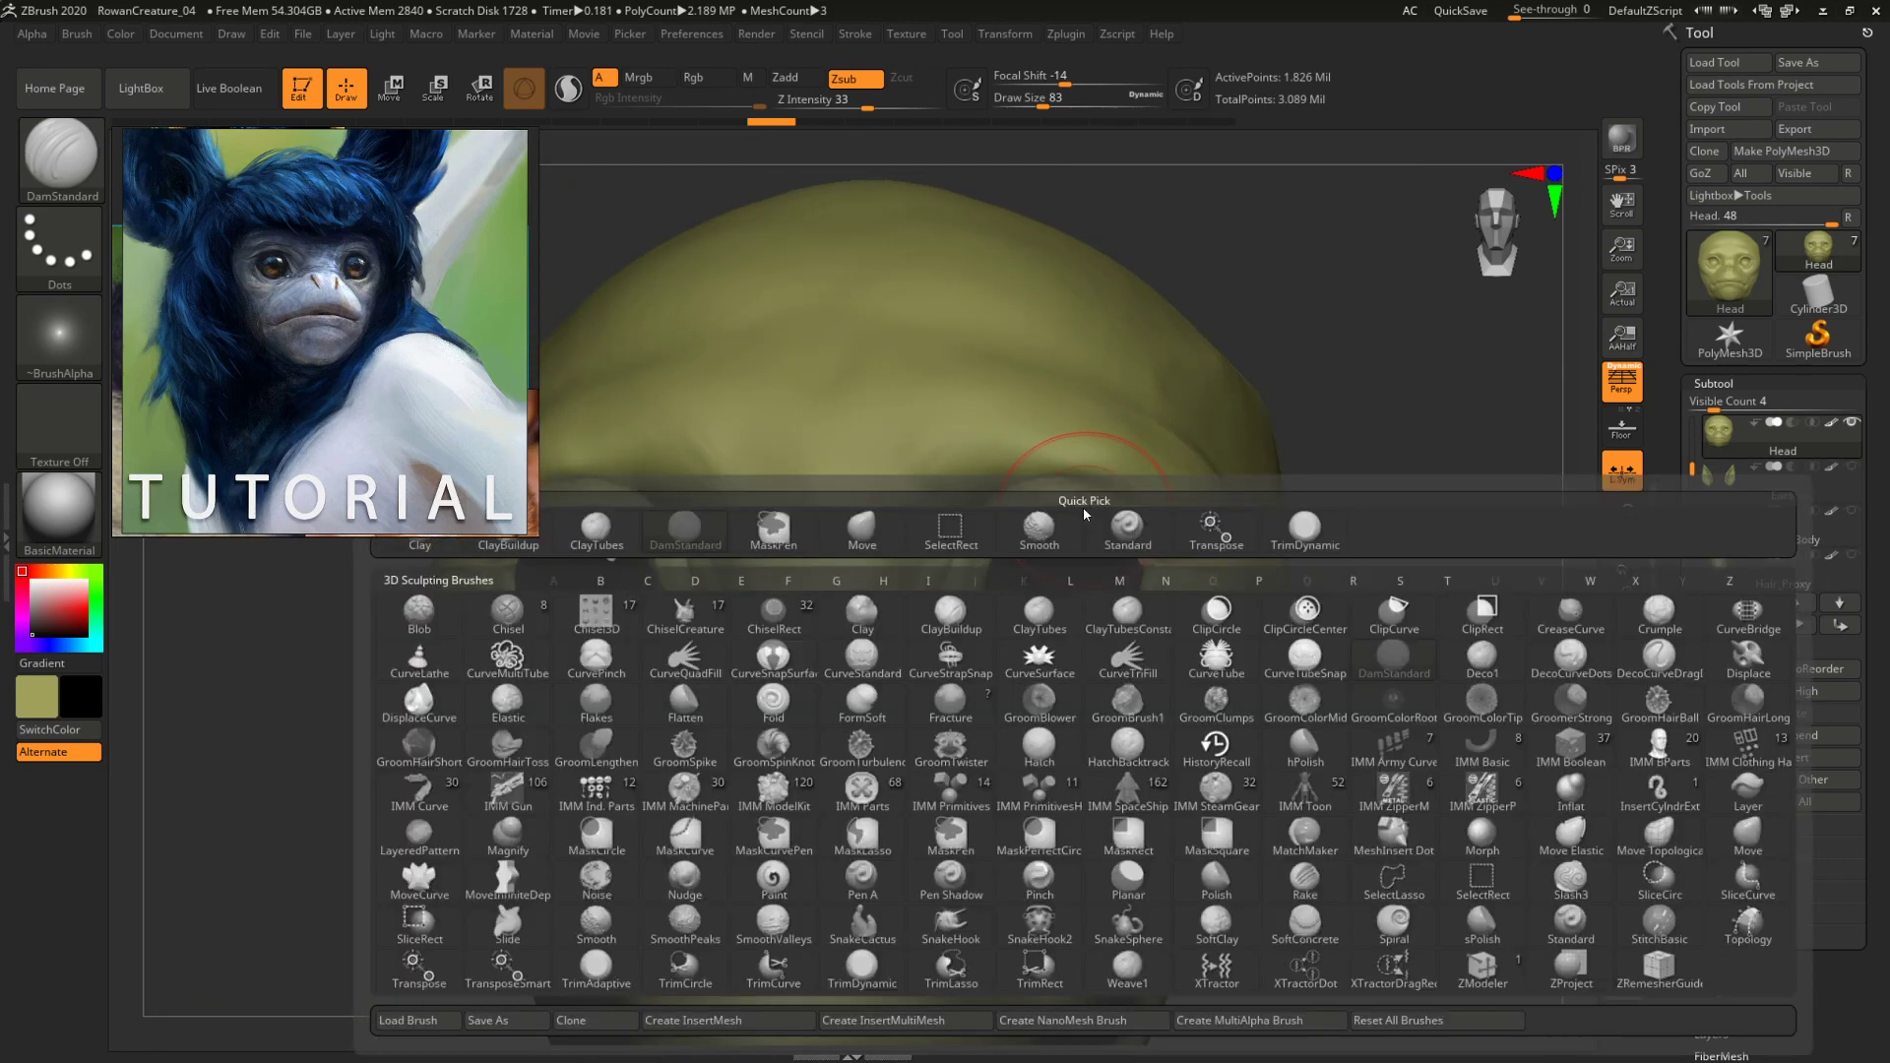
pyautogui.press('c')
pyautogui.press('b')
pyautogui.keyDown('alt'); pyautogui.moveTo(1082, 452); pyautogui.dragTo(1139, 476); pyautogui.keyUp('alt')
pyautogui.press('[')
pyautogui.press('[')
pyautogui.press('[')
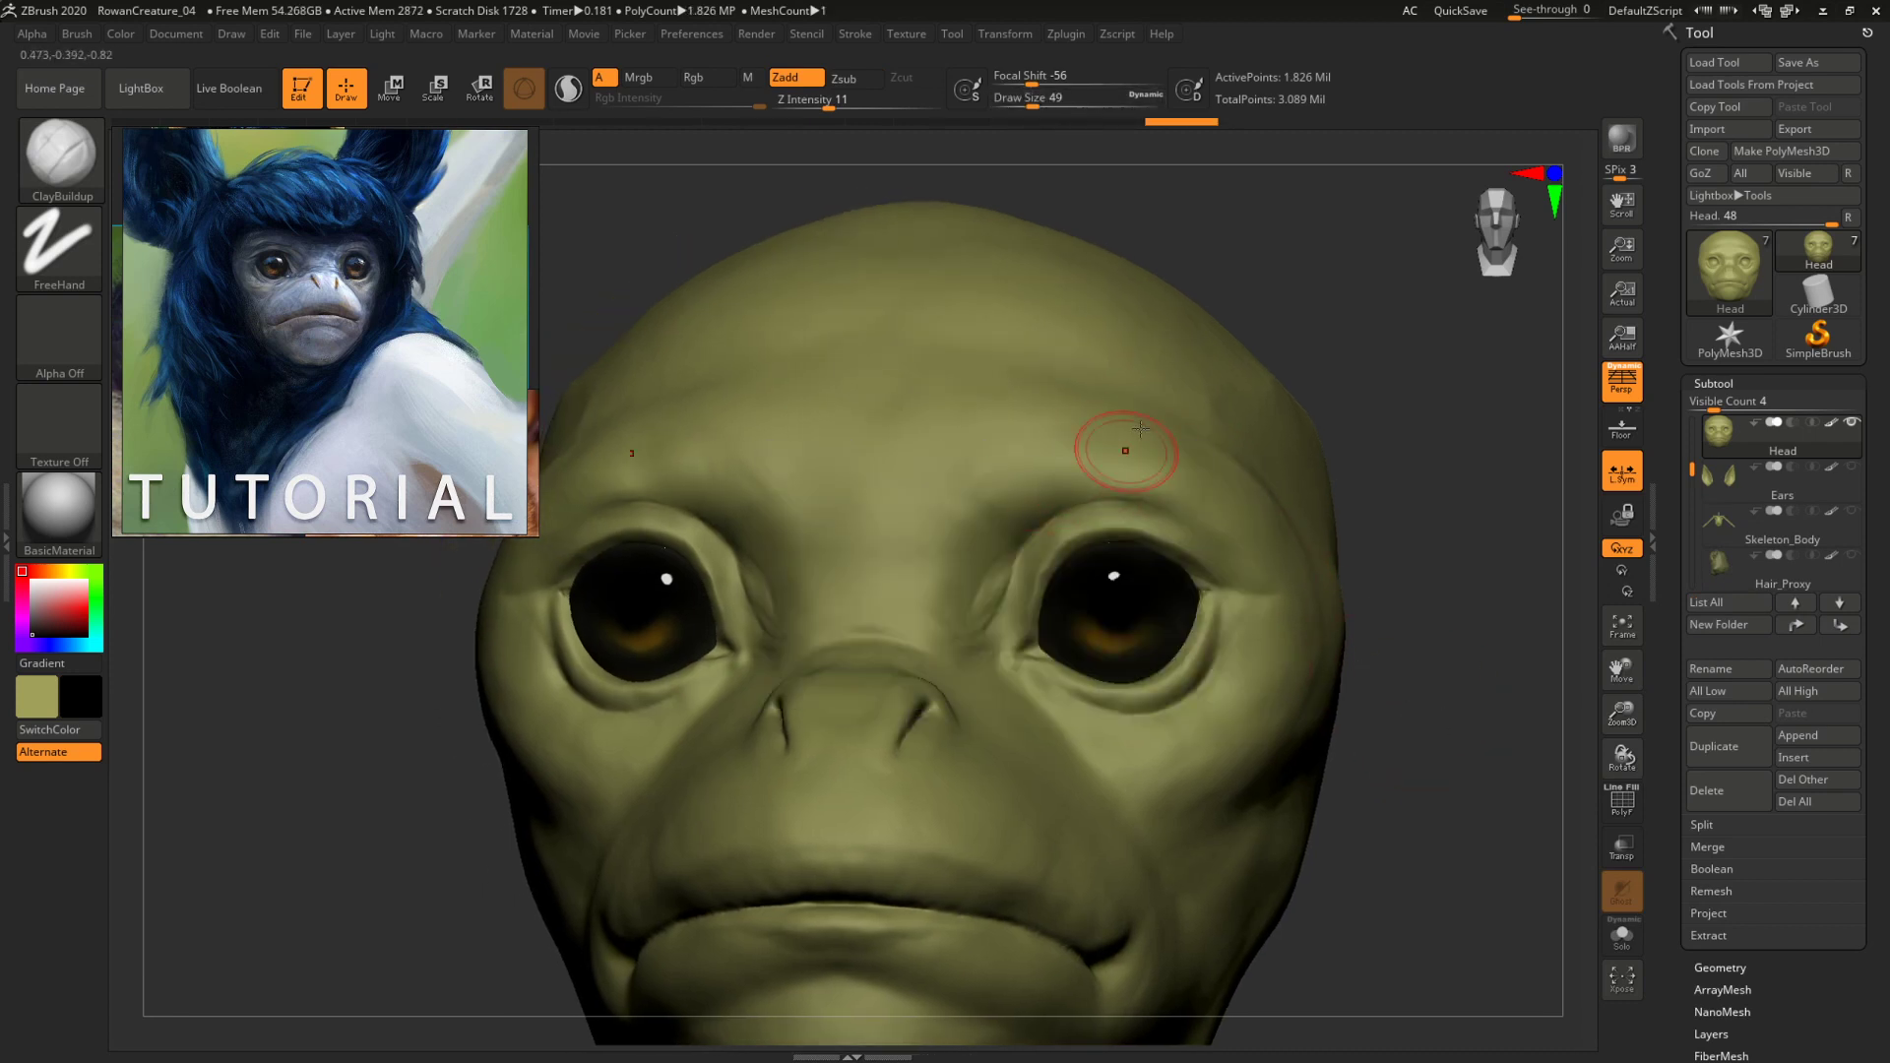
pyautogui.moveTo(833, 110); pyautogui.dragTo(843, 109)
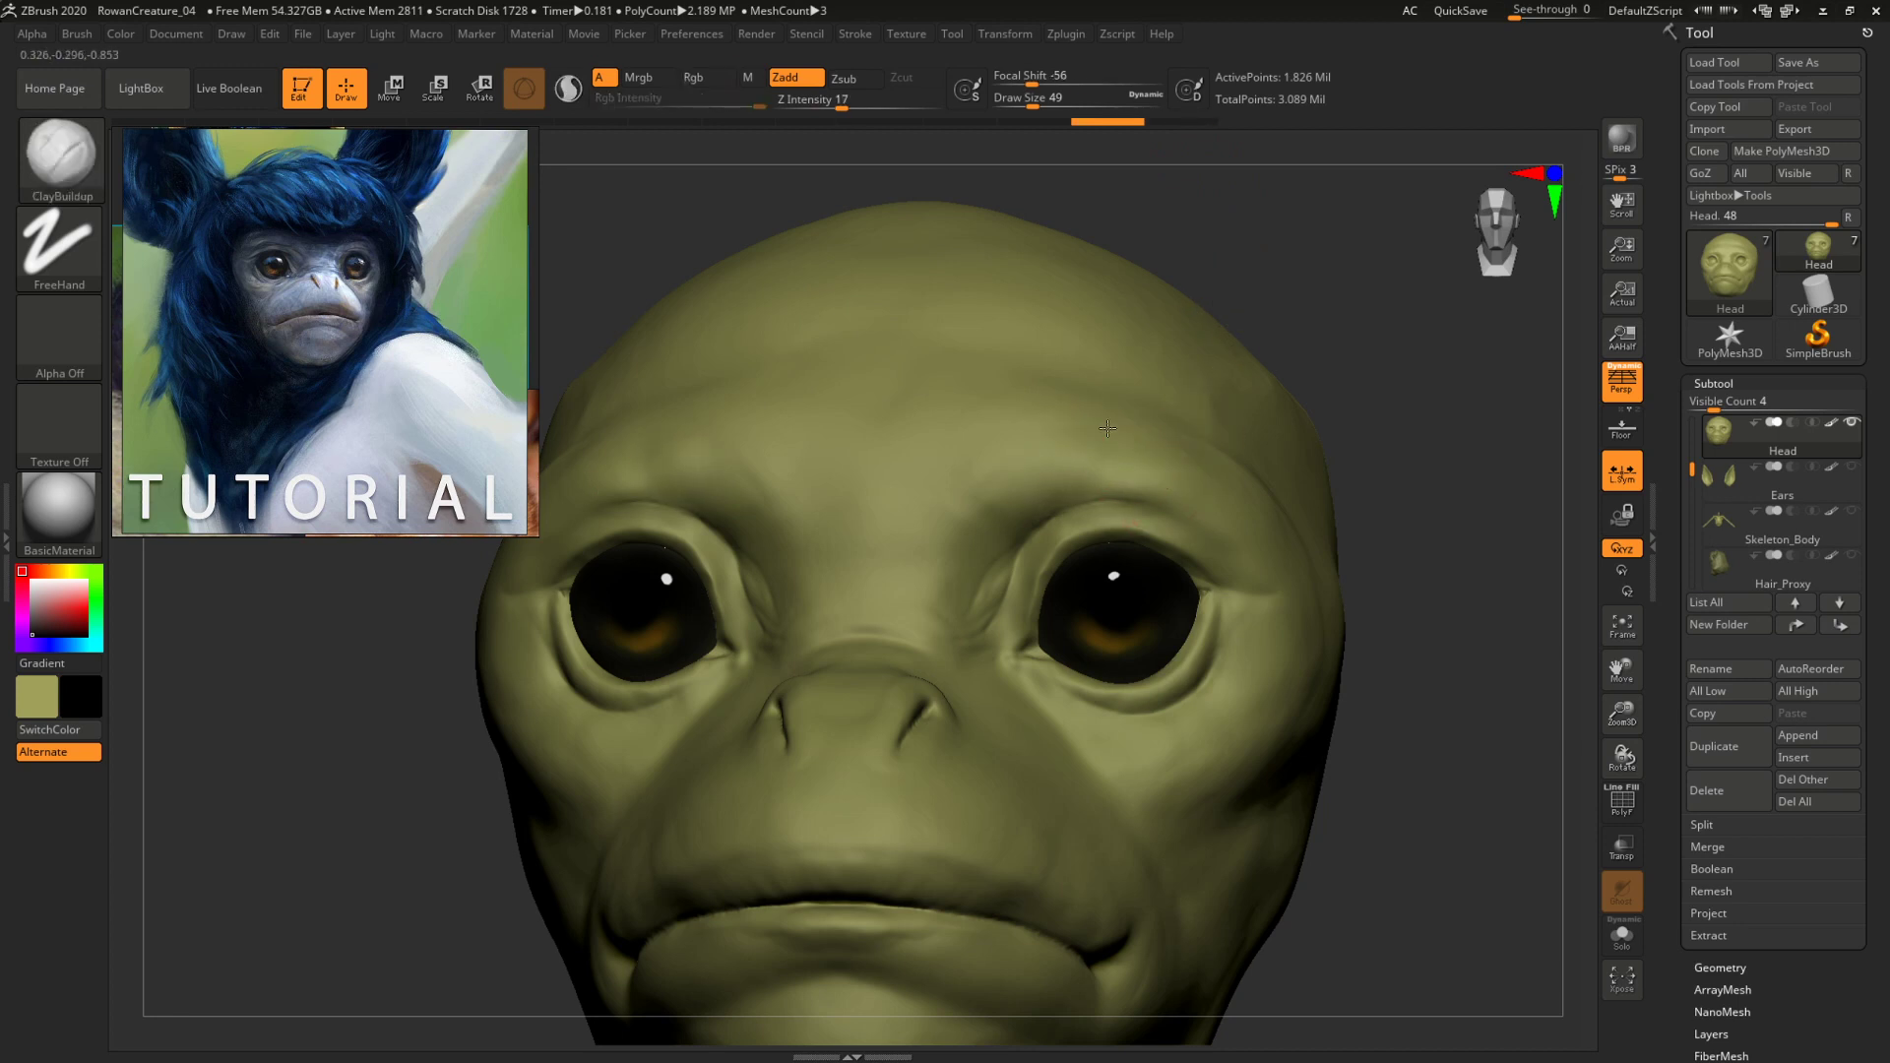
pyautogui.moveTo(1169, 467); pyautogui.dragTo(1177, 465)
# Build up the area between brow and upper eyelid with ClayBuildup at draw size 59, checking it from several angles.
pyautogui.moveTo(1386, 361); pyautogui.dragTo(1235, 413)
pyautogui.press('space')
pyautogui.moveTo(1106, 445); pyautogui.dragTo(1075, 455)
pyautogui.press('space')
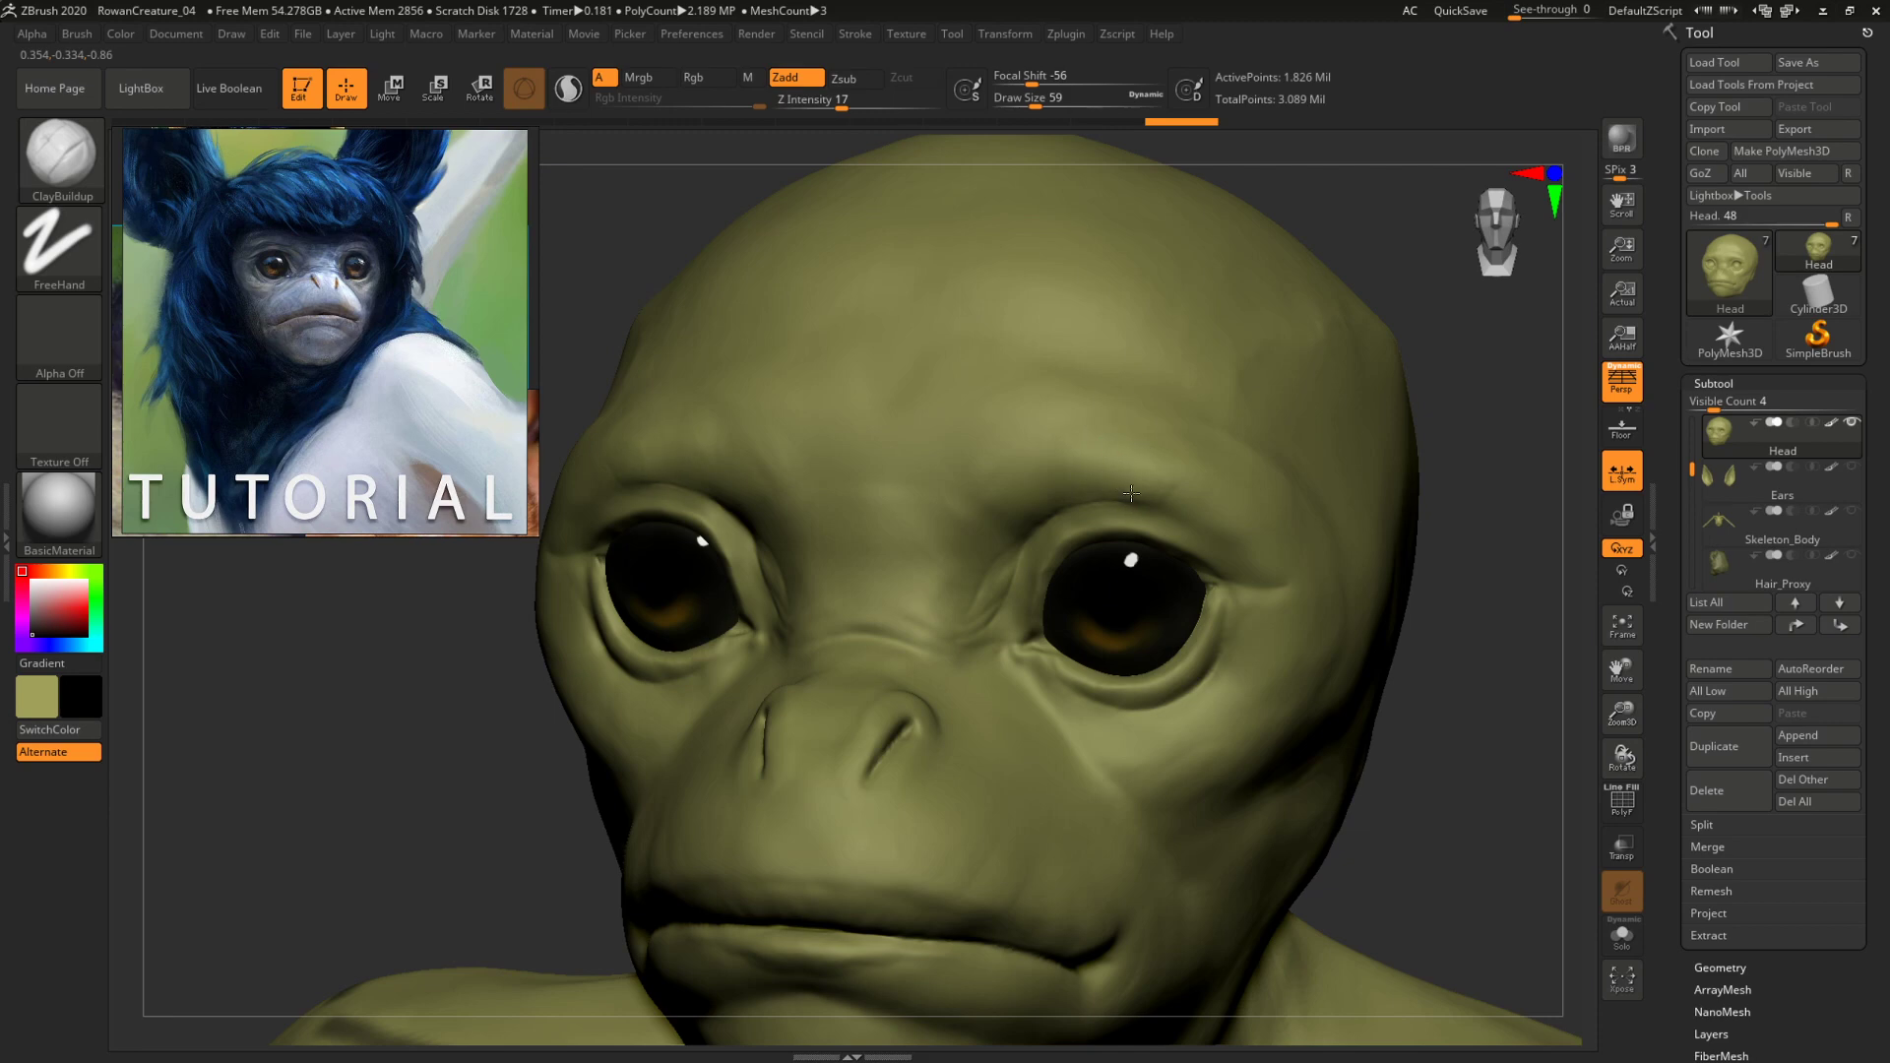
pyautogui.moveTo(1242, 492)
pyautogui.mouseDown()
pyautogui.moveTo(1447, 472)
pyautogui.moveTo(1367, 430)
pyautogui.mouseUp()
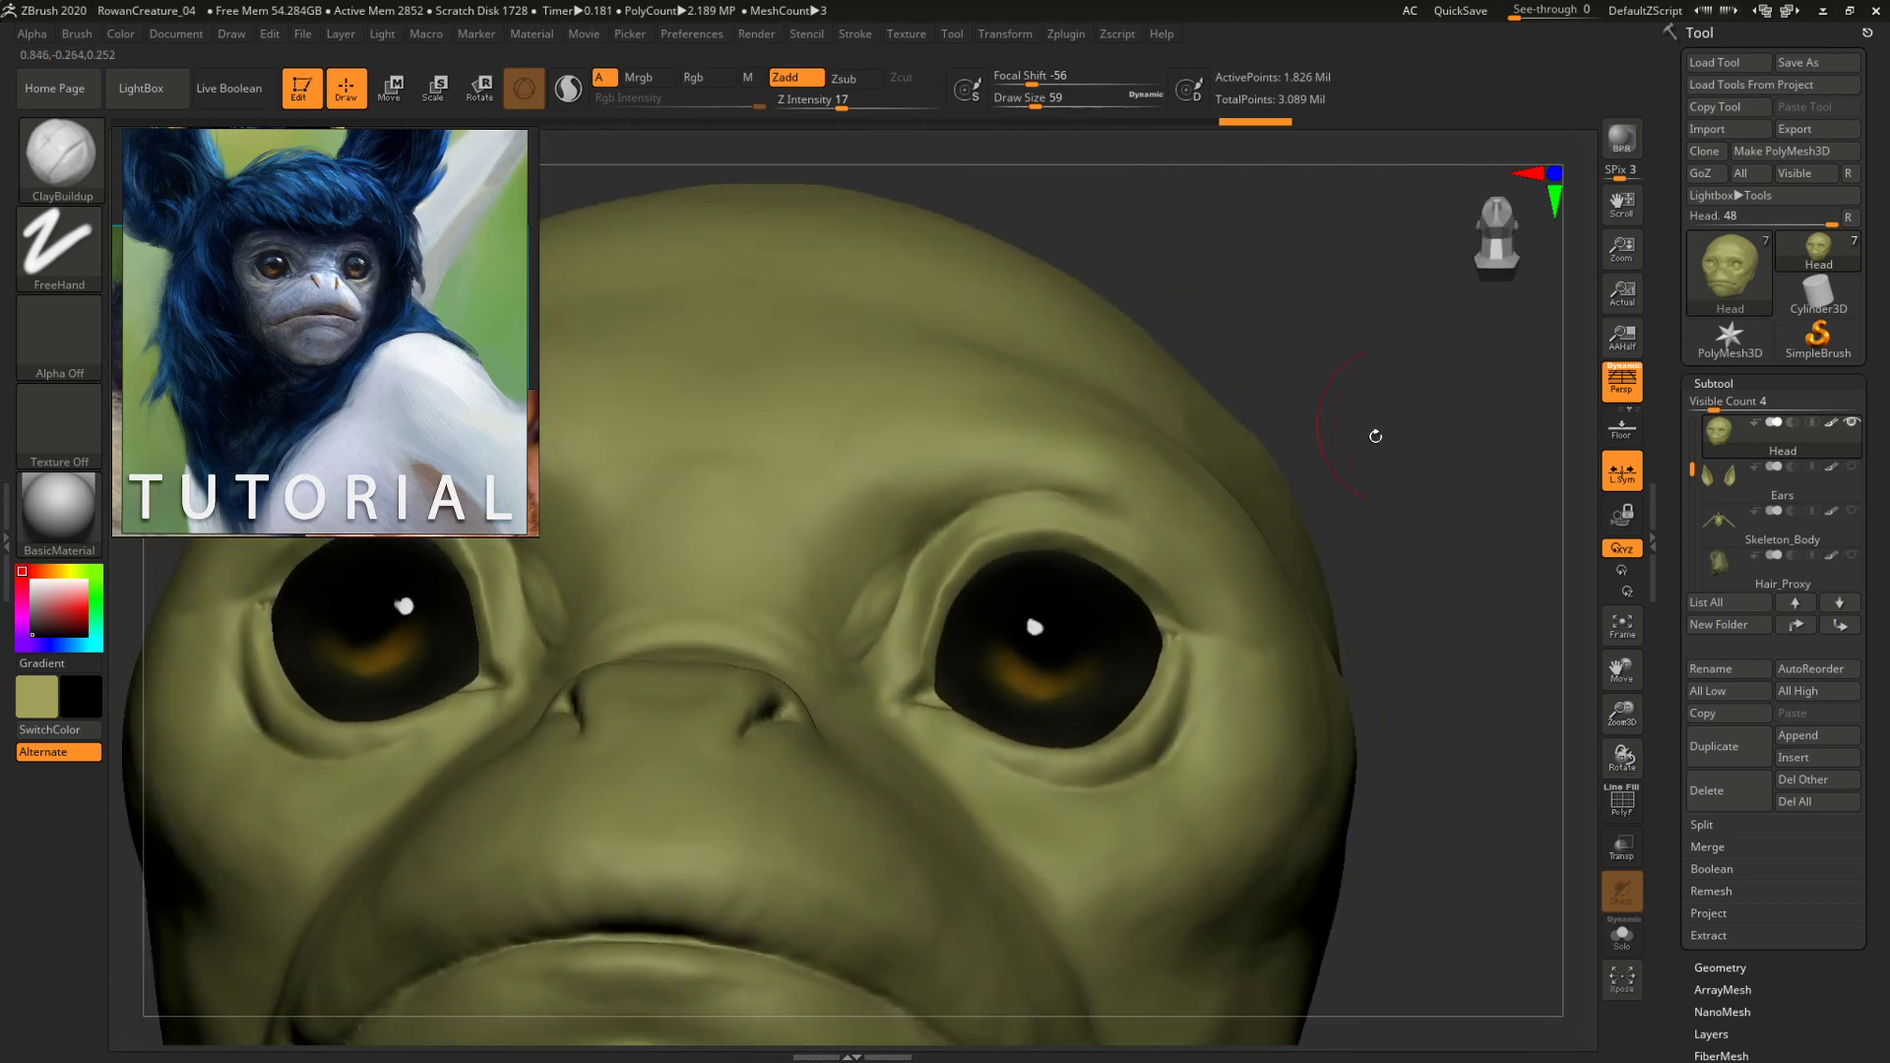
# Refine the brow and upper eyelid fold with a smaller ClayBuildup brush at draw size 33, checking the form from other angles.
pyautogui.press('space')
pyautogui.moveTo(1078, 471)
pyautogui.mouseDown()
pyautogui.moveTo(1053, 471)
pyautogui.moveTo(1081, 489)
pyautogui.mouseUp()
pyautogui.moveTo(1328, 397); pyautogui.dragTo(1322, 443)
pyautogui.press('space')
pyautogui.moveTo(1046, 469); pyautogui.dragTo(1038, 470)
pyautogui.moveTo(1253, 401); pyautogui.dragTo(1196, 394)
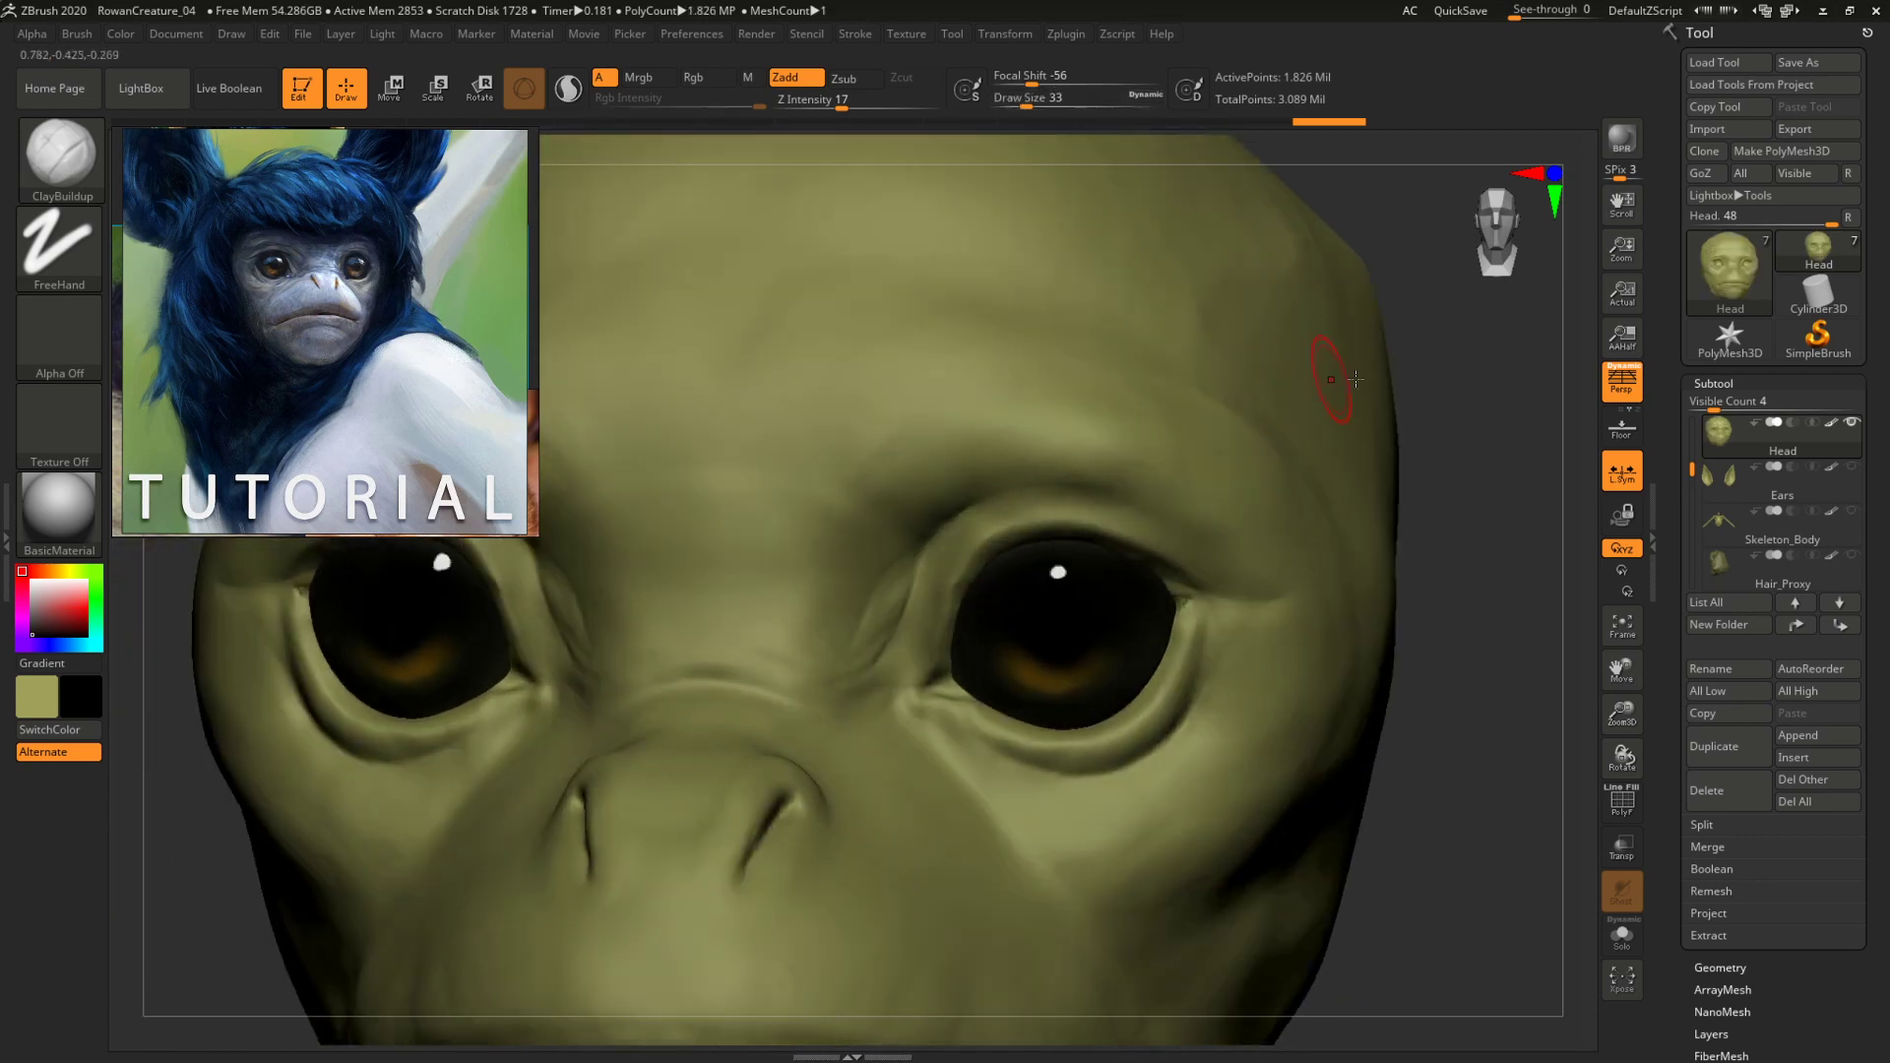
pyautogui.moveTo(1387, 485); pyautogui.dragTo(1284, 431)
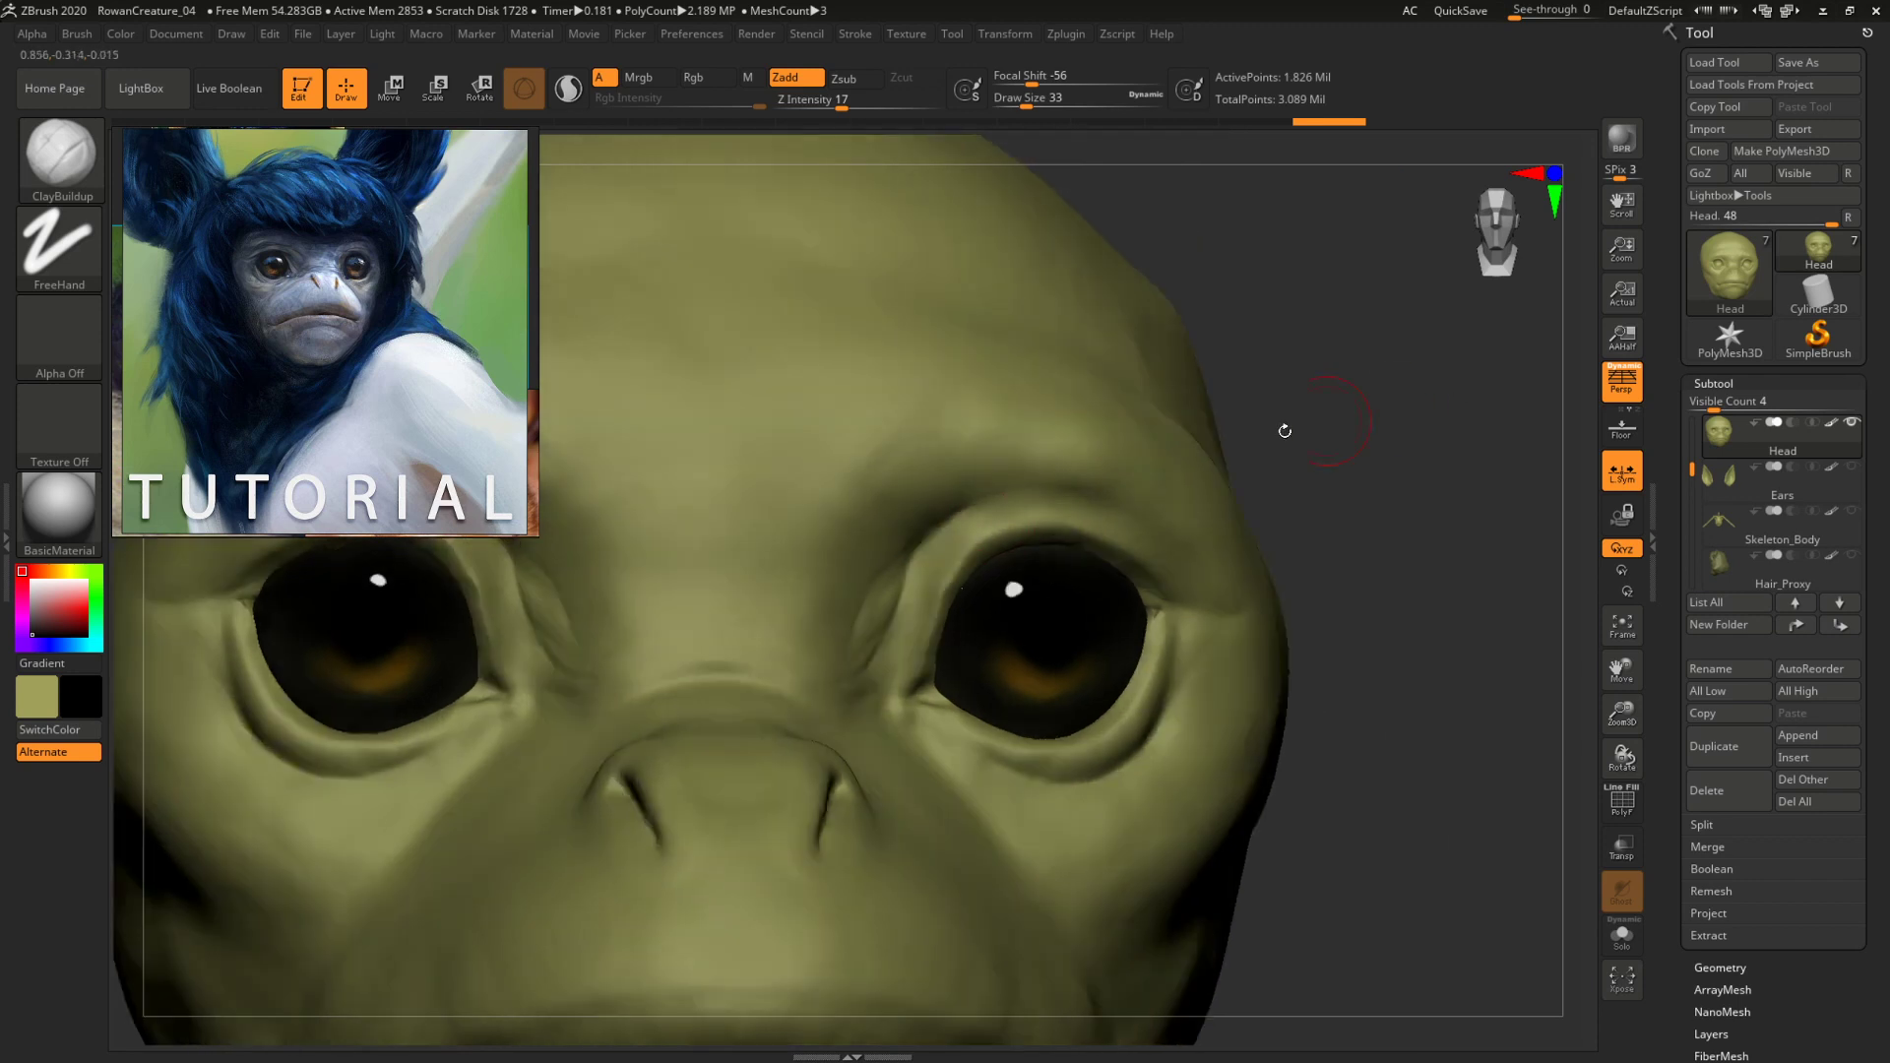
# Add volume along the inner brow above the eye with ClayBuildup at draw size 49, checking it from two angles.
pyautogui.press('space')
pyautogui.moveTo(928, 537); pyautogui.dragTo(975, 517)
pyautogui.moveTo(1314, 413); pyautogui.dragTo(1215, 425)
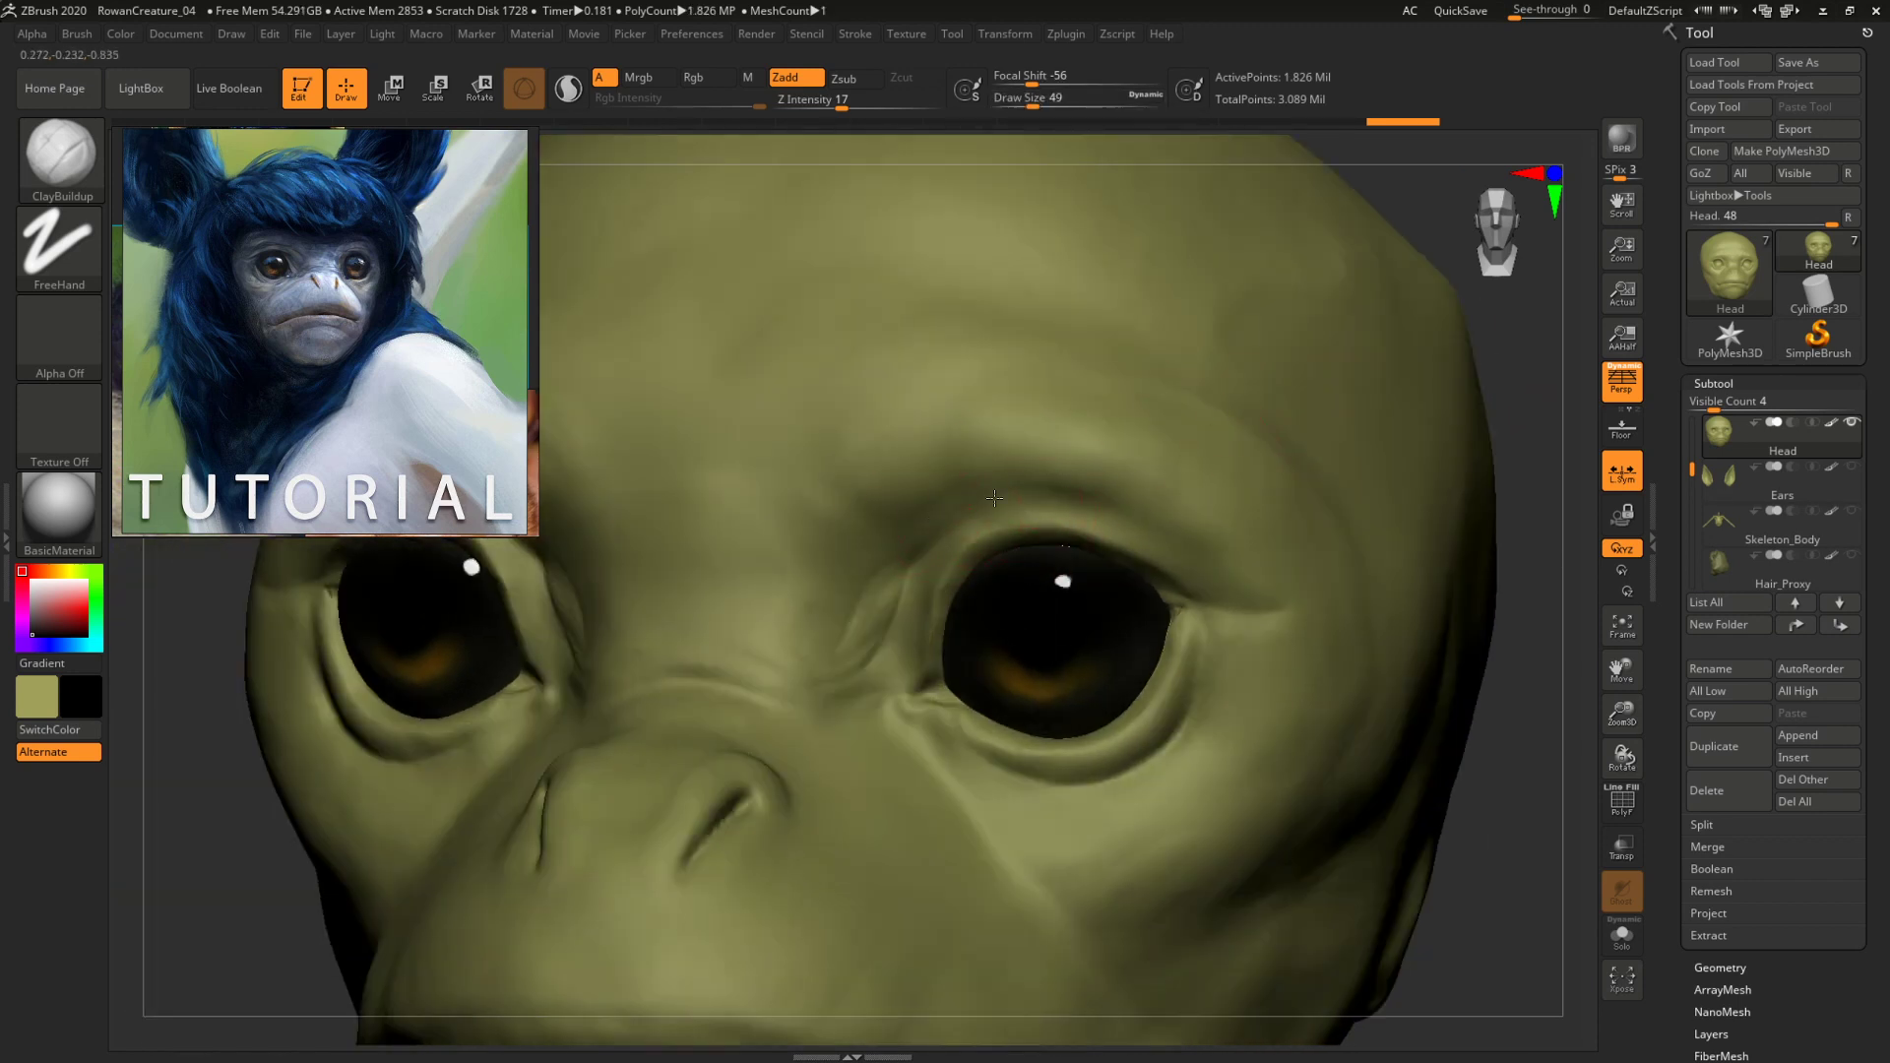
pyautogui.moveTo(1120, 464); pyautogui.dragTo(913, 531)
pyautogui.moveTo(1560, 485); pyautogui.dragTo(1653, 487)
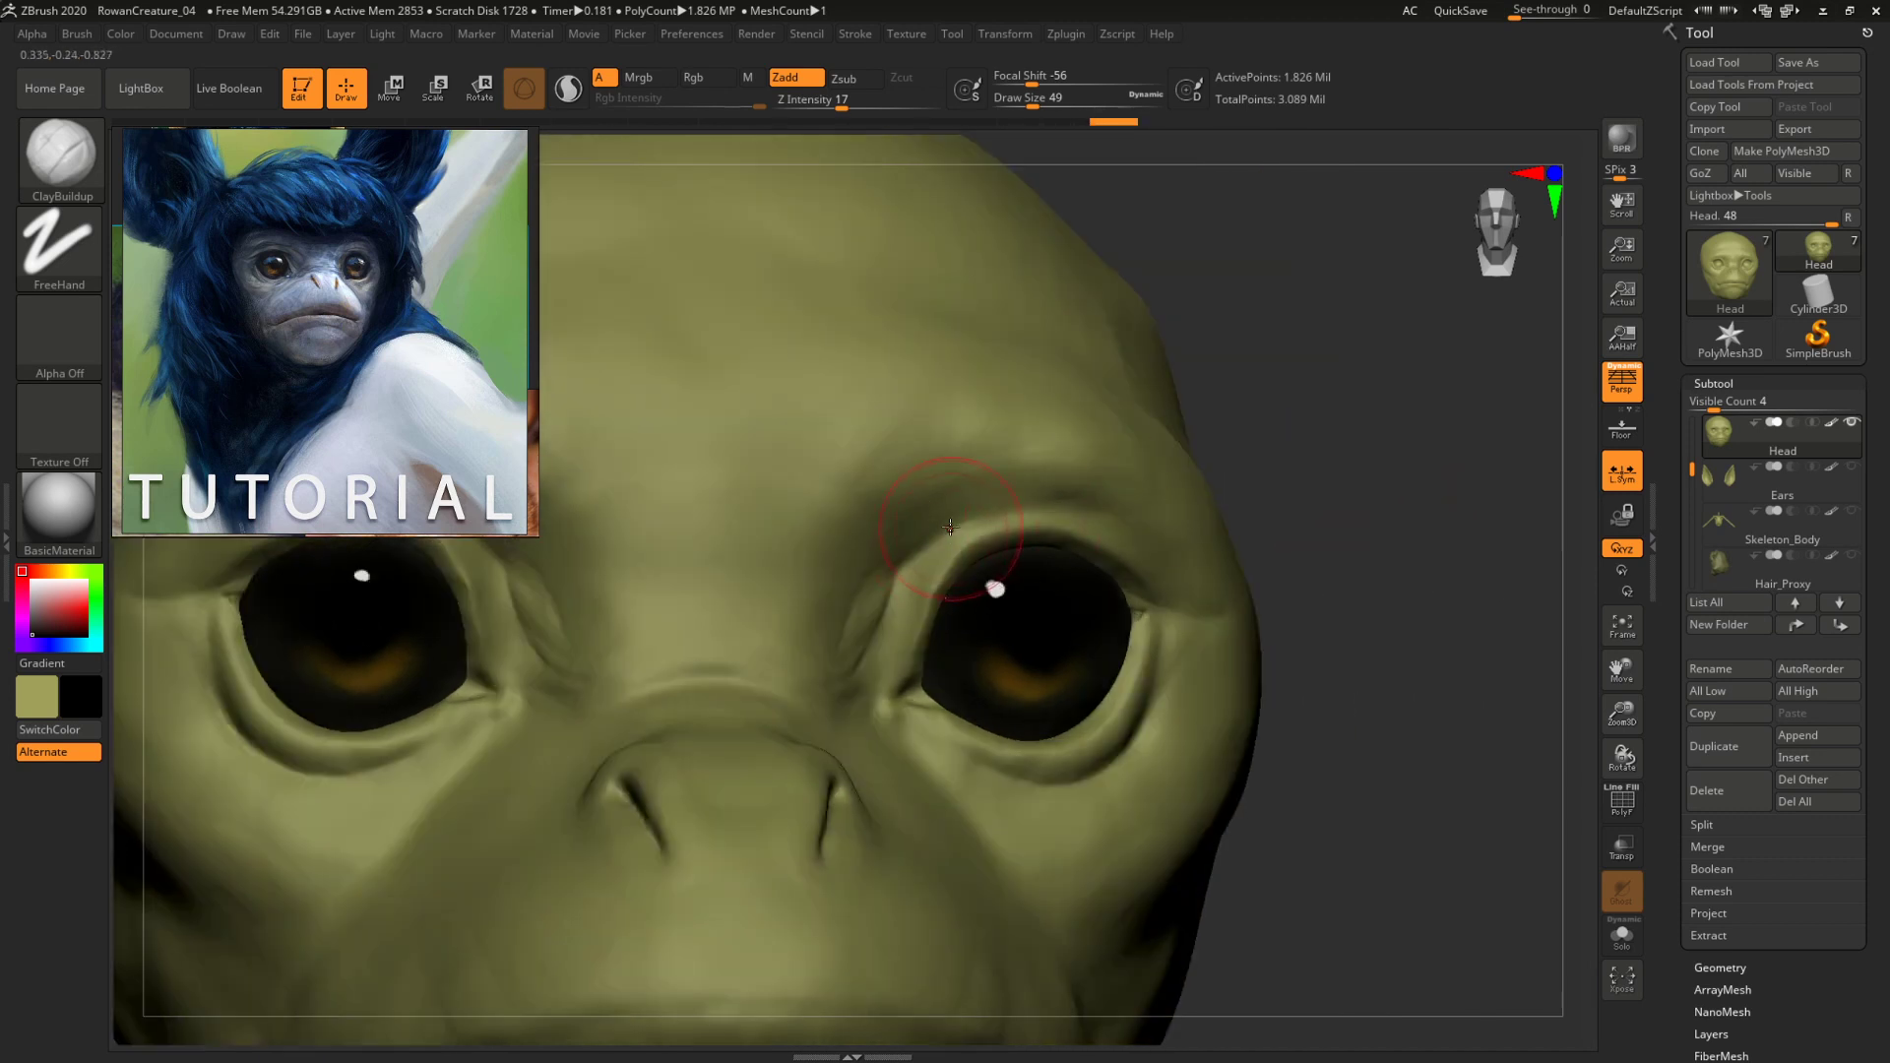
pyautogui.press('space')
pyautogui.moveTo(956, 534)
pyautogui.mouseDown()
pyautogui.moveTo(910, 546)
pyautogui.moveTo(950, 532)
pyautogui.mouseUp()
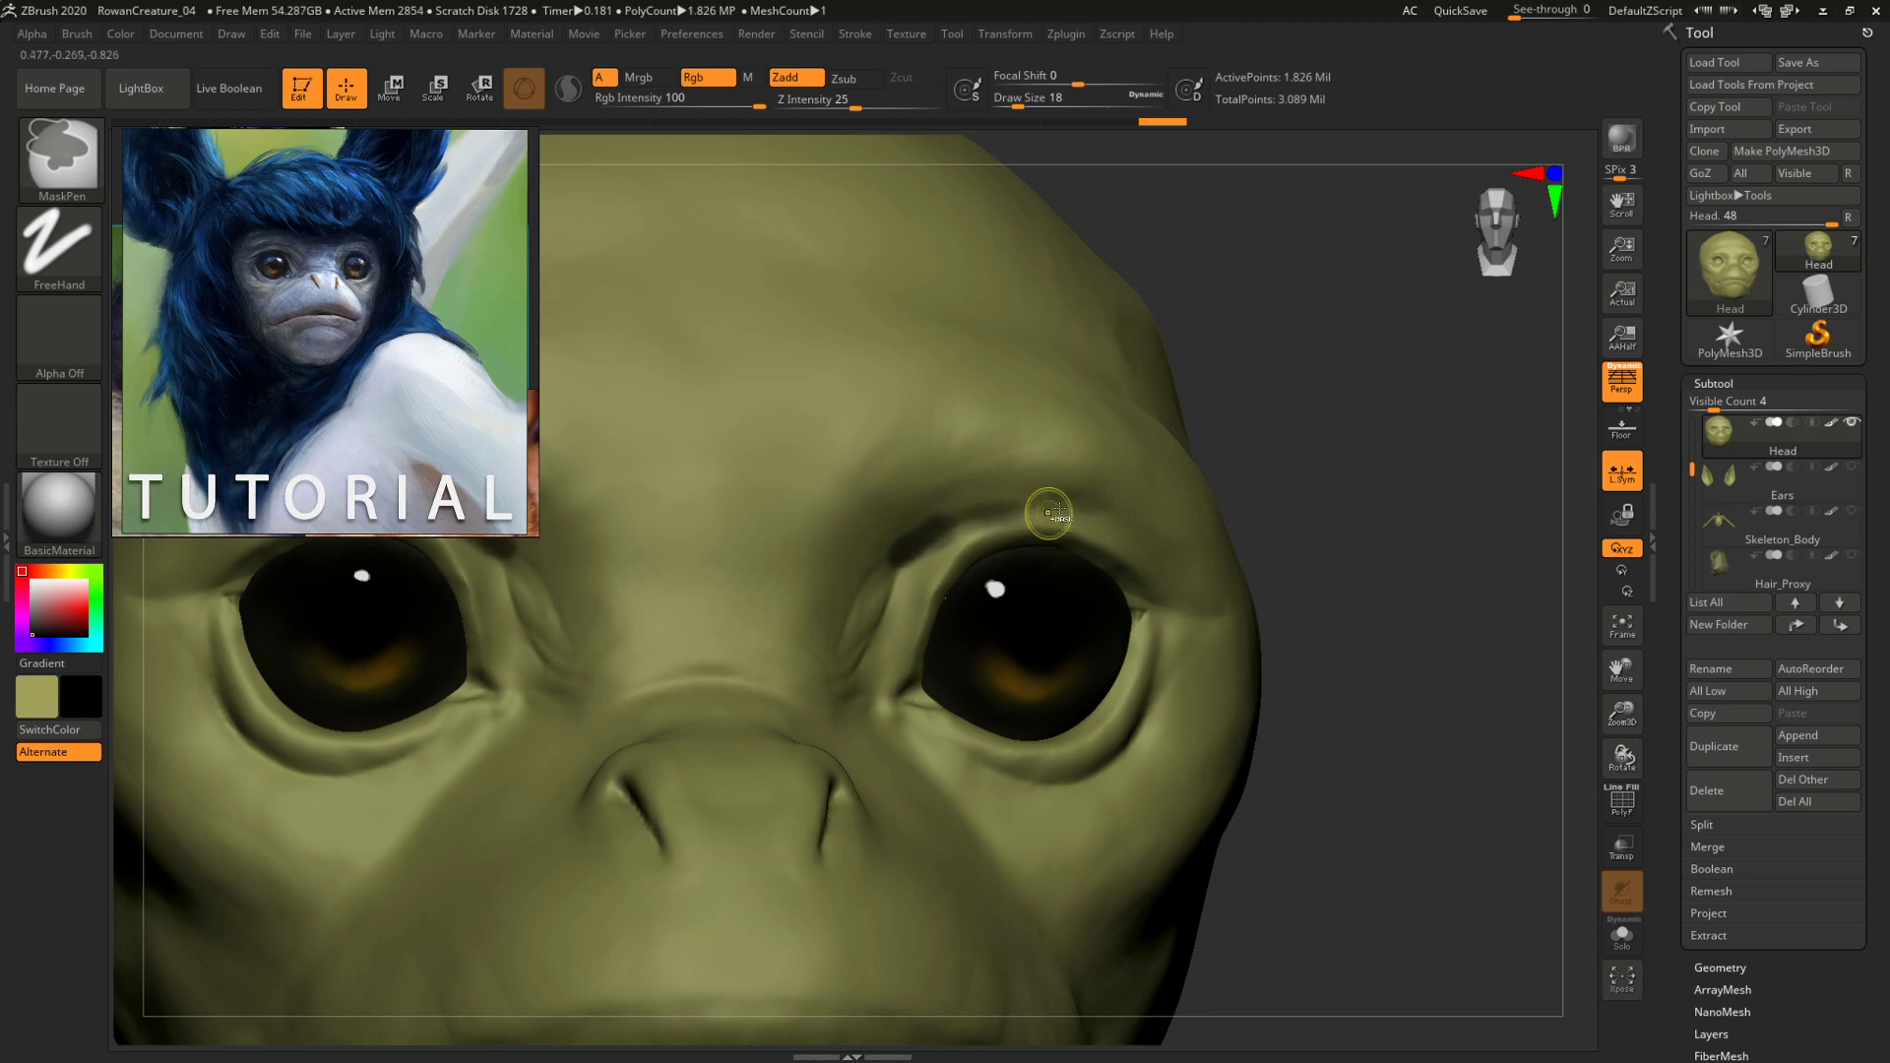
# Mask the brow band above the upper eyelid with MaskPen at draw sizes 18 and 27, trimming the mask beside the lid crease.
pyautogui.moveTo(1309, 423); pyautogui.dragTo(1220, 426)
pyautogui.hotkey('ctrl', 'z')
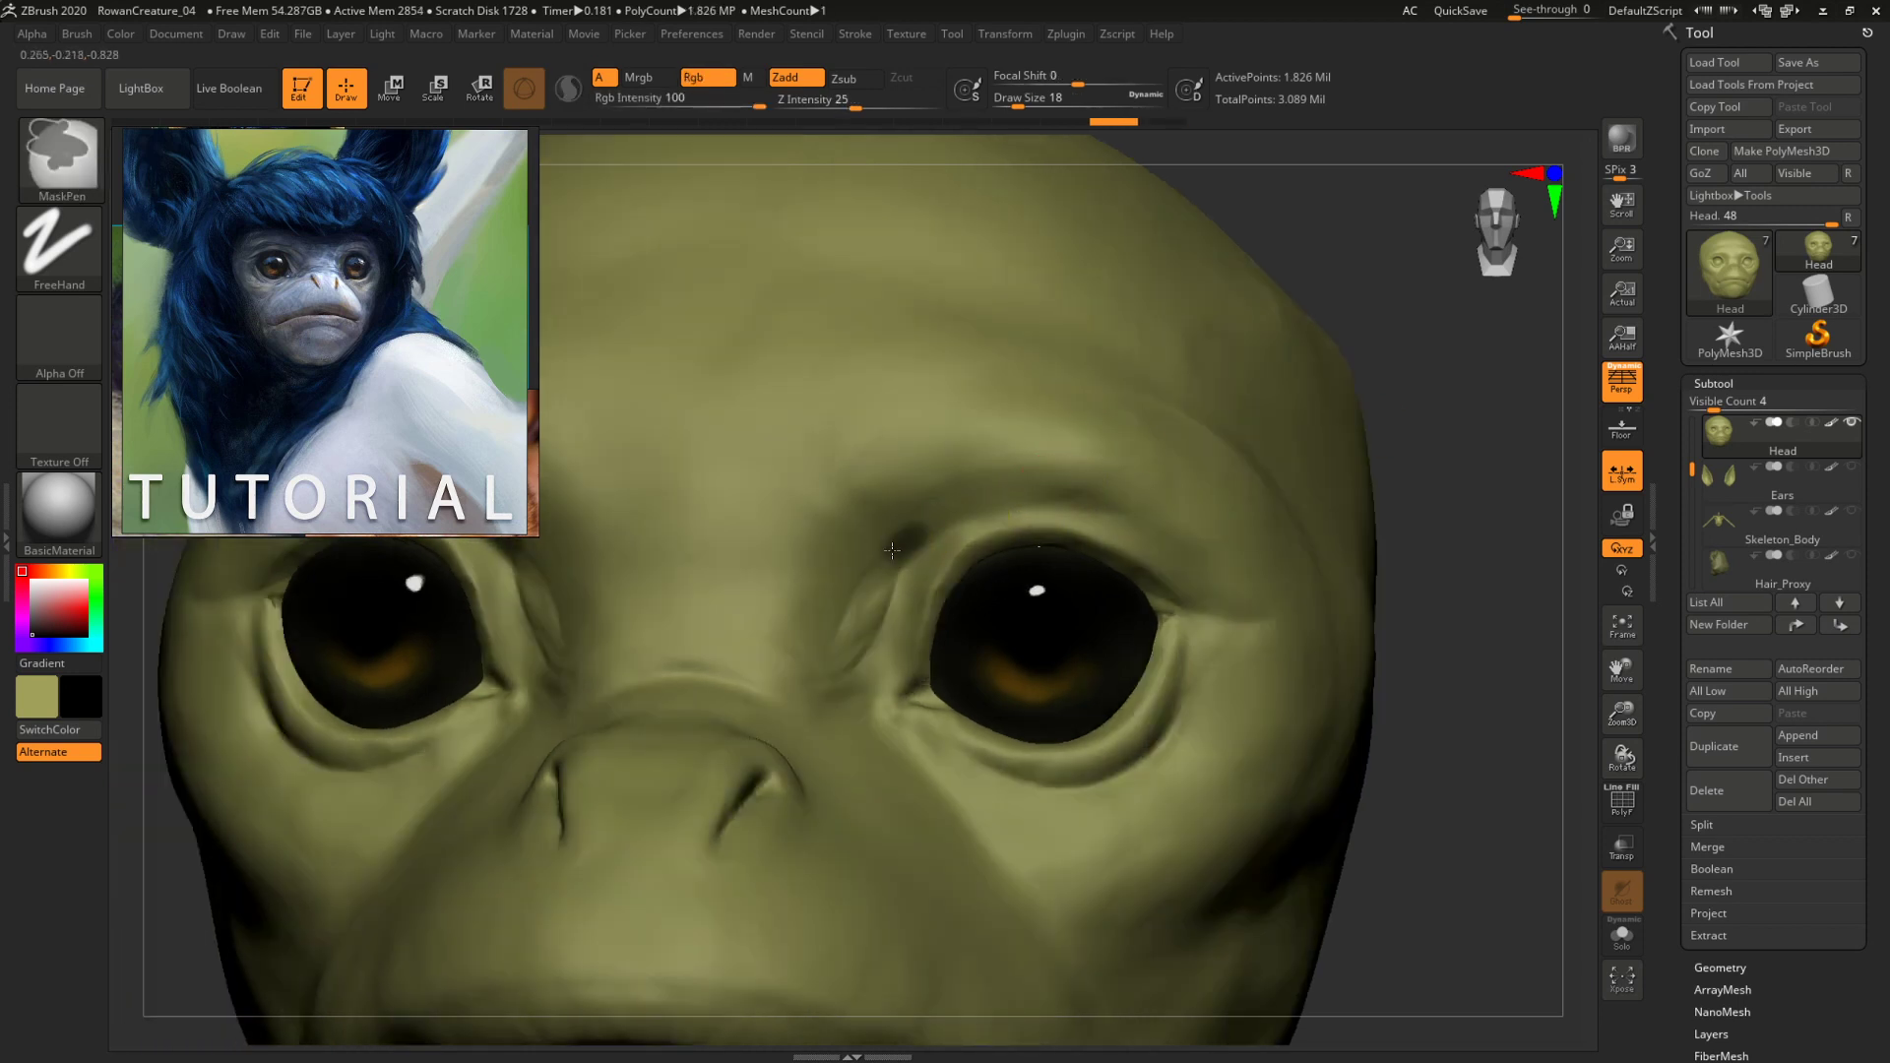
pyautogui.moveTo(975, 503)
pyautogui.keyDown('ctrl'); pyautogui.mouseDown()
pyautogui.moveTo(1051, 490)
pyautogui.moveTo(1117, 510)
pyautogui.moveTo(1202, 591)
pyautogui.moveTo(1159, 518)
pyautogui.moveTo(1048, 488)
pyautogui.moveTo(962, 512)
pyautogui.moveTo(913, 556)
pyautogui.mouseUp(); pyautogui.keyUp('ctrl')
pyautogui.hotkey('ctrl', 'z')
pyautogui.moveTo(1422, 337); pyautogui.dragTo(1469, 337)
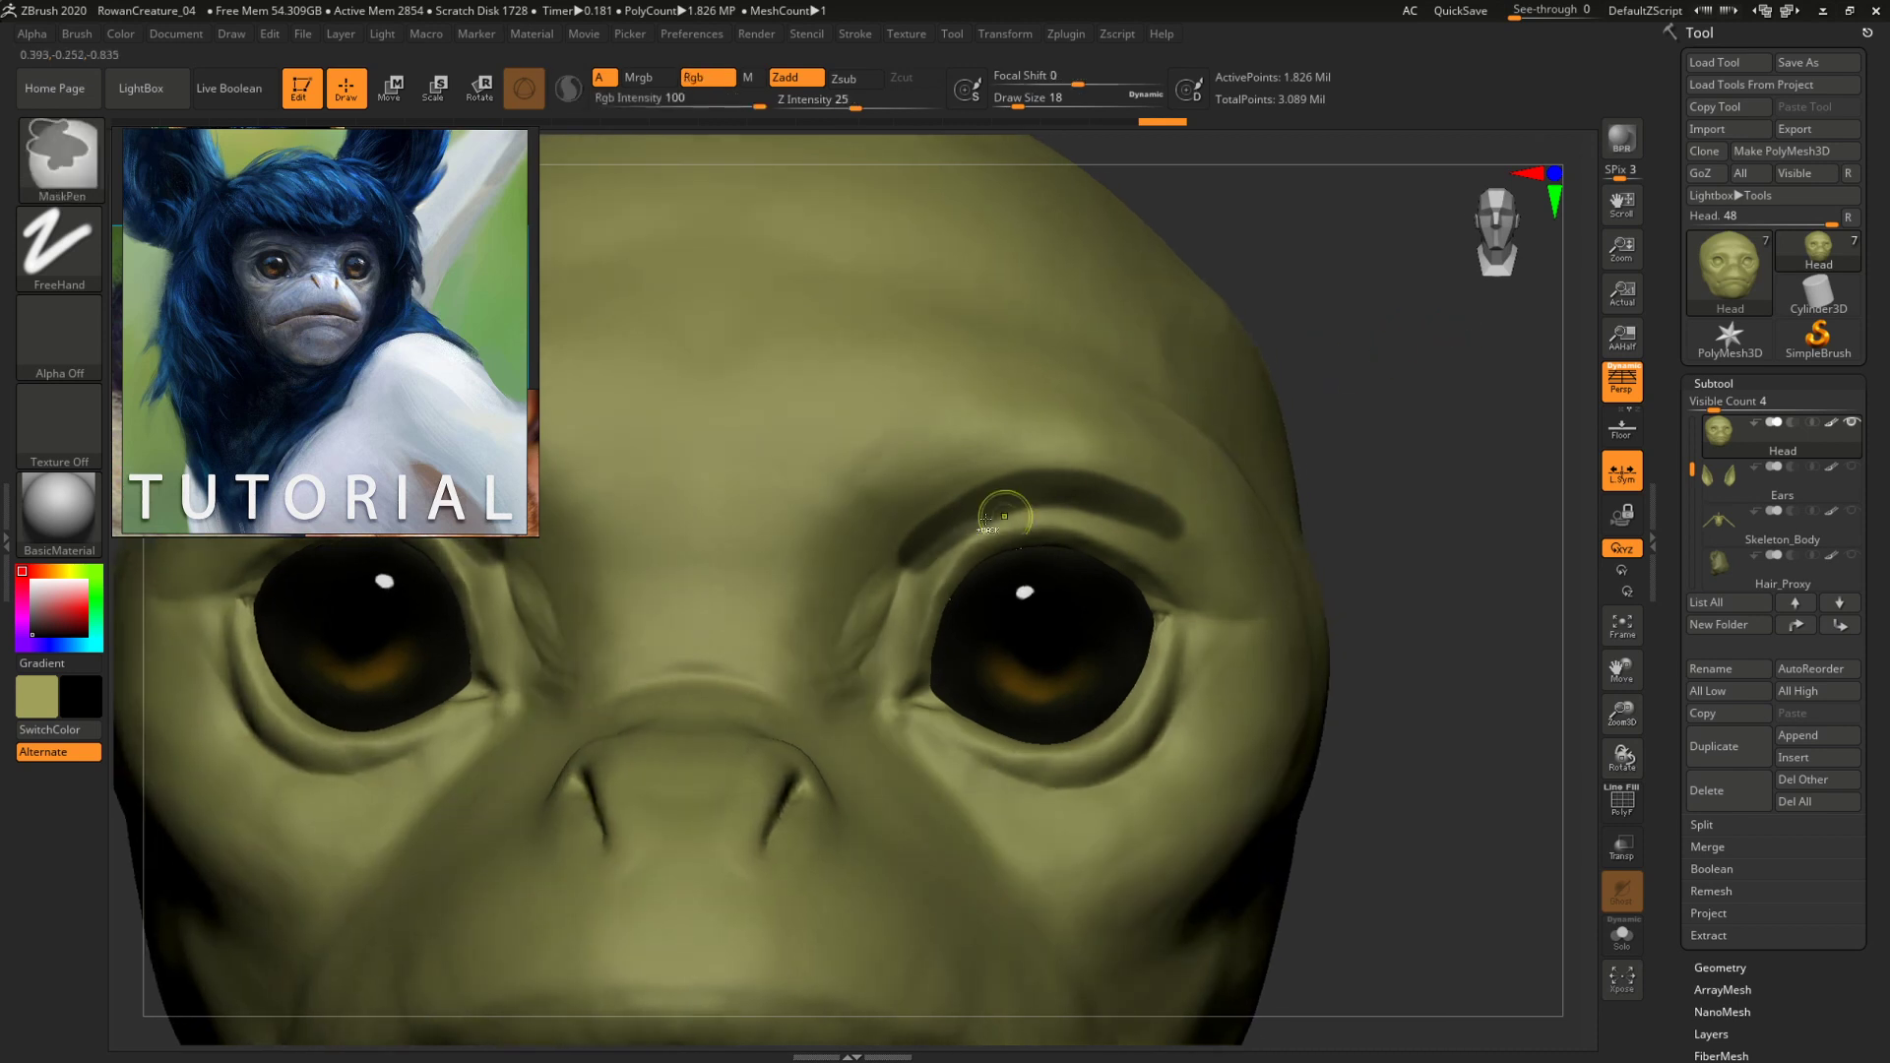
pyautogui.press('space')
pyautogui.click(923, 514)
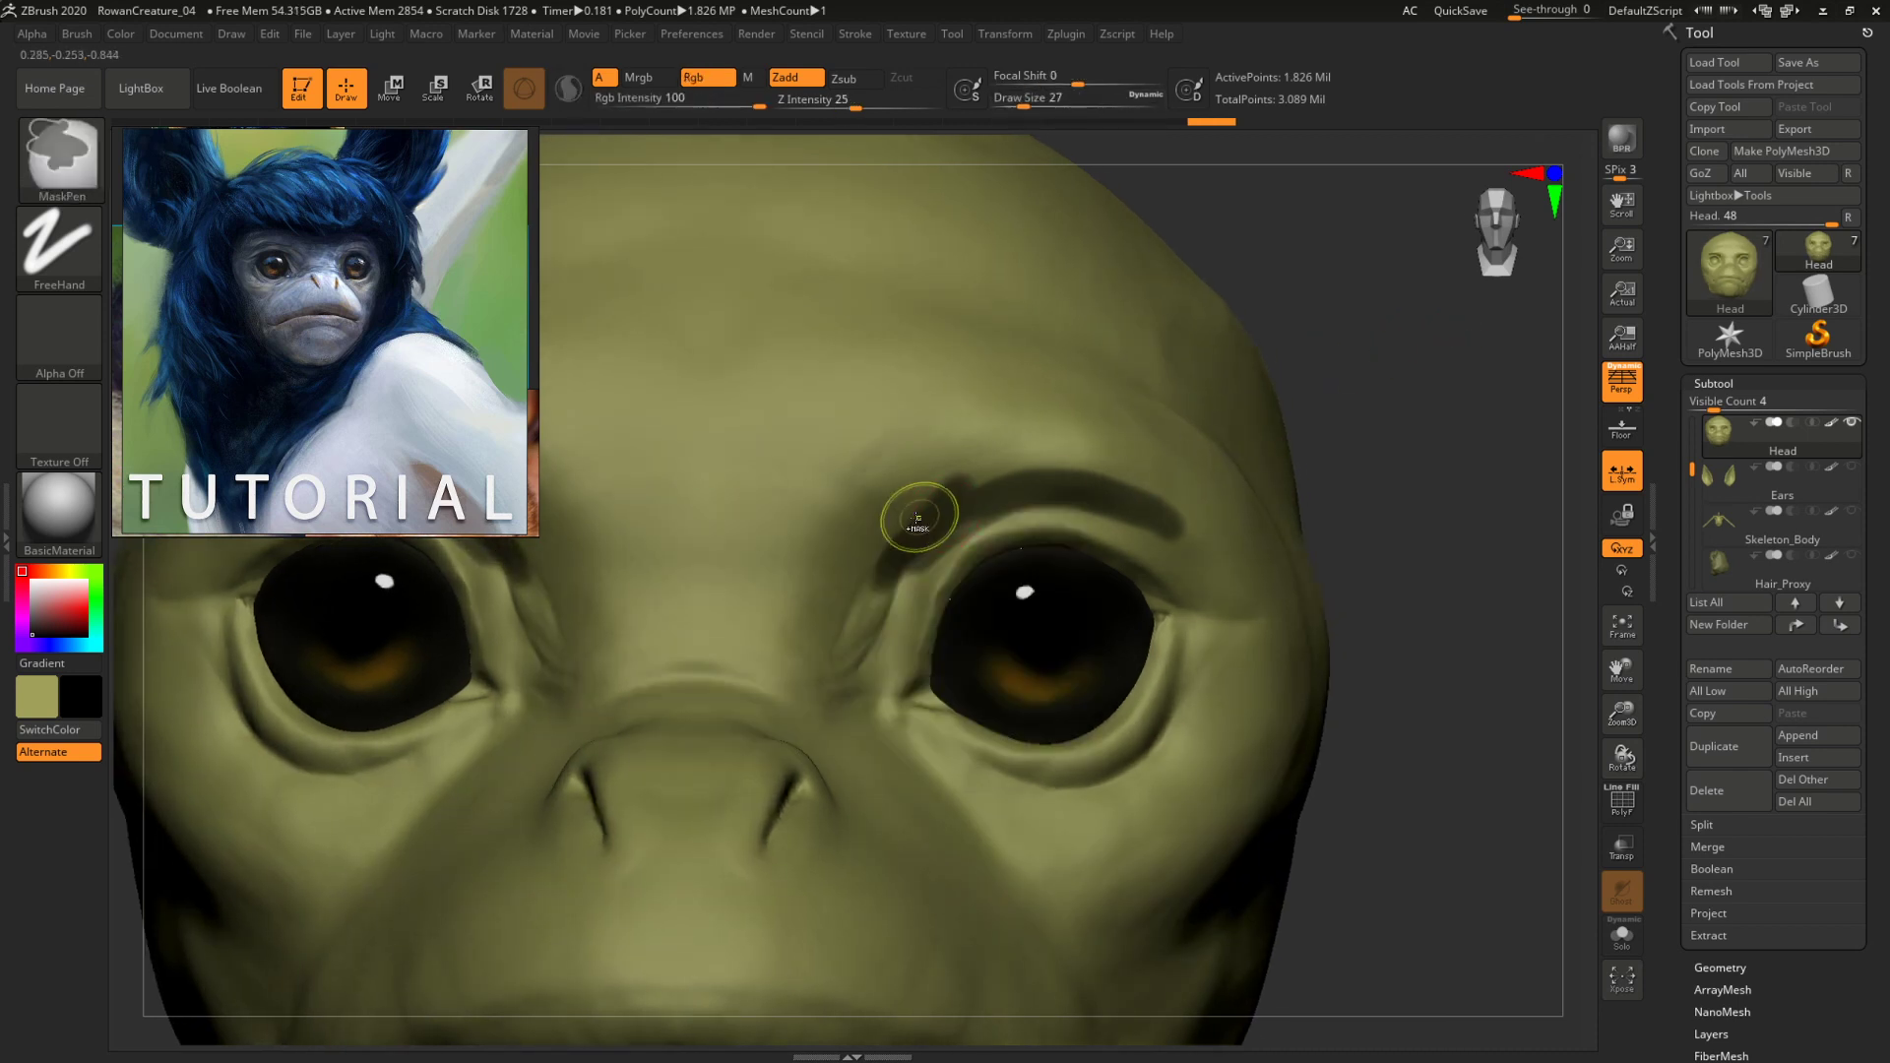
pyautogui.moveTo(921, 518)
pyautogui.keyDown('ctrl'); pyautogui.mouseDown()
pyautogui.moveTo(888, 514)
pyautogui.moveTo(1022, 459)
pyautogui.moveTo(1171, 520)
pyautogui.moveTo(1213, 583)
pyautogui.mouseUp(); pyautogui.keyUp('ctrl')
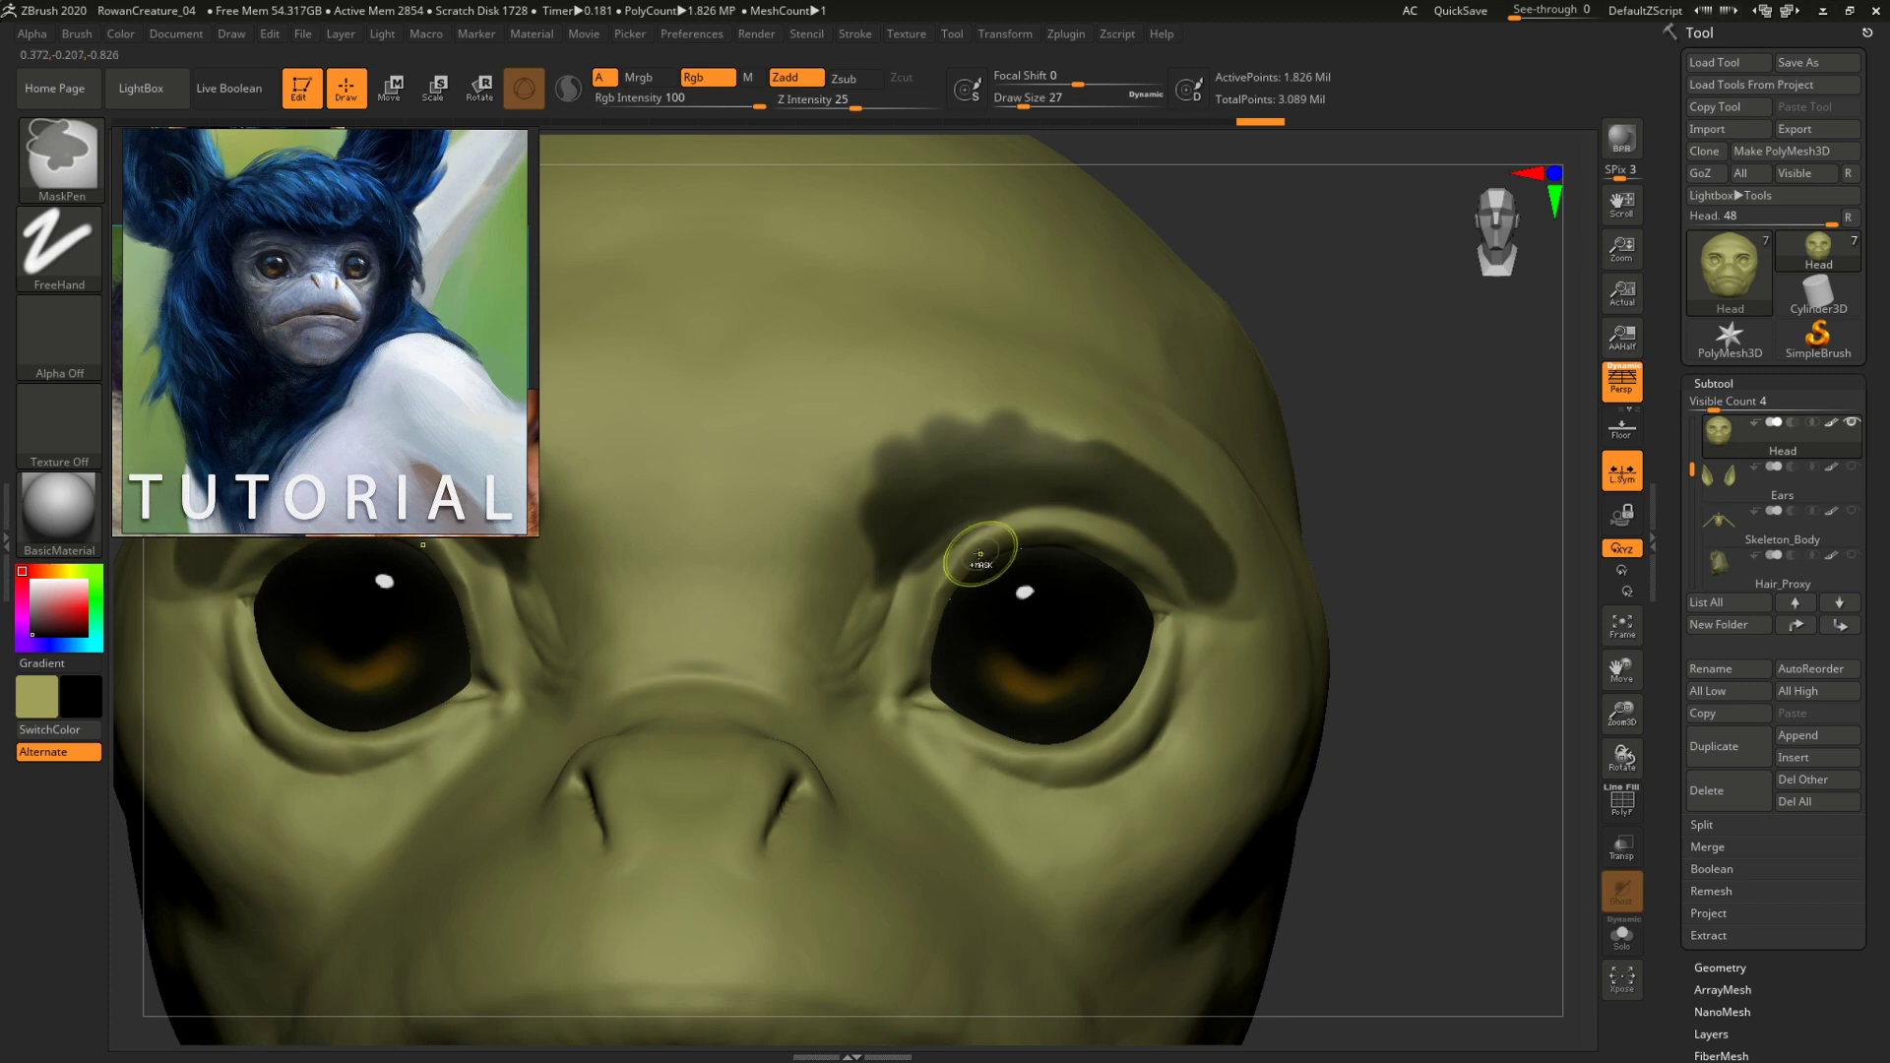
pyautogui.keyDown('ctrl'); pyautogui.keyDown('alt'); pyautogui.moveTo(962, 548); pyautogui.dragTo(929, 577); pyautogui.keyUp('alt'); pyautogui.keyUp('ctrl')
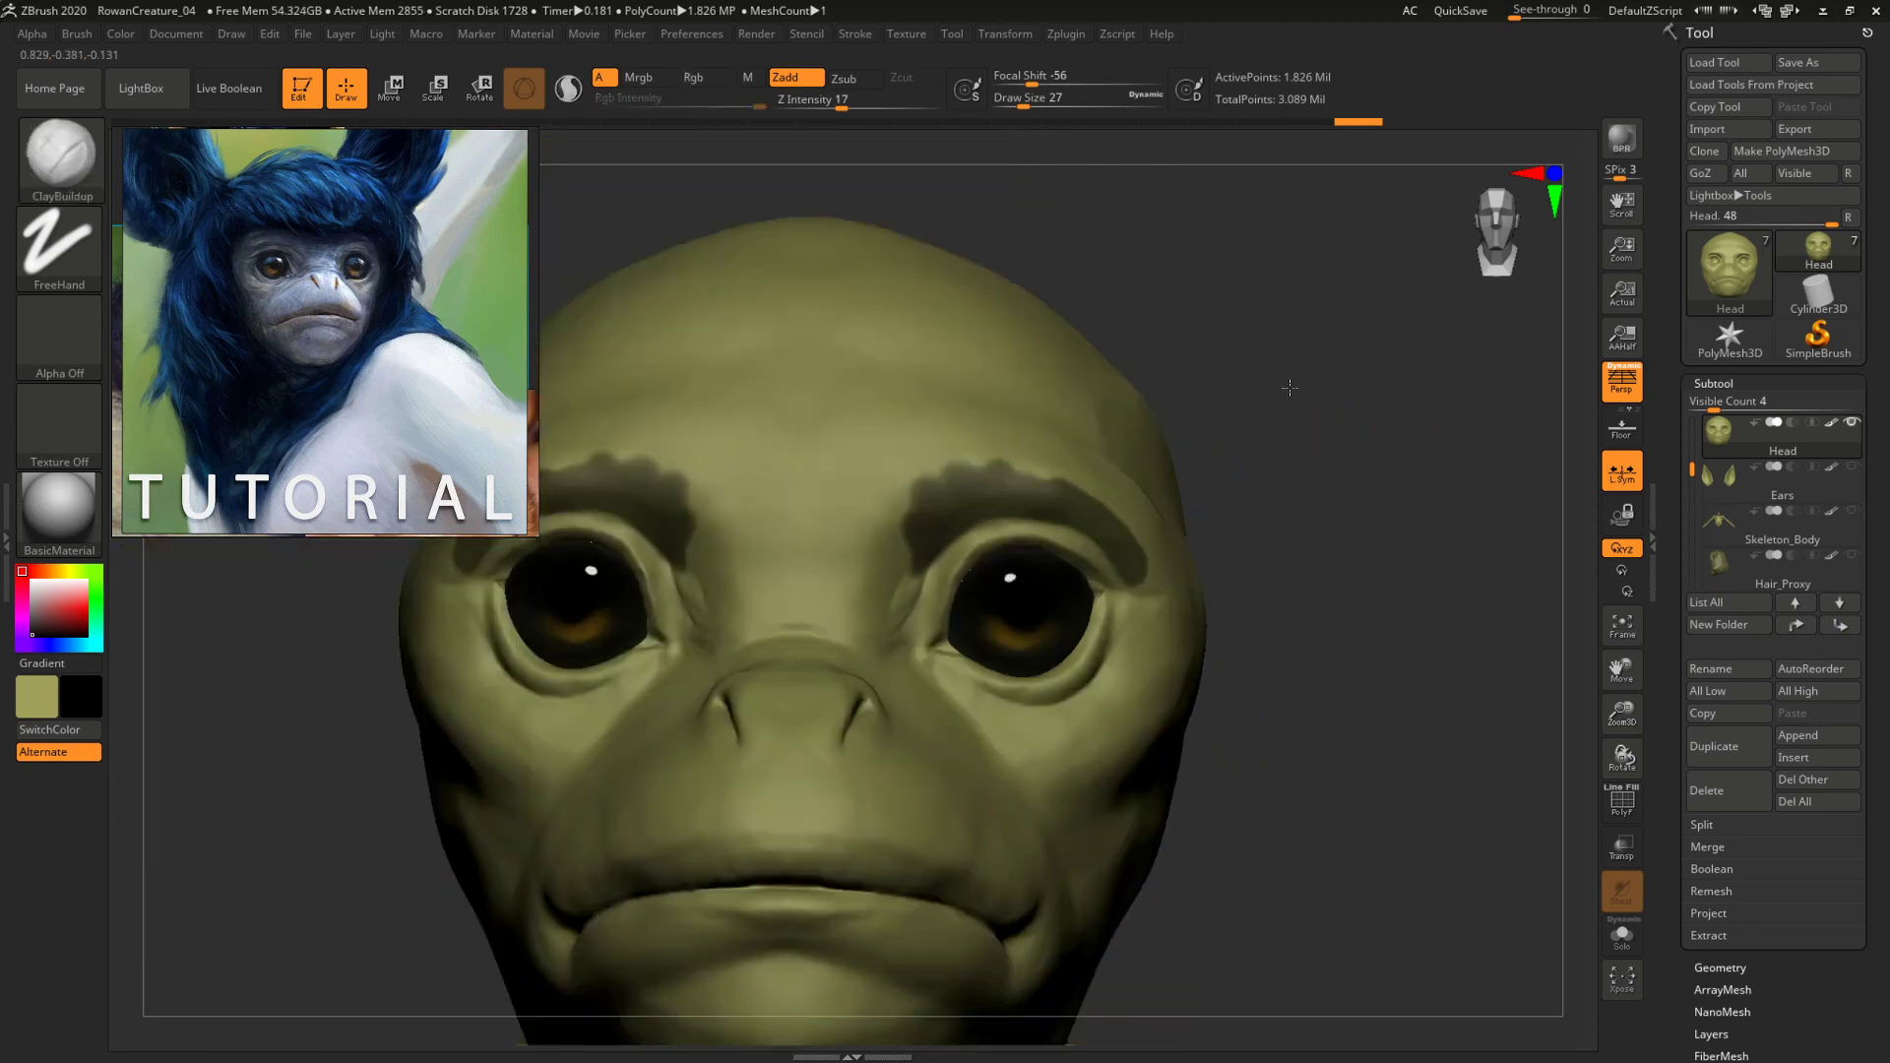
# Extend the mask over the whole brow and nose bridge with MaskPen at draw size 71 and invert it.
pyautogui.moveTo(1236, 514)
pyautogui.keyDown('alt'); pyautogui.mouseDown()
pyautogui.moveTo(1279, 443)
pyautogui.moveTo(1262, 408)
pyautogui.moveTo(1101, 418)
pyautogui.moveTo(1201, 393)
pyautogui.moveTo(1308, 455)
pyautogui.moveTo(1270, 420)
pyautogui.moveTo(1107, 502)
pyautogui.mouseUp(); pyautogui.keyUp('alt')
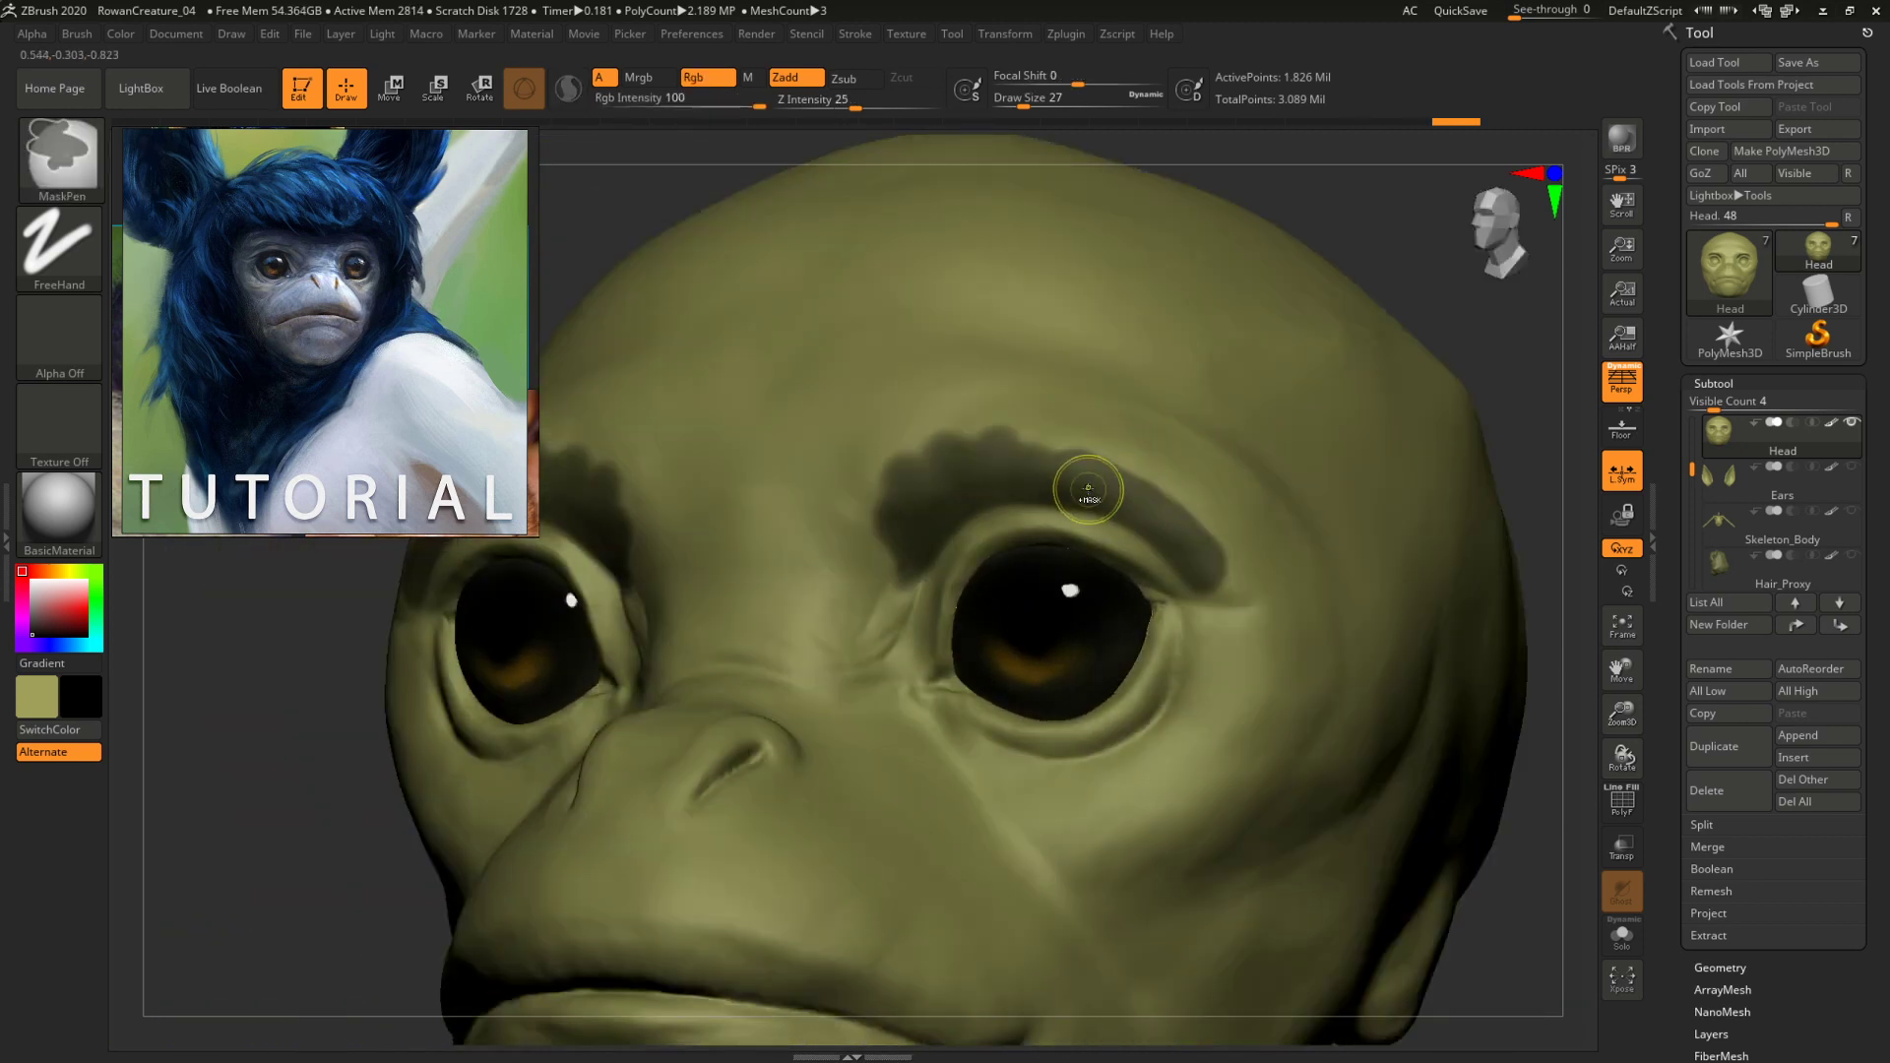
pyautogui.moveTo(1229, 583)
pyautogui.mouseDown()
pyautogui.moveTo(1117, 464)
pyautogui.moveTo(1053, 433)
pyautogui.moveTo(851, 433)
pyautogui.moveTo(827, 512)
pyautogui.moveTo(832, 669)
pyautogui.moveTo(753, 620)
pyautogui.moveTo(809, 446)
pyautogui.moveTo(756, 527)
pyautogui.mouseUp()
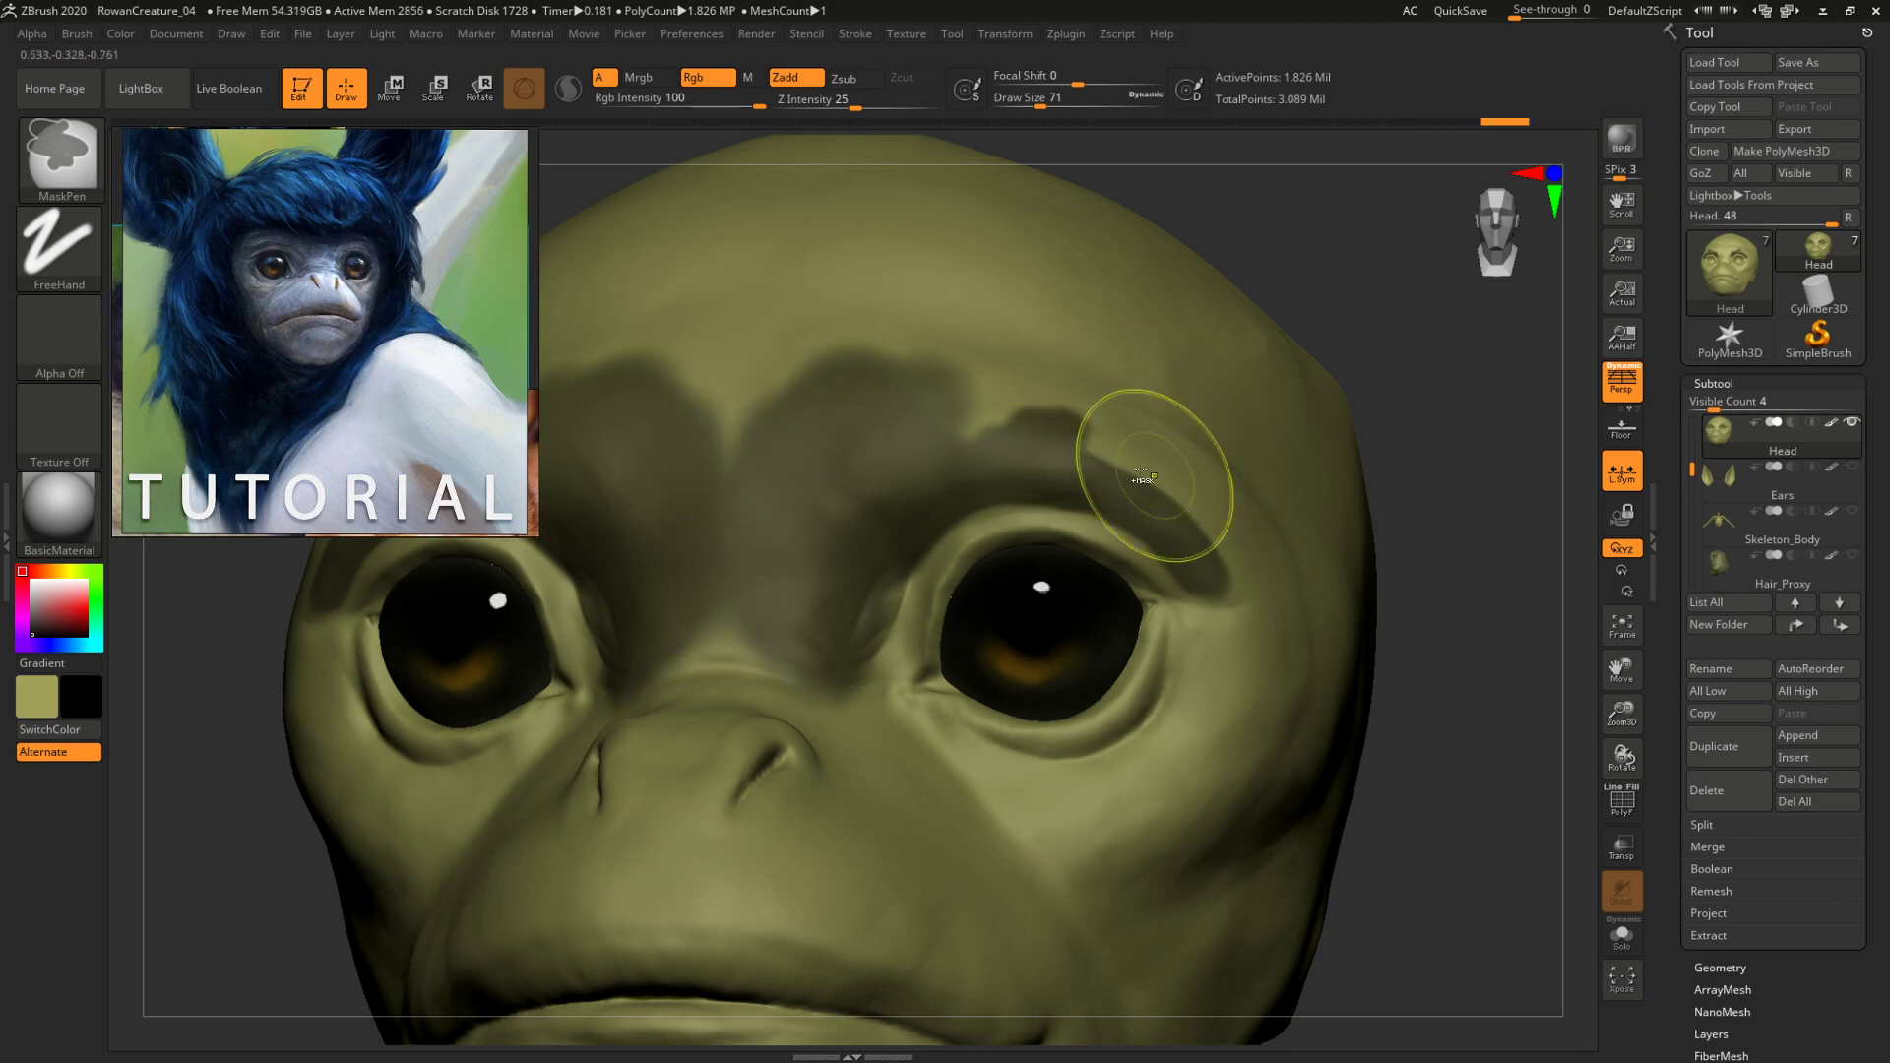
pyautogui.moveTo(1147, 473)
pyautogui.keyDown('ctrl'); pyautogui.mouseDown()
pyautogui.moveTo(1245, 551)
pyautogui.moveTo(1083, 411)
pyautogui.moveTo(886, 383)
pyautogui.mouseUp(); pyautogui.keyUp('ctrl')
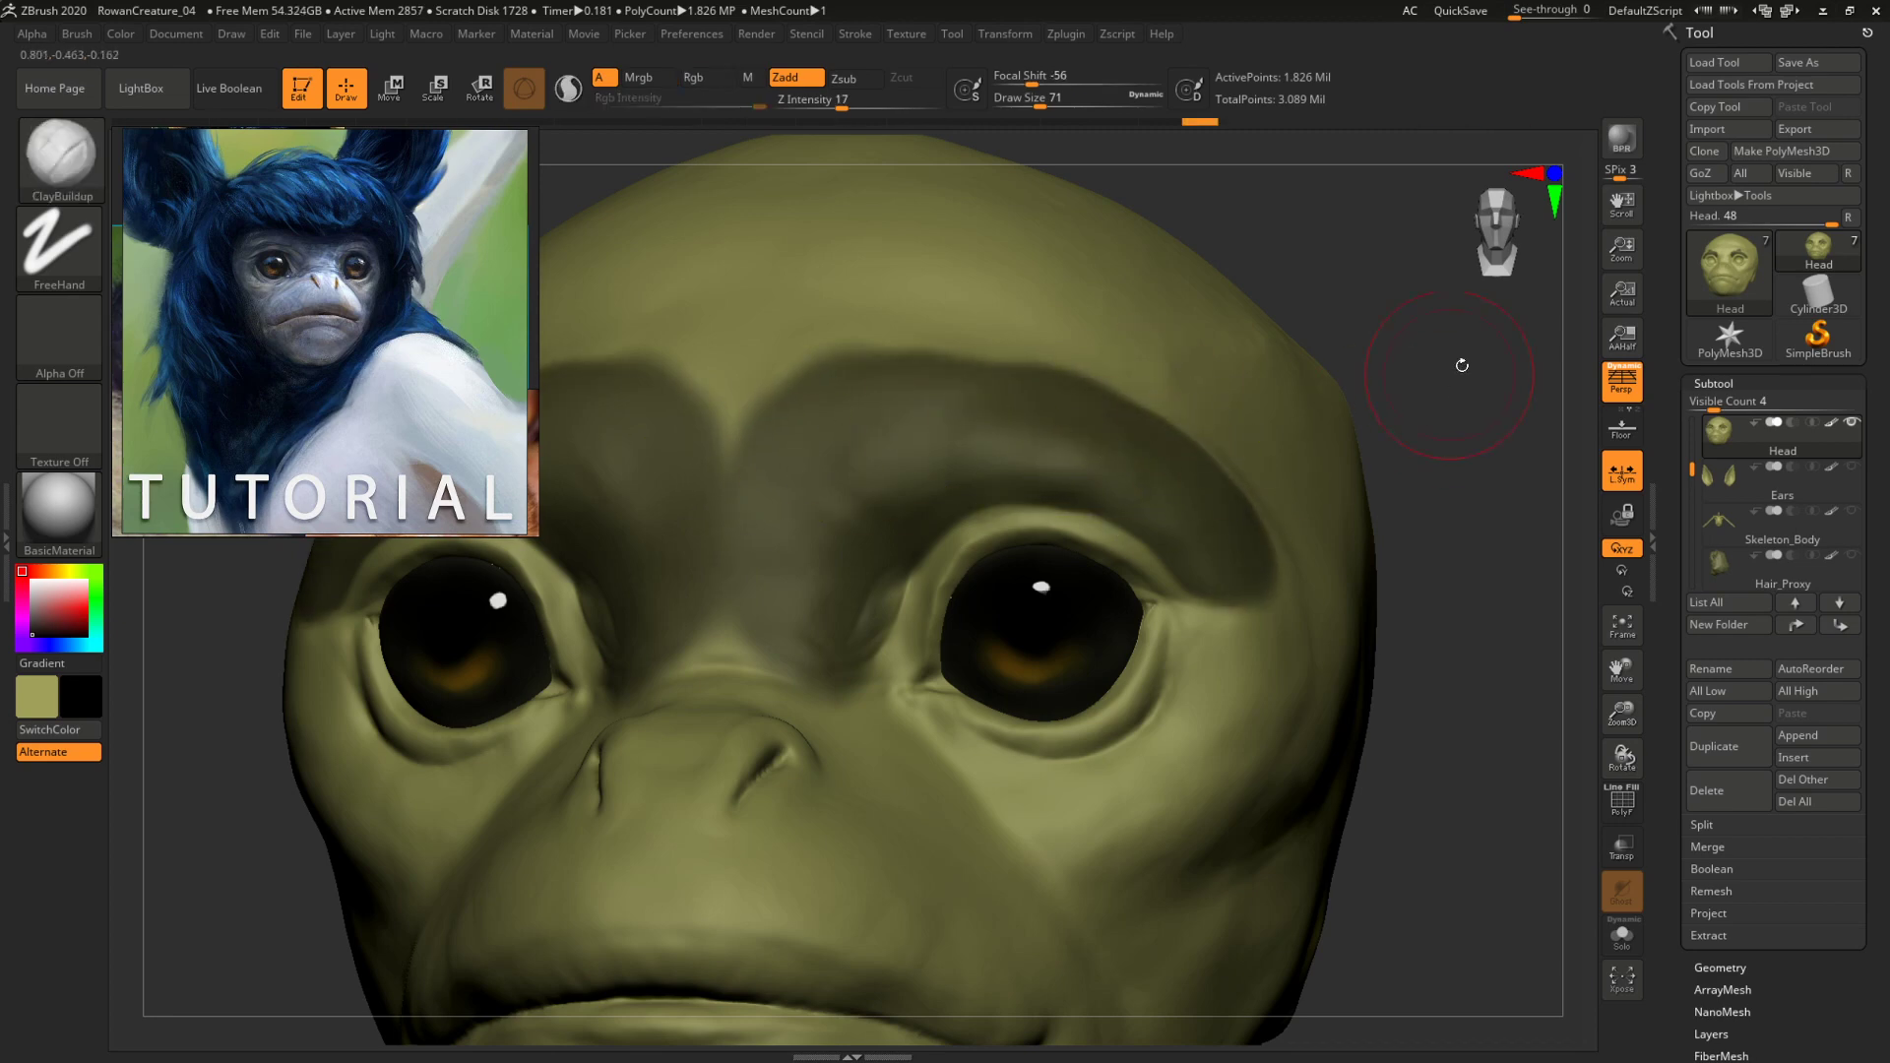
pyautogui.keyDown('ctrl'); pyautogui.click(1467, 416); pyautogui.keyUp('ctrl')
# Swell the unmasked brow edge over the upper eyelid with the Inflat brush at draw size 71 and Z Intensity 10.
pyautogui.press('b')
pyautogui.press('i')
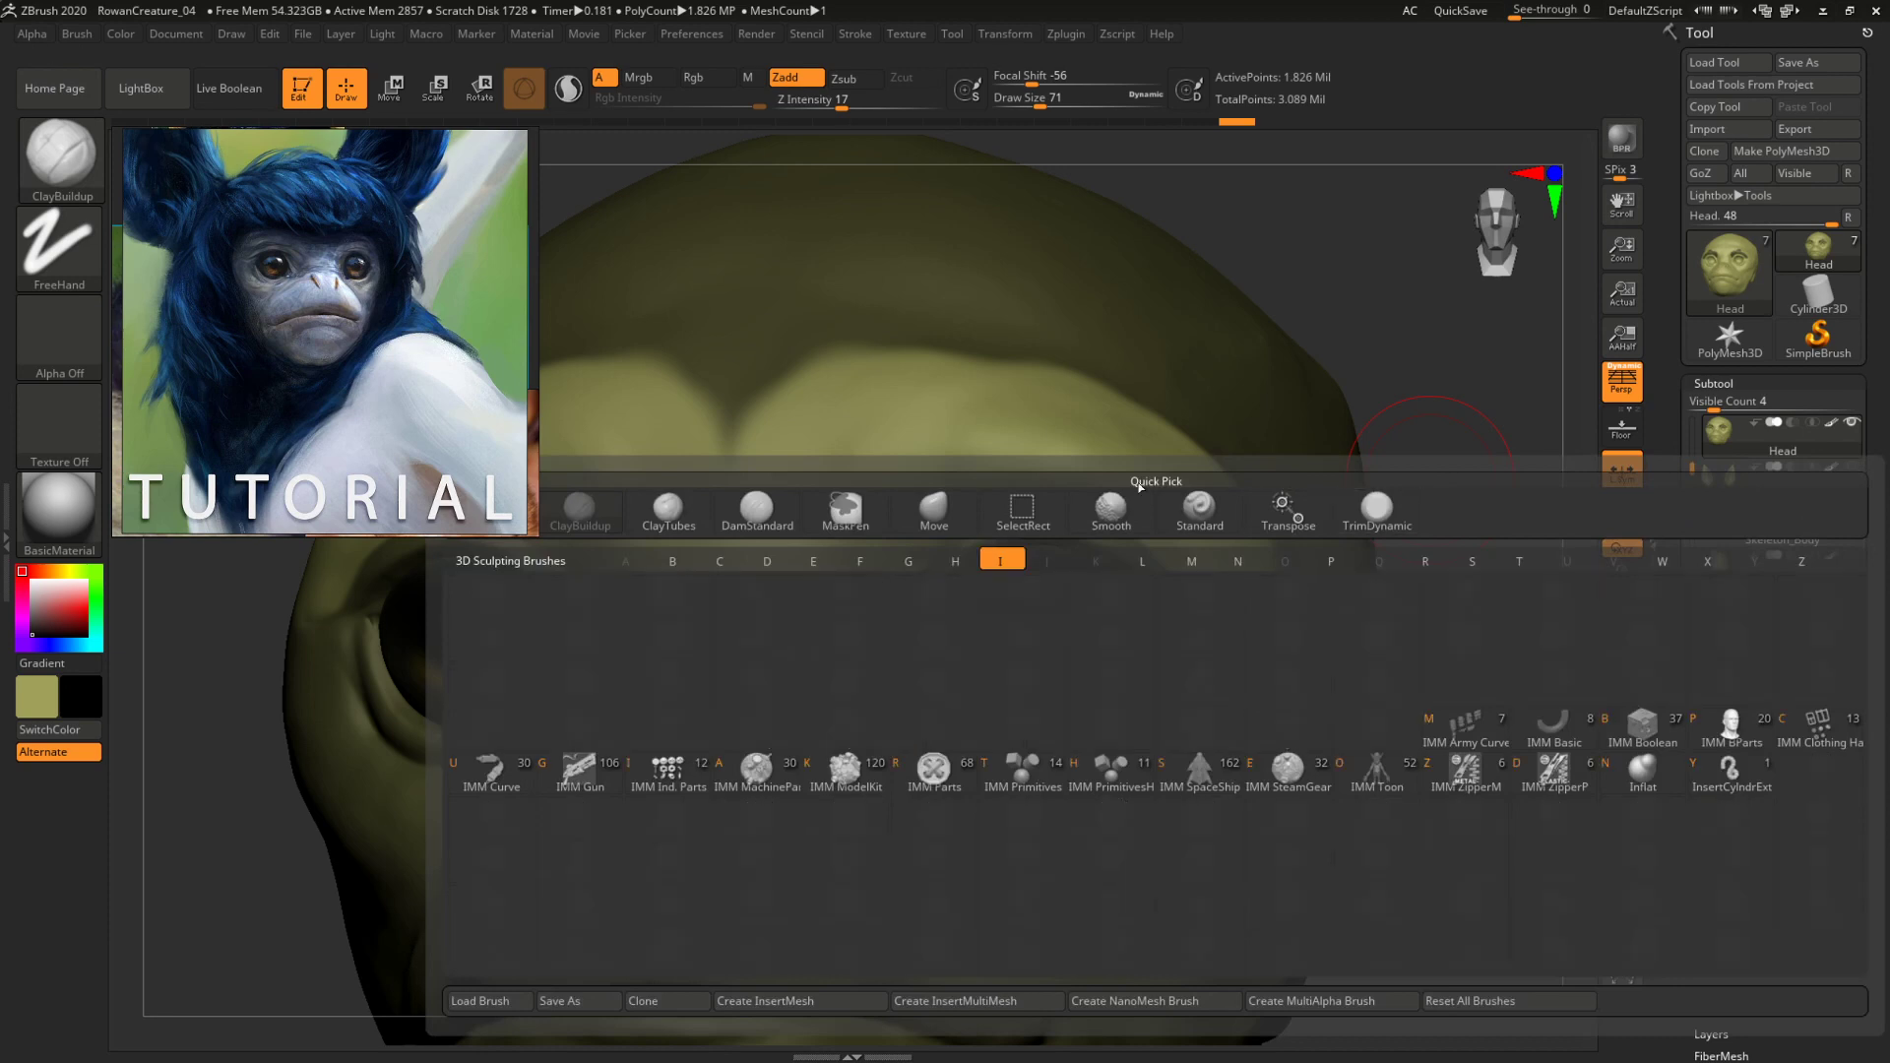
pyautogui.press('n')
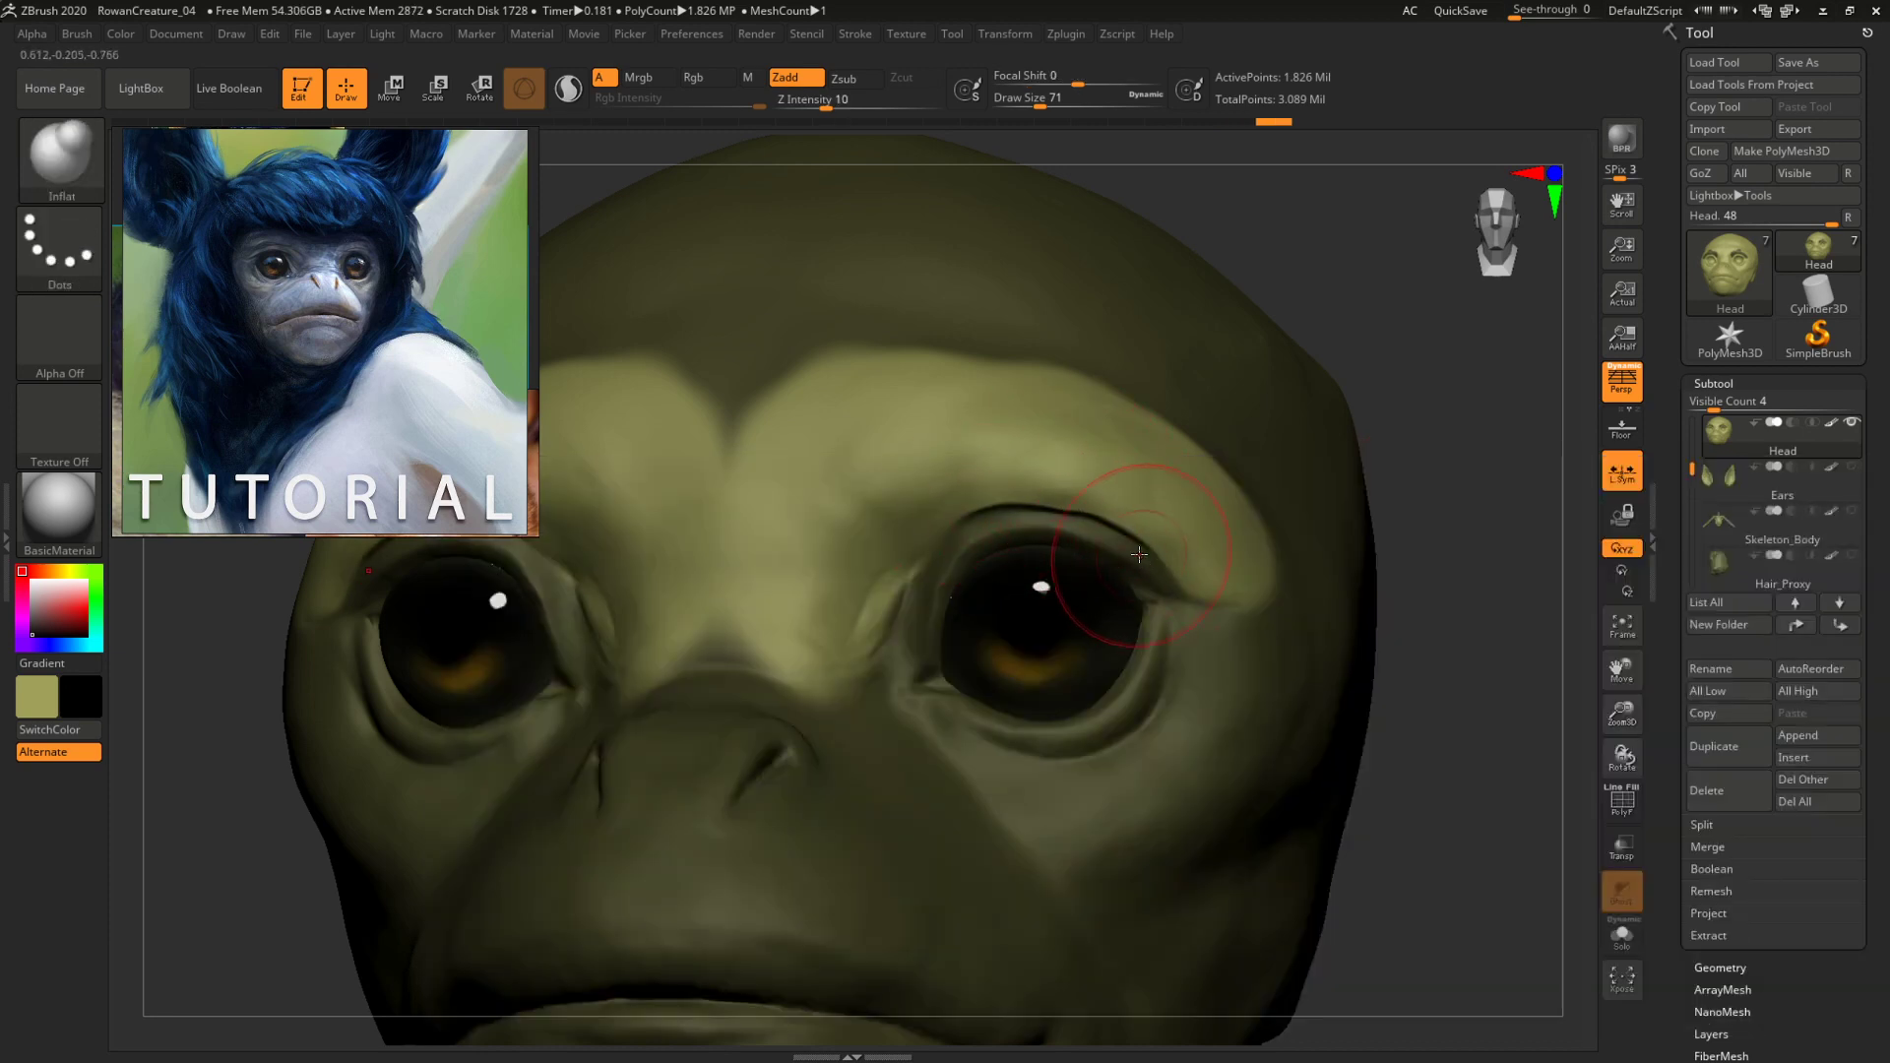
pyautogui.moveTo(1122, 537)
pyautogui.mouseDown()
pyautogui.moveTo(1034, 513)
pyautogui.moveTo(954, 534)
pyautogui.moveTo(1033, 513)
pyautogui.moveTo(1171, 581)
pyautogui.moveTo(978, 517)
pyautogui.moveTo(941, 553)
pyautogui.mouseUp()
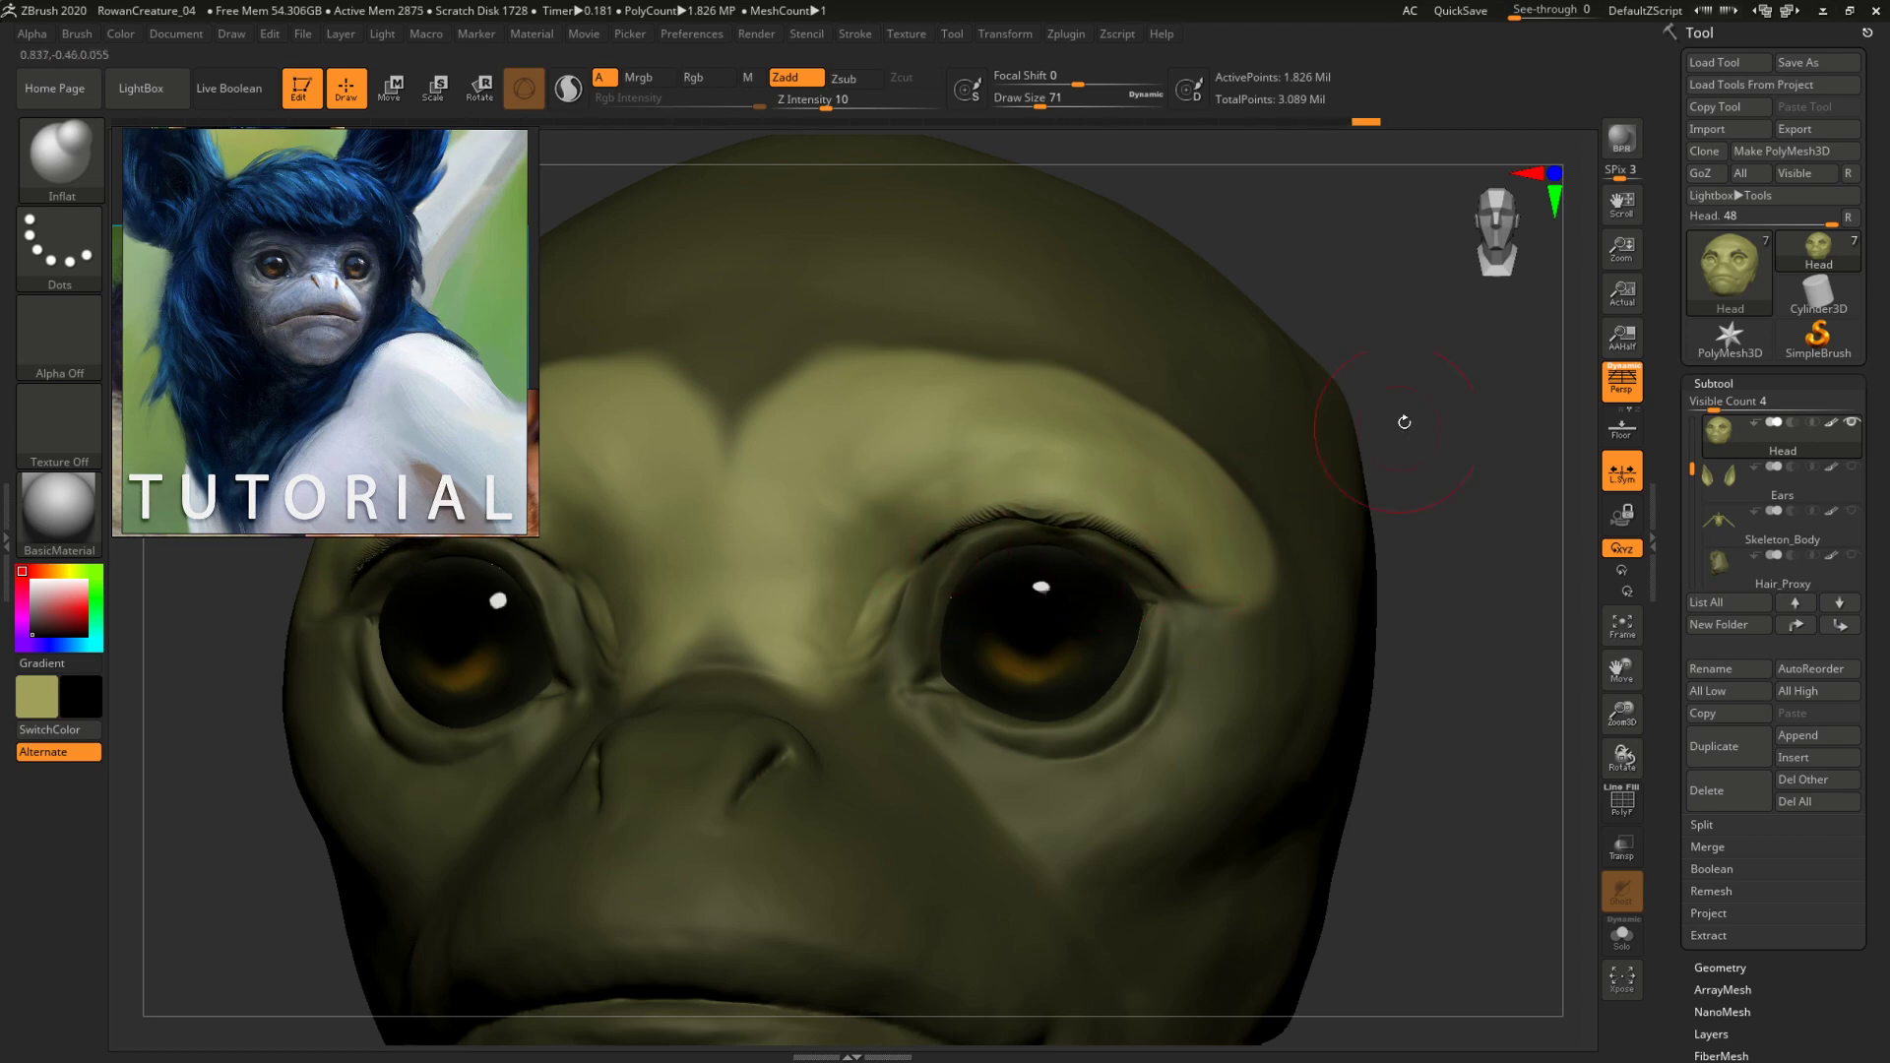
pyautogui.keyDown('alt'); pyautogui.moveTo(1404, 421); pyautogui.dragTo(1265, 442); pyautogui.keyUp('alt')
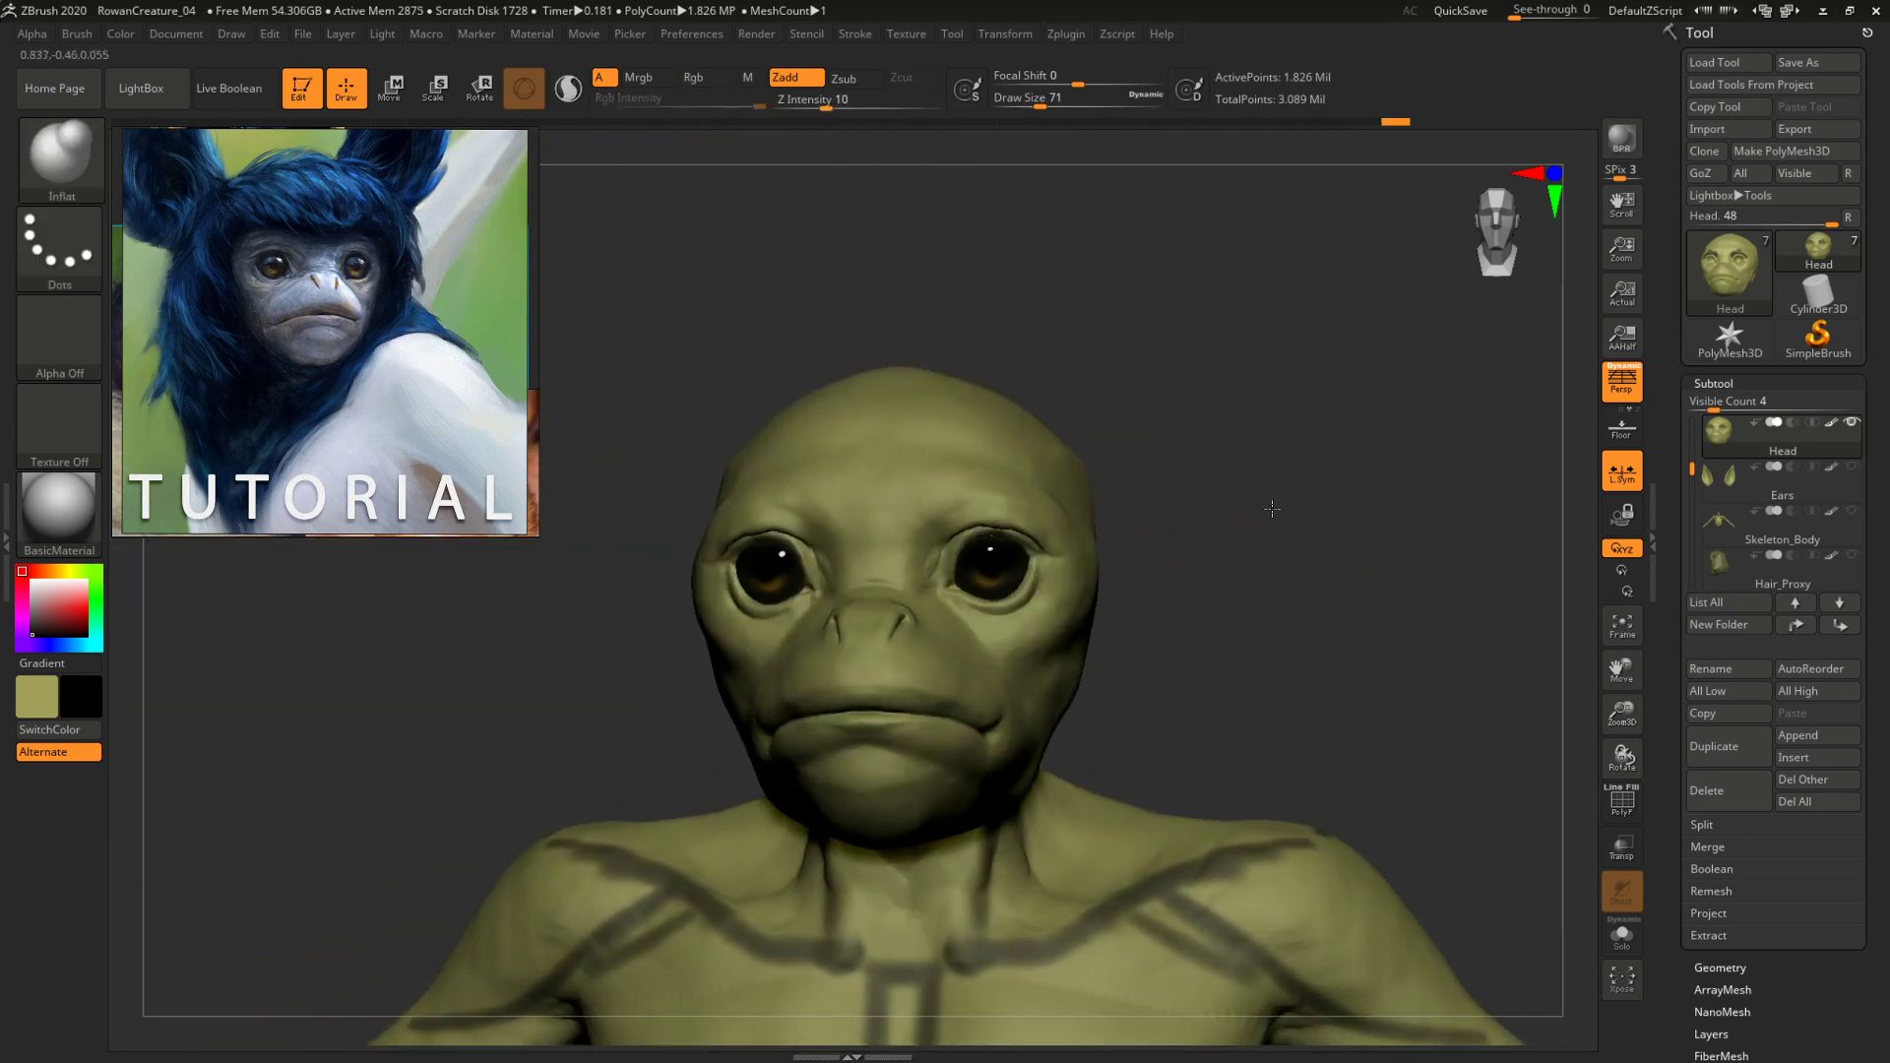
pyautogui.moveTo(1272, 508)
pyautogui.keyDown('alt'); pyautogui.mouseDown()
pyautogui.moveTo(1113, 493)
pyautogui.moveTo(1181, 469)
pyautogui.moveTo(985, 512)
pyautogui.mouseUp(); pyautogui.keyUp('alt')
pyautogui.press('shift')
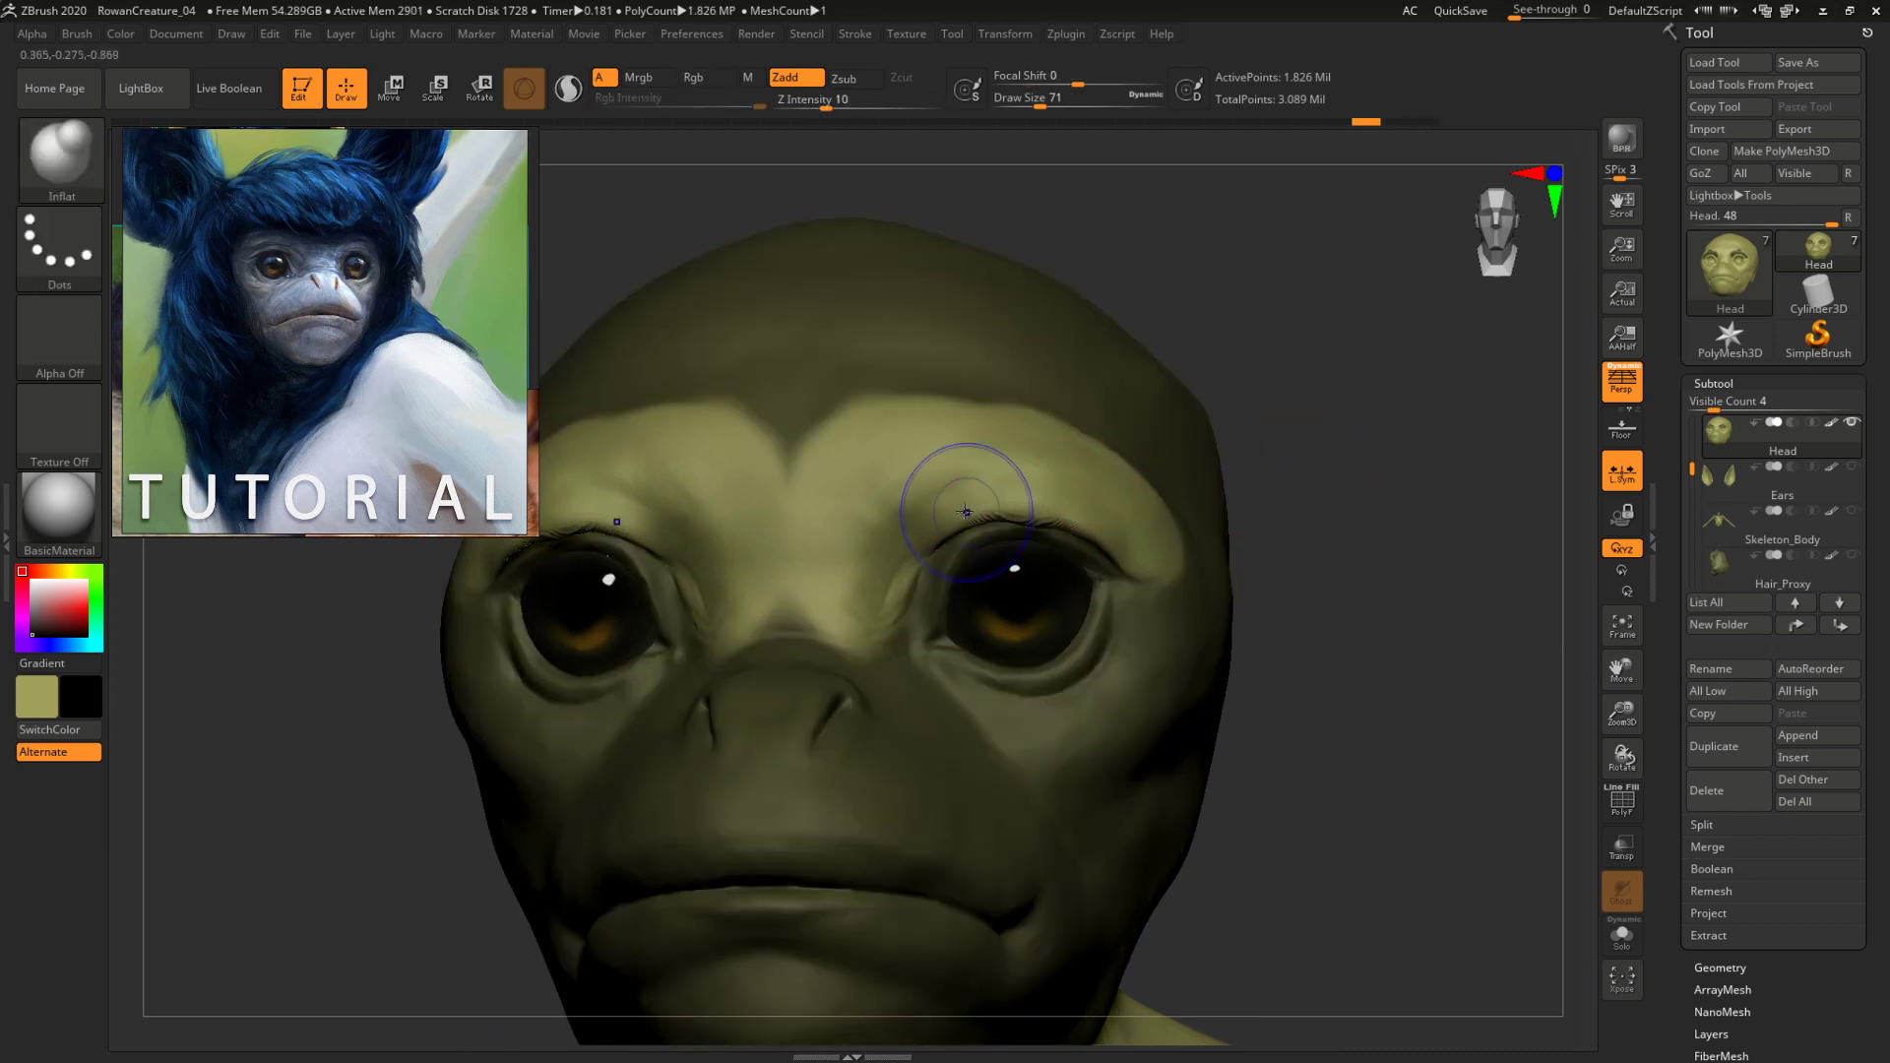
# Adjust the brow fold over the eyelid with the Move Topological brush at draw size 77 from a three-quarter view.
pyautogui.moveTo(1249, 551)
pyautogui.mouseDown()
pyautogui.moveTo(1379, 430)
pyautogui.moveTo(1460, 489)
pyautogui.moveTo(1227, 463)
pyautogui.moveTo(1220, 426)
pyautogui.moveTo(1513, 465)
pyautogui.moveTo(1289, 473)
pyautogui.mouseUp()
pyautogui.press('b')
pyautogui.press('m')
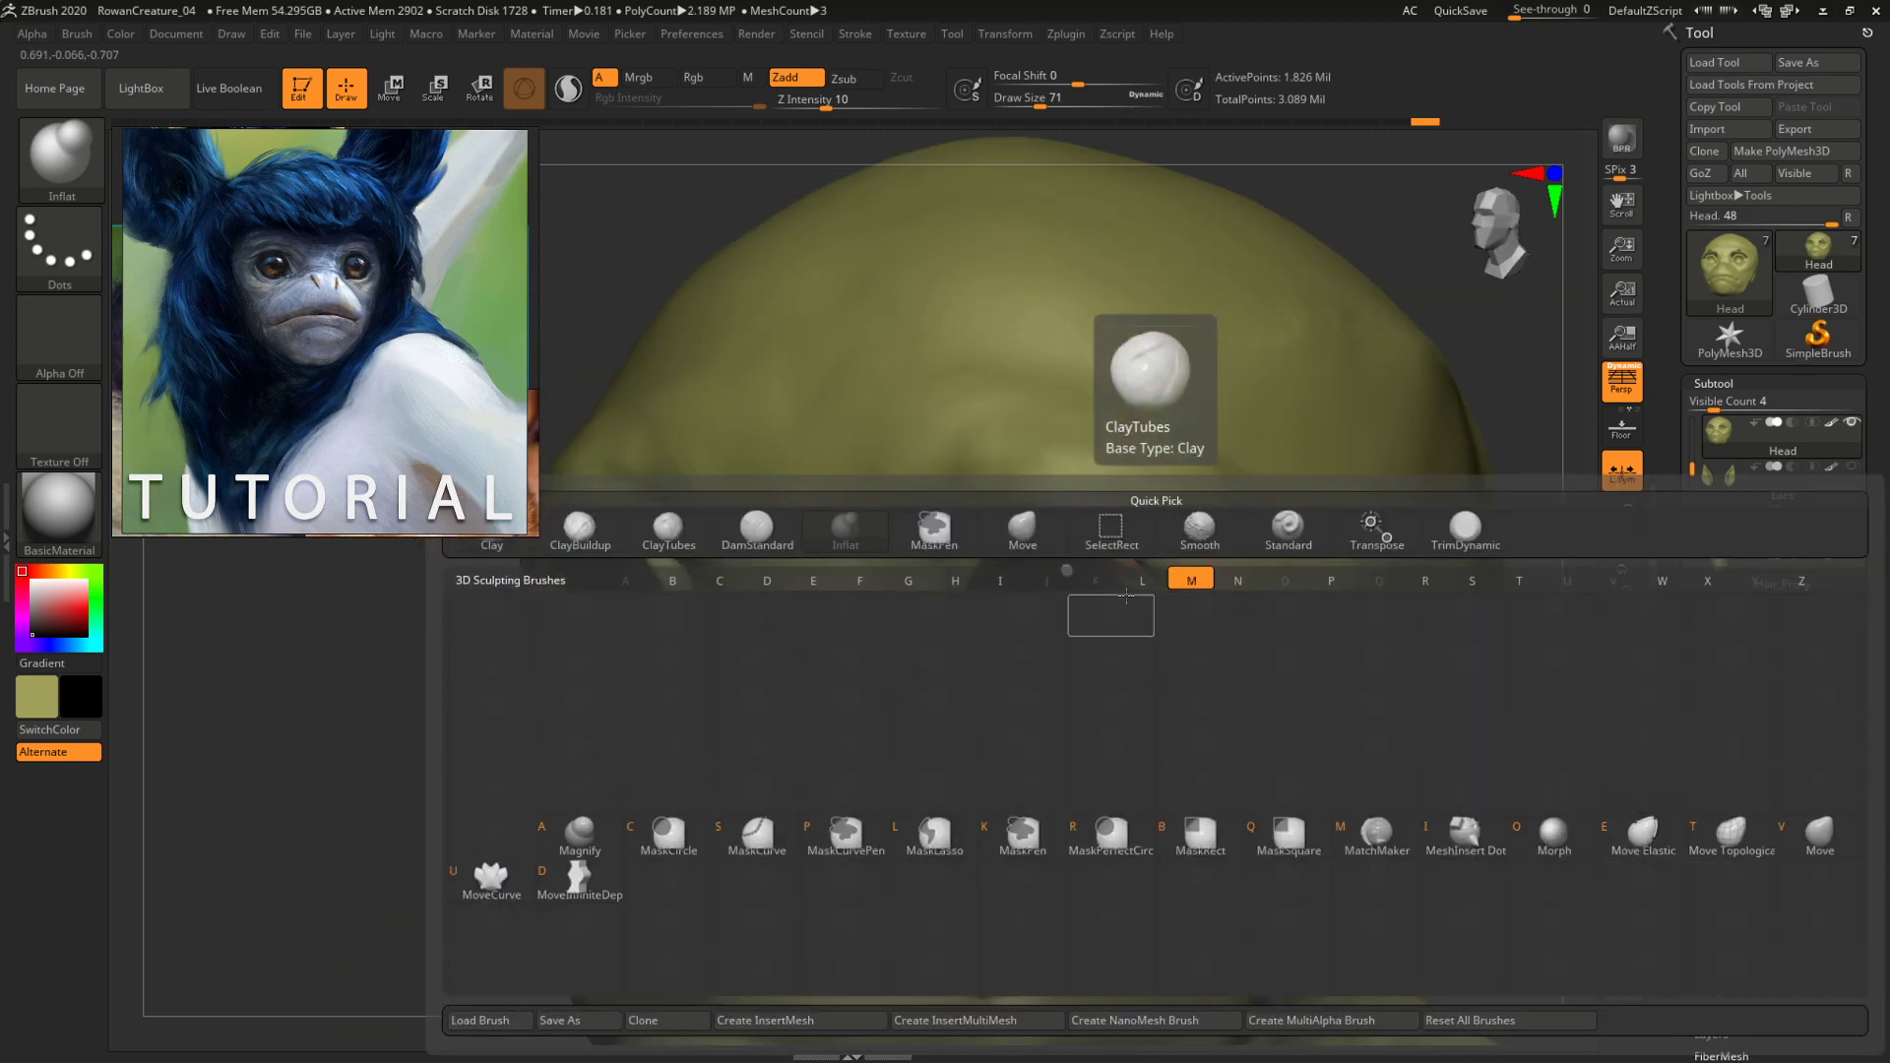
pyautogui.press('t')
pyautogui.press('space')
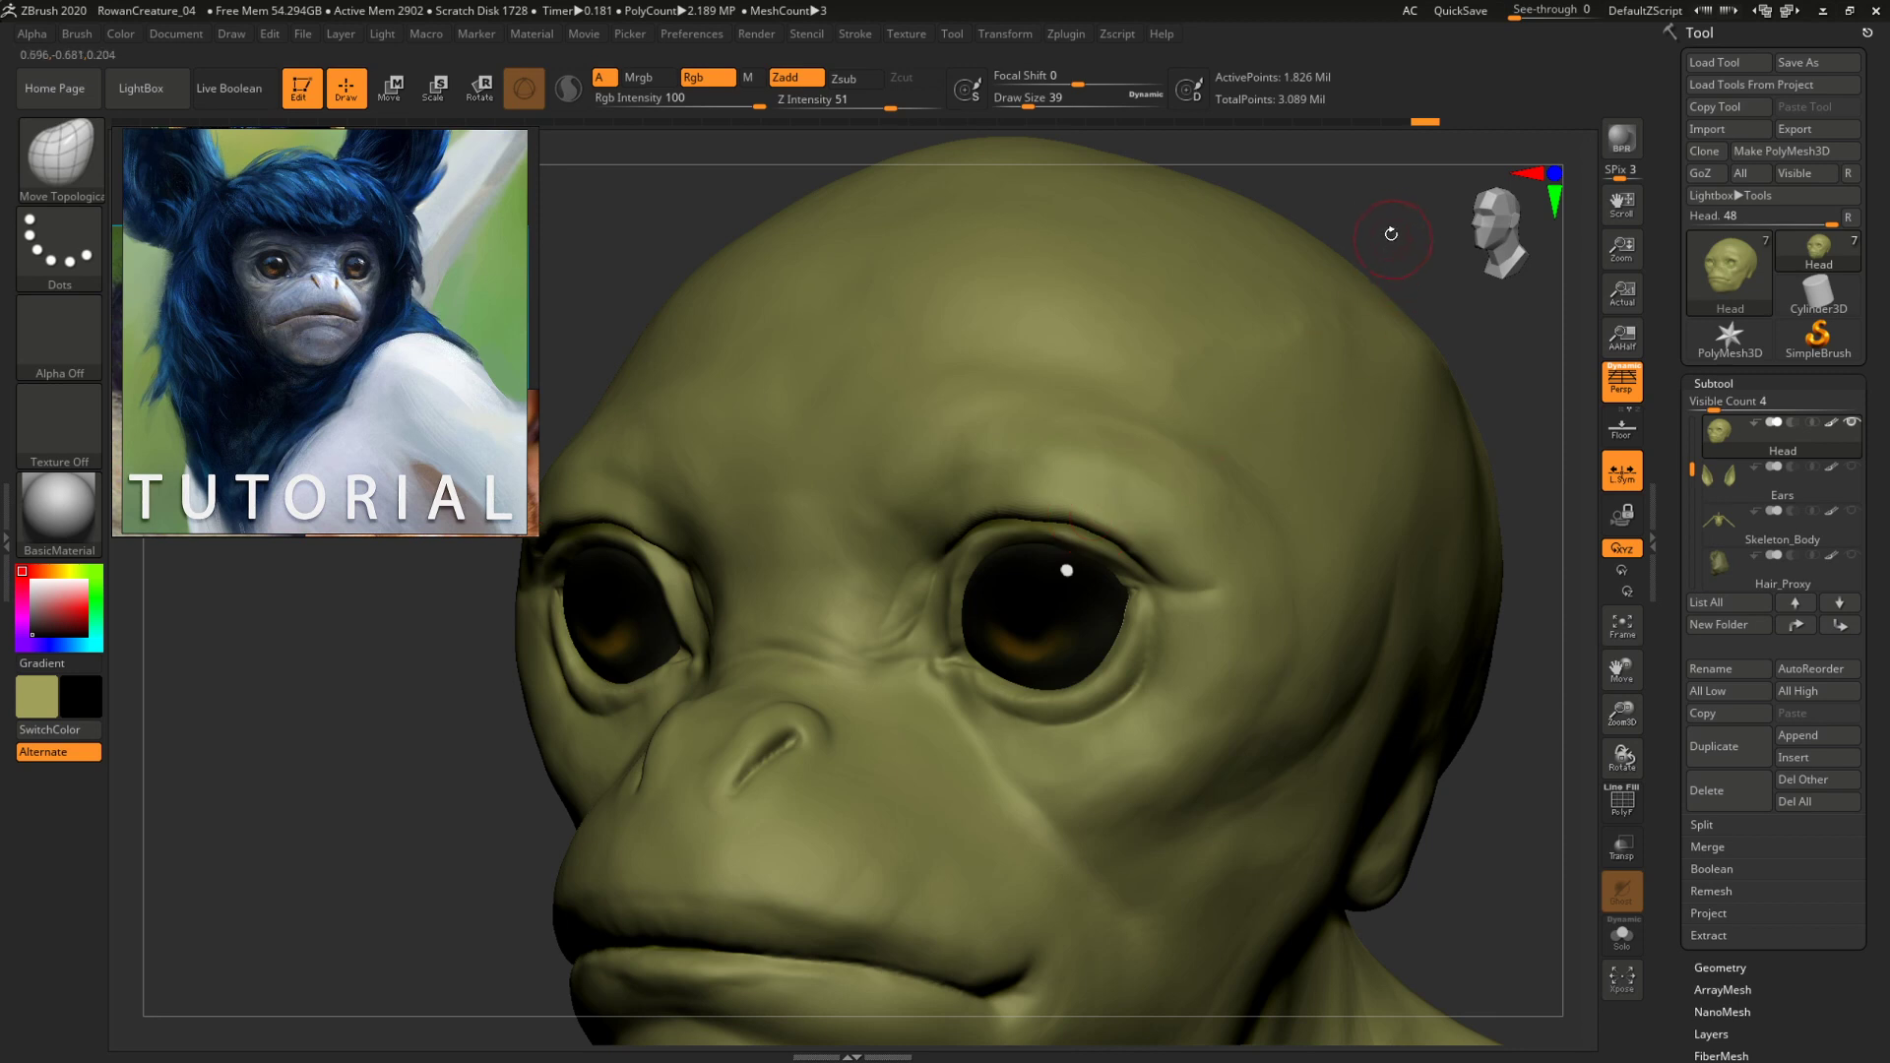
pyautogui.moveTo(1391, 233)
pyautogui.mouseDown()
pyautogui.moveTo(1096, 517)
pyautogui.moveTo(1101, 552)
pyautogui.mouseUp()
pyautogui.press('space')
pyautogui.press('shift')
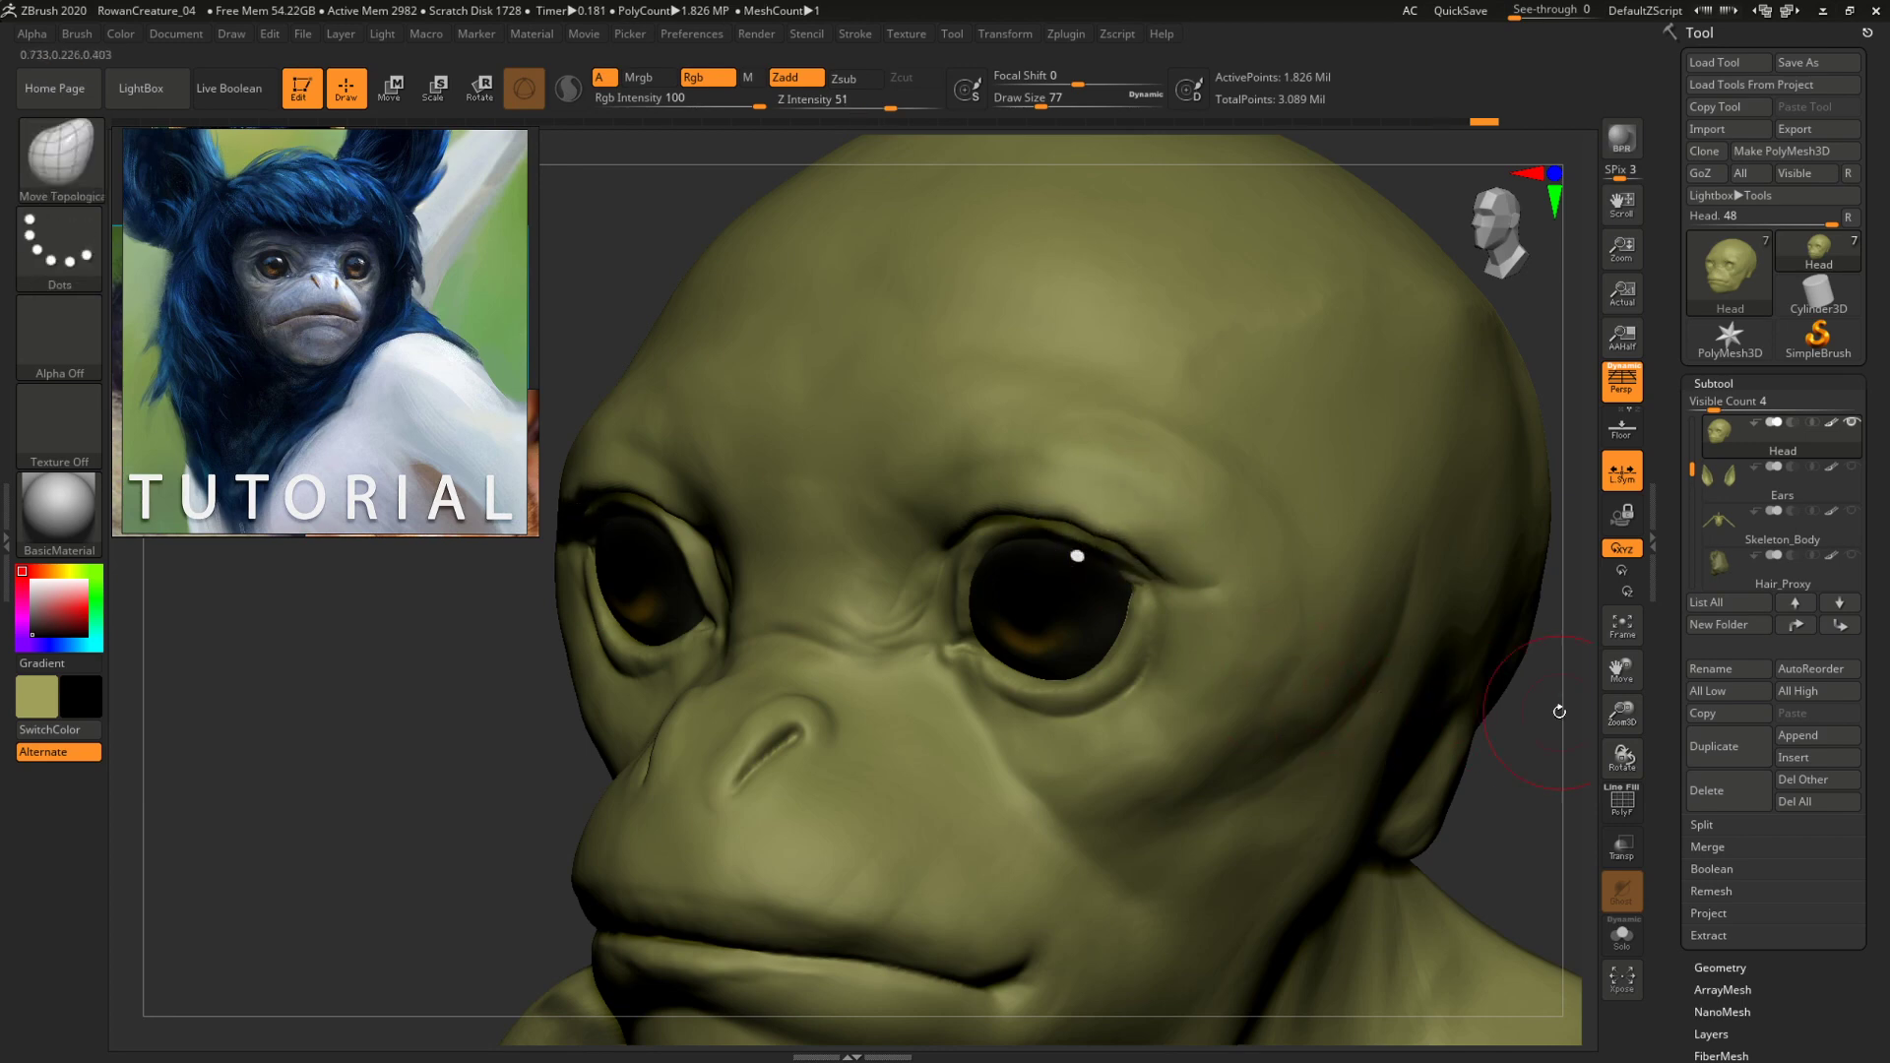
# Reshape the brow fold around the upper eyelid with the Move brush at draw sizes 49 and 62, working also from below.
pyautogui.press('b')
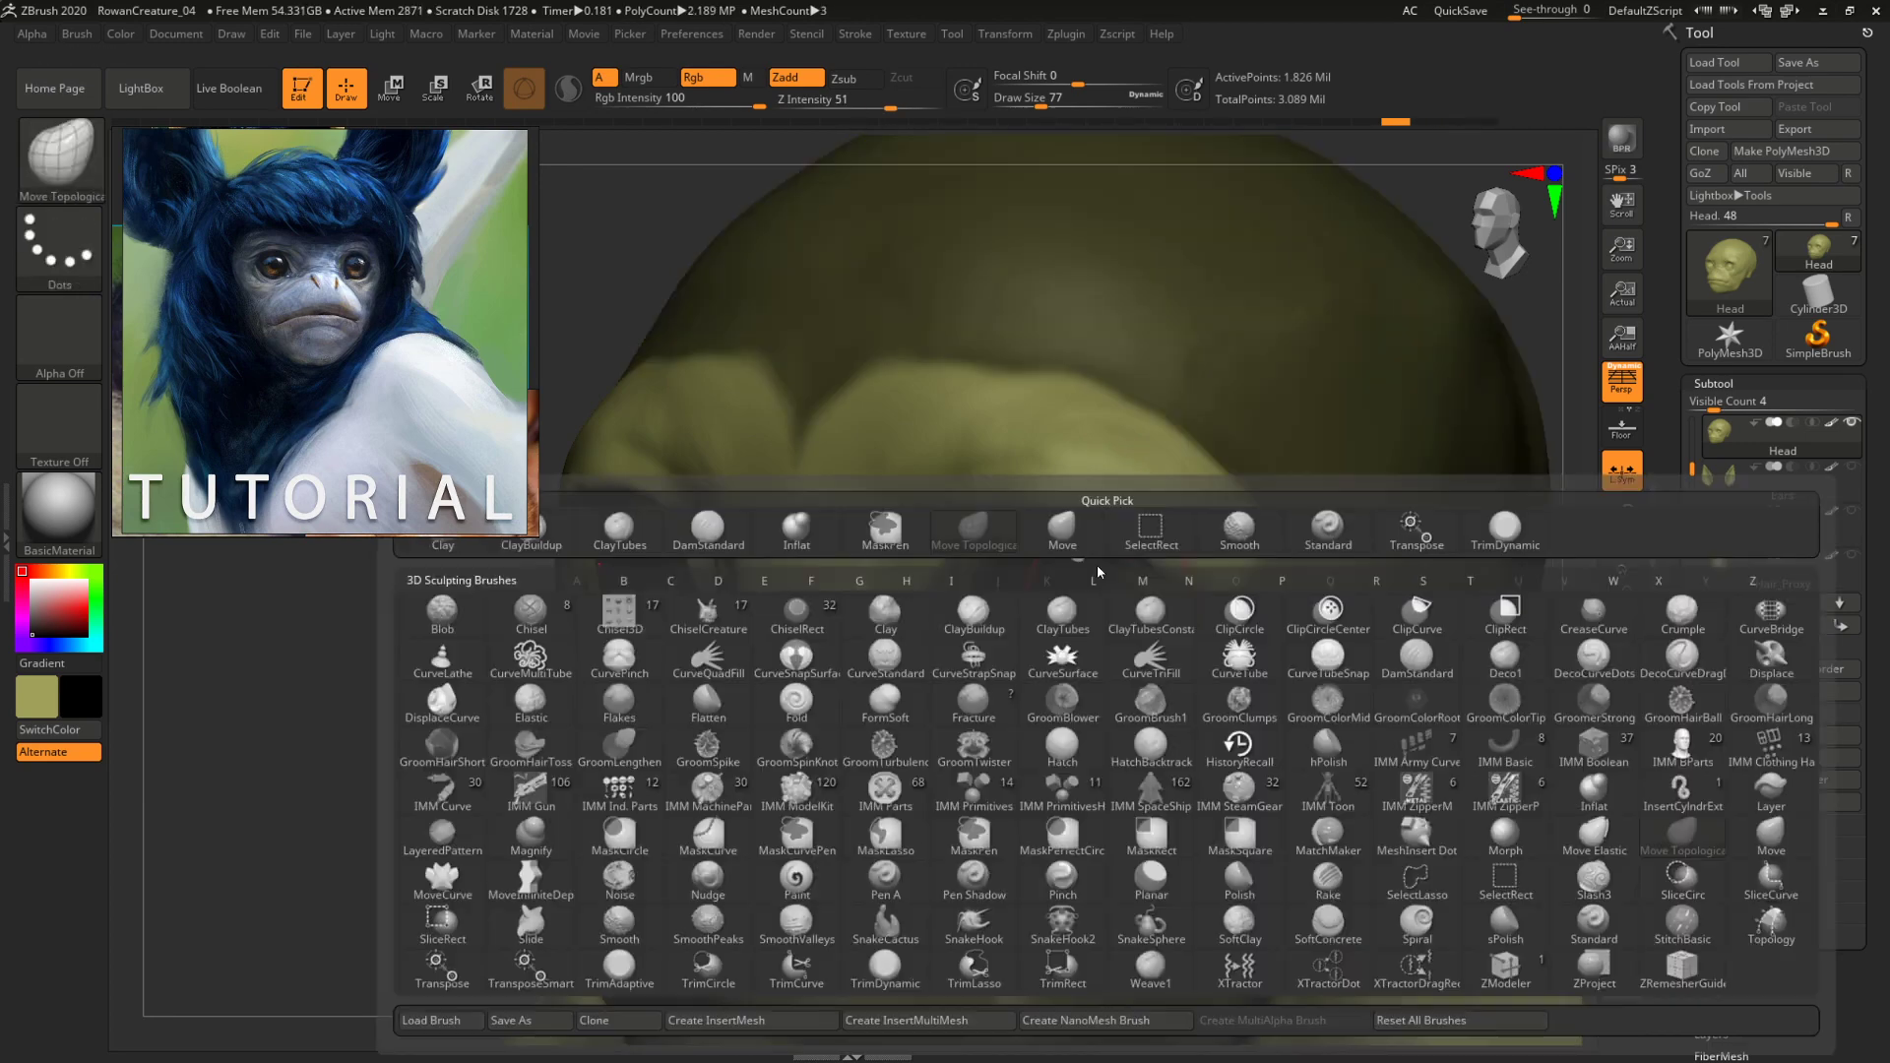
pyautogui.press('m')
pyautogui.press('v')
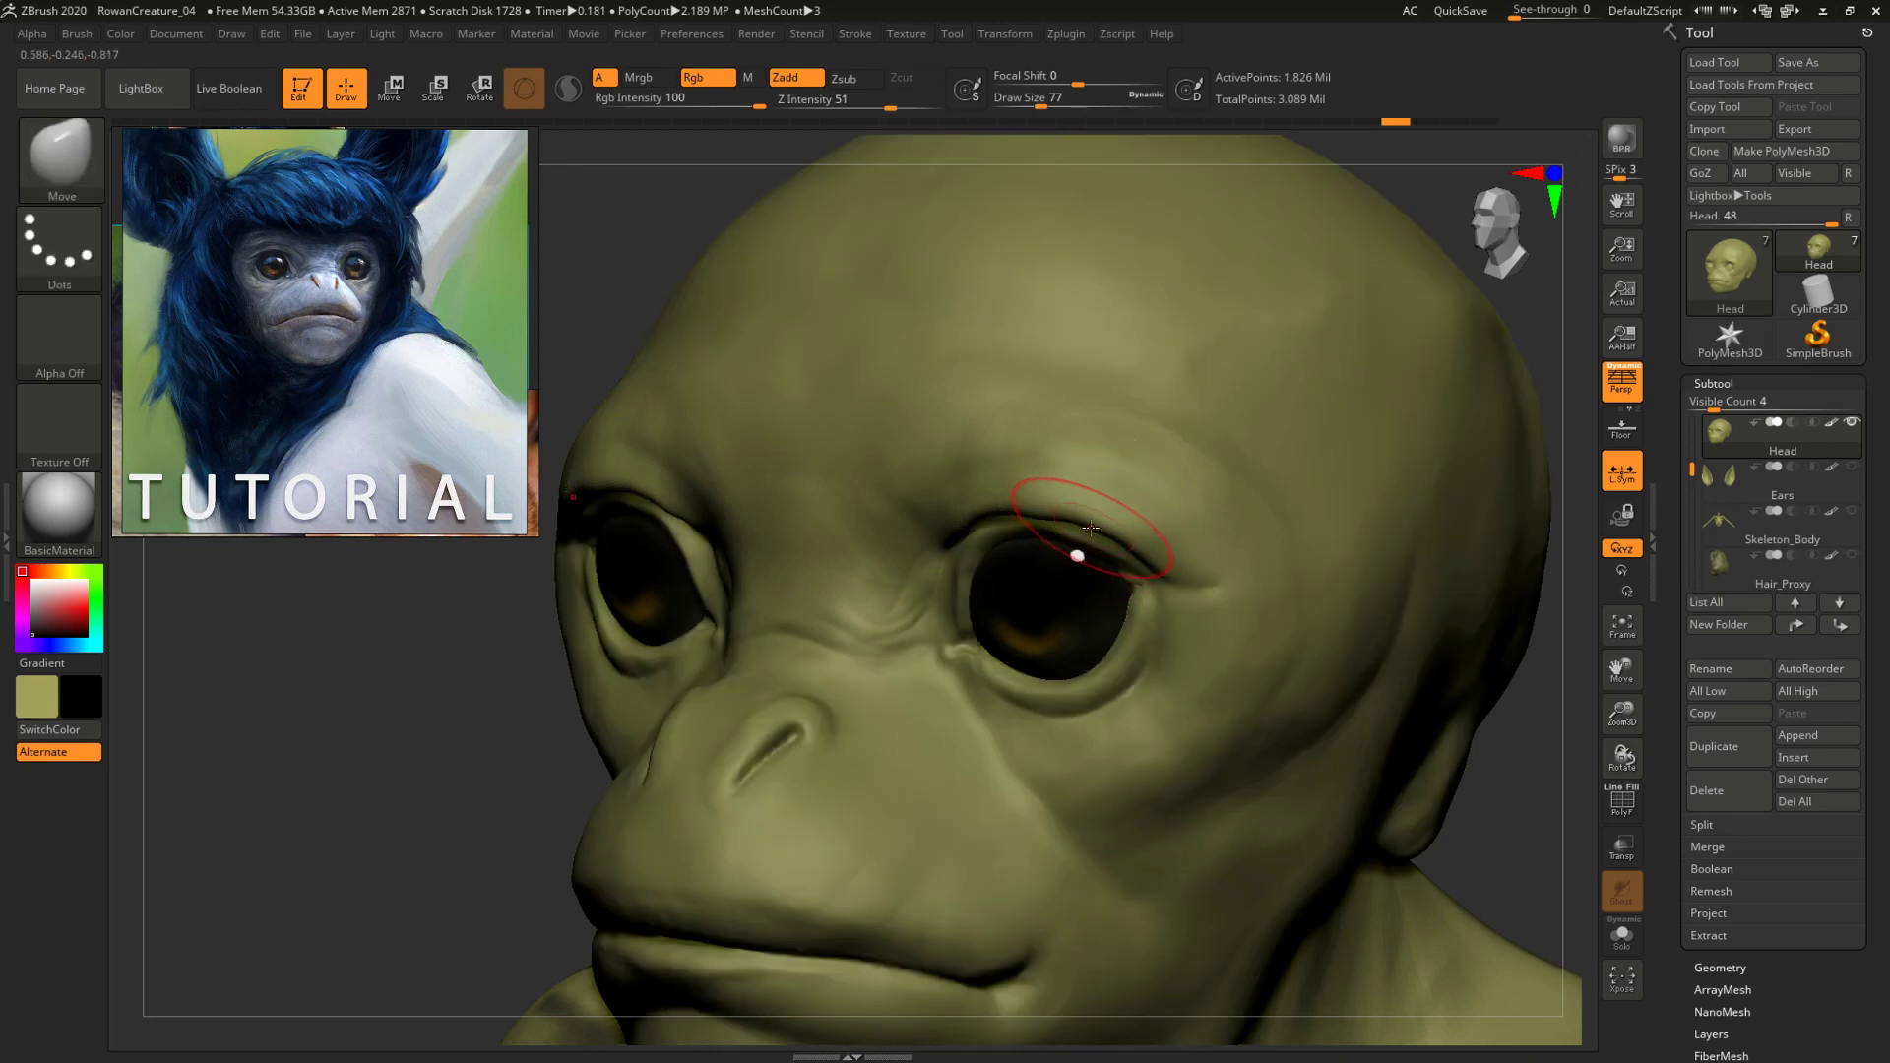
pyautogui.press('space')
pyautogui.moveTo(1090, 527); pyautogui.dragTo(1120, 532)
pyautogui.moveTo(469, 724); pyautogui.dragTo(564, 569)
pyautogui.moveTo(1281, 425); pyautogui.dragTo(1275, 320)
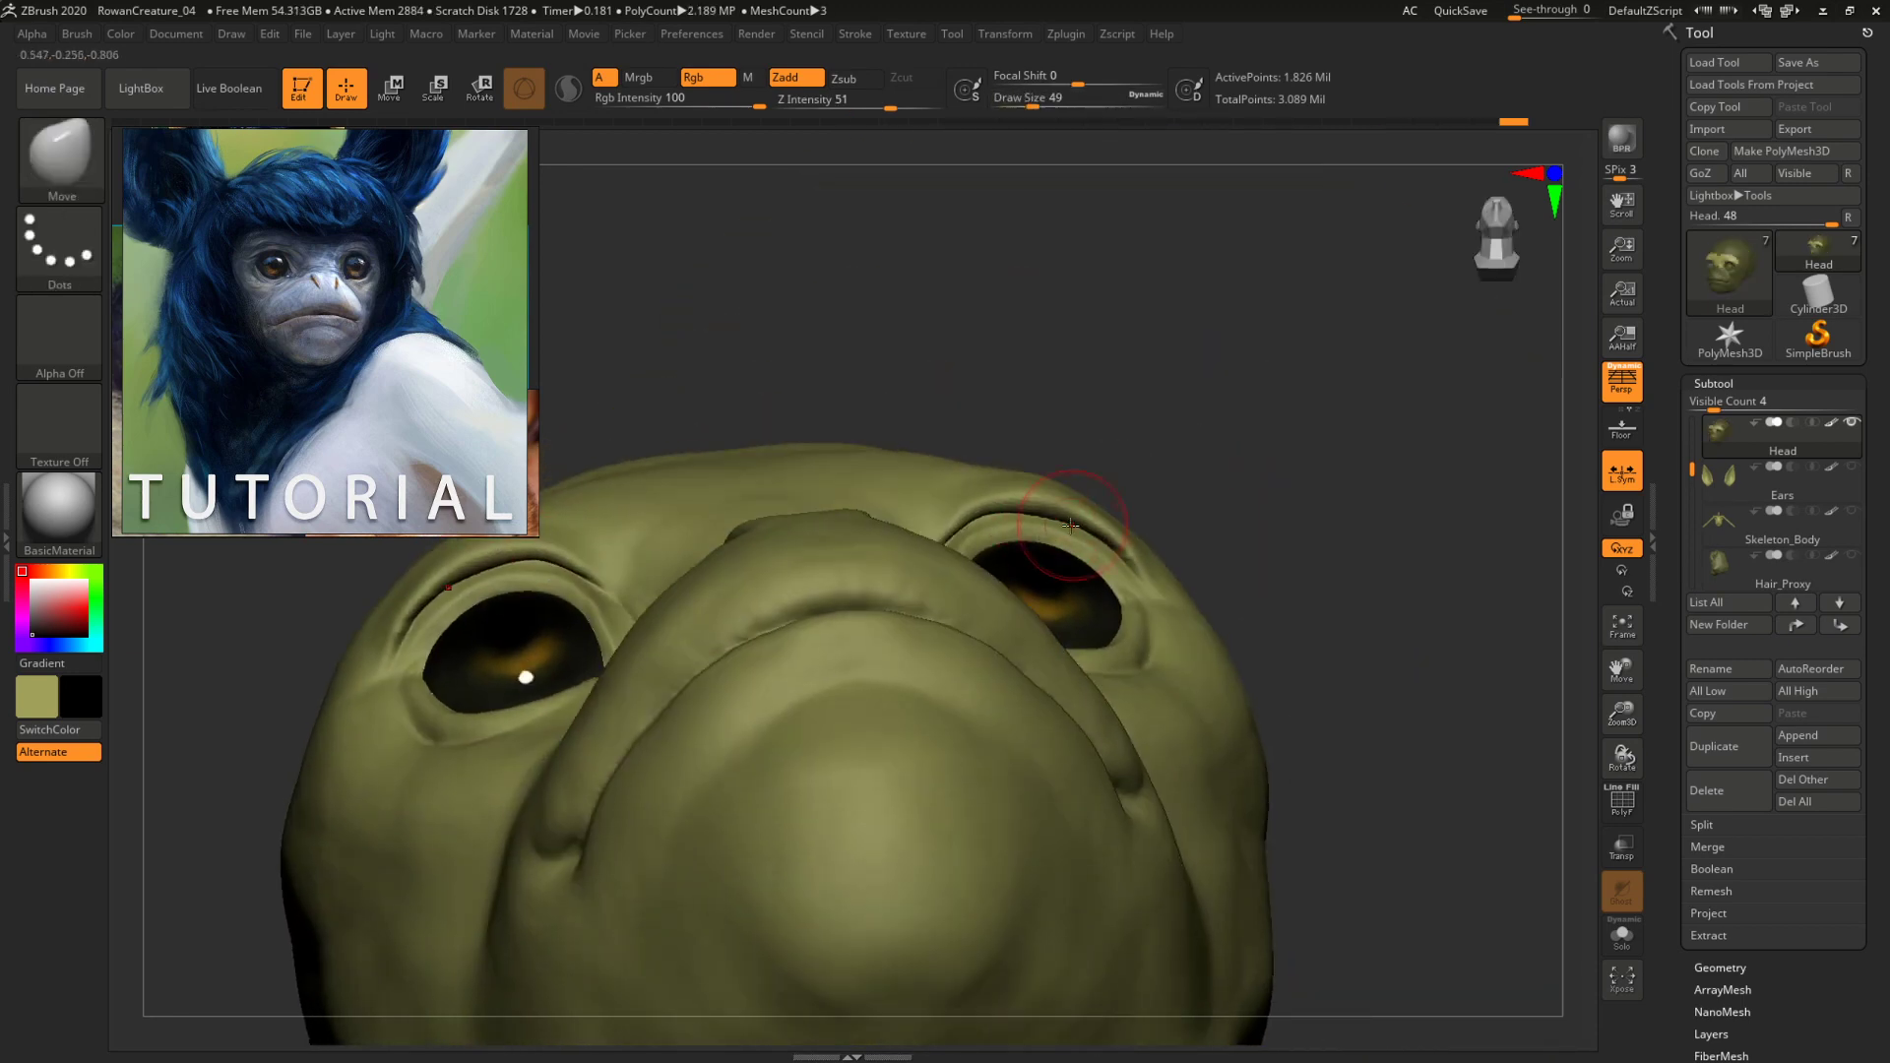
pyautogui.press('space')
pyautogui.moveTo(1070, 526); pyautogui.dragTo(1135, 558)
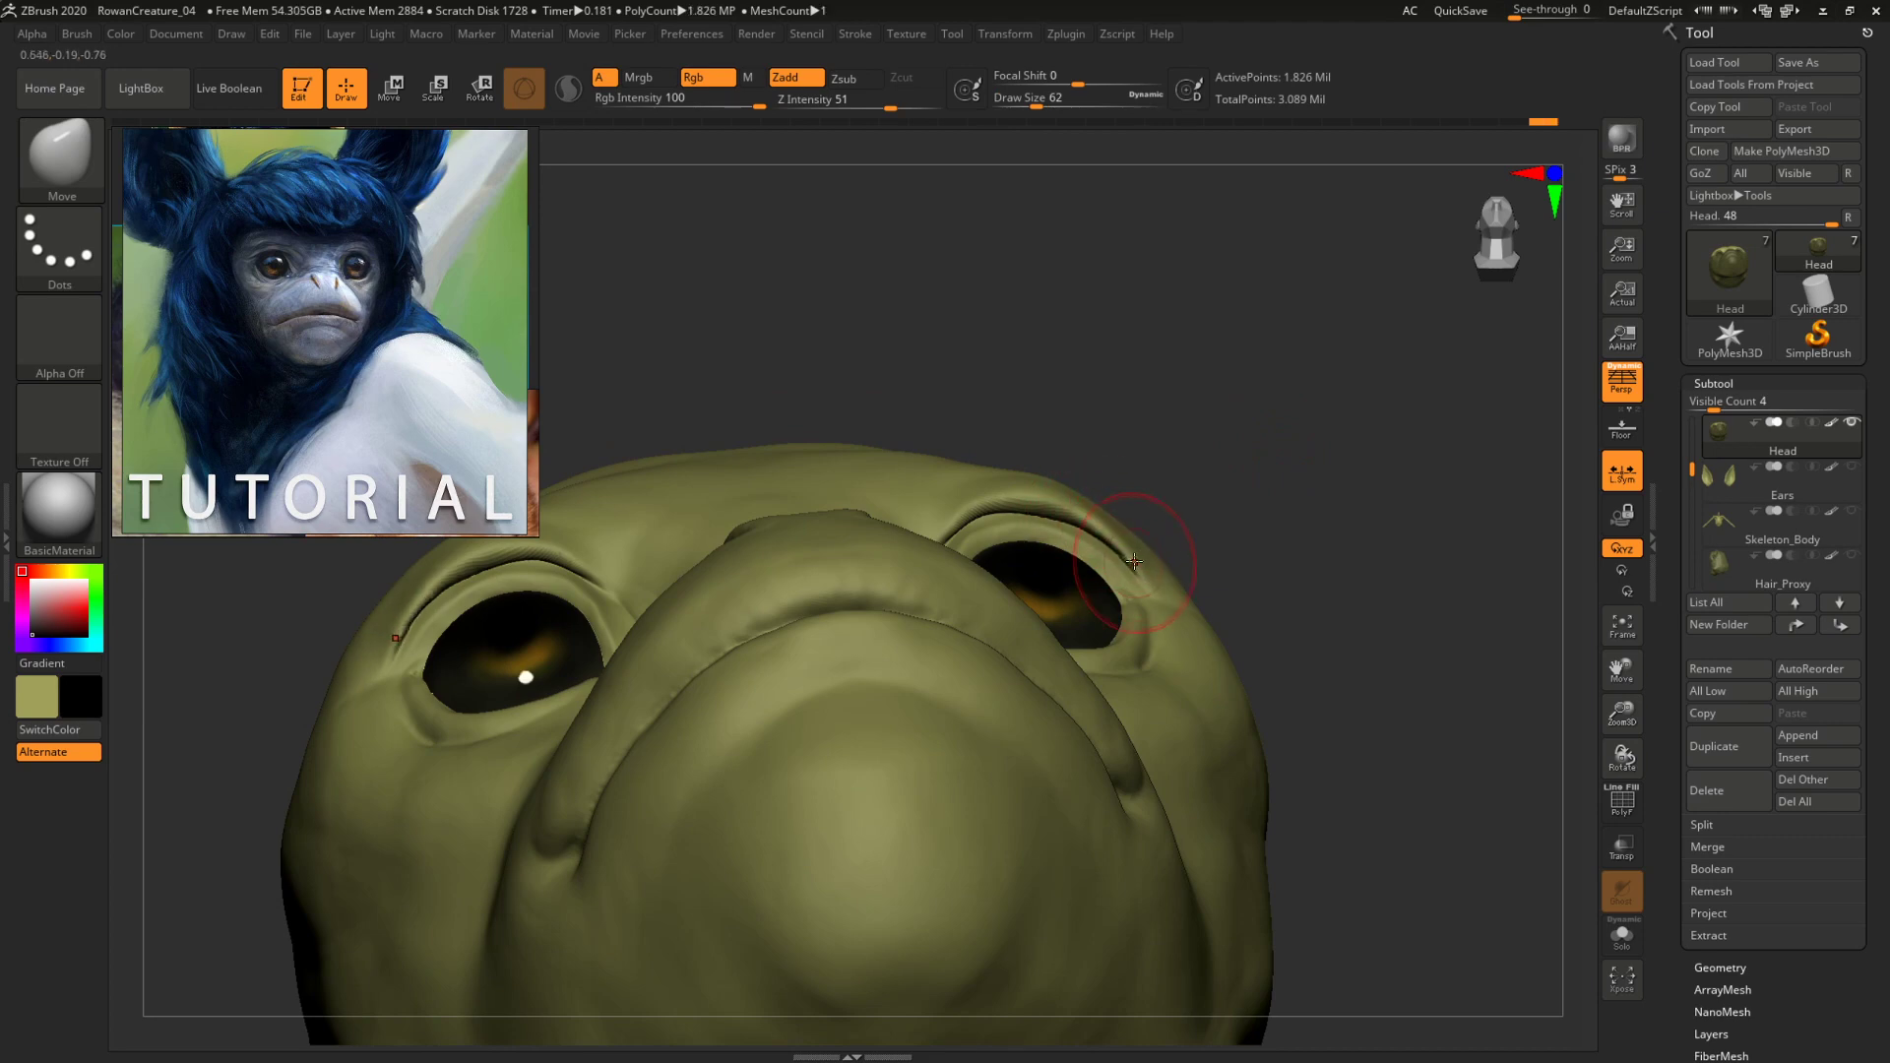
pyautogui.moveTo(1049, 484); pyautogui.dragTo(1008, 460)
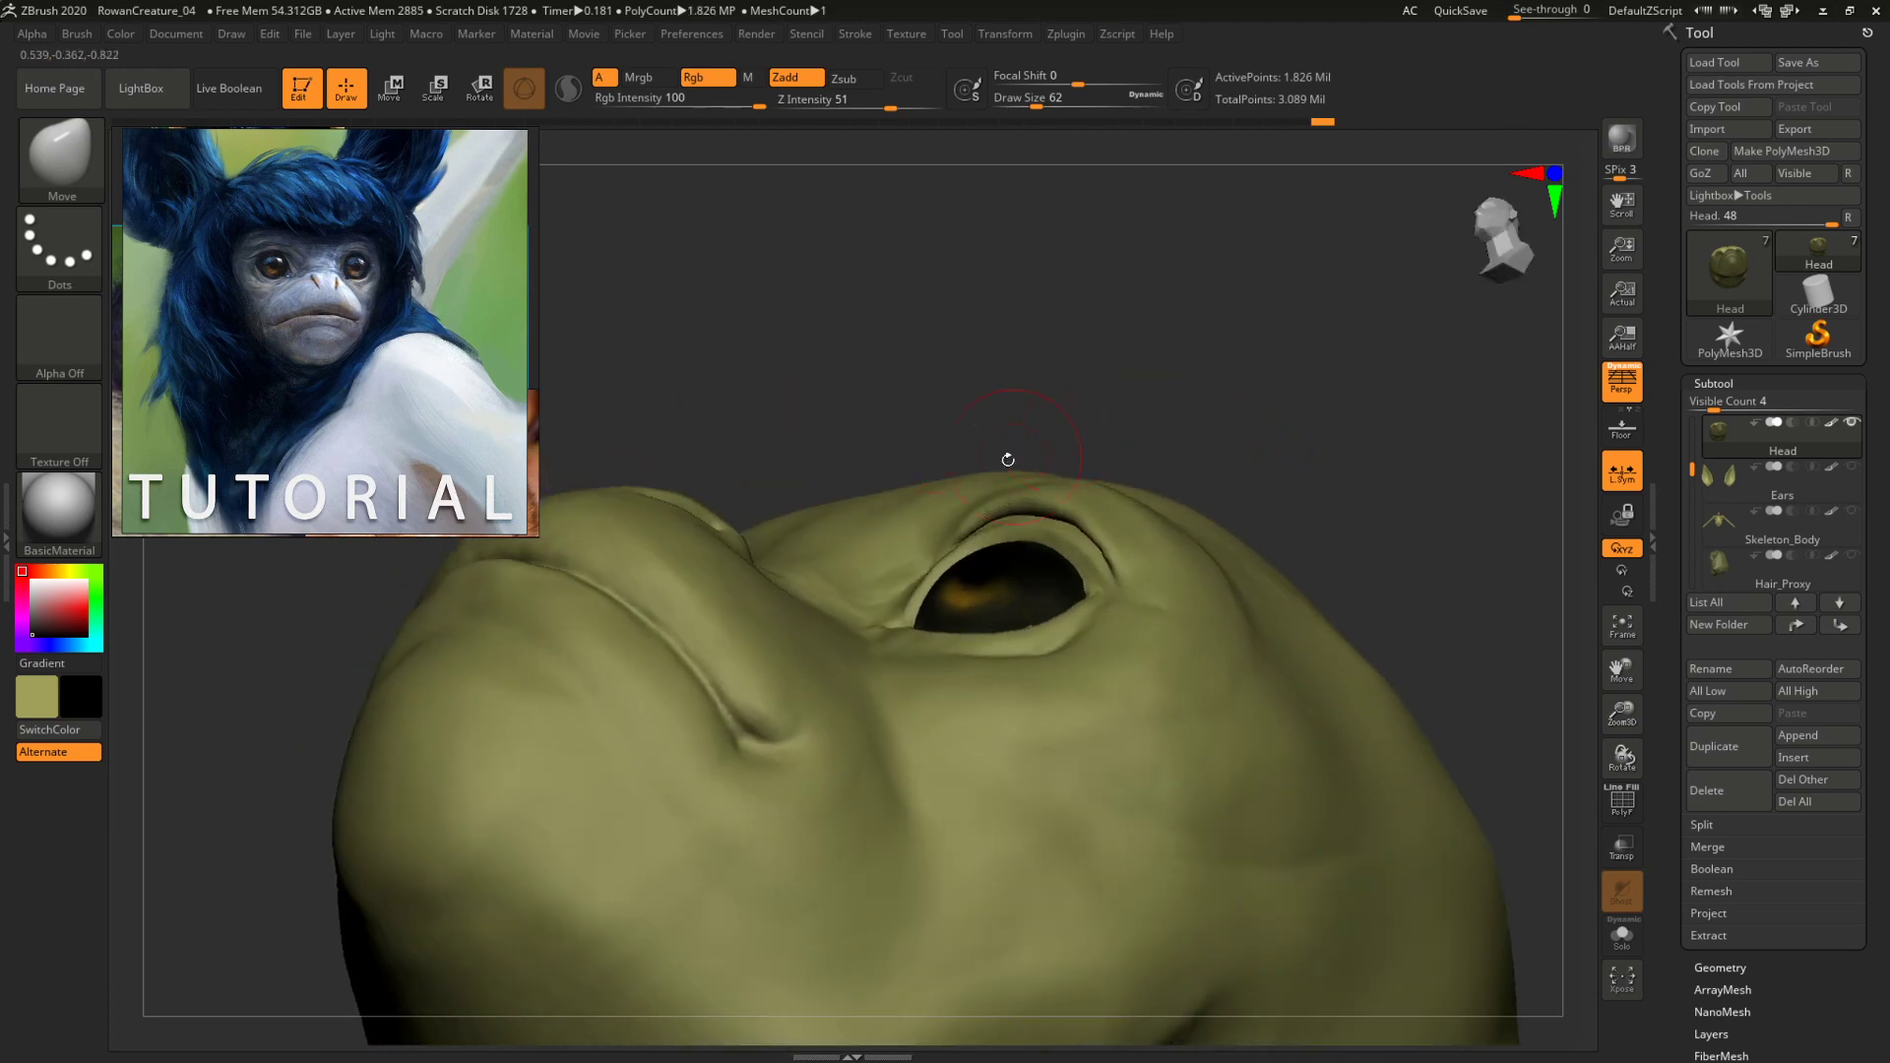
# Clear the mask and nudge the brow fold from the front with the Move brush at draw size 39.
pyautogui.moveTo(1183, 372)
pyautogui.keyDown('shift'); pyautogui.mouseDown()
pyautogui.moveTo(1282, 481)
pyautogui.moveTo(1409, 541)
pyautogui.mouseUp(); pyautogui.keyUp('shift')
pyautogui.keyDown('ctrl'); pyautogui.keyDown('shift'); pyautogui.click(1348, 453); pyautogui.keyUp('shift'); pyautogui.keyUp('ctrl')
pyautogui.press('f')
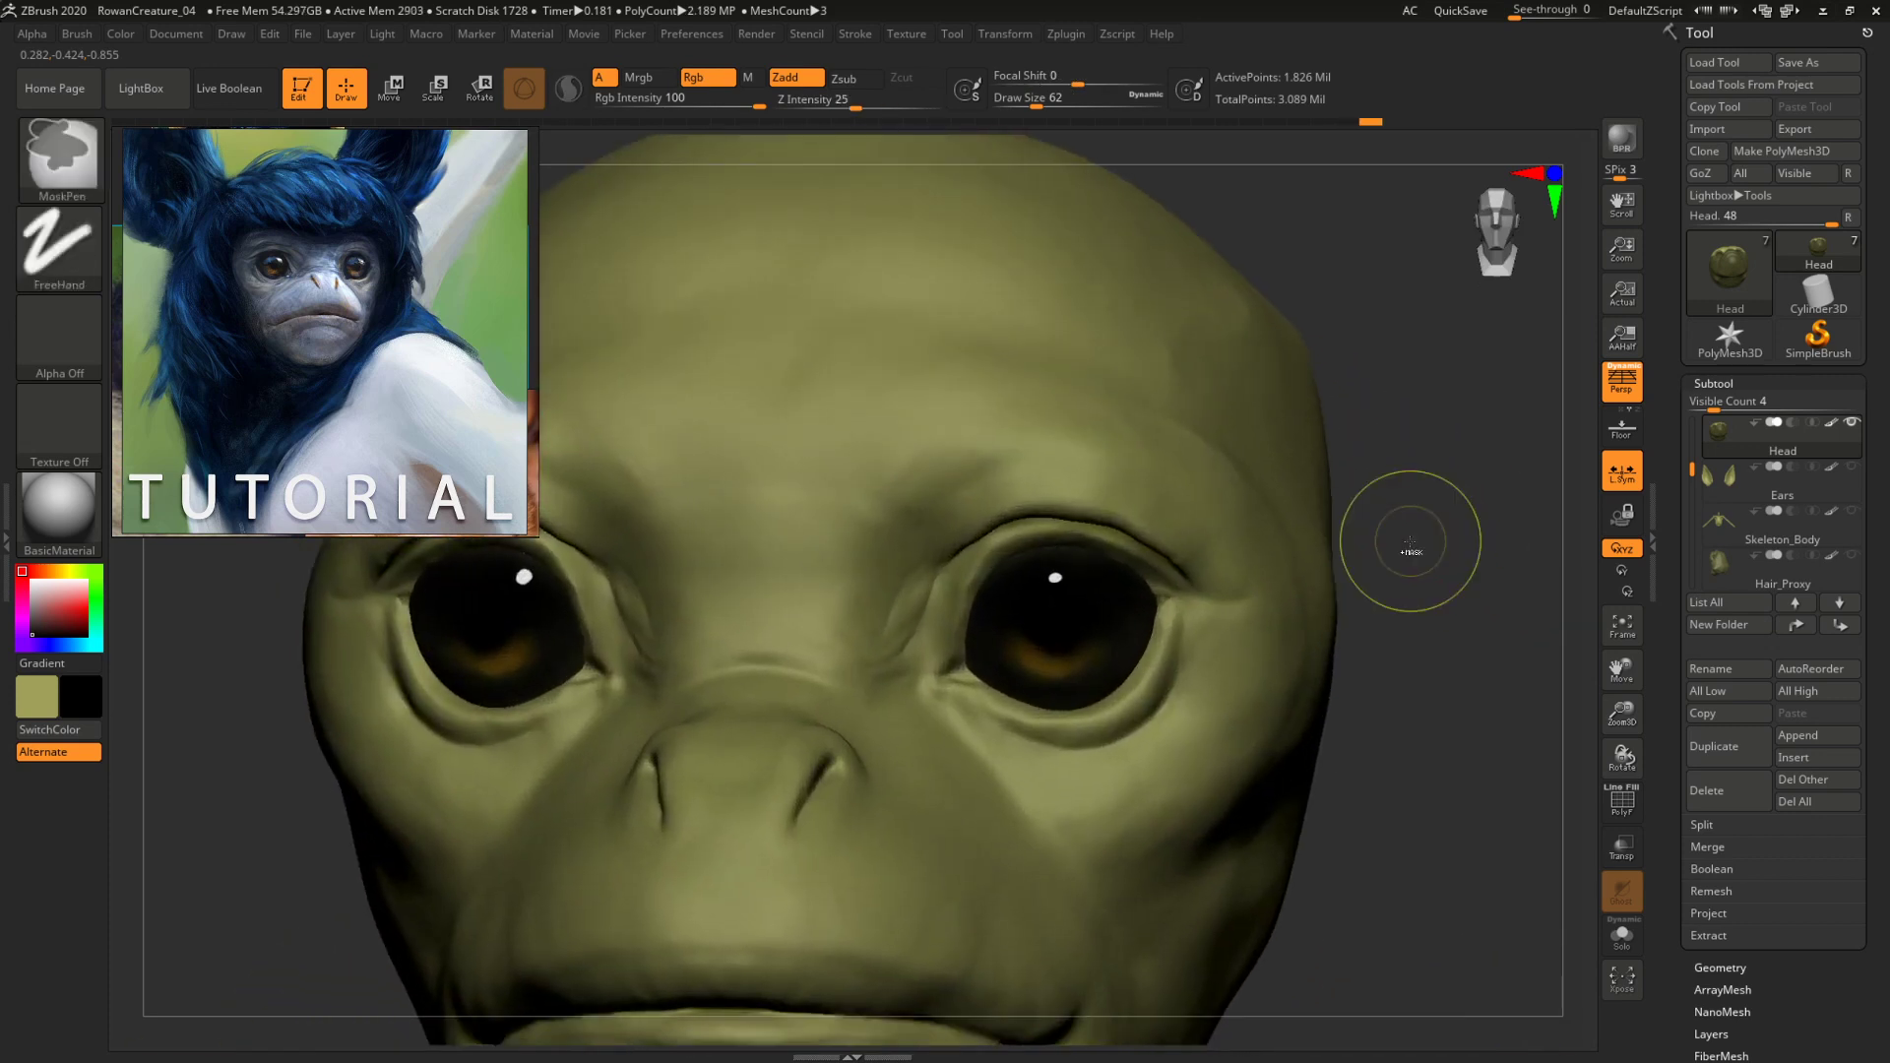
pyautogui.press('[')
pyautogui.press('[')
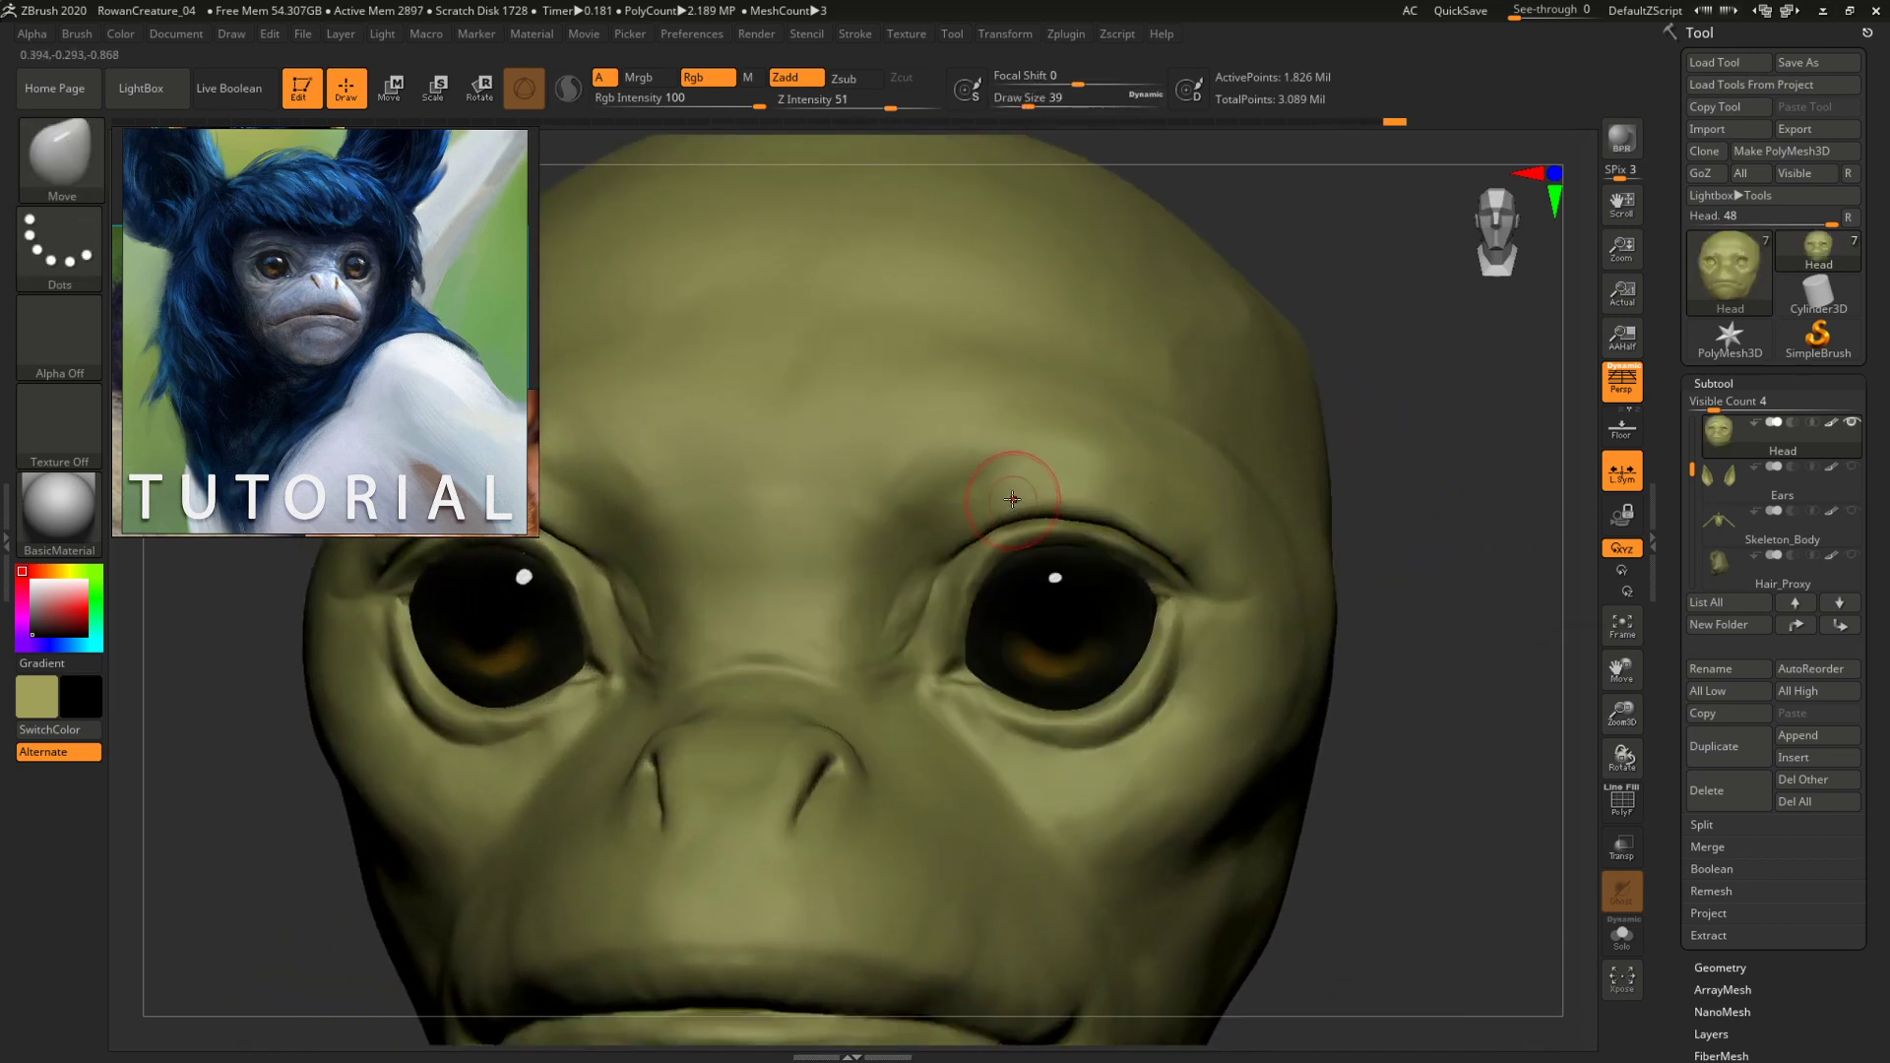
pyautogui.moveTo(1368, 468)
pyautogui.keyDown('alt'); pyautogui.mouseDown()
pyautogui.moveTo(1438, 493)
pyautogui.moveTo(1165, 540)
pyautogui.moveTo(1244, 502)
pyautogui.moveTo(1250, 433)
pyautogui.mouseUp(); pyautogui.keyUp('alt')
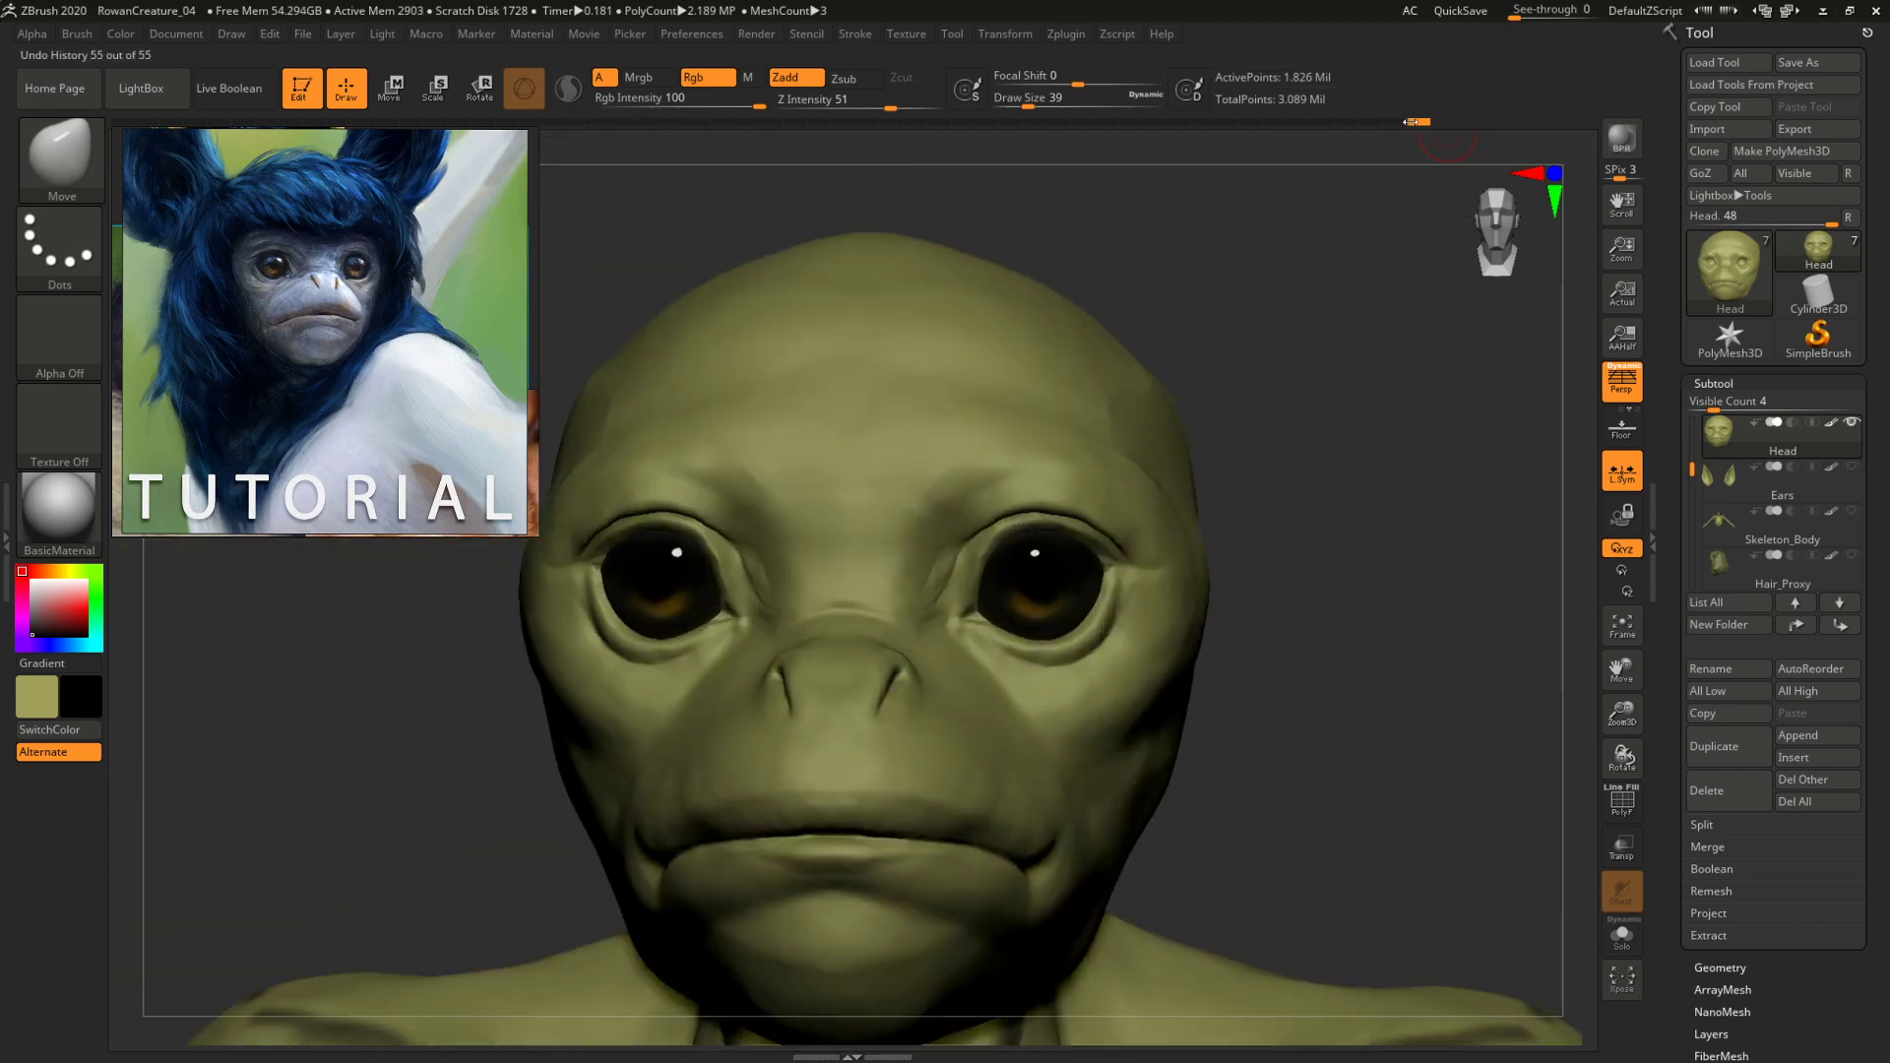
# Scrub back and forth through the undo history to compare earlier and current versions of the brows.
pyautogui.moveTo(1403, 122)
pyautogui.mouseDown()
pyautogui.moveTo(775, 124)
pyautogui.moveTo(810, 125)
pyautogui.moveTo(611, 187)
pyautogui.moveTo(689, 157)
pyautogui.moveTo(1212, 104)
pyautogui.moveTo(1572, 147)
pyautogui.mouseUp()
pyautogui.moveTo(618, 122)
pyautogui.mouseDown()
pyautogui.moveTo(612, 138)
pyautogui.moveTo(1418, 123)
pyautogui.mouseUp()
pyautogui.moveTo(1378, 578); pyautogui.dragTo(1390, 620)
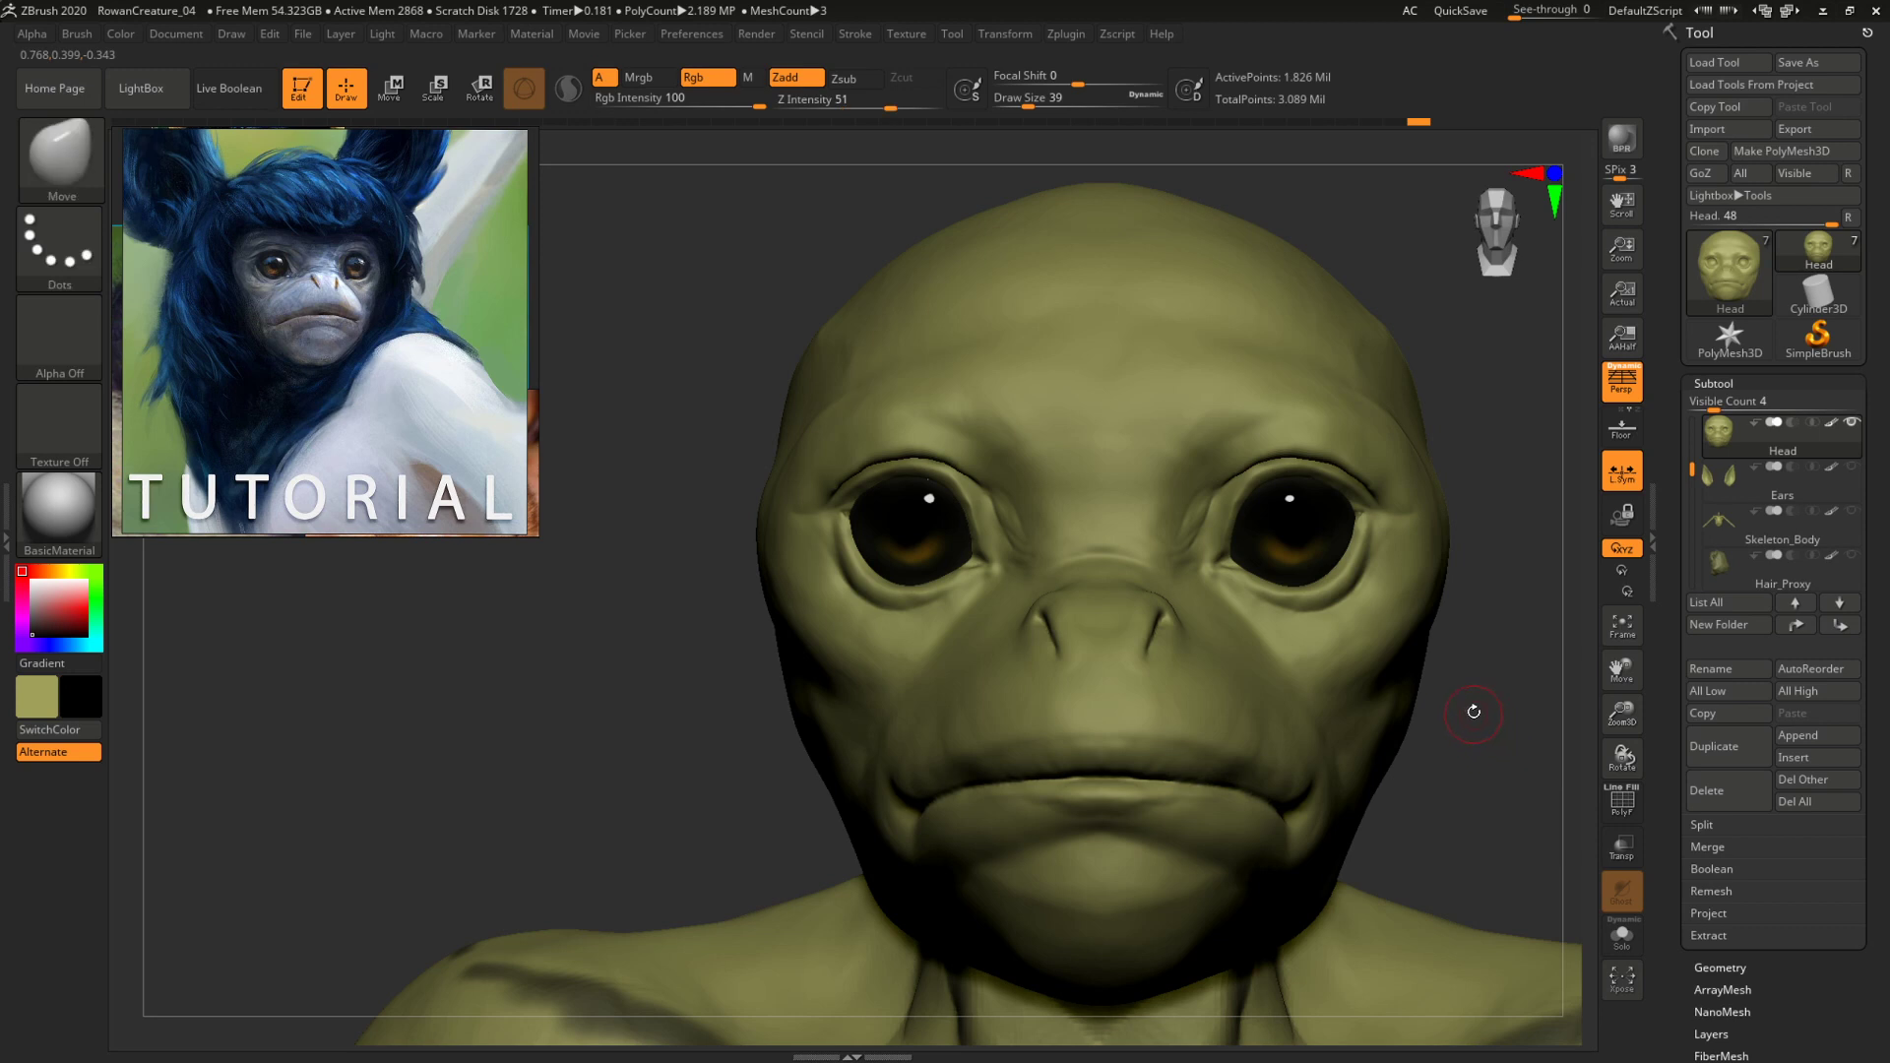
# Place a snapshot of the current head beside the live model and roll the model back to an earlier history state for comparison.
pyautogui.moveTo(1472, 709); pyautogui.dragTo(1585, 702)
pyautogui.press('shift')
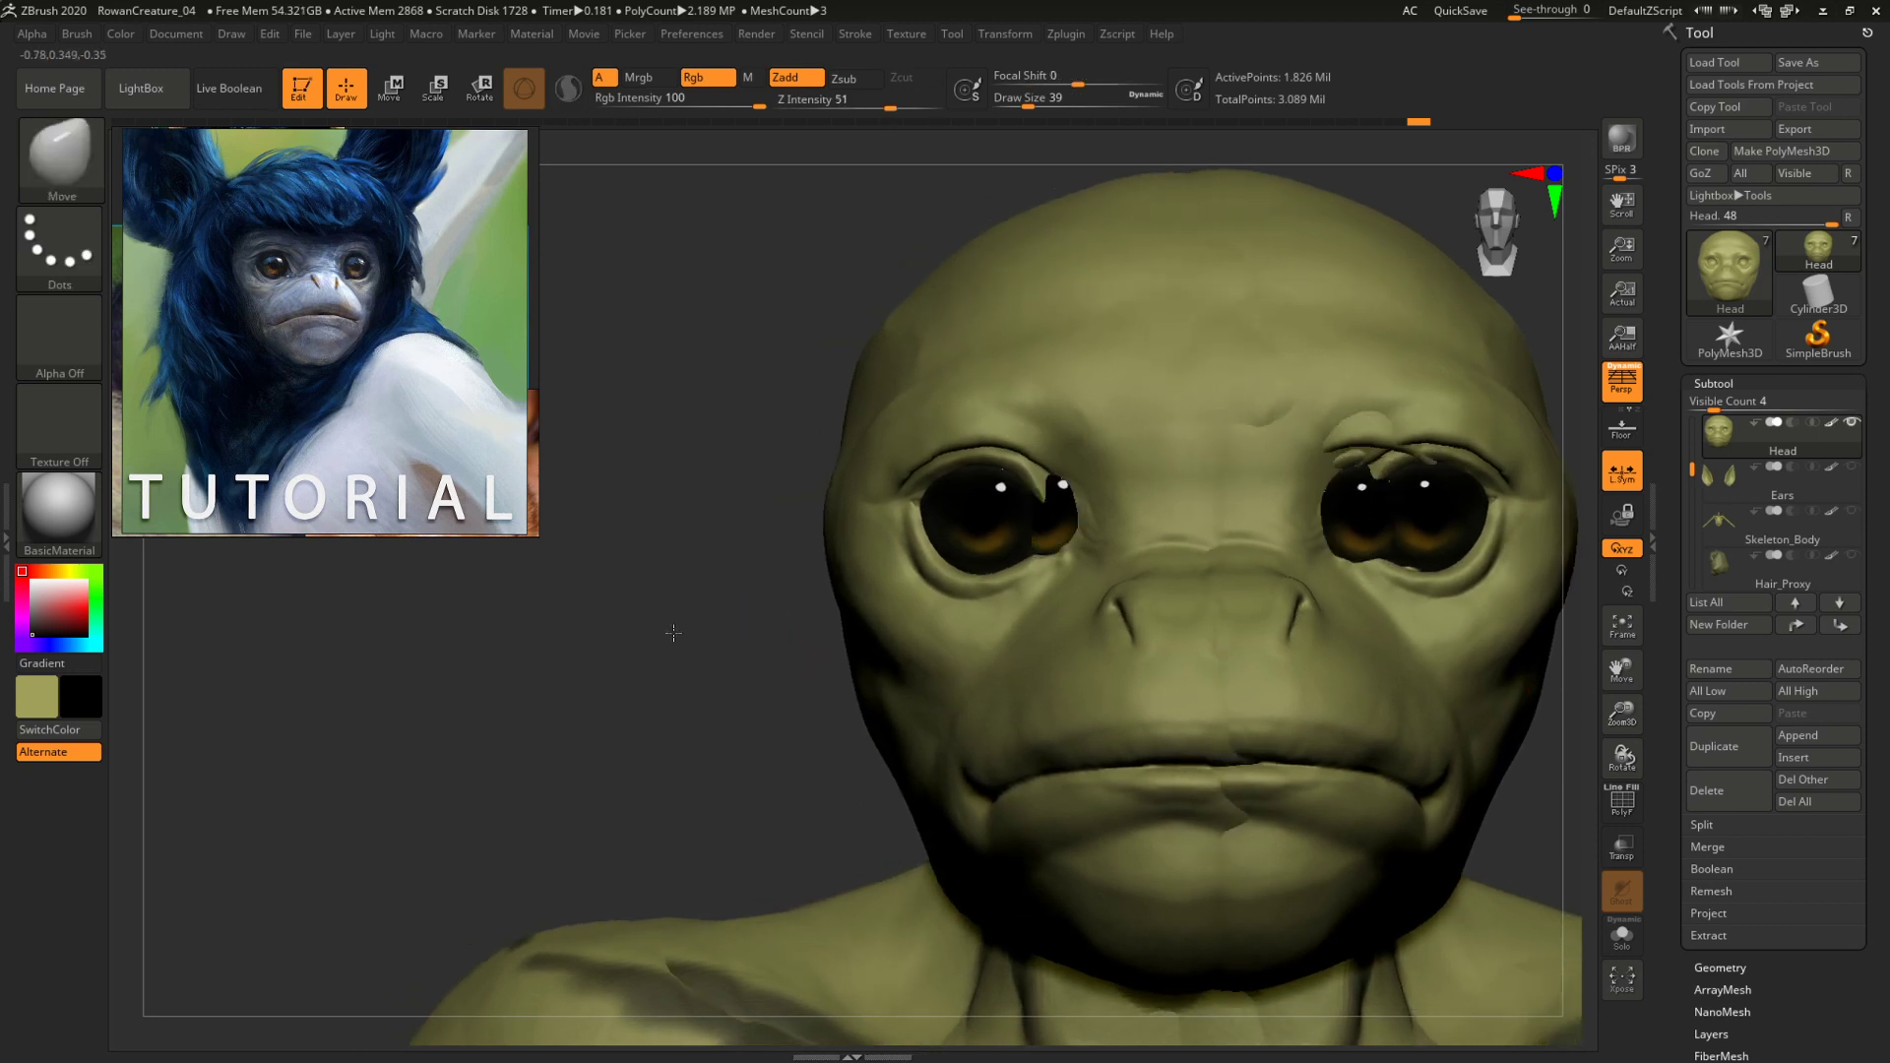
pyautogui.hotkey('ctrl', 'z')
pyautogui.hotkey('ctrl', 'z')
pyautogui.hotkey('ctrl', 'z')
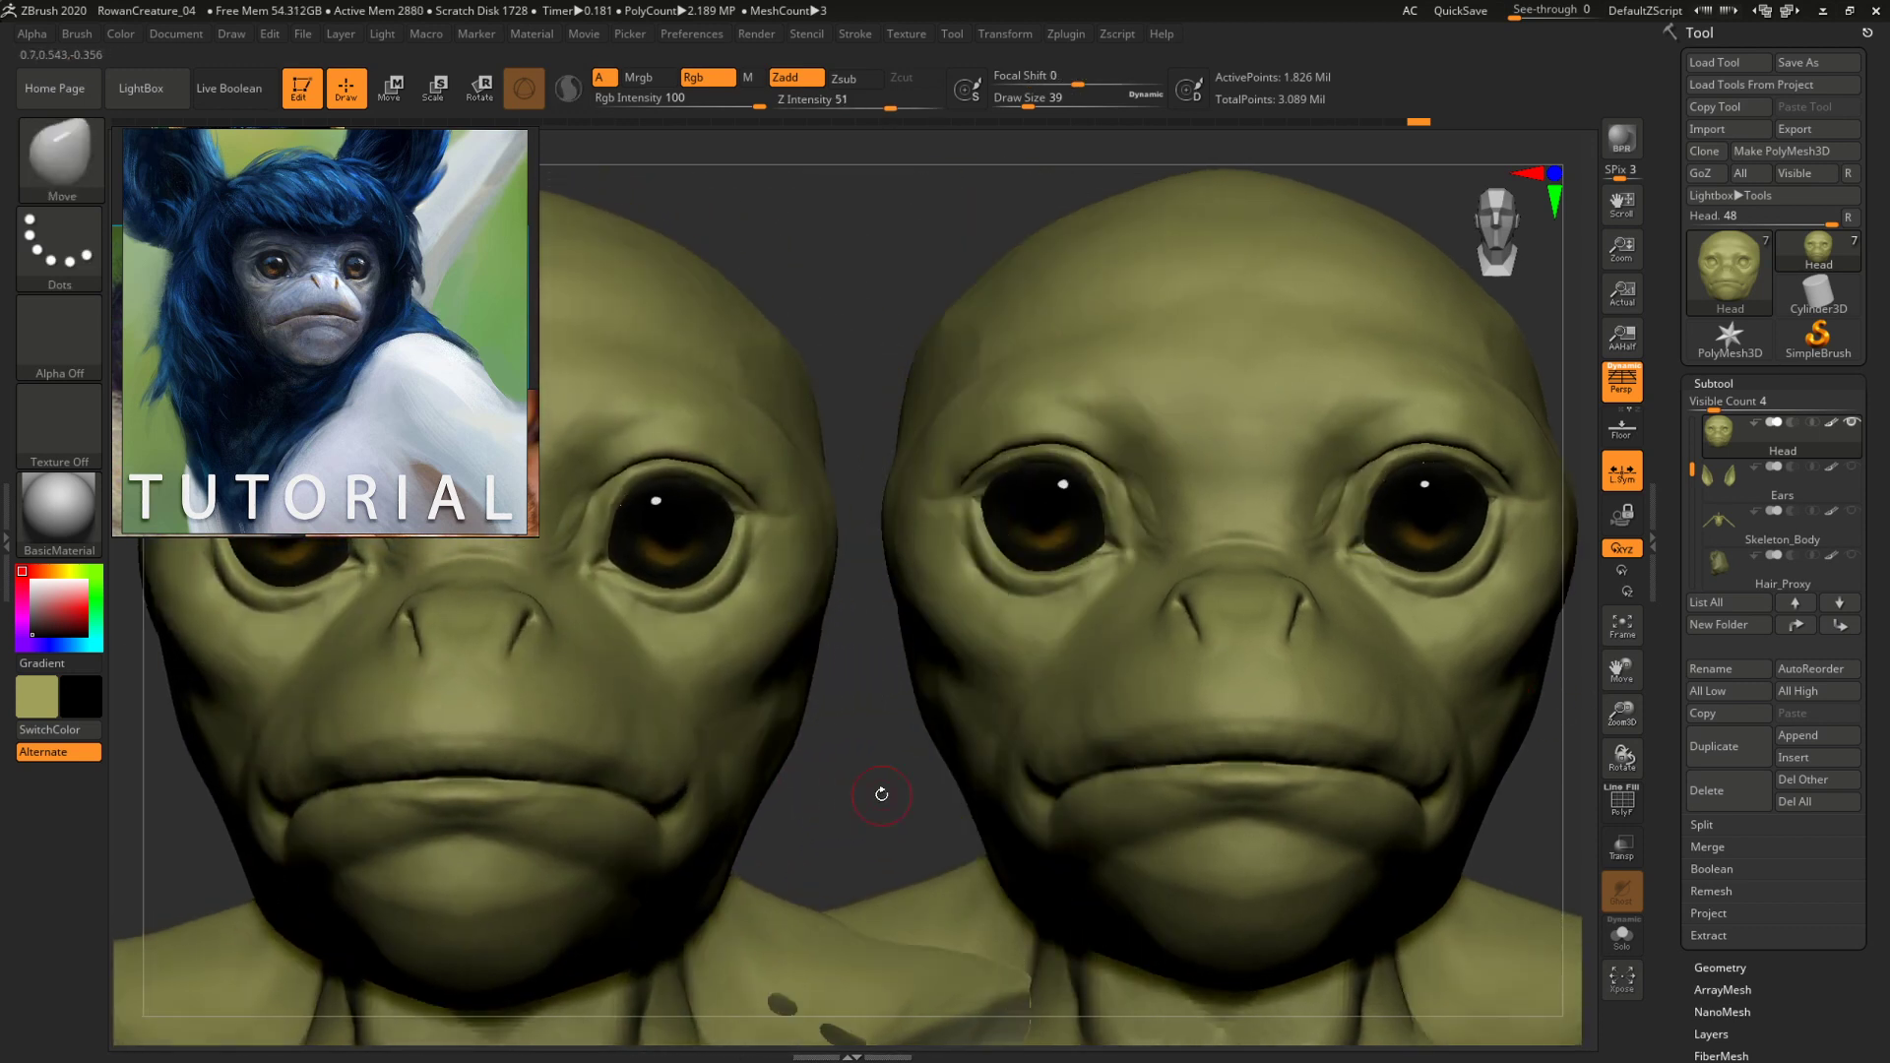
pyautogui.click(603, 121)
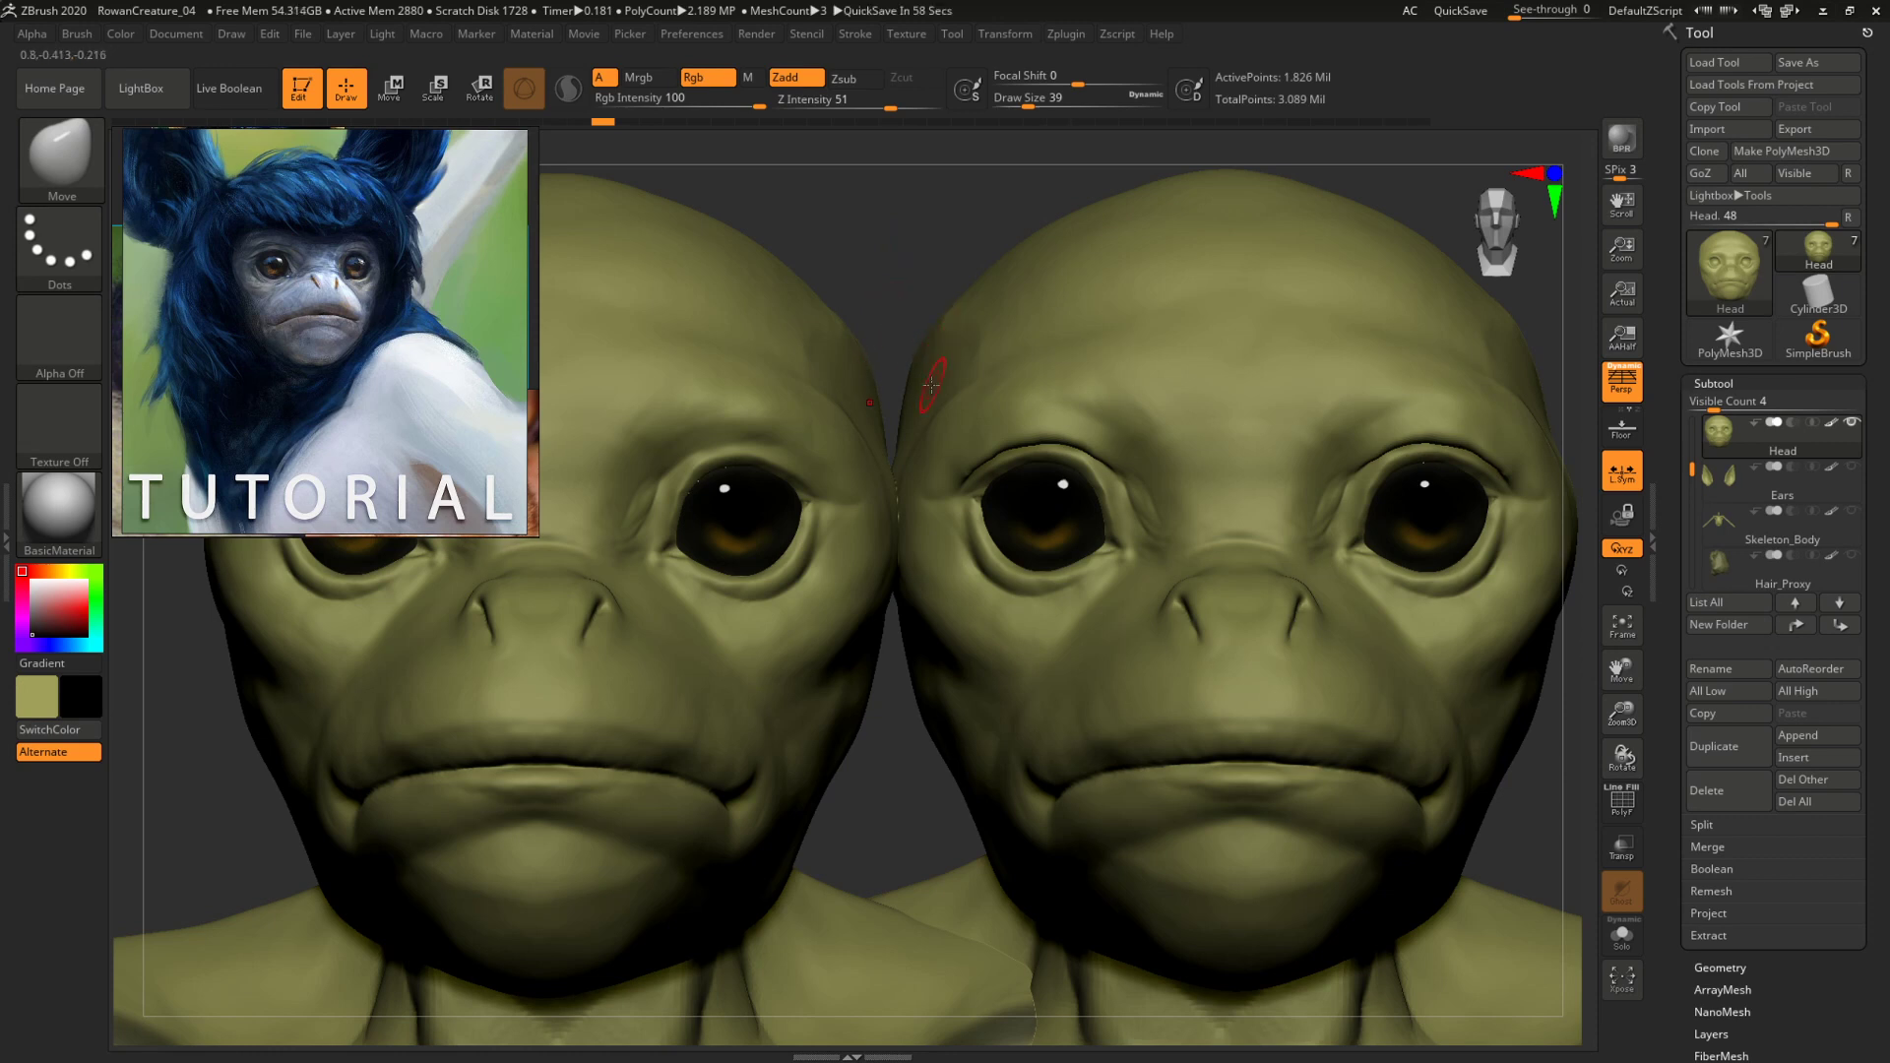
# Clear the head snapshot from the canvas and restore the latest state in the undo history.
pyautogui.press('ctrl')
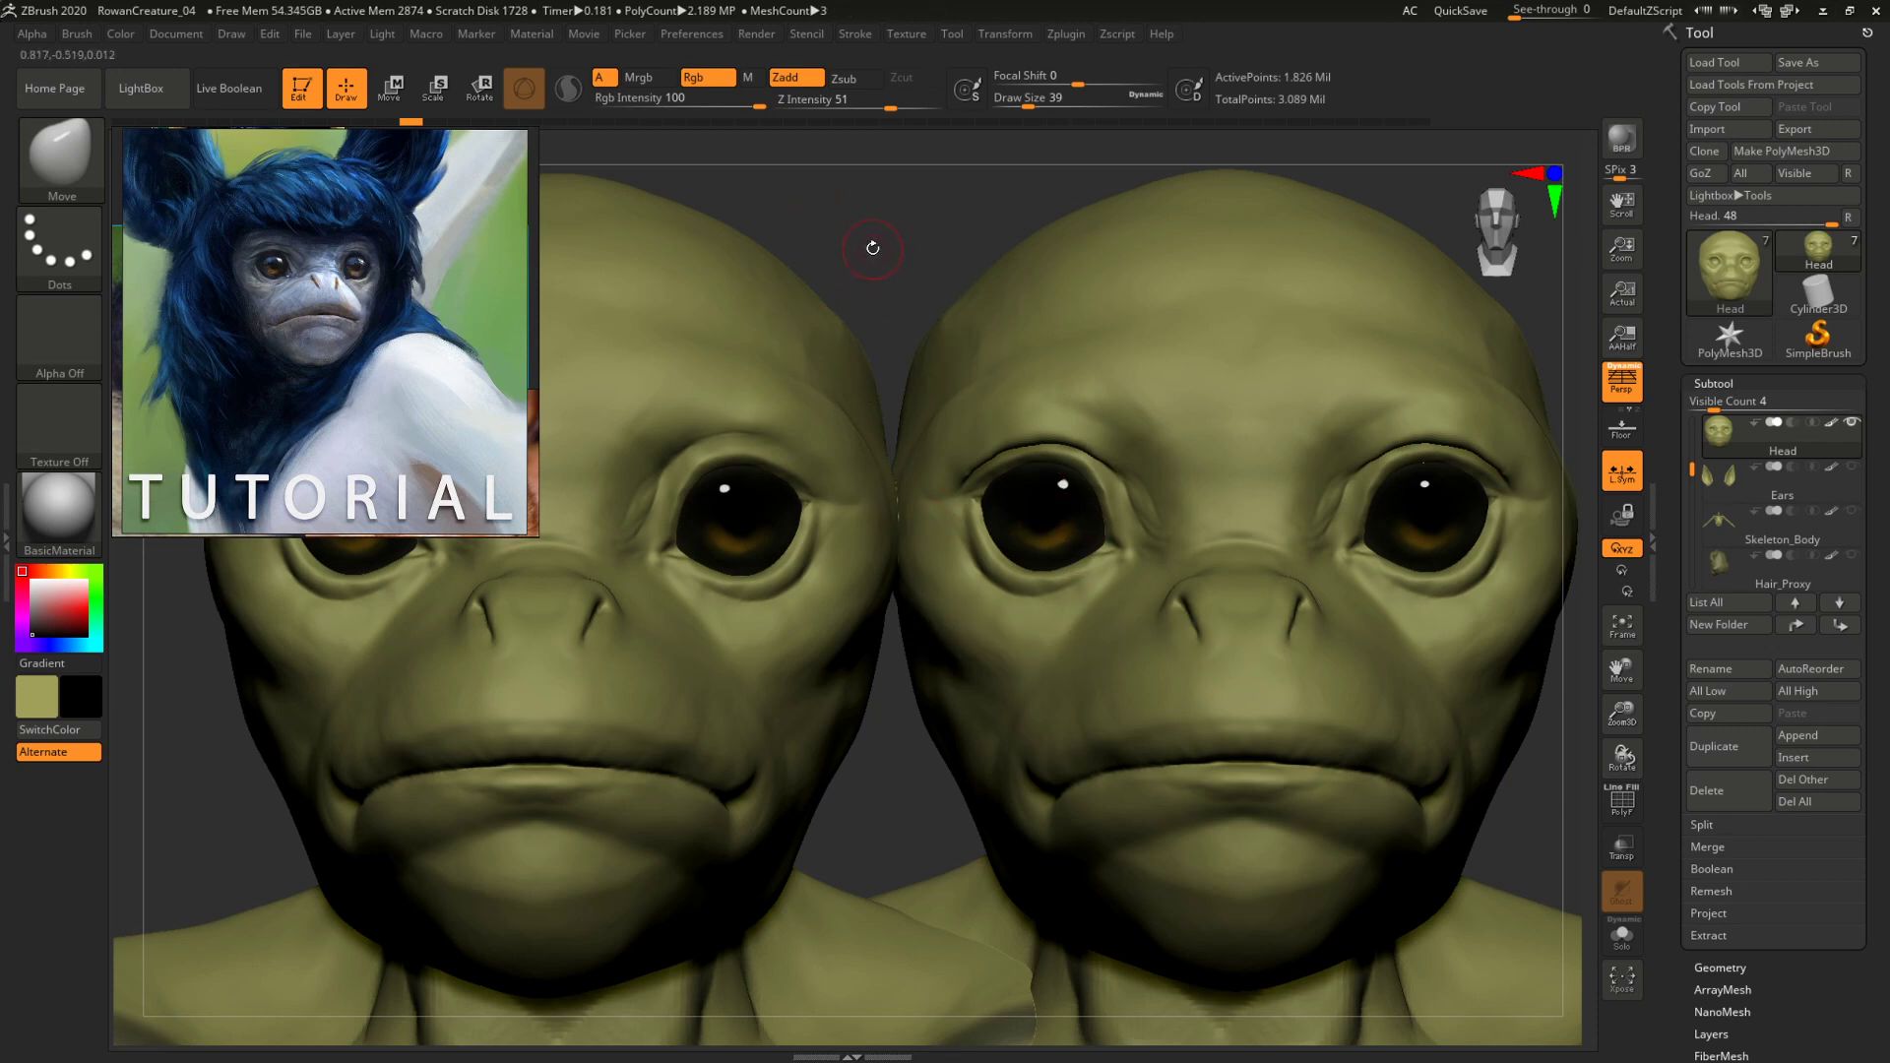
pyautogui.hotkey('ctrl', 'n')
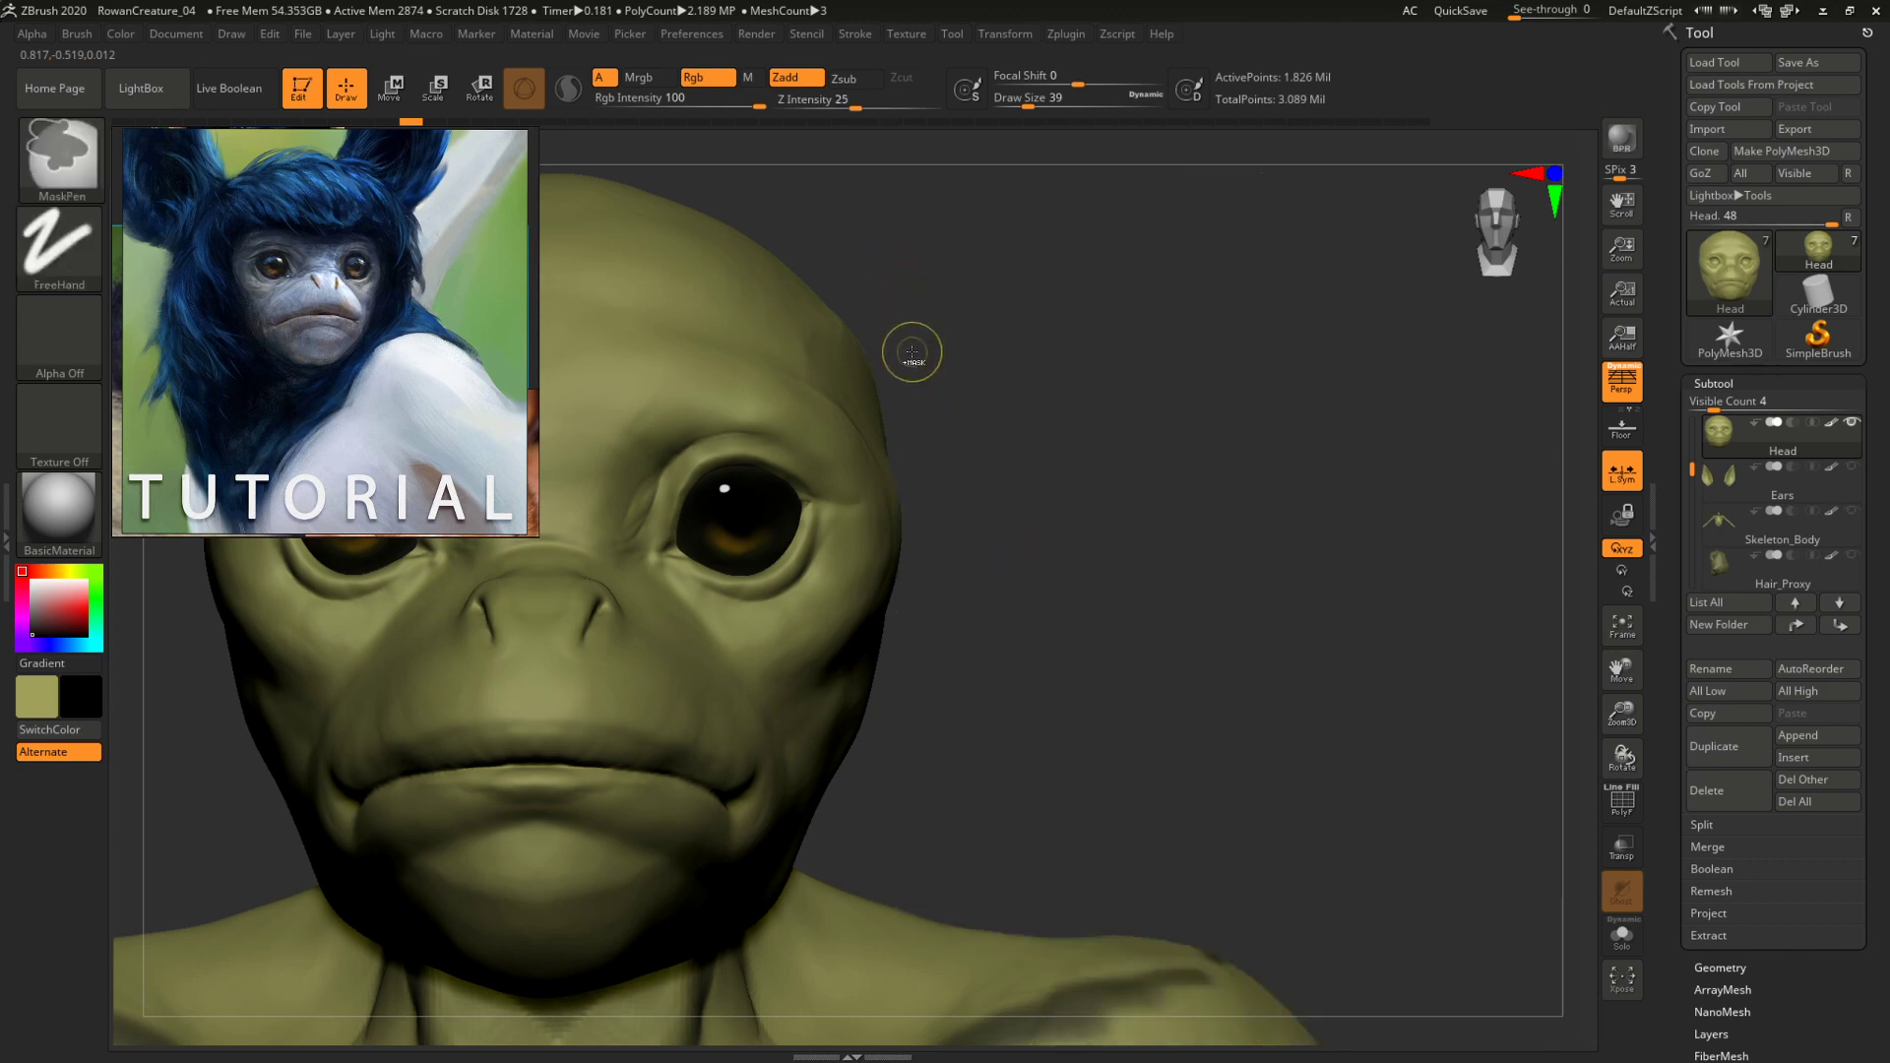
pyautogui.click(1424, 121)
# Refine the upper eyelid crease up close with the Move brush at draw size 31 and smooth its outer end.
pyautogui.keyDown('alt'); pyautogui.moveTo(1338, 526); pyautogui.dragTo(1555, 552); pyautogui.keyUp('alt')
pyautogui.moveTo(970, 519)
pyautogui.mouseDown()
pyautogui.moveTo(987, 535)
pyautogui.moveTo(1020, 503)
pyautogui.mouseUp()
pyautogui.press('shift')
pyautogui.keyDown('shift'); pyautogui.moveTo(1415, 559); pyautogui.dragTo(1411, 594); pyautogui.keyUp('shift')
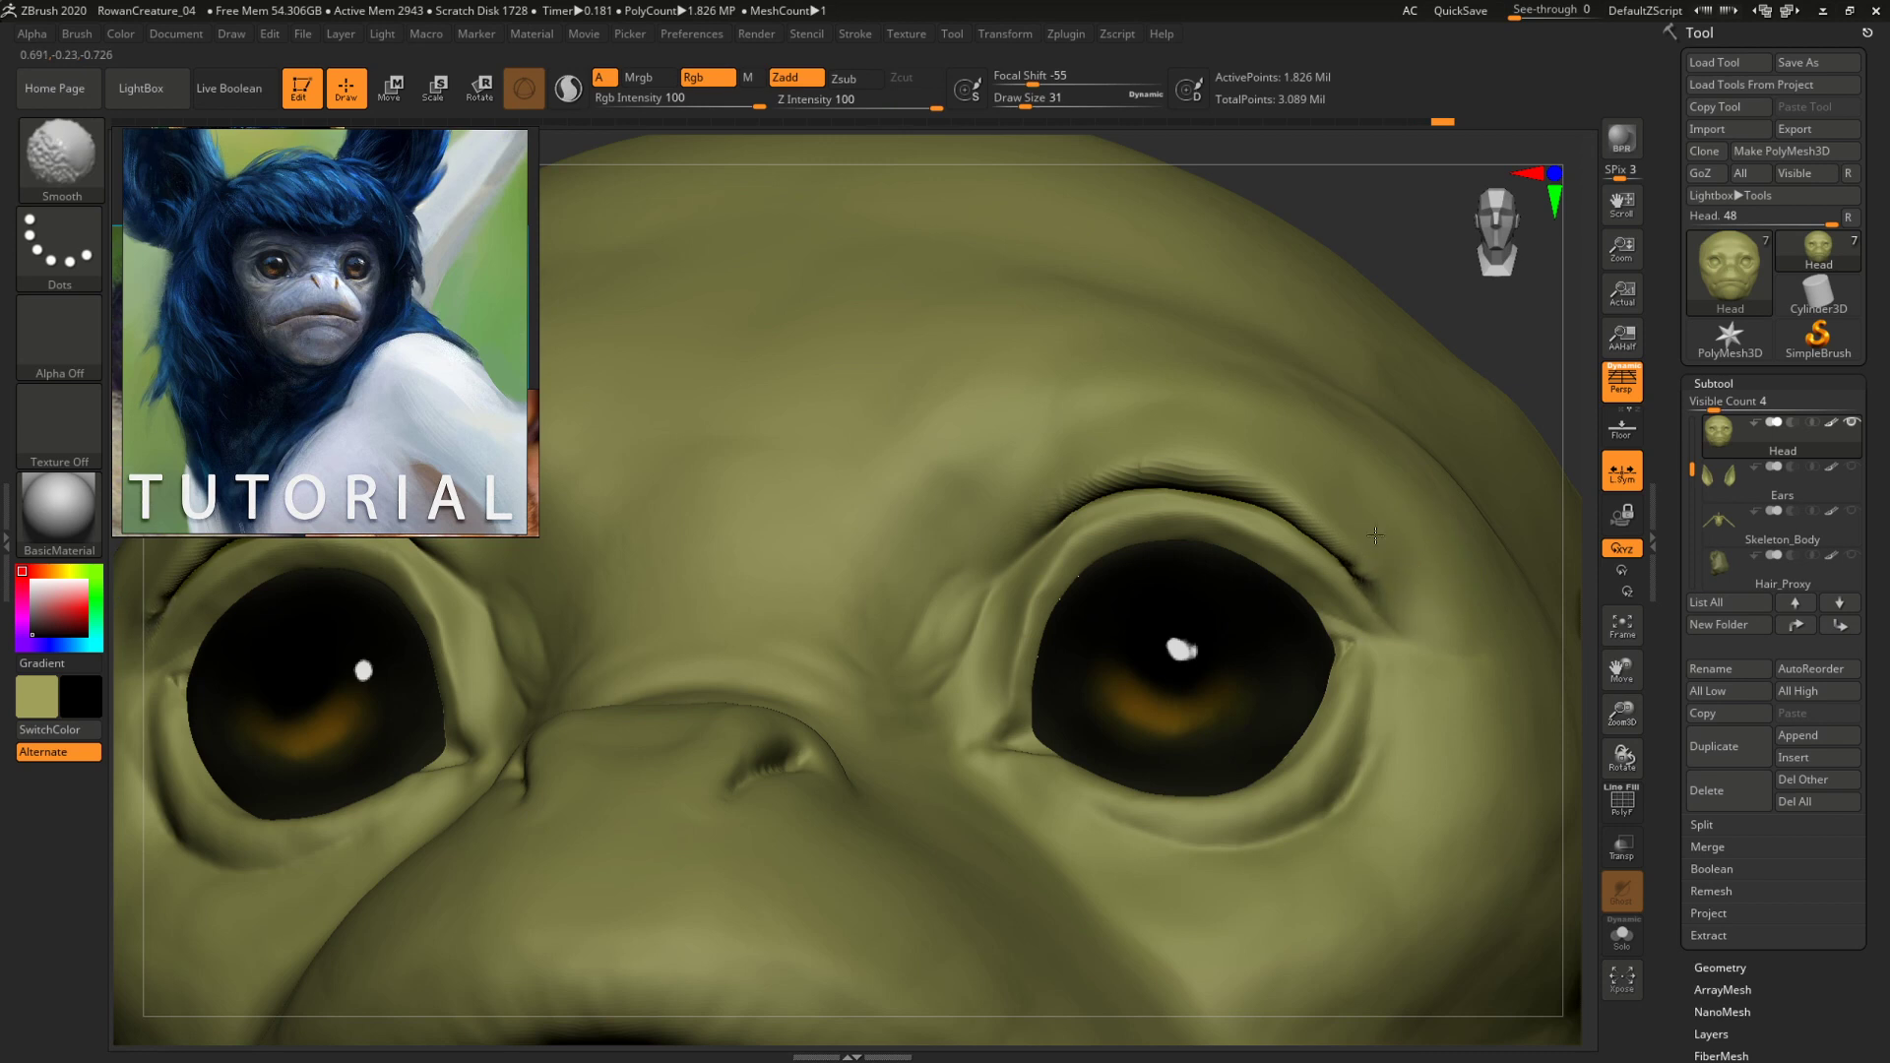
pyautogui.keyDown('shift'); pyautogui.moveTo(1362, 526); pyautogui.dragTo(1359, 519); pyautogui.keyUp('shift')
pyautogui.moveTo(1545, 463)
pyautogui.mouseDown()
pyautogui.moveTo(1537, 361)
pyautogui.moveTo(1408, 366)
pyautogui.moveTo(1438, 402)
pyautogui.moveTo(1503, 390)
pyautogui.moveTo(1524, 352)
pyautogui.moveTo(1491, 322)
pyautogui.mouseUp()
pyautogui.press('f')
pyautogui.keyDown('alt'); pyautogui.moveTo(1371, 242); pyautogui.dragTo(1545, 262); pyautogui.keyUp('alt')
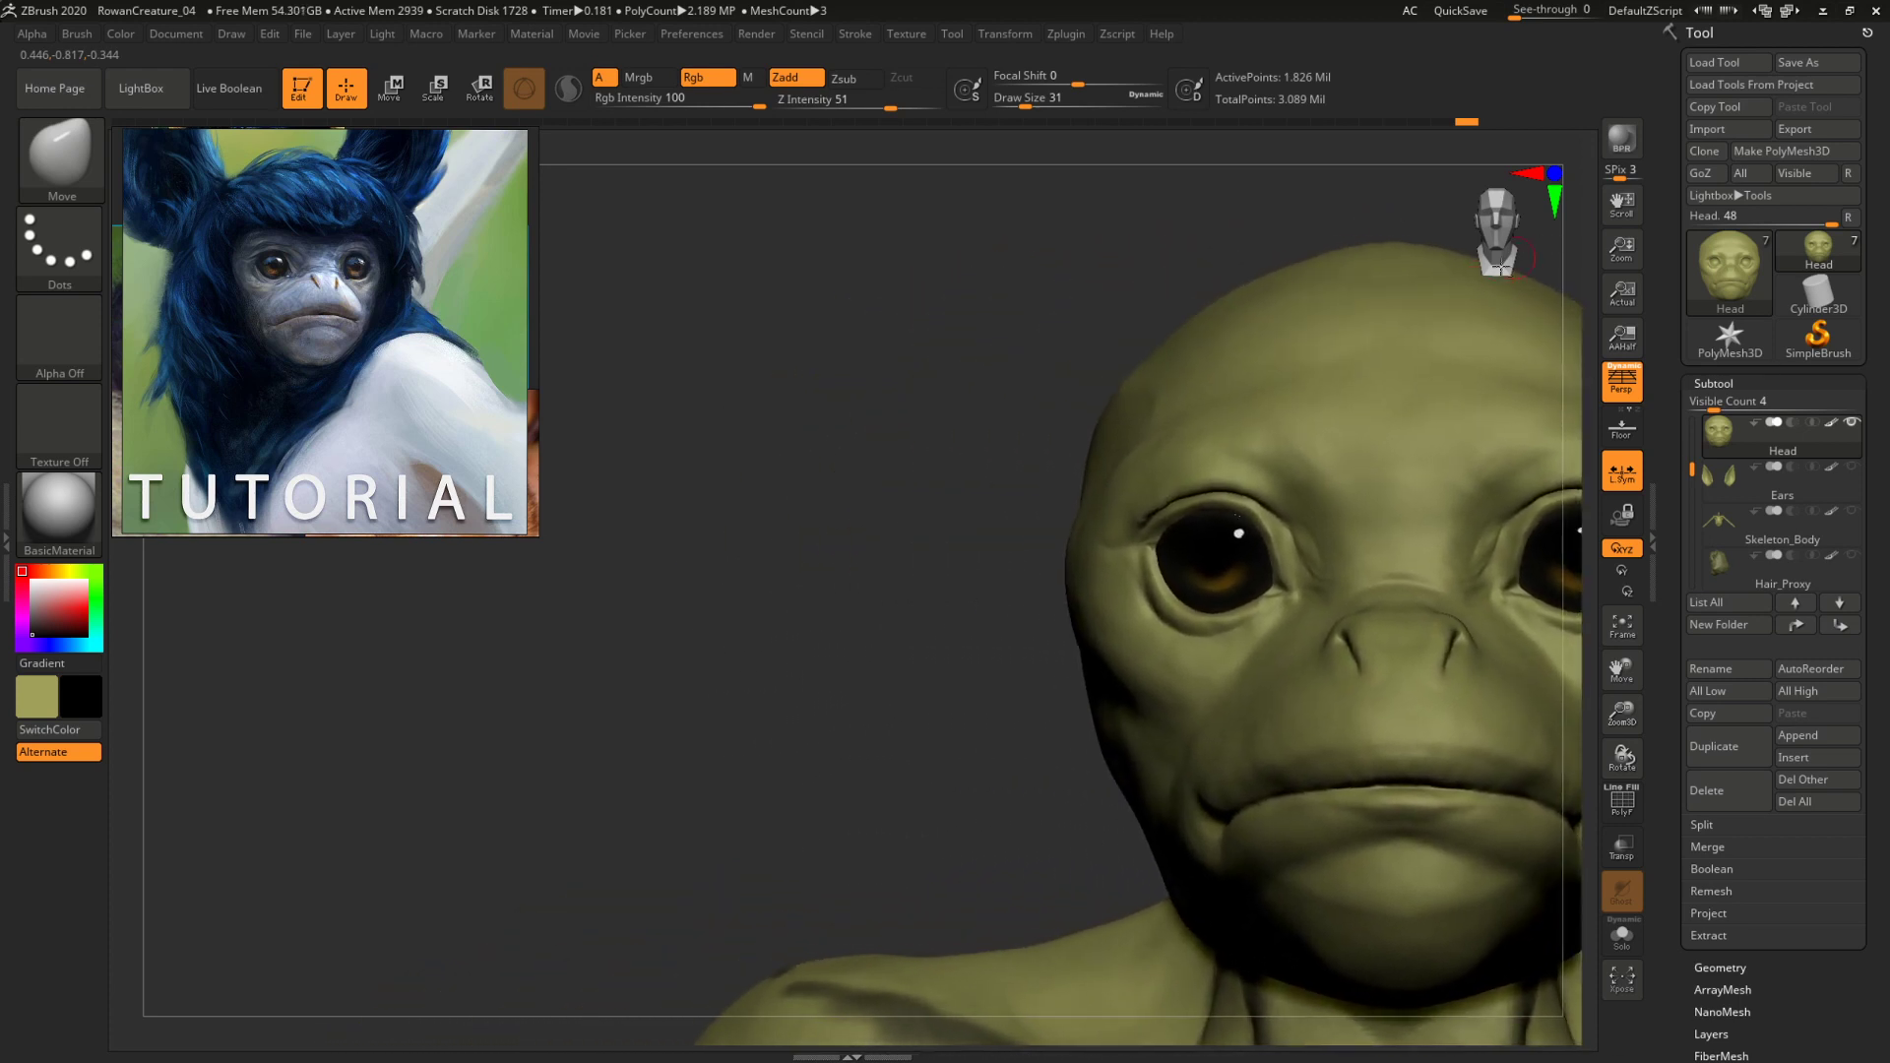
# Place a snapshot of the refined head beside the live model and roll the live model back in the undo history to compare them.
pyautogui.keyDown('shift'); pyautogui.moveTo(1187, 403); pyautogui.dragTo(1184, 424); pyautogui.keyUp('shift')
pyautogui.hotkey('shift', 's')
pyautogui.keyDown('alt'); pyautogui.moveTo(1132, 315); pyautogui.dragTo(413, 311); pyautogui.keyUp('alt')
pyautogui.moveTo(1013, 221)
pyautogui.keyDown('alt'); pyautogui.mouseDown()
pyautogui.moveTo(1023, 238)
pyautogui.moveTo(1032, 203)
pyautogui.mouseUp(); pyautogui.keyUp('alt')
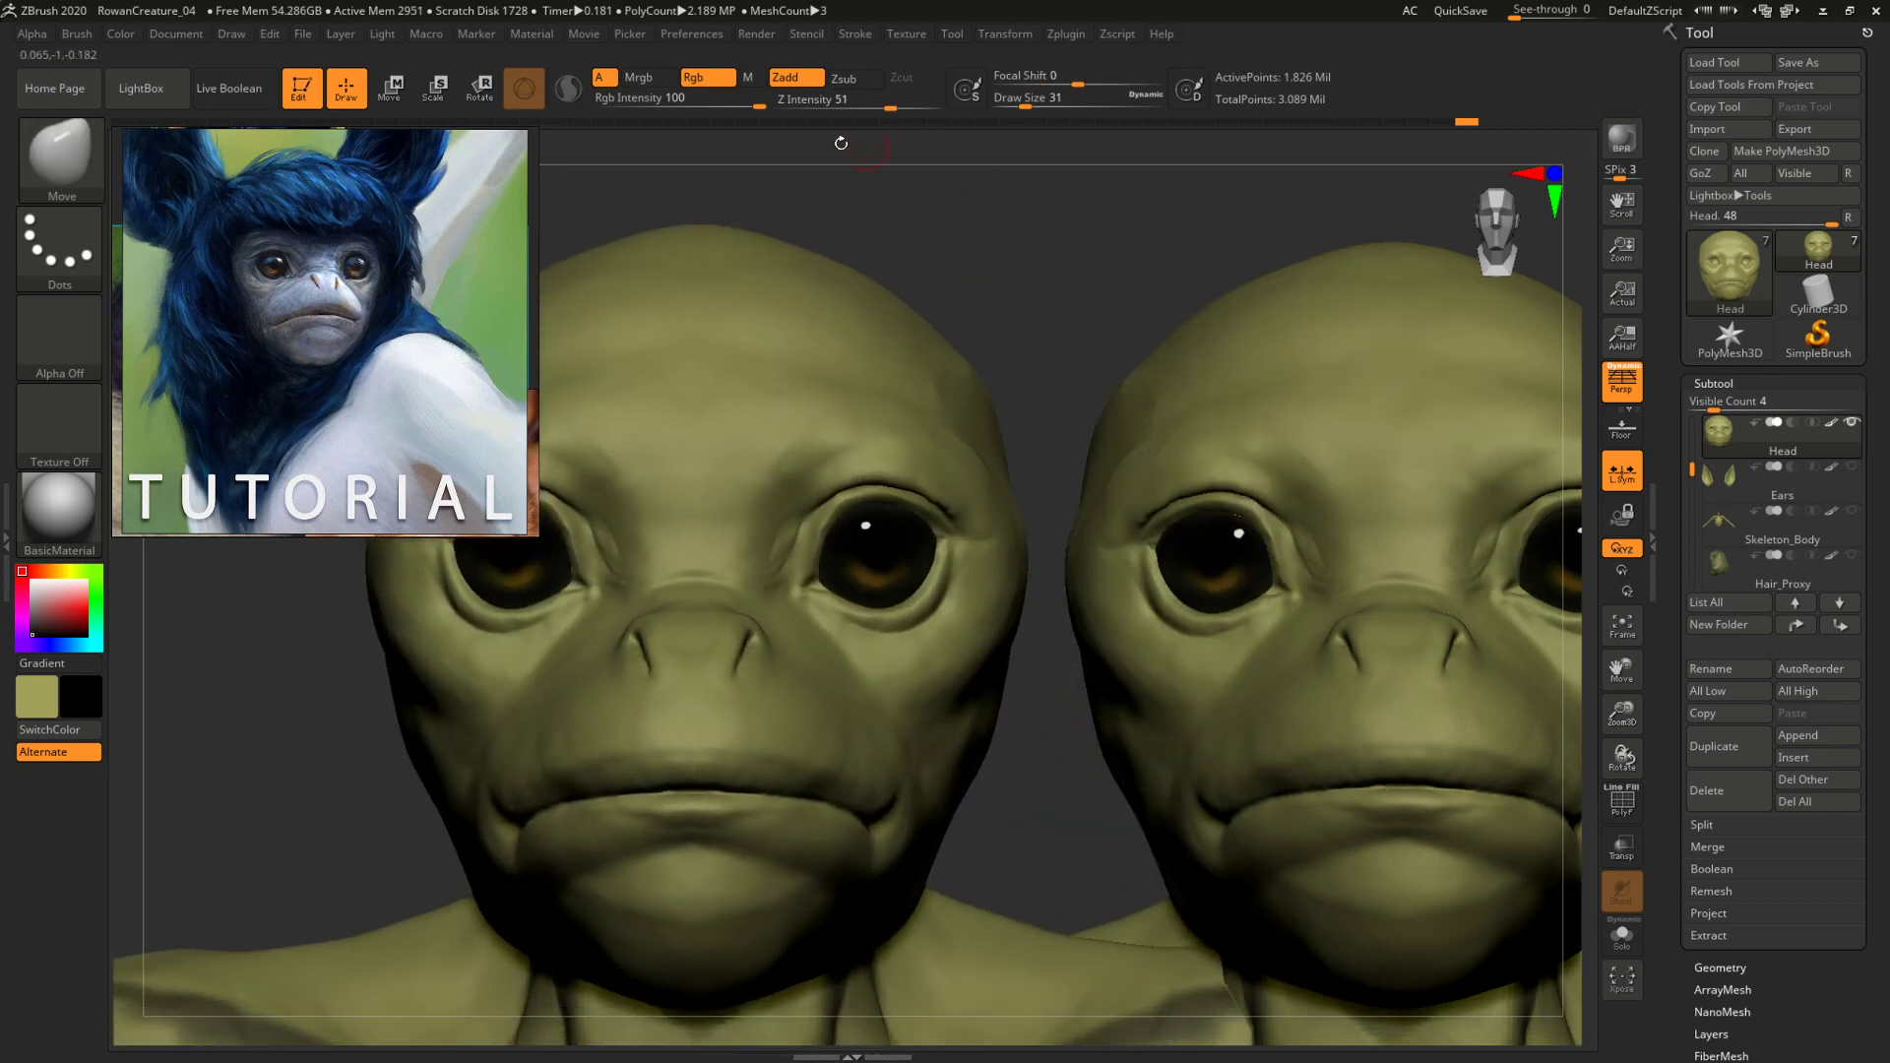
pyautogui.moveTo(528, 125)
pyautogui.mouseDown()
pyautogui.moveTo(363, 155)
pyautogui.moveTo(470, 157)
pyautogui.moveTo(437, 156)
pyautogui.mouseUp()
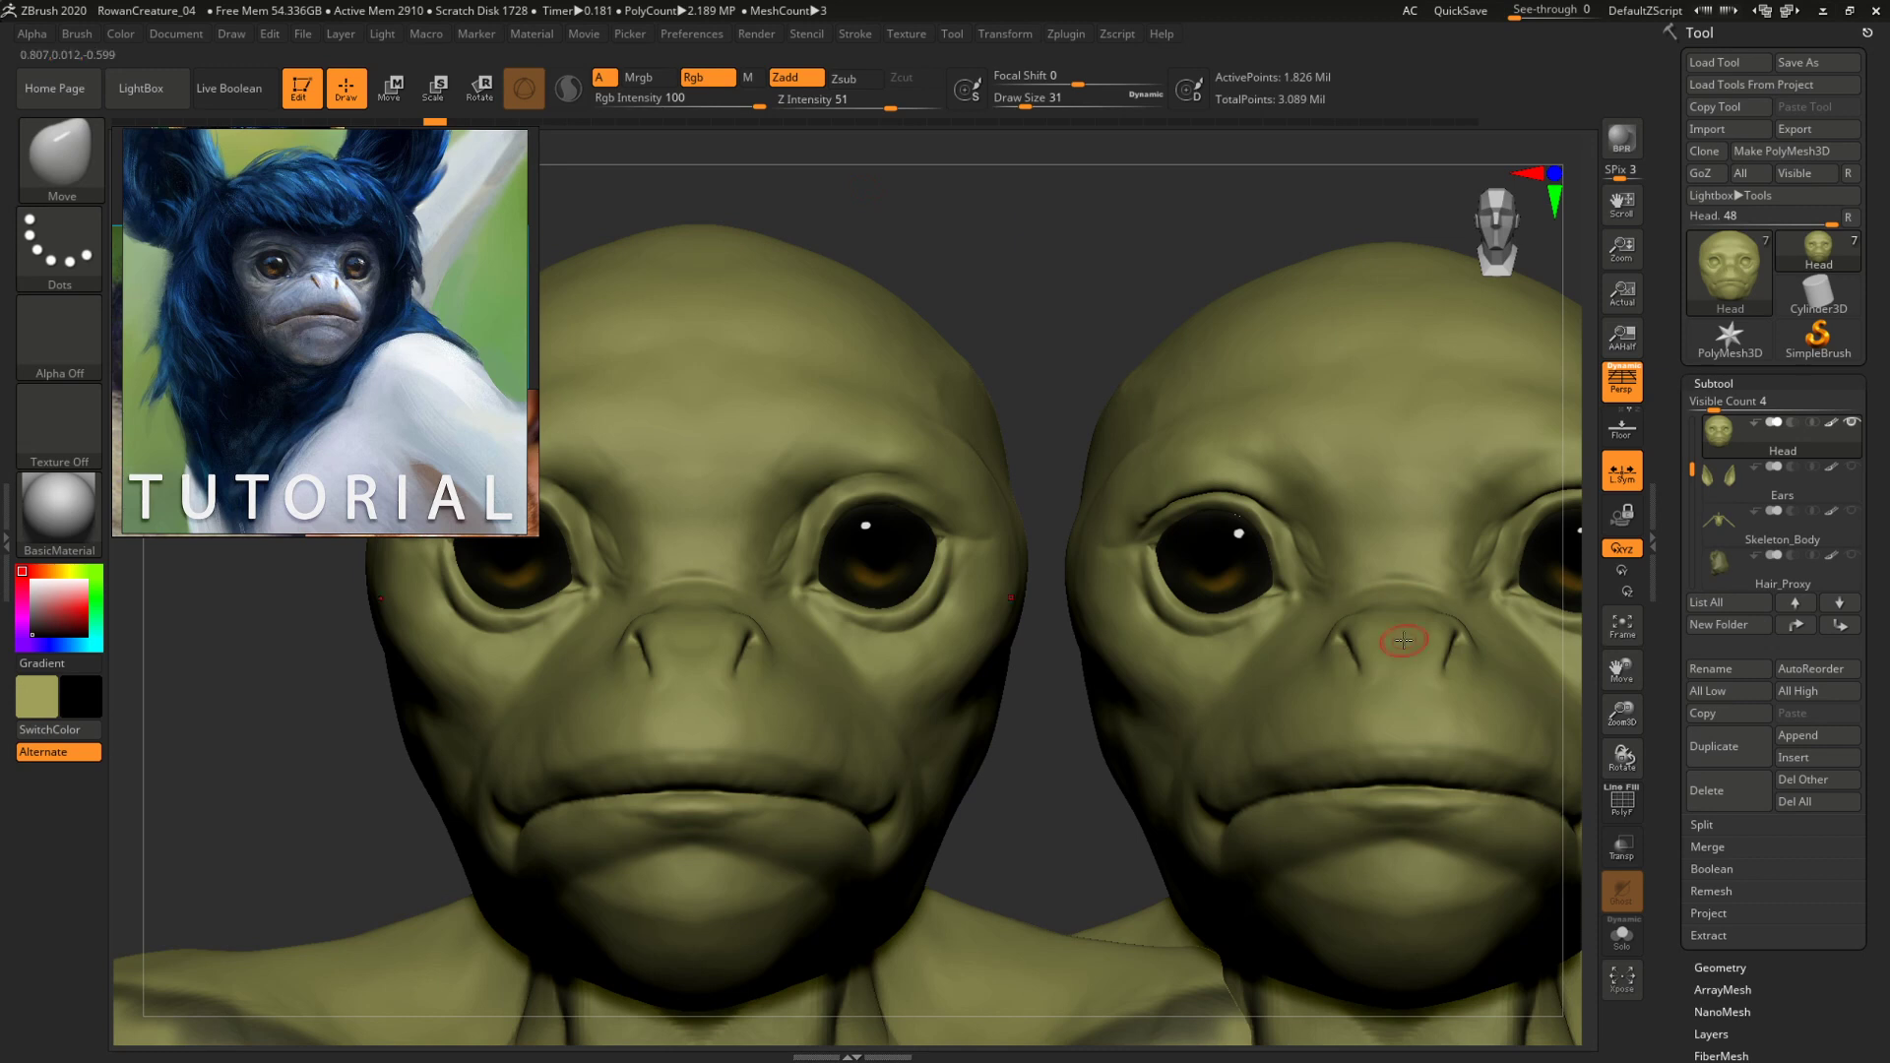
pyautogui.hotkey('ctrl', 'z')
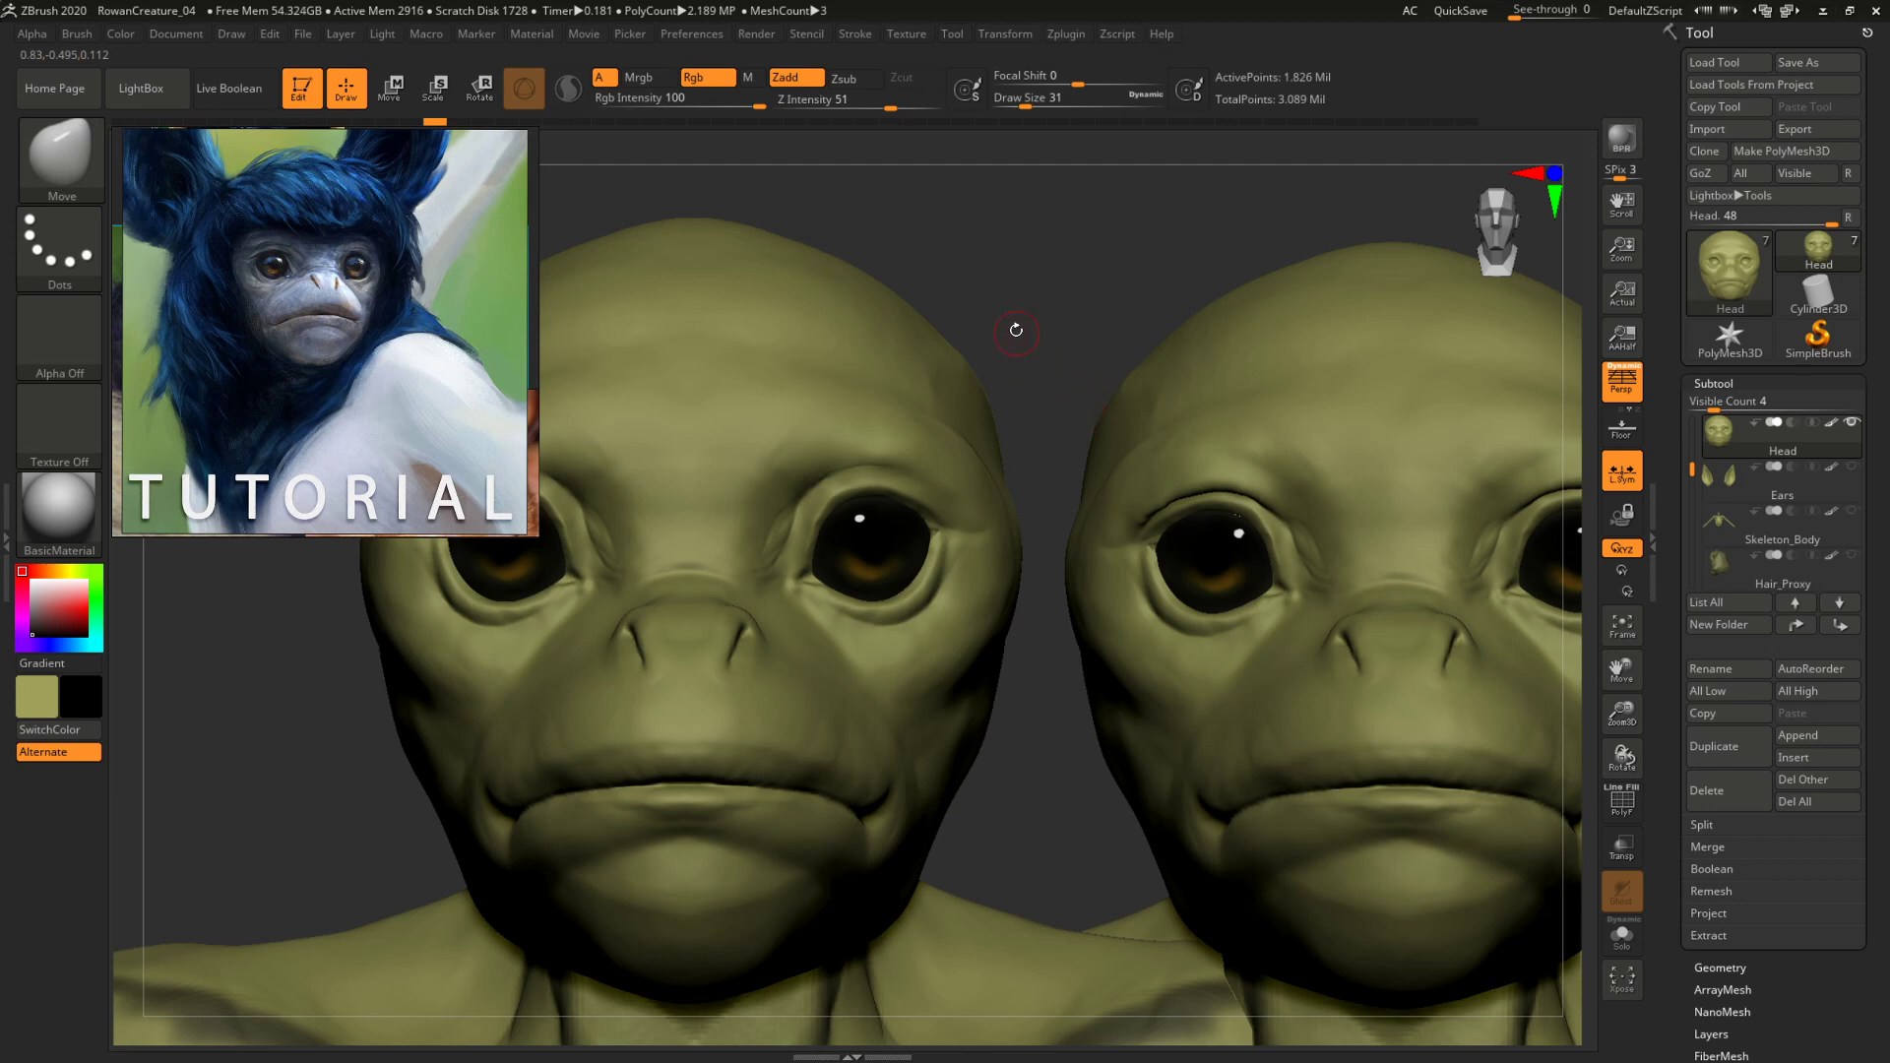
pyautogui.moveTo(1034, 320); pyautogui.dragTo(1038, 331)
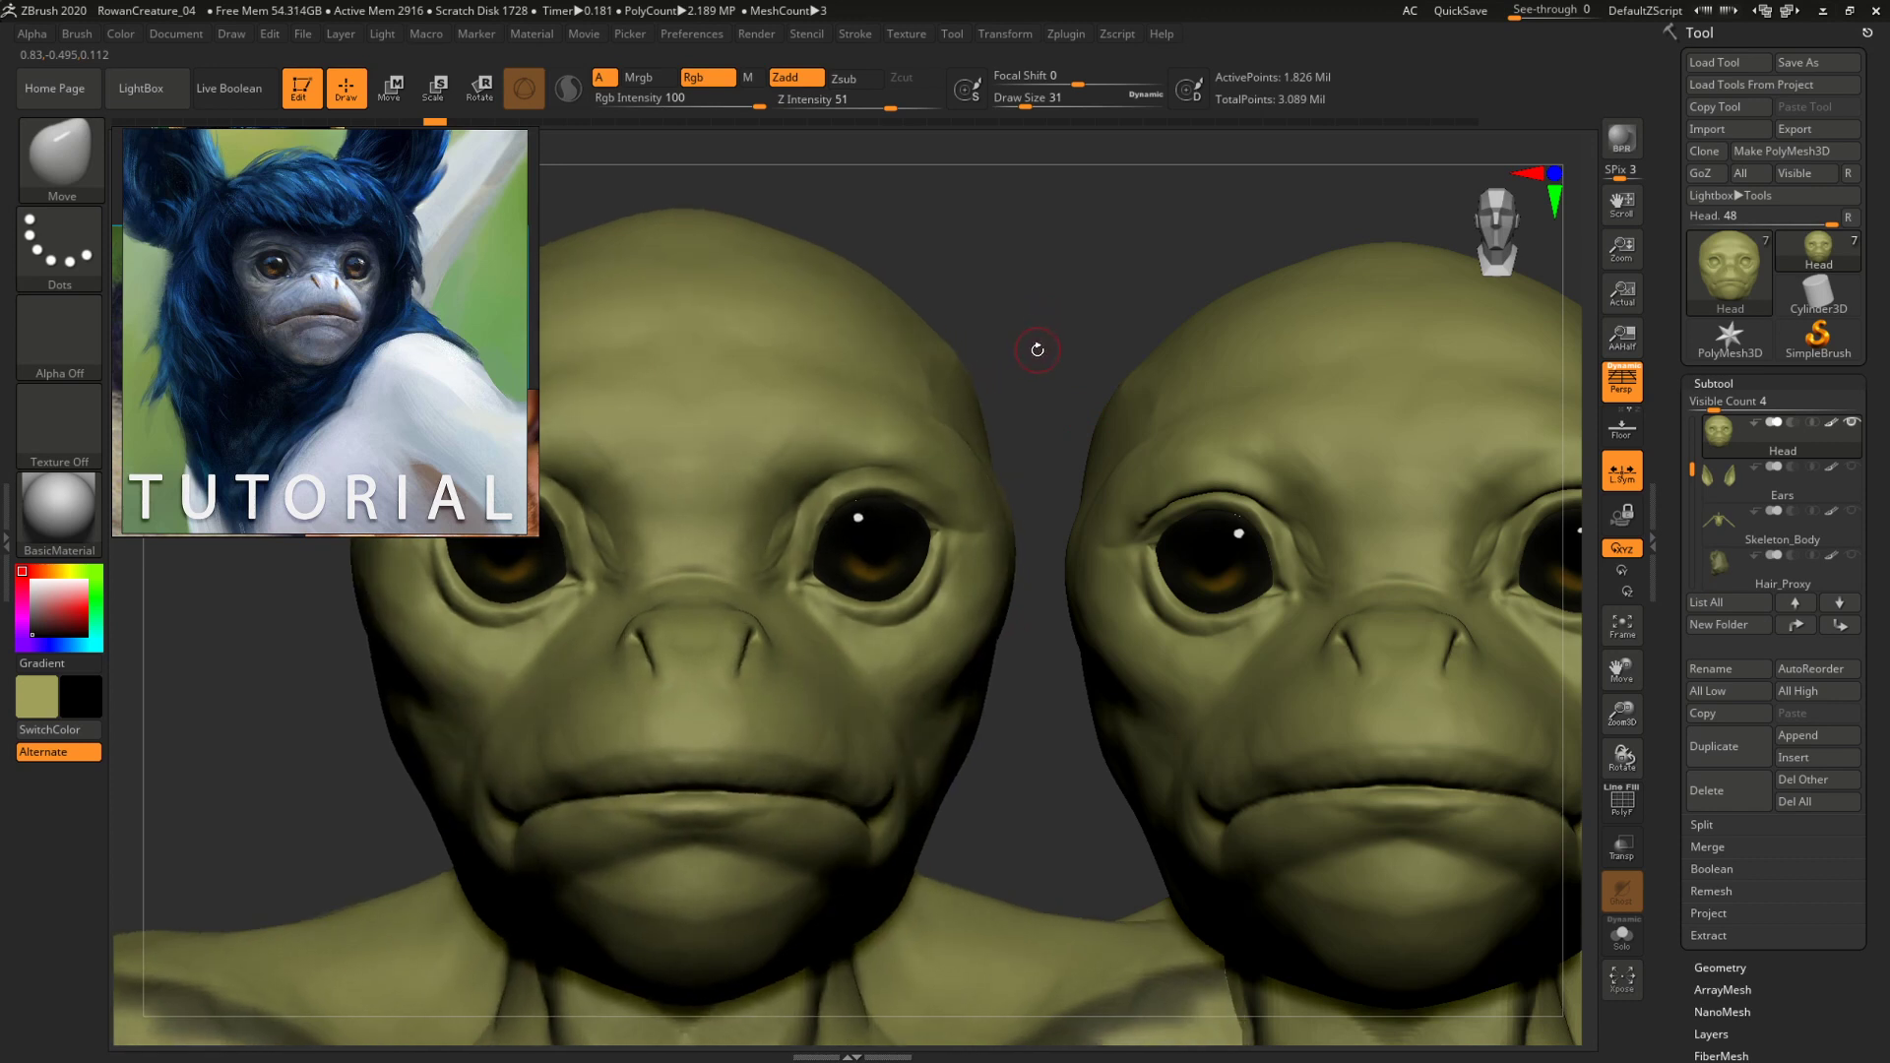
# Clear the head snapshot from the canvas and frame the whole bust.
pyautogui.click(953, 34)
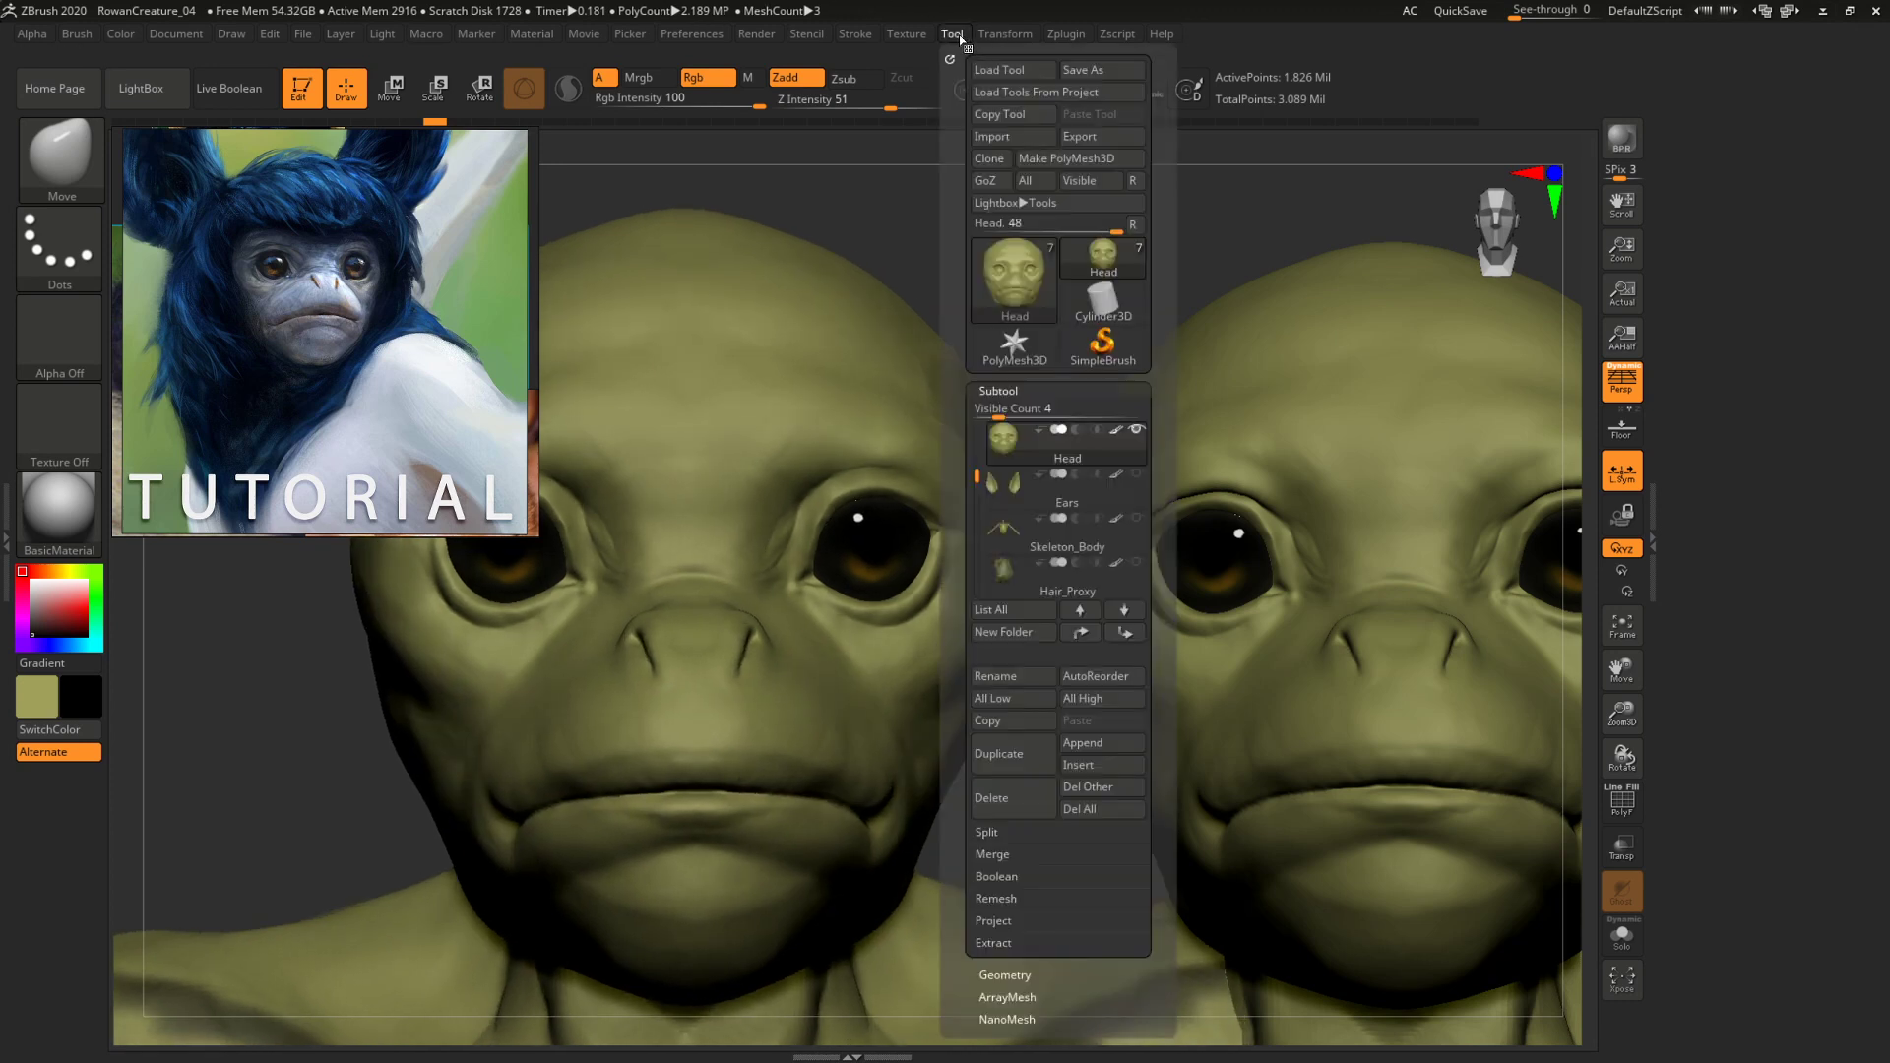
pyautogui.moveTo(898, 34)
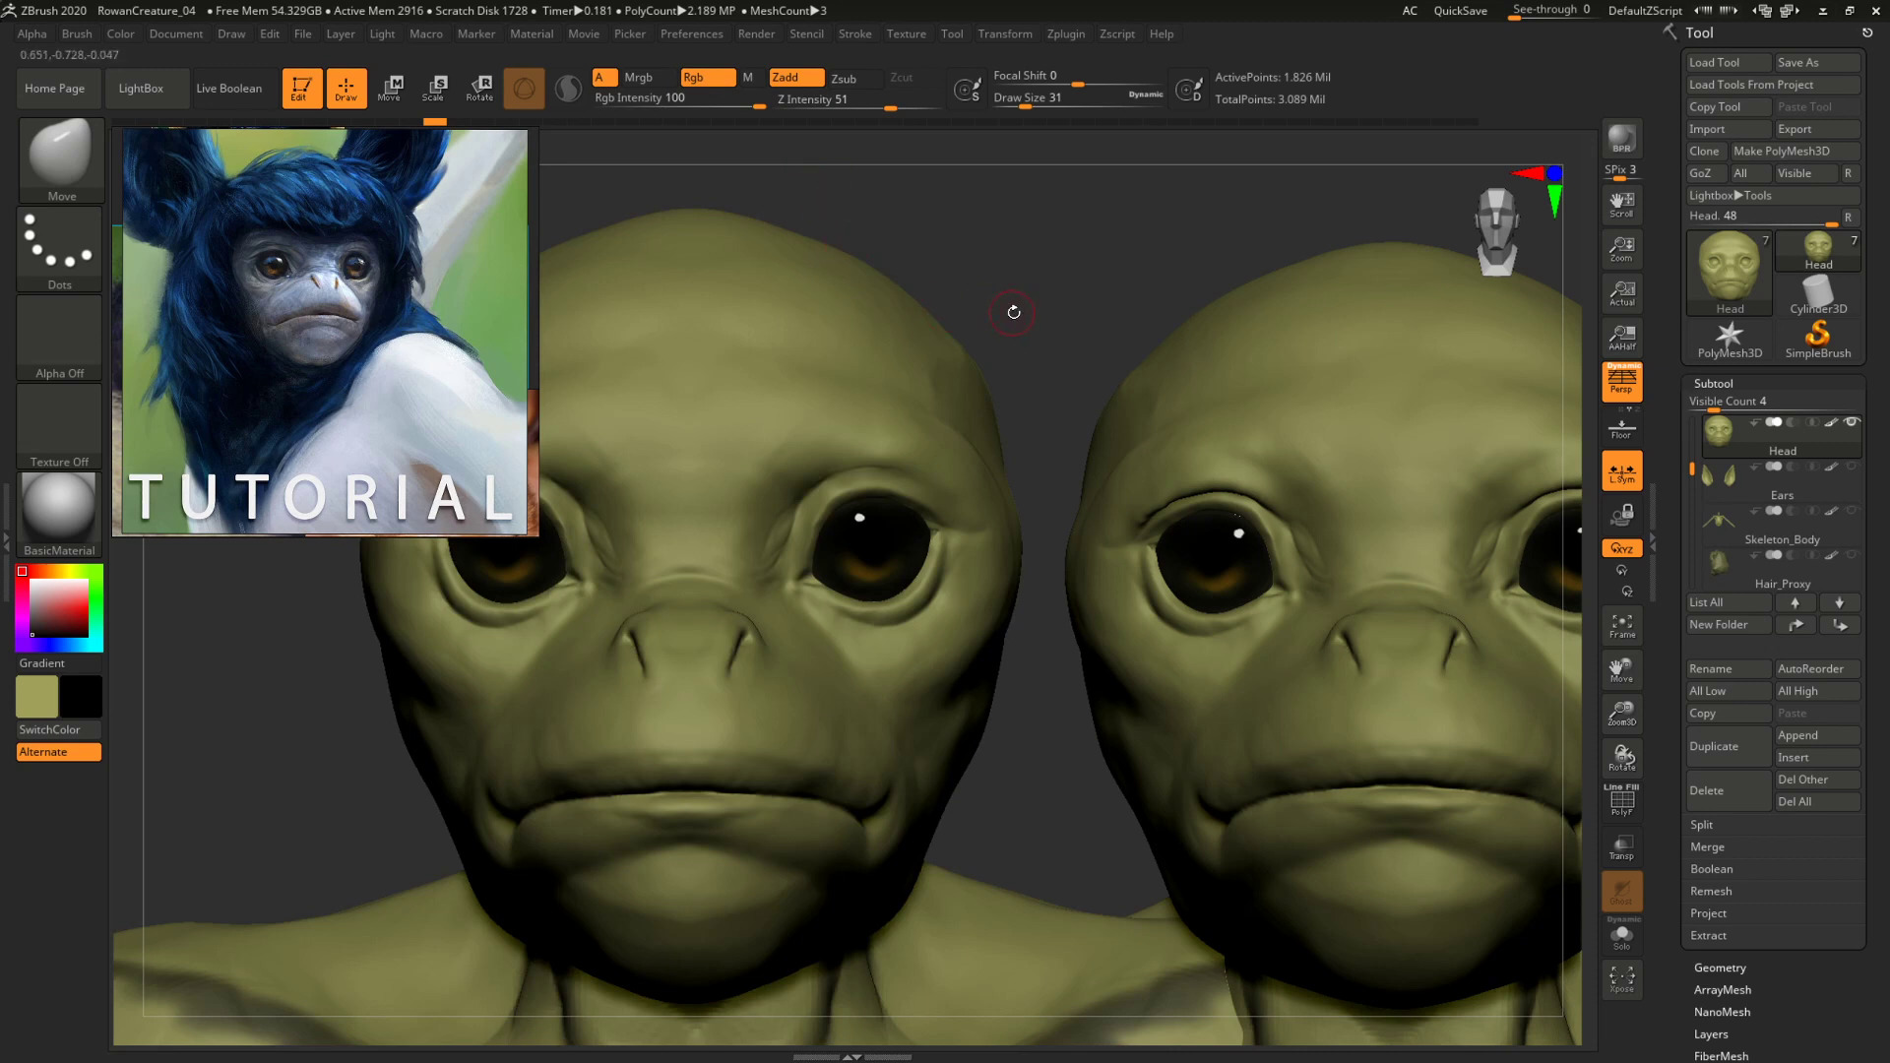
pyautogui.press('ctrl')
pyautogui.hotkey('ctrl', 'n')
pyautogui.moveTo(1076, 296)
pyautogui.keyDown('alt'); pyautogui.mouseDown()
pyautogui.moveTo(1316, 299)
pyautogui.moveTo(1467, 375)
pyautogui.moveTo(1447, 347)
pyautogui.moveTo(1418, 369)
pyautogui.mouseUp(); pyautogui.keyUp('alt')
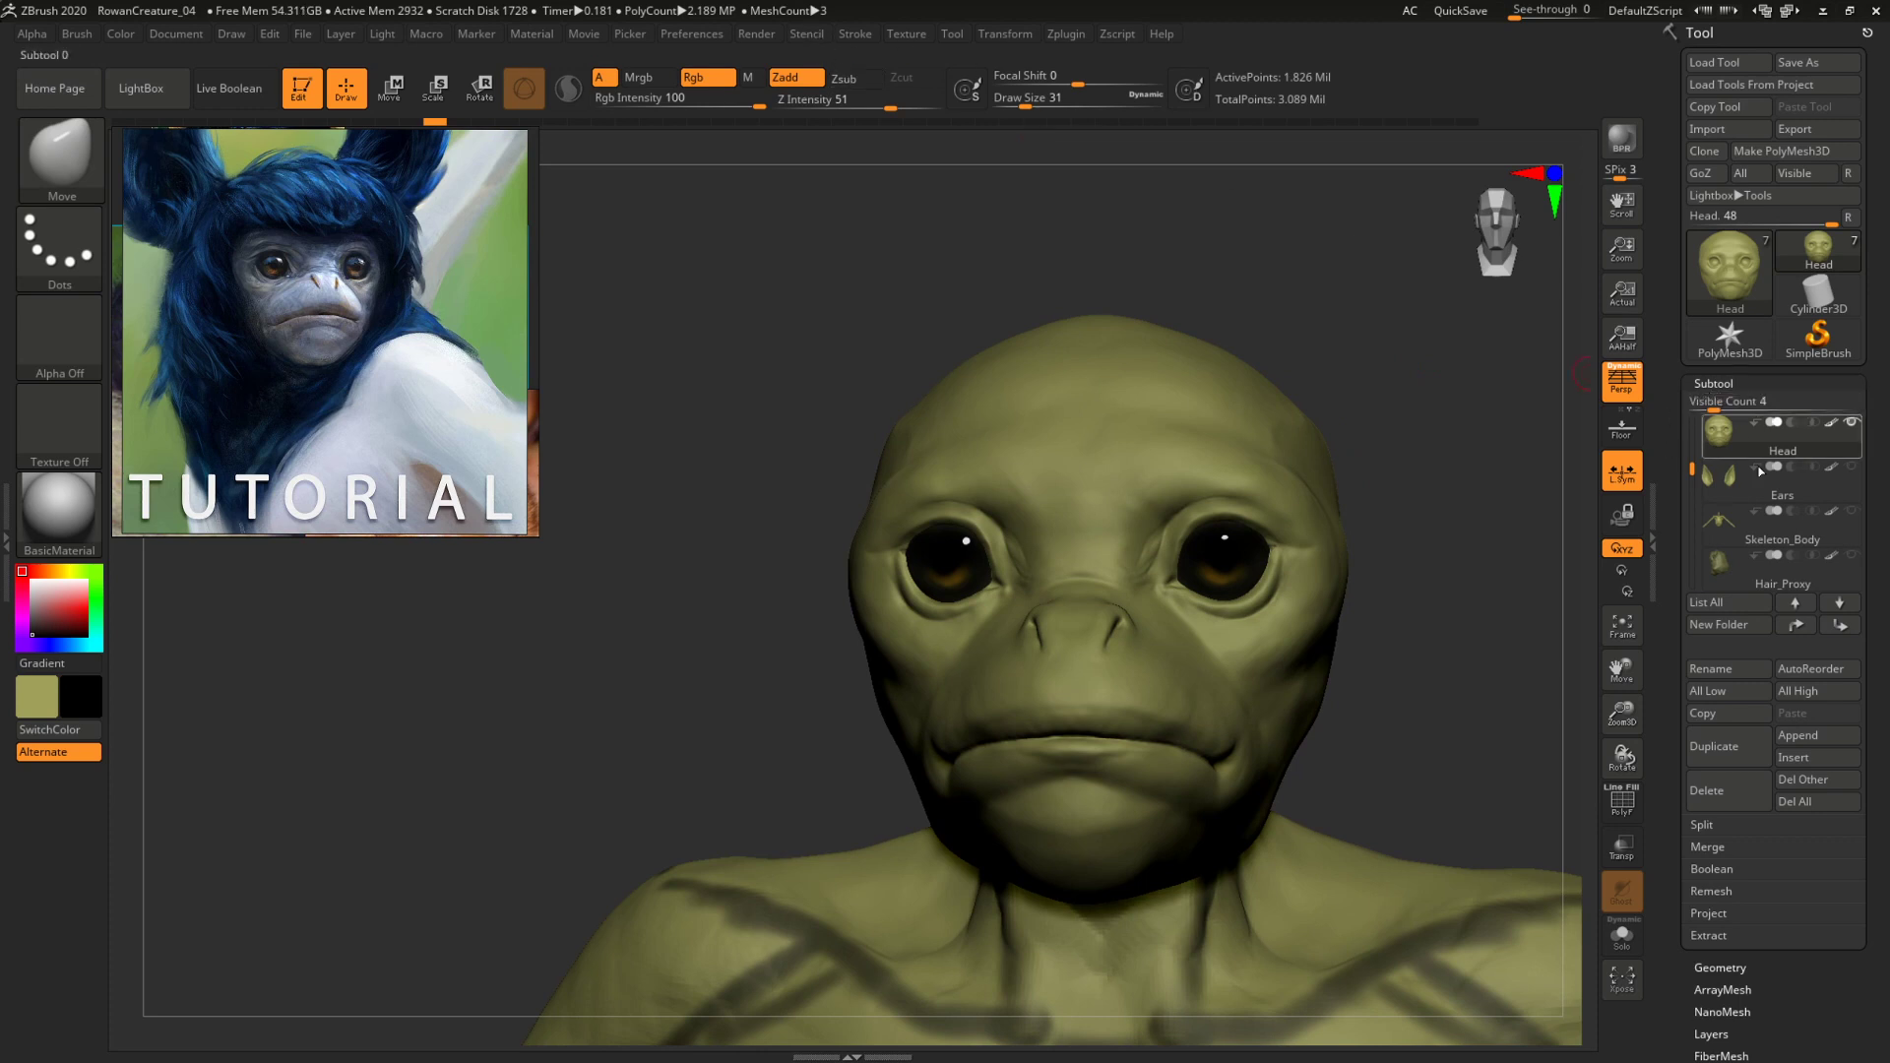
# Show the Ears and Hair_Proxy subtools together with the head.
pyautogui.click(1851, 466)
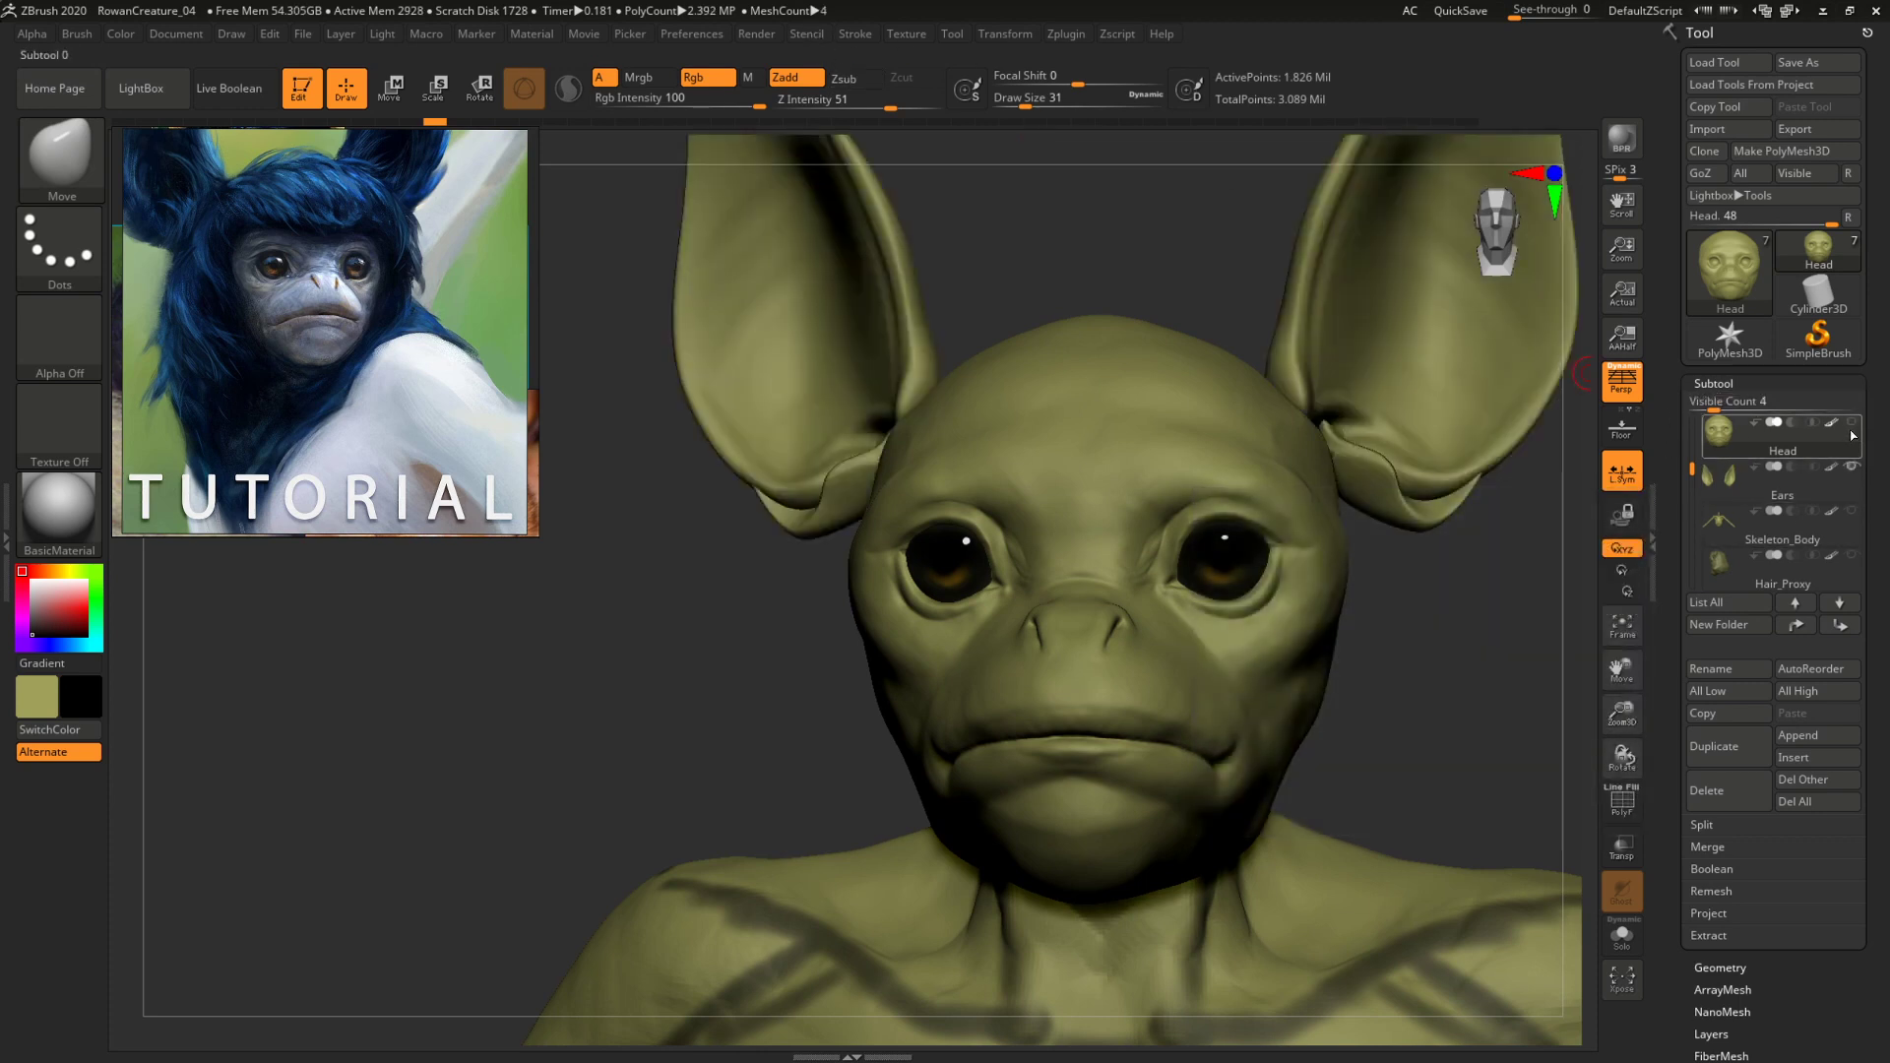
pyautogui.click(1851, 555)
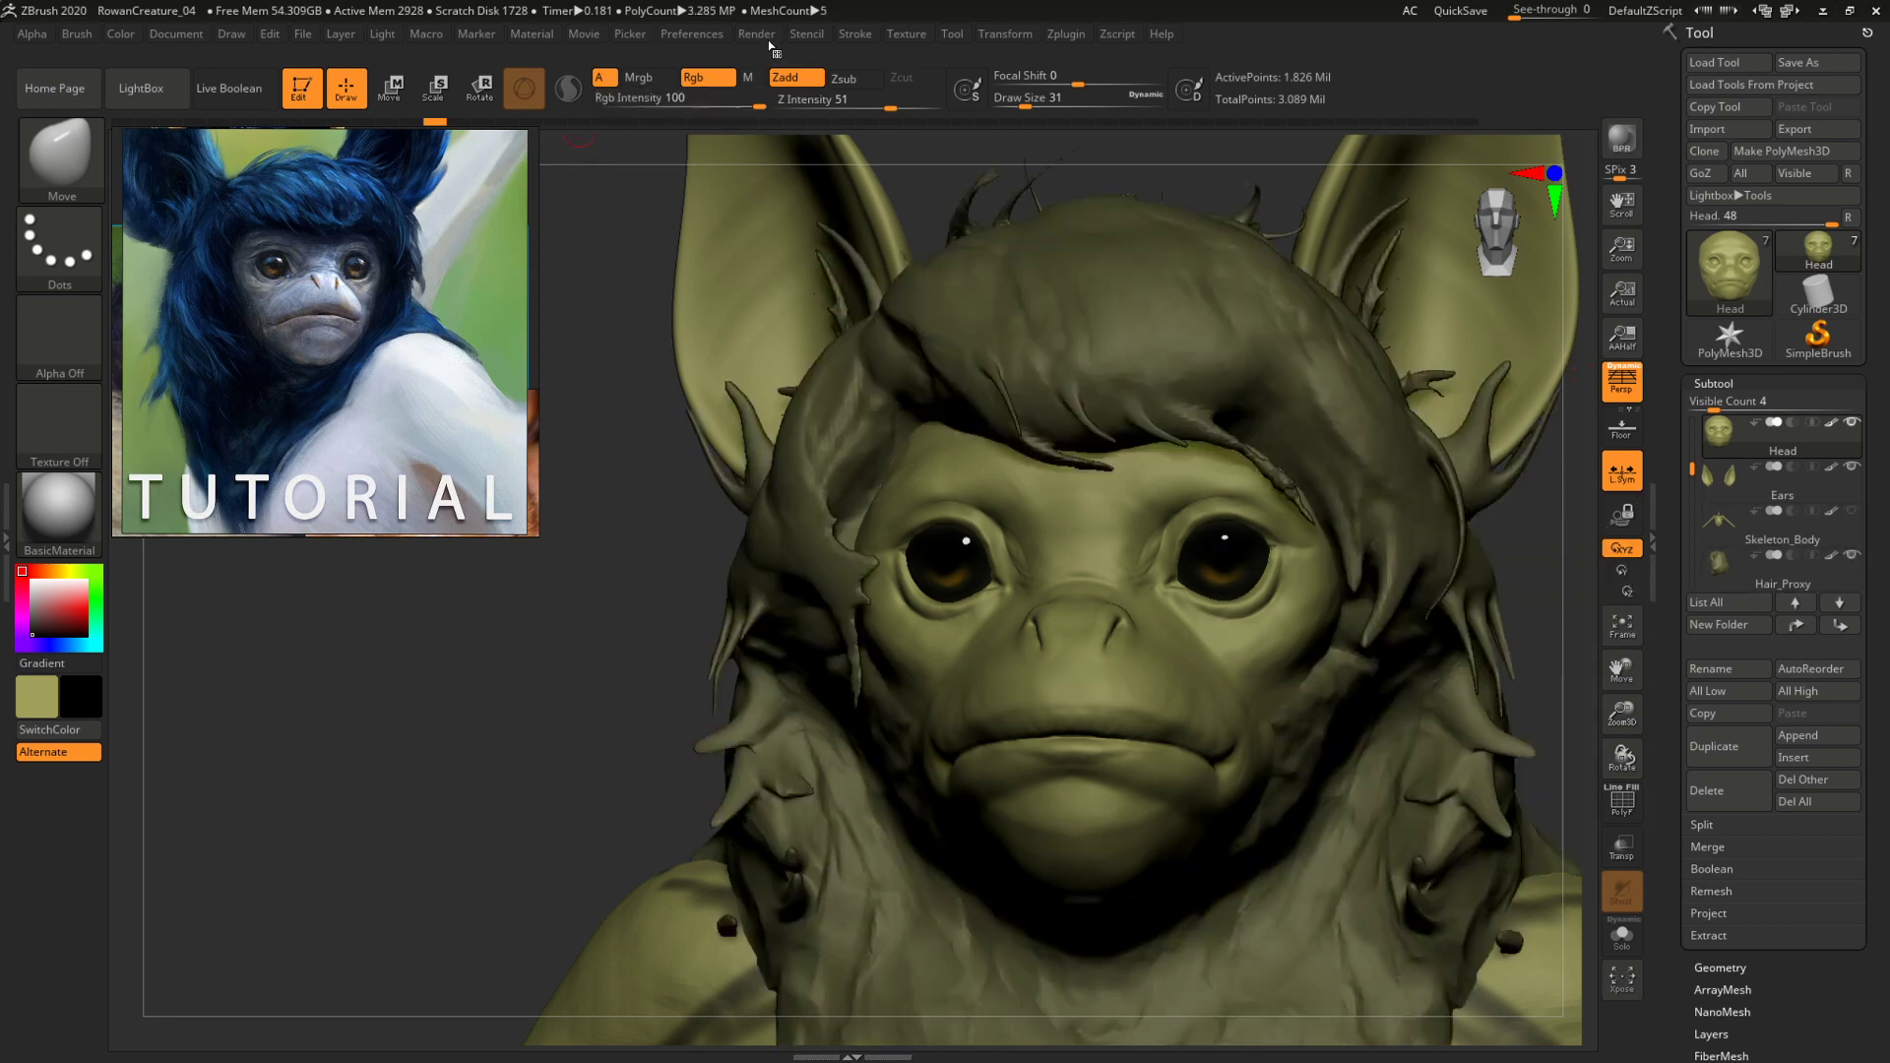
pyautogui.click(756, 33)
pyautogui.click(822, 32)
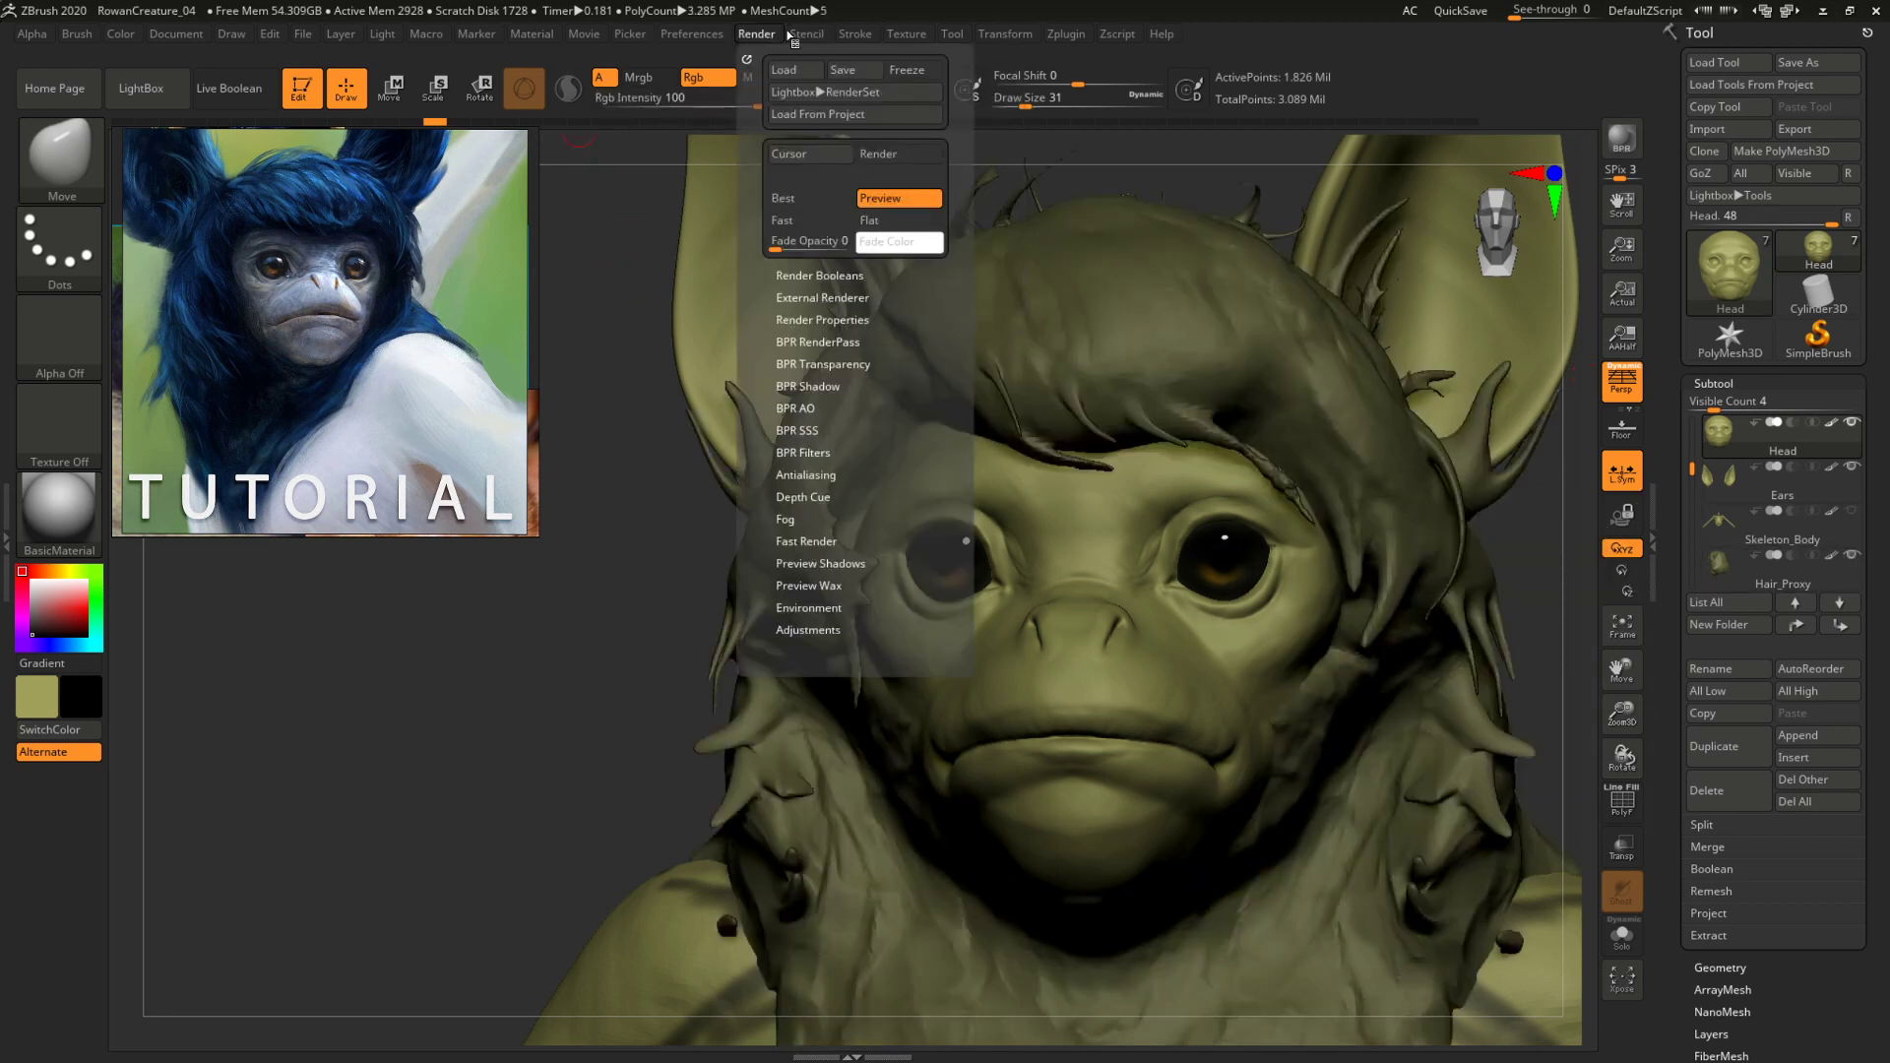
# Render the earlier bust with BPR, restore the latest undo history state and render it again for comparison.
pyautogui.click(1619, 142)
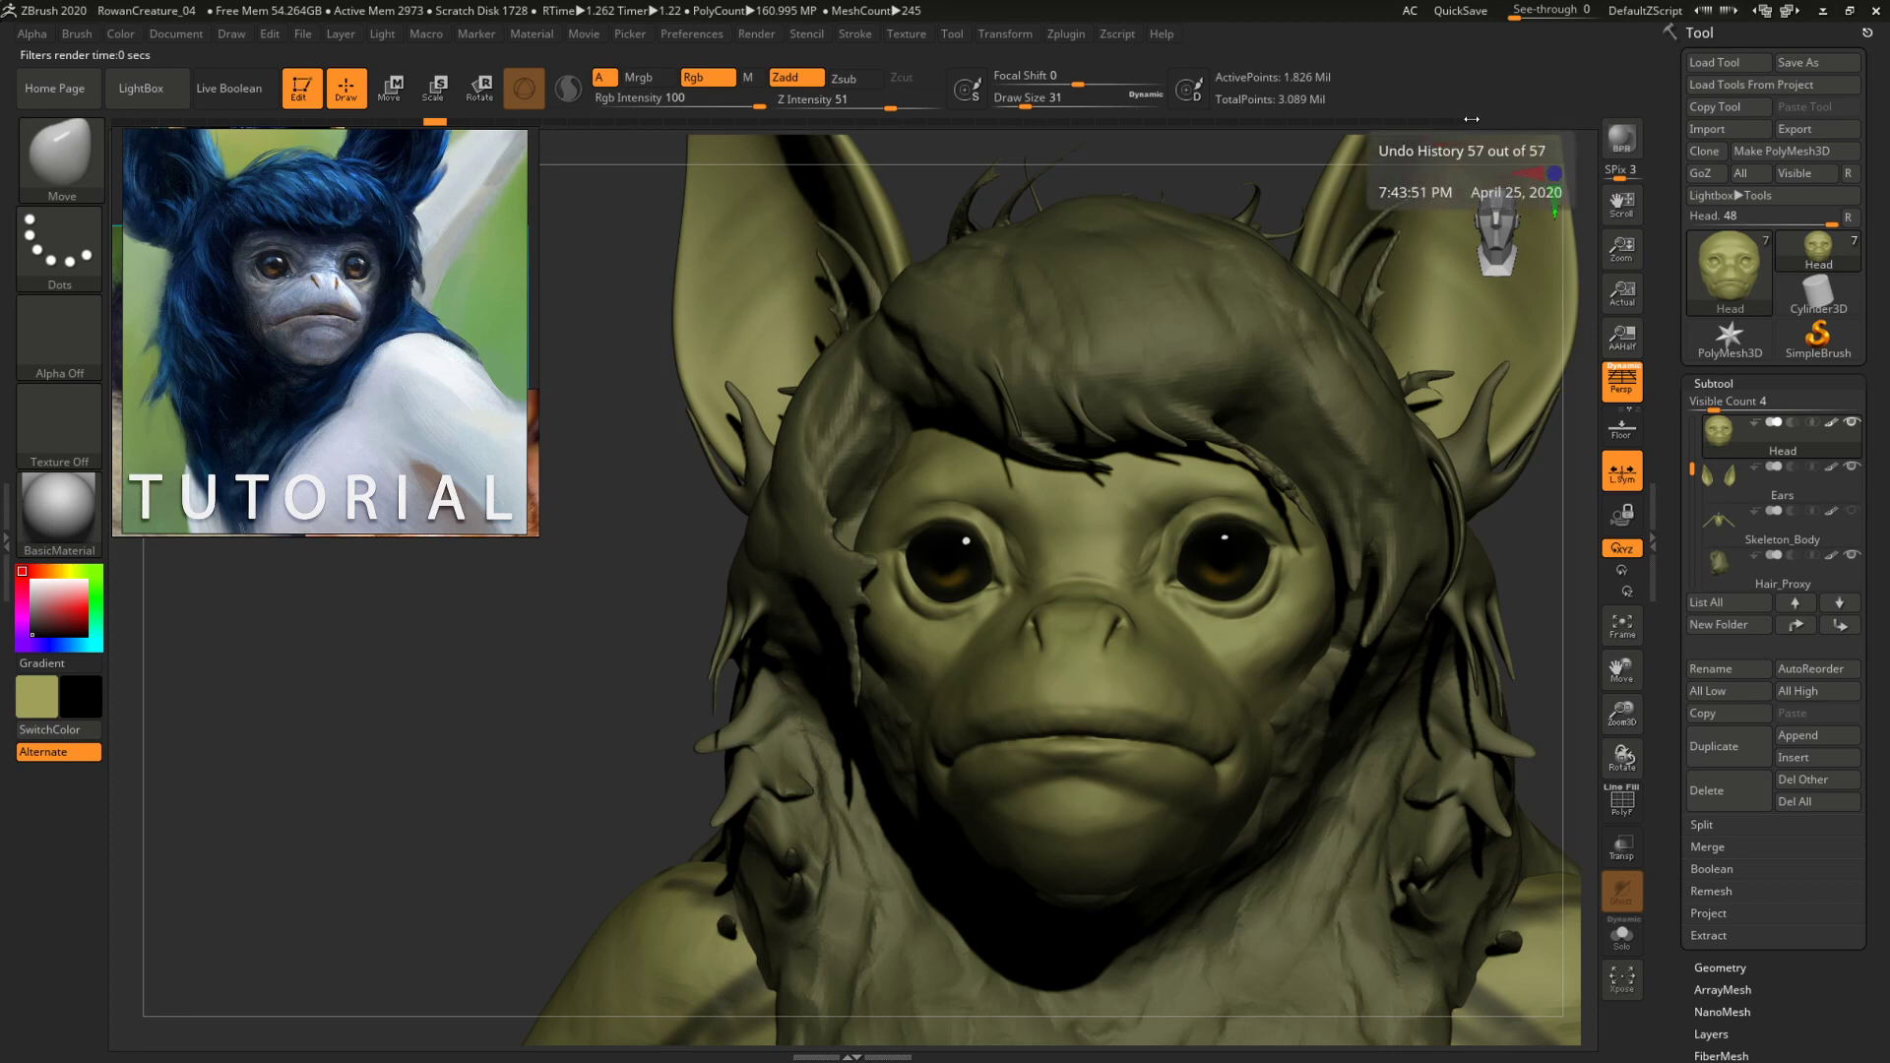
pyautogui.click(1504, 131)
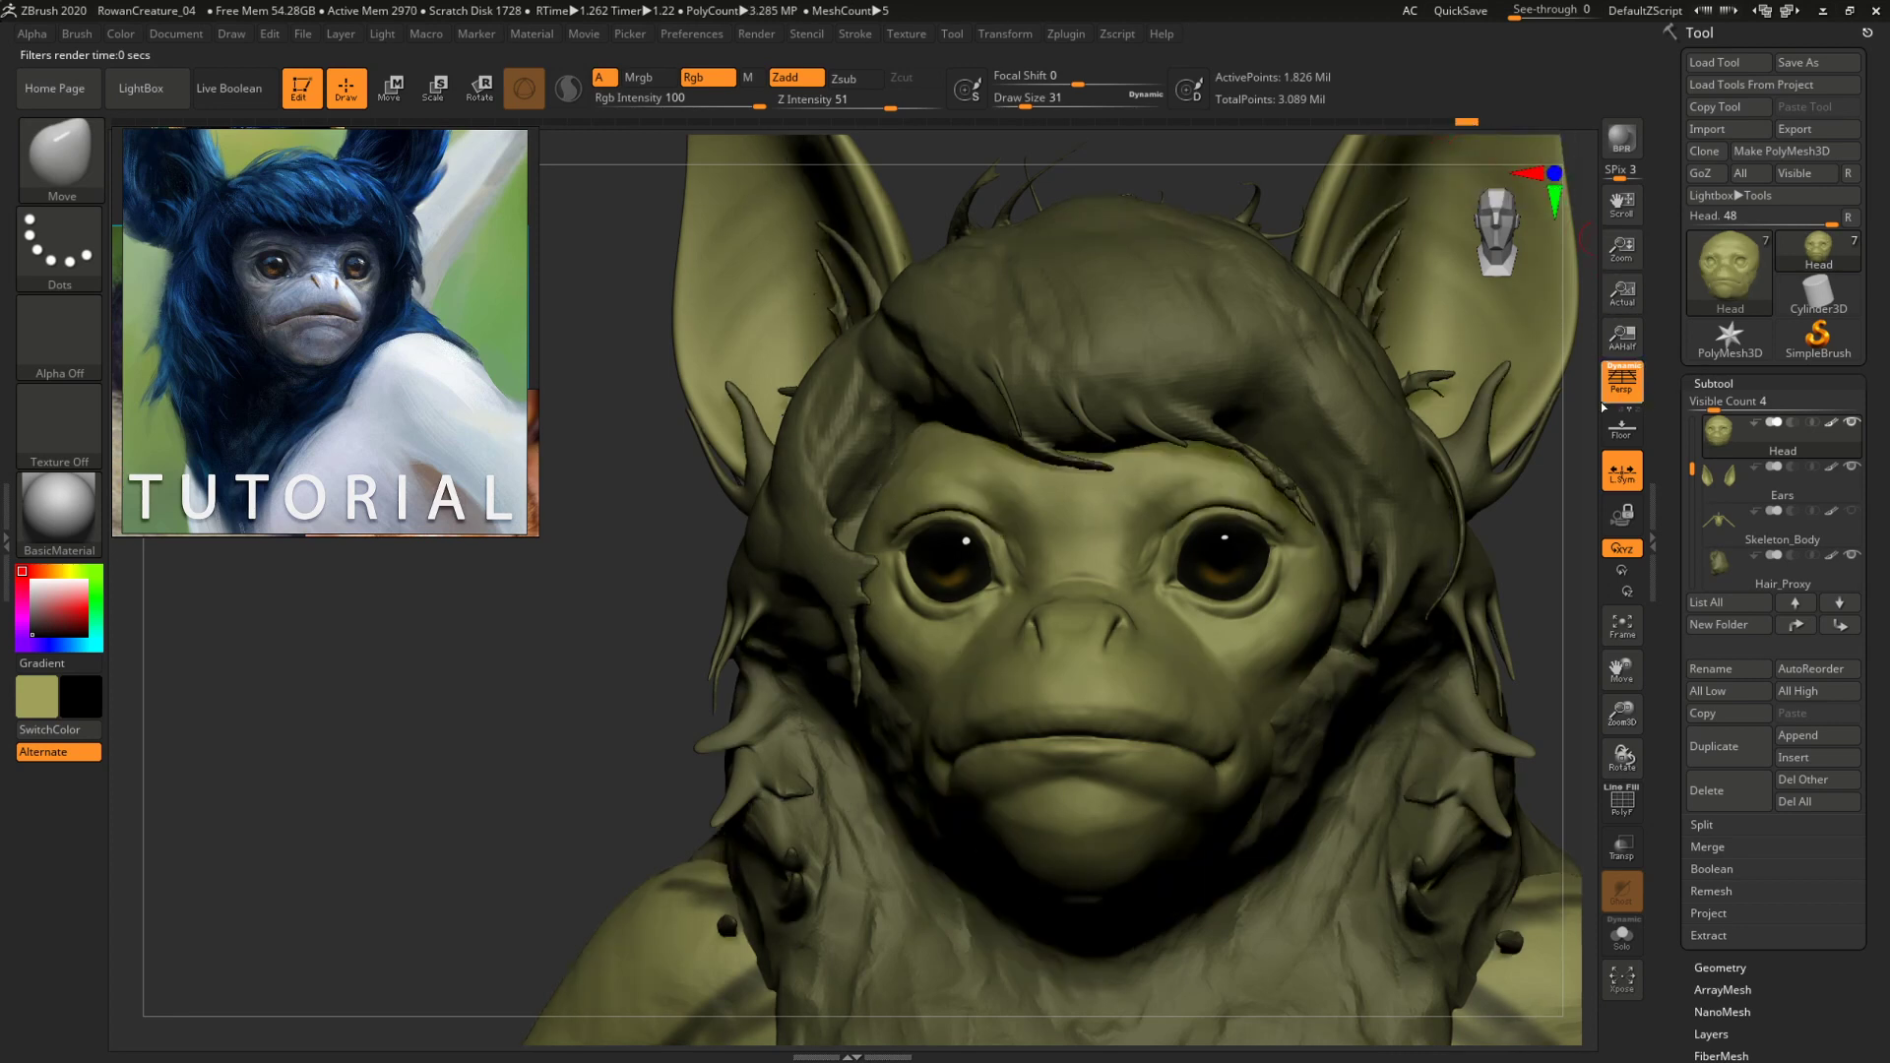
pyautogui.click(1621, 137)
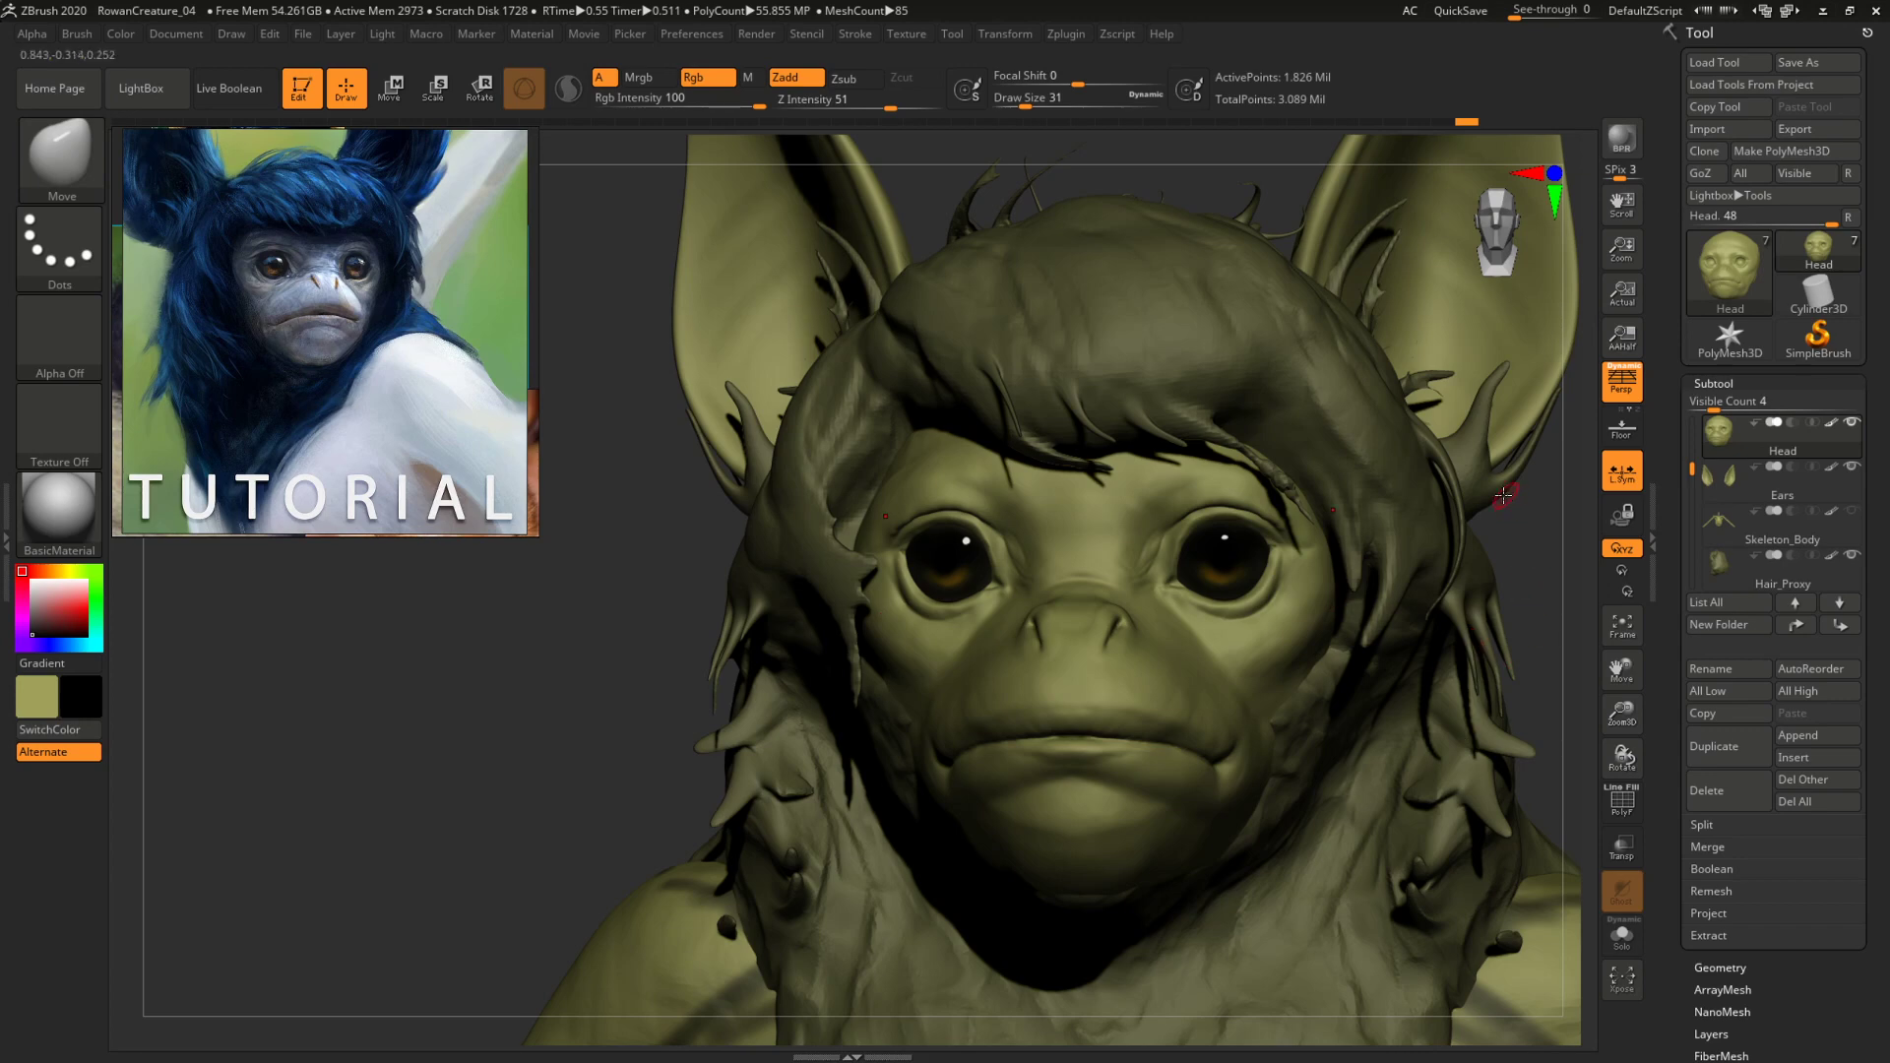
# Build up the outer end of the upper eyelid fold with ClayBuildup and smooth along the fold at draw size 33.
pyautogui.moveTo(1533, 561)
pyautogui.mouseDown()
pyautogui.moveTo(1289, 529)
pyautogui.moveTo(1342, 540)
pyautogui.moveTo(1295, 522)
pyautogui.moveTo(1516, 700)
pyautogui.mouseUp()
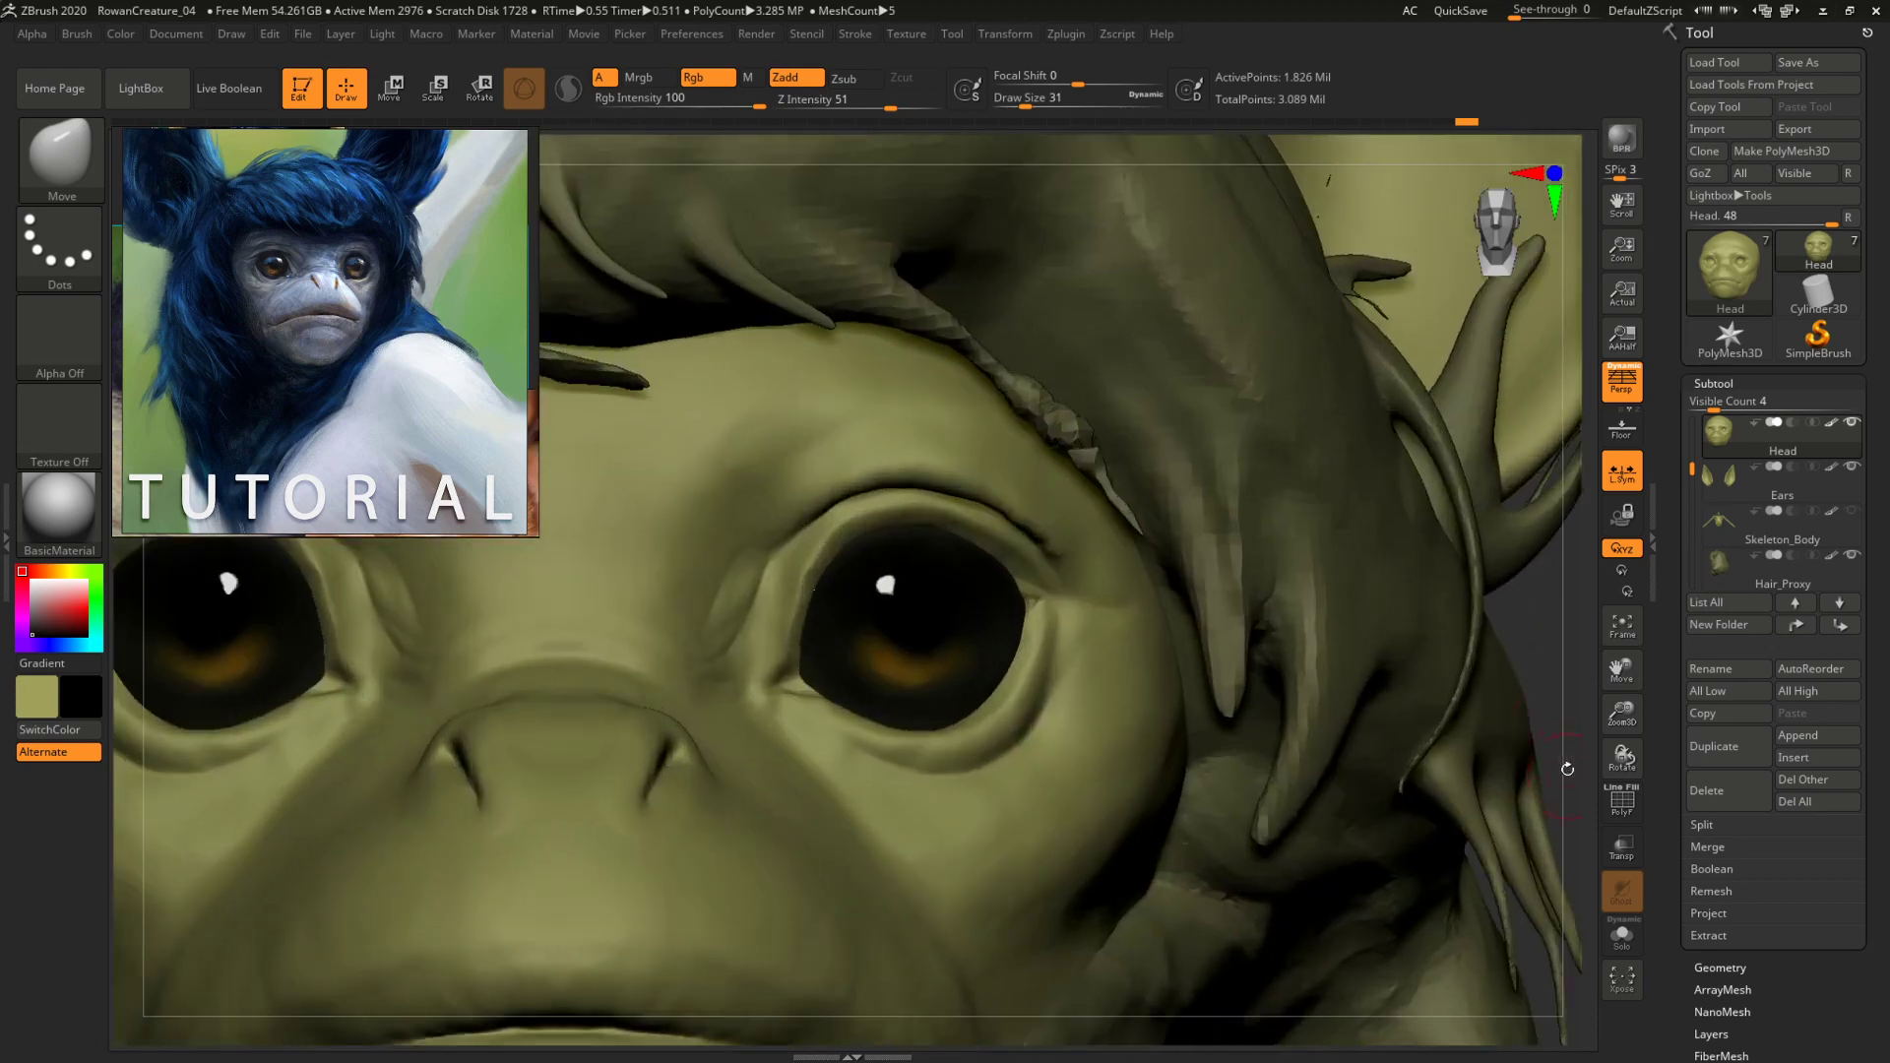
pyautogui.moveTo(1555, 639); pyautogui.dragTo(1075, 554)
pyautogui.press('b')
pyautogui.press('c')
pyautogui.press('b')
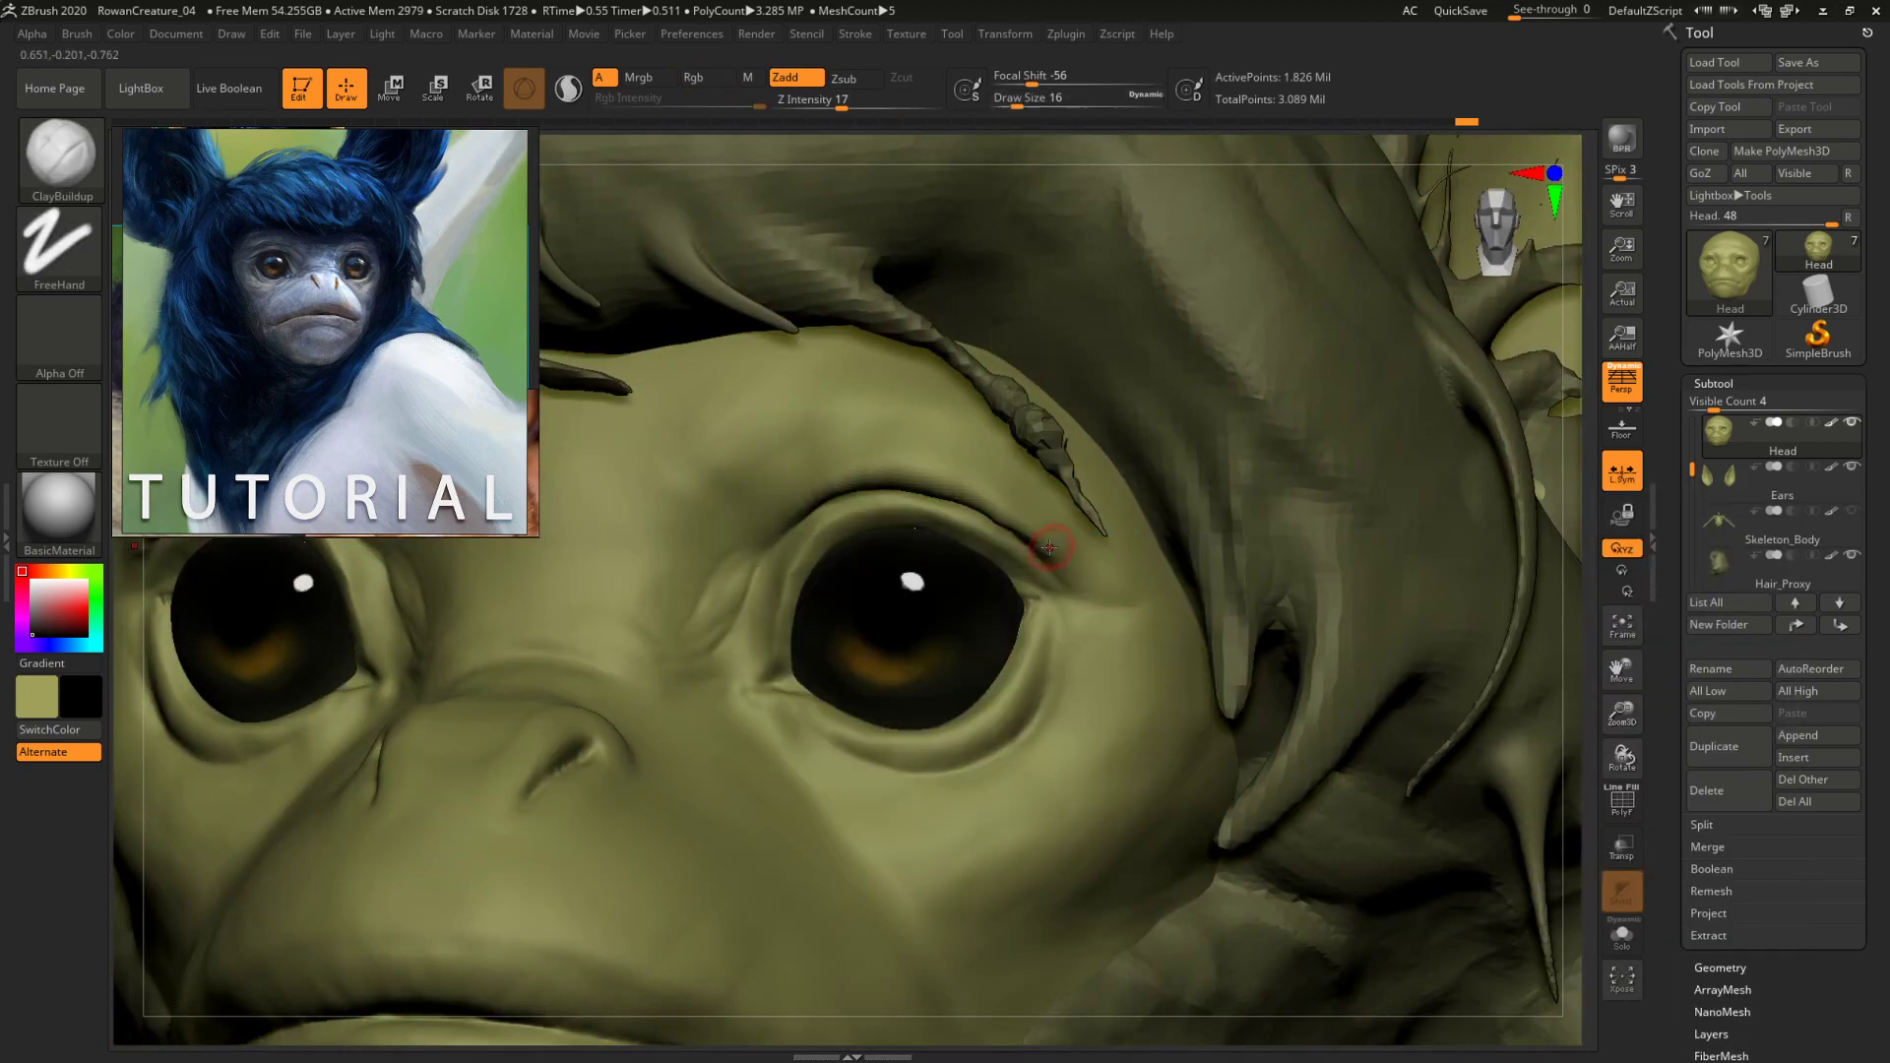
pyautogui.moveTo(1074, 559)
pyautogui.mouseDown()
pyautogui.moveTo(1051, 556)
pyautogui.moveTo(1071, 562)
pyautogui.mouseUp()
pyautogui.press('space')
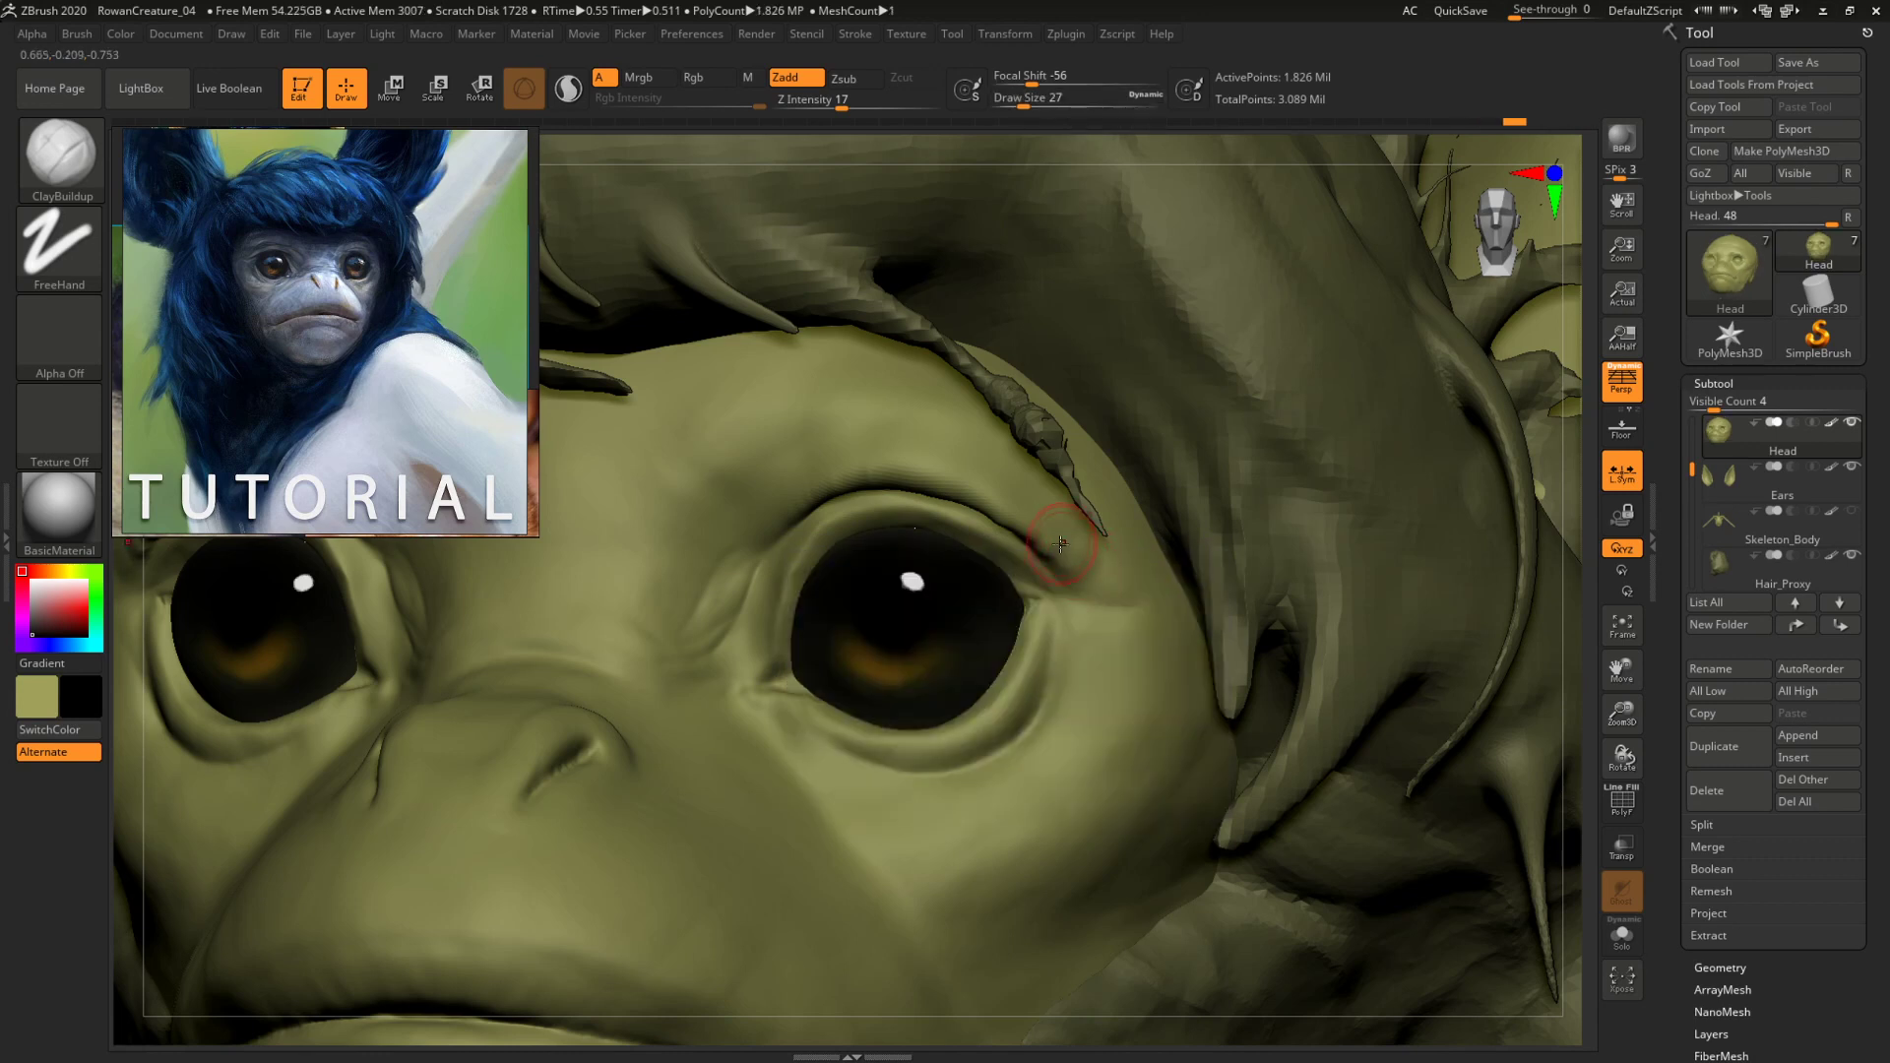
pyautogui.press('shift')
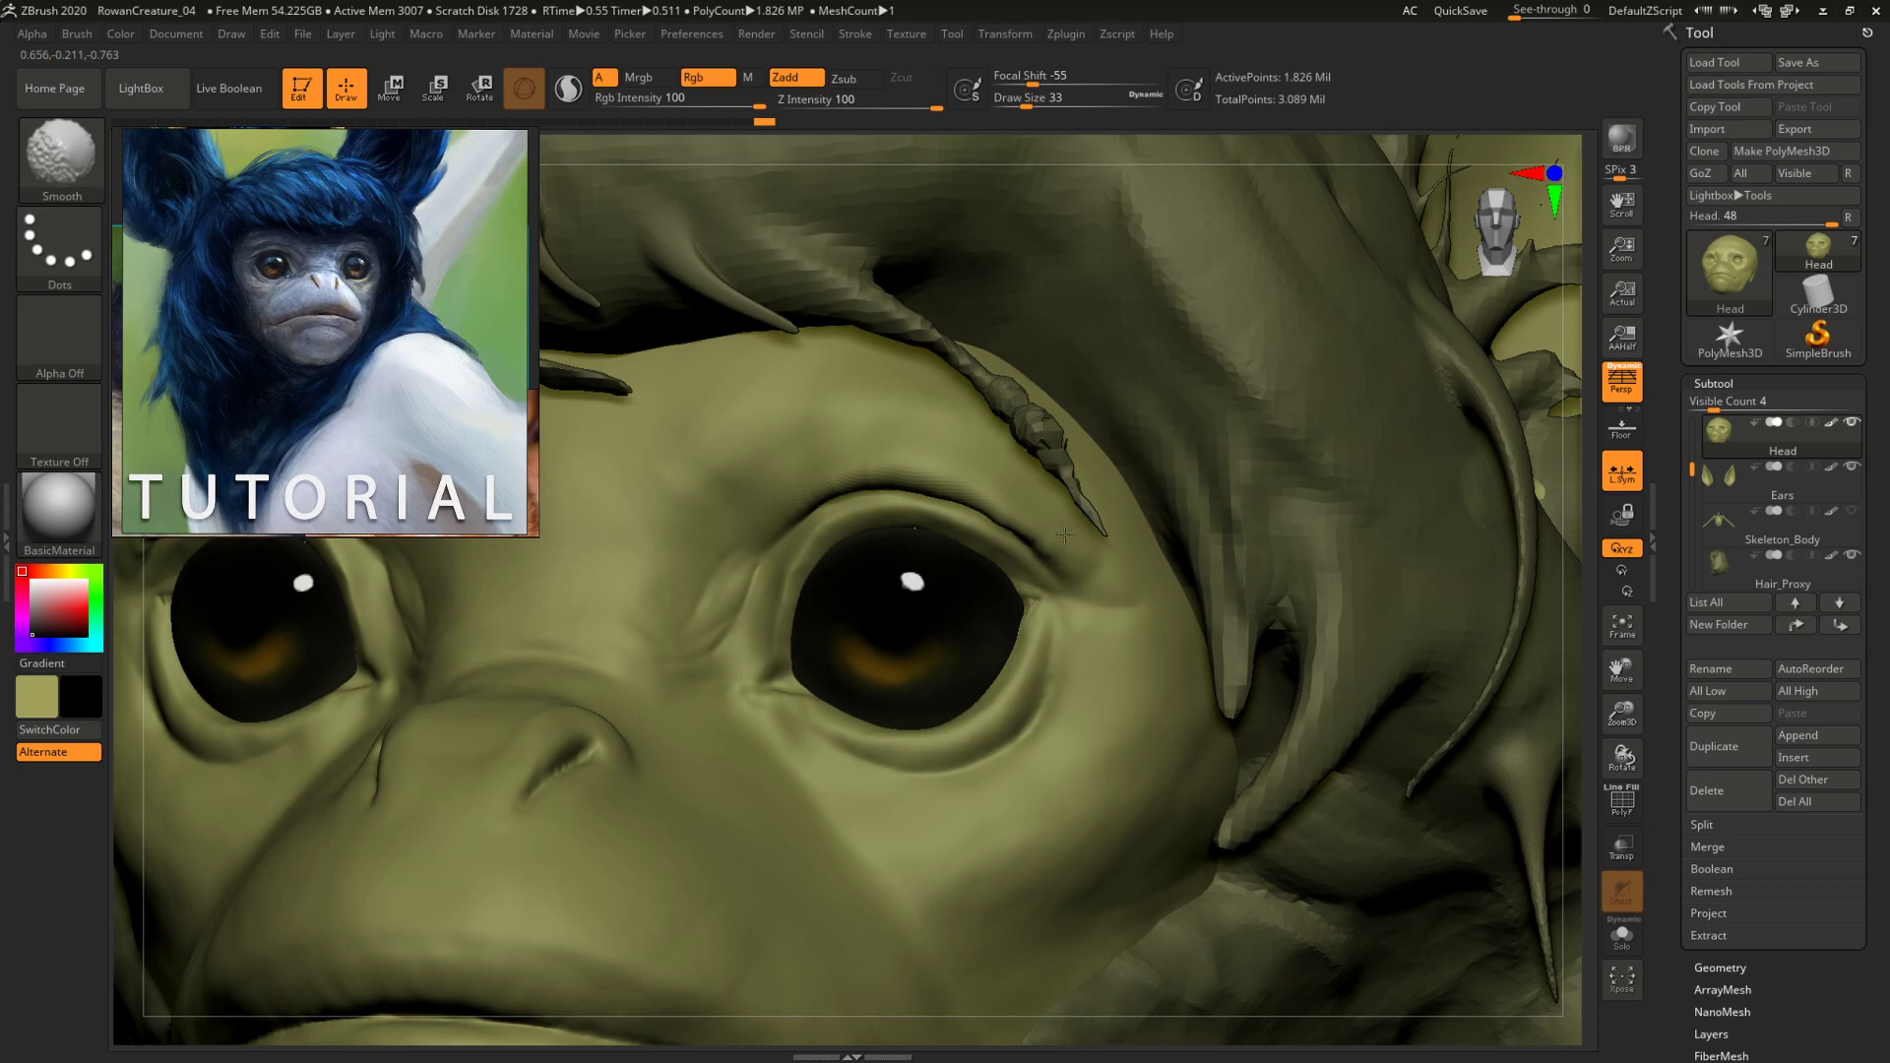
pyautogui.moveTo(1027, 504)
pyautogui.keyDown('shift'); pyautogui.mouseDown()
pyautogui.moveTo(930, 459)
pyautogui.moveTo(848, 456)
pyautogui.moveTo(786, 491)
pyautogui.mouseUp(); pyautogui.keyUp('shift')
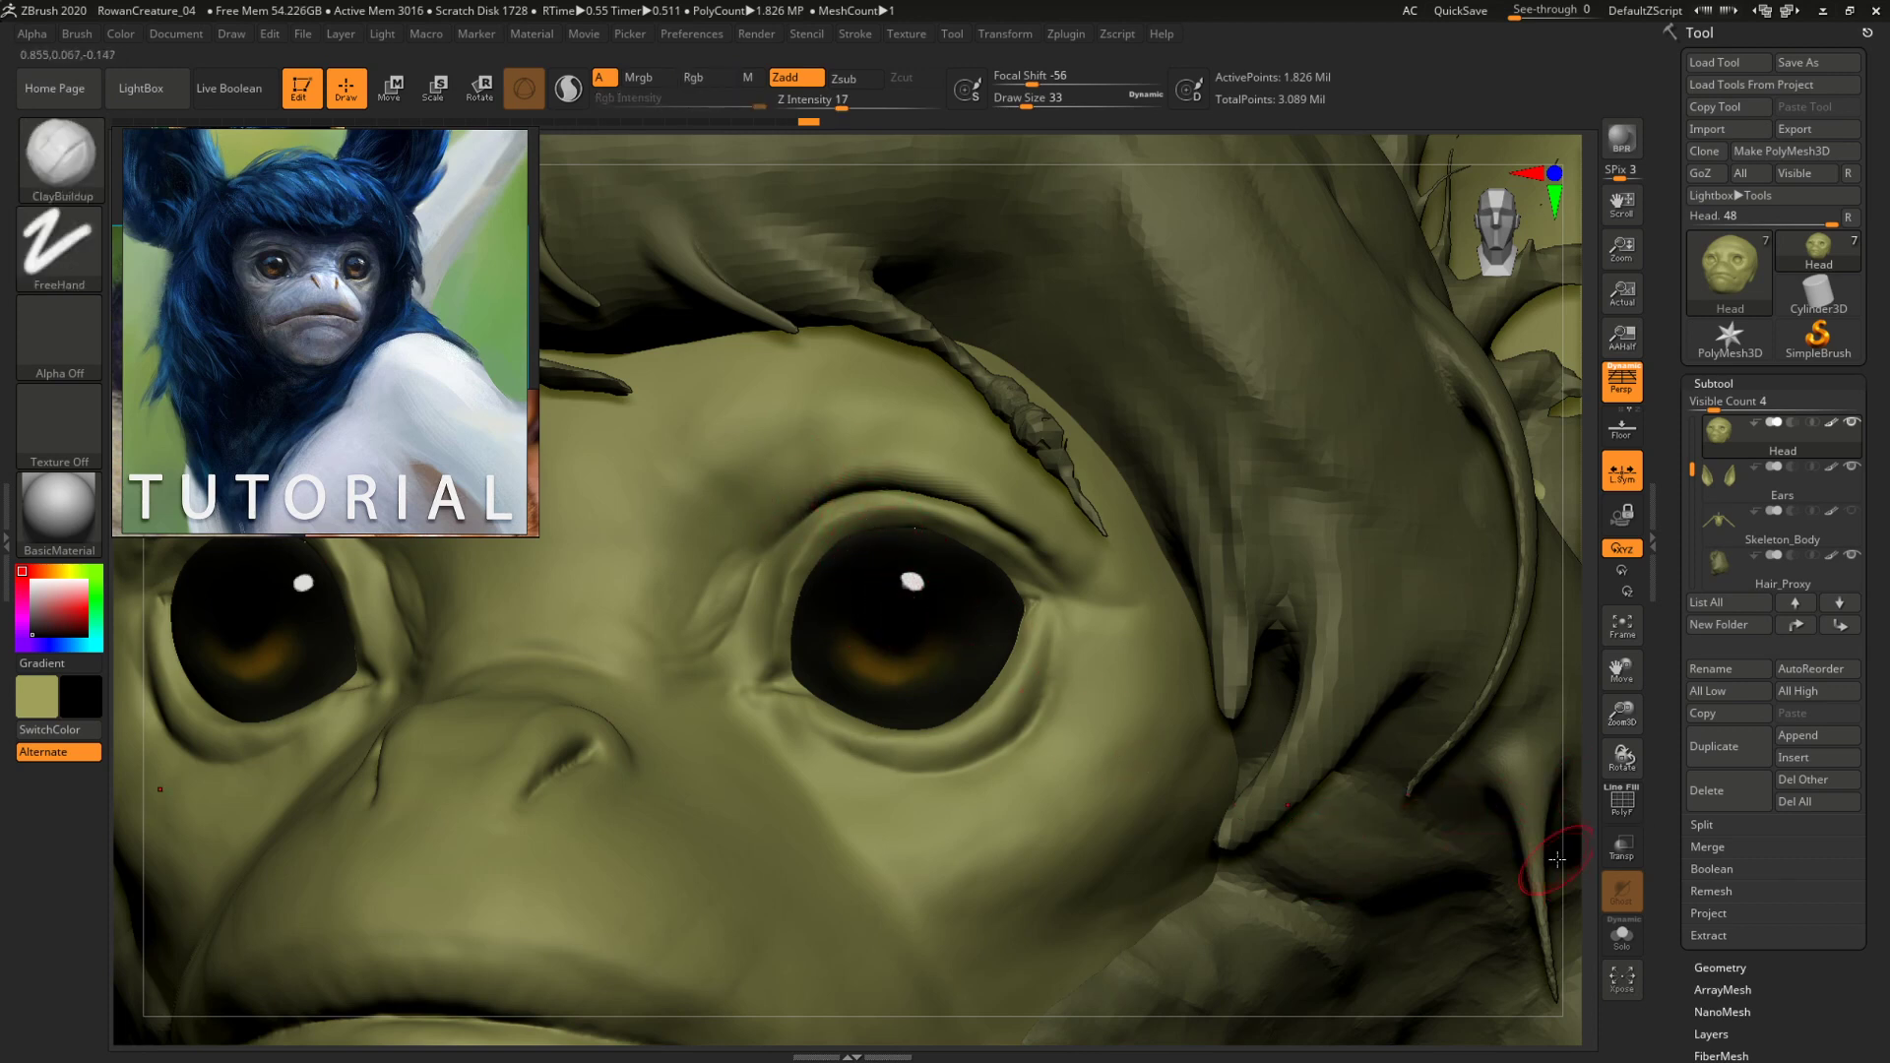
# Carve the inner part of the upper eyelid crease with the DamStandard brush, raising the draw size to 39.
pyautogui.moveTo(1565, 847)
pyautogui.mouseDown()
pyautogui.moveTo(1429, 475)
pyautogui.moveTo(1378, 551)
pyautogui.mouseUp()
pyautogui.press('b')
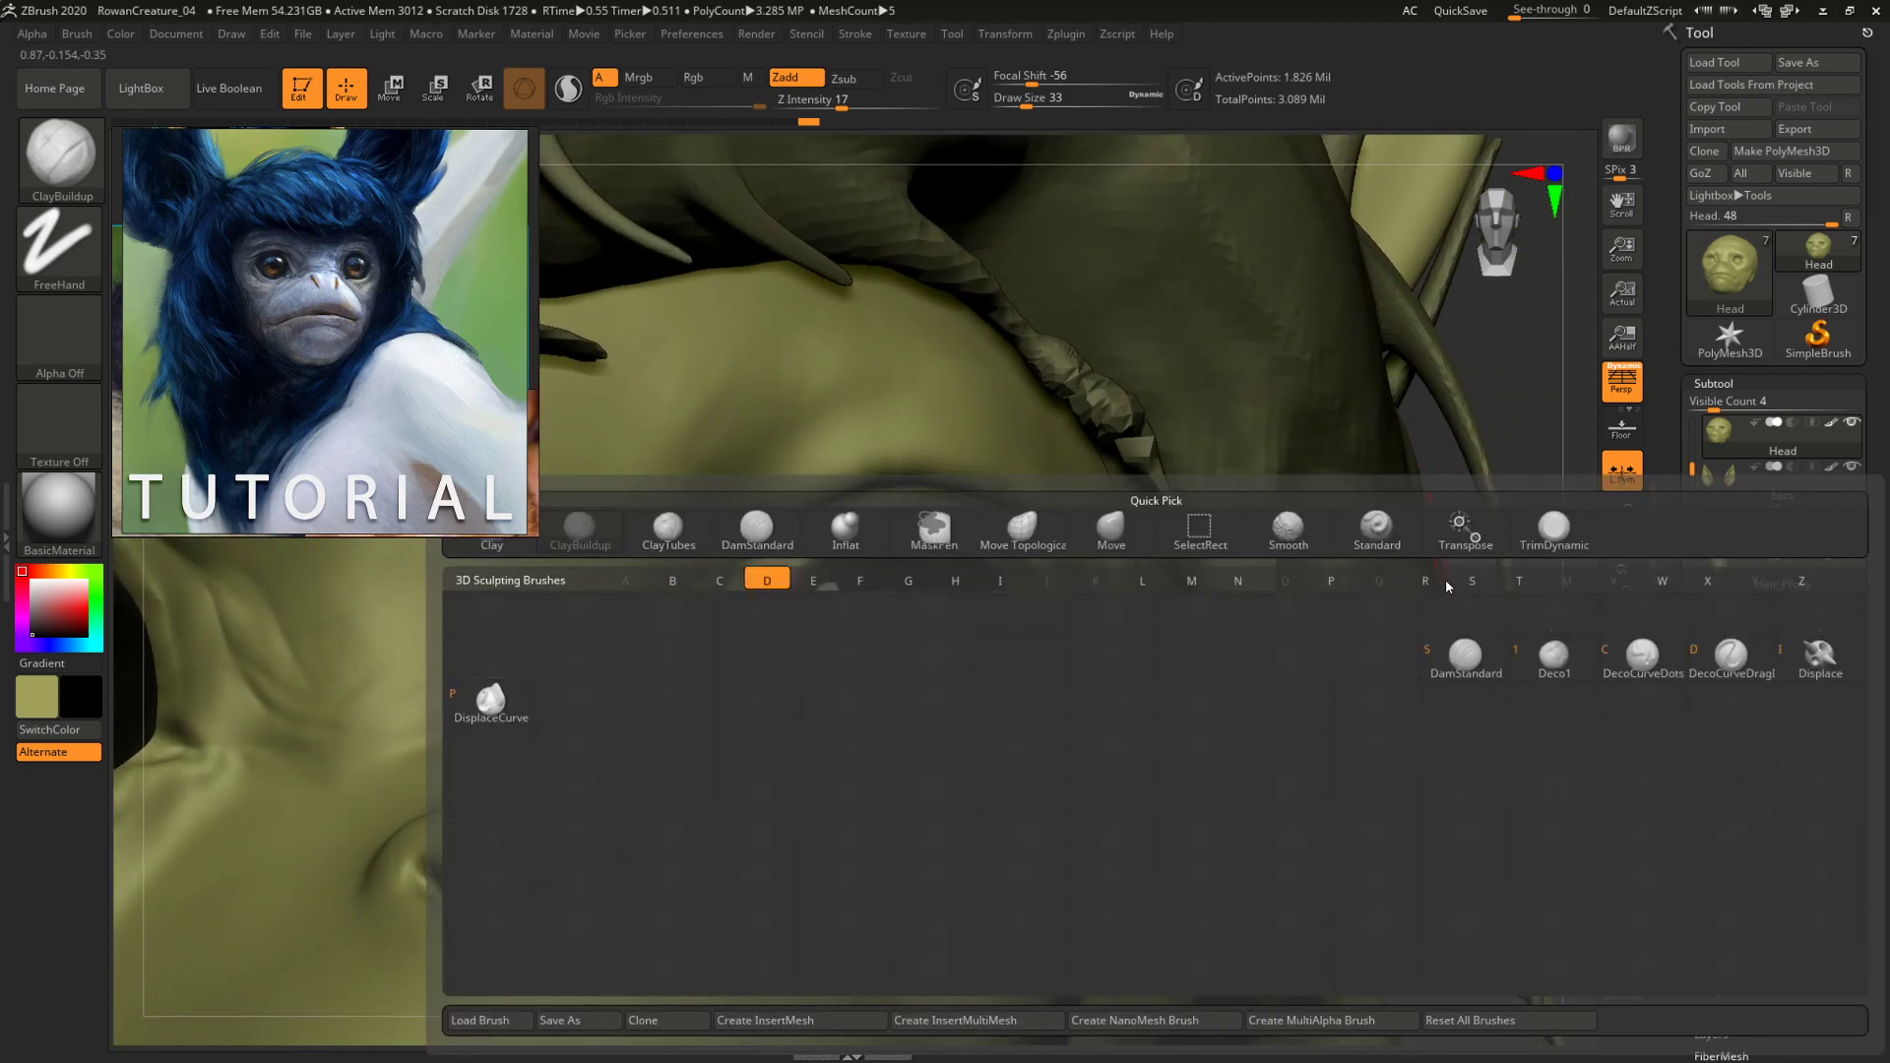
pyautogui.press('d')
pyautogui.press('s')
pyautogui.press('space')
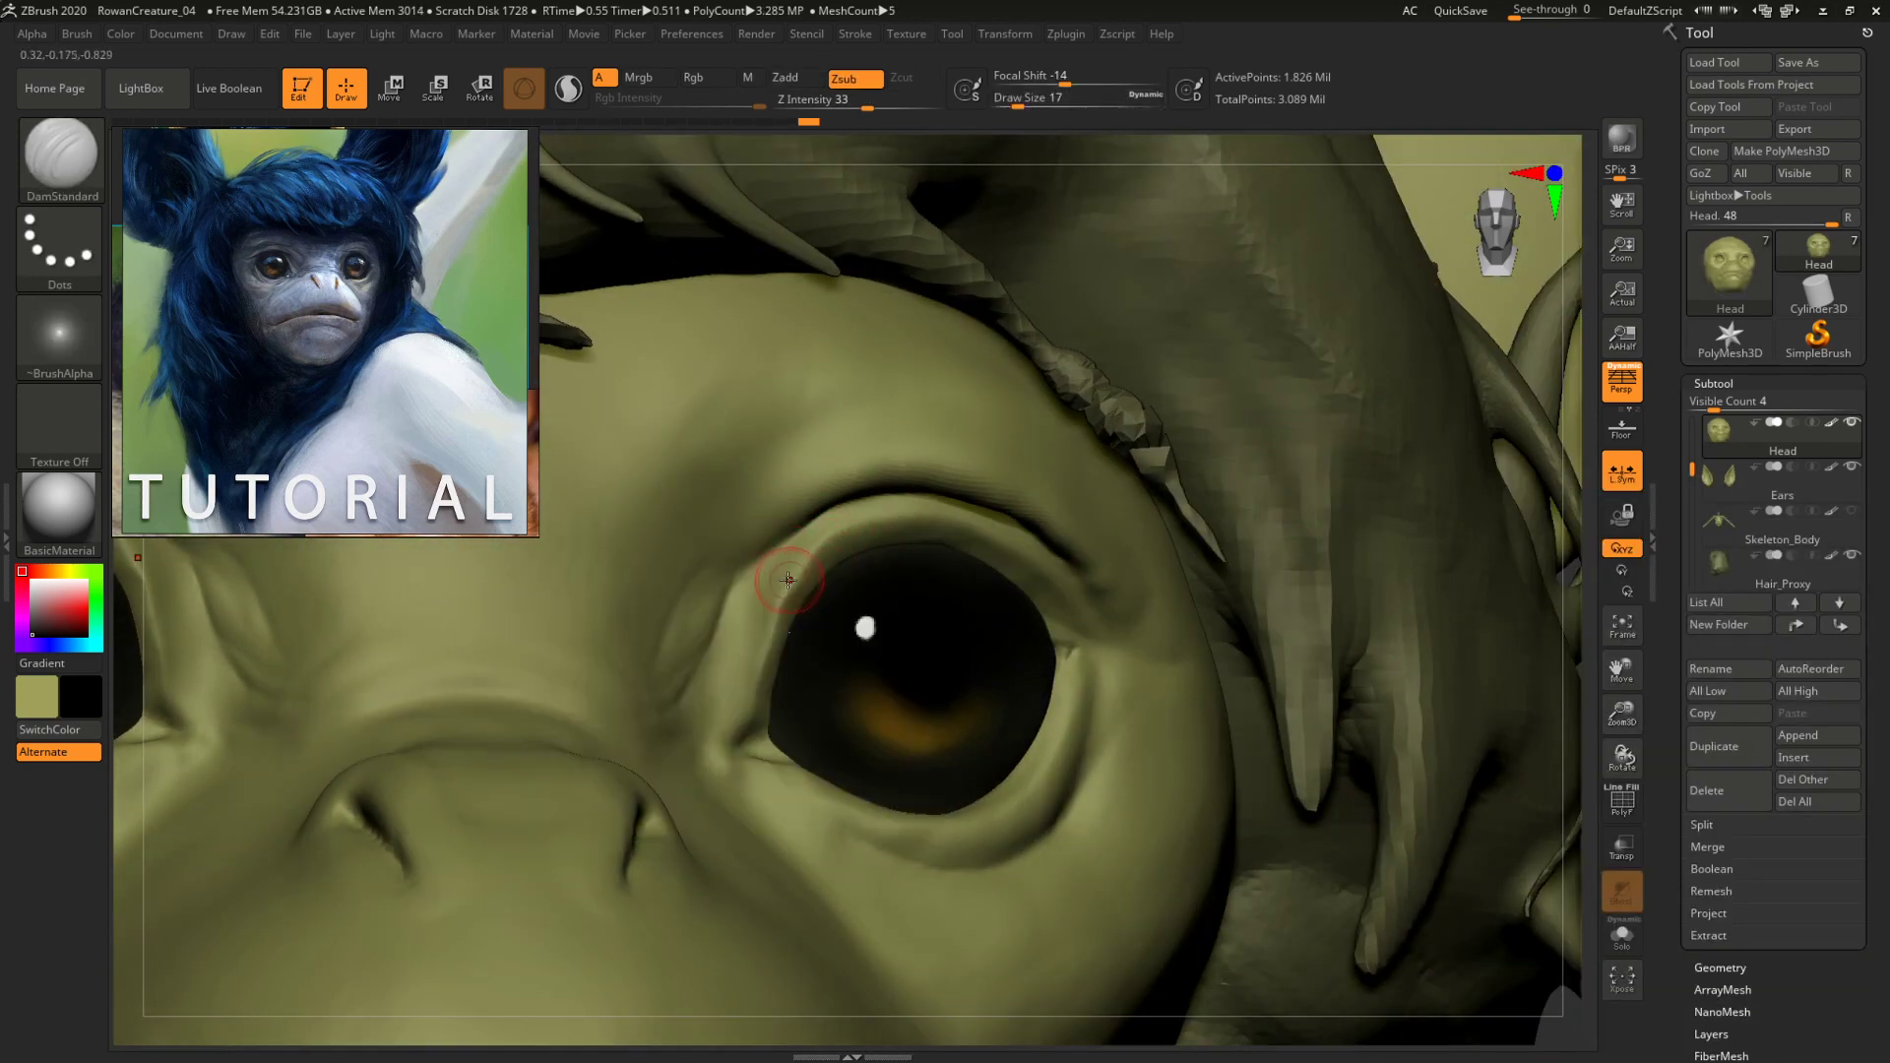
pyautogui.press('space')
pyautogui.moveTo(806, 552); pyautogui.dragTo(812, 553)
pyautogui.press('space')
pyautogui.moveTo(773, 559); pyautogui.dragTo(766, 559)
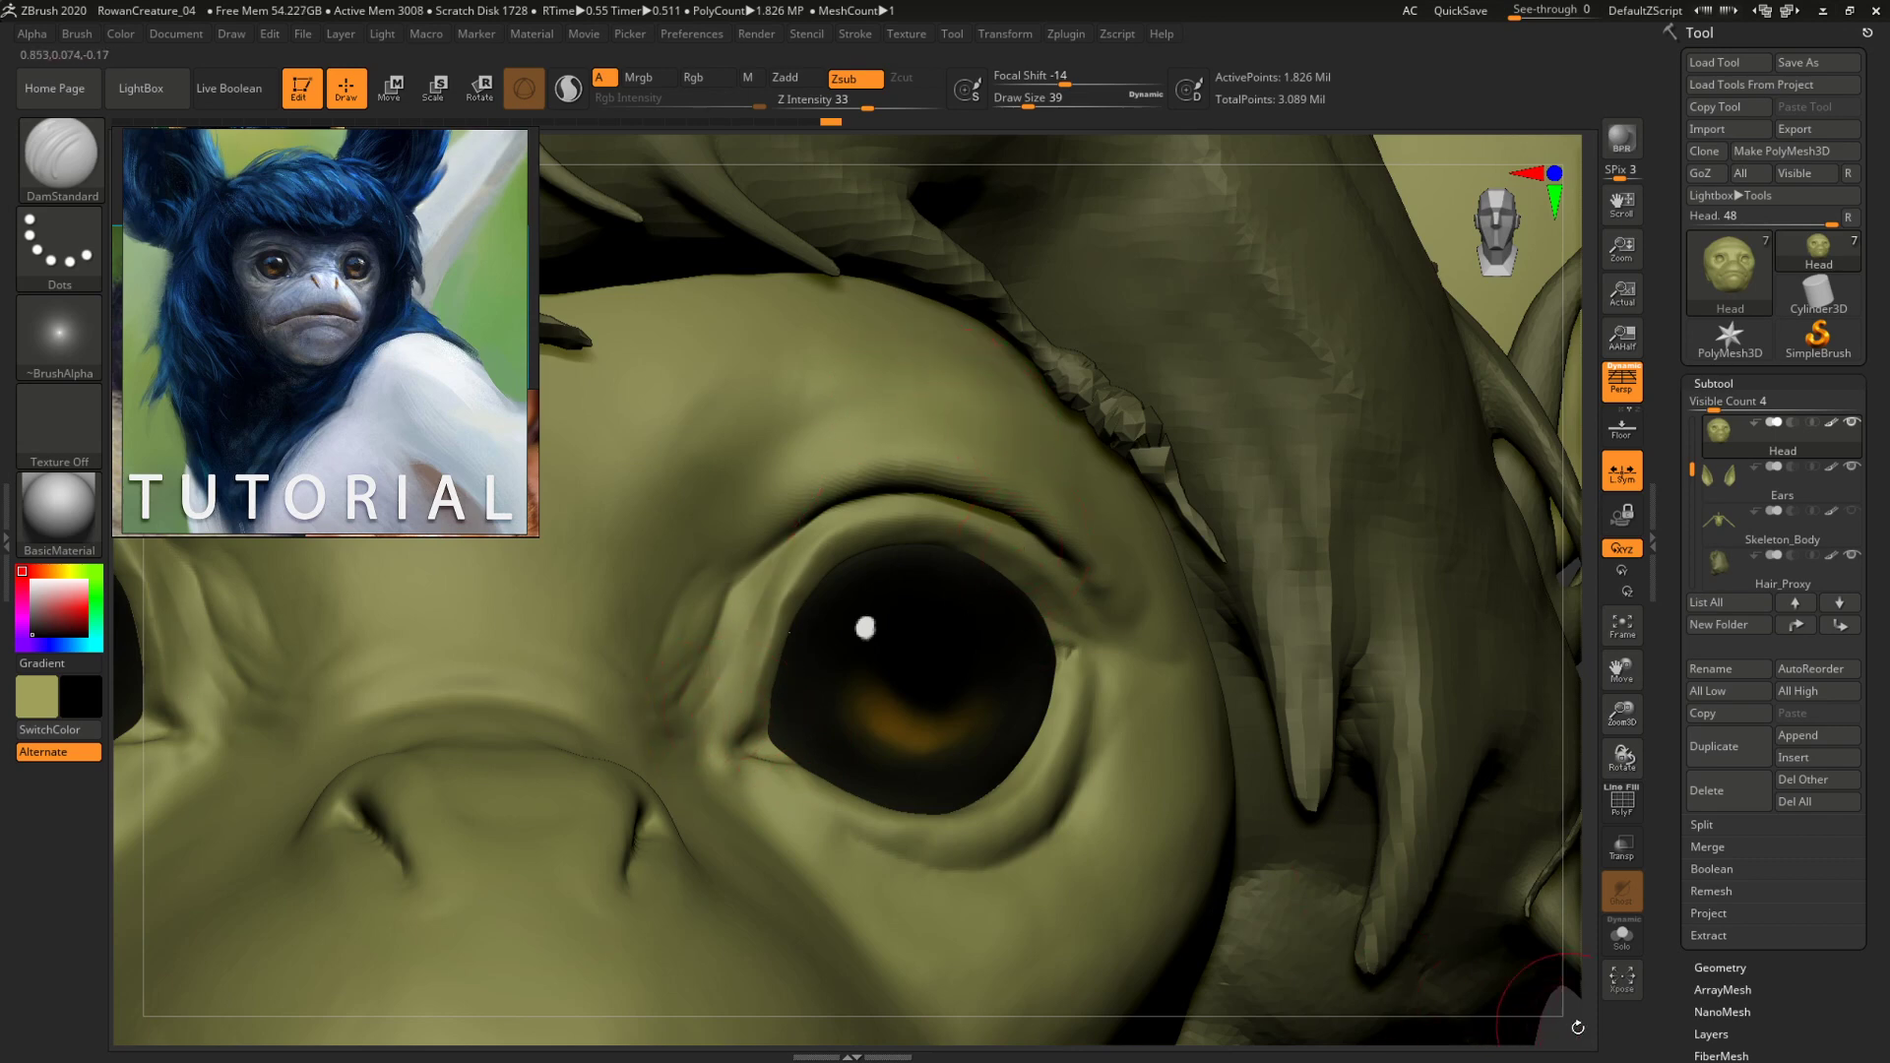
# Carve fine creases from the lower eyelid toward the outer eye corner with DamStandard at draw size 39.
pyautogui.moveTo(1545, 974)
pyautogui.mouseDown()
pyautogui.moveTo(1471, 844)
pyautogui.moveTo(1132, 708)
pyautogui.mouseUp()
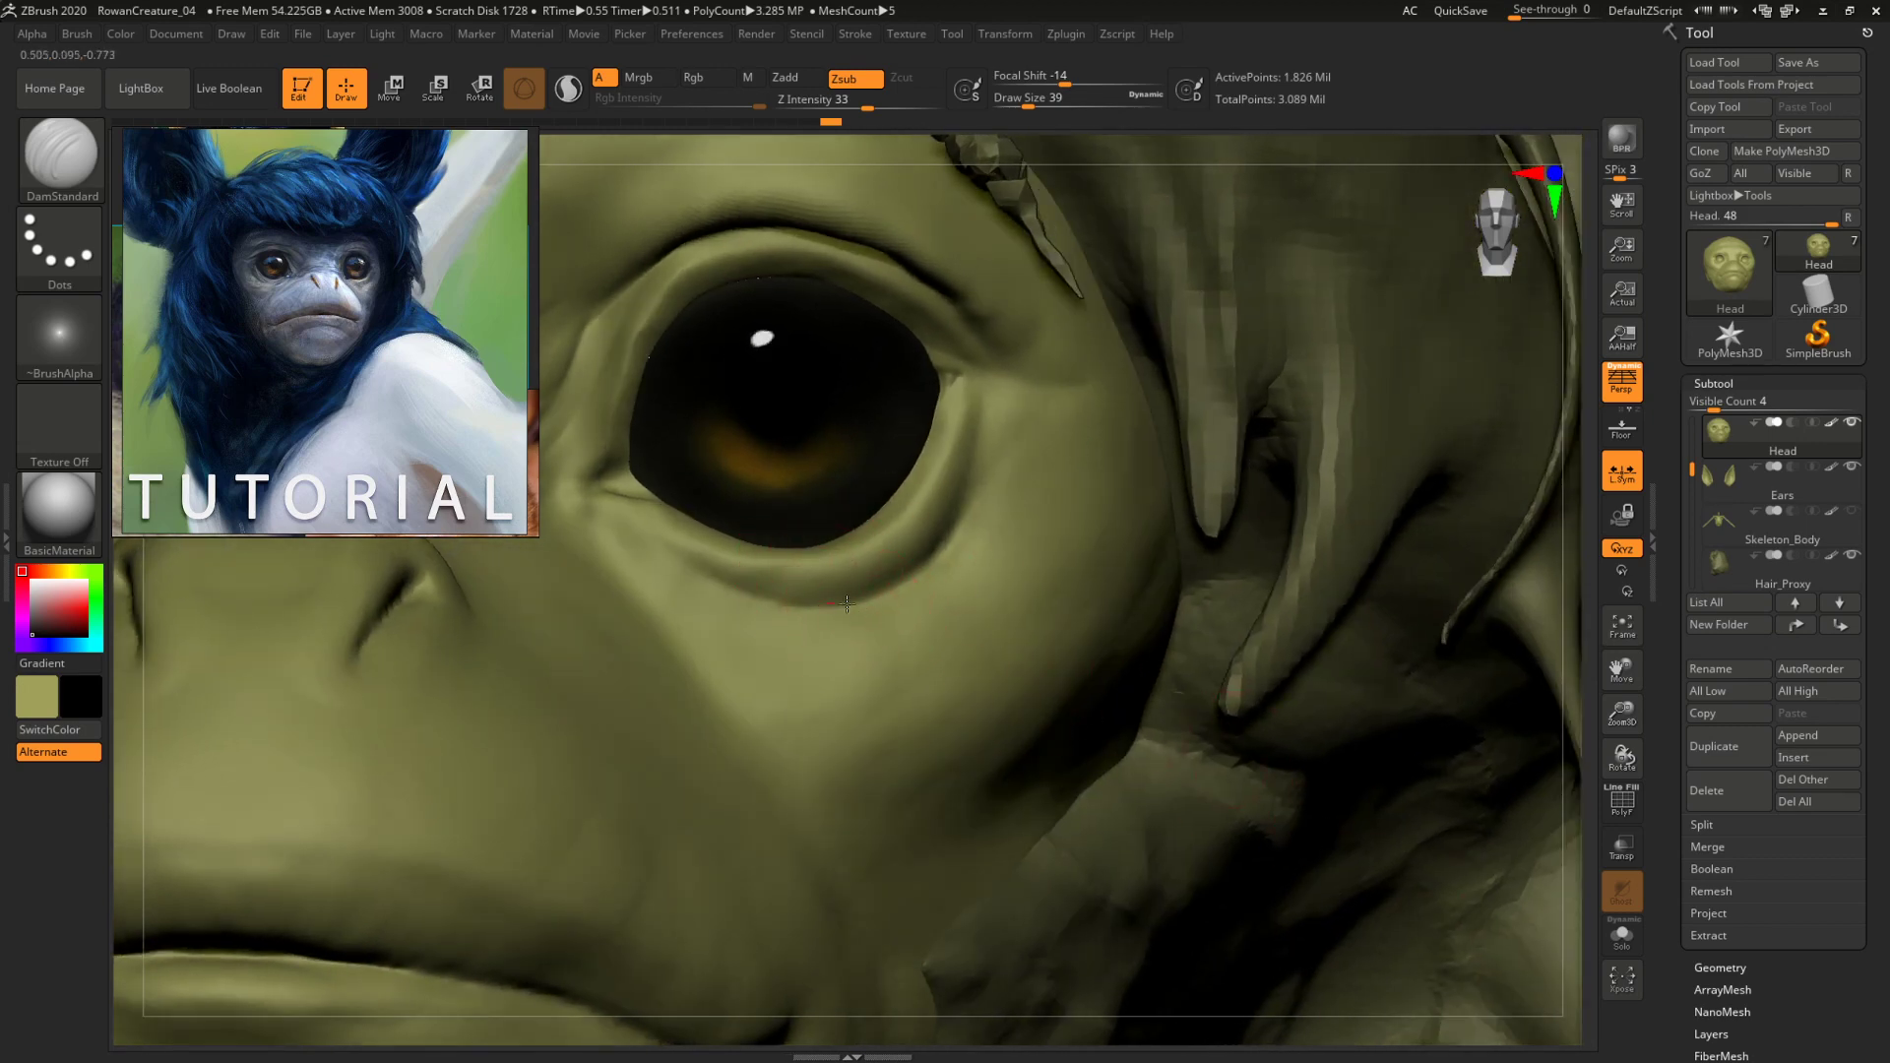
pyautogui.press('ctrl')
pyautogui.moveTo(901, 578)
pyautogui.mouseDown()
pyautogui.moveTo(781, 595)
pyautogui.moveTo(649, 531)
pyautogui.moveTo(837, 623)
pyautogui.moveTo(891, 612)
pyautogui.moveTo(990, 512)
pyautogui.moveTo(1024, 414)
pyautogui.mouseUp()
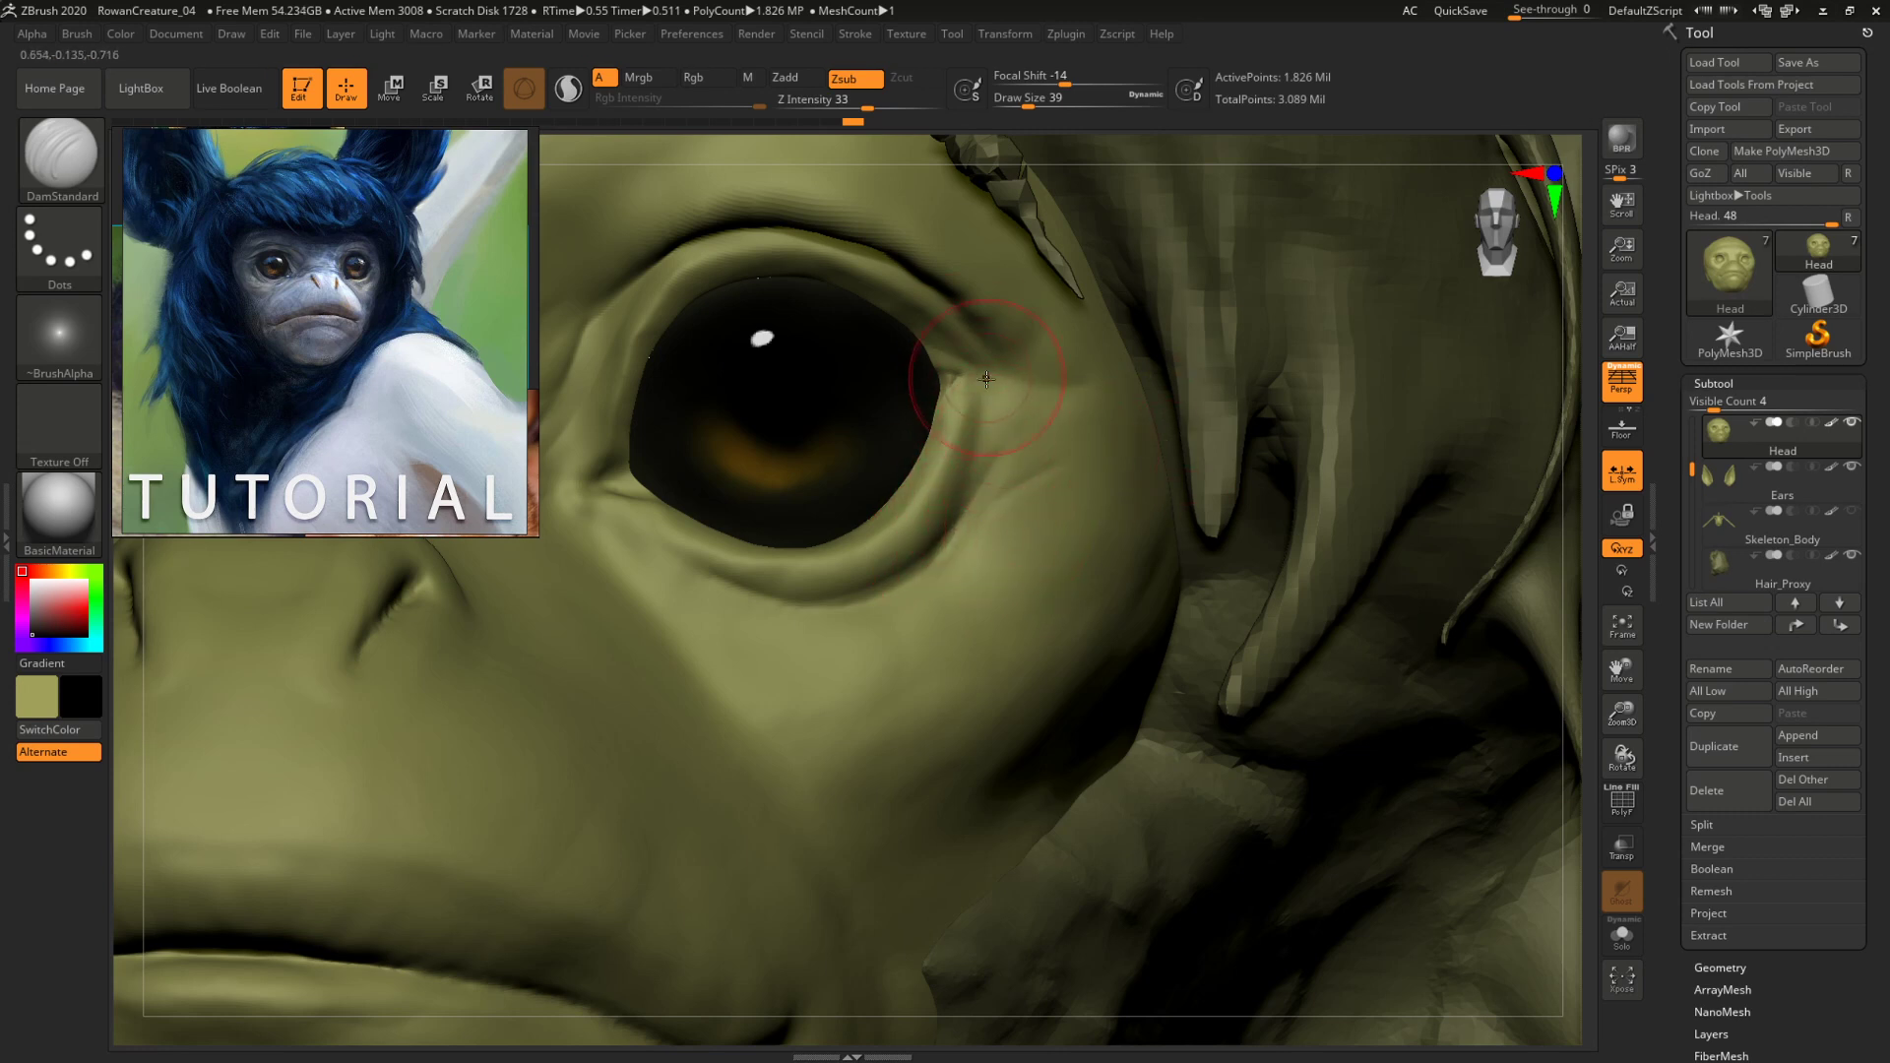
pyautogui.moveTo(907, 358)
pyautogui.mouseDown()
pyautogui.moveTo(969, 374)
pyautogui.moveTo(1036, 430)
pyautogui.mouseUp()
# Build up the outer corner of the eyelids with the ClayBuildup brush at draw size 16.
pyautogui.press('b')
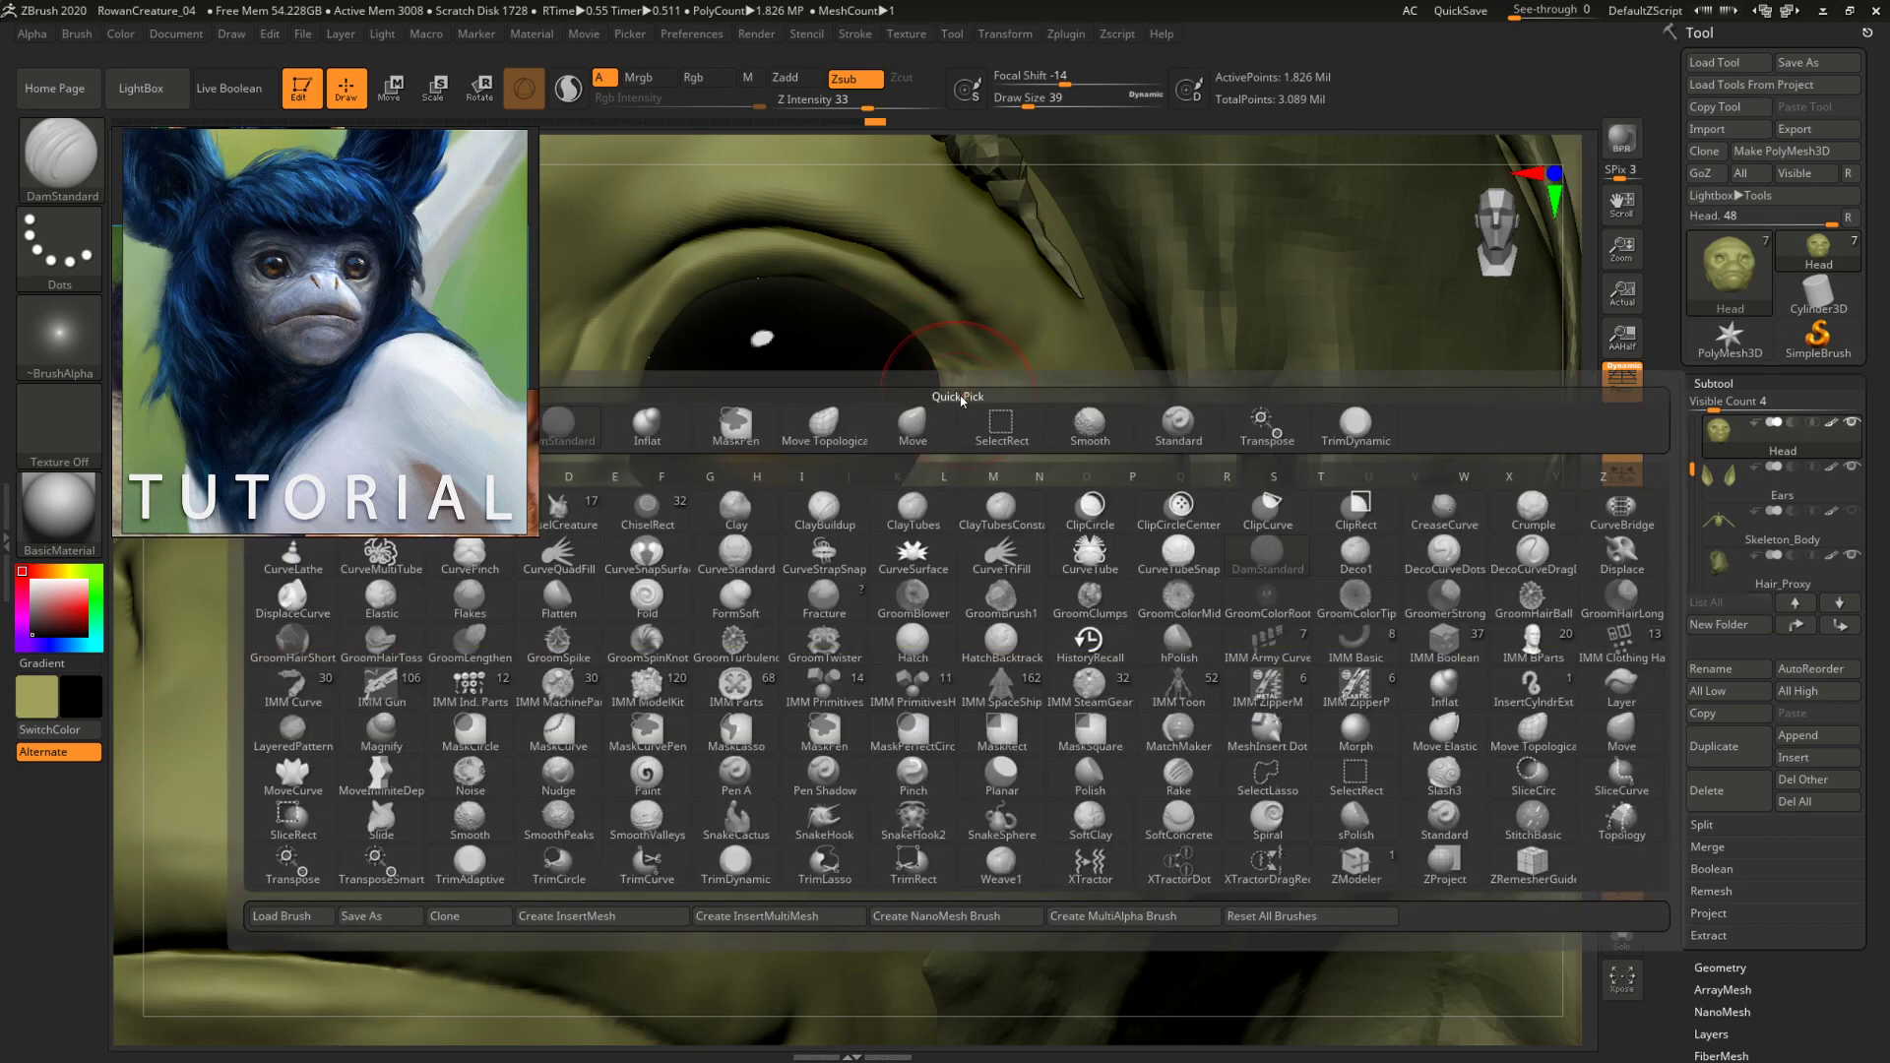
pyautogui.press('c')
pyautogui.press('b')
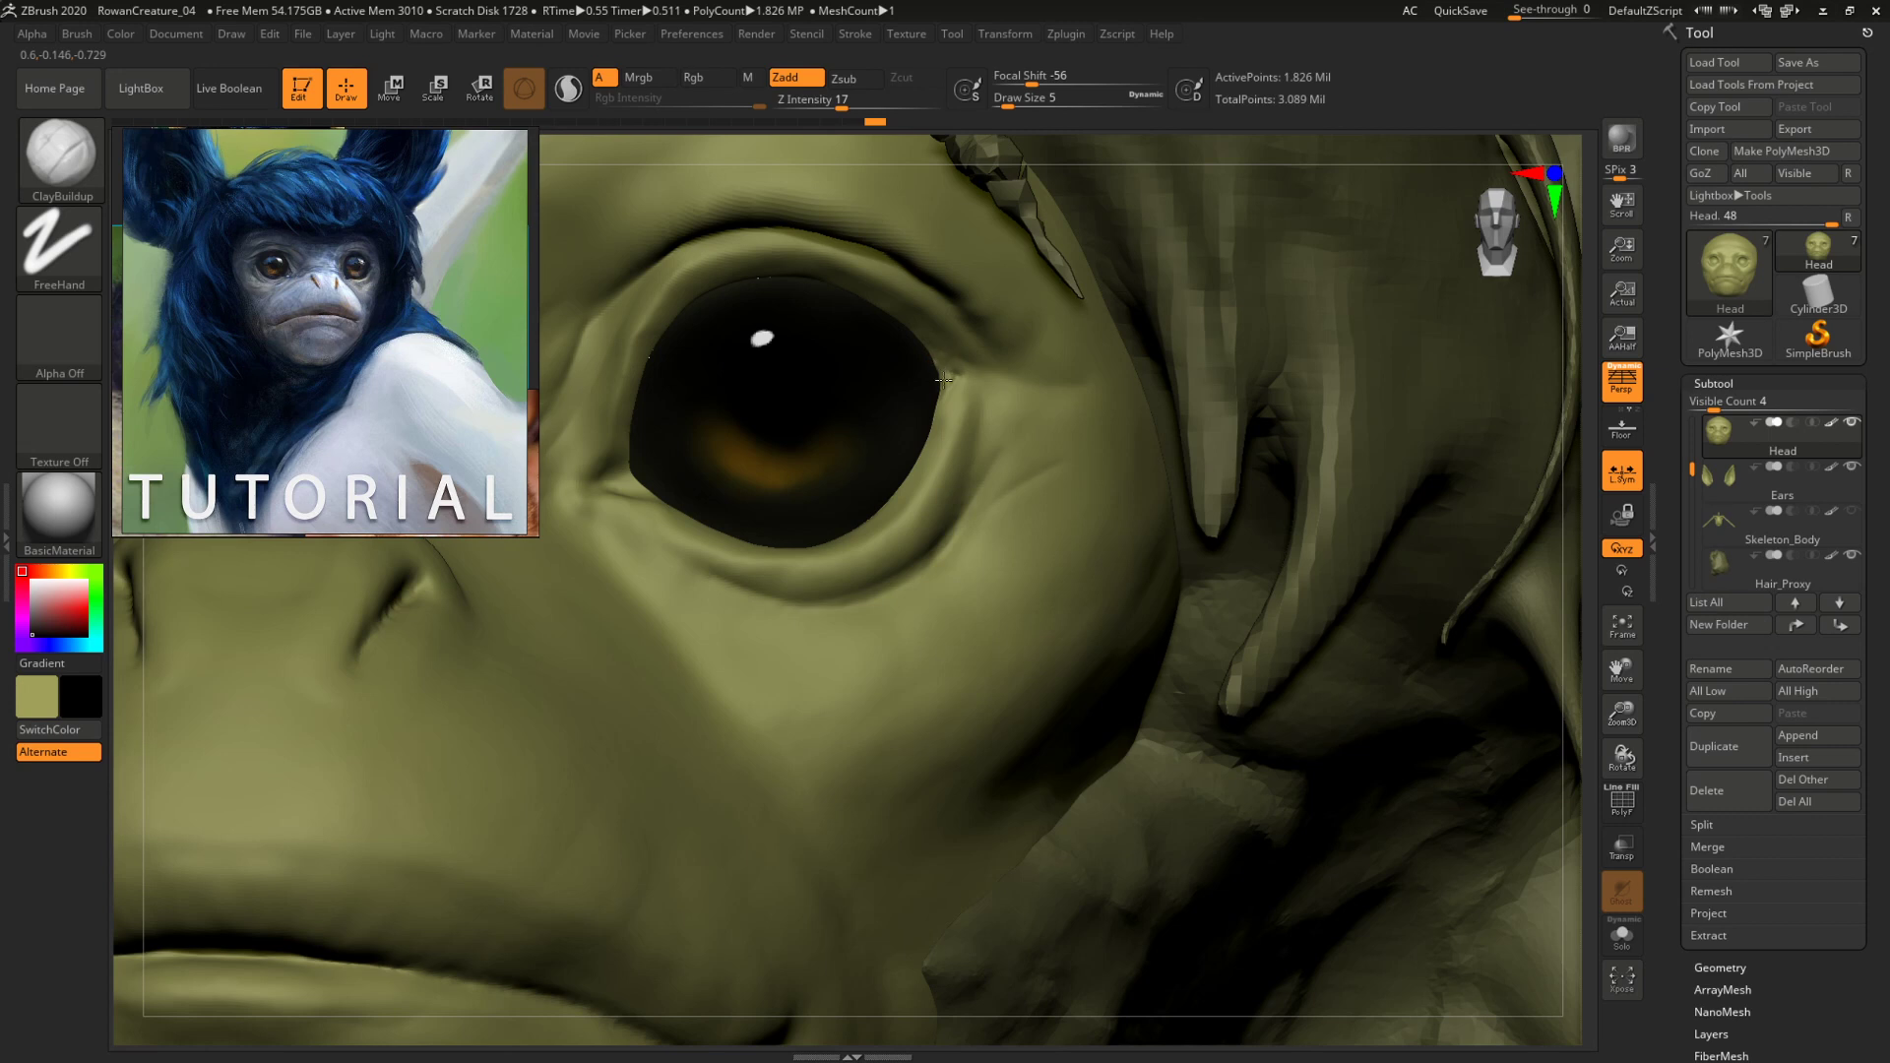
pyautogui.press('space')
pyautogui.press('space')
pyautogui.keyDown('alt'); pyautogui.click(935, 366); pyautogui.keyUp('alt')
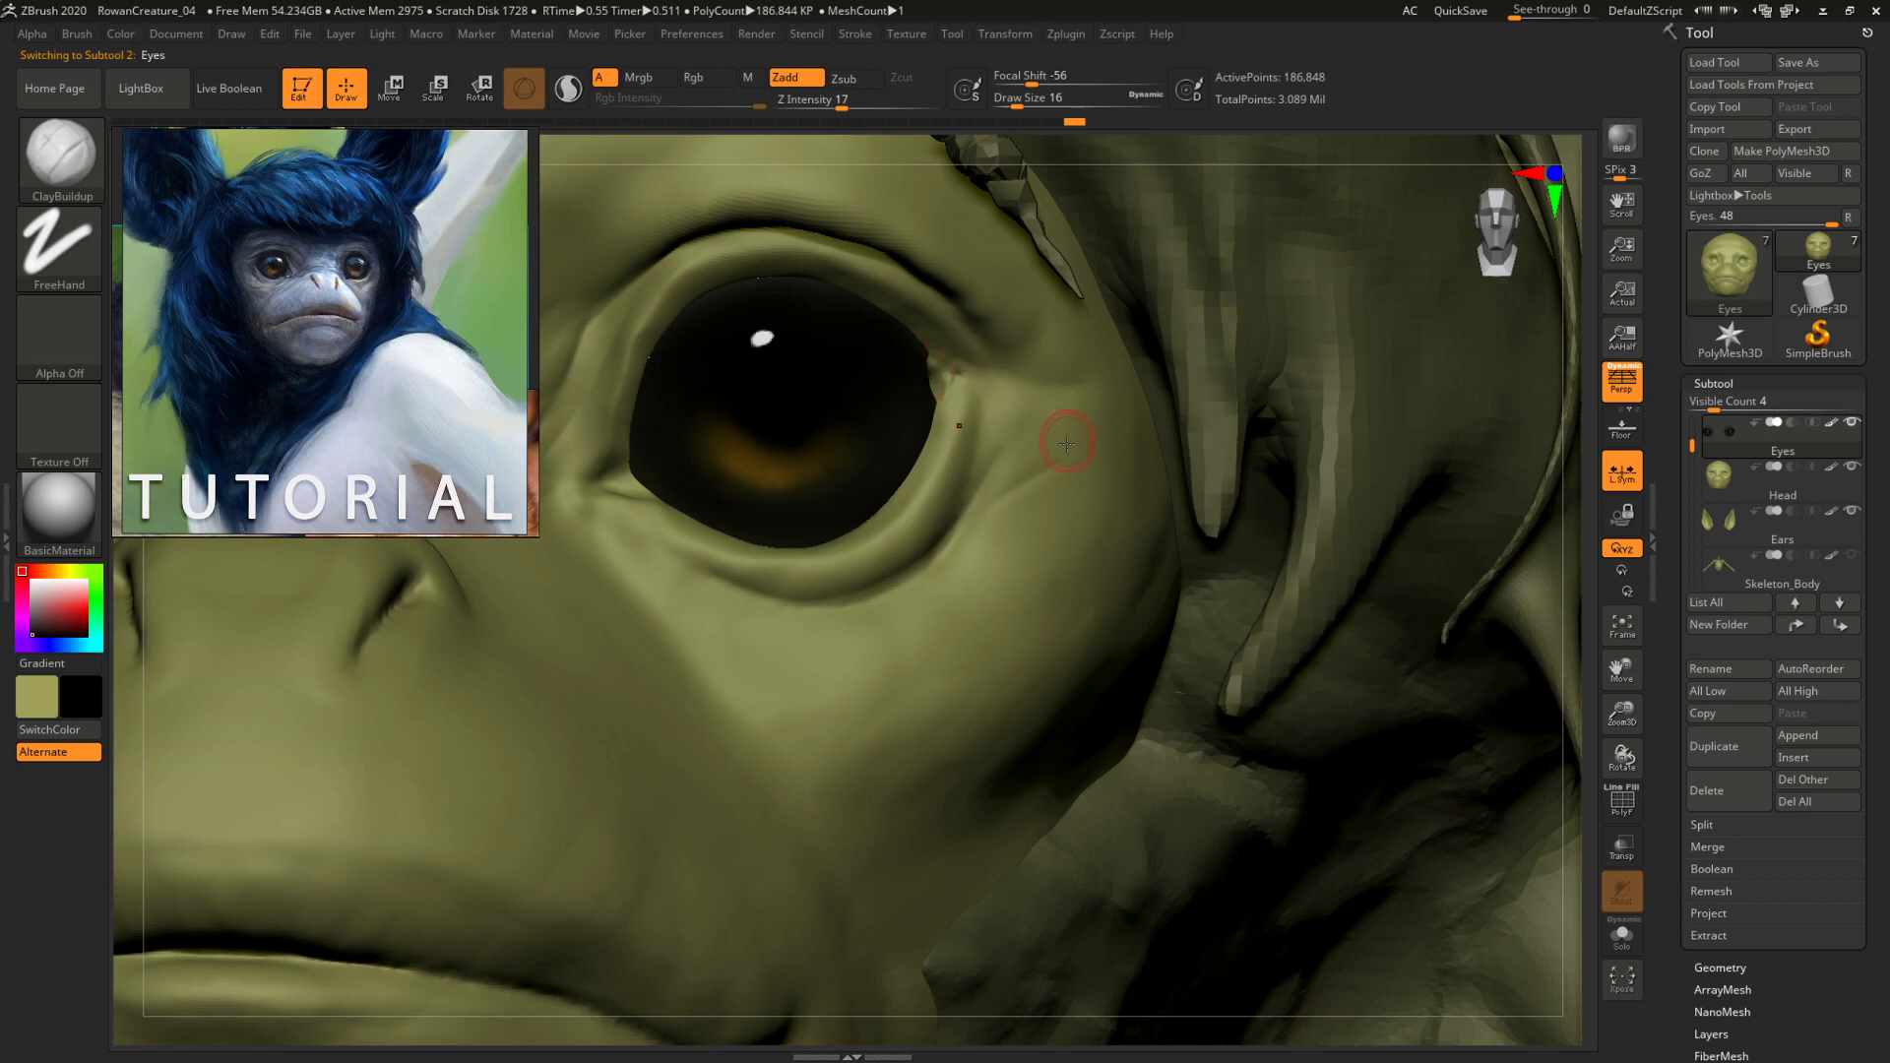
pyautogui.moveTo(1622, 756); pyautogui.dragTo(1561, 764)
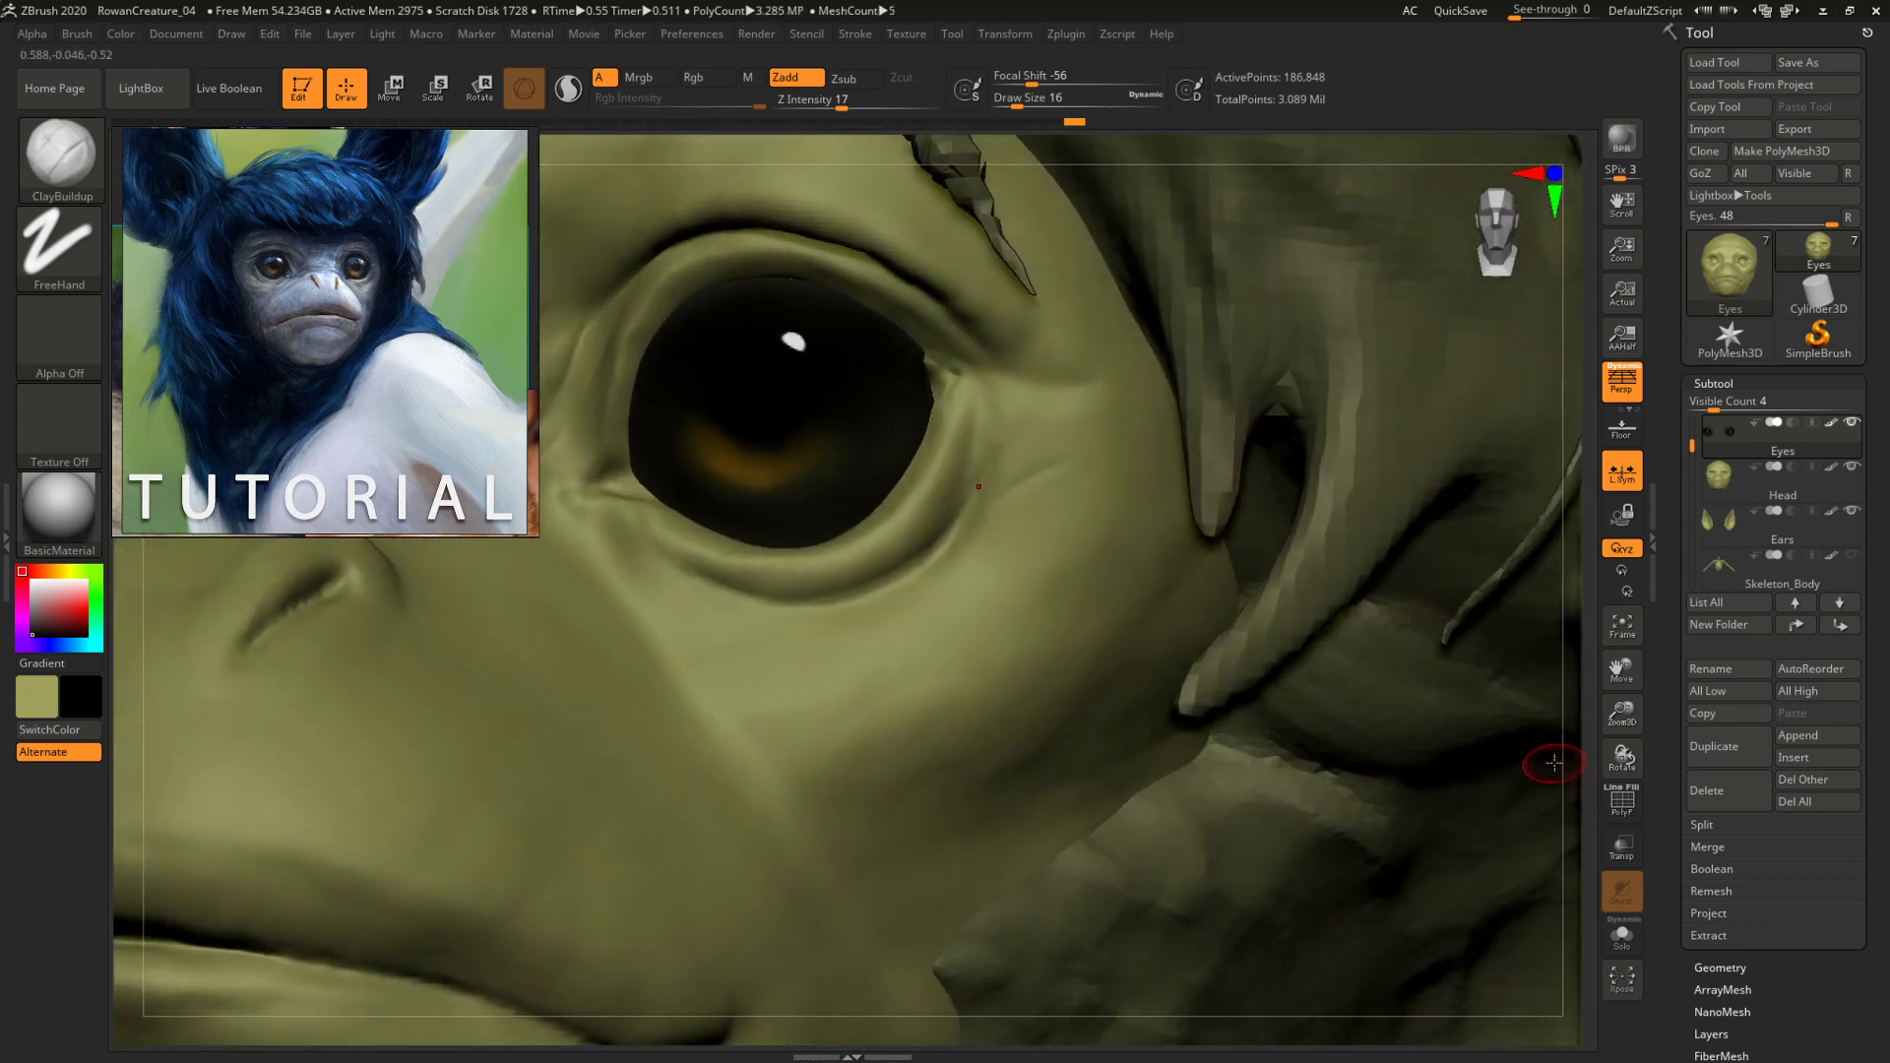
pyautogui.hotkey('ctrl', 'z')
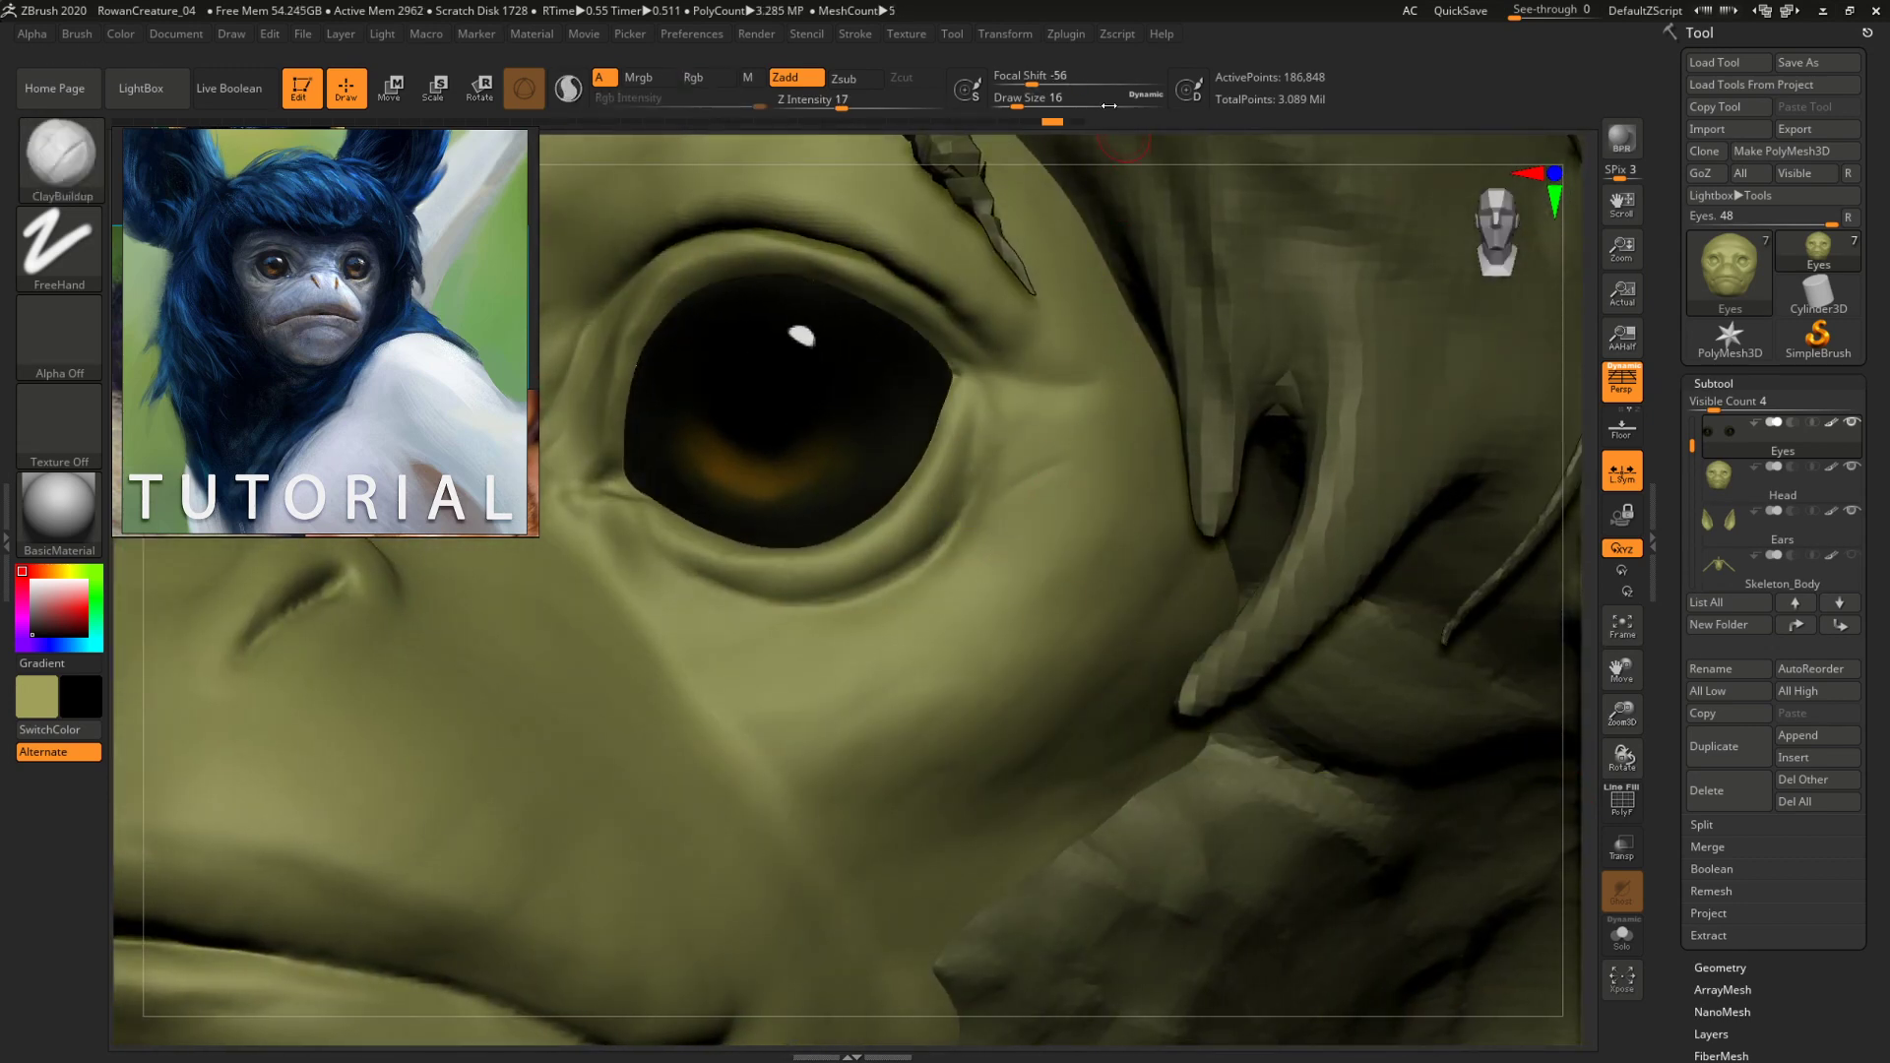
pyautogui.moveTo(1051, 124); pyautogui.dragTo(1090, 120)
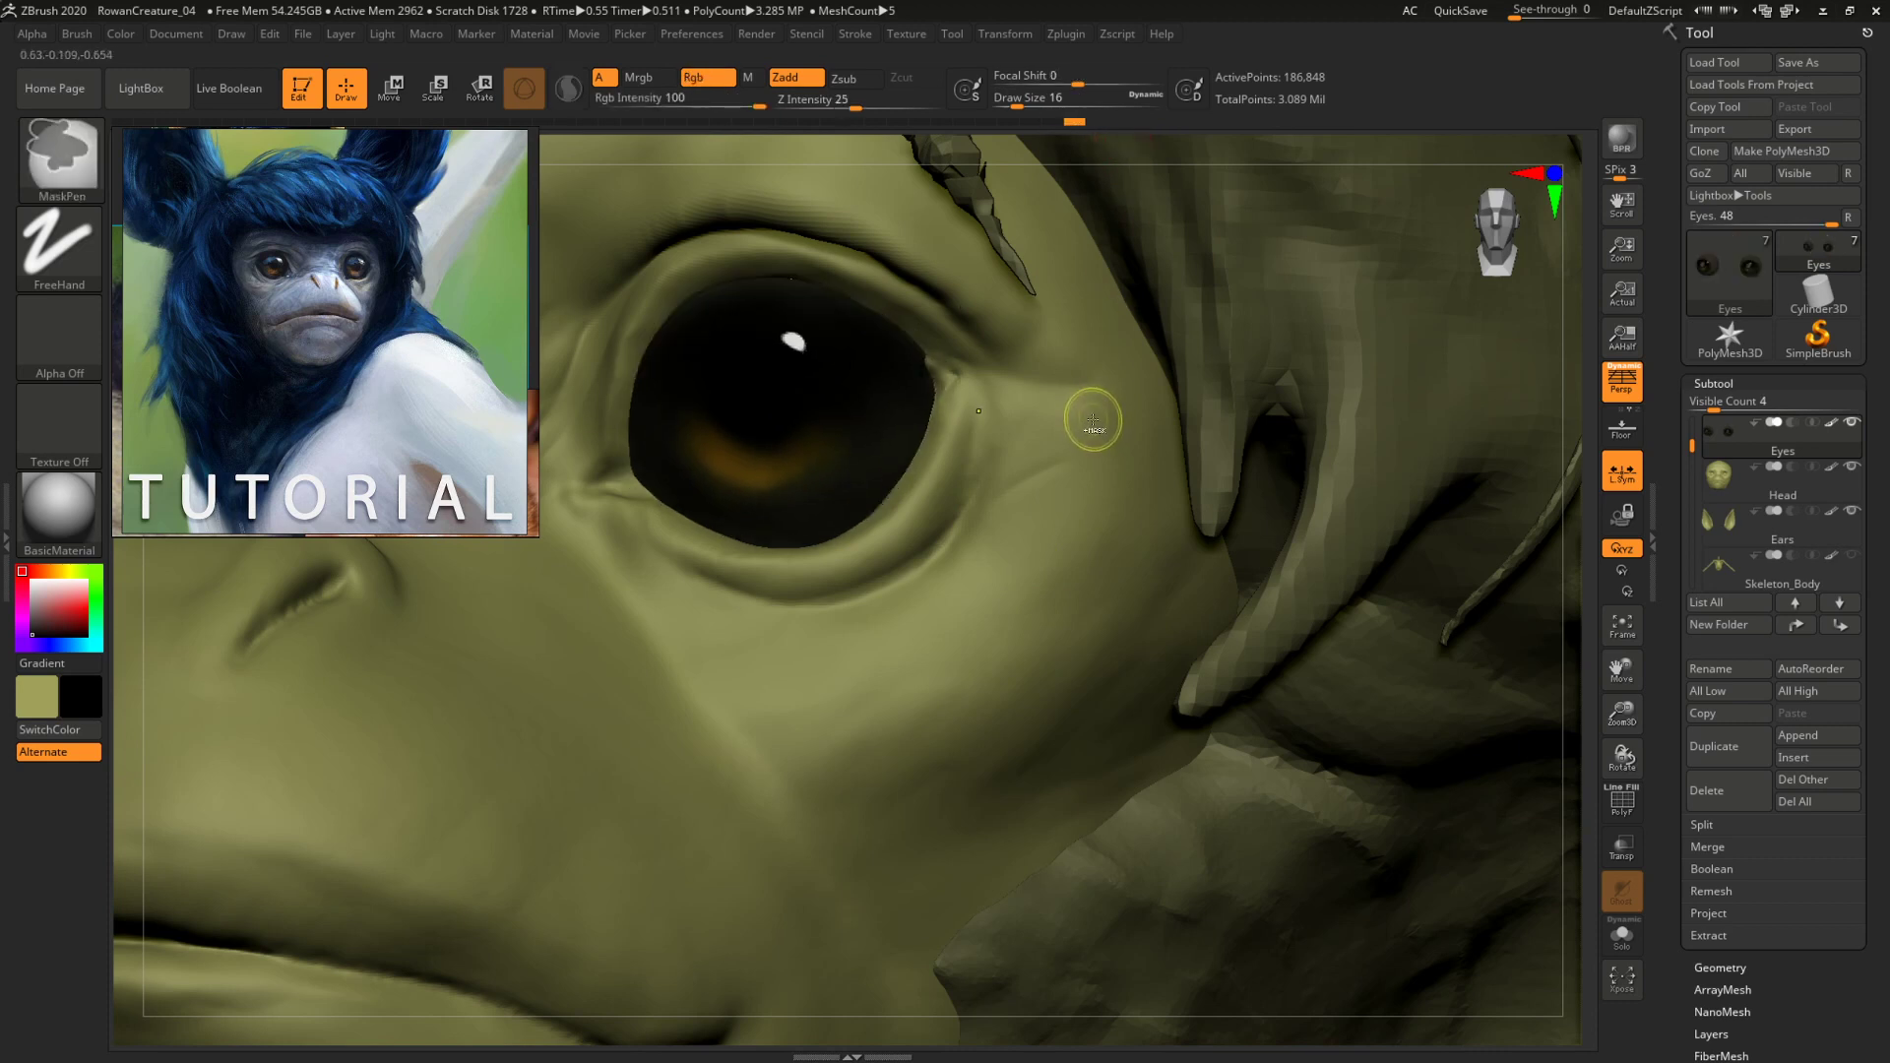
pyautogui.keyDown('alt'); pyautogui.click(1001, 399); pyautogui.keyUp('alt')
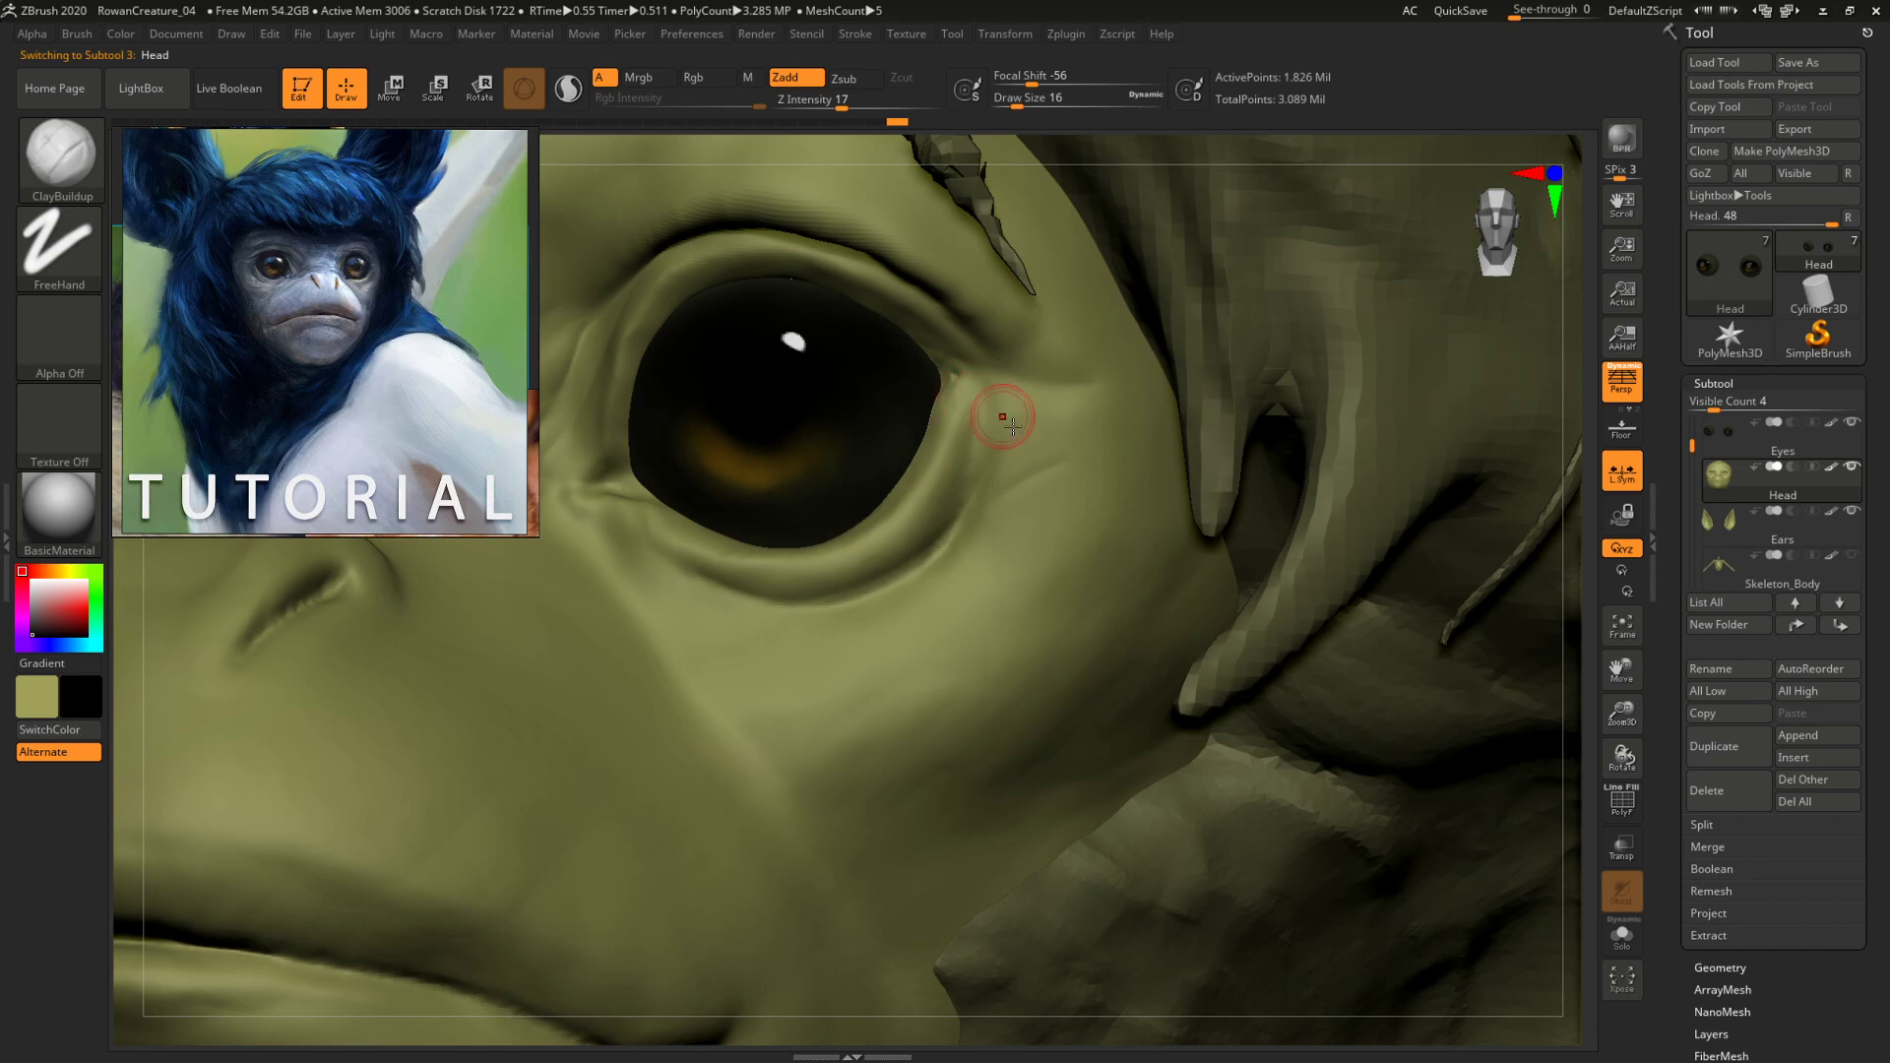
# Set up the Standard brush at draw size 14 with Rgb off and Zadd on for the area around the eye.
pyautogui.moveTo(1579, 878)
pyautogui.mouseDown()
pyautogui.moveTo(1565, 689)
pyautogui.moveTo(1532, 586)
pyautogui.moveTo(1351, 498)
pyautogui.moveTo(1404, 482)
pyautogui.moveTo(1463, 634)
pyautogui.mouseUp()
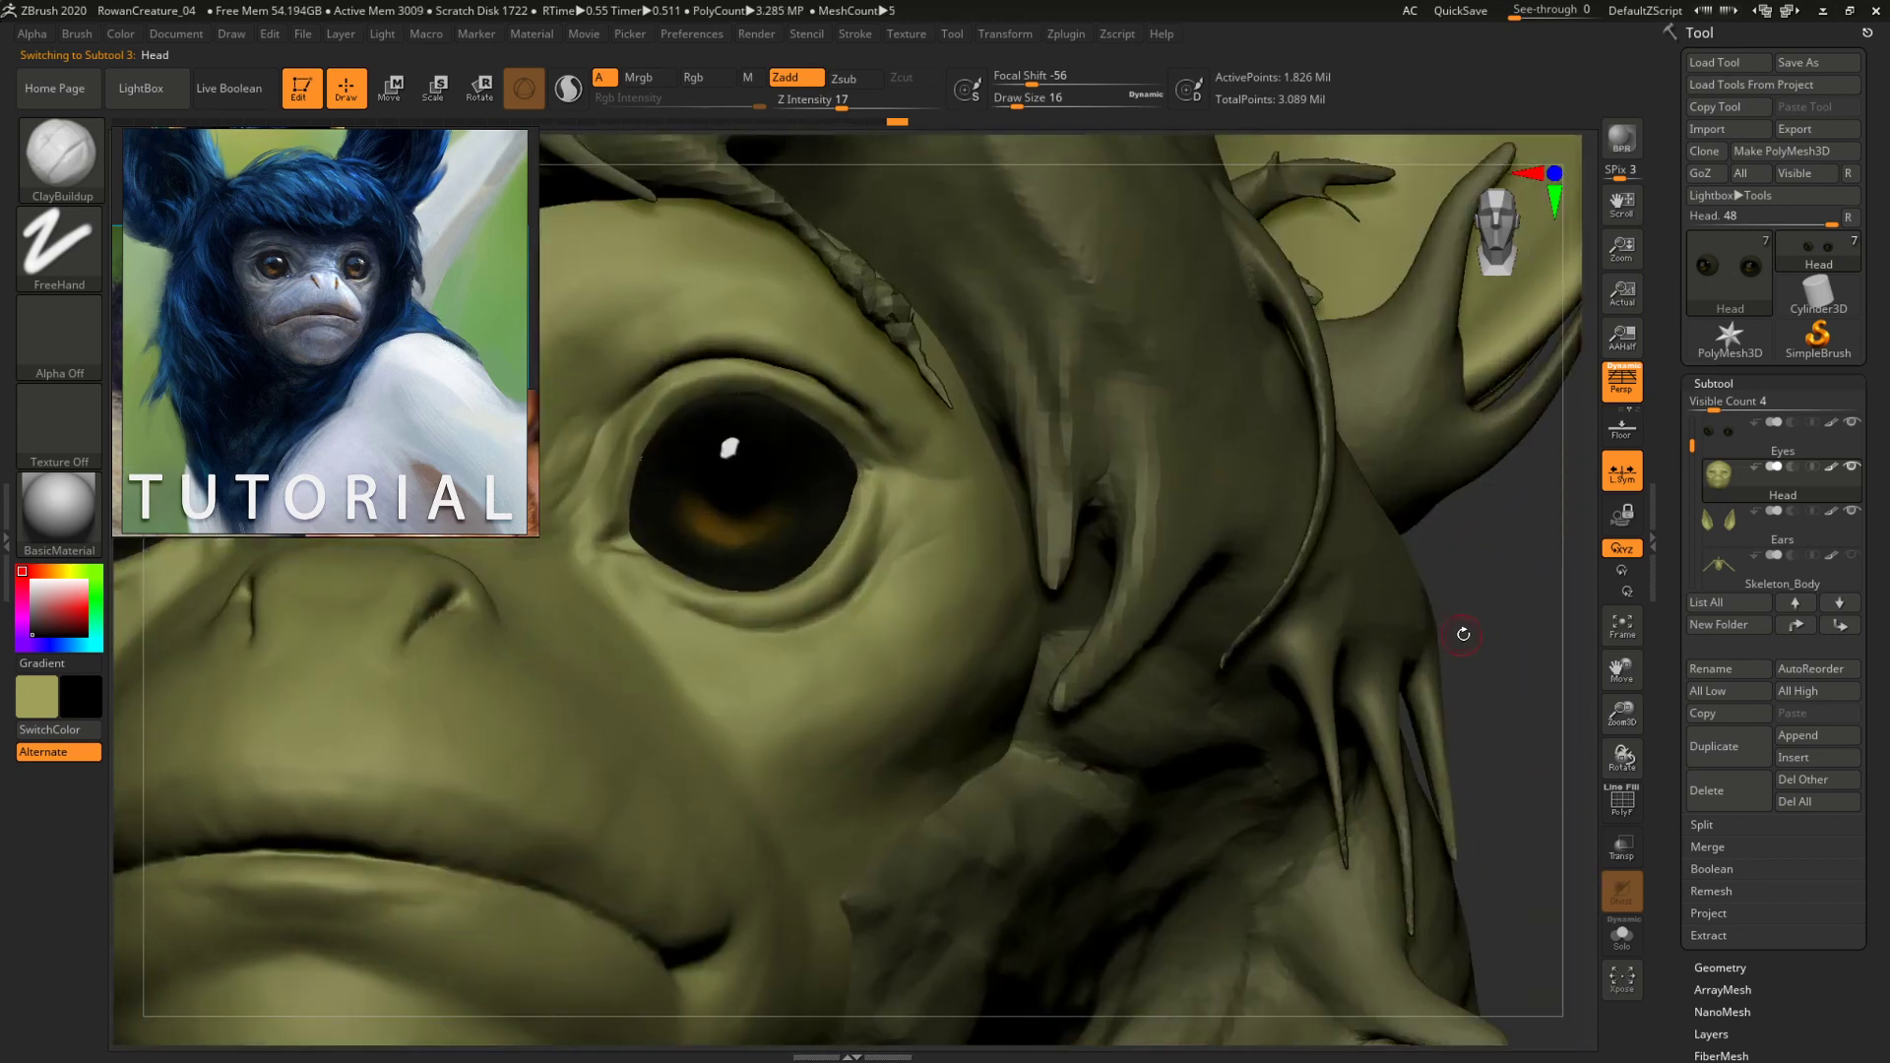
pyautogui.press('b')
pyautogui.press('s')
pyautogui.press('t')
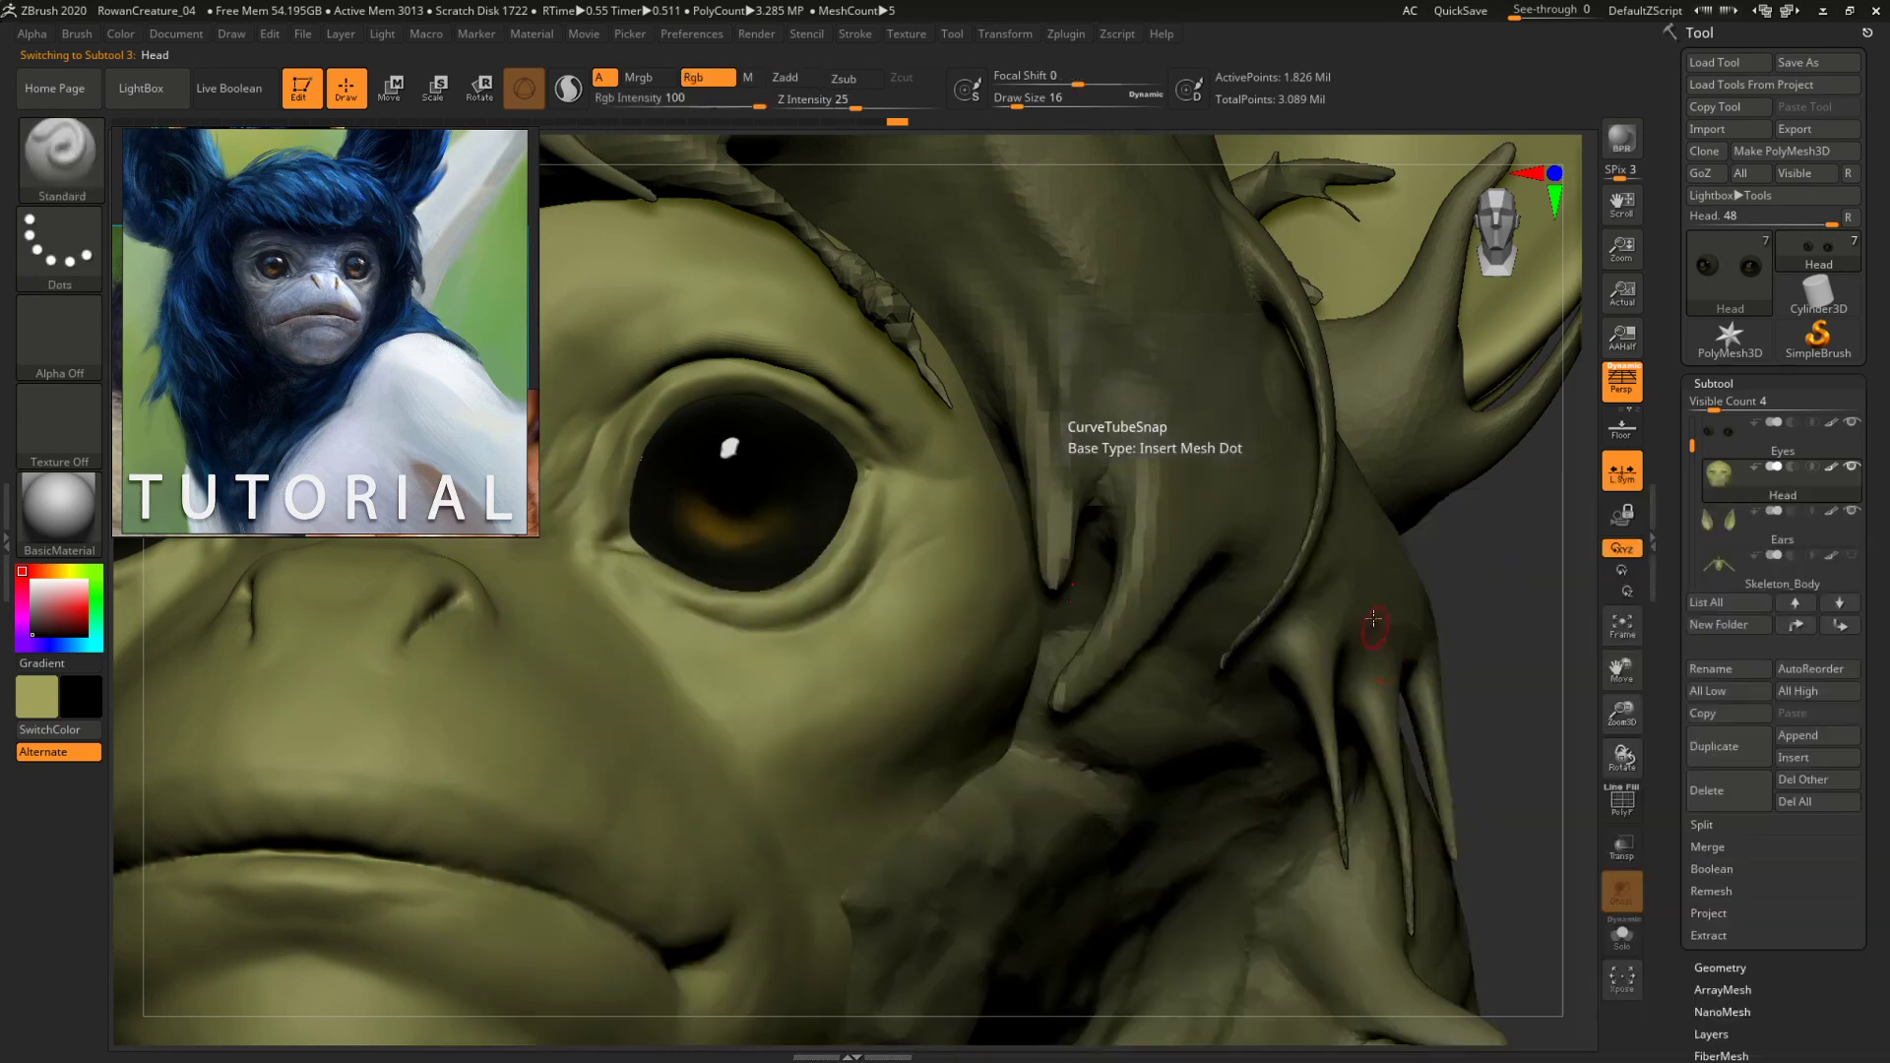
pyautogui.moveTo(1082, 374); pyautogui.dragTo(745, 337, button='right')
pyautogui.rightClick(745, 336)
pyautogui.rightClick(801, 401)
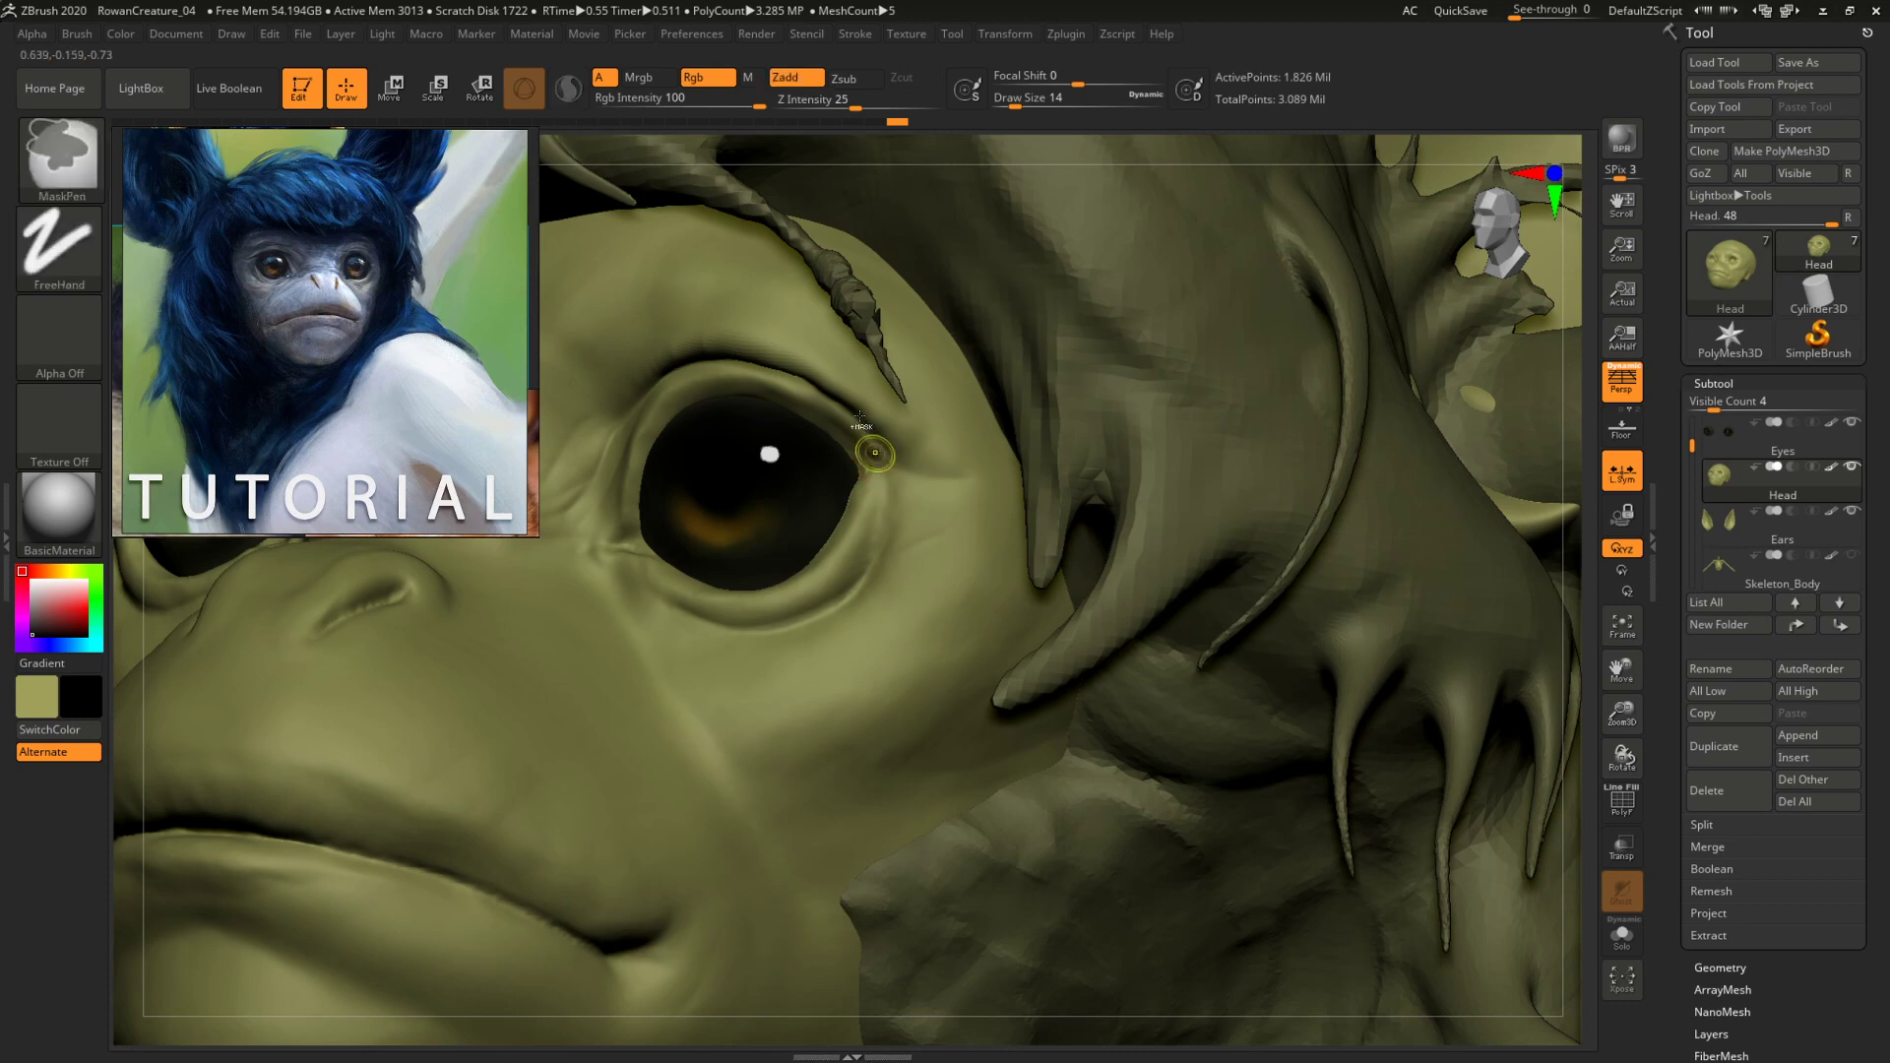
pyautogui.click(713, 76)
pyautogui.click(785, 77)
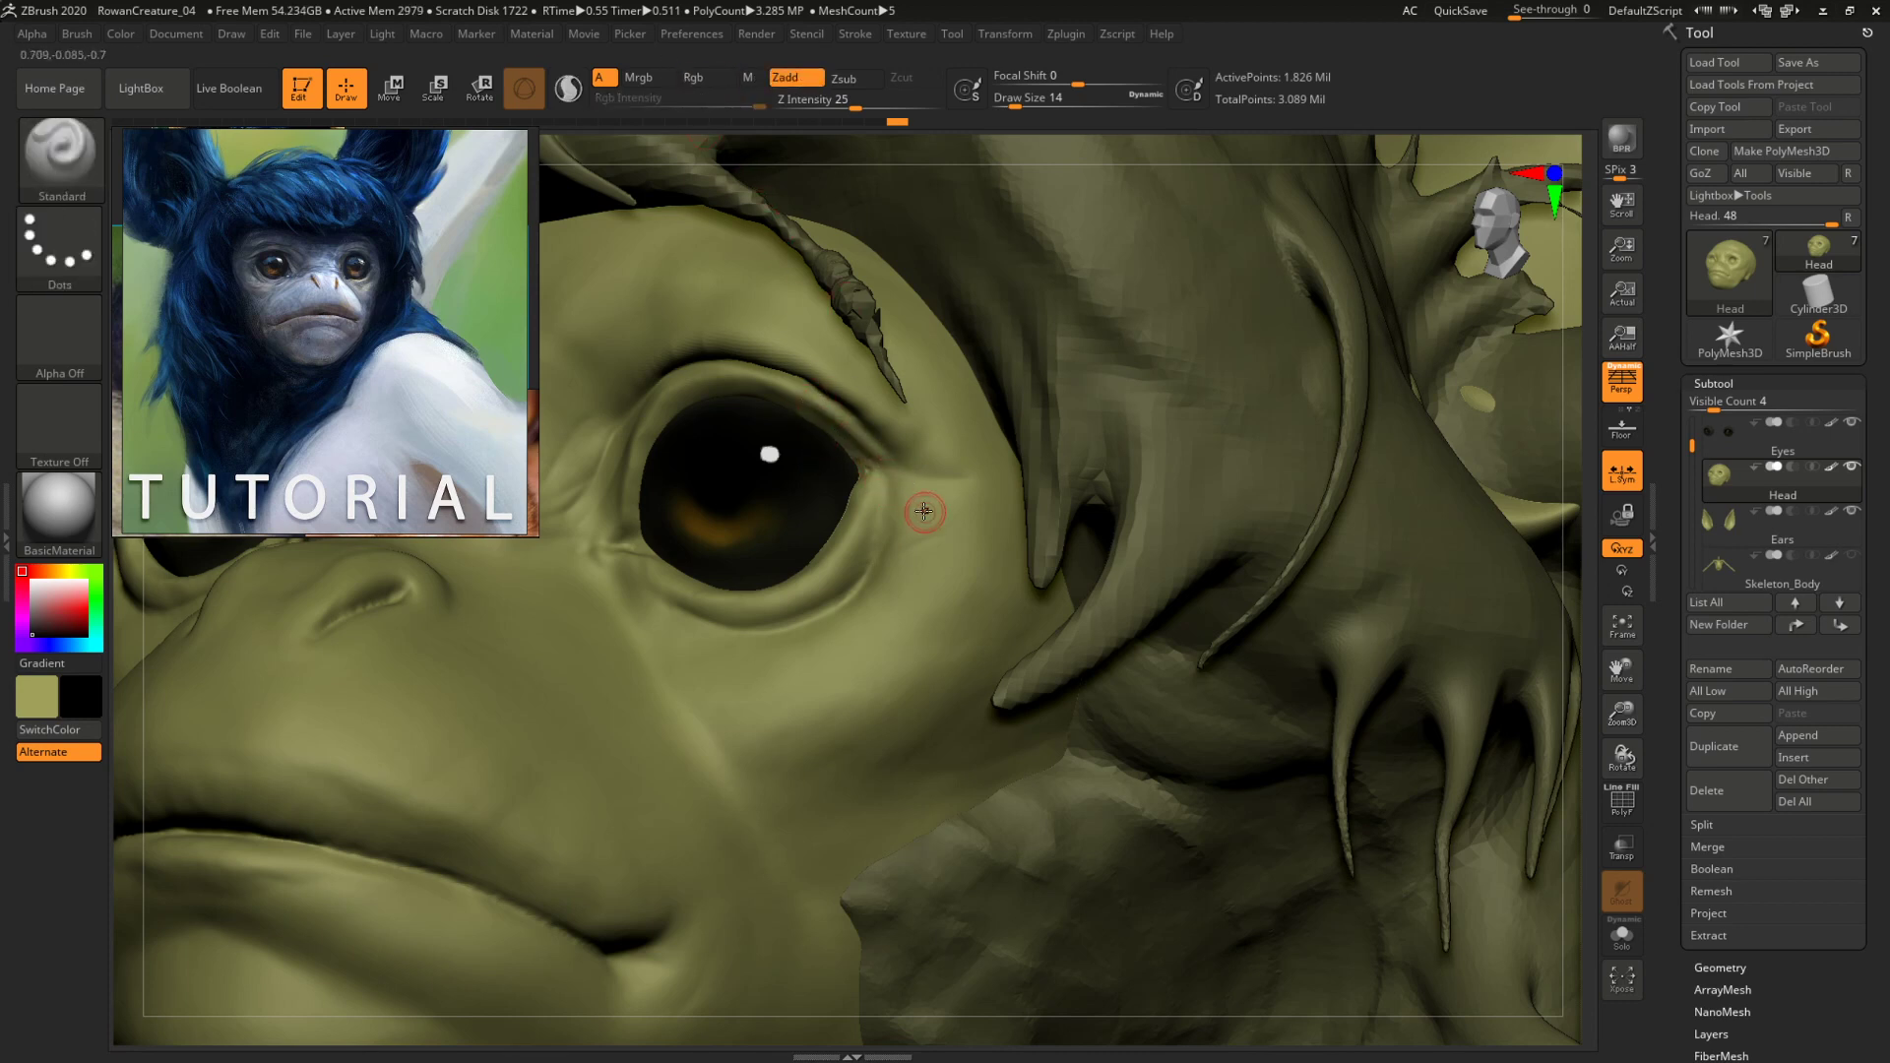
pyautogui.moveTo(1587, 820); pyautogui.dragTo(1480, 615)
pyautogui.keyDown('alt'); pyautogui.moveTo(1443, 531); pyautogui.dragTo(1485, 536); pyautogui.keyUp('alt')
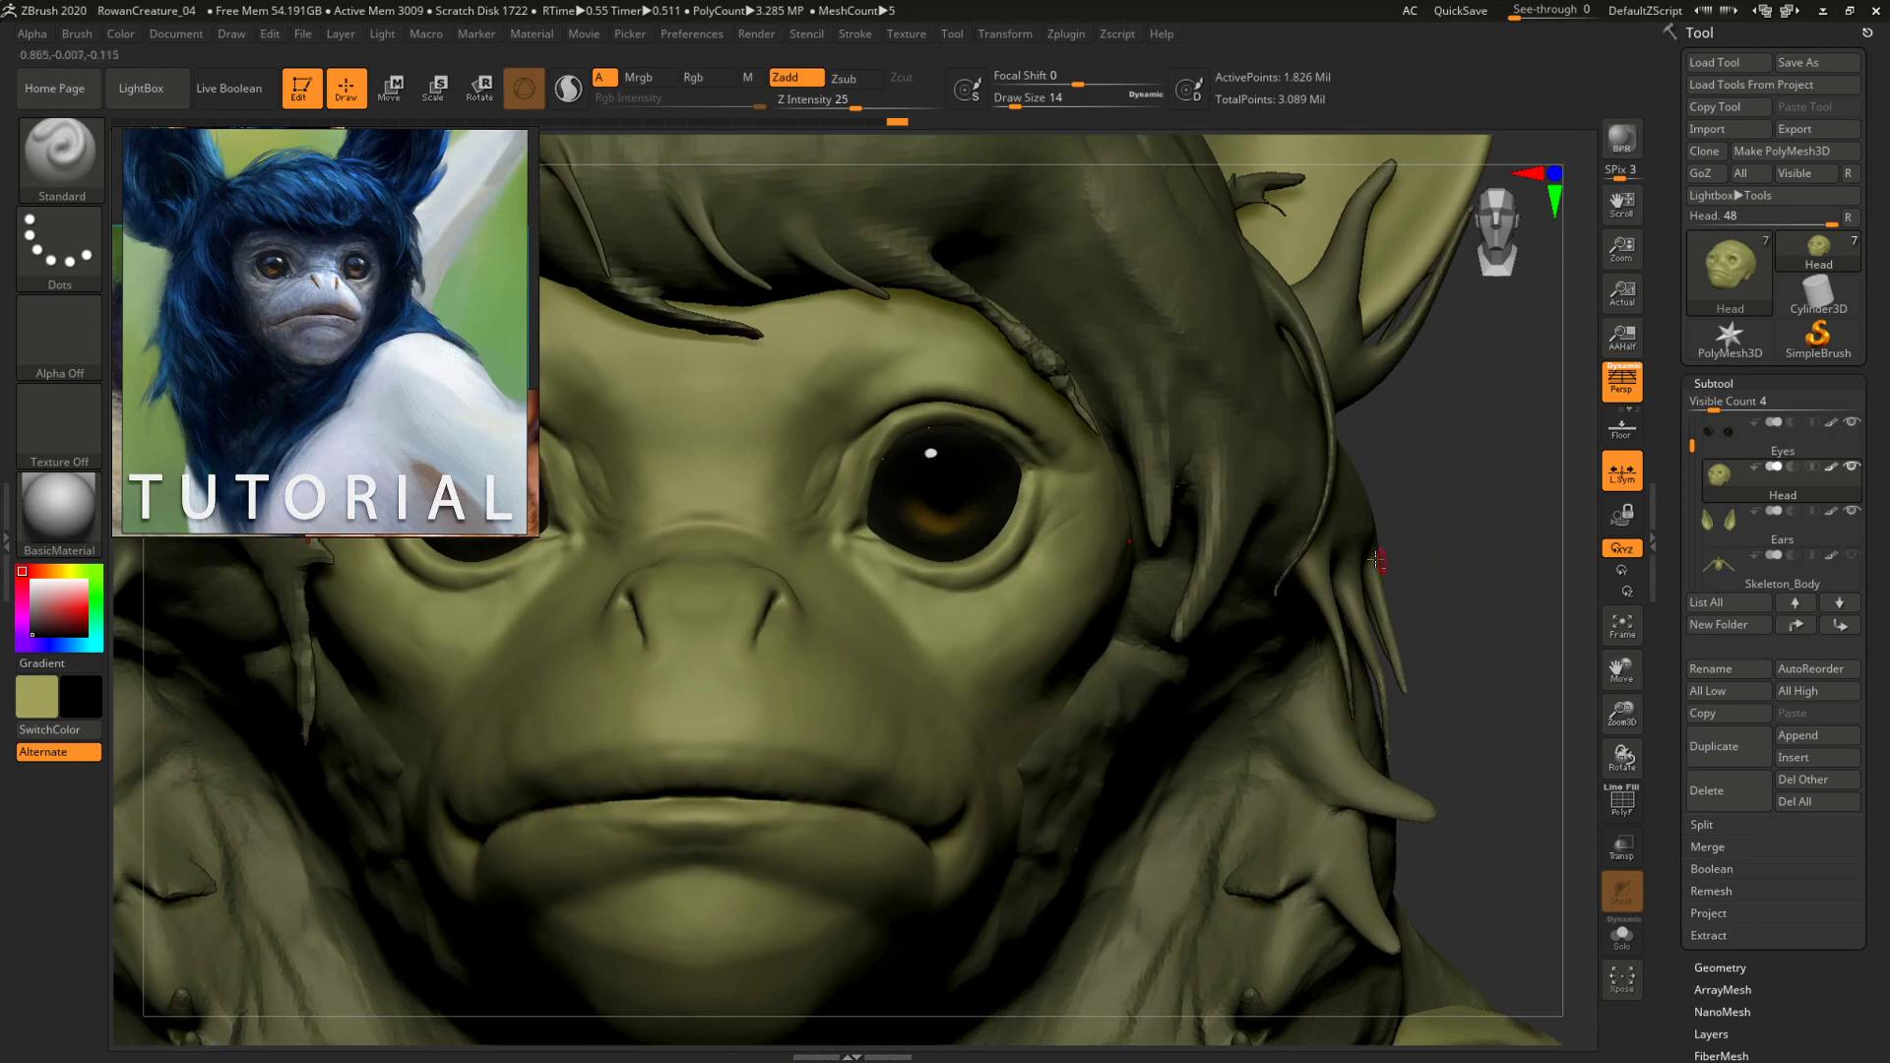
# Shape the brow area above the eye with the Standard brush, raising the draw size to 49 and finally 59.
pyautogui.press('s')
pyautogui.moveTo(816, 423)
pyautogui.mouseDown()
pyautogui.moveTo(839, 423)
pyautogui.moveTo(816, 423)
pyautogui.mouseUp()
pyautogui.press('space')
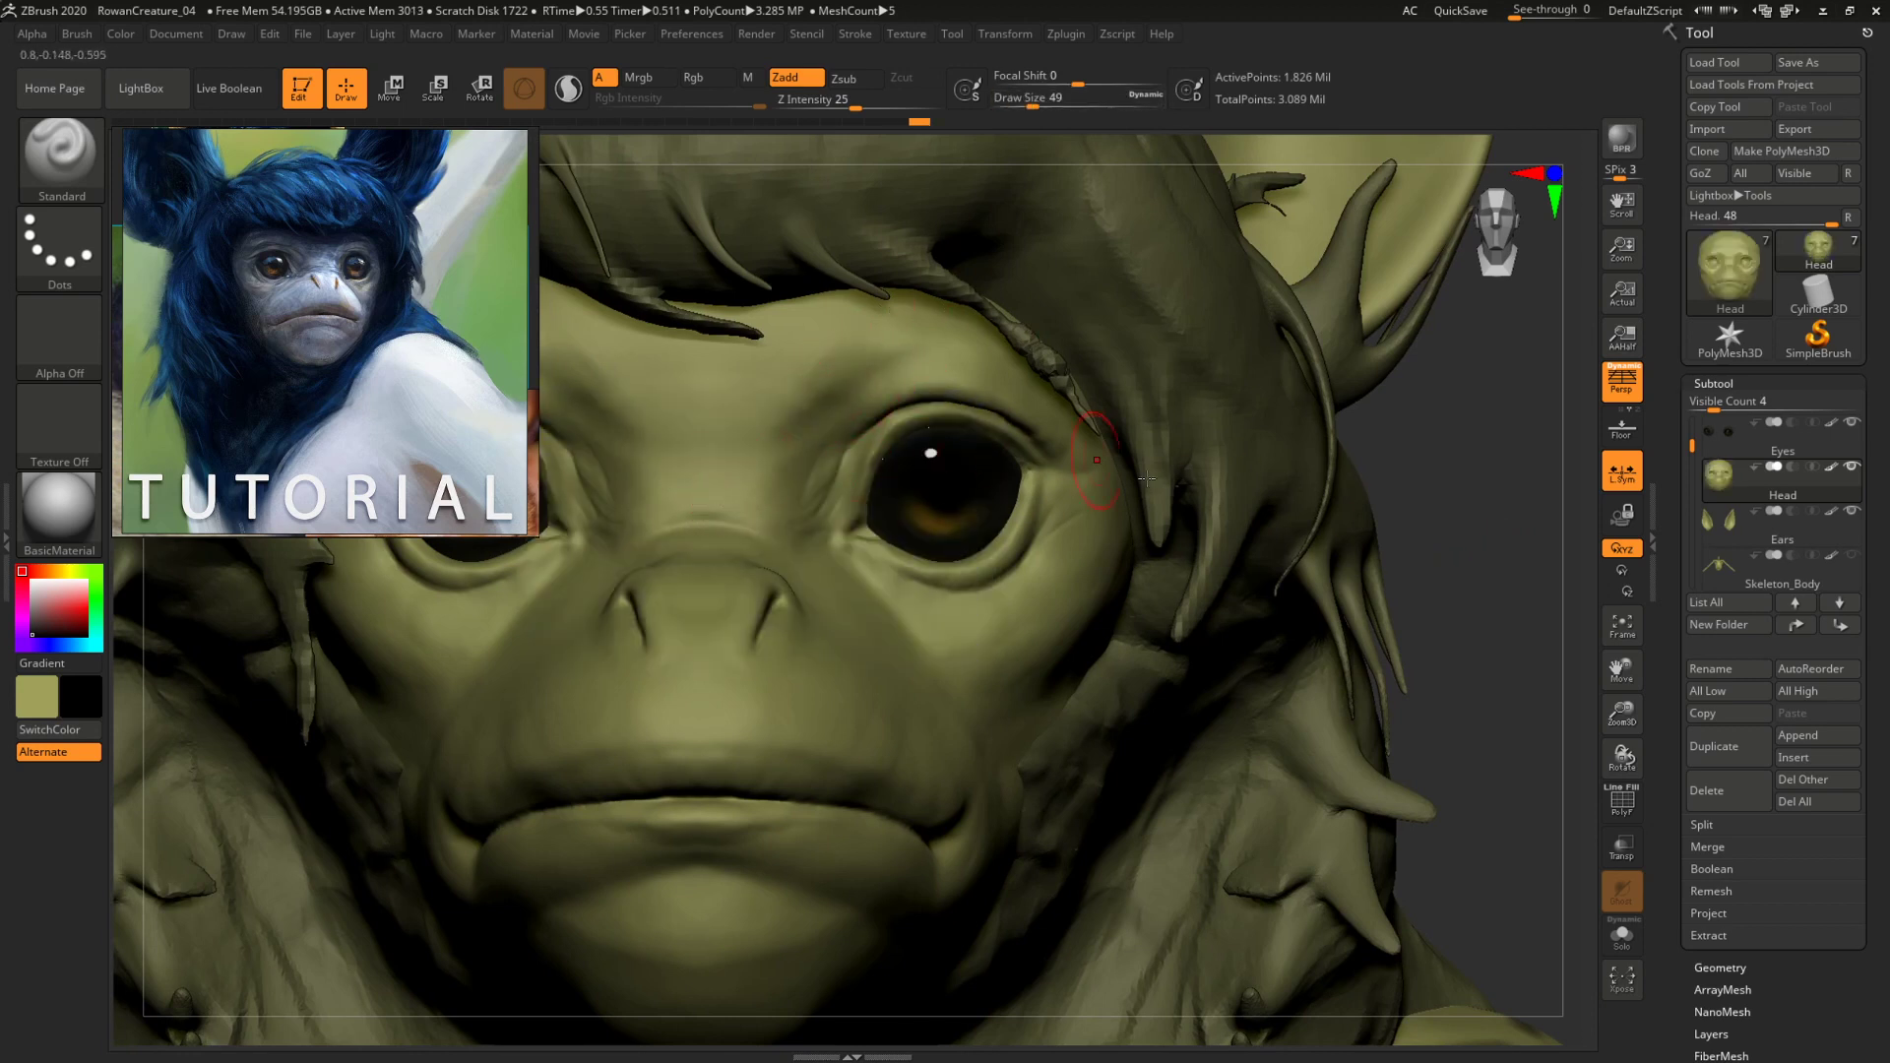
pyautogui.moveTo(1468, 450)
pyautogui.keyDown('alt'); pyautogui.mouseDown()
pyautogui.moveTo(1147, 404)
pyautogui.moveTo(1505, 557)
pyautogui.mouseUp(); pyautogui.keyUp('alt')
pyautogui.press('space')
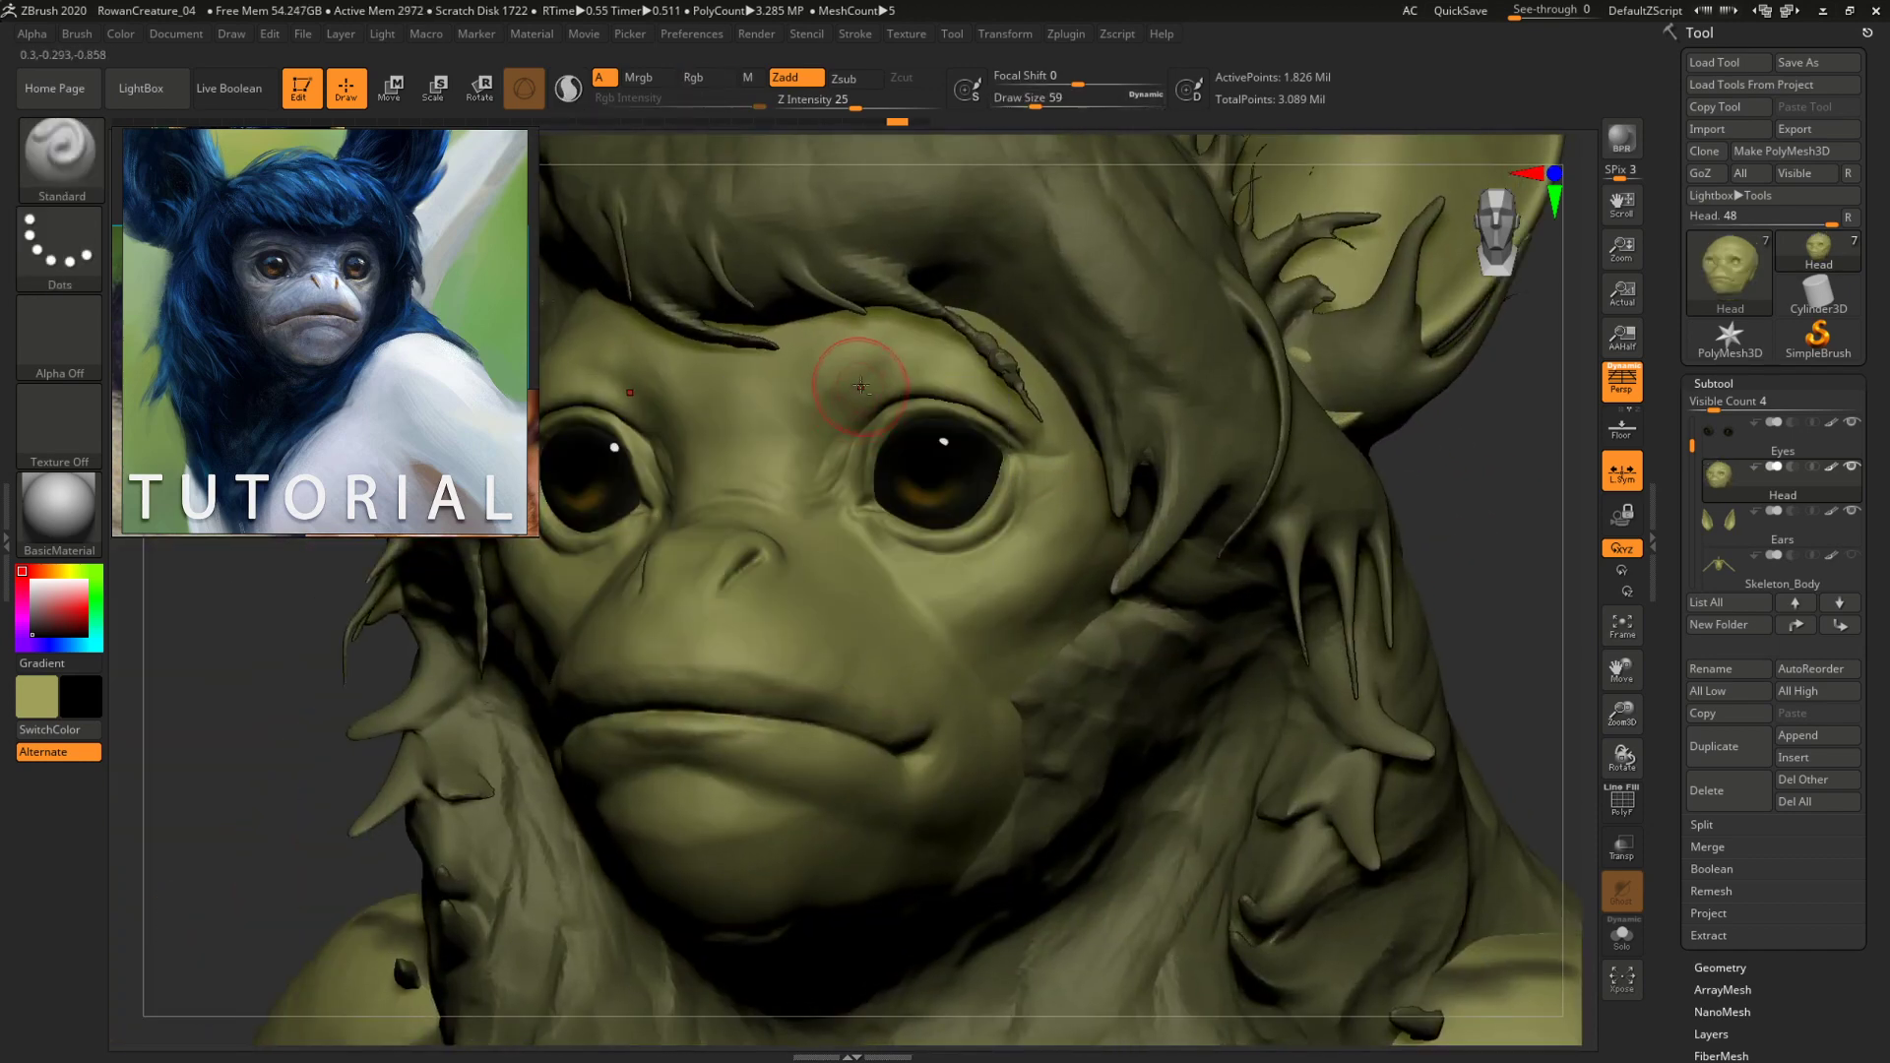
pyautogui.moveTo(1477, 536)
pyautogui.mouseDown()
pyautogui.moveTo(1220, 456)
pyautogui.moveTo(1240, 460)
pyautogui.moveTo(1216, 471)
pyautogui.moveTo(1226, 452)
pyautogui.moveTo(1476, 475)
pyautogui.moveTo(1496, 417)
pyautogui.moveTo(1521, 443)
pyautogui.mouseUp()
# Carve creases around the inner eye corner with the DamStandard brush at draw size 25, undoing the last stroke.
pyautogui.press('b')
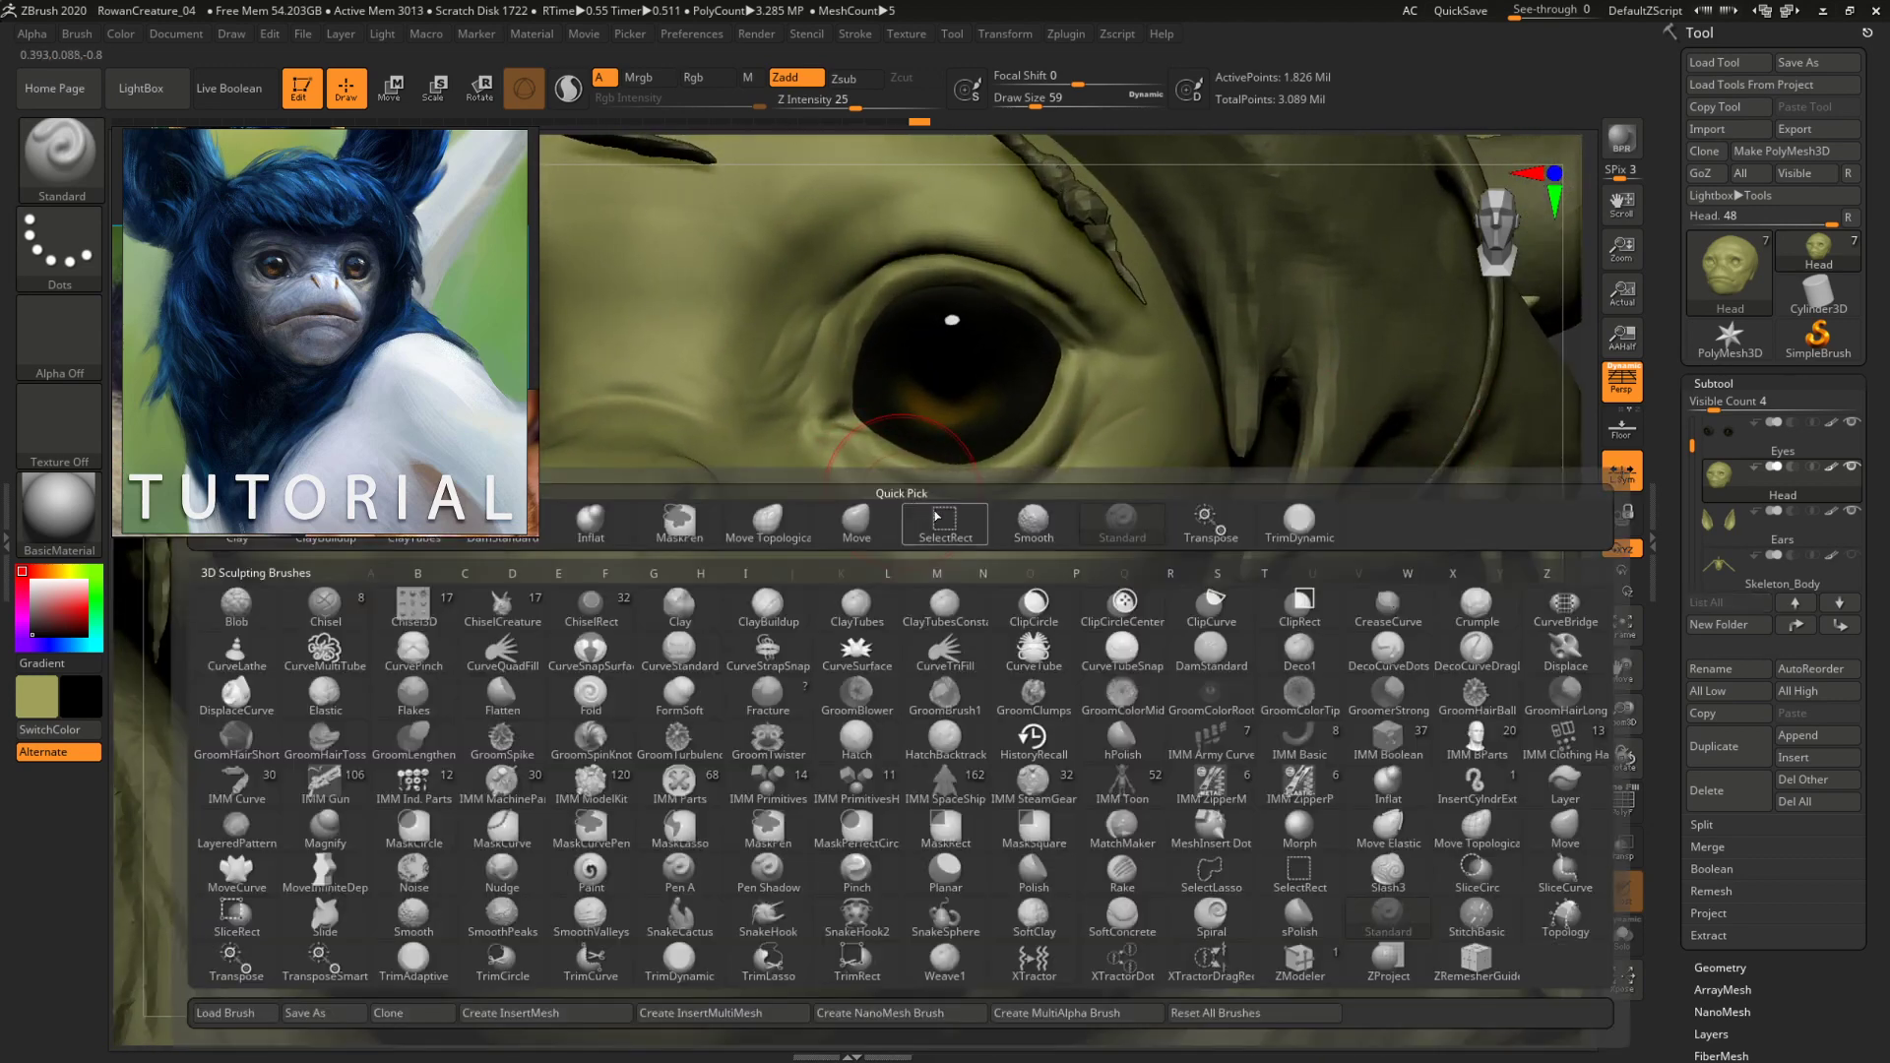
pyautogui.press('d')
pyautogui.press('s')
pyautogui.press('space')
pyautogui.moveTo(928, 516); pyautogui.dragTo(914, 506)
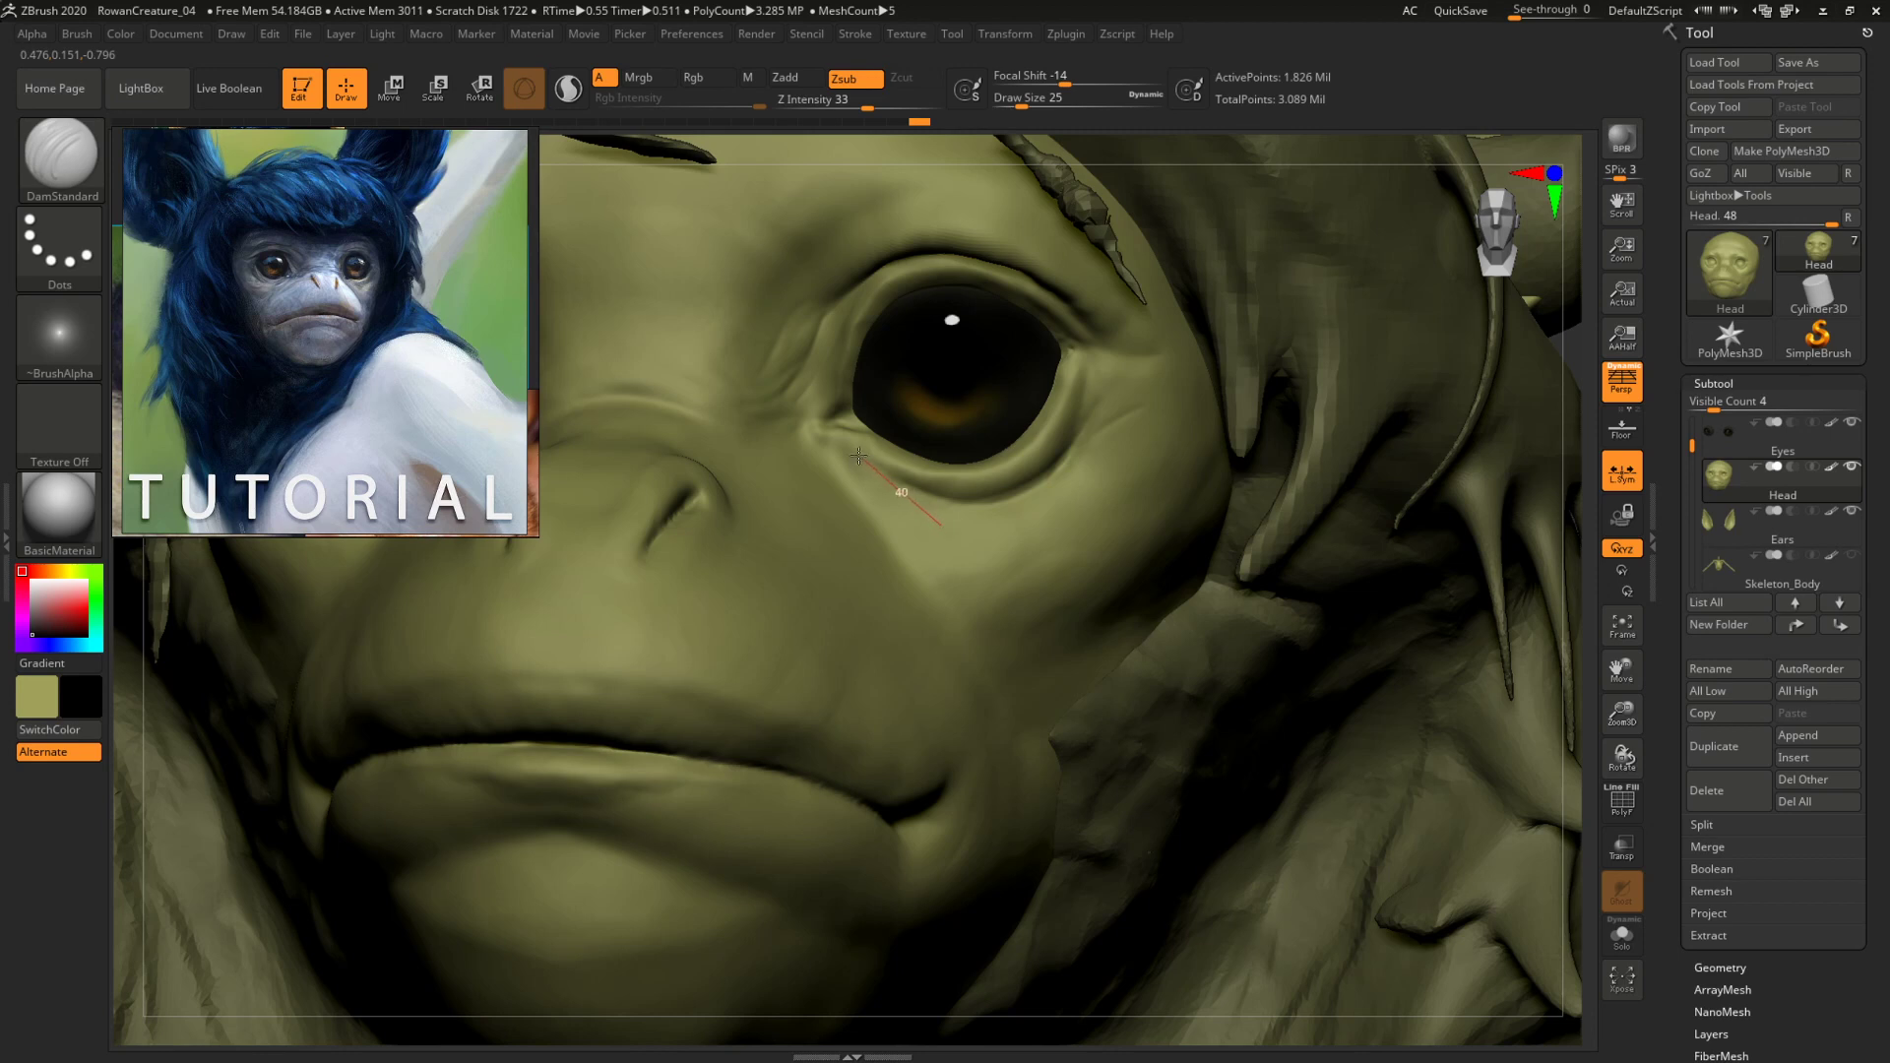
pyautogui.moveTo(814, 424); pyautogui.dragTo(785, 404)
pyautogui.moveTo(946, 549); pyautogui.dragTo(889, 481)
pyautogui.moveTo(797, 370); pyautogui.dragTo(799, 374)
pyautogui.moveTo(901, 556)
pyautogui.mouseDown()
pyautogui.moveTo(865, 536)
pyautogui.moveTo(790, 398)
pyautogui.mouseUp()
pyautogui.moveTo(1575, 644)
pyautogui.mouseDown()
pyautogui.moveTo(1598, 657)
pyautogui.moveTo(1551, 655)
pyautogui.moveTo(1308, 528)
pyautogui.moveTo(1341, 540)
pyautogui.moveTo(1303, 485)
pyautogui.moveTo(1415, 536)
pyautogui.moveTo(1417, 511)
pyautogui.mouseUp()
pyautogui.hotkey('ctrl', 'z')
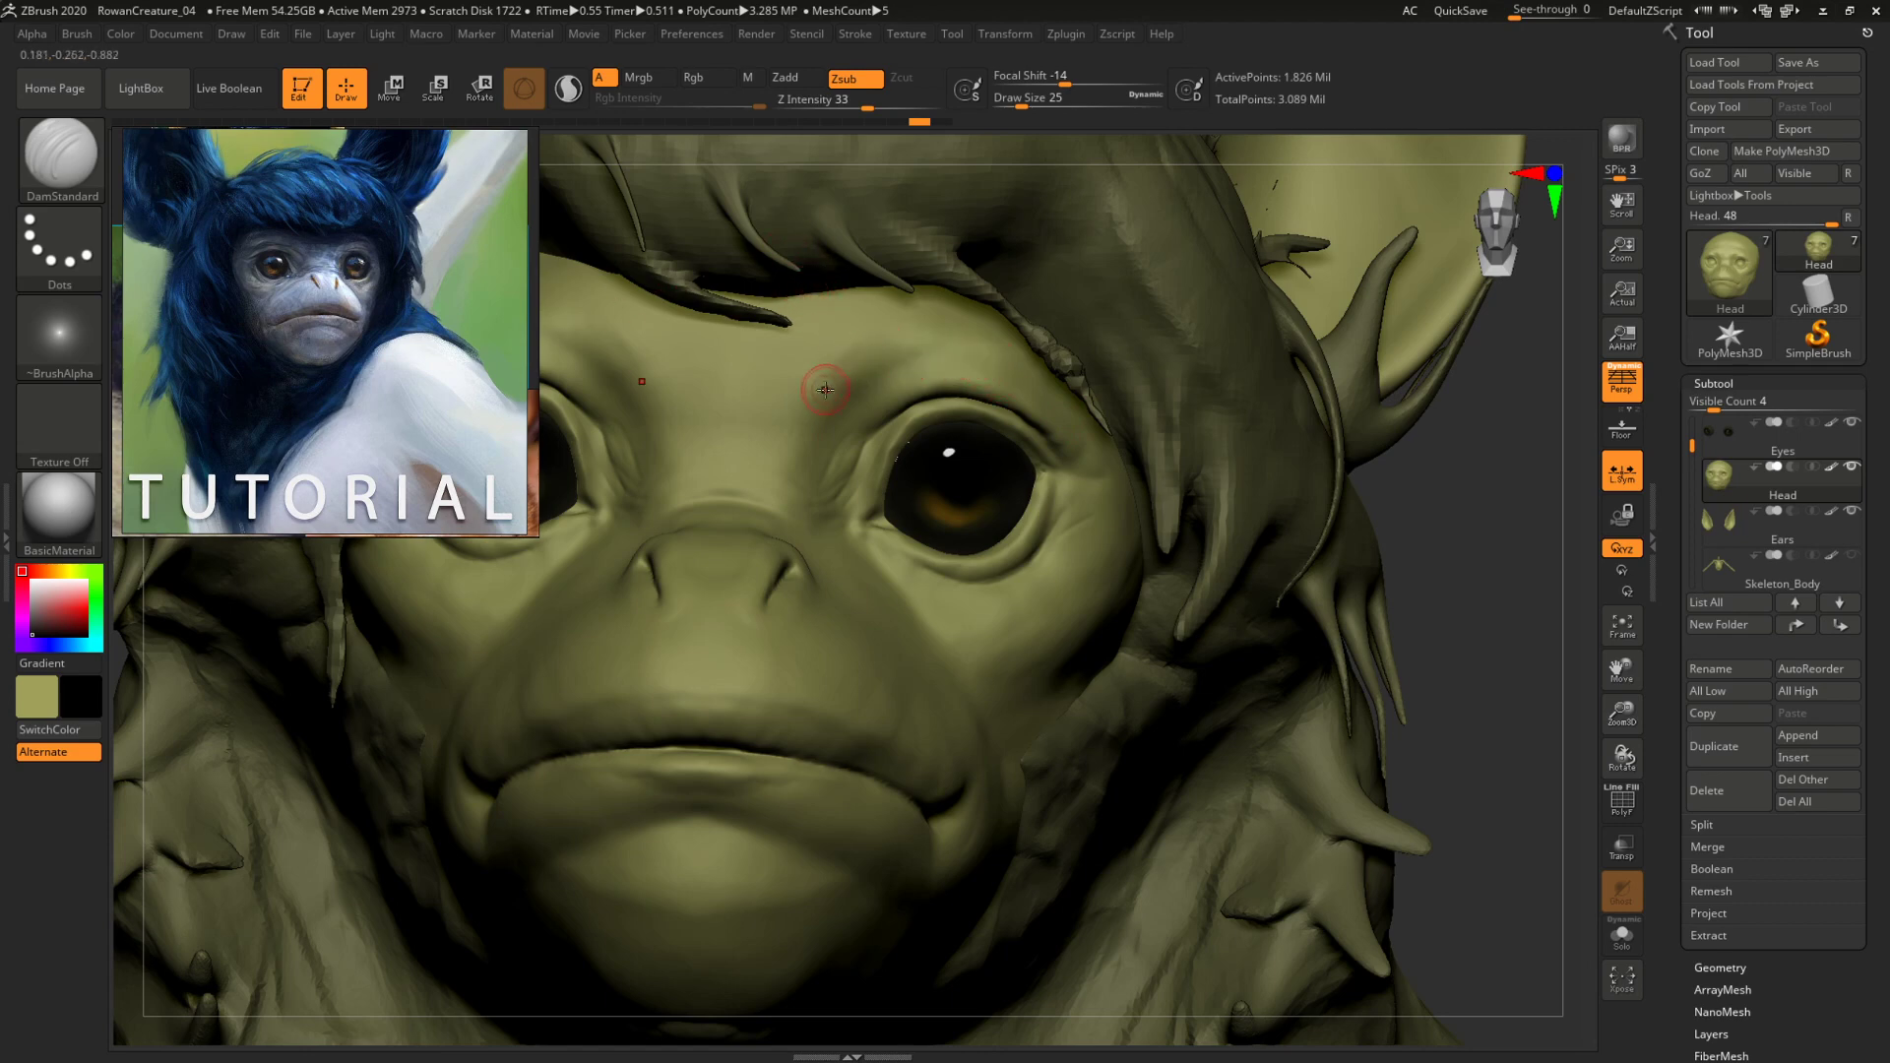
# Build up the inner brow above the eye with the ClayBuildup brush, increasing the draw size from 39 to 56.
pyautogui.press('b')
pyautogui.press('c')
pyautogui.press('b')
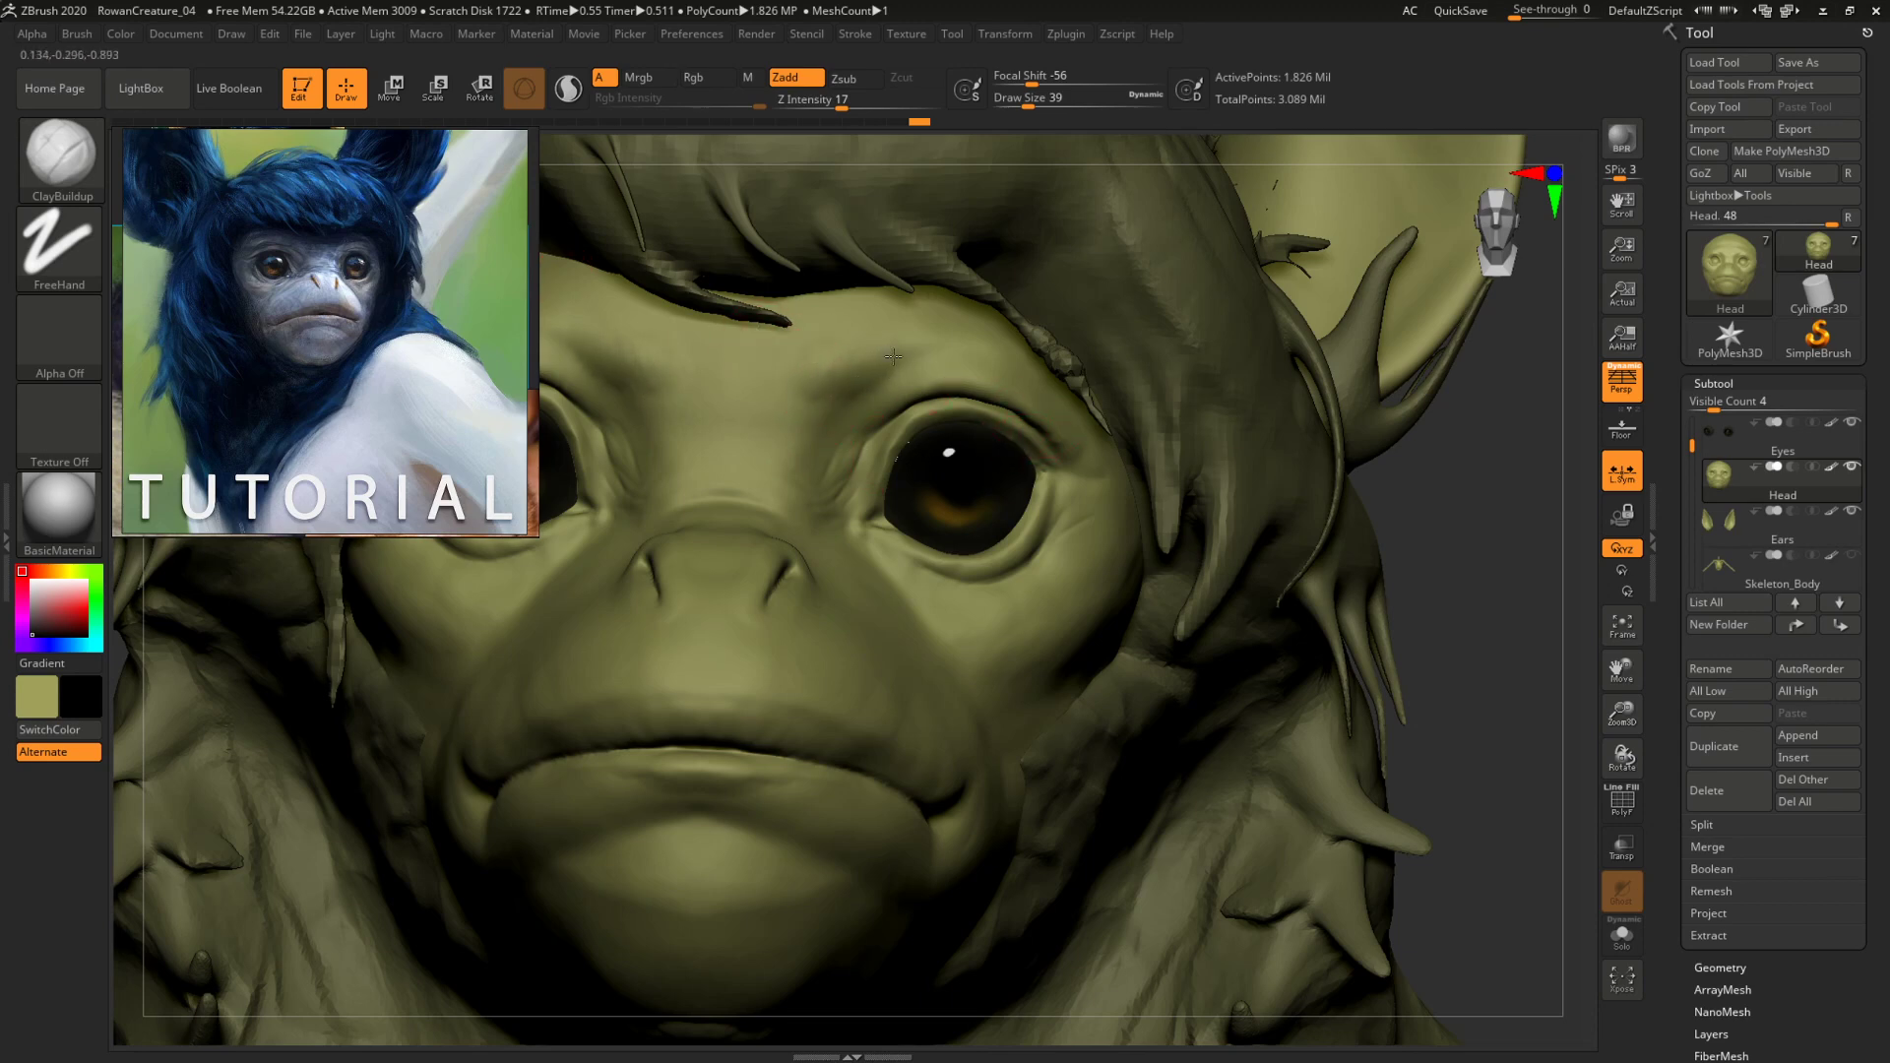
pyautogui.moveTo(1462, 573); pyautogui.dragTo(1239, 429)
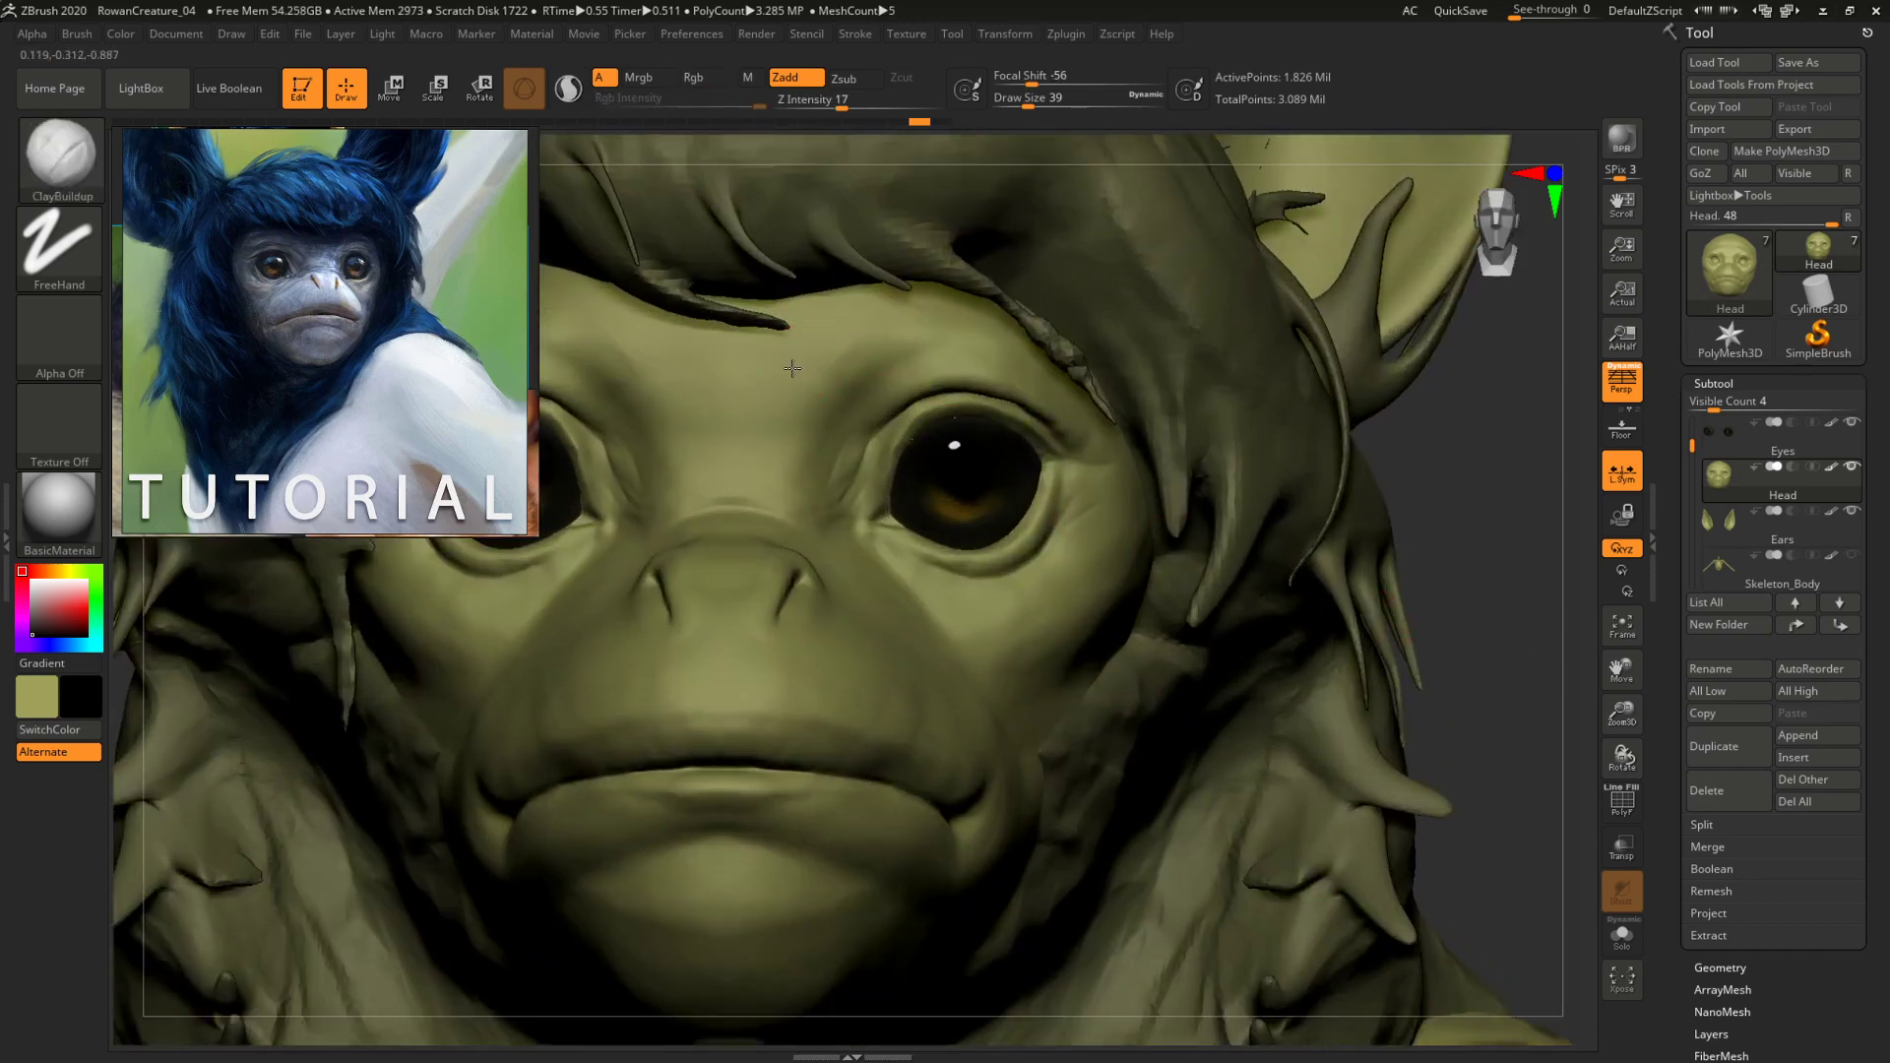
pyautogui.moveTo(854, 374)
pyautogui.mouseDown()
pyautogui.moveTo(789, 350)
pyautogui.moveTo(881, 340)
pyautogui.mouseUp()
pyautogui.press('space')
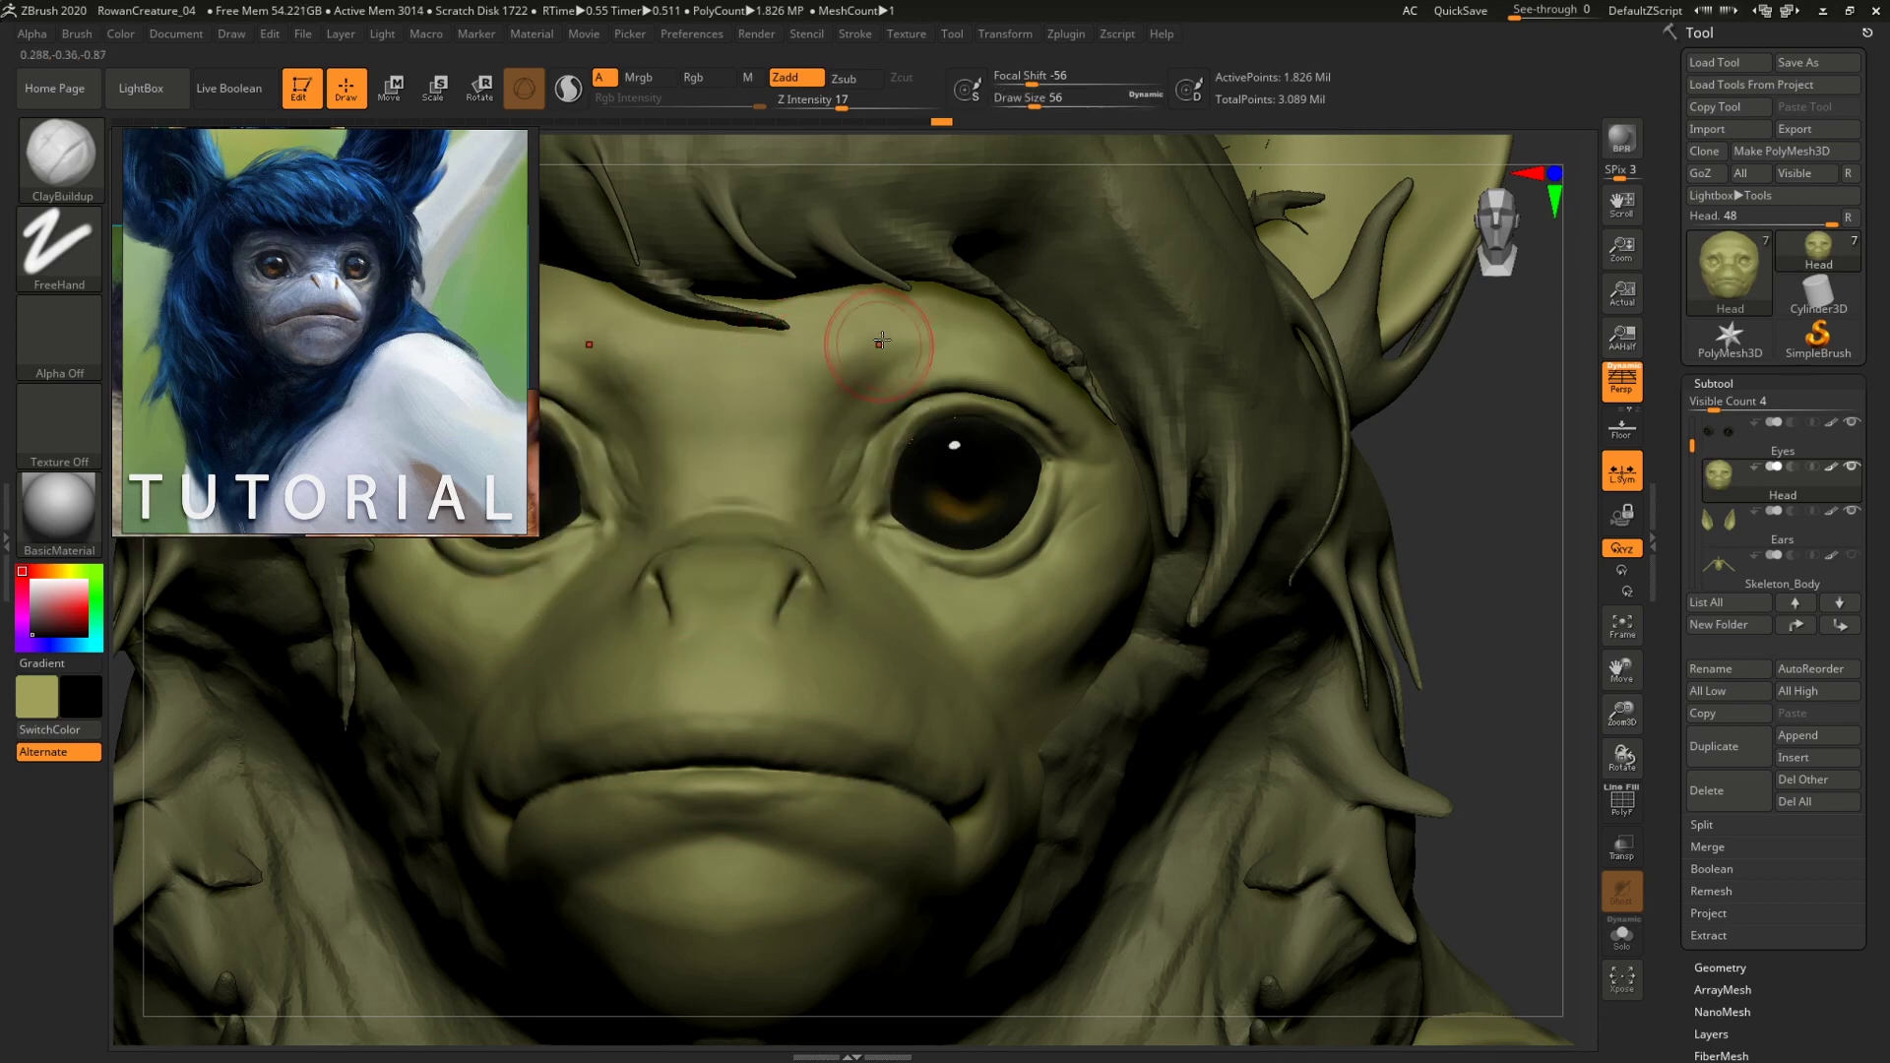
# Check the whole figure, and refine the brow above the eye with ClayBuildup at draw size 44.
pyautogui.press('f')
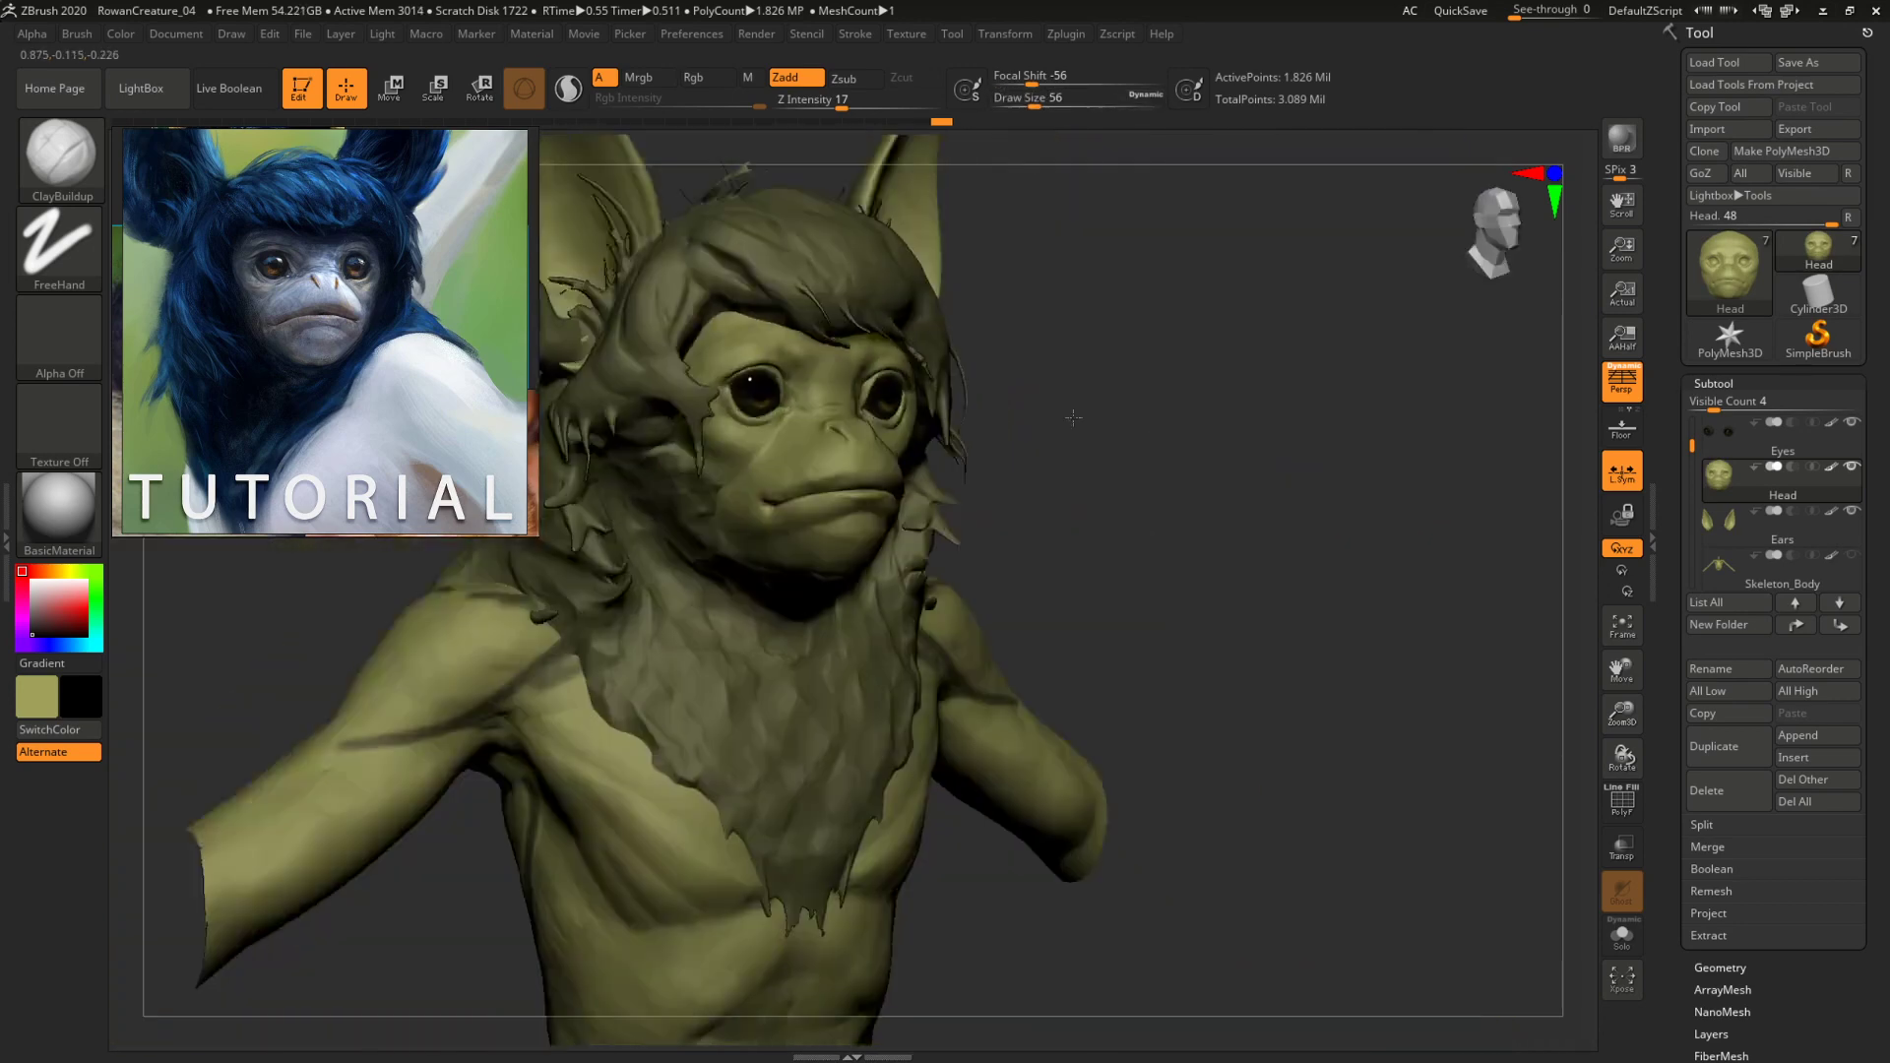
pyautogui.moveTo(1300, 434); pyautogui.dragTo(1312, 452)
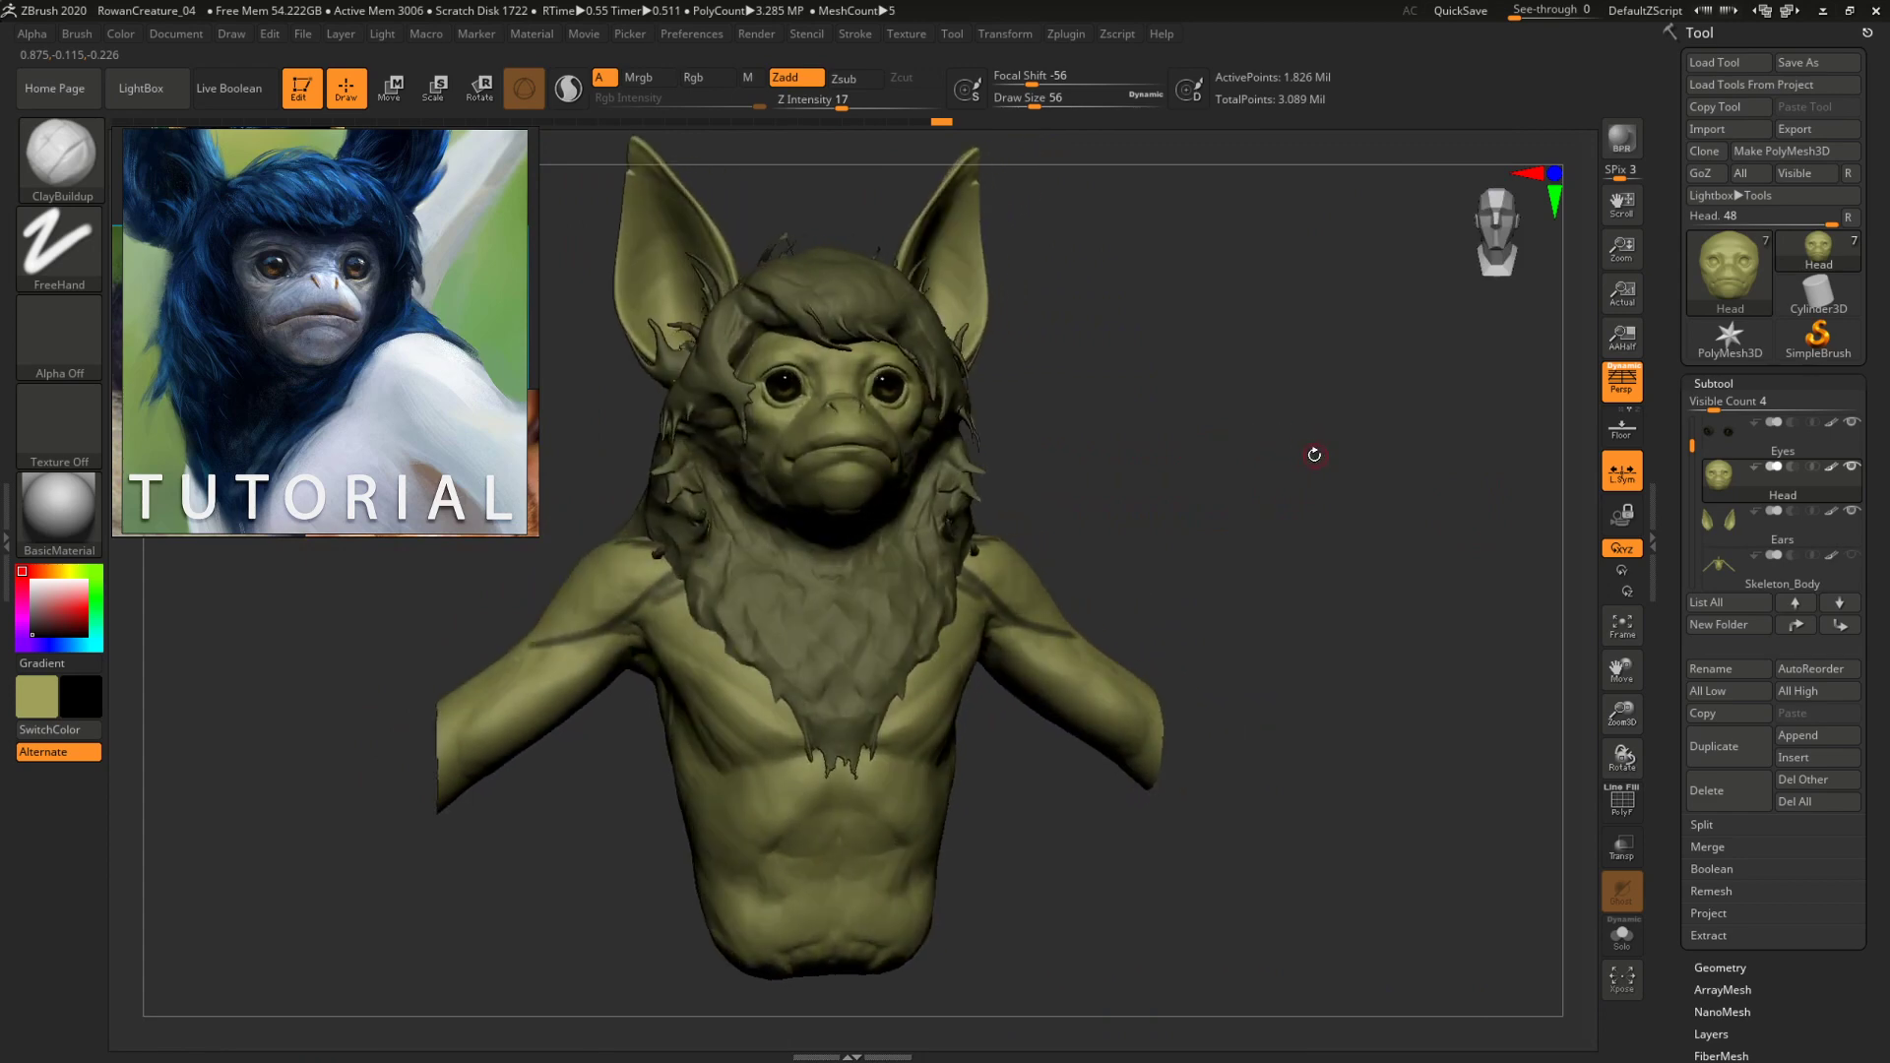
pyautogui.press('f')
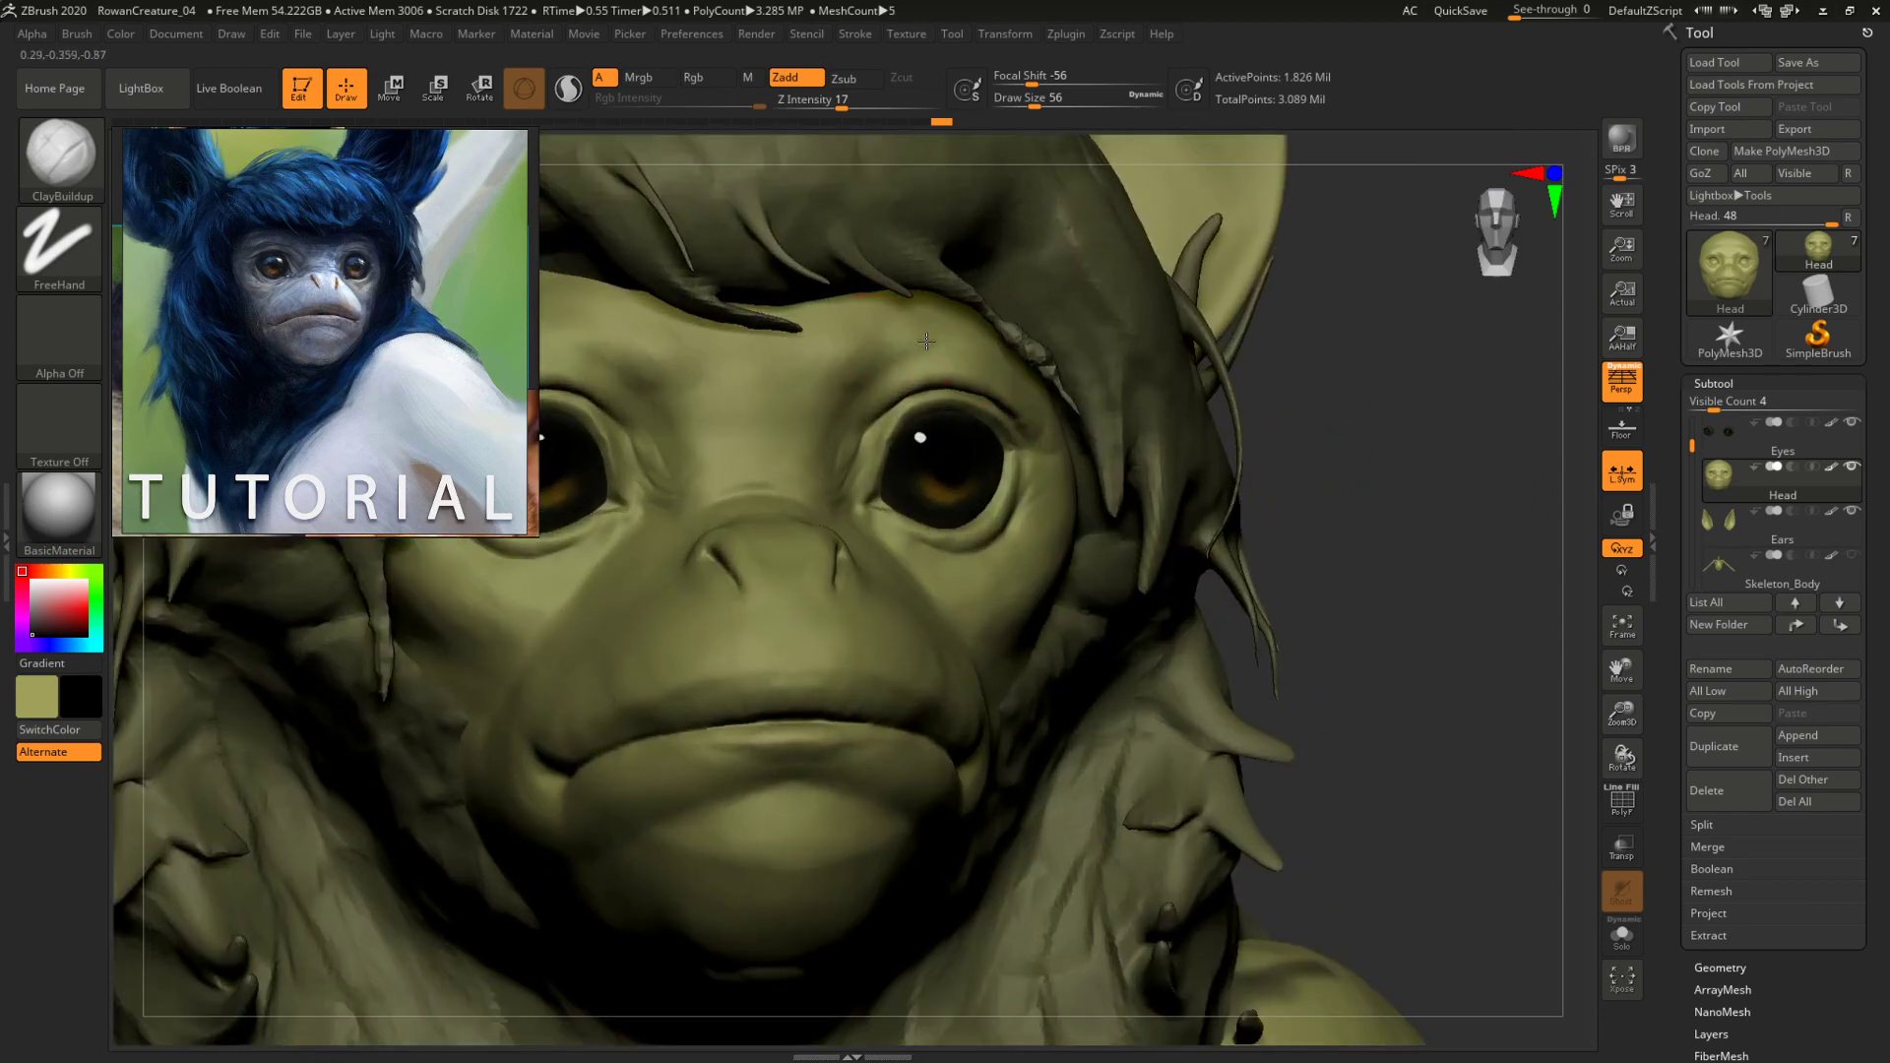
pyautogui.moveTo(1303, 322); pyautogui.dragTo(946, 334)
pyautogui.press('space')
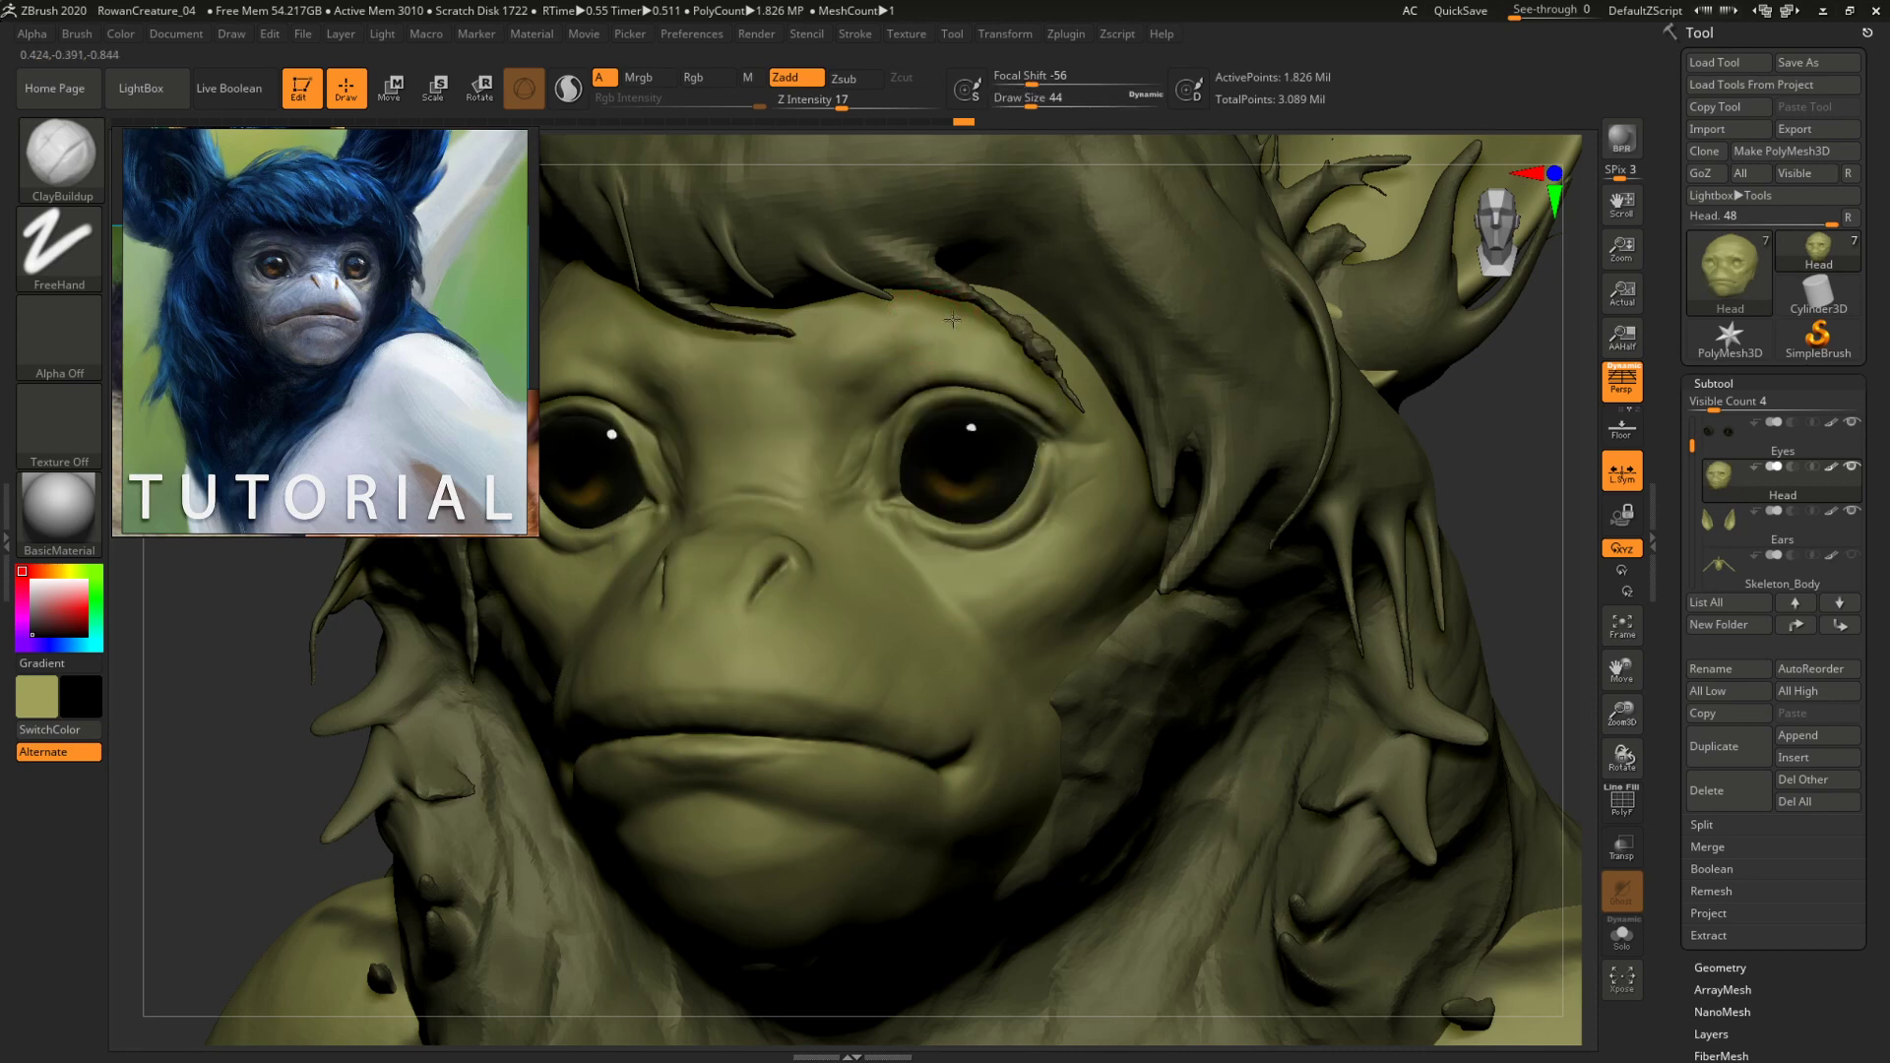
# Build up the folds beside the inner eye corner with ClayBuildup at draw sizes 37 and 13, and smooth them.
pyautogui.moveTo(1464, 457); pyautogui.dragTo(1557, 640)
pyautogui.press('space')
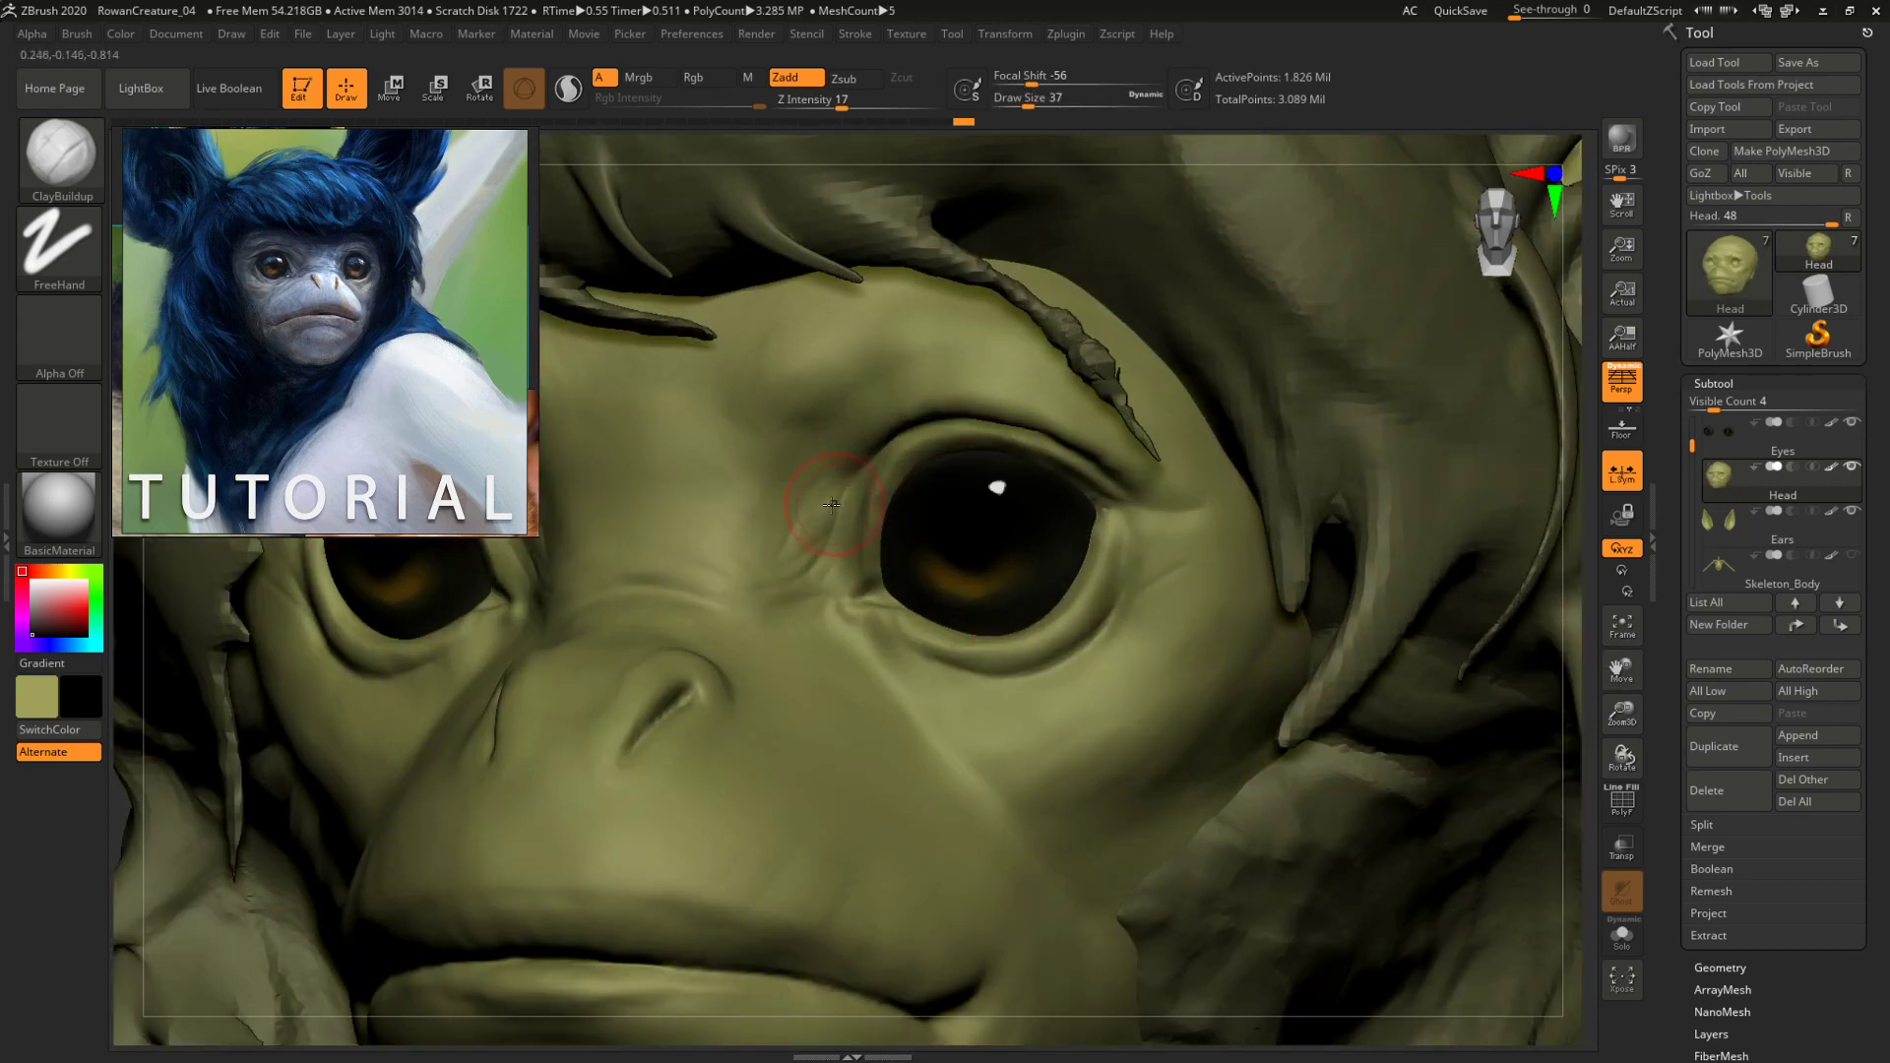
pyautogui.moveTo(133, 845); pyautogui.dragTo(275, 802)
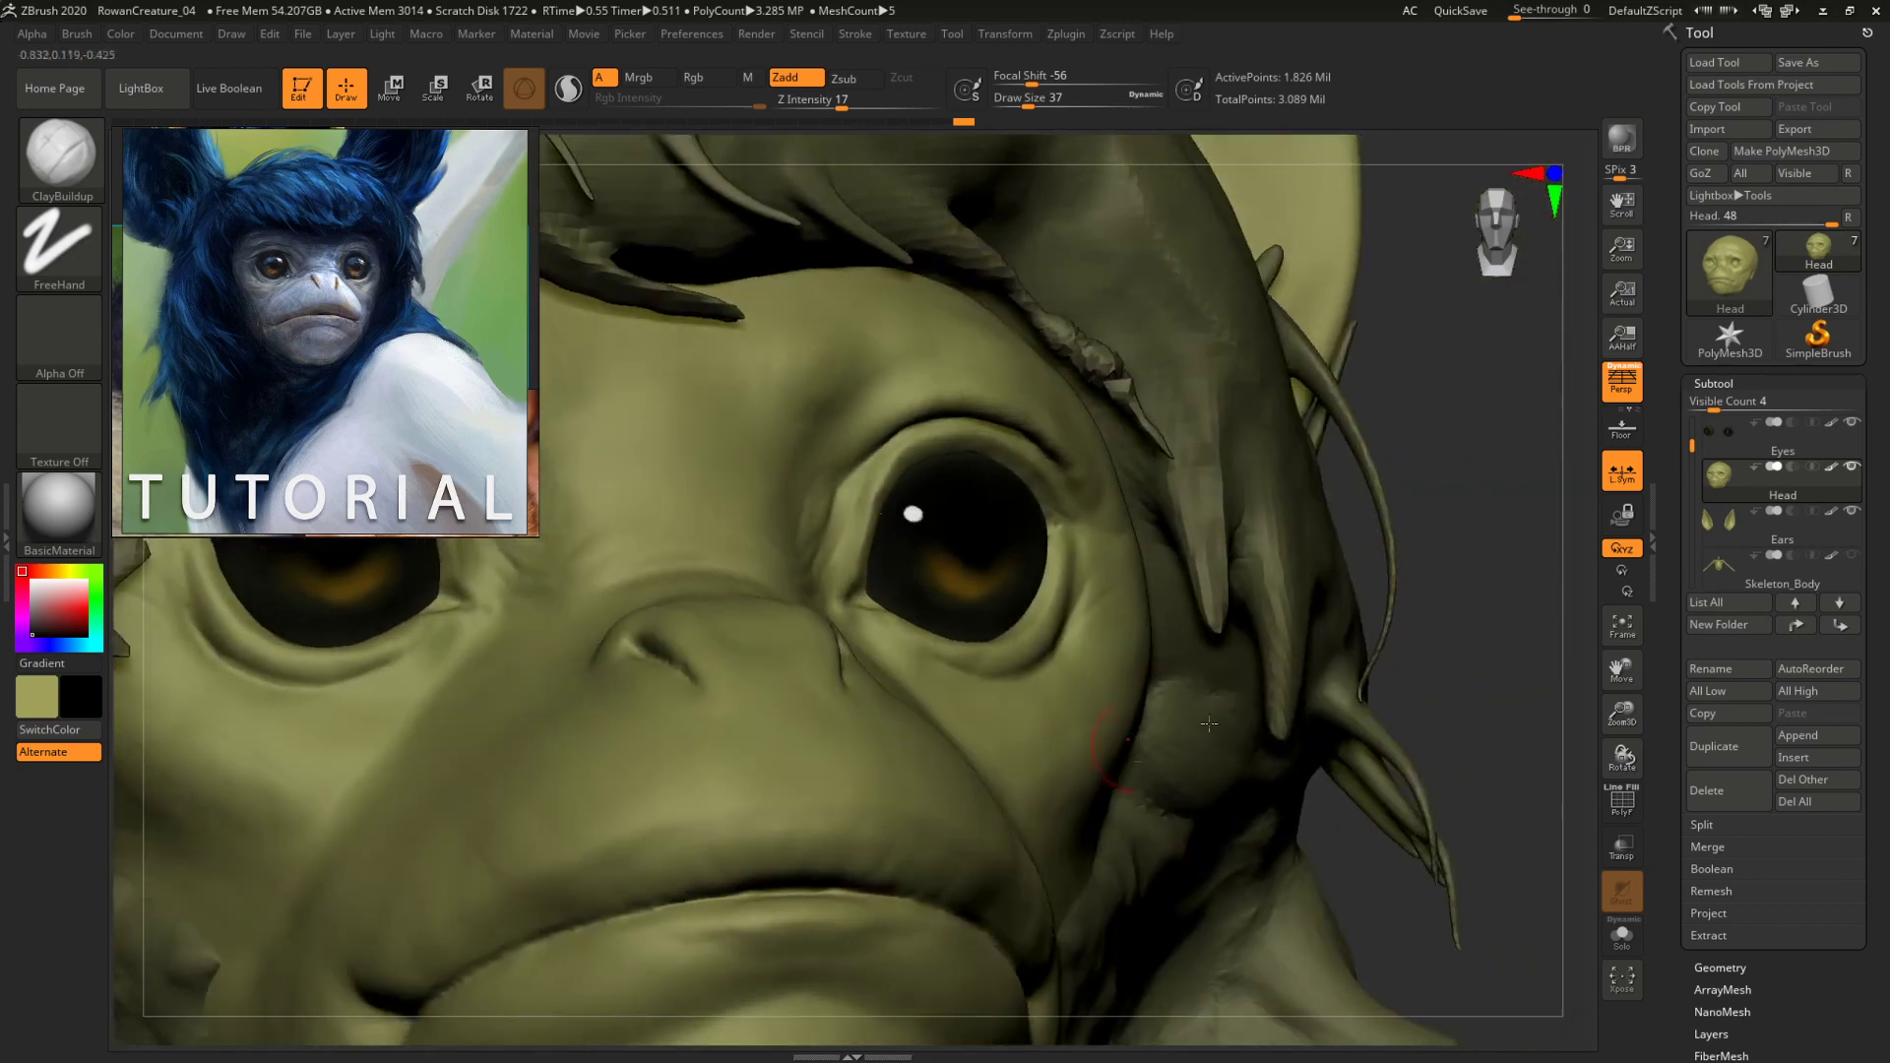
pyautogui.moveTo(1467, 545)
pyautogui.keyDown('alt'); pyautogui.mouseDown()
pyautogui.moveTo(1405, 607)
pyautogui.moveTo(1521, 512)
pyautogui.moveTo(1437, 468)
pyautogui.mouseUp(); pyautogui.keyUp('alt')
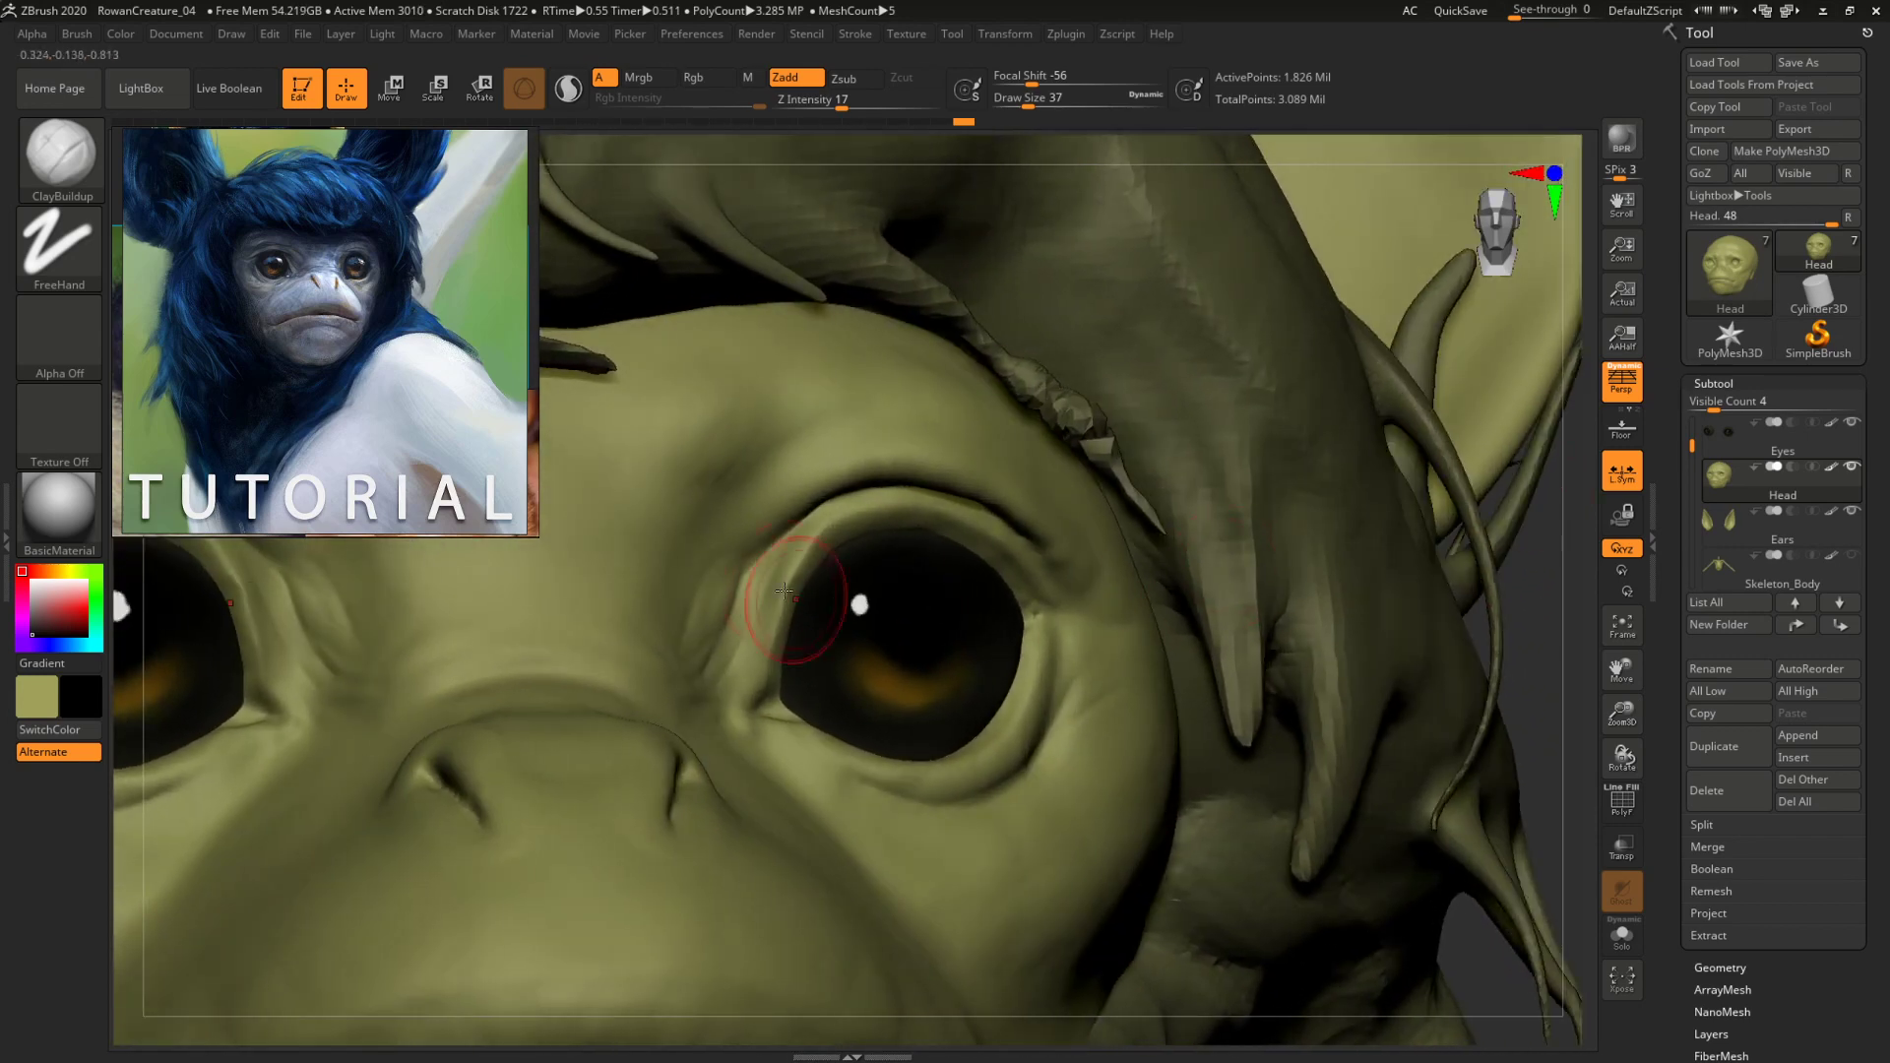
pyautogui.press('space')
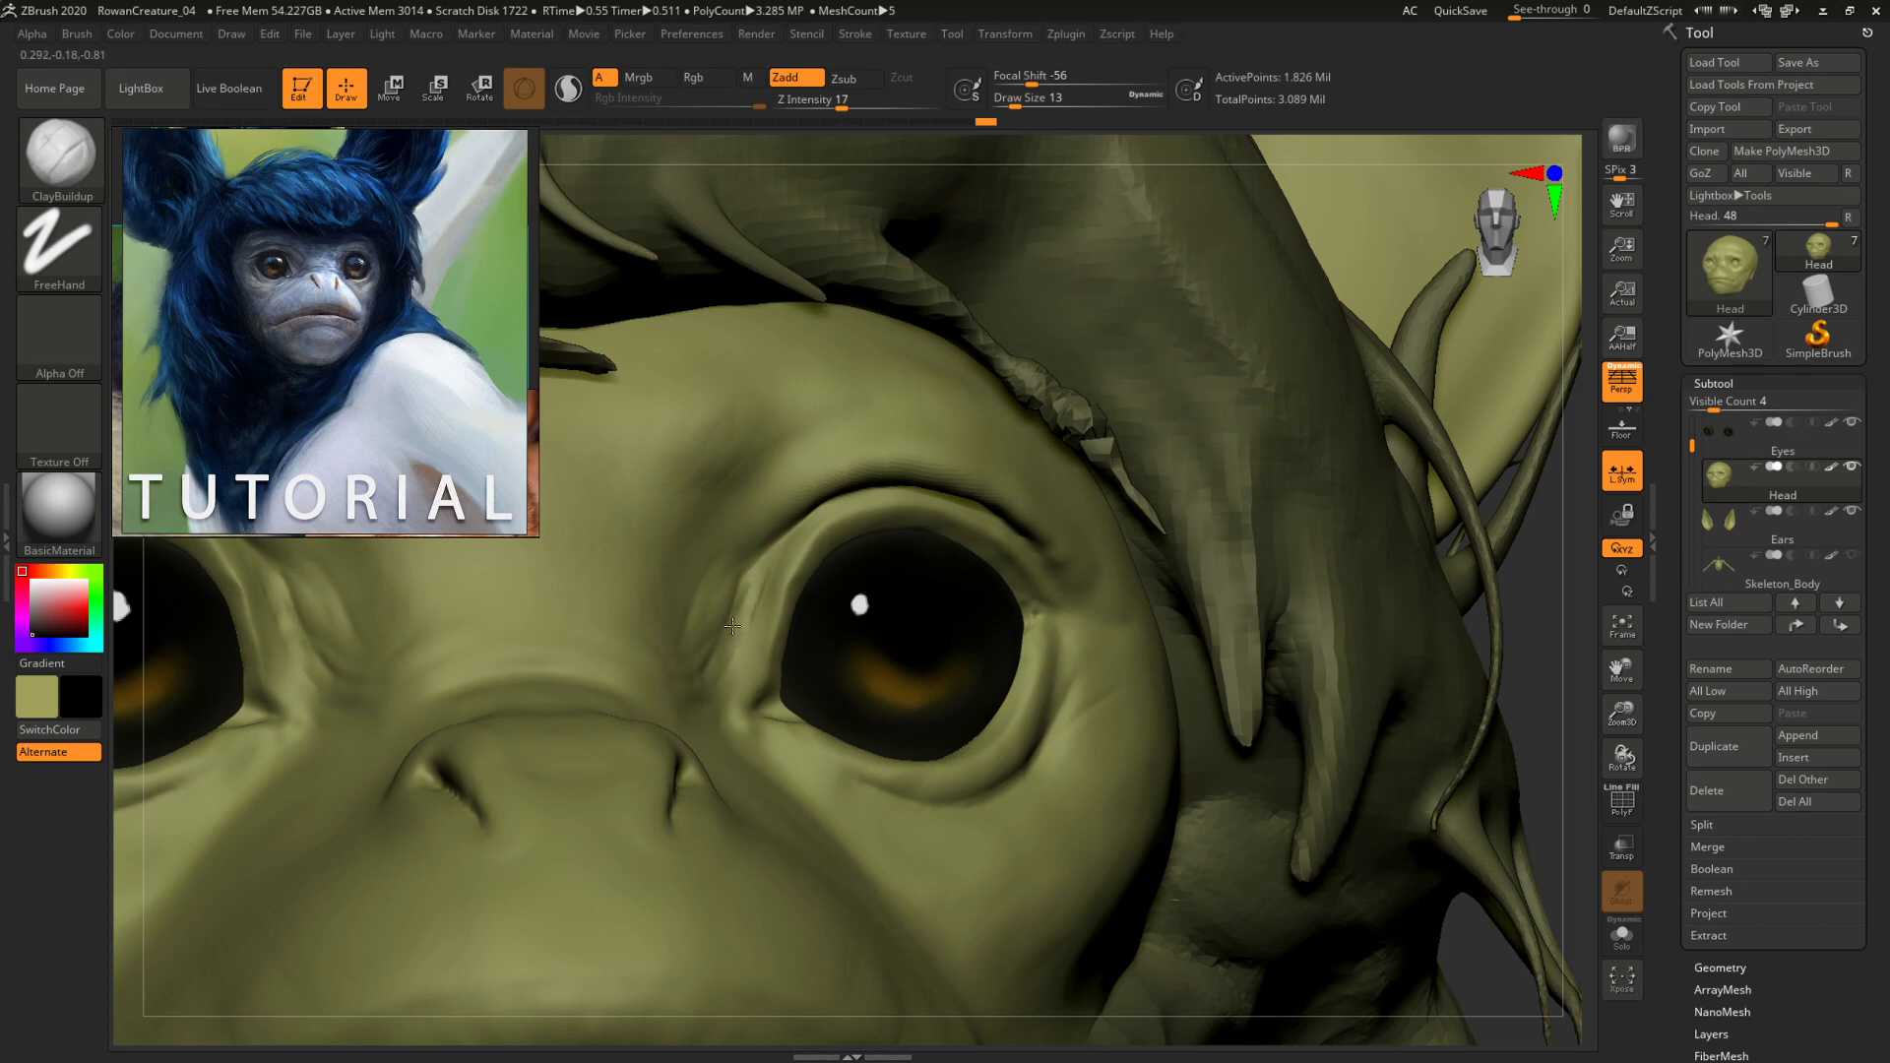
pyautogui.press('shift')
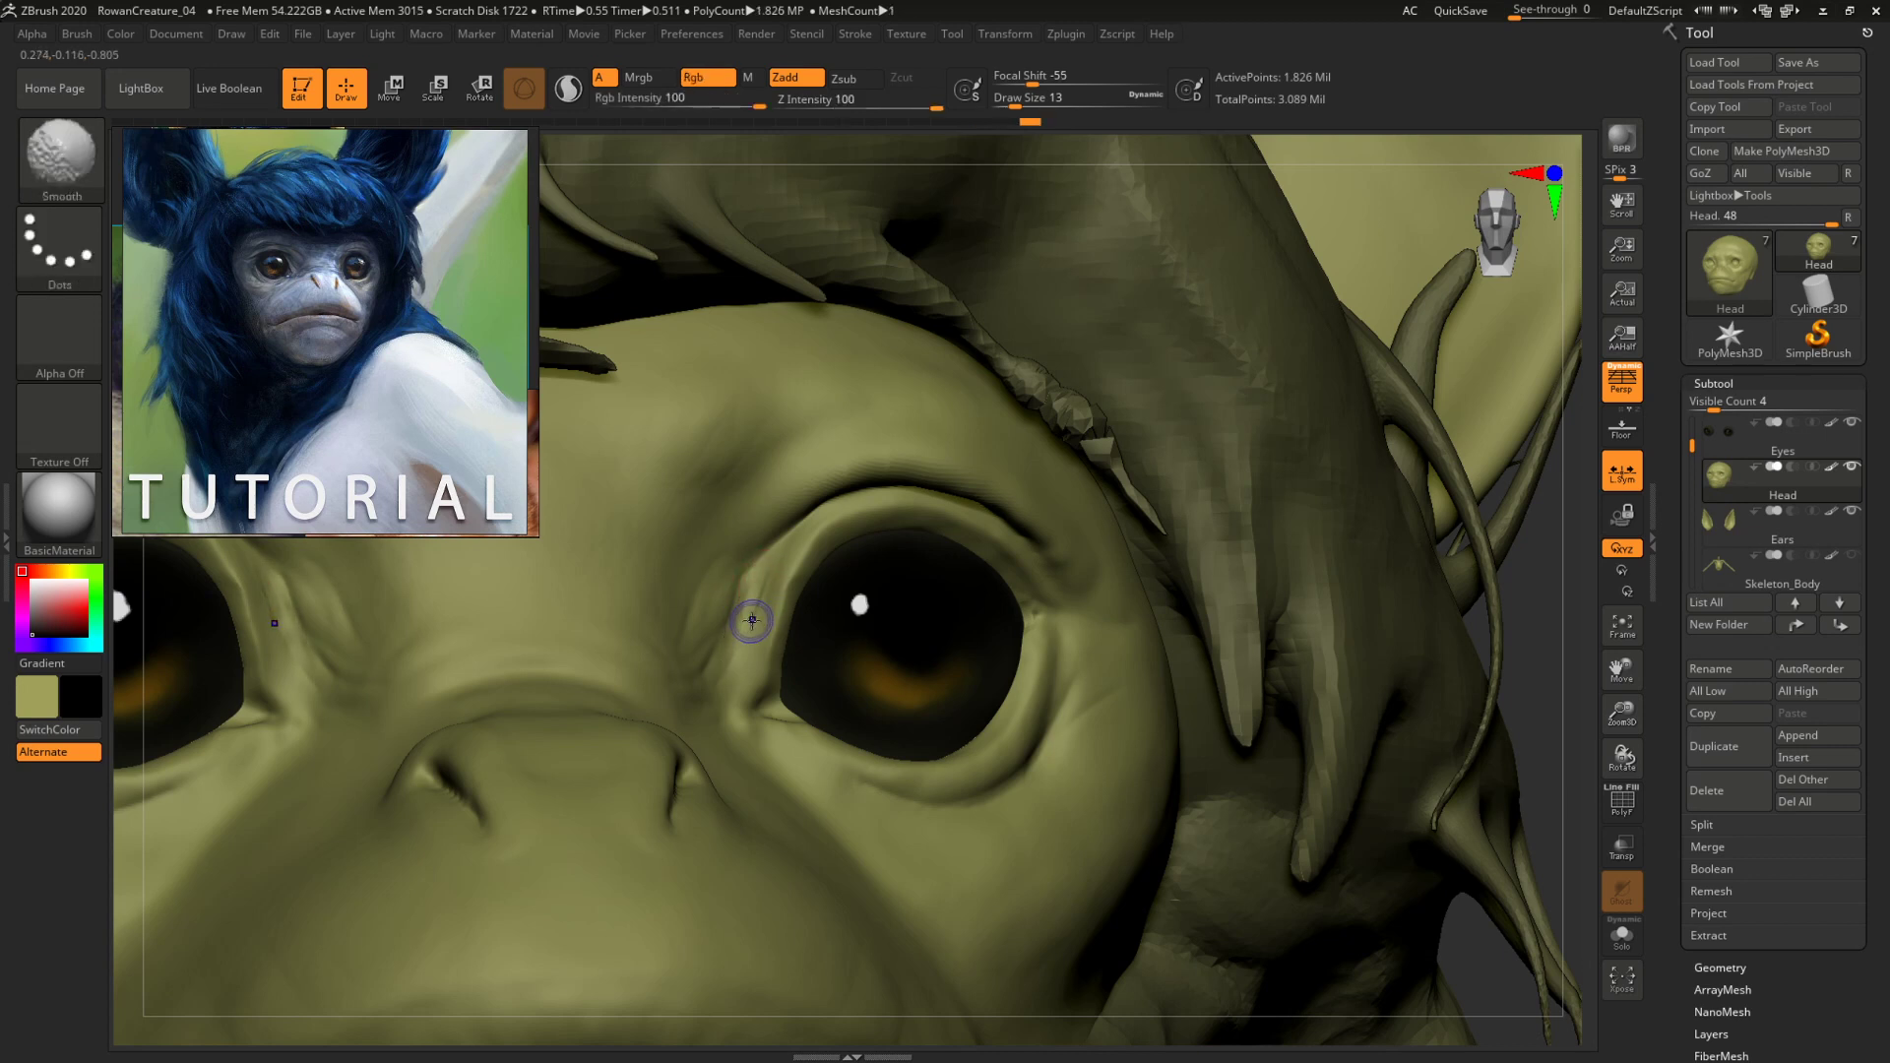
pyautogui.moveTo(1506, 646); pyautogui.dragTo(1391, 734)
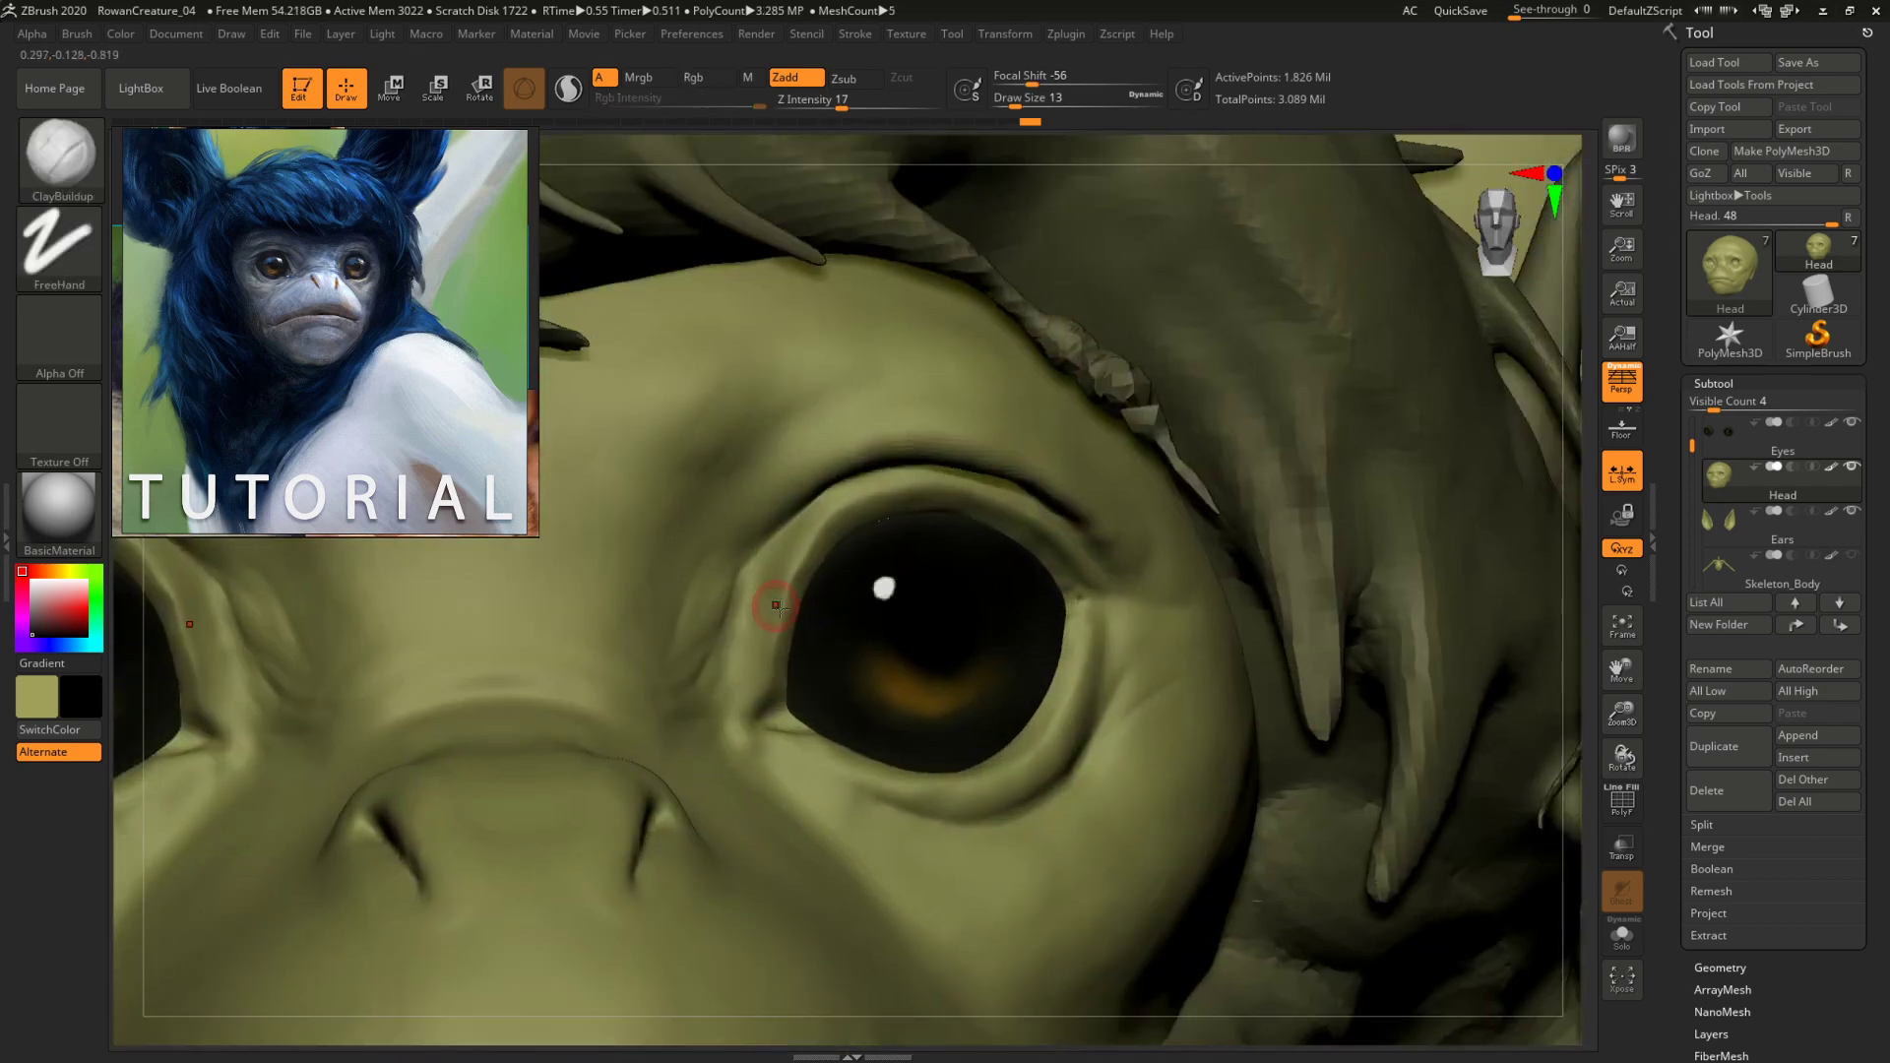
# Carve fine creases beside the inner eye corner with DamStandard at draw size 13, and check them on the full figure.
pyautogui.press('b')
pyautogui.press('d')
pyautogui.press('s')
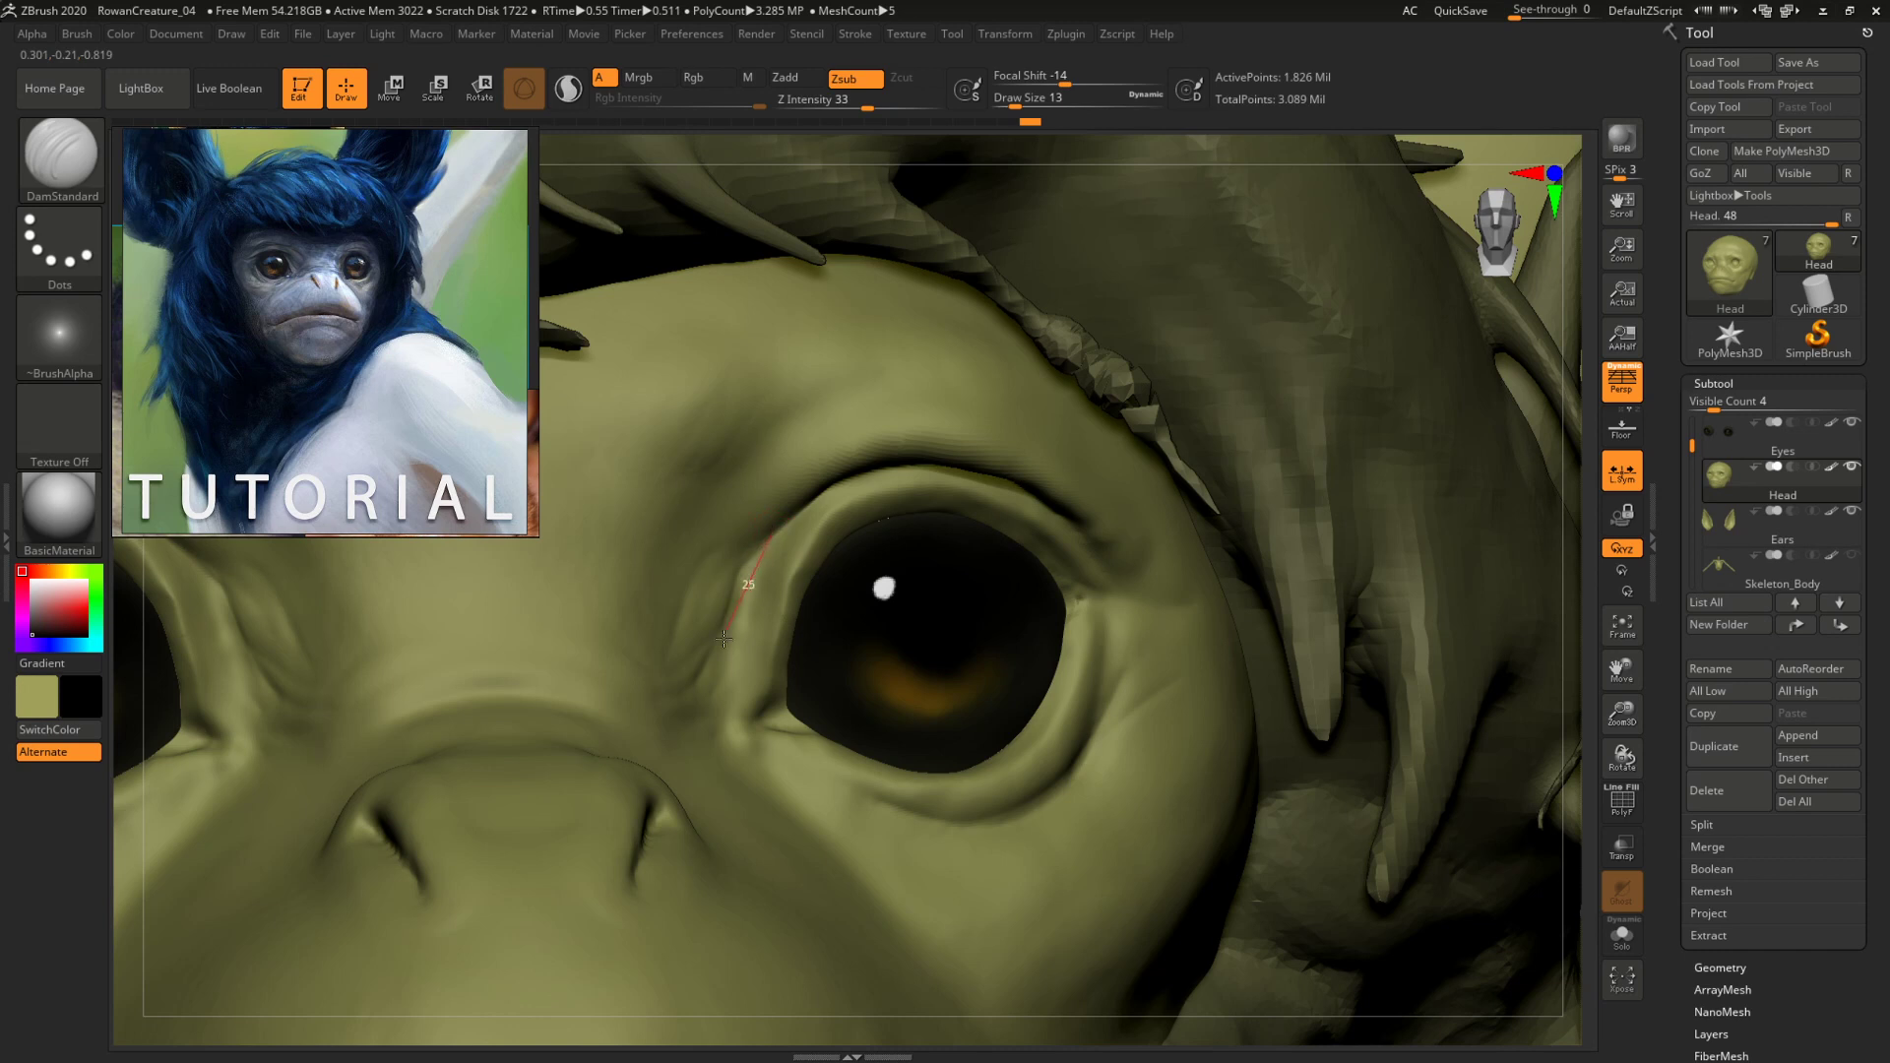
pyautogui.moveTo(700, 719); pyautogui.dragTo(750, 610)
pyautogui.moveTo(763, 792); pyautogui.dragTo(752, 680)
pyautogui.moveTo(1089, 775); pyautogui.dragTo(1088, 773)
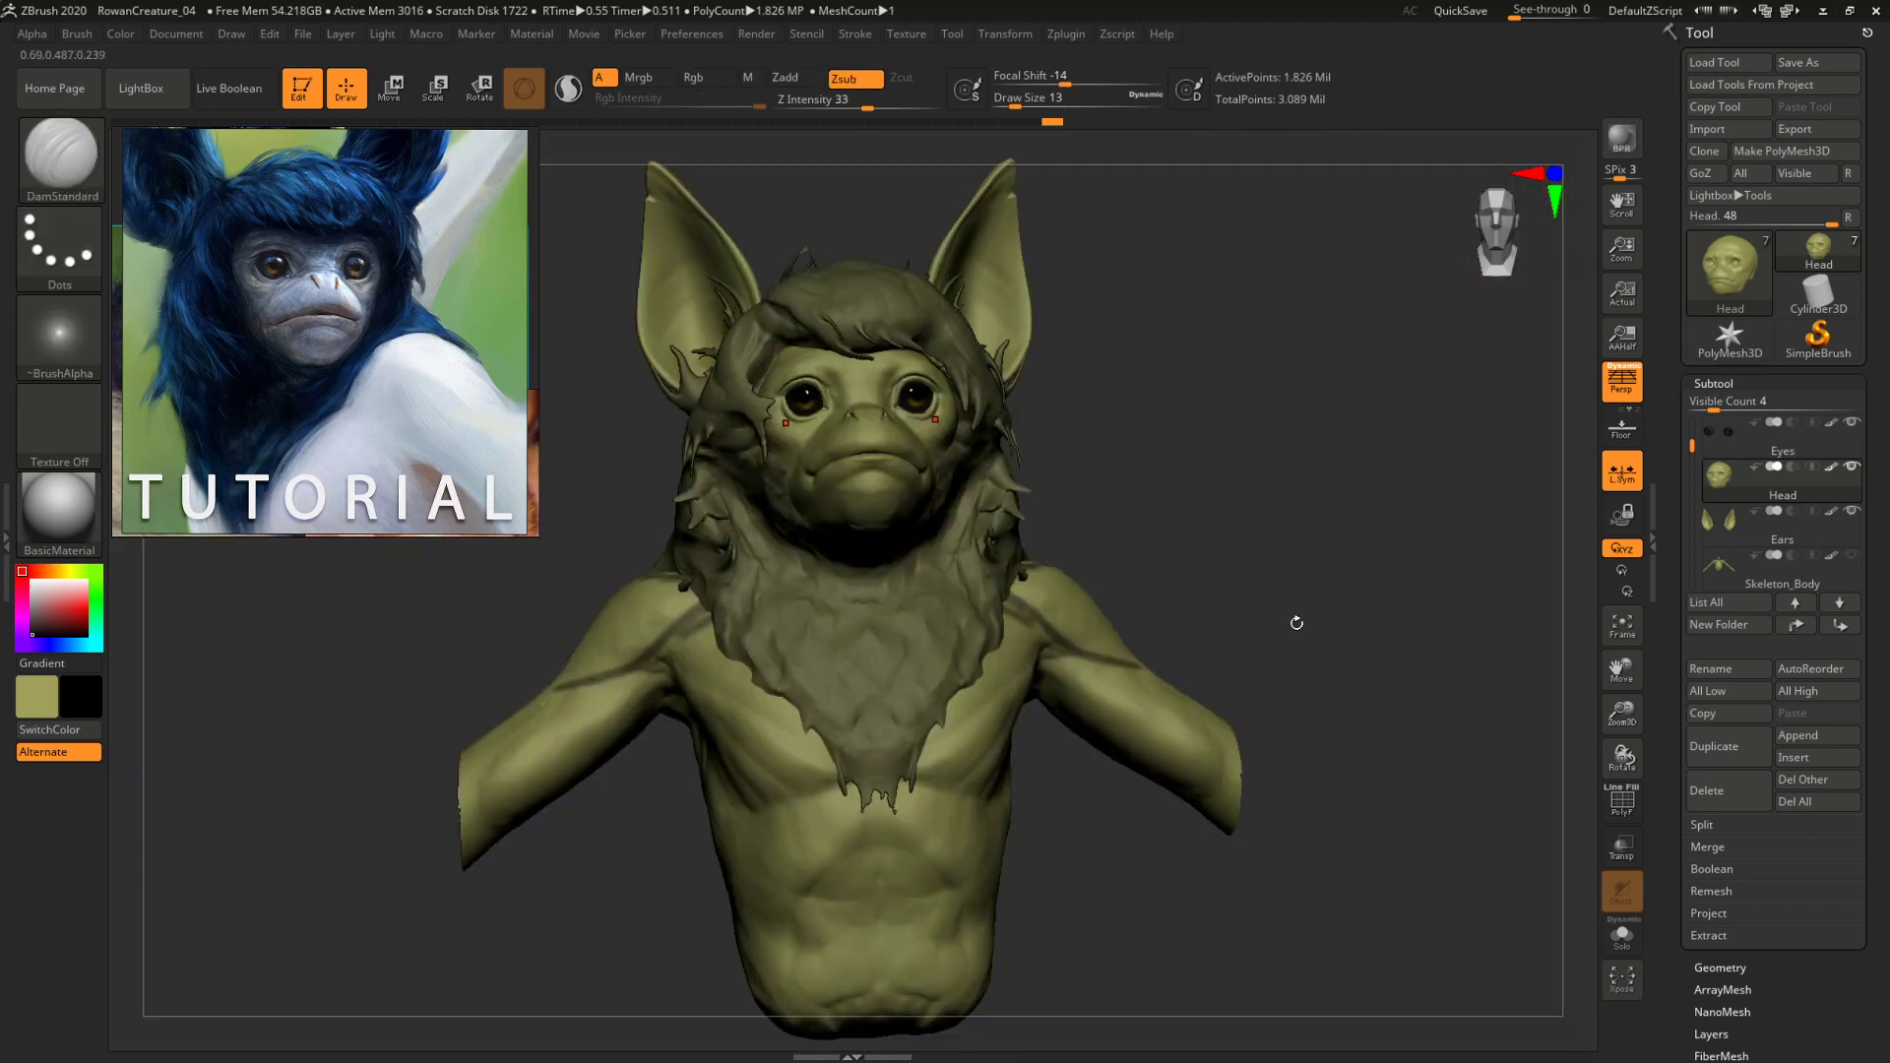
pyautogui.moveTo(1295, 624); pyautogui.dragTo(1302, 522)
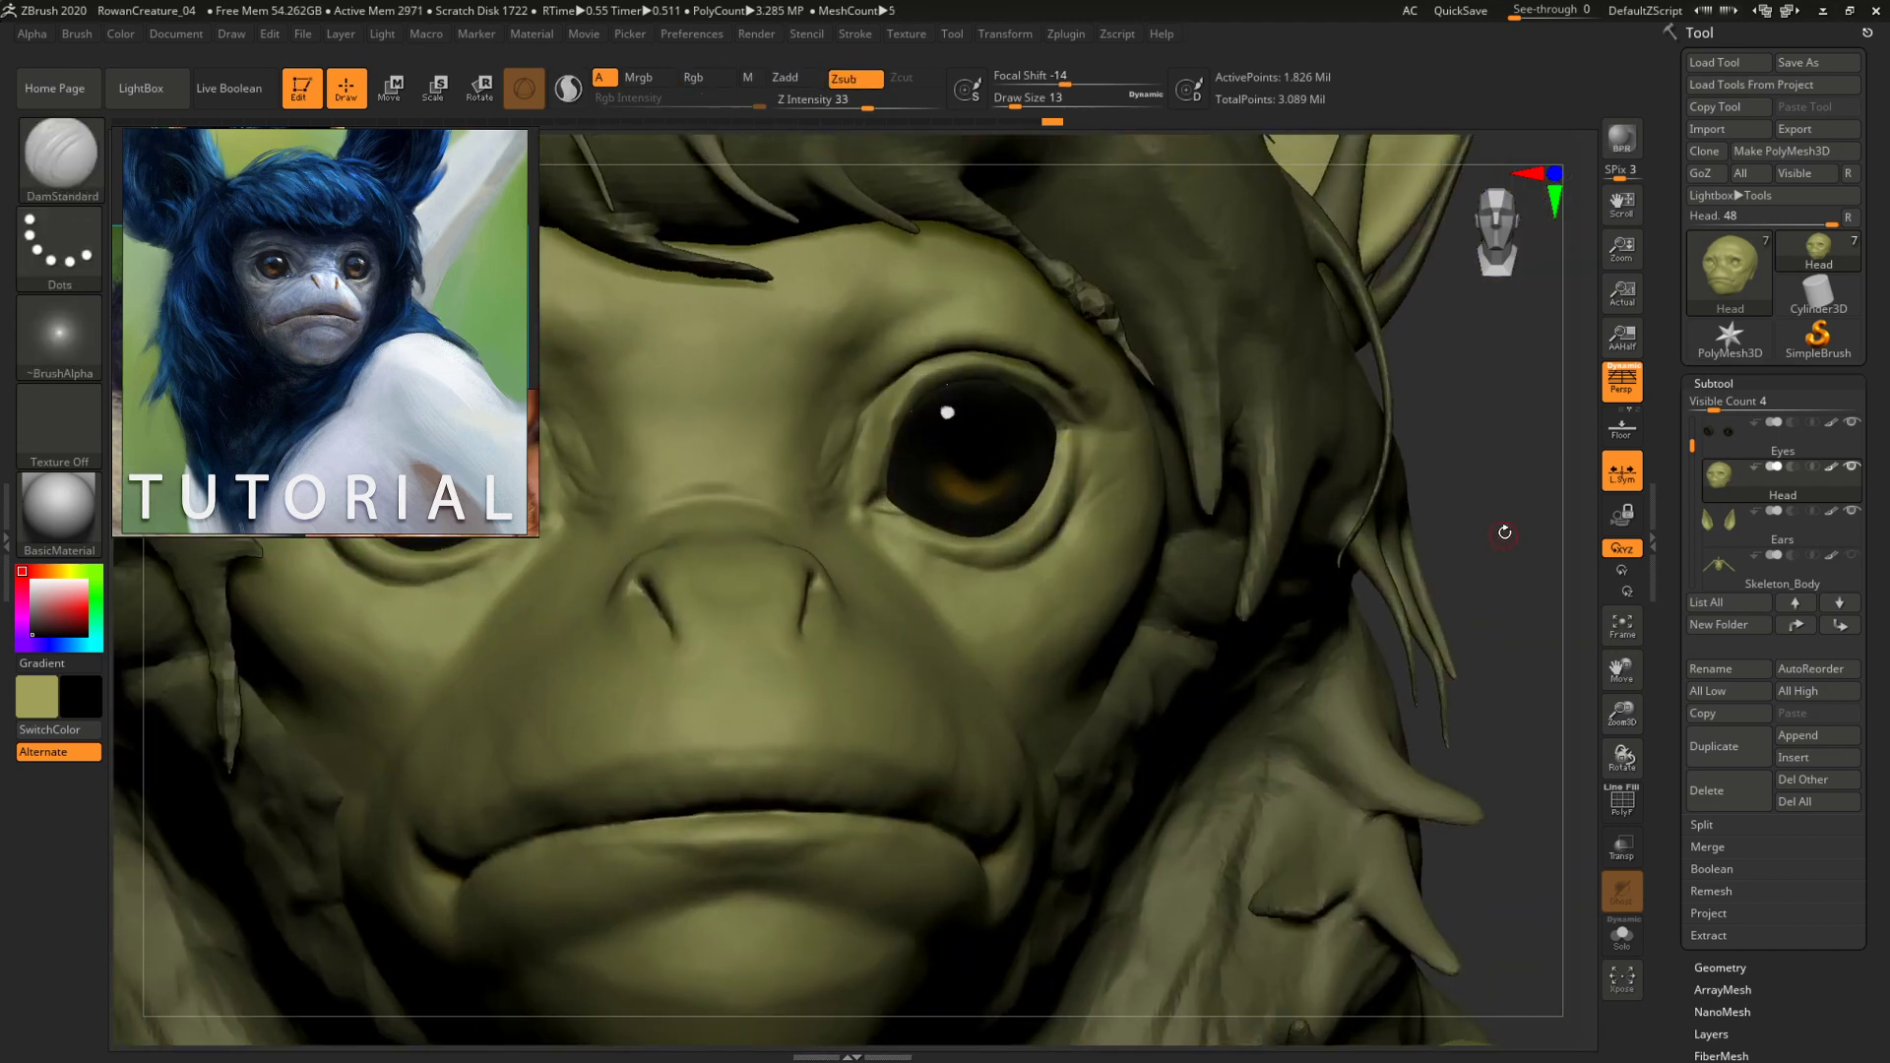
# Carve creases from the inner eye toward the nose bridge with DamStandard, raising the draw size to 27.
pyautogui.moveTo(1506, 531); pyautogui.dragTo(709, 476)
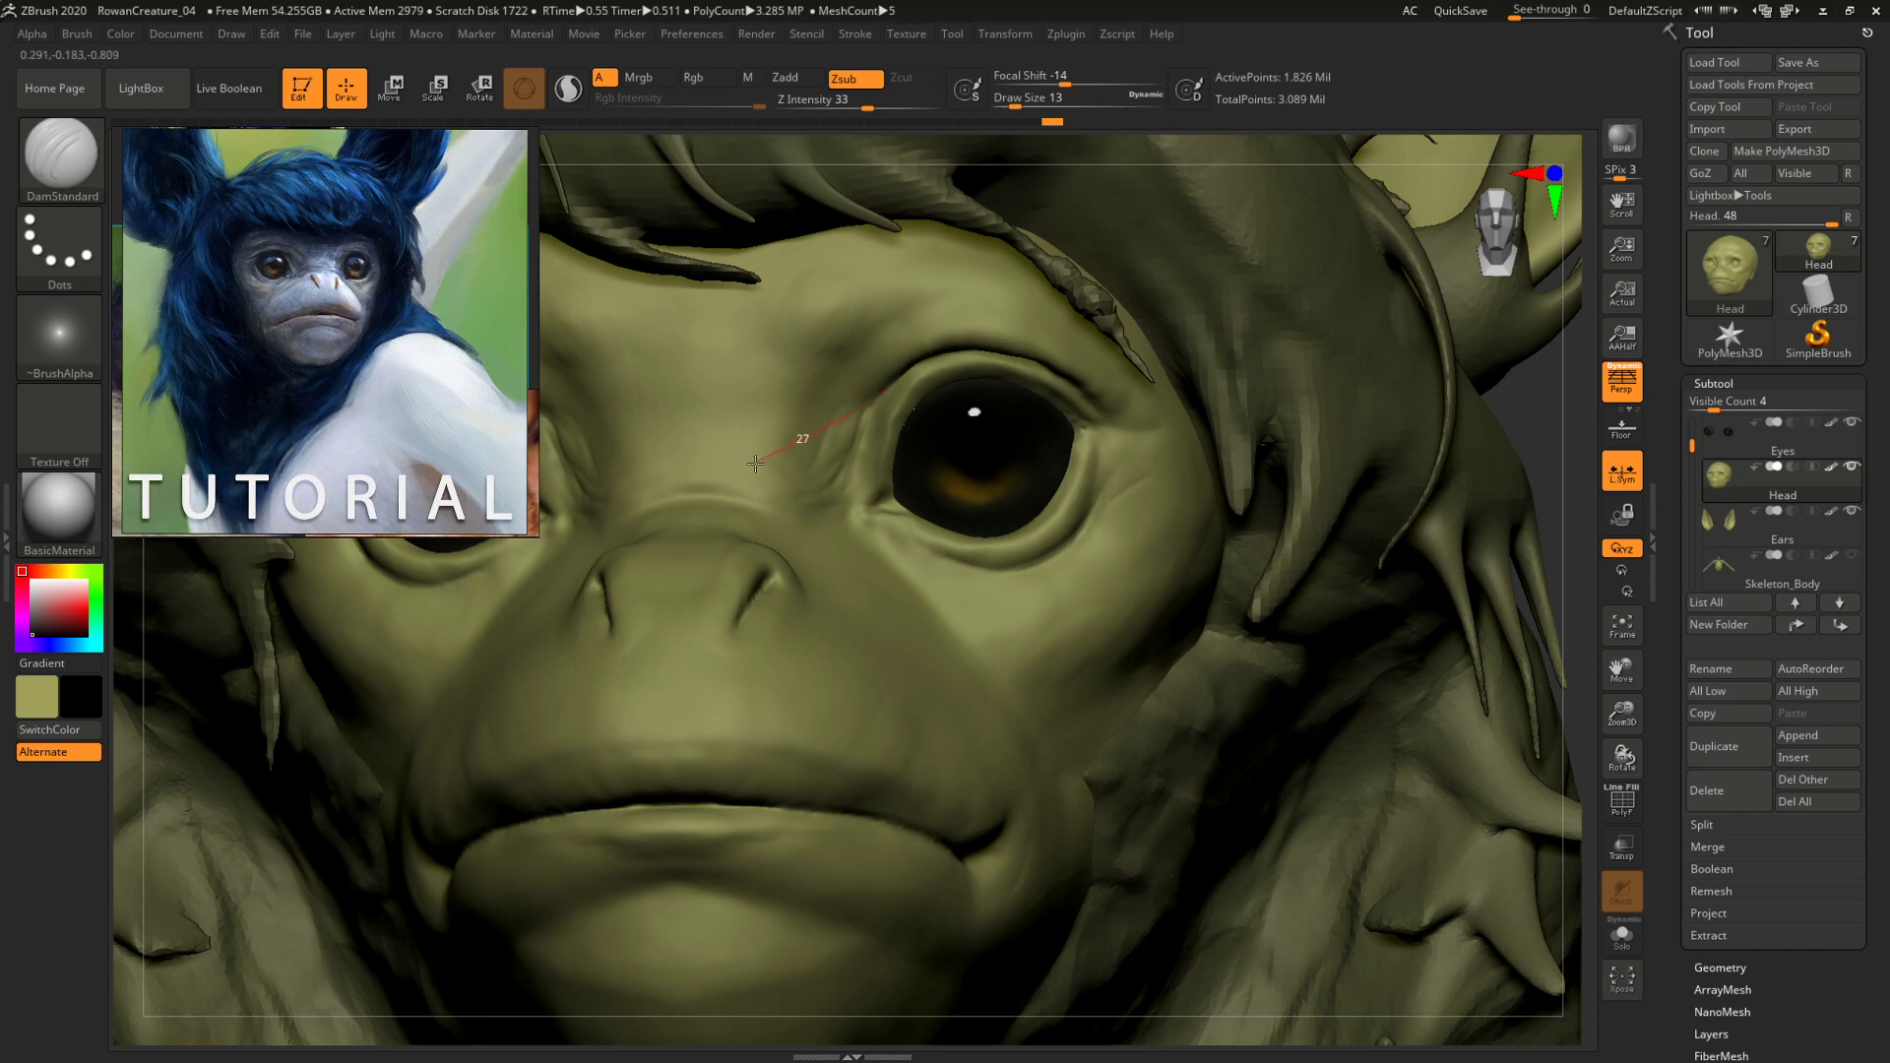
pyautogui.moveTo(763, 569); pyautogui.dragTo(766, 566)
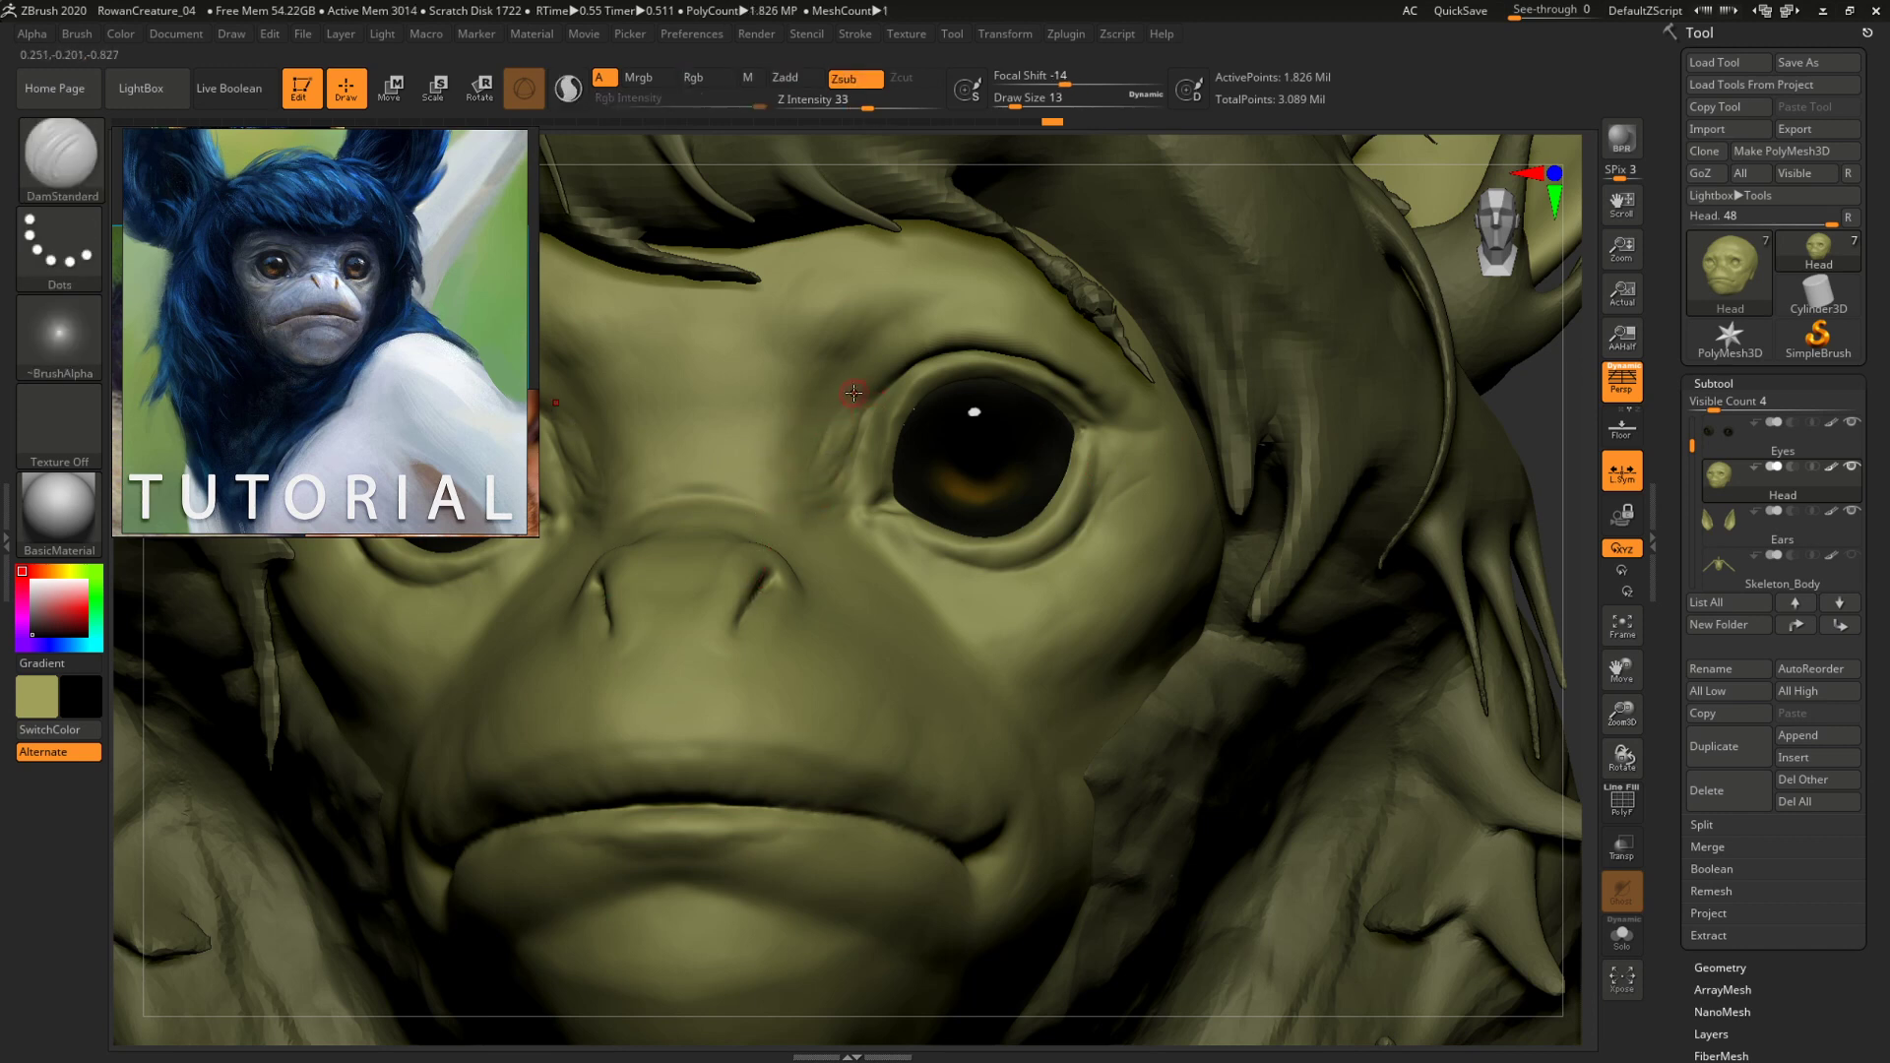
pyautogui.press('space')
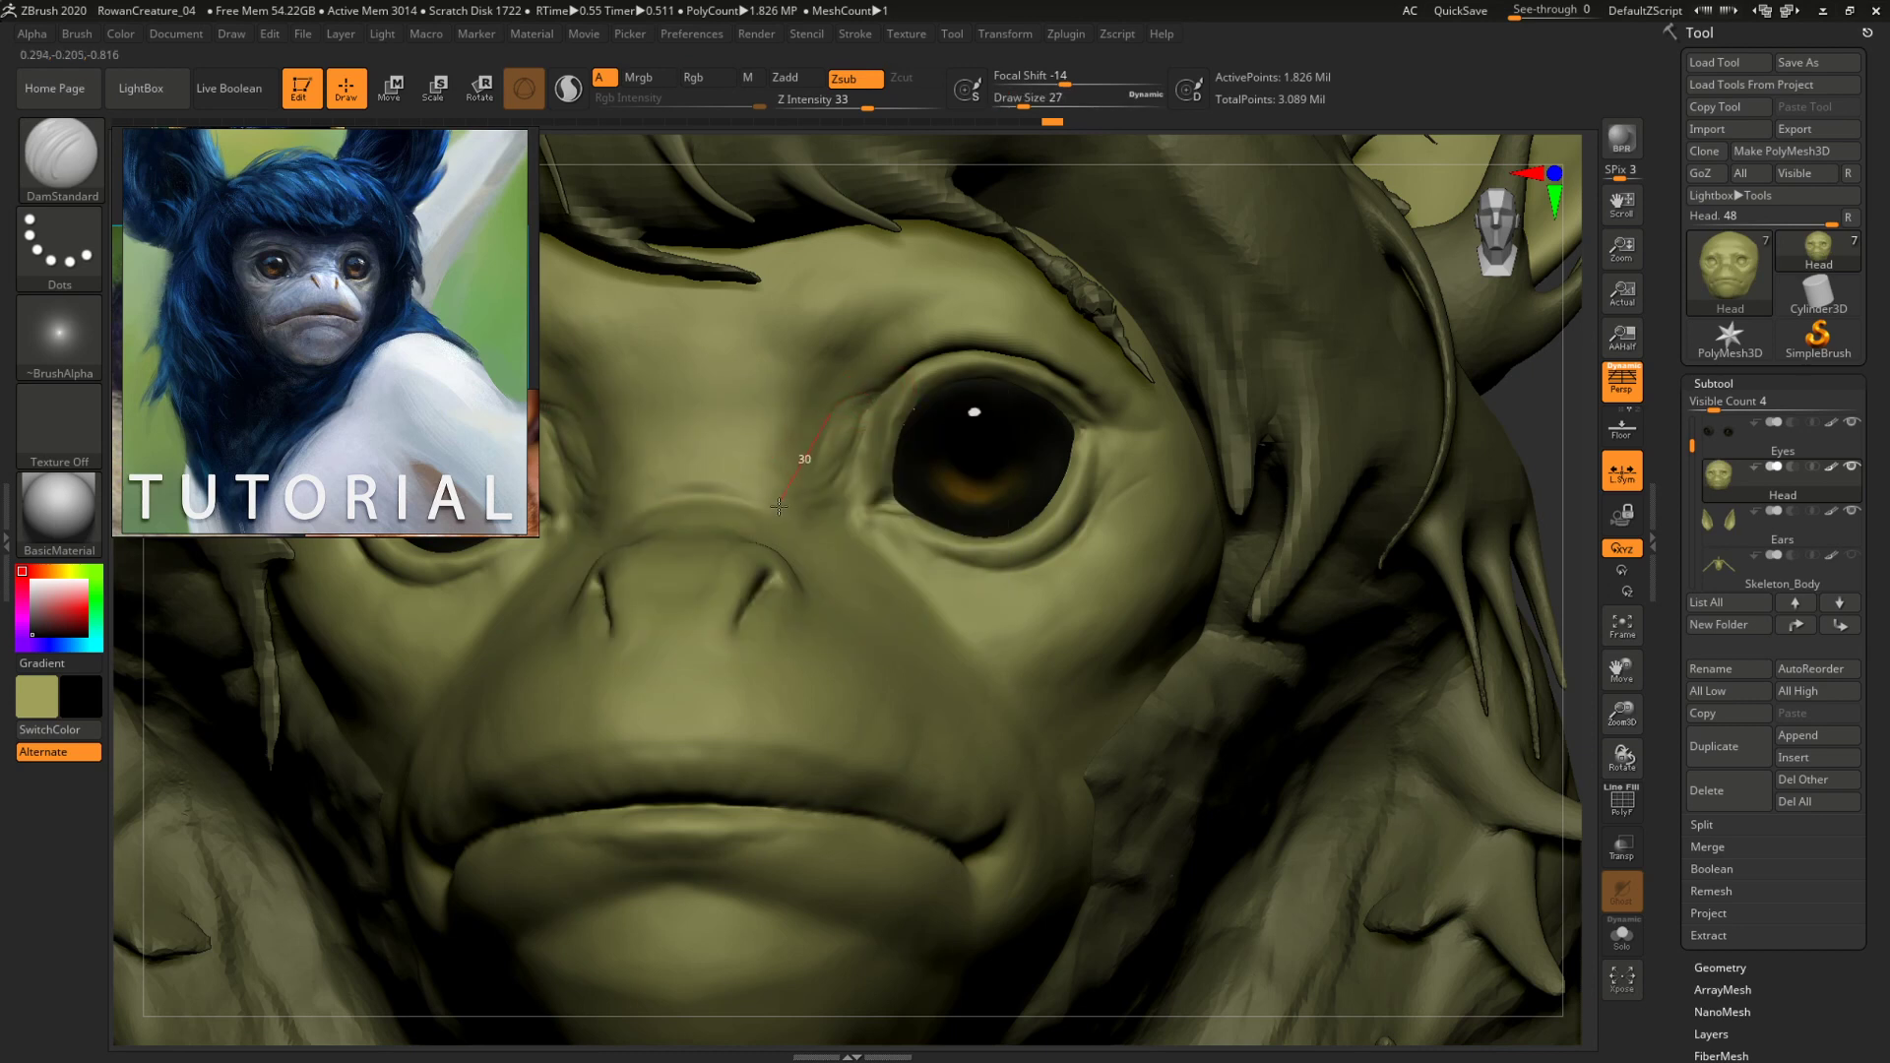
pyautogui.moveTo(797, 560); pyautogui.dragTo(846, 437)
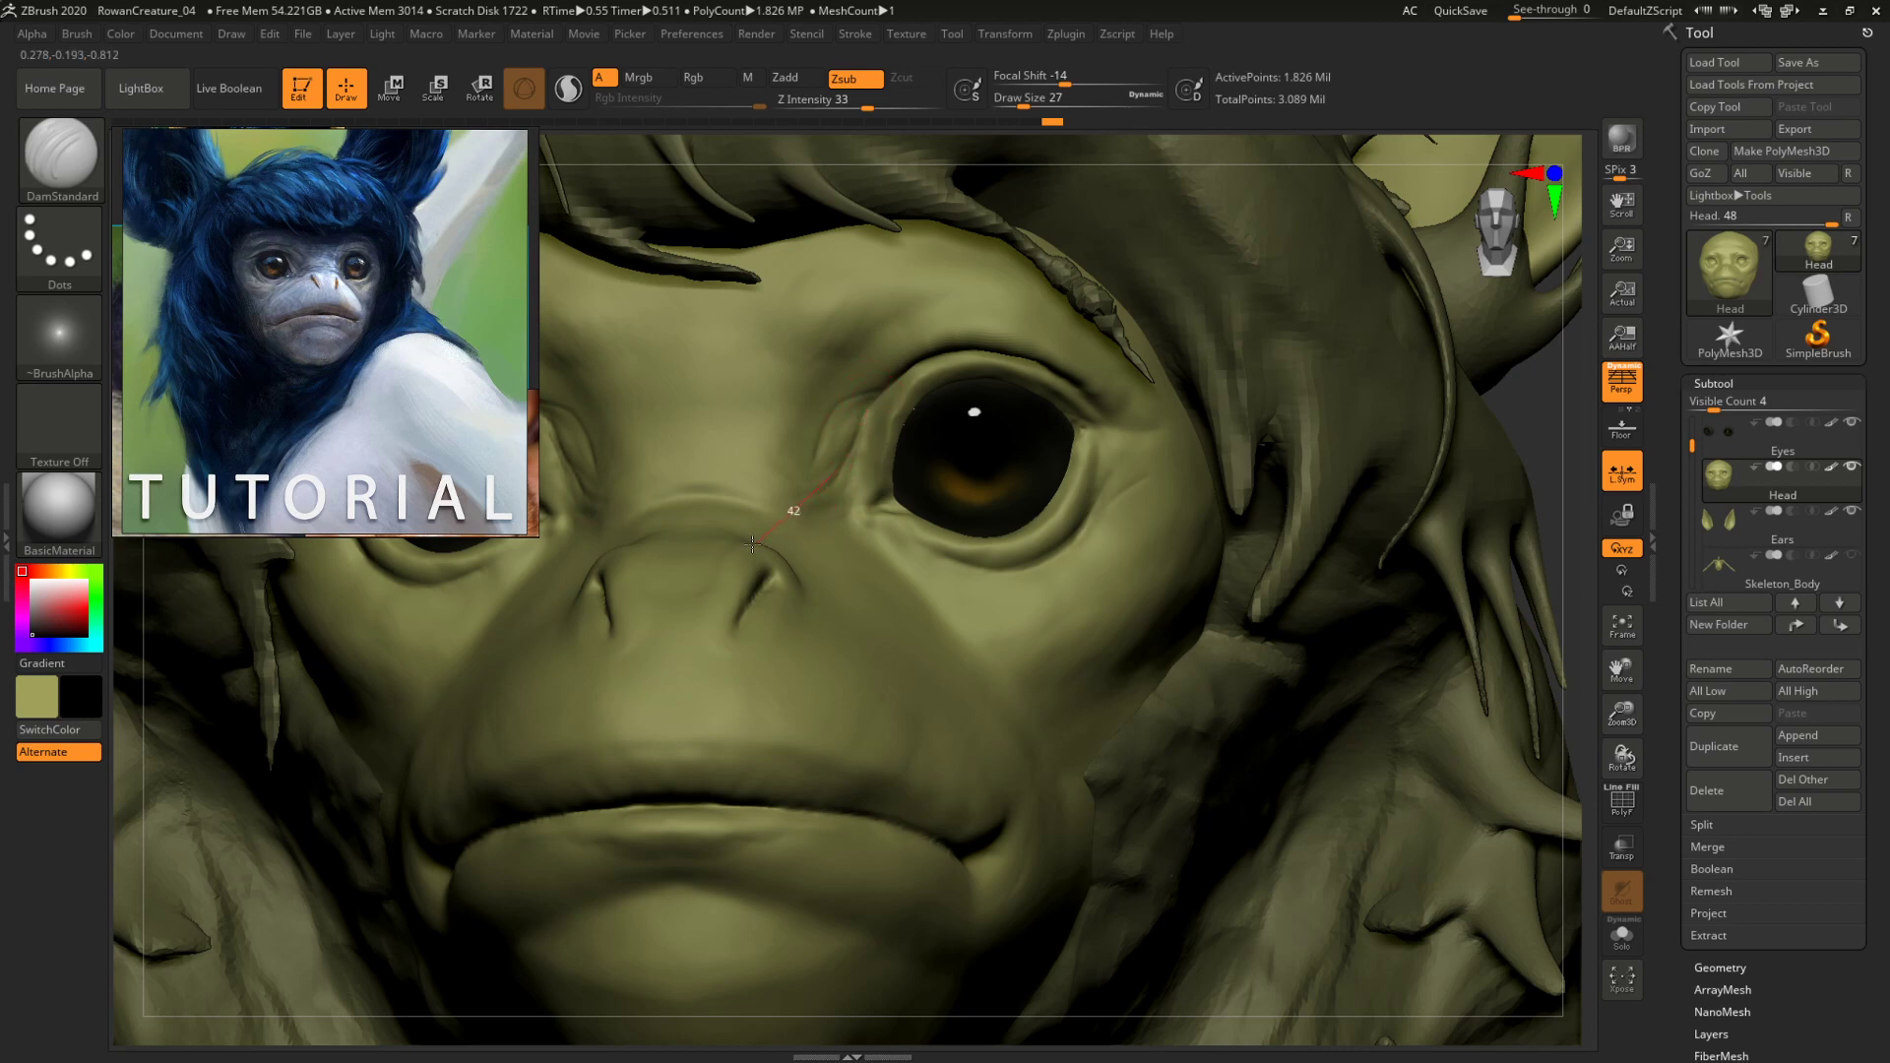
pyautogui.moveTo(681, 516)
pyautogui.mouseDown()
pyautogui.moveTo(830, 561)
pyautogui.moveTo(825, 543)
pyautogui.mouseUp()
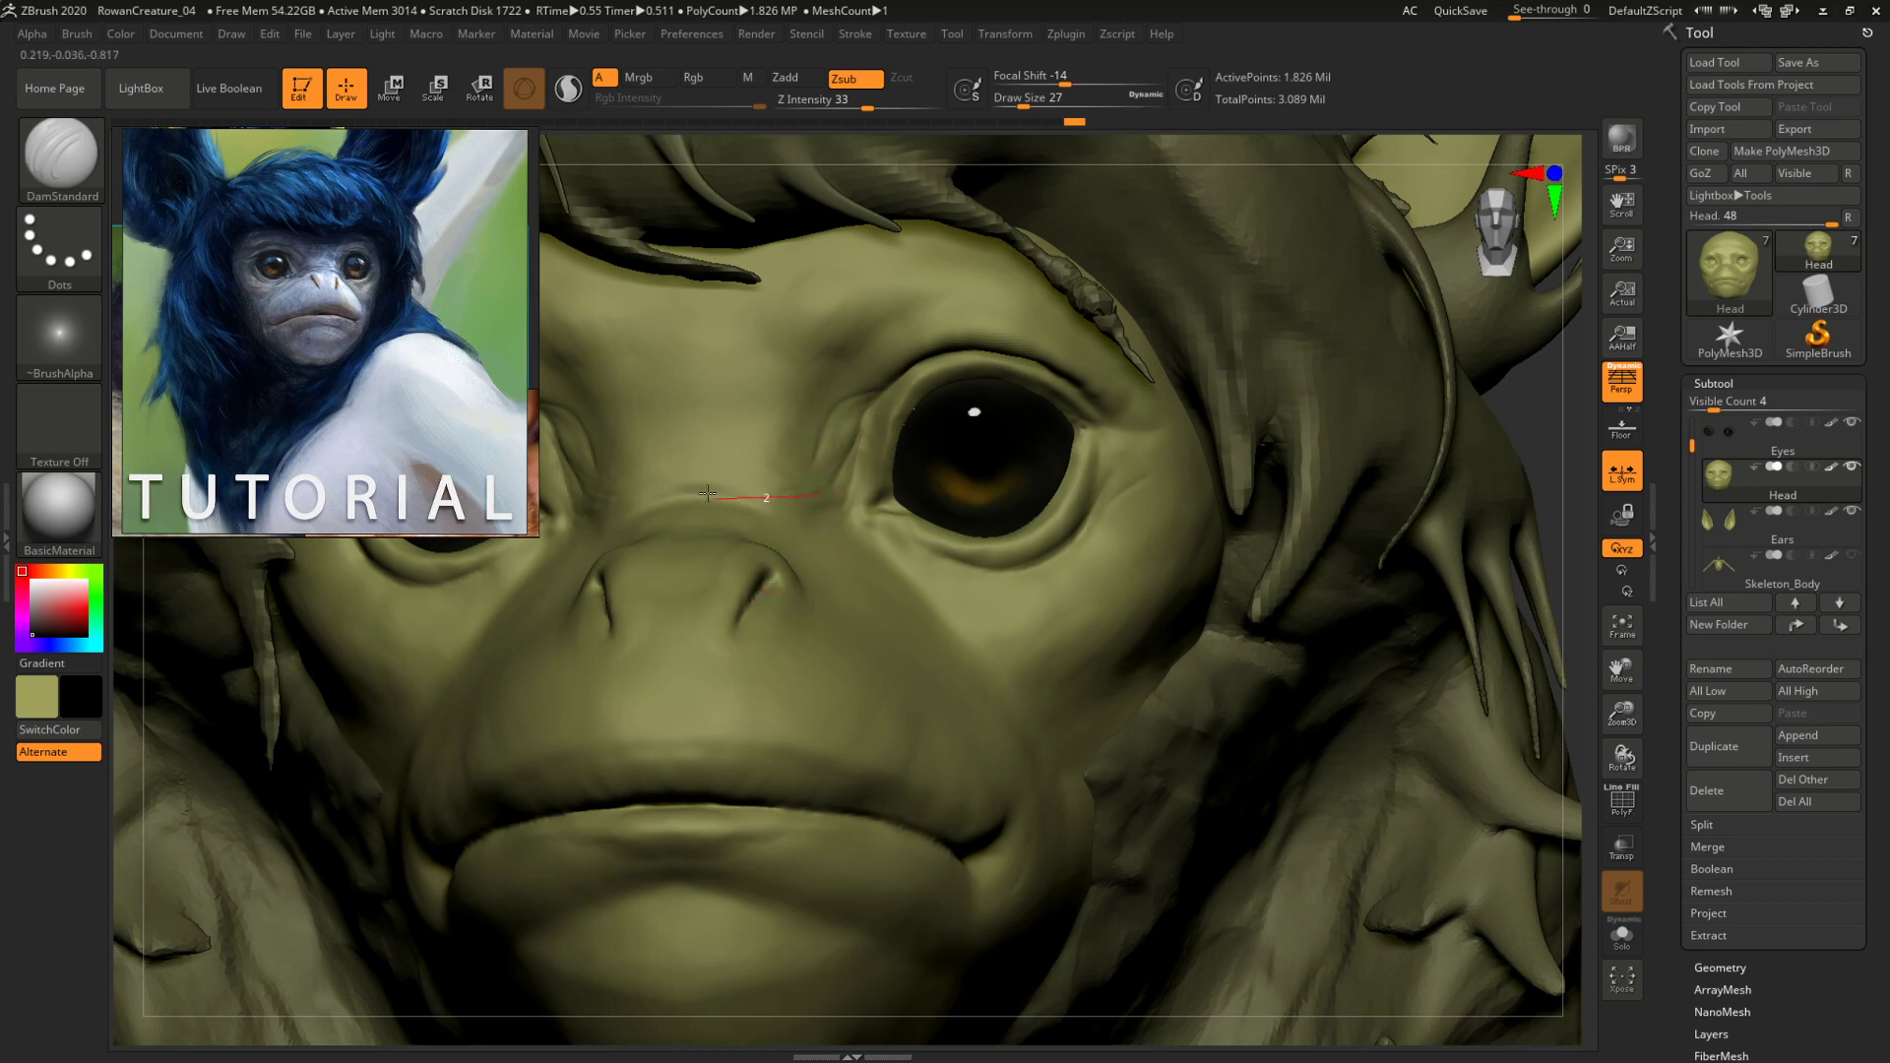
pyautogui.moveTo(707, 493)
pyautogui.mouseDown()
pyautogui.moveTo(650, 465)
pyautogui.moveTo(636, 480)
pyautogui.mouseUp()
# Lower the Lazy Mouse LazyRadius of the DamStandard brush.
pyautogui.moveTo(1516, 435); pyautogui.dragTo(1547, 431)
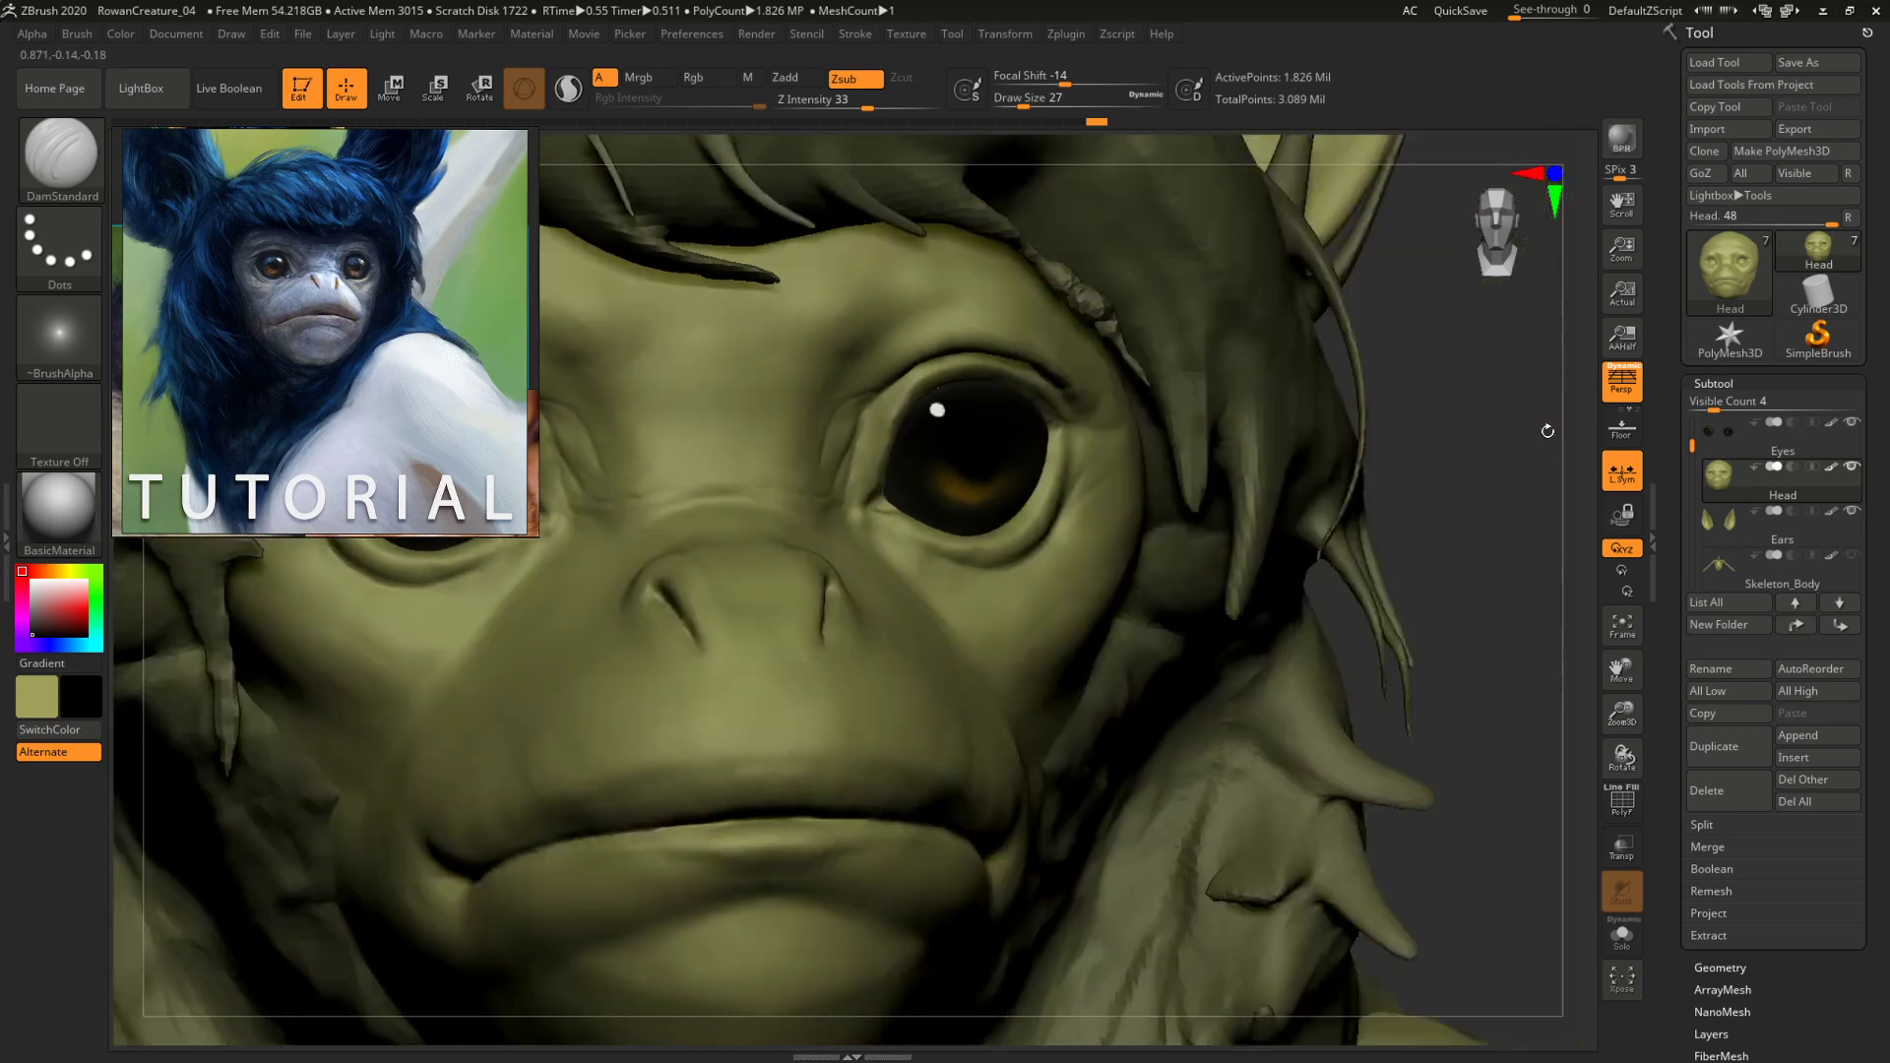
pyautogui.keyDown('ctrl'); pyautogui.moveTo(1547, 431); pyautogui.dragTo(1089, 401, button='right'); pyautogui.keyUp('ctrl')
pyautogui.moveTo(1088, 401); pyautogui.dragTo(1257, 447)
pyautogui.keyDown('ctrl'); pyautogui.moveTo(1257, 447); pyautogui.dragTo(1429, 519, button='right'); pyautogui.keyUp('ctrl')
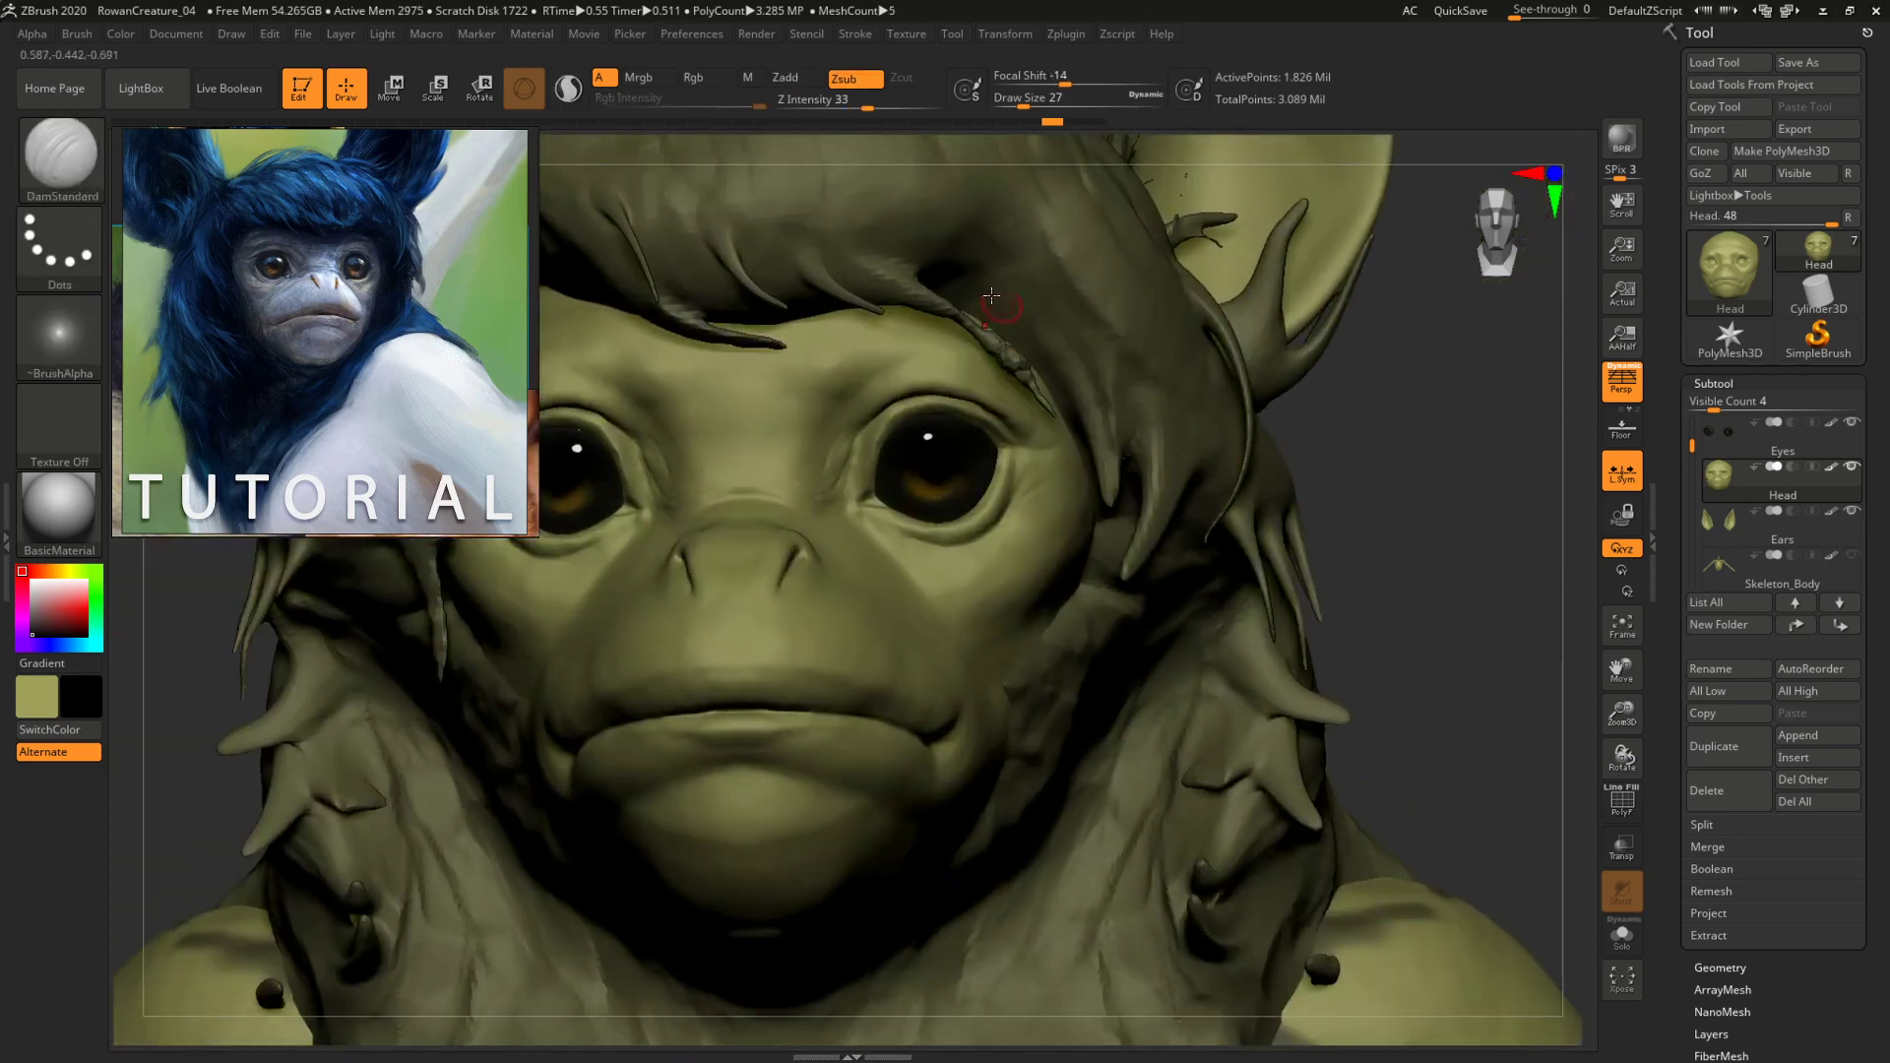
pyautogui.click(855, 33)
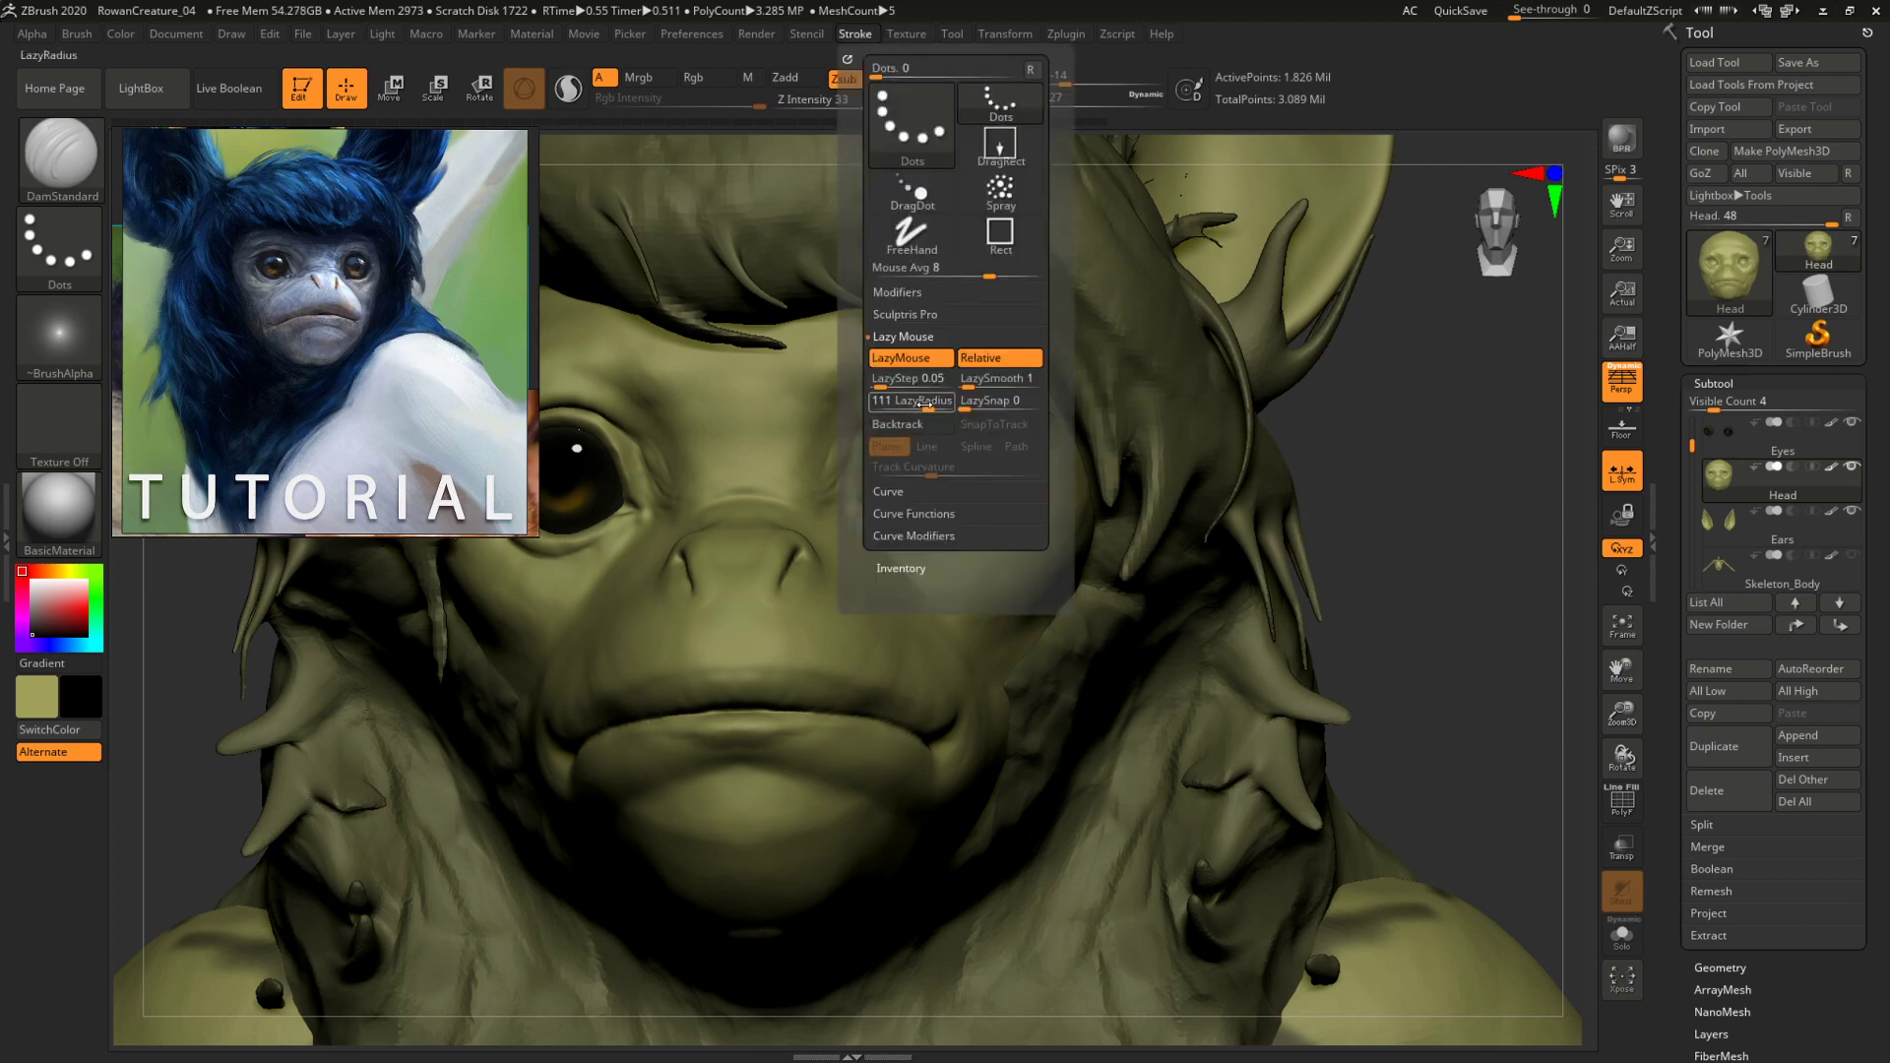
pyautogui.moveTo(925, 403); pyautogui.dragTo(896, 400)
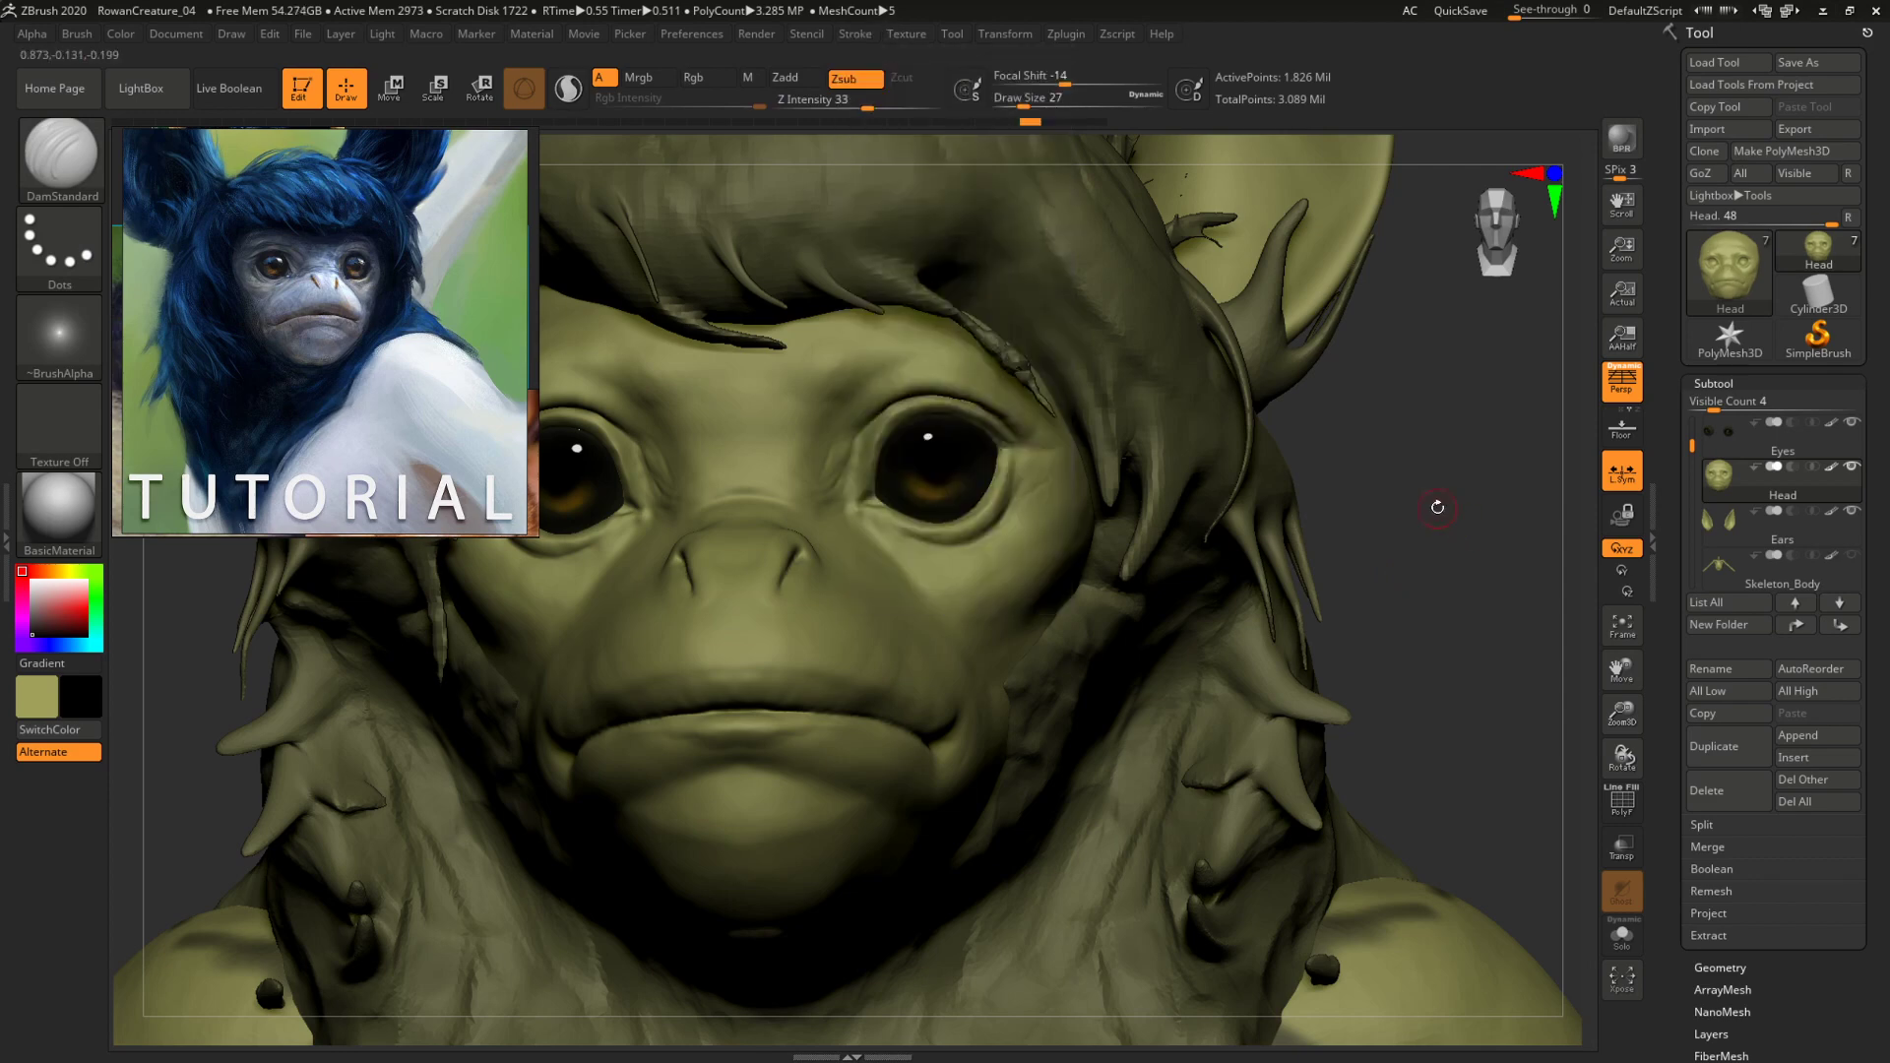
# Deepen the creases along the inner side of the eye with DamStandard at draw size 20.
pyautogui.moveTo(1451, 493)
pyautogui.mouseDown()
pyautogui.moveTo(1446, 468)
pyautogui.moveTo(1371, 557)
pyautogui.mouseUp()
pyautogui.press('space')
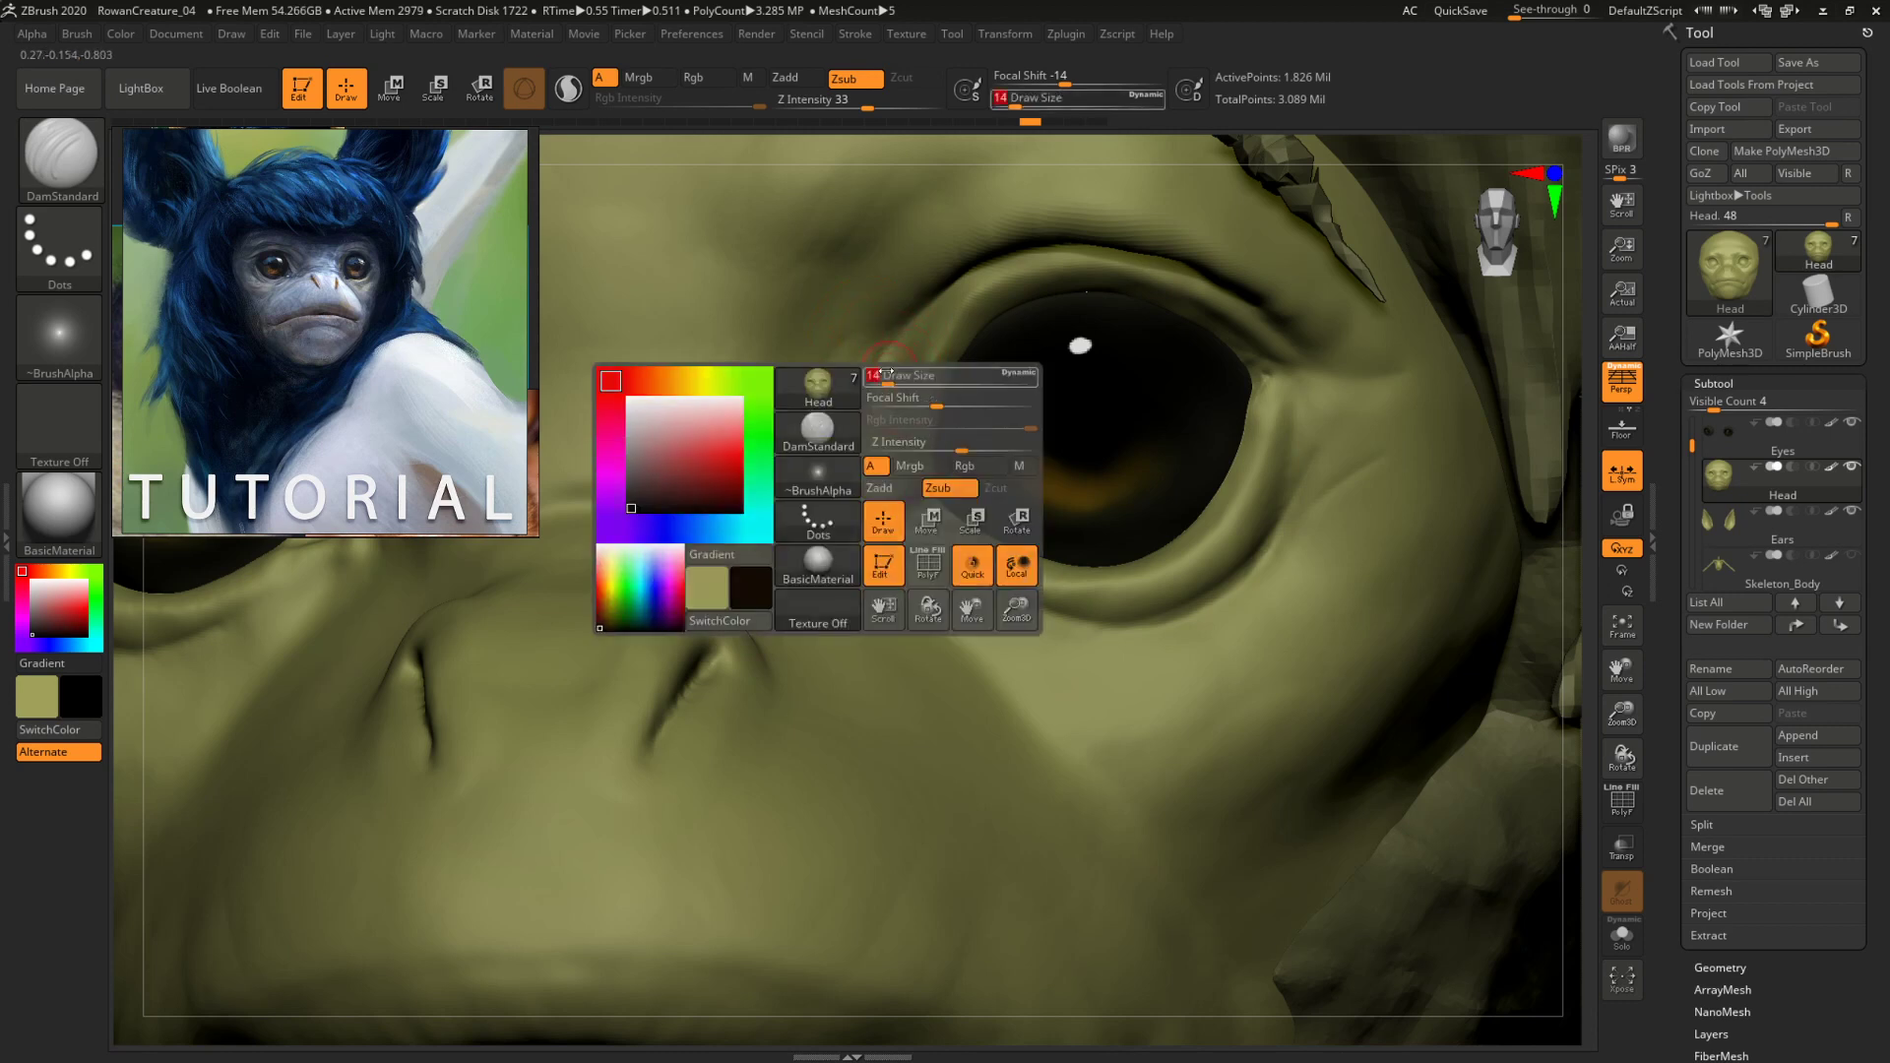
pyautogui.moveTo(945, 379); pyautogui.dragTo(915, 379)
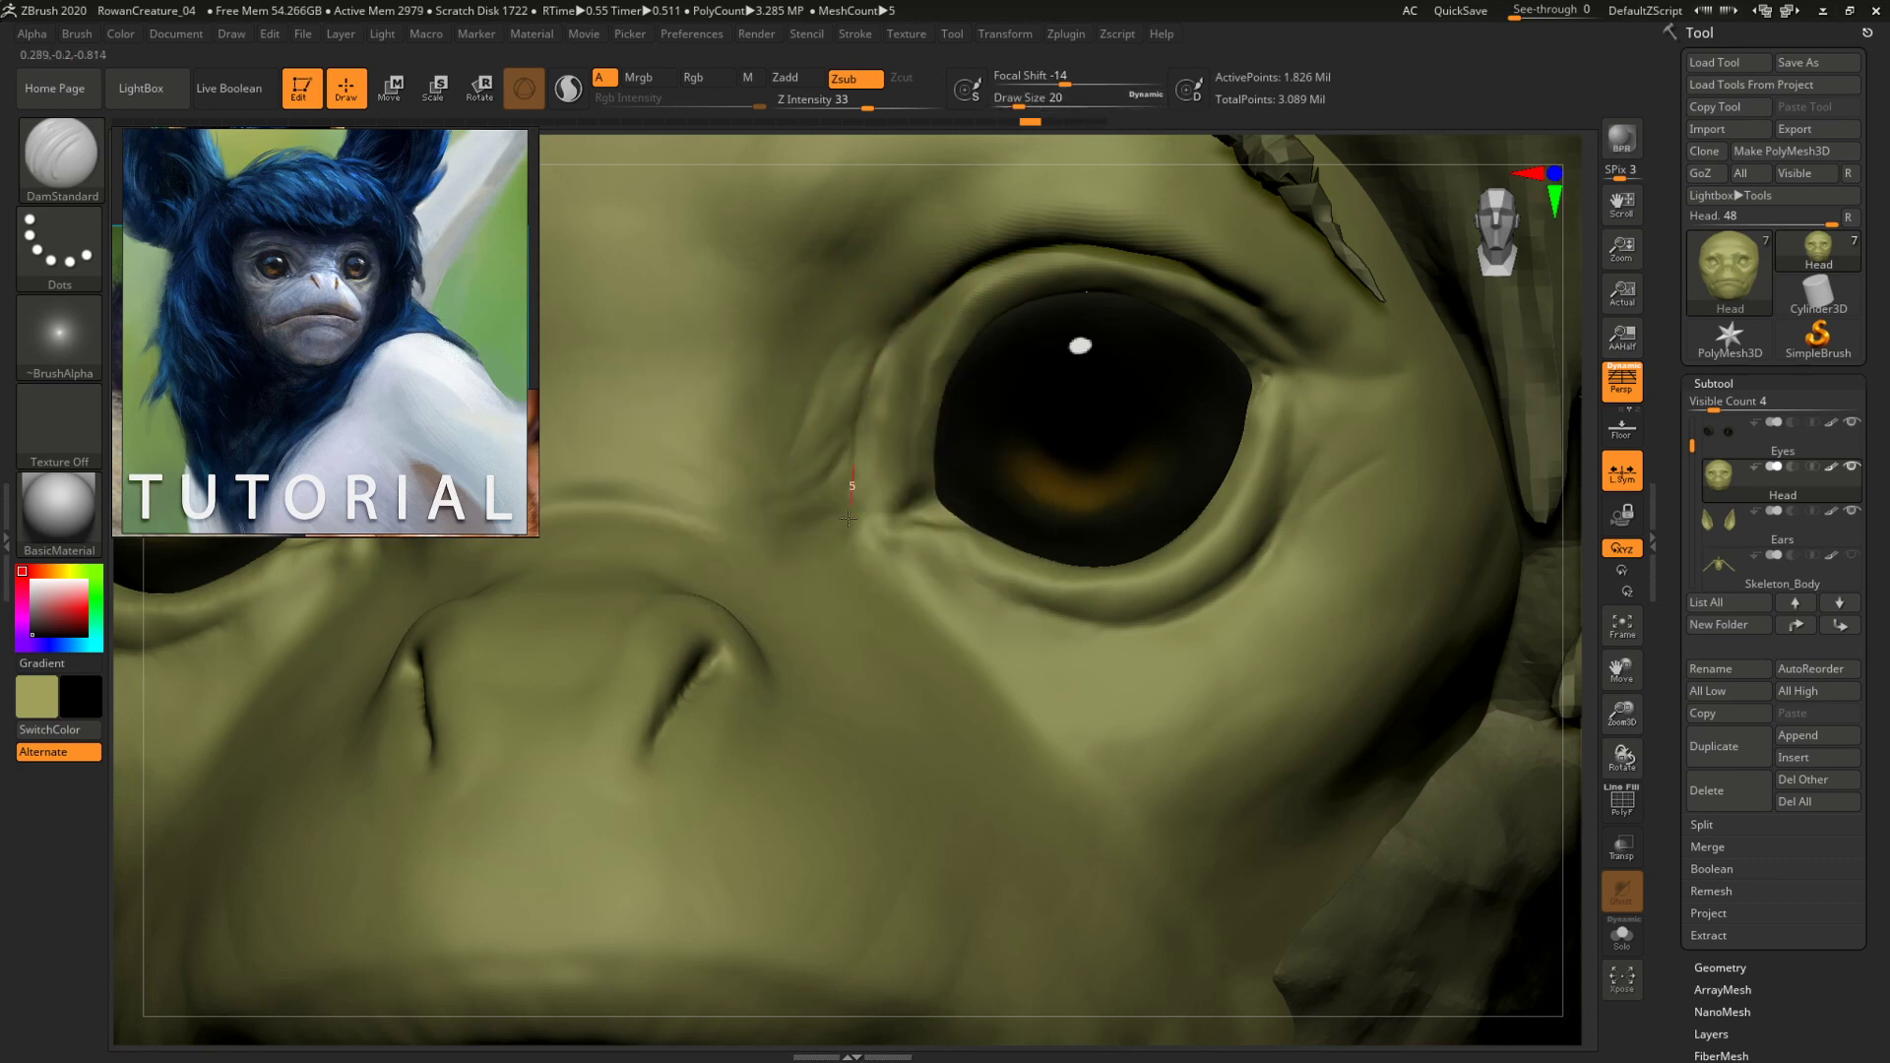
pyautogui.moveTo(847, 517)
pyautogui.mouseDown()
pyautogui.moveTo(883, 325)
pyautogui.moveTo(875, 350)
pyautogui.mouseUp()
pyautogui.moveTo(861, 444); pyautogui.dragTo(801, 512)
pyautogui.moveTo(729, 454); pyautogui.dragTo(855, 444)
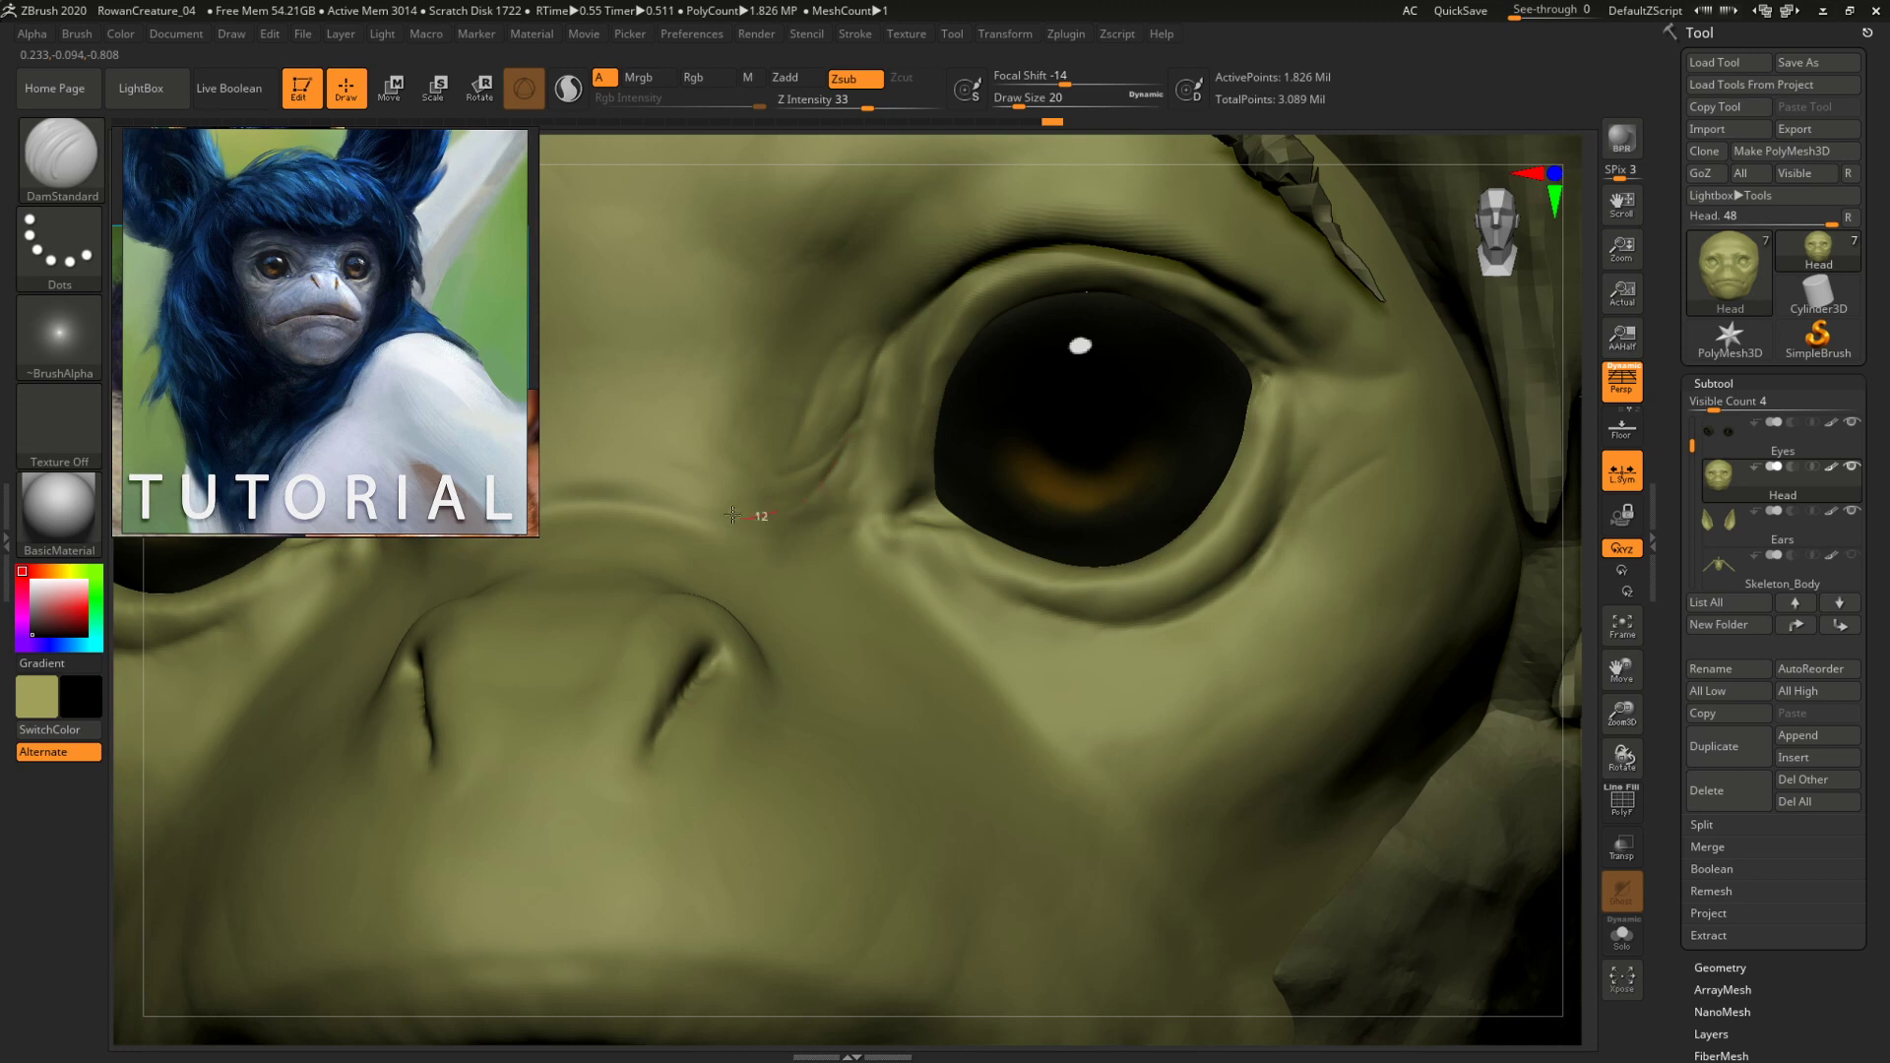
# Carve creases between the inner eye corner and nose bridge and below the lower eyelid with DamStandard at draw size 20.
pyautogui.moveTo(732, 514)
pyautogui.mouseDown()
pyautogui.moveTo(920, 517)
pyautogui.moveTo(857, 439)
pyautogui.mouseUp()
pyautogui.moveTo(844, 506)
pyautogui.mouseDown()
pyautogui.moveTo(865, 541)
pyautogui.moveTo(709, 464)
pyautogui.mouseUp()
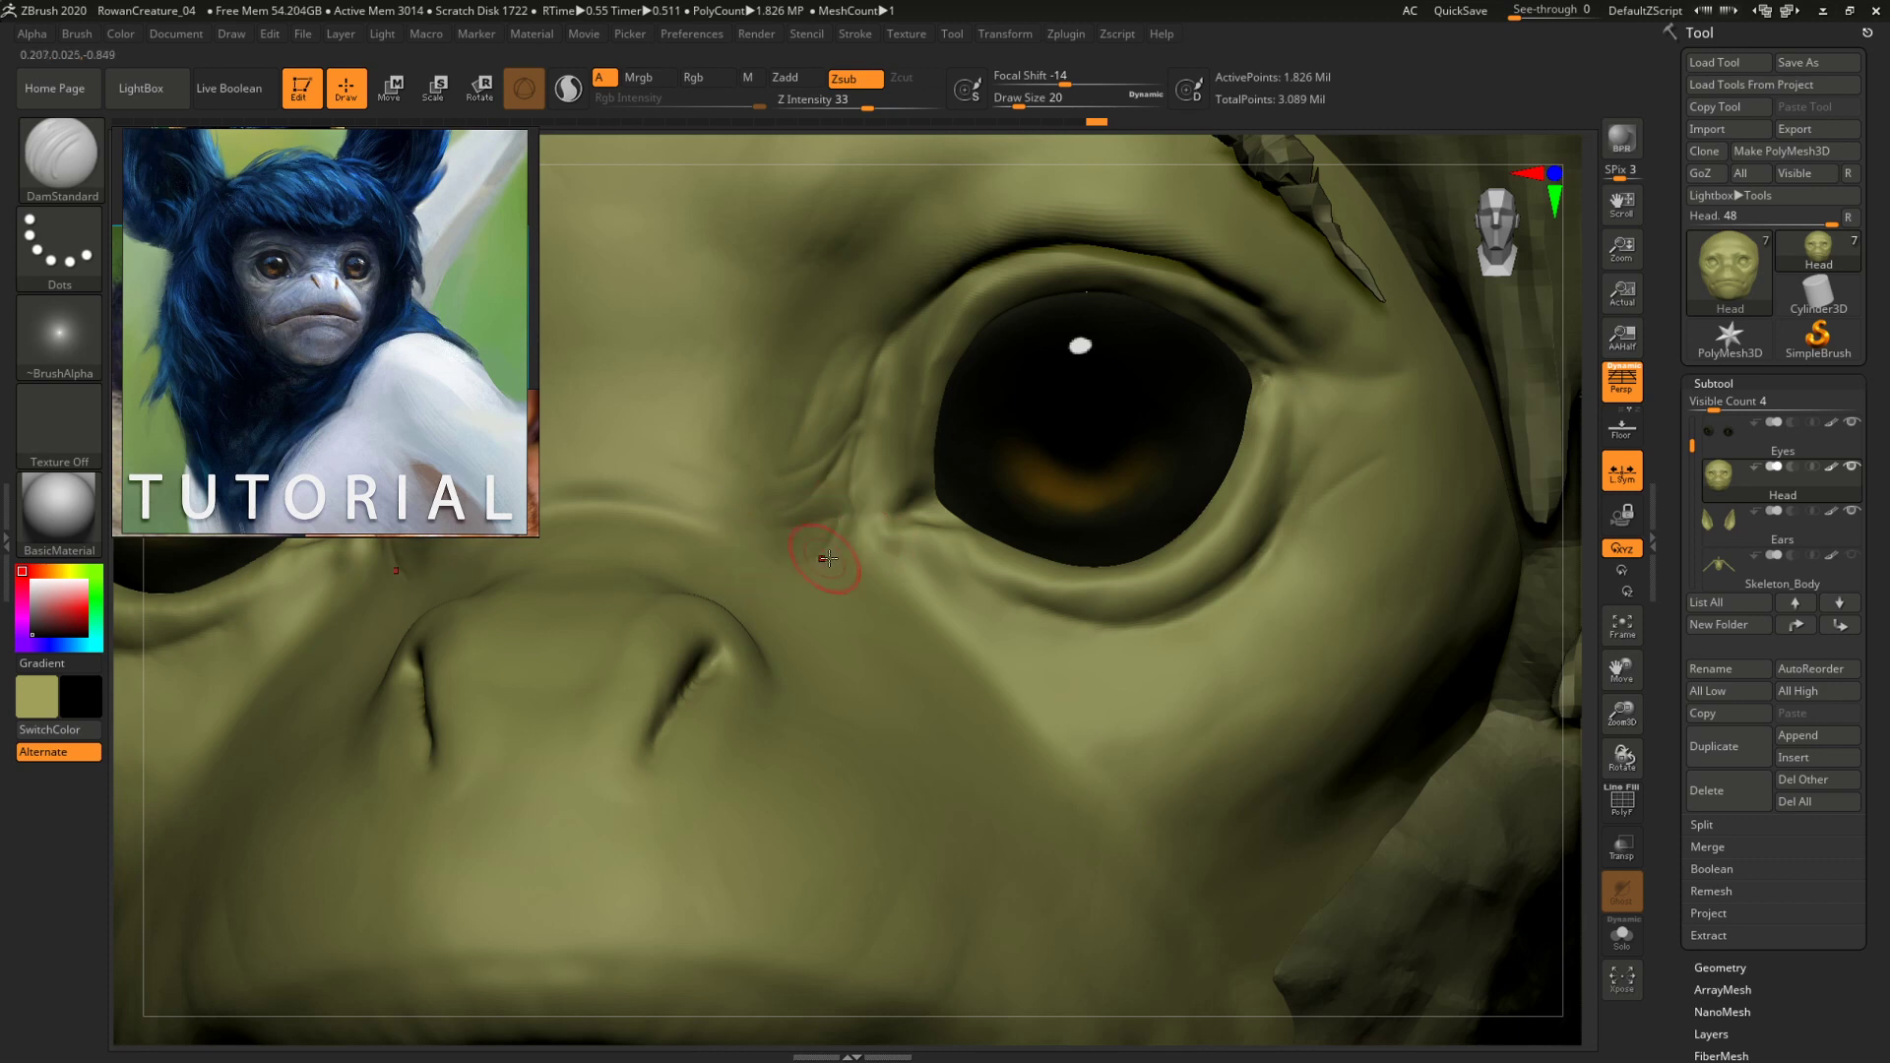
pyautogui.moveTo(828, 558)
pyautogui.mouseDown()
pyautogui.moveTo(901, 533)
pyautogui.moveTo(865, 519)
pyautogui.mouseUp()
pyautogui.moveTo(942, 568); pyautogui.dragTo(1004, 620)
# Build up small folds around the inner eye corner with ClayBuildup at draw size 13.
pyautogui.press('b')
pyautogui.press('c')
pyautogui.press('b')
pyautogui.press('space')
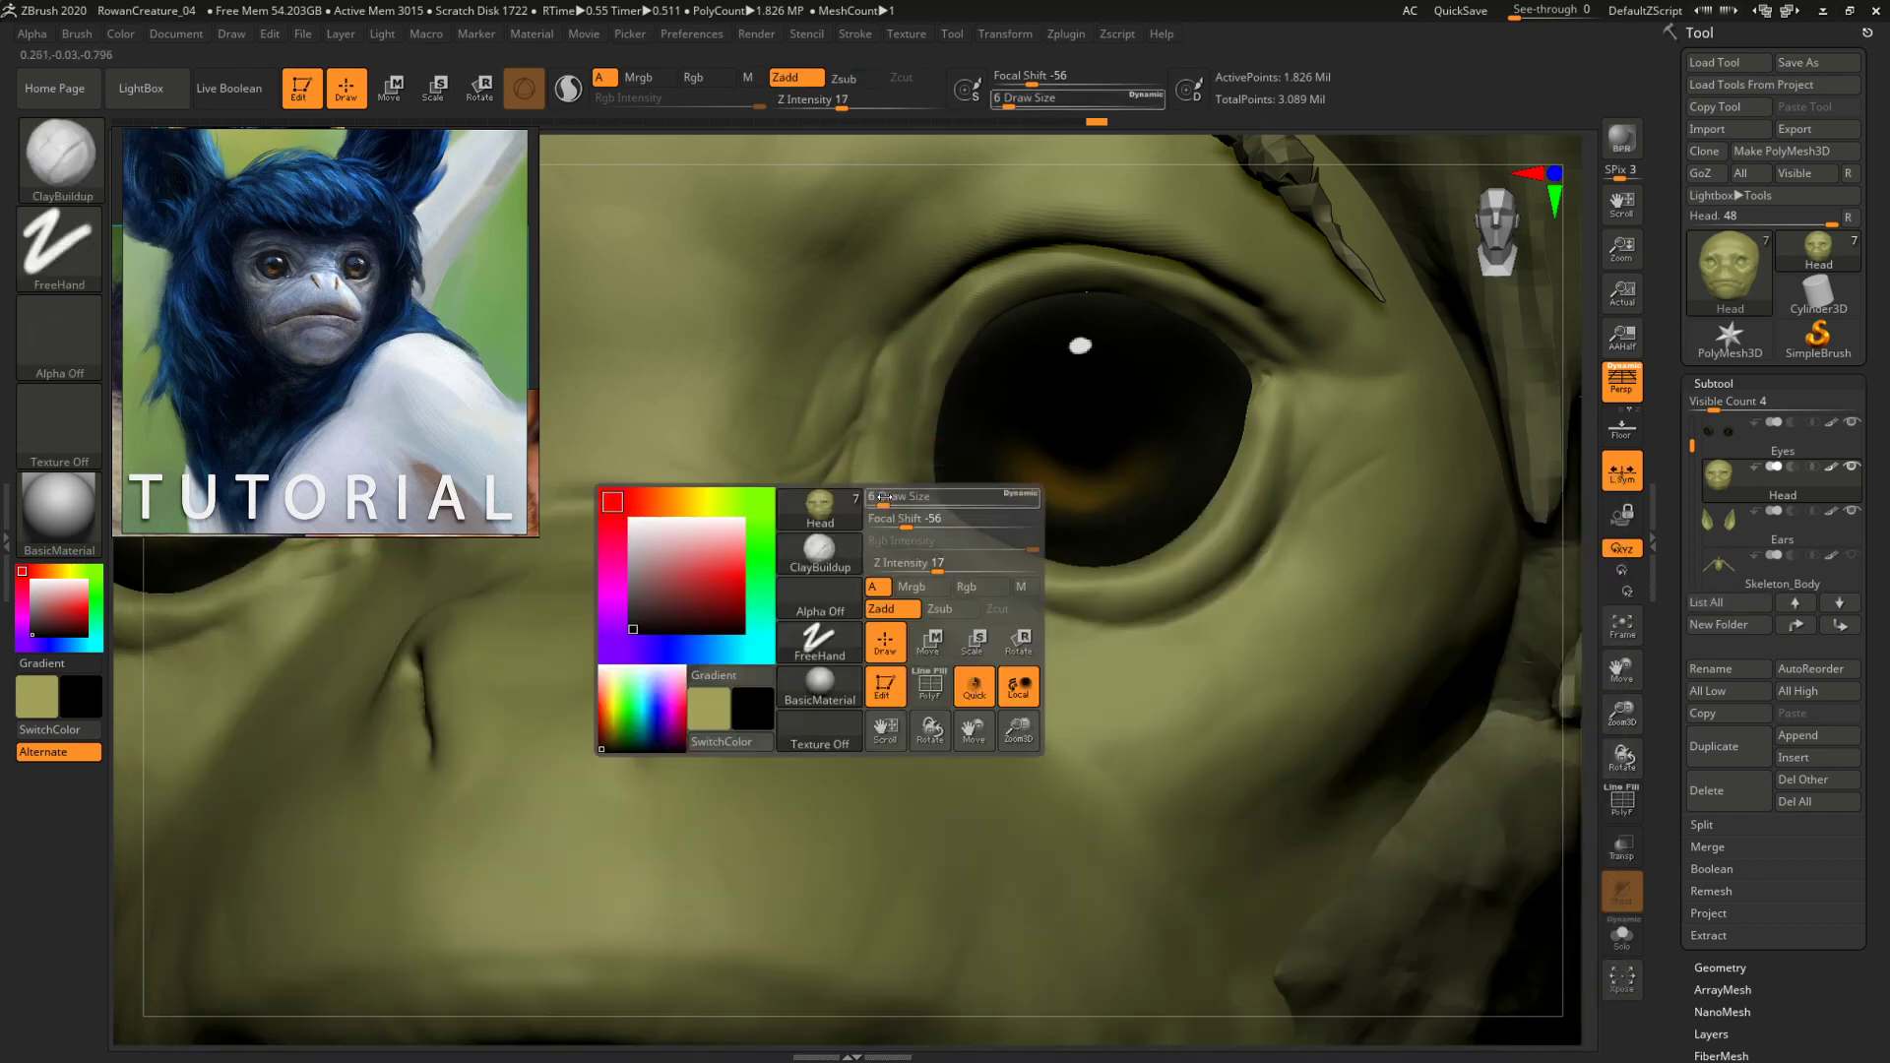
pyautogui.moveTo(883, 497); pyautogui.dragTo(879, 504)
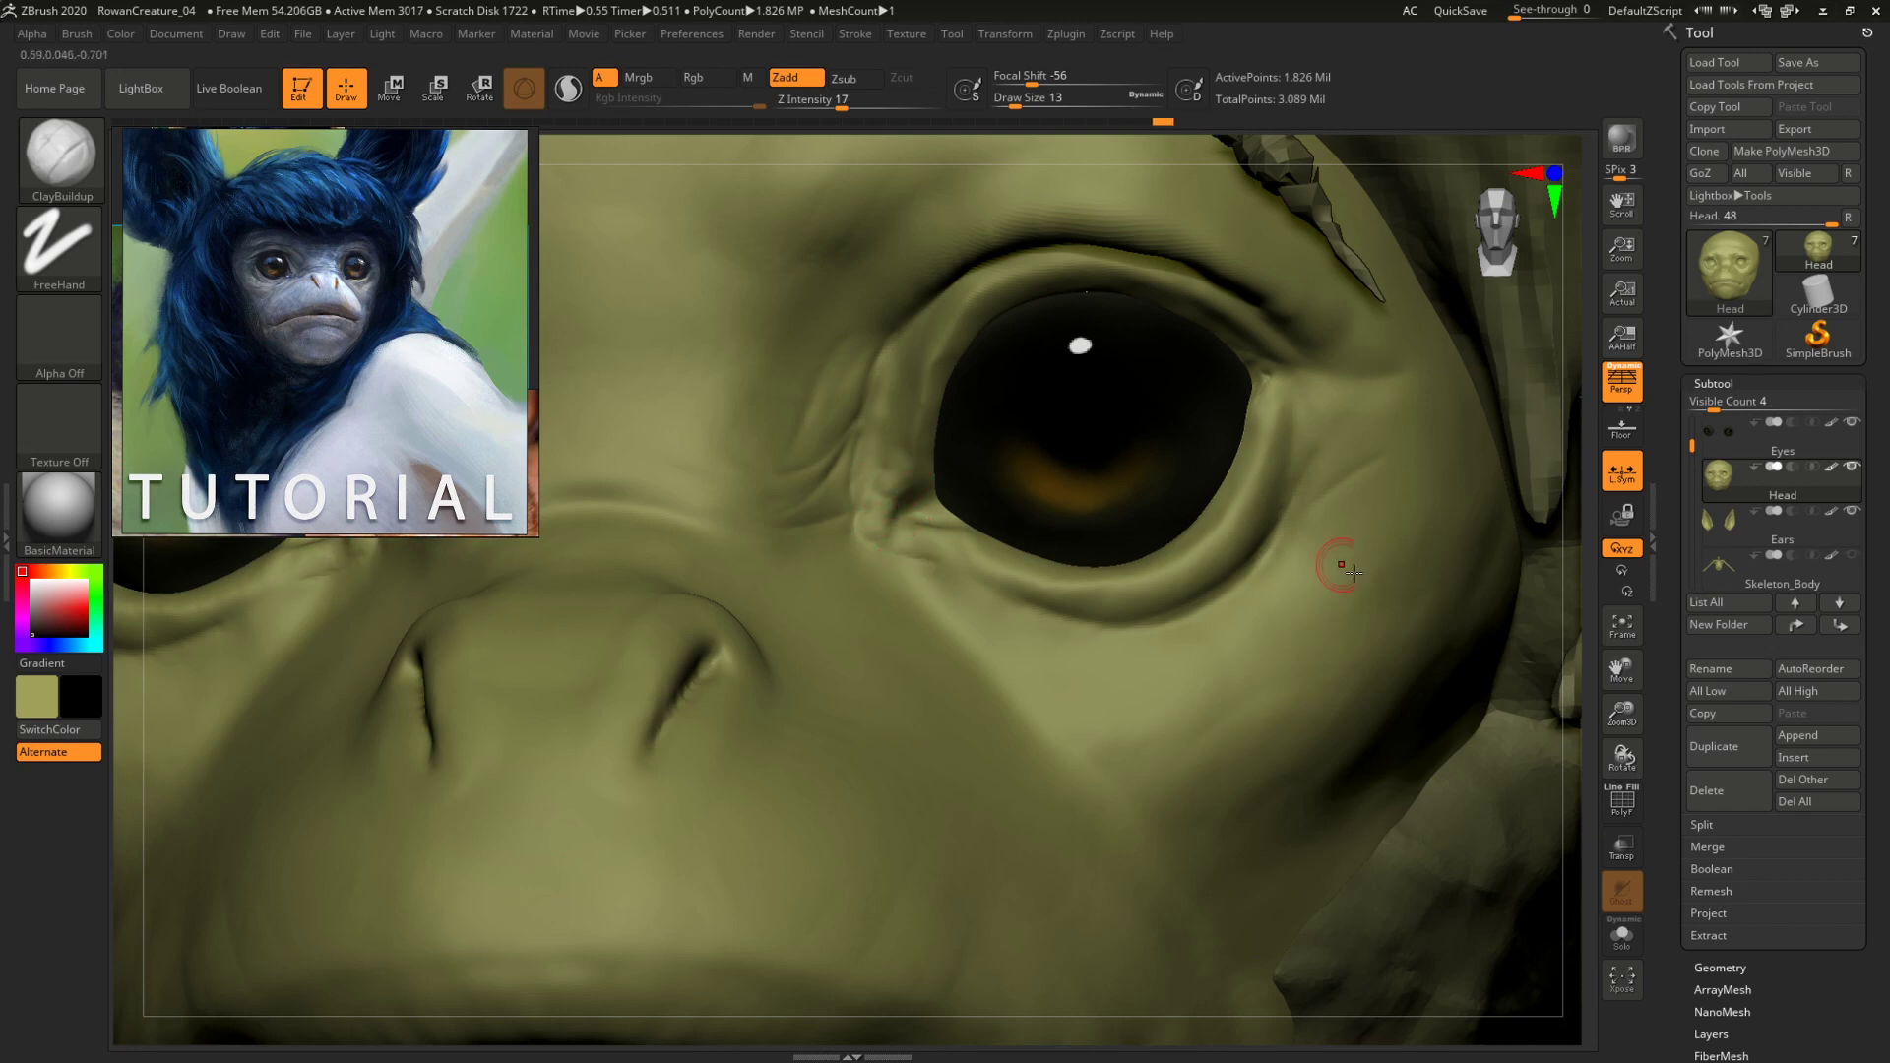
pyautogui.moveTo(1574, 999); pyautogui.dragTo(1446, 689)
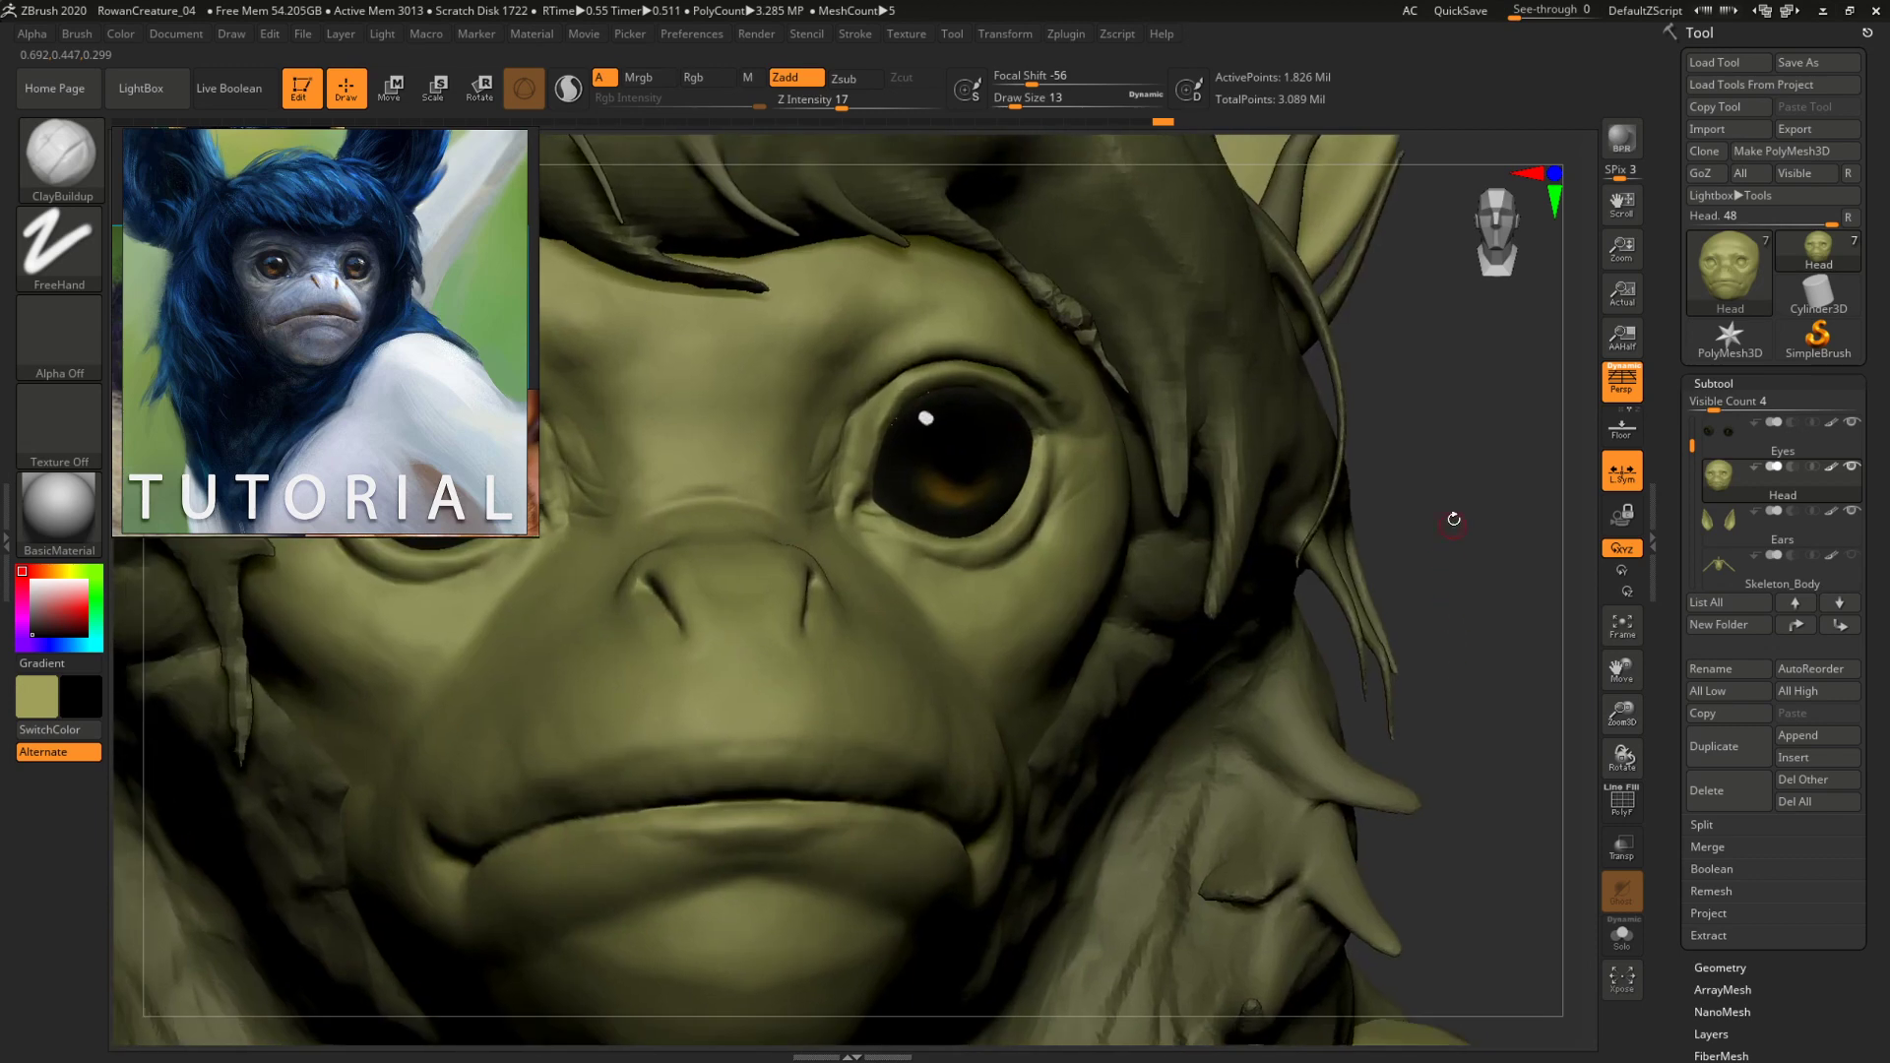
pyautogui.moveTo(1452, 473)
pyautogui.keyDown('alt'); pyautogui.mouseDown()
pyautogui.moveTo(1400, 522)
pyautogui.moveTo(1454, 591)
pyautogui.mouseUp(); pyautogui.keyUp('alt')
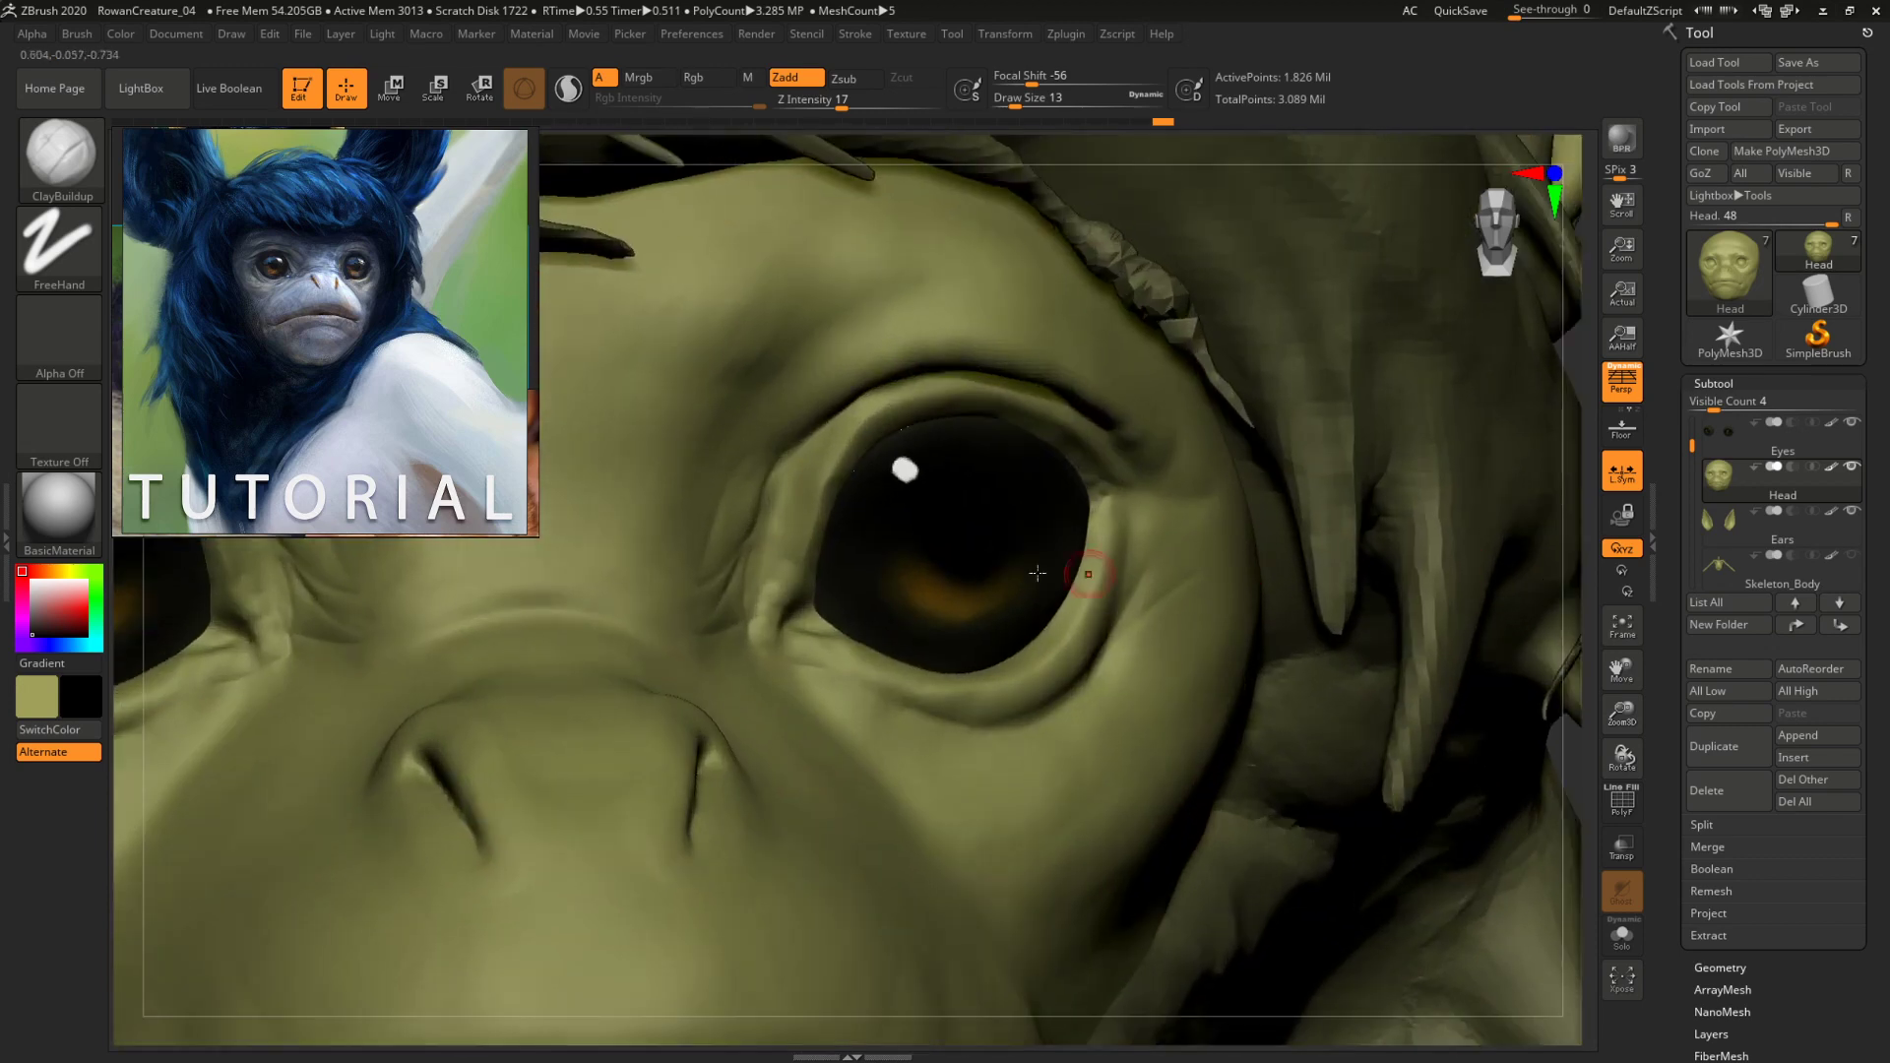
# Thicken the skin fold beside the inner eye with ClayBuildup at draw size 14.
pyautogui.press('s')
pyautogui.click(787, 550)
pyautogui.press('s')
pyautogui.click(784, 560)
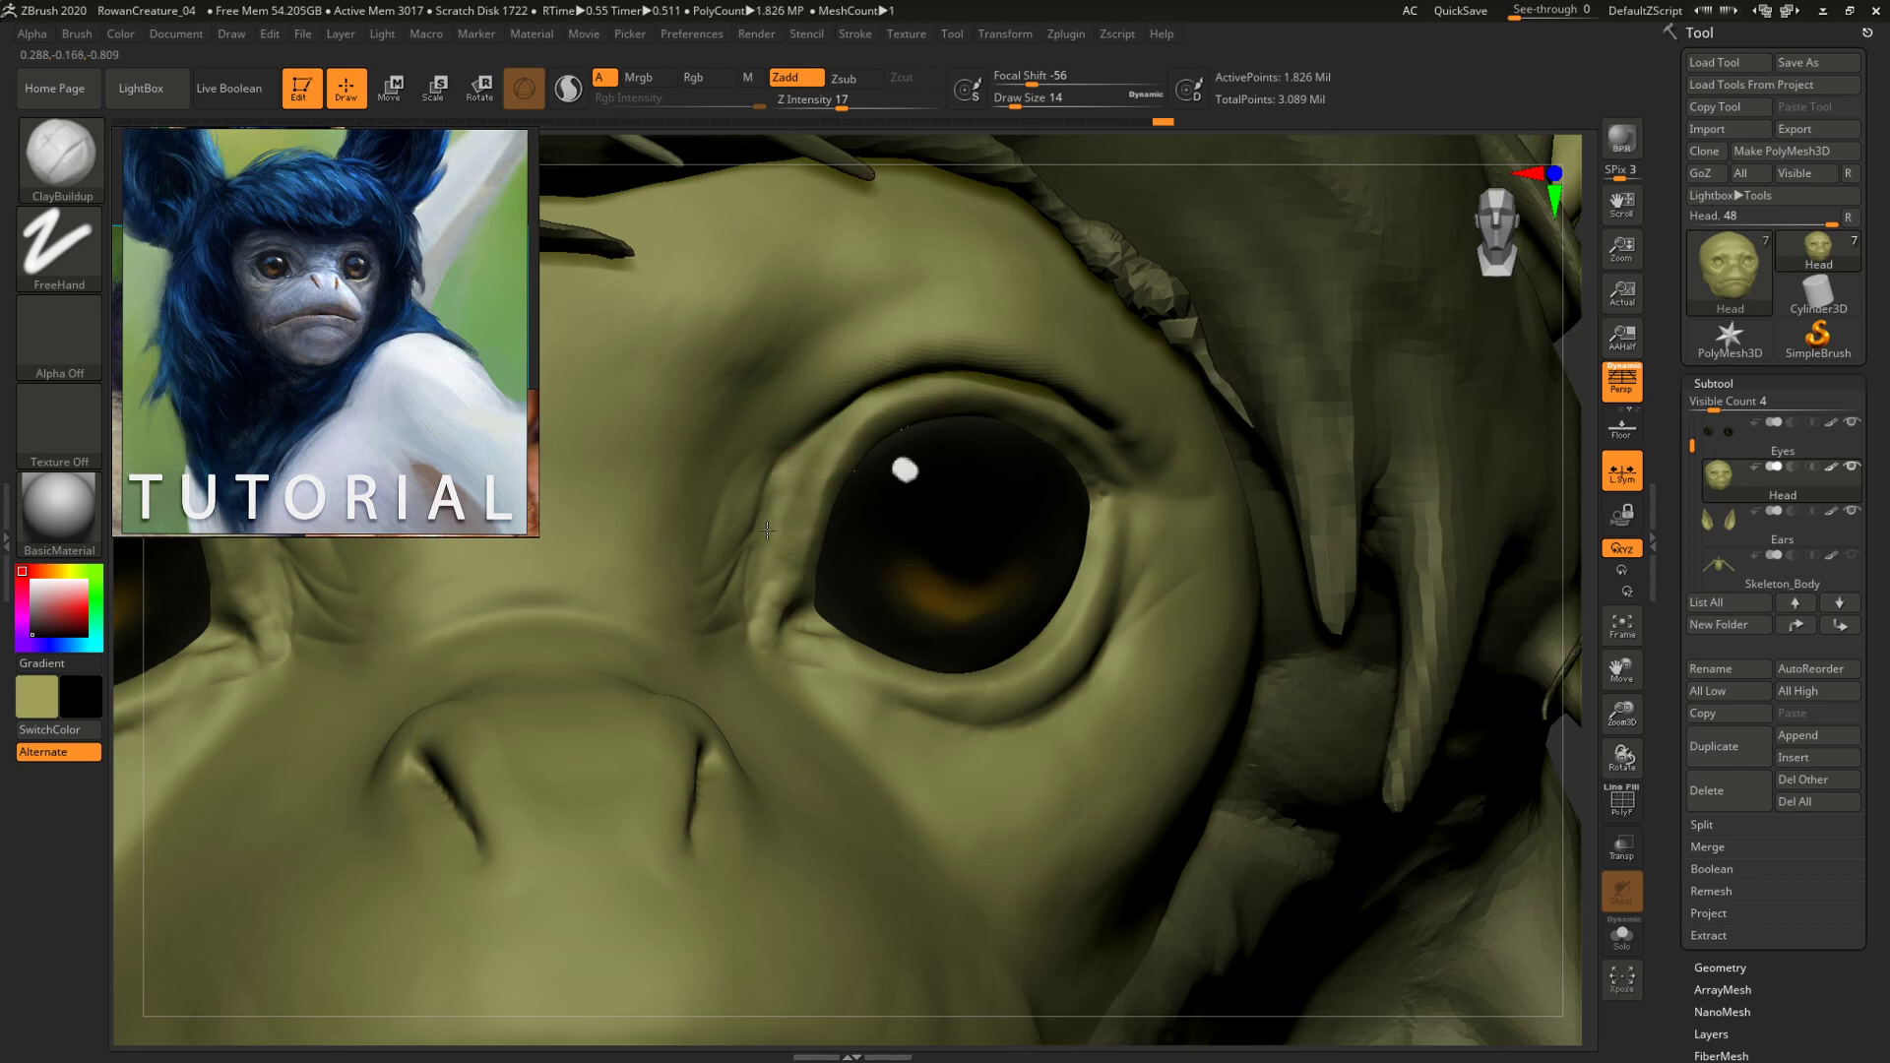
pyautogui.press('f')
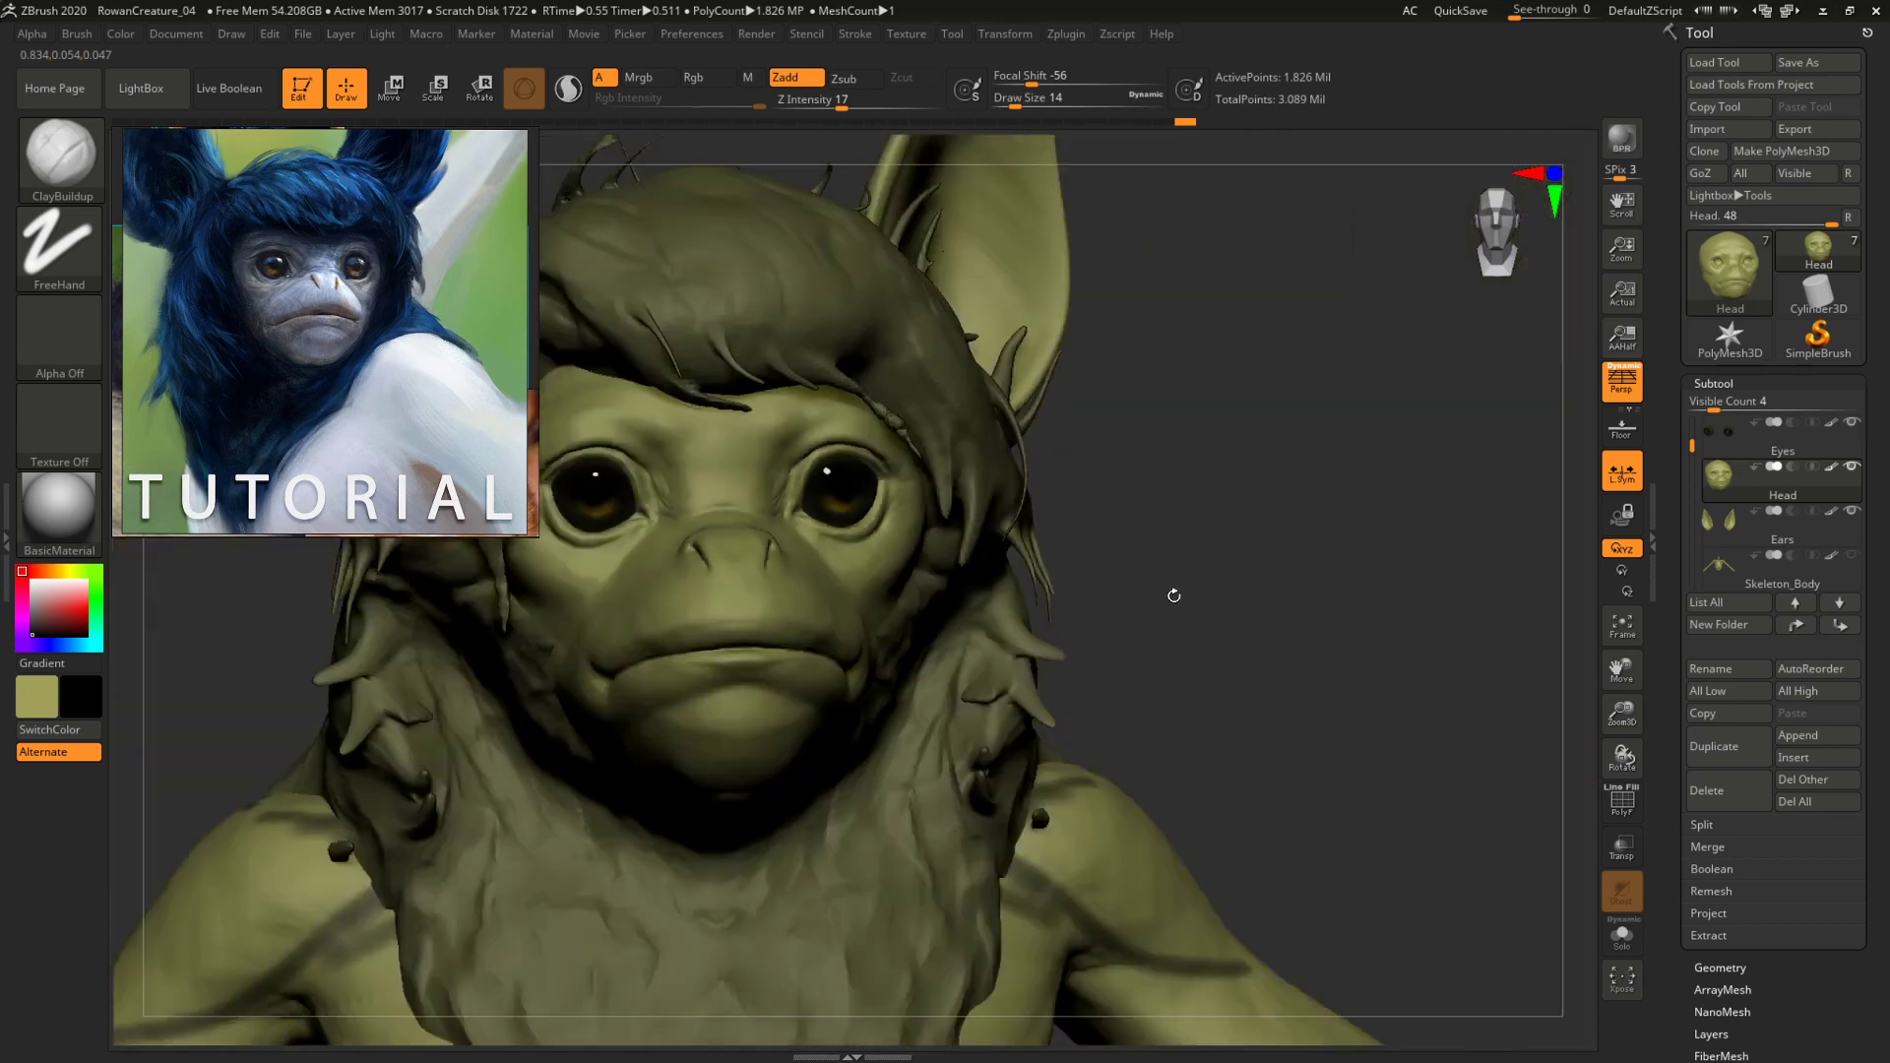
pyautogui.keyDown('alt'); pyautogui.moveTo(1173, 595); pyautogui.dragTo(1480, 692); pyautogui.keyUp('alt')
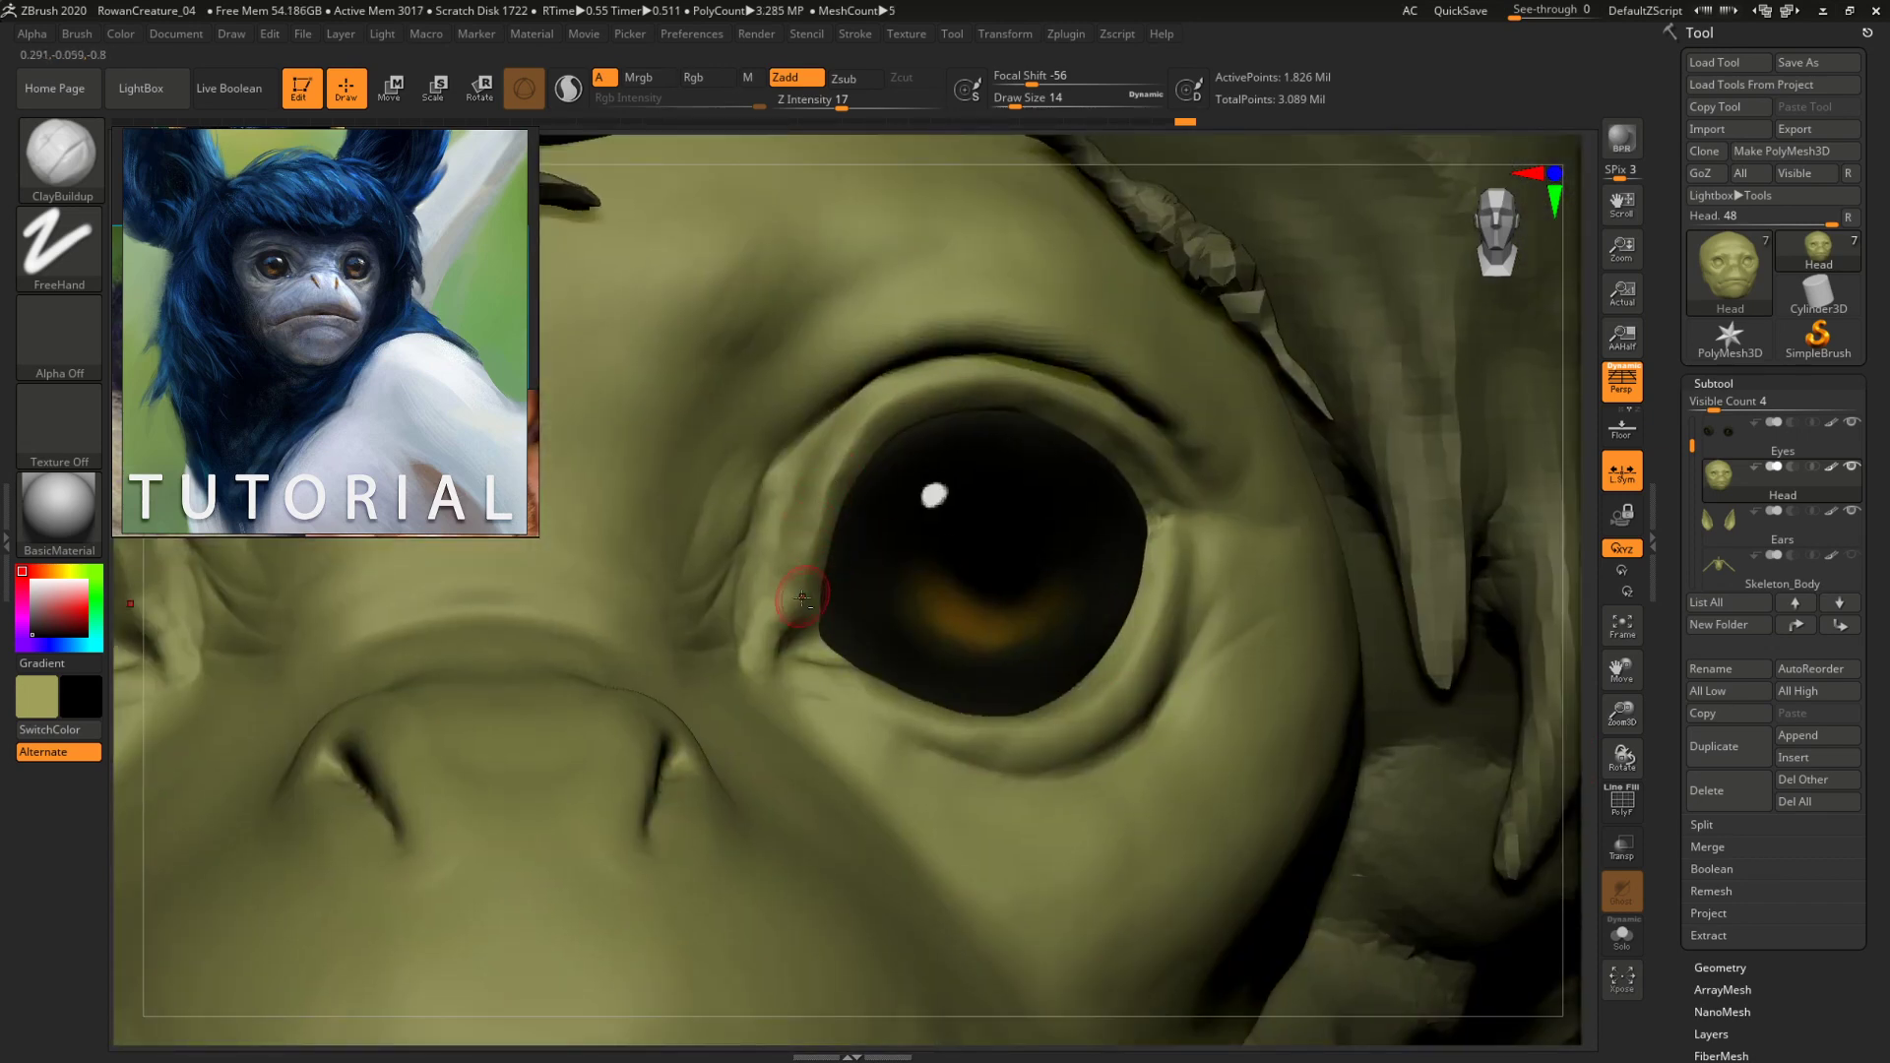
# Build up the inner part of the upper eyelid rim with ClayBuildup, raising the draw size to 22.
pyautogui.moveTo(850, 440)
pyautogui.mouseDown()
pyautogui.moveTo(831, 538)
pyautogui.moveTo(827, 520)
pyautogui.mouseUp()
pyautogui.press('s')
pyautogui.moveTo(860, 433); pyautogui.dragTo(872, 436)
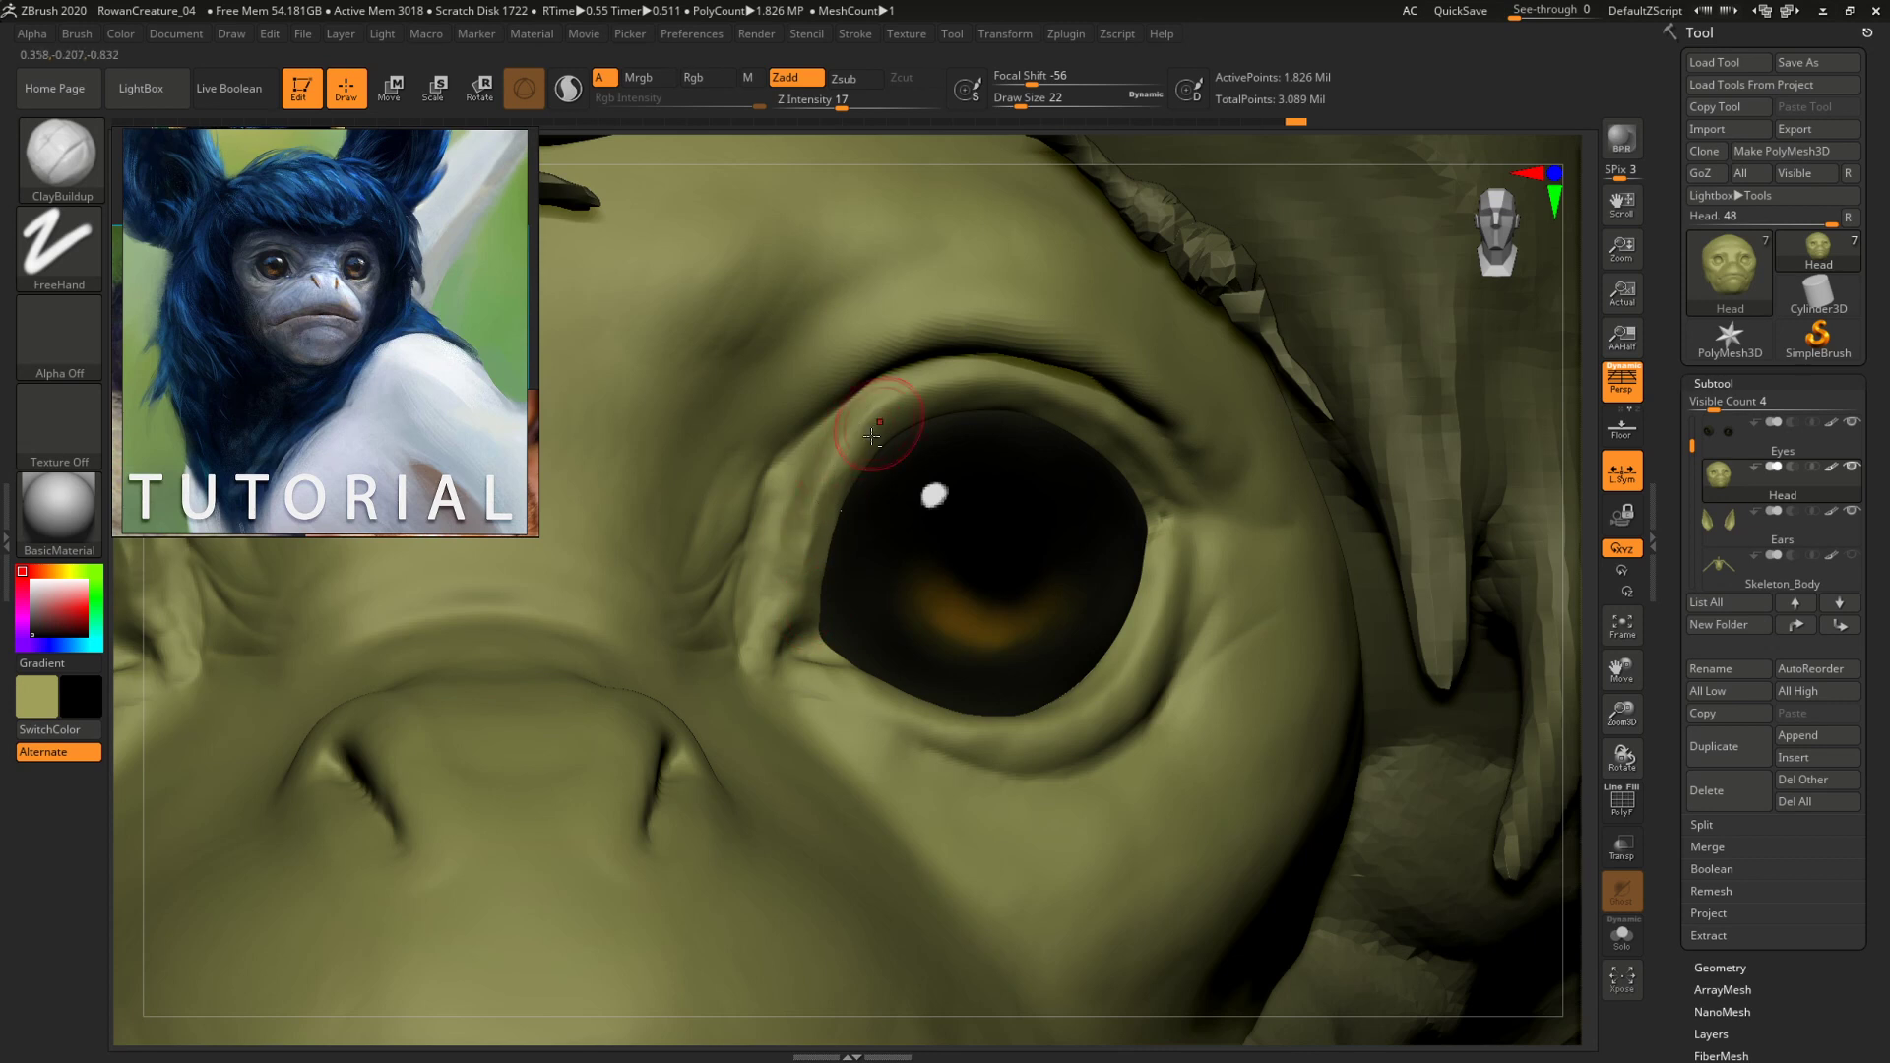
pyautogui.moveTo(842, 523); pyautogui.dragTo(839, 462)
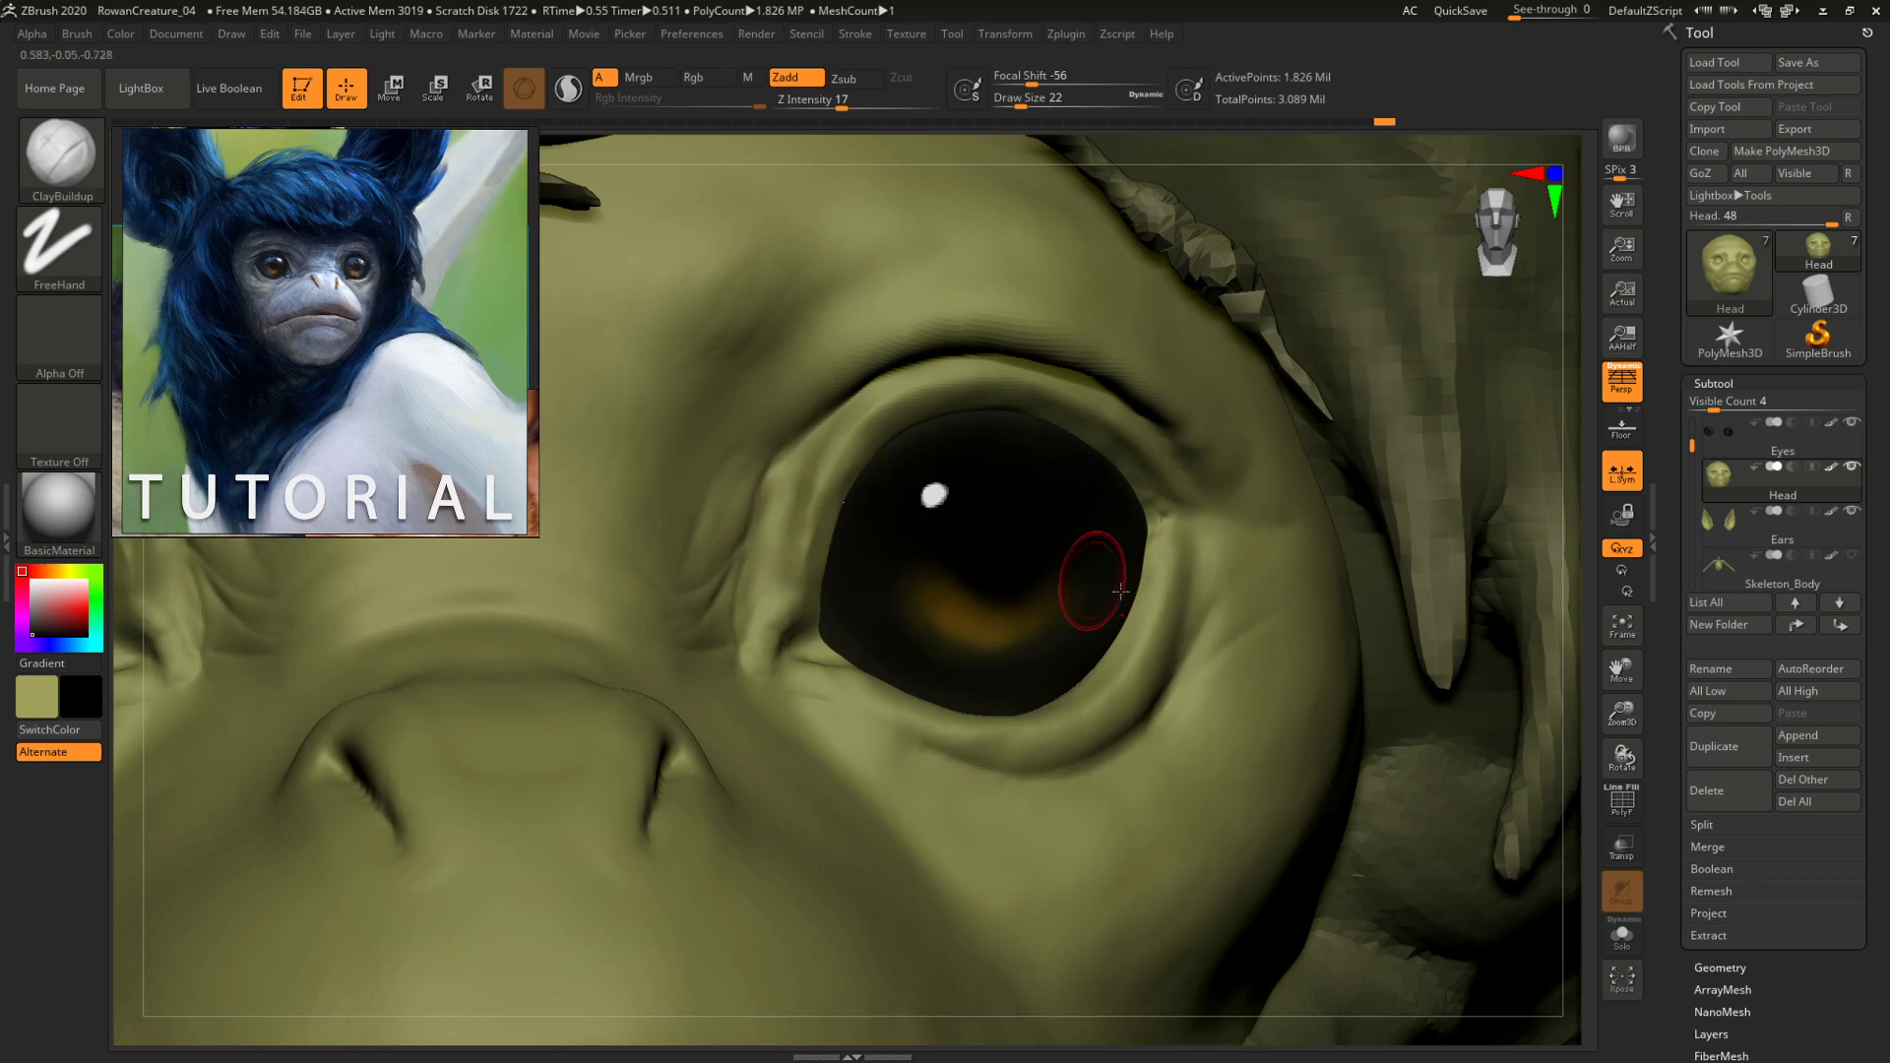
pyautogui.press('f')
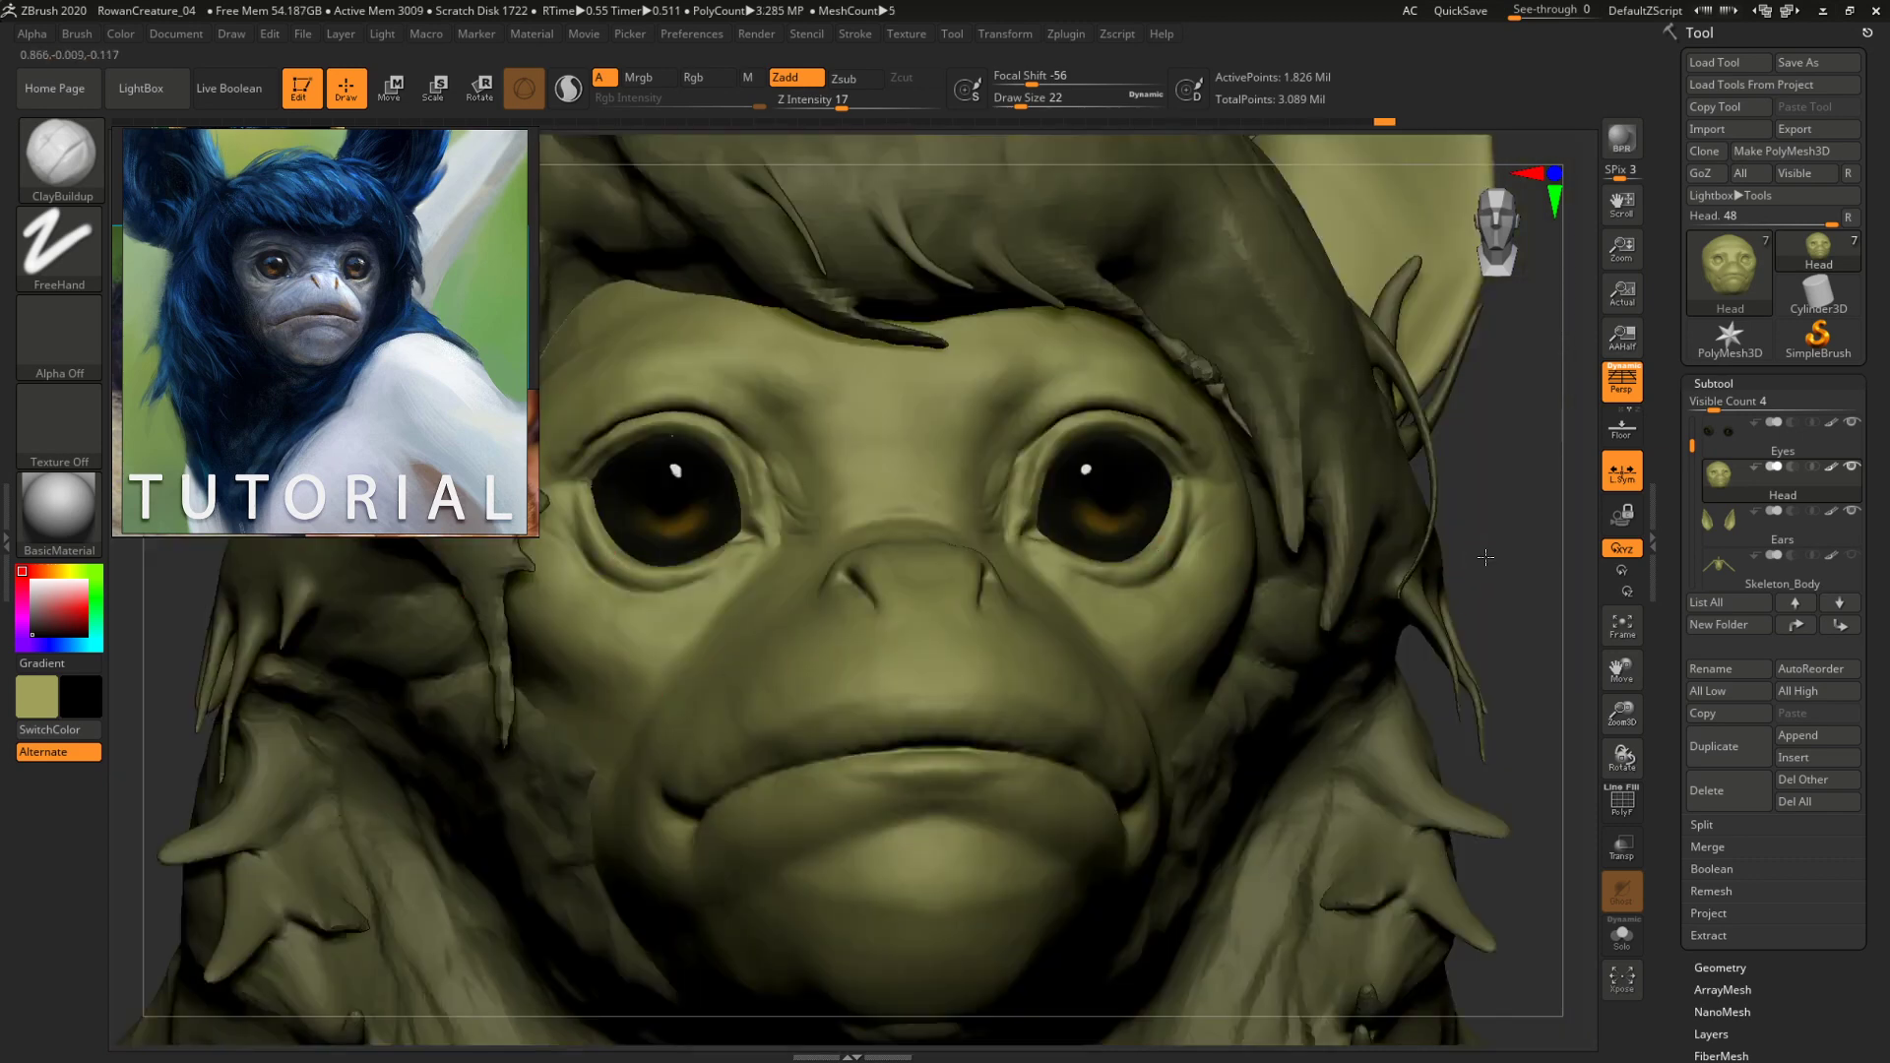
pyautogui.press('f')
pyautogui.moveTo(1275, 523)
pyautogui.mouseDown()
pyautogui.moveTo(1311, 565)
pyautogui.moveTo(1468, 618)
pyautogui.moveTo(1447, 562)
pyautogui.moveTo(1325, 548)
pyautogui.moveTo(1368, 476)
pyautogui.moveTo(1336, 510)
pyautogui.moveTo(1353, 499)
pyautogui.moveTo(1232, 515)
pyautogui.moveTo(1463, 512)
pyautogui.moveTo(1266, 536)
pyautogui.moveTo(1287, 536)
pyautogui.mouseUp()
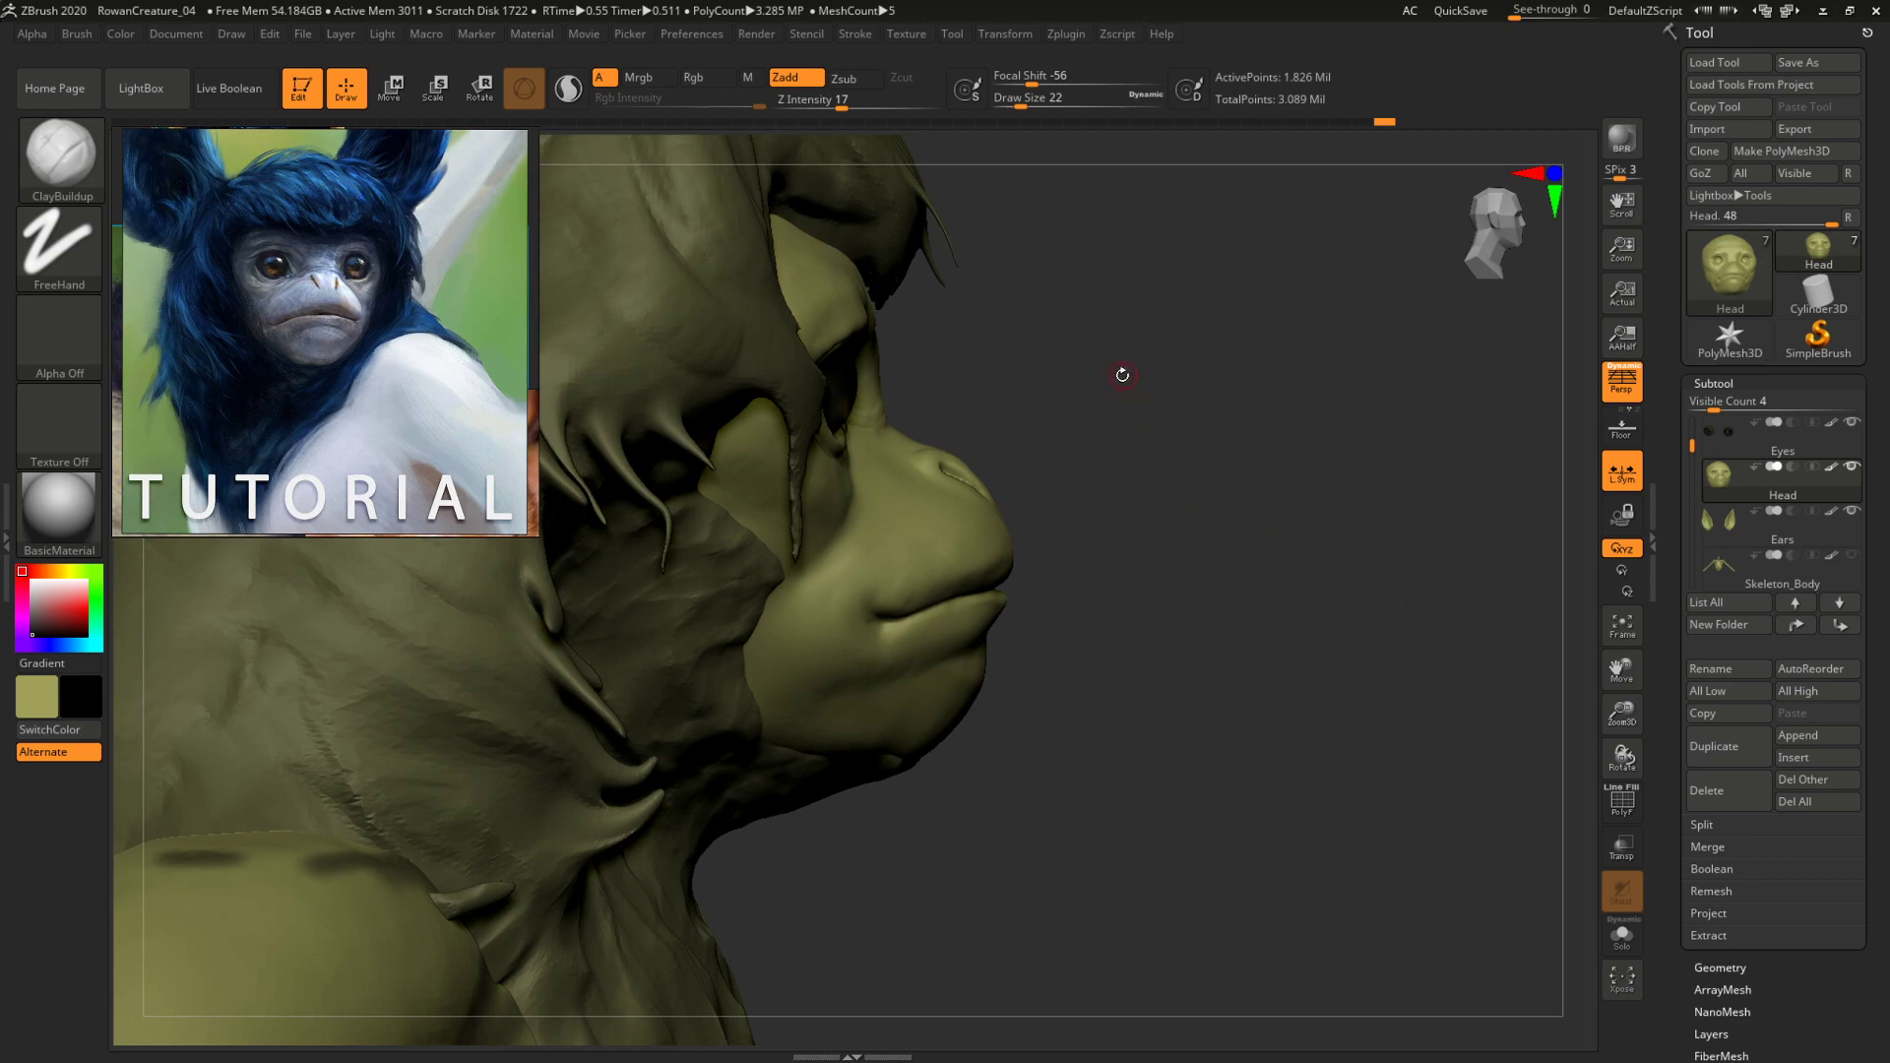
# Flatten the lower lip surface with TrimDynamic at draw size 74.
pyautogui.moveTo(1221, 471)
pyautogui.mouseDown()
pyautogui.moveTo(1371, 611)
pyautogui.moveTo(1338, 561)
pyautogui.moveTo(1147, 592)
pyautogui.mouseUp()
pyautogui.press('b')
pyautogui.press('t')
pyautogui.press('d')
pyautogui.press(']')
pyautogui.press(']')
pyautogui.press(']')
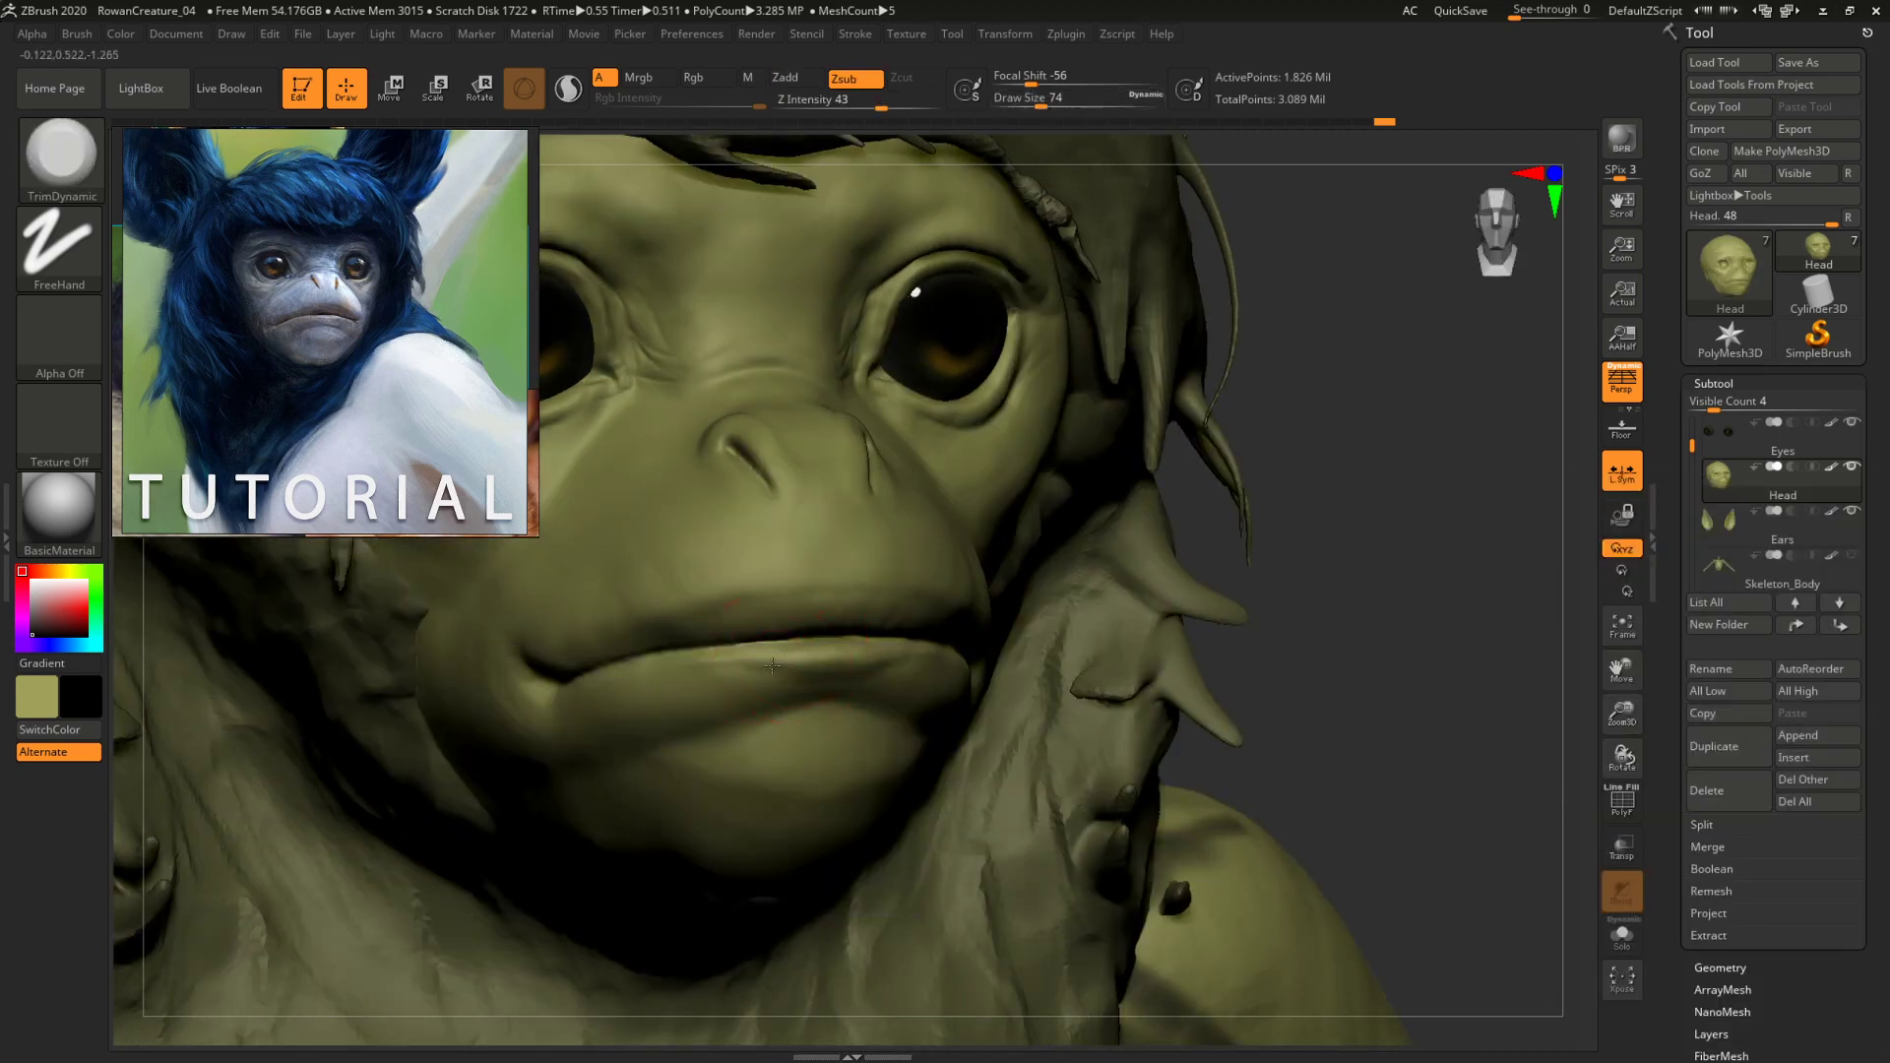
pyautogui.moveTo(817, 648); pyautogui.dragTo(935, 651)
pyautogui.moveTo(1367, 644)
pyautogui.keyDown('alt'); pyautogui.mouseDown()
pyautogui.moveTo(1397, 624)
pyautogui.moveTo(1241, 591)
pyautogui.moveTo(1121, 600)
pyautogui.moveTo(1257, 586)
pyautogui.moveTo(1279, 561)
pyautogui.moveTo(1231, 587)
pyautogui.moveTo(1241, 465)
pyautogui.moveTo(1372, 489)
pyautogui.moveTo(1333, 540)
pyautogui.moveTo(1299, 464)
pyautogui.moveTo(1452, 325)
pyautogui.moveTo(1375, 690)
pyautogui.mouseUp(); pyautogui.keyUp('alt')
# Carve forehead creases above the inner brows with DamStandard at draw size 46.
pyautogui.press('b')
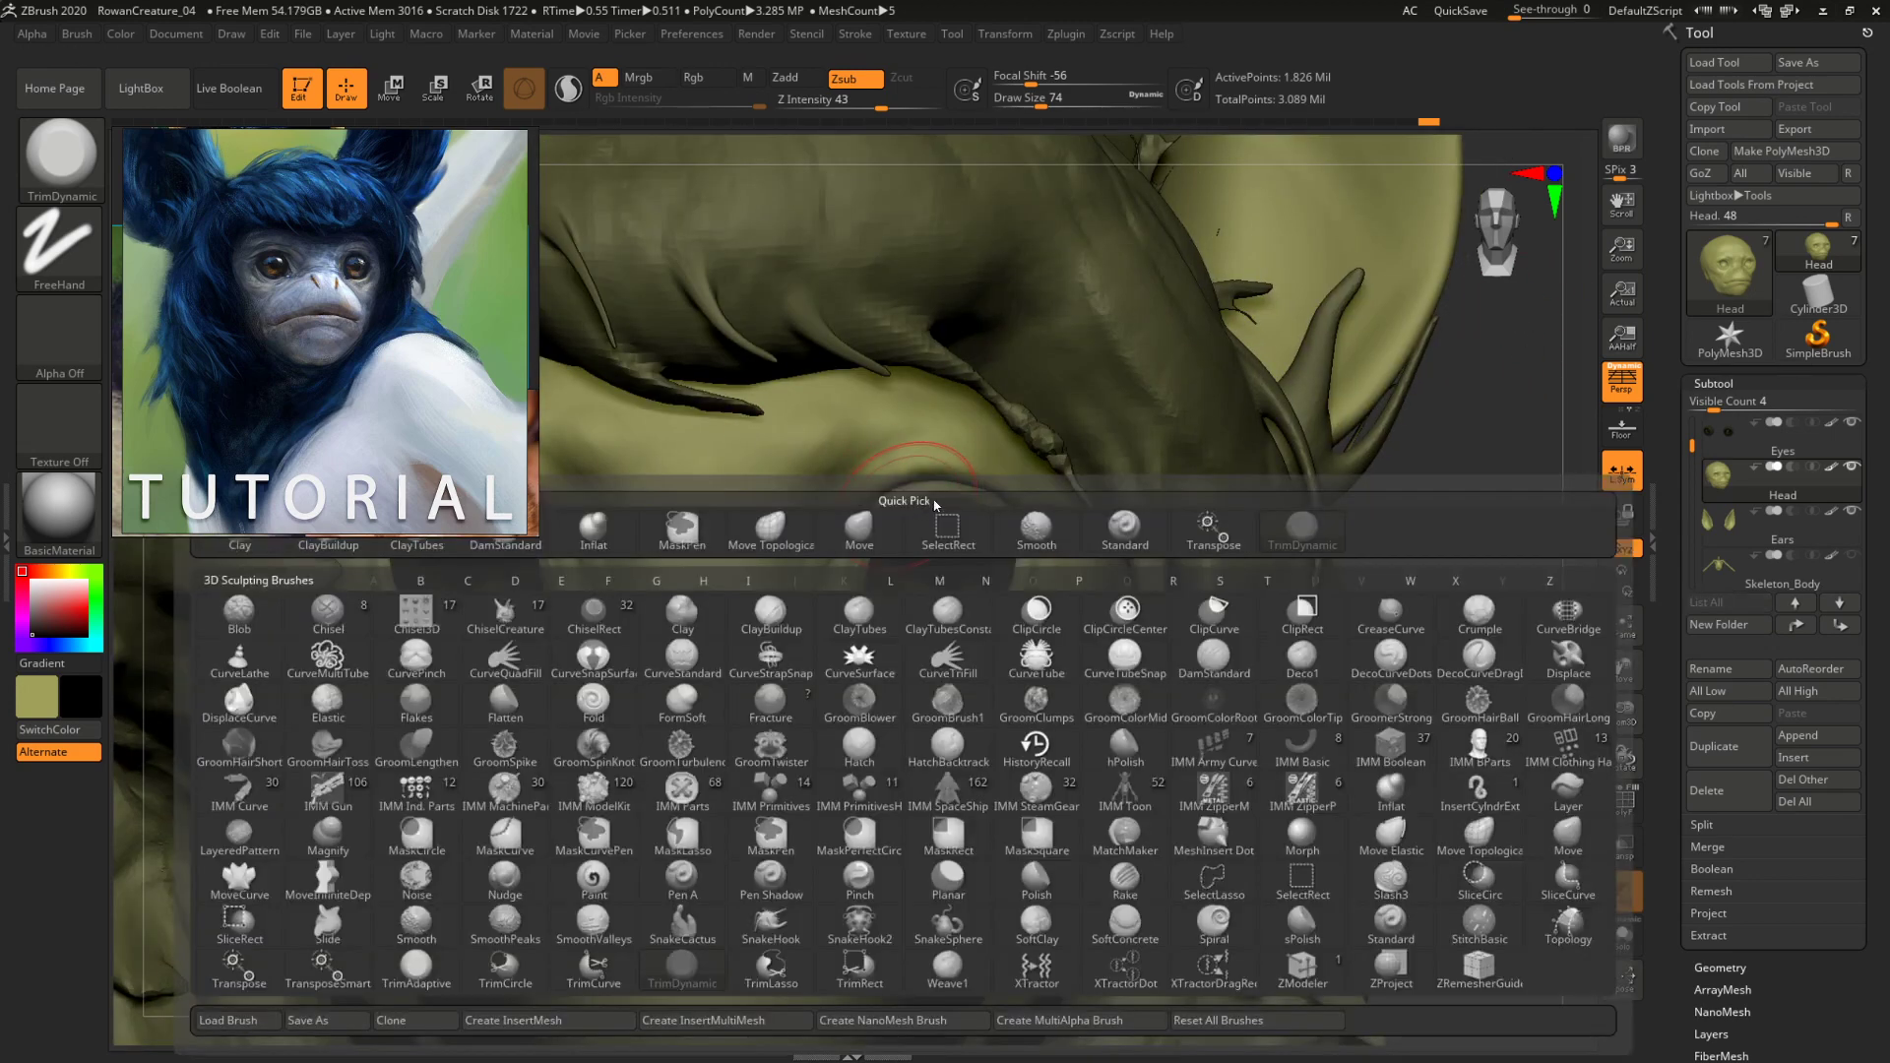
pyautogui.press('s')
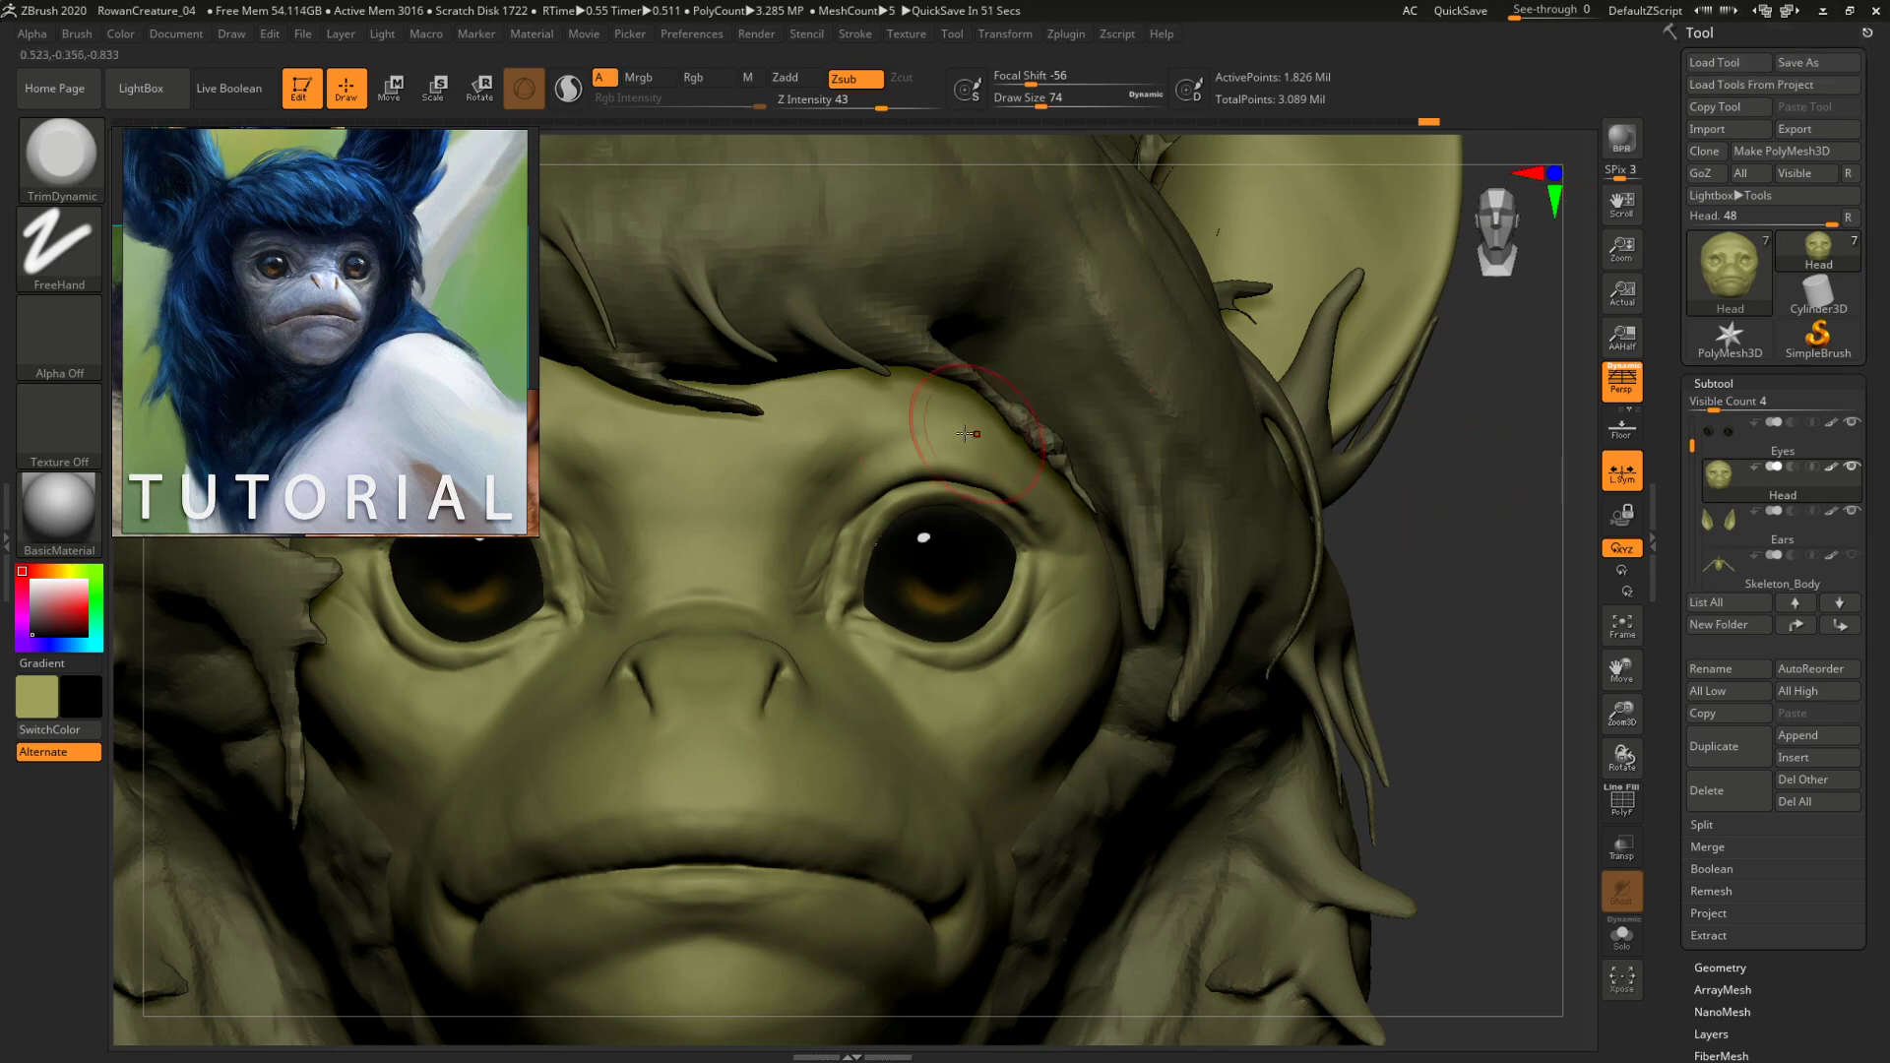
pyautogui.press('b')
pyautogui.press('d')
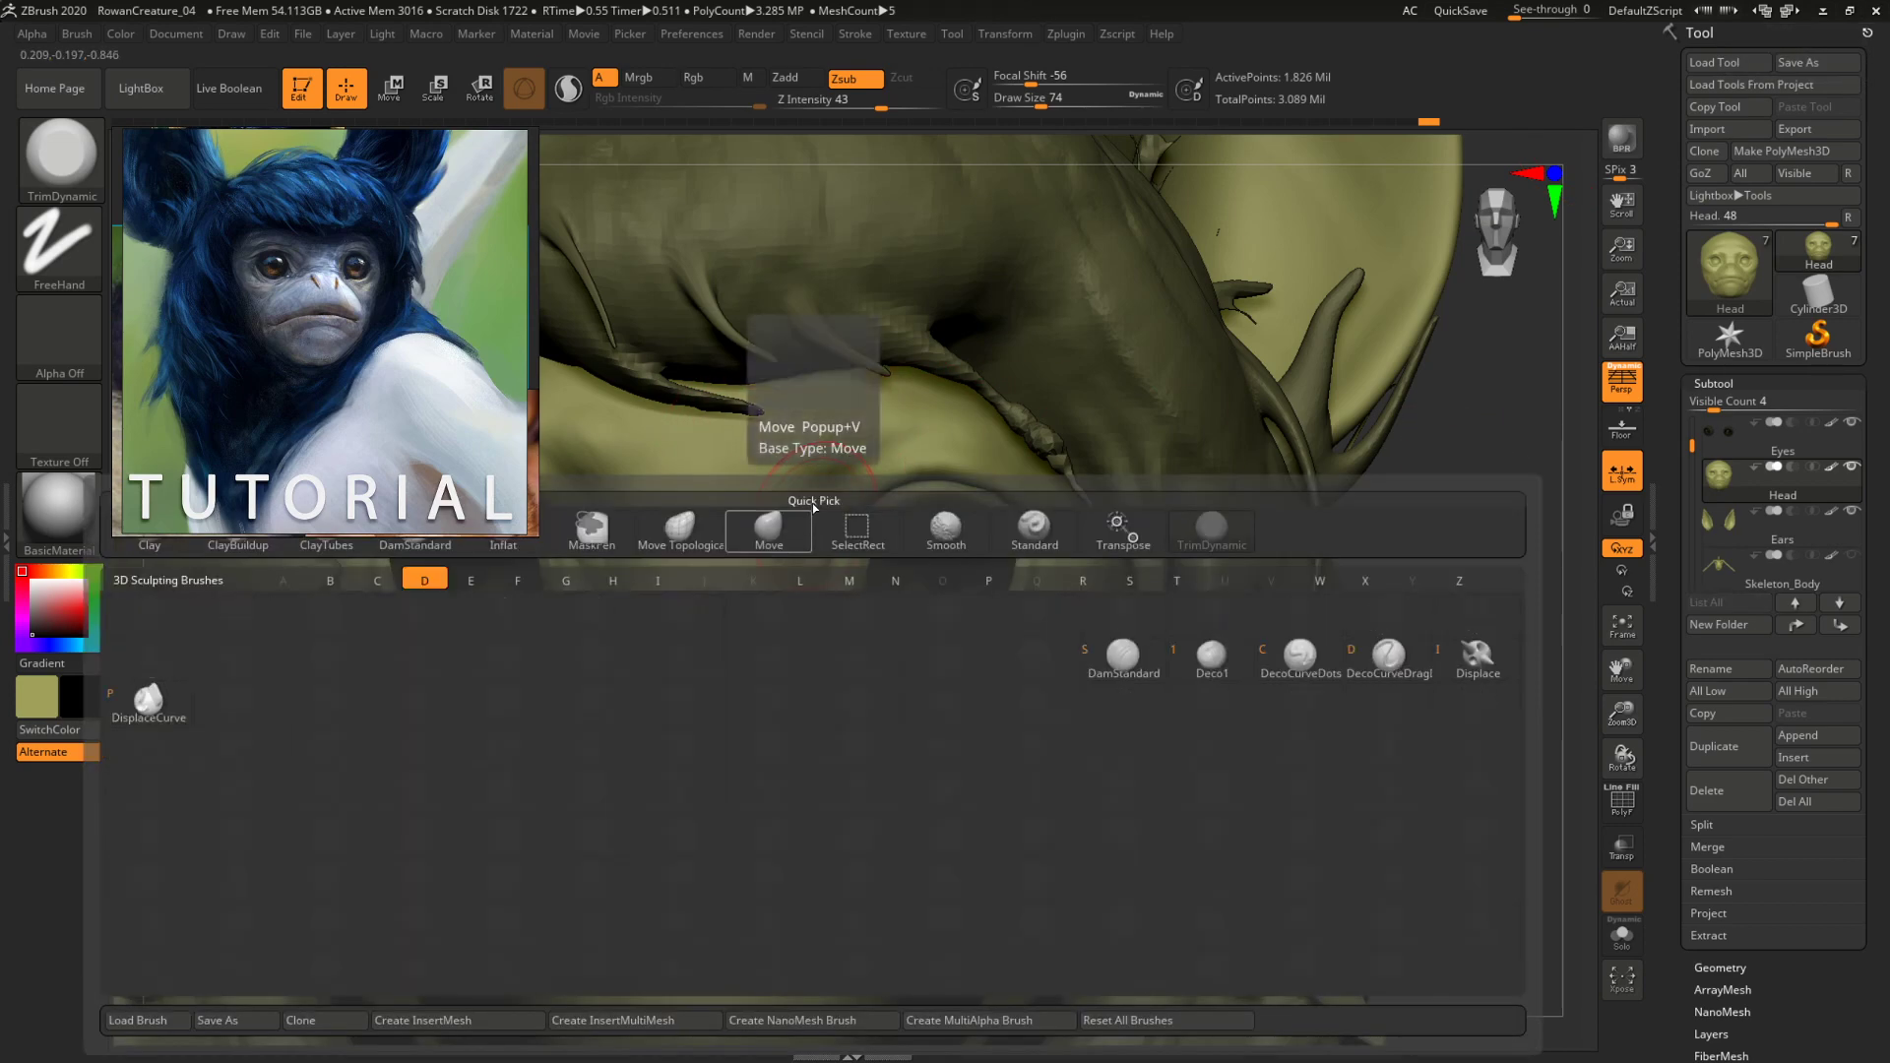
pyautogui.press('s')
pyautogui.press('space')
pyautogui.moveTo(789, 471)
pyautogui.mouseDown()
pyautogui.moveTo(768, 472)
pyautogui.moveTo(837, 474)
pyautogui.mouseUp()
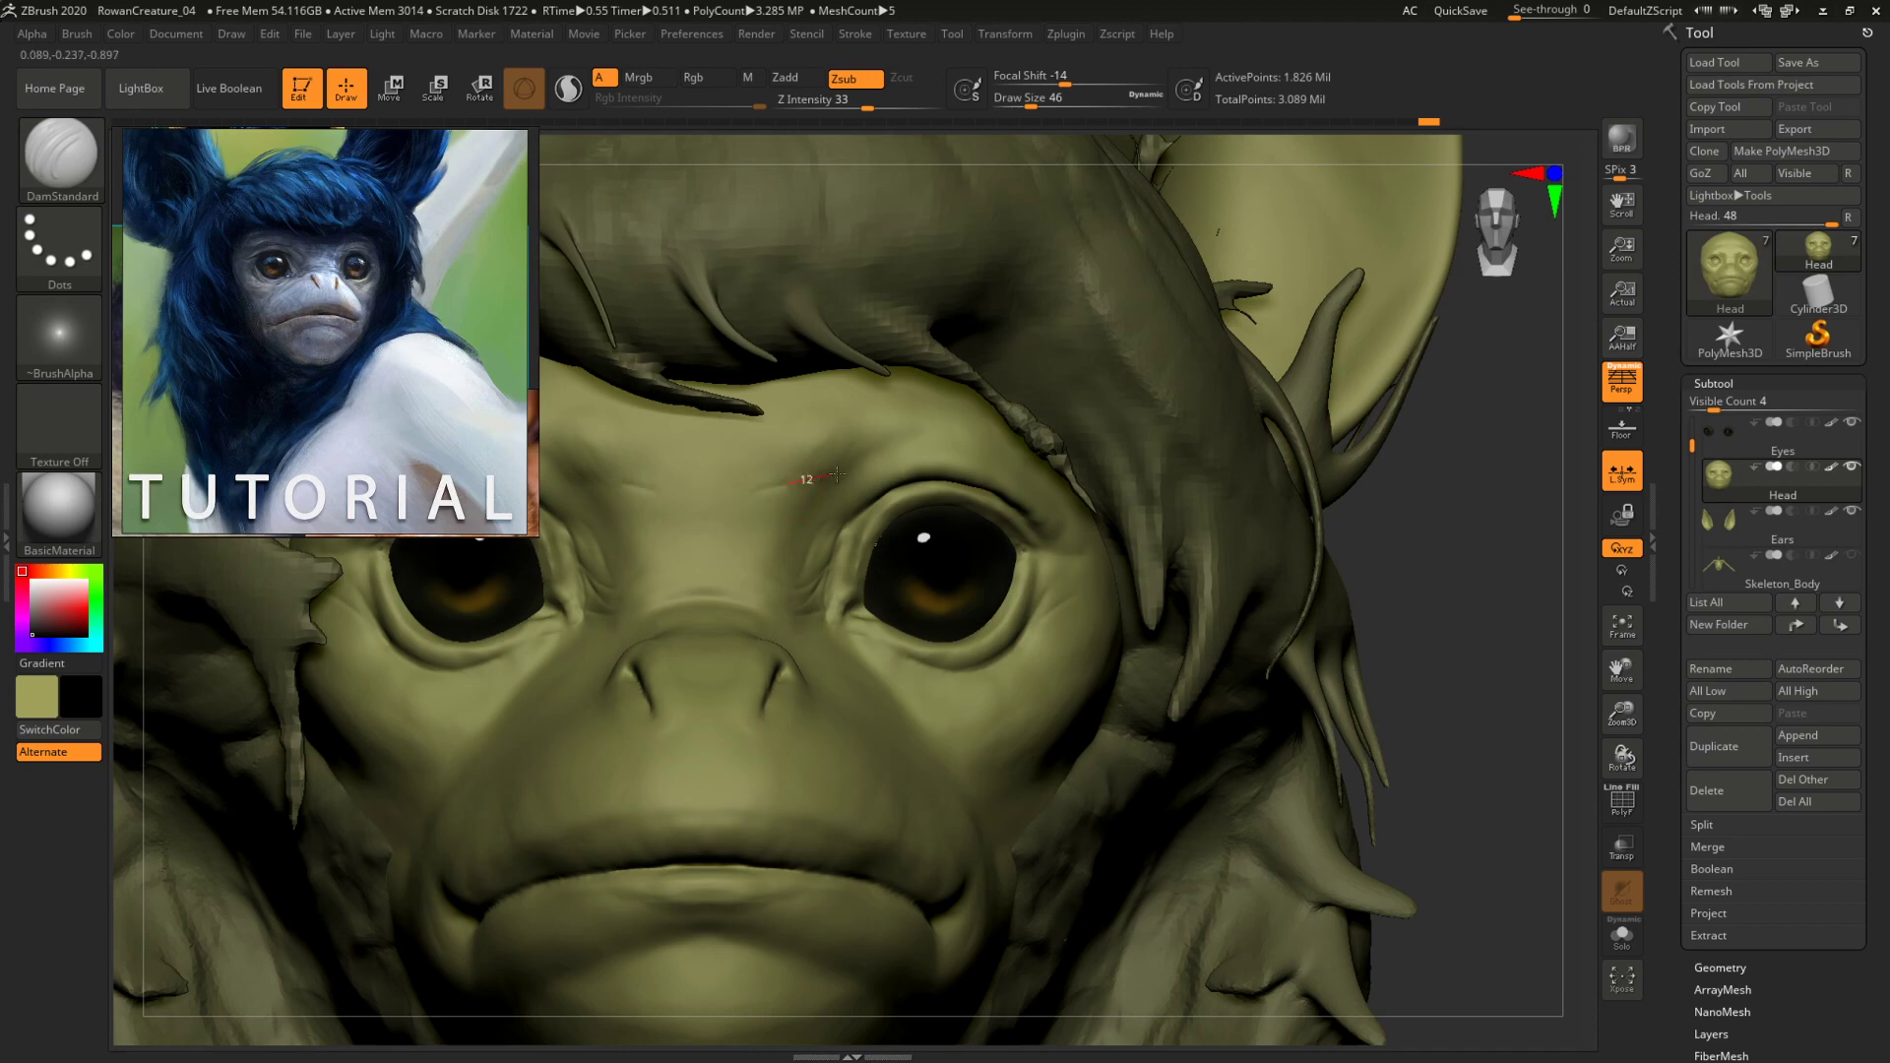
pyautogui.moveTo(913, 406); pyautogui.dragTo(933, 396)
pyautogui.moveTo(738, 468); pyautogui.dragTo(764, 475)
pyautogui.moveTo(1386, 508); pyautogui.dragTo(1082, 487)
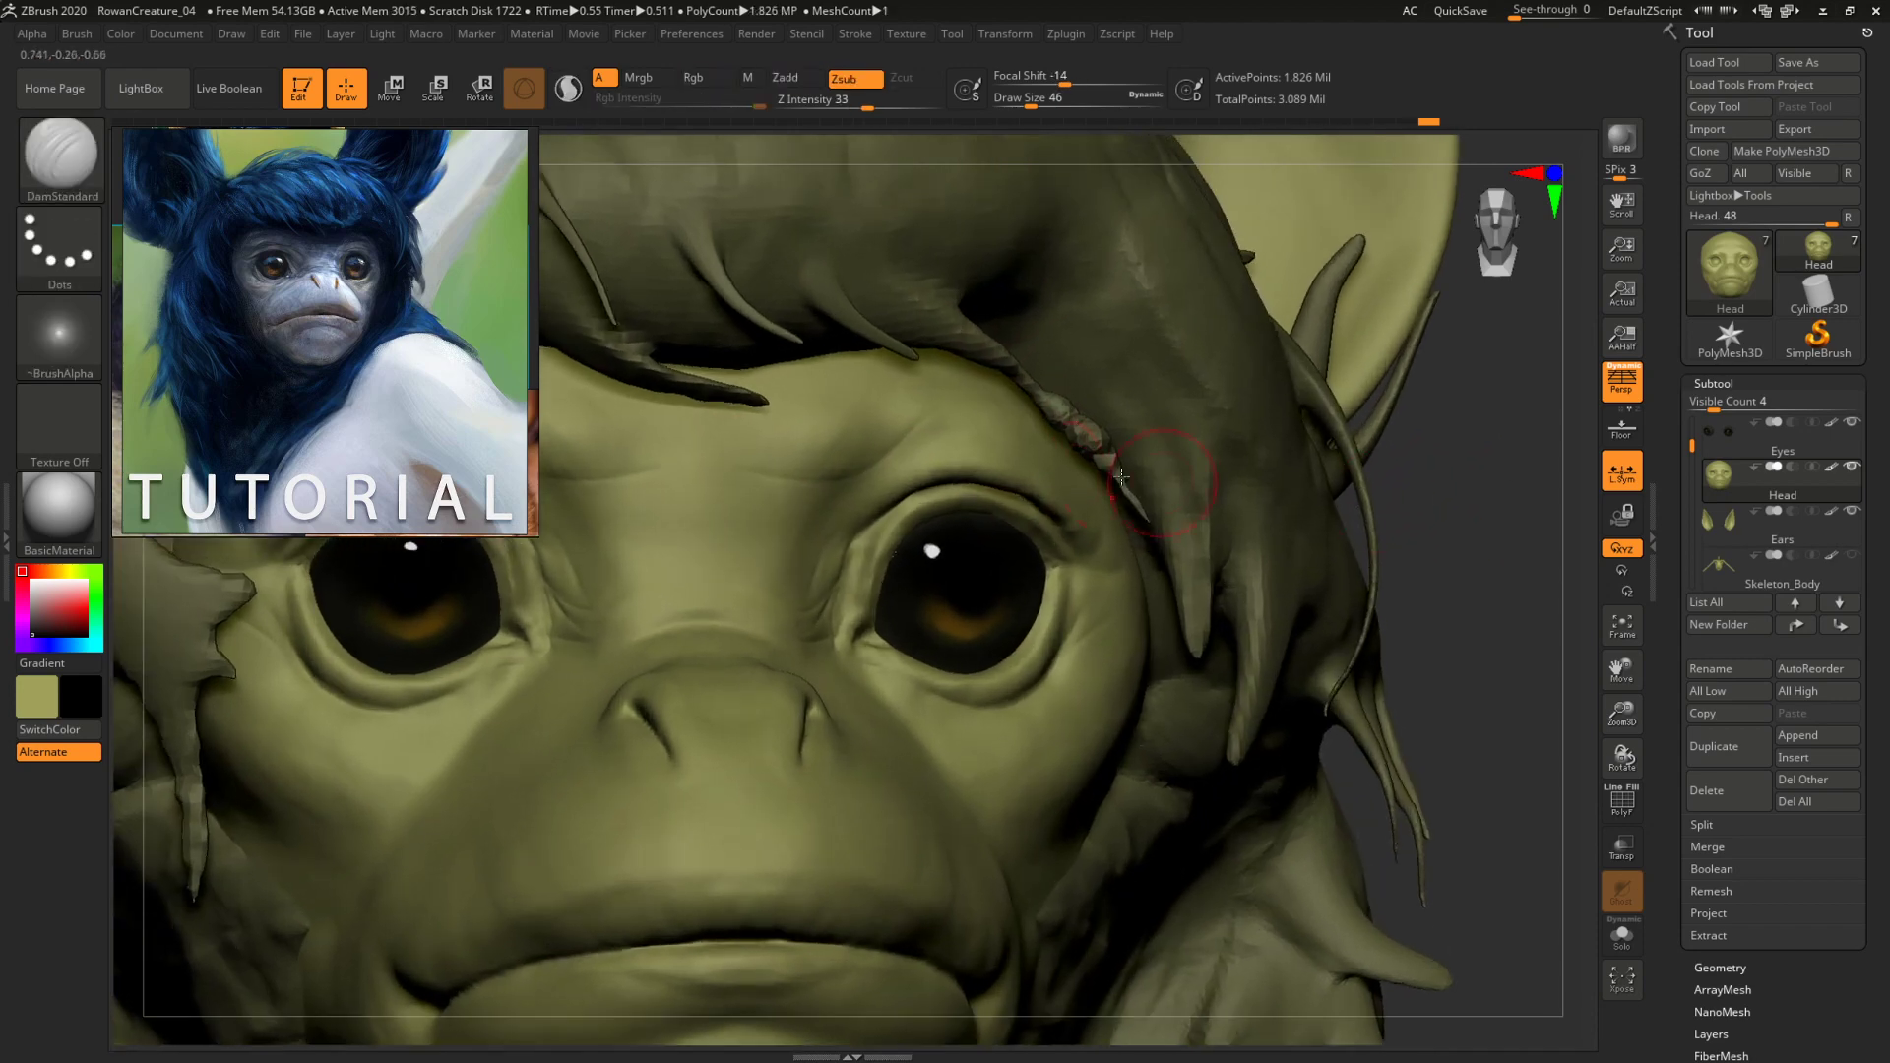
# Carve fine creases over the brow and outward from the outer eye corner with DamStandard at draw size 20.
pyautogui.press('space')
pyautogui.moveTo(846, 482)
pyautogui.mouseDown()
pyautogui.moveTo(820, 482)
pyautogui.moveTo(835, 478)
pyautogui.mouseUp()
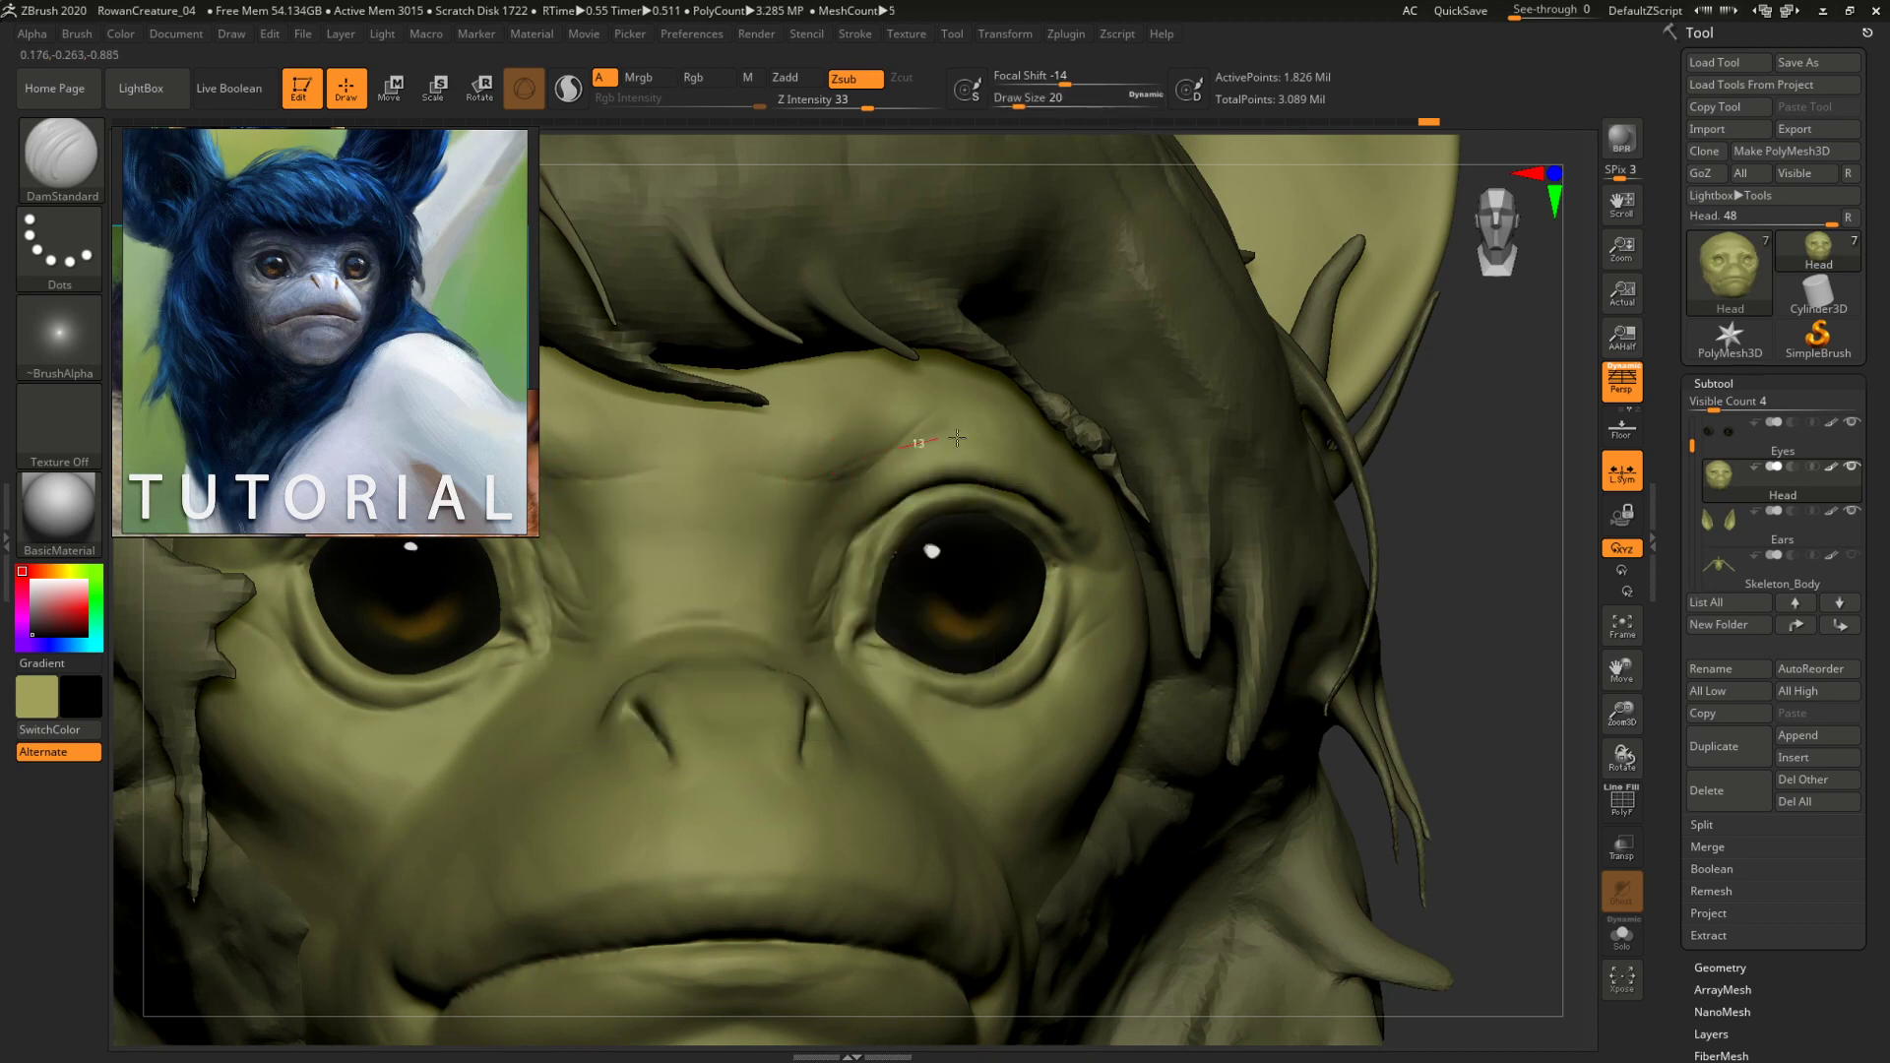
pyautogui.moveTo(957, 437); pyautogui.dragTo(969, 440)
pyautogui.moveTo(1060, 523); pyautogui.dragTo(1077, 534)
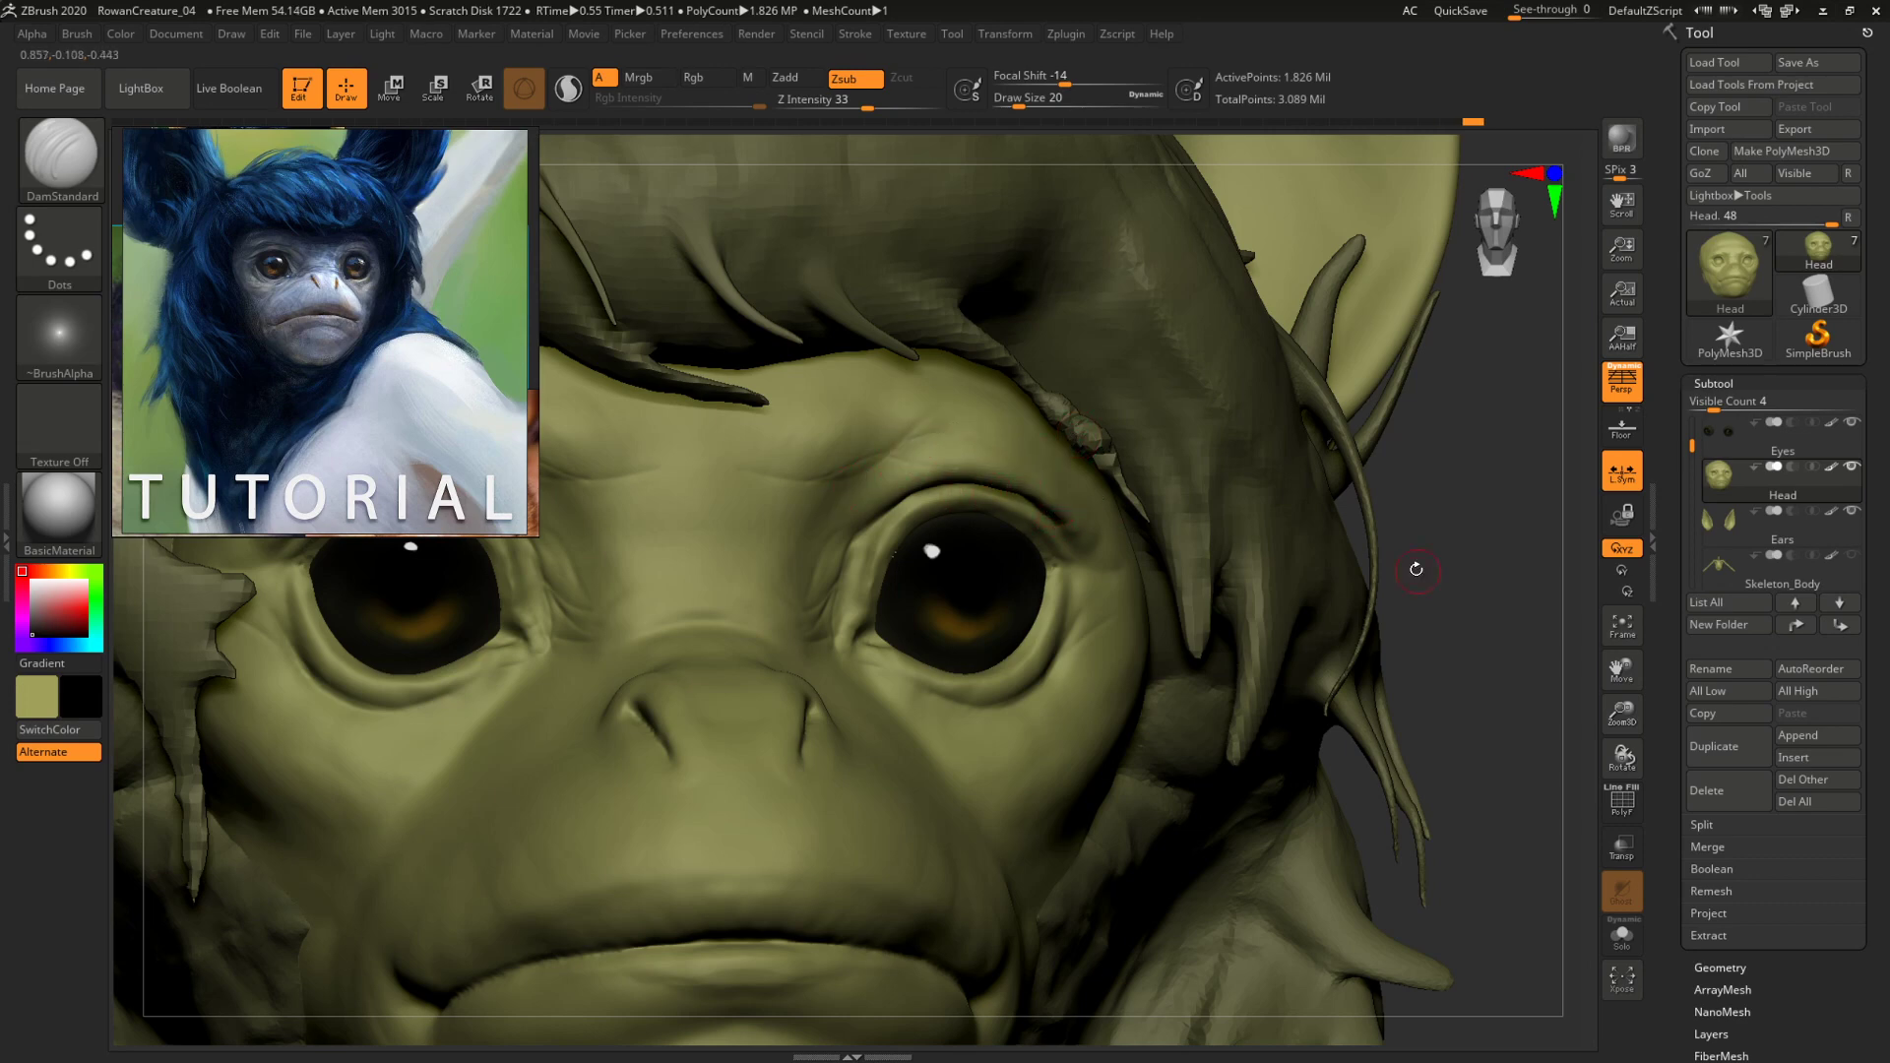
pyautogui.moveTo(1415, 568); pyautogui.dragTo(1311, 583)
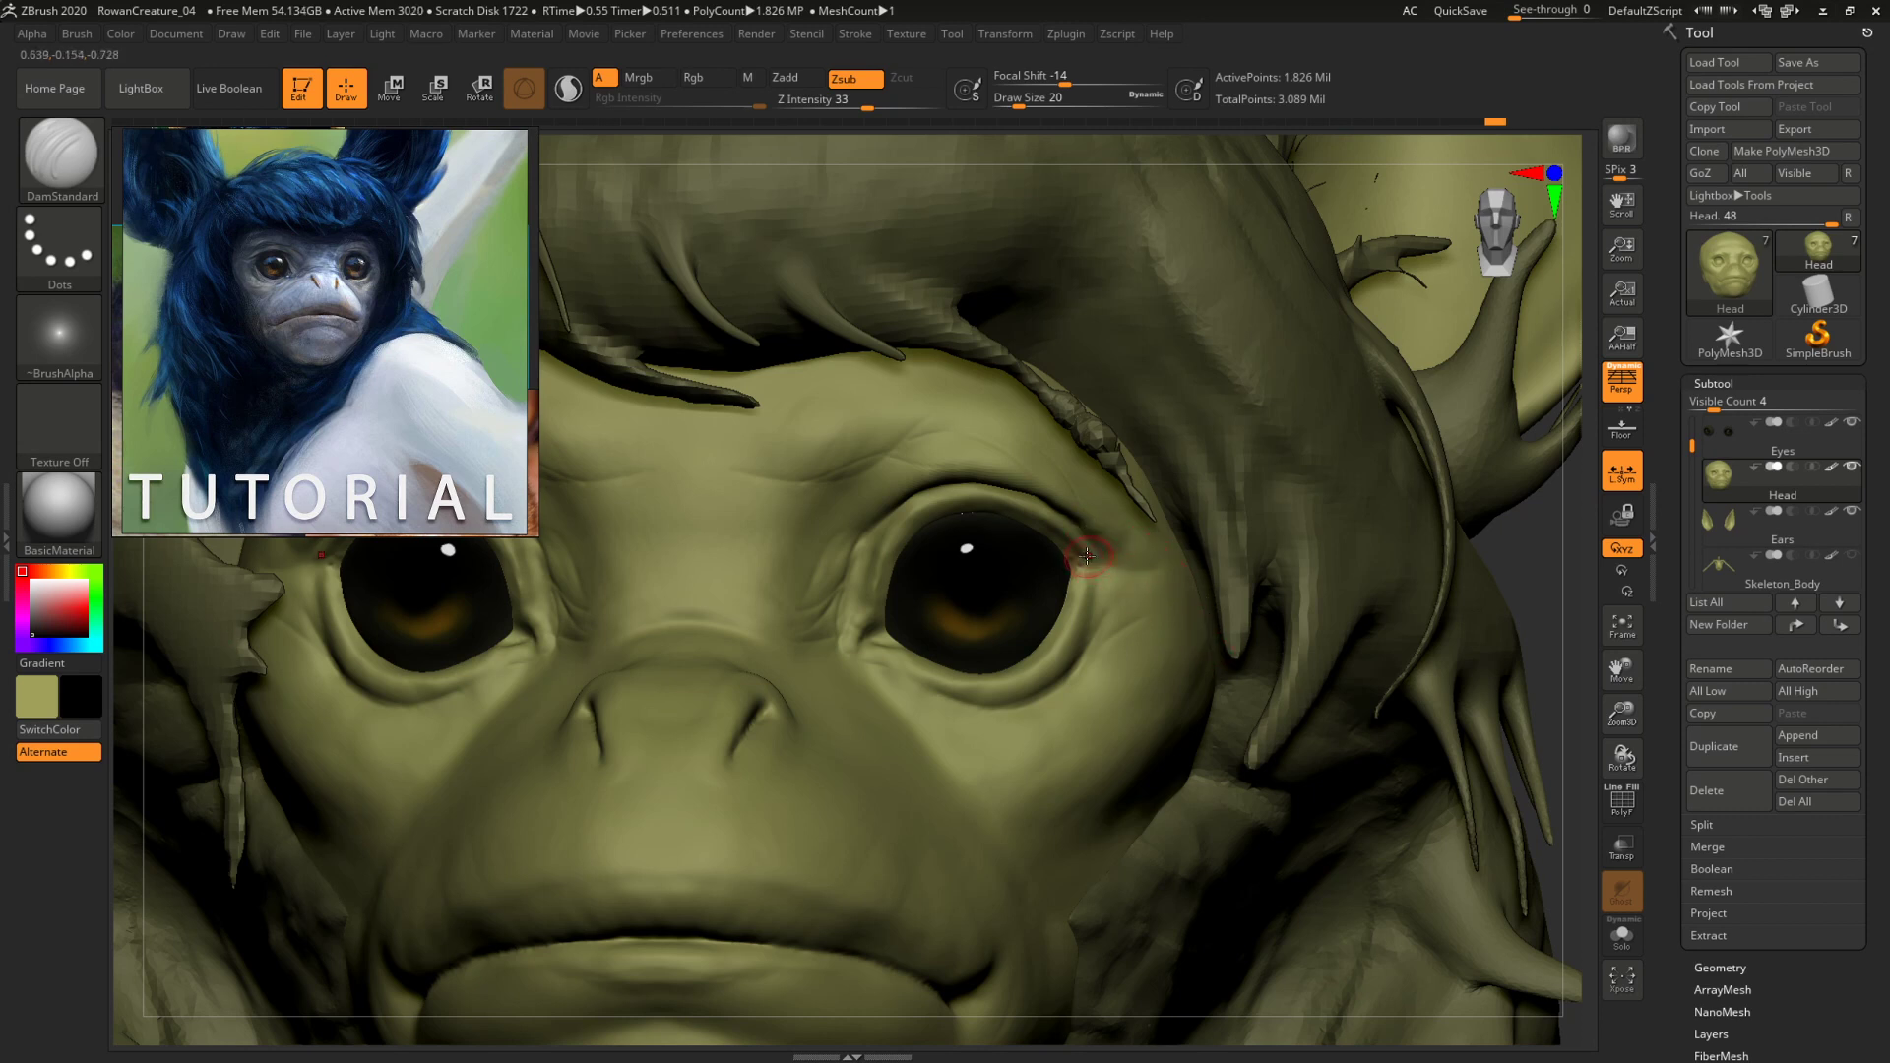
pyautogui.moveTo(1087, 556); pyautogui.dragTo(1185, 571)
pyautogui.moveTo(1155, 522)
pyautogui.mouseDown()
pyautogui.moveTo(1122, 518)
pyautogui.moveTo(1102, 554)
pyautogui.moveTo(1141, 575)
pyautogui.moveTo(1076, 533)
pyautogui.mouseUp()
# Try carving diagonal creases across the forehead above the brows with DamStandard at draw size 20.
pyautogui.keyDown('alt'); pyautogui.moveTo(1511, 538); pyautogui.dragTo(781, 472); pyautogui.keyUp('alt')
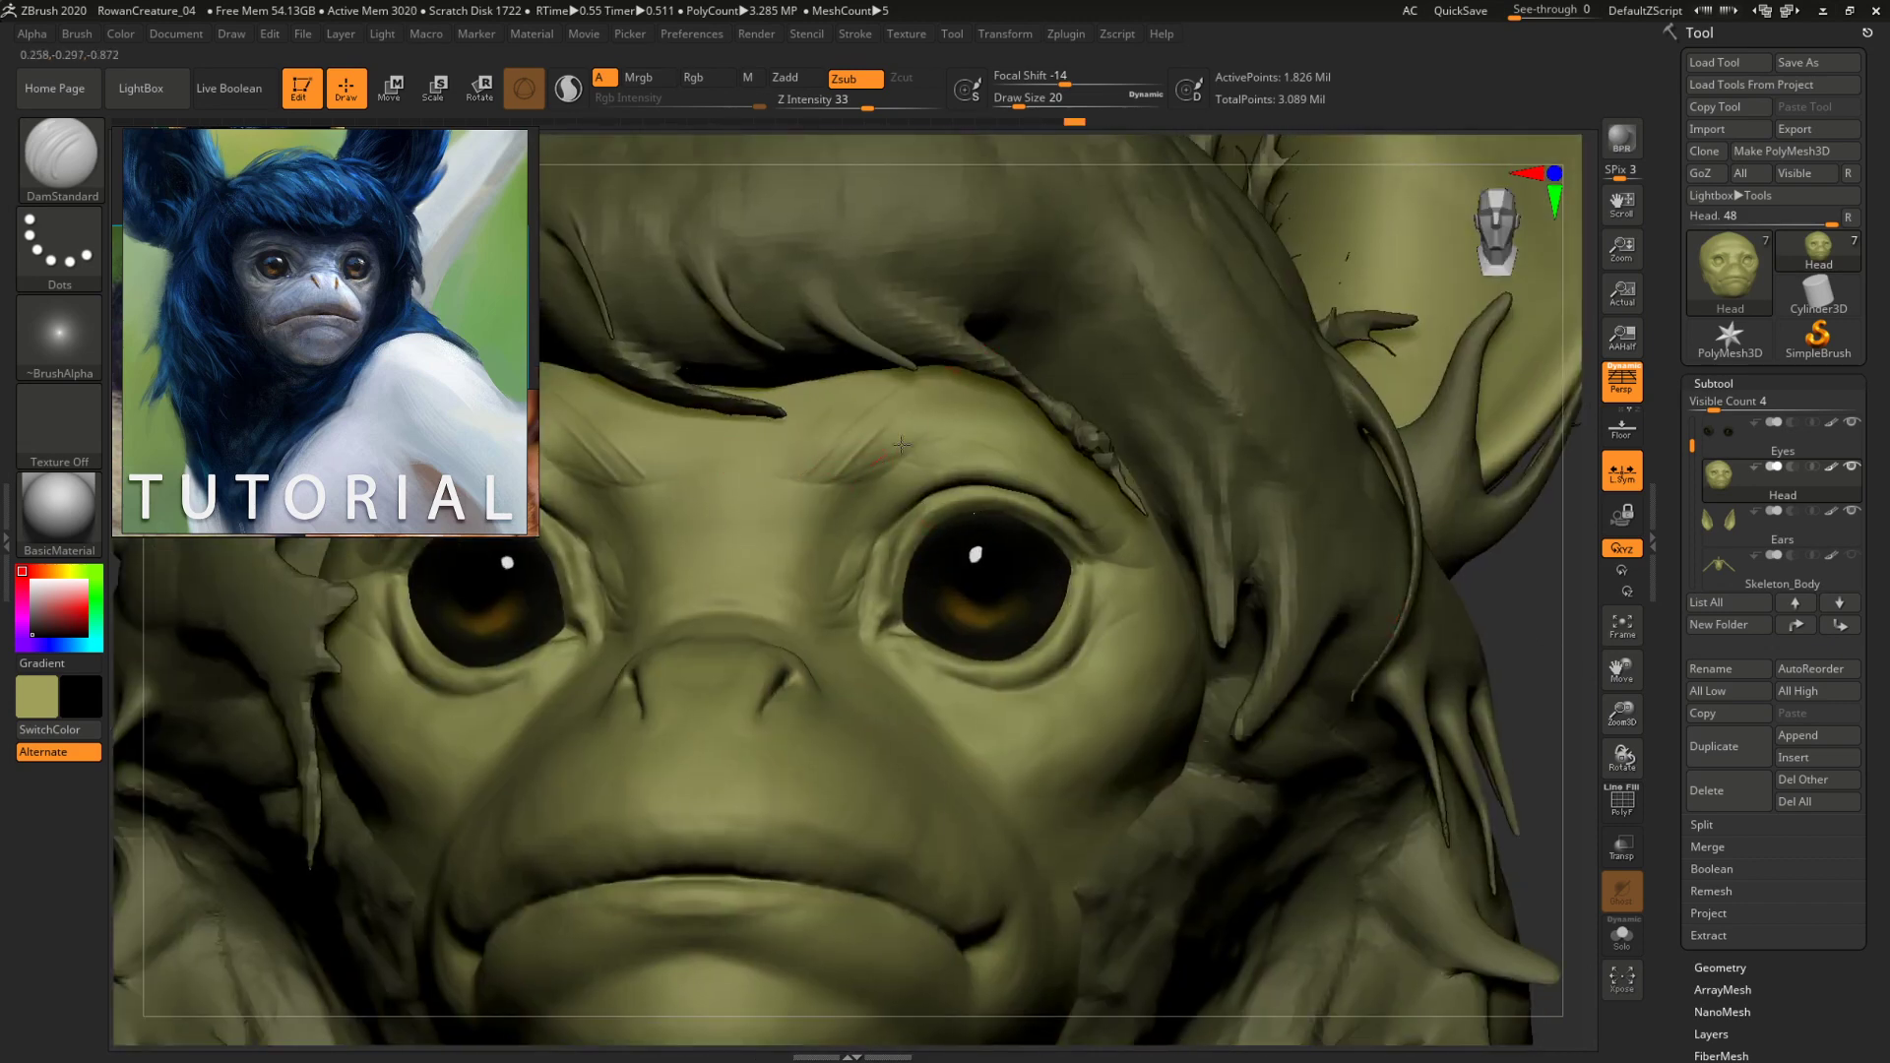
pyautogui.press('ctrl')
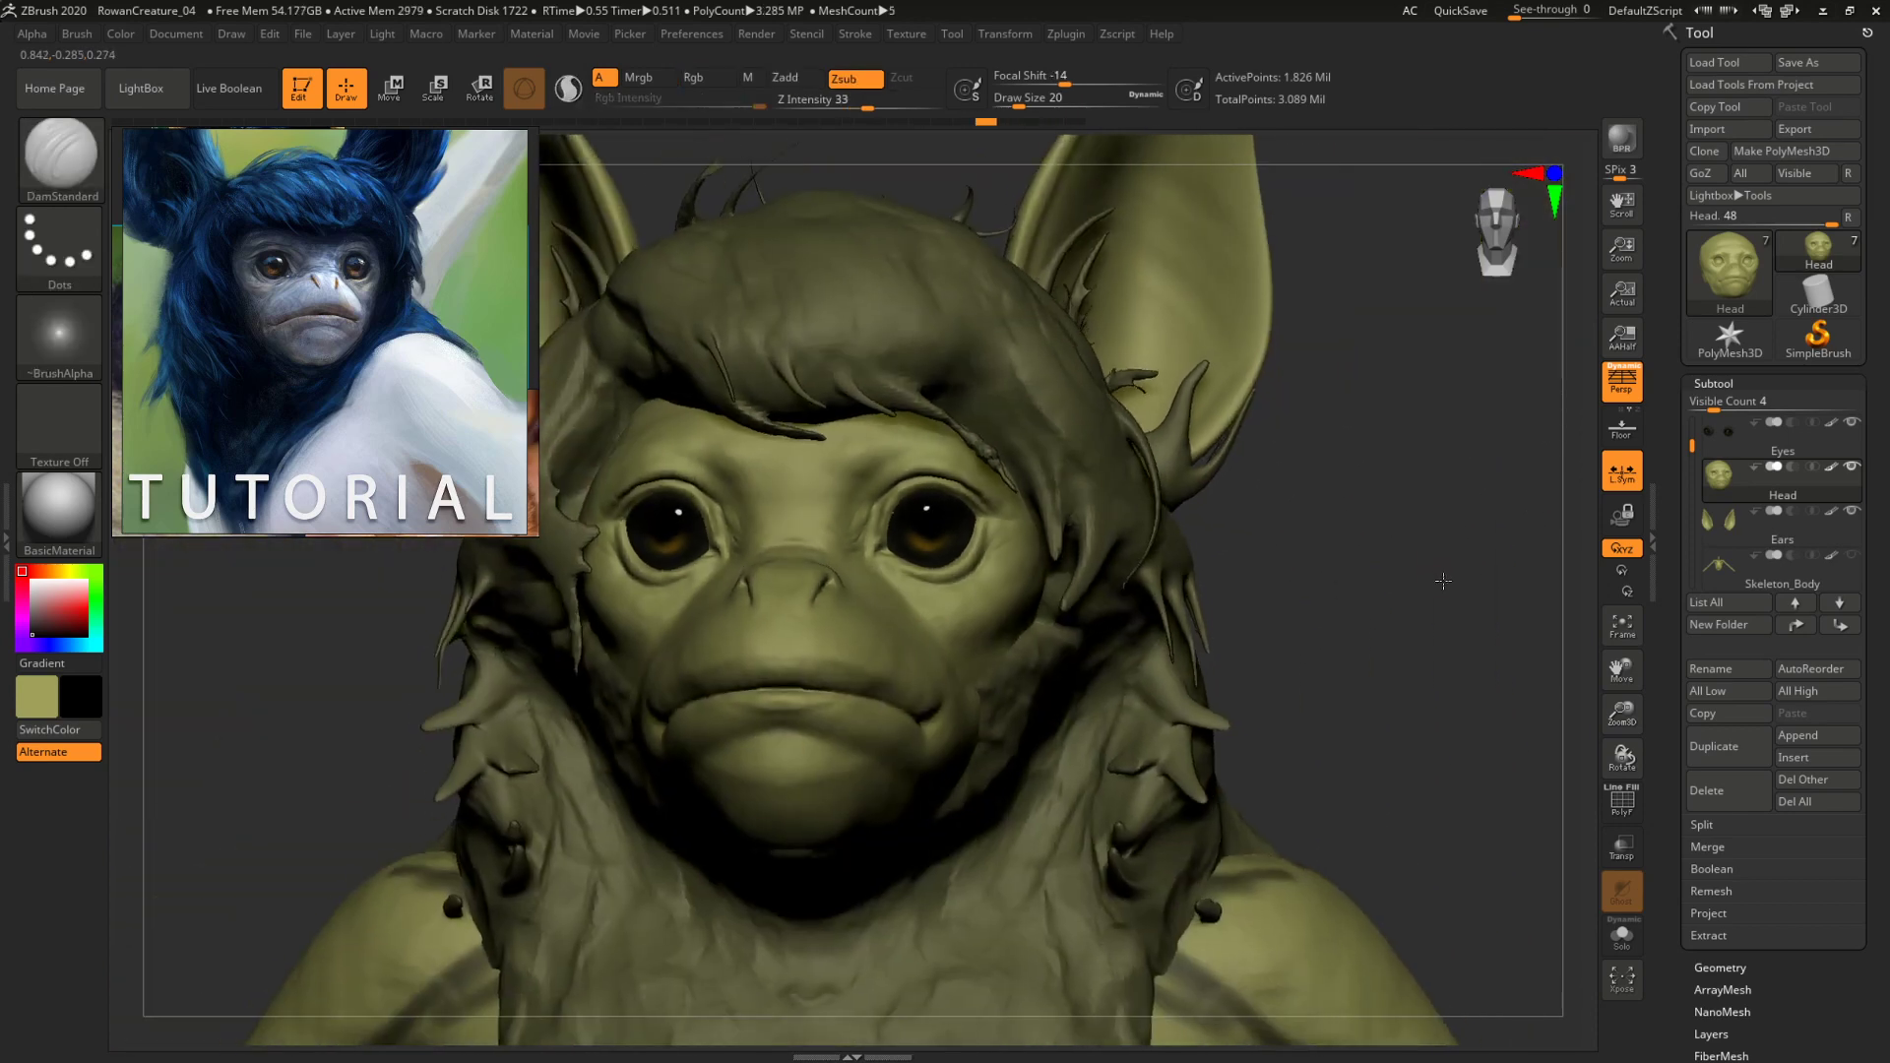
pyautogui.moveTo(1443, 581)
pyautogui.keyDown('alt'); pyautogui.mouseDown()
pyautogui.moveTo(1430, 489)
pyautogui.moveTo(1456, 523)
pyautogui.mouseUp(); pyautogui.keyUp('alt')
# Build up the skin between the inner eye corner and nose bridge with ClayBuildup at draw size 16.
pyautogui.press('b')
pyautogui.press('c')
pyautogui.press('b')
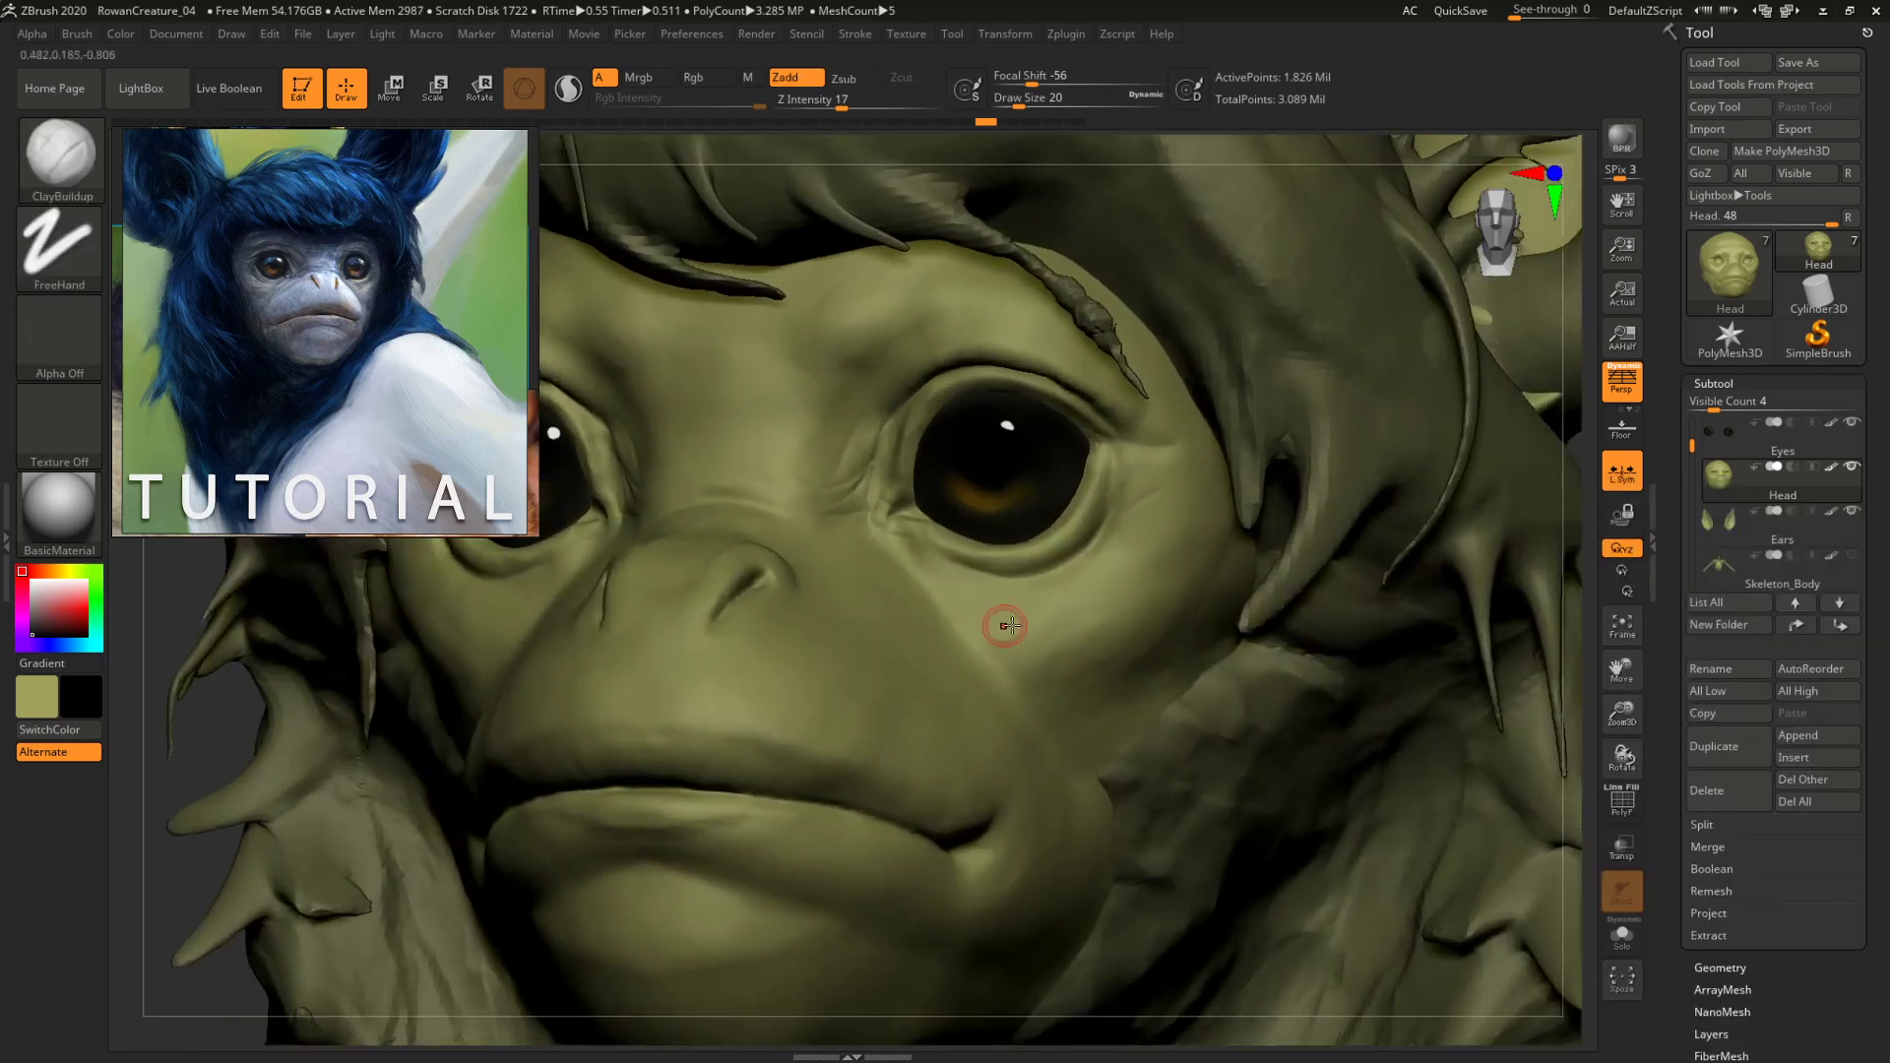
pyautogui.press('space')
pyautogui.moveTo(995, 581); pyautogui.dragTo(932, 540)
pyautogui.press('space')
pyautogui.press('space')
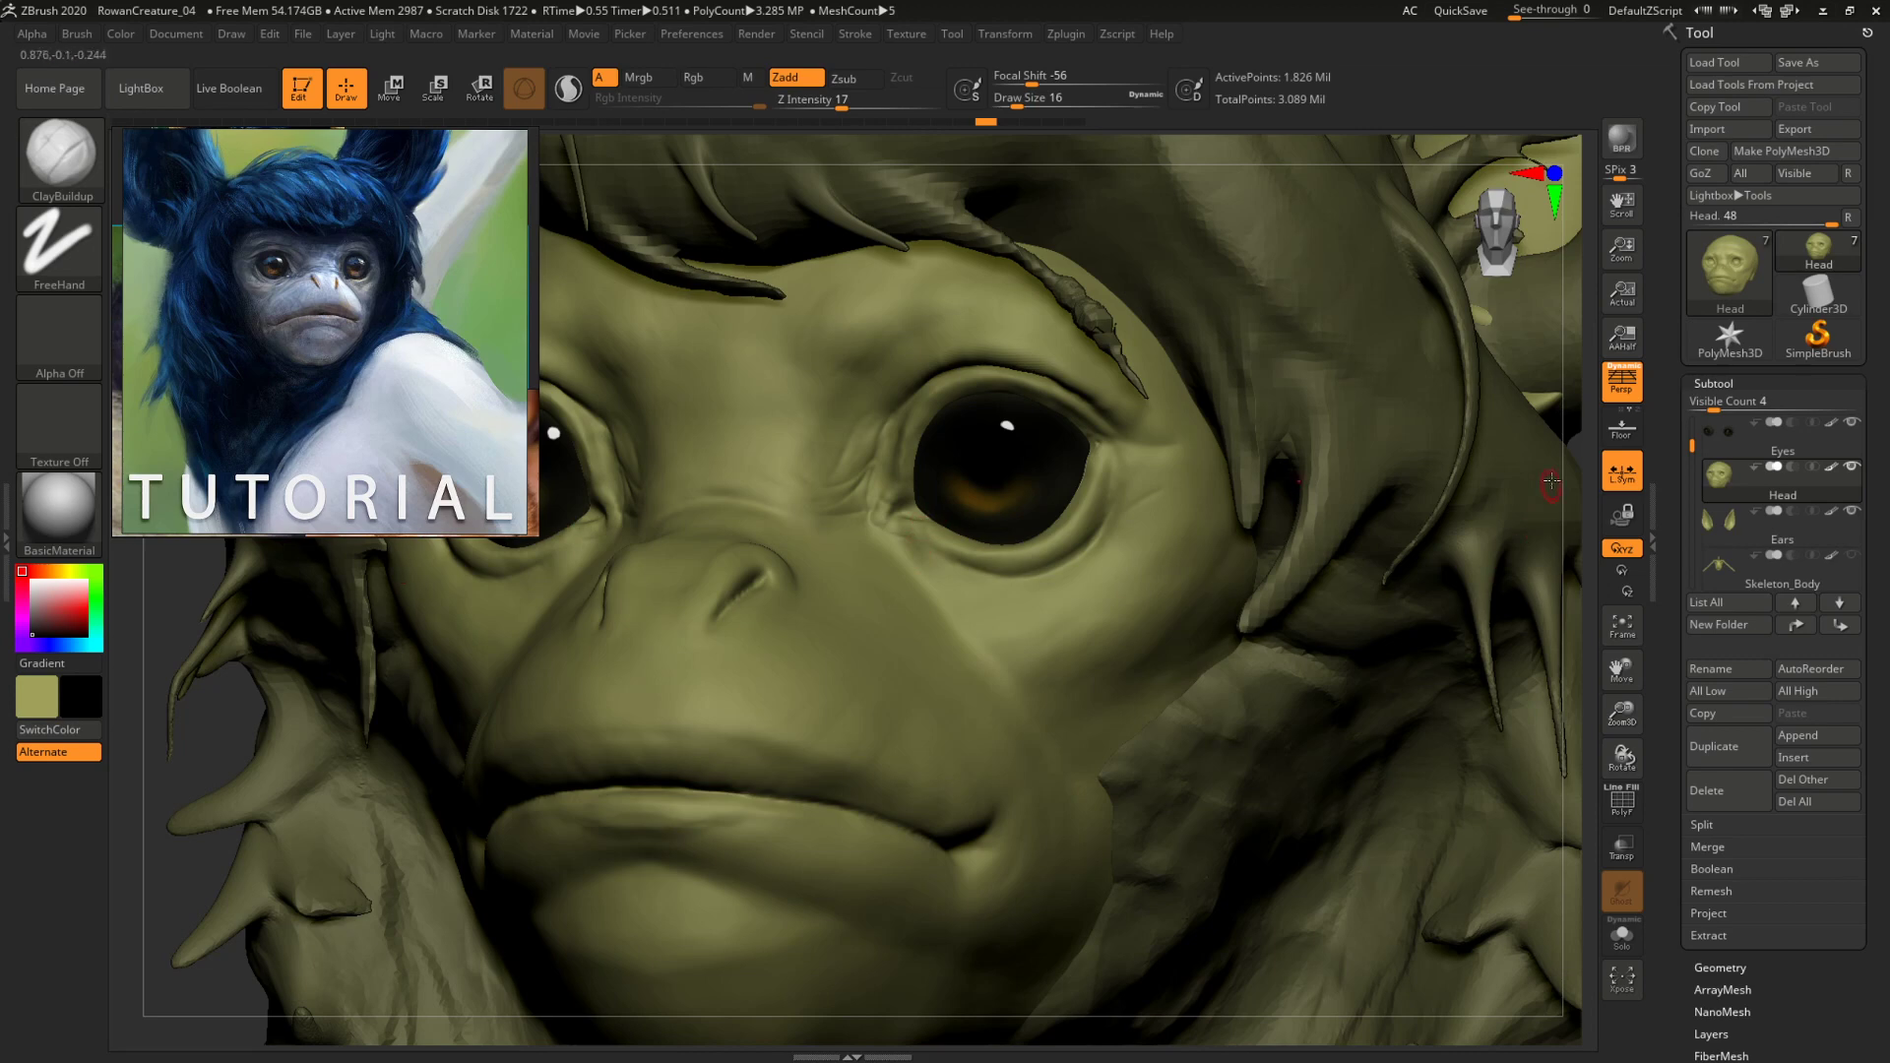
pyautogui.moveTo(1576, 444)
pyautogui.mouseDown()
pyautogui.moveTo(1601, 433)
pyautogui.moveTo(1574, 427)
pyautogui.mouseUp()
pyautogui.keyDown('alt'); pyautogui.moveTo(1451, 426); pyautogui.dragTo(1378, 477); pyautogui.keyUp('alt')
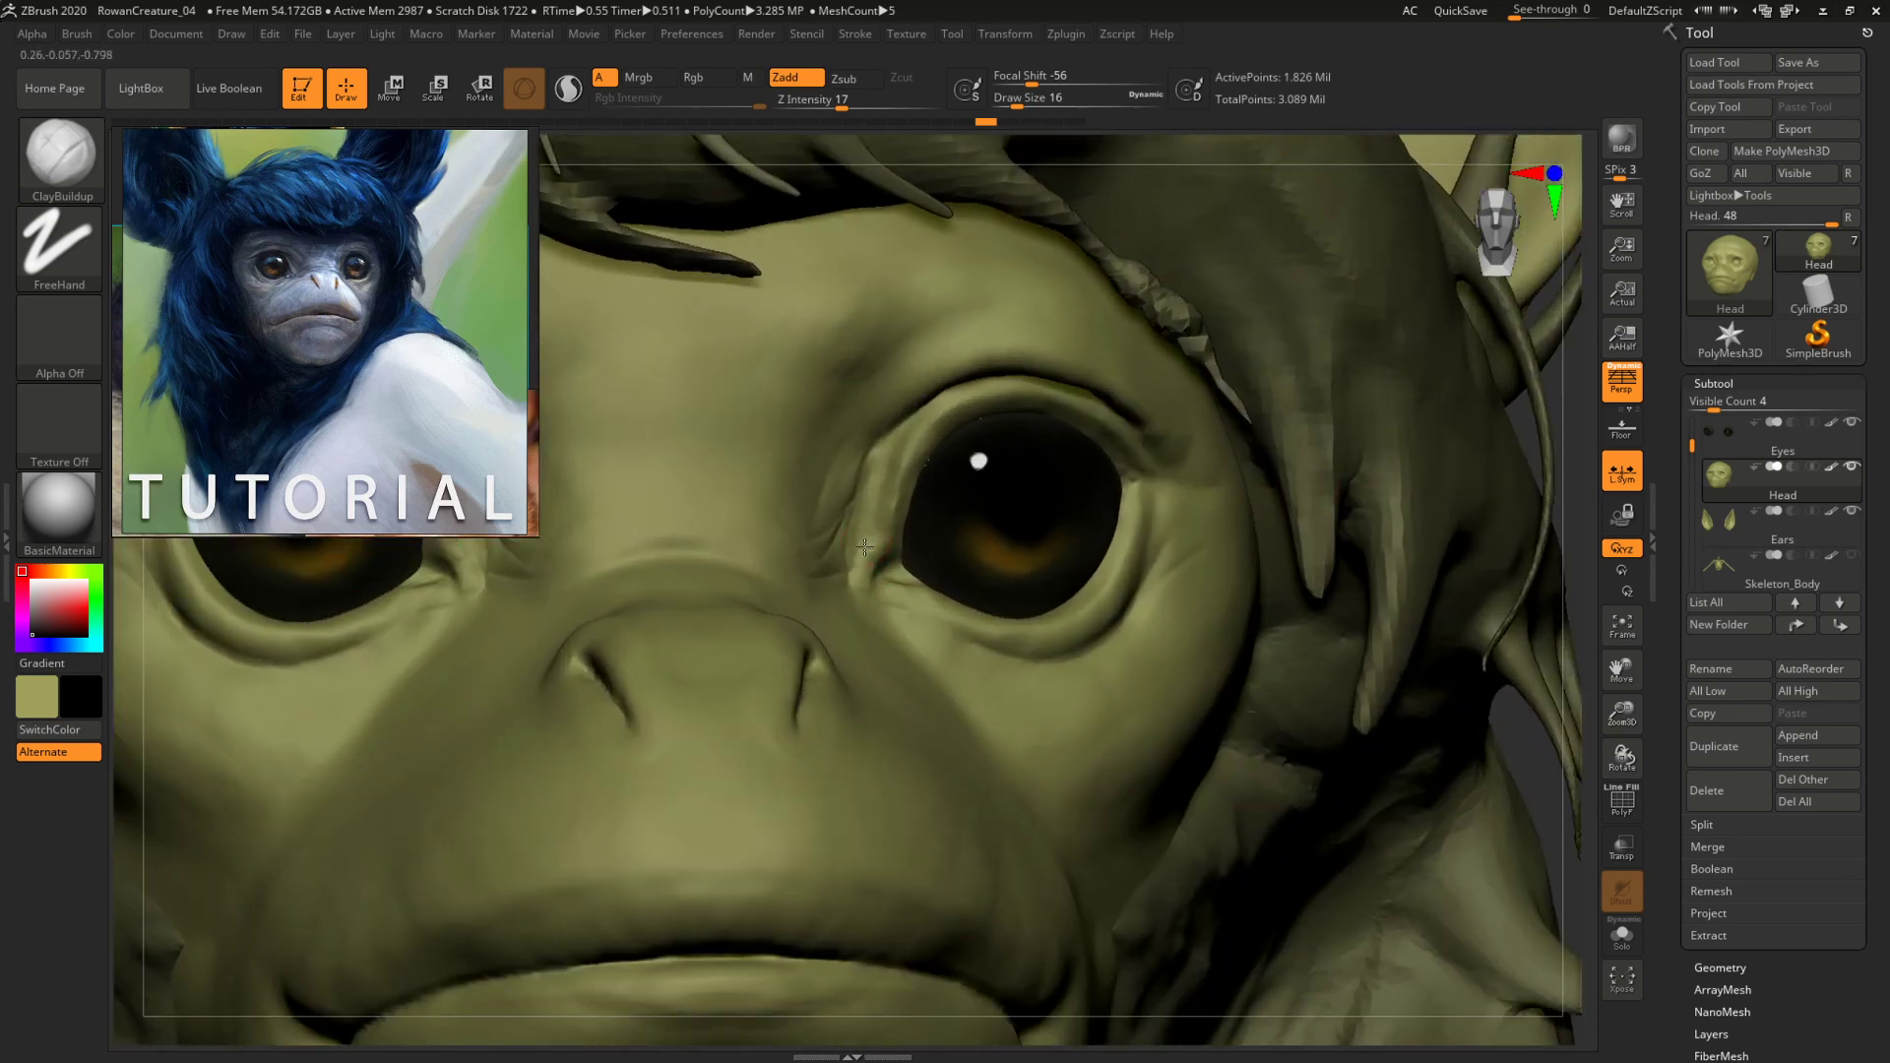
pyautogui.moveTo(859, 567); pyautogui.dragTo(873, 550)
# Raise the fold along the upper eyelid with the Standard brush at draw size 16.
pyautogui.press('b')
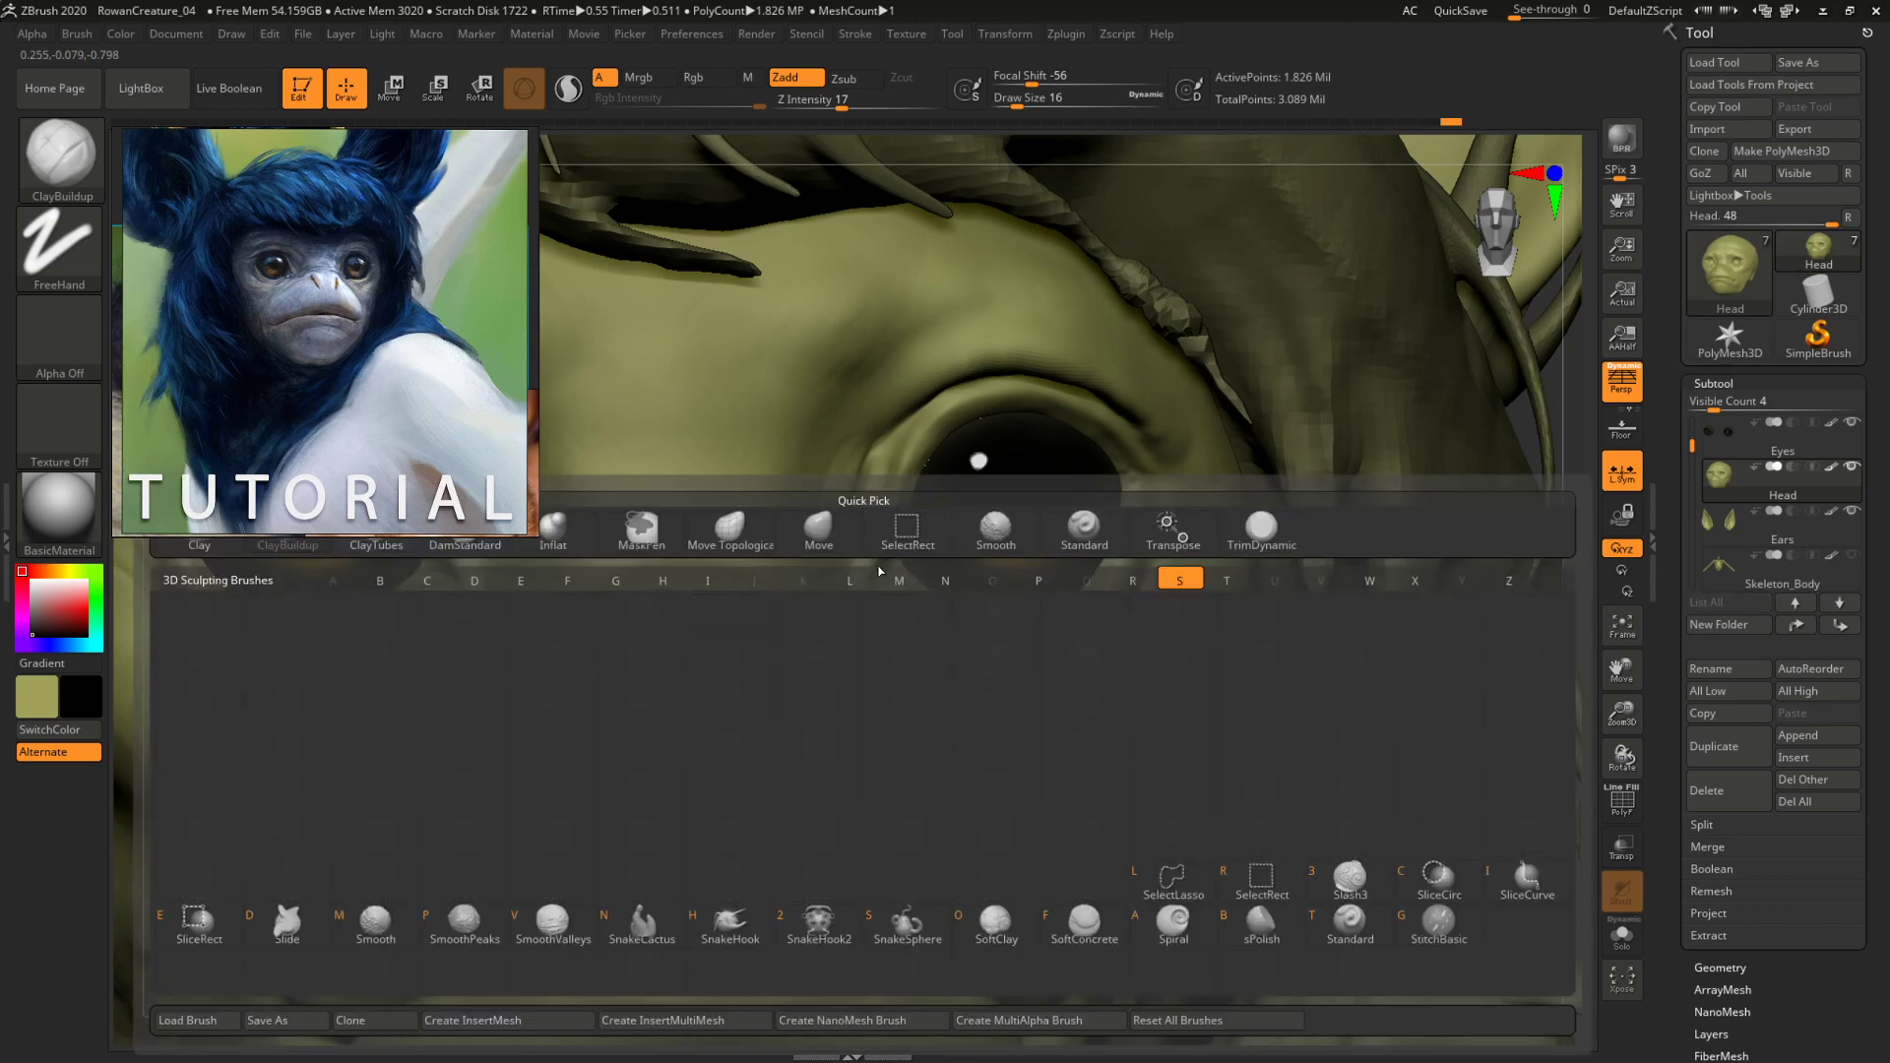
pyautogui.press('s')
pyautogui.press('t')
pyautogui.moveTo(901, 424)
pyautogui.mouseDown()
pyautogui.moveTo(896, 463)
pyautogui.moveTo(1036, 384)
pyautogui.mouseUp()
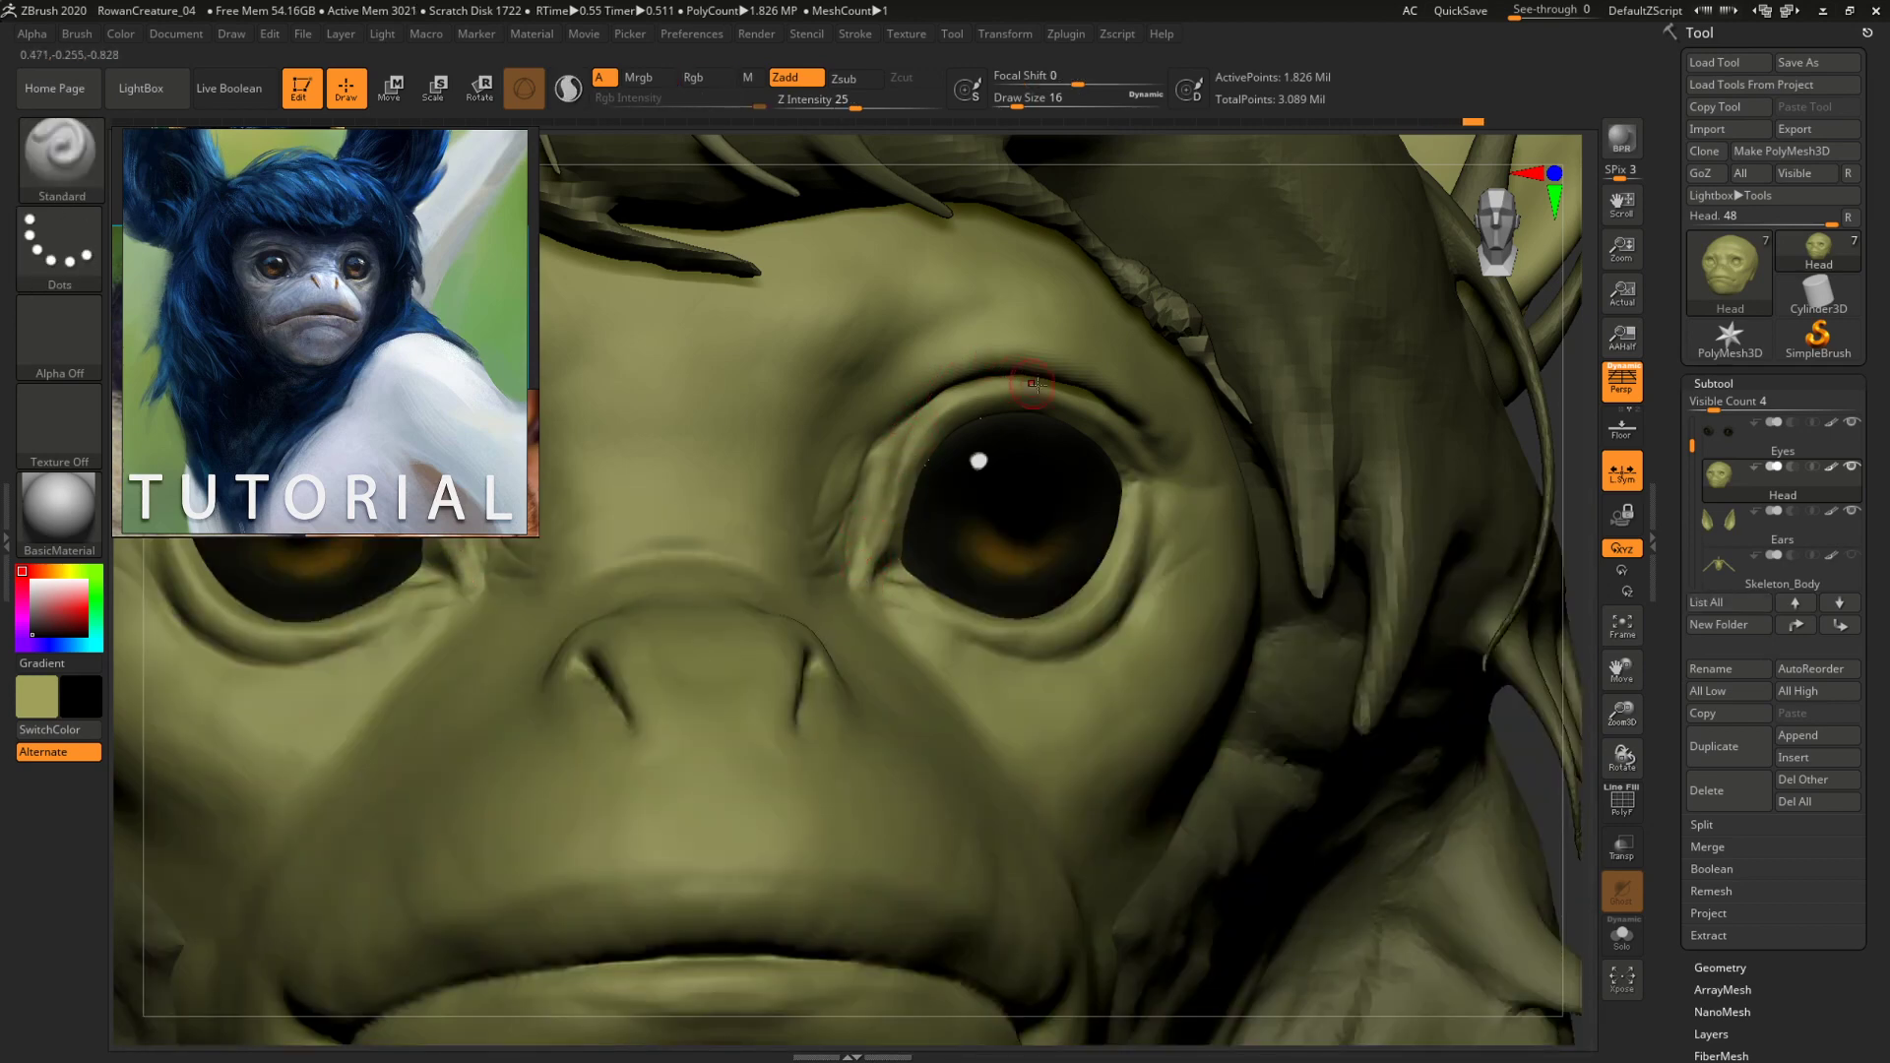
pyautogui.moveTo(1573, 458); pyautogui.dragTo(1270, 465)
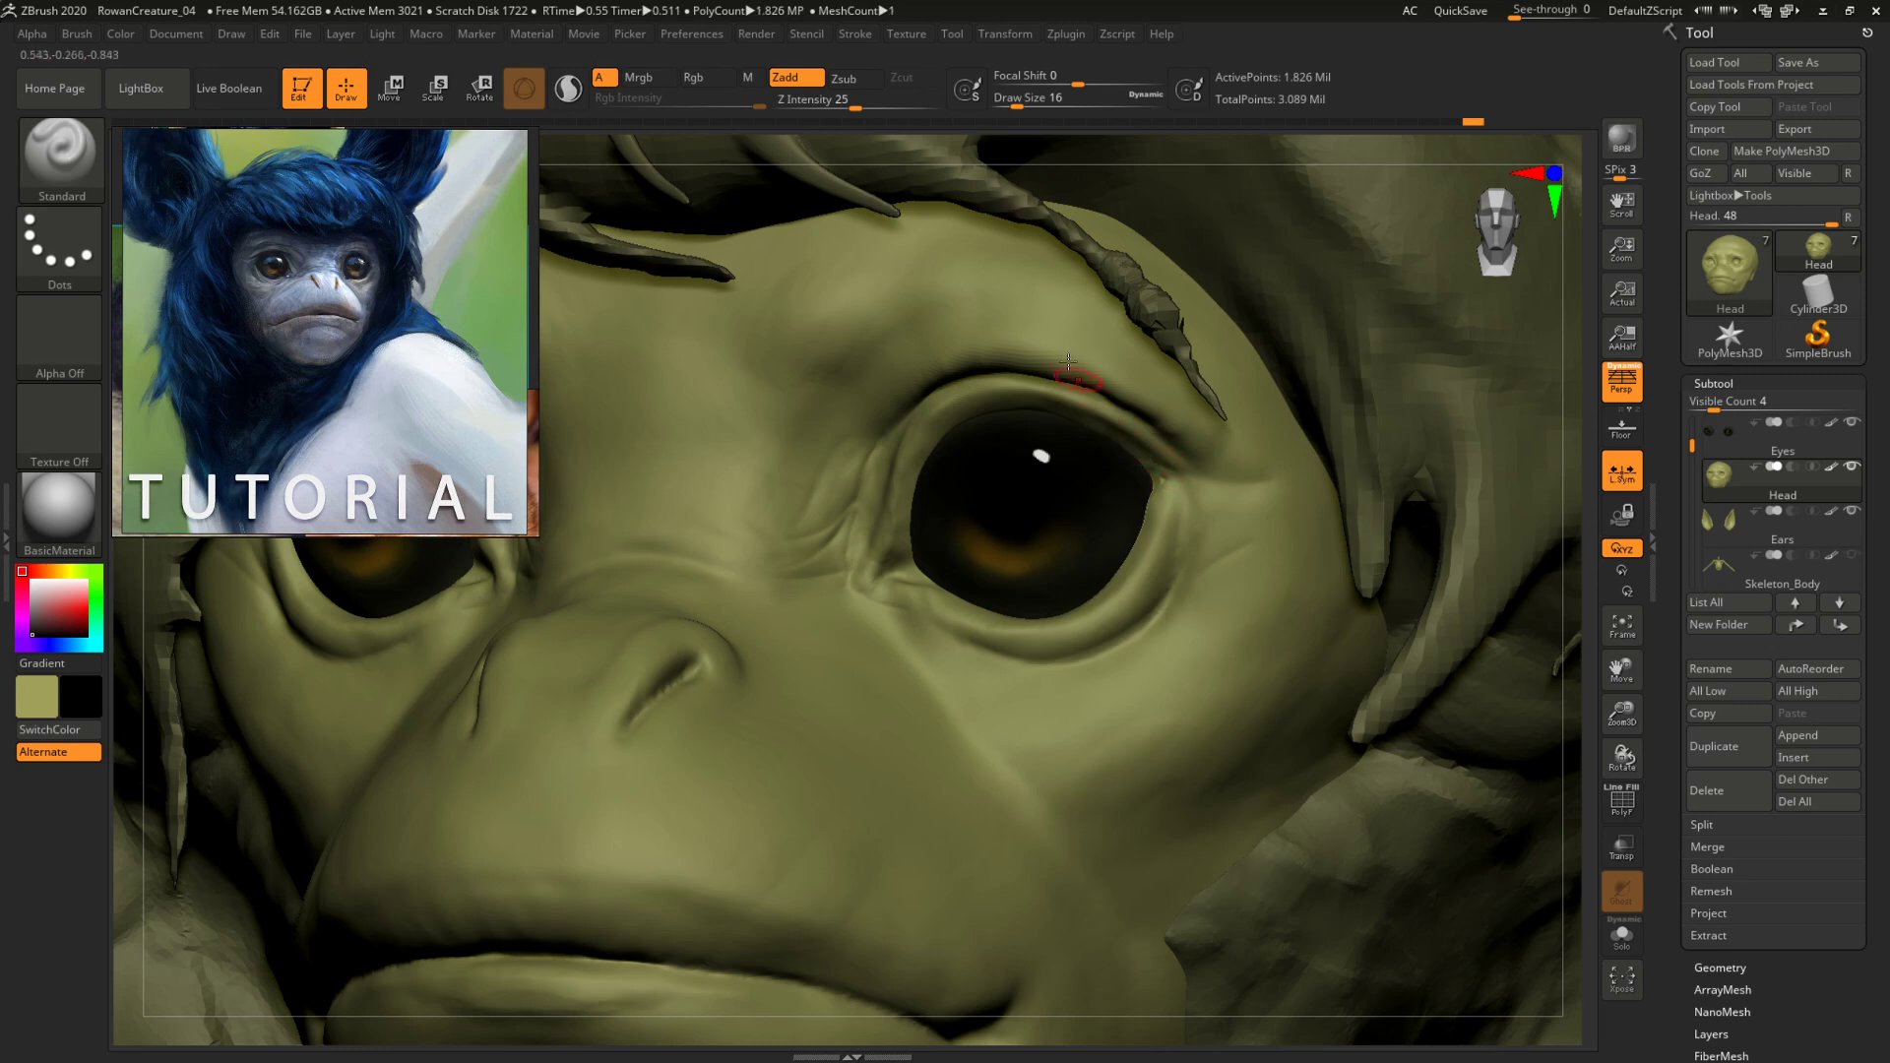
pyautogui.click(870, 38)
pyautogui.moveTo(1573, 838); pyautogui.dragTo(1120, 638)
# Shape and smooth the fold under the lower eyelid with the Standard brush at draw size 41.
pyautogui.press('space')
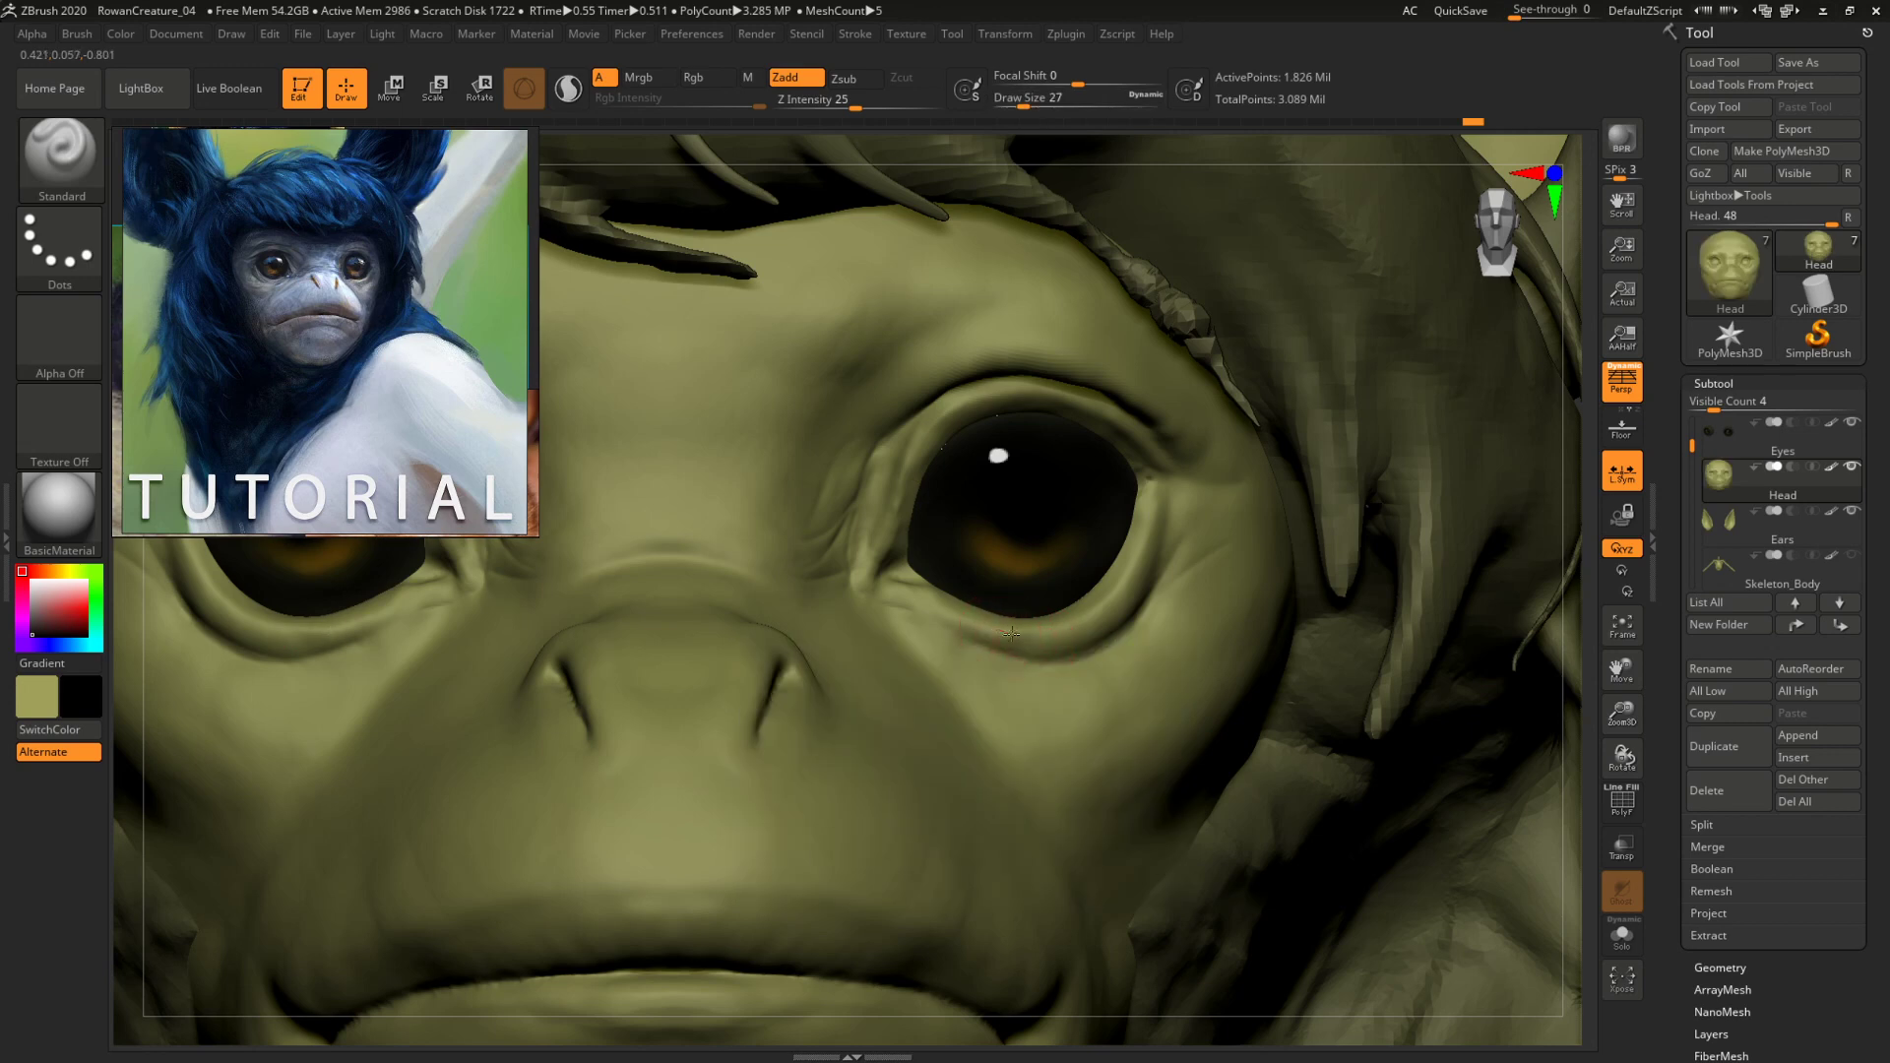
pyautogui.press('space')
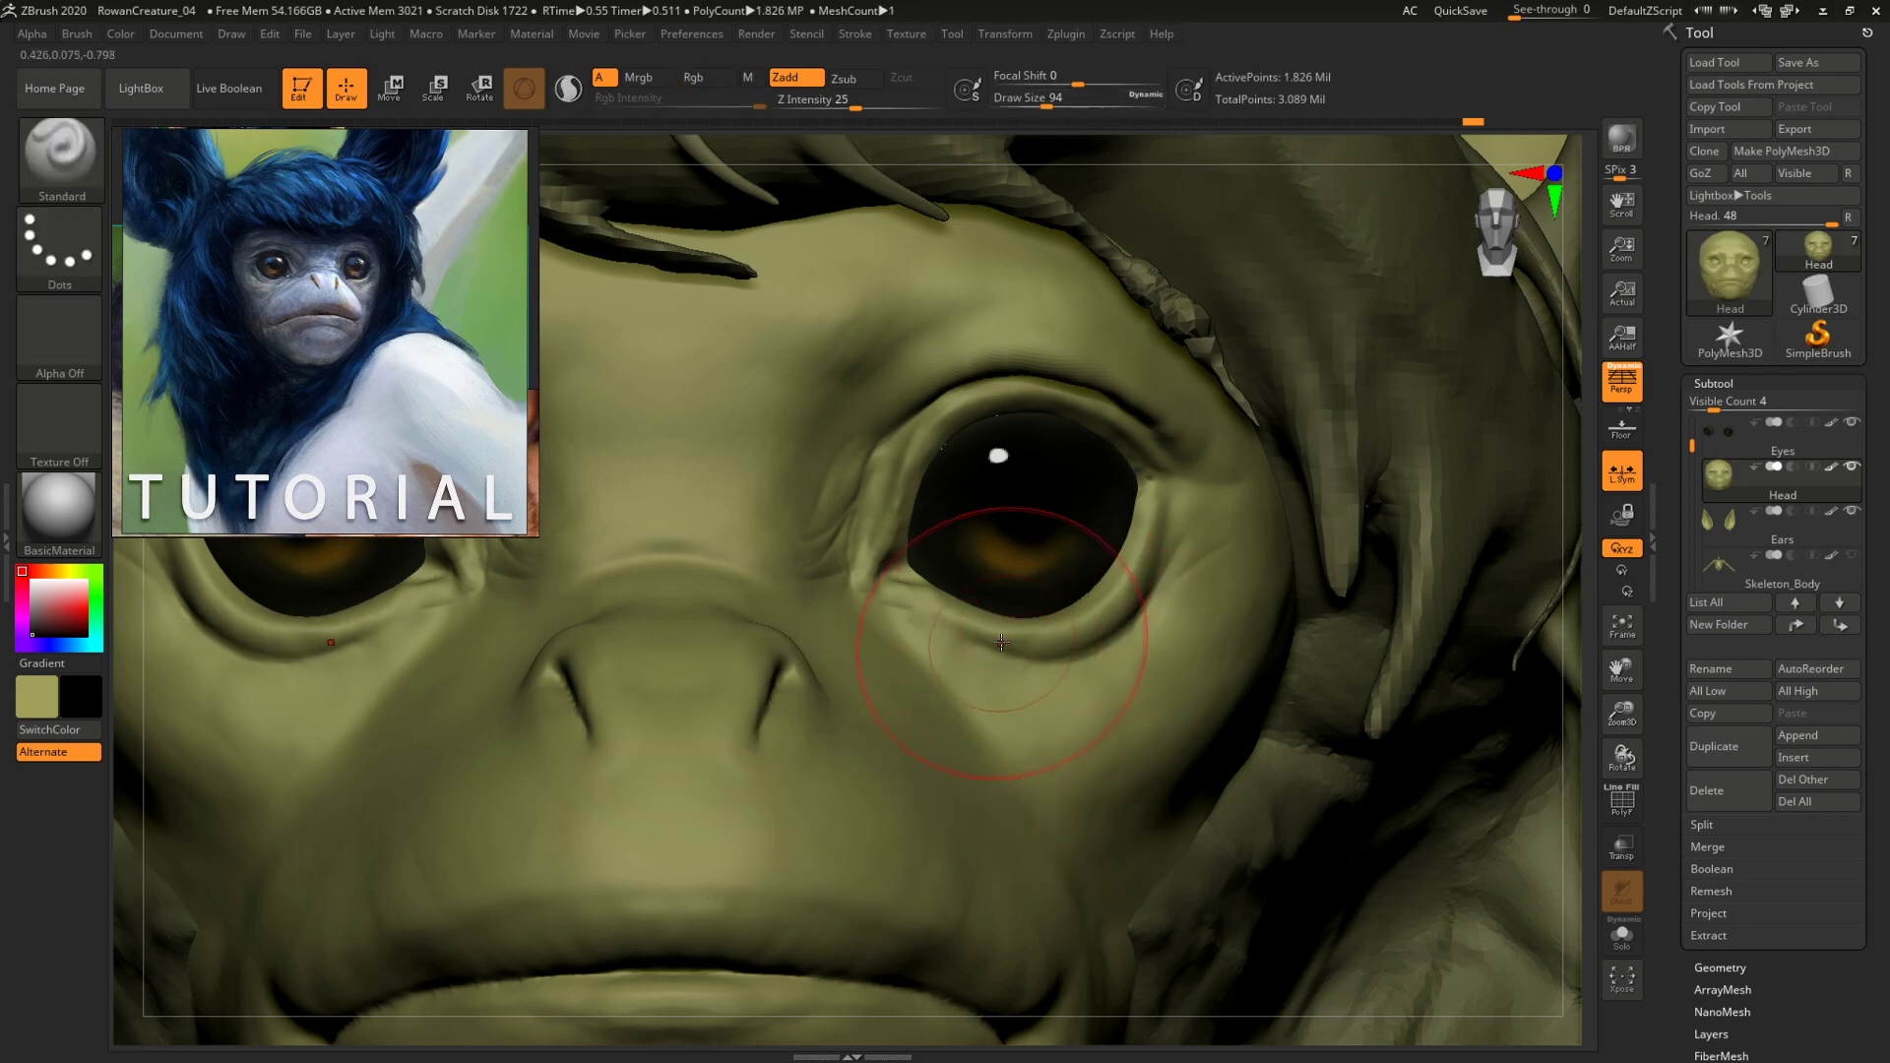
pyautogui.keyDown('shift'); pyautogui.moveTo(1120, 639); pyautogui.dragTo(1126, 638); pyautogui.keyUp('shift')
pyautogui.press('space')
pyautogui.keyDown('shift'); pyautogui.moveTo(1181, 463); pyautogui.dragTo(1102, 630); pyautogui.keyUp('shift')
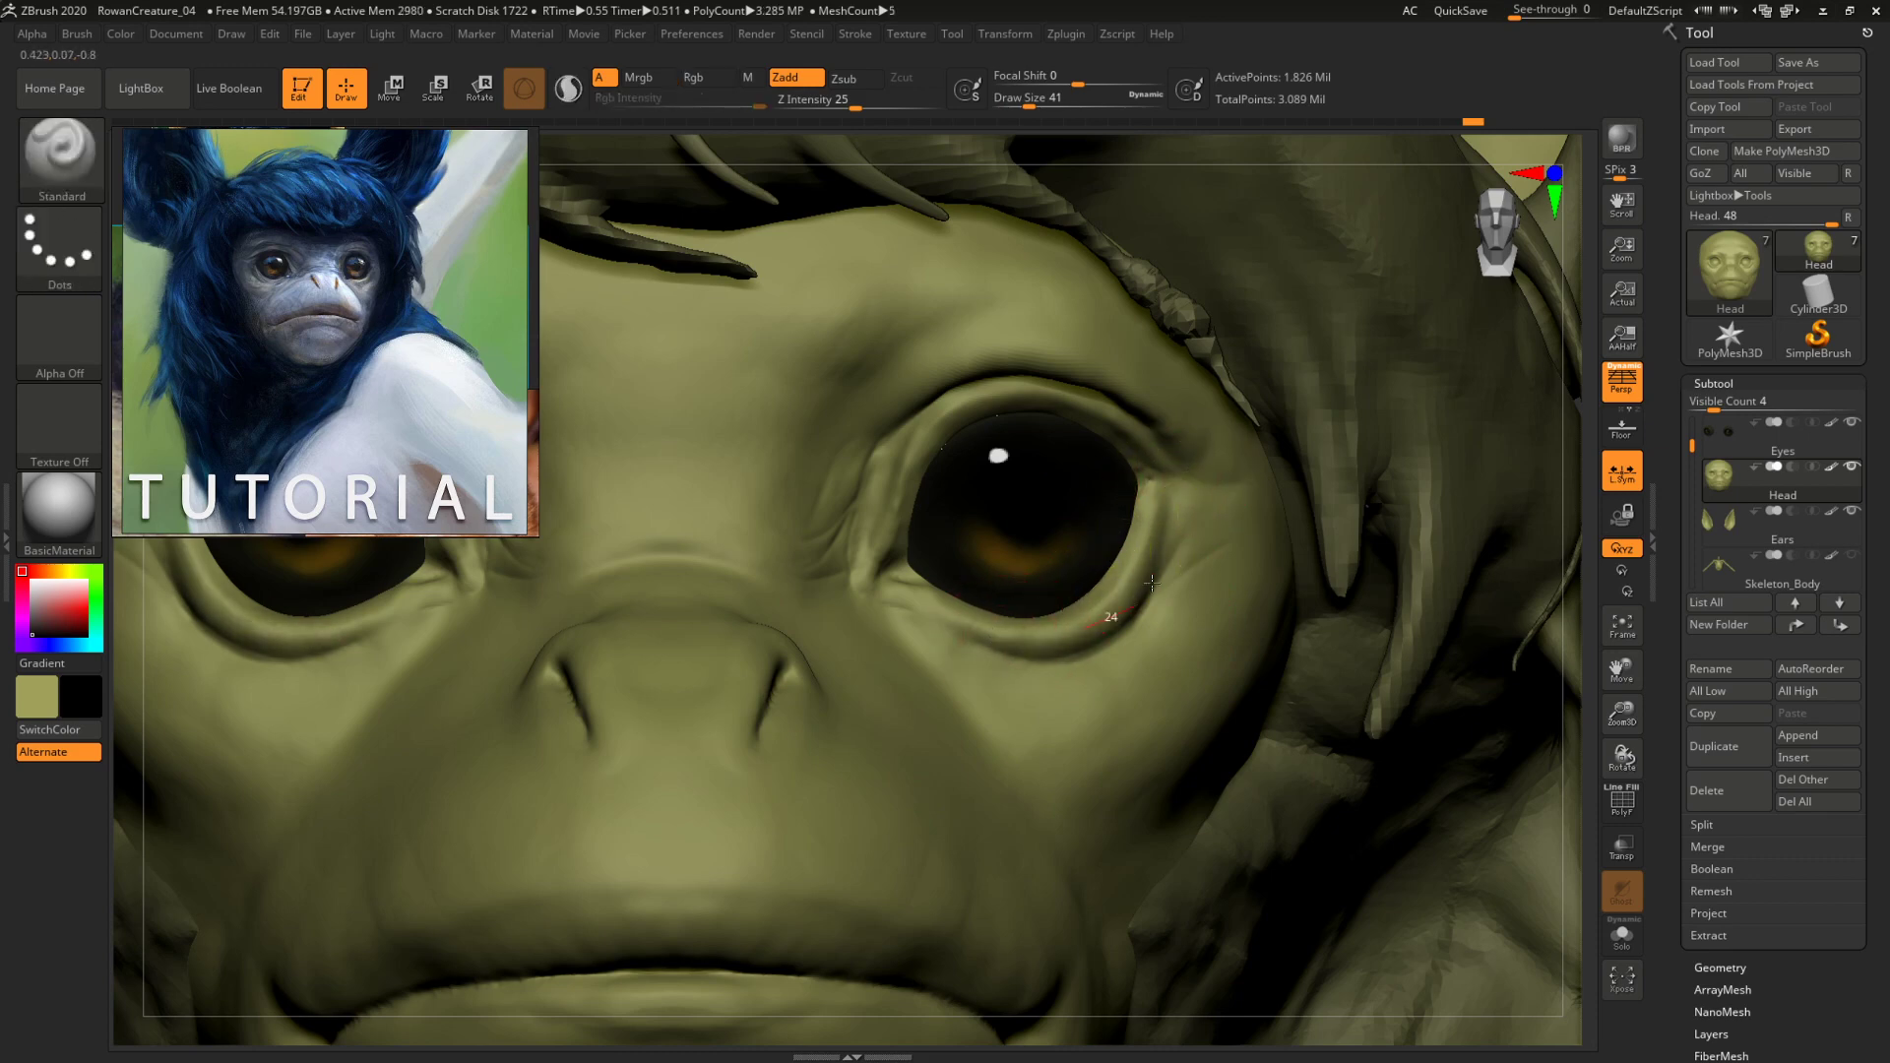
pyautogui.press('f')
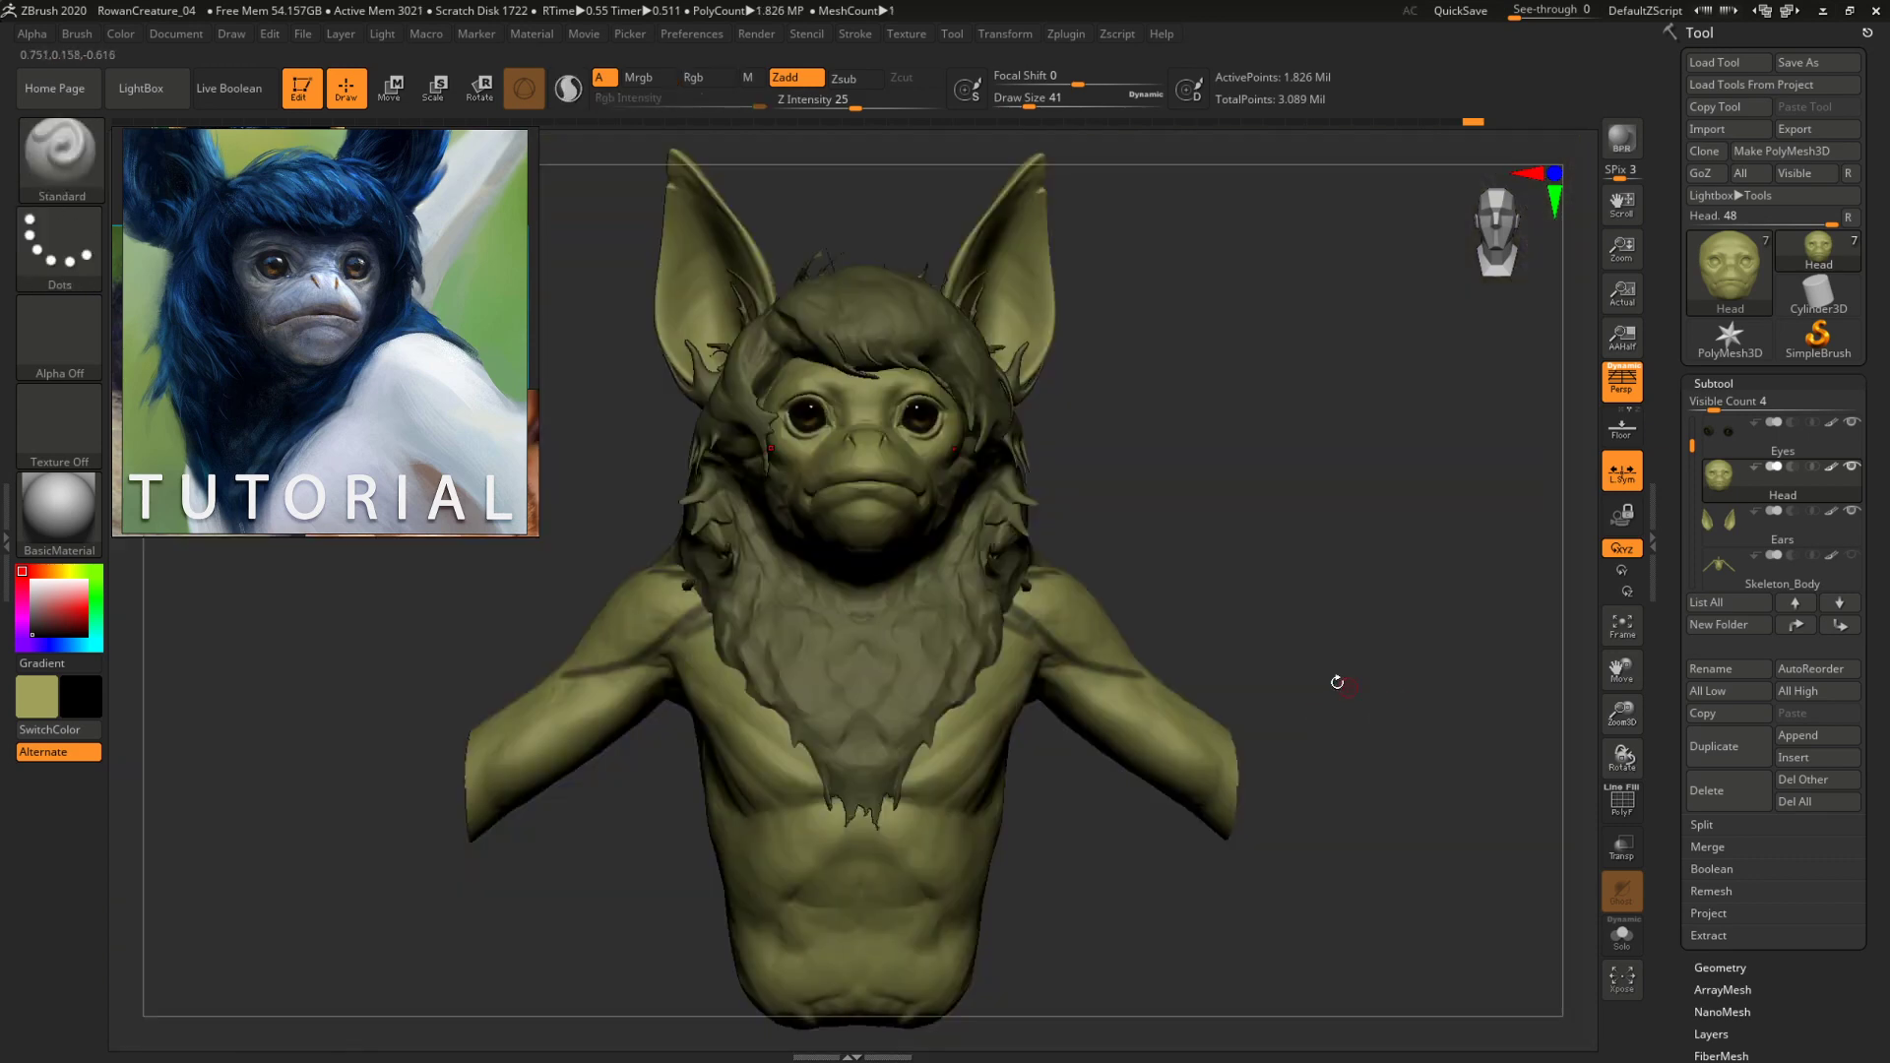
# Adjust the outer eyelid corner with the Move brush at draw size 25.
pyautogui.keyDown('alt'); pyautogui.moveTo(1307, 656); pyautogui.dragTo(1226, 610); pyautogui.keyUp('alt')
pyautogui.moveTo(1245, 511); pyautogui.dragTo(1371, 582)
pyautogui.keyDown('alt'); pyautogui.moveTo(1365, 511); pyautogui.dragTo(1447, 532); pyautogui.keyUp('alt')
pyautogui.keyDown('alt'); pyautogui.moveTo(1511, 476); pyautogui.dragTo(1472, 522); pyautogui.keyUp('alt')
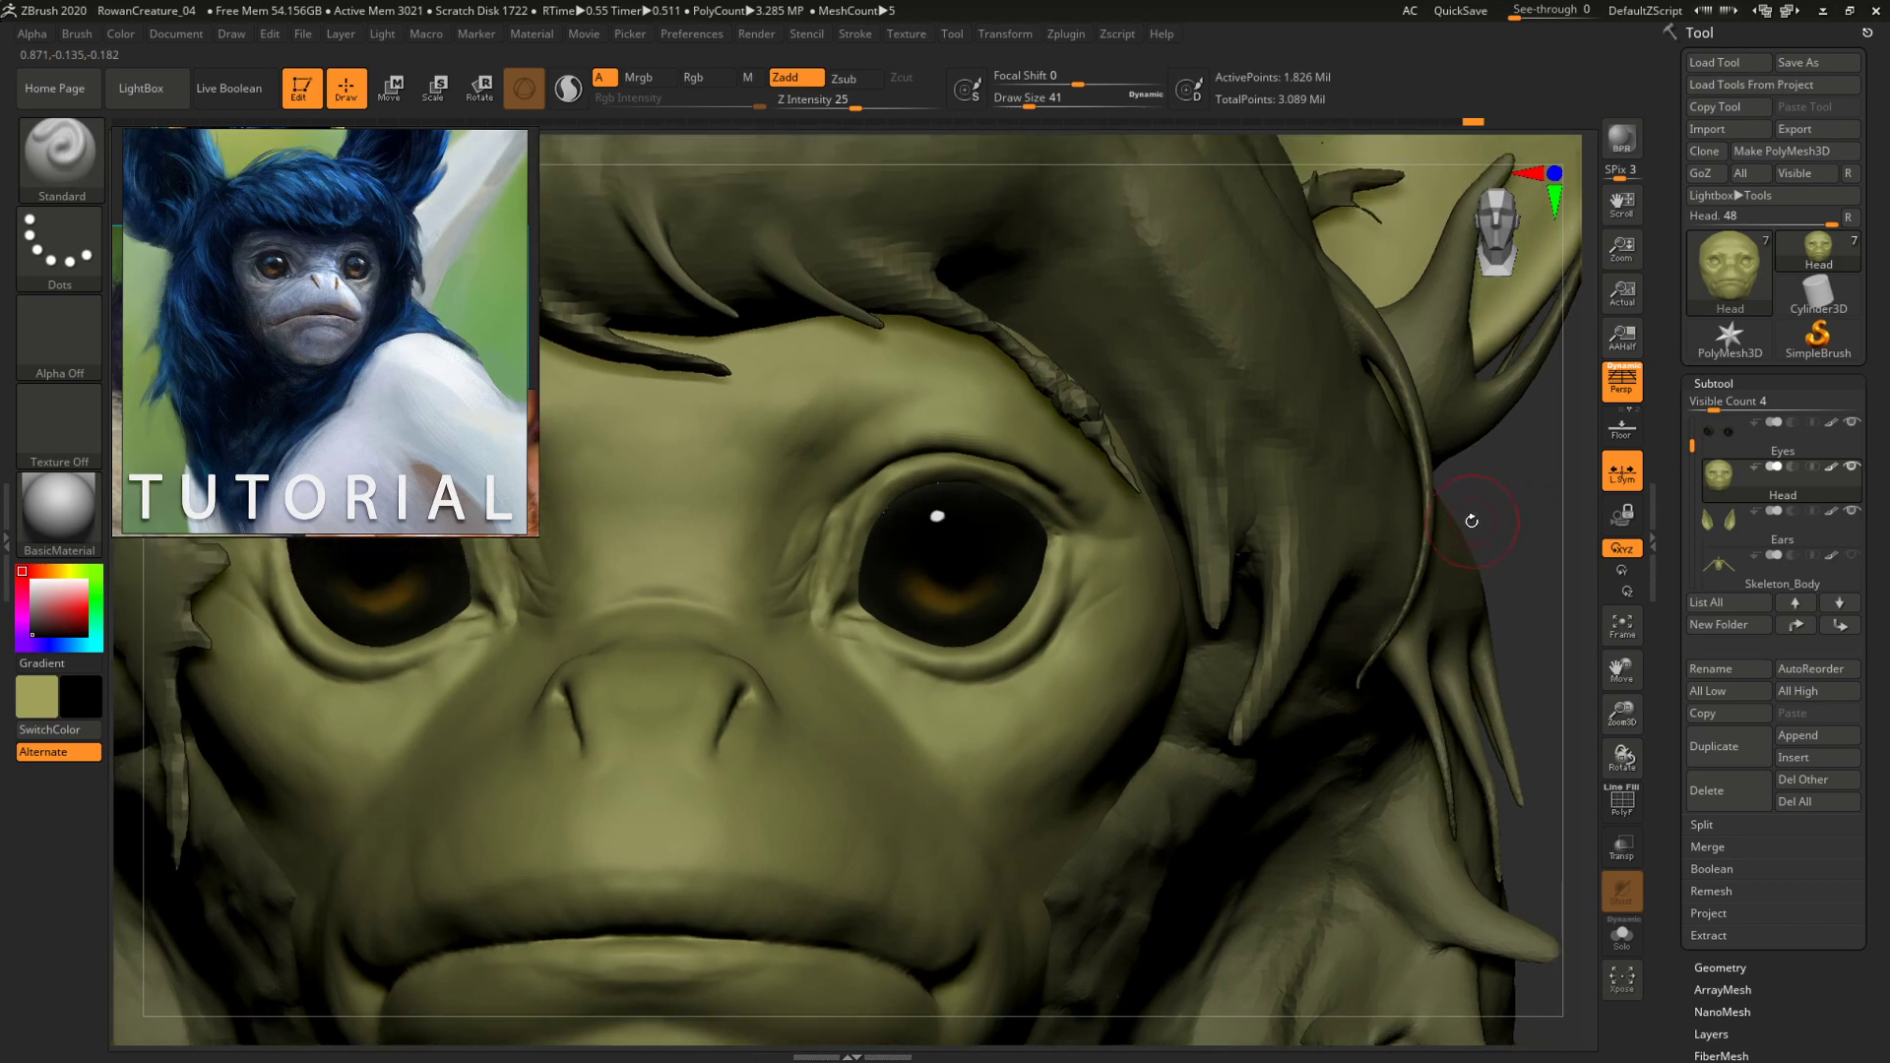
pyautogui.press('b')
pyautogui.press('m')
pyautogui.press('v')
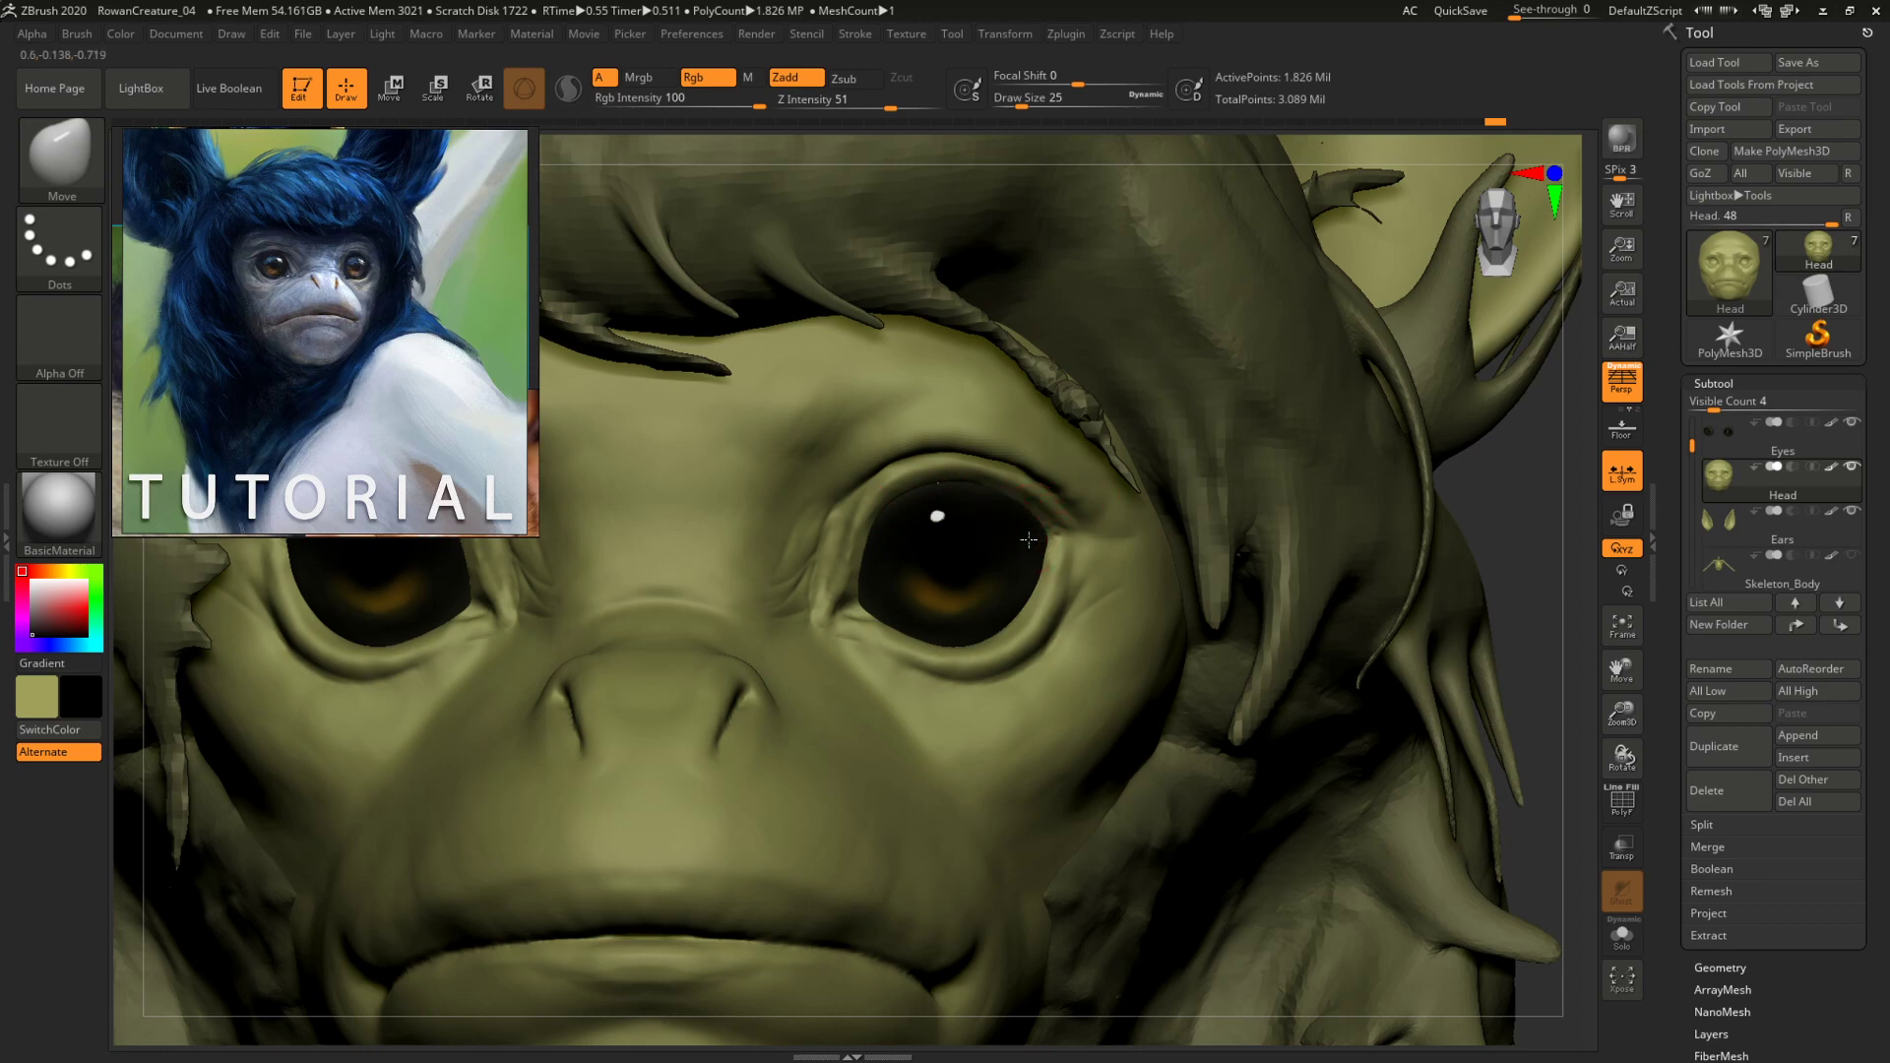
pyautogui.press('f')
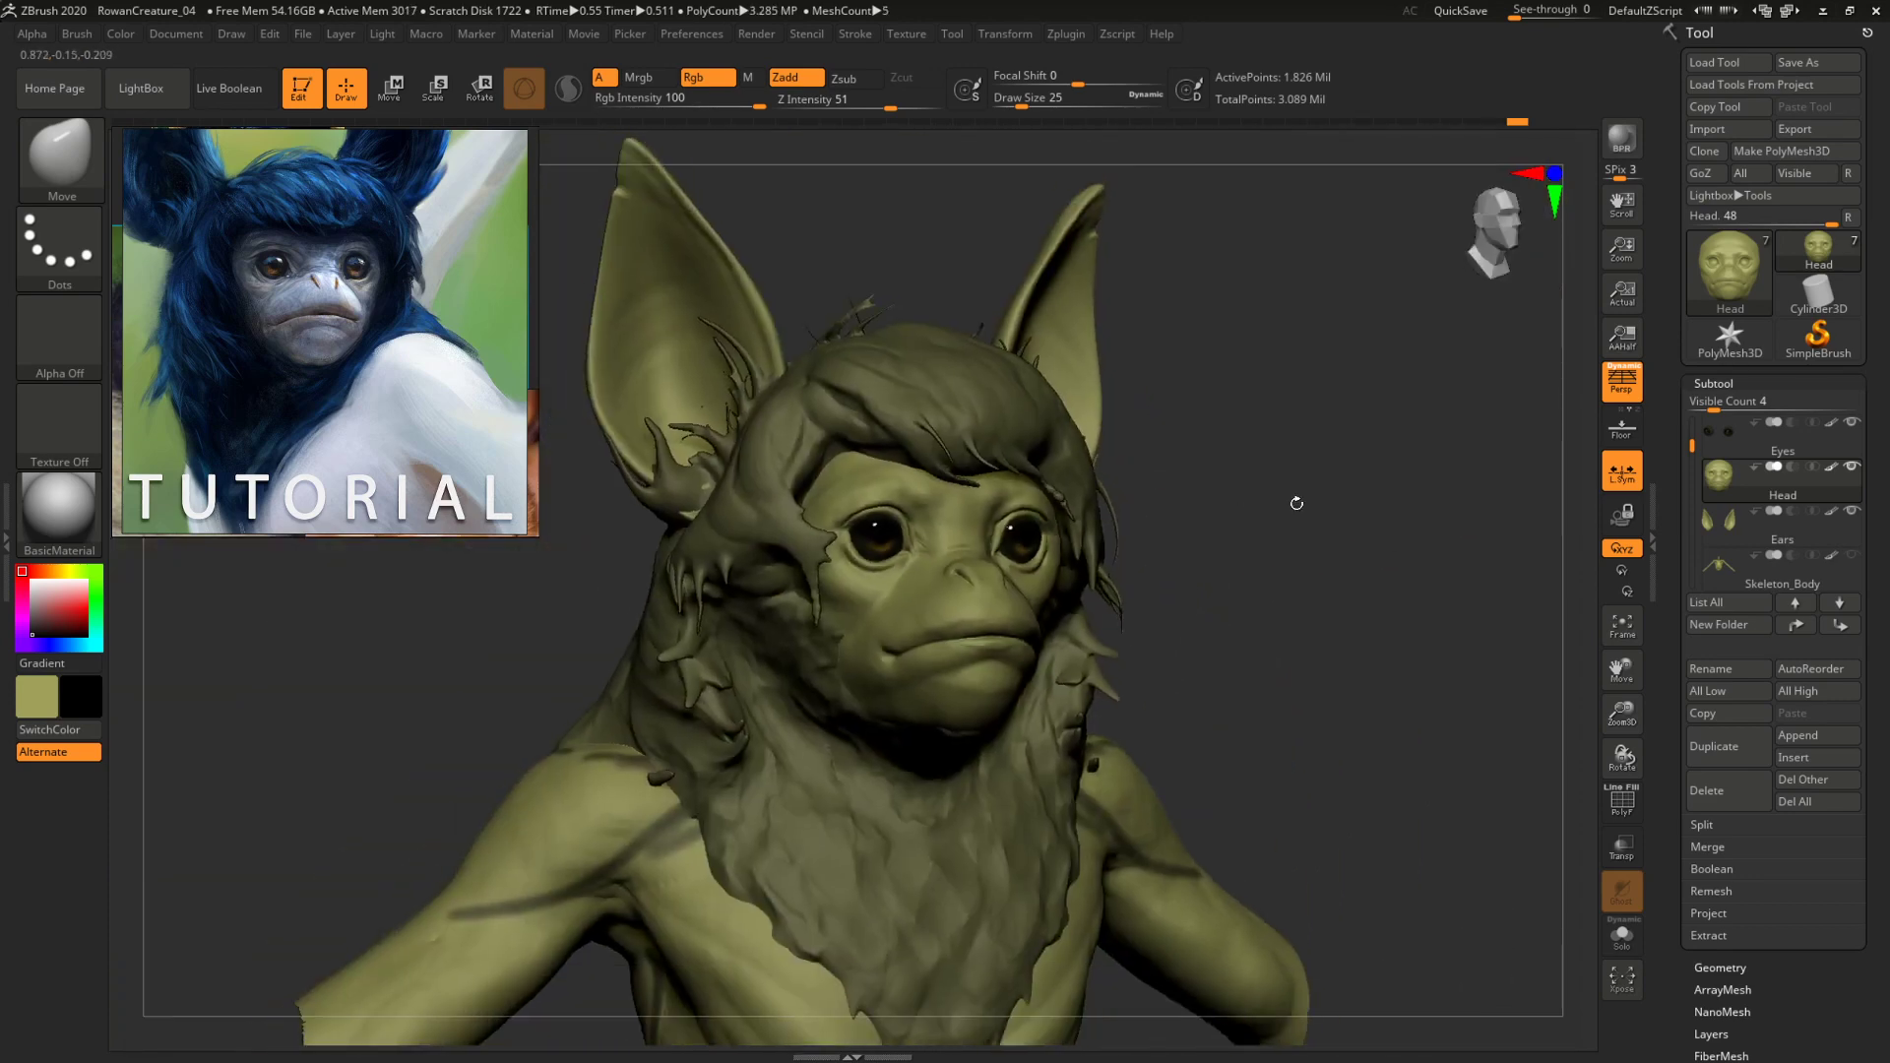
# Select the Hair_Proxy mesh and build up the hair beside the cheek with the ClayTubes brush at draw size 140.
pyautogui.moveTo(1291, 506)
pyautogui.mouseDown()
pyautogui.moveTo(1392, 594)
pyautogui.moveTo(1343, 602)
pyautogui.moveTo(1471, 550)
pyautogui.moveTo(1379, 528)
pyautogui.moveTo(1318, 546)
pyautogui.moveTo(1224, 532)
pyautogui.moveTo(1417, 537)
pyautogui.moveTo(1341, 540)
pyautogui.mouseUp()
pyautogui.press('f')
pyautogui.press('f')
pyautogui.moveTo(1423, 588)
pyautogui.mouseDown()
pyautogui.moveTo(1371, 548)
pyautogui.moveTo(1397, 551)
pyautogui.moveTo(1363, 497)
pyautogui.moveTo(1269, 500)
pyautogui.mouseUp()
pyautogui.keyDown('alt'); pyautogui.click(1146, 554); pyautogui.keyUp('alt')
pyautogui.press('b')
pyautogui.press('c')
pyautogui.press('t')
pyautogui.press('space')
pyautogui.moveTo(1114, 540); pyautogui.dragTo(1135, 540)
pyautogui.moveTo(1403, 473)
pyautogui.mouseDown()
pyautogui.moveTo(1396, 447)
pyautogui.moveTo(1349, 439)
pyautogui.mouseUp()
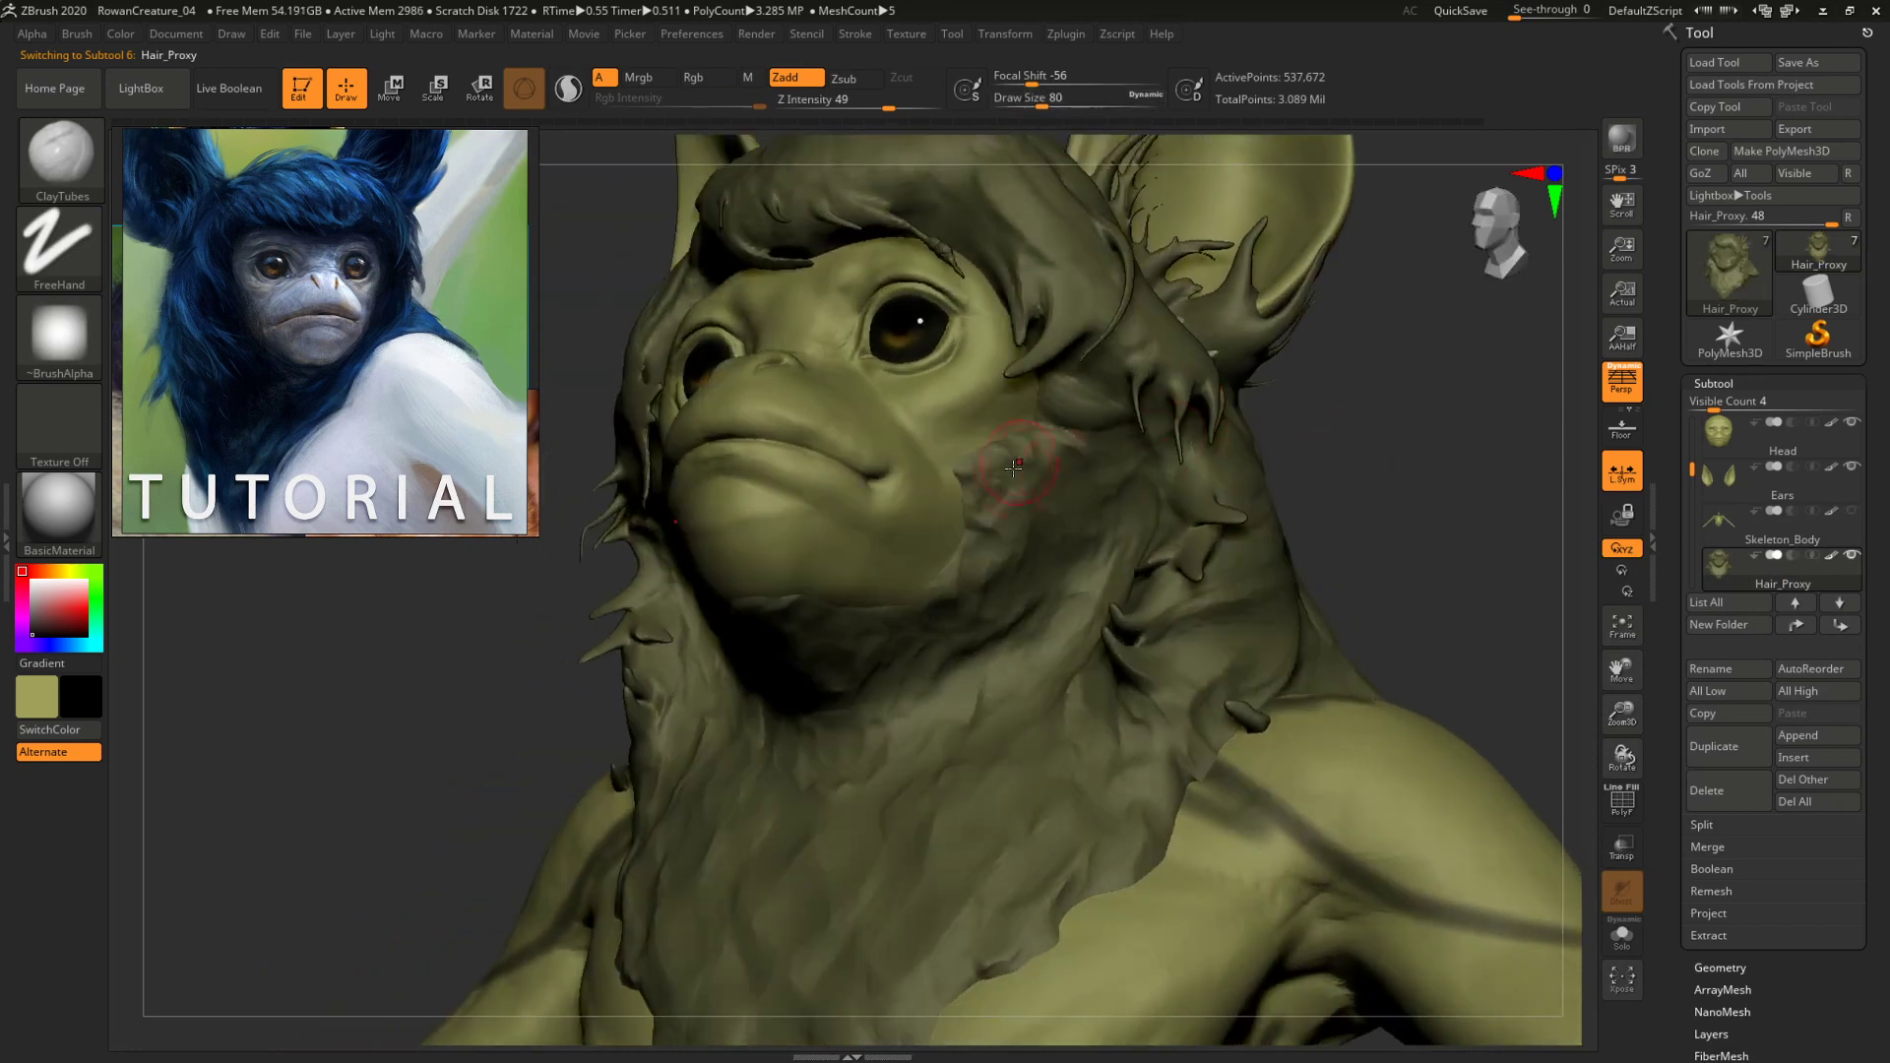
pyautogui.press('space')
pyautogui.moveTo(1045, 480)
pyautogui.mouseDown()
pyautogui.moveTo(1063, 481)
pyautogui.moveTo(1022, 469)
pyautogui.mouseUp()
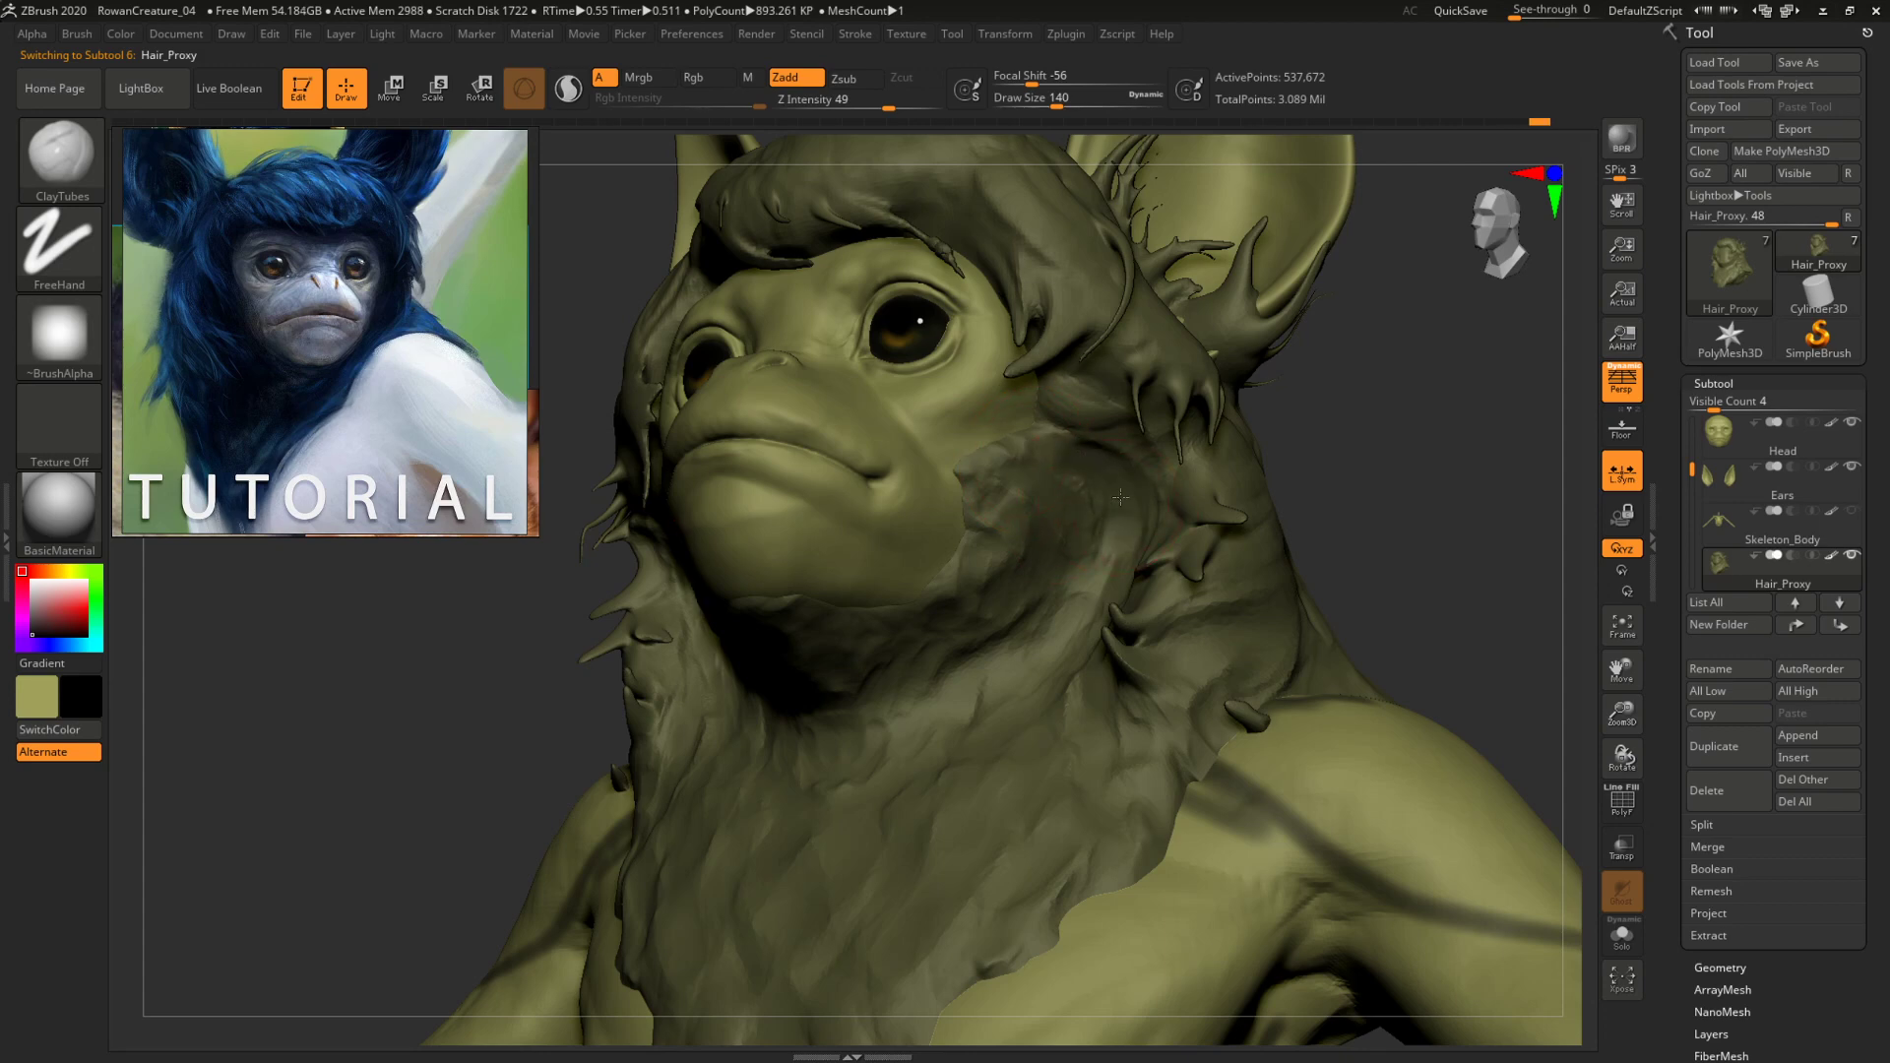
pyautogui.moveTo(1456, 446)
pyautogui.mouseDown()
pyautogui.moveTo(1387, 485)
pyautogui.moveTo(1346, 474)
pyautogui.mouseUp()
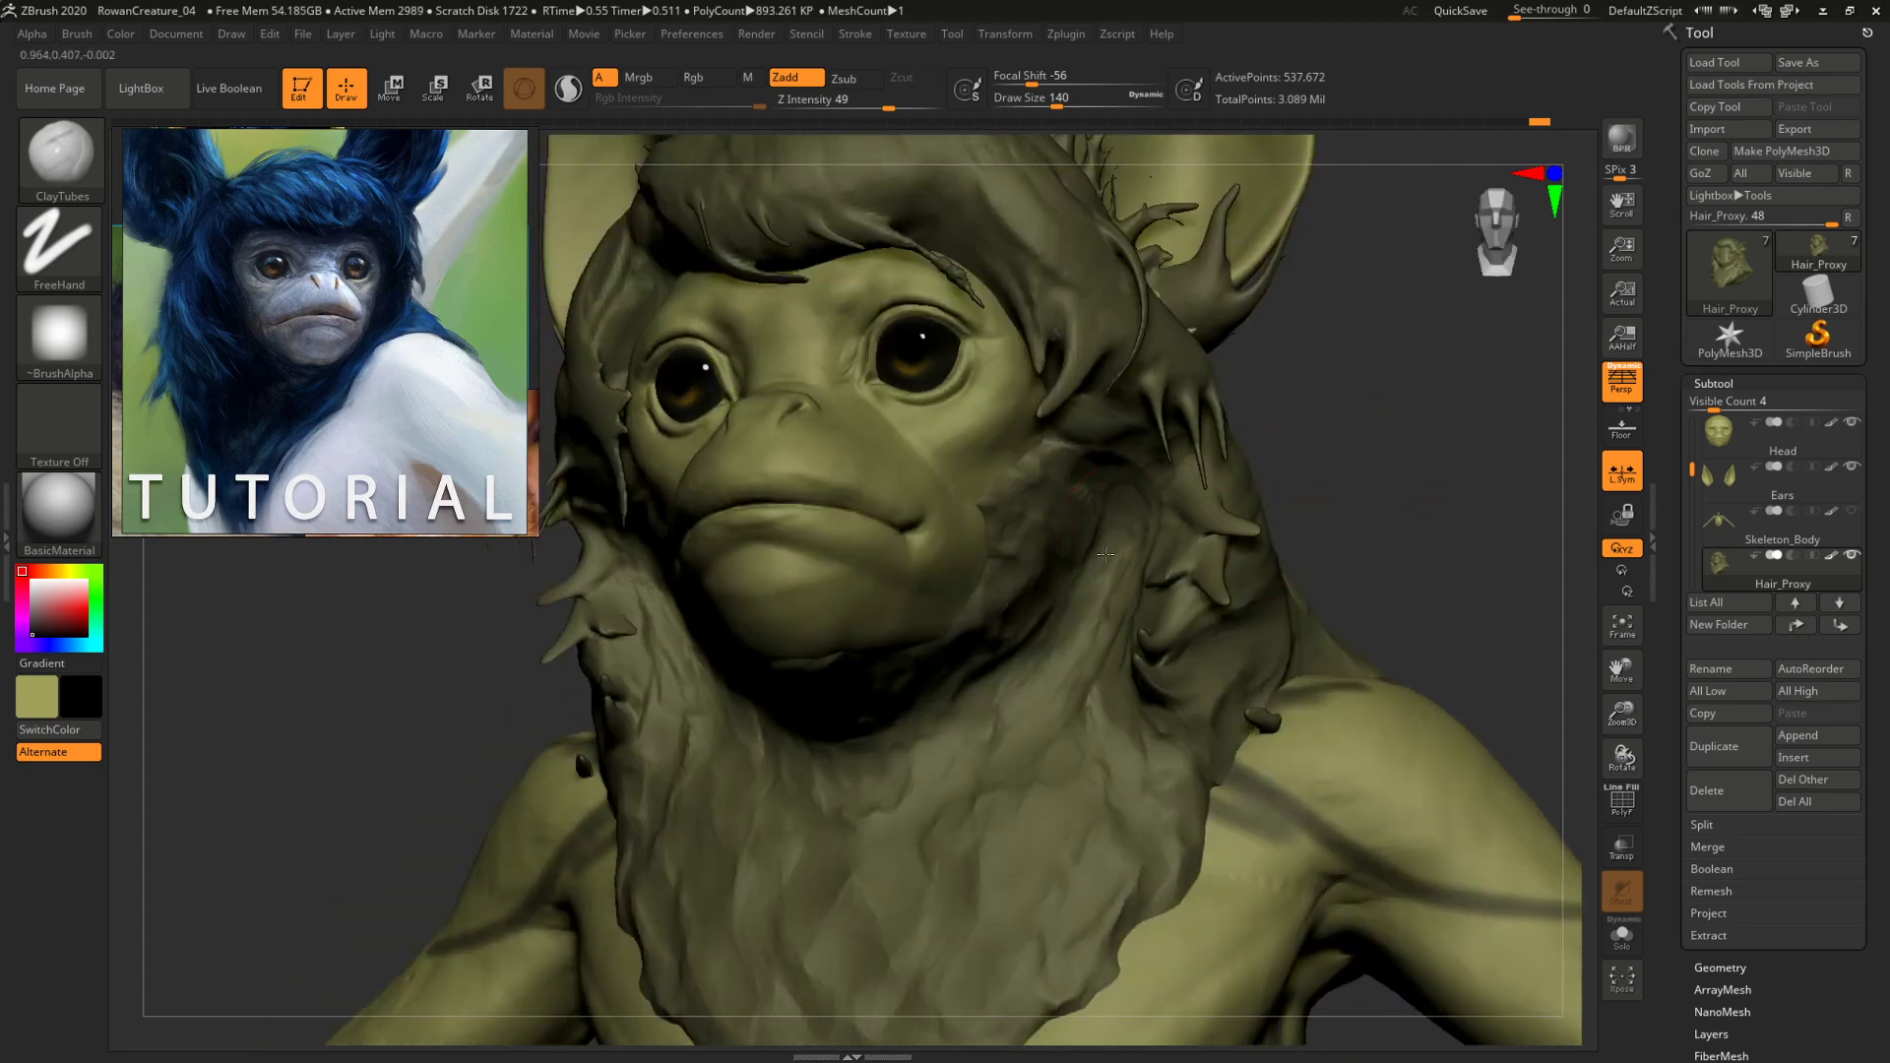
# Build up the hair at the side of the beard with ClayTubes at draw size 140.
pyautogui.moveTo(1463, 421)
pyautogui.mouseDown()
pyautogui.moveTo(1493, 452)
pyautogui.moveTo(1378, 453)
pyautogui.moveTo(1414, 435)
pyautogui.moveTo(1379, 419)
pyautogui.moveTo(1189, 581)
pyautogui.mouseUp()
pyautogui.moveTo(1099, 657)
pyautogui.mouseDown()
pyautogui.moveTo(1125, 738)
pyautogui.moveTo(1090, 681)
pyautogui.moveTo(1132, 753)
pyautogui.mouseUp()
pyautogui.moveTo(1093, 650)
pyautogui.mouseDown()
pyautogui.moveTo(1141, 812)
pyautogui.moveTo(1112, 733)
pyautogui.mouseUp()
pyautogui.hotkey('ctrl', 'z')
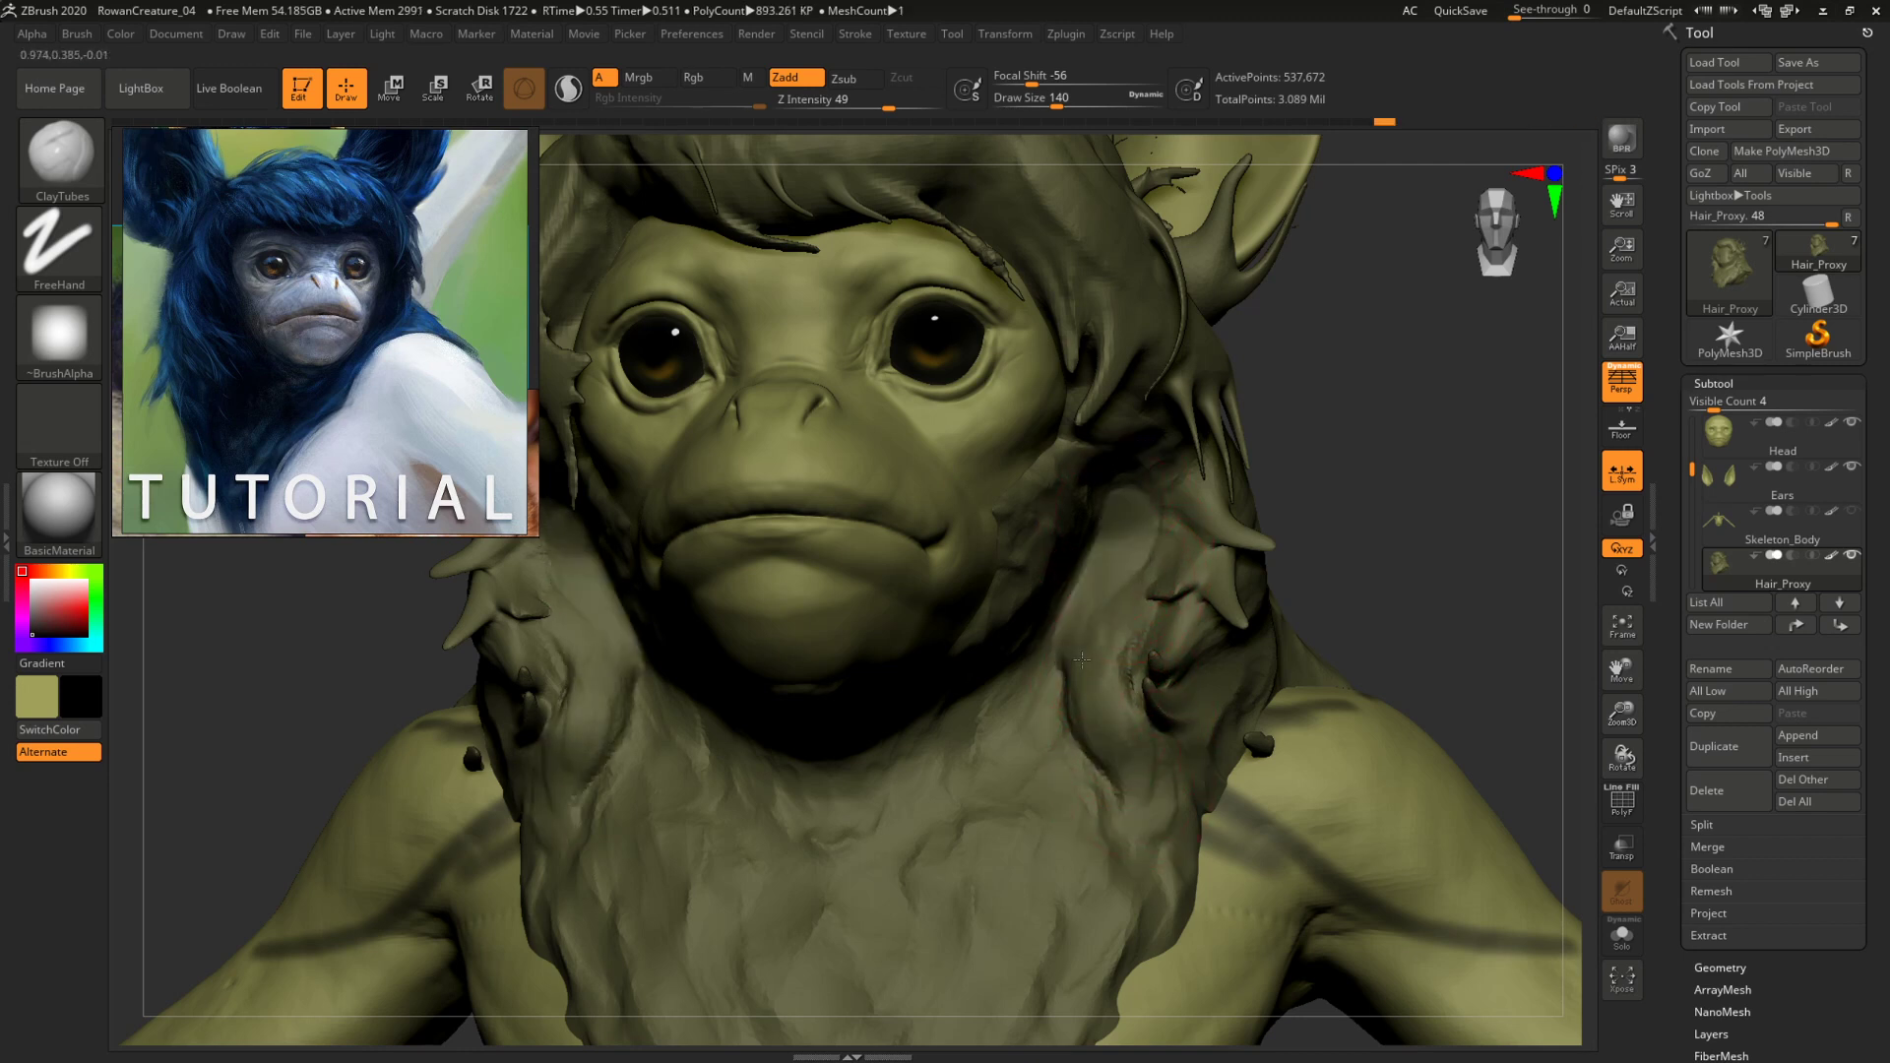
# Shape the curved hair lock beside the jaw with ClayTubes at draw size 101.
pyautogui.moveTo(1394, 449); pyautogui.dragTo(1445, 443)
pyautogui.press('space')
pyautogui.press('space')
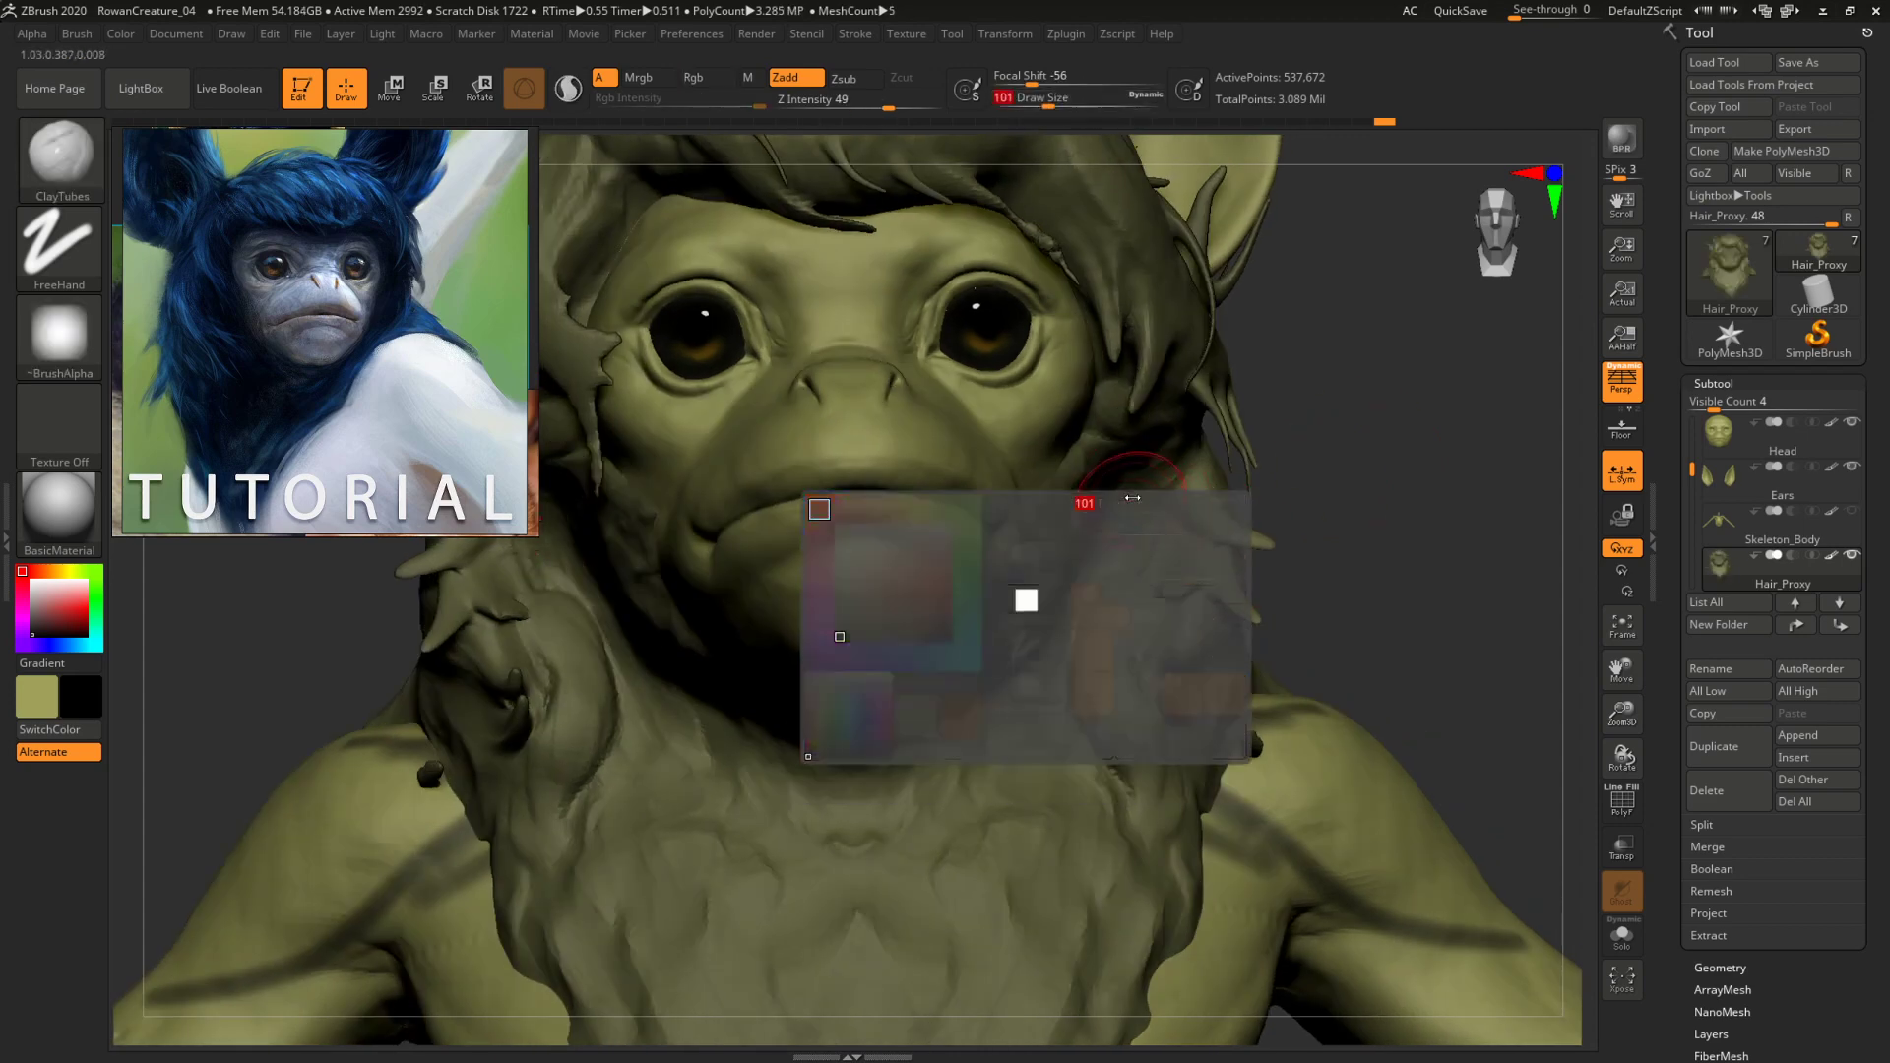
pyautogui.moveTo(1146, 492)
pyautogui.mouseDown()
pyautogui.moveTo(1111, 552)
pyautogui.moveTo(1142, 536)
pyautogui.moveTo(1083, 576)
pyautogui.mouseUp()
pyautogui.moveTo(1289, 425); pyautogui.dragTo(1267, 446)
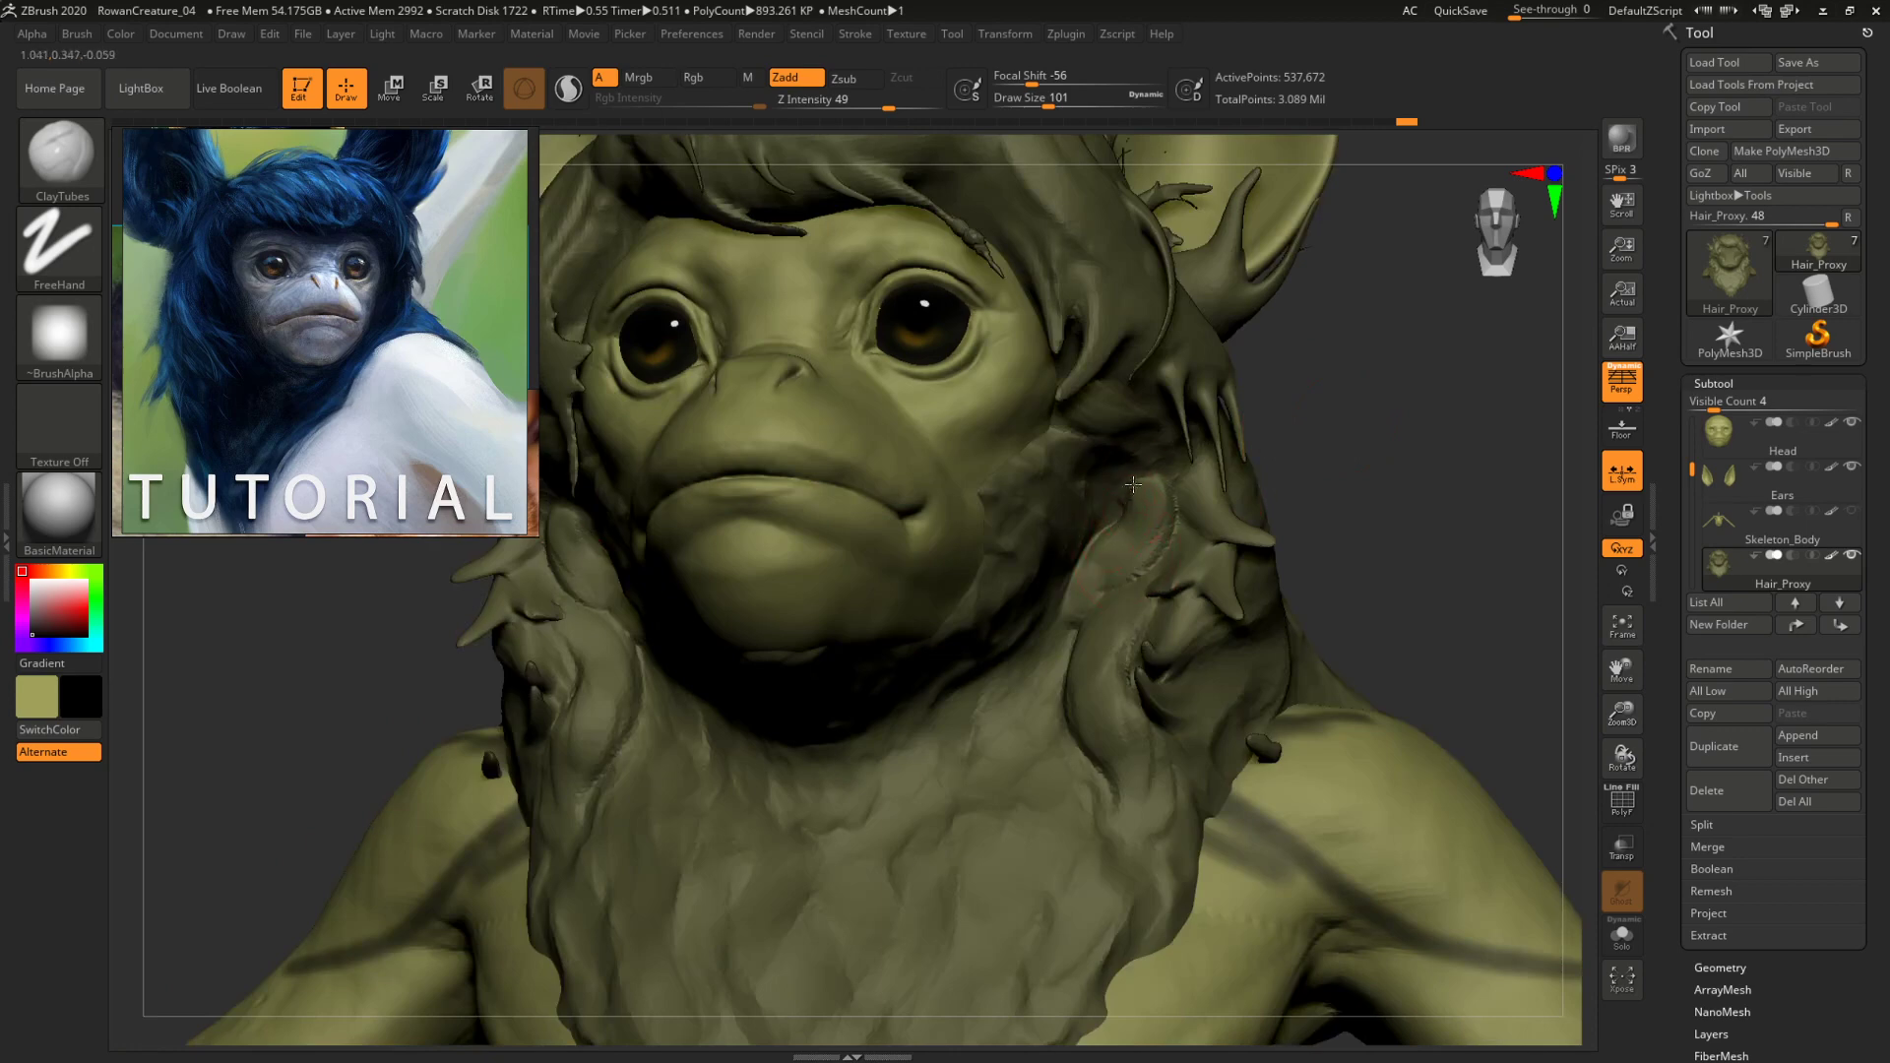
pyautogui.moveTo(1117, 536); pyautogui.dragTo(1081, 591)
# Build up the hair between the cheek and ear with ClayTubes at draw size 97, checking it on the whole figure.
pyautogui.moveTo(1376, 488)
pyautogui.keyDown('alt'); pyautogui.mouseDown()
pyautogui.moveTo(1386, 414)
pyautogui.moveTo(1367, 472)
pyautogui.moveTo(1368, 433)
pyautogui.moveTo(1339, 468)
pyautogui.moveTo(1135, 475)
pyautogui.moveTo(1111, 442)
pyautogui.mouseUp(); pyautogui.keyUp('alt')
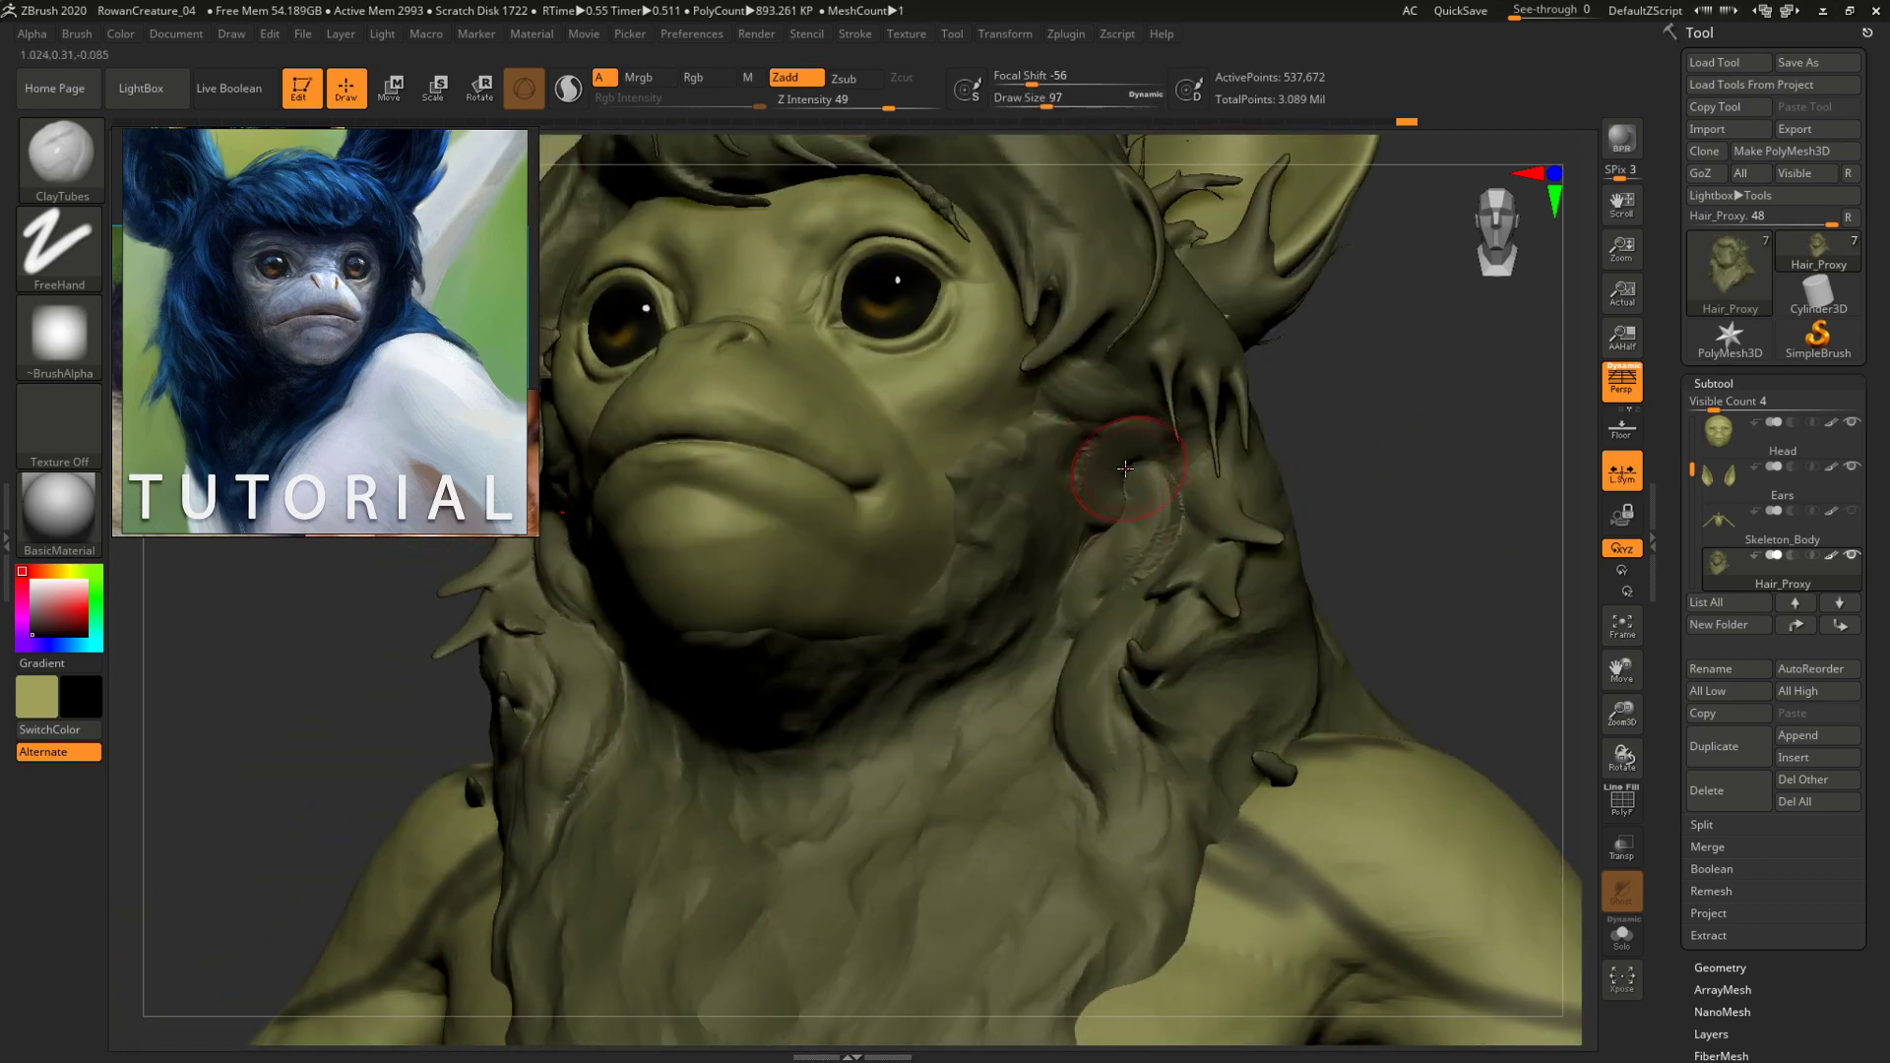
pyautogui.moveTo(1137, 435); pyautogui.dragTo(1096, 464)
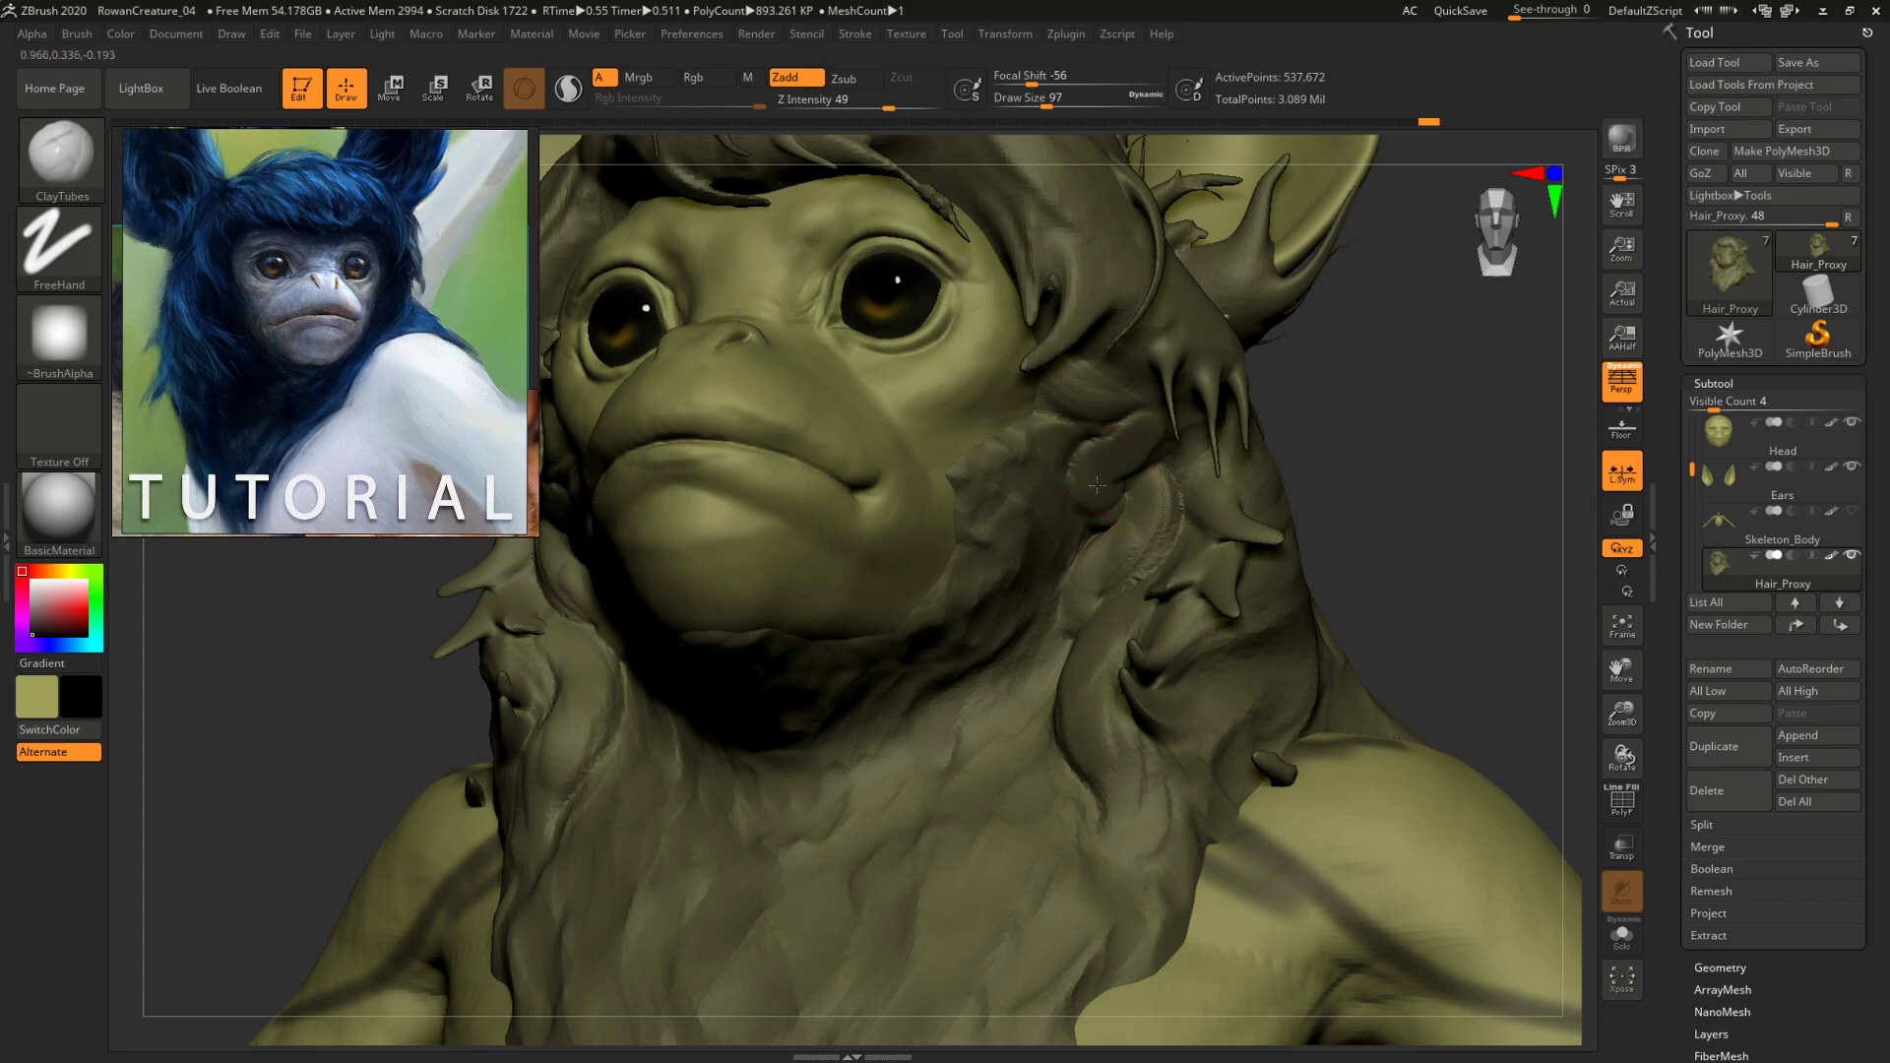
pyautogui.hotkey('ctrl', 'z')
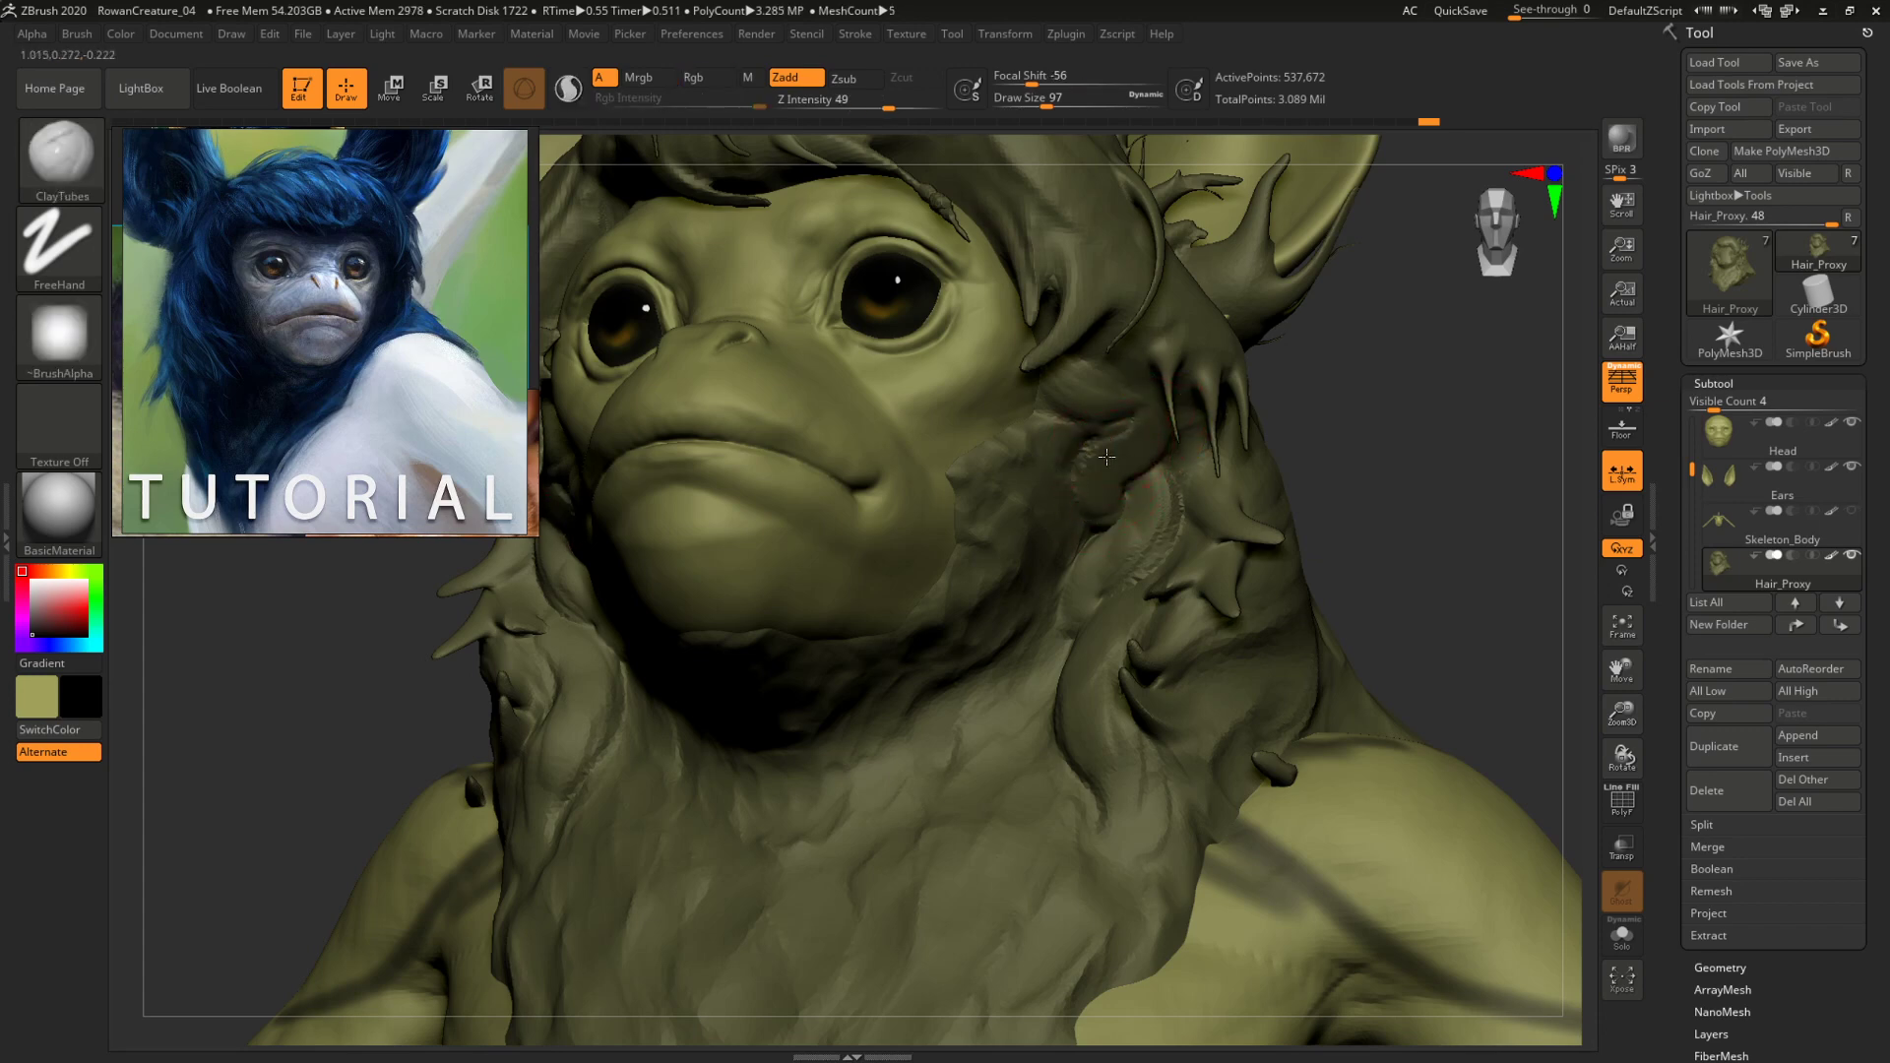
pyautogui.moveTo(1407, 416); pyautogui.dragTo(1114, 382)
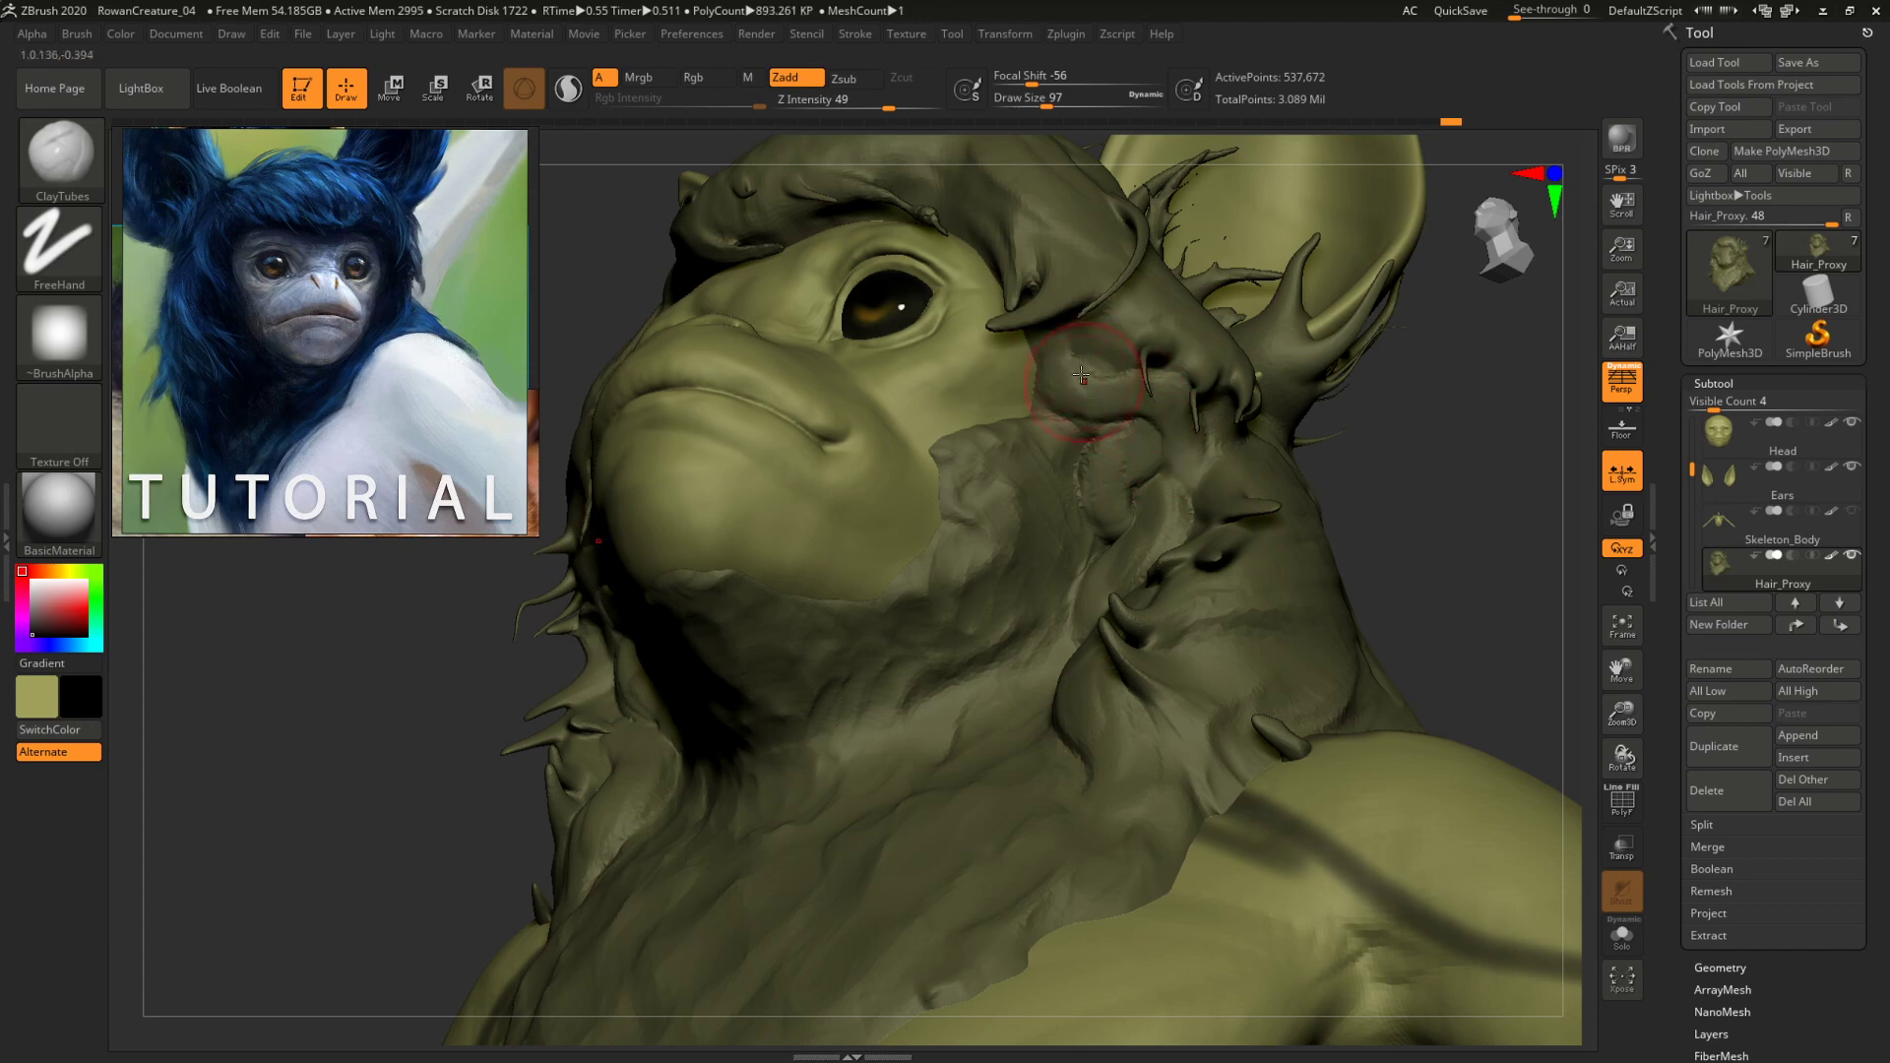
pyautogui.press('f')
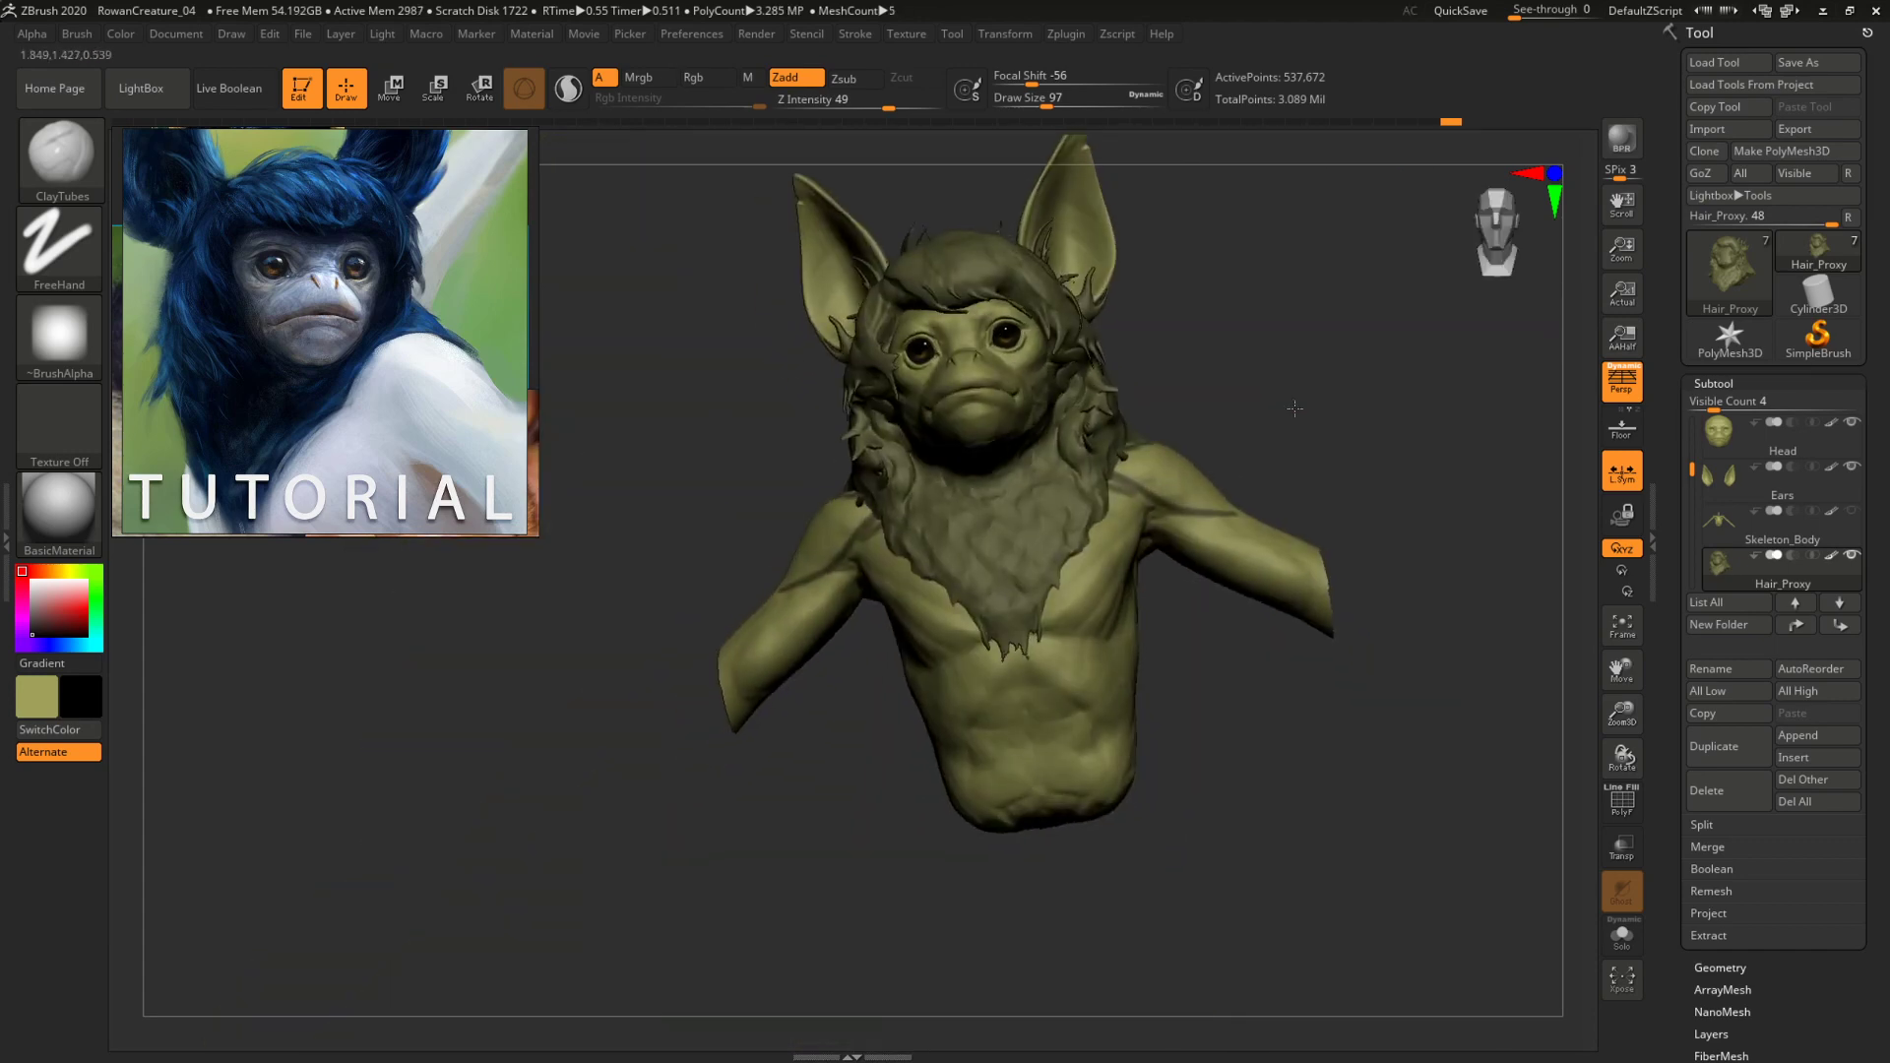
pyautogui.keyDown('ctrl'); pyautogui.moveTo(1286, 390); pyautogui.dragTo(1329, 404, button='right'); pyautogui.keyUp('ctrl')
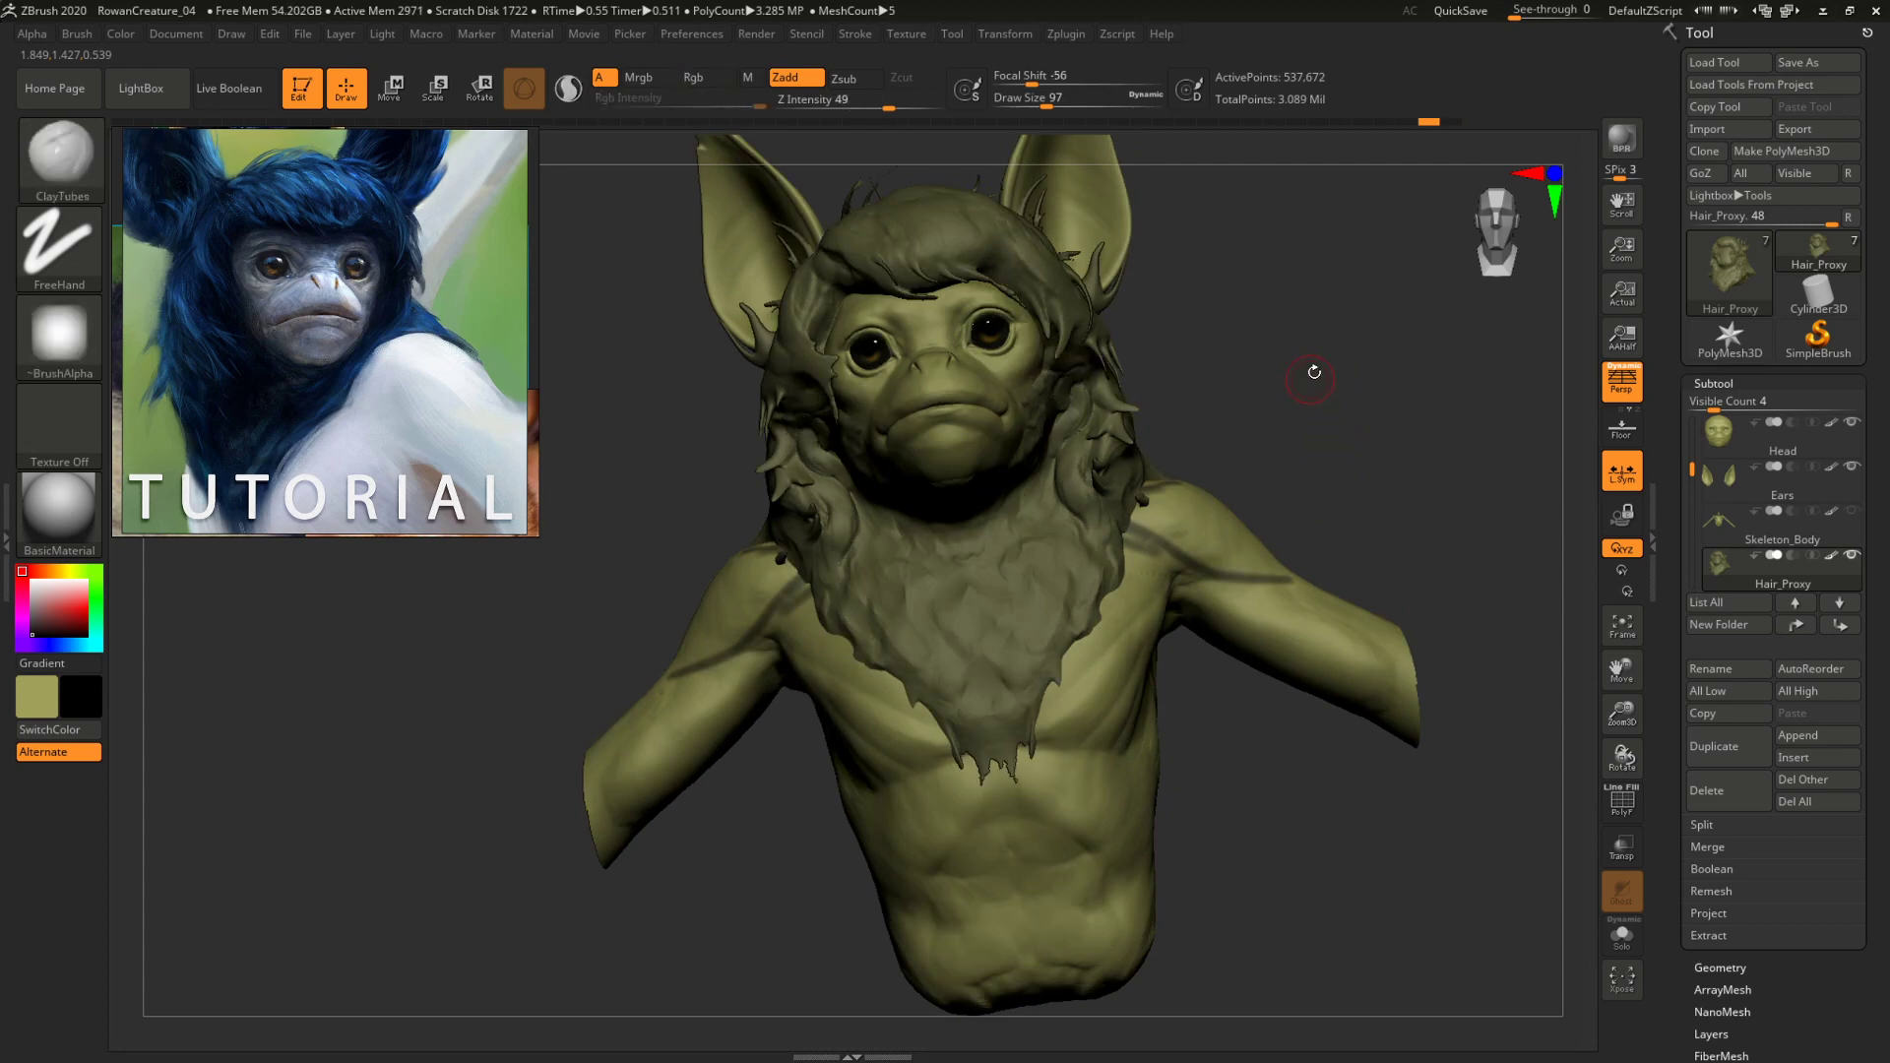
pyautogui.keyDown('ctrl'); pyautogui.moveTo(1308, 371); pyautogui.dragTo(1451, 417, button='right'); pyautogui.keyUp('ctrl')
# Undo the last hair stroke and refine the hair below the temple with ClayTubes at draw sizes 74 and 49.
pyautogui.moveTo(1451, 417)
pyautogui.mouseDown()
pyautogui.moveTo(1208, 441)
pyautogui.moveTo(1119, 408)
pyautogui.mouseUp()
pyautogui.hotkey('ctrl', 'z')
pyautogui.press('space')
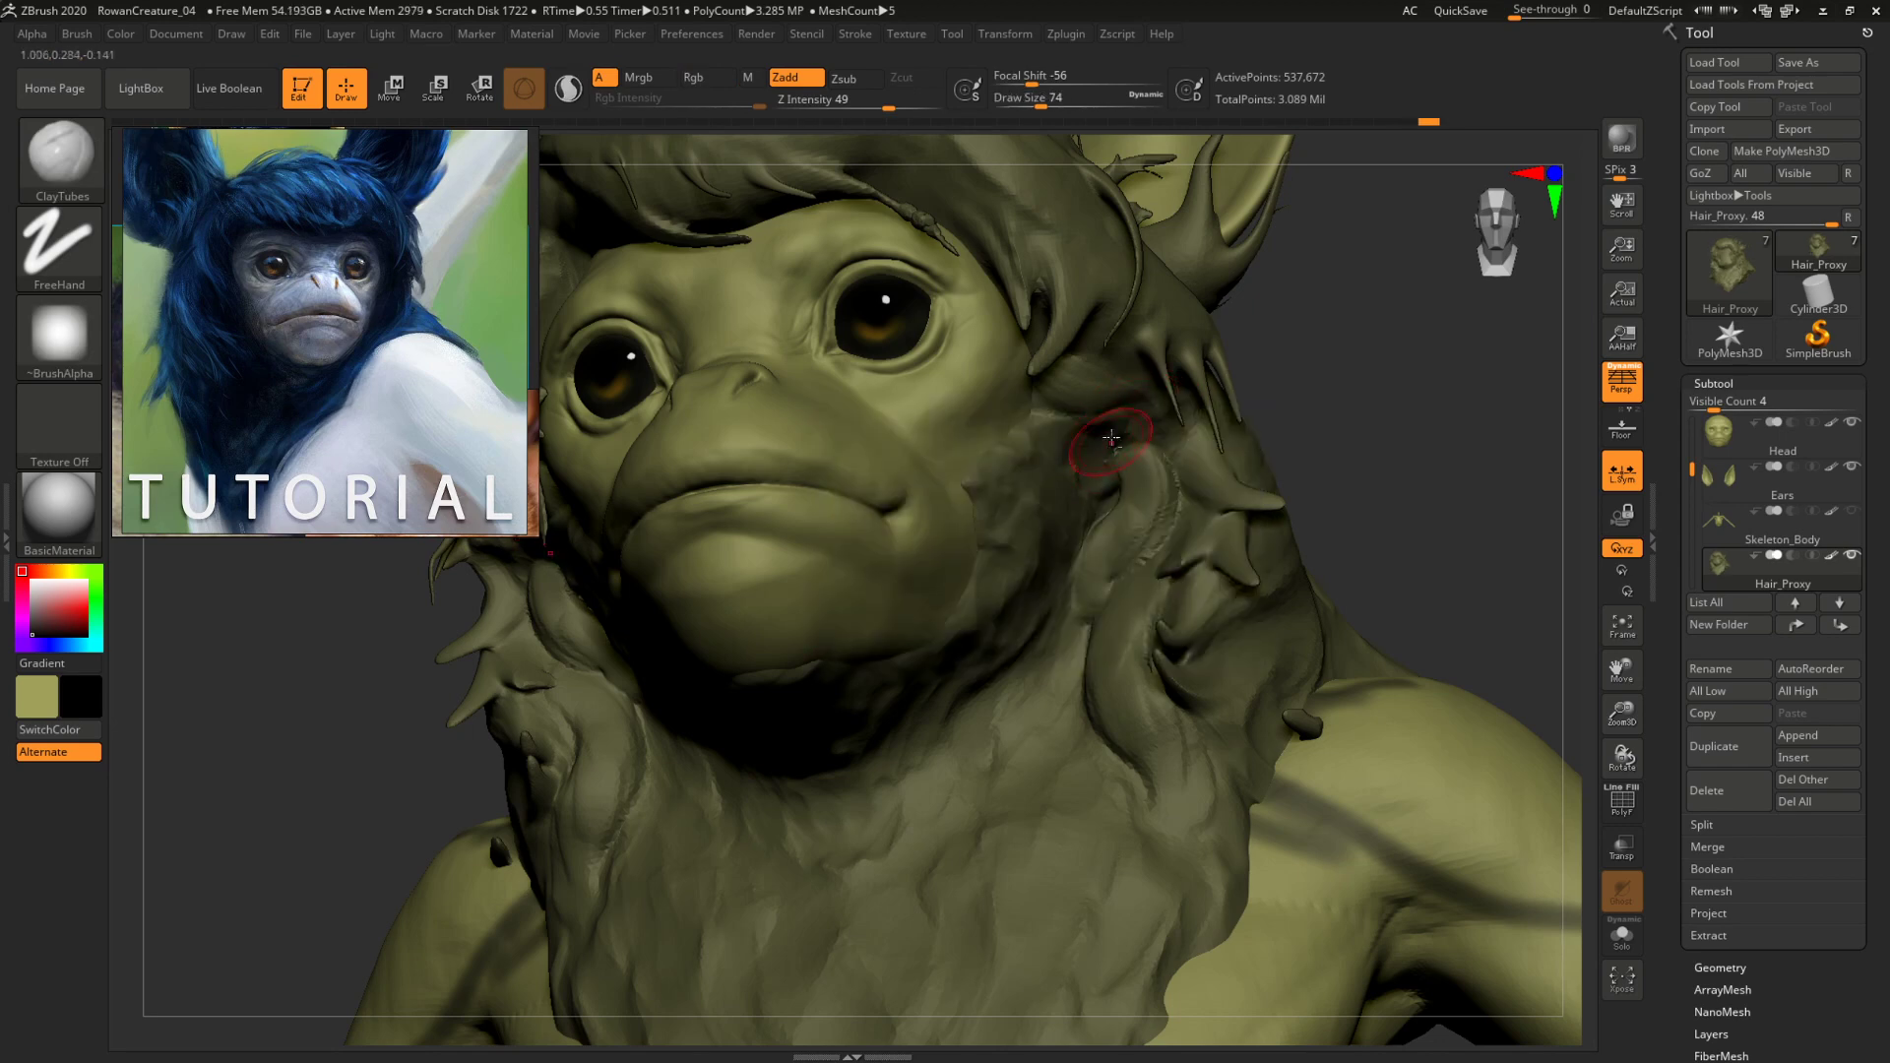
pyautogui.moveTo(1371, 322); pyautogui.dragTo(1231, 428)
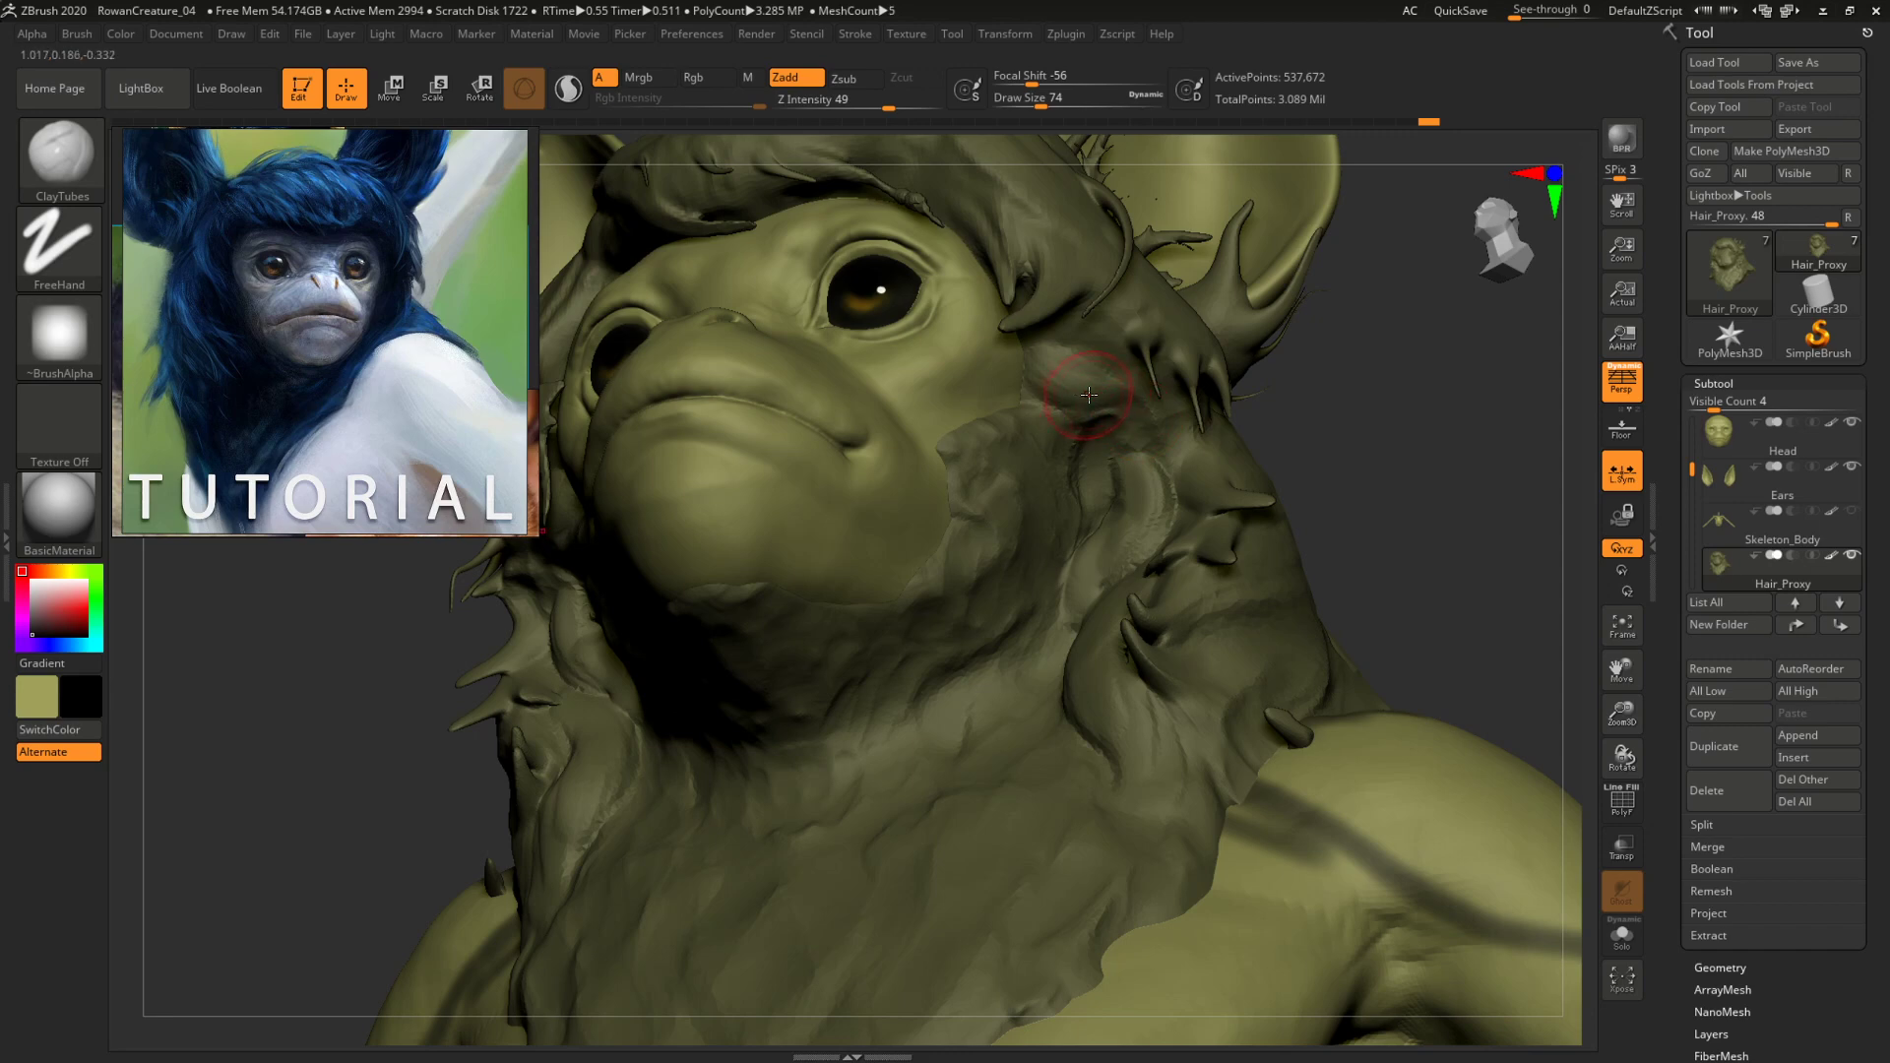
pyautogui.press('[')
pyautogui.moveTo(1346, 358); pyautogui.dragTo(1105, 380)
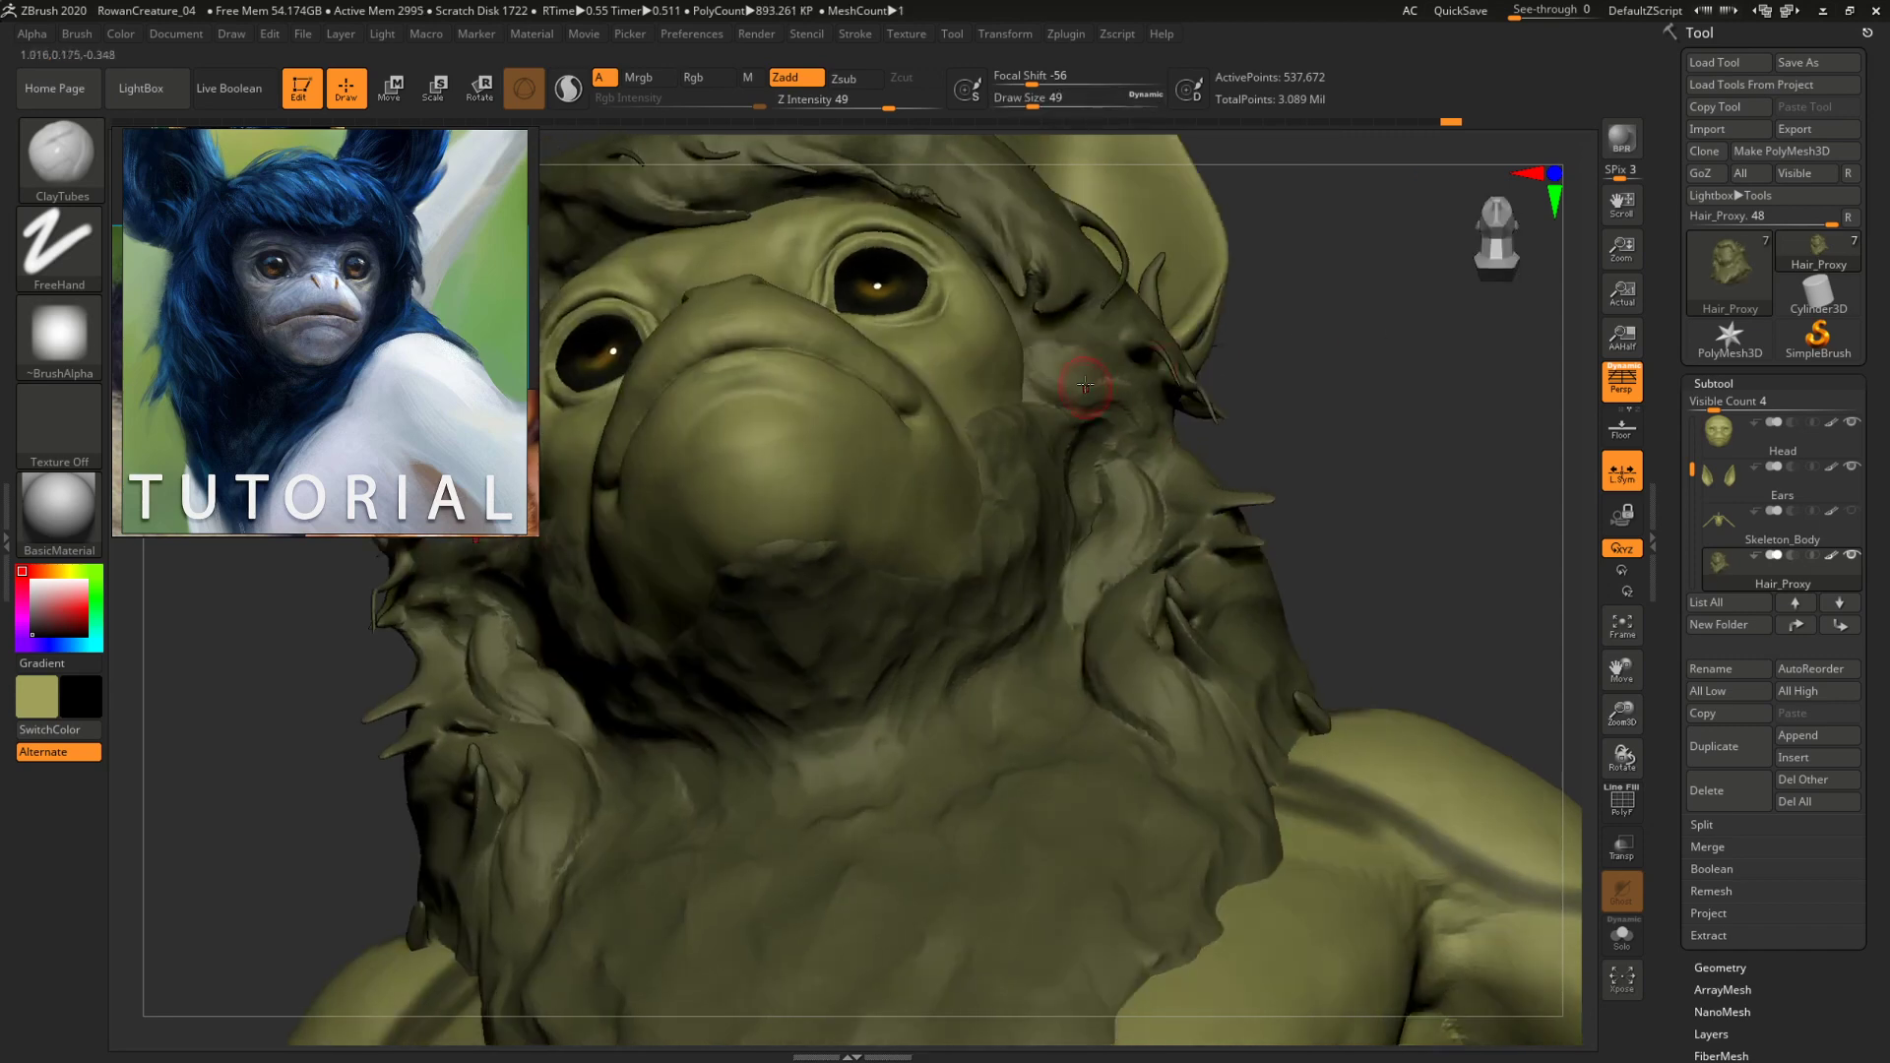
# Carve grooves into the curved hair lock beside the cheek with the DamStandard brush at draw size 80.
pyautogui.press(']')
pyautogui.keyDown('alt'); pyautogui.moveTo(1405, 387); pyautogui.dragTo(1307, 484); pyautogui.keyUp('alt')
pyautogui.press('b')
pyautogui.press('d')
pyautogui.press('s')
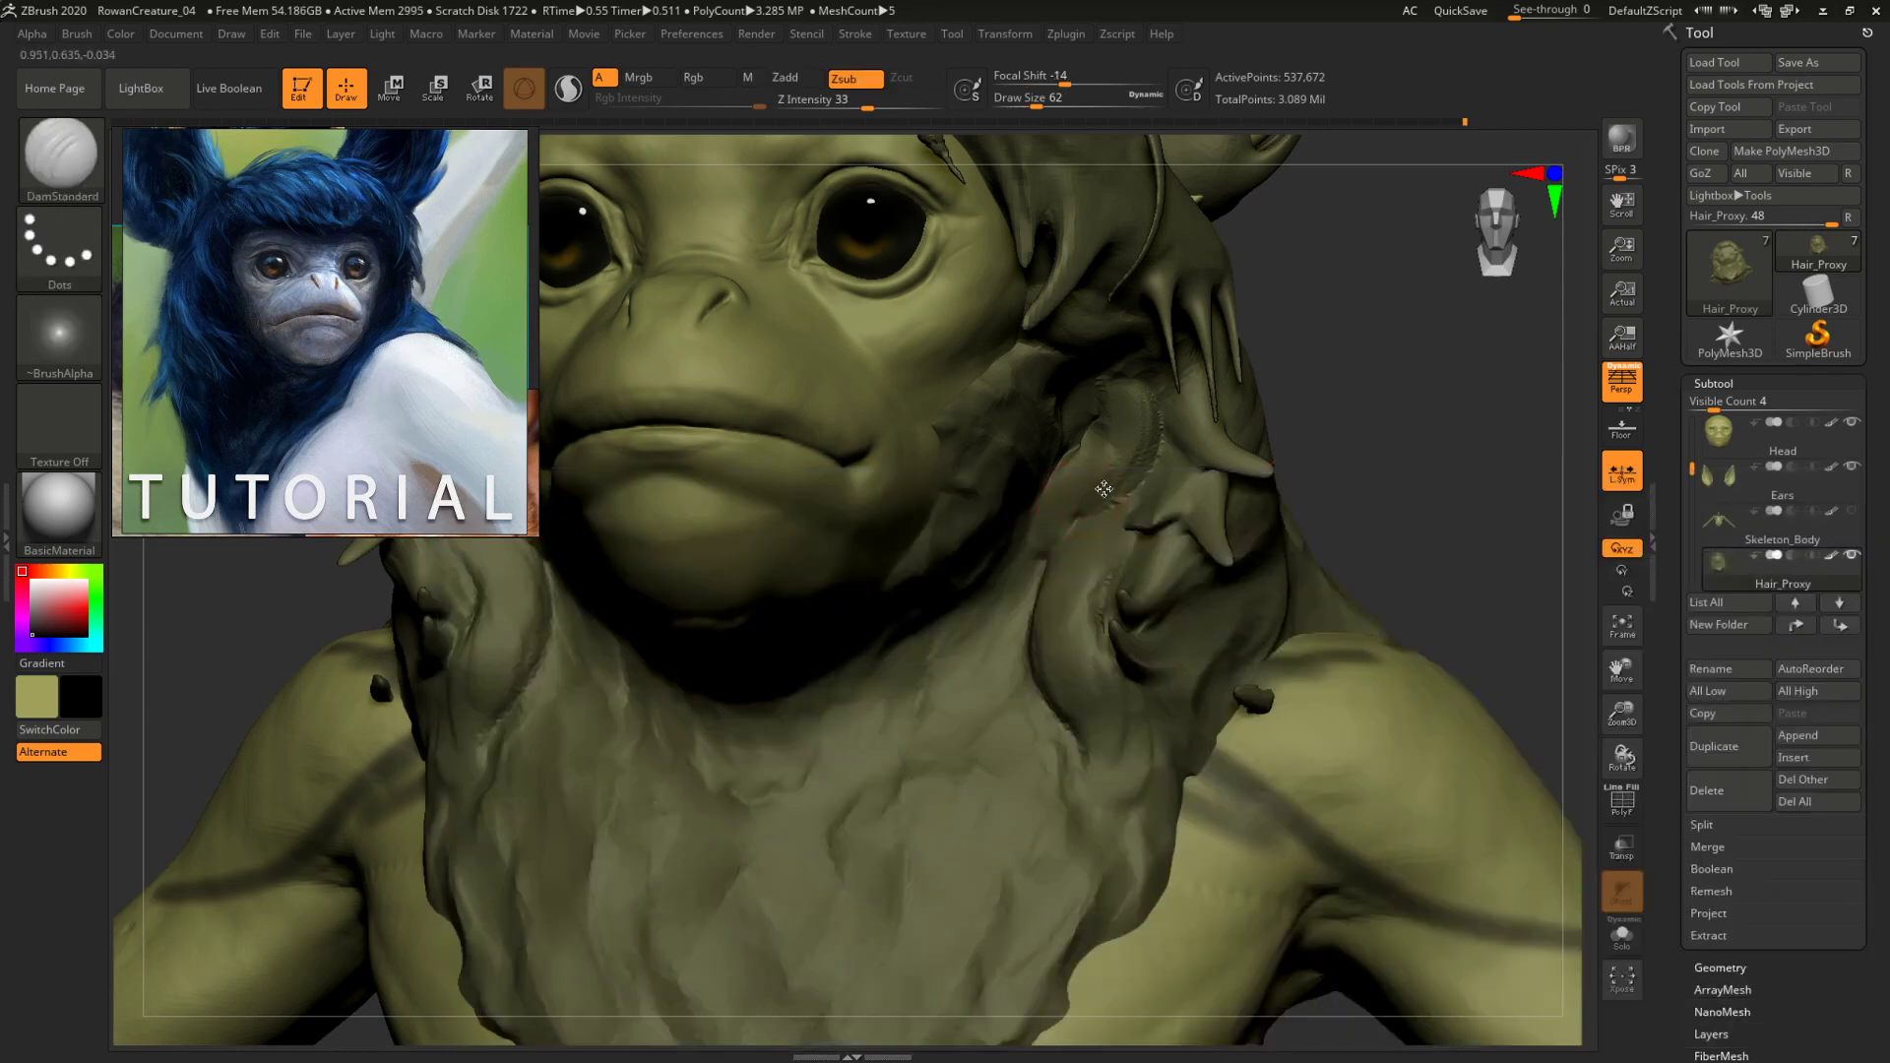
pyautogui.press('space')
pyautogui.moveTo(1110, 503)
pyautogui.mouseDown()
pyautogui.moveTo(1112, 520)
pyautogui.moveTo(1122, 478)
pyautogui.mouseUp()
pyautogui.press('space')
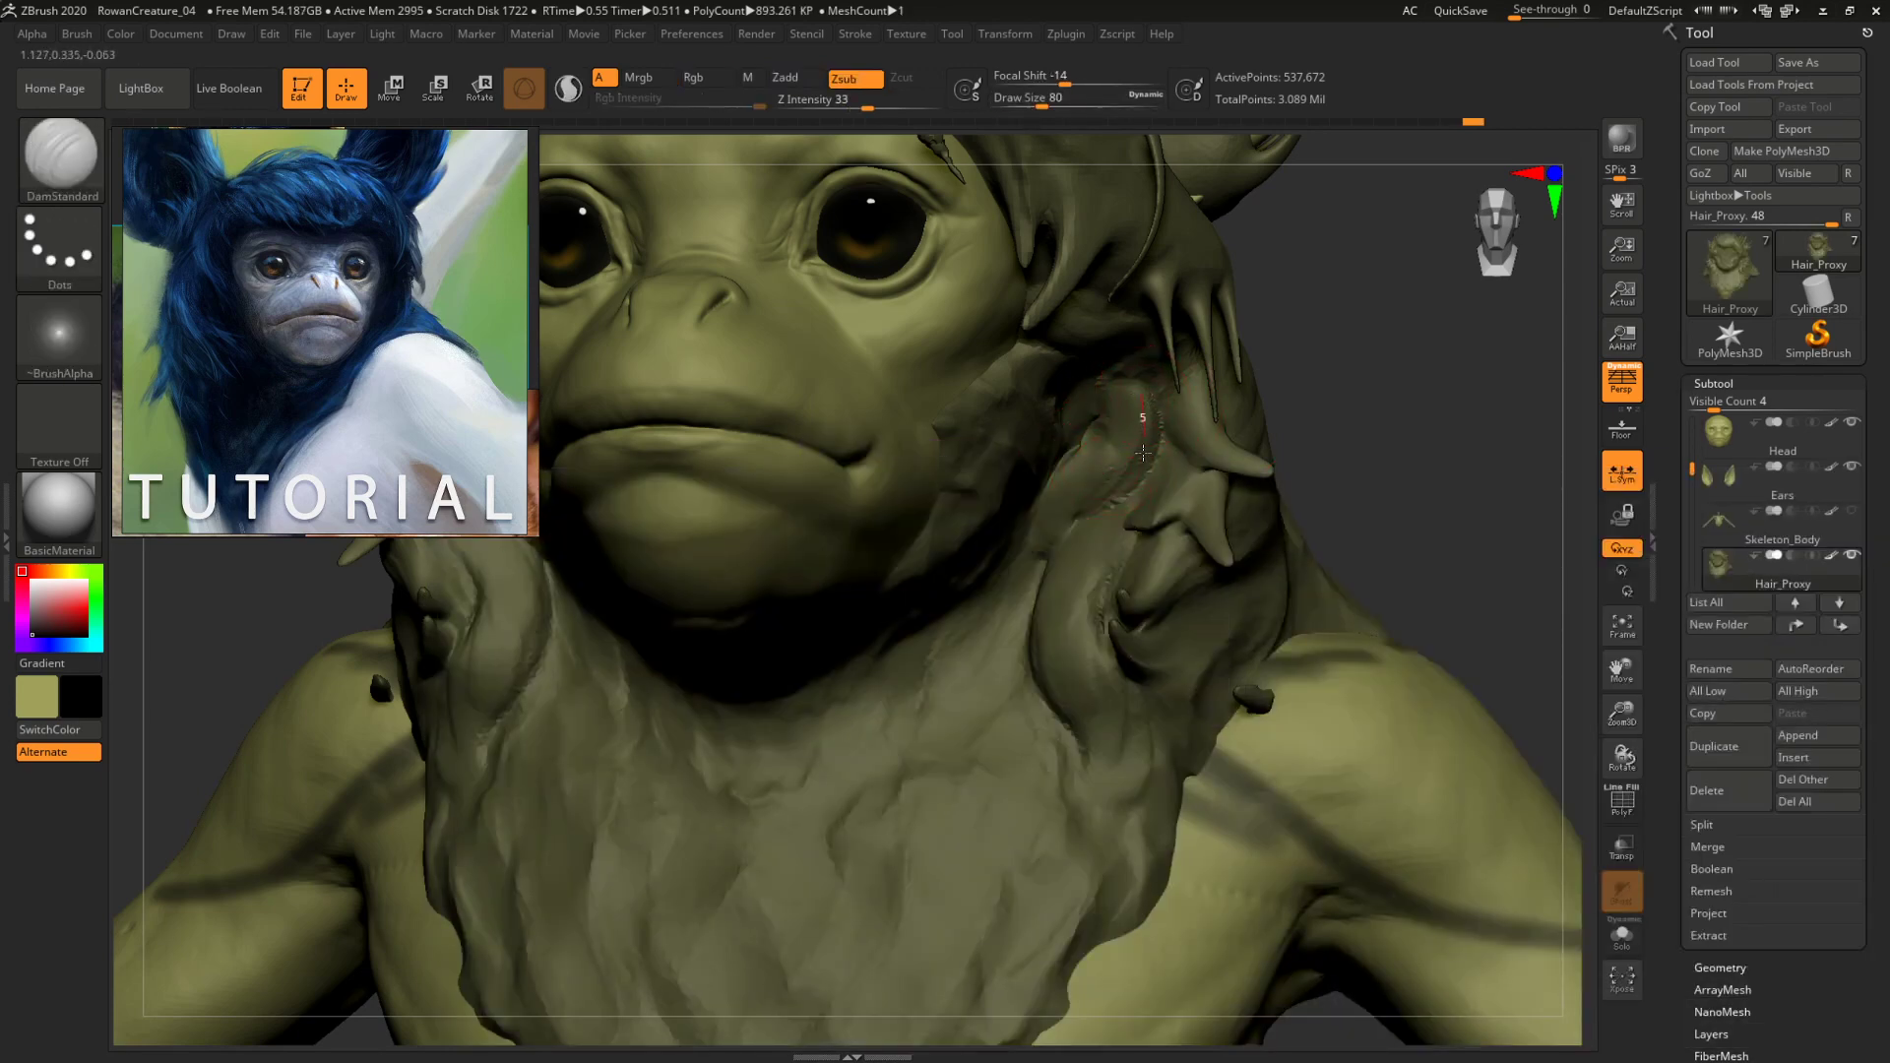
pyautogui.moveTo(1034, 595); pyautogui.dragTo(1030, 624)
pyautogui.hotkey('ctrl', 'z')
pyautogui.moveTo(1099, 379); pyautogui.dragTo(1138, 398)
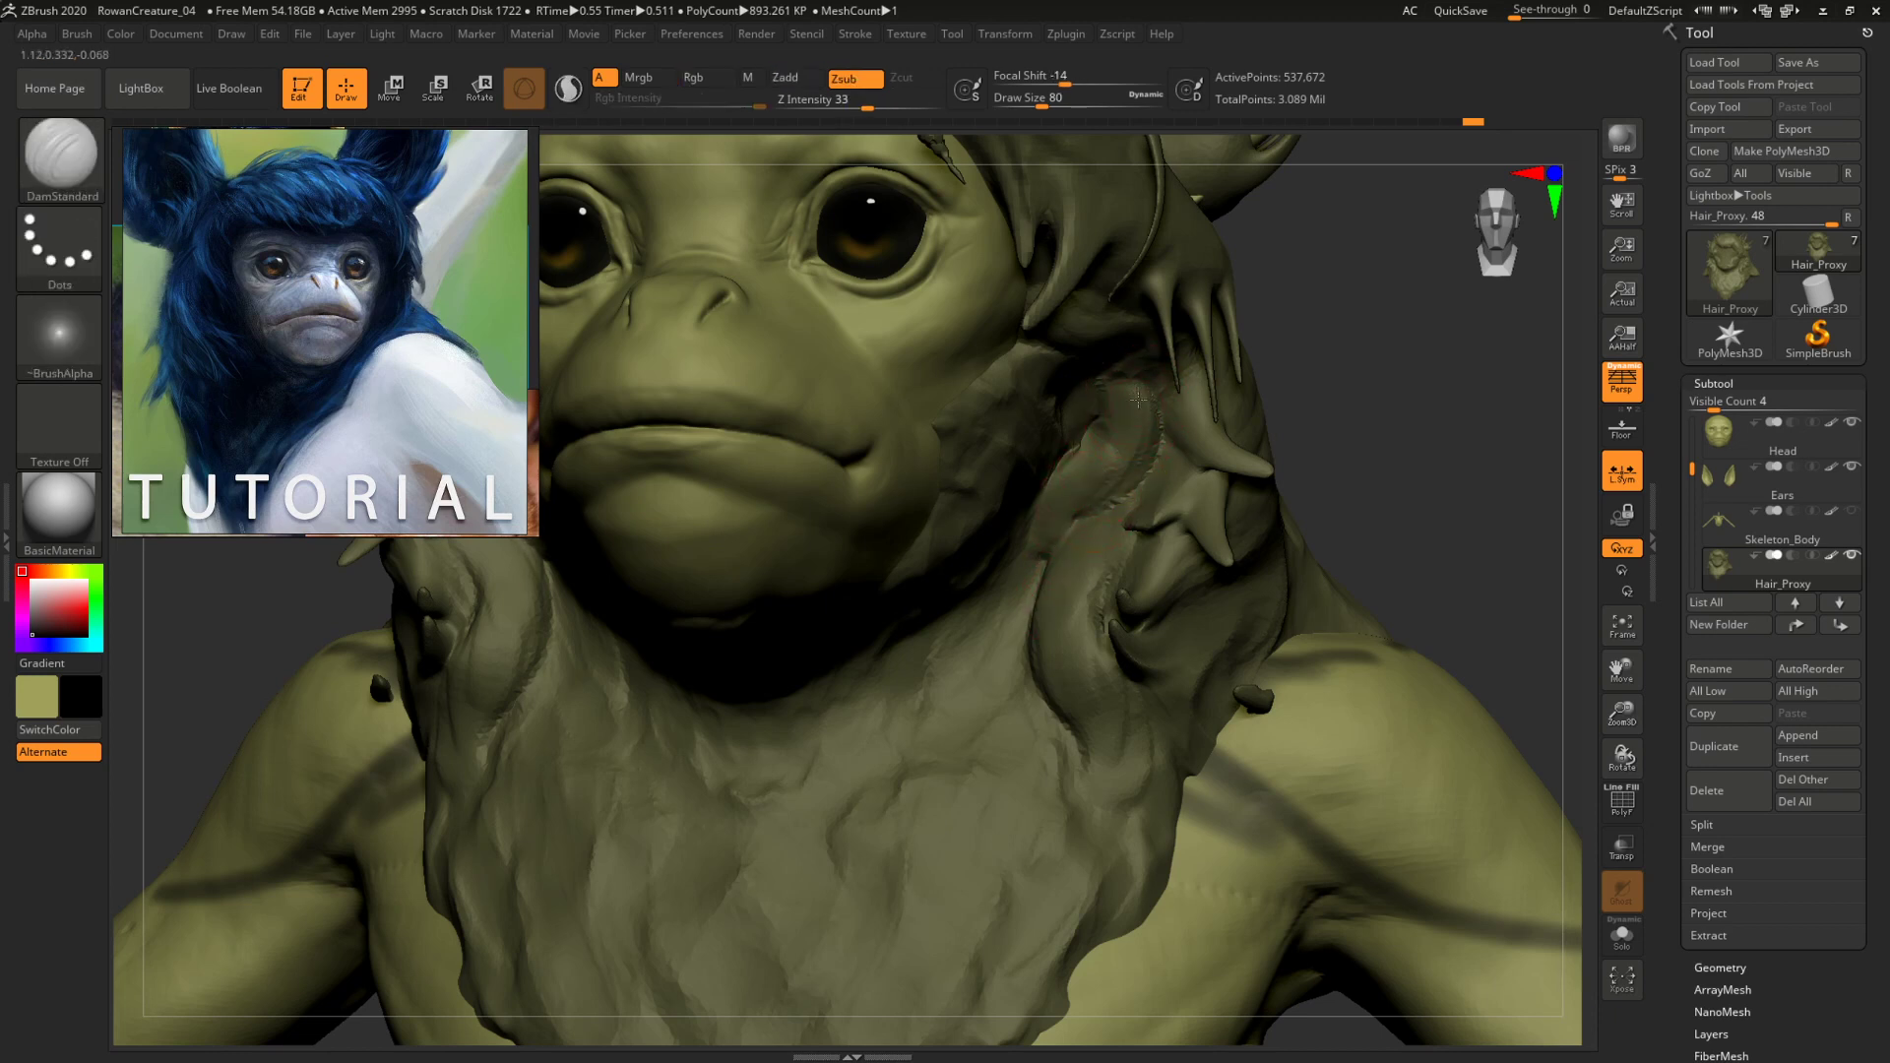
pyautogui.moveTo(1037, 520)
pyautogui.mouseDown()
pyautogui.moveTo(1054, 535)
pyautogui.moveTo(1058, 509)
pyautogui.moveTo(1032, 595)
pyautogui.mouseUp()
pyautogui.hotkey('ctrl', 'z')
pyautogui.hotkey('ctrl', 'z')
pyautogui.moveTo(1104, 369); pyautogui.dragTo(1117, 475)
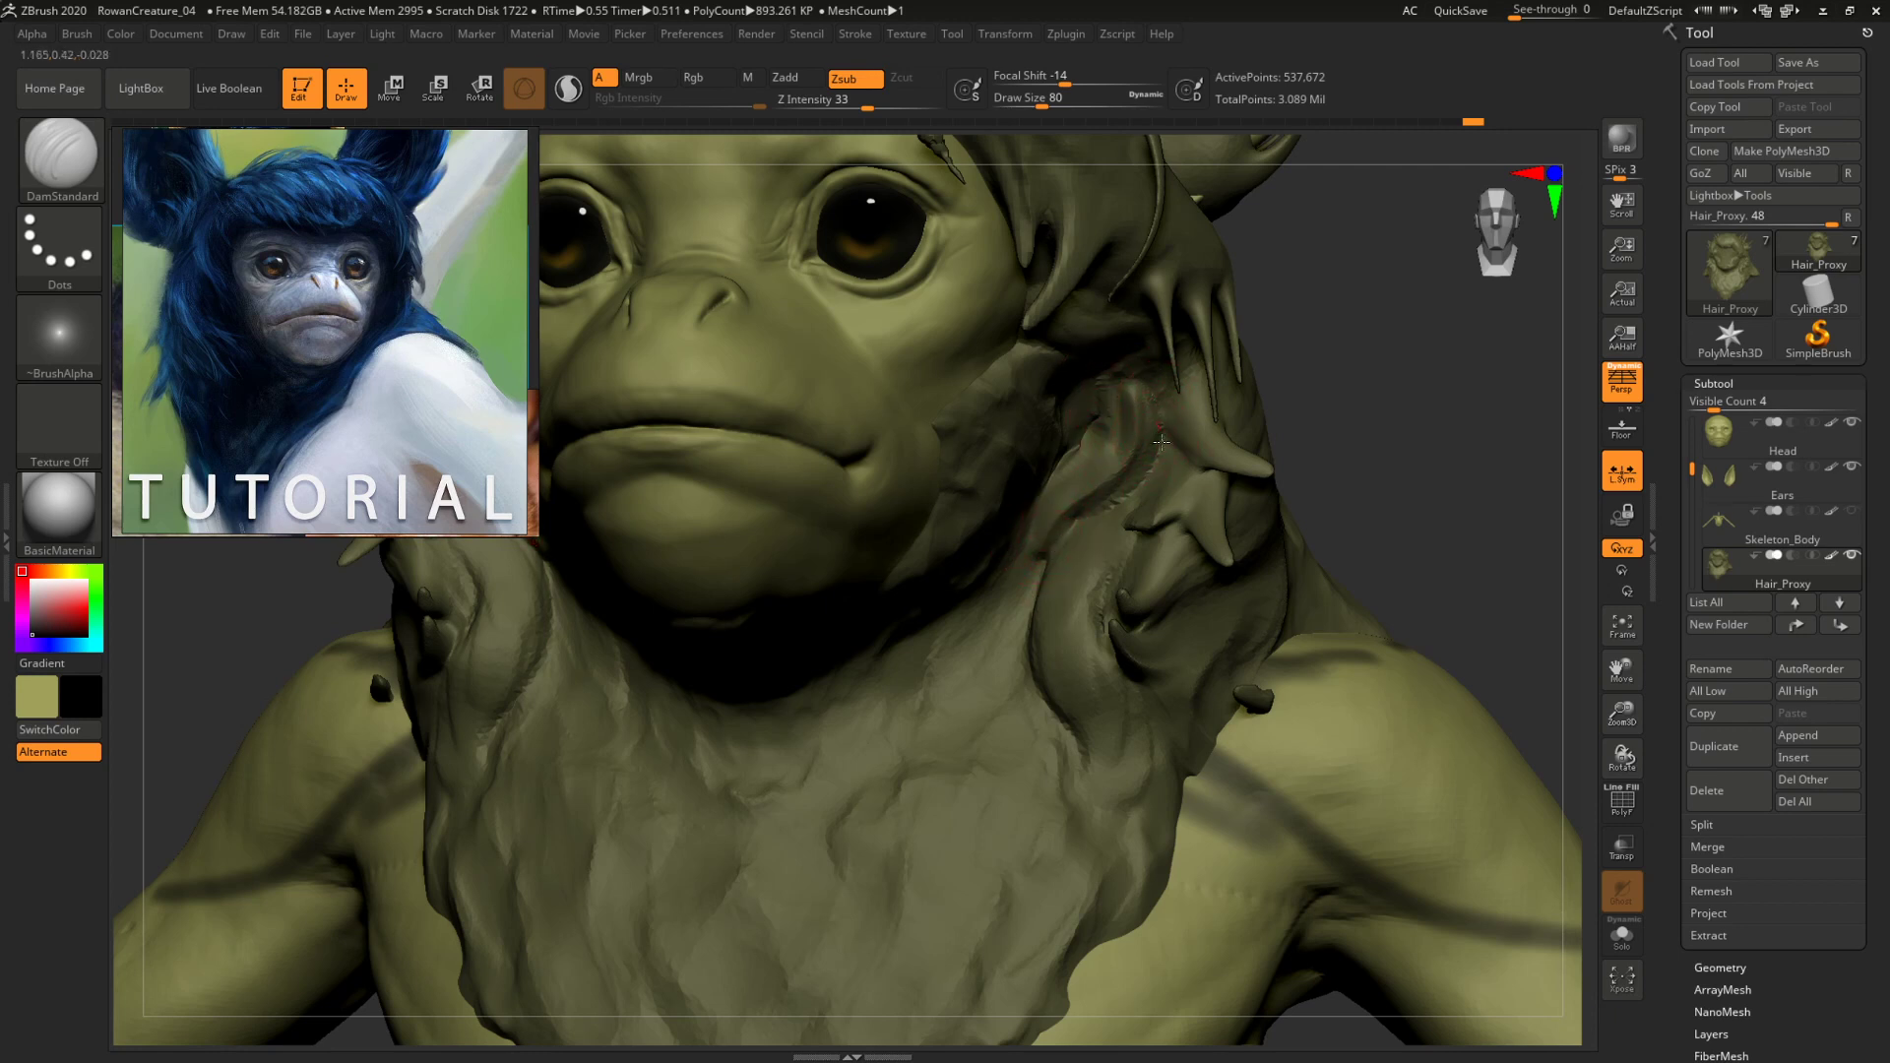
# Check the hair on the whole figure and save the project over the existing RowanCreature_04.ZPR.
pyautogui.keyDown('alt'); pyautogui.moveTo(1368, 428); pyautogui.dragTo(1130, 367); pyautogui.keyUp('alt')
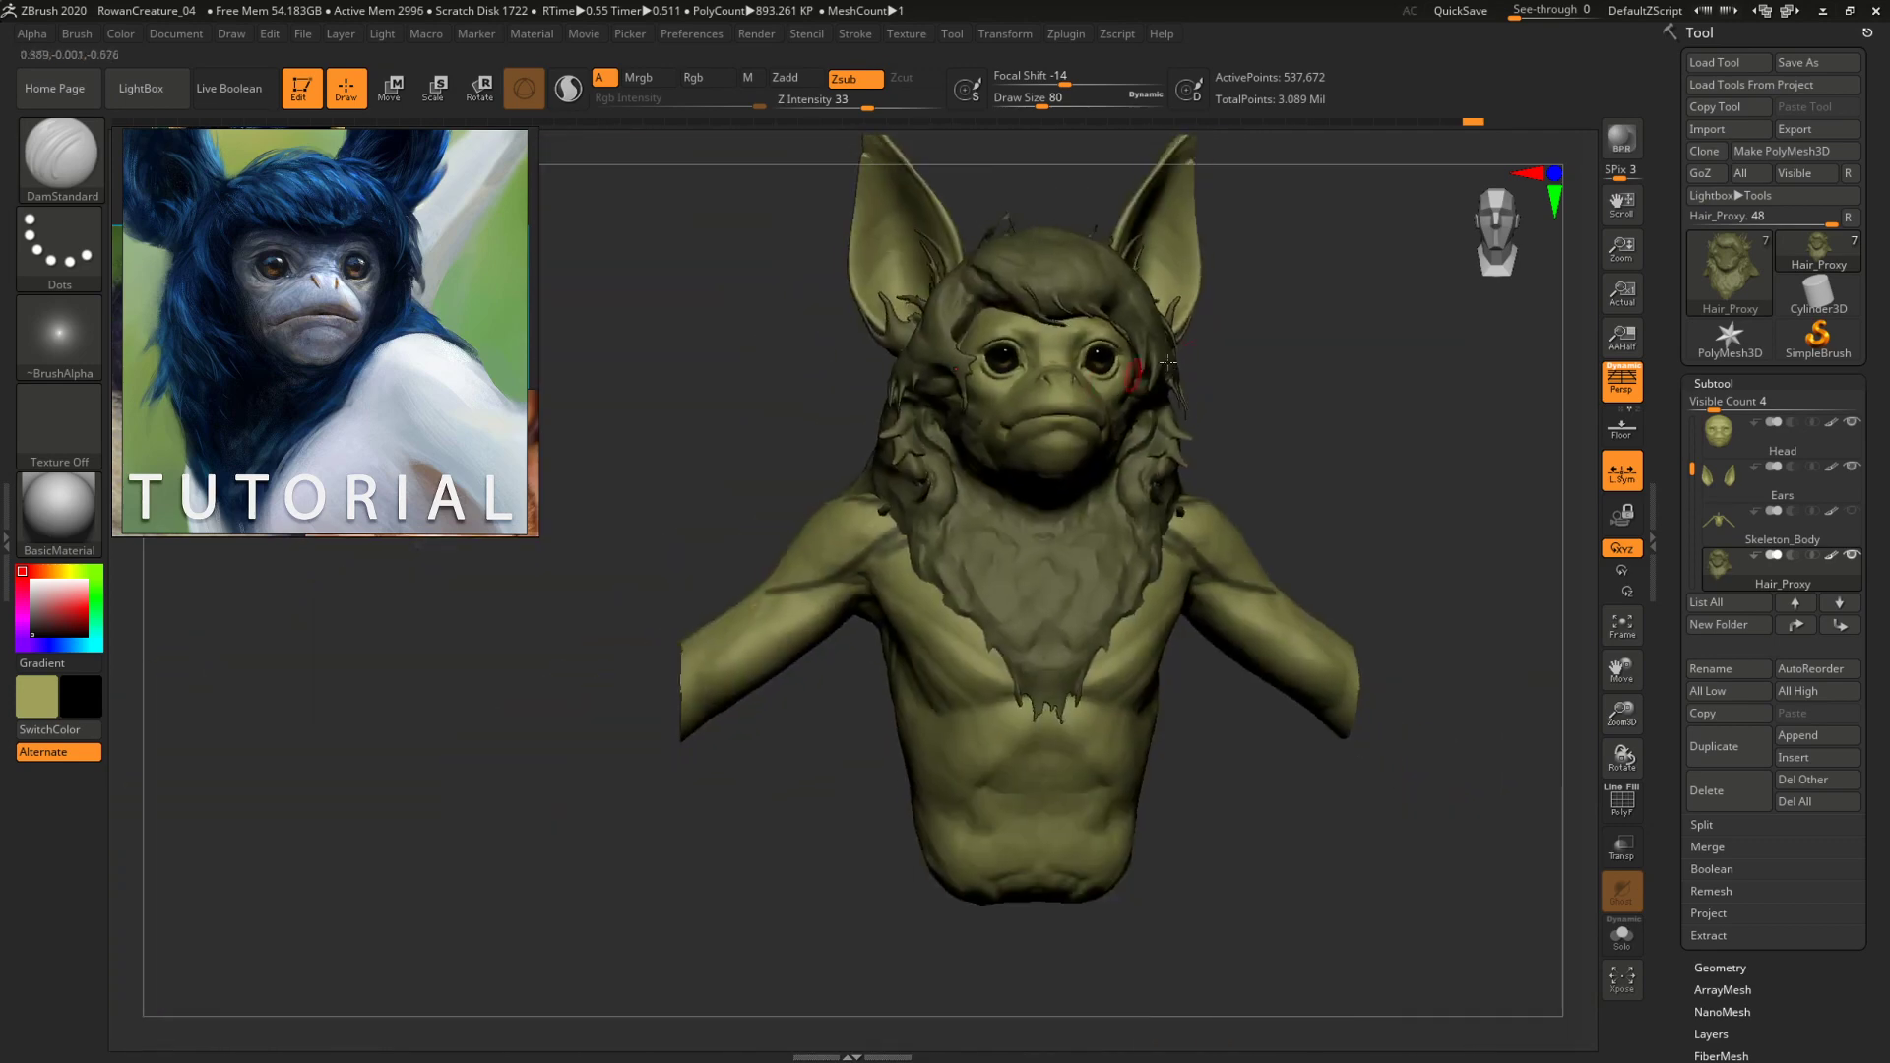
pyautogui.keyDown('alt'); pyautogui.moveTo(1341, 340); pyautogui.dragTo(1447, 447); pyautogui.keyUp('alt')
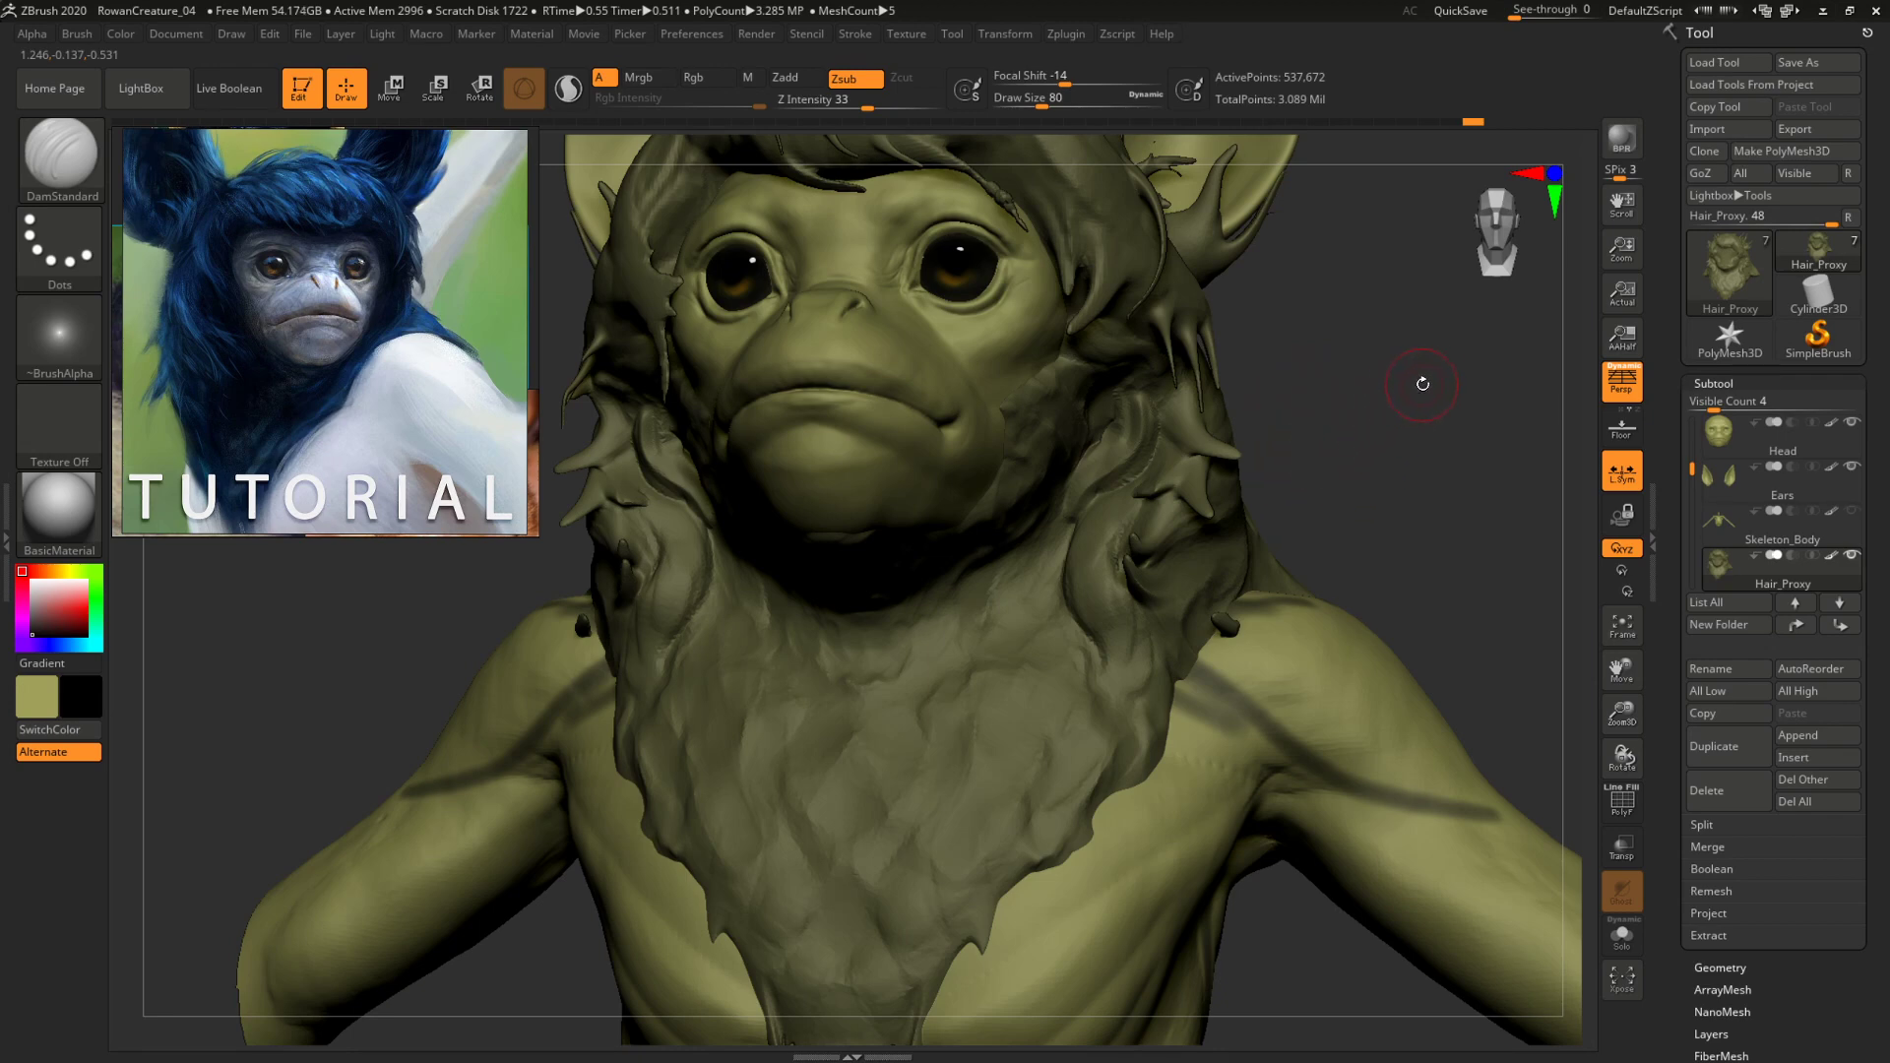
pyautogui.keyDown('shift'); pyautogui.moveTo(1422, 384); pyautogui.dragTo(1261, 459); pyautogui.keyUp('shift')
pyautogui.moveTo(1361, 402)
pyautogui.keyDown('alt'); pyautogui.mouseDown()
pyautogui.moveTo(1329, 414)
pyautogui.moveTo(1435, 468)
pyautogui.moveTo(1421, 498)
pyautogui.moveTo(1456, 465)
pyautogui.moveTo(1320, 498)
pyautogui.mouseUp(); pyautogui.keyUp('alt')
pyautogui.hotkey('ctrl', 's')
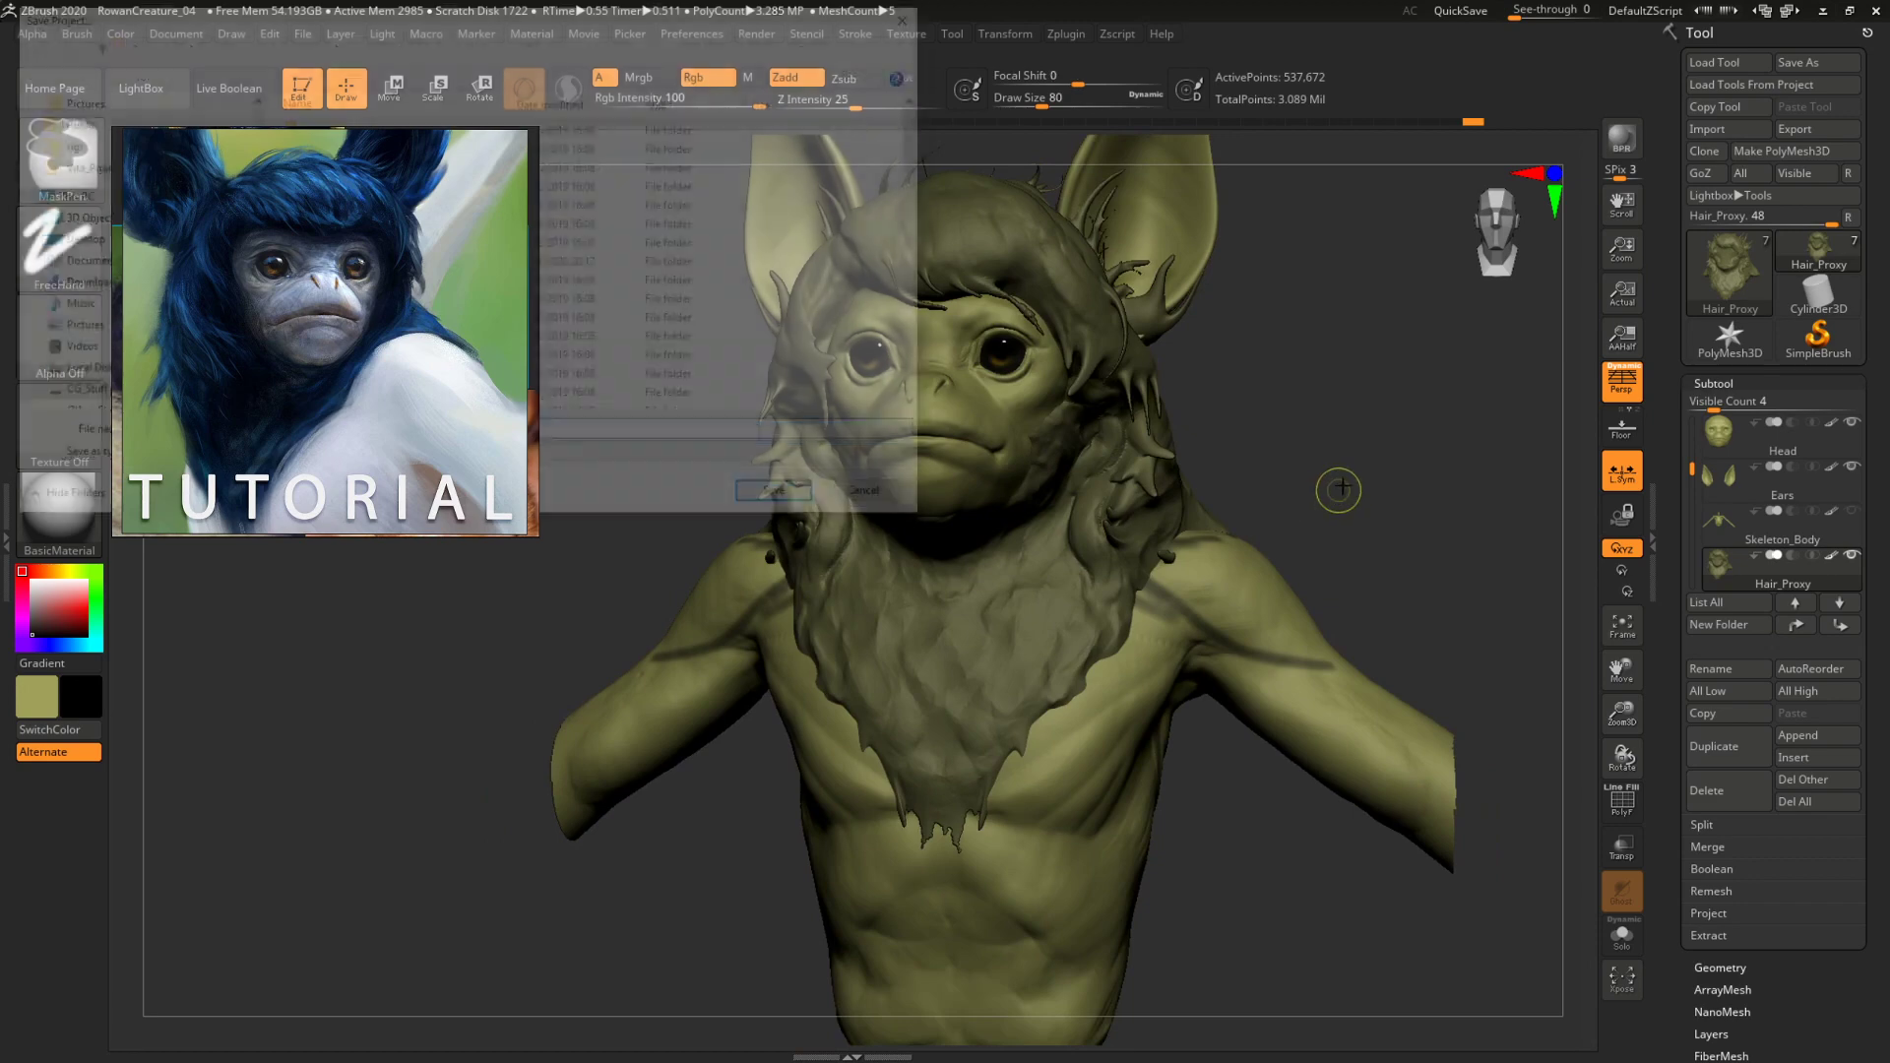
pyautogui.click(789, 501)
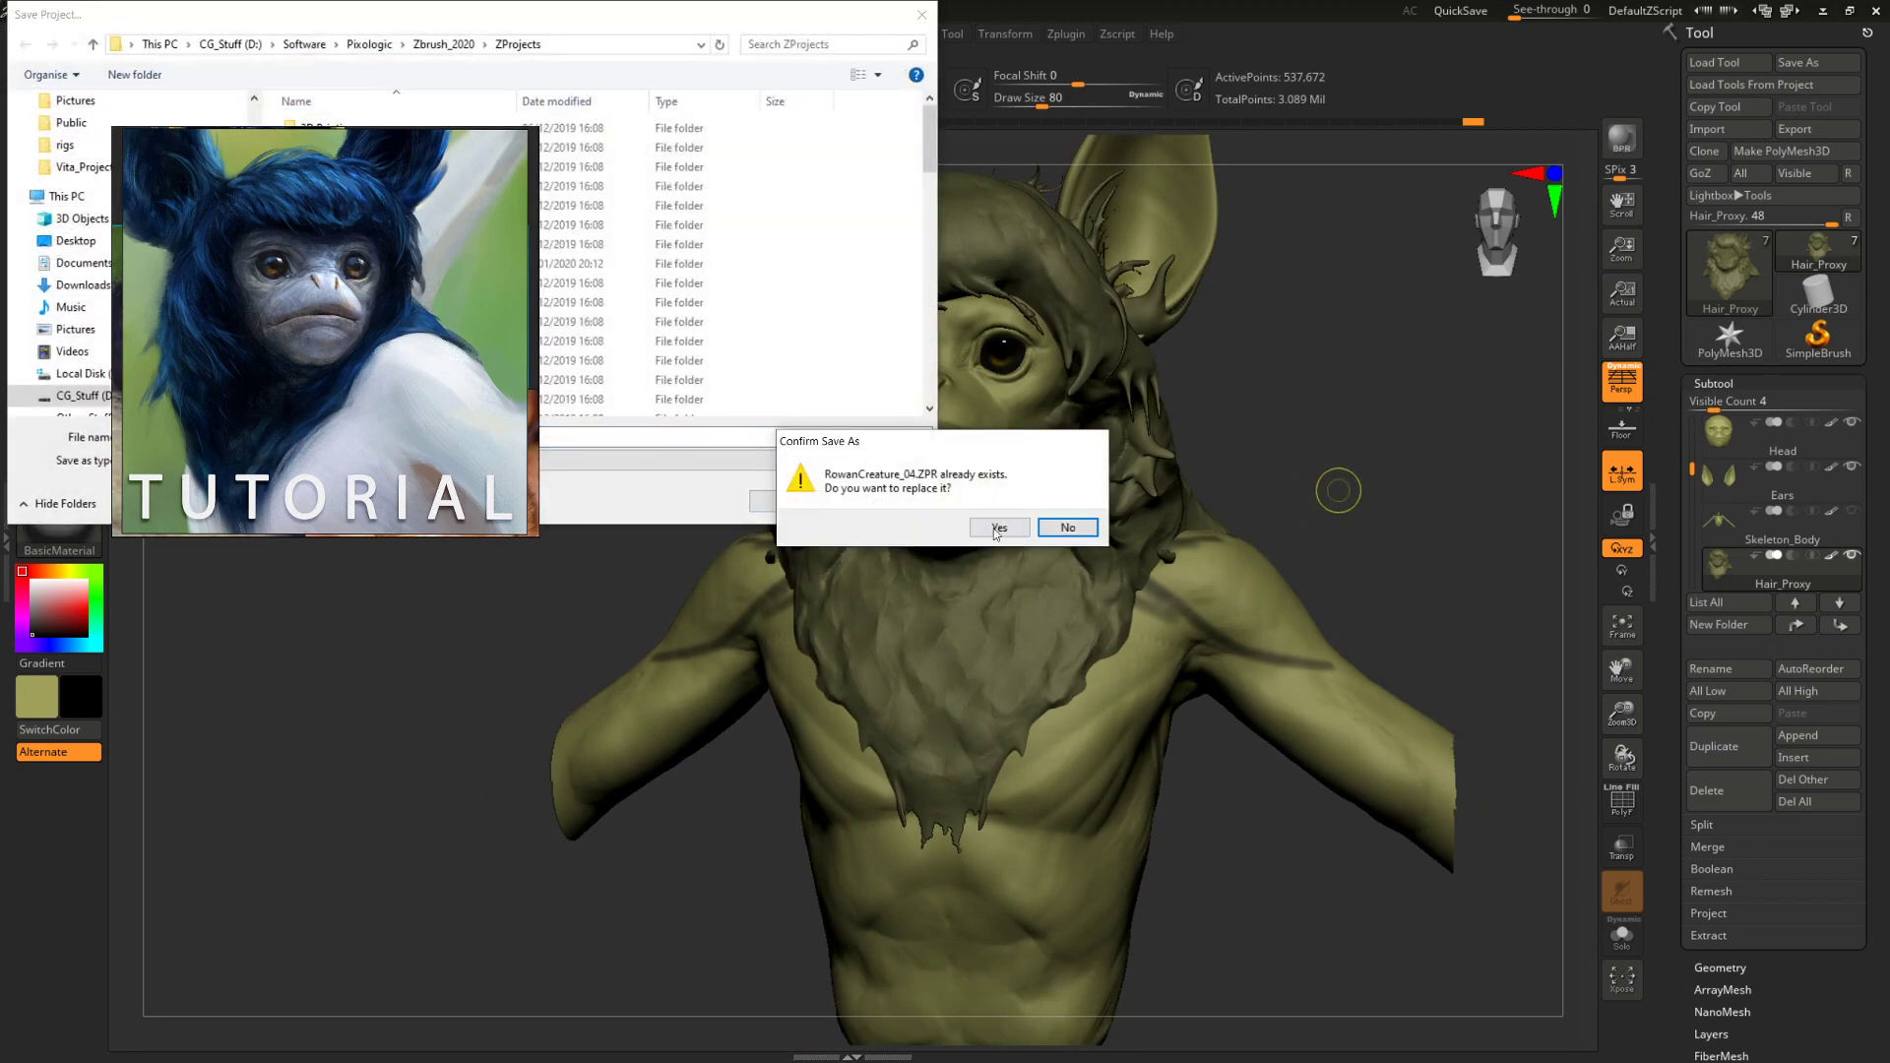
pyautogui.click(998, 530)
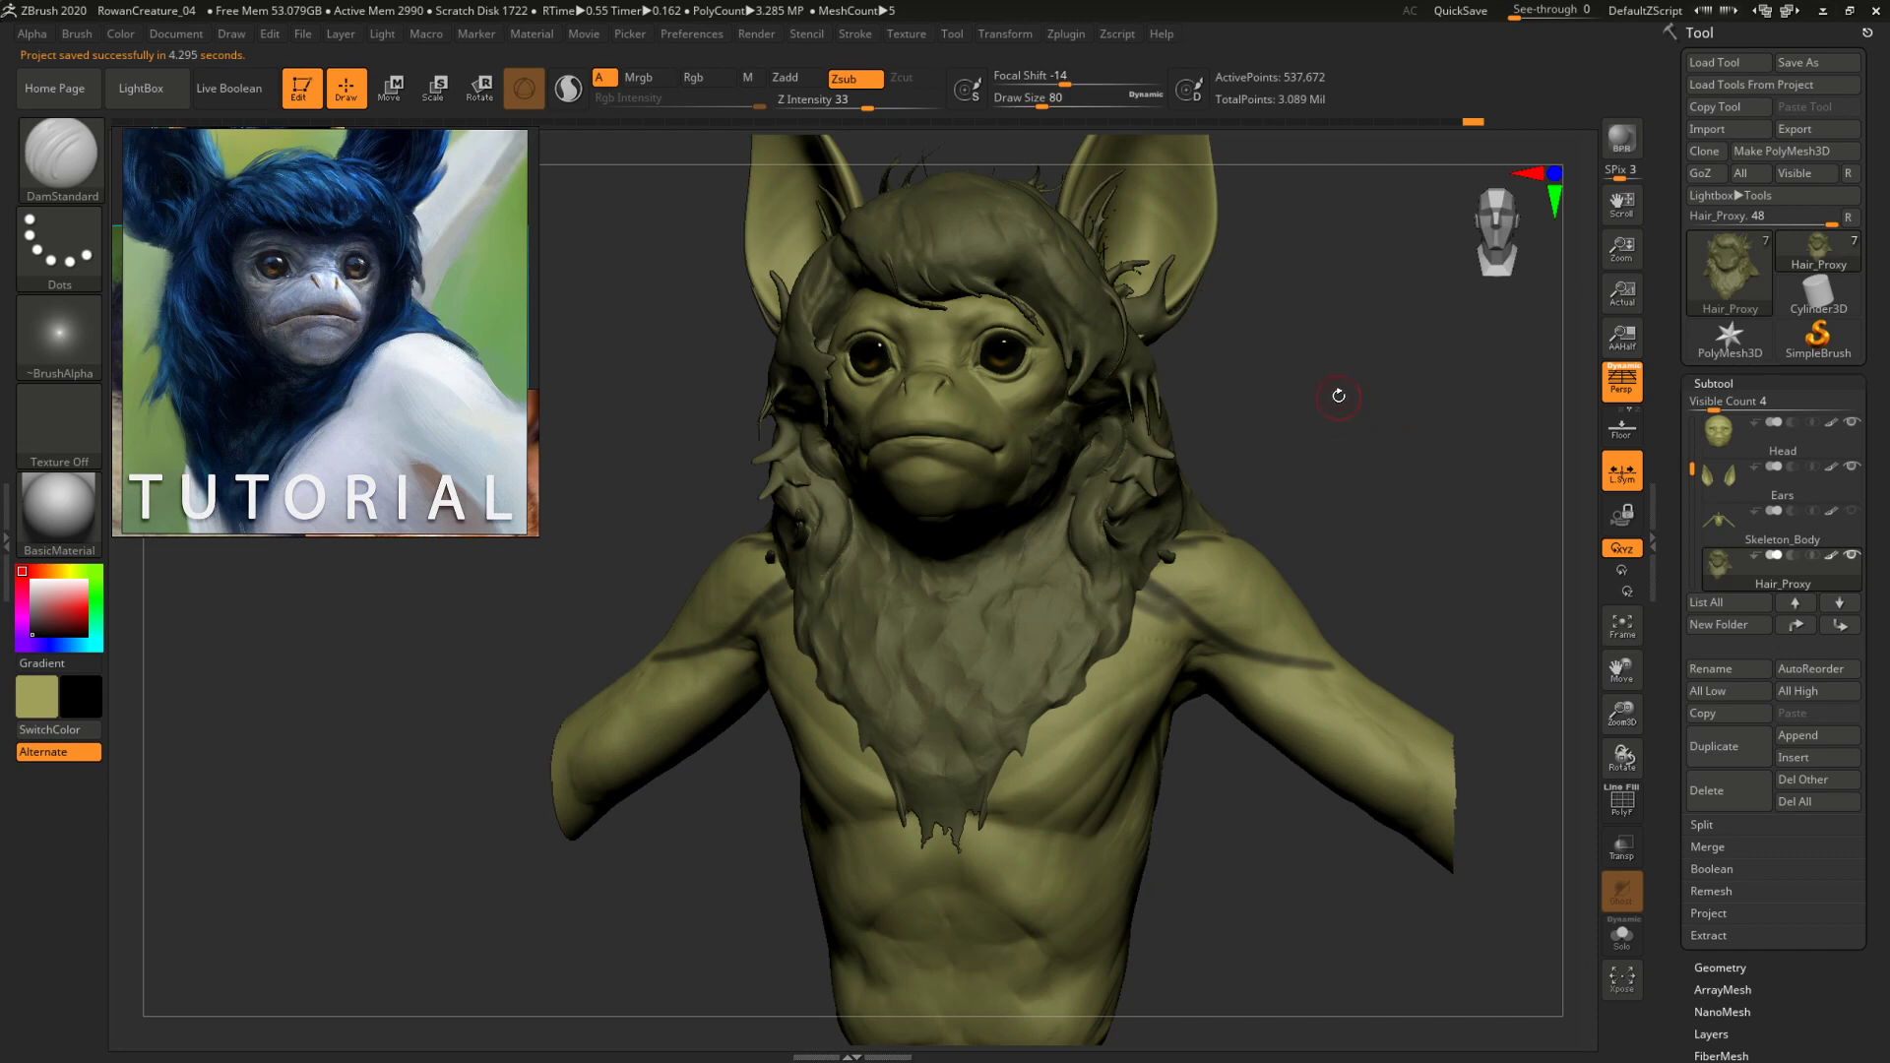
pyautogui.moveTo(1338, 396)
pyautogui.mouseDown()
pyautogui.moveTo(1450, 409)
pyautogui.moveTo(1295, 405)
pyautogui.moveTo(1313, 406)
pyautogui.moveTo(1315, 488)
pyautogui.moveTo(1294, 486)
pyautogui.moveTo(1319, 556)
pyautogui.moveTo(1301, 519)
pyautogui.mouseUp()
pyautogui.press('b')
pyautogui.press('c')
pyautogui.press('b')
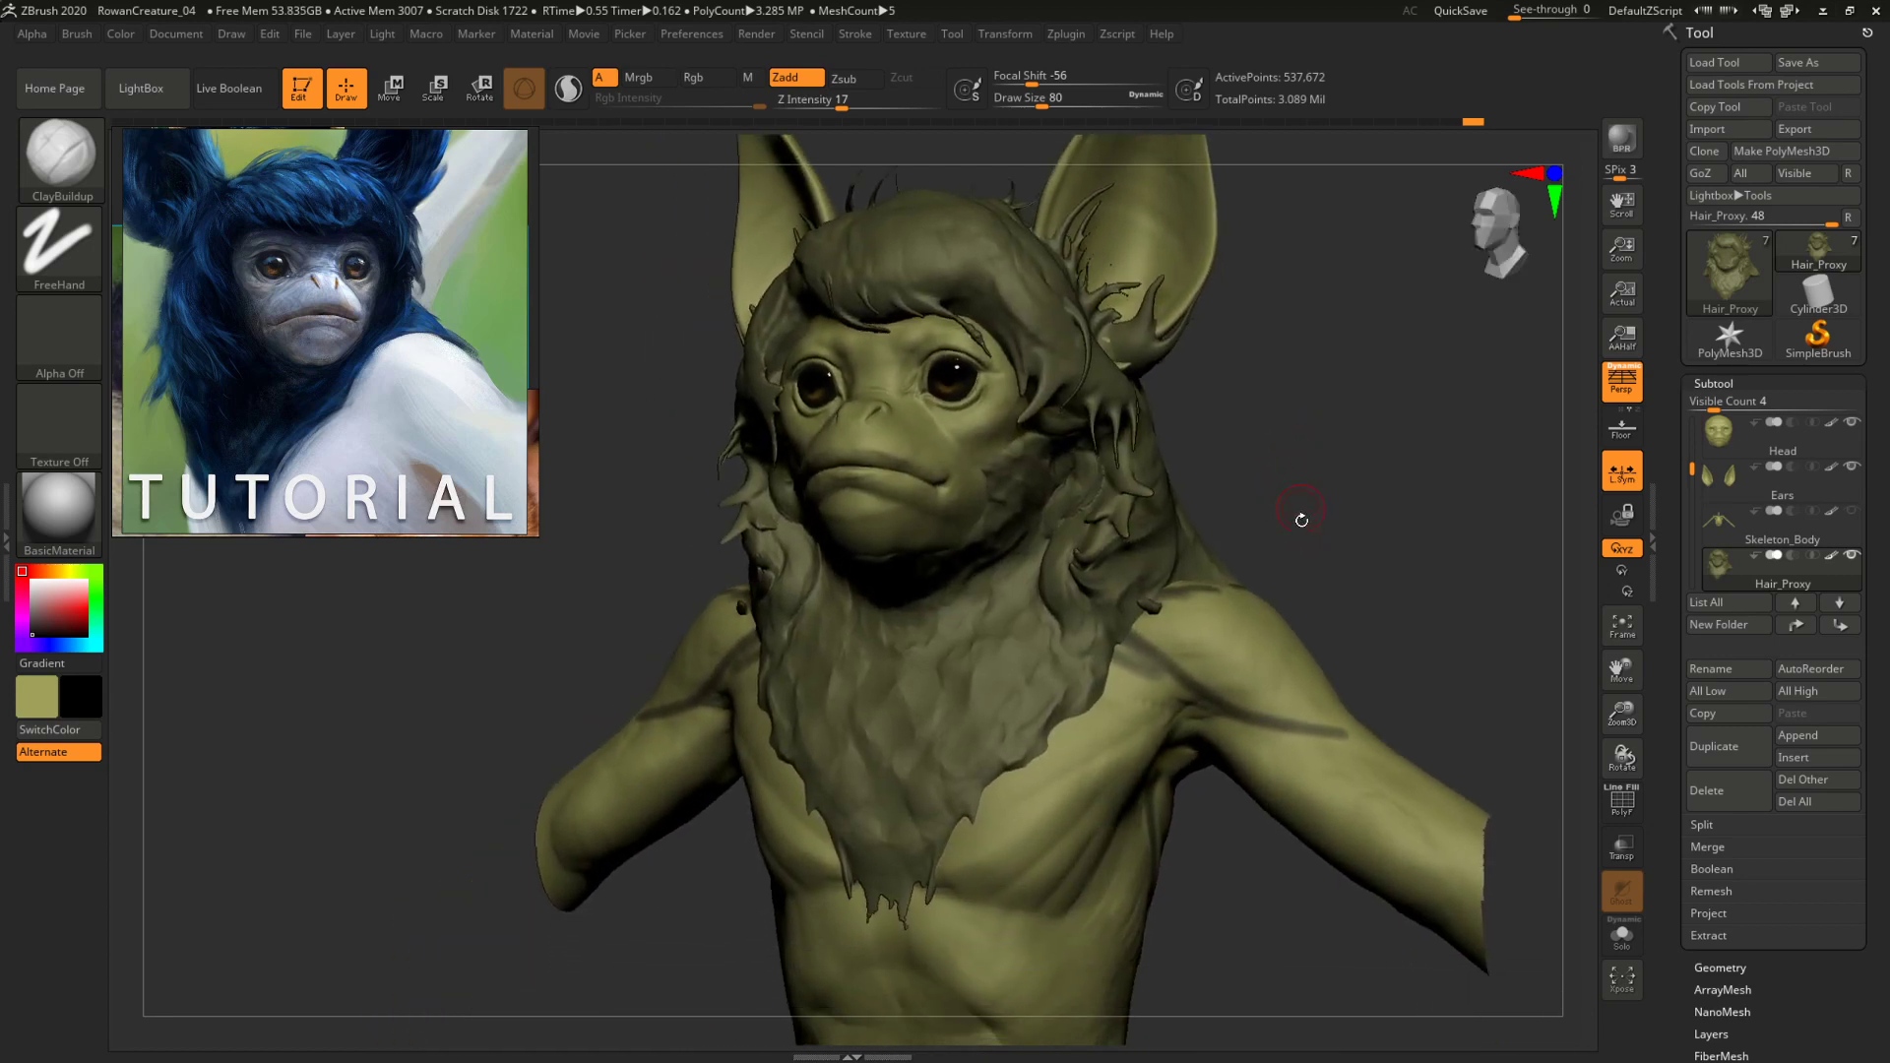
pyautogui.moveTo(1303, 434)
pyautogui.mouseDown()
pyautogui.moveTo(1394, 409)
pyautogui.moveTo(1349, 472)
pyautogui.moveTo(1451, 514)
pyautogui.moveTo(1432, 522)
pyautogui.moveTo(1410, 464)
pyautogui.moveTo(1421, 478)
pyautogui.moveTo(1277, 400)
pyautogui.mouseUp()
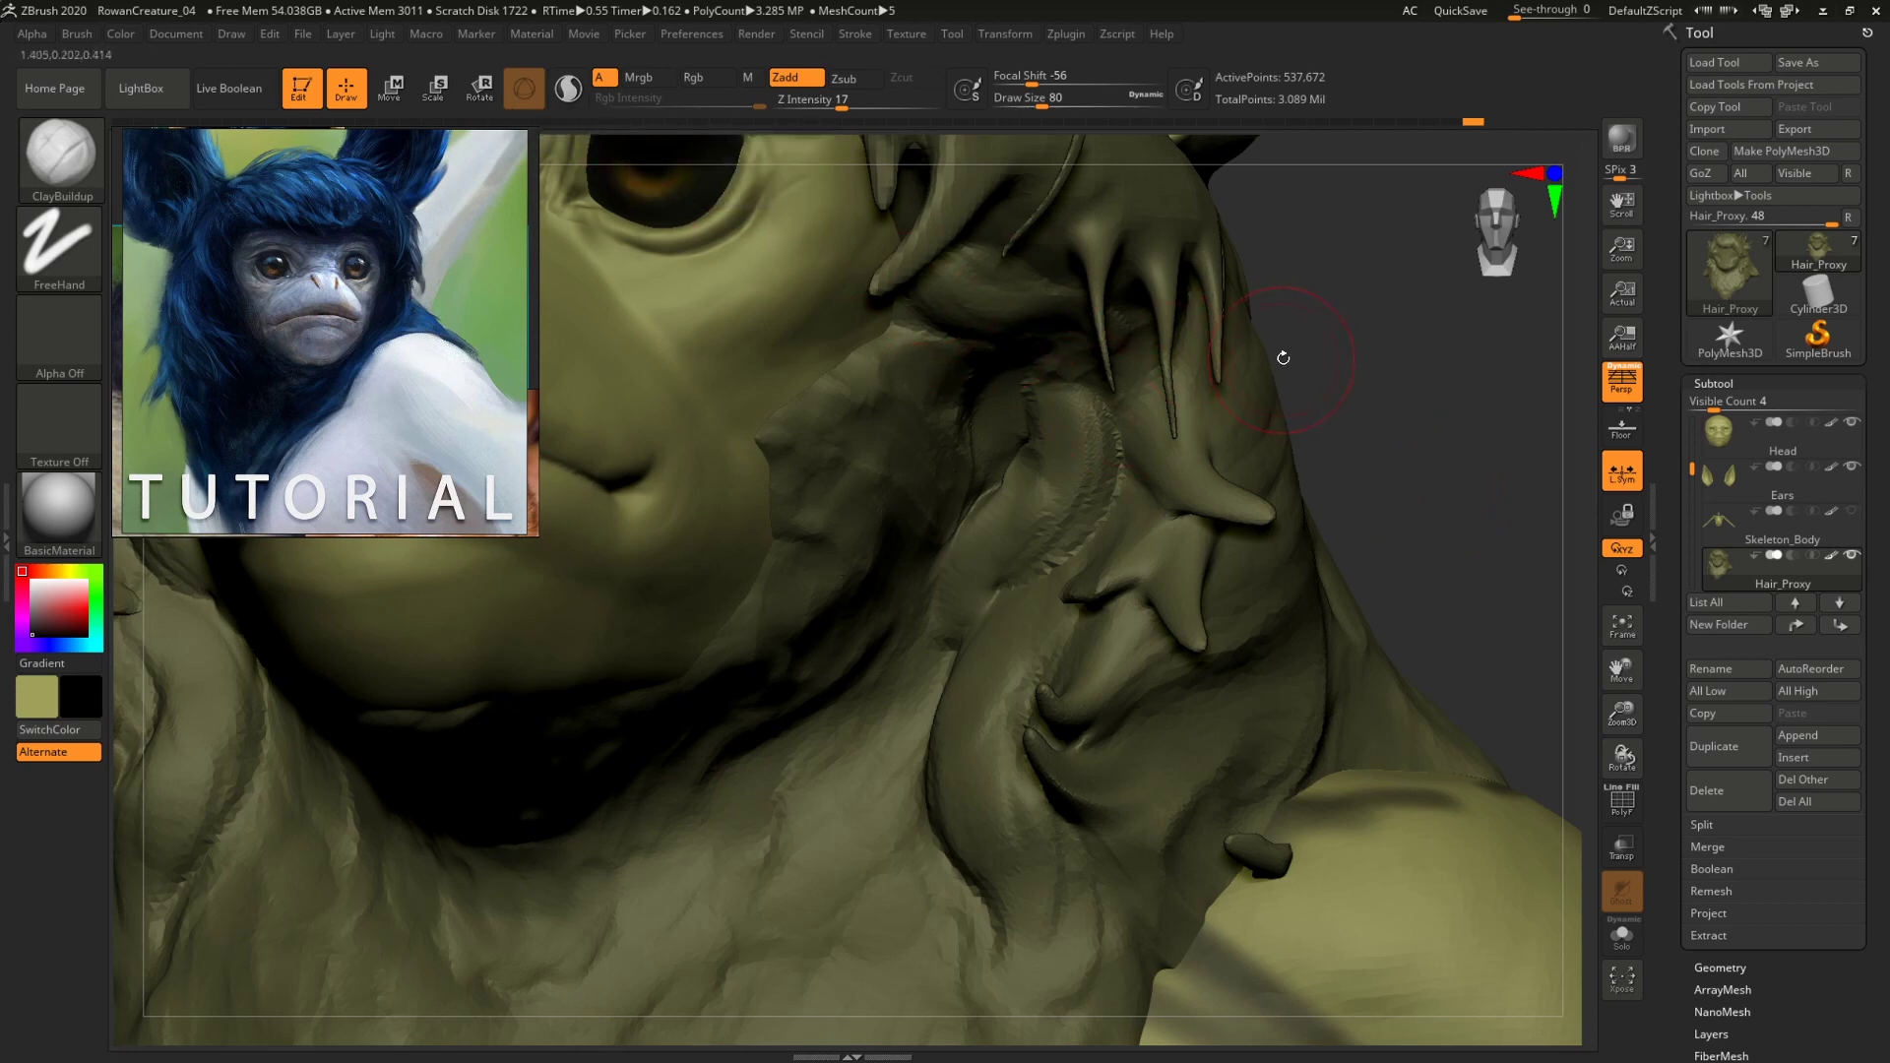
pyautogui.moveTo(1339, 357); pyautogui.dragTo(1295, 371)
# Isolate the hair mesh and build up volume inside the face opening with ClayTubes at draw size 257.
pyautogui.press('b')
pyautogui.press('c')
pyautogui.press('t')
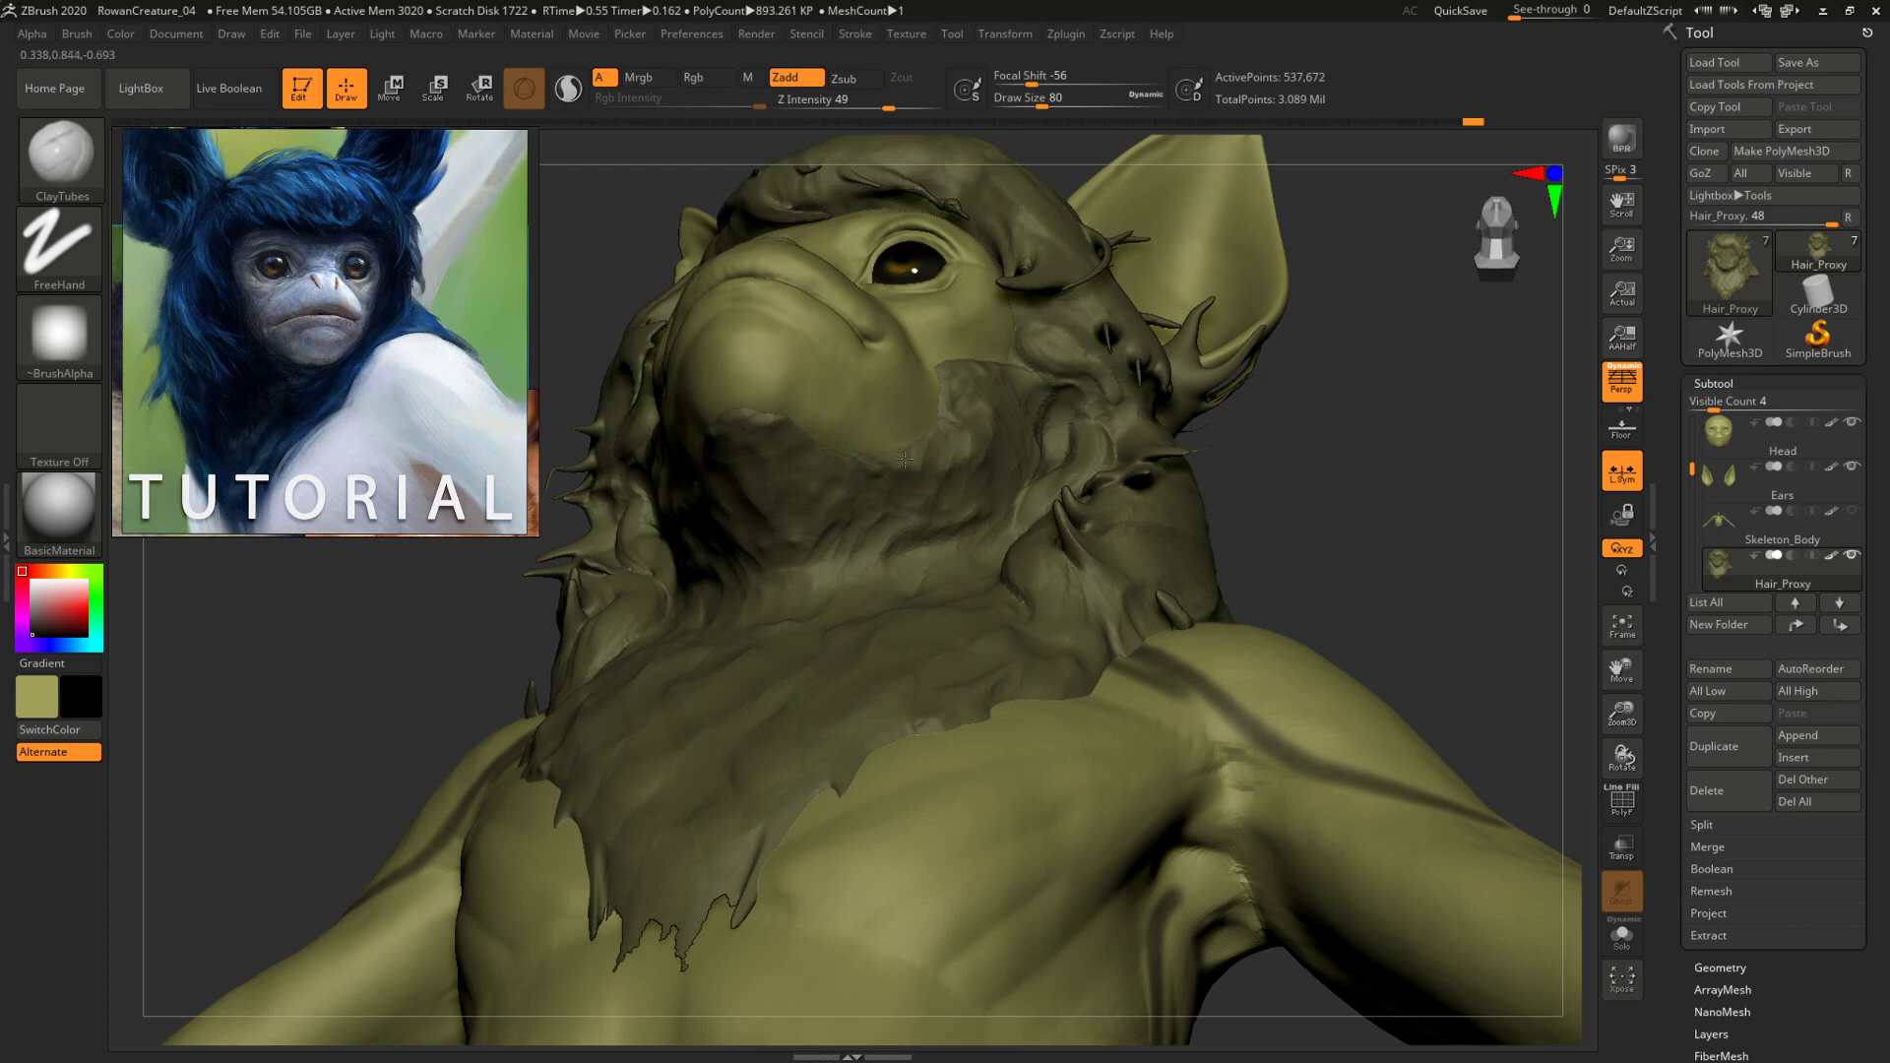
pyautogui.hotkey('shift', 'ctrl', 's')
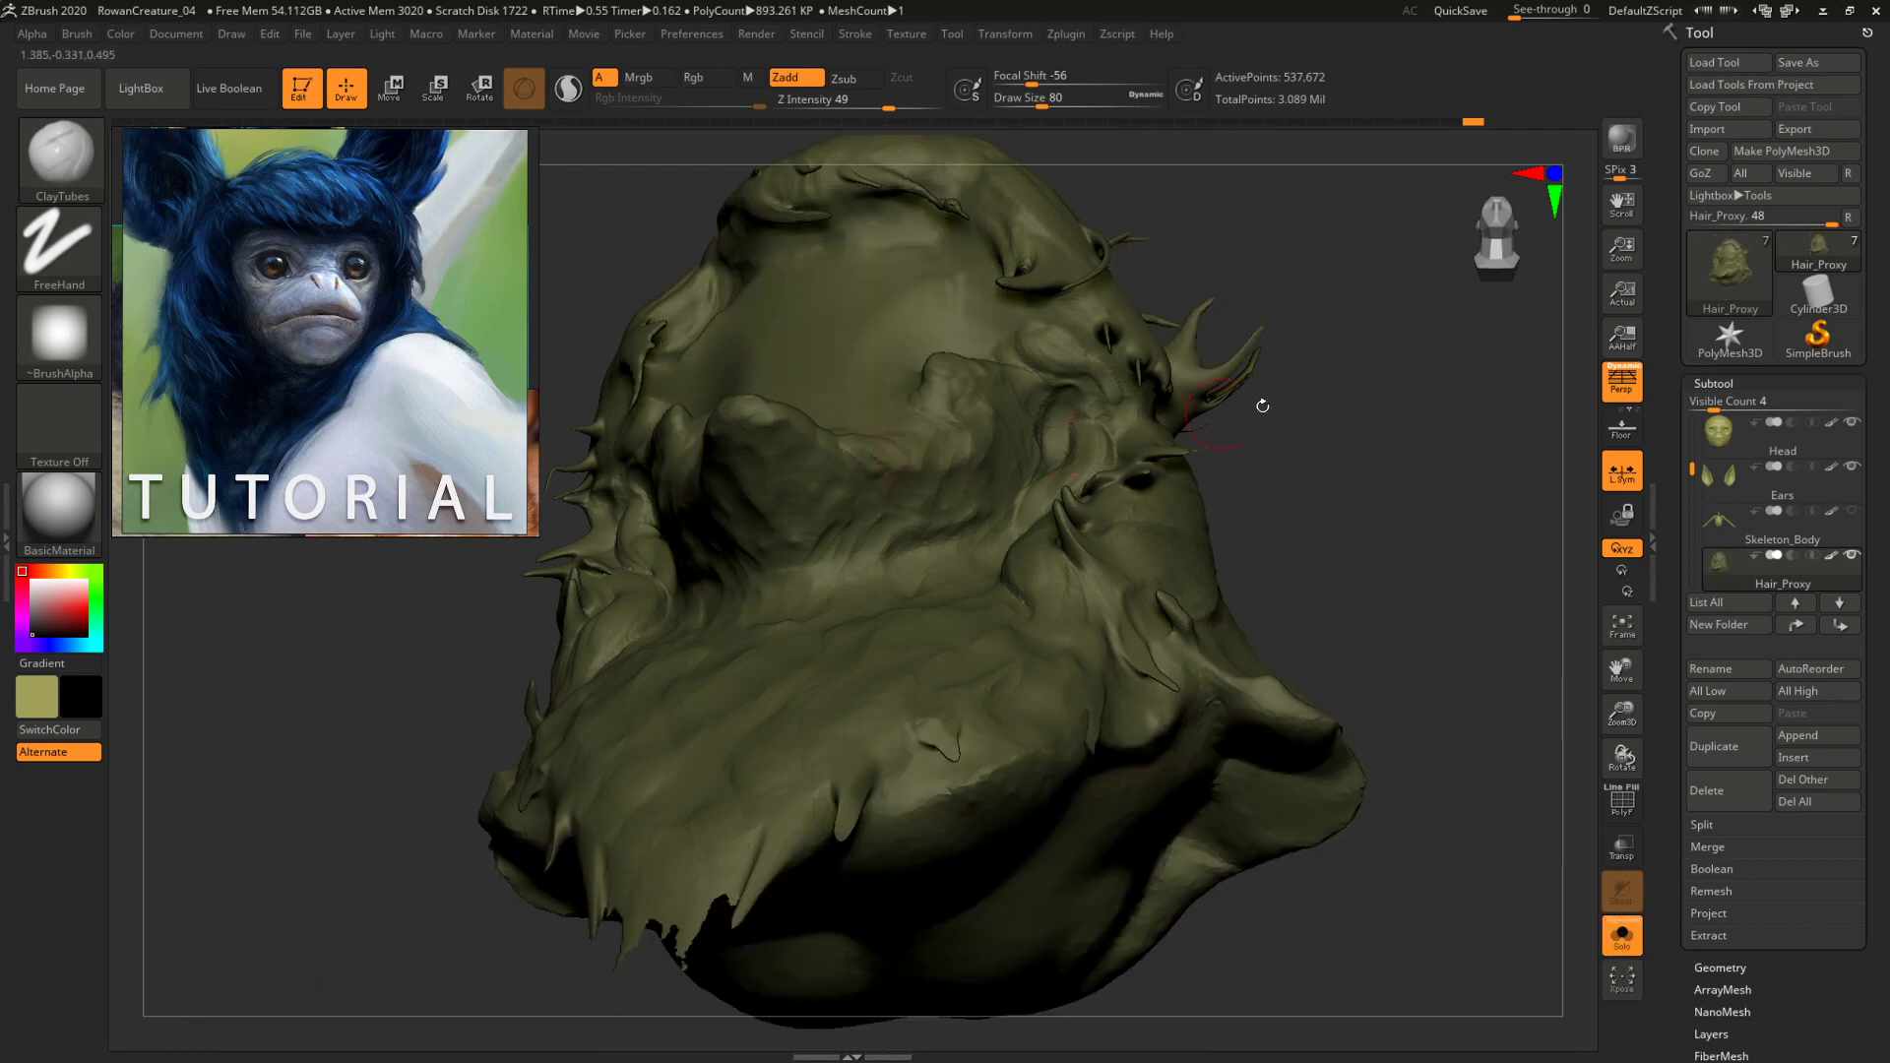
pyautogui.moveTo(1263, 405); pyautogui.dragTo(1323, 367)
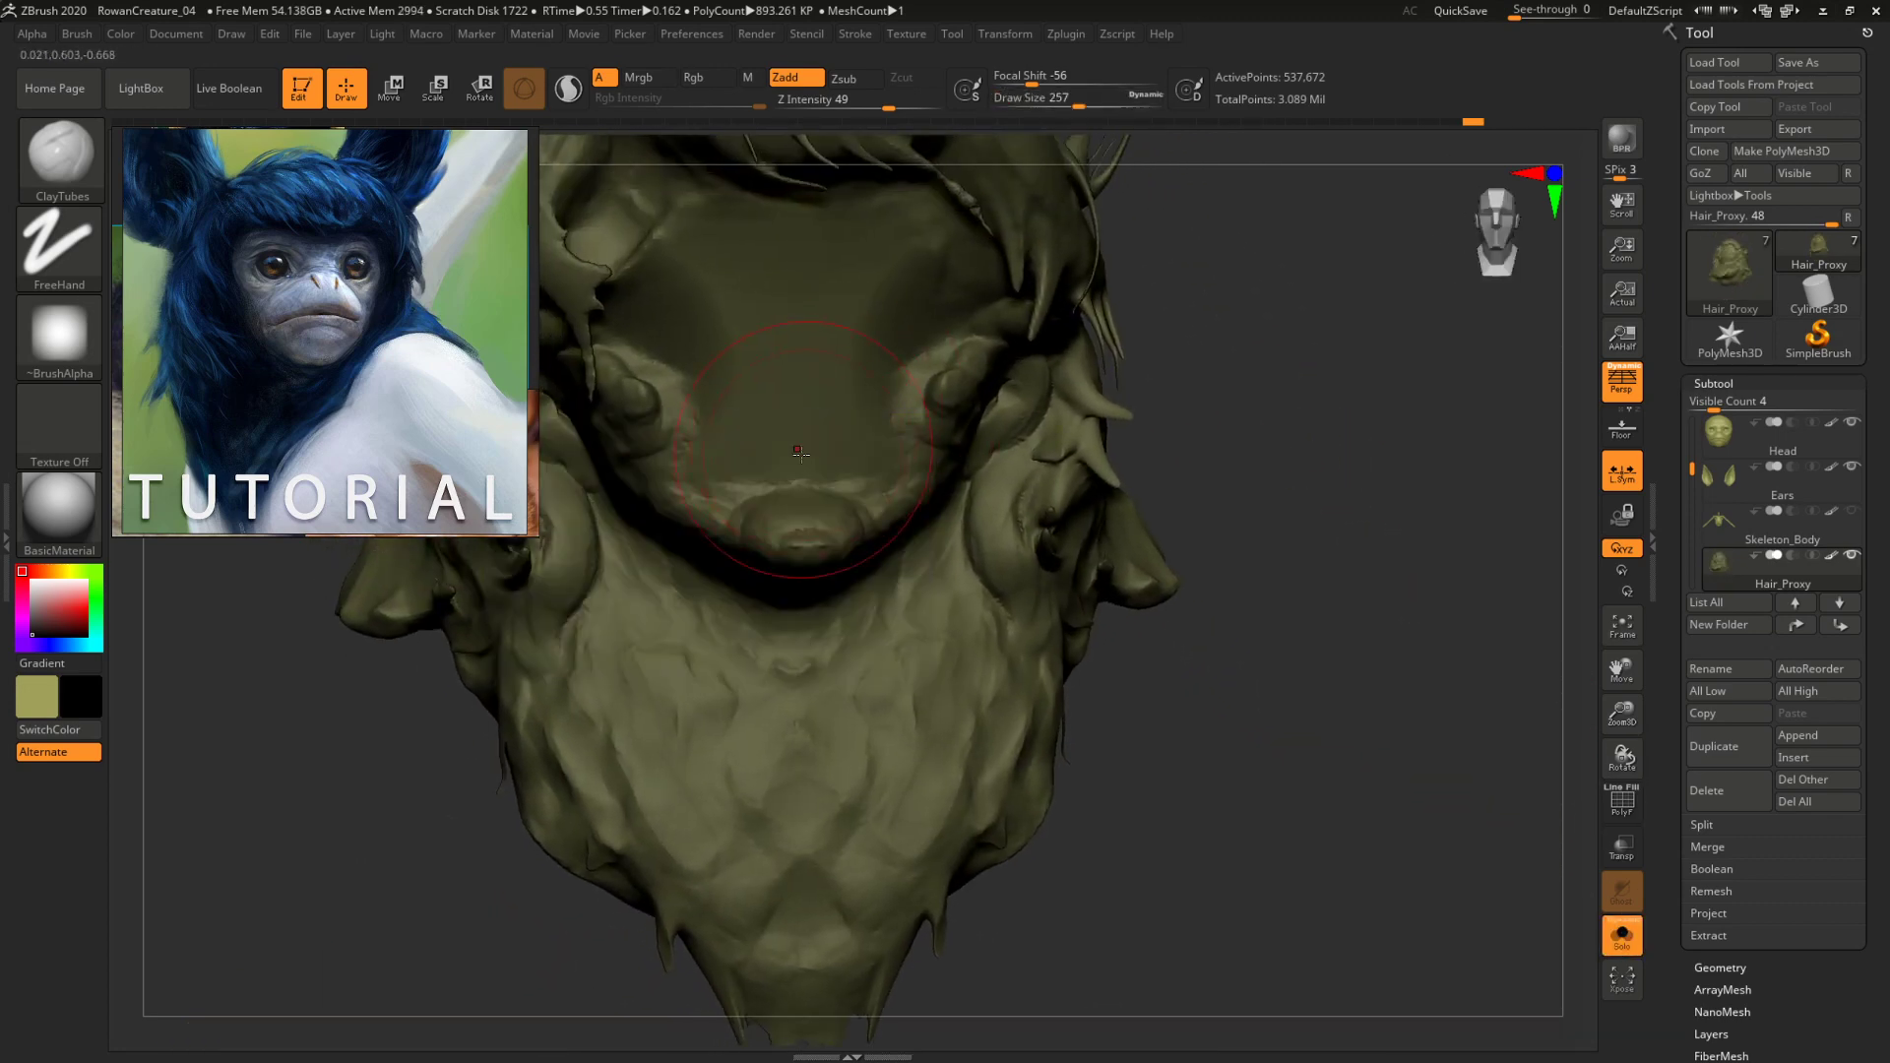
pyautogui.moveTo(798, 451)
pyautogui.mouseDown()
pyautogui.moveTo(748, 472)
pyautogui.moveTo(886, 463)
pyautogui.moveTo(718, 482)
pyautogui.moveTo(902, 461)
pyautogui.moveTo(965, 433)
pyautogui.moveTo(748, 394)
pyautogui.mouseUp()
pyautogui.moveTo(1280, 591); pyautogui.dragTo(1624, 669)
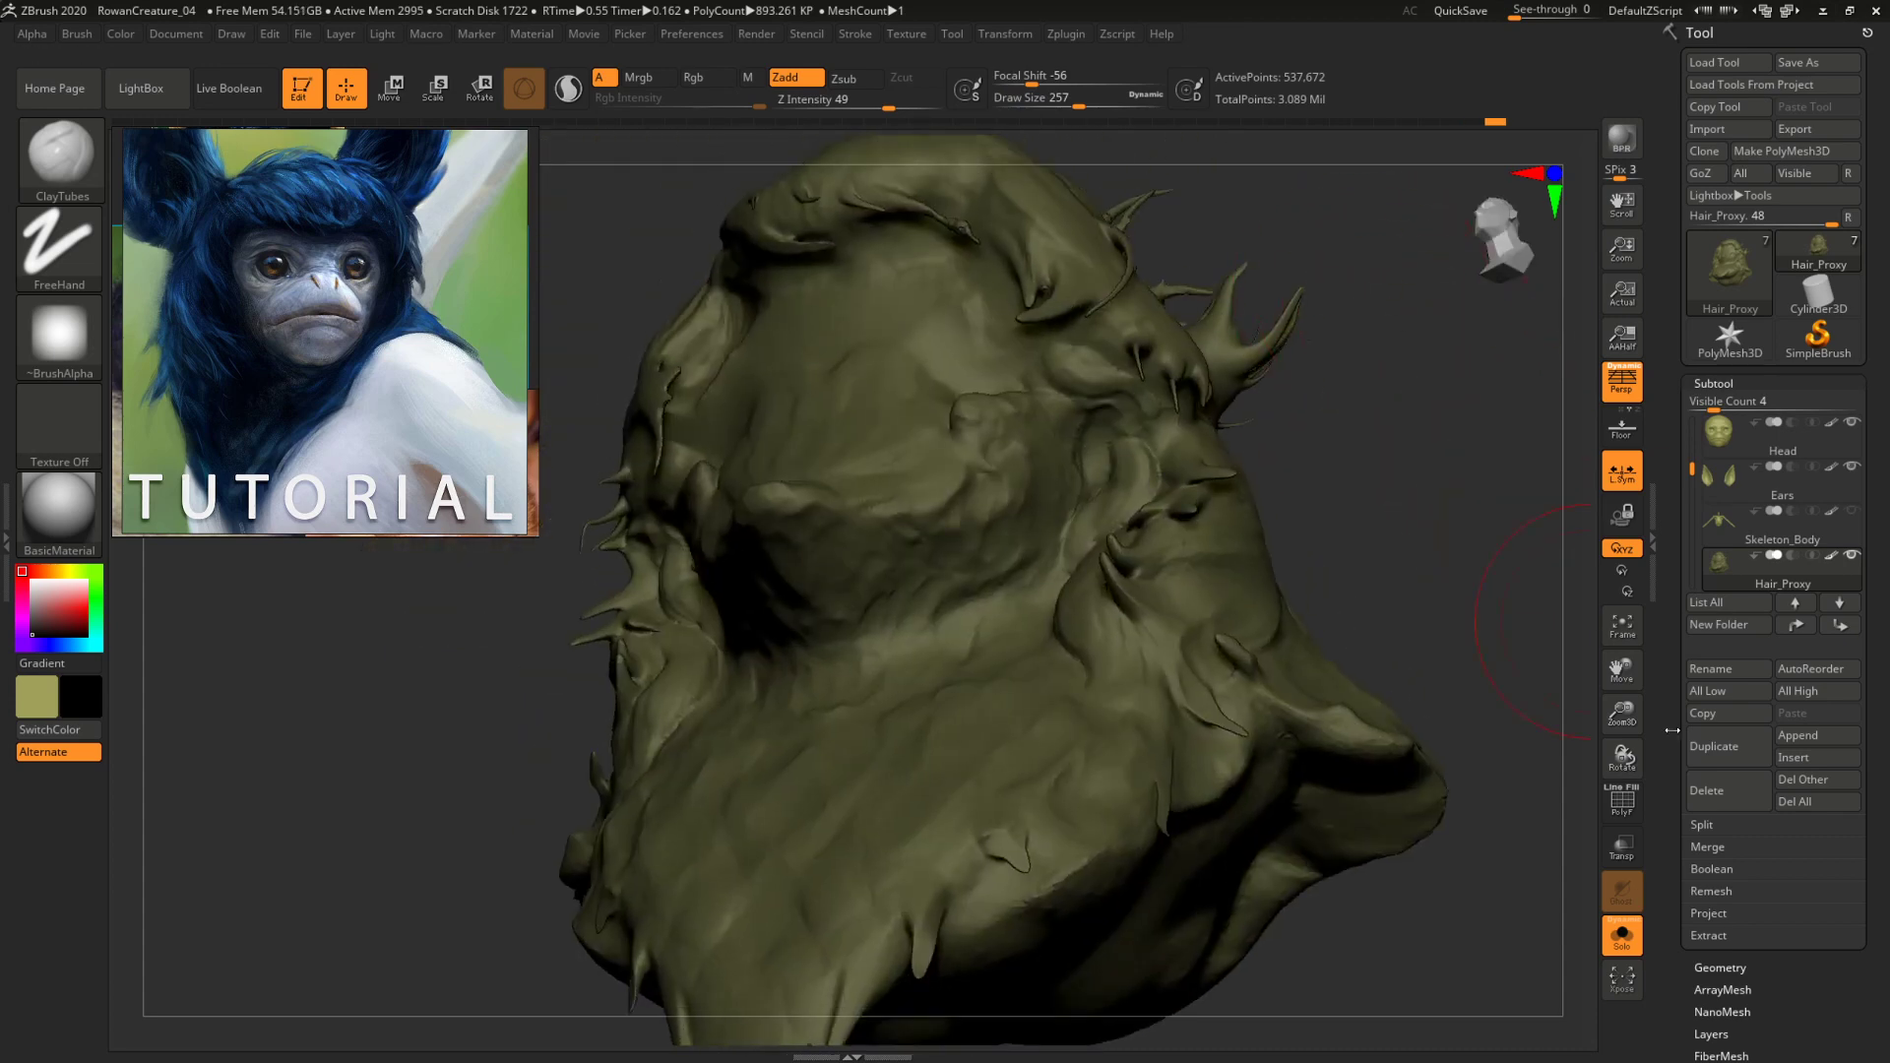
# Add clay strokes to the isolated hair mesh behind the chin and mouth with ClayTubes at draw size 202.
pyautogui.click(1621, 935)
pyautogui.moveTo(1354, 528); pyautogui.dragTo(1103, 452)
pyautogui.press('space')
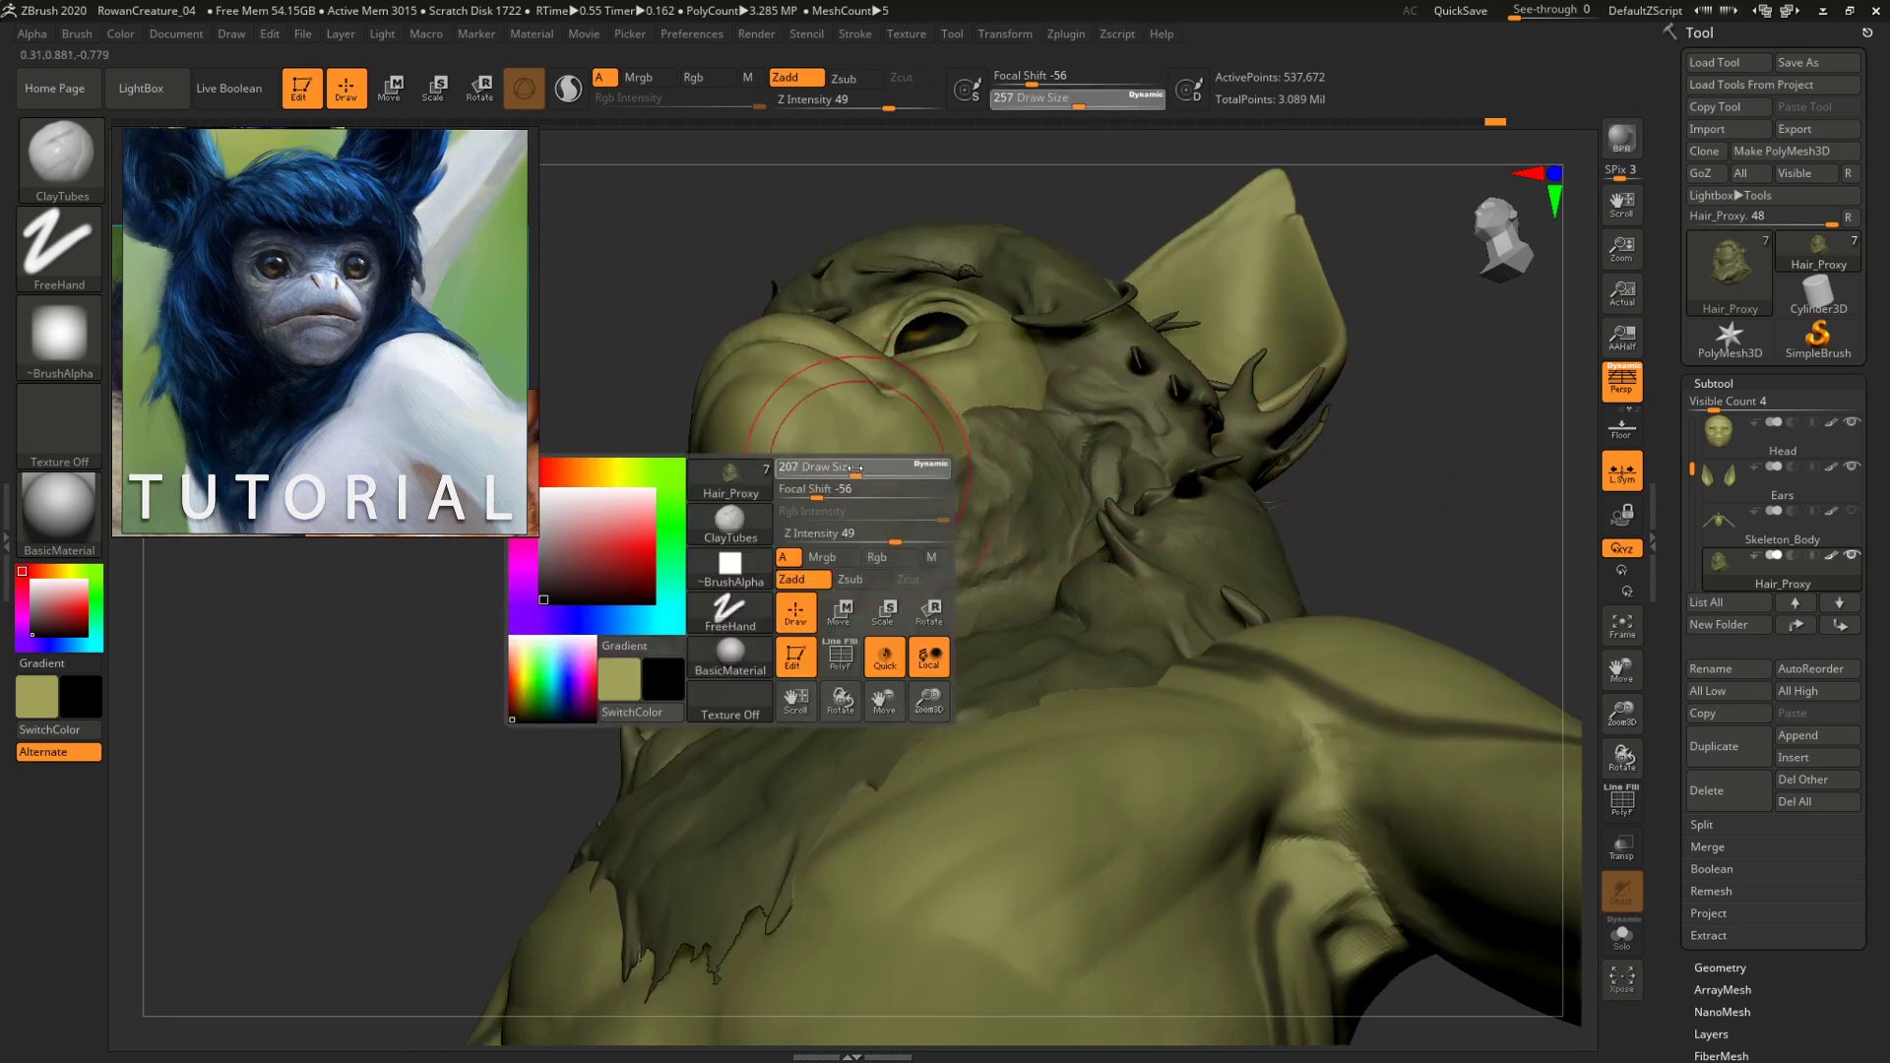
pyautogui.moveTo(854, 468); pyautogui.dragTo(851, 468)
pyautogui.click(1621, 935)
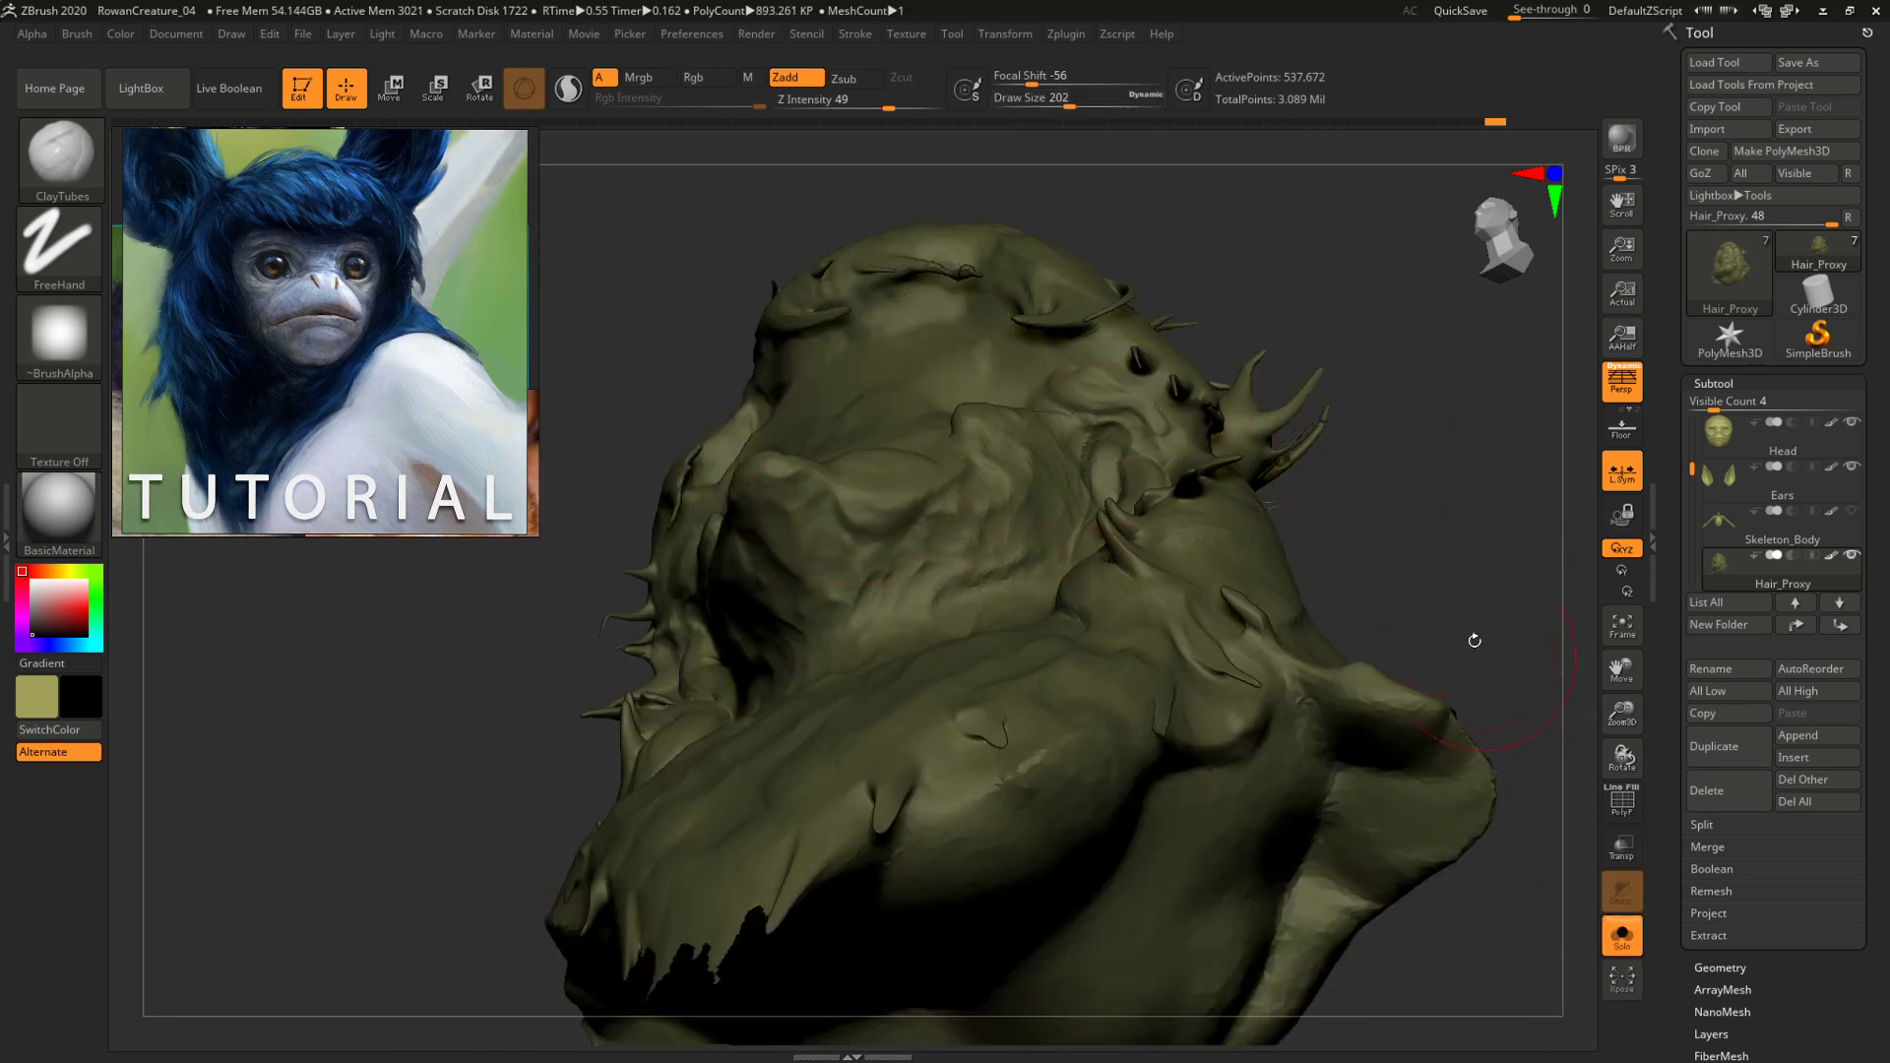
pyautogui.moveTo(1474, 641); pyautogui.dragTo(1348, 600)
pyautogui.moveTo(871, 404)
pyautogui.mouseDown()
pyautogui.moveTo(827, 413)
pyautogui.moveTo(886, 389)
pyautogui.moveTo(768, 413)
pyautogui.moveTo(906, 394)
pyautogui.moveTo(817, 396)
pyautogui.moveTo(758, 295)
pyautogui.moveTo(822, 329)
pyautogui.moveTo(906, 315)
pyautogui.mouseUp()
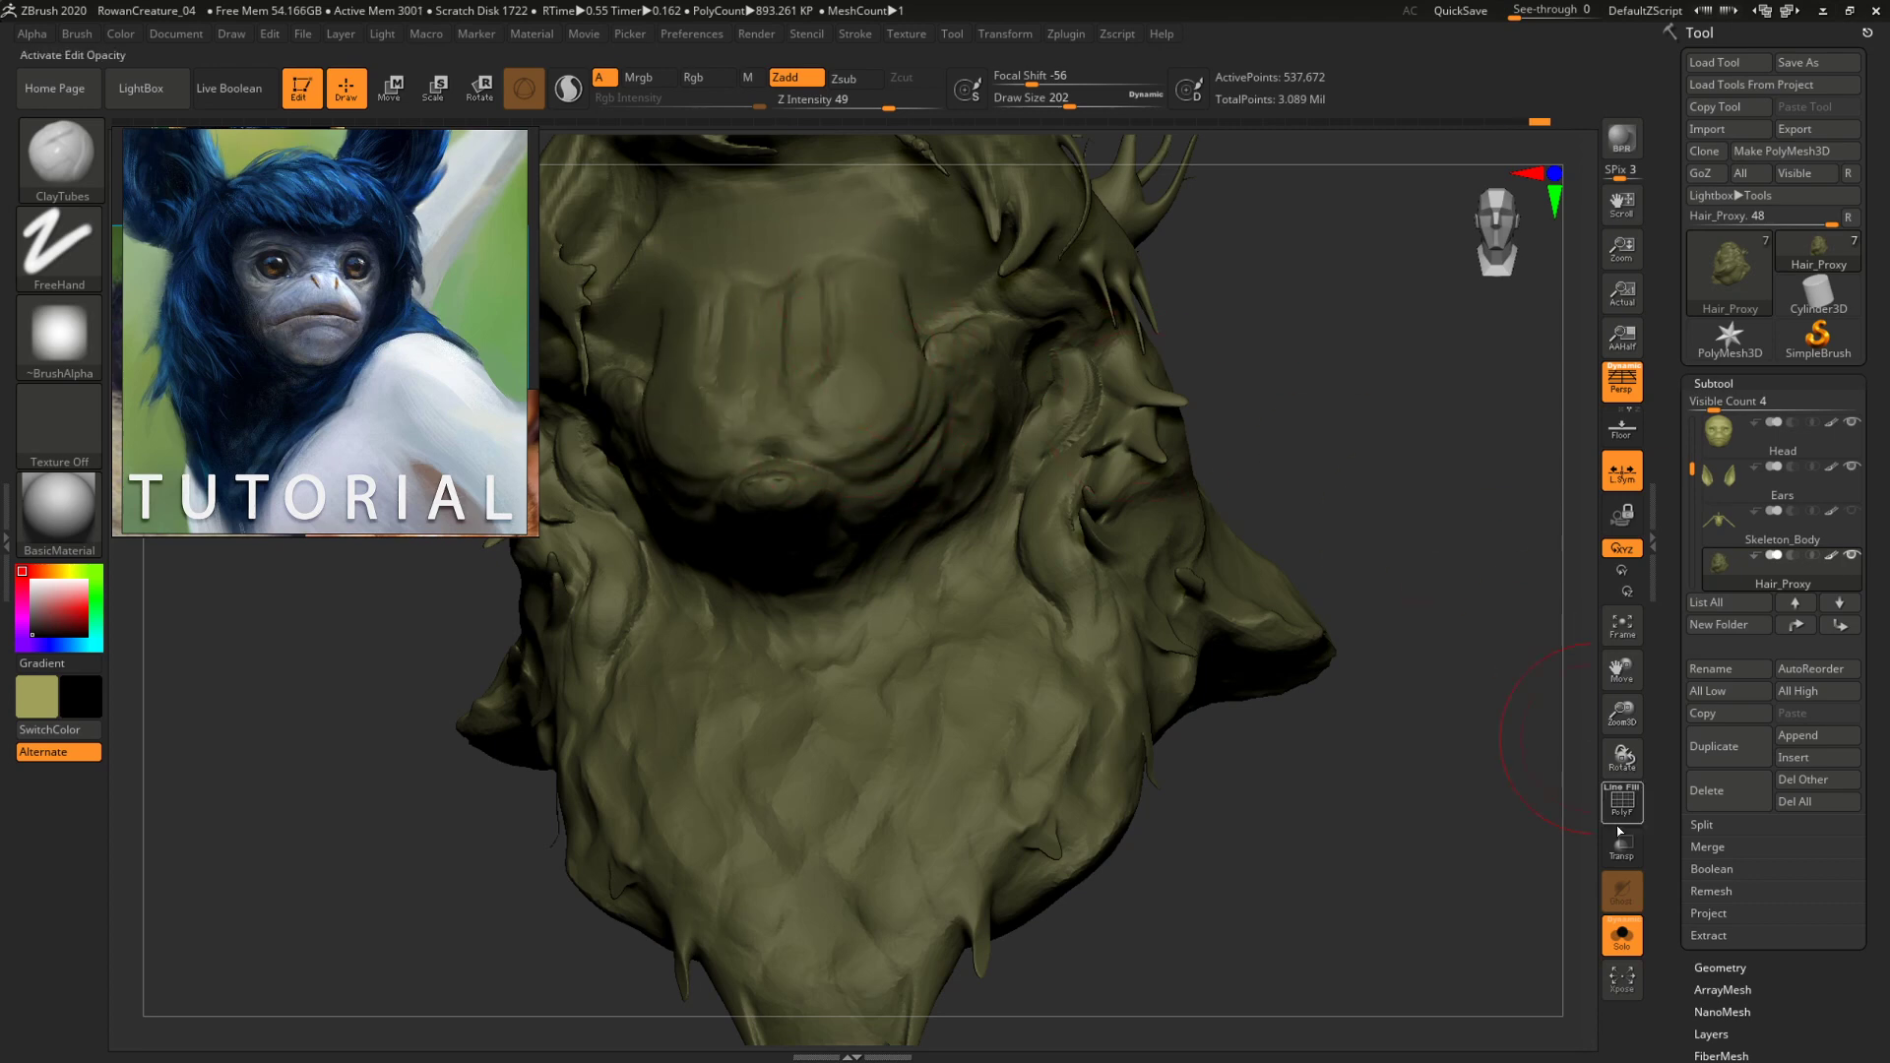
pyautogui.click(1621, 935)
# Refine the hairline under the chin with ClayTubes at draw sizes 158 and 94, with the full figure shown.
pyautogui.moveTo(1396, 482); pyautogui.dragTo(1348, 393)
pyautogui.press('space')
pyautogui.moveTo(844, 417); pyautogui.dragTo(834, 420)
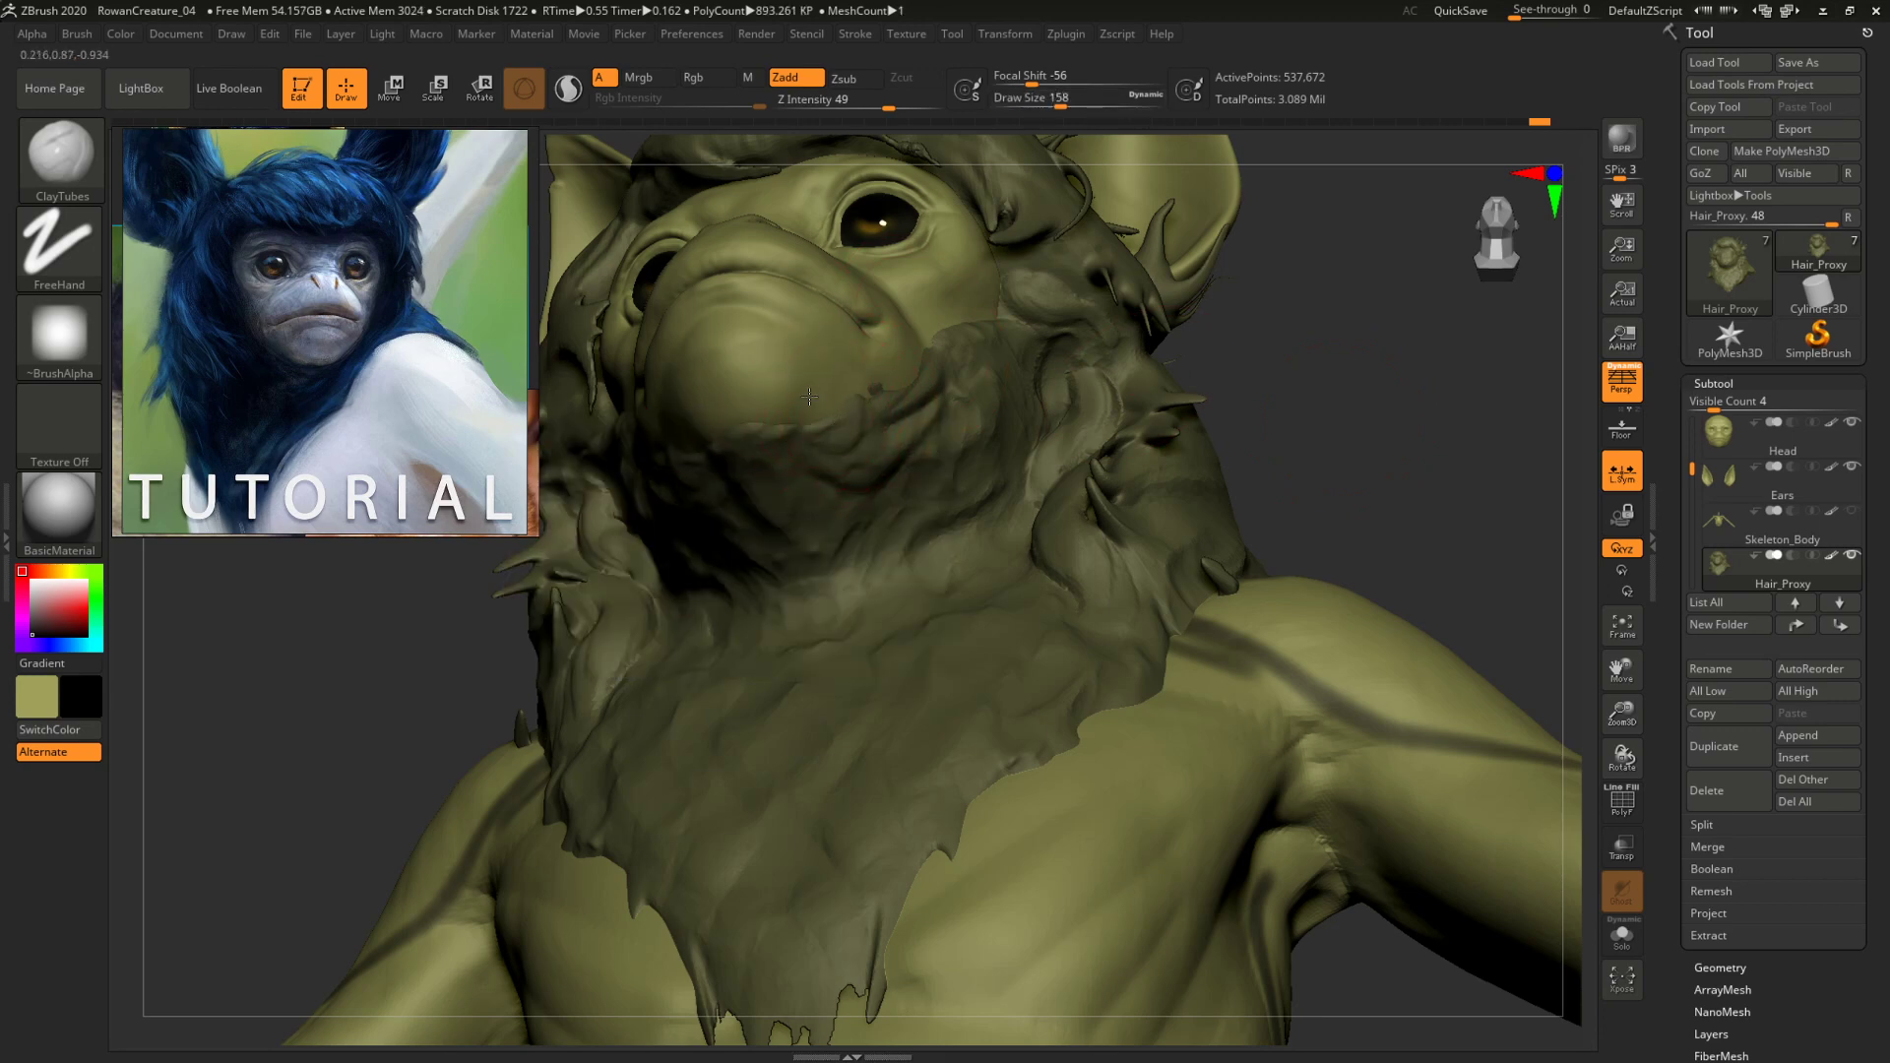
pyautogui.moveTo(1238, 339)
pyautogui.mouseDown()
pyautogui.moveTo(1324, 363)
pyautogui.moveTo(1355, 398)
pyautogui.mouseUp()
pyautogui.press('space')
pyautogui.moveTo(852, 421)
pyautogui.mouseDown()
pyautogui.moveTo(855, 443)
pyautogui.moveTo(856, 403)
pyautogui.mouseUp()
pyautogui.moveTo(1466, 530); pyautogui.dragTo(1525, 622)
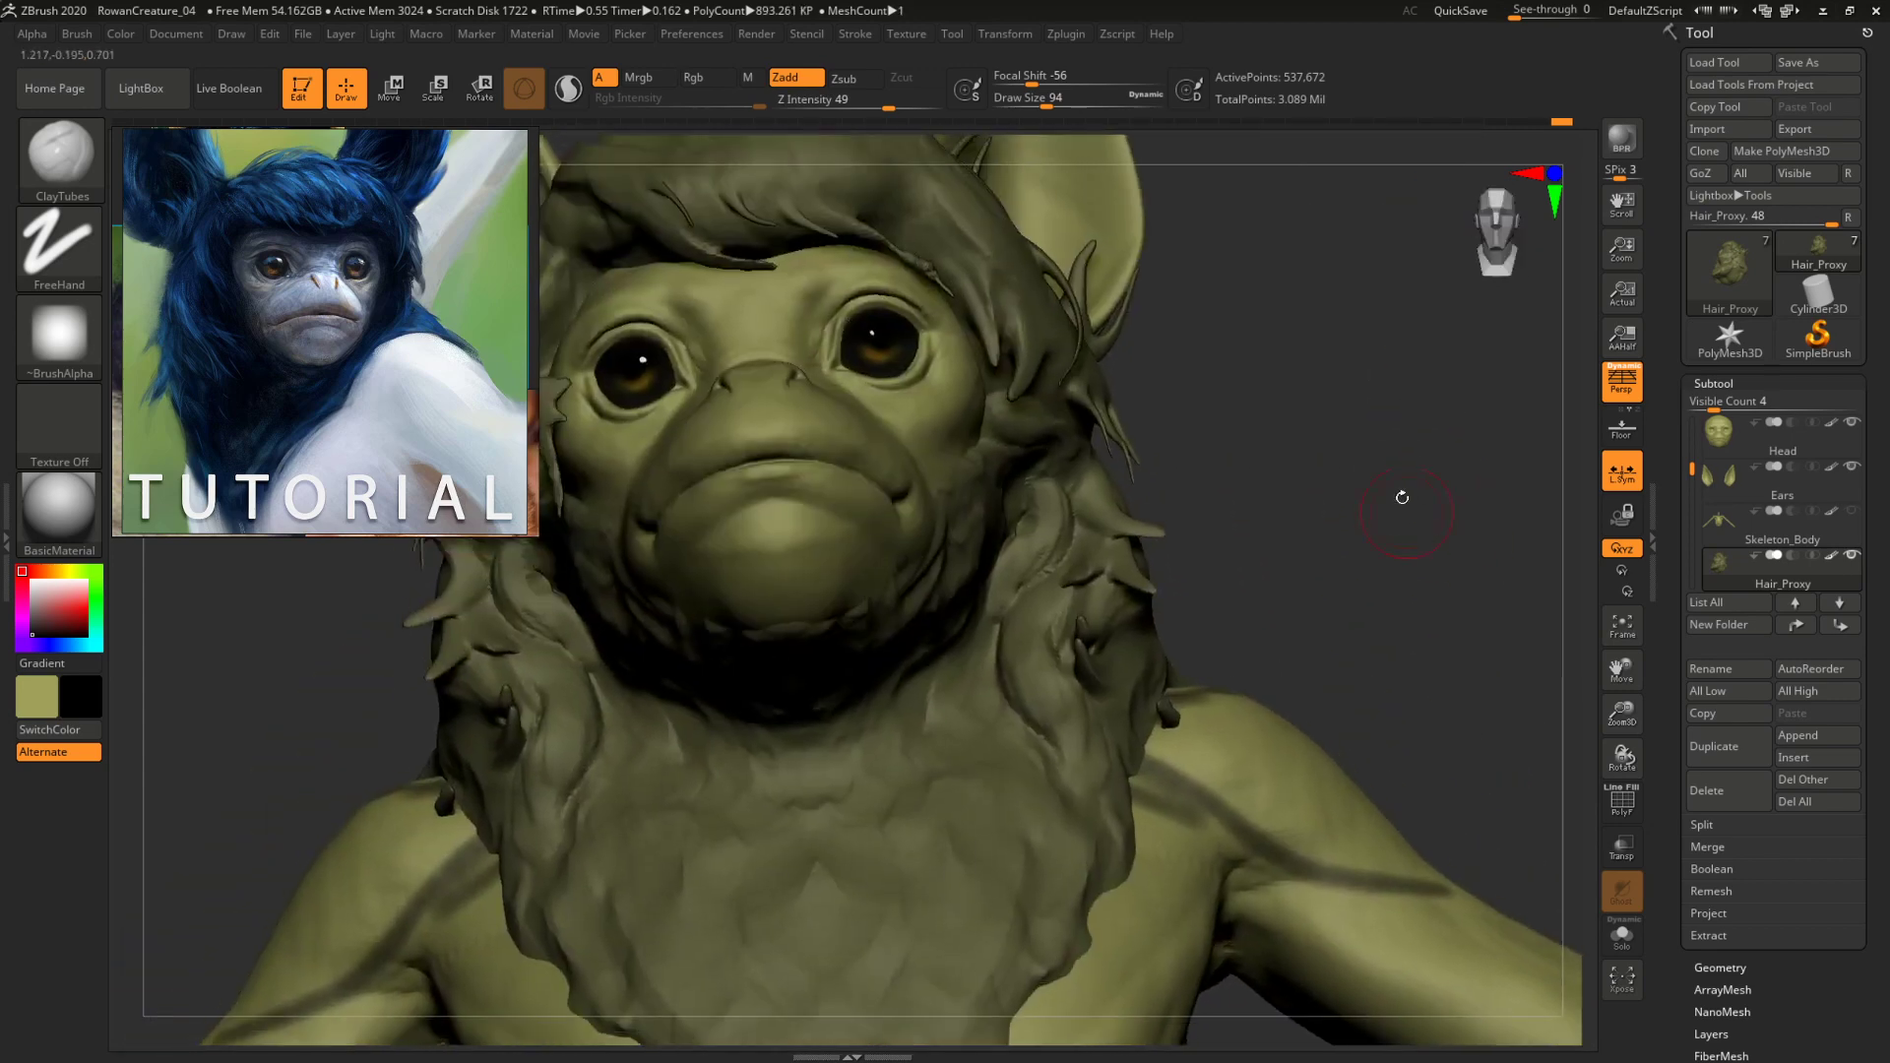
# Blend the hair into the cheek and along the jaw edge with ClayTubes at draw size 62.
pyautogui.moveTo(1424, 481); pyautogui.dragTo(1280, 511)
pyautogui.press('space')
pyautogui.moveTo(985, 504); pyautogui.dragTo(932, 533)
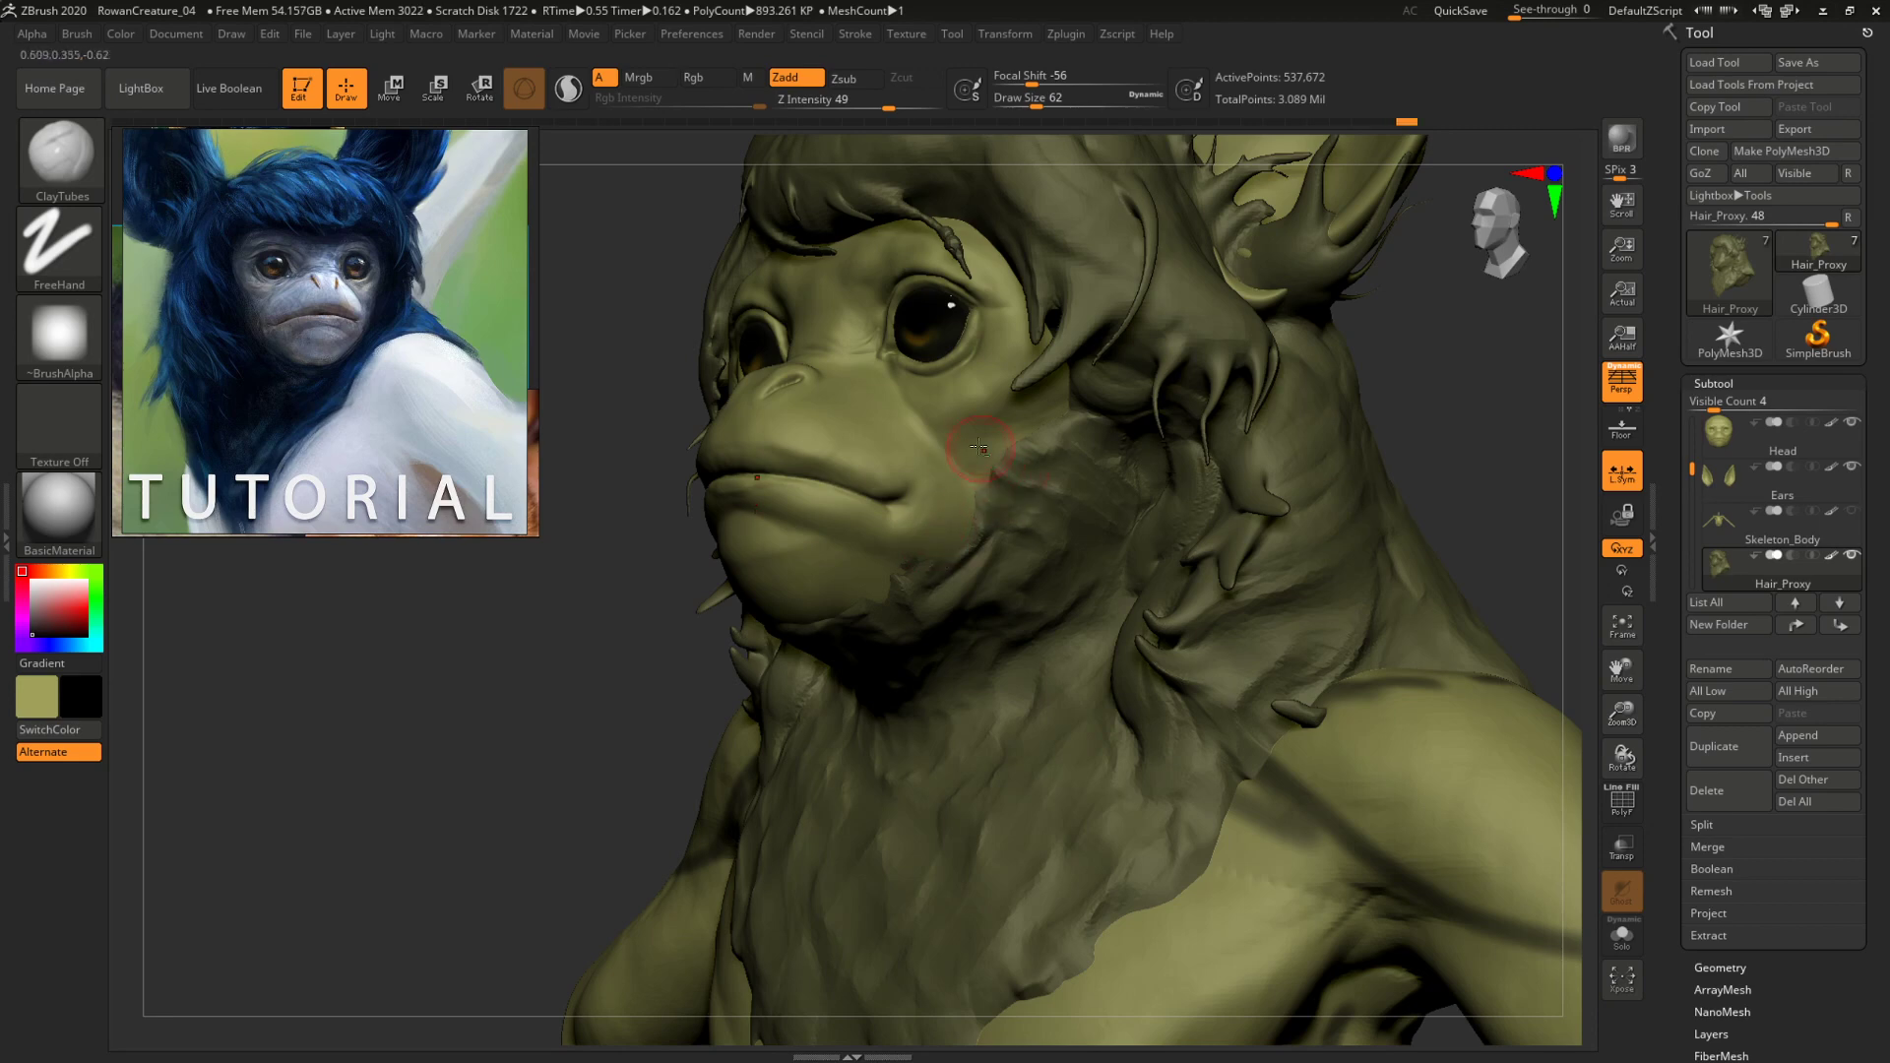
pyautogui.moveTo(1395, 387)
pyautogui.mouseDown()
pyautogui.moveTo(1358, 447)
pyautogui.moveTo(899, 543)
pyautogui.mouseUp()
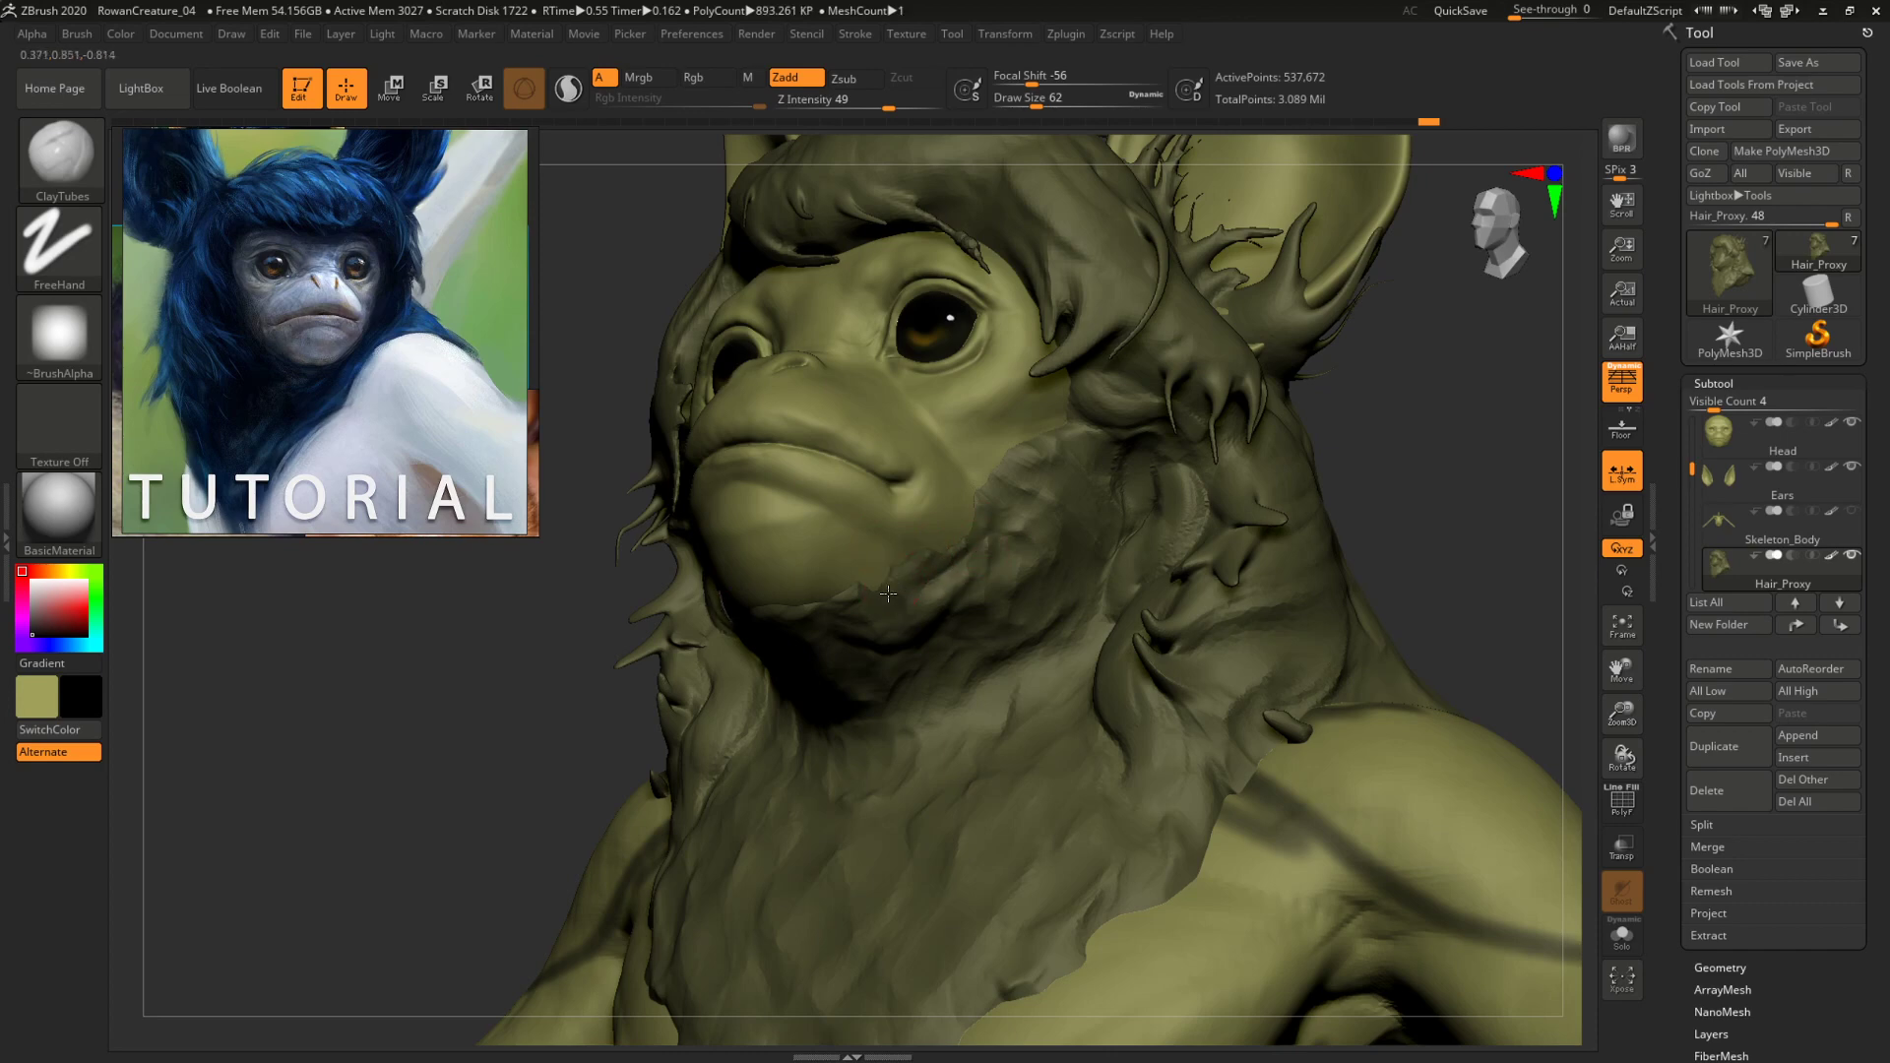
pyautogui.moveTo(1389, 457); pyautogui.dragTo(1194, 408)
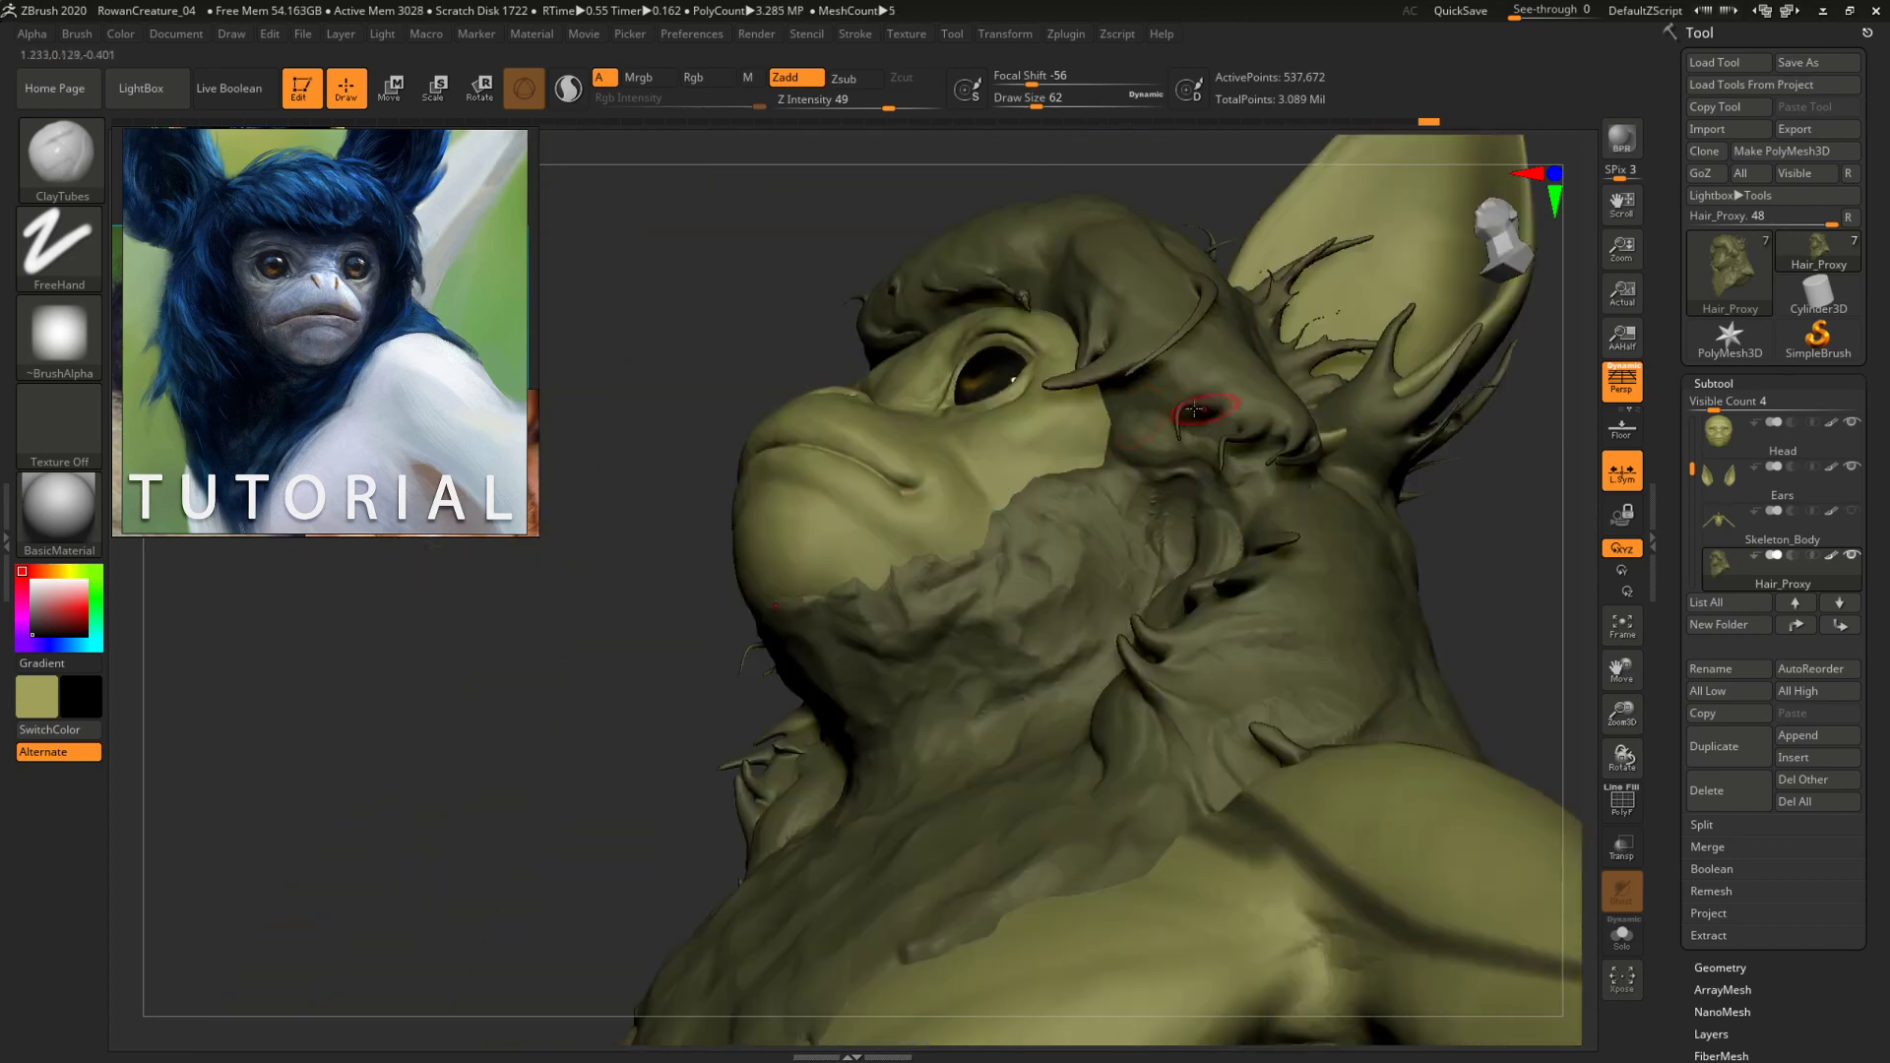
# Build up the beard beneath the chin and jaw with ClayTubes at draw sizes 104 and 124.
pyautogui.moveTo(849, 586)
pyautogui.mouseDown(button='right')
pyautogui.moveTo(1220, 431)
pyautogui.moveTo(1035, 494)
pyautogui.mouseUp(button='right')
pyautogui.press('space')
pyautogui.moveTo(843, 611); pyautogui.dragTo(858, 610)
pyautogui.moveTo(927, 571); pyautogui.dragTo(936, 528, button='right')
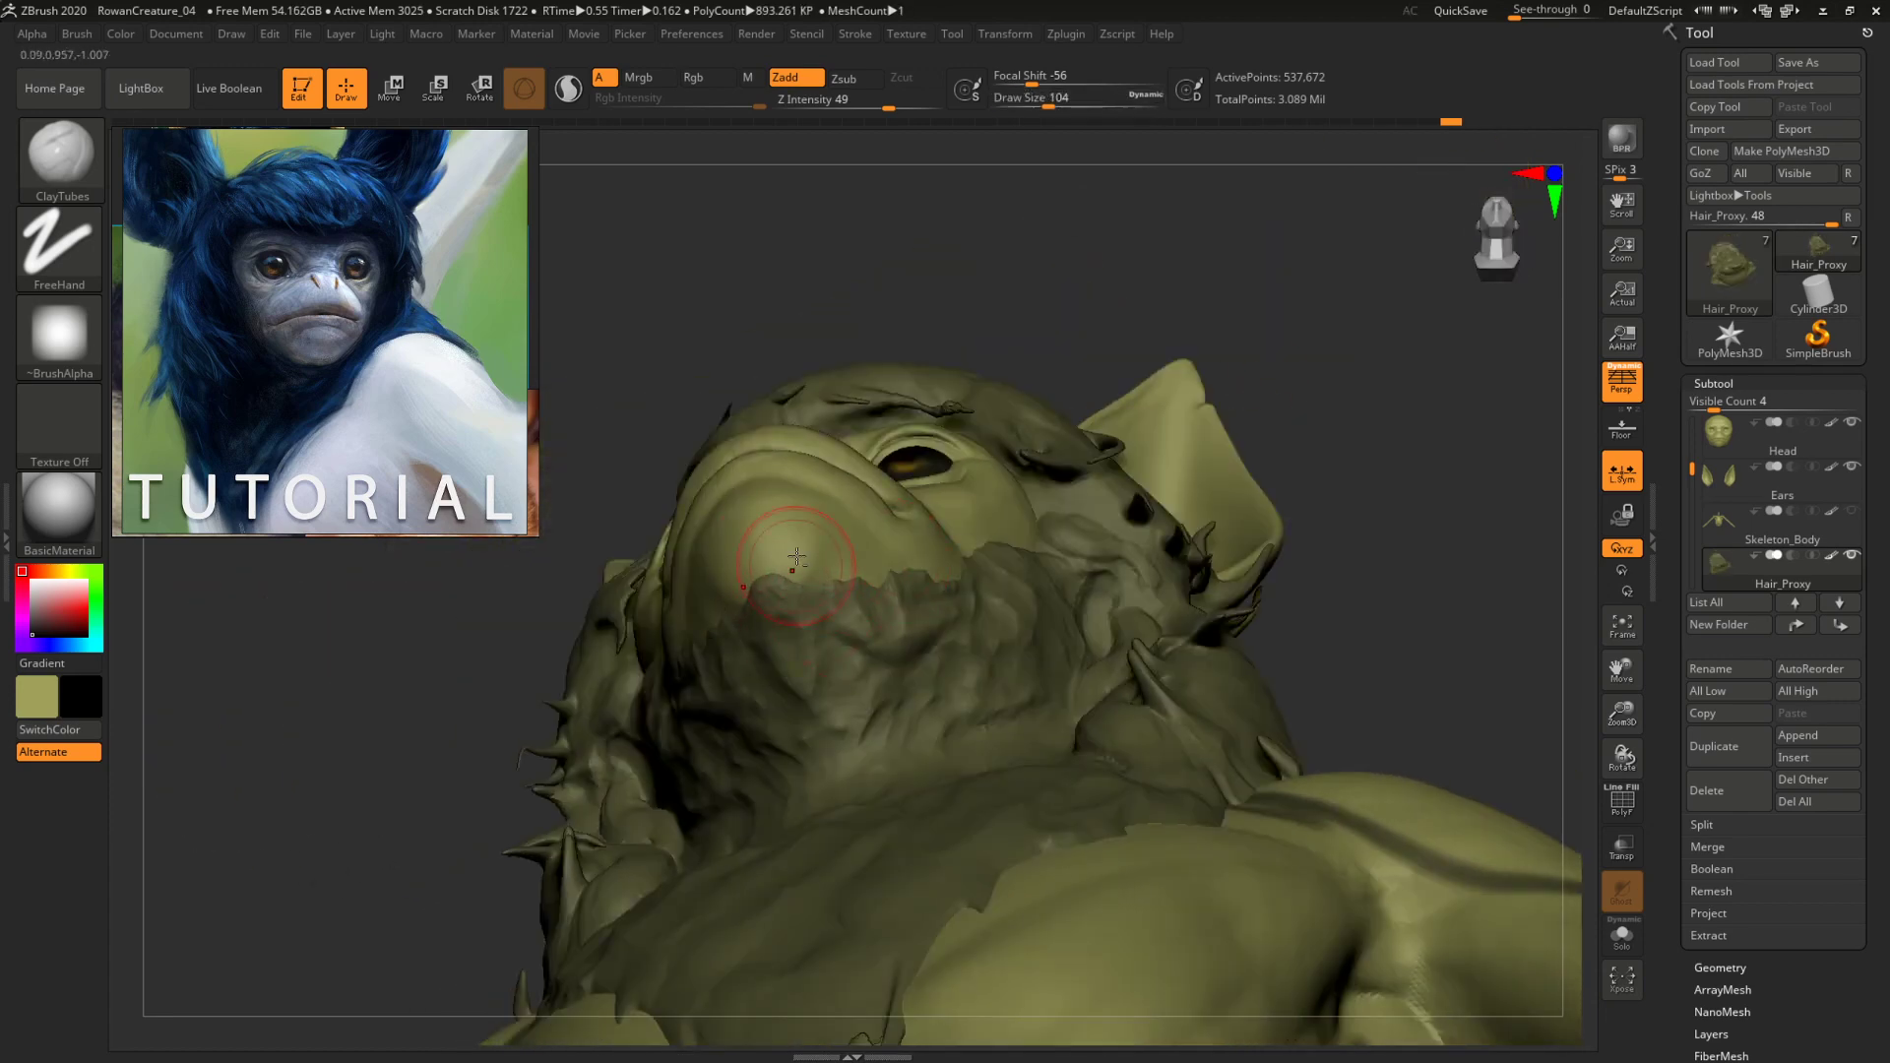
pyautogui.moveTo(1326, 537)
pyautogui.mouseDown(button='right')
pyautogui.moveTo(1181, 521)
pyautogui.moveTo(1034, 551)
pyautogui.mouseUp(button='right')
pyautogui.press('space')
pyautogui.press('space')
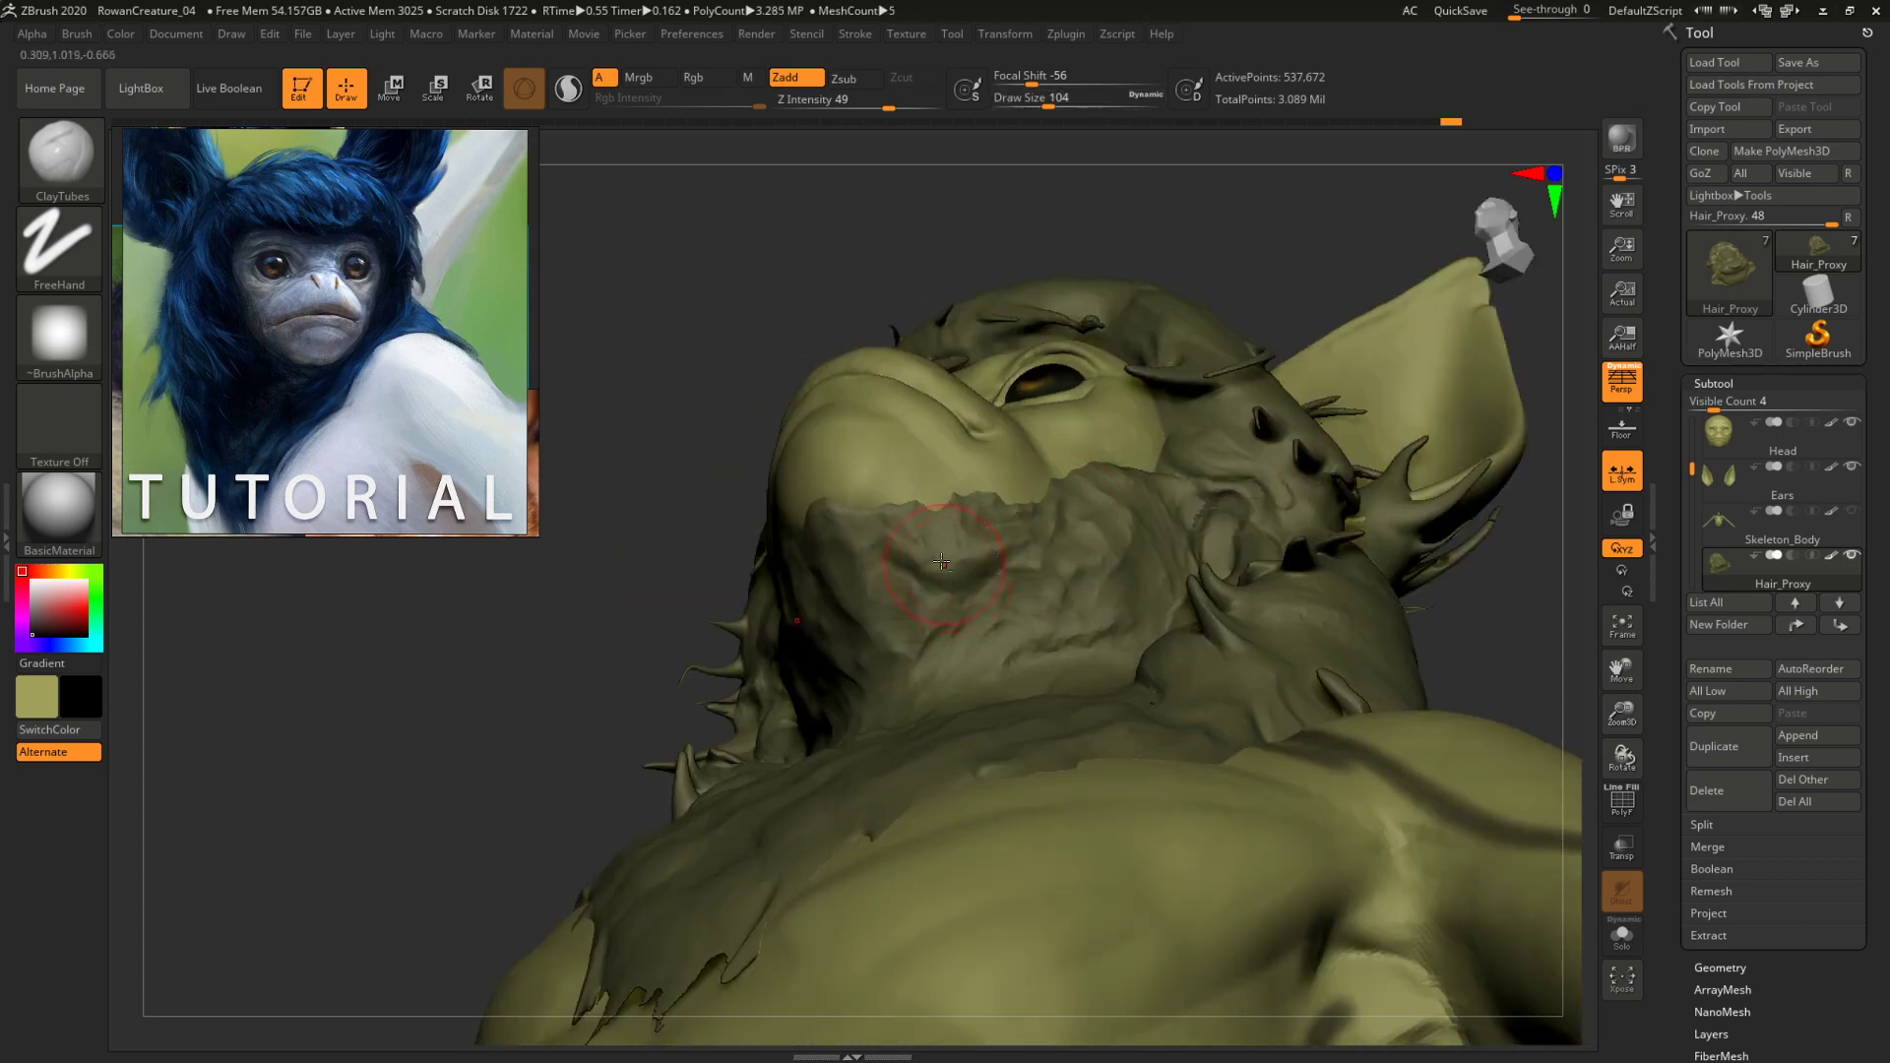
pyautogui.moveTo(939, 556); pyautogui.dragTo(943, 570)
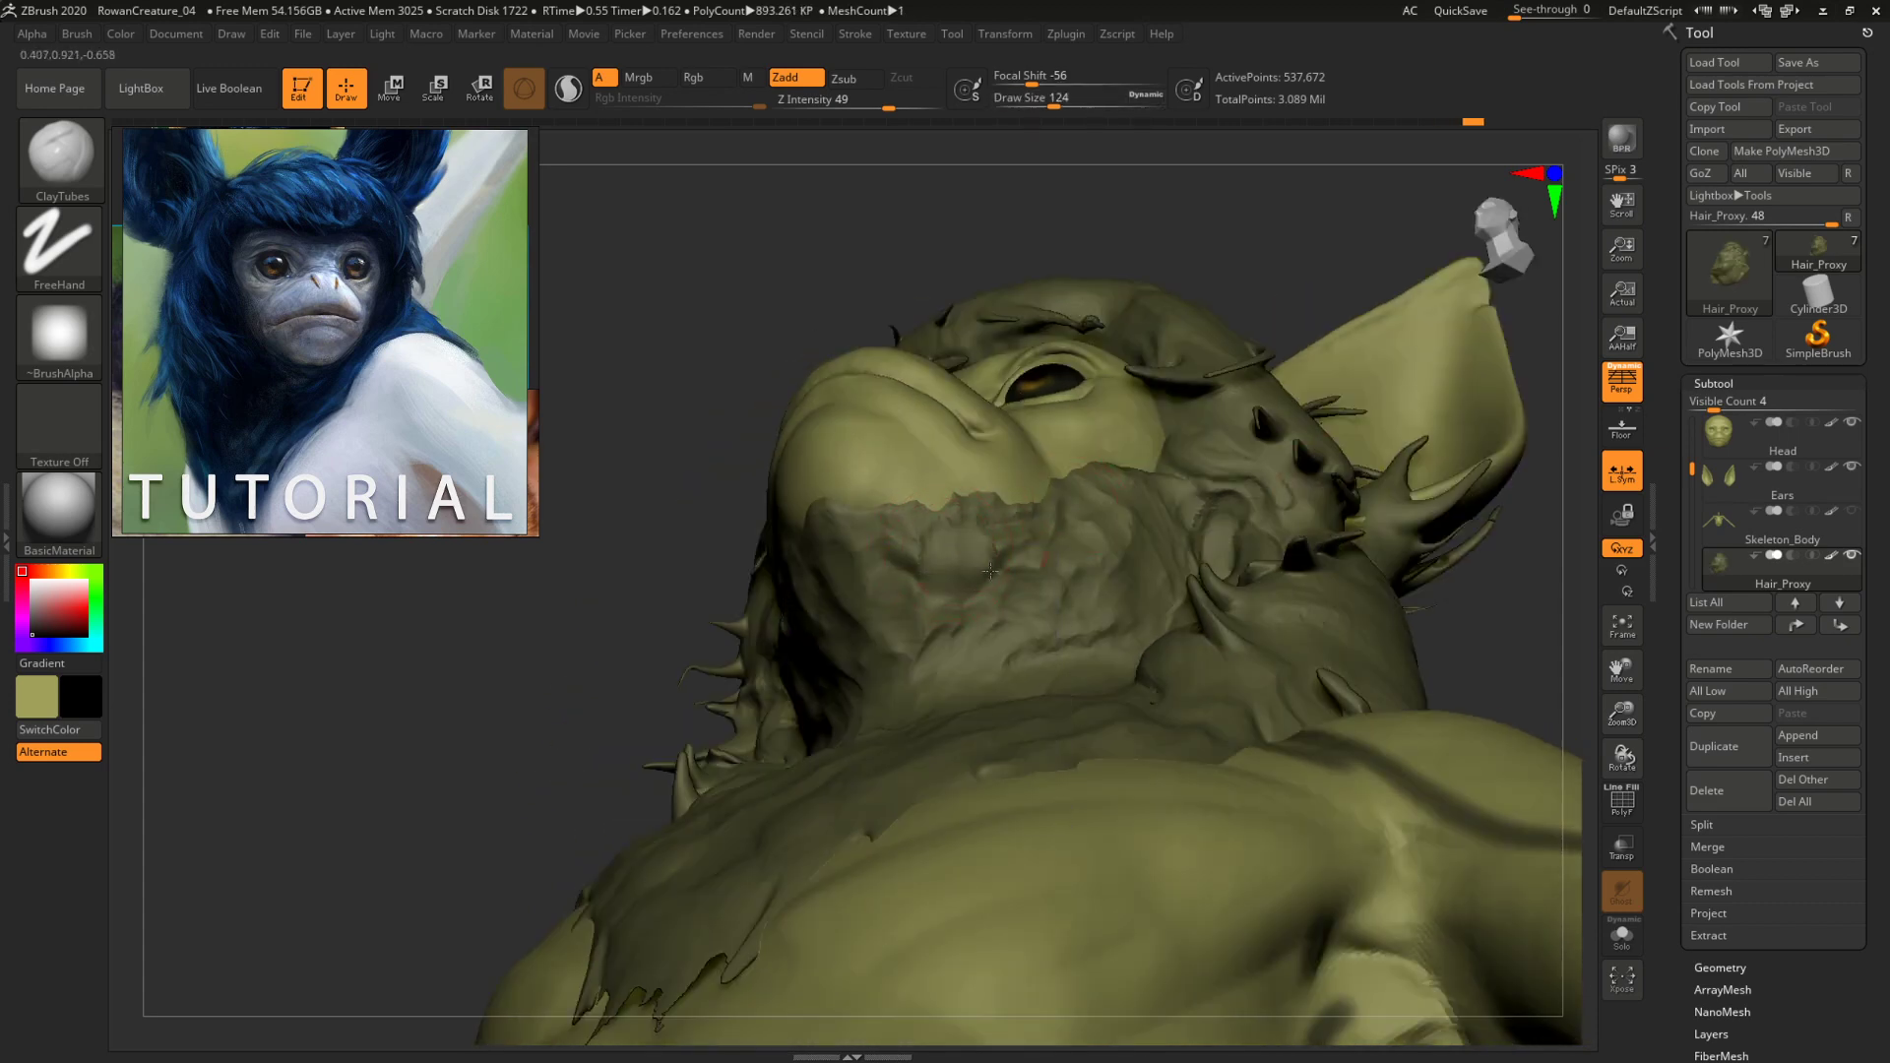
pyautogui.moveTo(1190, 487)
pyautogui.mouseDown(button='right')
pyautogui.moveTo(1429, 380)
pyautogui.moveTo(993, 573)
pyautogui.mouseUp(button='right')
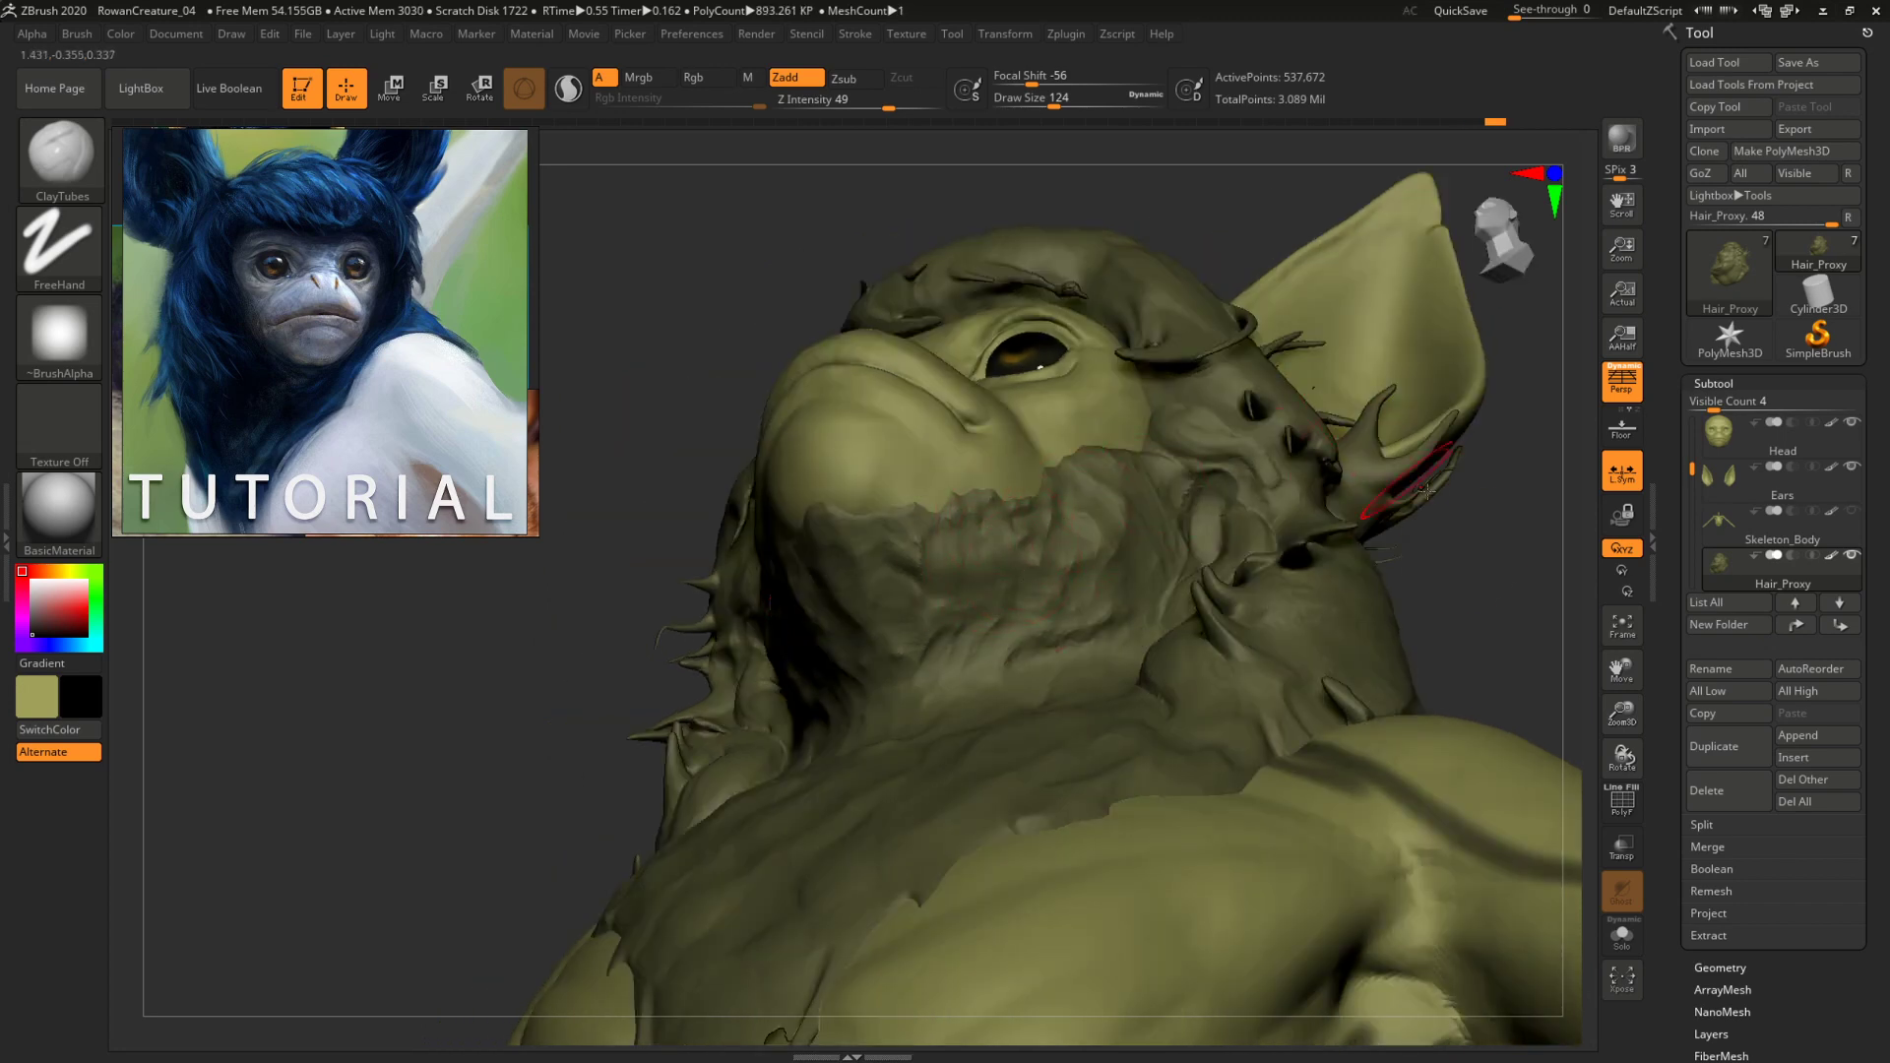
# Add broader clay strokes to the beard below the cheek with ClayTubes at draw size 177.
pyautogui.moveTo(1438, 449); pyautogui.dragTo(1485, 599, button='right')
pyautogui.press('f')
pyautogui.moveTo(1253, 506)
pyautogui.mouseDown(button='right')
pyautogui.moveTo(1330, 425)
pyautogui.moveTo(1497, 456)
pyautogui.moveTo(1327, 503)
pyautogui.mouseUp(button='right')
pyautogui.press('space')
pyautogui.click(1104, 509)
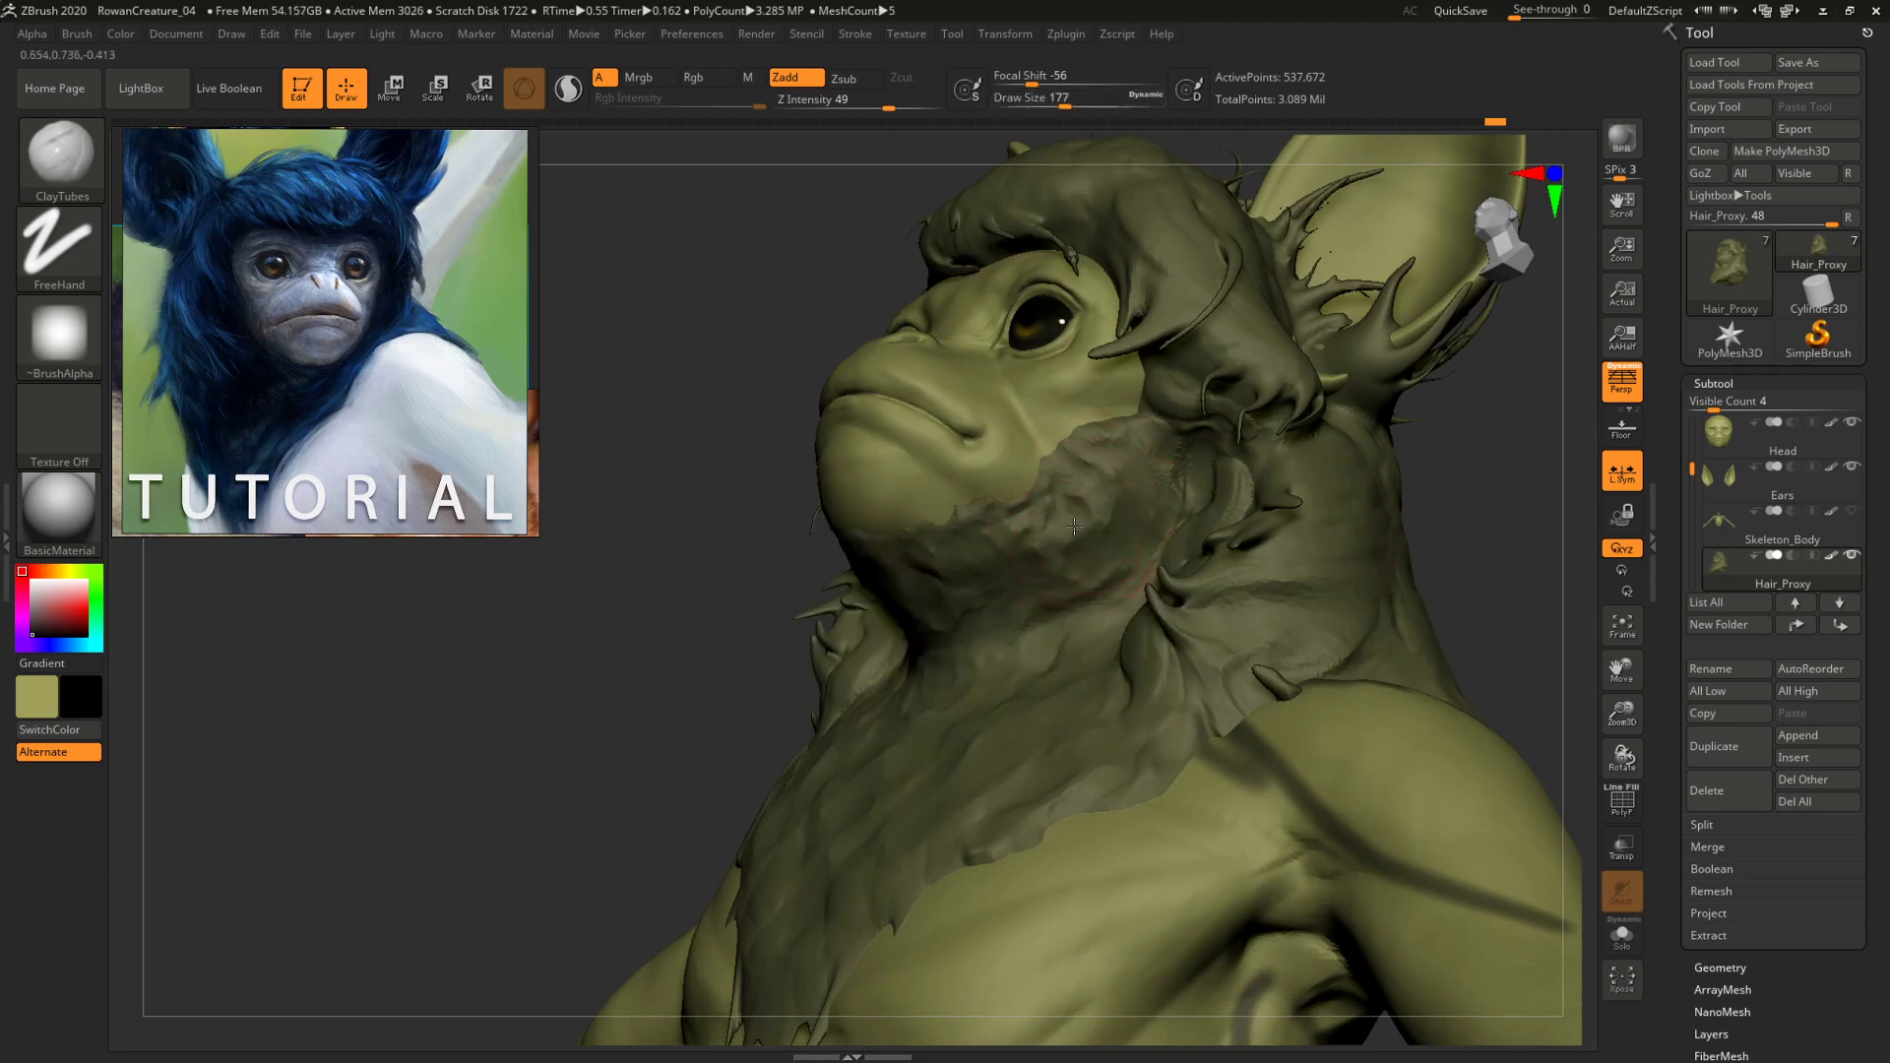
pyautogui.moveTo(1081, 530); pyautogui.dragTo(1105, 551)
pyautogui.moveTo(701, 646); pyautogui.dragTo(1351, 563)
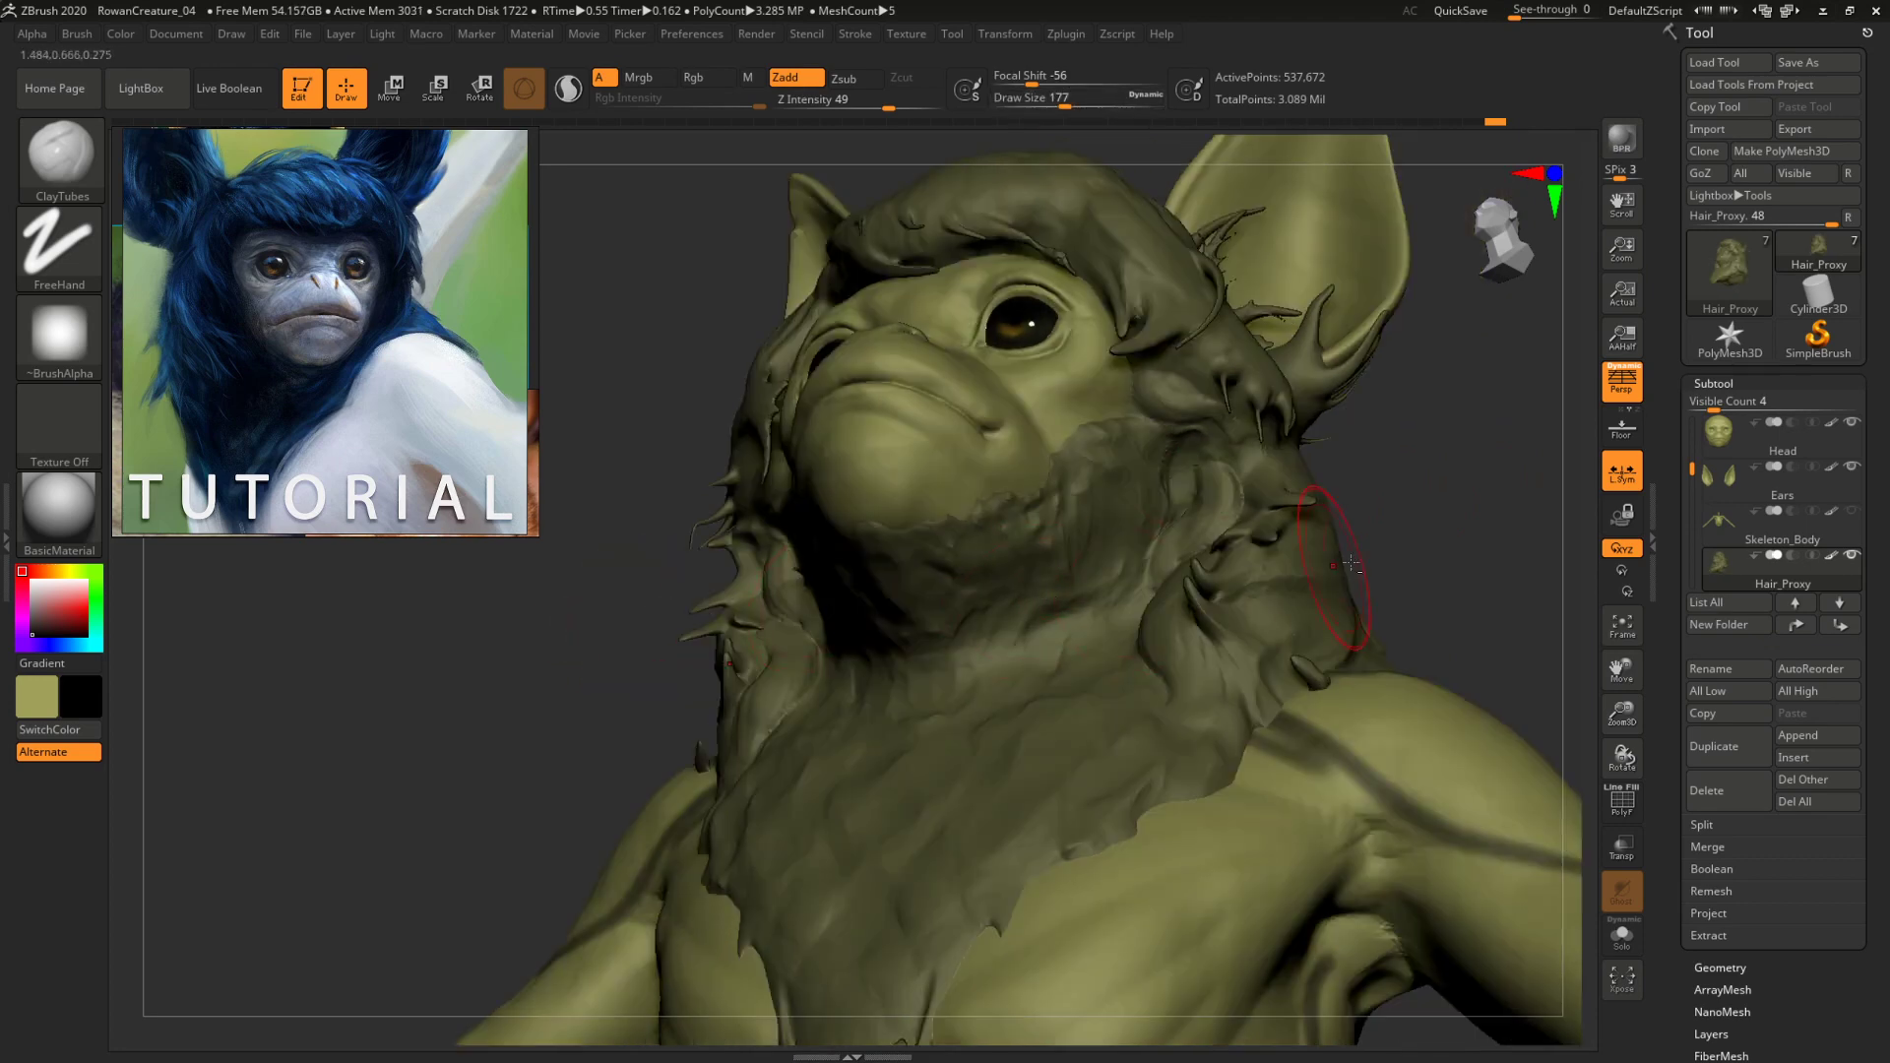
# Shape the beard under the jaw on the opposite side of the face with ClayTubes at draw sizes 149 and 87.
pyautogui.moveTo(1474, 466)
pyautogui.mouseDown()
pyautogui.moveTo(1434, 410)
pyautogui.moveTo(934, 678)
pyautogui.mouseUp()
pyautogui.press('[')
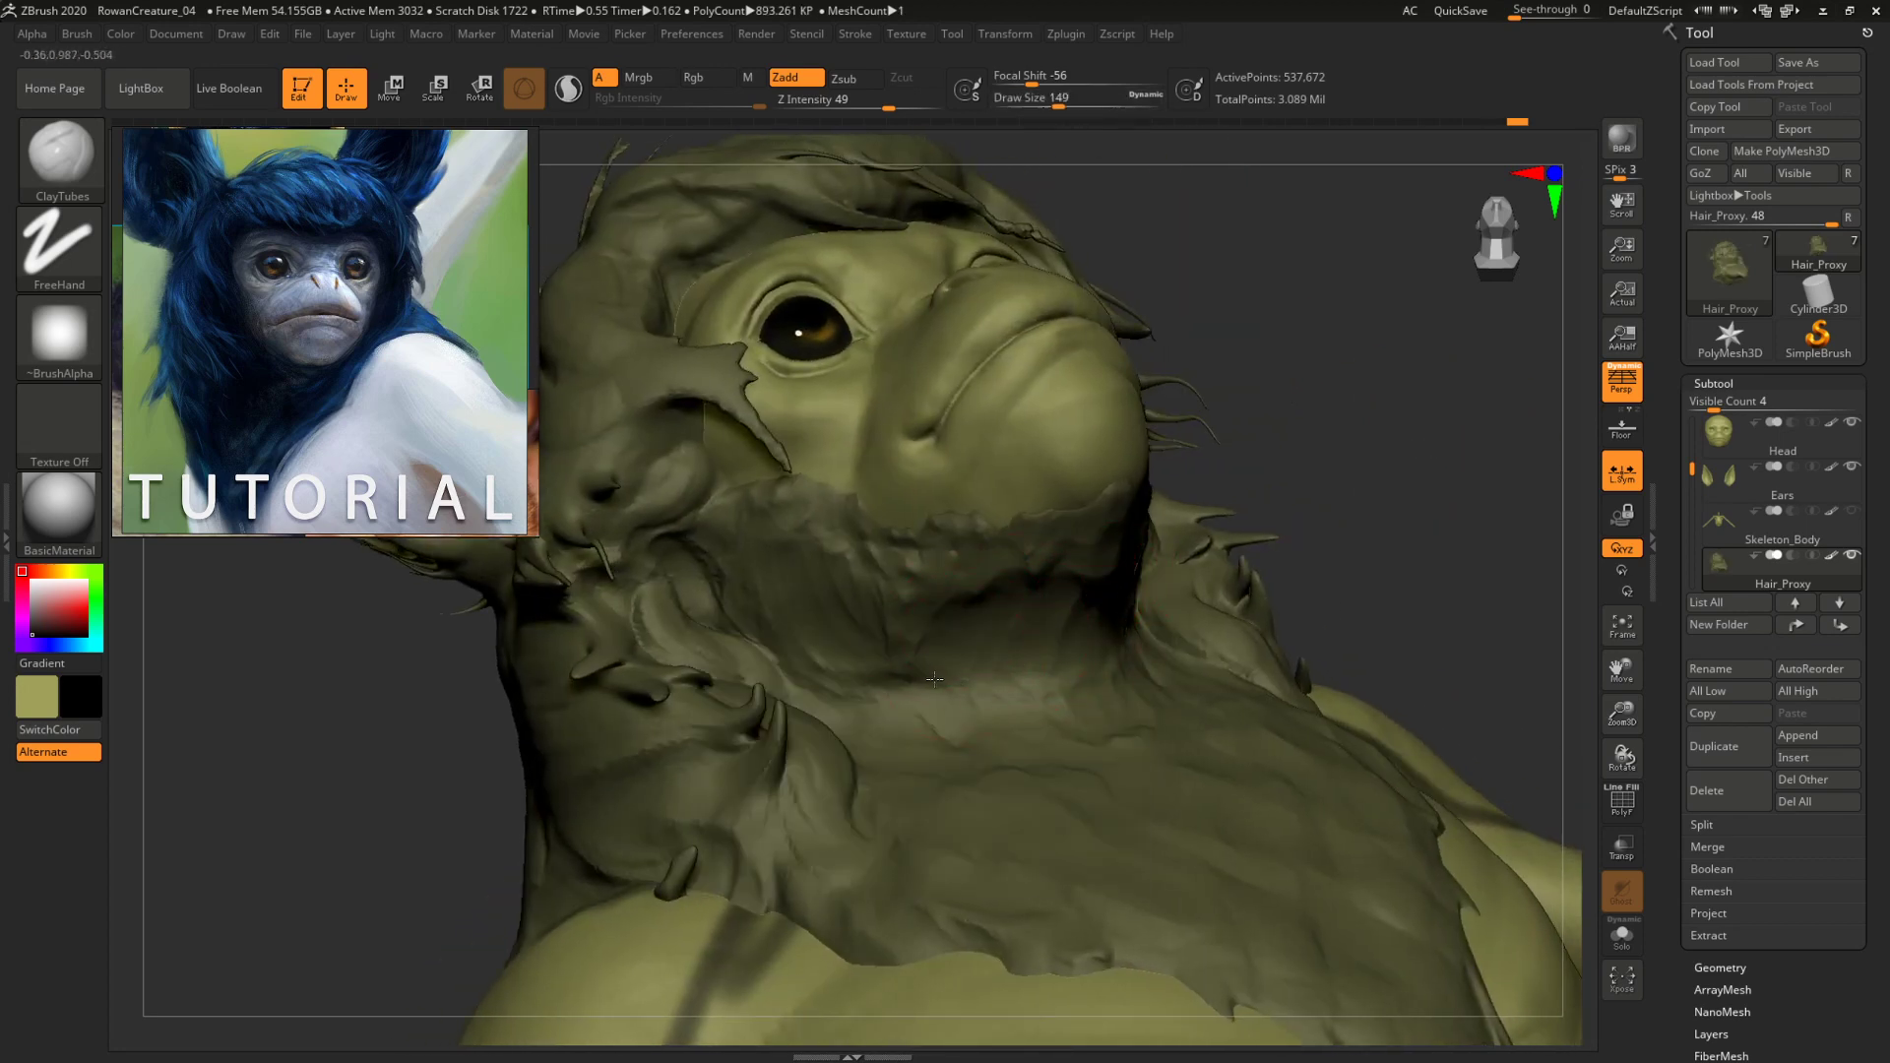
pyautogui.moveTo(940, 612)
pyautogui.mouseDown()
pyautogui.moveTo(910, 671)
pyautogui.moveTo(898, 662)
pyautogui.mouseUp()
pyautogui.moveTo(1264, 553); pyautogui.dragTo(1238, 492)
pyautogui.press('space')
pyautogui.moveTo(955, 598)
pyautogui.mouseDown()
pyautogui.moveTo(928, 596)
pyautogui.moveTo(911, 631)
pyautogui.mouseUp()
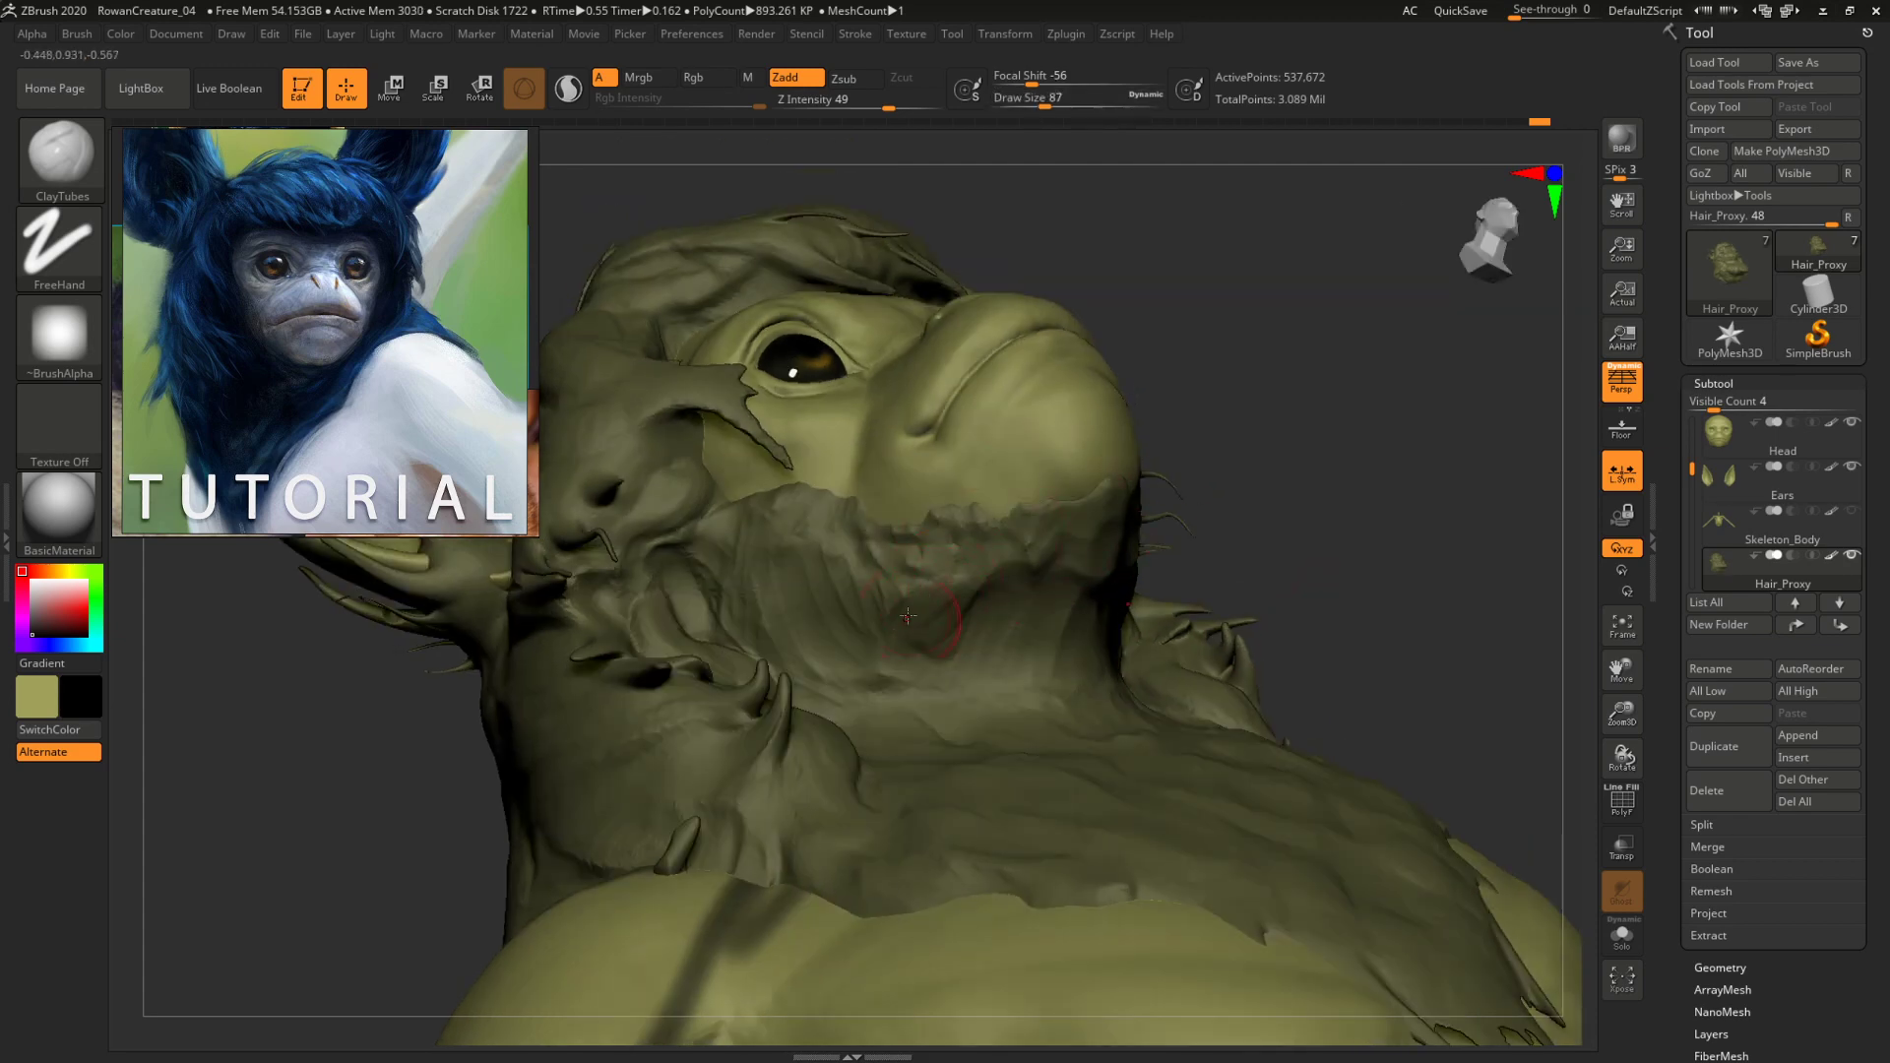
# Sculpt a hair tuft at the centre of the chin with ClayTubes at draw size 83 and undo the last stroke.
pyautogui.moveTo(1304, 527); pyautogui.dragTo(1240, 559)
pyautogui.press('space')
pyautogui.moveTo(1113, 587); pyautogui.dragTo(1119, 535)
pyautogui.press('space')
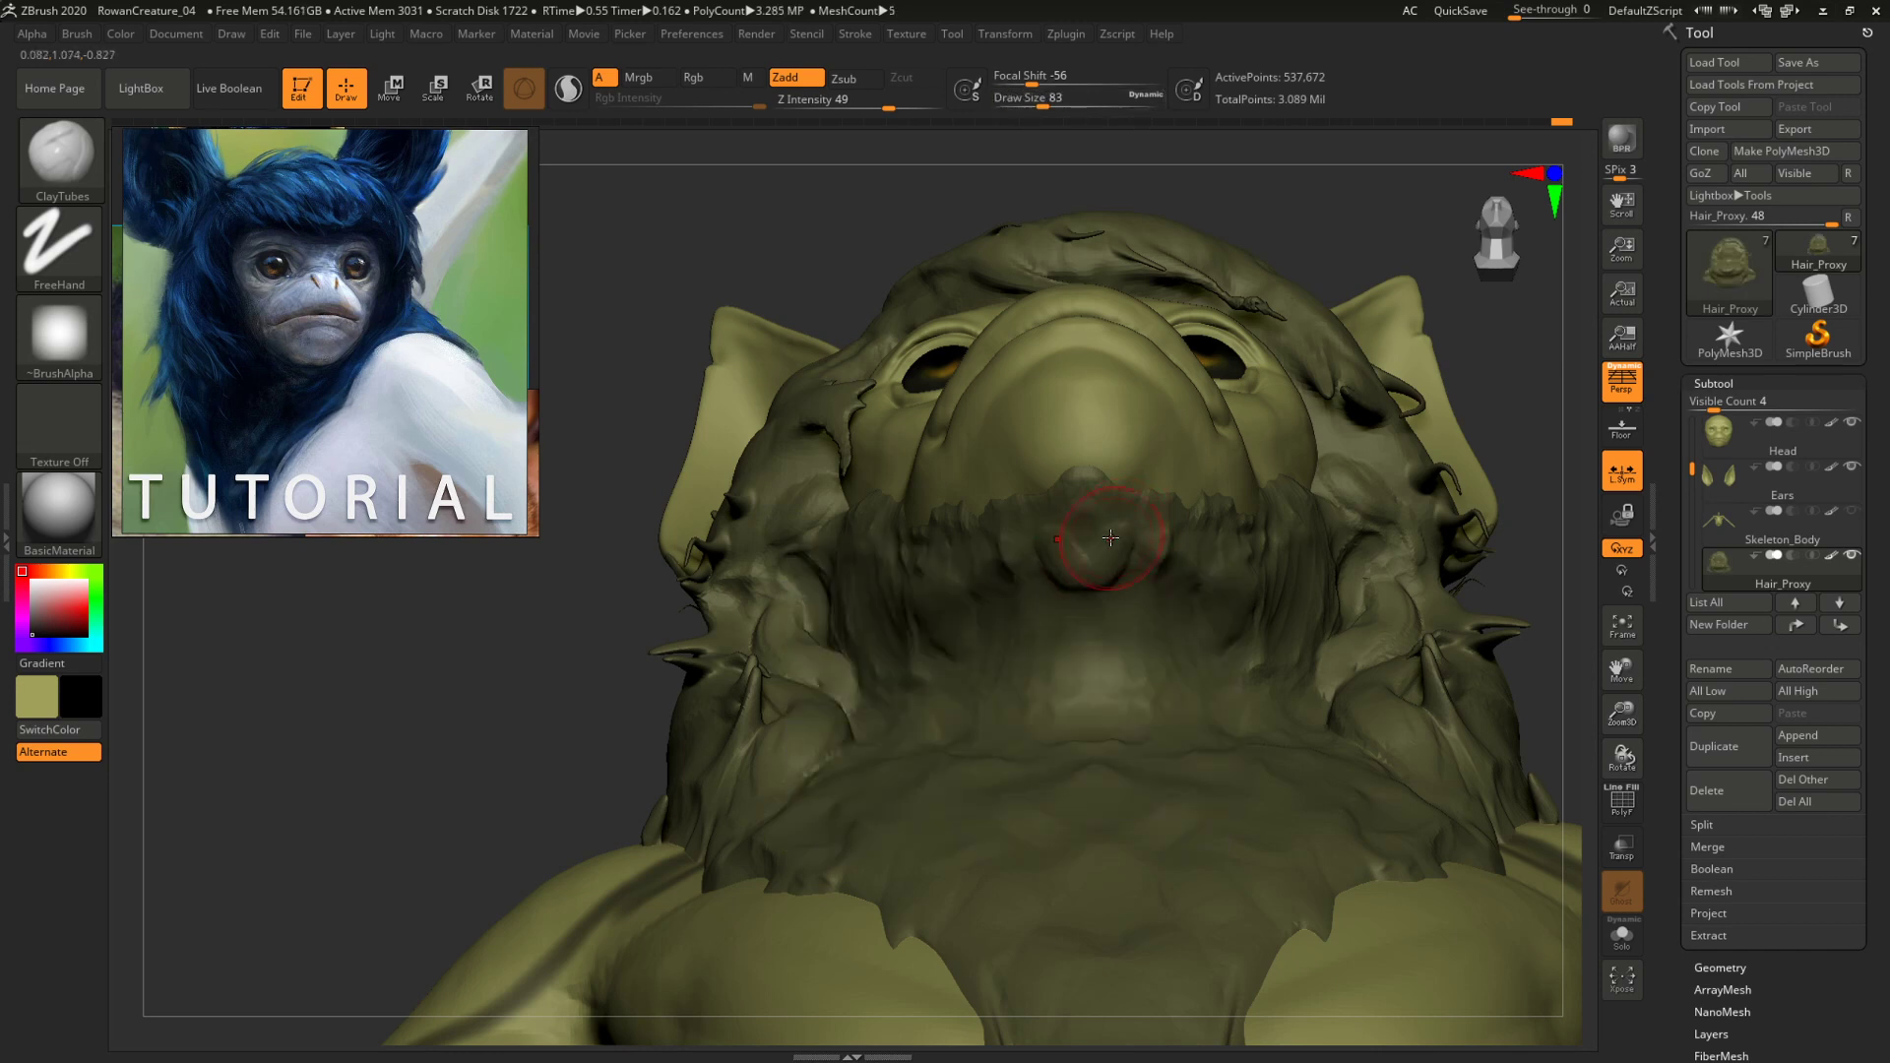
pyautogui.hotkey('ctrl', 'z')
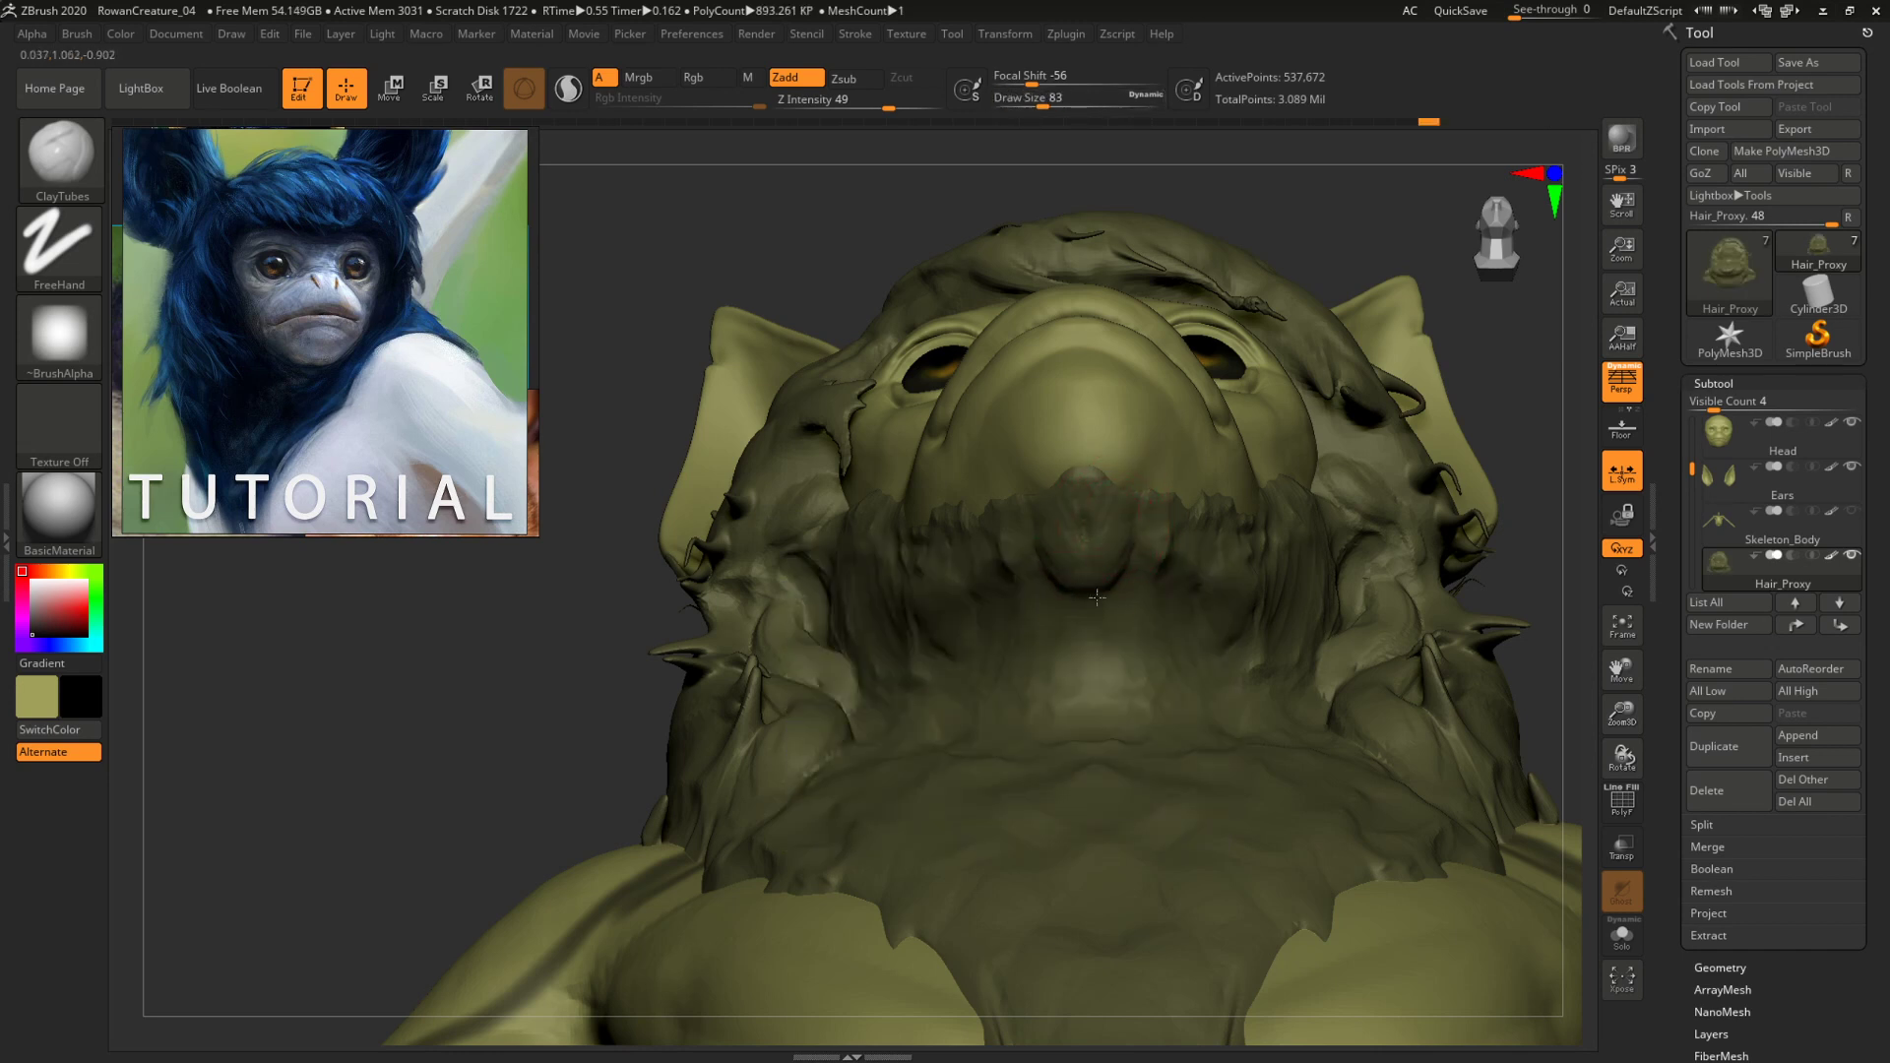
pyautogui.moveTo(1476, 475); pyautogui.dragTo(1338, 456, button='right')
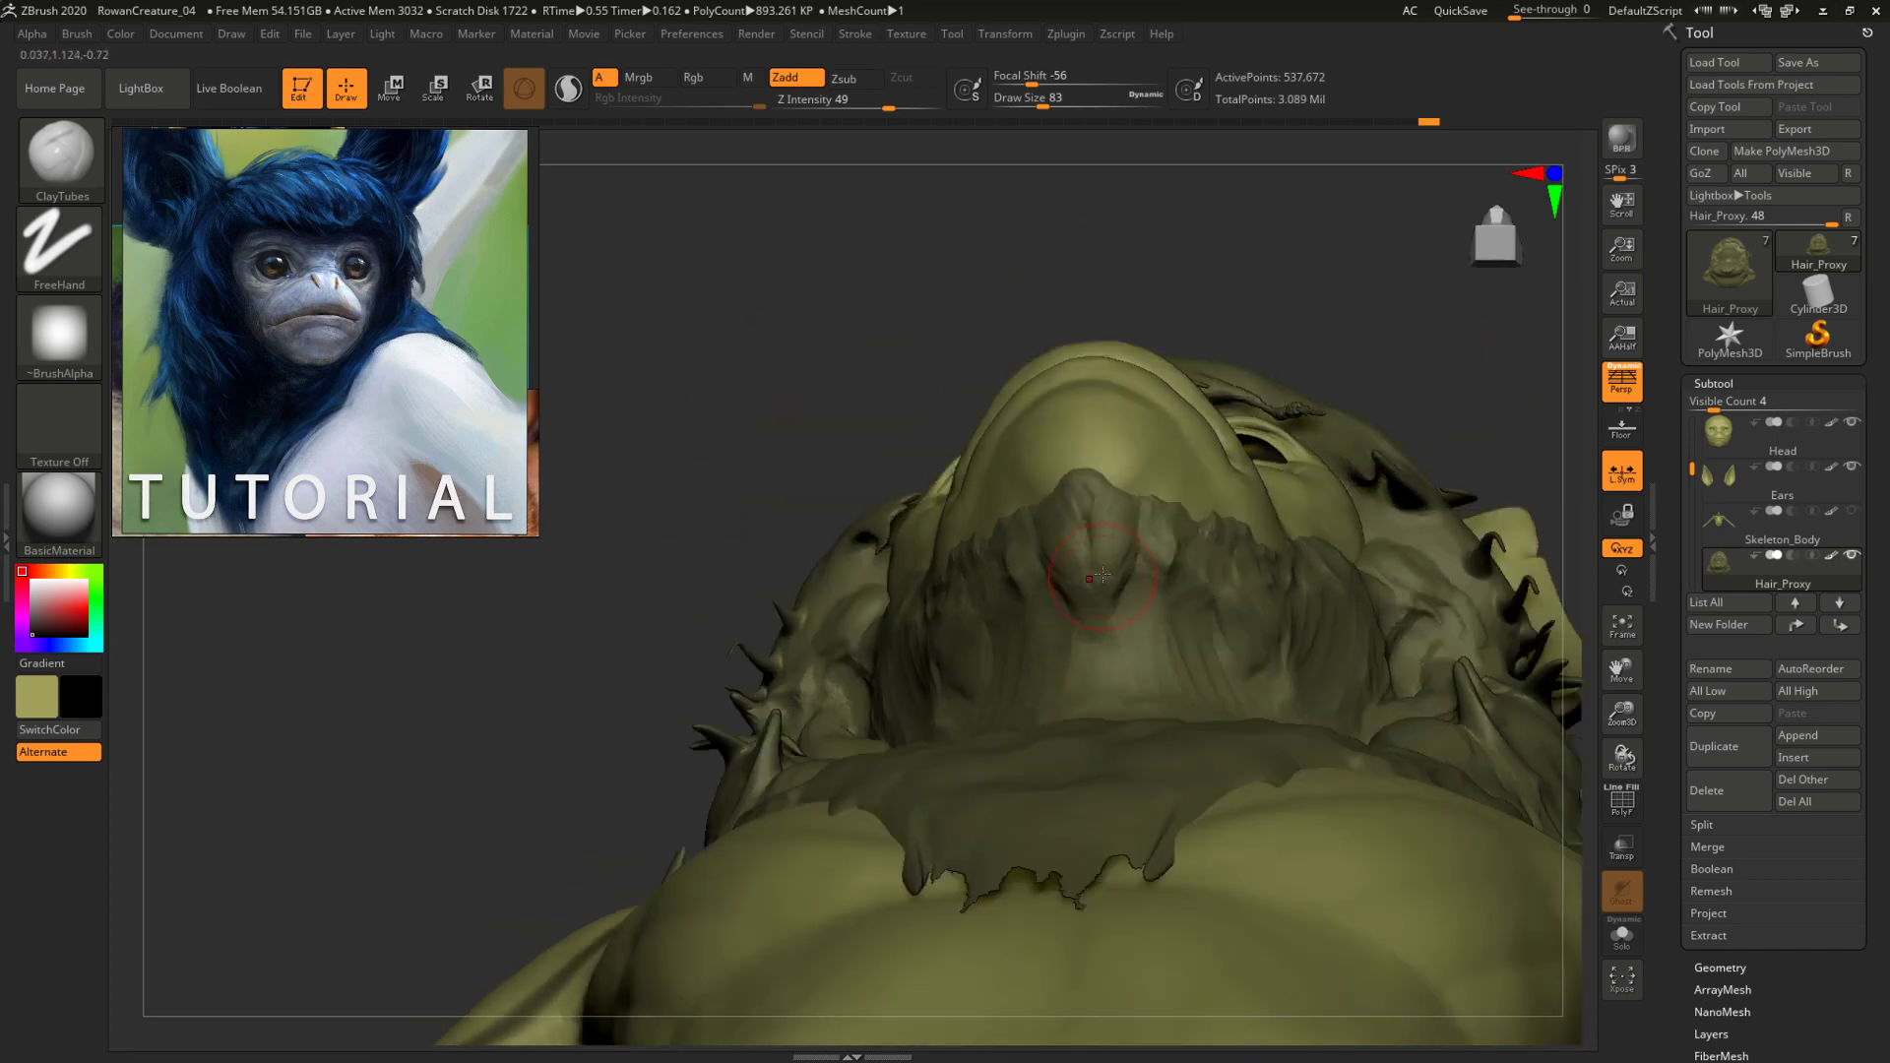
# Make the Body subtool active with the full figure framed and choose the ClayBuildup brush.
pyautogui.keyDown('shift'); pyautogui.moveTo(1319, 344); pyautogui.dragTo(1506, 372); pyautogui.keyUp('shift')
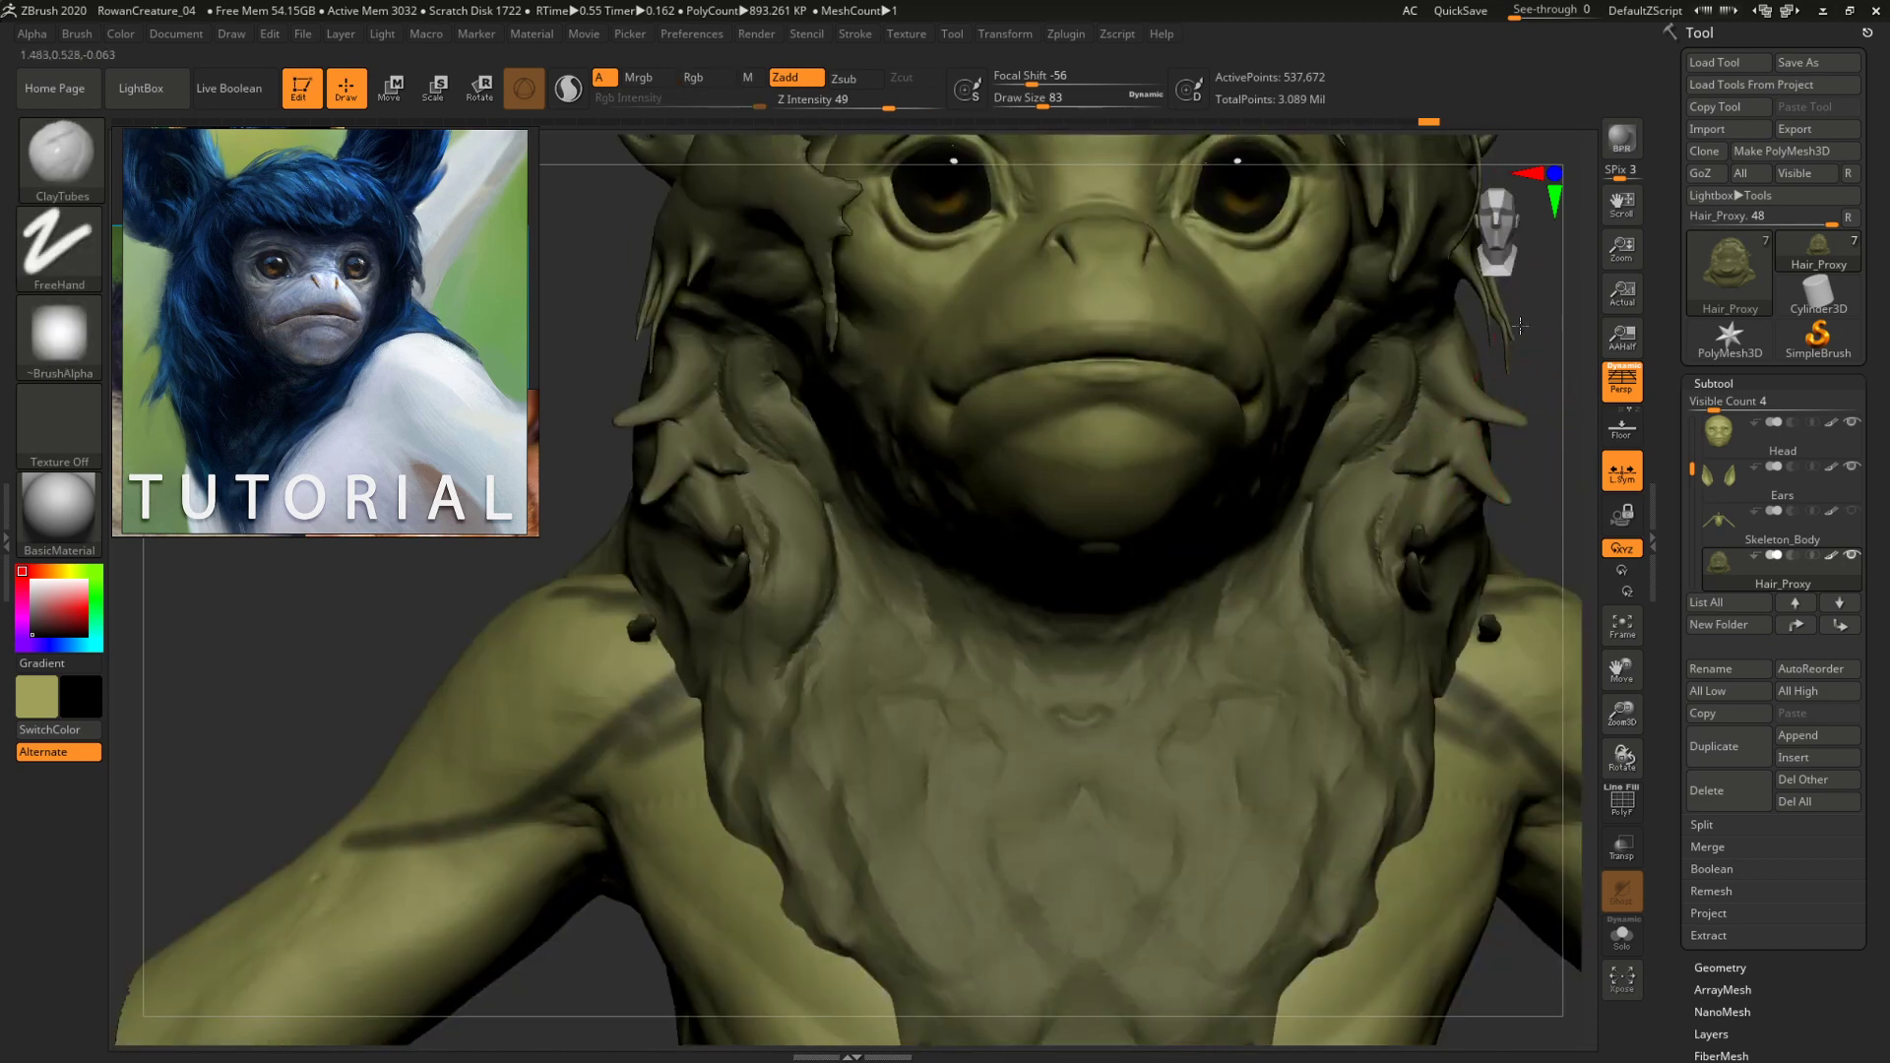
pyautogui.press('f')
pyautogui.moveTo(1387, 407); pyautogui.dragTo(1350, 535)
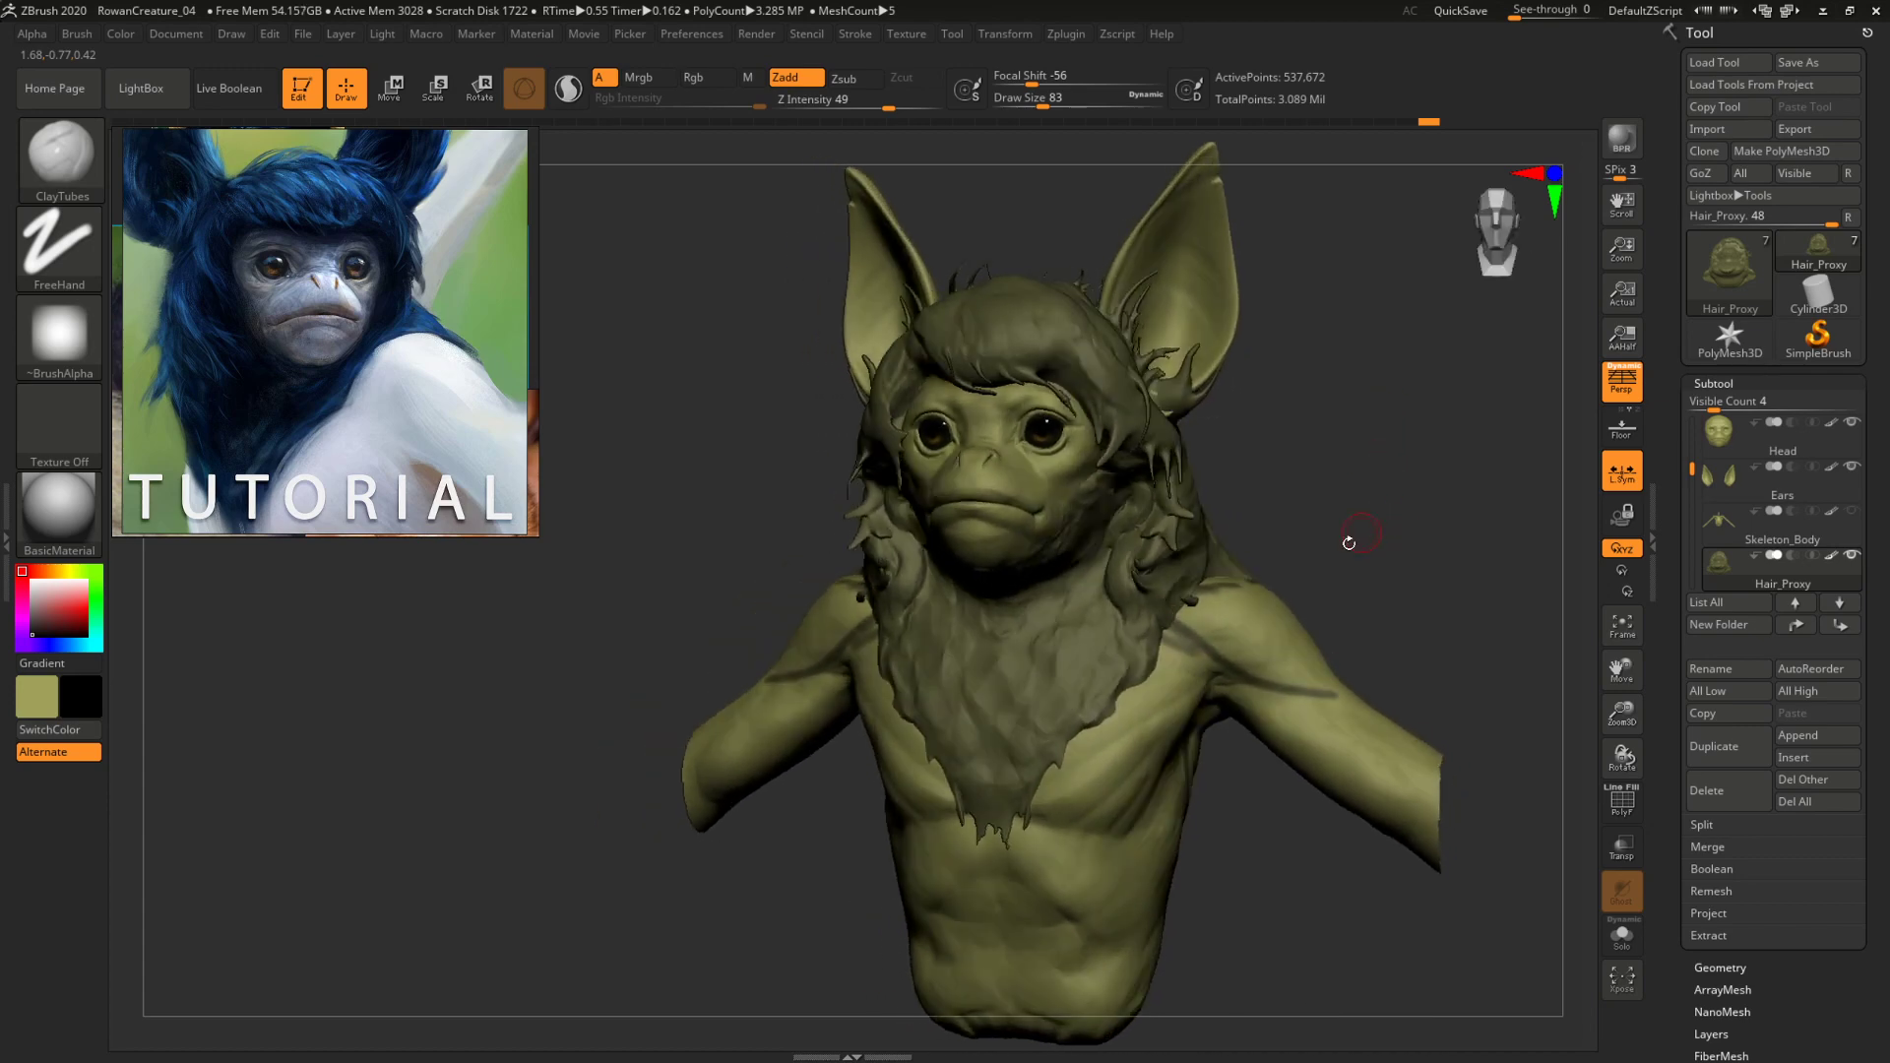
pyautogui.keyDown('alt'); pyautogui.click(1249, 620); pyautogui.keyUp('alt')
pyautogui.press('space')
pyautogui.press('b')
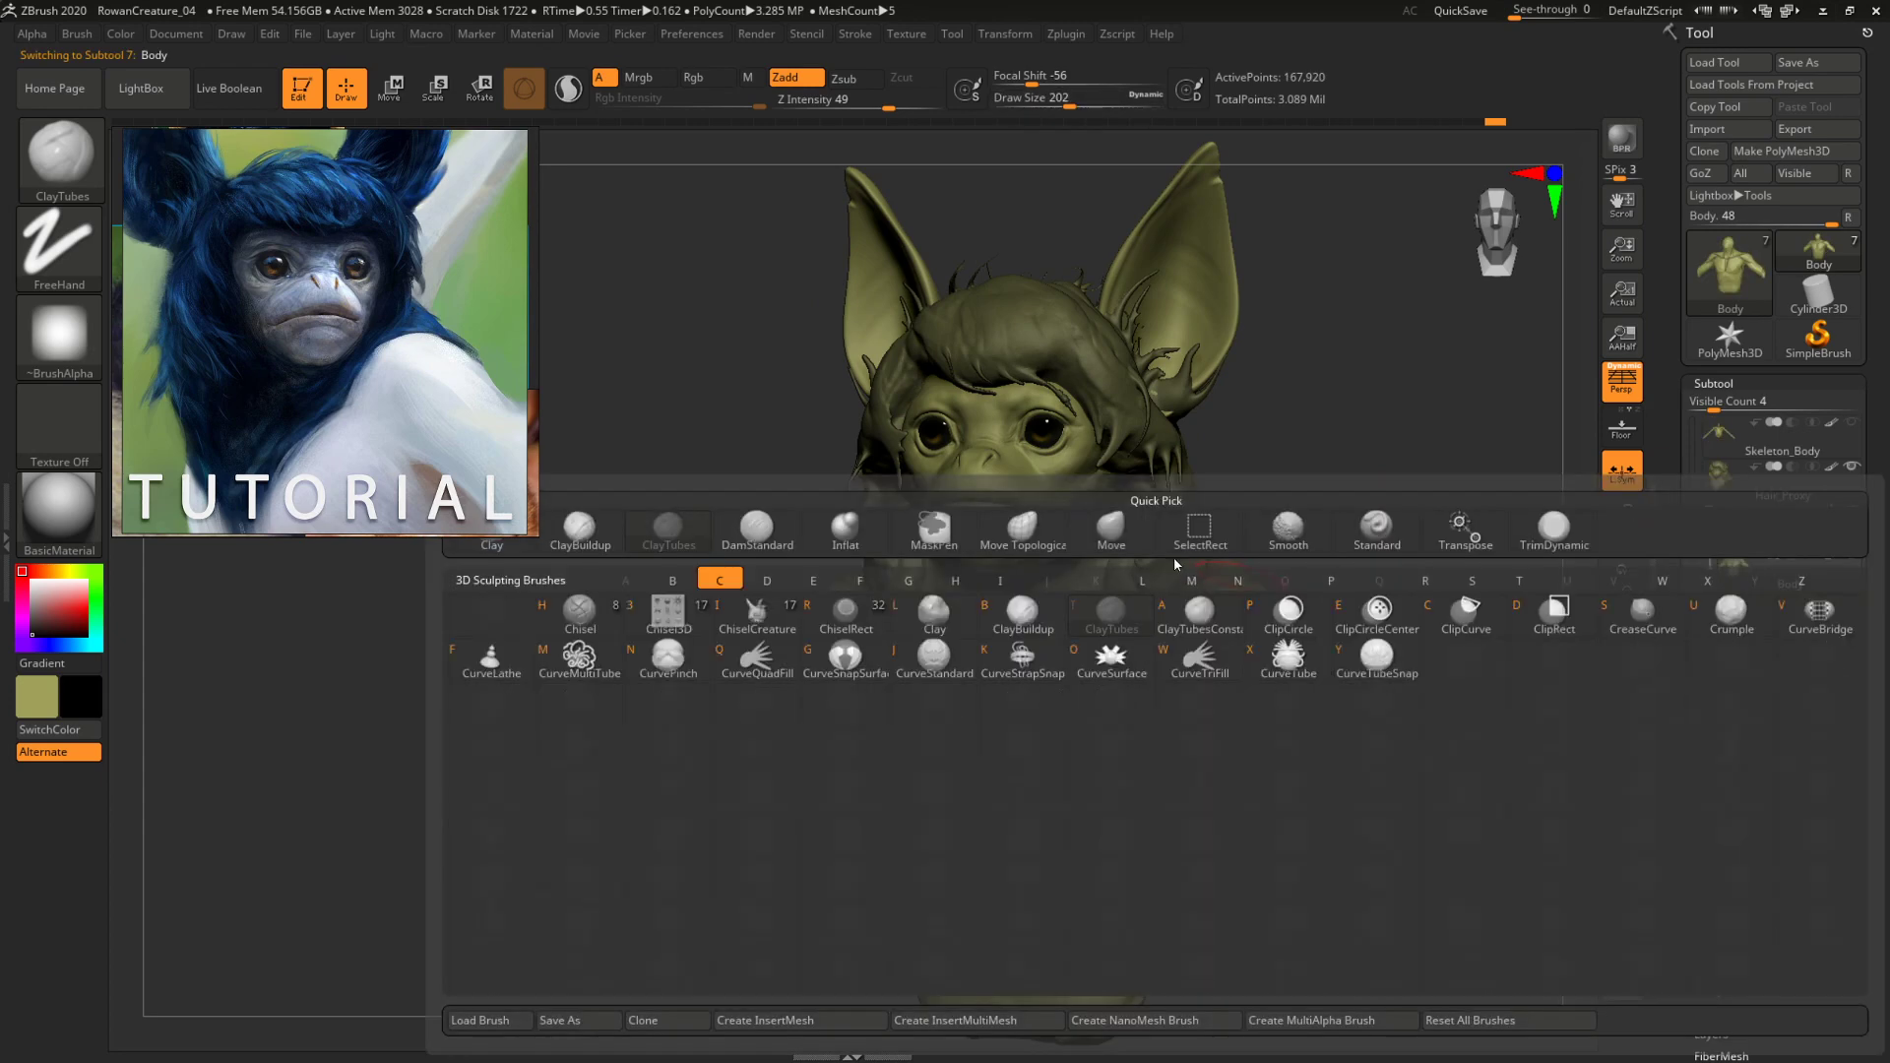
pyautogui.press('c')
pyautogui.press('b')
# Build up the upper arm muscles below the shoulder with ClayBuildup at draw sizes 257 and 172.
pyautogui.moveTo(1426, 561)
pyautogui.mouseDown()
pyautogui.moveTo(1333, 516)
pyautogui.moveTo(1206, 628)
pyautogui.moveTo(1207, 560)
pyautogui.mouseUp()
pyautogui.press('space')
pyautogui.press('space')
pyautogui.moveTo(1427, 470); pyautogui.dragTo(1567, 418)
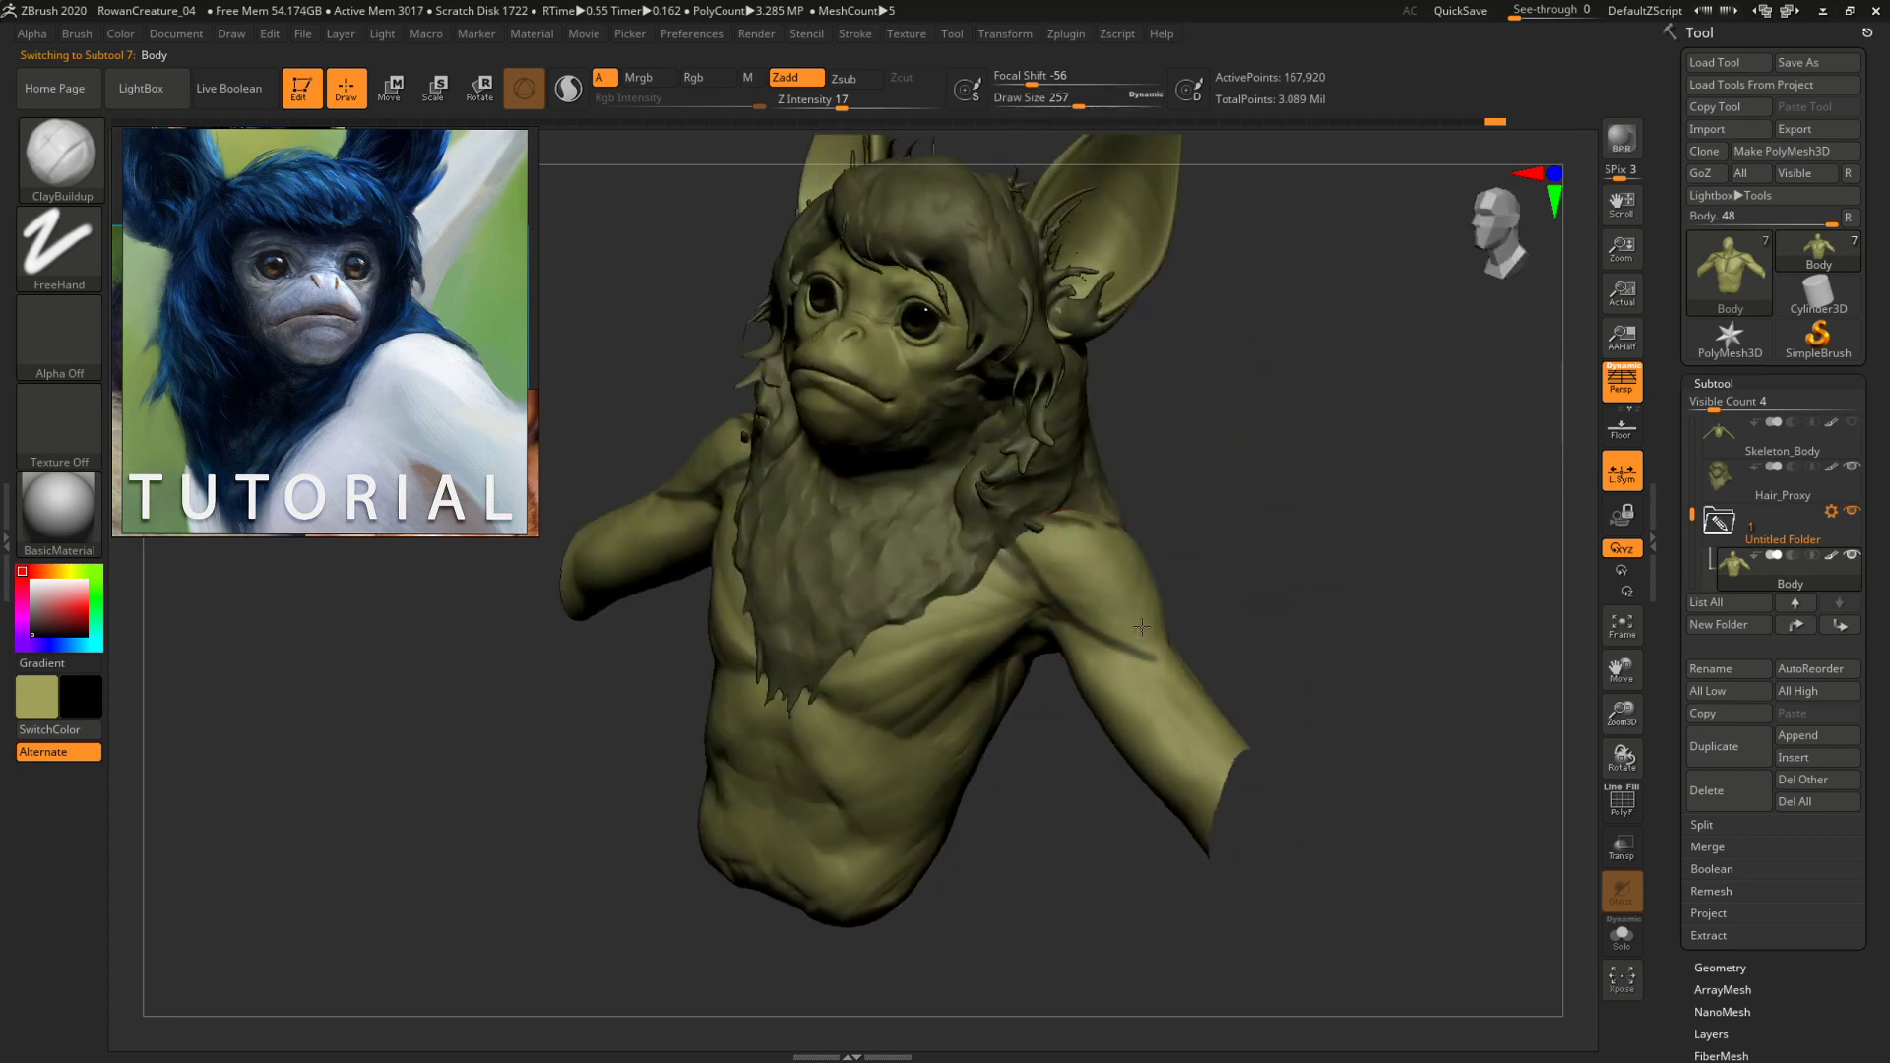
pyautogui.moveTo(1141, 627); pyautogui.dragTo(1203, 736)
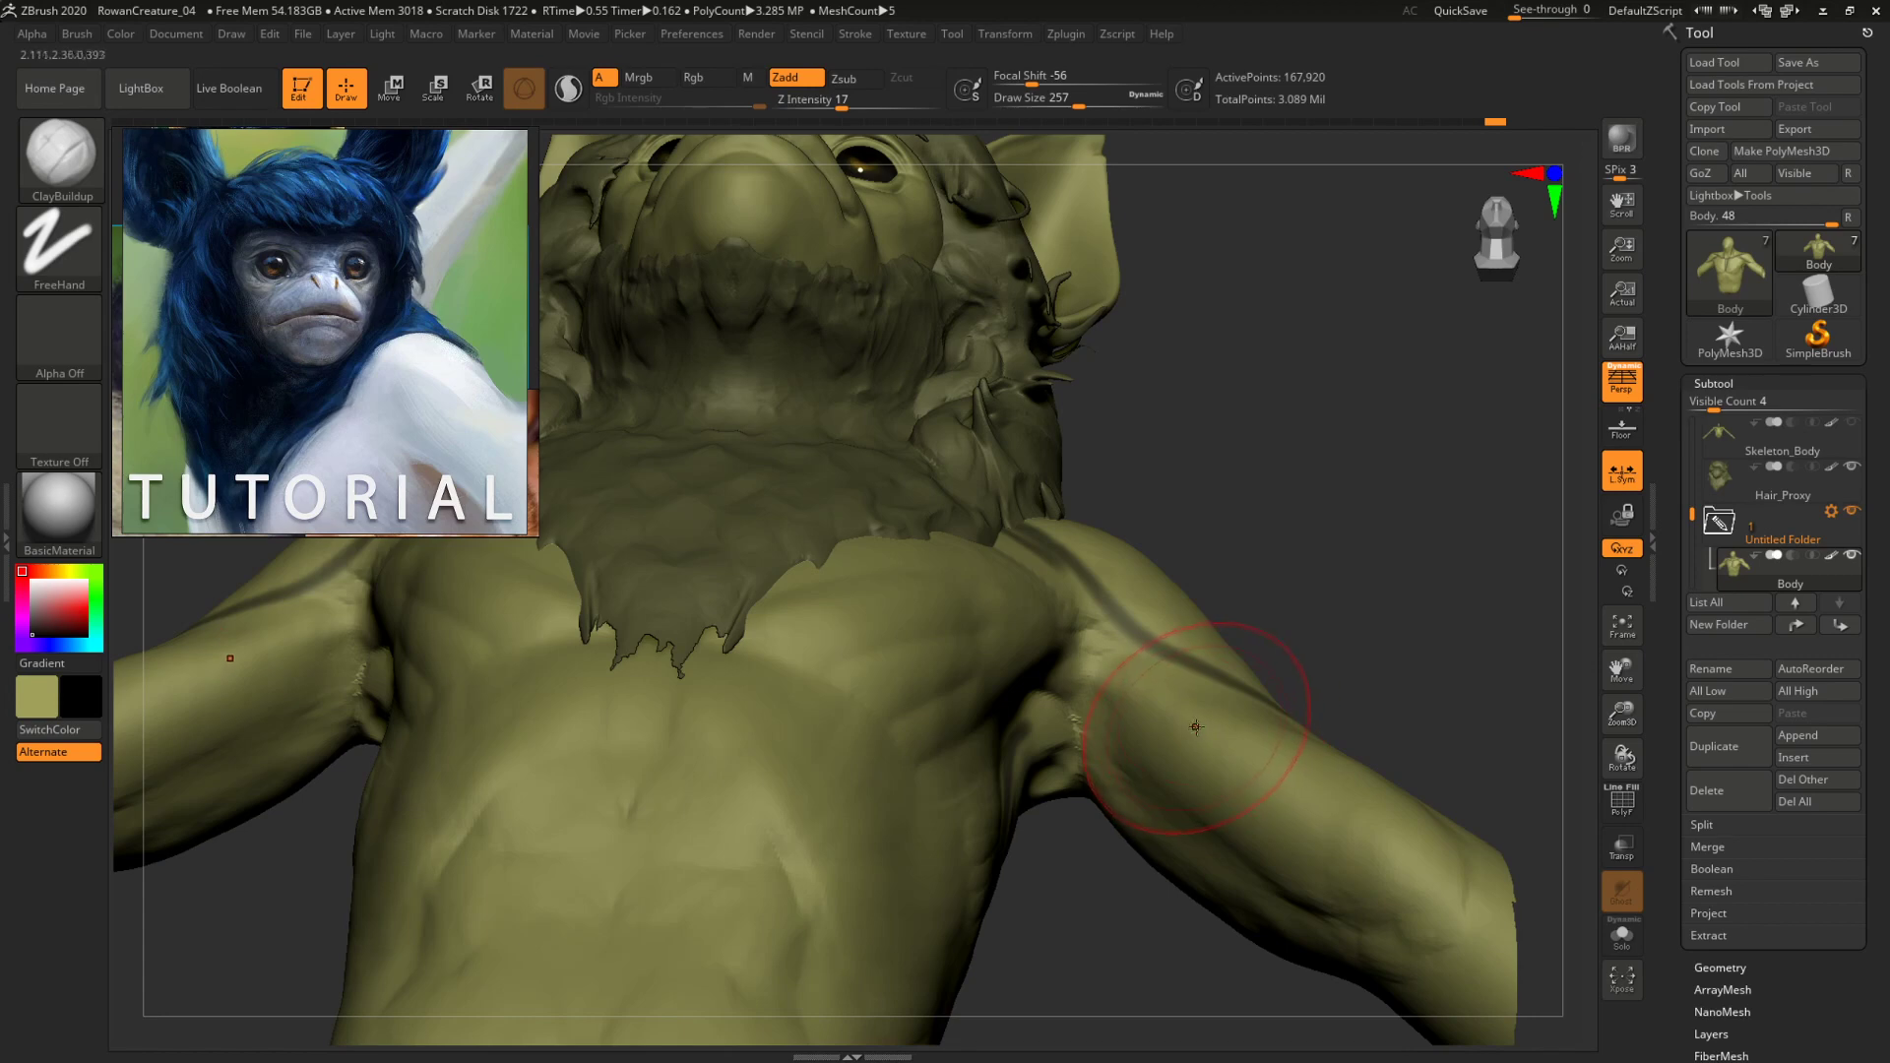
pyautogui.moveTo(1350, 608); pyautogui.dragTo(1356, 714)
pyautogui.press('space')
pyautogui.moveTo(1220, 727); pyautogui.dragTo(1202, 725)
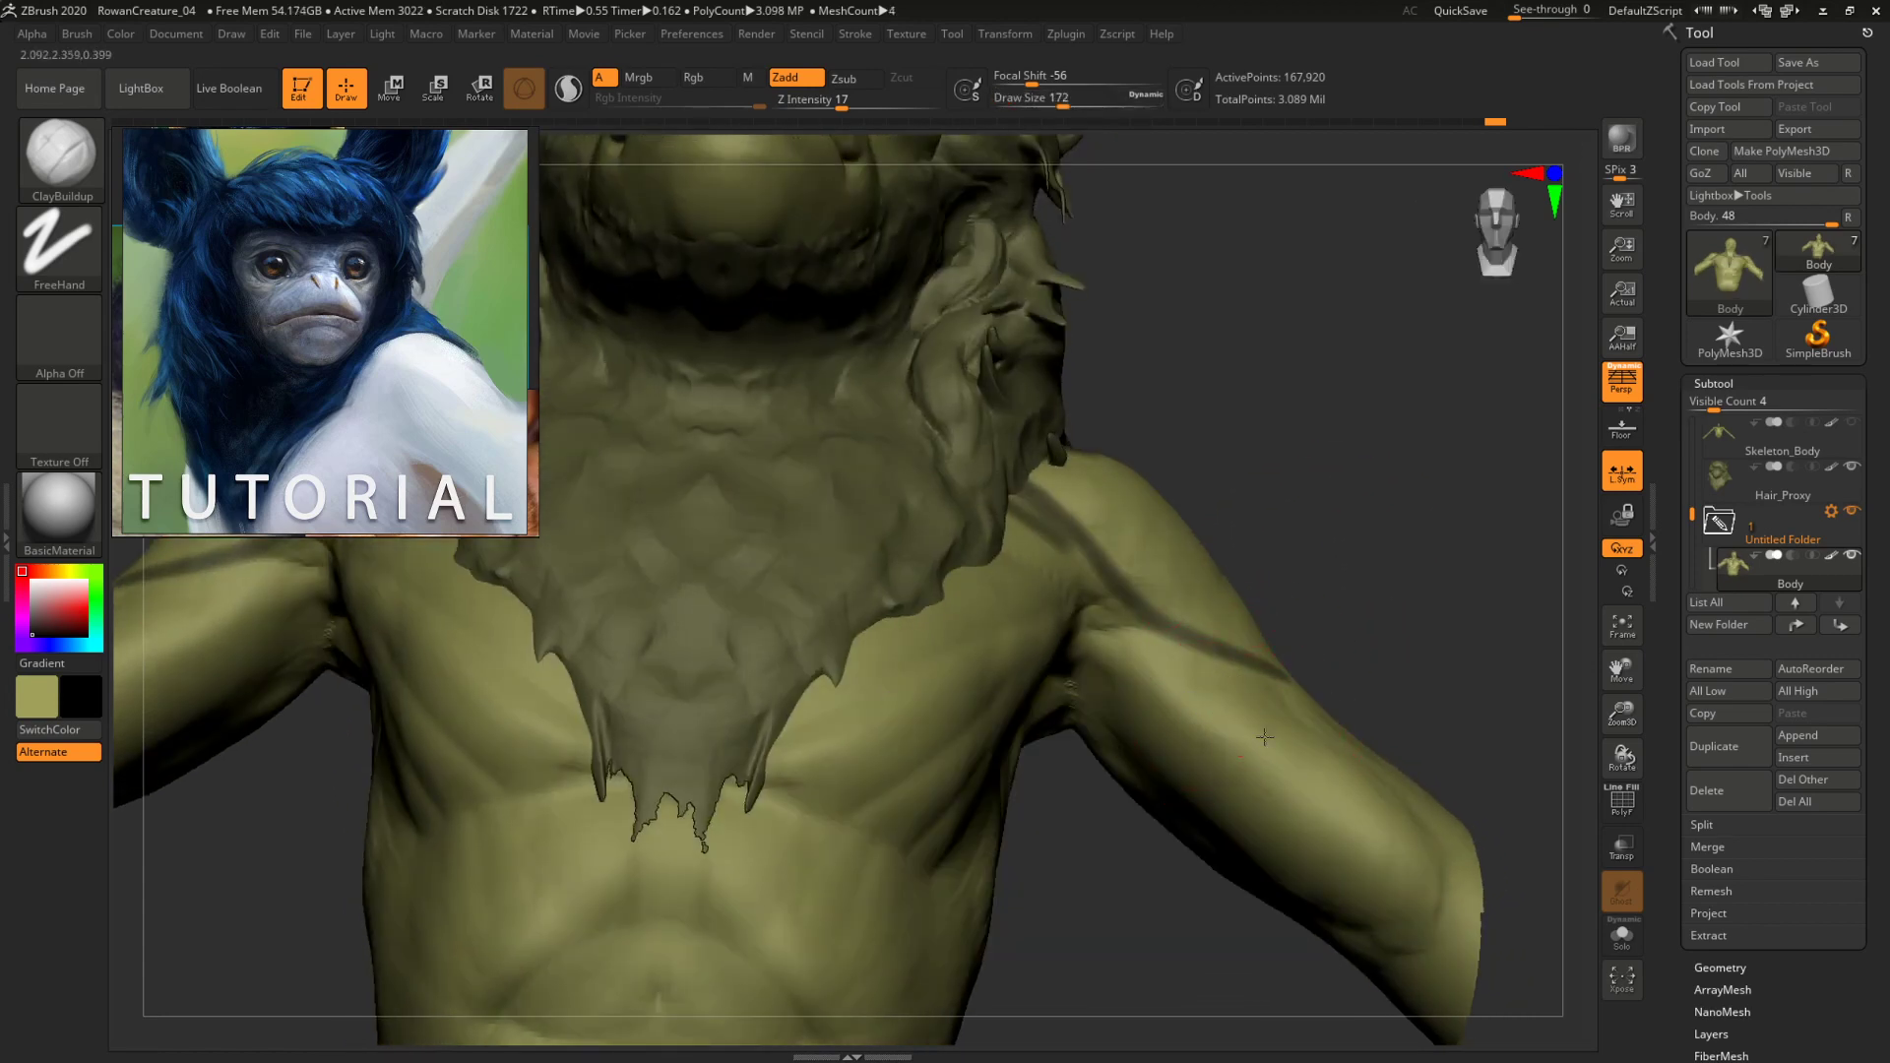
pyautogui.moveTo(1400, 605); pyautogui.dragTo(1443, 561)
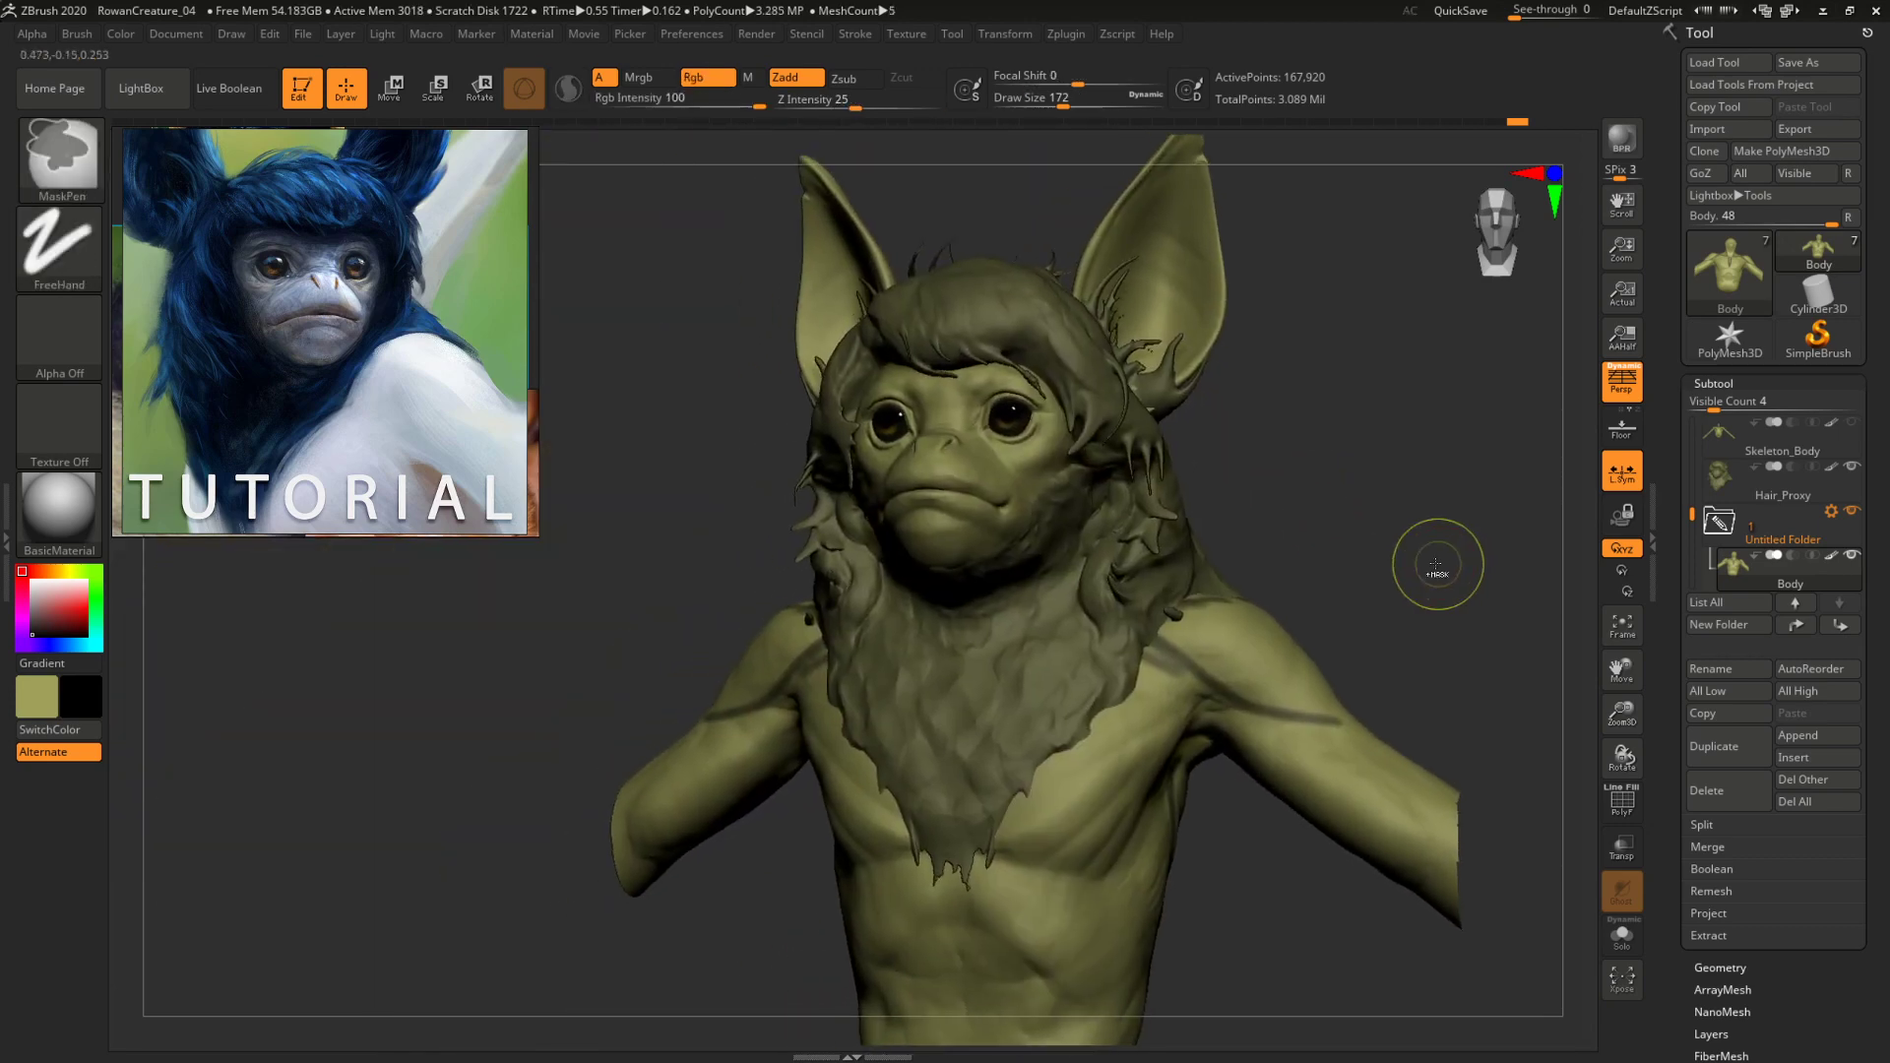
# Save the project over the existing RowanCreature_04.ZPR.
pyautogui.hotkey('ctrl', 's')
pyautogui.click(807, 502)
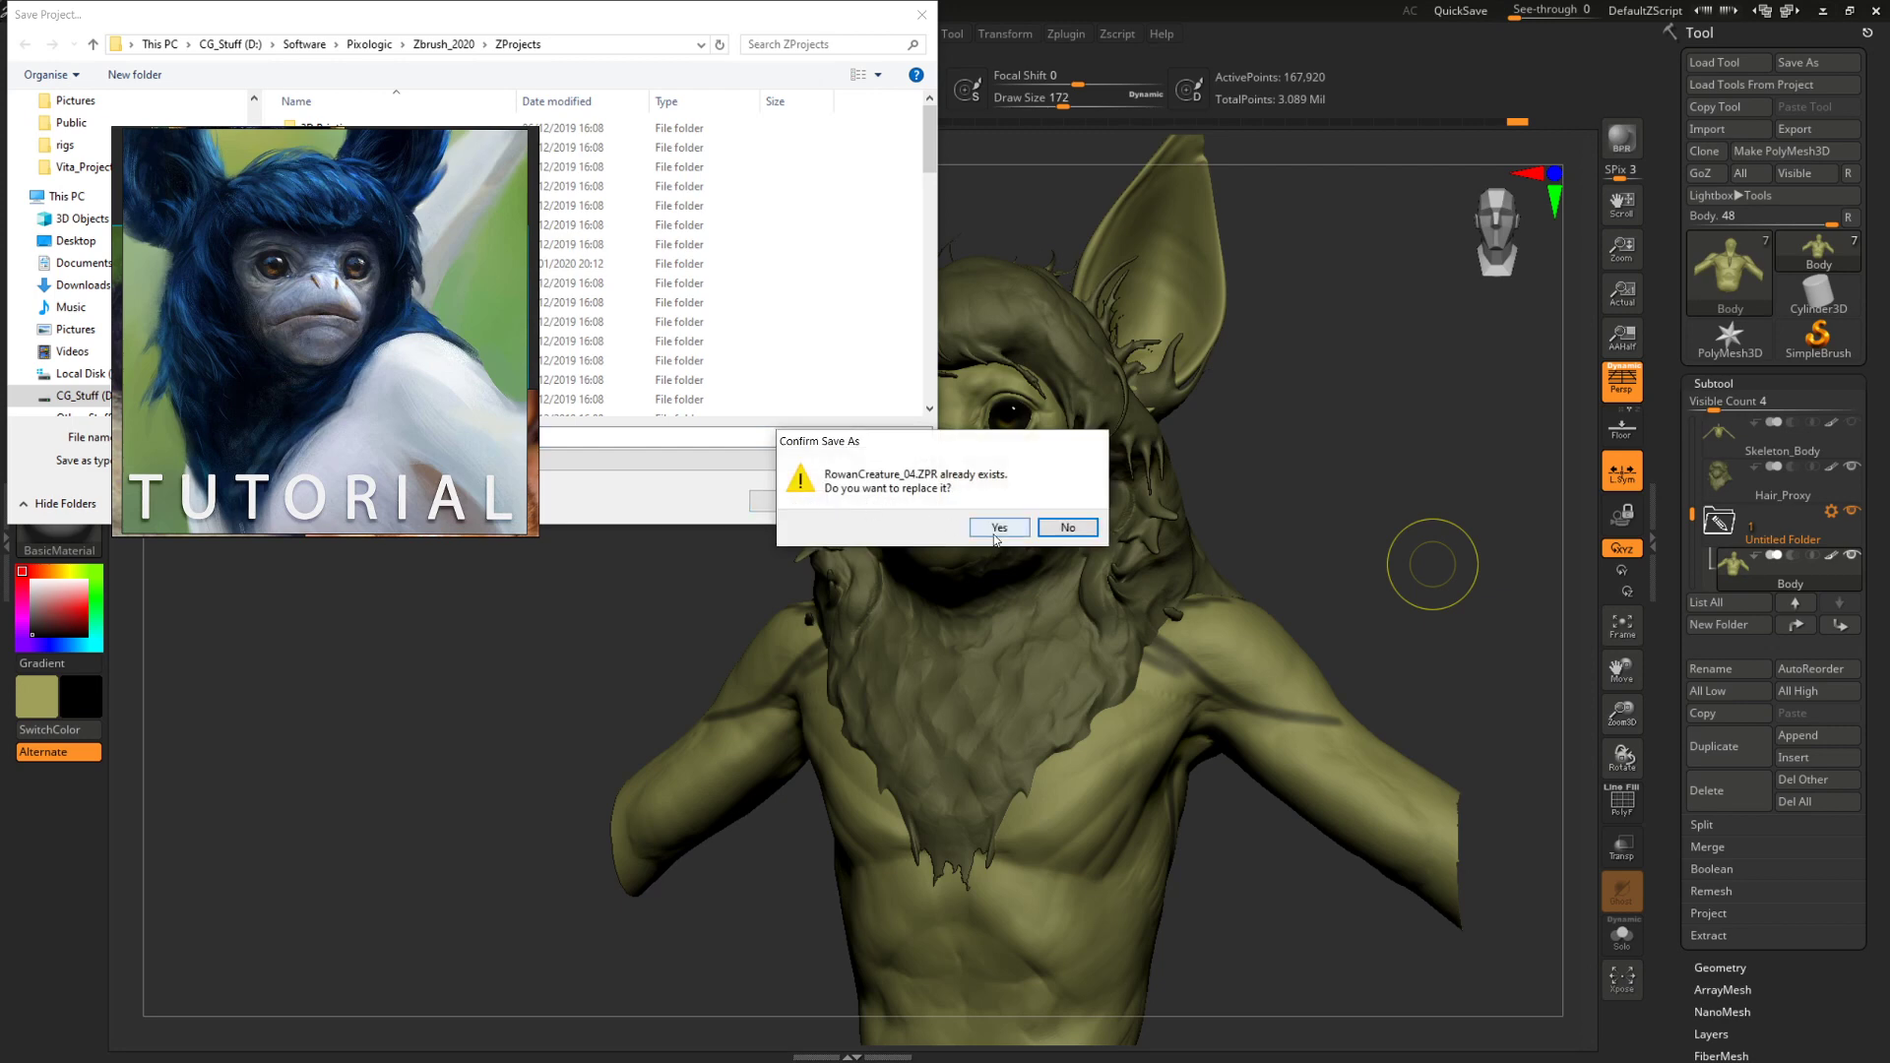
pyautogui.click(1000, 531)
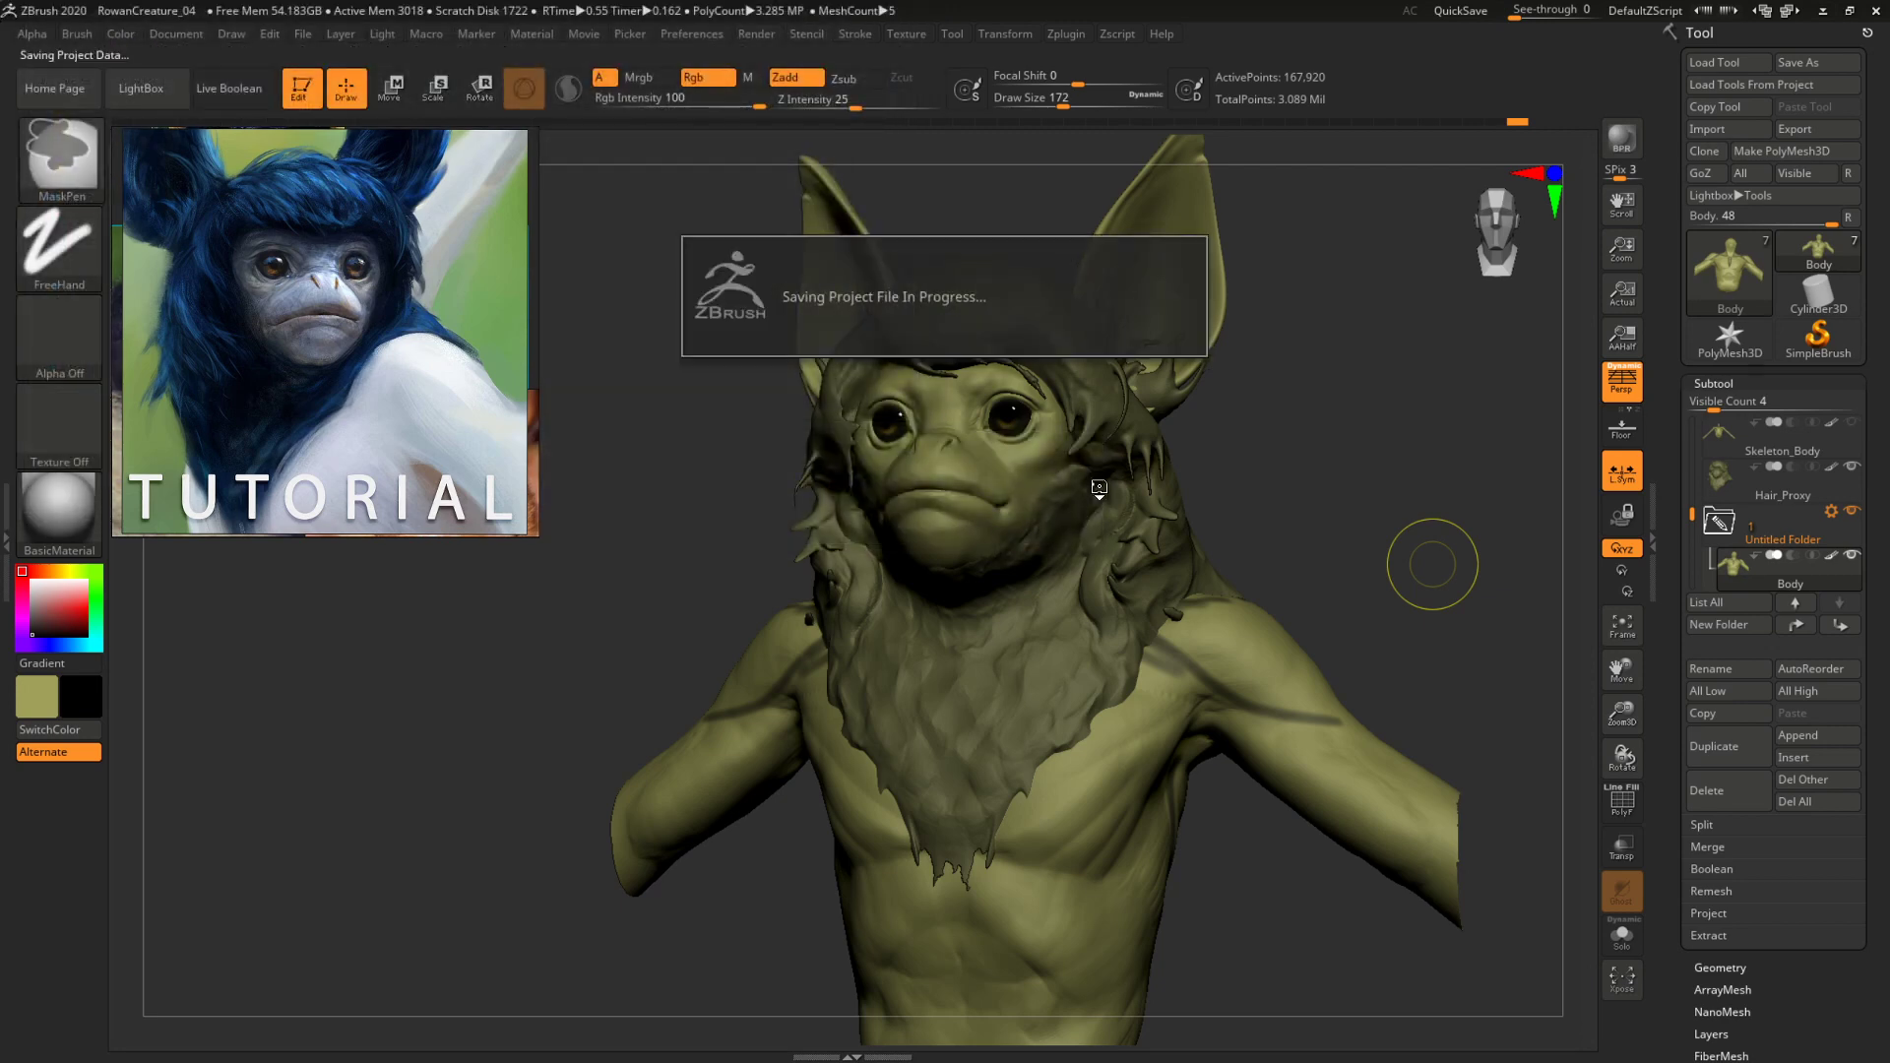
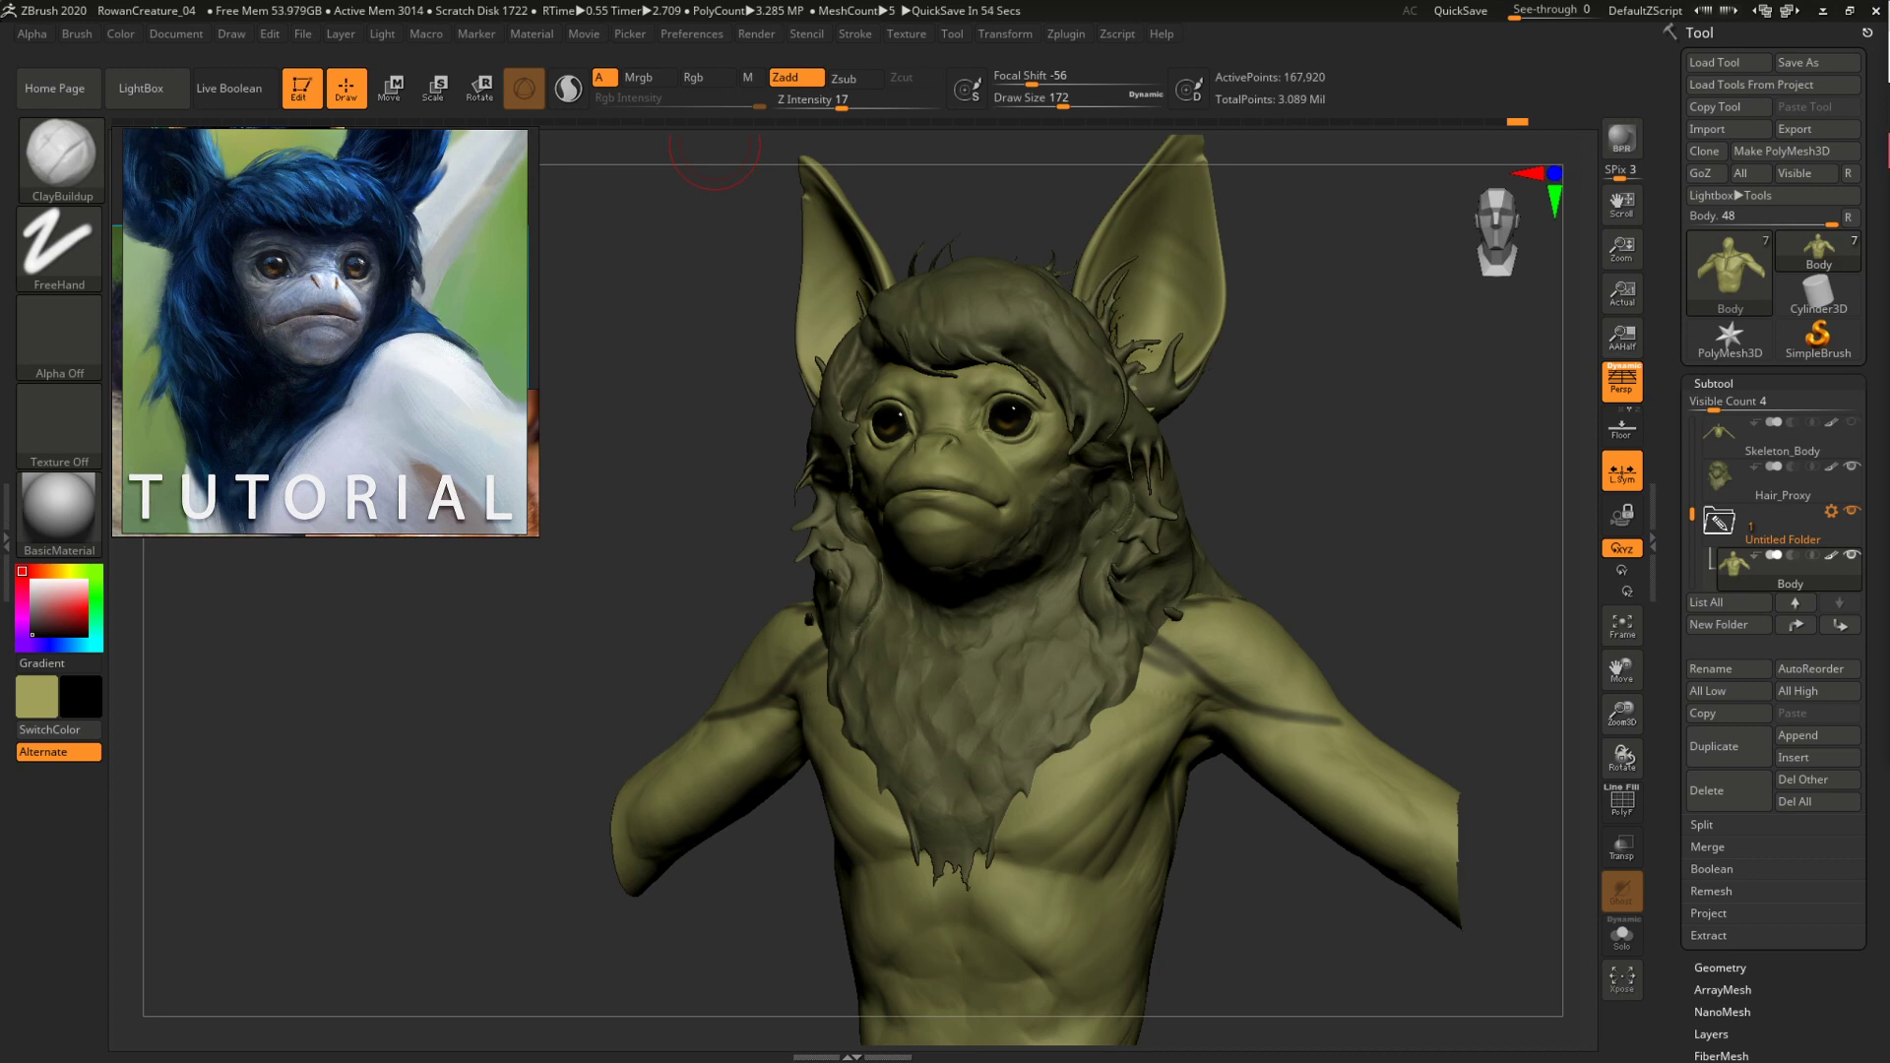
# Examine the face from the front and below, and inspect the Head subtool on its own in Solo mode.
pyautogui.moveTo(1265, 474)
pyautogui.mouseDown()
pyautogui.moveTo(1287, 451)
pyautogui.moveTo(1298, 466)
pyautogui.moveTo(1371, 371)
pyautogui.moveTo(1362, 456)
pyautogui.moveTo(1463, 561)
pyautogui.moveTo(1403, 506)
pyautogui.moveTo(1413, 494)
pyautogui.moveTo(1342, 506)
pyautogui.moveTo(1396, 612)
pyautogui.moveTo(1392, 504)
pyautogui.moveTo(1397, 520)
pyautogui.mouseUp()
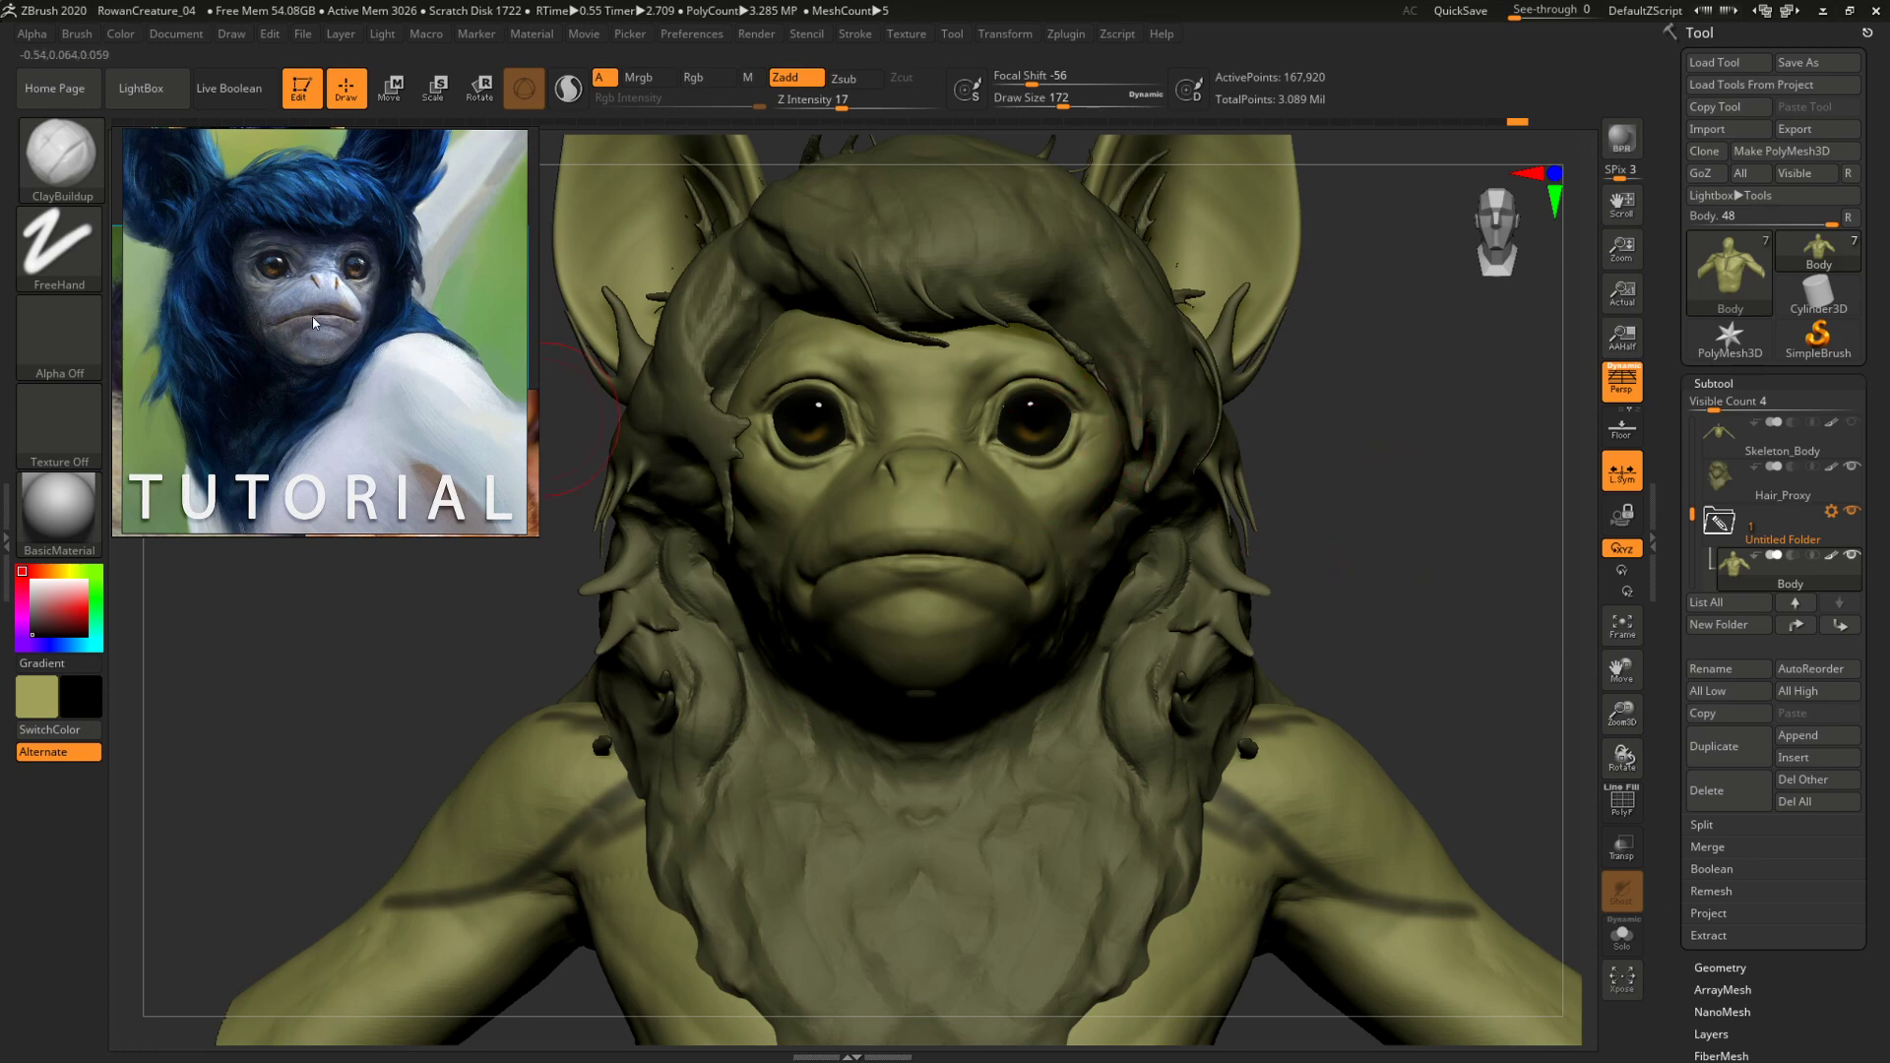
pyautogui.moveTo(1186, 492)
pyautogui.mouseDown()
pyautogui.moveTo(1113, 394)
pyautogui.moveTo(1074, 520)
pyautogui.moveTo(1319, 492)
pyautogui.moveTo(1321, 531)
pyautogui.moveTo(1375, 475)
pyautogui.moveTo(1273, 486)
pyautogui.mouseUp()
pyautogui.moveTo(1135, 313); pyautogui.dragTo(1155, 319)
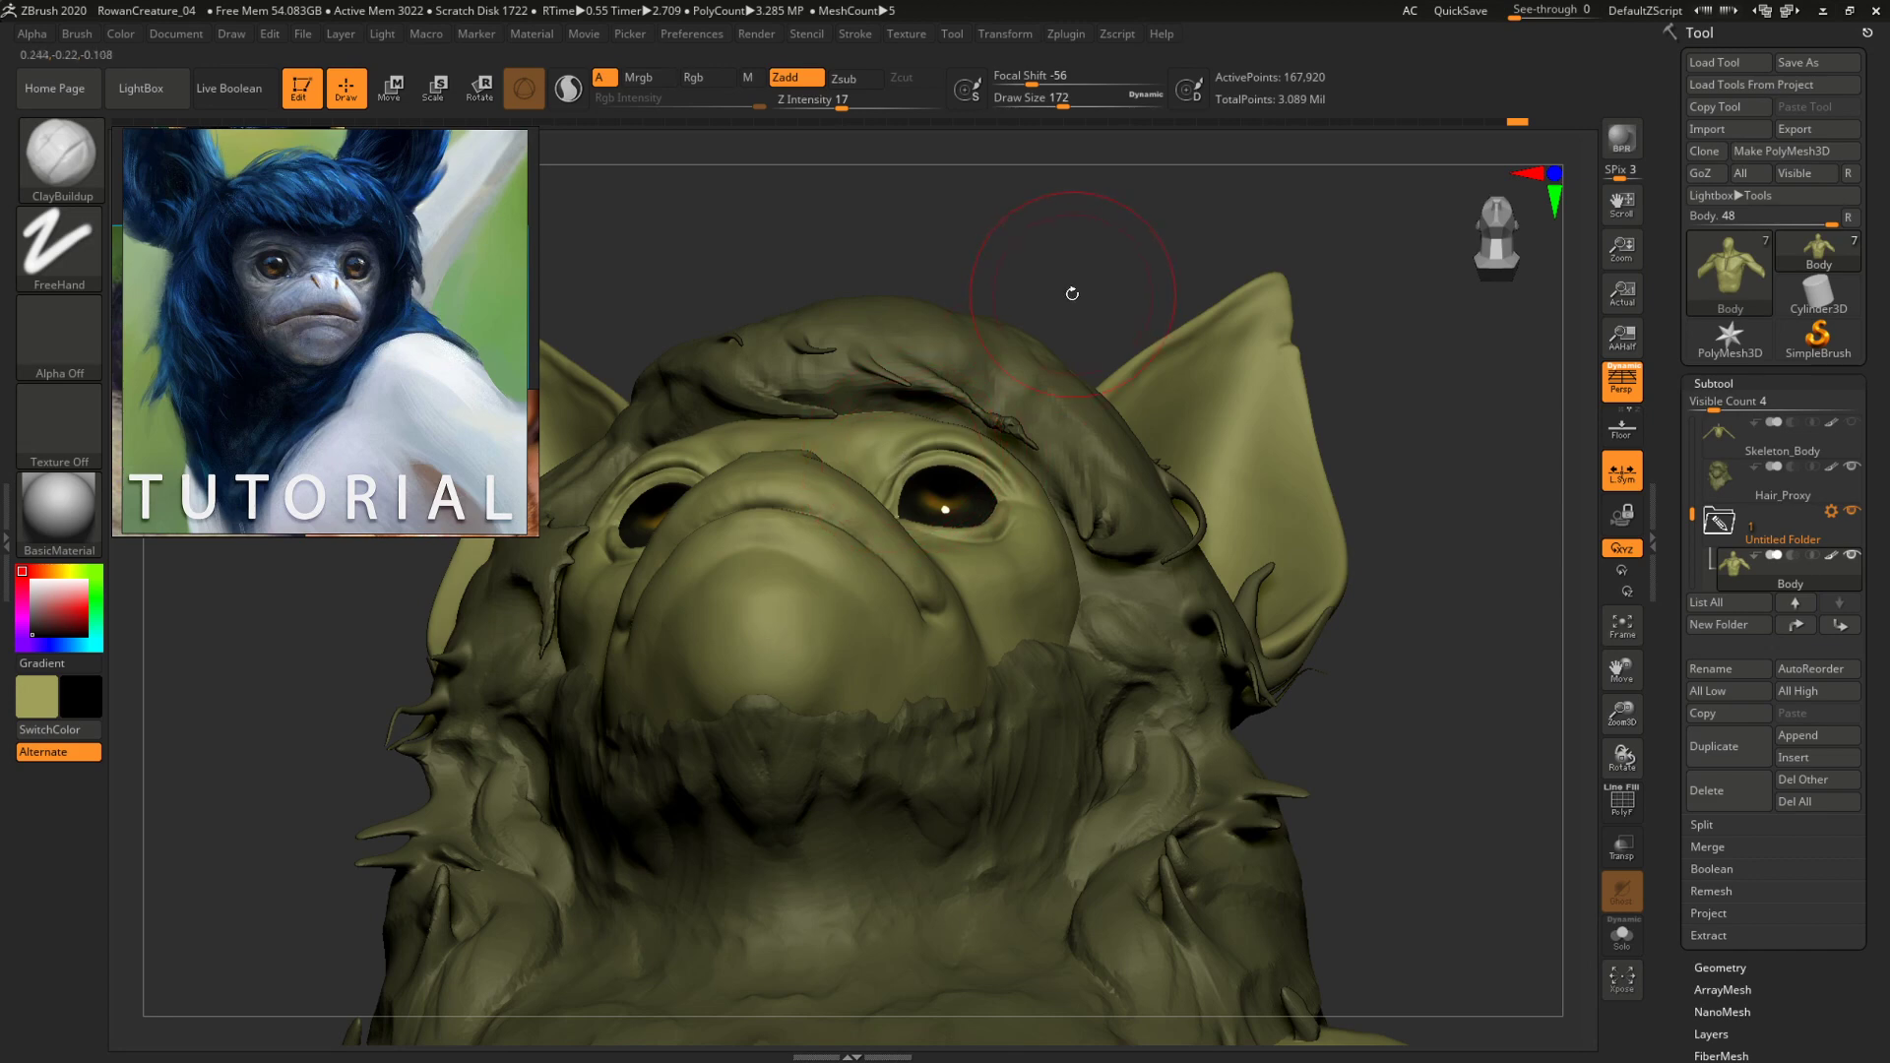
pyautogui.moveTo(1072, 293); pyautogui.dragTo(1083, 472)
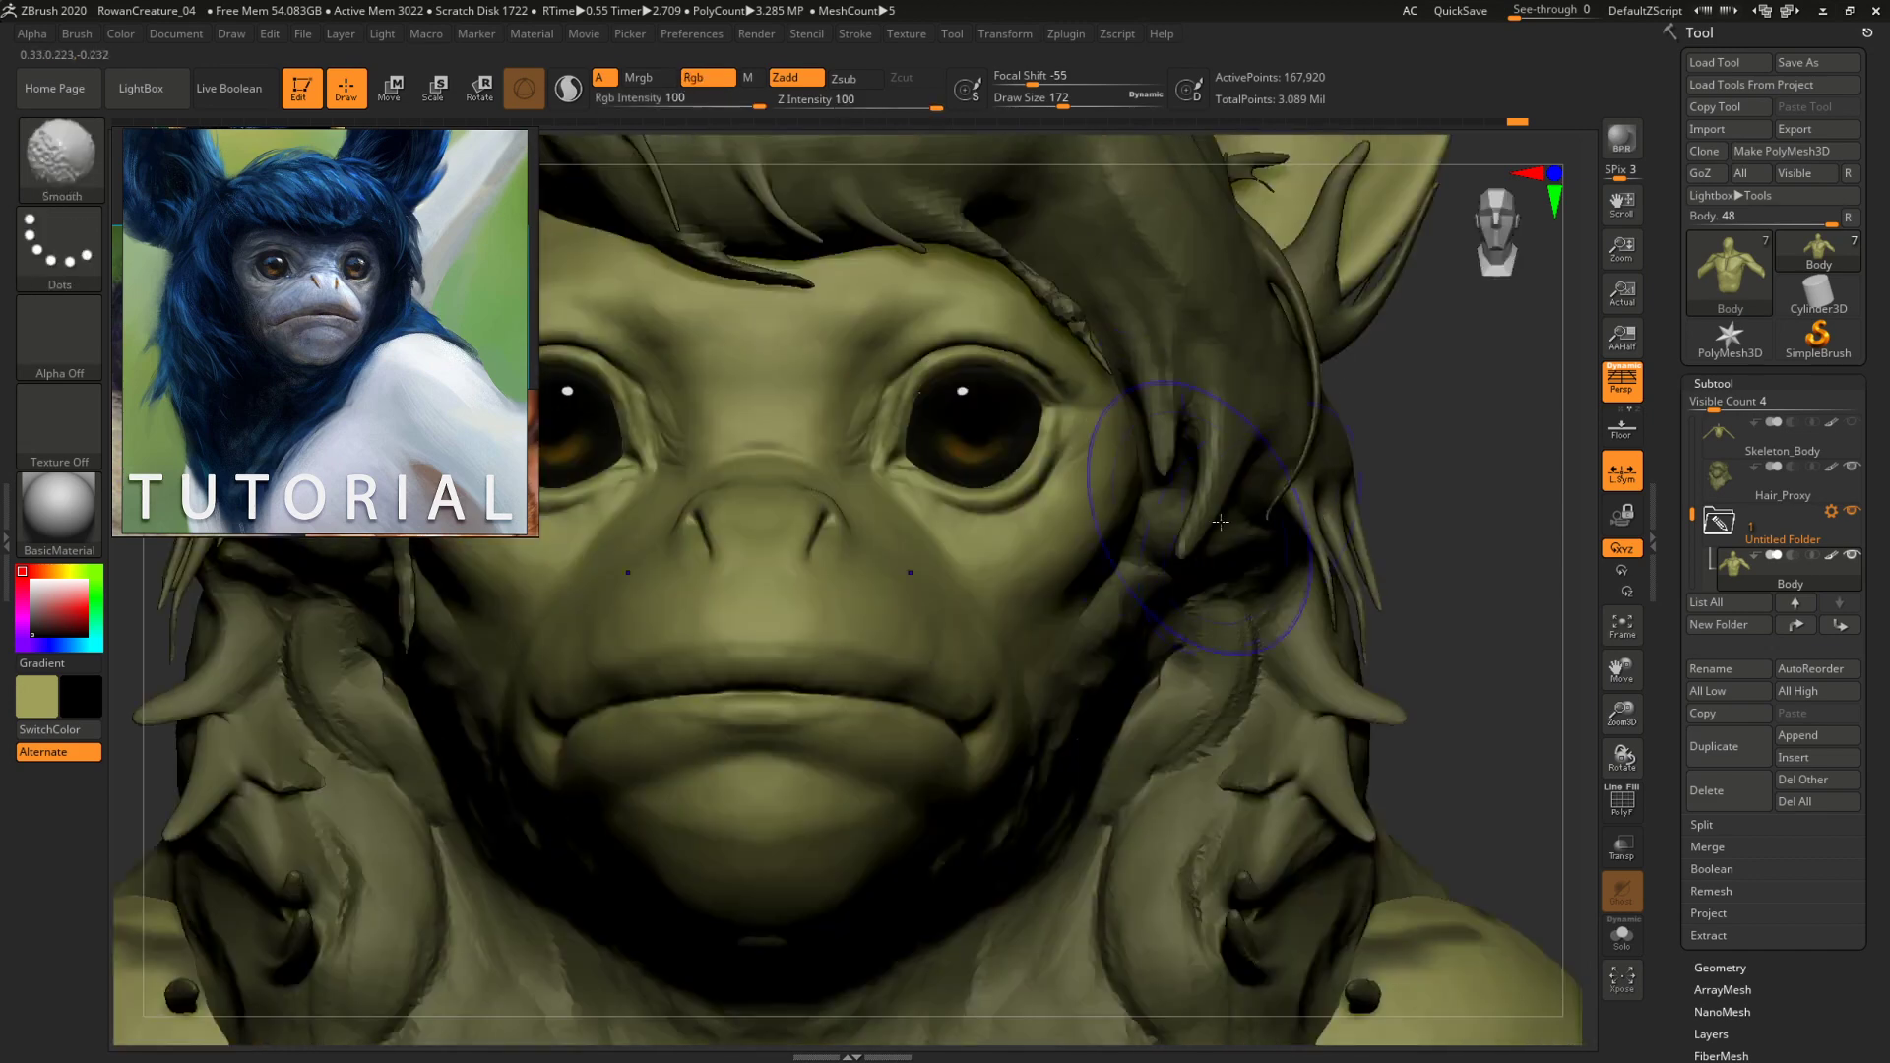
pyautogui.click(1638, 942)
pyautogui.keyDown('alt'); pyautogui.click(1162, 502); pyautogui.keyUp('alt')
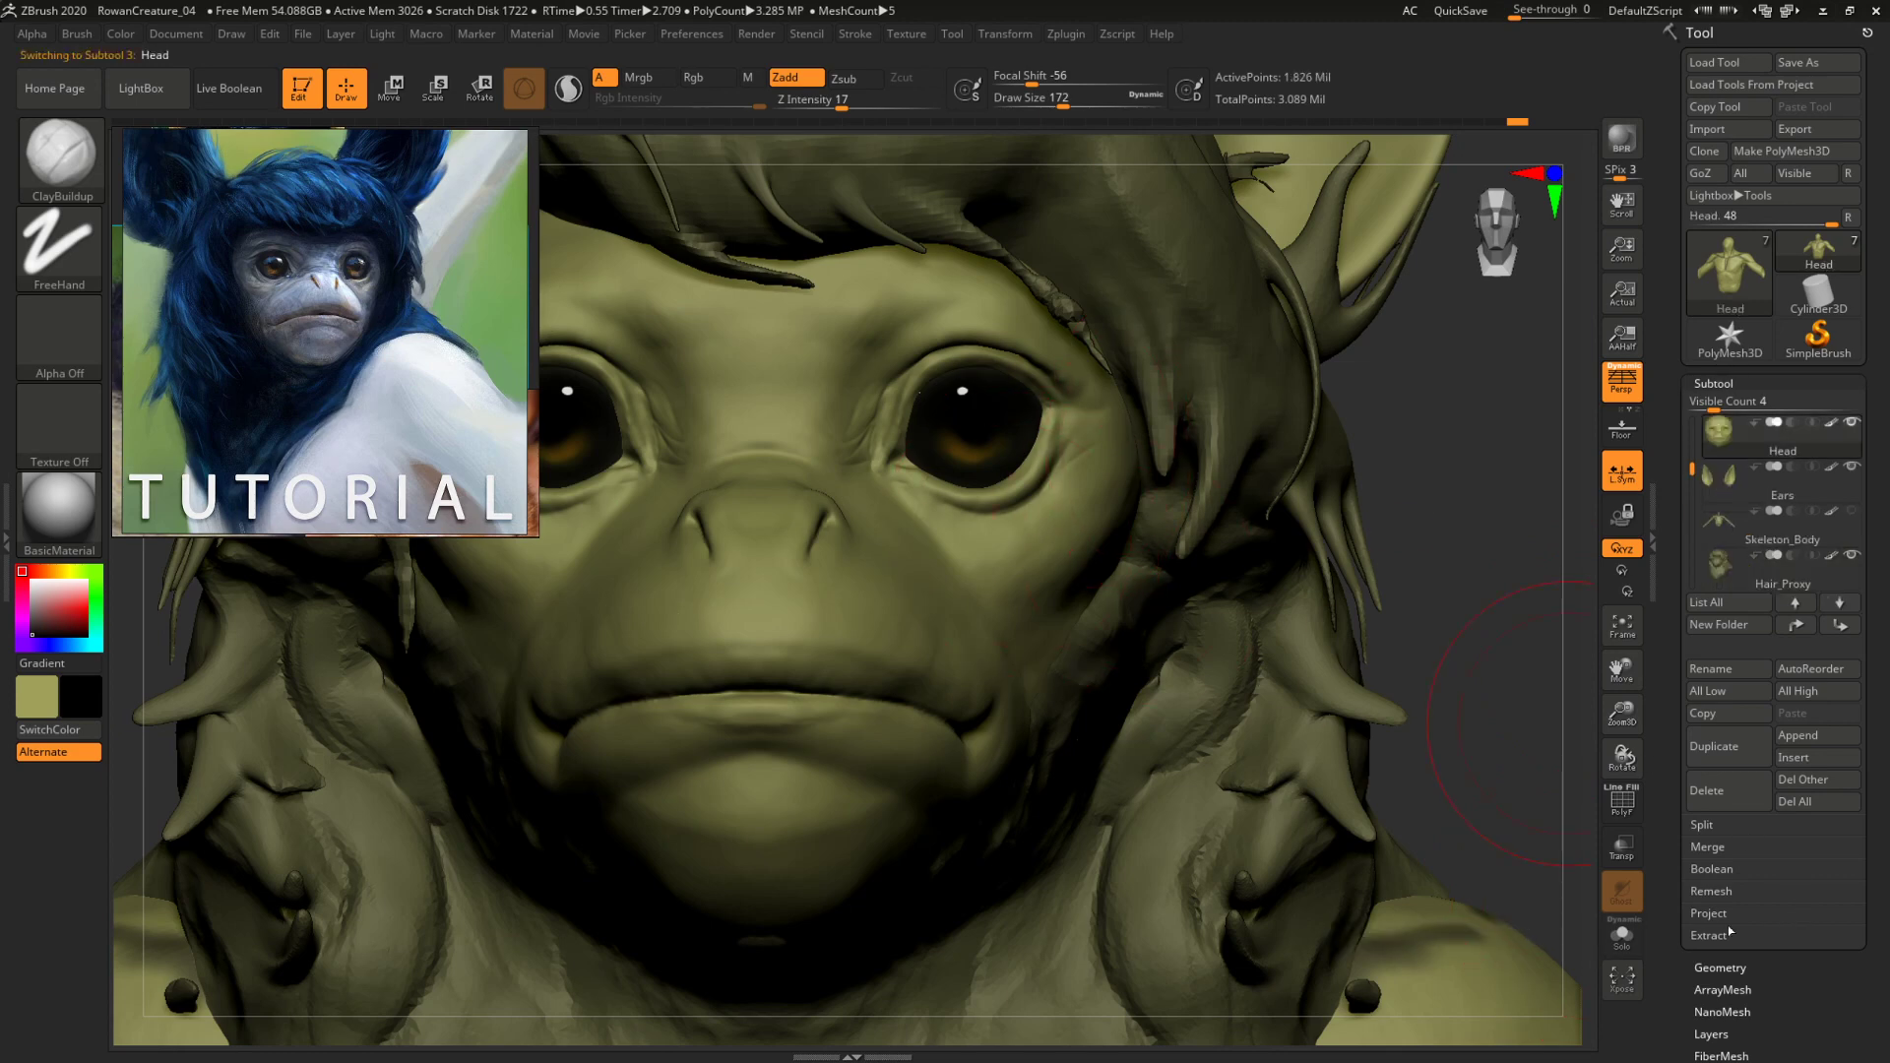
pyautogui.click(1621, 935)
pyautogui.moveTo(1407, 325); pyautogui.dragTo(1402, 570)
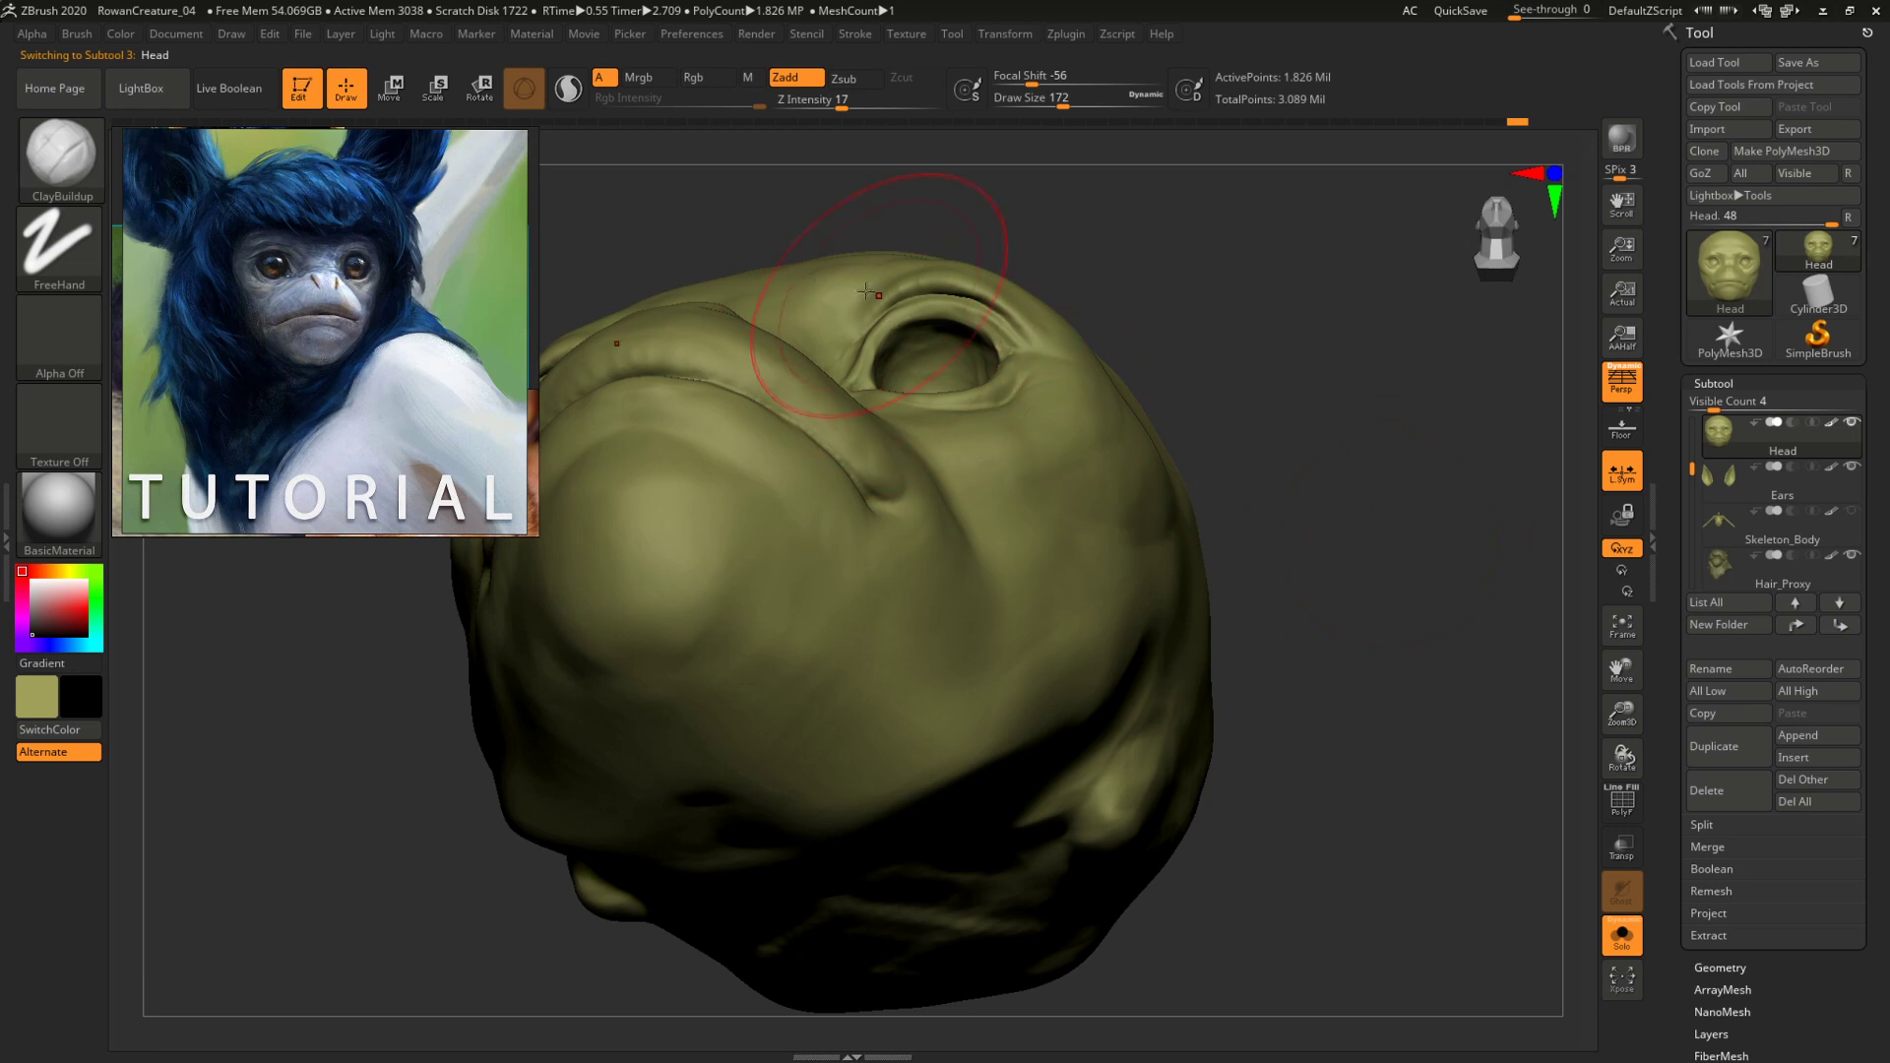
pyautogui.click(1621, 935)
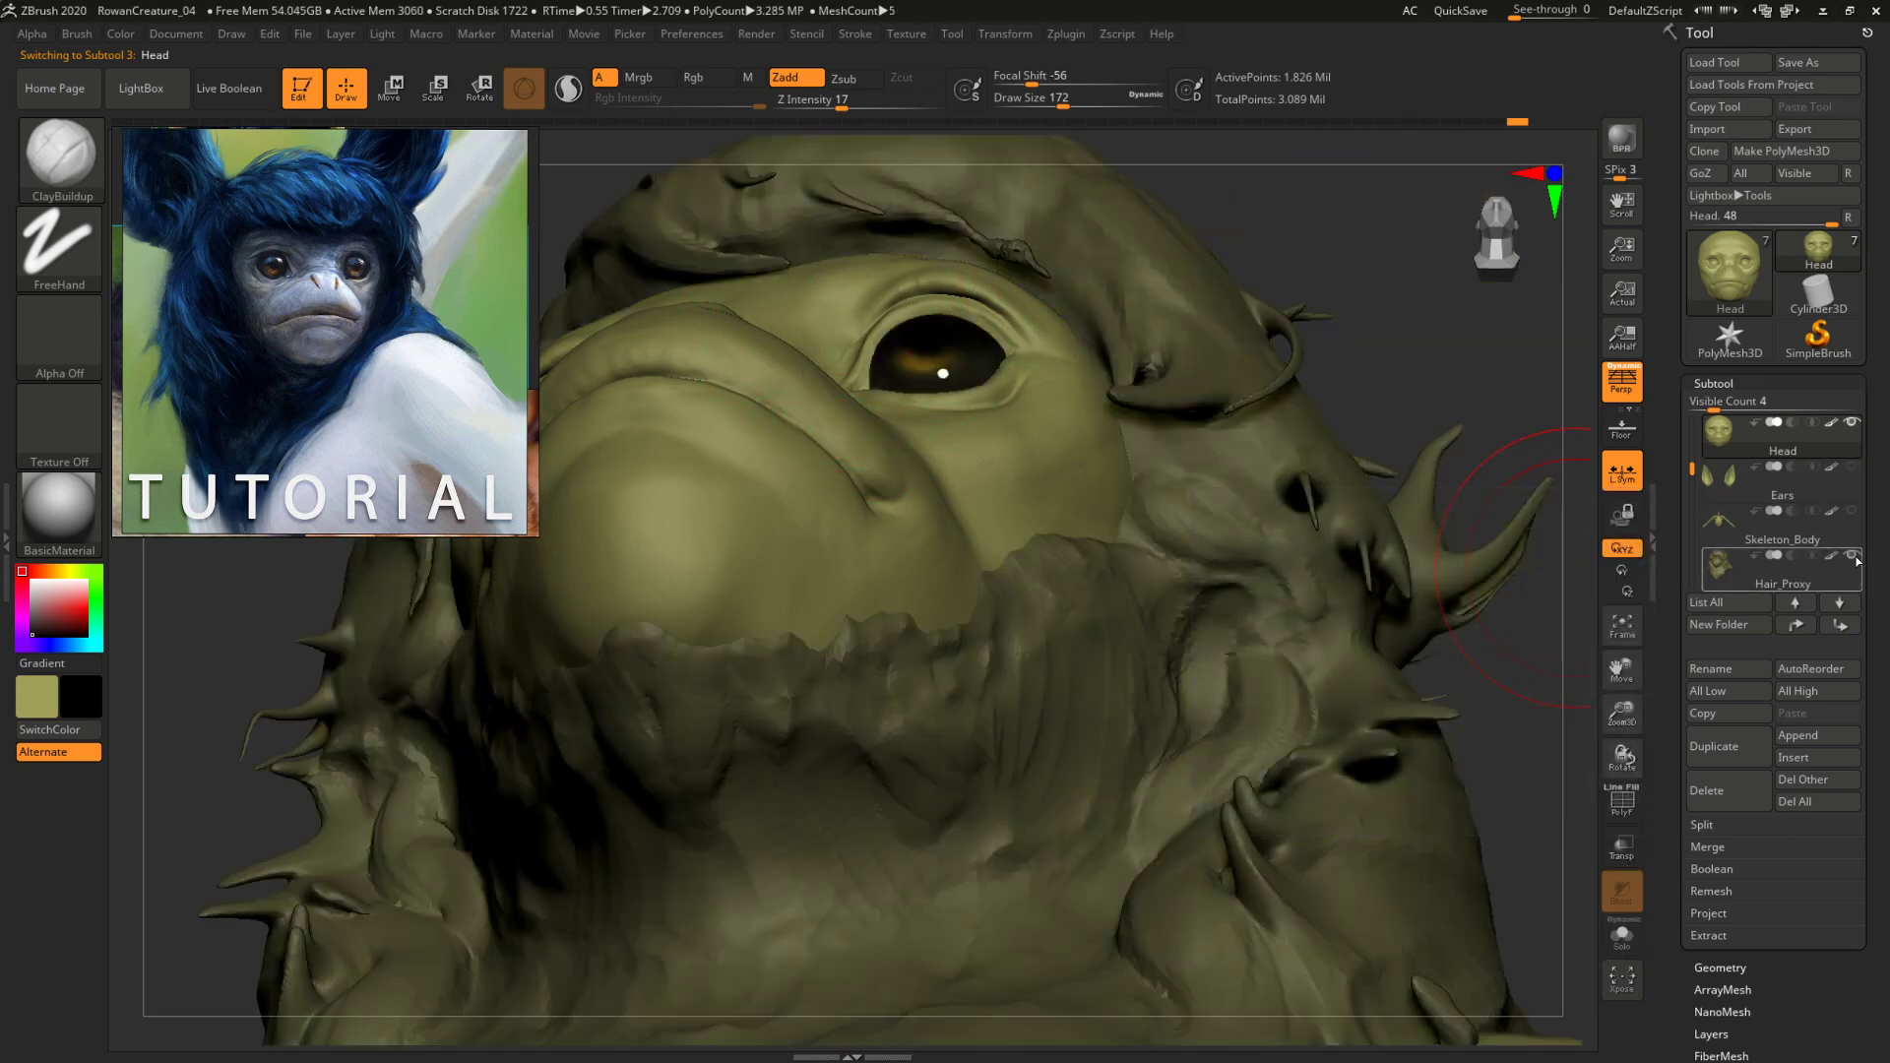
# Hide the Ears, Hair_Proxy and Body subtools and make Head the active subtool.
pyautogui.click(1833, 571)
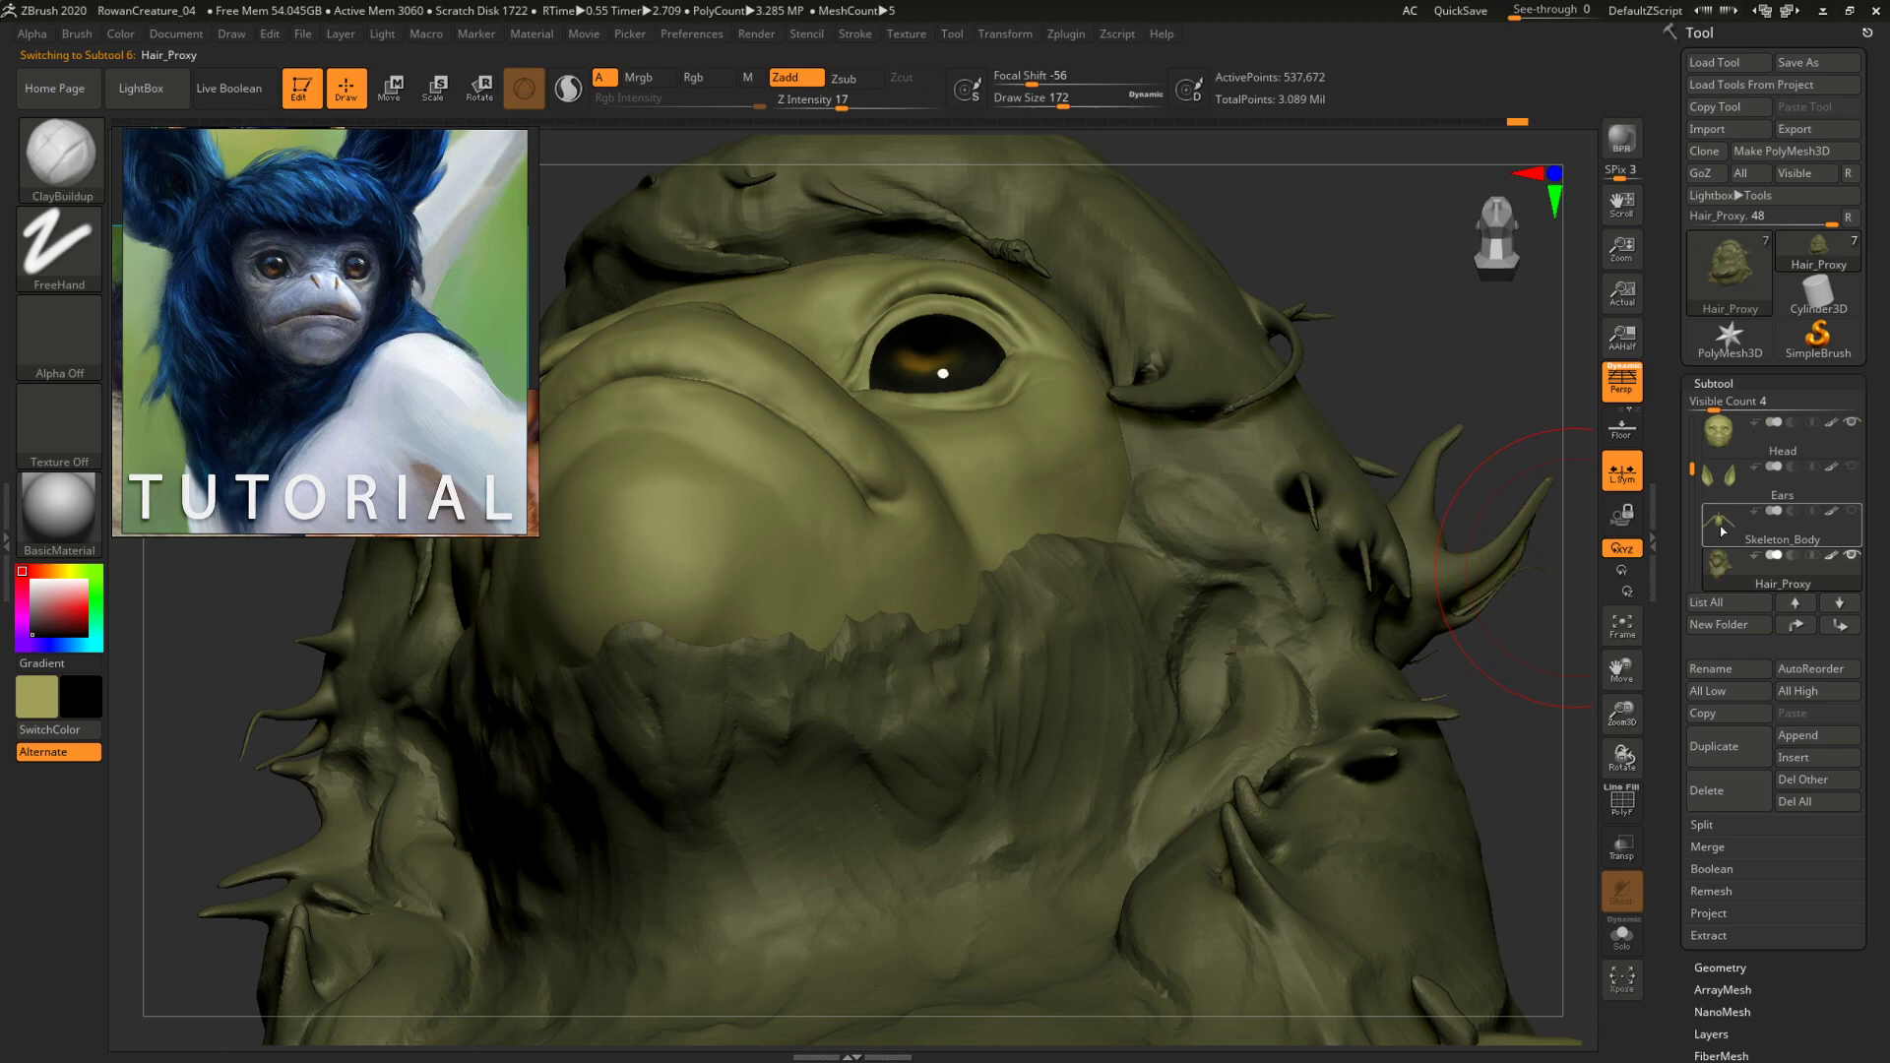
pyautogui.click(1718, 436)
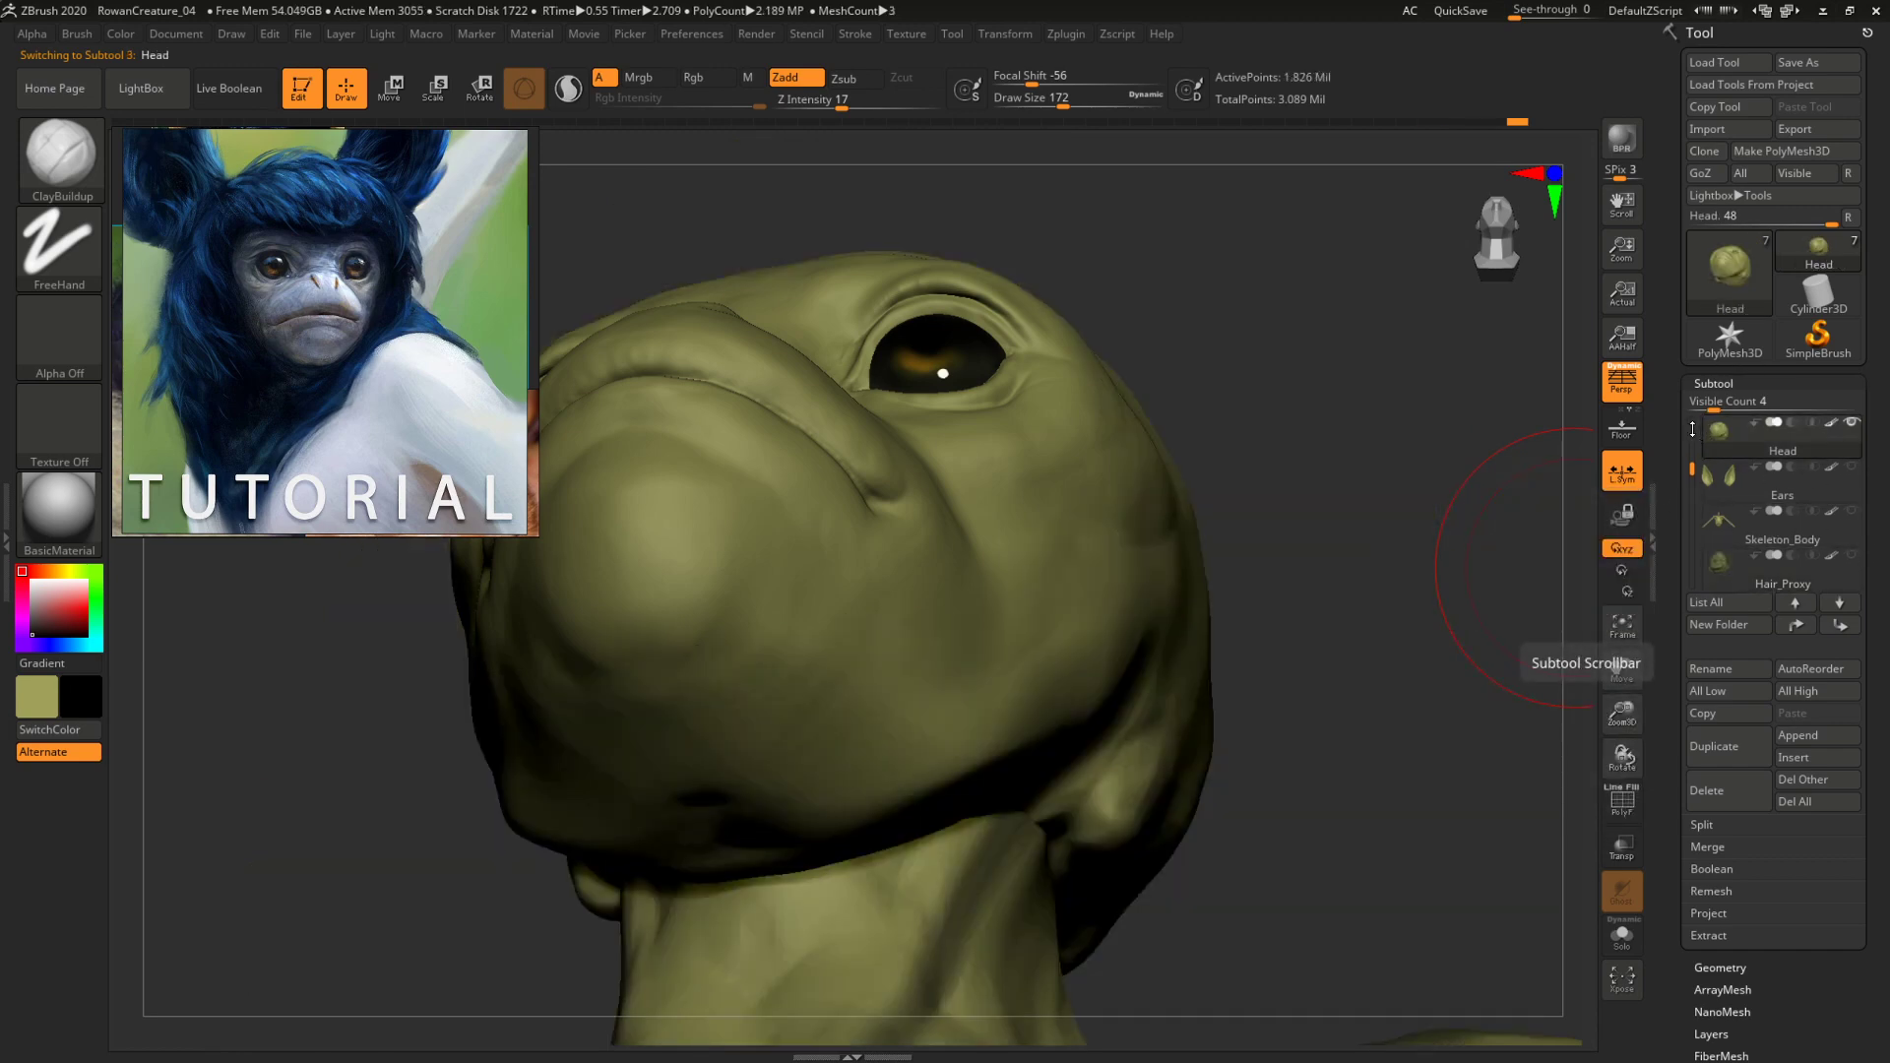
pyautogui.moveTo(1691, 430); pyautogui.dragTo(1692, 483)
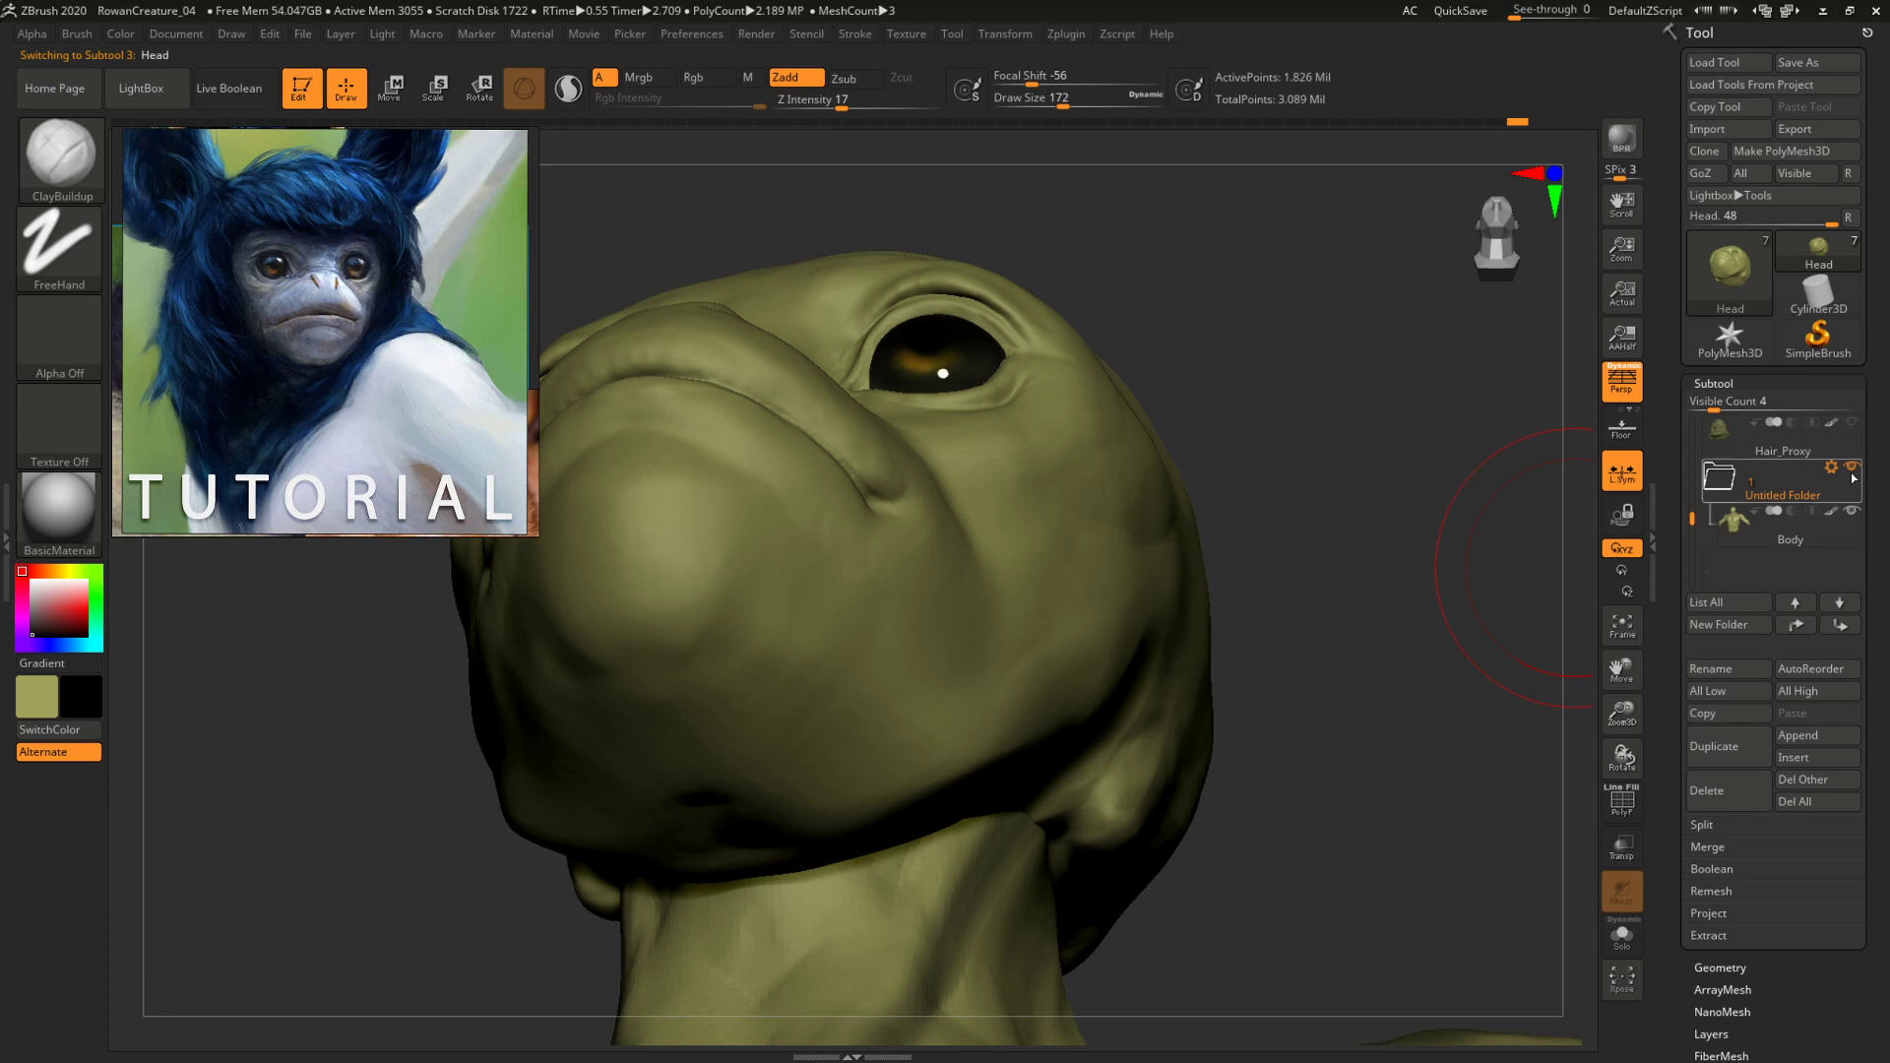
pyautogui.click(1852, 511)
pyautogui.moveTo(1223, 304)
pyautogui.mouseDown()
pyautogui.moveTo(1224, 355)
pyautogui.moveTo(1408, 607)
pyautogui.moveTo(1253, 629)
pyautogui.moveTo(1291, 462)
pyautogui.mouseUp()
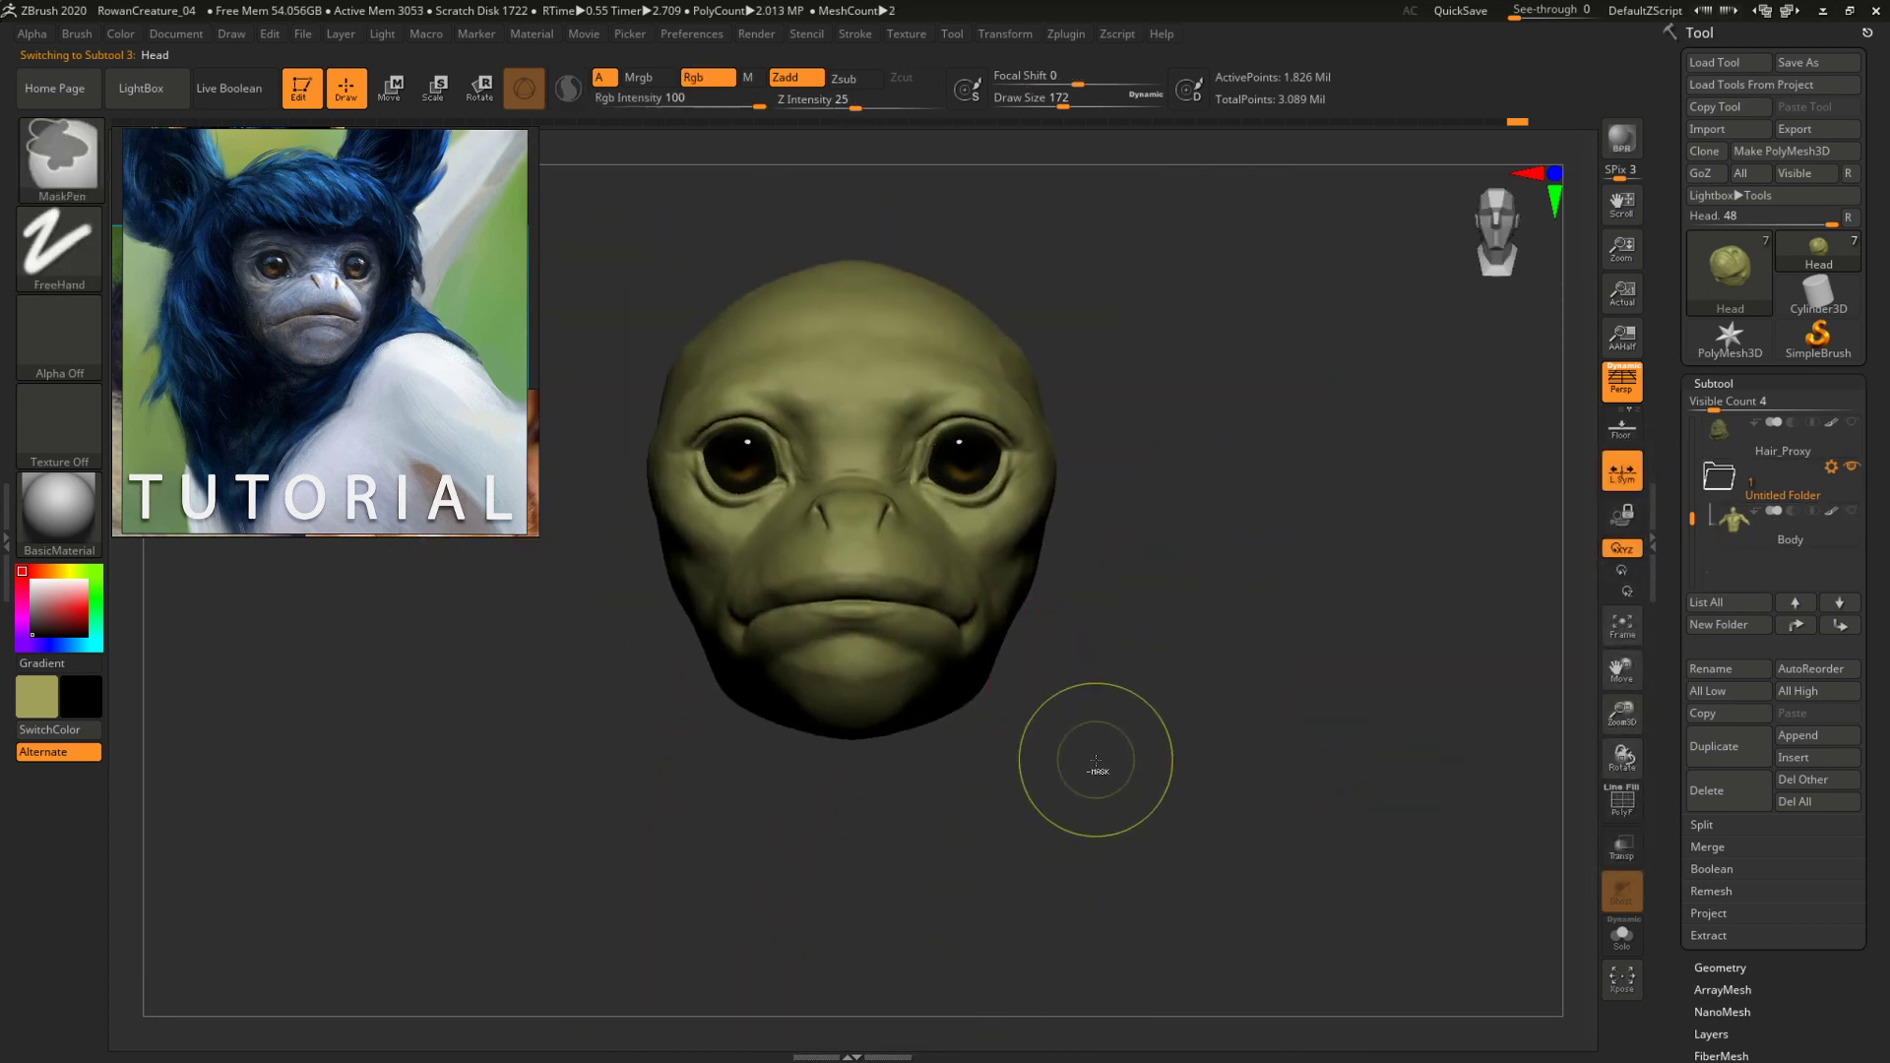
# Hide the mouth and jaw part of the head mesh, keeping the upper head and nose visible.
pyautogui.moveTo(1121, 778)
pyautogui.keyDown('ctrl'); pyautogui.keyDown('shift'); pyautogui.mouseDown()
pyautogui.moveTo(735, 534)
pyautogui.moveTo(527, 522)
pyautogui.mouseUp(); pyautogui.keyUp('shift'); pyautogui.keyUp('ctrl')
pyautogui.moveTo(1376, 663)
pyautogui.mouseDown()
pyautogui.moveTo(1296, 481)
pyautogui.moveTo(1395, 482)
pyautogui.moveTo(1383, 404)
pyautogui.mouseUp()
pyautogui.keyDown('ctrl'); pyautogui.keyDown('shift'); pyautogui.click(1350, 774); pyautogui.keyUp('shift'); pyautogui.keyUp('ctrl')
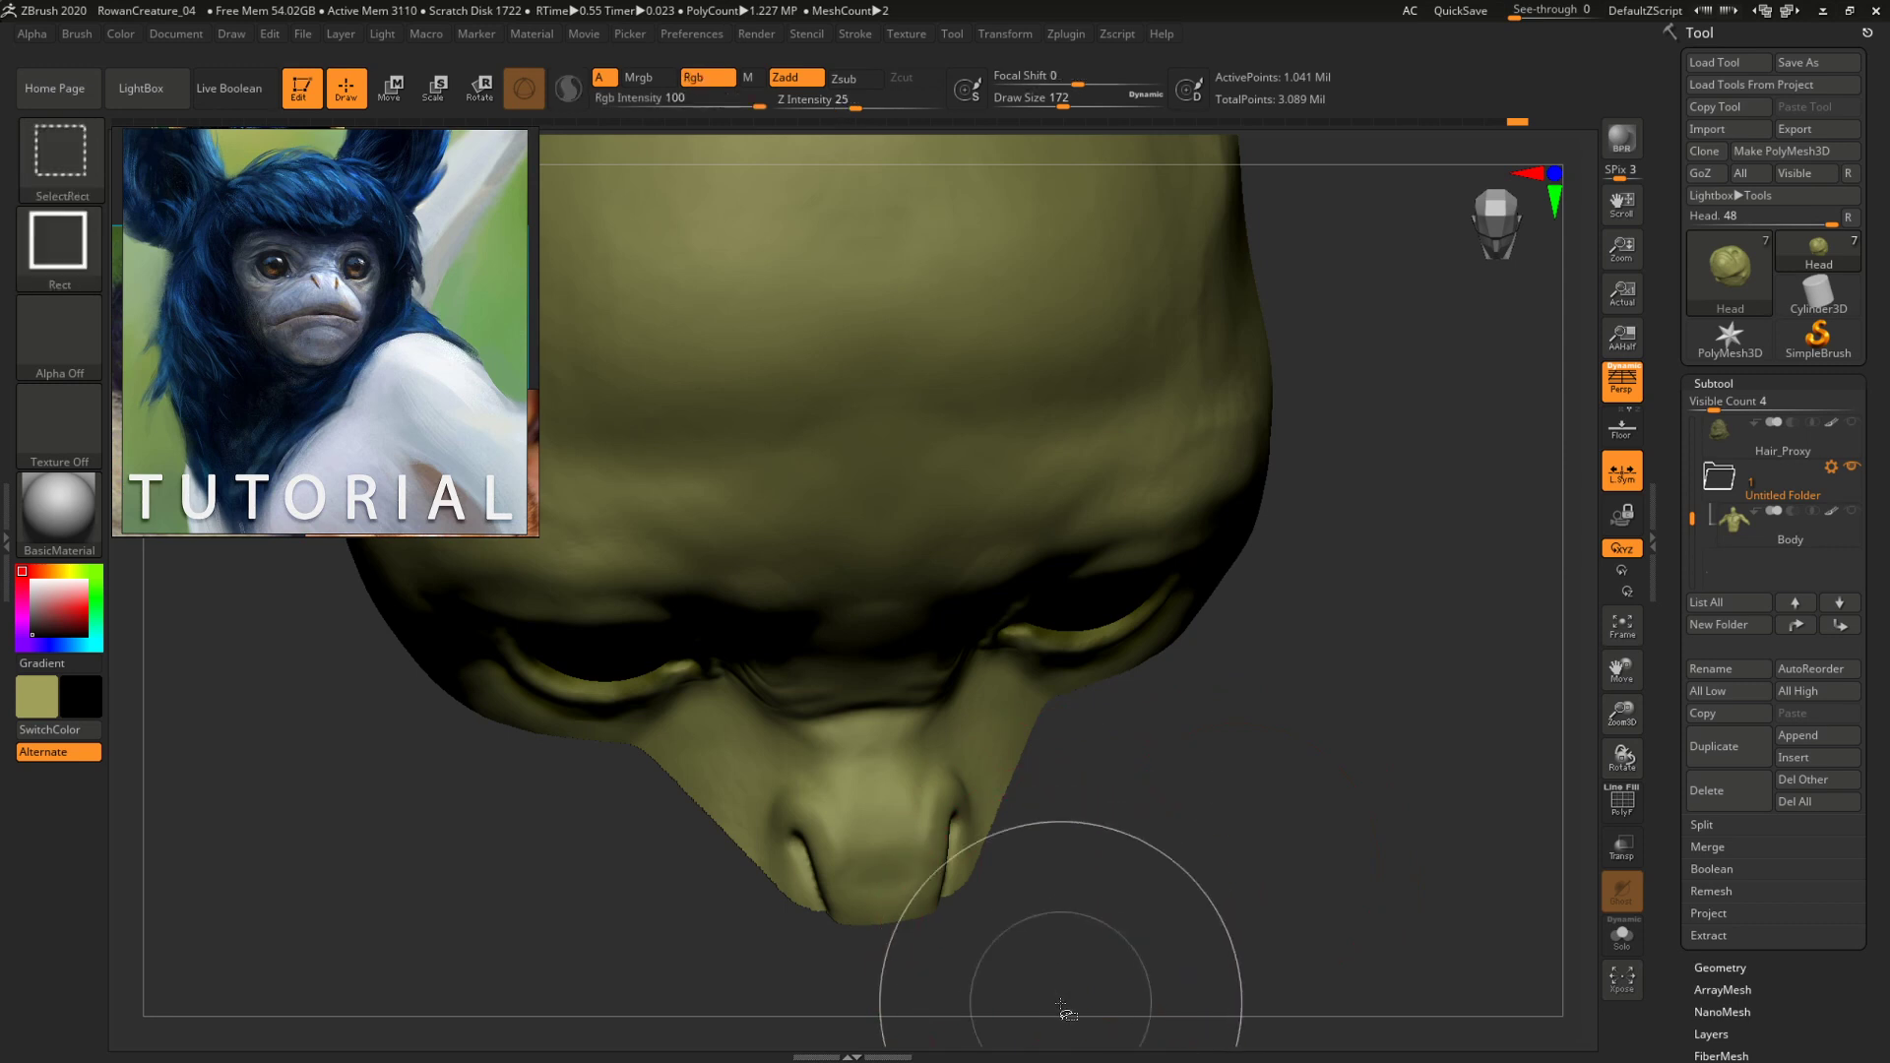
# Hide the nose part of the head mesh below the eyes, keeping the eye area and upper head visible.
pyautogui.press('p')
pyautogui.moveTo(1061, 1008)
pyautogui.mouseDown()
pyautogui.moveTo(1131, 928)
pyautogui.moveTo(1118, 759)
pyautogui.moveTo(1099, 784)
pyautogui.mouseUp()
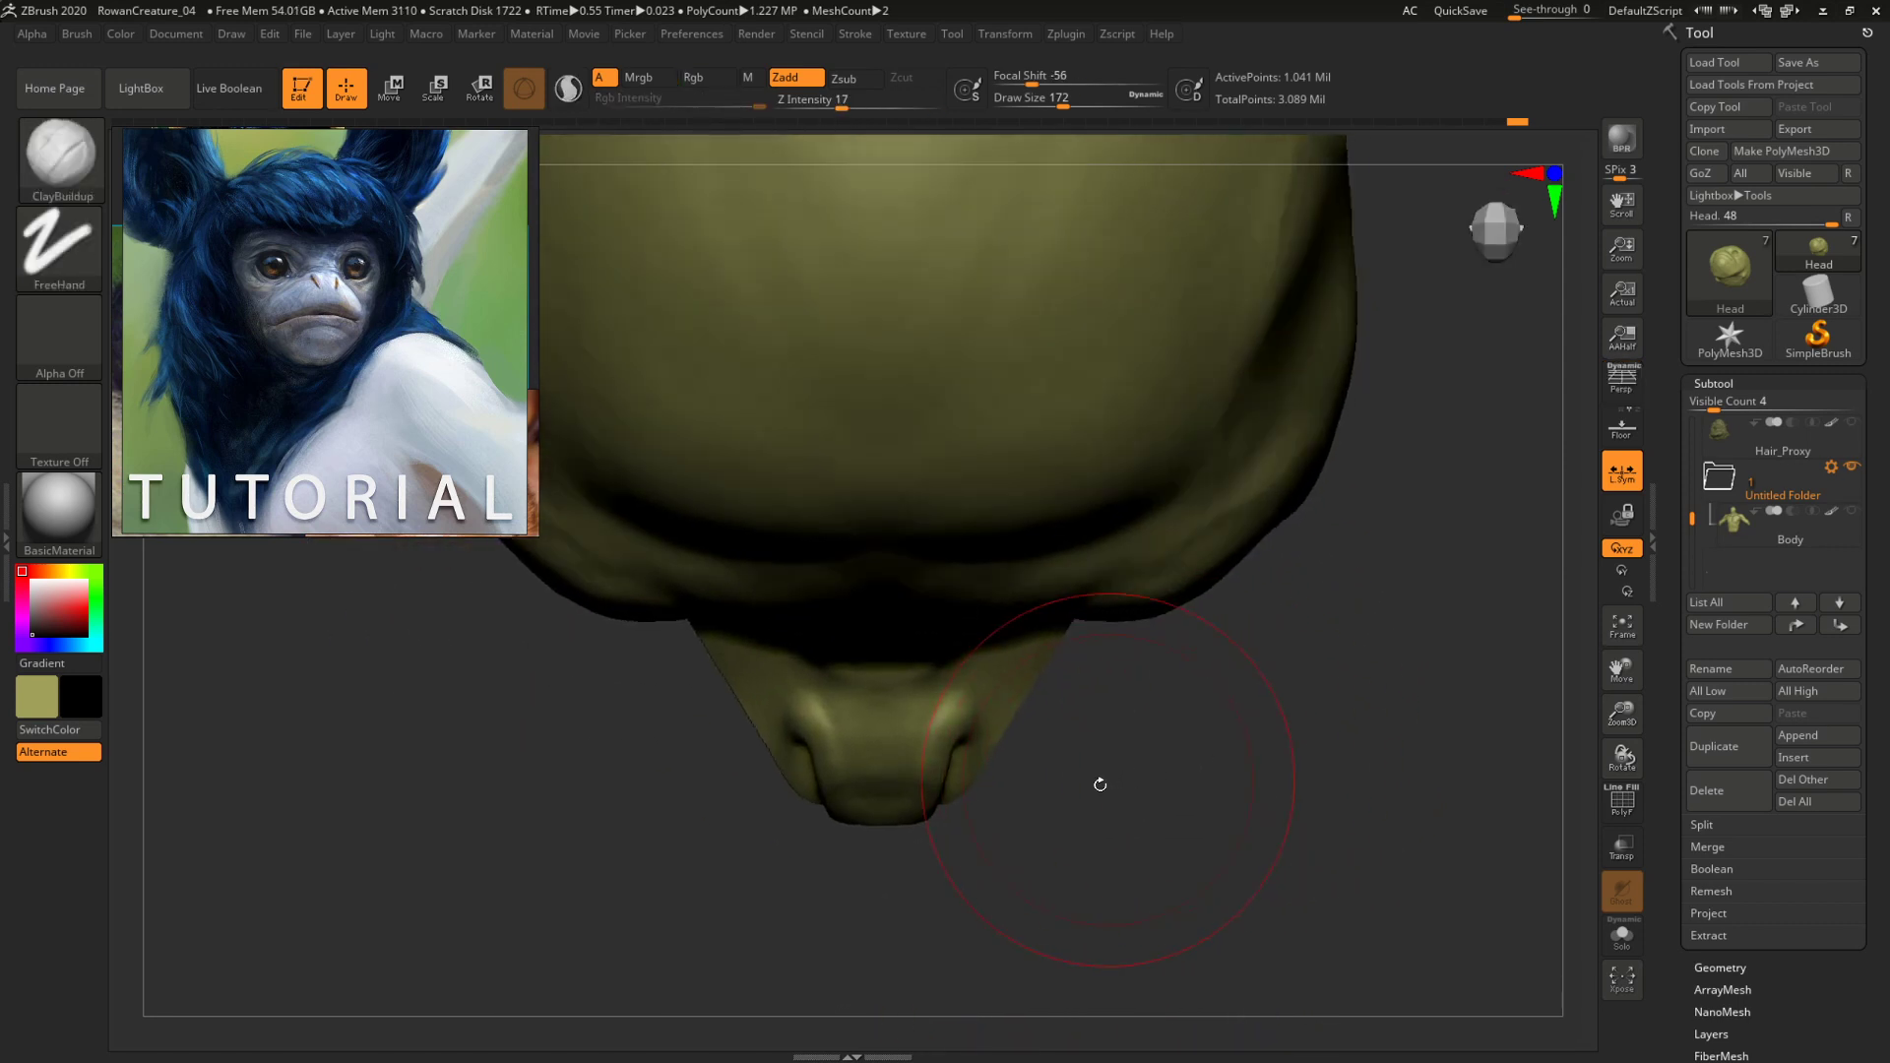
pyautogui.keyDown('ctrl'); pyautogui.keyDown('shift'); pyautogui.moveTo(1110, 930); pyautogui.dragTo(620, 665); pyautogui.keyUp('shift'); pyautogui.keyUp('ctrl')
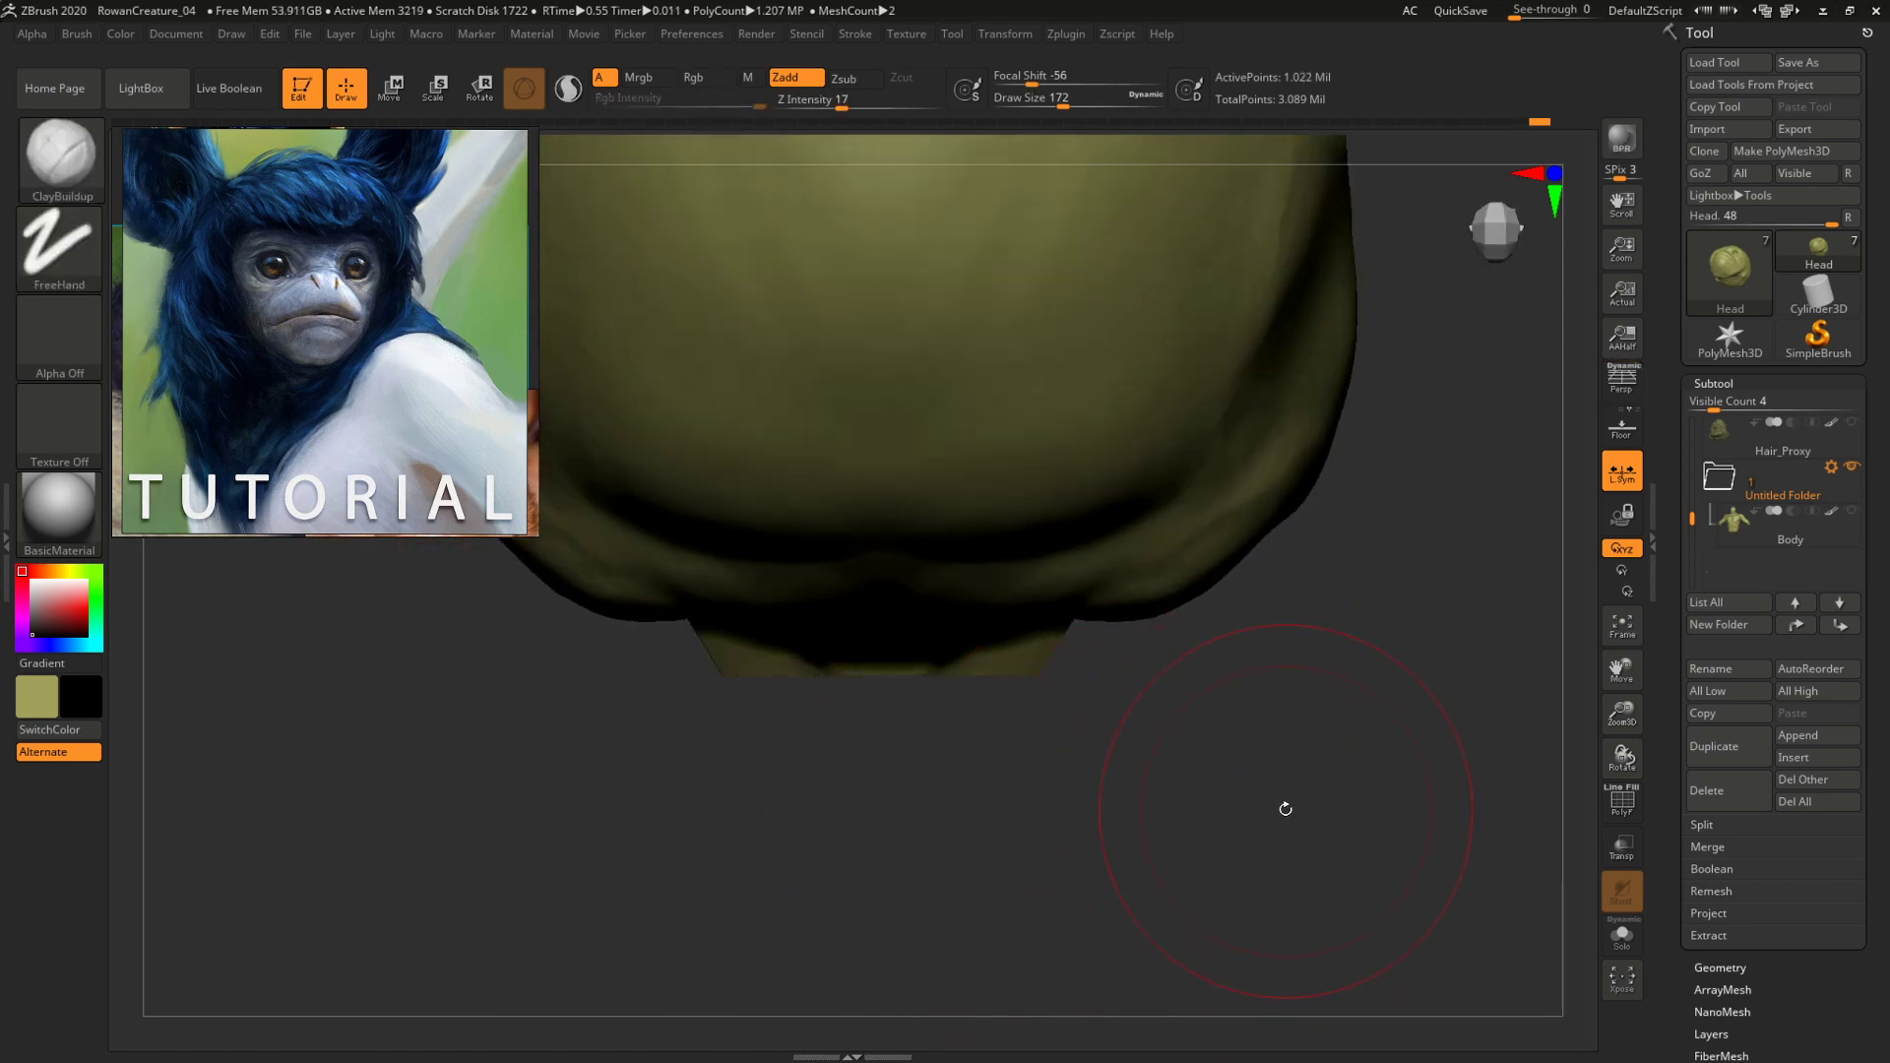
pyautogui.moveTo(1259, 800); pyautogui.dragTo(1264, 582)
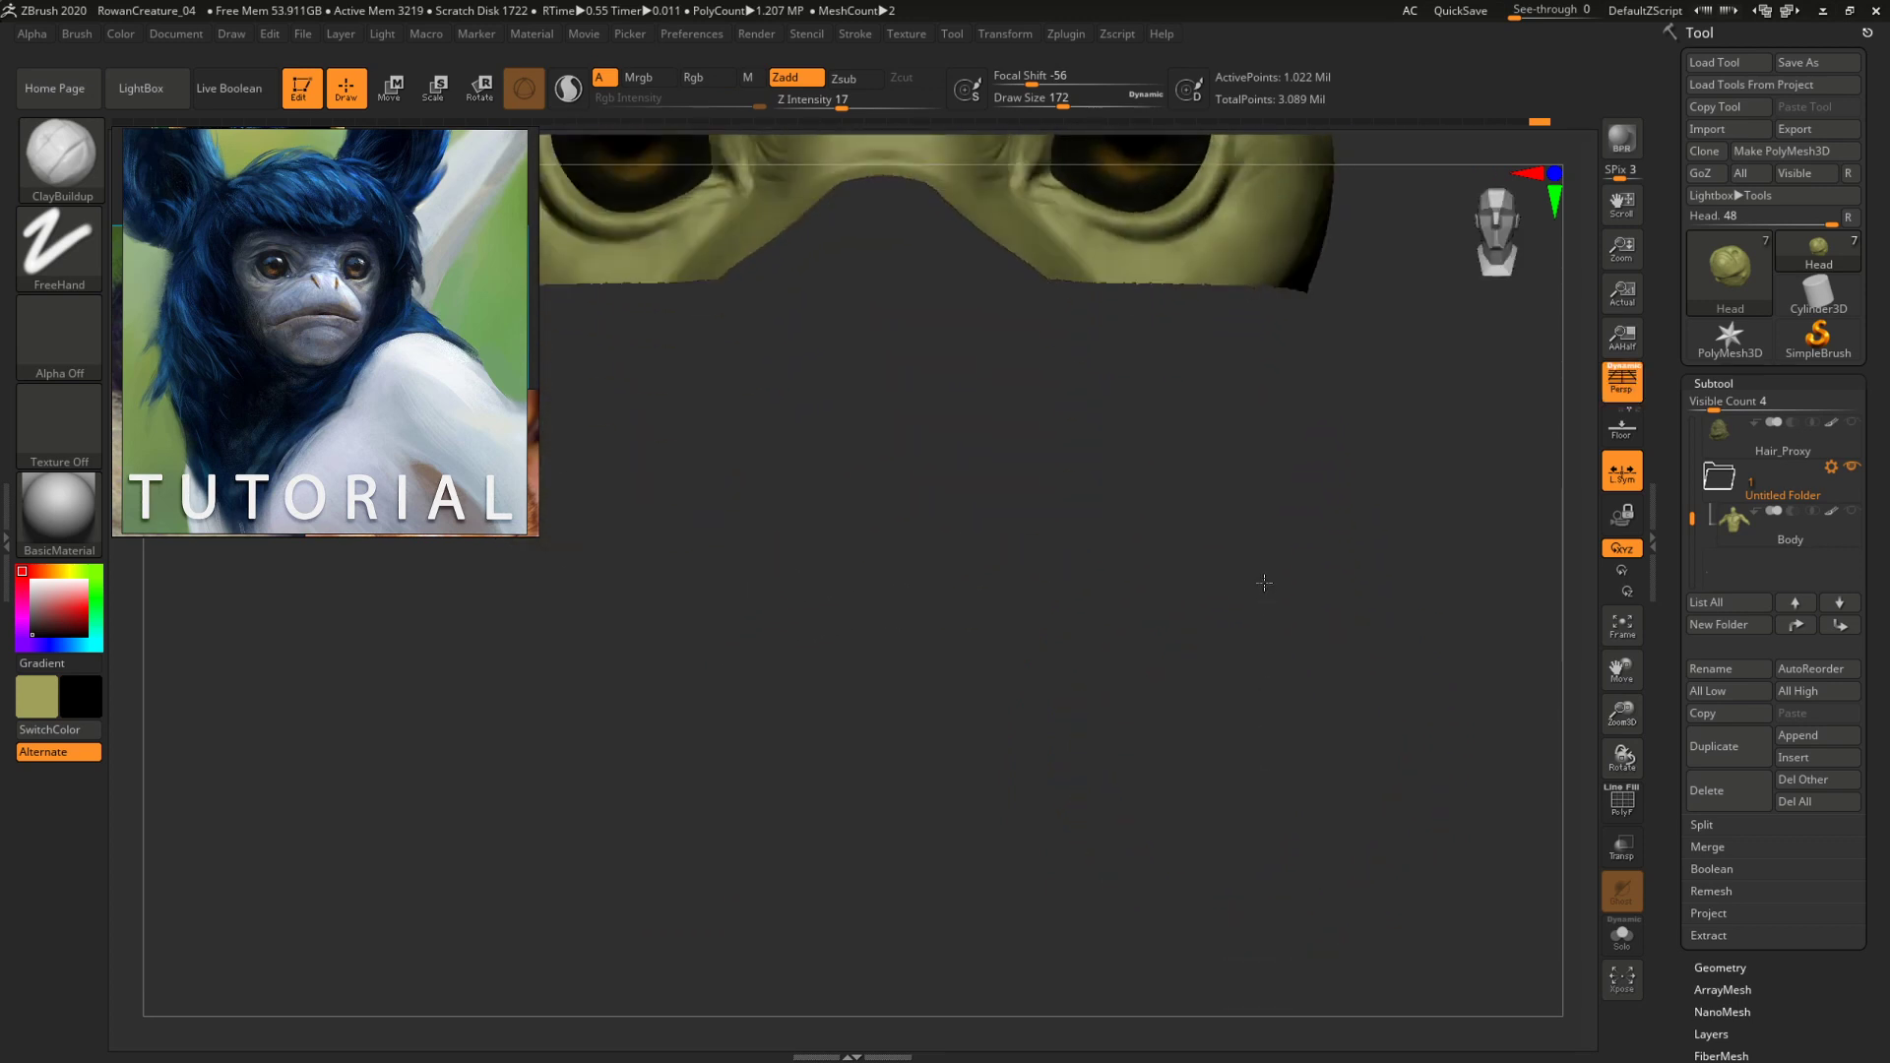
pyautogui.moveTo(1339, 499)
pyautogui.mouseDown()
pyautogui.moveTo(1337, 834)
pyautogui.moveTo(1398, 758)
pyautogui.moveTo(1403, 551)
pyautogui.moveTo(1373, 571)
pyautogui.moveTo(1421, 367)
pyautogui.moveTo(1345, 482)
pyautogui.moveTo(1329, 464)
pyautogui.mouseUp()
pyautogui.press('p')
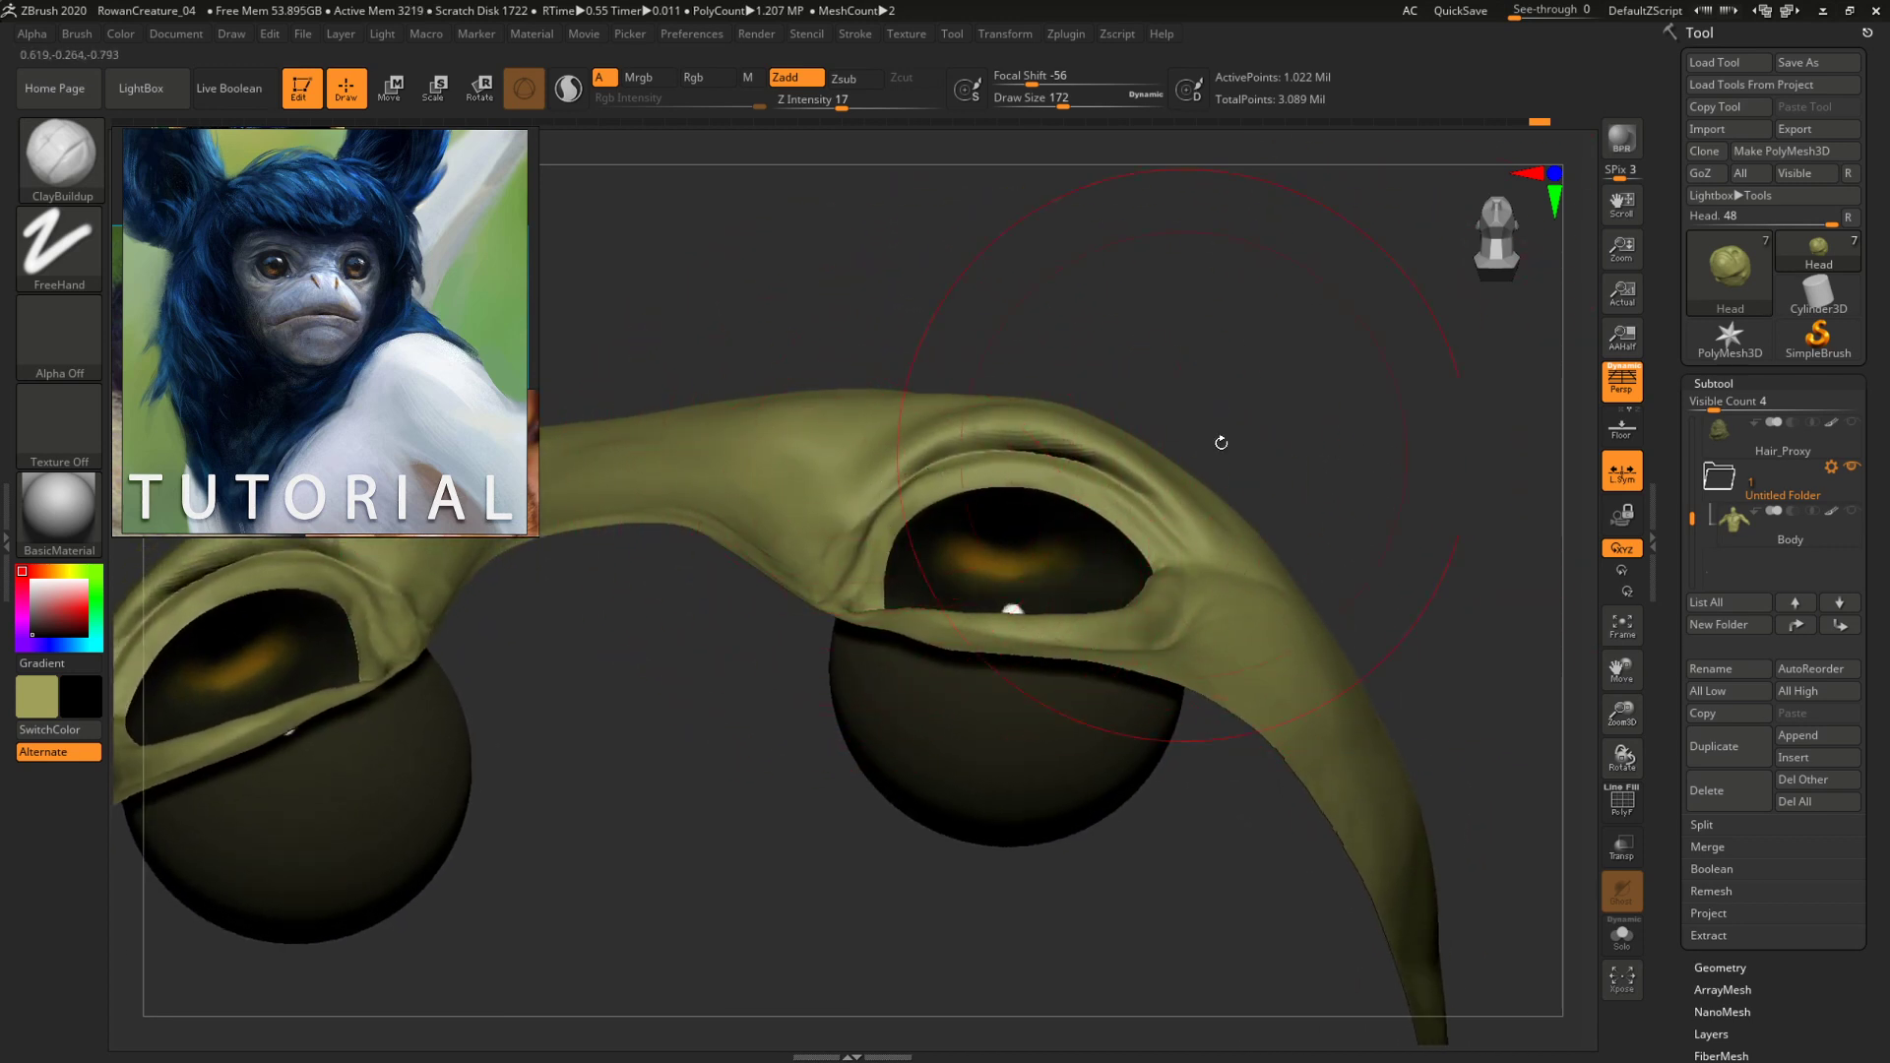
# Refine the upper eyelid's curve around the eyeball from below with the Move brush at draw size 31, smoothing its fold.
pyautogui.moveTo(1220, 443)
pyautogui.mouseDown()
pyautogui.moveTo(1280, 374)
pyautogui.moveTo(1438, 582)
pyautogui.moveTo(1181, 551)
pyautogui.moveTo(971, 579)
pyautogui.moveTo(1132, 473)
pyautogui.moveTo(1321, 407)
pyautogui.mouseUp()
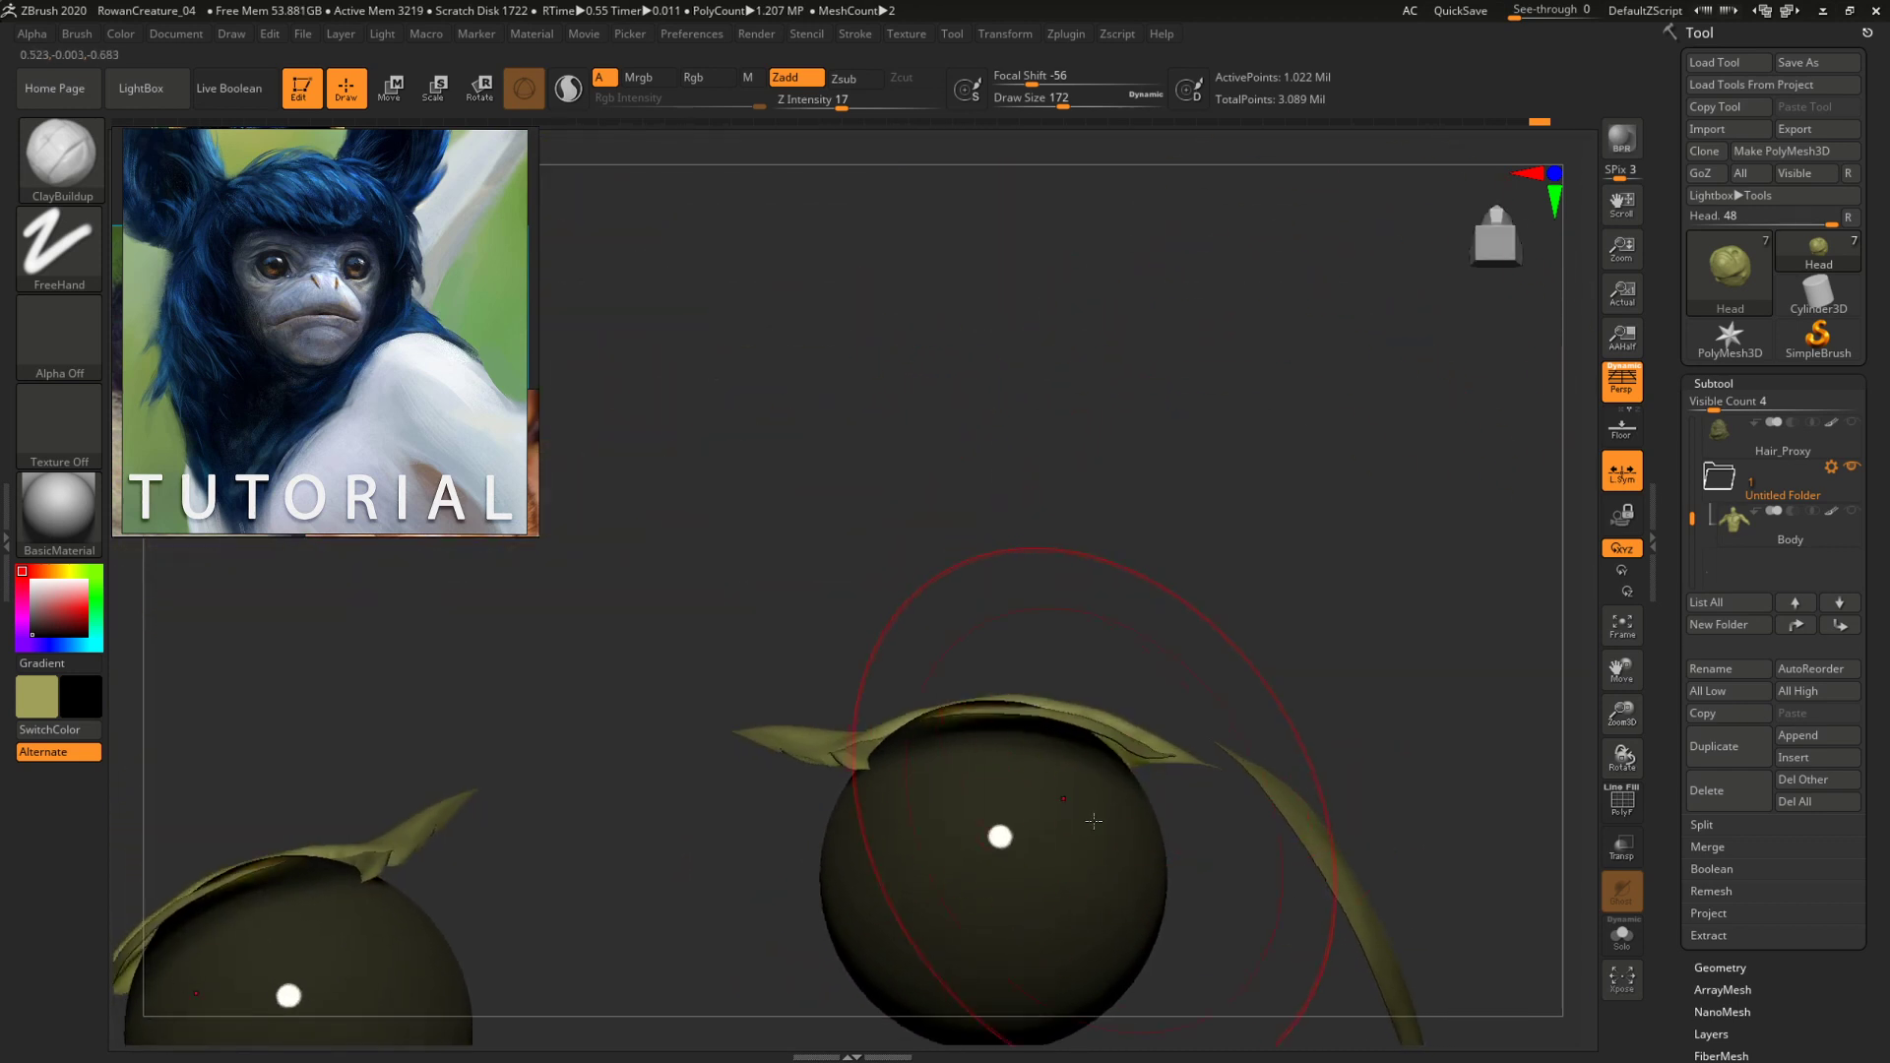
pyautogui.moveTo(1132, 534)
pyautogui.mouseDown()
pyautogui.moveTo(1130, 698)
pyautogui.moveTo(1151, 538)
pyautogui.moveTo(1071, 480)
pyautogui.mouseUp()
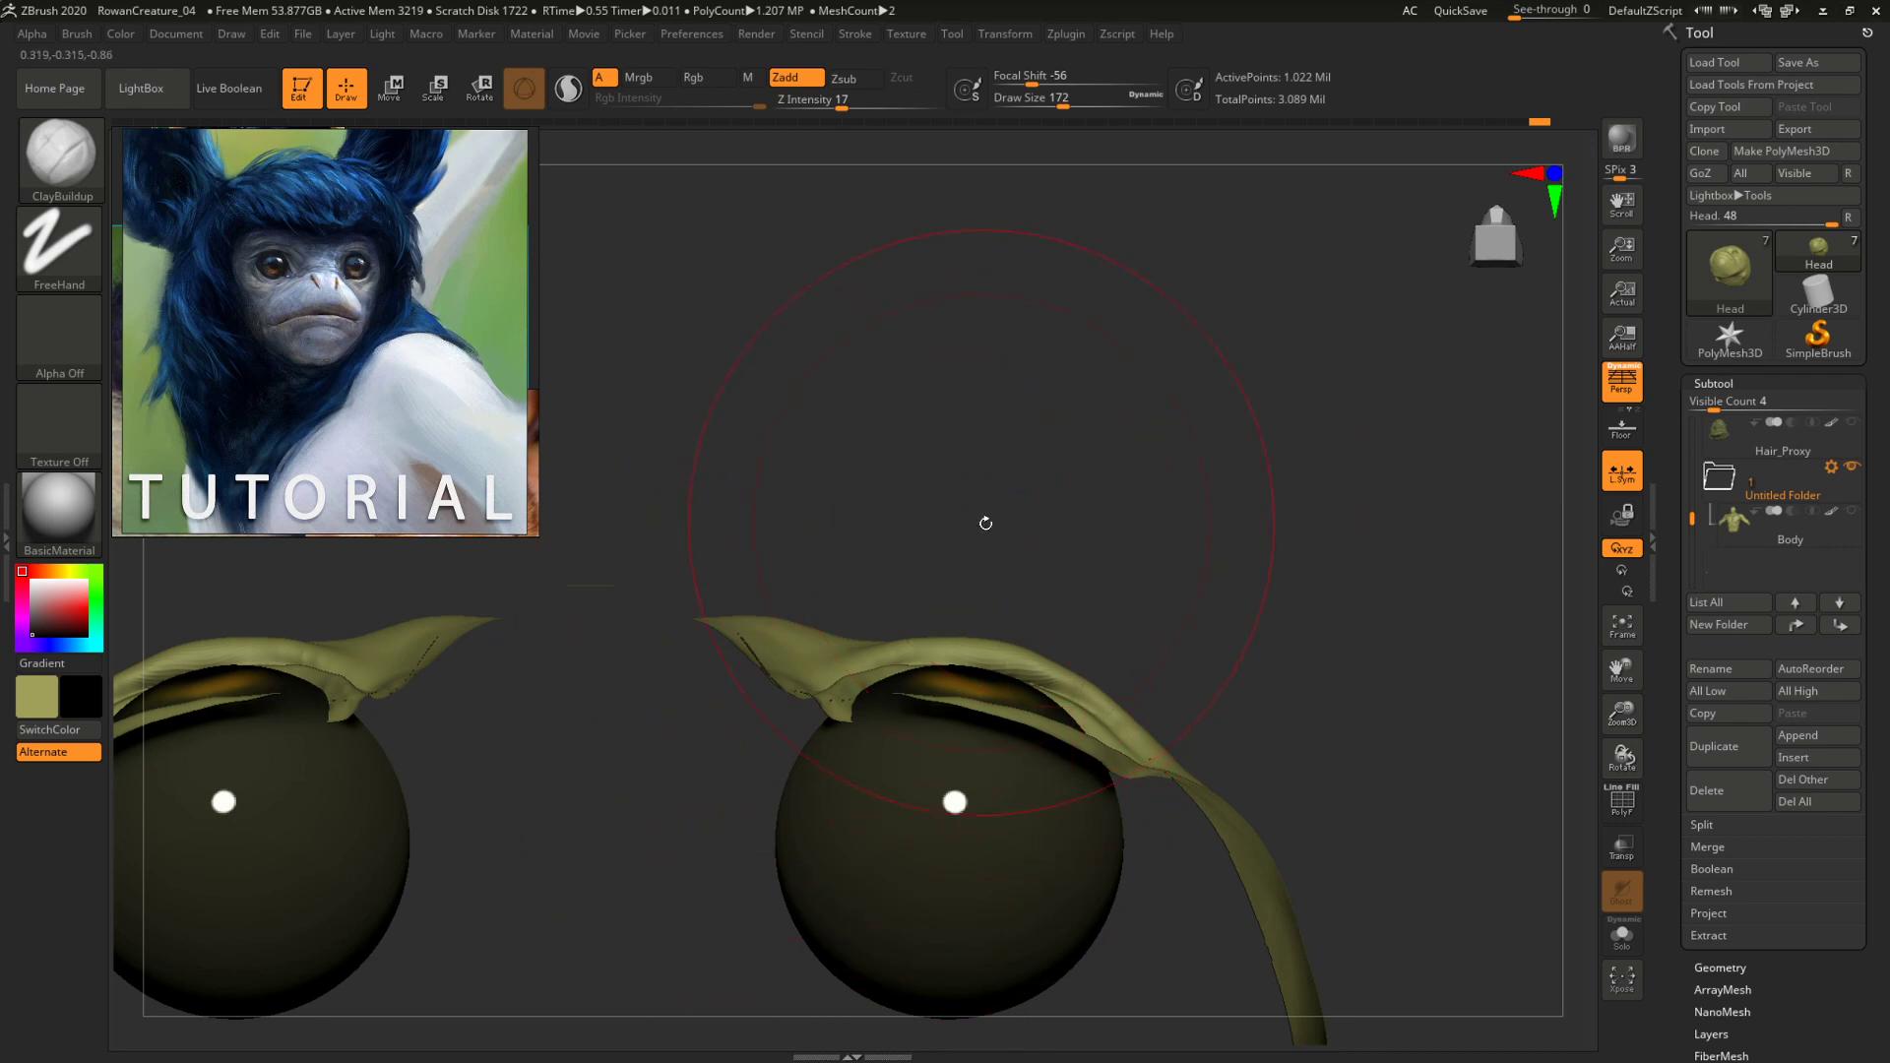
pyautogui.moveTo(983, 523); pyautogui.dragTo(1055, 508)
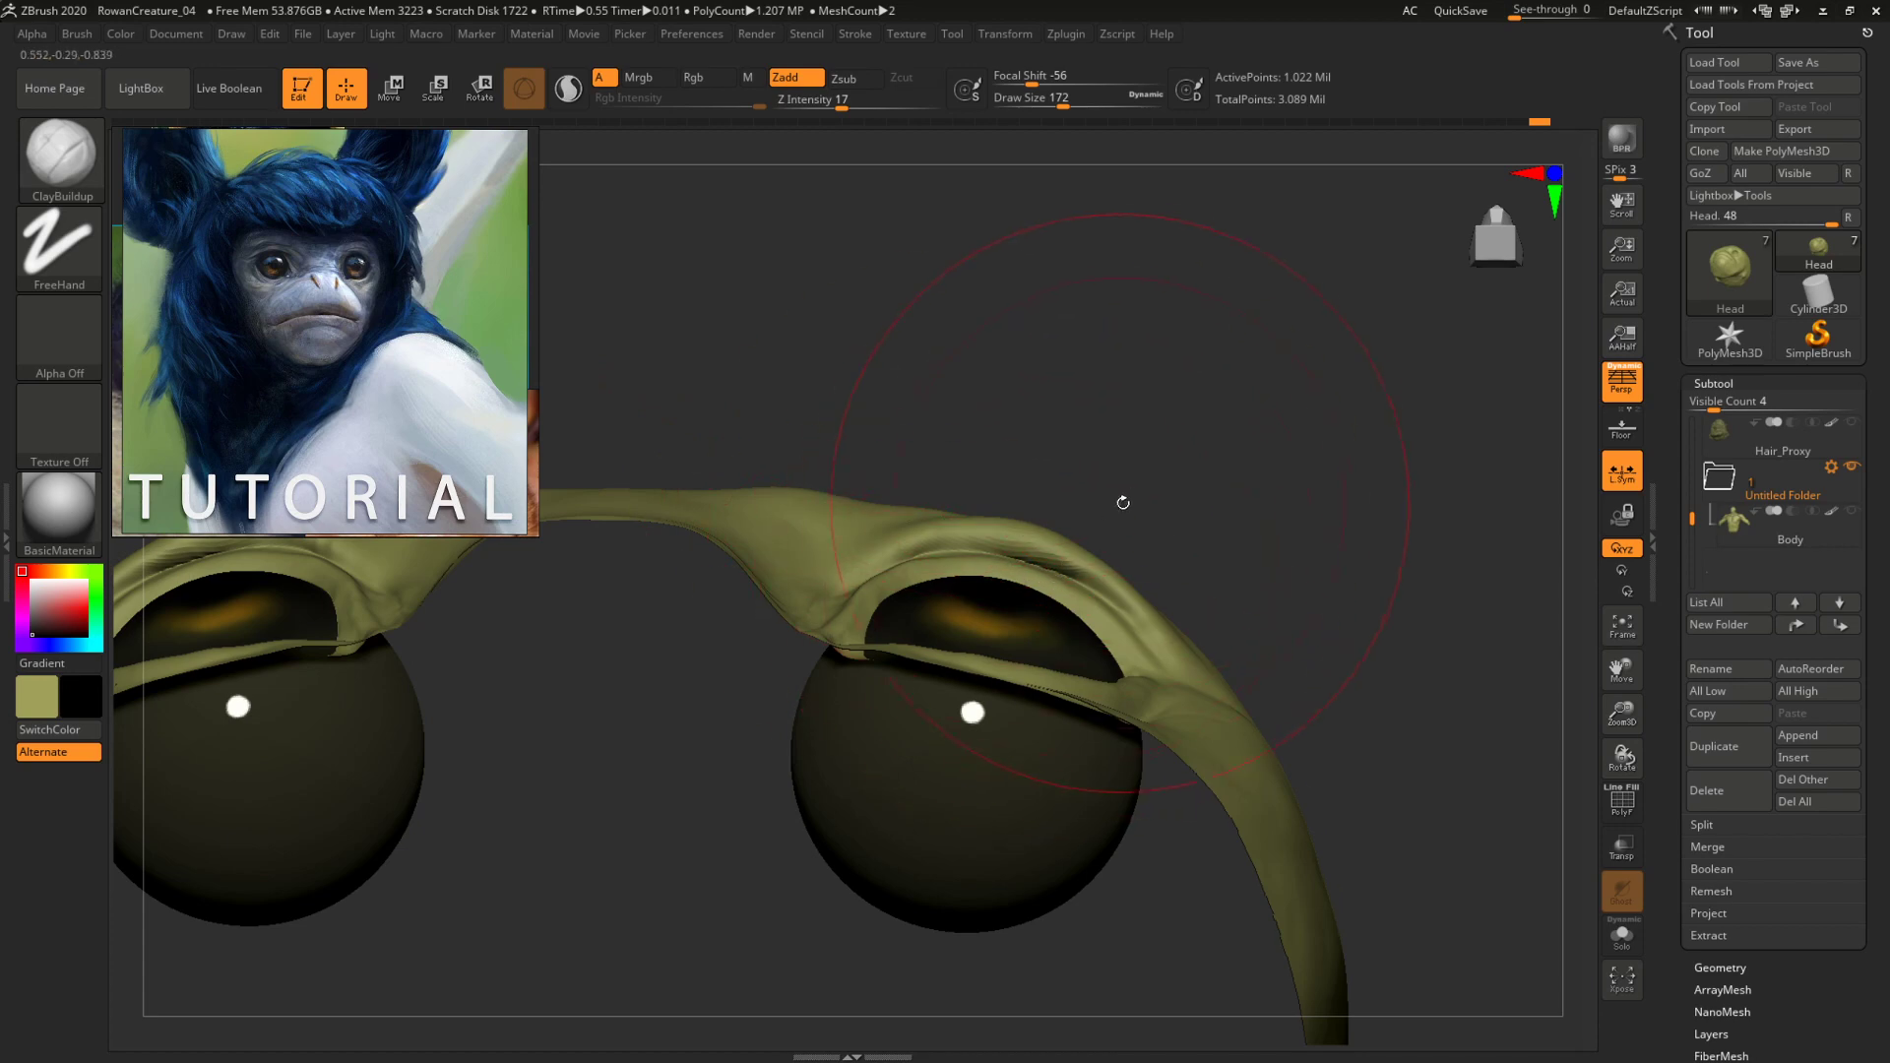
pyautogui.press('b')
pyautogui.press('m')
pyautogui.press('v')
pyautogui.press('space')
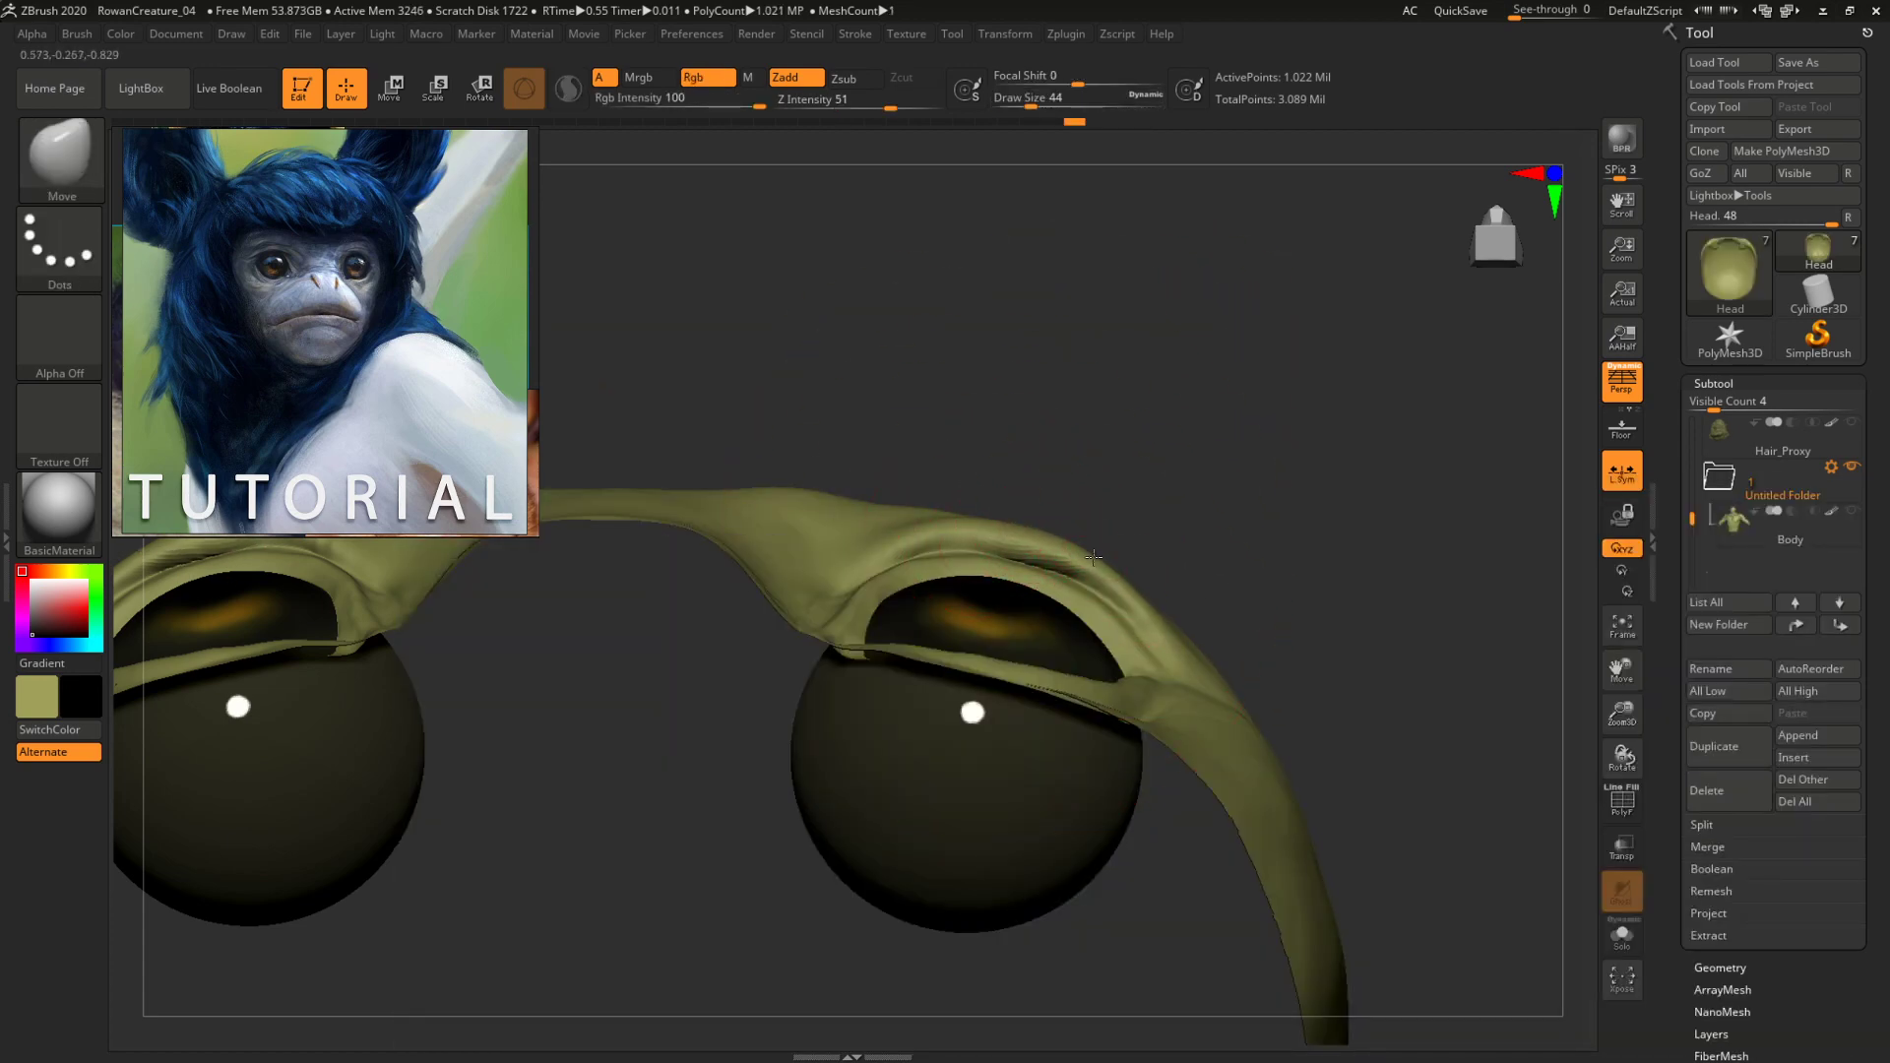
pyautogui.press('[')
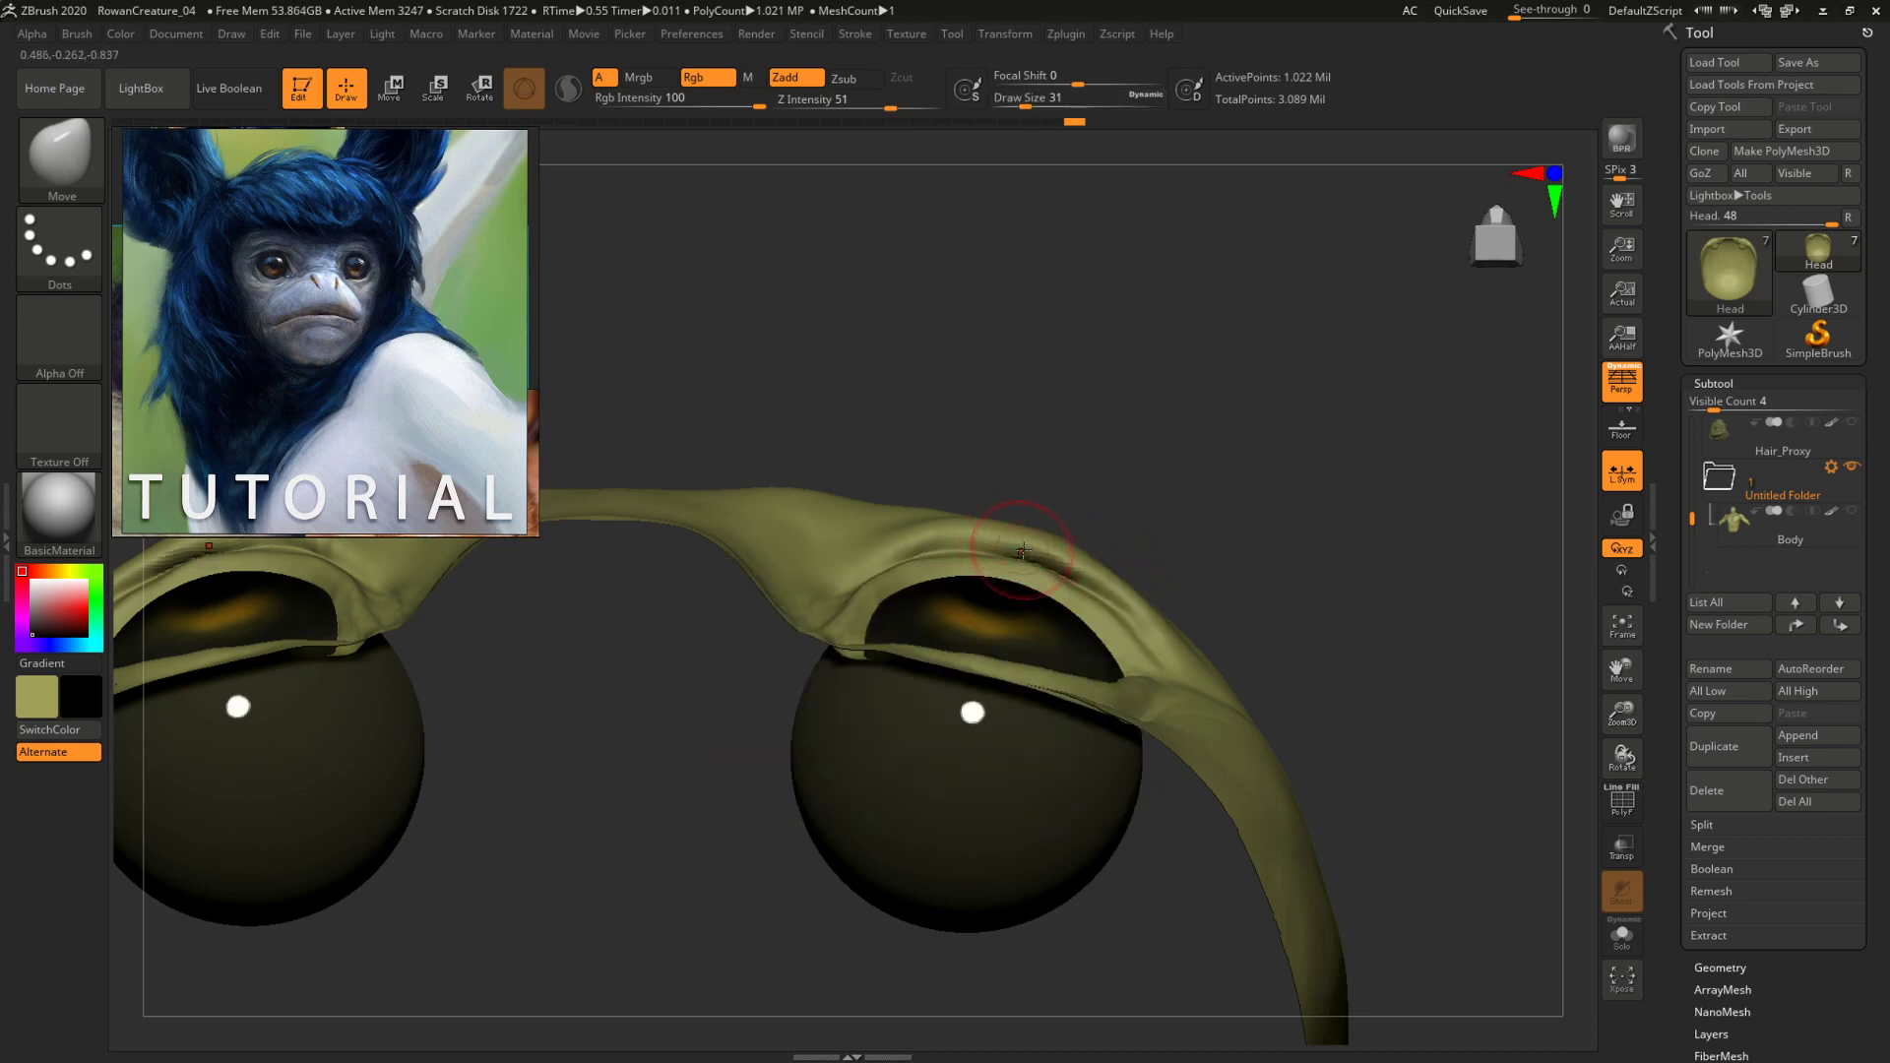
pyautogui.keyDown('shift'); pyautogui.moveTo(1023, 551); pyautogui.dragTo(1045, 563); pyautogui.keyUp('shift')
pyautogui.press('space')
pyautogui.moveTo(1034, 565); pyautogui.dragTo(947, 557)
# Adjust the inner corner of the eye with the Move brush, enlarging the draw size to 65.
pyautogui.press('space')
pyautogui.press('space')
pyautogui.moveTo(1002, 476); pyautogui.dragTo(984, 482)
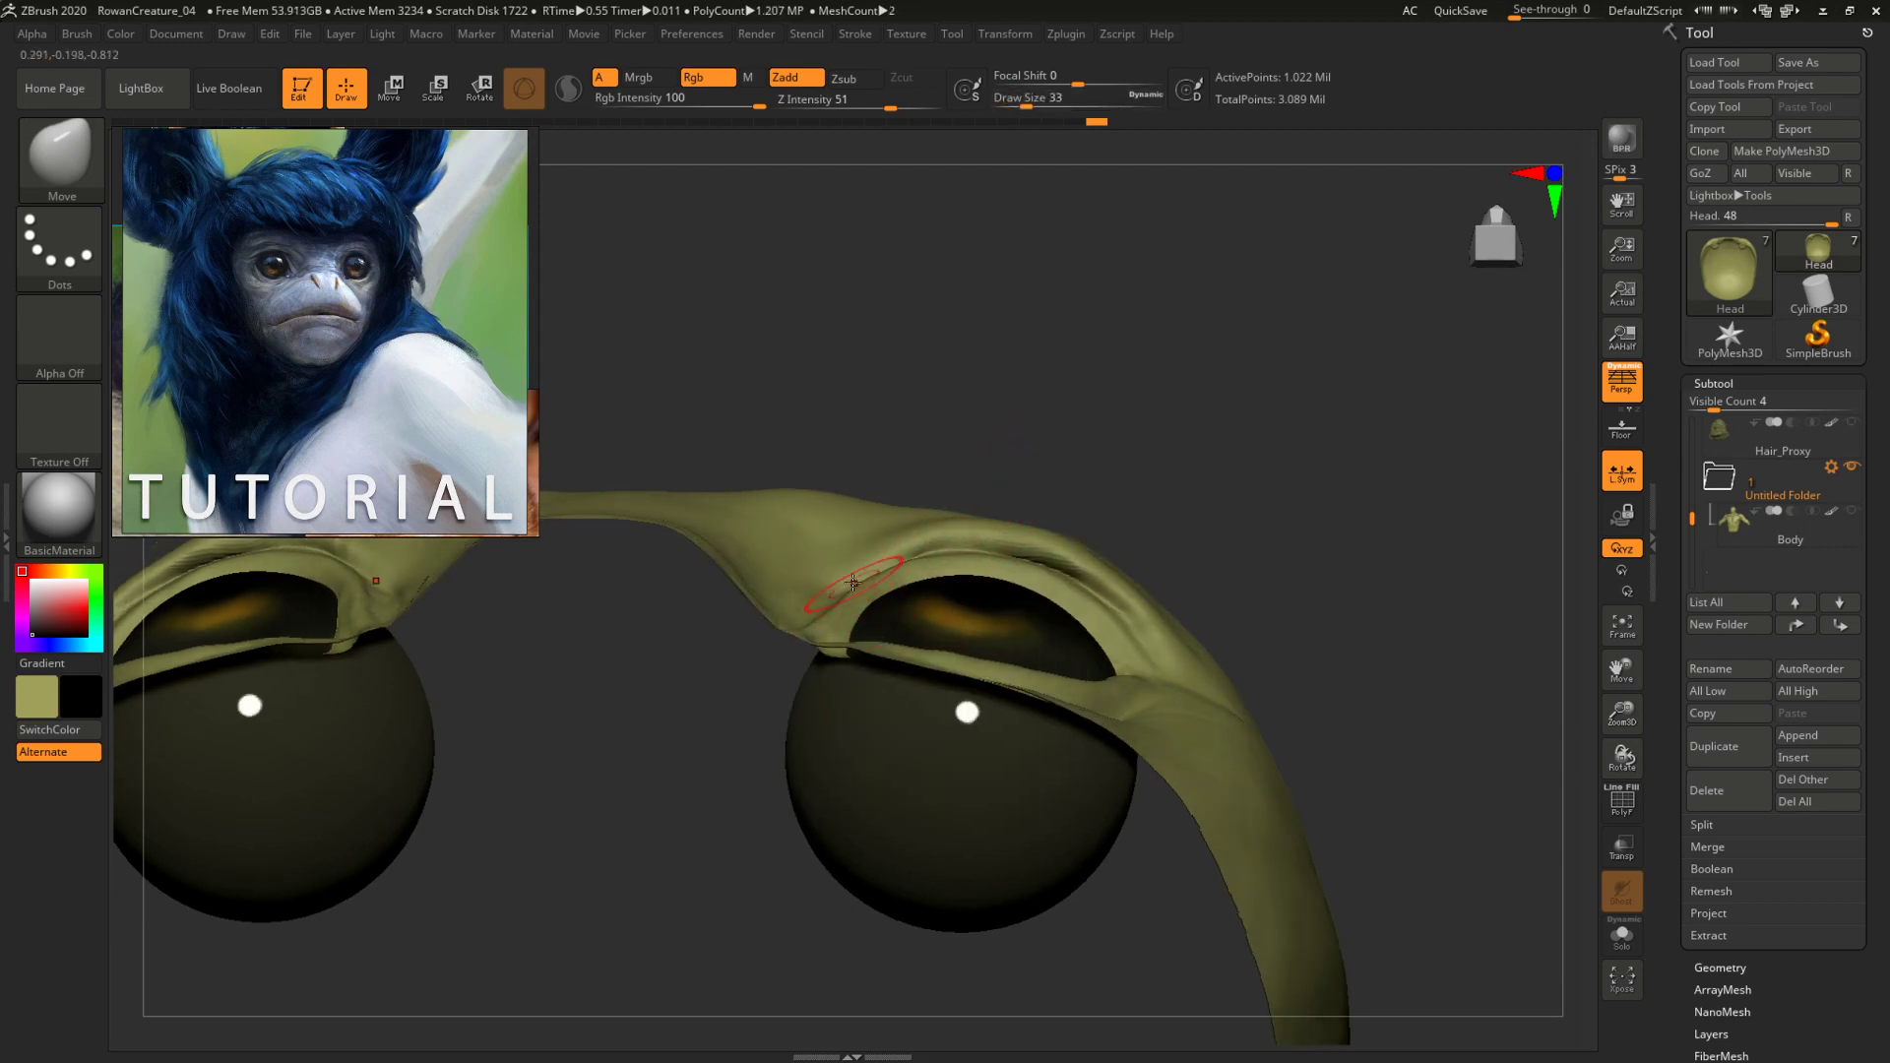
pyautogui.moveTo(1072, 375)
pyautogui.mouseDown()
pyautogui.moveTo(1387, 606)
pyautogui.moveTo(1151, 615)
pyautogui.mouseUp()
pyautogui.press('space')
pyautogui.click(834, 743)
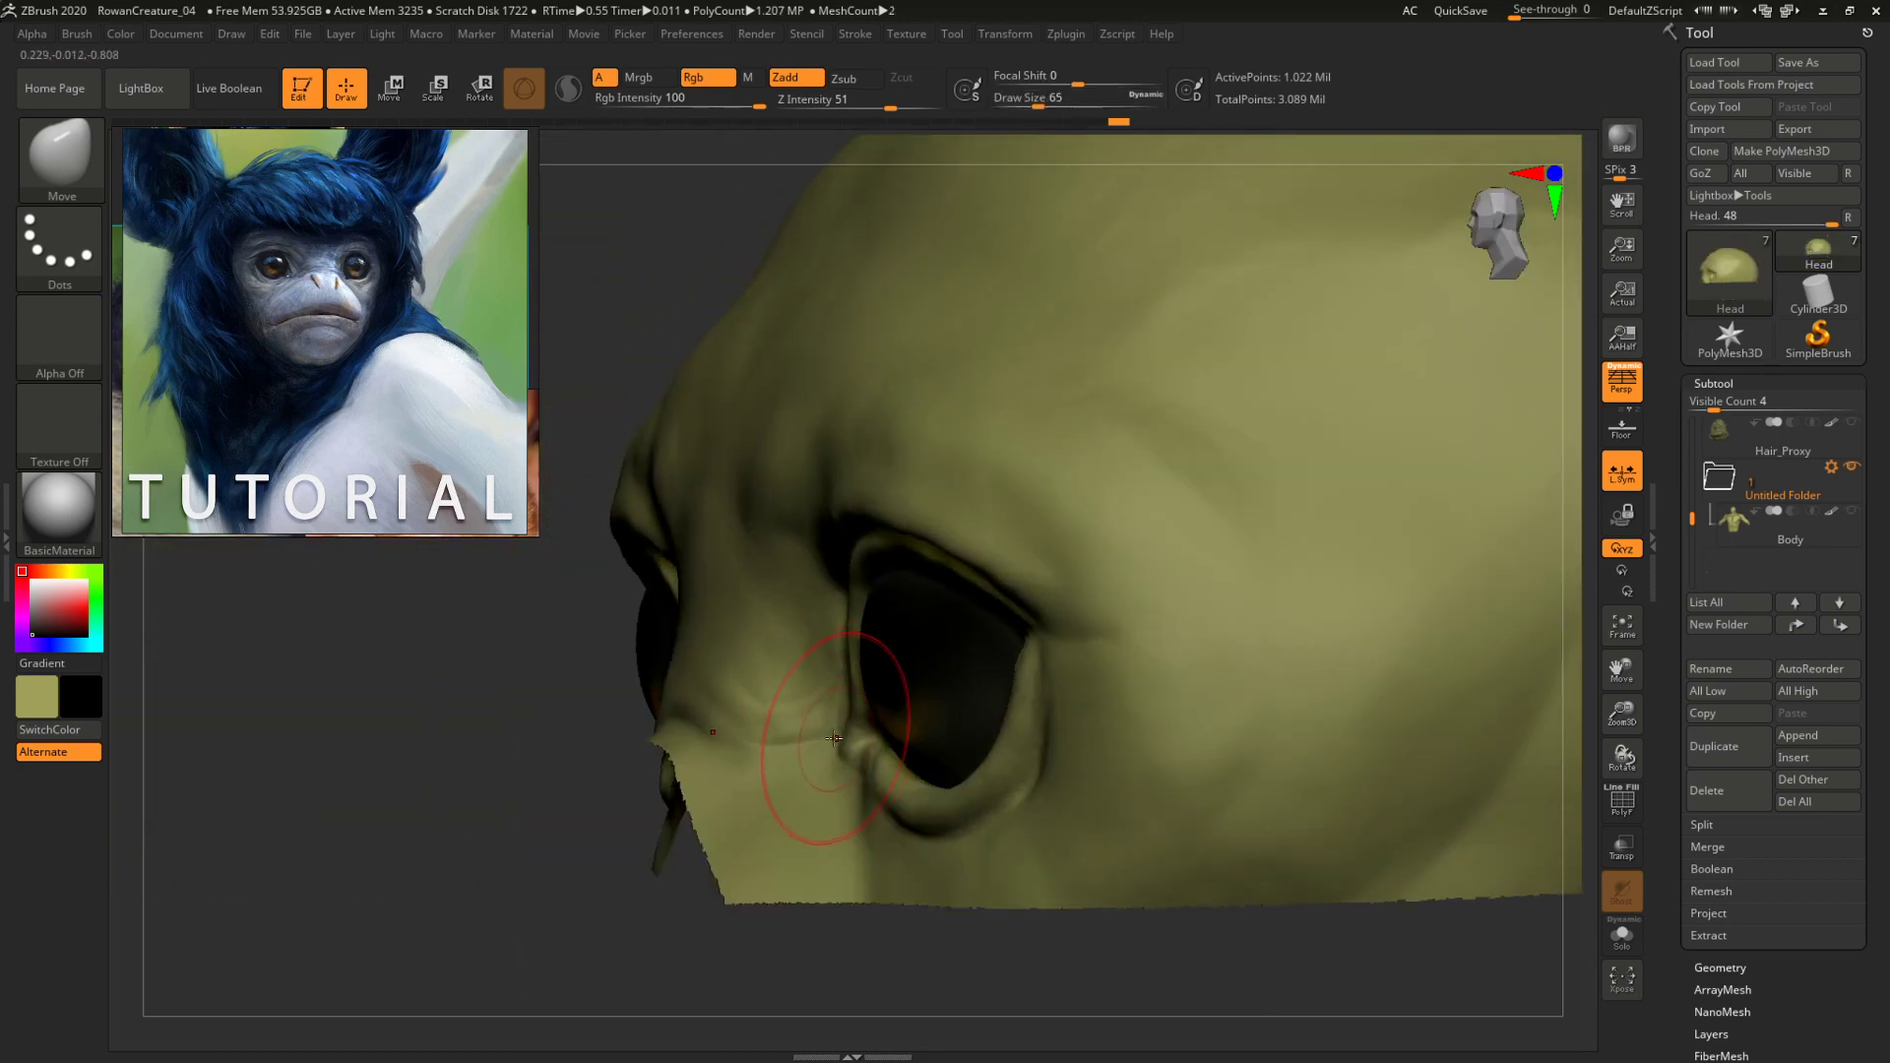
# Switch to the ClayBuildup brush at draw size 65 for building up the eyelids near the inner eye corner.
pyautogui.moveTo(545, 950)
pyautogui.mouseDown()
pyautogui.moveTo(1261, 453)
pyautogui.moveTo(1356, 351)
pyautogui.moveTo(1349, 453)
pyautogui.mouseUp()
pyautogui.press('b')
pyautogui.press('c')
pyautogui.press('b')
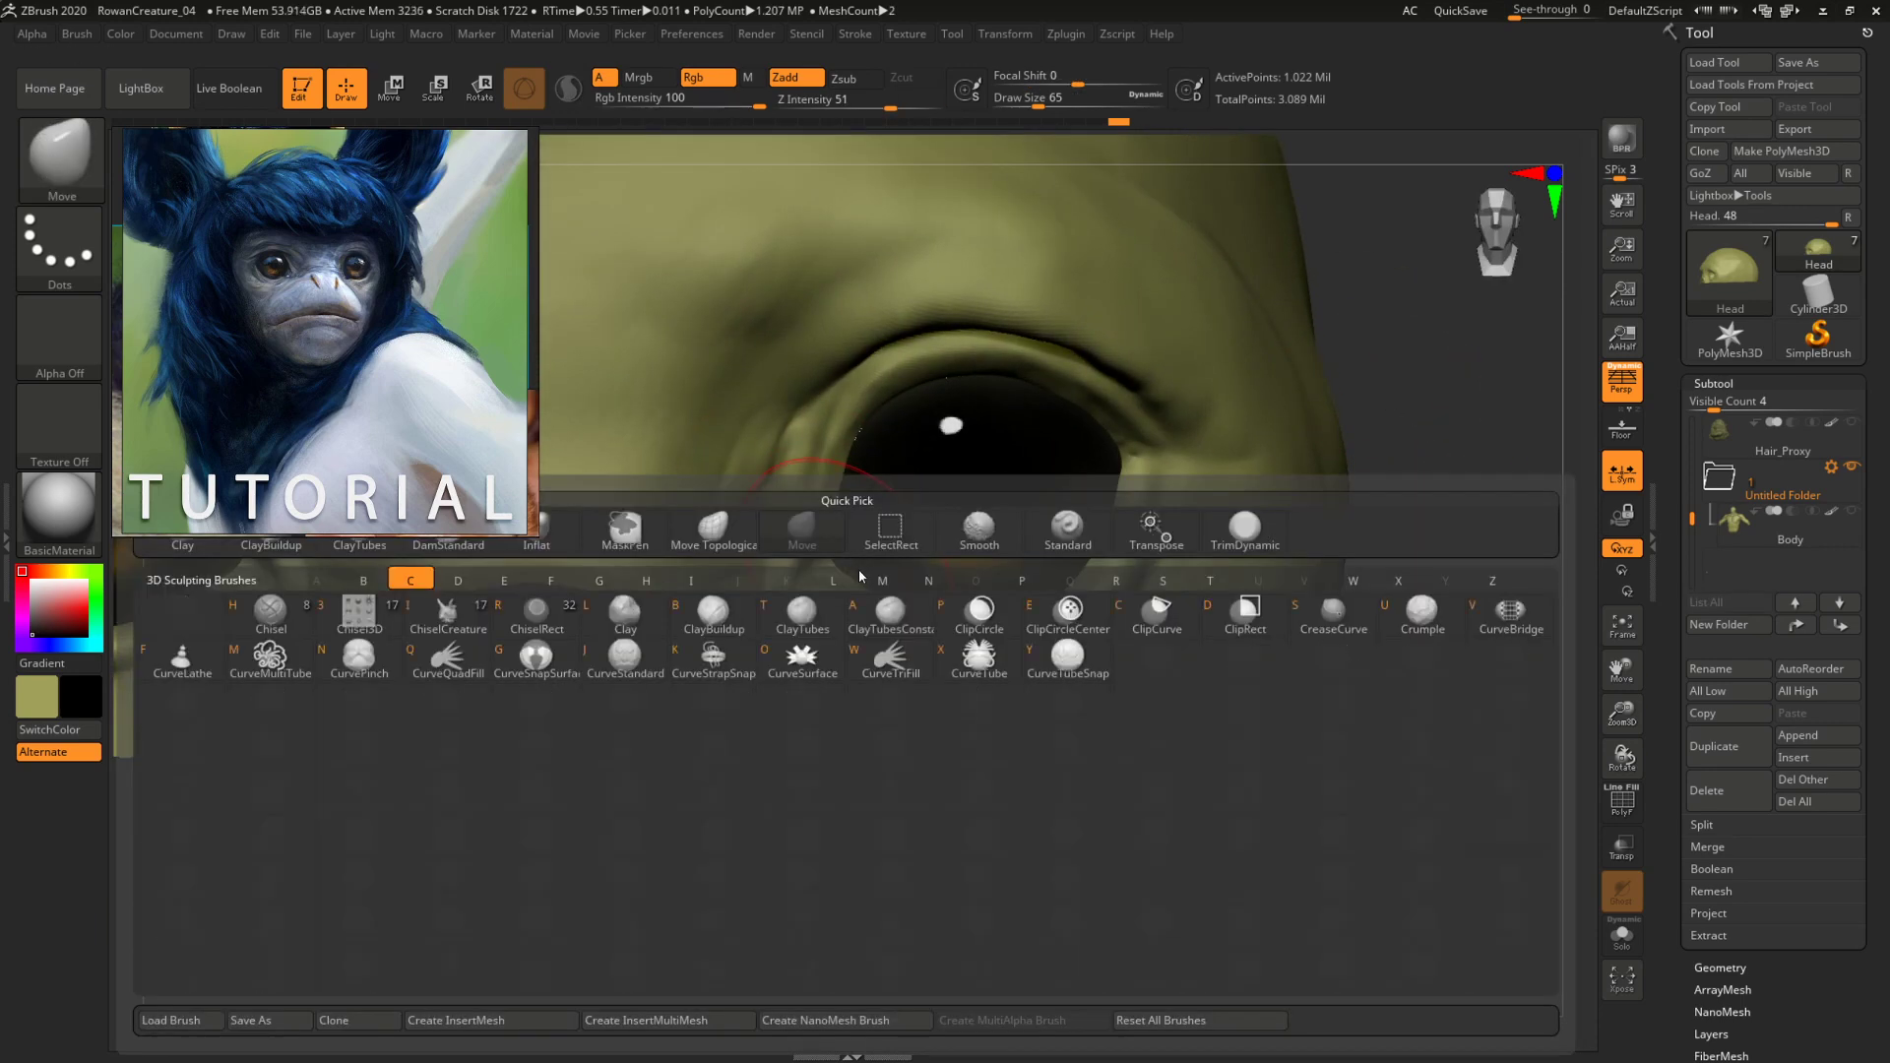
pyautogui.press('space')
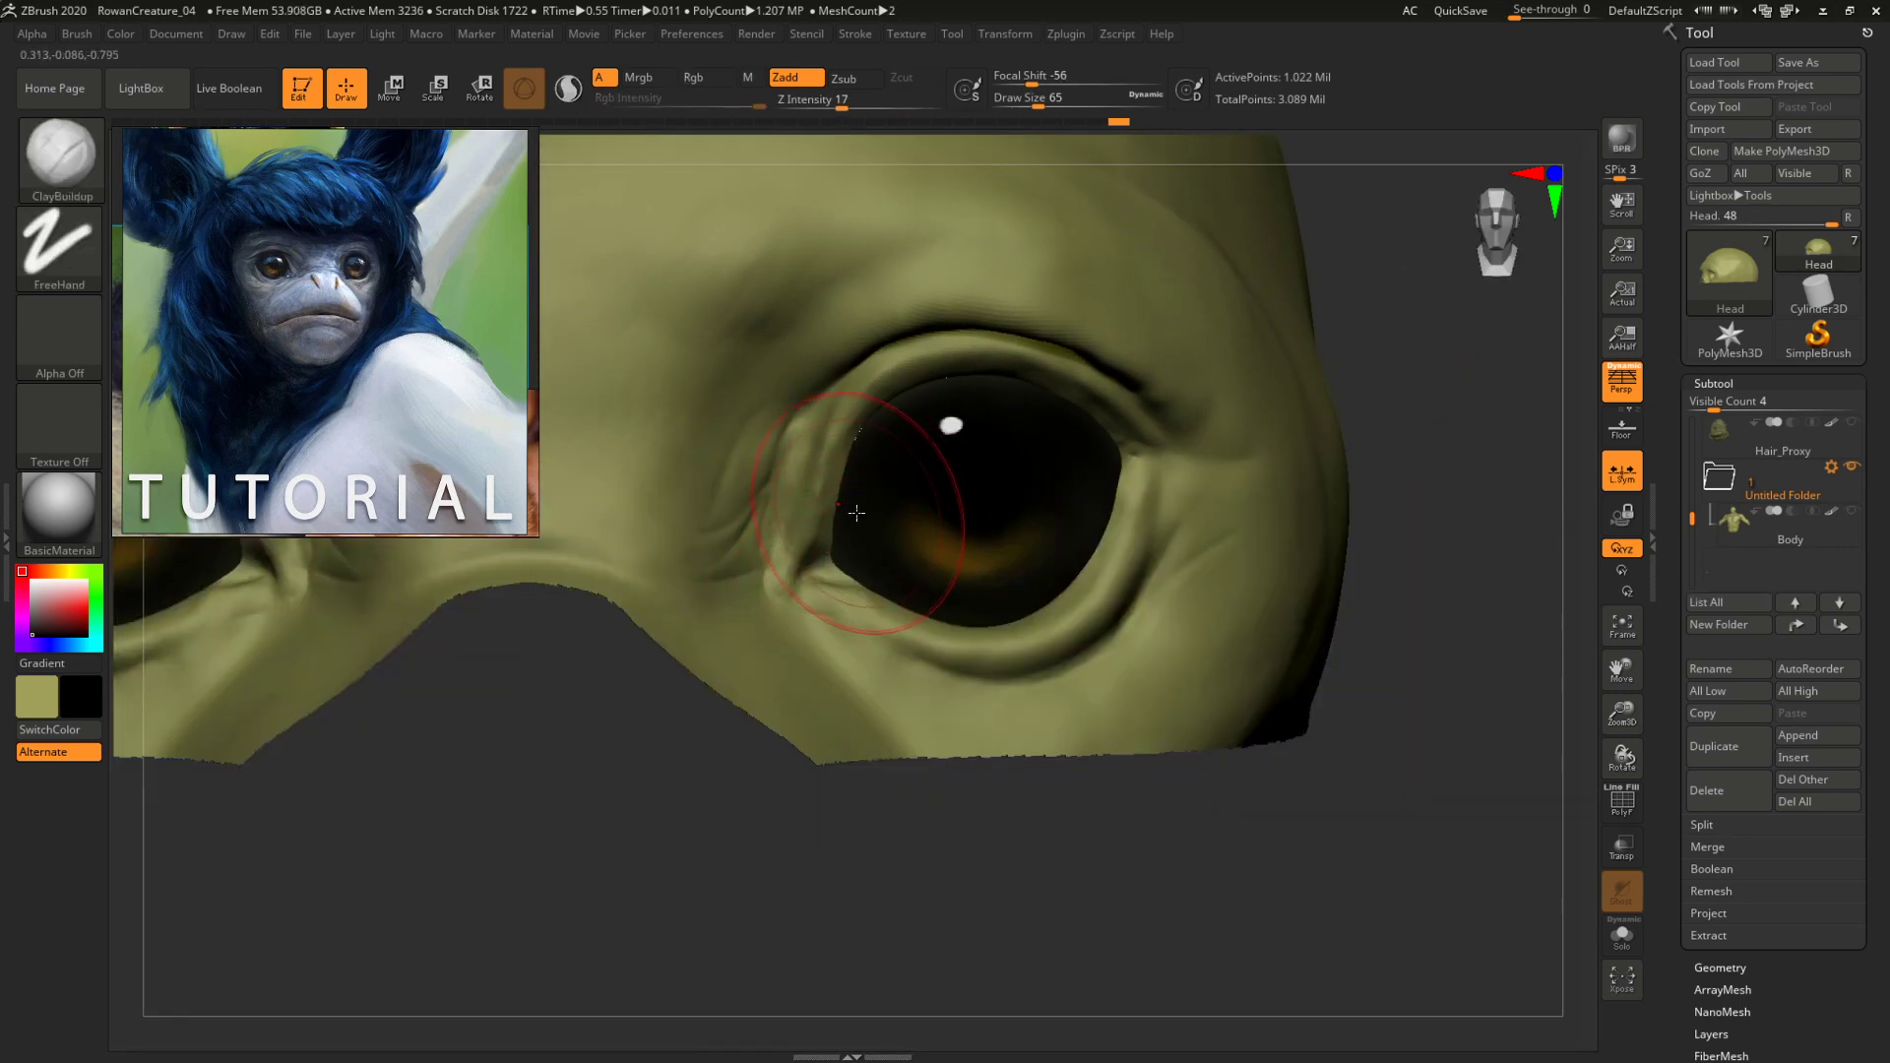
# Sculpt small details into the inner eye corner with ClayBuildup, reducing the draw size to 14 and 7.
pyautogui.write('s9]')
pyautogui.moveTo(826, 551); pyautogui.dragTo(832, 568)
pyautogui.press('[')
pyautogui.press('[')
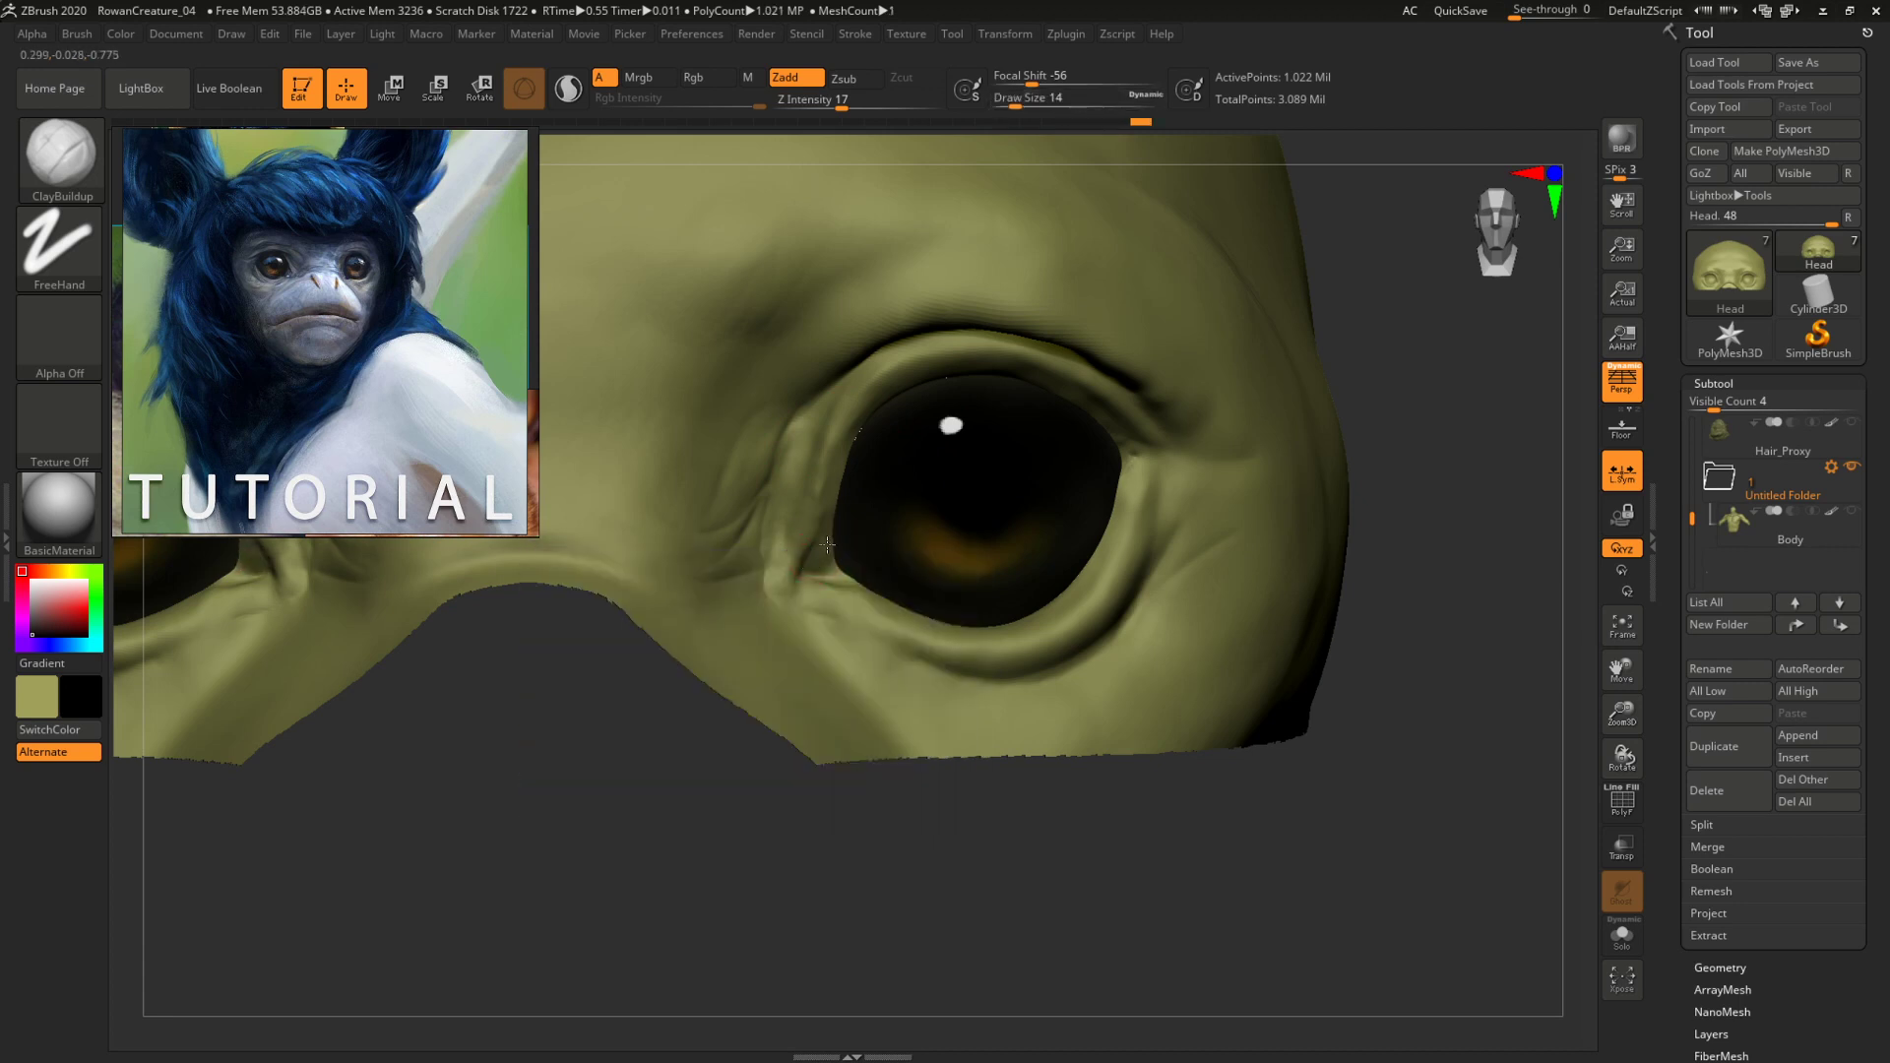
pyautogui.keyDown('alt'); pyautogui.moveTo(1502, 530); pyautogui.dragTo(1299, 601); pyautogui.keyUp('alt')
pyautogui.press('space')
pyautogui.moveTo(857, 561); pyautogui.dragTo(818, 569)
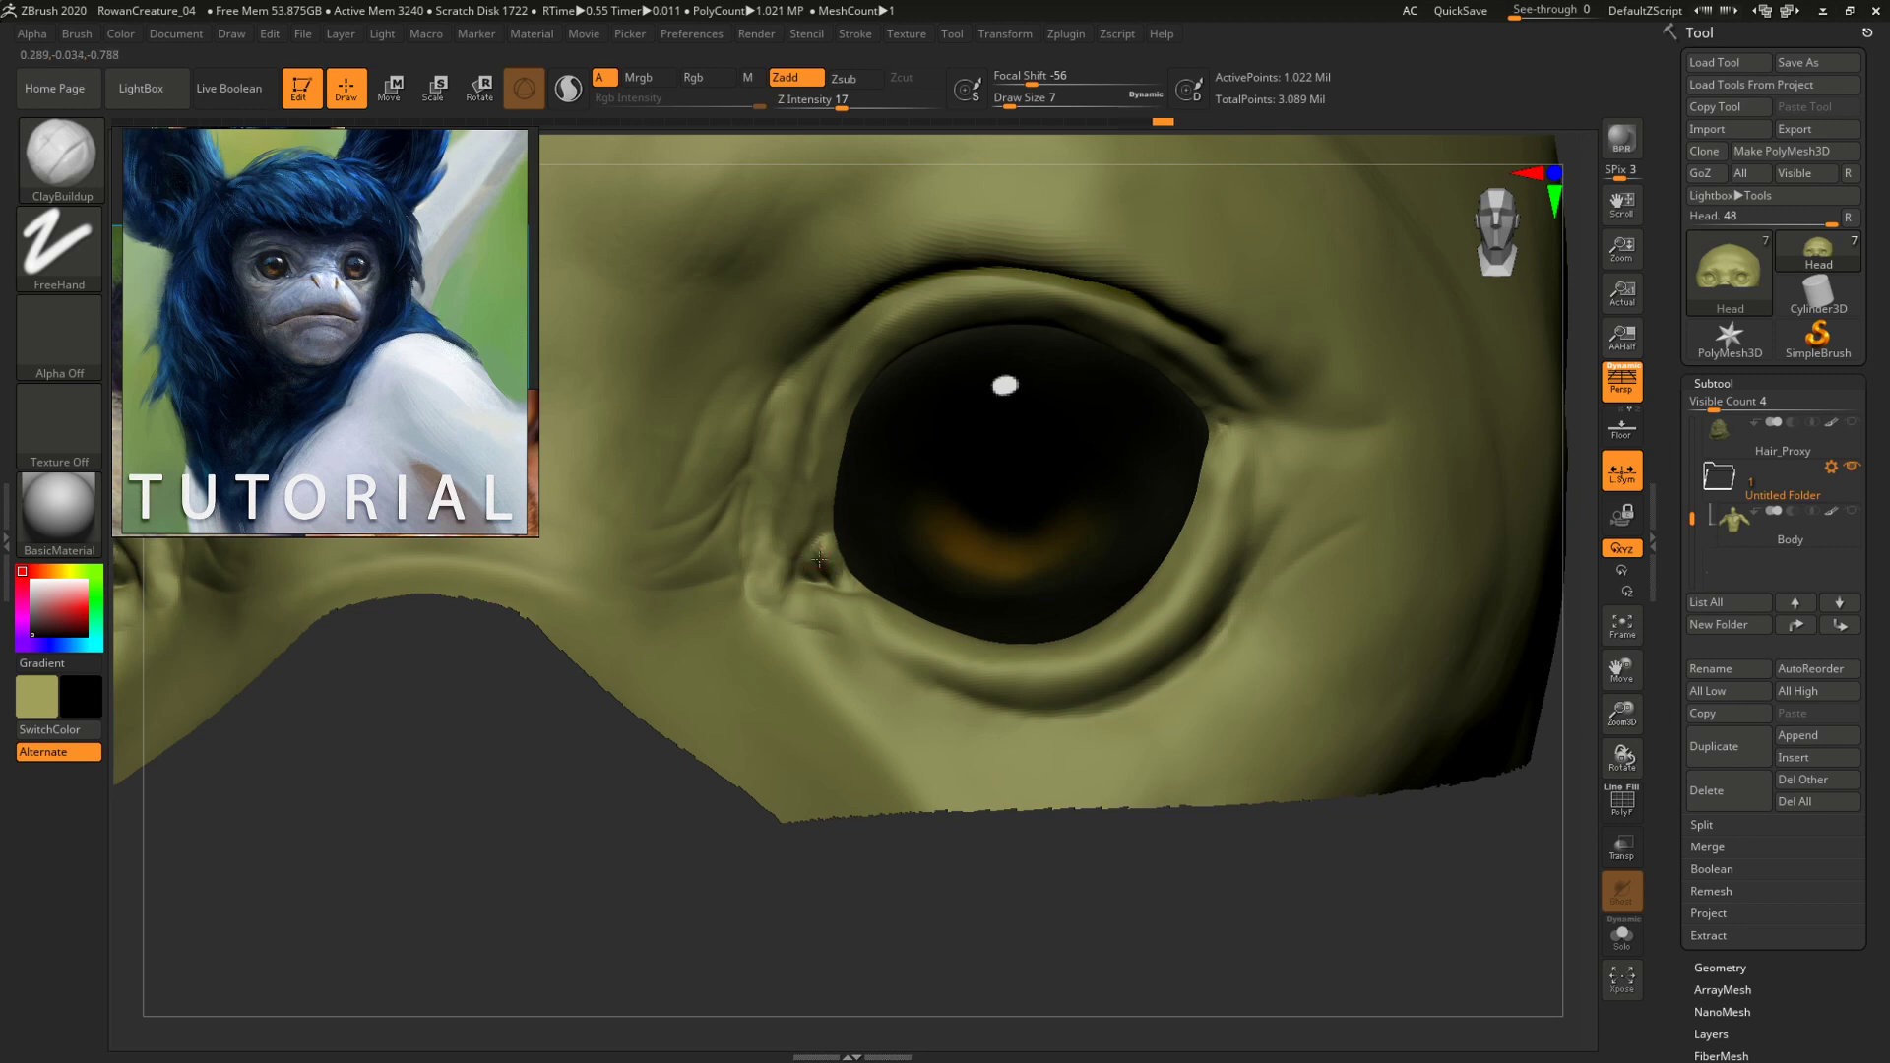
pyautogui.press('space')
pyautogui.press('space')
# Carve the crease between the inner eye corner and the lower eyelid with DamStandard at draw size 13.
pyautogui.press('b')
pyautogui.press('d')
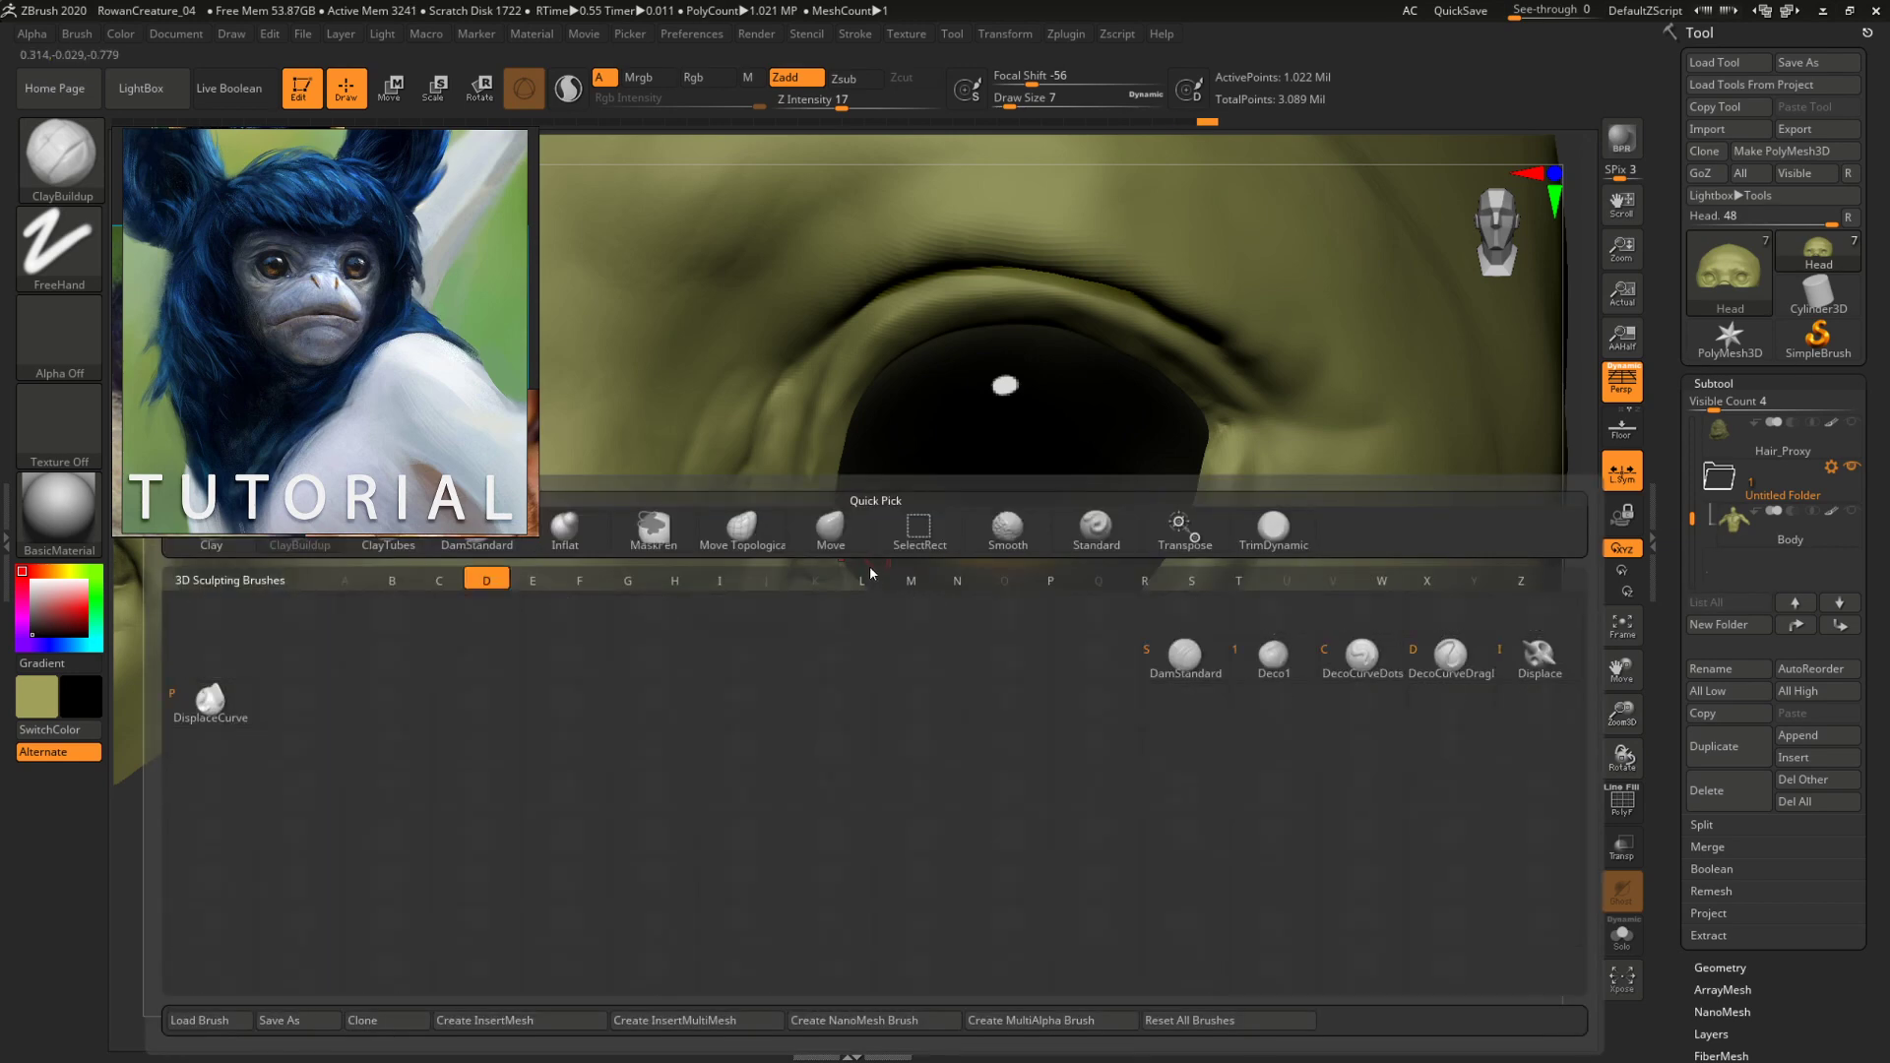
pyautogui.press('s')
pyautogui.press('space')
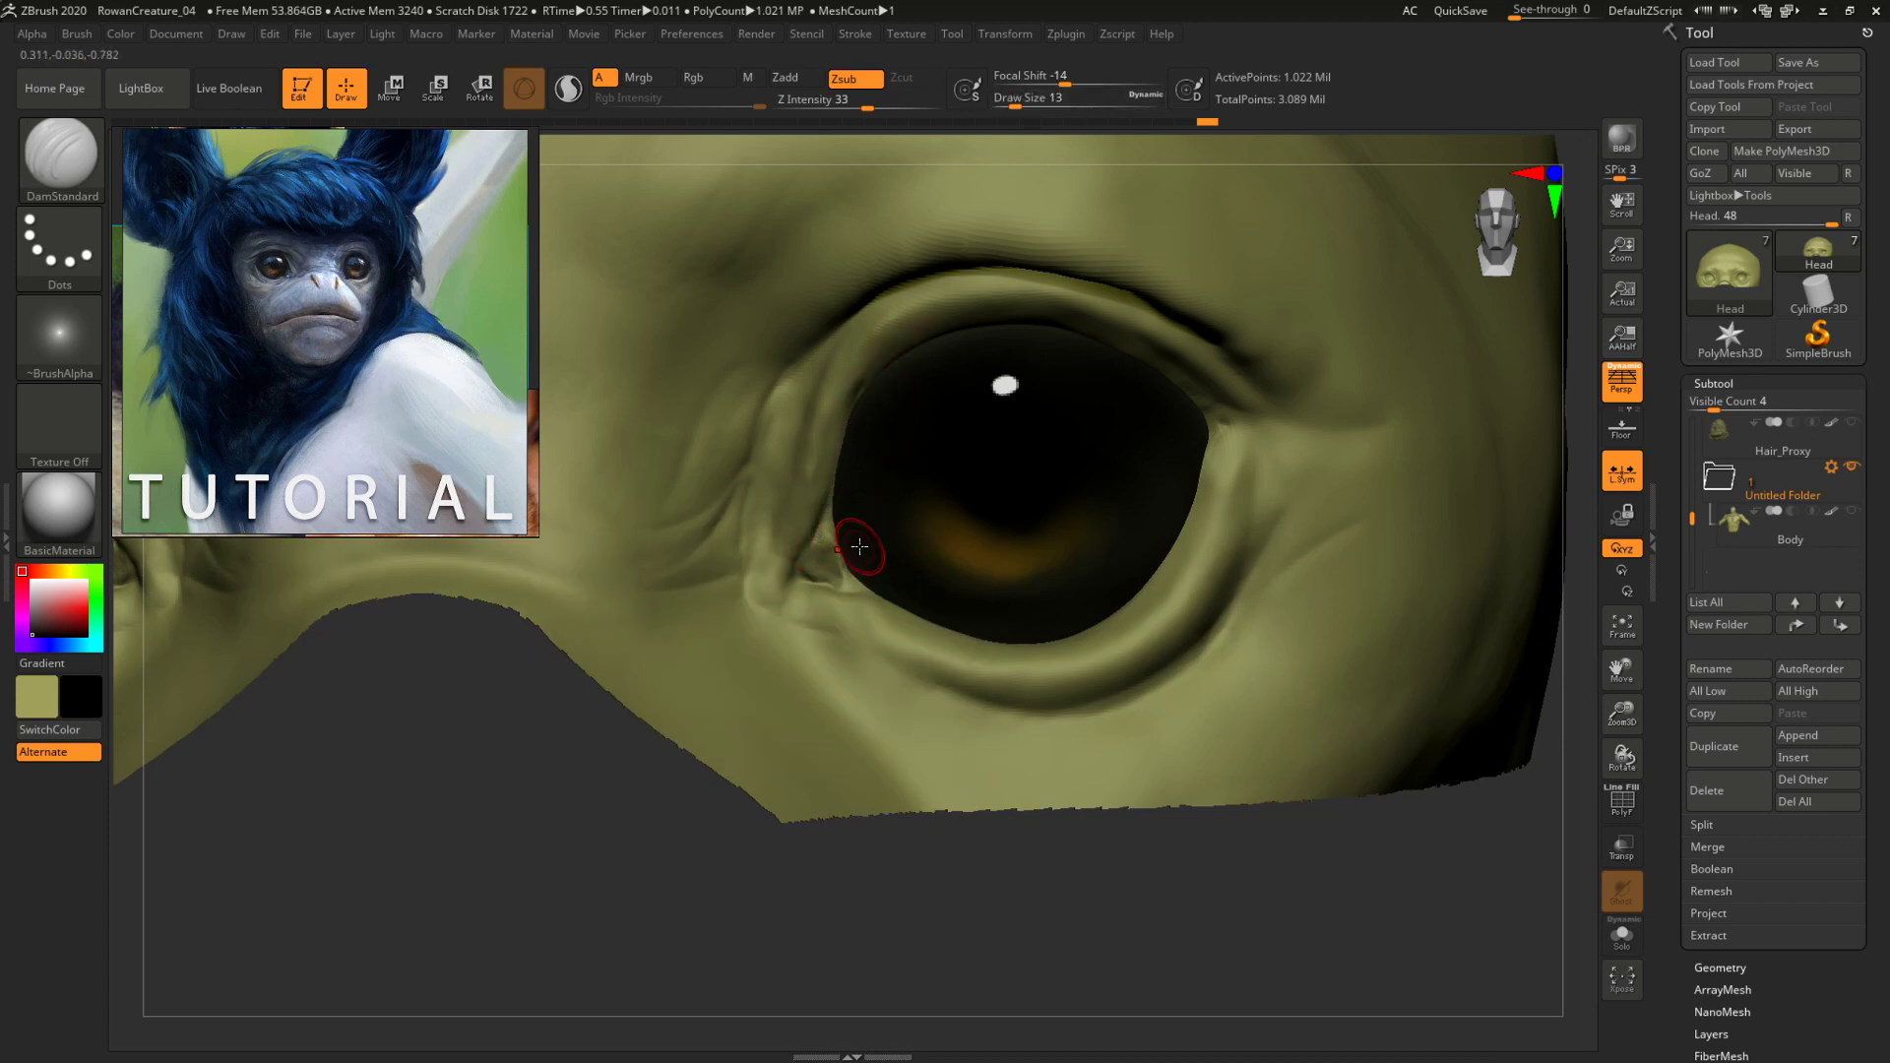
pyautogui.moveTo(897, 601); pyautogui.dragTo(897, 605)
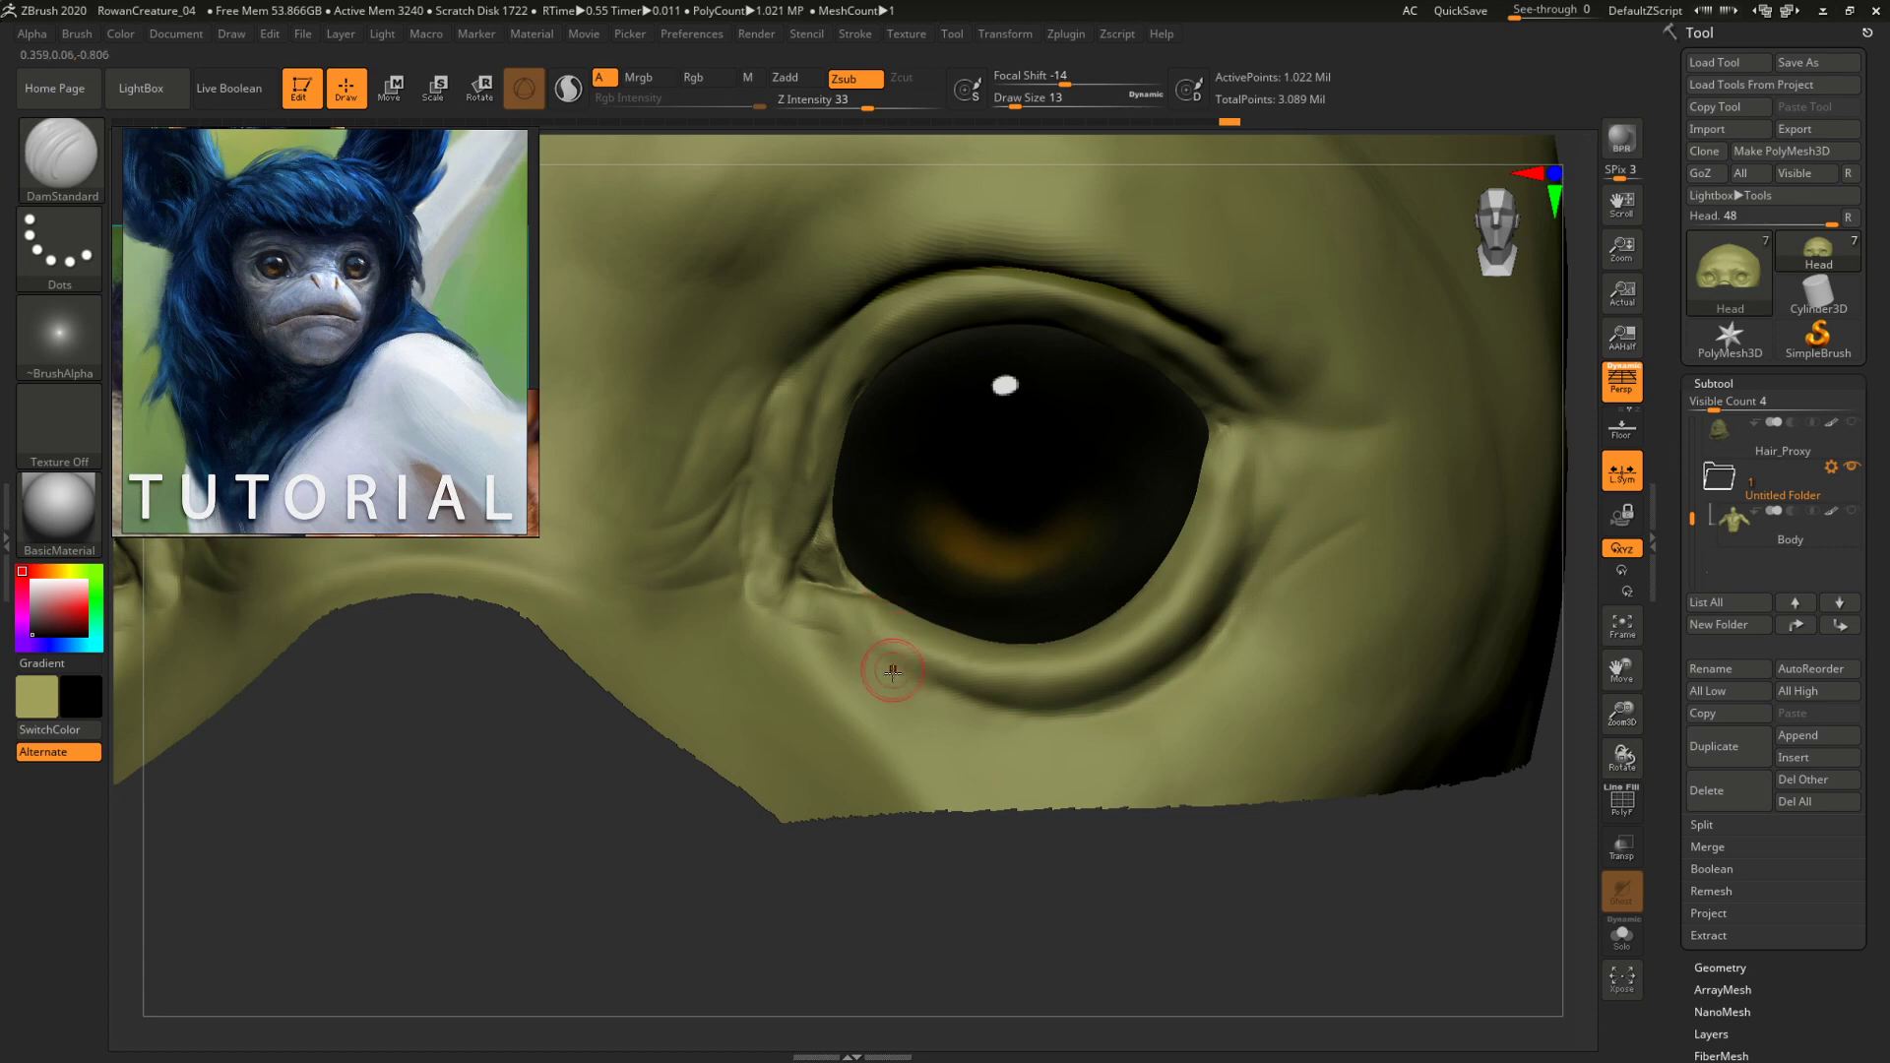
pyautogui.moveTo(1451, 844)
pyautogui.mouseDown()
pyautogui.moveTo(1471, 914)
pyautogui.moveTo(1439, 898)
pyautogui.moveTo(1453, 807)
pyautogui.moveTo(1414, 835)
pyautogui.moveTo(1417, 886)
pyautogui.moveTo(1405, 708)
pyautogui.mouseUp()
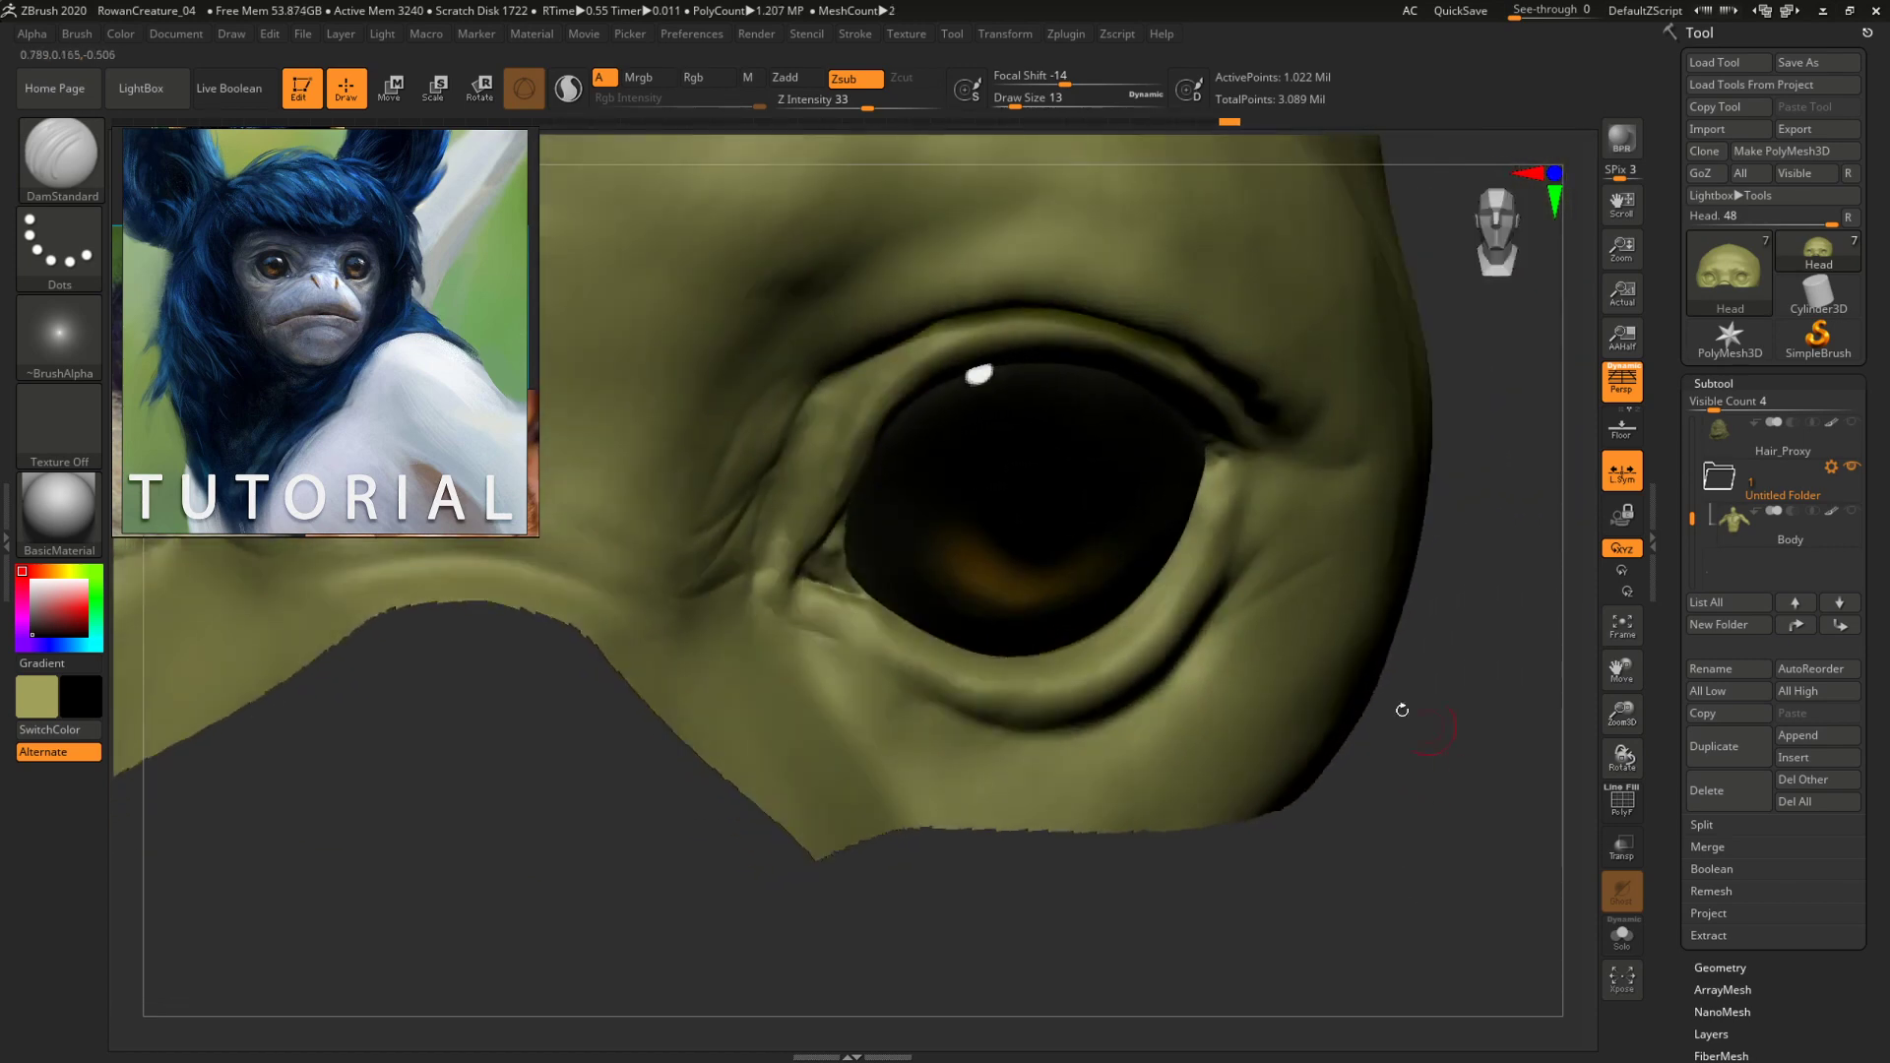
pyautogui.moveTo(1496, 655); pyautogui.dragTo(1525, 714)
# Build up the lower eyelid beside the inner corner with ClayBuildup at draw sizes 11 and 18.
pyautogui.press('b')
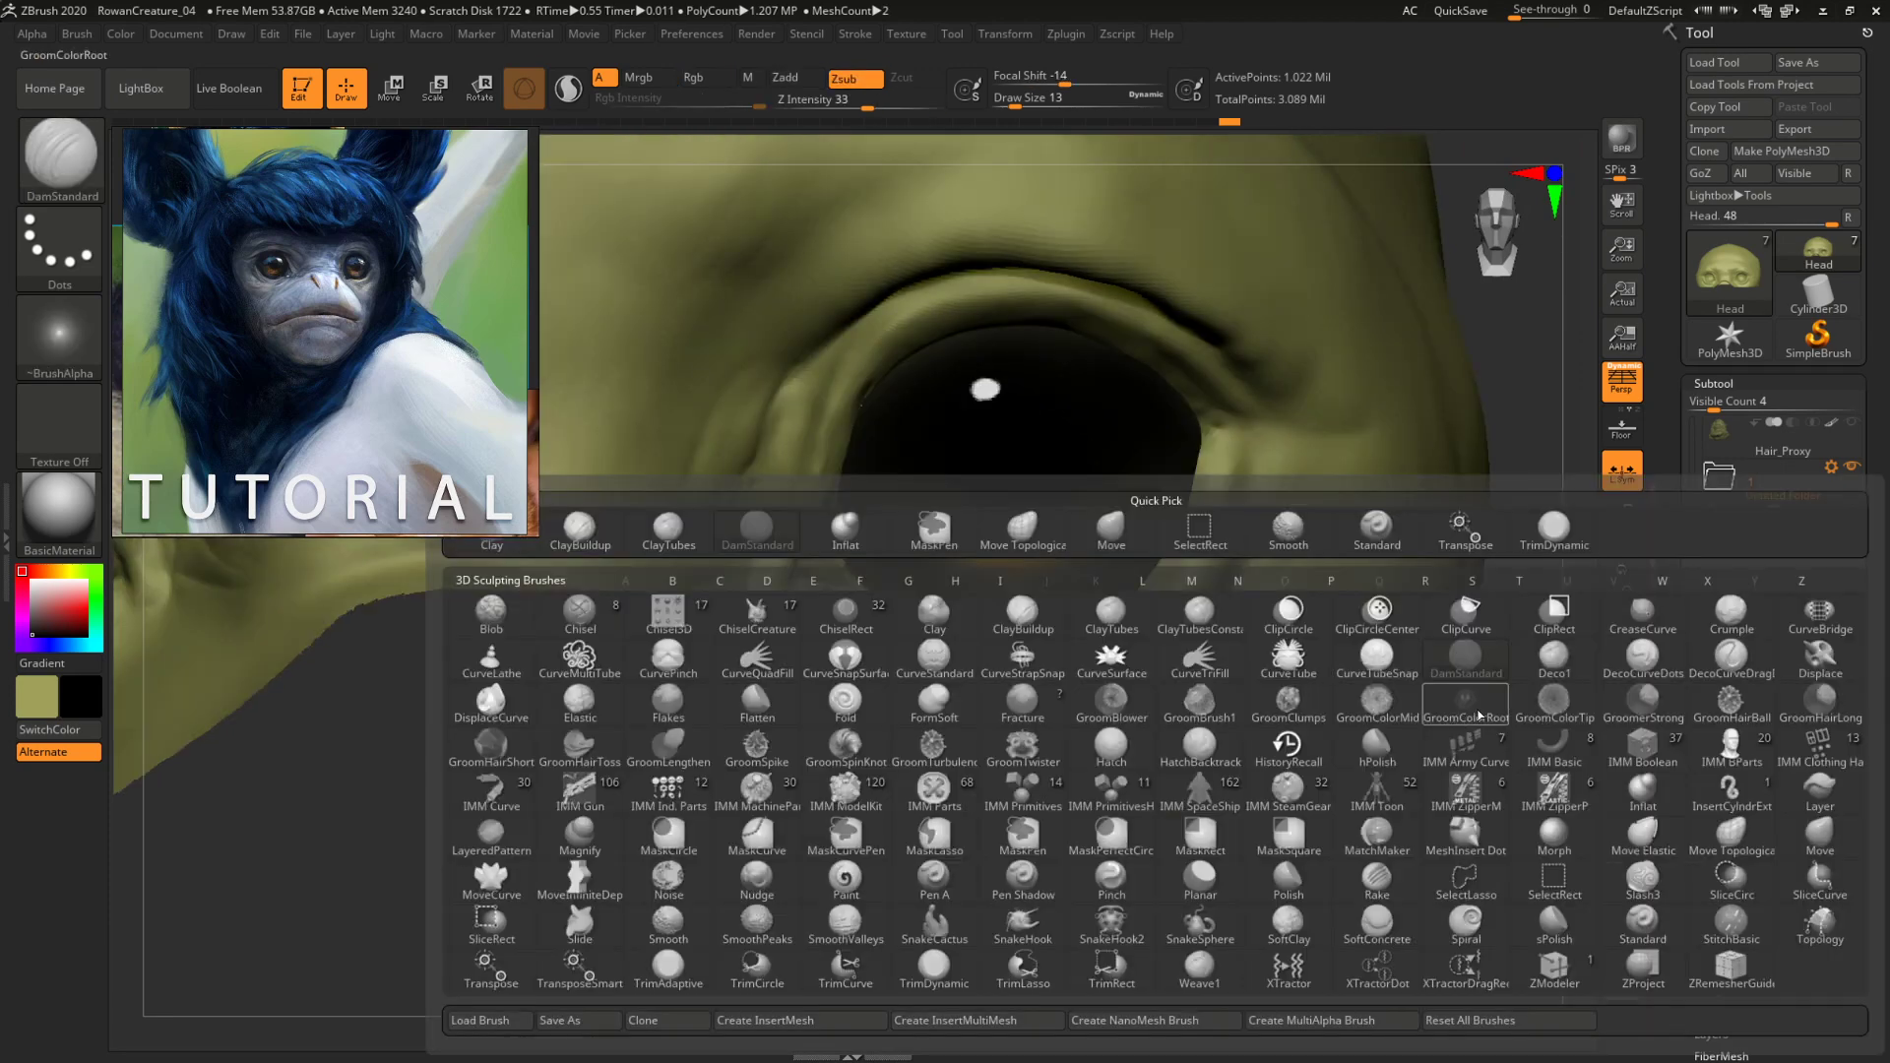
pyautogui.press('Escape')
pyautogui.press('b')
pyautogui.press('b')
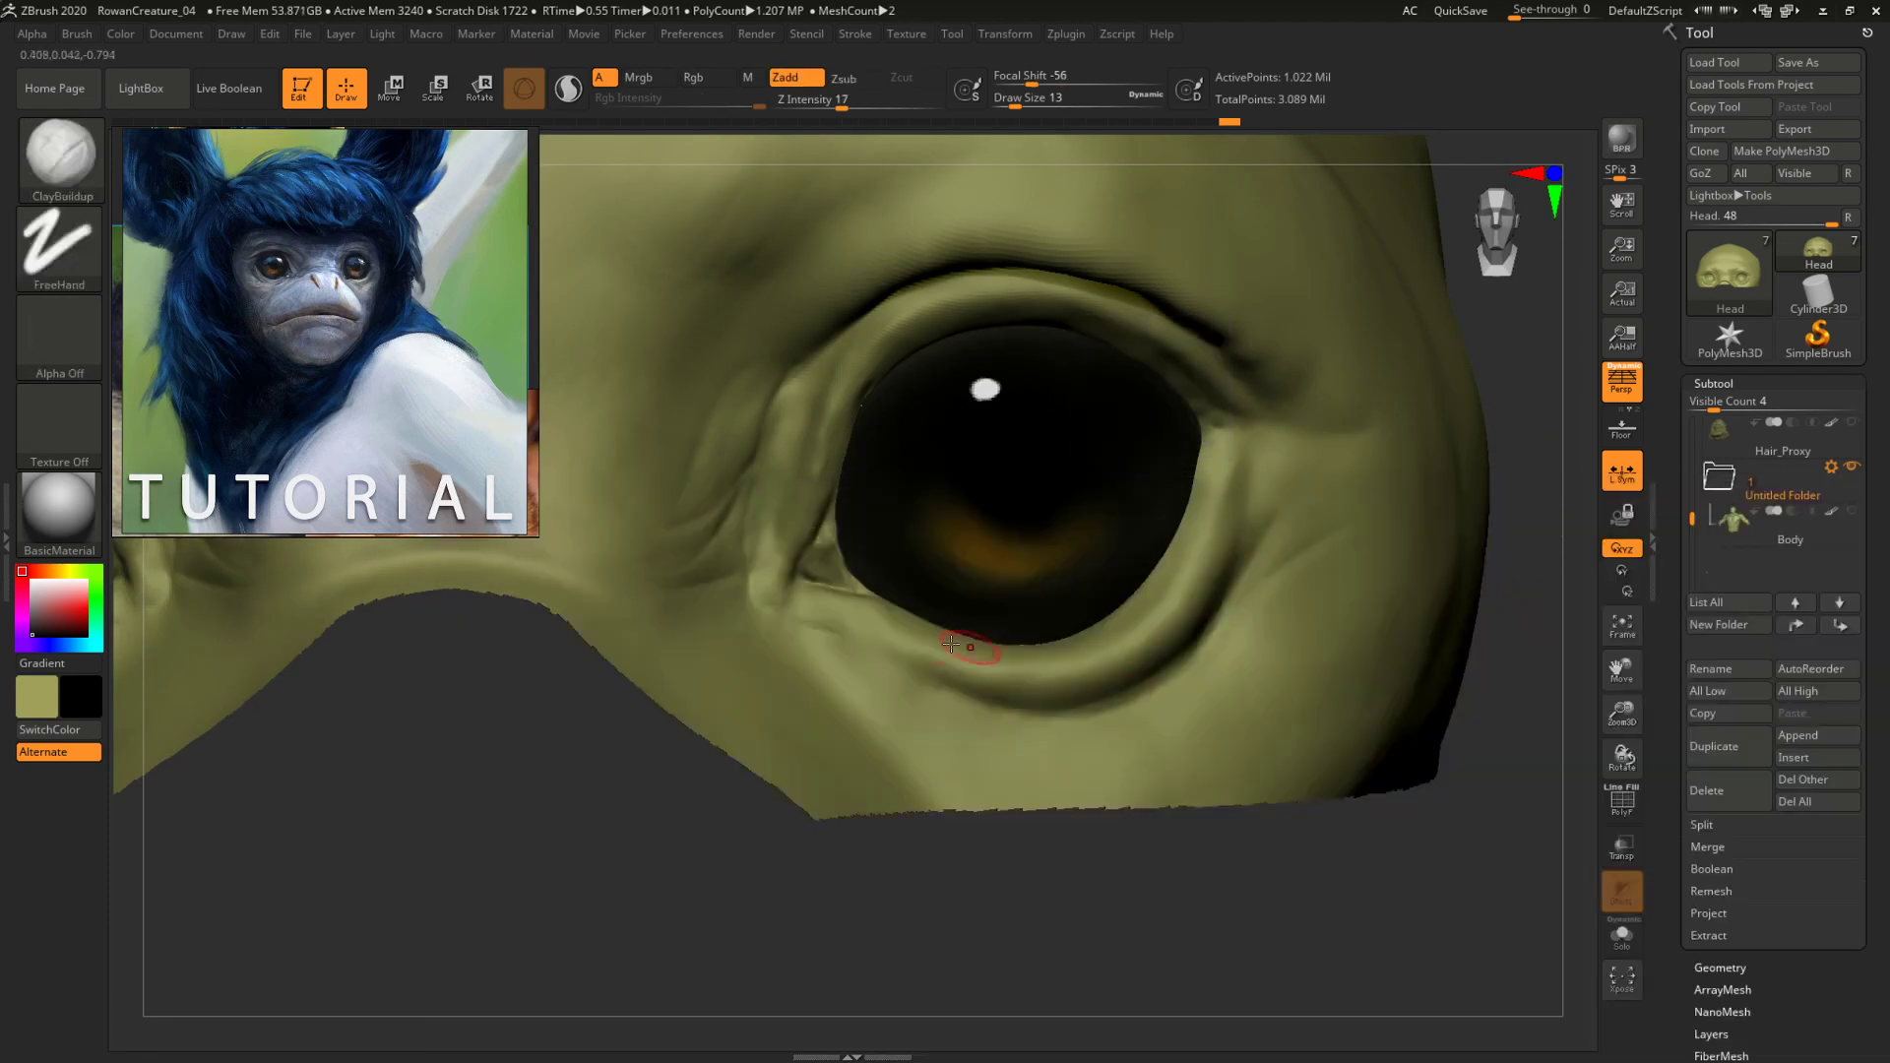
pyautogui.moveTo(1340, 1015); pyautogui.dragTo(822, 641)
pyautogui.press('space')
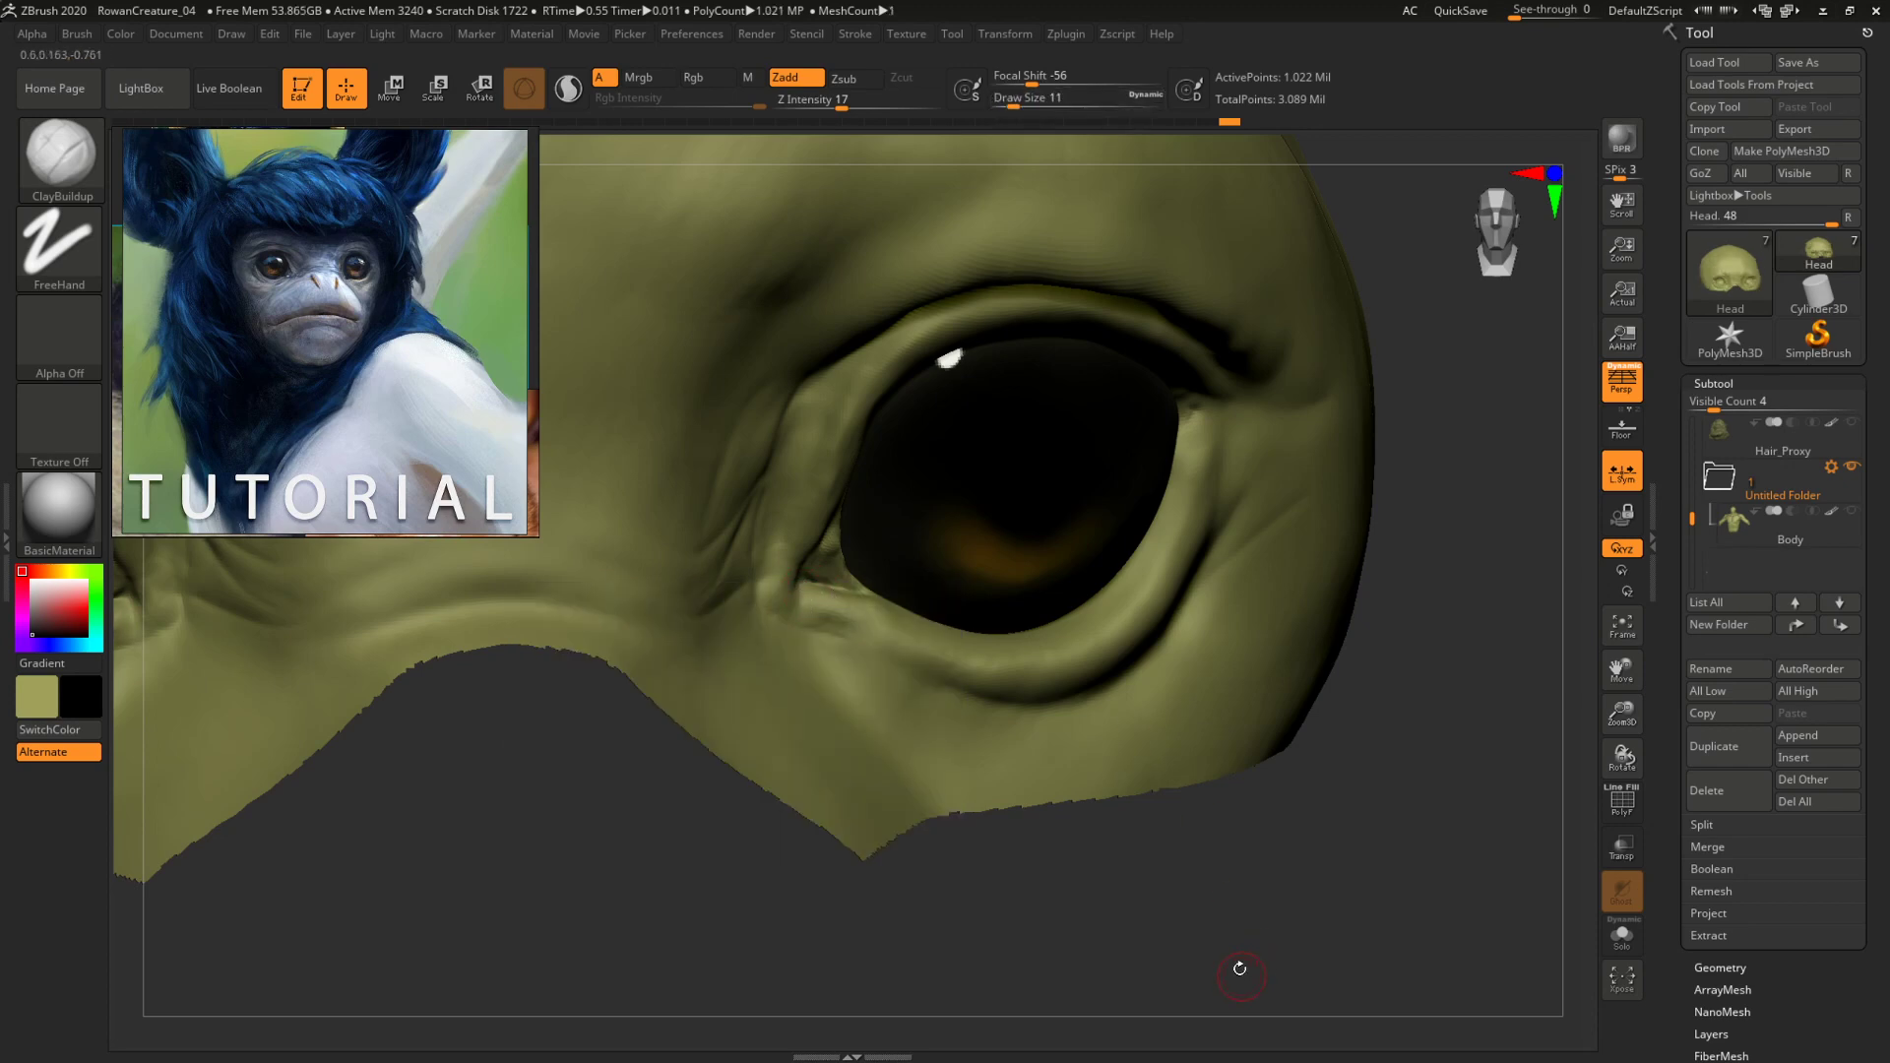
pyautogui.moveTo(1239, 969); pyautogui.dragTo(885, 620)
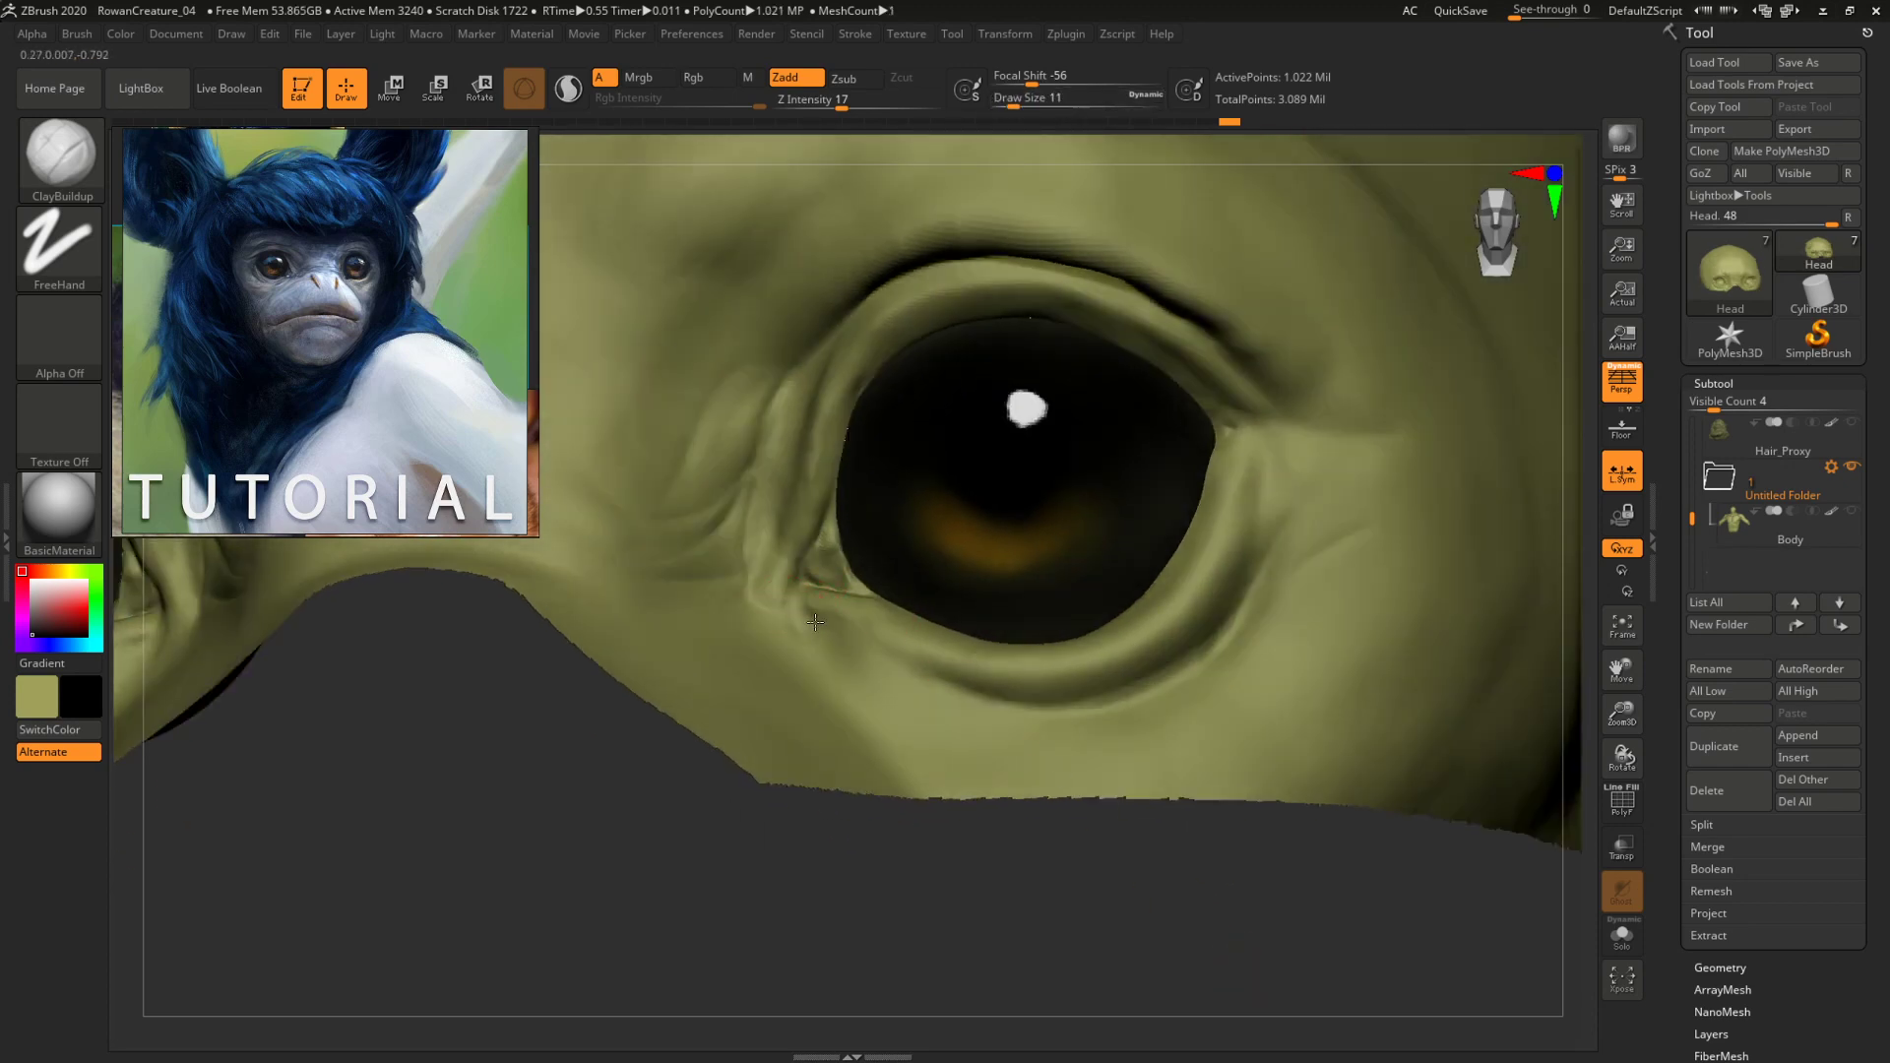
pyautogui.press('space')
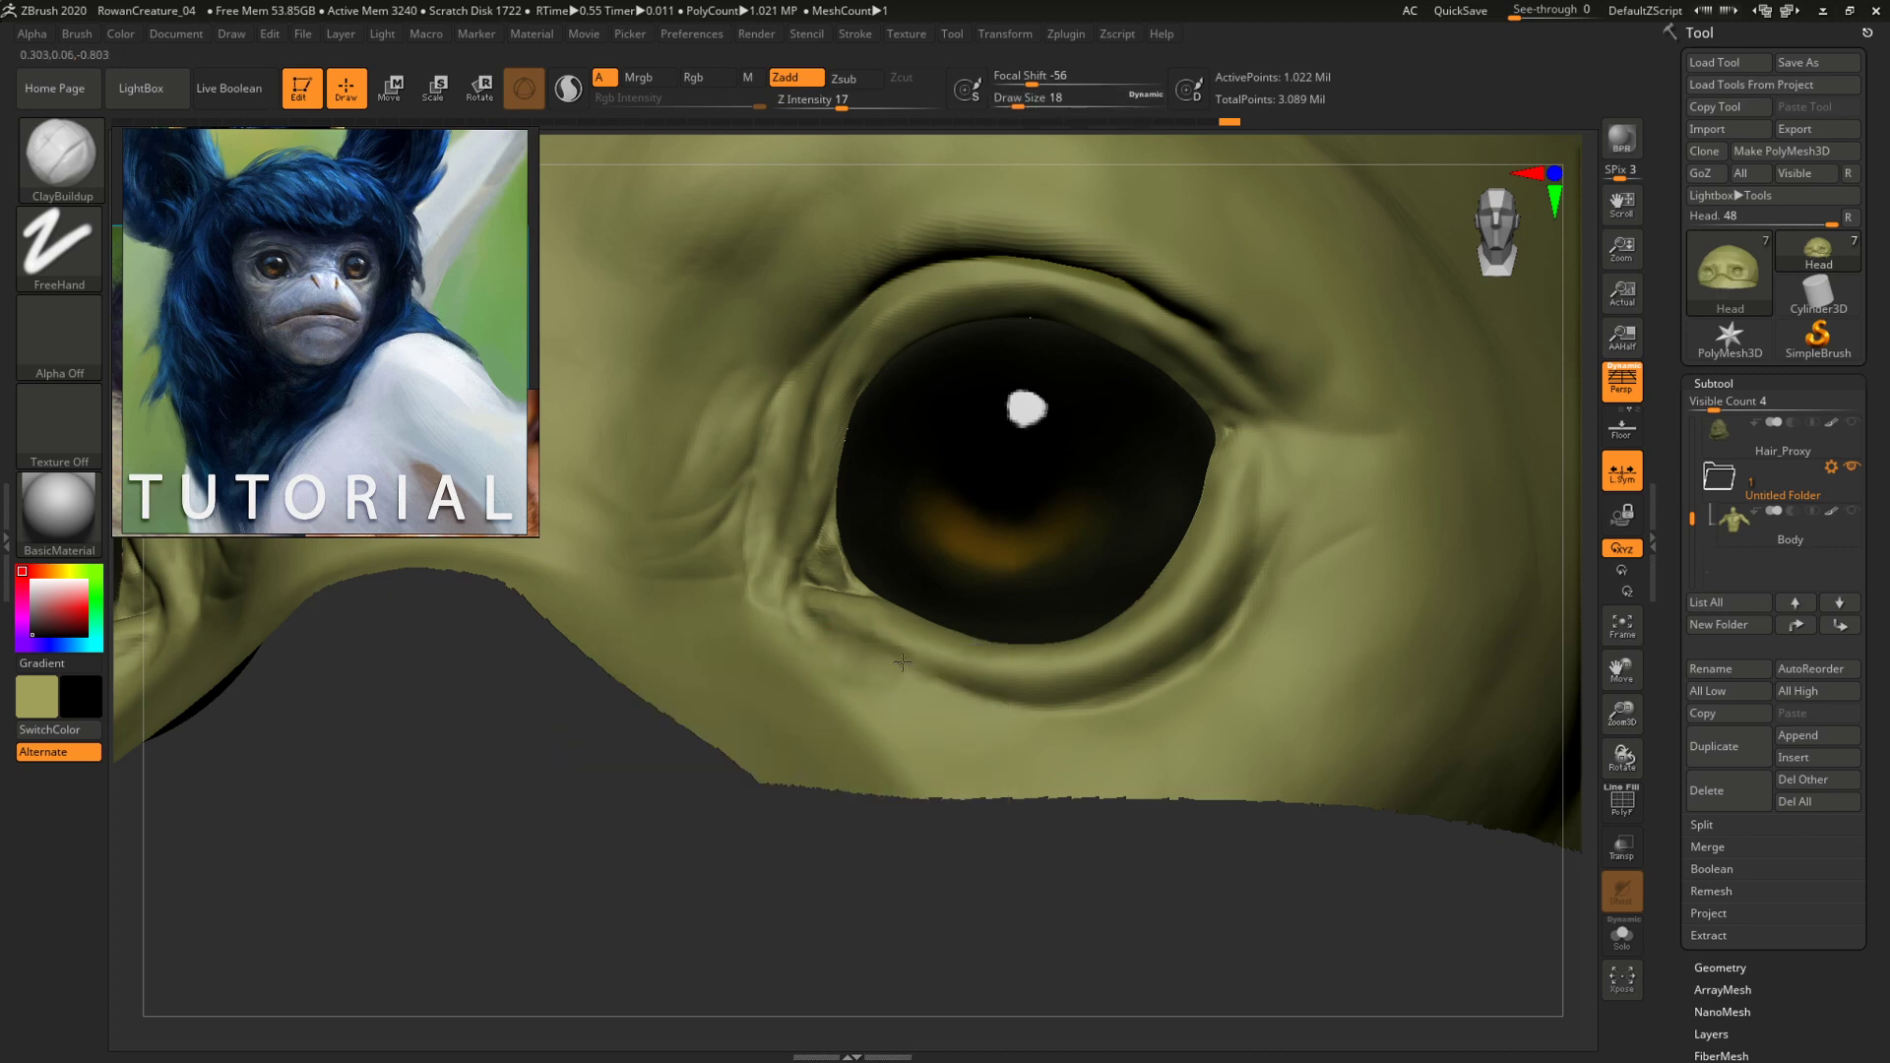
# Shape the skin beneath the inner half of the lower eyelid with ClayBuildup at draw sizes 27 and 22.
pyautogui.moveTo(860, 1000); pyautogui.dragTo(987, 885)
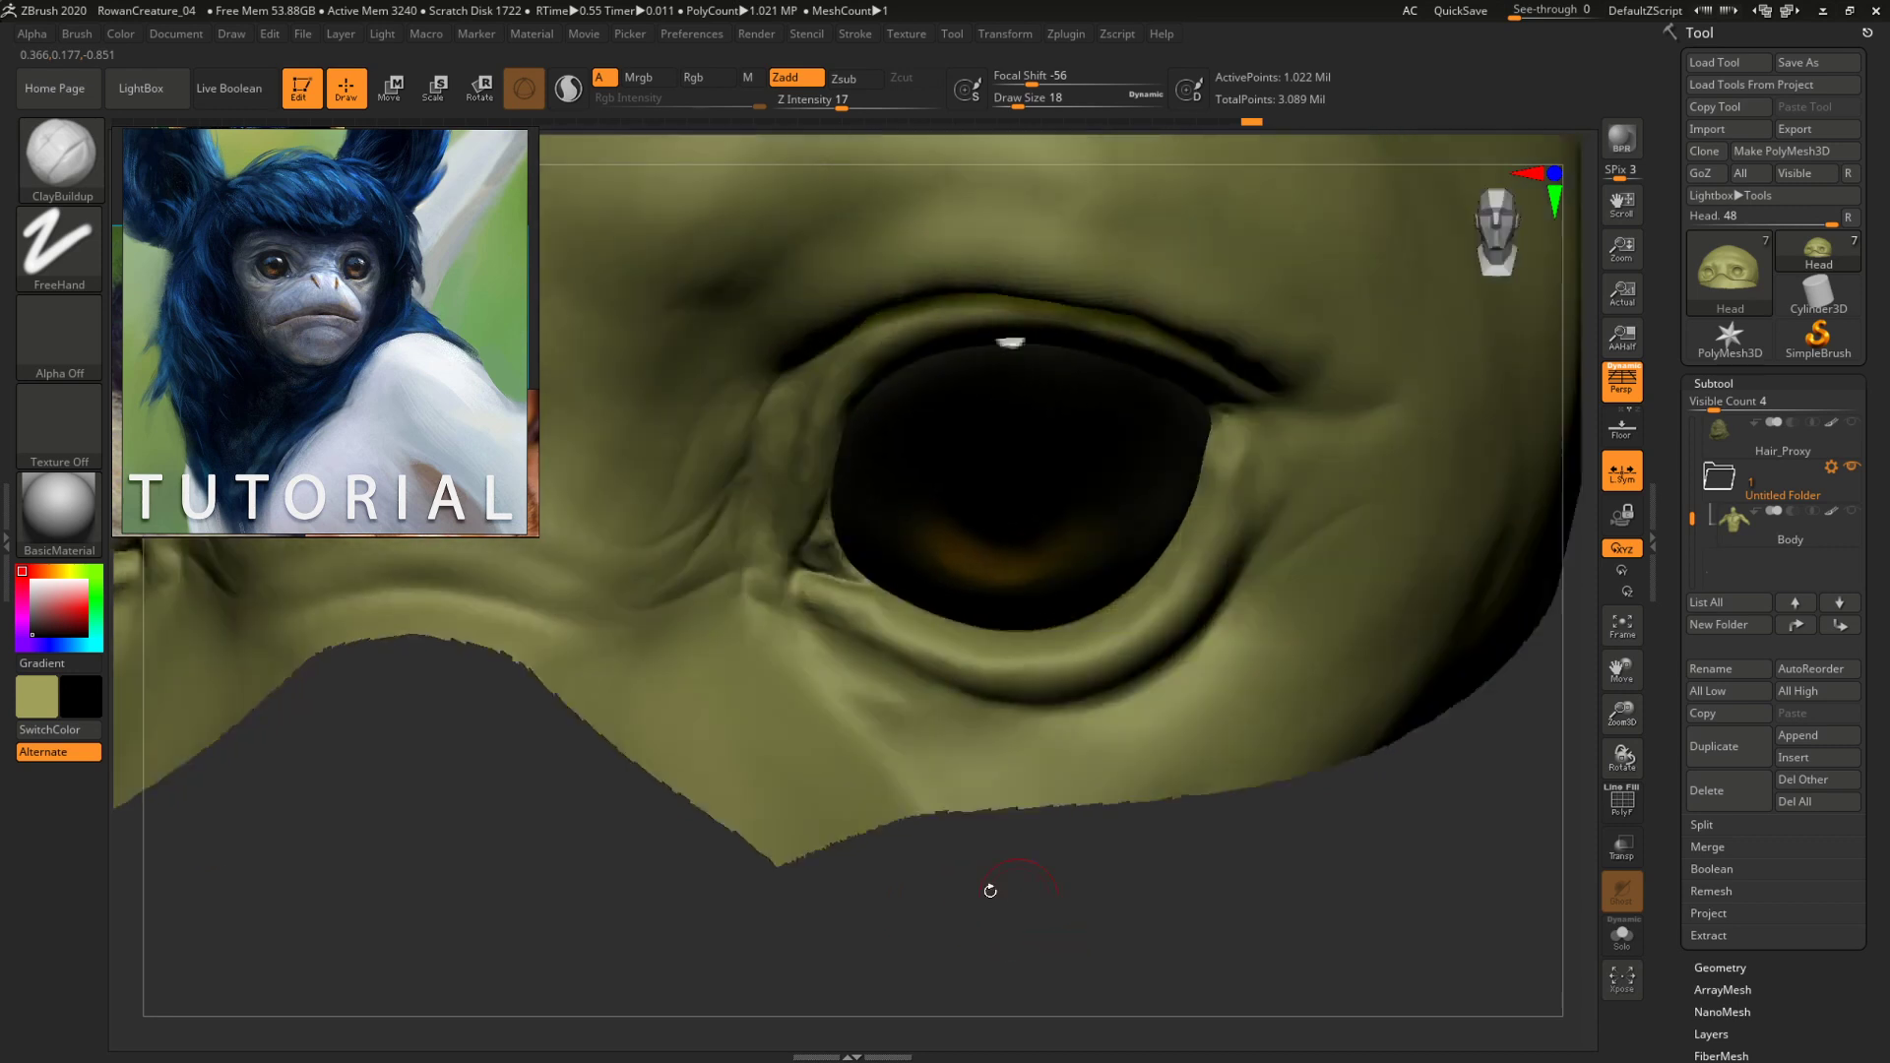
pyautogui.press('space')
pyautogui.moveTo(852, 687); pyautogui.dragTo(857, 667)
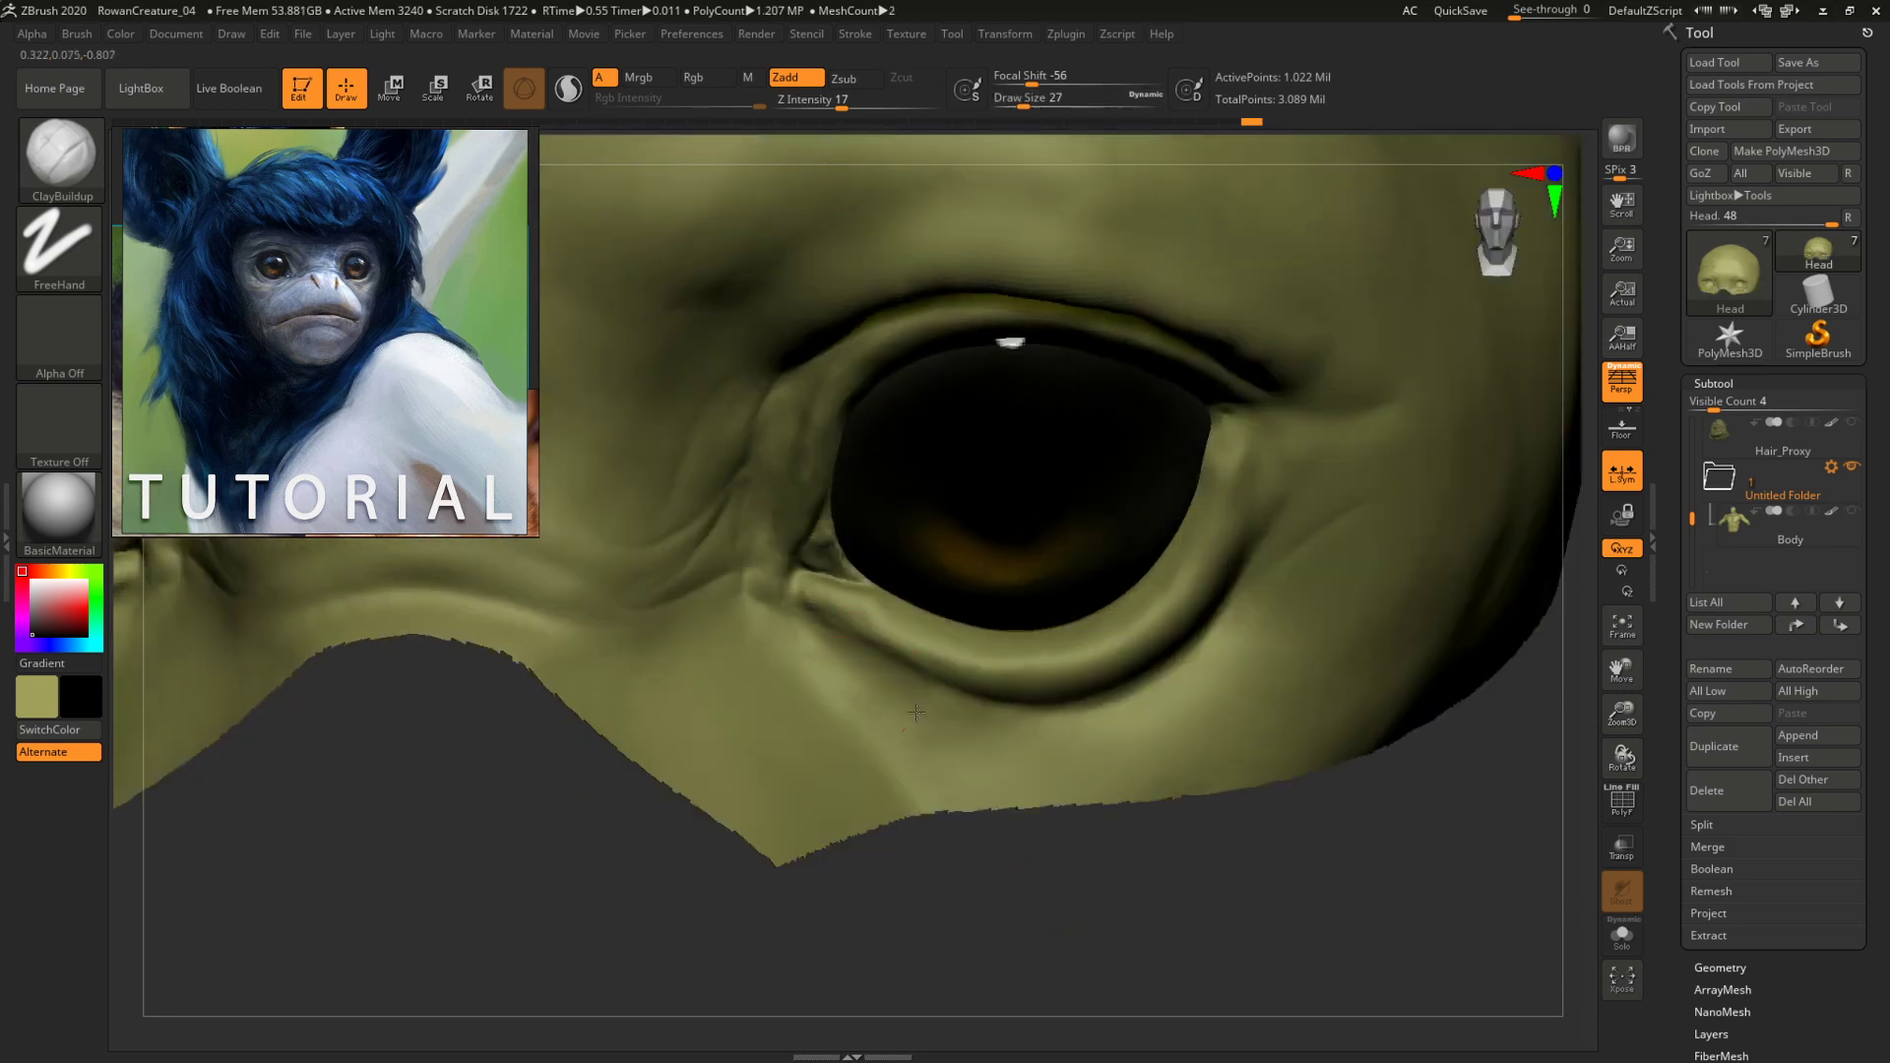
pyautogui.moveTo(1016, 871); pyautogui.dragTo(976, 758)
pyautogui.press('space')
pyautogui.moveTo(892, 693); pyautogui.dragTo(852, 637)
pyautogui.press(']')
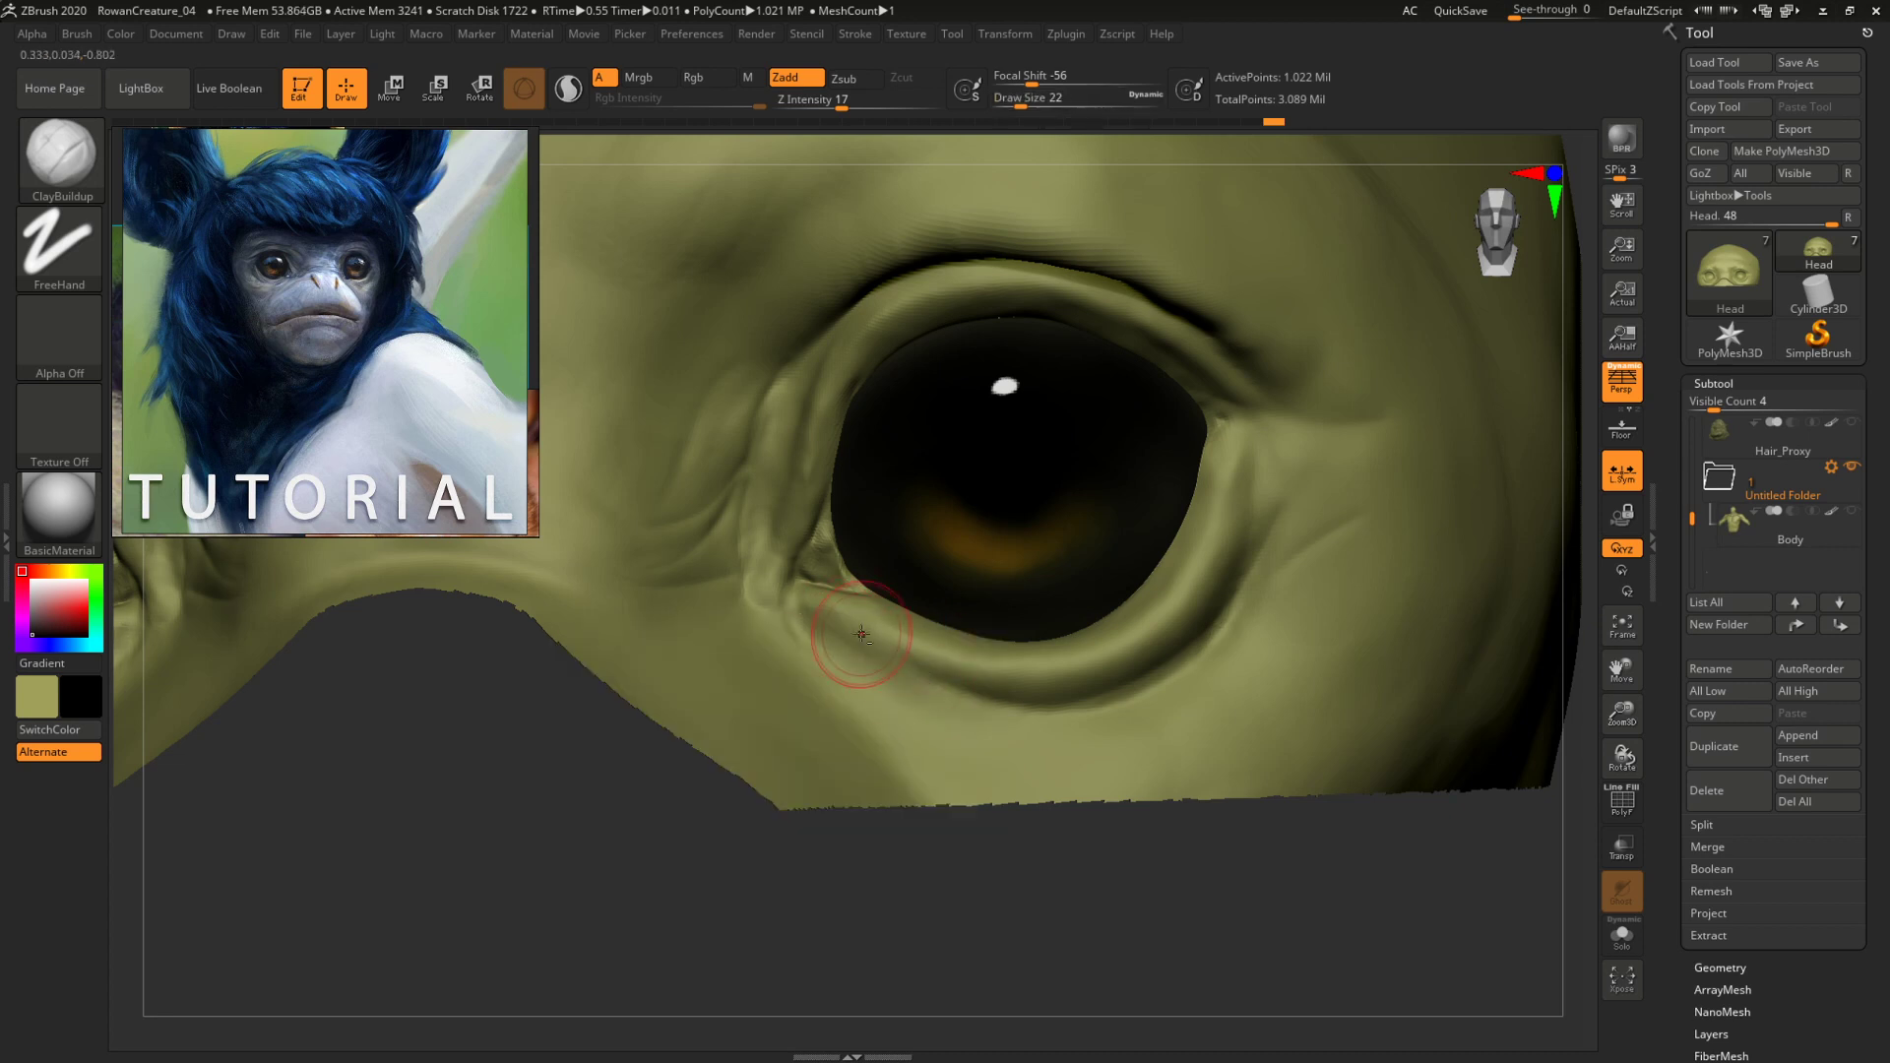
pyautogui.moveTo(861, 634)
pyautogui.keyDown('alt'); pyautogui.mouseDown()
pyautogui.moveTo(848, 624)
pyautogui.moveTo(876, 645)
pyautogui.moveTo(855, 634)
pyautogui.mouseUp(); pyautogui.keyUp('alt')
pyautogui.press('f')
pyautogui.moveTo(978, 772); pyautogui.dragTo(1522, 803)
pyautogui.moveTo(1434, 941); pyautogui.dragTo(1337, 992)
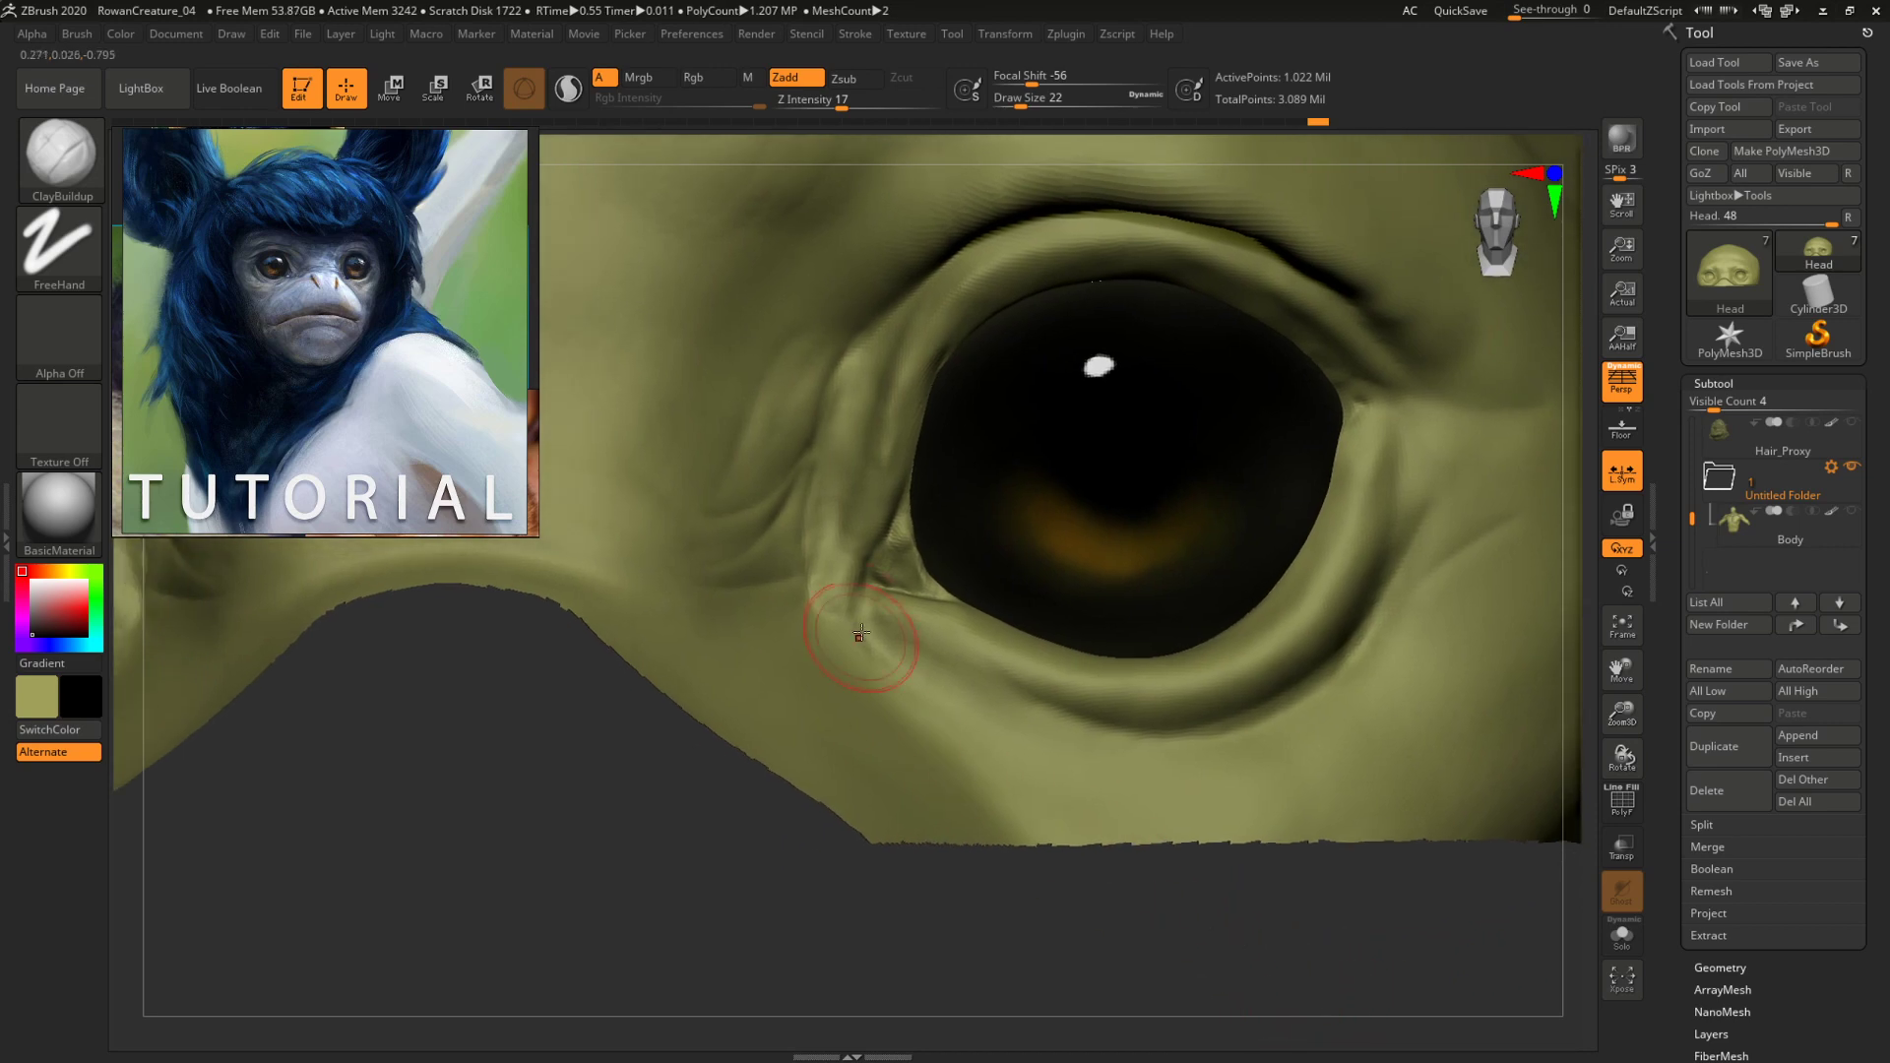
# Carve a crease running down from the inner eye corner with DamStandard at draw size 17.
pyautogui.press('b')
pyautogui.press('d')
pyautogui.press('s')
pyautogui.press('space')
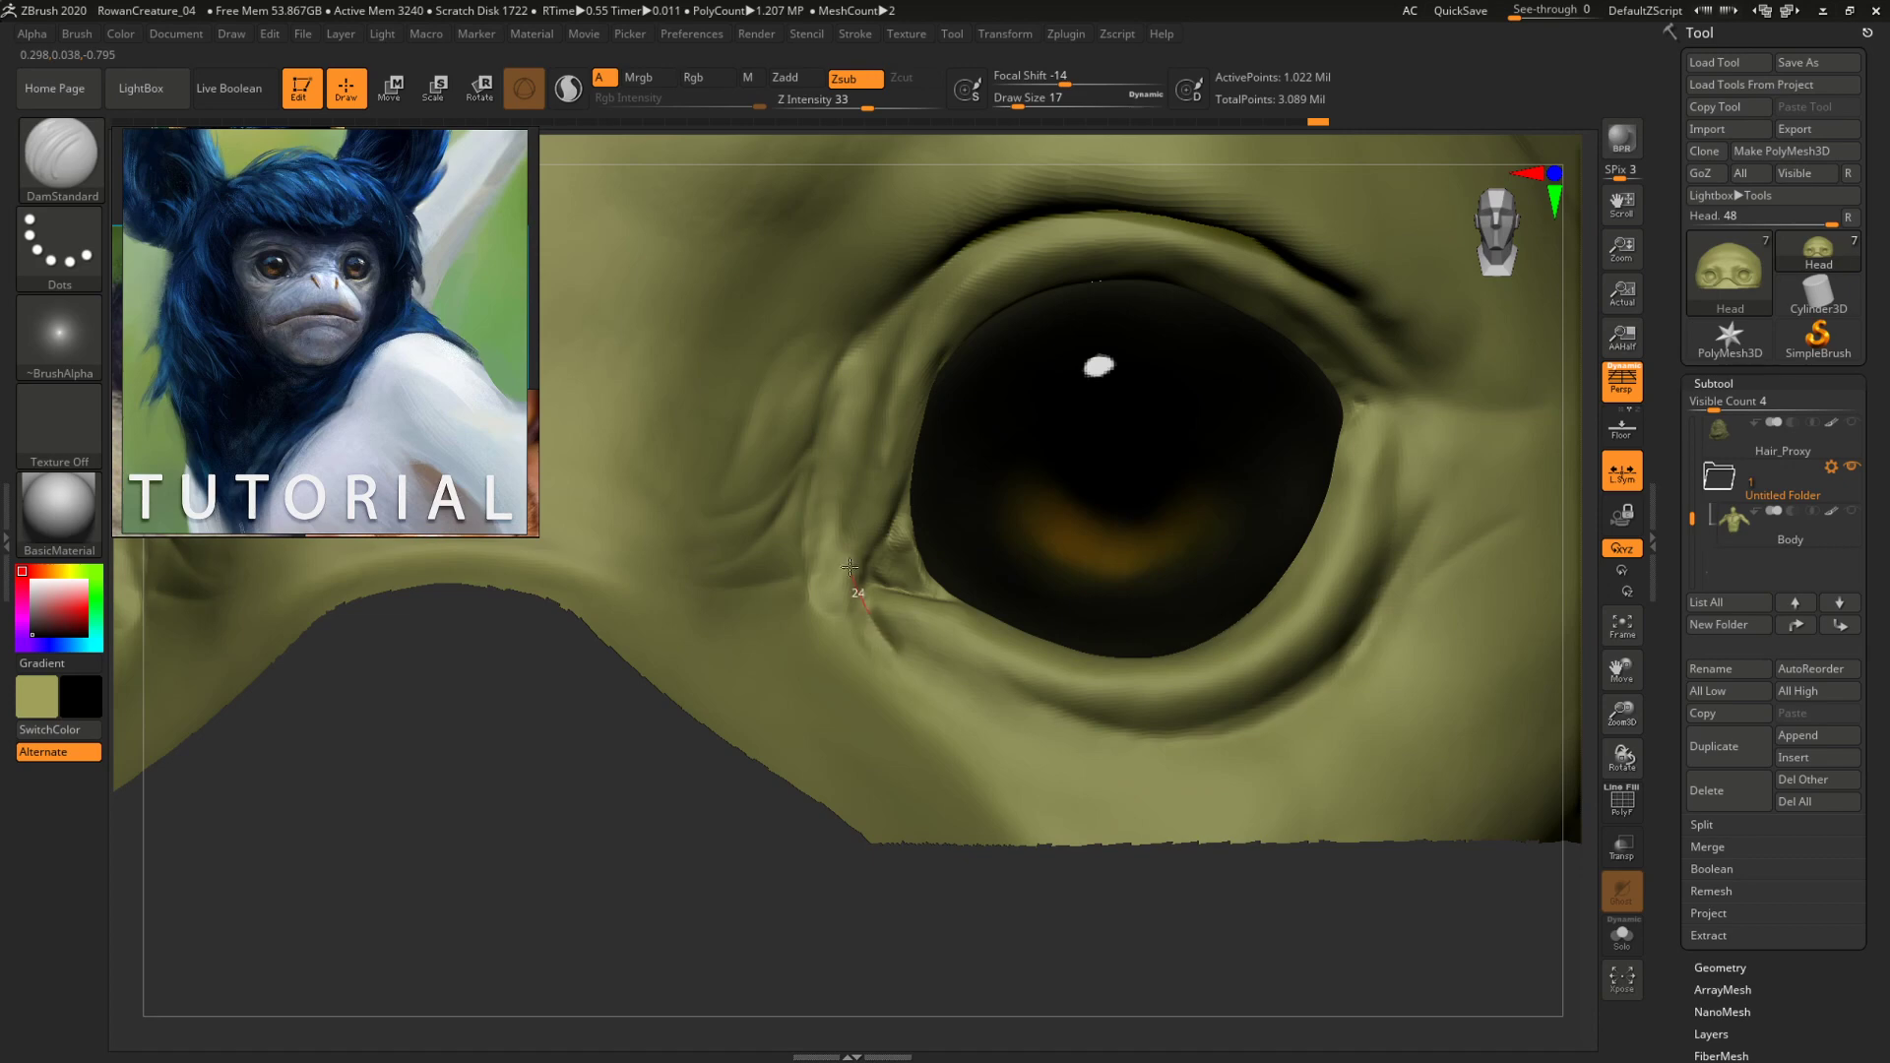
pyautogui.moveTo(894, 662)
pyautogui.keyDown('shift'); pyautogui.mouseDown()
pyautogui.moveTo(886, 613)
pyautogui.moveTo(841, 573)
pyautogui.moveTo(827, 615)
pyautogui.mouseUp(); pyautogui.keyUp('shift')
# Soften the folds around the inner eye corner using the Standard brush with Z Intensity 14 and draw sizes 11 and 17.
pyautogui.press('b')
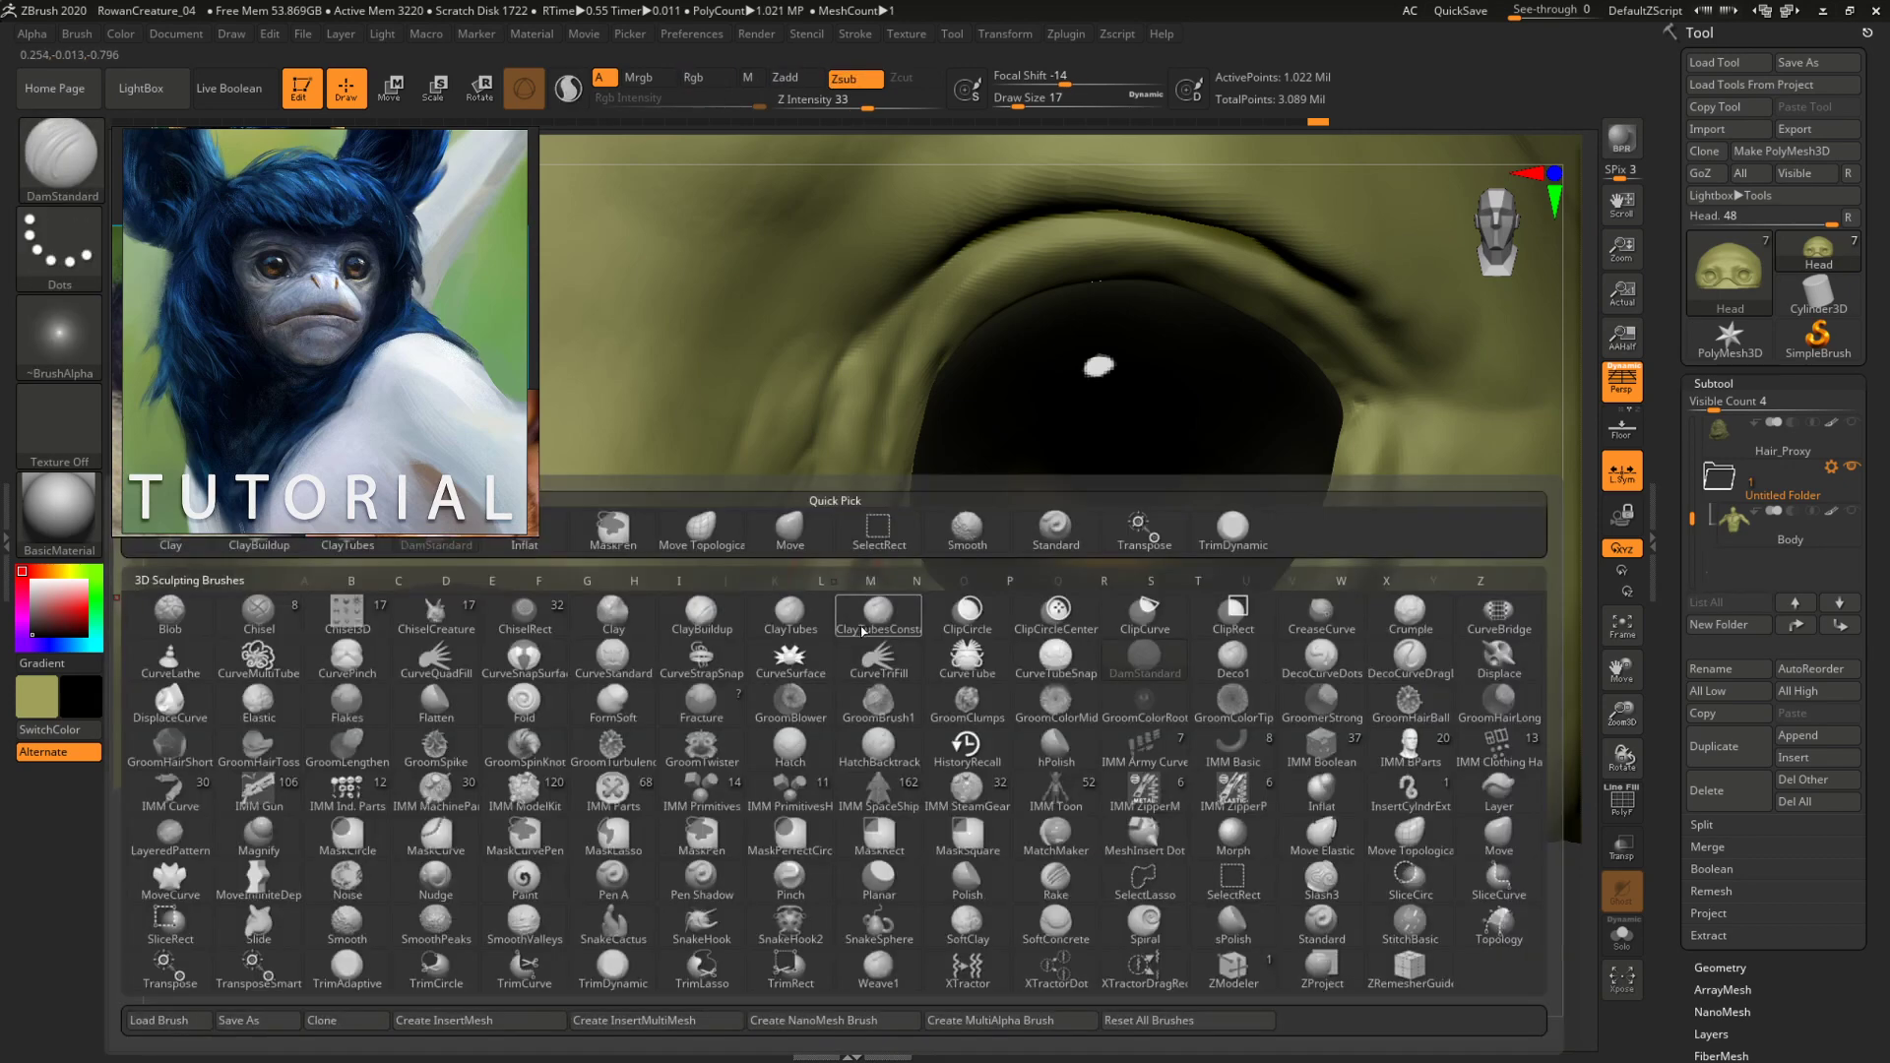
pyautogui.press('c')
pyautogui.press('b')
pyautogui.press('s')
pyautogui.press('t')
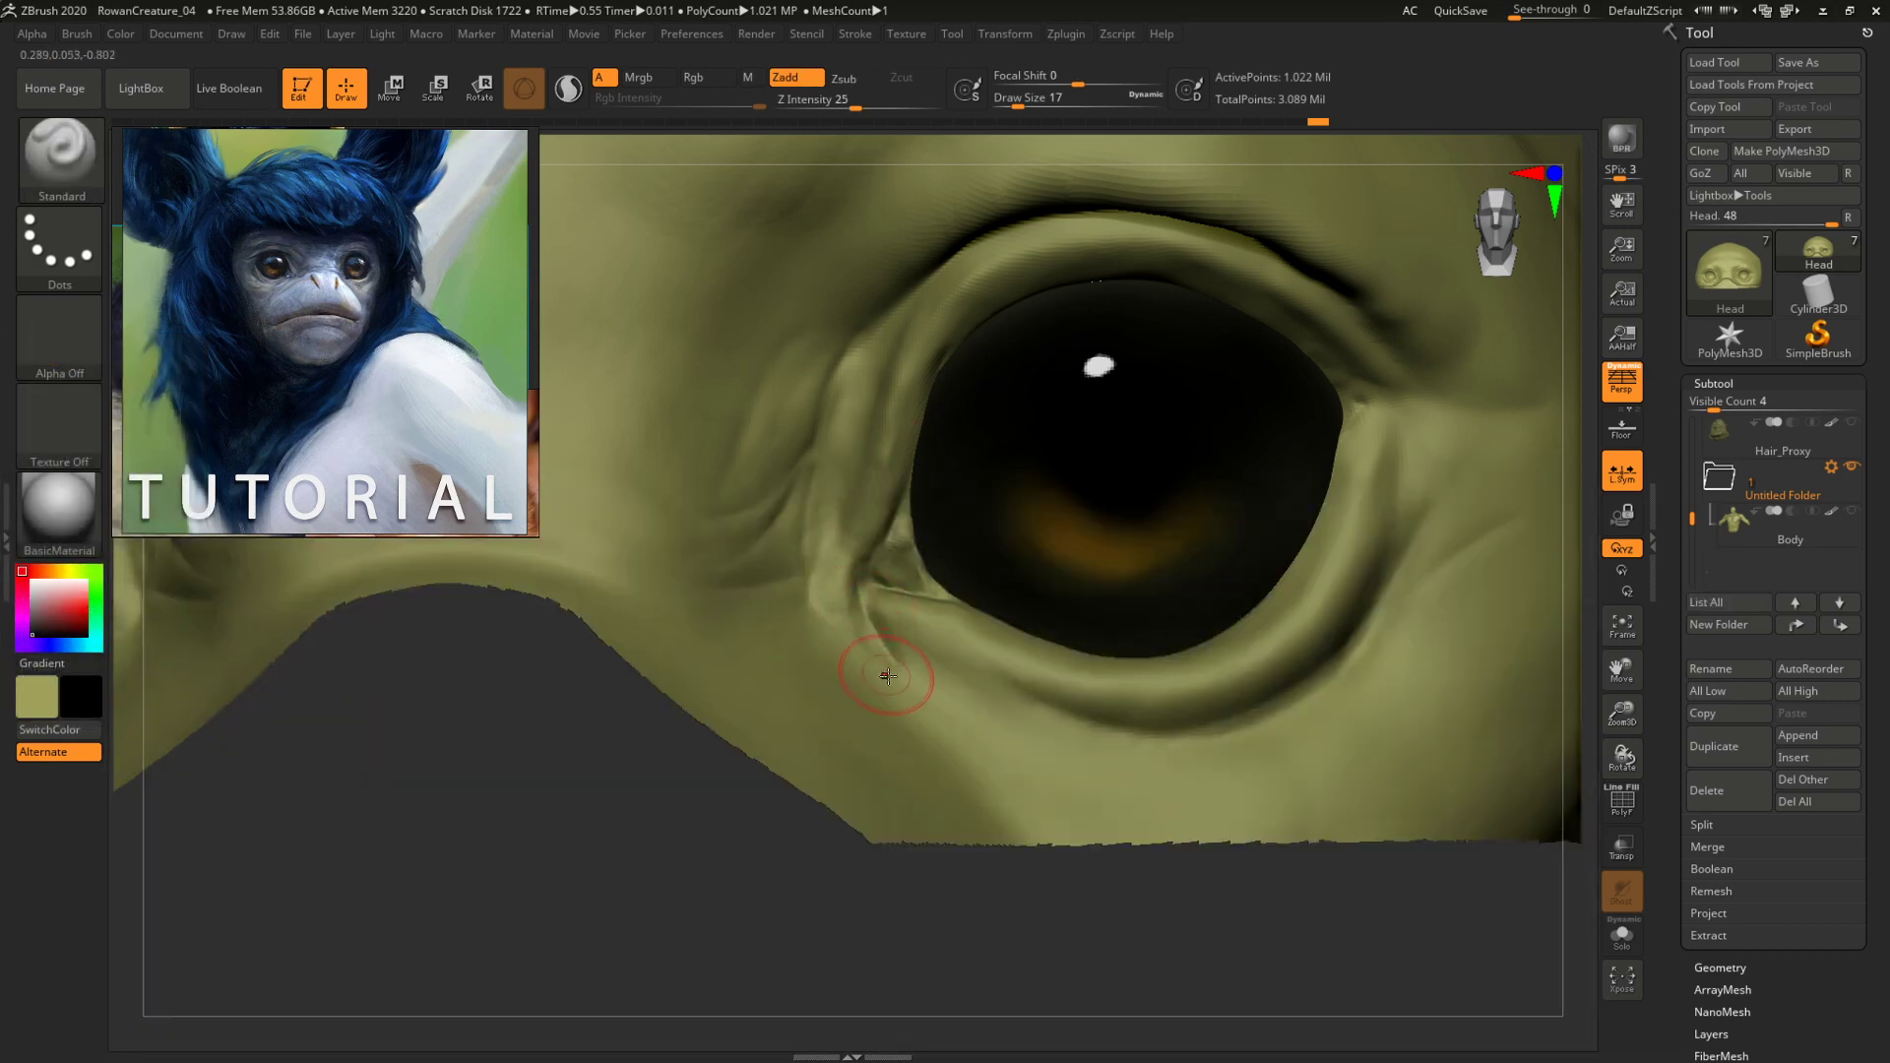
pyautogui.moveTo(888, 676); pyautogui.dragTo(826, 576)
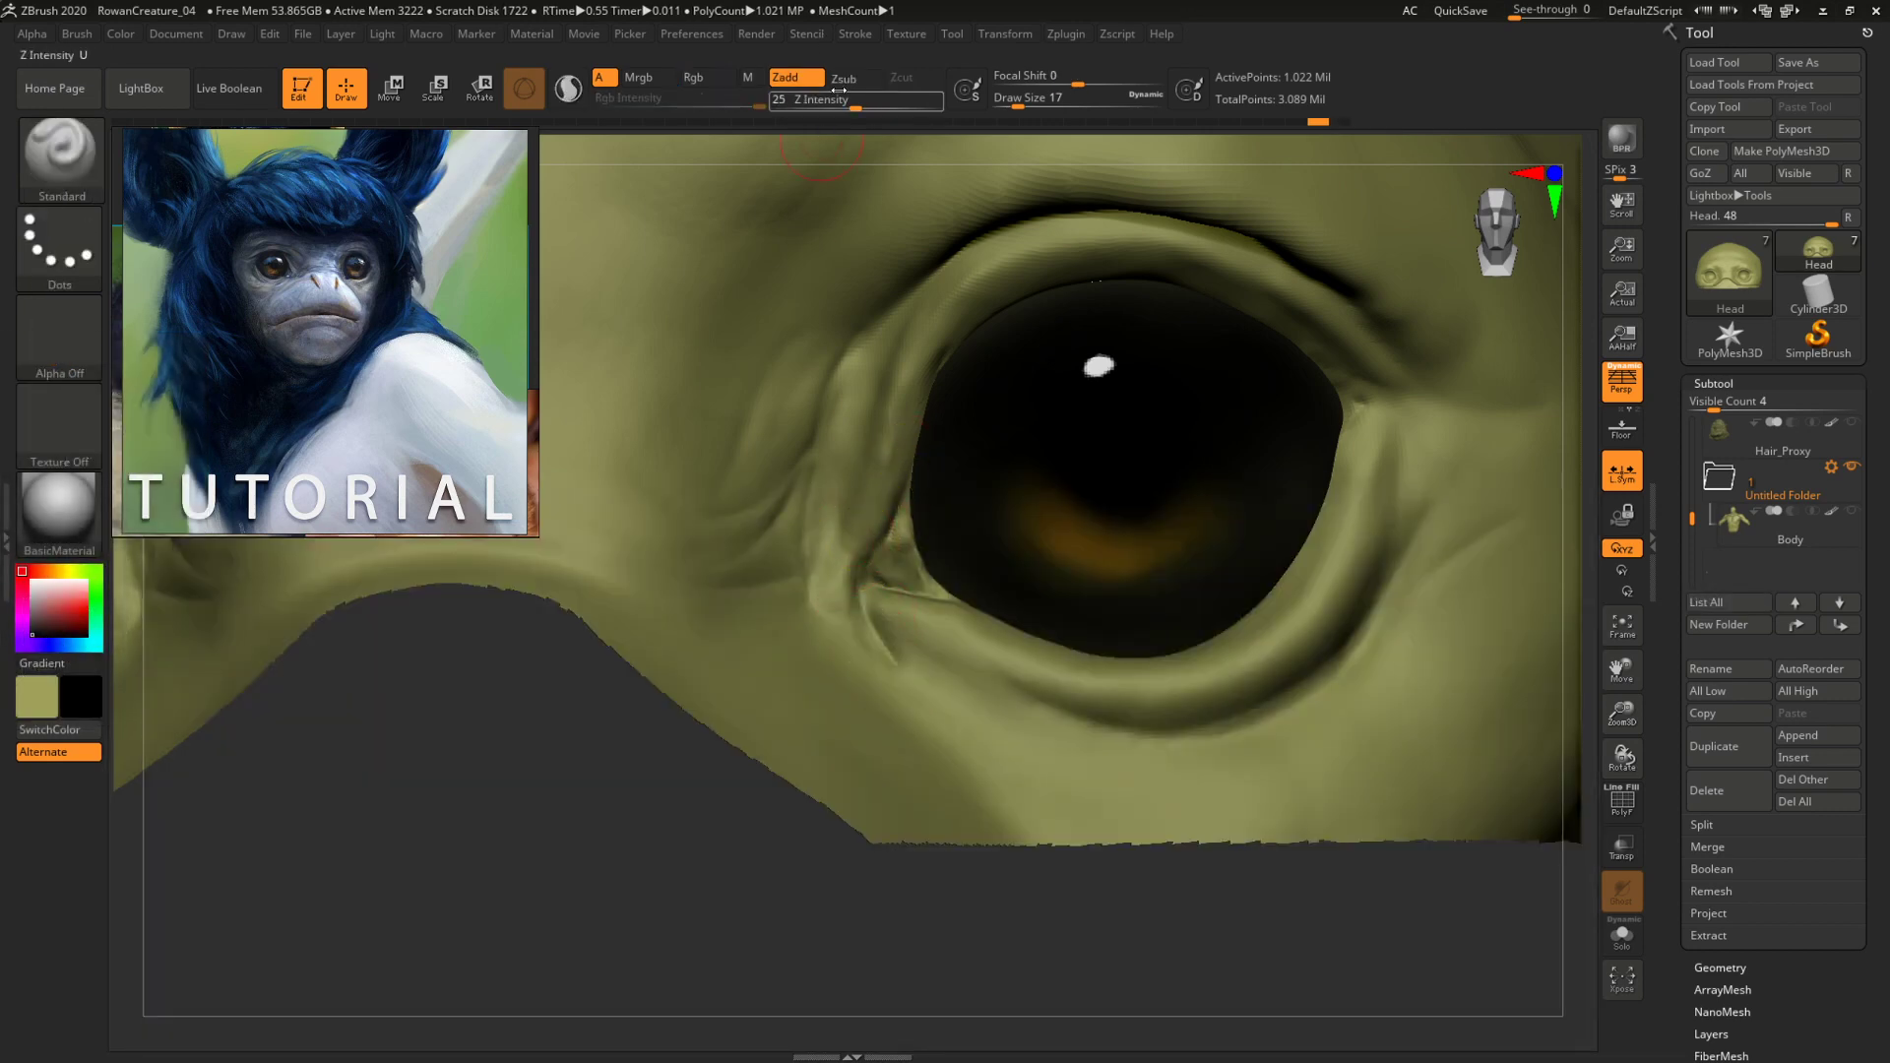
pyautogui.moveTo(839, 91); pyautogui.dragTo(792, 91)
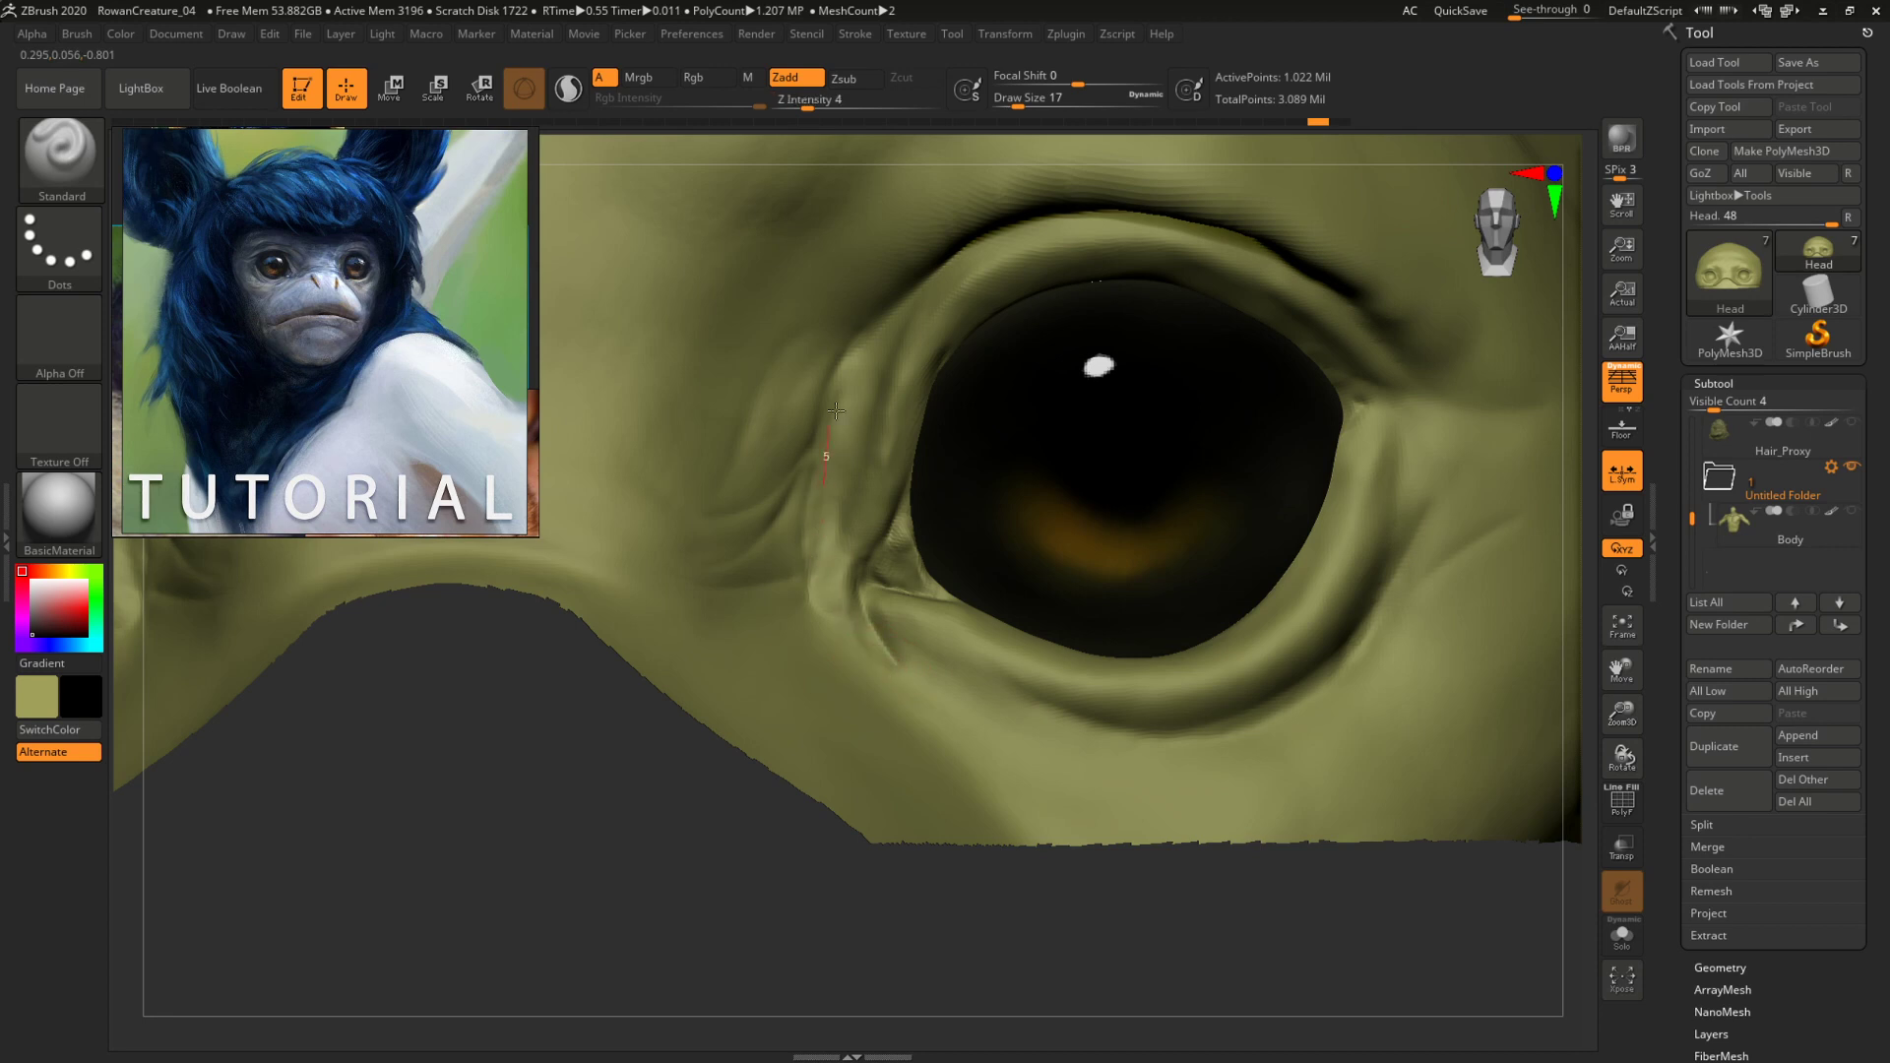
pyautogui.moveTo(809, 99); pyautogui.dragTo(836, 99)
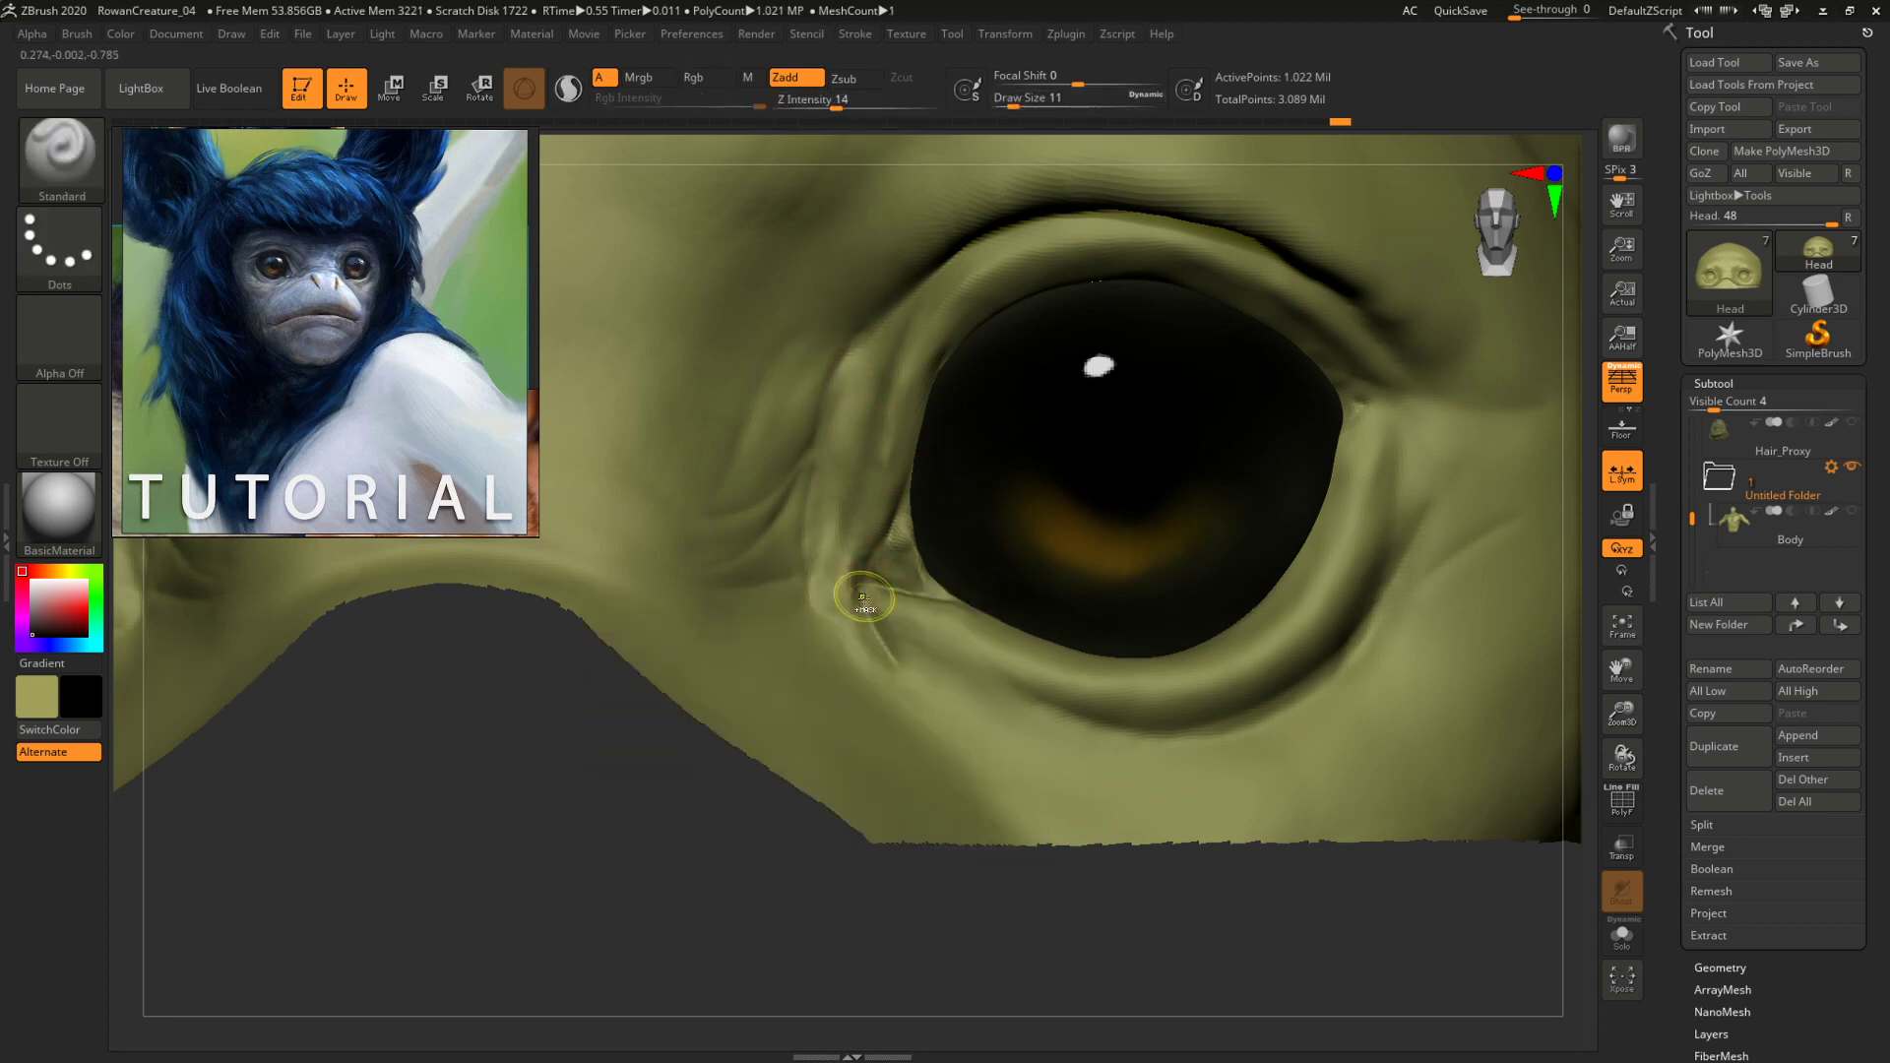
pyautogui.press('space')
pyautogui.moveTo(870, 608); pyautogui.dragTo(870, 608)
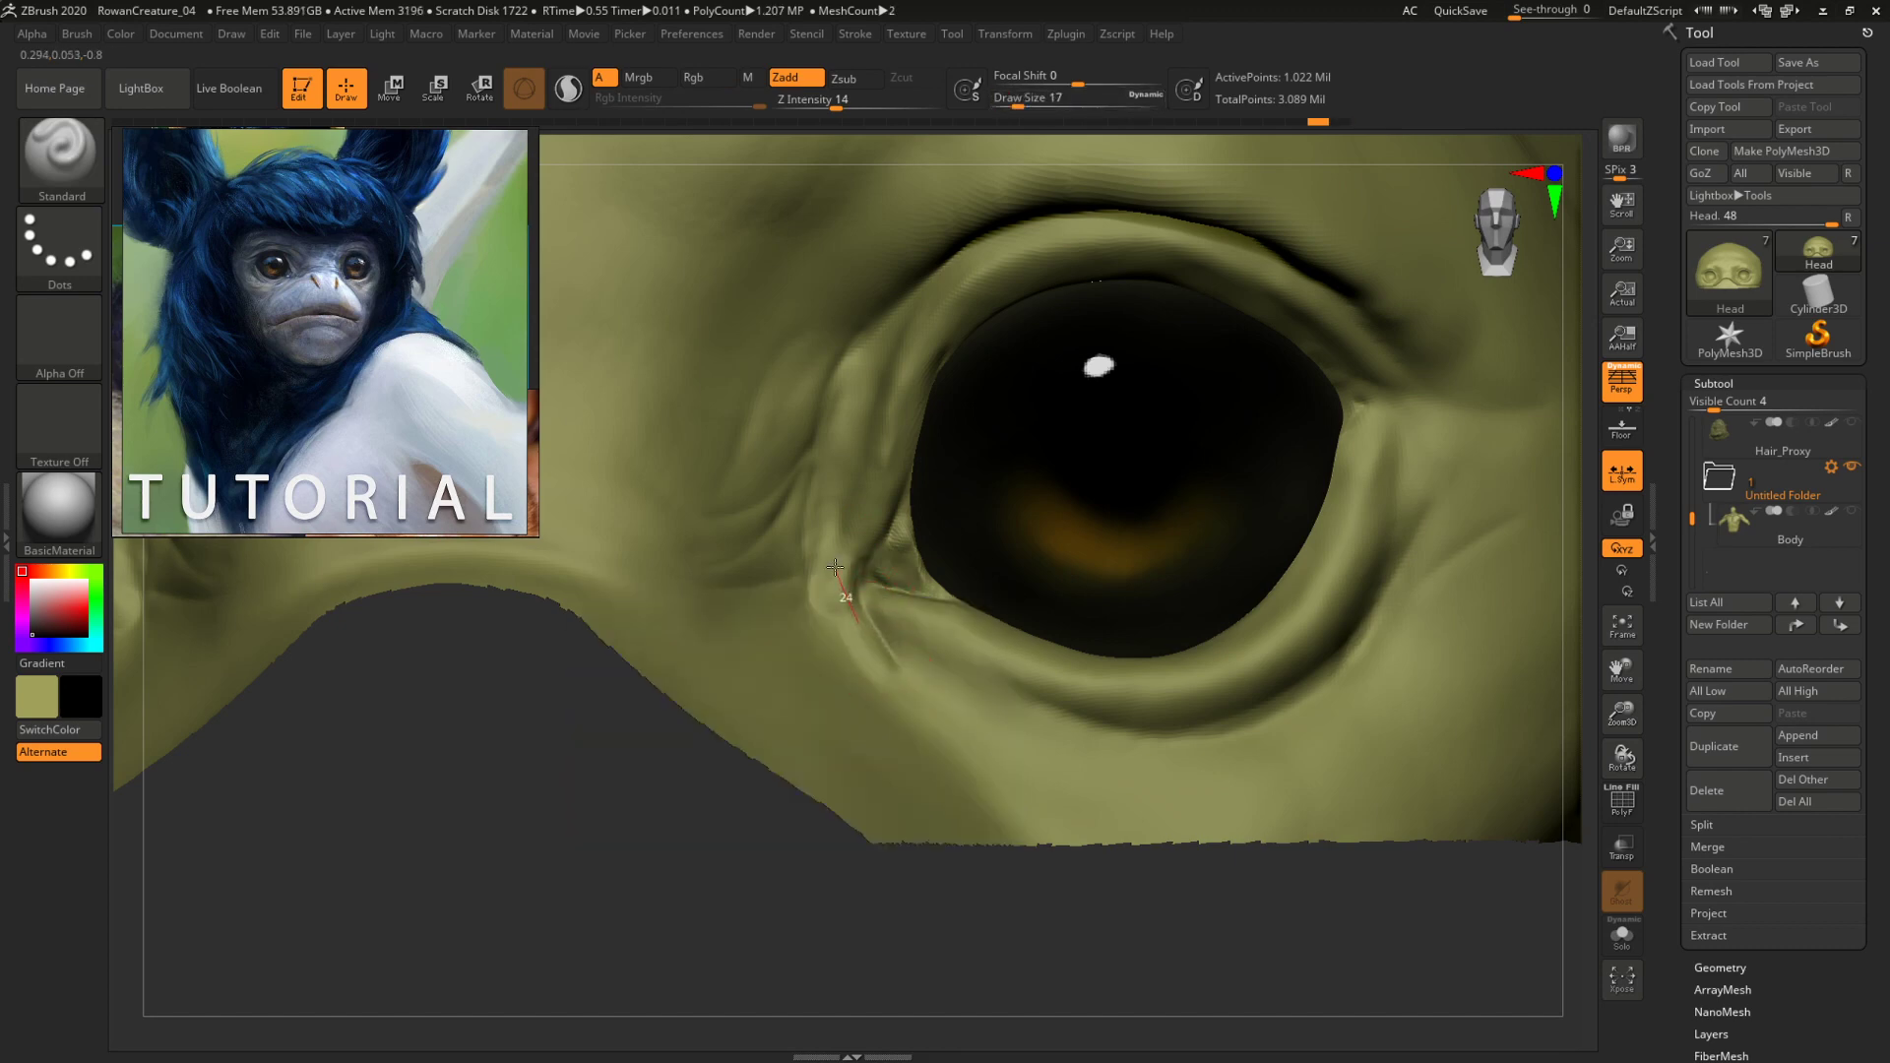
pyautogui.moveTo(715, 1035); pyautogui.dragTo(1232, 921)
# Reshape the tear duct and inner eyelid edge with the Move brush at draw size 23.
pyautogui.press('b')
pyautogui.press('m')
pyautogui.press('v')
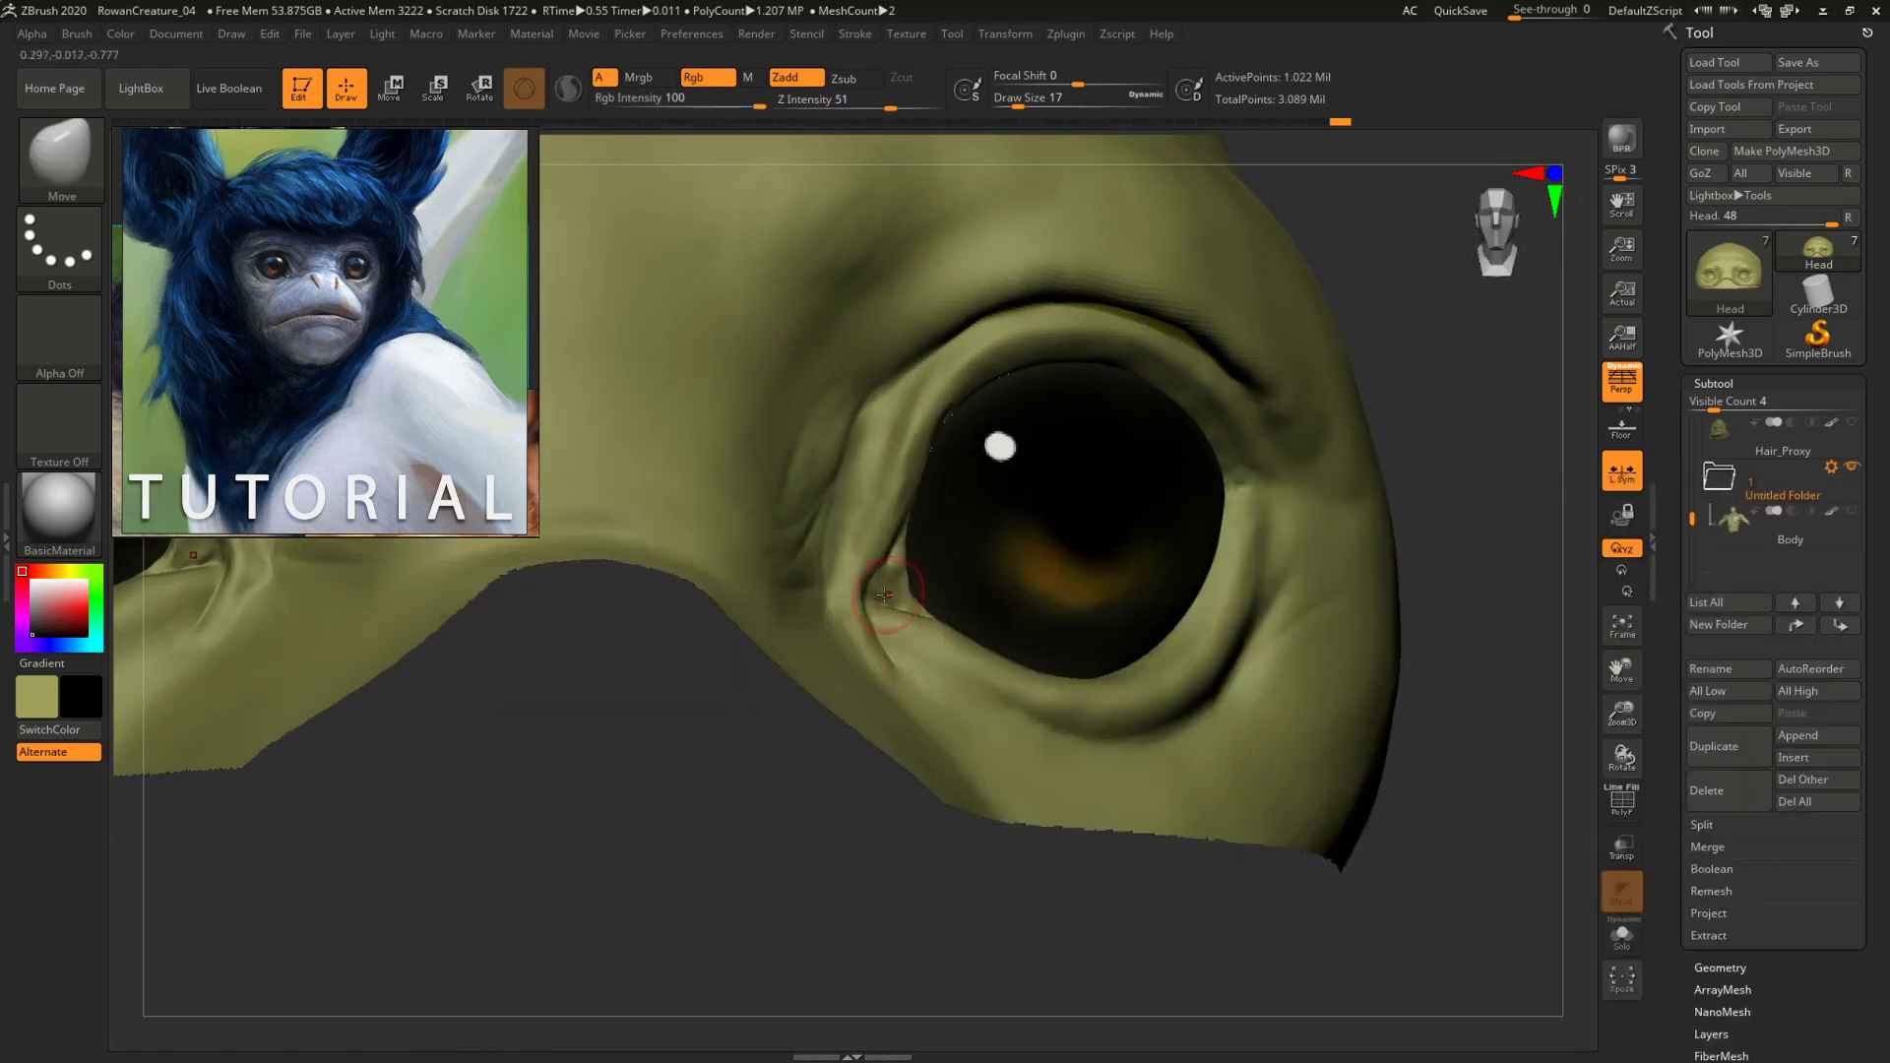
pyautogui.press('space')
pyautogui.moveTo(863, 583); pyautogui.dragTo(870, 598)
pyautogui.moveTo(1494, 469)
pyautogui.mouseDown()
pyautogui.moveTo(1421, 472)
pyautogui.moveTo(1486, 465)
pyautogui.mouseUp()
pyautogui.moveTo(1192, 761); pyautogui.dragTo(823, 766)
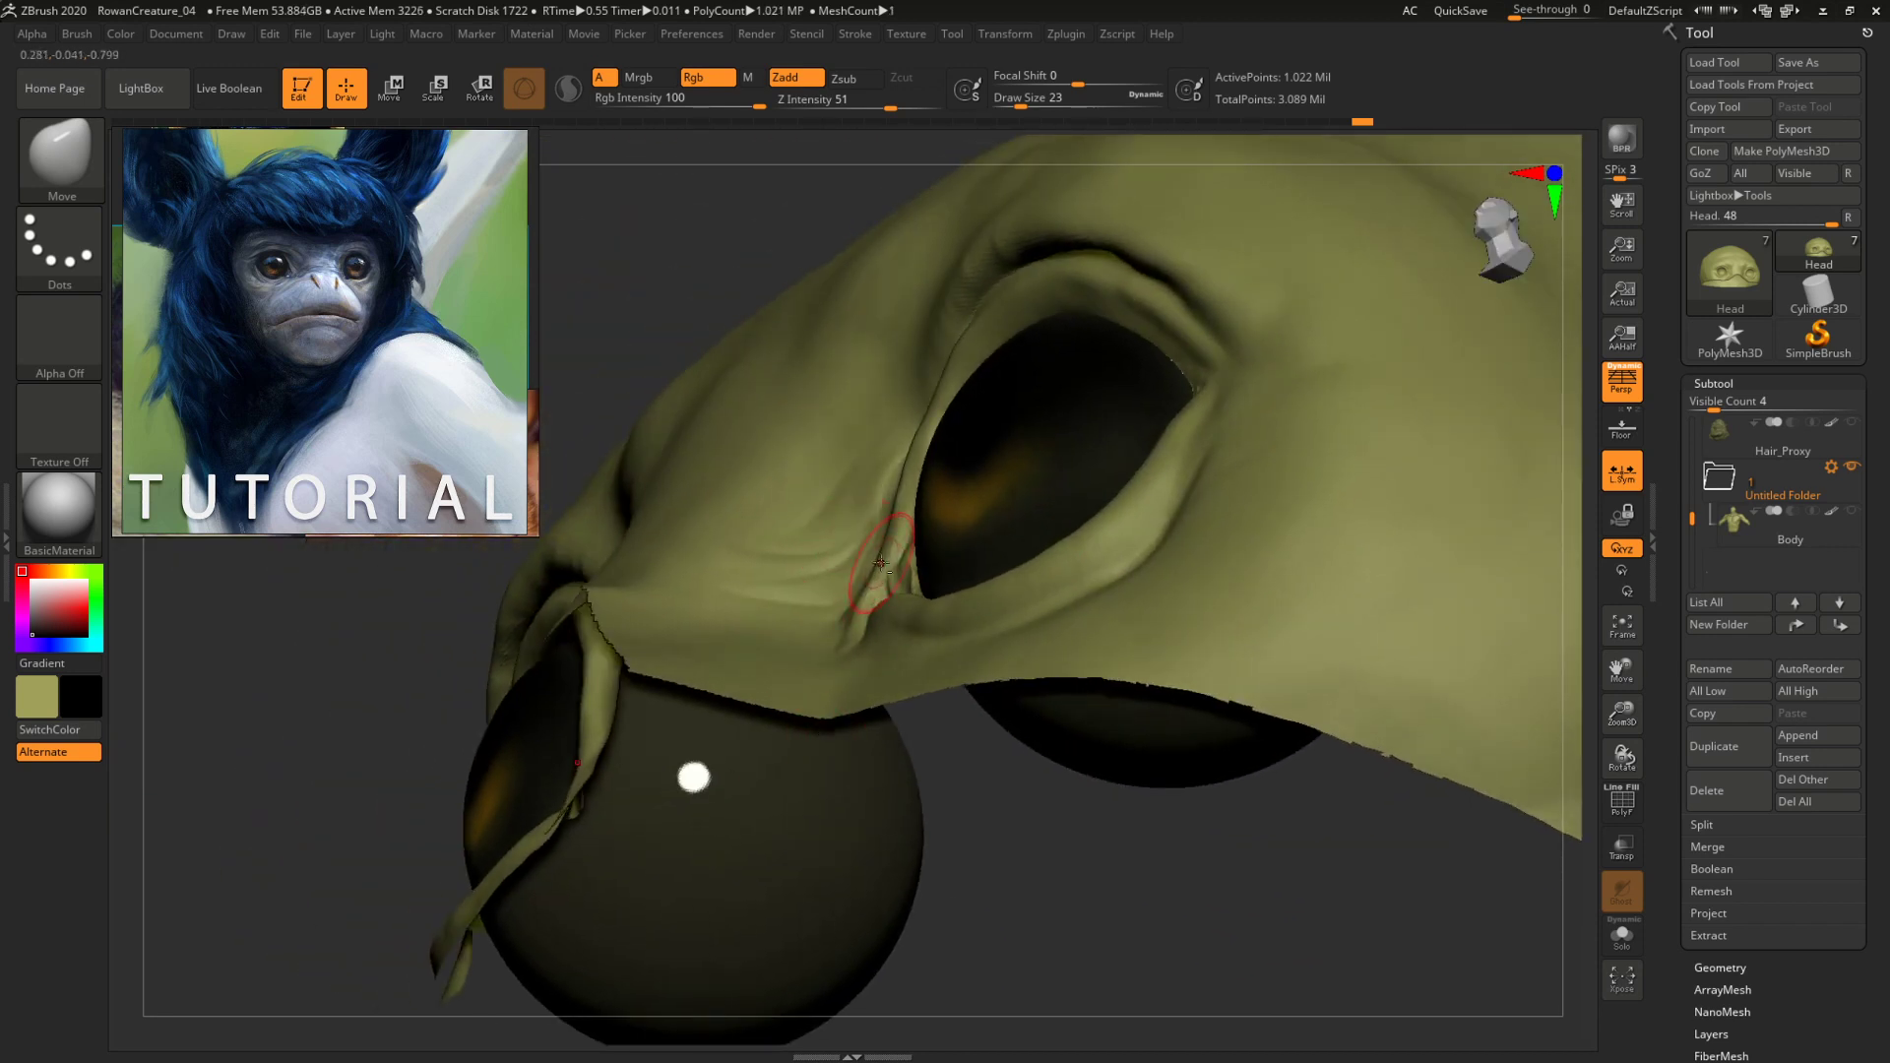
pyautogui.moveTo(886, 553); pyautogui.dragTo(870, 572)
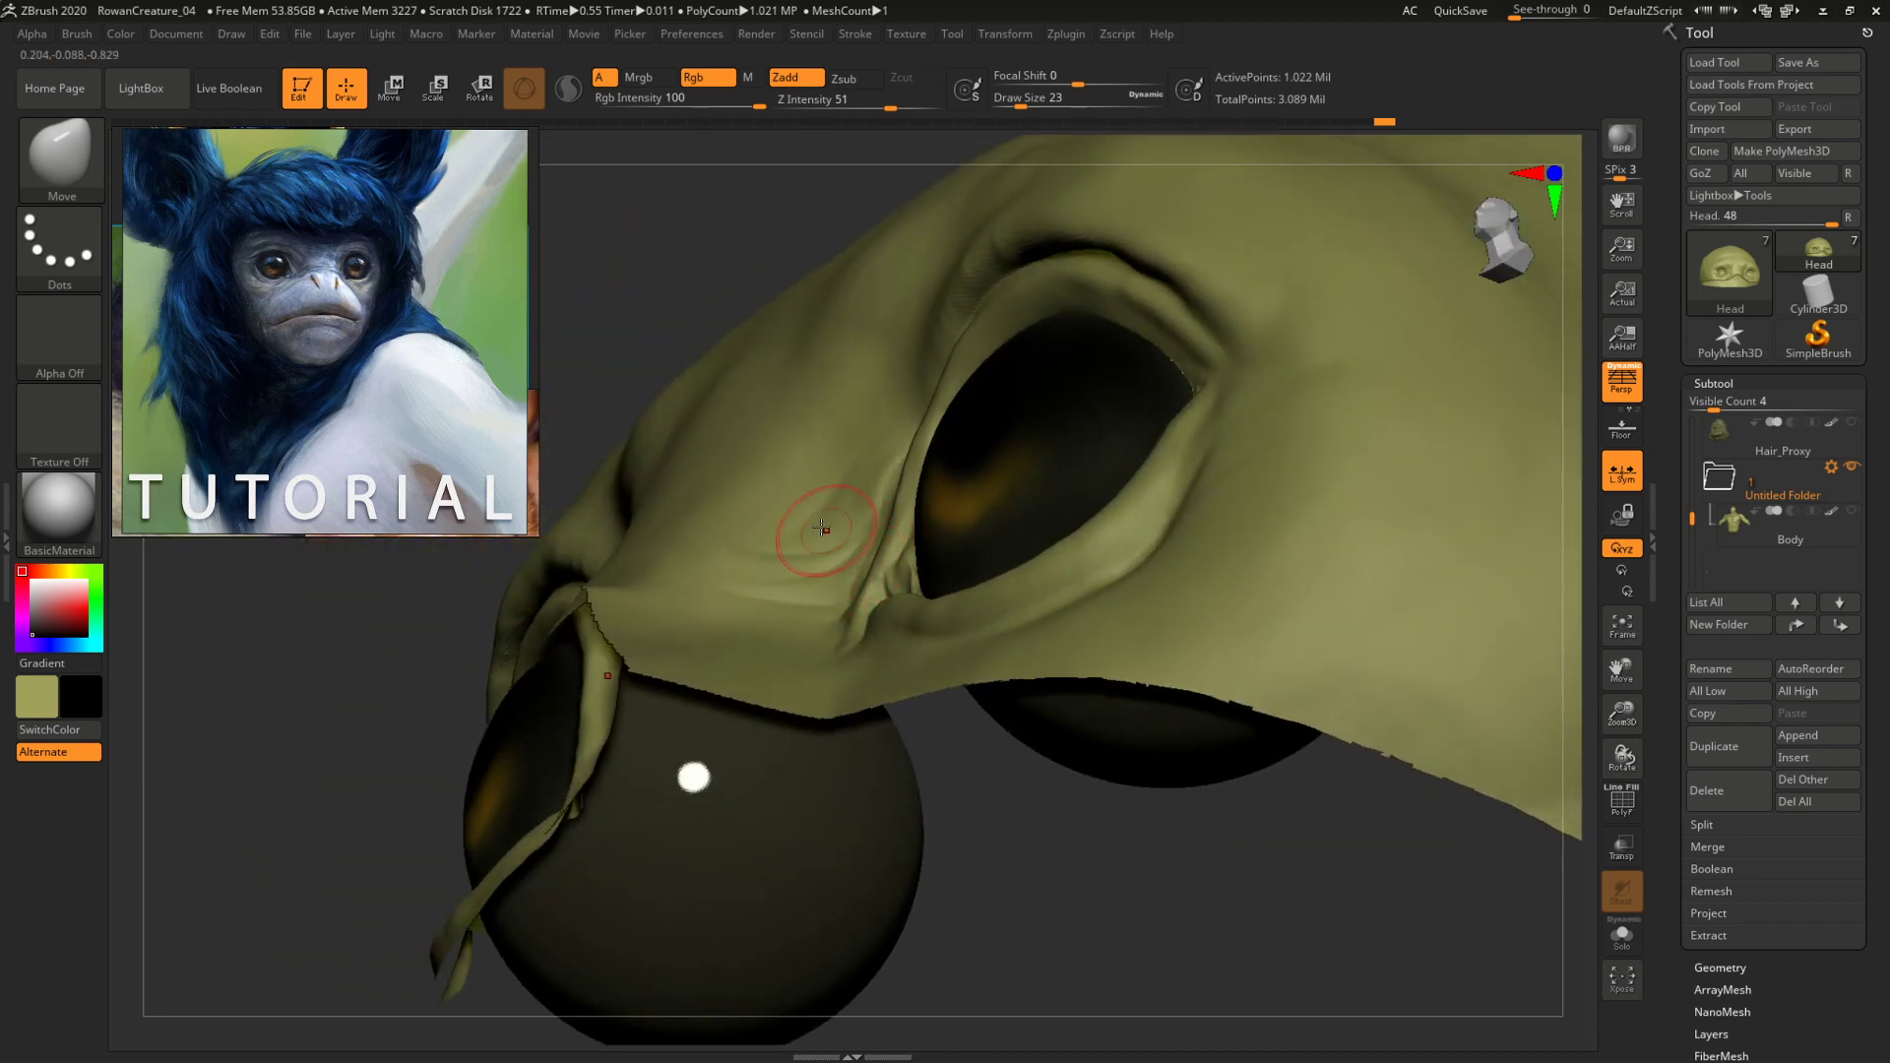
pyautogui.moveTo(660, 196); pyautogui.dragTo(1006, 238)
pyautogui.moveTo(1496, 278); pyautogui.dragTo(1496, 386)
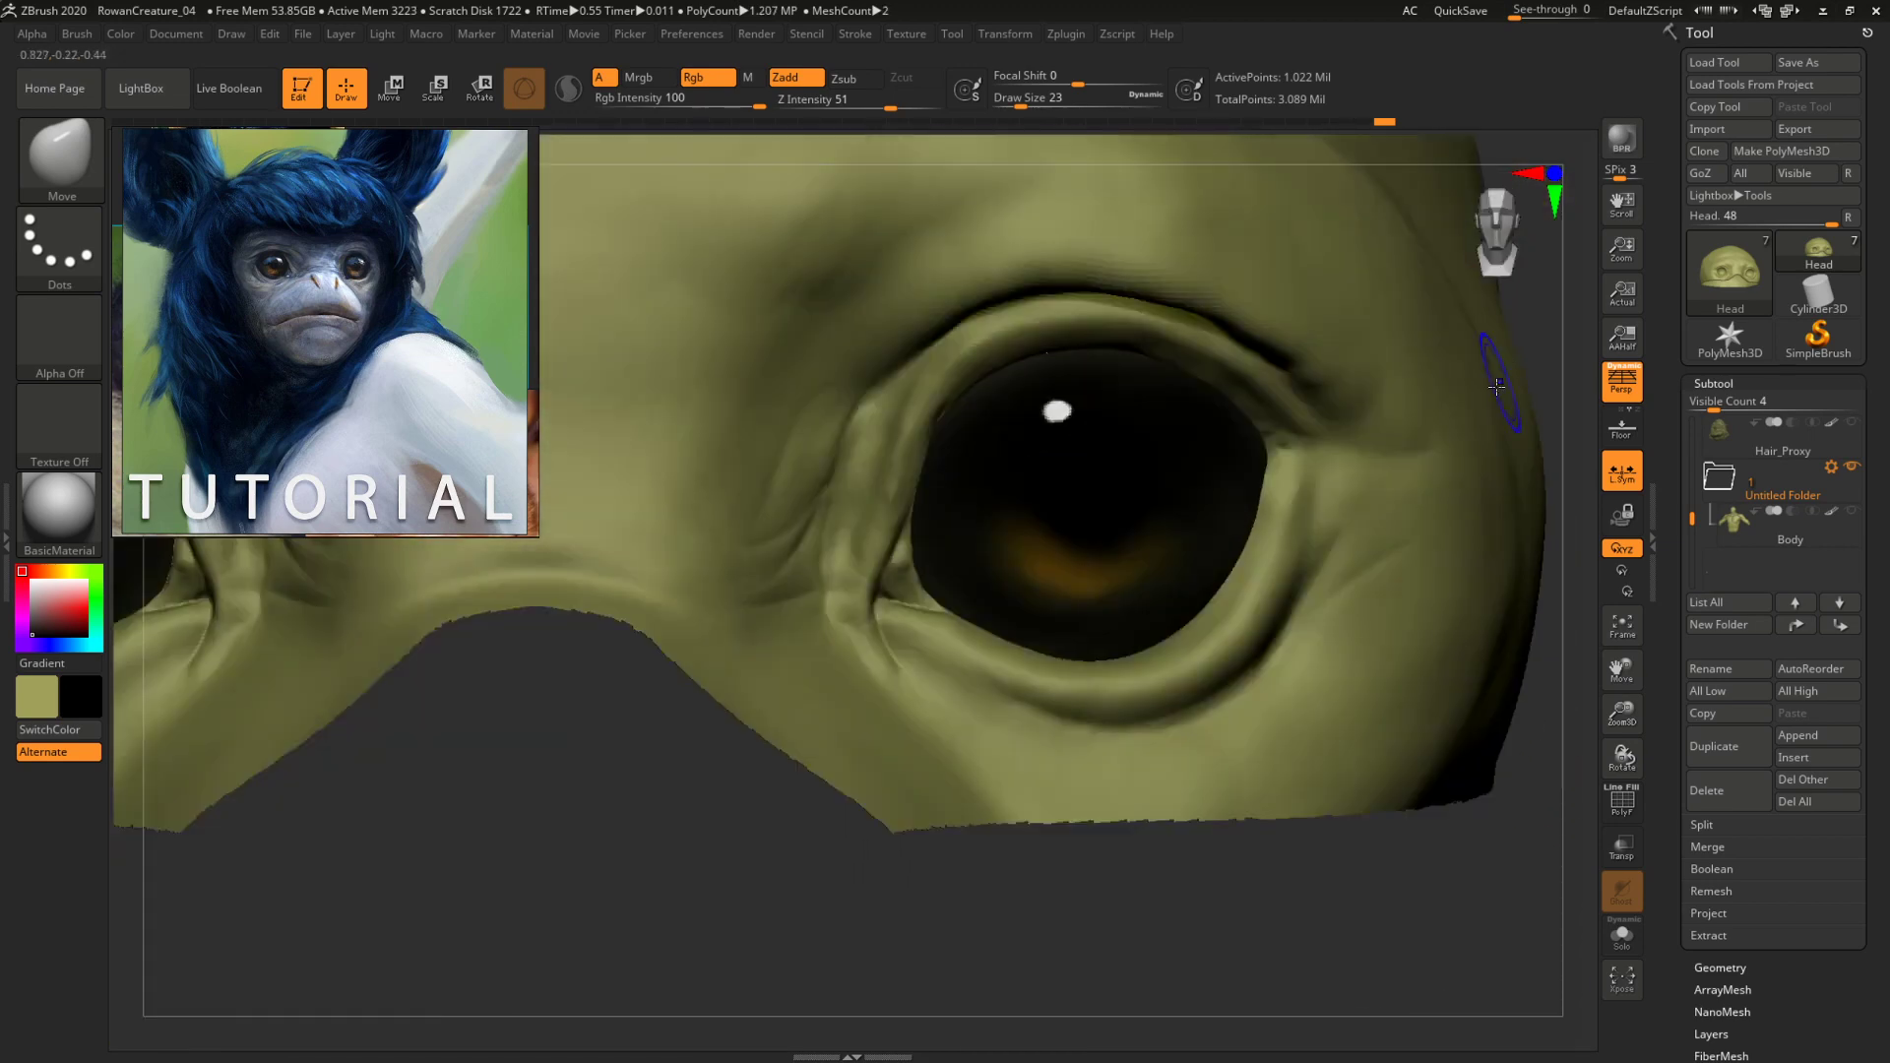
pyautogui.moveTo(961, 813); pyautogui.dragTo(827, 655)
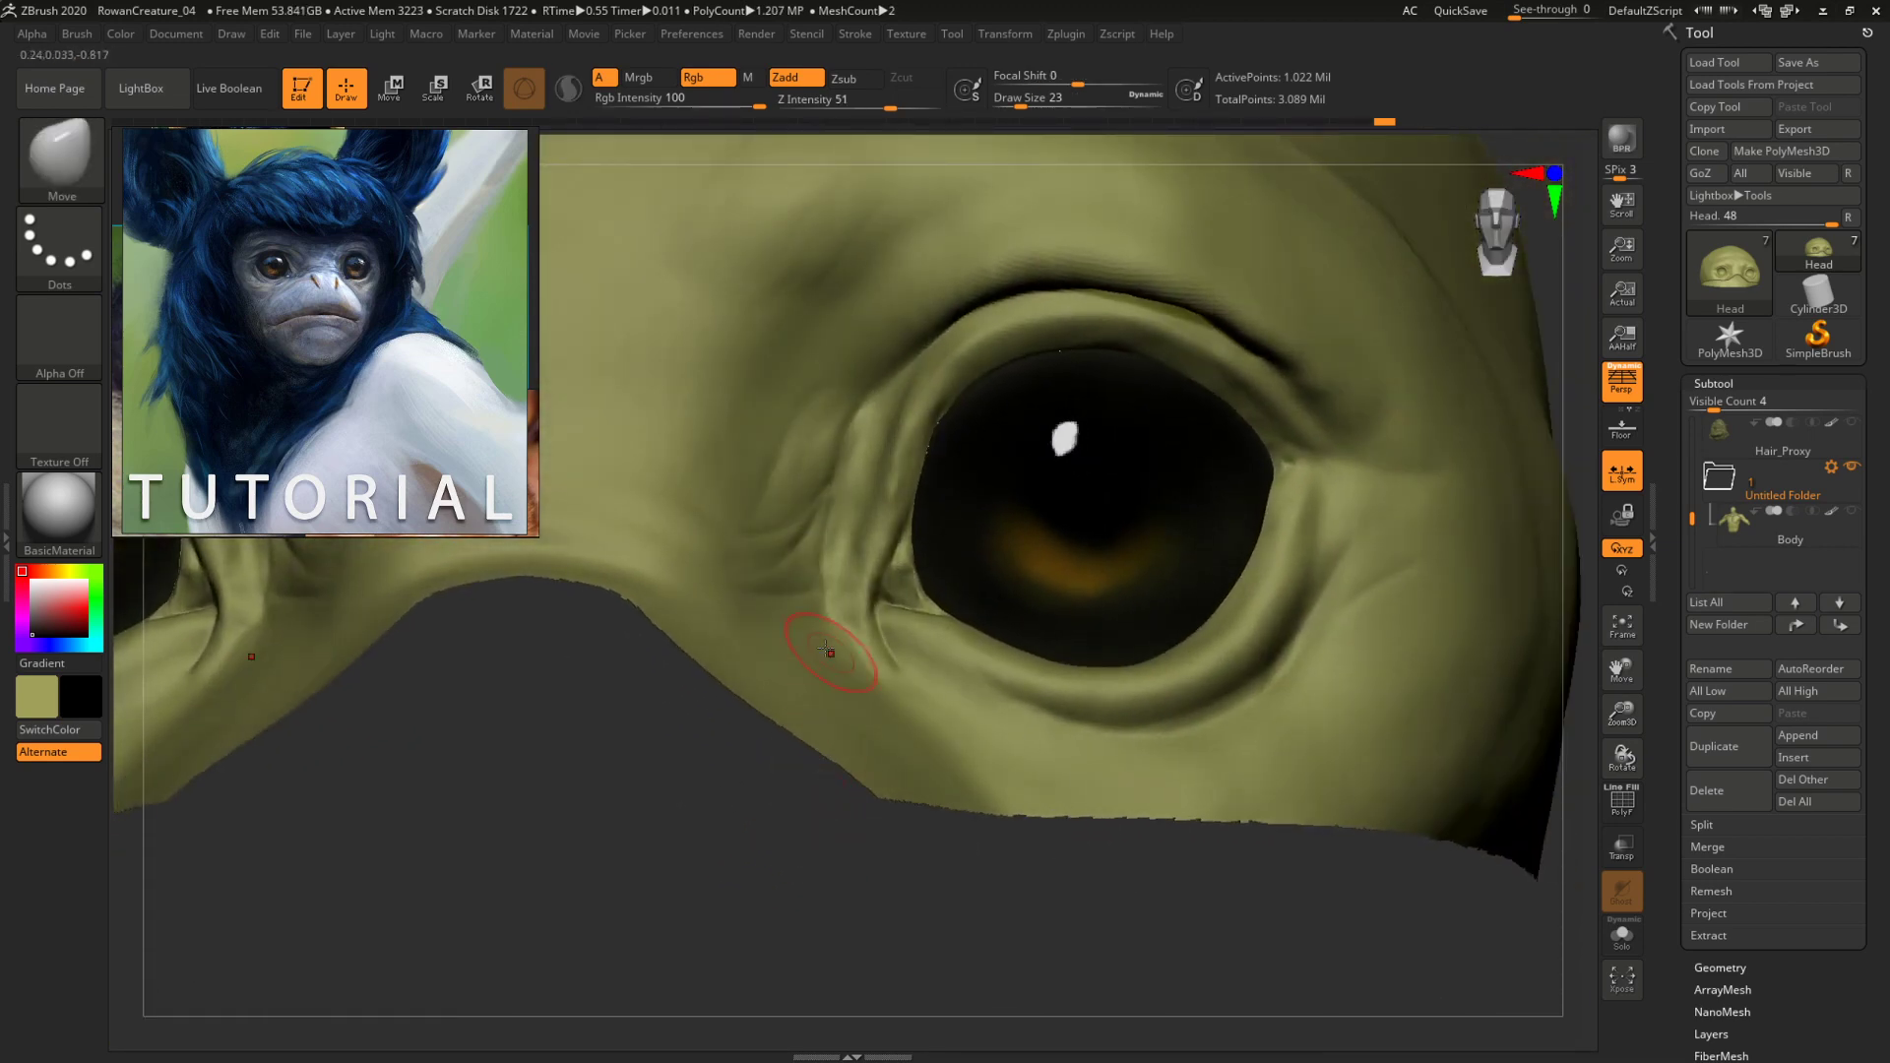
# Refine the inner edge of the eyelid with ClayBuildup at draw size 13.
pyautogui.press('b')
pyautogui.press('c')
pyautogui.press('b')
pyautogui.moveTo(654, 780); pyautogui.dragTo(708, 768)
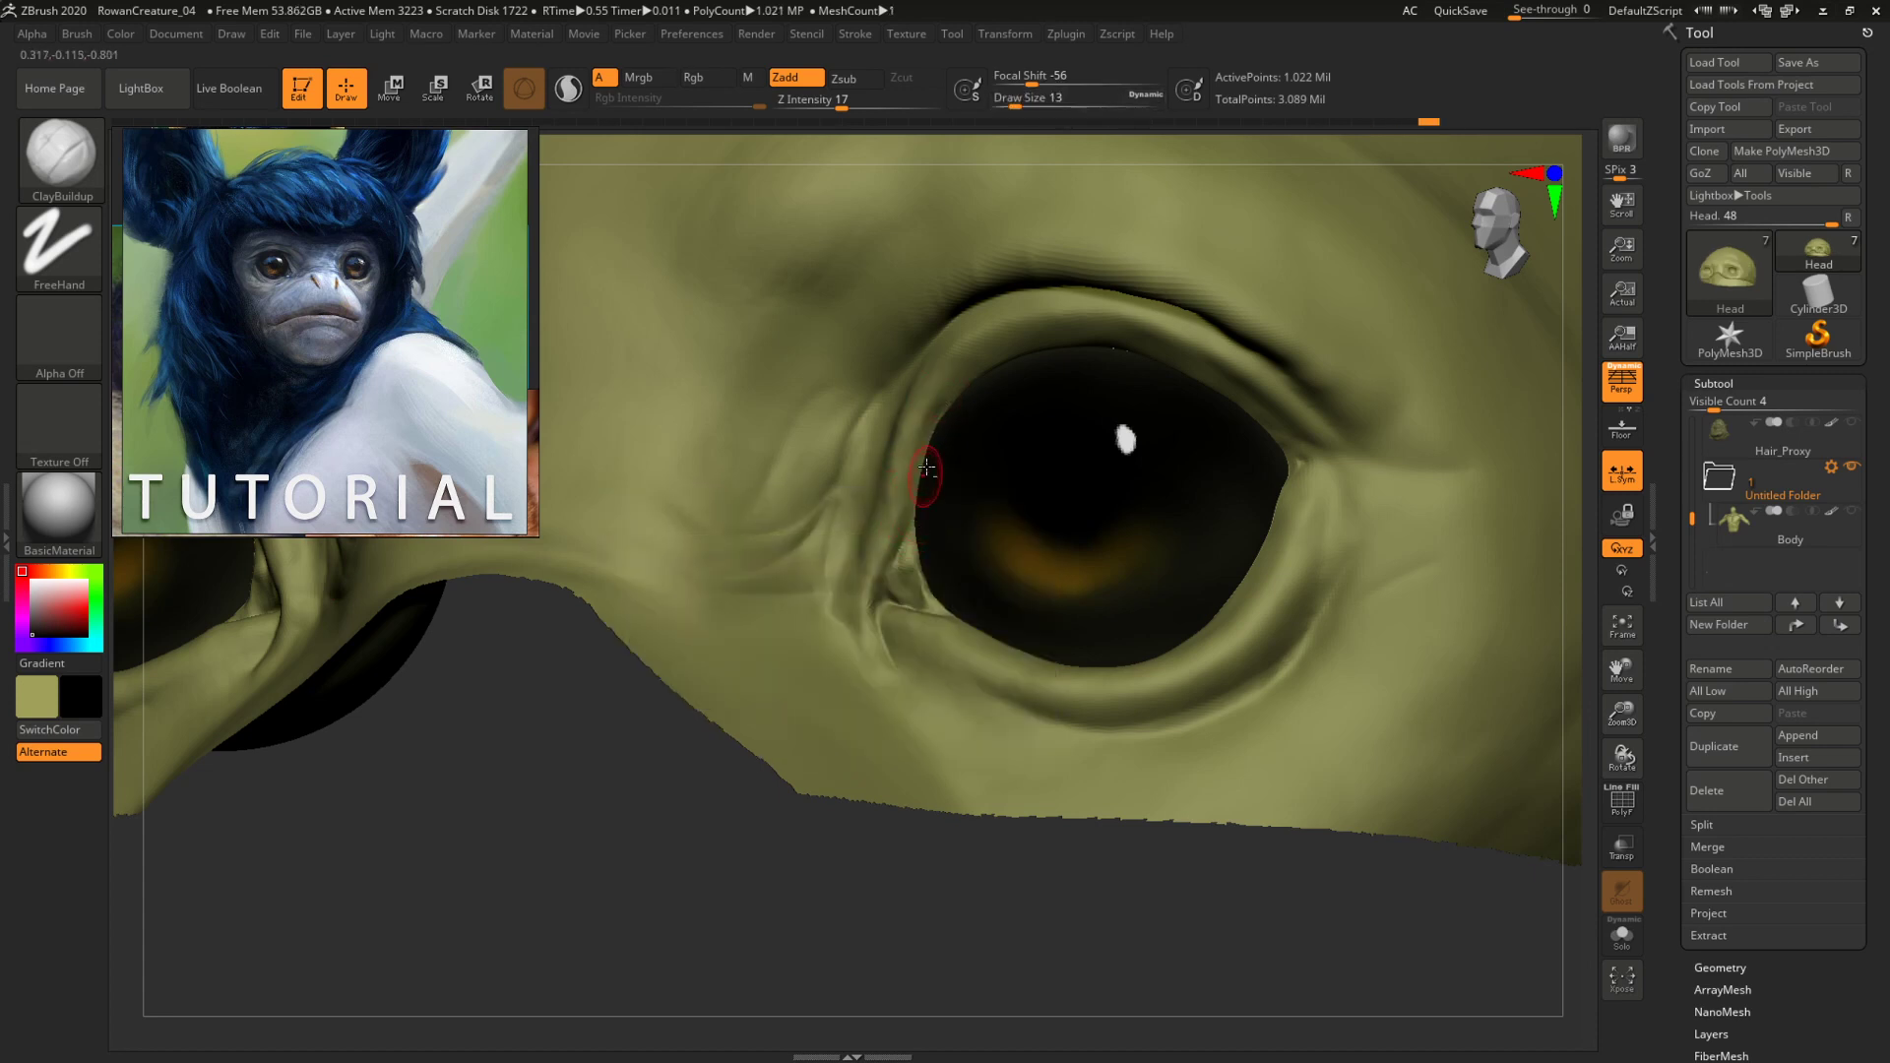
pyautogui.press('shift')
pyautogui.moveTo(675, 814); pyautogui.dragTo(734, 827)
# Refine the fold beside the inner eye corner with the Standard brush at draw size 13.
pyautogui.press('b')
pyautogui.press('s')
pyautogui.press('t')
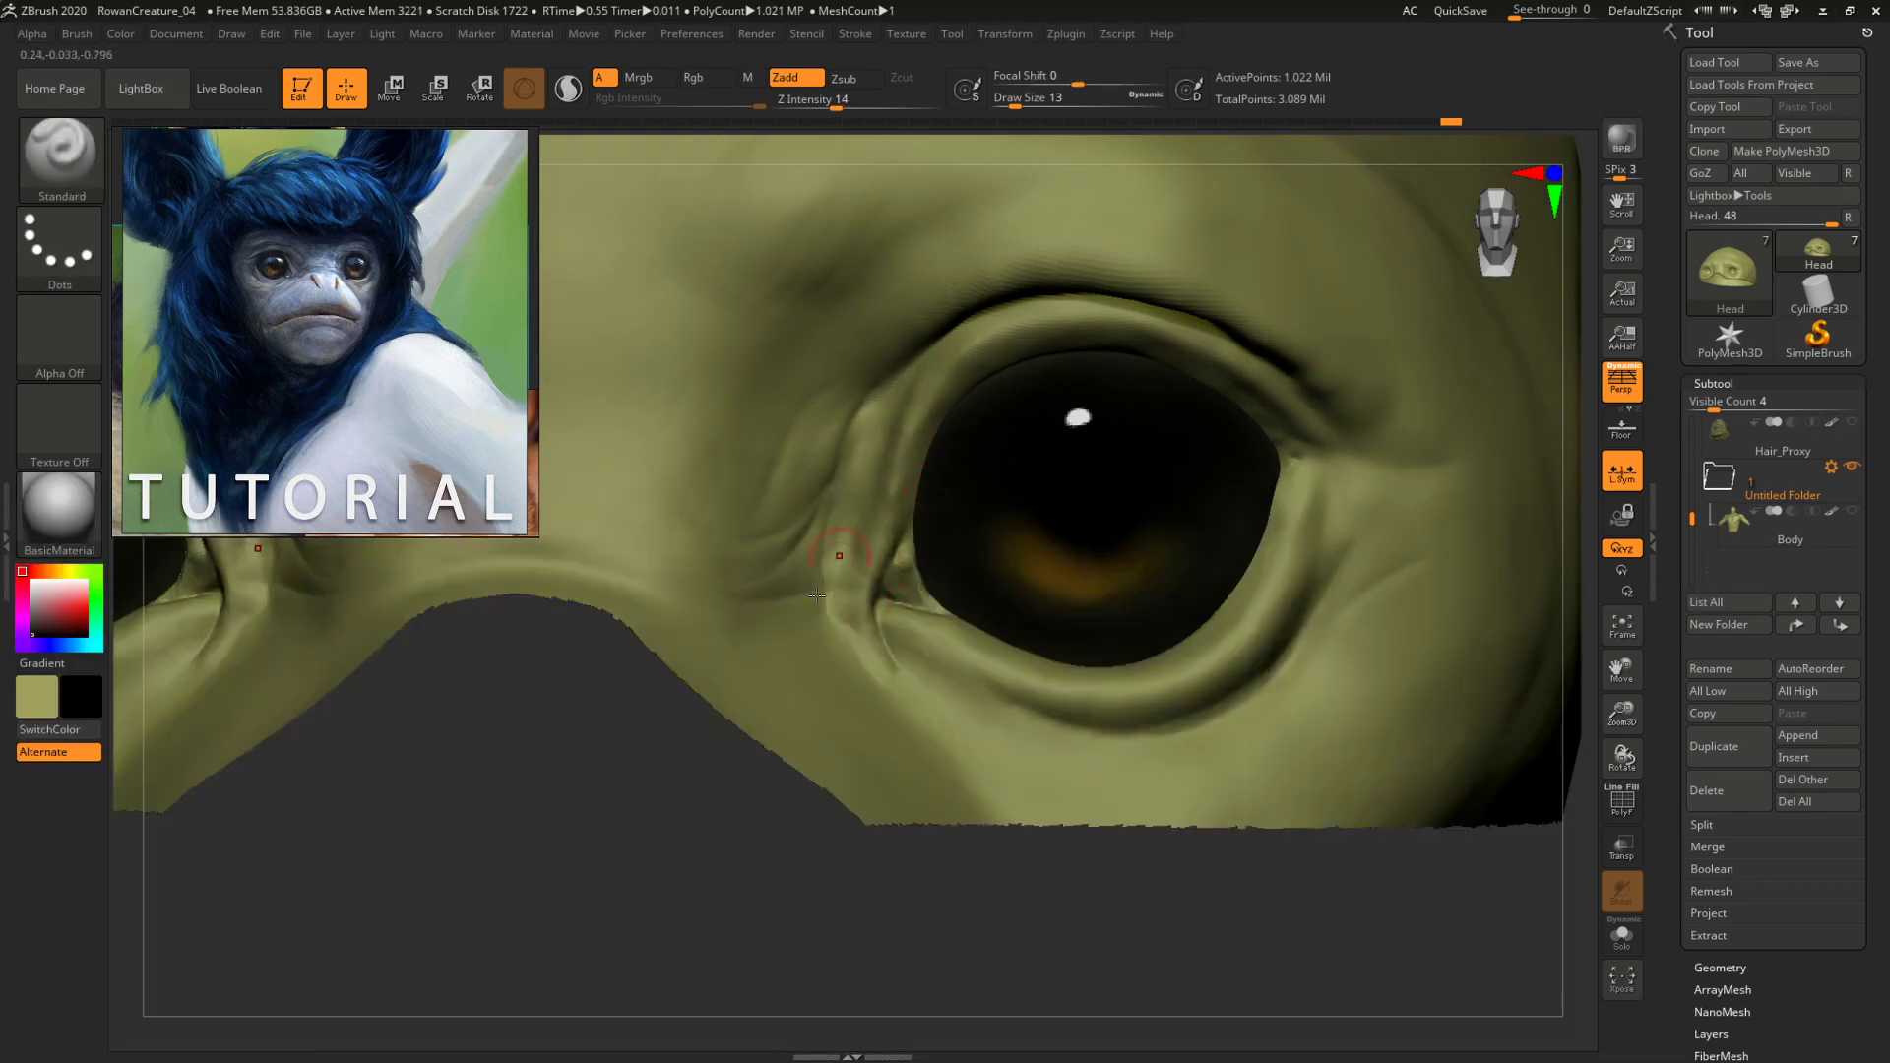
pyautogui.moveTo(790, 788); pyautogui.dragTo(848, 825)
pyautogui.press('b')
pyautogui.press('m')
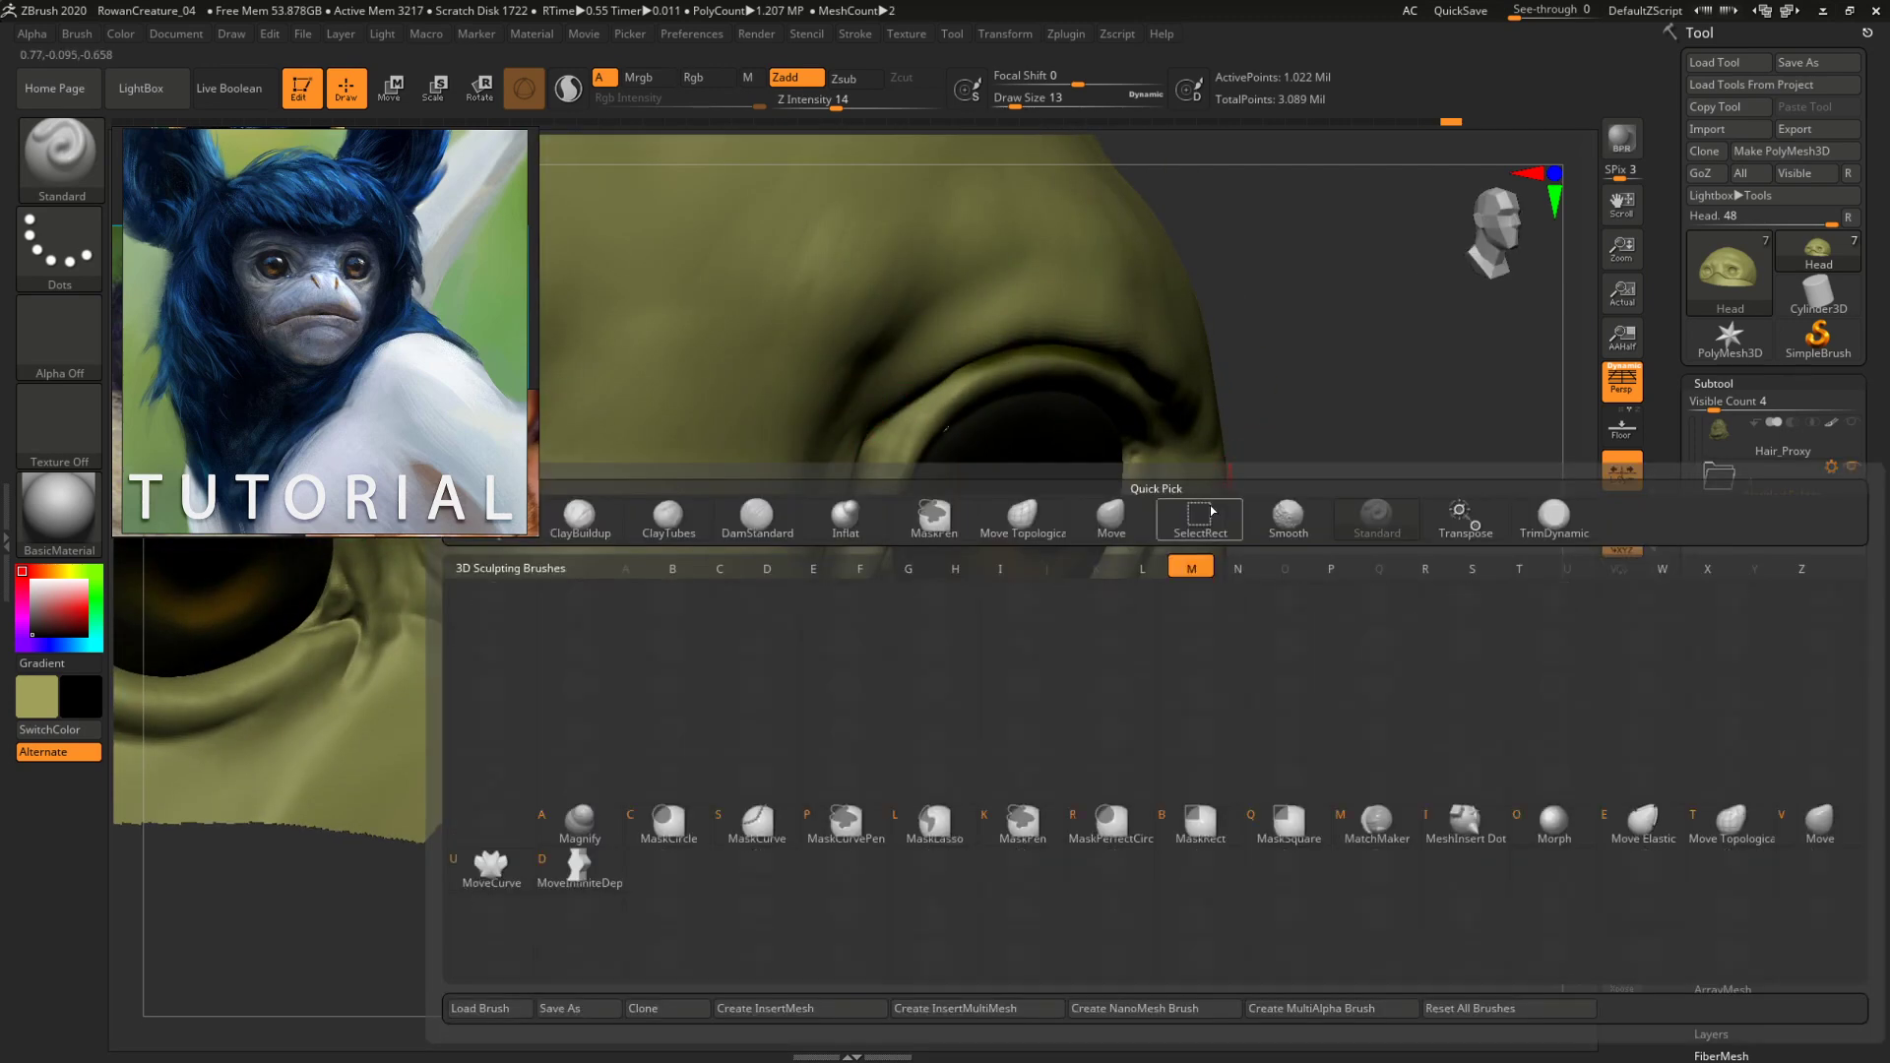
pyautogui.press('v')
pyautogui.moveTo(1379, 422)
pyautogui.mouseDown()
pyautogui.moveTo(1343, 296)
pyautogui.moveTo(1242, 280)
pyautogui.moveTo(1344, 281)
pyautogui.mouseUp()
# Build up the skin folds between the inner eye corner and the brow with ClayBuildup at draw size 23.
pyautogui.press('b')
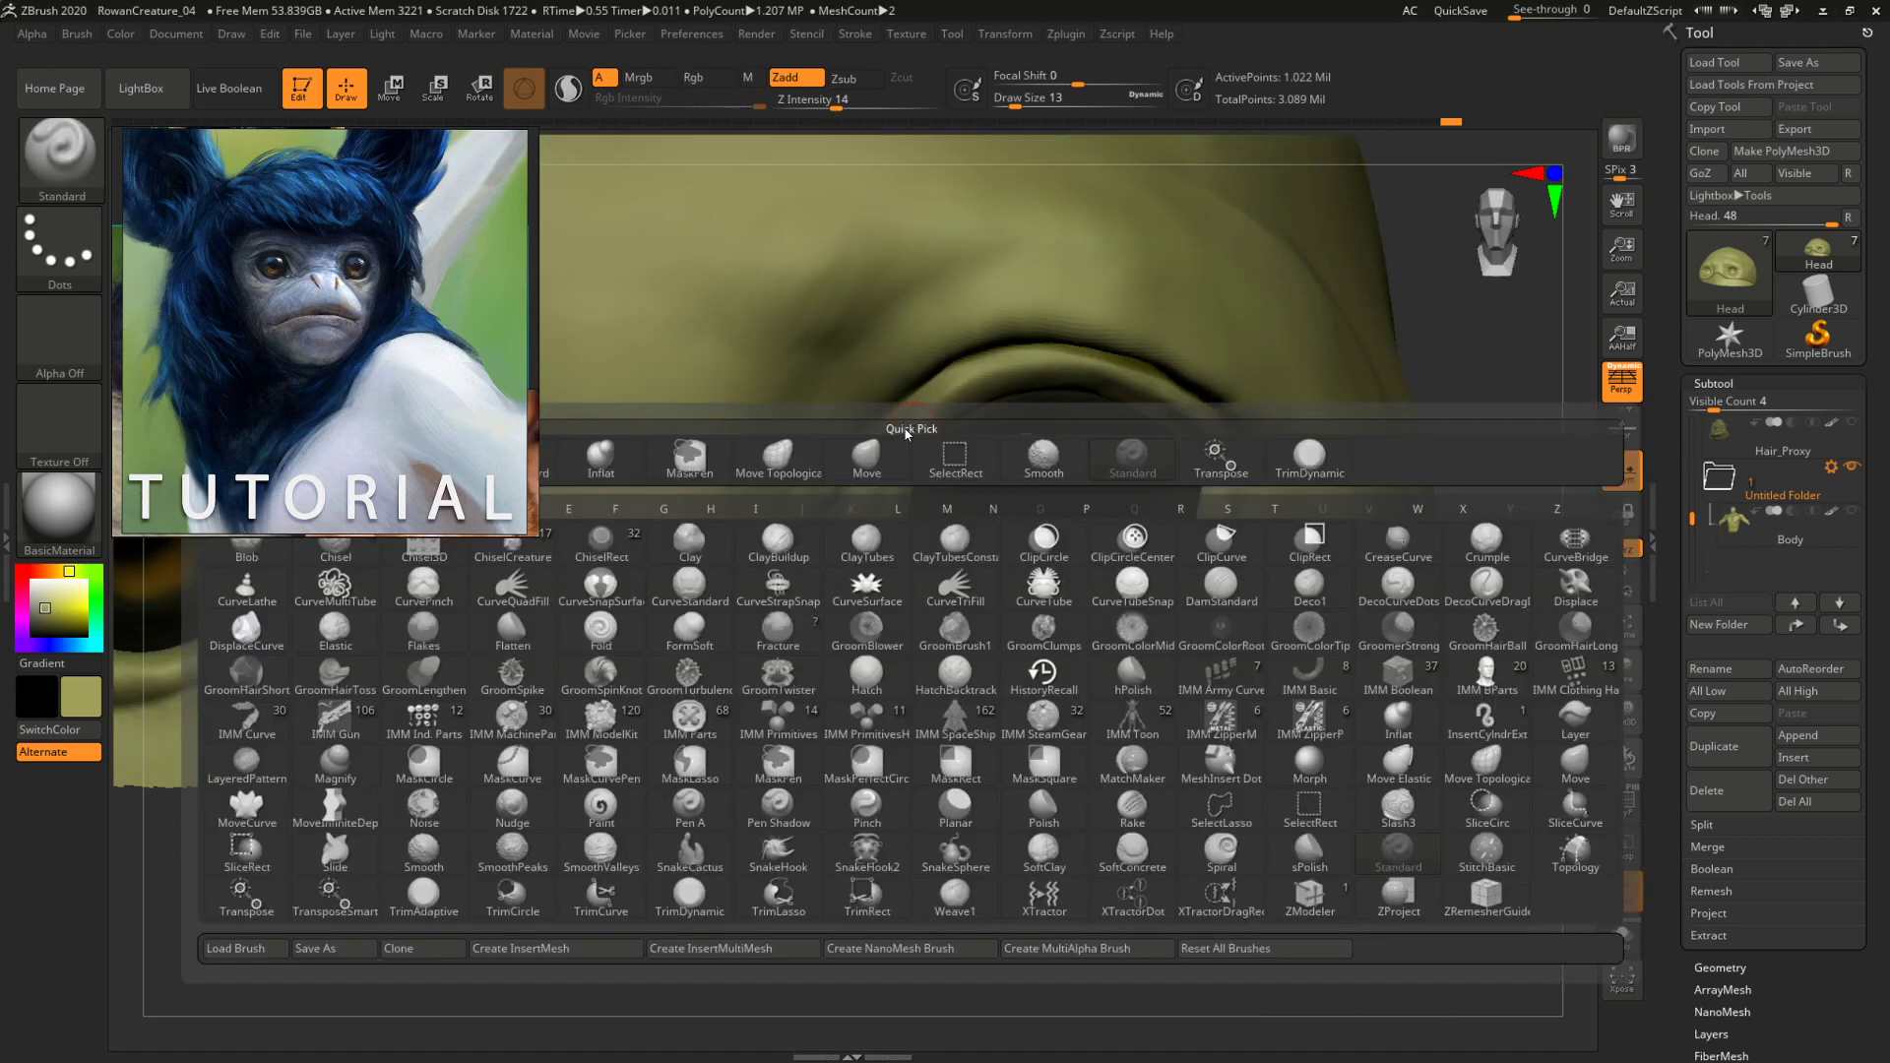
pyautogui.press('c')
pyautogui.press('b')
pyautogui.press('space')
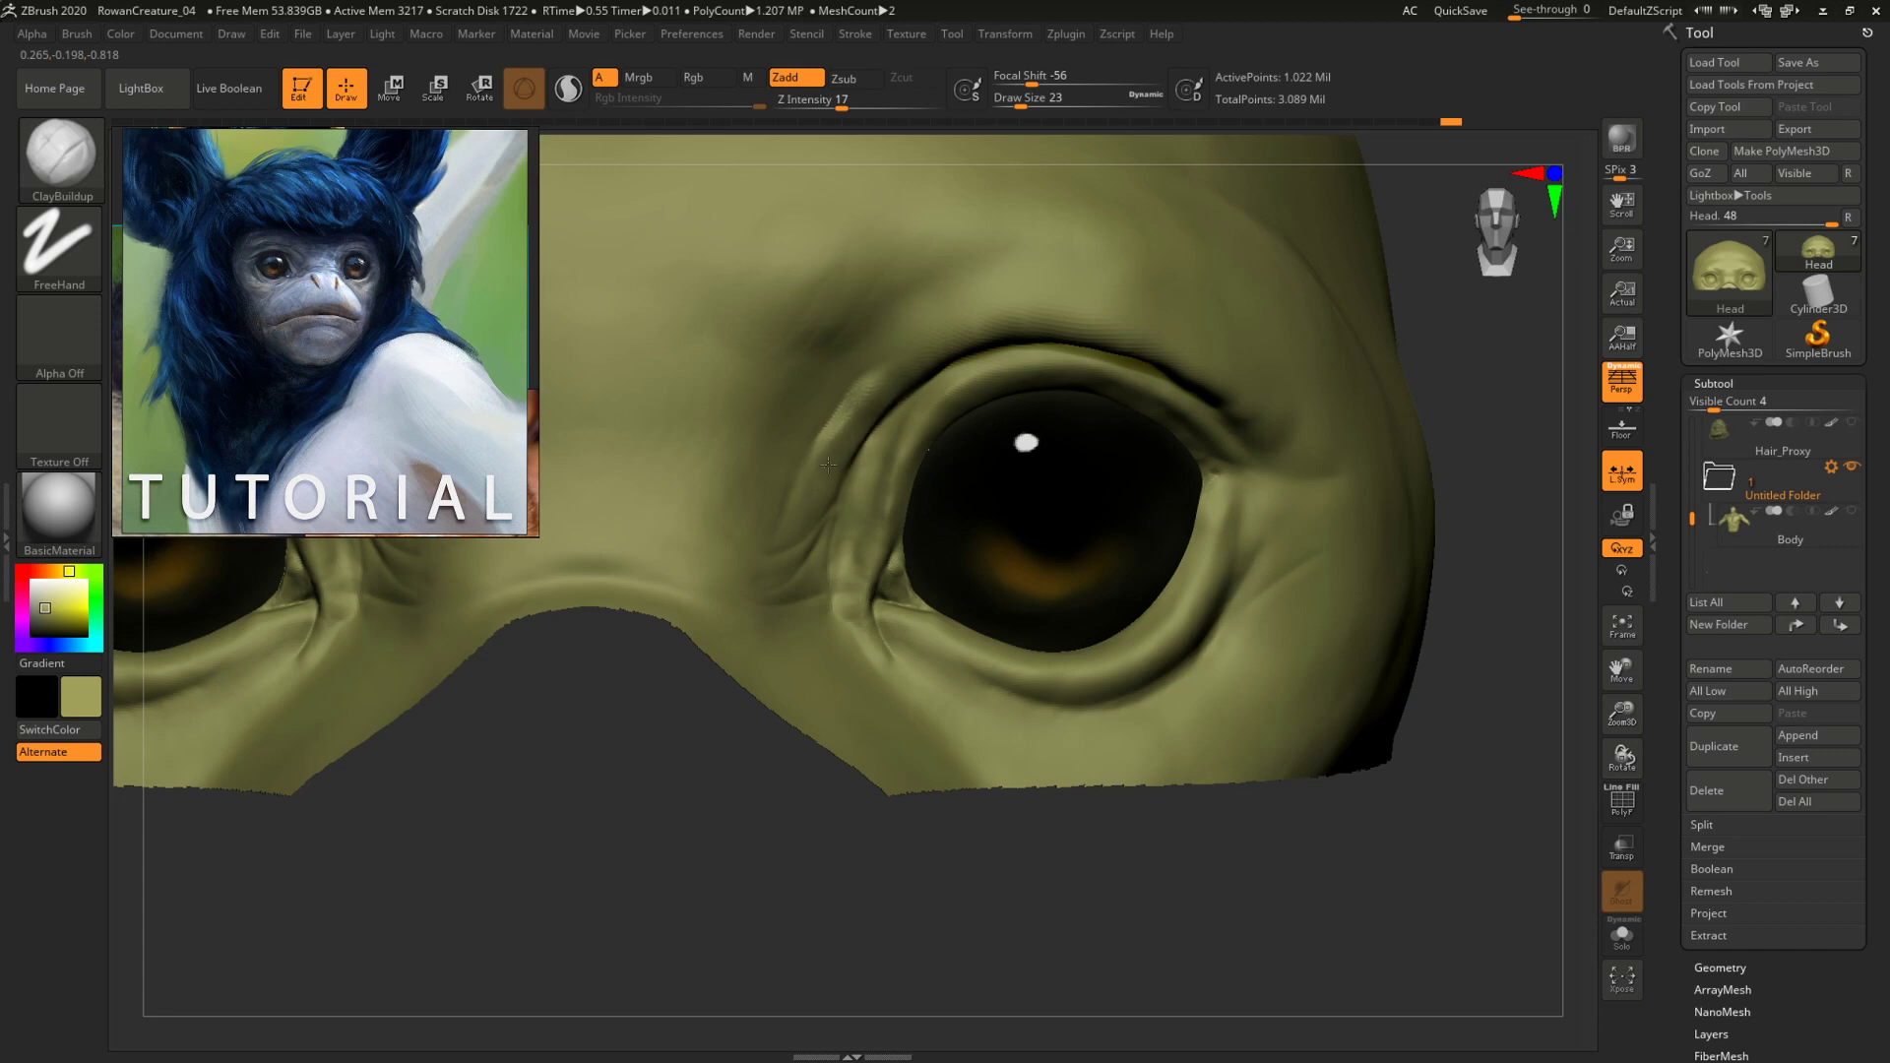
pyautogui.moveTo(876, 363); pyautogui.dragTo(883, 361)
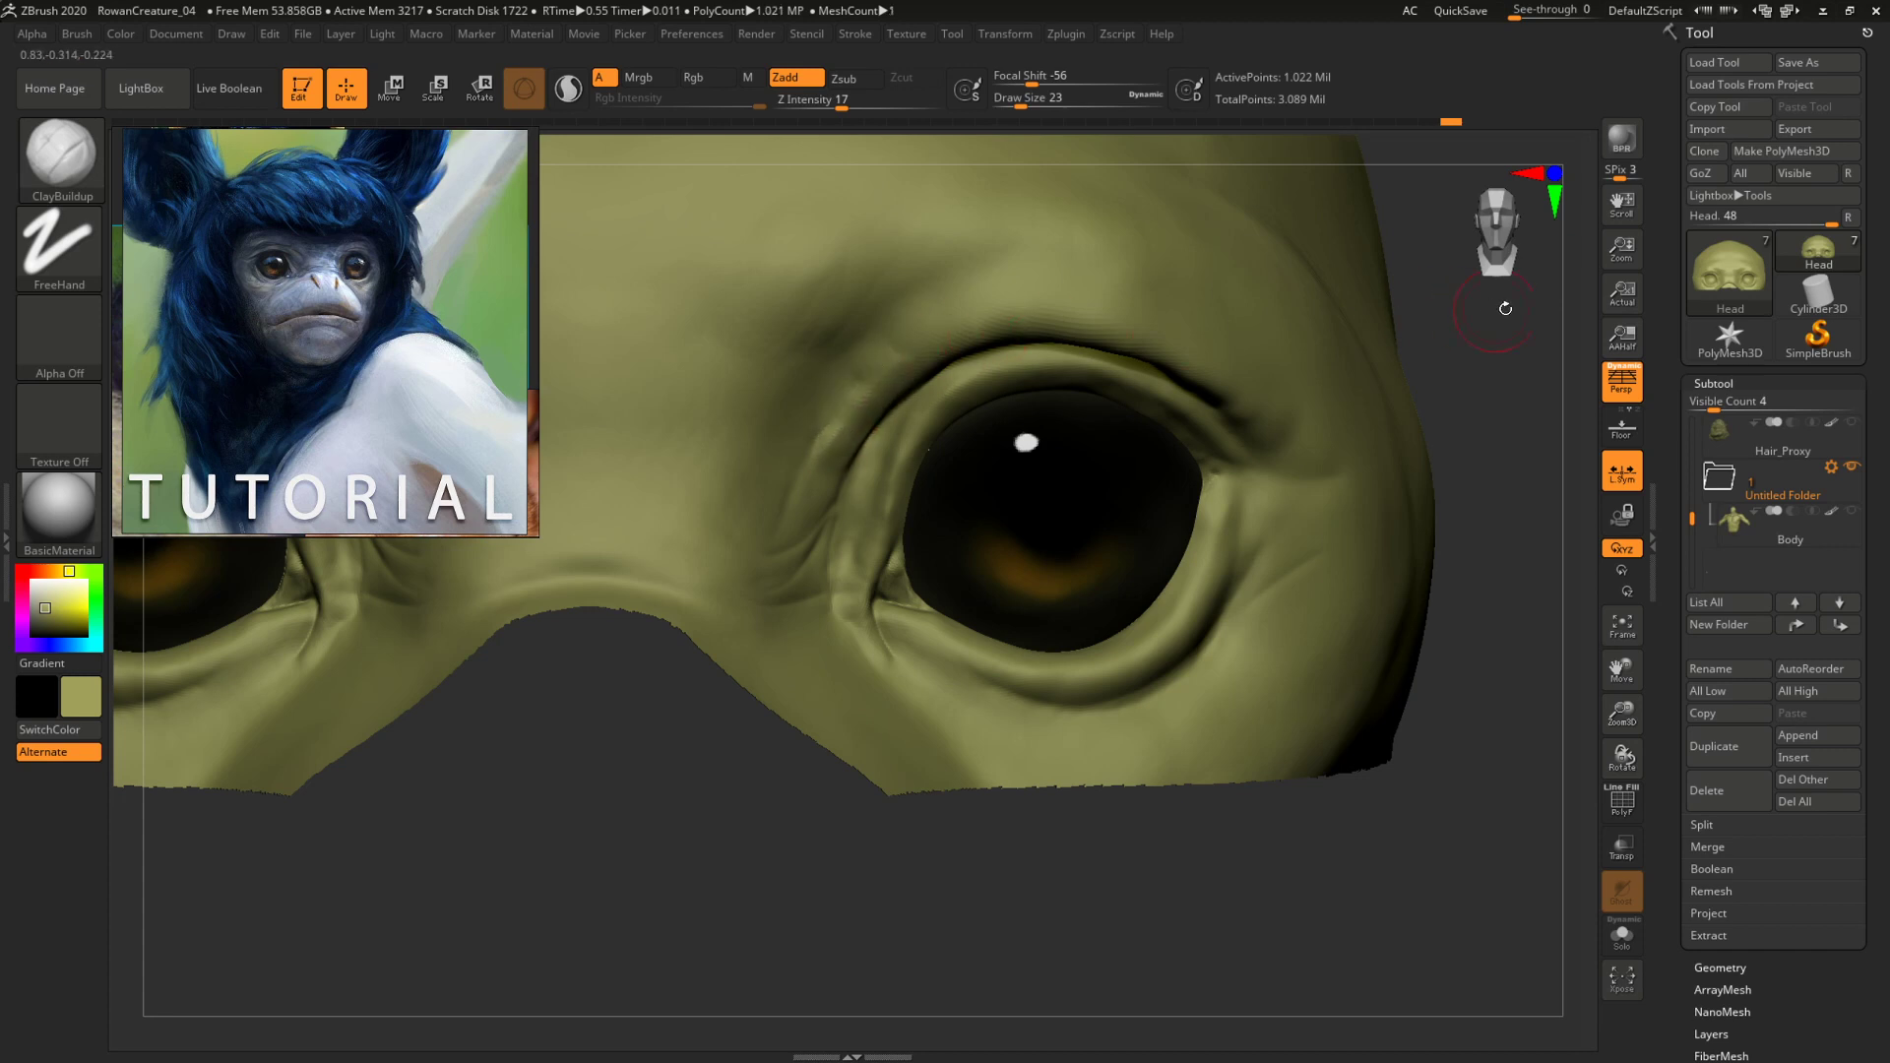
pyautogui.moveTo(1504, 308); pyautogui.dragTo(1463, 262)
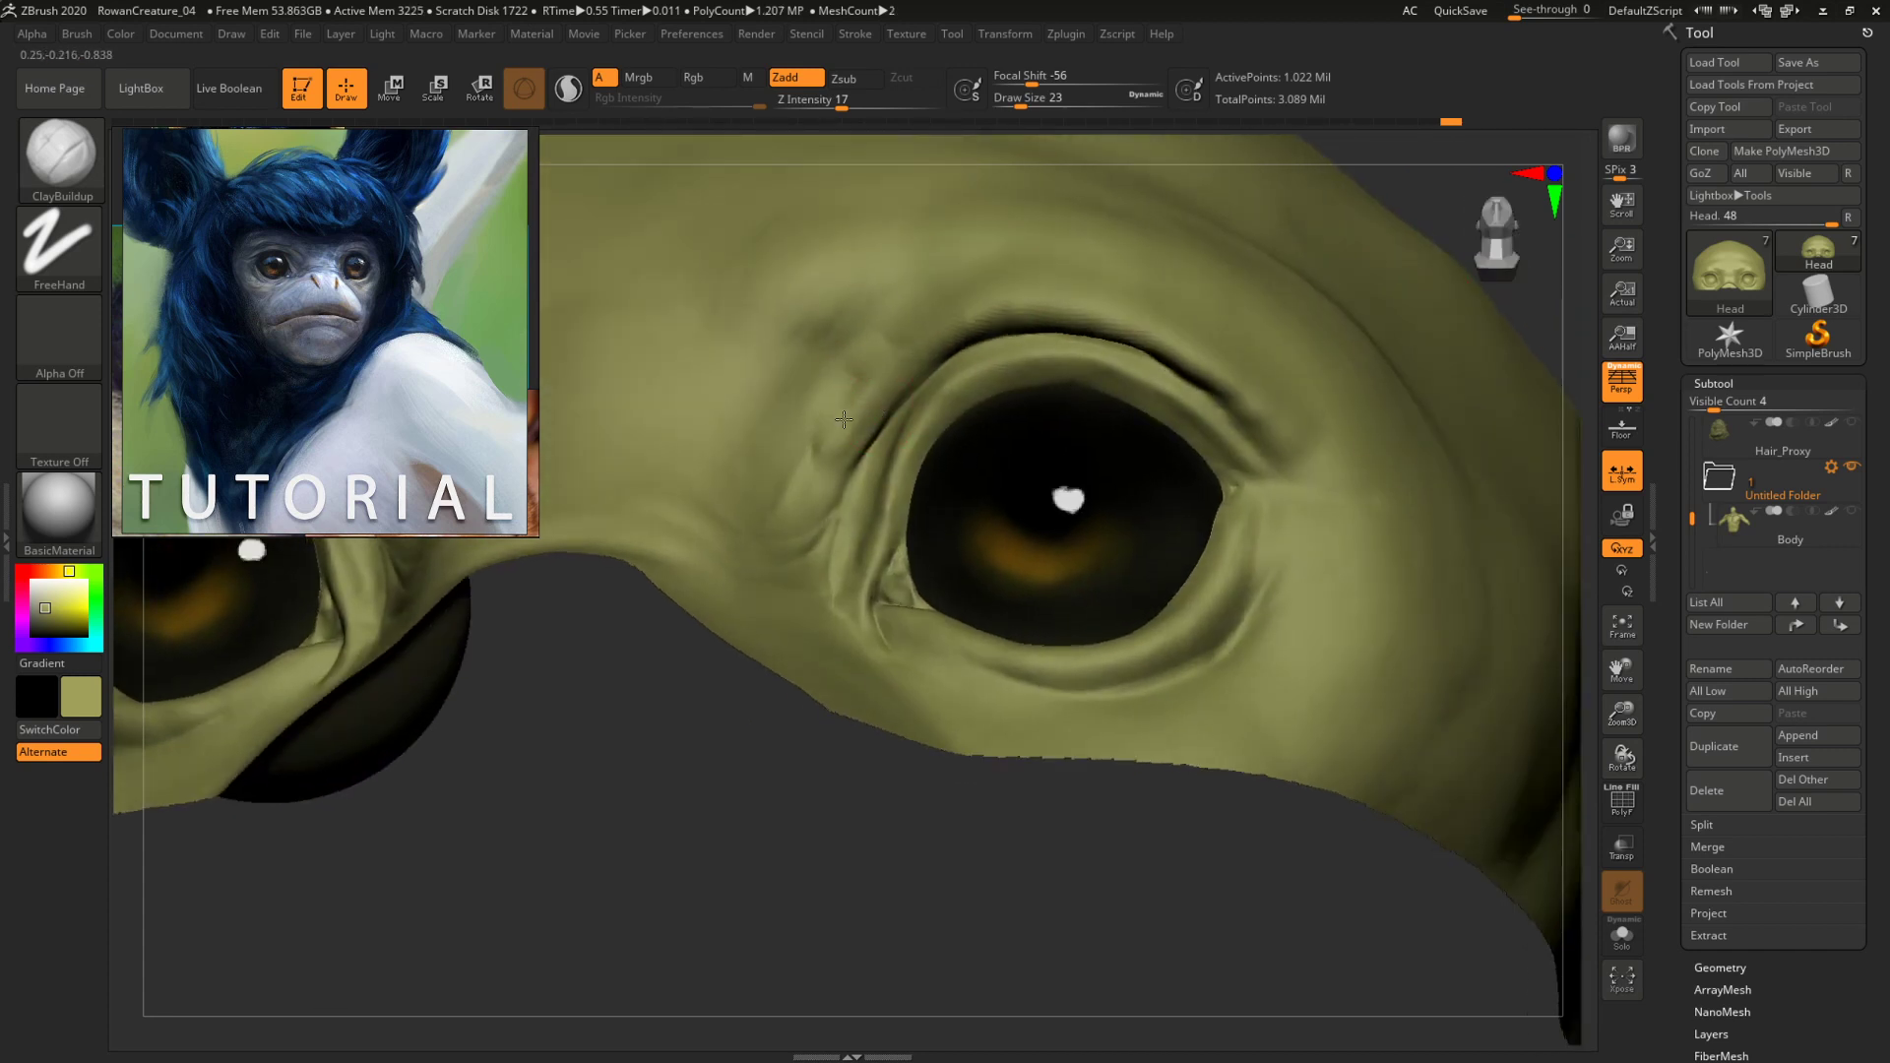
pyautogui.moveTo(733, 777); pyautogui.dragTo(874, 684)
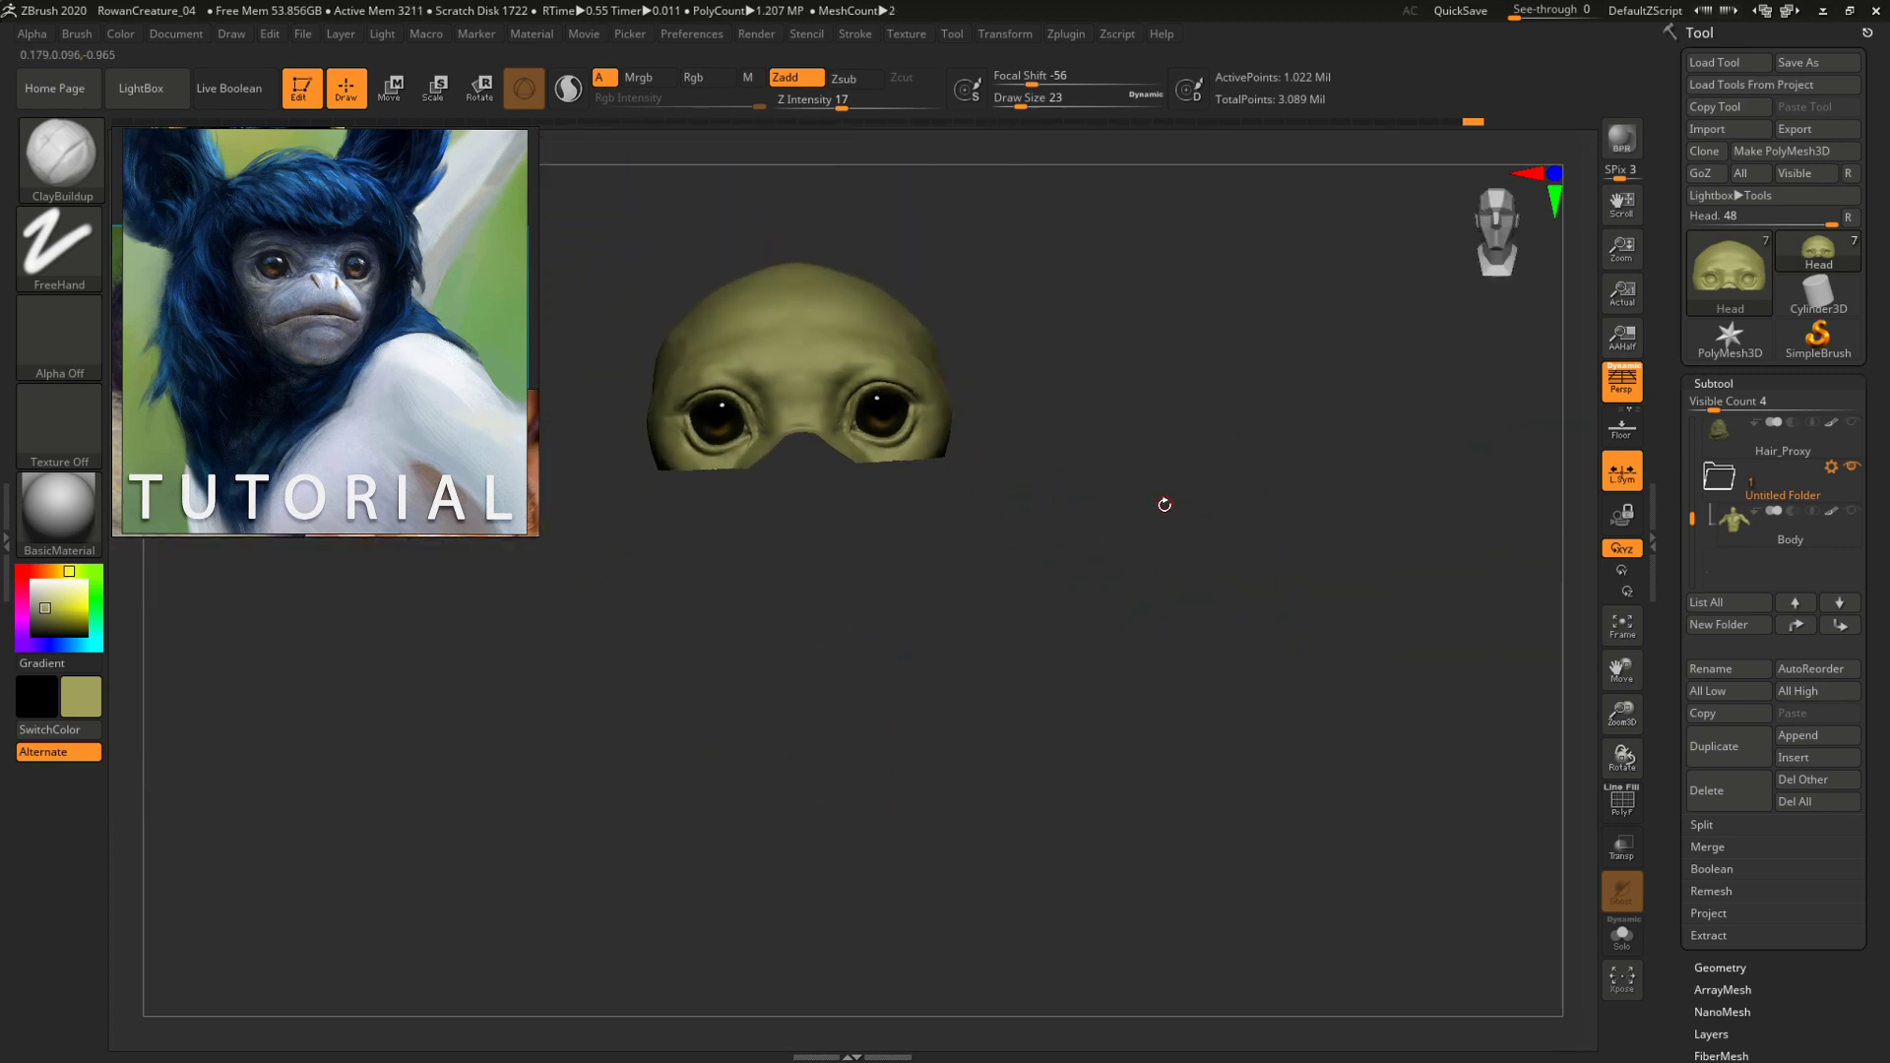
# Build up the skin between the inner eye corner and the brow with ClayBuildup at draw size 33.
pyautogui.moveTo(1164, 504)
pyautogui.mouseDown()
pyautogui.moveTo(1169, 354)
pyautogui.moveTo(1303, 384)
pyautogui.moveTo(1287, 330)
pyautogui.moveTo(1341, 316)
pyautogui.moveTo(1370, 261)
pyautogui.moveTo(1415, 330)
pyautogui.mouseUp()
pyautogui.press('space')
pyautogui.moveTo(874, 466); pyautogui.dragTo(888, 466)
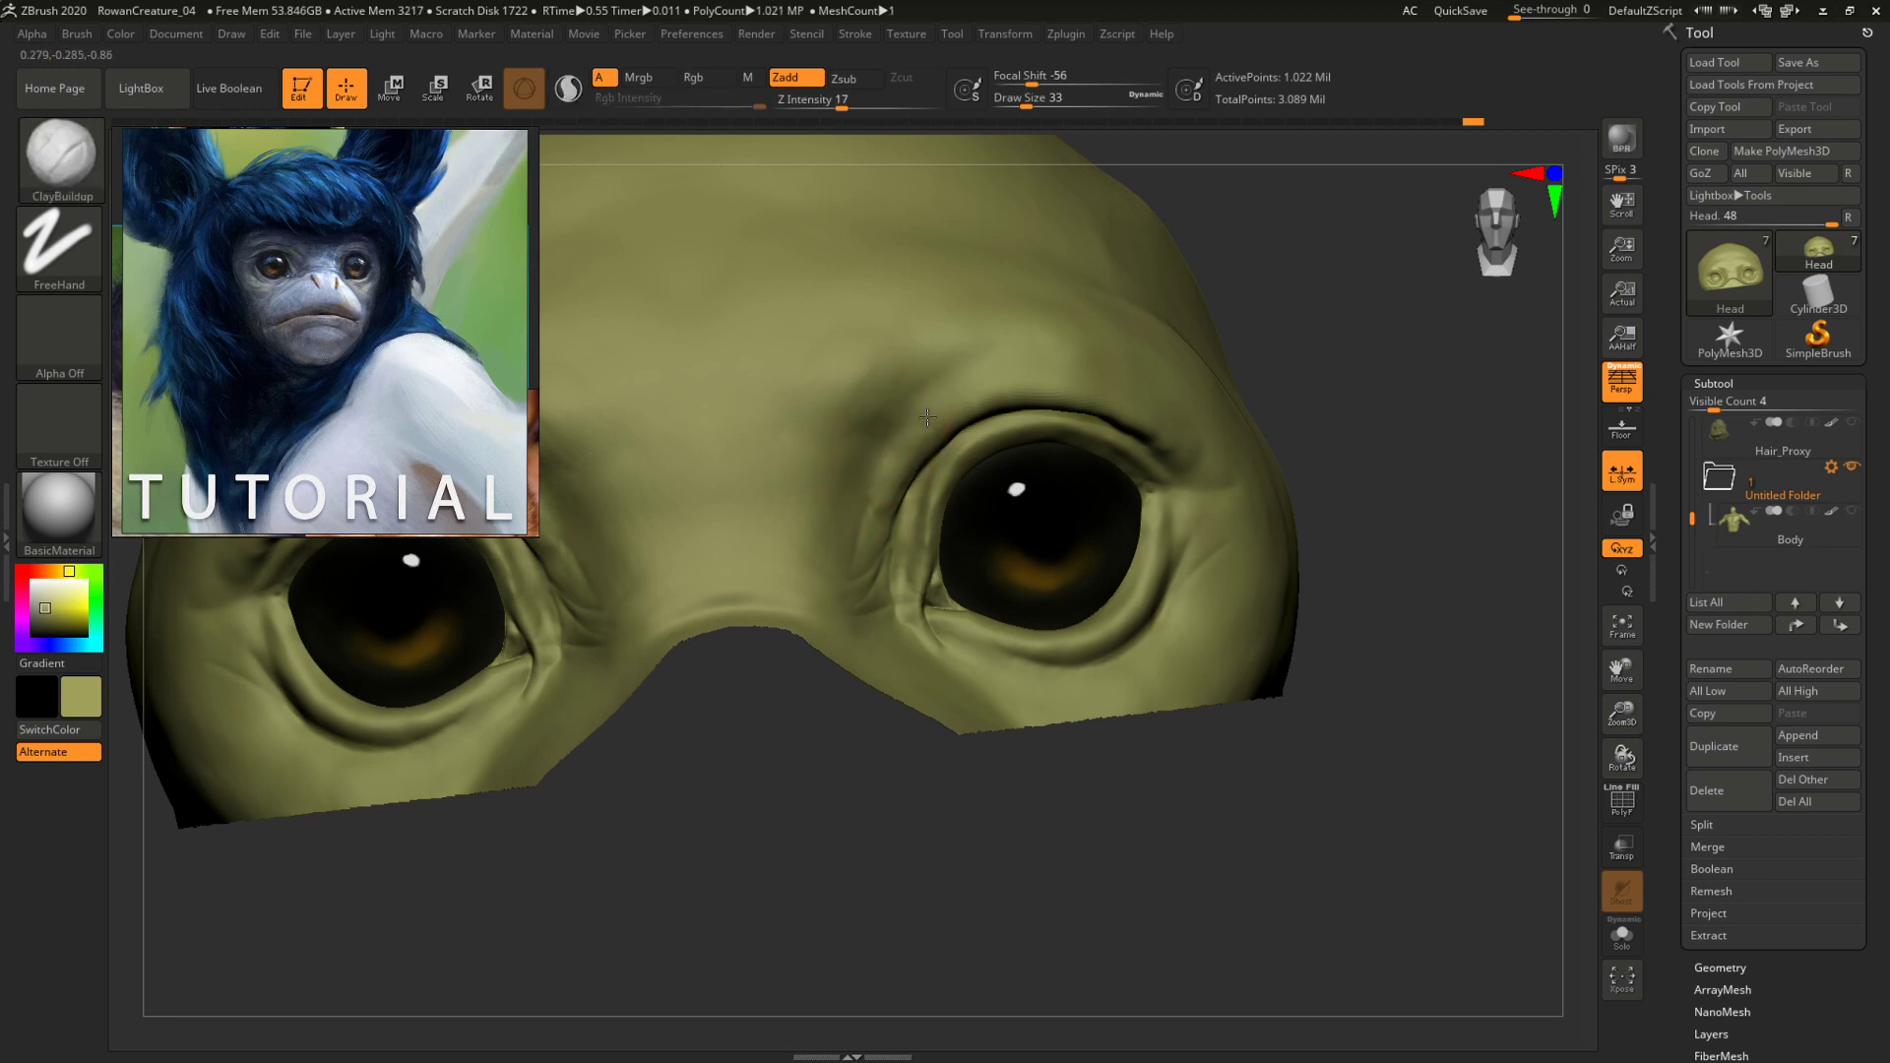
pyautogui.moveTo(1332, 454)
pyautogui.keyDown('alt'); pyautogui.mouseDown()
pyautogui.moveTo(1231, 454)
pyautogui.moveTo(1228, 434)
pyautogui.moveTo(1433, 402)
pyautogui.moveTo(1417, 304)
pyautogui.moveTo(1409, 338)
pyautogui.moveTo(920, 570)
pyautogui.mouseUp(); pyautogui.keyUp('alt')
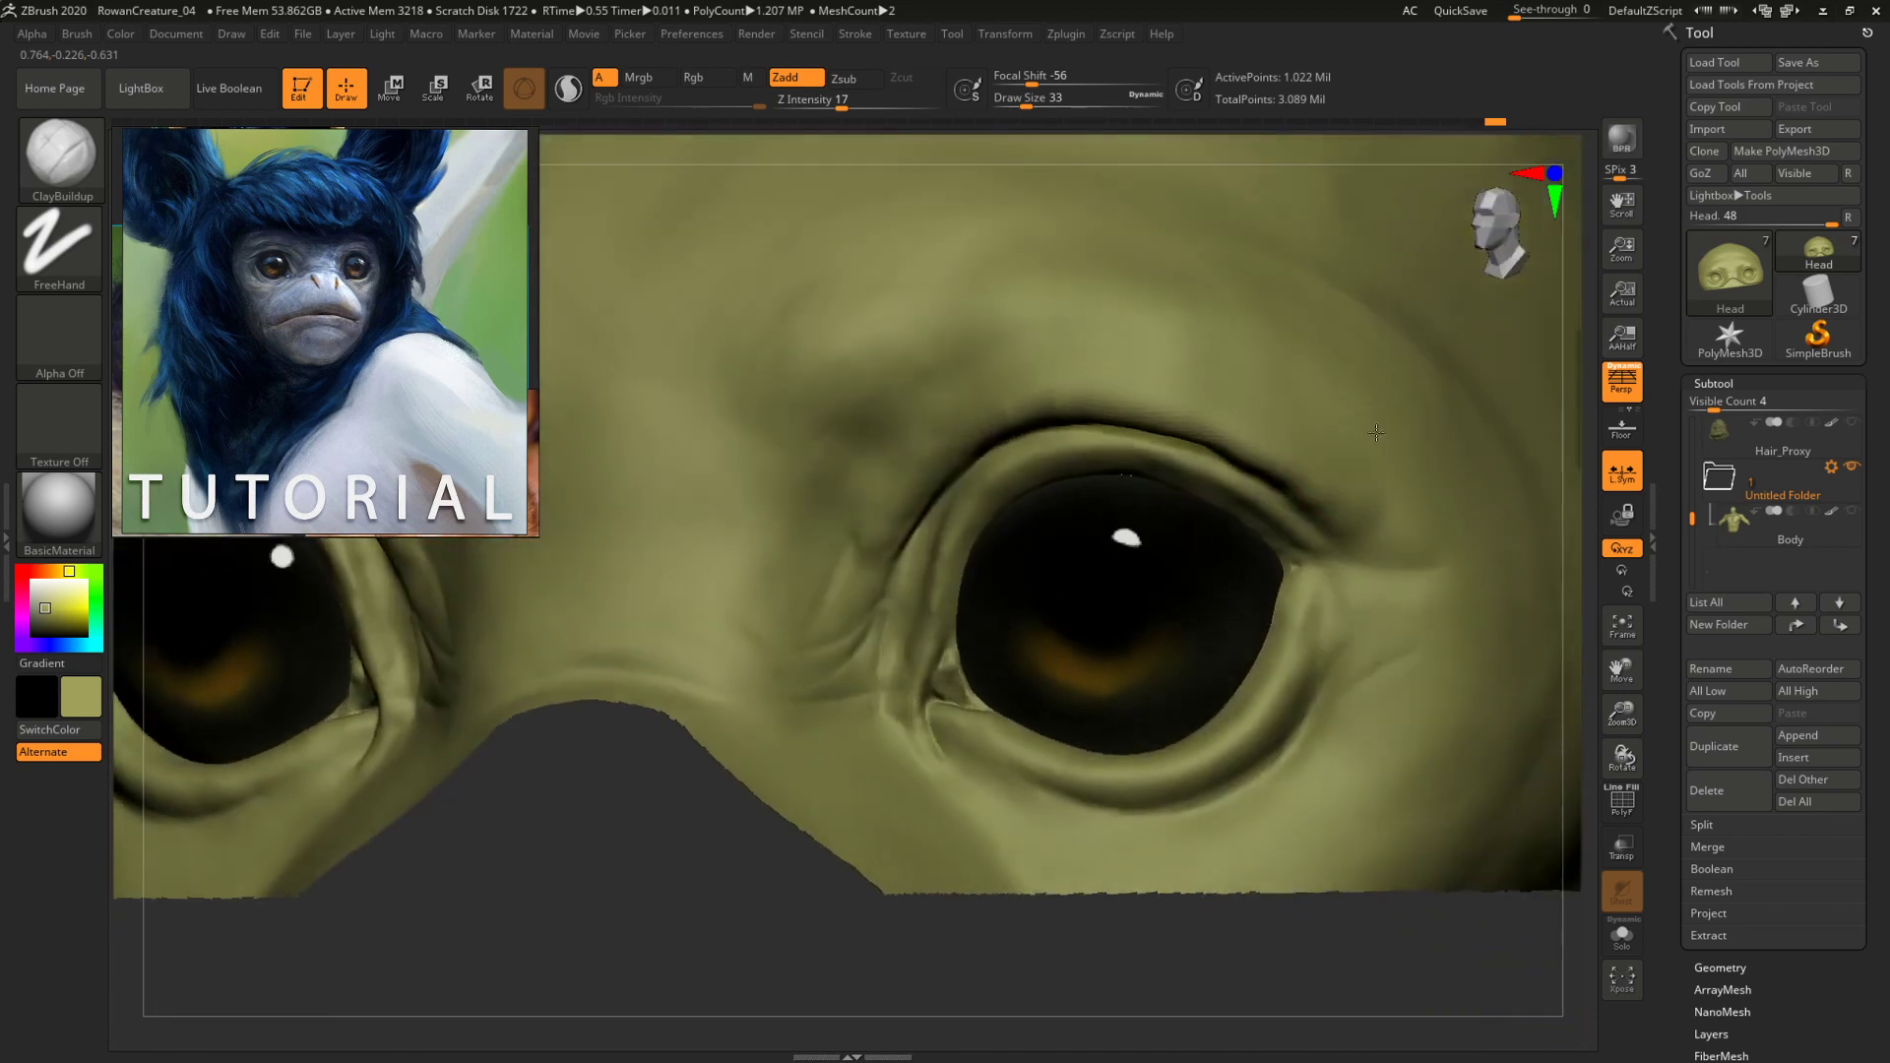
# Refine the folds between the inner eye corner and the brow with the Standard brush at draw size 22 and Z intensity 17.
pyautogui.press('b')
pyautogui.press('s')
pyautogui.press('t')
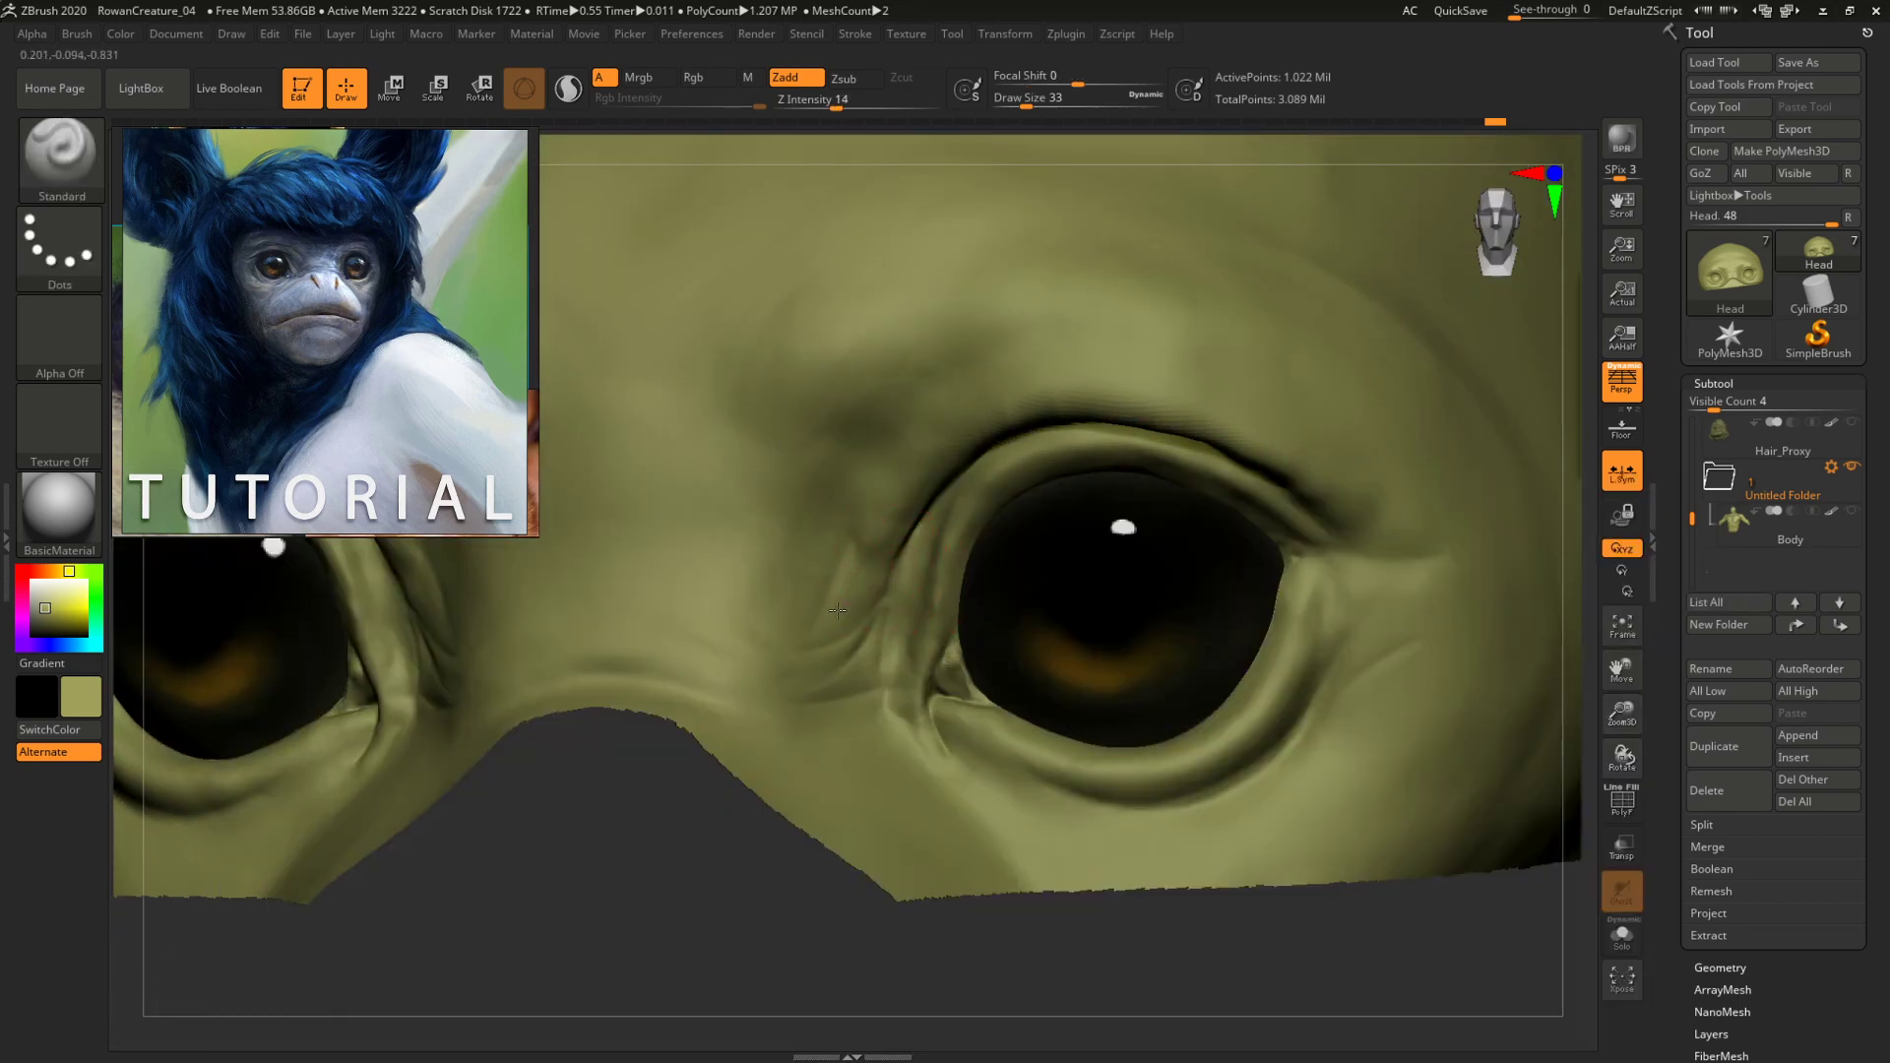
pyautogui.moveTo(931, 370); pyautogui.dragTo(858, 512)
pyautogui.press('space')
pyautogui.press('space')
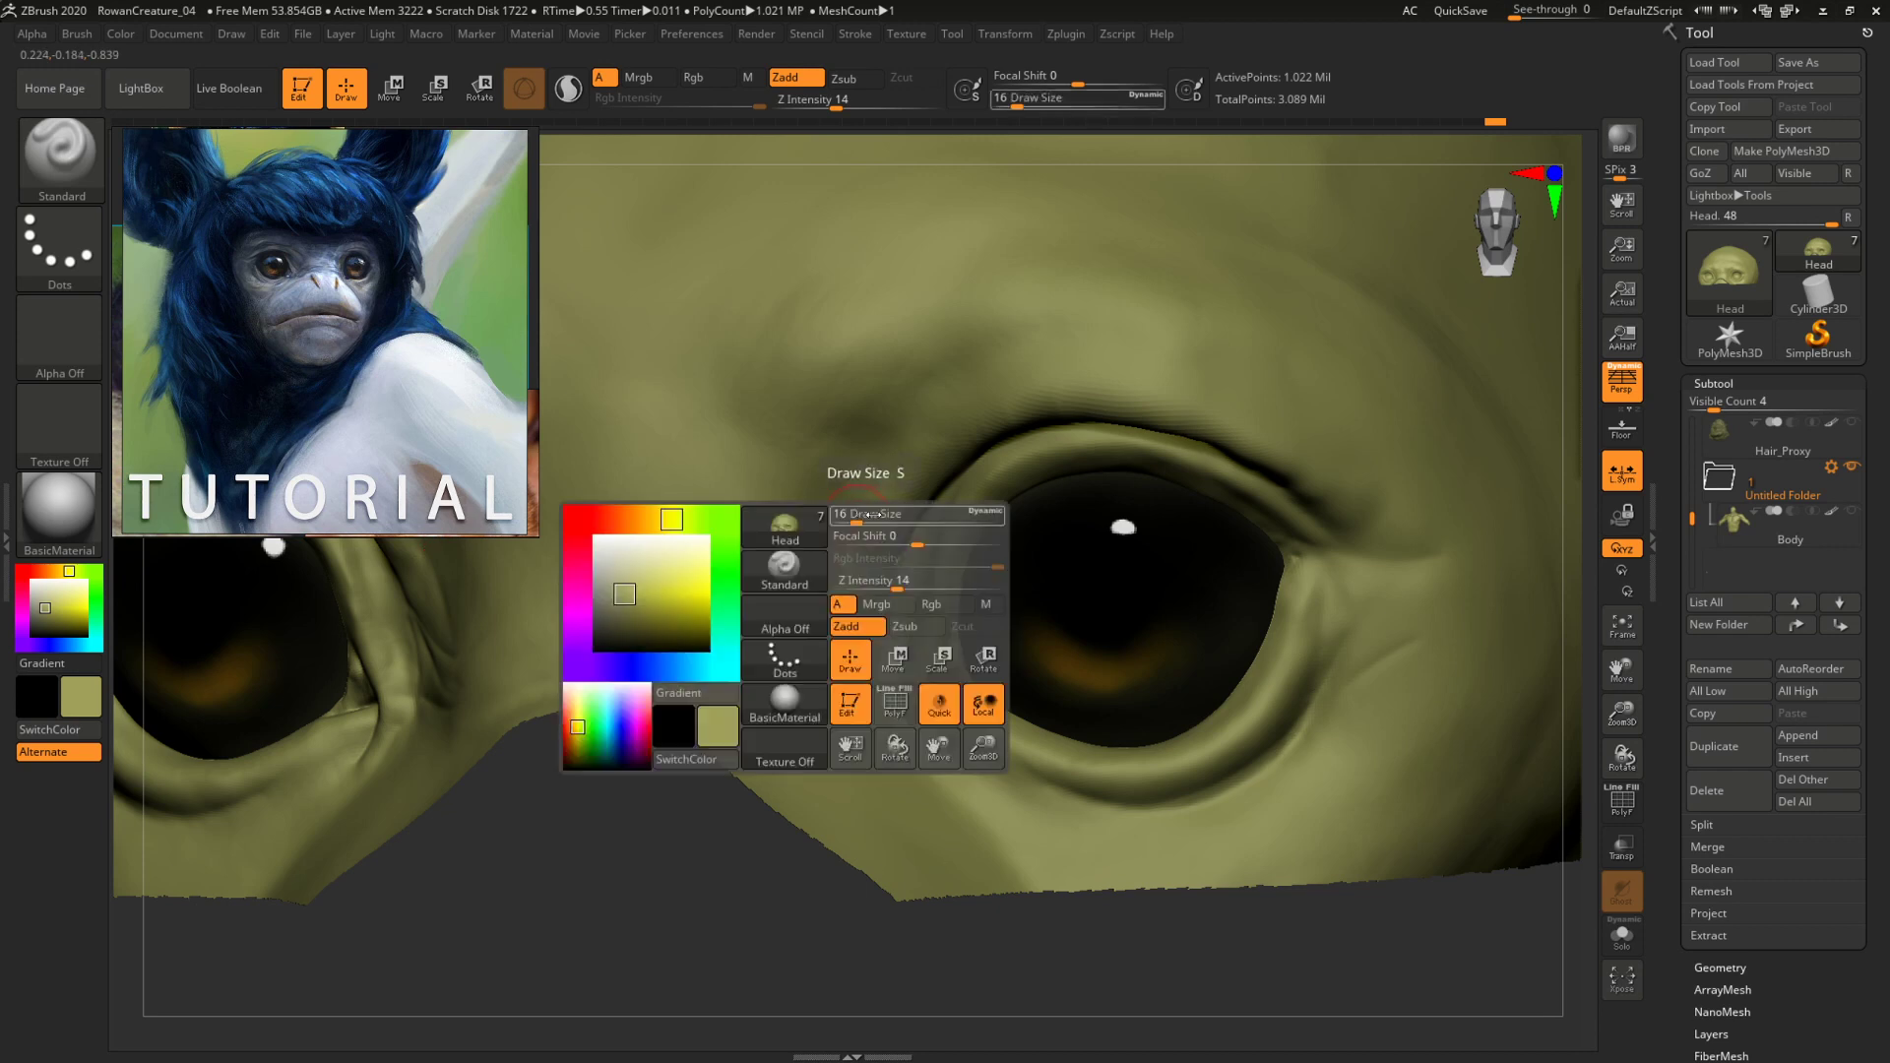
pyautogui.moveTo(894, 583); pyautogui.dragTo(902, 582)
pyautogui.press('space')
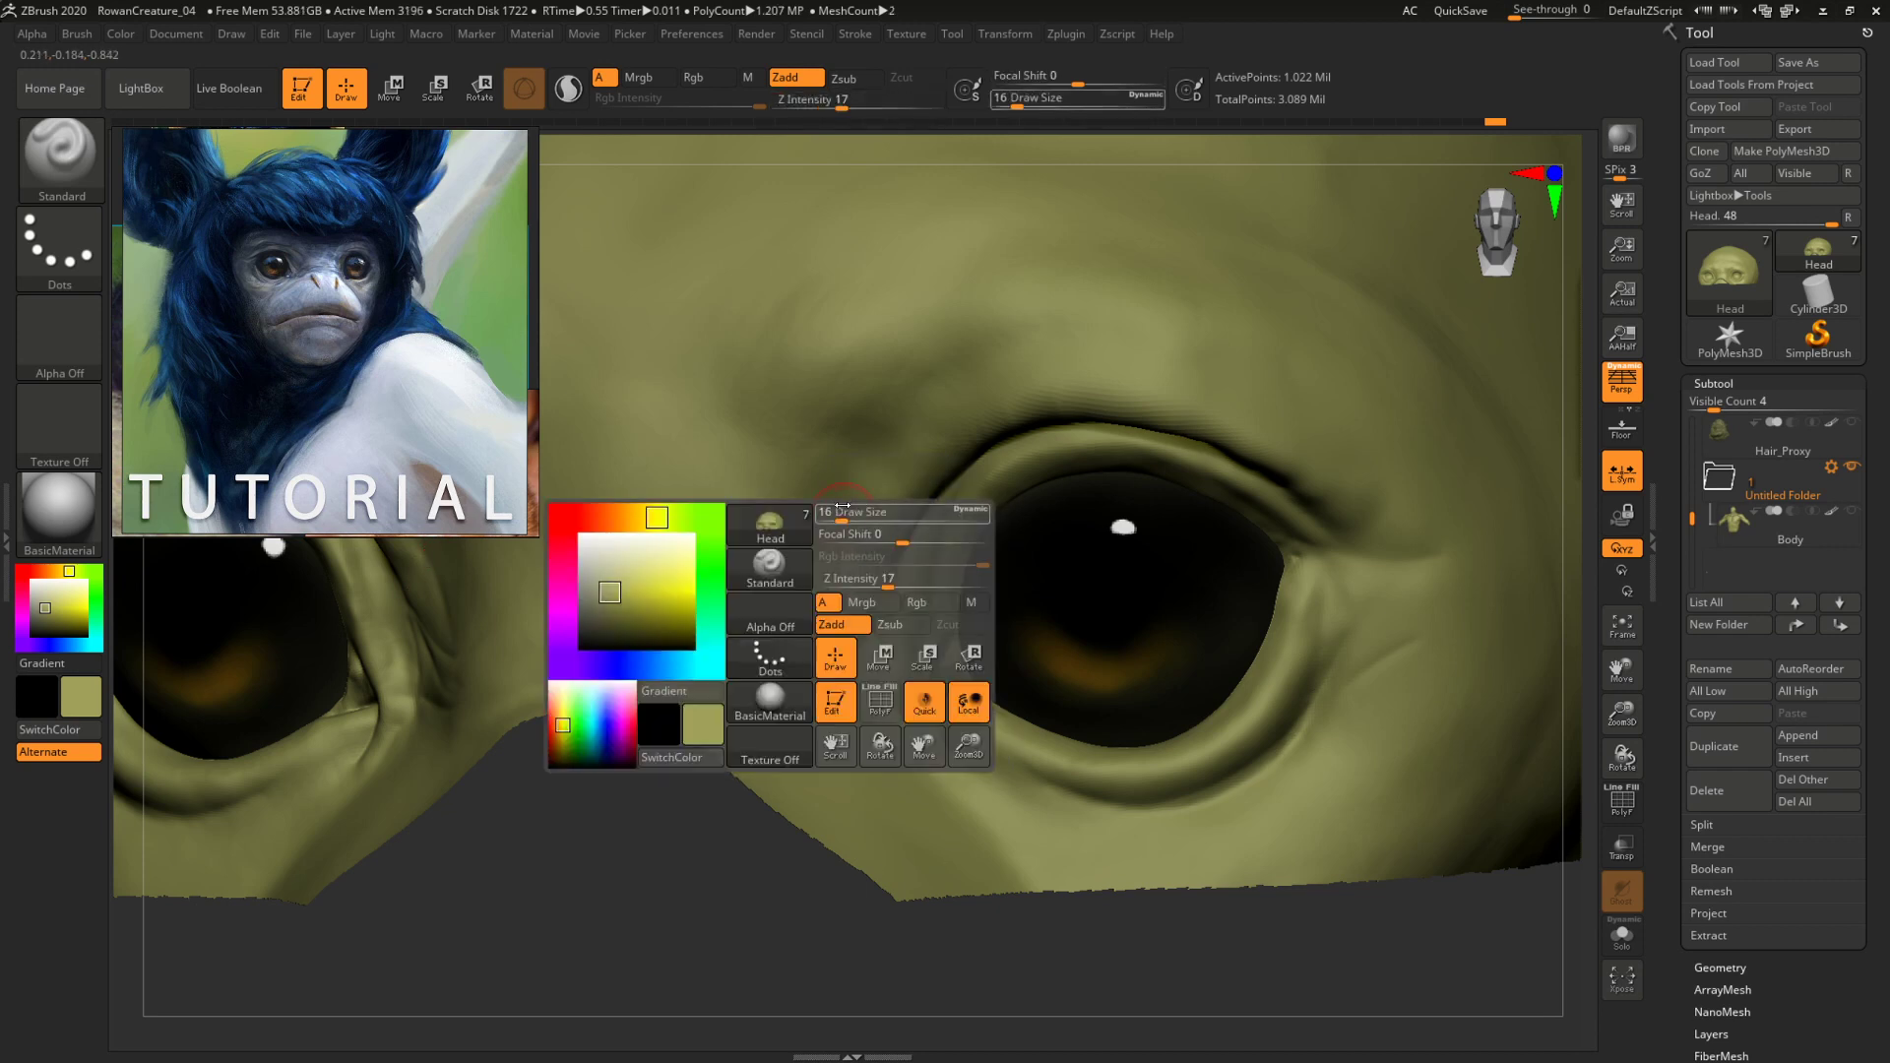
pyautogui.moveTo(842, 512); pyautogui.dragTo(849, 511)
pyautogui.moveTo(858, 626); pyautogui.dragTo(935, 390)
pyautogui.moveTo(722, 809); pyautogui.dragTo(837, 802)
# Sharpen the creases along the inner and upper eyelid with DamStandard at draw size 46 and Z intensity 33.
pyautogui.keyDown('alt'); pyautogui.moveTo(1309, 660); pyautogui.dragTo(1309, 358); pyautogui.keyUp('alt')
pyautogui.press('[')
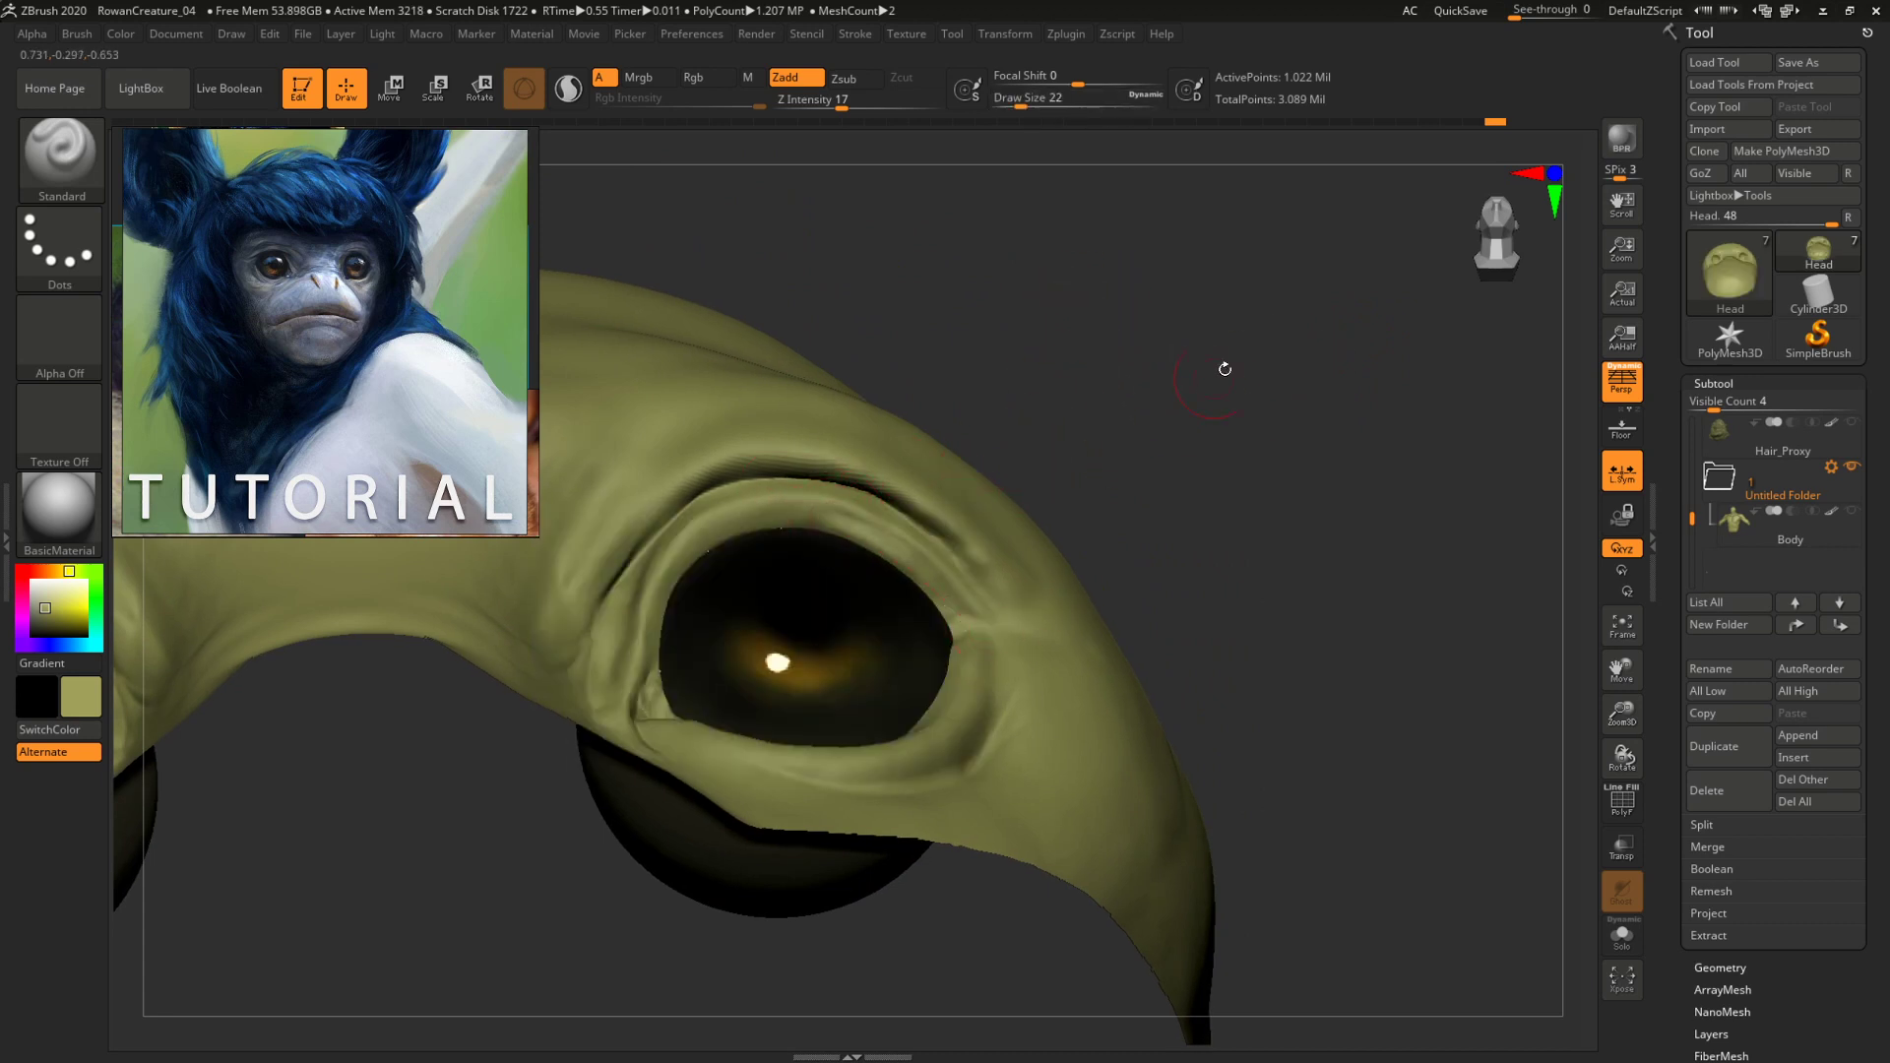
pyautogui.moveTo(1224, 369)
pyautogui.mouseDown()
pyautogui.moveTo(1455, 422)
pyautogui.moveTo(1427, 404)
pyautogui.moveTo(1324, 409)
pyautogui.mouseUp()
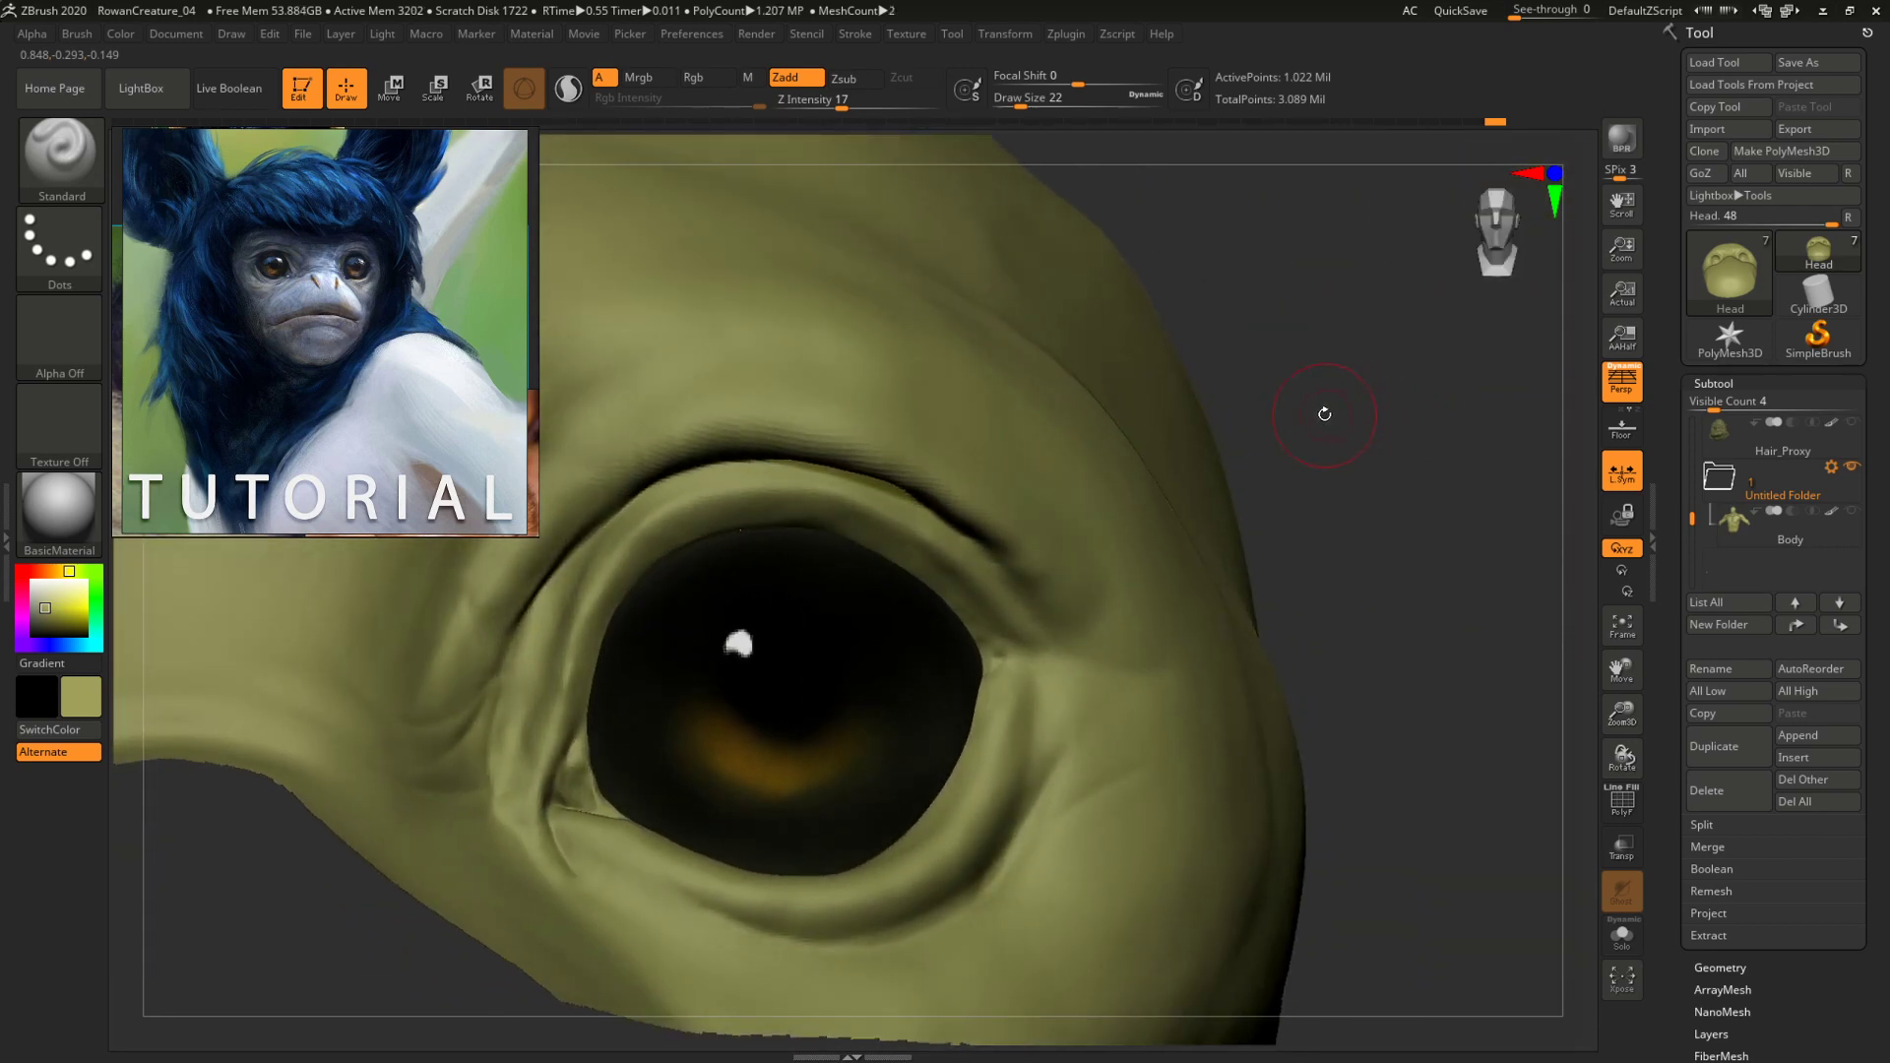
pyautogui.press('b')
pyautogui.press('b')
pyautogui.press('d')
pyautogui.press('s')
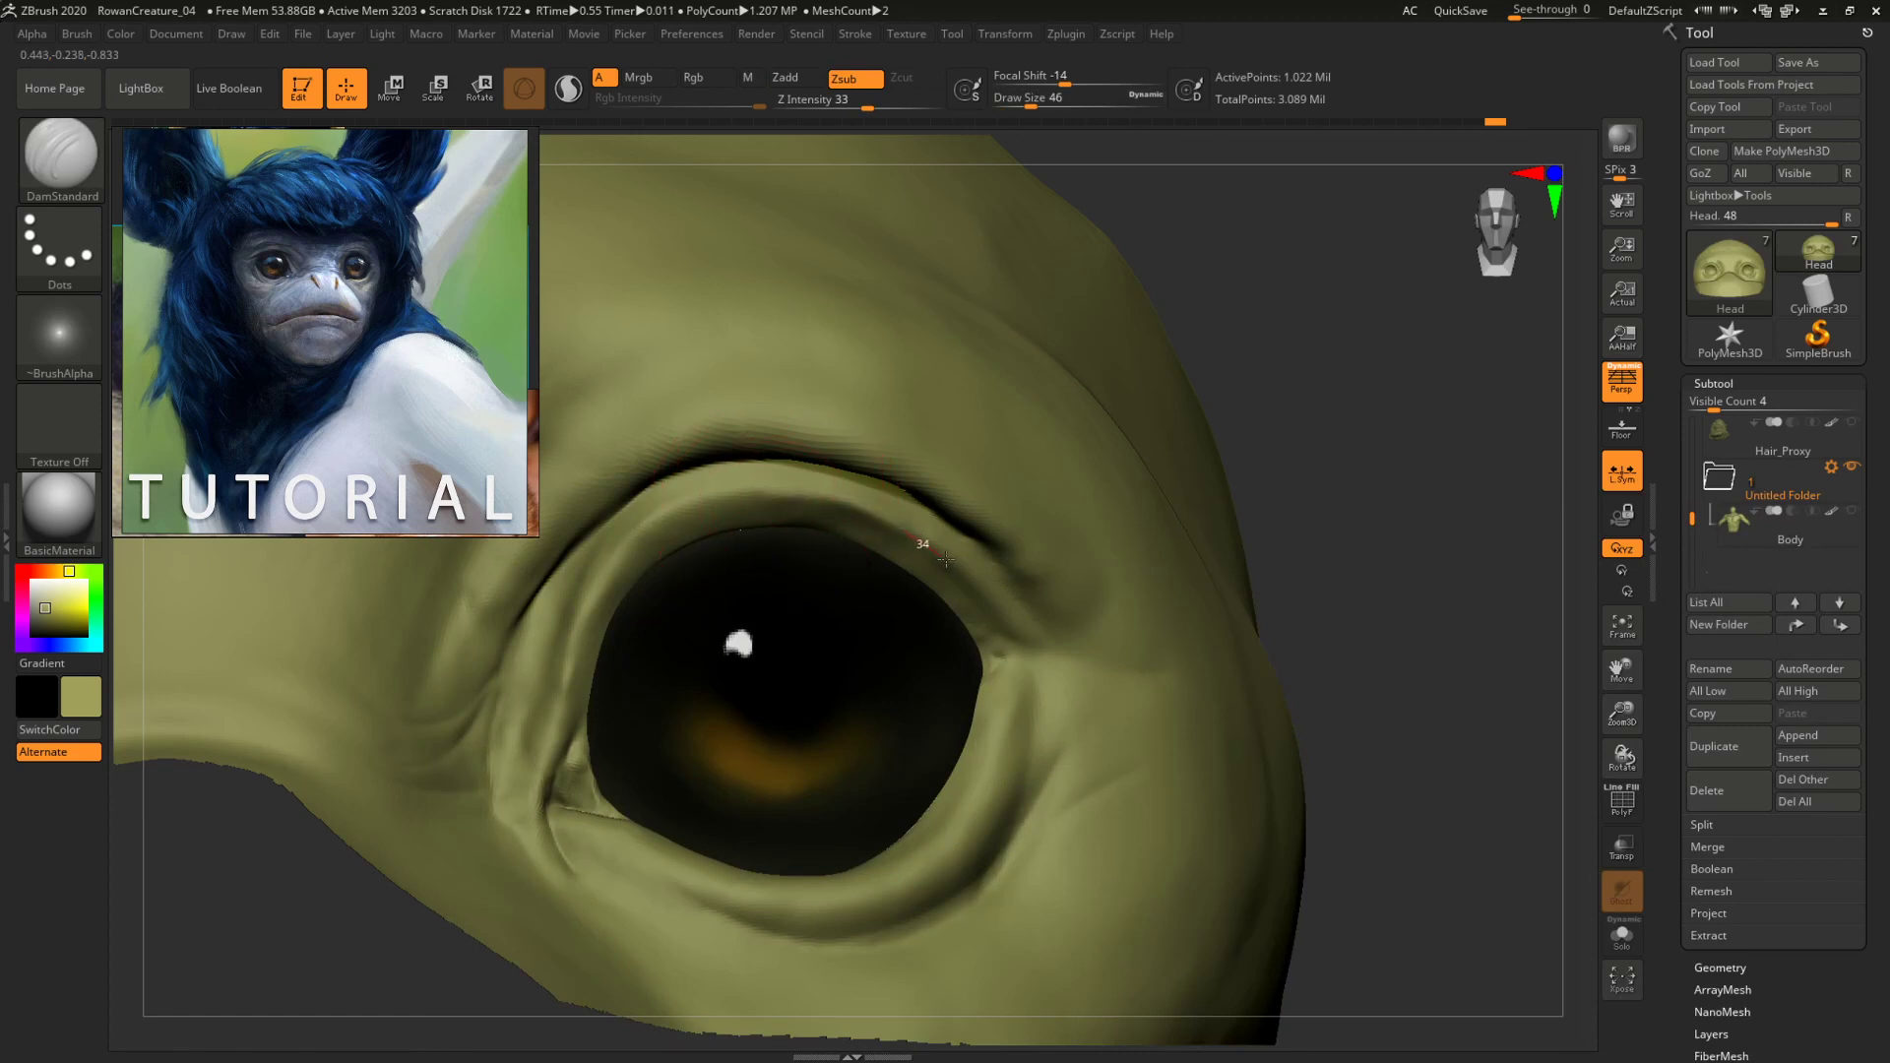
pyautogui.moveTo(1299, 451); pyautogui.dragTo(1080, 409)
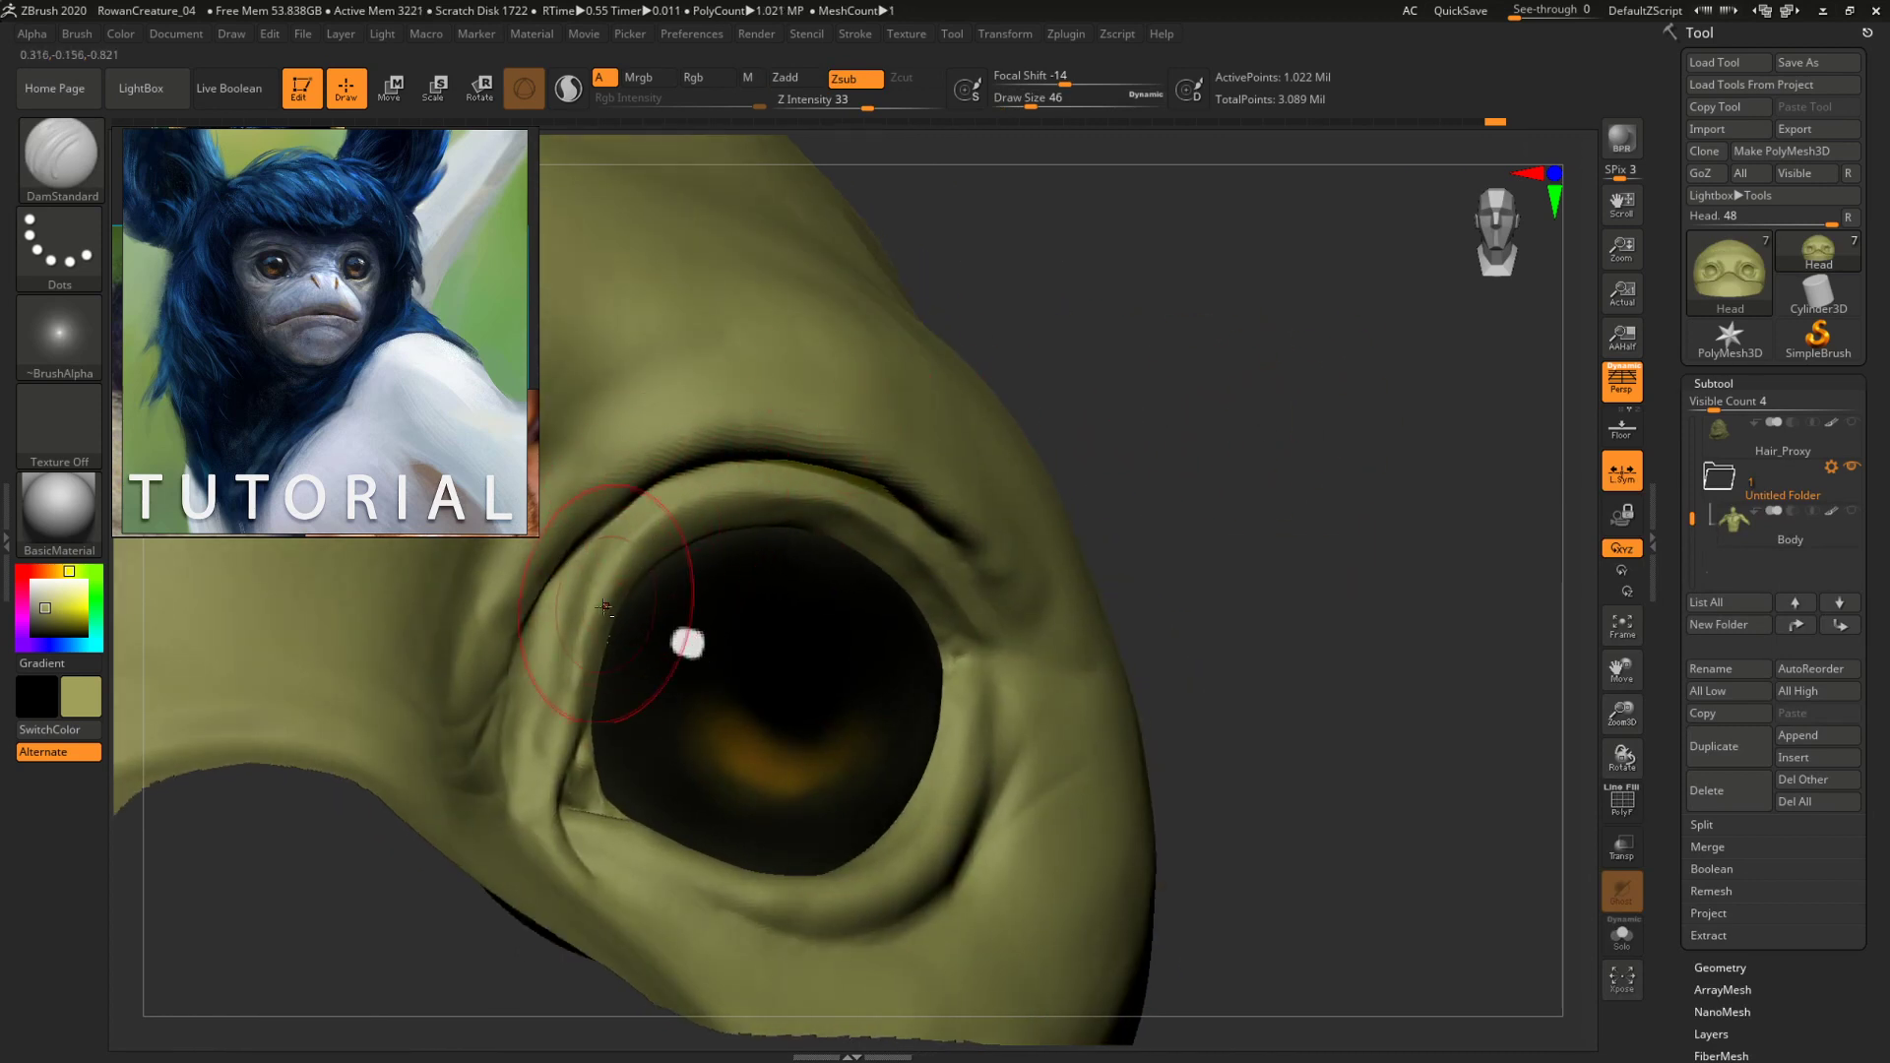
pyautogui.moveTo(557, 727); pyautogui.dragTo(582, 688)
pyautogui.moveTo(649, 787); pyautogui.dragTo(605, 553)
pyautogui.moveTo(843, 508); pyautogui.dragTo(920, 600)
# Flatten the upper eyelid with TrimDynamic at draw size 18, smoothing its surface toward the outer corner.
pyautogui.moveTo(1300, 409)
pyautogui.mouseDown()
pyautogui.moveTo(1334, 414)
pyautogui.moveTo(1102, 421)
pyautogui.moveTo(1126, 420)
pyautogui.moveTo(1083, 492)
pyautogui.mouseUp()
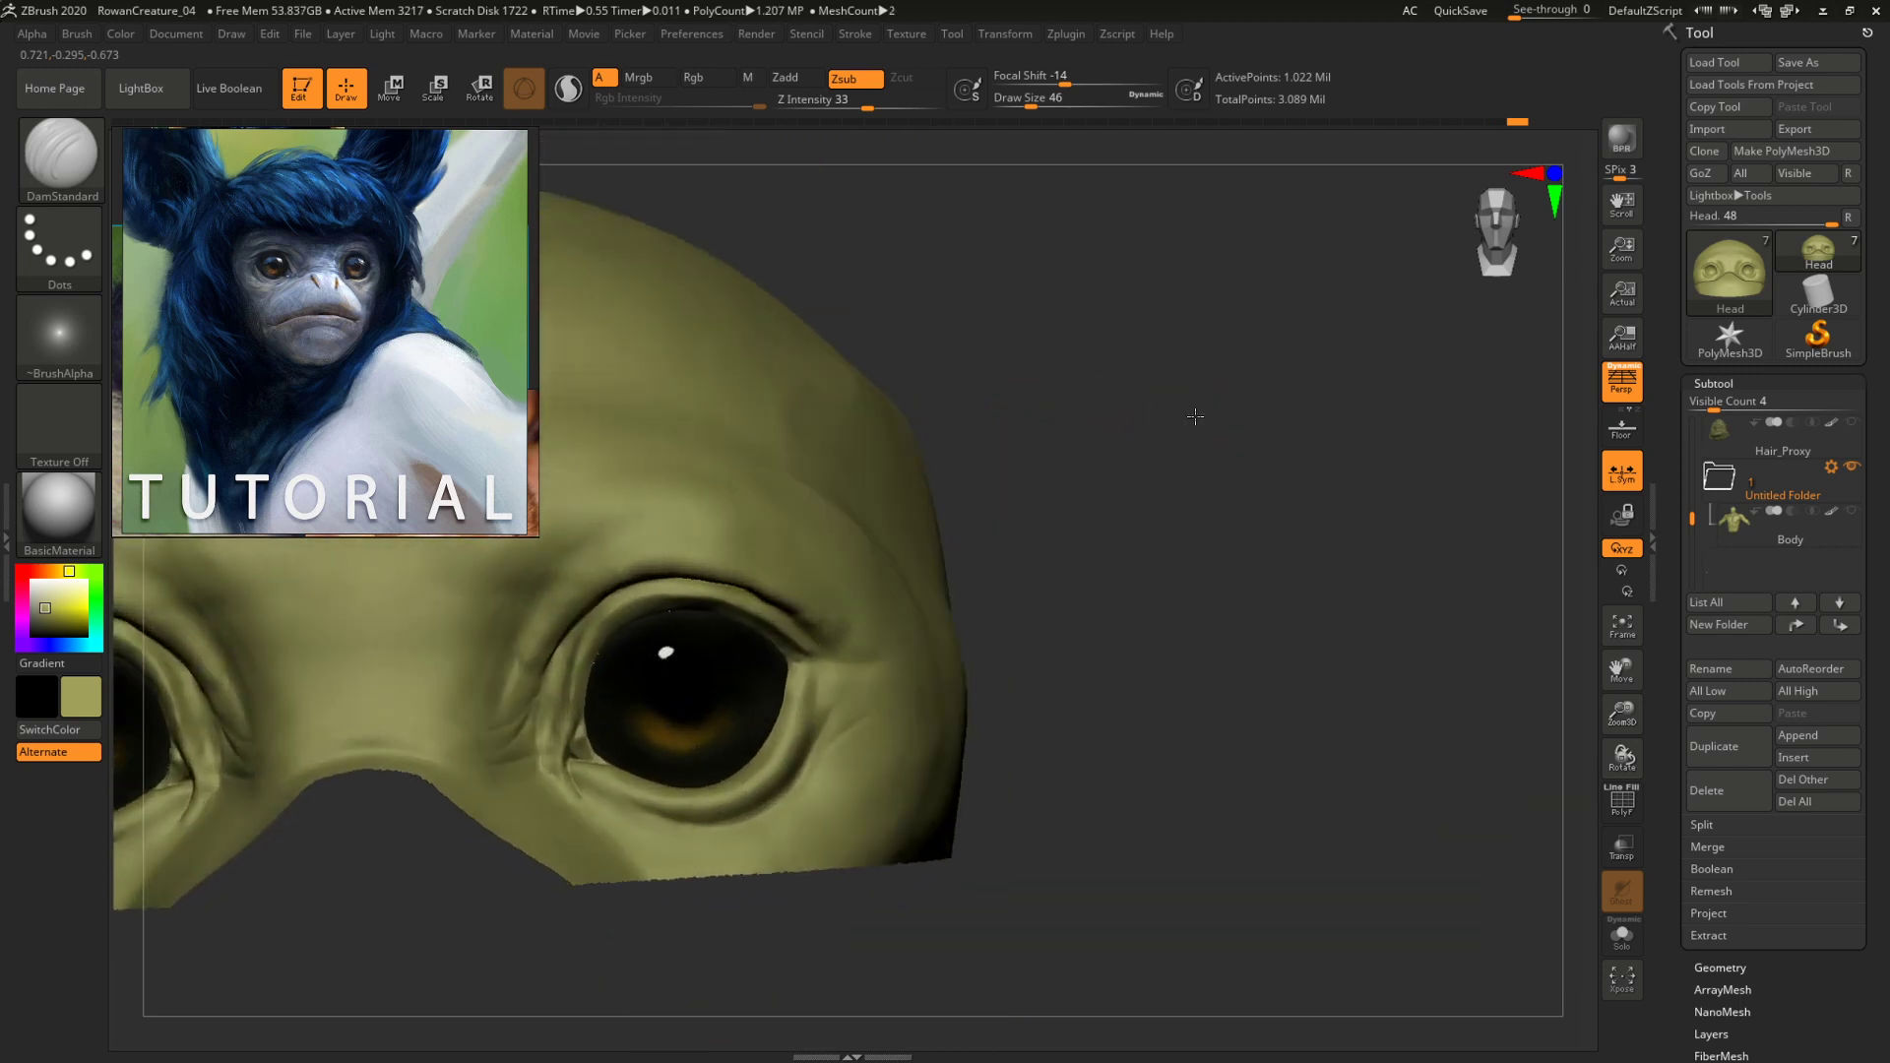
pyautogui.moveTo(1261, 421)
pyautogui.mouseDown()
pyautogui.moveTo(1371, 456)
pyautogui.moveTo(1260, 450)
pyautogui.mouseUp()
pyautogui.moveTo(1433, 388)
pyautogui.mouseDown()
pyautogui.moveTo(1370, 457)
pyautogui.moveTo(1341, 413)
pyautogui.moveTo(1366, 392)
pyautogui.mouseUp()
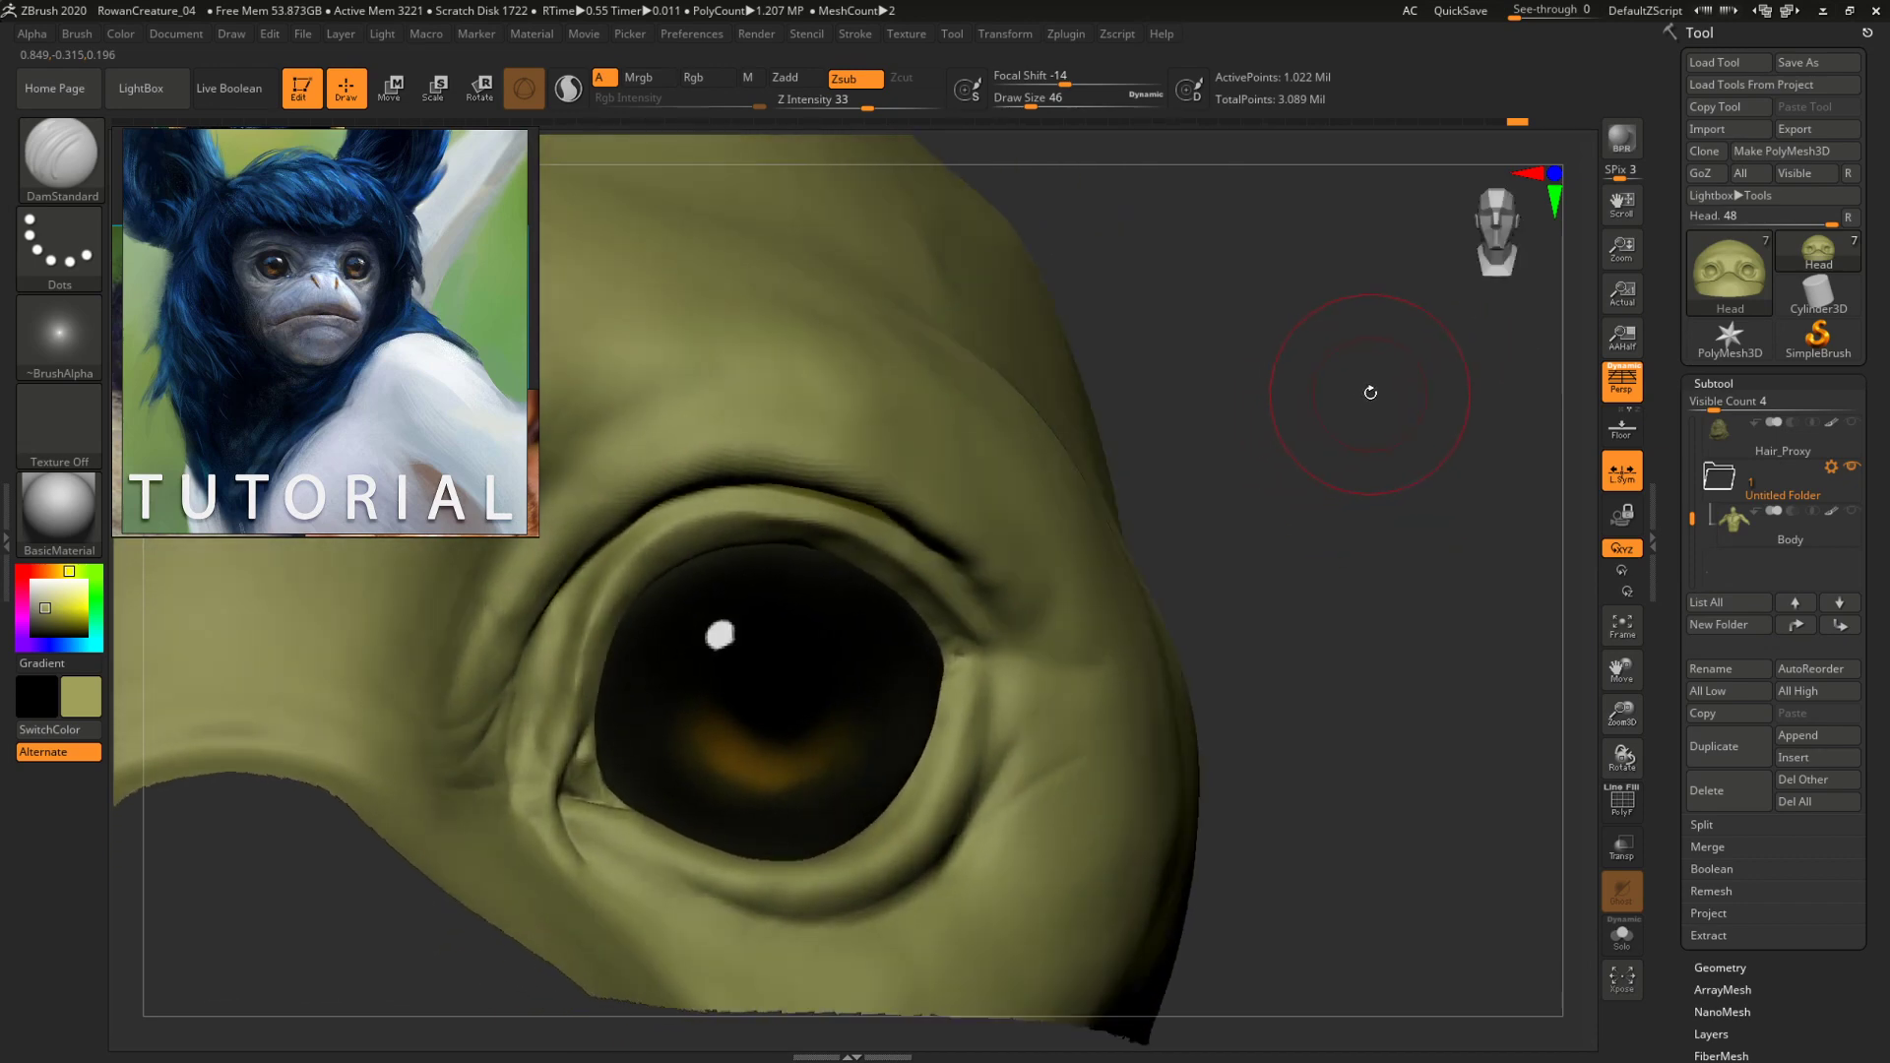
pyautogui.press('b')
pyautogui.press('t')
pyautogui.press('d')
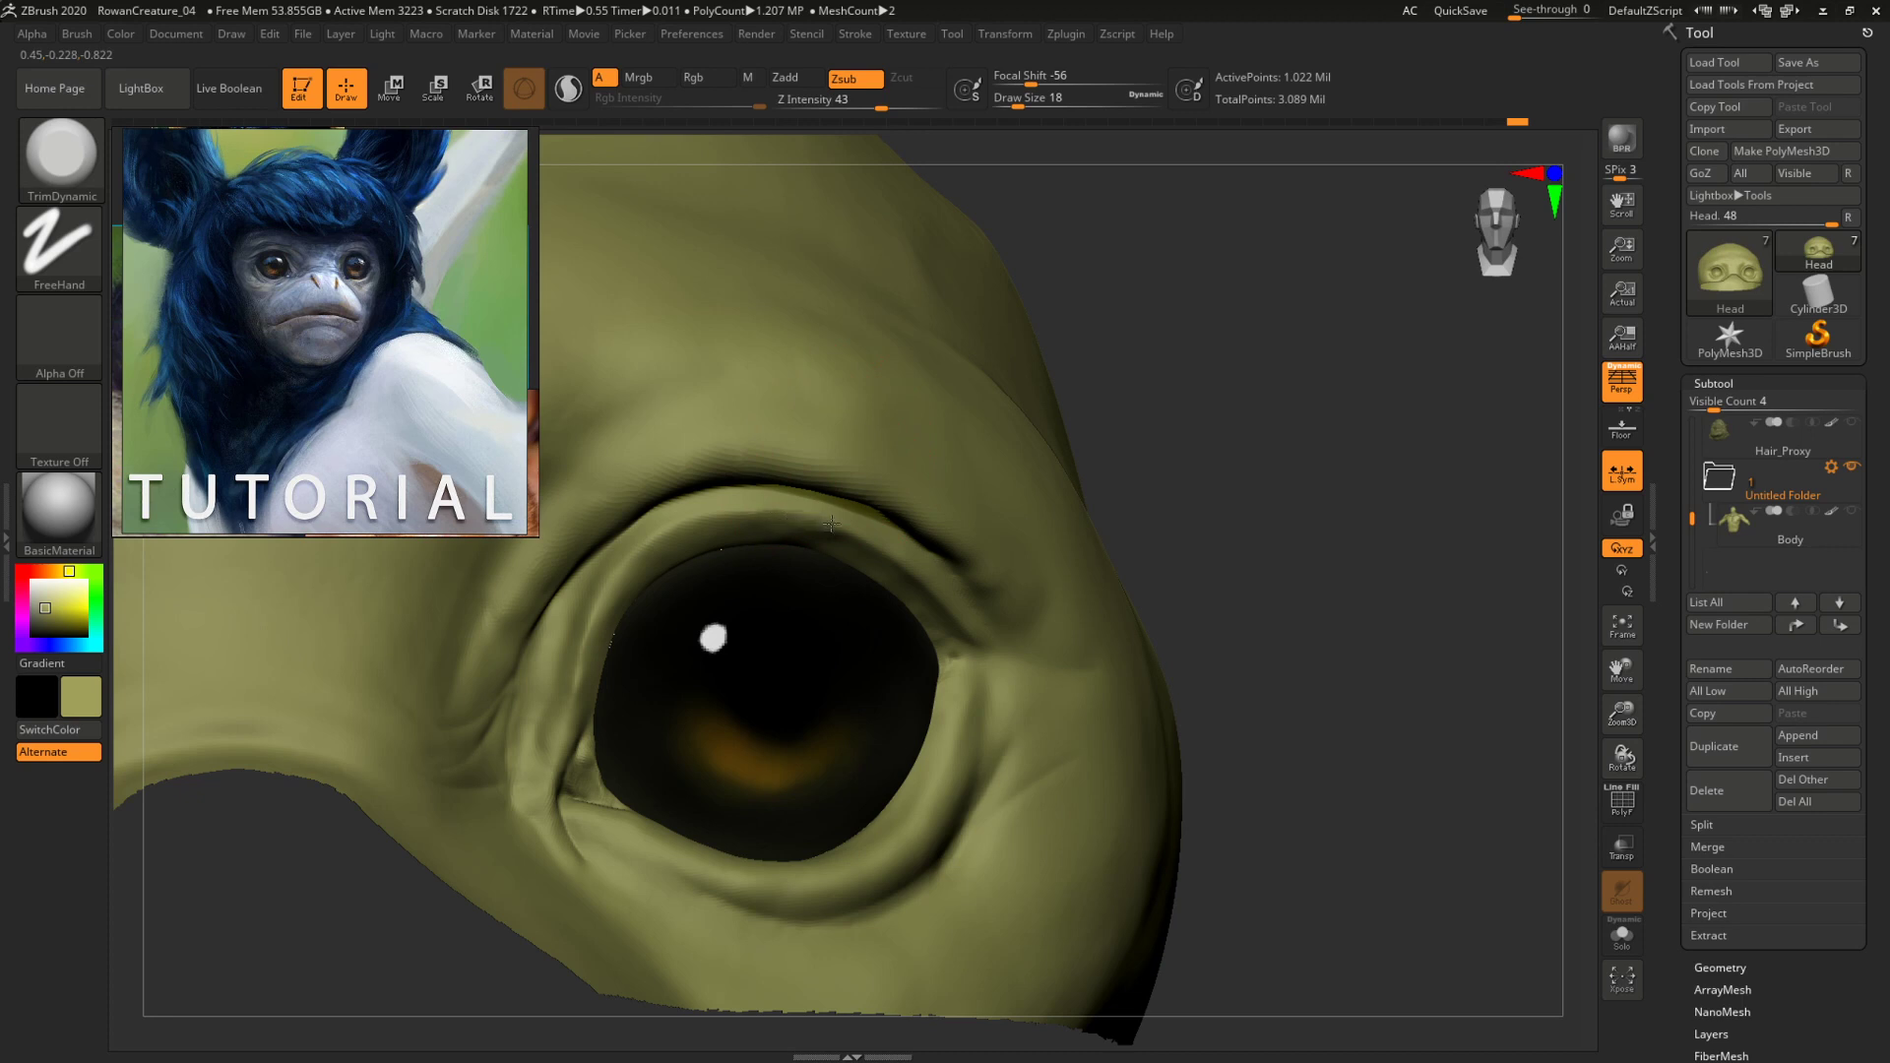
pyautogui.moveTo(1309, 482)
pyautogui.keyDown('alt'); pyautogui.mouseDown()
pyautogui.moveTo(1295, 414)
pyautogui.moveTo(1403, 375)
pyautogui.mouseUp(); pyautogui.keyUp('alt')
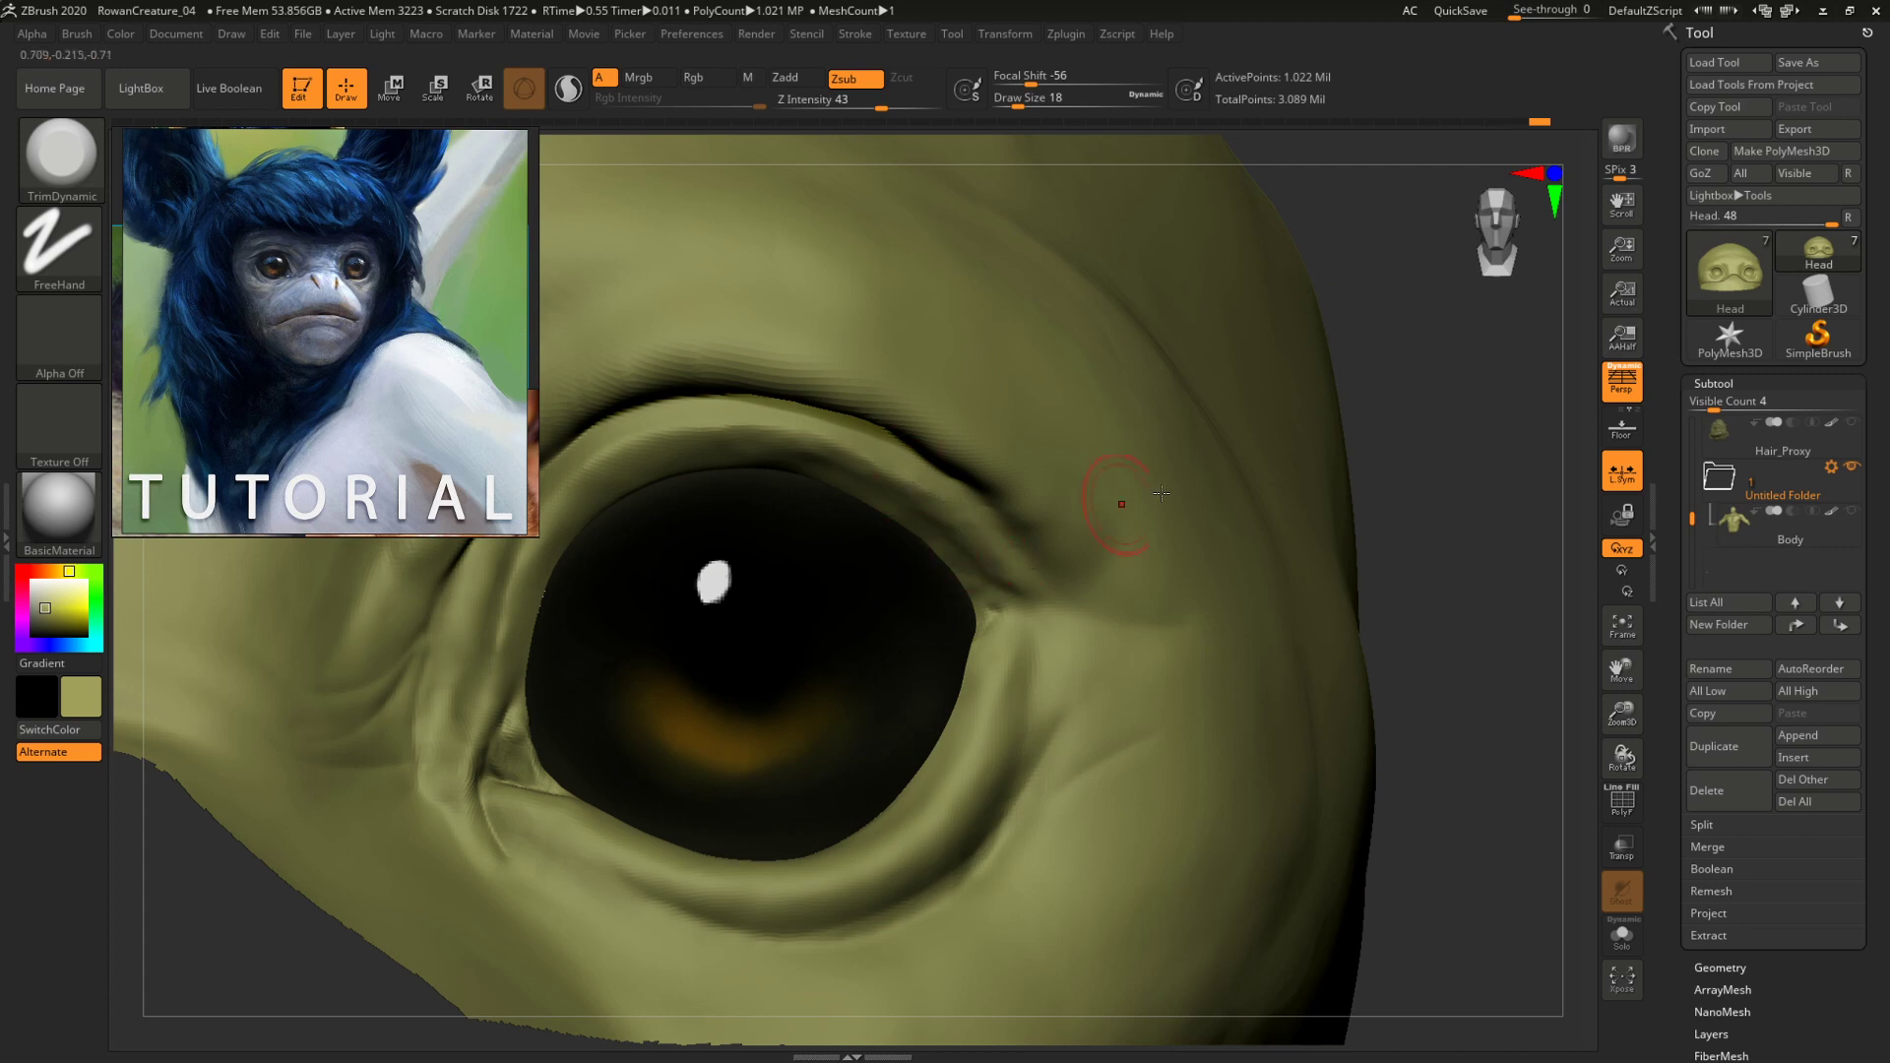
pyautogui.moveTo(1449, 434)
pyautogui.mouseDown()
pyautogui.moveTo(1473, 468)
pyautogui.moveTo(1126, 463)
pyautogui.moveTo(1181, 397)
pyautogui.moveTo(1417, 440)
pyautogui.mouseUp()
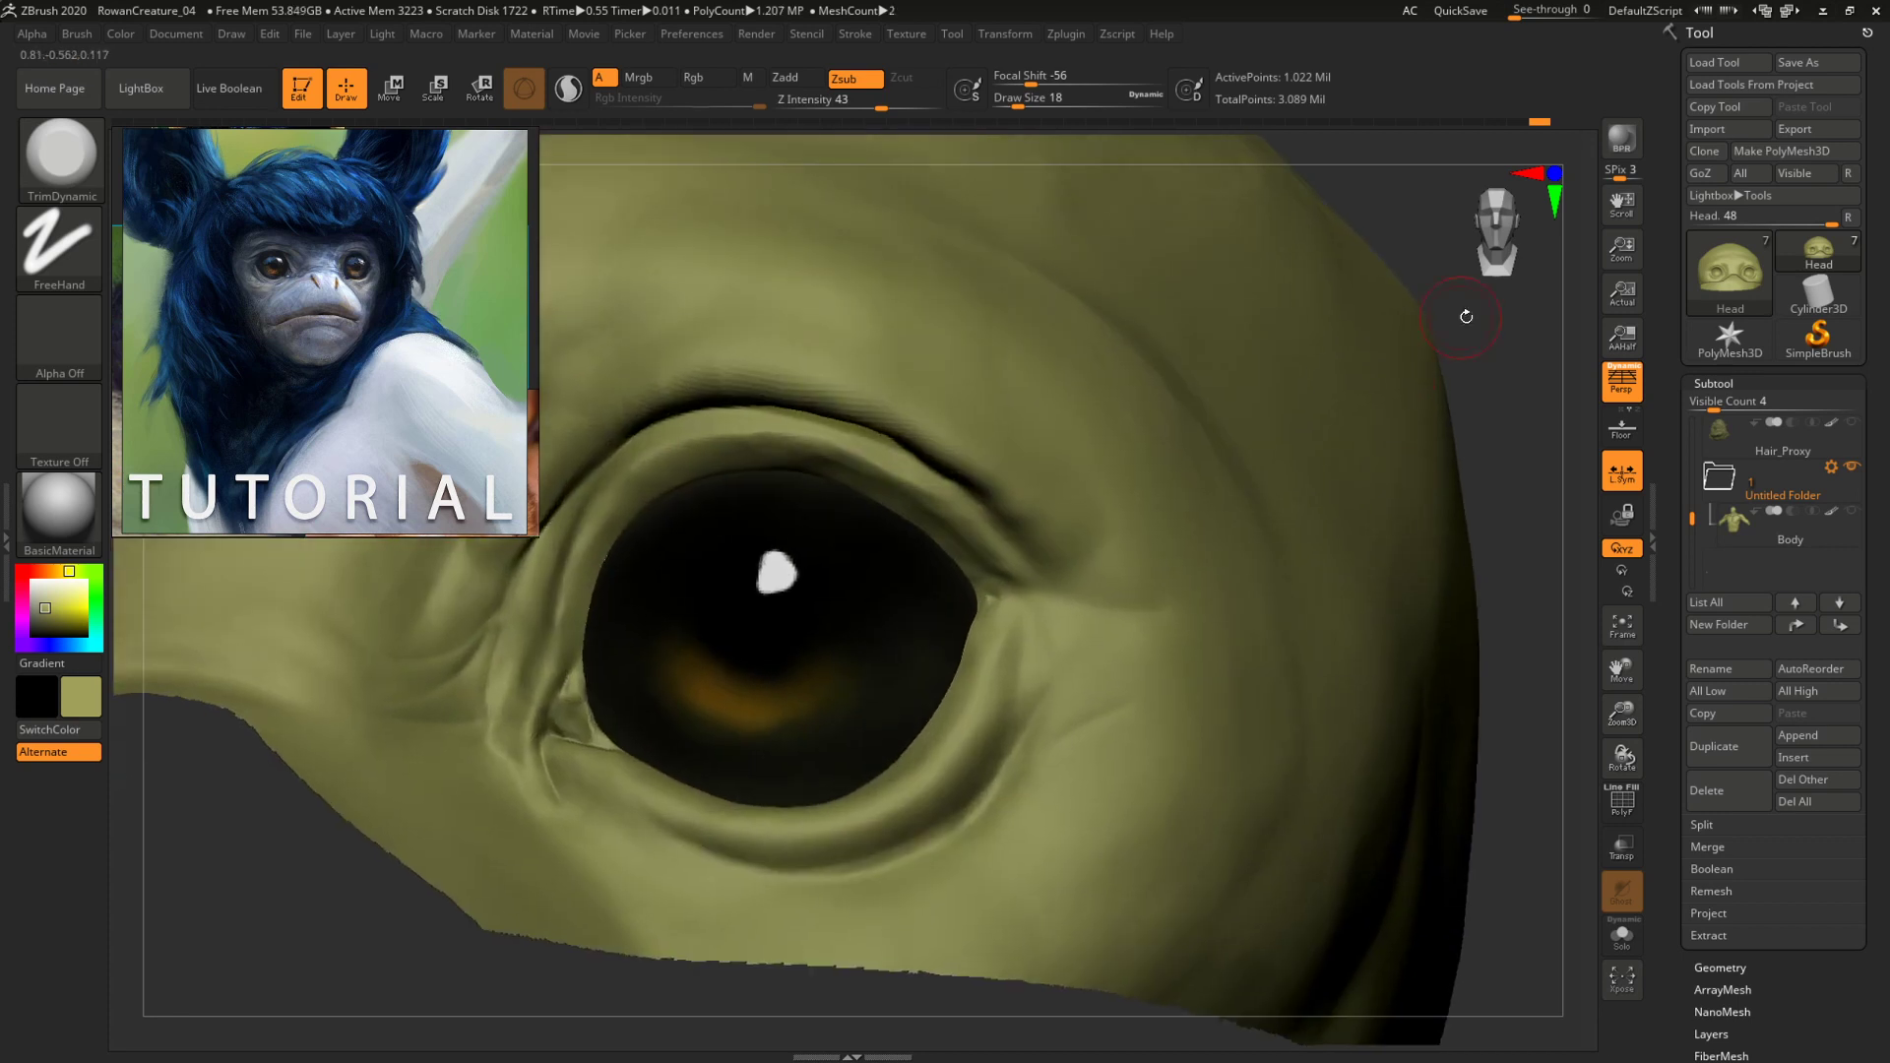
pyautogui.moveTo(1465, 316); pyautogui.dragTo(1113, 379)
pyautogui.press('shift')
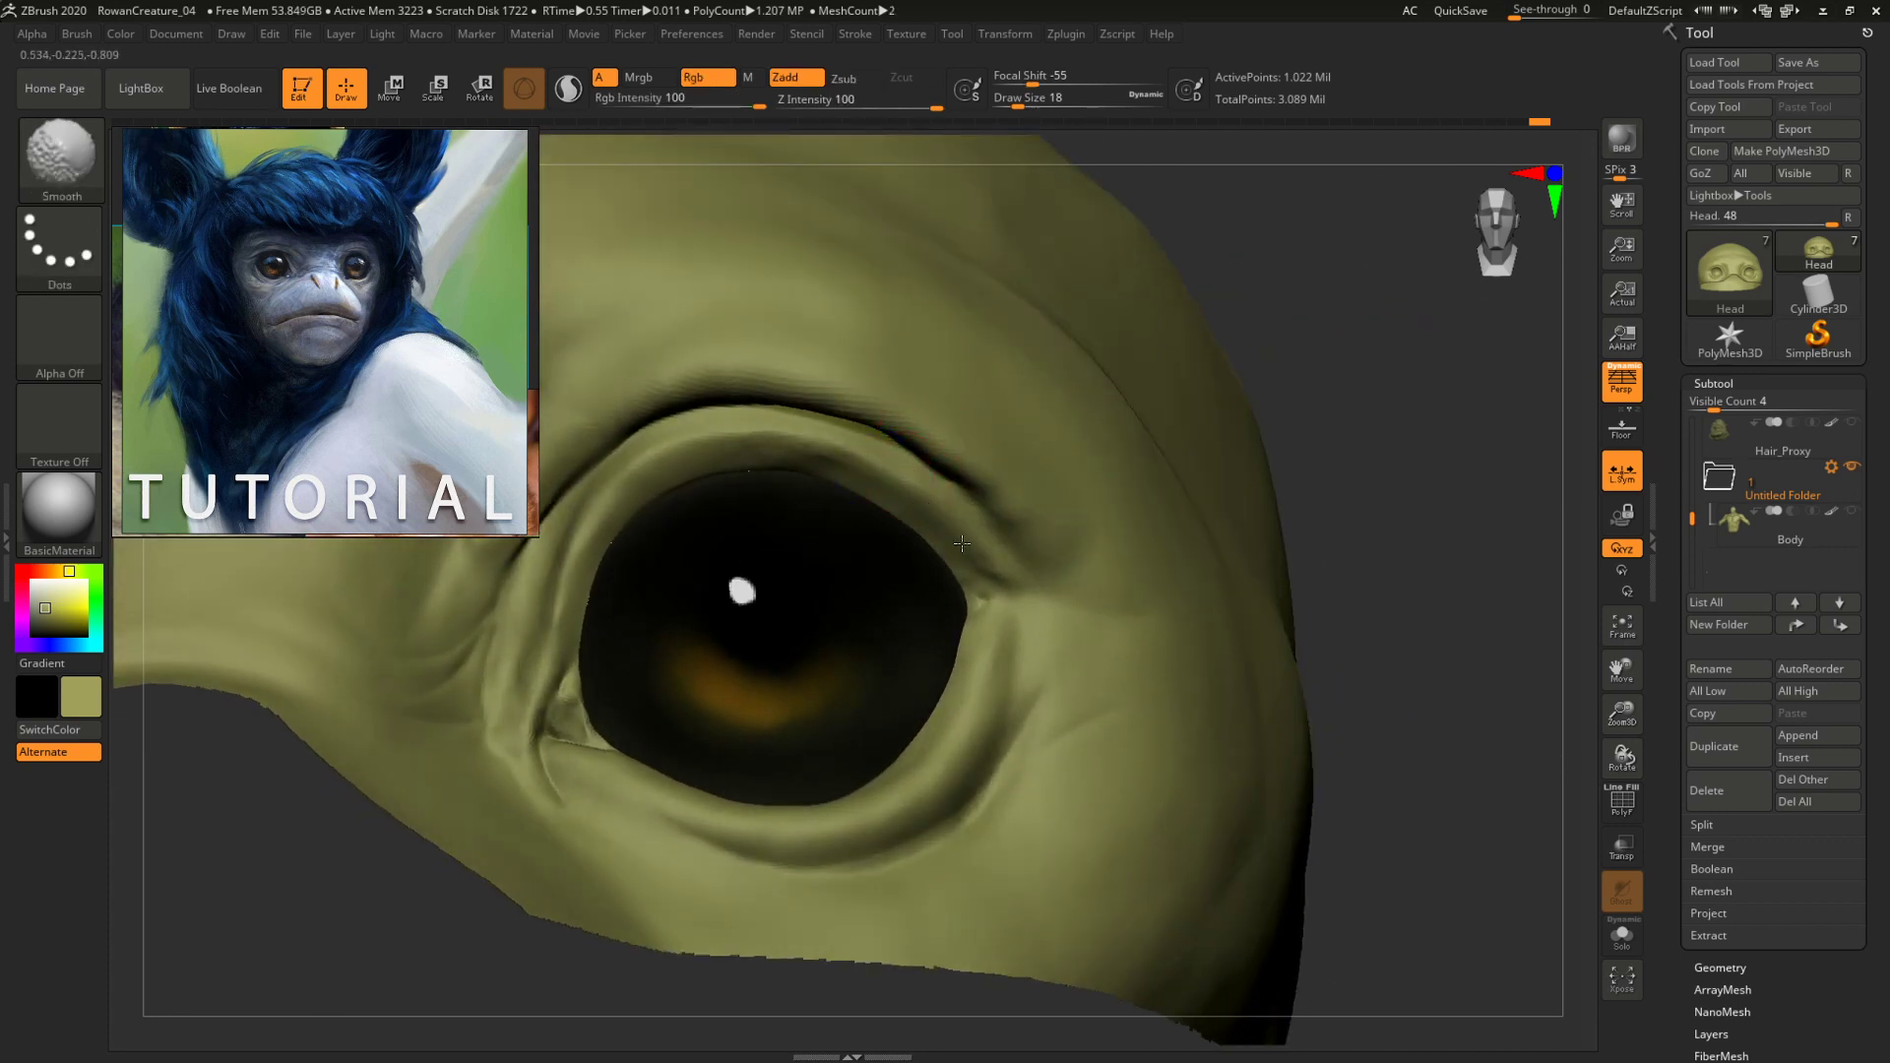
# Build up the upper eyelid rim and outer eye corner with ClayBuildup at draw size 13.
pyautogui.moveTo(1434, 316)
pyautogui.mouseDown()
pyautogui.moveTo(1460, 449)
pyautogui.moveTo(1202, 405)
pyautogui.moveTo(1290, 439)
pyautogui.moveTo(1227, 384)
pyautogui.moveTo(1309, 404)
pyautogui.moveTo(1360, 391)
pyautogui.moveTo(1455, 434)
pyautogui.moveTo(1131, 414)
pyautogui.mouseUp()
pyautogui.press('b')
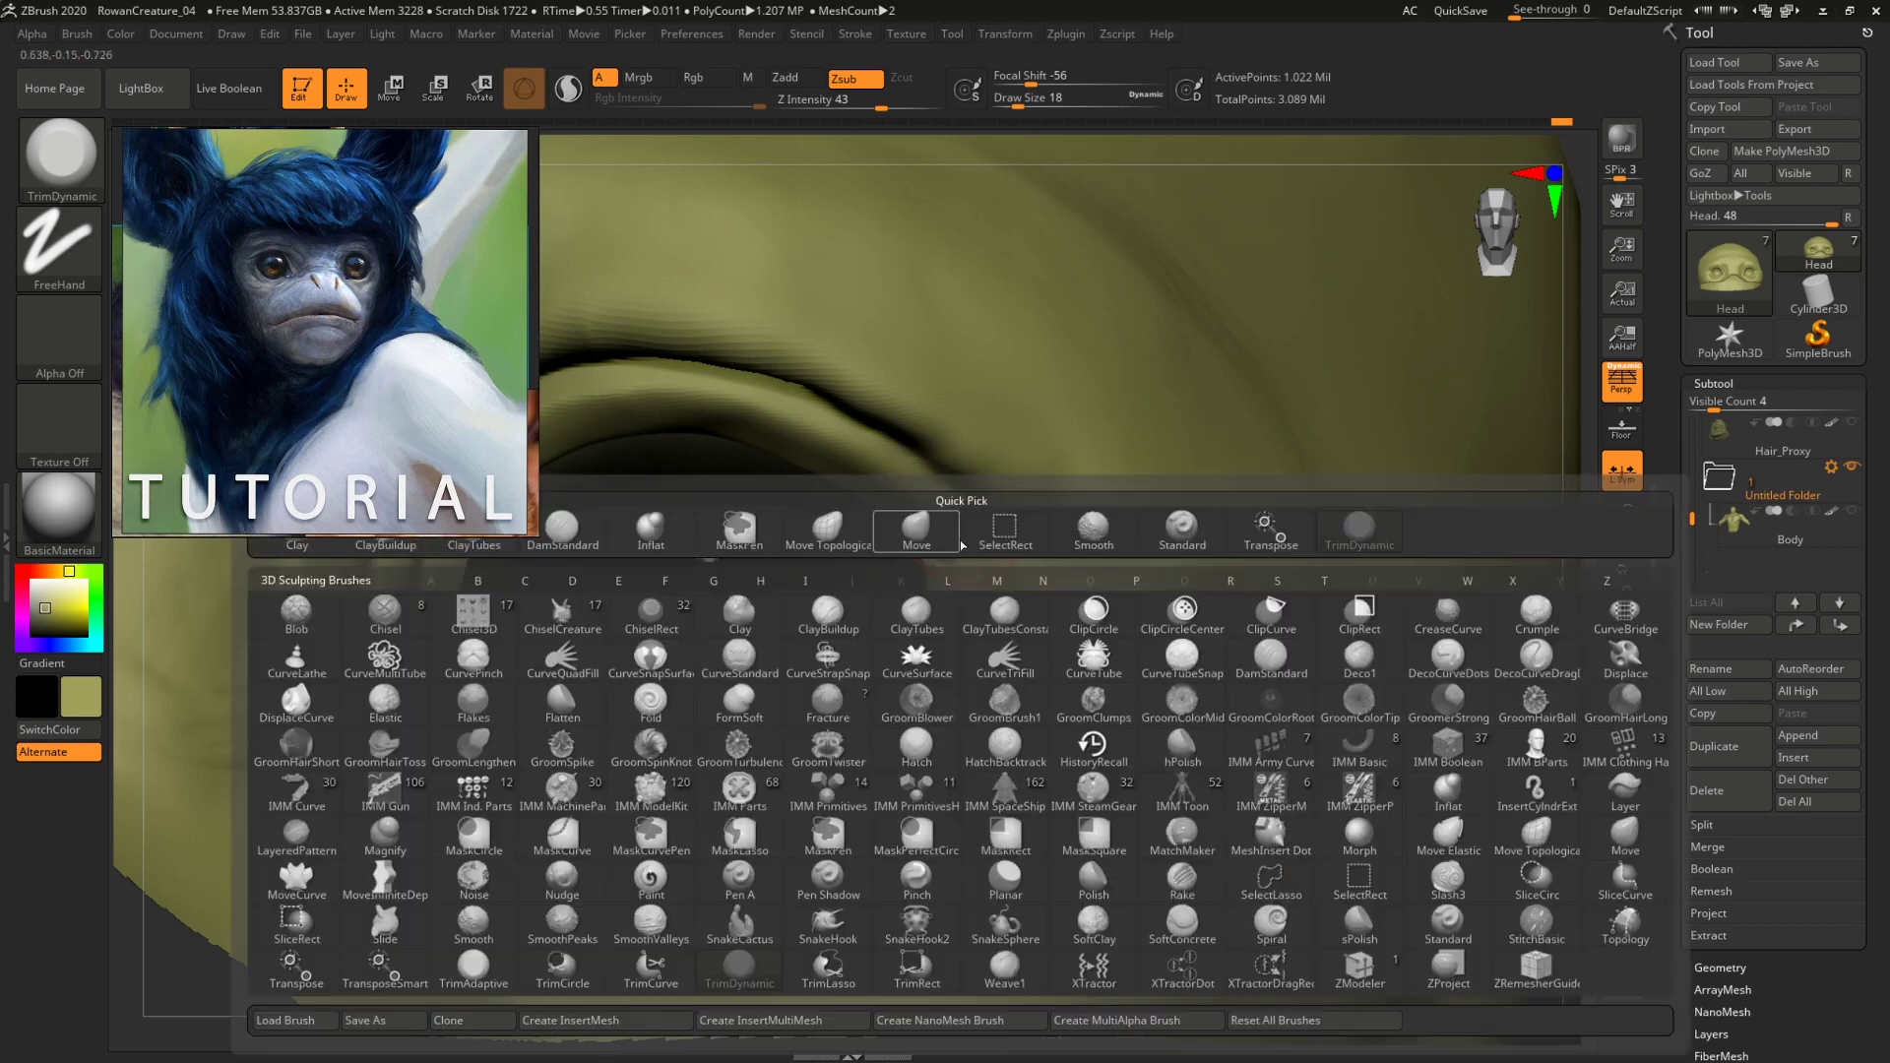
pyautogui.press('c')
pyautogui.press('b')
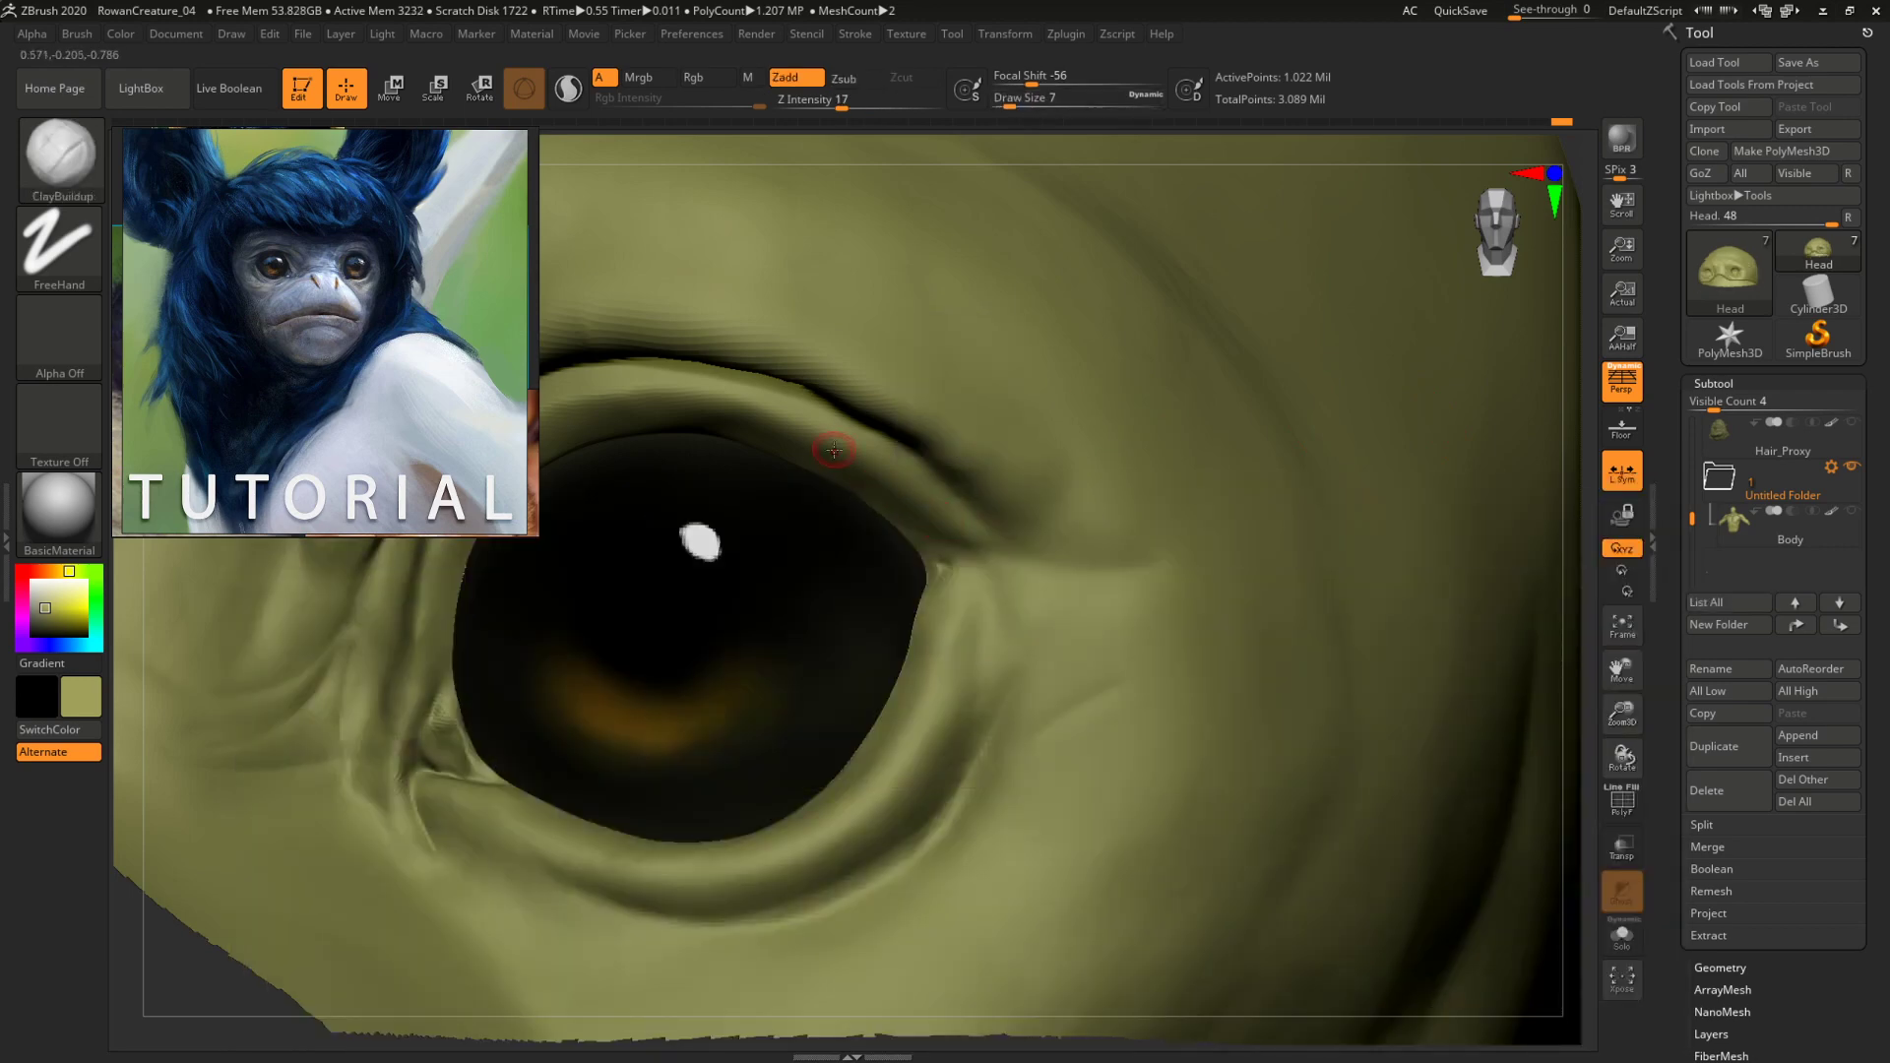
pyautogui.press(']')
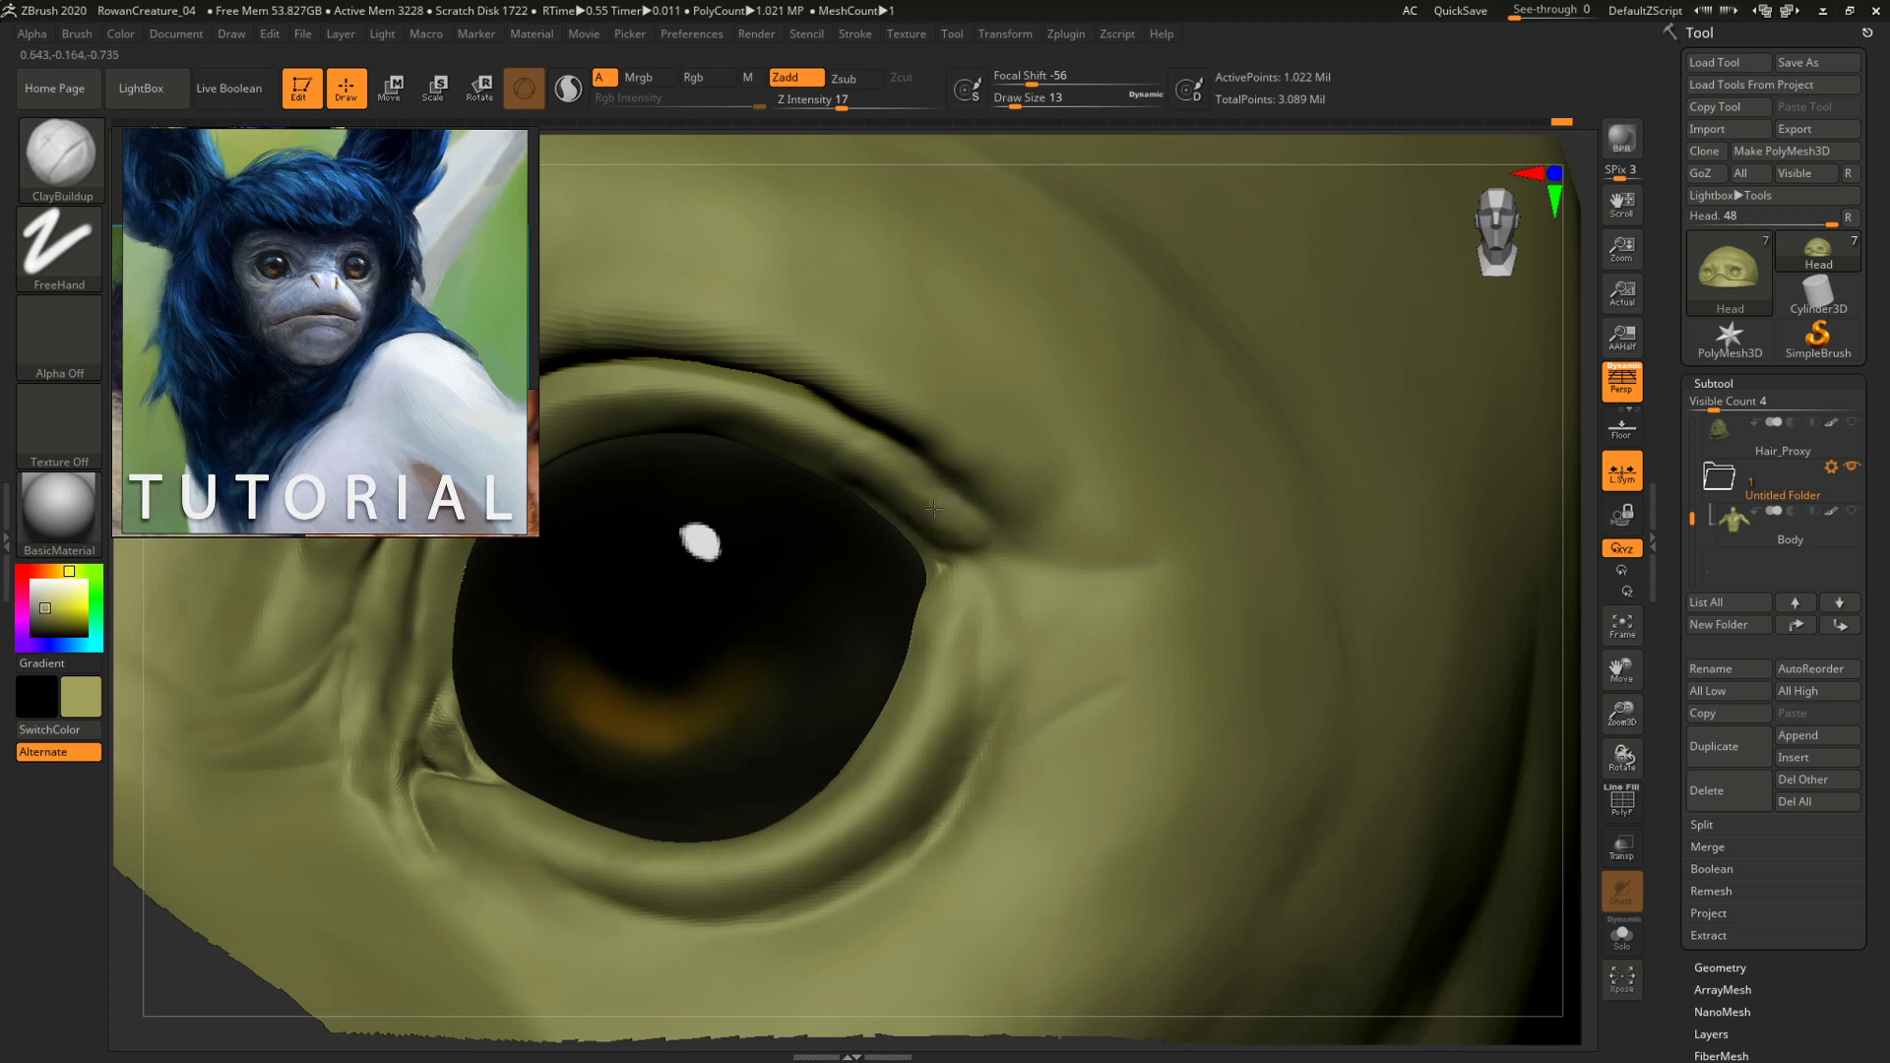
pyautogui.moveTo(933, 509)
pyautogui.mouseDown()
pyautogui.moveTo(954, 501)
pyautogui.moveTo(894, 480)
pyautogui.mouseUp()
pyautogui.moveTo(782, 372)
pyautogui.mouseDown()
pyautogui.moveTo(735, 382)
pyautogui.moveTo(785, 406)
pyautogui.moveTo(783, 436)
pyautogui.mouseUp()
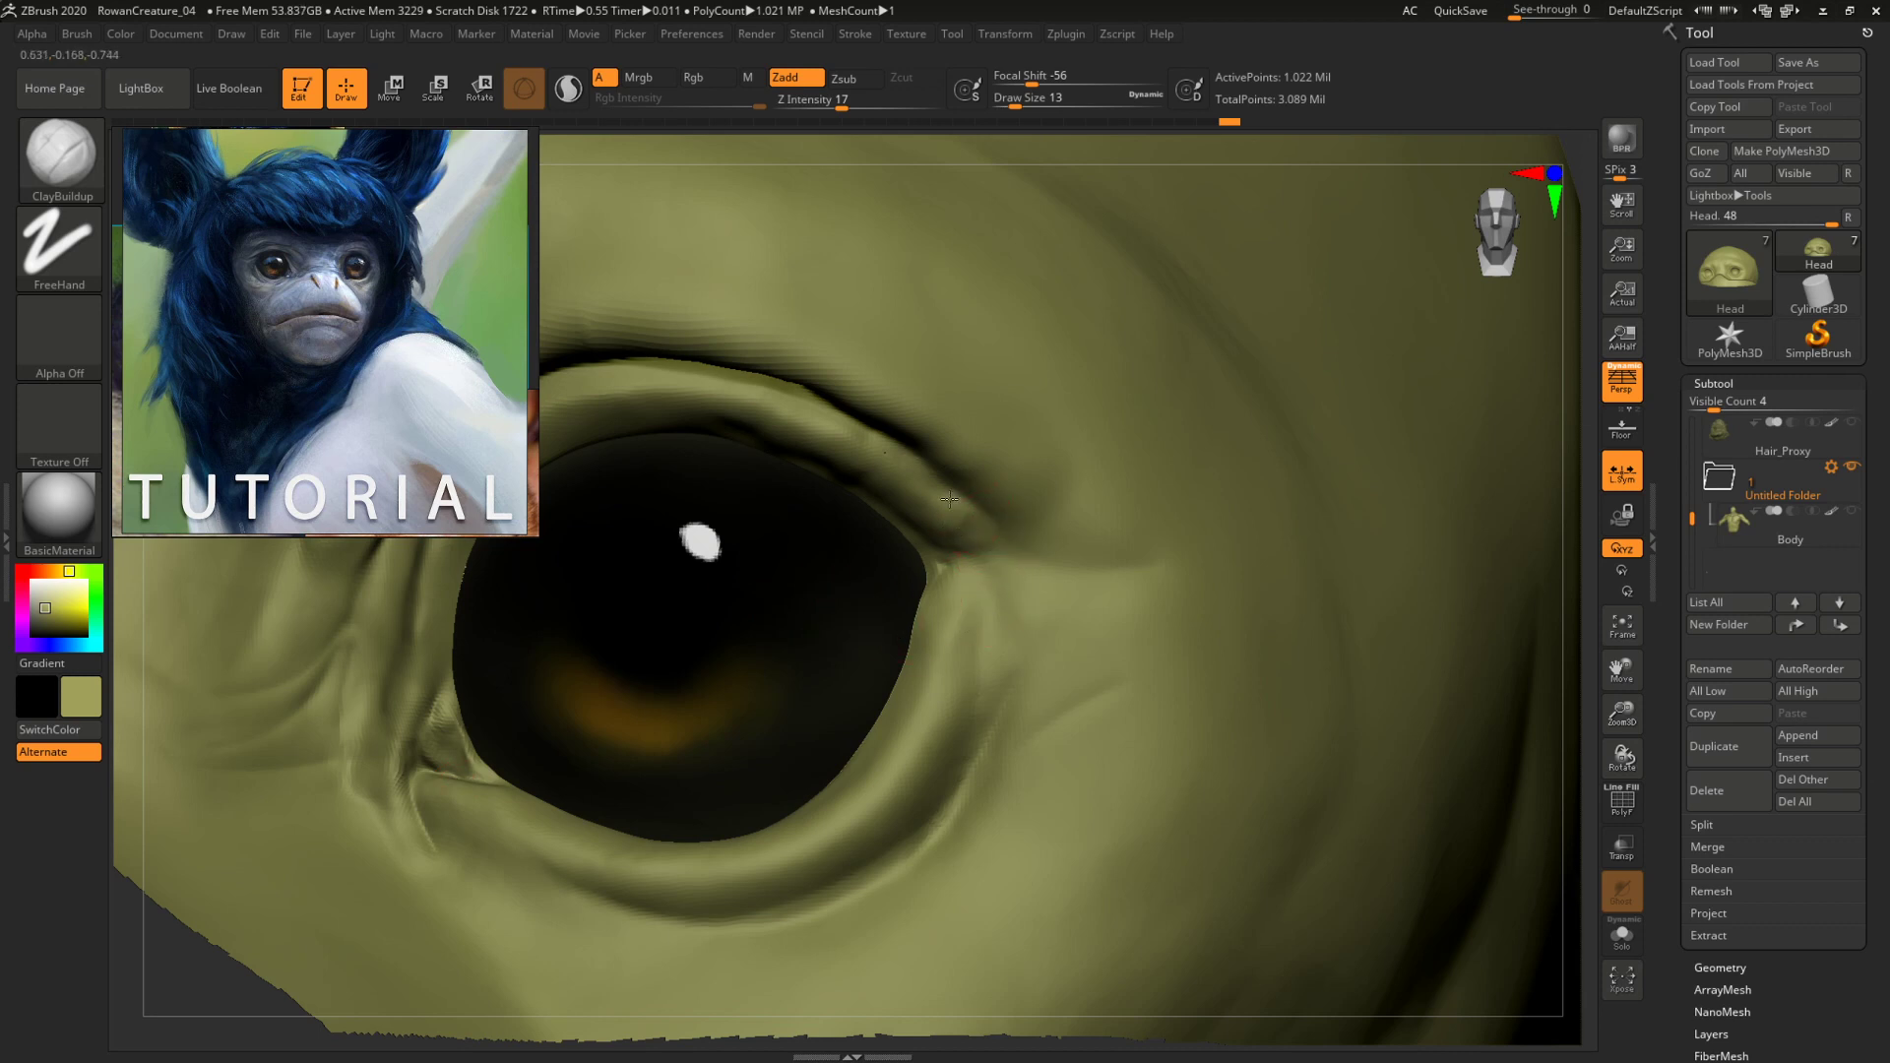
pyautogui.moveTo(986, 528); pyautogui.dragTo(974, 569)
pyautogui.press('space')
# Refine the outer part of the upper eyelid from several angles with ClayBuildup and smooth its surface.
pyautogui.keyDown('alt'); pyautogui.moveTo(186, 1024); pyautogui.dragTo(1, 935); pyautogui.keyUp('alt')
pyautogui.moveTo(1426, 413); pyautogui.dragTo(1378, 817)
pyautogui.keyDown('alt'); pyautogui.moveTo(1362, 514); pyautogui.dragTo(1427, 502); pyautogui.keyUp('alt')
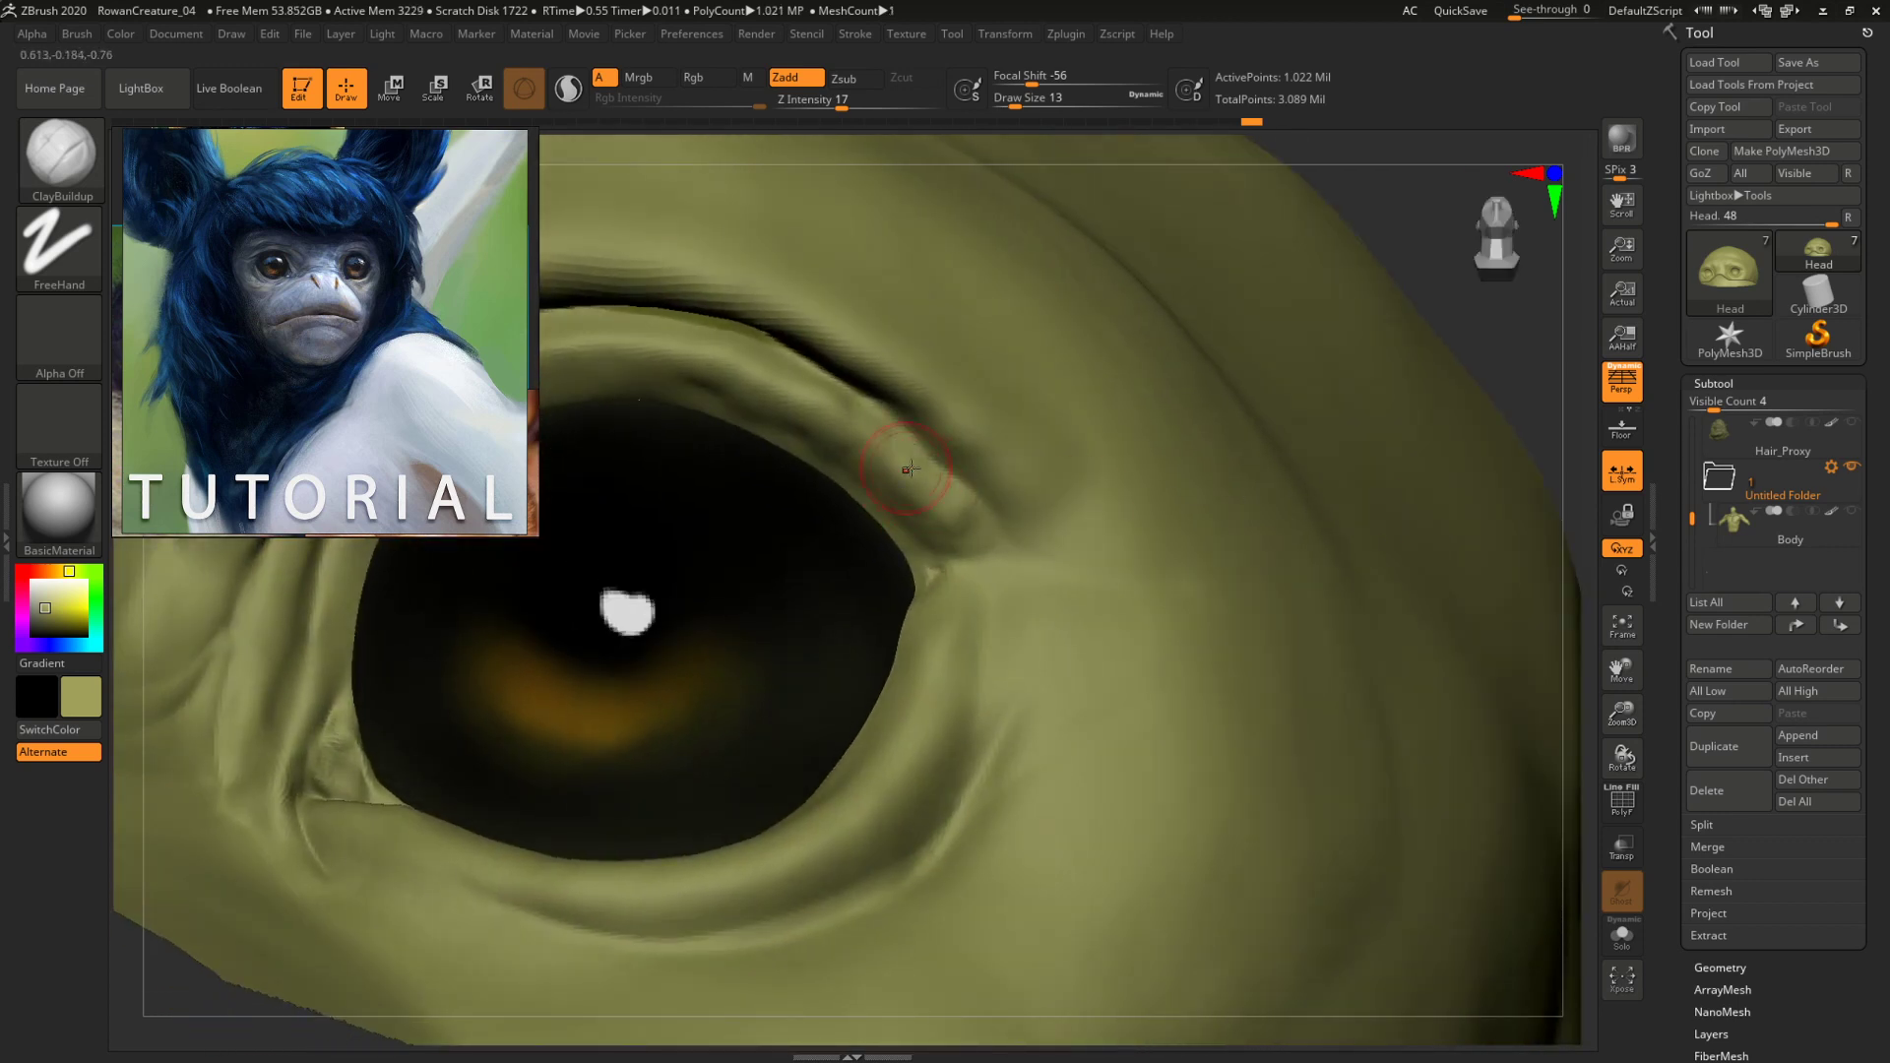
pyautogui.moveTo(1414, 187); pyautogui.dragTo(1072, 437)
pyautogui.moveTo(1177, 473)
pyautogui.mouseDown()
pyautogui.moveTo(1131, 476)
pyautogui.moveTo(1295, 541)
pyautogui.moveTo(1230, 537)
pyautogui.mouseUp()
pyautogui.moveTo(1231, 537)
pyautogui.keyDown('alt'); pyautogui.mouseDown()
pyautogui.moveTo(1270, 577)
pyautogui.moveTo(1350, 522)
pyautogui.moveTo(1341, 497)
pyautogui.mouseUp(); pyautogui.keyUp('alt')
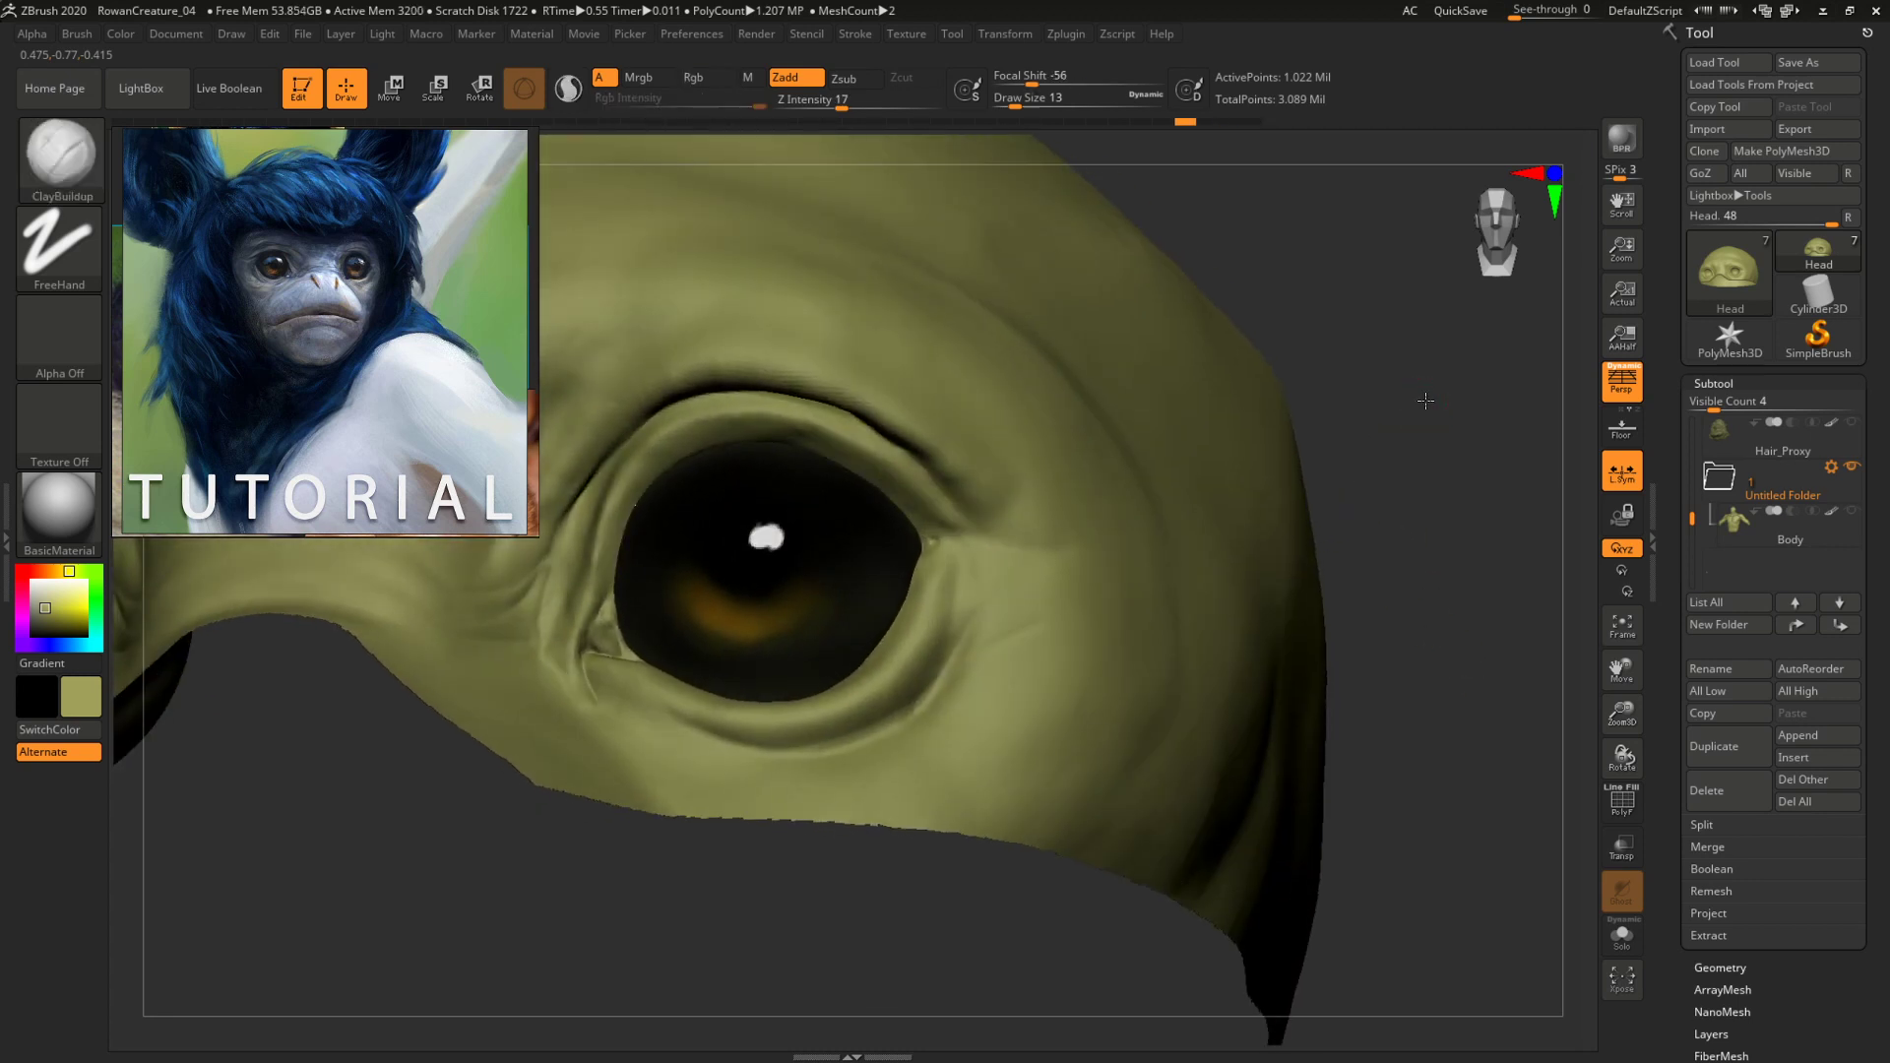
pyautogui.moveTo(1425, 402); pyautogui.dragTo(1351, 362)
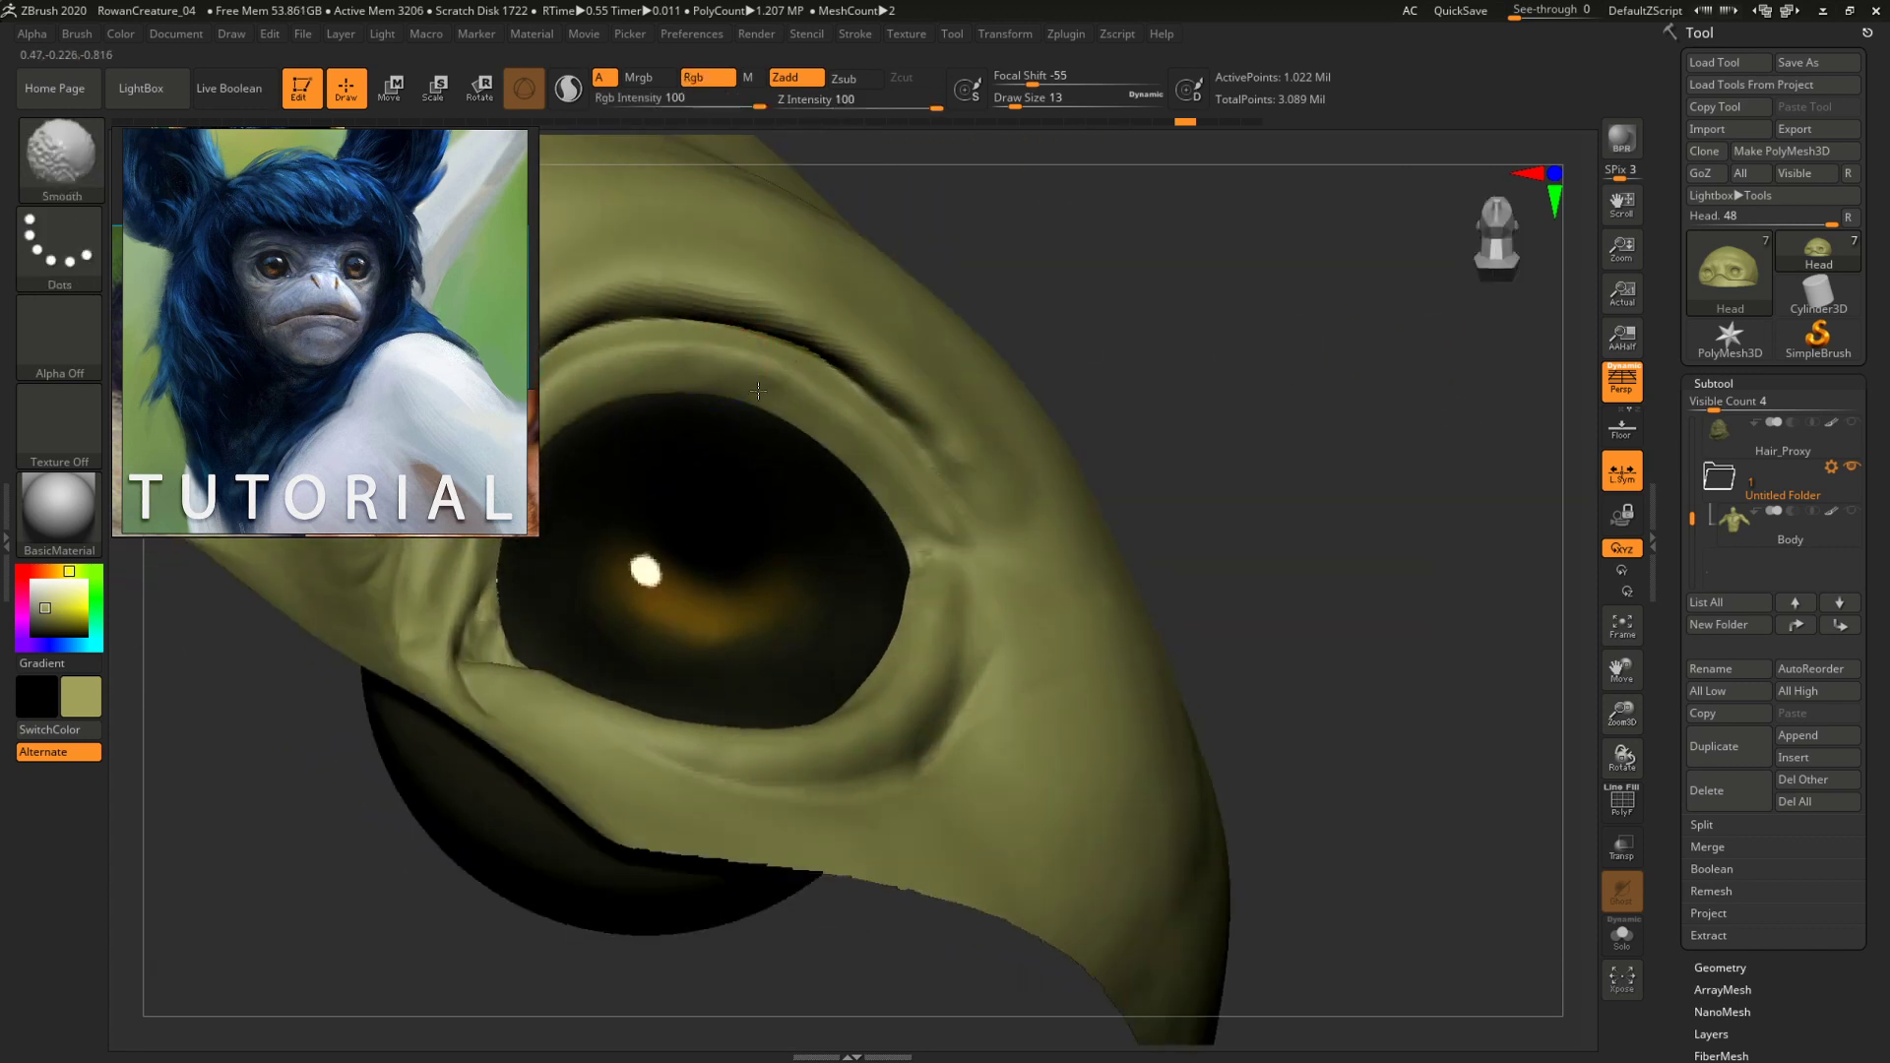
pyautogui.moveTo(1278, 413)
pyautogui.keyDown('alt'); pyautogui.mouseDown()
pyautogui.moveTo(1029, 371)
pyautogui.moveTo(1434, 371)
pyautogui.moveTo(1416, 376)
pyautogui.mouseUp(); pyautogui.keyUp('alt')
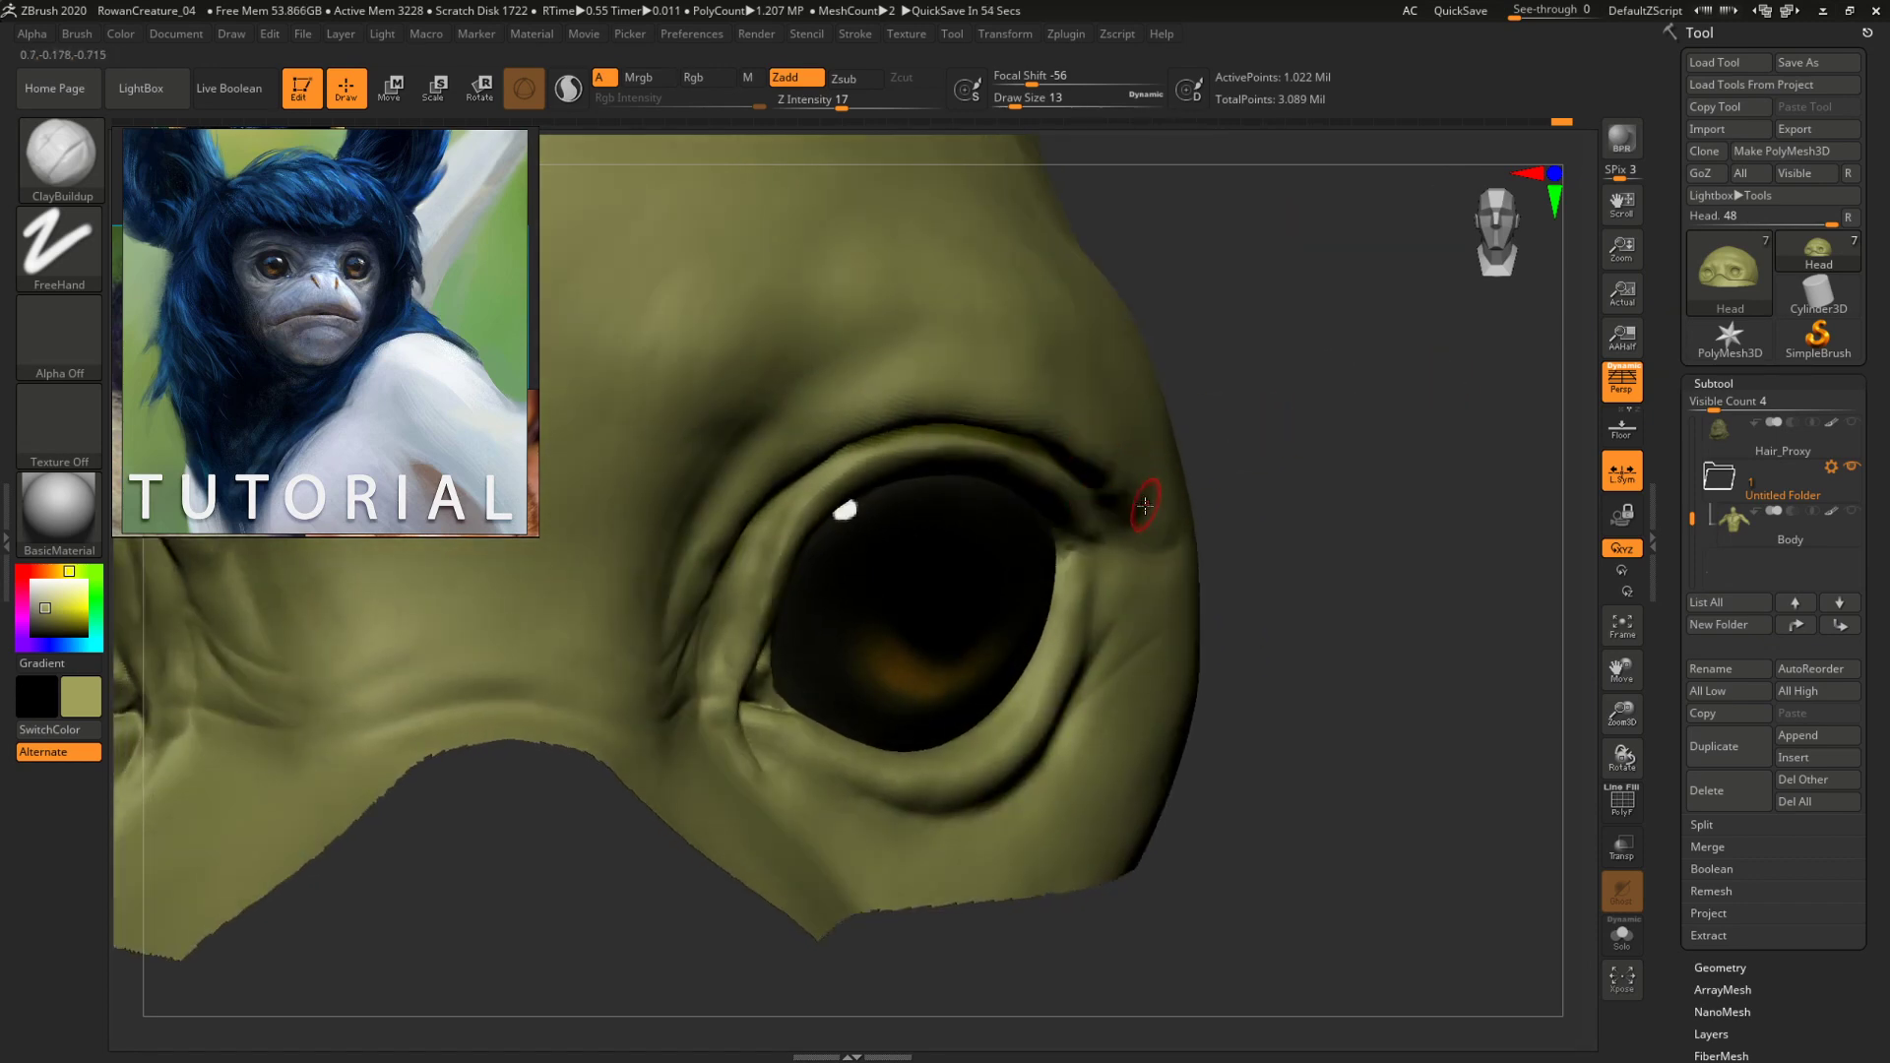
# Reshape the upper eyelid rim with the Move brush at focal shift -31 and draw size 17.
pyautogui.press('b')
pyautogui.press('v')
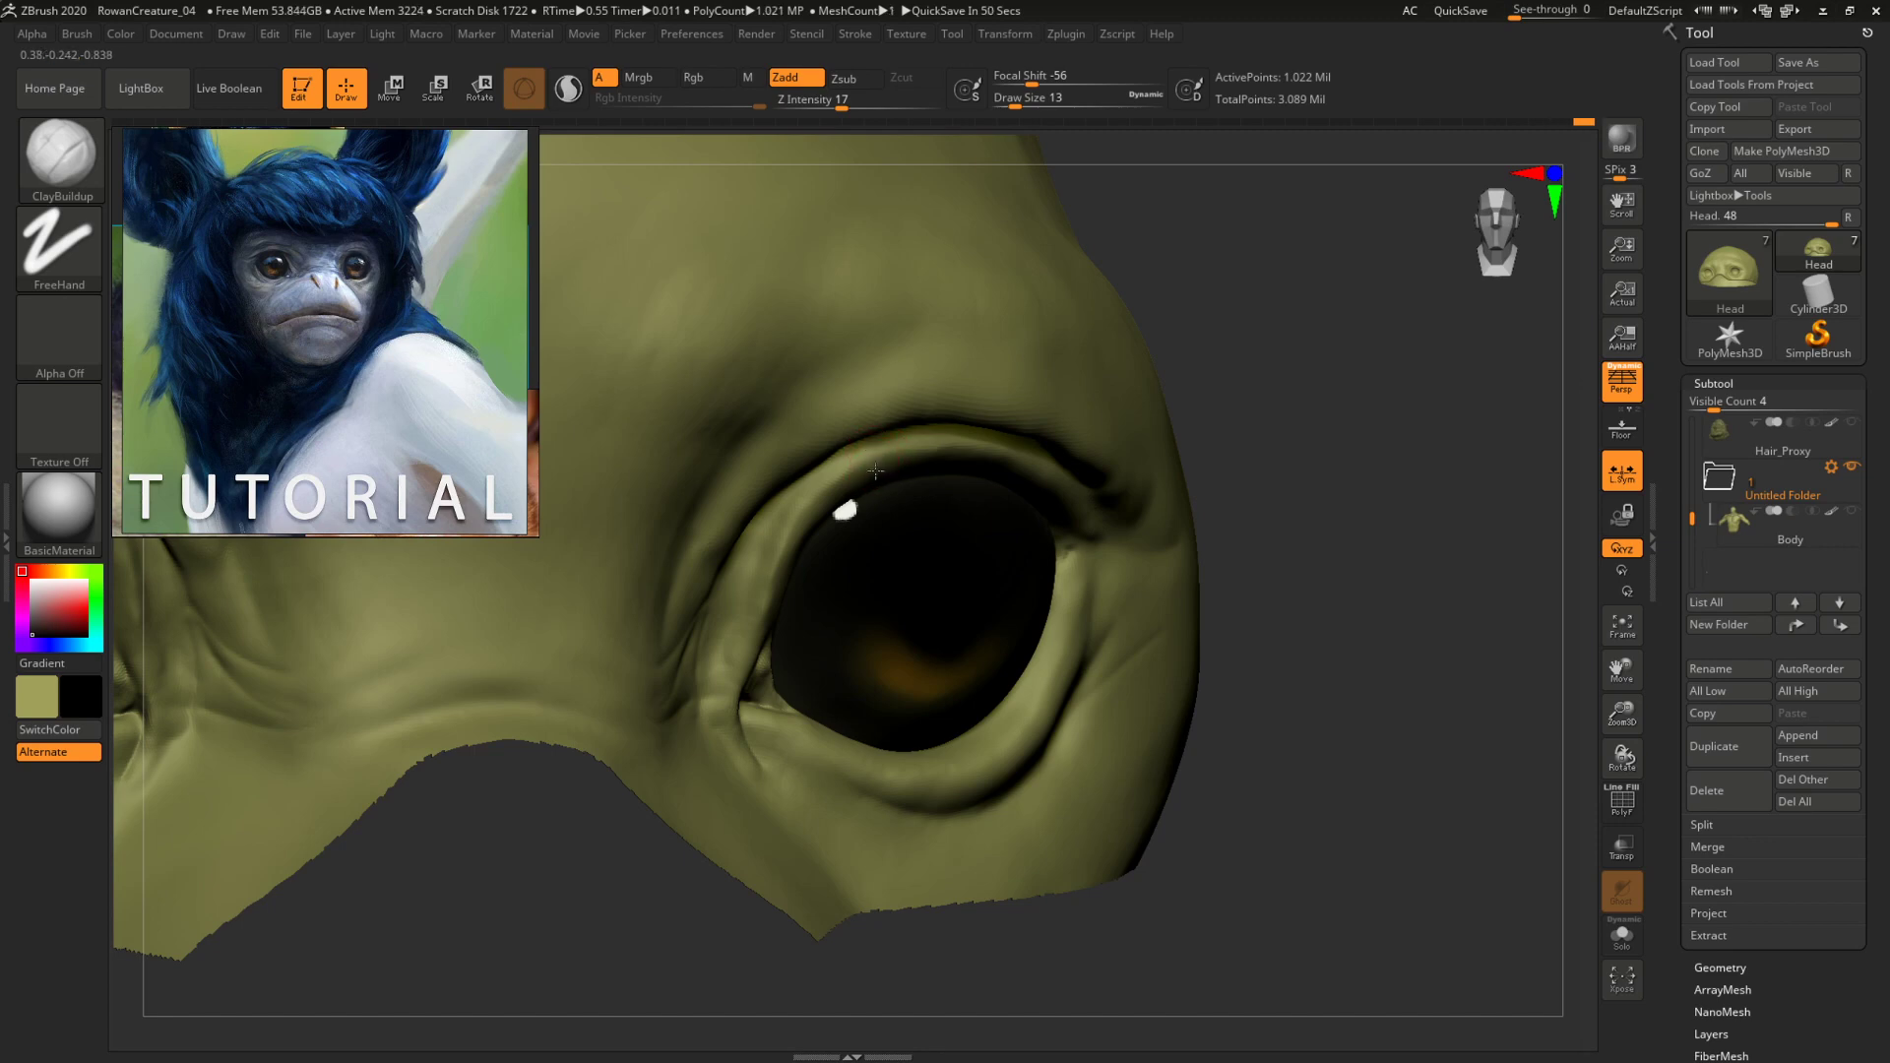
pyautogui.press('b')
pyautogui.press('m')
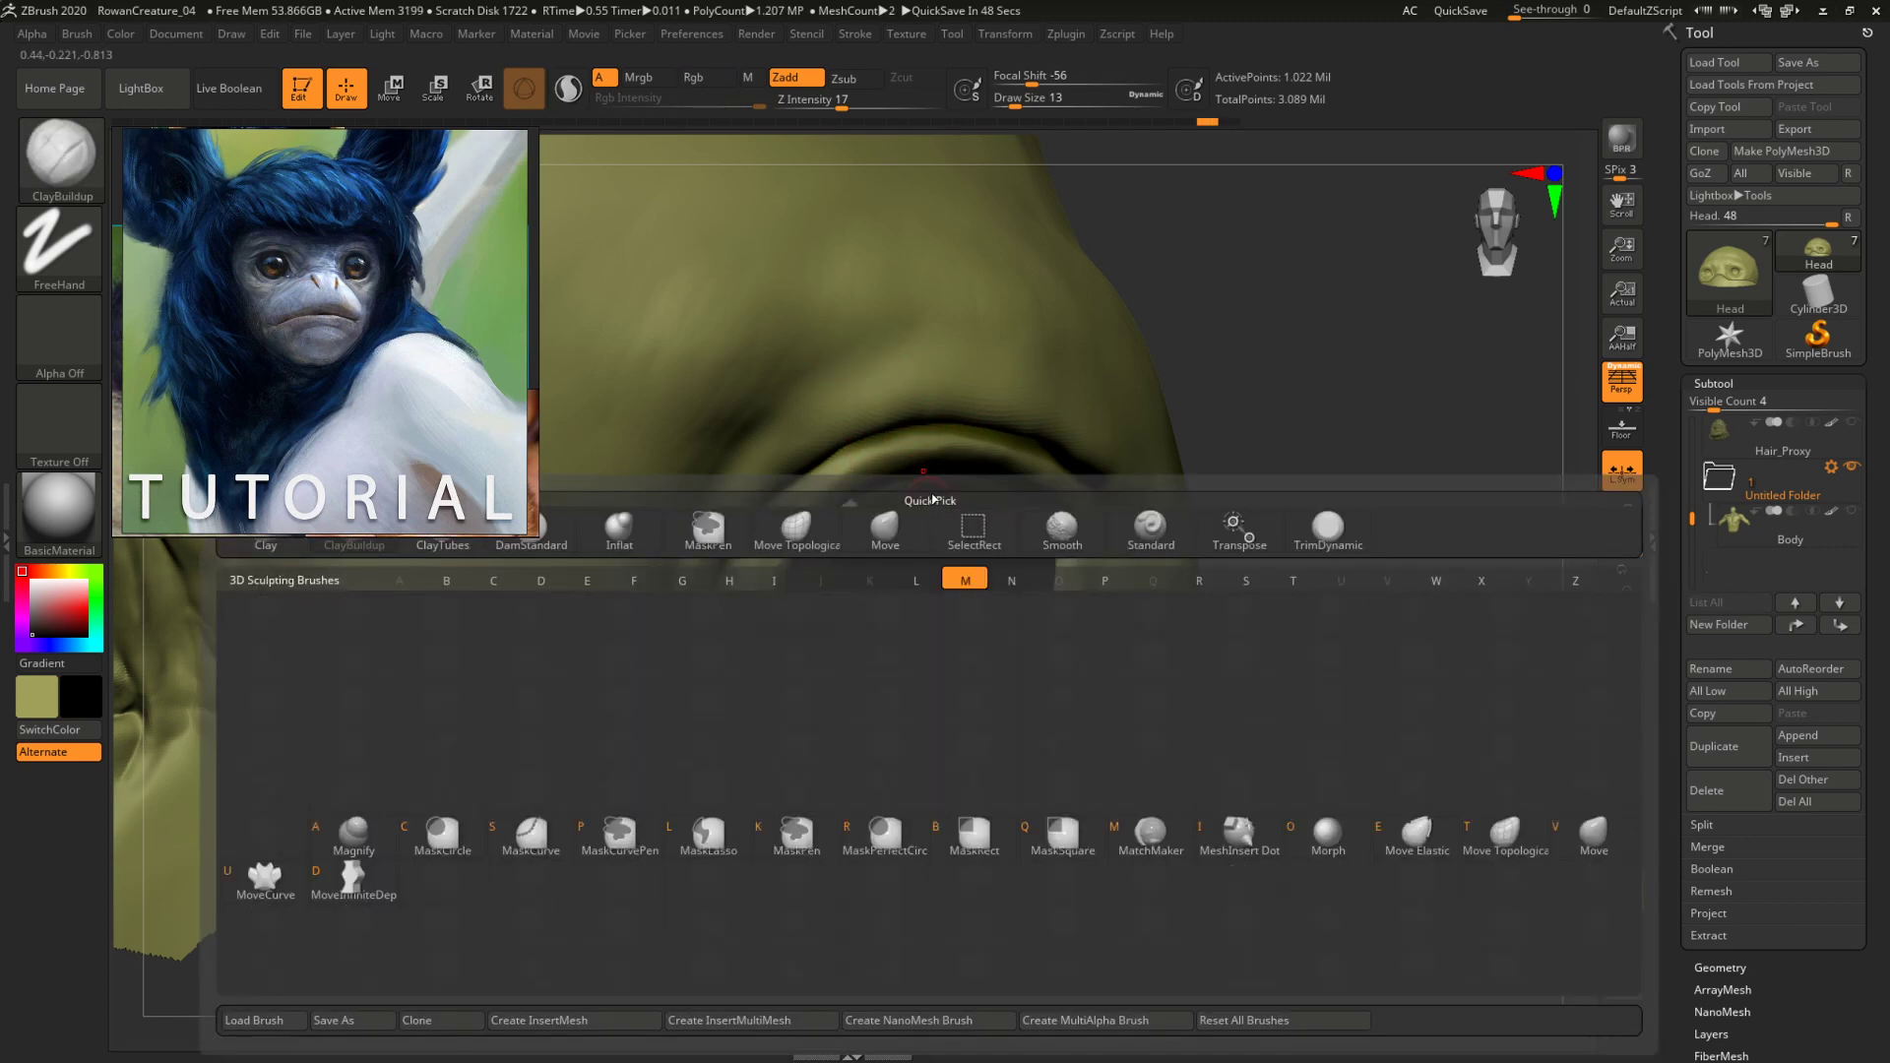
pyautogui.press('v')
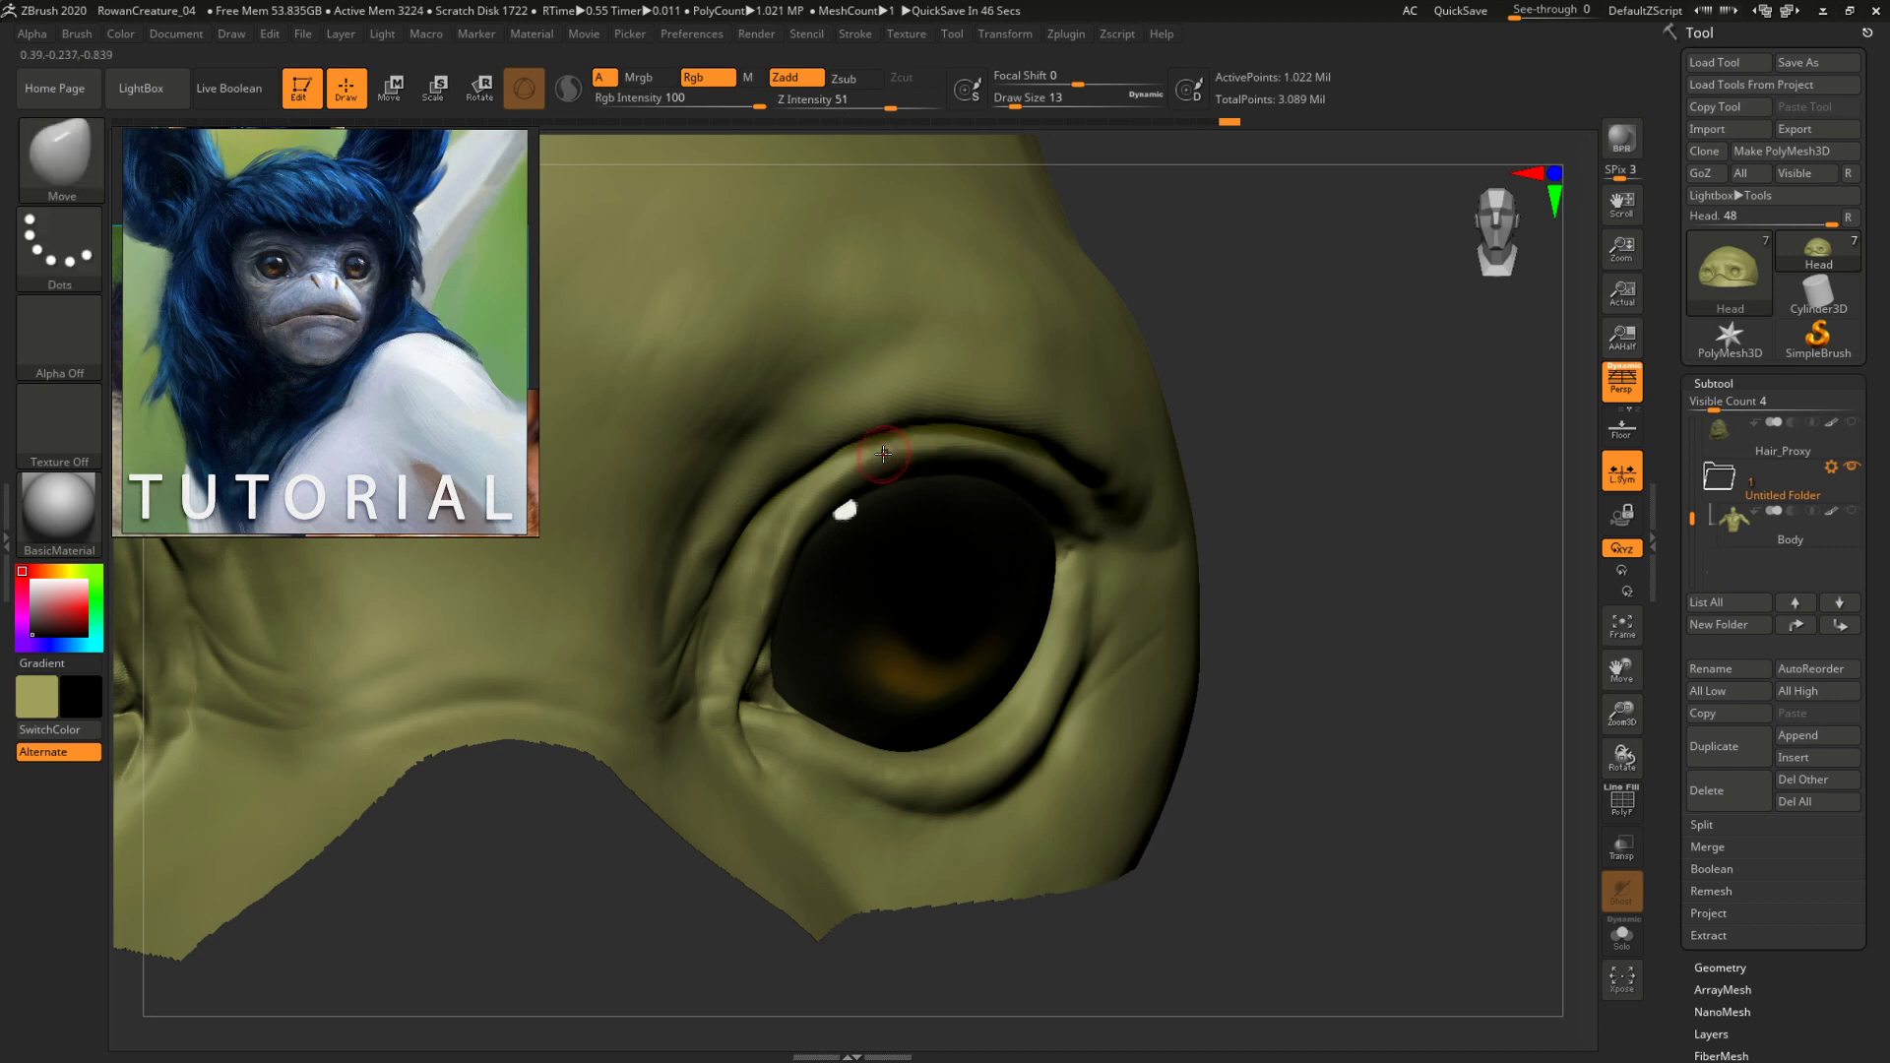
pyautogui.press('space')
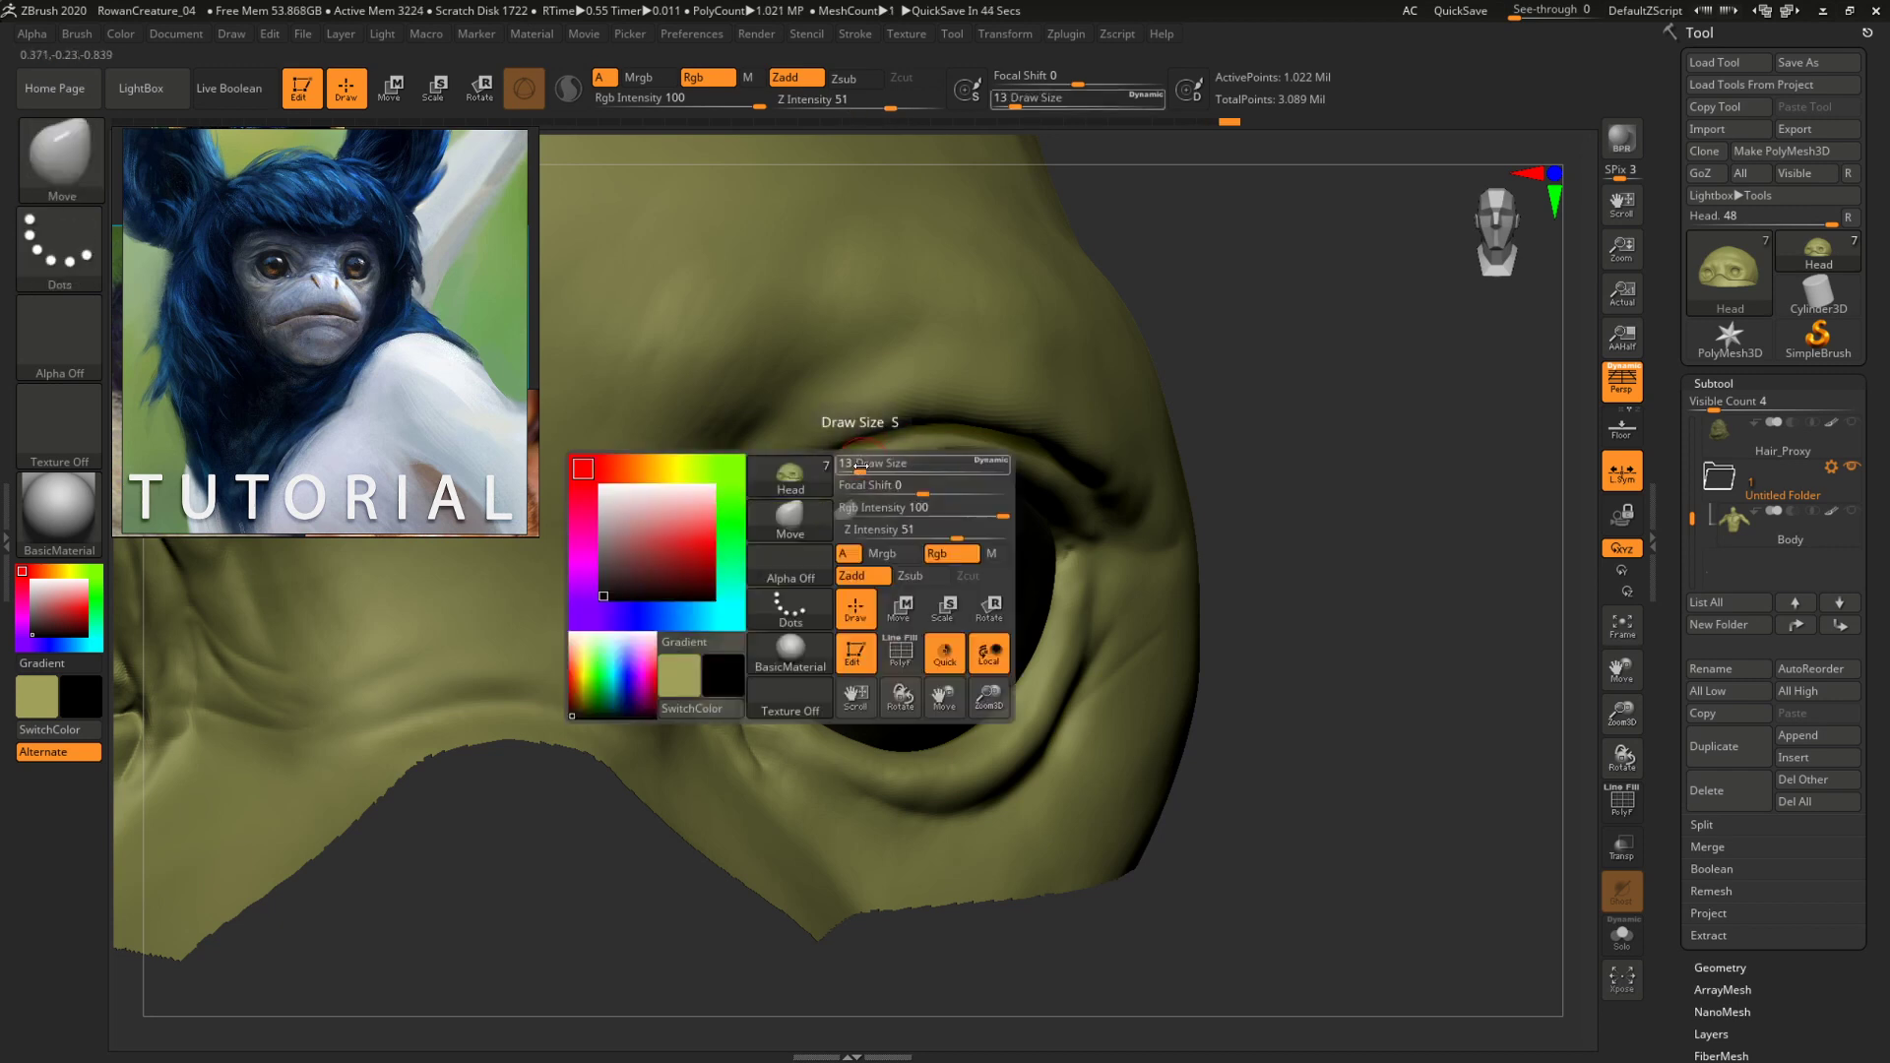
pyautogui.moveTo(923, 486)
pyautogui.mouseDown()
pyautogui.moveTo(960, 486)
pyautogui.moveTo(840, 495)
pyautogui.mouseUp()
pyautogui.press('space')
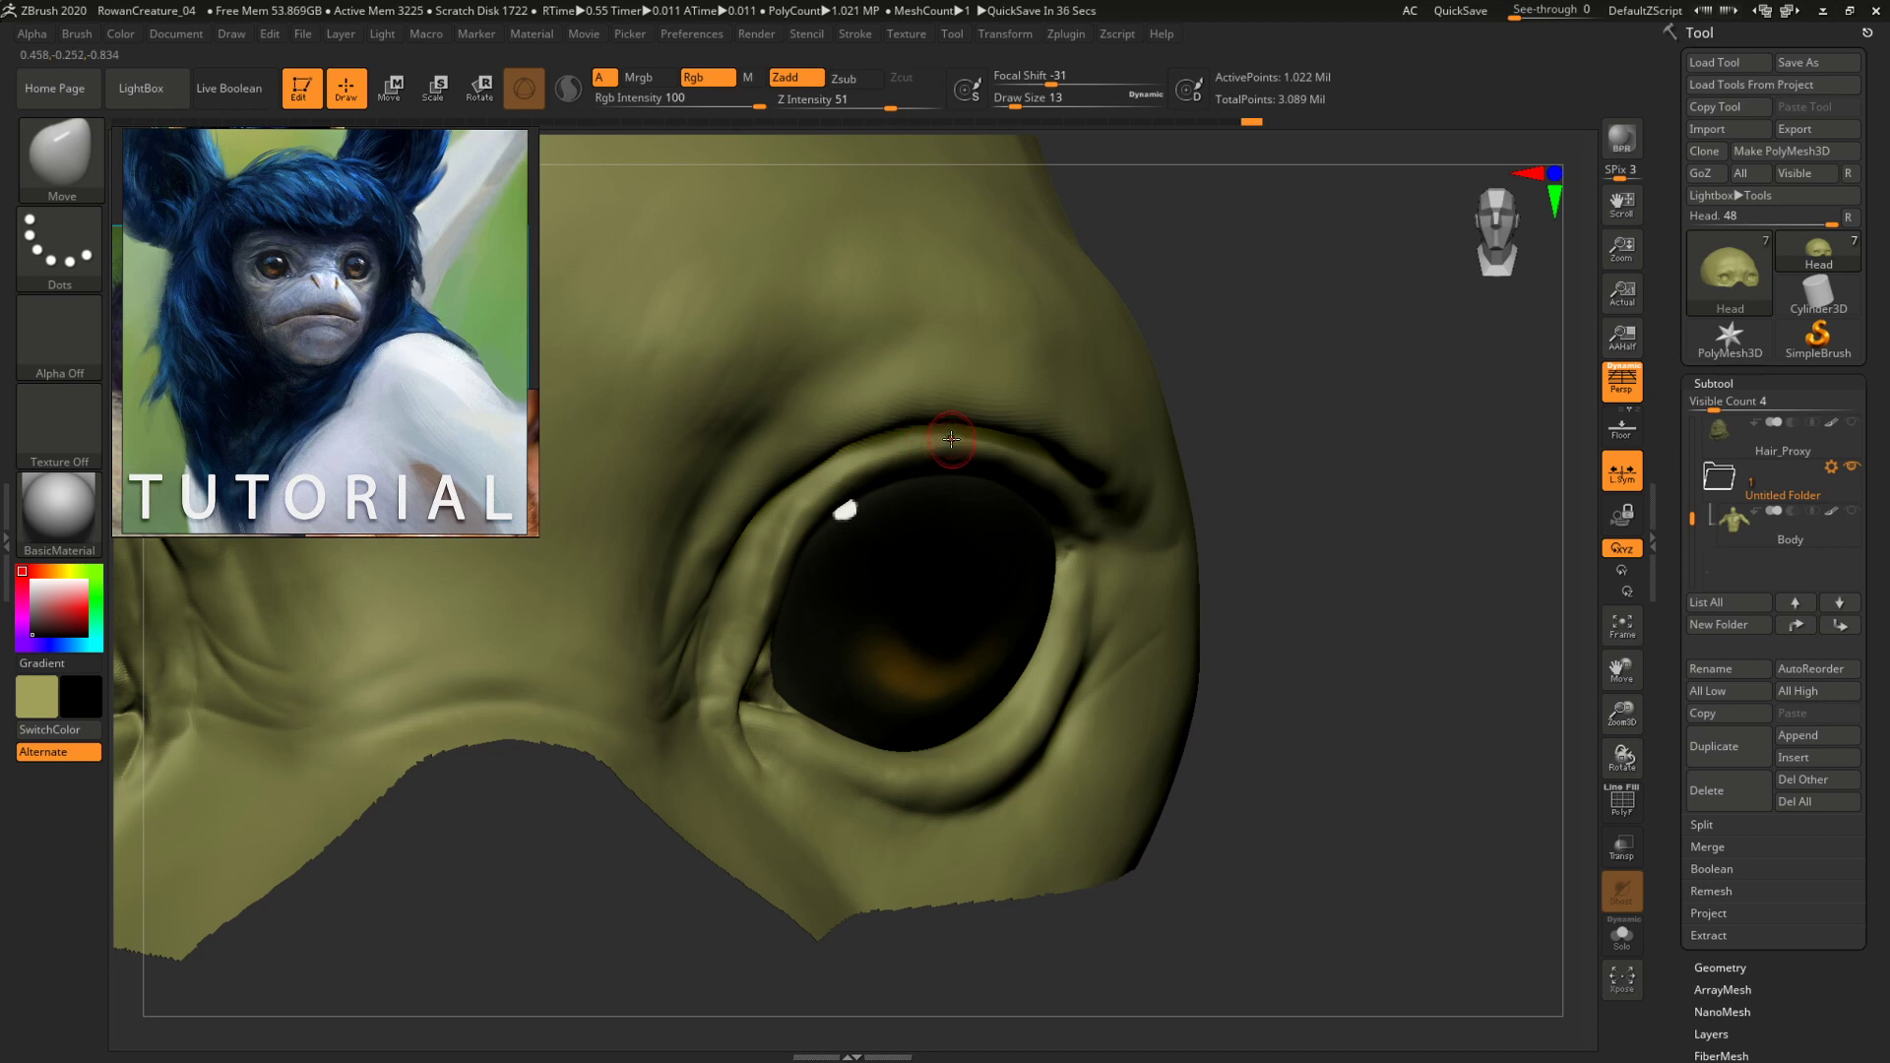
pyautogui.press('space')
pyautogui.moveTo(775, 514); pyautogui.dragTo(785, 512)
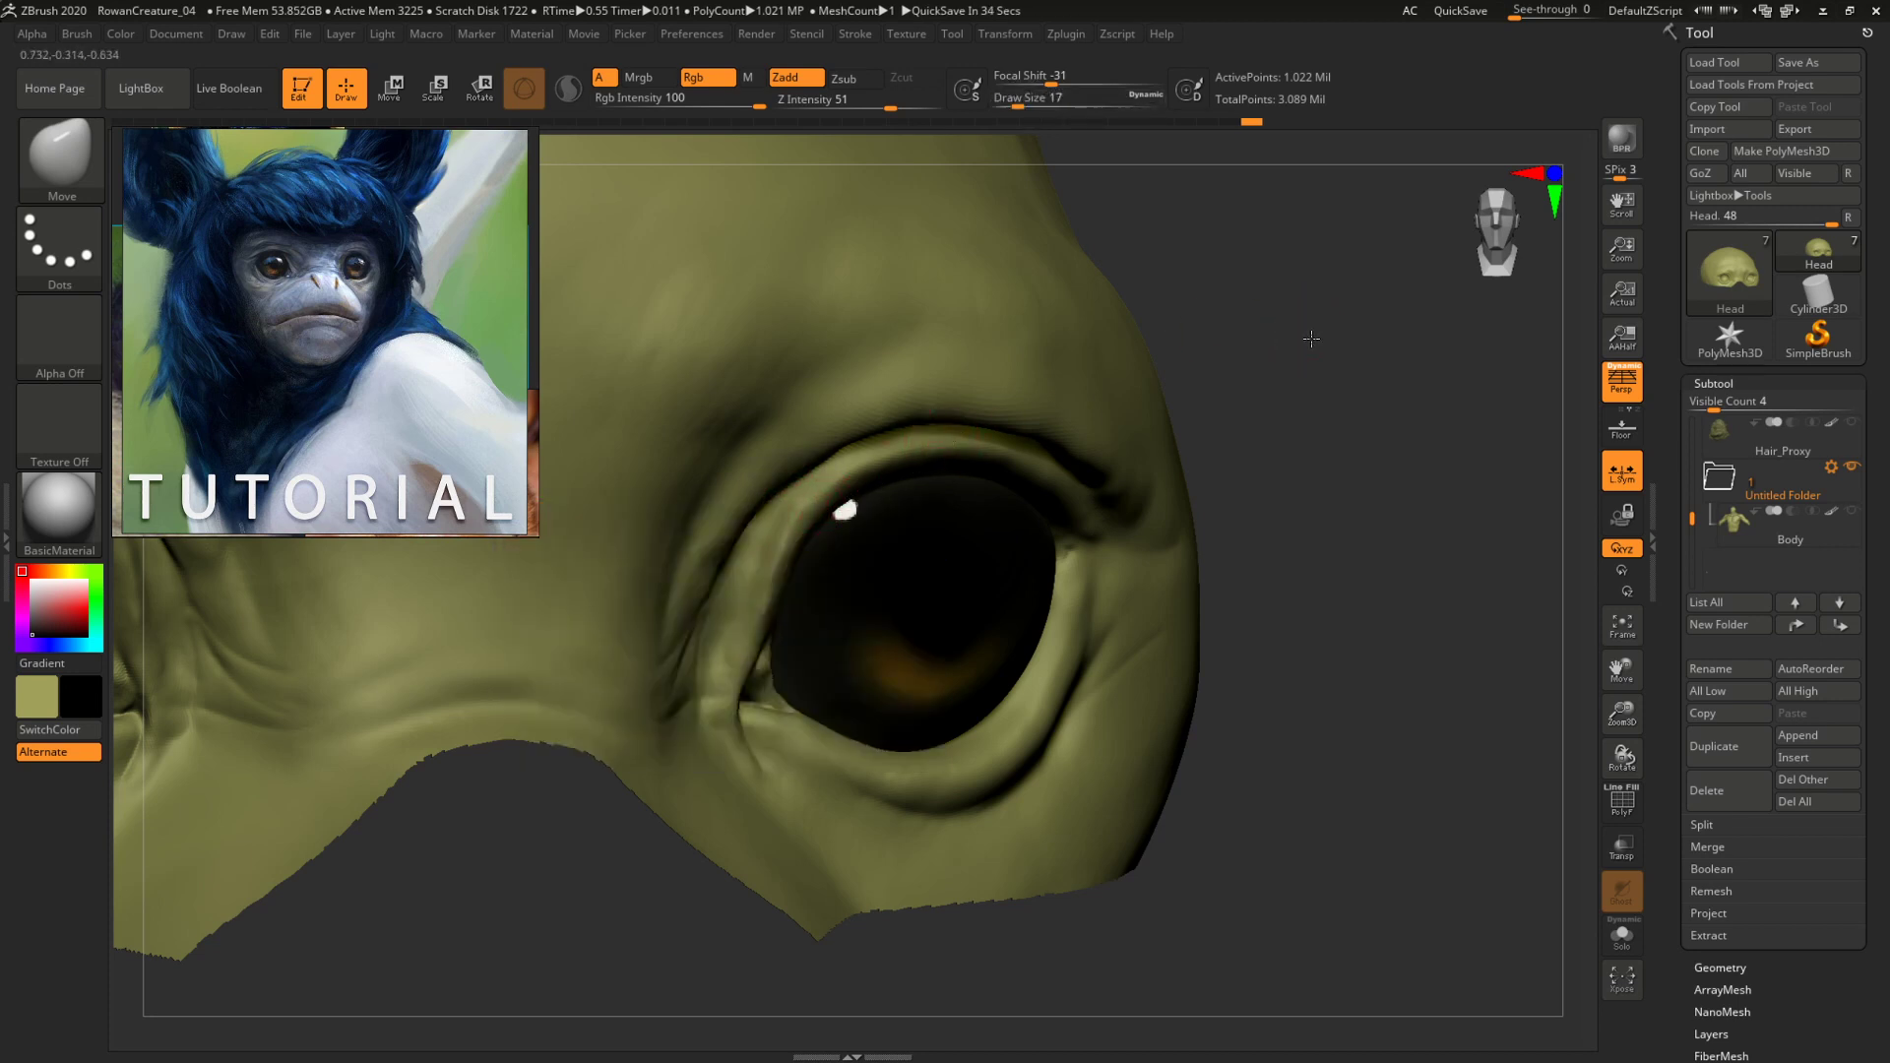
pyautogui.moveTo(1310, 340); pyautogui.dragTo(1403, 343)
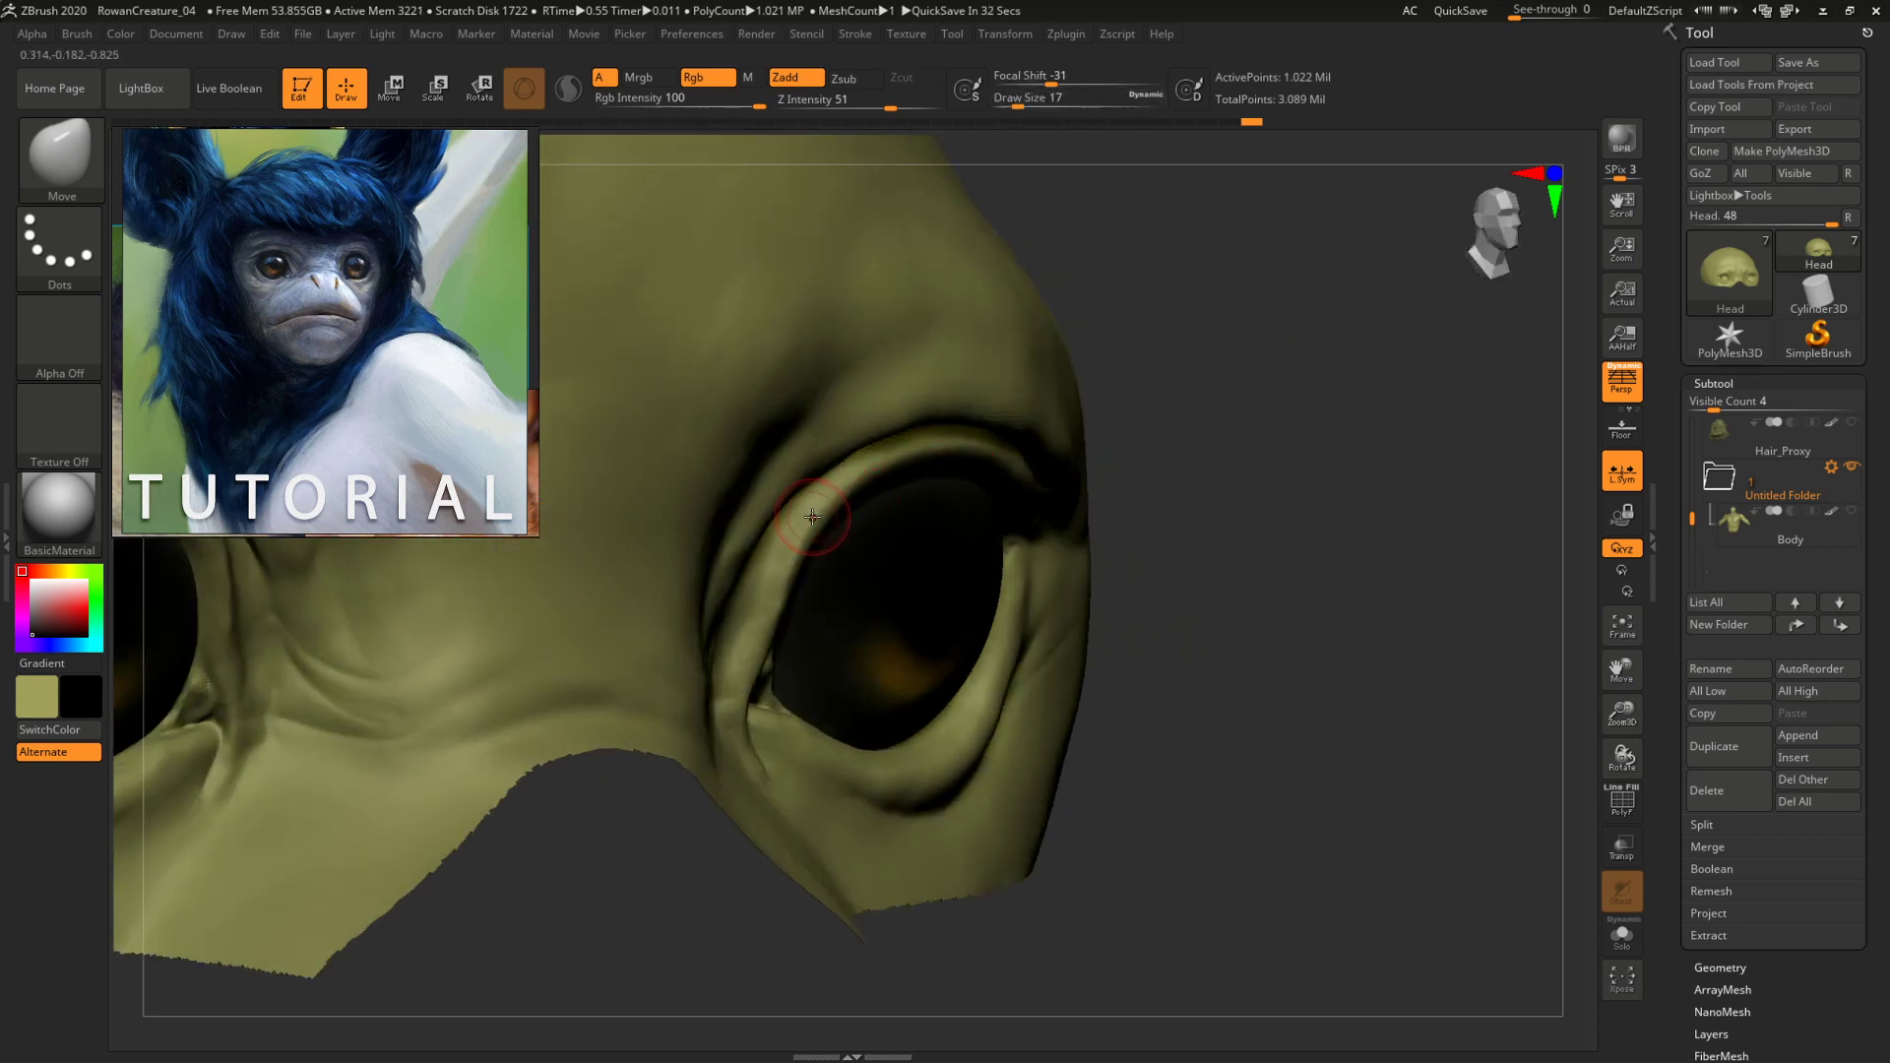
pyautogui.moveTo(812, 516)
pyautogui.mouseDown()
pyautogui.moveTo(783, 551)
pyautogui.moveTo(817, 516)
pyautogui.mouseUp()
pyautogui.moveTo(1123, 420)
pyautogui.mouseDown()
pyautogui.moveTo(1275, 425)
pyautogui.moveTo(1249, 386)
pyautogui.mouseUp()
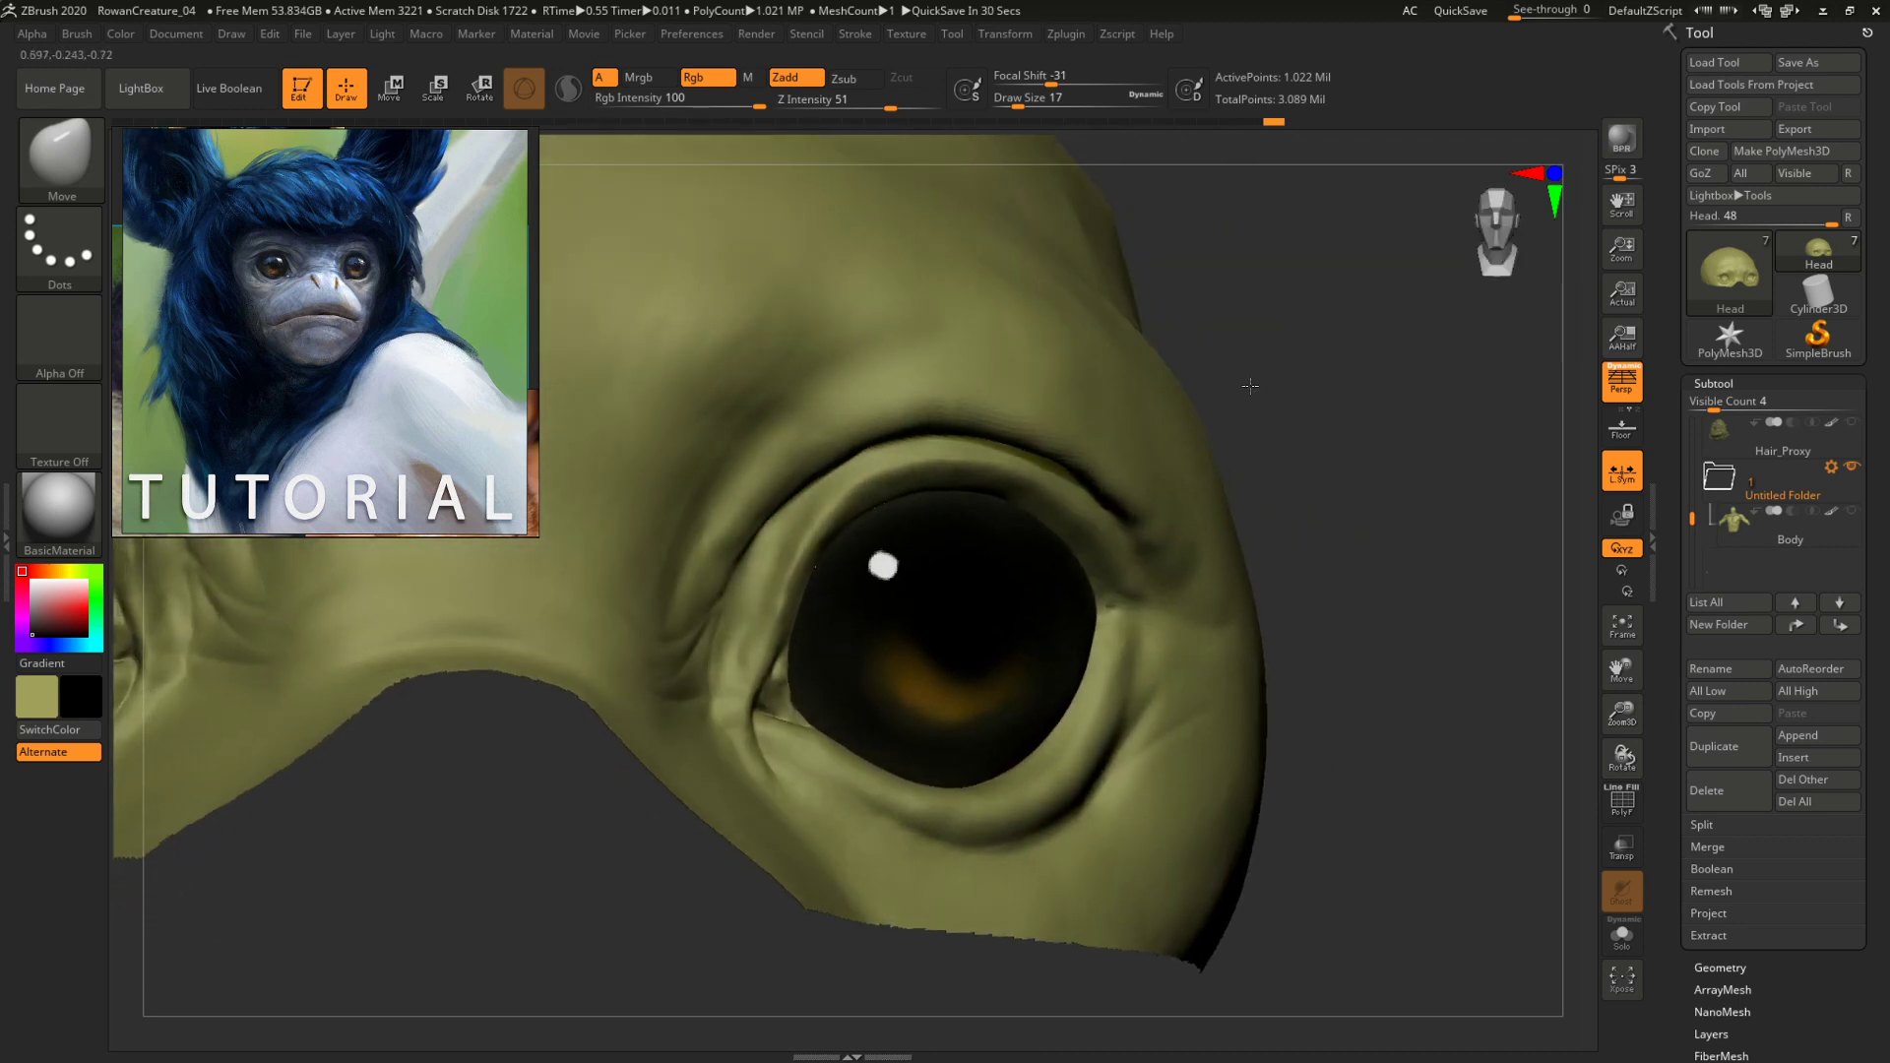
pyautogui.moveTo(844, 519)
pyautogui.mouseDown()
pyautogui.moveTo(930, 492)
pyautogui.moveTo(971, 511)
pyautogui.moveTo(1012, 487)
pyautogui.mouseUp()
# Adjust the inner end of the upper eyelid with the Move brush, working from below the eye.
pyautogui.moveTo(1339, 395)
pyautogui.mouseDown()
pyautogui.moveTo(1224, 304)
pyautogui.moveTo(1244, 270)
pyautogui.moveTo(1222, 218)
pyautogui.moveTo(1195, 246)
pyautogui.mouseUp()
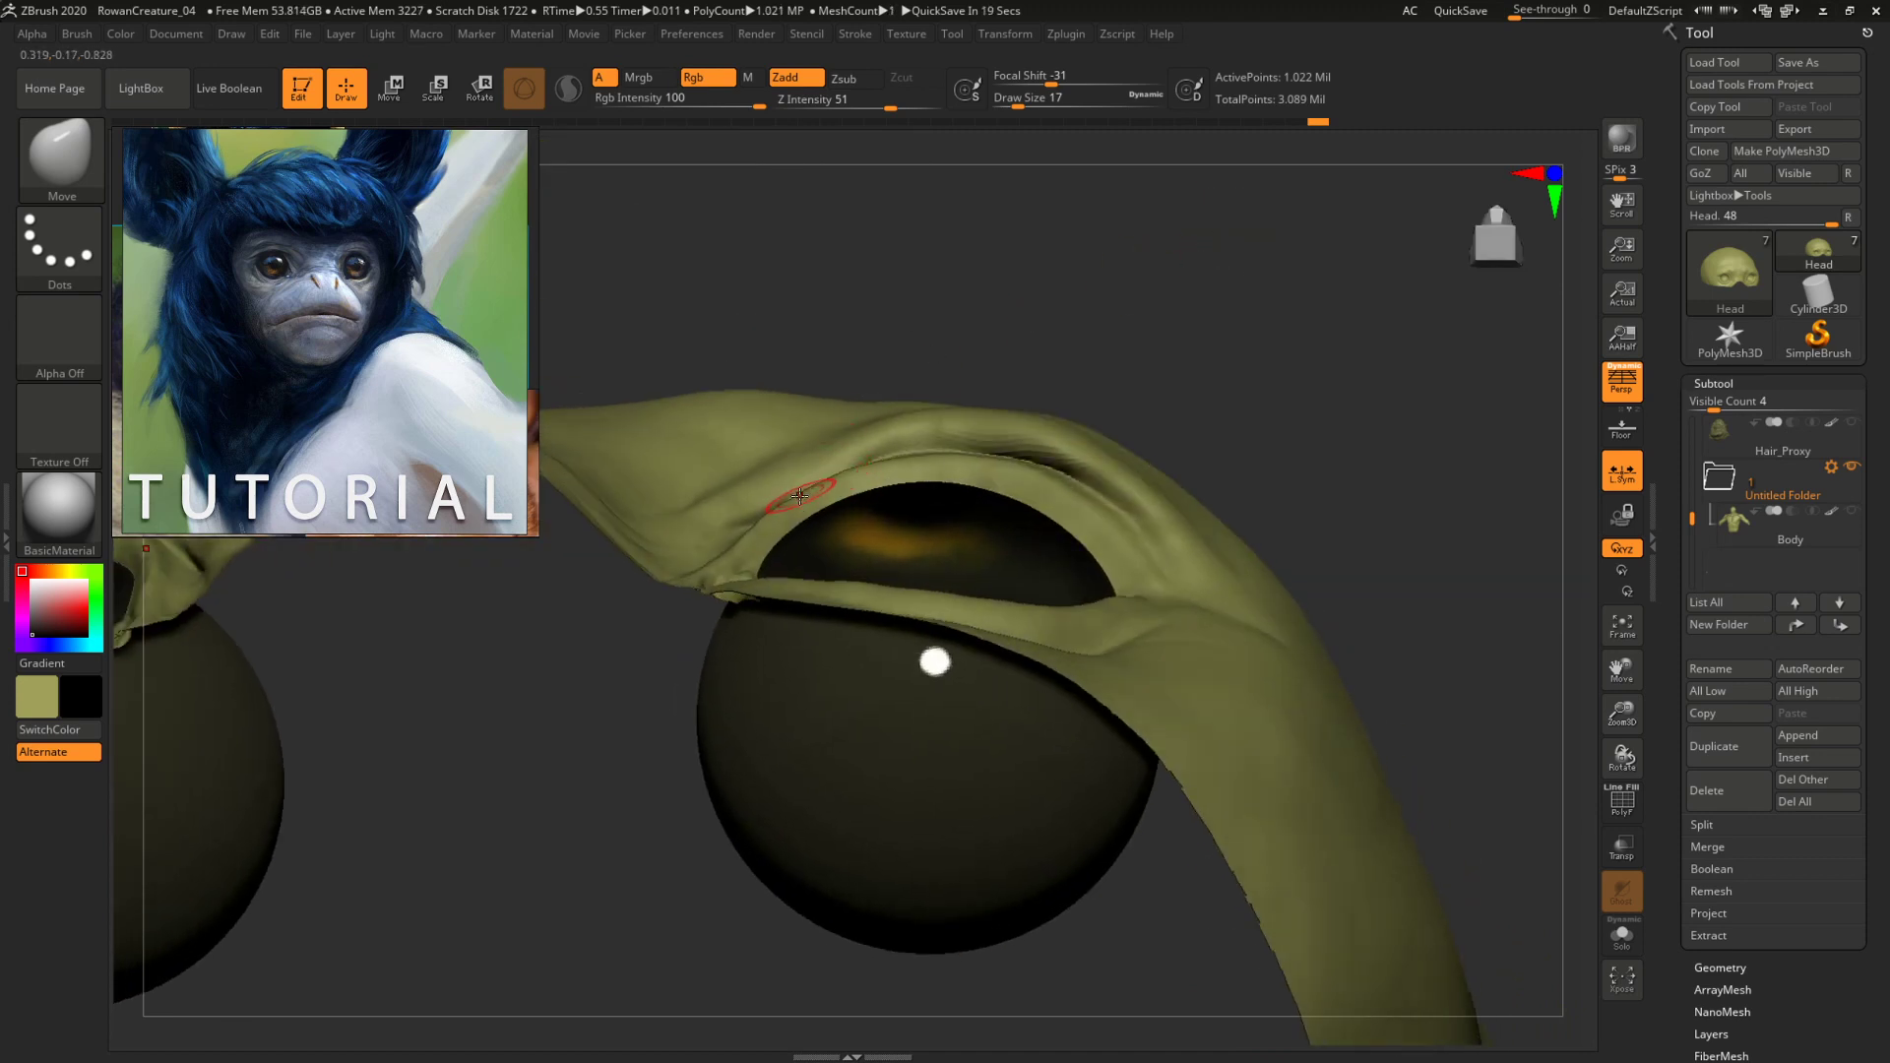
pyautogui.moveTo(873, 342); pyautogui.dragTo(787, 354)
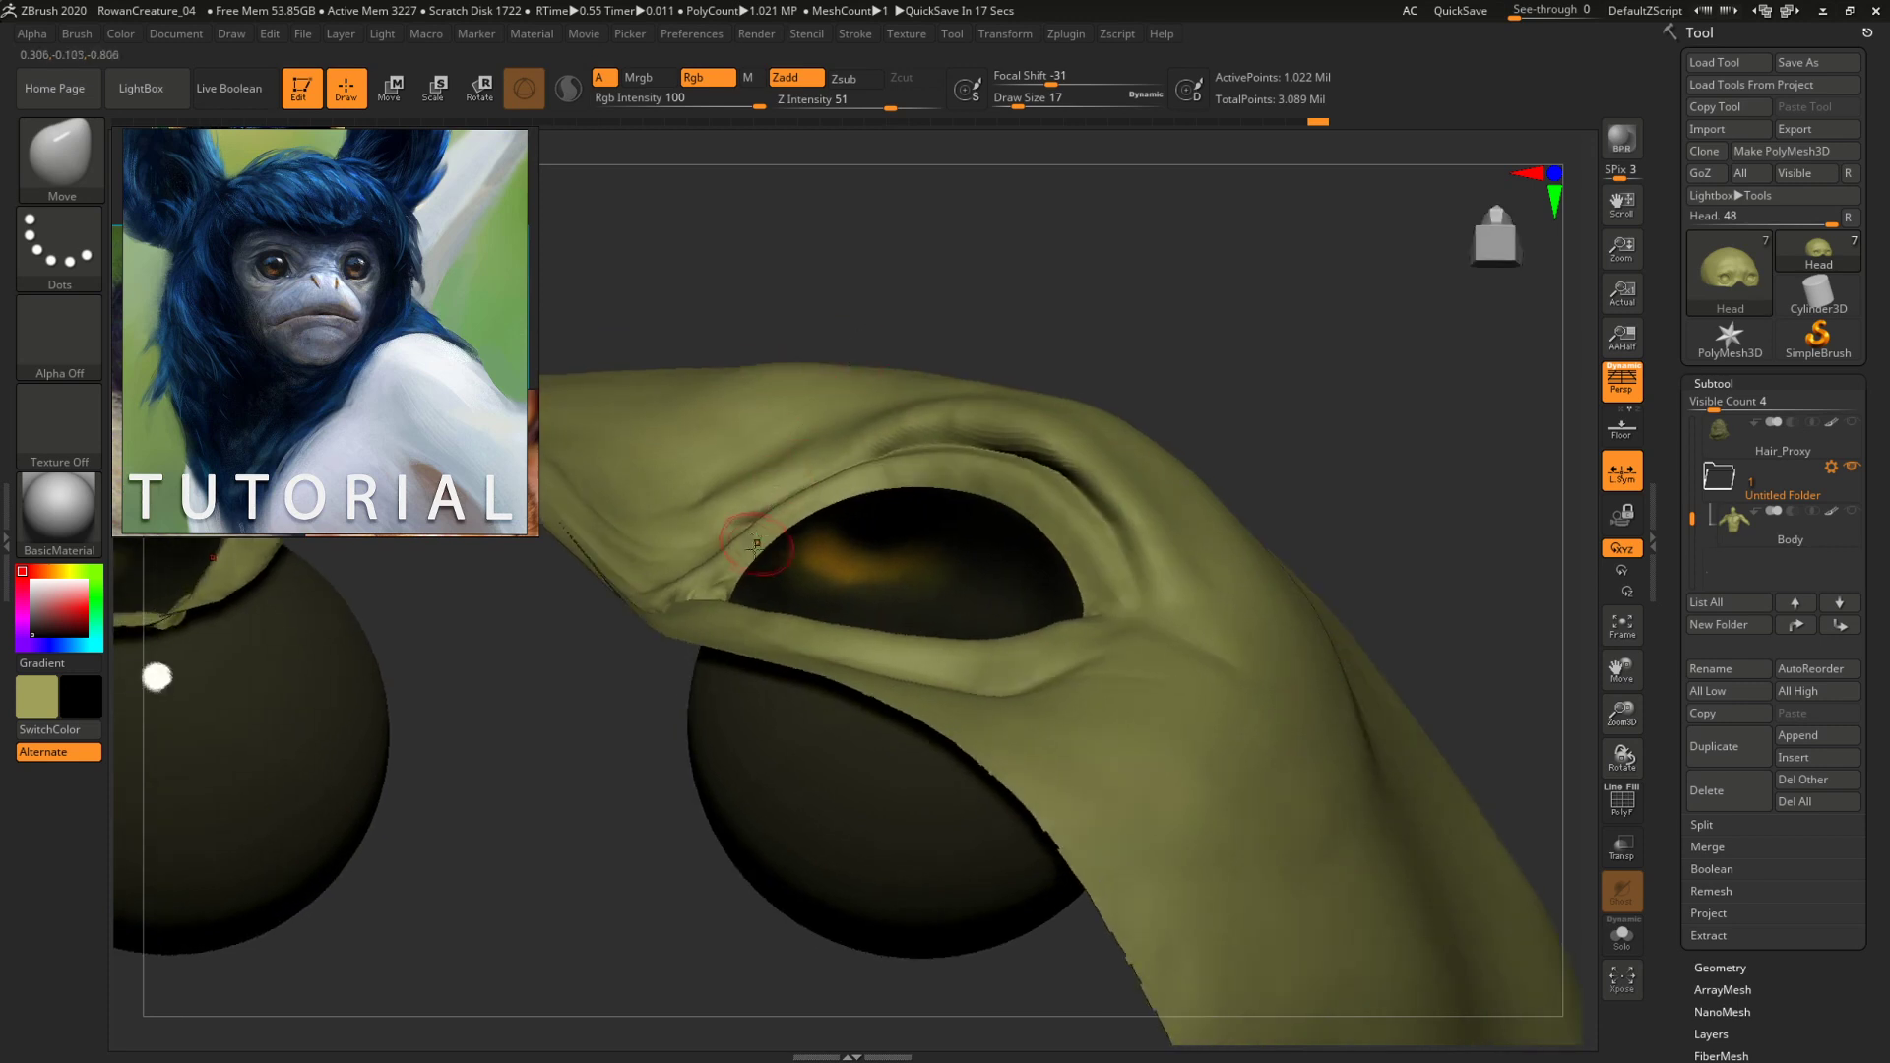
pyautogui.moveTo(752, 542); pyautogui.dragTo(741, 529)
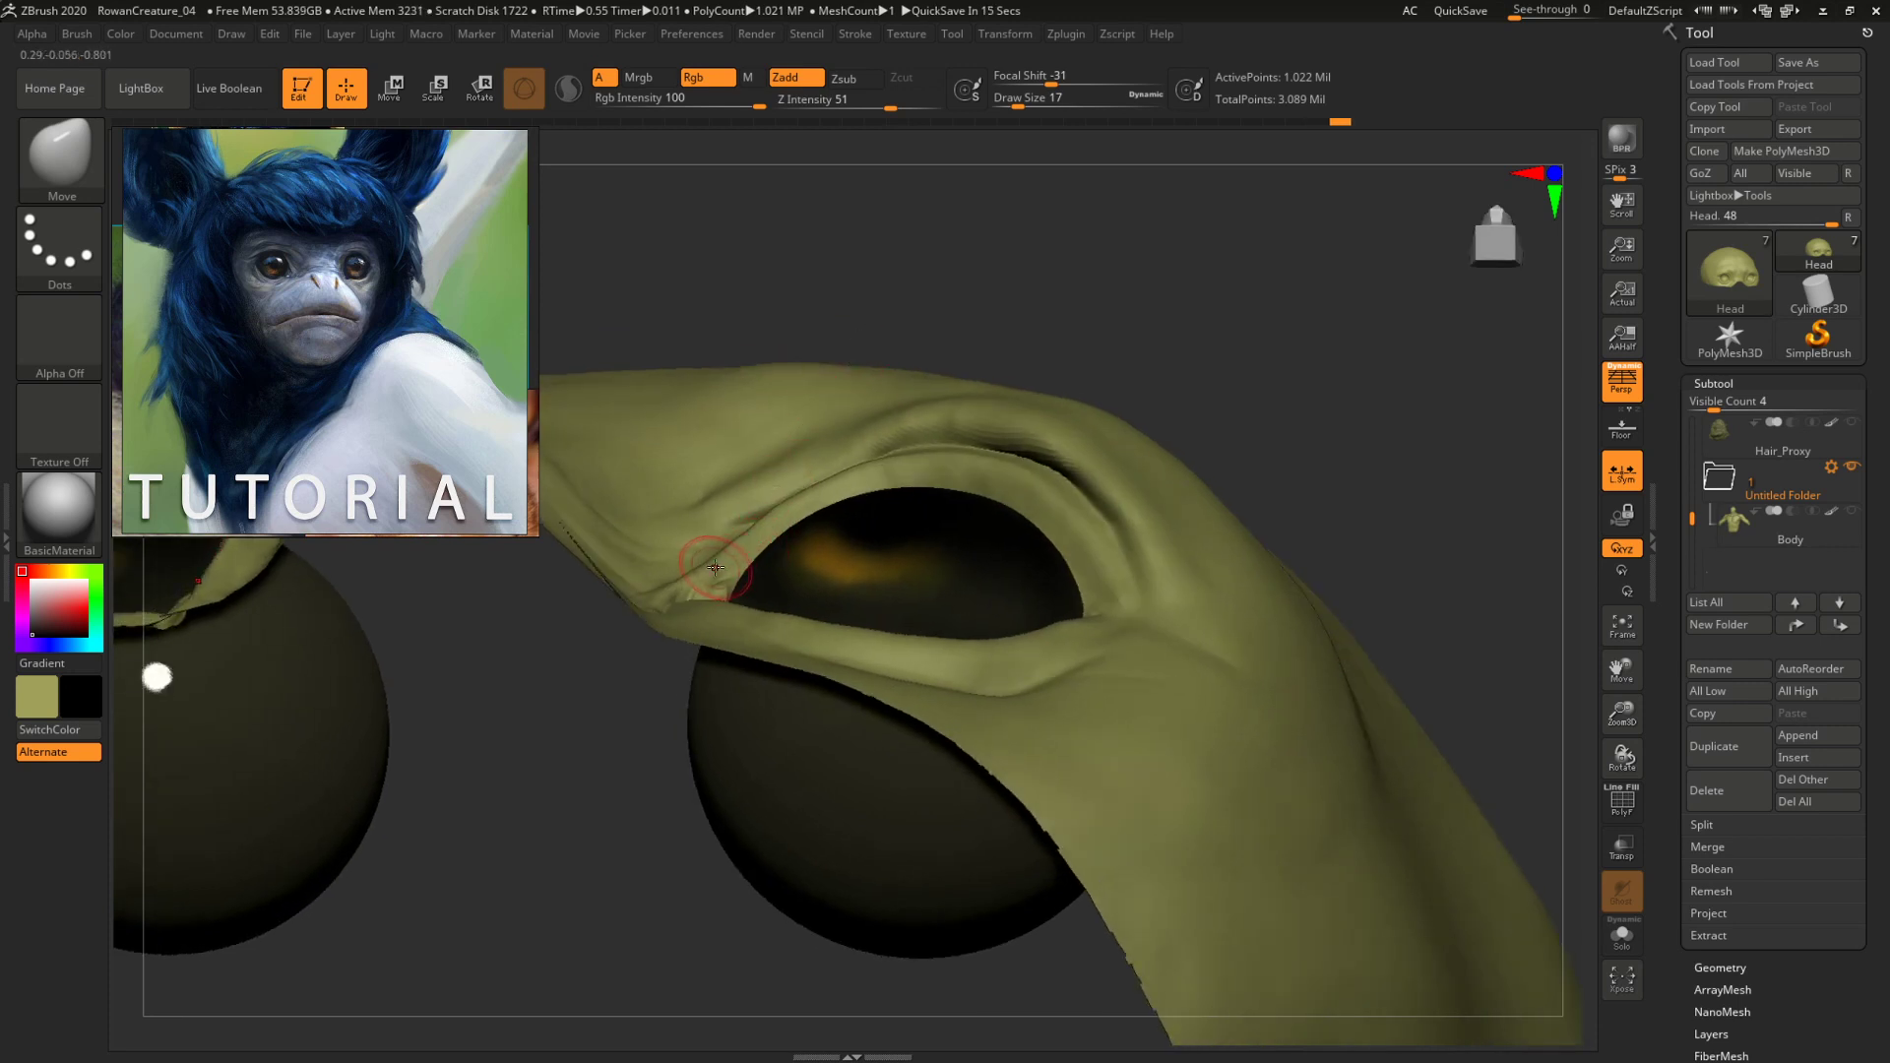
# Select the ClayBuildup brush and unhide the rest of the head mesh.
pyautogui.moveTo(856, 313)
pyautogui.mouseDown()
pyautogui.moveTo(891, 366)
pyautogui.moveTo(1346, 385)
pyautogui.moveTo(944, 409)
pyautogui.moveTo(1034, 388)
pyautogui.moveTo(1196, 423)
pyautogui.moveTo(1253, 338)
pyautogui.moveTo(1240, 364)
pyautogui.moveTo(1316, 358)
pyautogui.mouseUp()
pyautogui.press('b')
pyautogui.press('b')
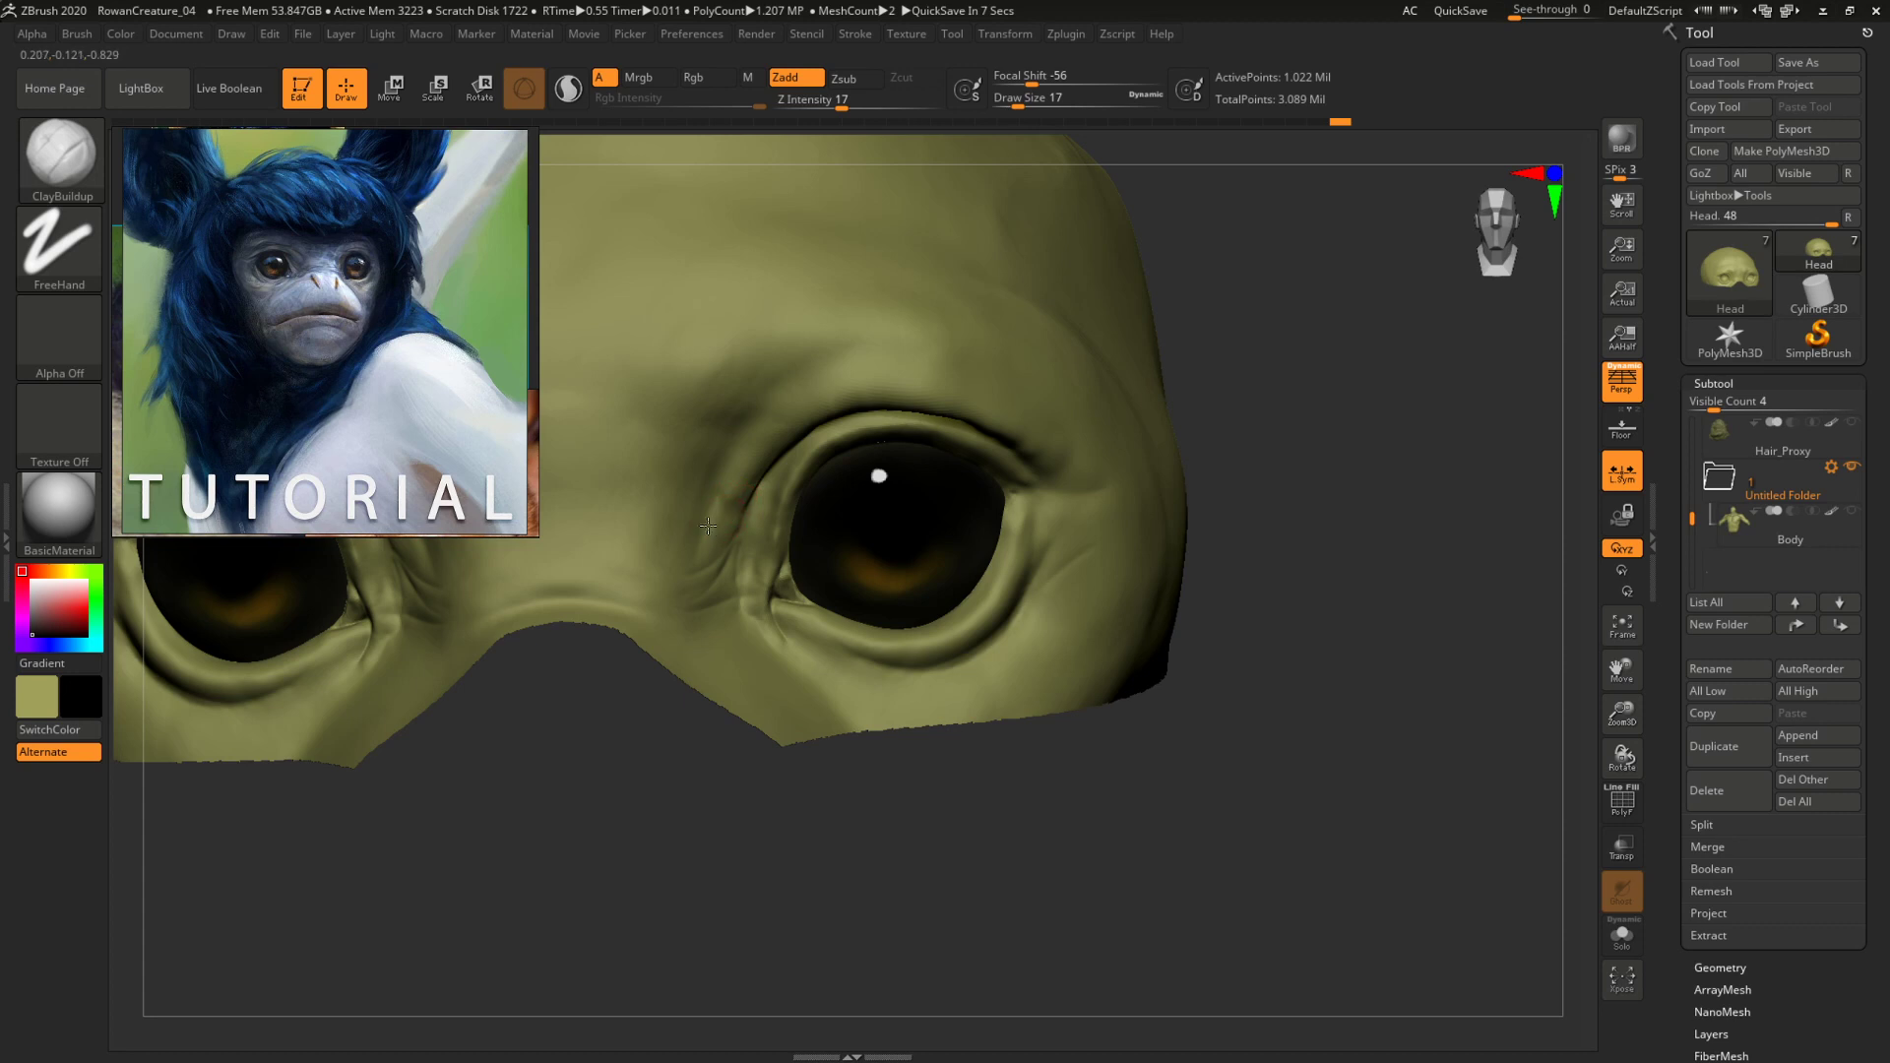
pyautogui.moveTo(1414, 341); pyautogui.dragTo(1280, 423)
pyautogui.moveTo(1280, 423); pyautogui.dragTo(1394, 379)
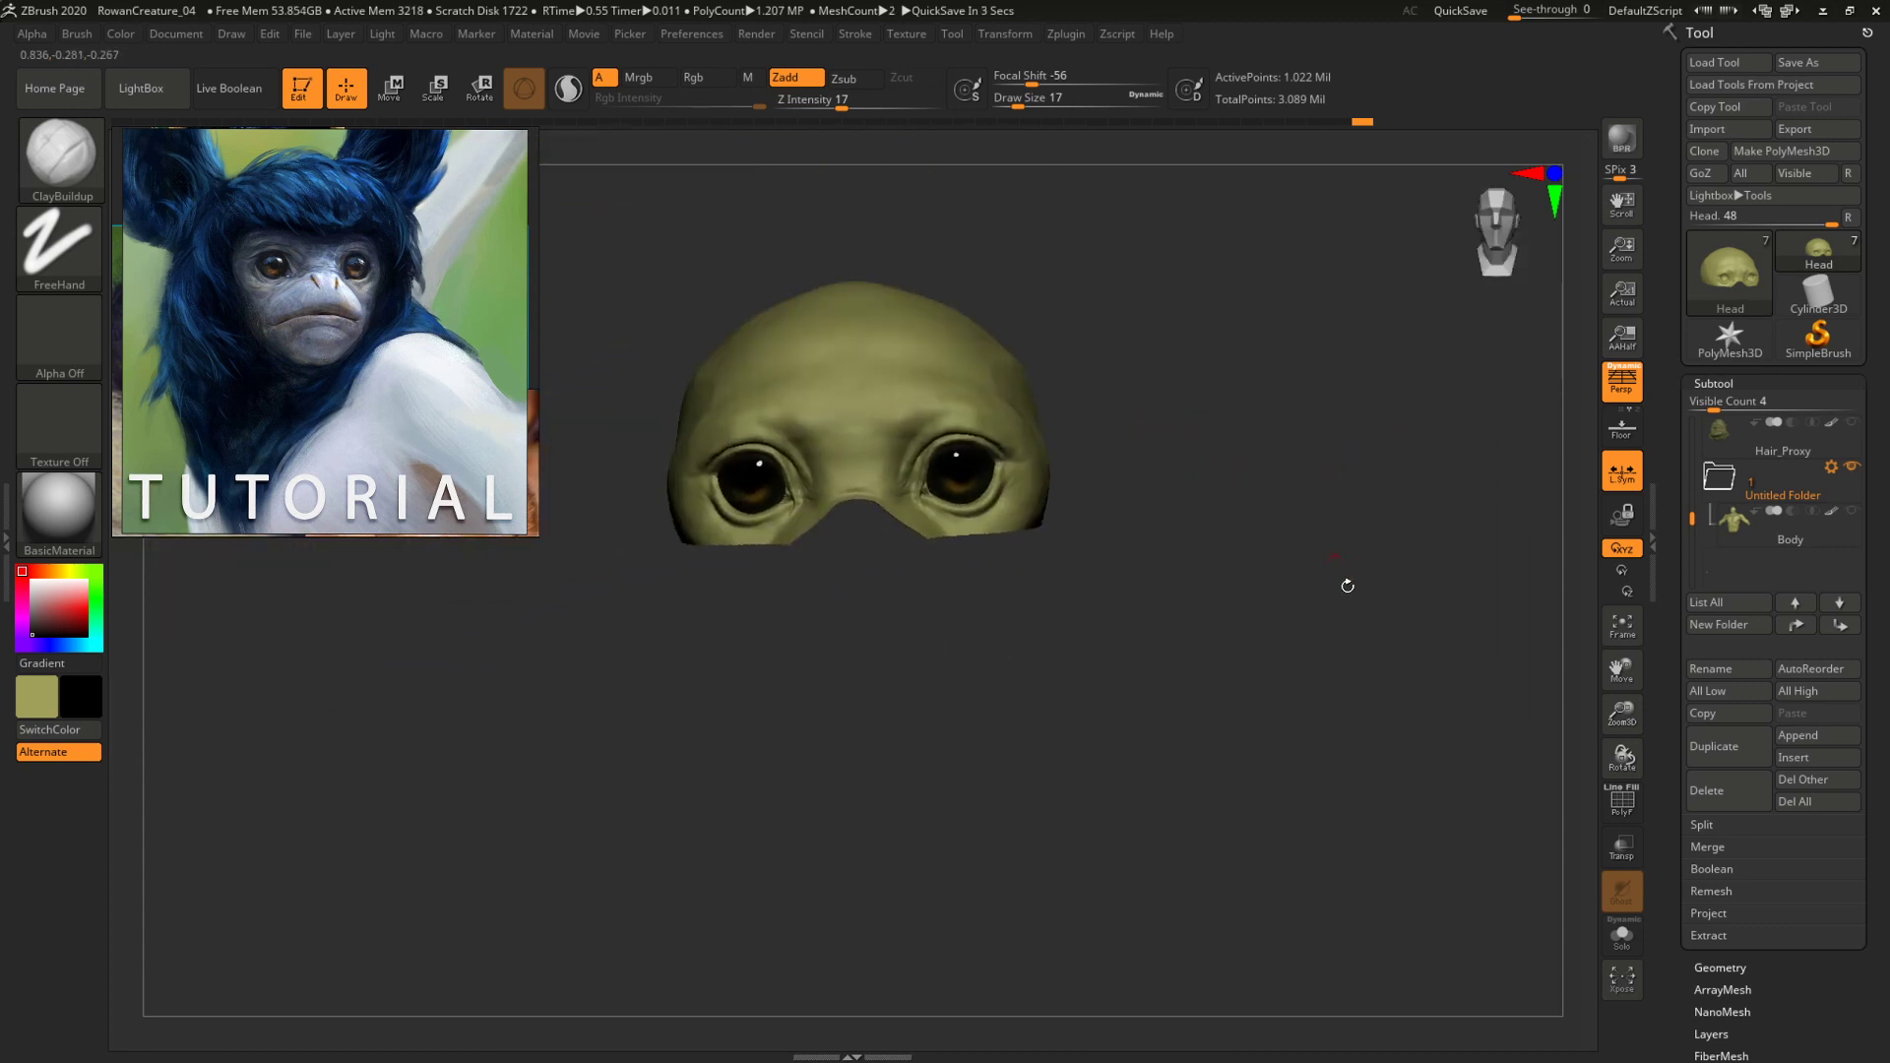
pyautogui.keyDown('ctrl'); pyautogui.keyDown('shift'); pyautogui.click(1392, 666); pyautogui.keyUp('shift'); pyautogui.keyUp('ctrl')
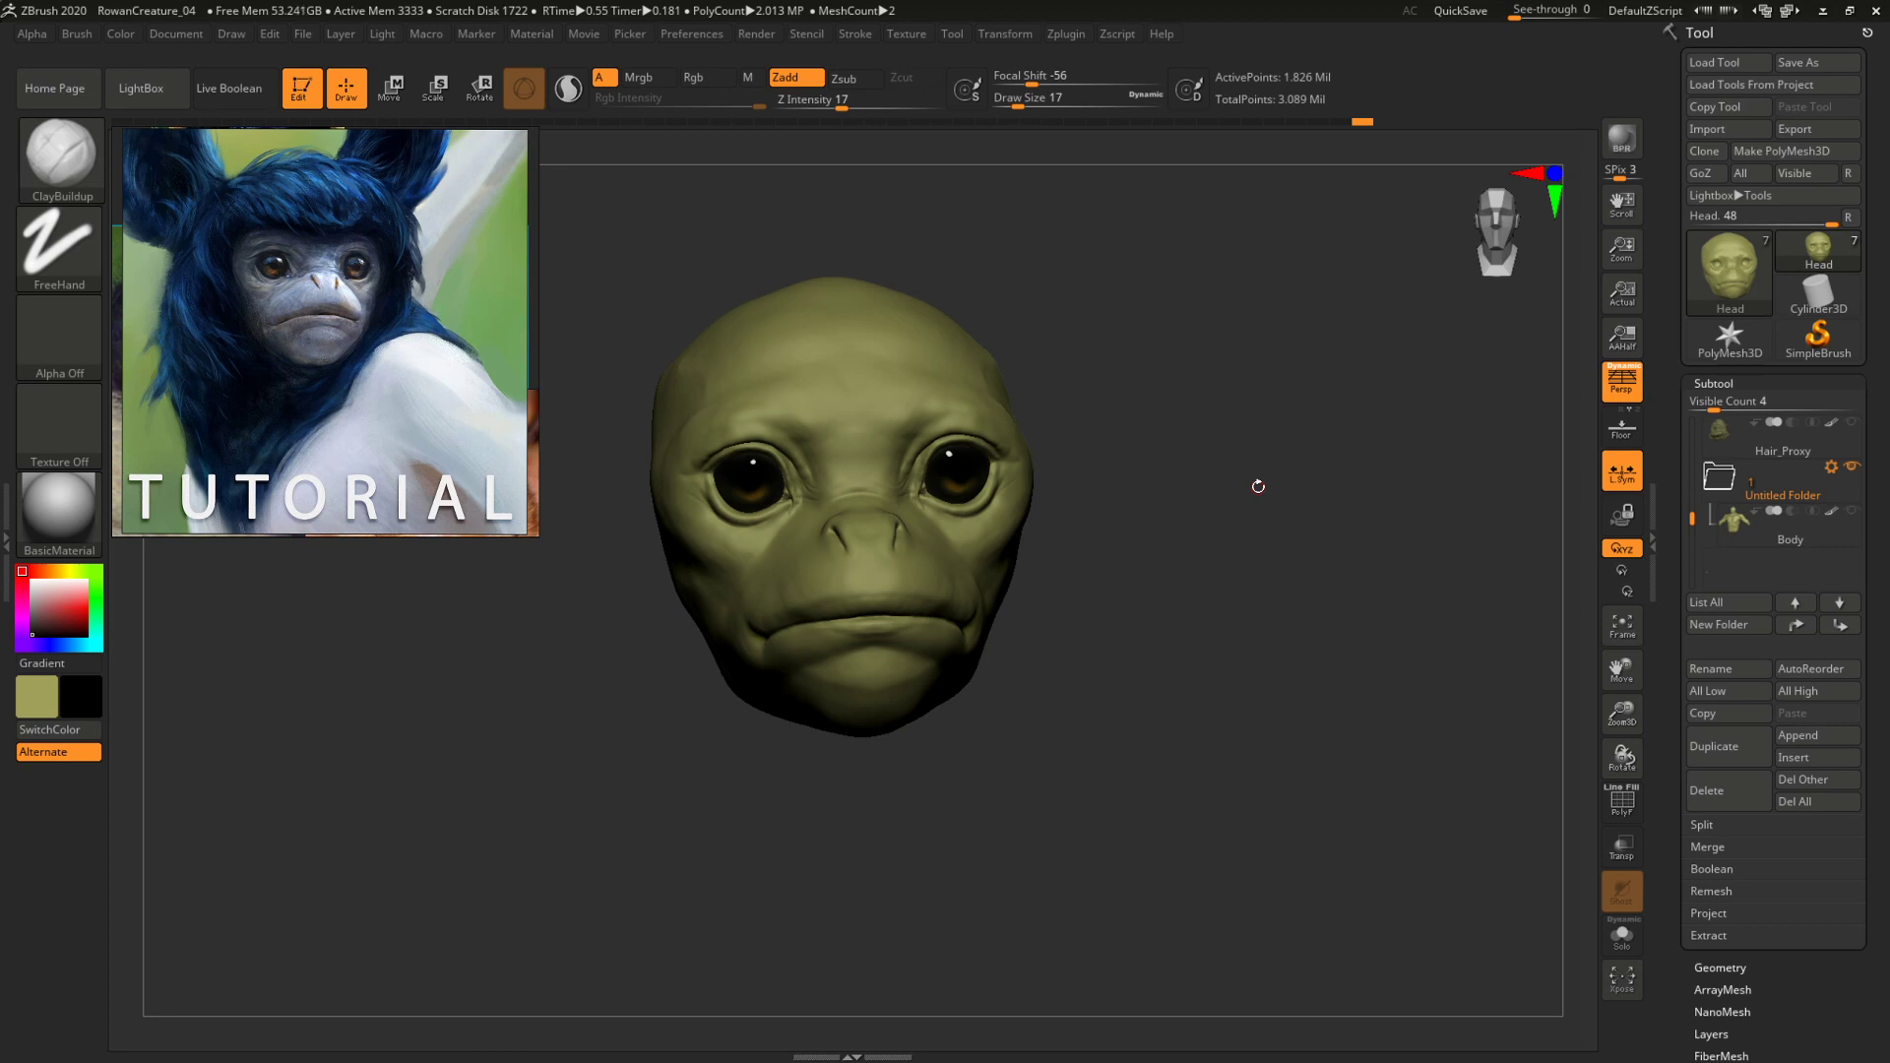
# Turn on the visibility of the body folder, the Ears and the Hair_Proxy, and frame the creature from the front.
pyautogui.hotkey('ctrl', 'z')
pyautogui.hotkey('ctrl', 'z')
pyautogui.hotkey('ctrl', 'z')
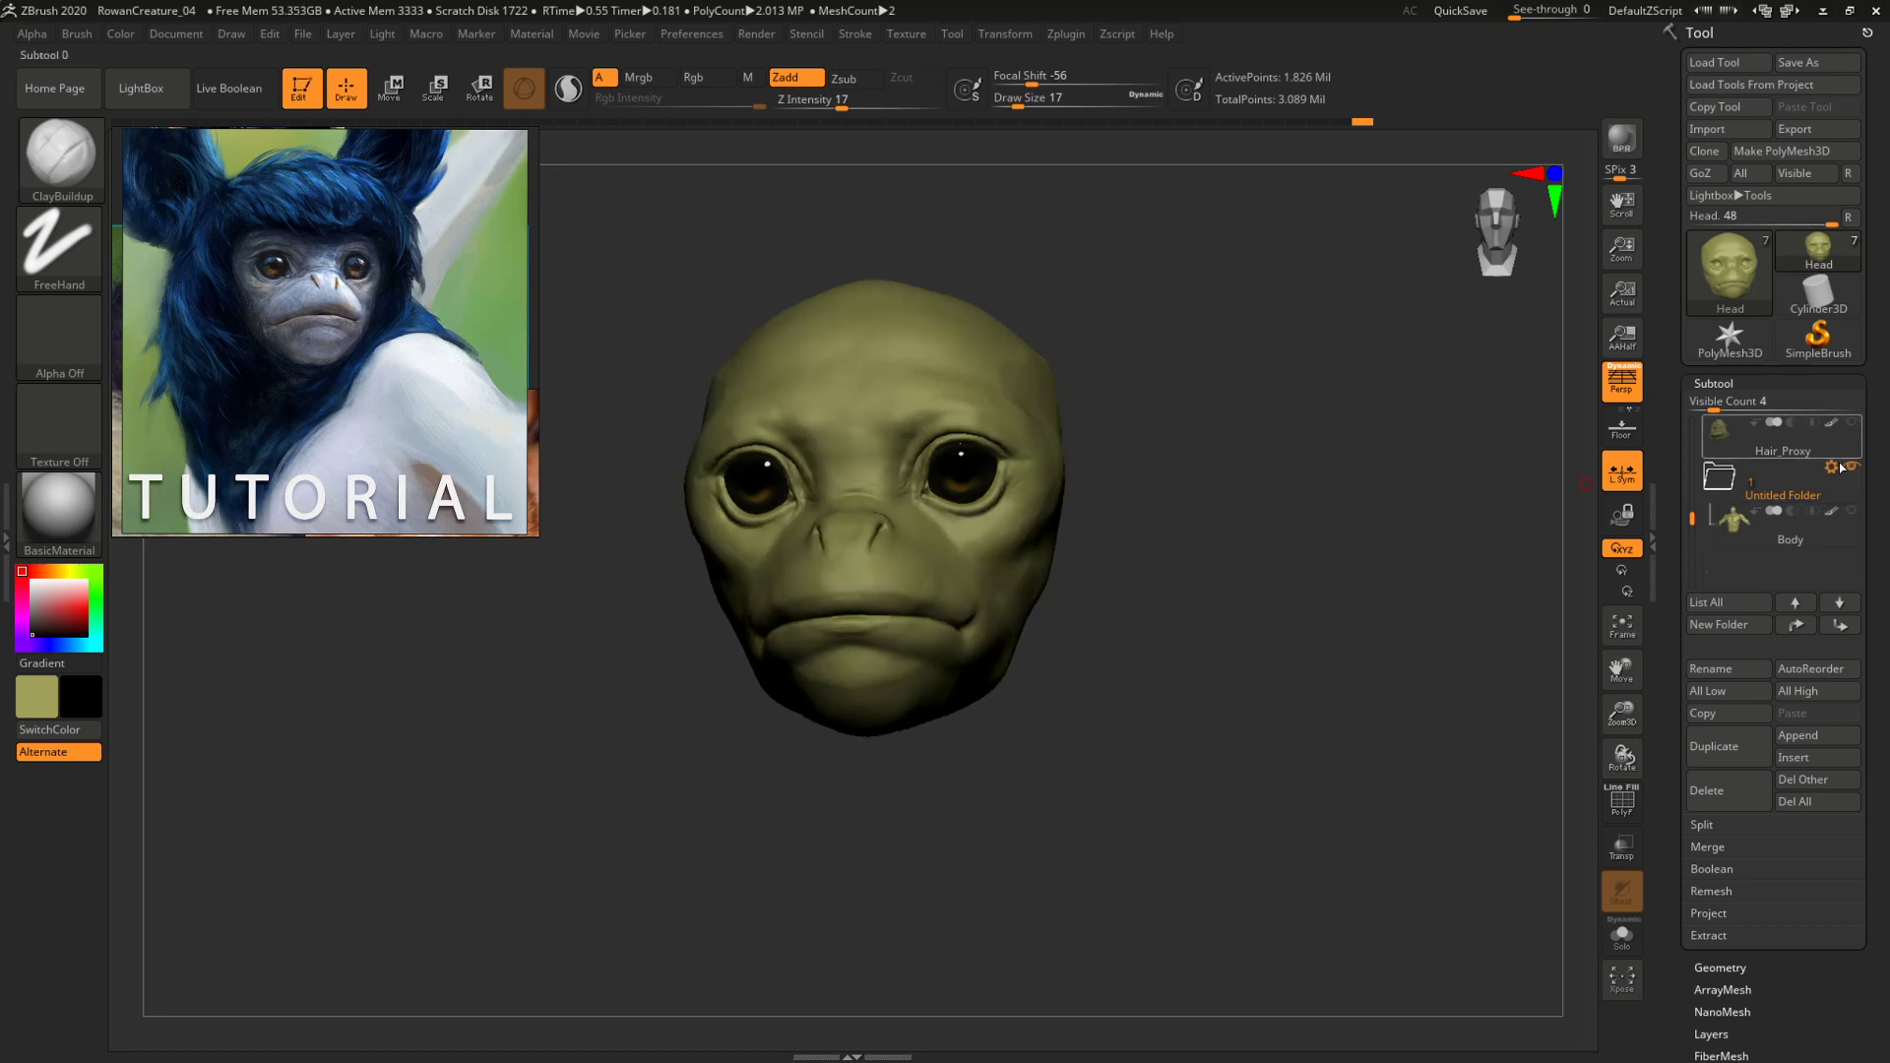
pyautogui.hotkey('ctrl', 'z')
pyautogui.hotkey('ctrl', 'z')
pyautogui.hotkey('ctrl', 'z')
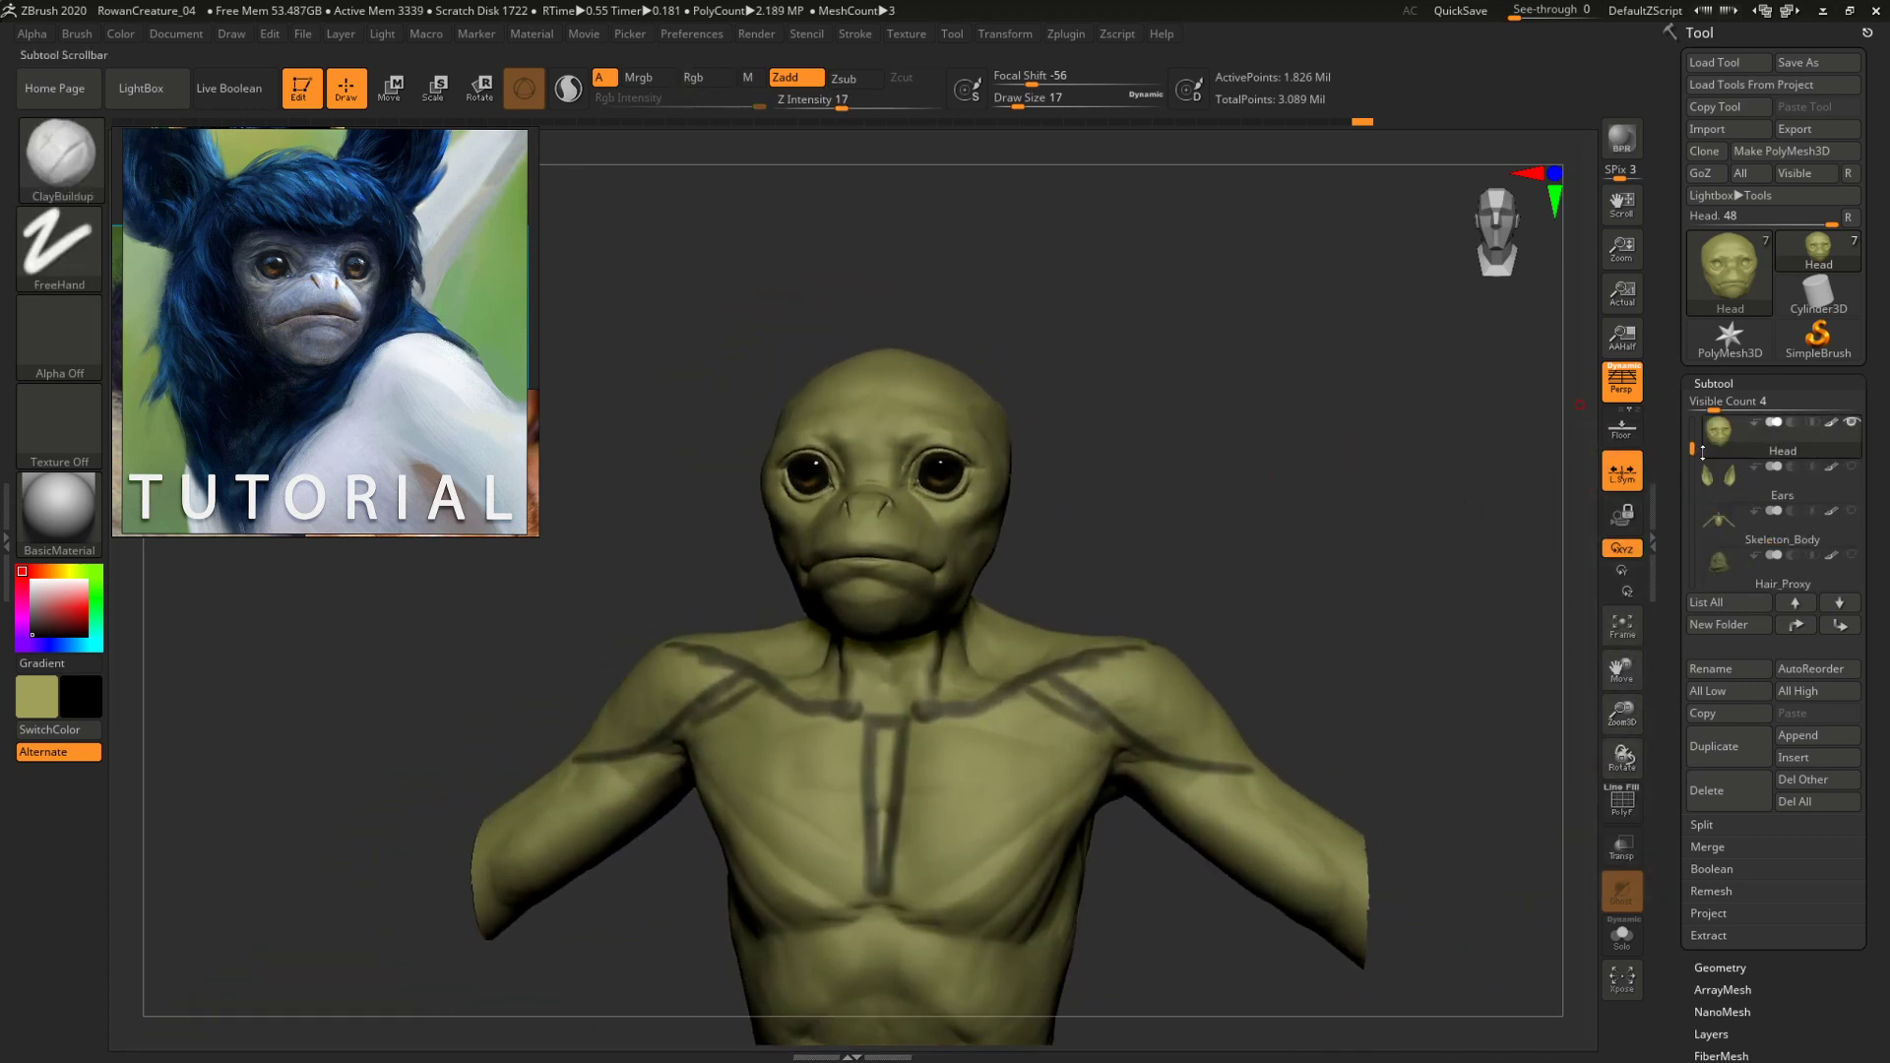
pyautogui.click(1856, 466)
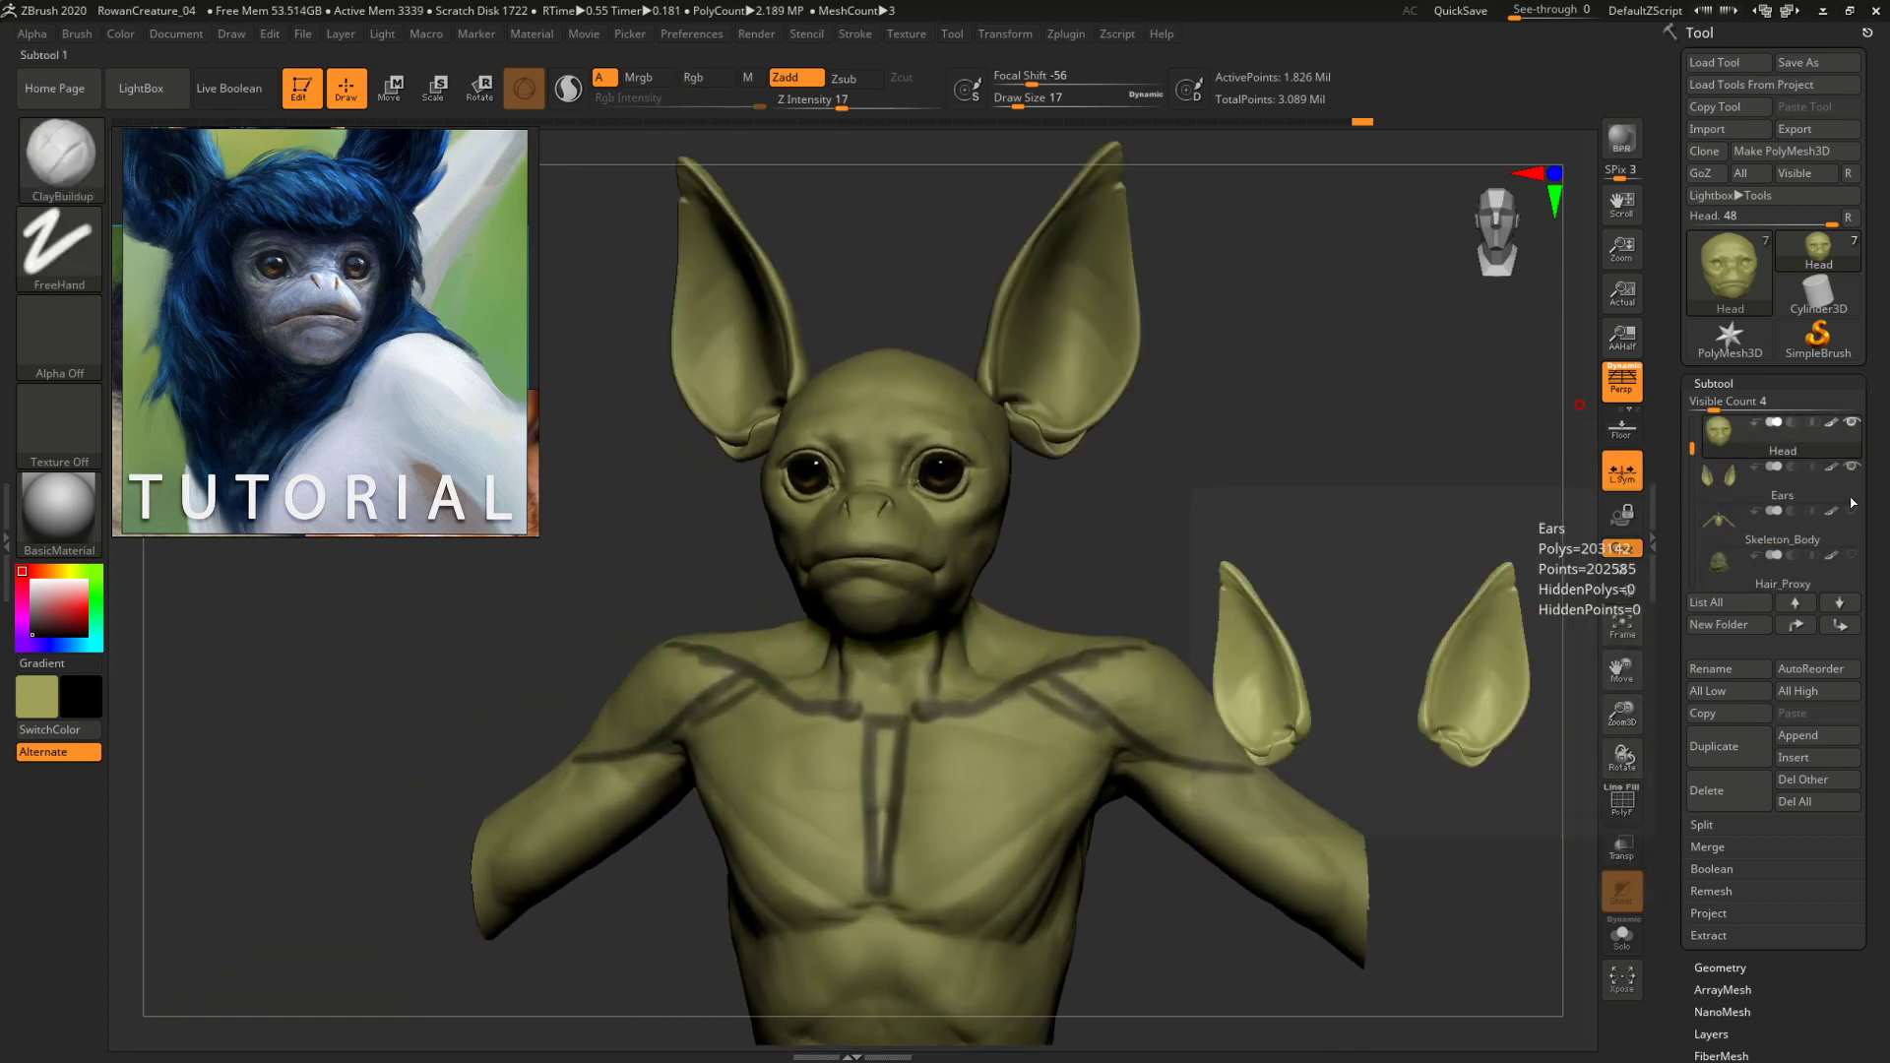
pyautogui.click(1851, 555)
pyautogui.moveTo(1341, 482)
pyautogui.mouseDown()
pyautogui.moveTo(1276, 405)
pyautogui.moveTo(1284, 441)
pyautogui.moveTo(1364, 506)
pyautogui.mouseUp()
pyautogui.press('space')
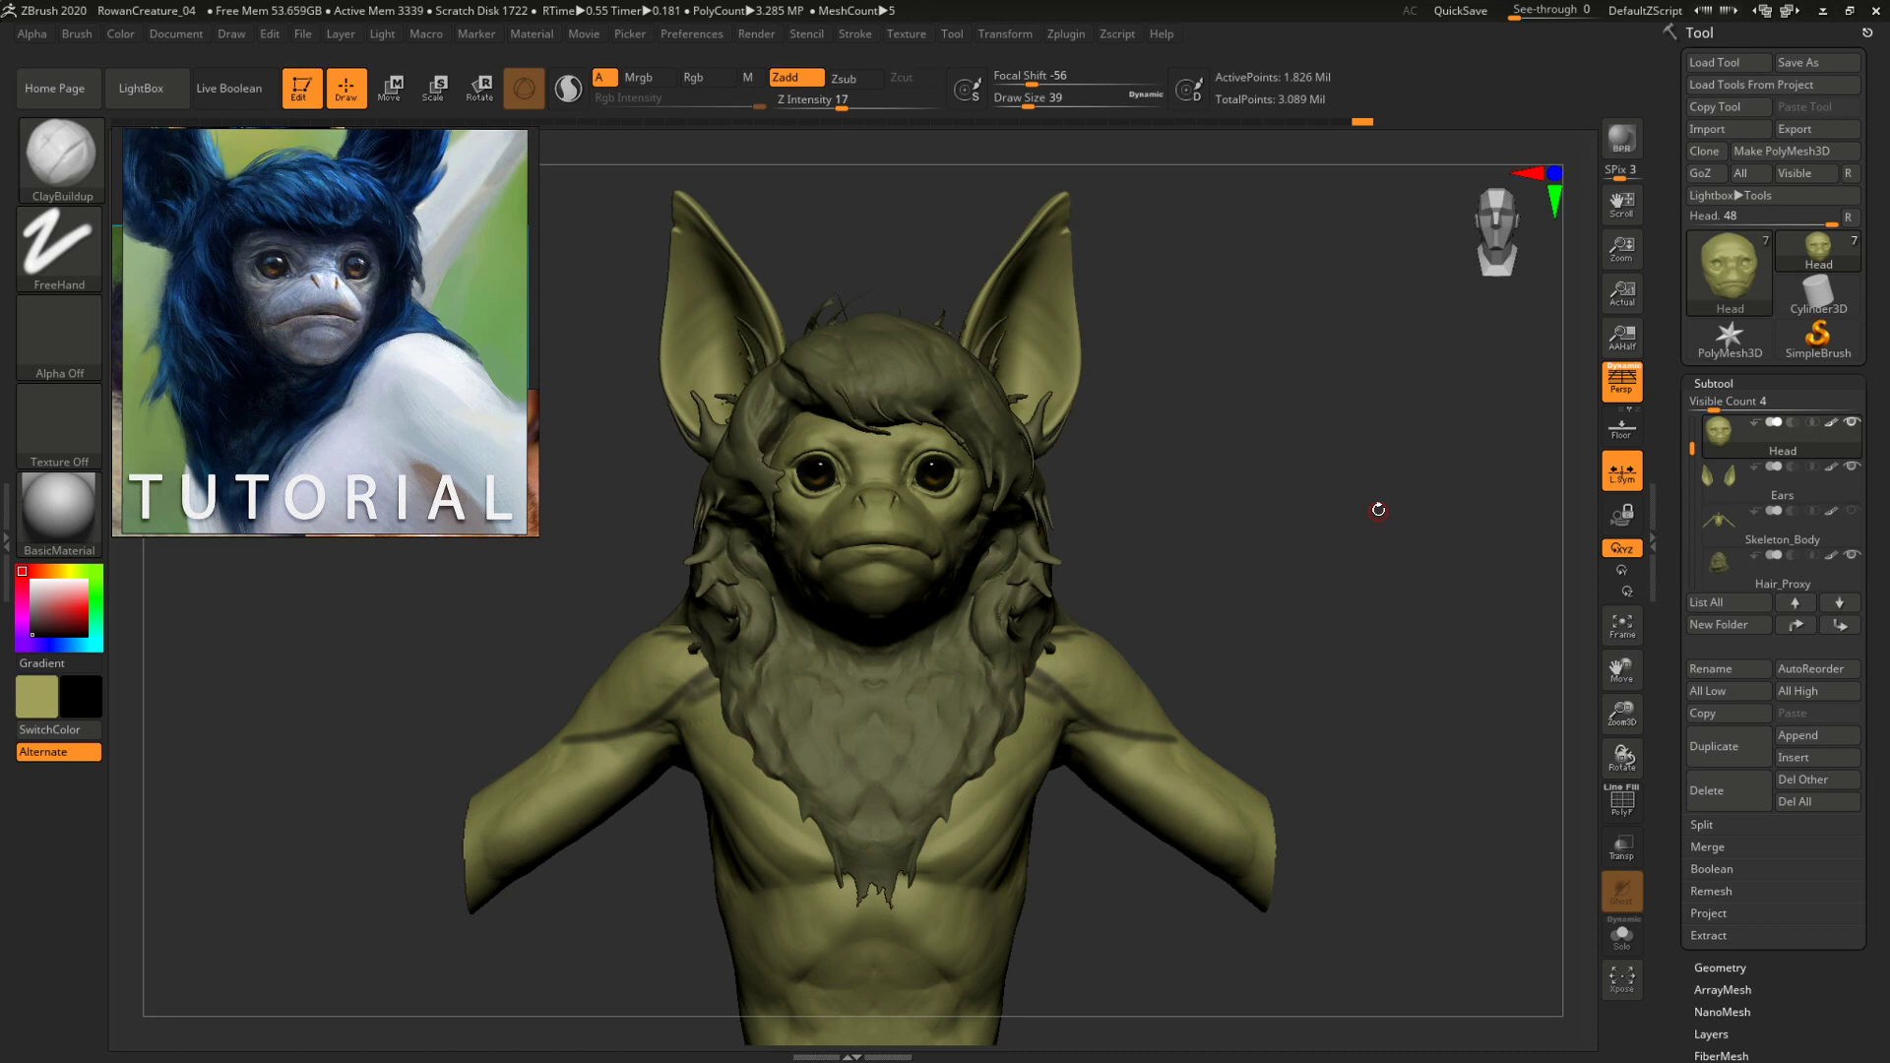
# Decline the switch to 2.5D mode, choose the ClayTubes brush and make Hair_Proxy the active subtool.
pyautogui.moveTo(1296, 597)
pyautogui.keyDown('alt'); pyautogui.mouseDown()
pyautogui.moveTo(1296, 468)
pyautogui.moveTo(1371, 476)
pyautogui.moveTo(1314, 488)
pyautogui.mouseUp(); pyautogui.keyUp('alt')
pyautogui.press('b')
pyautogui.press('t')
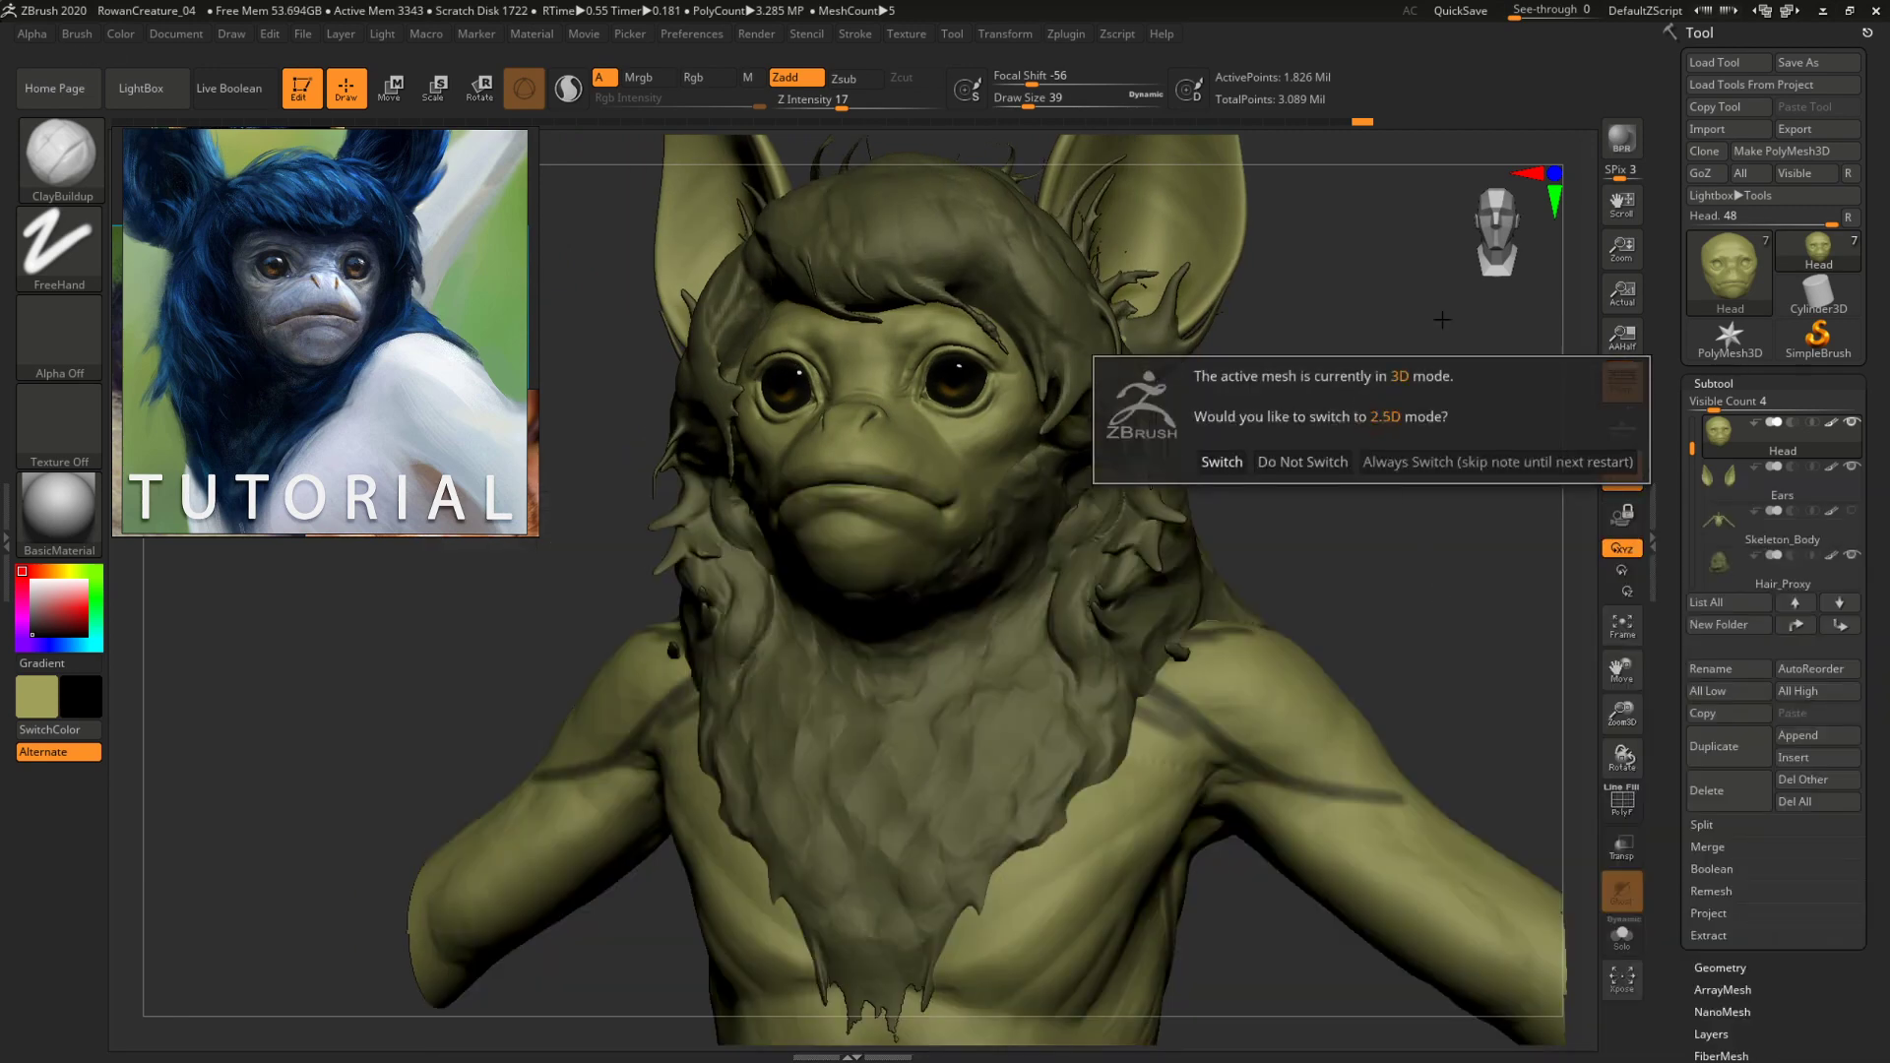
pyautogui.click(1306, 479)
pyautogui.press('b')
pyautogui.press('c')
pyautogui.press('t')
pyautogui.keyDown('alt'); pyautogui.moveTo(1402, 497); pyautogui.dragTo(987, 530); pyautogui.keyUp('alt')
pyautogui.keyDown('alt'); pyautogui.click(1027, 541); pyautogui.keyUp('alt')
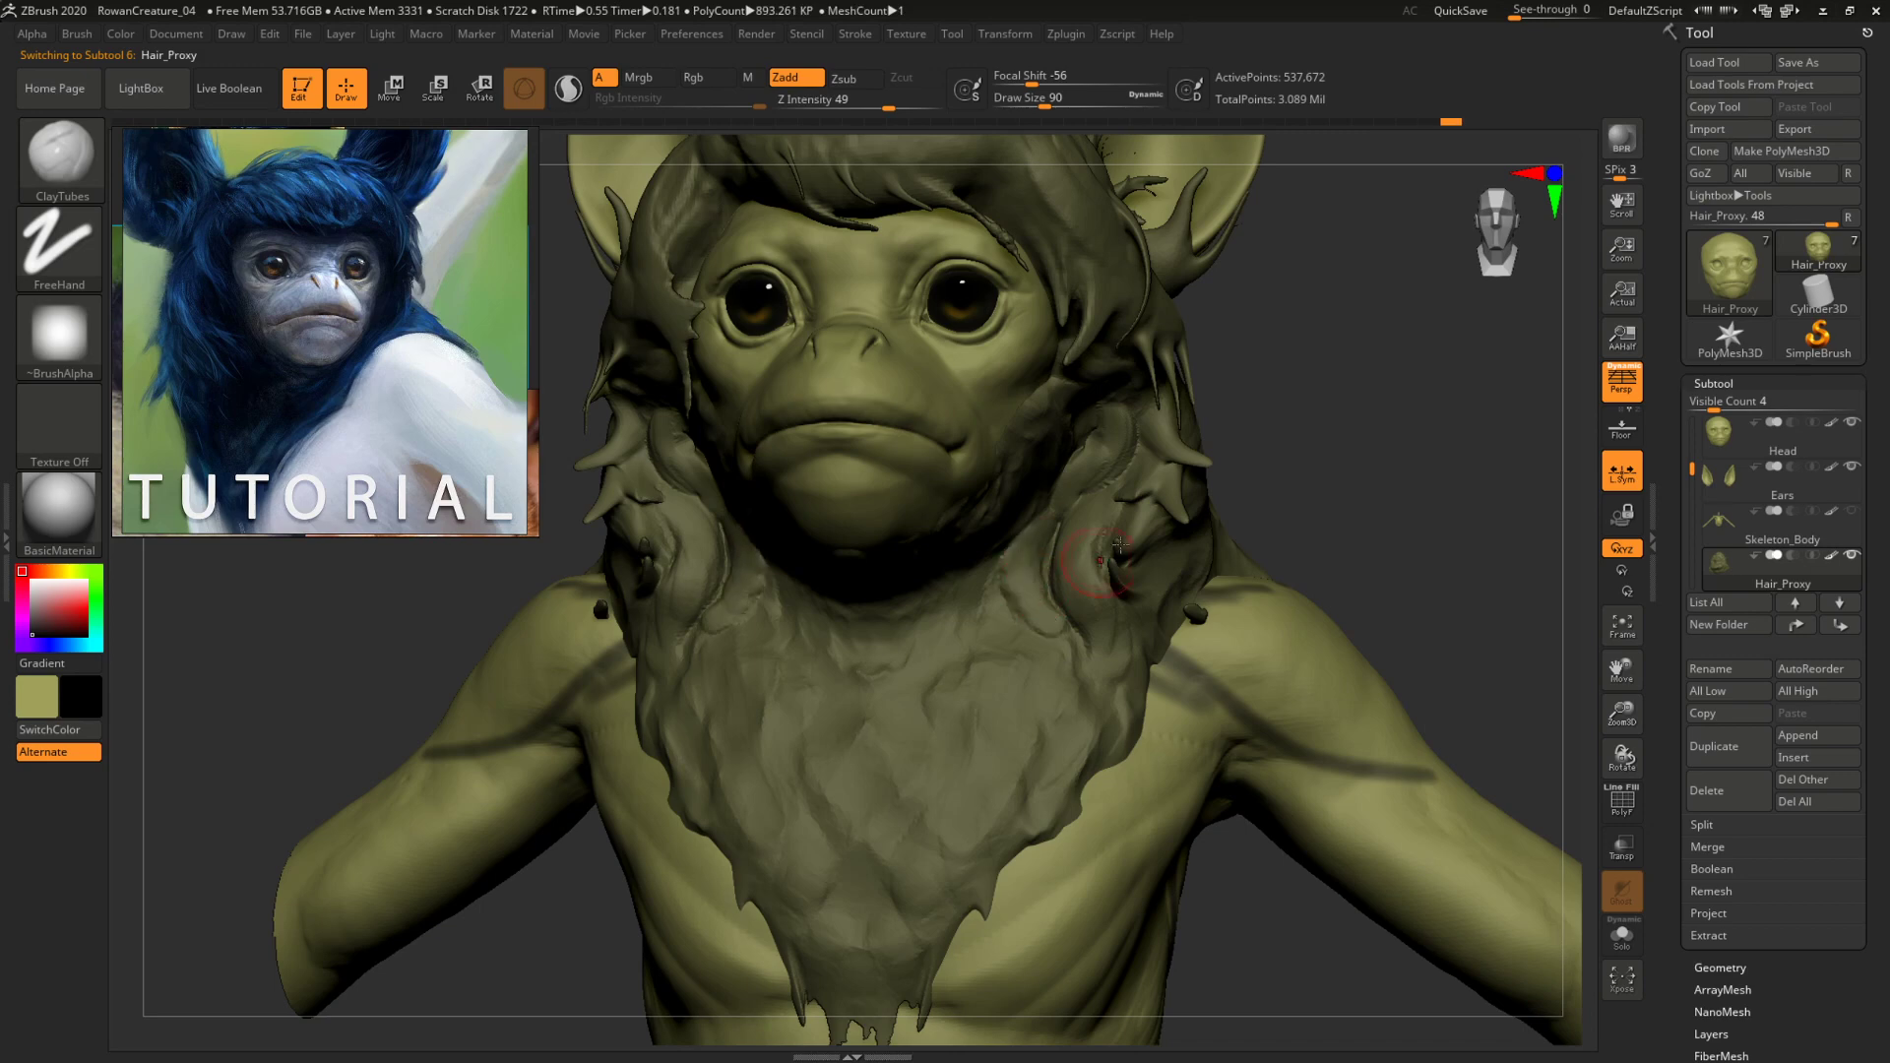
# Make the Body the active subtool, delete its hidden geometry and close its open holes.
pyautogui.keyDown('alt'); pyautogui.moveTo(1377, 404); pyautogui.dragTo(1256, 436); pyautogui.keyUp('alt')
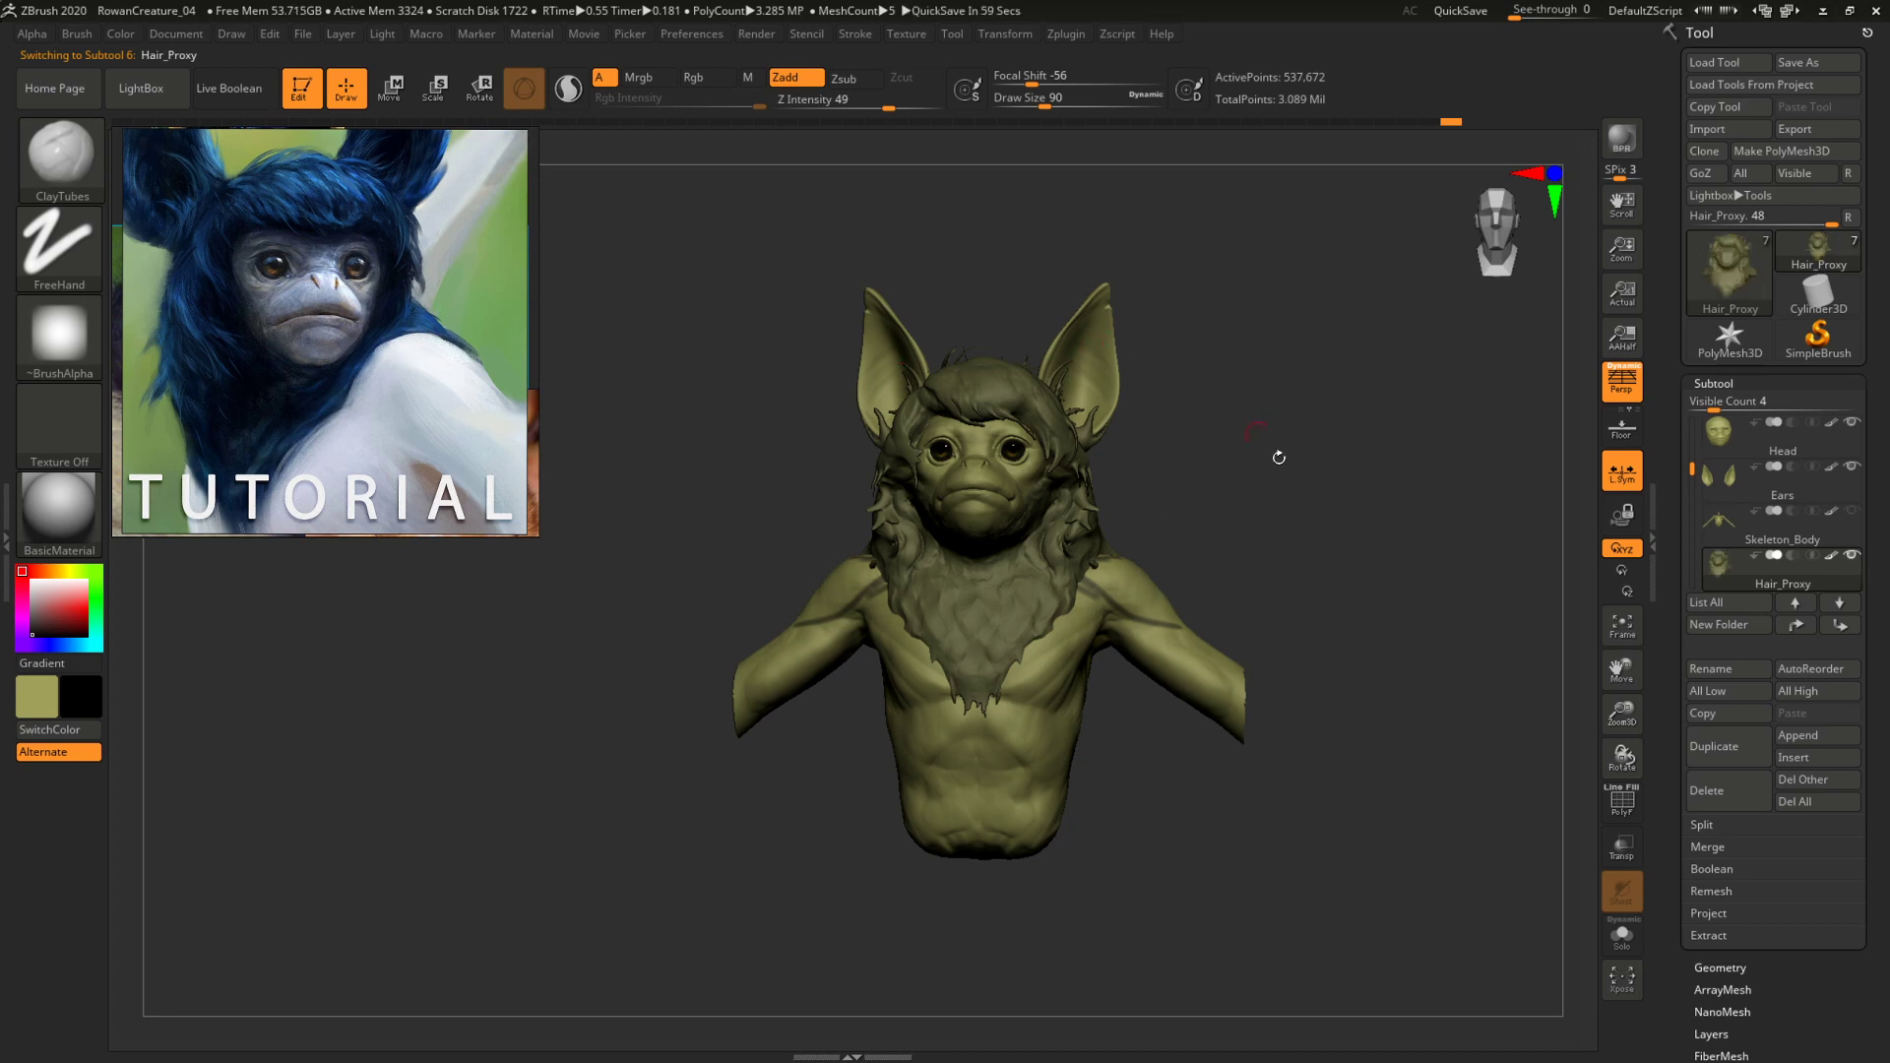
pyautogui.moveTo(1278, 457)
pyautogui.keyDown('alt'); pyautogui.mouseDown()
pyautogui.moveTo(1280, 482)
pyautogui.moveTo(1250, 486)
pyautogui.moveTo(1274, 476)
pyautogui.moveTo(1257, 519)
pyautogui.moveTo(1345, 527)
pyautogui.mouseUp(); pyautogui.keyUp('alt')
pyautogui.keyDown('alt'); pyautogui.click(1201, 674); pyautogui.keyUp('alt')
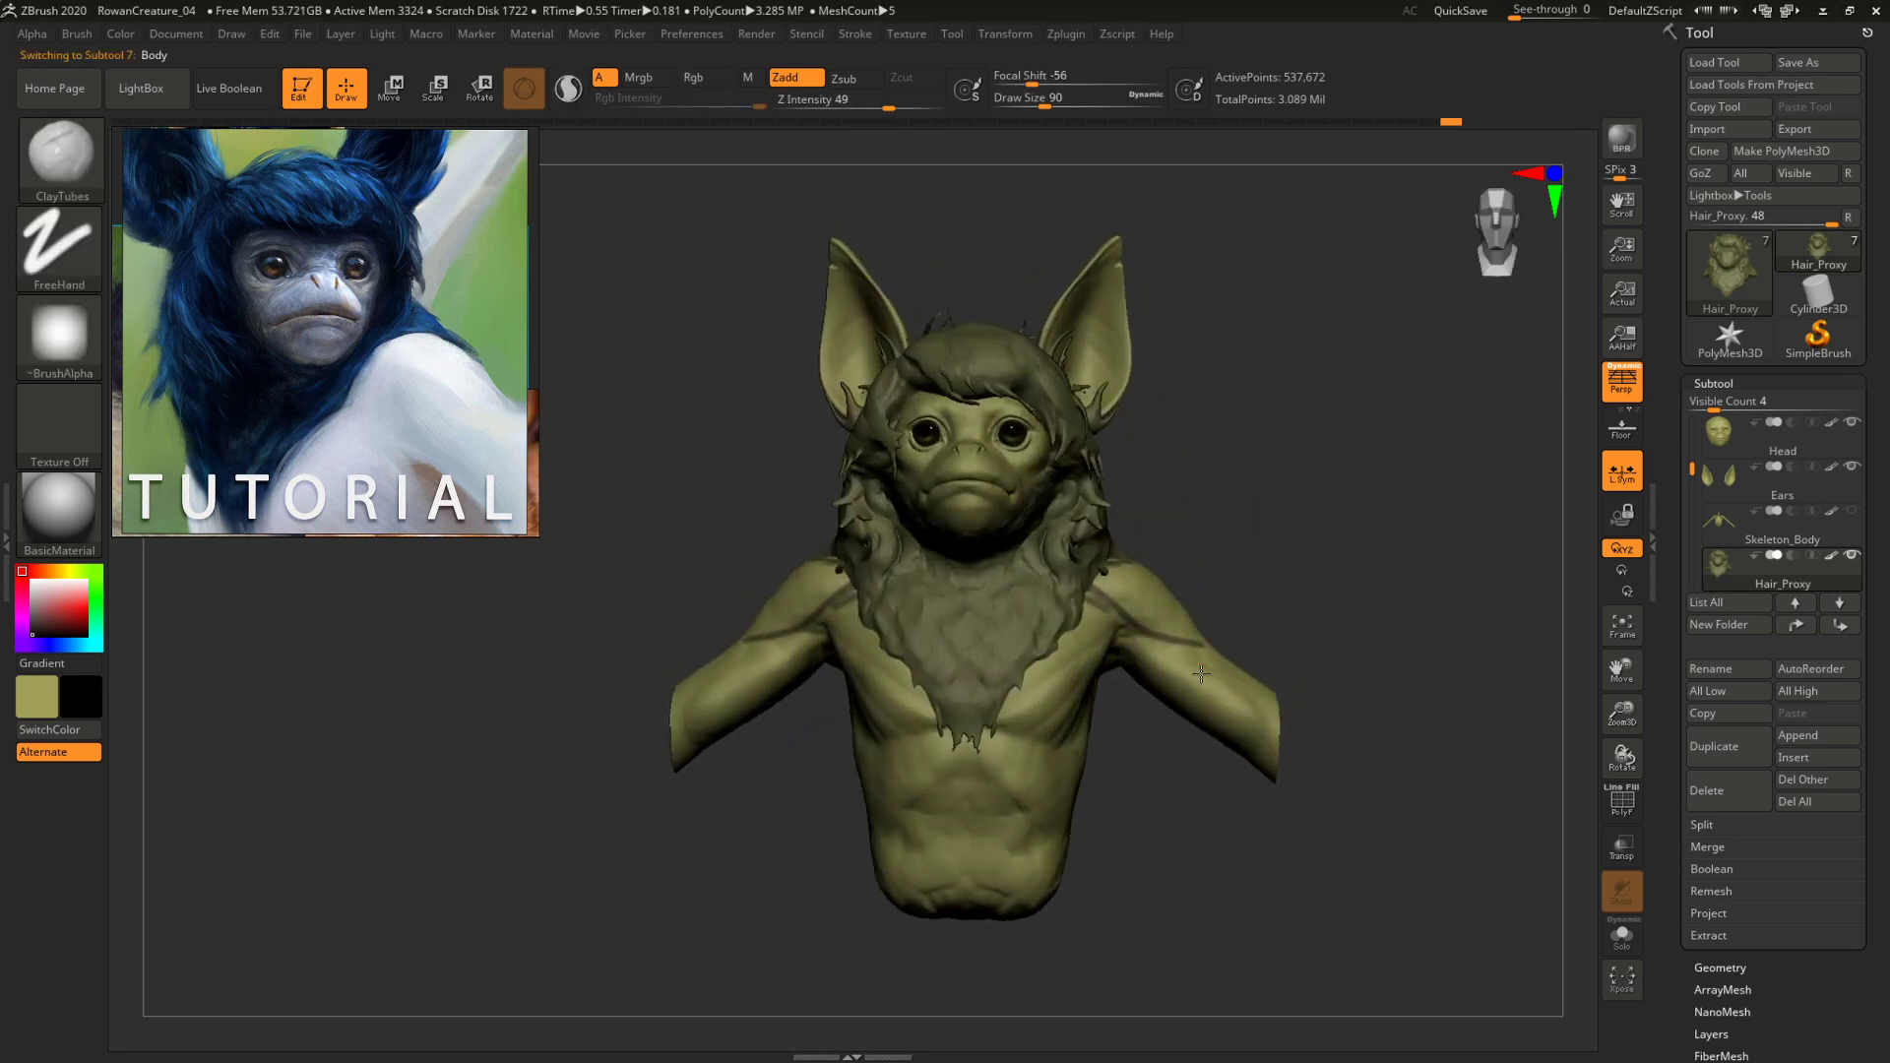
pyautogui.moveTo(1308, 548)
pyautogui.keyDown('alt'); pyautogui.mouseDown()
pyautogui.moveTo(1265, 409)
pyautogui.moveTo(1245, 462)
pyautogui.moveTo(1150, 459)
pyautogui.moveTo(1344, 459)
pyautogui.mouseUp(); pyautogui.keyUp('alt')
pyautogui.hotkey('ctrl', 'z')
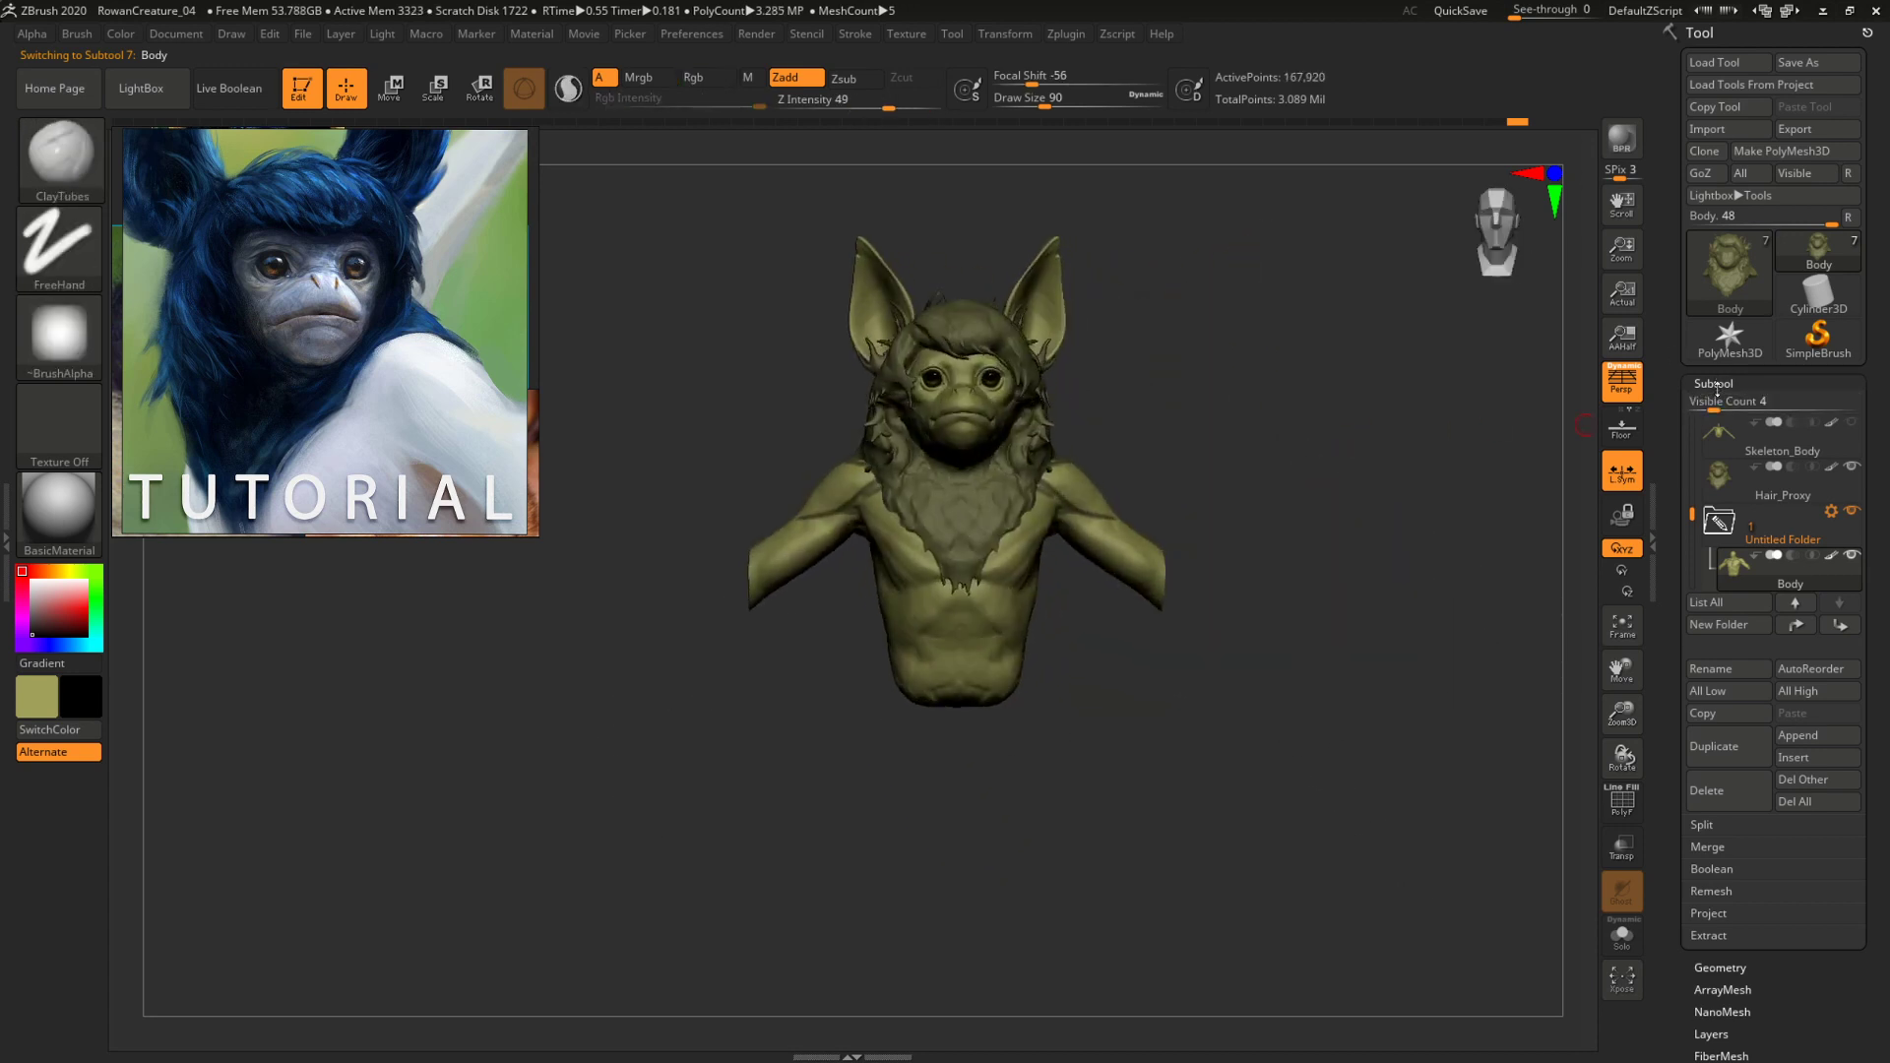
pyautogui.click(1713, 968)
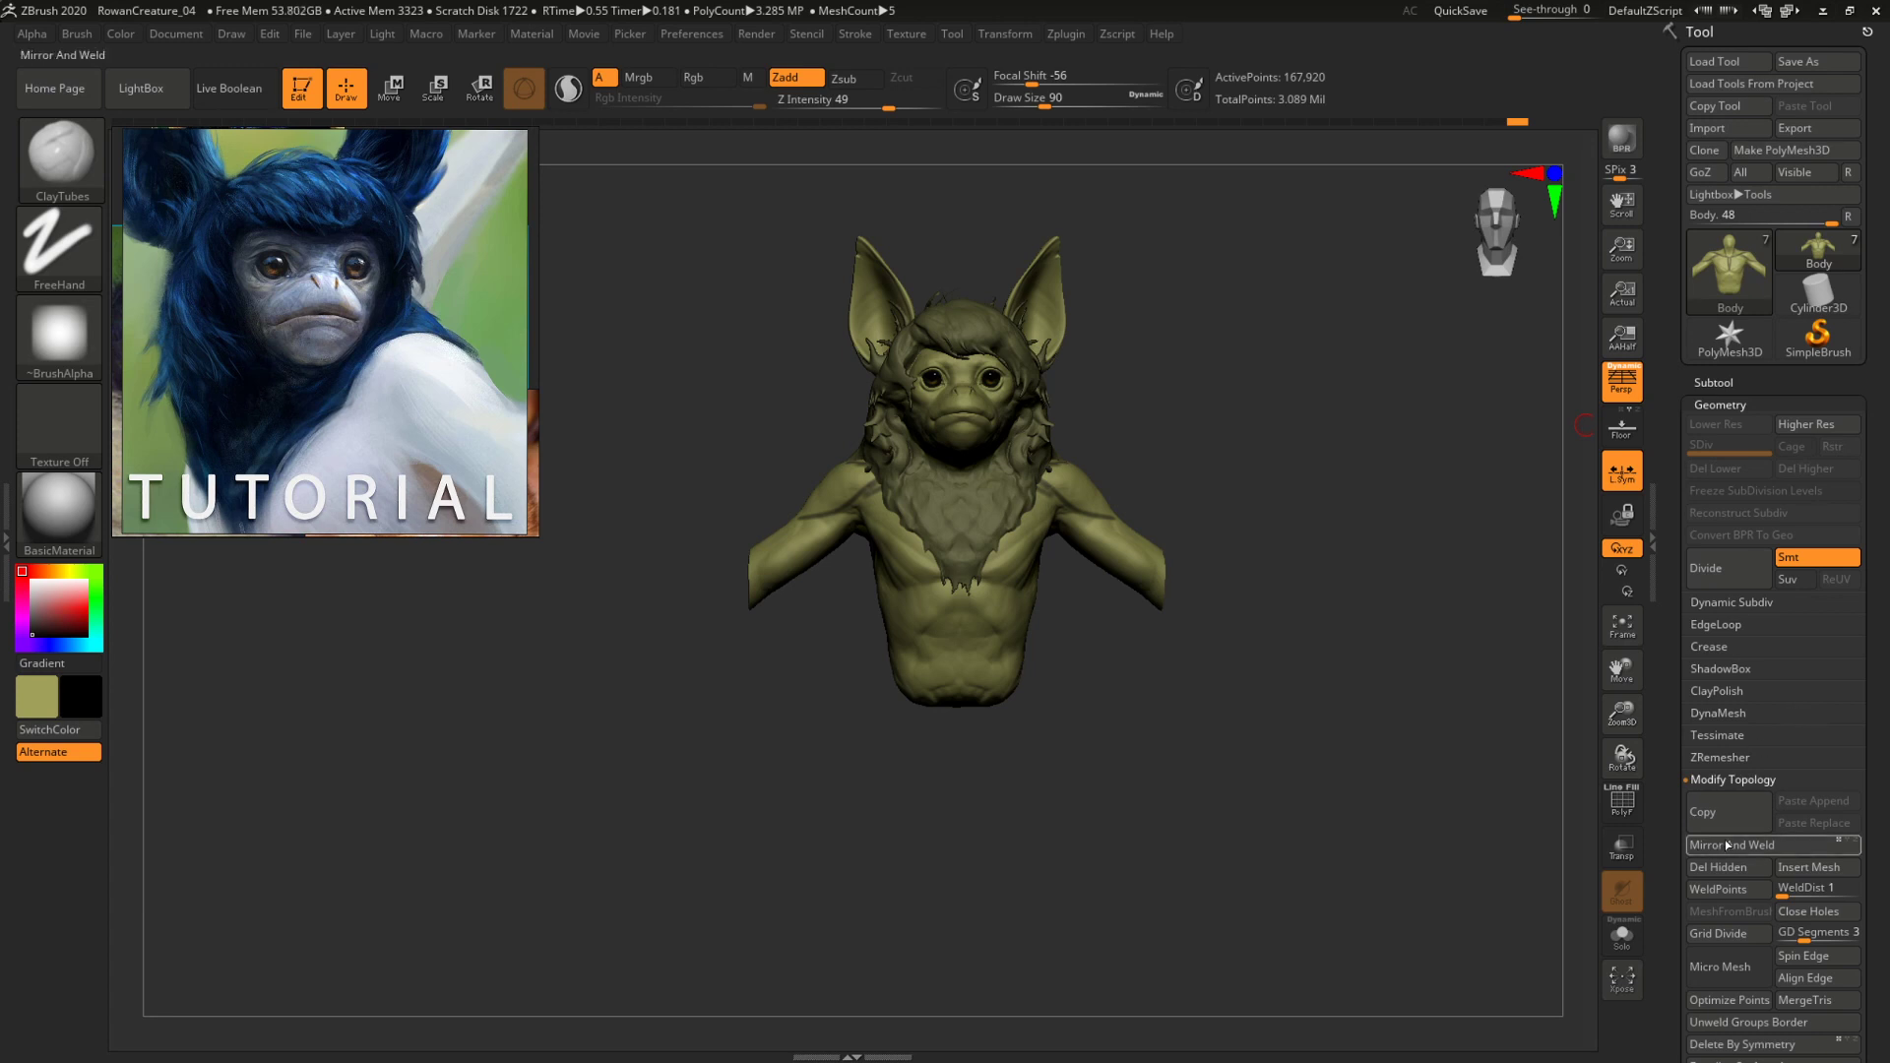
pyautogui.click(1718, 872)
pyautogui.click(1807, 916)
# Paint the black cap on the arm's cut end with the sampled body colour, using the Standard brush with Zadd off, Rgb on and draw size 212.
pyautogui.moveTo(1320, 514); pyautogui.dragTo(1185, 594)
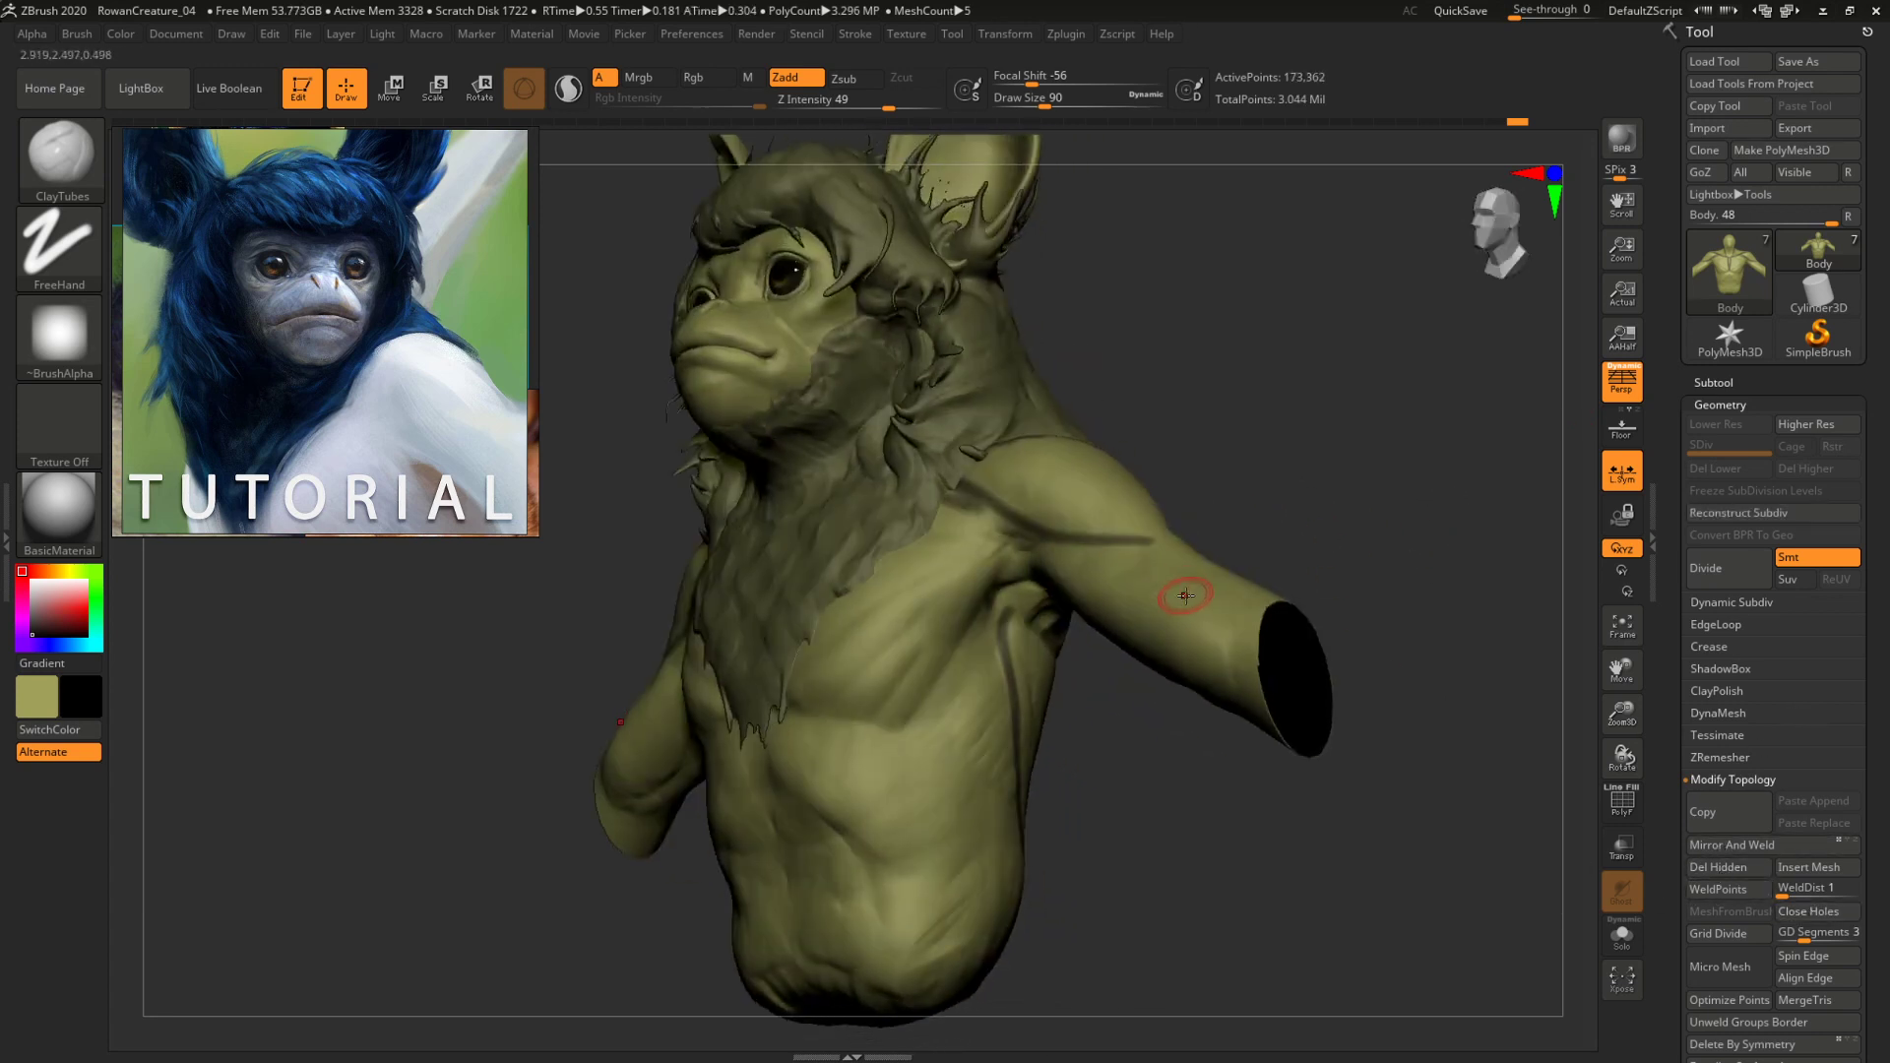
pyautogui.press('c')
pyautogui.press('b')
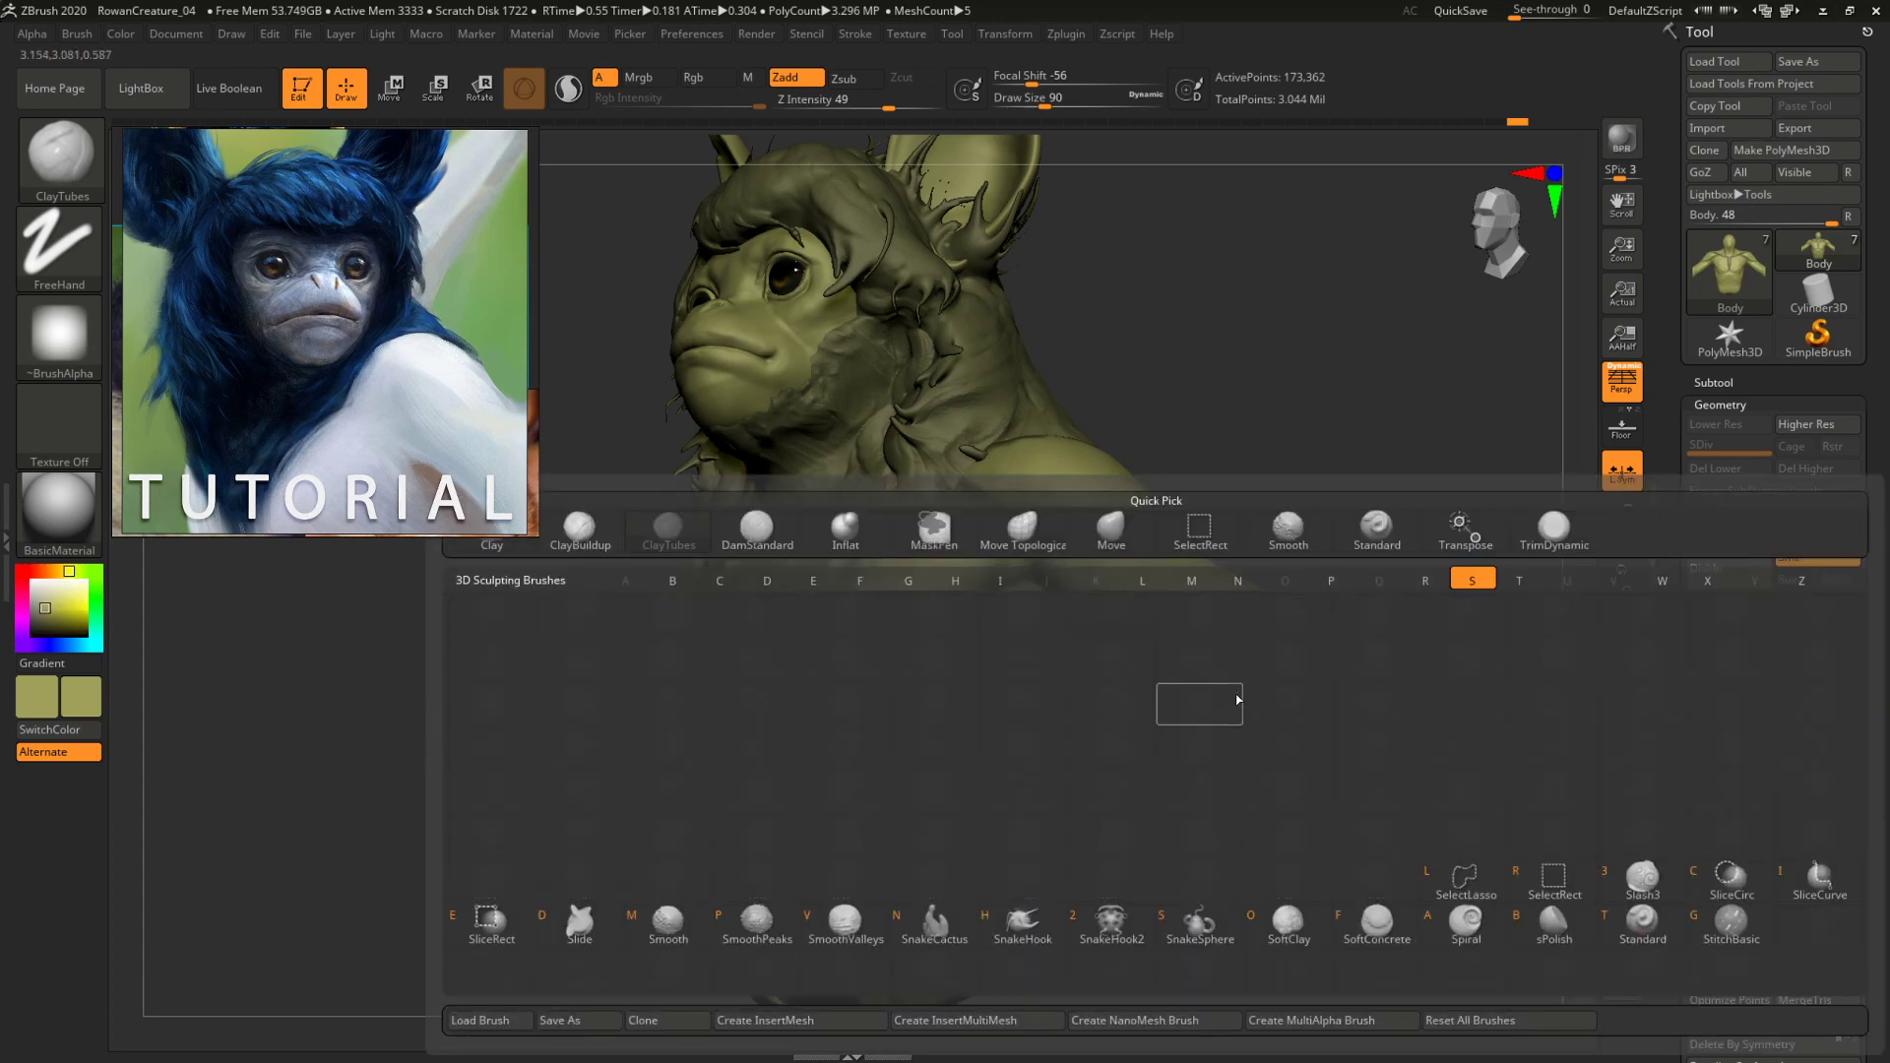
pyautogui.press('s')
pyautogui.press('t')
pyautogui.click(793, 81)
pyautogui.click(693, 77)
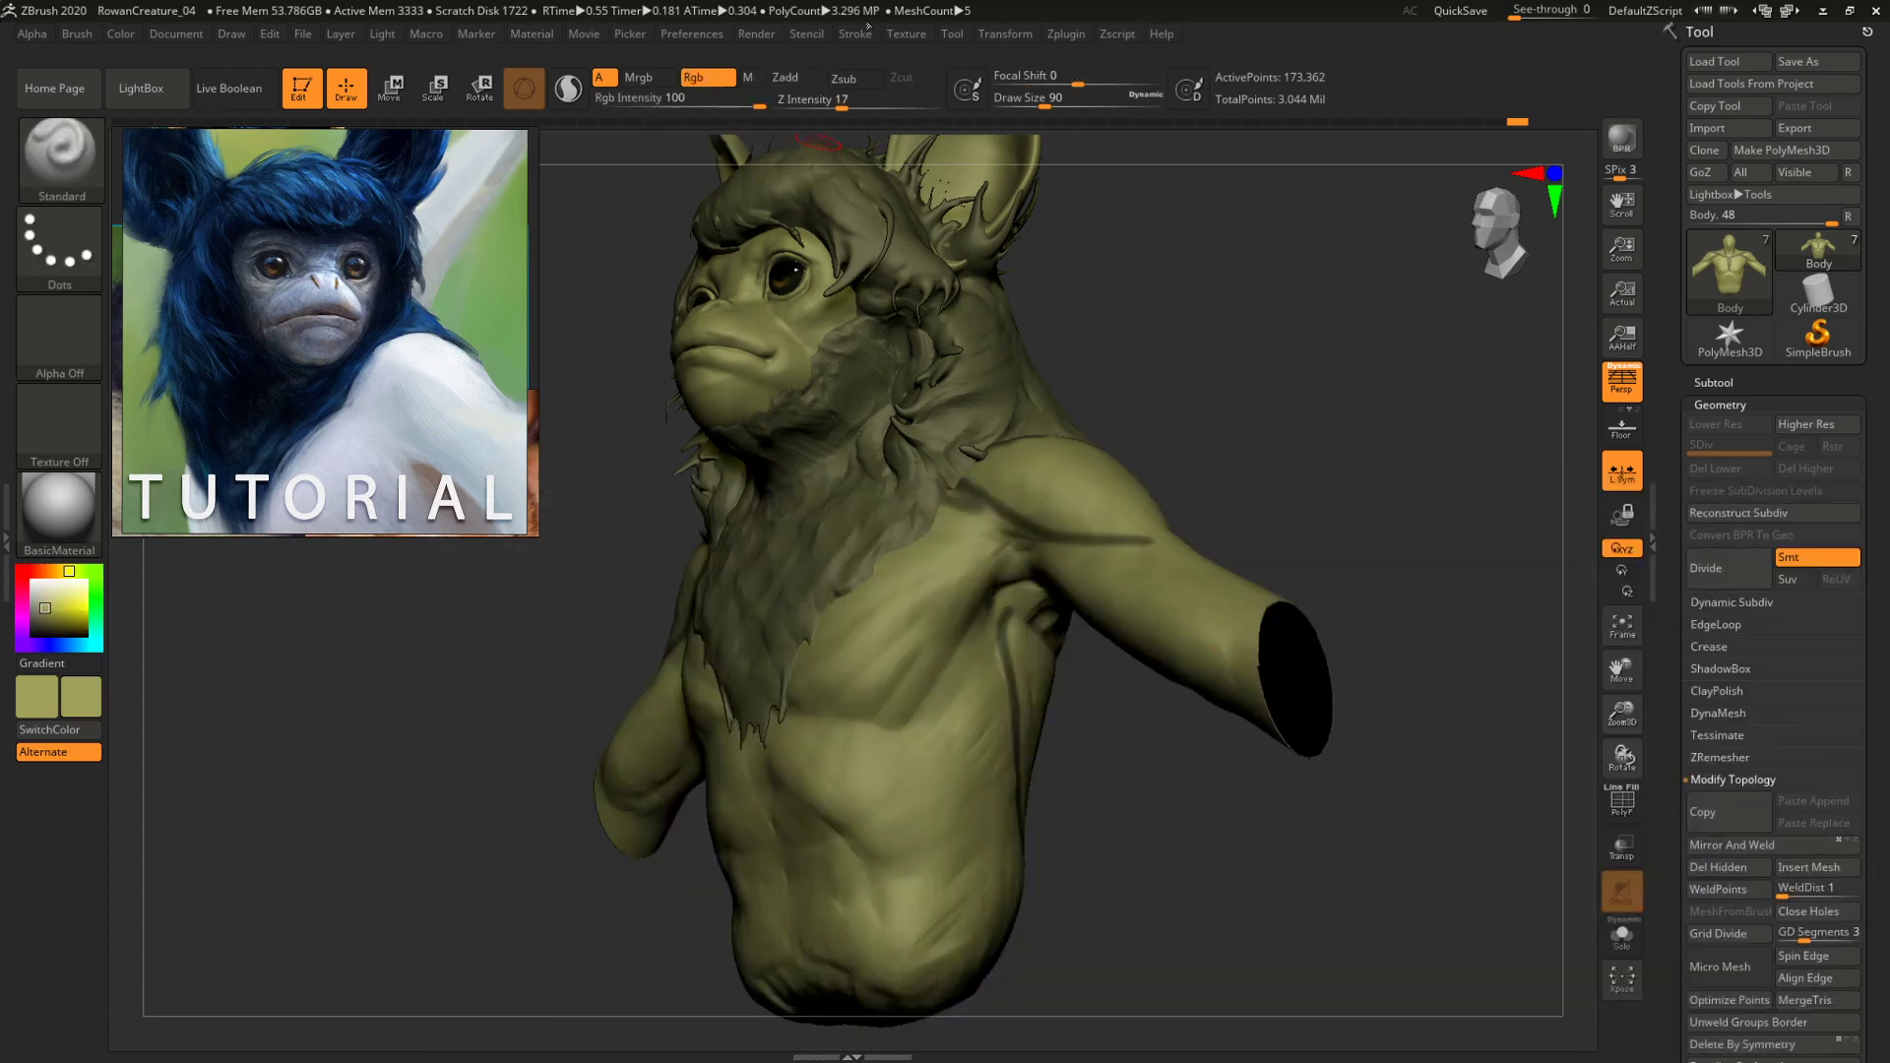
pyautogui.click(905, 33)
pyautogui.click(854, 33)
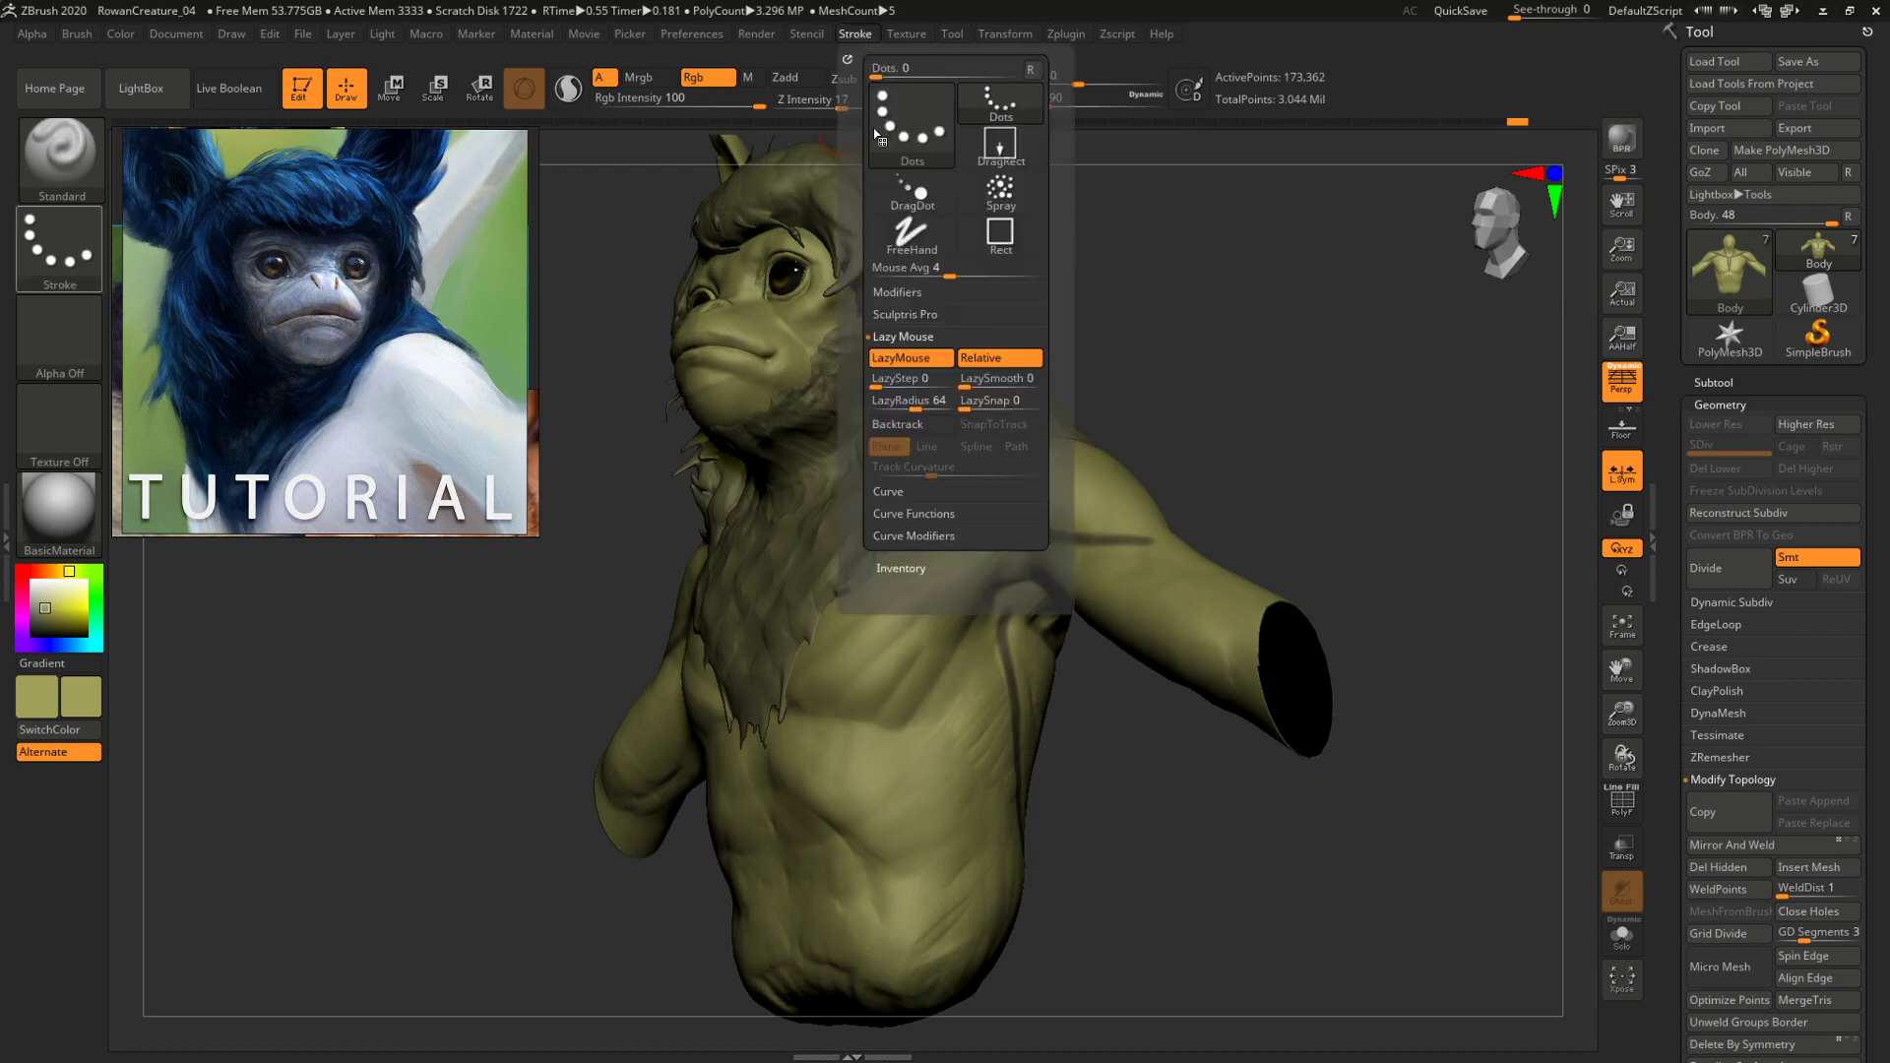
pyautogui.moveTo(896, 401); pyautogui.dragTo(844, 394)
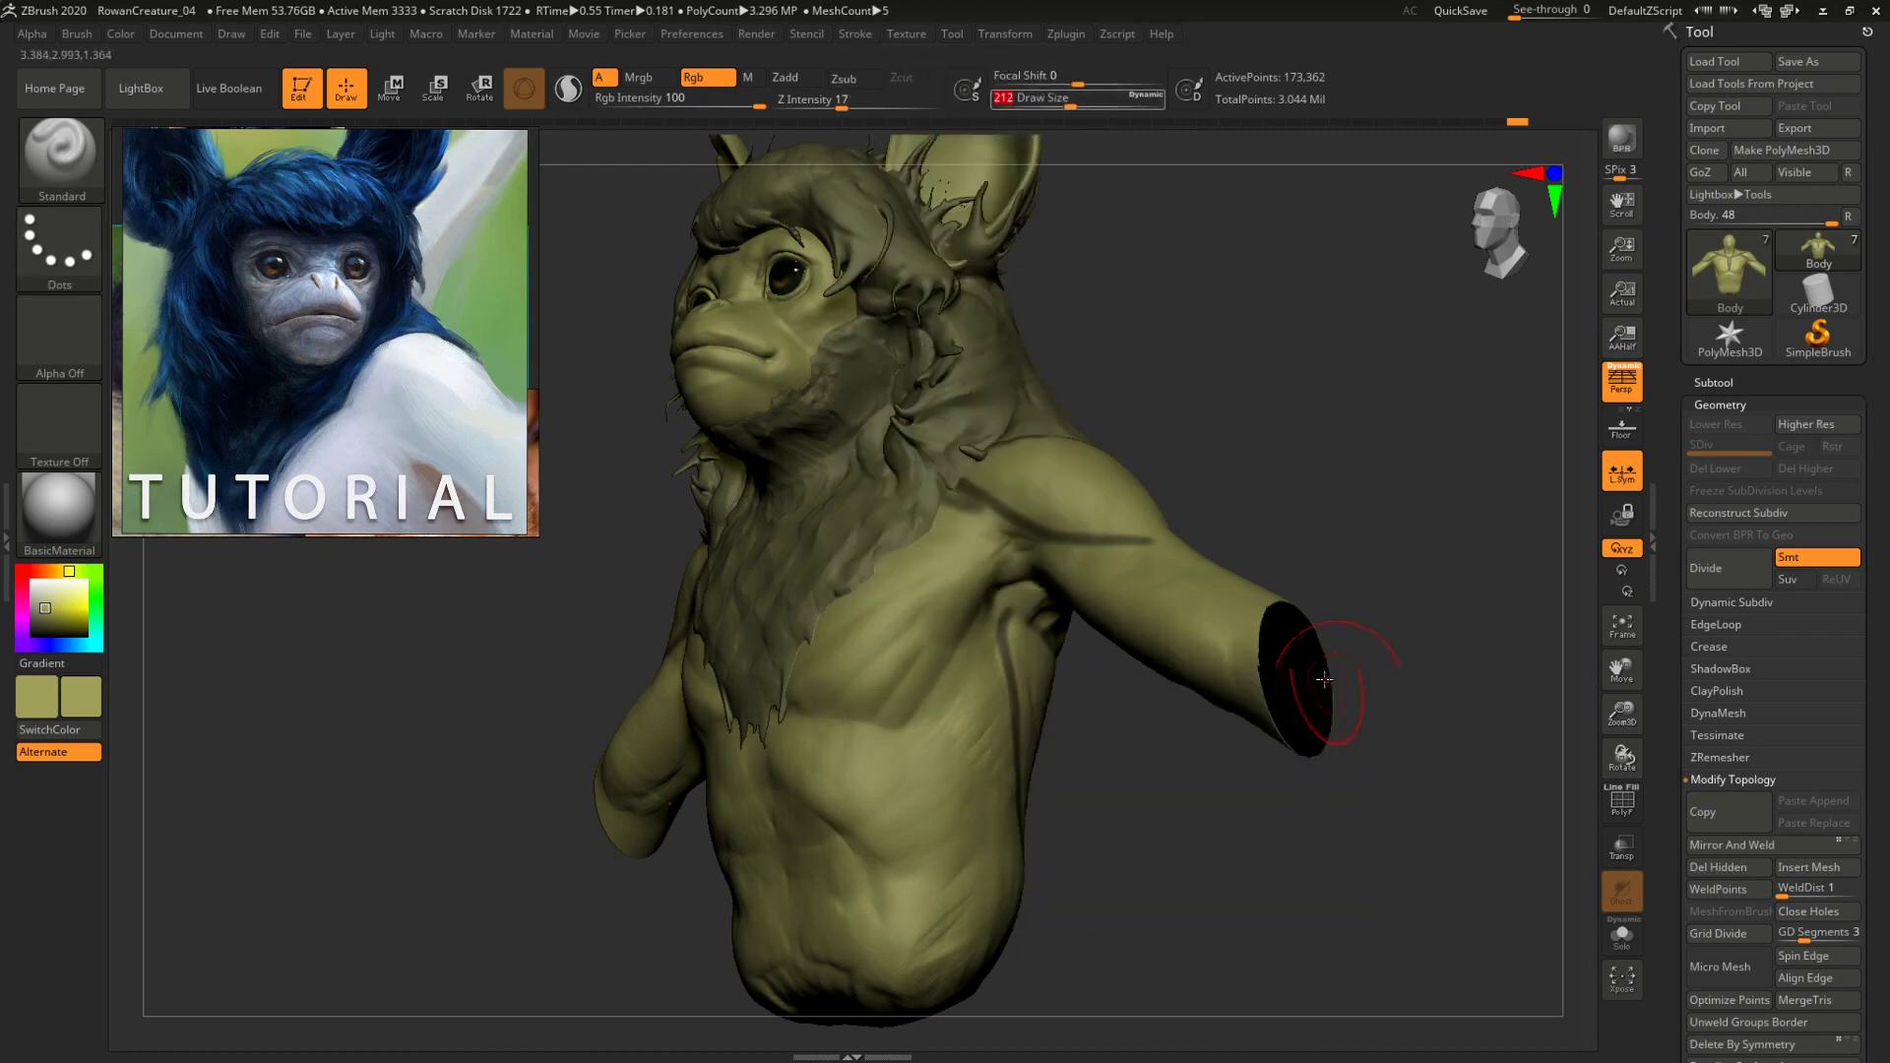
pyautogui.moveTo(1282, 612)
pyautogui.mouseDown()
pyautogui.moveTo(1268, 727)
pyautogui.moveTo(1272, 696)
pyautogui.moveTo(1309, 688)
pyautogui.moveTo(1354, 726)
pyautogui.mouseUp()
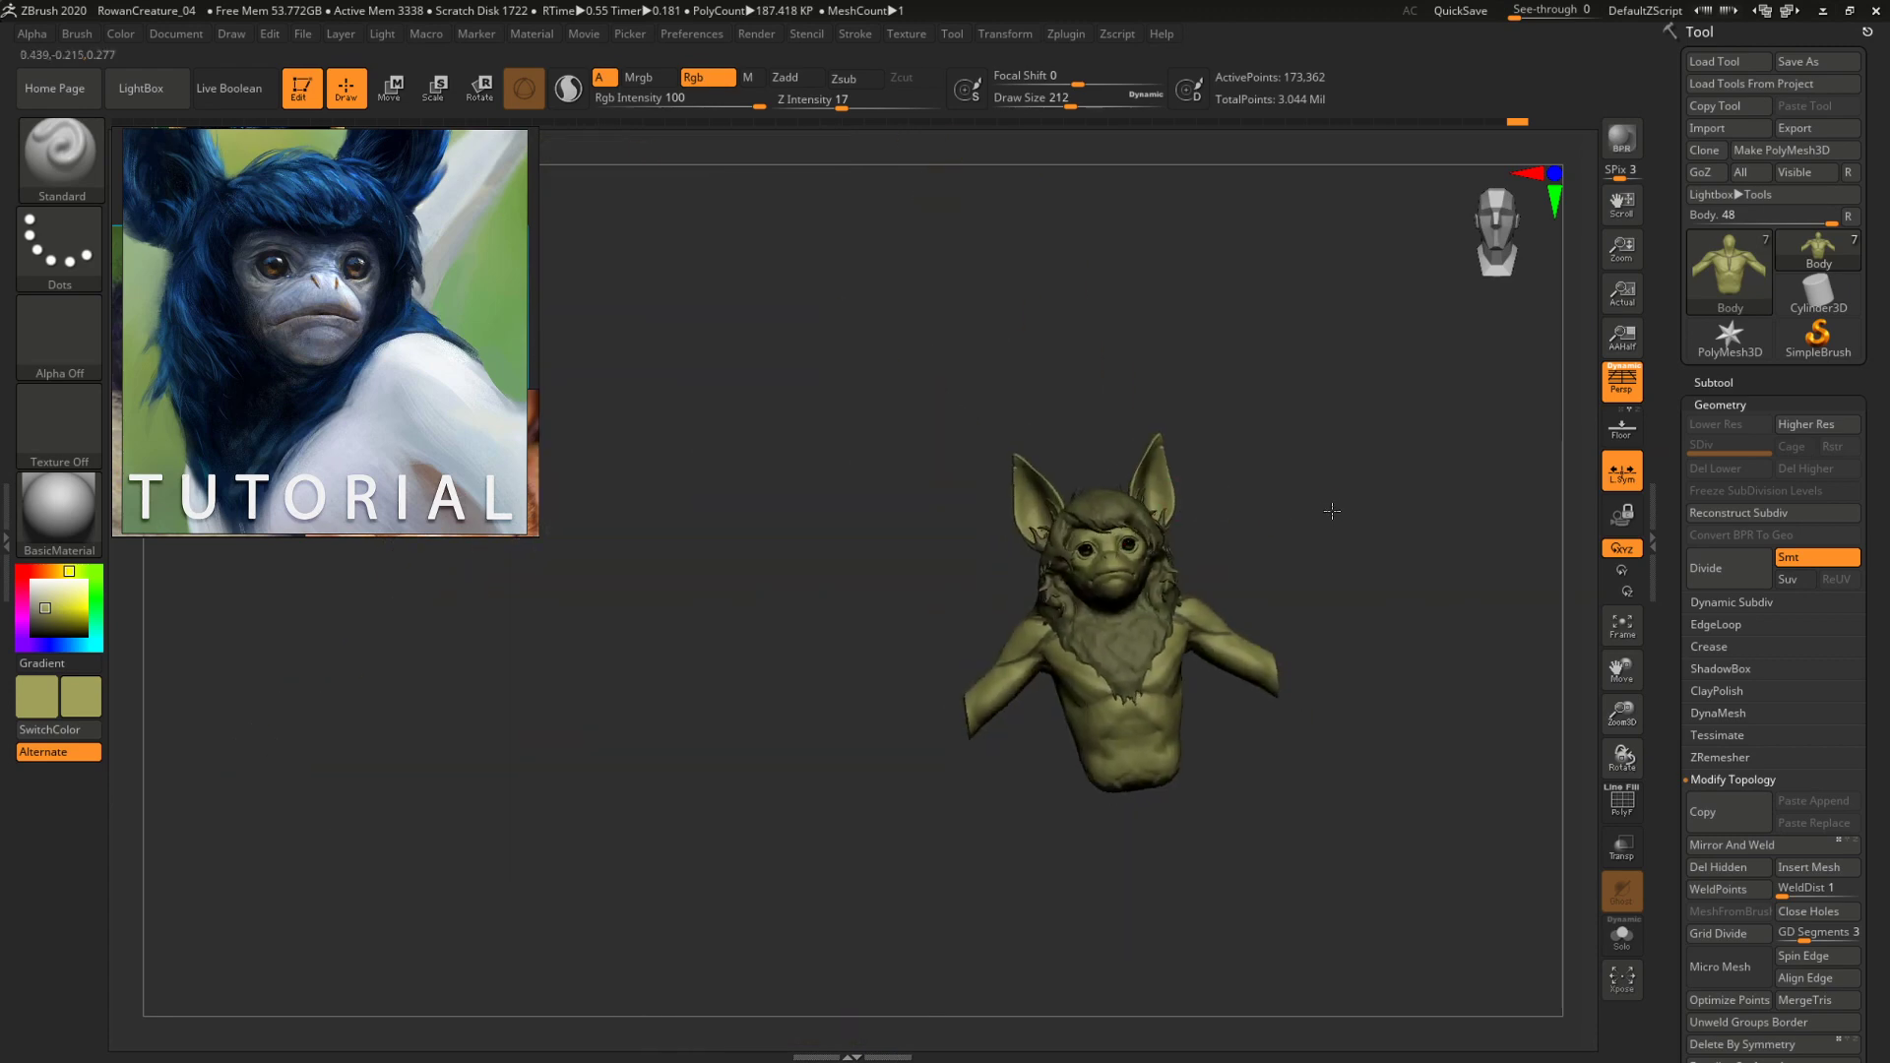
pyautogui.moveTo(1332, 511); pyautogui.dragTo(1262, 640)
pyautogui.press('shift')
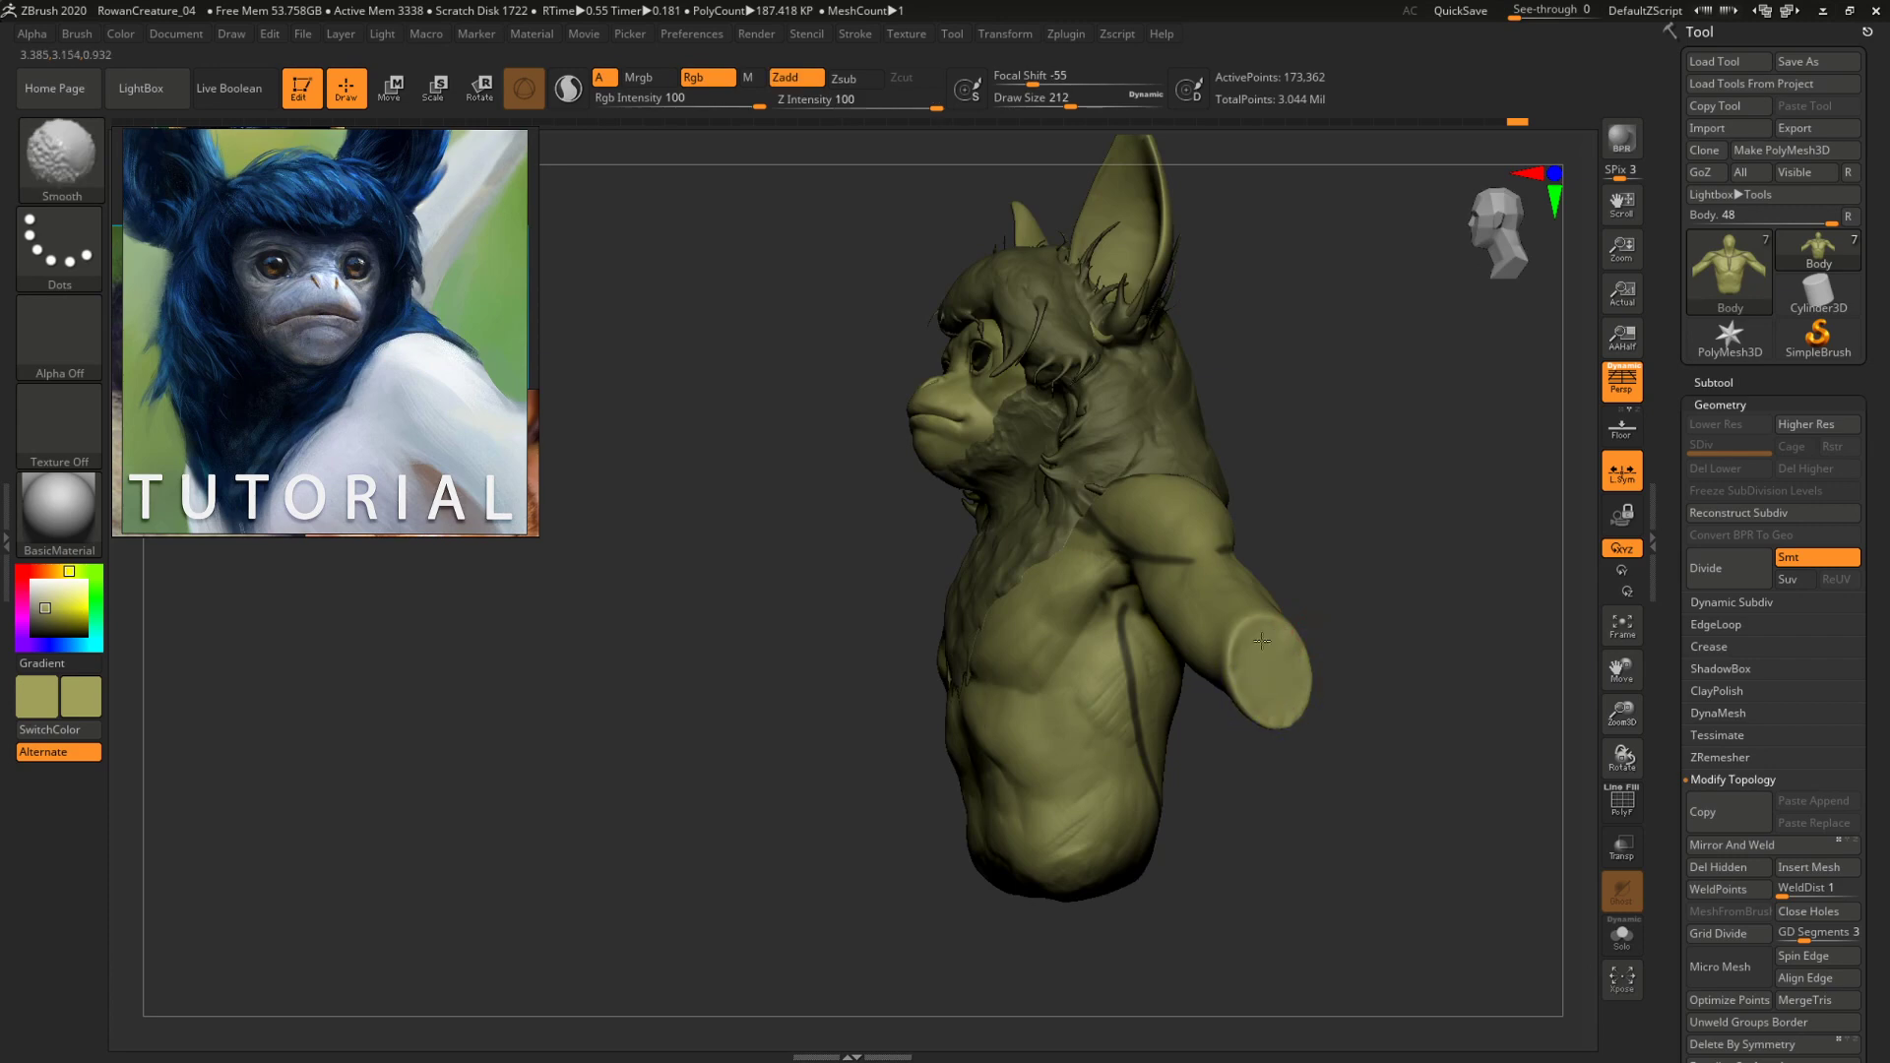
# Toggle the polygon wireframe on the body on and off, and reselect the ClayBuildup brush.
pyautogui.moveTo(1404, 620)
pyautogui.keyDown('alt'); pyautogui.mouseDown()
pyautogui.moveTo(1510, 620)
pyautogui.moveTo(1510, 582)
pyautogui.moveTo(1378, 595)
pyautogui.moveTo(1309, 630)
pyautogui.moveTo(1206, 590)
pyautogui.moveTo(1268, 651)
pyautogui.moveTo(1241, 591)
pyautogui.moveTo(1319, 708)
pyautogui.mouseUp(); pyautogui.keyUp('alt')
pyautogui.hotkey('shift', 'f')
pyautogui.hotkey('shift', 'f')
pyautogui.press('b')
pyautogui.press('c')
pyautogui.press('b')
pyautogui.moveTo(1467, 590)
pyautogui.keyDown('alt'); pyautogui.mouseDown()
pyautogui.moveTo(1493, 620)
pyautogui.moveTo(1318, 407)
pyautogui.moveTo(1341, 492)
pyautogui.mouseUp(); pyautogui.keyUp('alt')
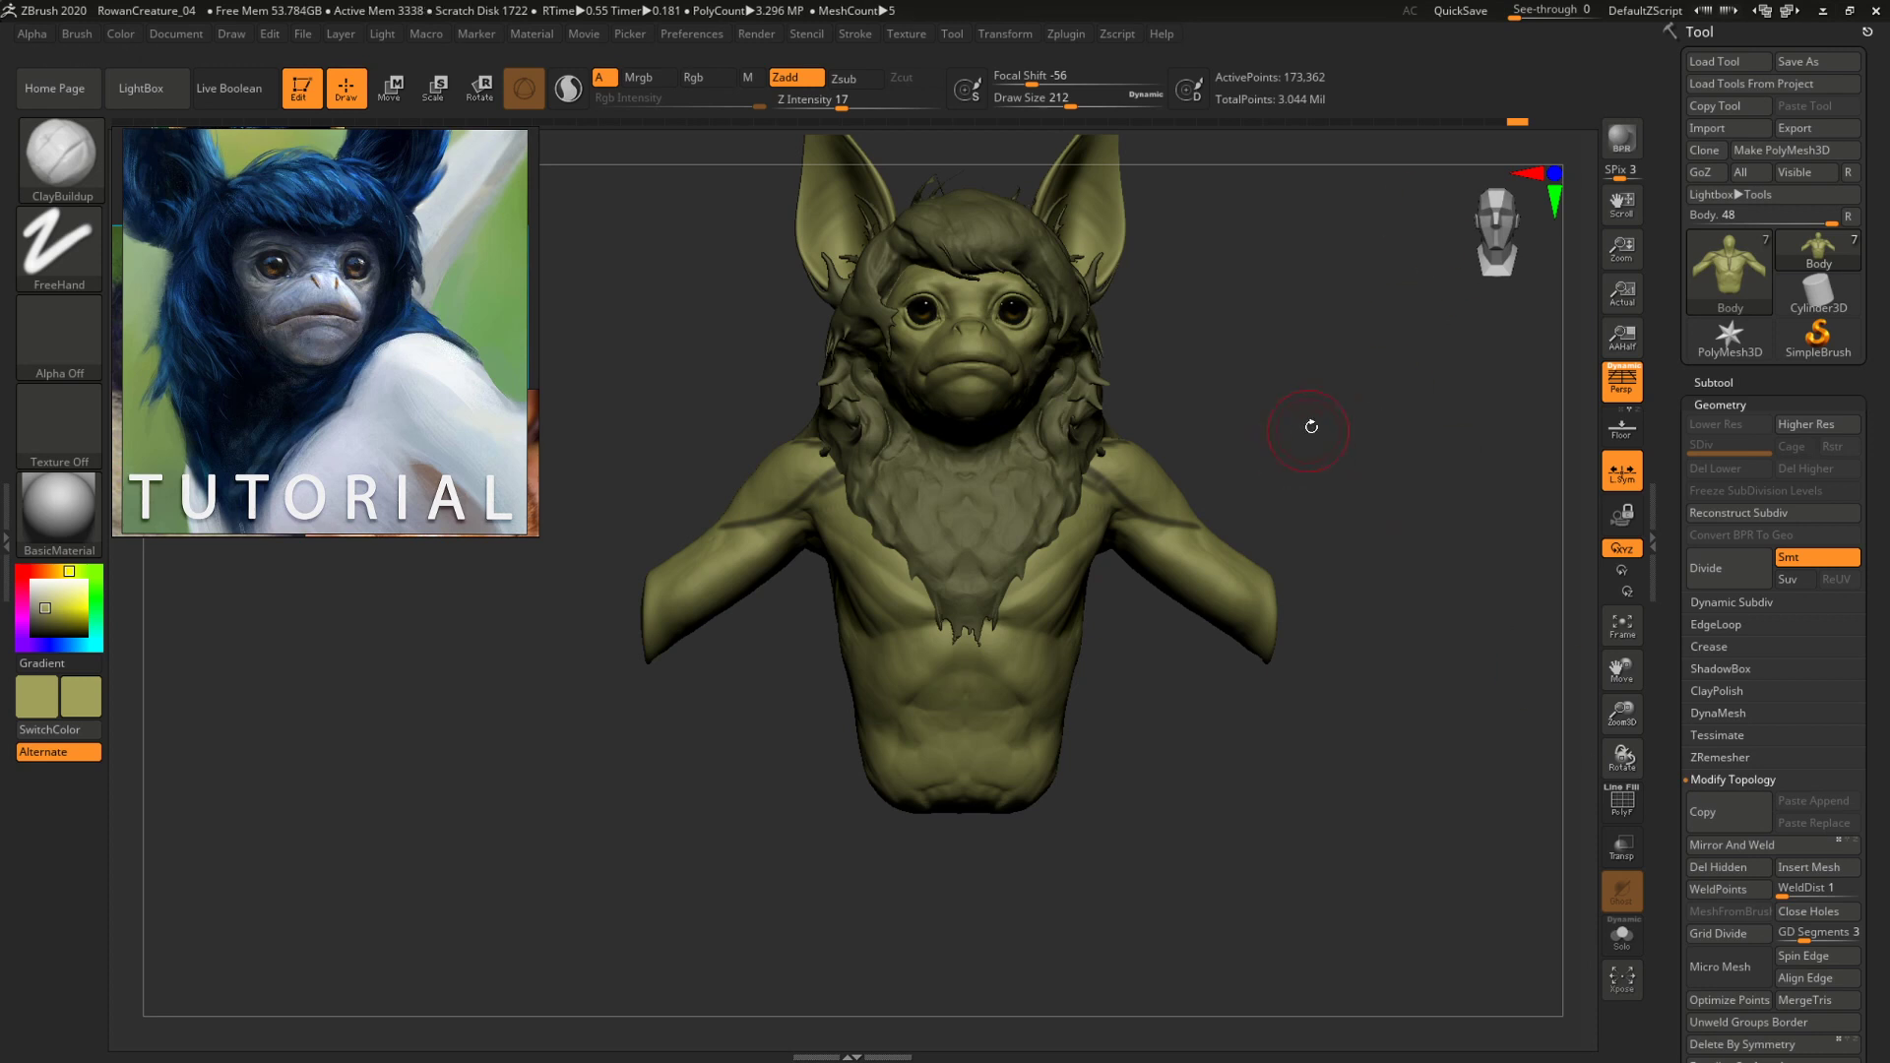
# Save the current RowanCreature_04 project.
pyautogui.moveTo(1312, 427)
pyautogui.mouseDown()
pyautogui.moveTo(1320, 404)
pyautogui.moveTo(1339, 476)
pyautogui.moveTo(1362, 464)
pyautogui.moveTo(1350, 443)
pyautogui.moveTo(1362, 604)
pyautogui.moveTo(1463, 425)
pyautogui.moveTo(1397, 486)
pyautogui.moveTo(1430, 511)
pyautogui.mouseUp()
pyautogui.hotkey('ctrl', 's')
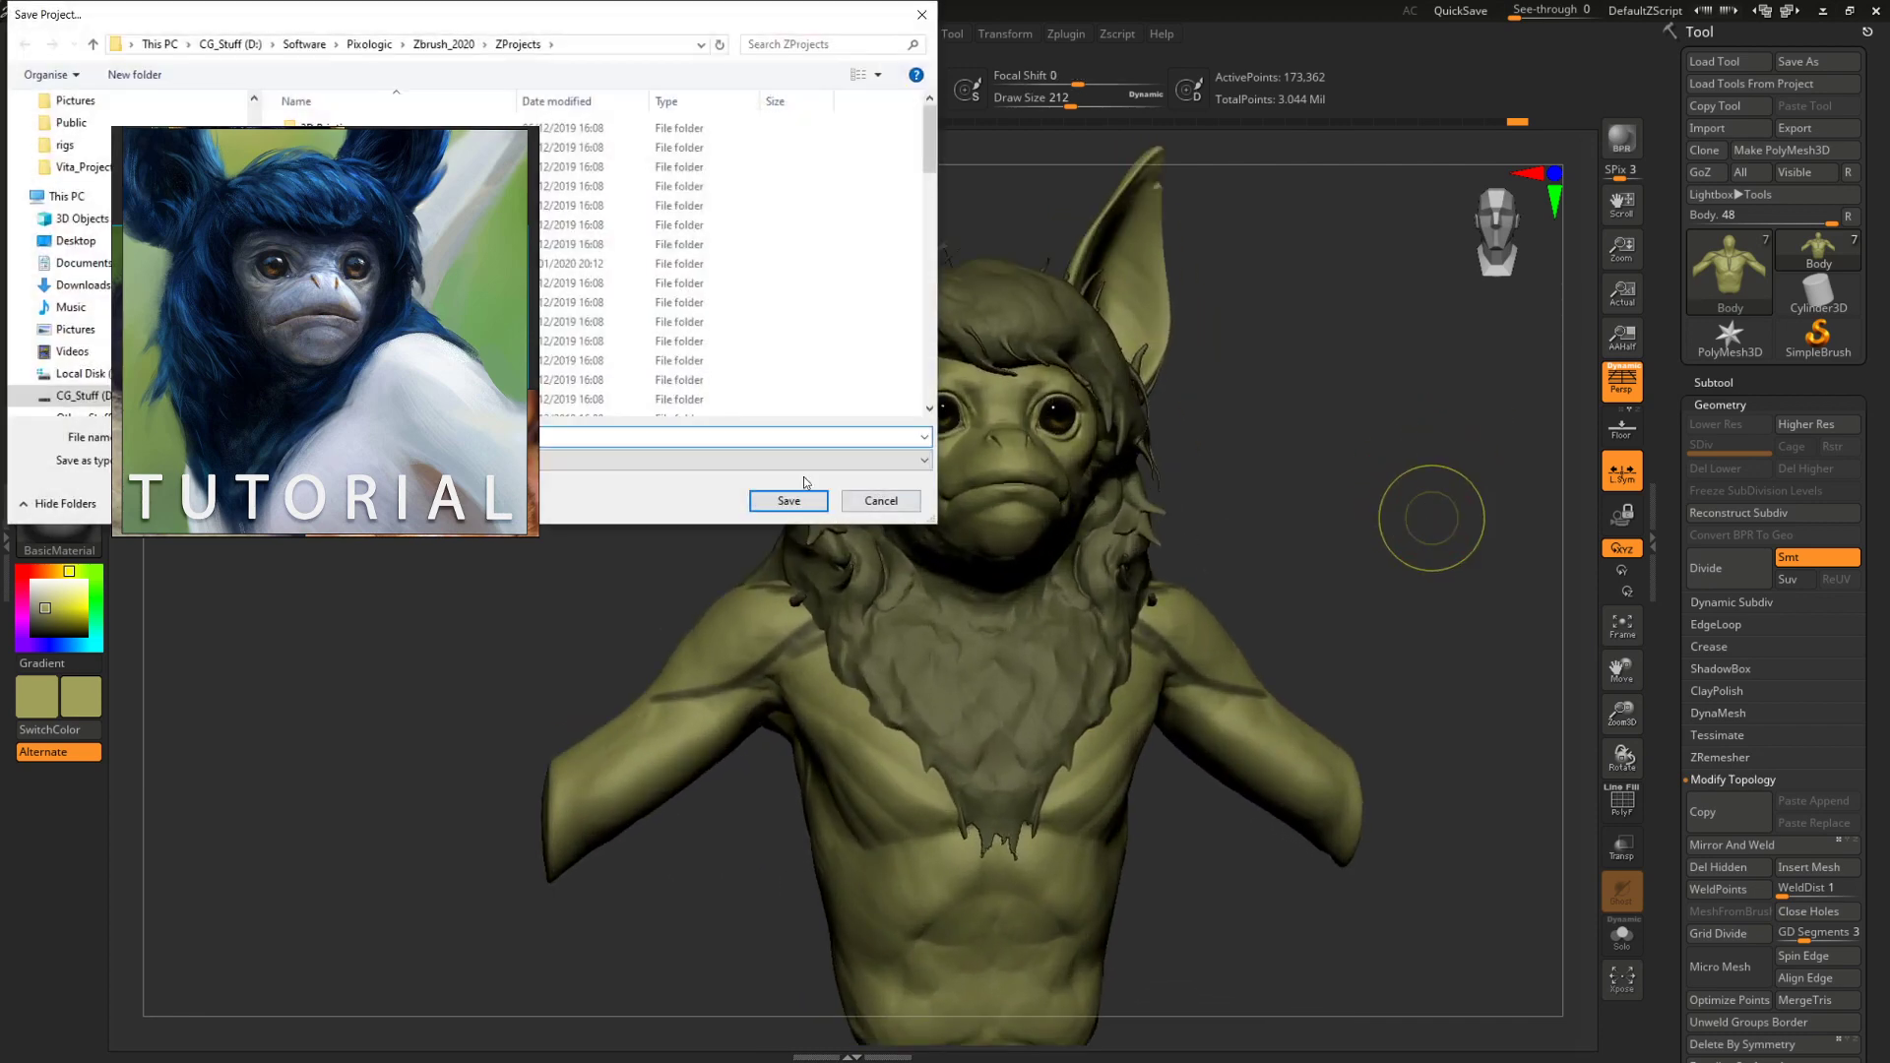
pyautogui.click(793, 500)
pyautogui.click(990, 525)
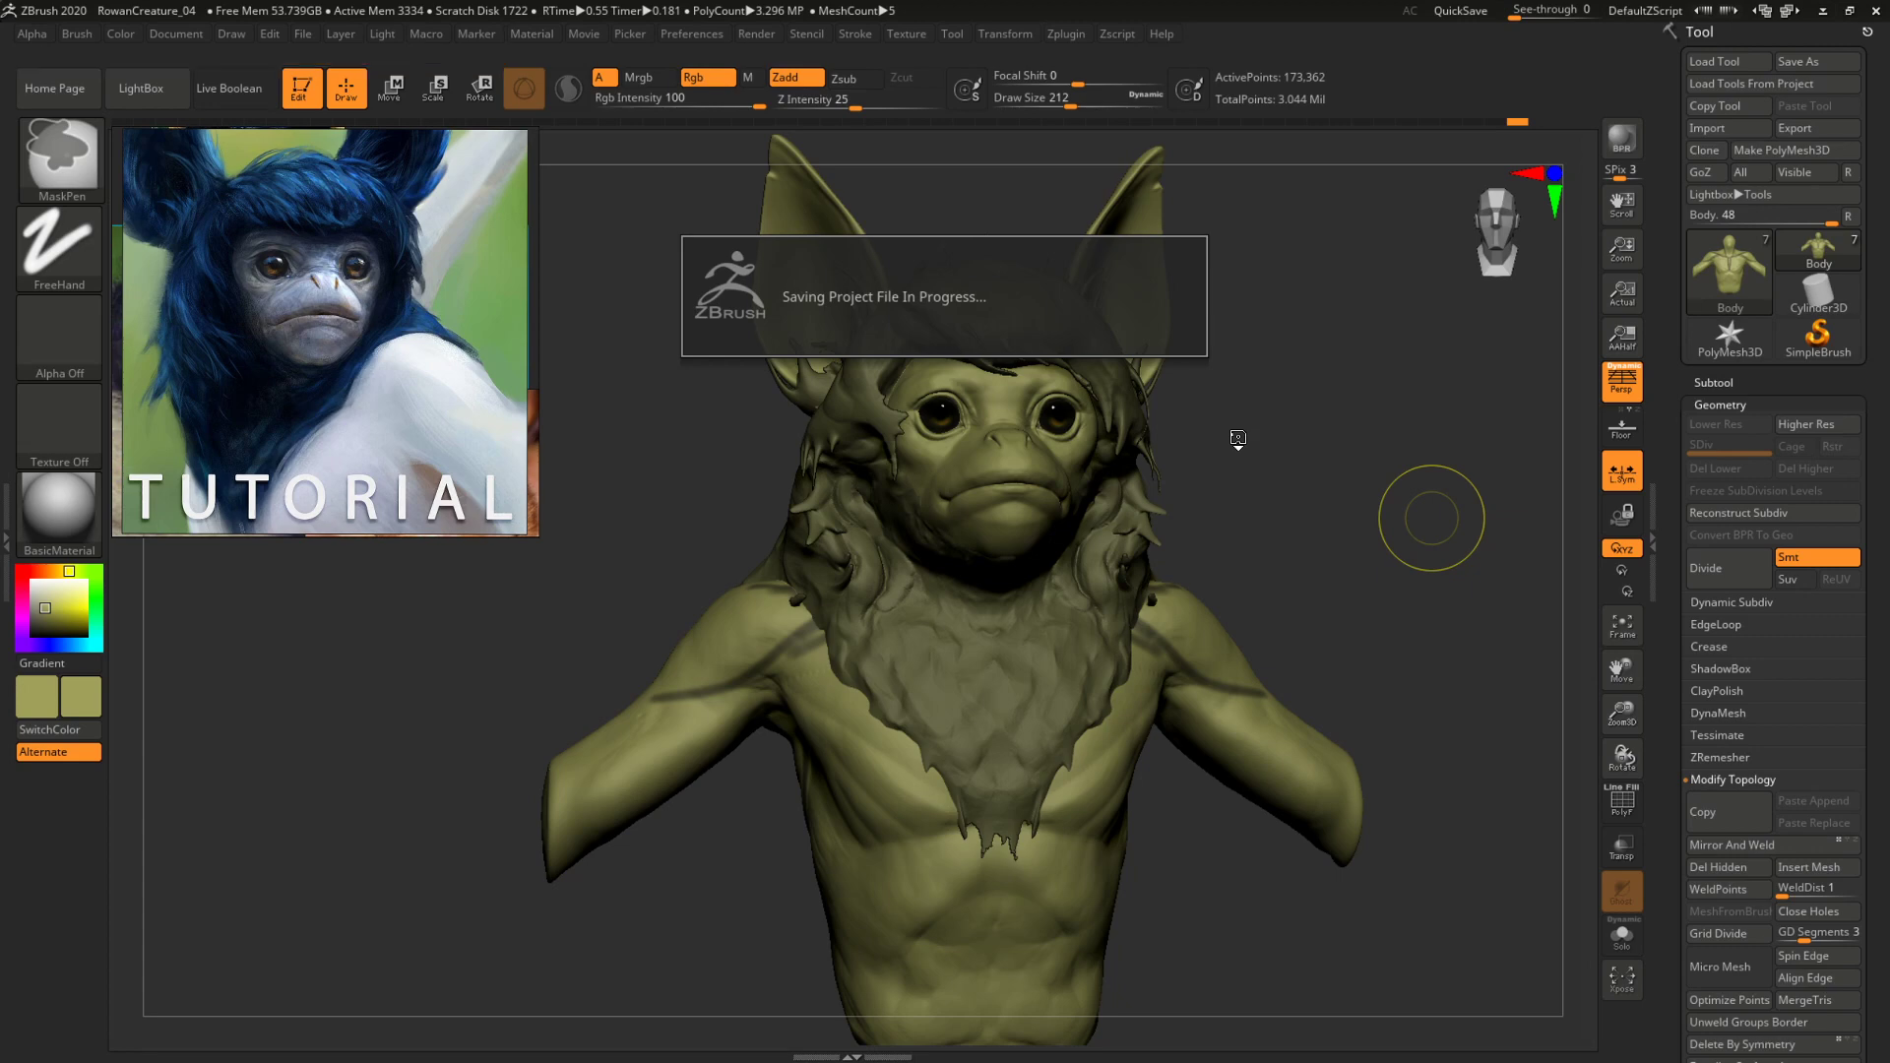
# Switch to the Windows desktop and quit NordVPN from the system tray.
pyautogui.click(1826, 12)
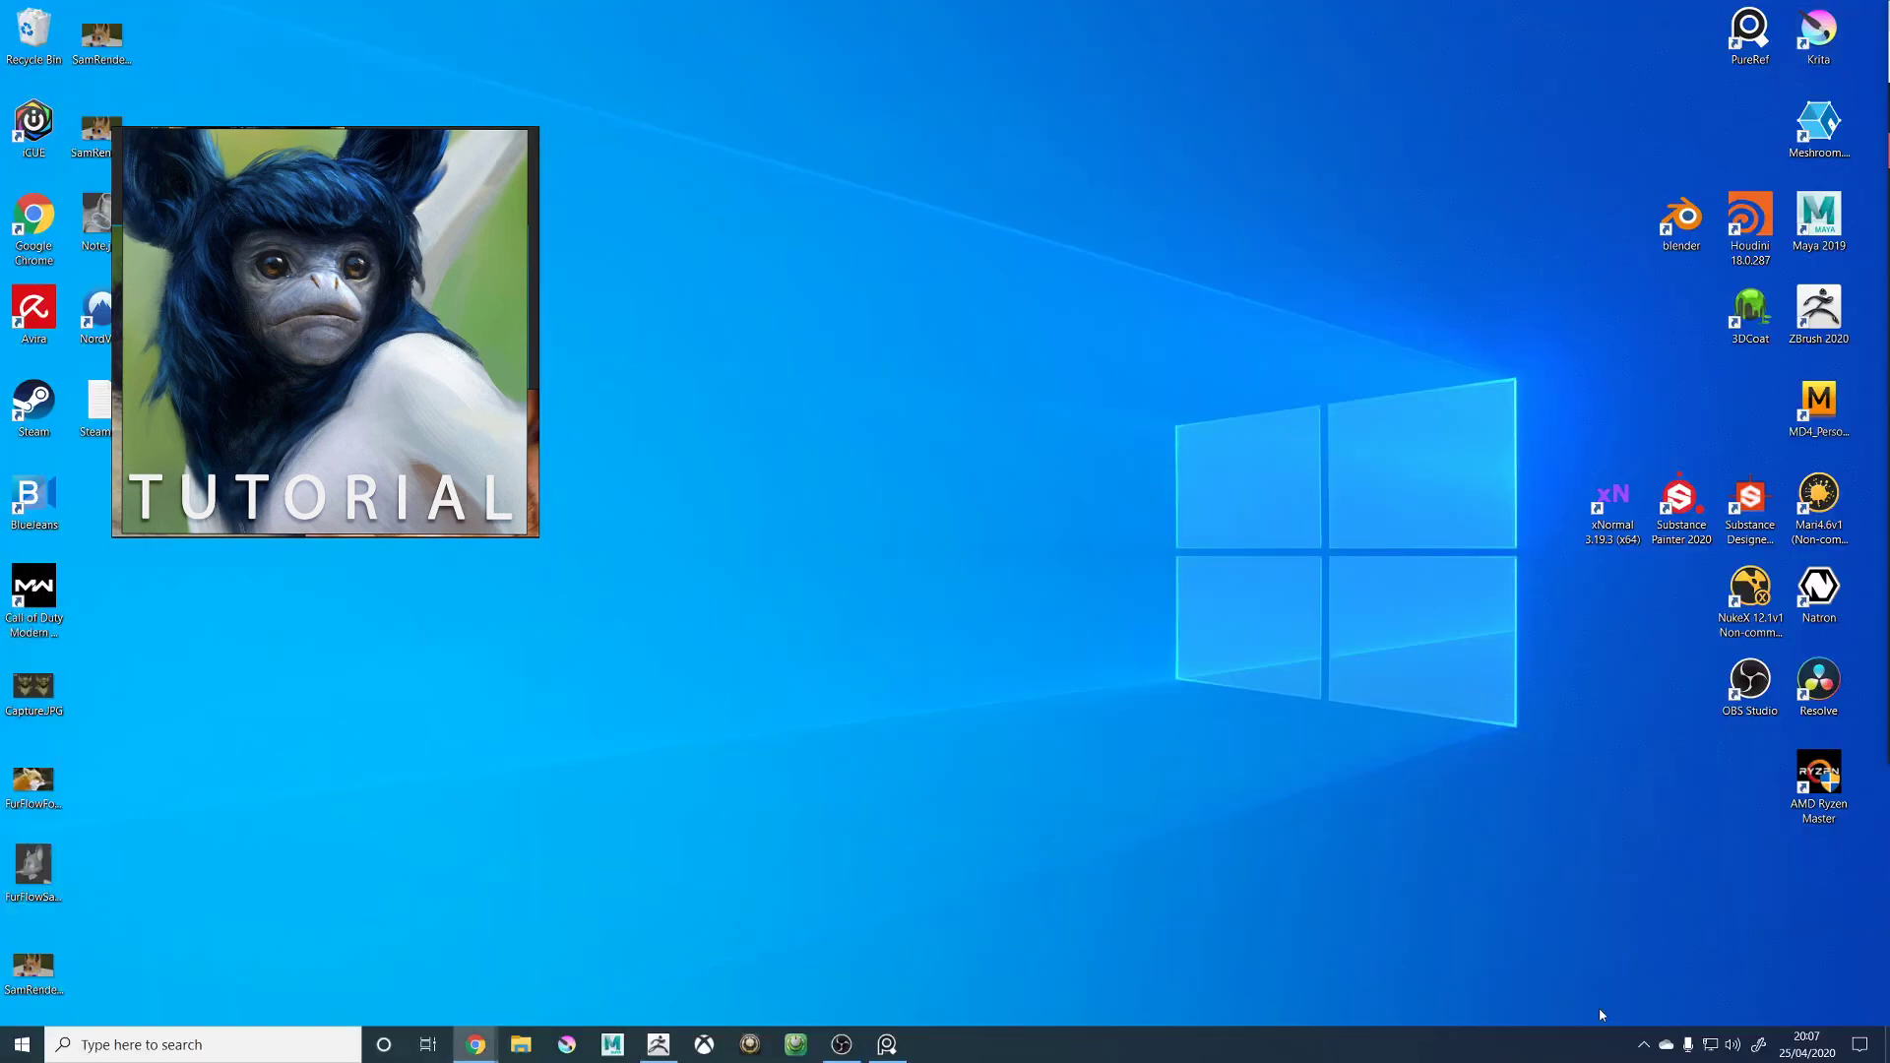
pyautogui.click(1643, 1044)
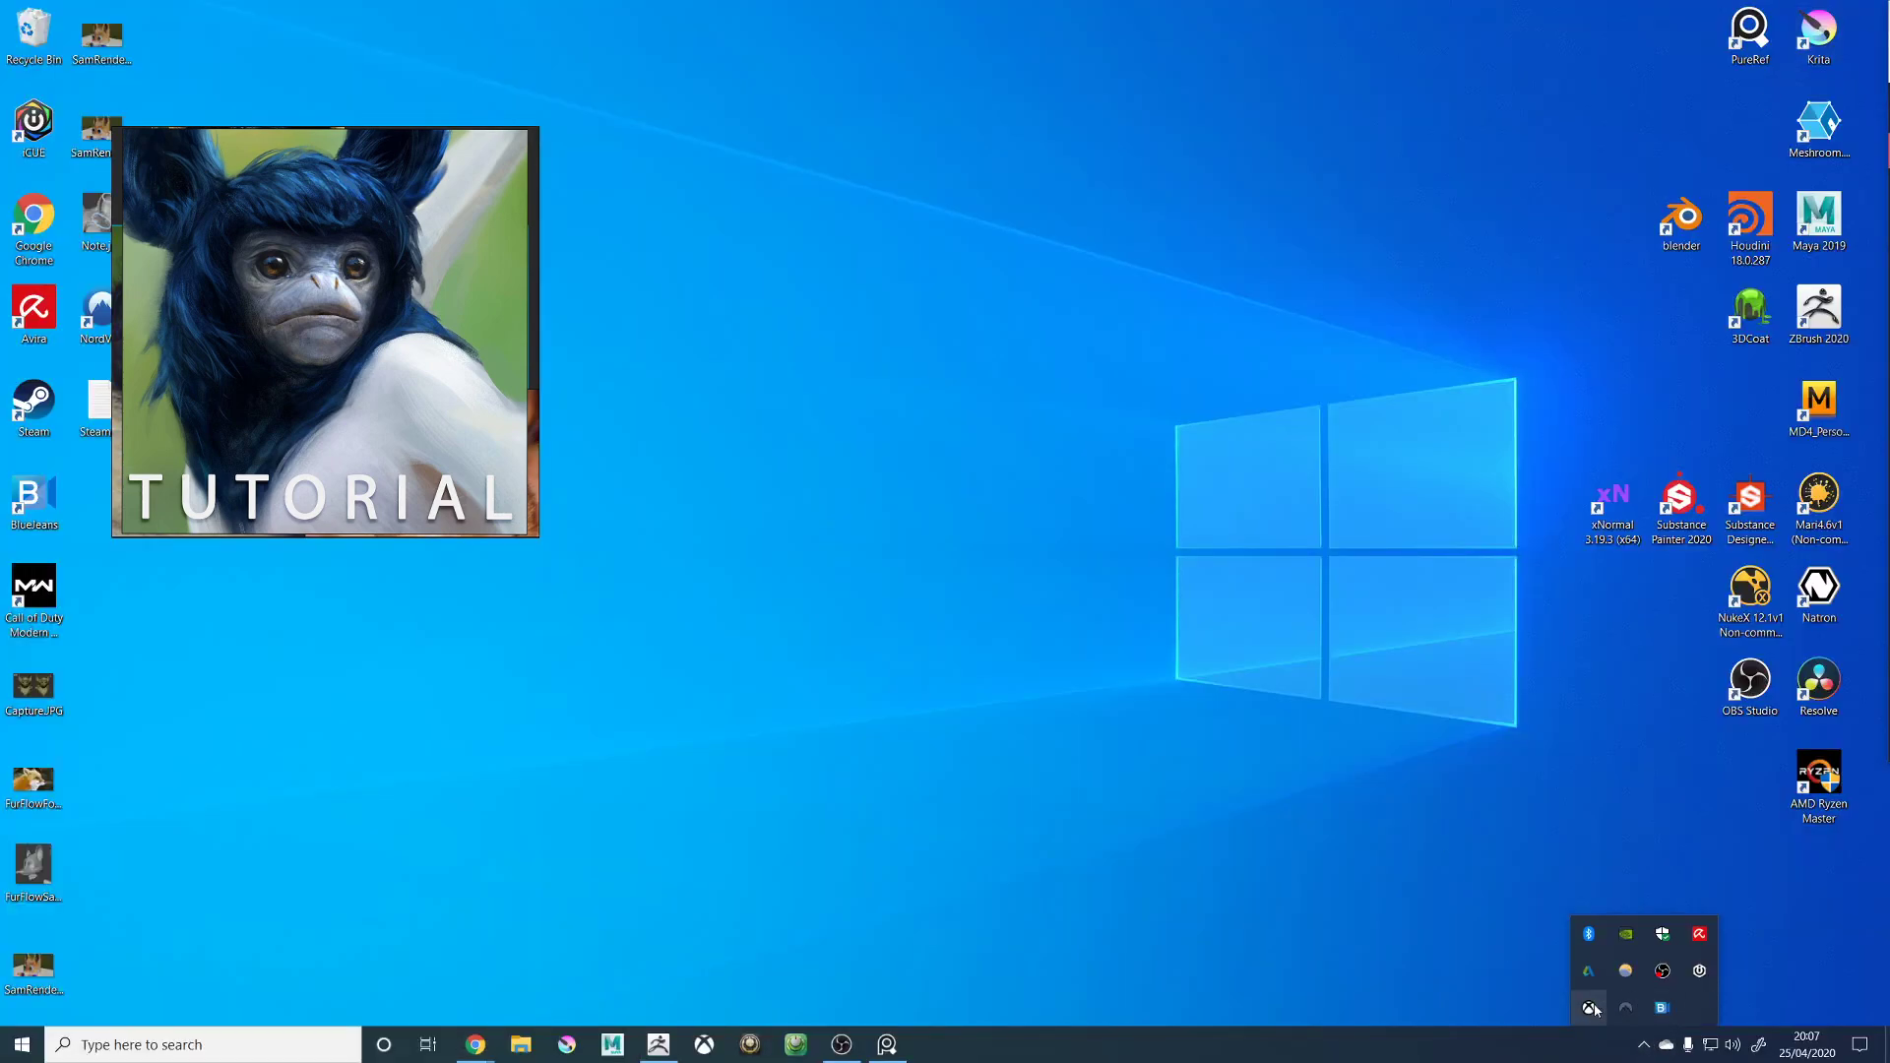
pyautogui.click(1628, 1011)
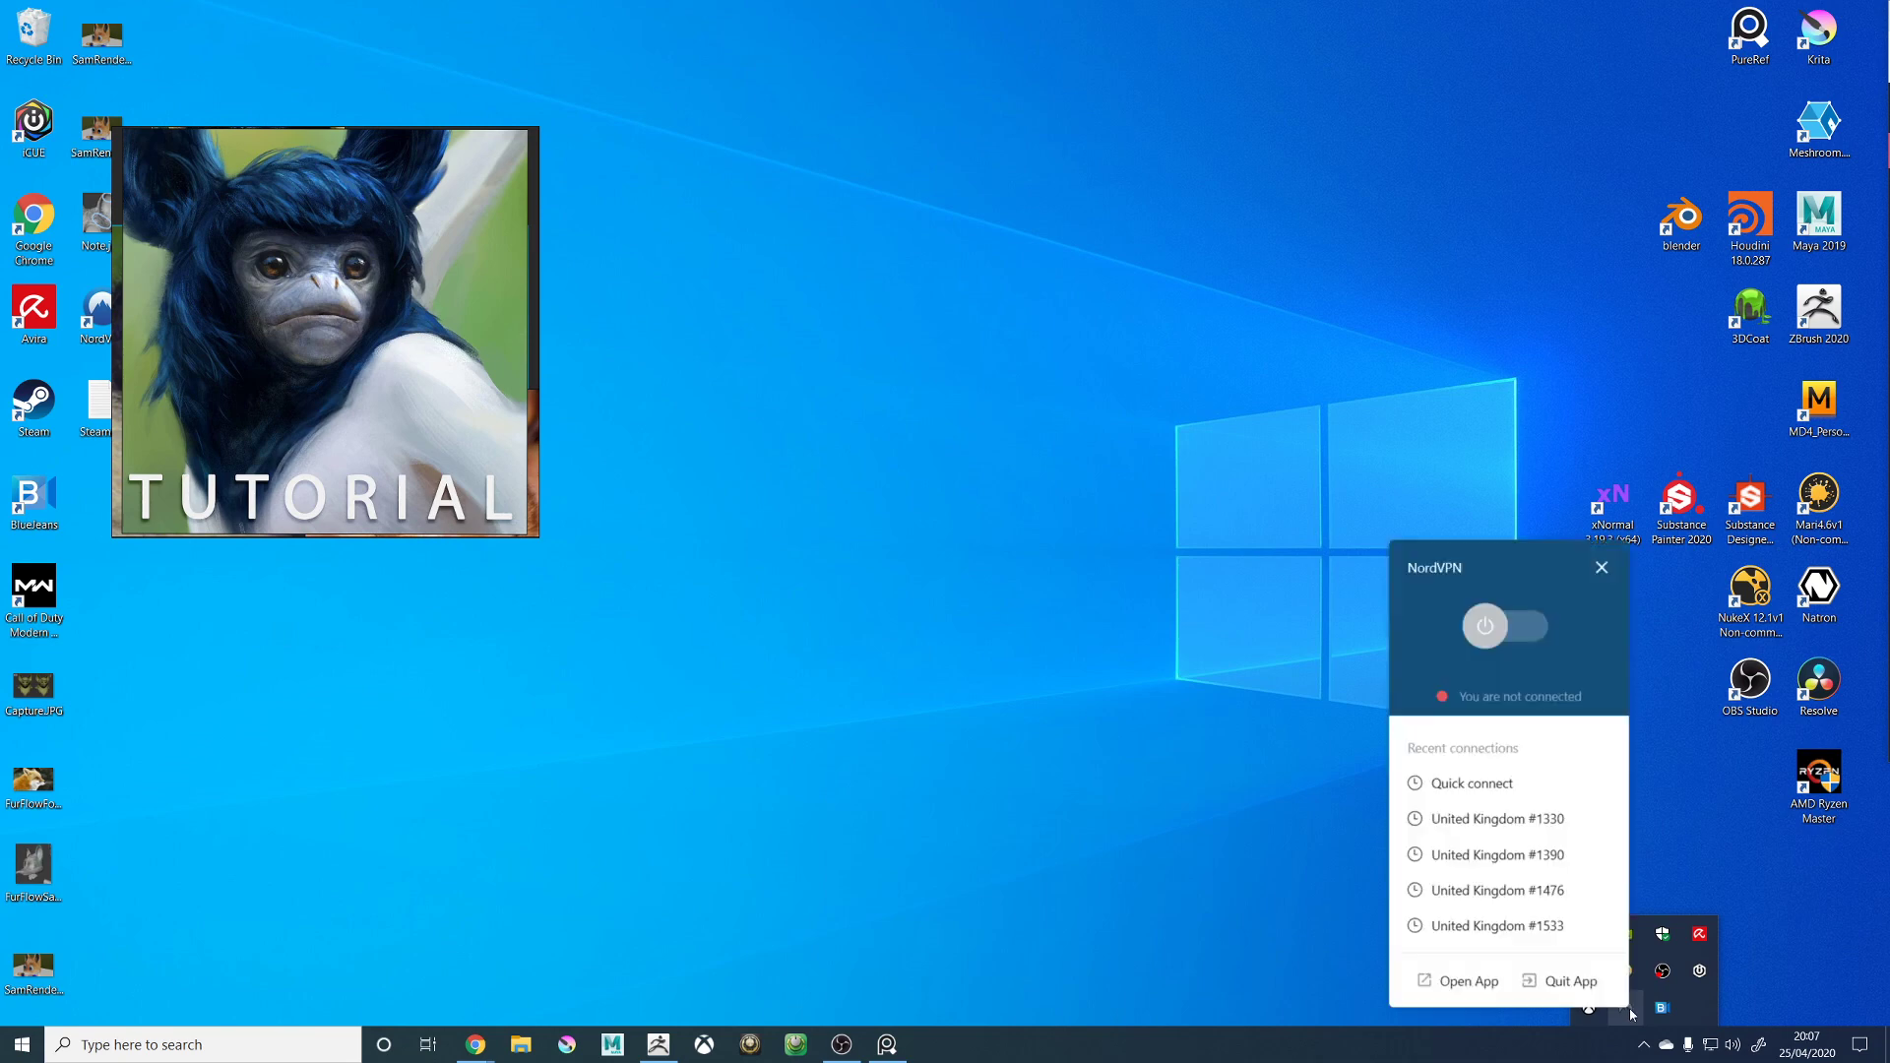
pyautogui.click(1573, 981)
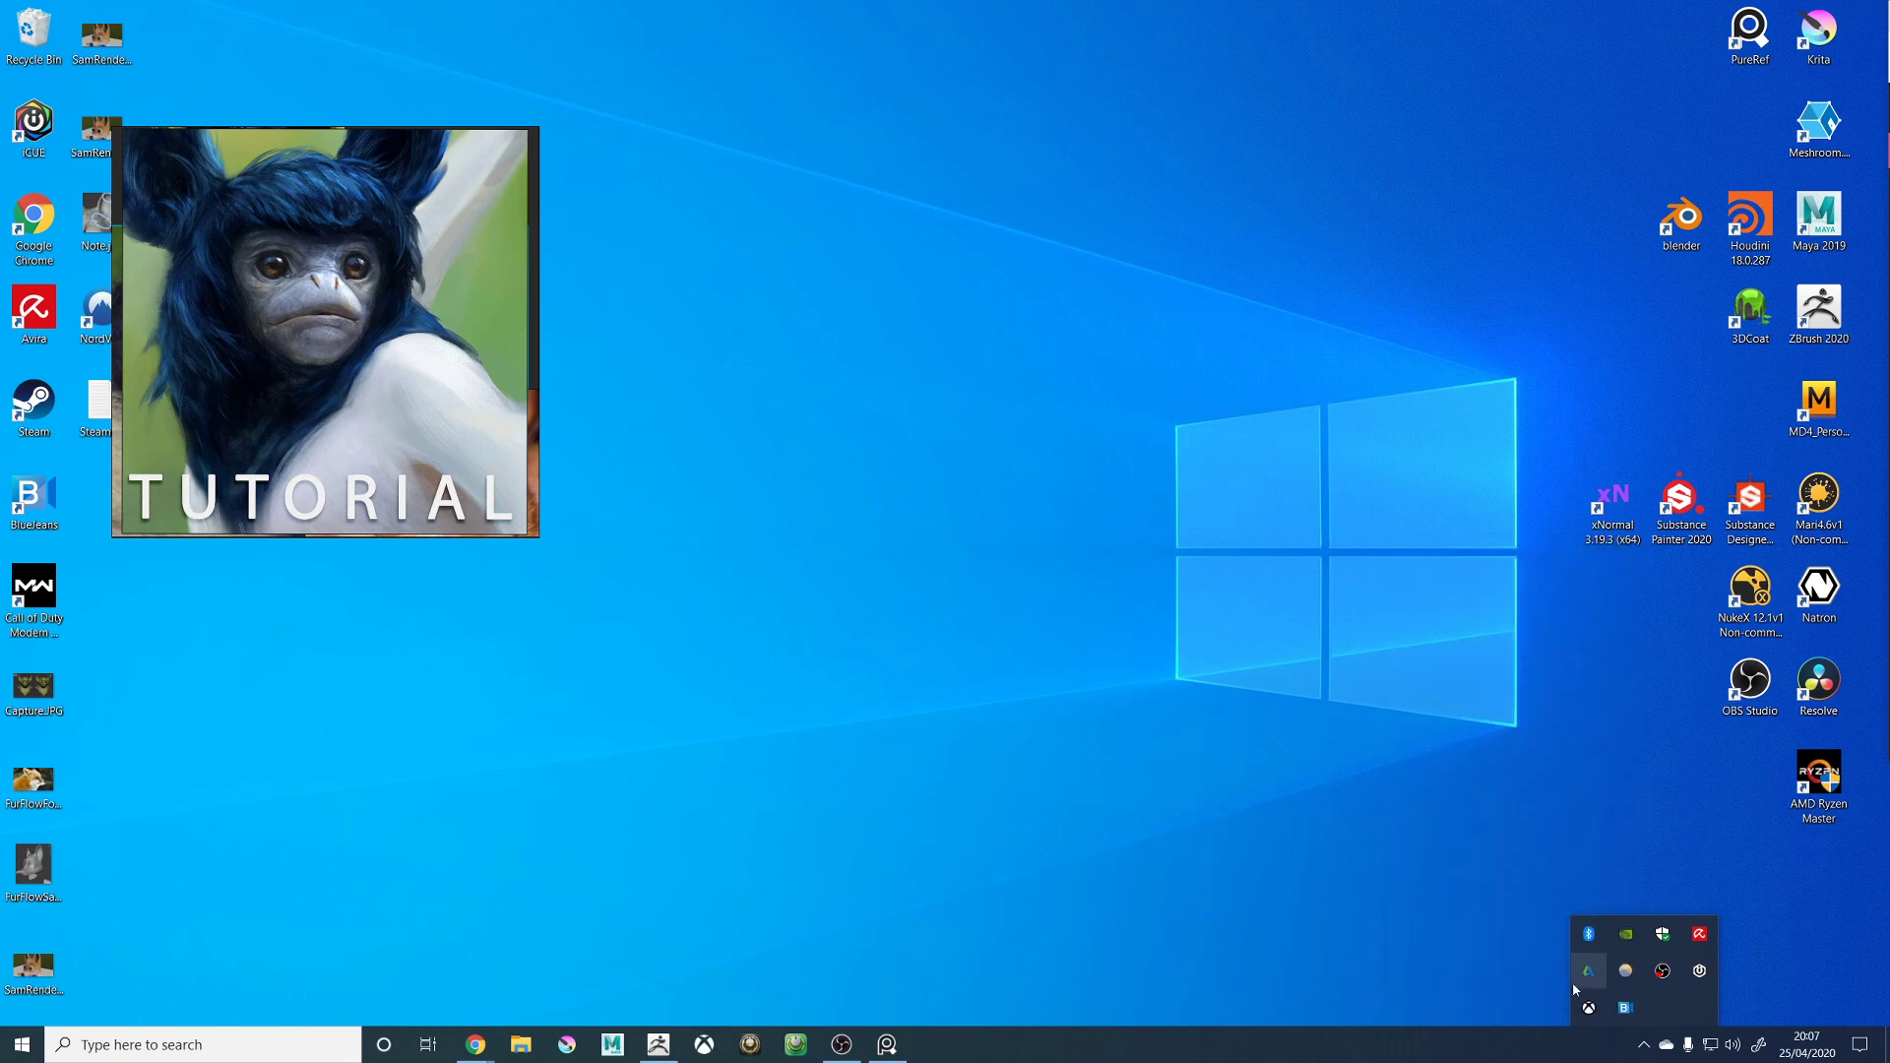
# Quit two more background applications from the system tray.
pyautogui.rightClick(1625, 1006)
pyautogui.click(1497, 992)
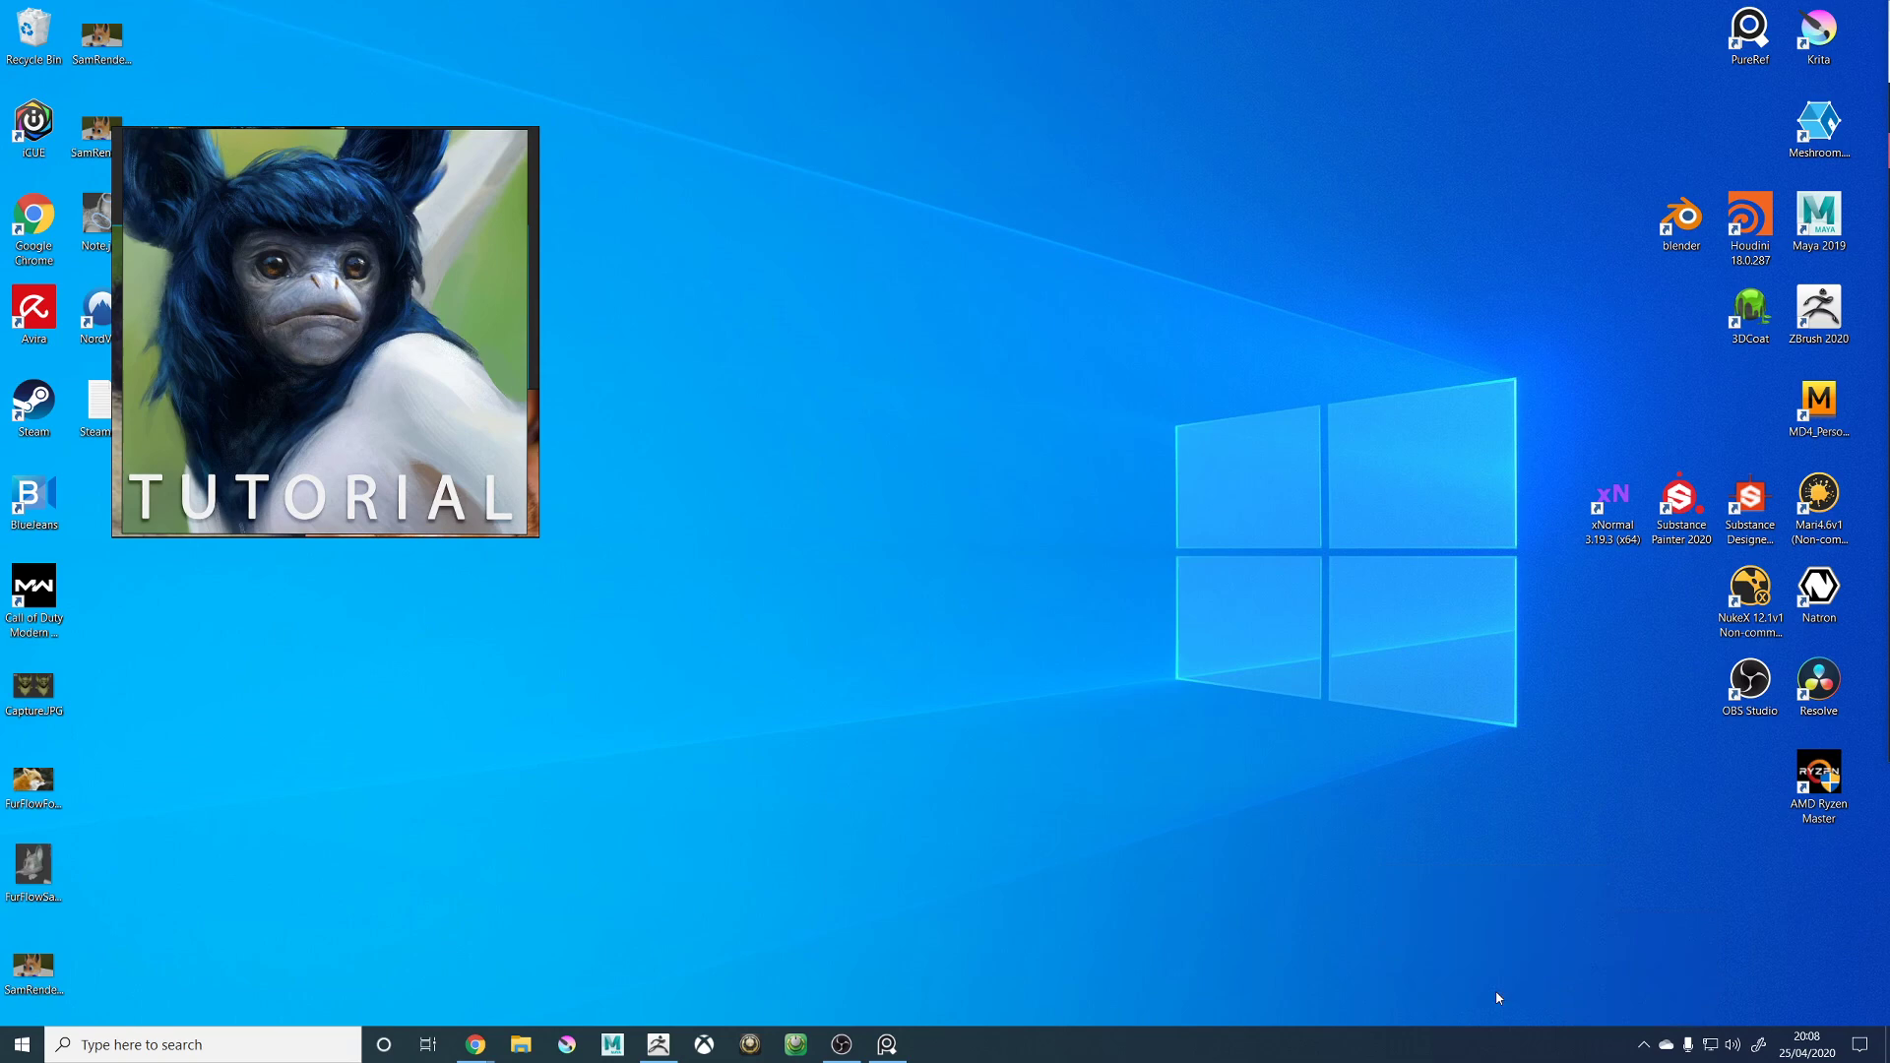
pyautogui.click(1644, 1044)
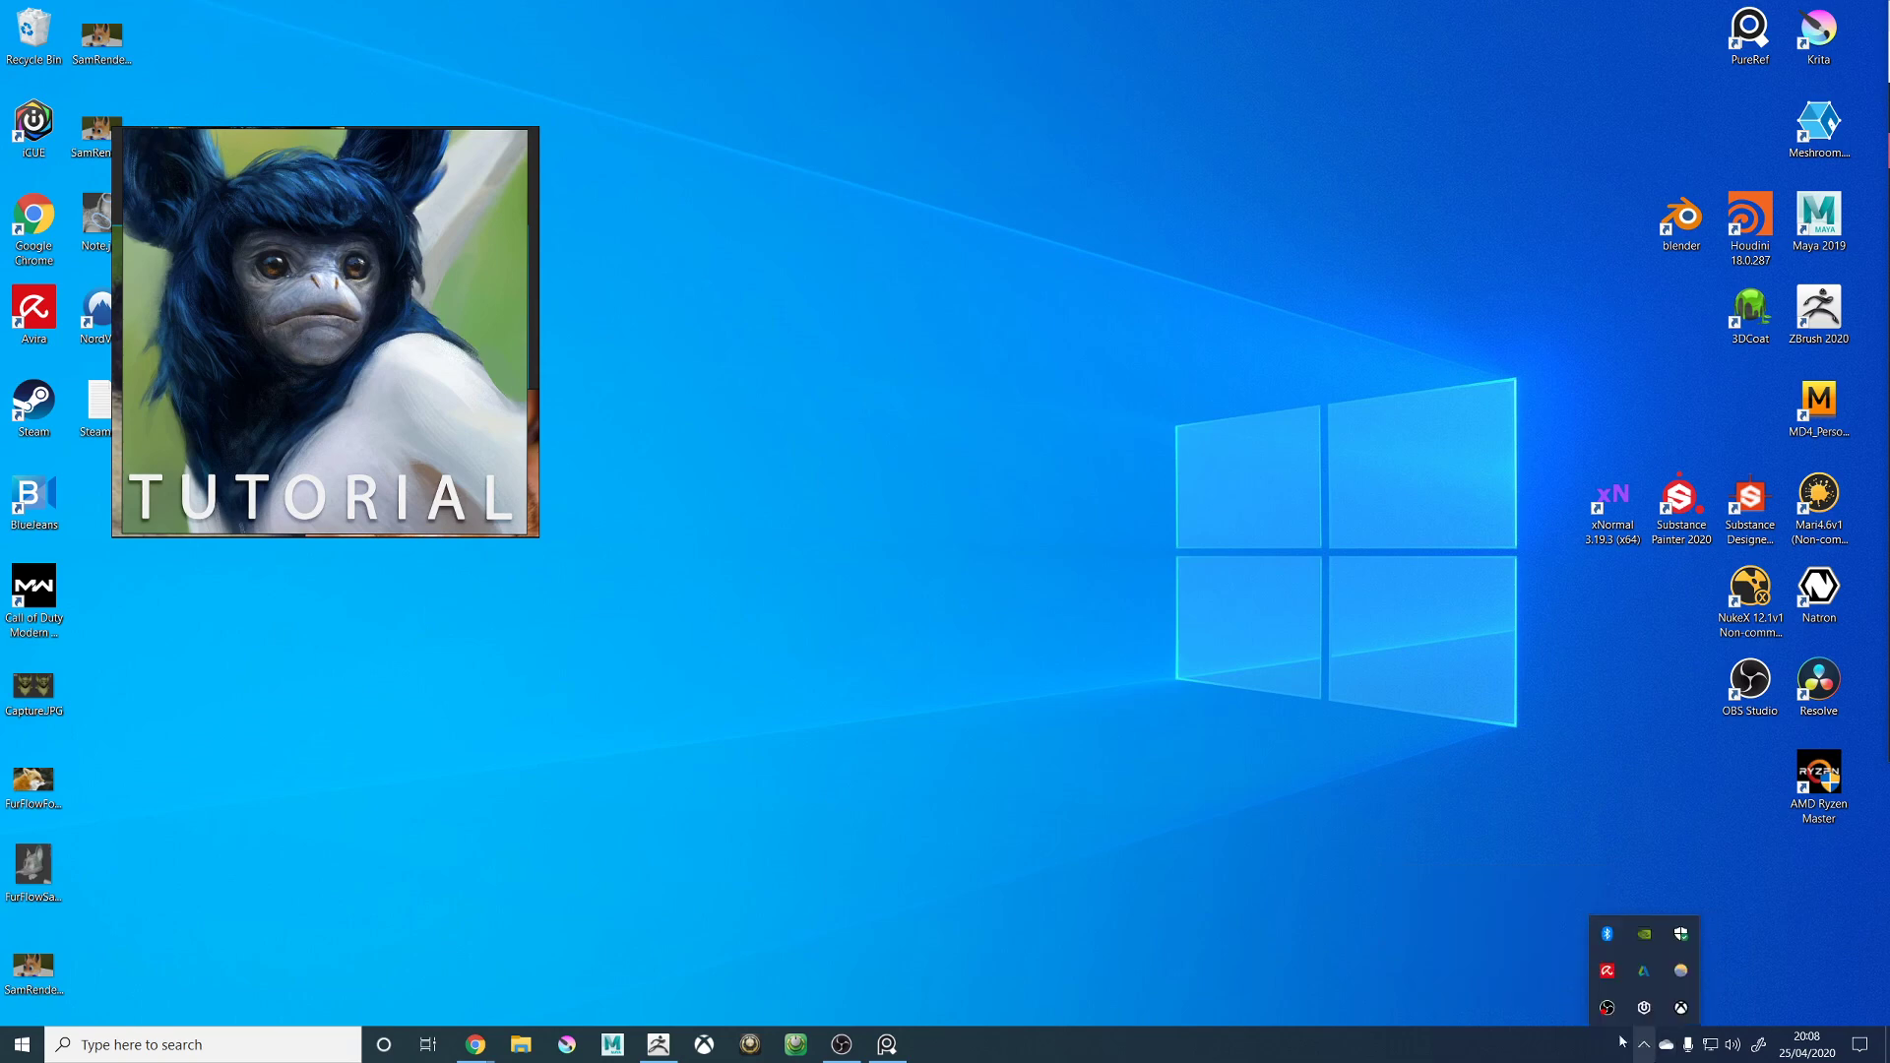
pyautogui.rightClick(1680, 1010)
pyautogui.click(1713, 986)
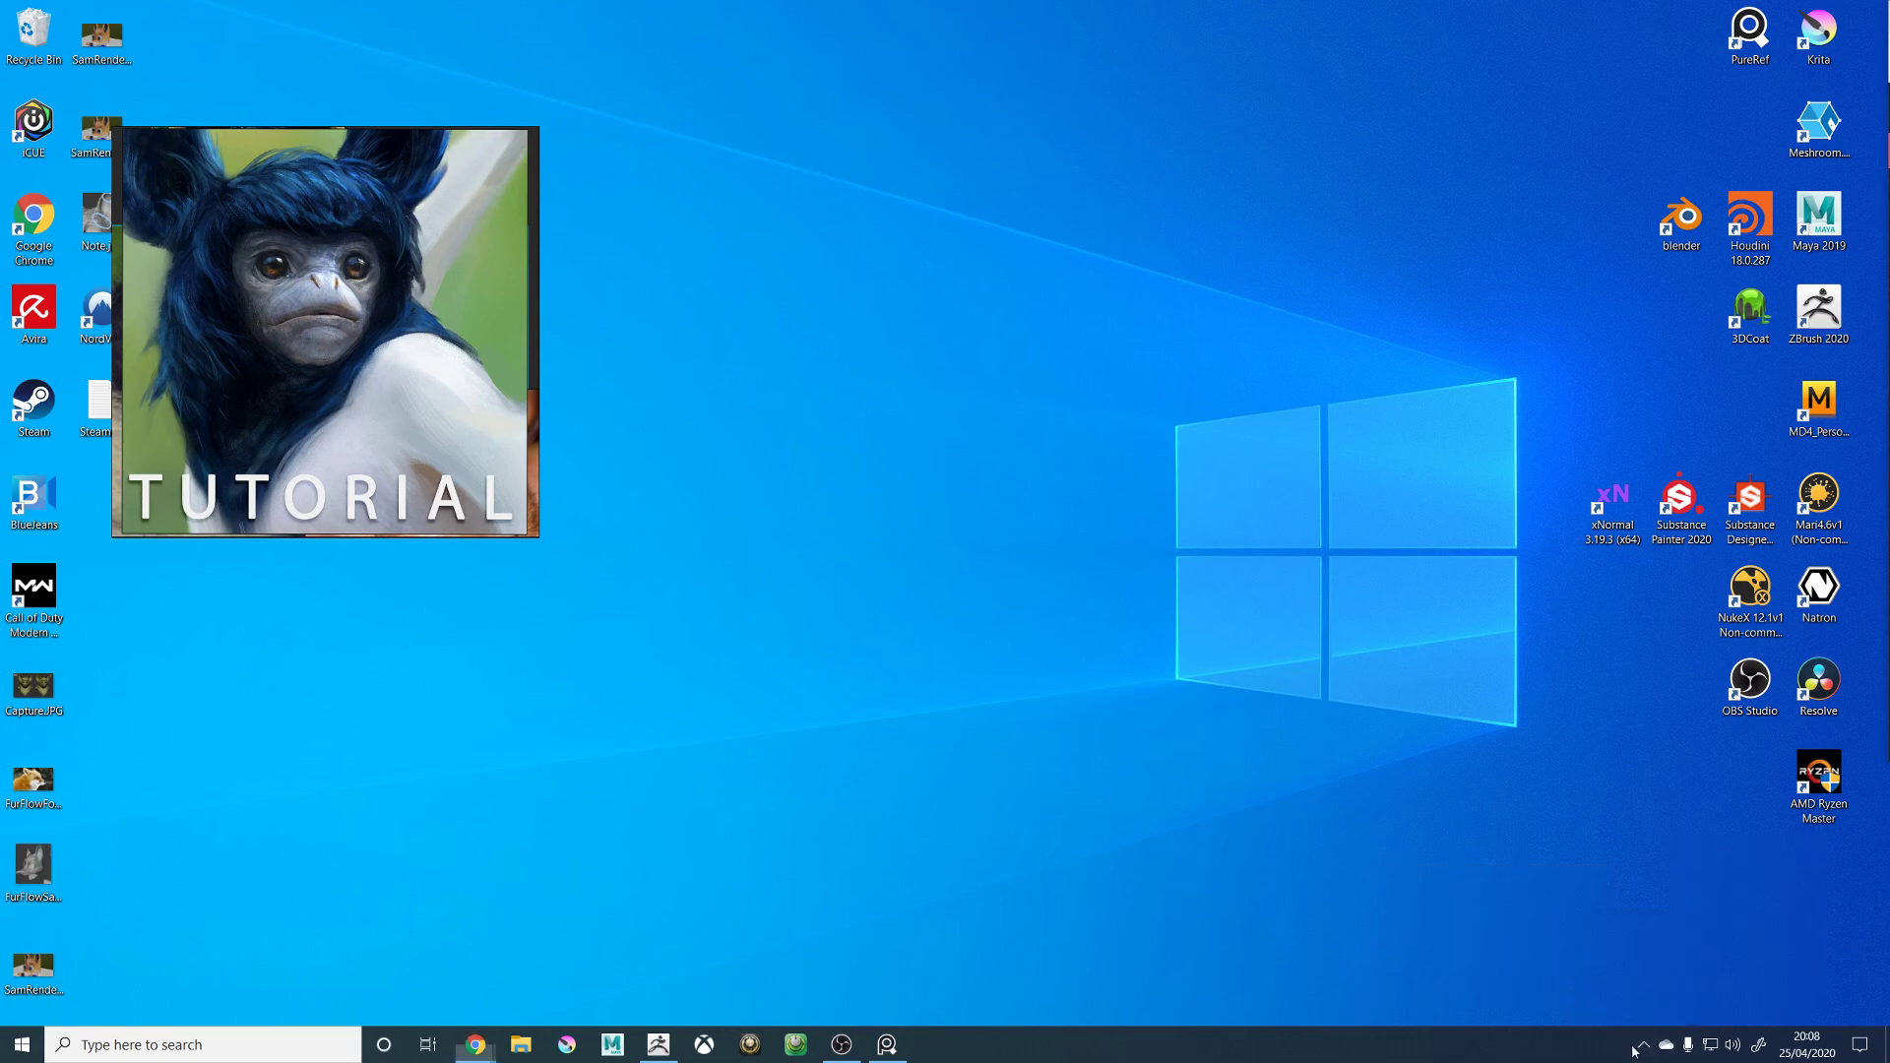
# Disable the f.lux screen colour adjustment from the system tray.
pyautogui.click(1643, 1046)
pyautogui.rightClick(1680, 971)
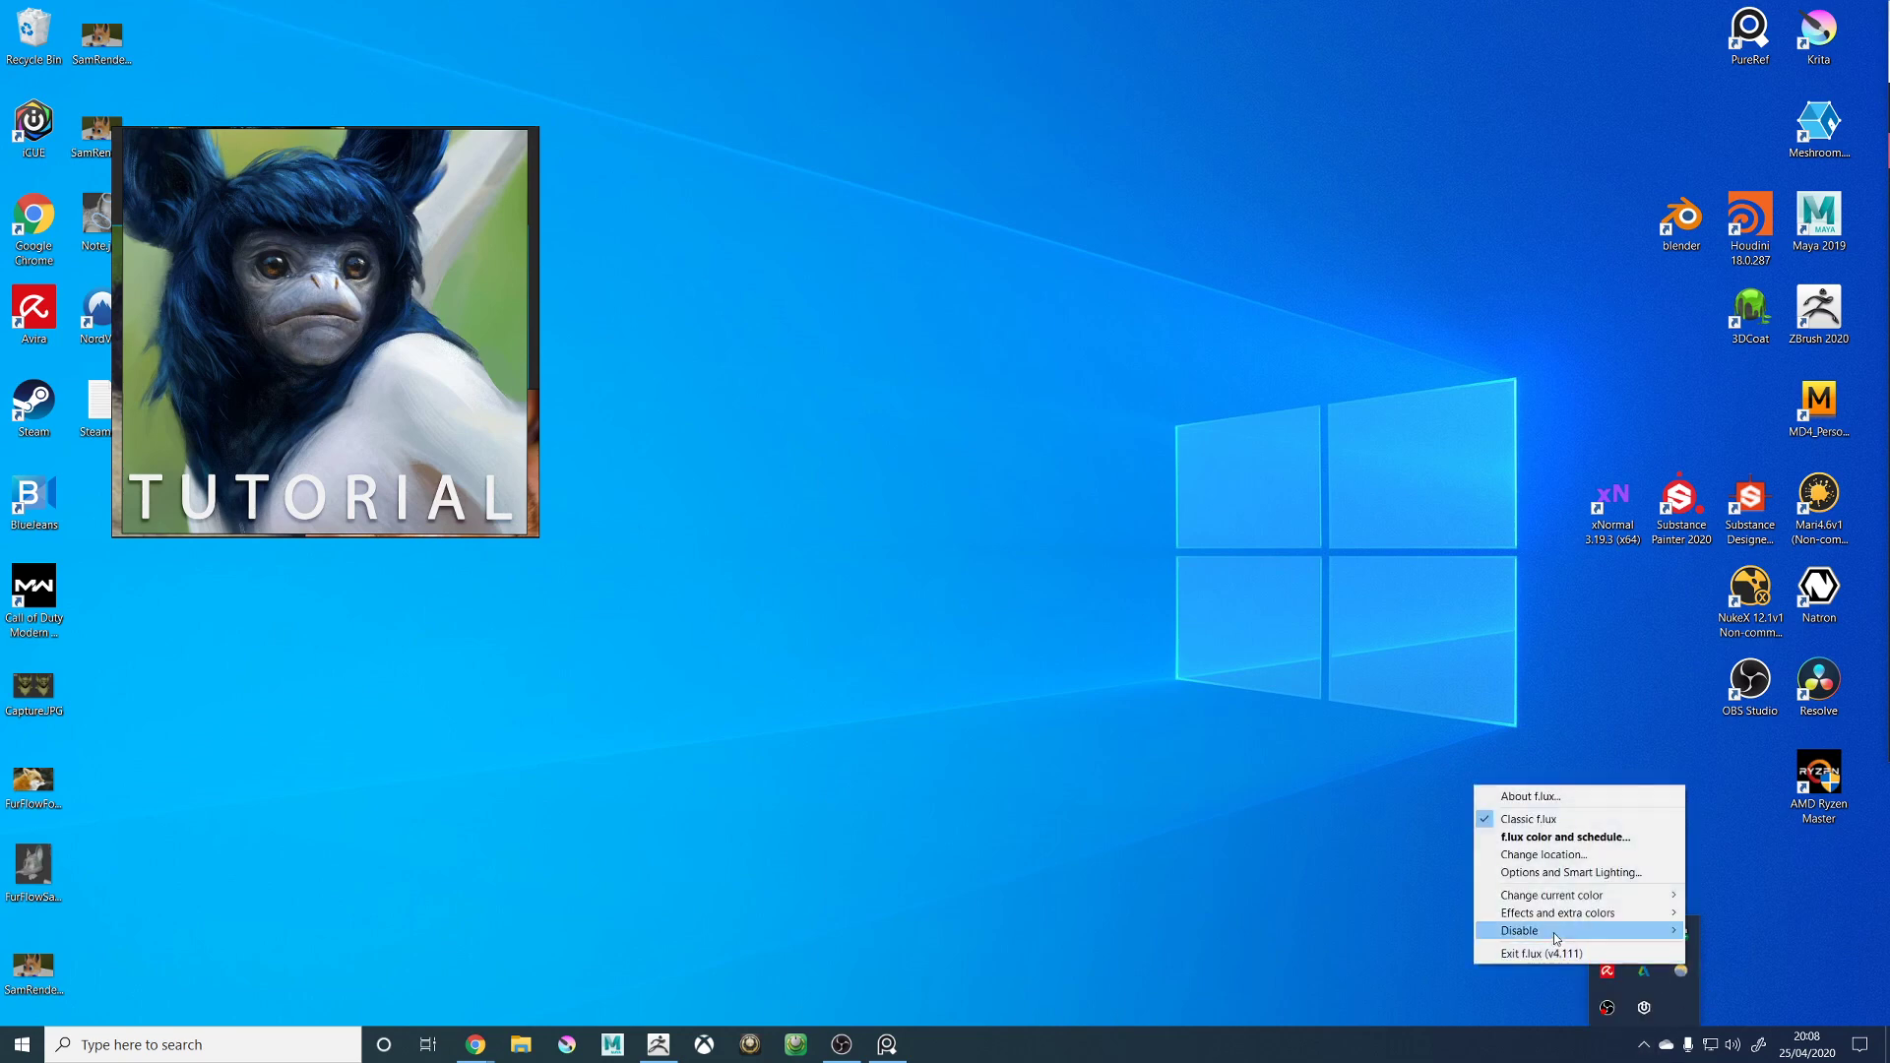
pyautogui.click(1717, 949)
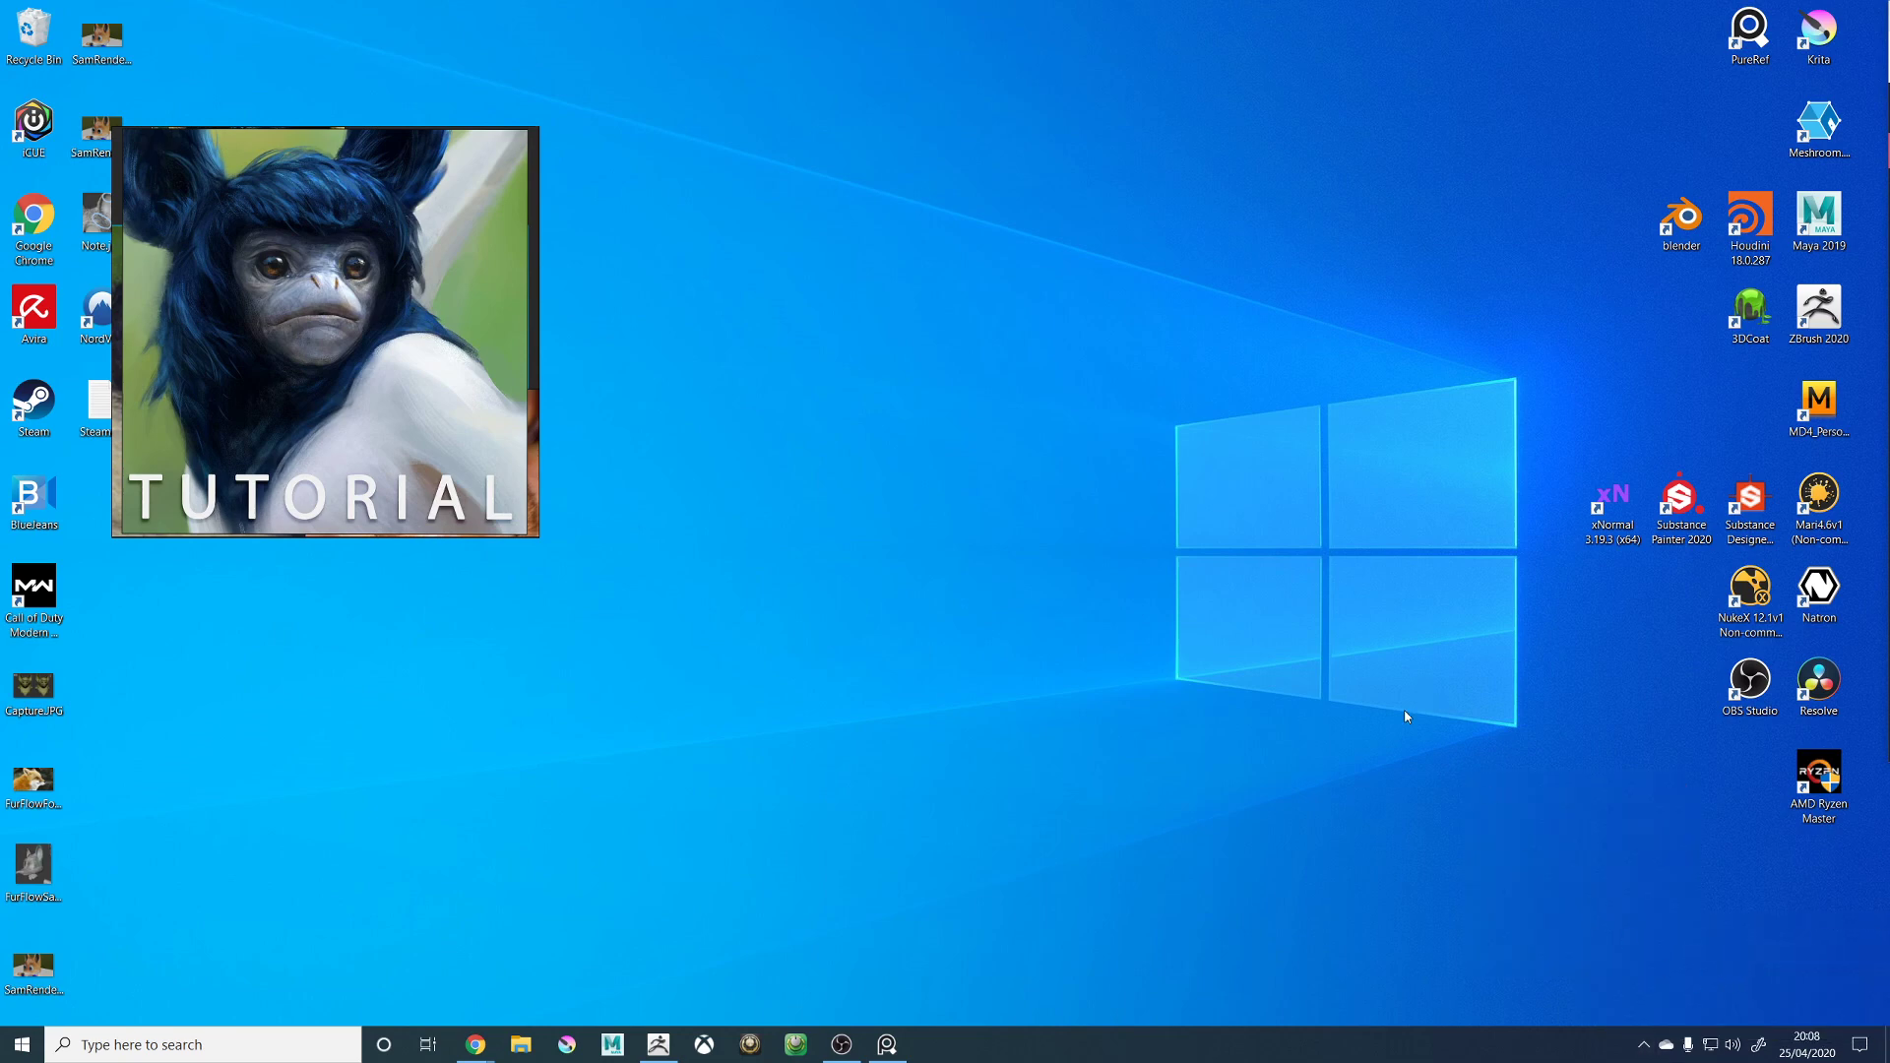
# Switch back to ZBrush and look over the whole creature from the front.
pyautogui.click(657, 1044)
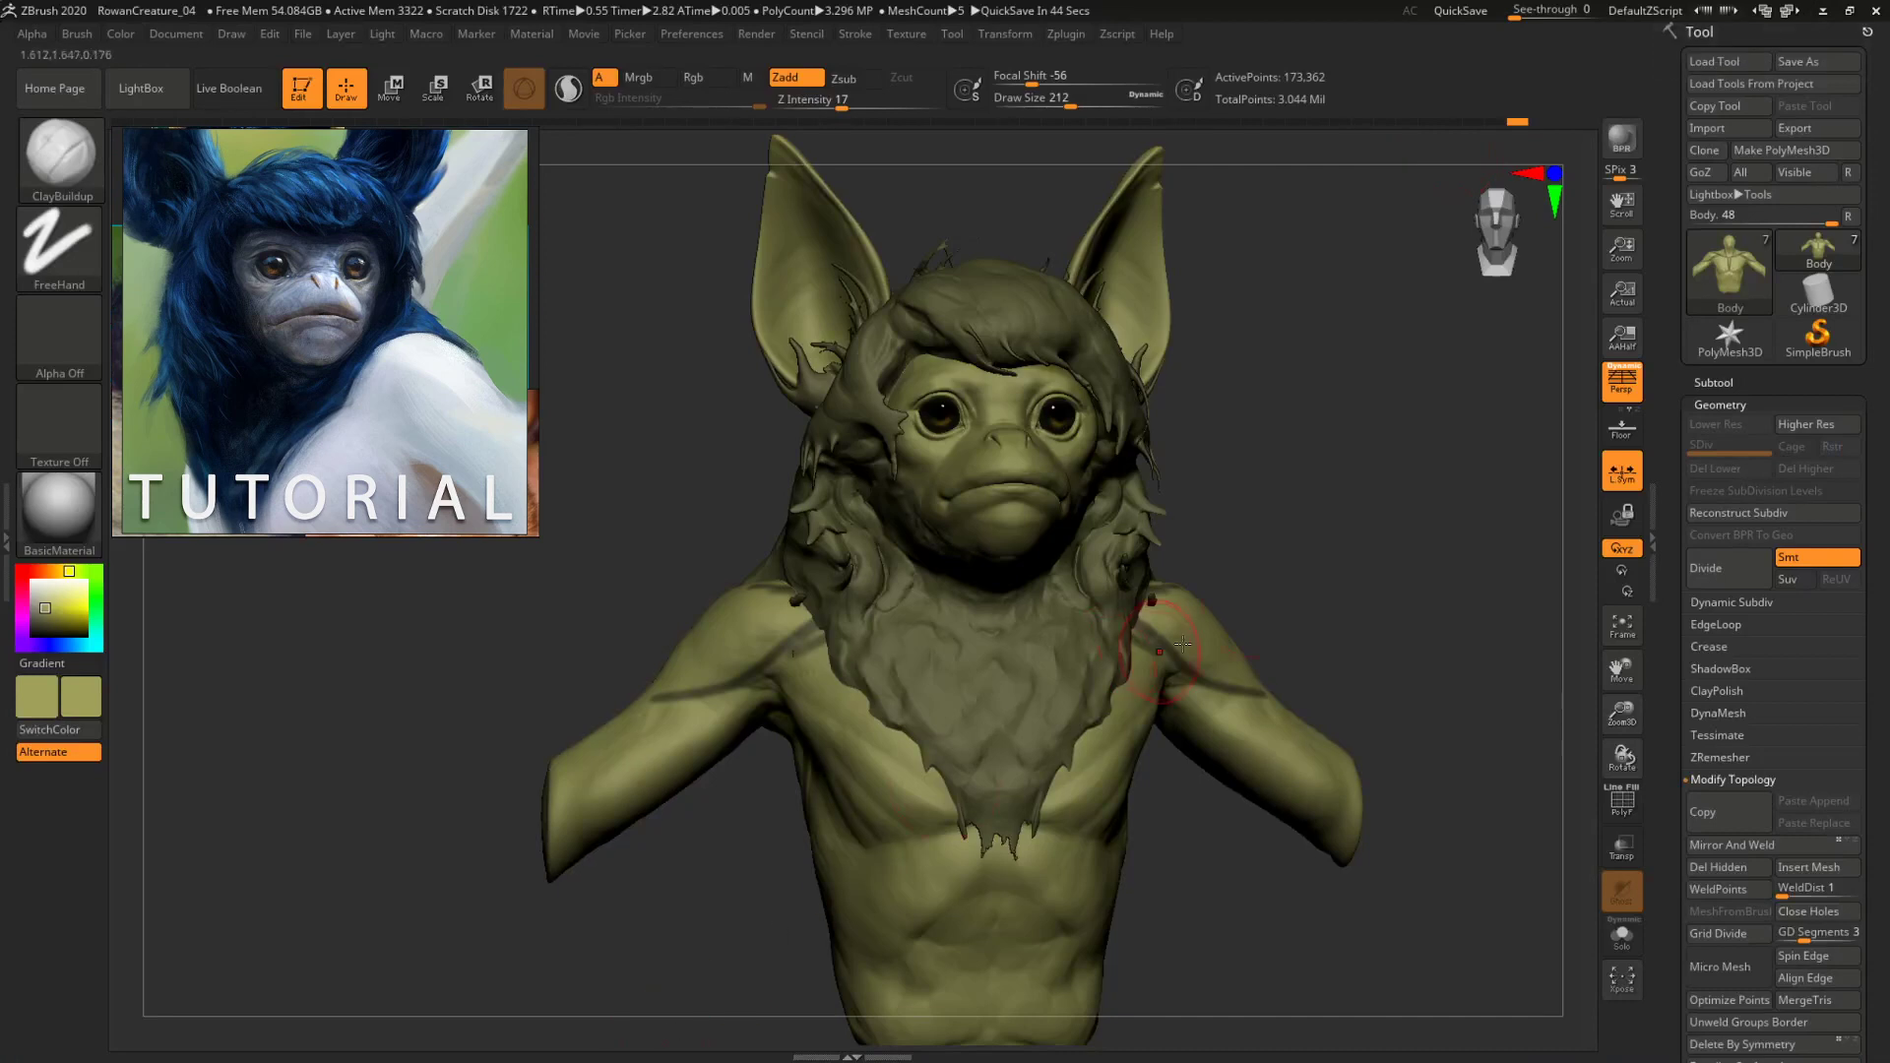
pyautogui.moveTo(1365, 516); pyautogui.dragTo(1285, 516)
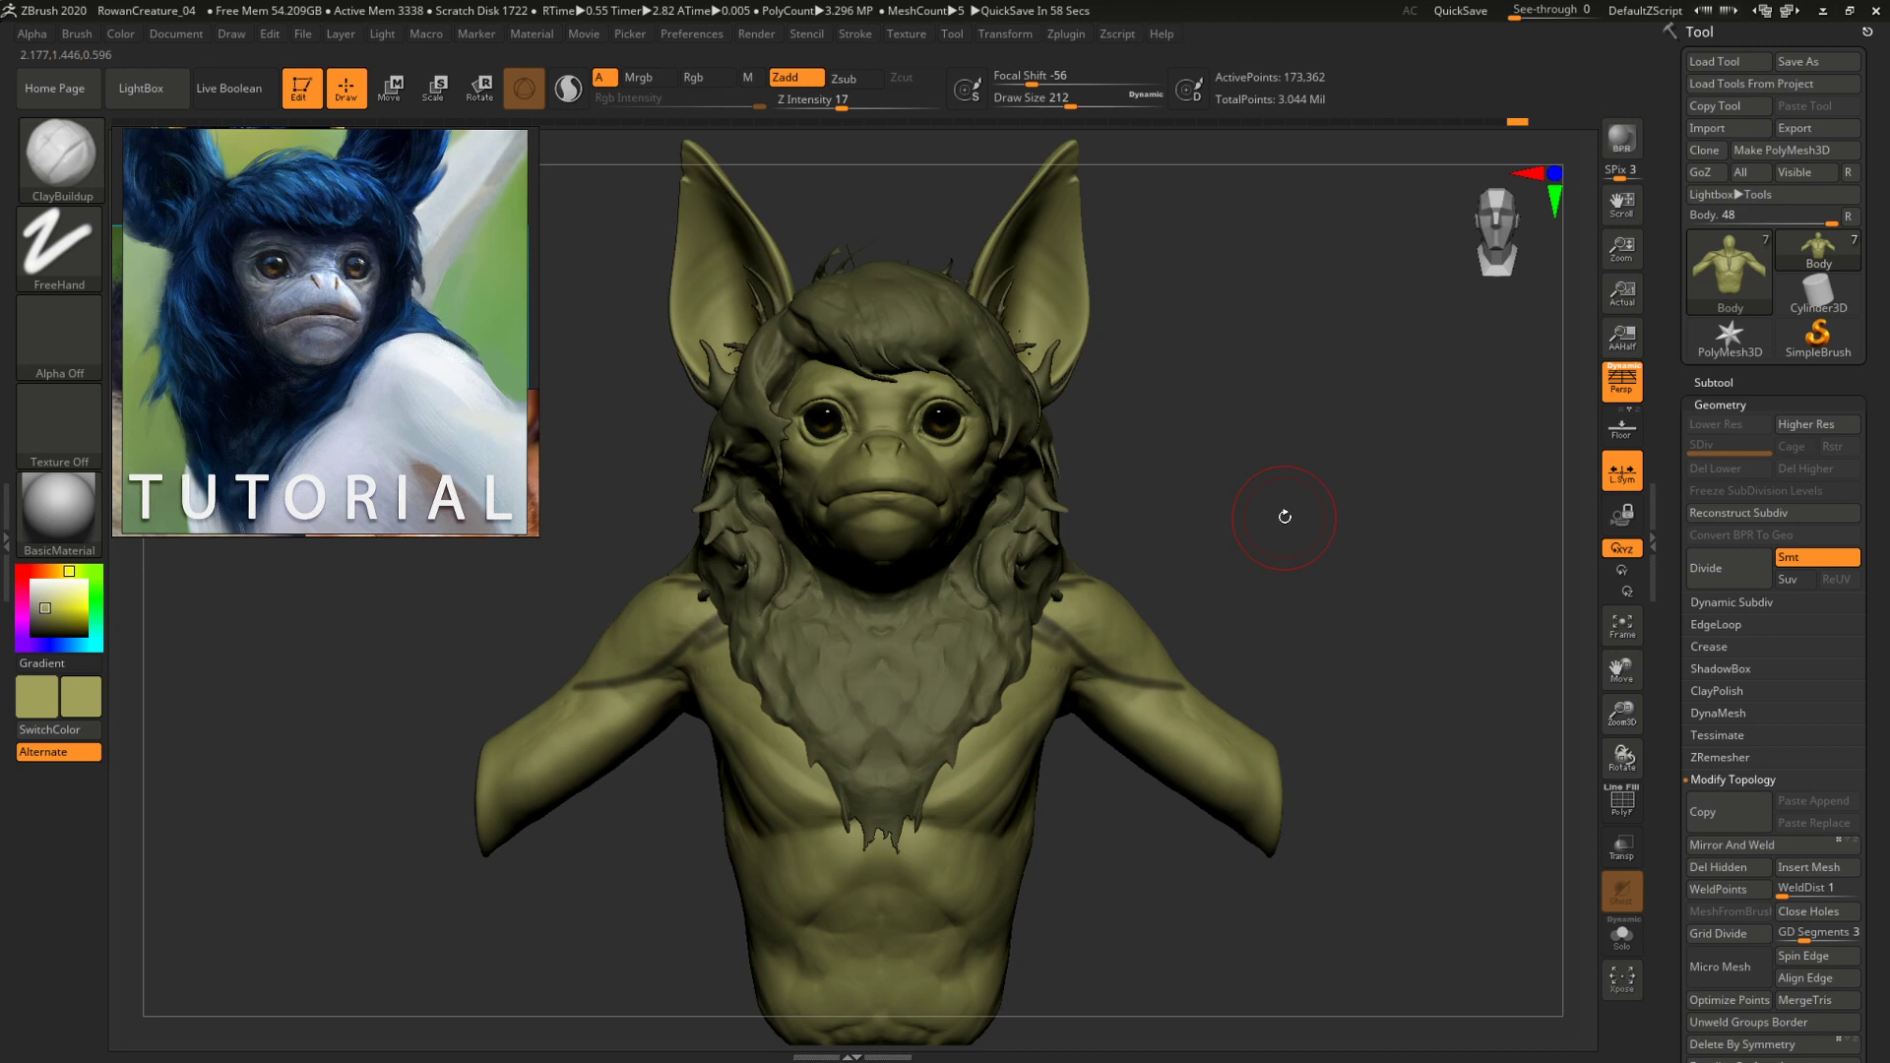
pyautogui.moveTo(1365, 482); pyautogui.dragTo(1371, 473)
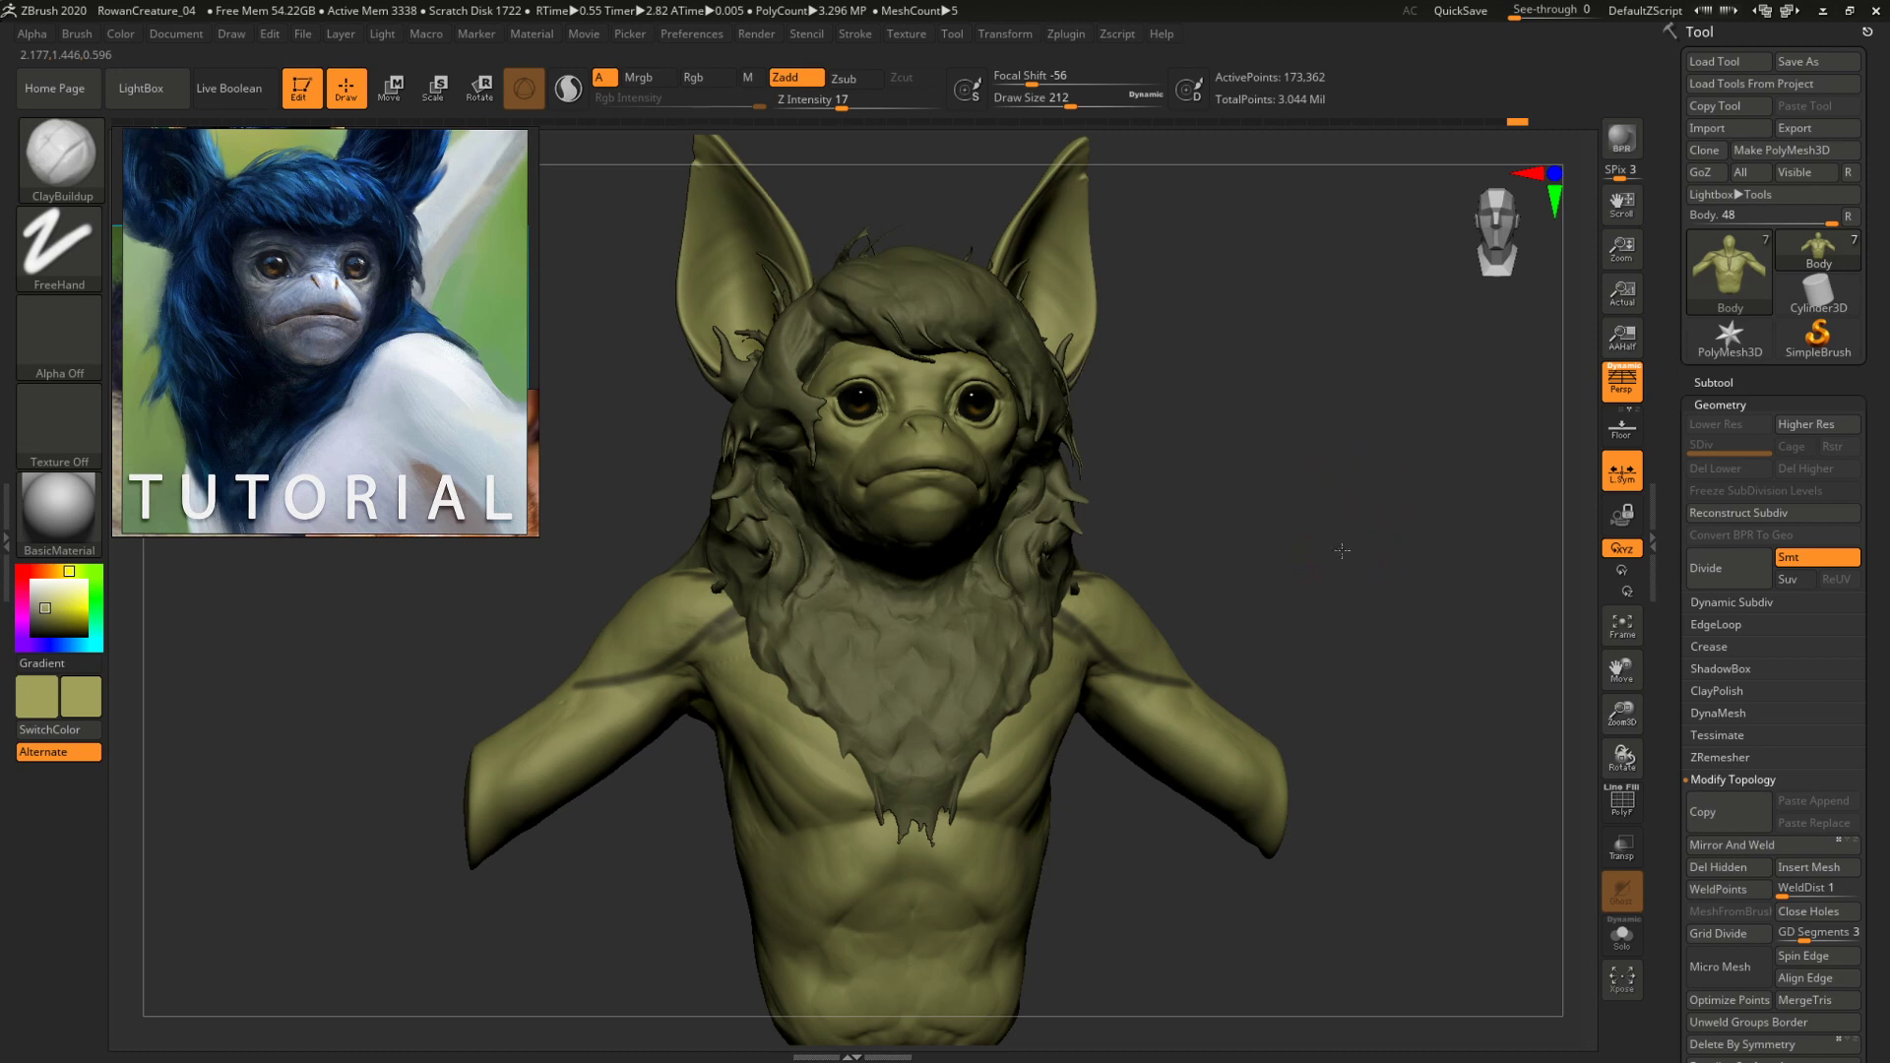
# Move the reference image clear of the save window and save the project under the new file name RowanCreature_05.
pyautogui.moveTo(1341, 550); pyautogui.dragTo(1325, 541)
pyautogui.moveTo(1181, 477)
pyautogui.mouseDown()
pyautogui.moveTo(1300, 480)
pyautogui.moveTo(1231, 426)
pyautogui.moveTo(1355, 413)
pyautogui.moveTo(1330, 497)
pyautogui.moveTo(1371, 454)
pyautogui.moveTo(1344, 514)
pyautogui.moveTo(1336, 374)
pyautogui.moveTo(1350, 522)
pyautogui.moveTo(1399, 415)
pyautogui.moveTo(1426, 493)
pyautogui.moveTo(1359, 405)
pyautogui.moveTo(1397, 426)
pyautogui.mouseUp()
pyautogui.click(1717, 382)
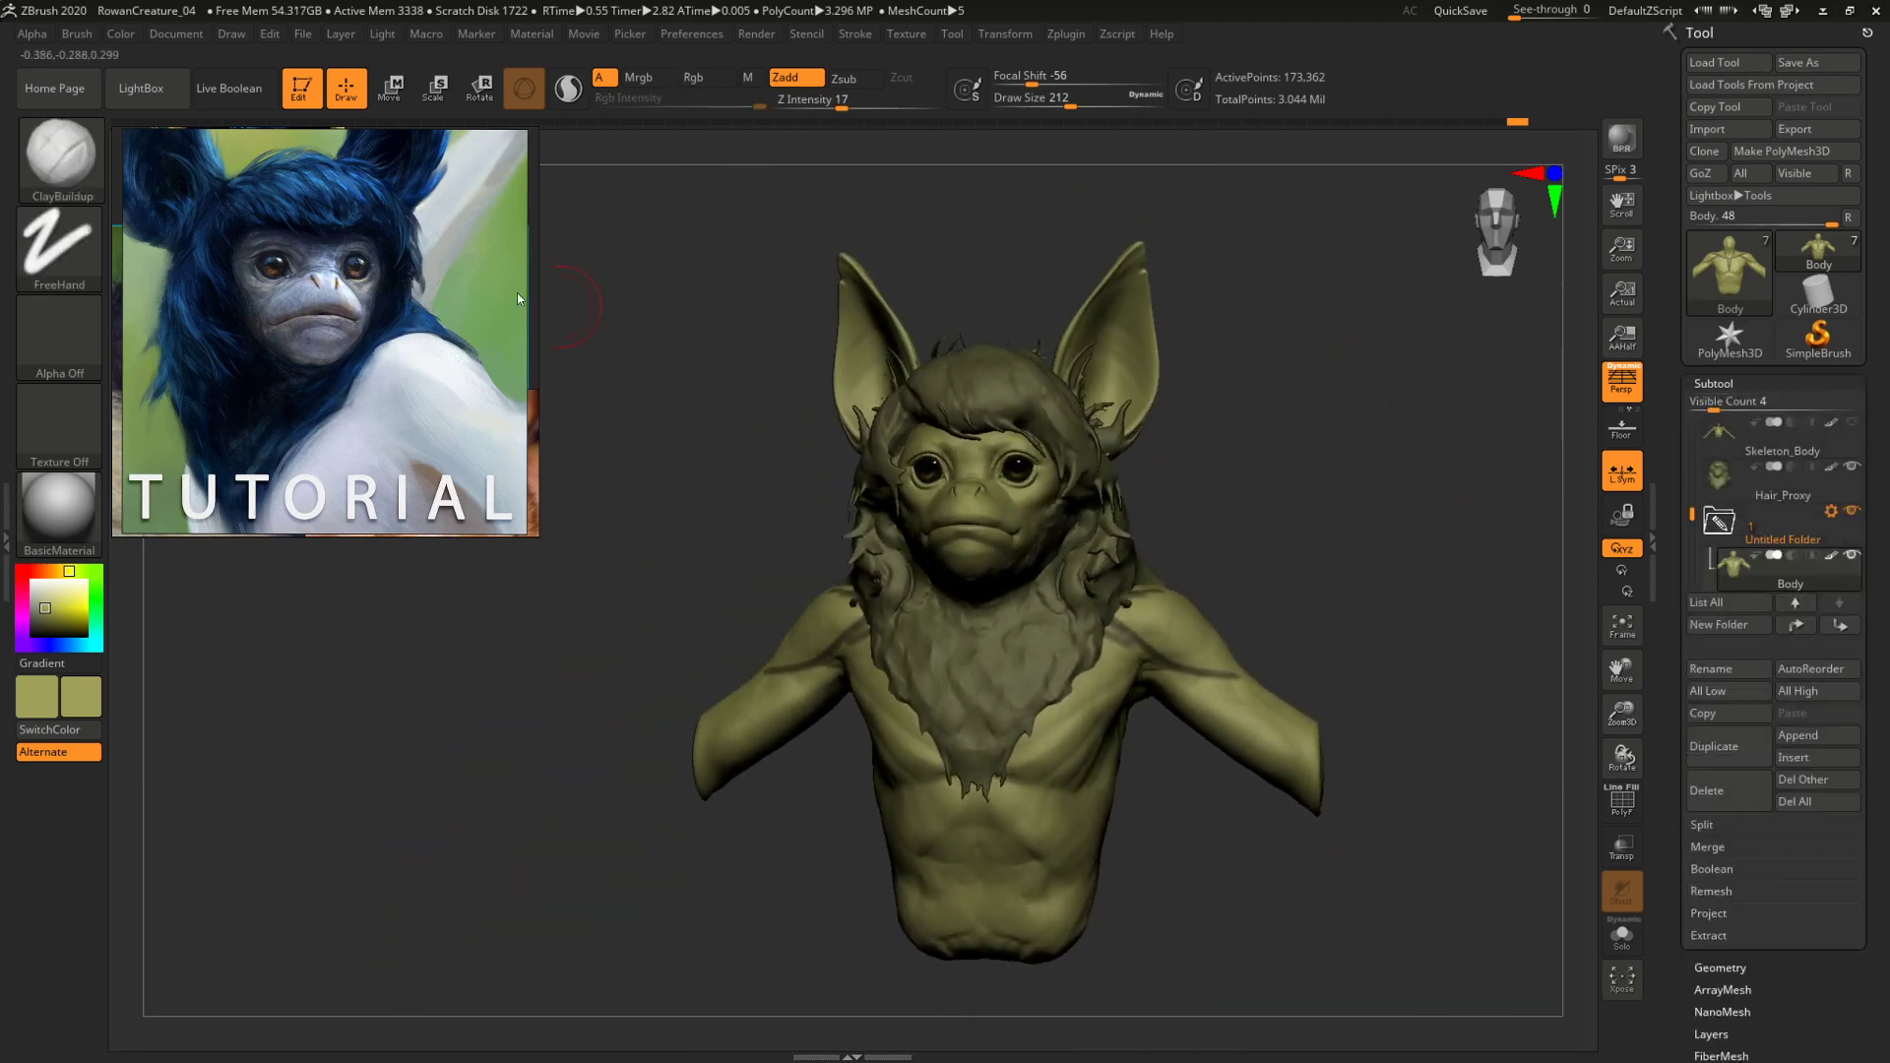
pyautogui.moveTo(369, 268); pyautogui.dragTo(481, 413)
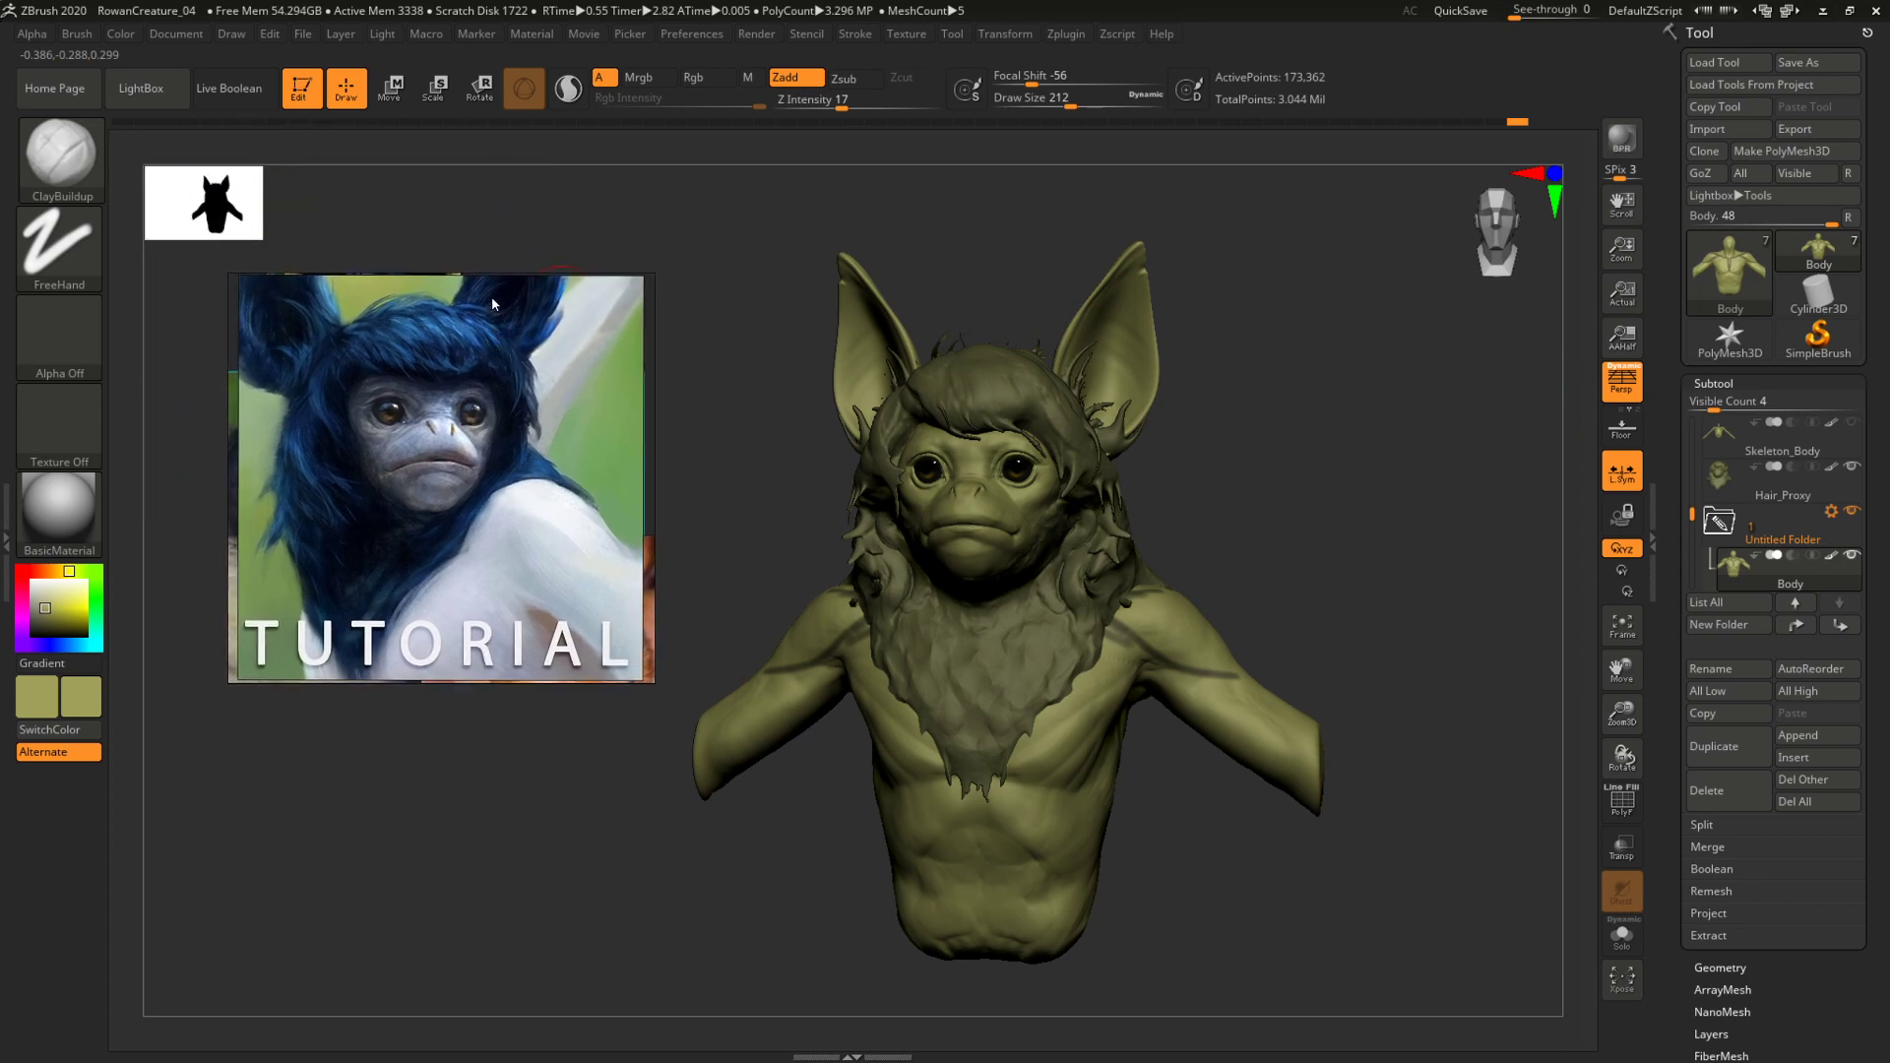
pyautogui.hotkey('ctrl', 's')
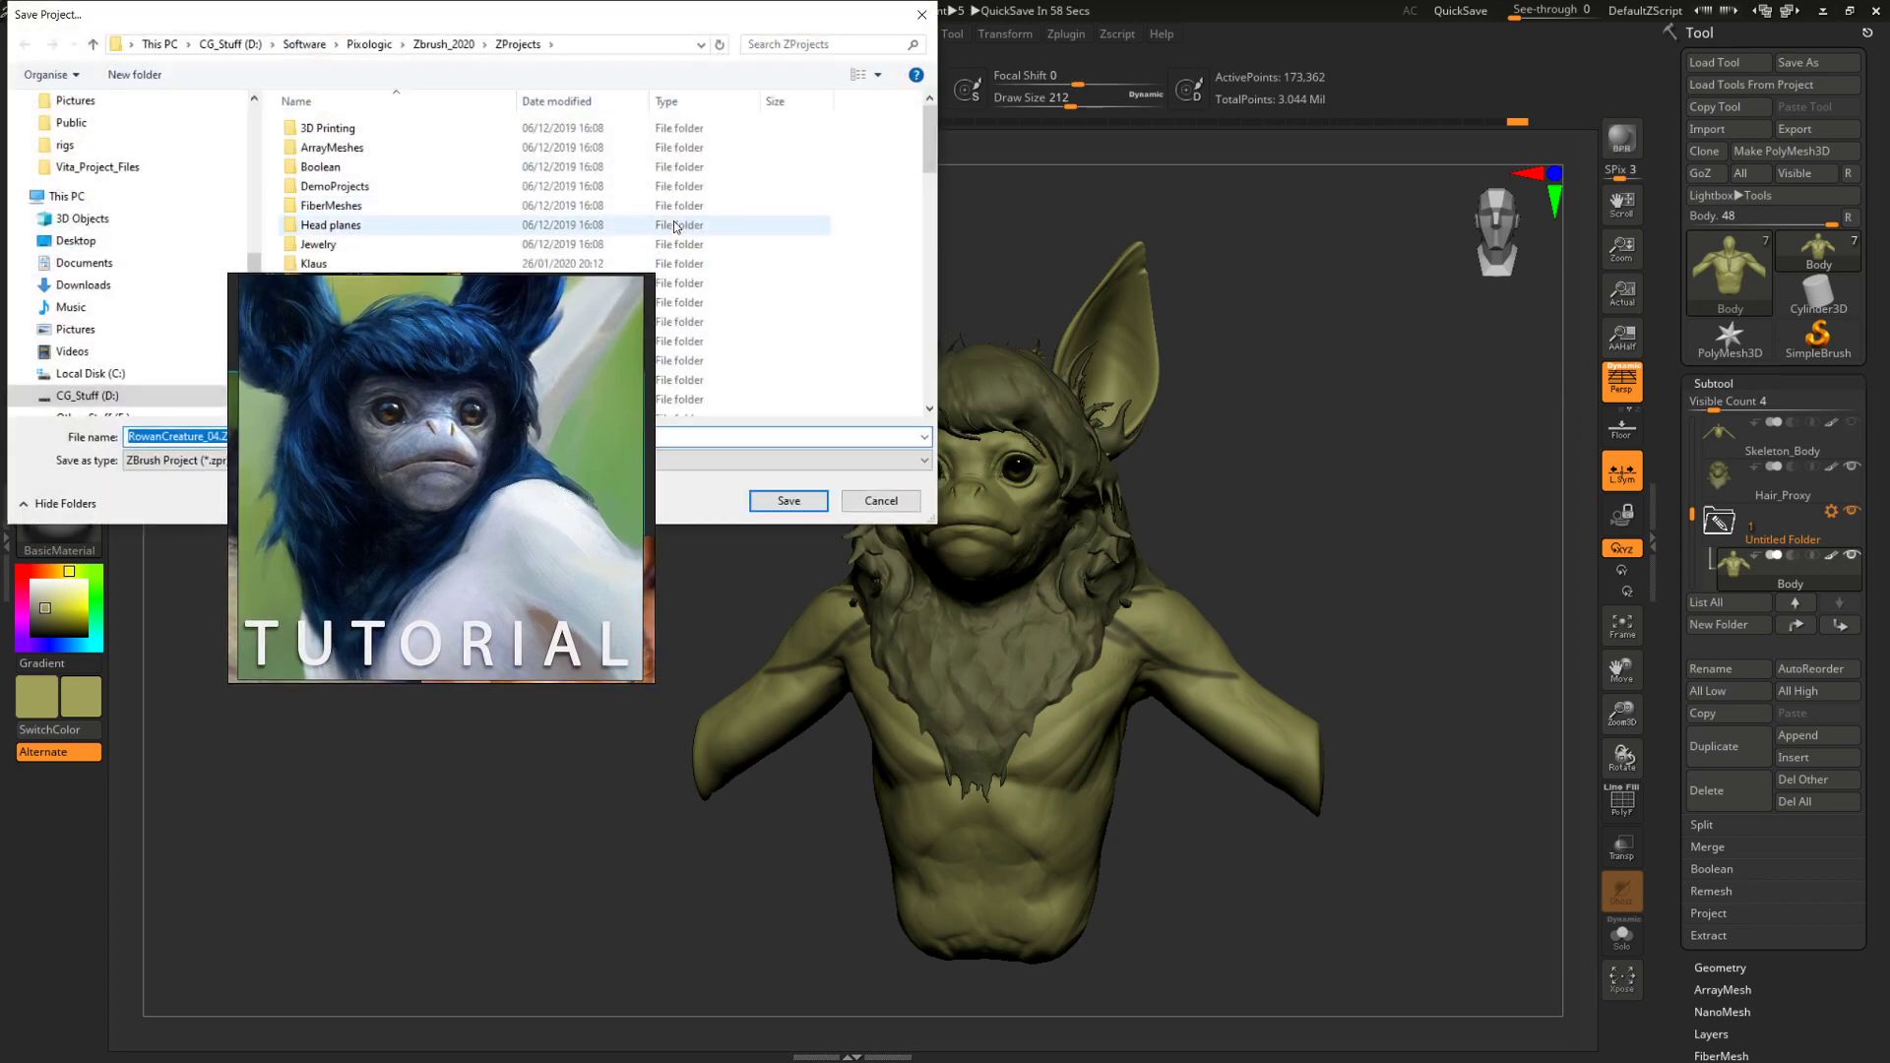
pyautogui.moveTo(504, 391); pyautogui.dragTo(538, 777)
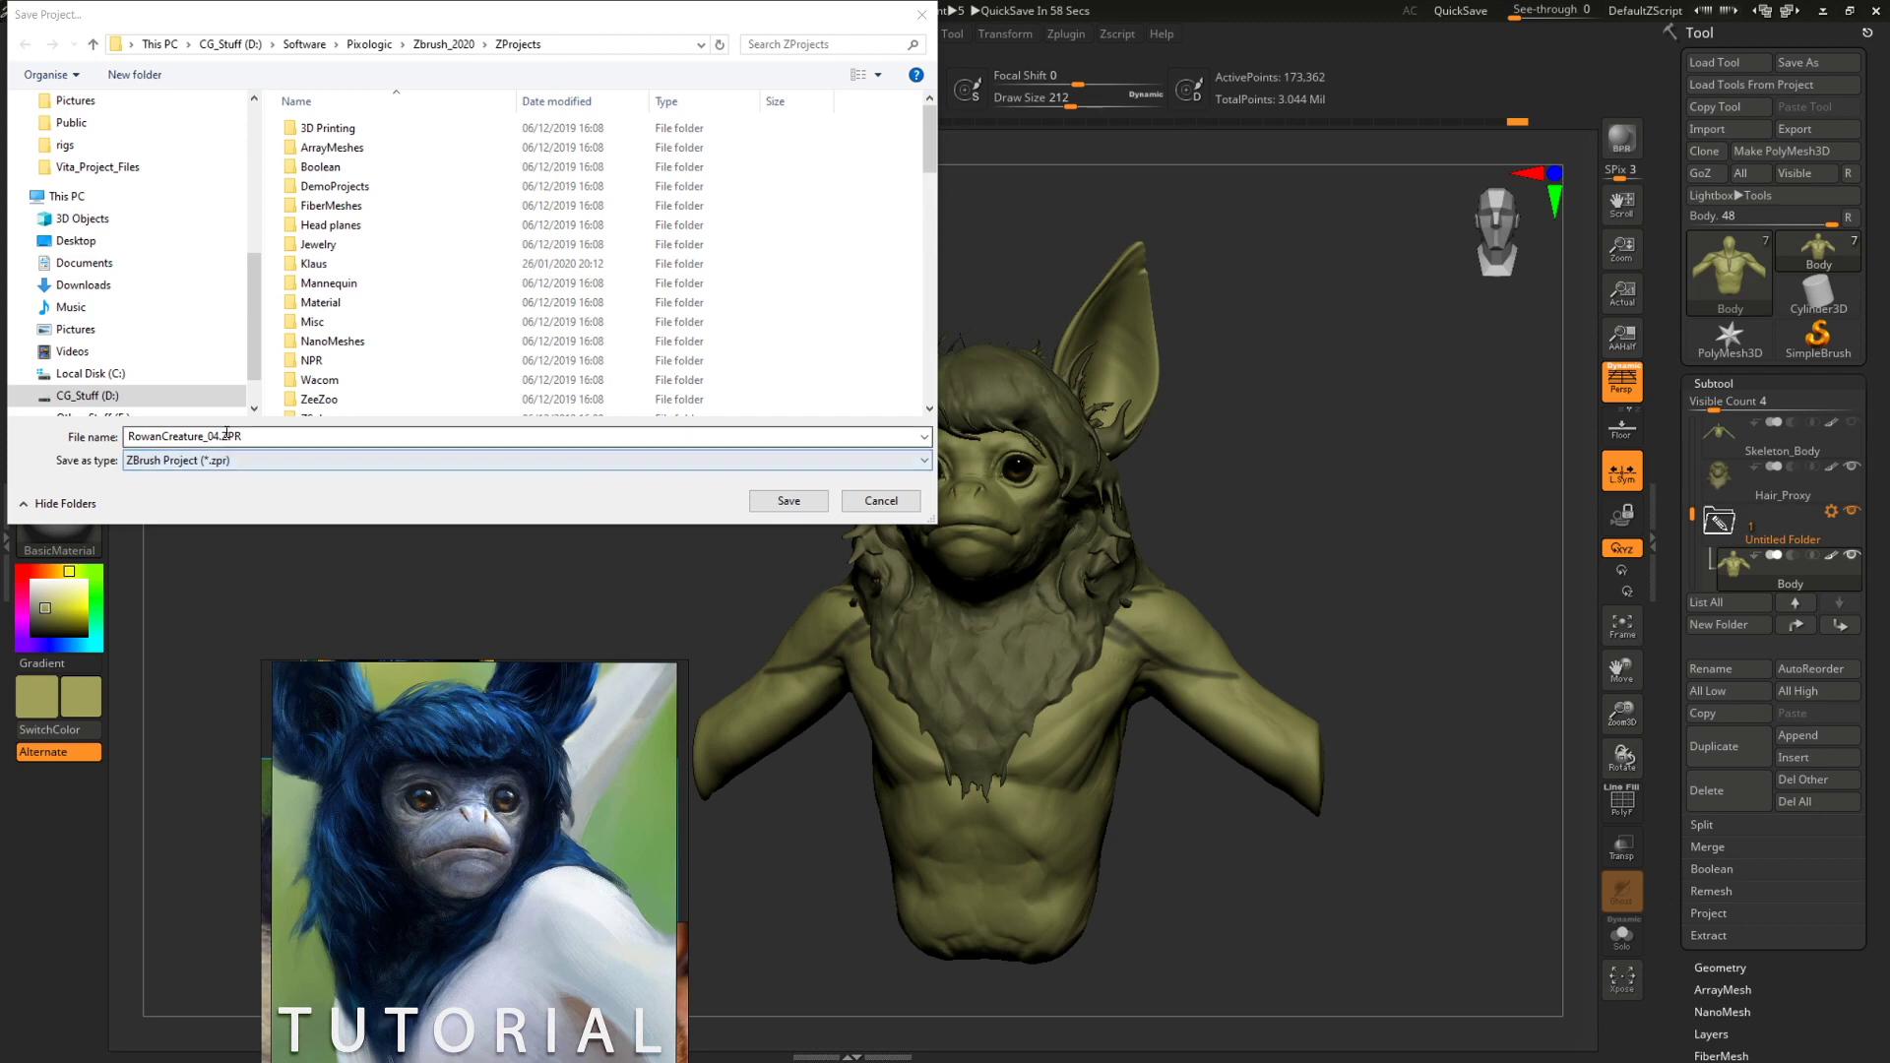
pyautogui.click(220, 435)
pyautogui.press('BackSpace')
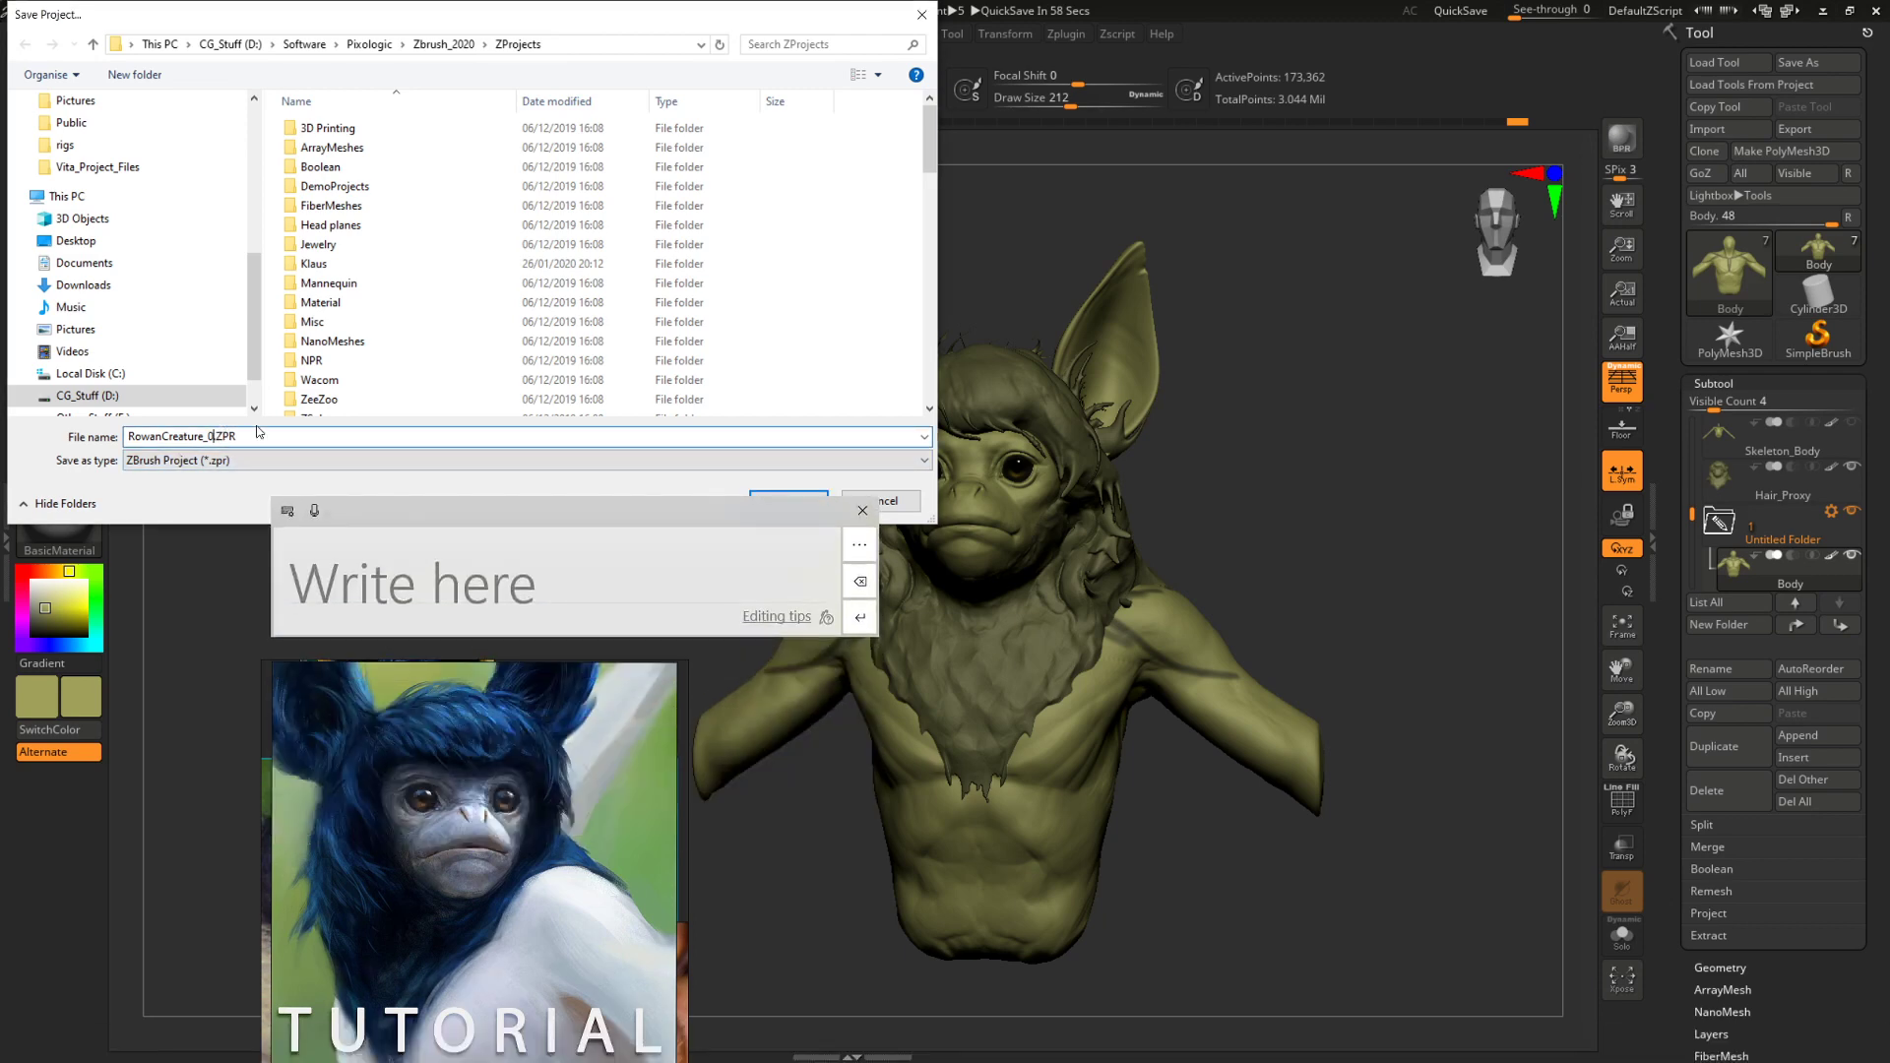
pyautogui.write('4')
pyautogui.press('Return')
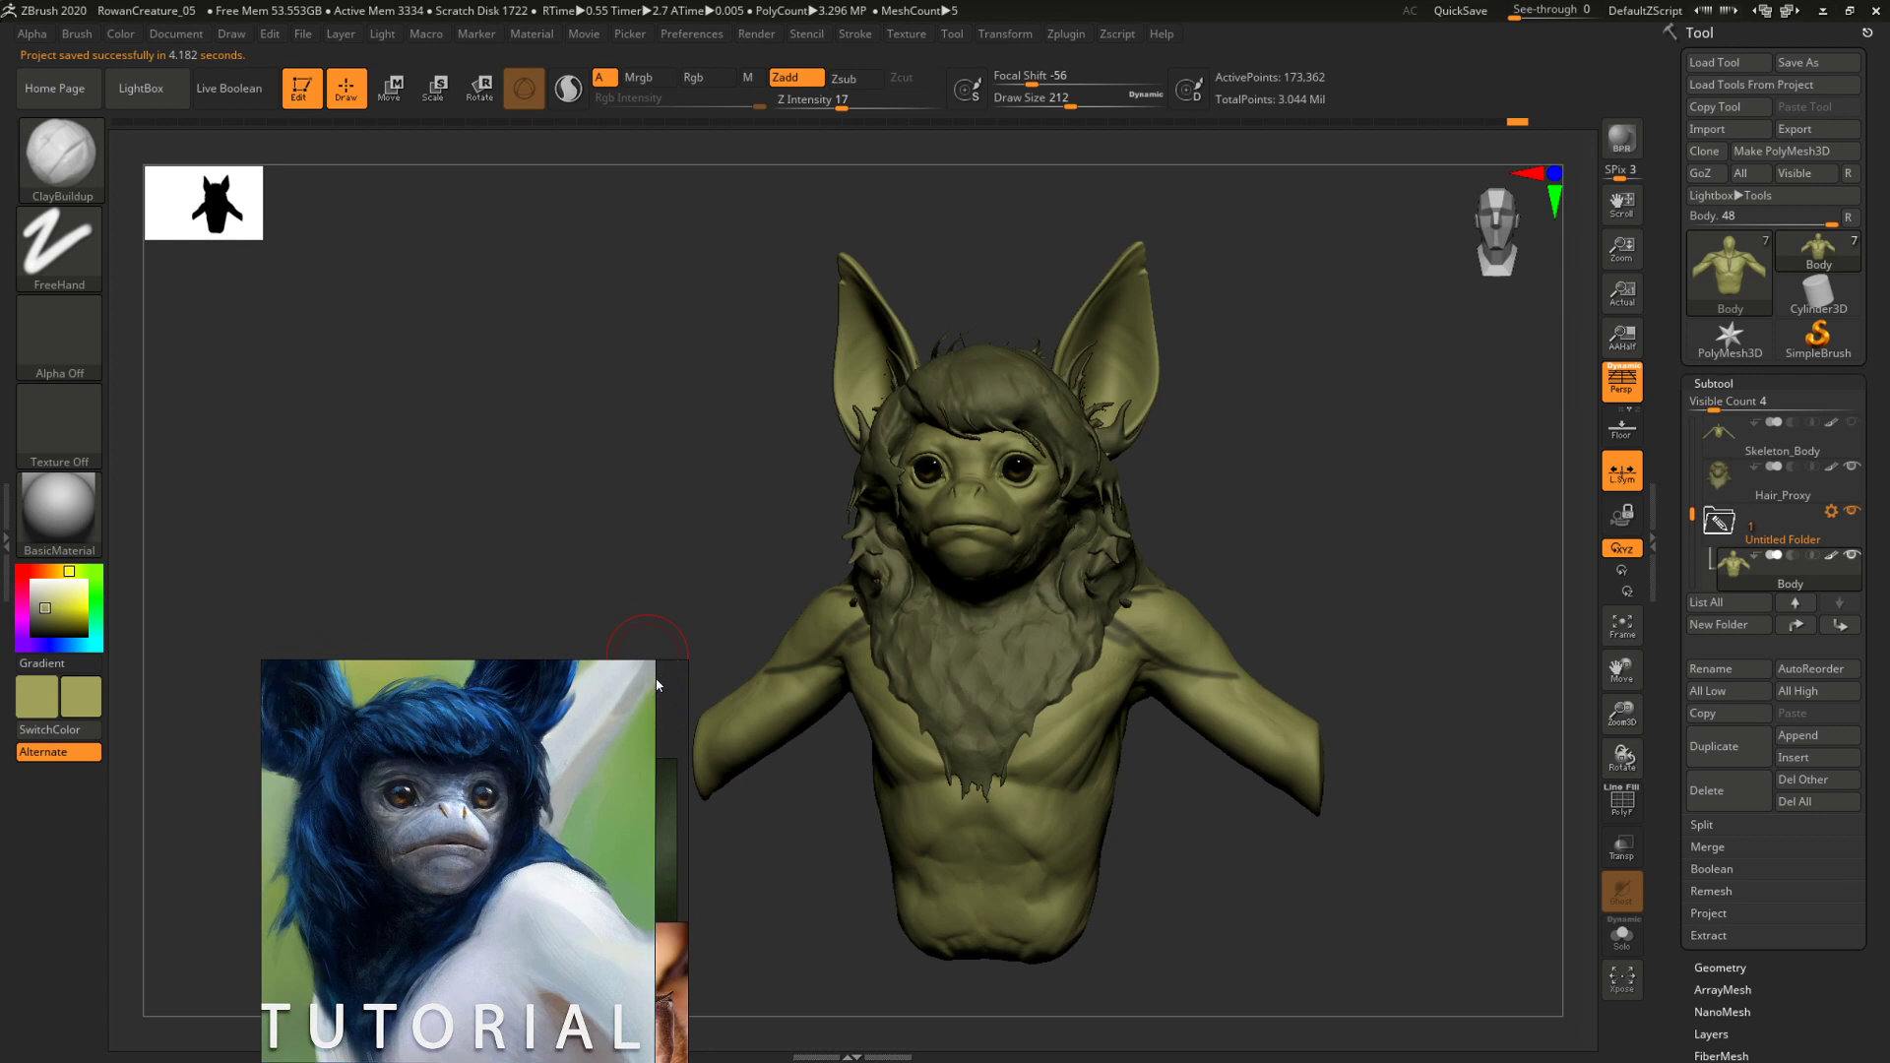
pyautogui.moveTo(677, 693); pyautogui.dragTo(683, 697)
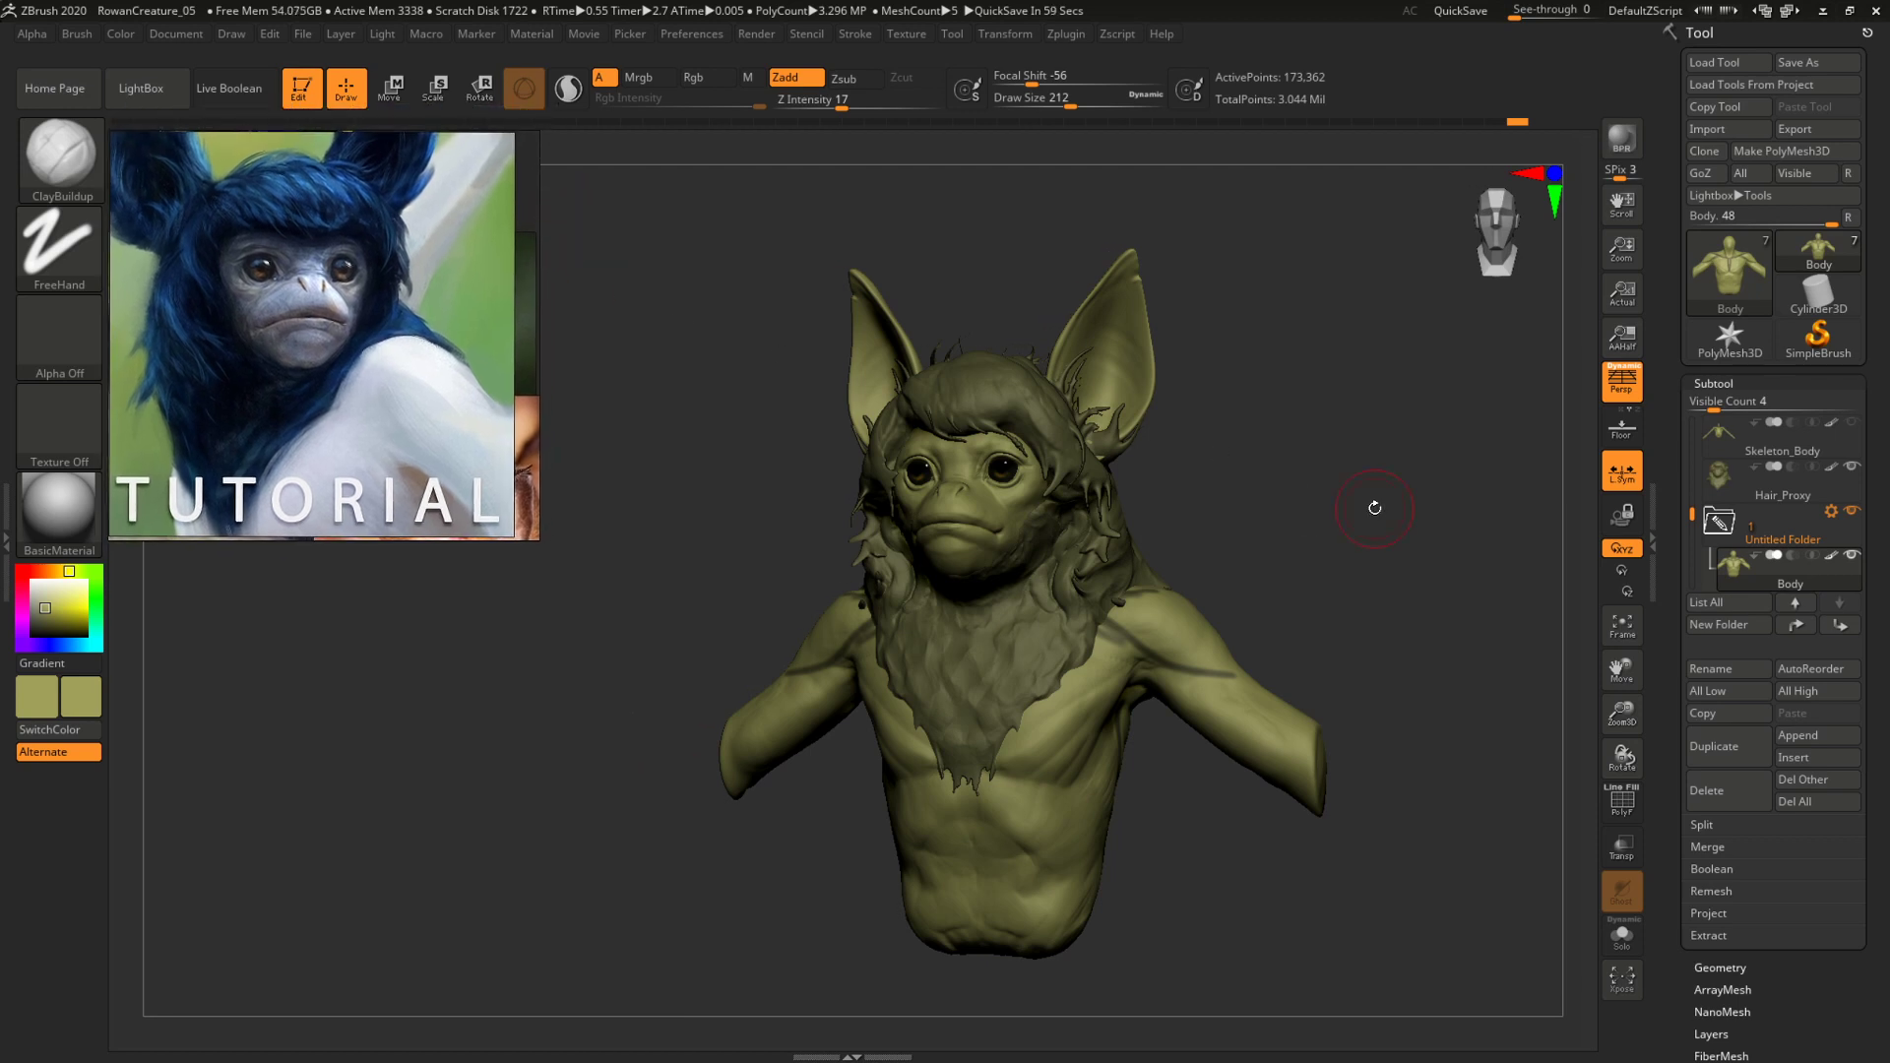
# Hide the Hair_Proxy subtool and delete the Head subtool's lower subdivision levels.
pyautogui.moveTo(1375, 508); pyautogui.dragTo(1391, 622)
pyautogui.click(1852, 466)
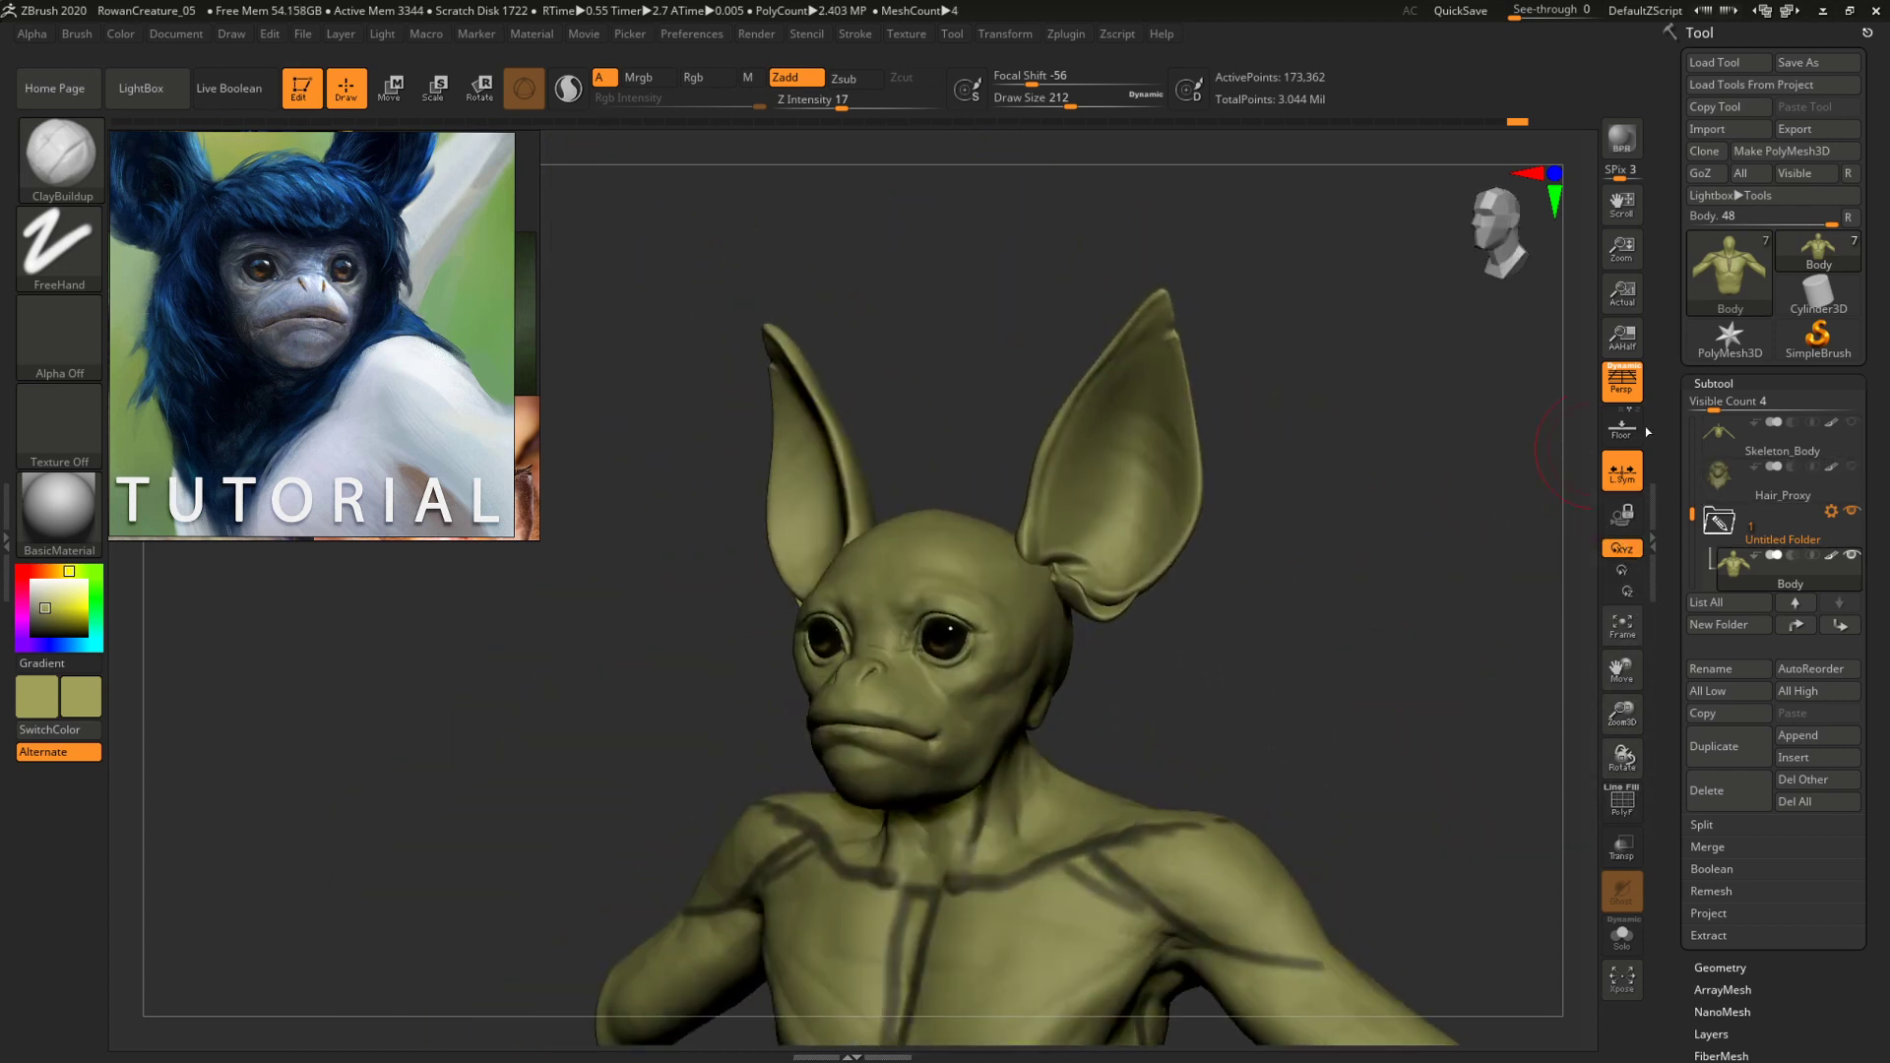
pyautogui.scroll(3, 1717, 519)
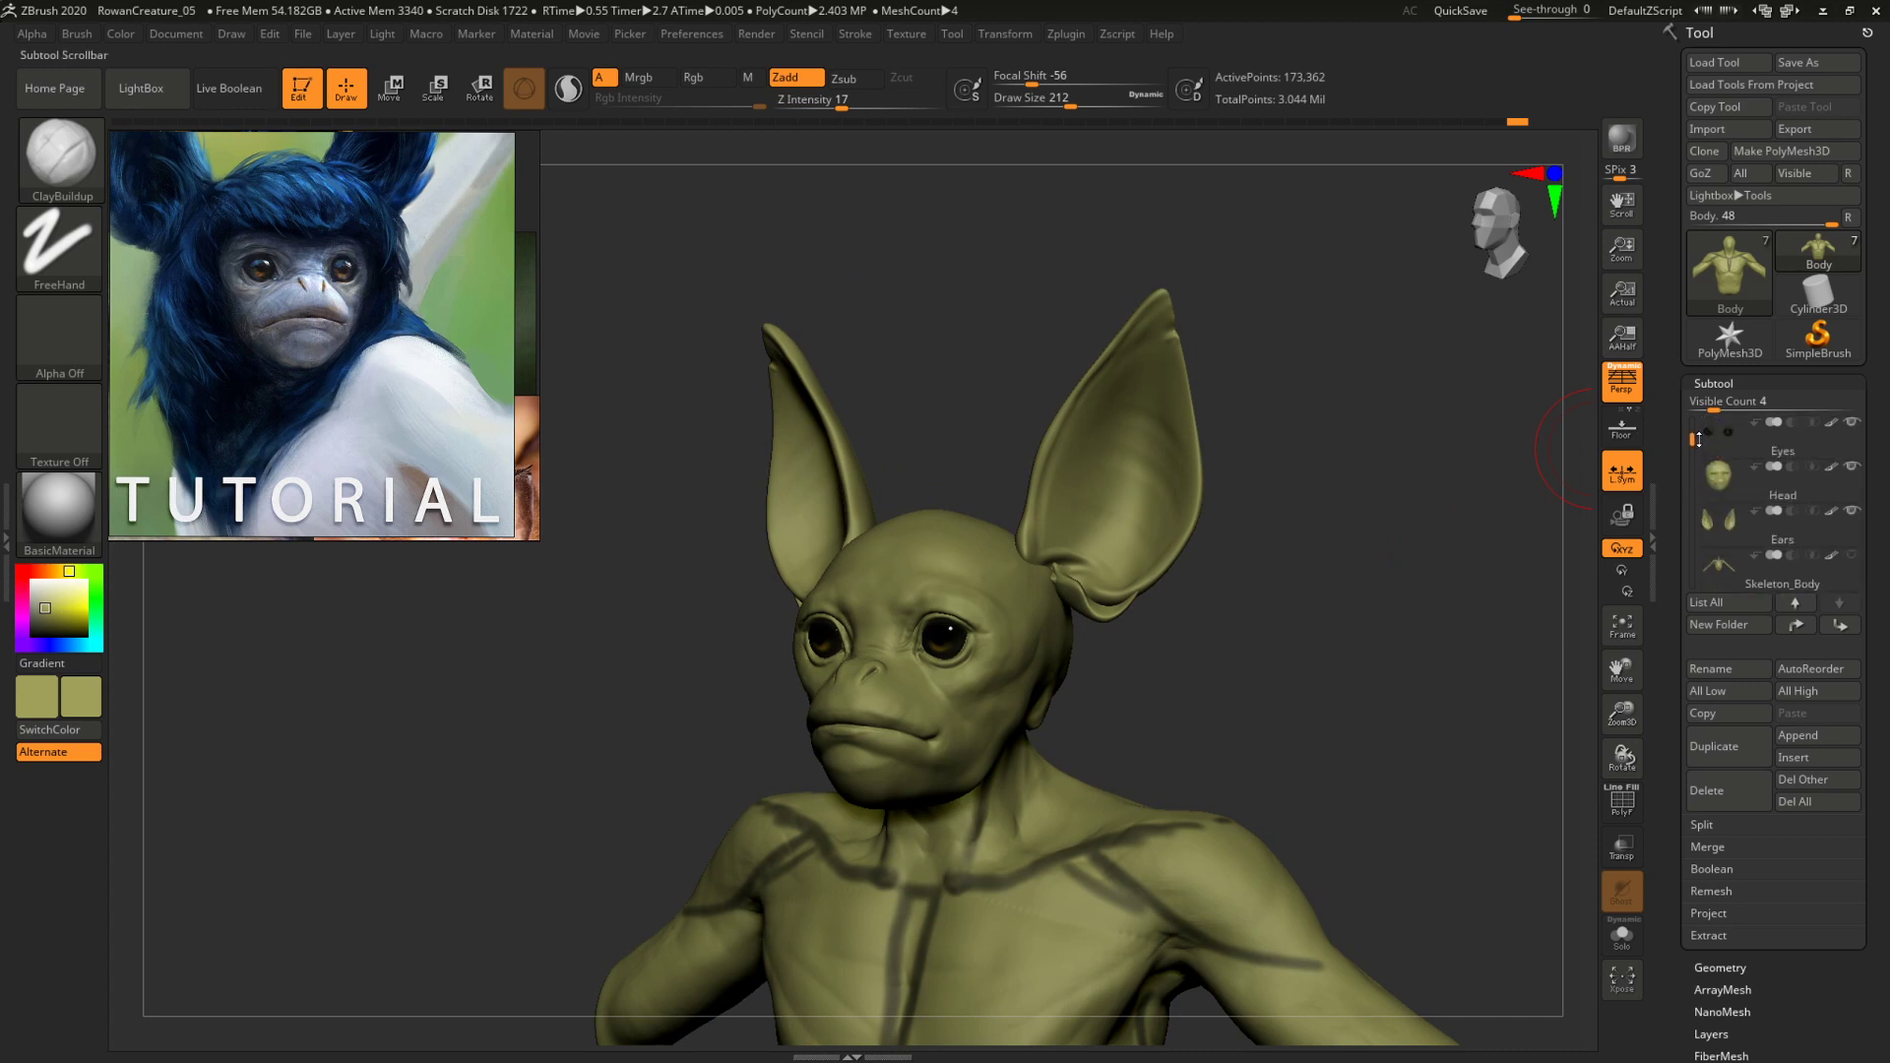
pyautogui.moveTo(1717, 519)
pyautogui.click(1717, 475)
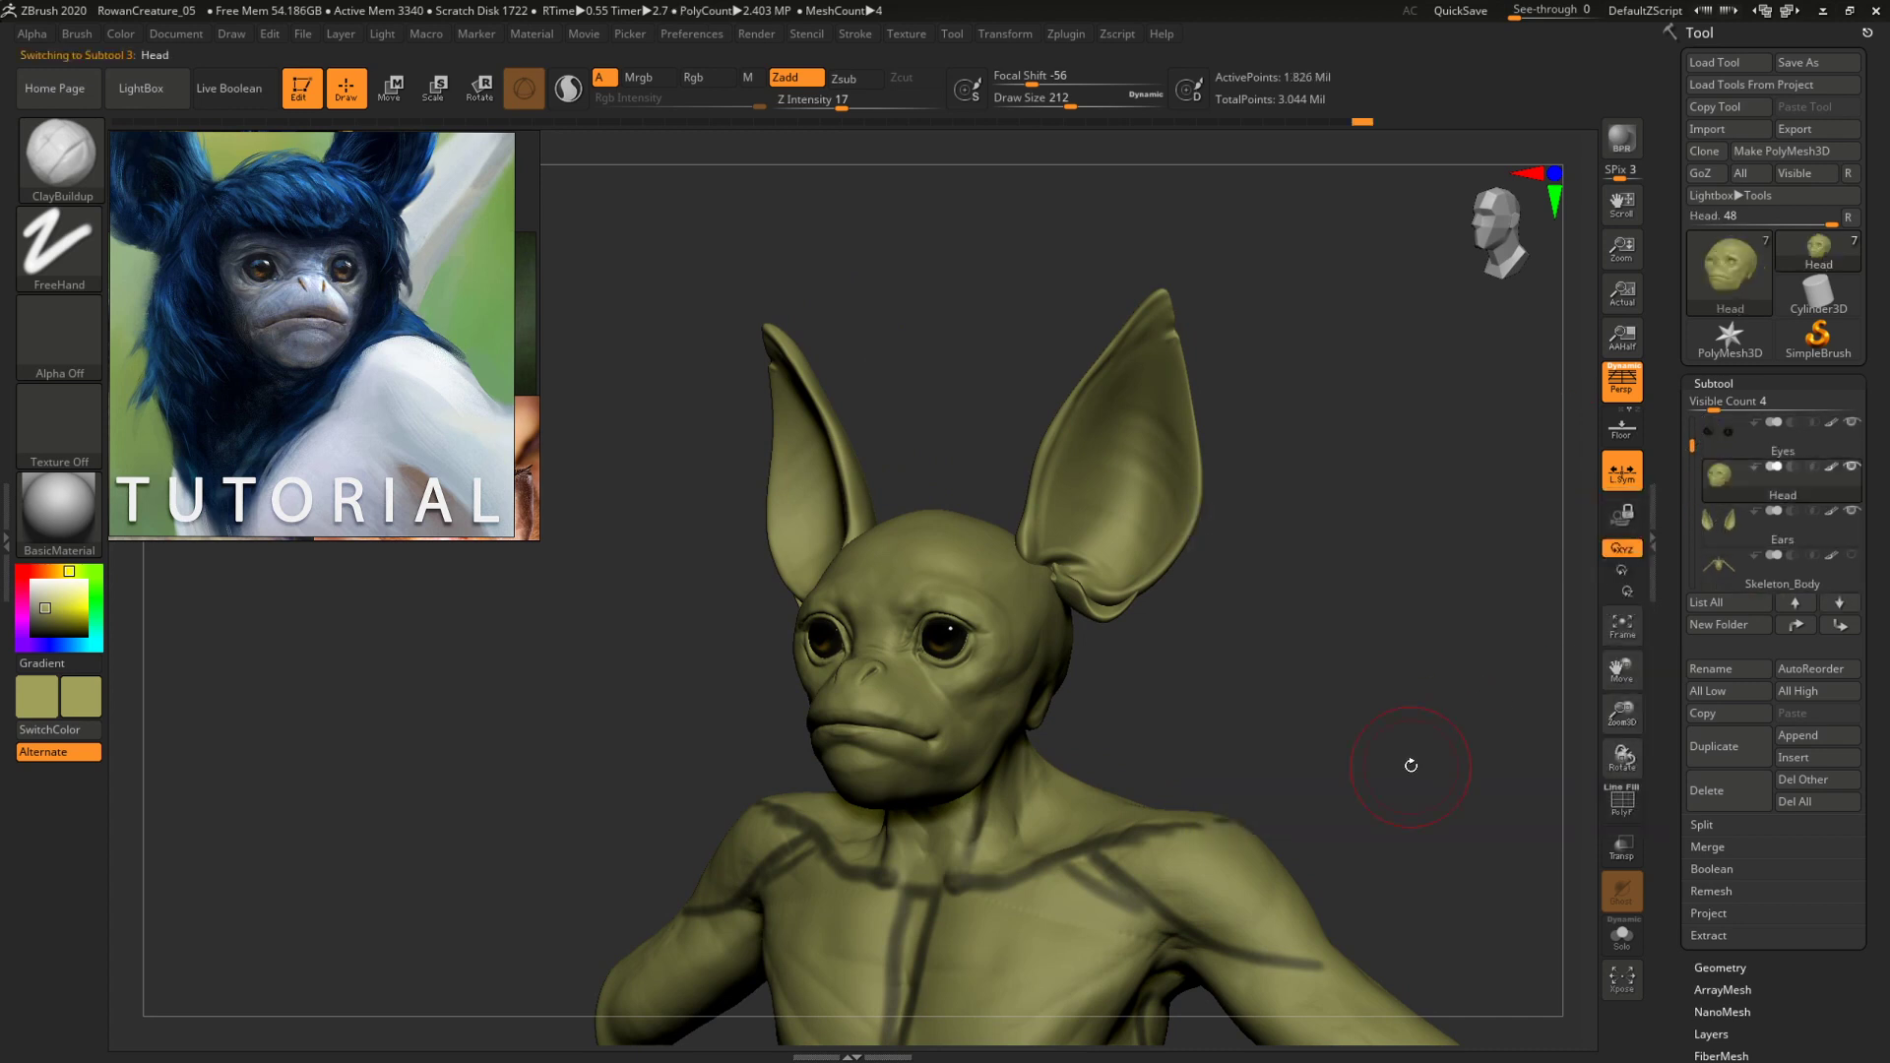
pyautogui.moveTo(1624, 760); pyautogui.dragTo(1637, 770)
pyautogui.click(1712, 967)
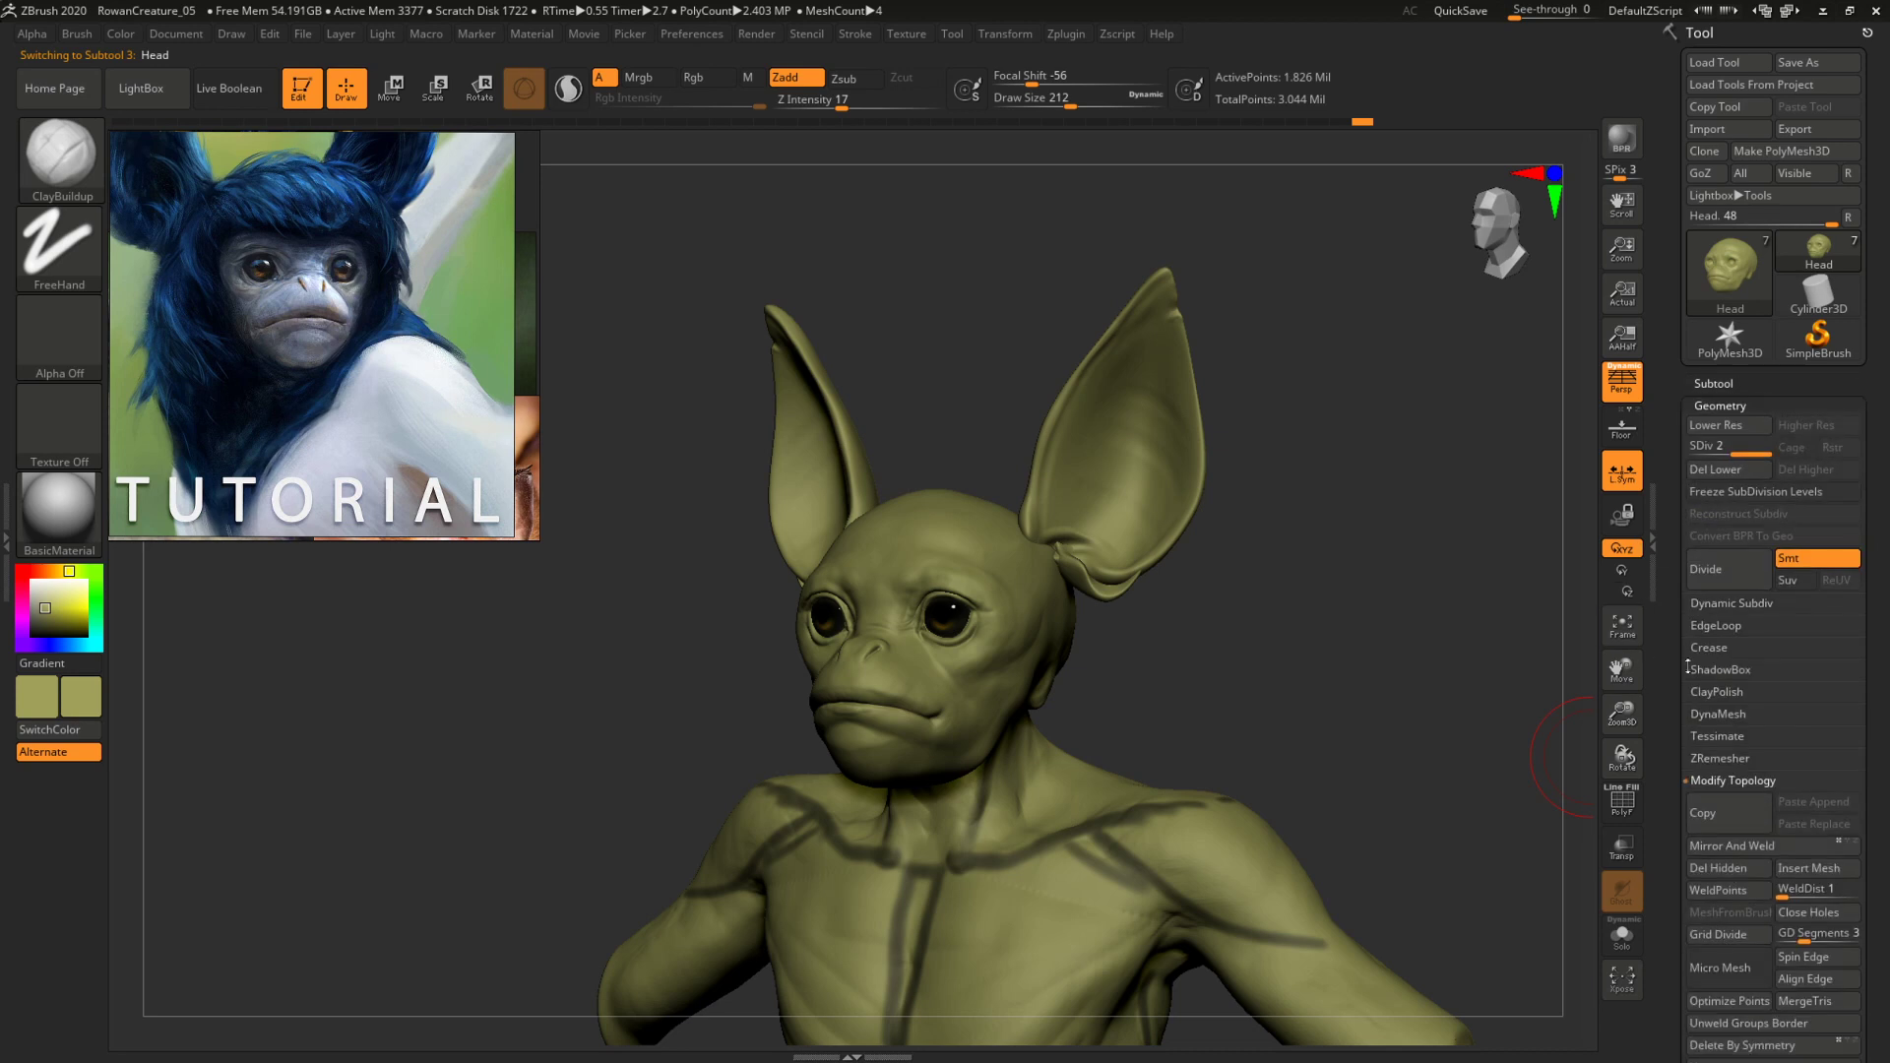
pyautogui.click(1720, 471)
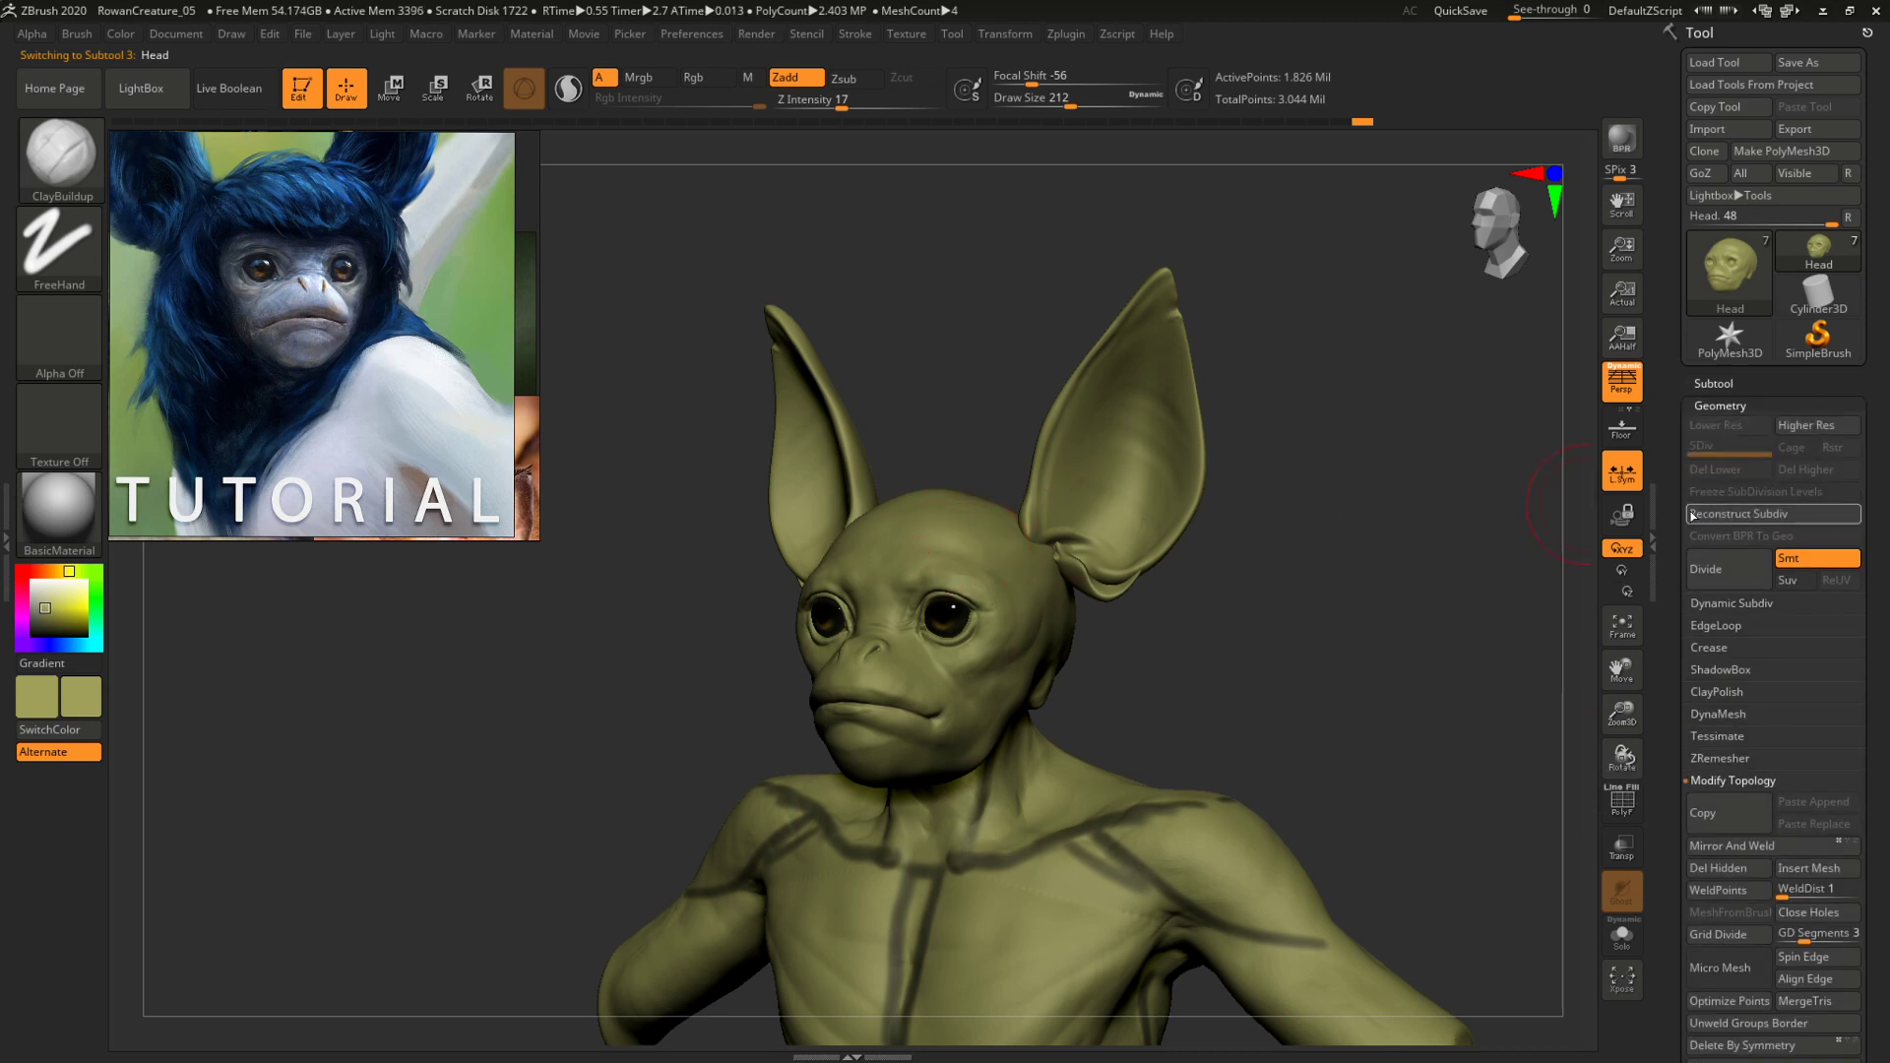
# Select the Ears subtool, check its subdivision levels and reorder it to sit directly above the Head subtool.
pyautogui.click(1718, 384)
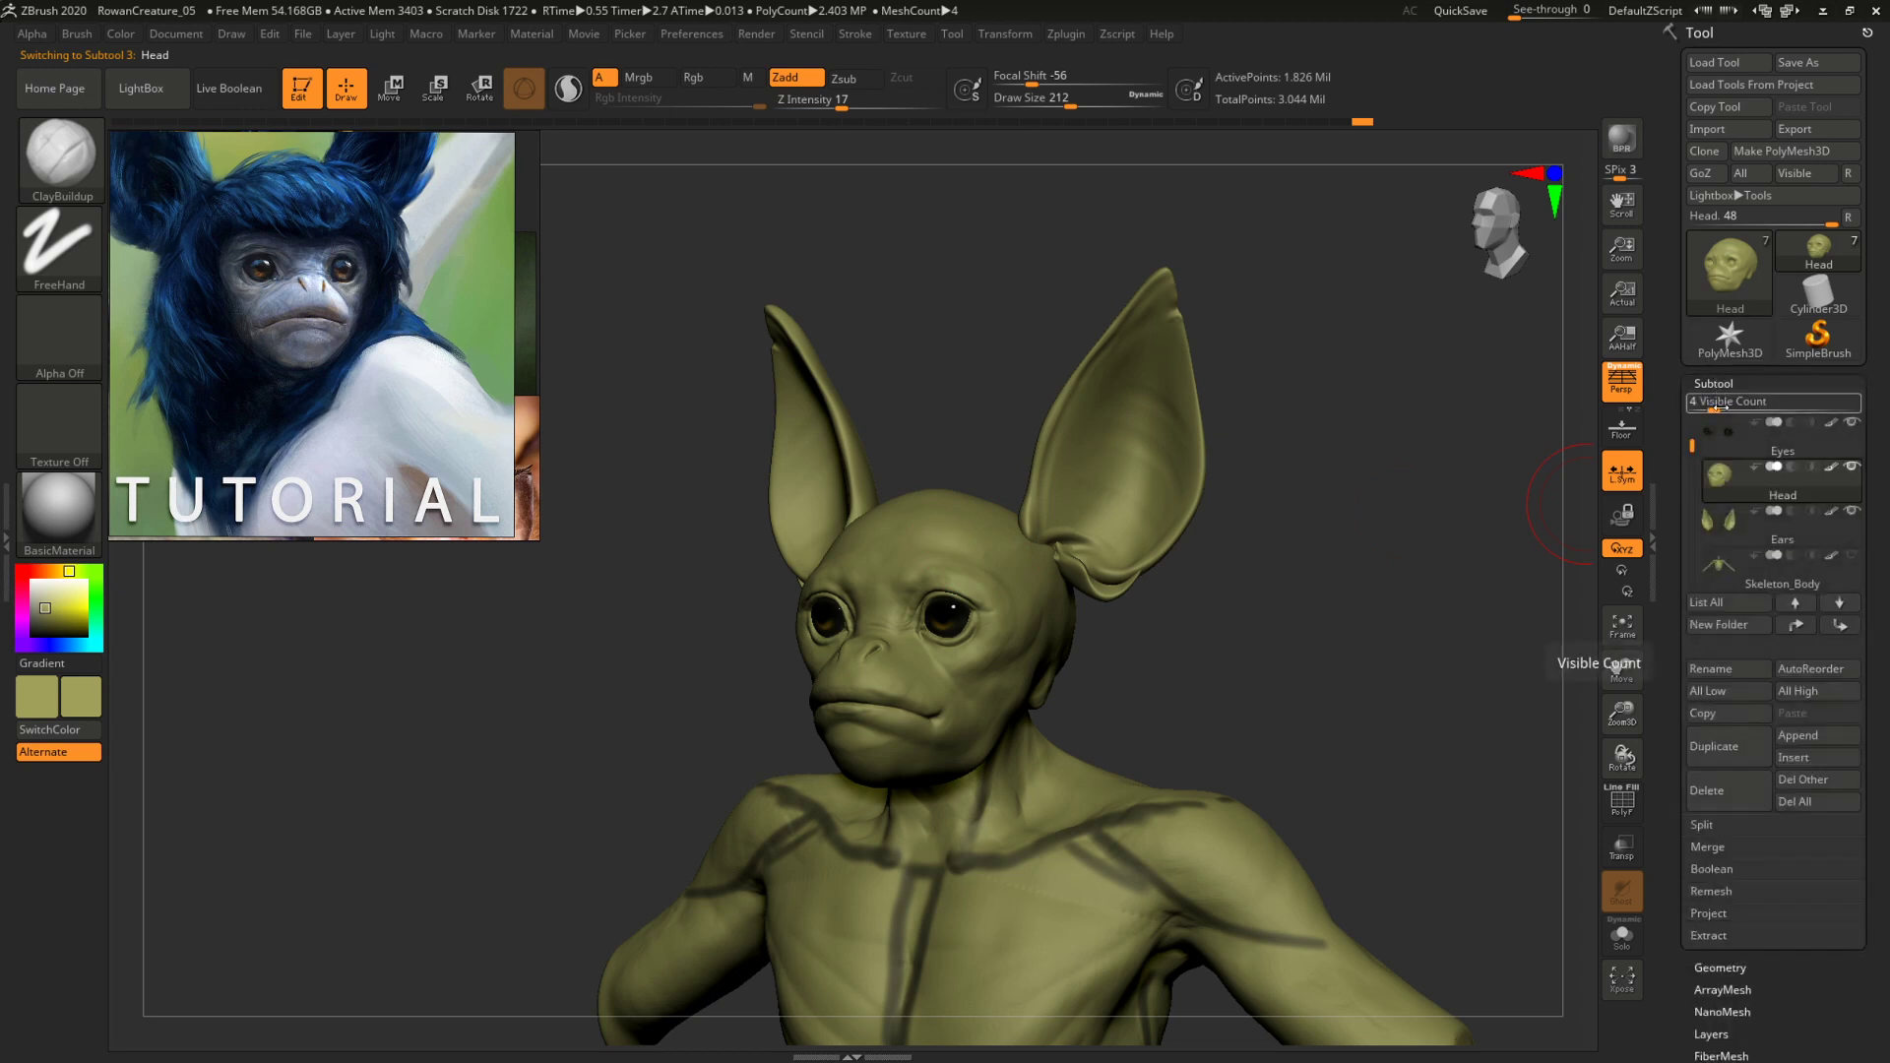
pyautogui.click(1771, 522)
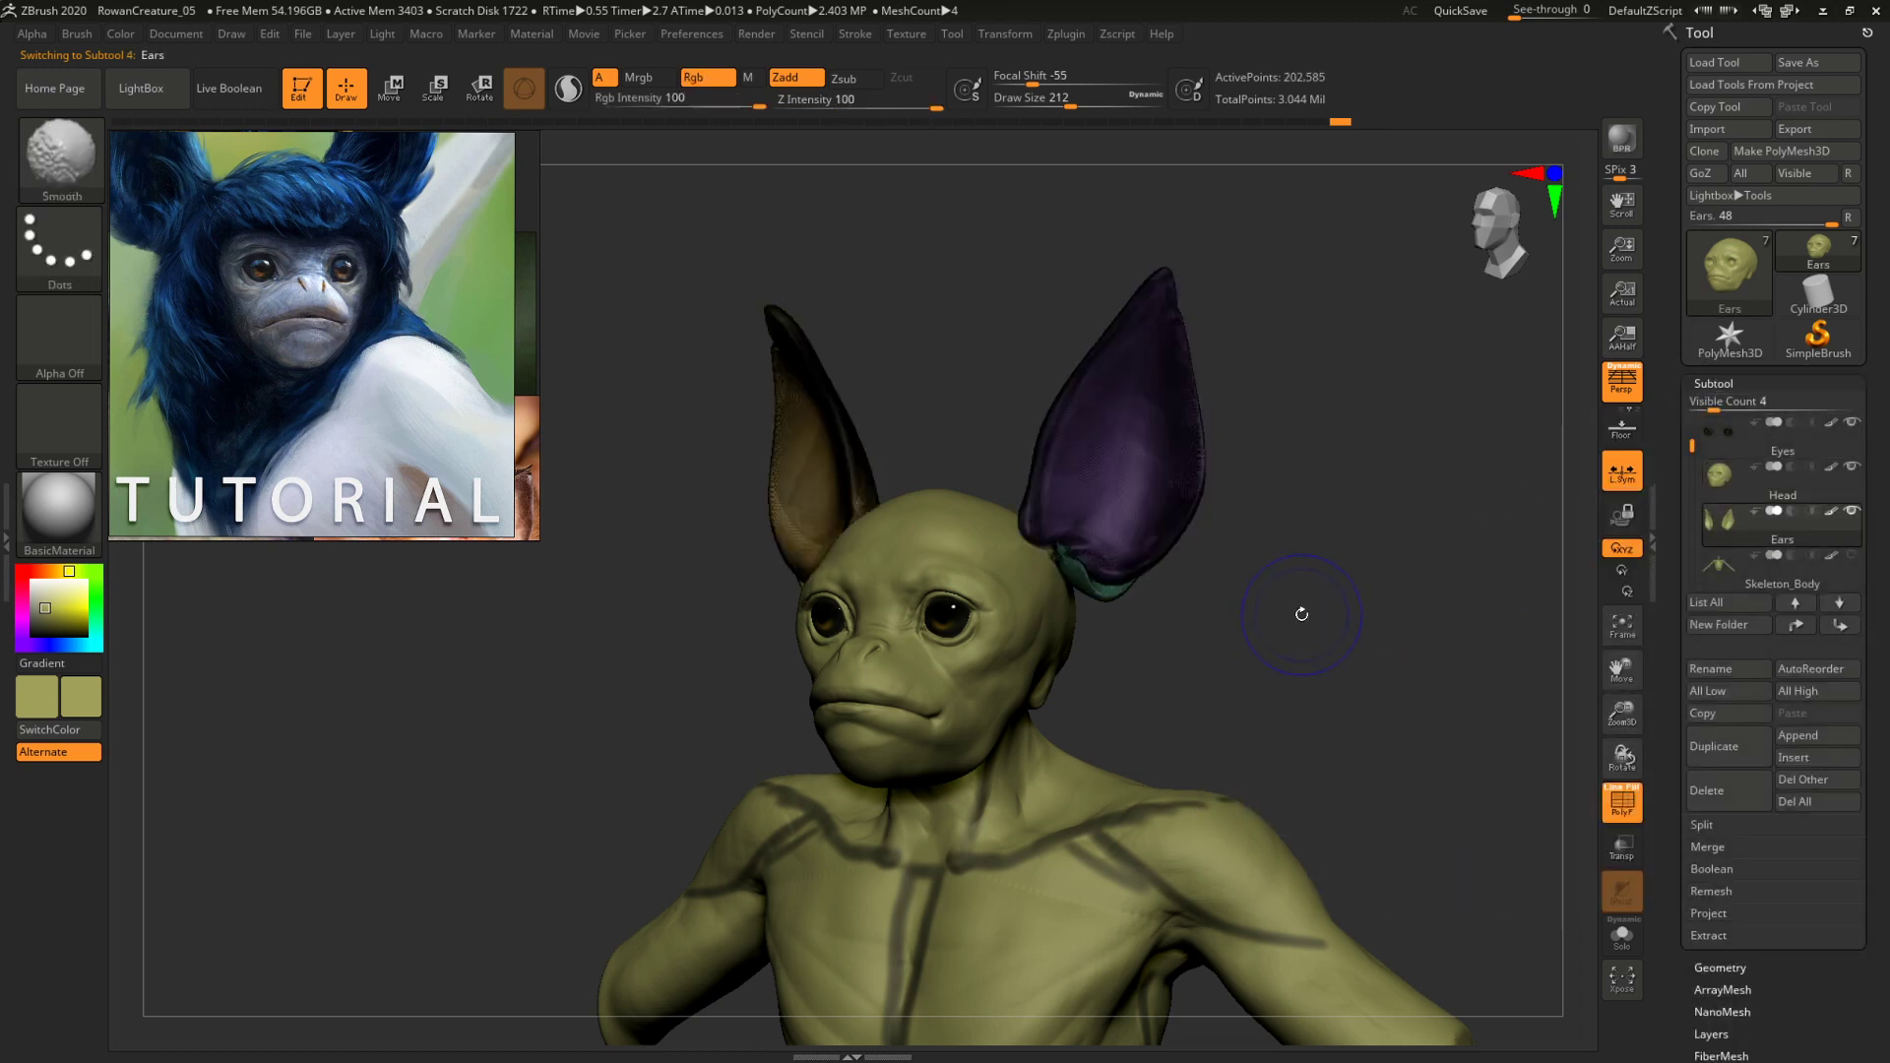
pyautogui.click(1714, 965)
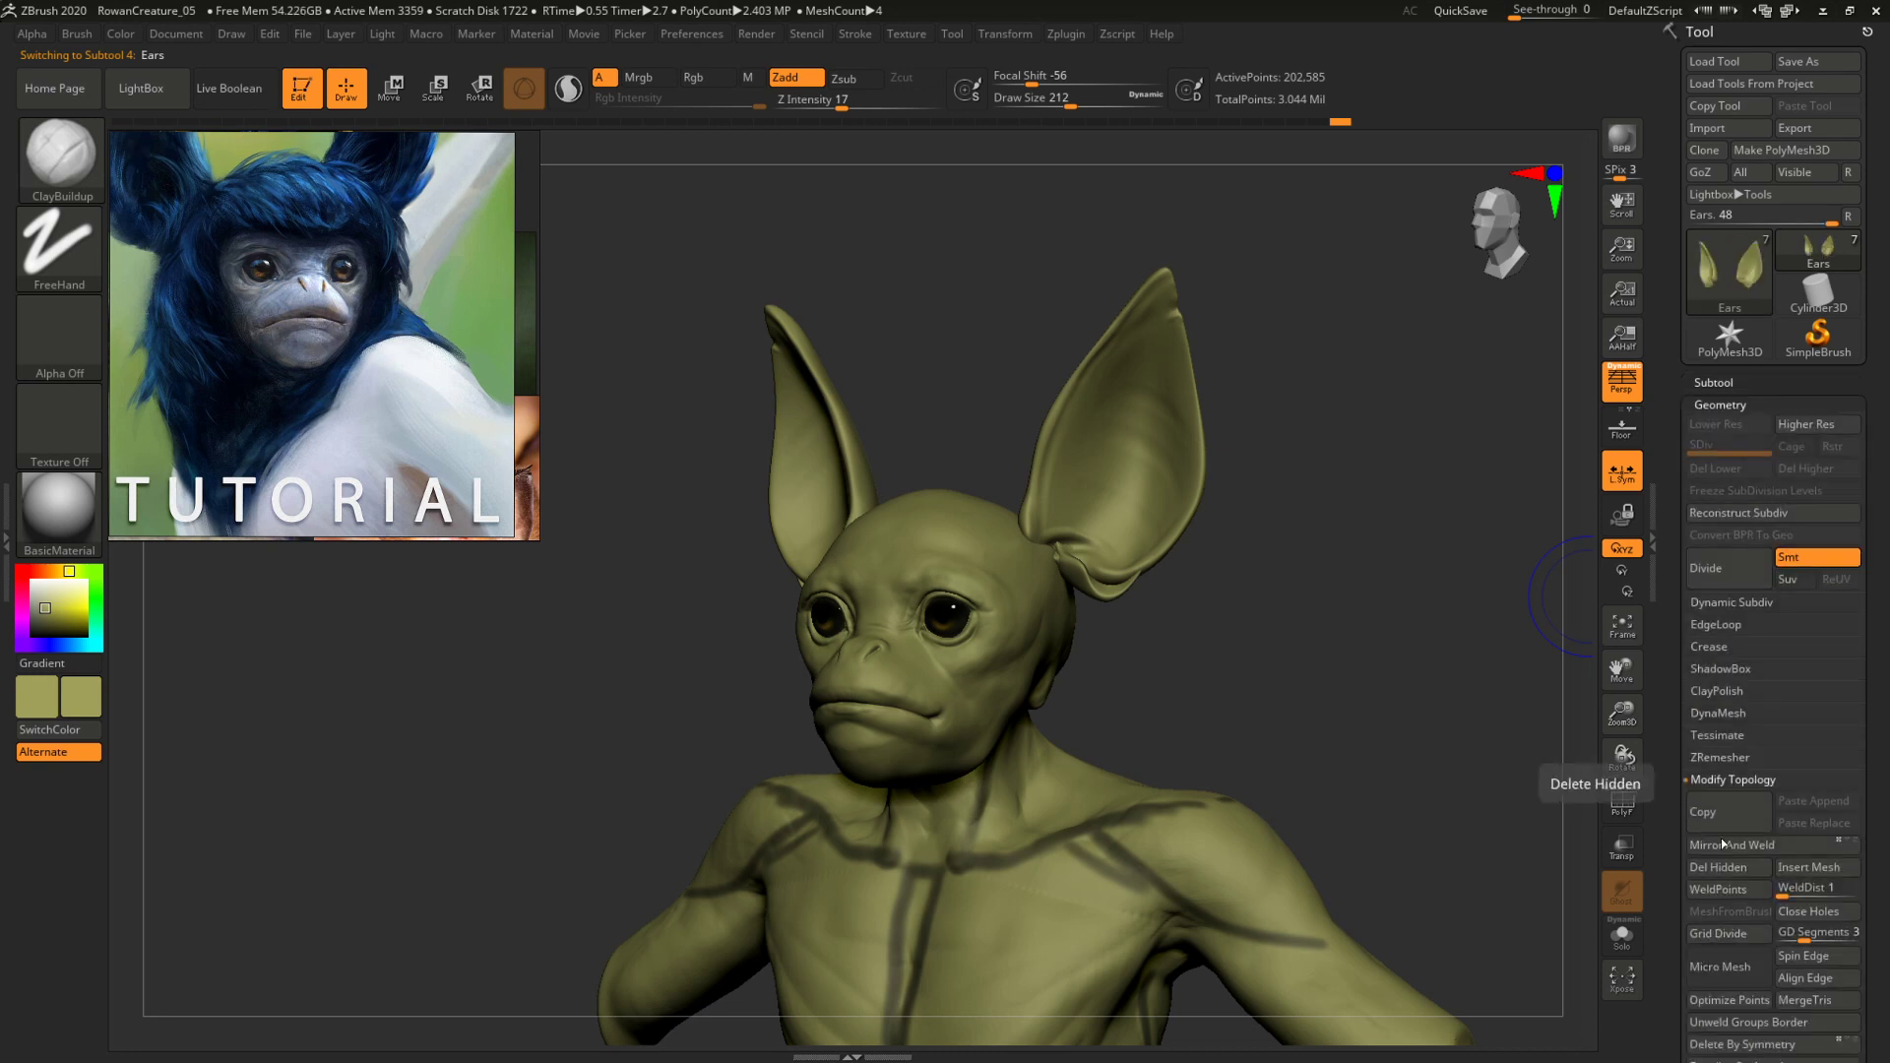
pyautogui.click(1718, 382)
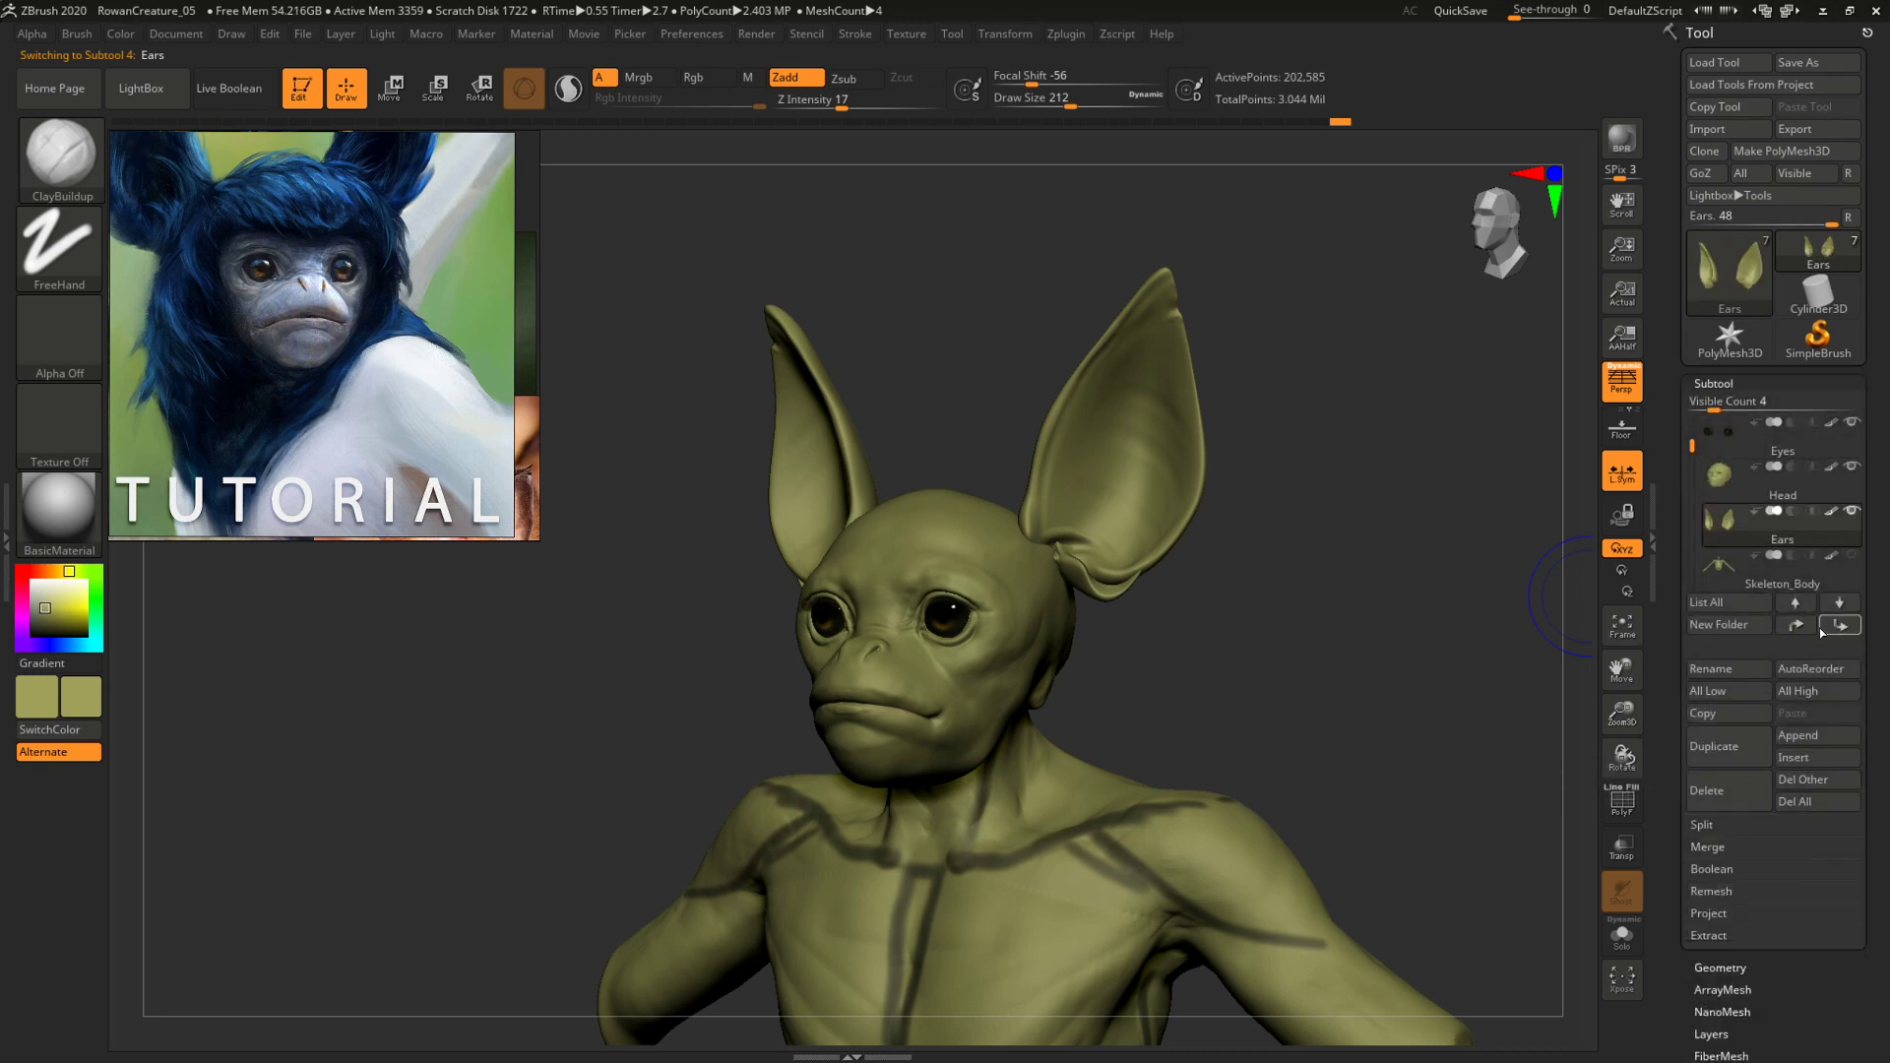
pyautogui.keyDown('shift'); pyautogui.click(1796, 625); pyautogui.keyUp('shift')
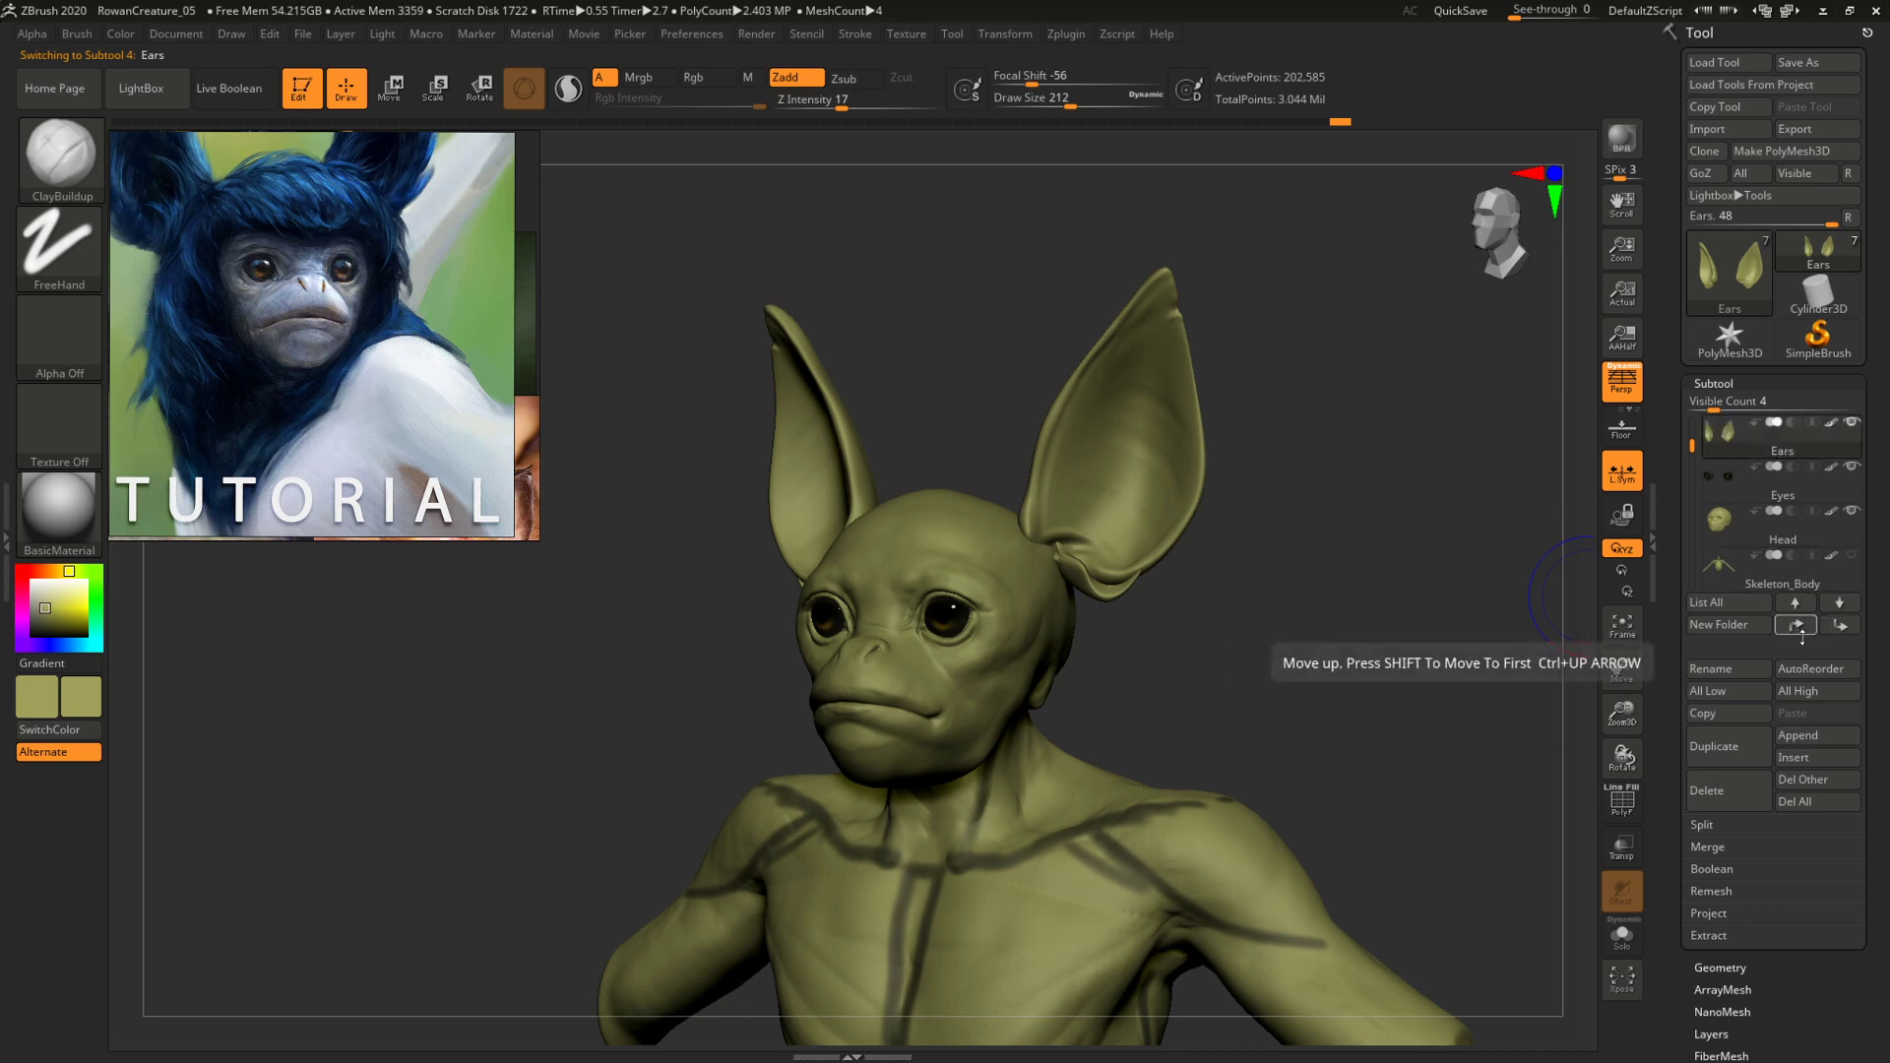
pyautogui.click(1839, 626)
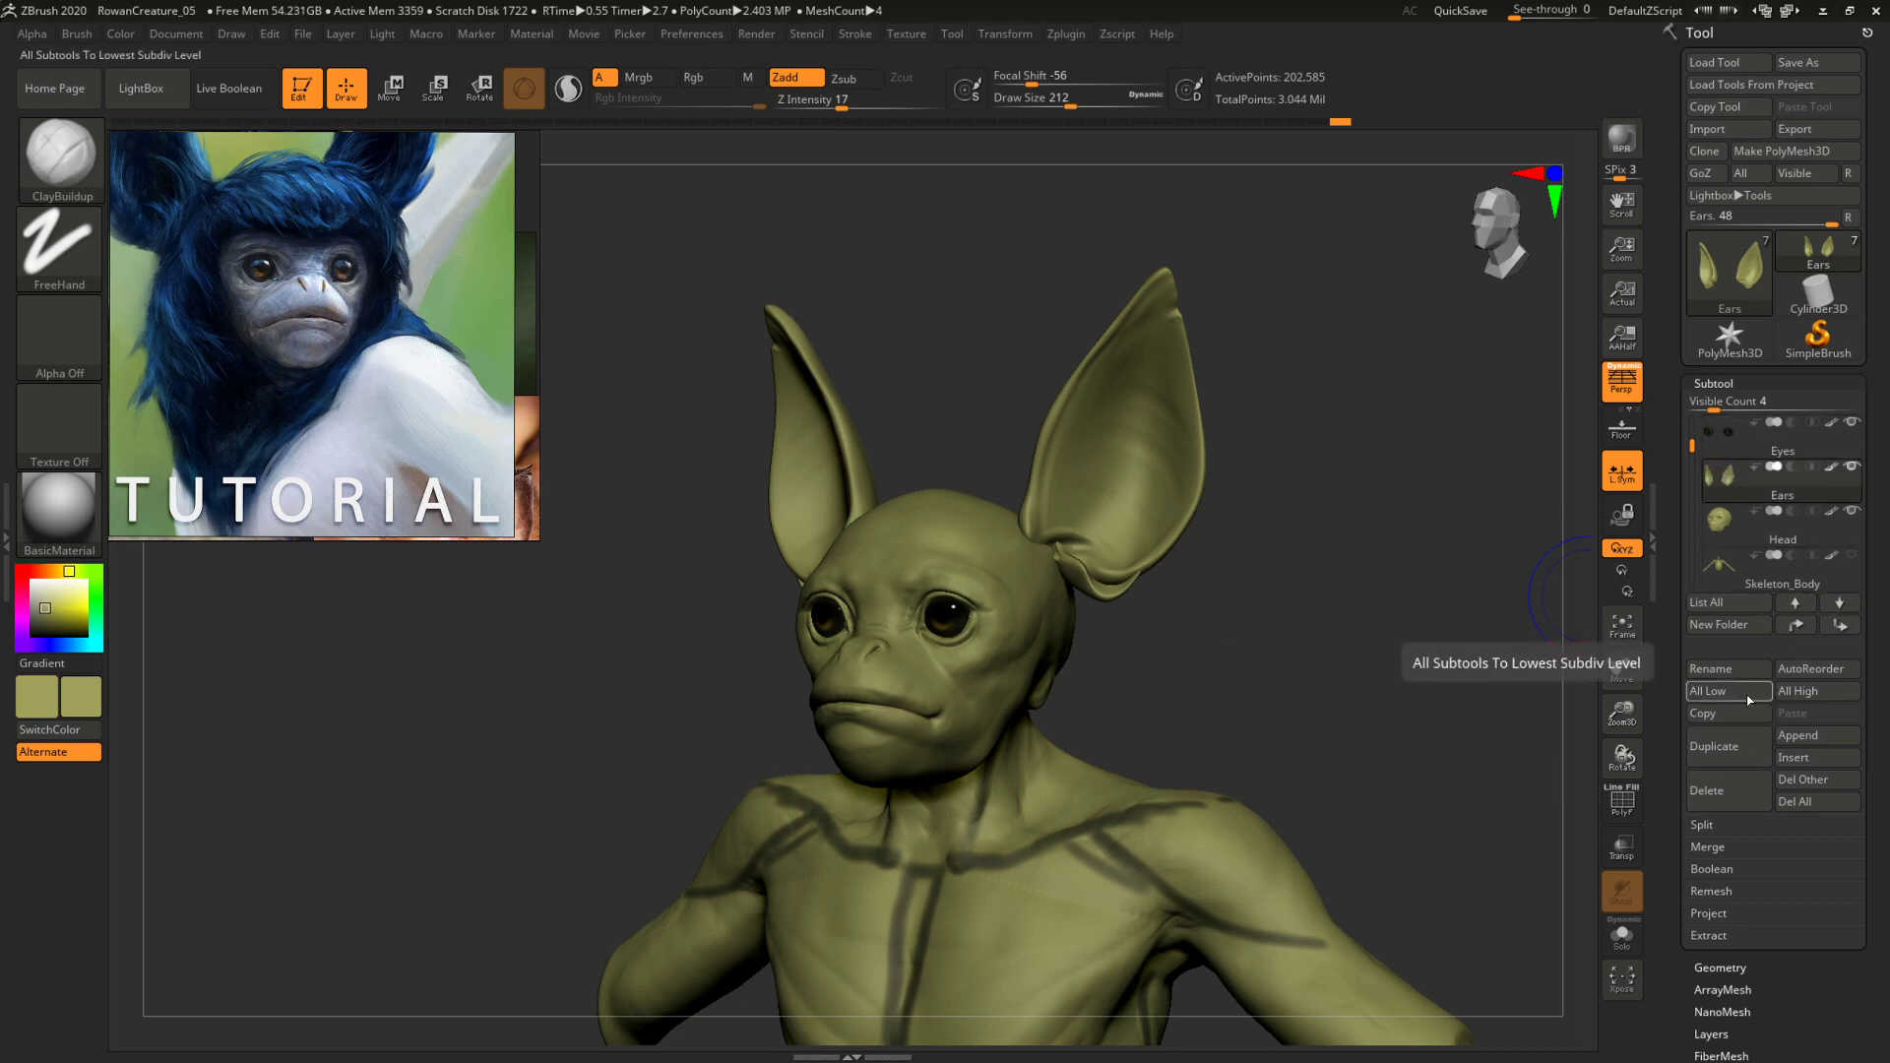
# Merge the Ears subtool down into the Head subtool with Weld on, accepting that it cannot be undone.
pyautogui.click(1721, 847)
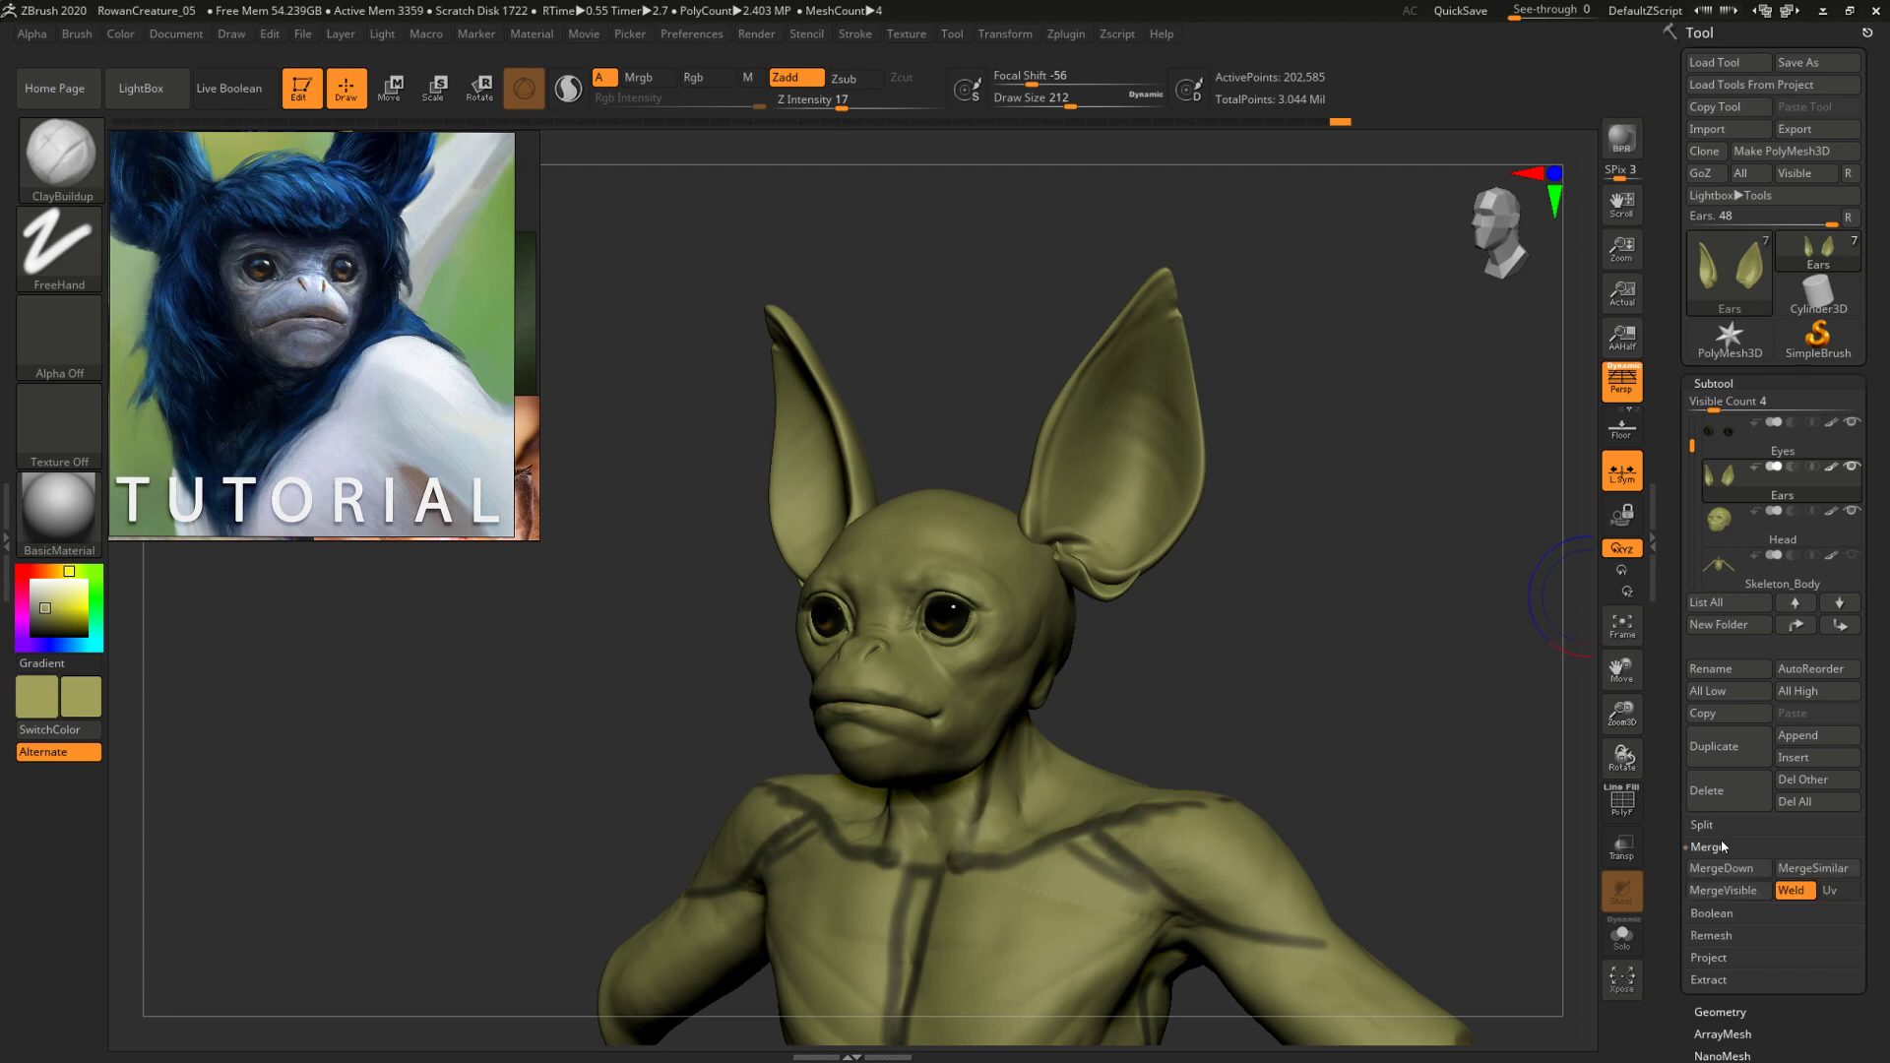
pyautogui.click(1721, 868)
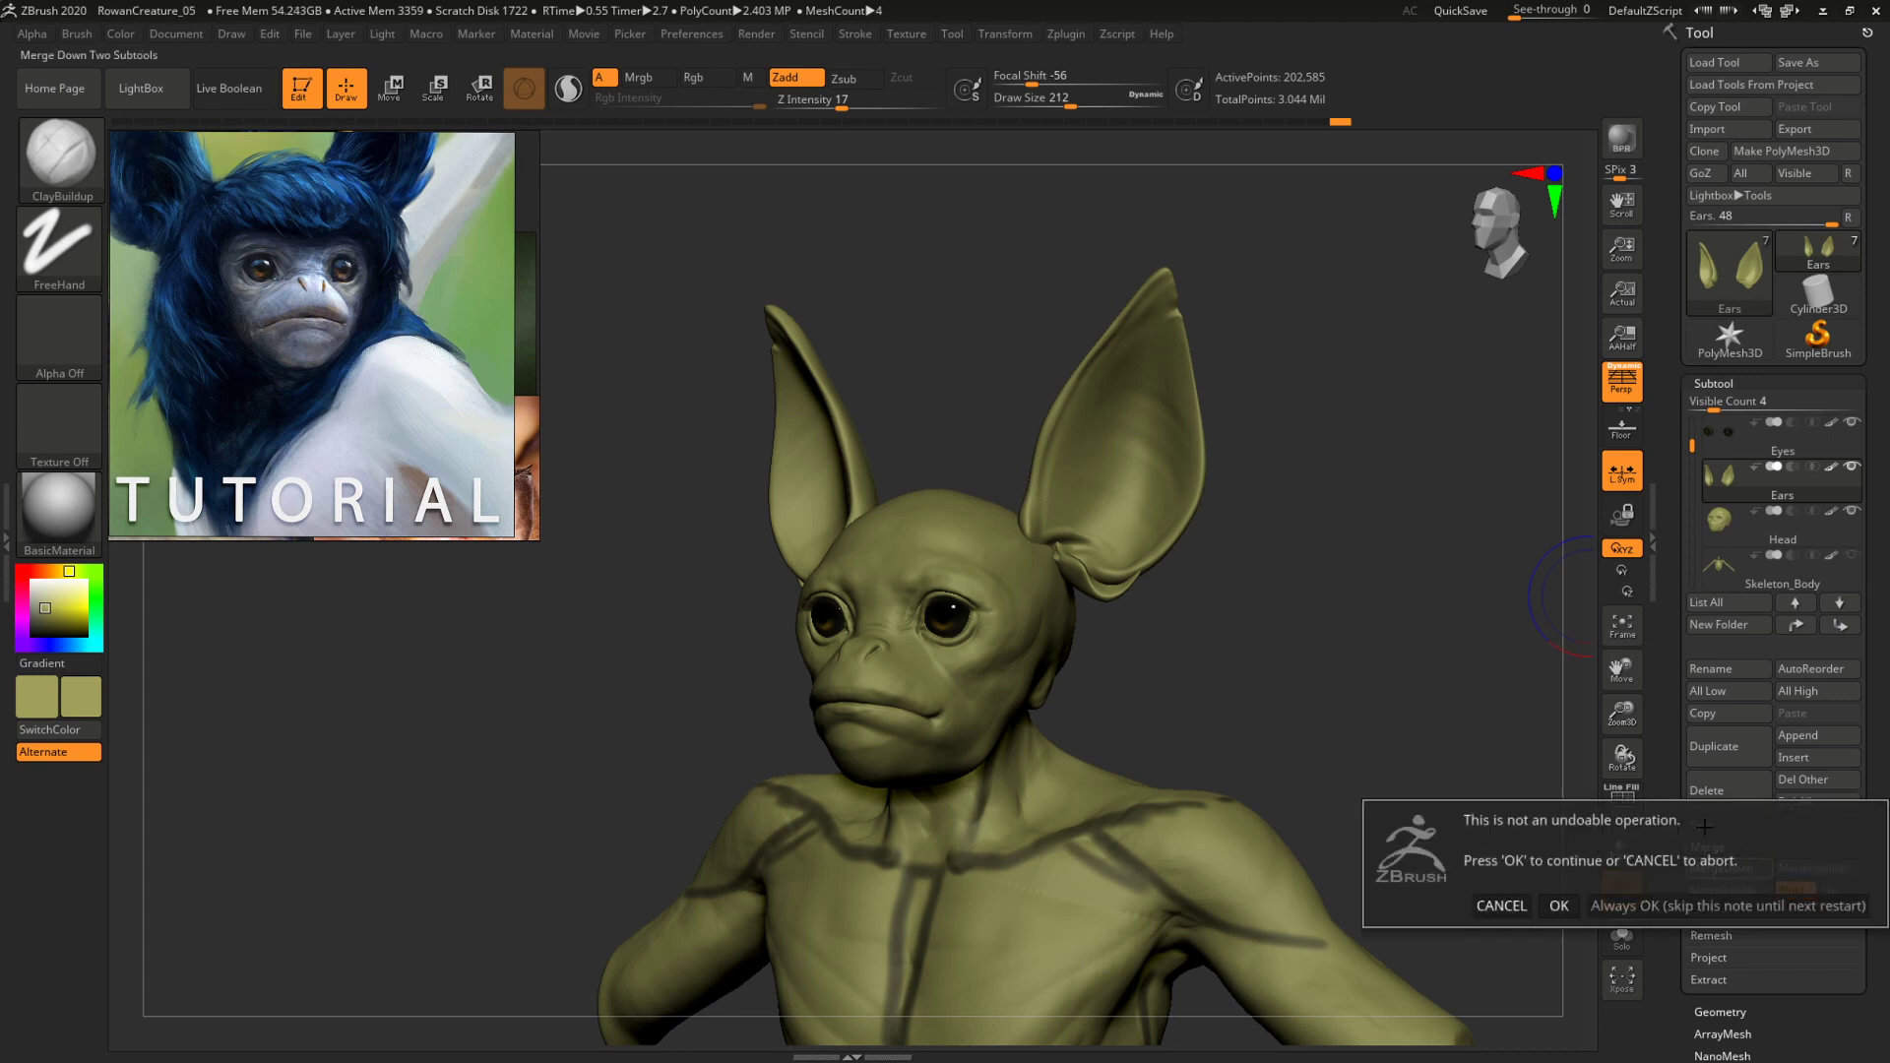
pyautogui.click(1559, 905)
pyautogui.keyDown('shift'); pyautogui.moveTo(1391, 654); pyautogui.dragTo(1461, 607); pyautogui.keyUp('shift')
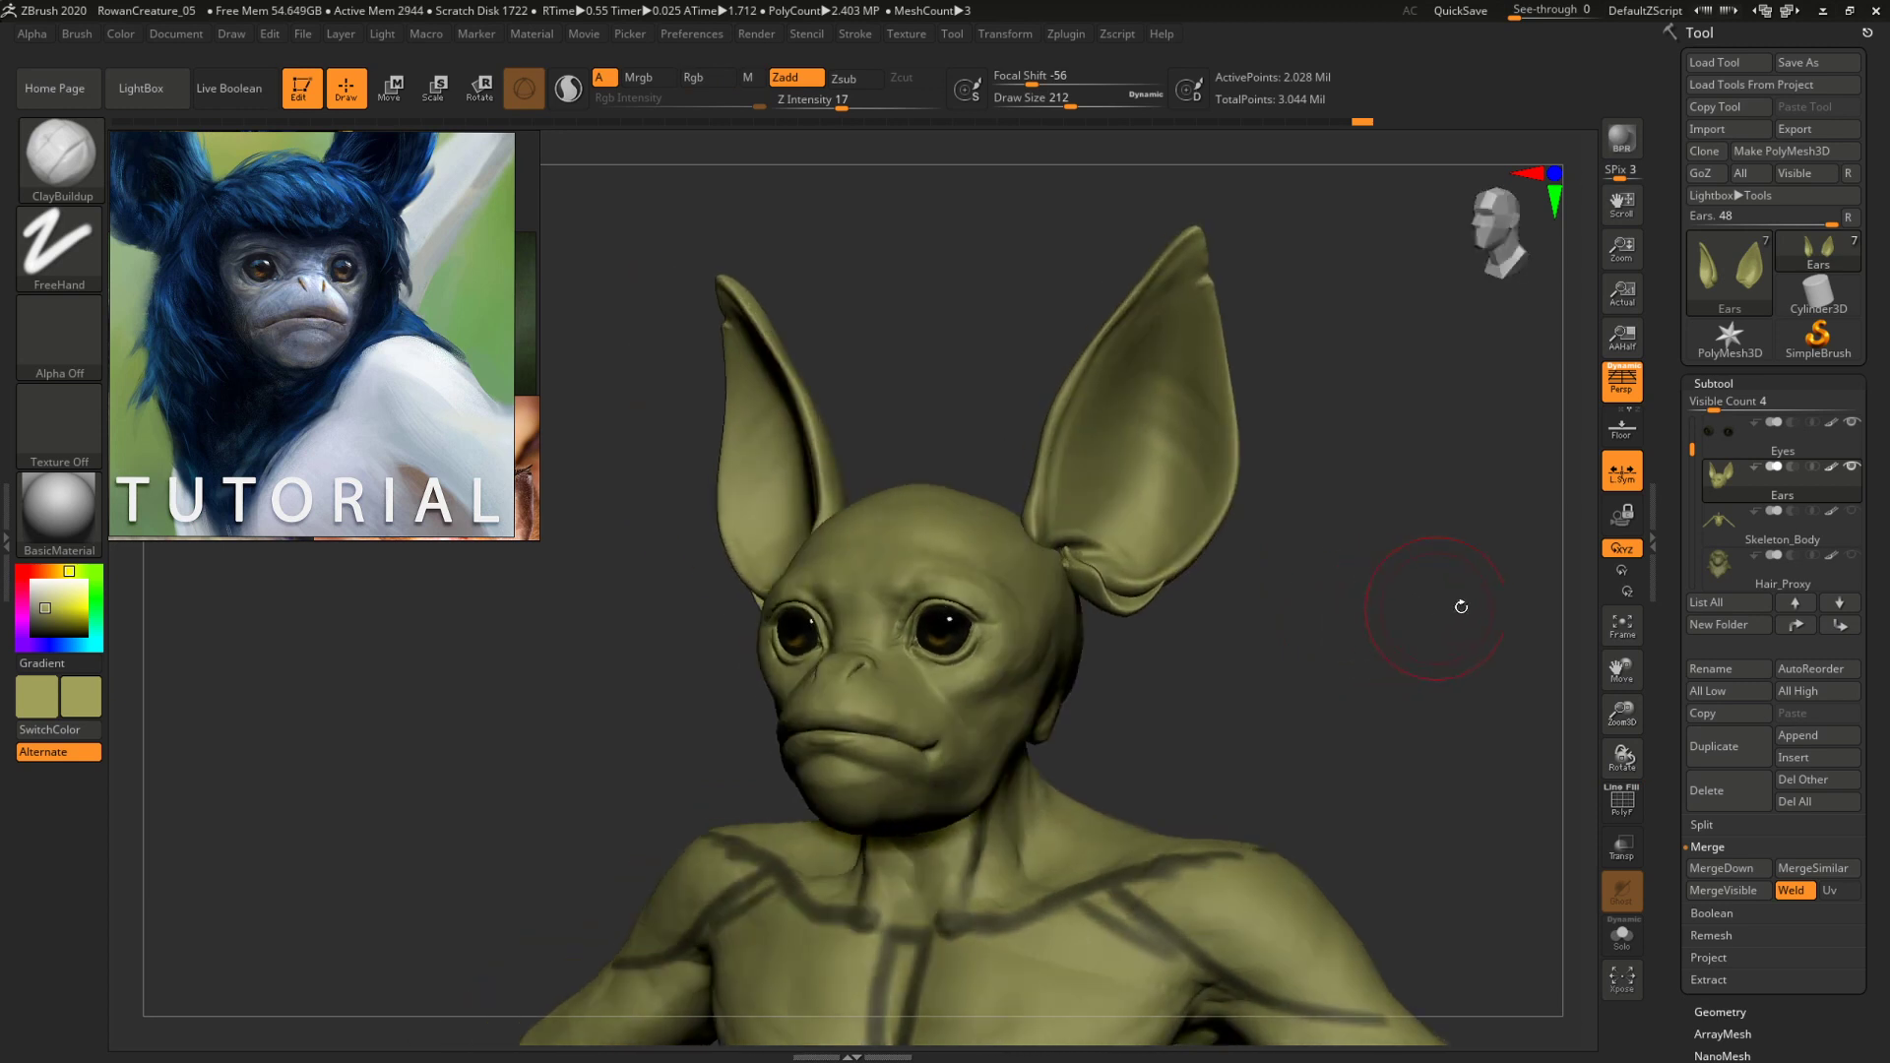
# Try a DynaMesh of the merged head and ears at resolution 400, check the wireframe and undo it.
pyautogui.click(1756, 1012)
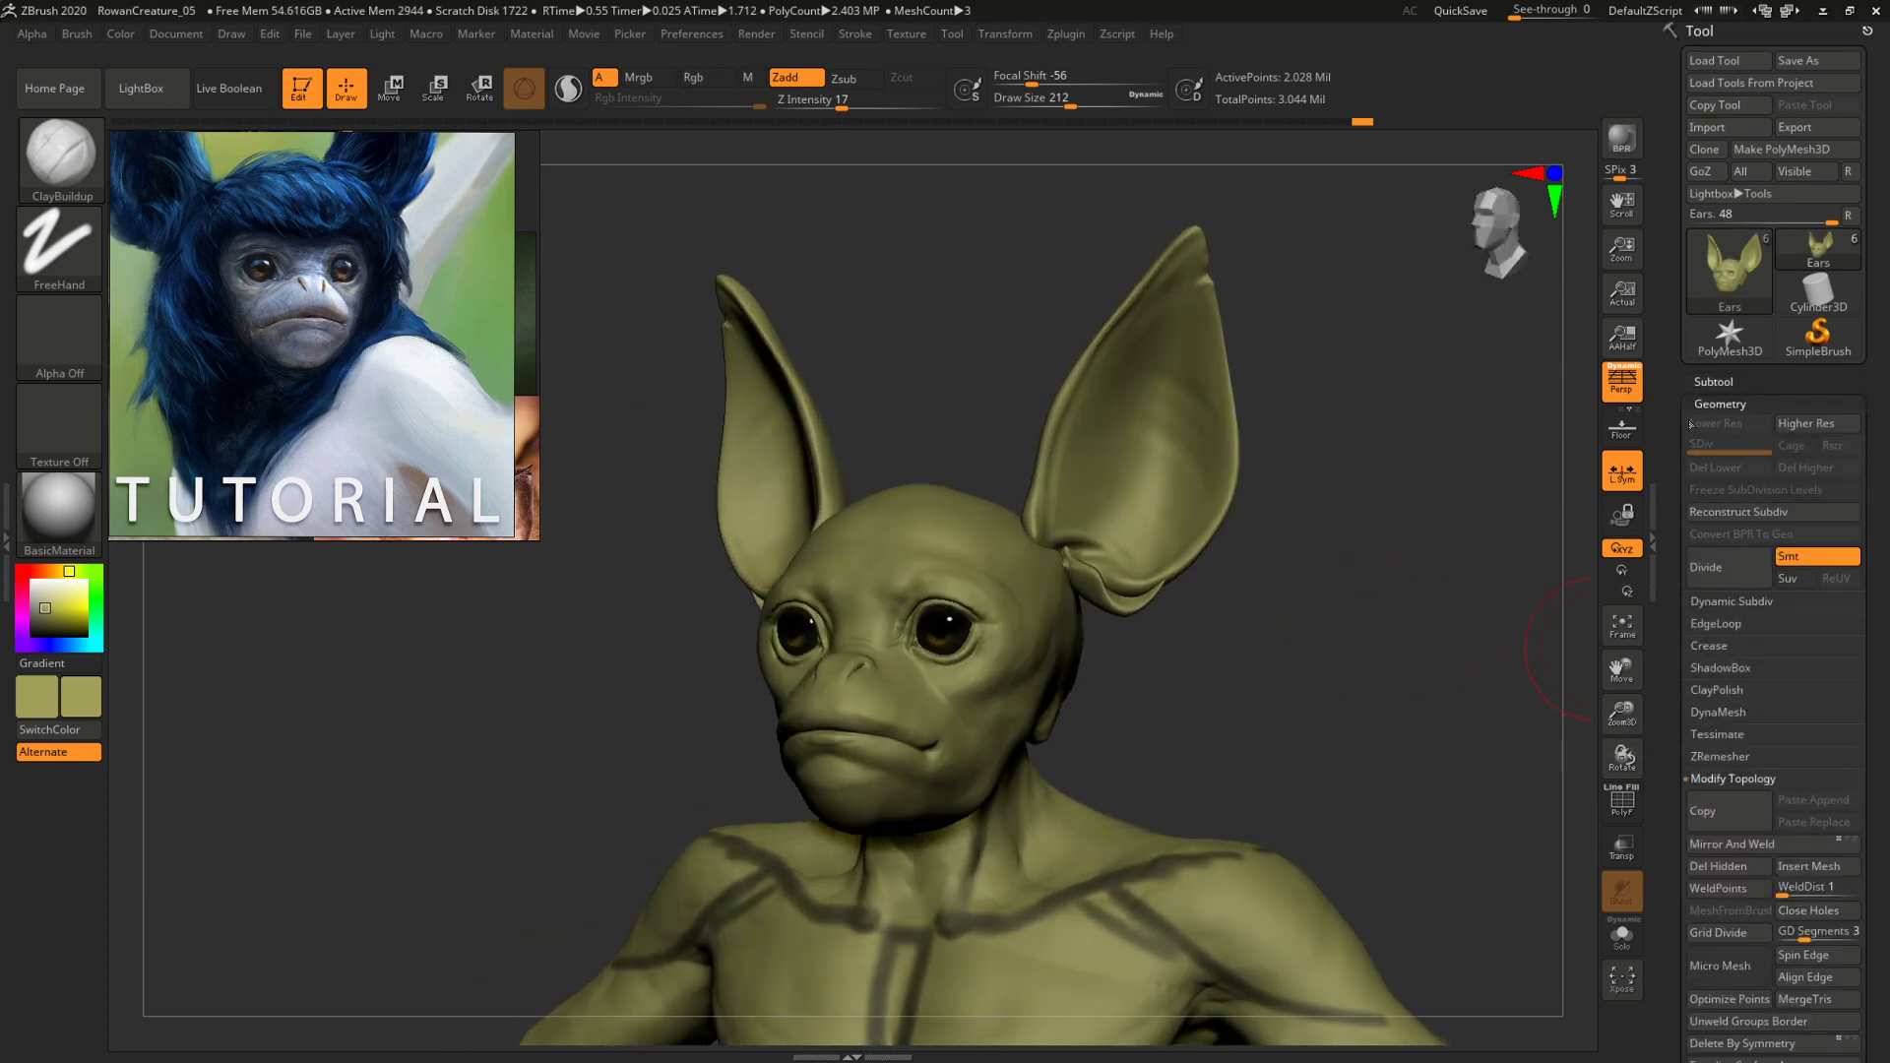
pyautogui.click(1717, 711)
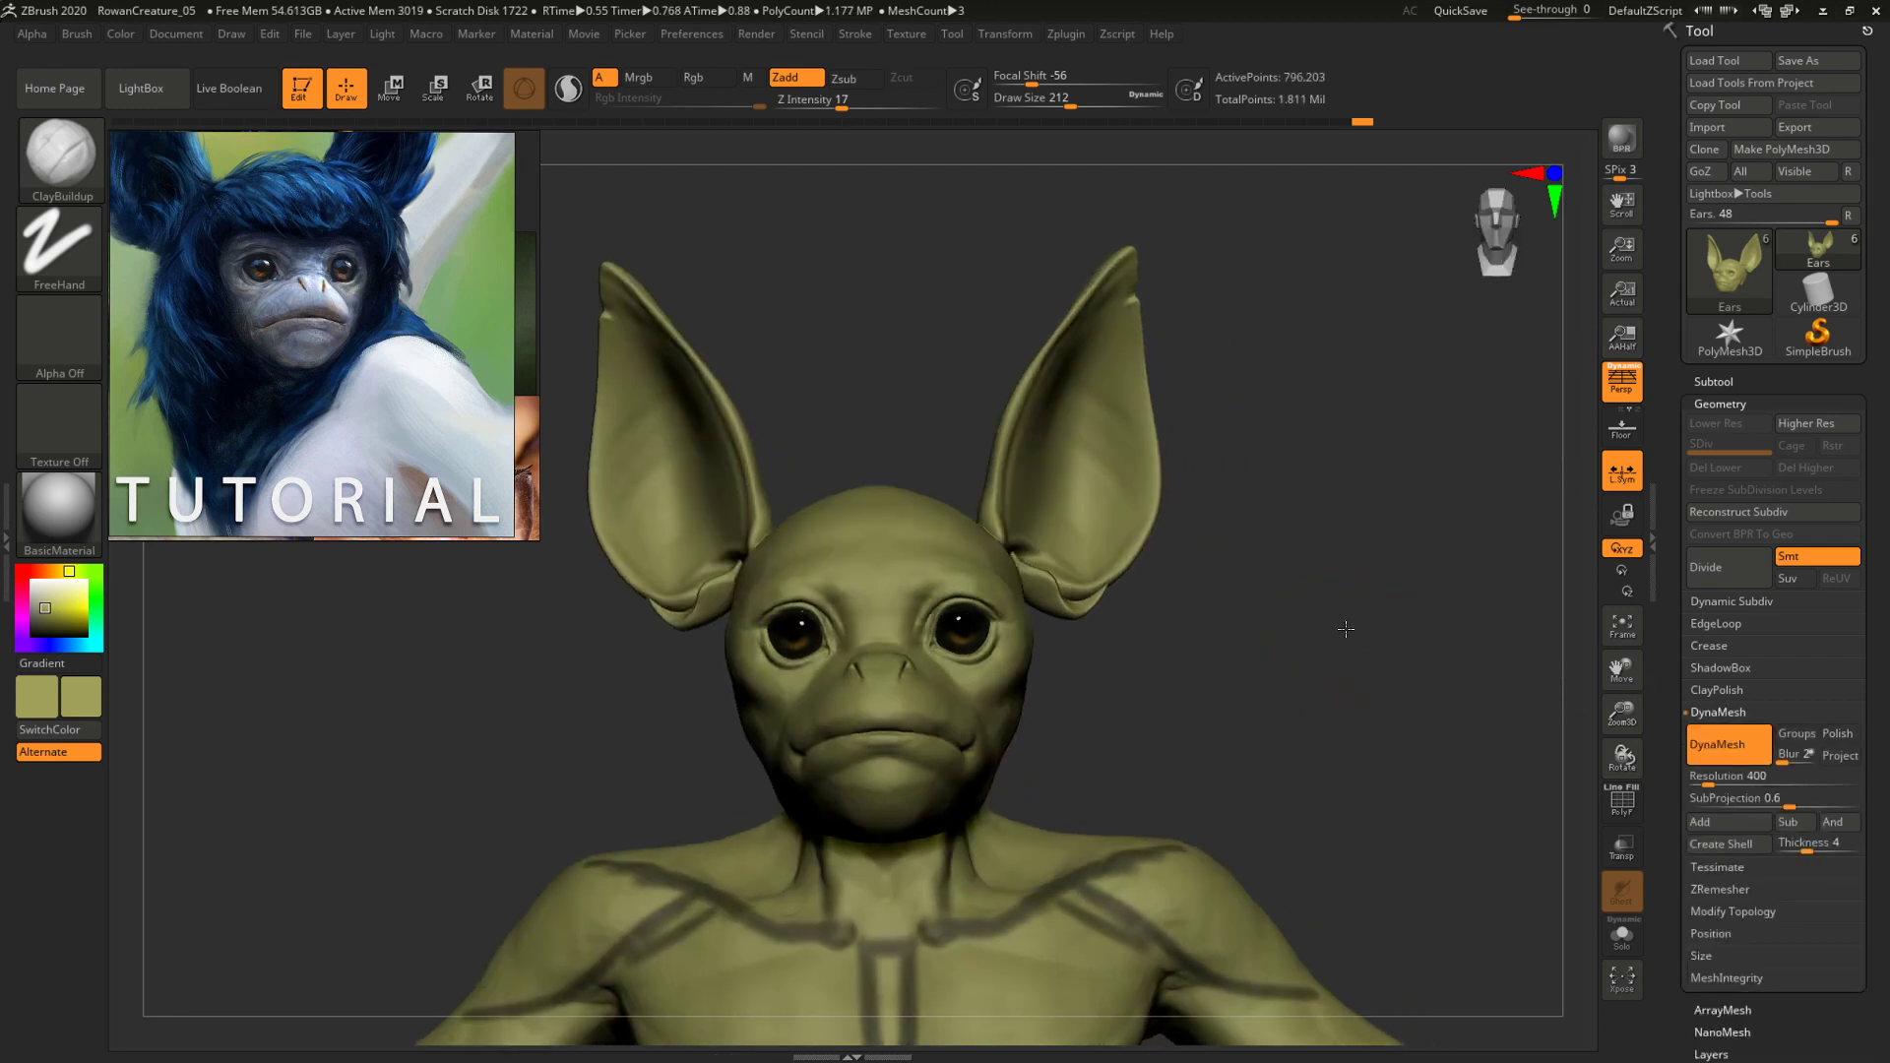
pyautogui.keyDown('alt'); pyautogui.moveTo(1341, 629); pyautogui.dragTo(1493, 709, button='right'); pyautogui.keyUp('alt')
pyautogui.hotkey('shift', 'f')
pyautogui.keyDown('alt'); pyautogui.moveTo(1384, 814); pyautogui.dragTo(1485, 718, button='right'); pyautogui.keyUp('alt')
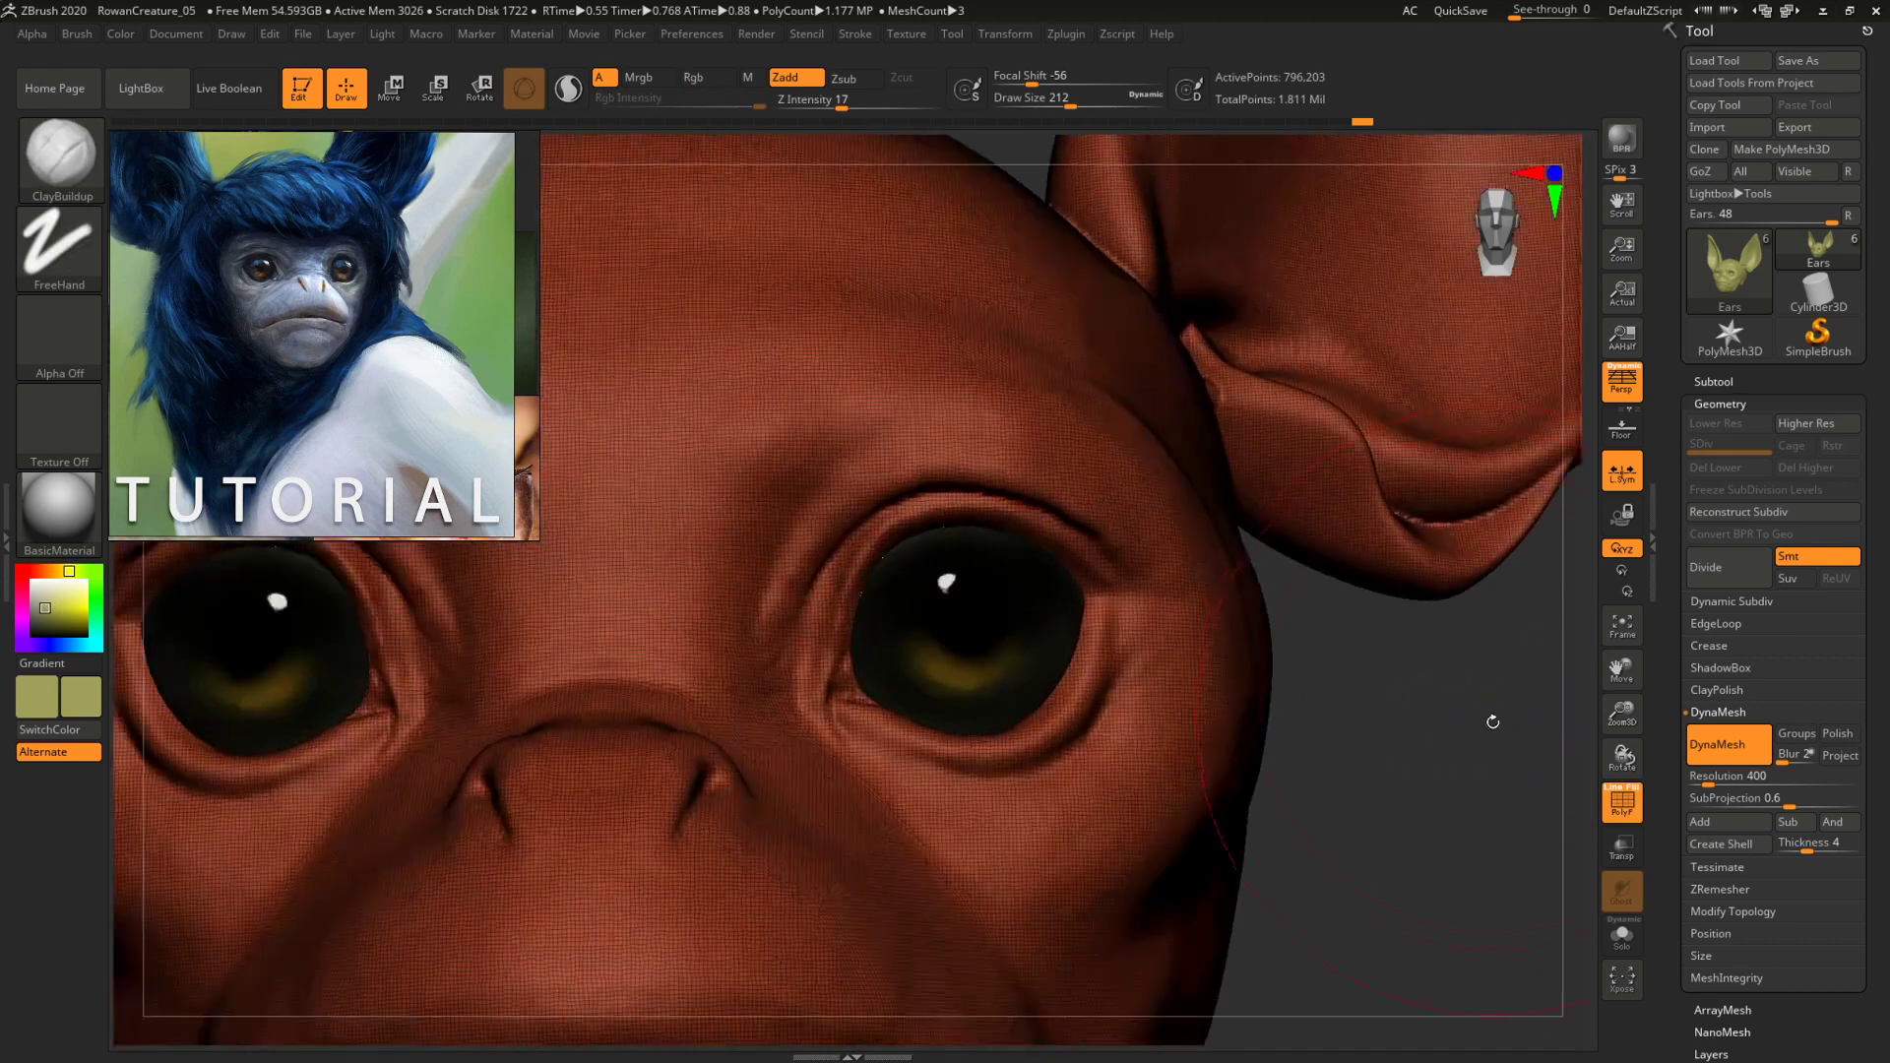
pyautogui.hotkey('shift', 'f')
pyautogui.hotkey('ctrl', 'z')
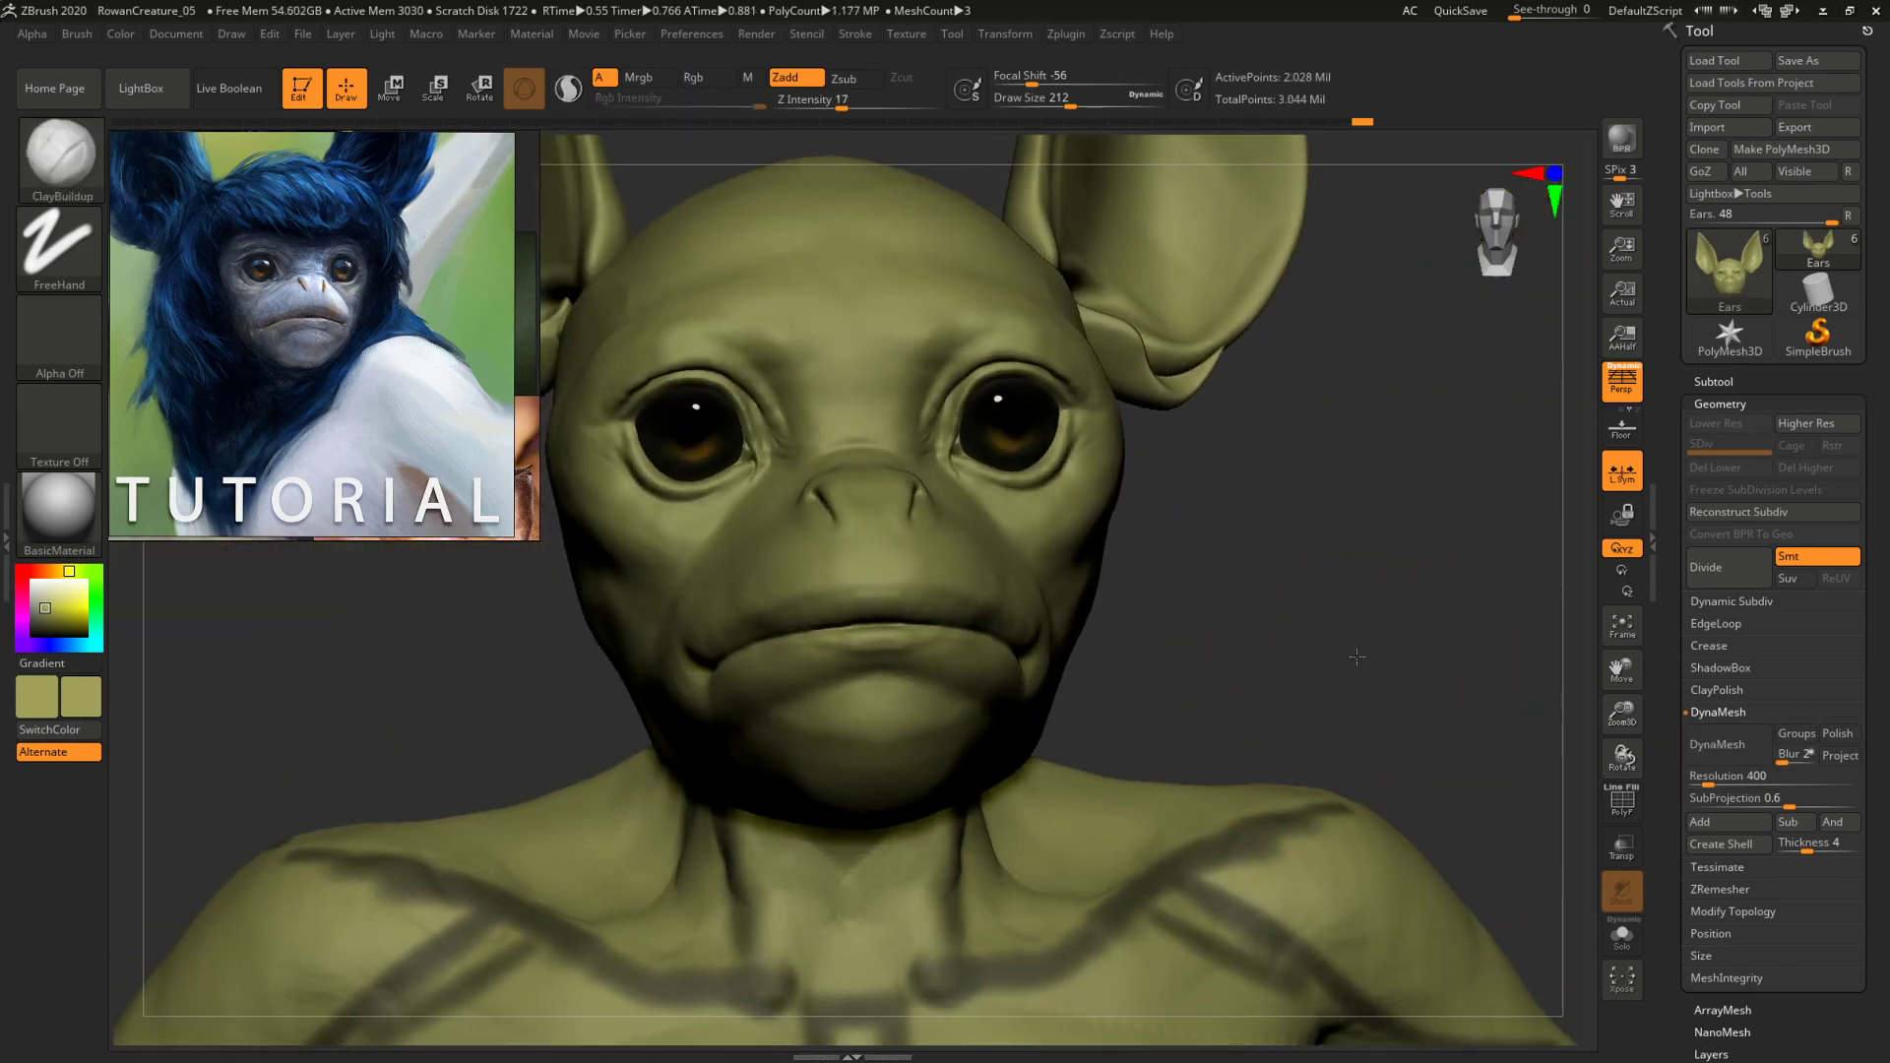
# Set the DynaMesh resolution to 600 and remesh the merged head and ears.
pyautogui.moveTo(1356, 657); pyautogui.dragTo(1384, 672)
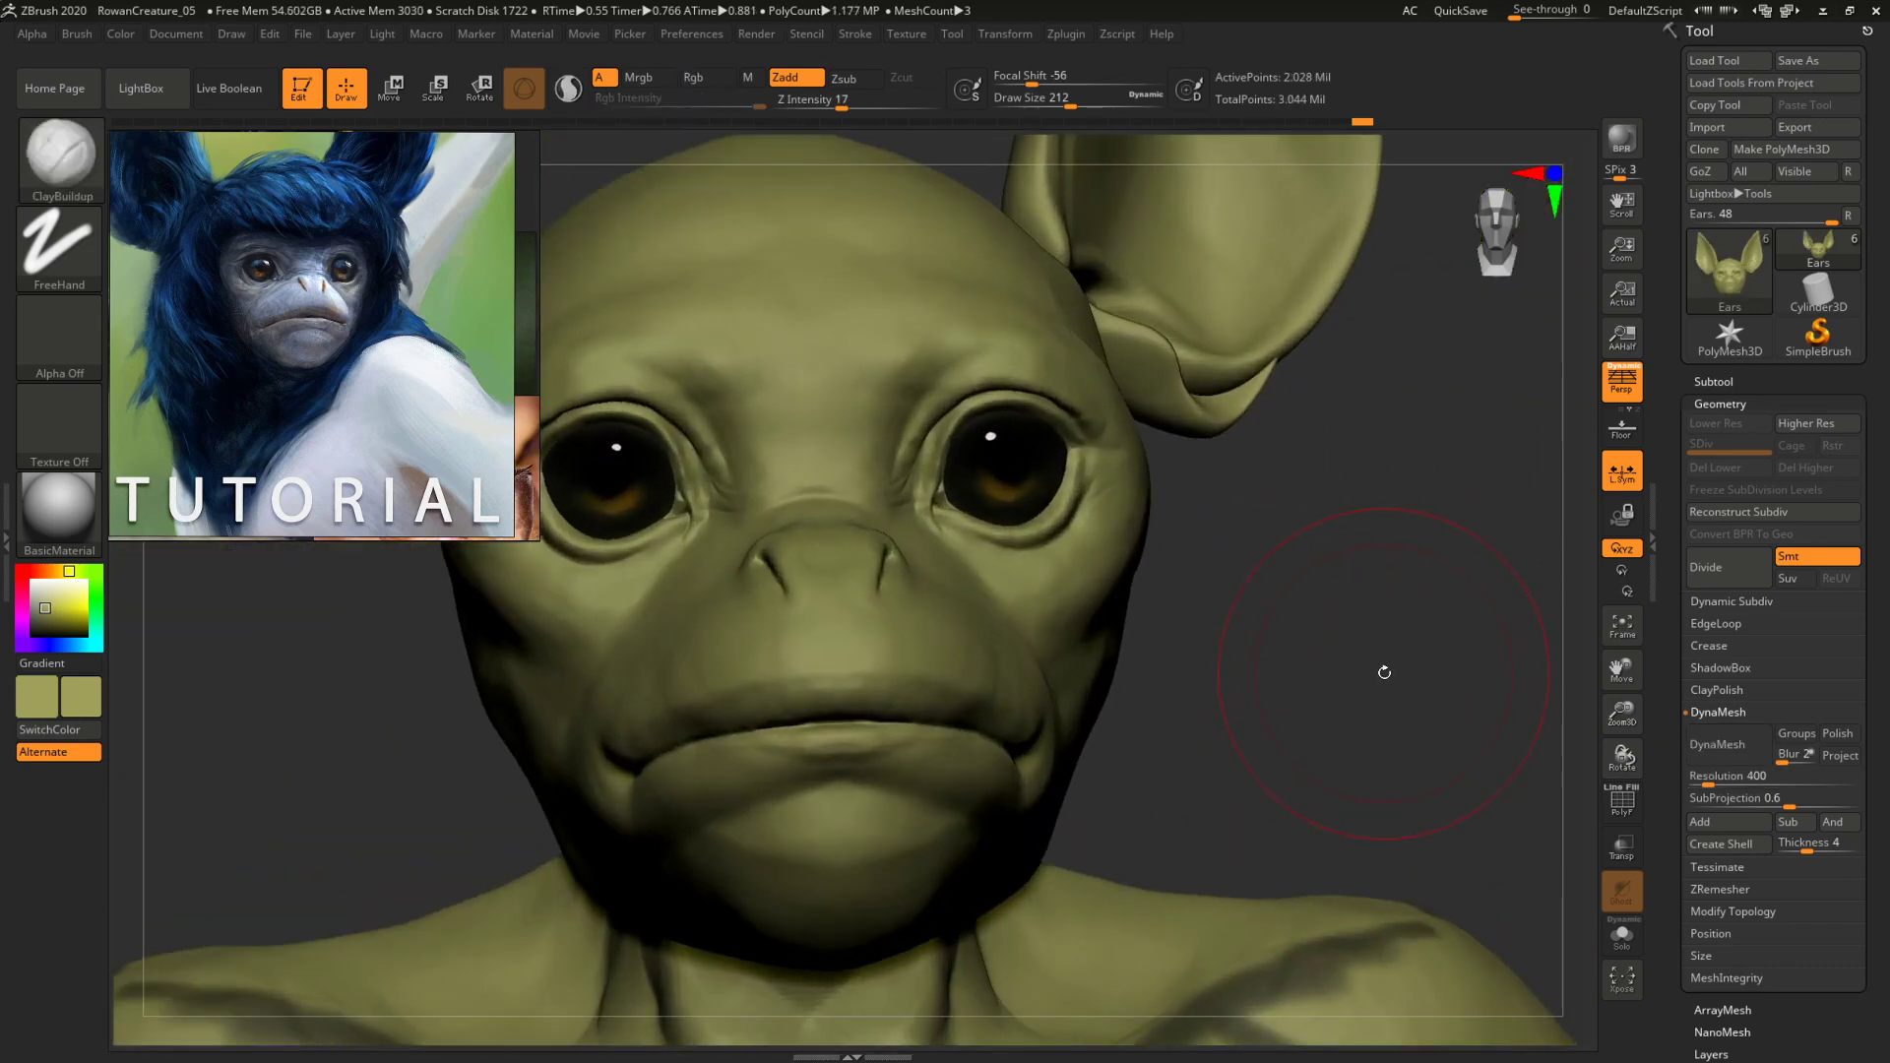
pyautogui.moveTo(1708, 780); pyautogui.dragTo(1724, 783)
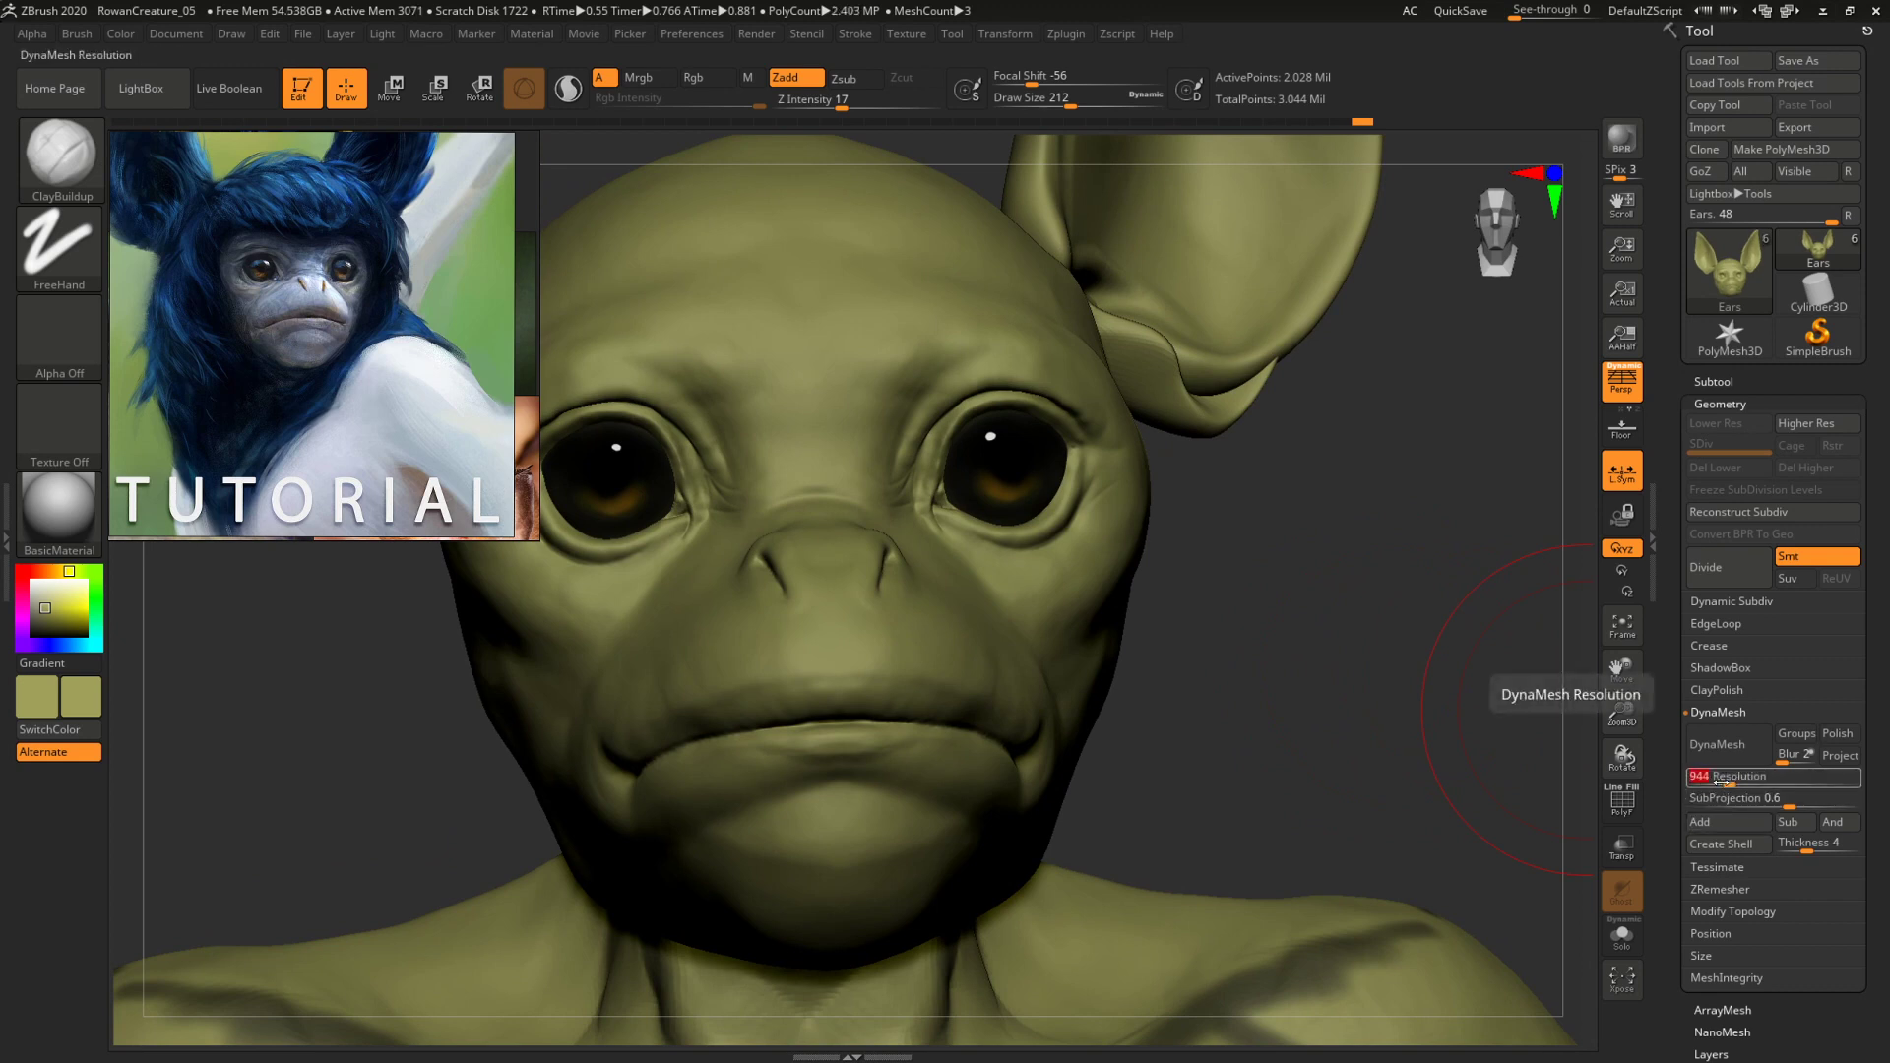
pyautogui.write('600')
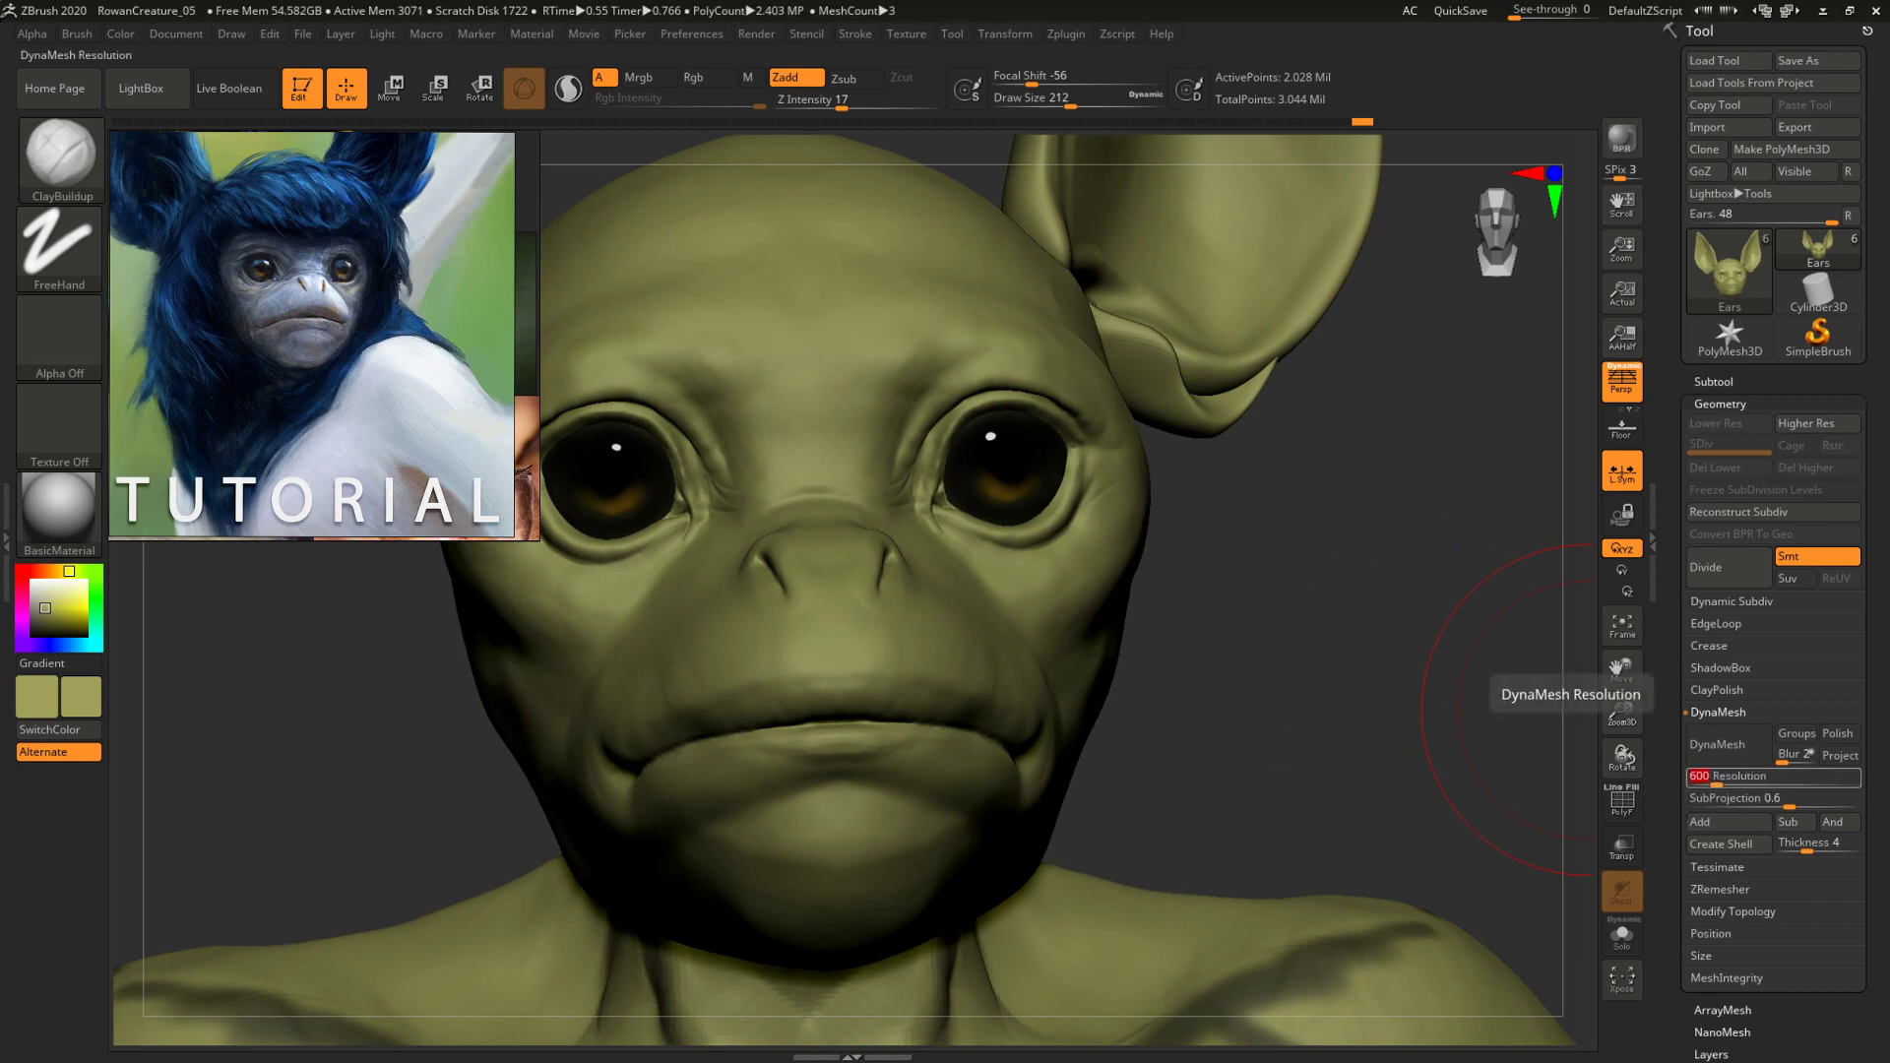
pyautogui.press('Return')
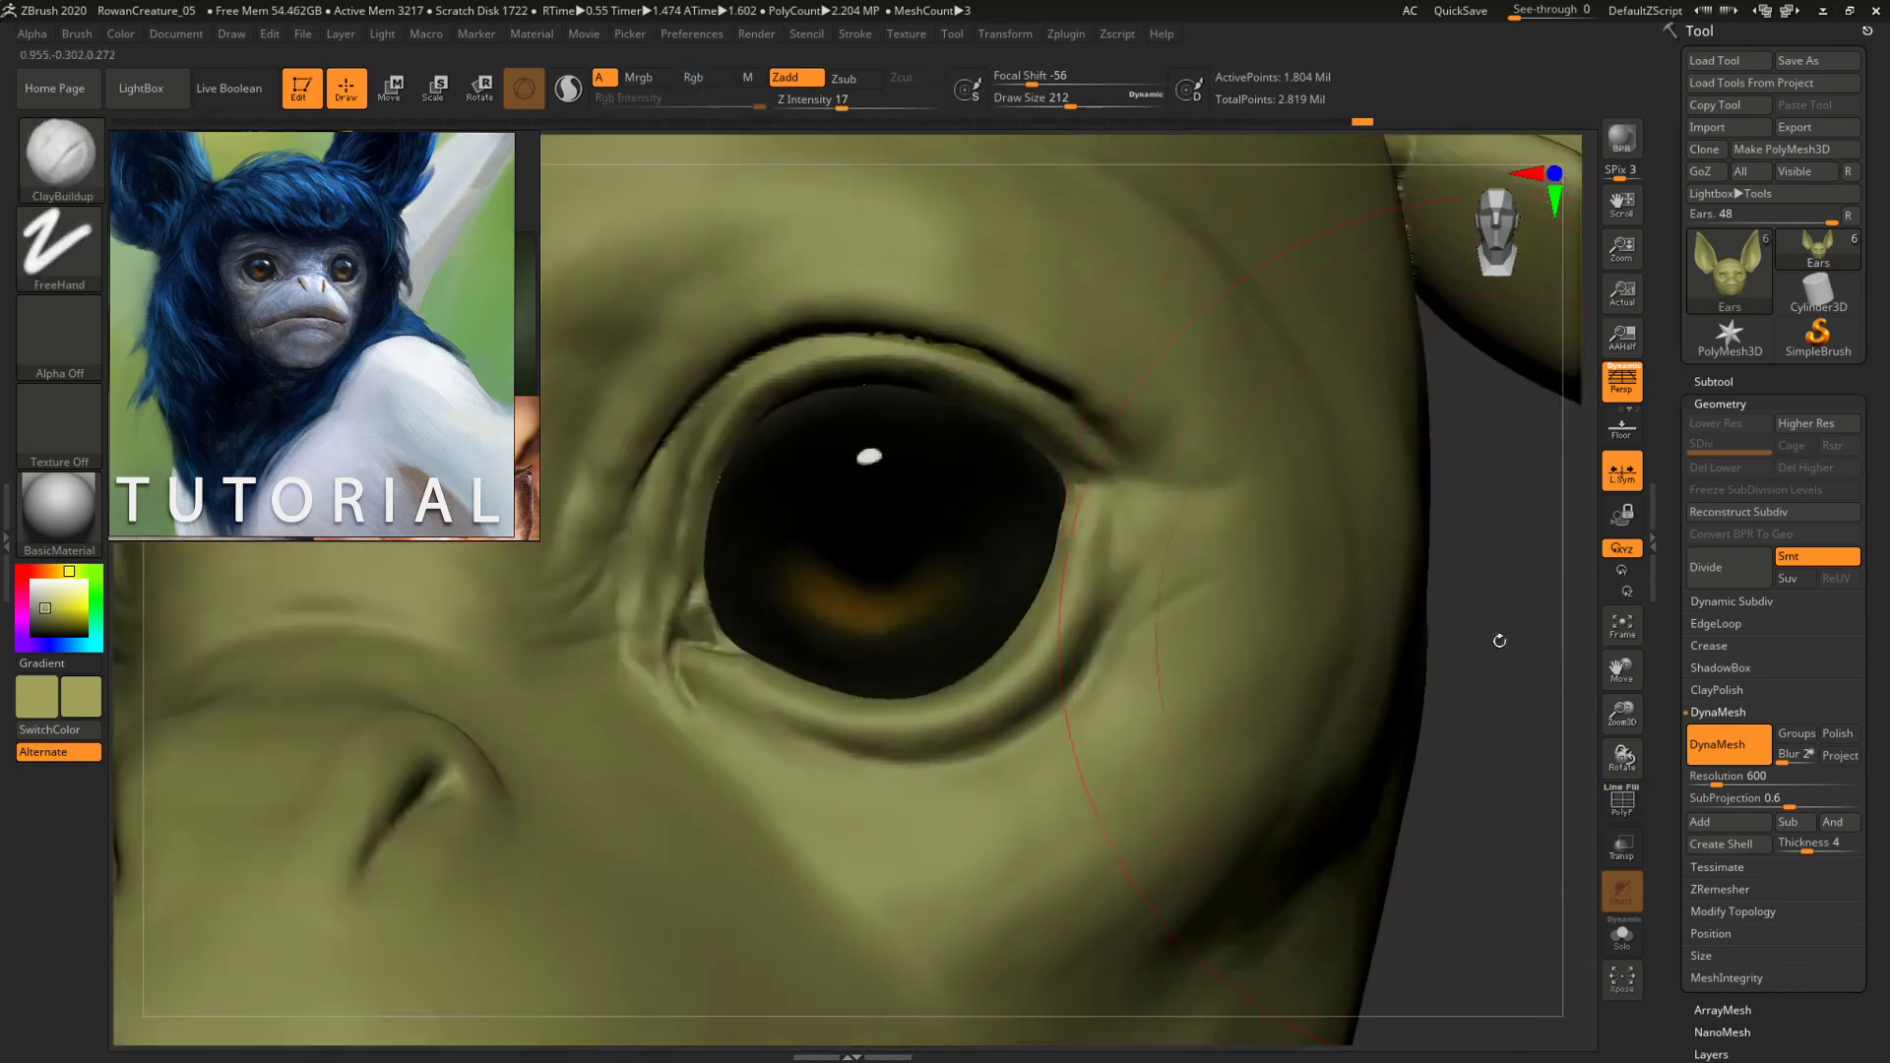
# Set the ClayBuildup brush's draw size to 68 and fill the front seam where the ear meets the head.
pyautogui.moveTo(1547, 703)
pyautogui.mouseDown()
pyautogui.moveTo(1475, 673)
pyautogui.moveTo(1392, 515)
pyautogui.moveTo(1424, 755)
pyautogui.mouseUp()
pyautogui.moveTo(1440, 736); pyautogui.dragTo(1384, 751)
pyautogui.press('b')
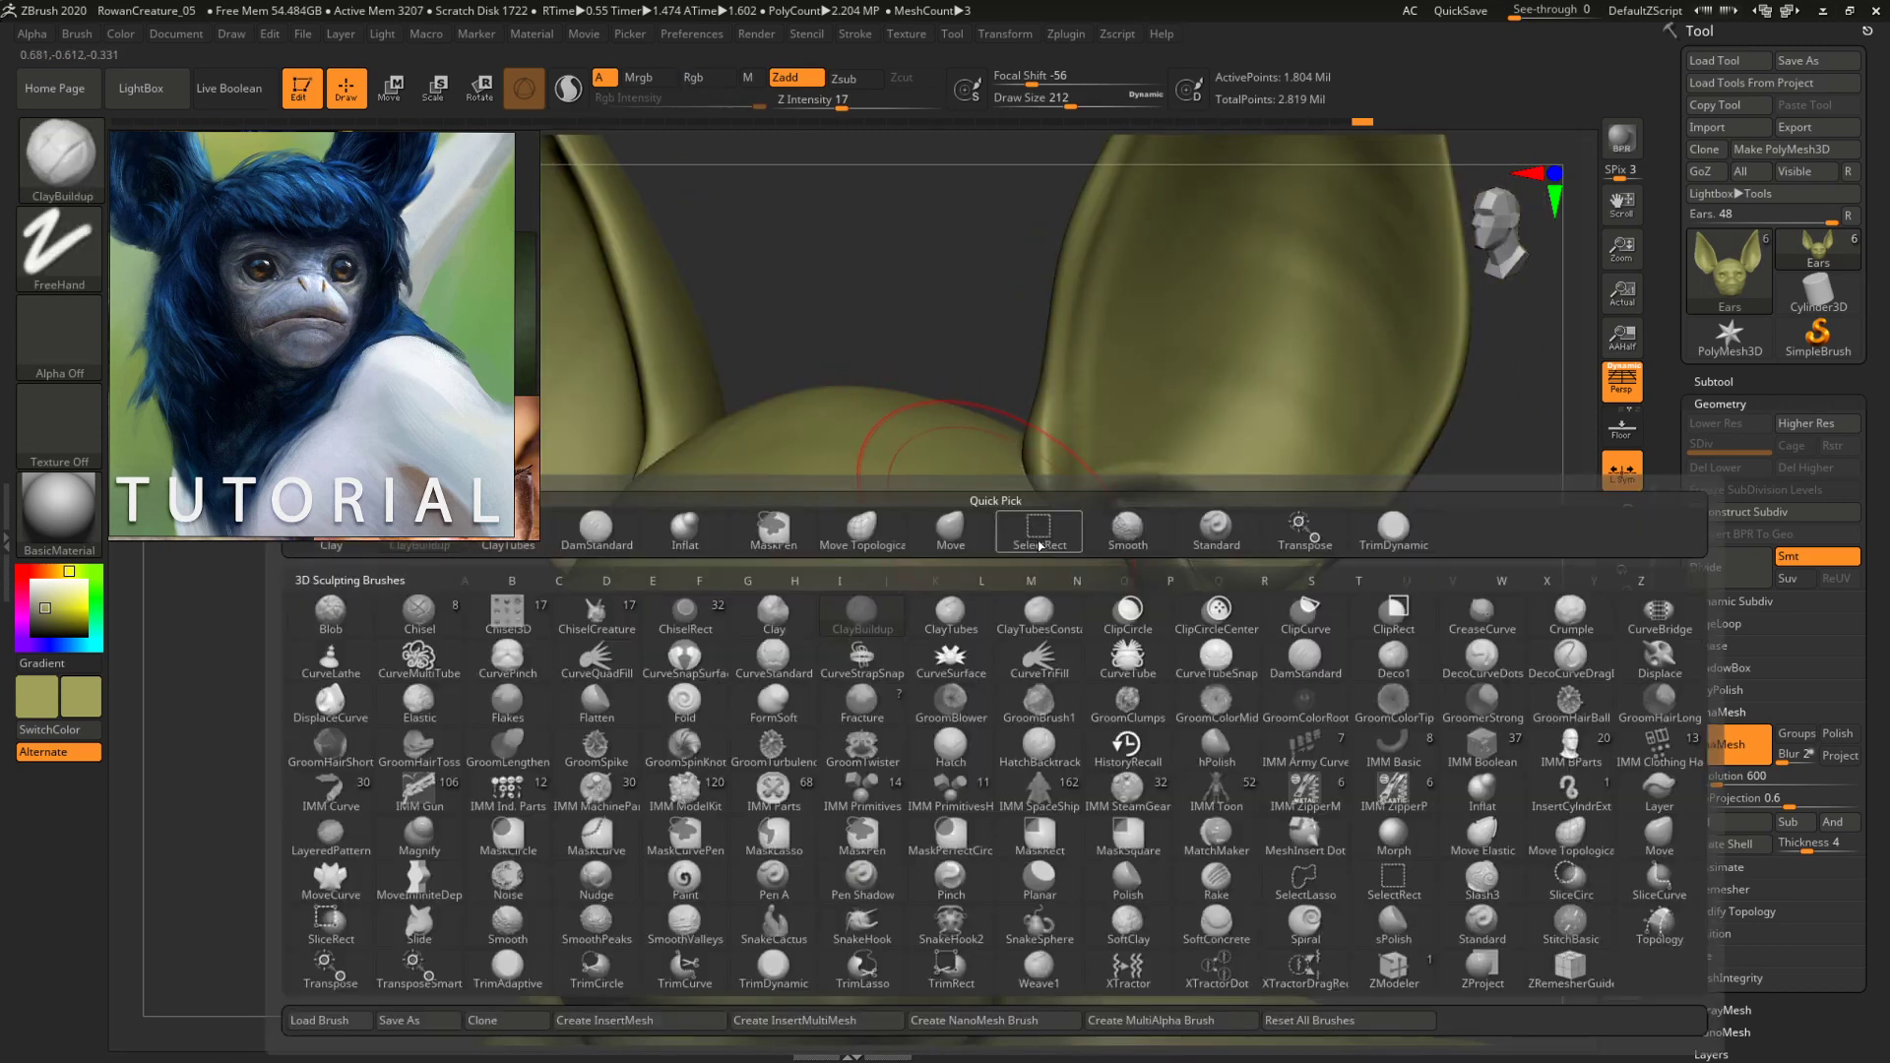
pyautogui.press('space')
pyautogui.moveTo(1381, 790); pyautogui.dragTo(1107, 589)
pyautogui.press('space')
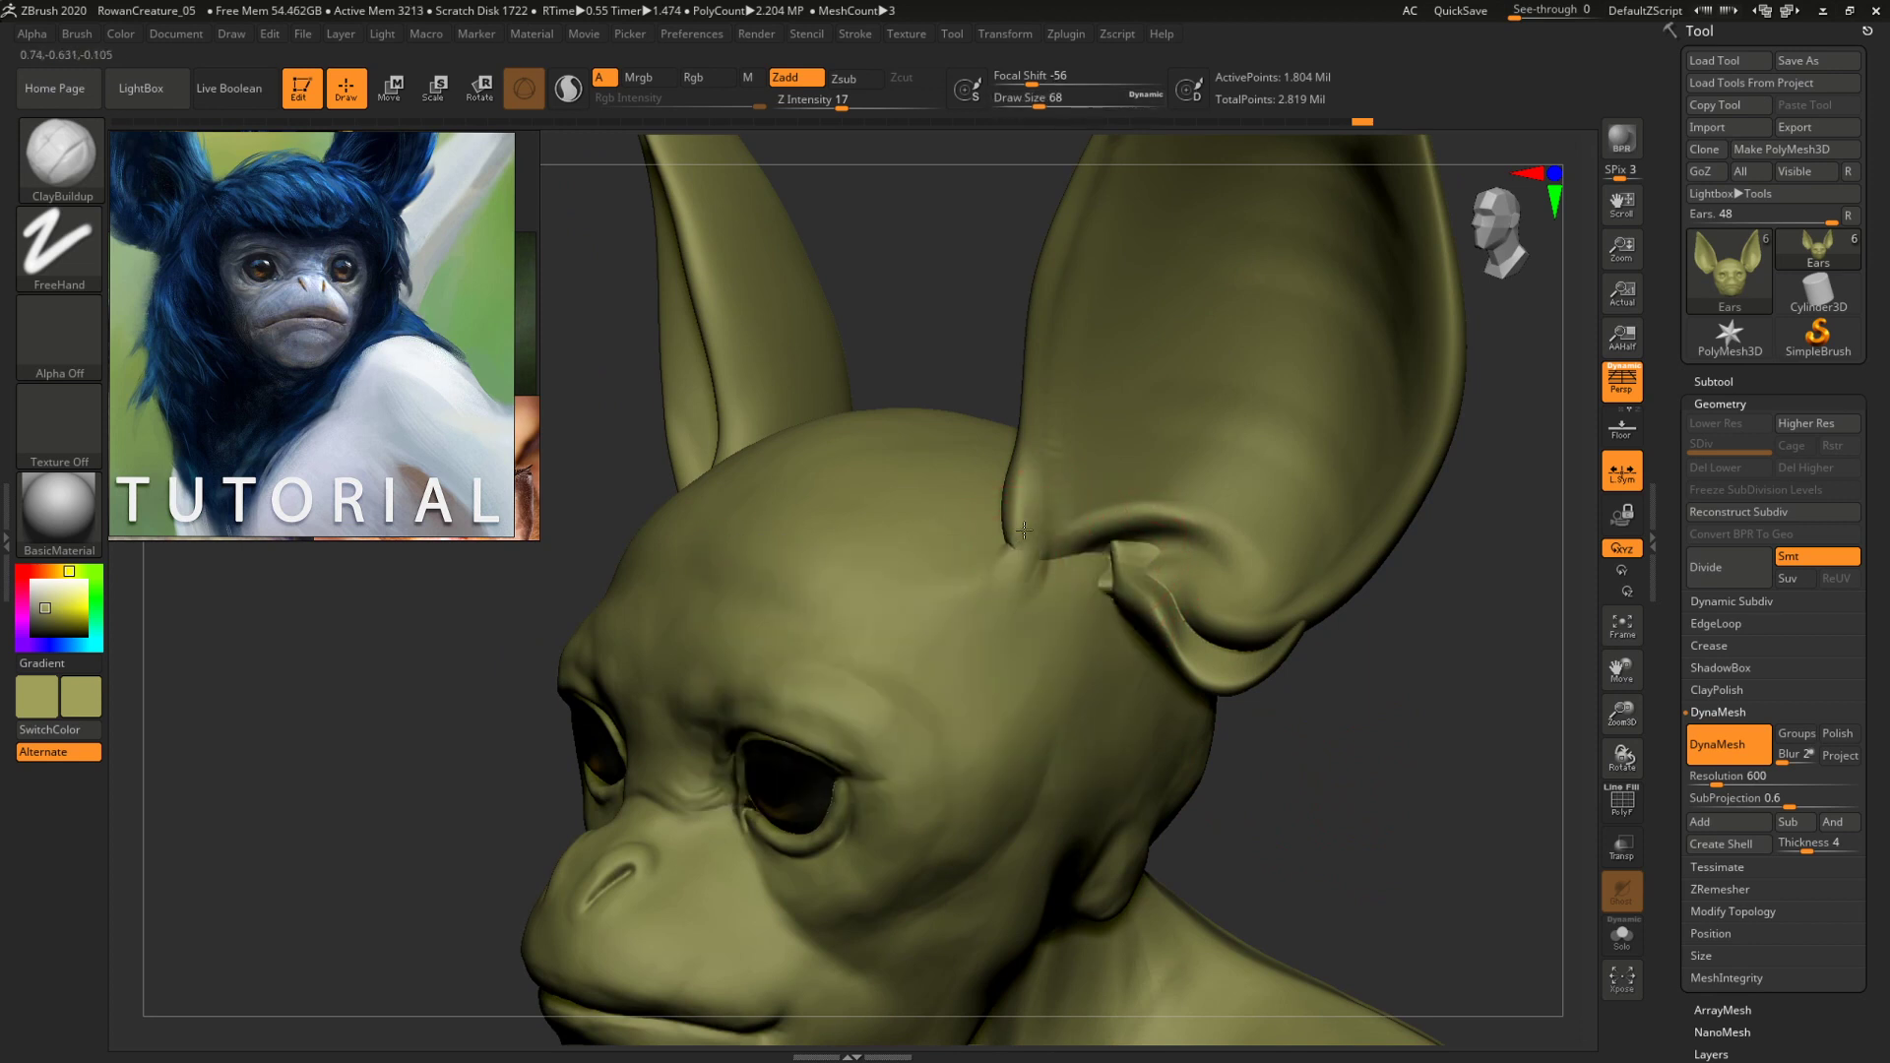
pyautogui.moveTo(1053, 581); pyautogui.dragTo(930, 546)
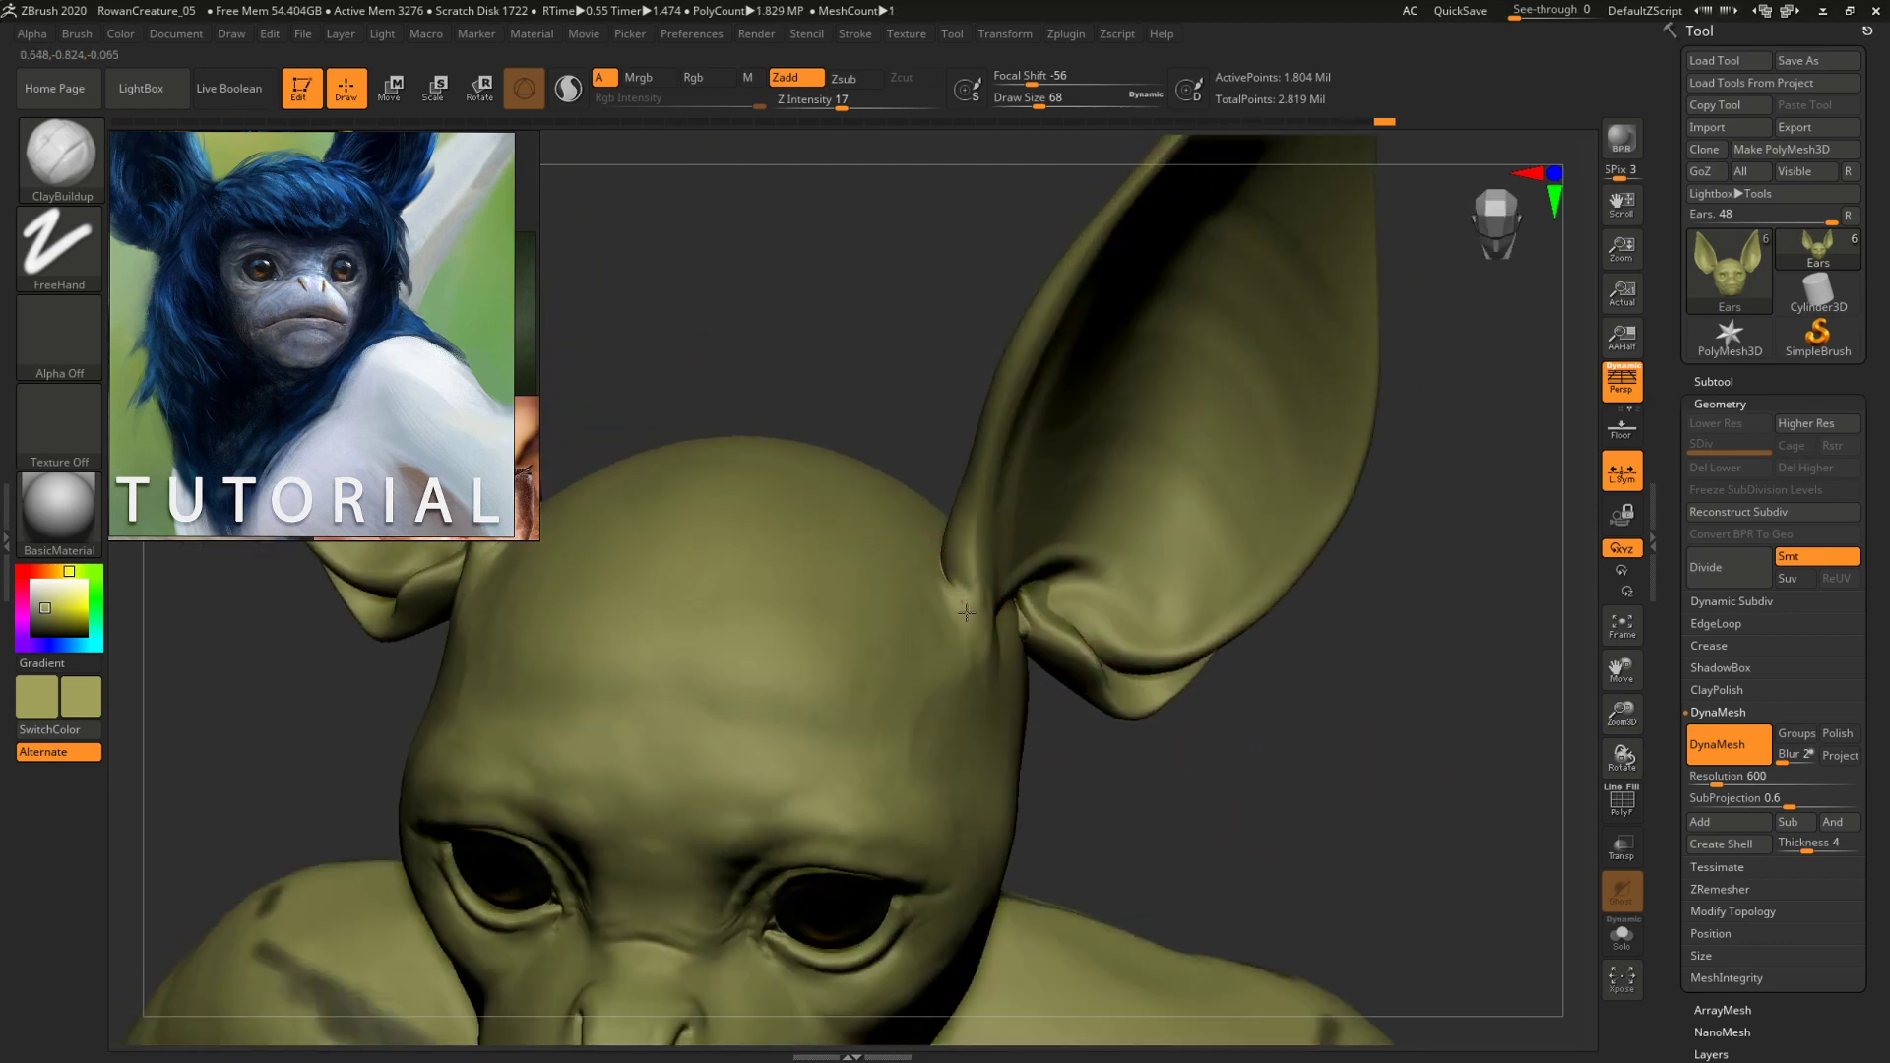
pyautogui.moveTo(1063, 695); pyautogui.dragTo(1039, 657, button='right')
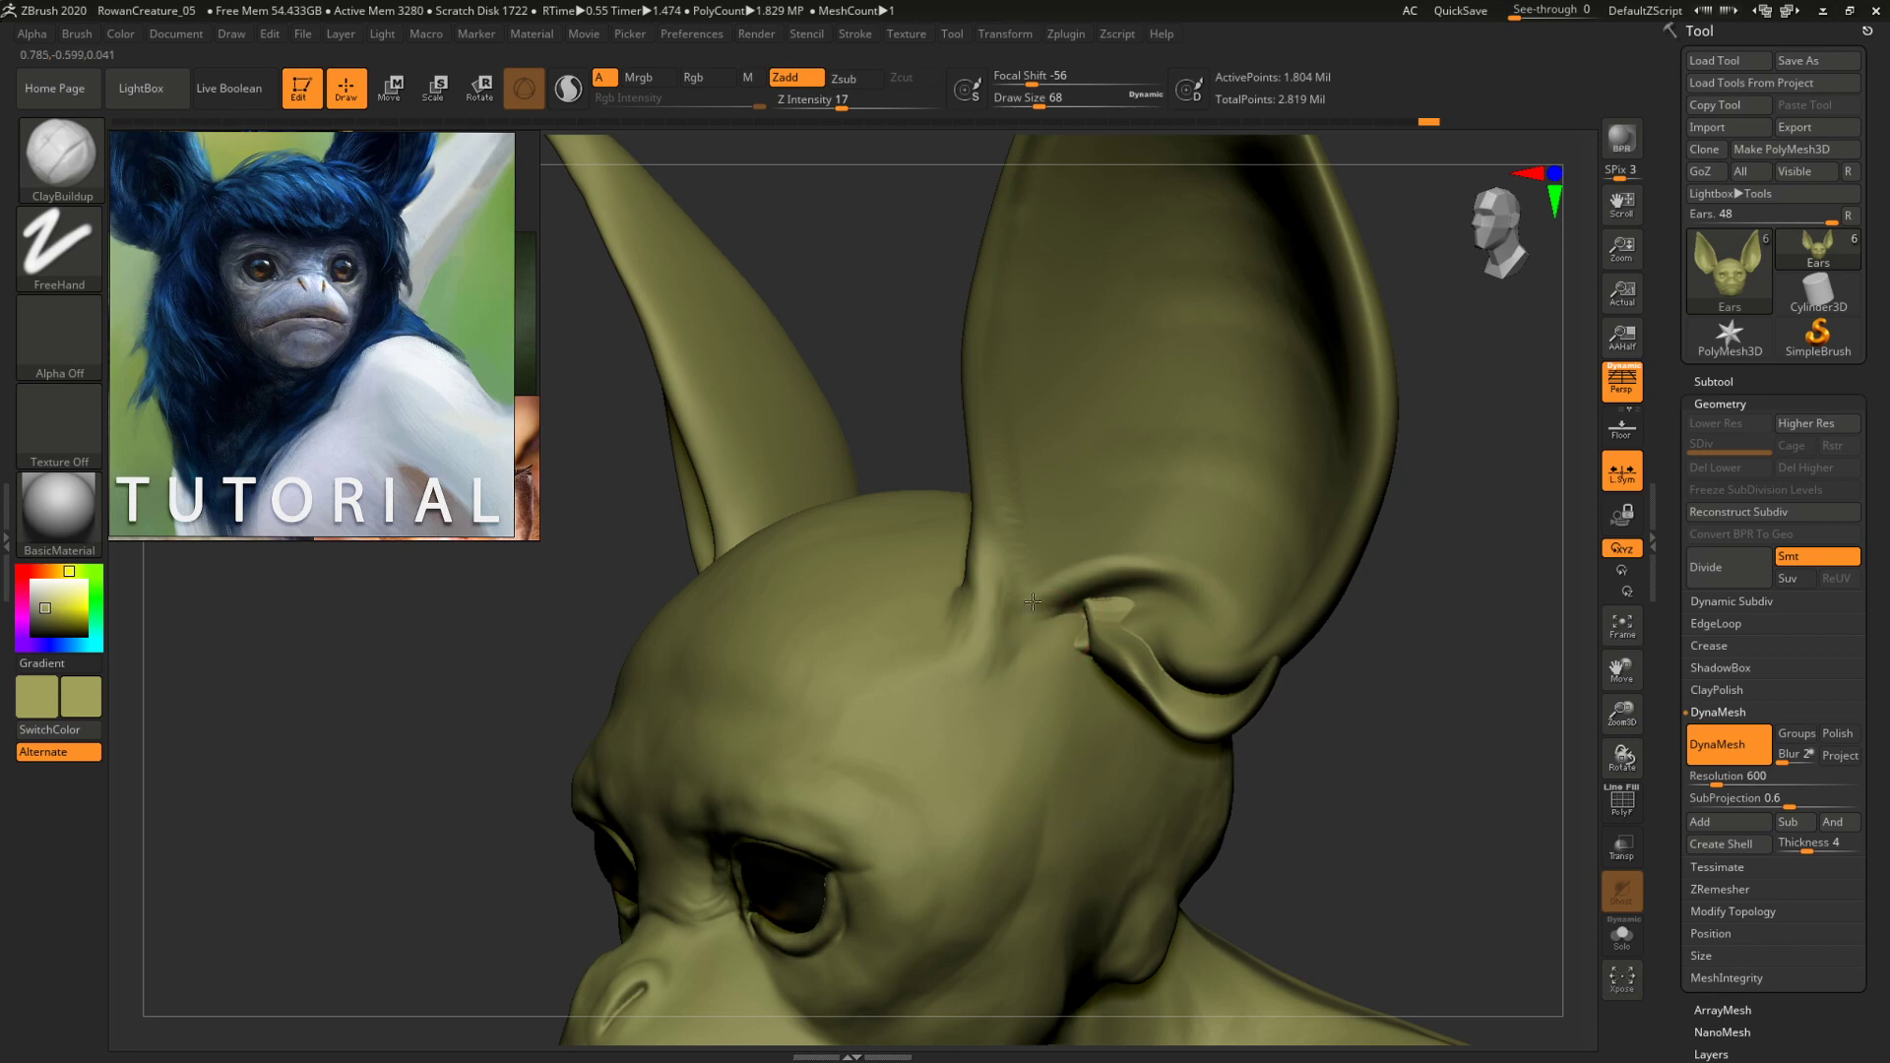
# Set the ClayBuildup brush's draw size to 44 and build up the seam where the ear's front fold meets the head.
pyautogui.moveTo(1460, 730)
pyautogui.mouseDown()
pyautogui.moveTo(1472, 662)
pyautogui.moveTo(1244, 594)
pyautogui.moveTo(1282, 626)
pyautogui.moveTo(1266, 629)
pyautogui.moveTo(1236, 581)
pyautogui.moveTo(1283, 603)
pyautogui.moveTo(1308, 669)
pyautogui.moveTo(965, 568)
pyautogui.mouseUp()
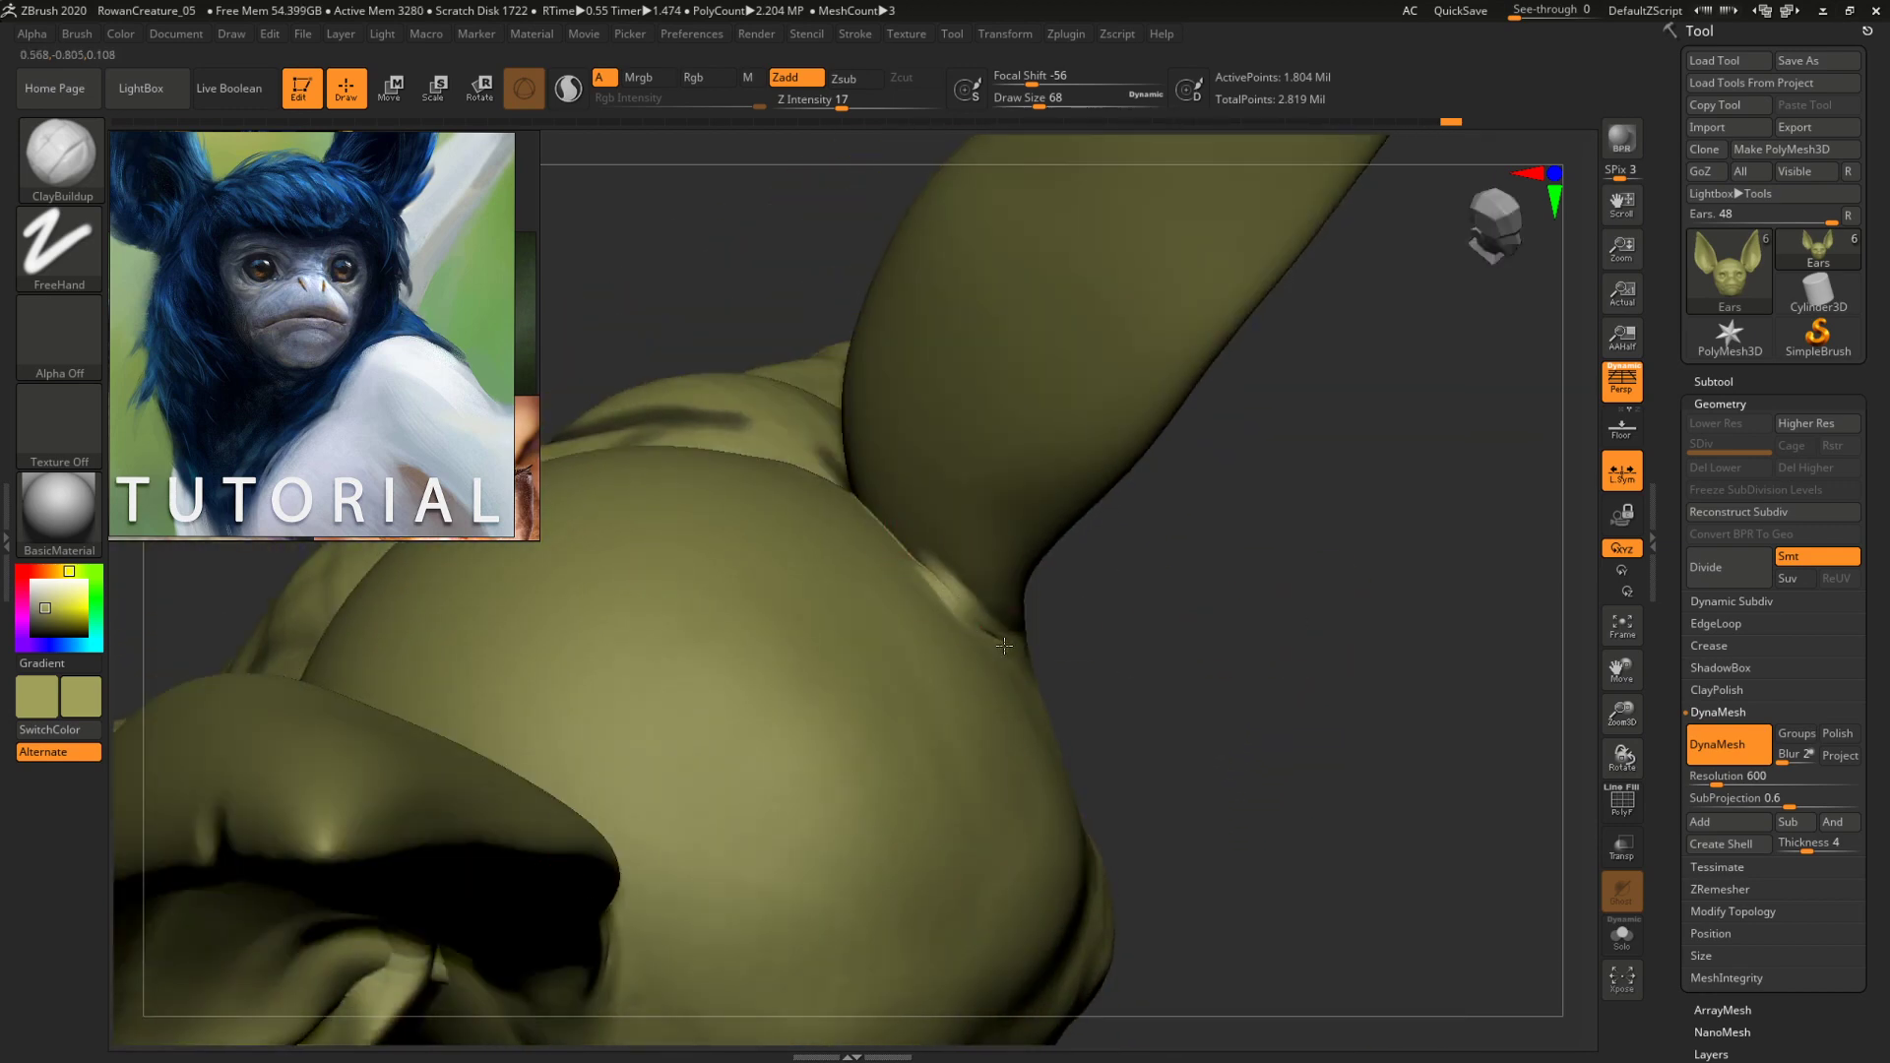
pyautogui.moveTo(1101, 624)
pyautogui.mouseDown()
pyautogui.moveTo(1125, 516)
pyautogui.moveTo(1322, 549)
pyautogui.moveTo(1355, 531)
pyautogui.moveTo(1368, 553)
pyautogui.moveTo(1383, 522)
pyautogui.moveTo(1332, 493)
pyautogui.moveTo(1522, 661)
pyautogui.moveTo(1476, 674)
pyautogui.moveTo(1342, 637)
pyautogui.mouseUp()
pyautogui.moveTo(1324, 776); pyautogui.dragTo(1185, 611)
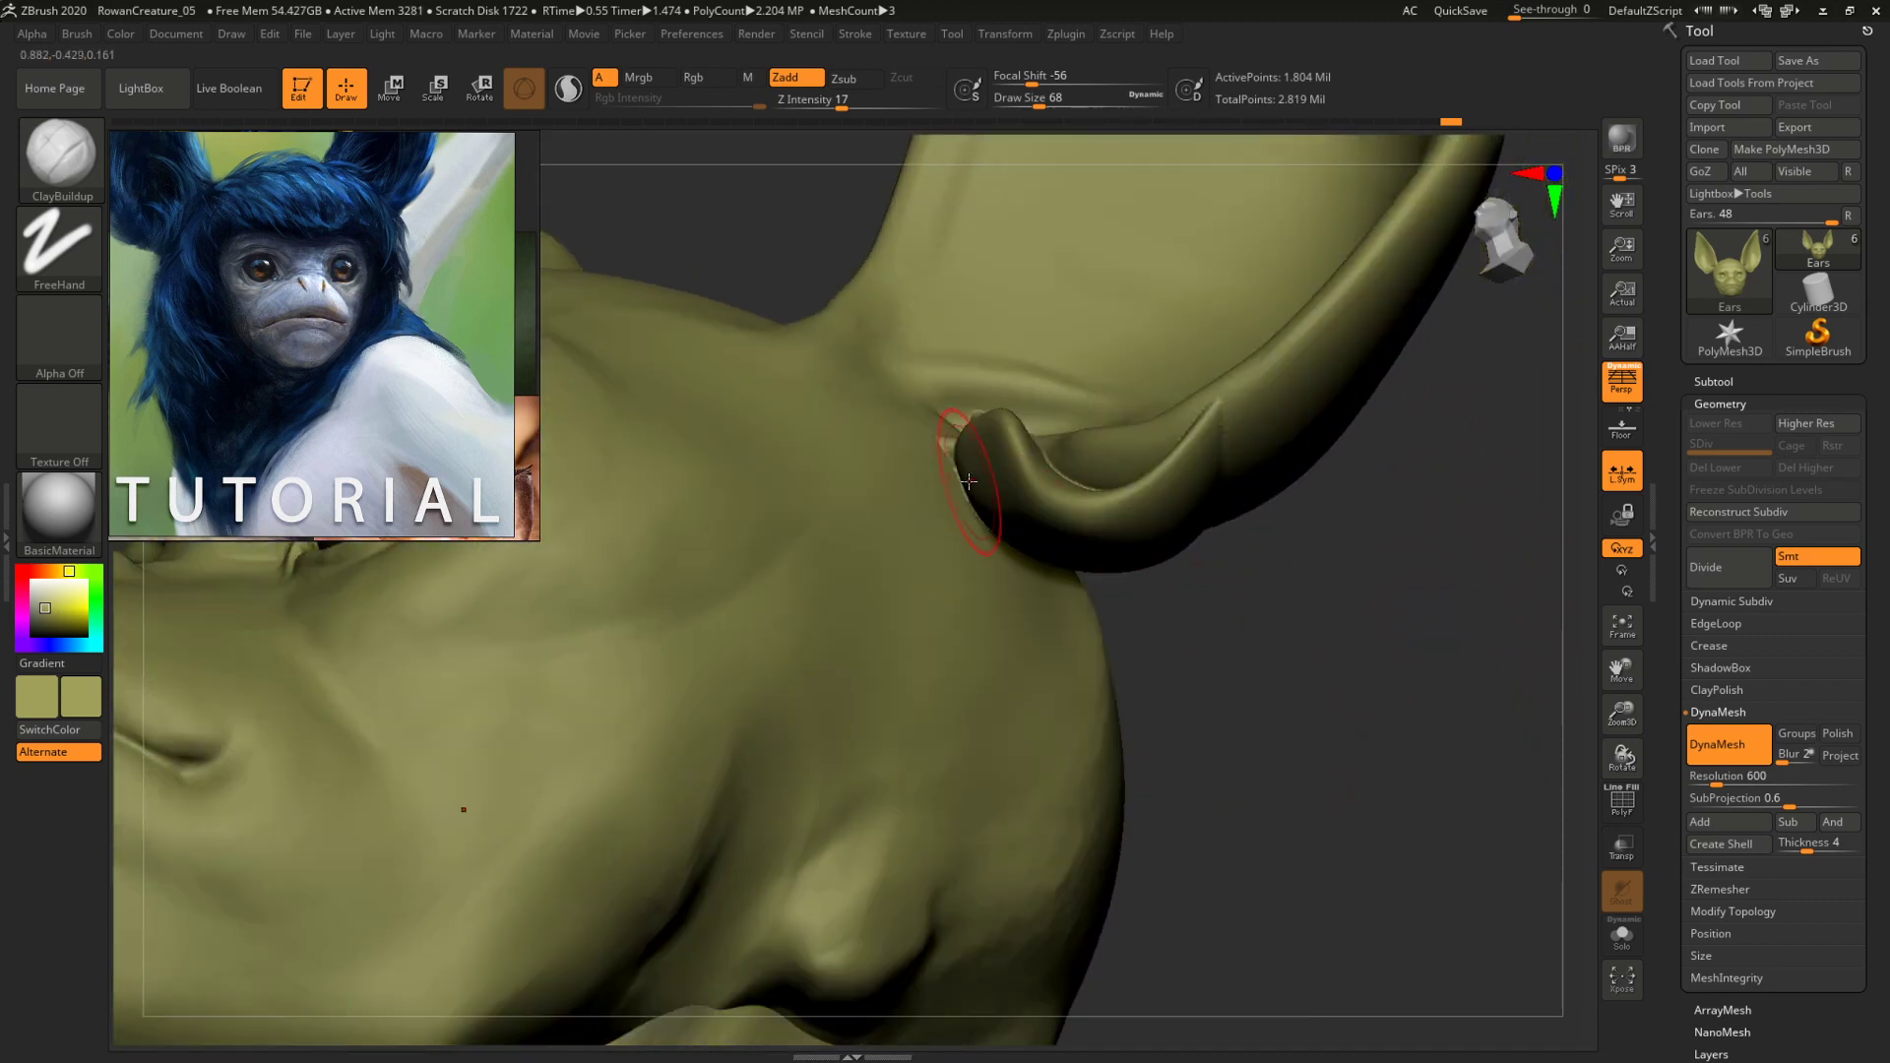
pyautogui.press('space')
pyautogui.moveTo(972, 480); pyautogui.dragTo(945, 472)
pyautogui.moveTo(1304, 640); pyautogui.dragTo(1210, 707)
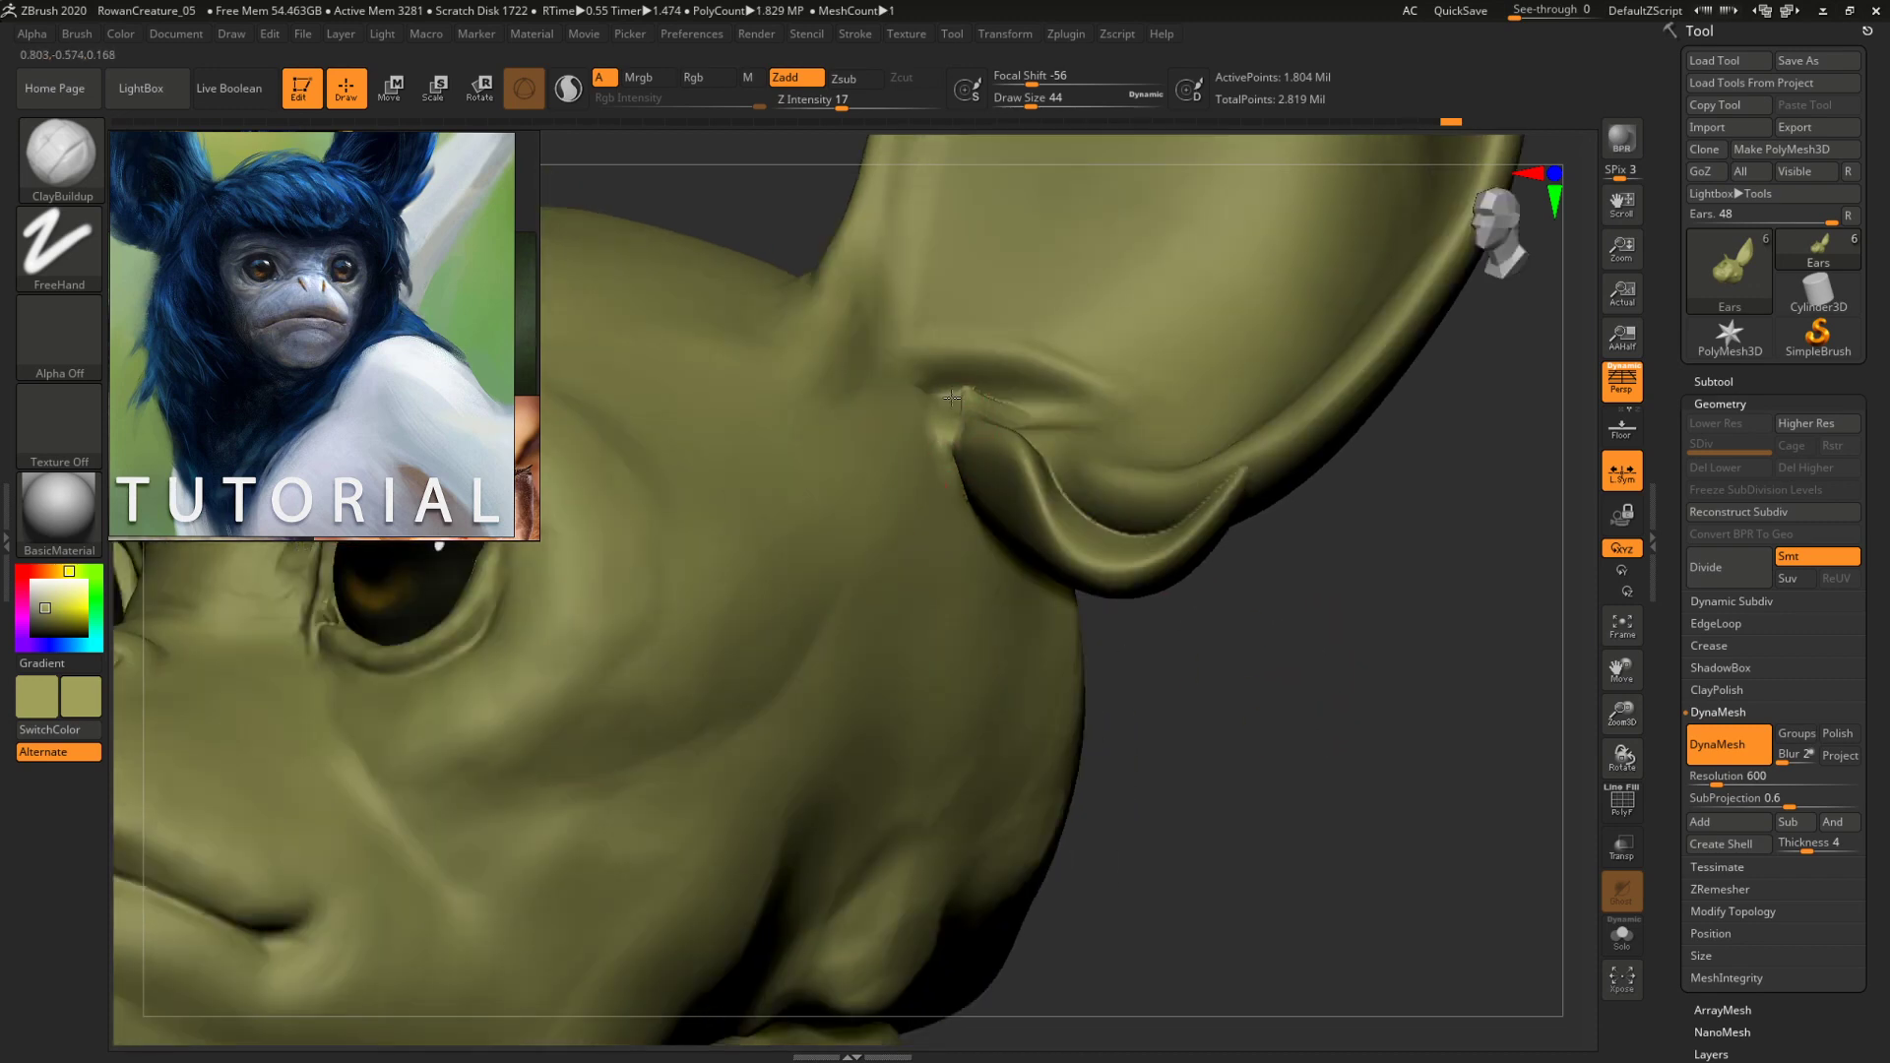
pyautogui.moveTo(960, 431); pyautogui.dragTo(936, 404)
pyautogui.moveTo(1388, 664)
pyautogui.mouseDown()
pyautogui.moveTo(1426, 658)
pyautogui.moveTo(1223, 624)
pyautogui.moveTo(1209, 568)
pyautogui.moveTo(1228, 547)
pyautogui.moveTo(1379, 648)
pyautogui.moveTo(1362, 670)
pyautogui.mouseUp()
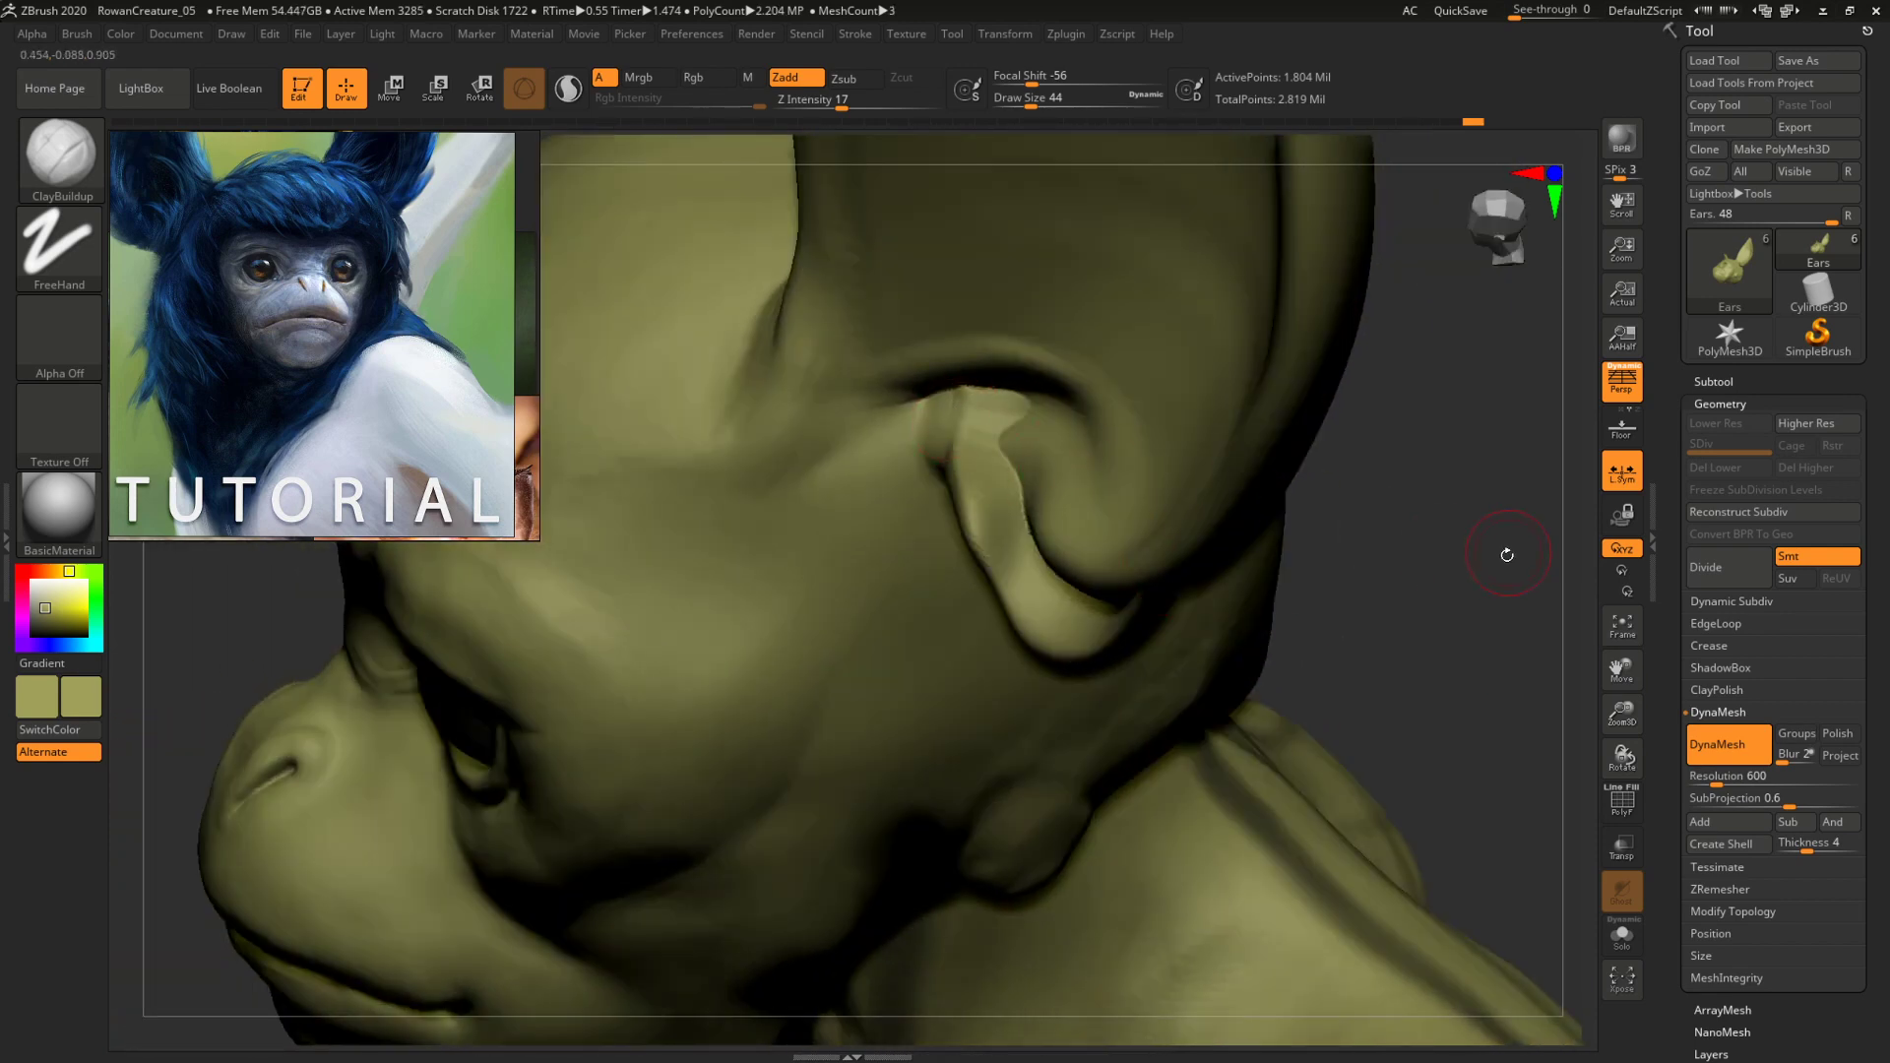
pyautogui.moveTo(1497, 541)
pyautogui.mouseDown()
pyautogui.moveTo(1391, 535)
pyautogui.moveTo(1367, 568)
pyautogui.moveTo(1291, 517)
pyautogui.moveTo(1422, 630)
pyautogui.moveTo(1438, 469)
pyautogui.moveTo(1304, 481)
pyautogui.moveTo(1324, 472)
pyautogui.moveTo(1238, 275)
pyautogui.mouseUp()
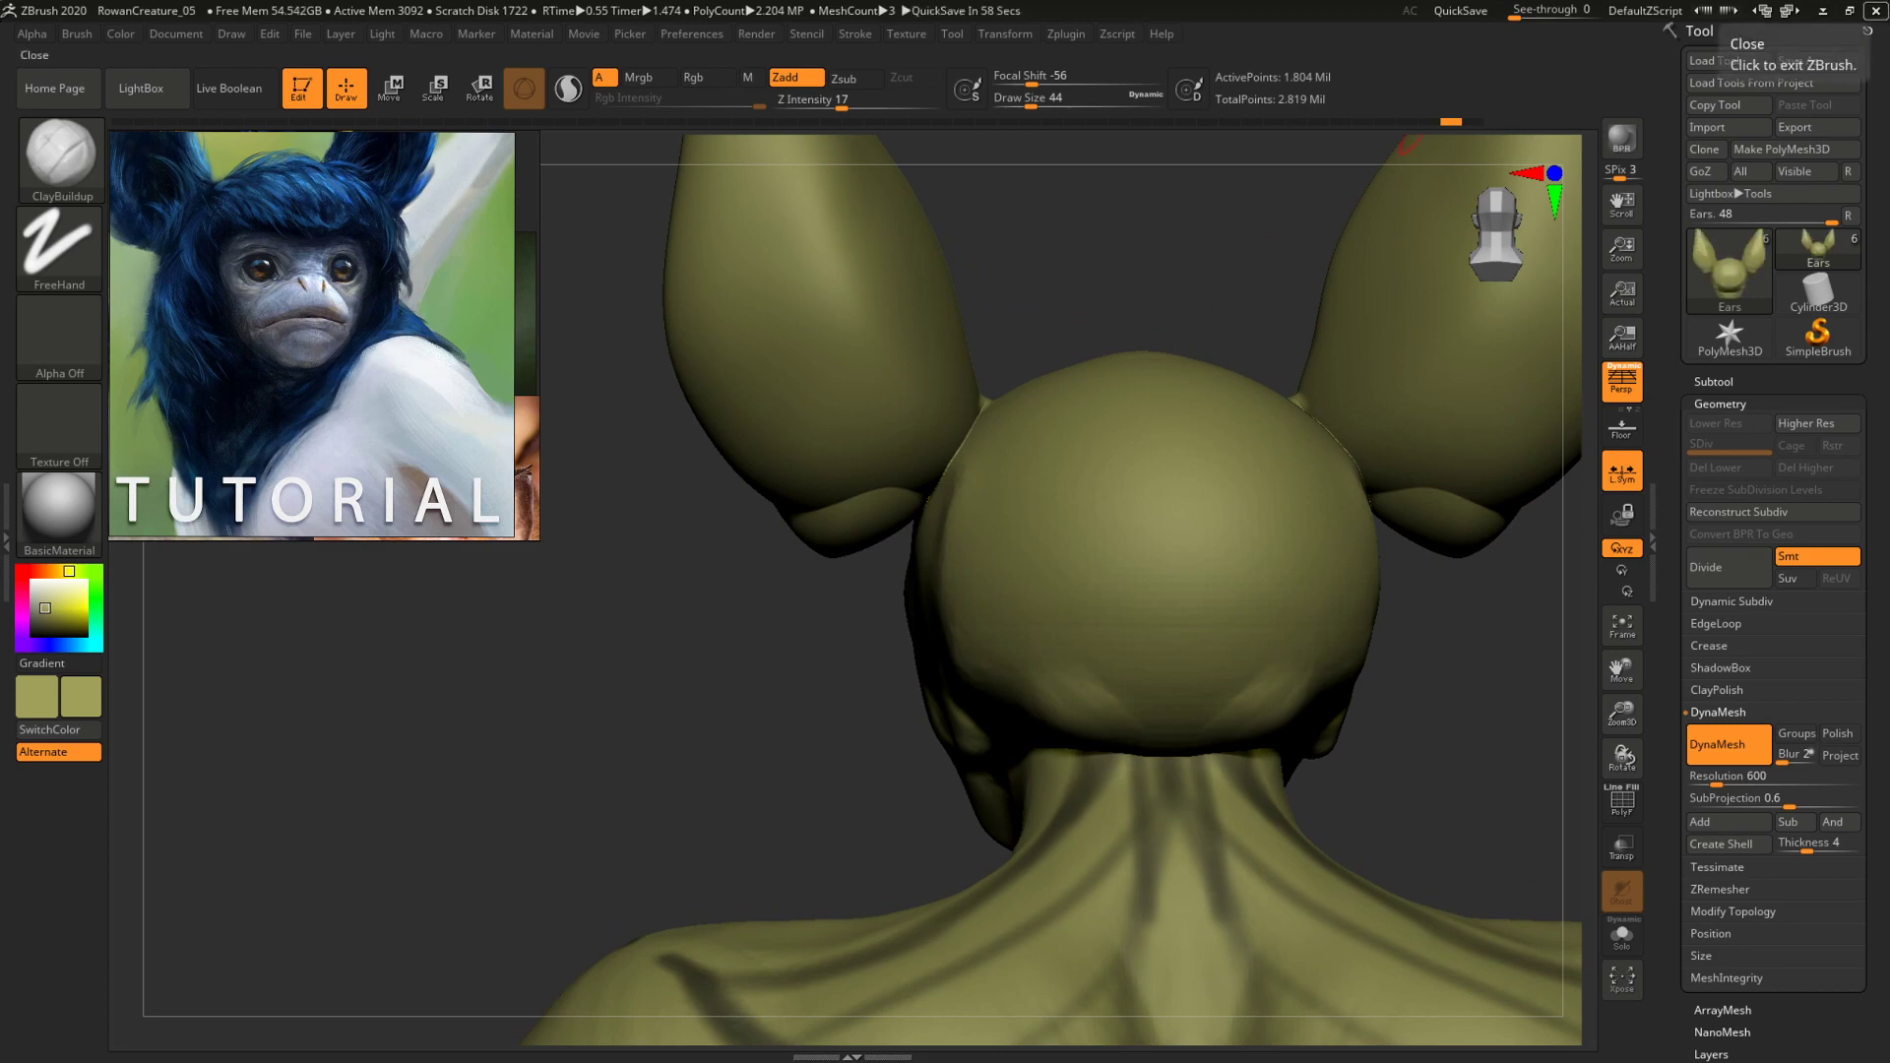
# Switch to Chrome and search the web for "dog ears" as anatomy reference.
pyautogui.hotkey('alt', 'Tab')
pyautogui.click(978, 23)
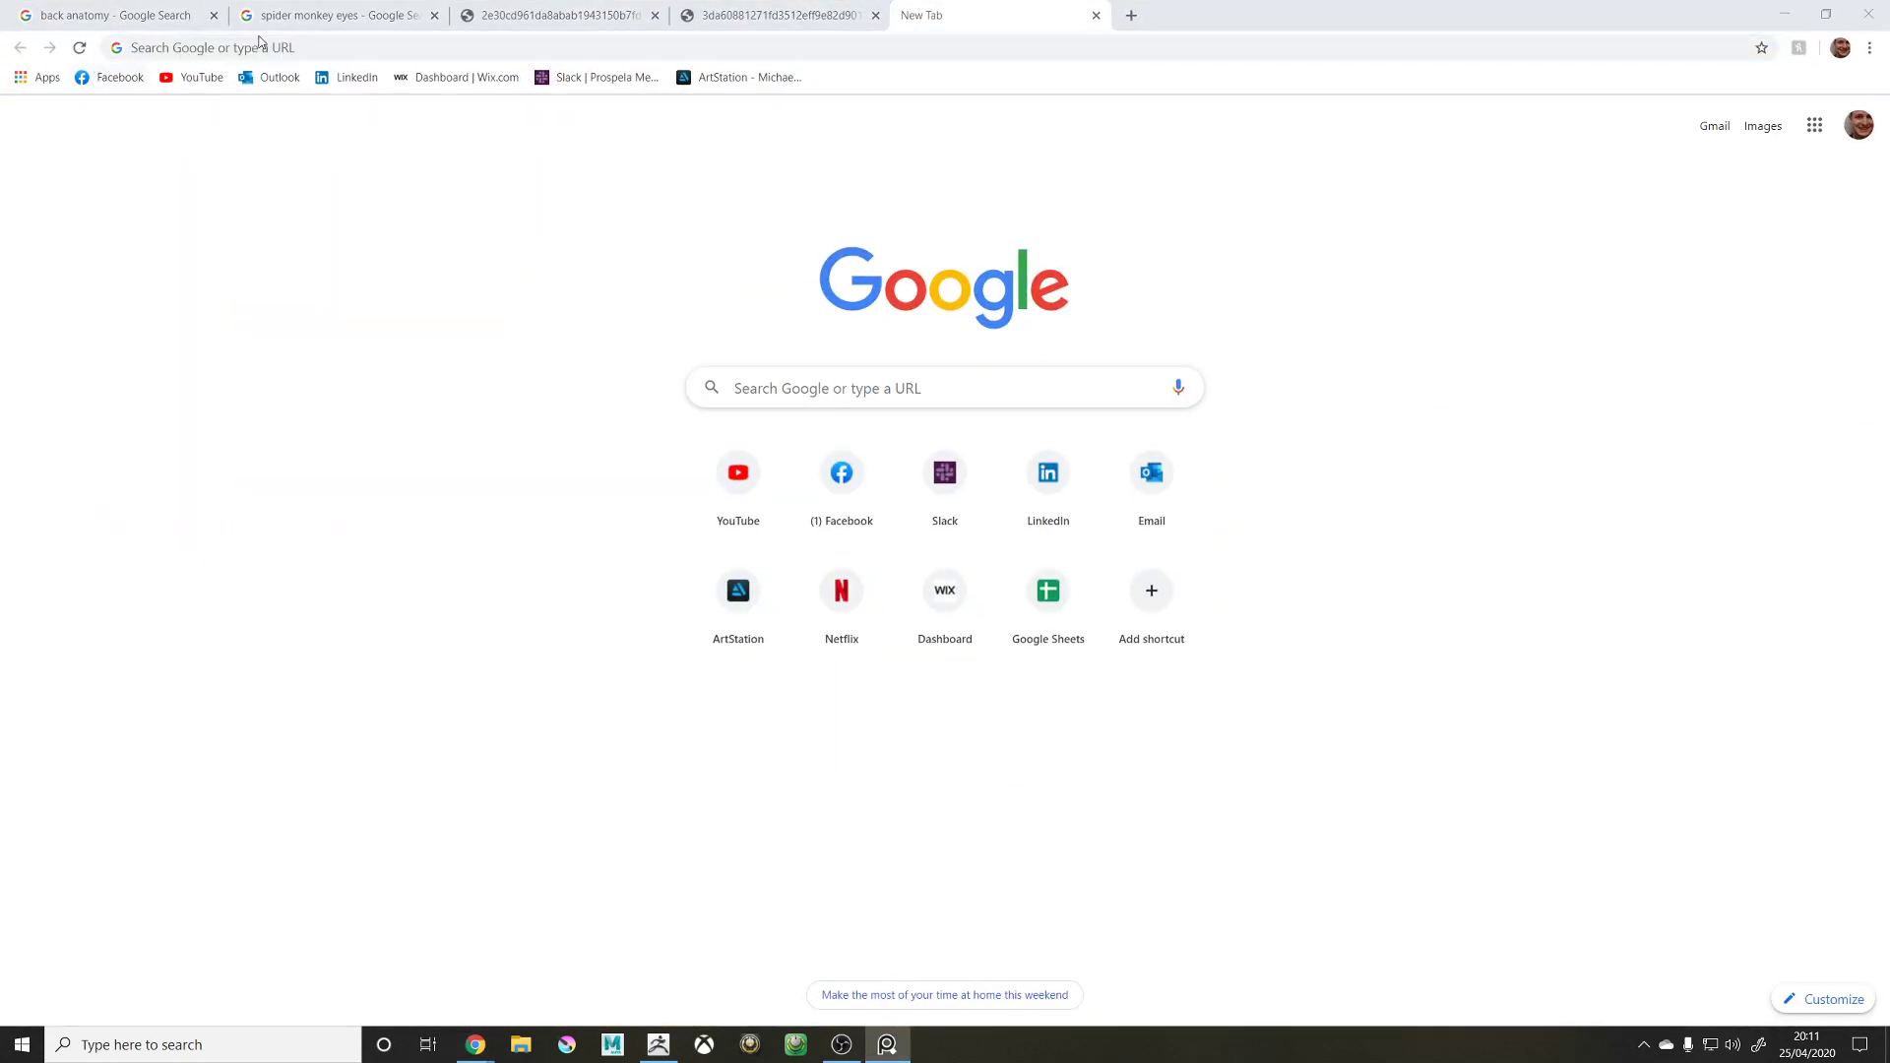
pyautogui.click(336, 47)
pyautogui.write('dog ears')
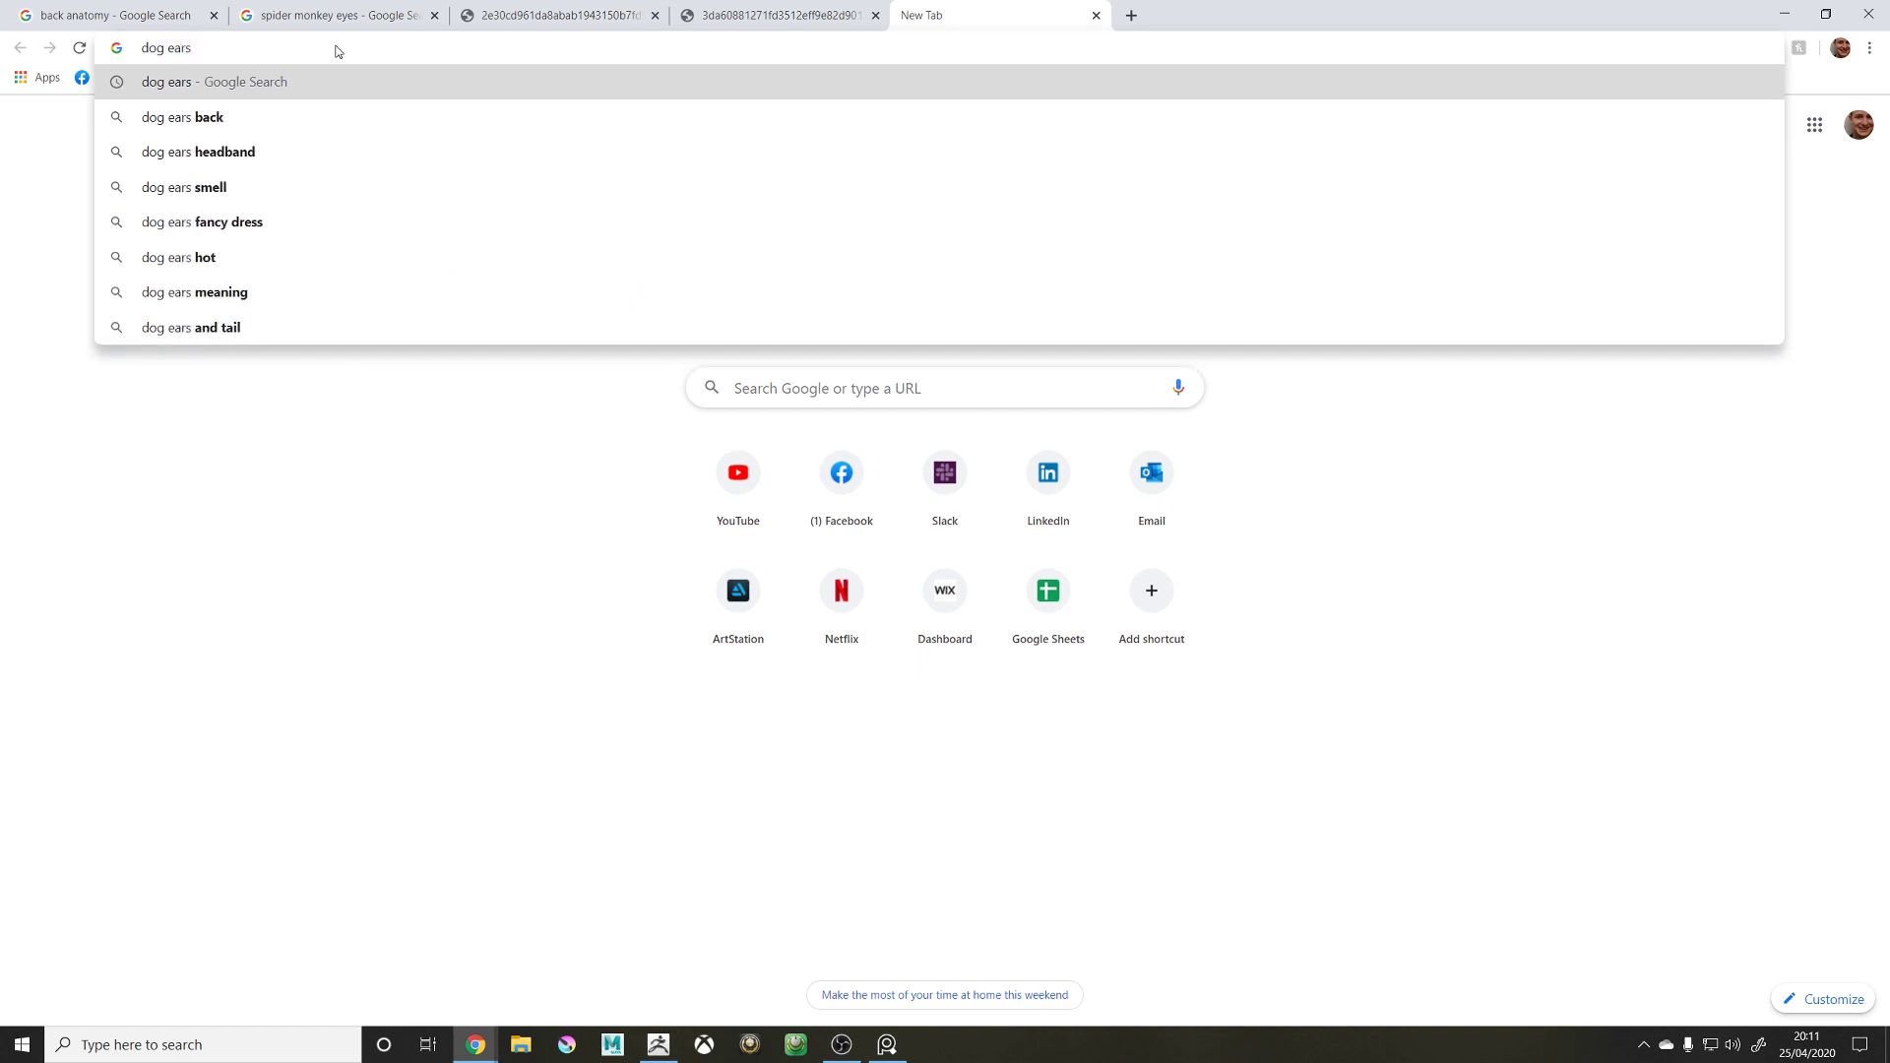
pyautogui.press('Return')
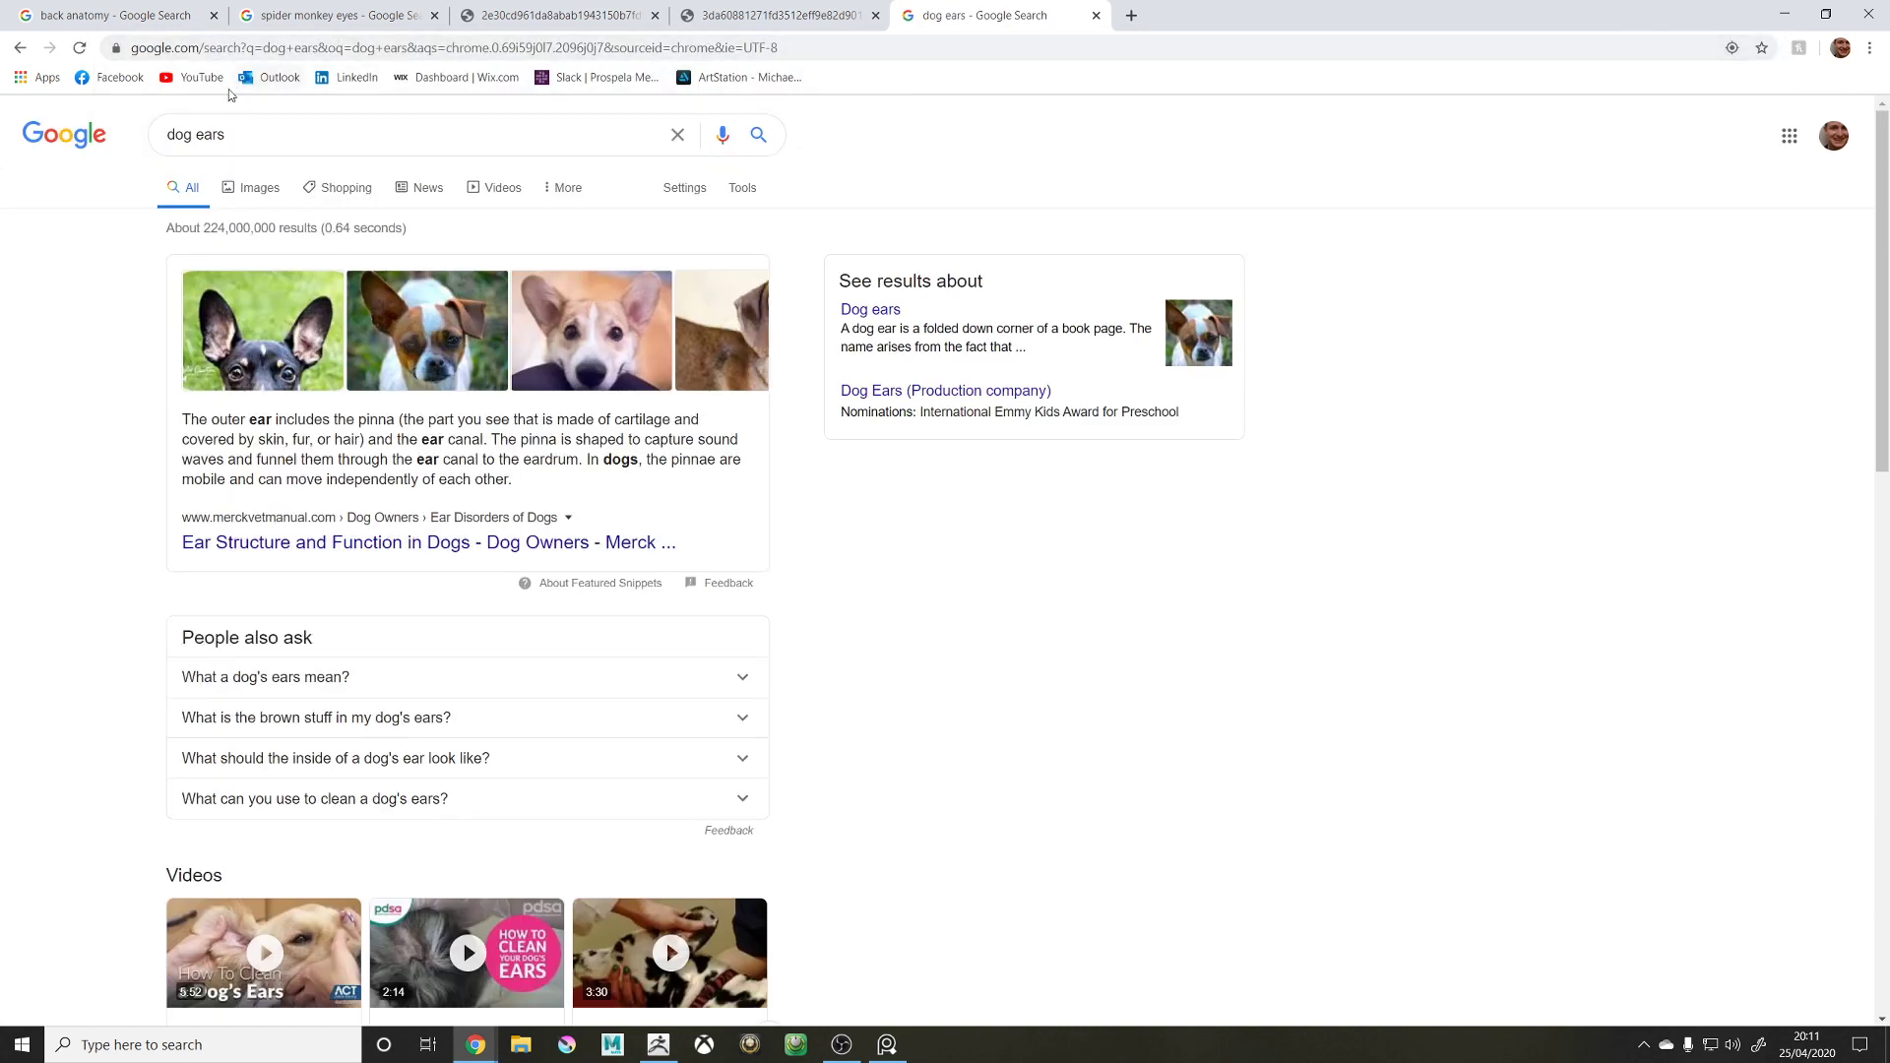
# Replace the query with a web search for "cat no fur".
pyautogui.tripleClick(247, 136)
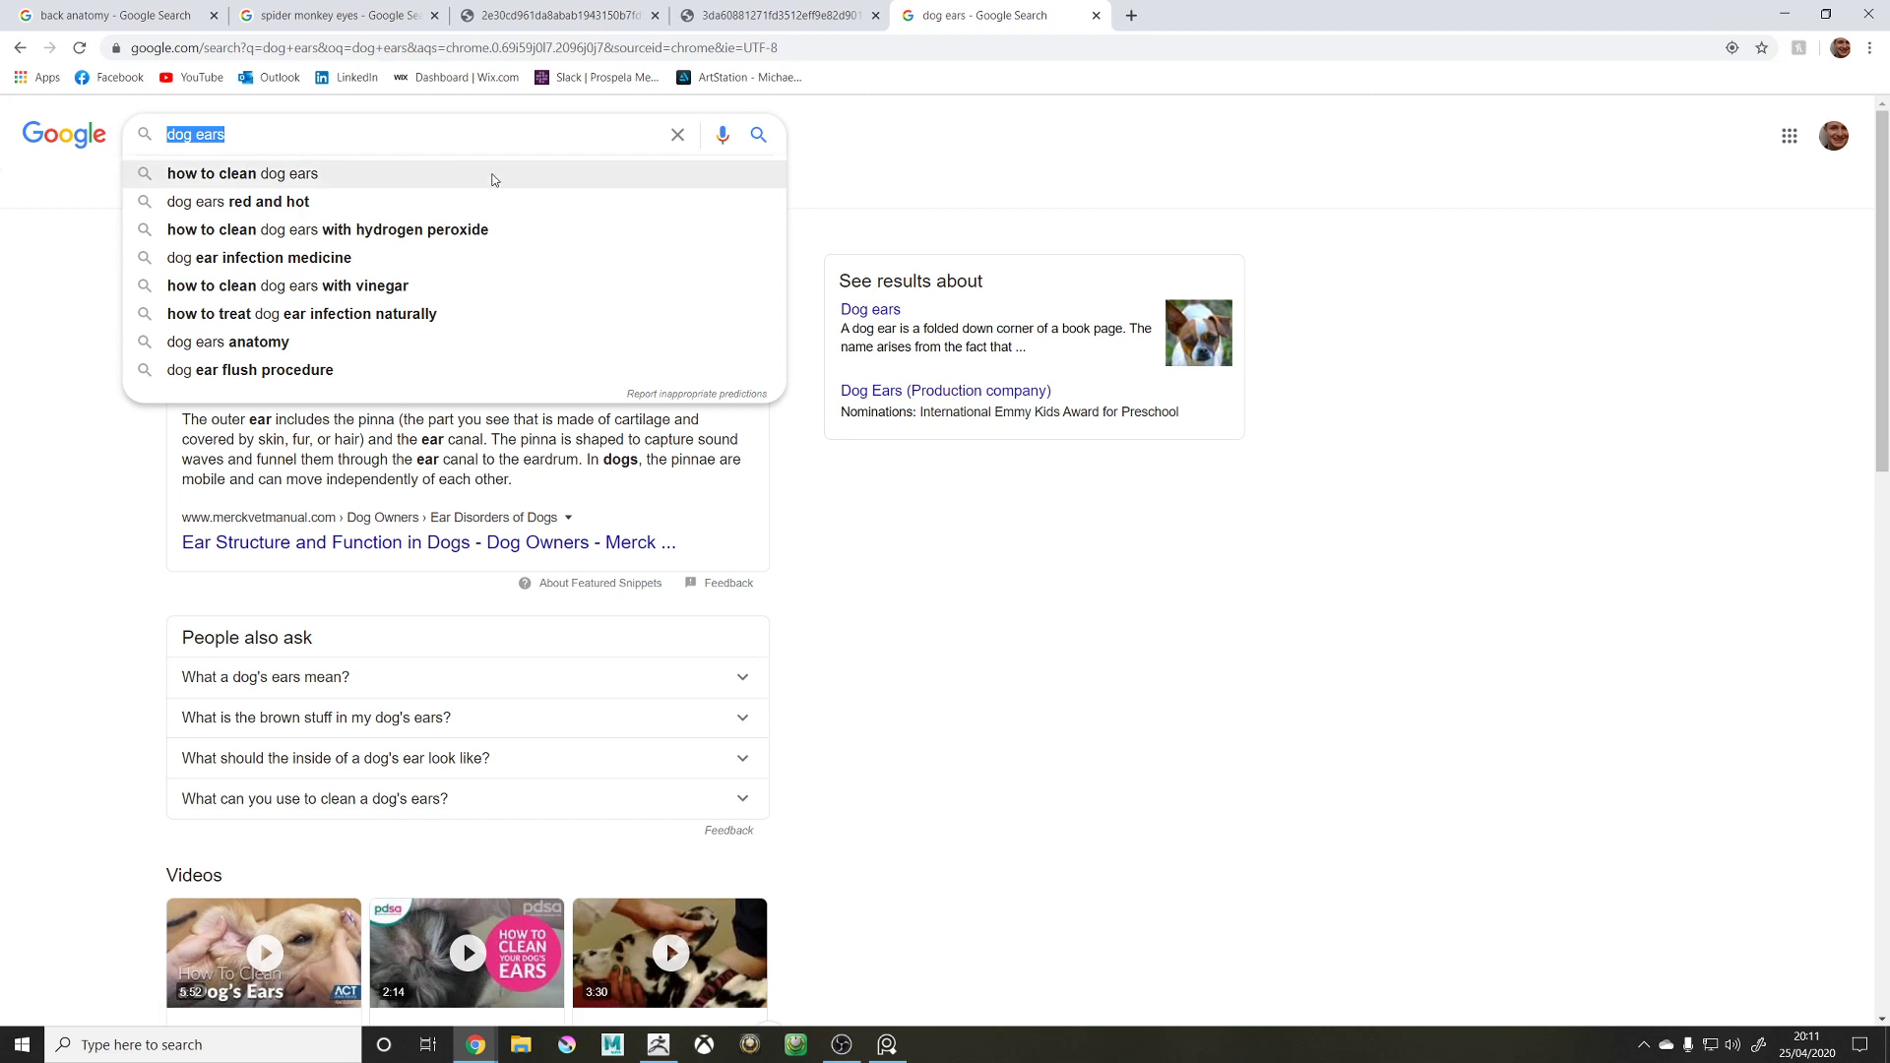
pyautogui.write('cat no f')
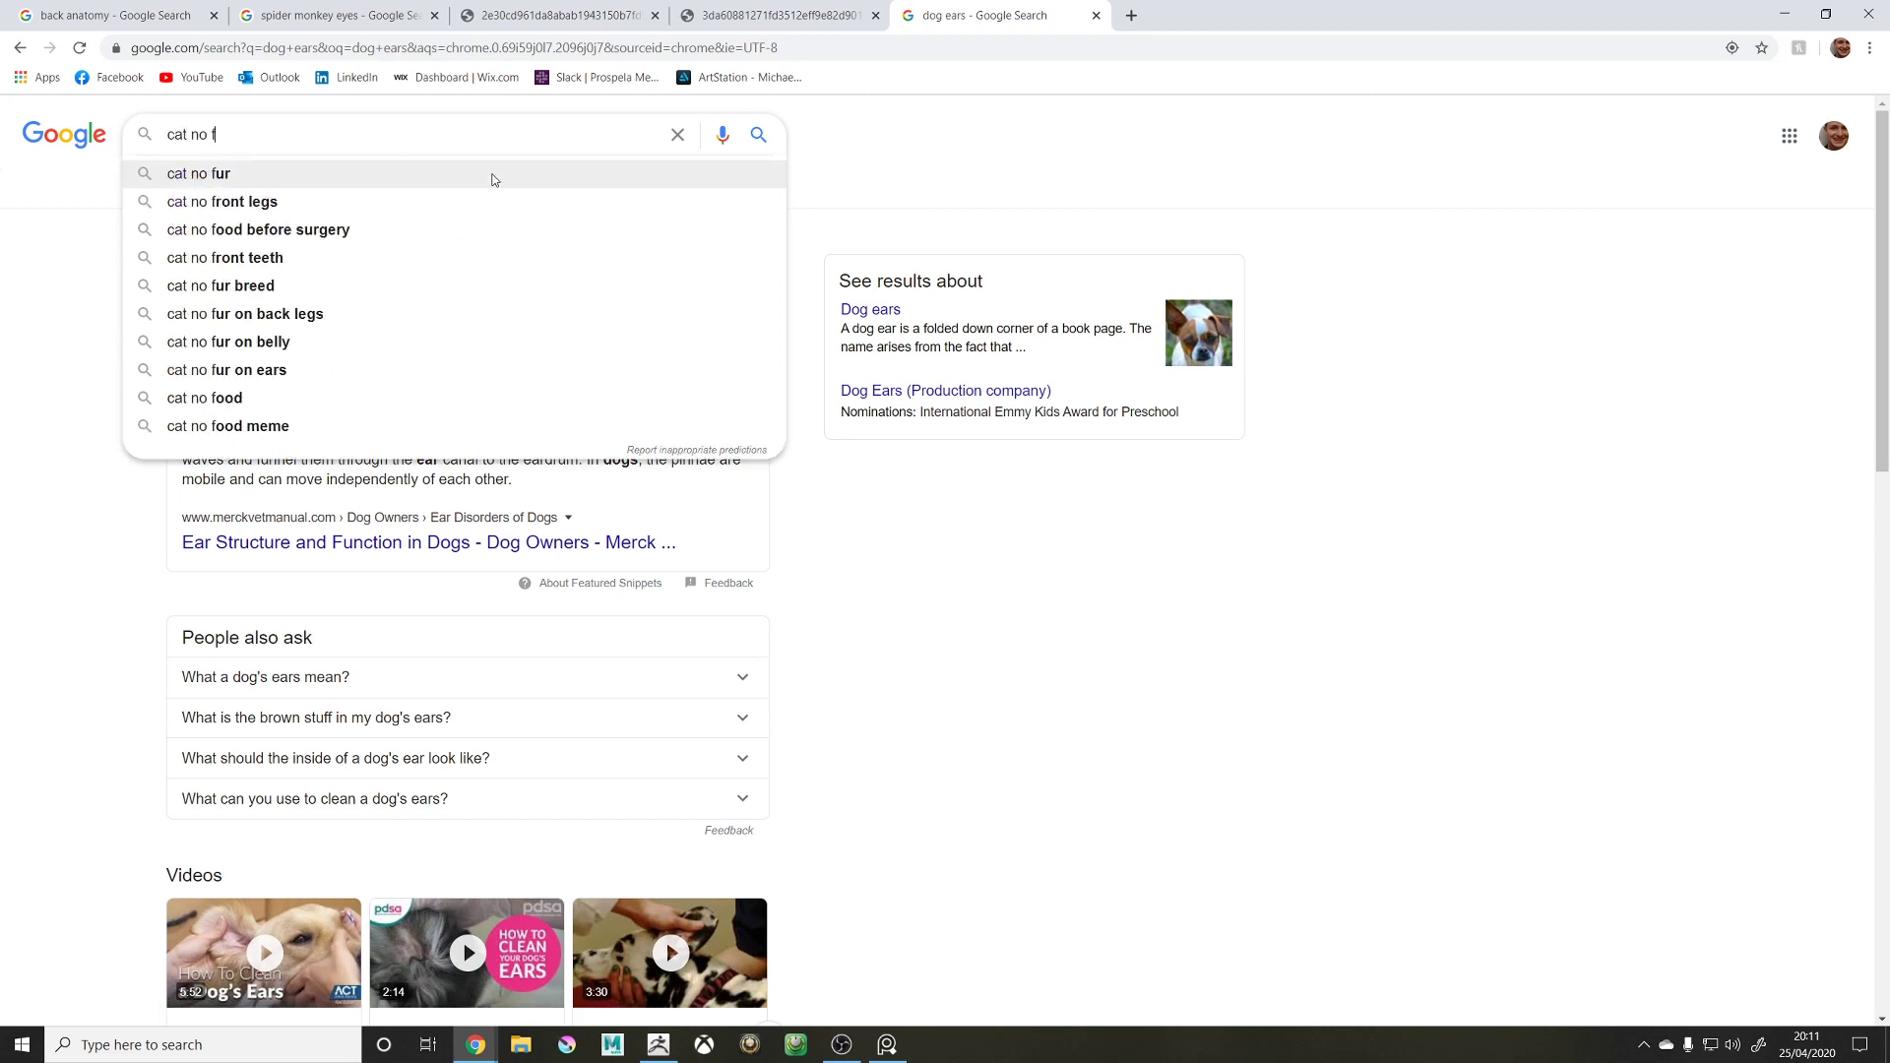
pyautogui.click(493, 176)
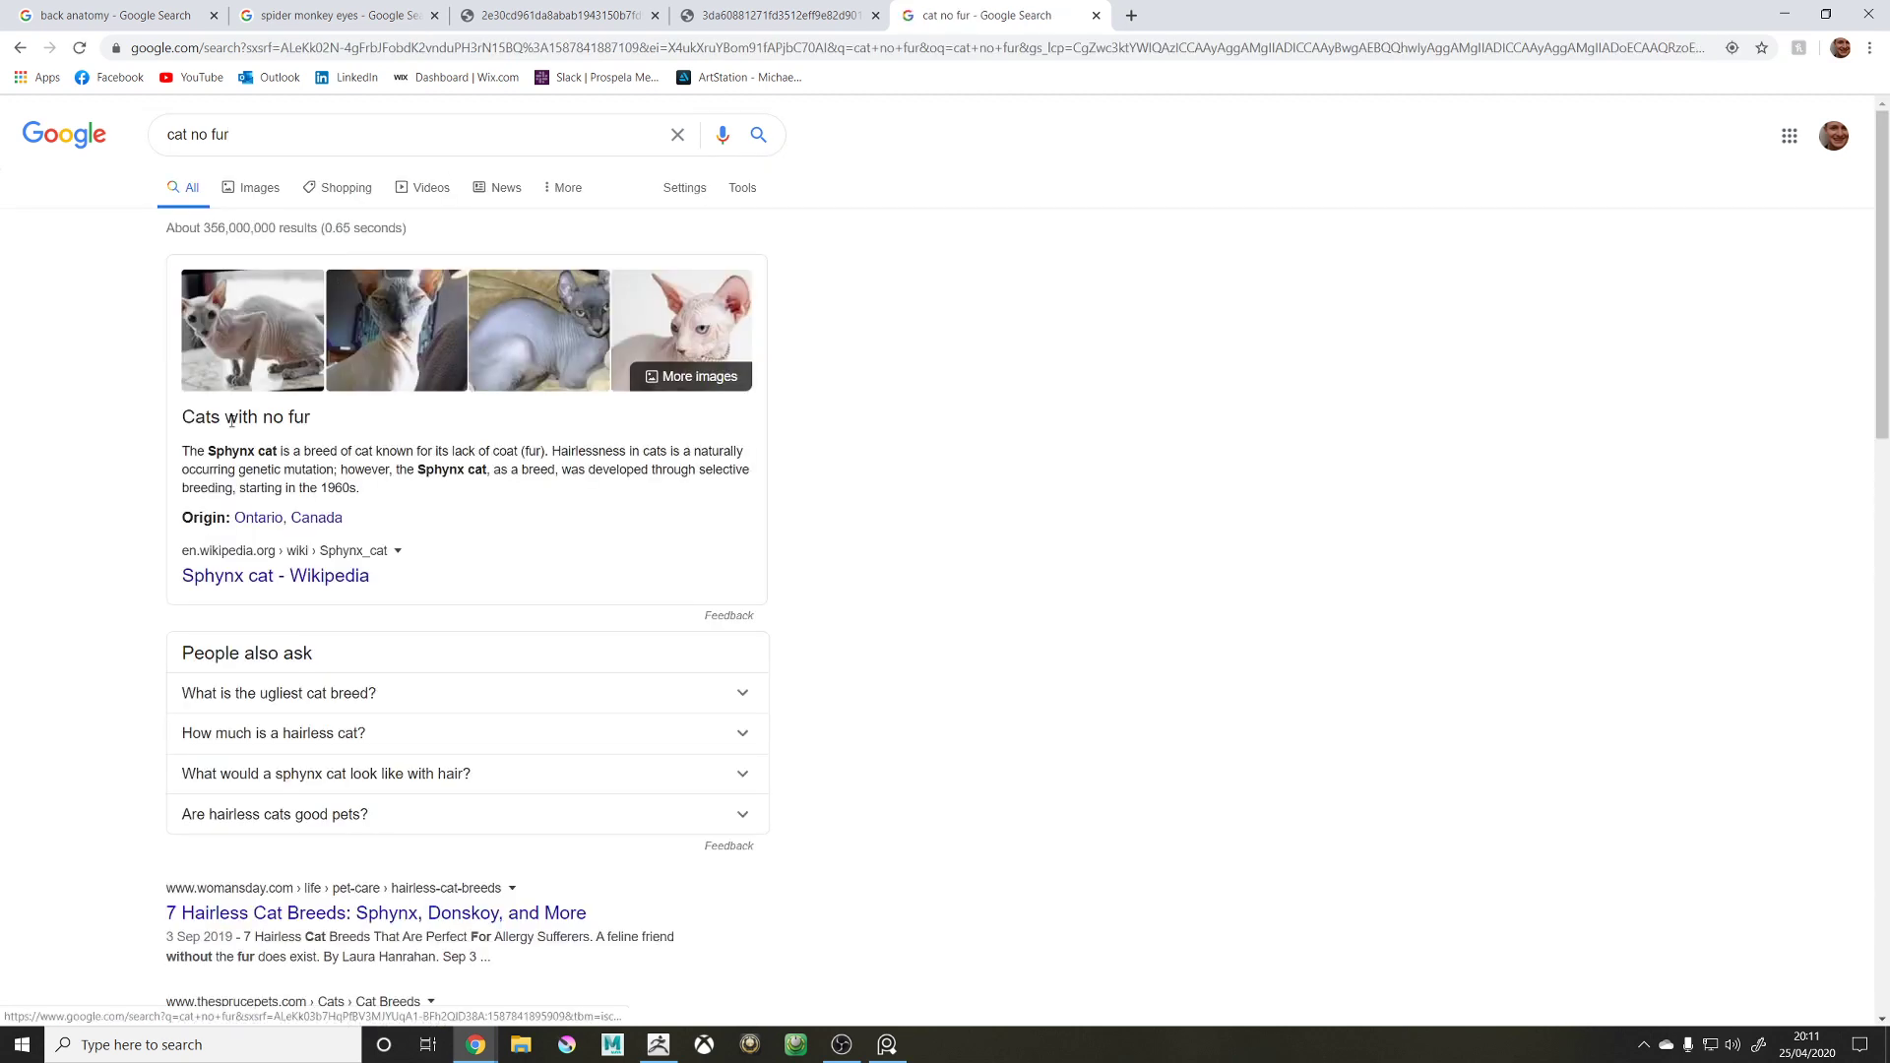
# Search for "Sphynx cat ears" and display the image results.
pyautogui.moveTo(205, 453); pyautogui.dragTo(260, 454)
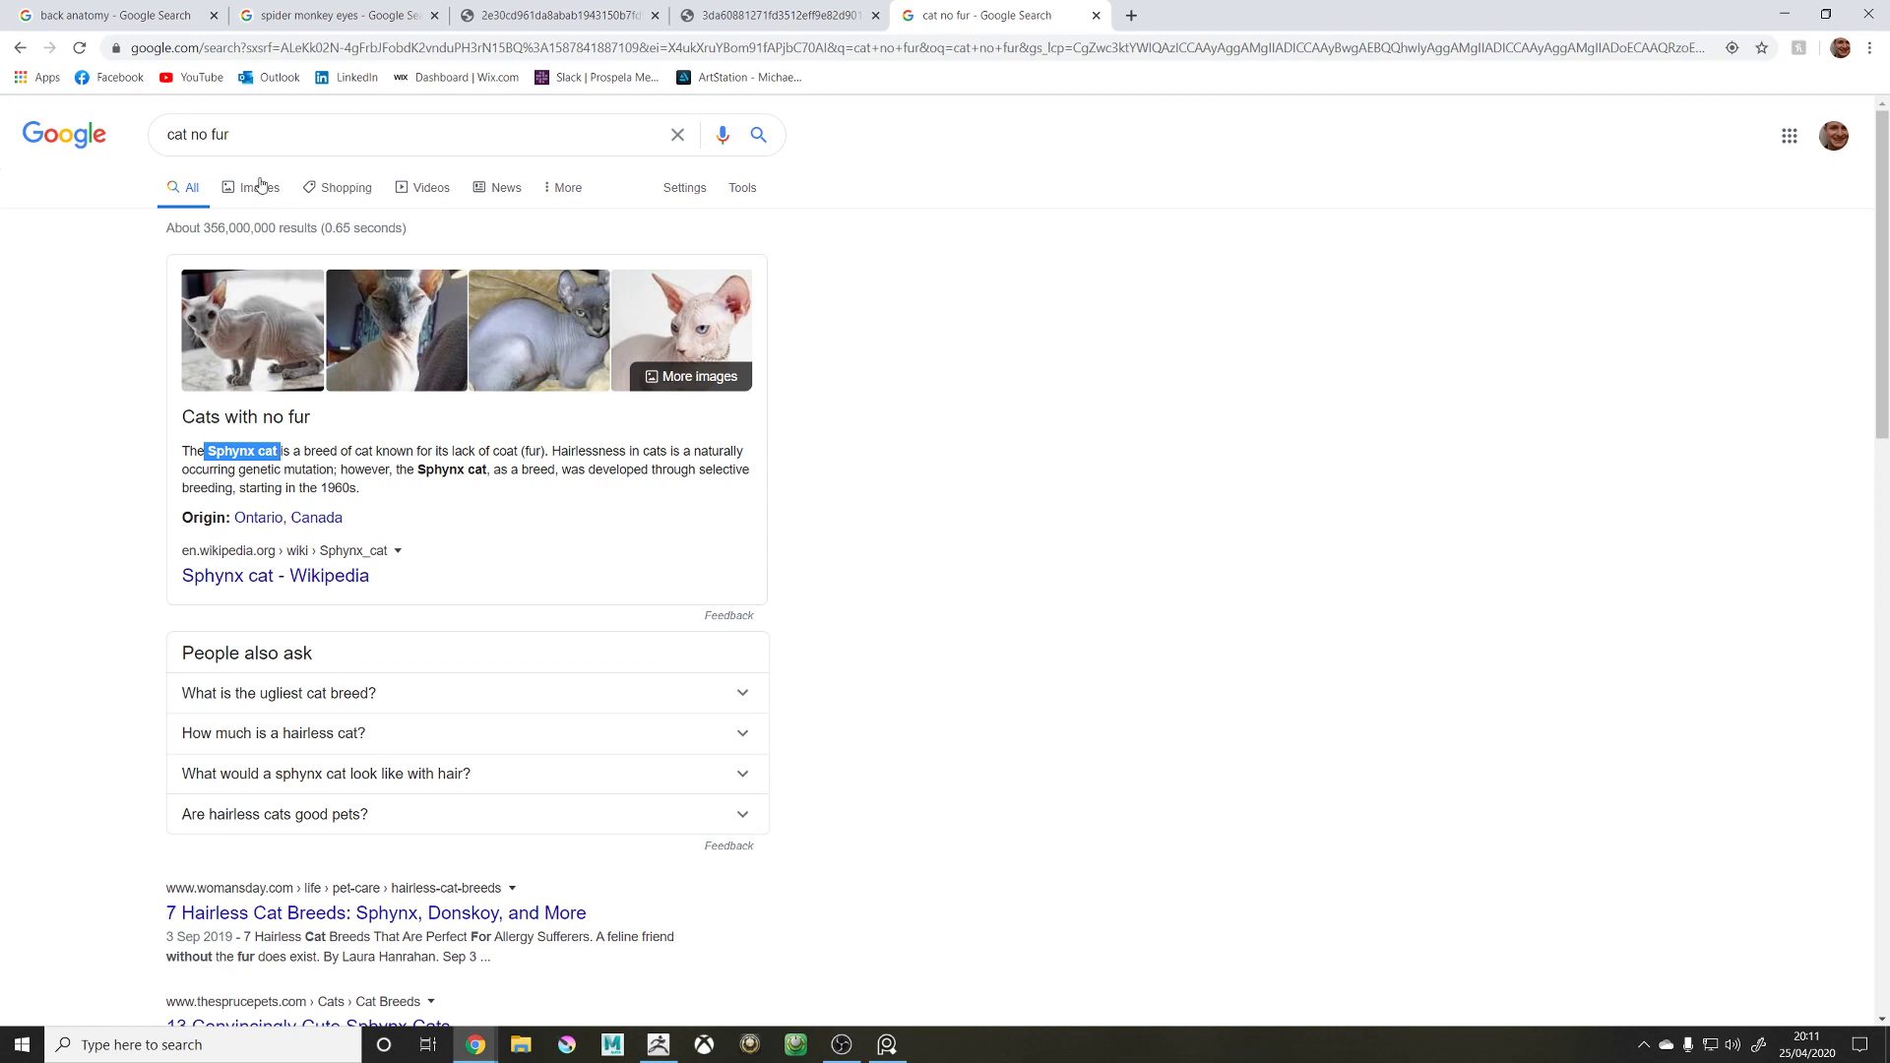
pyautogui.click(334, 148)
pyautogui.hotkey('ctrl', 'a')
pyautogui.write('Sphynx cat')
pyautogui.write('ears')
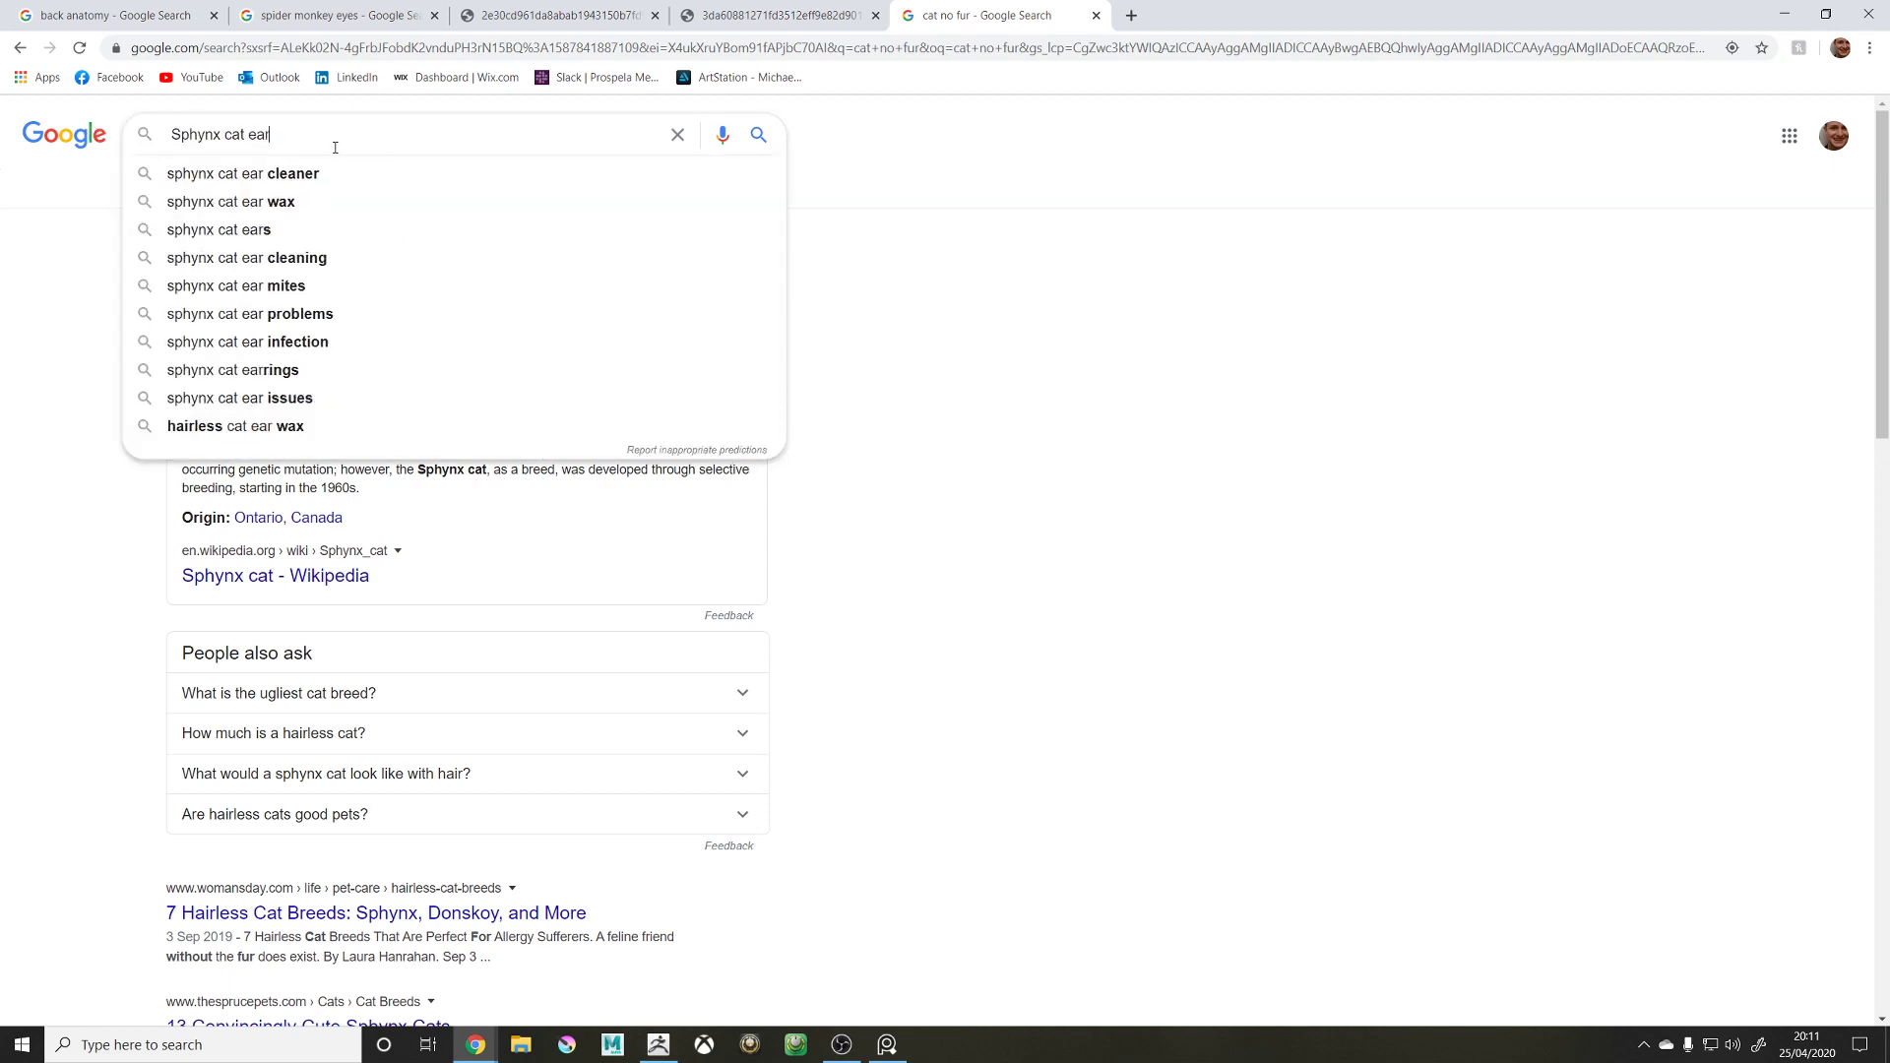
pyautogui.press('Return')
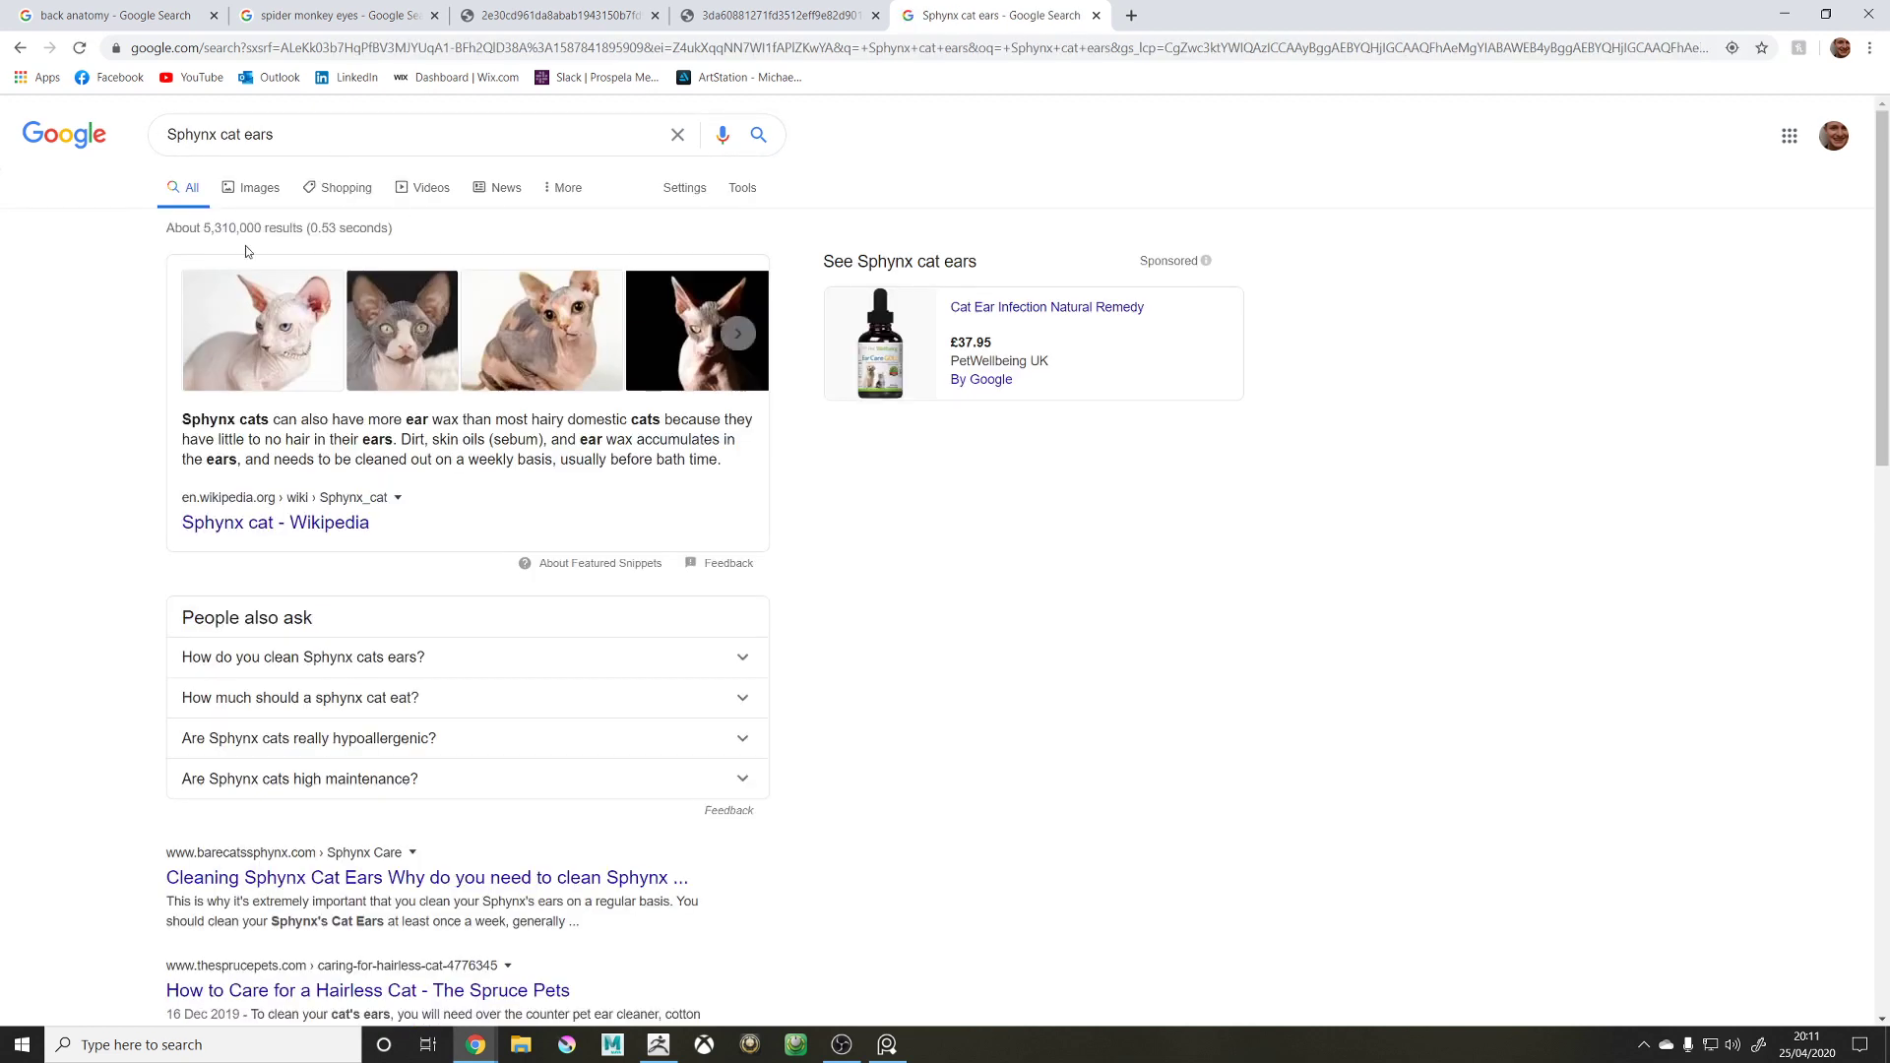
pyautogui.click(238, 193)
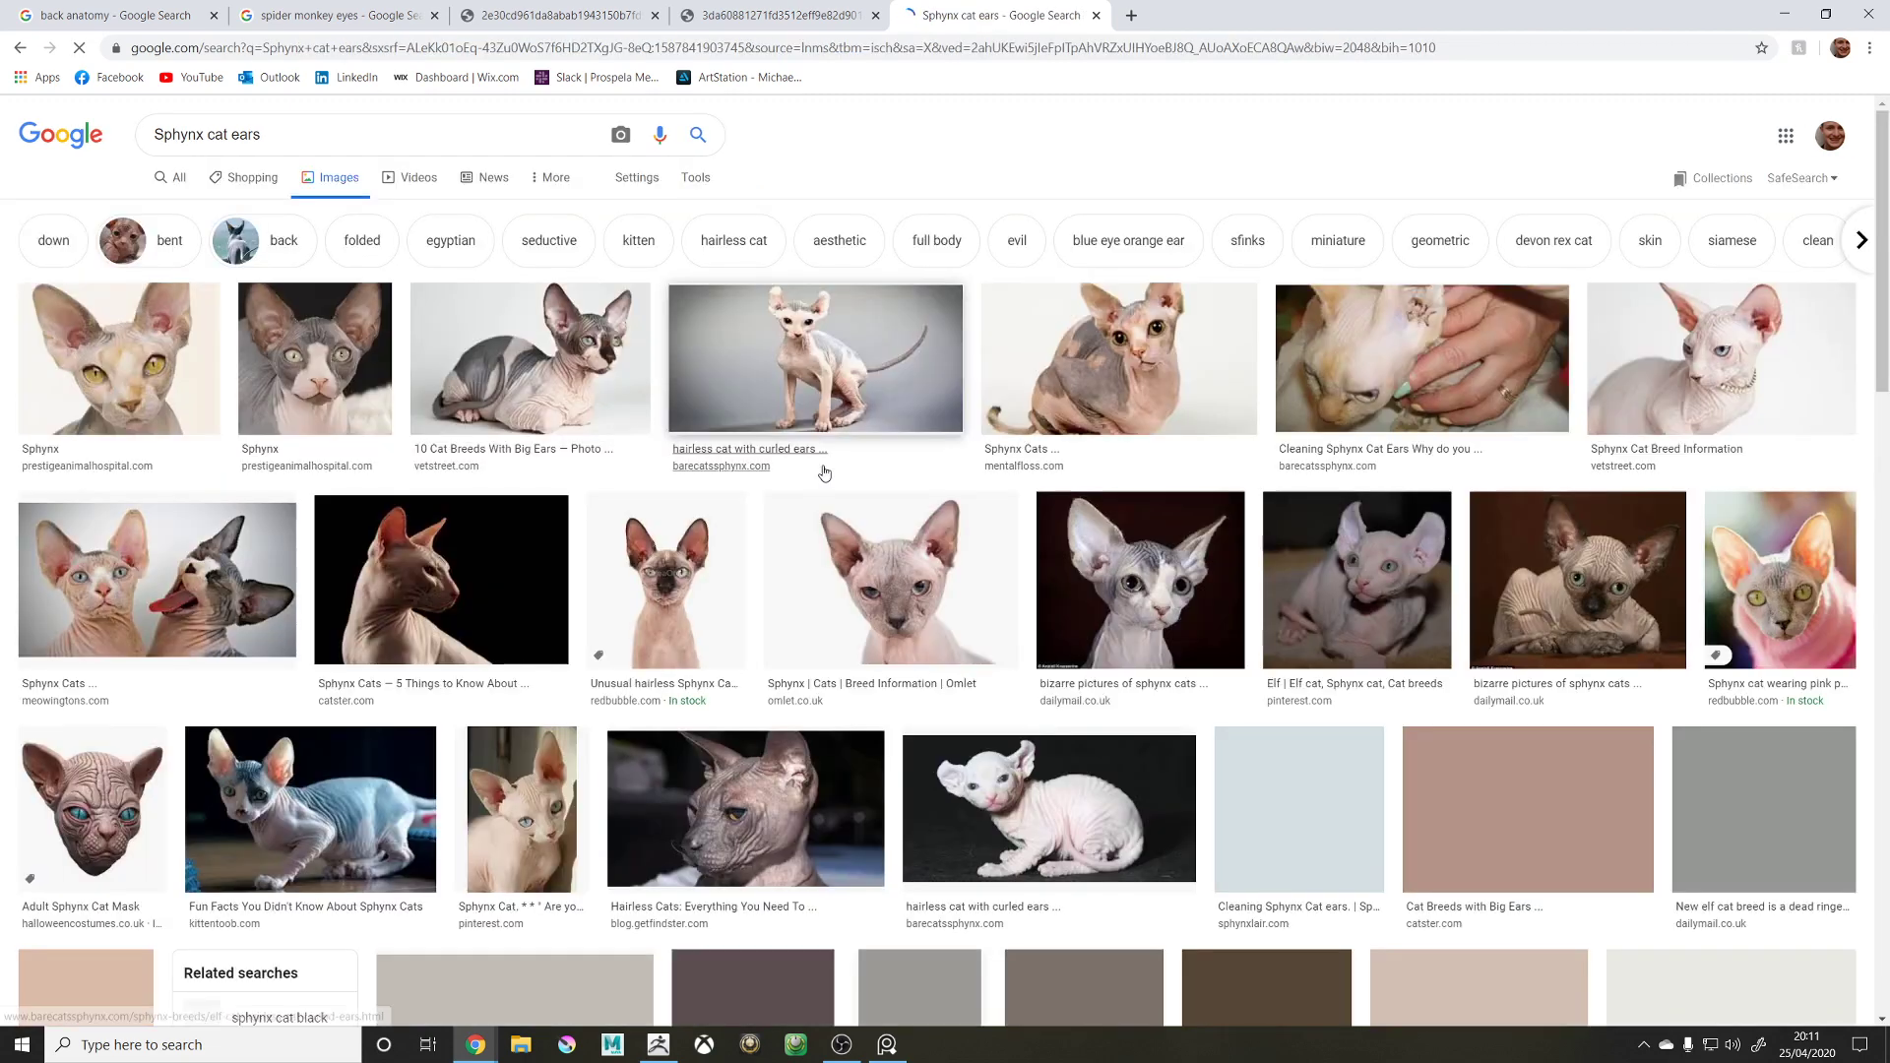
# Preview the pale front-facing Sphynx portrait and the dark wrinkled Hairless Cats photo to examine how the ears join the head.
pyautogui.click(901, 571)
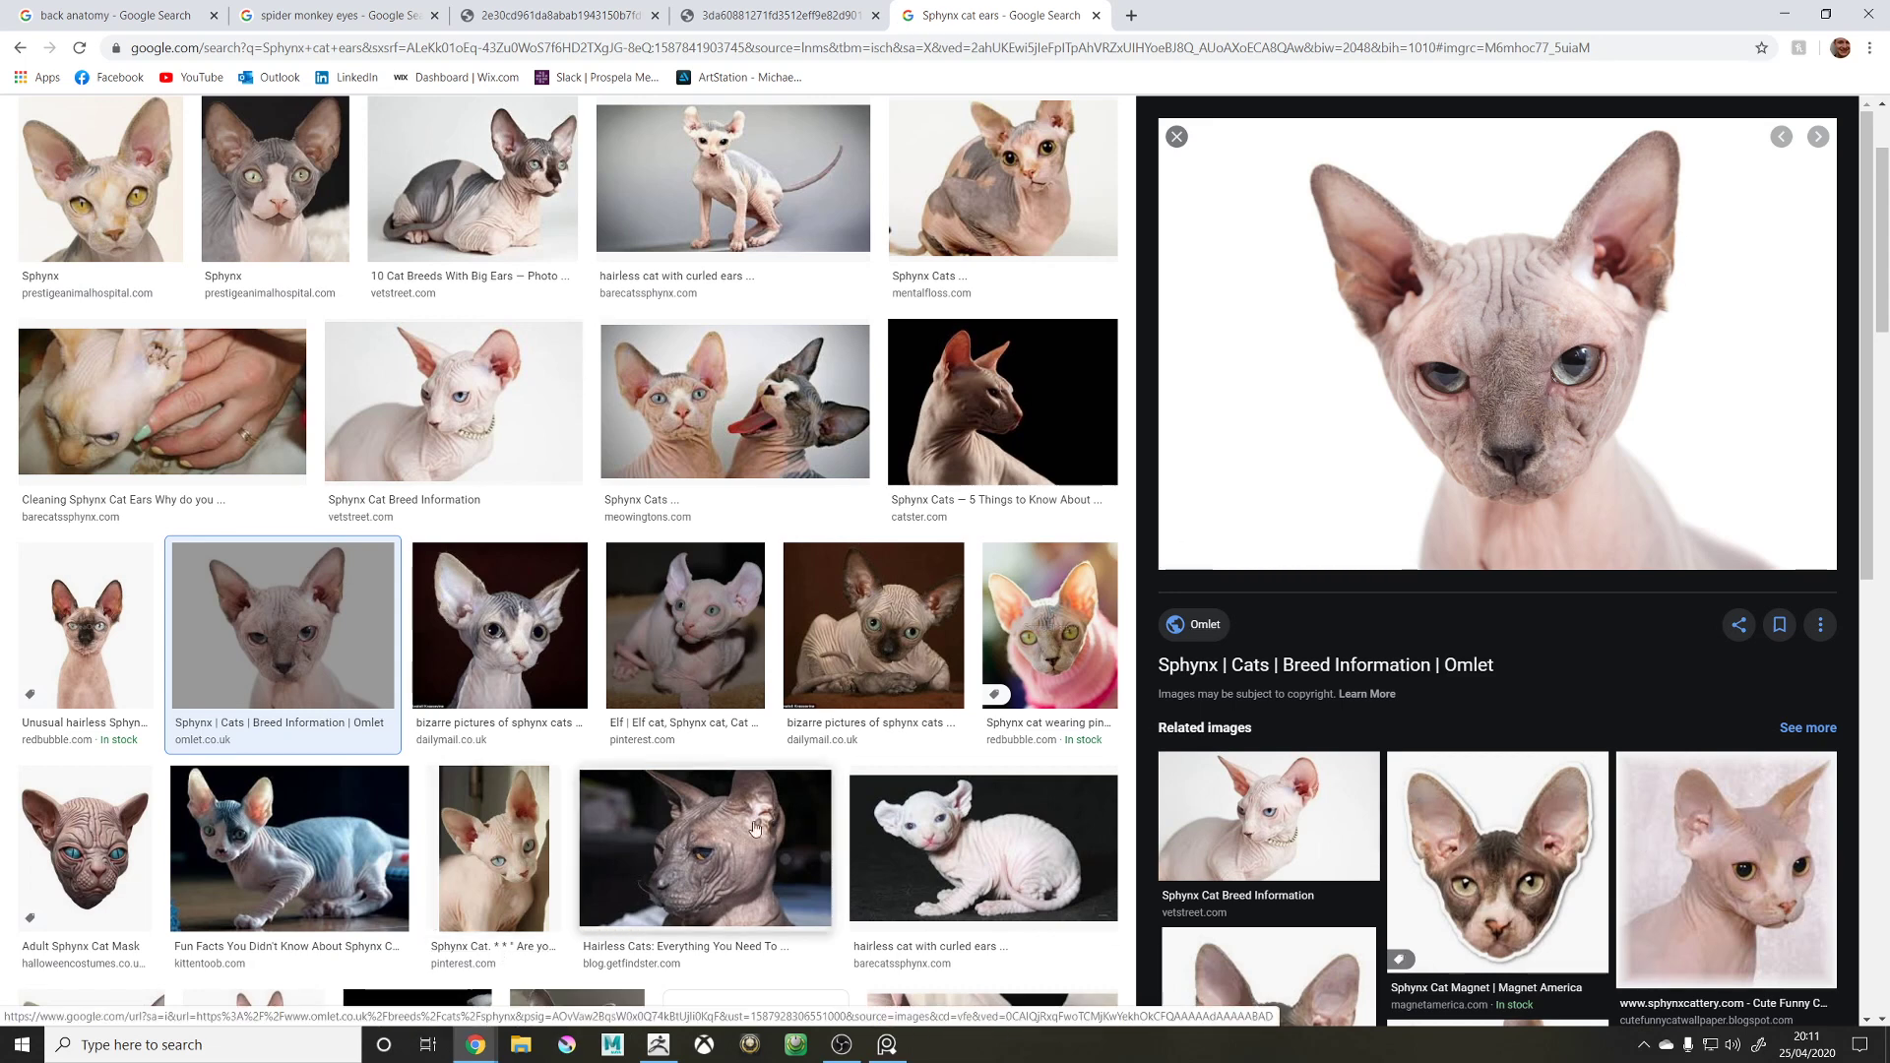
pyautogui.click(705, 848)
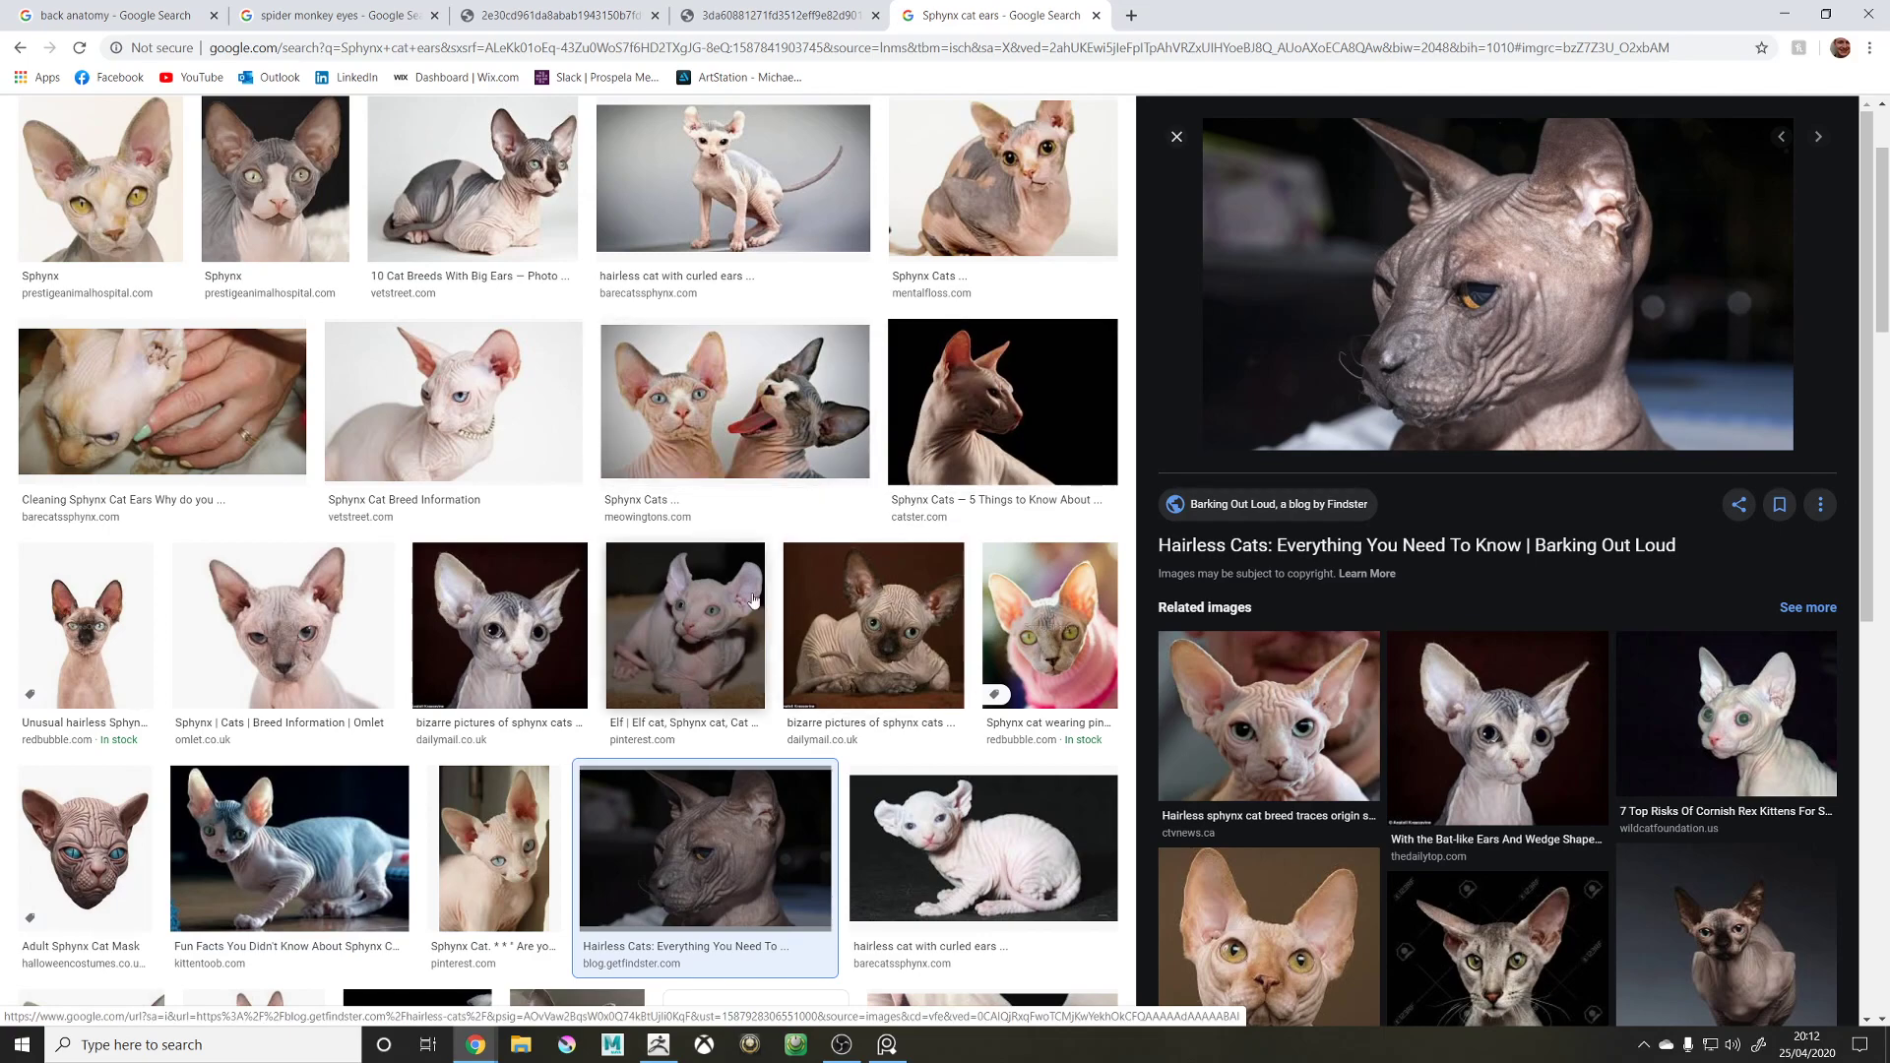
pyautogui.scroll(-3, 499, 602)
pyautogui.scroll(-2, 499, 603)
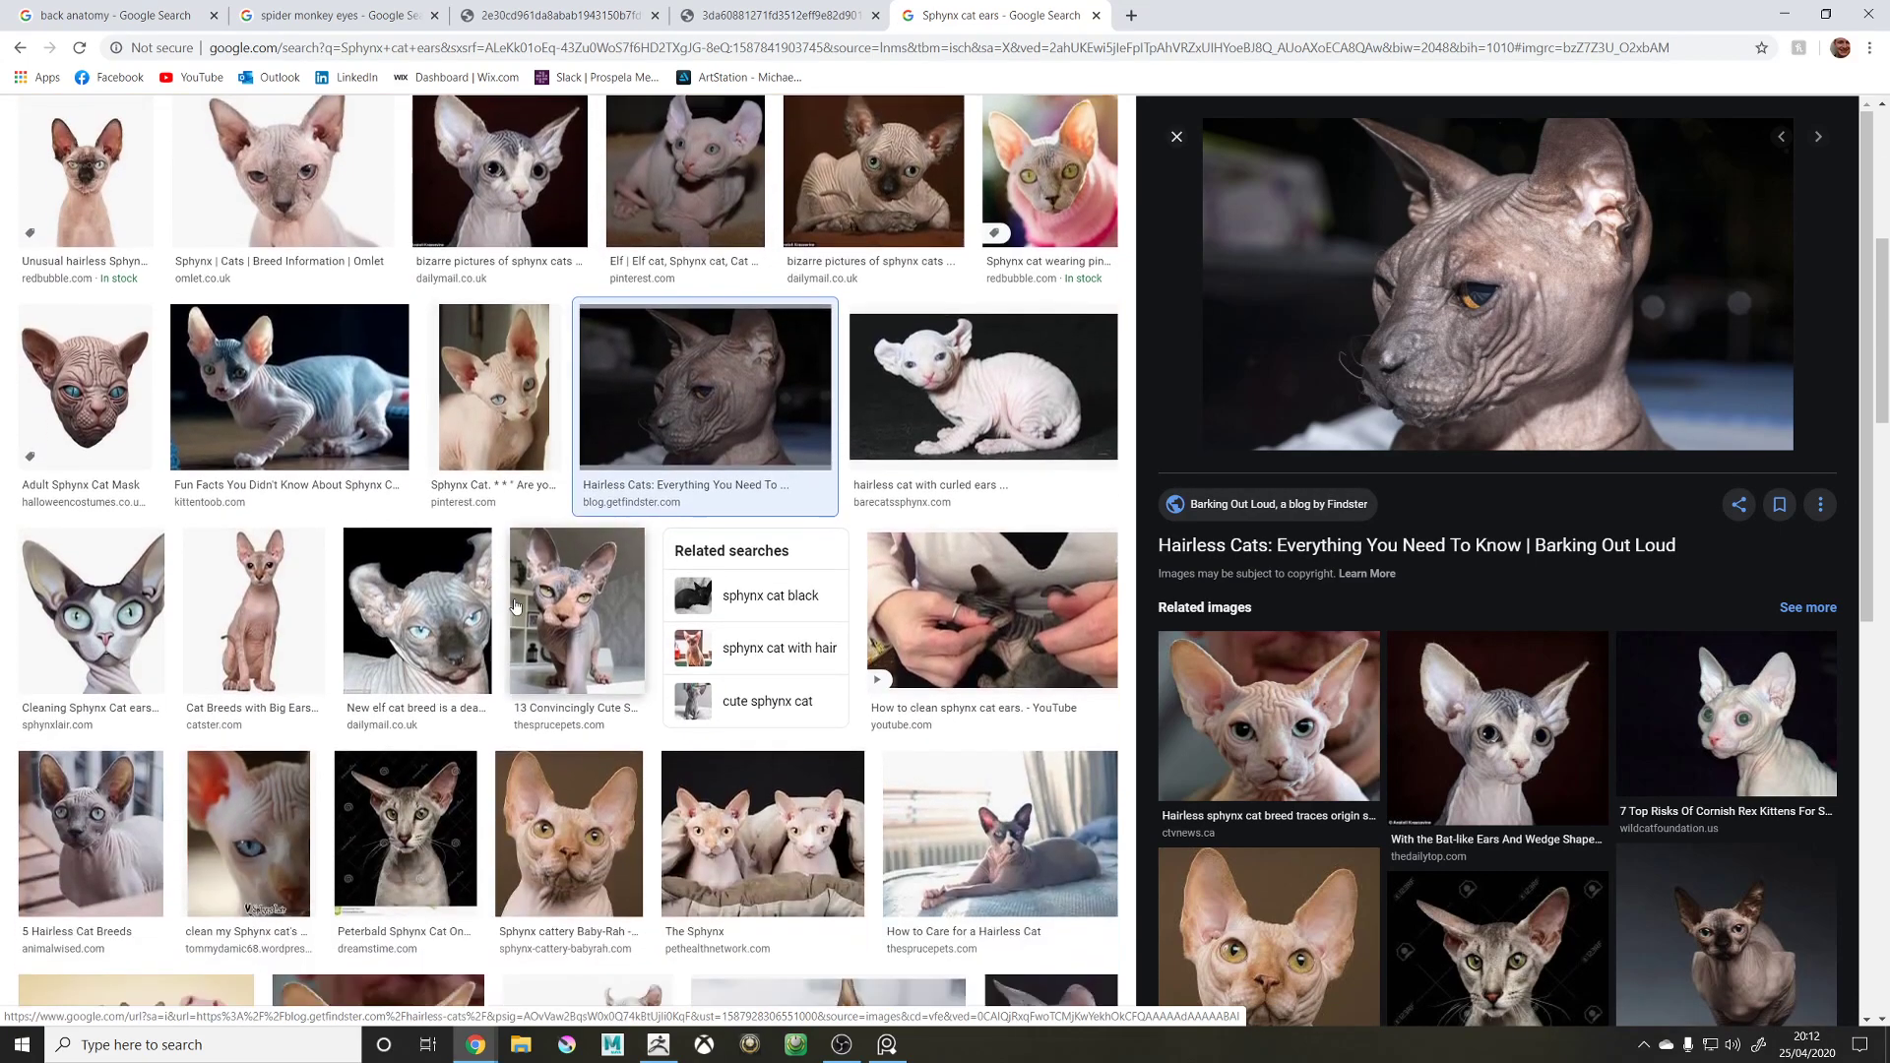
pyautogui.scroll(7, 513, 605)
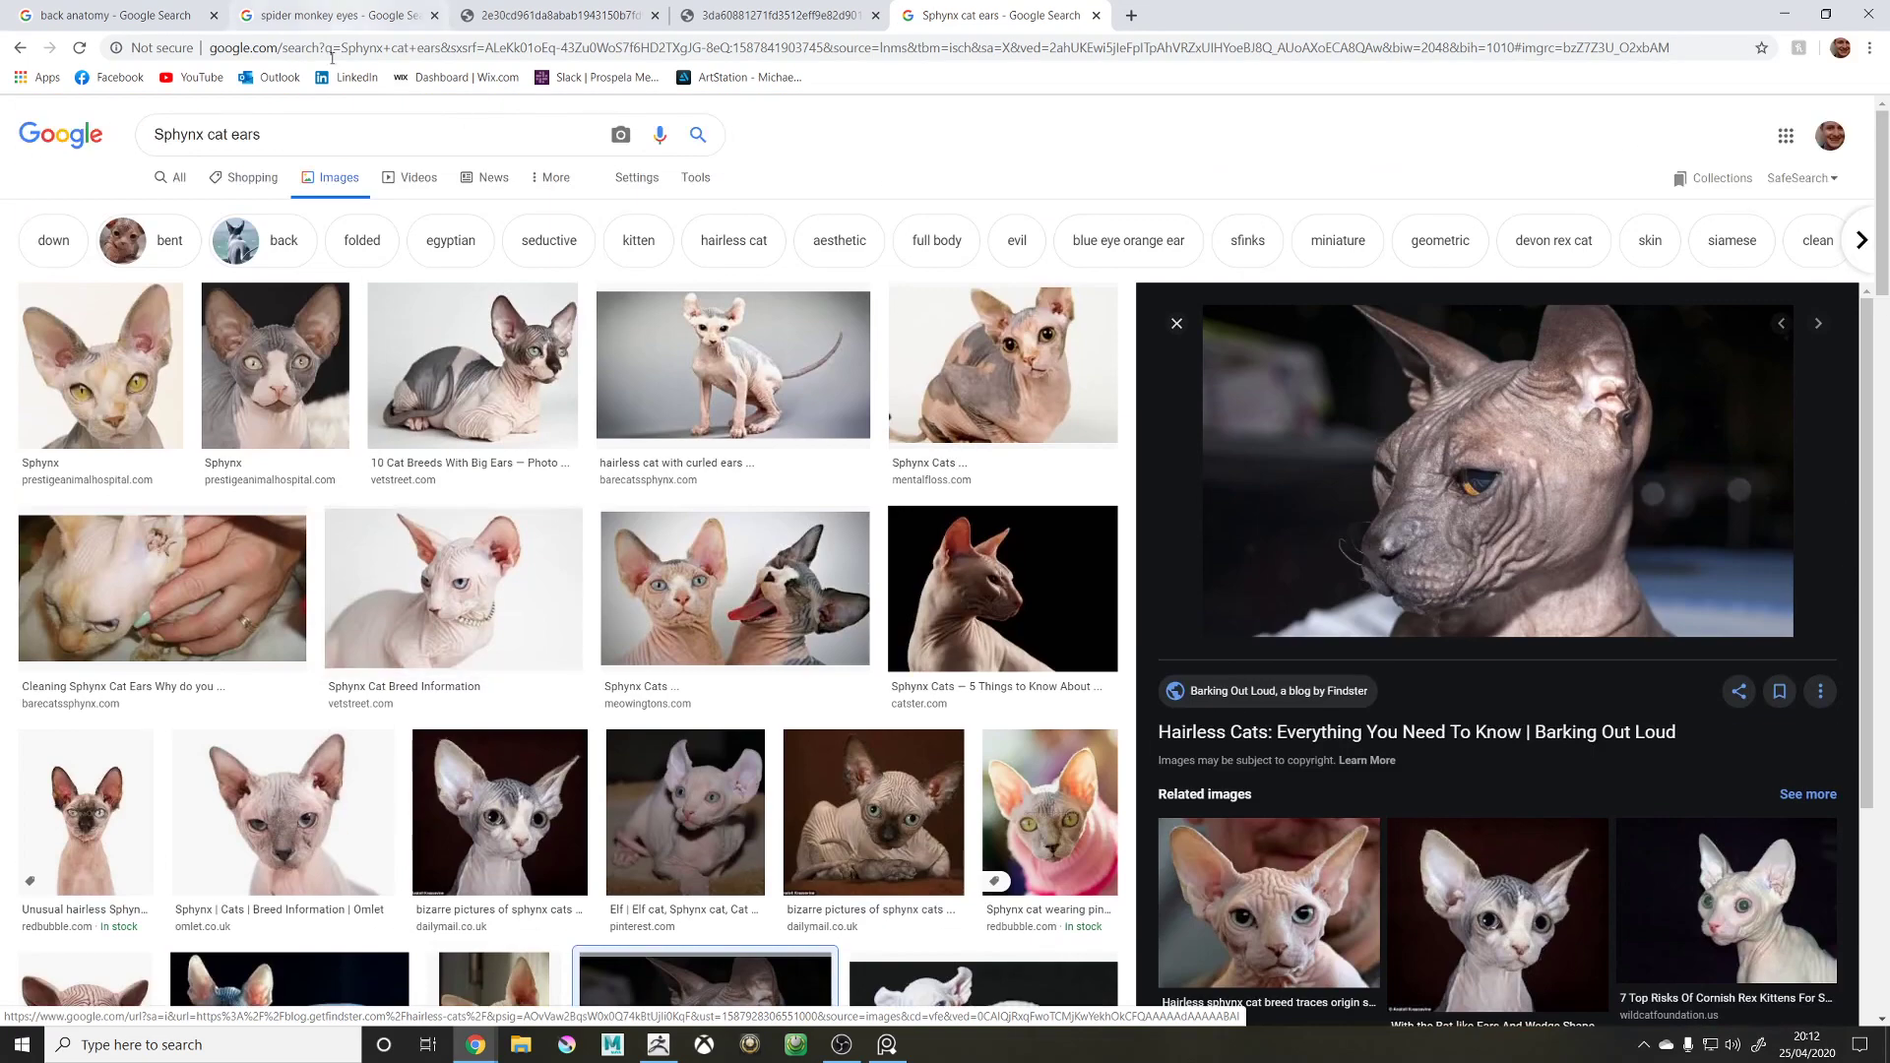
# Search images for "Sphynx cat ears back" and preview the cat in the red sweater and the Devon Rex kitten.
pyautogui.click(313, 133)
pyautogui.write('back')
pyautogui.press('Return')
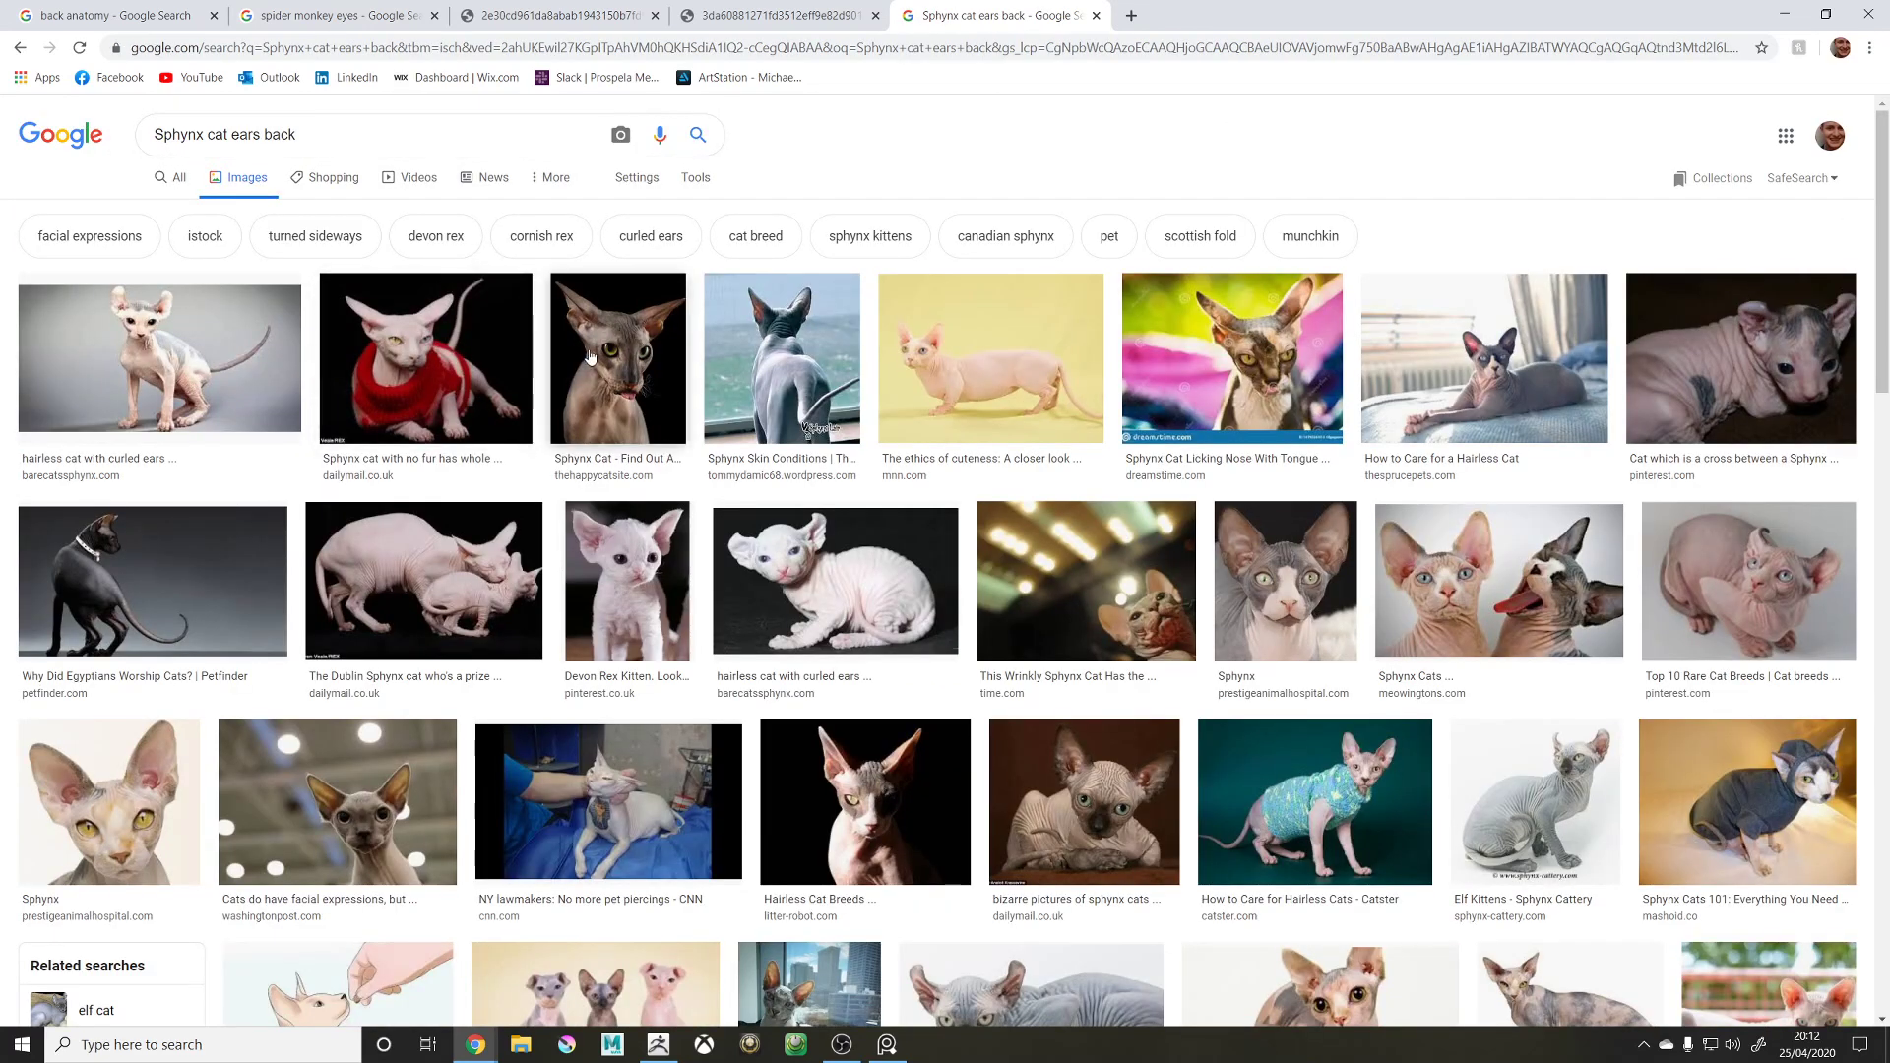
pyautogui.click(425, 360)
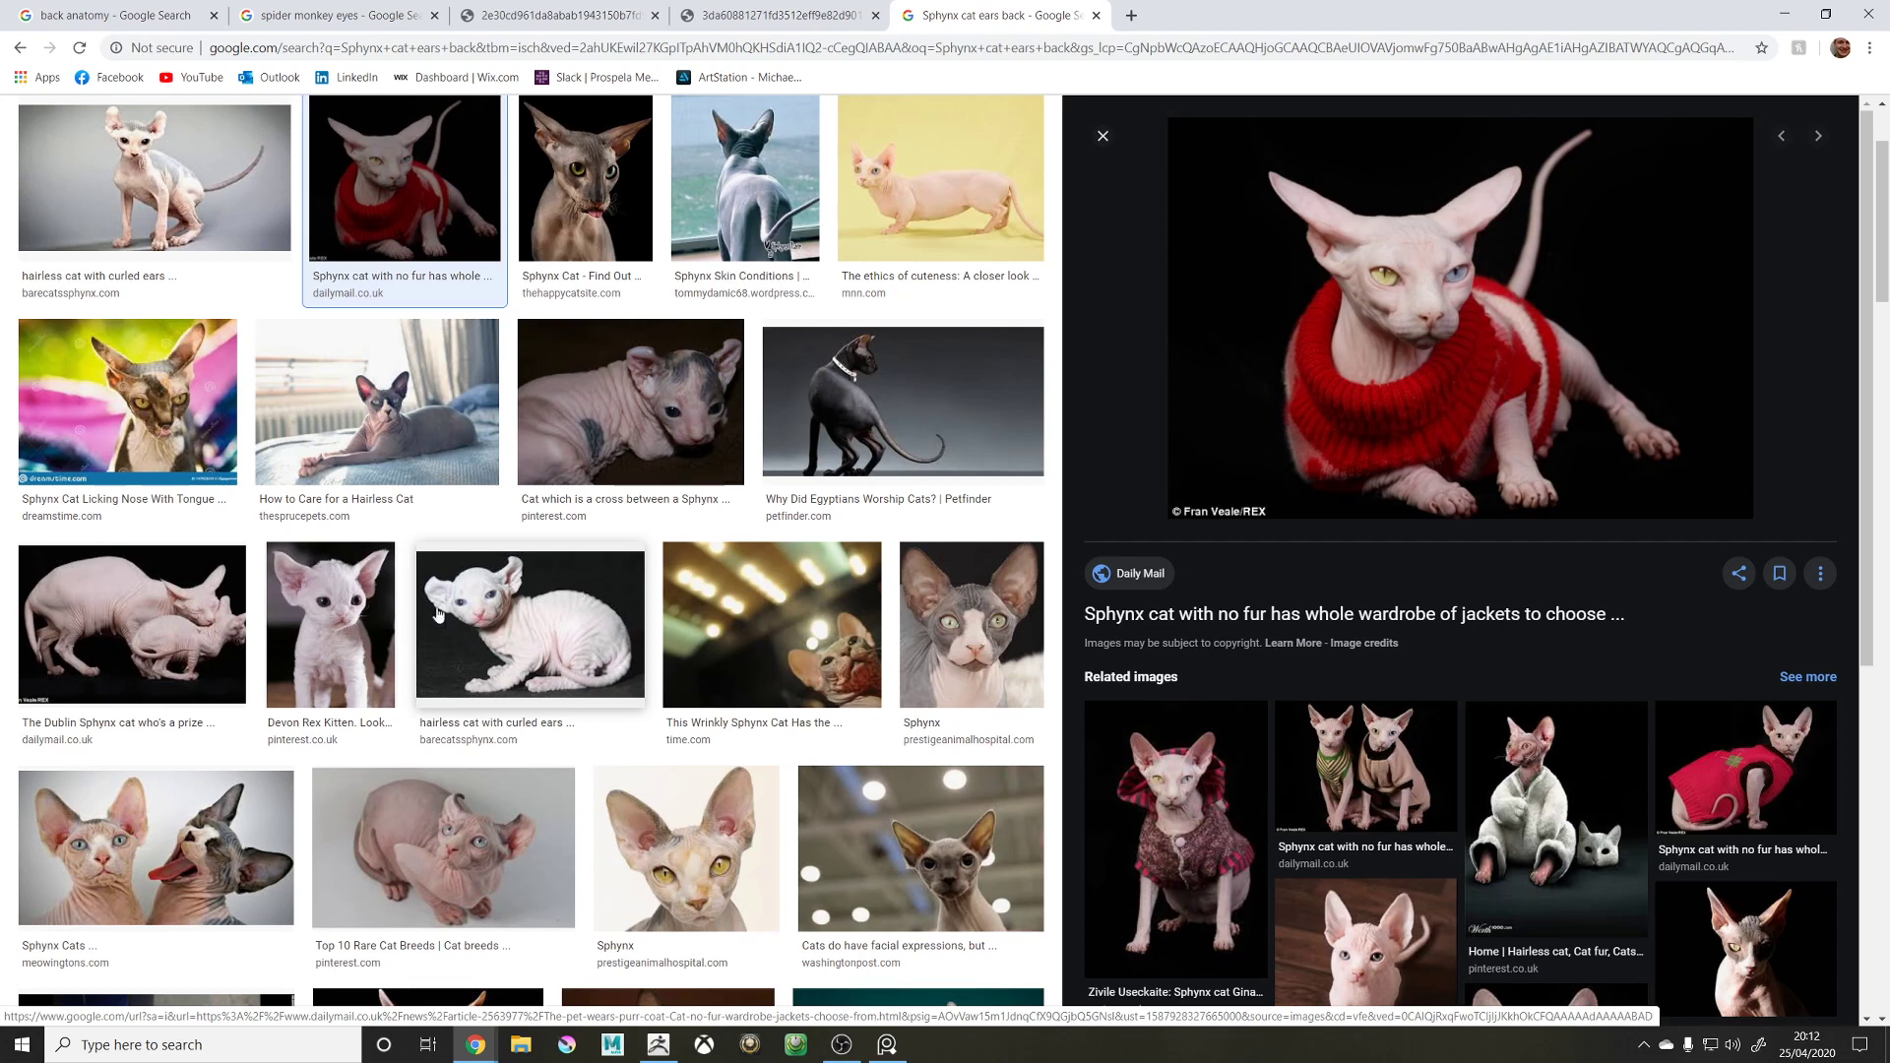
pyautogui.click(365, 617)
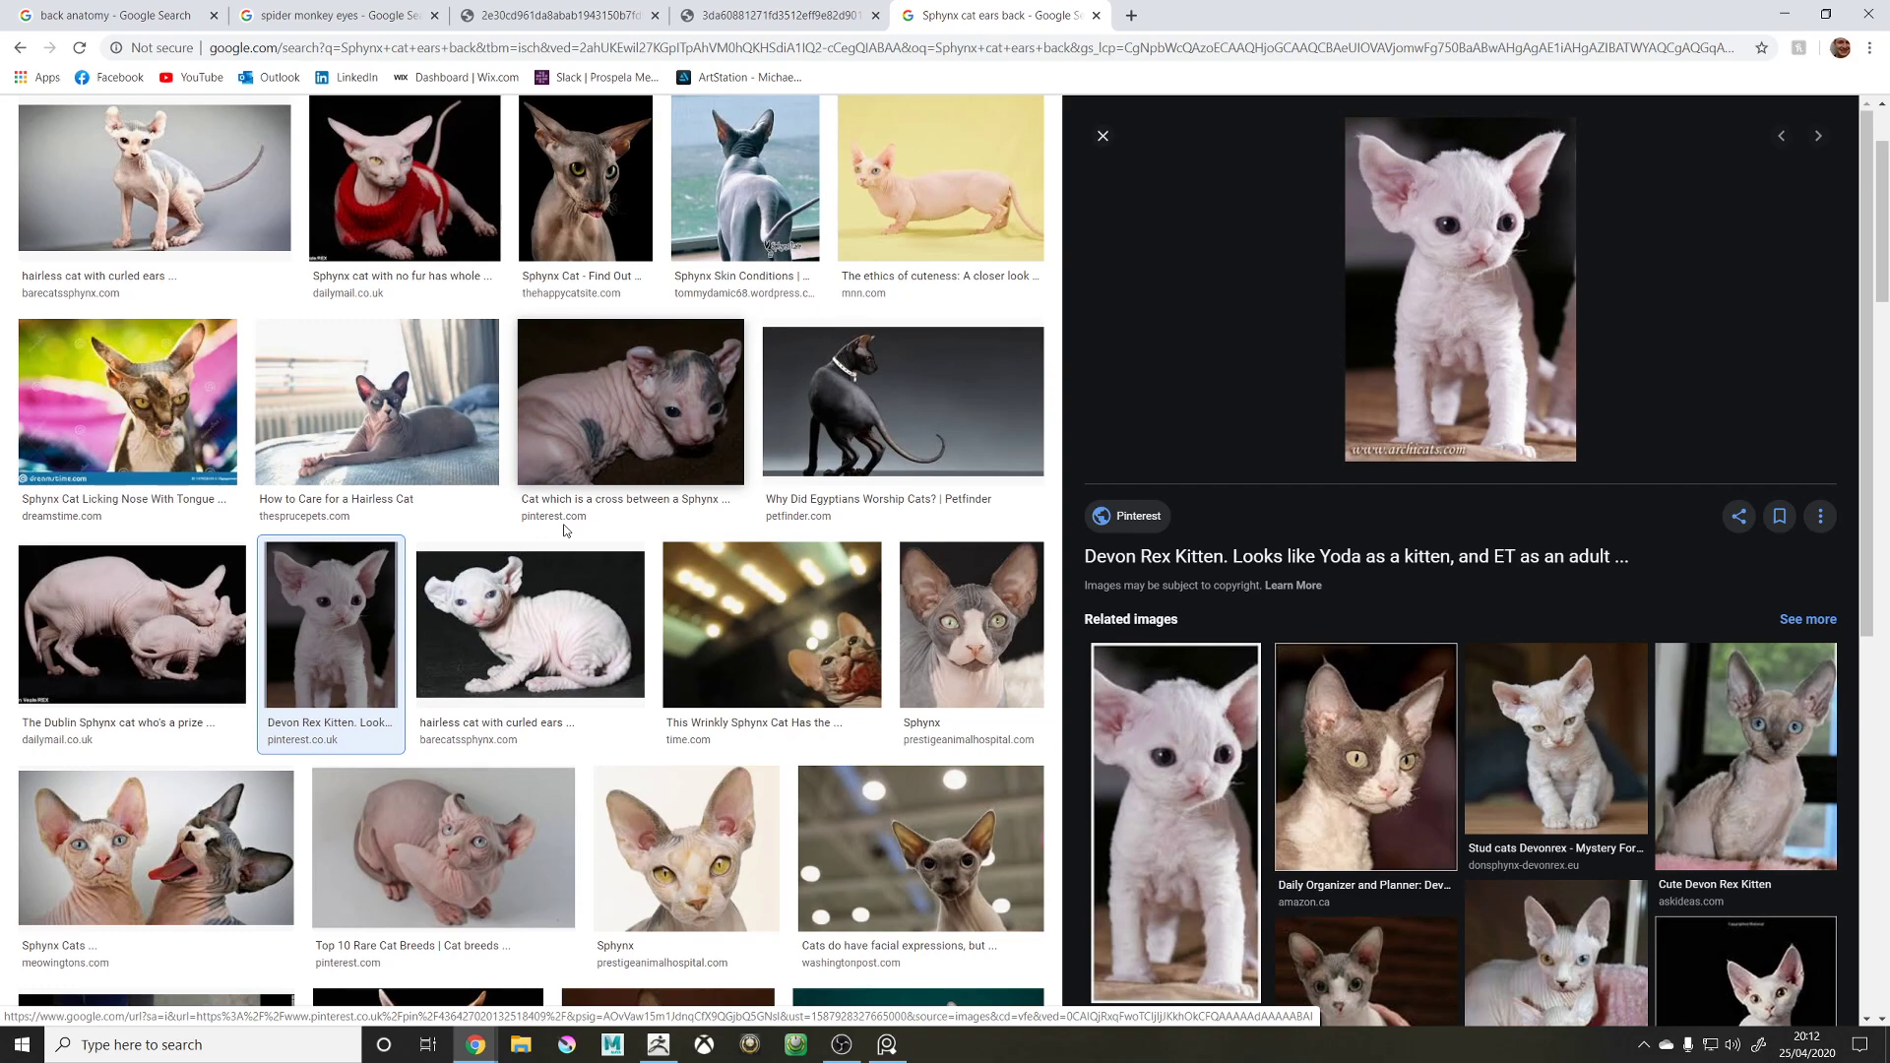
# Browse further image results for the back of the ears, previewing the wrinkled Sphynx photo from Hill's Pet Nutrition.
pyautogui.scroll(-3, 694, 514)
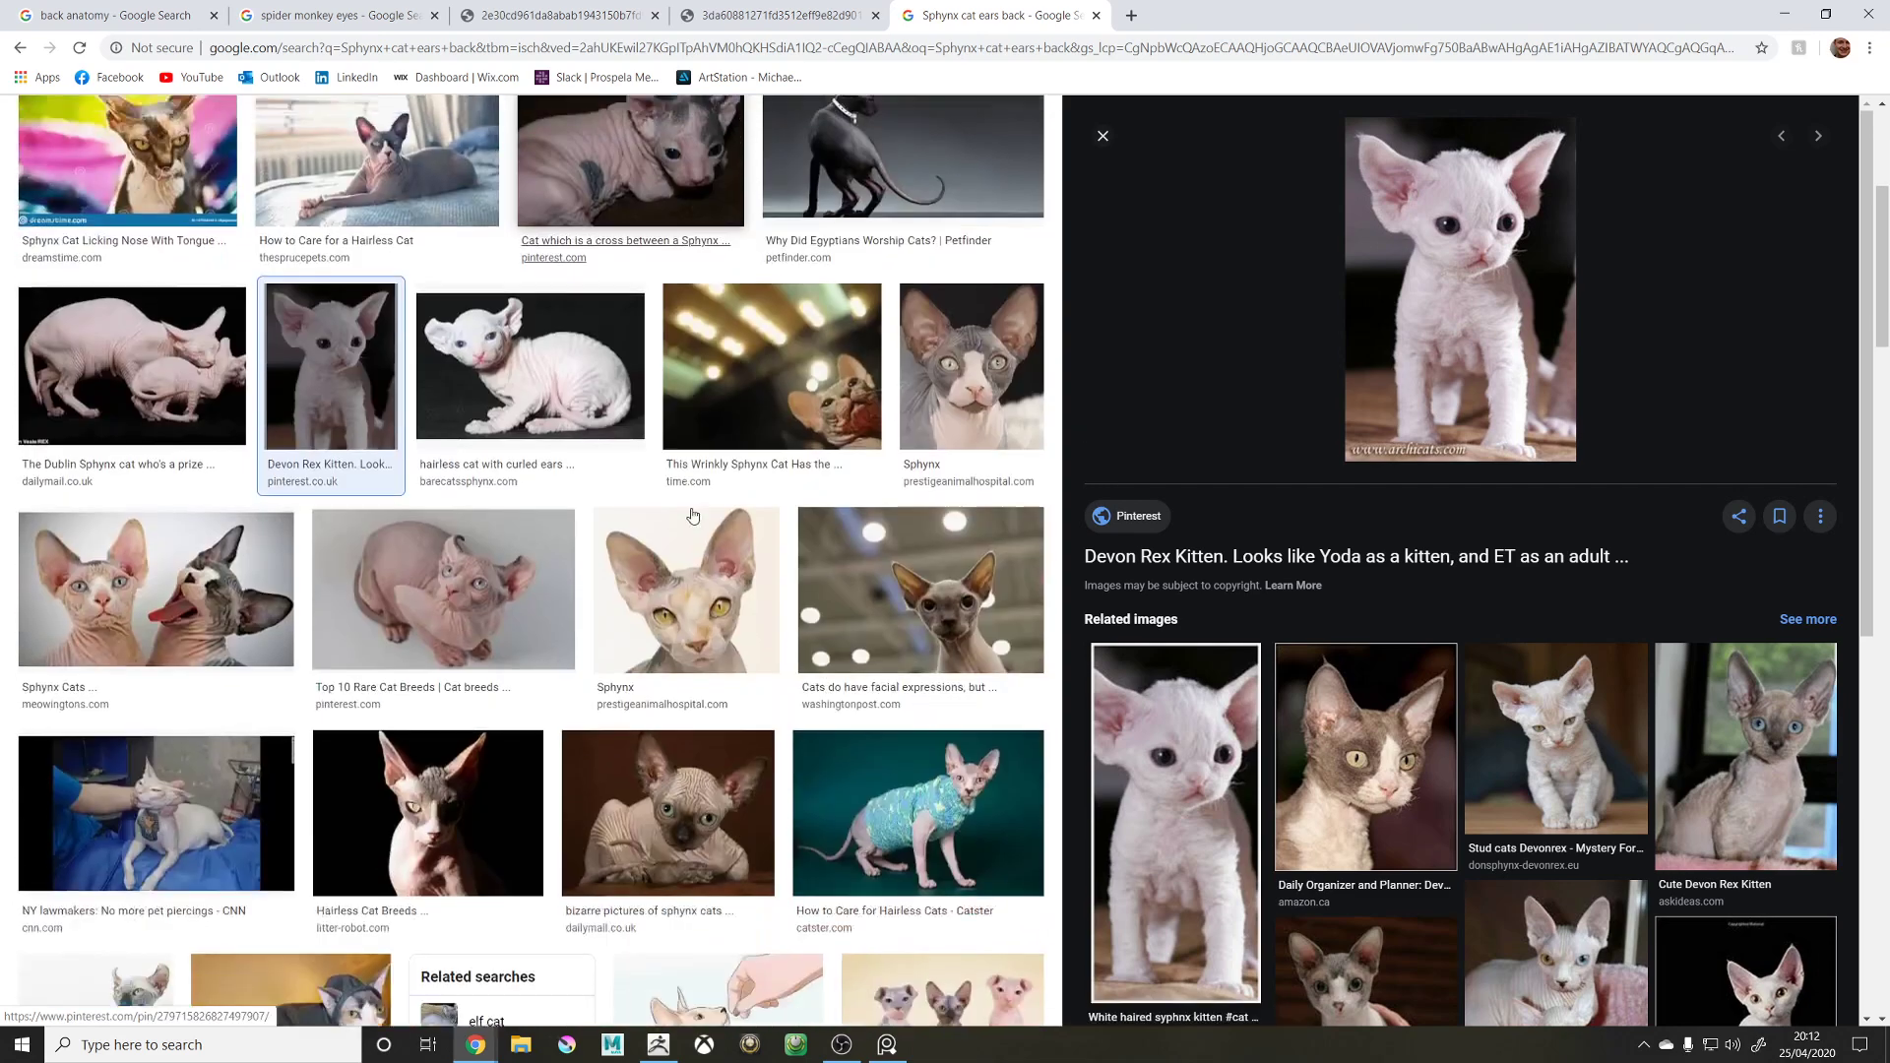
pyautogui.scroll(-6, 693, 515)
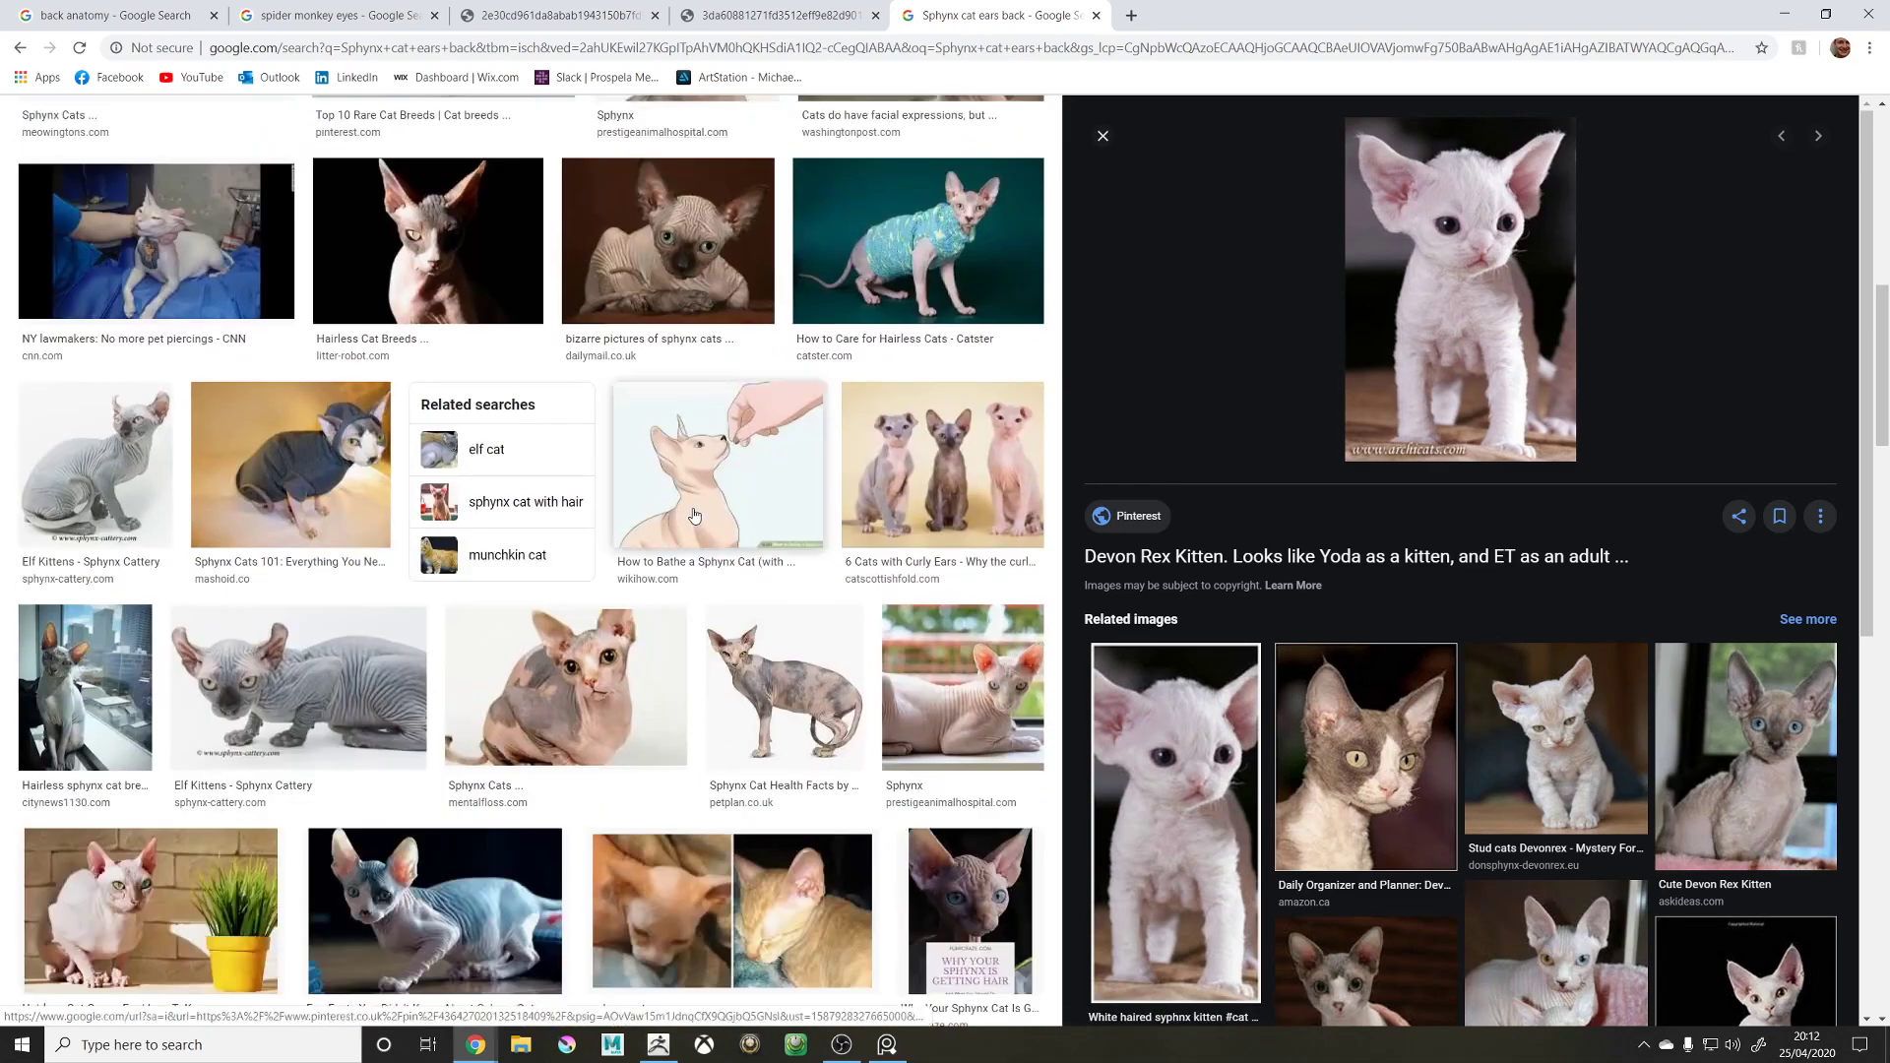
pyautogui.scroll(-3, 694, 515)
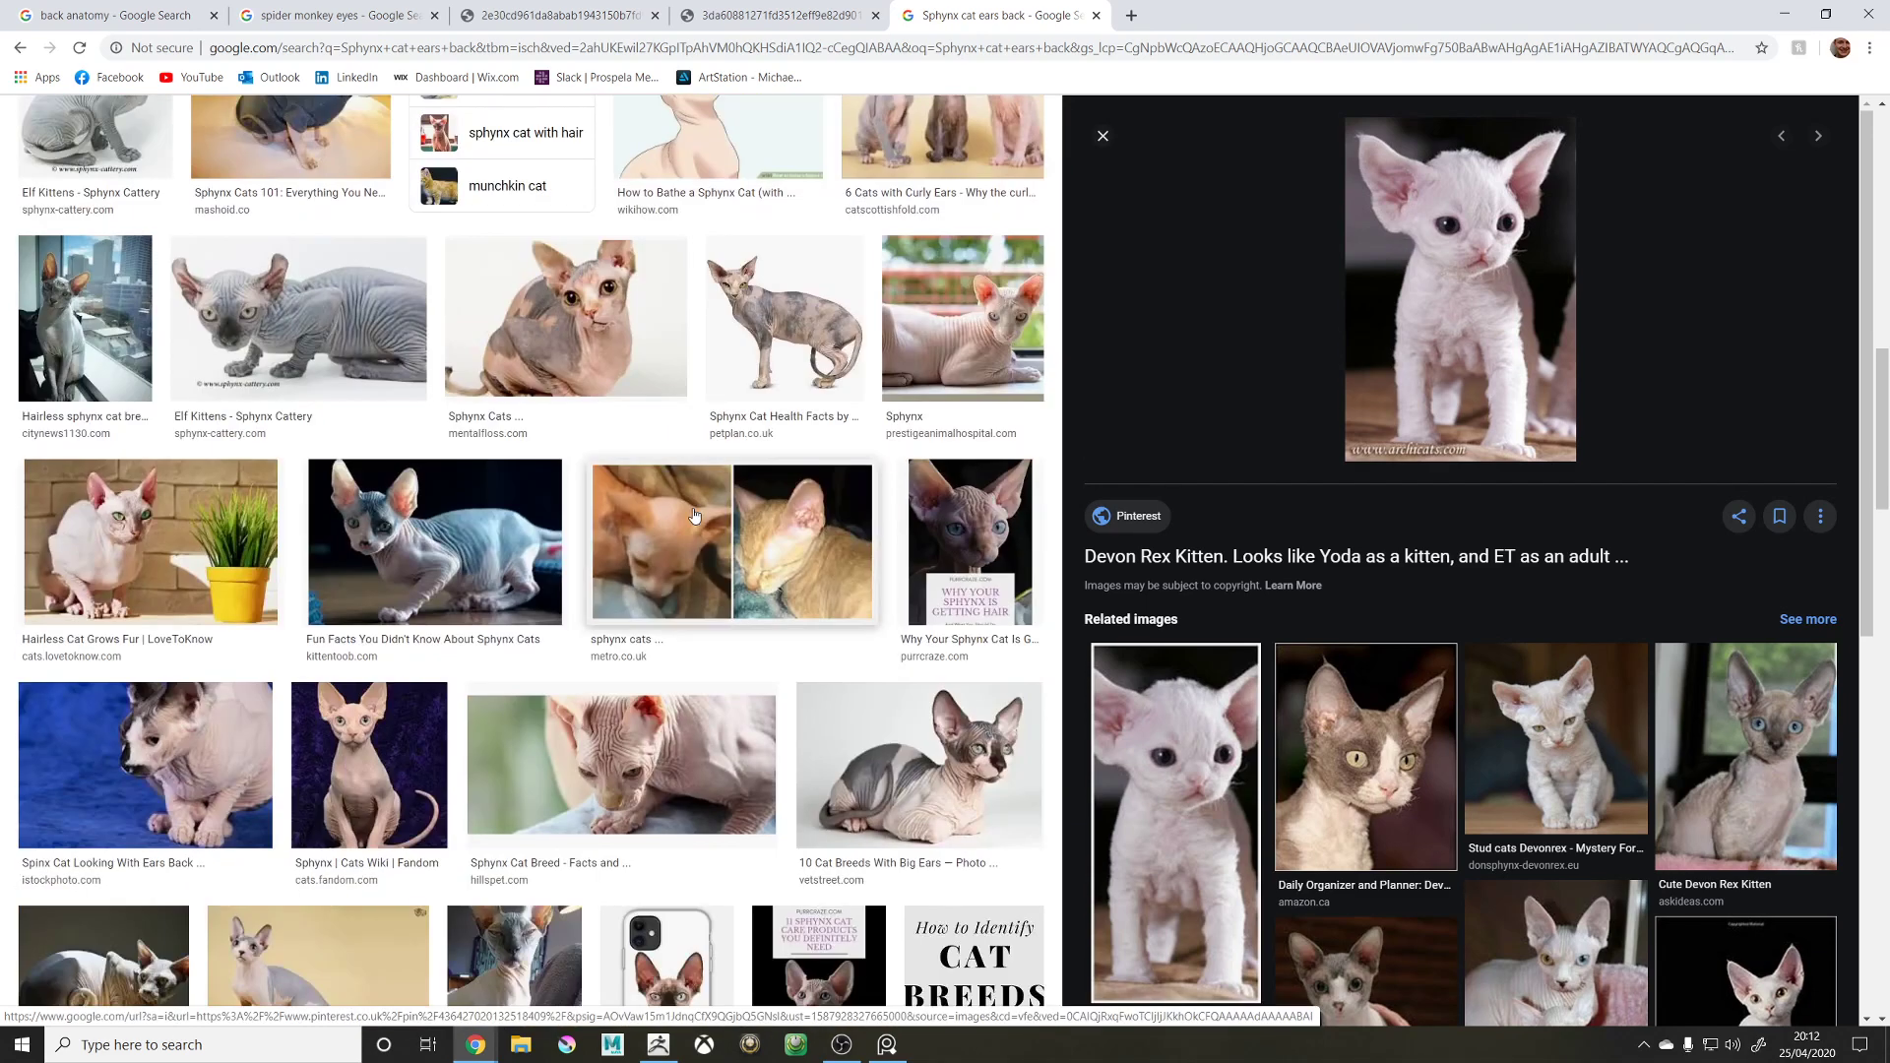
pyautogui.click(621, 765)
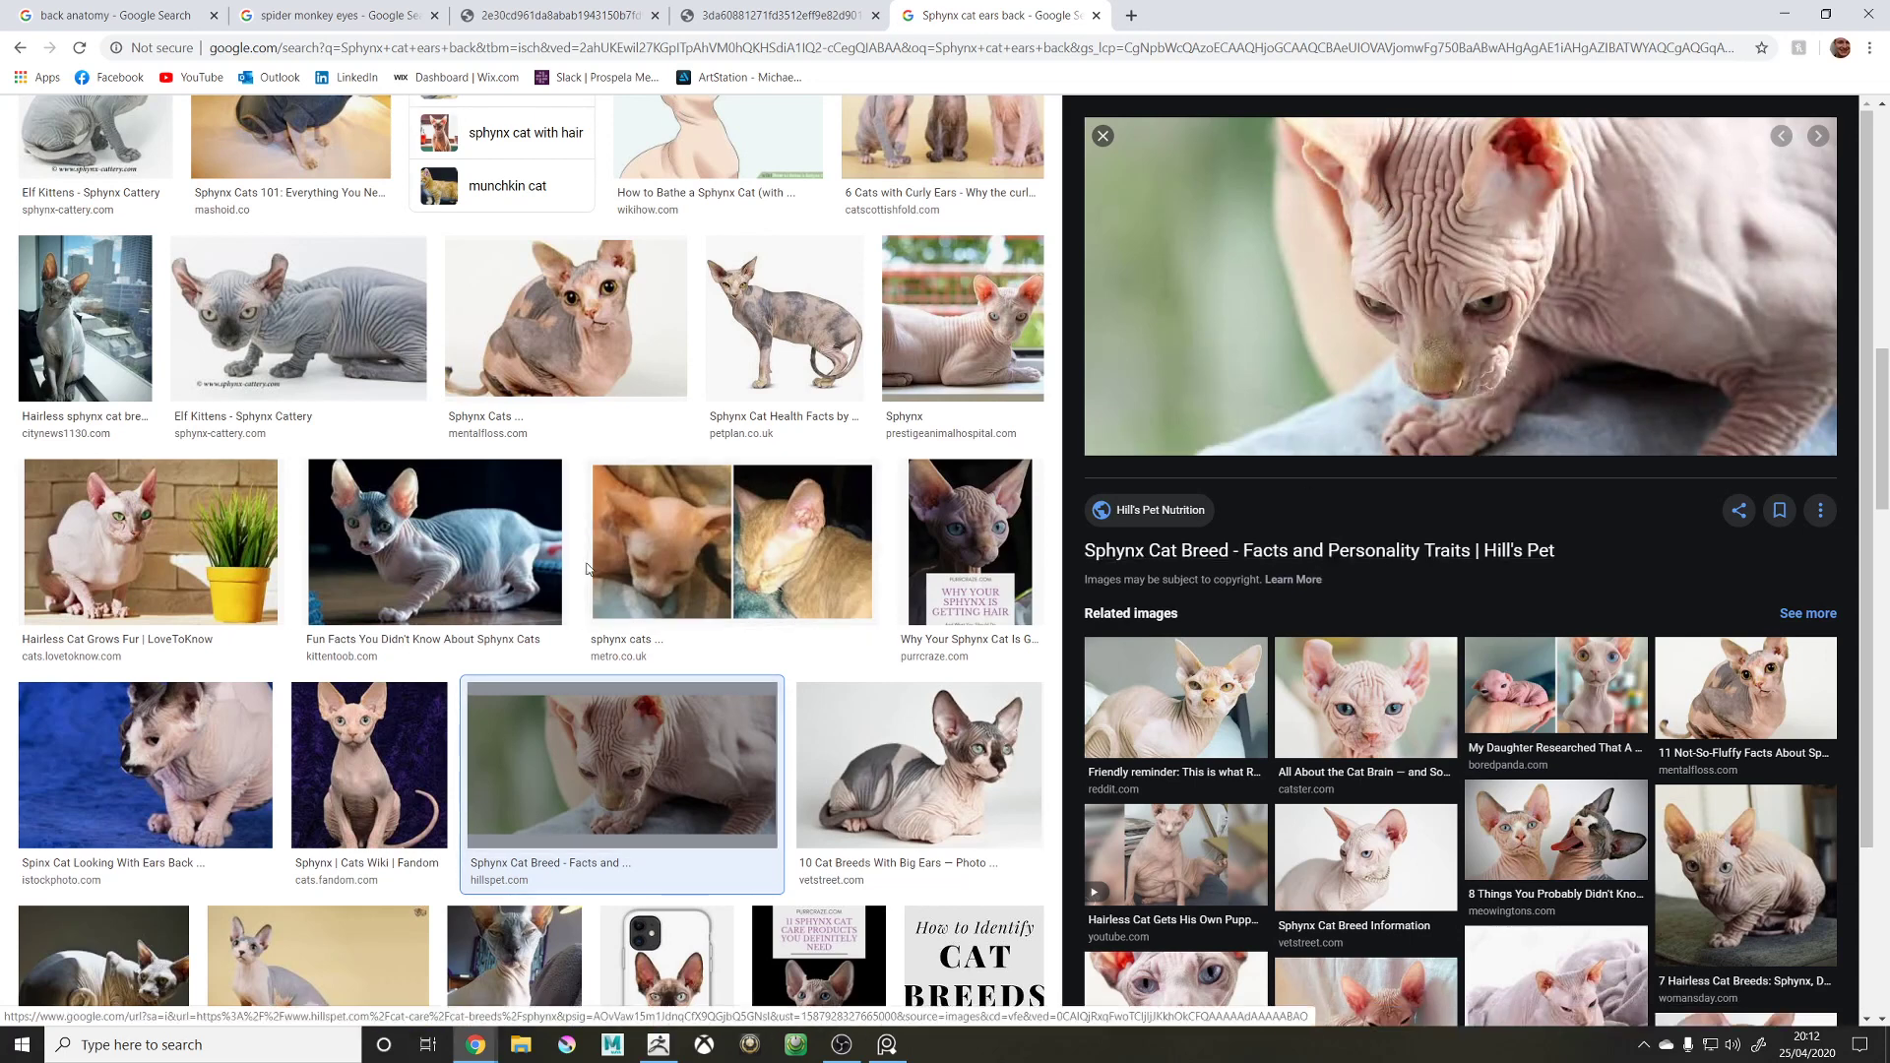
pyautogui.scroll(-5, 607, 571)
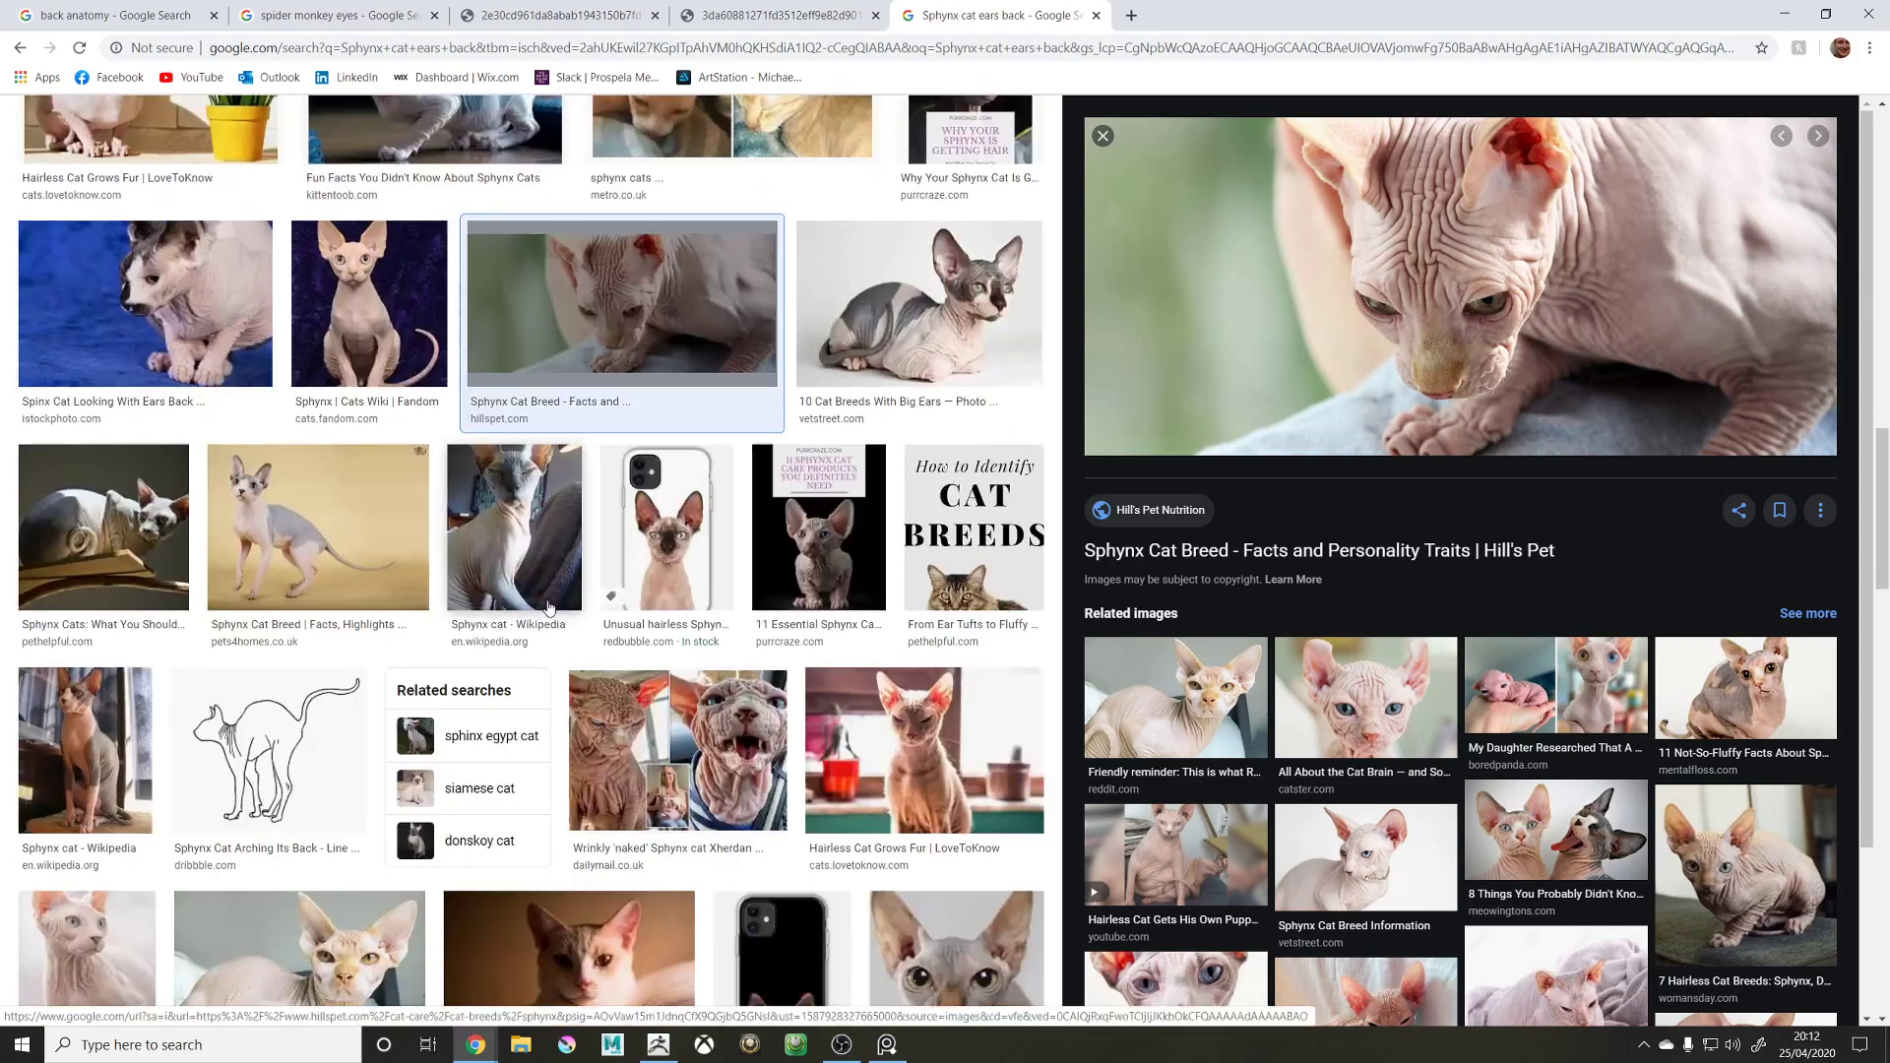
pyautogui.scroll(-5, 554, 604)
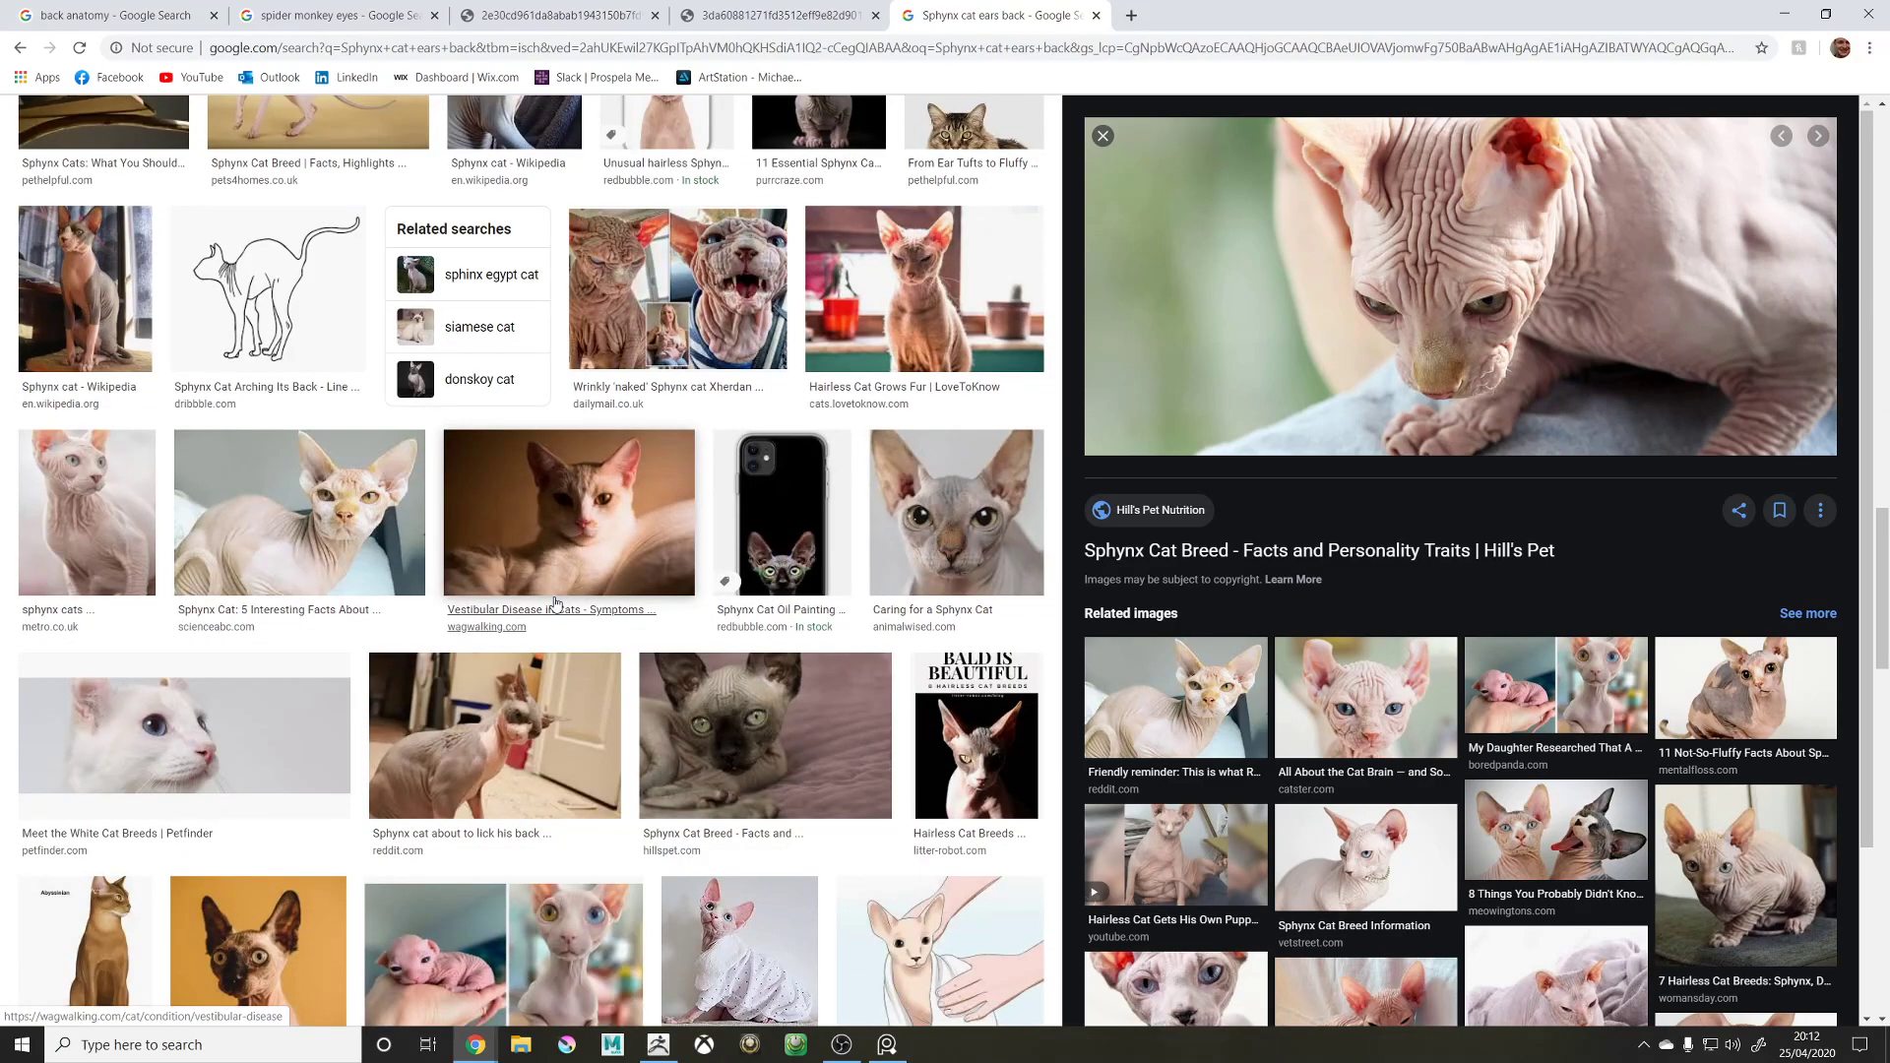
pyautogui.scroll(-5, 556, 603)
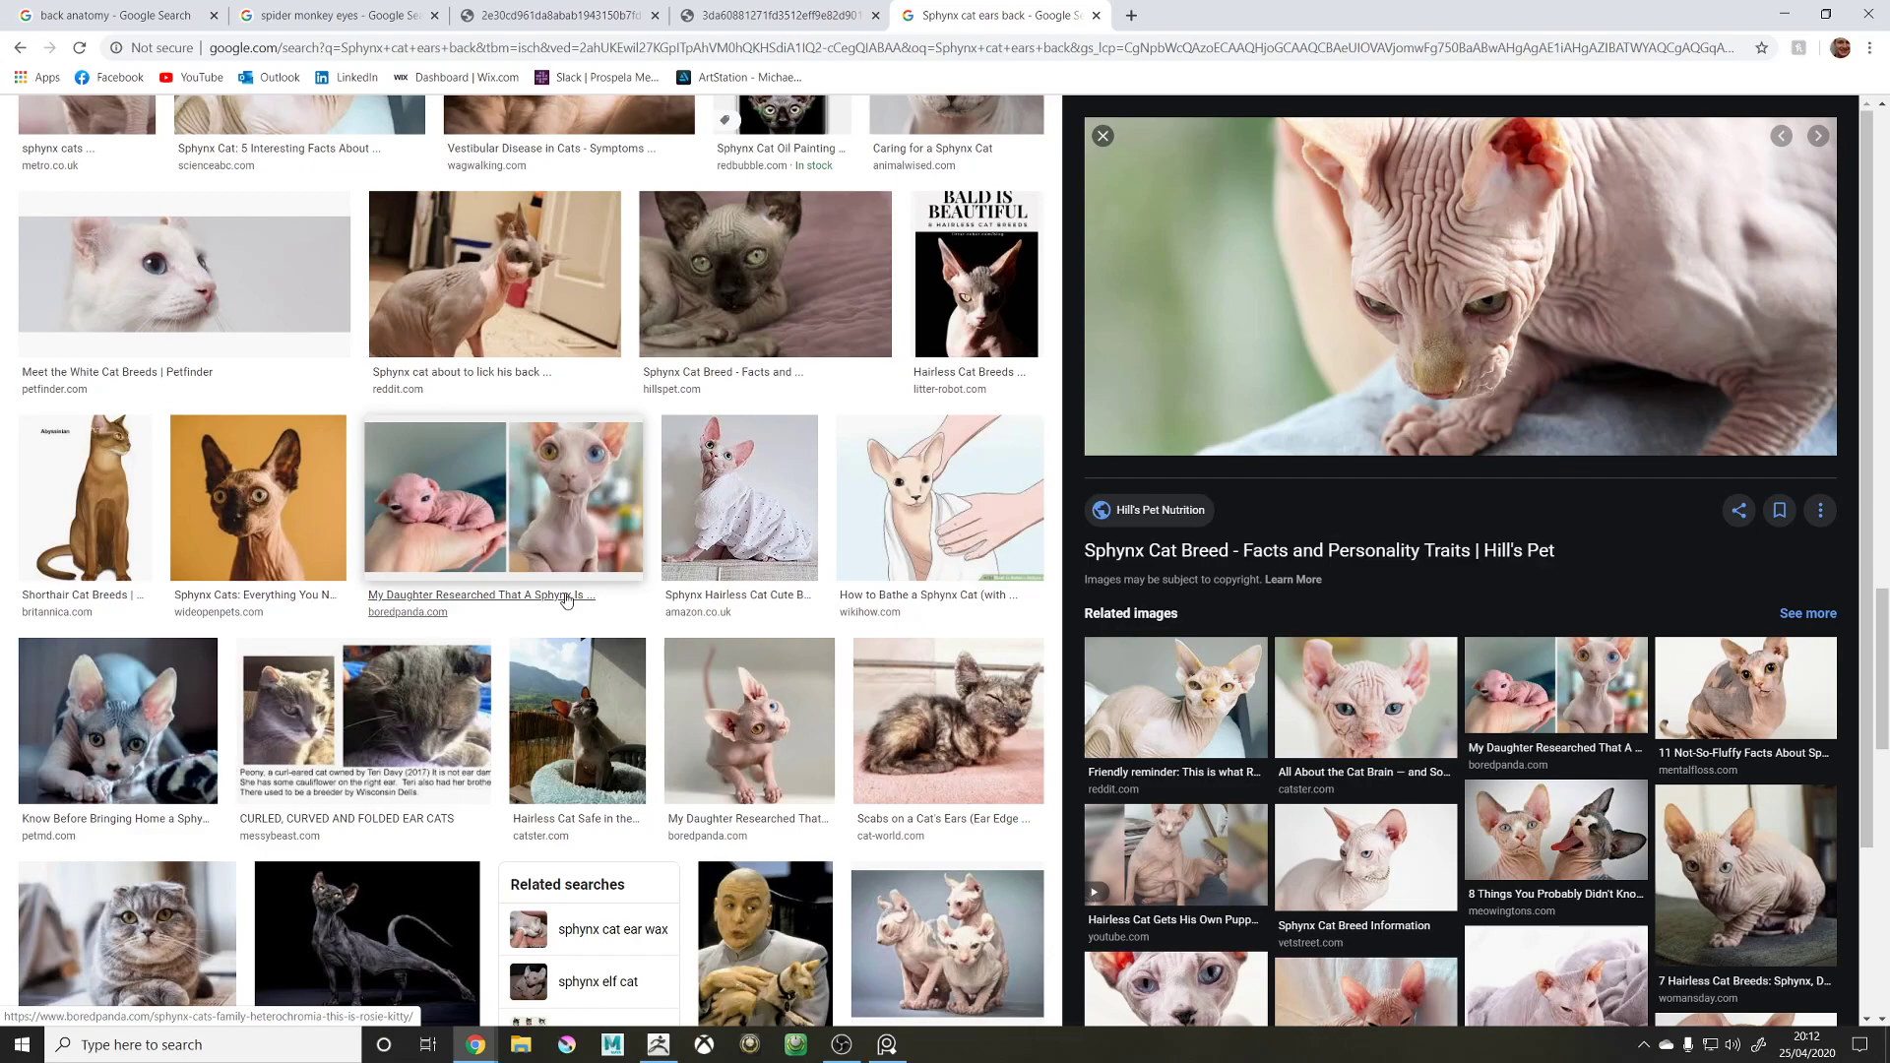
pyautogui.scroll(20, 566, 600)
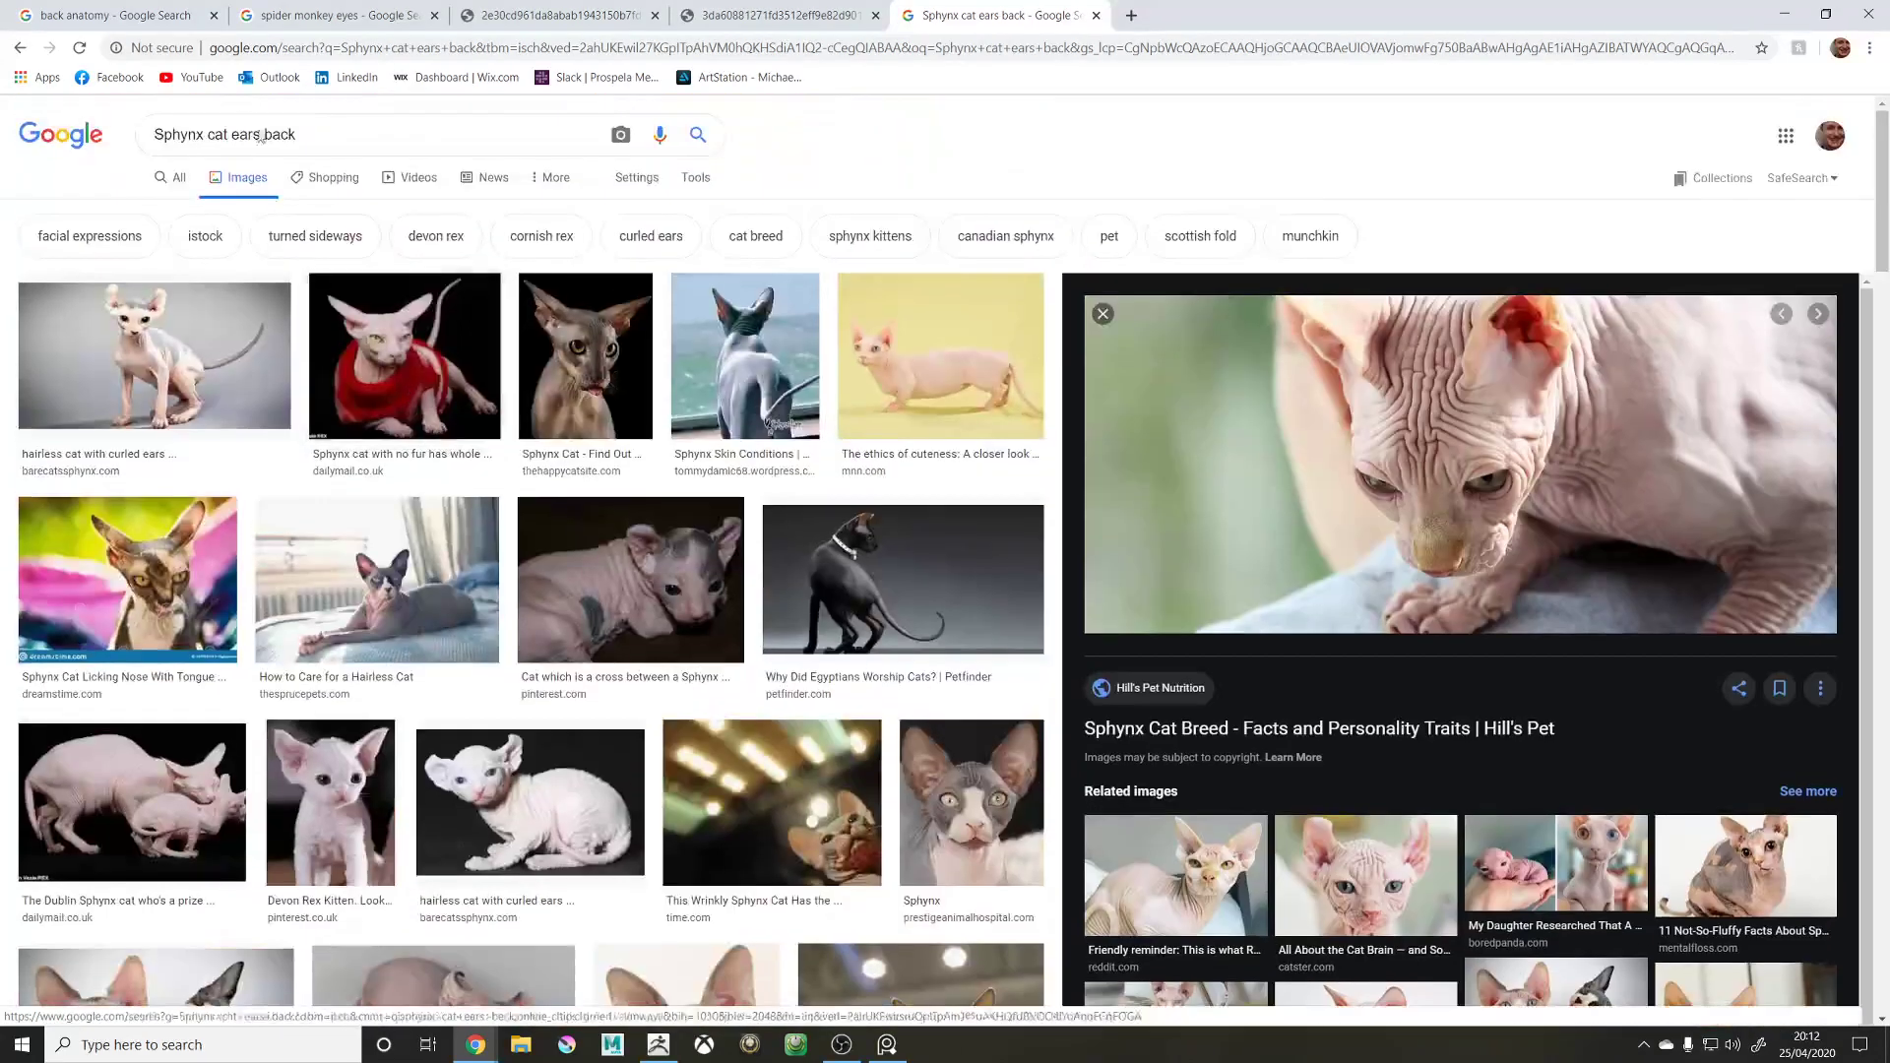
# Search images for "Sphynx cat head back" to examine the rear-view photo on black, and close the browser to return to ZBrush.
pyautogui.moveTo(260, 134); pyautogui.dragTo(237, 139)
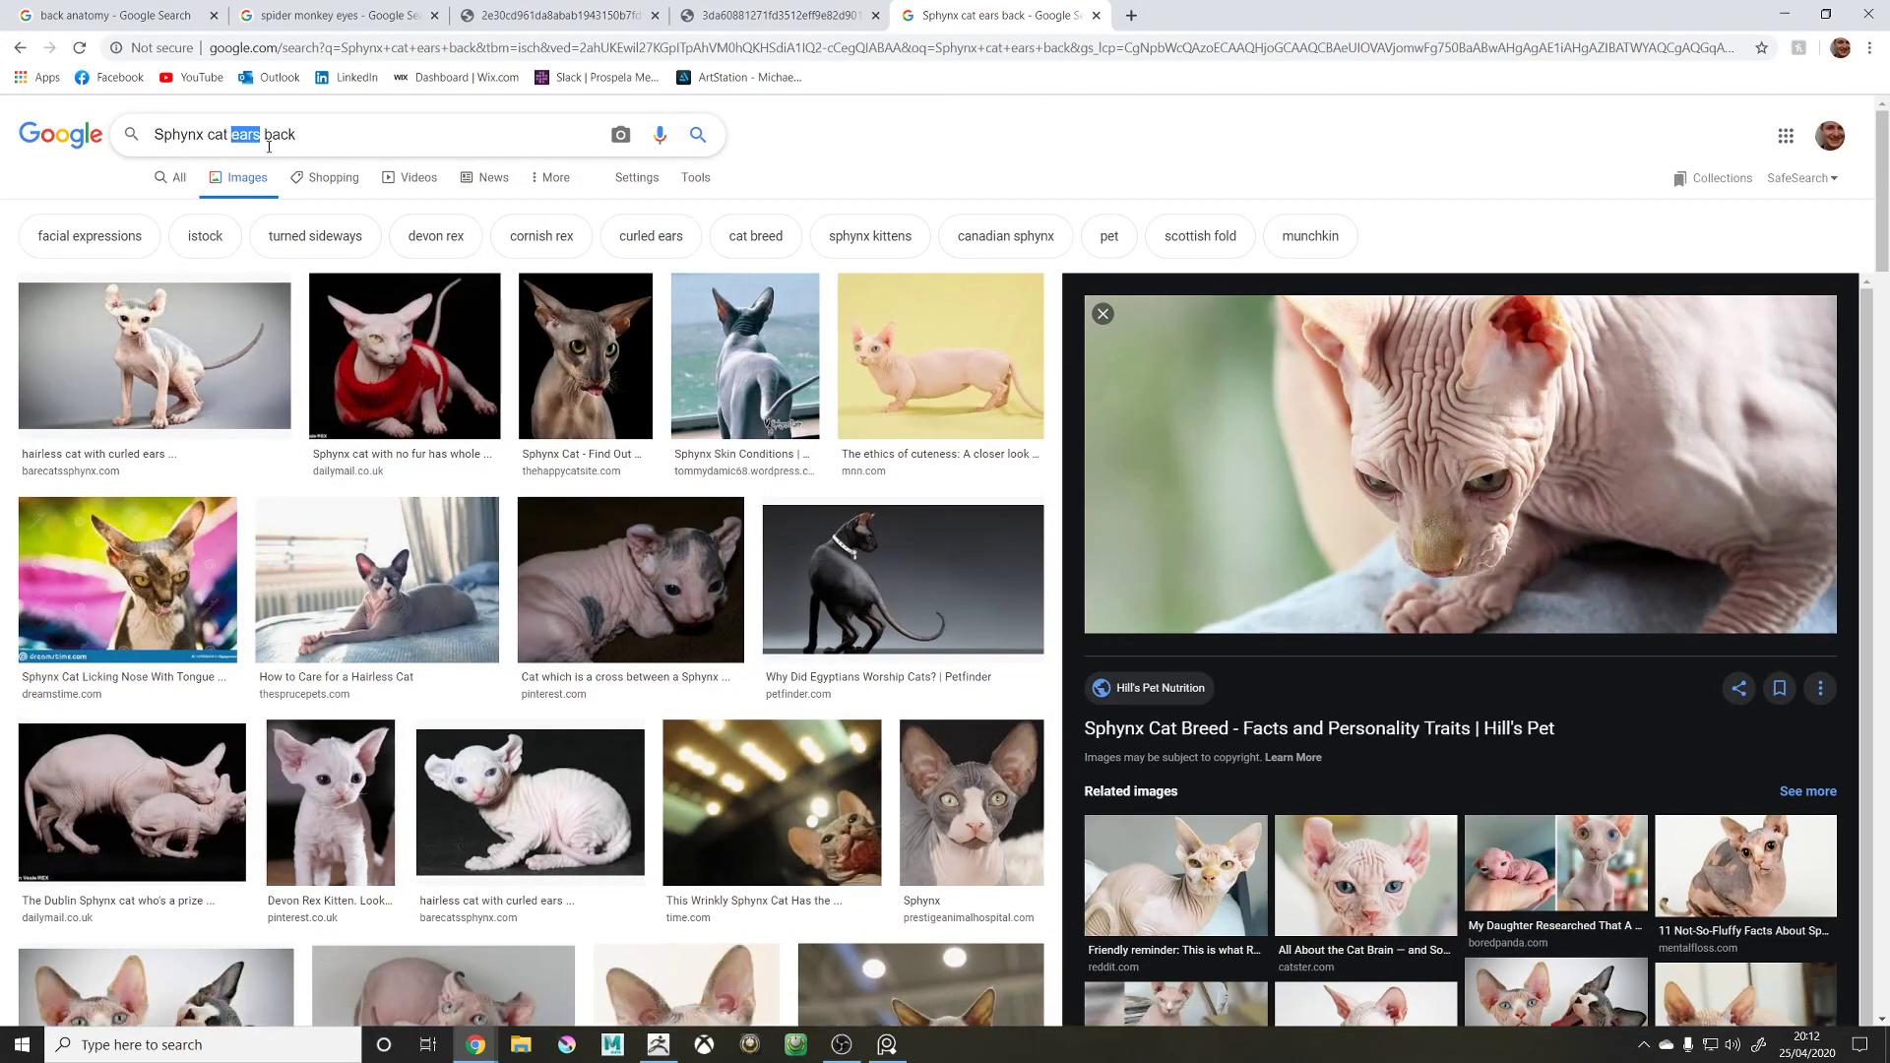
pyautogui.press('BackSpace')
pyautogui.write('head')
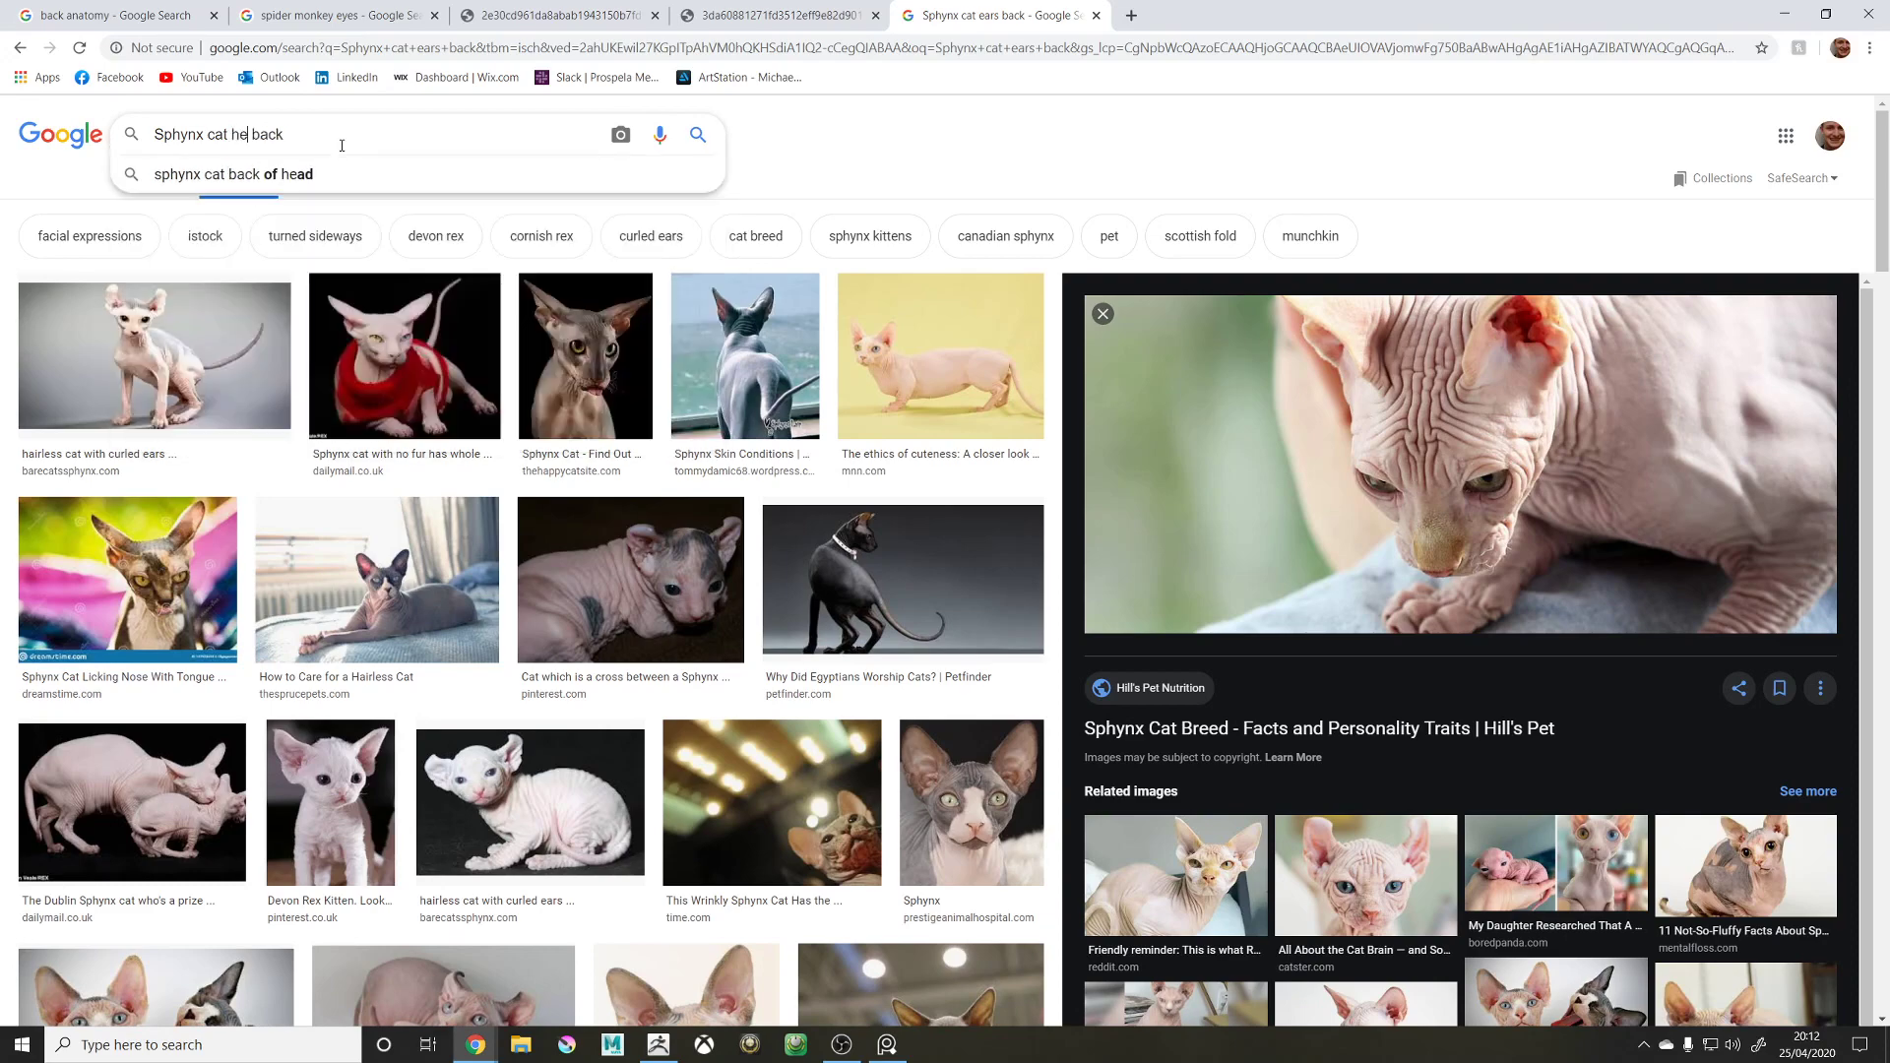
pyautogui.press('Return')
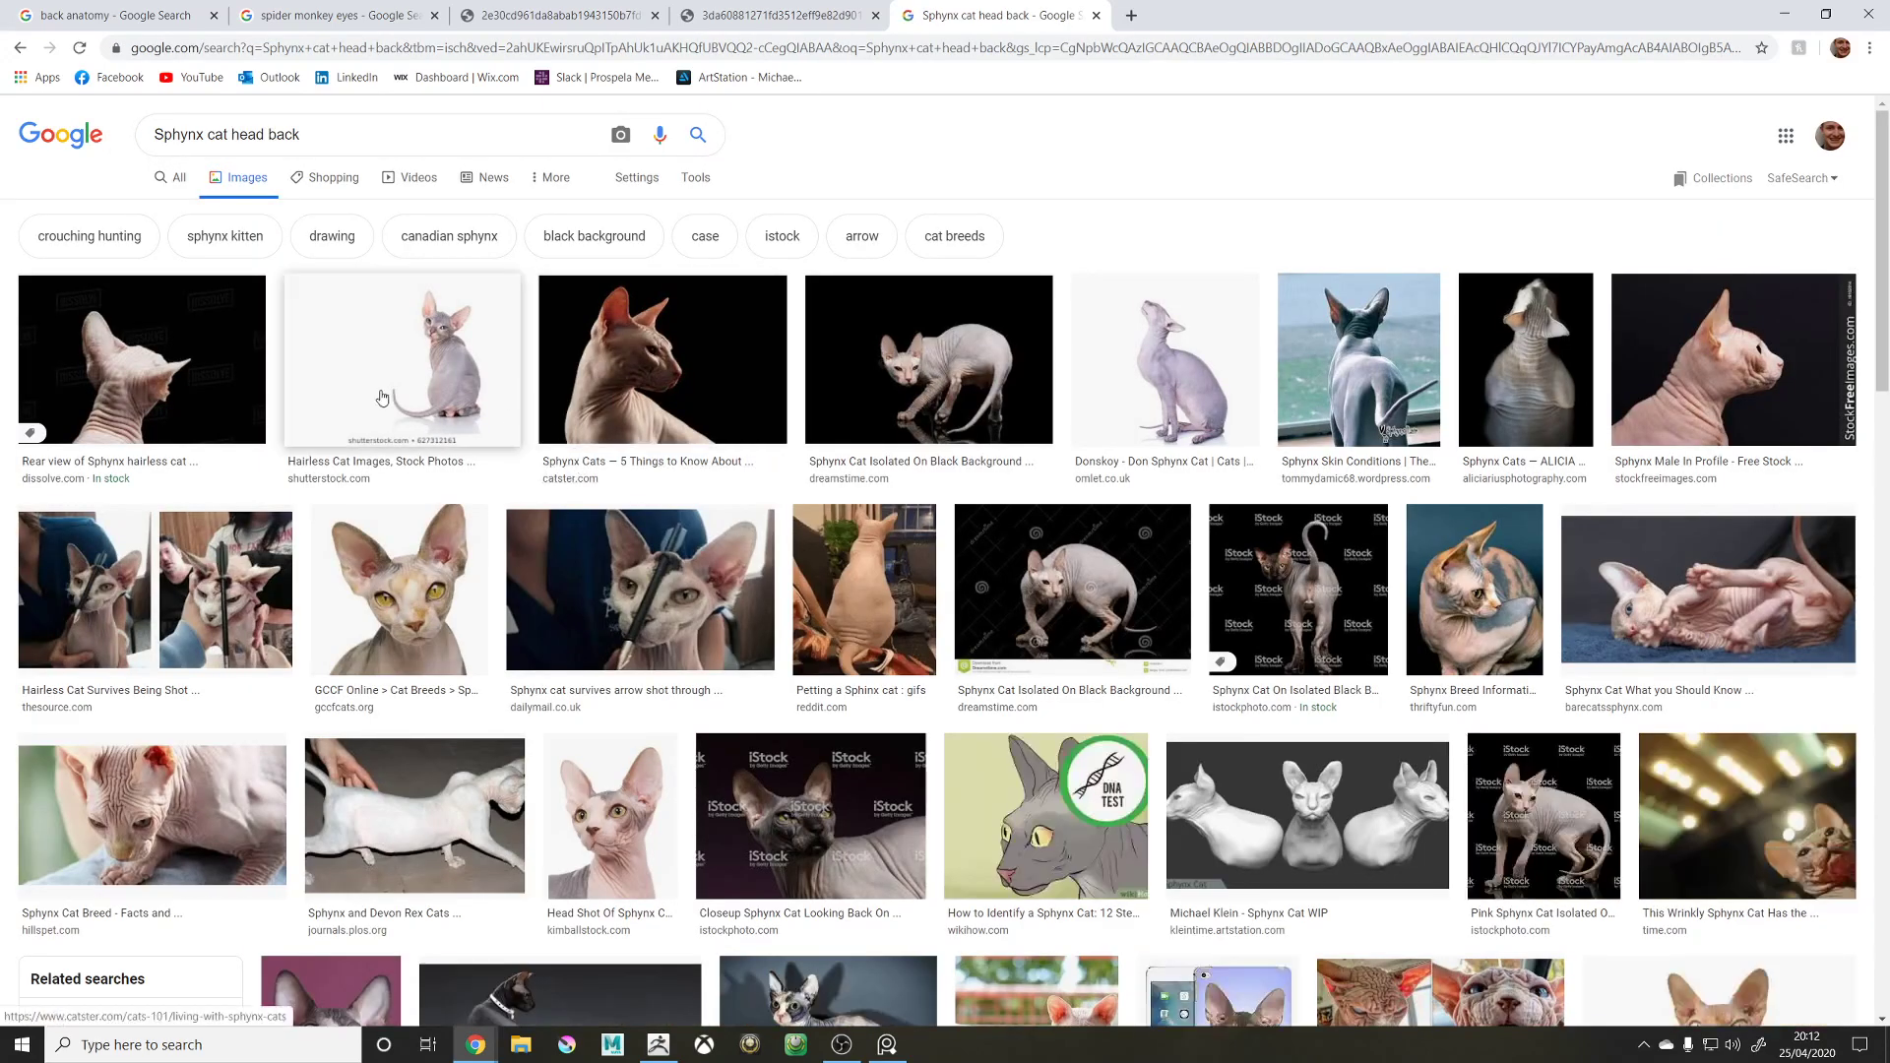
pyautogui.click(177, 375)
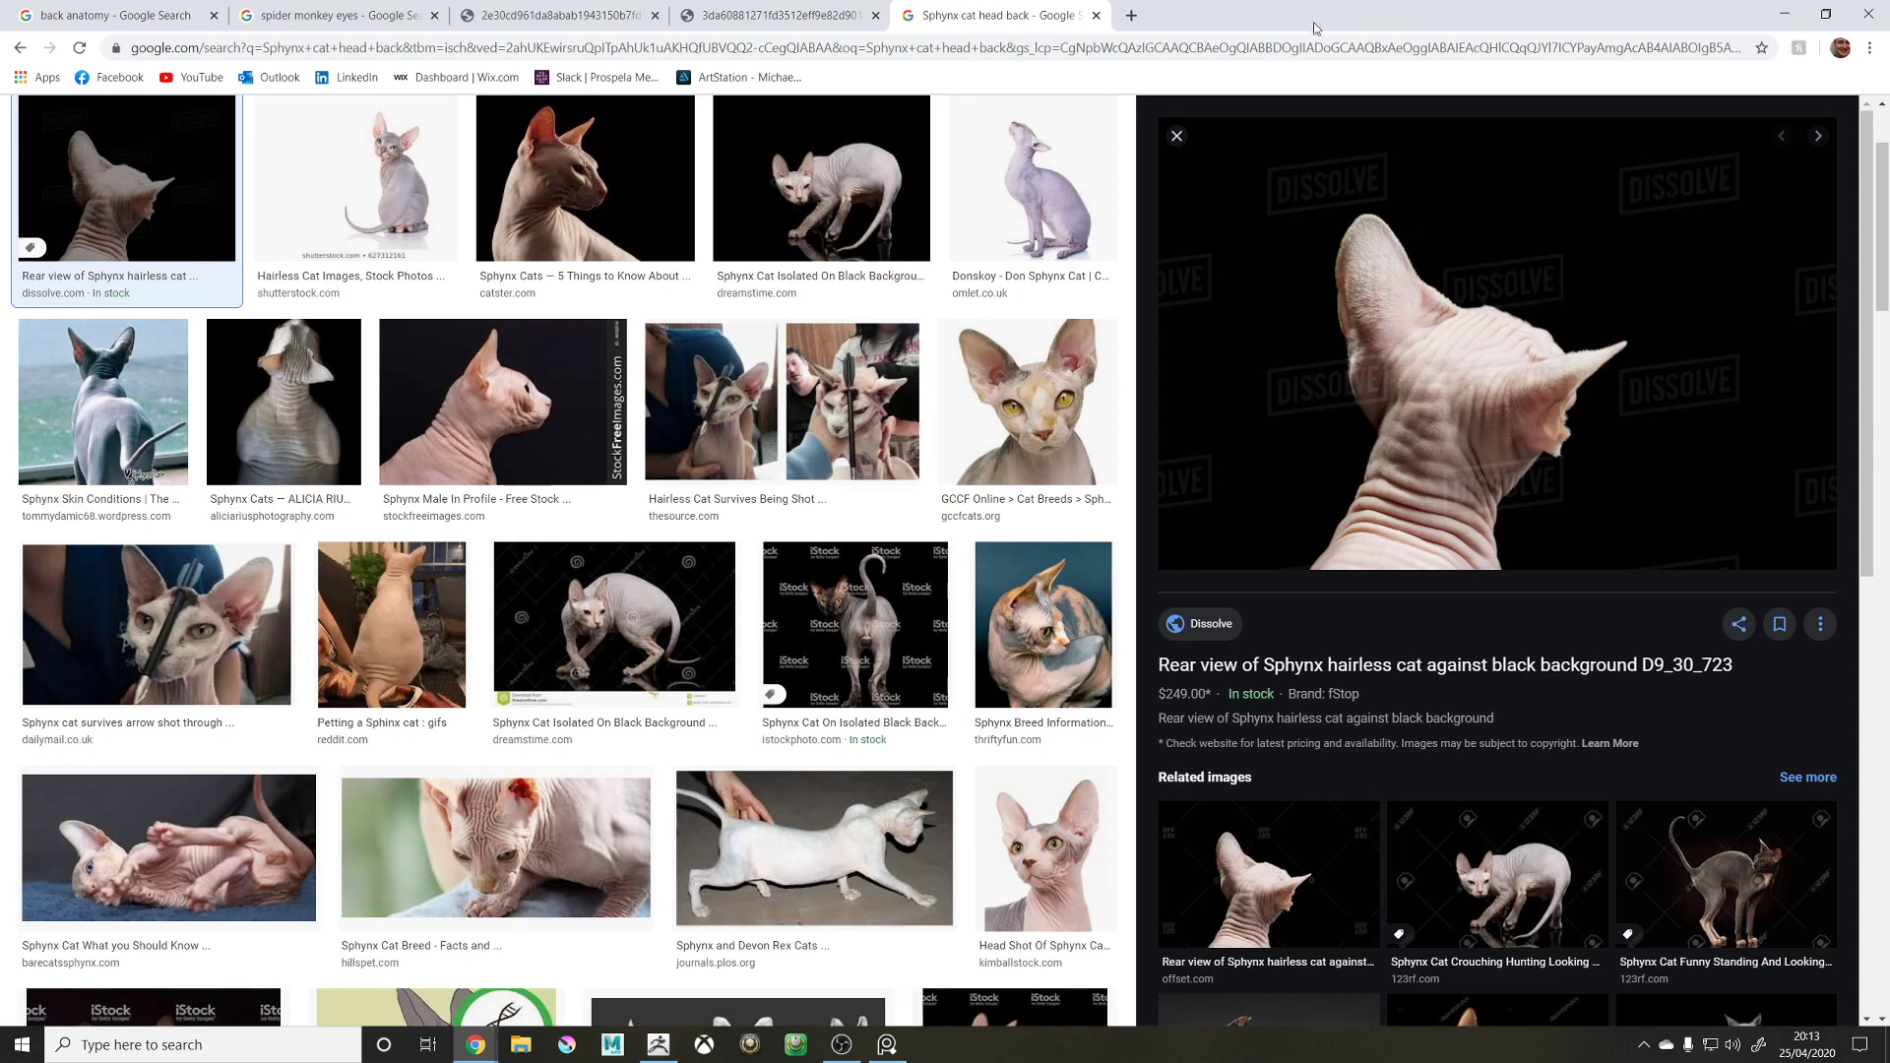
pyautogui.click(1868, 13)
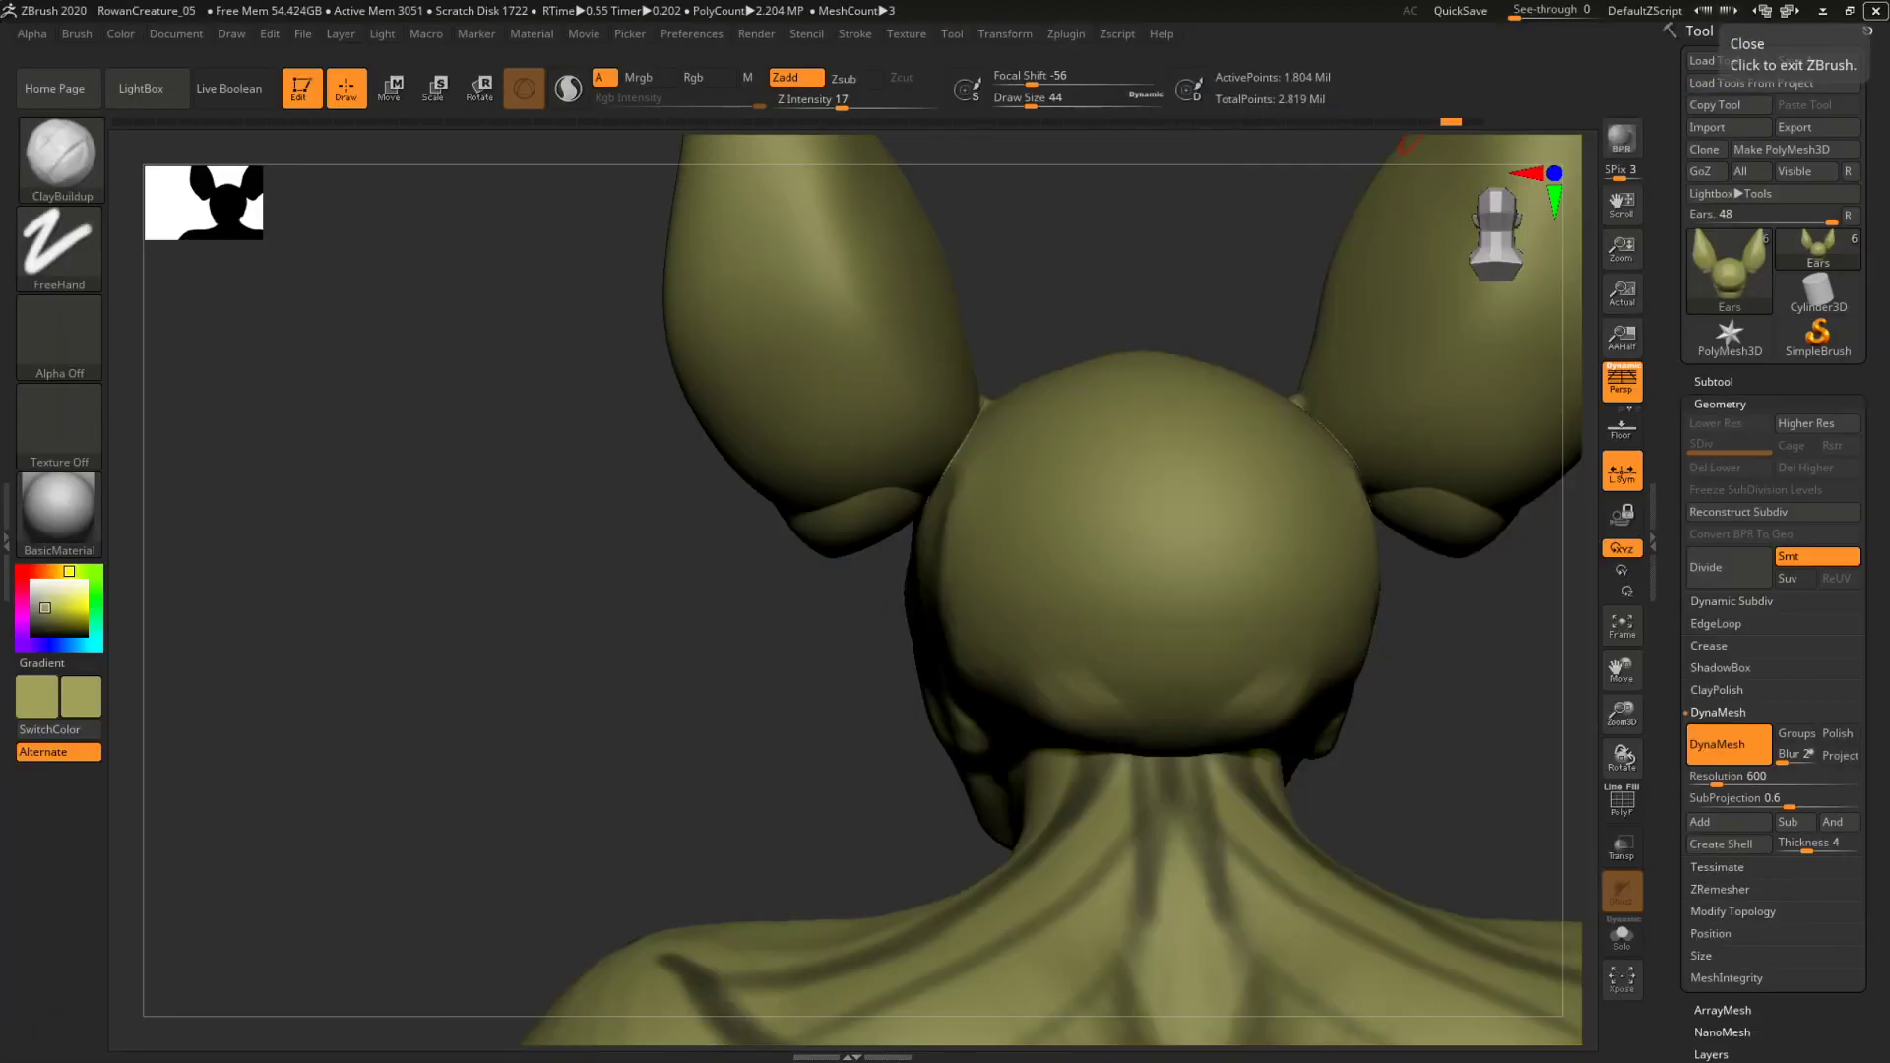
# Examine the ear bases from the front and back, and isolate the merged head and ears from the other subtools.
pyautogui.moveTo(1744, 493); pyautogui.dragTo(374, 232)
pyautogui.moveTo(1110, 285); pyautogui.dragTo(1299, 279)
pyautogui.moveTo(1344, 497); pyautogui.dragTo(1328, 497)
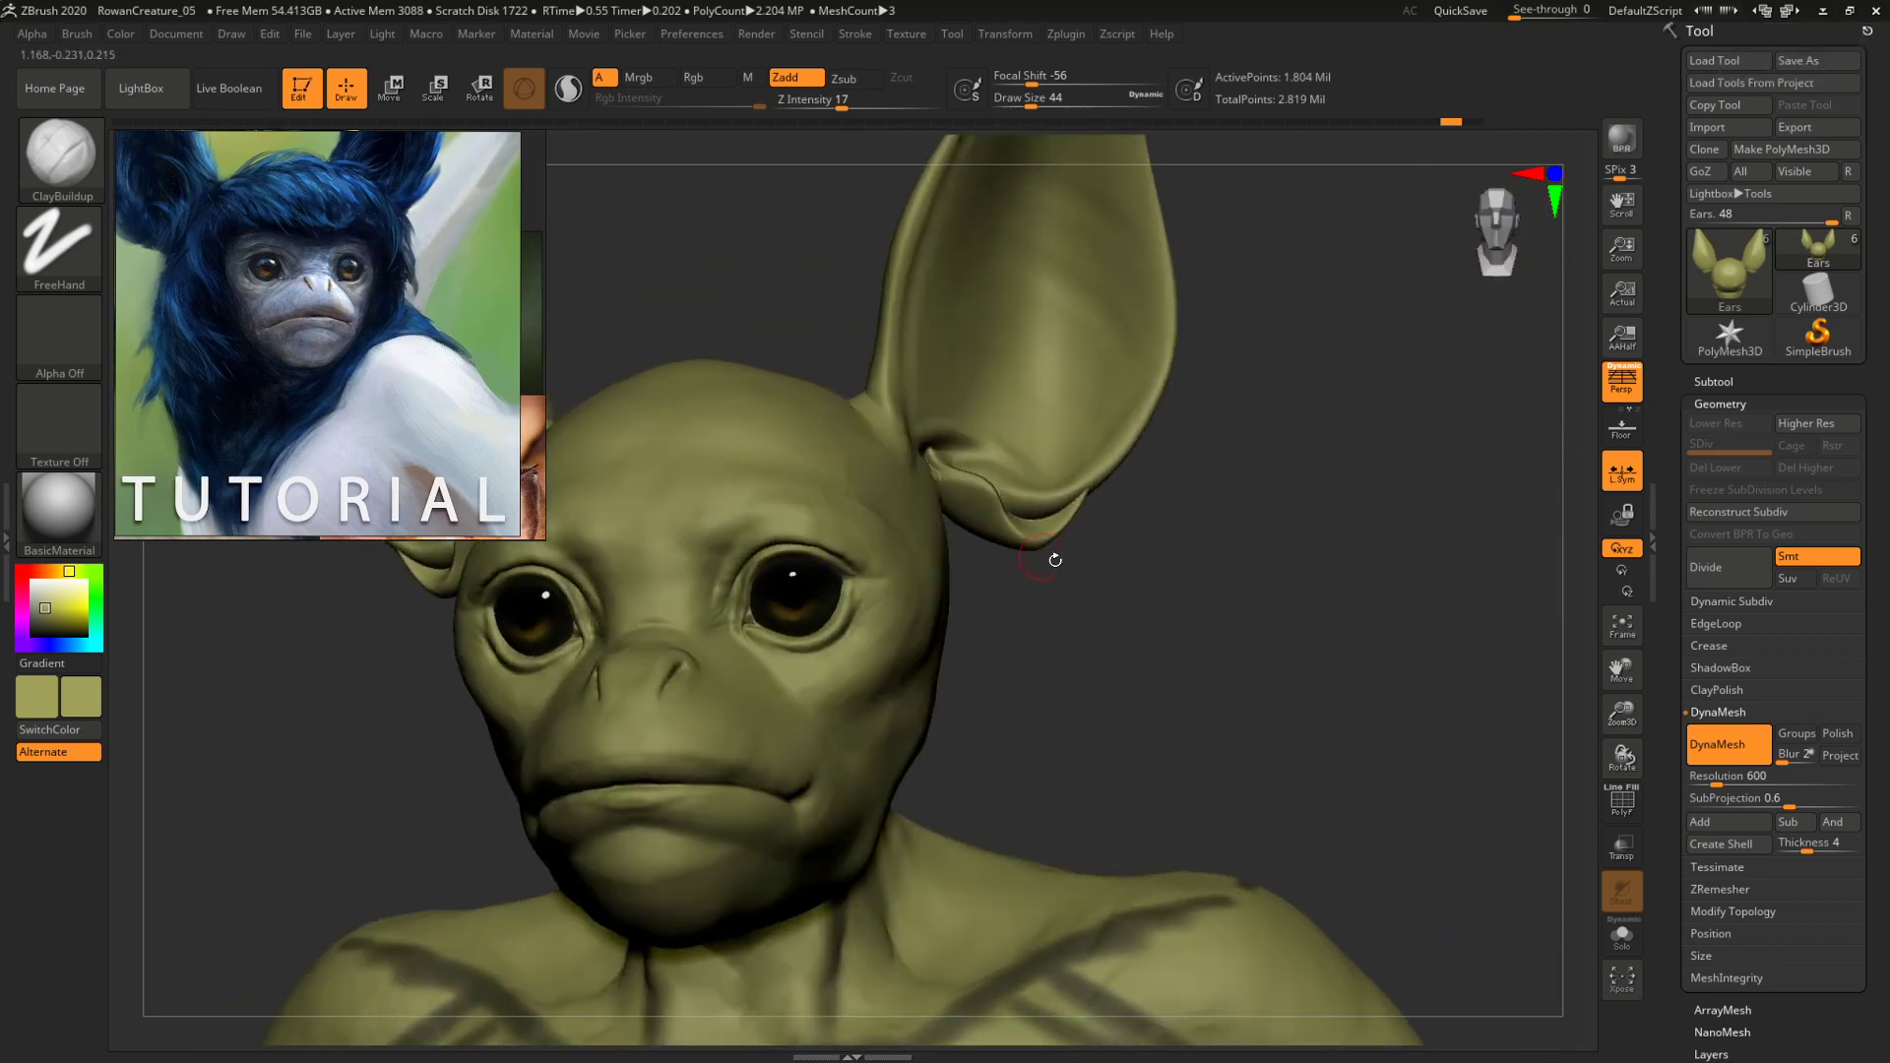
pyautogui.moveTo(1054, 552); pyautogui.dragTo(955, 529)
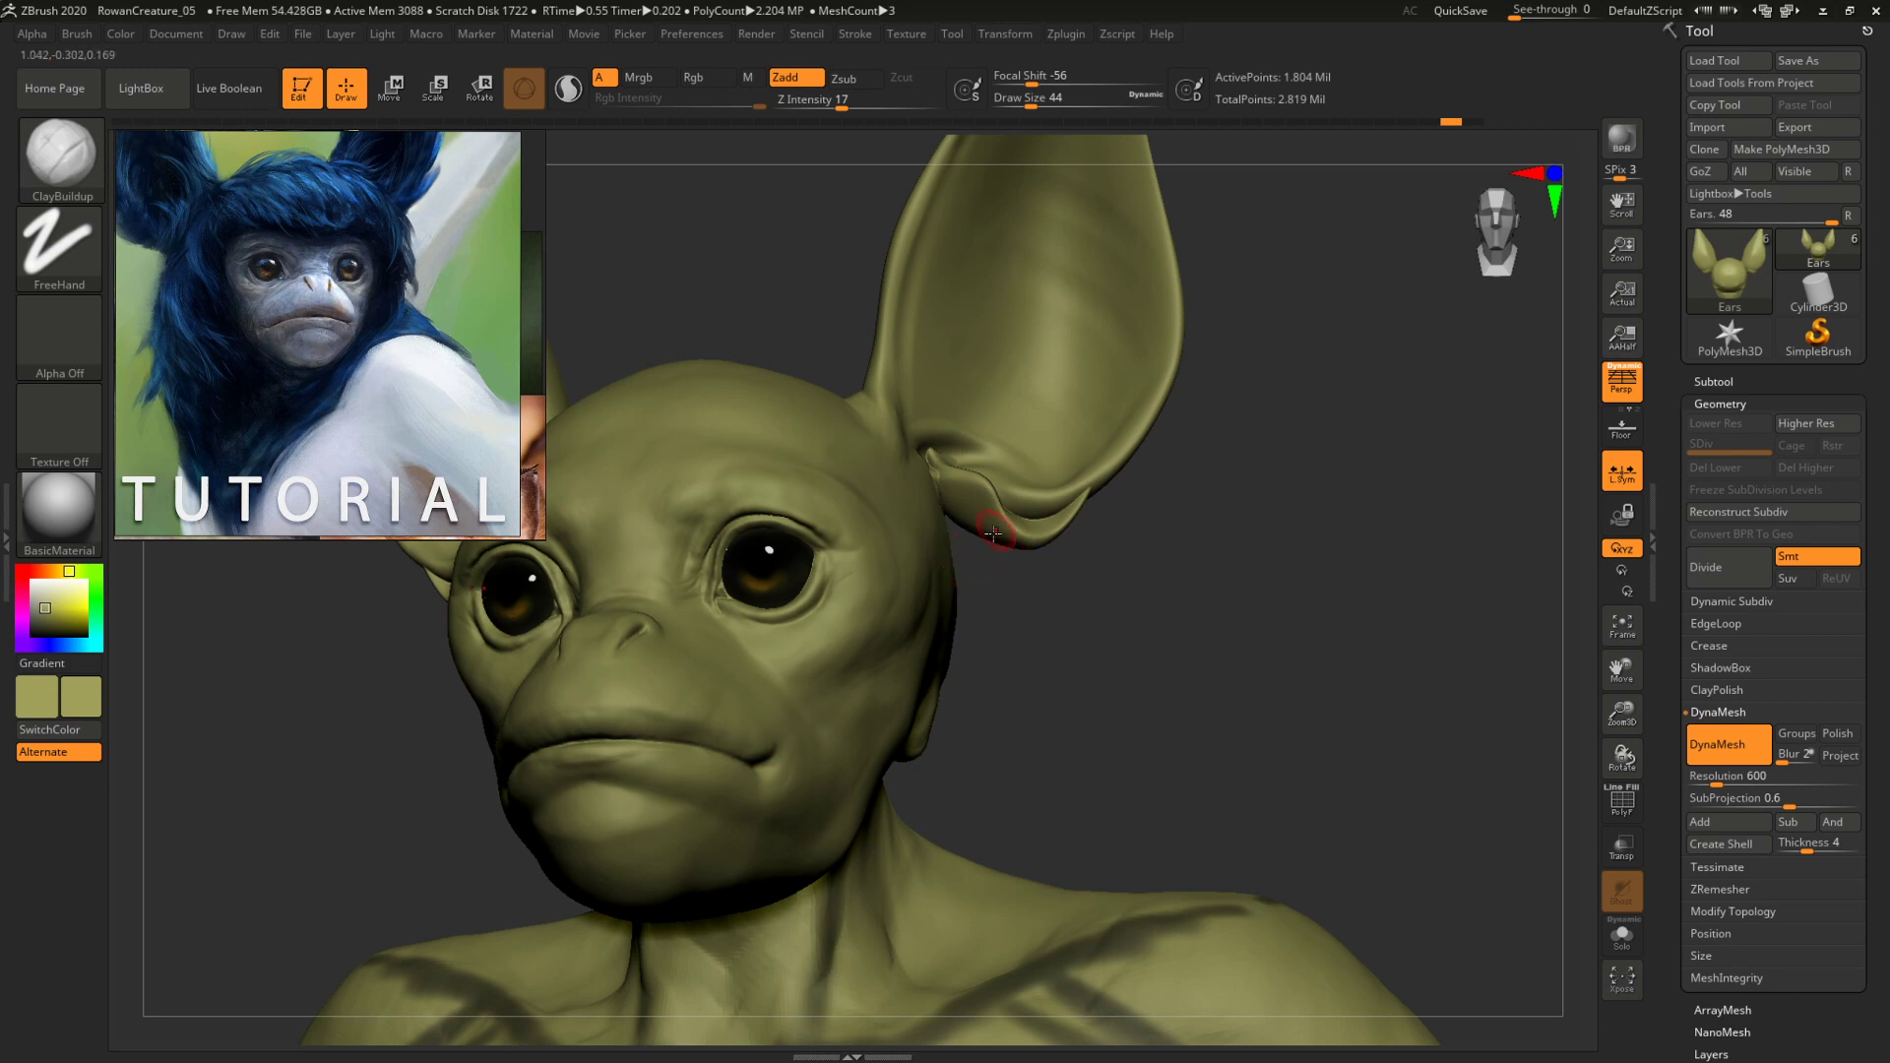
pyautogui.moveTo(962, 574); pyautogui.dragTo(1270, 603)
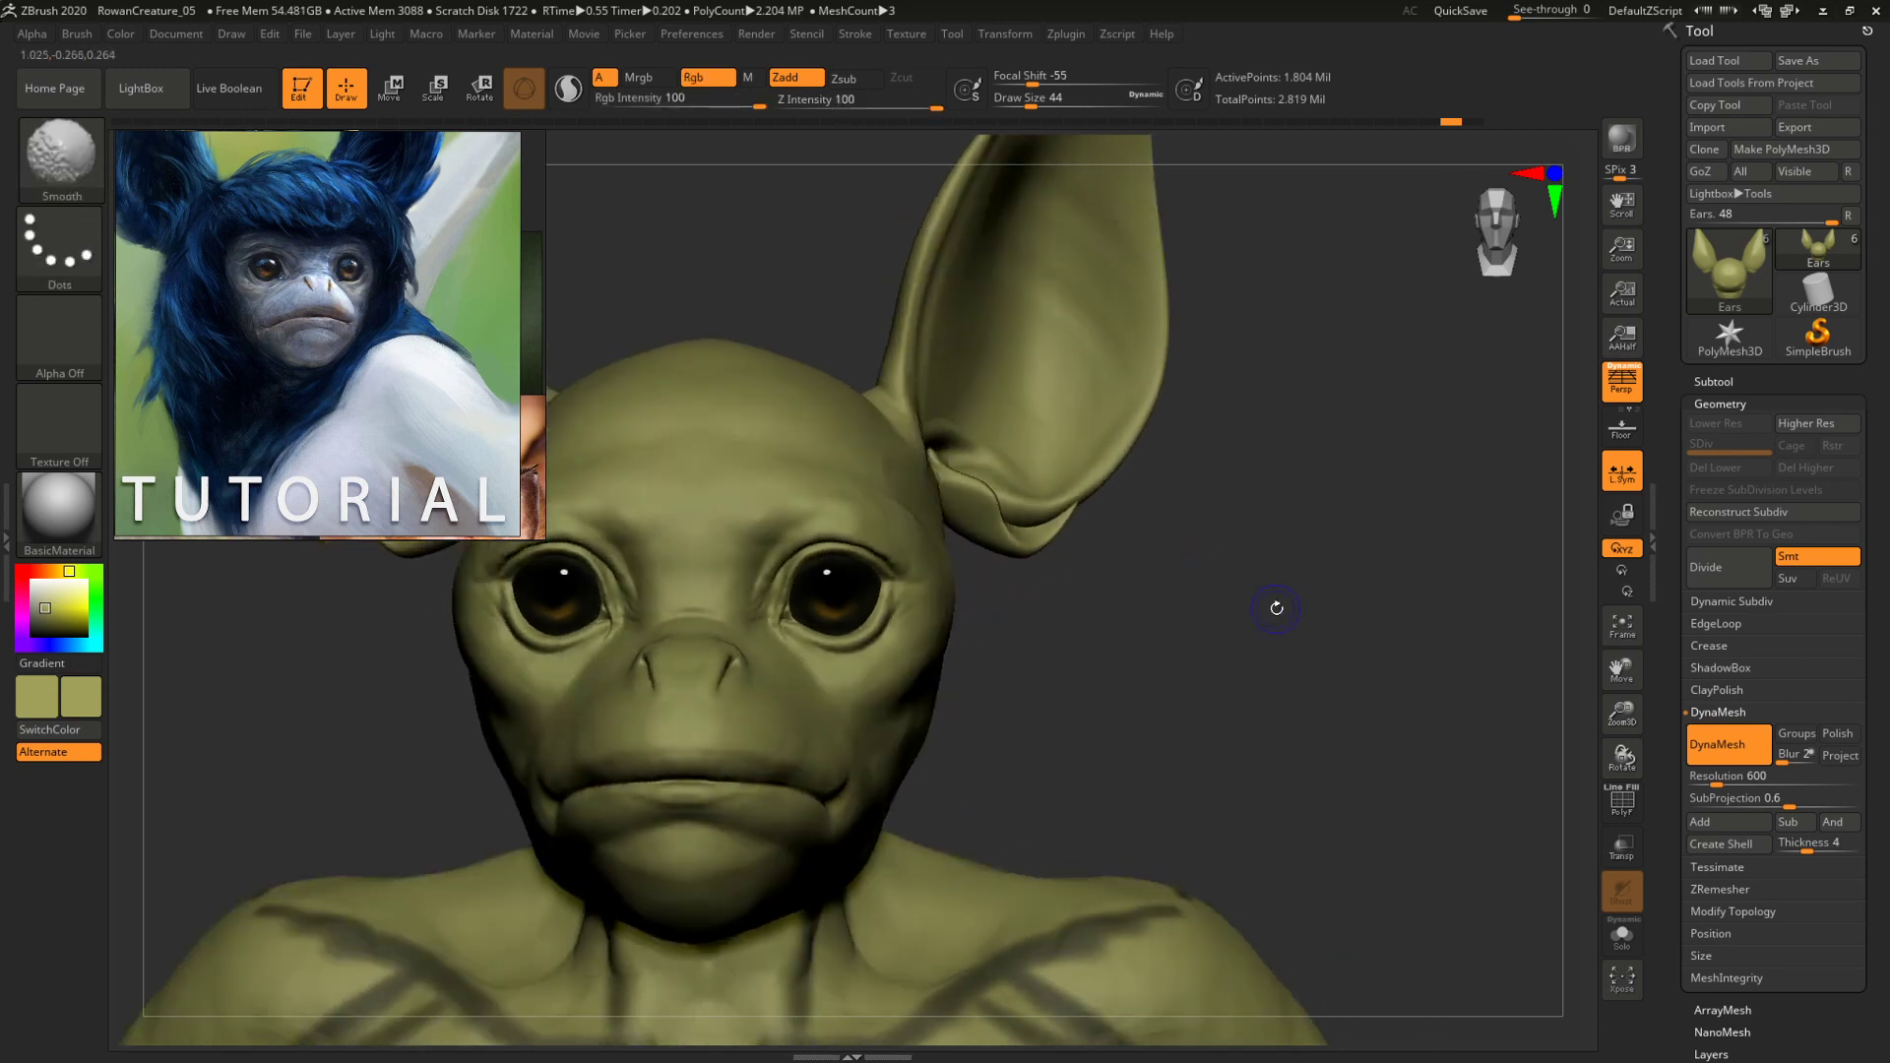
pyautogui.moveTo(1113, 609); pyautogui.dragTo(1249, 662)
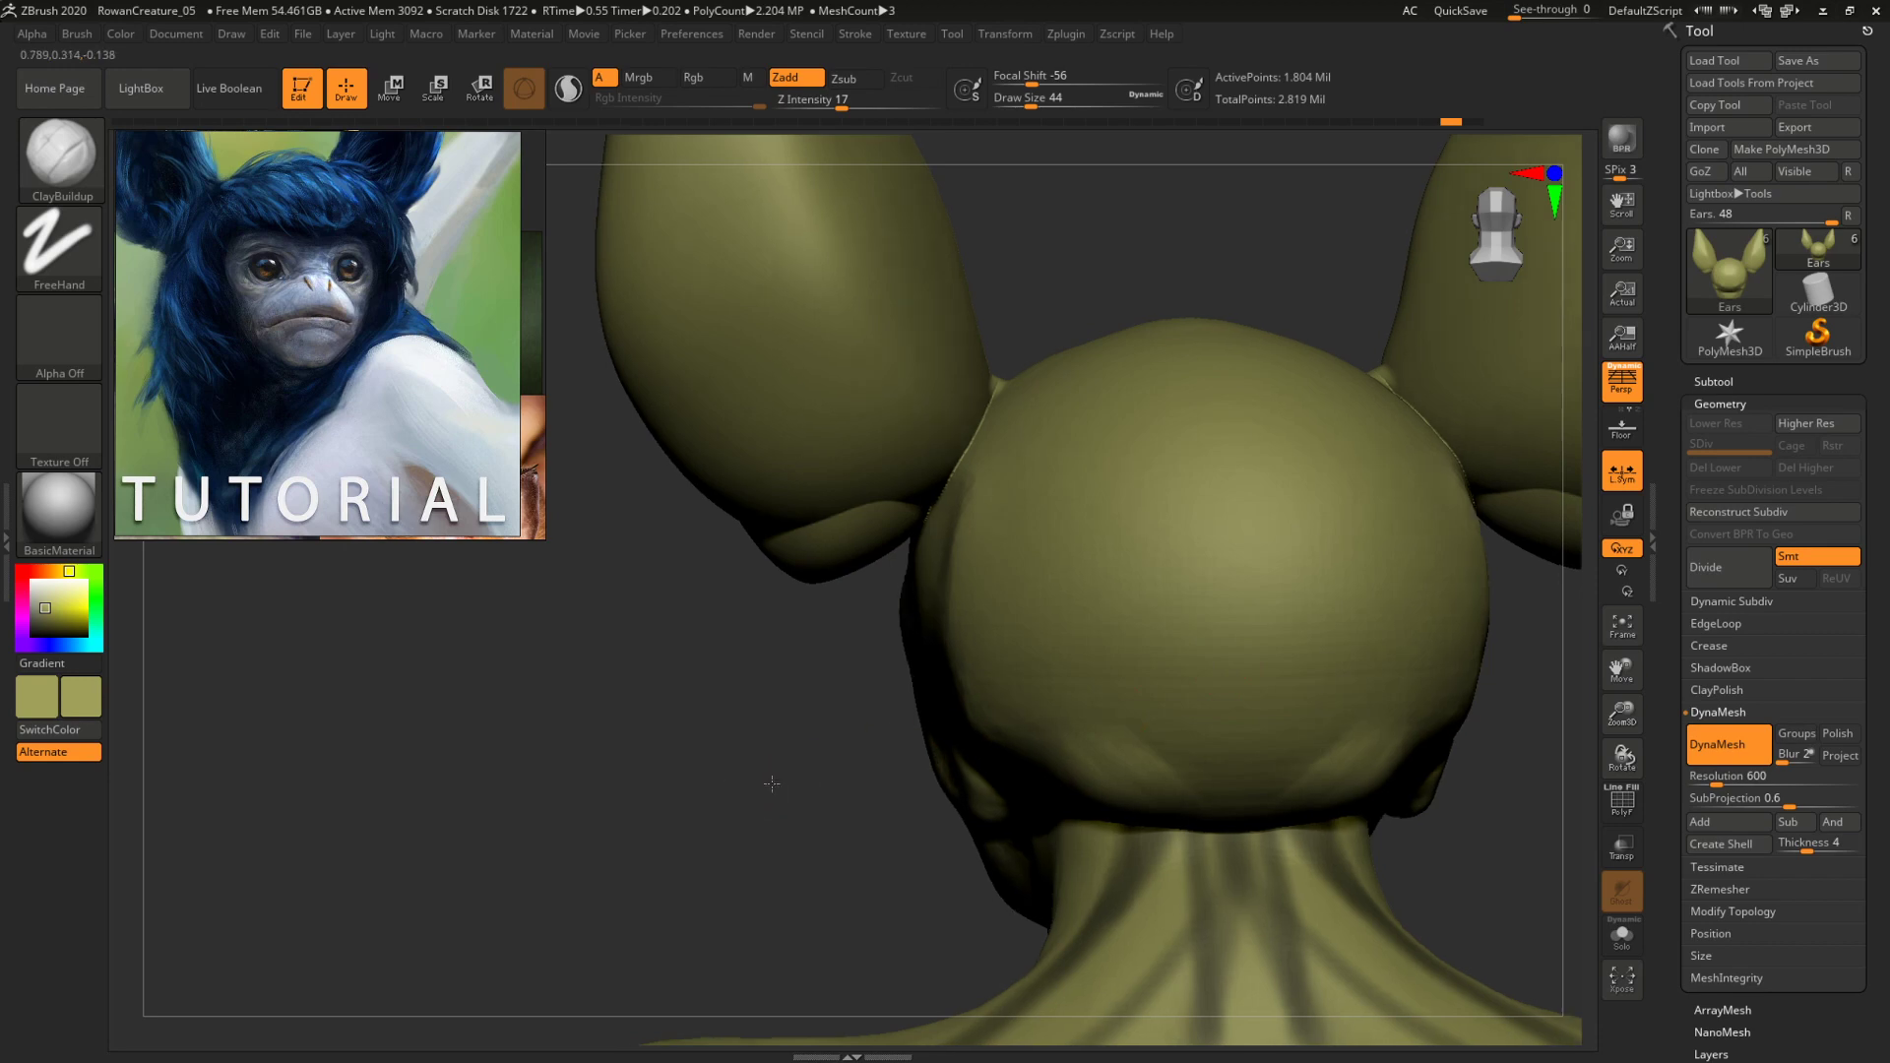
pyautogui.moveTo(773, 780)
pyautogui.mouseDown()
pyautogui.moveTo(1227, 738)
pyautogui.moveTo(1153, 719)
pyautogui.moveTo(1345, 675)
pyautogui.moveTo(1353, 743)
pyautogui.moveTo(1244, 515)
pyautogui.moveTo(1279, 669)
pyautogui.moveTo(1155, 666)
pyautogui.moveTo(1253, 726)
pyautogui.moveTo(1295, 726)
pyautogui.moveTo(1263, 729)
pyautogui.mouseUp()
pyautogui.press('b')
pyautogui.click(1359, 670)
pyautogui.click(1629, 943)
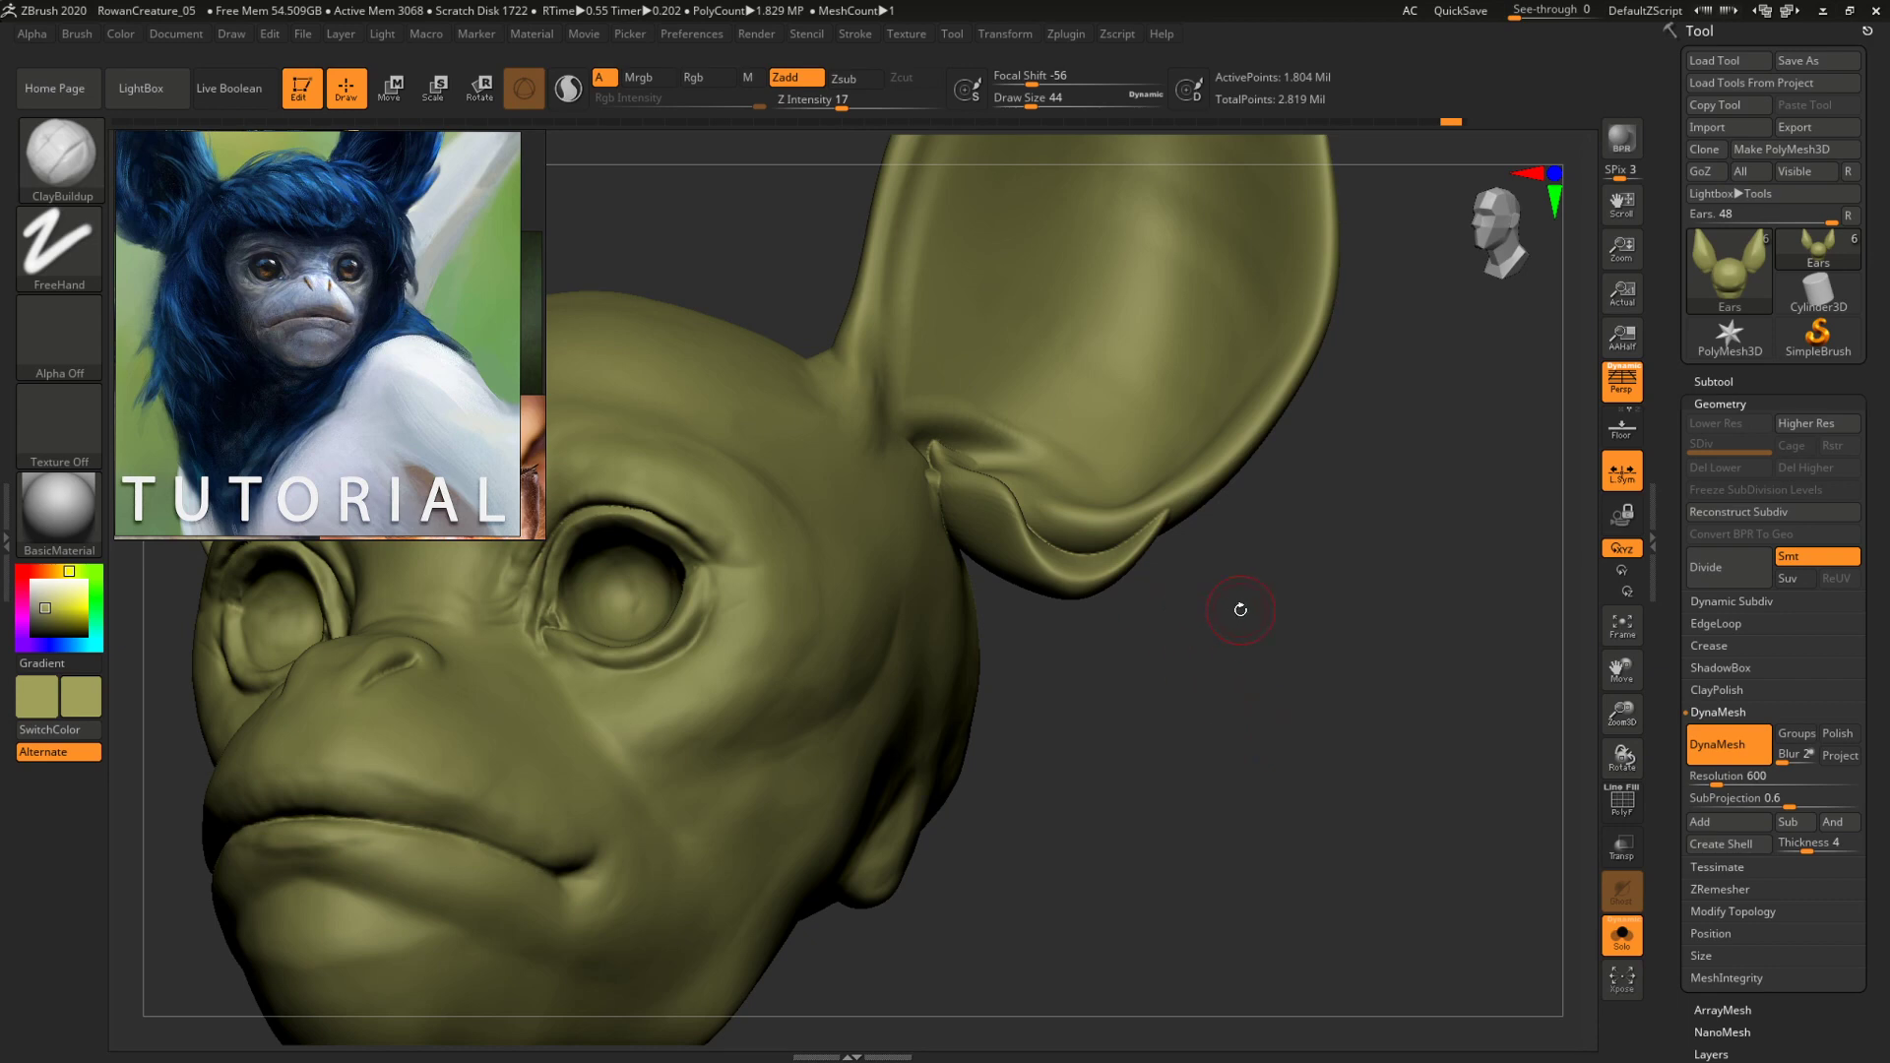
pyautogui.press('b')
pyautogui.press('Escape')
# Build up and smooth the front of the ear base below the inner fold with ClayBuildup at draw size 54.
pyautogui.moveTo(1001, 760); pyautogui.dragTo(922, 489)
pyautogui.moveTo(1208, 771)
pyautogui.mouseDown()
pyautogui.moveTo(1228, 717)
pyautogui.moveTo(1256, 768)
pyautogui.moveTo(1225, 763)
pyautogui.mouseUp()
pyautogui.press('space')
pyautogui.moveTo(921, 528); pyautogui.dragTo(950, 577)
pyautogui.moveTo(1183, 762)
pyautogui.mouseDown()
pyautogui.moveTo(1270, 772)
pyautogui.moveTo(1264, 723)
pyautogui.mouseUp()
pyautogui.hotkey('shift', 'f')
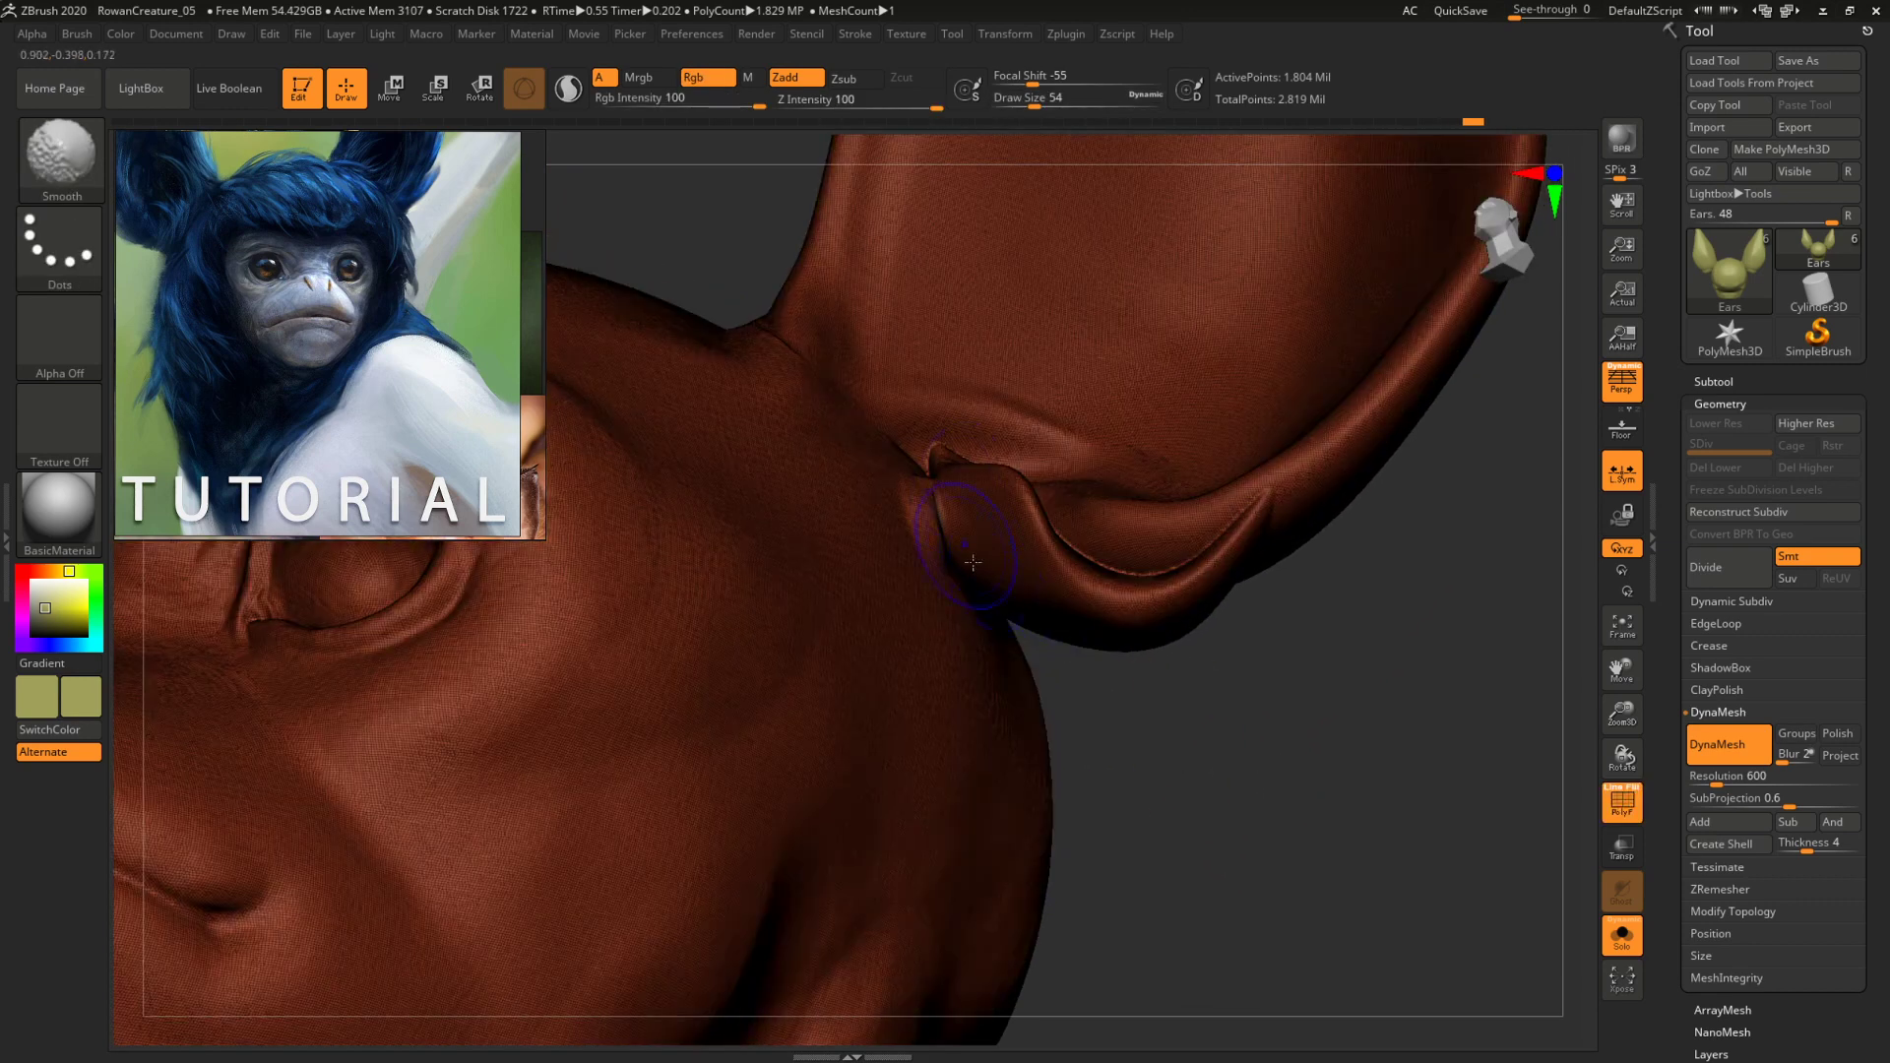
pyautogui.hotkey('shift', 'f')
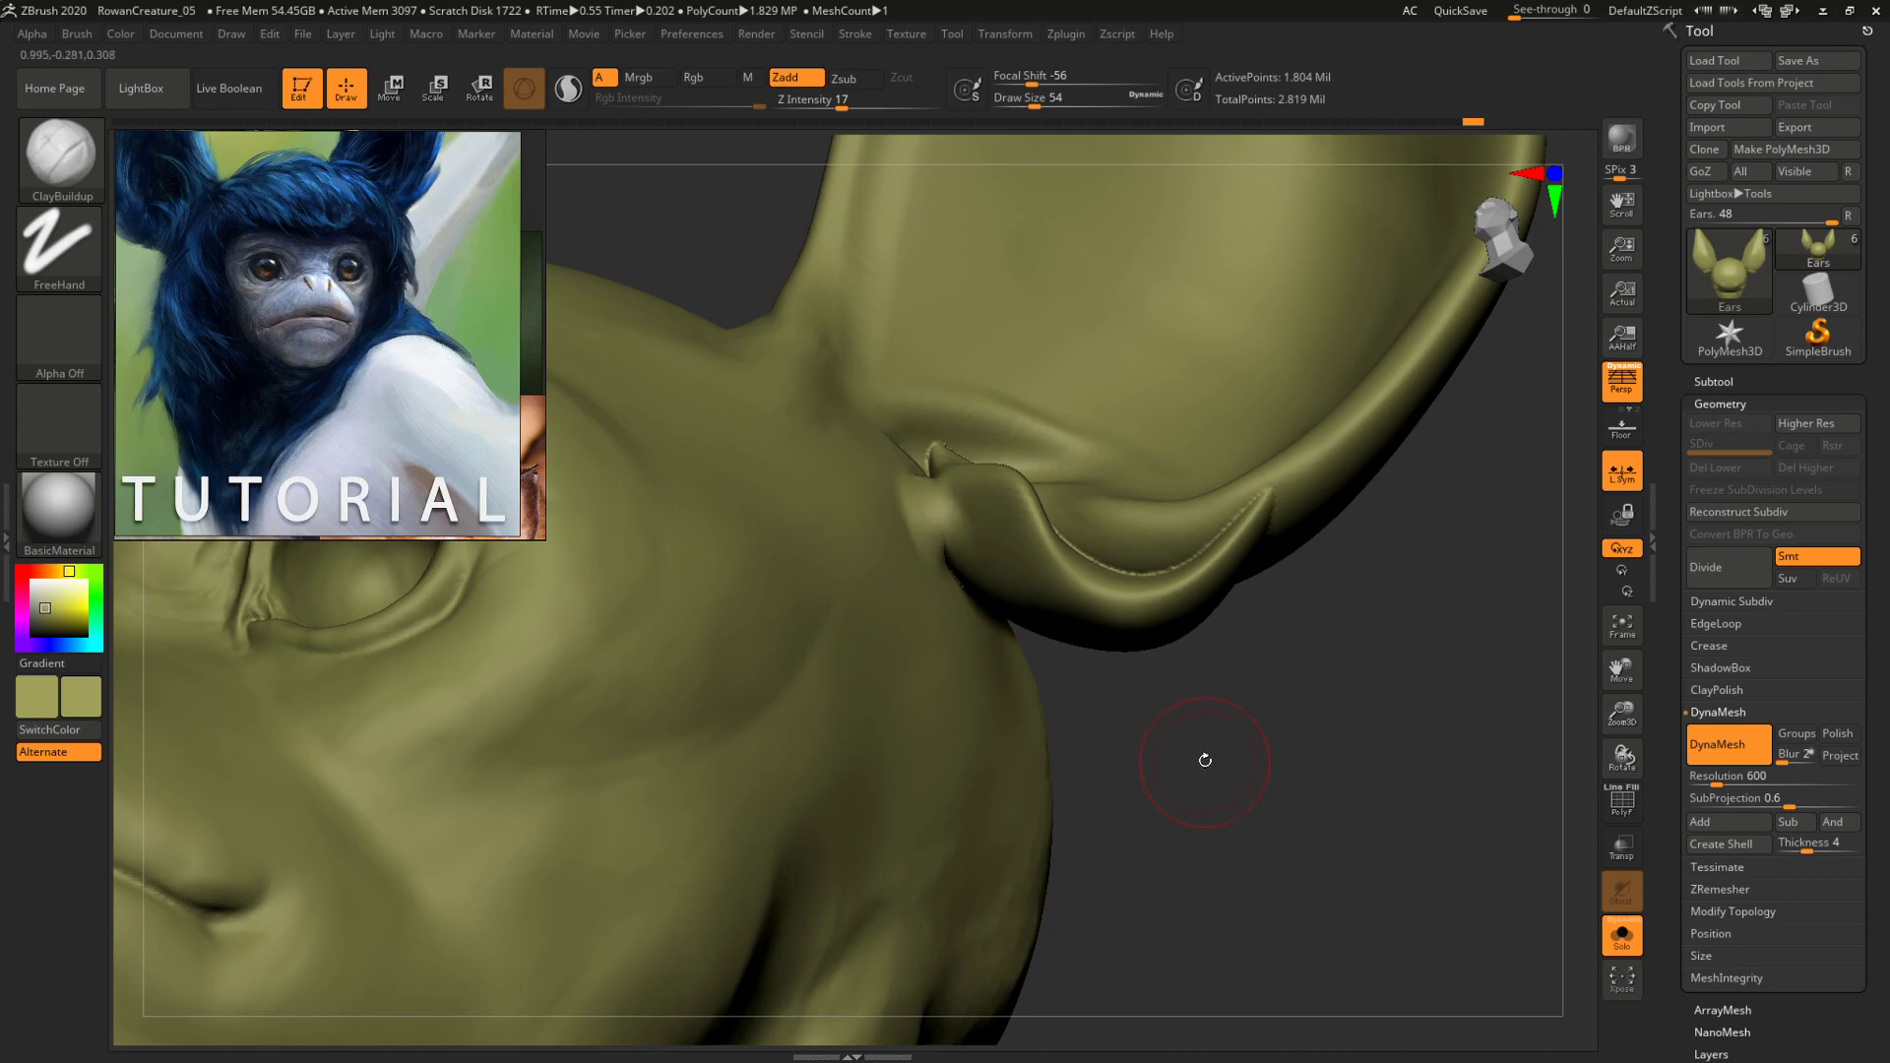
pyautogui.moveTo(1205, 760); pyautogui.dragTo(1242, 777)
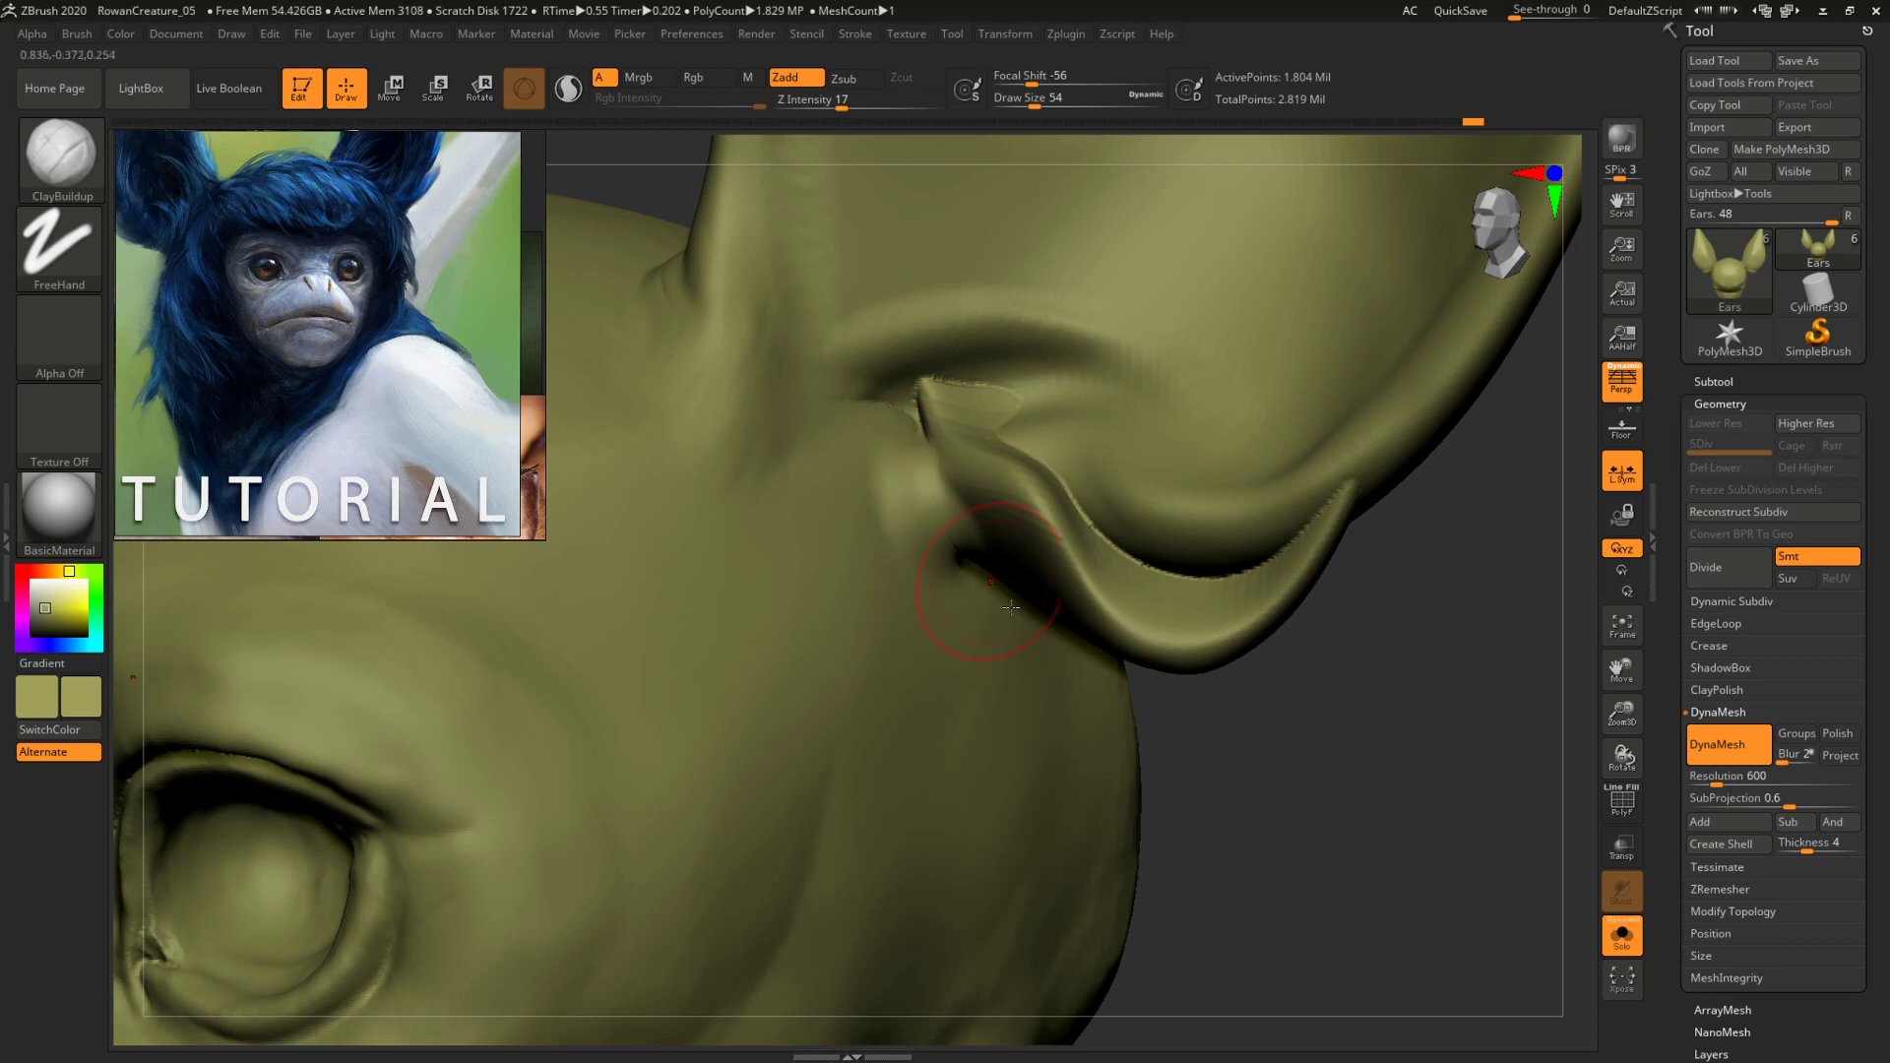
# Fill the seam between the back of the ear and the skull with ClayBuildup at draw size 59.
pyautogui.moveTo(1468, 797)
pyautogui.mouseDown()
pyautogui.moveTo(1288, 776)
pyautogui.moveTo(1421, 780)
pyautogui.moveTo(1236, 726)
pyautogui.moveTo(1231, 666)
pyautogui.moveTo(1249, 689)
pyautogui.moveTo(1214, 633)
pyautogui.moveTo(1341, 544)
pyautogui.moveTo(1402, 630)
pyautogui.moveTo(1099, 259)
pyautogui.moveTo(1088, 325)
pyautogui.moveTo(968, 502)
pyautogui.mouseUp()
pyautogui.press('space')
pyautogui.press('space')
pyautogui.moveTo(940, 569); pyautogui.dragTo(952, 527)
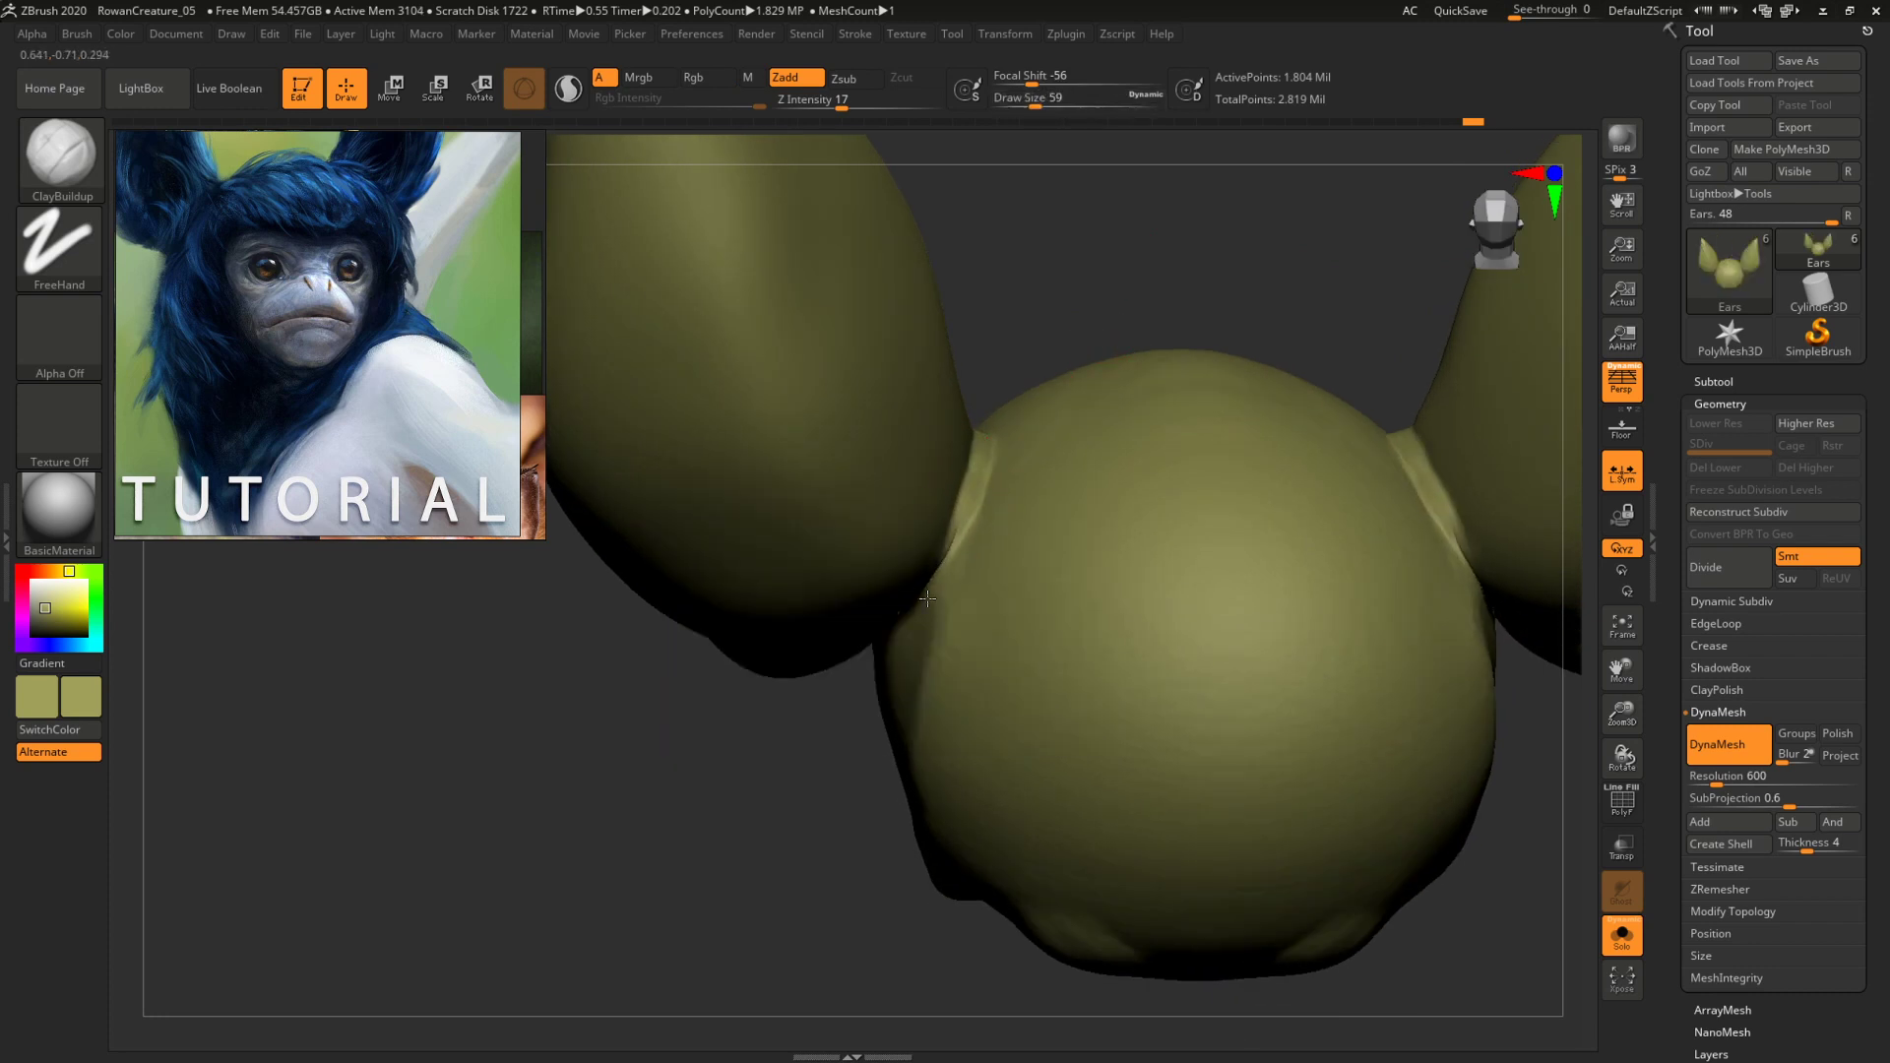
pyautogui.moveTo(988, 291); pyautogui.dragTo(994, 316)
pyautogui.moveTo(931, 559); pyautogui.dragTo(927, 578)
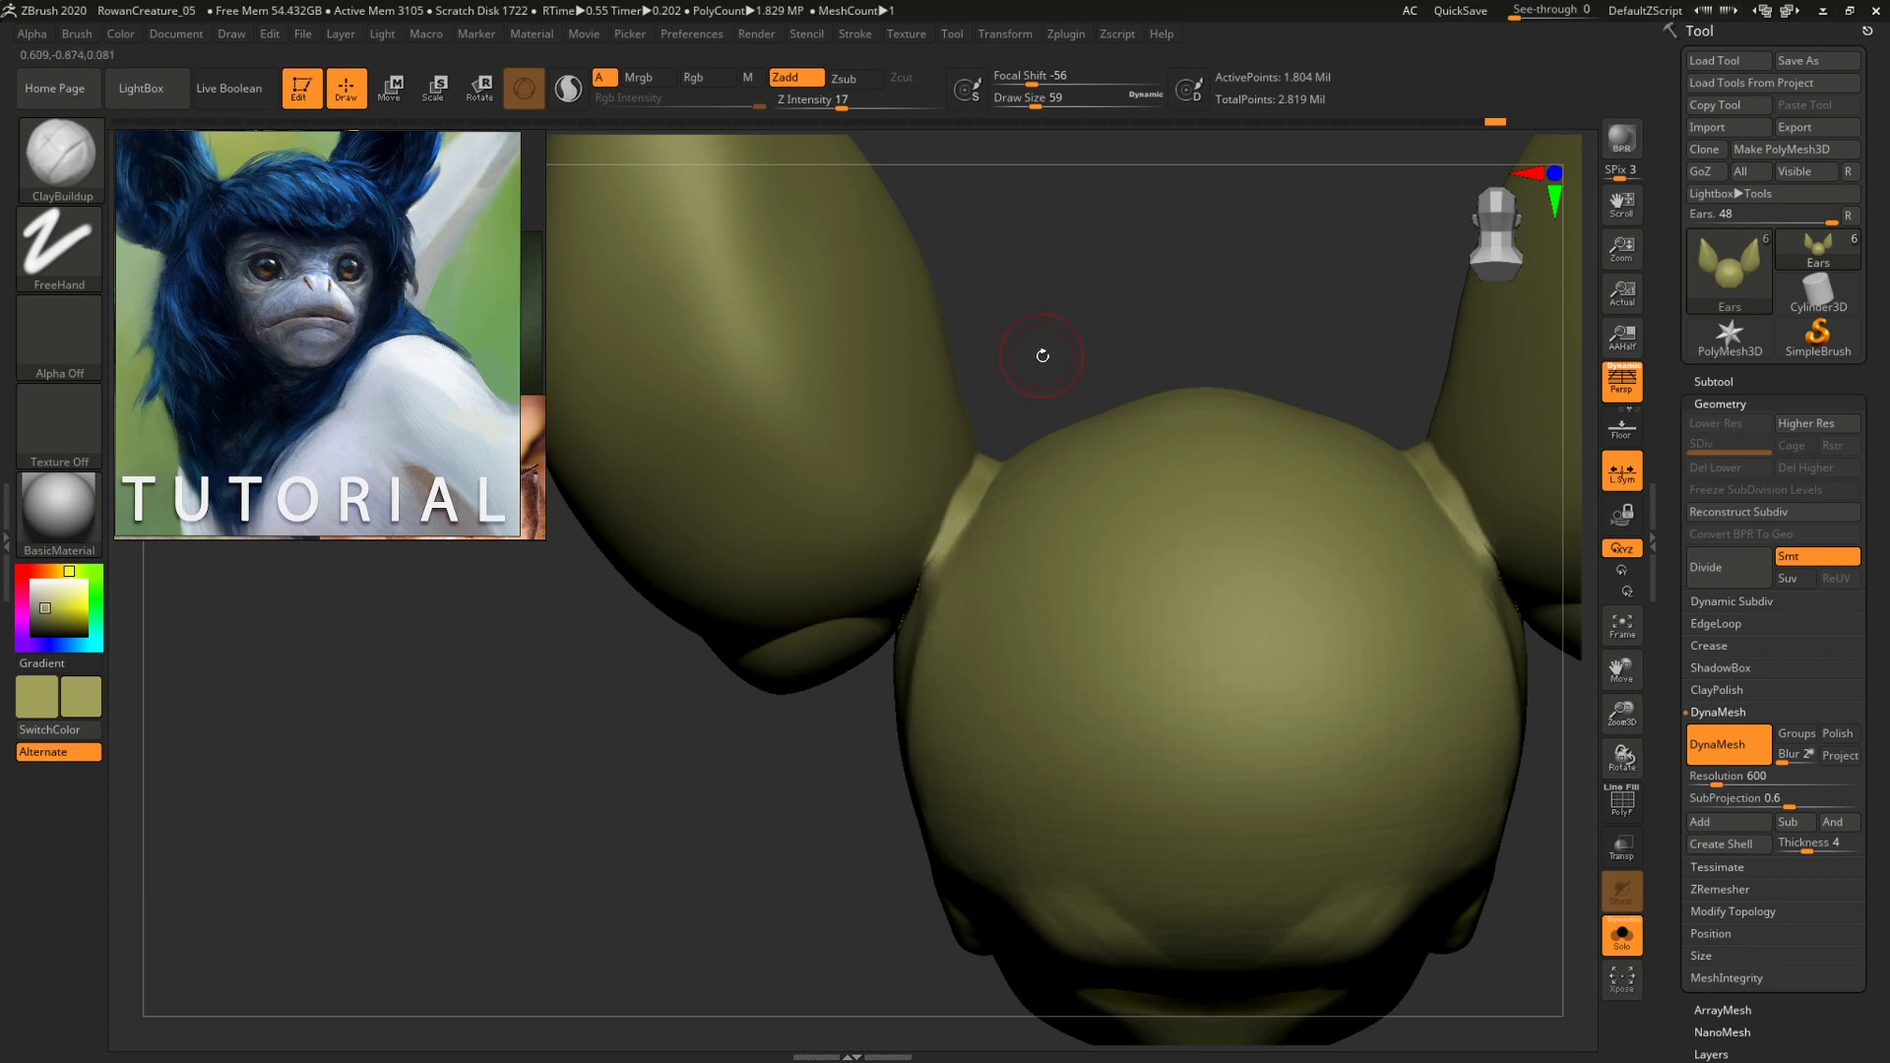
pyautogui.moveTo(1042, 355)
pyautogui.mouseDown()
pyautogui.moveTo(1058, 345)
pyautogui.moveTo(1055, 376)
pyautogui.mouseUp()
pyautogui.press('space')
pyautogui.moveTo(960, 450)
pyautogui.mouseDown()
pyautogui.moveTo(1001, 444)
pyautogui.moveTo(942, 502)
pyautogui.mouseUp()
# Thicken the rear ear attachment with broader ClayBuildup strokes at draw size 90, blending it into the skull.
pyautogui.moveTo(1068, 330); pyautogui.dragTo(1134, 331)
pyautogui.press('space')
pyautogui.moveTo(963, 448)
pyautogui.mouseDown()
pyautogui.moveTo(933, 512)
pyautogui.moveTo(930, 453)
pyautogui.moveTo(960, 394)
pyautogui.moveTo(1006, 415)
pyautogui.mouseUp()
pyautogui.moveTo(1136, 316); pyautogui.dragTo(1081, 329)
pyautogui.moveTo(1021, 447)
pyautogui.mouseDown()
pyautogui.moveTo(989, 517)
pyautogui.moveTo(1016, 404)
pyautogui.mouseUp()
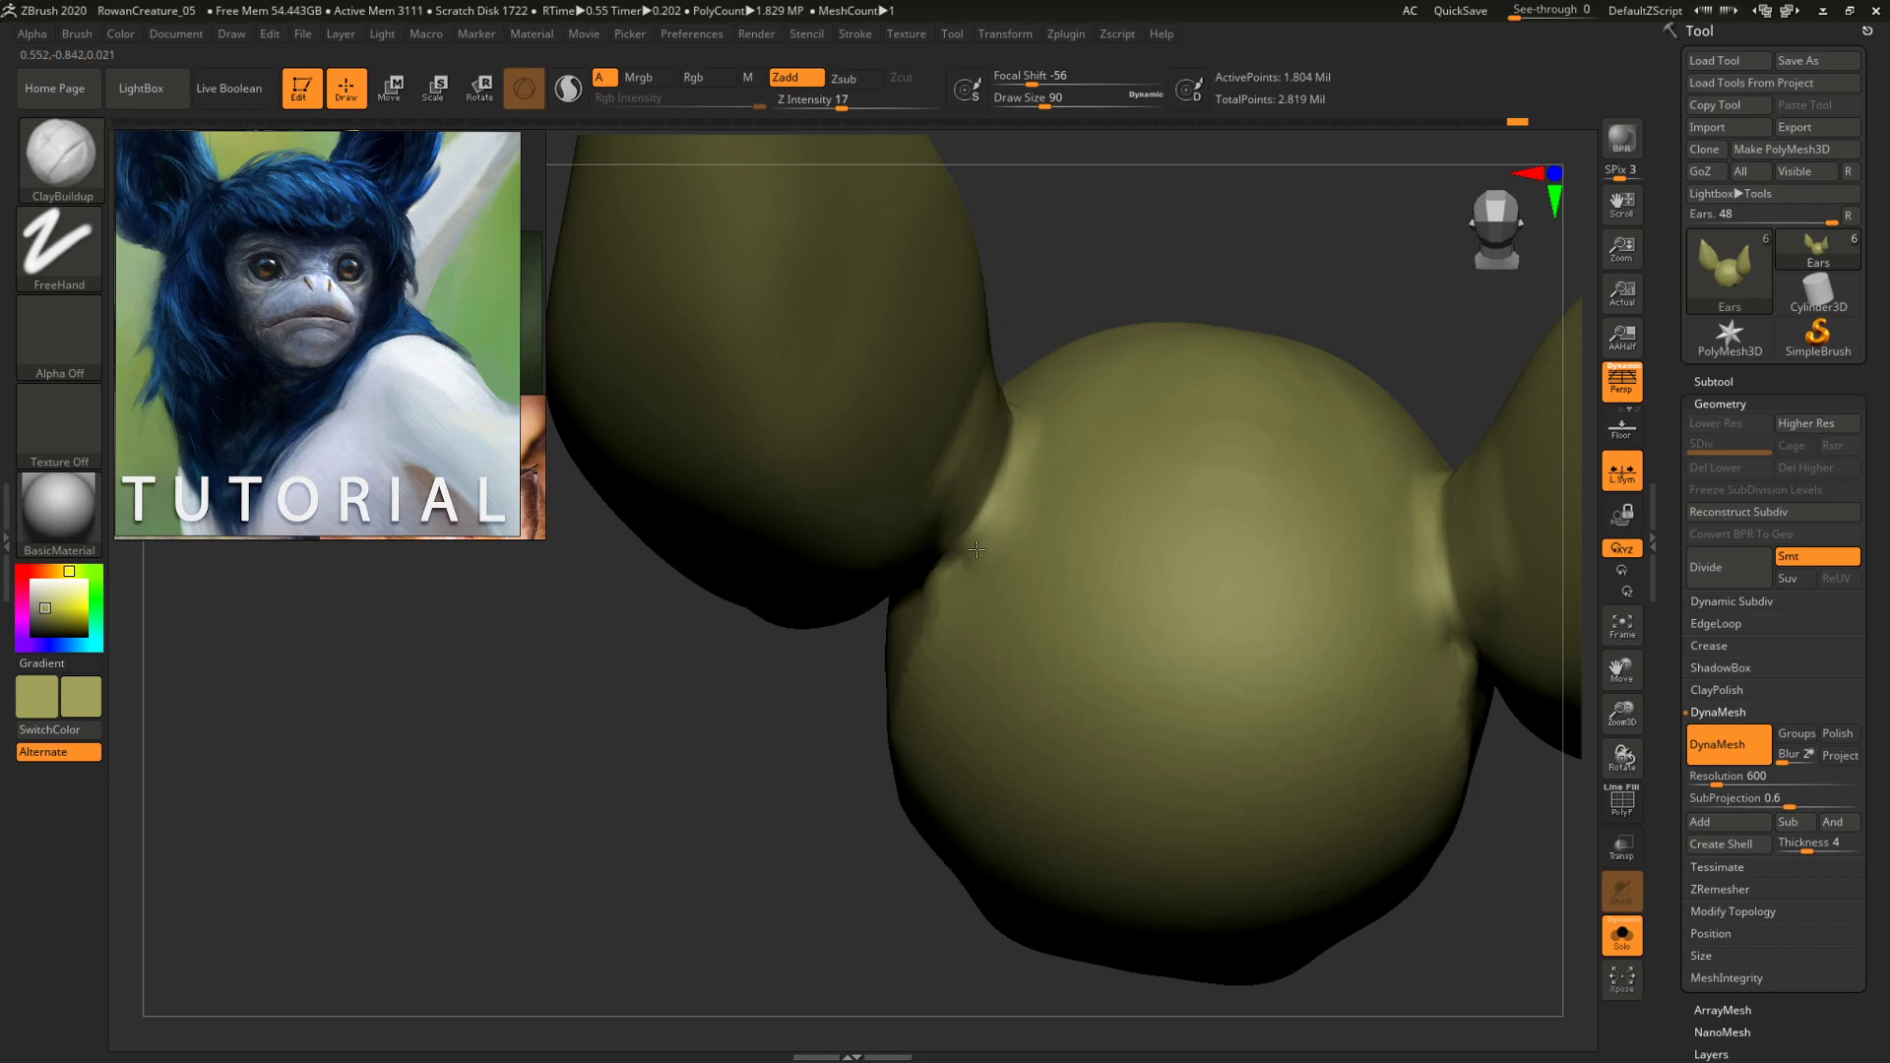
pyautogui.moveTo(902, 623); pyautogui.dragTo(948, 640)
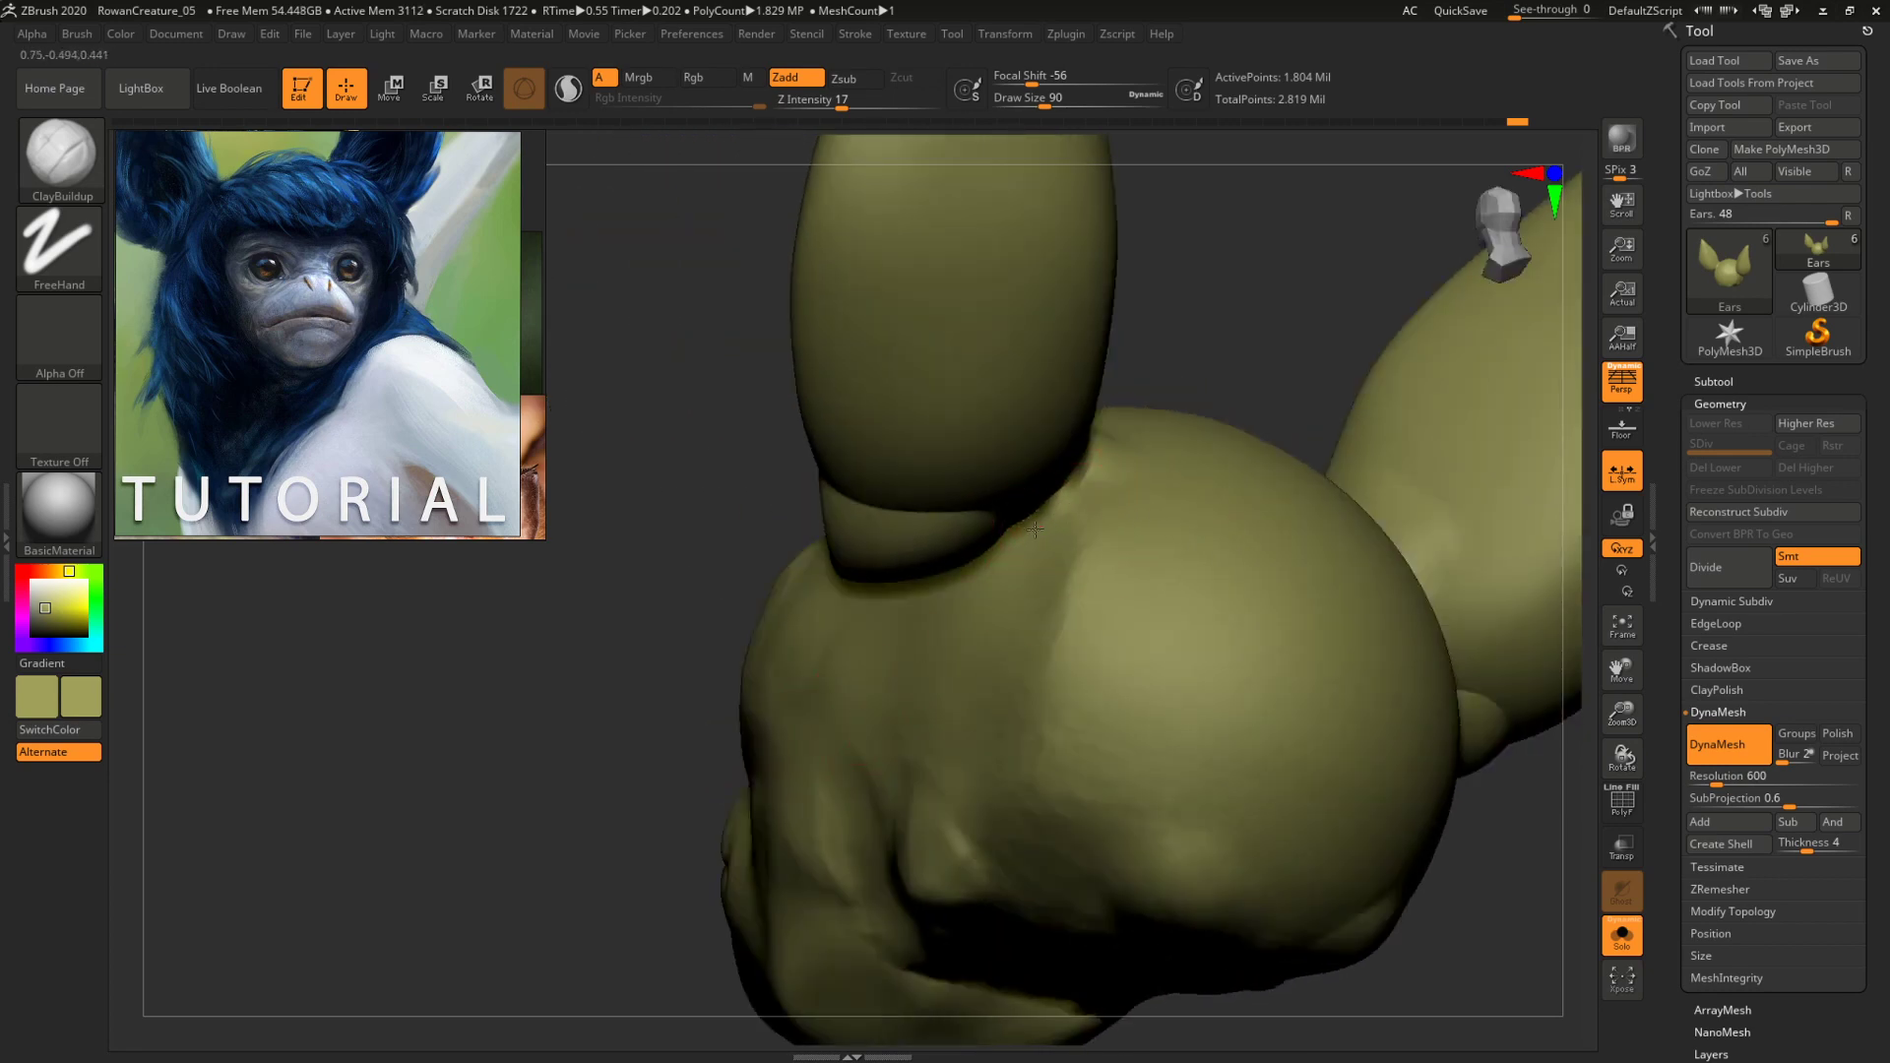
# Insert a Capsule from the IMM Primitives brush between the lower ear fold and the side of the head.
pyautogui.moveTo(1072, 504); pyautogui.dragTo(1366, 557)
pyautogui.moveTo(1289, 733)
pyautogui.keyDown('alt'); pyautogui.mouseDown()
pyautogui.moveTo(1236, 633)
pyautogui.moveTo(1372, 754)
pyautogui.moveTo(1312, 700)
pyautogui.mouseUp(); pyautogui.keyUp('alt')
pyautogui.press('b')
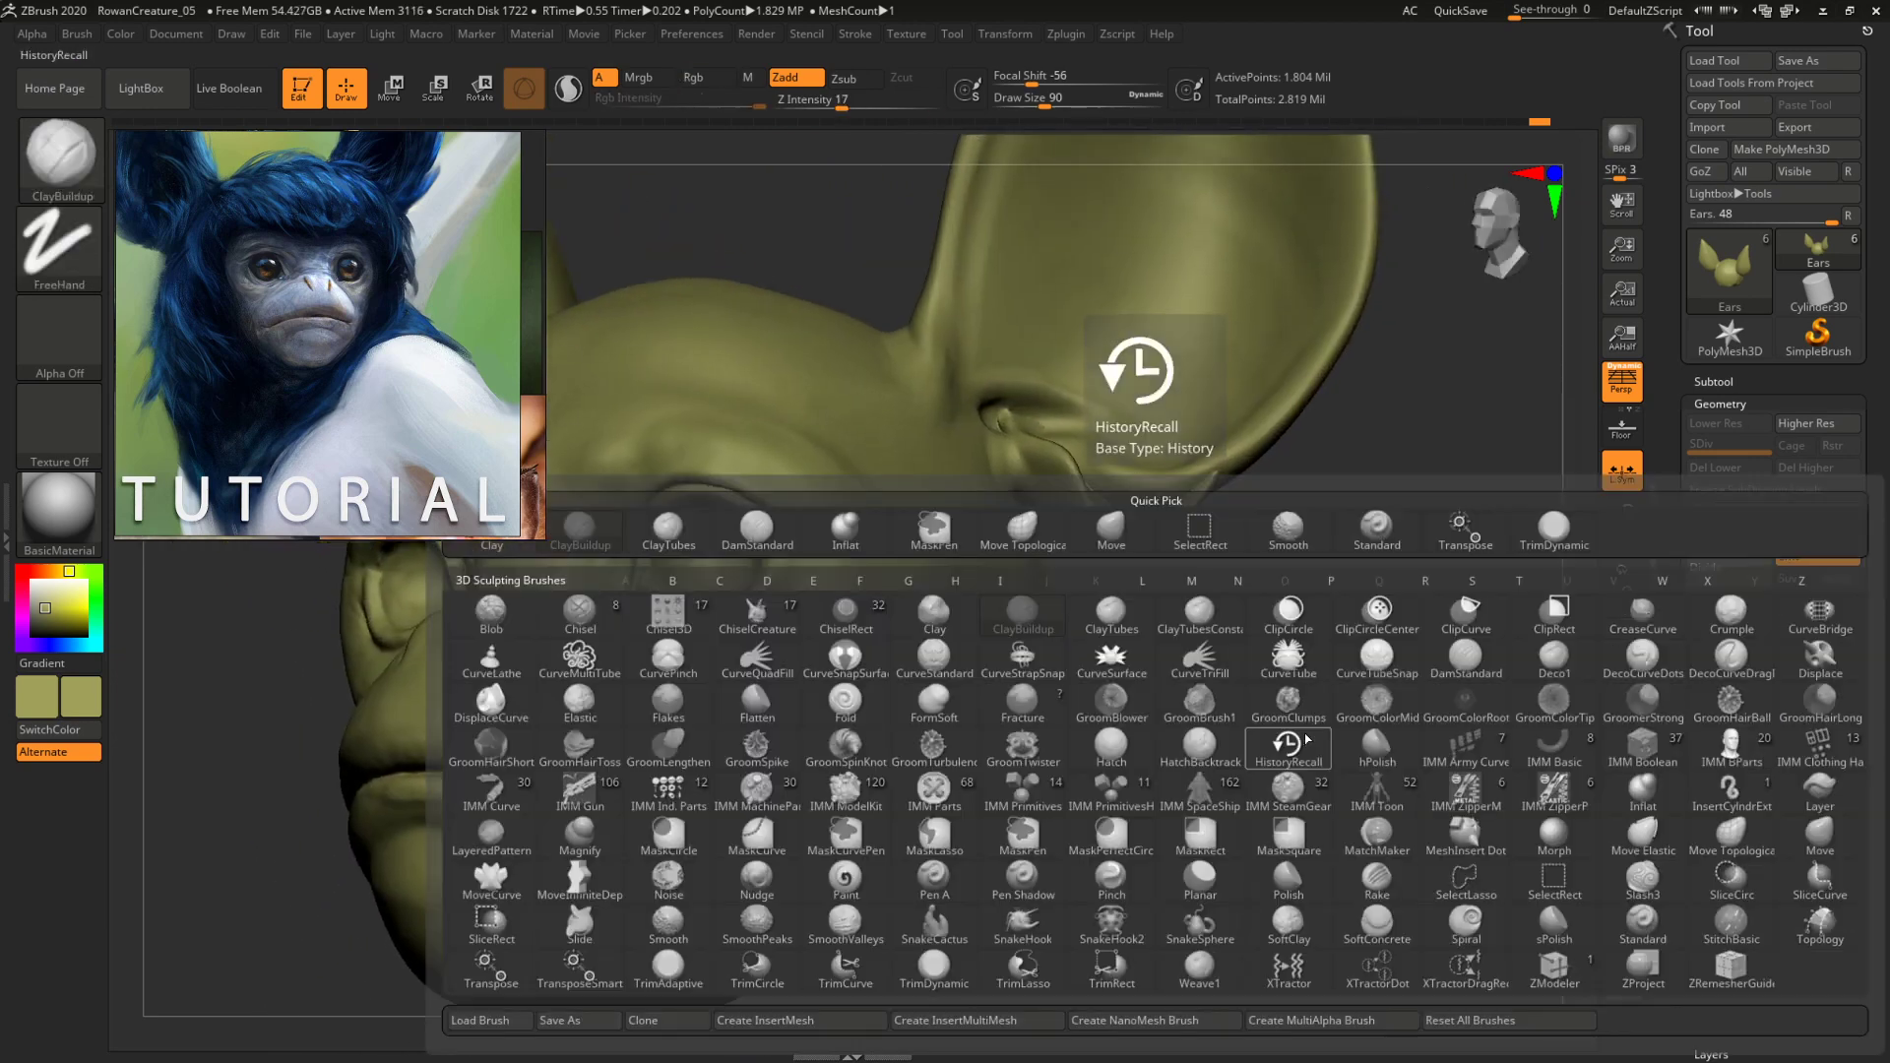
pyautogui.press('i')
pyautogui.click(1282, 763)
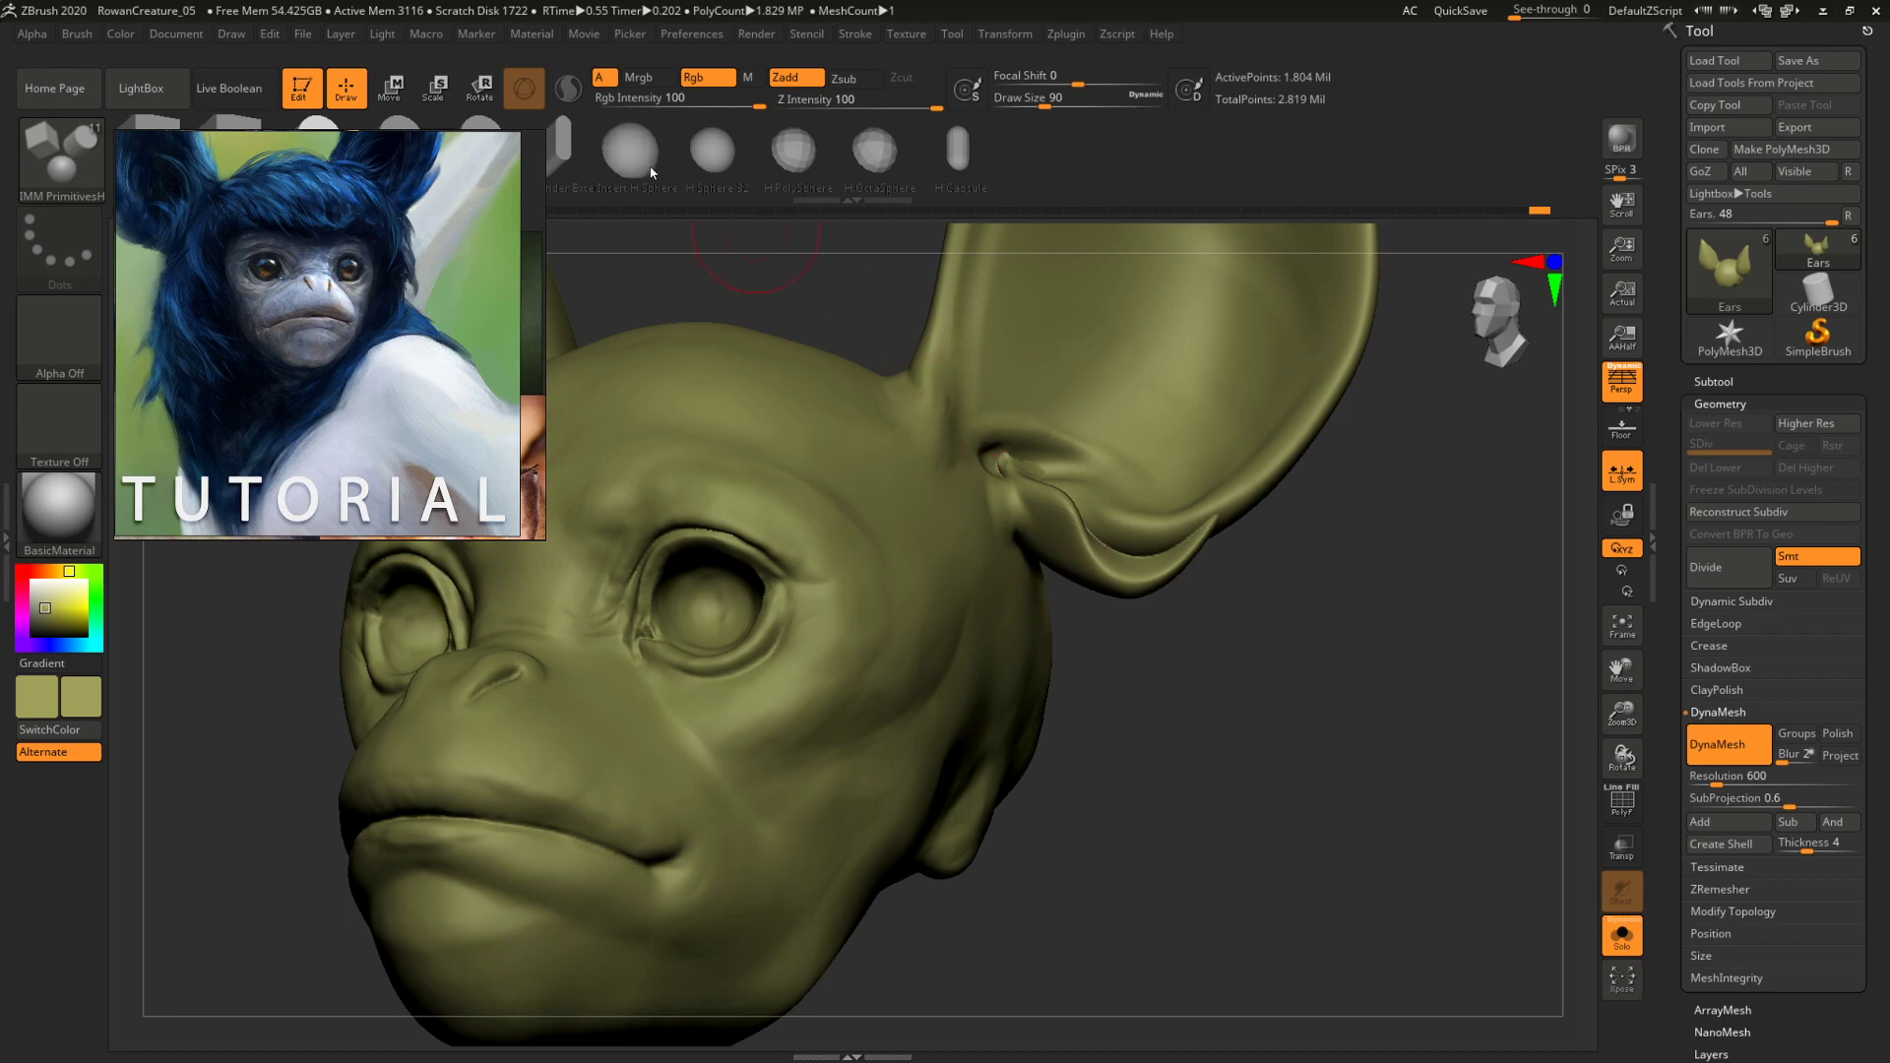
pyautogui.press('b')
pyautogui.press('i')
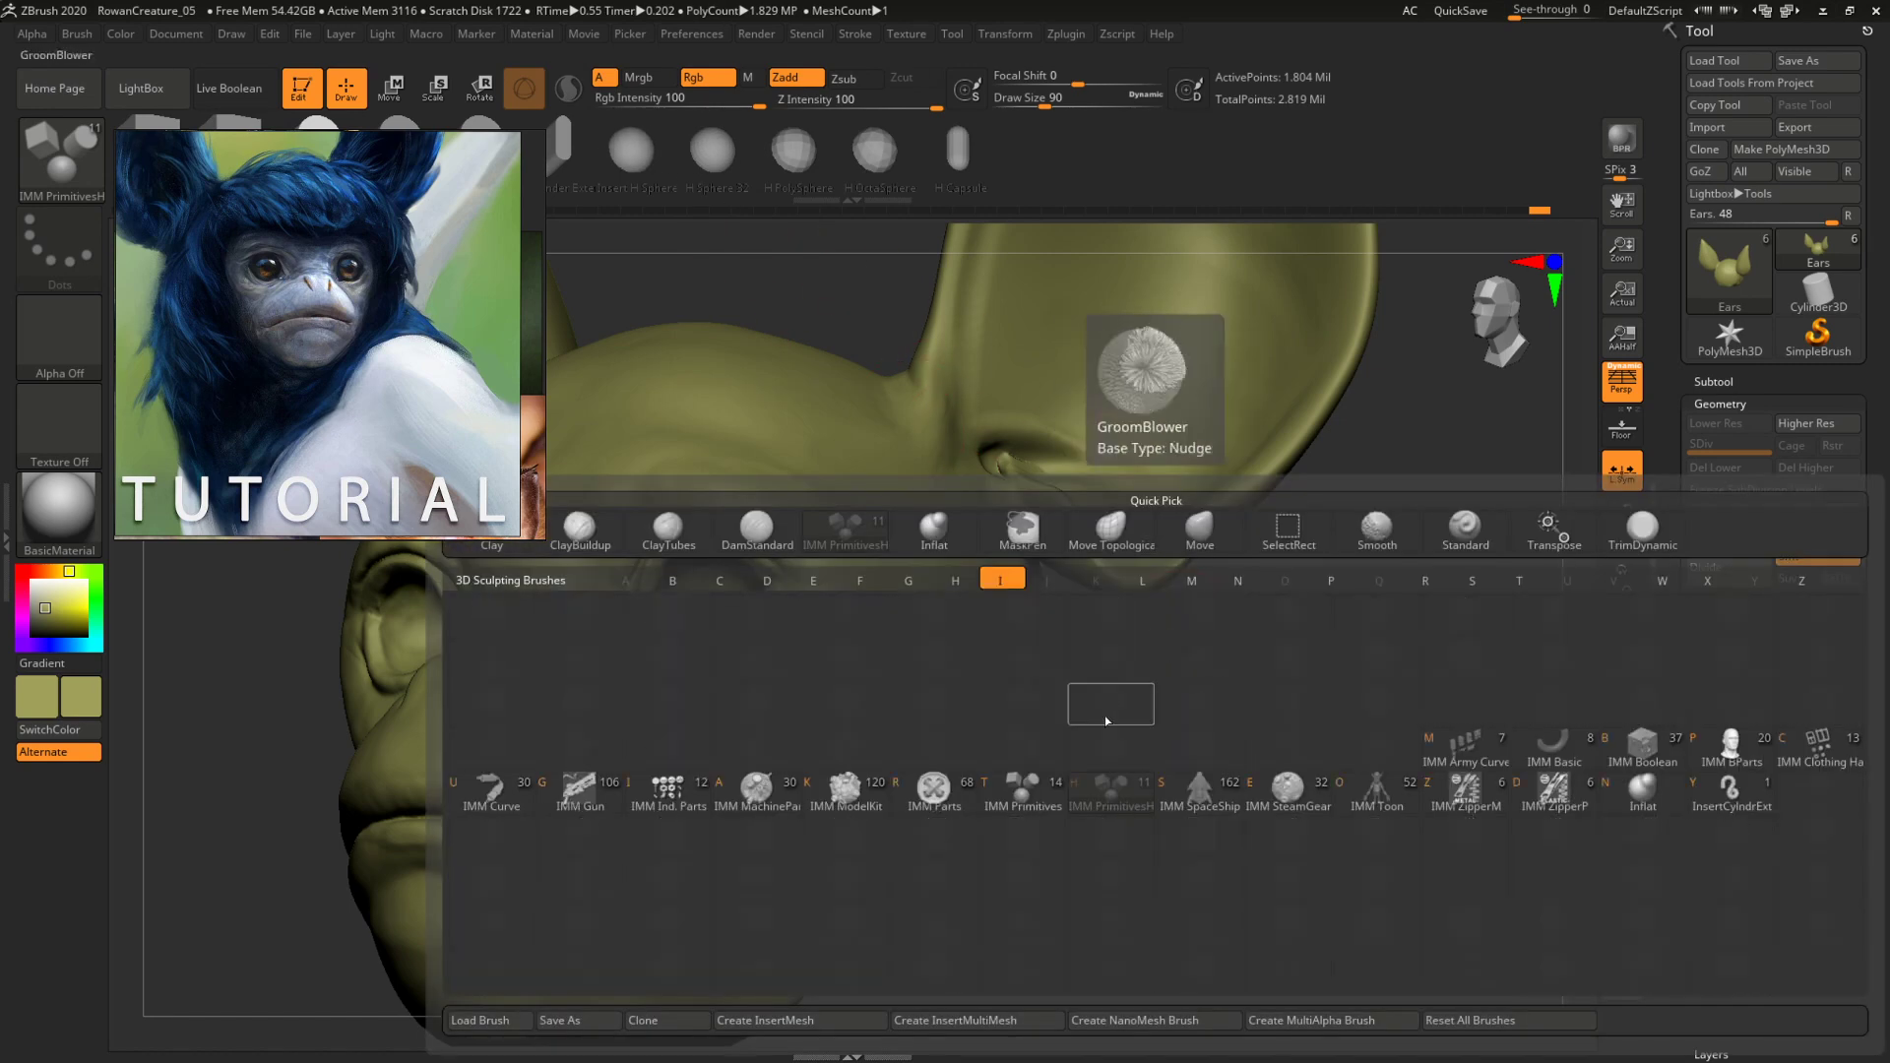
pyautogui.click(1107, 757)
pyautogui.moveTo(1195, 623); pyautogui.dragTo(1092, 630)
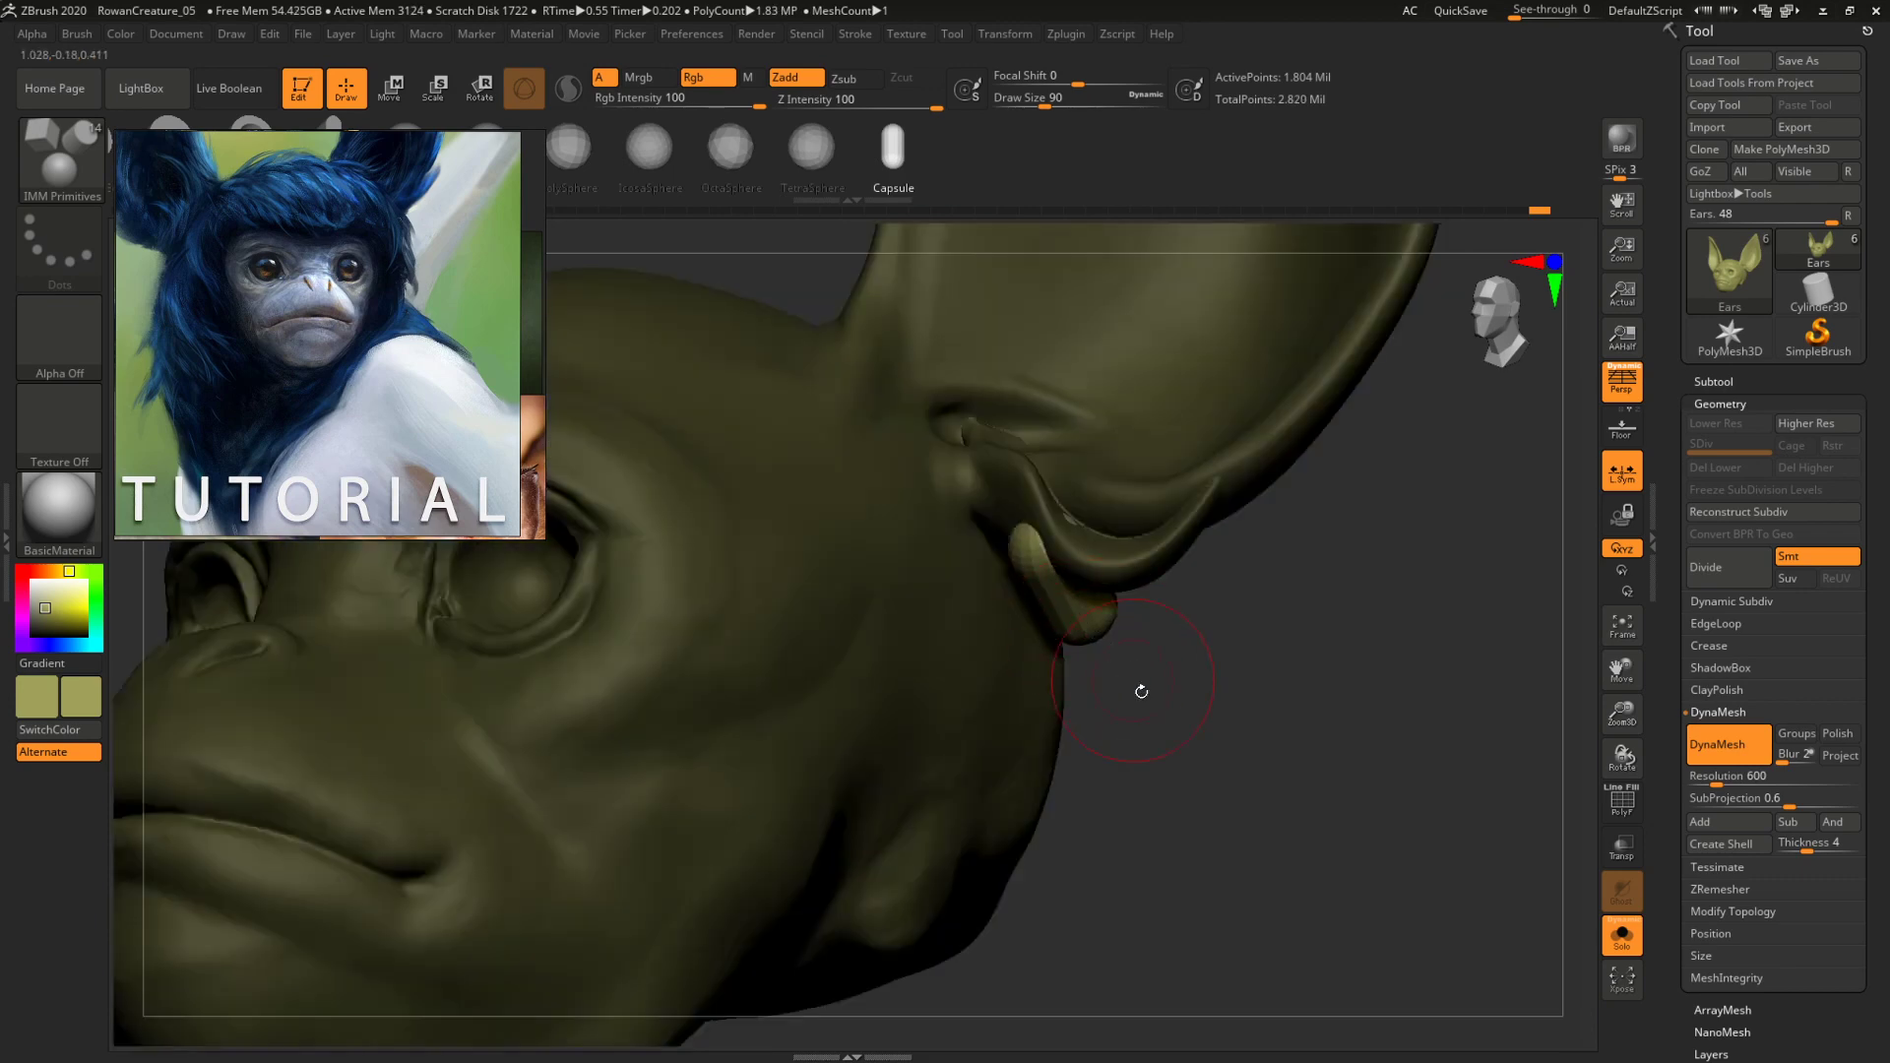
pyautogui.moveTo(1244, 730)
pyautogui.mouseDown()
pyautogui.moveTo(1273, 718)
pyautogui.moveTo(1253, 709)
pyautogui.mouseUp()
# Reshape the inserted capsule with the Move brush at draw size 202 so it bridges the lower ear and the head.
pyautogui.press('b')
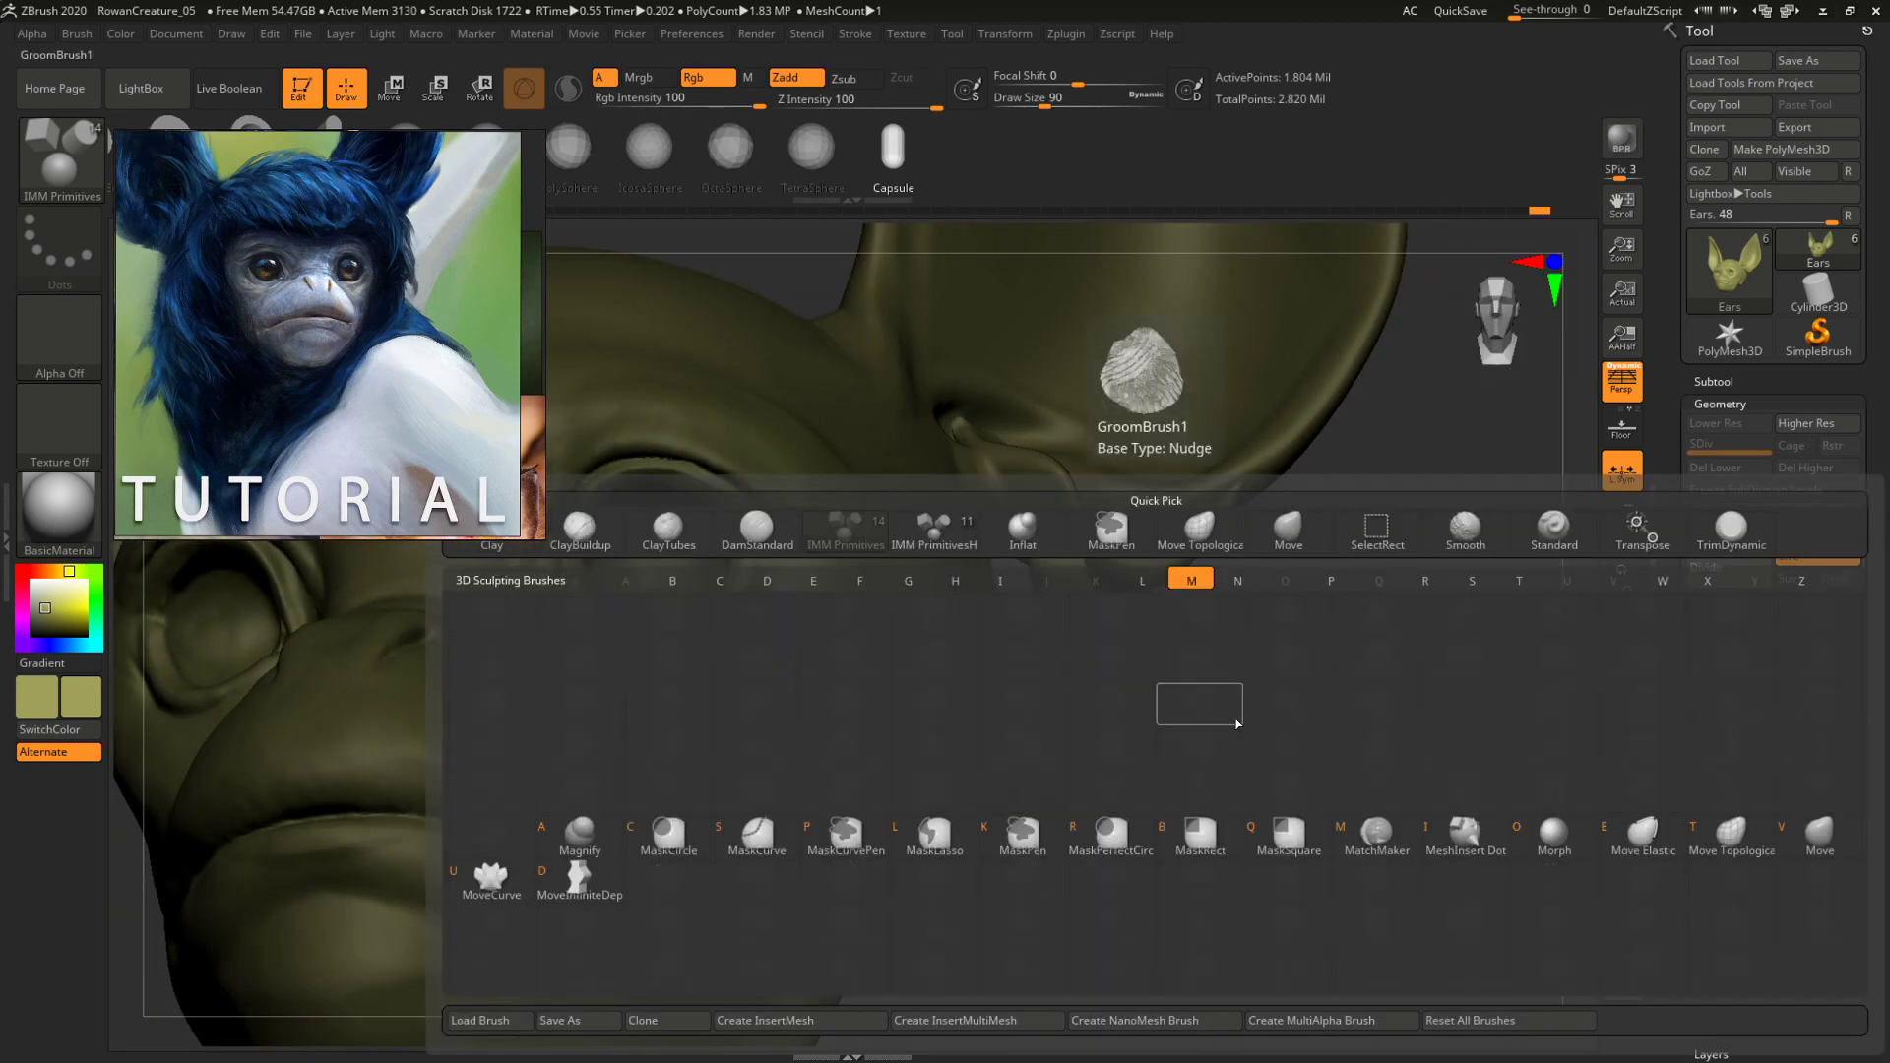
pyautogui.press('m')
pyautogui.press('v')
pyautogui.moveTo(1007, 535)
pyautogui.mouseDown()
pyautogui.moveTo(1049, 540)
pyautogui.moveTo(1008, 551)
pyautogui.moveTo(1030, 500)
pyautogui.mouseUp()
pyautogui.press('s')
pyautogui.moveTo(1093, 649)
pyautogui.mouseDown()
pyautogui.moveTo(1055, 564)
pyautogui.moveTo(1147, 621)
pyautogui.mouseUp()
pyautogui.moveTo(1304, 602)
pyautogui.mouseDown()
pyautogui.moveTo(1201, 542)
pyautogui.moveTo(1170, 568)
pyautogui.mouseUp()
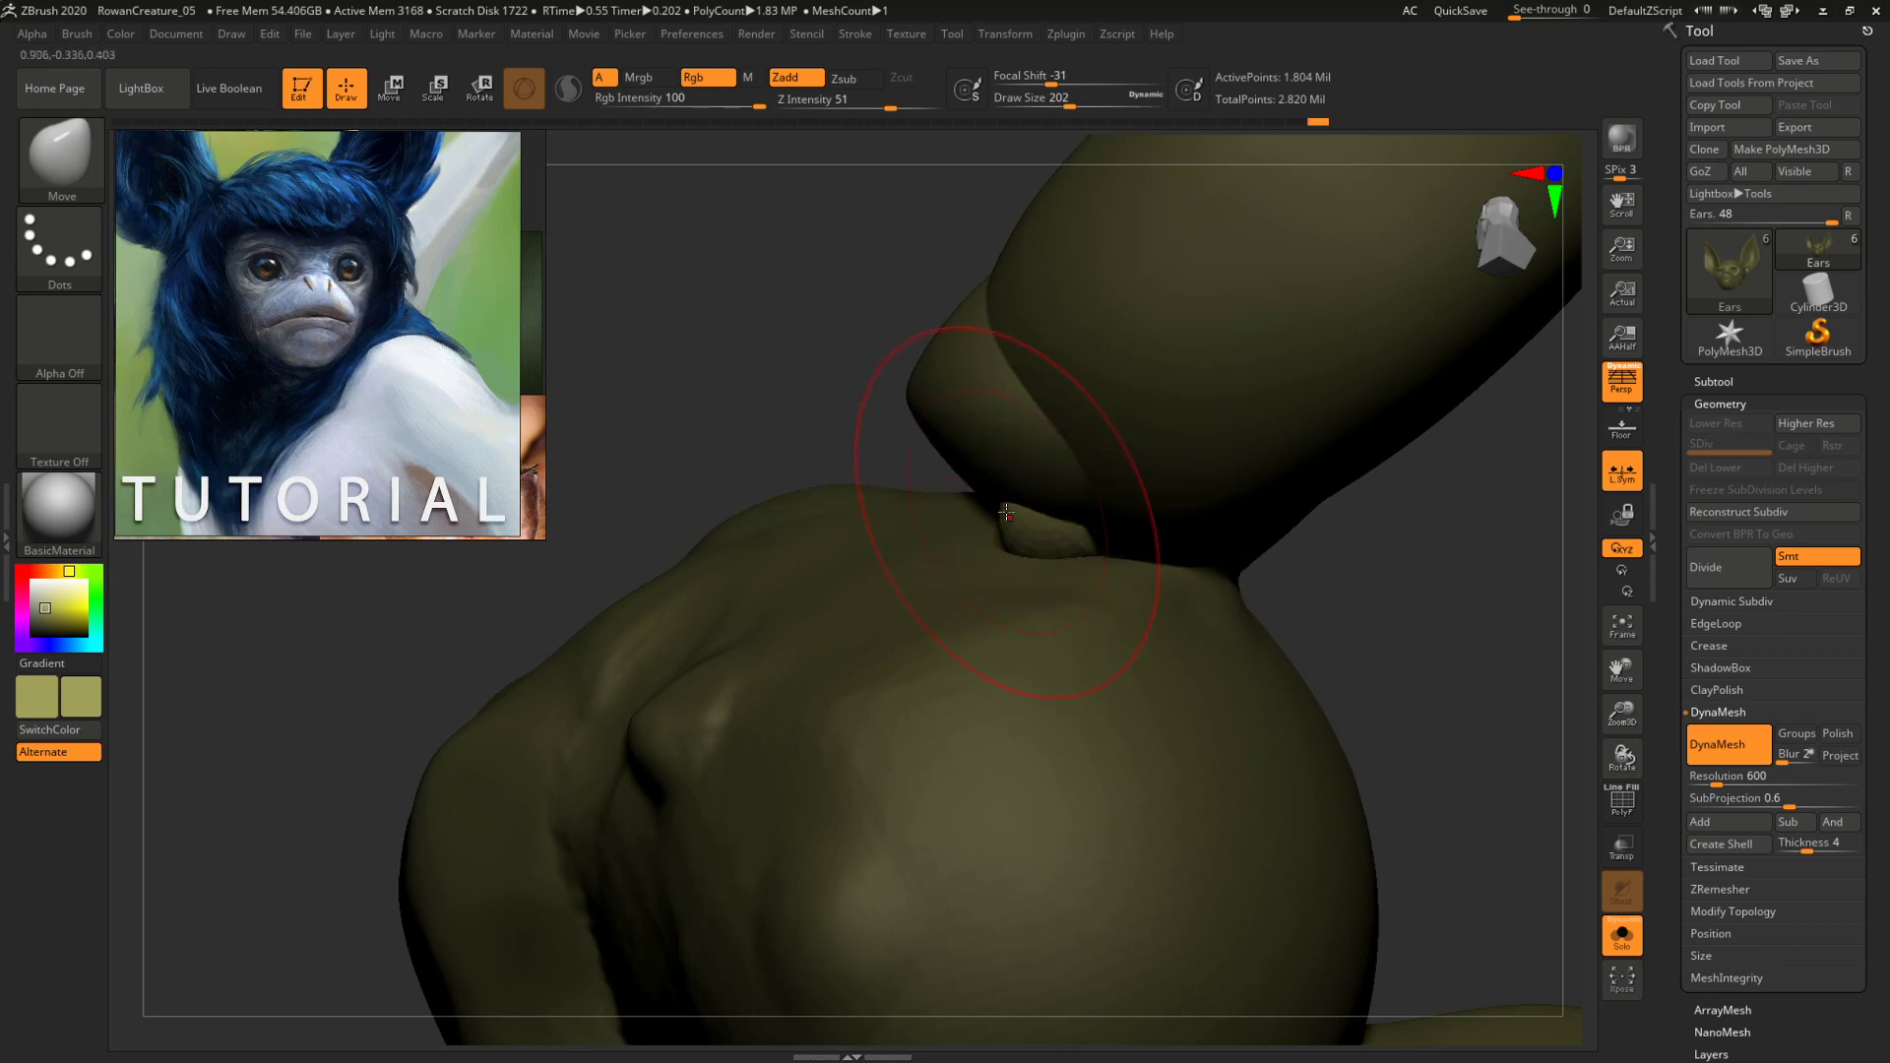
pyautogui.moveTo(753, 411); pyautogui.dragTo(1138, 531)
pyautogui.moveTo(1151, 432)
pyautogui.mouseDown()
pyautogui.moveTo(1023, 492)
pyautogui.moveTo(1063, 508)
pyautogui.mouseUp()
pyautogui.press('space')
pyautogui.moveTo(877, 424)
pyautogui.mouseDown()
pyautogui.moveTo(1084, 507)
pyautogui.moveTo(1307, 421)
pyautogui.moveTo(1455, 443)
pyautogui.moveTo(1235, 363)
pyautogui.moveTo(1248, 450)
pyautogui.moveTo(1291, 321)
pyautogui.moveTo(1314, 593)
pyautogui.mouseUp()
pyautogui.press('f')
# Pull the capsule against the underside of the ear and the head with Move Topological at draw size 140.
pyautogui.moveTo(1330, 782)
pyautogui.mouseDown()
pyautogui.moveTo(1274, 705)
pyautogui.moveTo(1176, 629)
pyautogui.mouseUp()
pyautogui.press('b')
pyautogui.press('m')
pyautogui.press('t')
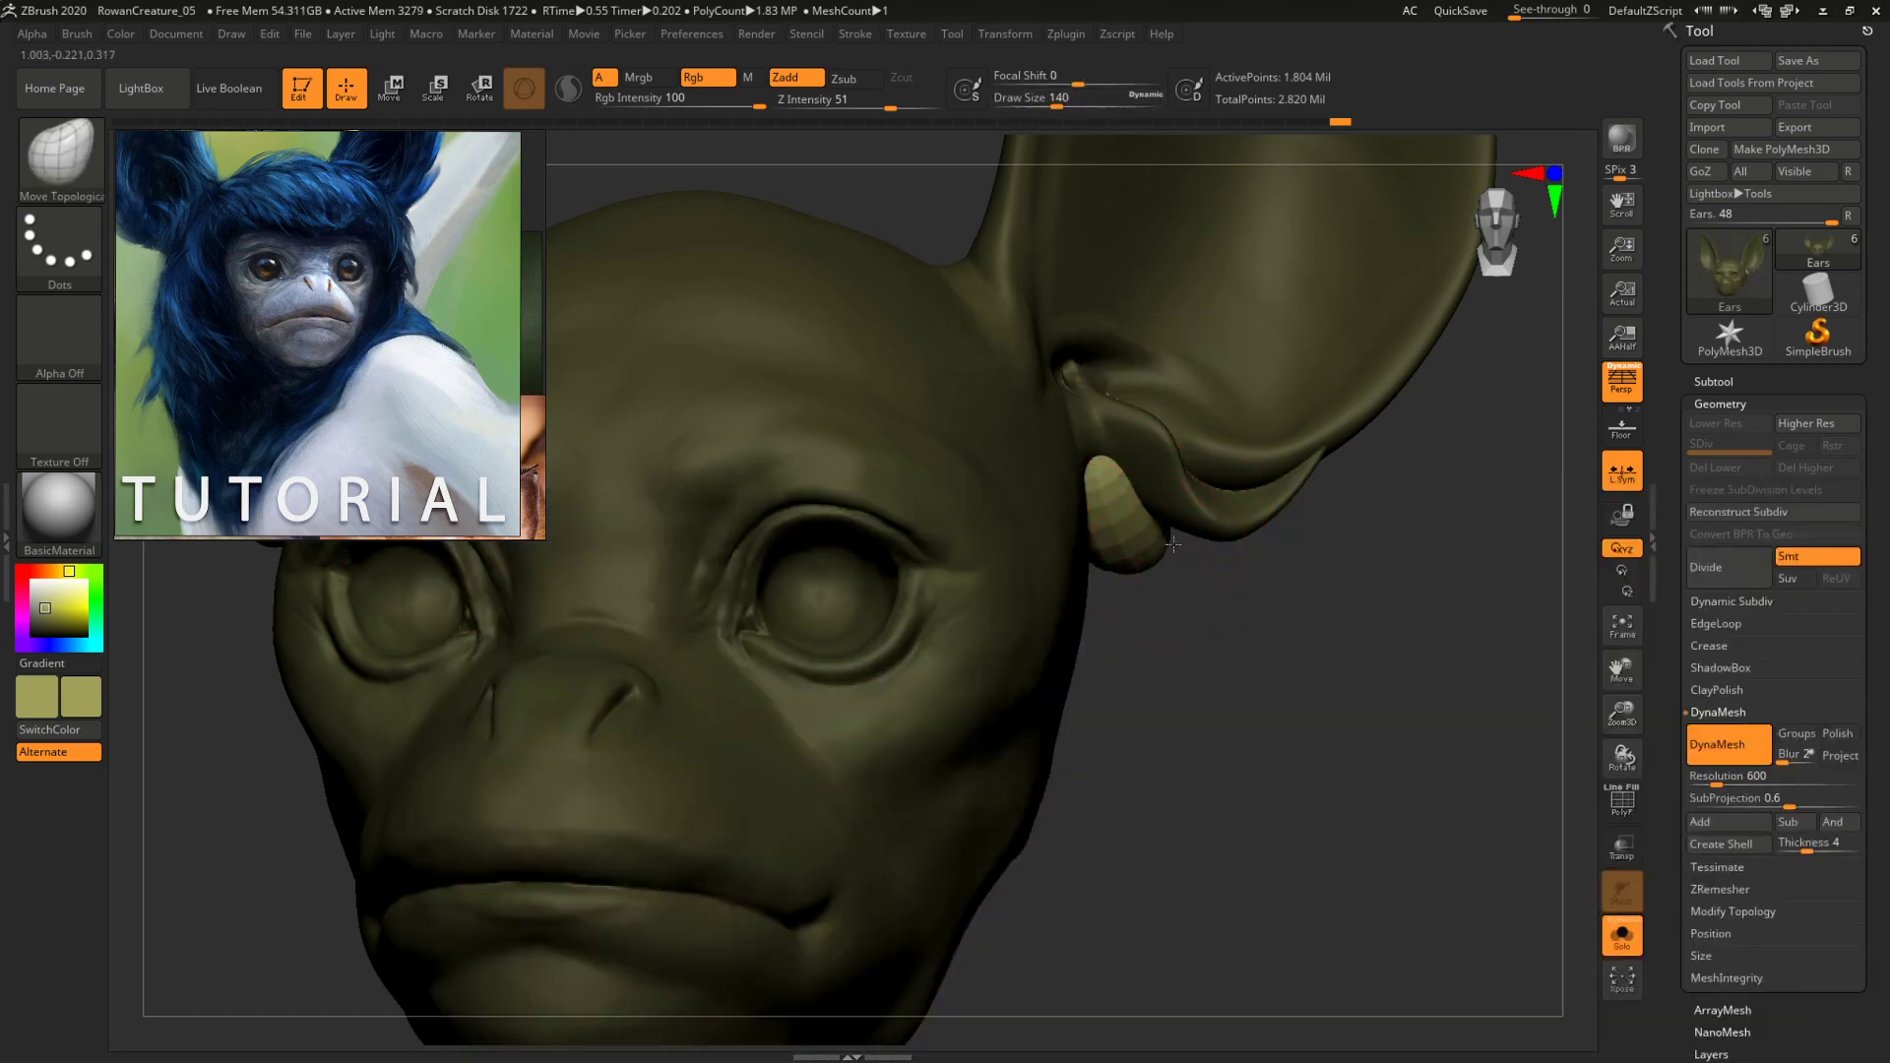
pyautogui.moveTo(1112, 554); pyautogui.dragTo(1080, 587)
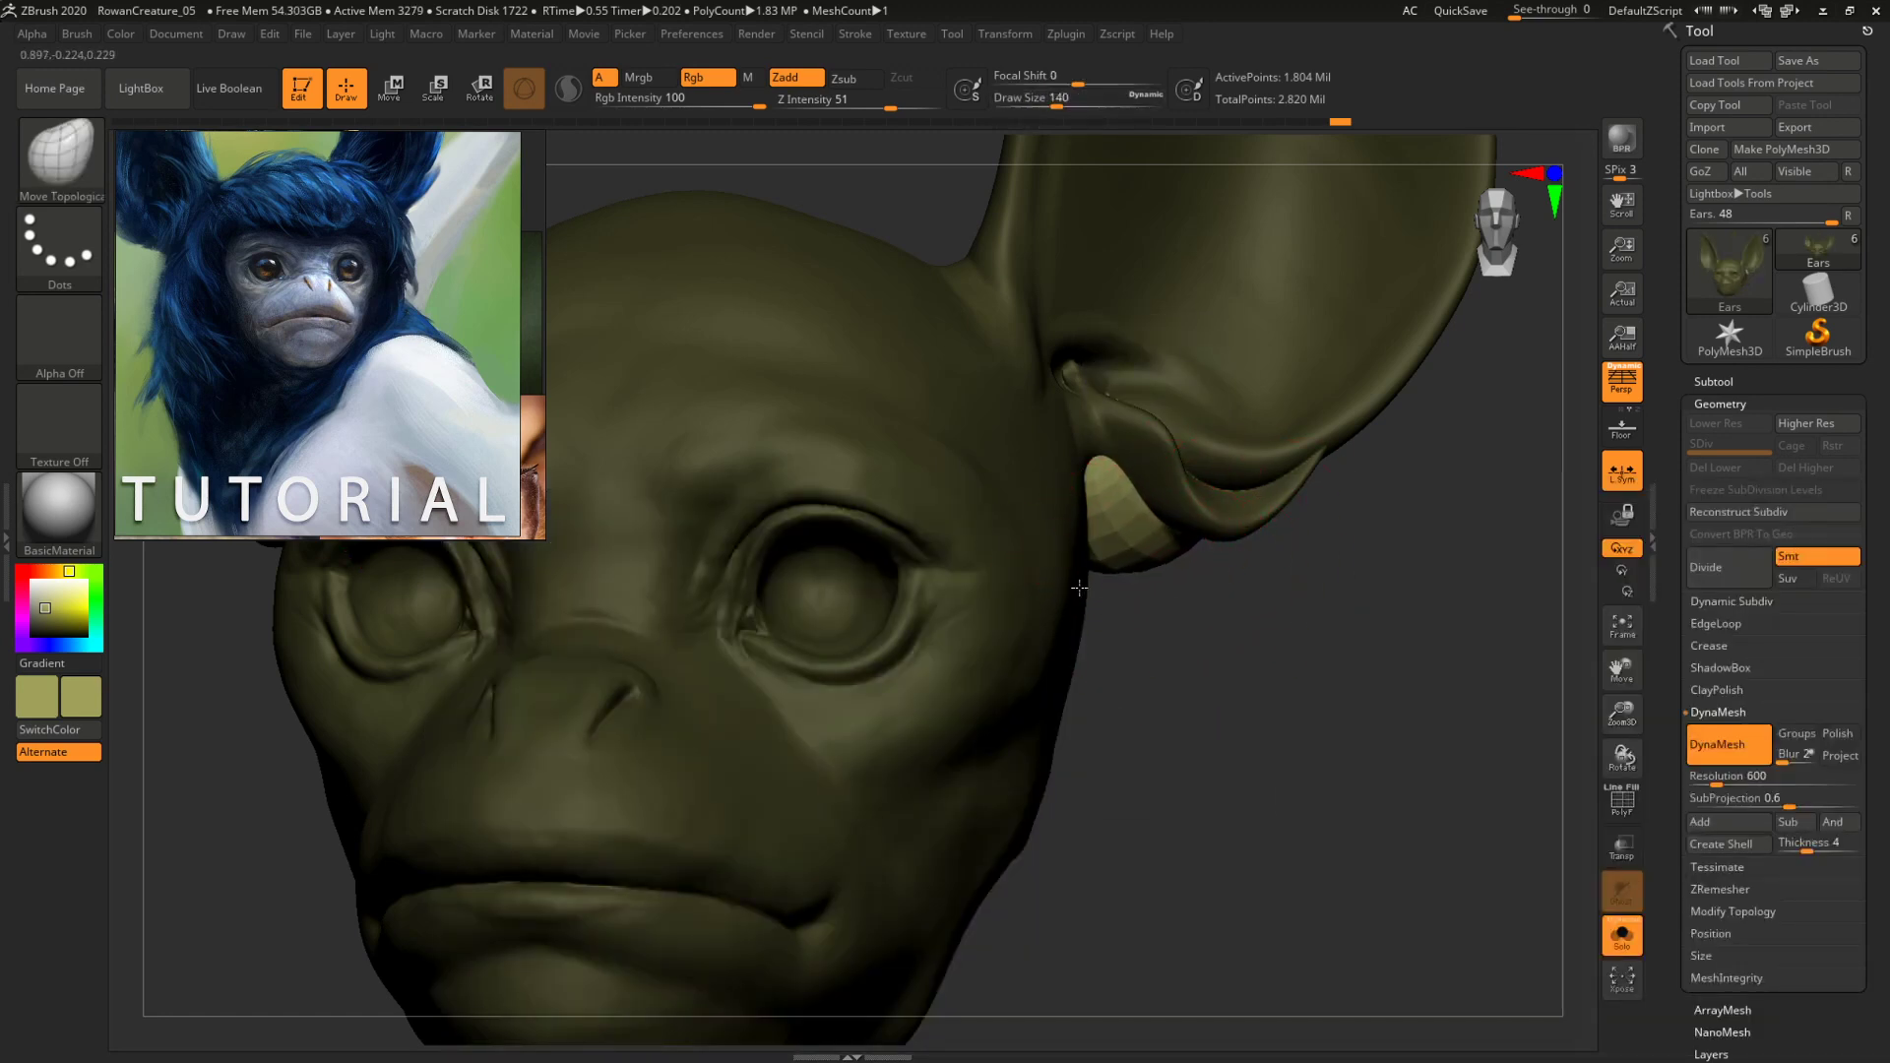
pyautogui.moveTo(1244, 616); pyautogui.dragTo(1139, 591)
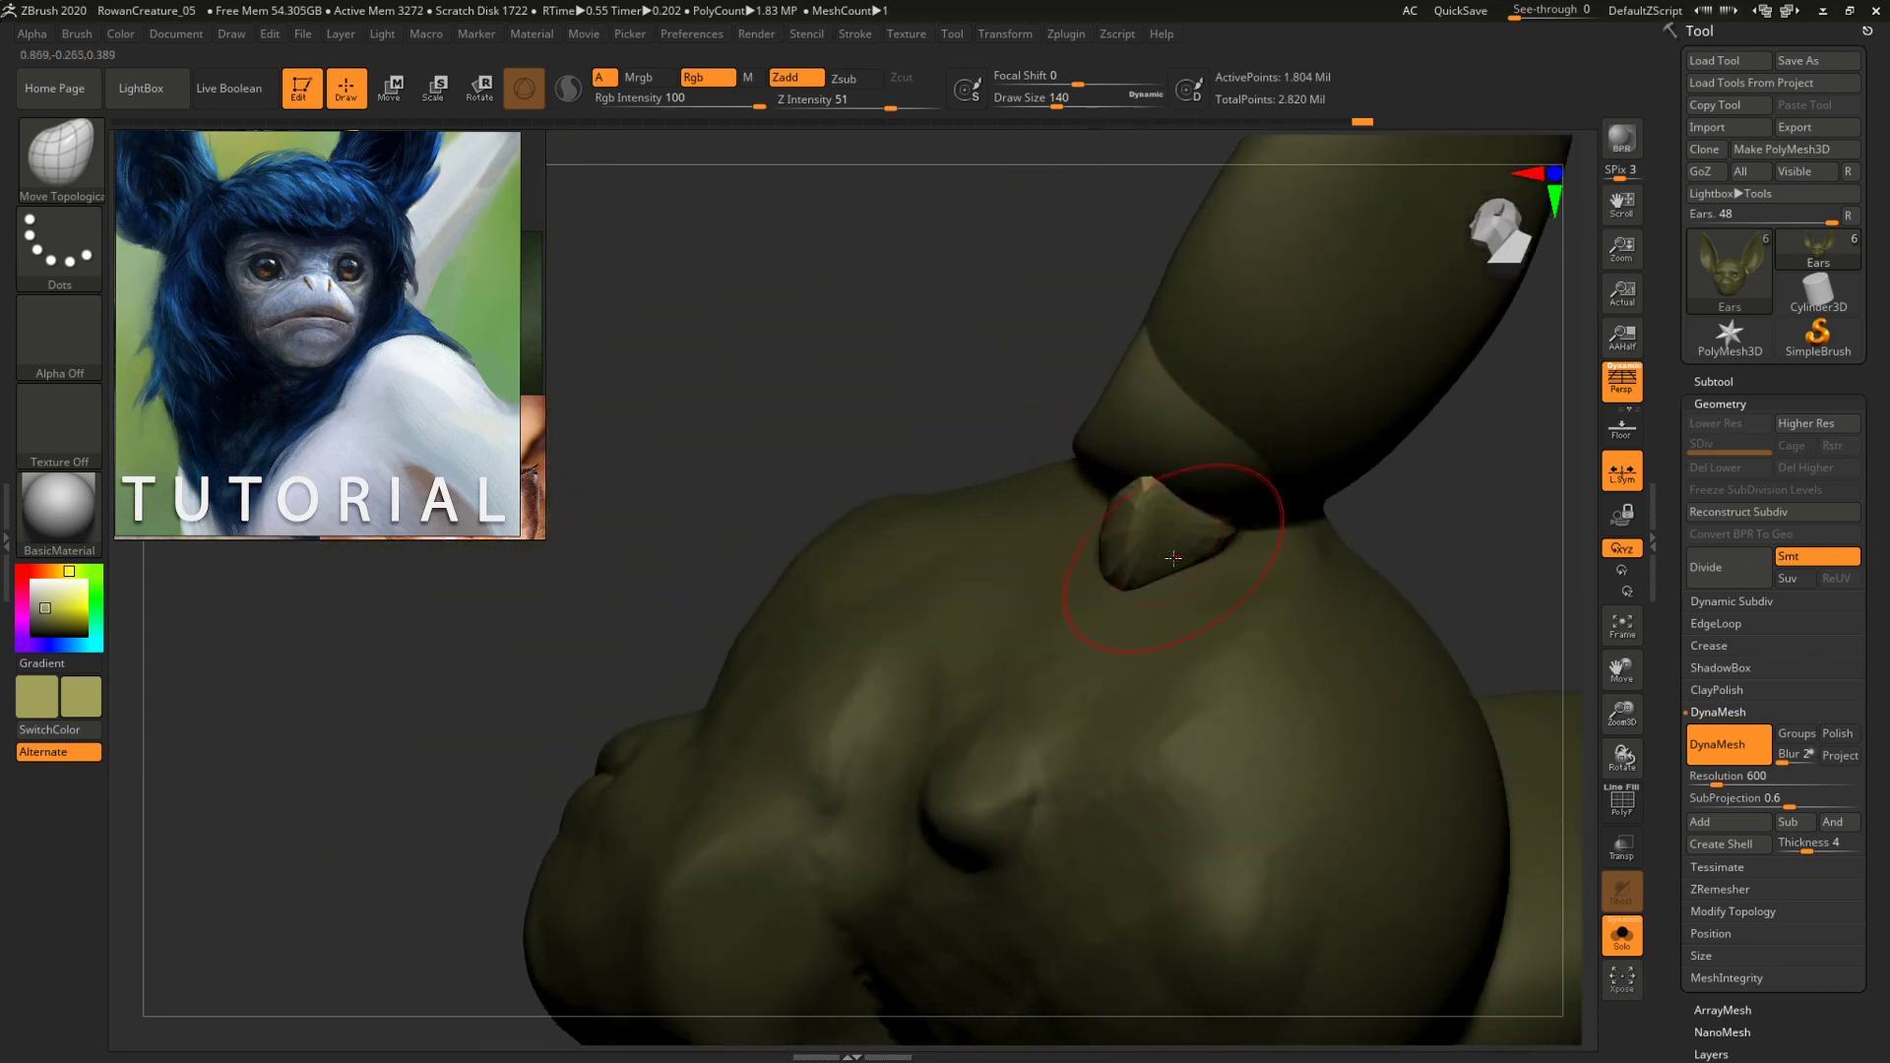
pyautogui.moveTo(1220, 545); pyautogui.dragTo(1117, 495)
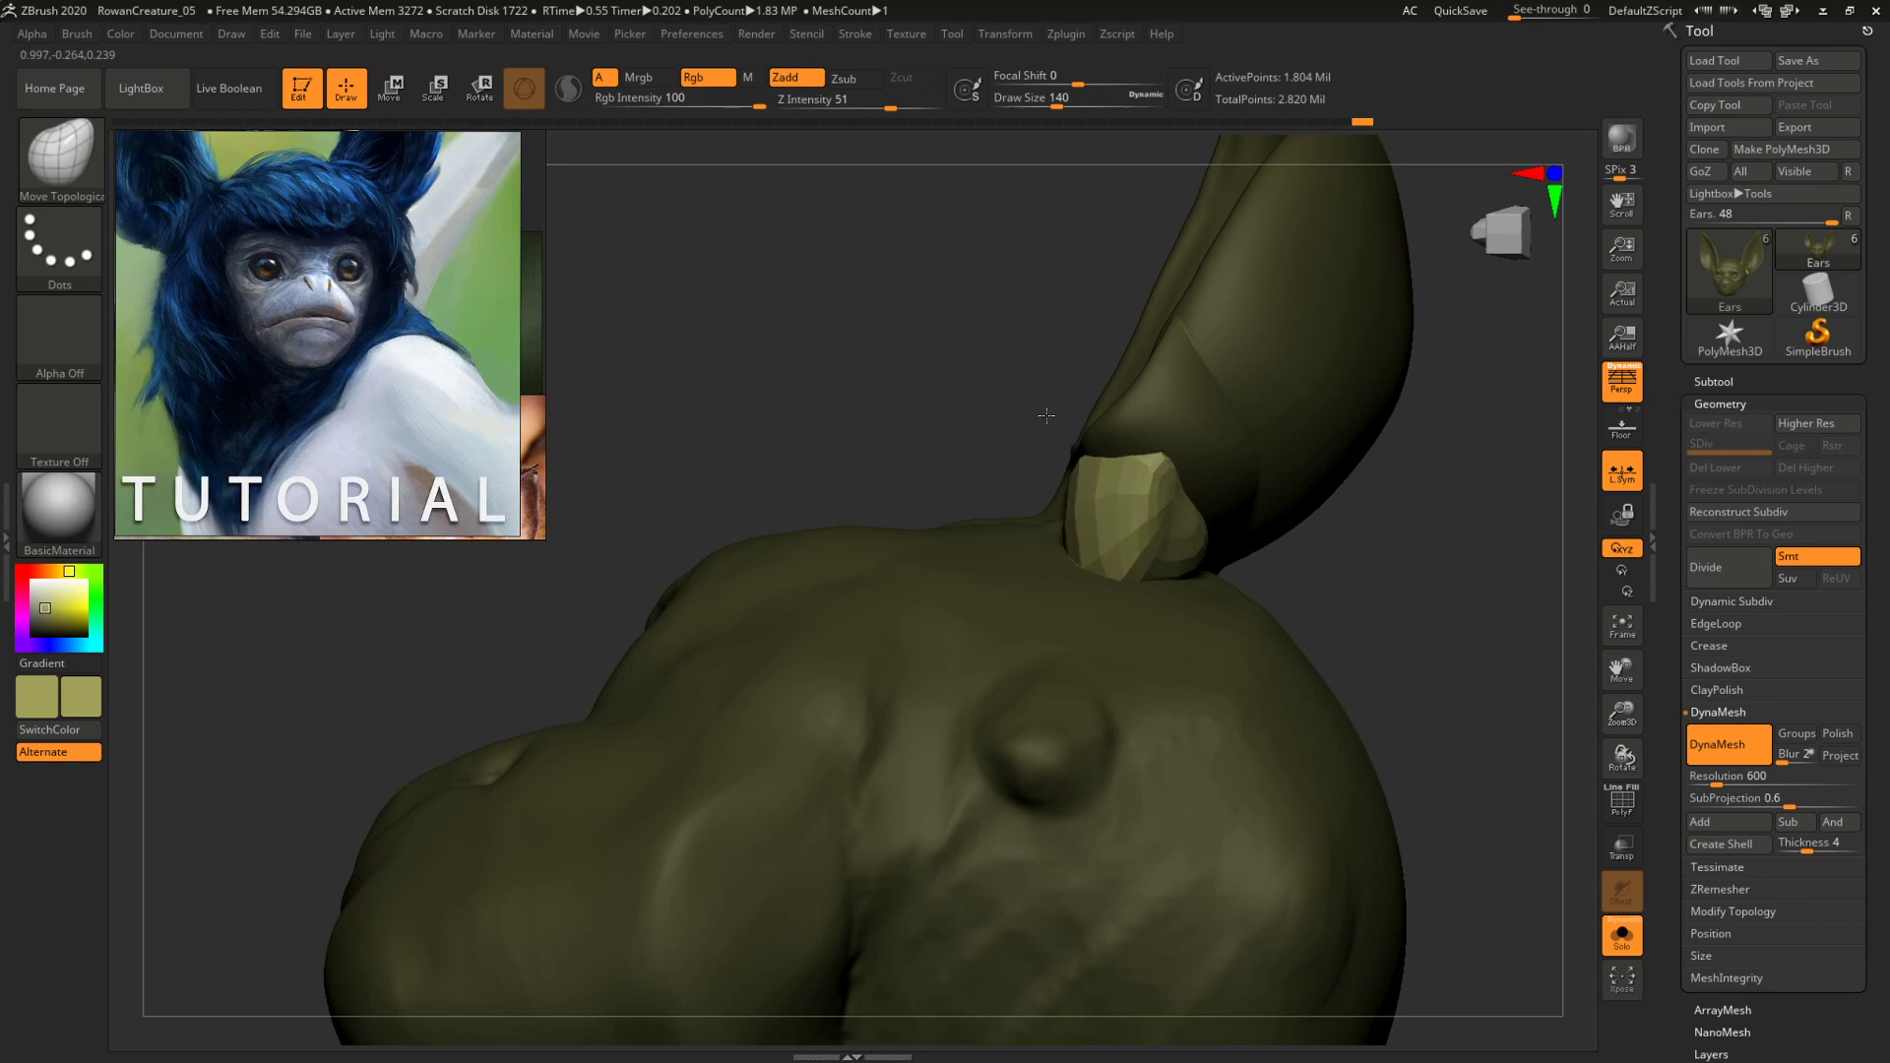
# Tuck the capsule's edges around the inside of the ear base using Move Topological and Move at draw size 71.
pyautogui.moveTo(984, 375)
pyautogui.mouseDown()
pyautogui.moveTo(1261, 405)
pyautogui.moveTo(1211, 467)
pyautogui.moveTo(1125, 493)
pyautogui.mouseUp()
pyautogui.press('[')
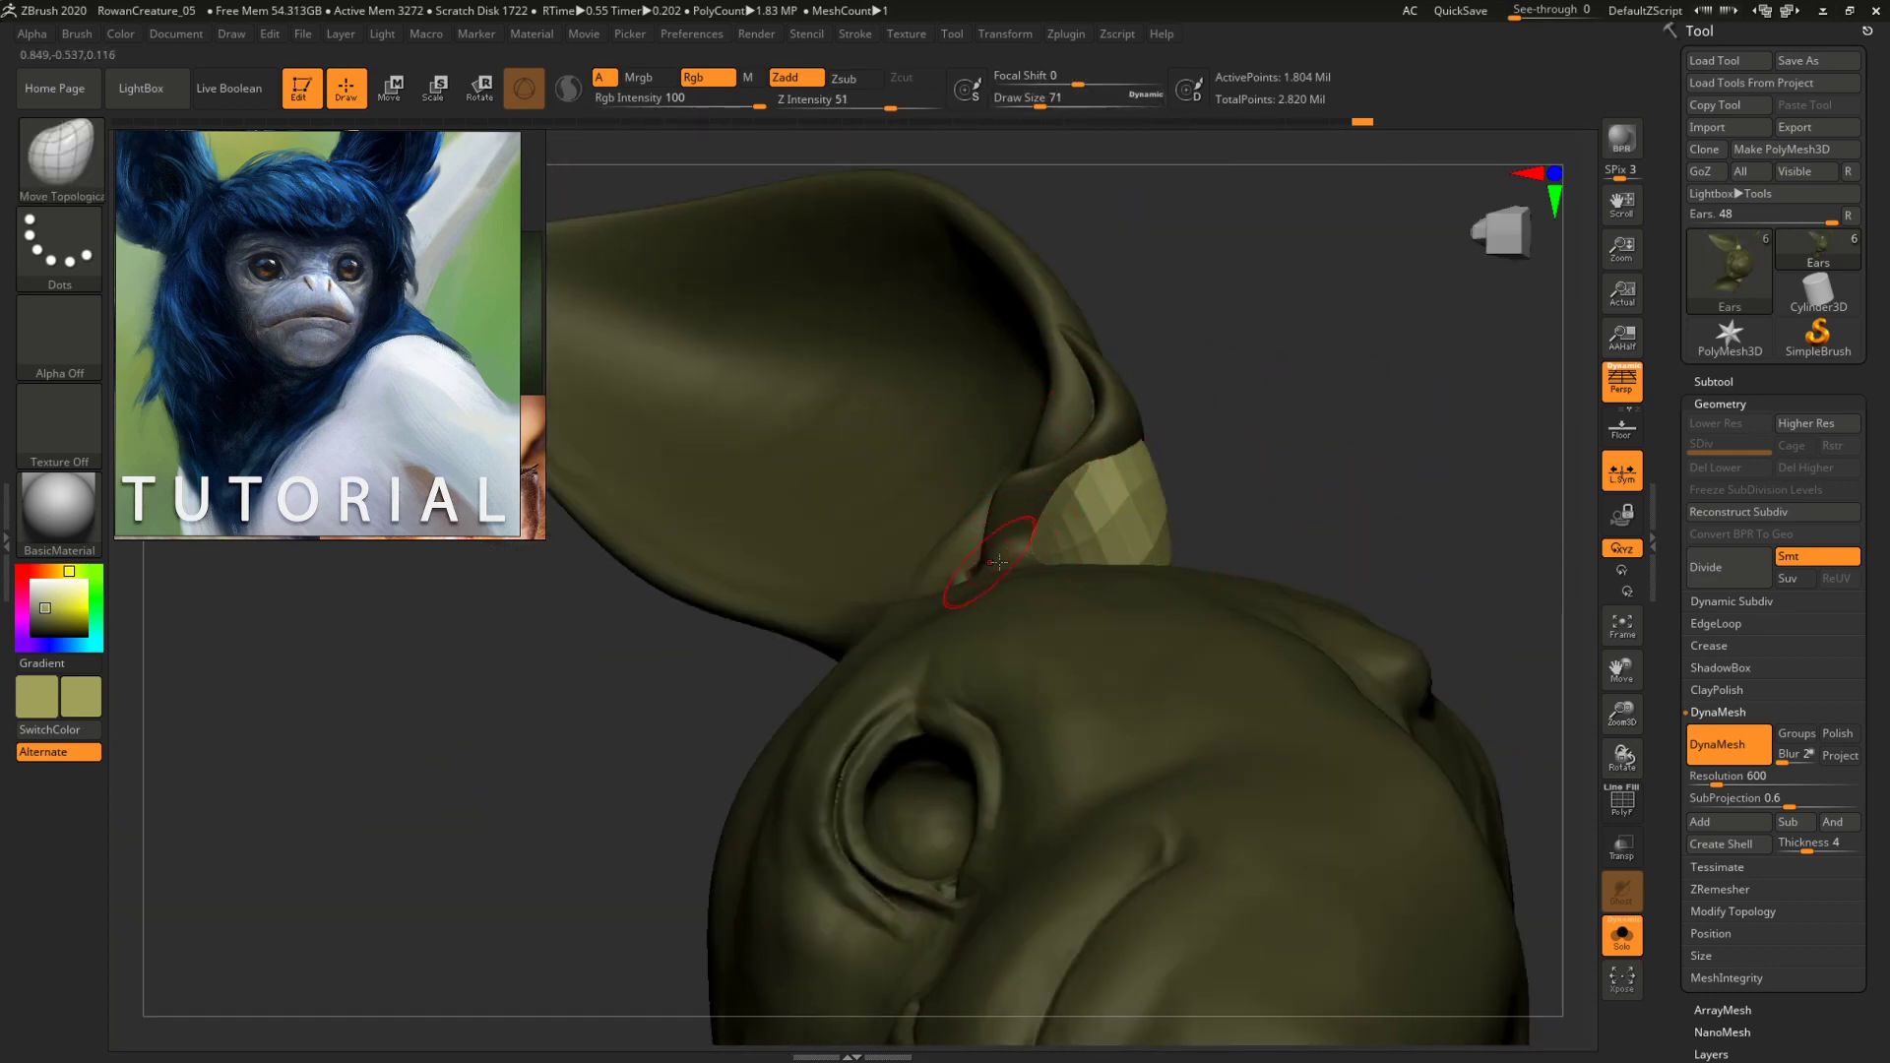
pyautogui.moveTo(1017, 551); pyautogui.dragTo(967, 557)
pyautogui.moveTo(1153, 476)
pyautogui.mouseDown()
pyautogui.moveTo(1038, 543)
pyautogui.moveTo(988, 517)
pyautogui.mouseUp()
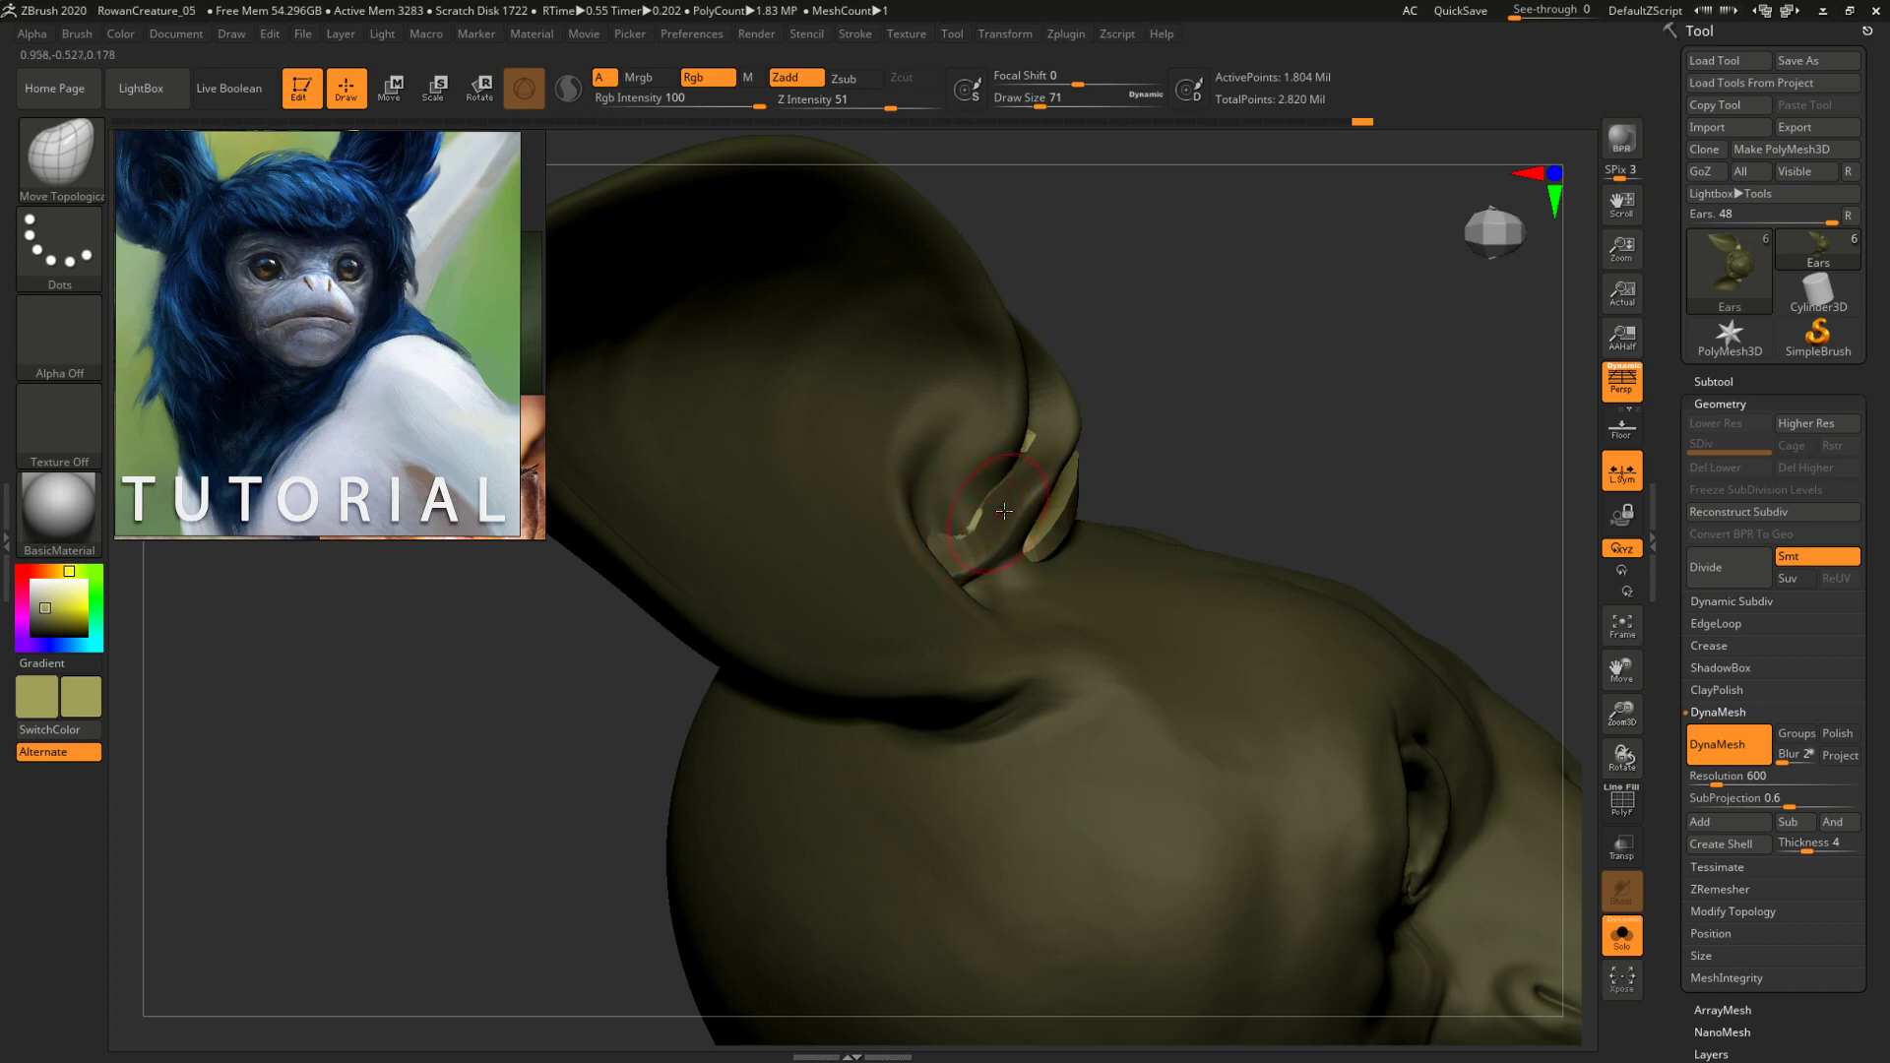
pyautogui.press('b')
pyautogui.press('m')
pyautogui.press('v')
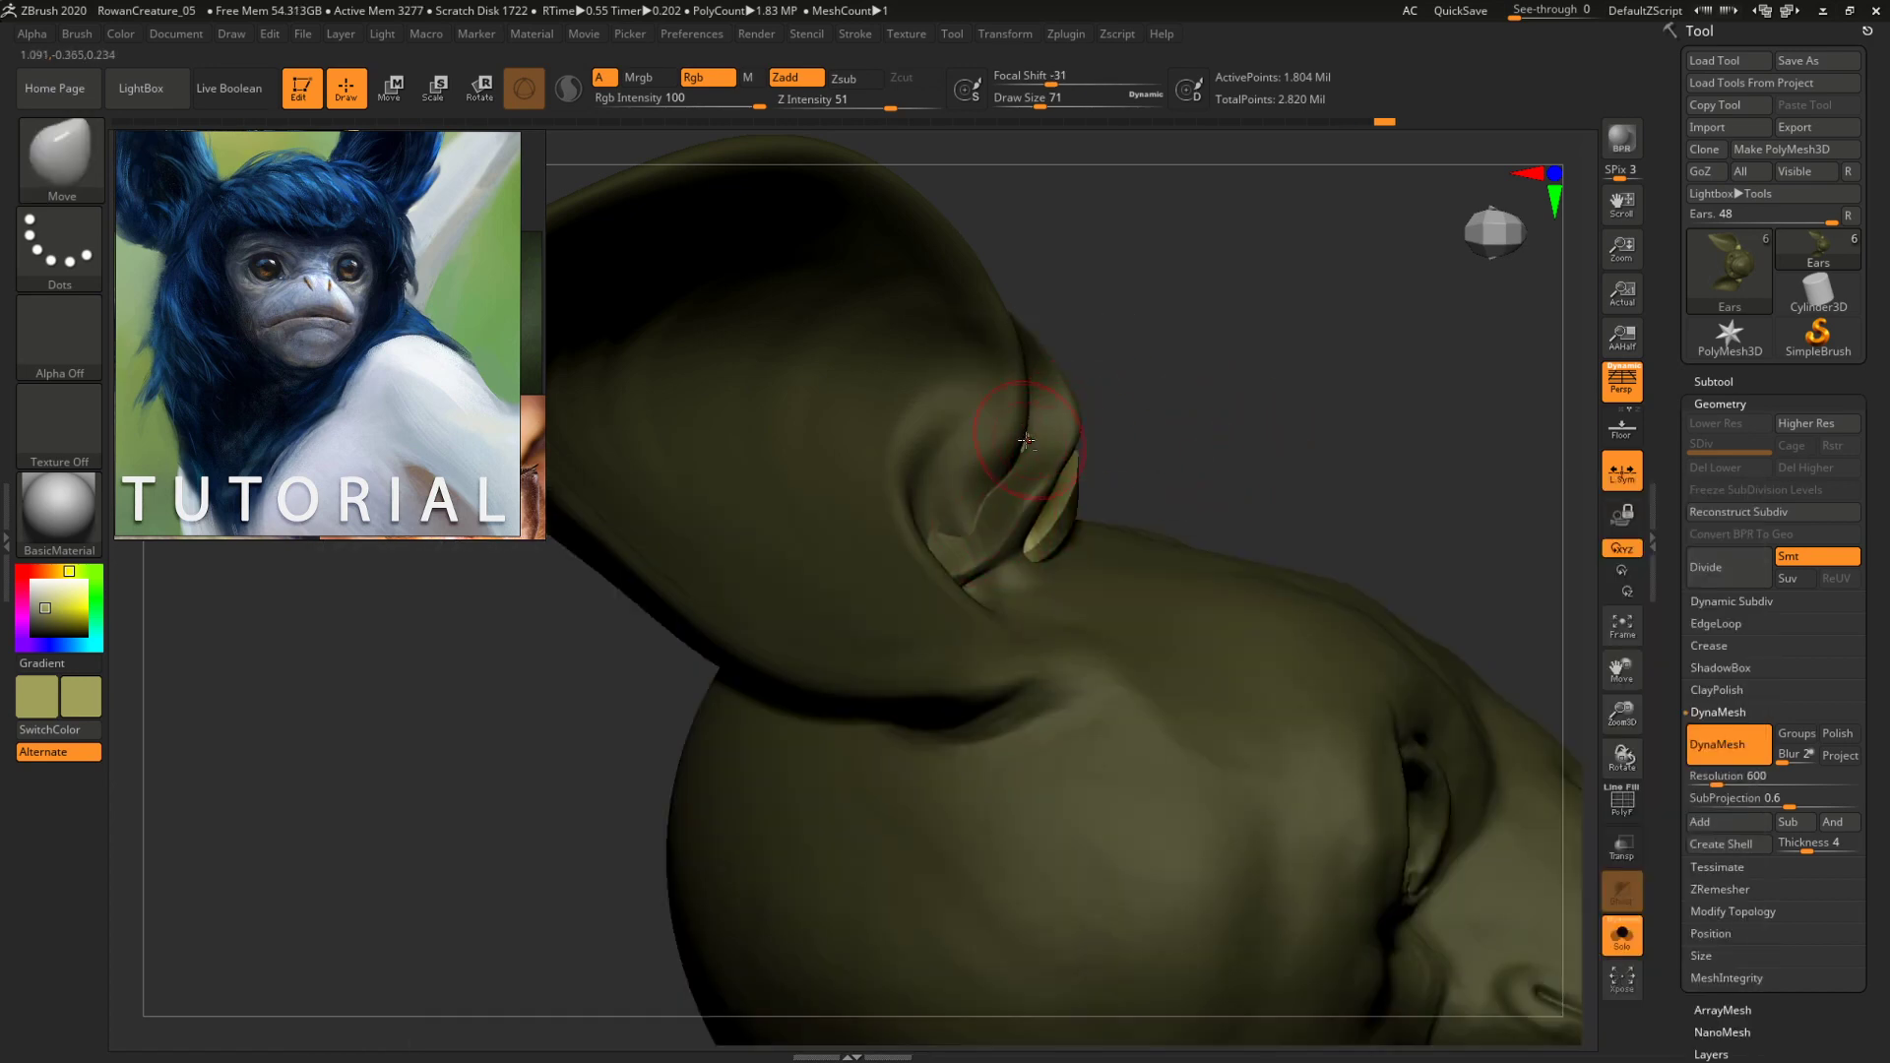
pyautogui.moveTo(1187, 424)
pyautogui.mouseDown()
pyautogui.moveTo(1230, 374)
pyautogui.moveTo(1161, 410)
pyautogui.mouseUp()
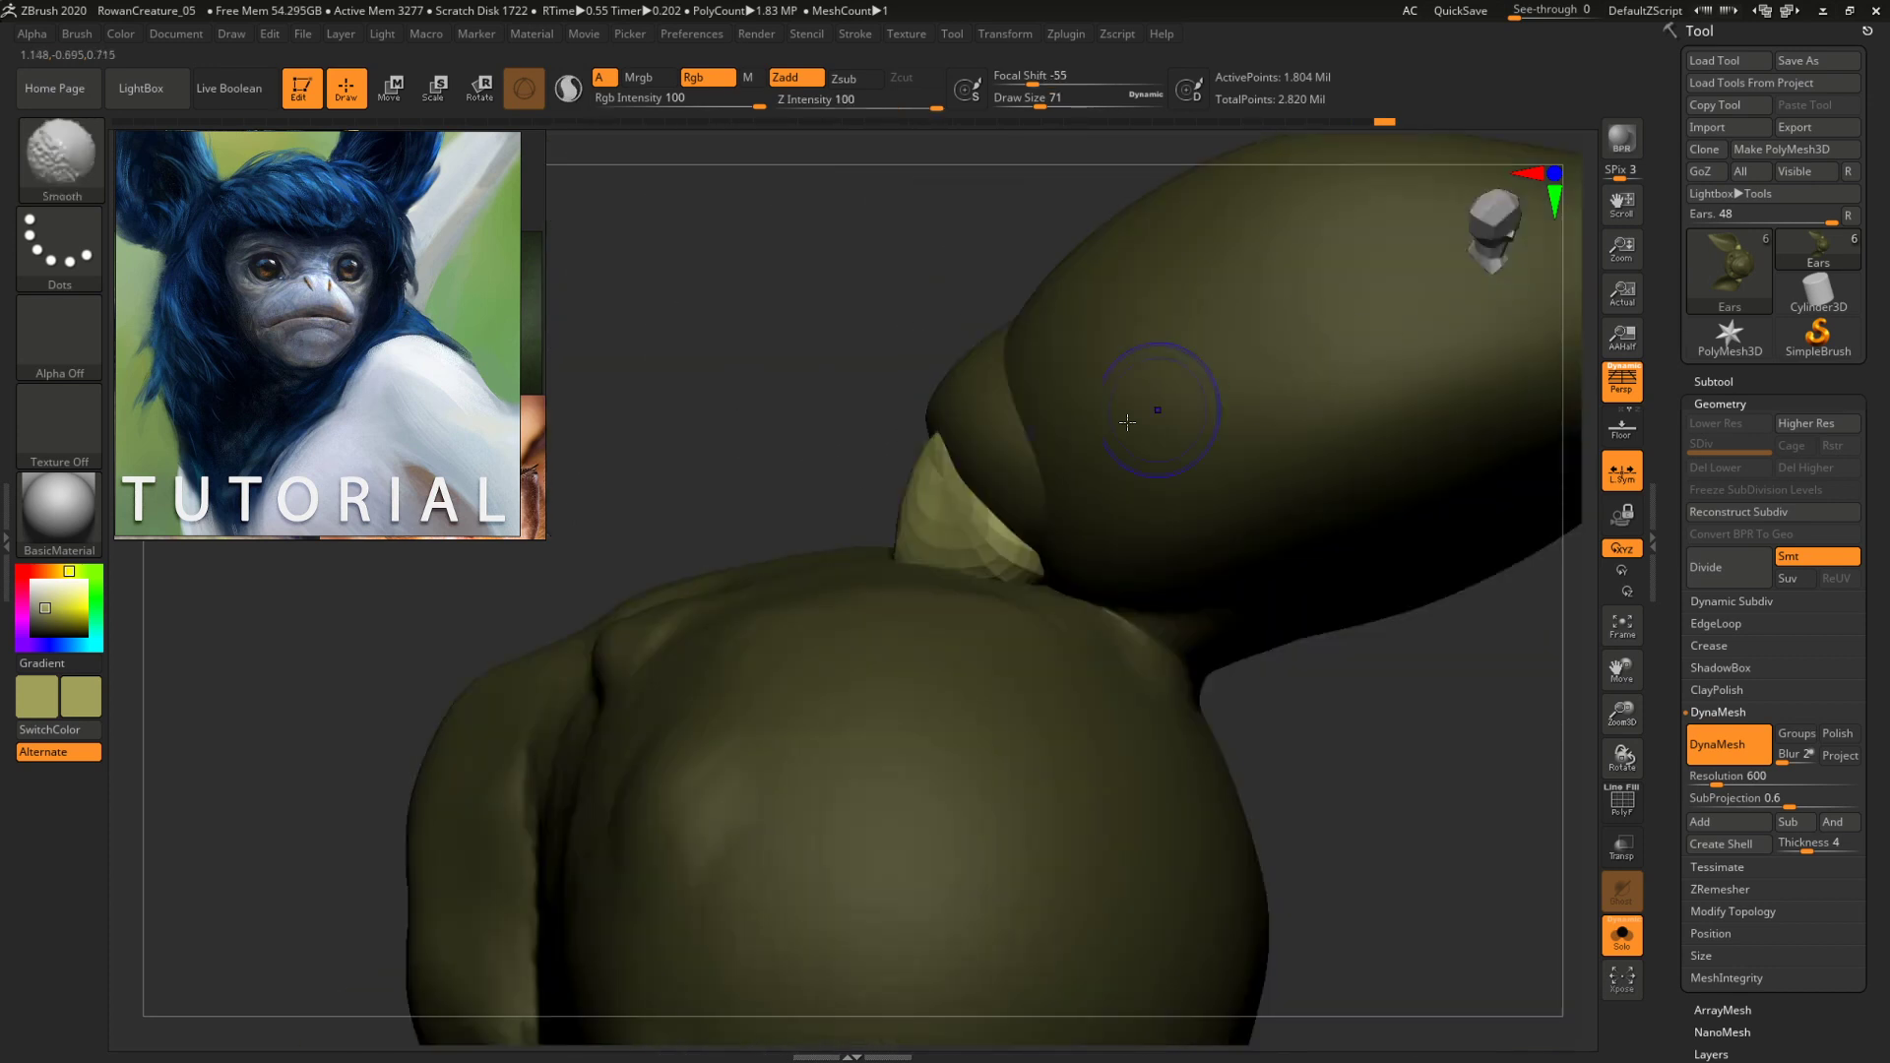
# Widen and extend the capsule down toward the head behind the eye with the Move brush at draw size 167.
pyautogui.moveTo(883, 357)
pyautogui.mouseDown()
pyautogui.moveTo(1082, 374)
pyautogui.moveTo(1172, 338)
pyautogui.moveTo(1266, 410)
pyautogui.moveTo(1011, 396)
pyautogui.moveTo(1350, 396)
pyautogui.moveTo(1362, 295)
pyautogui.moveTo(1246, 441)
pyautogui.moveTo(1299, 492)
pyautogui.moveTo(1285, 499)
pyautogui.moveTo(936, 498)
pyautogui.mouseUp()
pyautogui.press('s')
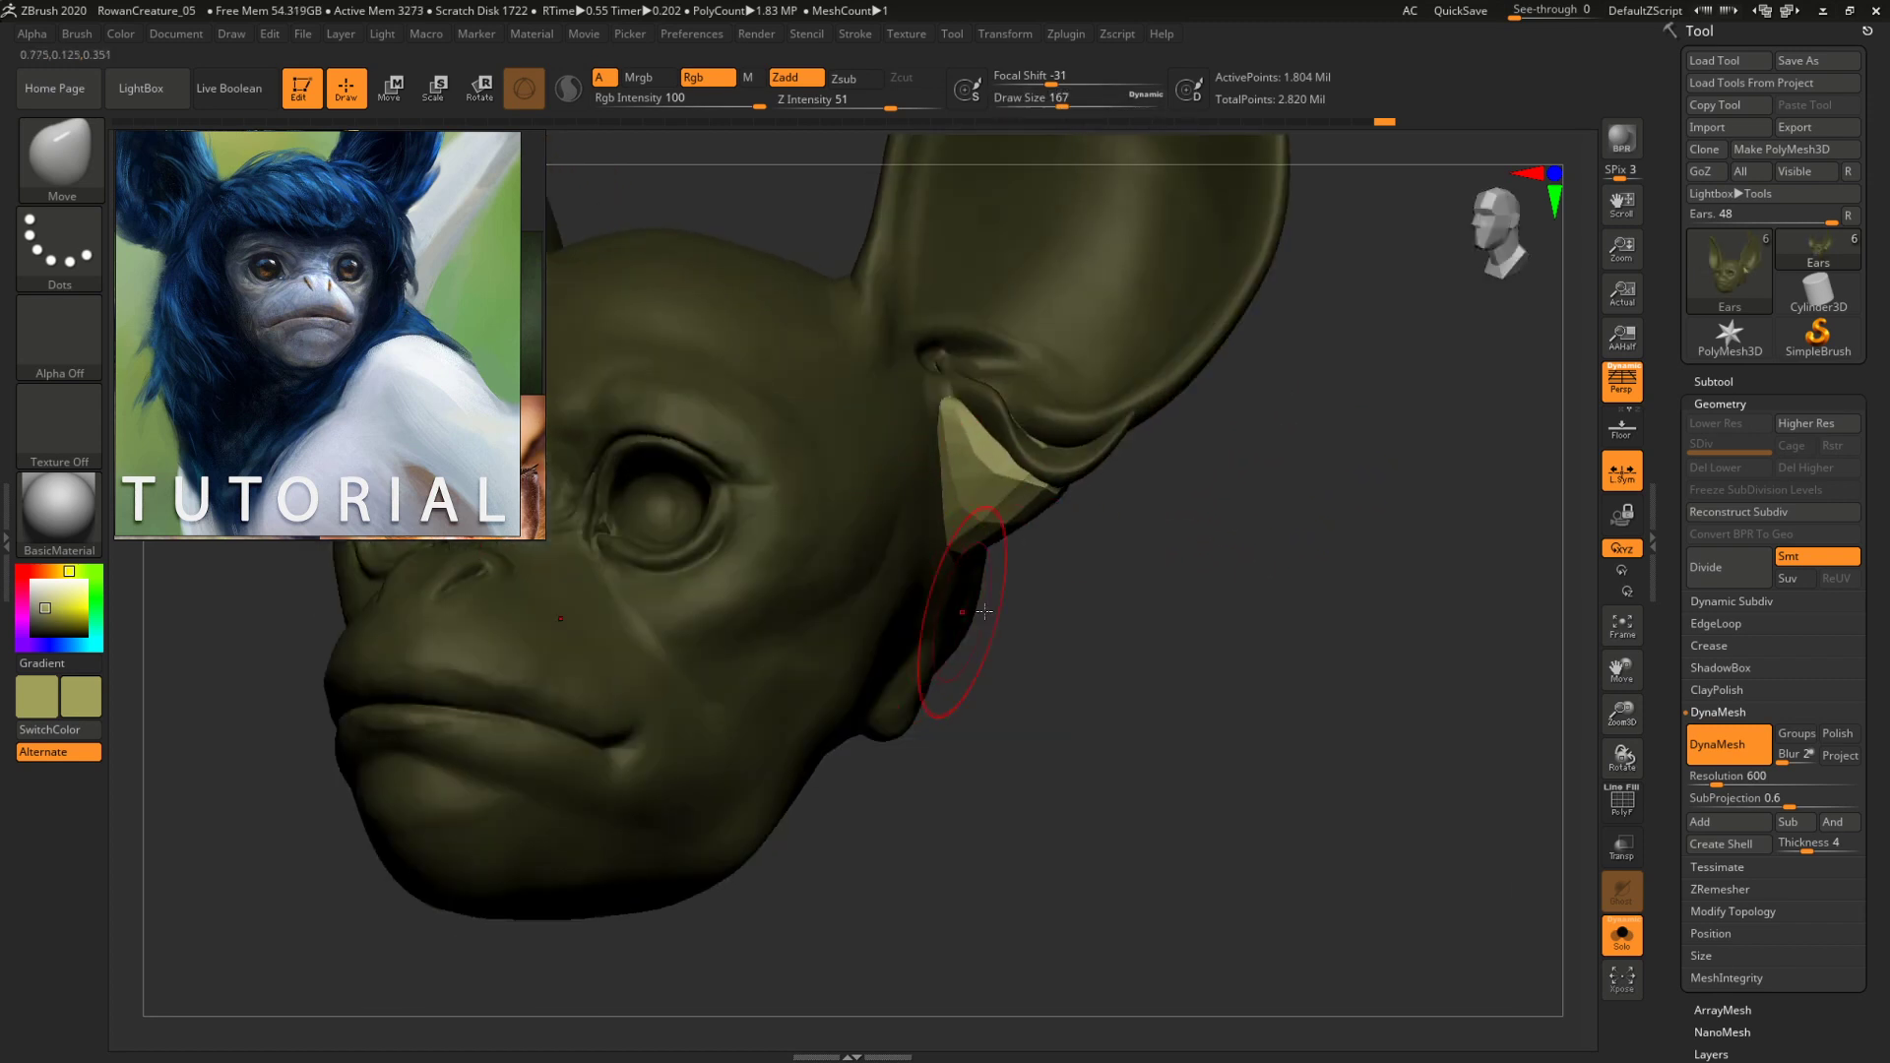
pyautogui.moveTo(985, 611)
pyautogui.mouseDown()
pyautogui.moveTo(1244, 582)
pyautogui.moveTo(1089, 581)
pyautogui.moveTo(972, 543)
pyautogui.mouseUp()
pyautogui.moveTo(1020, 626)
pyautogui.mouseDown()
pyautogui.moveTo(1075, 591)
pyautogui.moveTo(1141, 637)
pyautogui.mouseUp()
pyautogui.moveTo(1025, 543)
pyautogui.mouseDown()
pyautogui.moveTo(1043, 570)
pyautogui.moveTo(1155, 565)
pyautogui.moveTo(1273, 523)
pyautogui.moveTo(1329, 544)
pyautogui.moveTo(1103, 479)
pyautogui.moveTo(1289, 512)
pyautogui.mouseUp()
# Refine the capsule's outline from the side and rear with Move at draw size 140, wrapping it around the lower ear.
pyautogui.press('space')
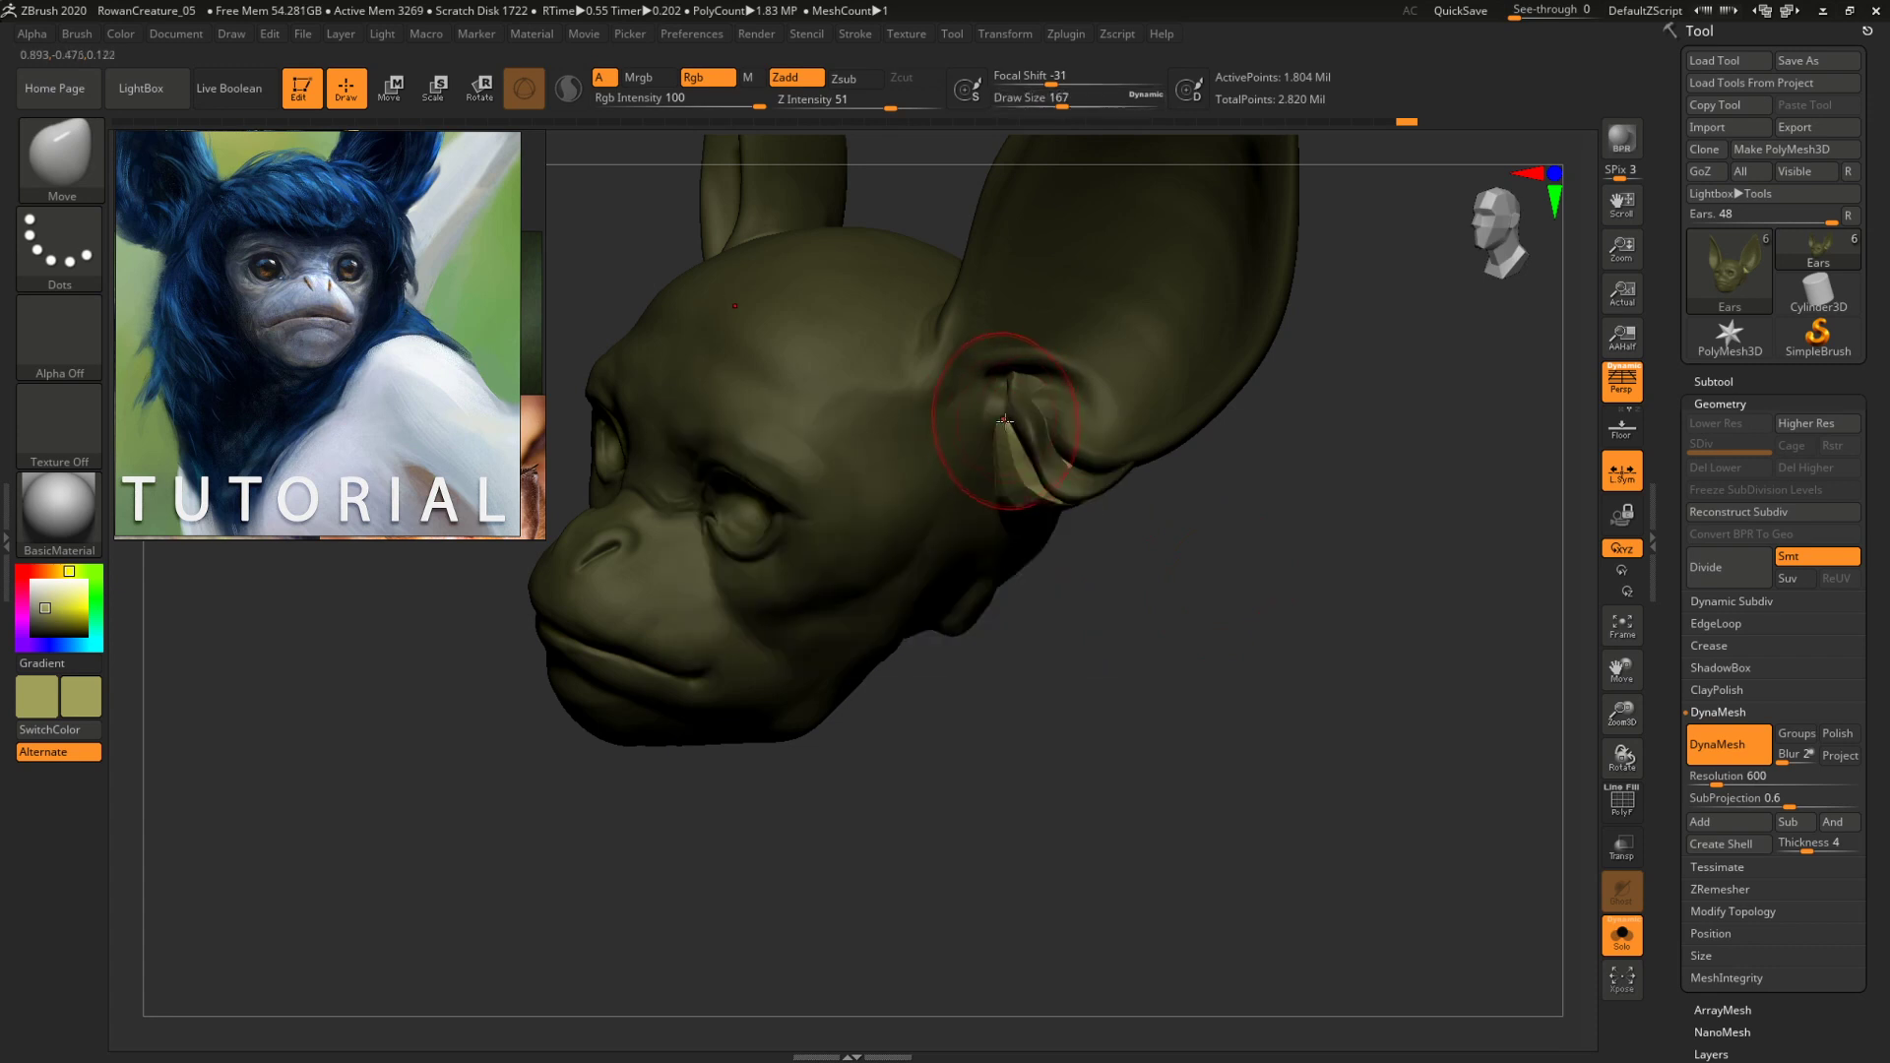
pyautogui.press('space')
pyautogui.moveTo(1033, 429); pyautogui.dragTo(1027, 429)
pyautogui.moveTo(1262, 509); pyautogui.dragTo(1259, 359)
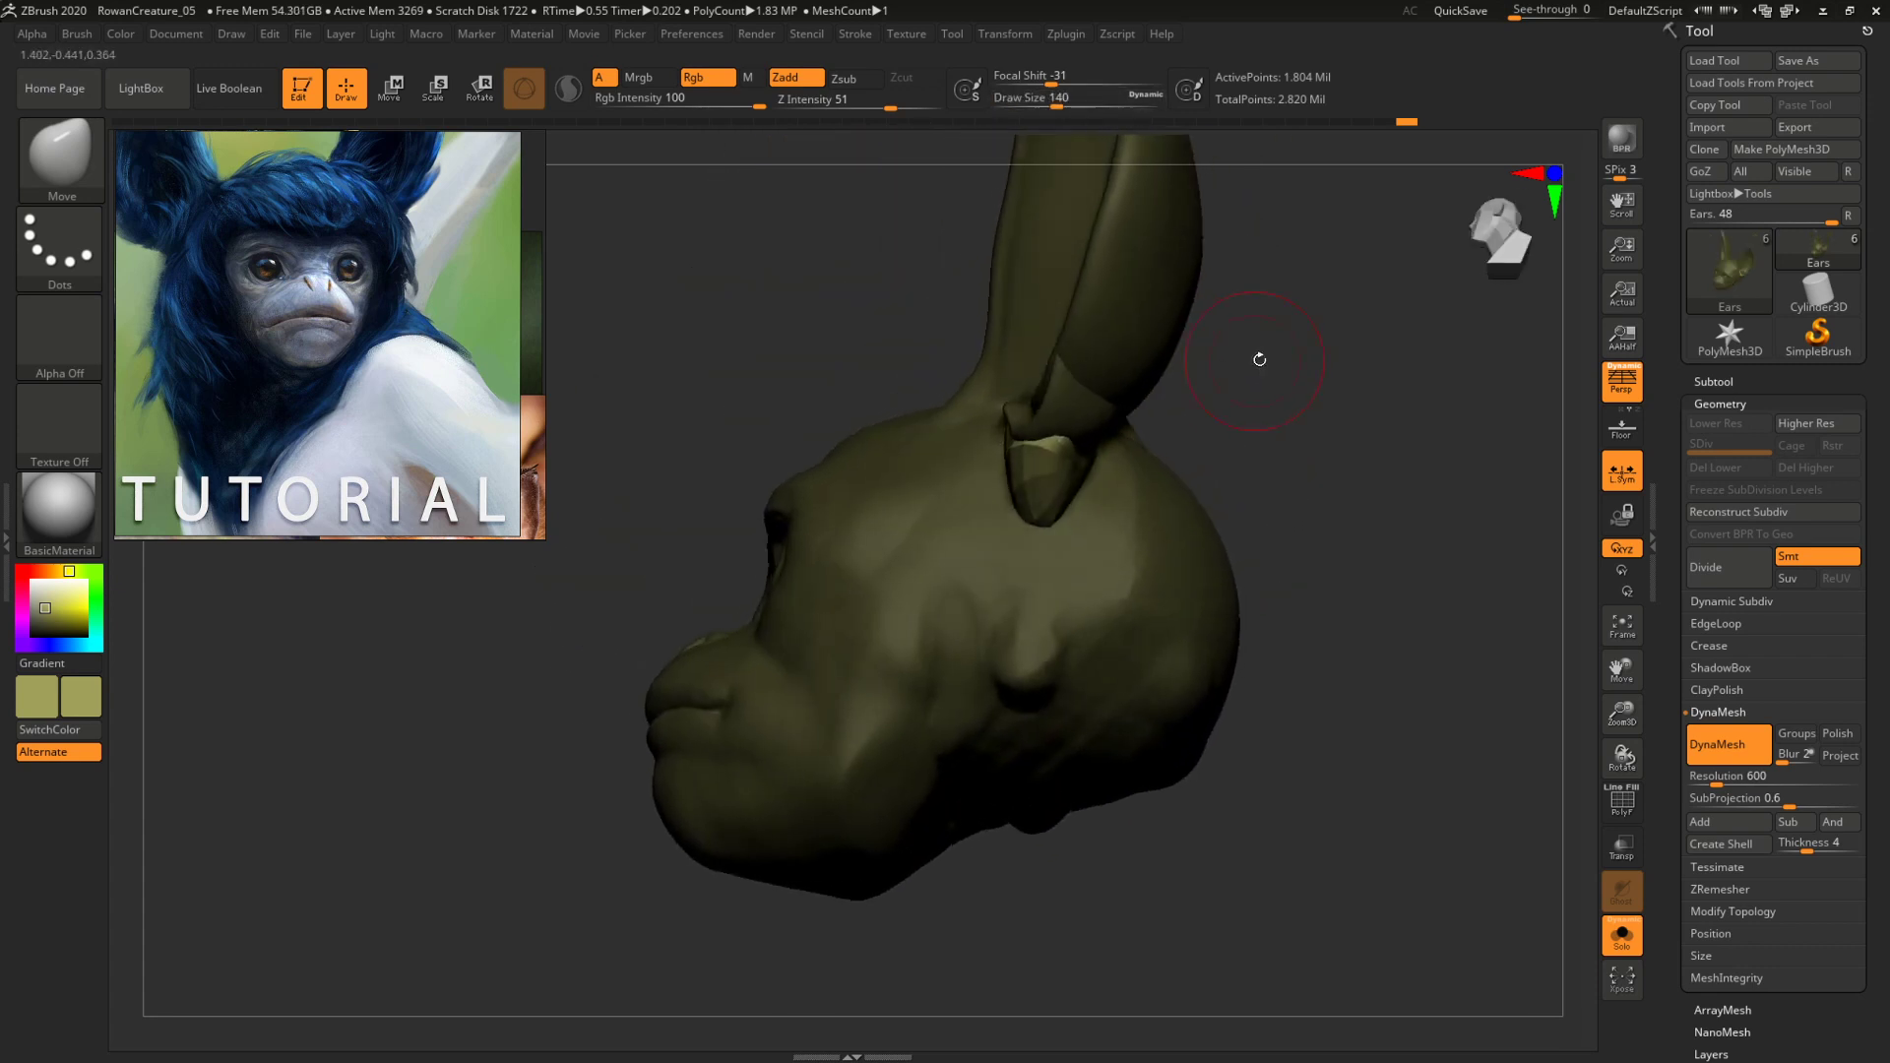
pyautogui.moveTo(1392, 417)
pyautogui.keyDown('alt'); pyautogui.mouseDown()
pyautogui.moveTo(1418, 418)
pyautogui.moveTo(1376, 367)
pyautogui.moveTo(1231, 413)
pyautogui.mouseUp(); pyautogui.keyUp('alt')
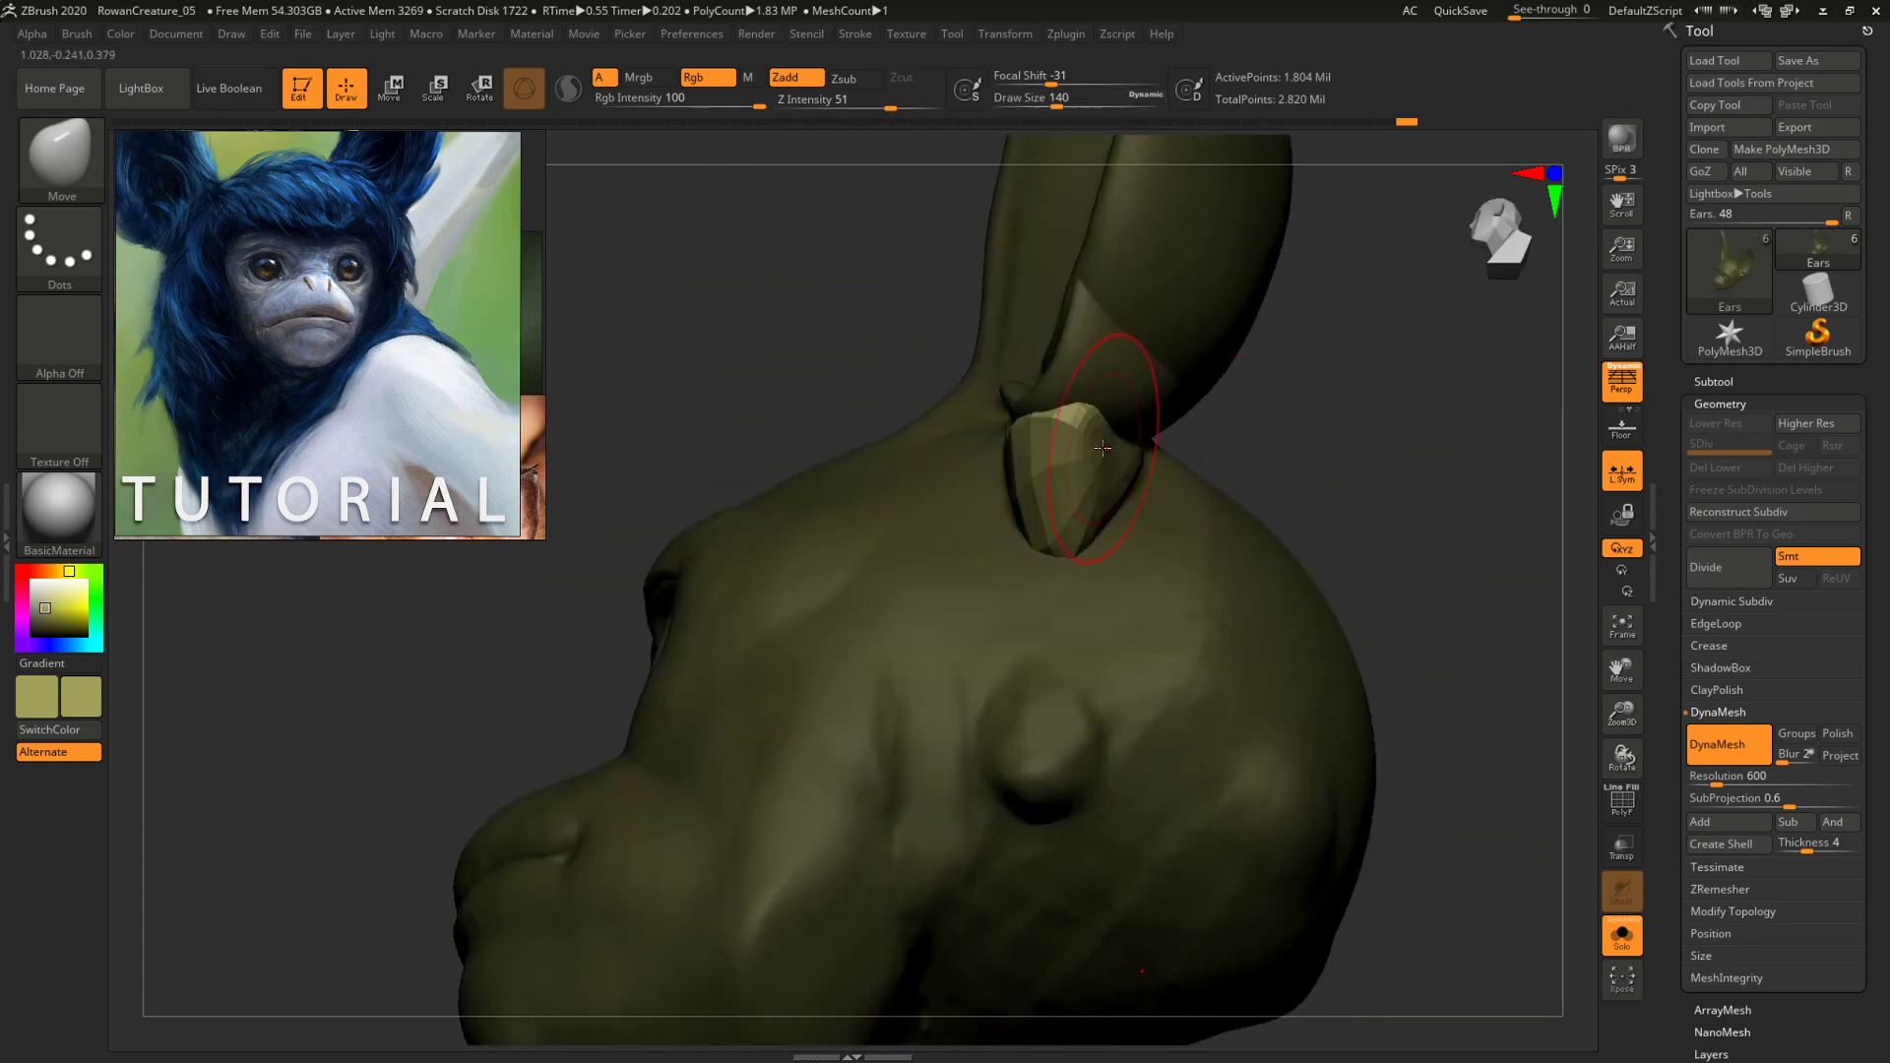
pyautogui.moveTo(1177, 346)
pyautogui.mouseDown()
pyautogui.moveTo(1220, 421)
pyautogui.moveTo(1254, 436)
pyautogui.mouseUp()
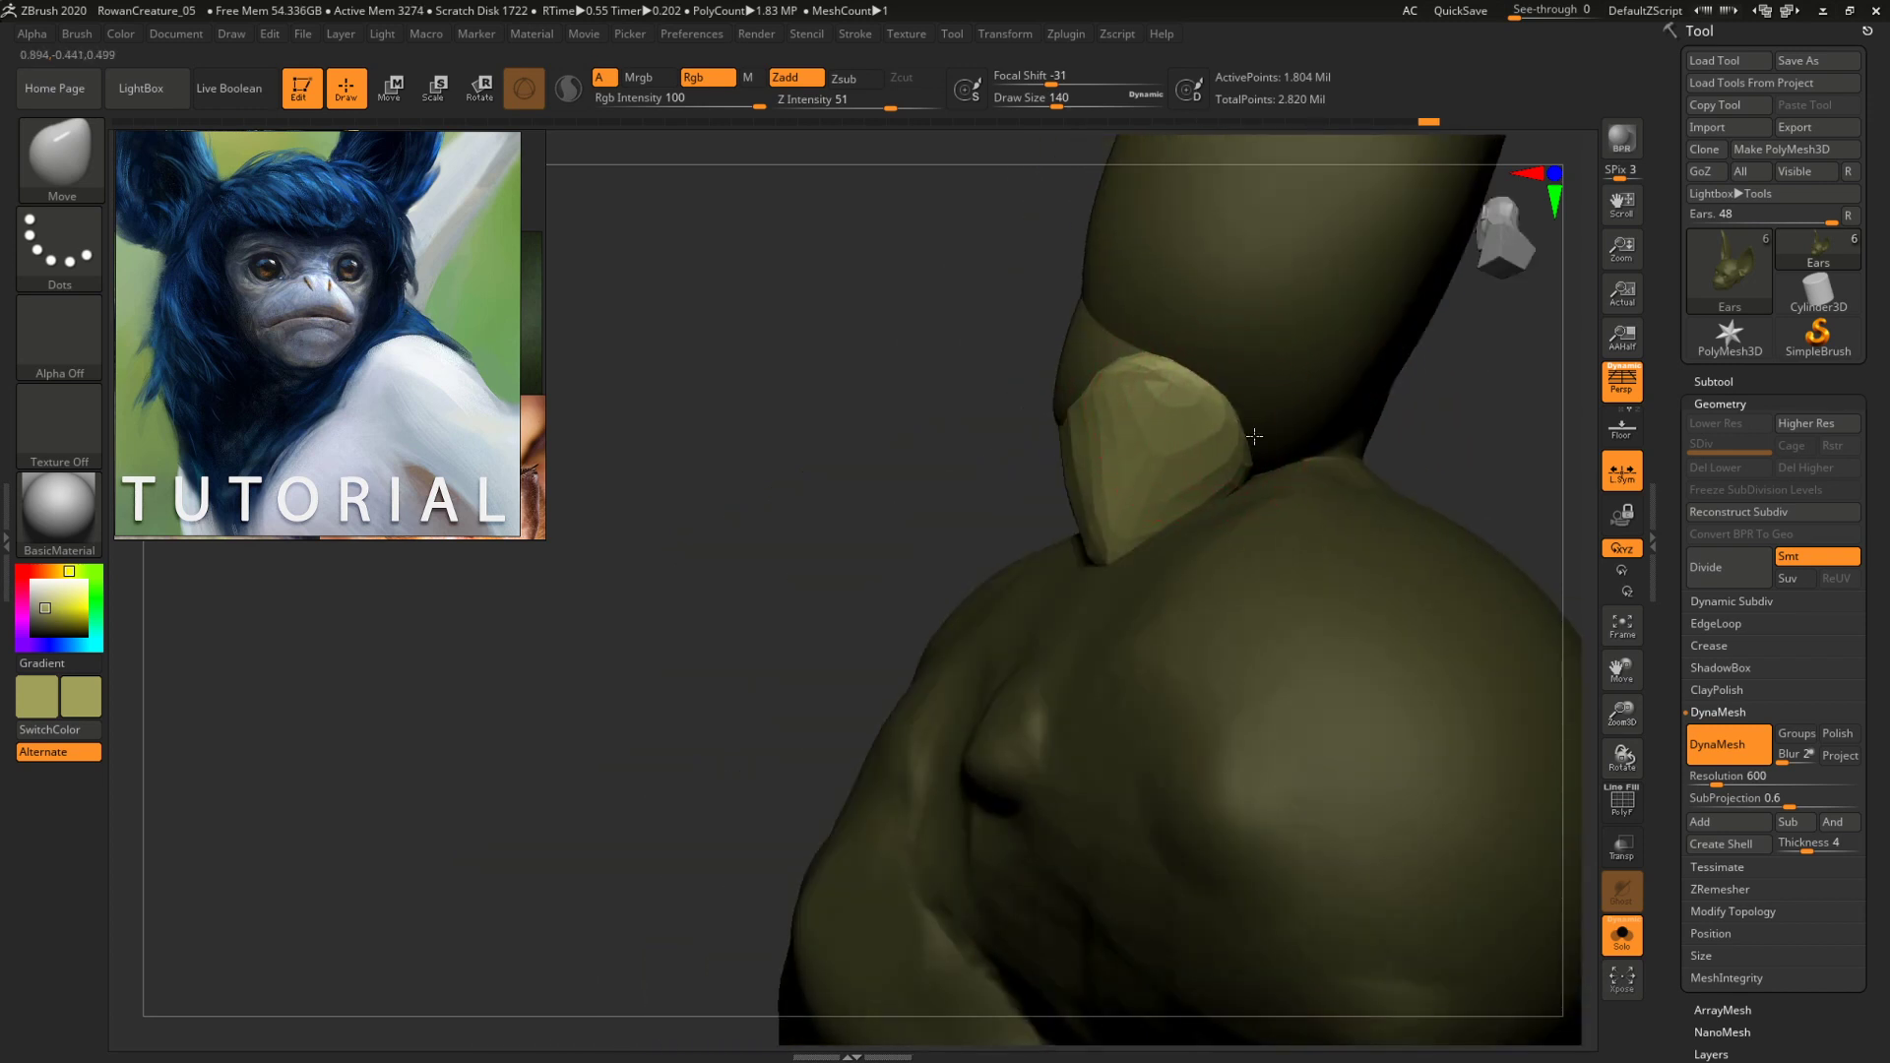
pyautogui.moveTo(975, 446)
pyautogui.mouseDown()
pyautogui.moveTo(876, 452)
pyautogui.moveTo(1081, 444)
pyautogui.moveTo(1105, 393)
pyautogui.mouseUp()
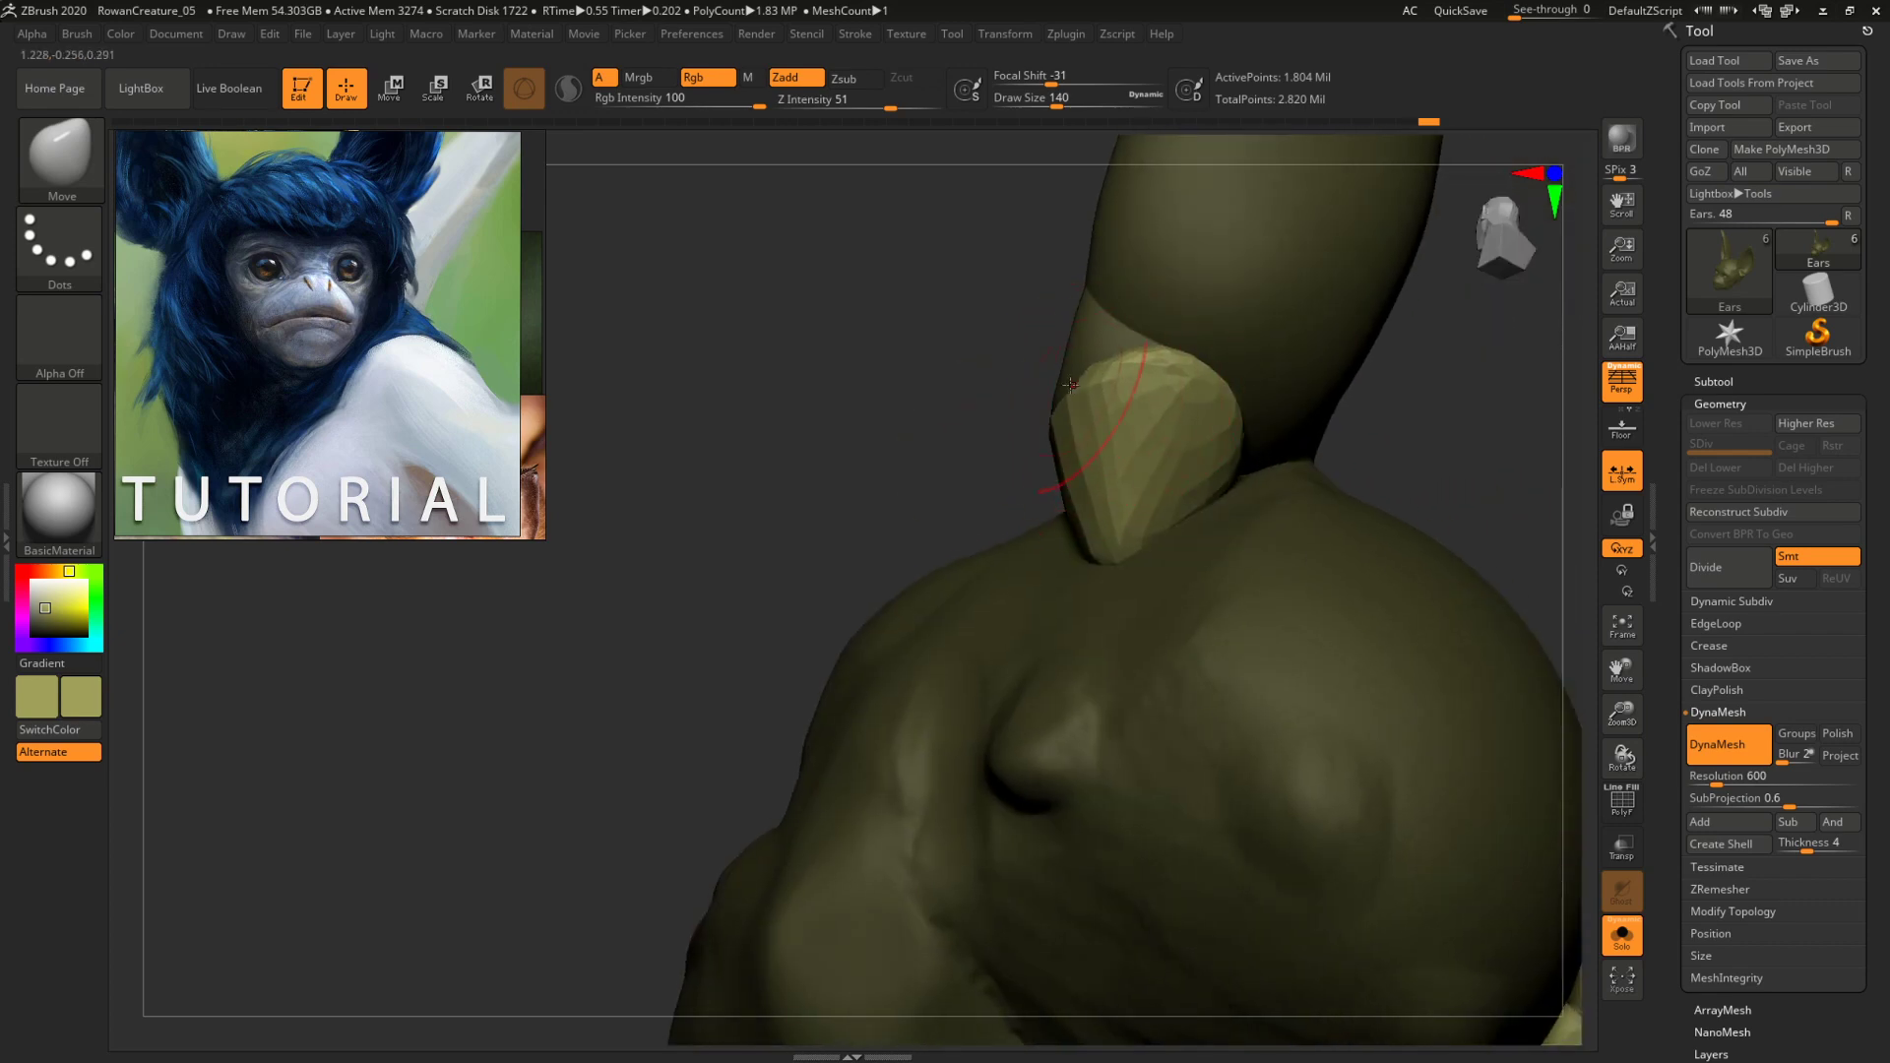
# Show all subtools to check the ear connection against the neck, and isolate the head and ears again.
pyautogui.moveTo(930, 465)
pyautogui.mouseDown()
pyautogui.moveTo(1231, 430)
pyautogui.moveTo(1024, 384)
pyautogui.moveTo(1339, 481)
pyautogui.moveTo(1172, 452)
pyautogui.moveTo(1149, 482)
pyautogui.moveTo(1280, 462)
pyautogui.moveTo(1397, 483)
pyautogui.mouseUp()
pyautogui.press('shift')
pyautogui.click(1615, 942)
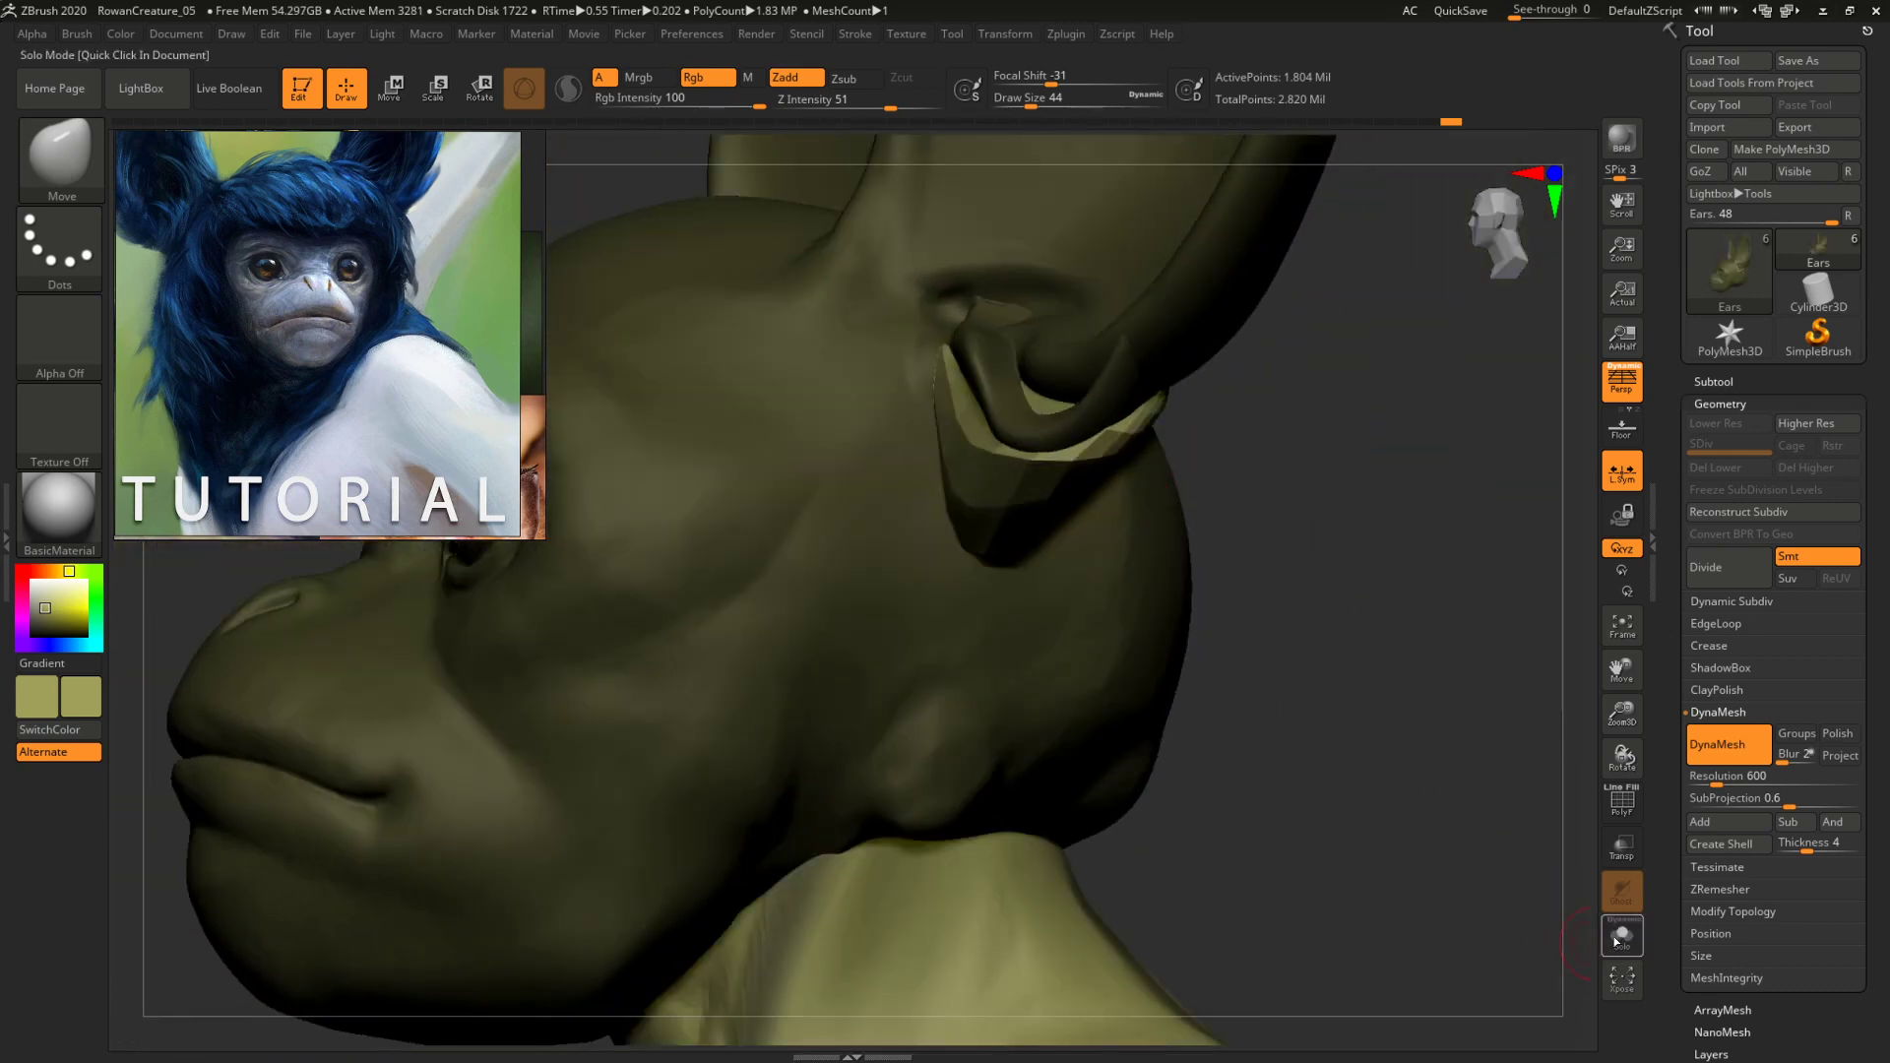
pyautogui.click(1615, 942)
# Build up clay on the capsule where it meets the lower ear, using ClayBuildup at draw size 94.
pyautogui.moveTo(1277, 603)
pyautogui.mouseDown()
pyautogui.moveTo(1371, 582)
pyautogui.moveTo(1177, 541)
pyautogui.moveTo(1221, 565)
pyautogui.moveTo(1181, 537)
pyautogui.moveTo(1202, 557)
pyautogui.moveTo(1177, 558)
pyautogui.moveTo(1004, 361)
pyautogui.moveTo(1009, 384)
pyautogui.mouseUp()
pyautogui.press('b')
pyautogui.press('c')
pyautogui.press('b')
pyautogui.press('space')
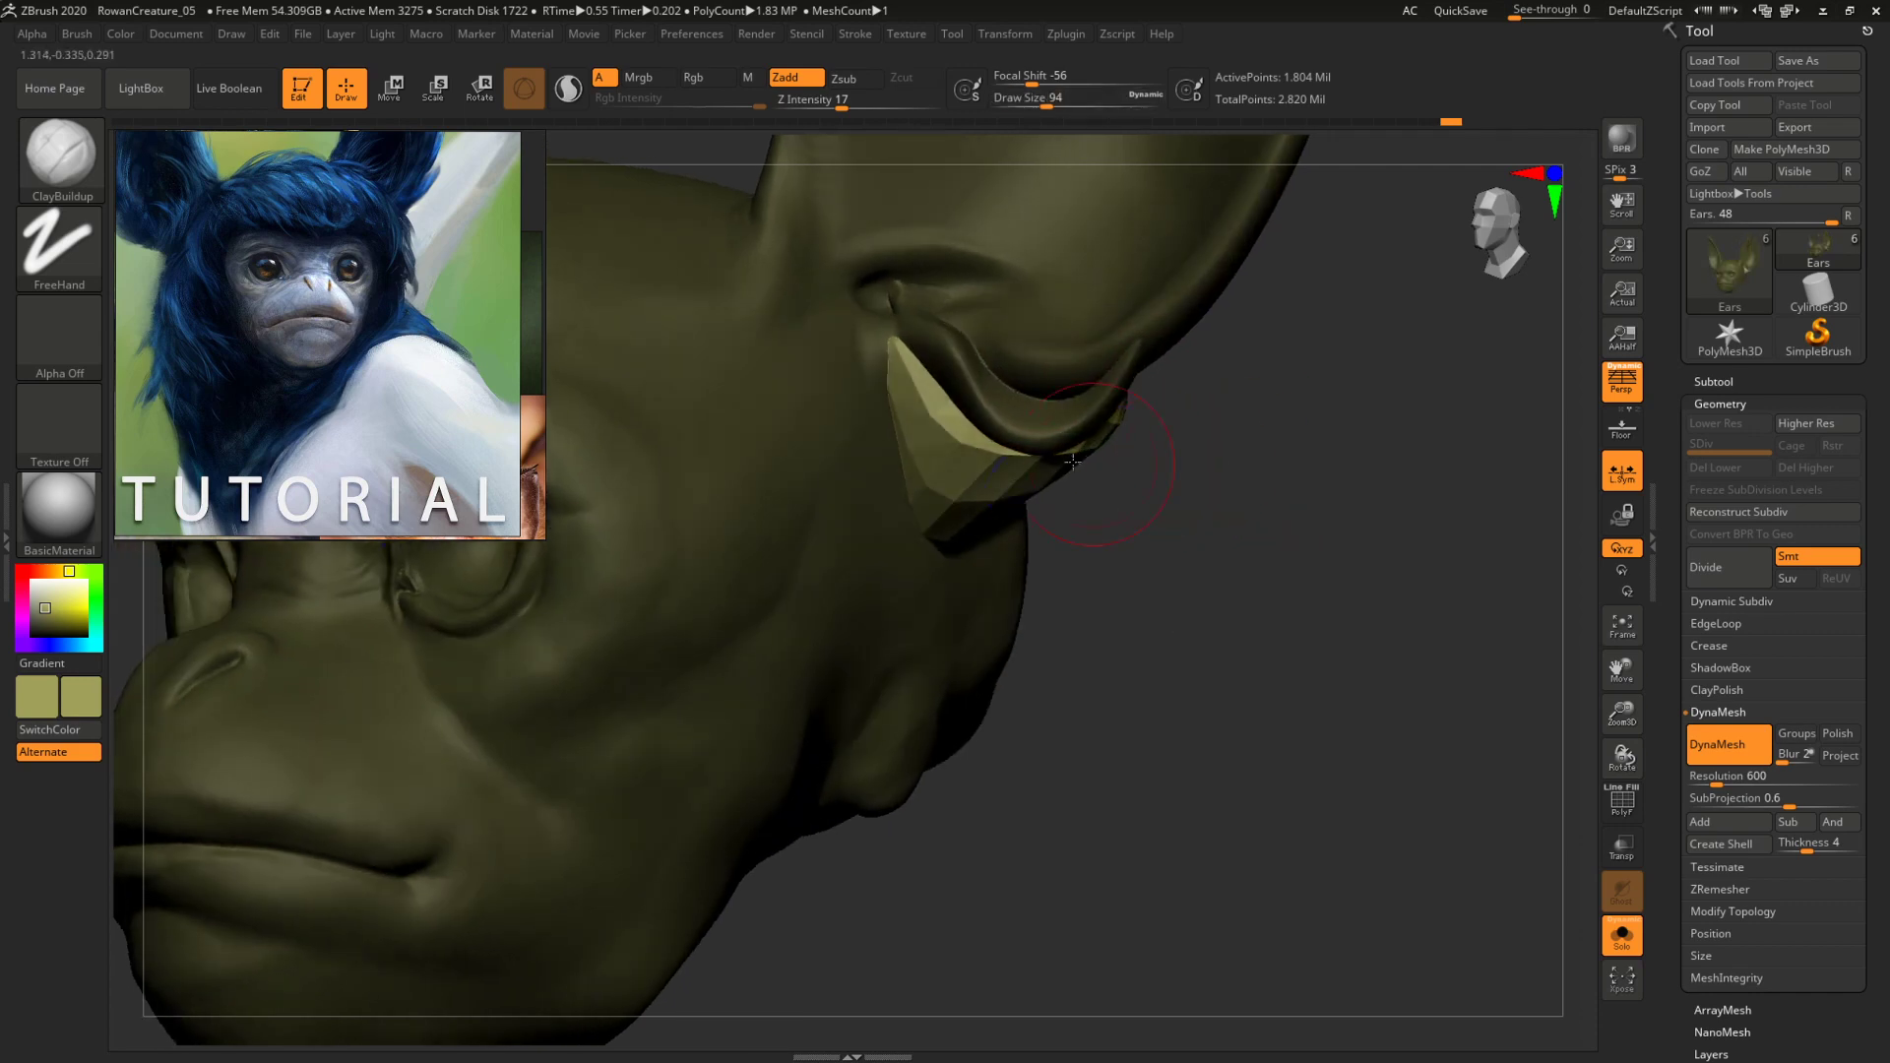
pyautogui.moveTo(1219, 434); pyautogui.dragTo(1226, 449)
pyautogui.moveTo(1226, 449); pyautogui.dragTo(1161, 409, button='right')
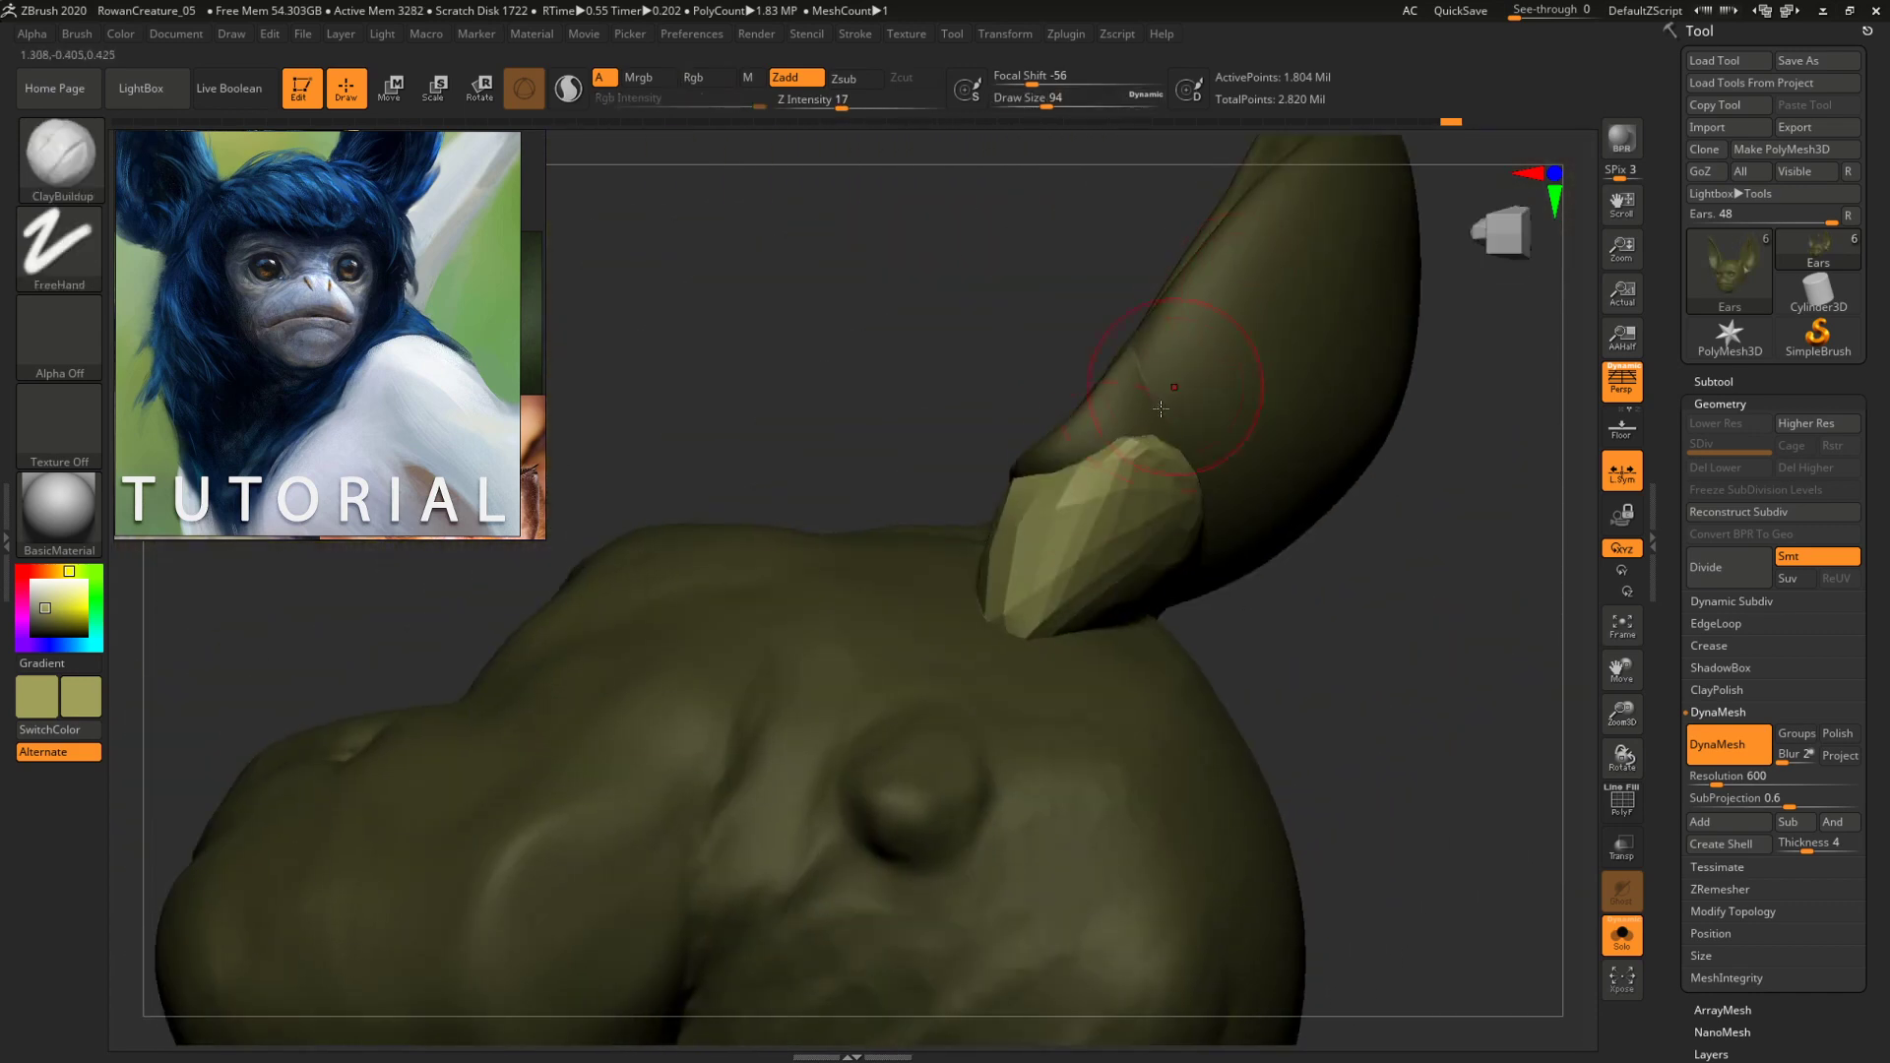
pyautogui.moveTo(1051, 464); pyautogui.dragTo(1039, 463)
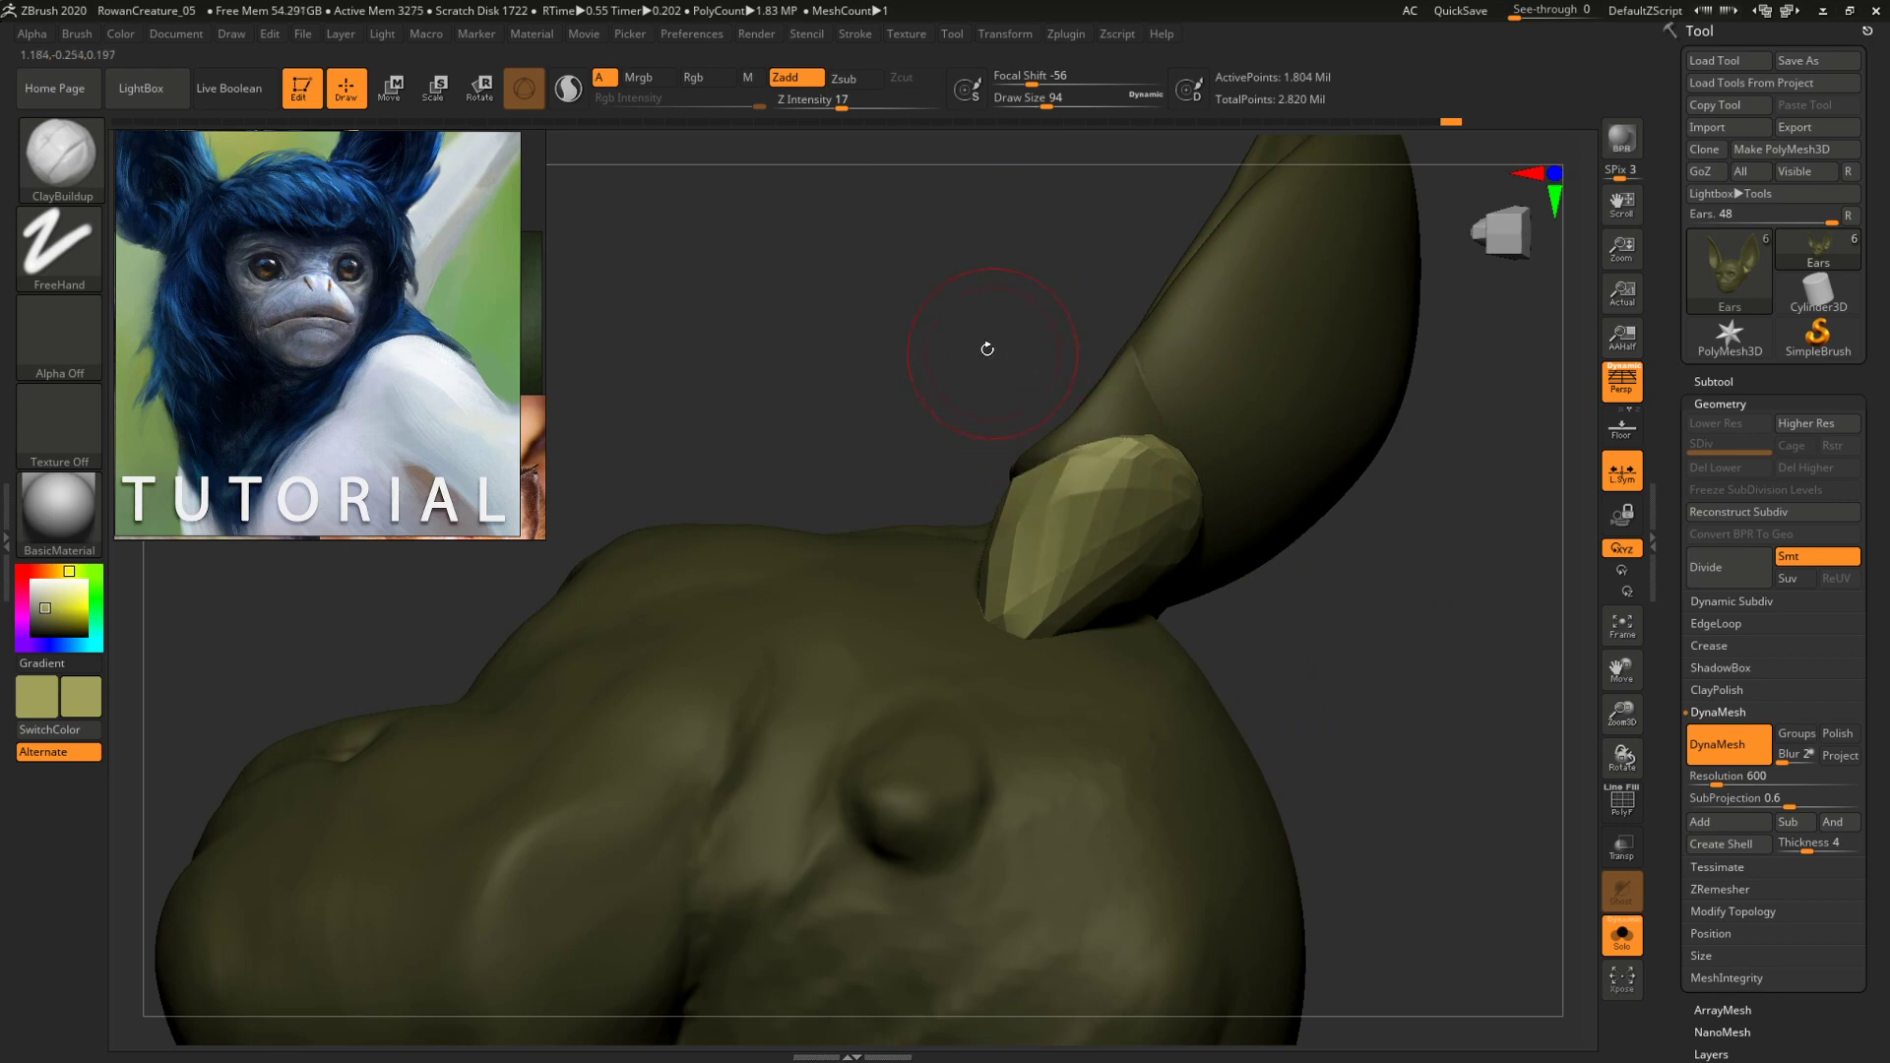
# Clear the mask and re-DynaMesh the ears at resolution 600 to update the added capsule geometry.
pyautogui.moveTo(988, 349)
pyautogui.mouseDown(button='right')
pyautogui.moveTo(1160, 456)
pyautogui.moveTo(1371, 463)
pyautogui.moveTo(1236, 422)
pyautogui.moveTo(1249, 397)
pyautogui.moveTo(1296, 476)
pyautogui.moveTo(1319, 473)
pyautogui.moveTo(1222, 454)
pyautogui.moveTo(1393, 562)
pyautogui.mouseUp(button='right')
pyautogui.moveTo(1218, 499)
pyautogui.mouseDown(button='right')
pyautogui.moveTo(1227, 464)
pyautogui.moveTo(1191, 508)
pyautogui.mouseUp(button='right')
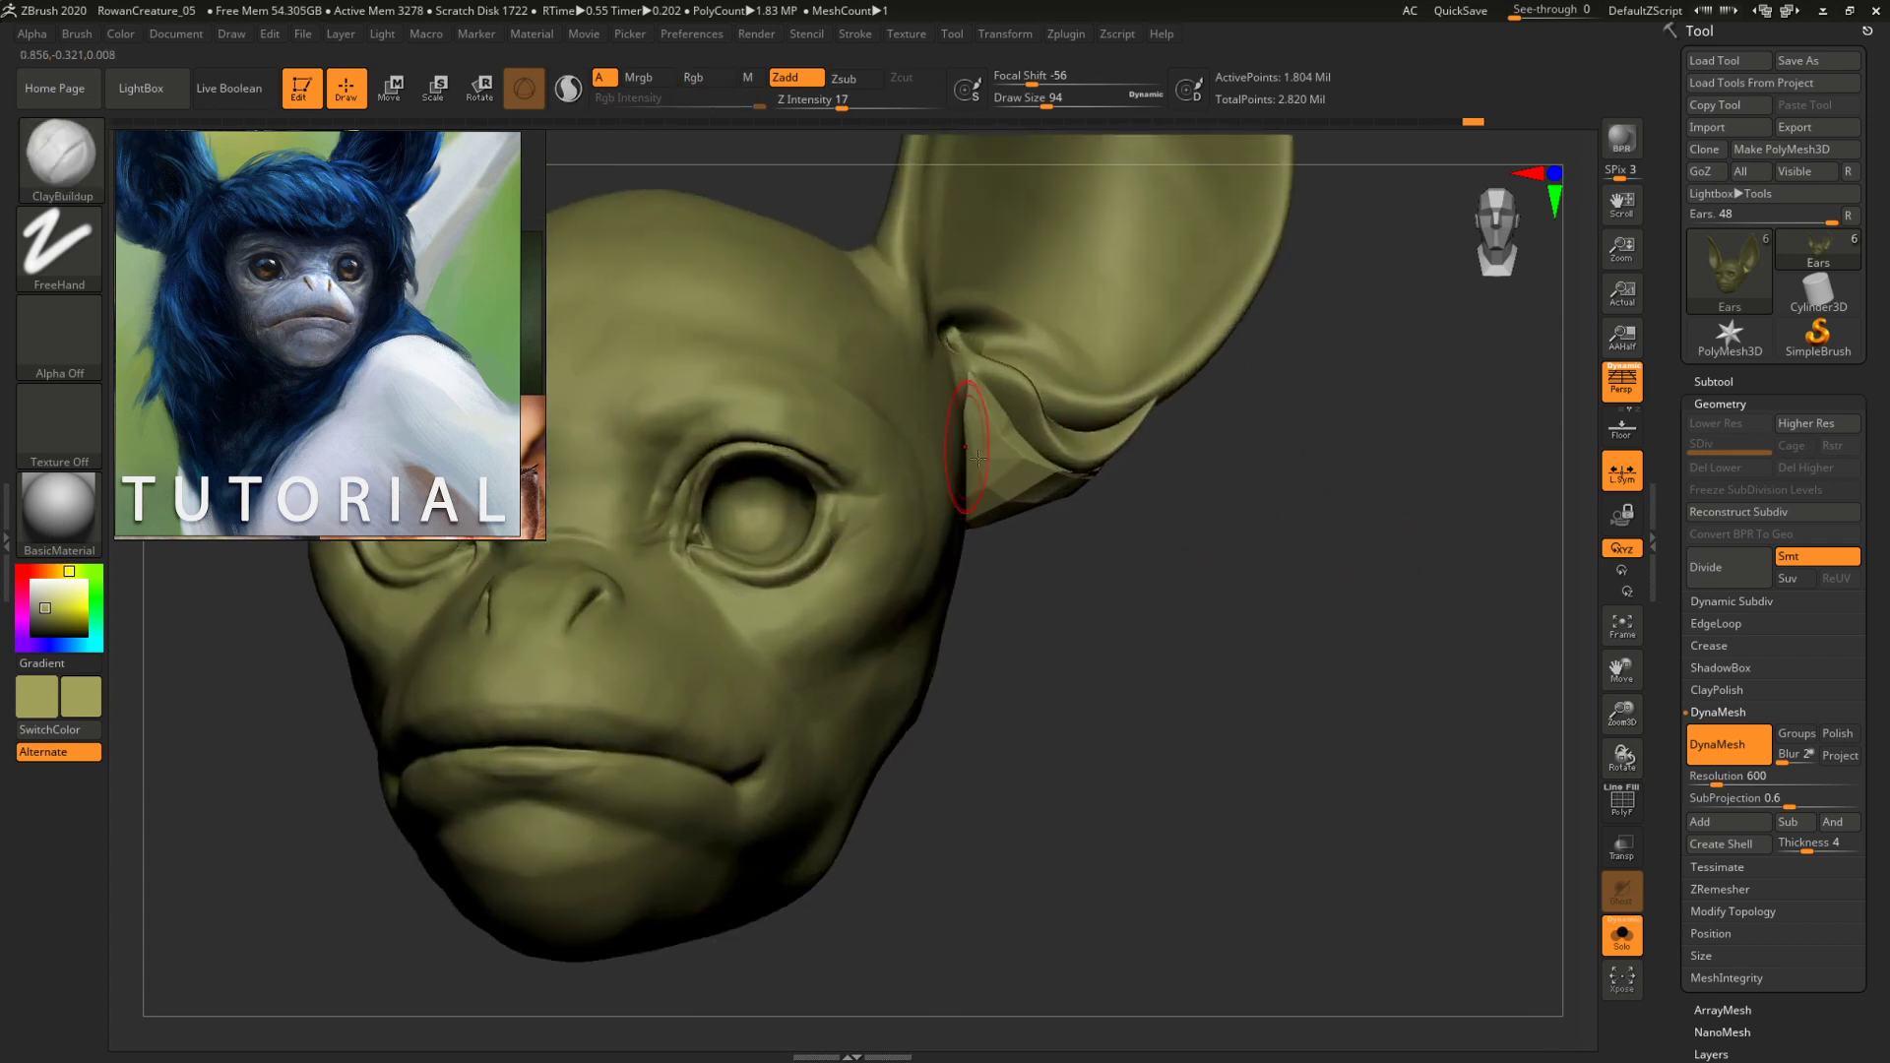
pyautogui.keyDown('ctrl'); pyautogui.moveTo(1218, 557); pyautogui.dragTo(1347, 699); pyautogui.keyUp('ctrl')
pyautogui.moveTo(1155, 630)
pyautogui.keyDown('alt'); pyautogui.mouseDown(button='right')
pyautogui.moveTo(1332, 641)
pyautogui.moveTo(1236, 751)
pyautogui.moveTo(1286, 658)
pyautogui.mouseUp(button='right'); pyautogui.keyUp('alt')
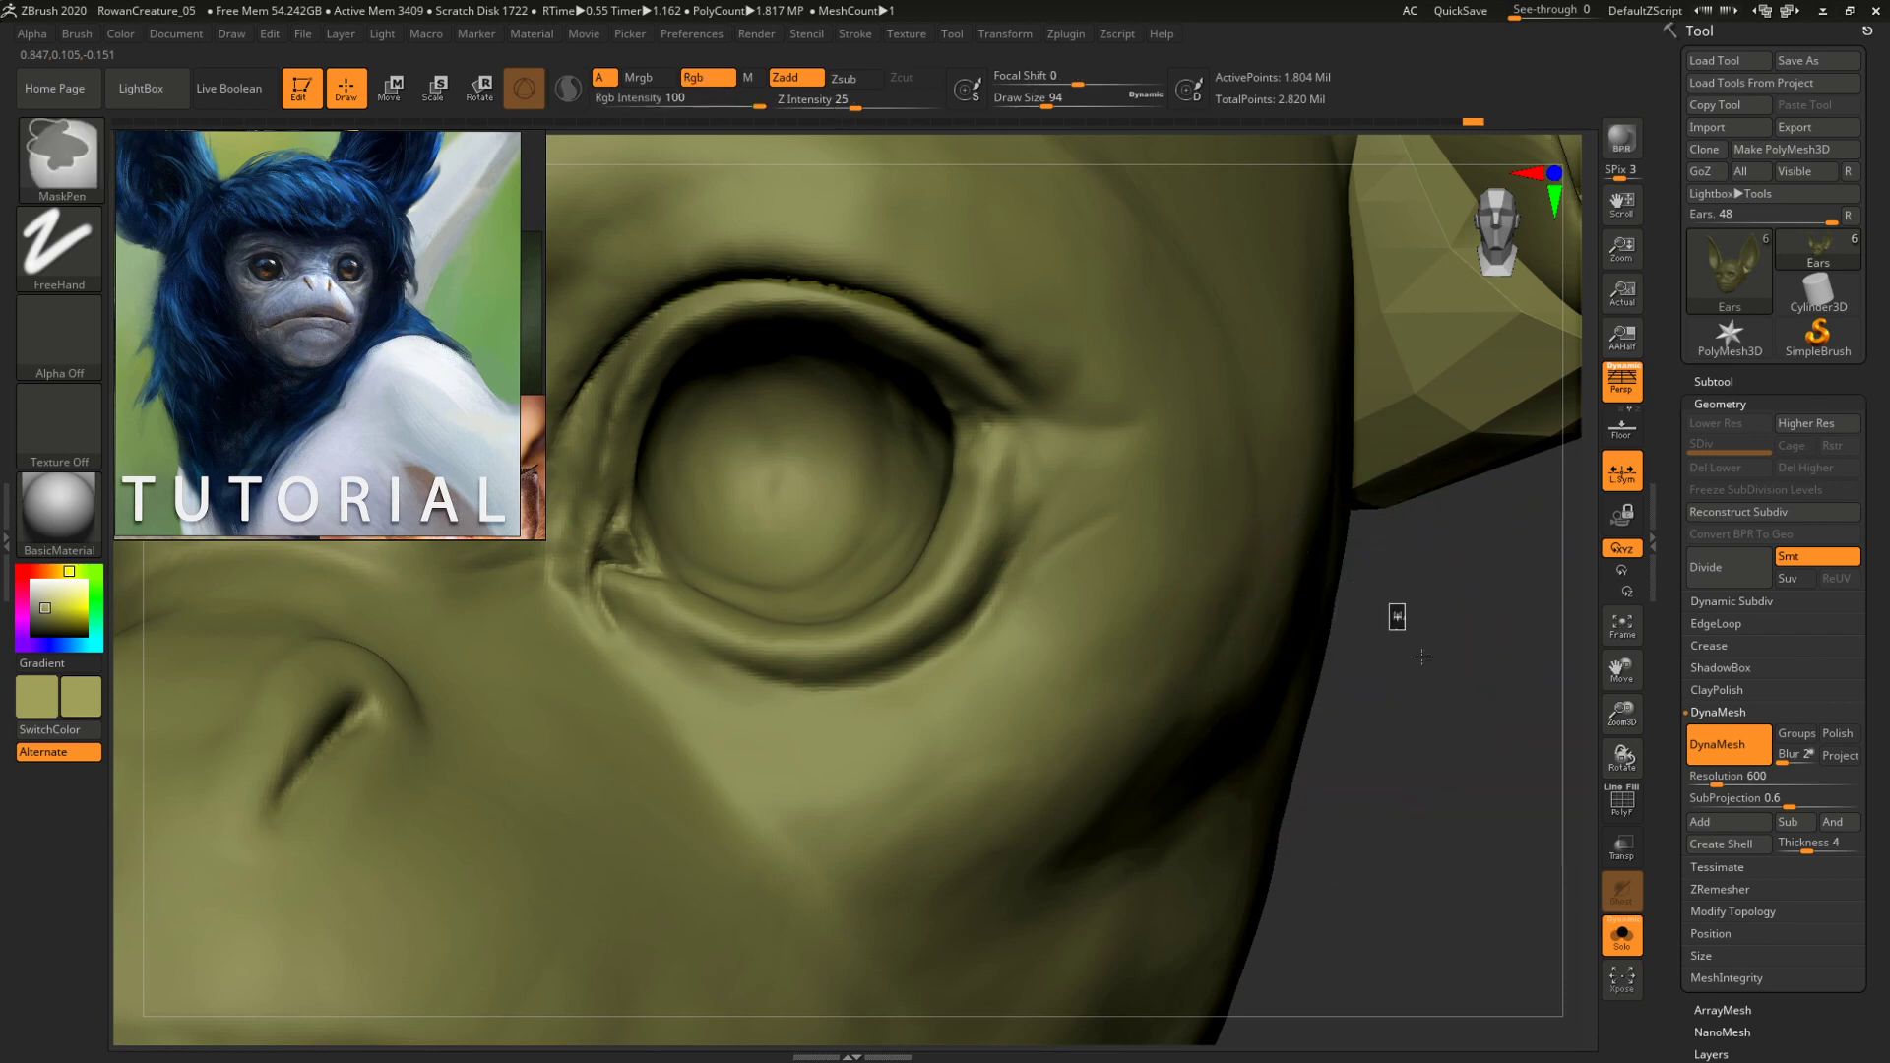
pyautogui.keyDown('ctrl'); pyautogui.moveTo(1388, 688); pyautogui.dragTo(1494, 804); pyautogui.keyUp('ctrl')
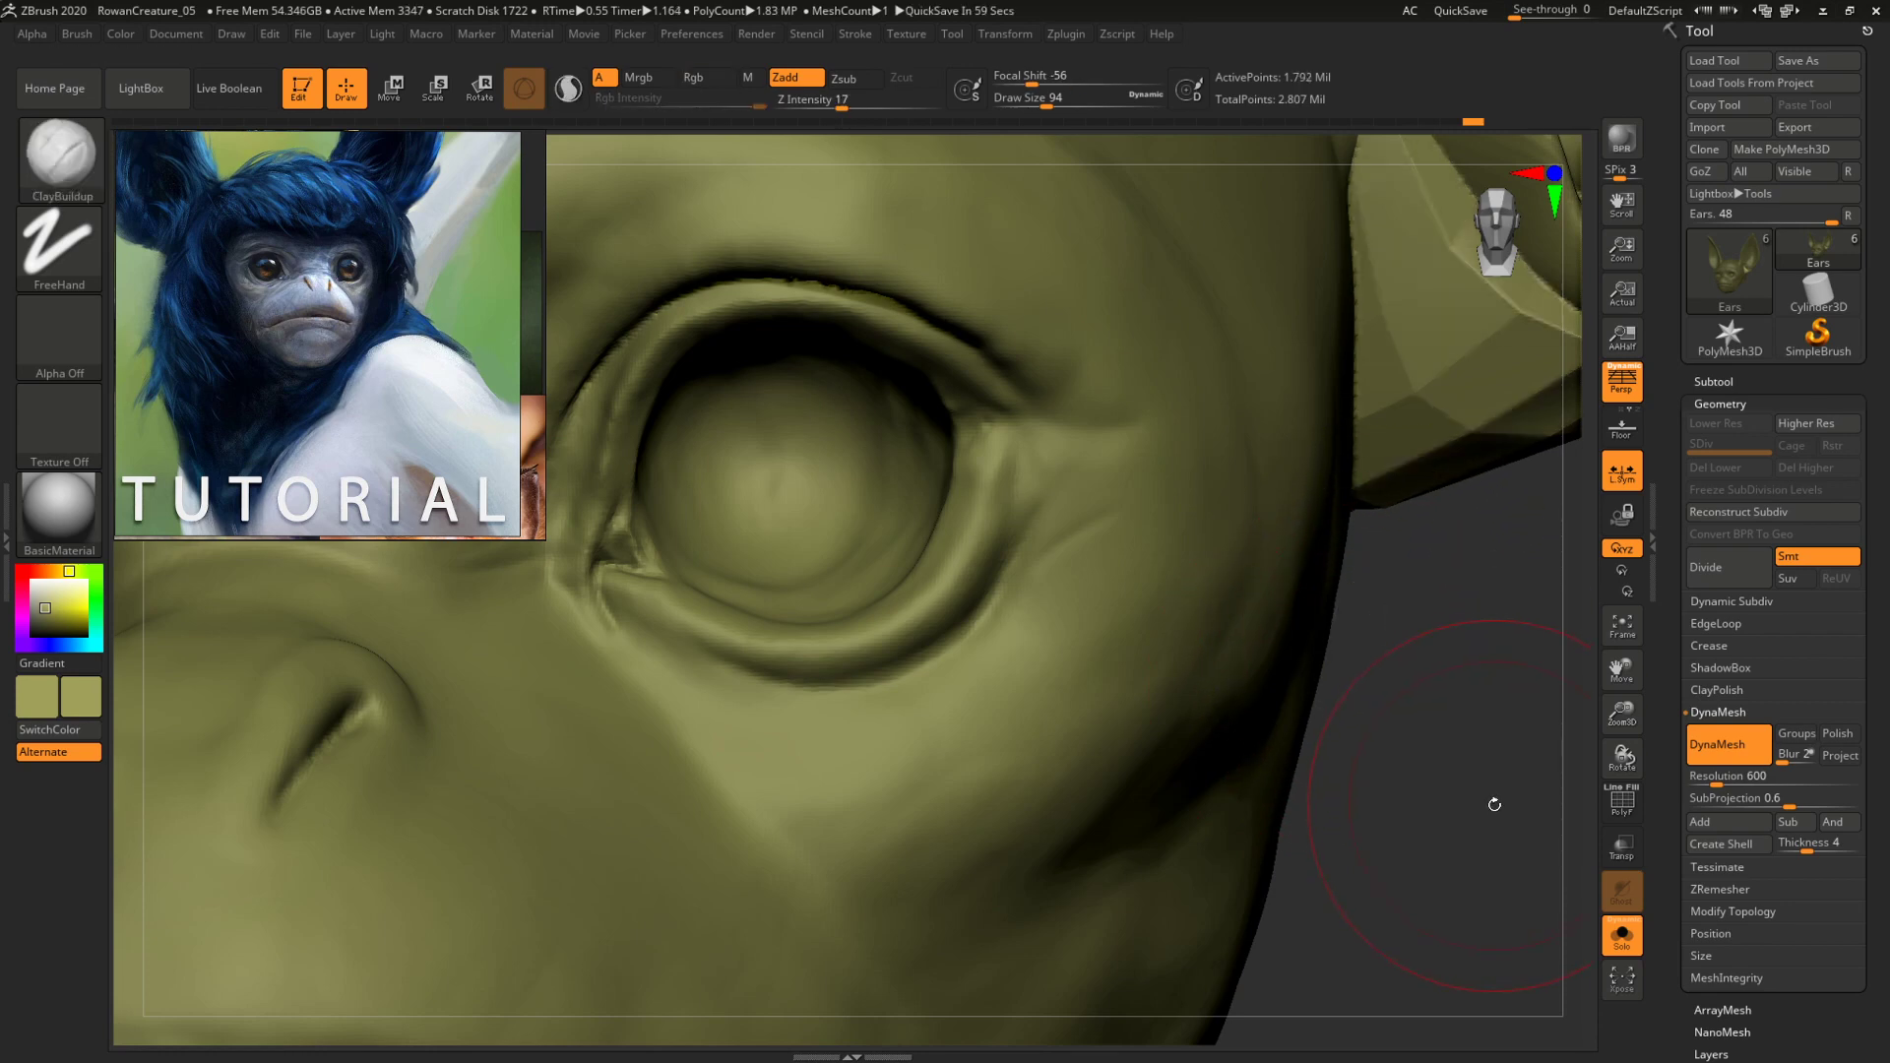
pyautogui.moveTo(1464, 705)
pyautogui.keyDown('ctrl'); pyautogui.mouseDown(button='right')
pyautogui.moveTo(1348, 679)
pyautogui.moveTo(1211, 694)
pyautogui.moveTo(1286, 659)
pyautogui.moveTo(1118, 624)
pyautogui.mouseUp(button='right'); pyautogui.keyUp('ctrl')
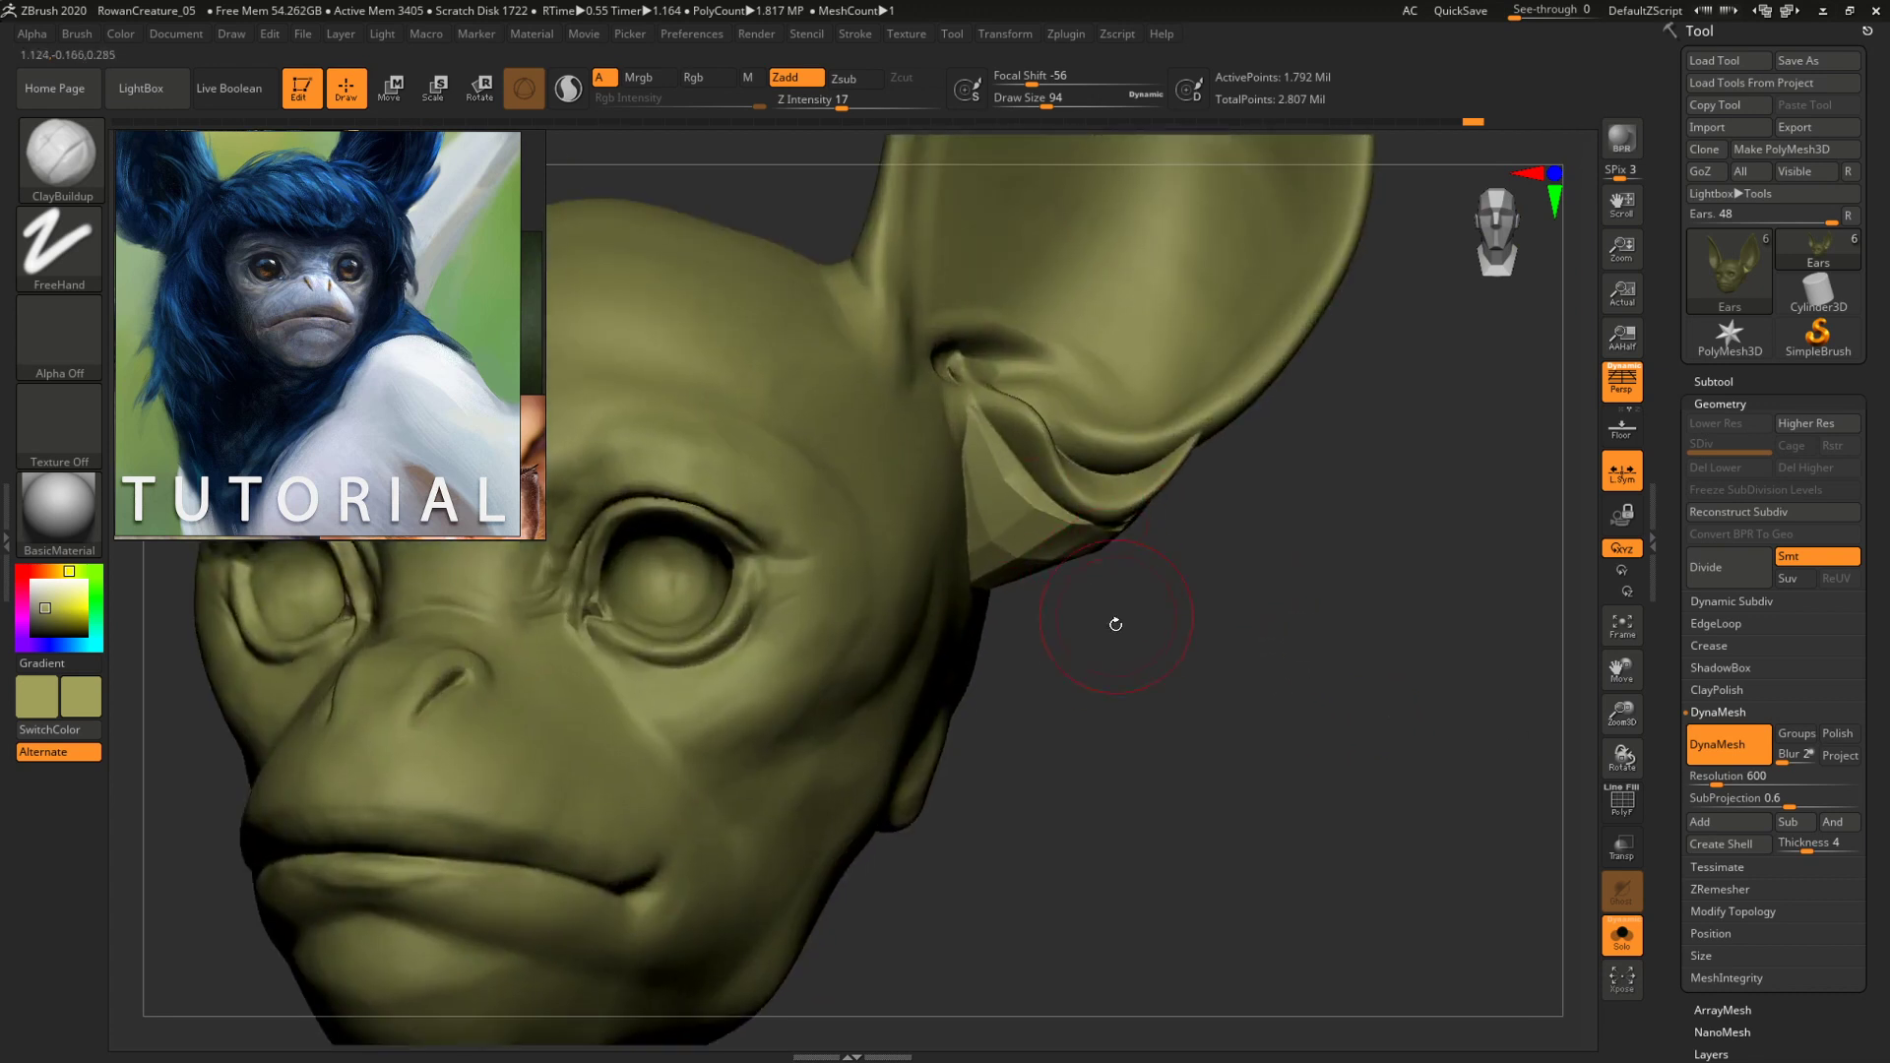
# Shape and smooth the fold inside the ear opening above the capsule with ClayBuildup.
pyautogui.press('b')
pyautogui.press('c')
pyautogui.press('b')
pyautogui.moveTo(1194, 697); pyautogui.dragTo(1284, 750, button='right')
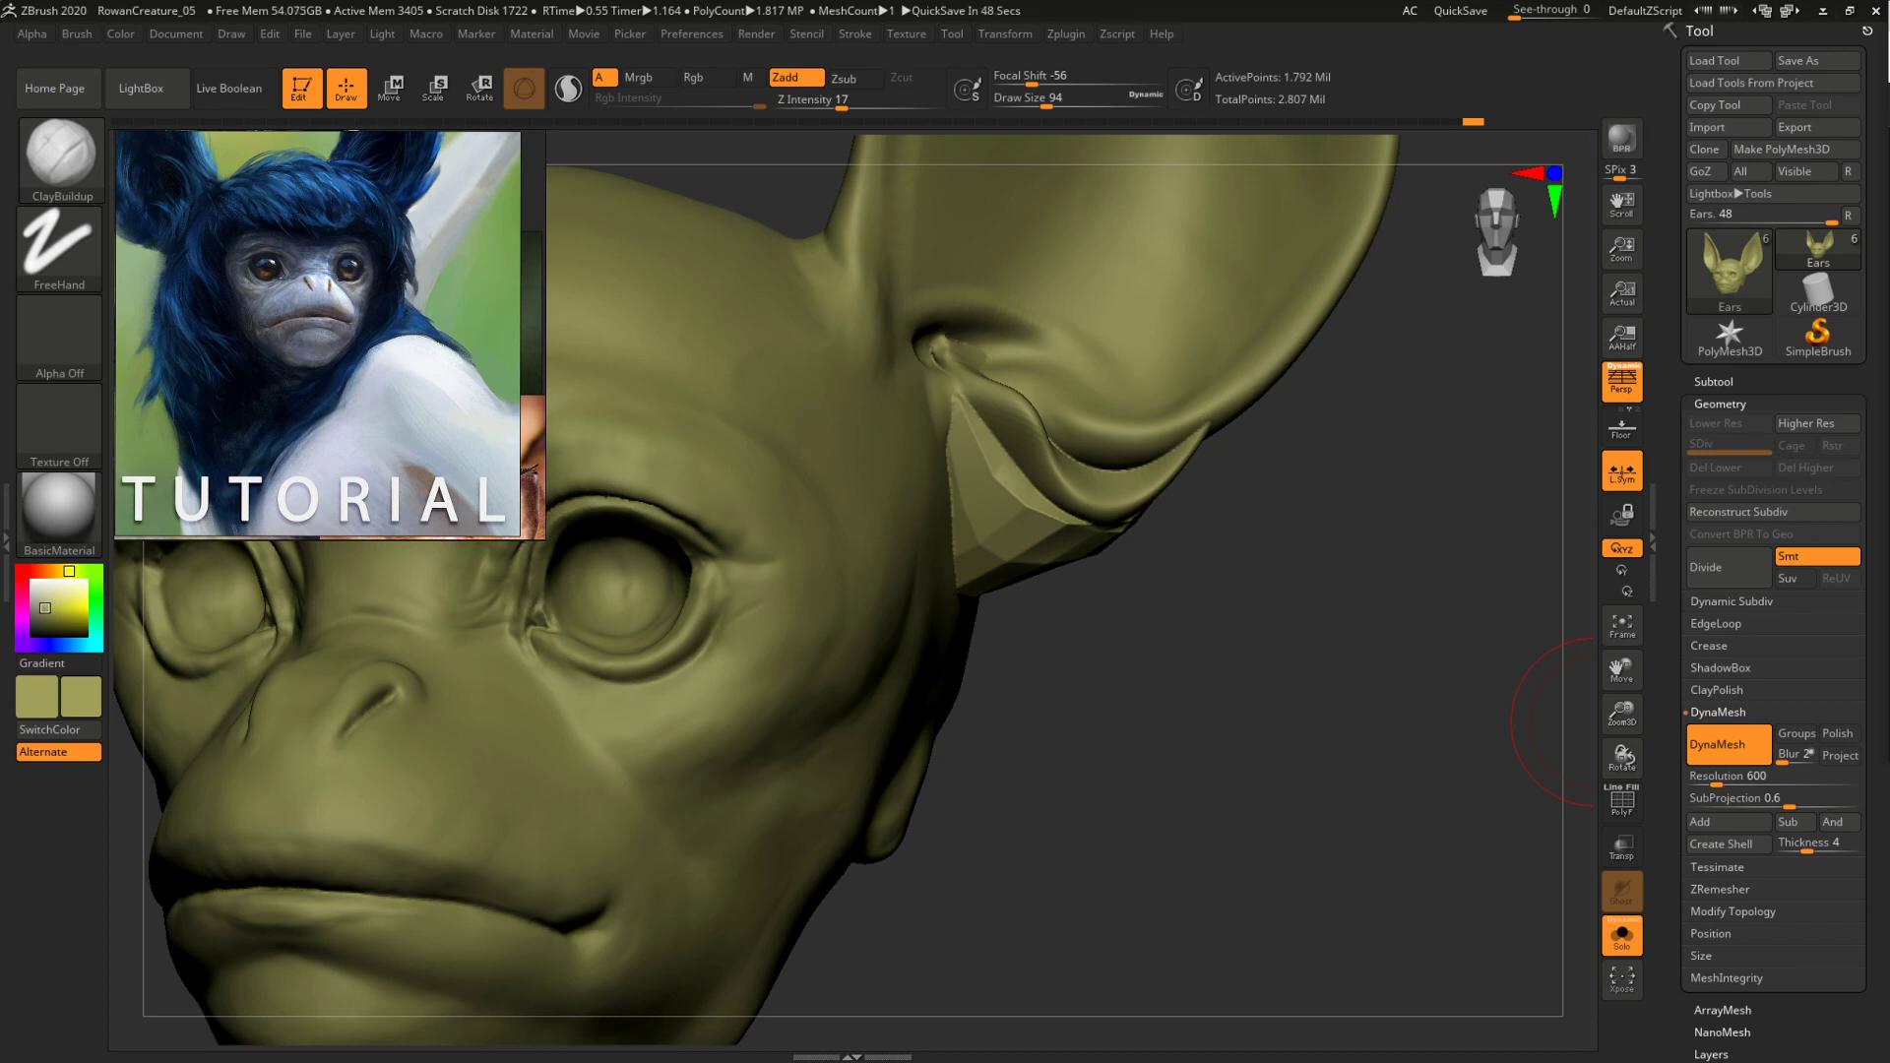
pyautogui.keyDown('alt'); pyautogui.moveTo(1067, 563); pyautogui.dragTo(1251, 630); pyautogui.keyUp('alt')
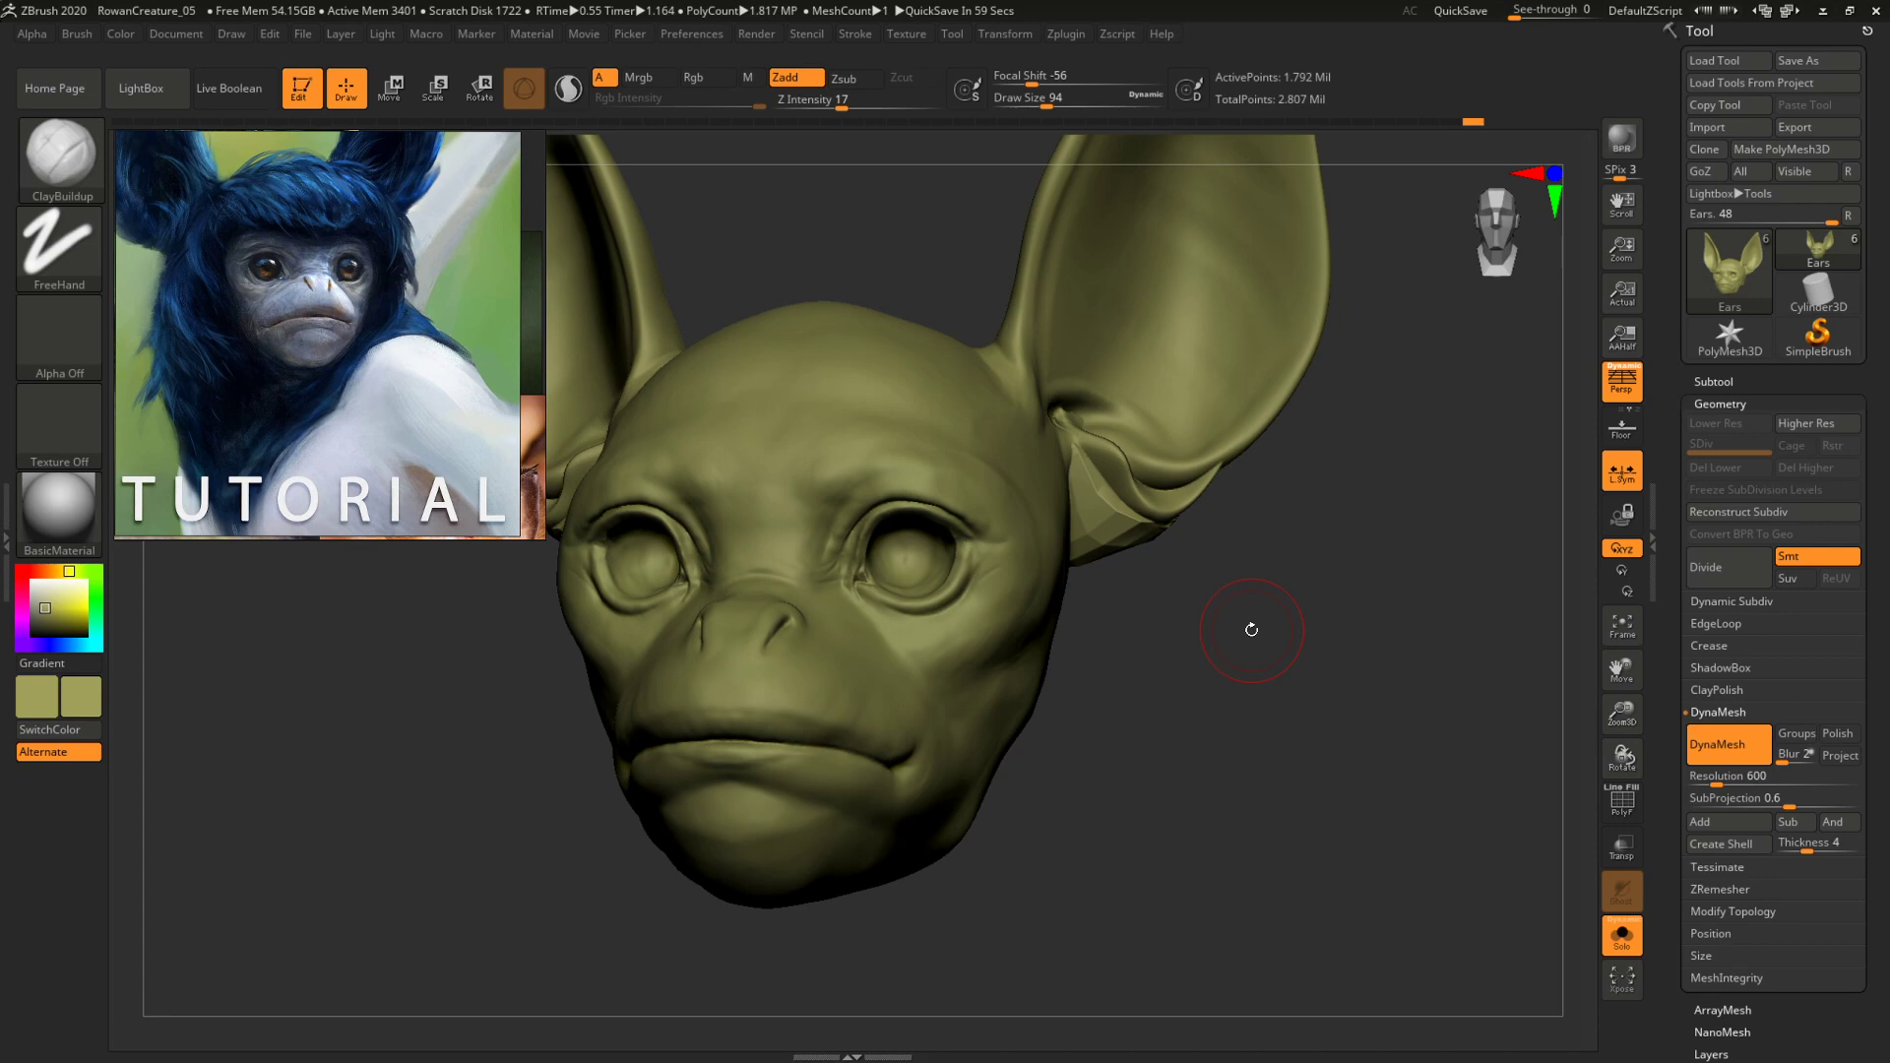
pyautogui.moveTo(1251, 630)
pyautogui.mouseDown()
pyautogui.moveTo(1396, 646)
pyautogui.moveTo(1419, 749)
pyautogui.moveTo(1437, 751)
pyautogui.moveTo(1100, 398)
pyautogui.mouseUp()
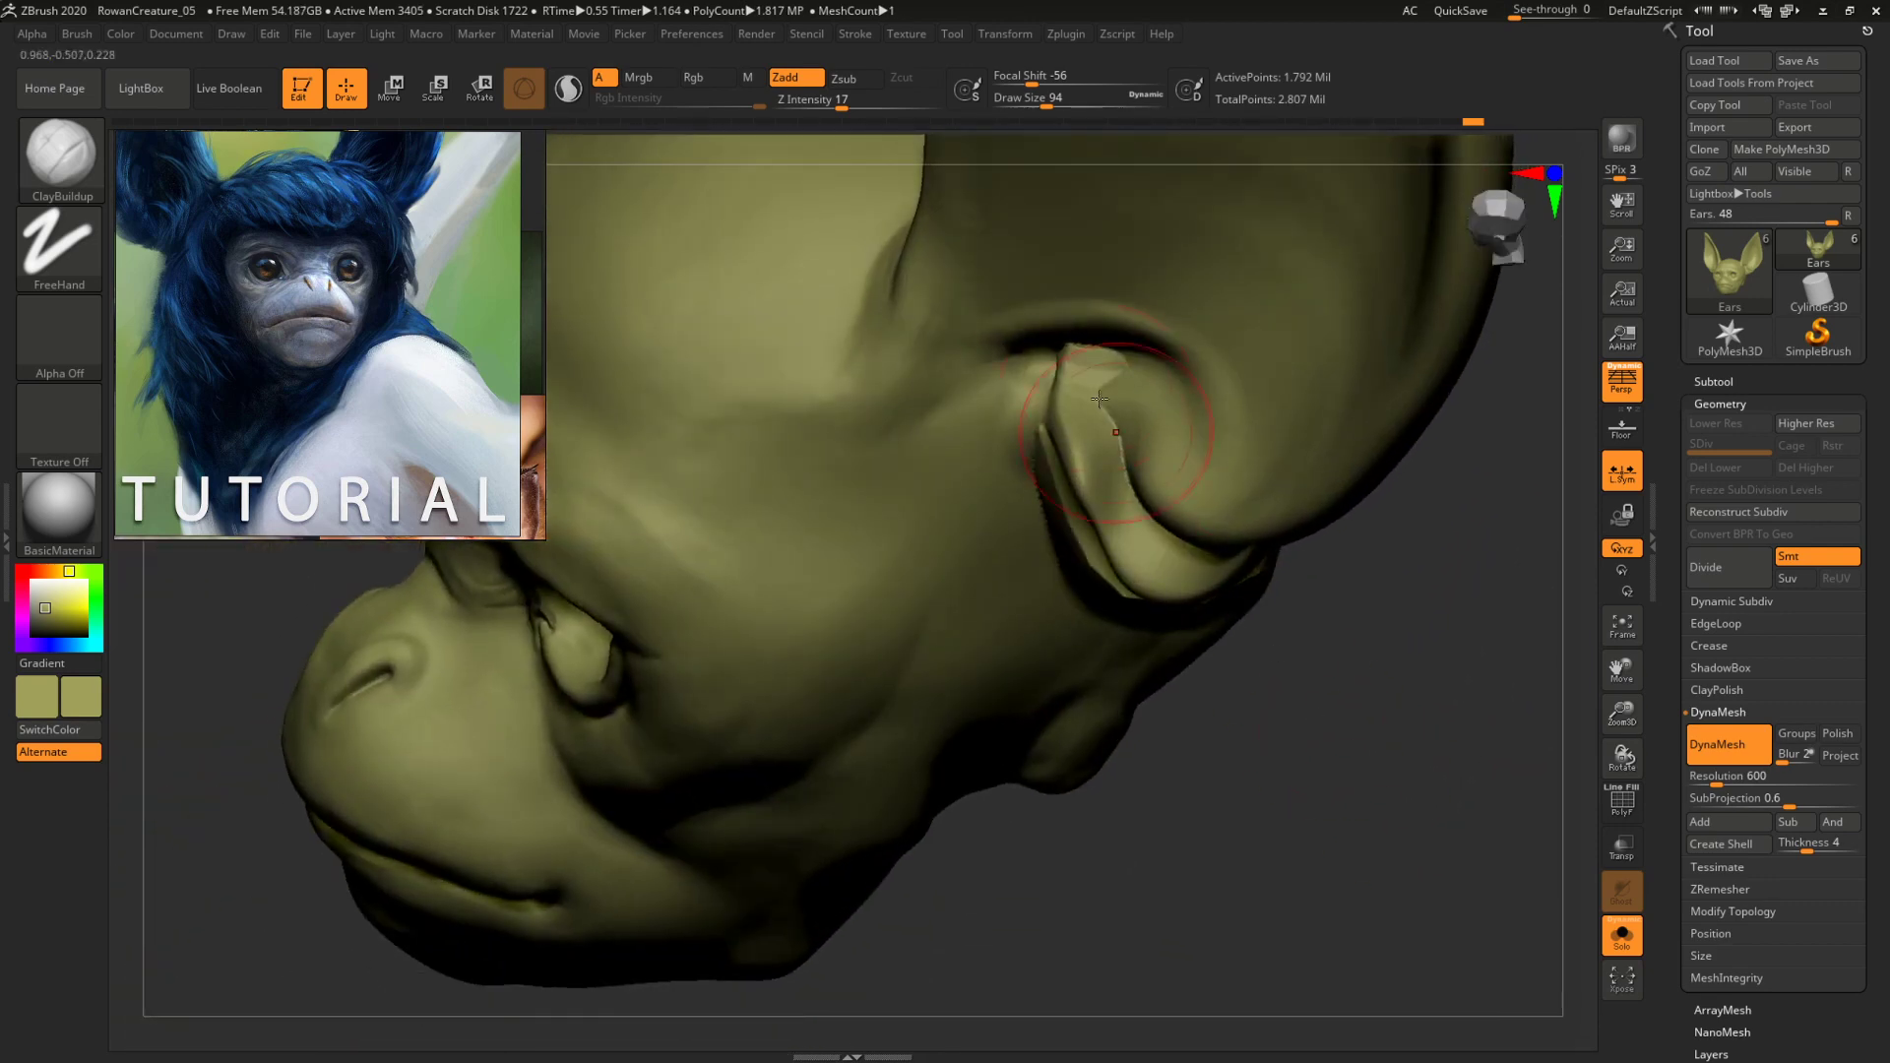
pyautogui.press('[')
pyautogui.press('[')
pyautogui.press('[')
pyautogui.moveTo(1383, 549); pyautogui.dragTo(1135, 539)
pyautogui.moveTo(1241, 572)
pyautogui.keyDown('shift'); pyautogui.mouseDown()
pyautogui.moveTo(1244, 552)
pyautogui.moveTo(1274, 557)
pyautogui.moveTo(1170, 467)
pyautogui.moveTo(1126, 373)
pyautogui.mouseUp(); pyautogui.keyUp('shift')
# Refine the small ridge inside the ear opening with ClayBuildup at draw size 20.
pyautogui.press('space')
pyautogui.moveTo(1447, 633)
pyautogui.mouseDown()
pyautogui.moveTo(1426, 578)
pyautogui.moveTo(1308, 561)
pyautogui.moveTo(1303, 587)
pyautogui.moveTo(1457, 731)
pyautogui.moveTo(1260, 650)
pyautogui.mouseUp()
pyautogui.press('space')
pyautogui.moveTo(1130, 411); pyautogui.dragTo(1127, 411)
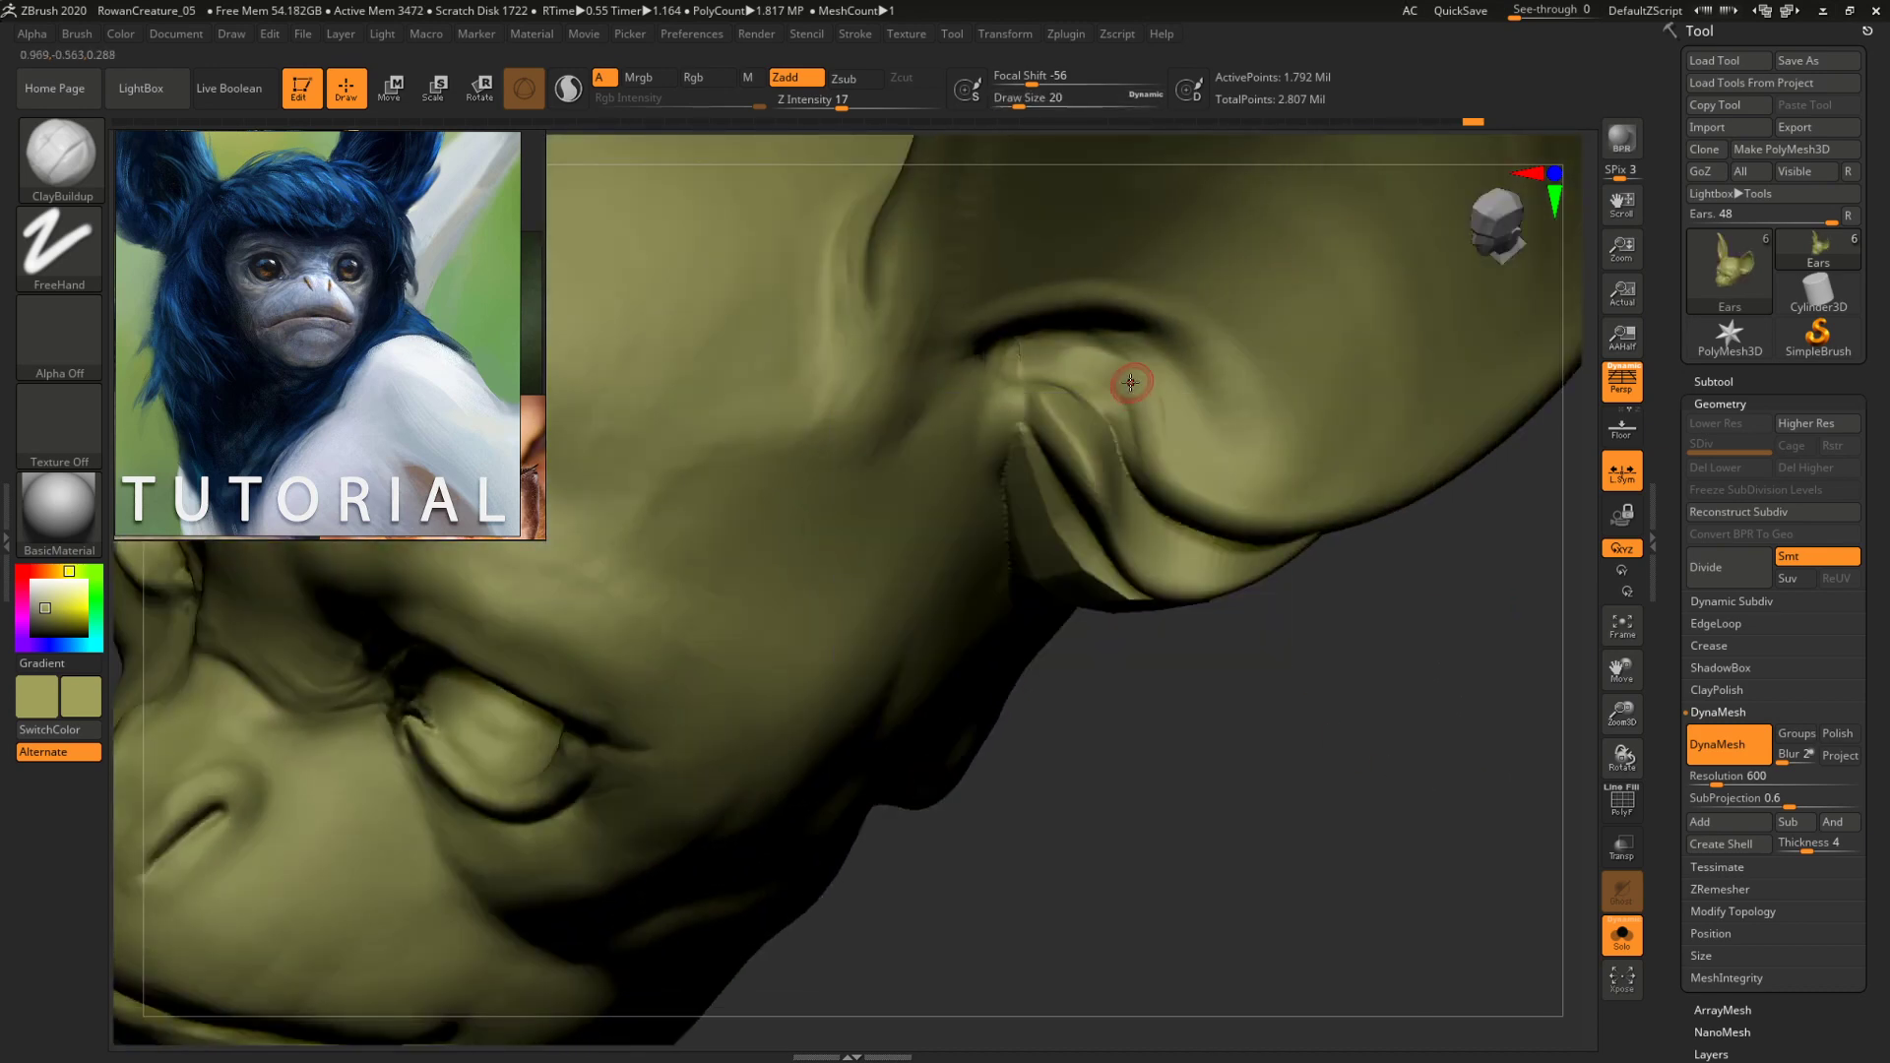
# Build clay ridges from the side of the head into the ear's front edge with ClayBuildup at draw sizes 27 and 59.
pyautogui.moveTo(1358, 679)
pyautogui.keyDown('alt'); pyautogui.mouseDown()
pyautogui.moveTo(1447, 764)
pyautogui.moveTo(1320, 662)
pyautogui.moveTo(1329, 679)
pyautogui.moveTo(1309, 679)
pyautogui.moveTo(1358, 721)
pyautogui.moveTo(1347, 818)
pyautogui.moveTo(1230, 787)
pyautogui.mouseUp(); pyautogui.keyUp('alt')
pyautogui.press('space')
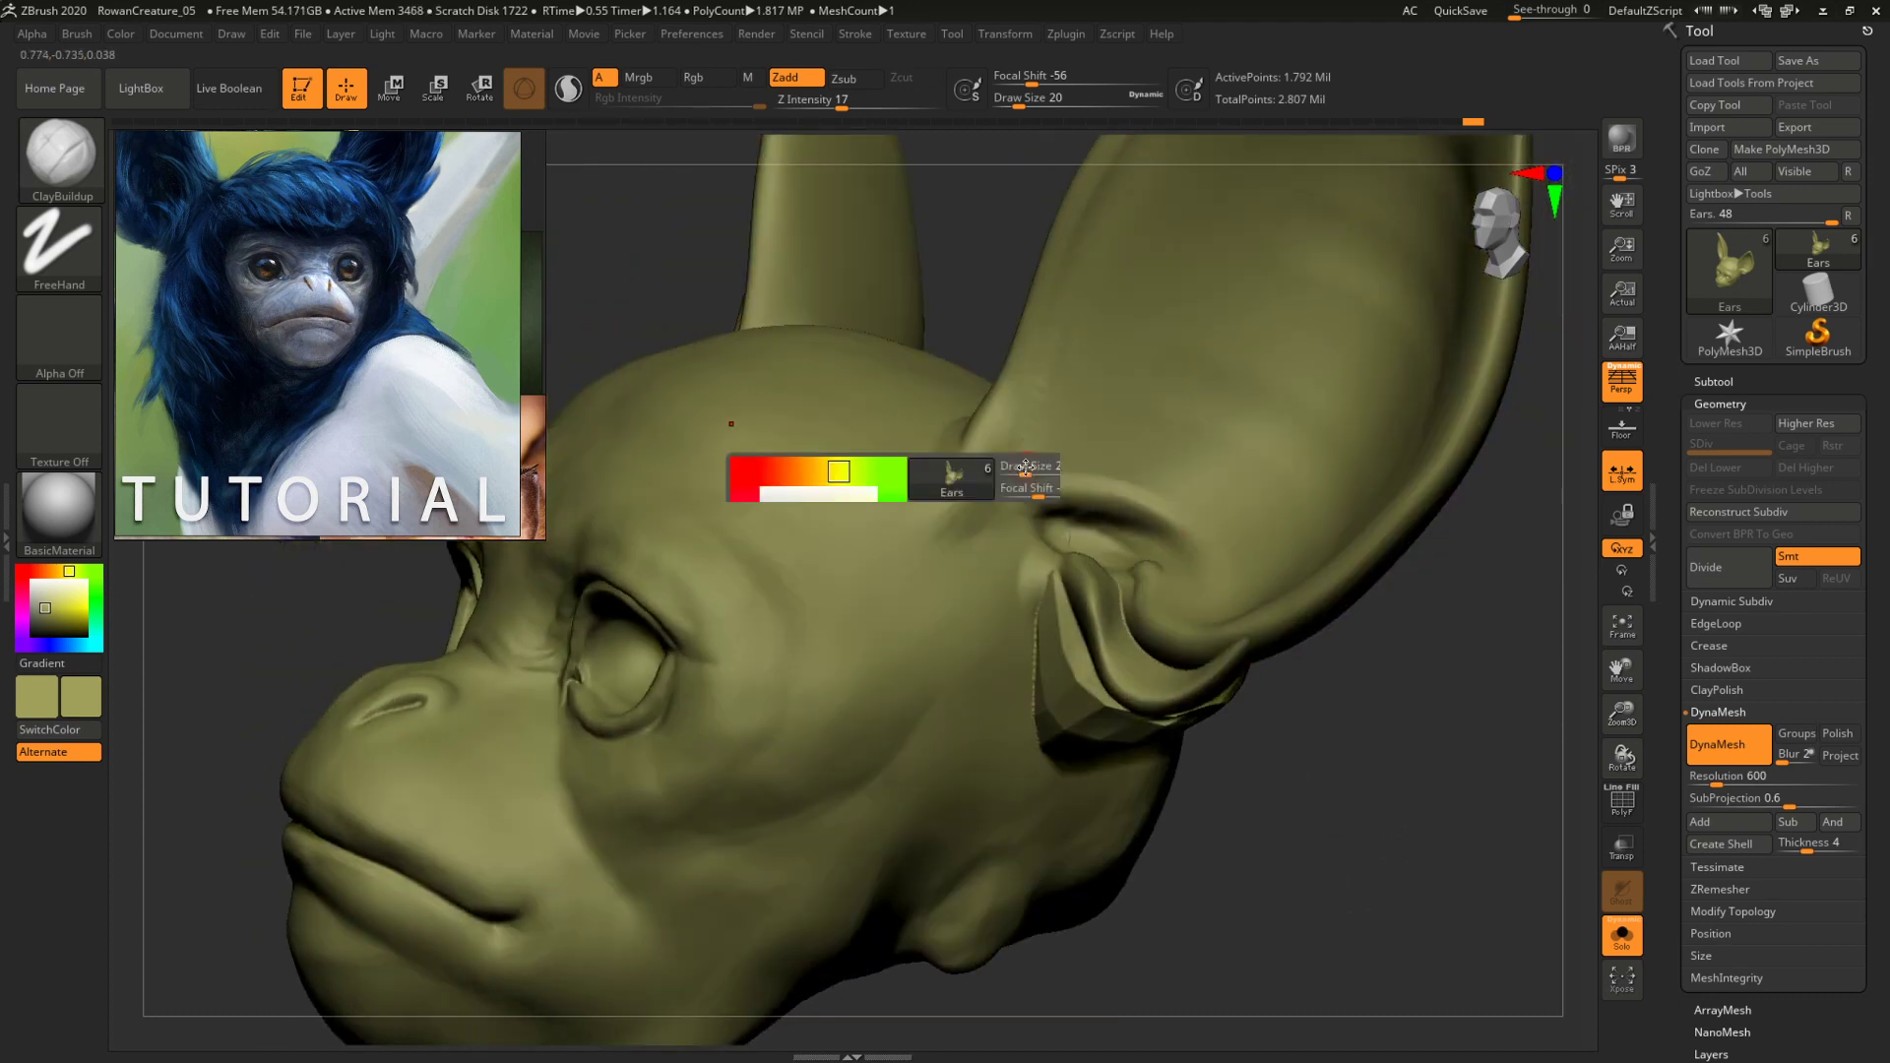
pyautogui.moveTo(1025, 466); pyautogui.dragTo(1018, 479)
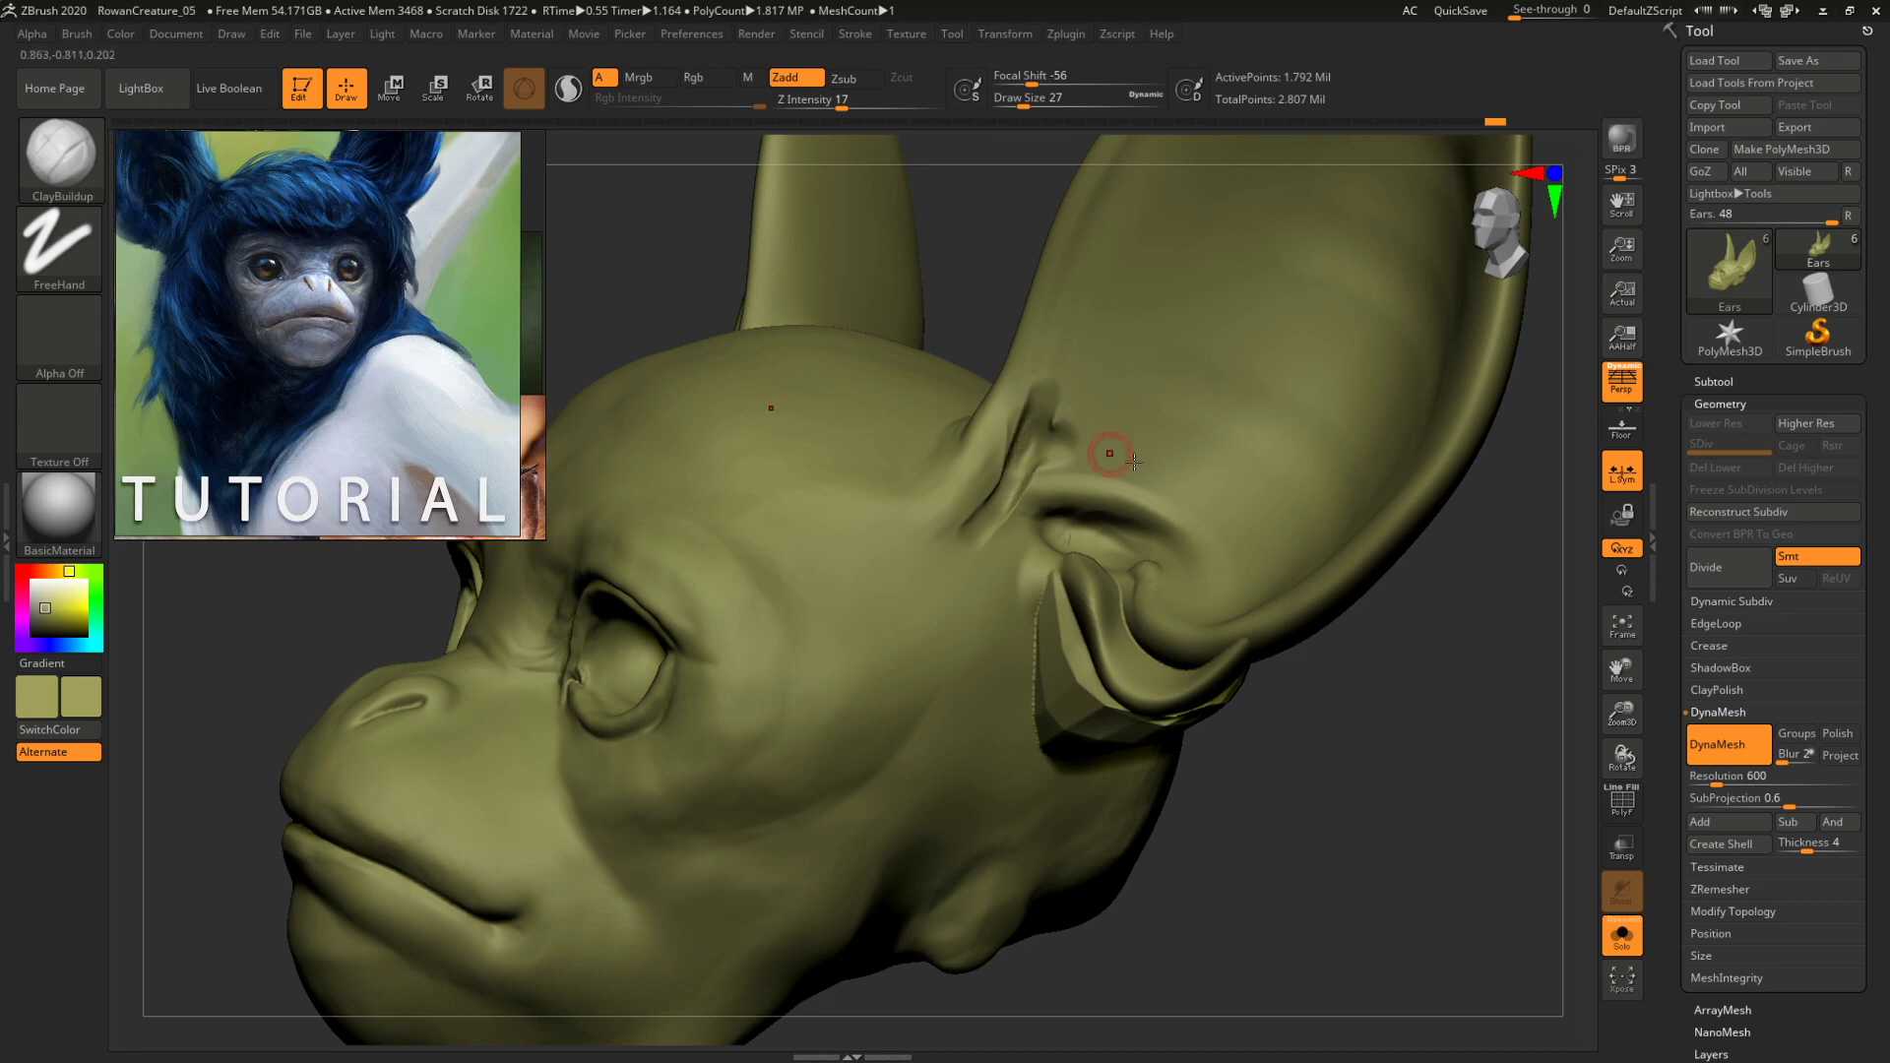
pyautogui.moveTo(1451, 706); pyautogui.dragTo(1363, 681)
pyautogui.press('space')
pyautogui.moveTo(1046, 451)
pyautogui.mouseDown()
pyautogui.moveTo(1061, 443)
pyautogui.moveTo(1097, 581)
pyautogui.moveTo(1088, 684)
pyautogui.moveTo(1321, 668)
pyautogui.moveTo(1286, 624)
pyautogui.moveTo(975, 517)
pyautogui.mouseUp()
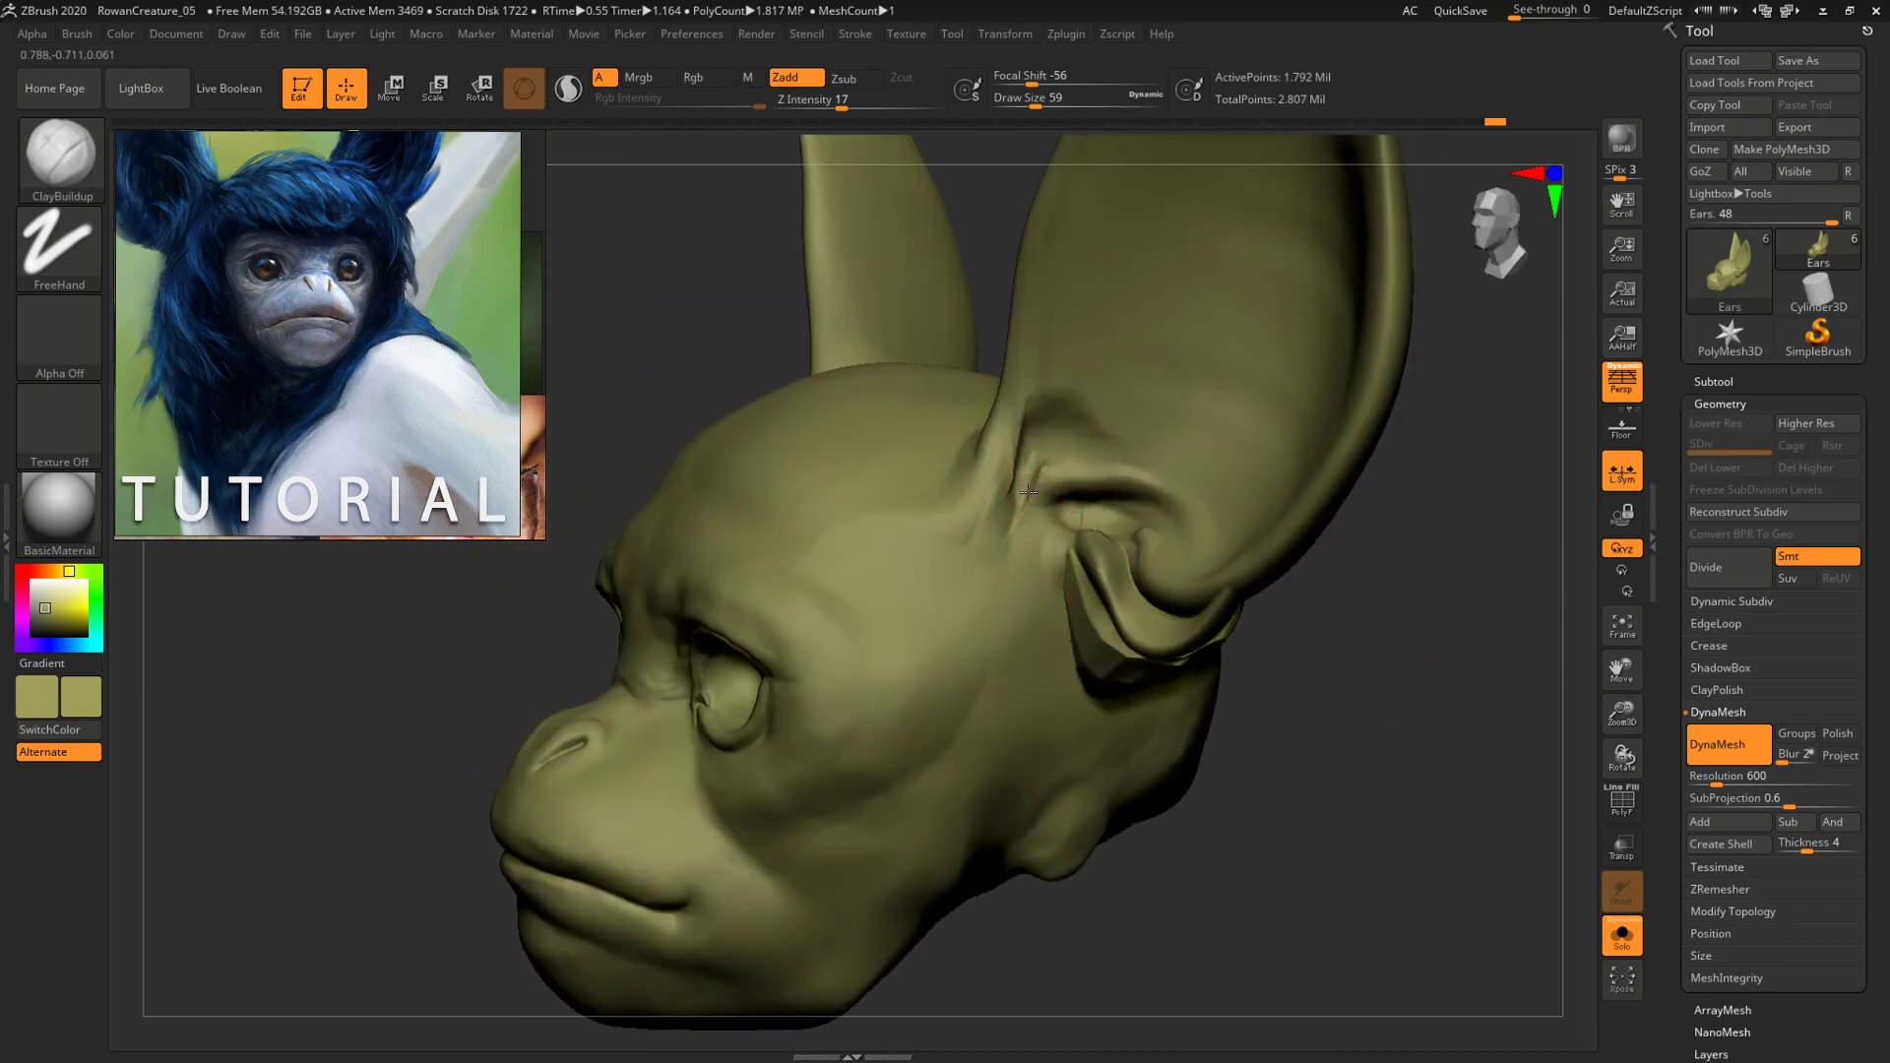
# Fill the area between the ear's front ridge and the ear opening with ClayBuildup at draw sizes 41 and 65.
pyautogui.press('[')
pyautogui.press('[')
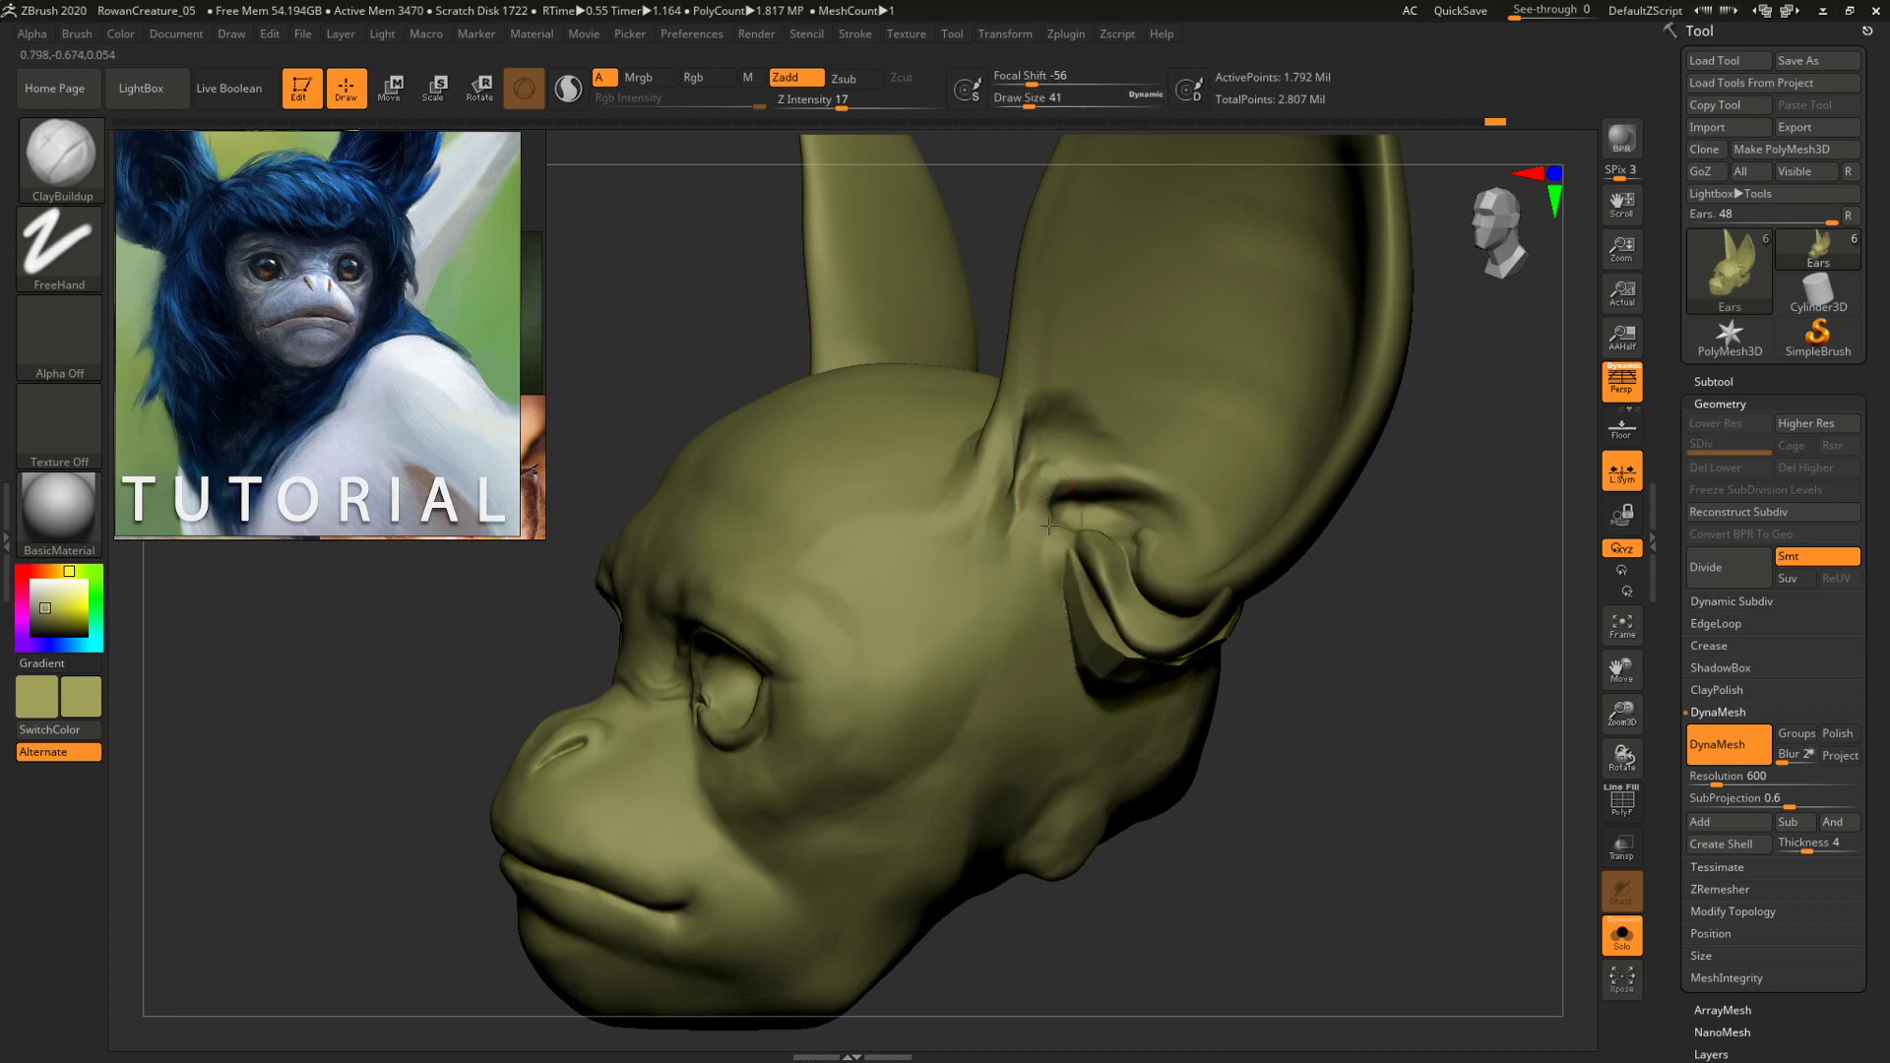
pyautogui.moveTo(1437, 605); pyautogui.dragTo(1430, 623)
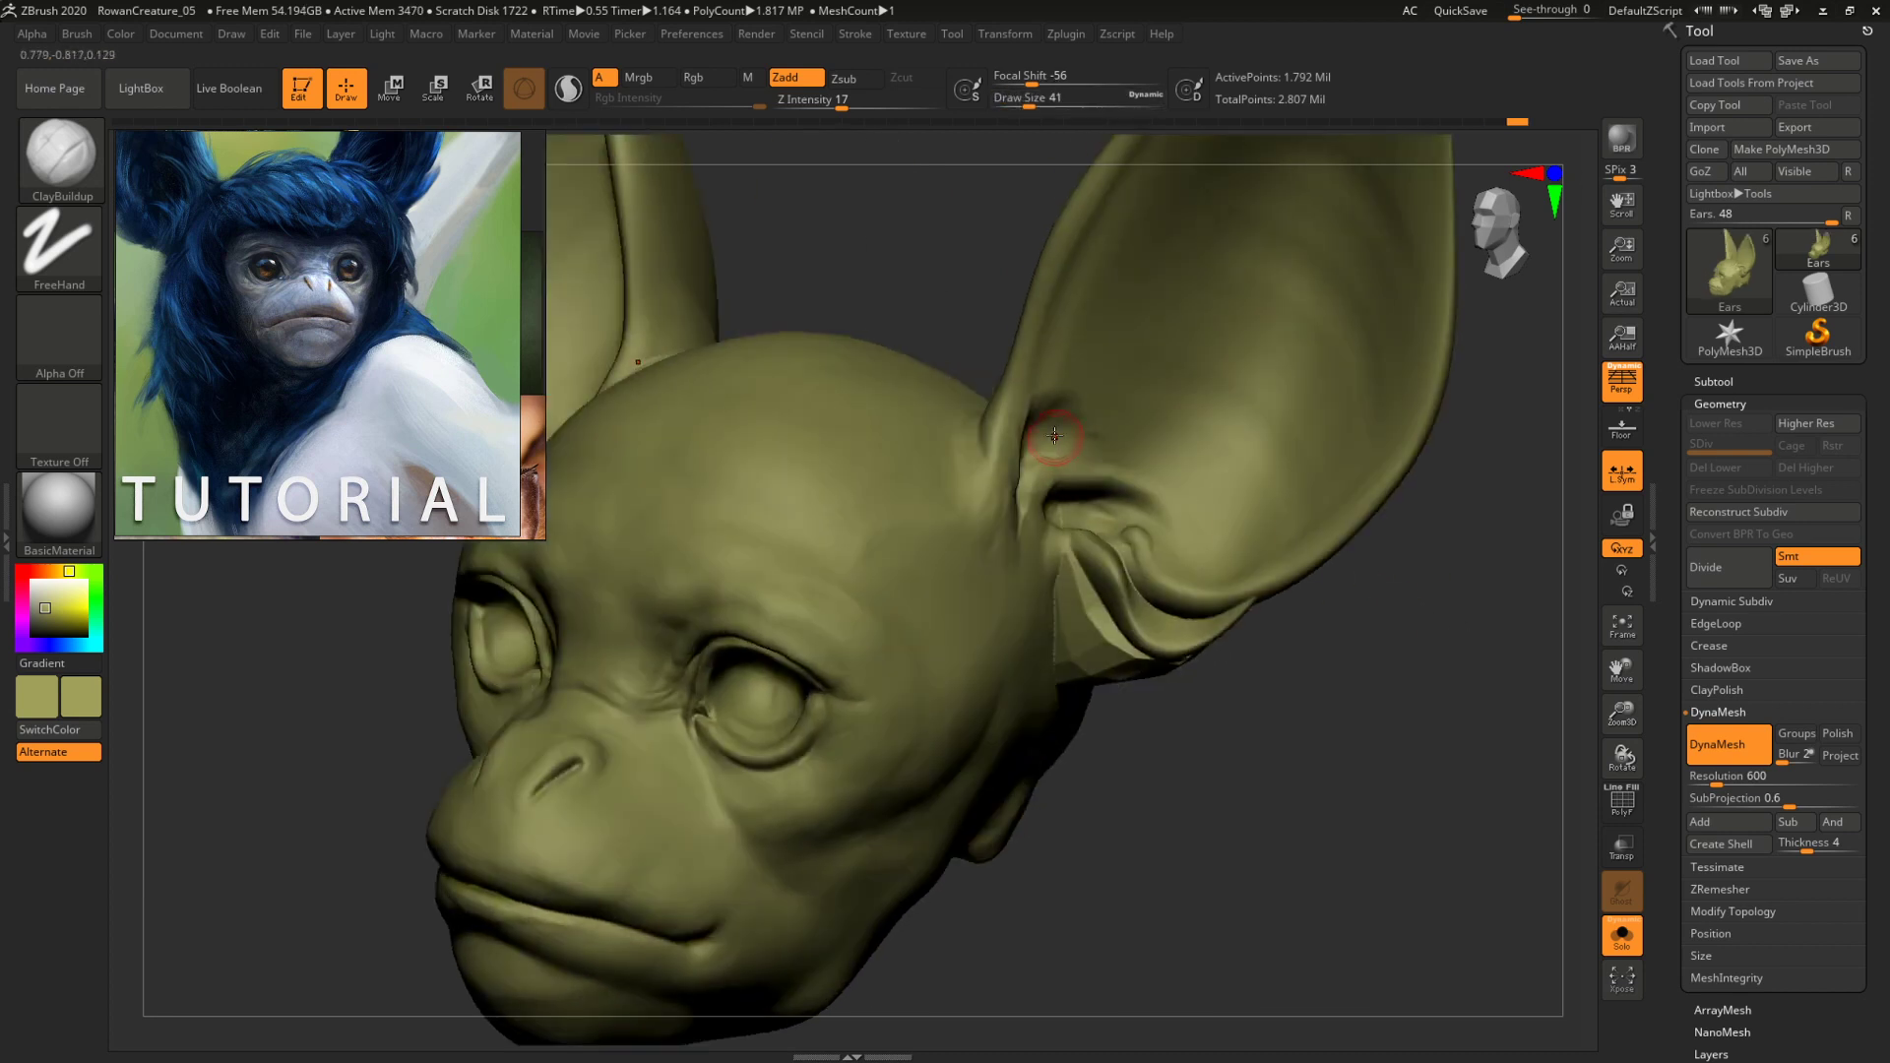
pyautogui.press('space')
pyautogui.moveTo(1051, 454); pyautogui.dragTo(1119, 462)
pyautogui.moveTo(1487, 618)
pyautogui.mouseDown()
pyautogui.moveTo(1438, 637)
pyautogui.moveTo(1270, 590)
pyautogui.moveTo(1334, 571)
pyautogui.moveTo(1321, 552)
pyautogui.moveTo(1318, 736)
pyautogui.mouseUp()
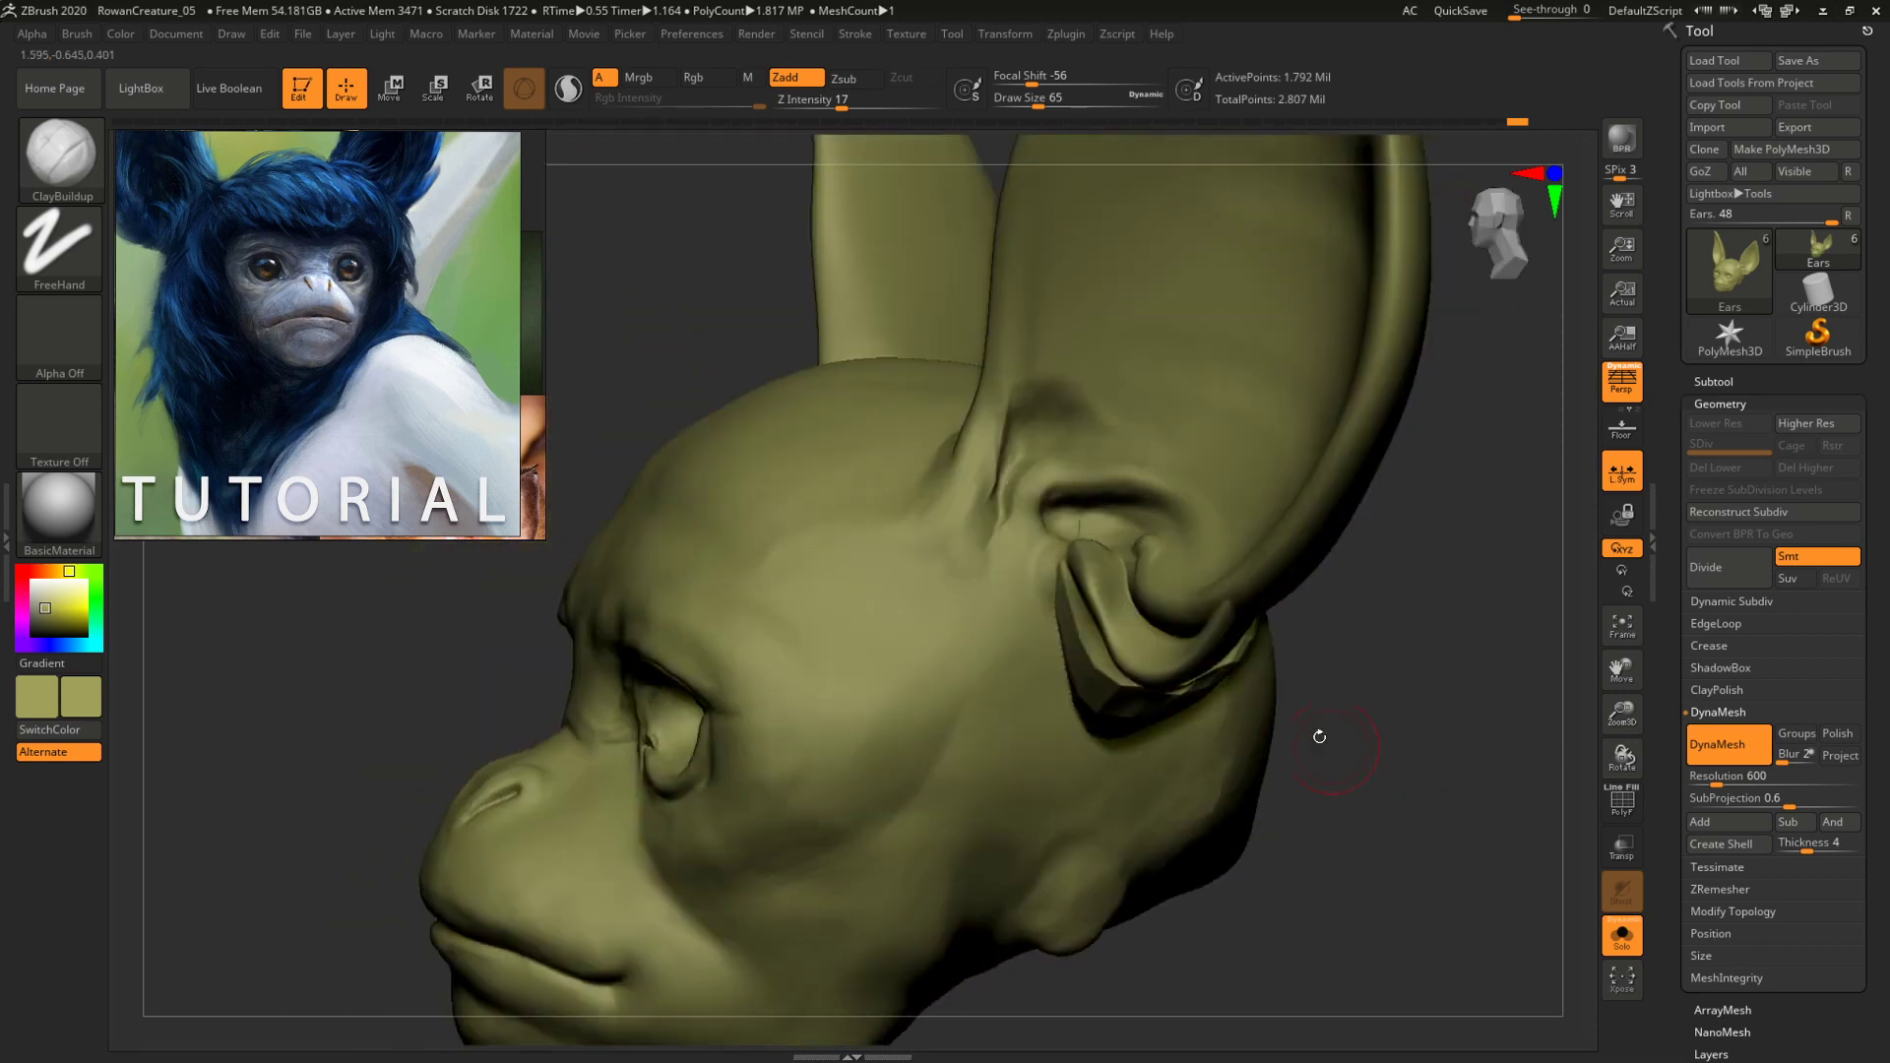
# Blend clay up along the ear's inner front wall with ClayBuildup at draw sizes 49 and 145.
pyautogui.press('space')
pyautogui.moveTo(1019, 479); pyautogui.dragTo(1056, 344)
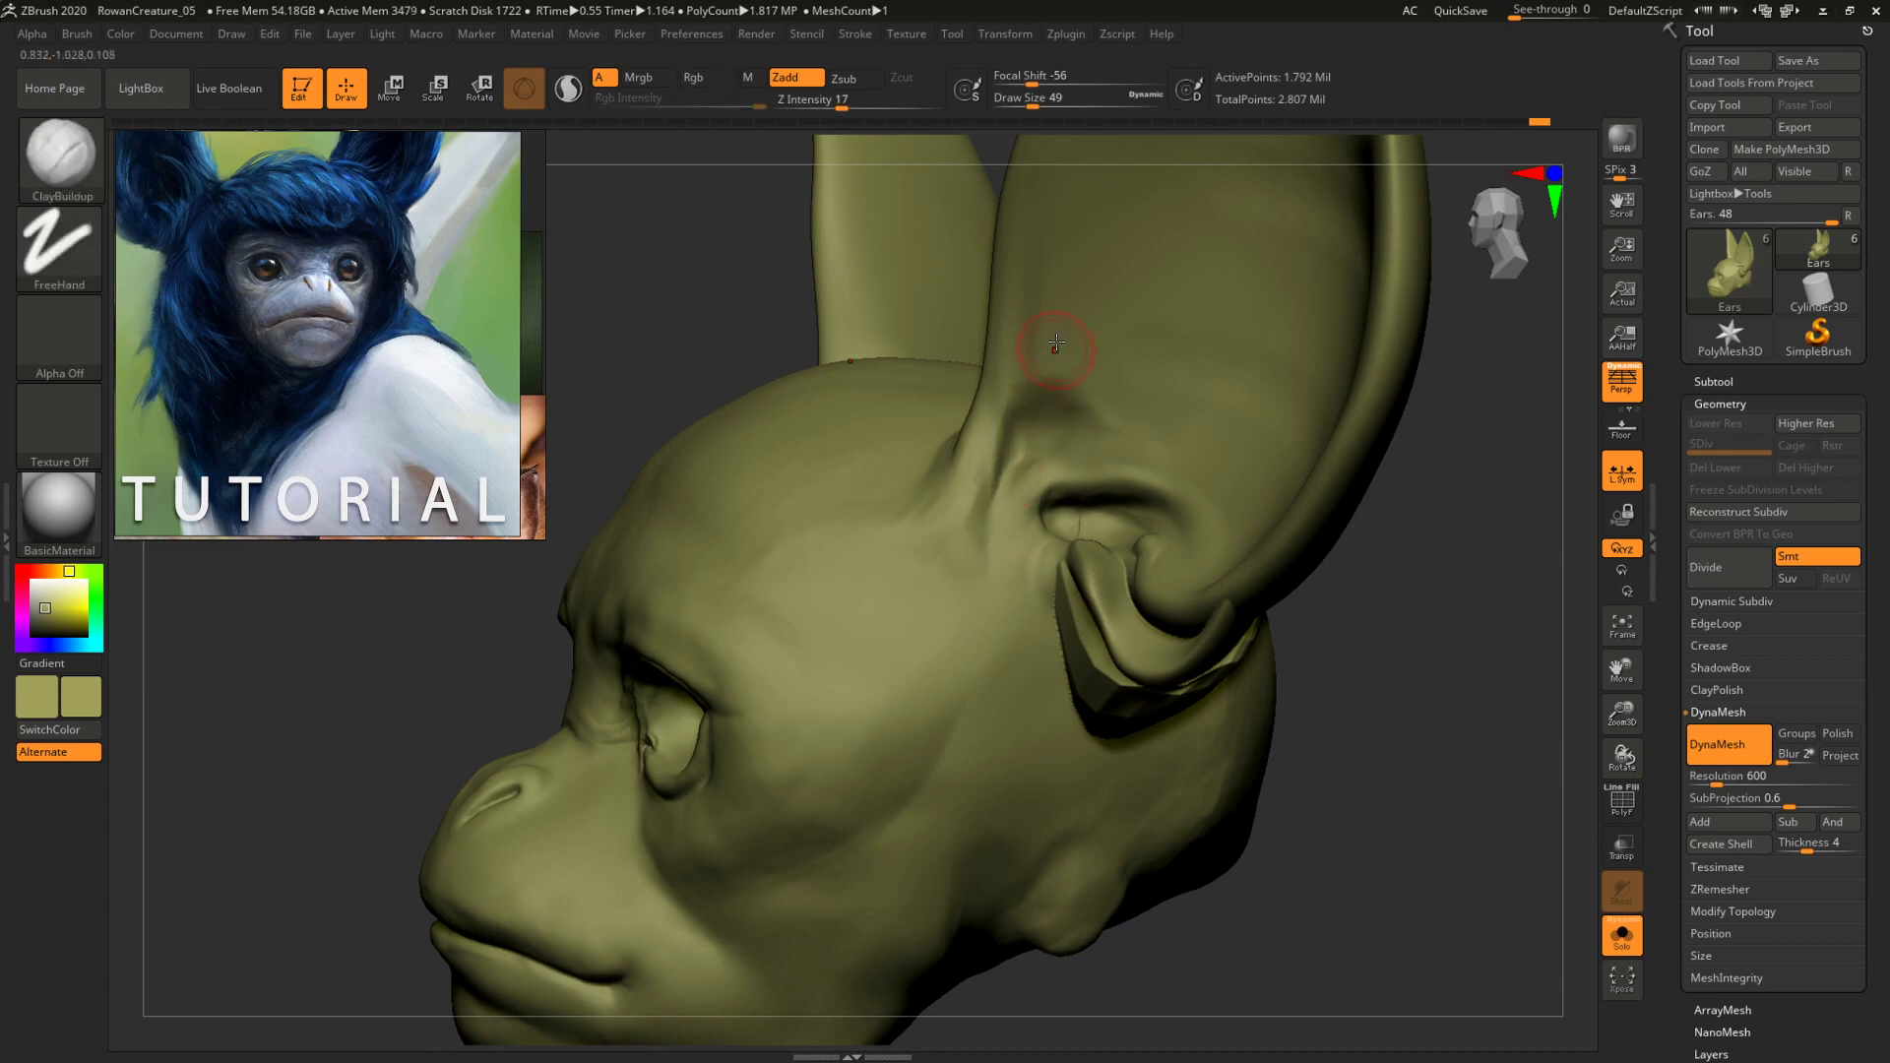
pyautogui.moveTo(1413, 653)
pyautogui.mouseDown()
pyautogui.moveTo(1484, 653)
pyautogui.moveTo(1266, 570)
pyautogui.moveTo(1287, 540)
pyautogui.moveTo(1420, 678)
pyautogui.moveTo(1379, 697)
pyautogui.mouseUp()
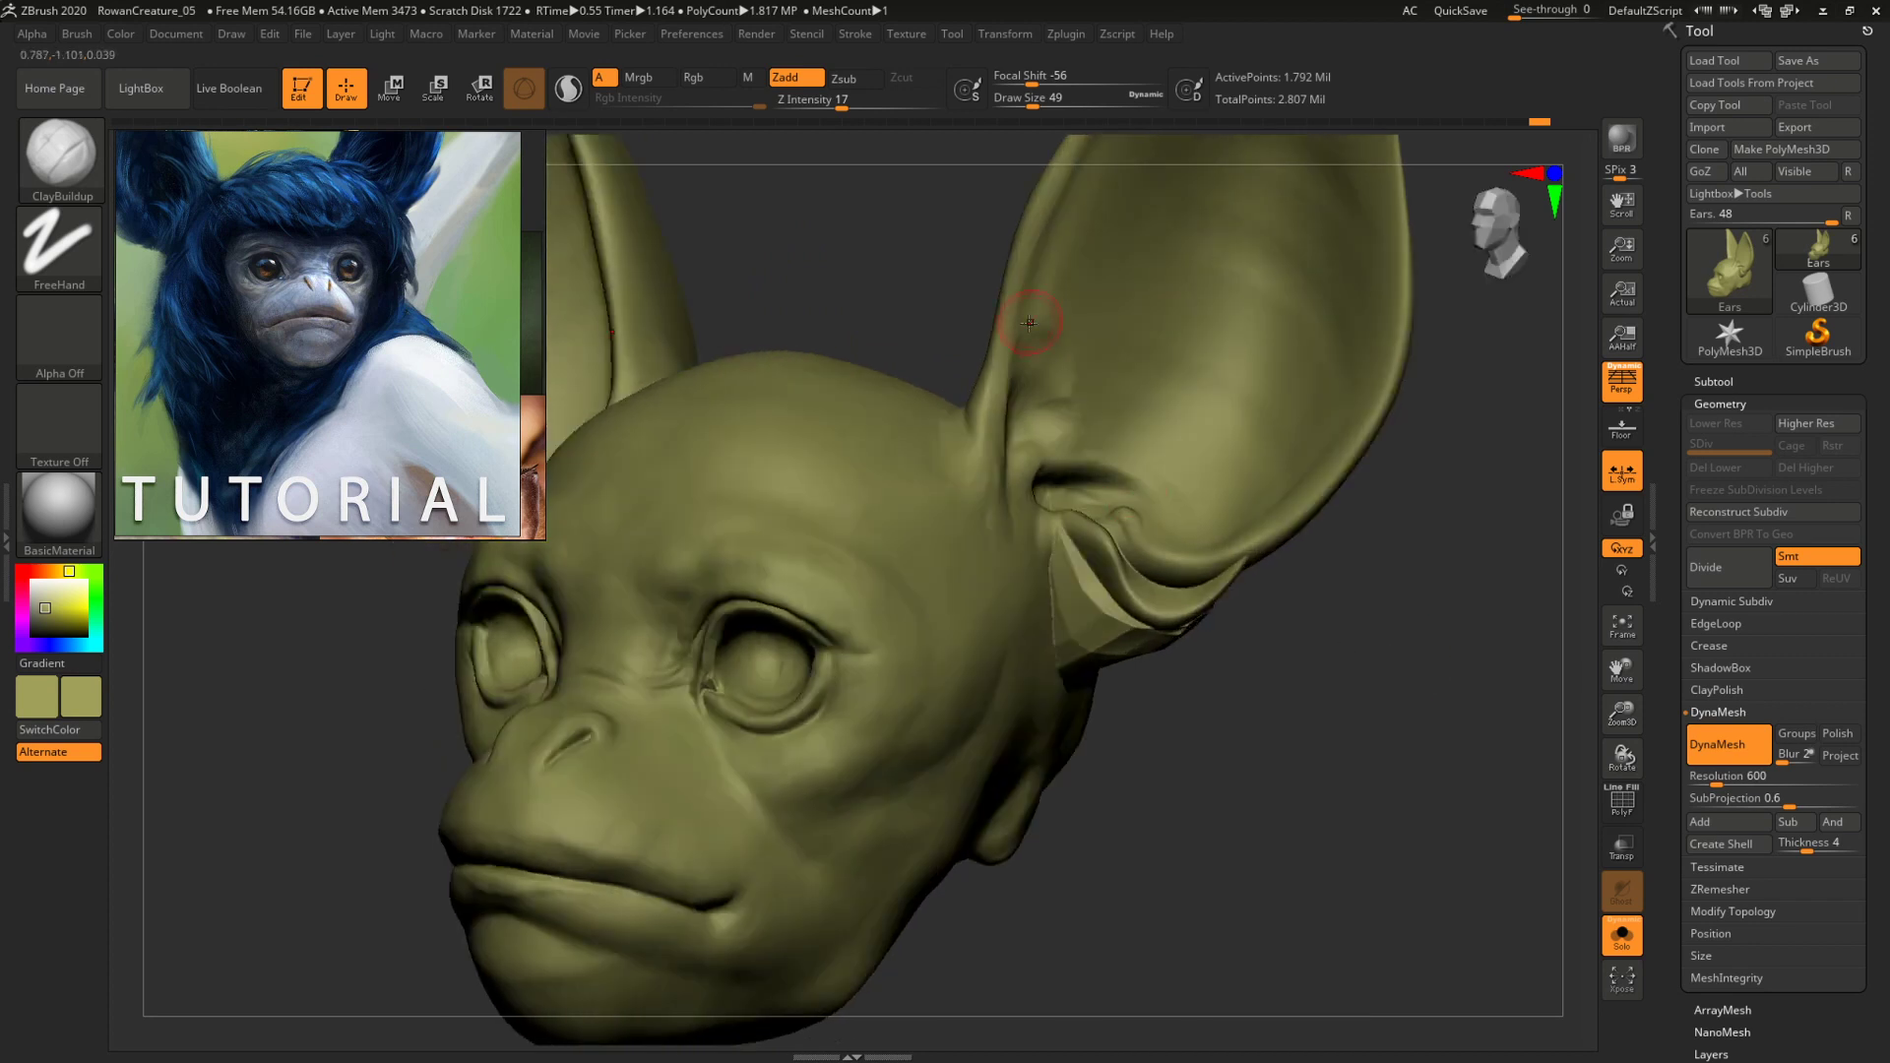
pyautogui.press('space')
pyautogui.moveTo(1033, 360)
pyautogui.mouseDown()
pyautogui.moveTo(1083, 382)
pyautogui.moveTo(1069, 393)
pyautogui.moveTo(1052, 361)
pyautogui.mouseUp()
pyautogui.press('space')
pyautogui.press('space')
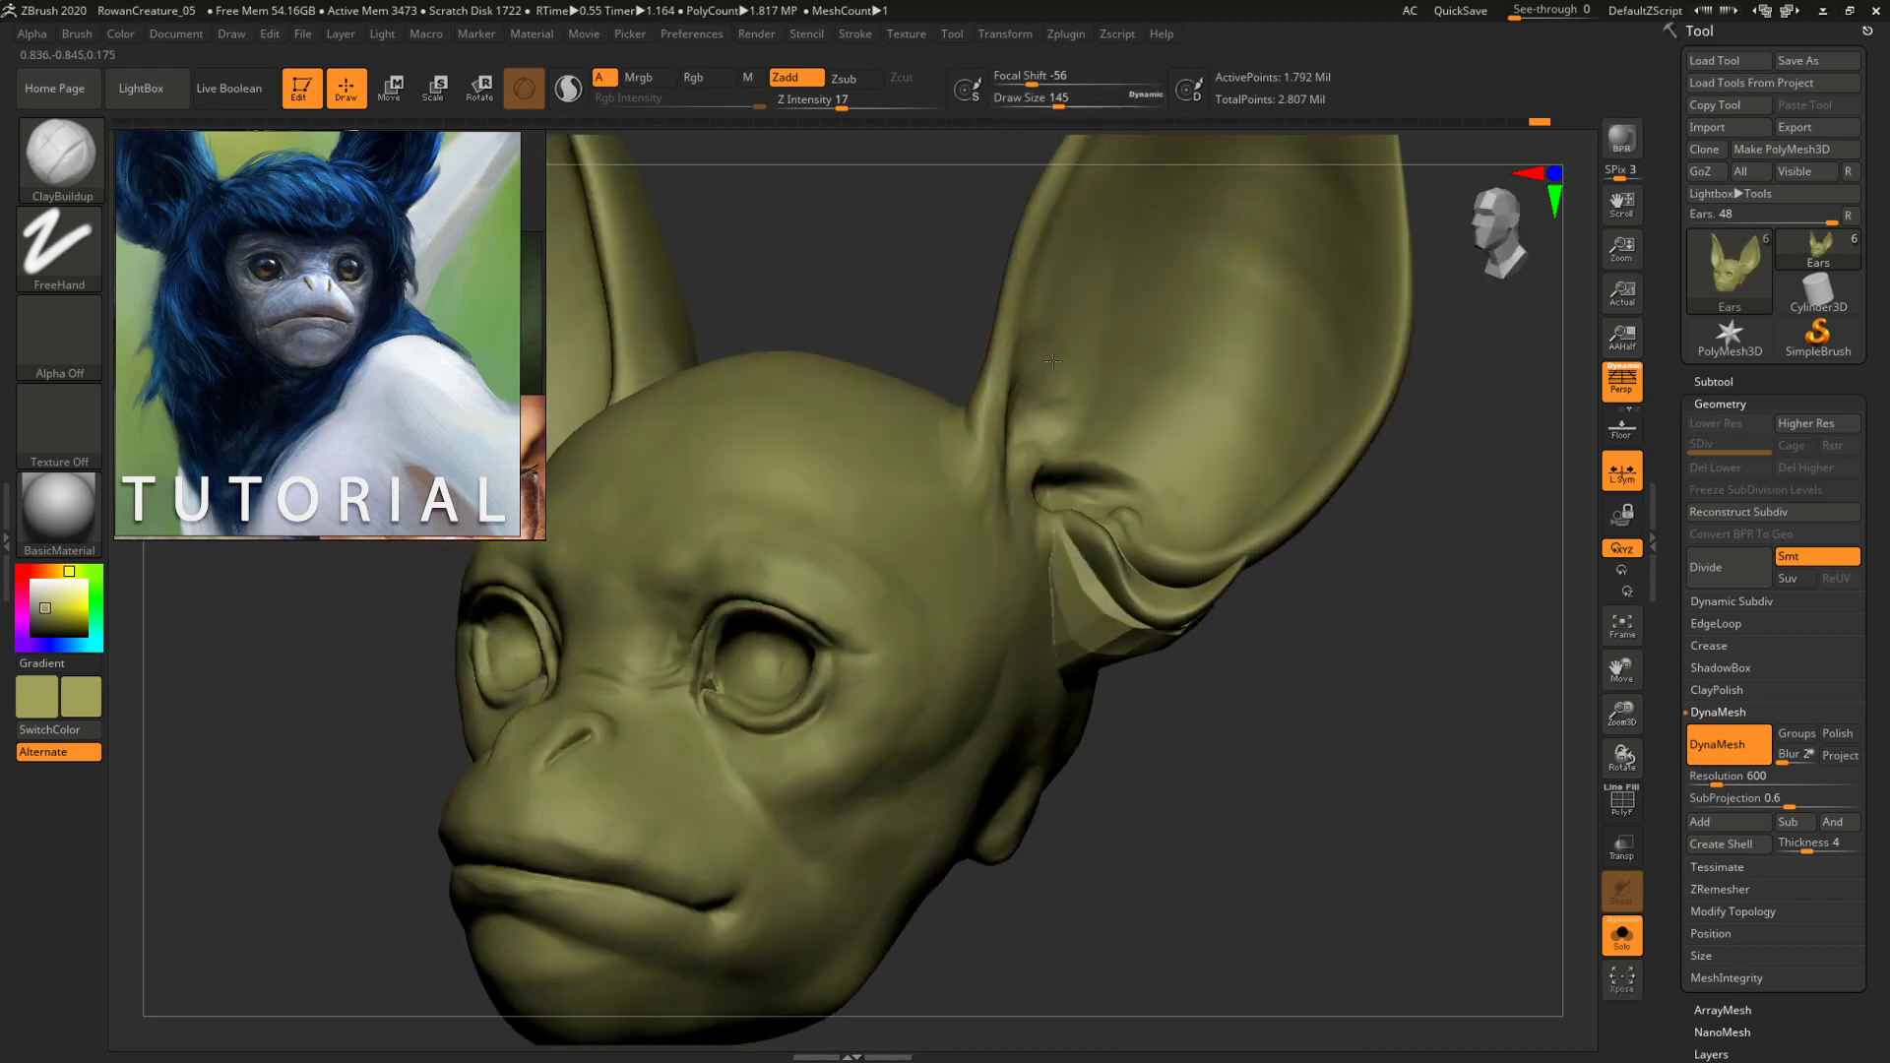
pyautogui.keyDown('alt'); pyautogui.moveTo(1427, 433); pyautogui.dragTo(1094, 383); pyautogui.keyUp('alt')
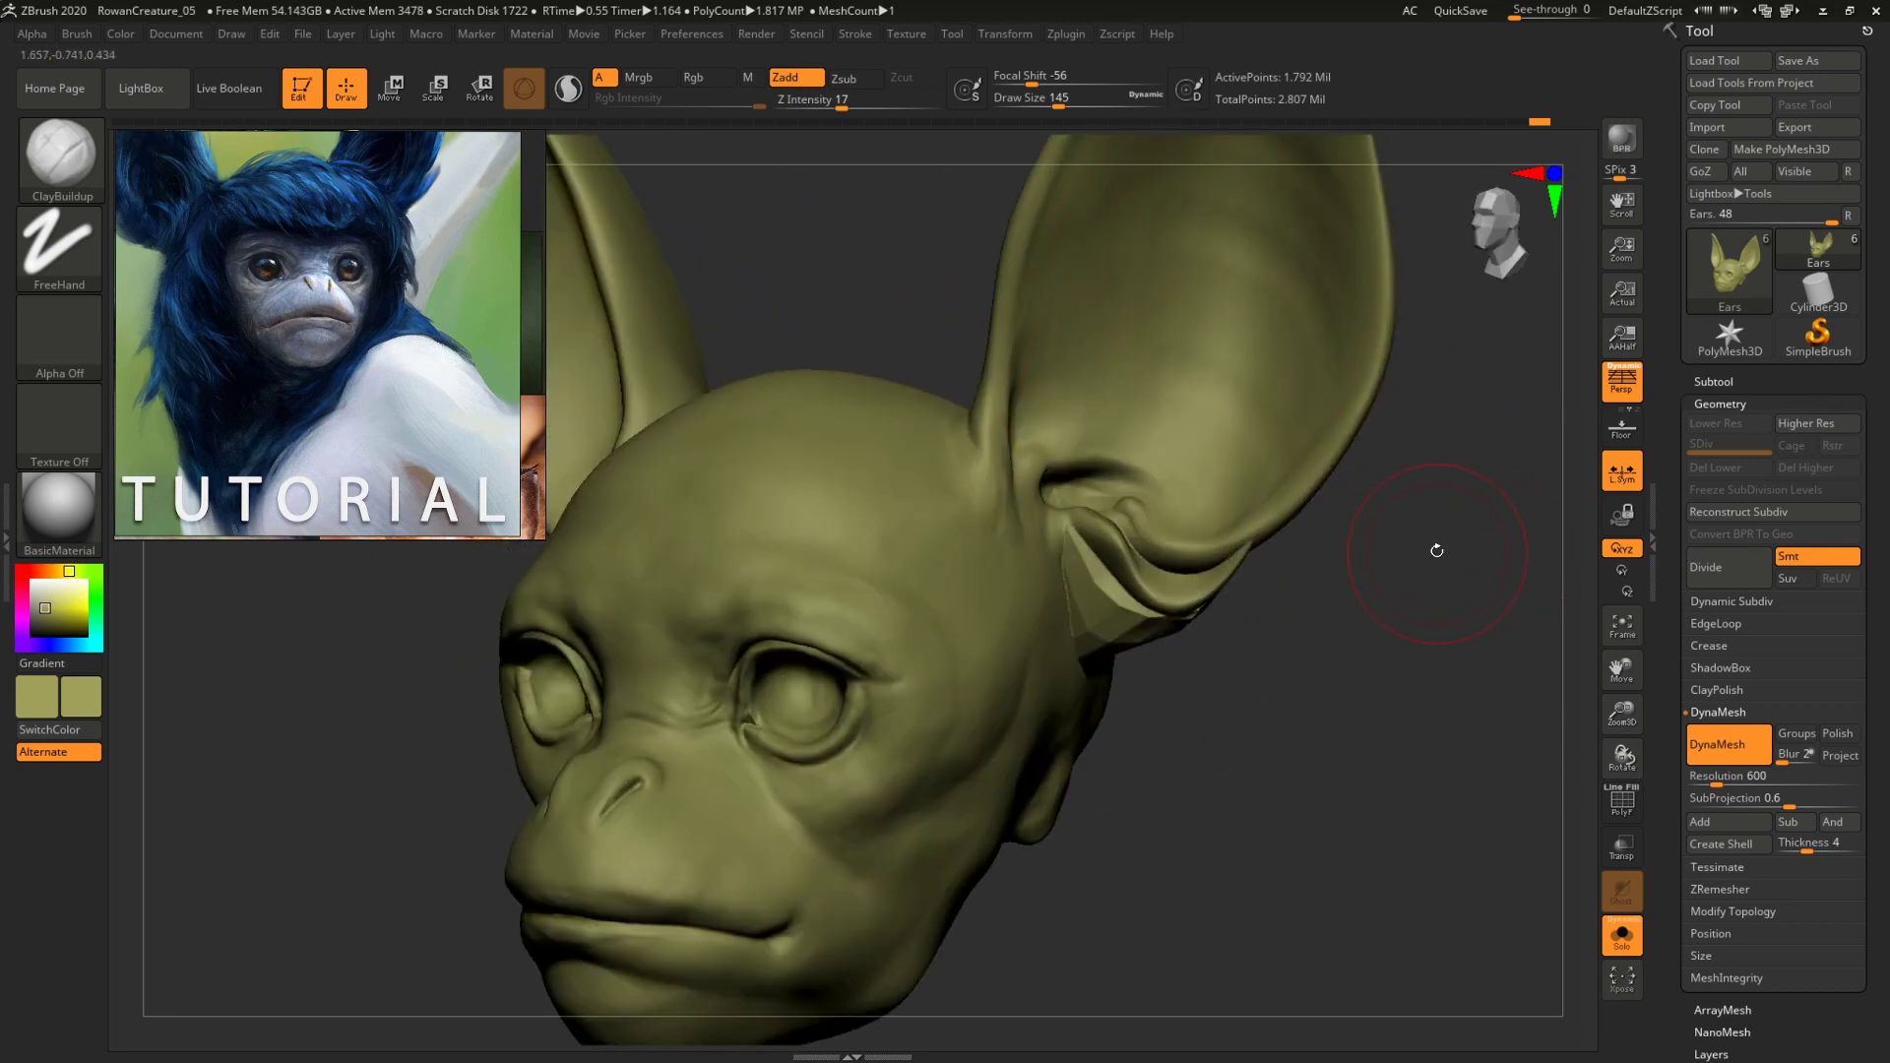
# Build up the rim above the ear opening with ClayBuildup at draw size 33.
pyautogui.moveTo(1437, 550)
pyautogui.keyDown('alt'); pyautogui.mouseDown()
pyautogui.moveTo(1493, 616)
pyautogui.moveTo(1274, 528)
pyautogui.moveTo(1489, 670)
pyautogui.moveTo(1476, 694)
pyautogui.moveTo(1387, 662)
pyautogui.moveTo(1429, 652)
pyautogui.moveTo(1442, 734)
pyautogui.mouseUp(); pyautogui.keyUp('alt')
pyautogui.press('space')
pyautogui.moveTo(1034, 473); pyautogui.dragTo(1021, 469)
pyautogui.press('space')
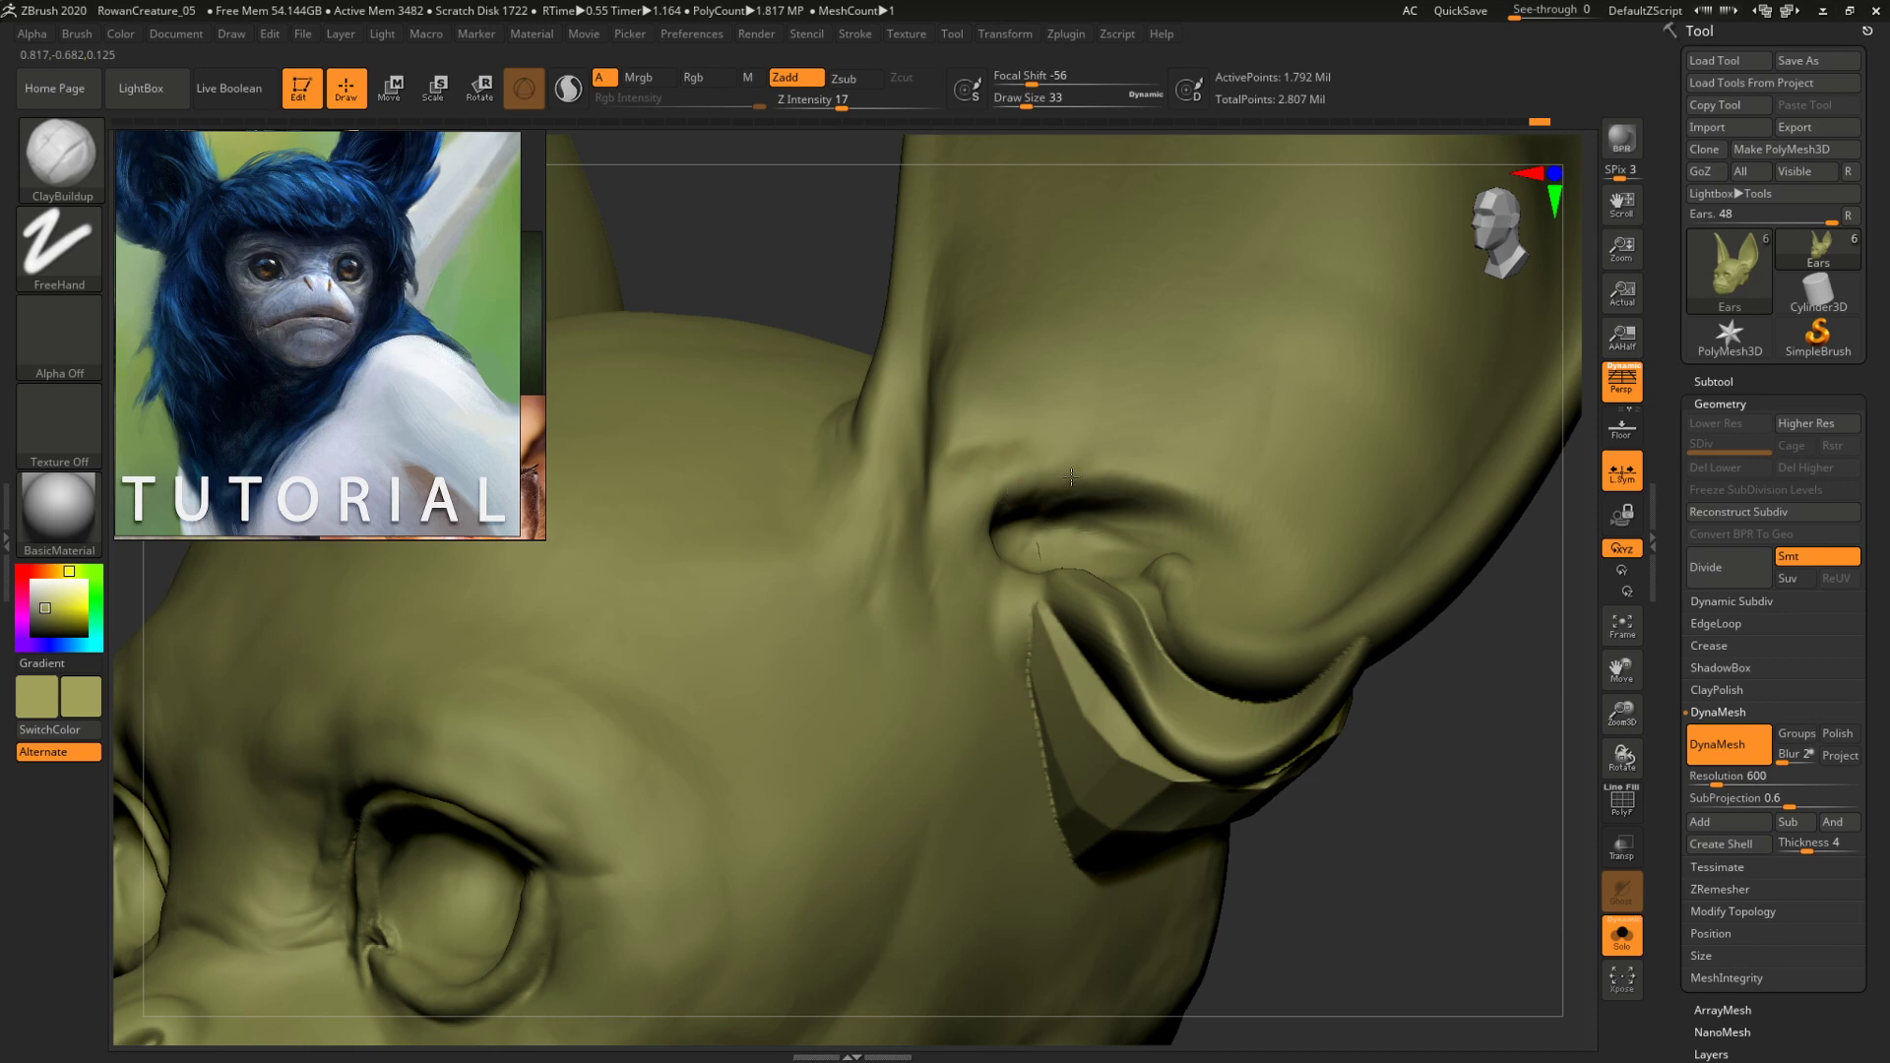
pyautogui.moveTo(1485, 830); pyautogui.dragTo(945, 624)
# Carve a crease around the front of the ear opening with DamStandard at draw size 35, undoing the first stroke.
pyautogui.press('b')
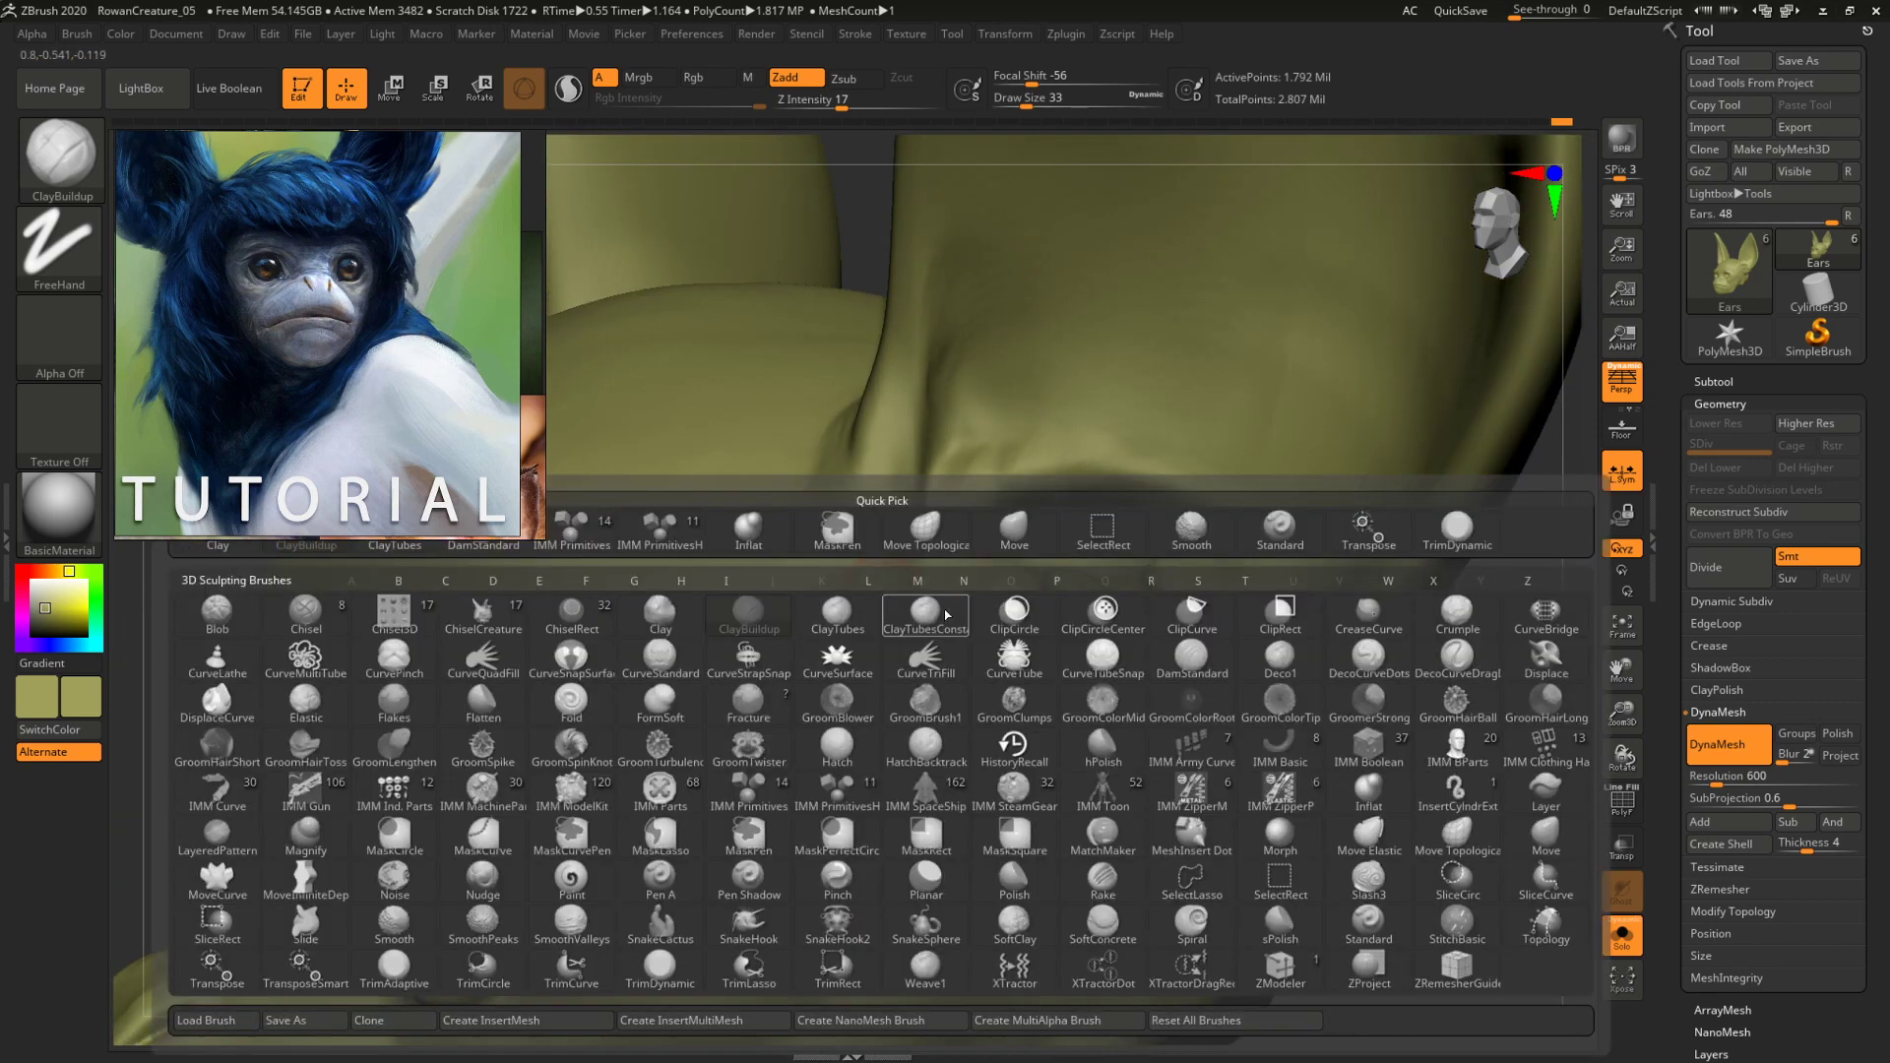
pyautogui.press('d')
pyautogui.press('s')
pyautogui.press('space')
pyautogui.moveTo(962, 525)
pyautogui.mouseDown()
pyautogui.moveTo(986, 524)
pyautogui.moveTo(950, 428)
pyautogui.mouseUp()
pyautogui.hotkey('ctrl', 'z')
pyautogui.press('space')
pyautogui.moveTo(967, 492); pyautogui.dragTo(946, 492)
pyautogui.moveTo(982, 571); pyautogui.dragTo(1042, 393)
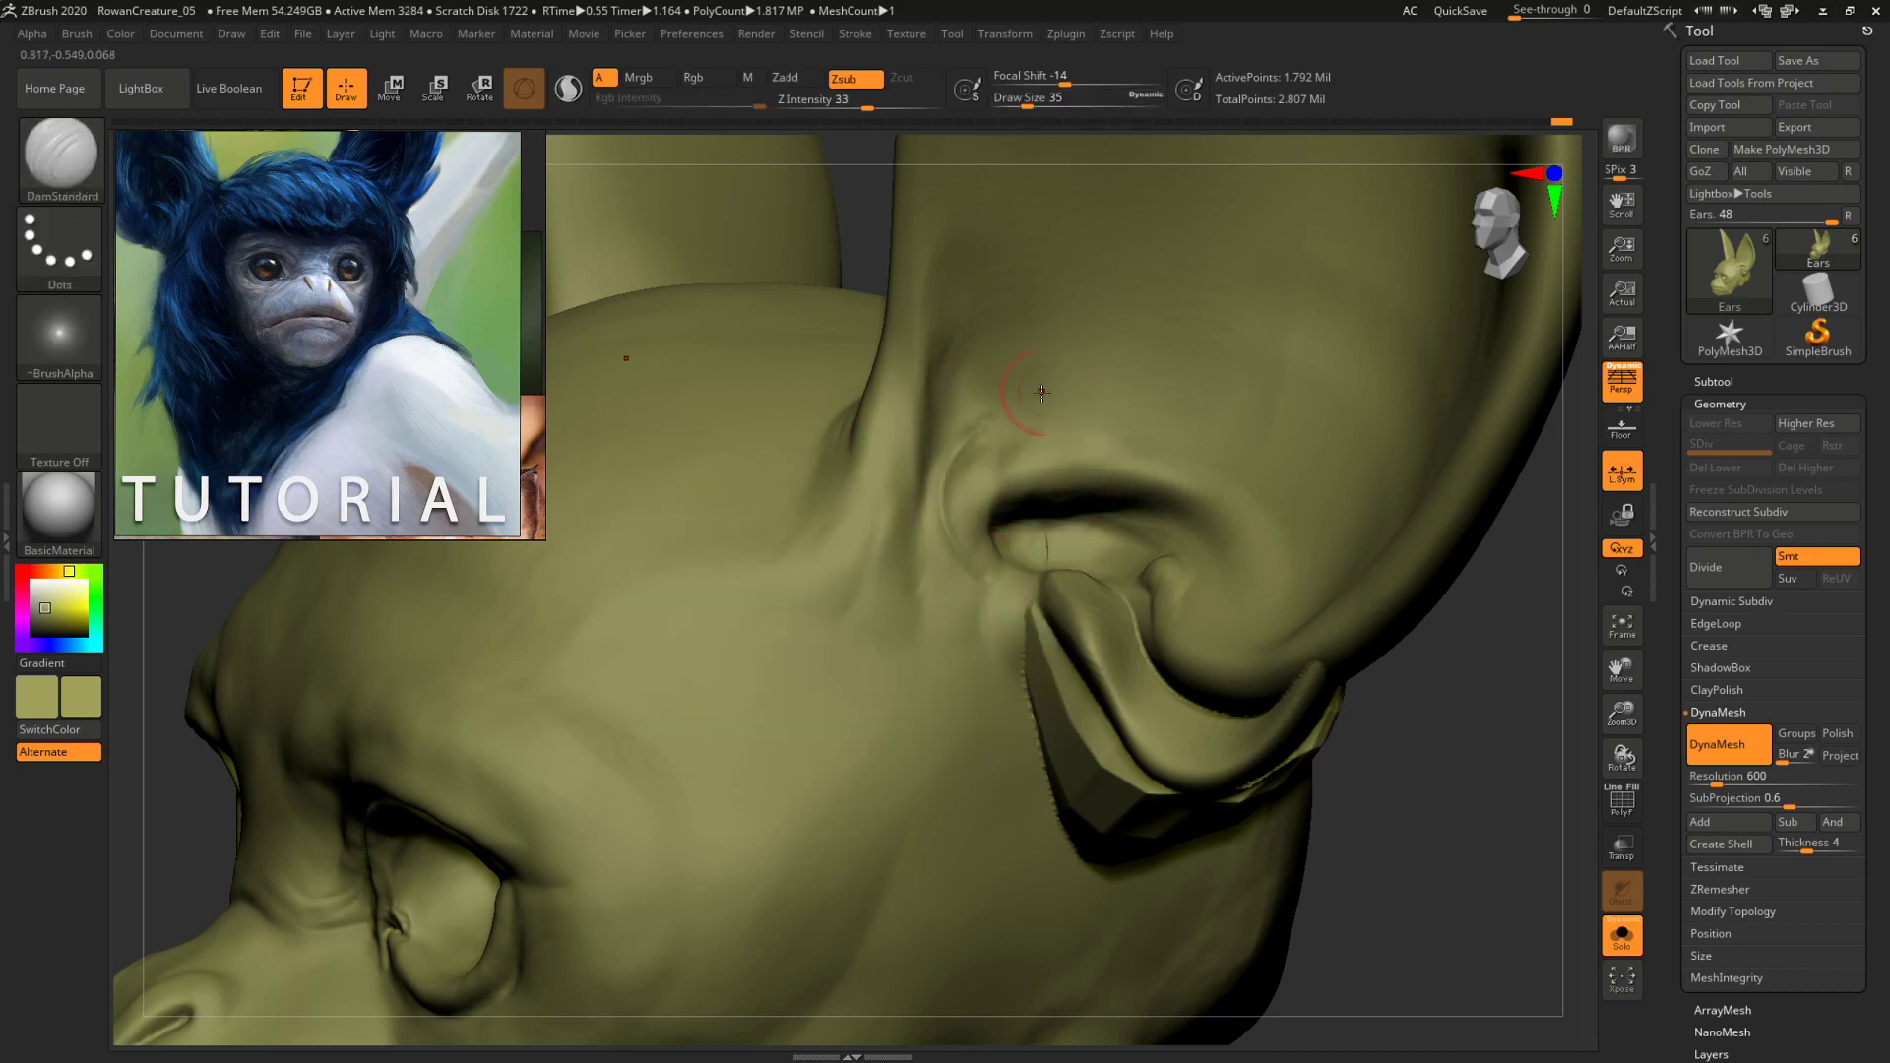
pyautogui.moveTo(1345, 752)
pyautogui.mouseDown()
pyautogui.moveTo(1472, 793)
pyautogui.moveTo(1295, 726)
pyautogui.moveTo(1468, 899)
pyautogui.moveTo(1144, 632)
pyautogui.mouseUp()
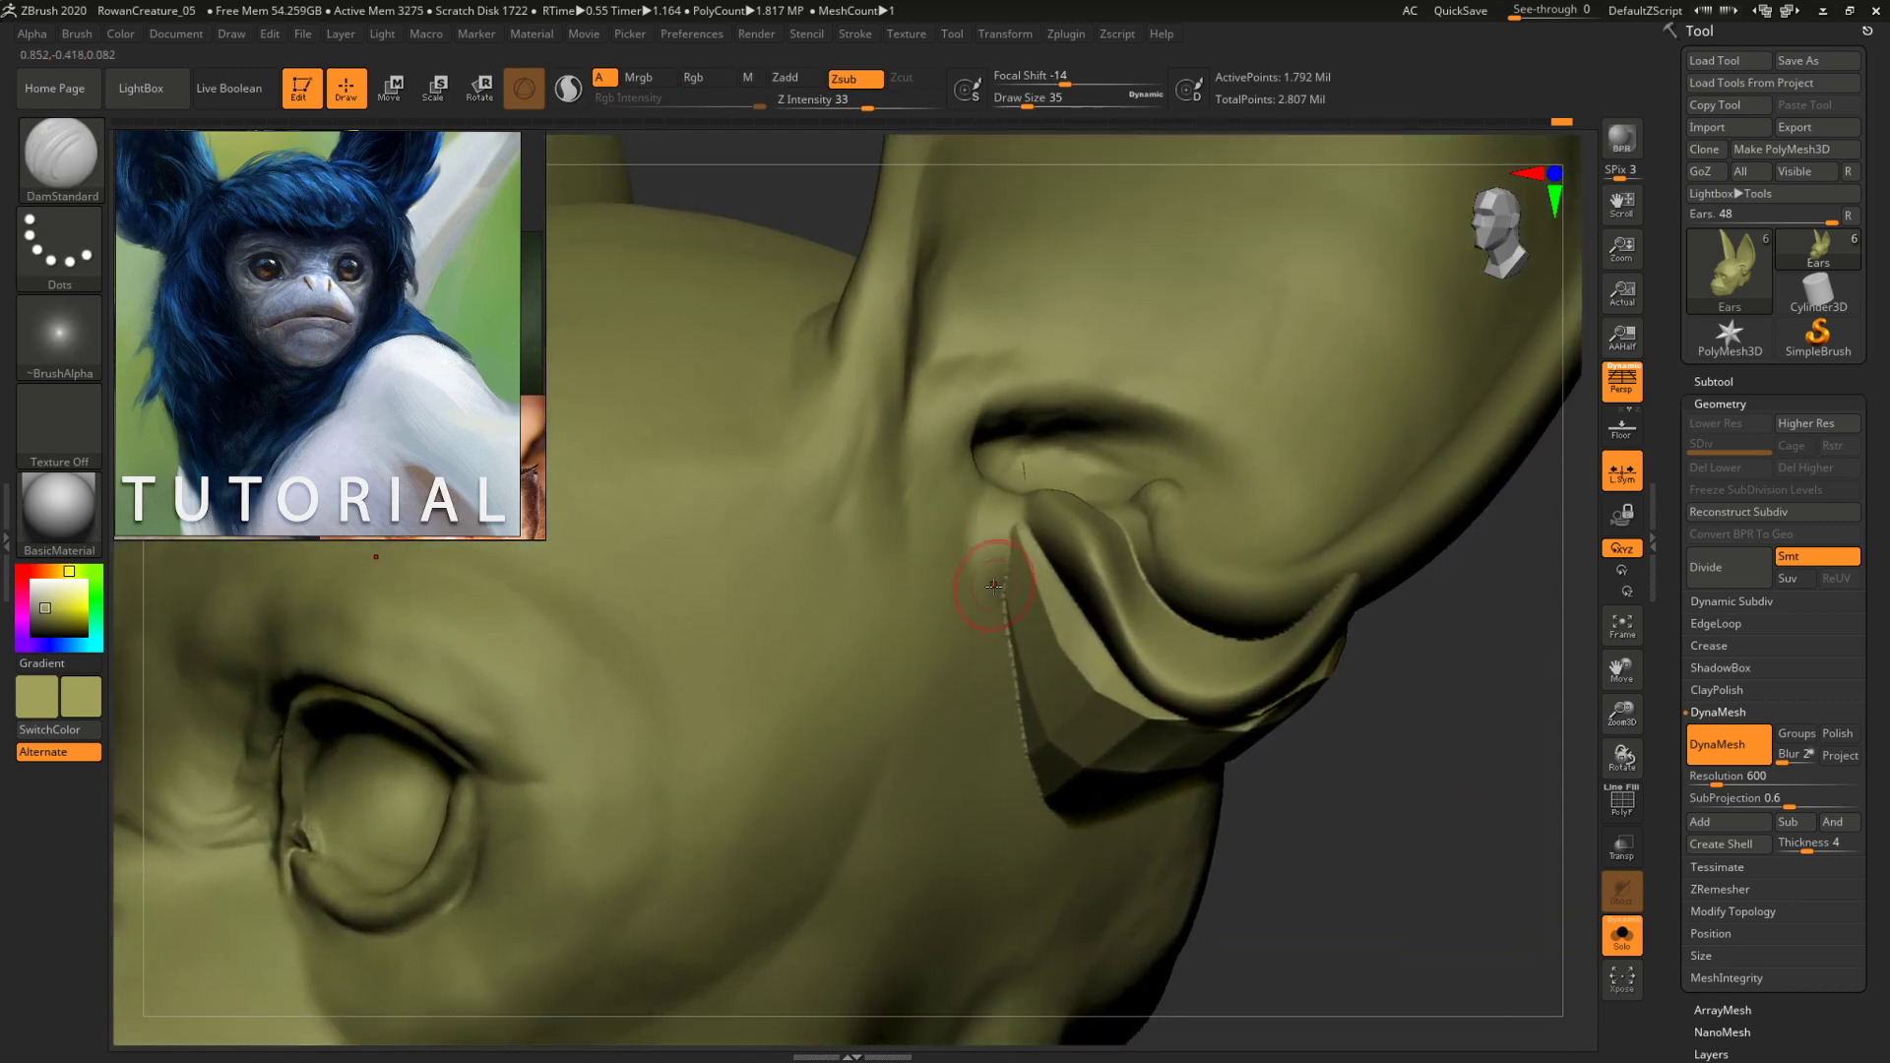
# Build small folds joining the ear opening to the capsule's upper end with ClayBuildup at draw size 25.
pyautogui.moveTo(1358, 810); pyautogui.dragTo(1237, 688)
pyautogui.press('b')
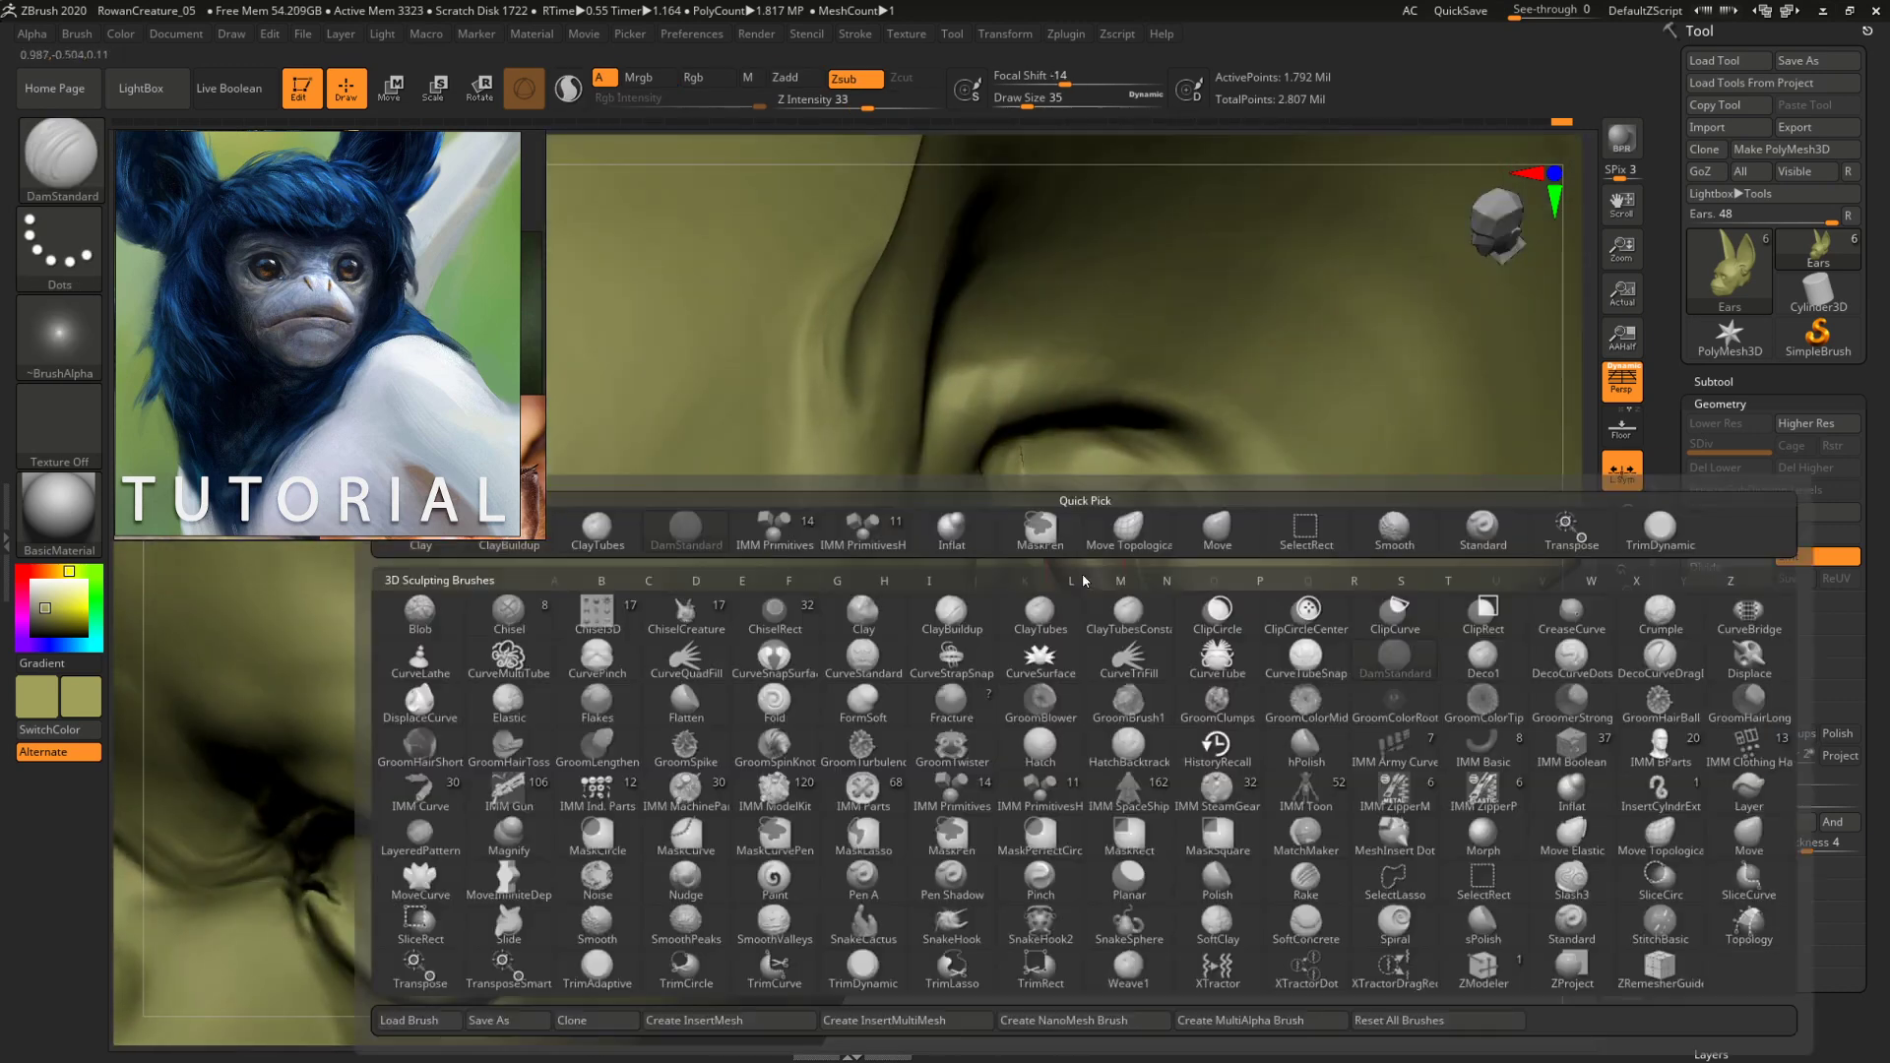
pyautogui.press('c')
pyautogui.press('b')
pyautogui.press('[')
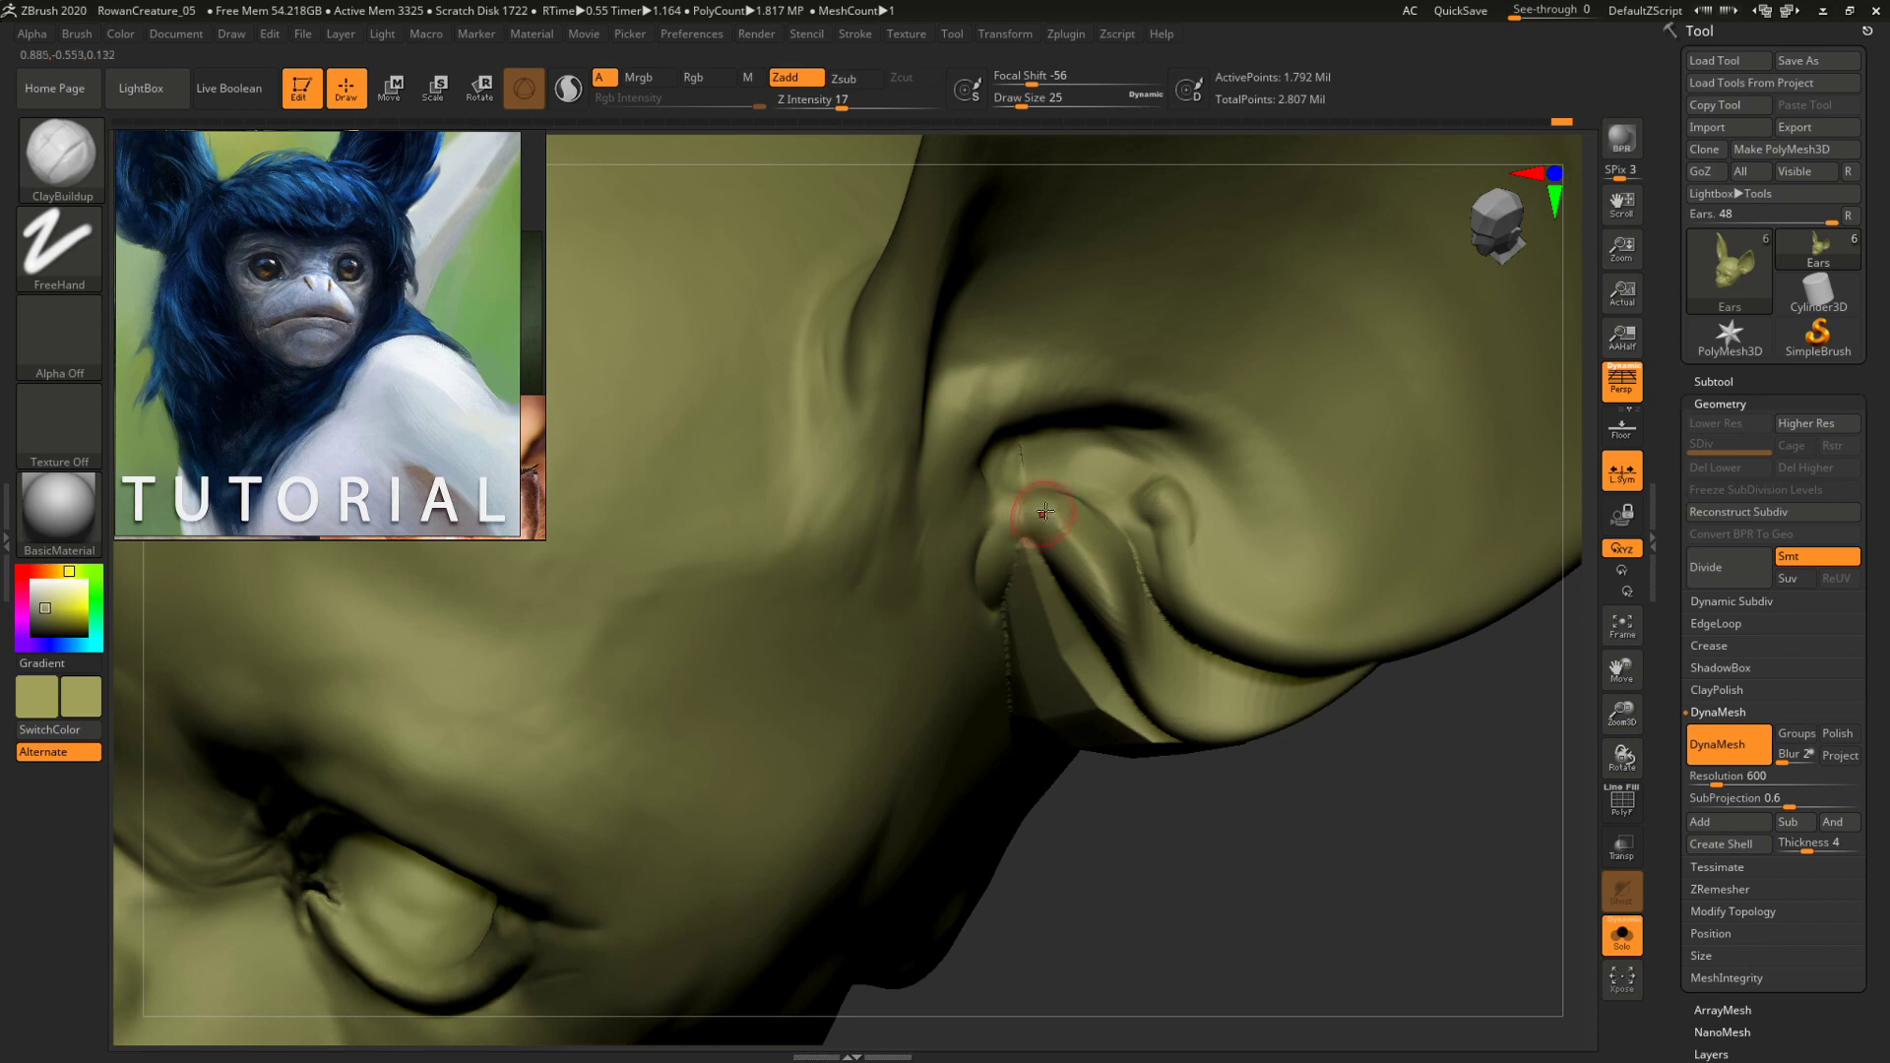
pyautogui.moveTo(1299, 818)
pyautogui.mouseDown()
pyautogui.moveTo(1379, 865)
pyautogui.moveTo(1143, 688)
pyautogui.moveTo(1256, 702)
pyautogui.moveTo(1220, 612)
pyautogui.moveTo(1421, 747)
pyautogui.moveTo(972, 549)
pyautogui.mouseUp()
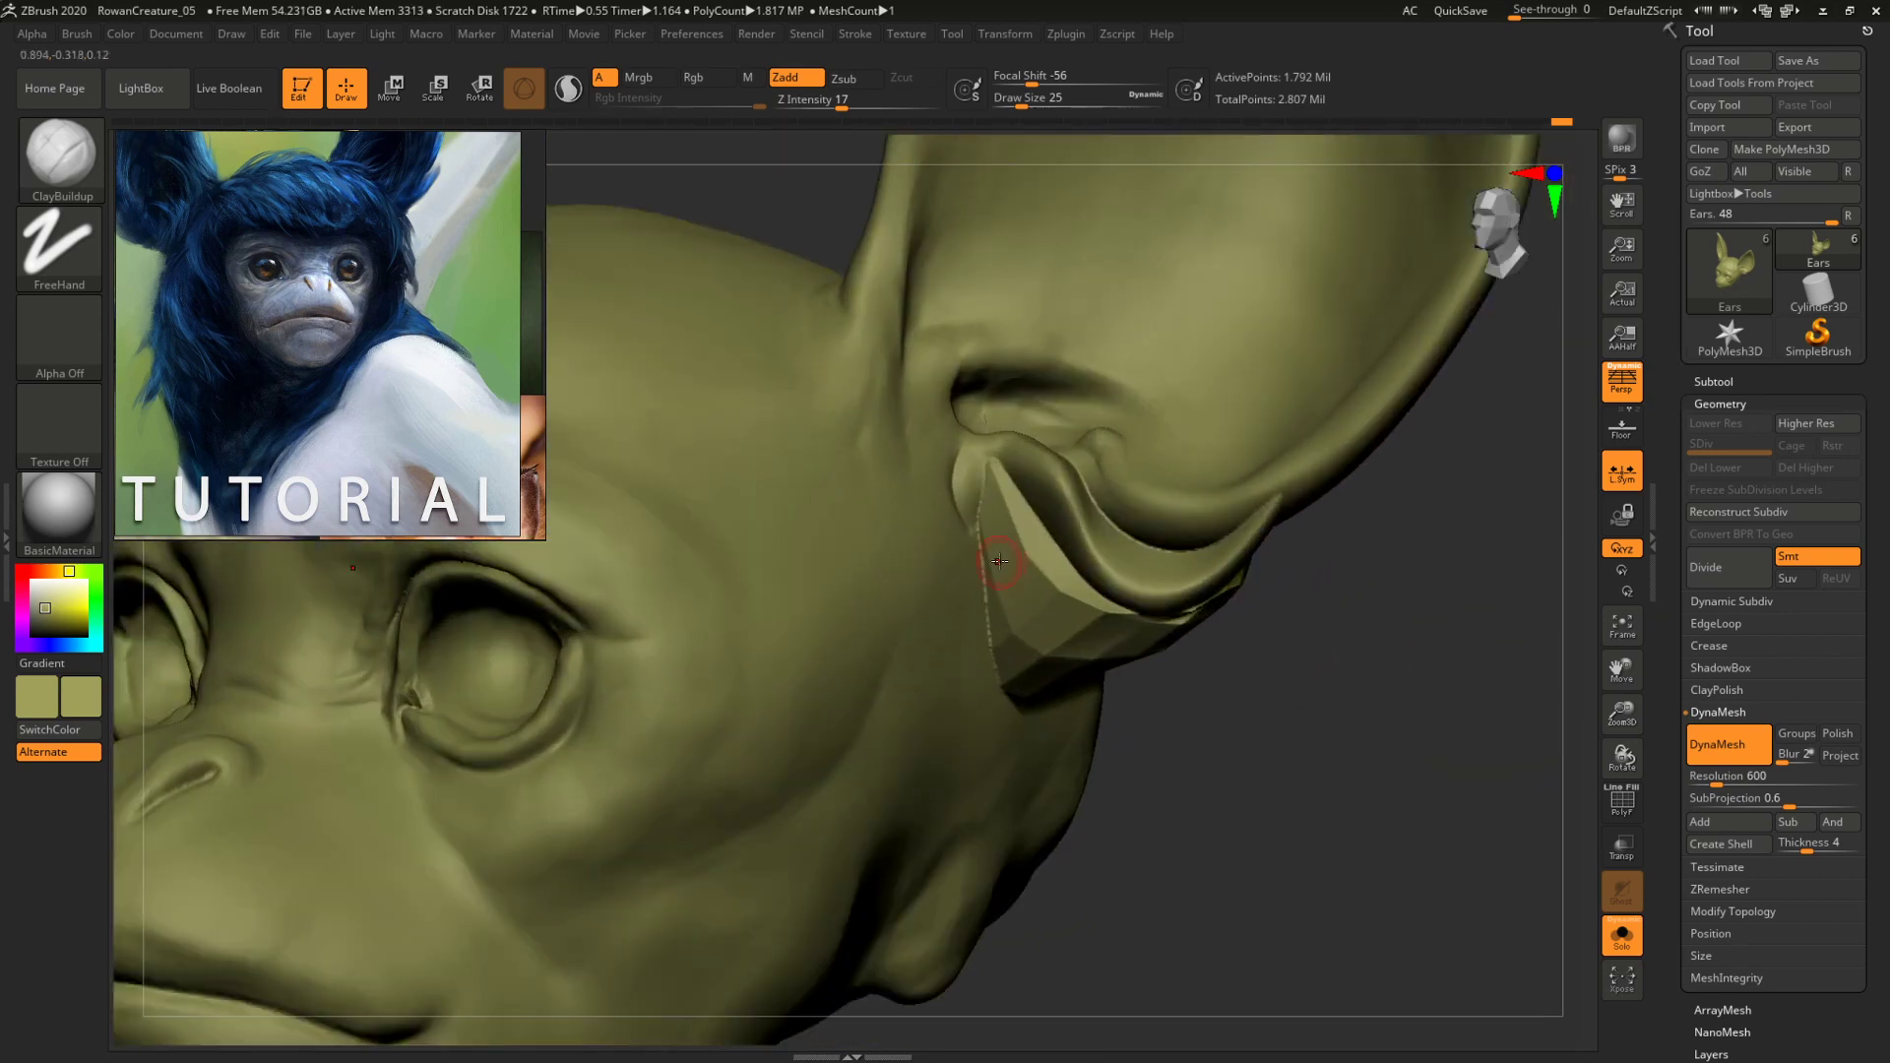
# Build clay over the capsule's faceted front and underside with ClayBuildup at draw size 54, softening its planes.
pyautogui.press(']')
pyautogui.press(']')
pyautogui.press(']')
pyautogui.press(']')
pyautogui.press(']')
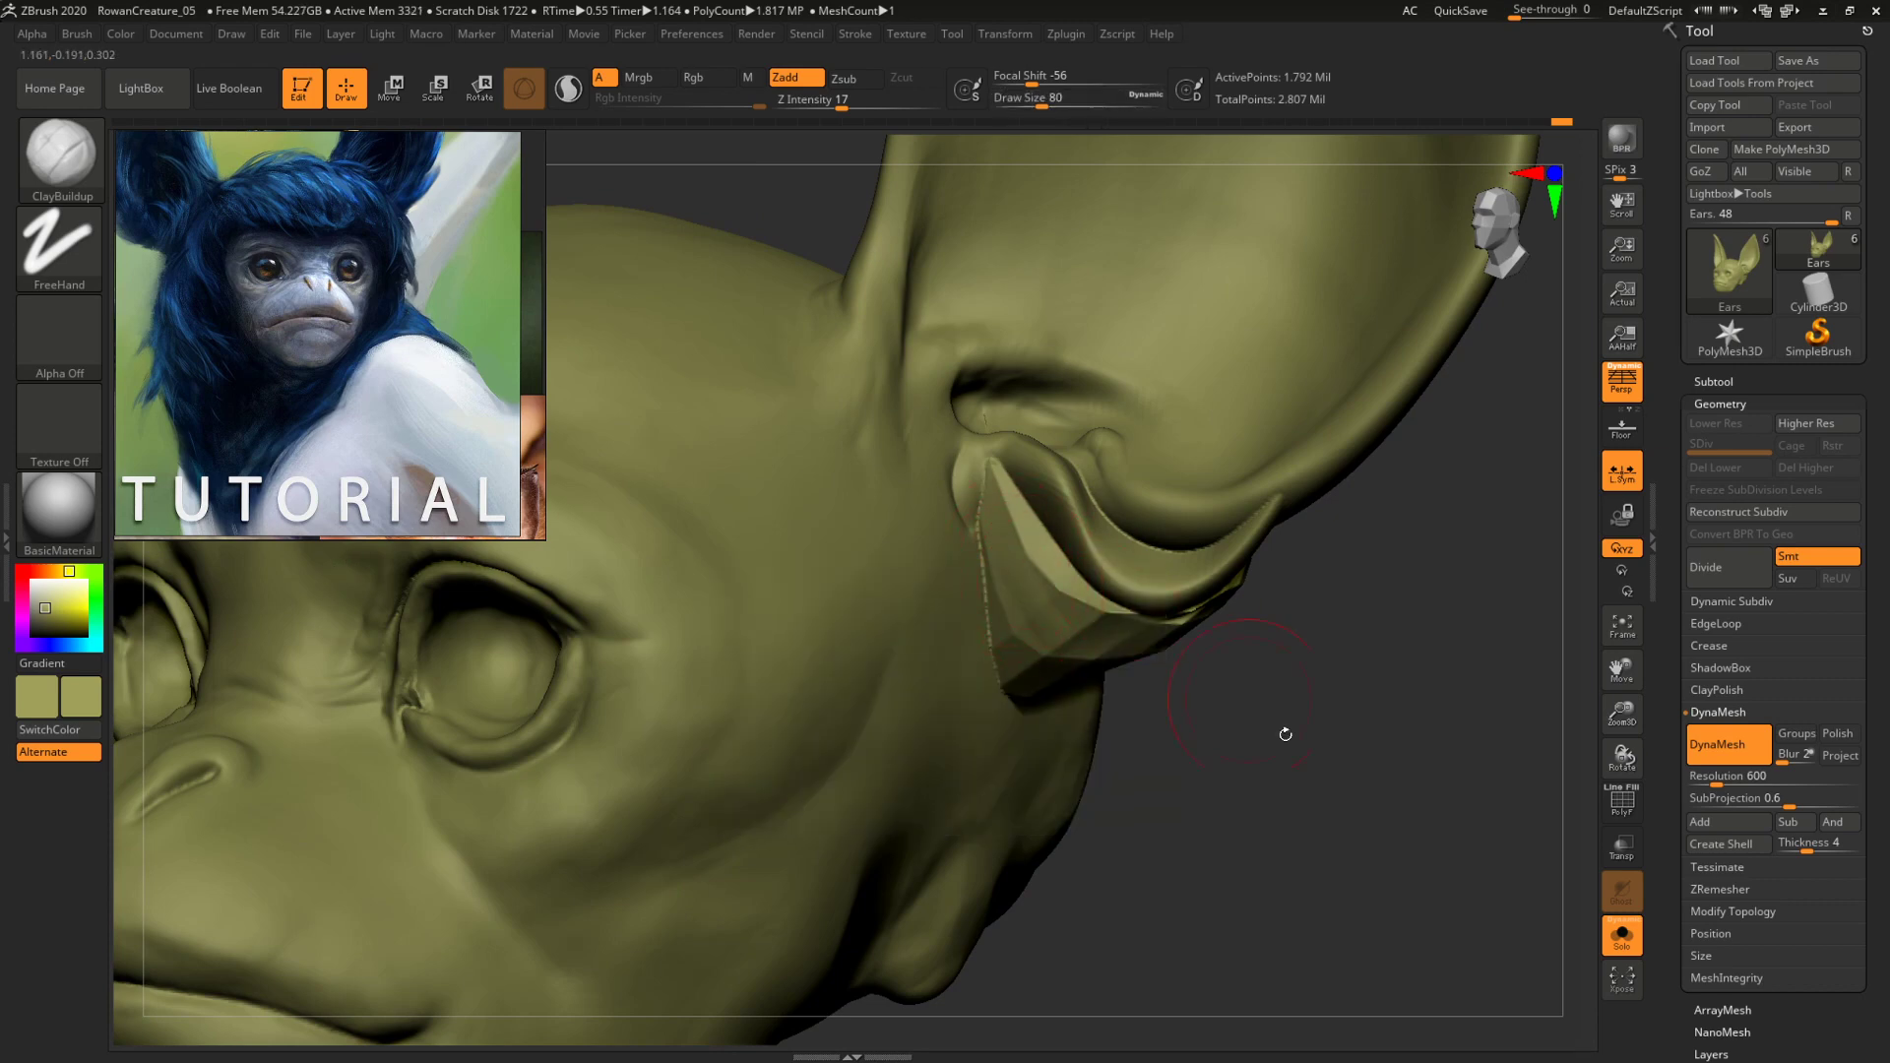
pyautogui.moveTo(1285, 734)
pyautogui.mouseDown()
pyautogui.moveTo(1380, 750)
pyautogui.moveTo(1374, 635)
pyautogui.mouseUp()
pyautogui.press('space')
pyautogui.click(1047, 441)
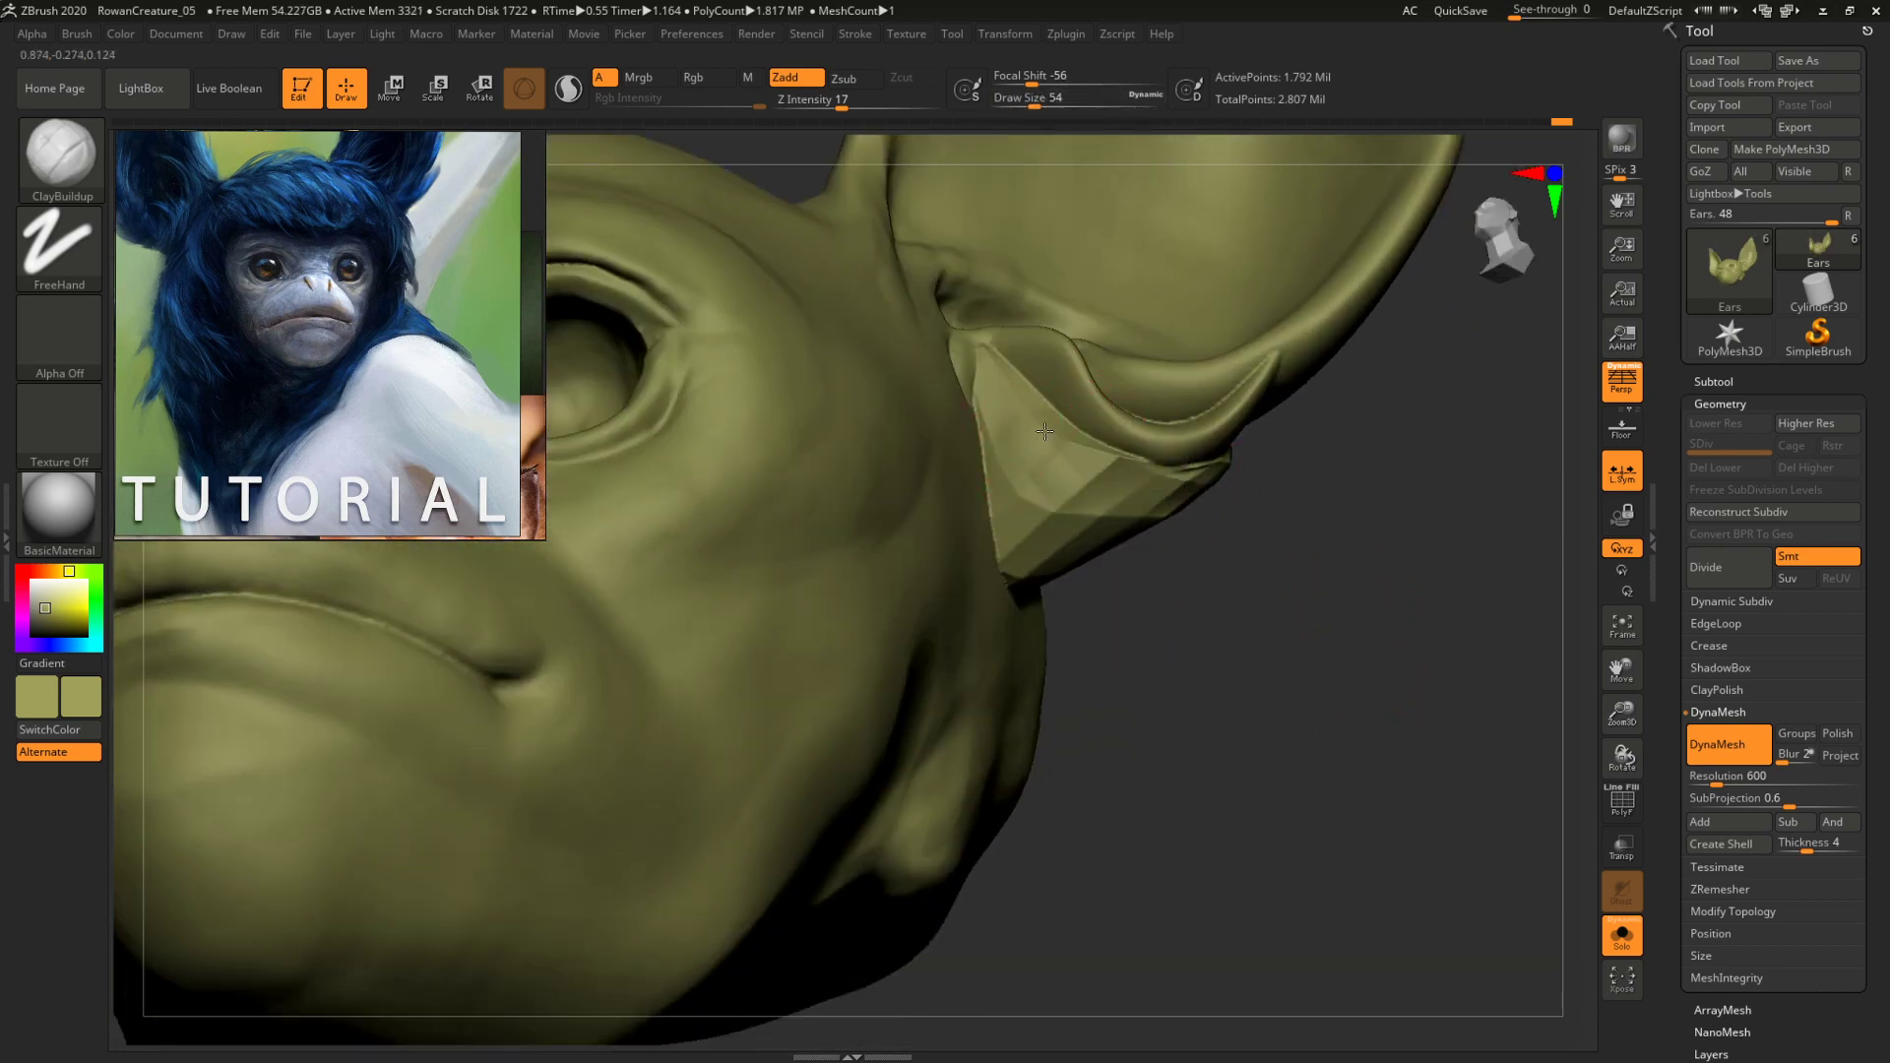
pyautogui.moveTo(1105, 482); pyautogui.dragTo(1113, 504)
pyautogui.moveTo(1236, 595); pyautogui.dragTo(1177, 507)
pyautogui.moveTo(1093, 454); pyautogui.dragTo(1113, 510)
pyautogui.moveTo(1203, 620); pyautogui.dragTo(1118, 528)
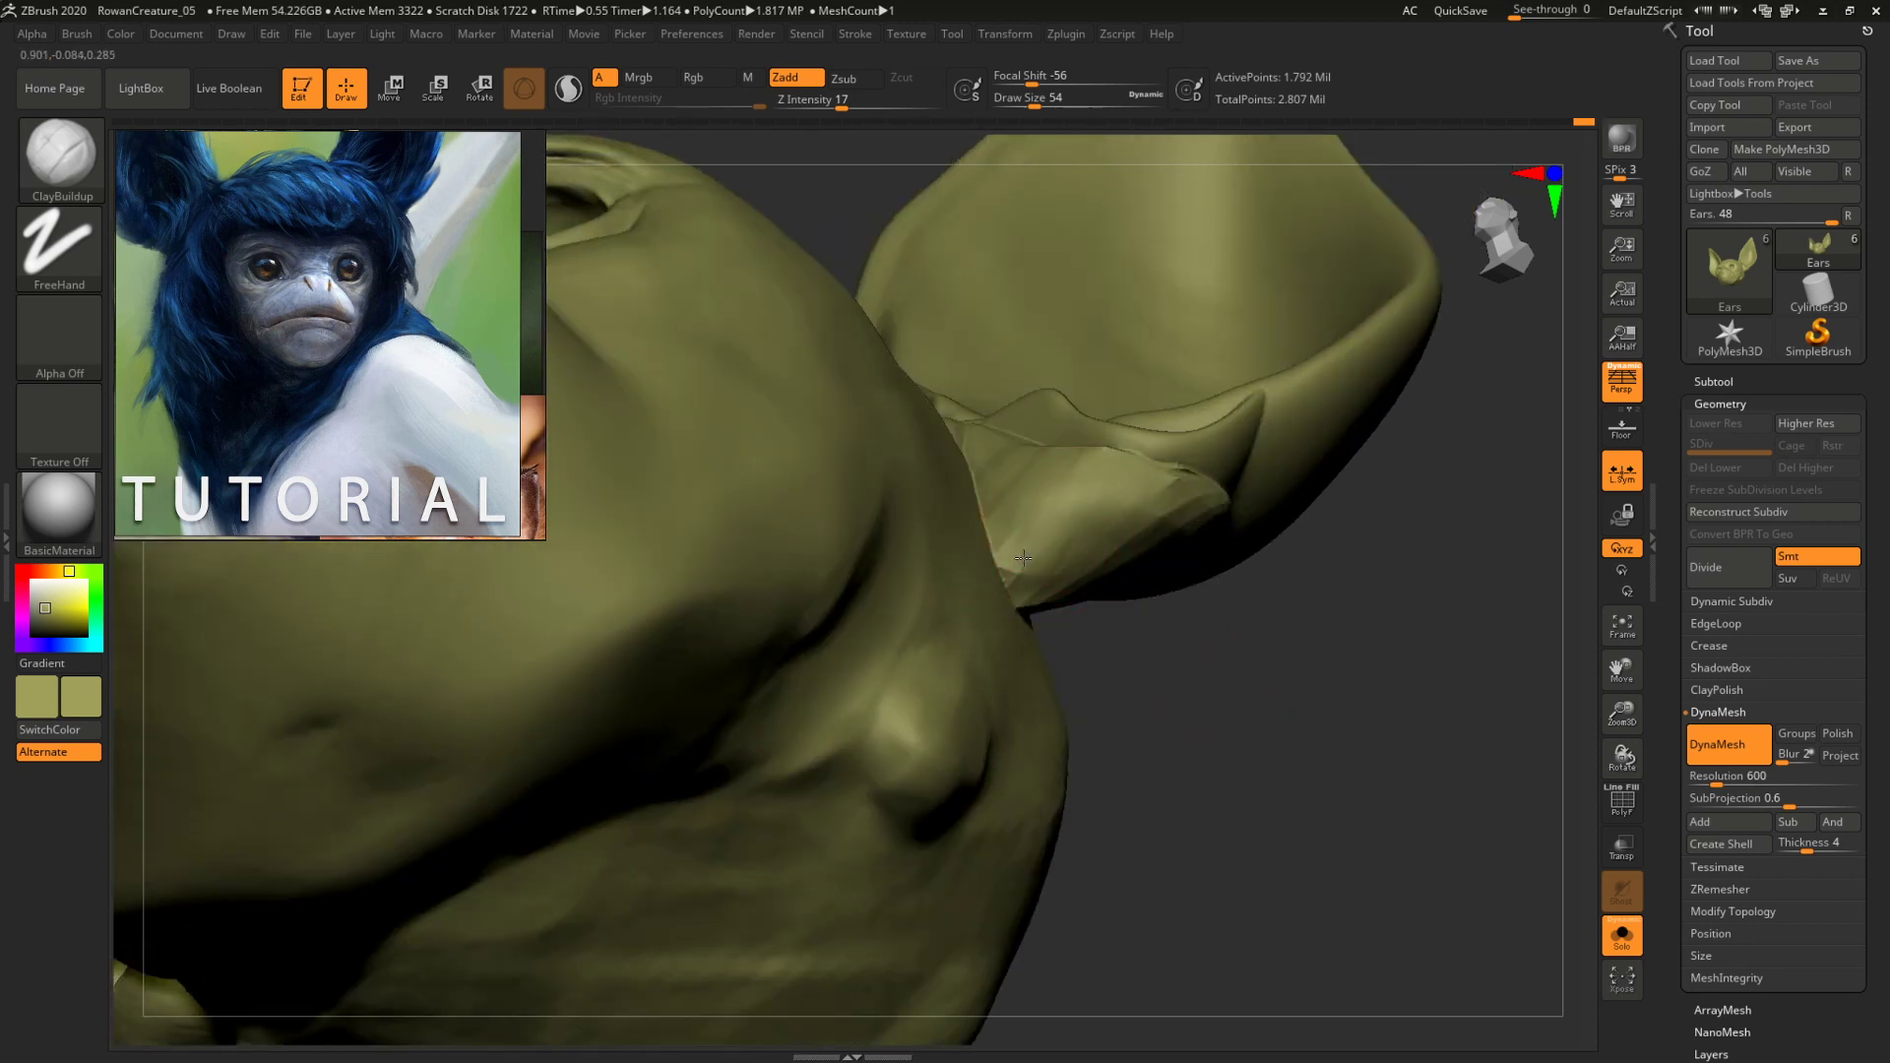
# Build clay over the capsule's outer side and back with ClayBuildup at draw size 65, then smooth its facets.
pyautogui.moveTo(1206, 662); pyautogui.dragTo(1020, 532)
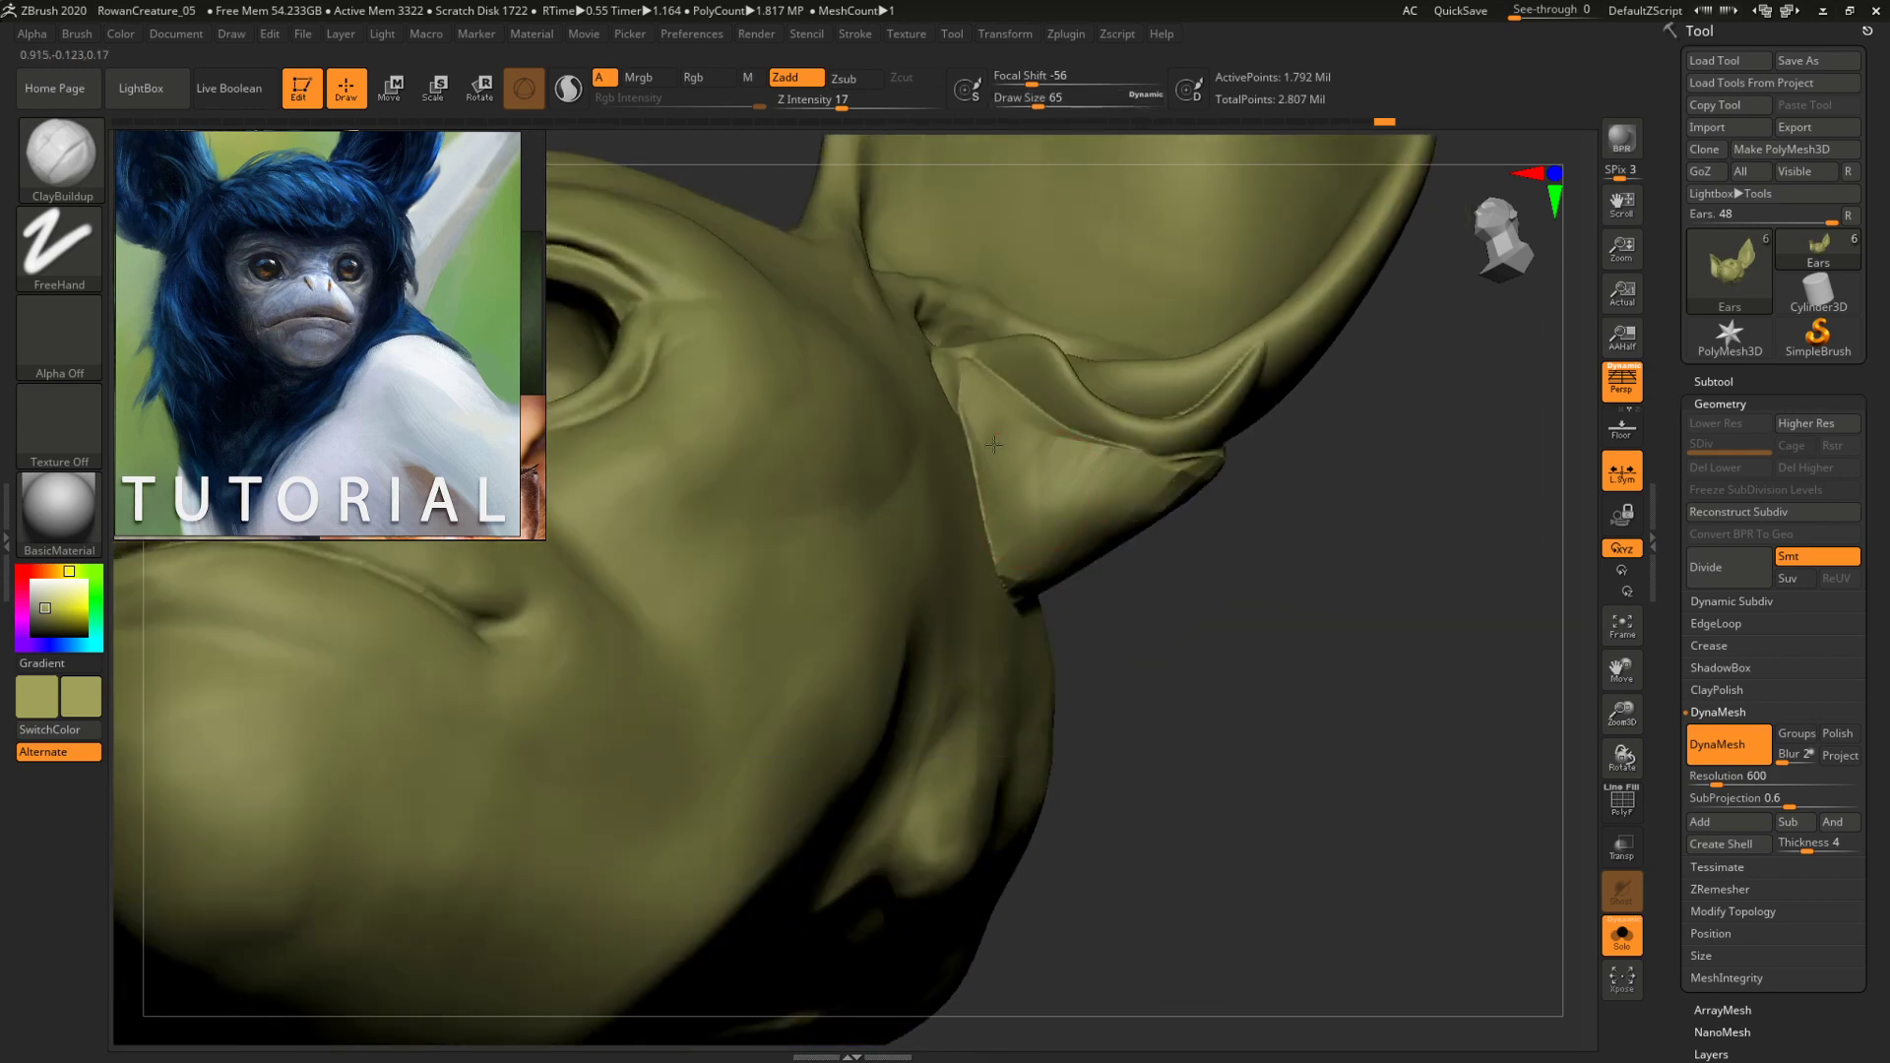
pyautogui.moveTo(1229, 571); pyautogui.dragTo(1102, 504)
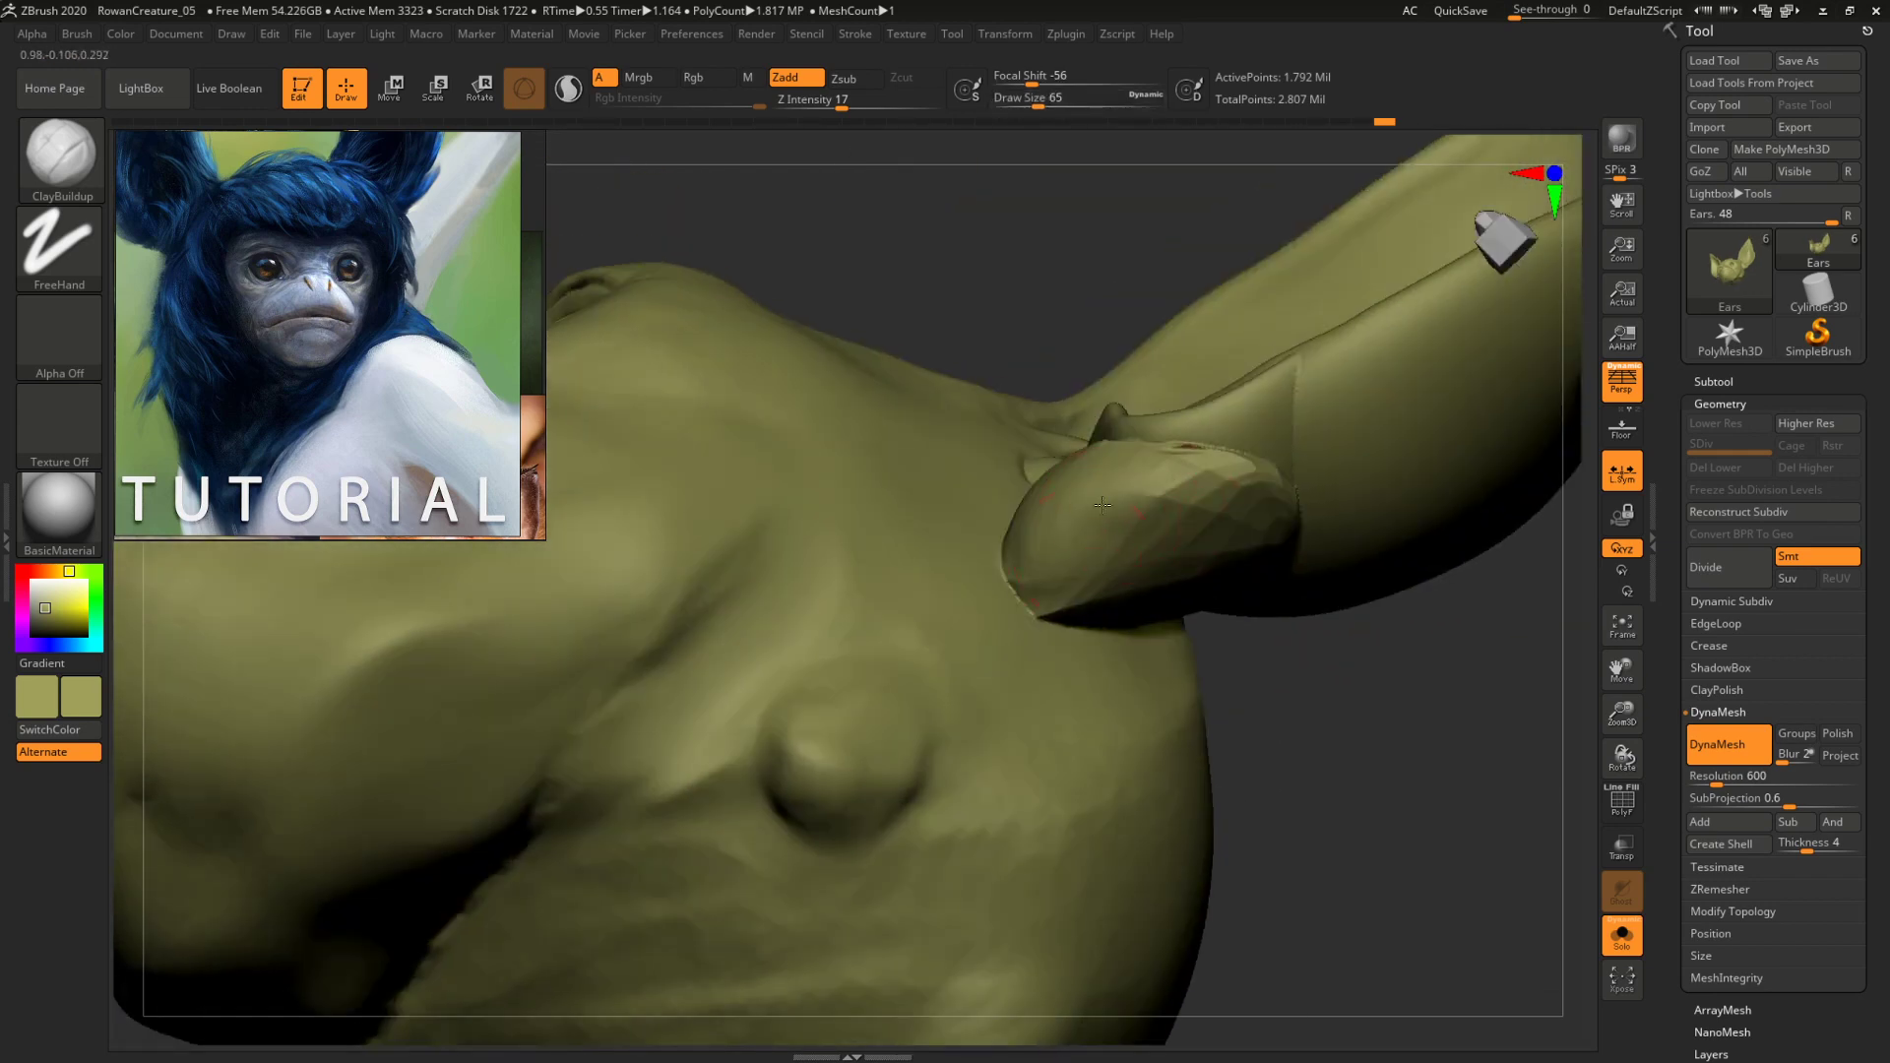
pyautogui.moveTo(1309, 679); pyautogui.dragTo(1197, 476)
pyautogui.moveTo(1434, 561); pyautogui.dragTo(1237, 452)
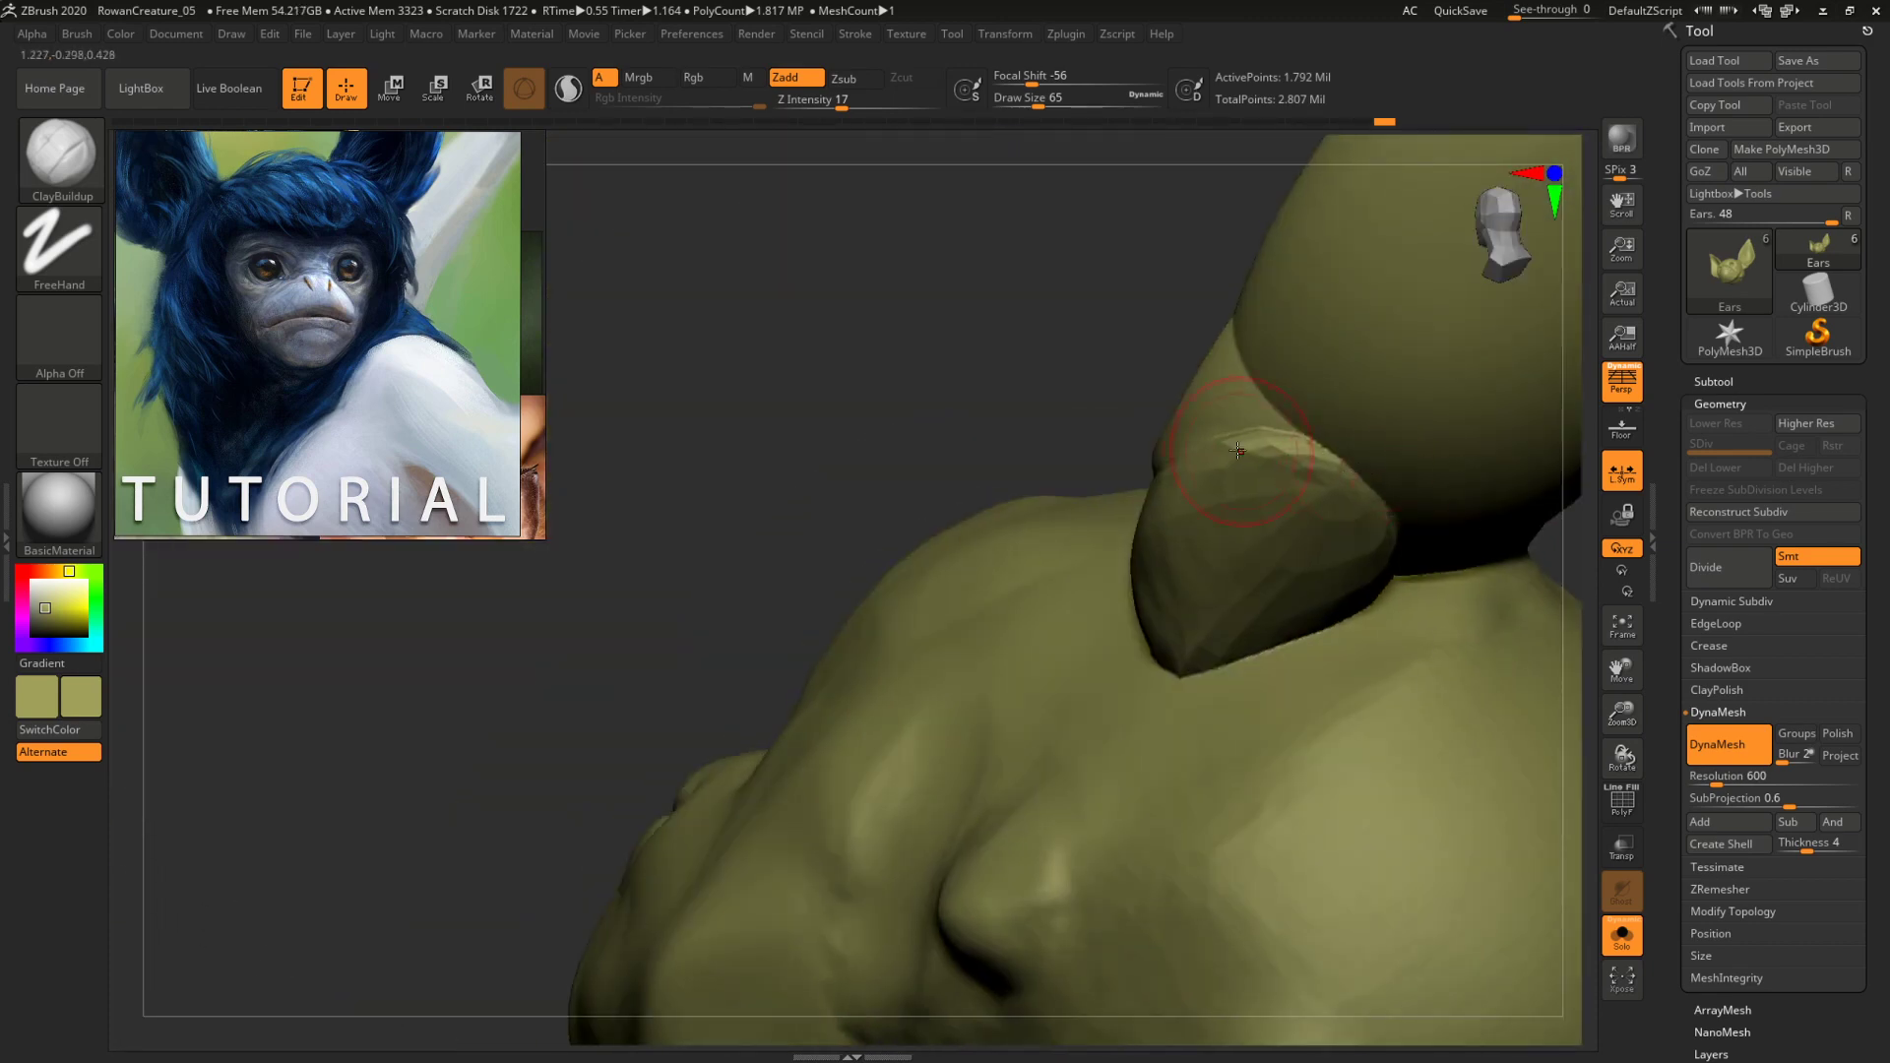
pyautogui.moveTo(1026, 425); pyautogui.dragTo(1292, 454)
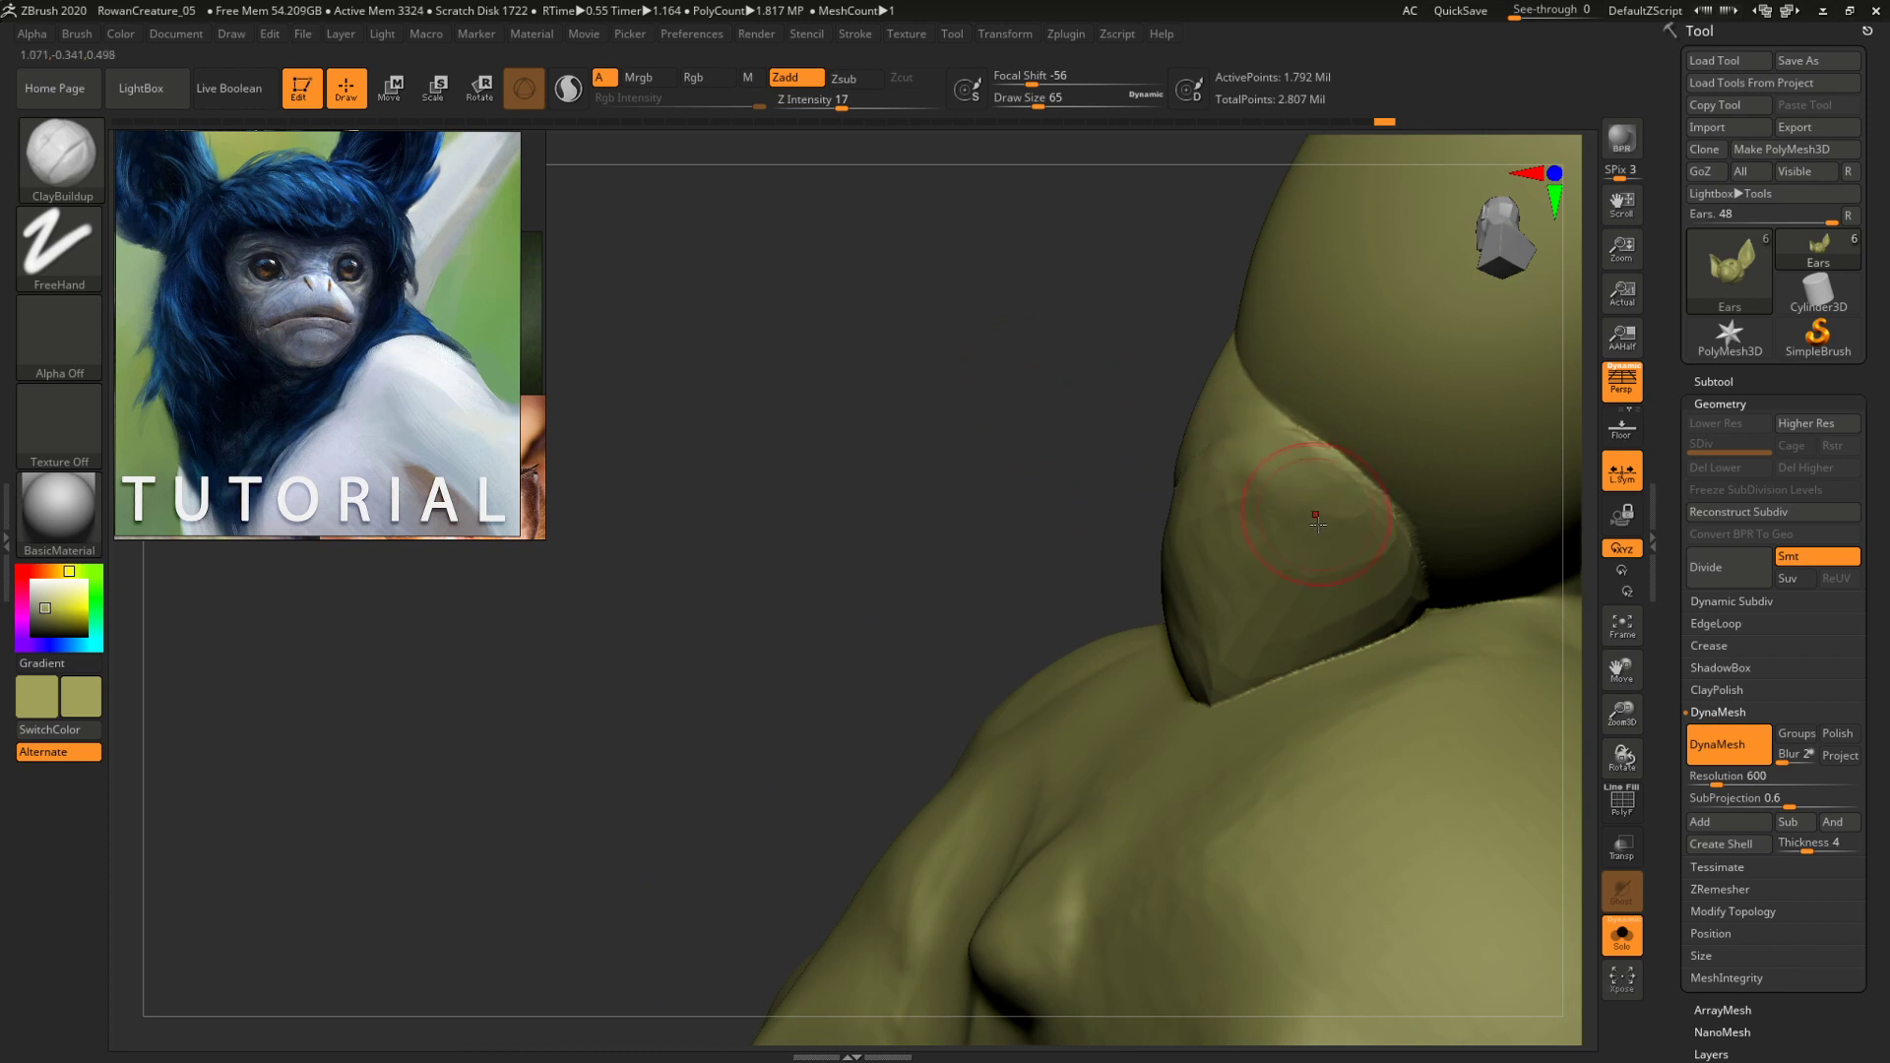
pyautogui.press('shift')
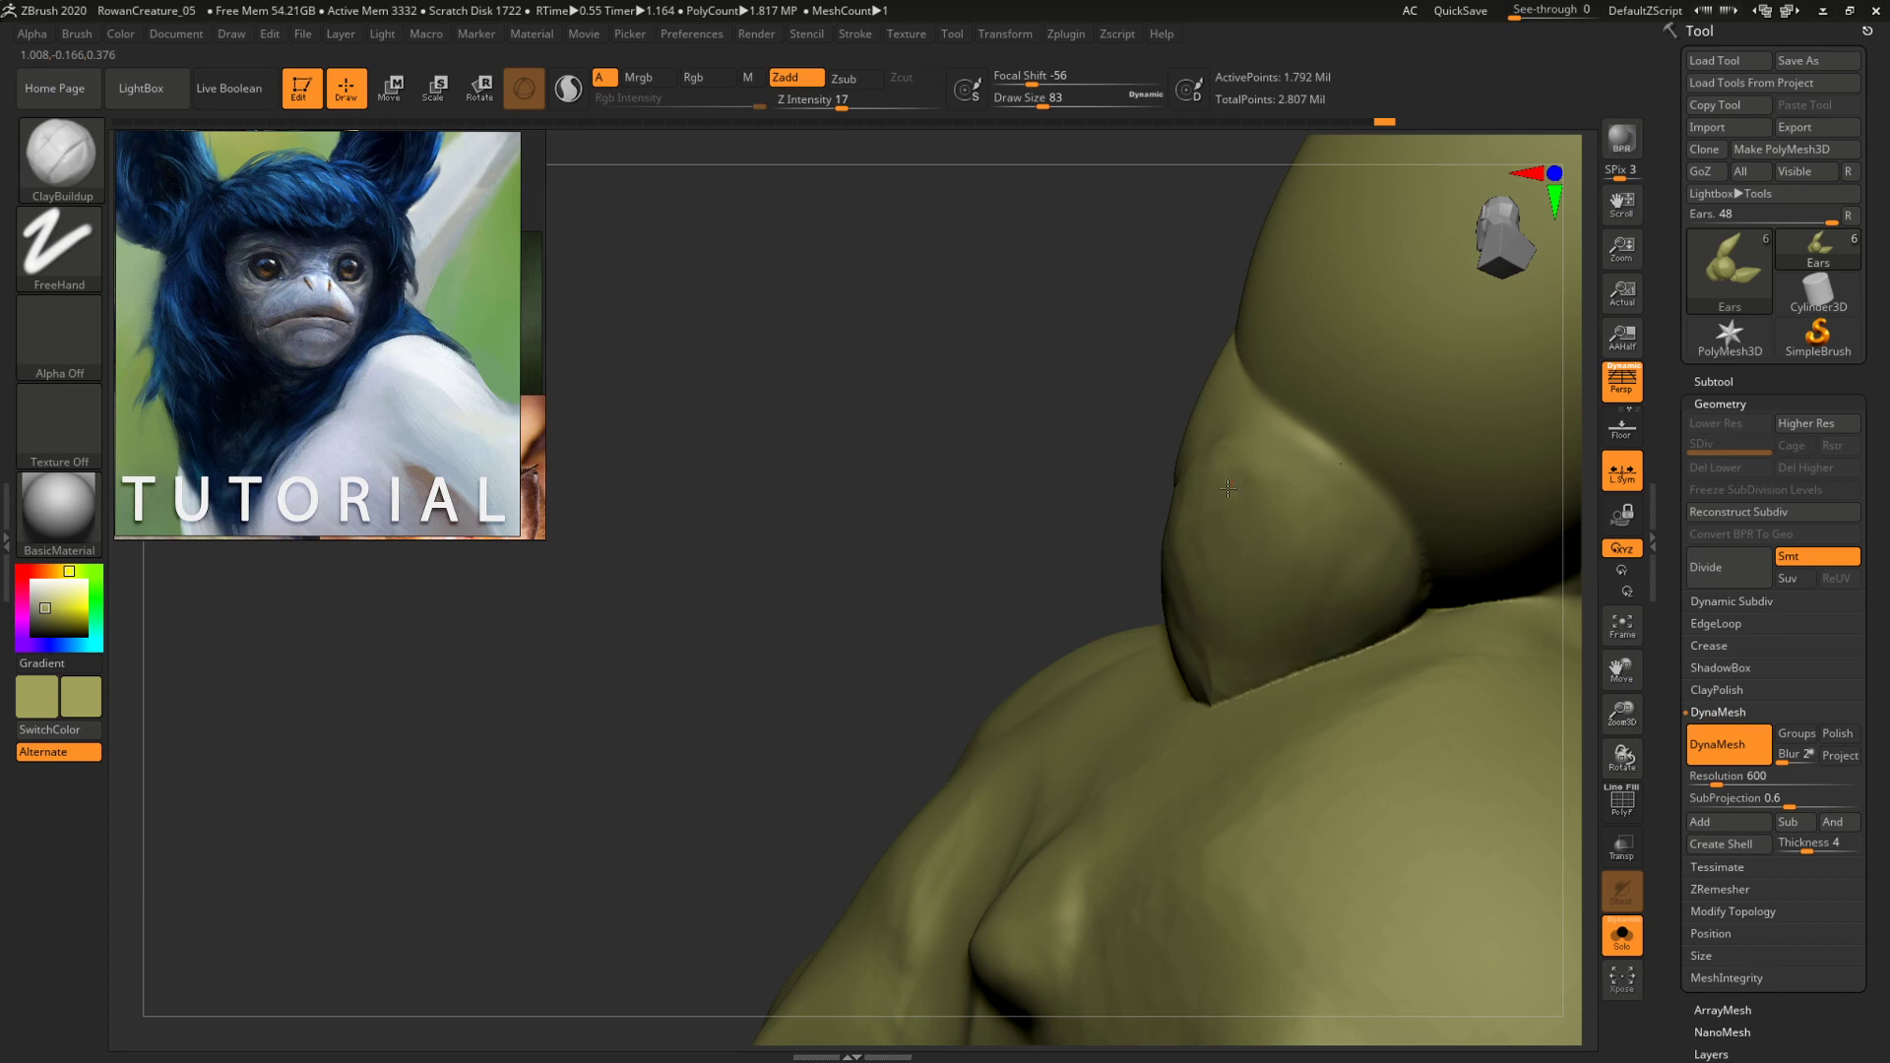
pyautogui.moveTo(1181, 517); pyautogui.dragTo(1149, 622, button='right')
pyautogui.moveTo(1113, 543)
pyautogui.mouseDown(button='right')
pyautogui.moveTo(1034, 456)
pyautogui.moveTo(1270, 552)
pyautogui.moveTo(1337, 464)
pyautogui.moveTo(1386, 579)
pyautogui.moveTo(1159, 536)
pyautogui.mouseUp(button='right')
# Flatten the capsule's sharp front edge below the ear opening with TrimDynamic at draw size 65.
pyautogui.press('b')
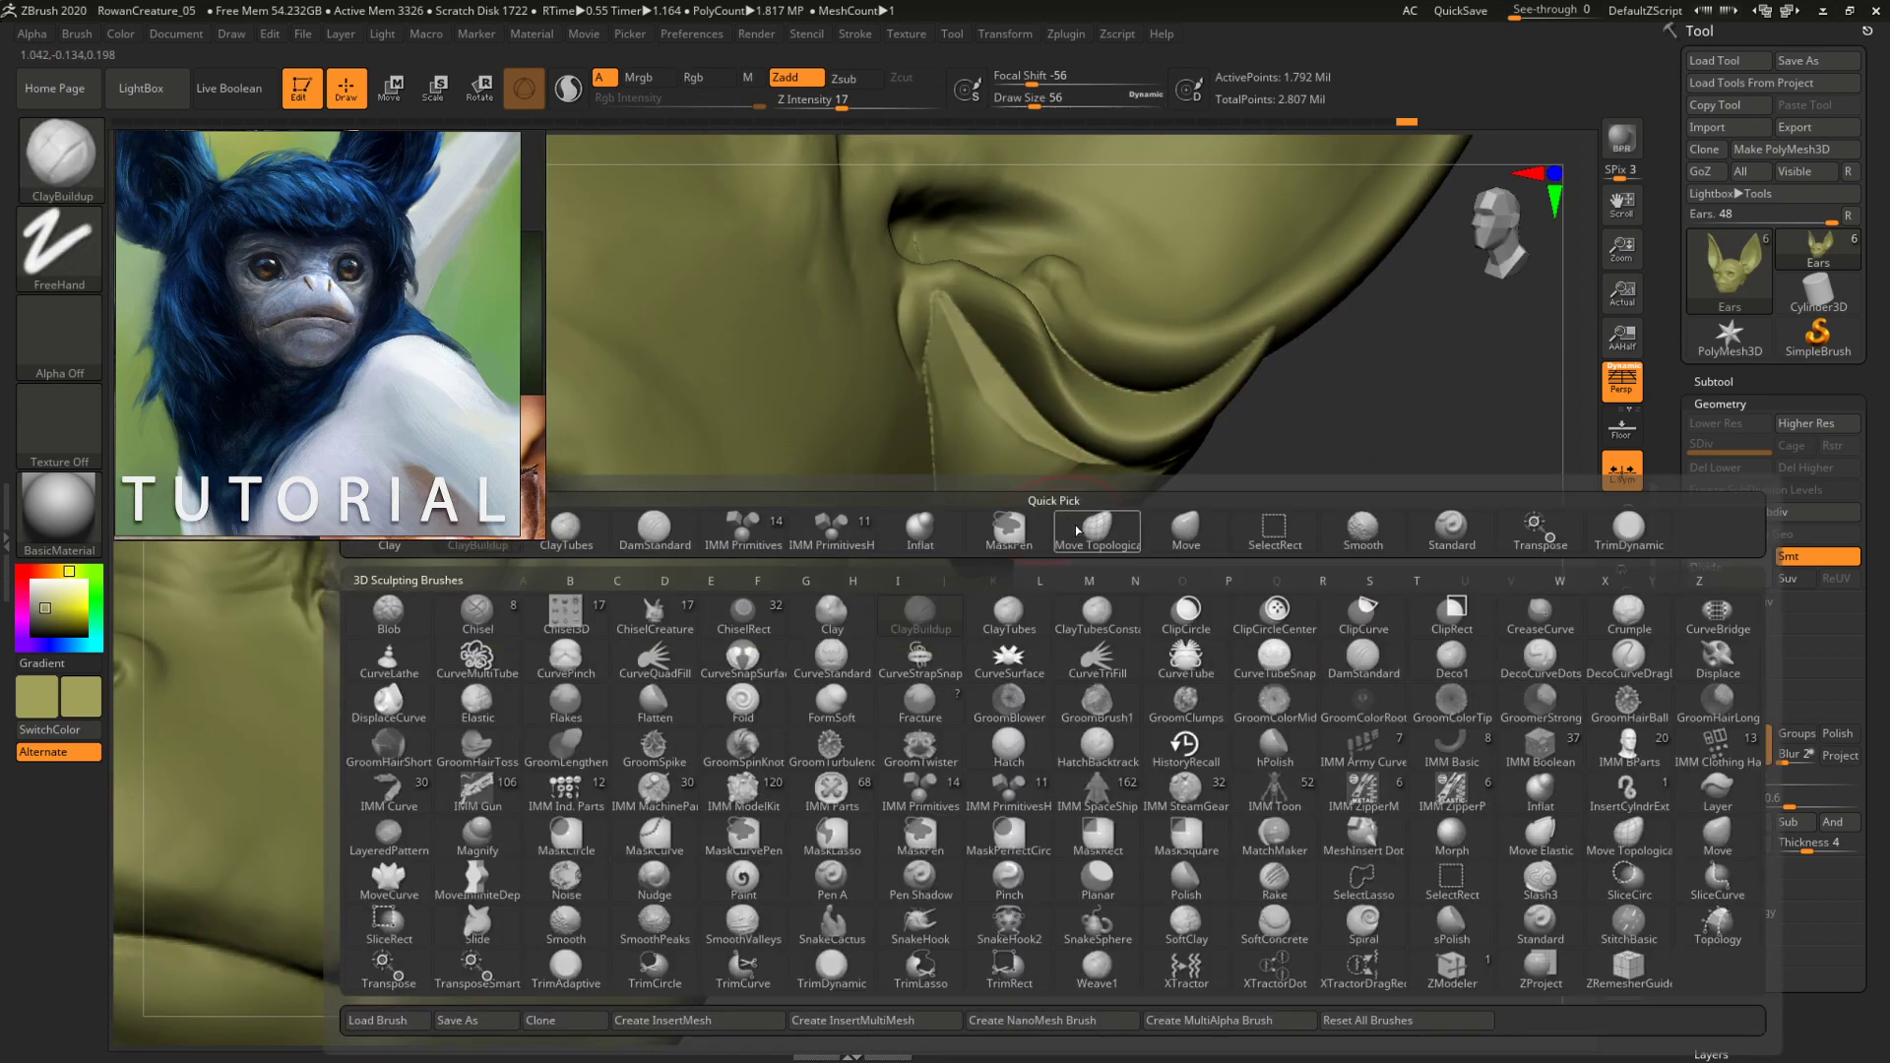
pyautogui.press('t')
pyautogui.press('d')
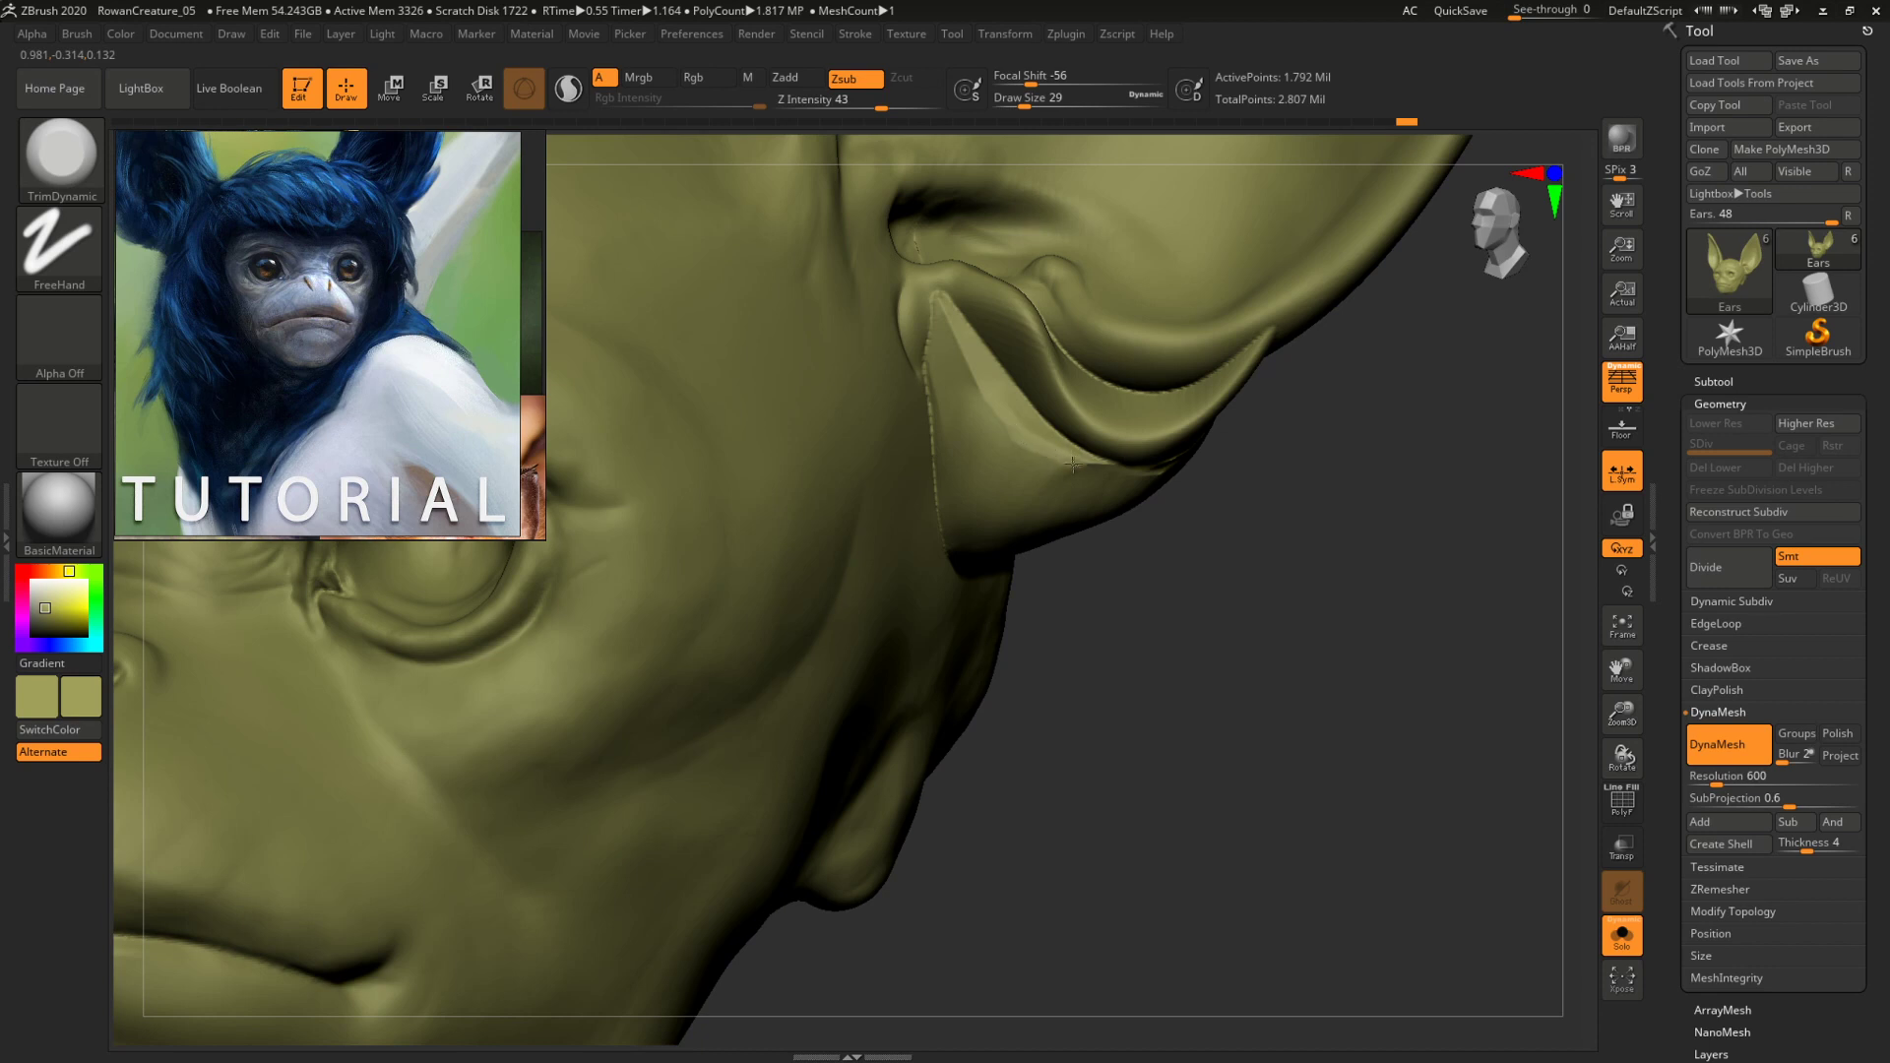
pyautogui.press('space')
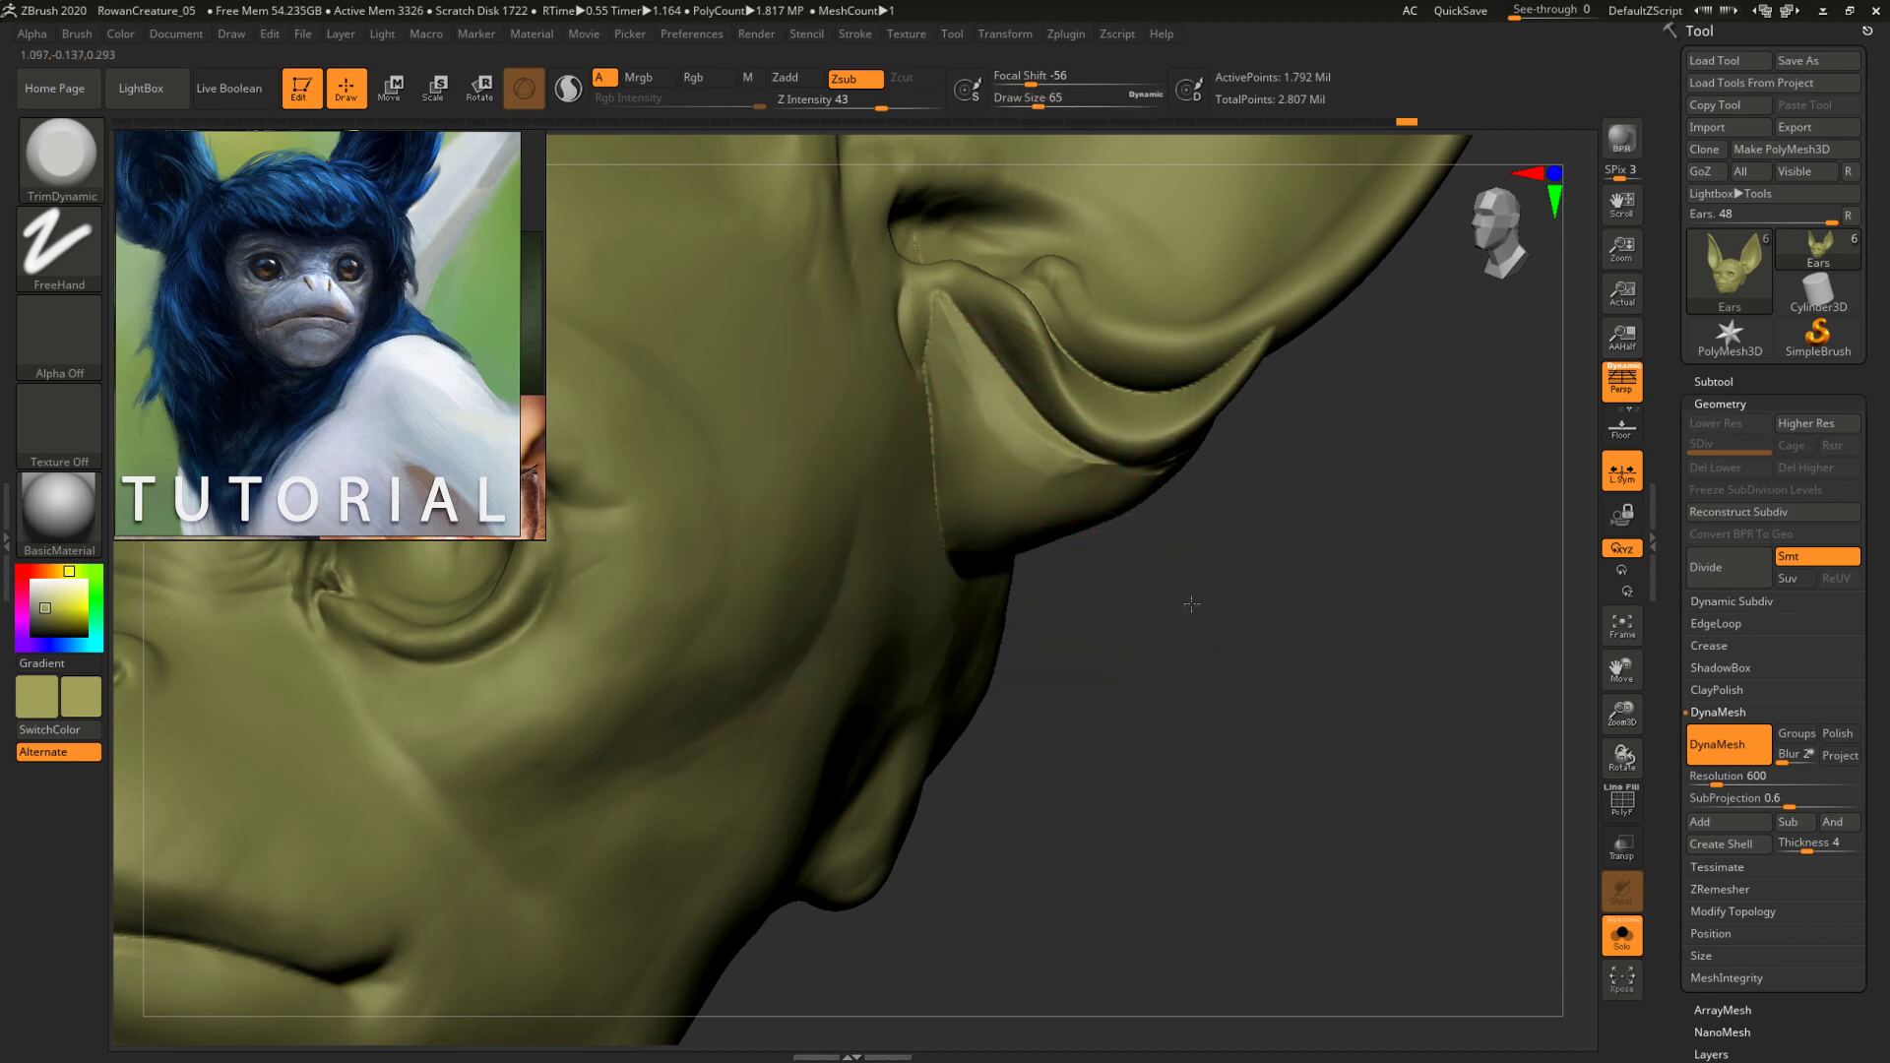
# Save the project as RowanCreature_05.
pyautogui.keyDown('ctrl'); pyautogui.moveTo(1191, 603); pyautogui.dragTo(1082, 451, button='right'); pyautogui.keyUp('ctrl')
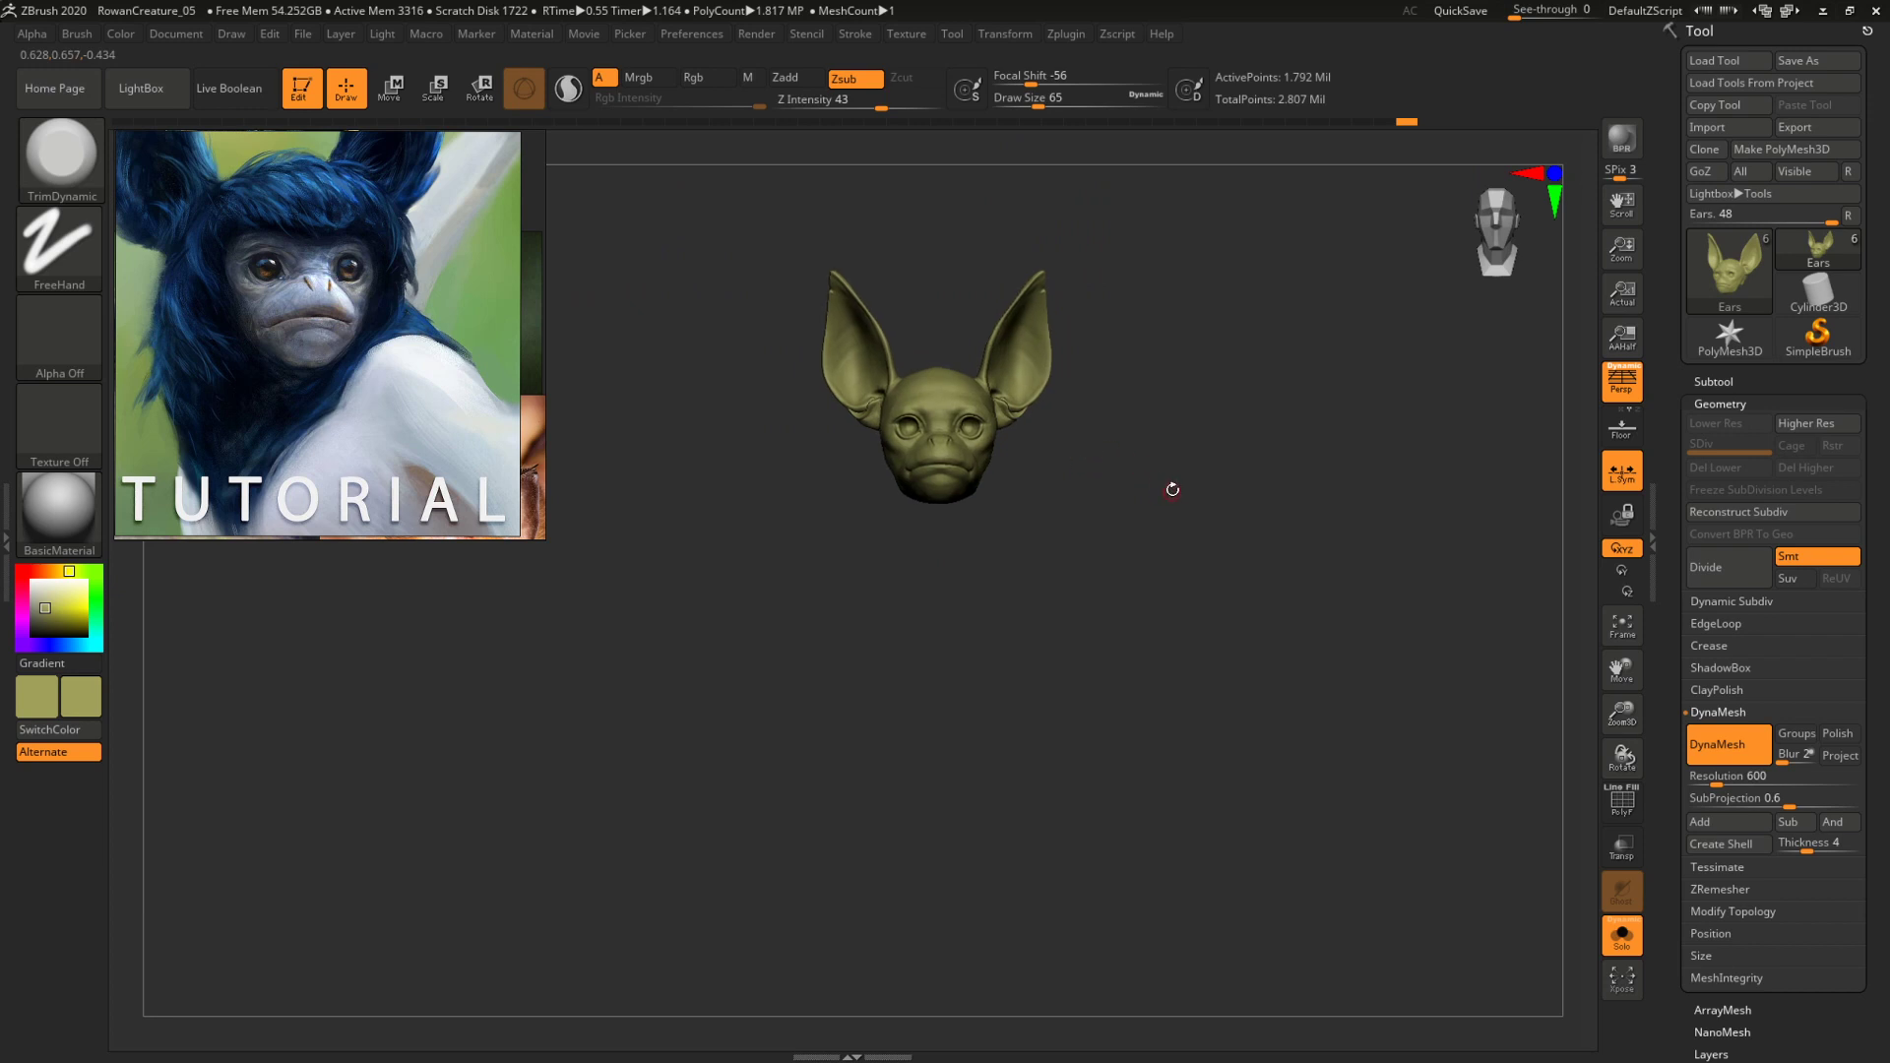
pyautogui.moveTo(1172, 489); pyautogui.dragTo(1175, 484, button='right')
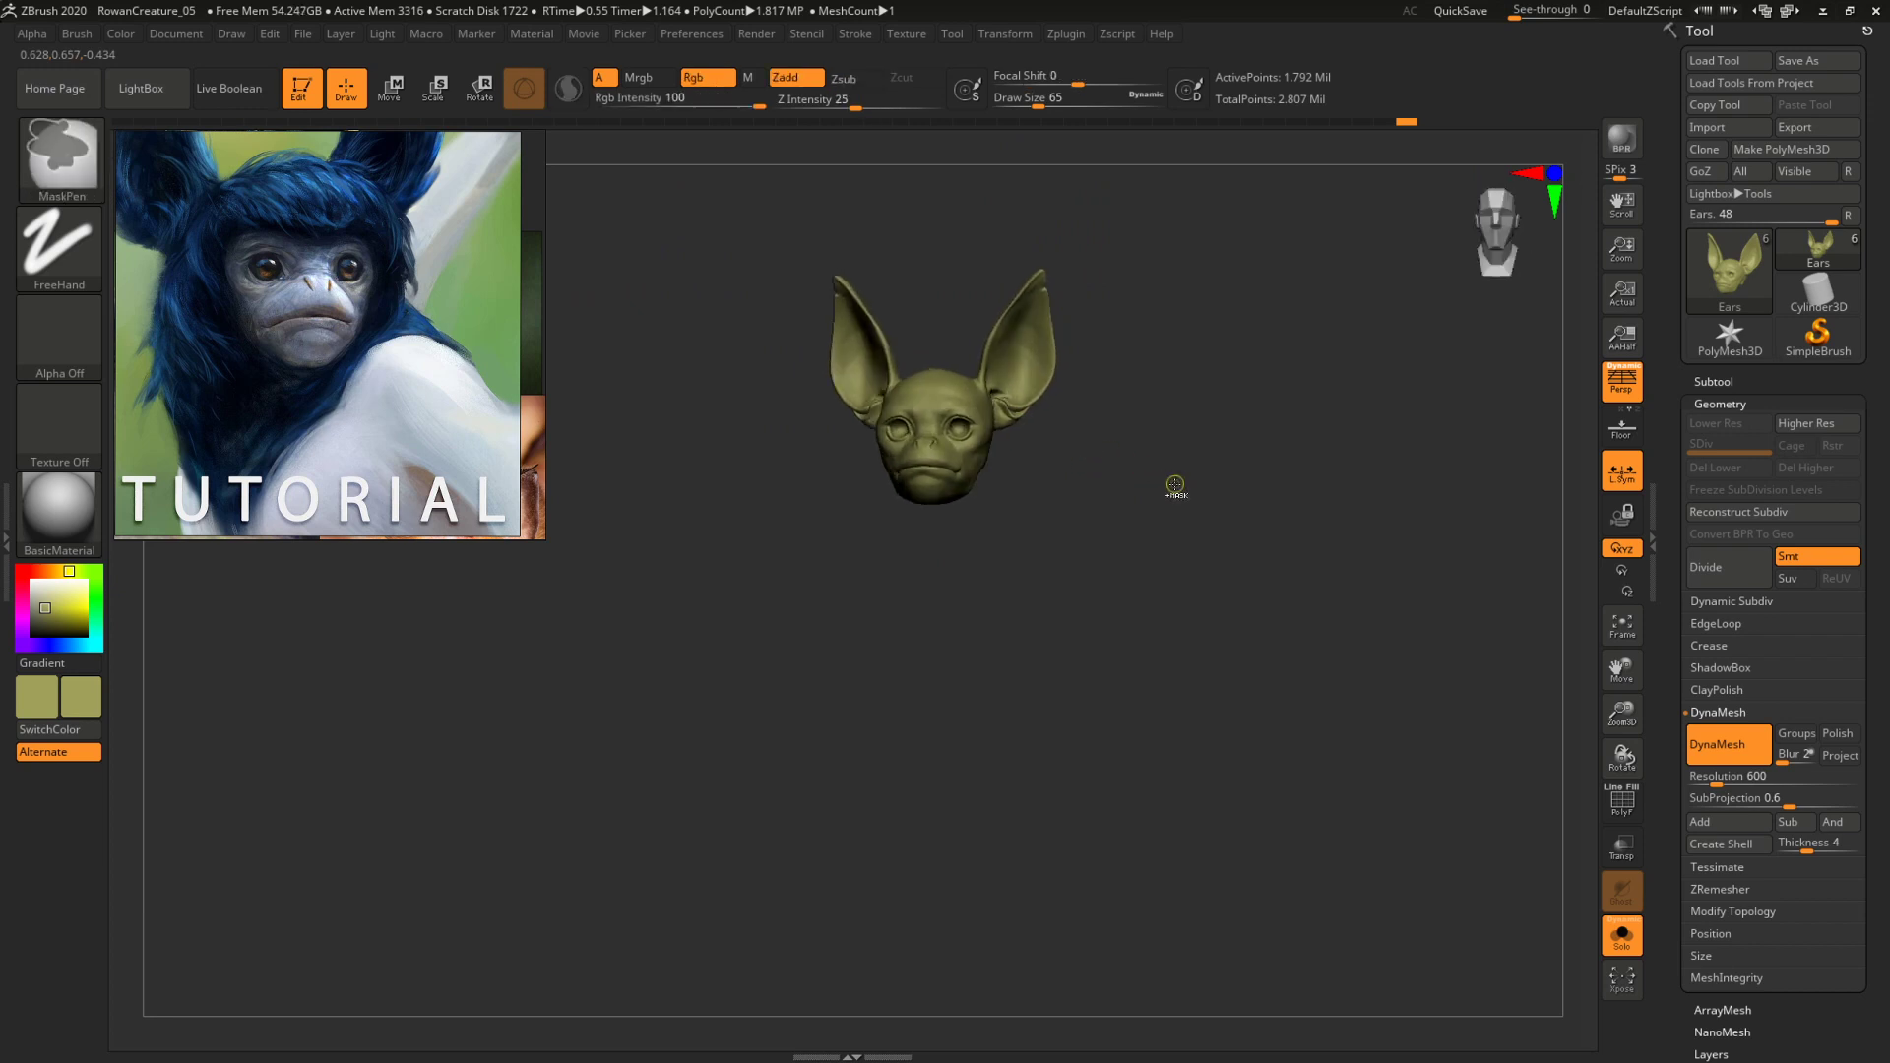
pyautogui.hotkey('ctrl', 's')
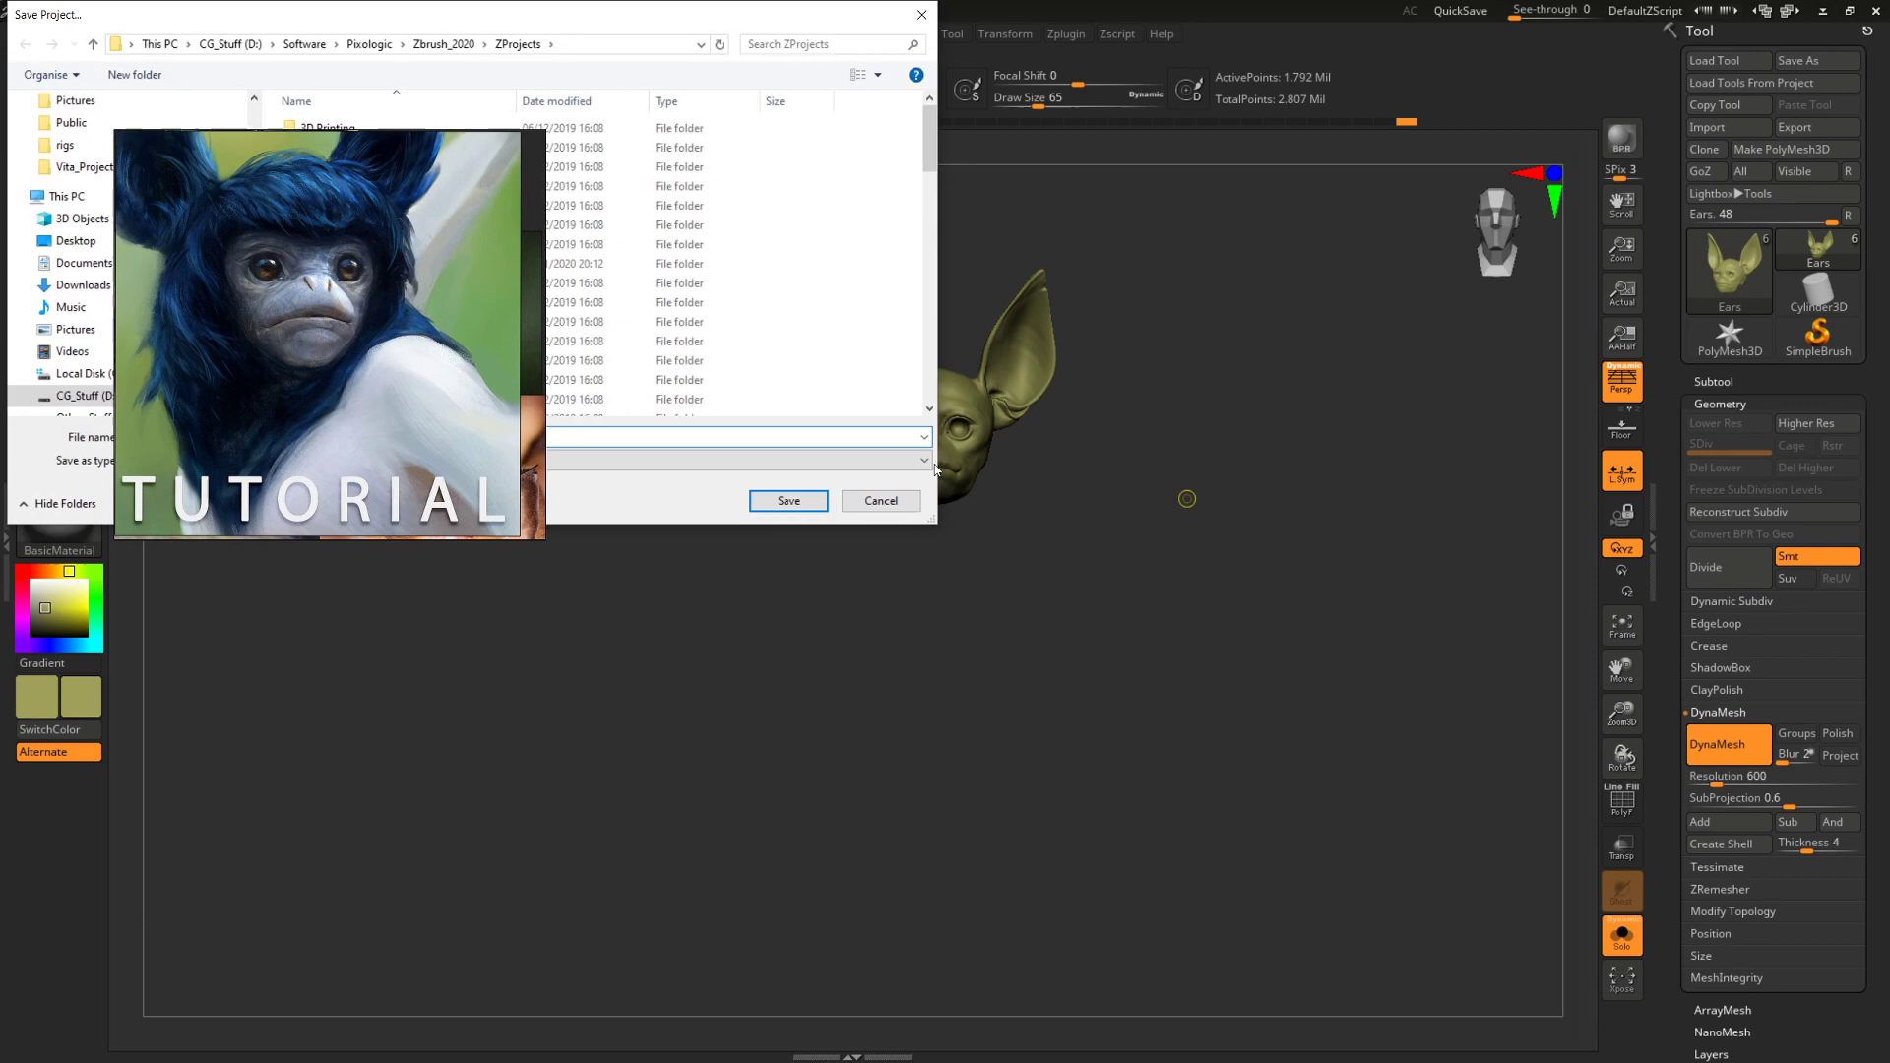
pyautogui.click(792, 502)
pyautogui.click(998, 528)
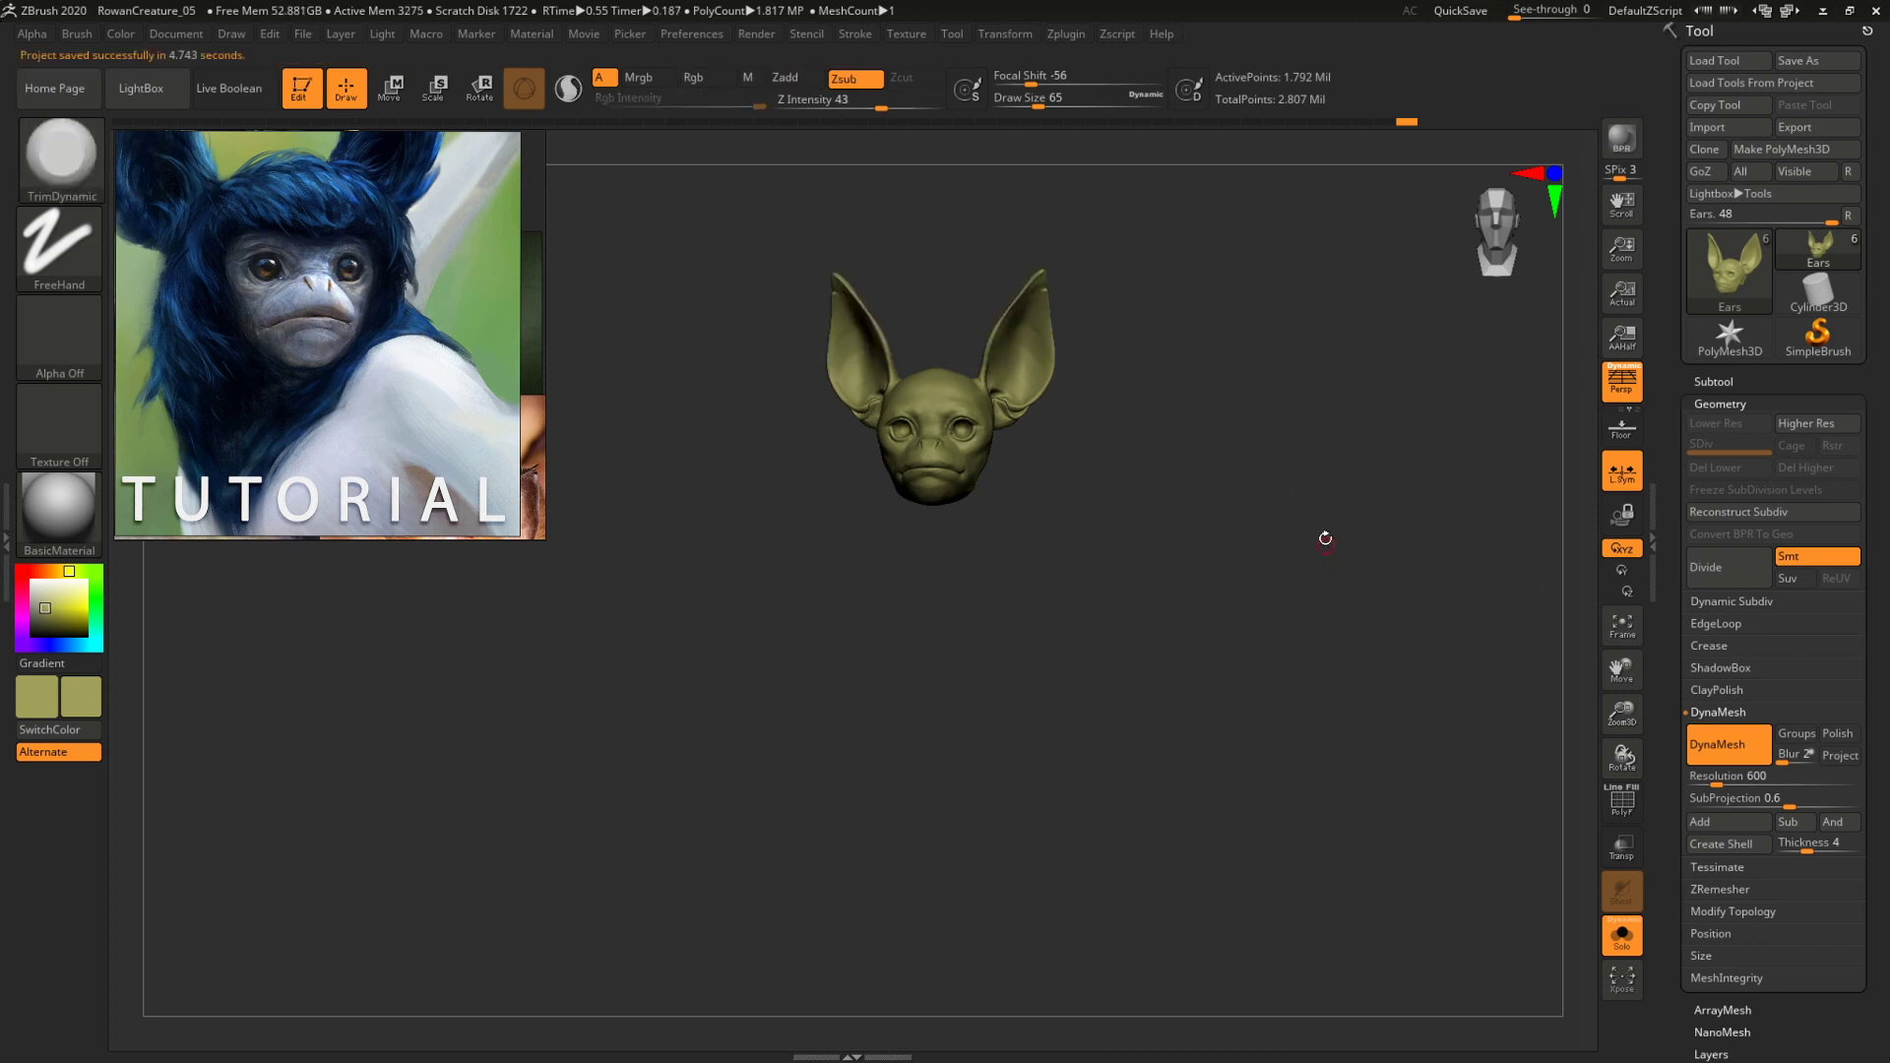
# Fill the junction between the back of the ear base, the capsule and the skull with ClayBuildup at draw sizes 97 and 212.
pyautogui.keyDown('alt'); pyautogui.moveTo(1273, 494); pyautogui.dragTo(1465, 629); pyautogui.keyUp('alt')
pyautogui.press('f')
pyautogui.hotkey('shift', 'f')
pyautogui.hotkey('shift', 'f')
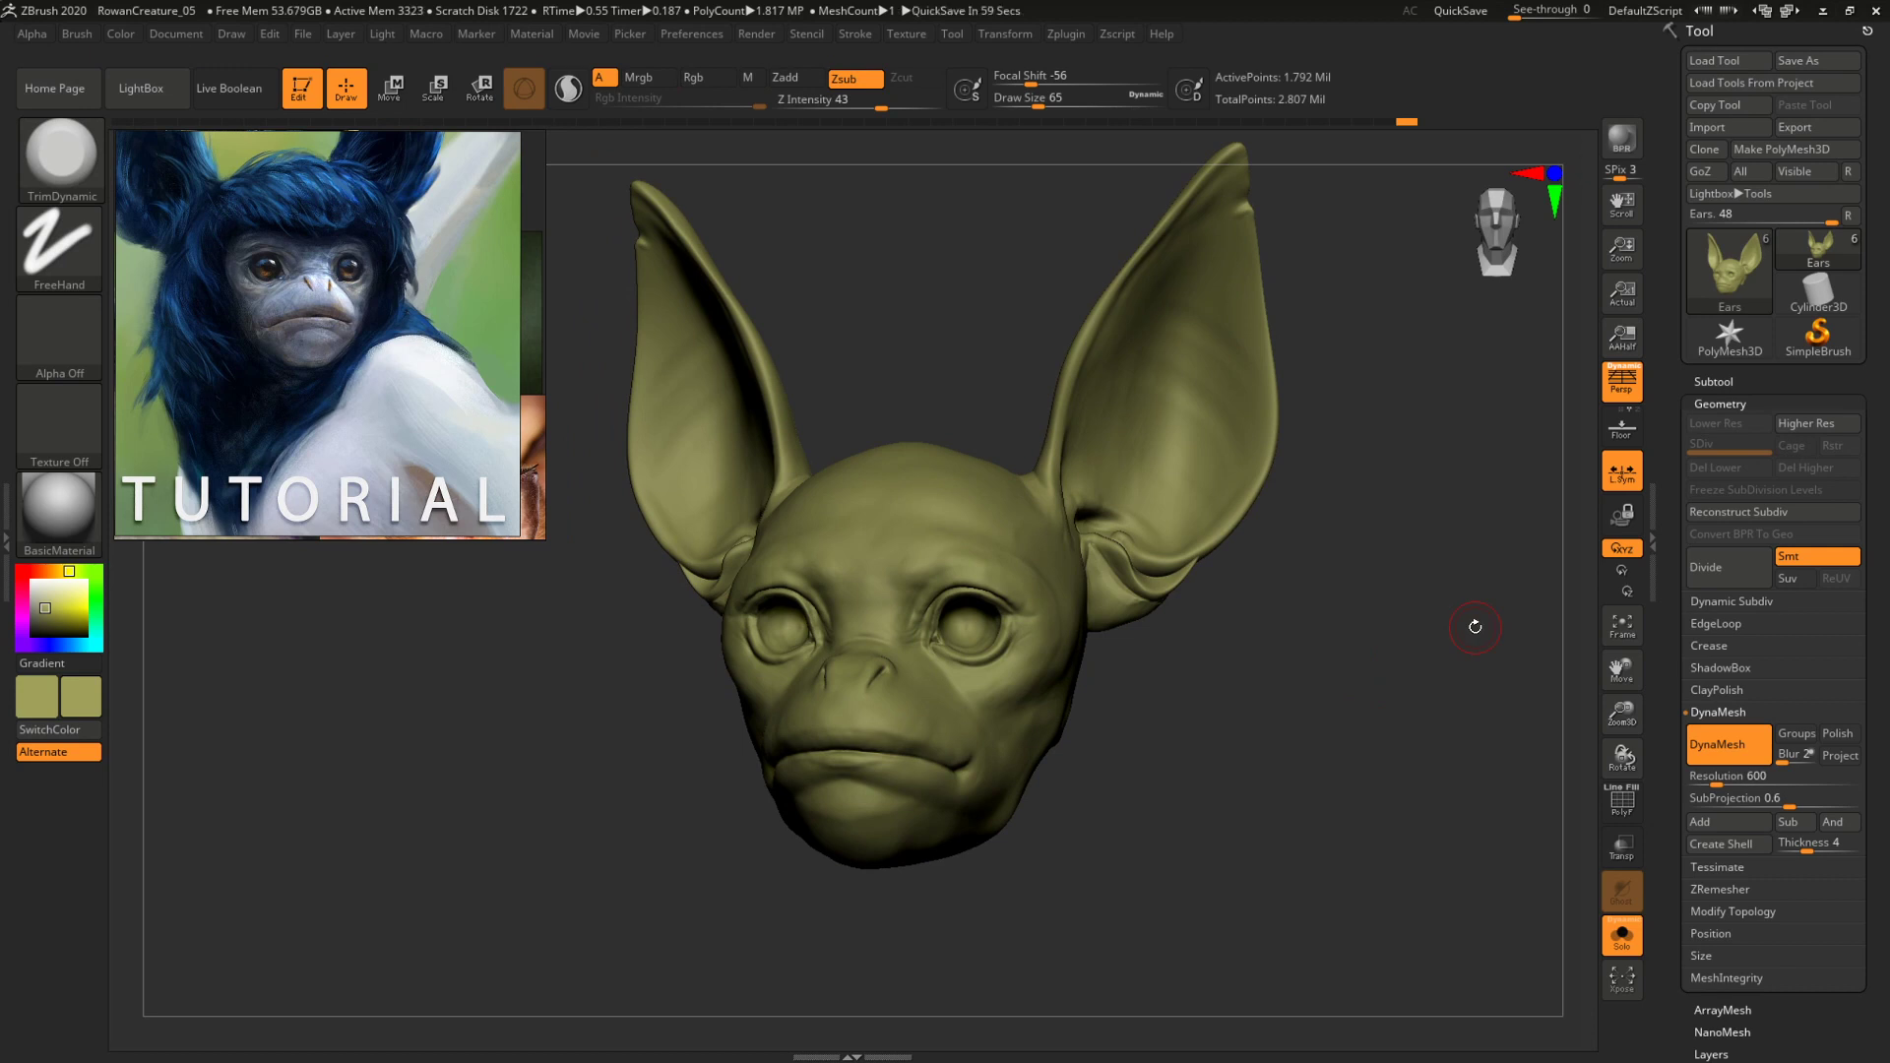
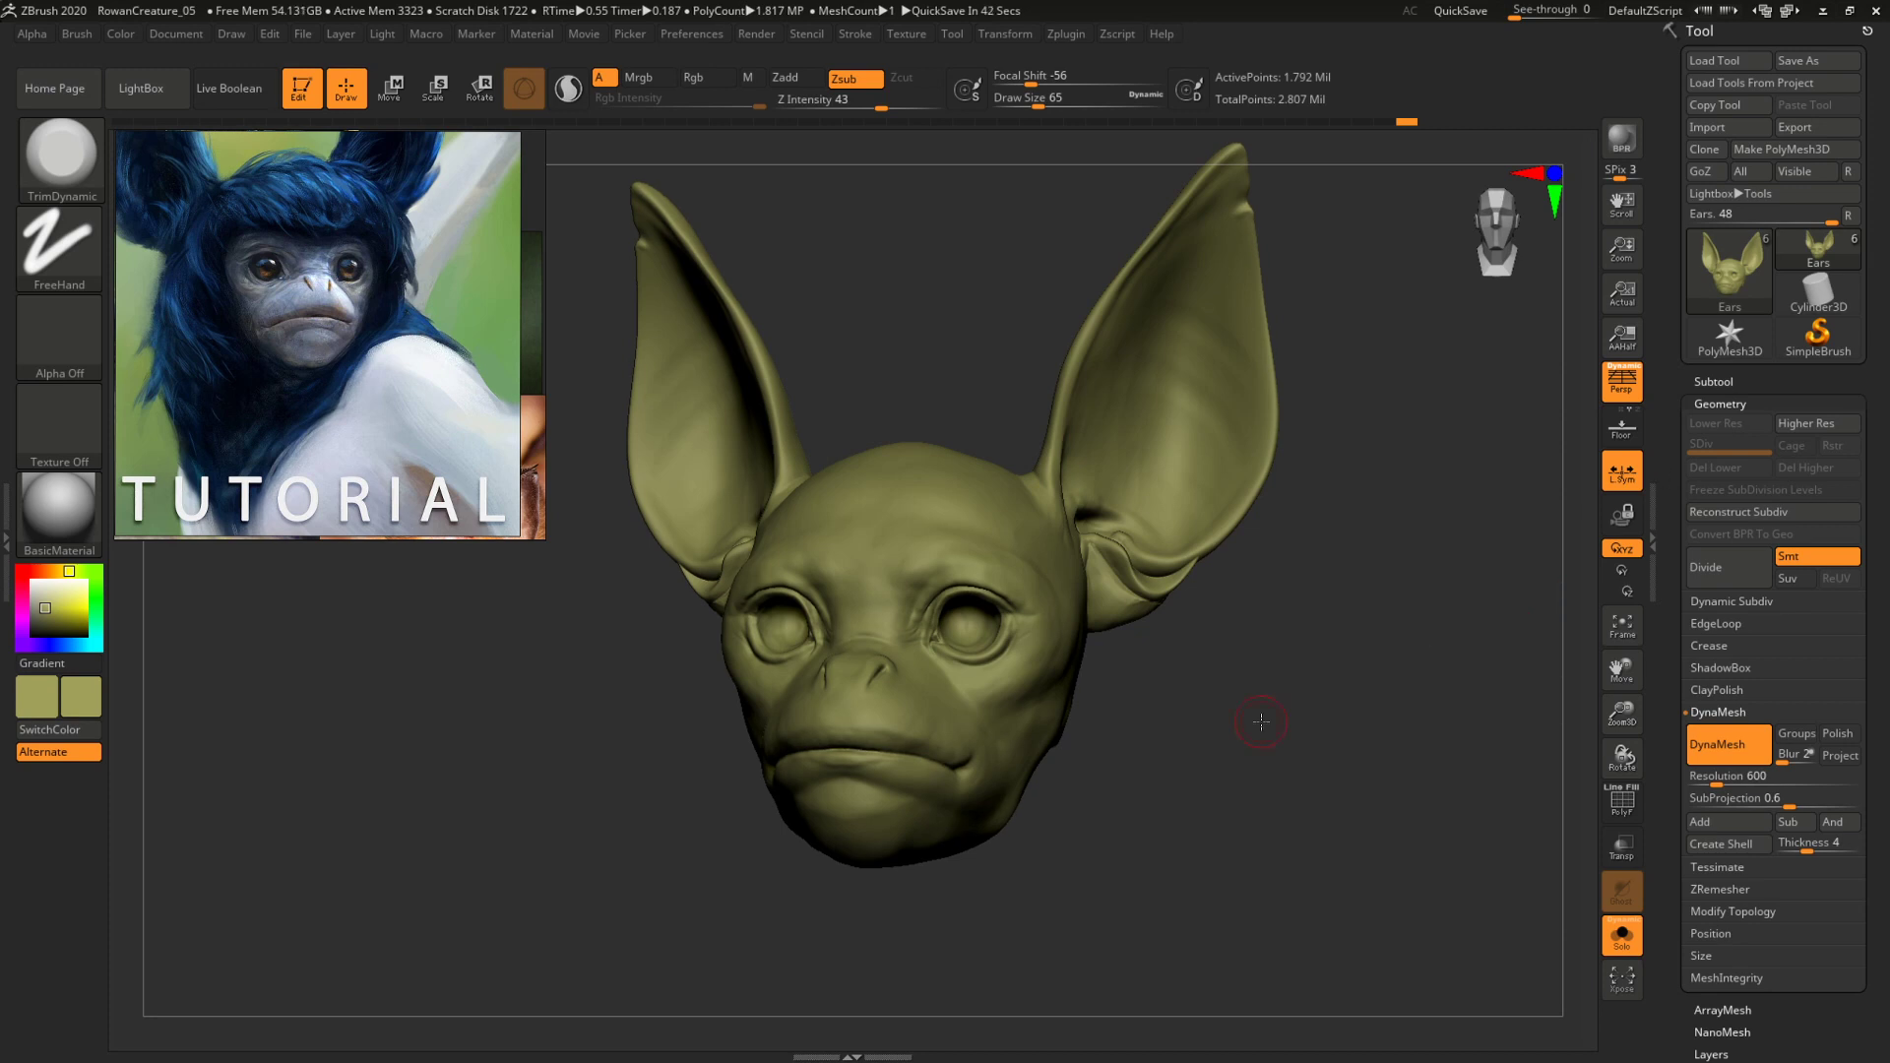
pyautogui.moveTo(1217, 455)
pyautogui.mouseDown()
pyautogui.moveTo(1367, 499)
pyautogui.moveTo(1495, 654)
pyautogui.moveTo(1468, 675)
pyautogui.moveTo(1468, 797)
pyautogui.moveTo(1385, 755)
pyautogui.moveTo(906, 897)
pyautogui.moveTo(899, 788)
pyautogui.moveTo(1151, 604)
pyautogui.moveTo(1122, 581)
pyautogui.mouseUp()
pyautogui.press('b')
pyautogui.press('c')
pyautogui.press('b')
pyautogui.press('space')
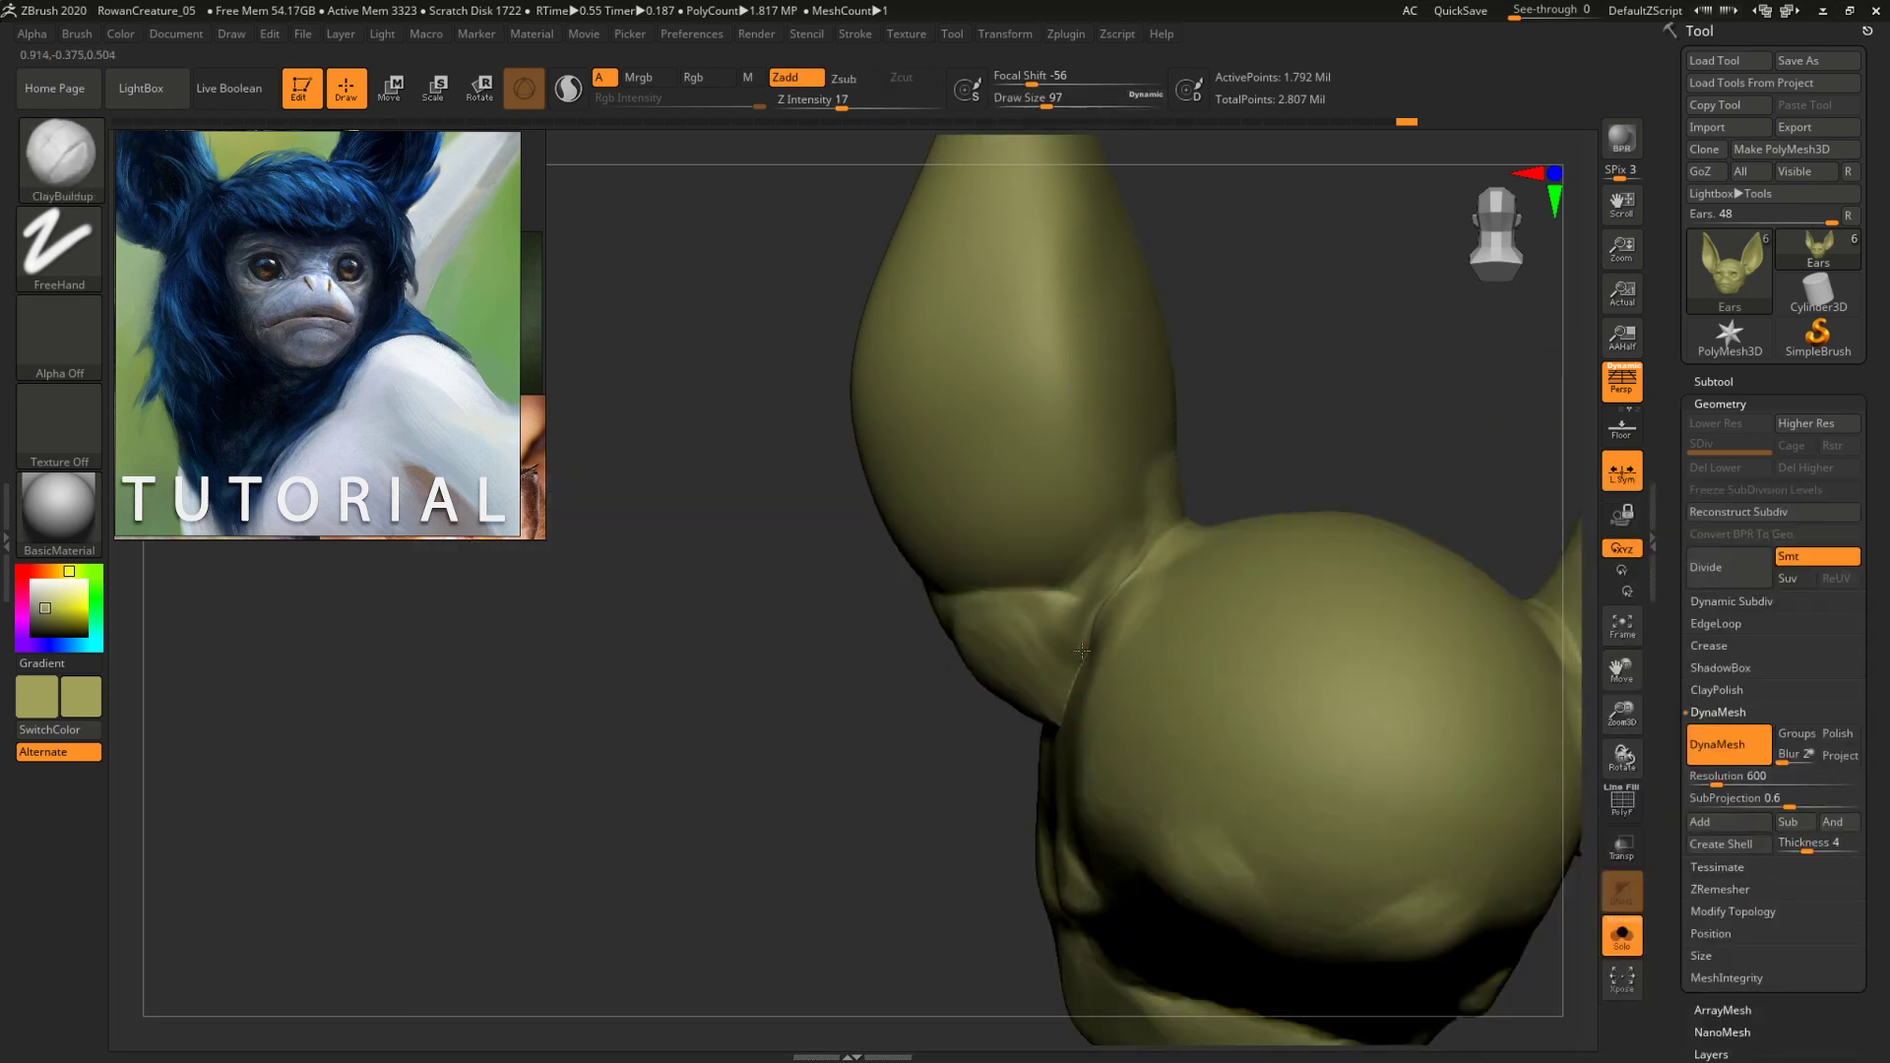
pyautogui.moveTo(1080, 651)
pyautogui.mouseDown()
pyautogui.moveTo(1080, 573)
pyautogui.moveTo(1132, 455)
pyautogui.mouseUp()
pyautogui.moveTo(1076, 627)
pyautogui.mouseDown()
pyautogui.moveTo(1094, 595)
pyautogui.moveTo(1061, 626)
pyautogui.moveTo(1045, 605)
pyautogui.mouseUp()
pyautogui.press('space')
pyautogui.moveTo(998, 540); pyautogui.dragTo(1055, 581)
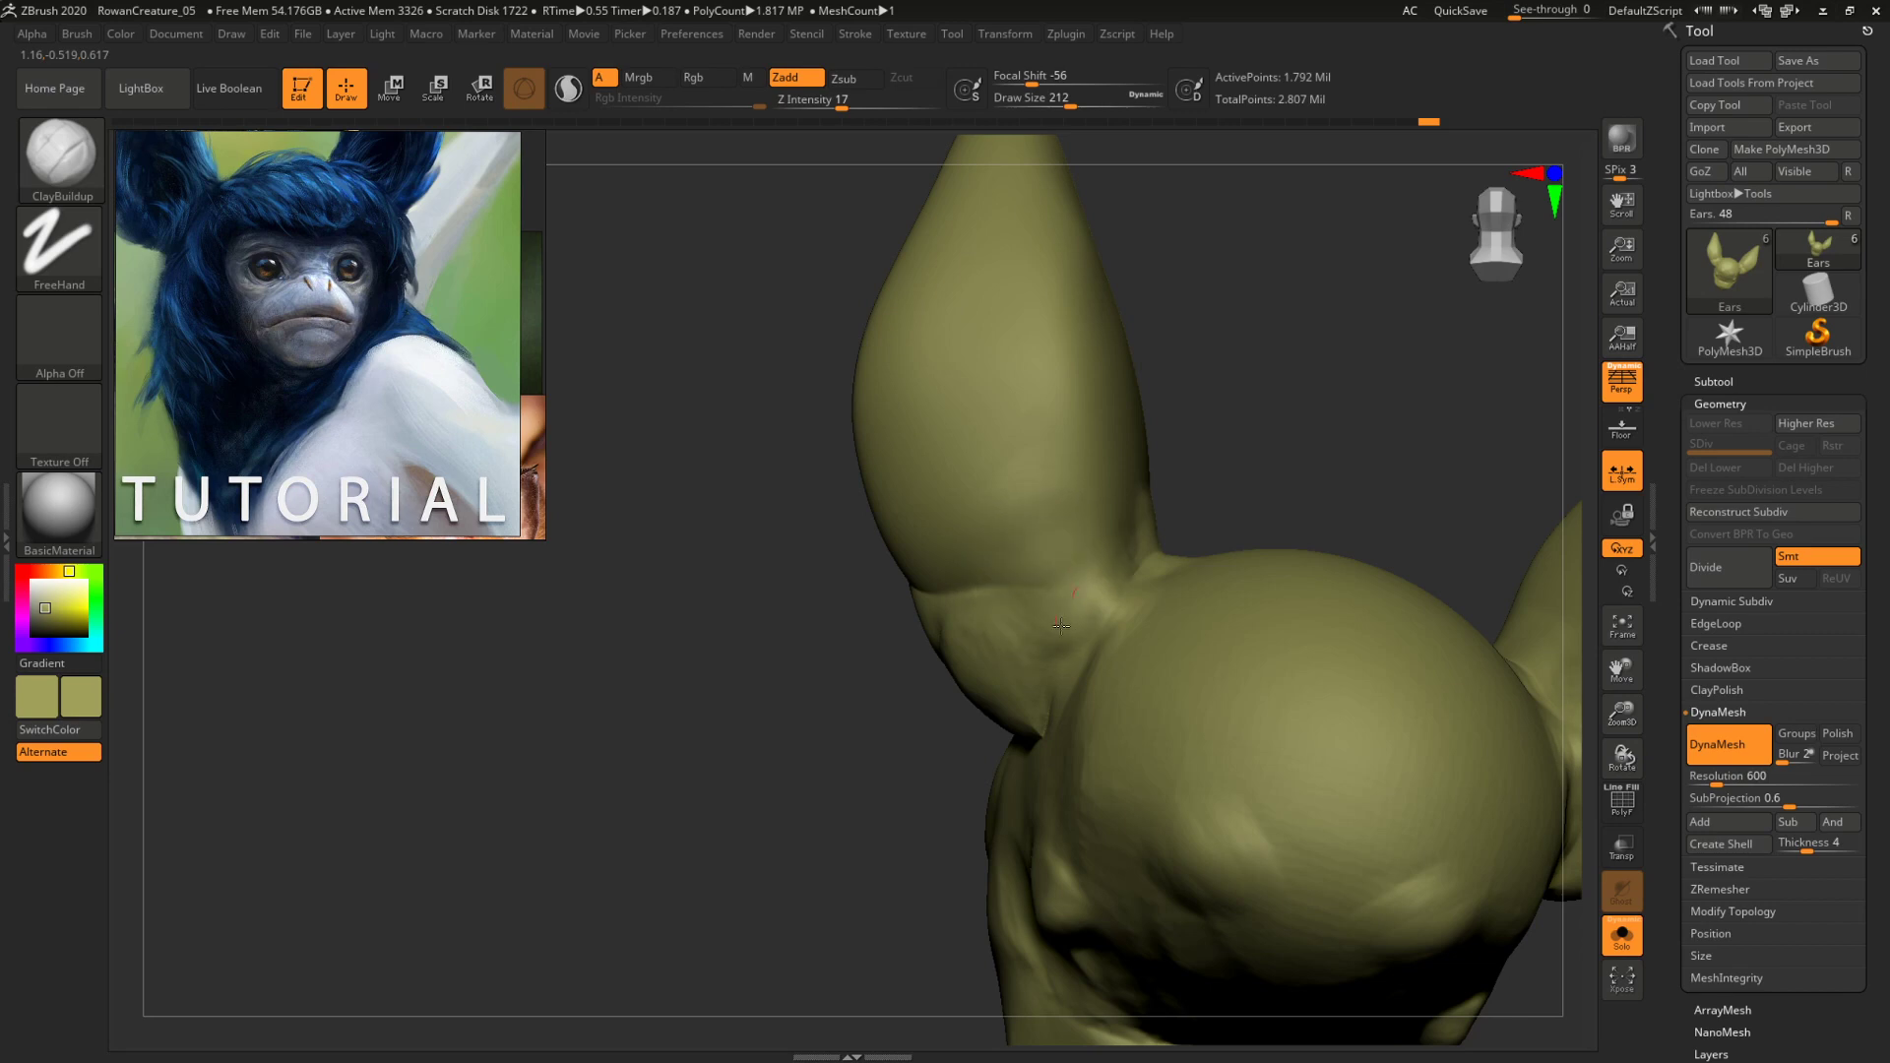
# Try a small clay bump in the middle of the inner ear with ClayBuildup at draw size 56.
pyautogui.moveTo(1206, 473)
pyautogui.mouseDown()
pyautogui.moveTo(1391, 423)
pyautogui.moveTo(1434, 443)
pyautogui.moveTo(1257, 452)
pyautogui.moveTo(1333, 434)
pyautogui.moveTo(1332, 406)
pyautogui.moveTo(1353, 669)
pyautogui.mouseUp()
pyautogui.press('space')
pyautogui.press('space')
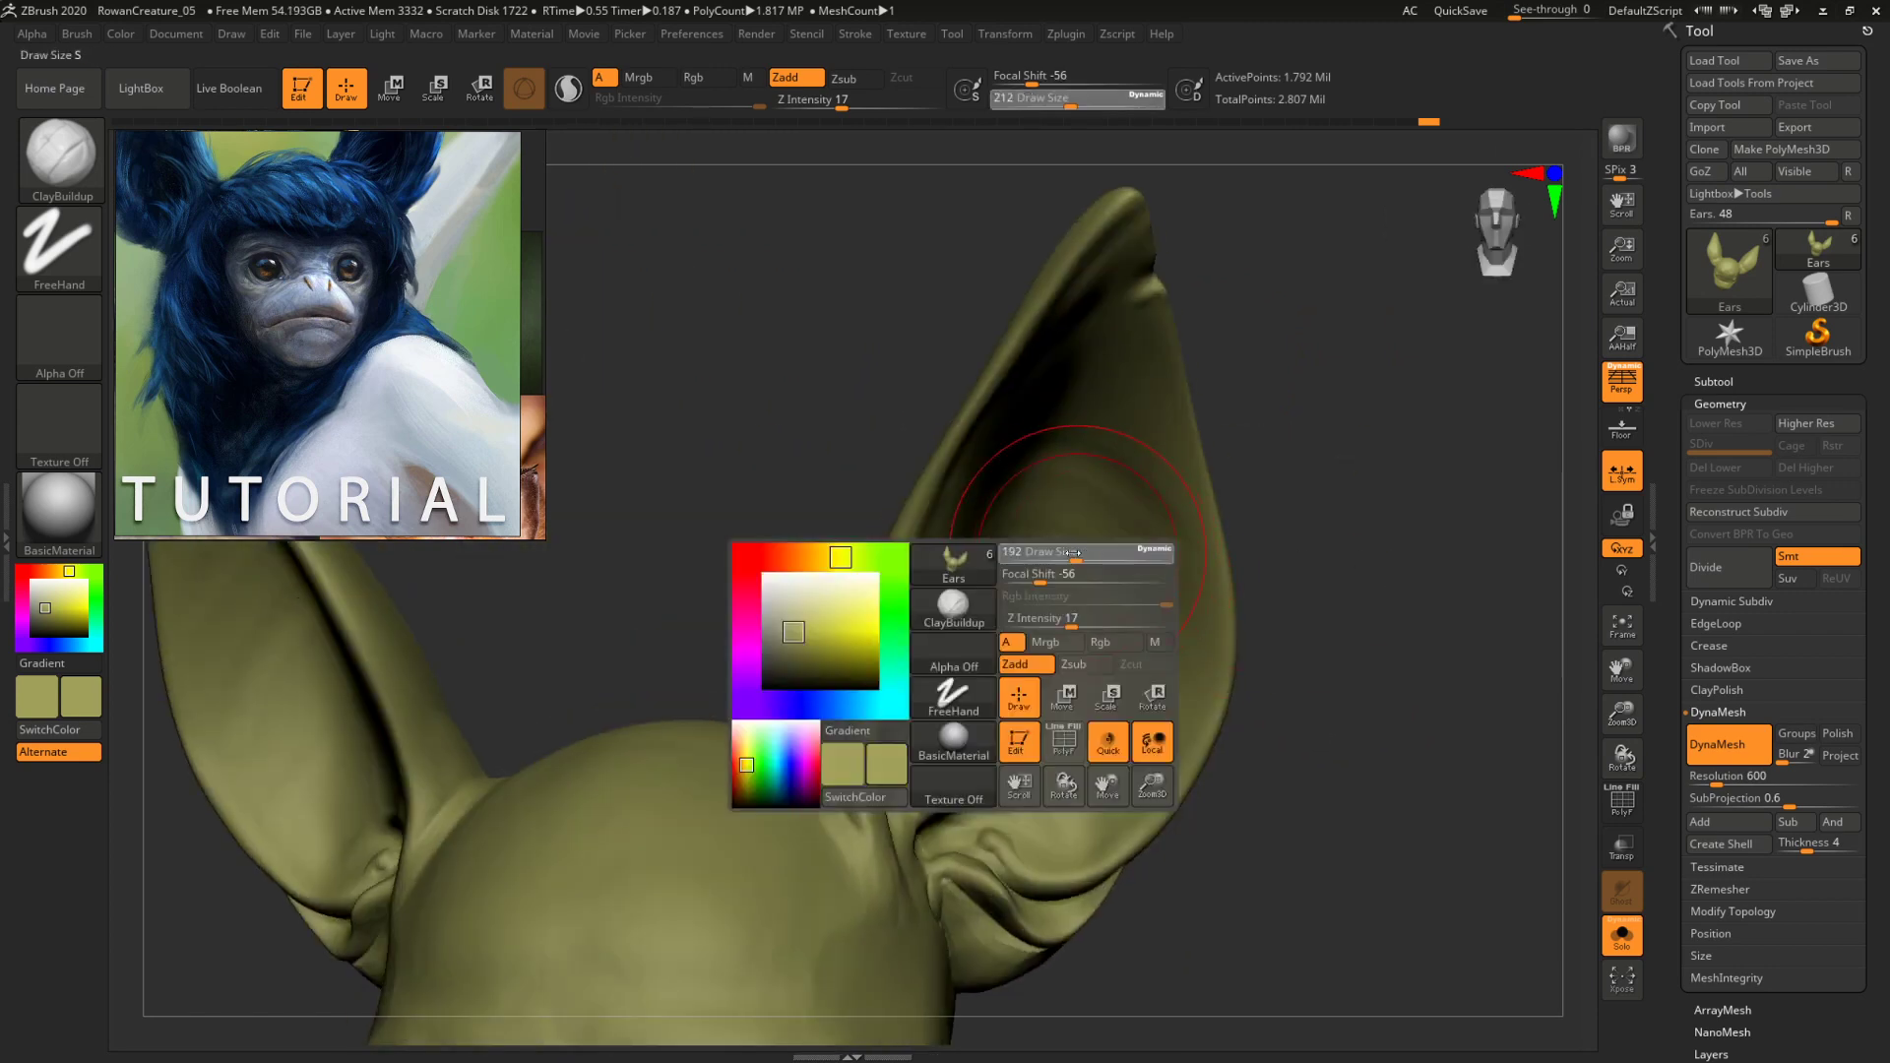
pyautogui.moveTo(1080, 552)
pyautogui.mouseDown()
pyautogui.moveTo(1046, 552)
pyautogui.moveTo(1067, 532)
pyautogui.mouseUp()
pyautogui.moveTo(1354, 472)
pyautogui.mouseDown()
pyautogui.moveTo(1206, 480)
pyautogui.moveTo(1307, 475)
pyautogui.mouseUp()
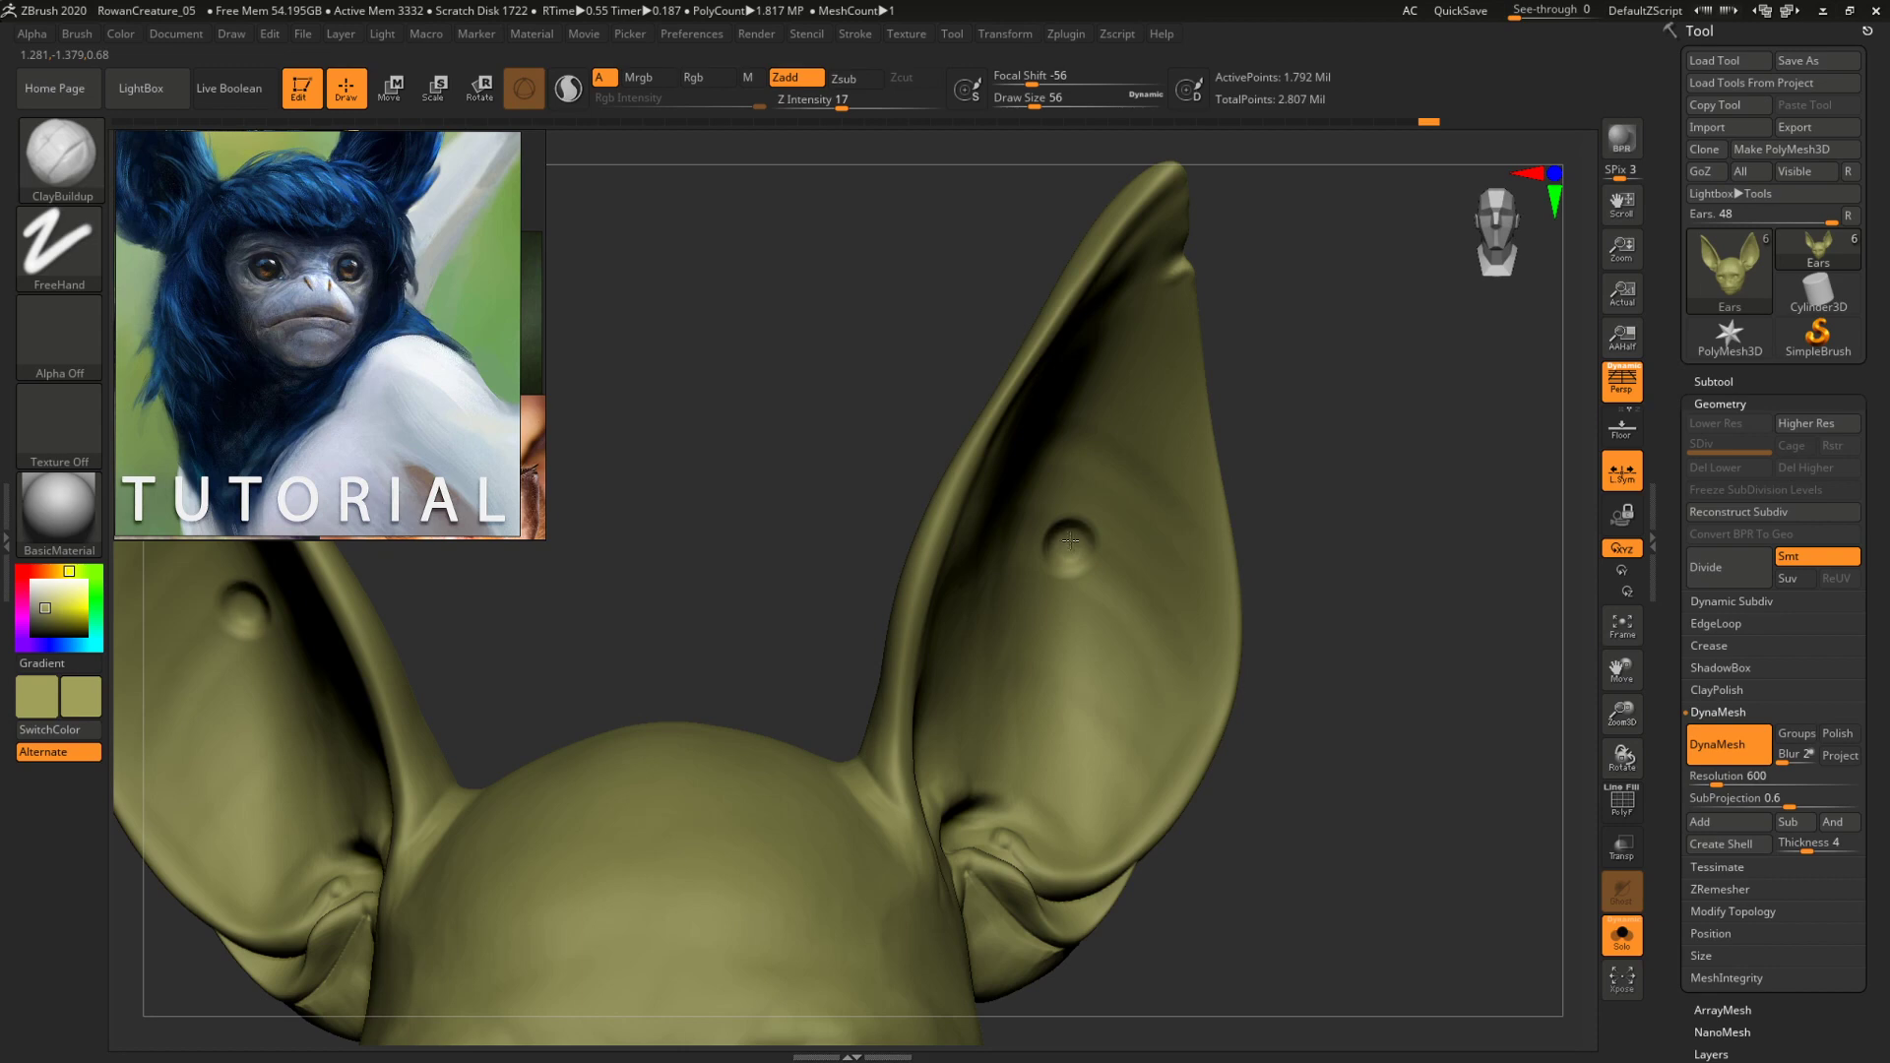
pyautogui.moveTo(1364, 511); pyautogui.dragTo(1132, 532)
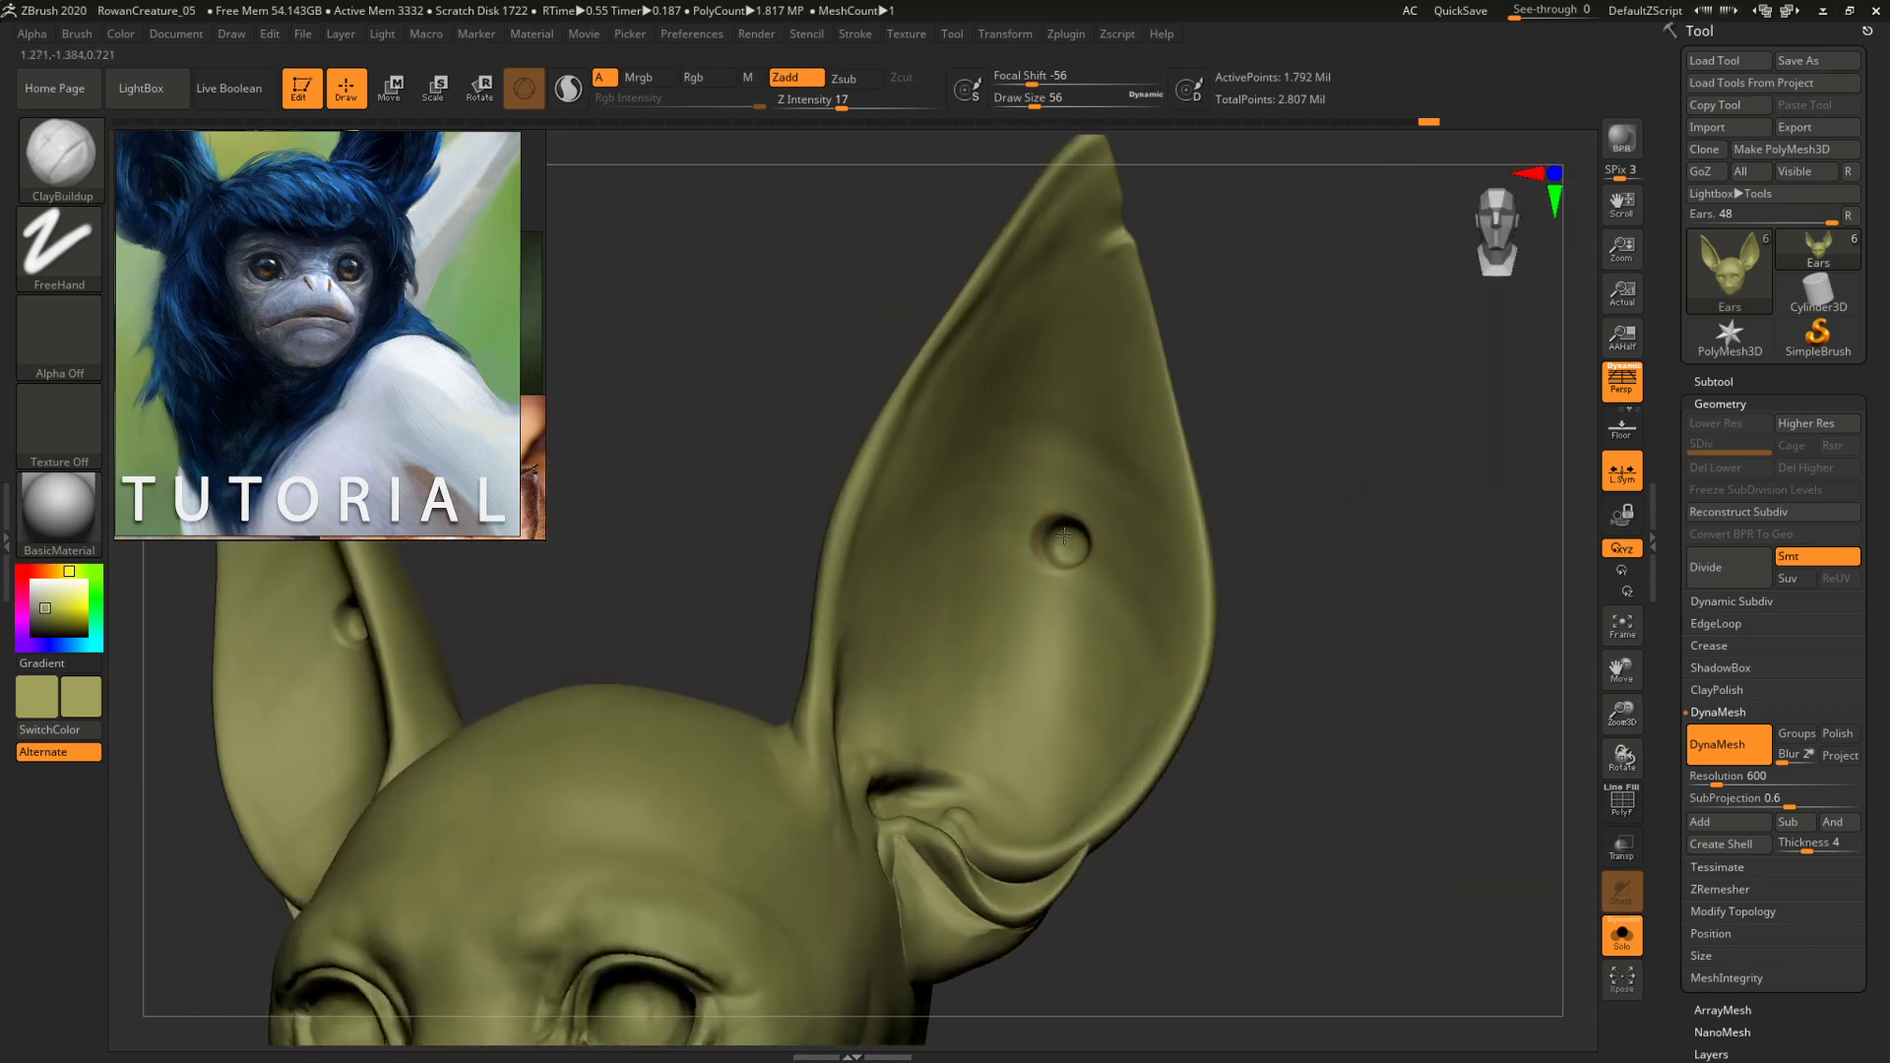
pyautogui.moveTo(1326, 466)
pyautogui.mouseDown()
pyautogui.moveTo(1201, 493)
pyautogui.moveTo(1174, 413)
pyautogui.moveTo(1281, 387)
pyautogui.moveTo(1412, 306)
pyautogui.moveTo(1398, 345)
pyautogui.moveTo(1460, 422)
pyautogui.moveTo(1299, 416)
pyautogui.moveTo(1299, 511)
pyautogui.moveTo(1265, 570)
pyautogui.moveTo(1286, 561)
pyautogui.moveTo(1301, 428)
pyautogui.moveTo(1421, 552)
pyautogui.moveTo(1400, 477)
pyautogui.moveTo(1362, 541)
pyautogui.mouseUp()
pyautogui.keyDown('alt'); pyautogui.moveTo(1285, 419); pyautogui.dragTo(1041, 388); pyautogui.keyUp('alt')
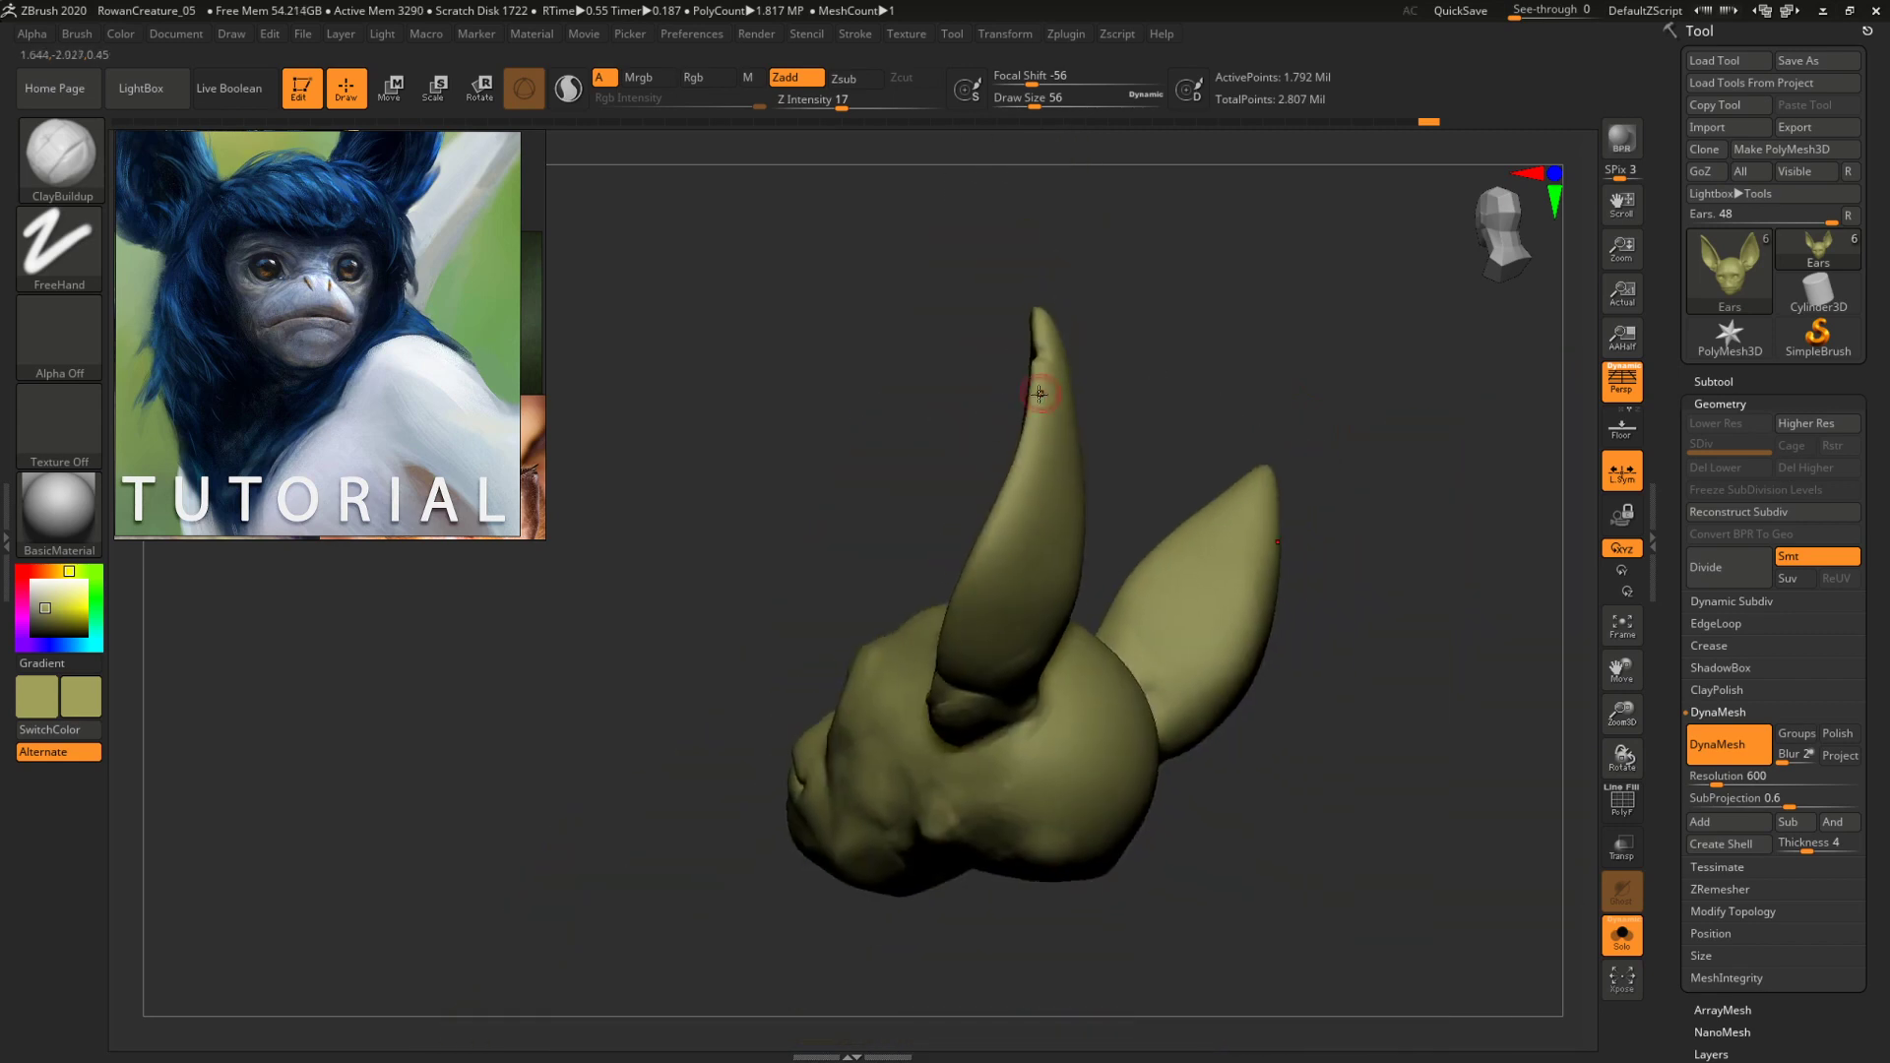
pyautogui.moveTo(1210, 462)
pyautogui.keyDown('shift'); pyautogui.mouseDown()
pyautogui.moveTo(1378, 533)
pyautogui.moveTo(1193, 489)
pyautogui.mouseUp(); pyautogui.keyUp('shift')
# Build broad, soft volume across the inner ear surface with ClayBuildup, reducing the draw size to 187.
pyautogui.press('space')
pyautogui.moveTo(847, 514); pyautogui.dragTo(906, 514)
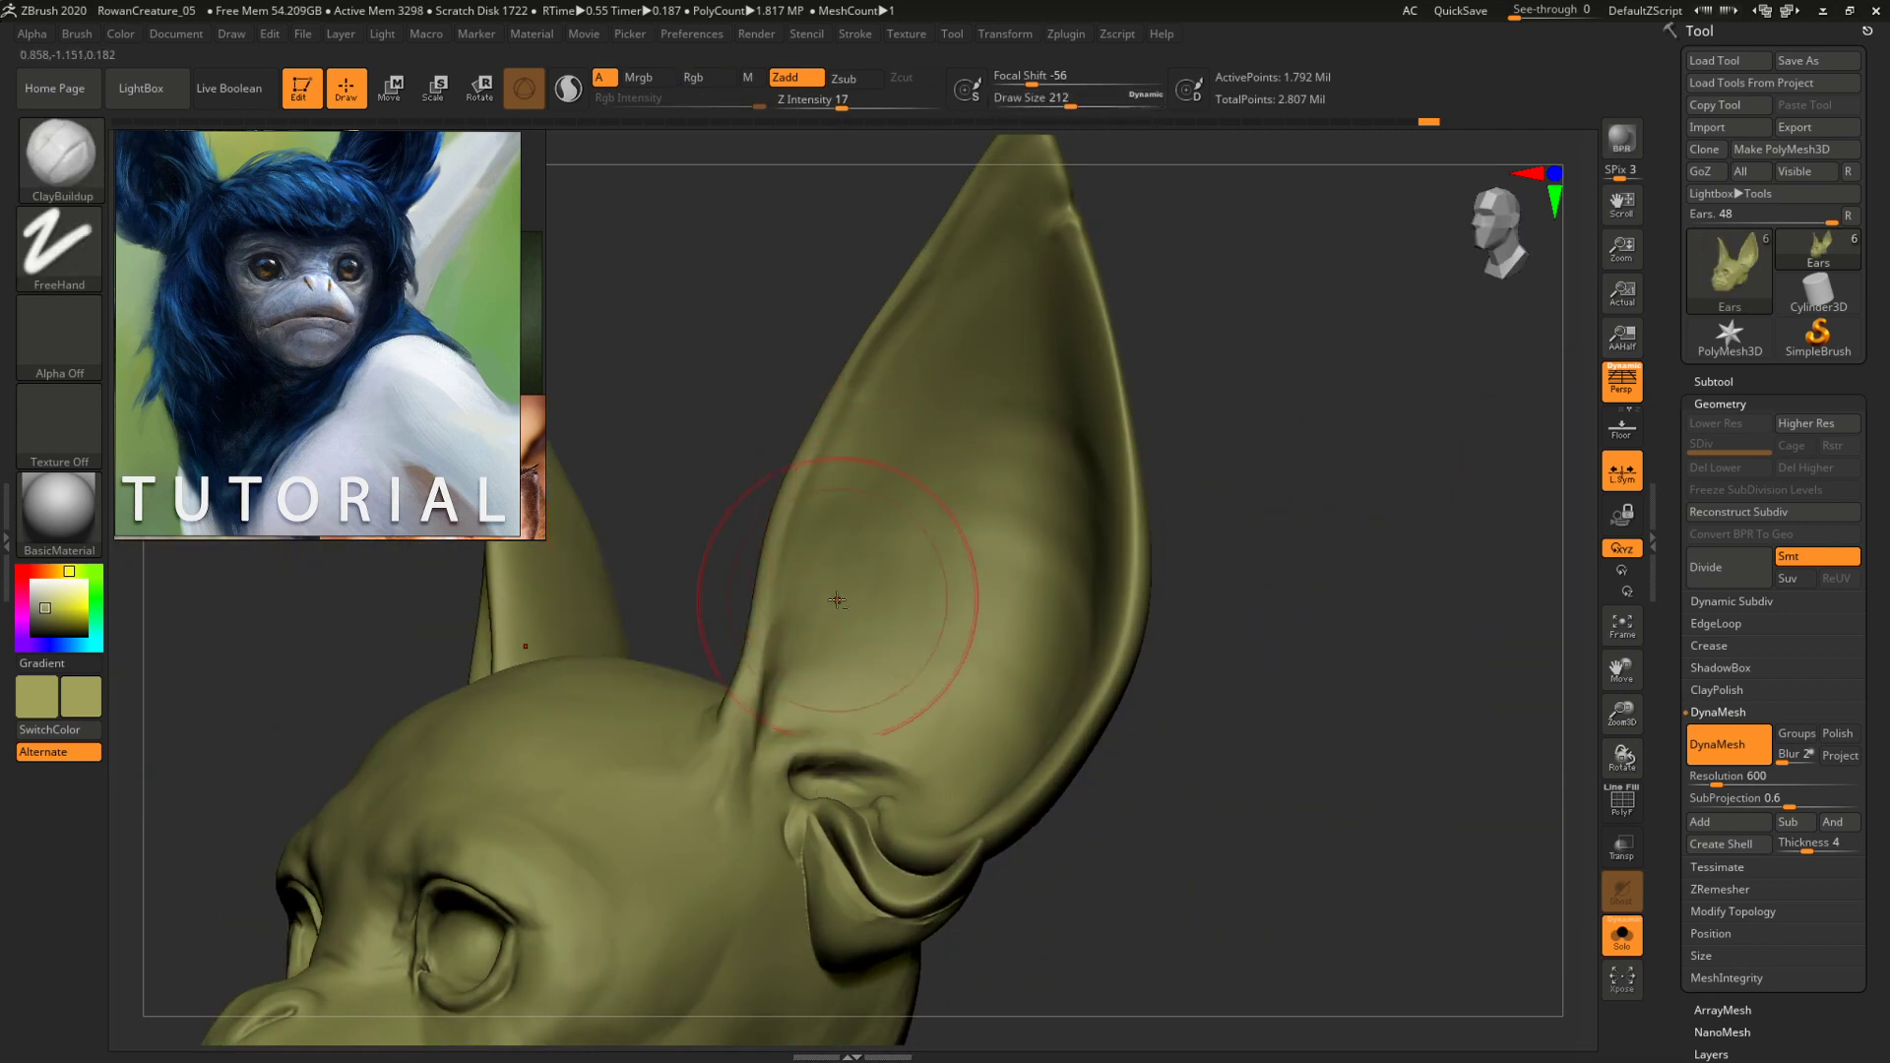
pyautogui.moveTo(1235, 394); pyautogui.dragTo(1353, 397)
pyautogui.press('space')
pyautogui.moveTo(1014, 575); pyautogui.dragTo(1004, 575)
pyautogui.moveTo(911, 502); pyautogui.dragTo(871, 630)
pyautogui.moveTo(1018, 532)
pyautogui.mouseDown()
pyautogui.moveTo(1015, 666)
pyautogui.moveTo(1054, 612)
pyautogui.mouseUp()
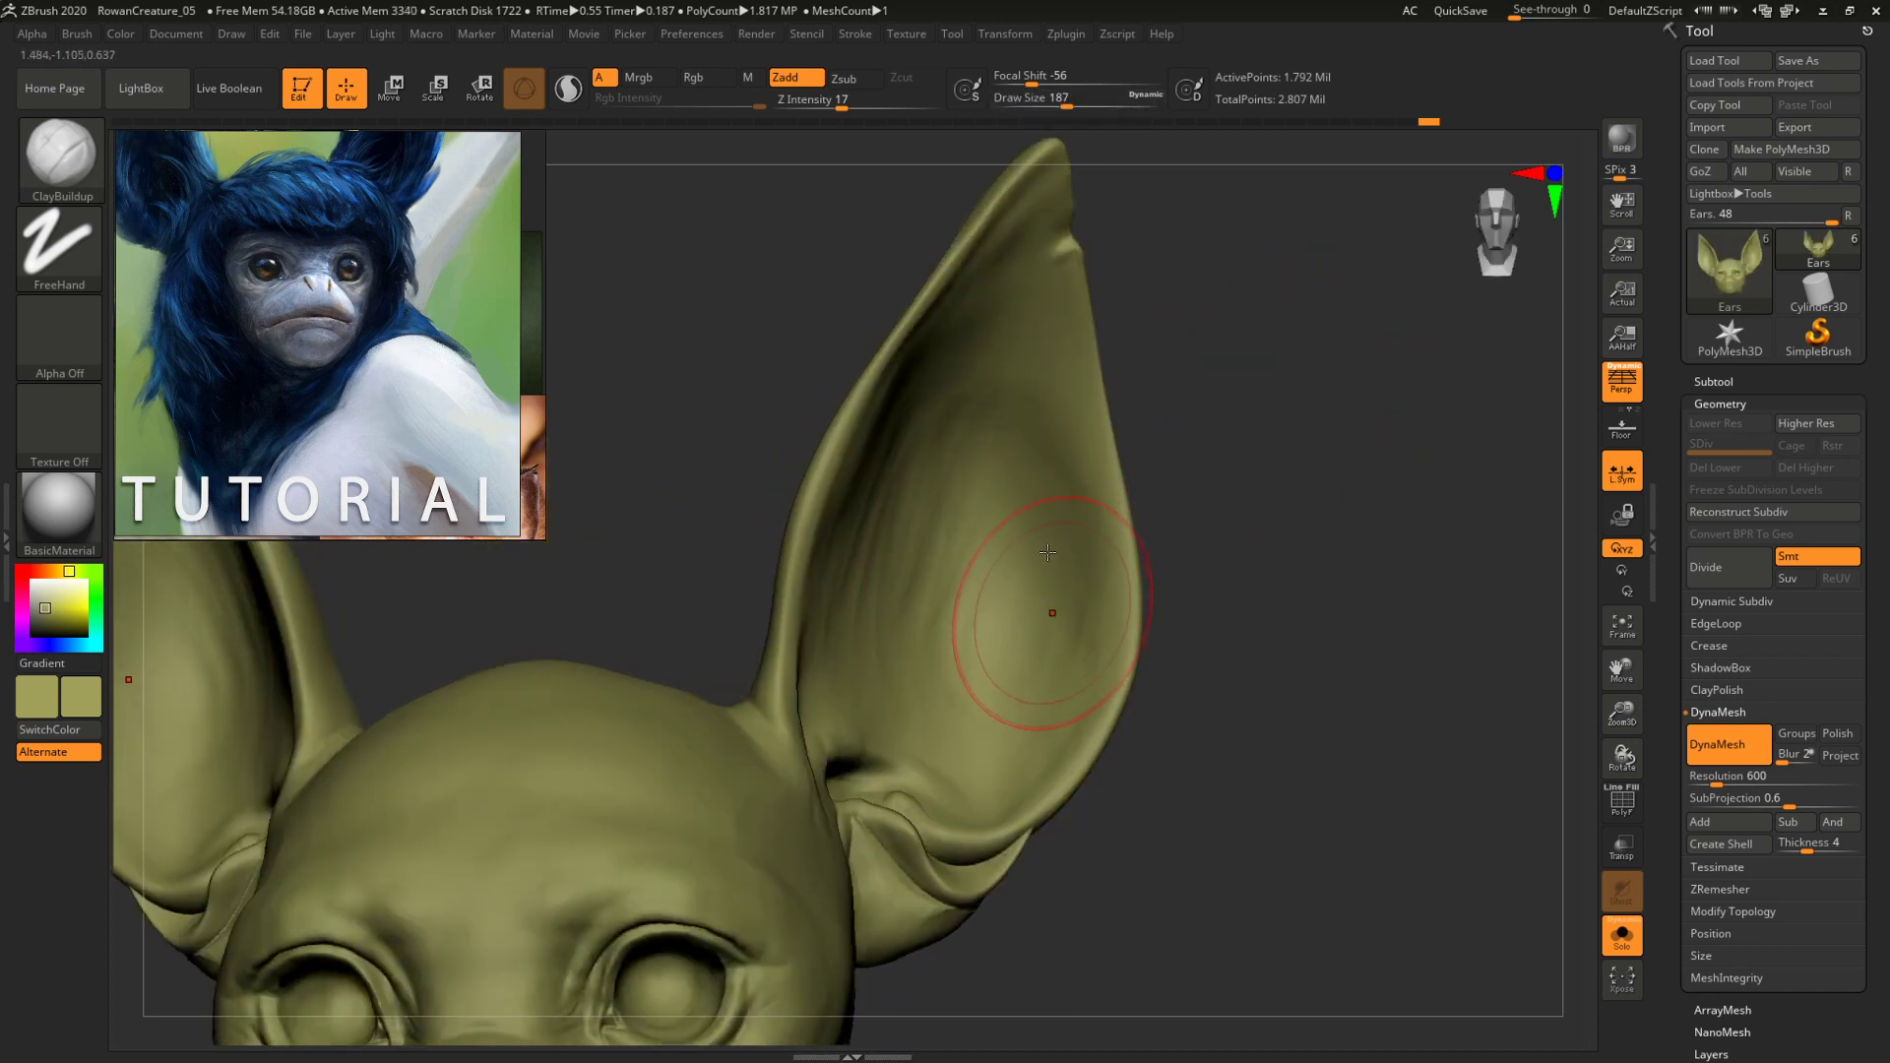
pyautogui.moveTo(940, 354); pyautogui.dragTo(891, 492)
# Shape the inner ear along its outer rim and down to the lower bowl with ClayBuildup at about draw size 182.
pyautogui.moveTo(1254, 287); pyautogui.dragTo(1092, 300)
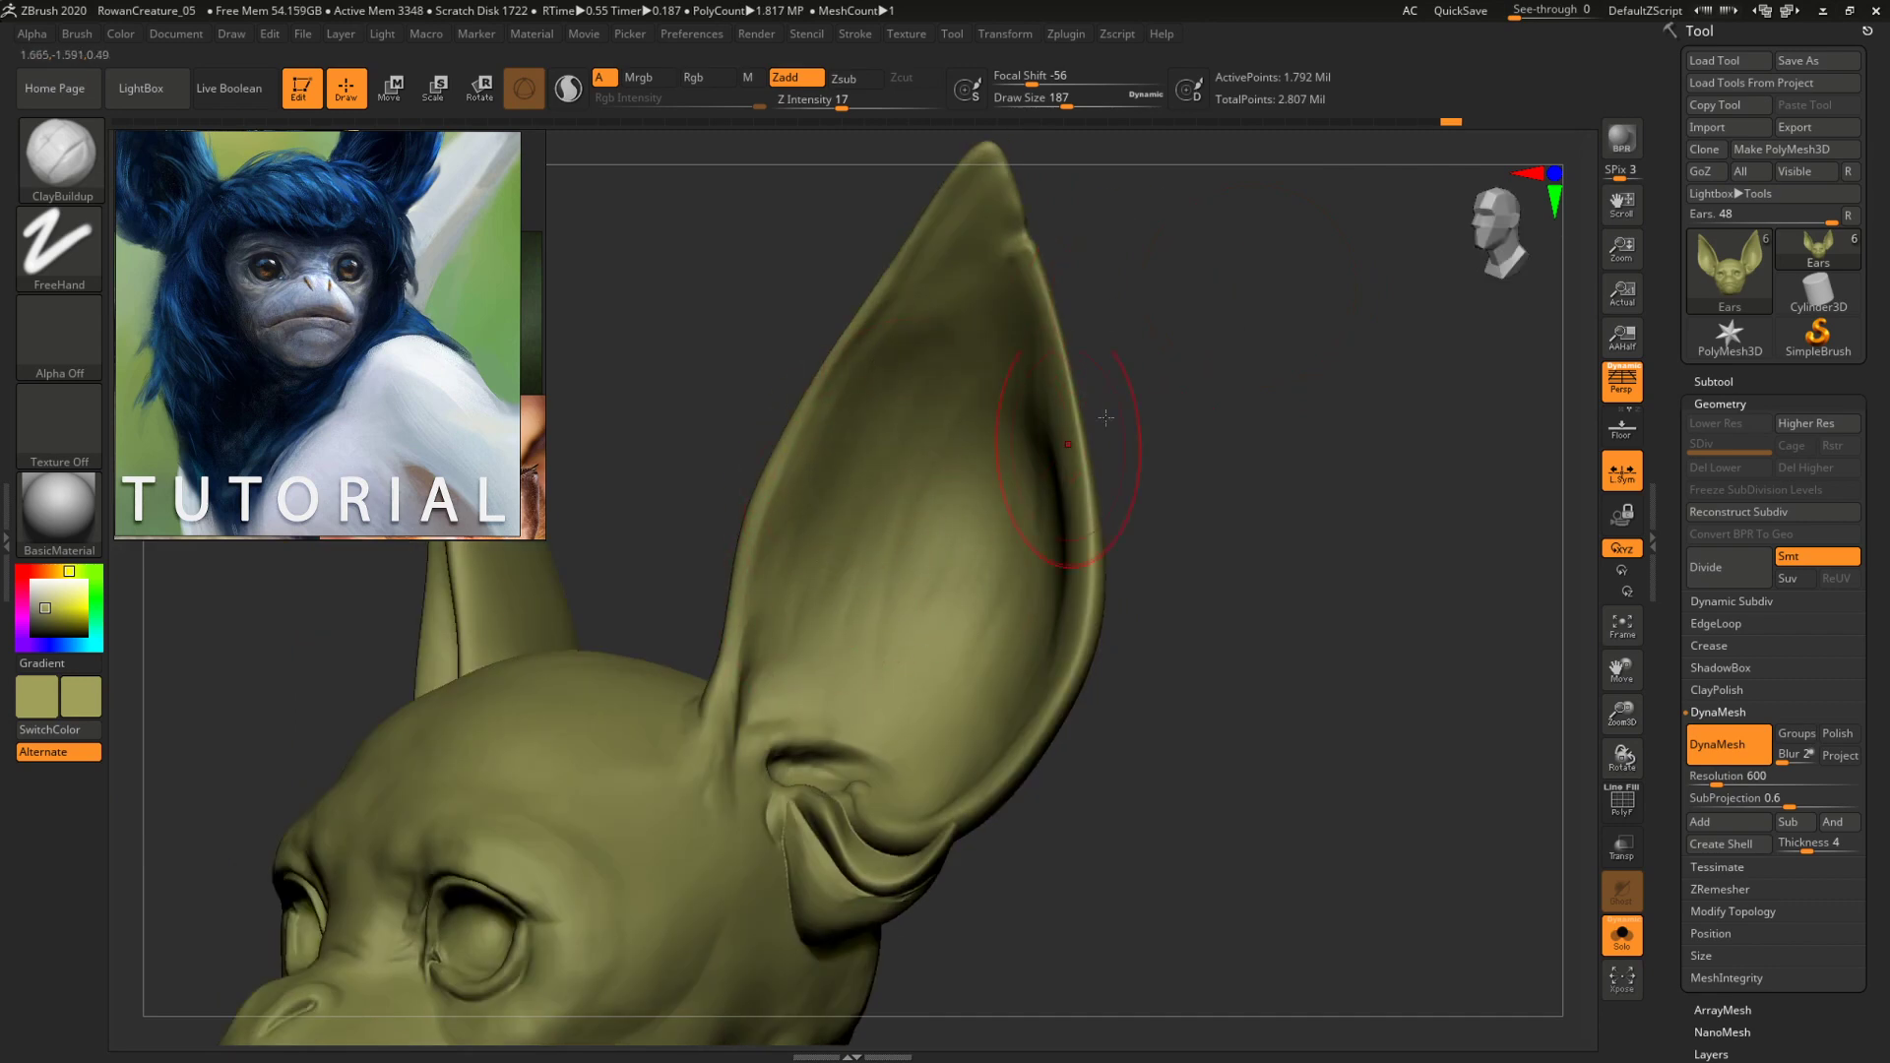
pyautogui.moveTo(1280, 404)
pyautogui.mouseDown()
pyautogui.moveTo(1113, 476)
pyautogui.moveTo(1230, 492)
pyautogui.moveTo(991, 463)
pyautogui.mouseUp()
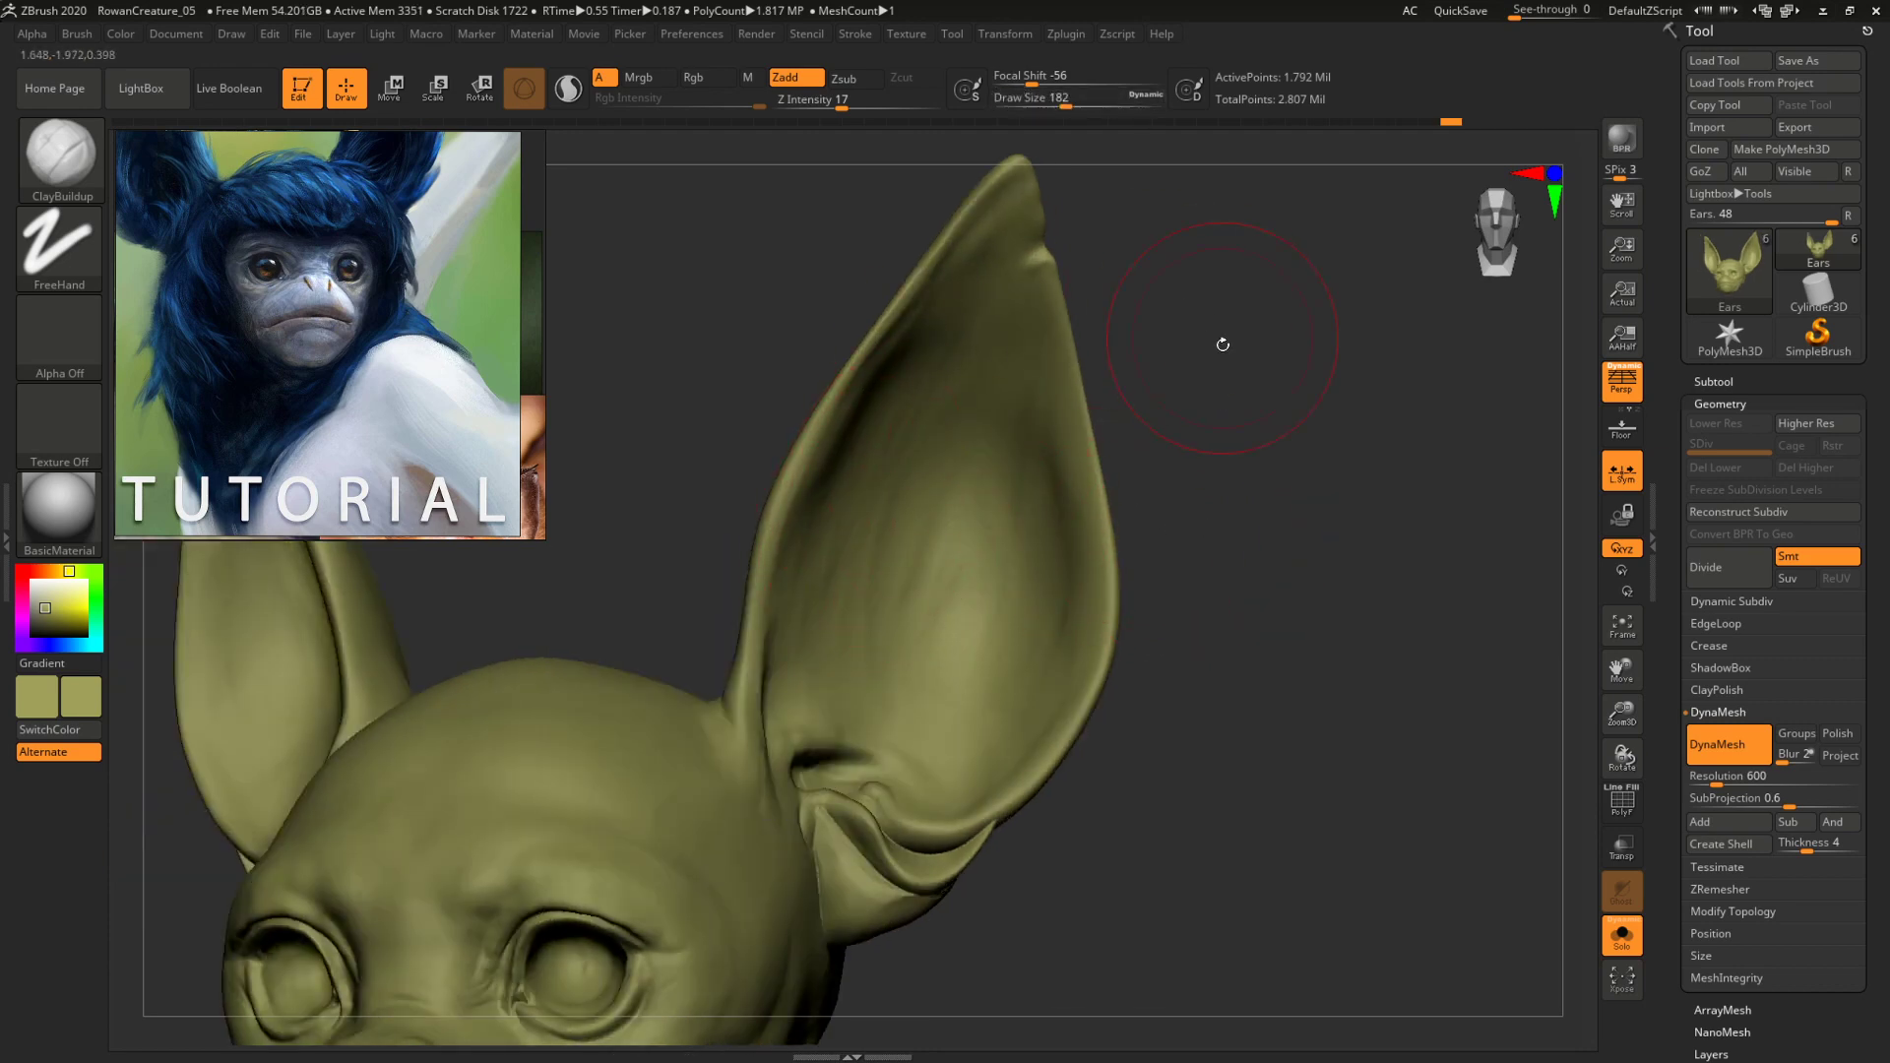
pyautogui.moveTo(1222, 343); pyautogui.dragTo(1327, 420)
pyautogui.moveTo(1155, 414)
pyautogui.mouseDown()
pyautogui.moveTo(972, 417)
pyautogui.moveTo(1012, 492)
pyautogui.mouseUp()
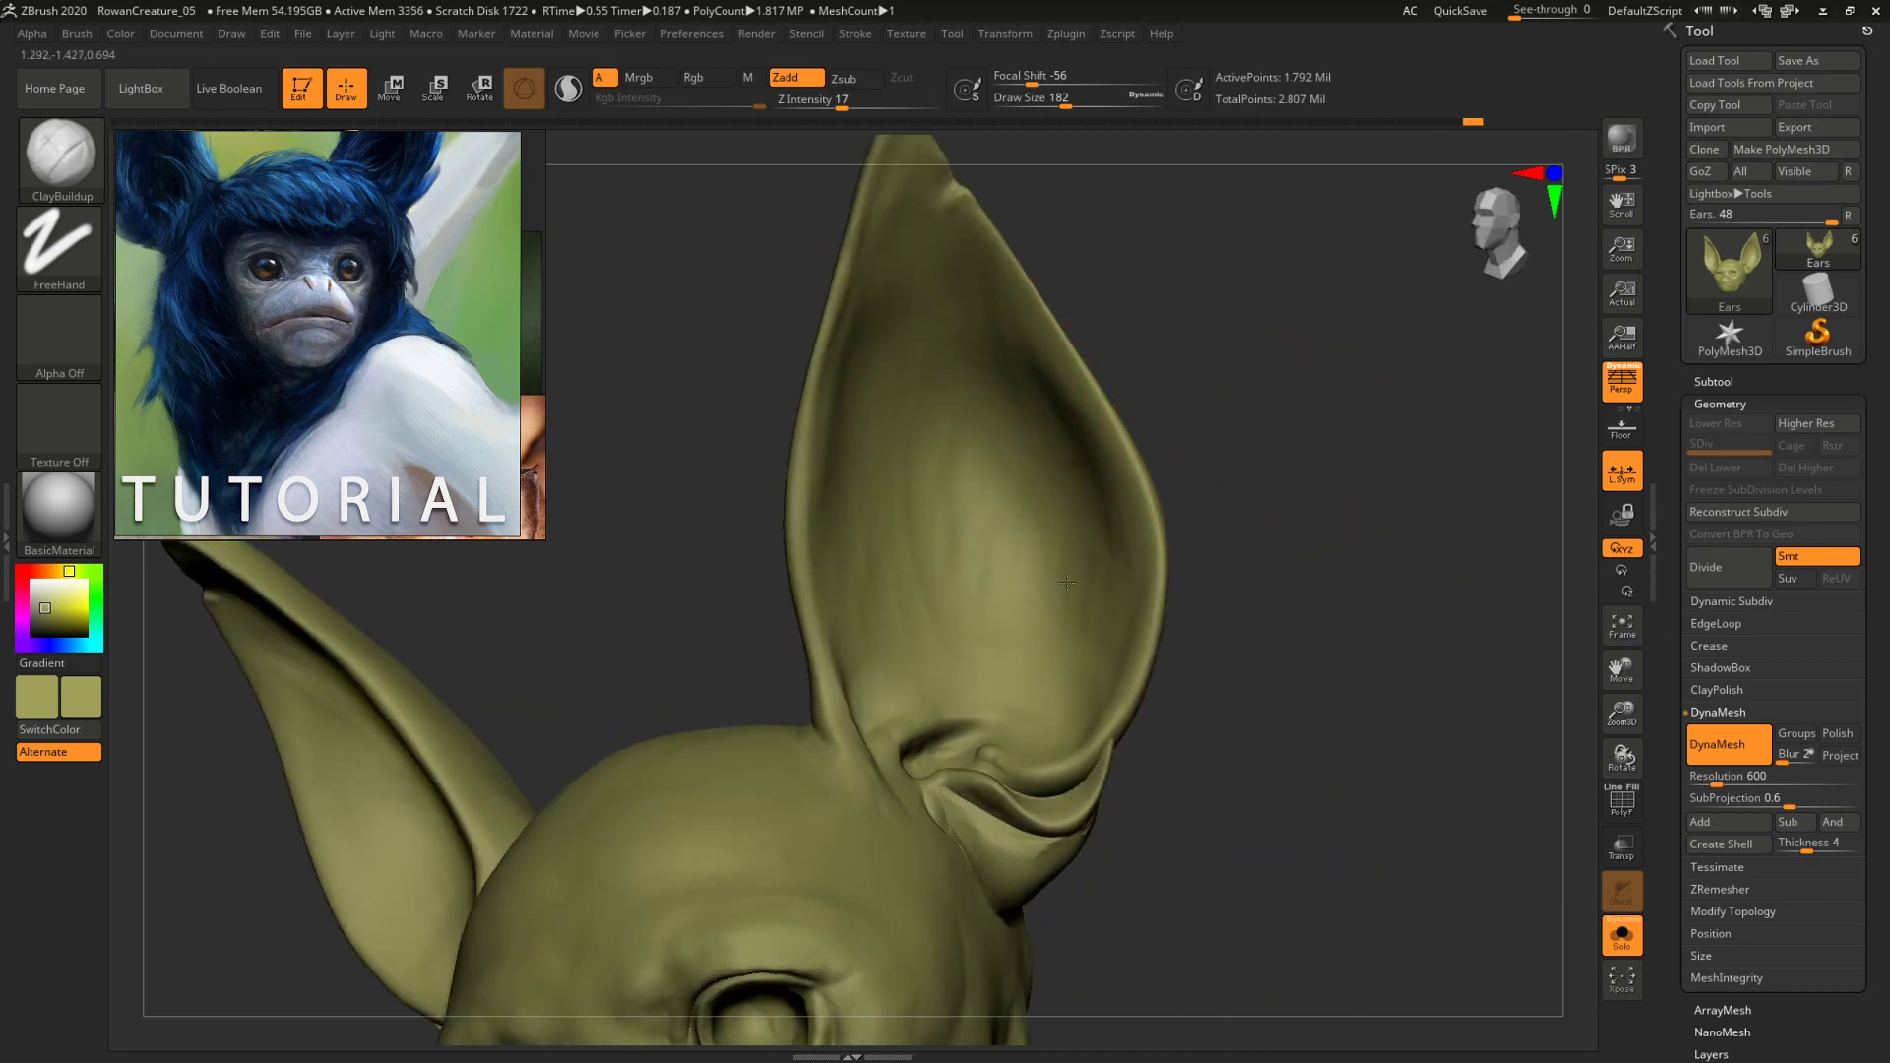
pyautogui.moveTo(1172, 532)
pyautogui.mouseDown()
pyautogui.moveTo(1004, 610)
pyautogui.moveTo(1231, 561)
pyautogui.moveTo(1413, 582)
pyautogui.moveTo(1523, 464)
pyautogui.moveTo(1476, 522)
pyautogui.moveTo(1033, 630)
pyautogui.mouseUp()
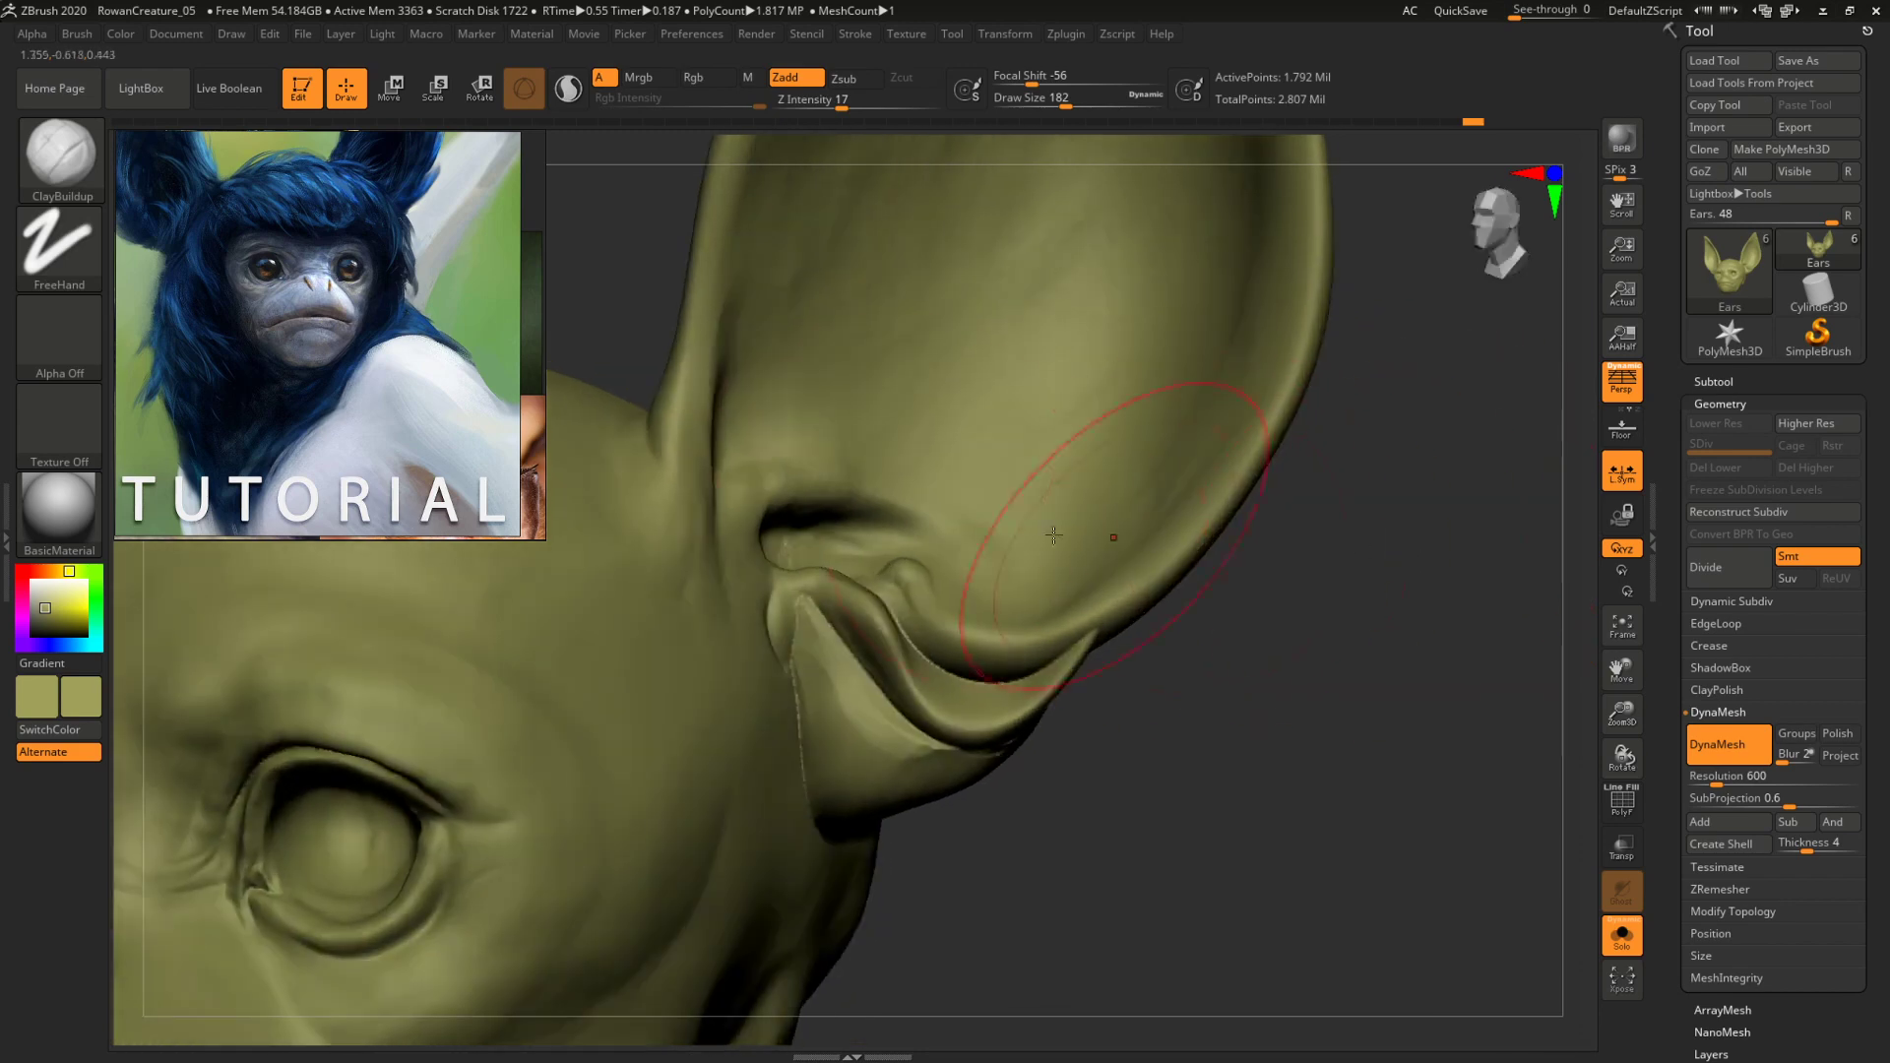
# Touch up the rim above the ear opening with ClayBuildup at draw size 44.
pyautogui.press('space')
pyautogui.moveTo(926, 489); pyautogui.dragTo(866, 489)
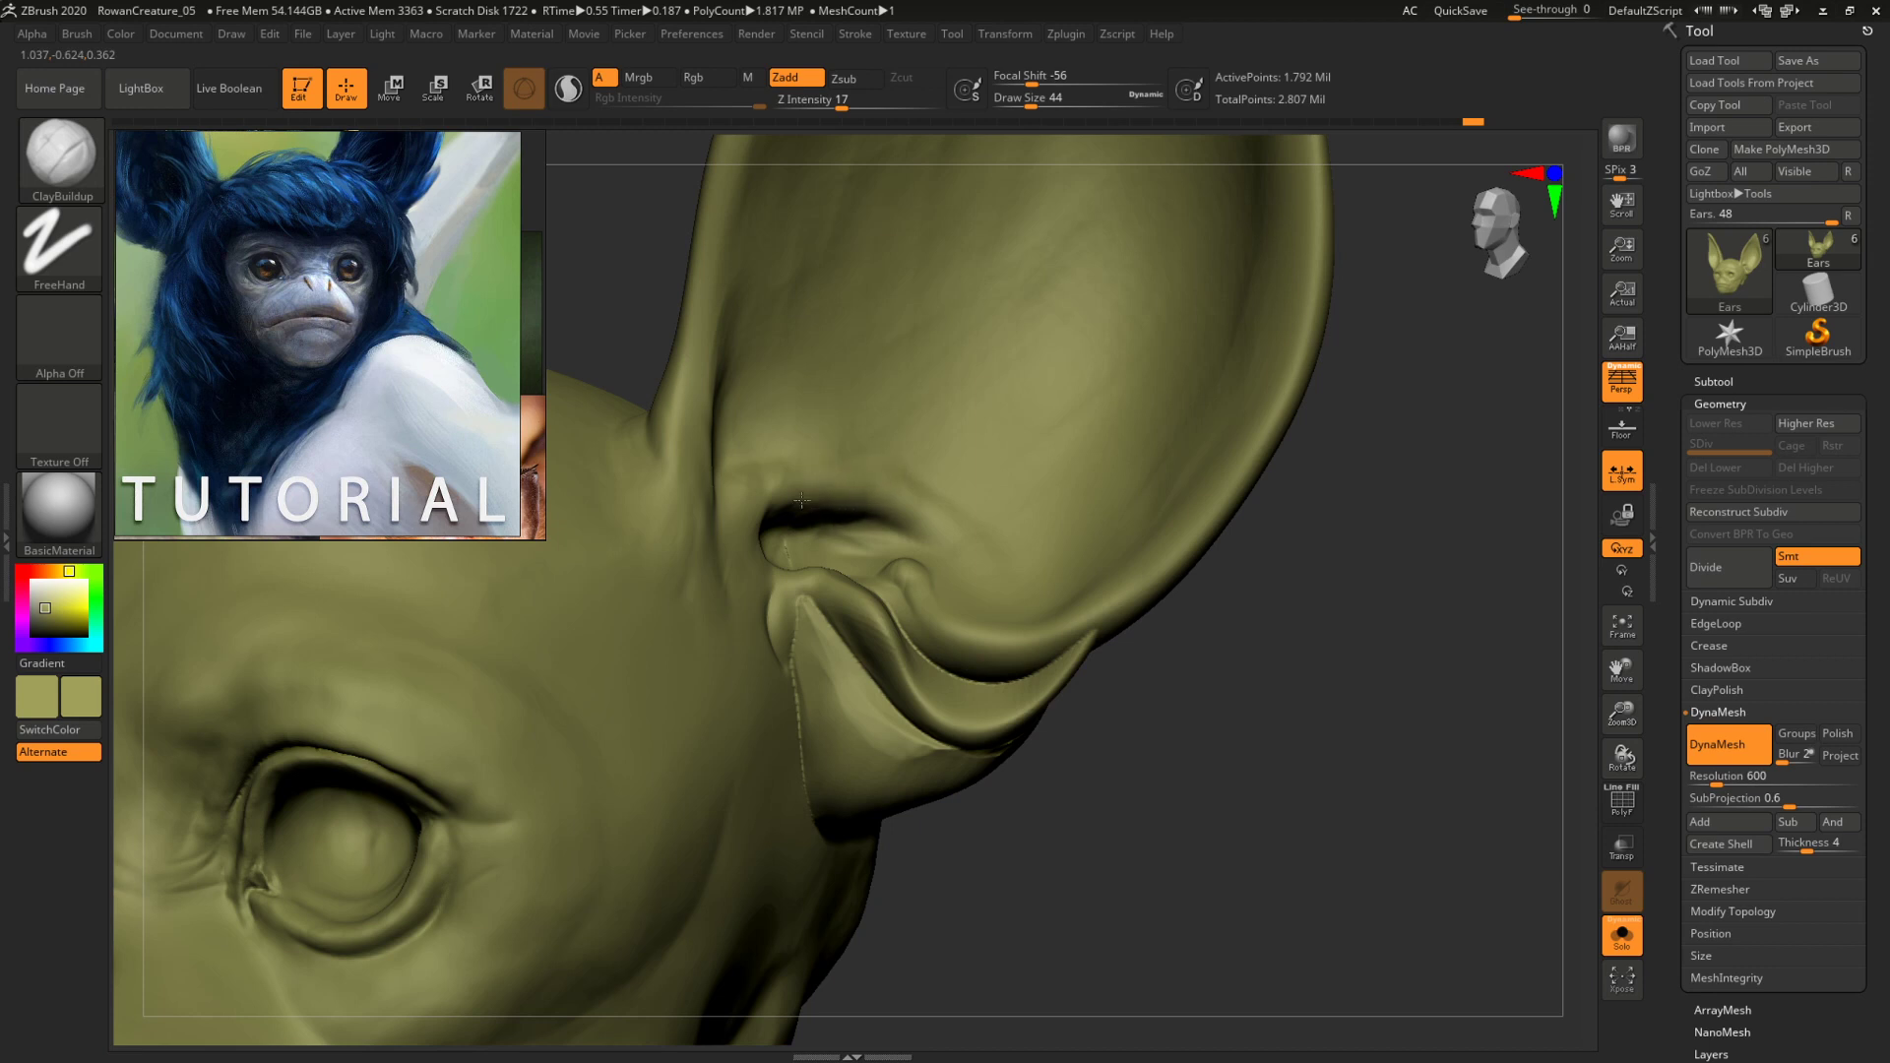
pyautogui.moveTo(1185, 705)
pyautogui.mouseDown()
pyautogui.moveTo(1063, 637)
pyautogui.moveTo(1130, 632)
pyautogui.moveTo(974, 587)
pyautogui.moveTo(1081, 604)
pyautogui.moveTo(1097, 594)
pyautogui.moveTo(1080, 581)
pyautogui.moveTo(1165, 650)
pyautogui.moveTo(1146, 635)
pyautogui.moveTo(1245, 650)
pyautogui.moveTo(1246, 724)
pyautogui.mouseUp()
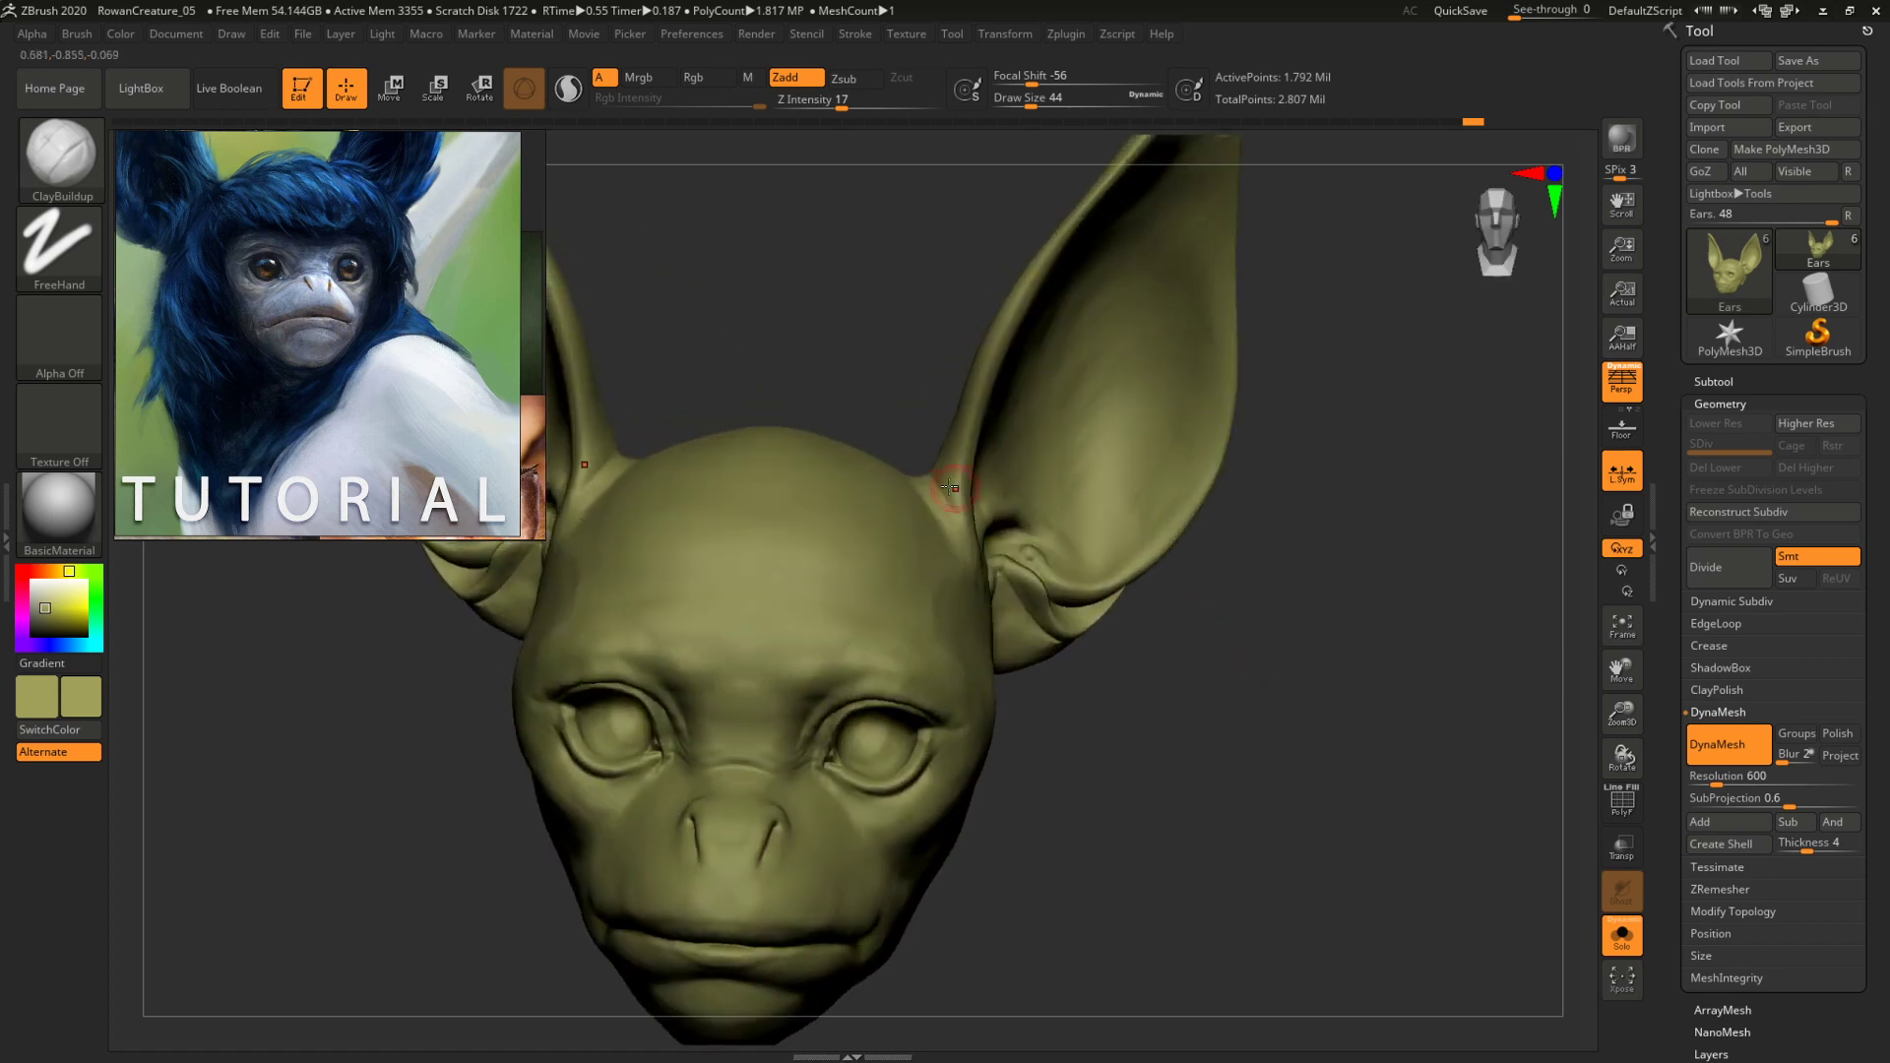
# Build a ridge from the ear's front root down onto the side of the forehead with ClayBuildup at draw size 71.
pyautogui.press('space')
pyautogui.moveTo(949, 498)
pyautogui.mouseDown()
pyautogui.moveTo(969, 498)
pyautogui.moveTo(933, 495)
pyautogui.mouseUp()
pyautogui.press('space')
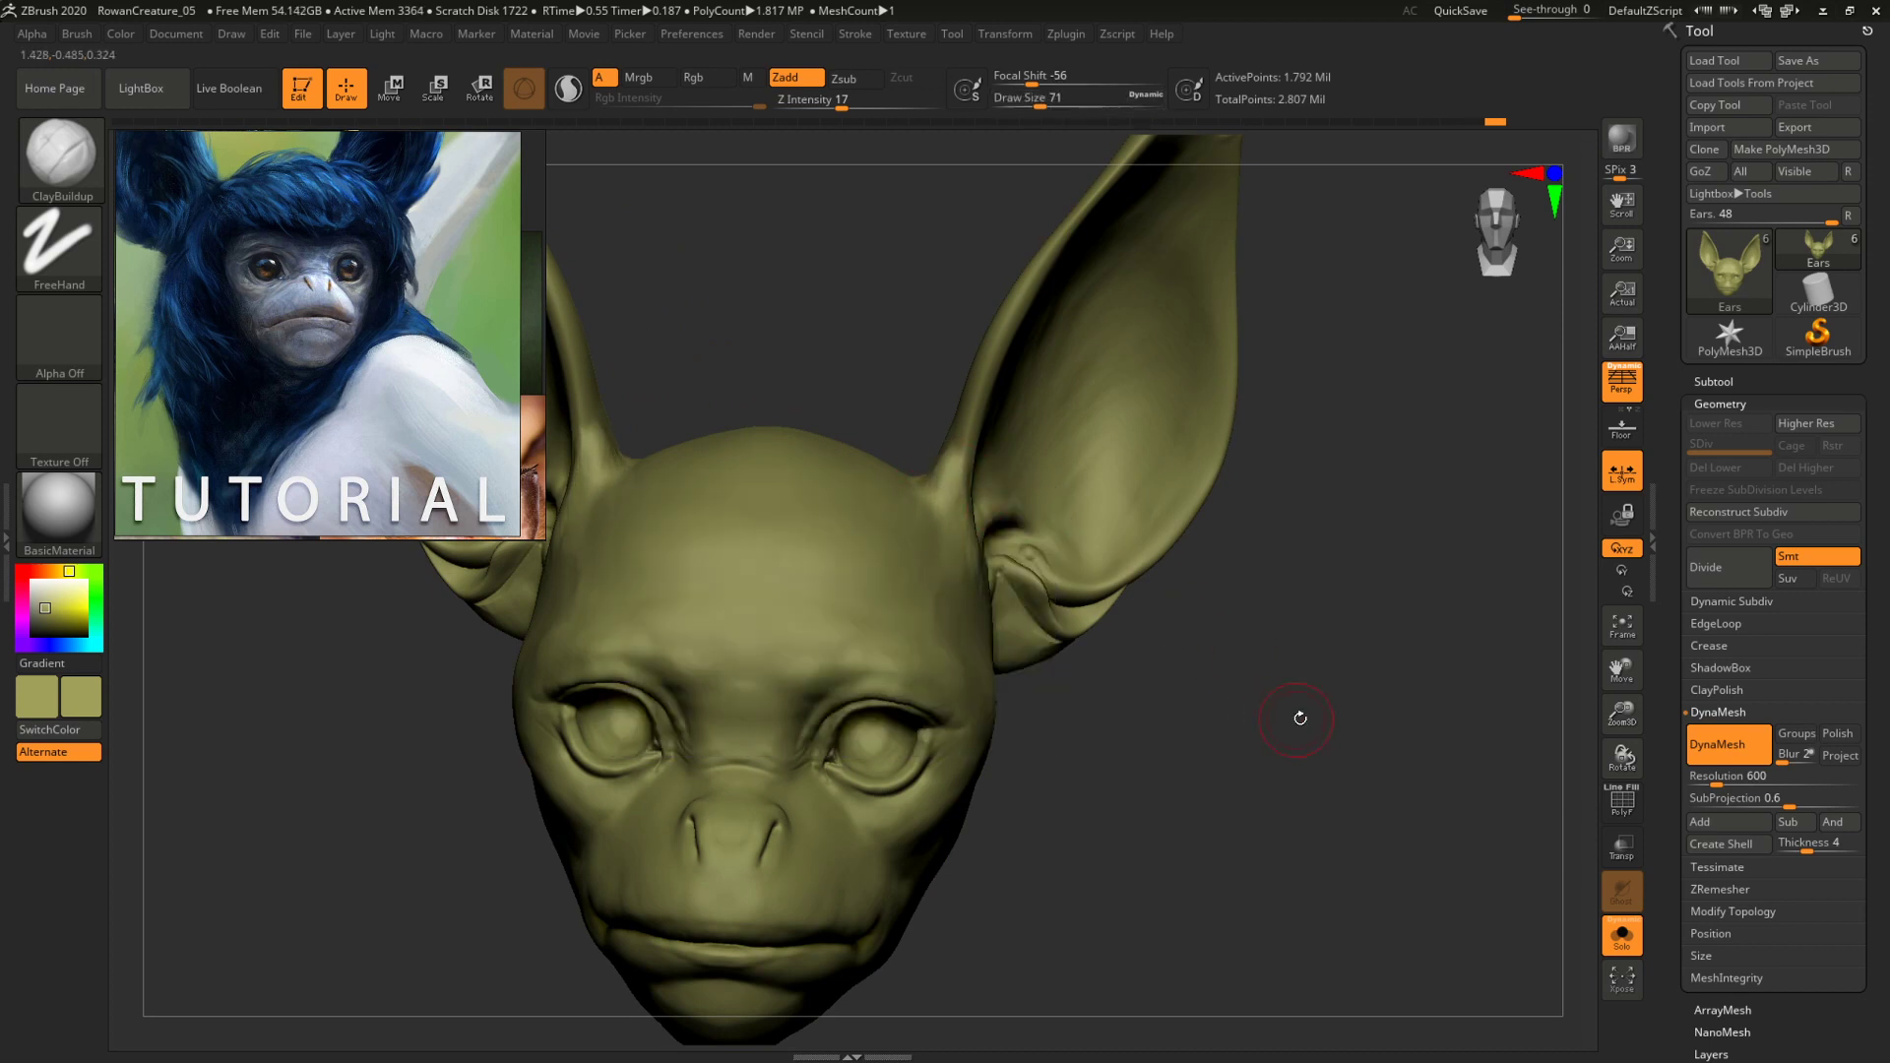
pyautogui.keyDown('alt'); pyautogui.moveTo(1299, 717); pyautogui.dragTo(961, 528); pyautogui.keyUp('alt')
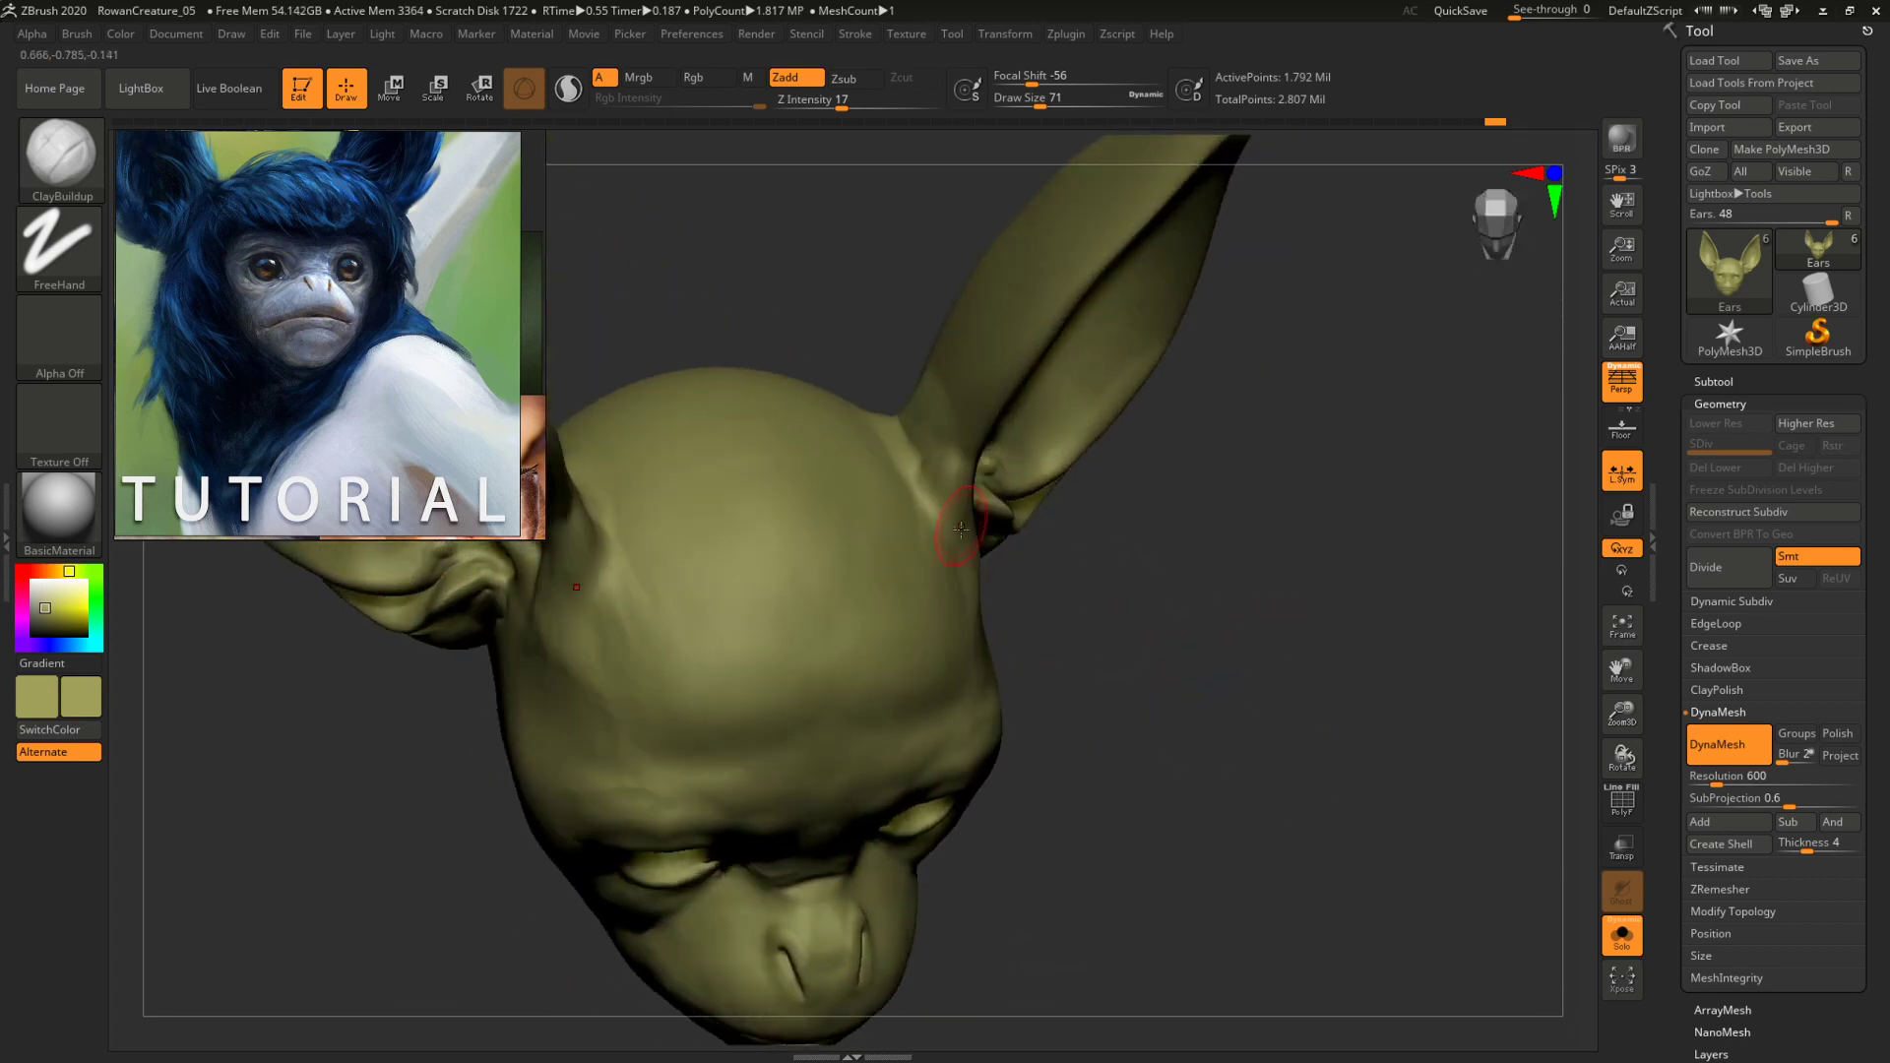
pyautogui.moveTo(927, 509); pyautogui.dragTo(1015, 578, button='right')
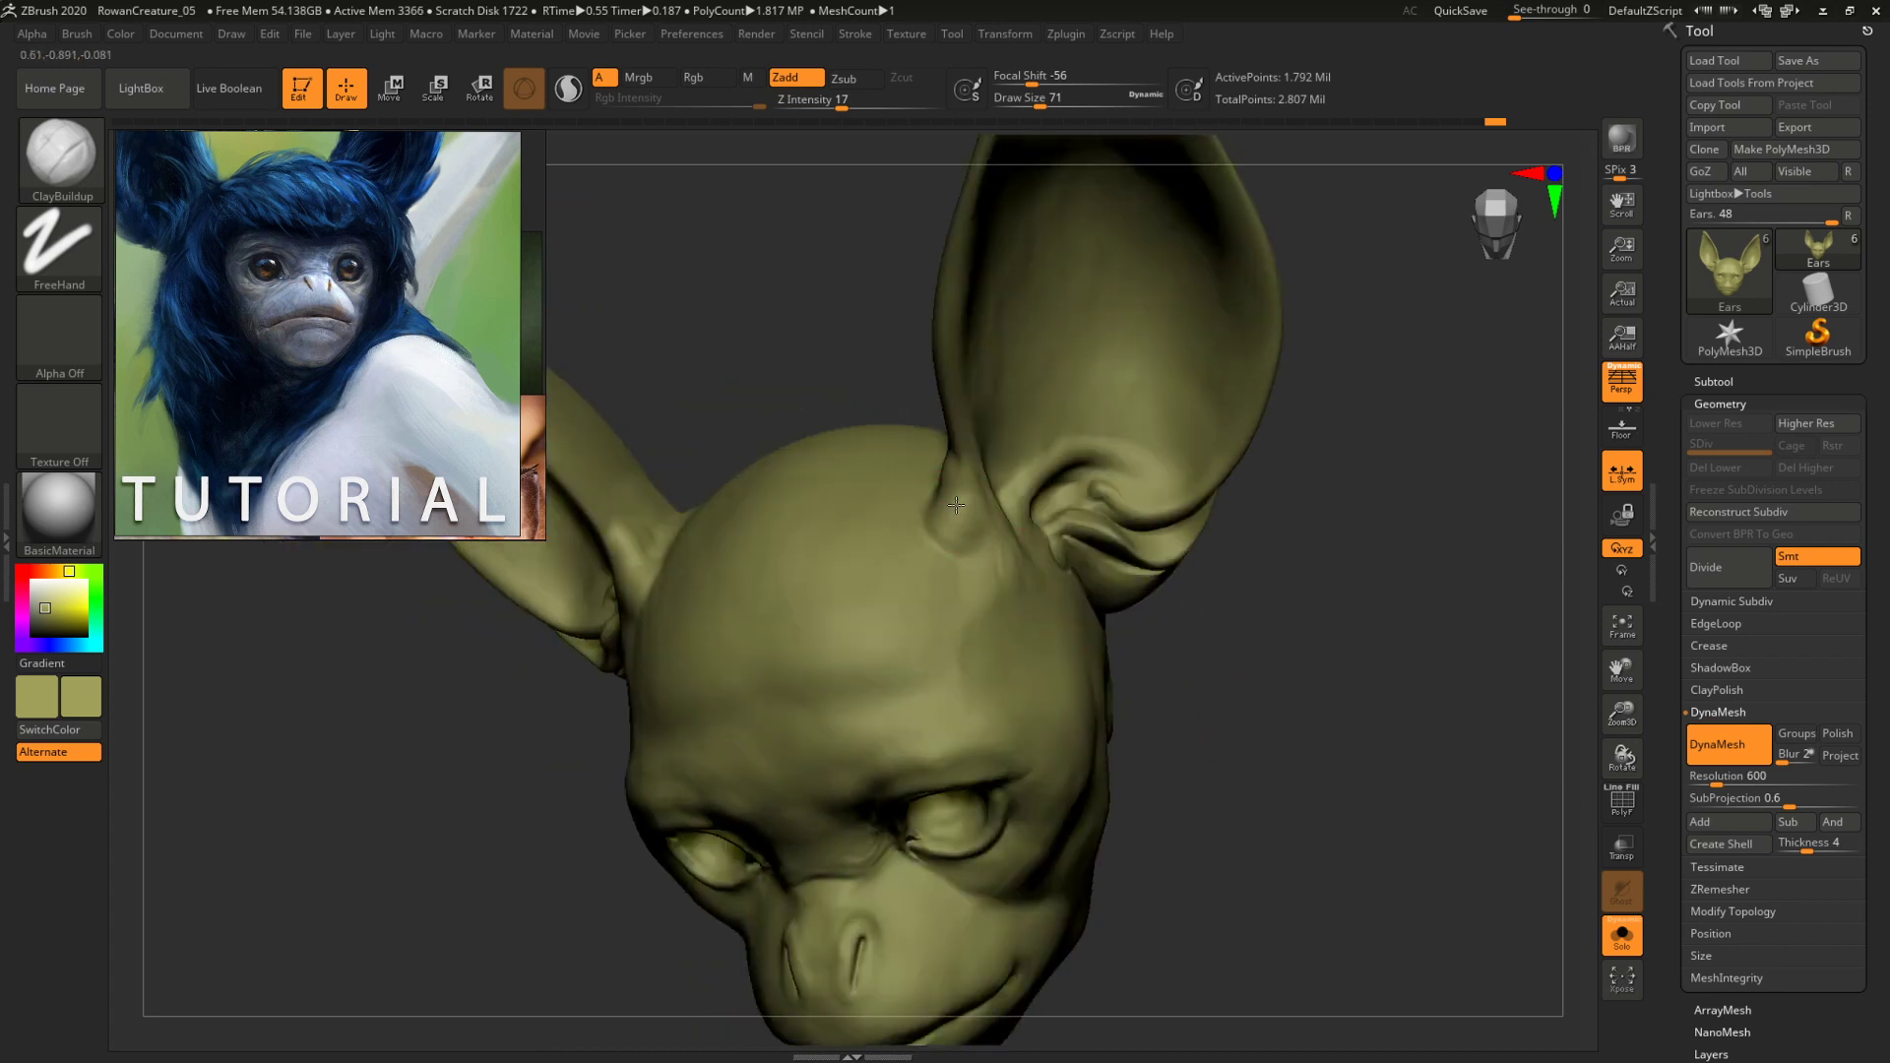
pyautogui.moveTo(1314, 661); pyautogui.dragTo(959, 503)
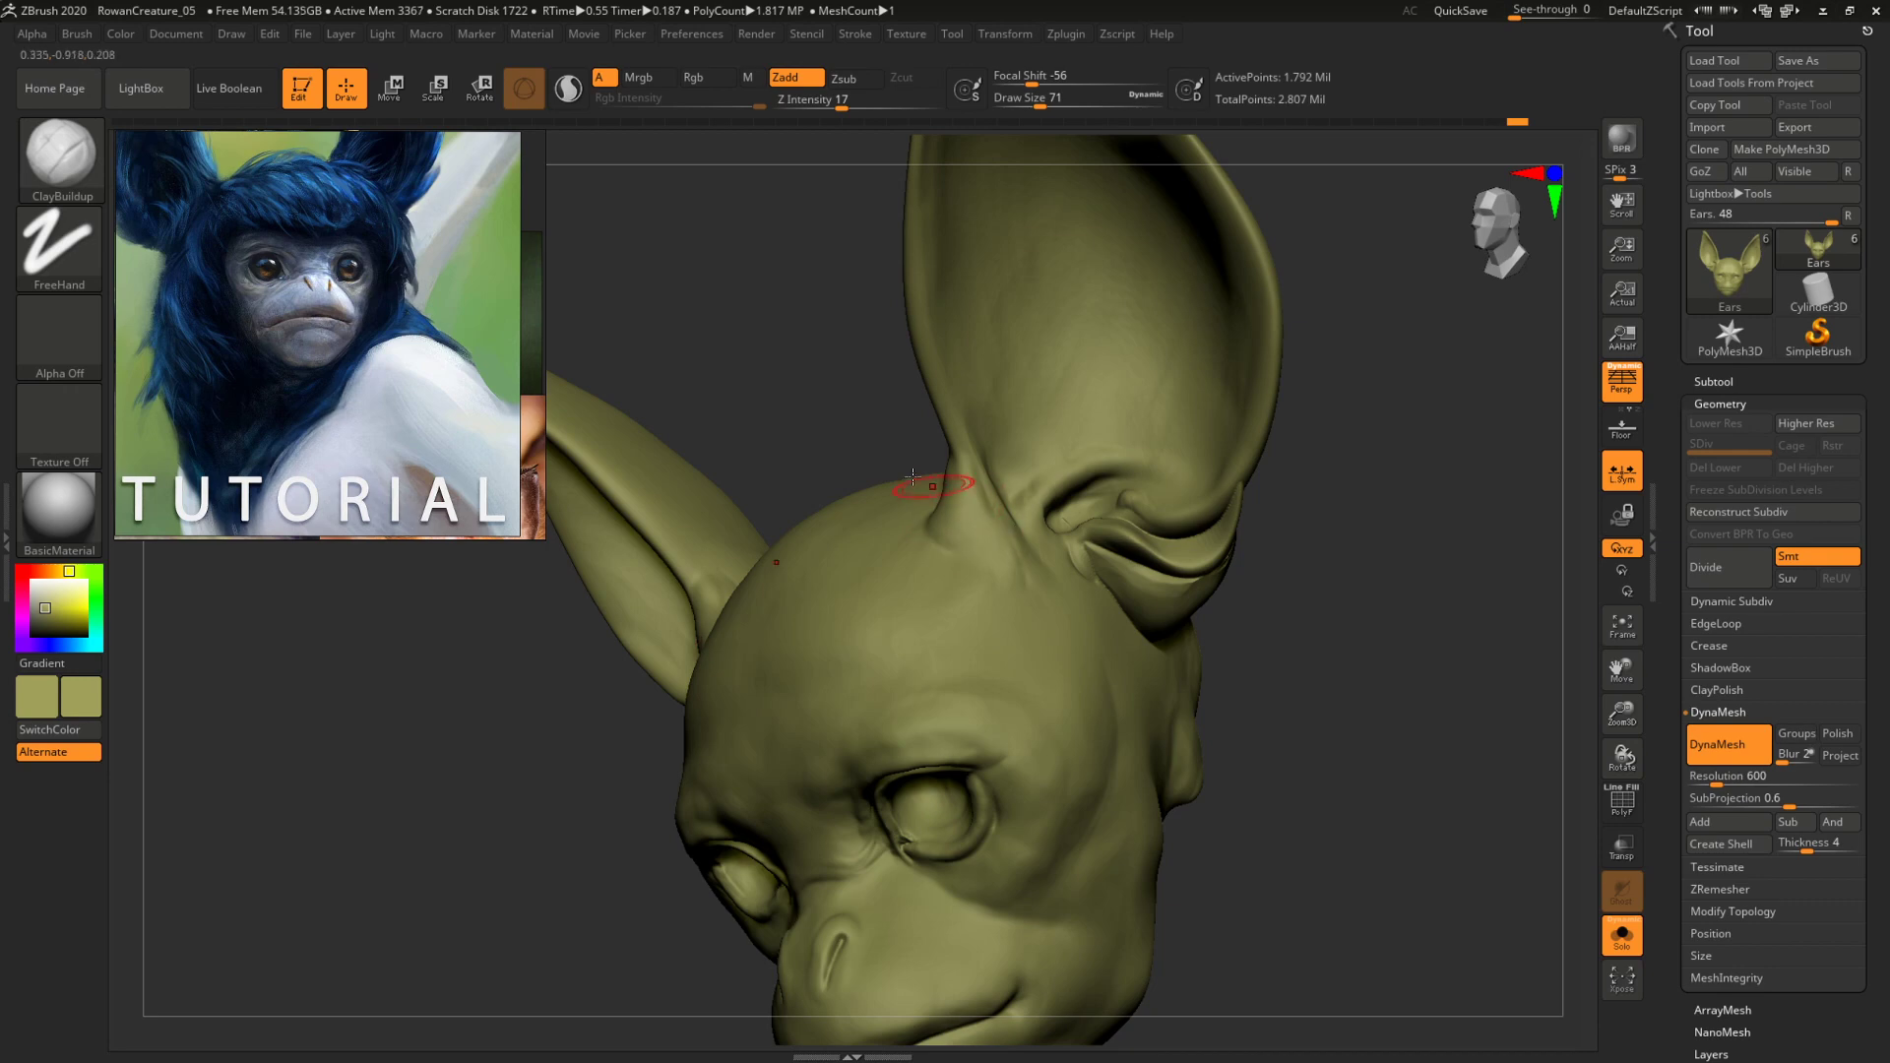
pyautogui.moveTo(913, 477); pyautogui.dragTo(1126, 442, button='right')
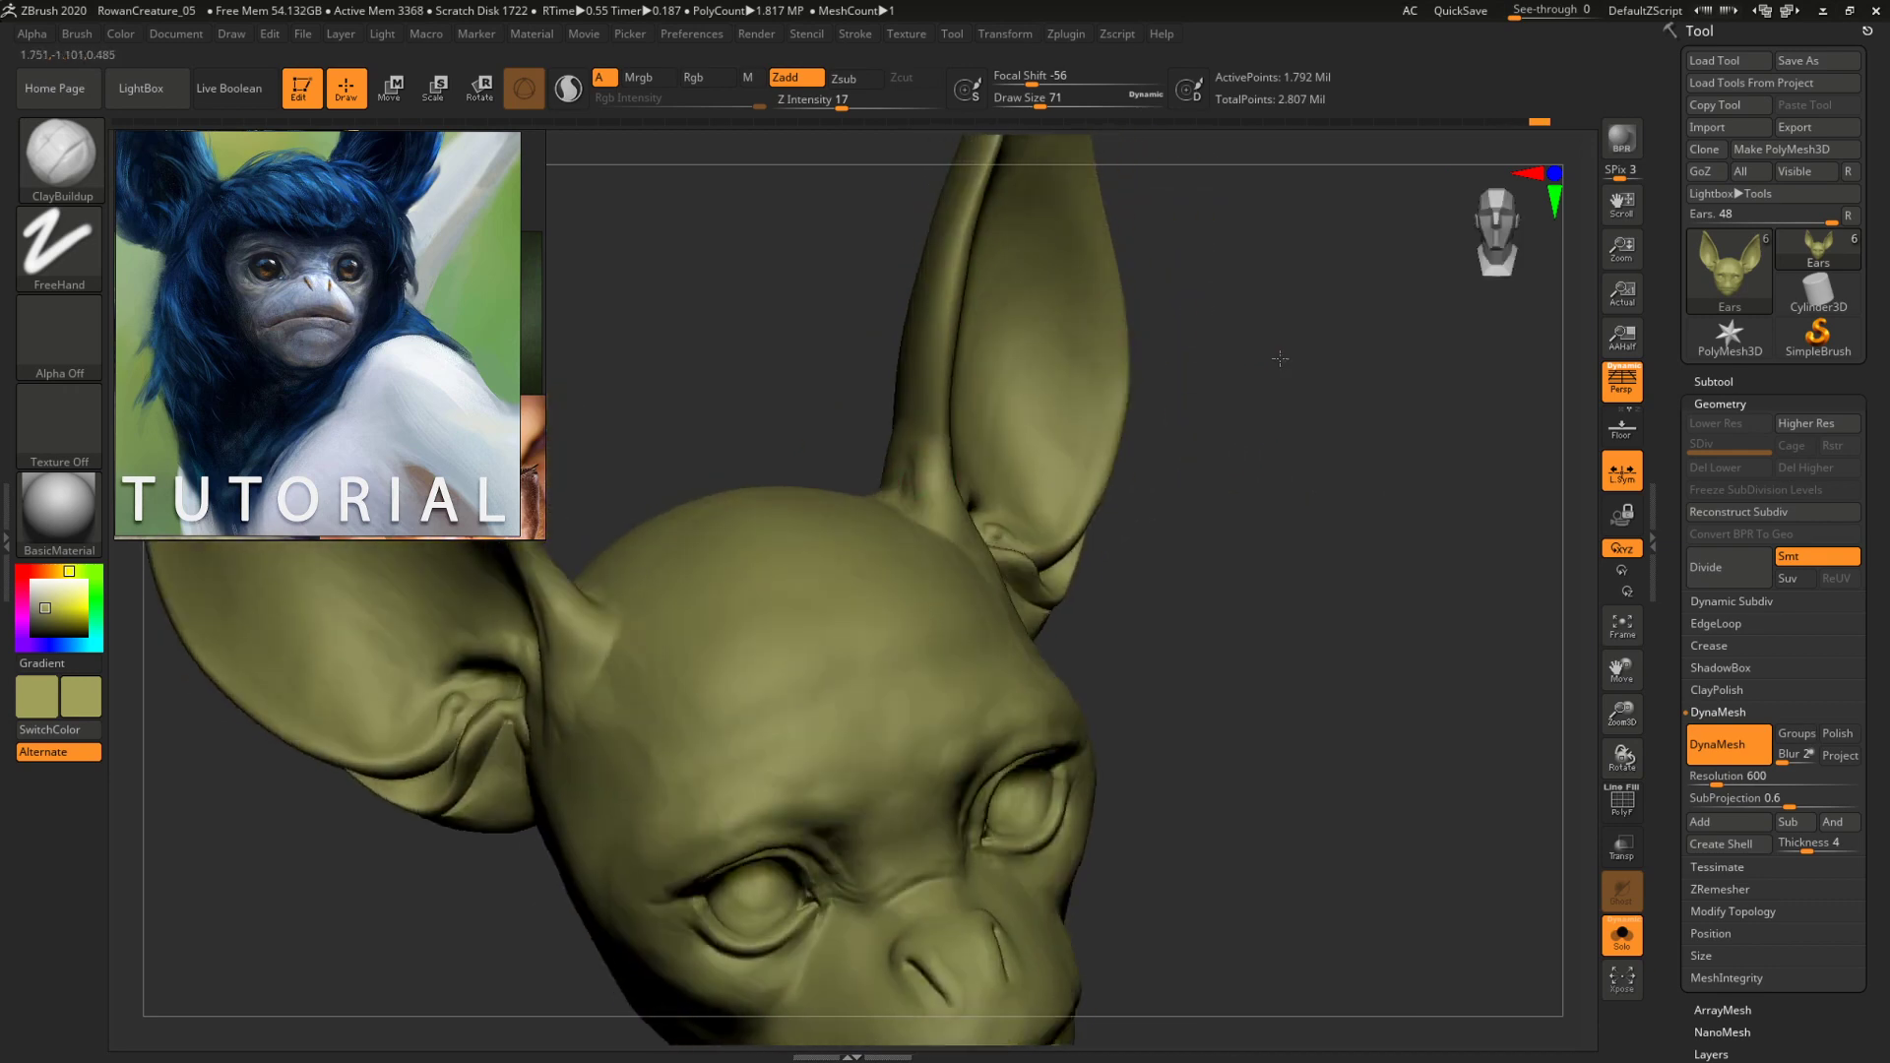
# Build up the transition between the ear's front root and the skull with ClayBuildup, reducing the draw size from 108 to 59.
pyautogui.moveTo(1282, 359); pyautogui.dragTo(984, 431)
pyautogui.press('space')
pyautogui.moveTo(891, 480); pyautogui.dragTo(903, 480)
pyautogui.moveTo(932, 505); pyautogui.dragTo(937, 536, button='right')
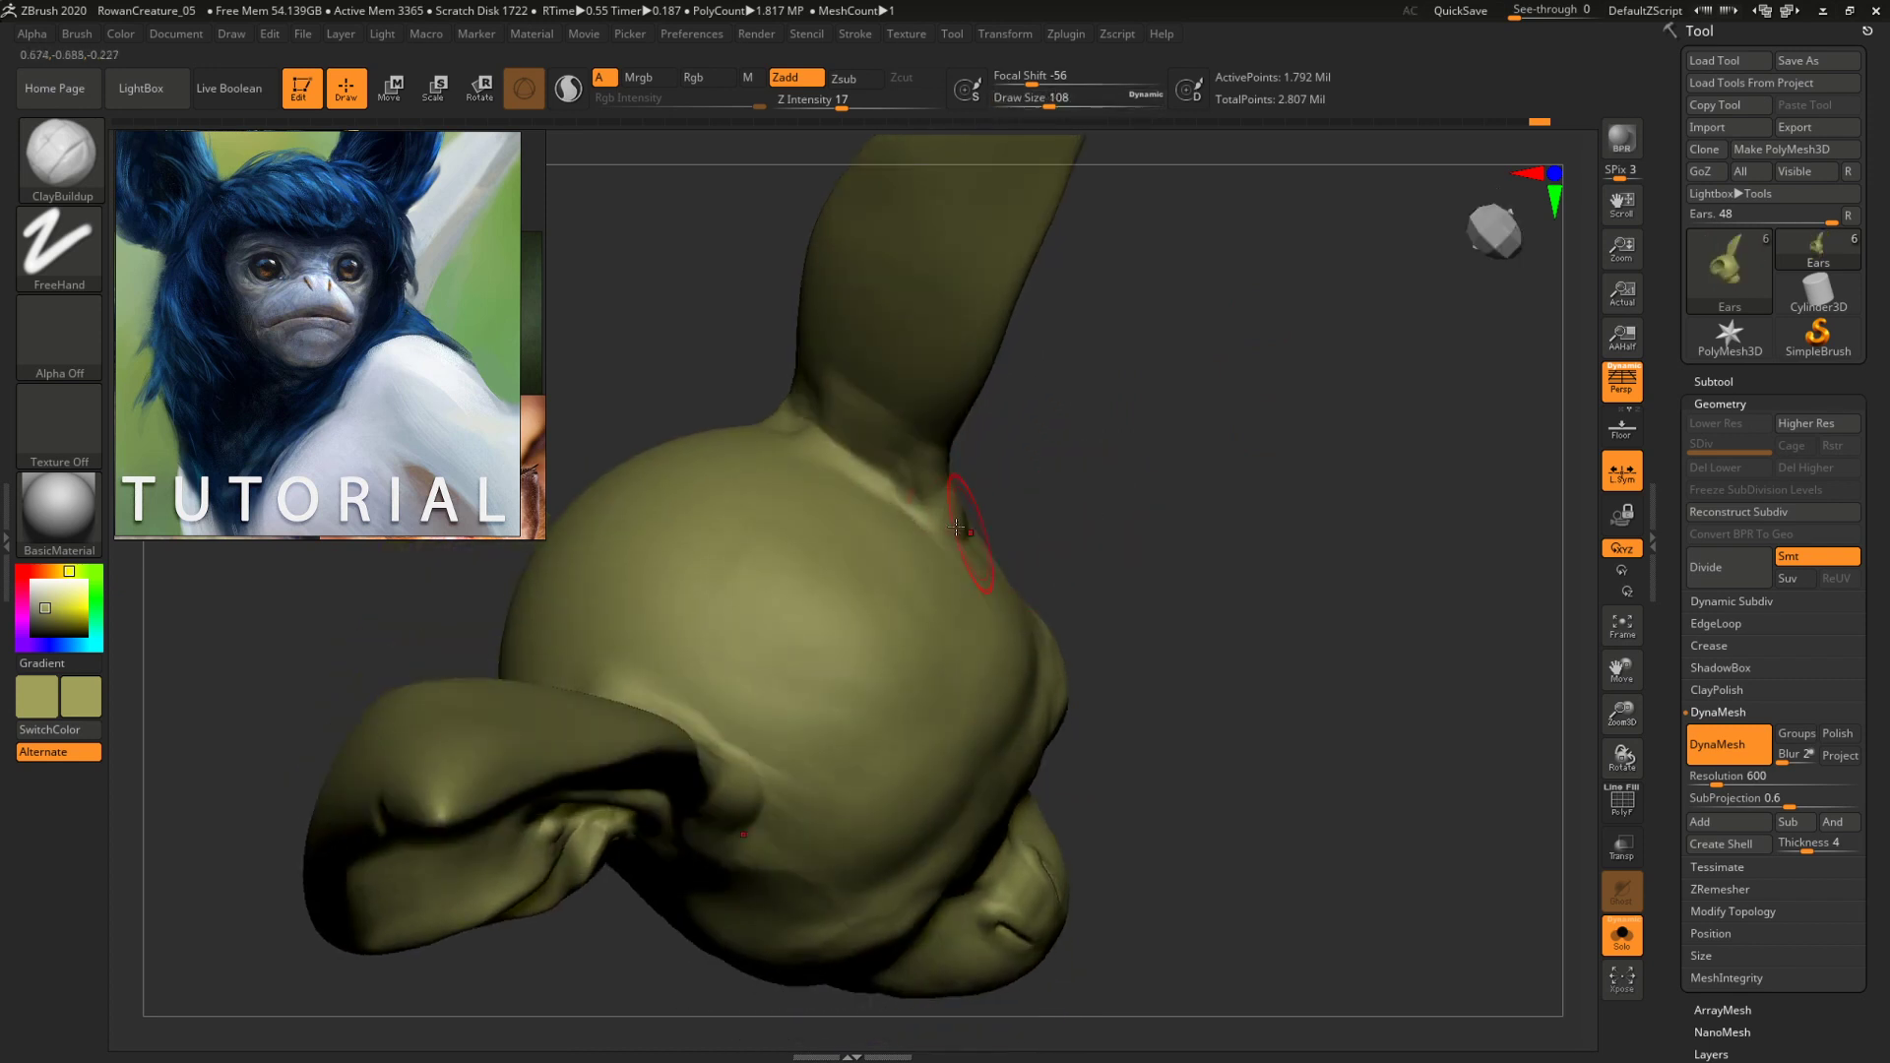
pyautogui.press('space')
pyautogui.moveTo(930, 514); pyautogui.dragTo(951, 541)
pyautogui.press('space')
pyautogui.moveTo(1055, 509); pyautogui.dragTo(926, 539)
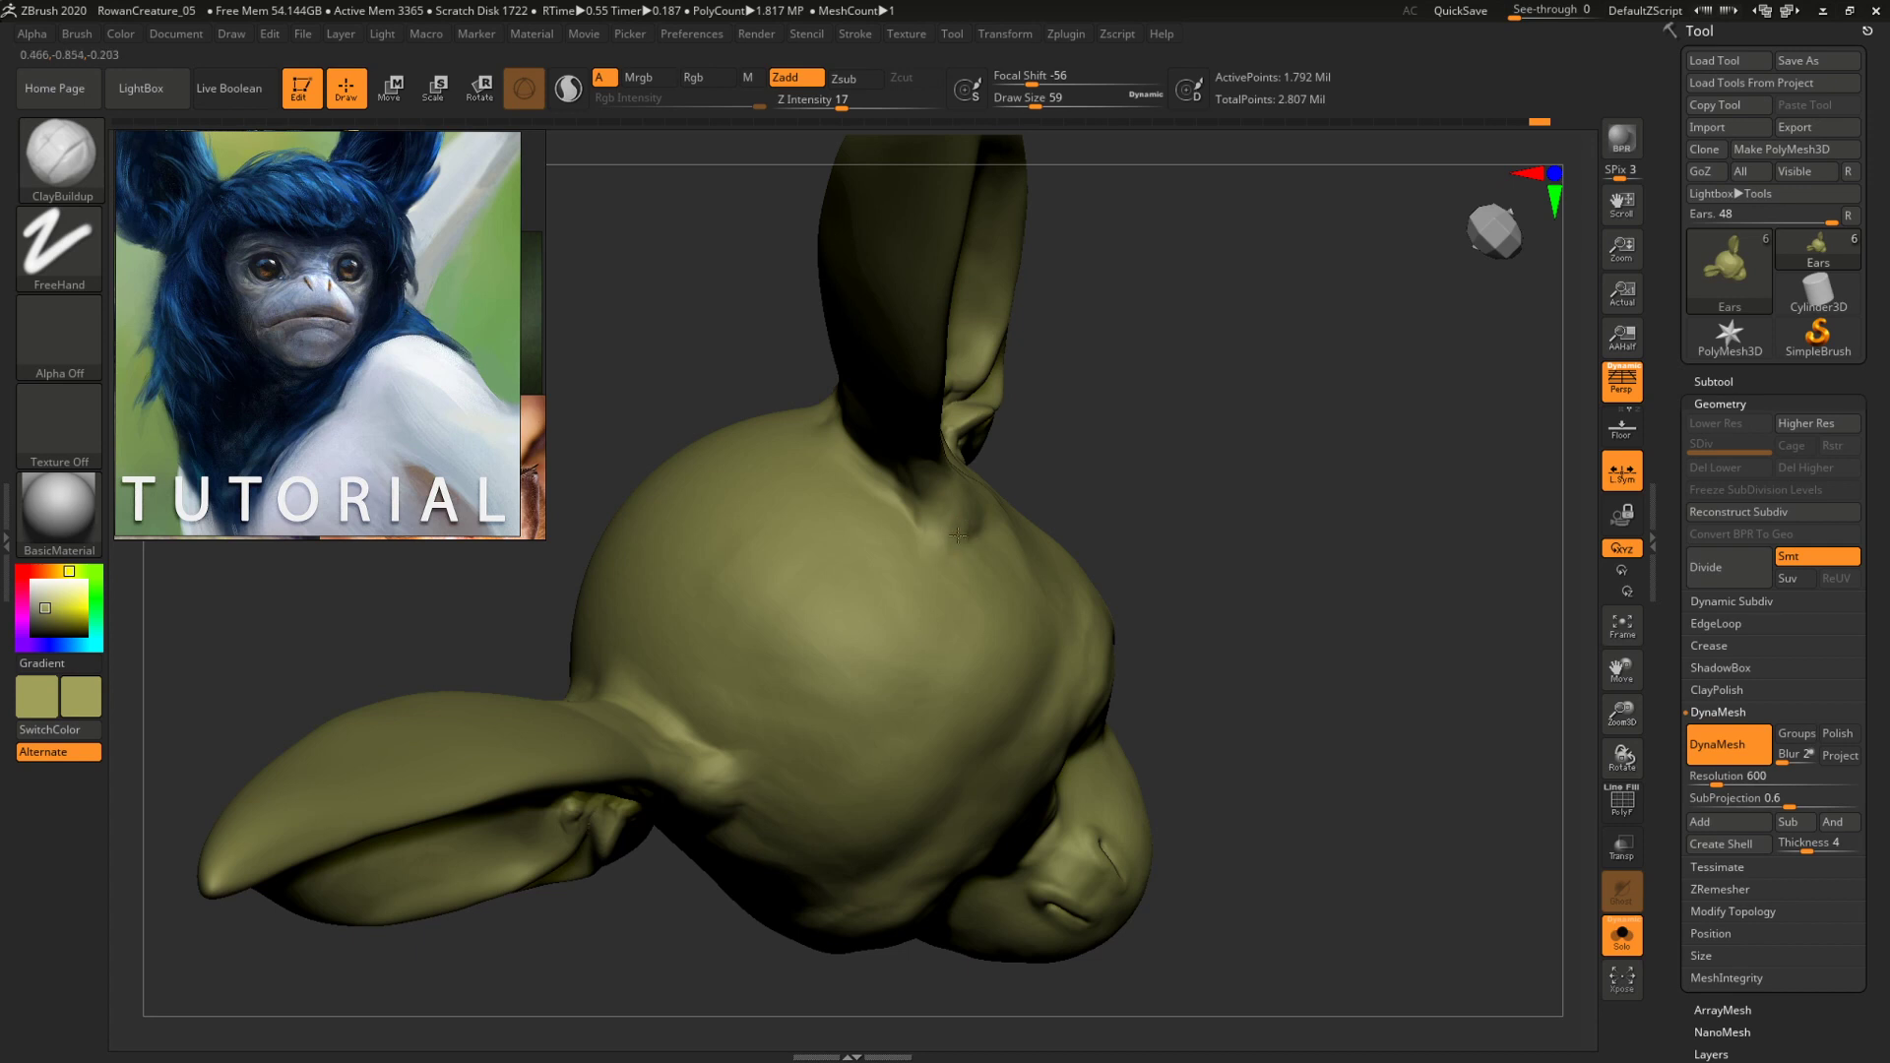
# Blend the back of the ear base into the top of the skull with ClayBuildup at draw size 74.
pyautogui.moveTo(1070, 478); pyautogui.dragTo(865, 469, button='right')
pyautogui.press('space')
pyautogui.moveTo(864, 469); pyautogui.dragTo(874, 441)
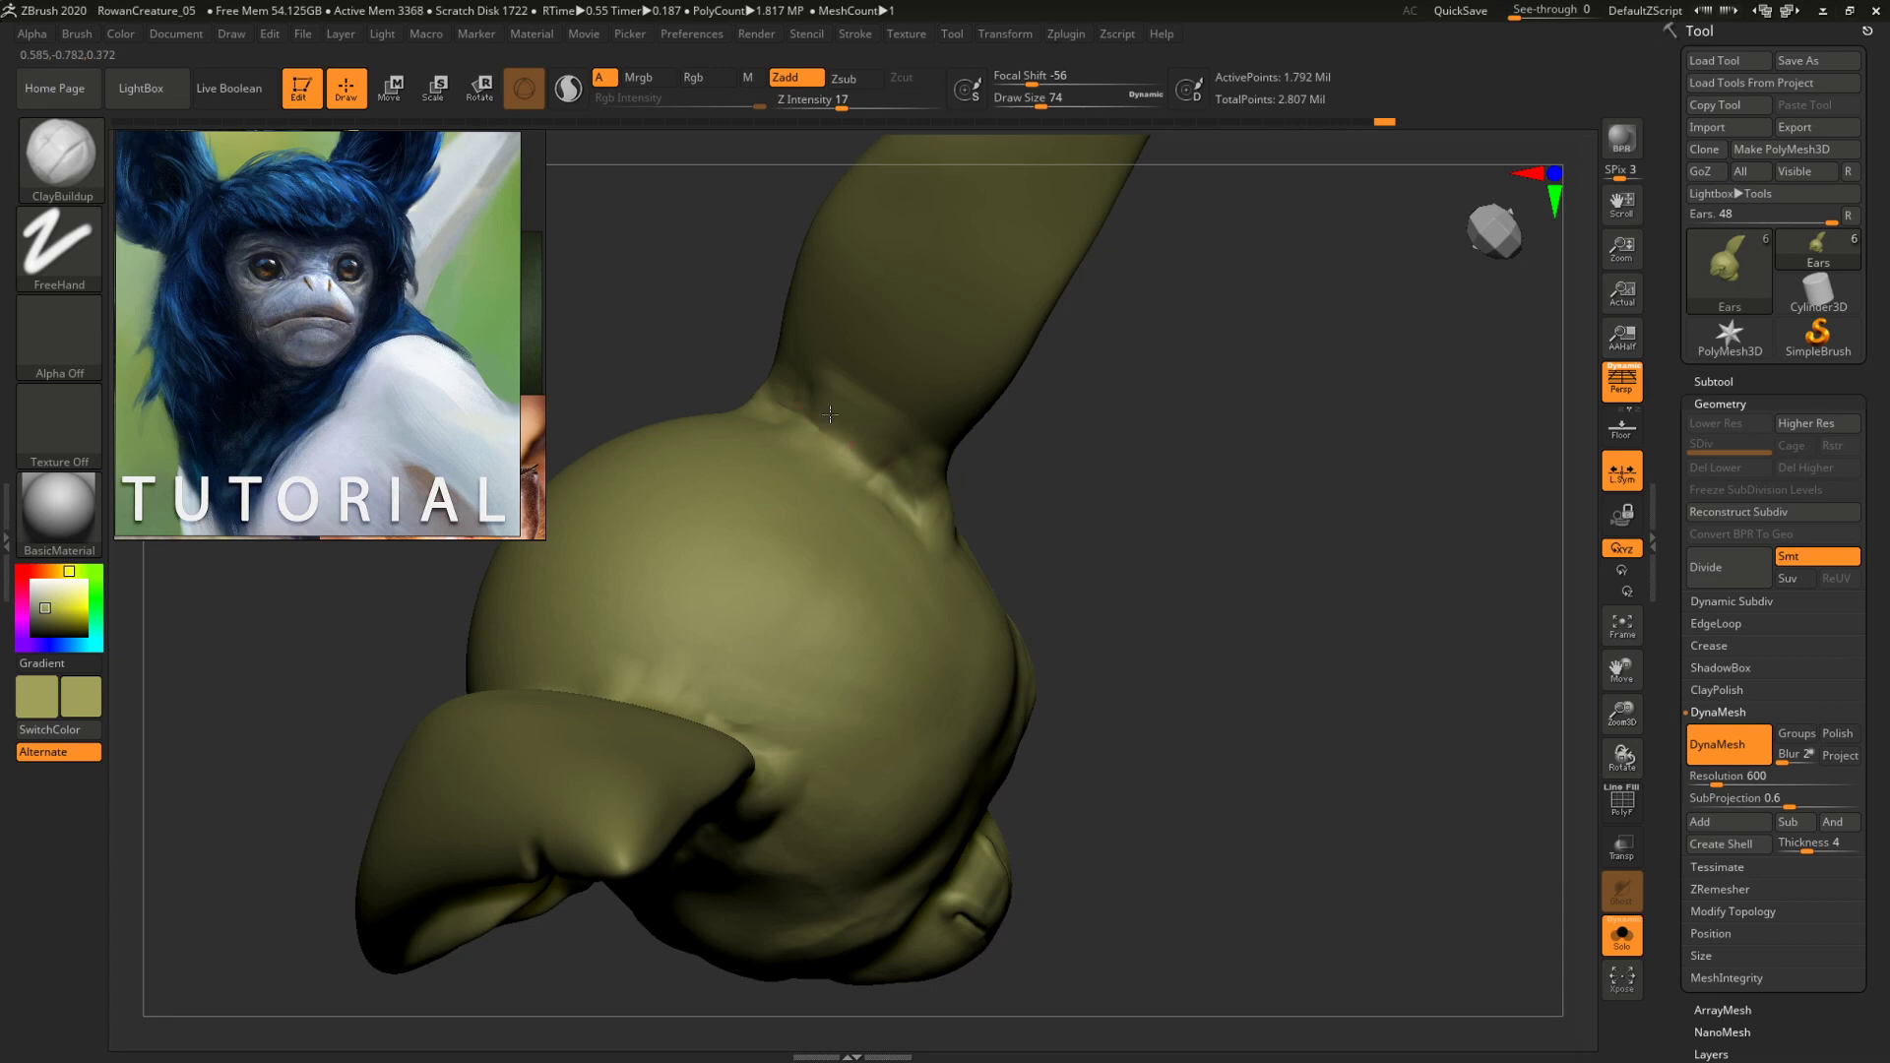
pyautogui.moveTo(866, 463)
pyautogui.mouseDown(button='right')
pyautogui.moveTo(1223, 495)
pyautogui.moveTo(802, 400)
pyautogui.mouseUp(button='right')
pyautogui.press('space')
pyautogui.moveTo(802, 401)
pyautogui.mouseDown()
pyautogui.moveTo(793, 481)
pyautogui.moveTo(770, 446)
pyautogui.moveTo(812, 393)
pyautogui.mouseUp()
pyautogui.moveTo(1042, 169)
pyautogui.mouseDown()
pyautogui.moveTo(999, 180)
pyautogui.moveTo(1005, 295)
pyautogui.moveTo(983, 272)
pyautogui.moveTo(1381, 538)
pyautogui.moveTo(1237, 493)
pyautogui.moveTo(1237, 514)
pyautogui.moveTo(1304, 495)
pyautogui.moveTo(1259, 505)
pyautogui.mouseUp()
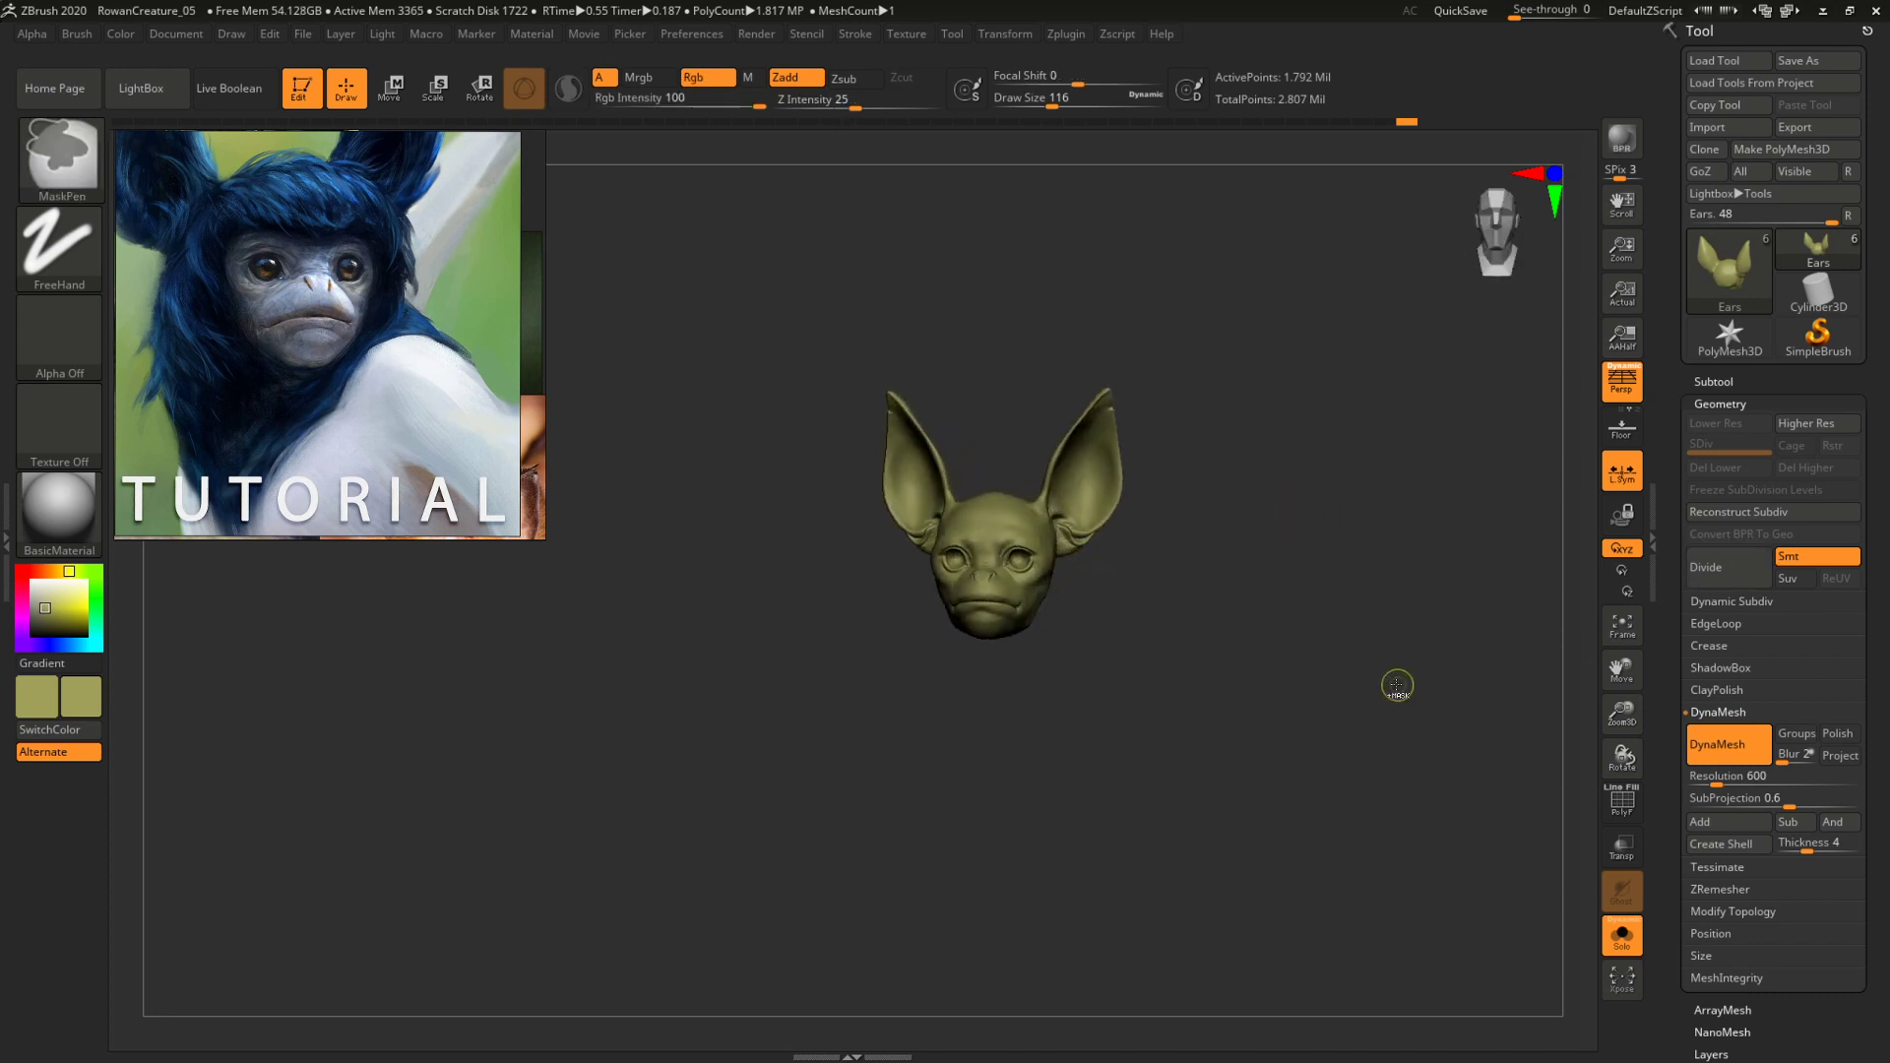
# Save the project over the existing RowanCreature_05.ZPR file.
pyautogui.hotkey('ctrl', 's')
pyautogui.click(789, 500)
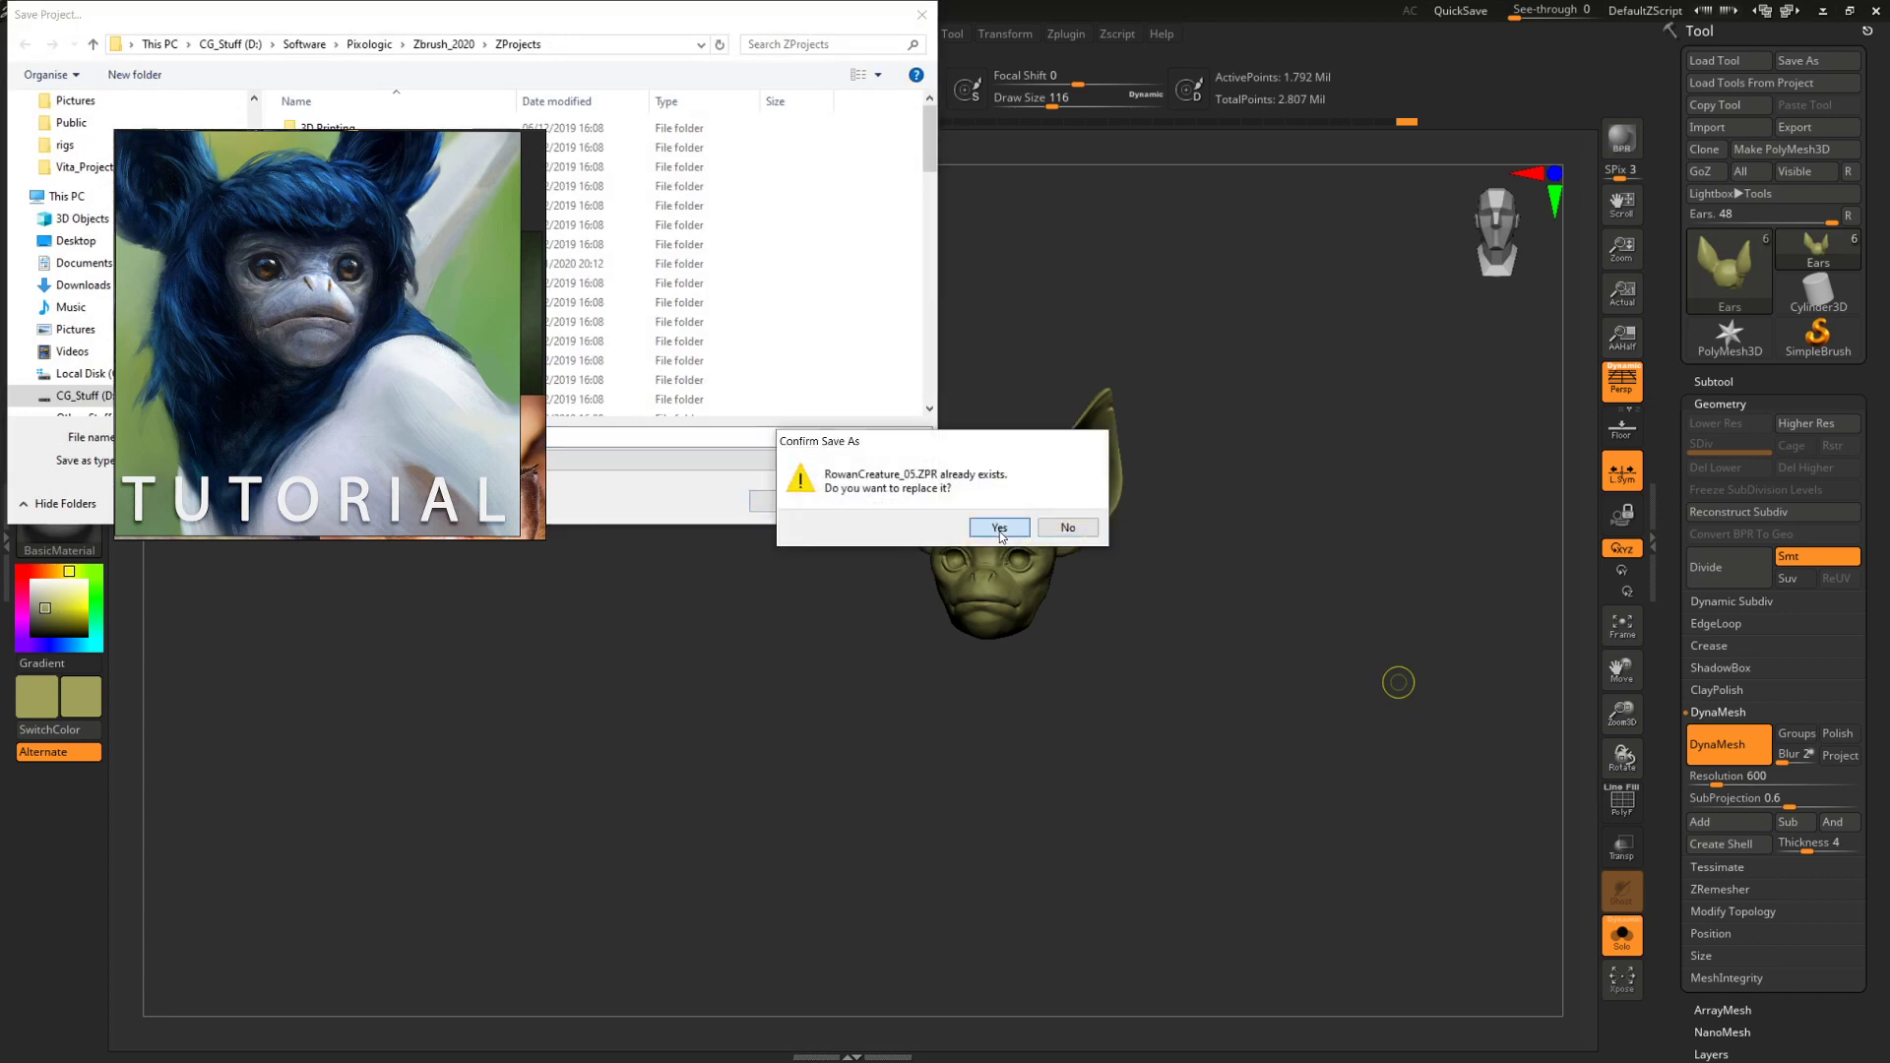
pyautogui.click(999, 529)
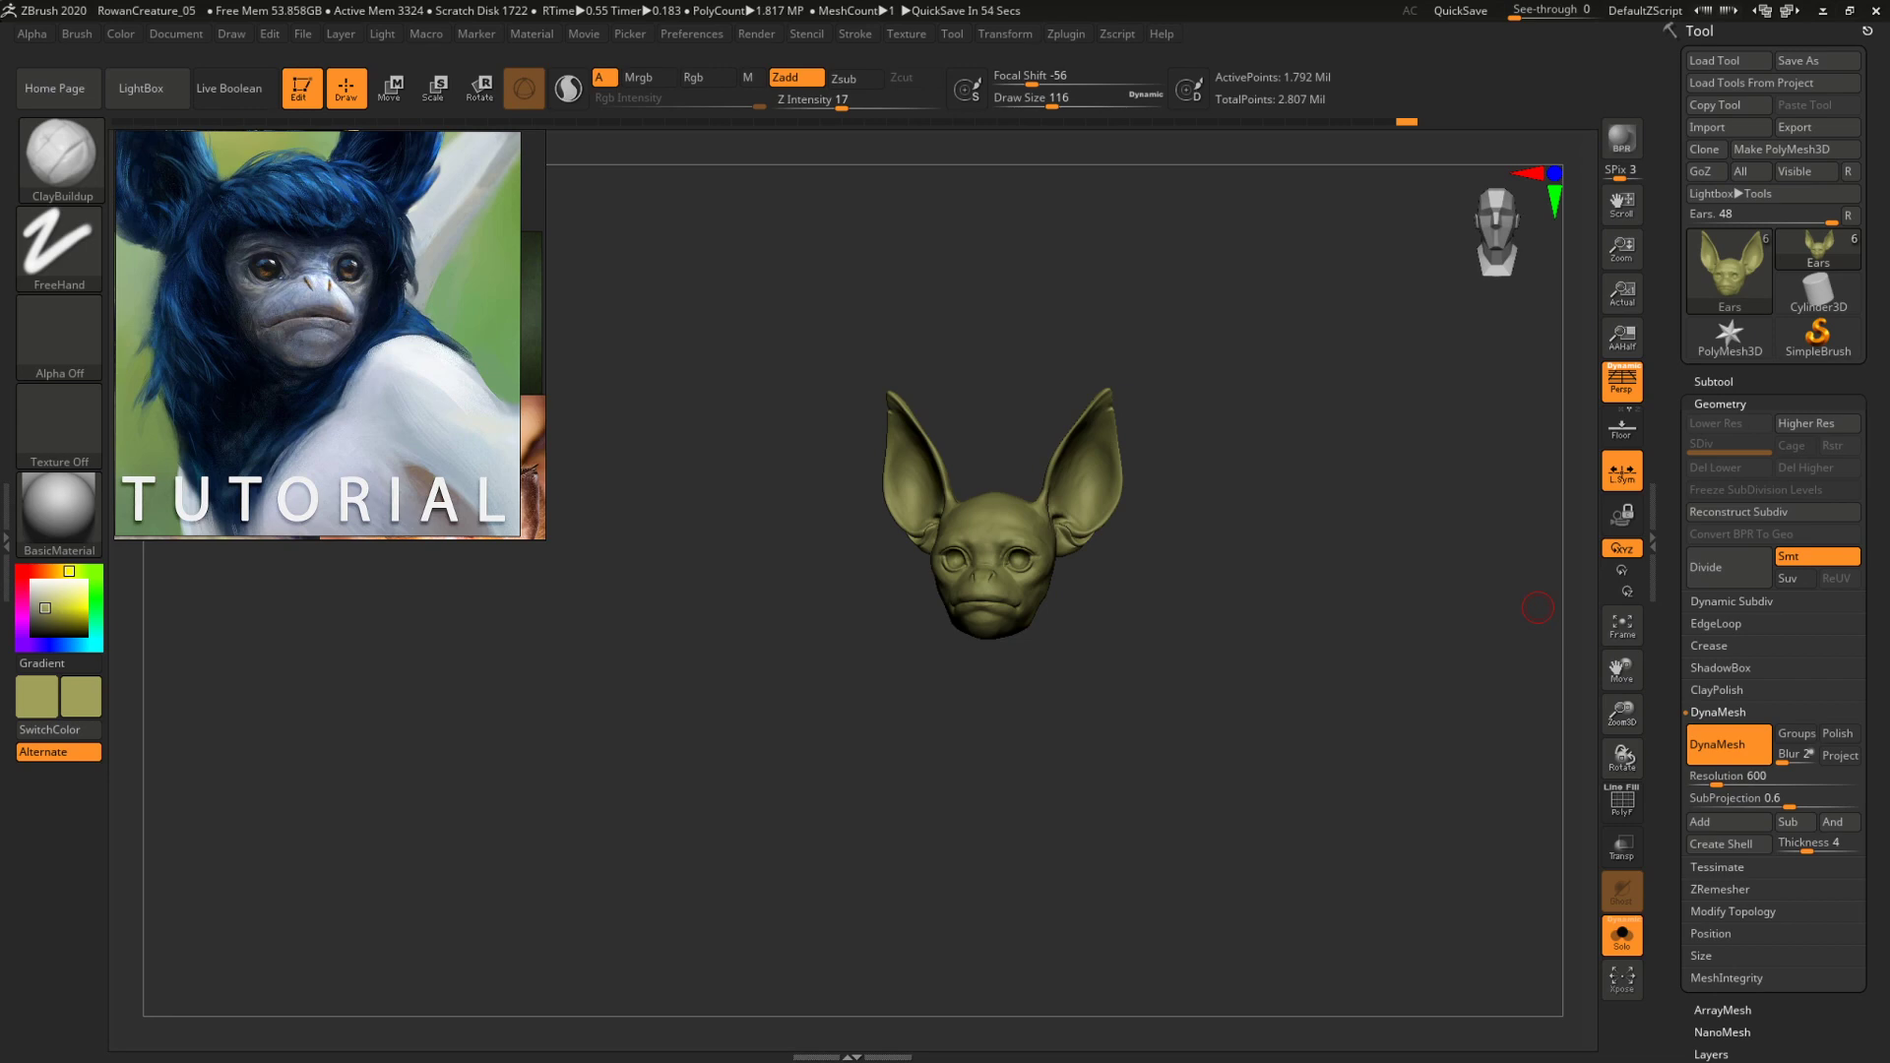
# Switch to Chrome and look through the "Sphynx cat head back" image results for ear and skull references.
pyautogui.hotkey('alt', 'Tab')
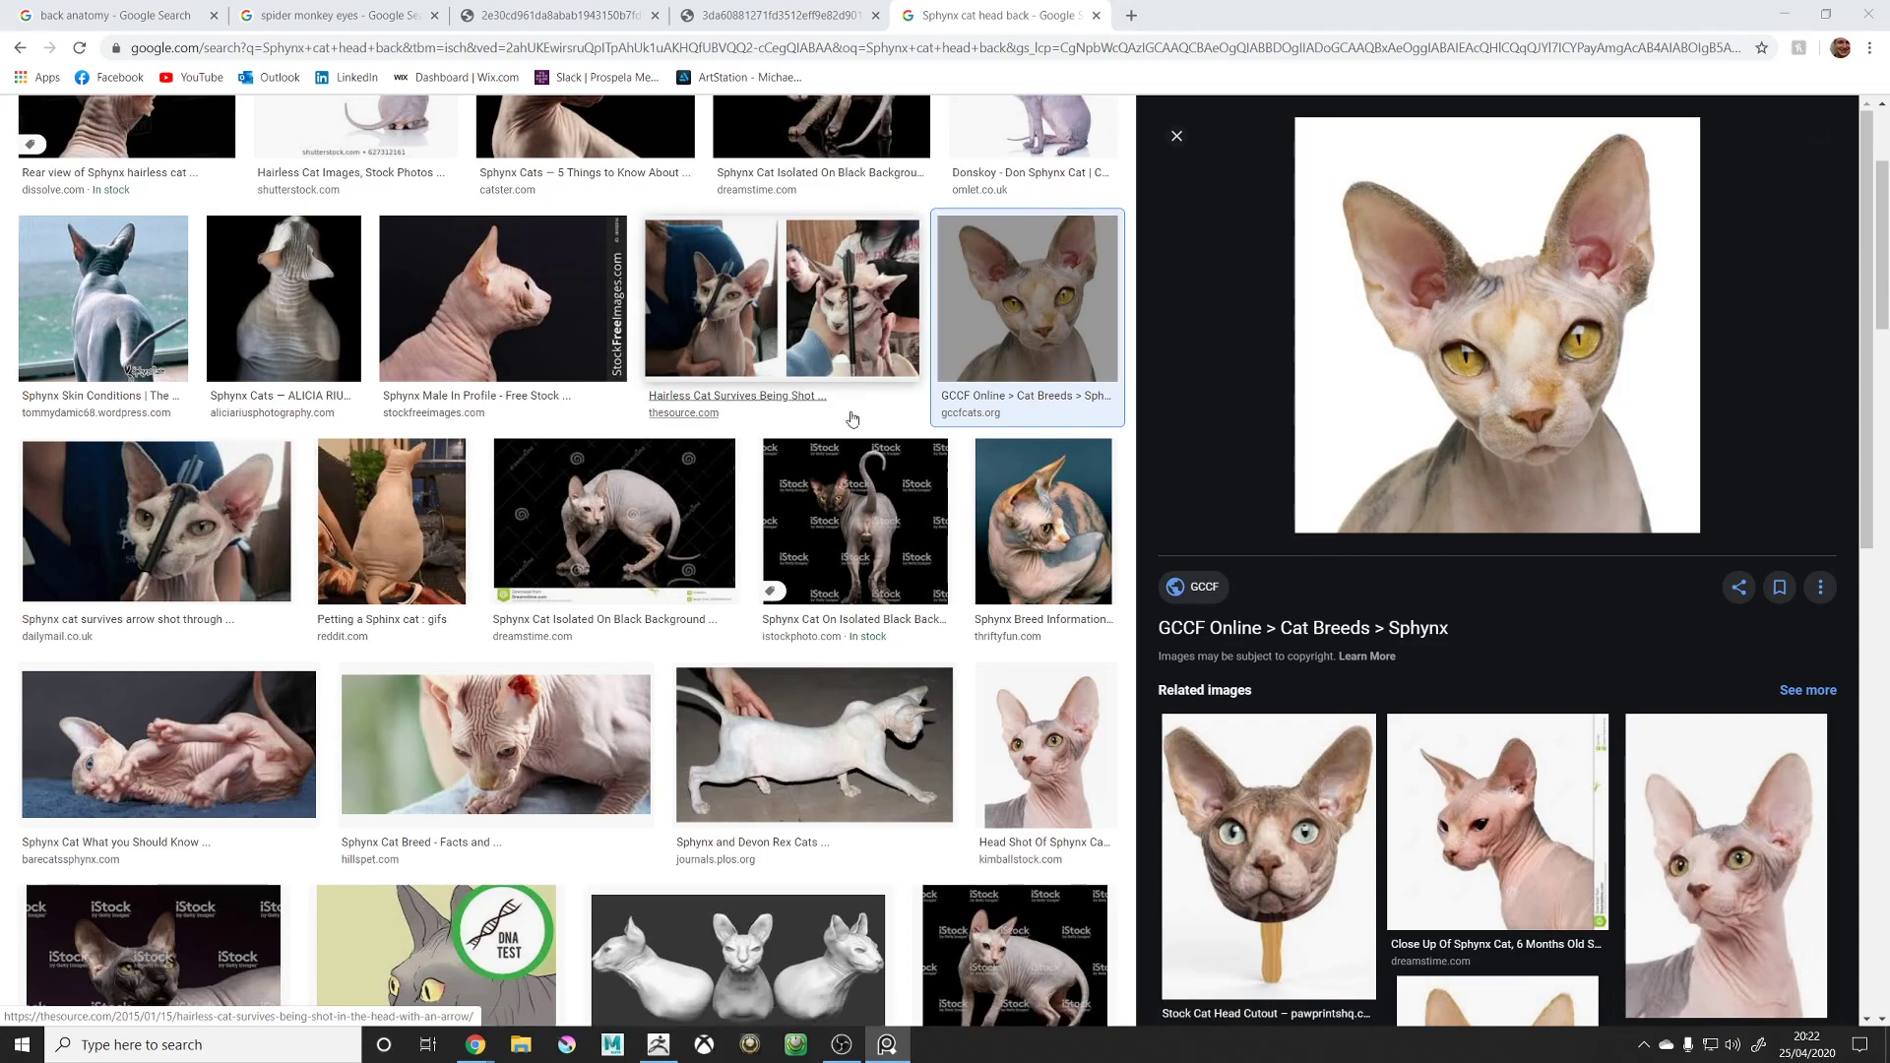
pyautogui.scroll(-3, 843, 414)
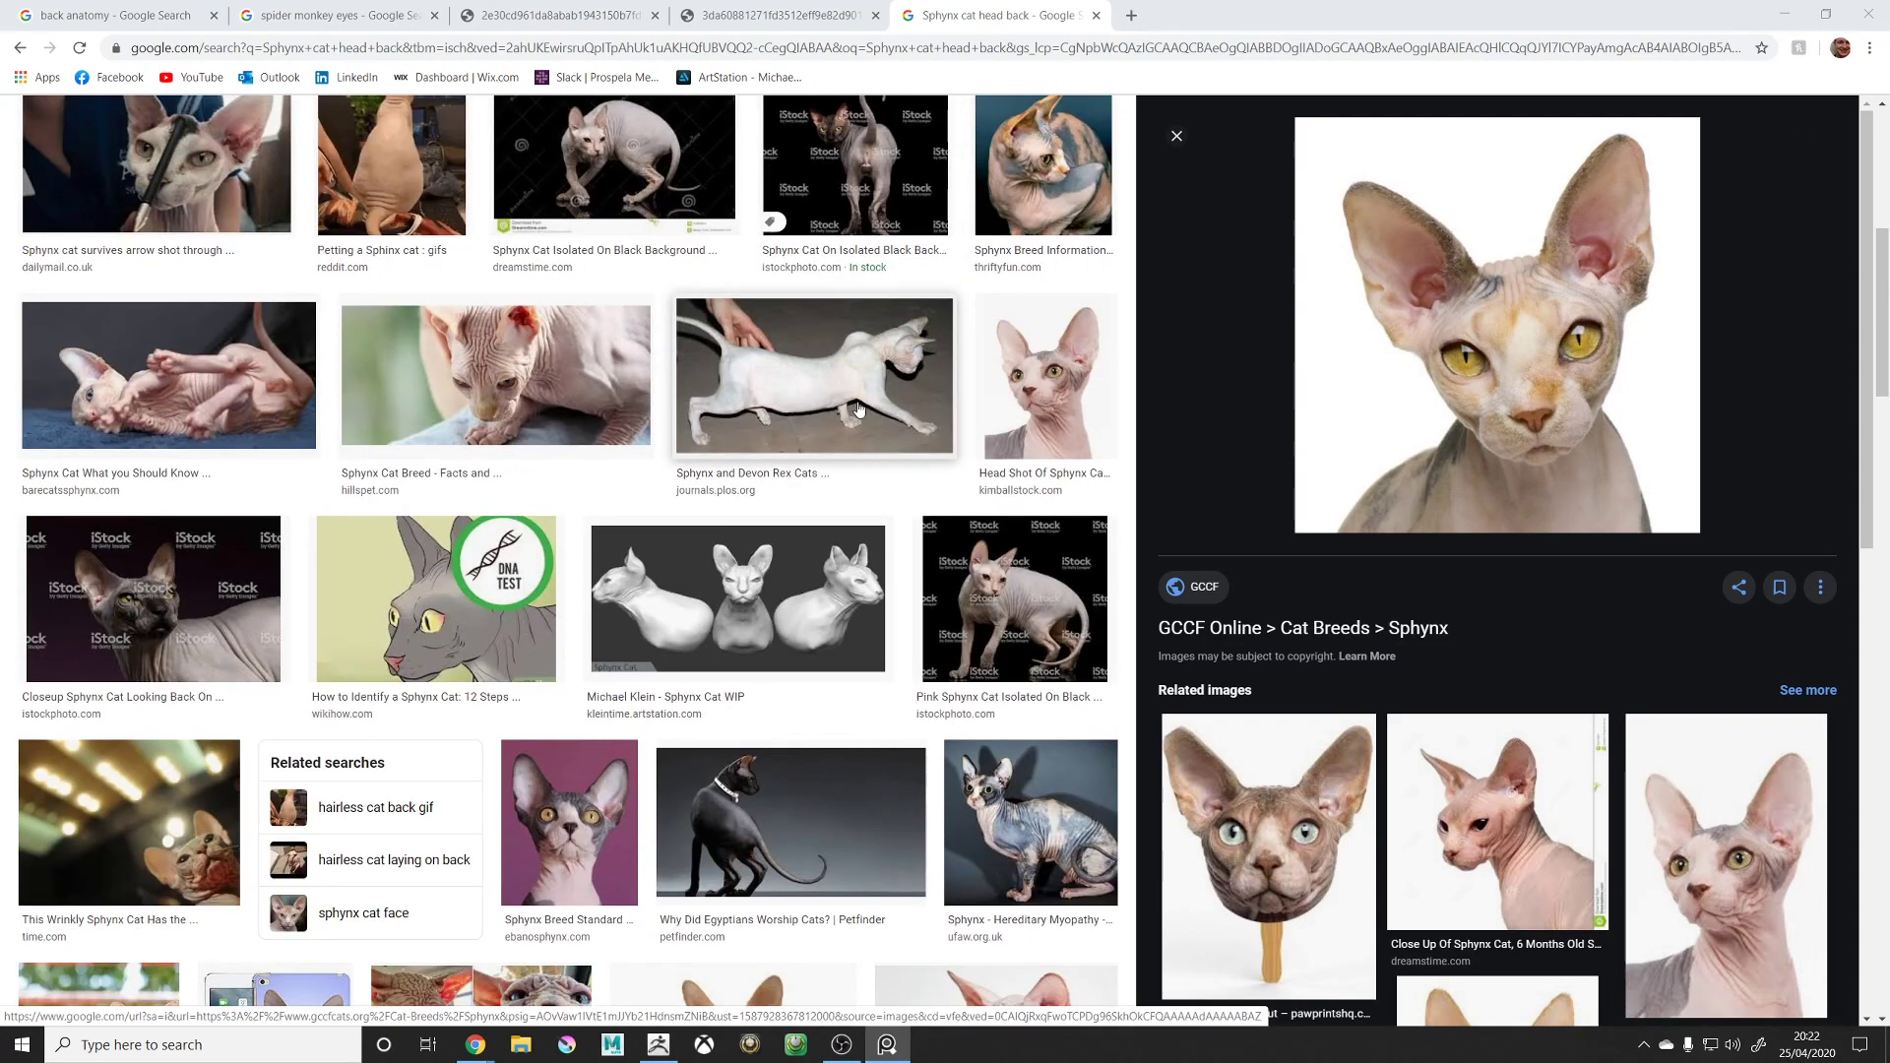
pyautogui.scroll(-1, 860, 408)
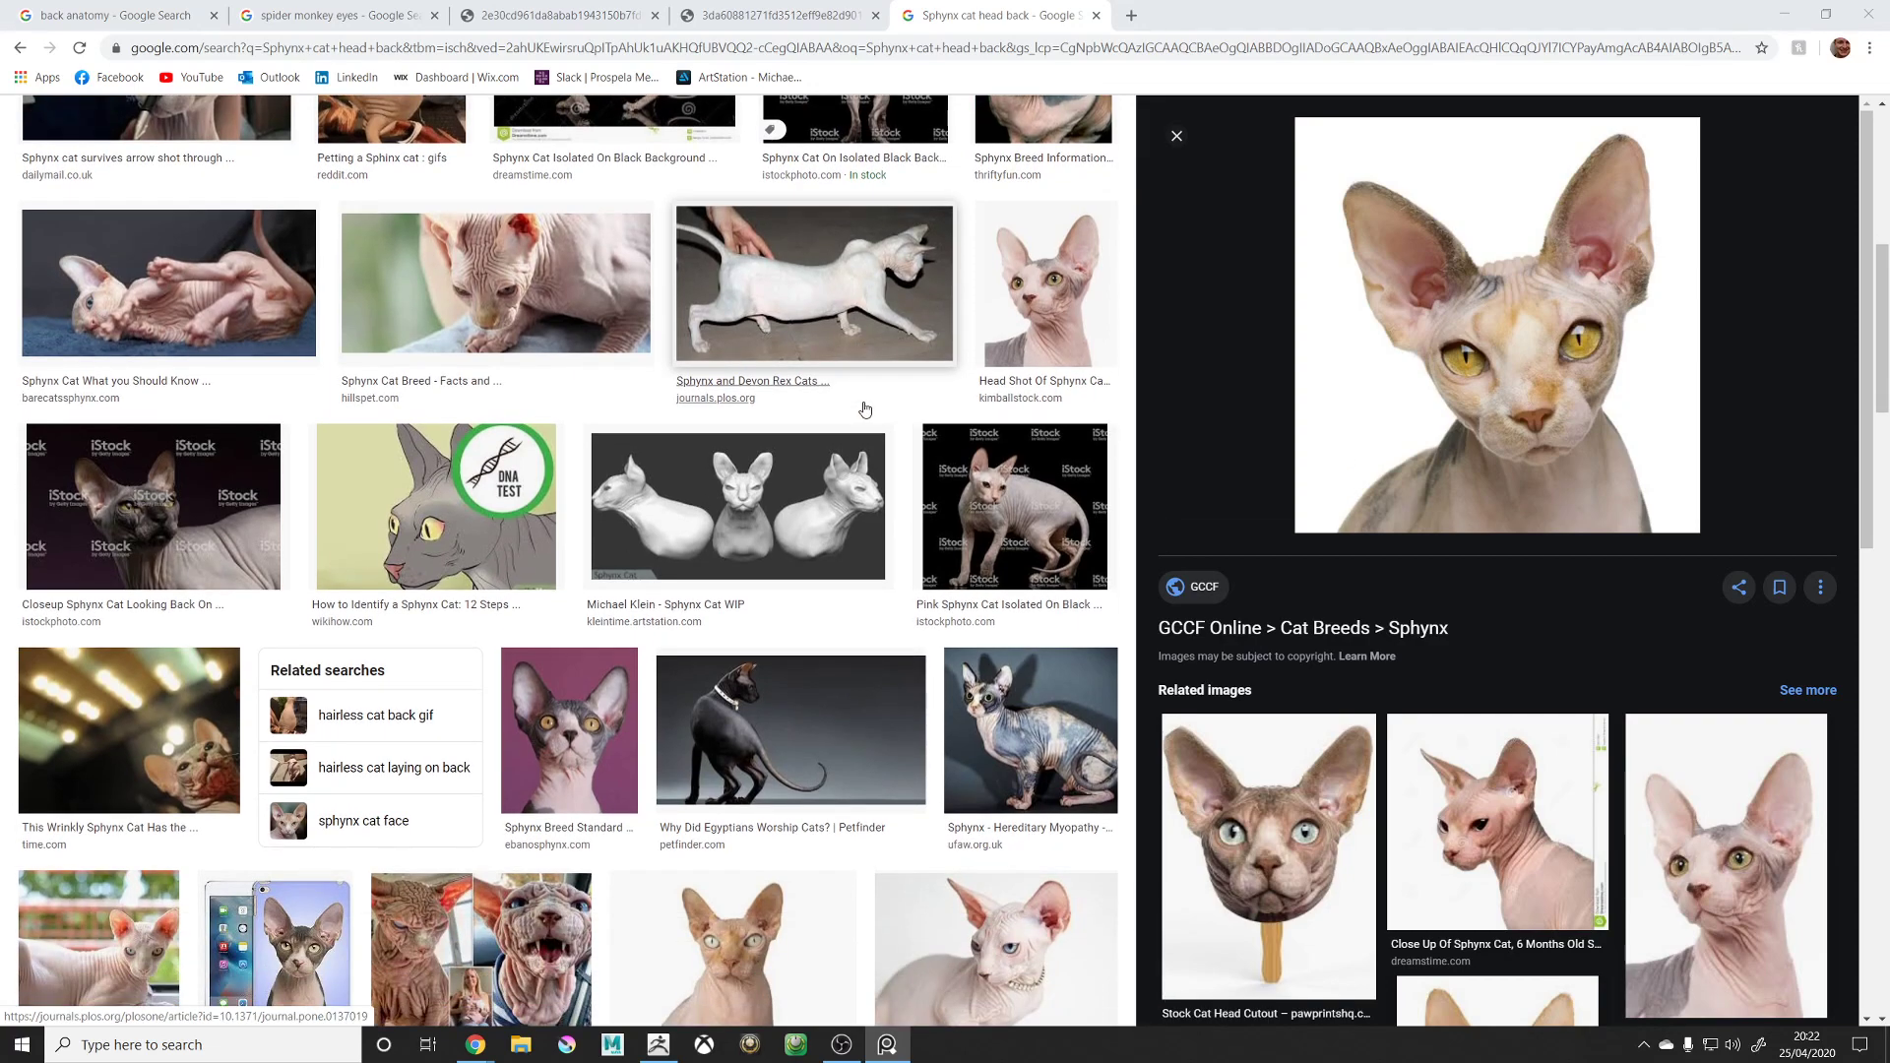
pyautogui.scroll(-5, 864, 408)
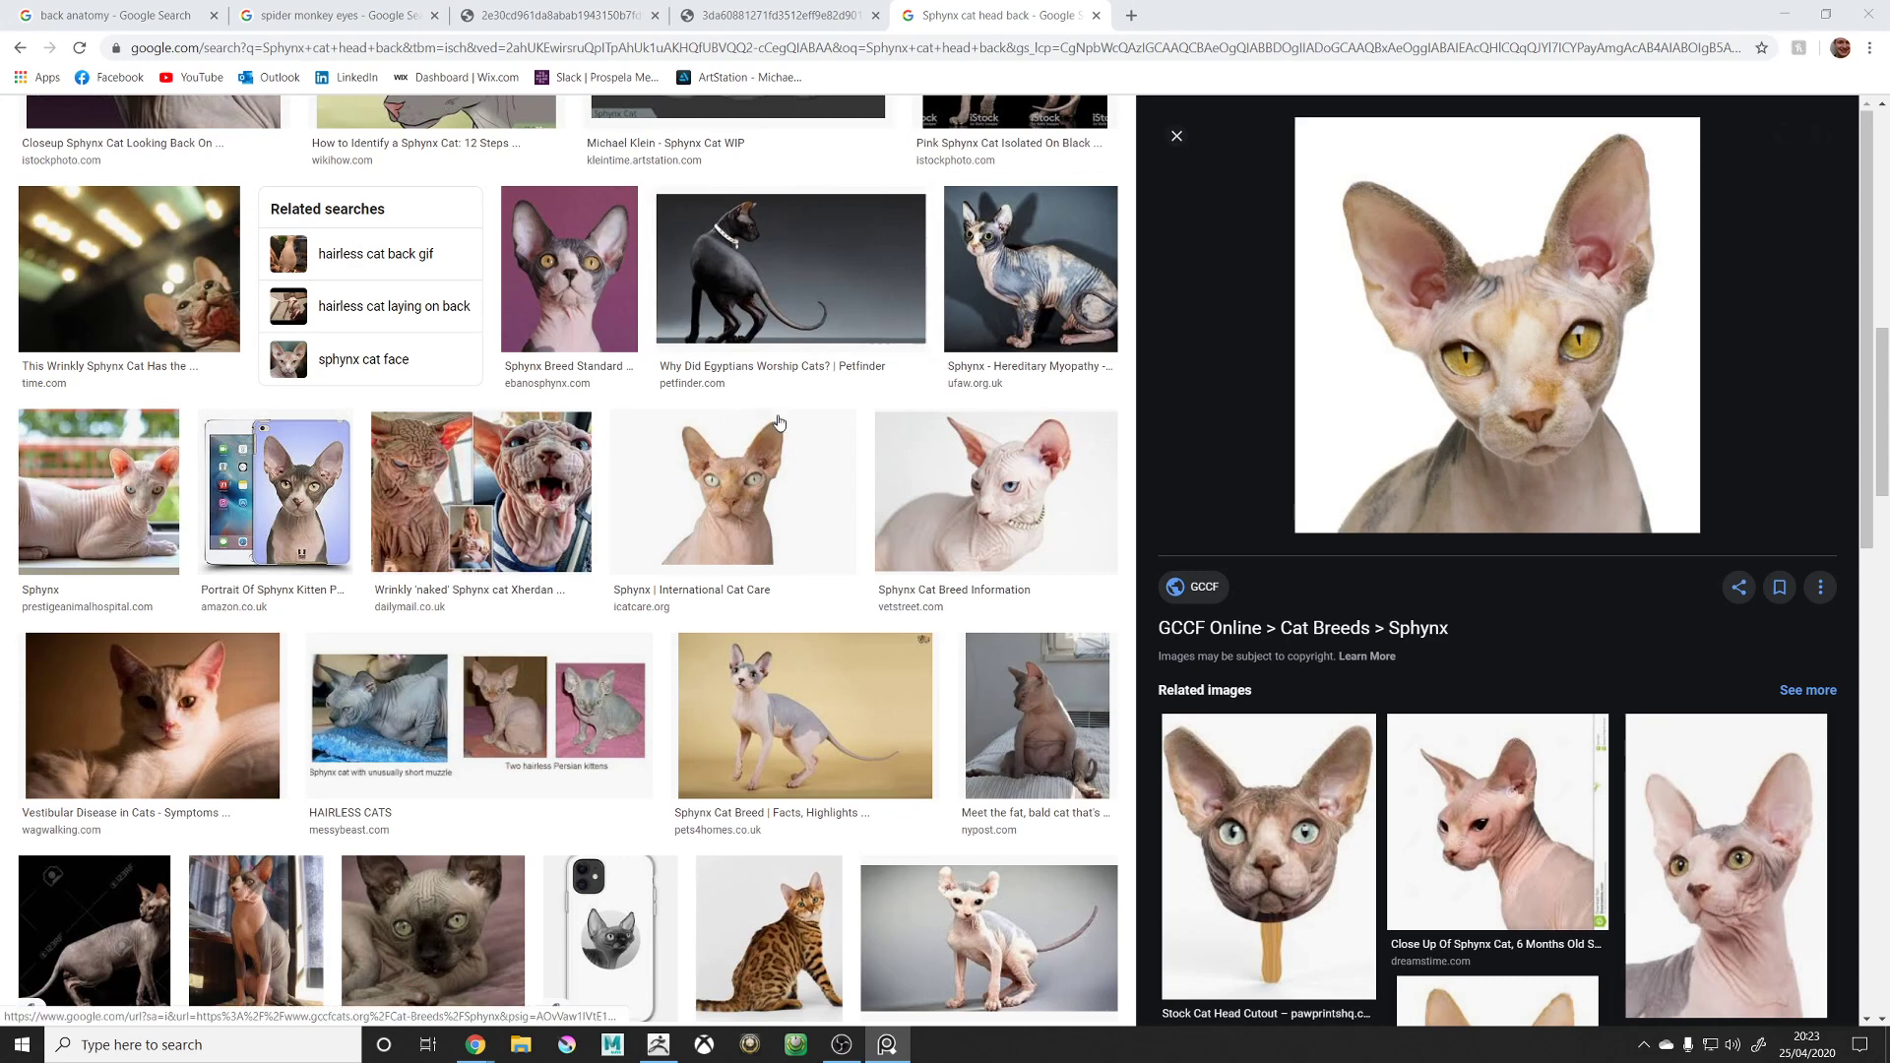
pyautogui.scroll(-7, 886, 431)
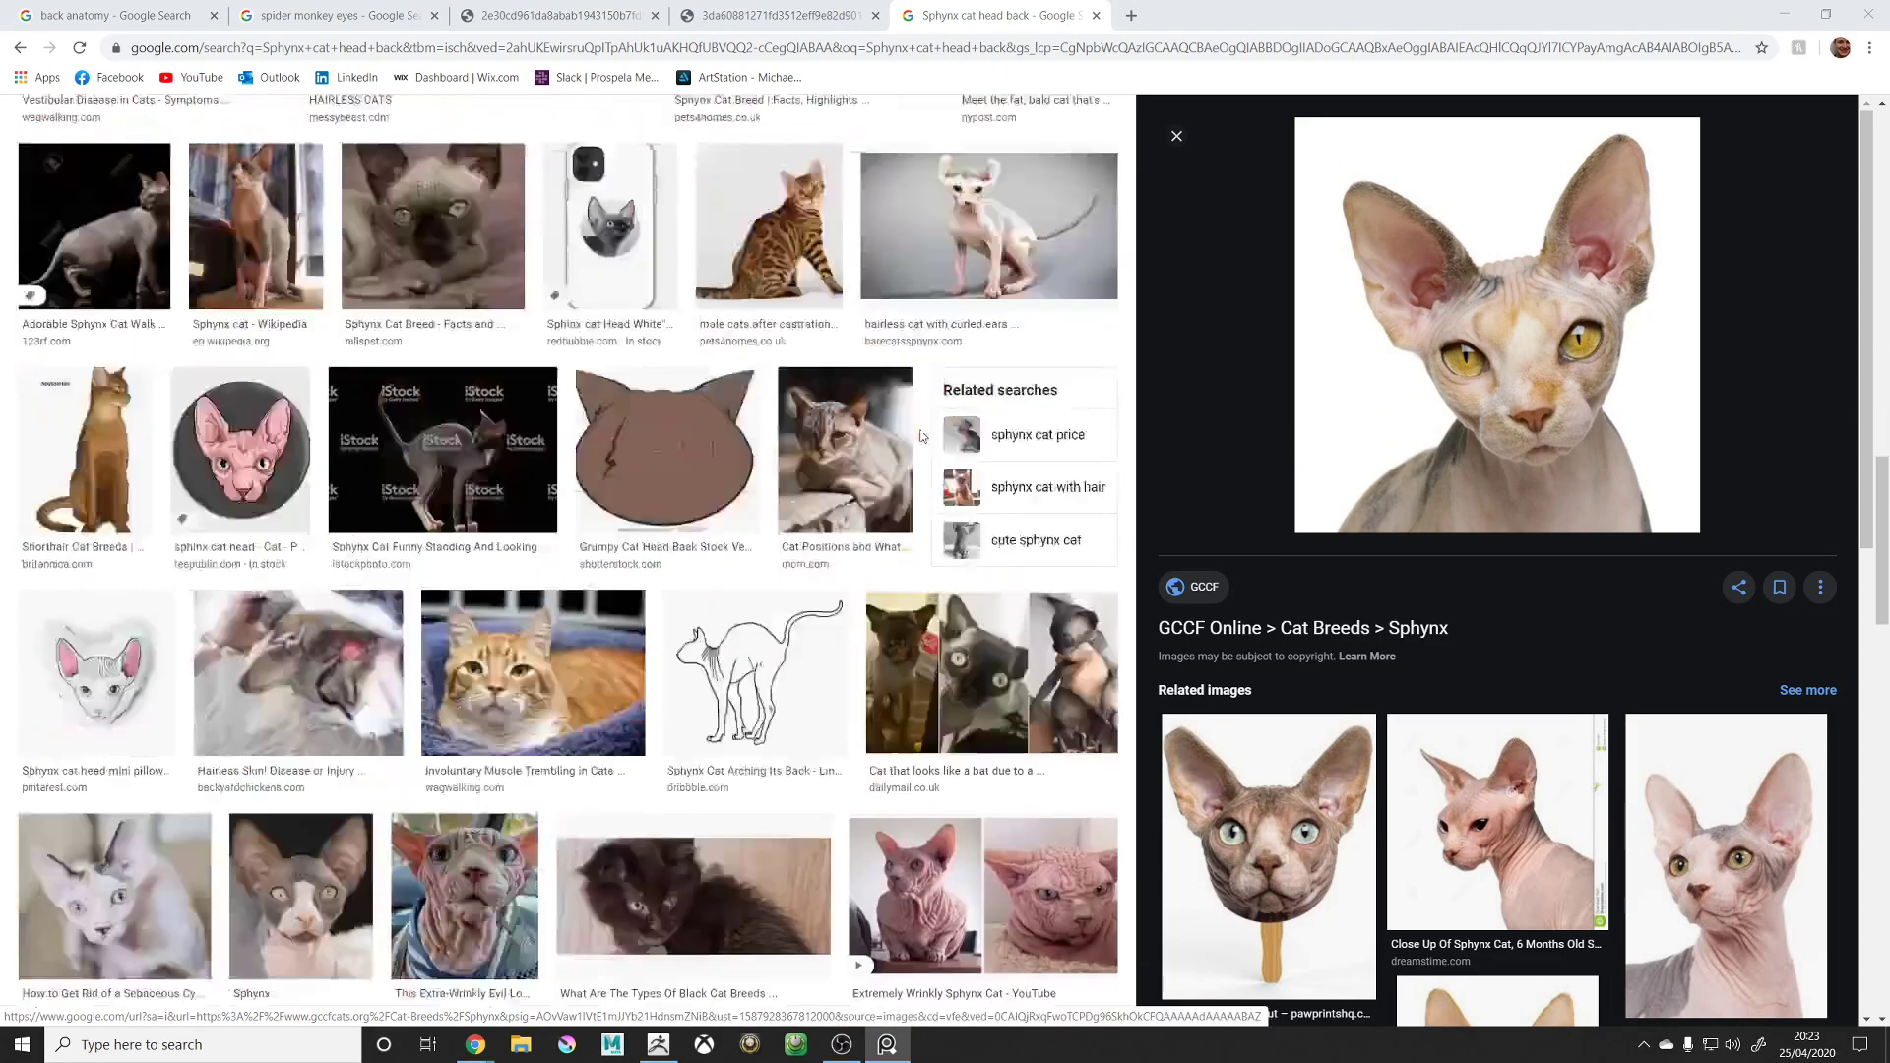
pyautogui.scroll(-2, 923, 436)
pyautogui.scroll(-4, 922, 436)
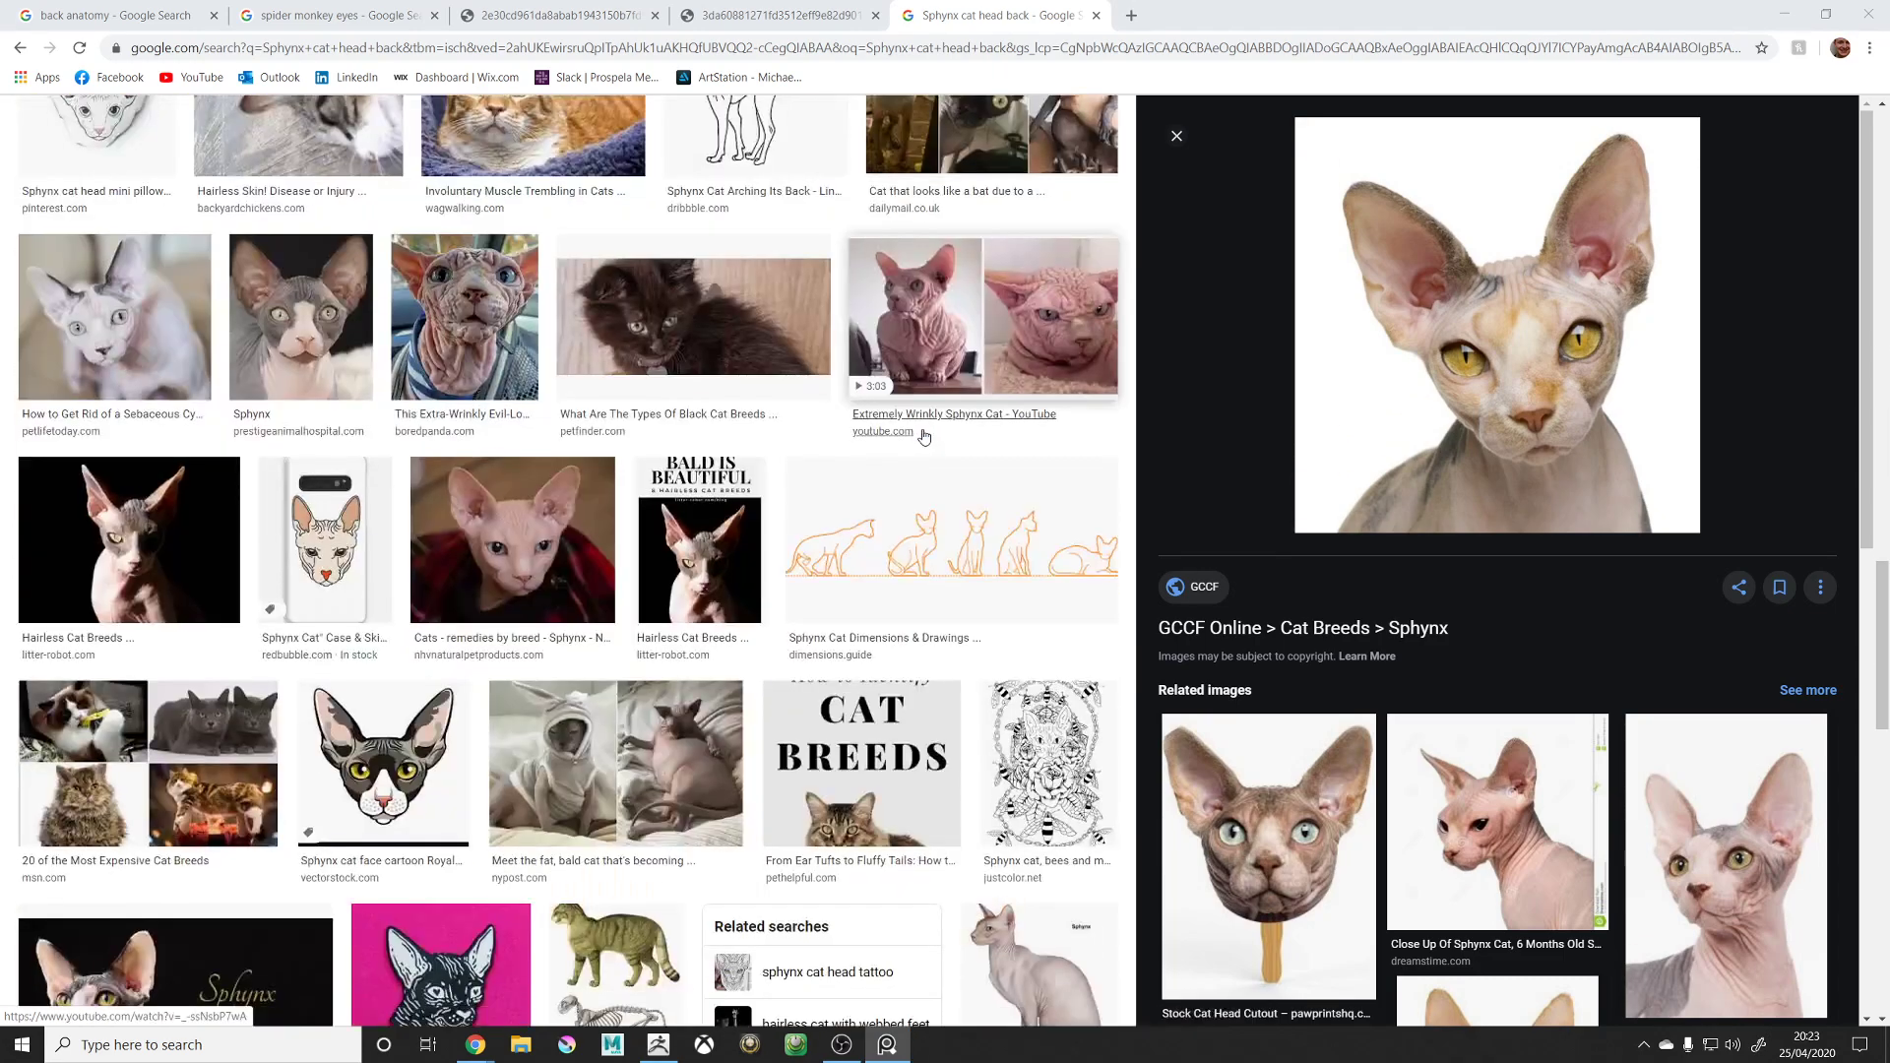
pyautogui.scroll(-3, 971, 417)
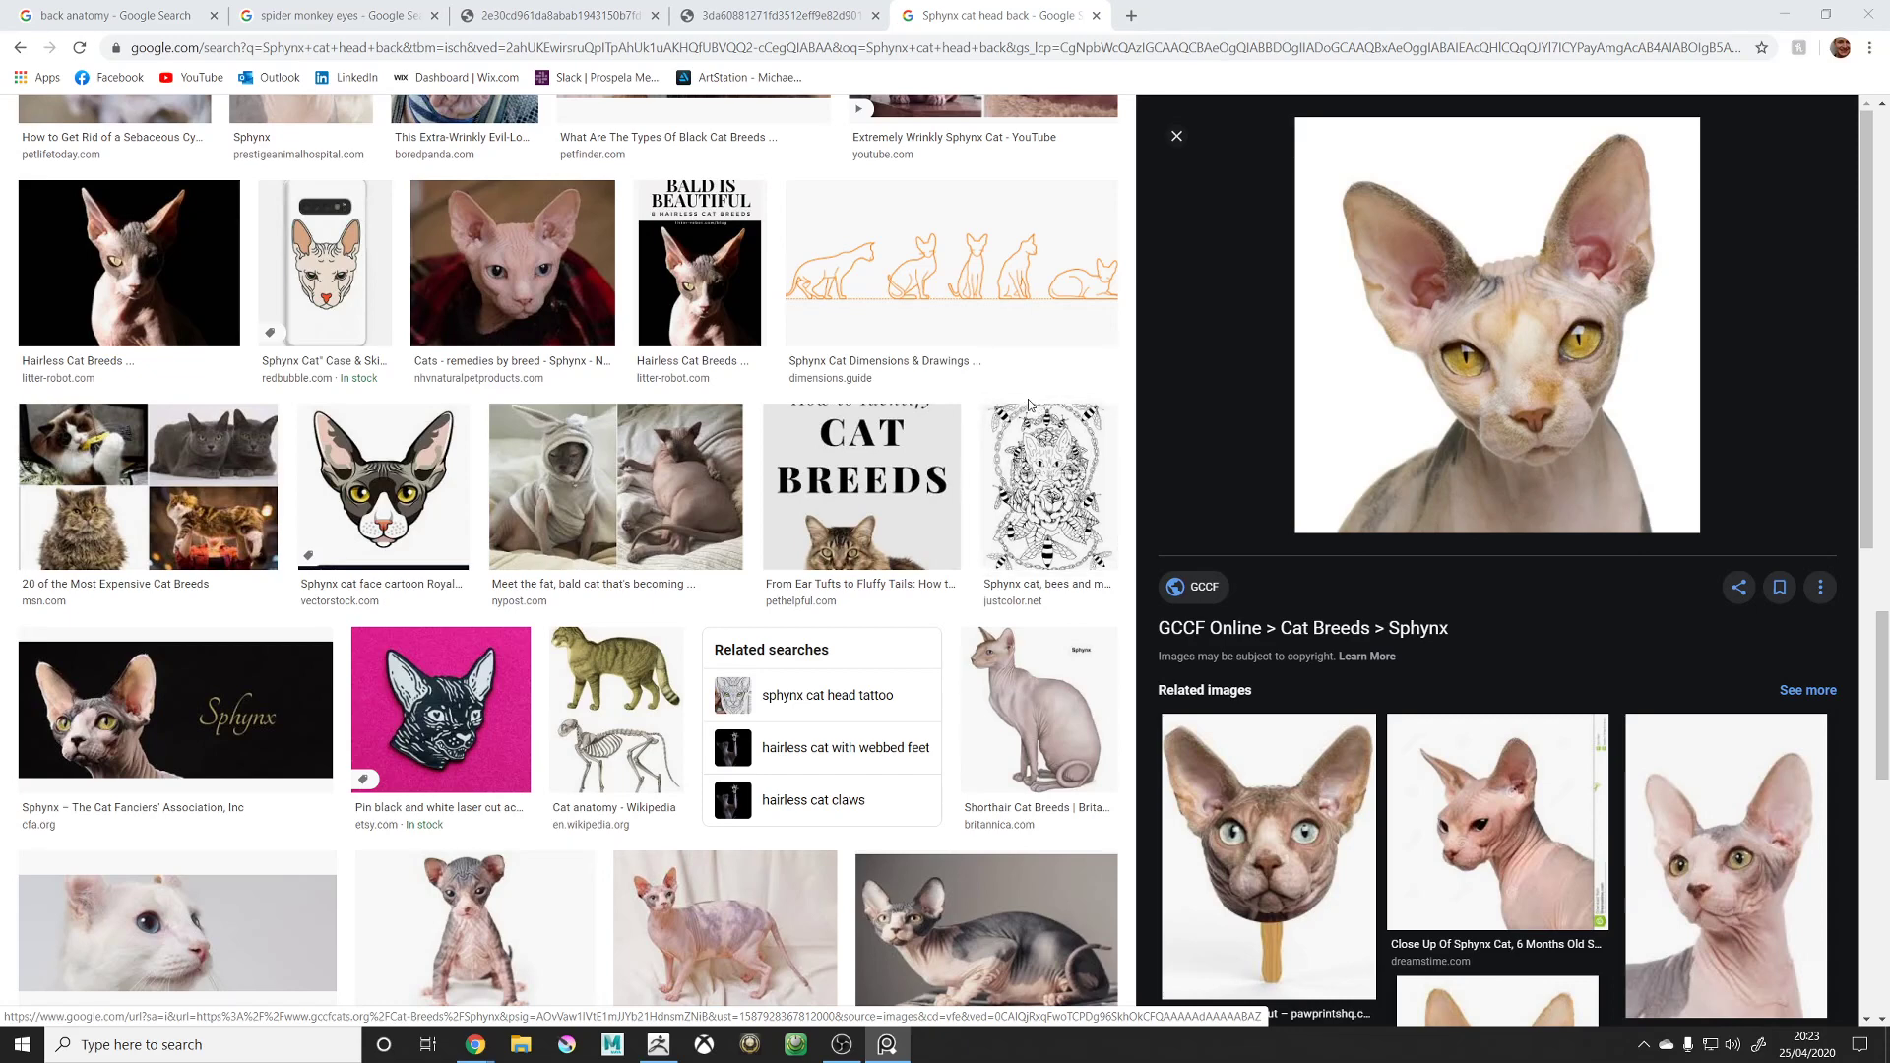
pyautogui.scroll(-8, 1029, 405)
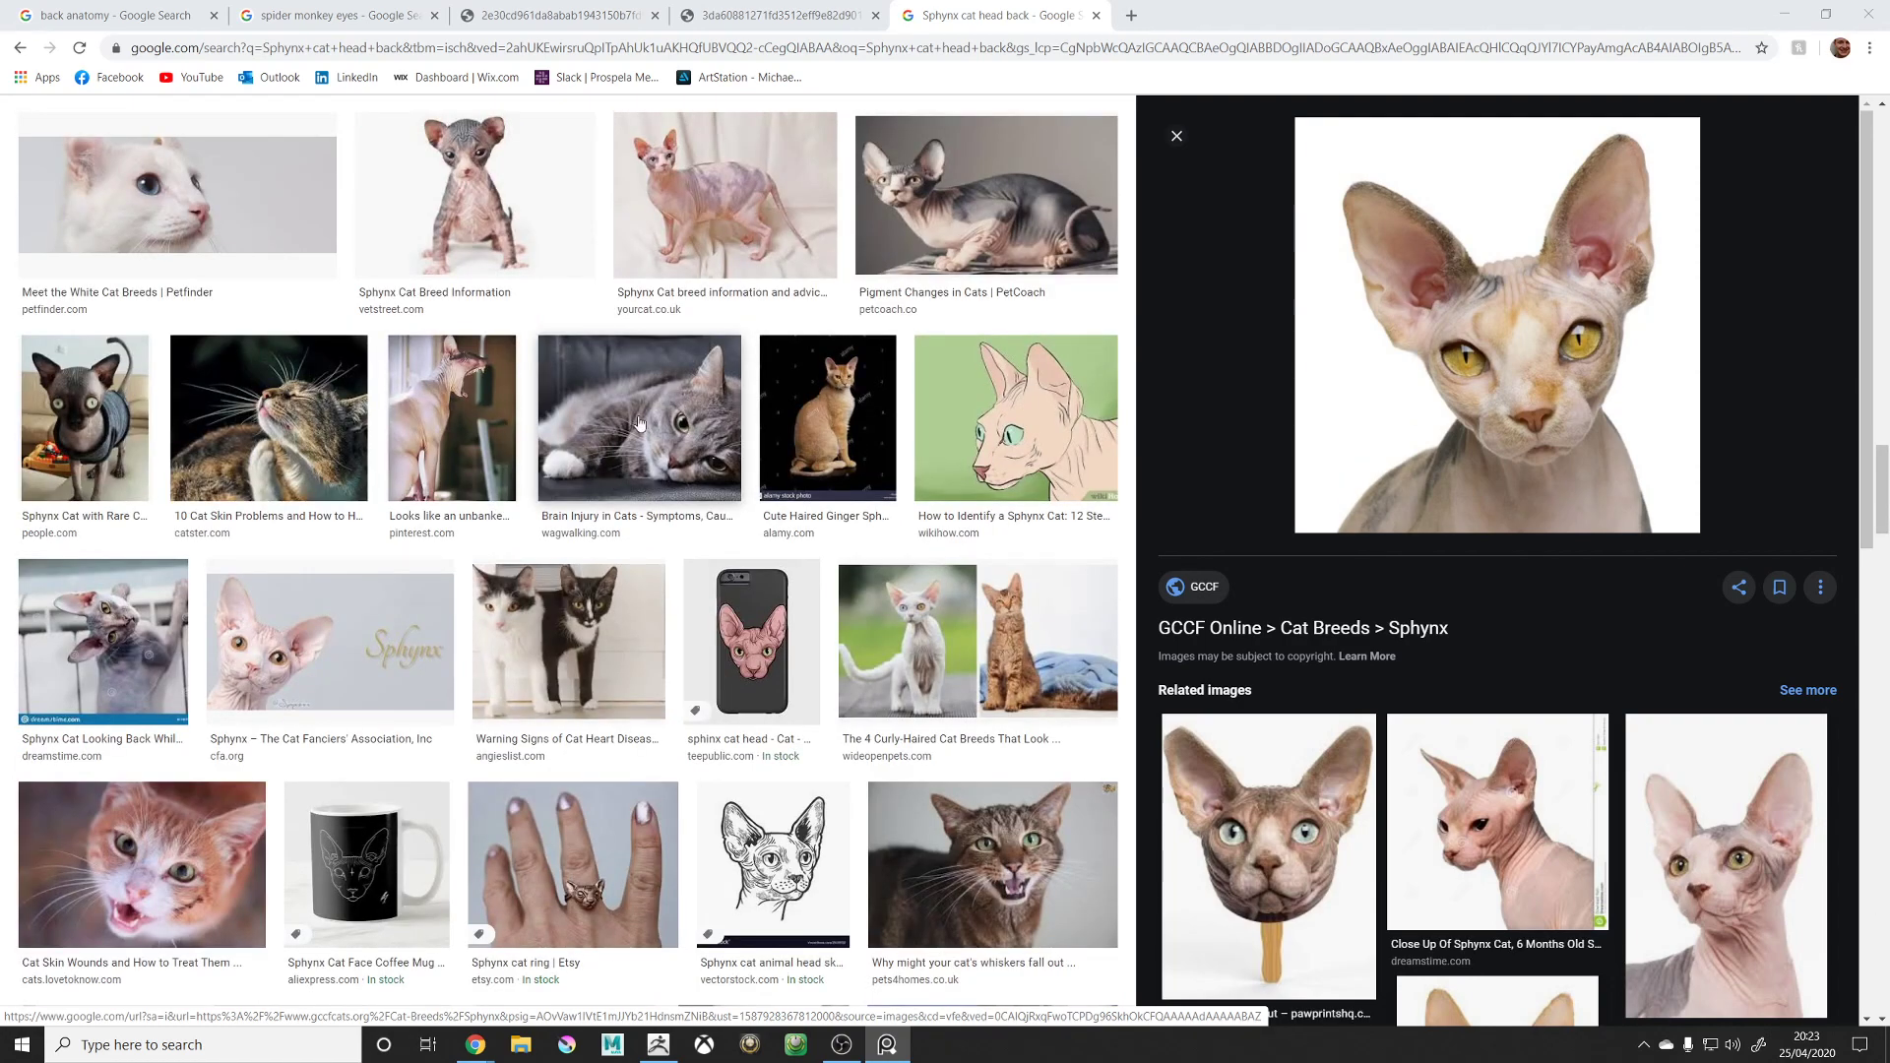
pyautogui.click(640, 423)
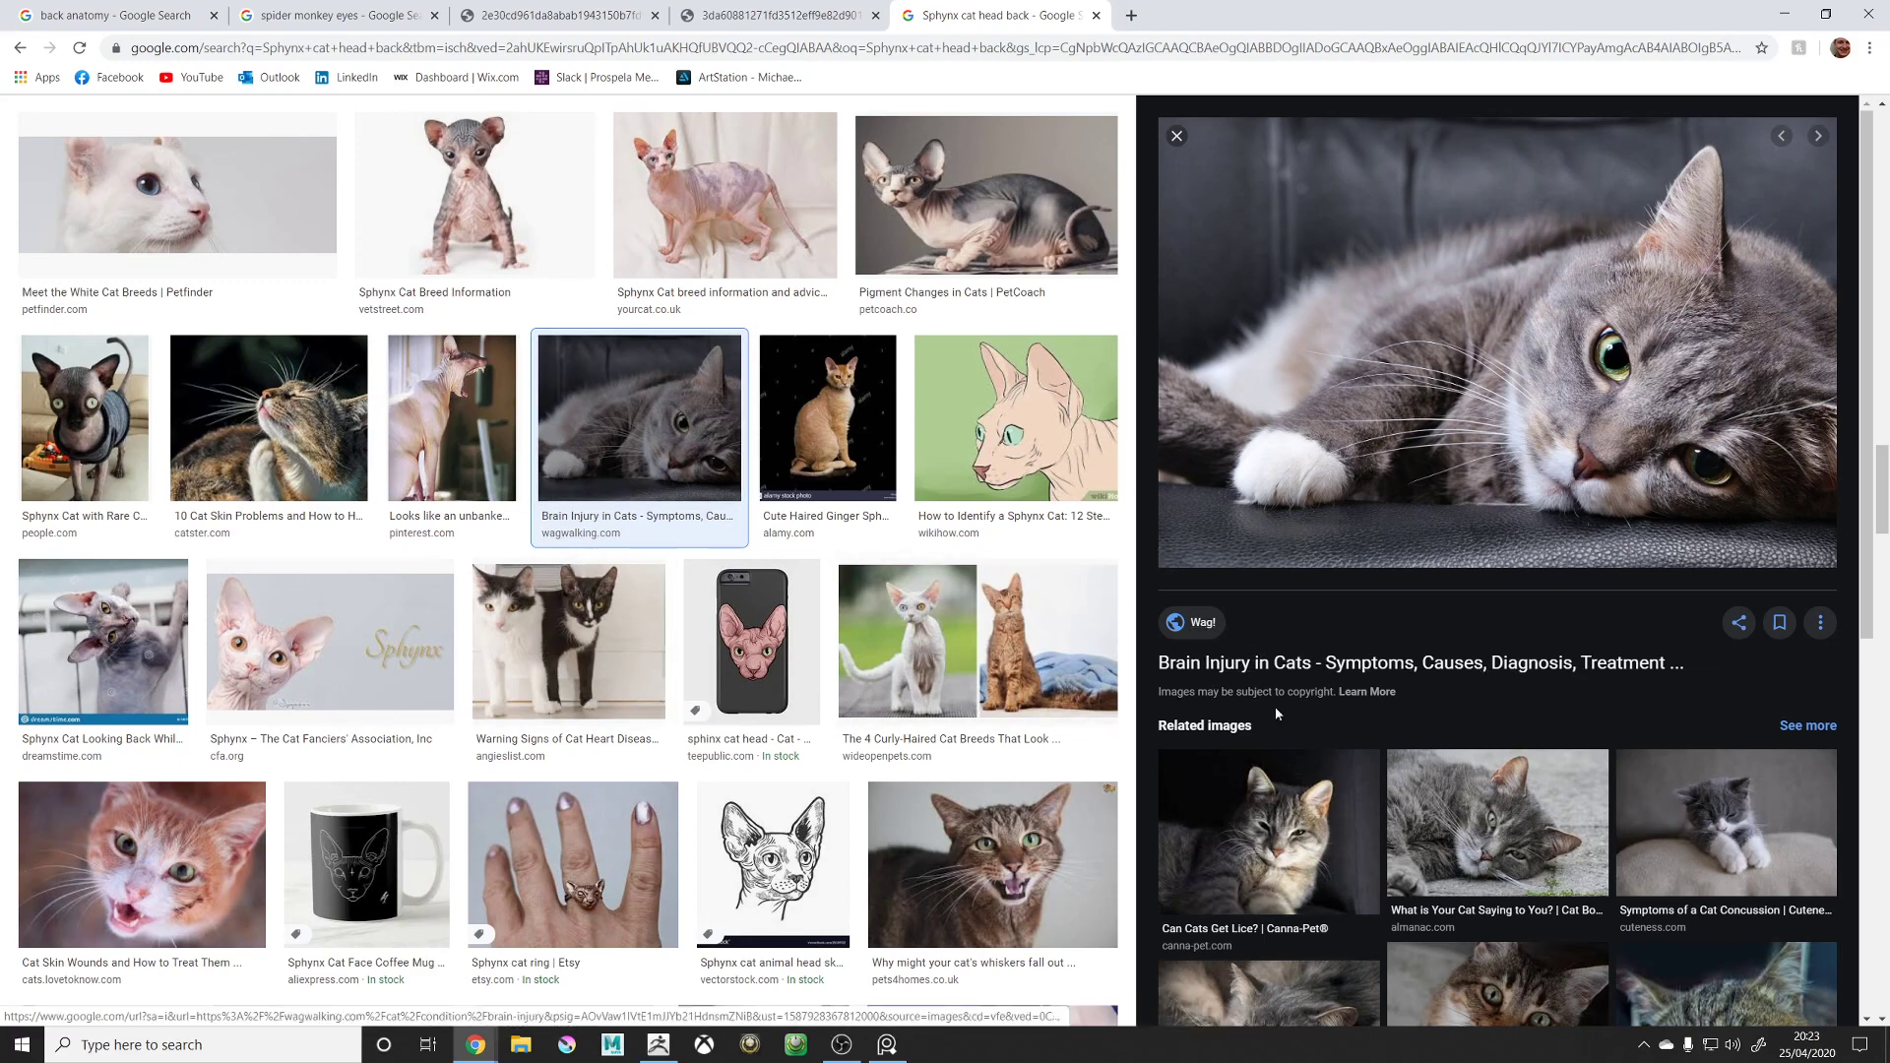
pyautogui.scroll(-10, 640, 512)
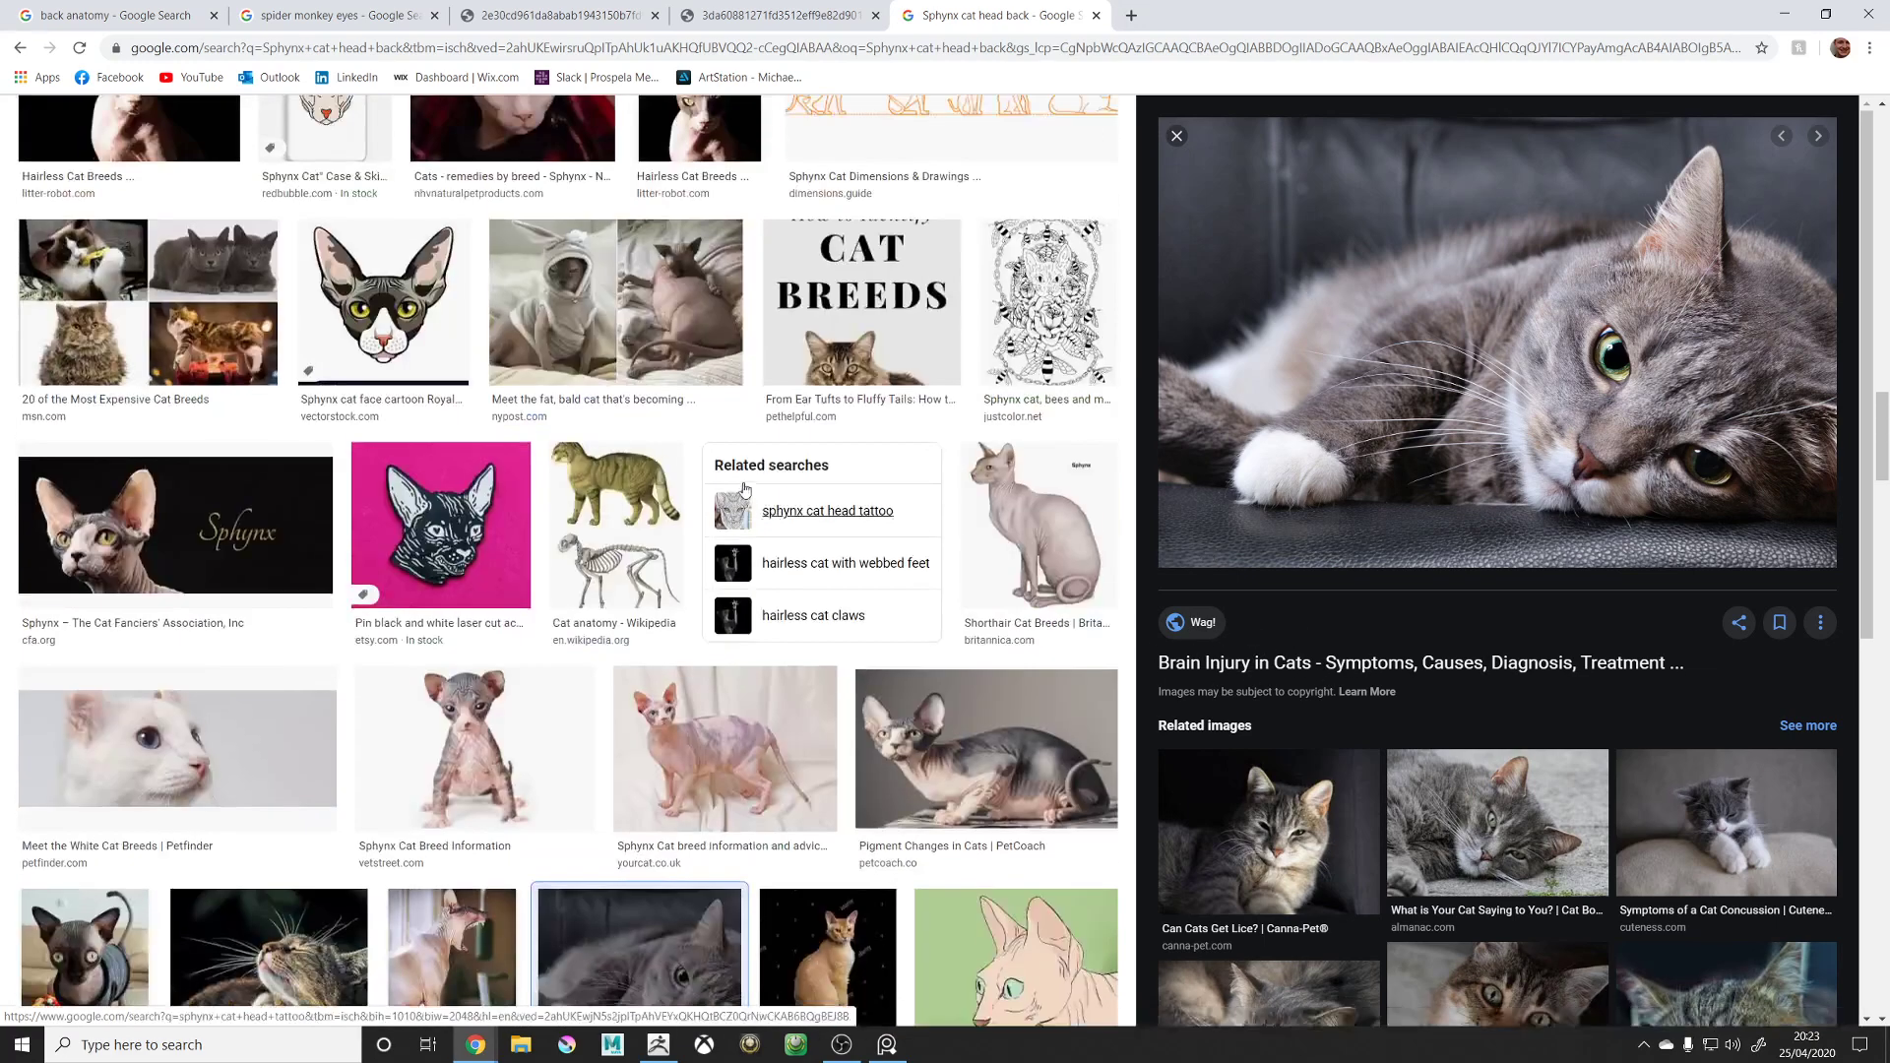
pyautogui.scroll(6, 728, 489)
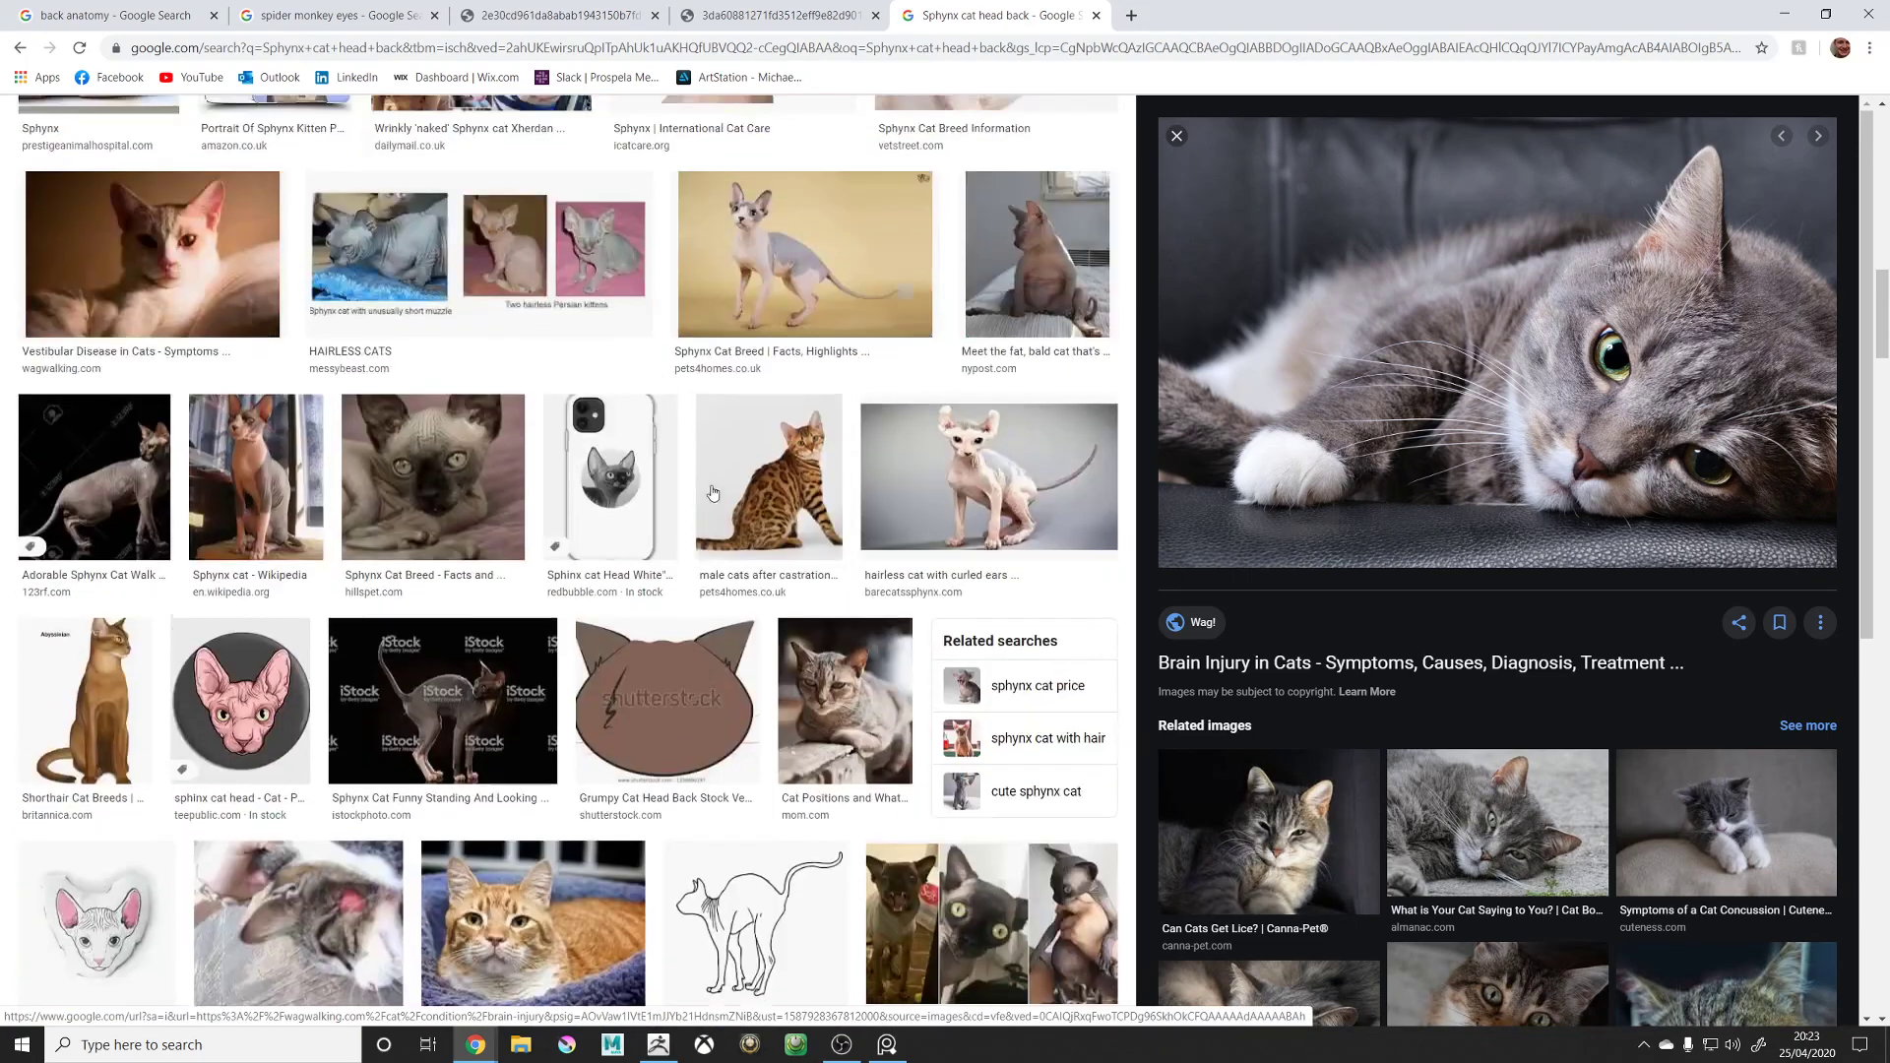
pyautogui.scroll(8, 751, 490)
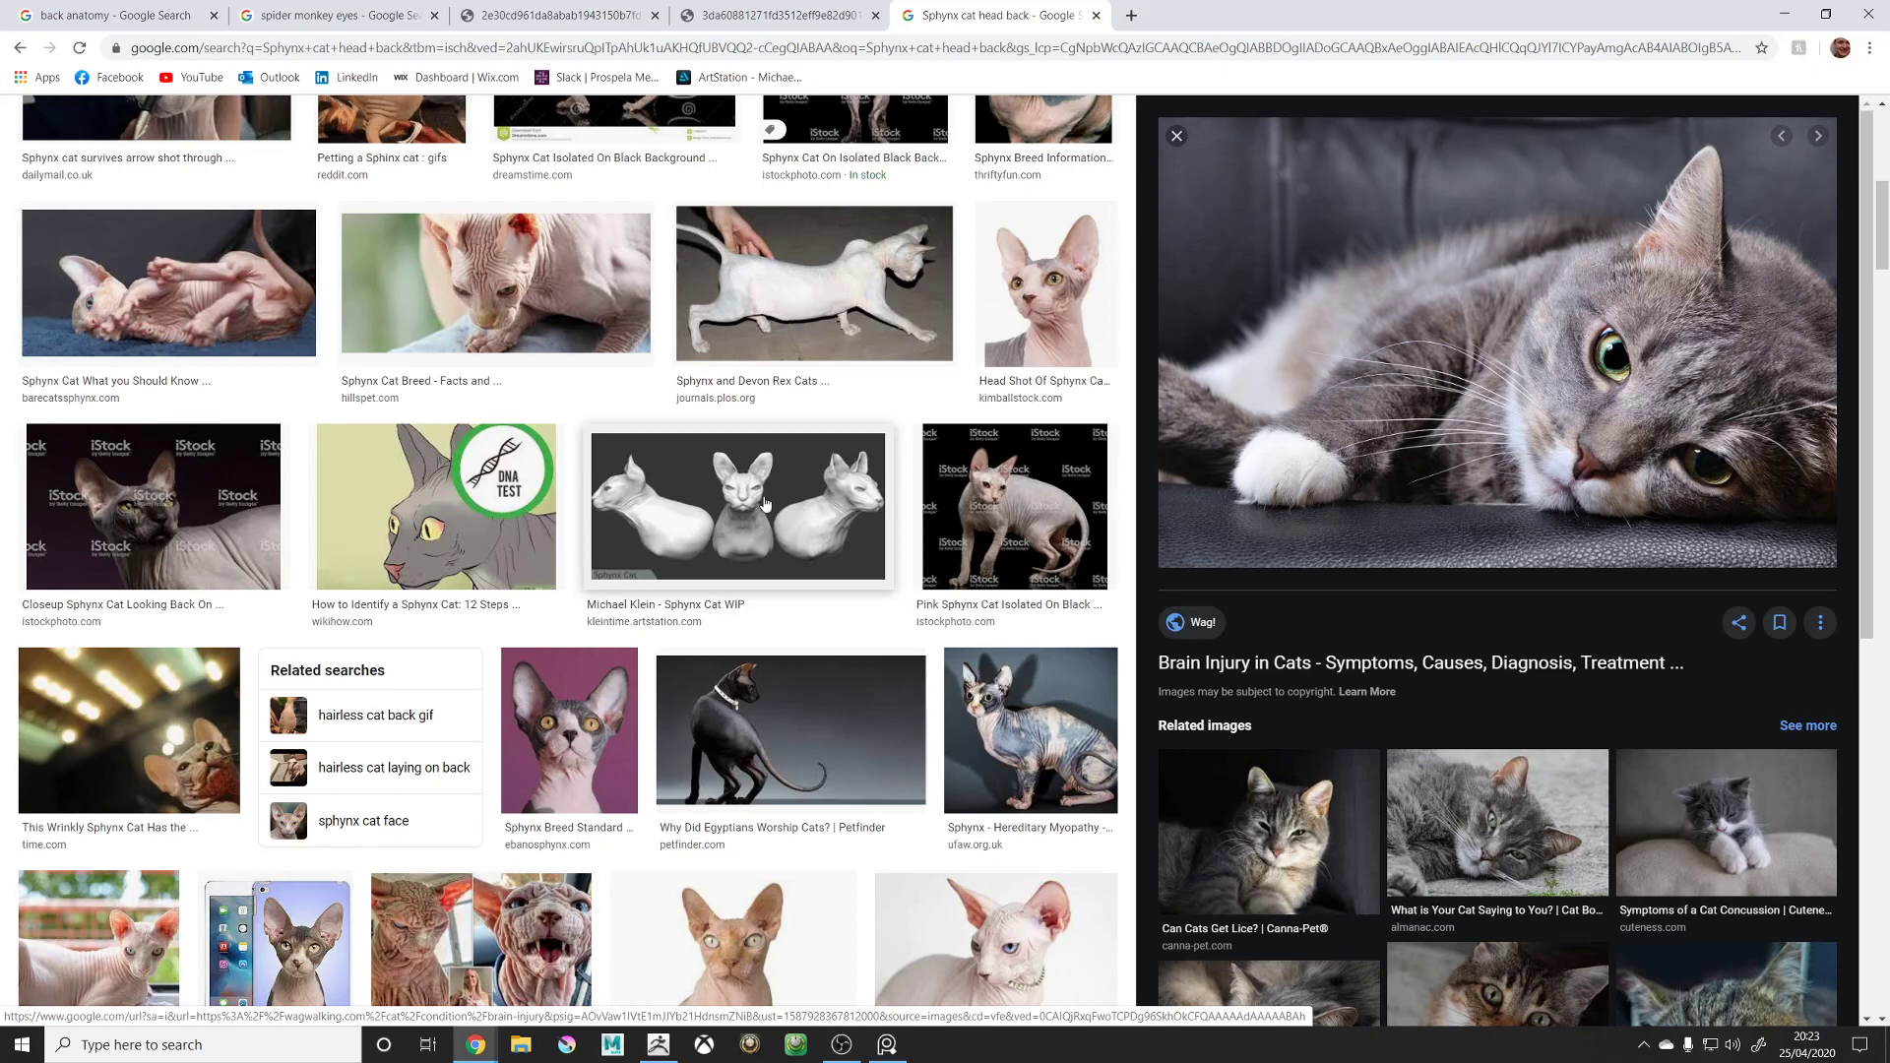
# Examine the ear attachment in the Sphynx Cat WIP sculpt, the rear-view cat photos and the GCCF front portrait.
pyautogui.click(765, 504)
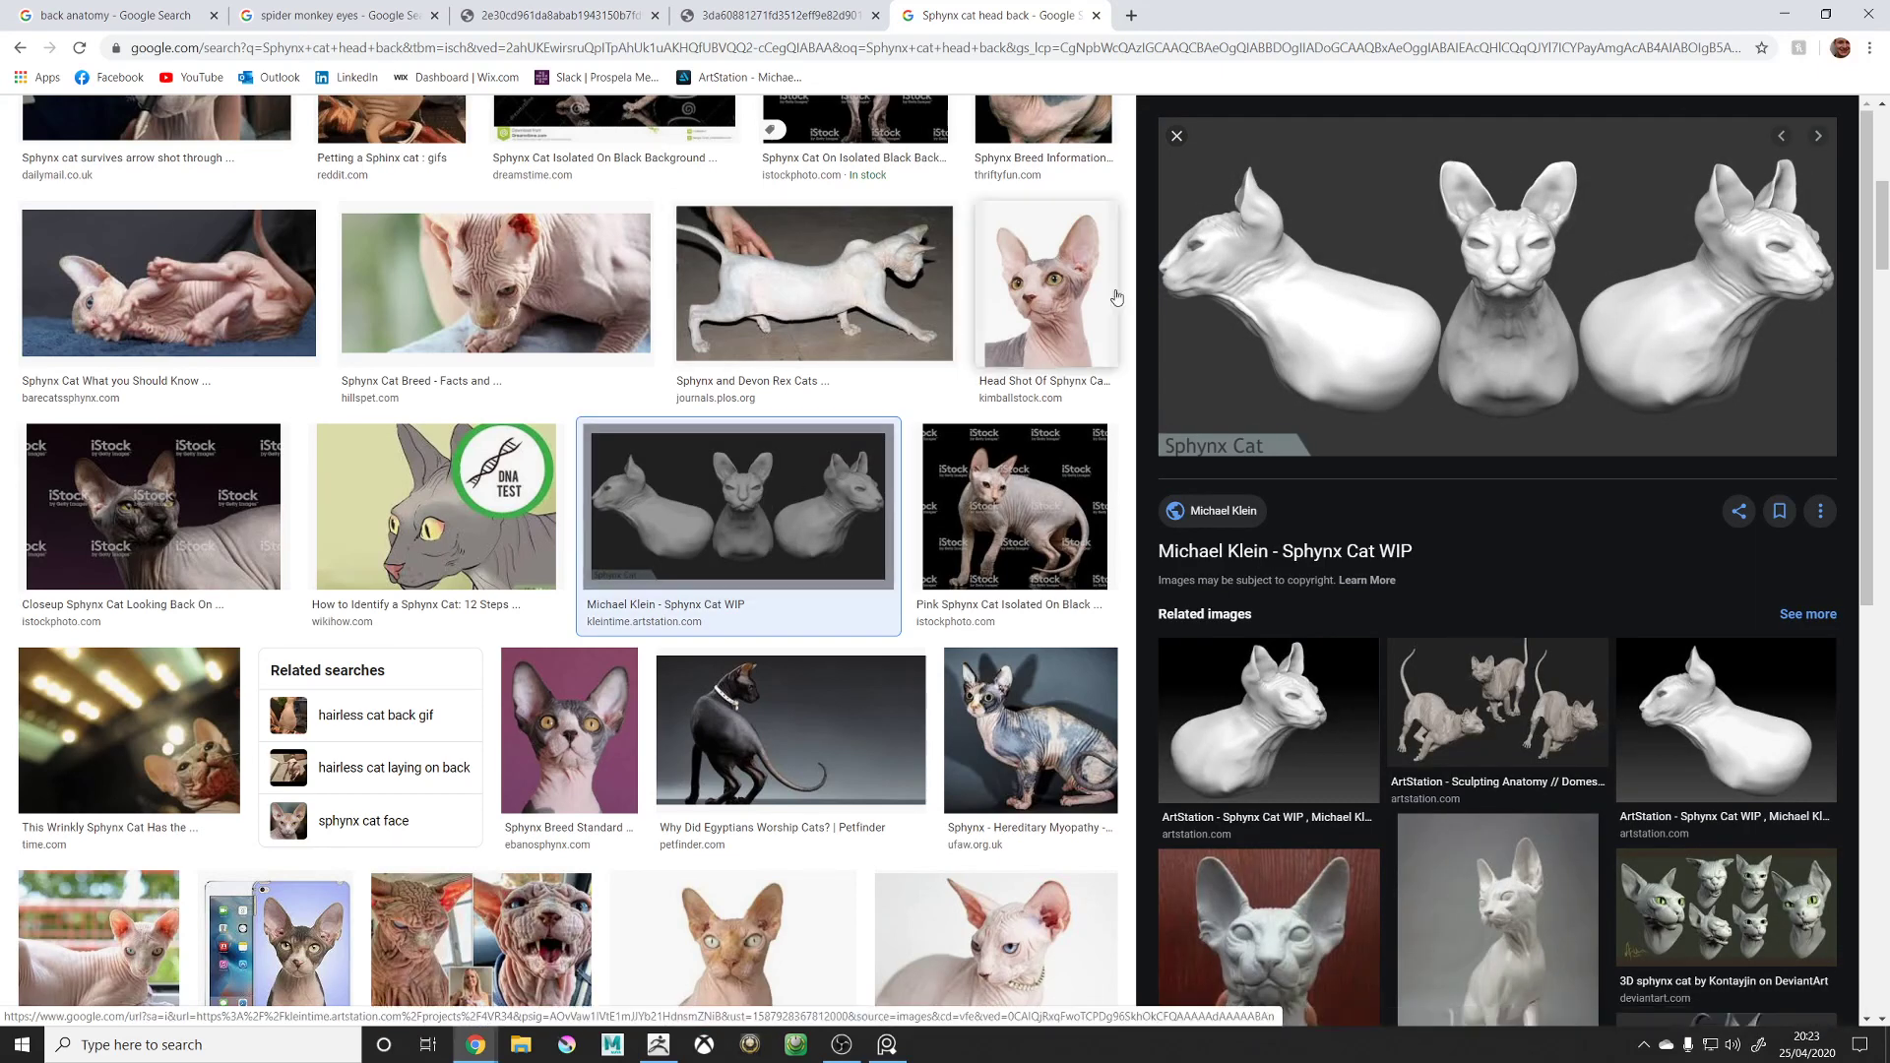
pyautogui.scroll(2, 686, 427)
pyautogui.scroll(5, 686, 426)
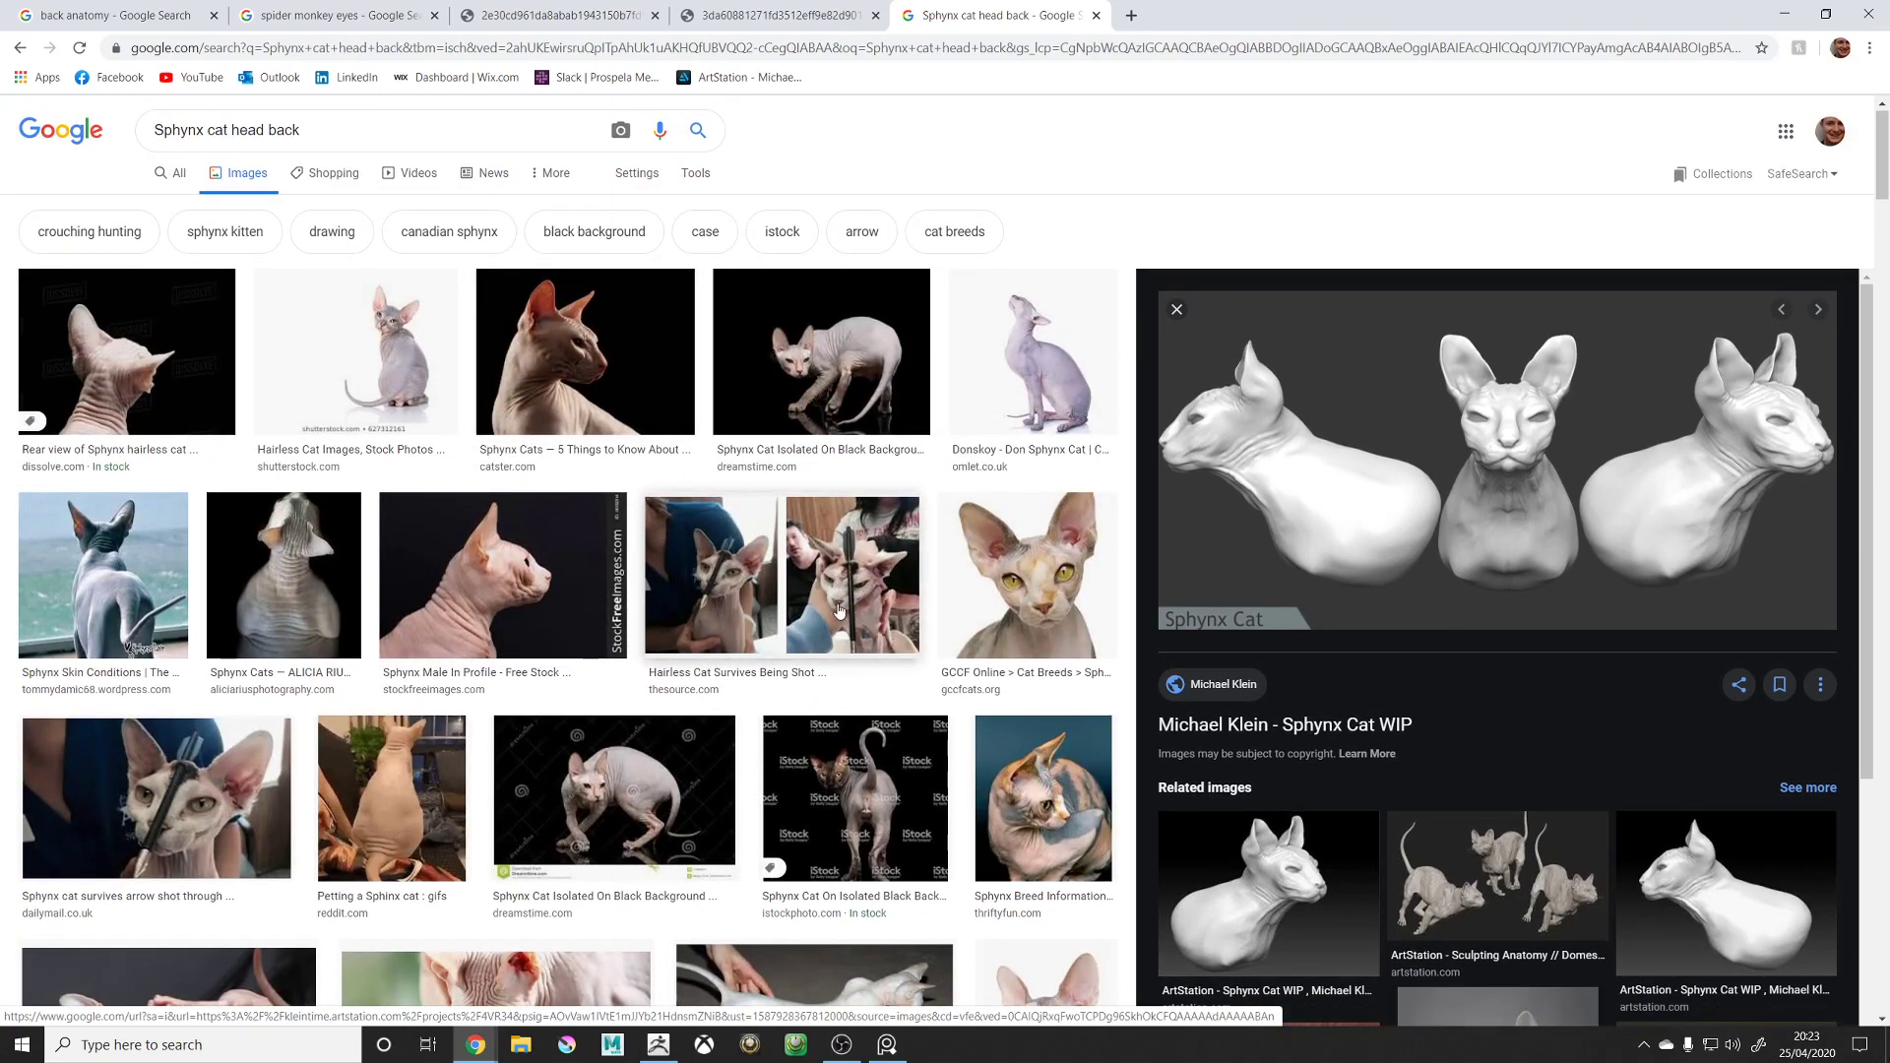
pyautogui.click(804, 571)
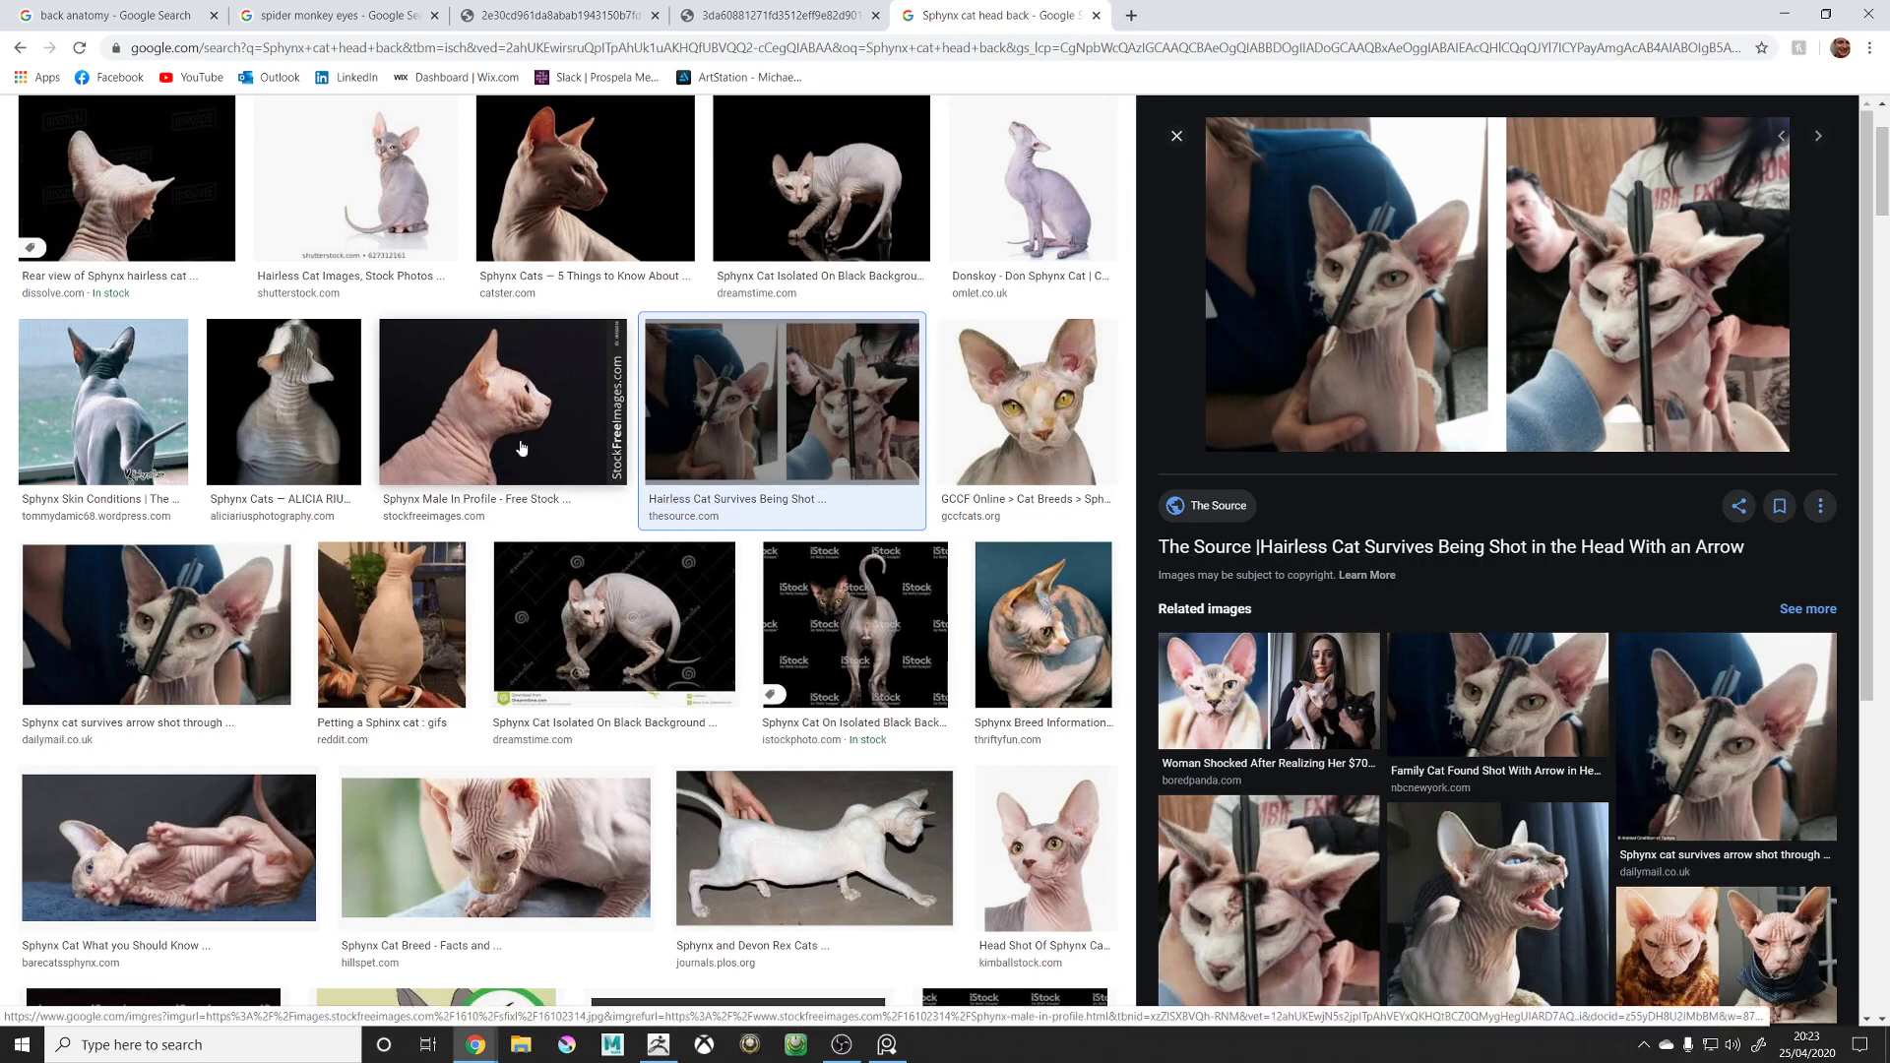
pyautogui.click(429, 580)
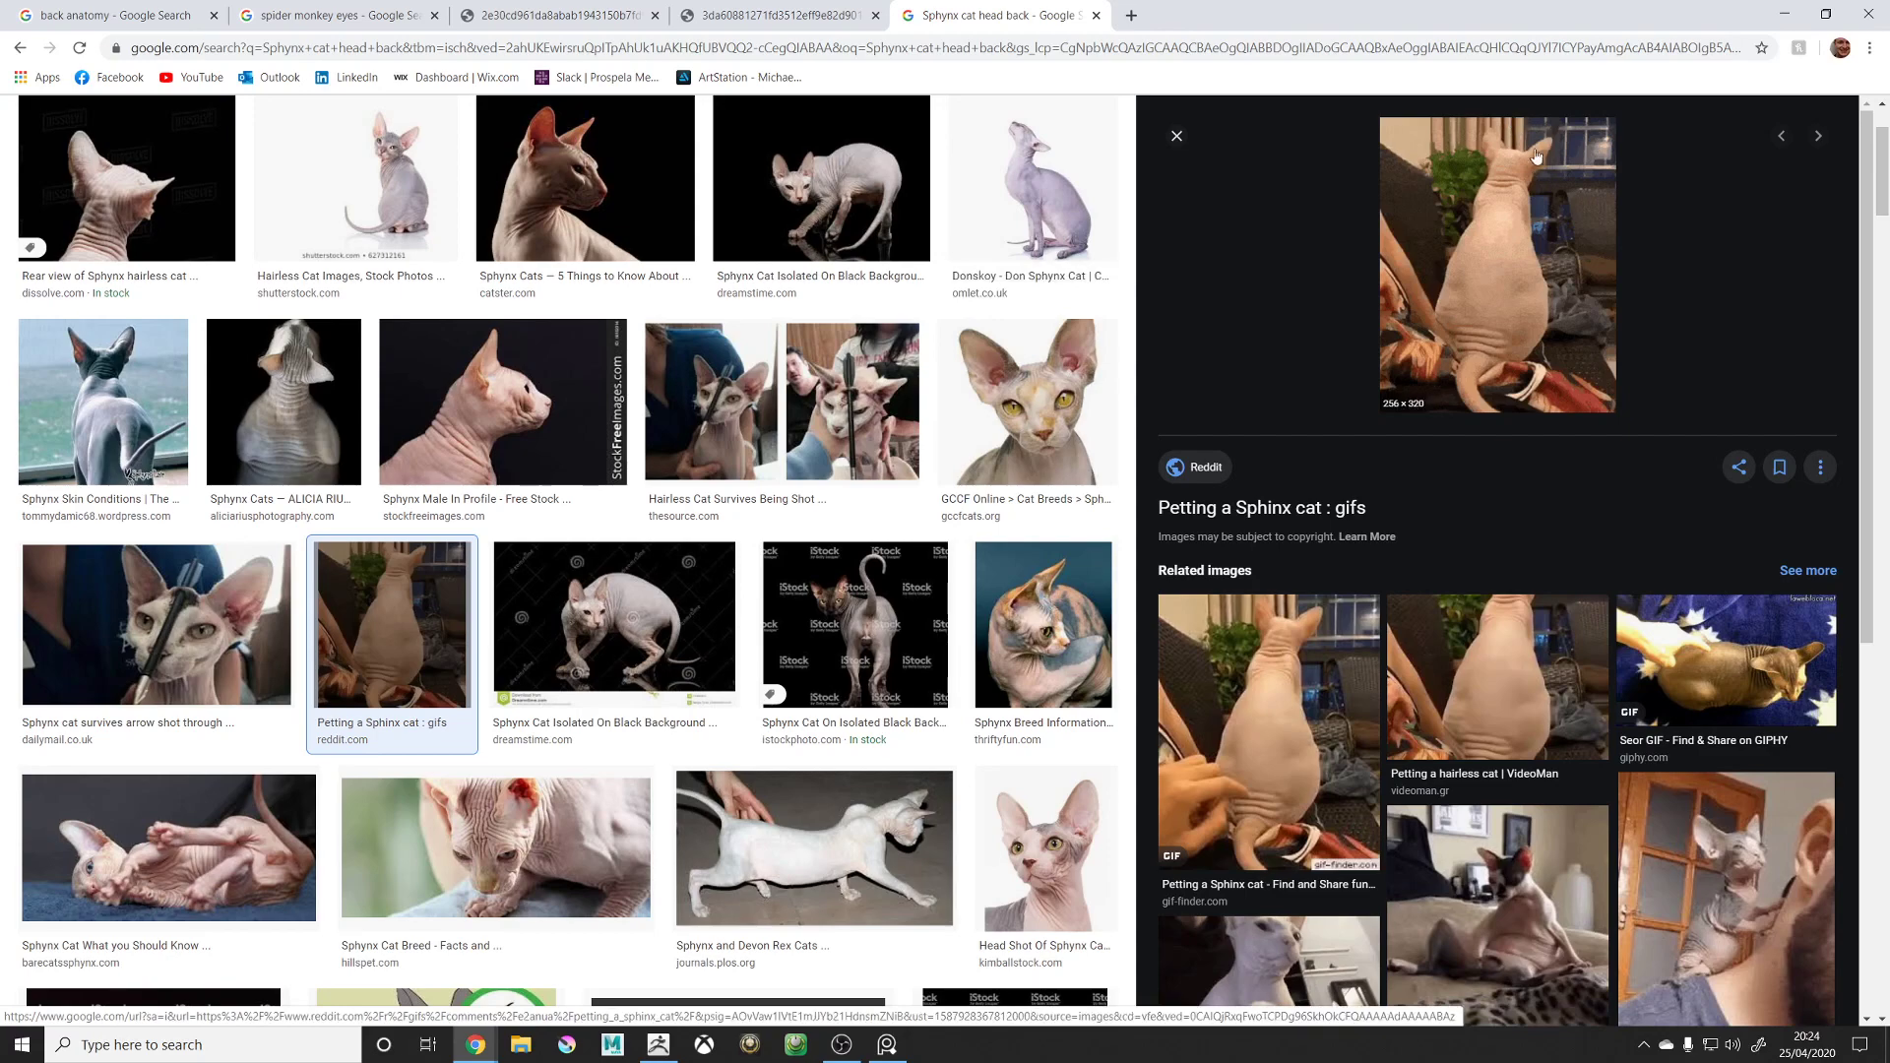
pyautogui.scroll(-3, 1327, 758)
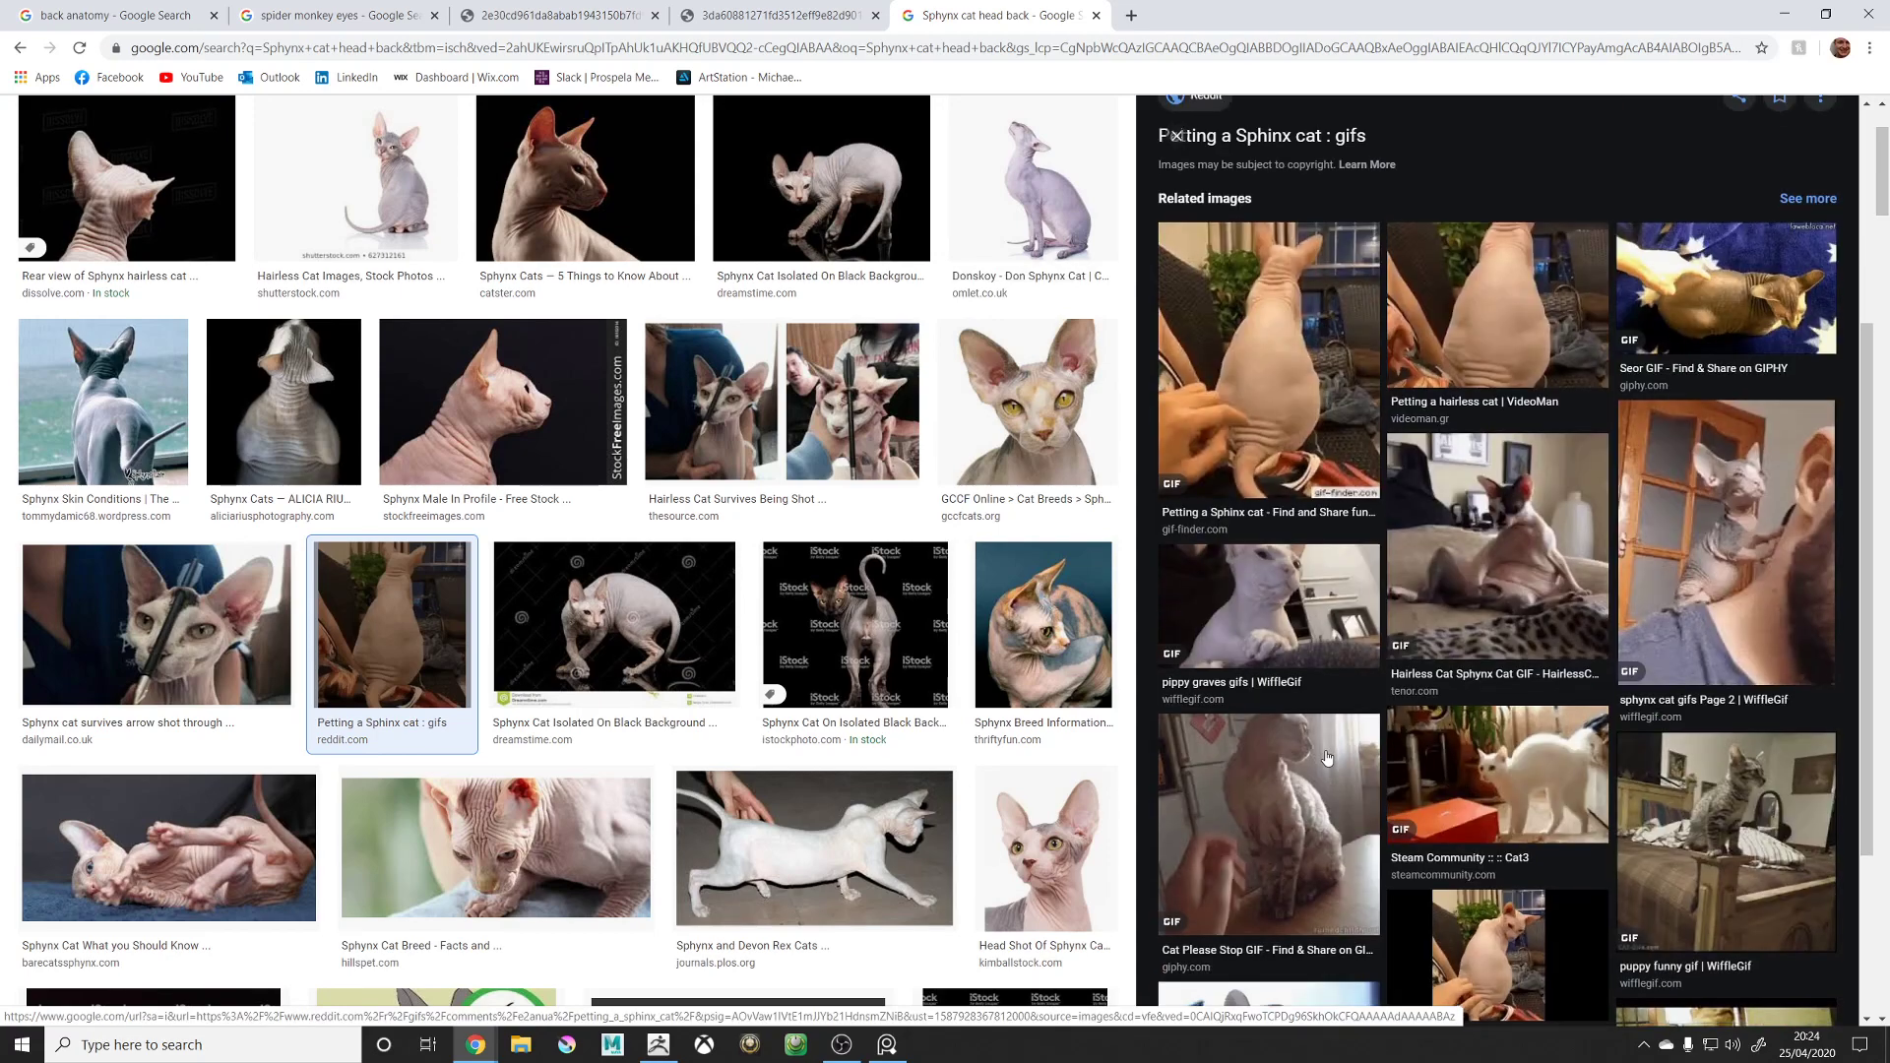
pyautogui.scroll(-3, 1327, 758)
pyautogui.scroll(2, 324, 596)
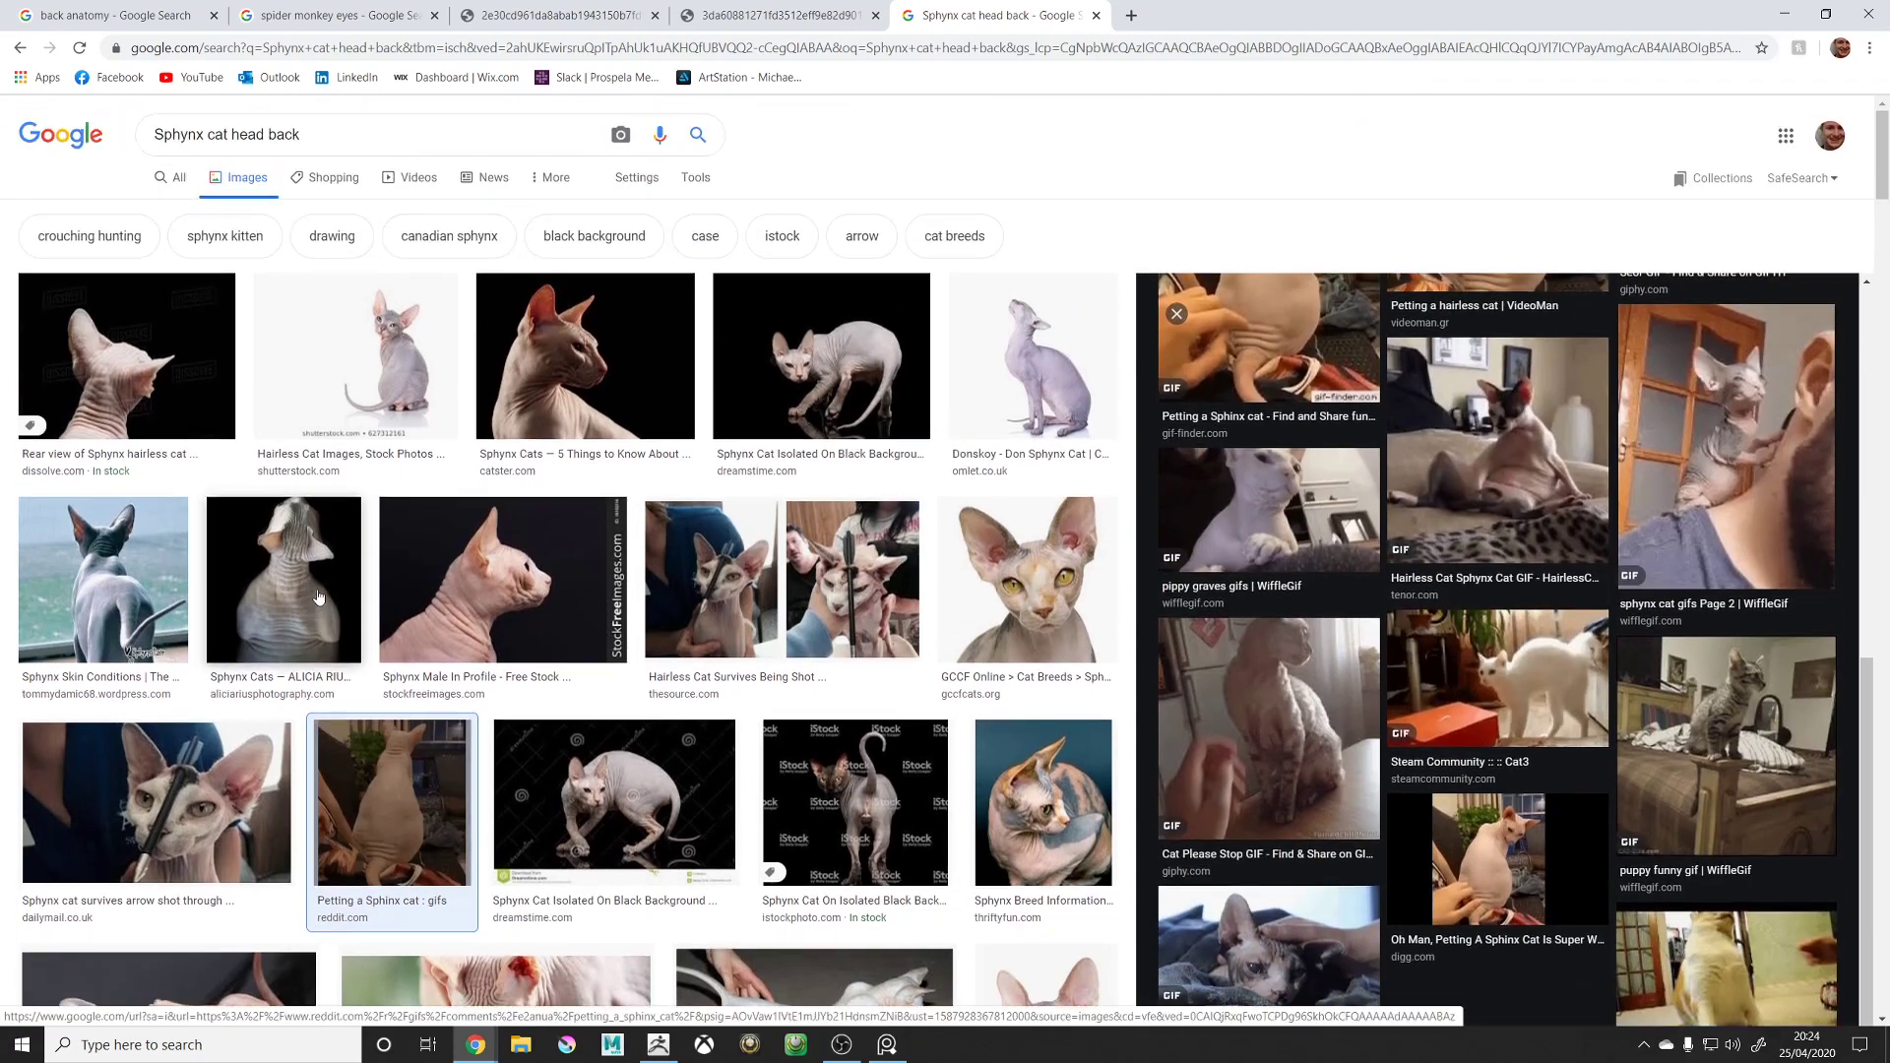
pyautogui.click(128, 575)
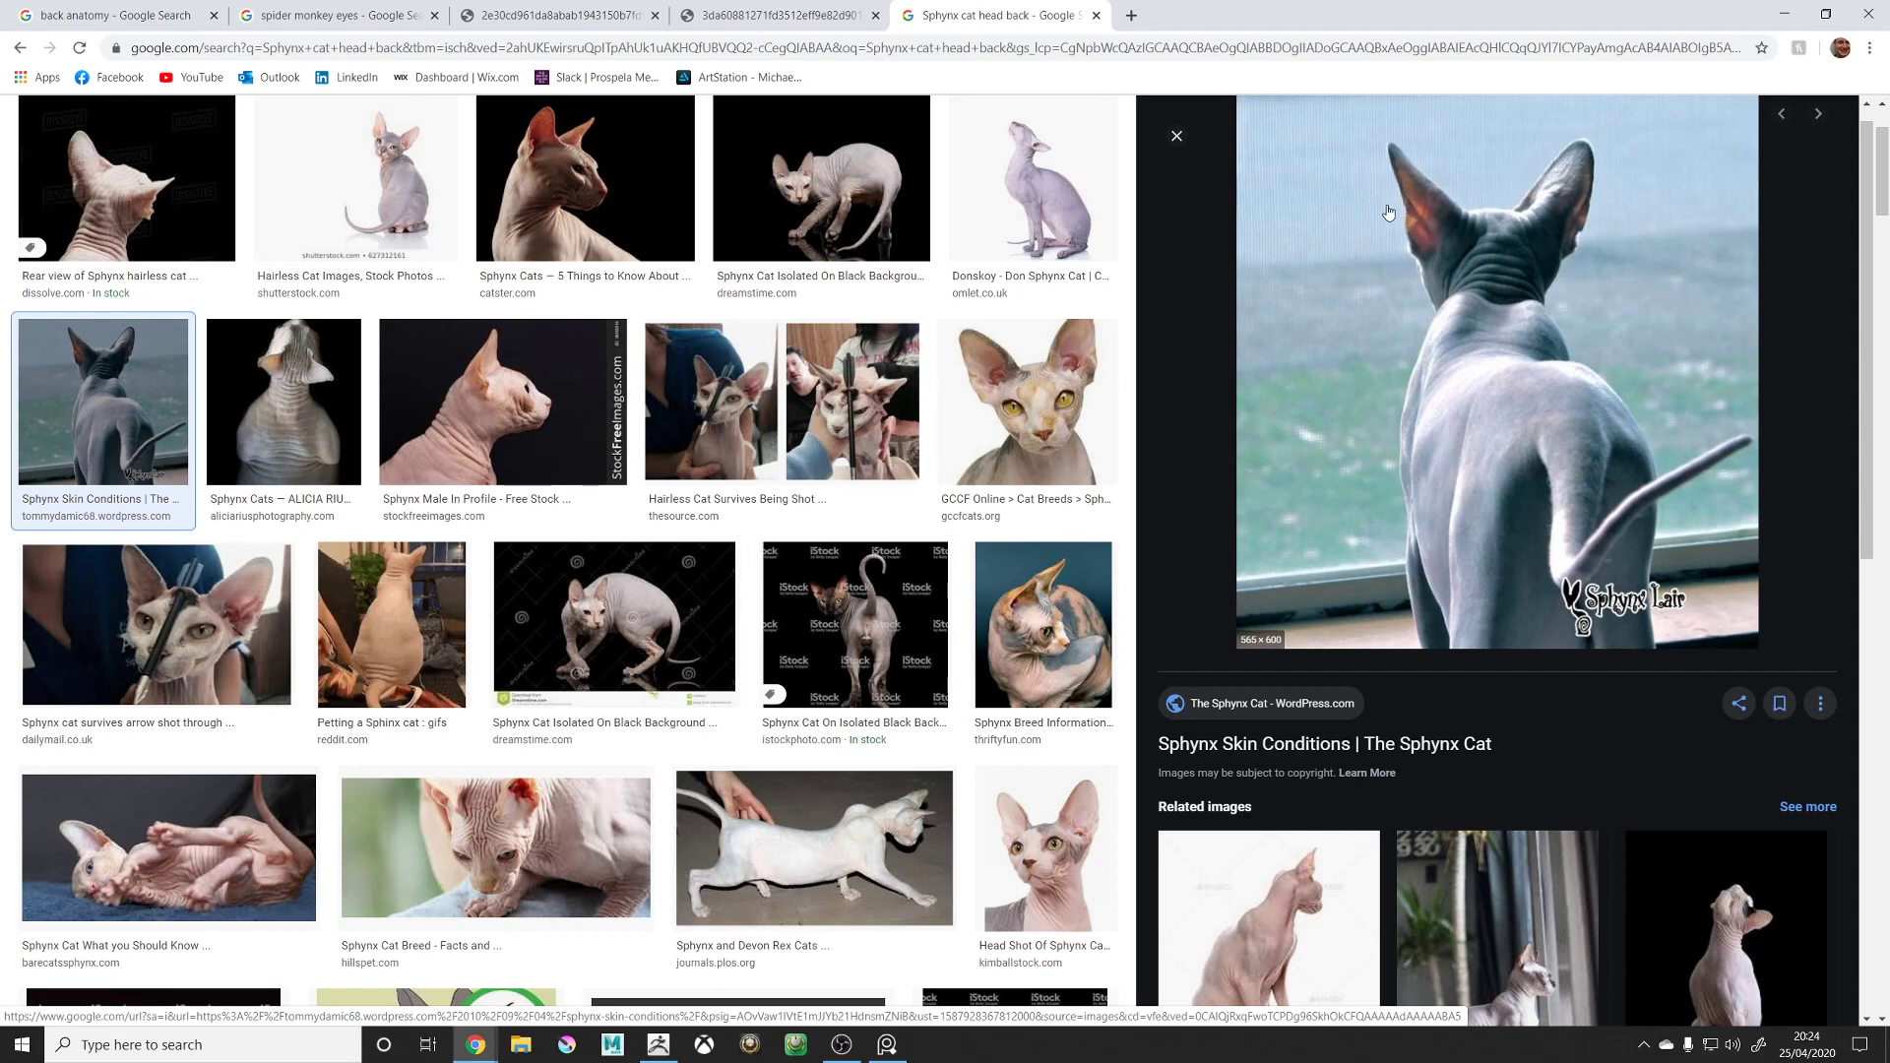
pyautogui.click(1070, 397)
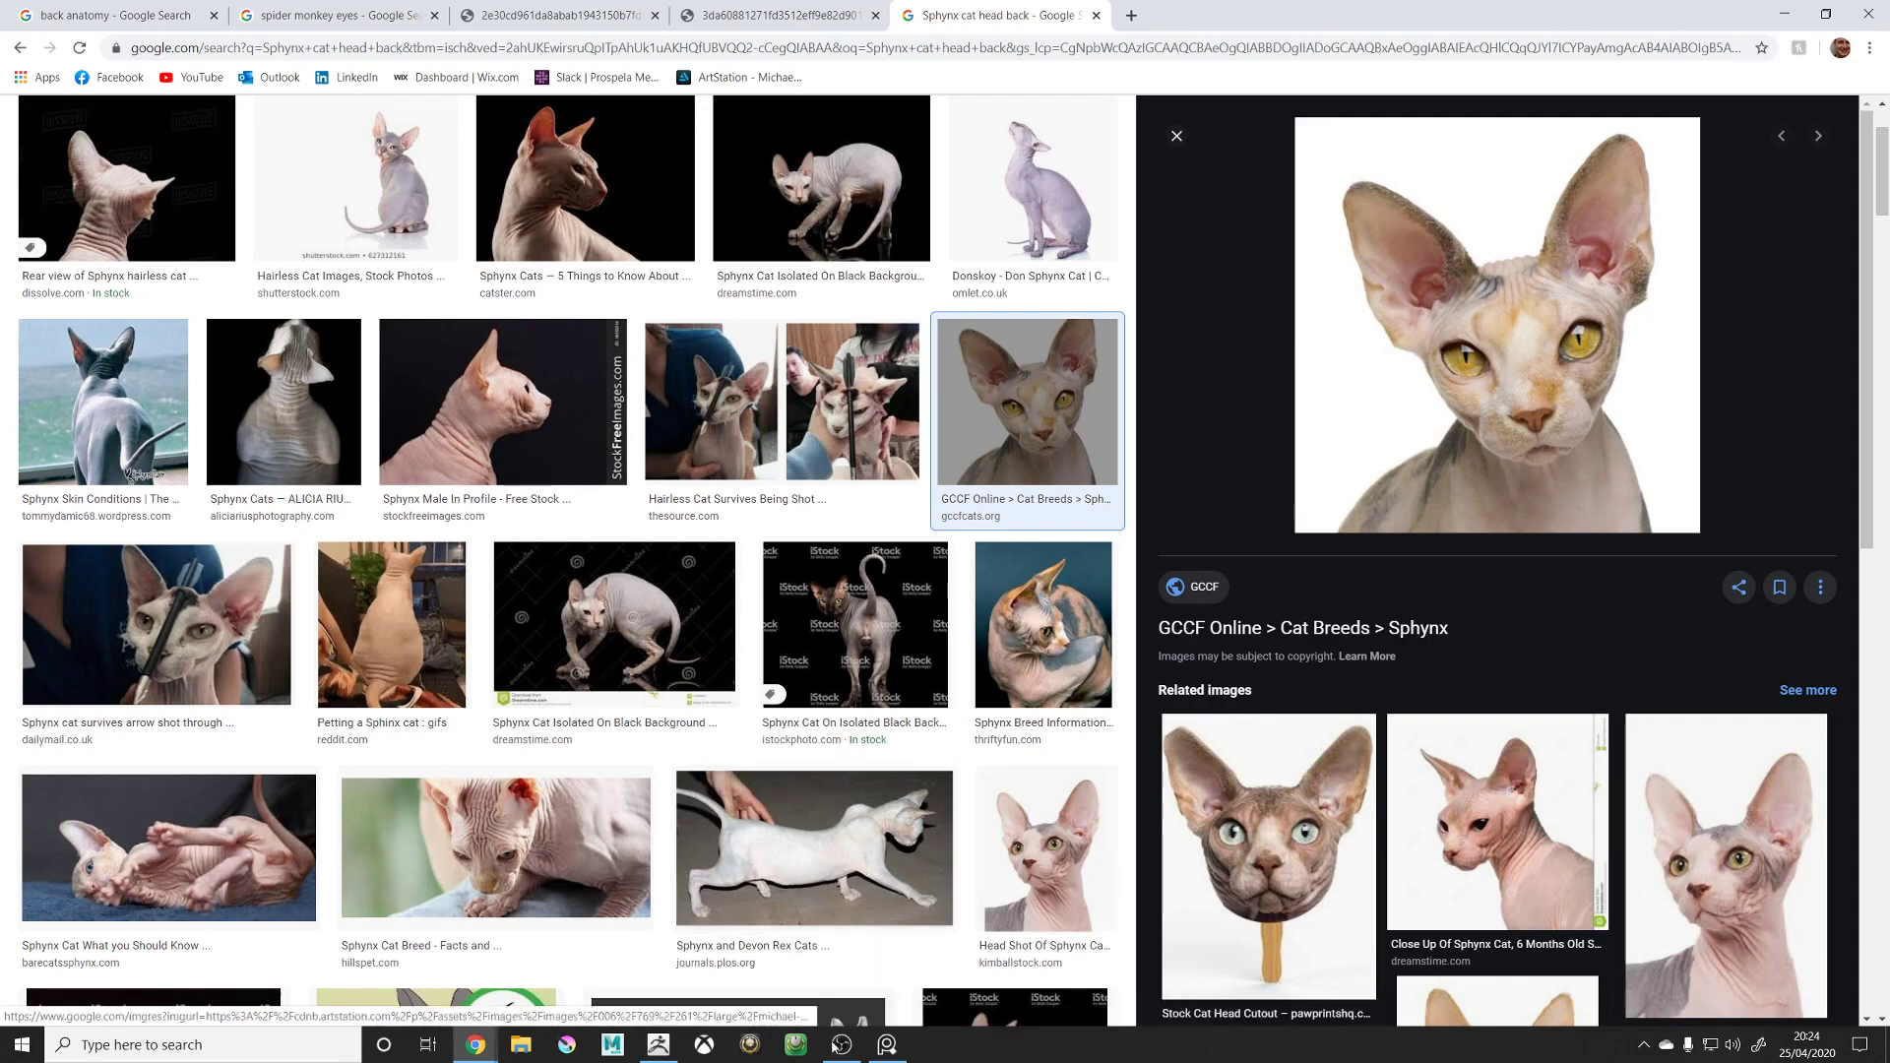
# Switch back to ZBrush and adjust the fold above the ear opening with the Move brush at draw size 140.
pyautogui.hotkey('alt', 'Tab')
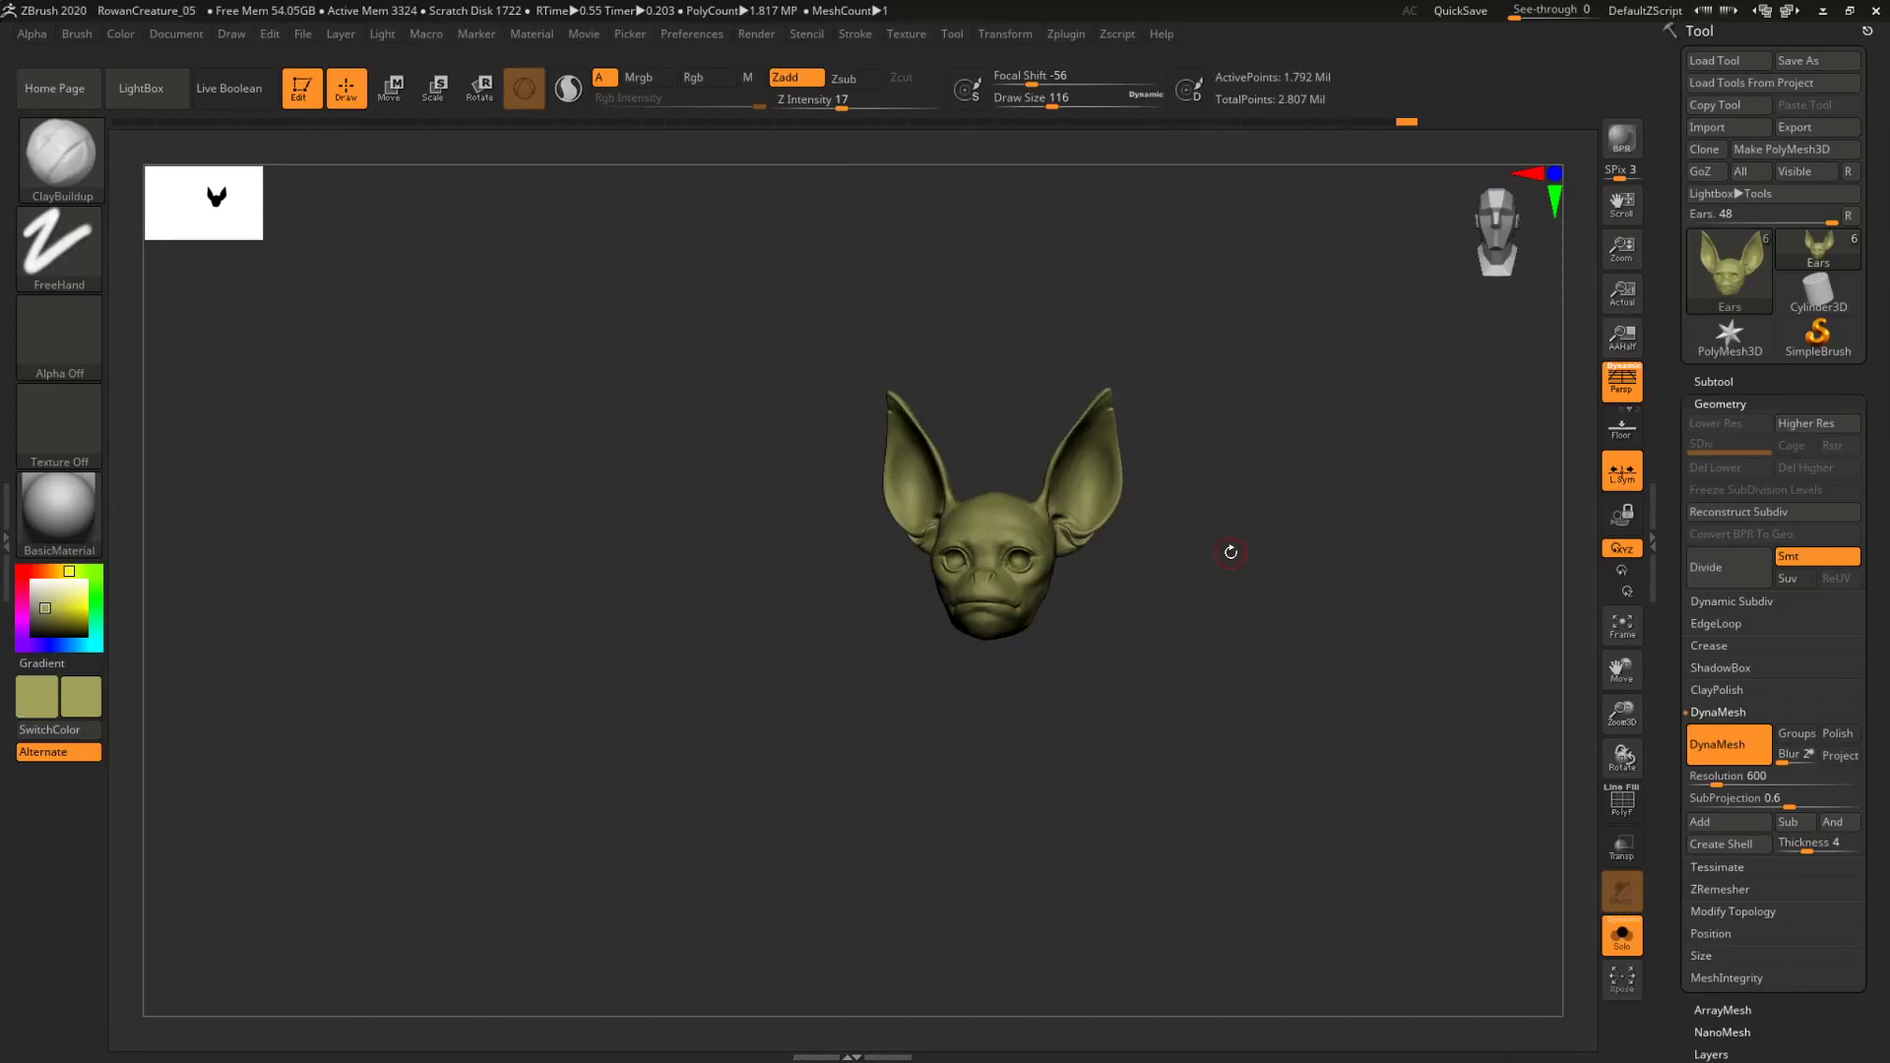
pyautogui.moveTo(1230, 552); pyautogui.dragTo(1407, 822)
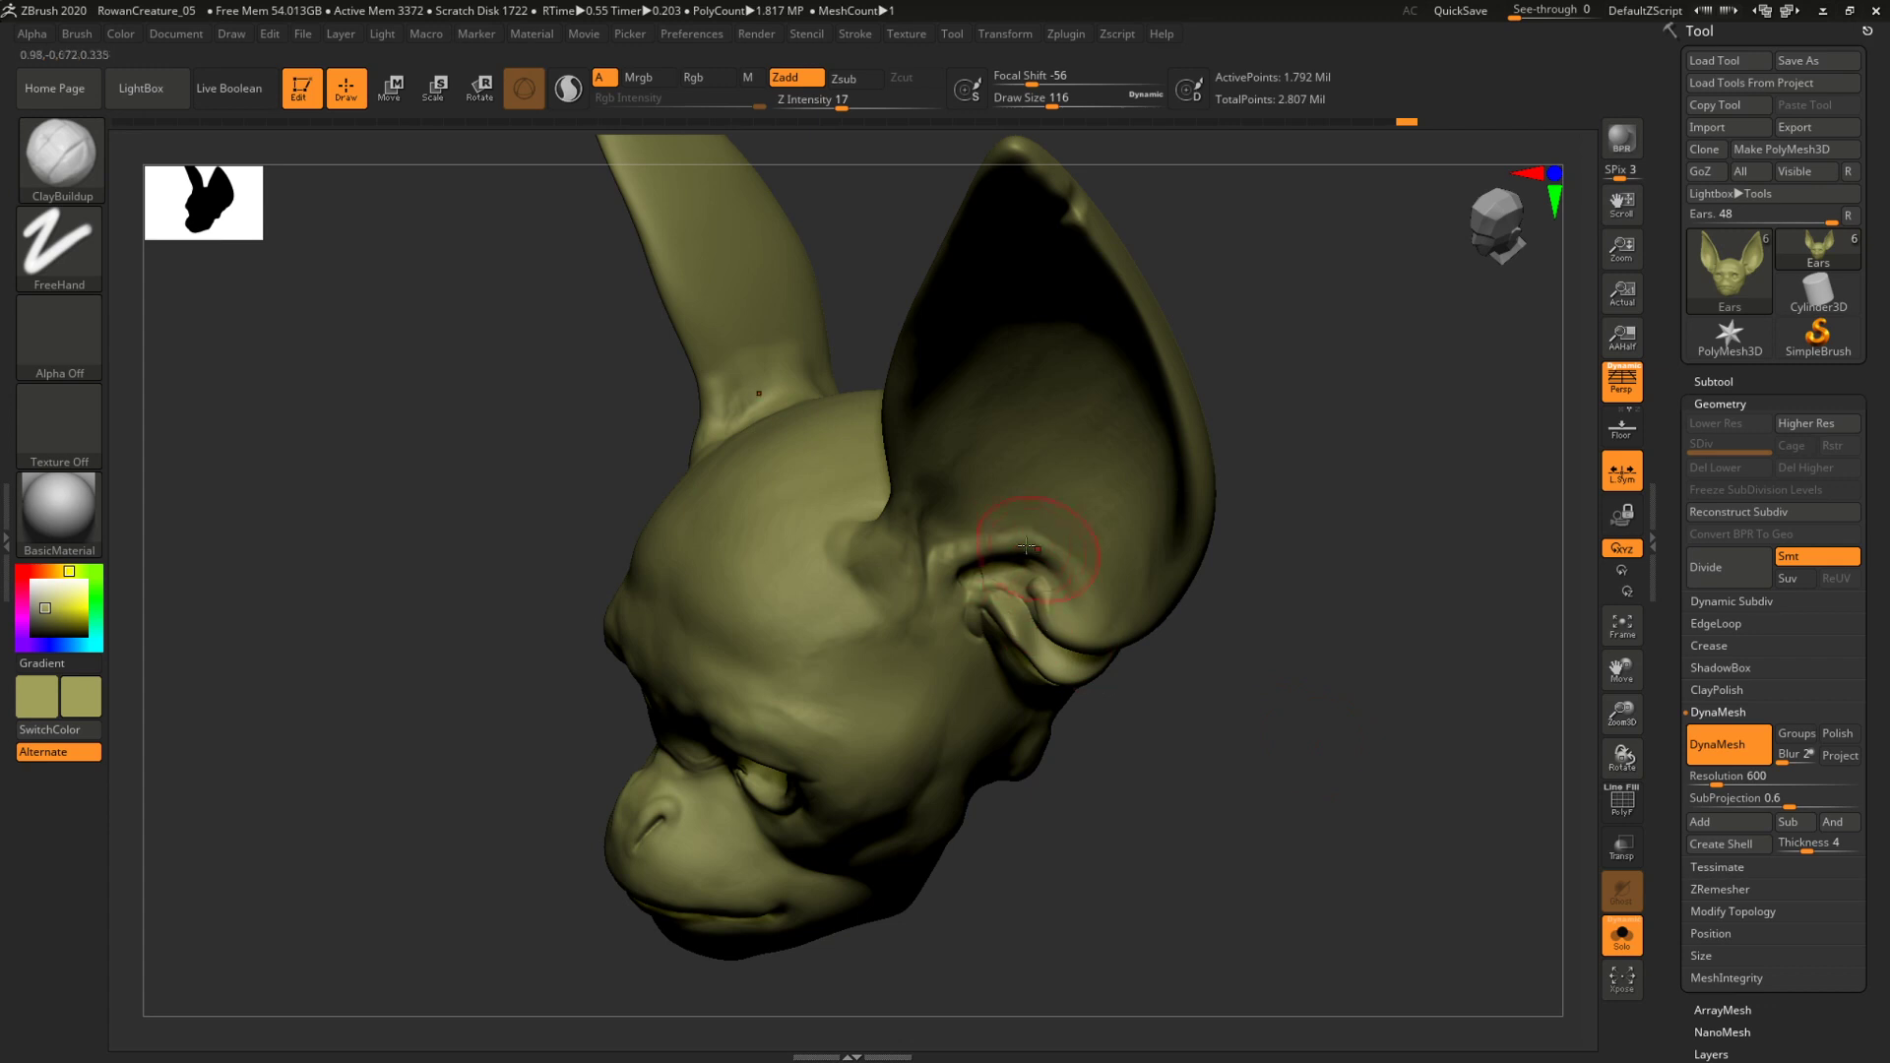
pyautogui.moveTo(1279, 662)
pyautogui.mouseDown()
pyautogui.moveTo(1287, 515)
pyautogui.moveTo(1220, 532)
pyautogui.moveTo(1266, 687)
pyautogui.mouseUp()
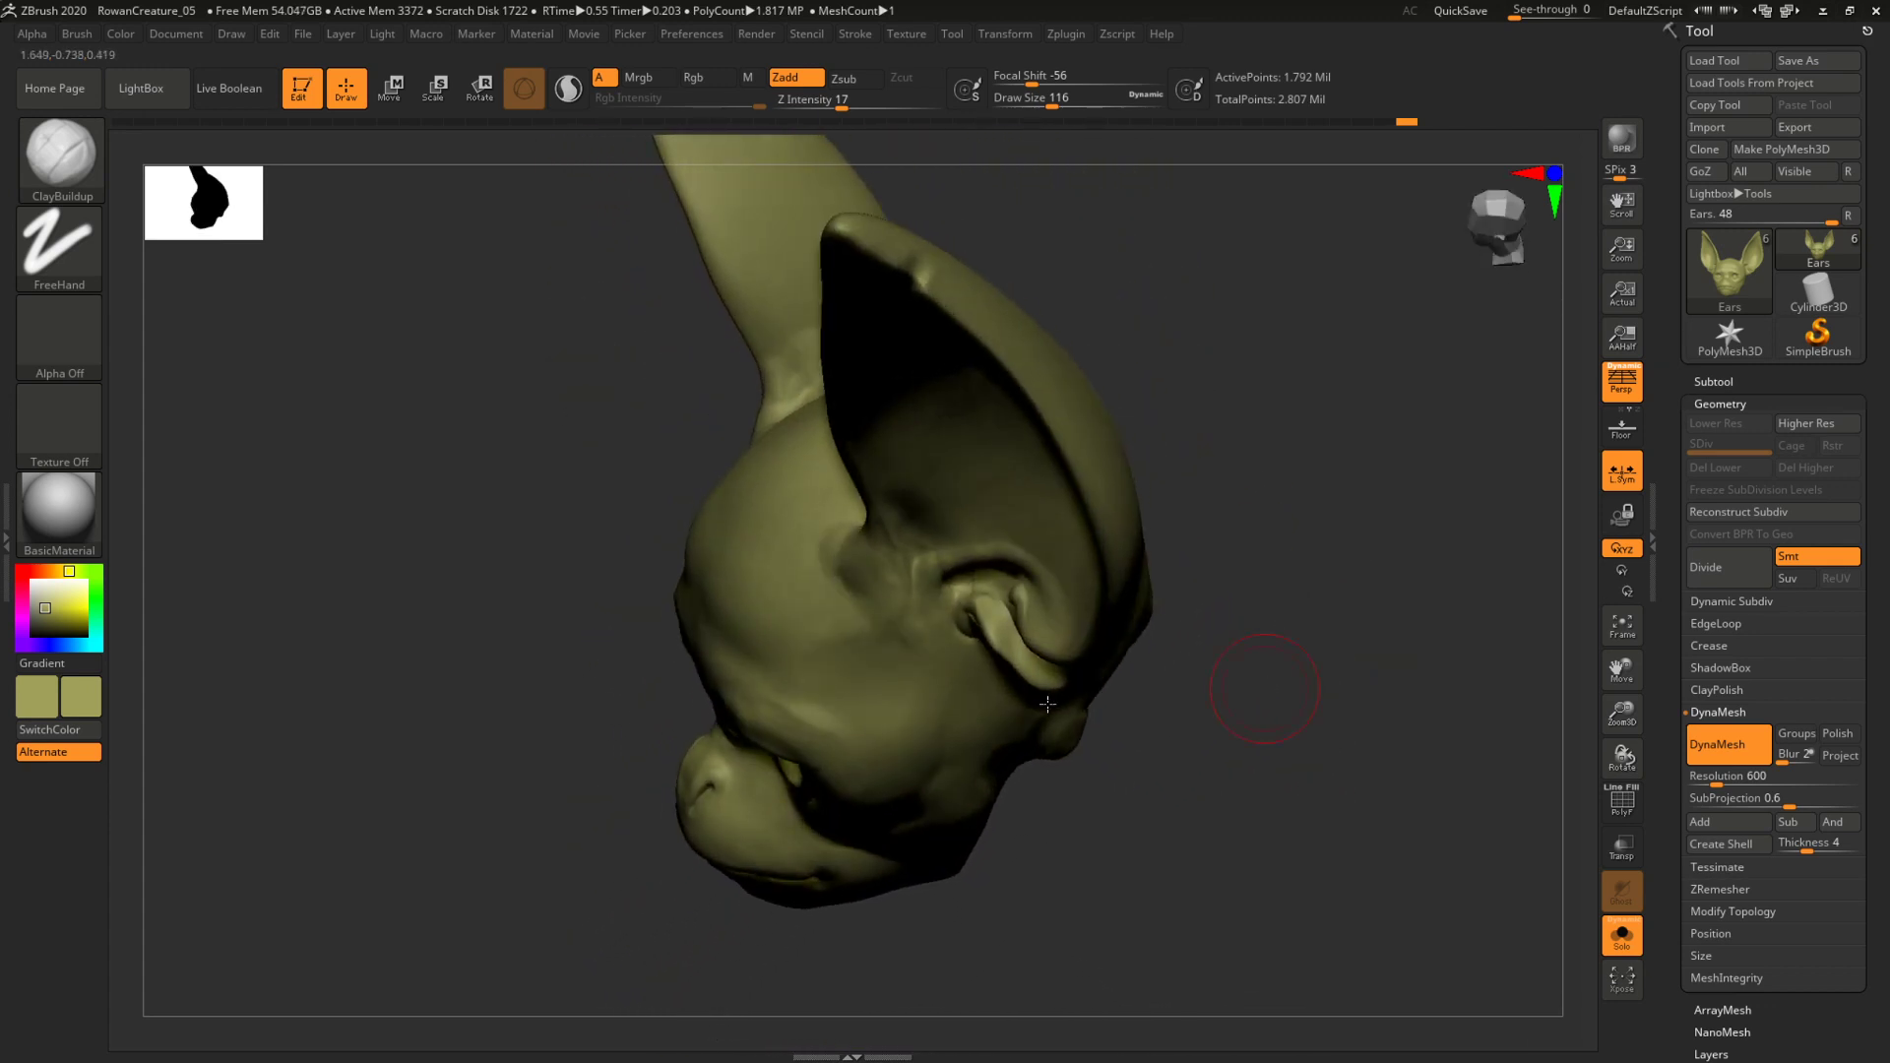
pyautogui.press('b')
pyautogui.press('m')
pyautogui.press('v')
pyautogui.press('space')
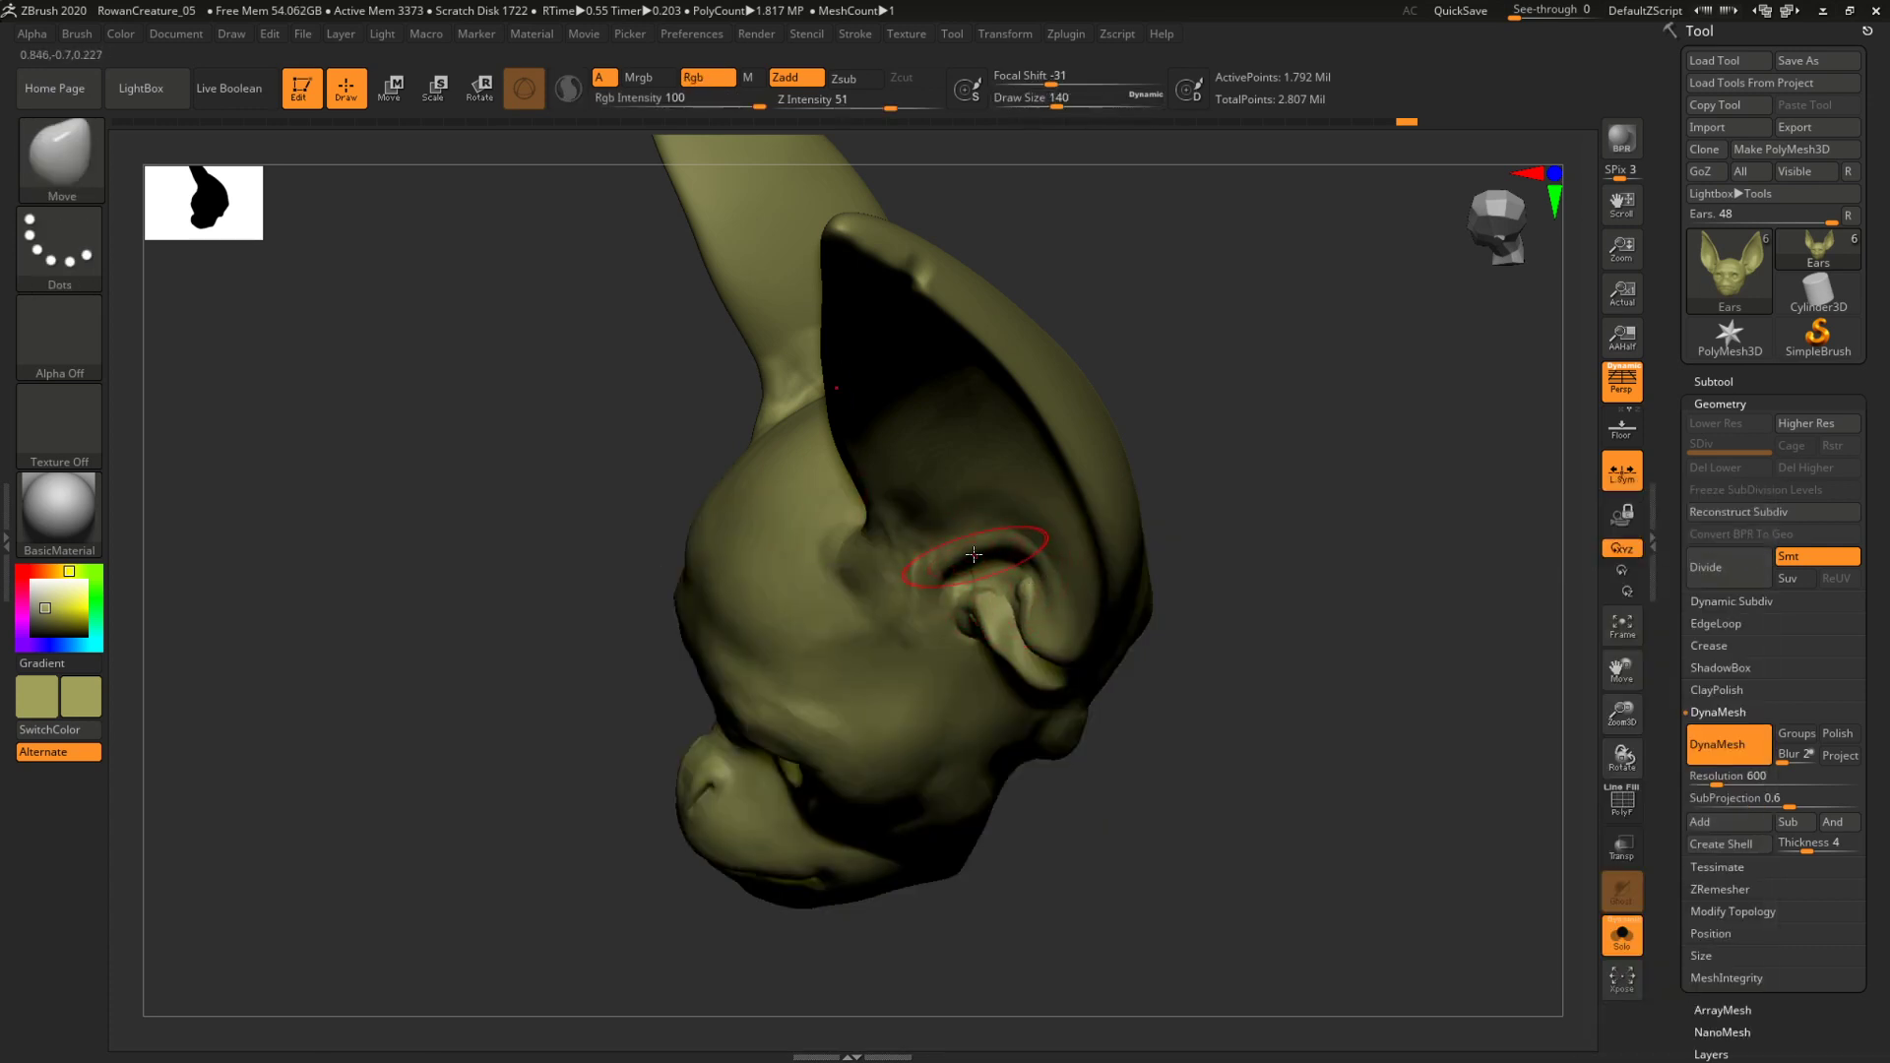
pyautogui.moveTo(1299, 536)
pyautogui.mouseDown()
pyautogui.moveTo(1343, 512)
pyautogui.moveTo(1353, 704)
pyautogui.mouseUp()
# Refine the folds around the ear opening with ClayBuildup at draw size 37.
pyautogui.press('b')
pyautogui.press('c')
pyautogui.press('b')
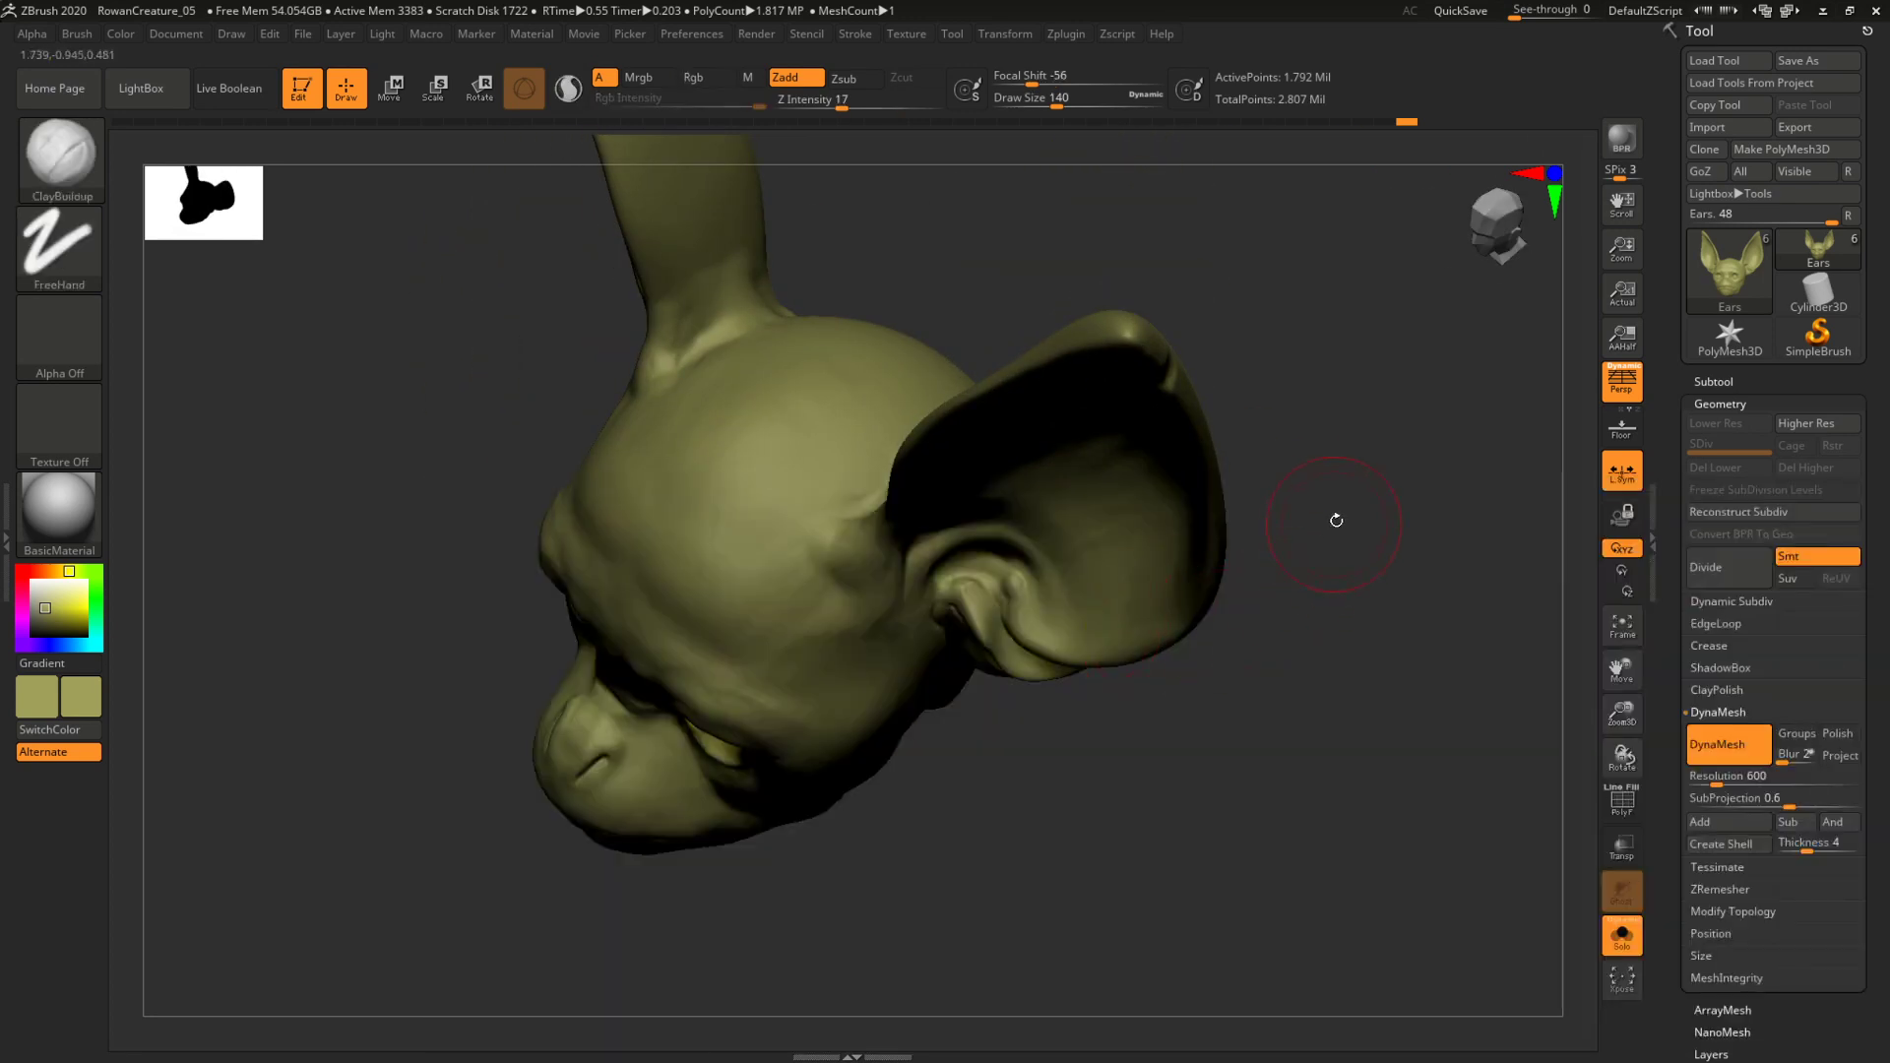
pyautogui.moveTo(1336, 520)
pyautogui.keyDown('alt'); pyautogui.mouseDown()
pyautogui.moveTo(1476, 523)
pyautogui.moveTo(1455, 591)
pyautogui.mouseUp(); pyautogui.keyUp('alt')
pyautogui.press('[')
pyautogui.press('[')
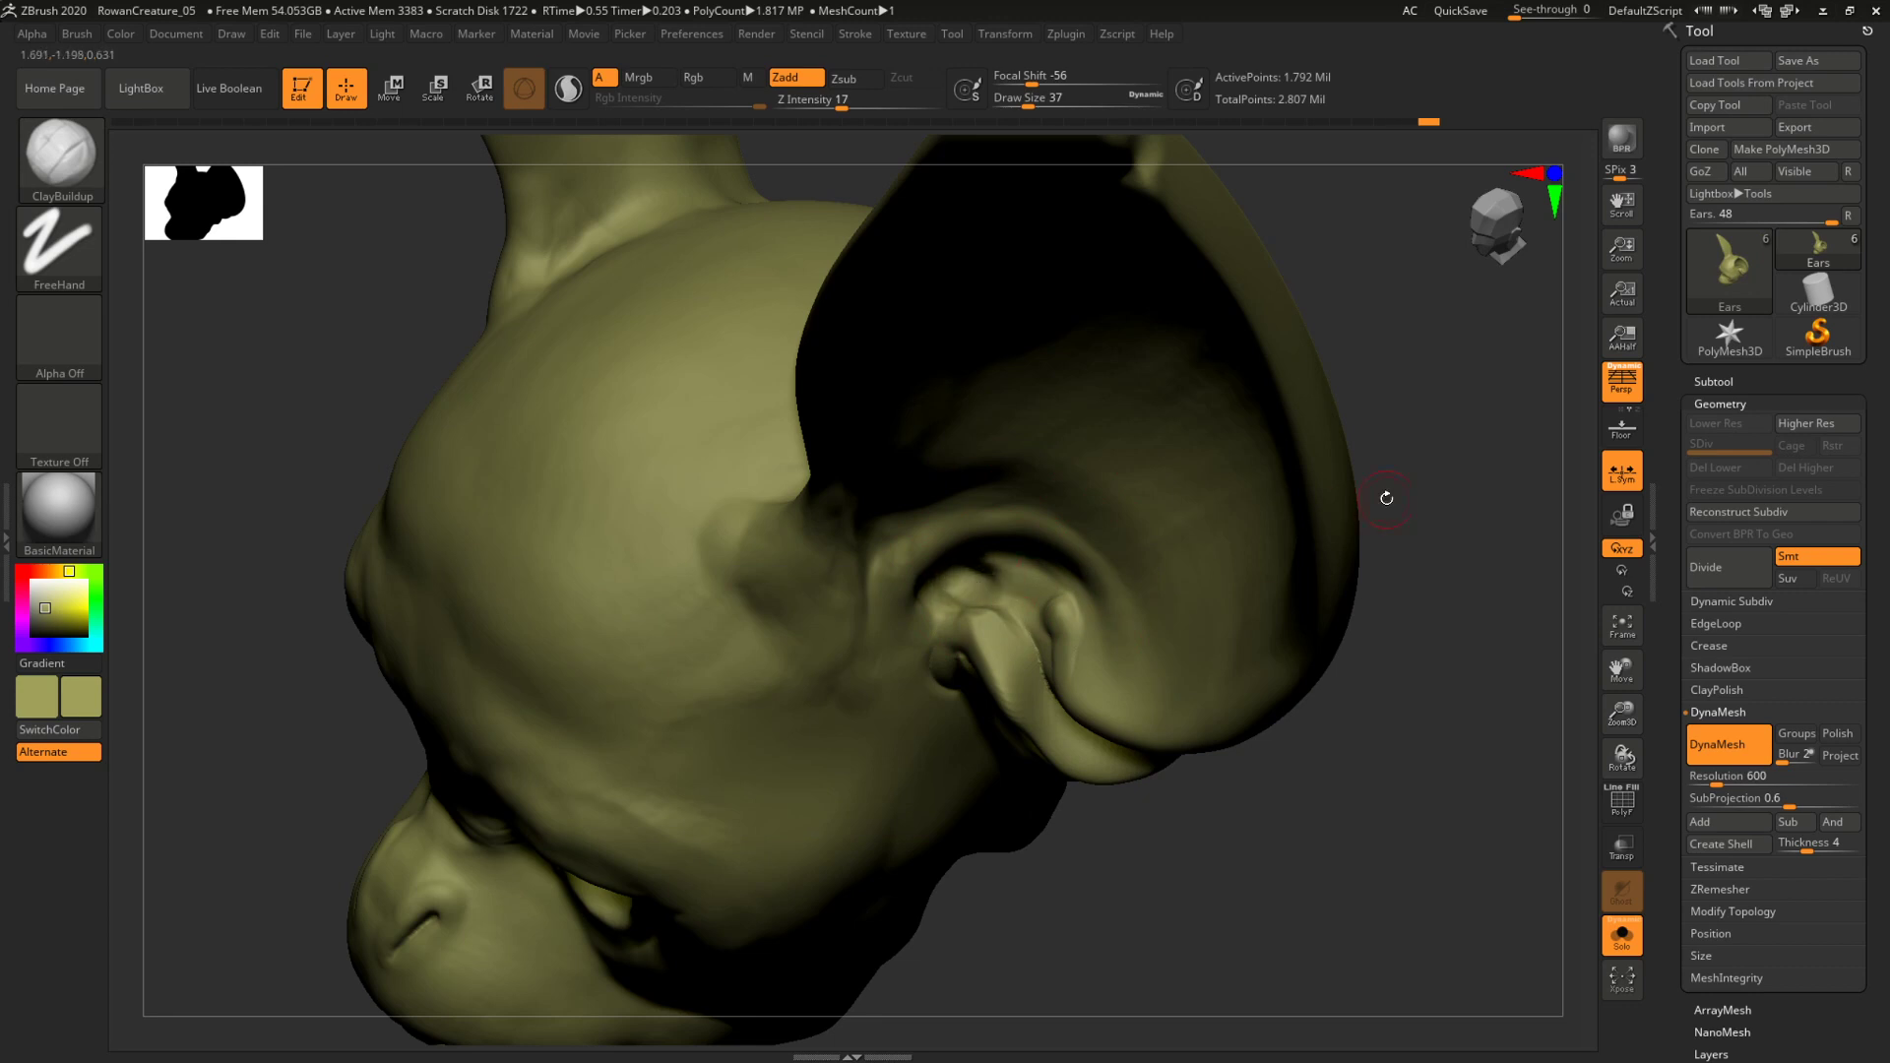
pyautogui.moveTo(1384, 498)
pyautogui.mouseDown()
pyautogui.moveTo(927, 536)
pyautogui.moveTo(994, 574)
pyautogui.mouseUp()
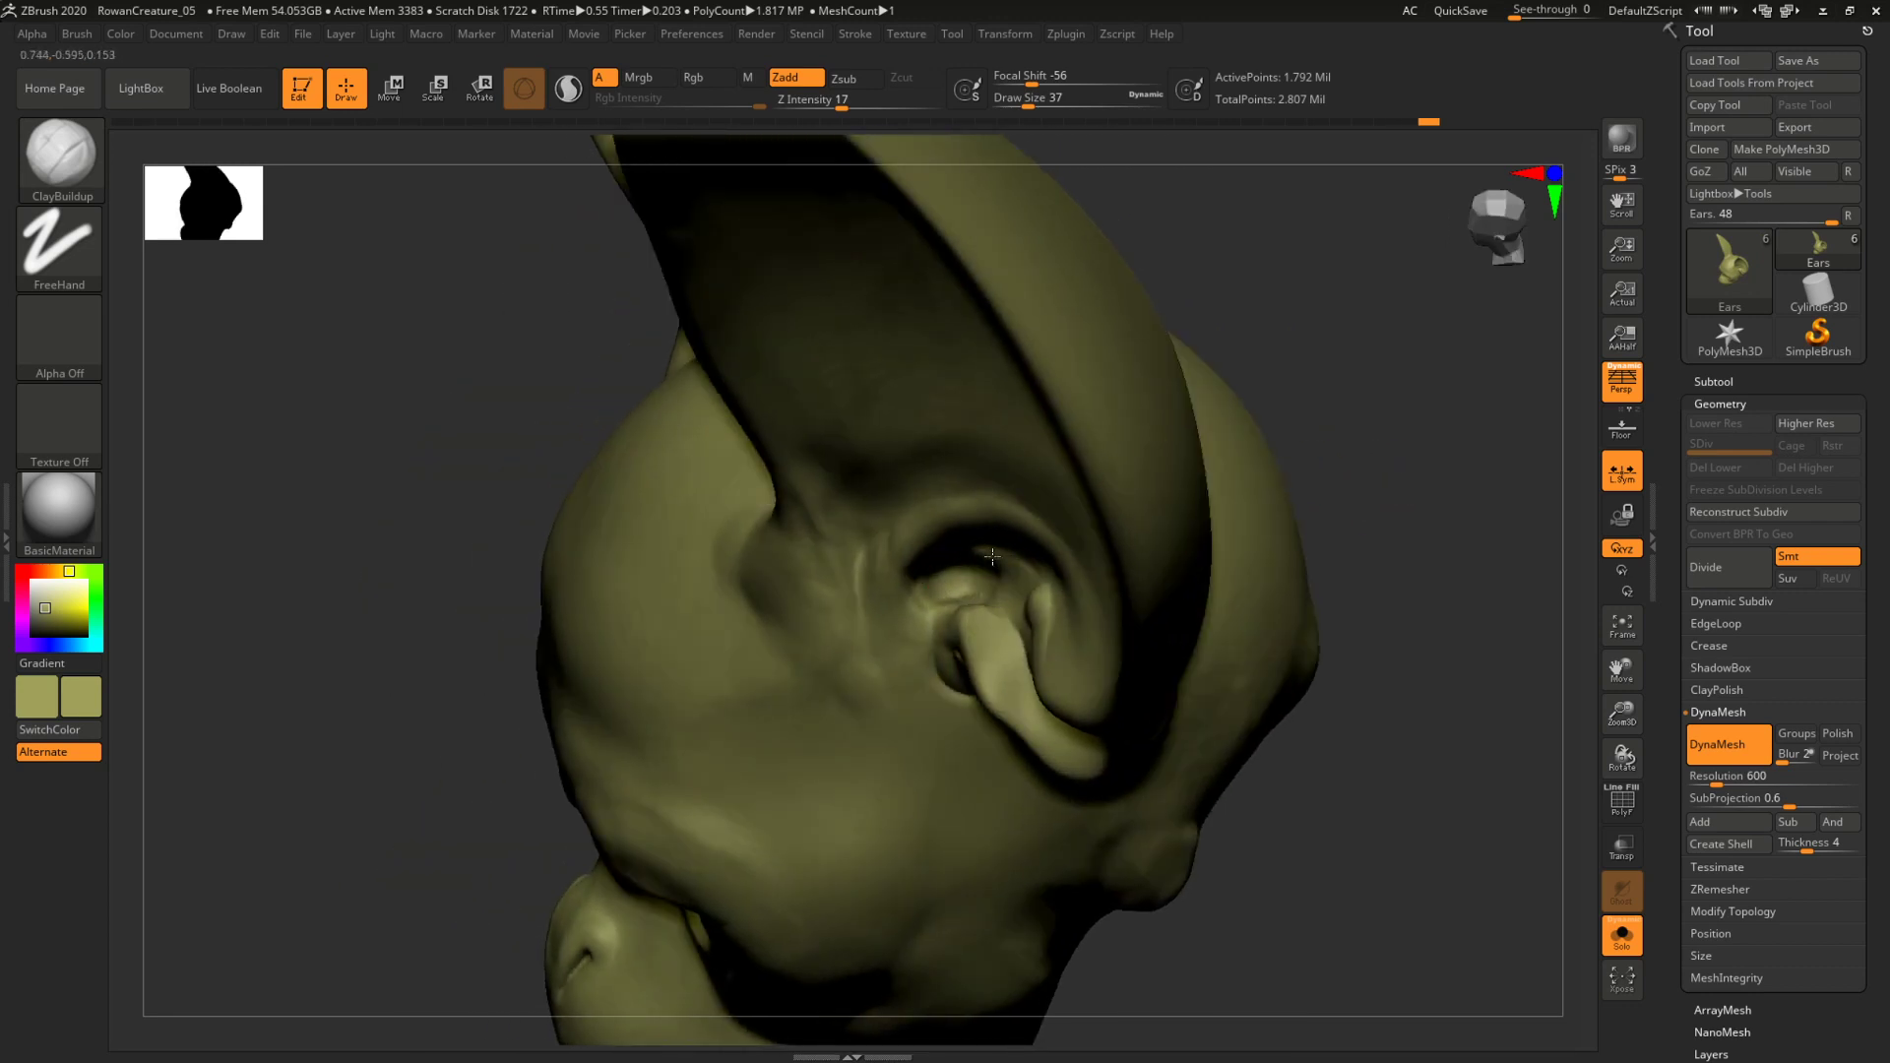
pyautogui.moveTo(1418, 452); pyautogui.dragTo(1432, 462)
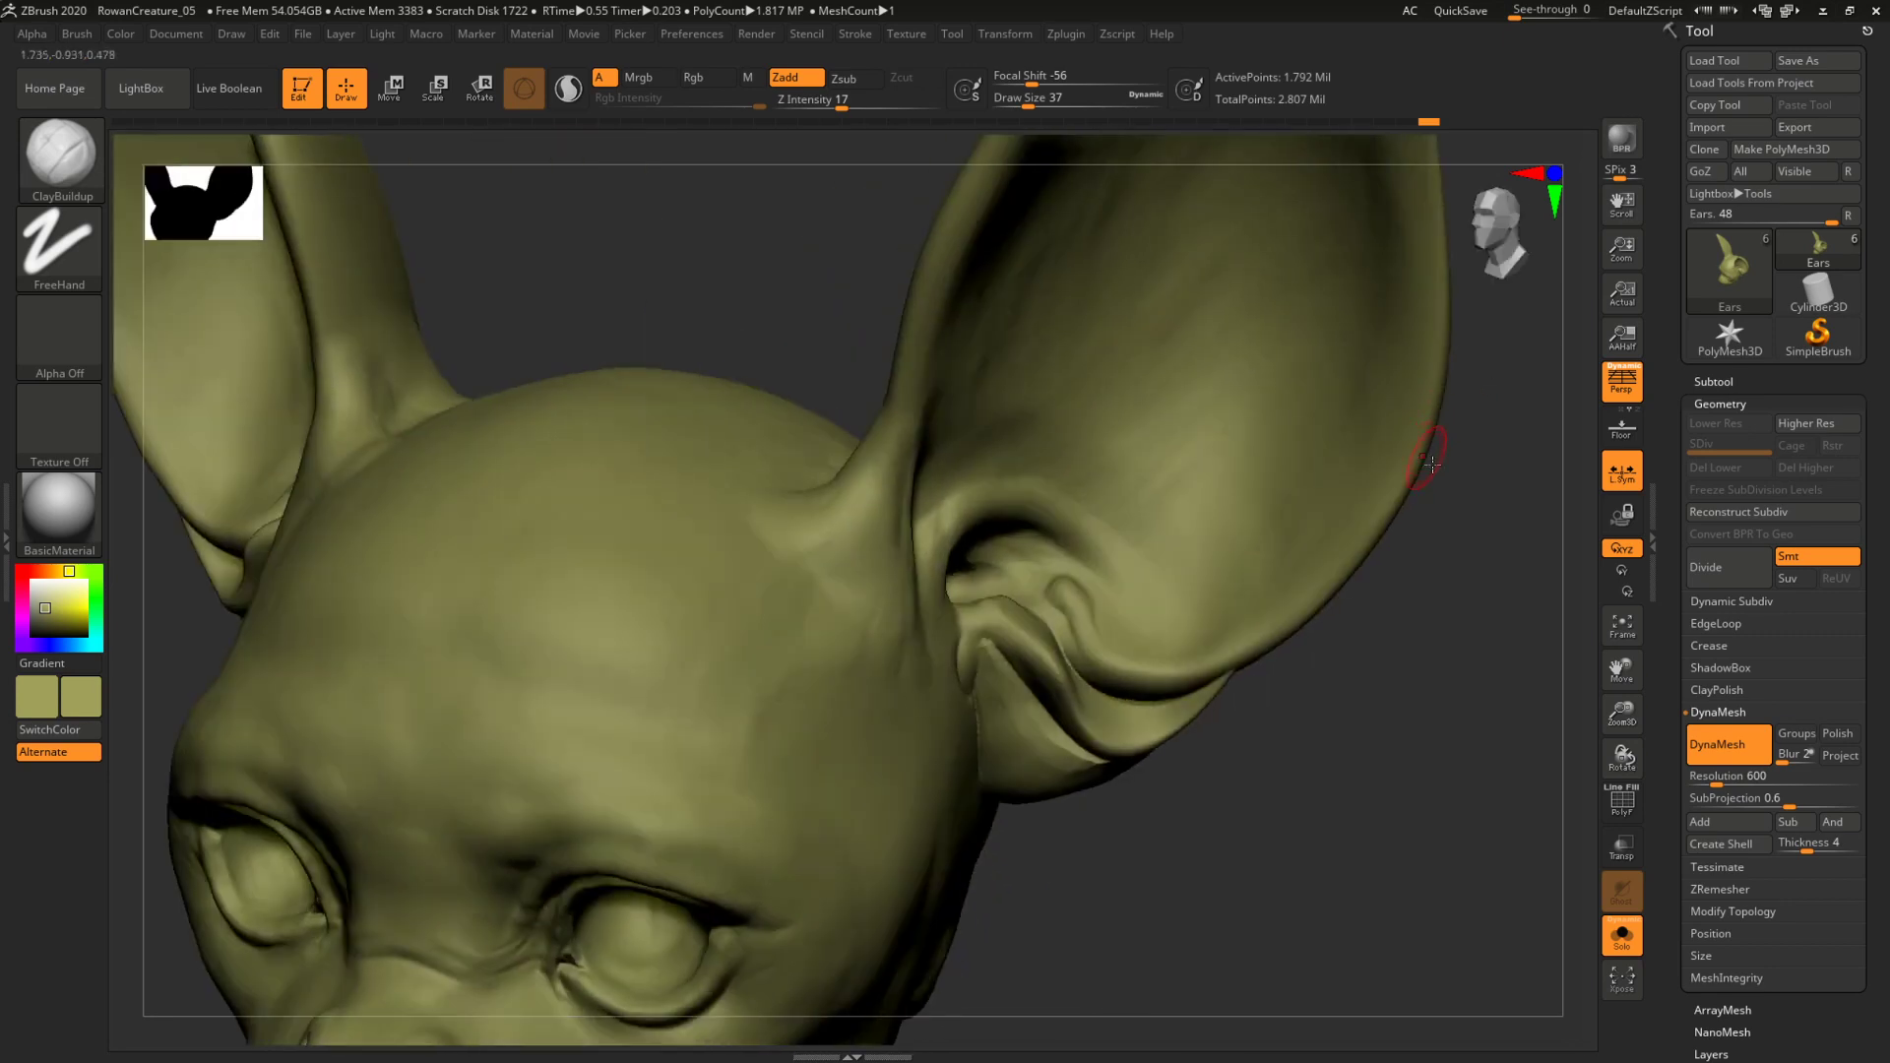
# Sculpt a small raised bump beside the ear opening with ClayBuildup at draw size 18.
pyautogui.moveTo(1350, 753)
pyautogui.mouseDown()
pyautogui.moveTo(1223, 814)
pyautogui.moveTo(1307, 835)
pyautogui.moveTo(992, 602)
pyautogui.mouseUp()
pyautogui.moveTo(1379, 933)
pyautogui.mouseDown()
pyautogui.moveTo(1375, 891)
pyautogui.moveTo(1397, 945)
pyautogui.moveTo(1388, 921)
pyautogui.mouseUp()
pyautogui.press('space')
pyautogui.moveTo(1030, 609); pyautogui.dragTo(1003, 609)
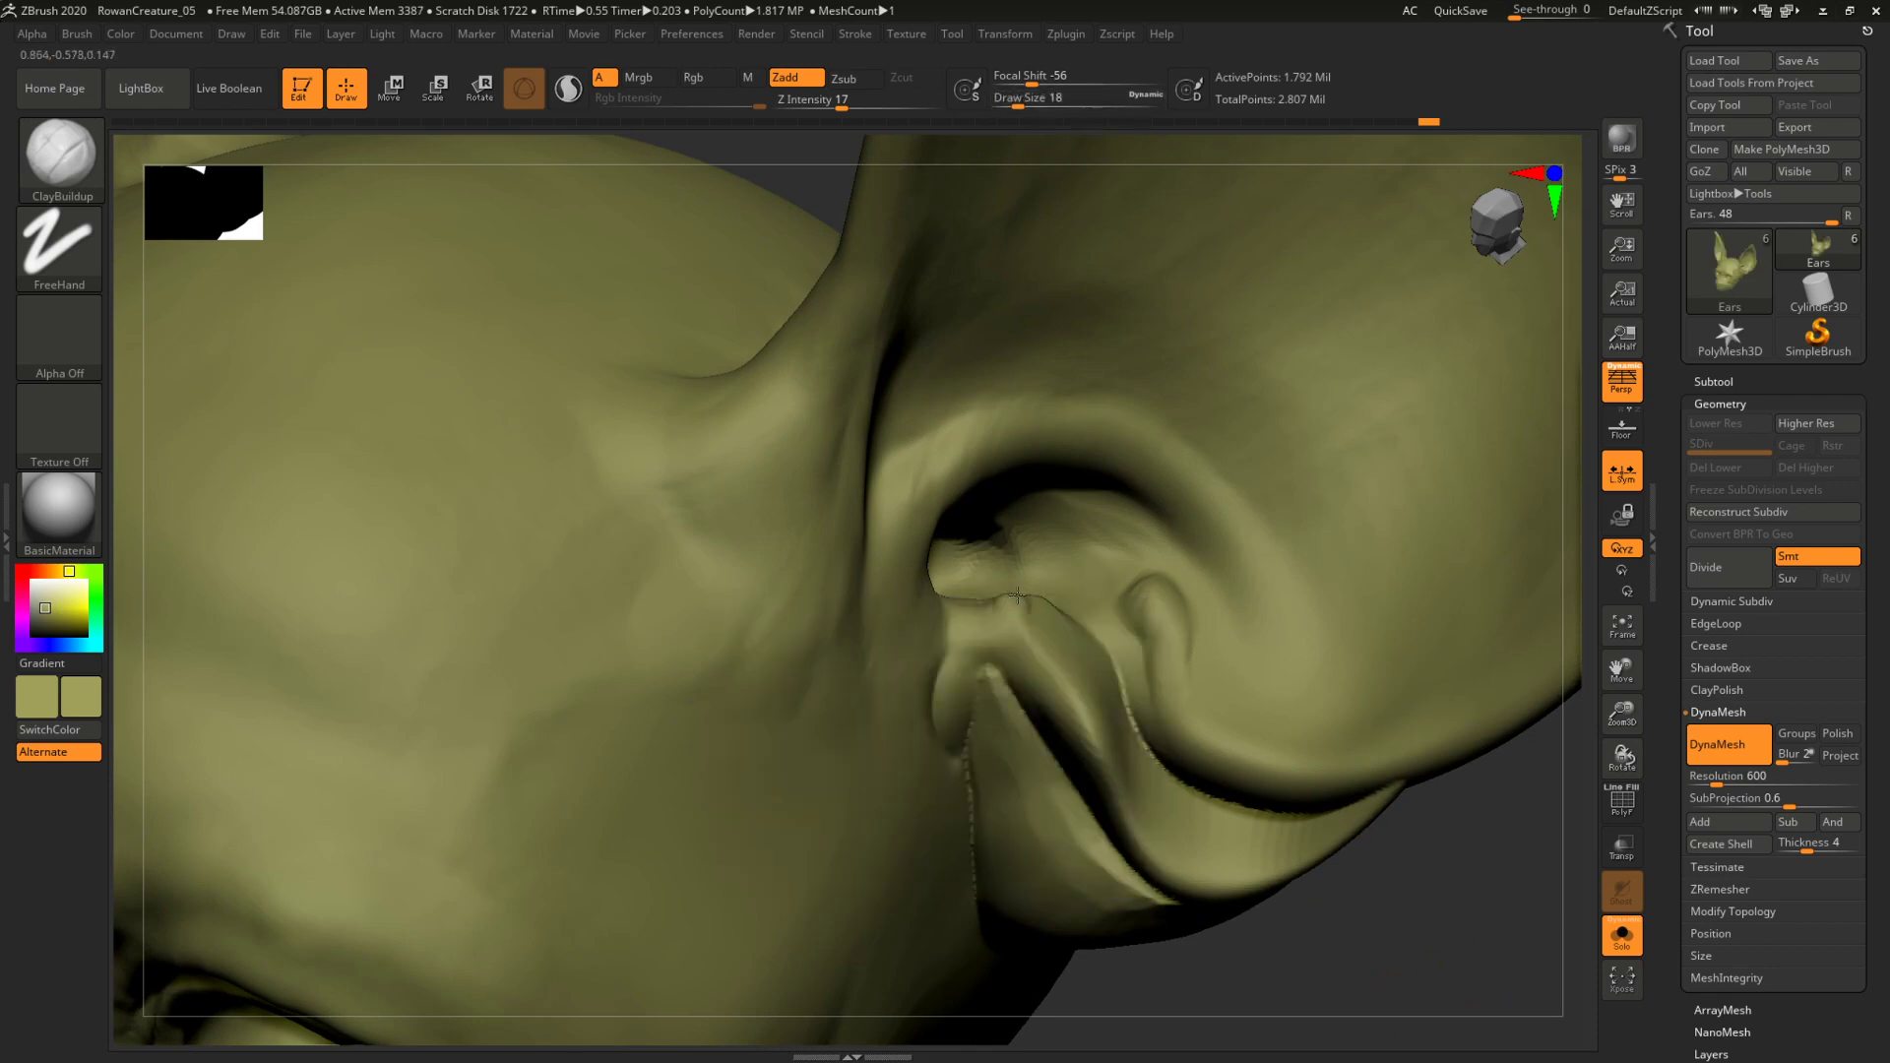
pyautogui.keyDown('alt'); pyautogui.moveTo(1378, 864); pyautogui.dragTo(1004, 594); pyautogui.keyUp('alt')
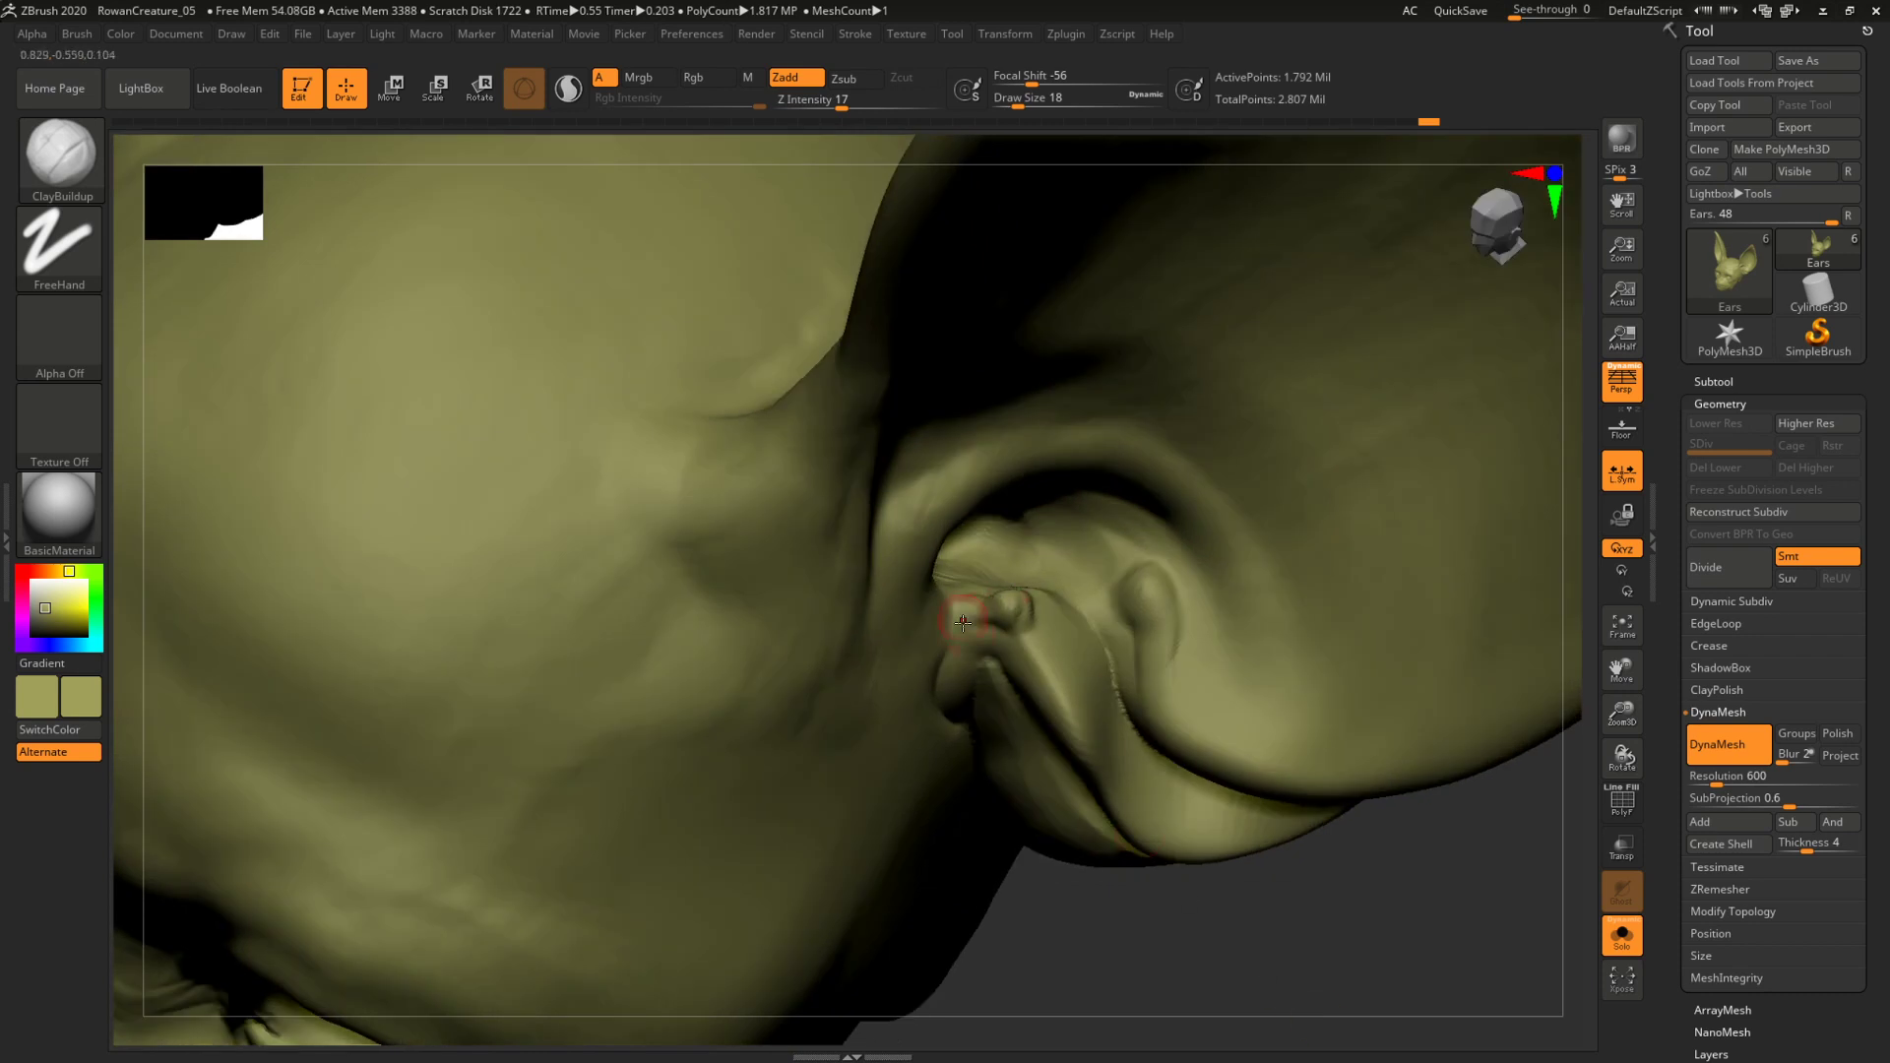
pyautogui.moveTo(1299, 991)
pyautogui.keyDown('alt'); pyautogui.mouseDown()
pyautogui.moveTo(1168, 709)
pyautogui.moveTo(1191, 762)
pyautogui.moveTo(1223, 758)
pyautogui.moveTo(1214, 708)
pyautogui.moveTo(1226, 730)
pyautogui.moveTo(1236, 712)
pyautogui.moveTo(1384, 890)
pyautogui.mouseUp(); pyautogui.keyUp('alt')
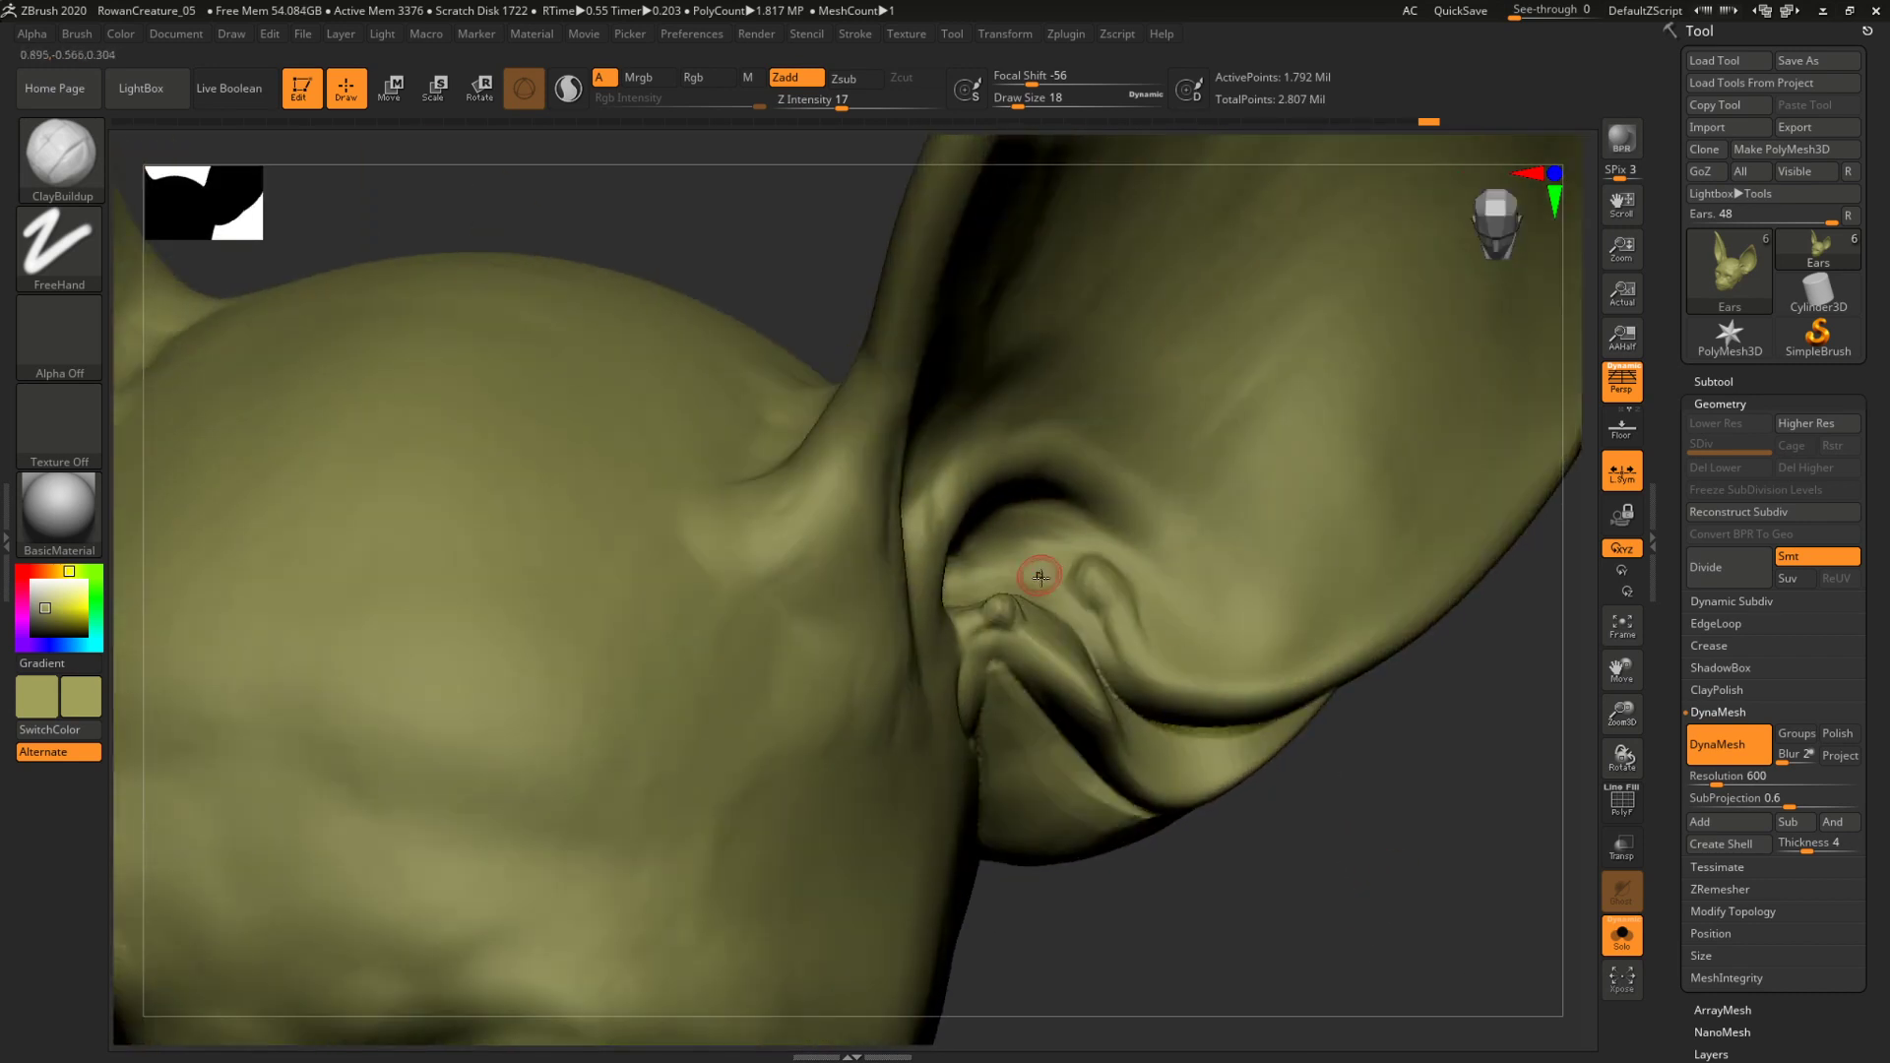
# Soften and blend the raised folds inside the ear opening with ClayBuildup, enlarging the draw size from 27 to 39.
pyautogui.press(']')
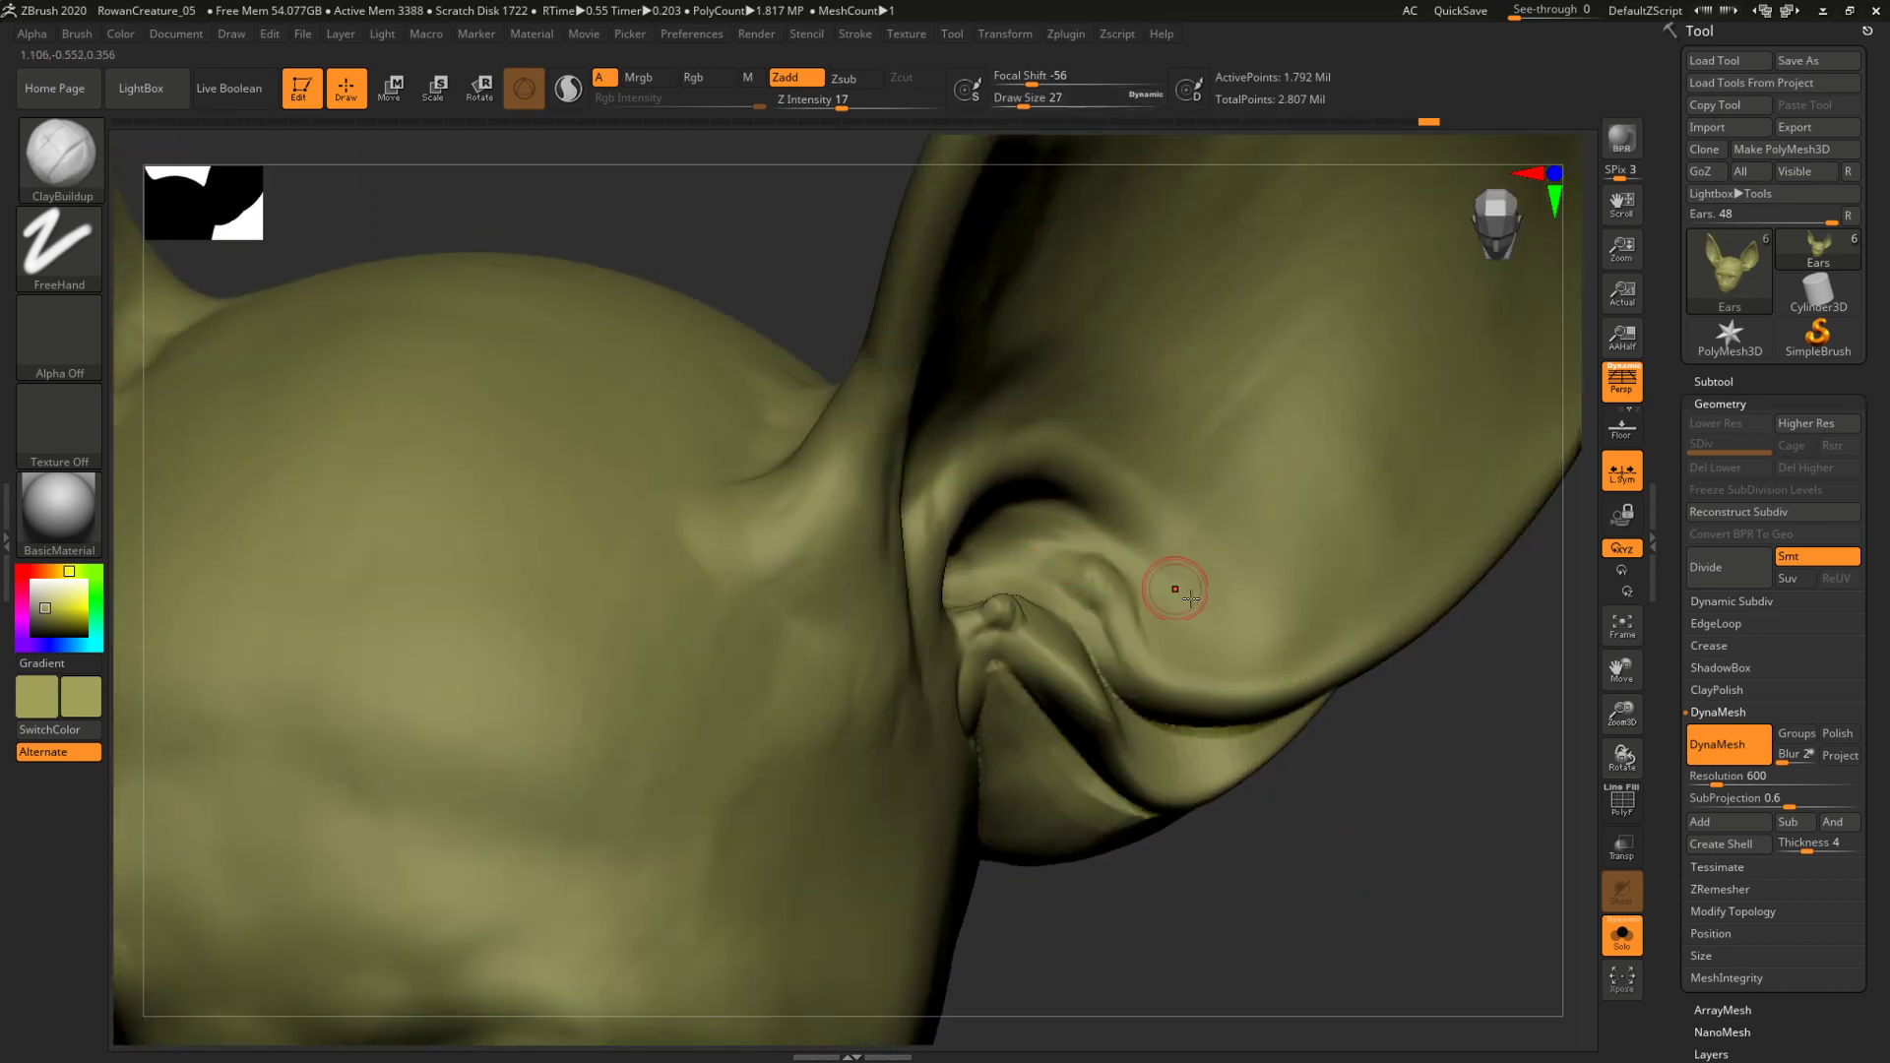
pyautogui.moveTo(1177, 586); pyautogui.dragTo(1211, 747, button='right')
pyautogui.press(']')
pyautogui.press(']')
pyautogui.moveTo(1369, 845); pyautogui.dragTo(1071, 573)
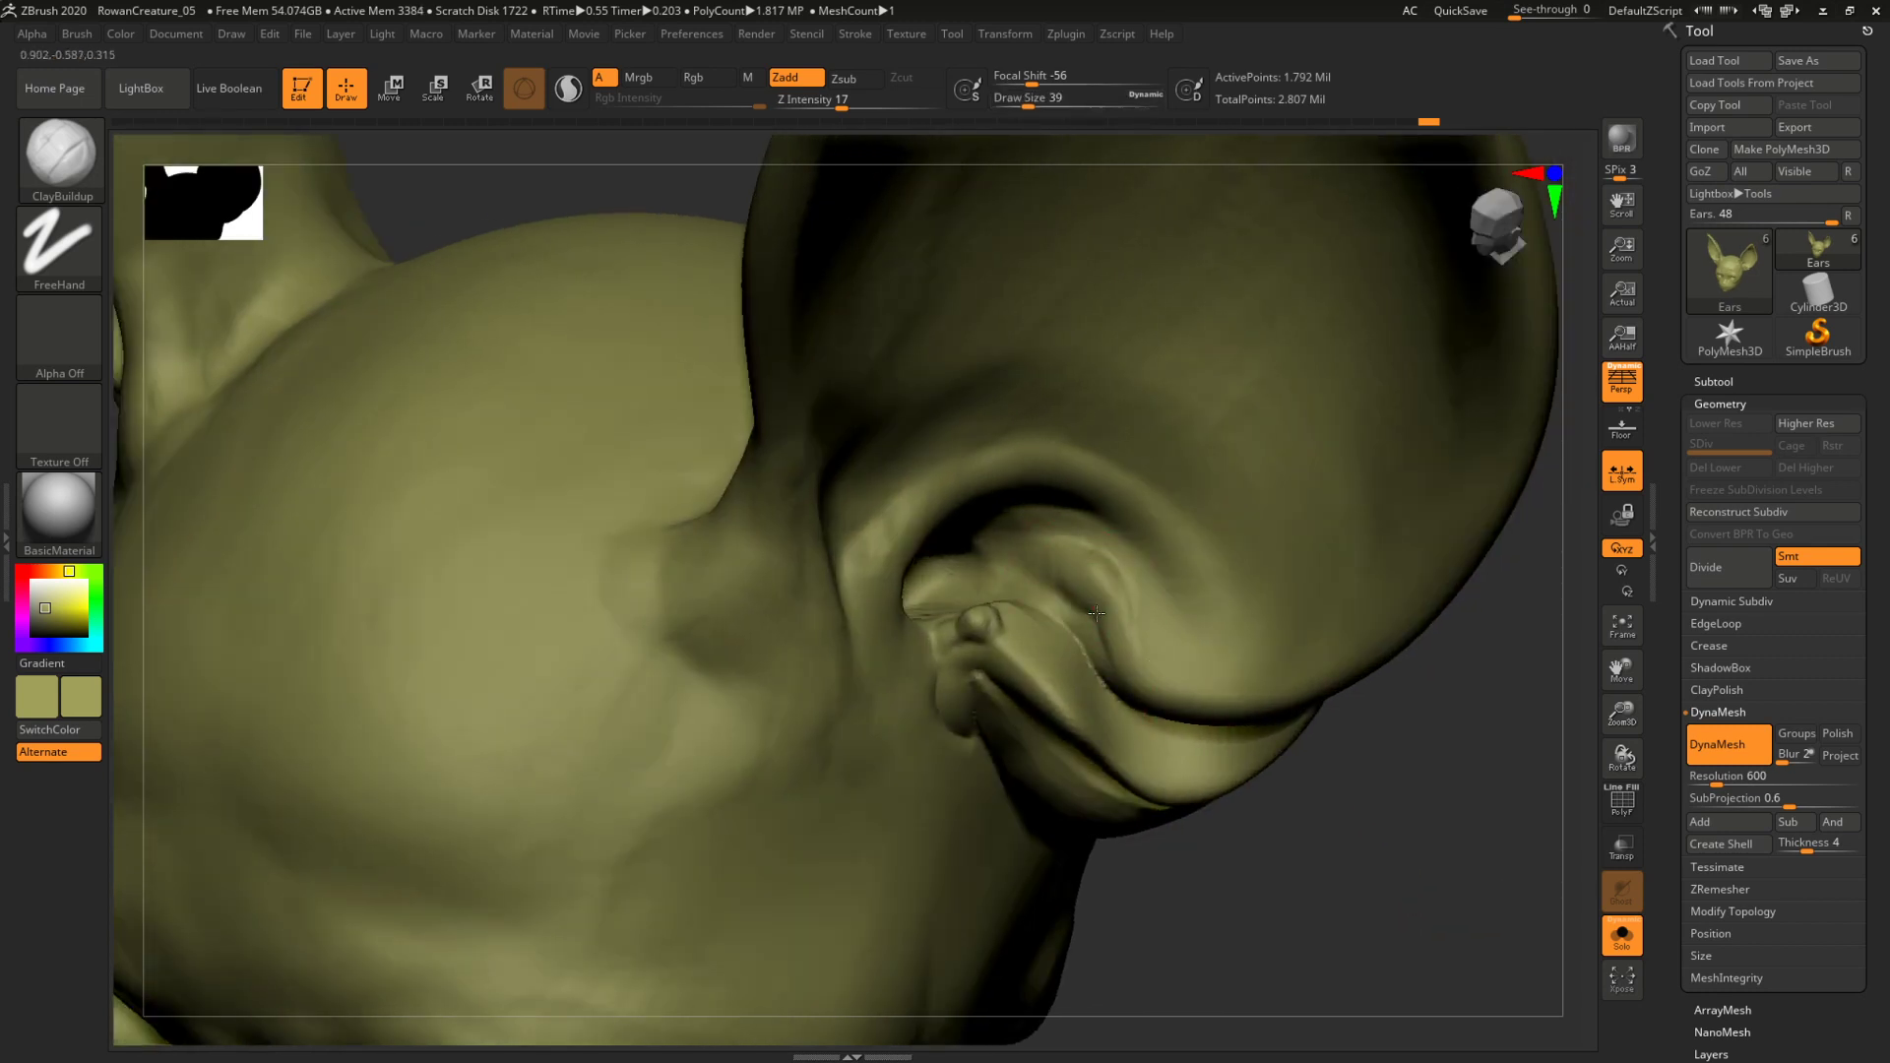
pyautogui.press('f')
pyautogui.moveTo(1265, 770); pyautogui.dragTo(1073, 544)
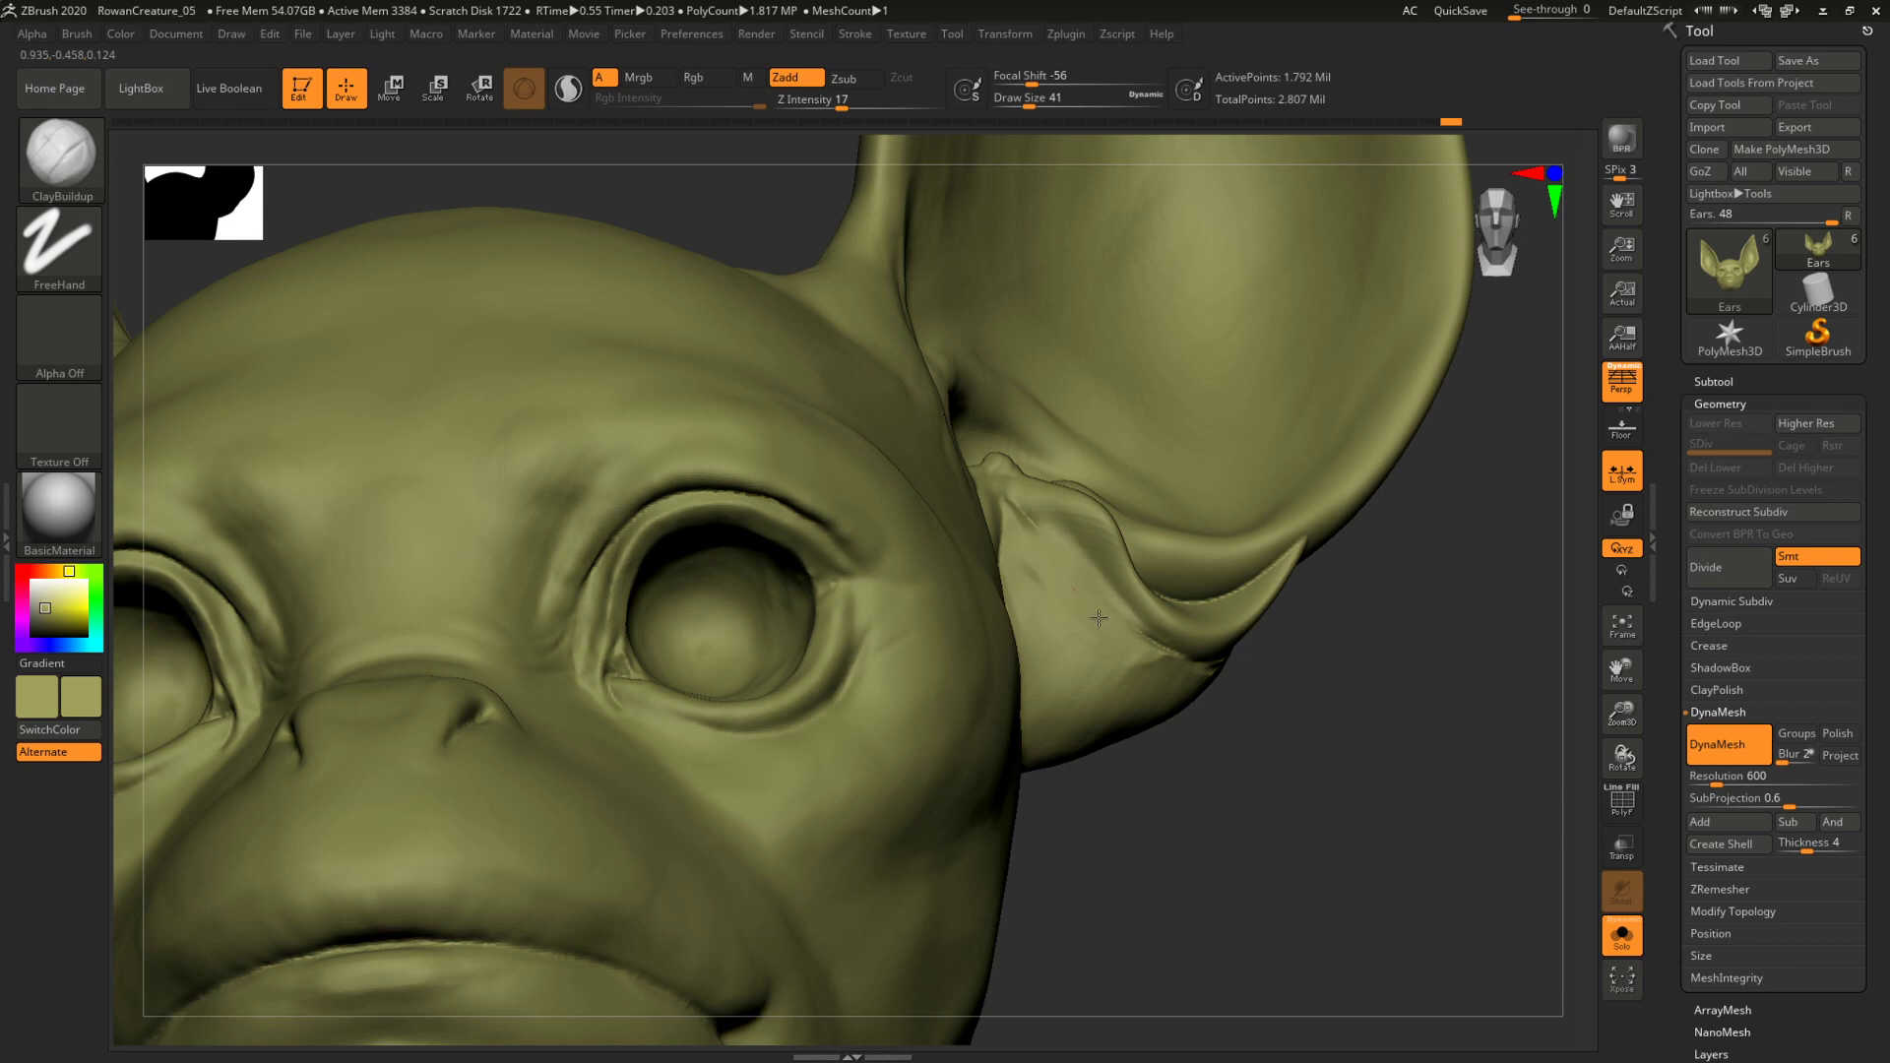
# Refine the lower outer flap and fold of the ear with ClayBuildup at draw size 62.
pyautogui.press('f')
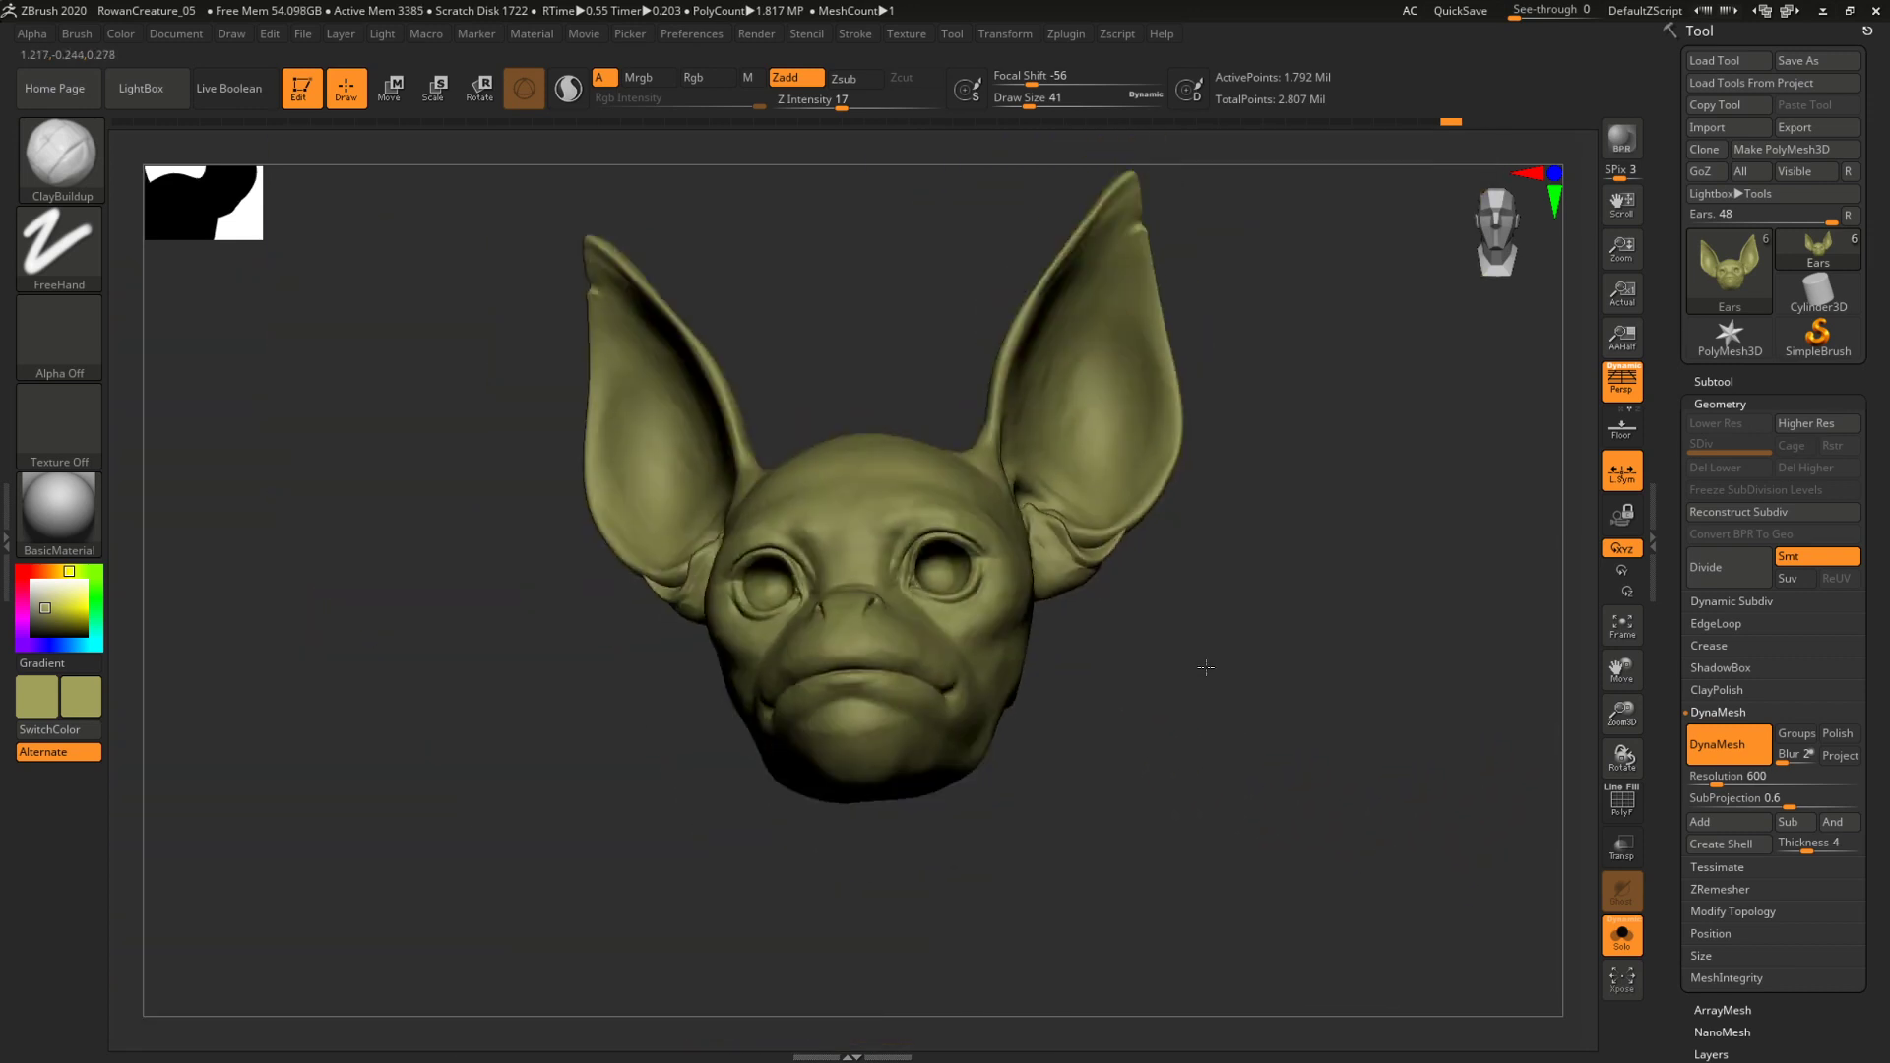
pyautogui.moveTo(1205, 667)
pyautogui.mouseDown()
pyautogui.moveTo(1277, 721)
pyautogui.moveTo(1298, 675)
pyautogui.moveTo(1475, 747)
pyautogui.moveTo(1013, 570)
pyautogui.moveTo(1095, 652)
pyautogui.moveTo(1037, 543)
pyautogui.mouseUp()
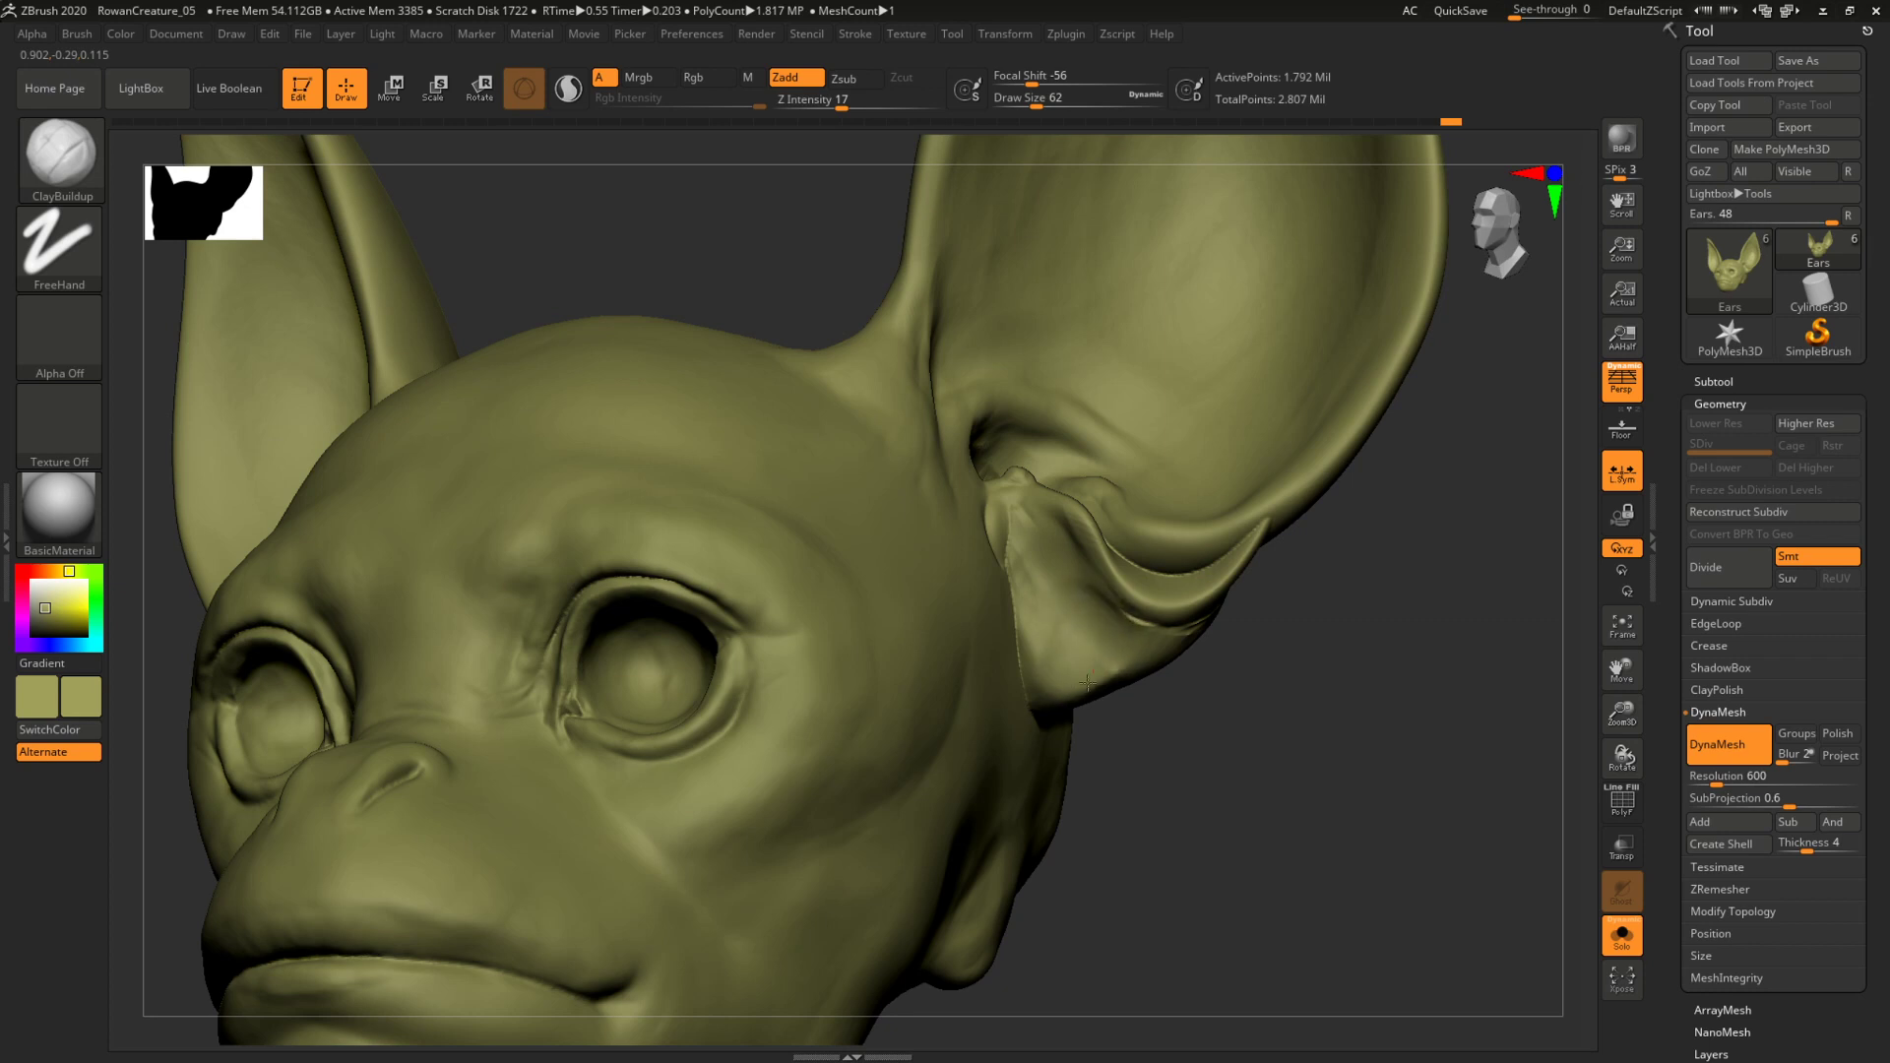
pyautogui.moveTo(1359, 738)
pyautogui.keyDown('shift'); pyautogui.mouseDown()
pyautogui.moveTo(1223, 662)
pyautogui.moveTo(1257, 637)
pyautogui.mouseUp(); pyautogui.keyUp('shift')
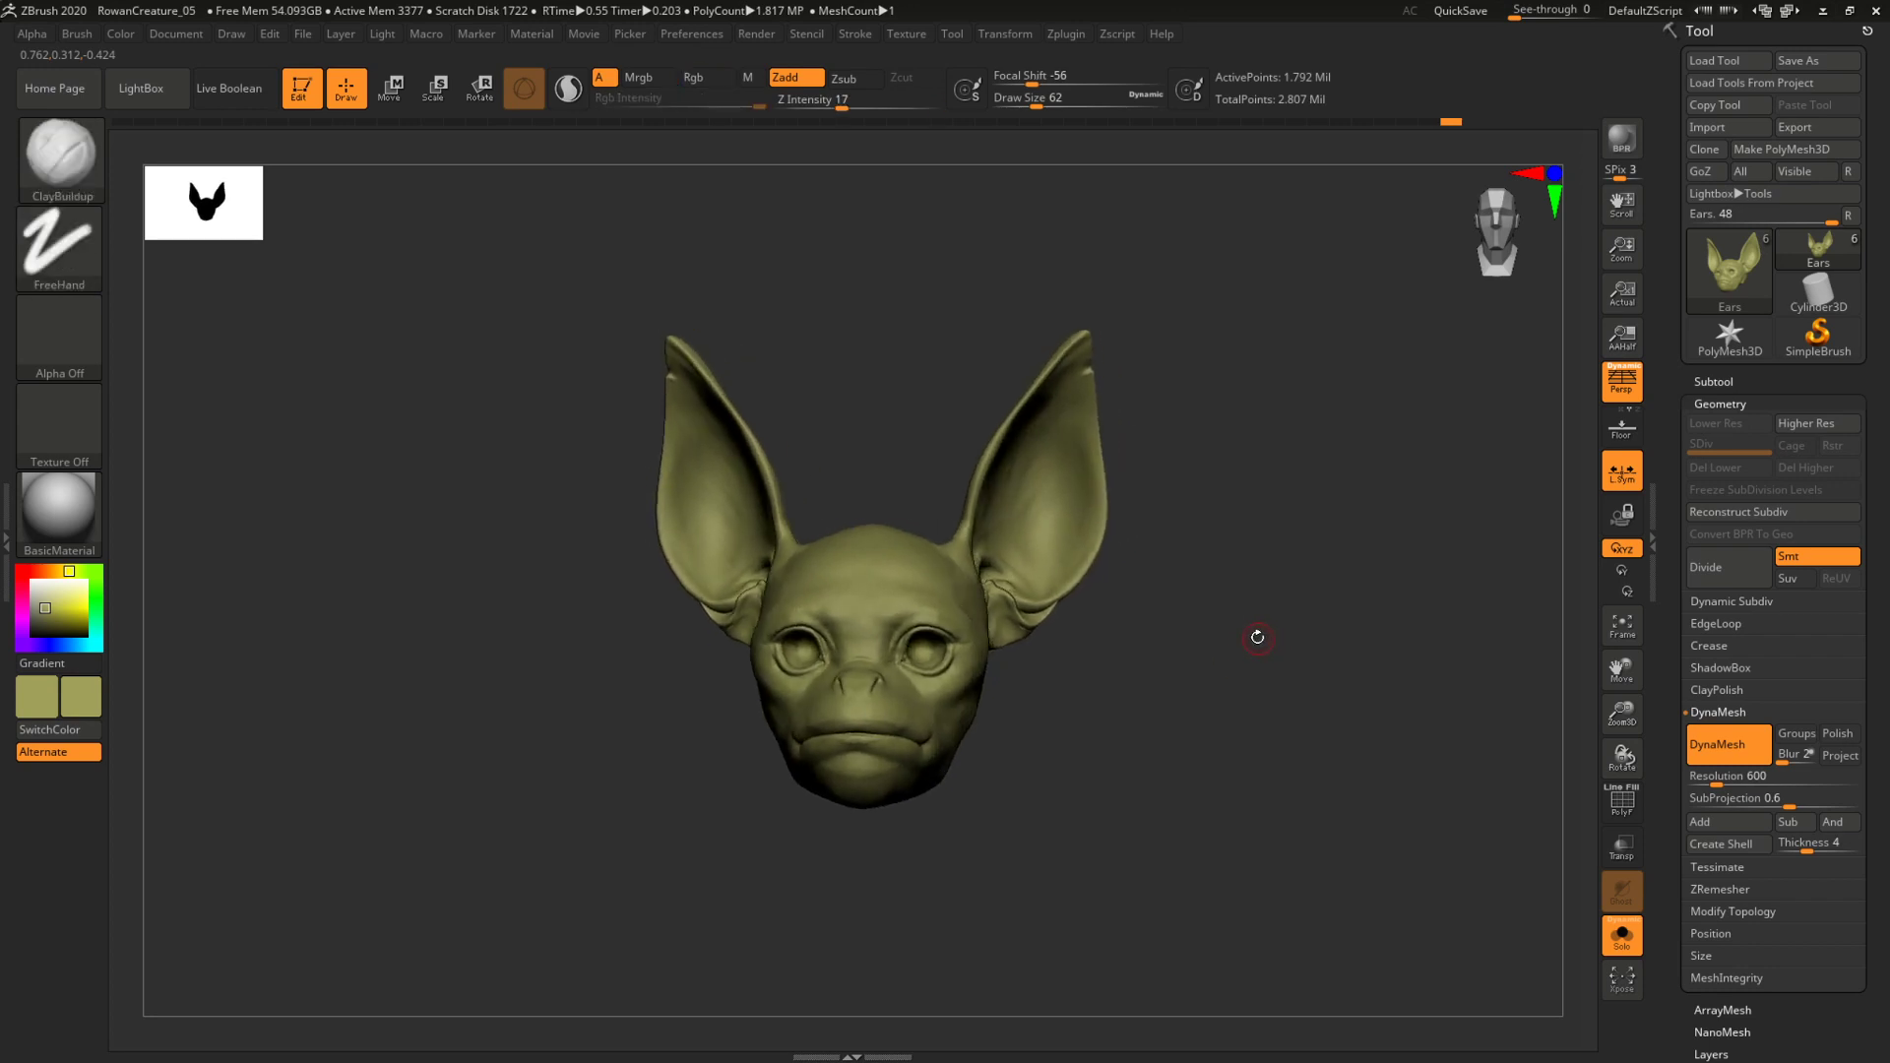
# Adjust the shape of the ears around the openings with the Move brush at draw size 163.
pyautogui.keyDown('alt'); pyautogui.moveTo(1171, 581); pyautogui.dragTo(1287, 603); pyautogui.keyUp('alt')
pyautogui.press('b')
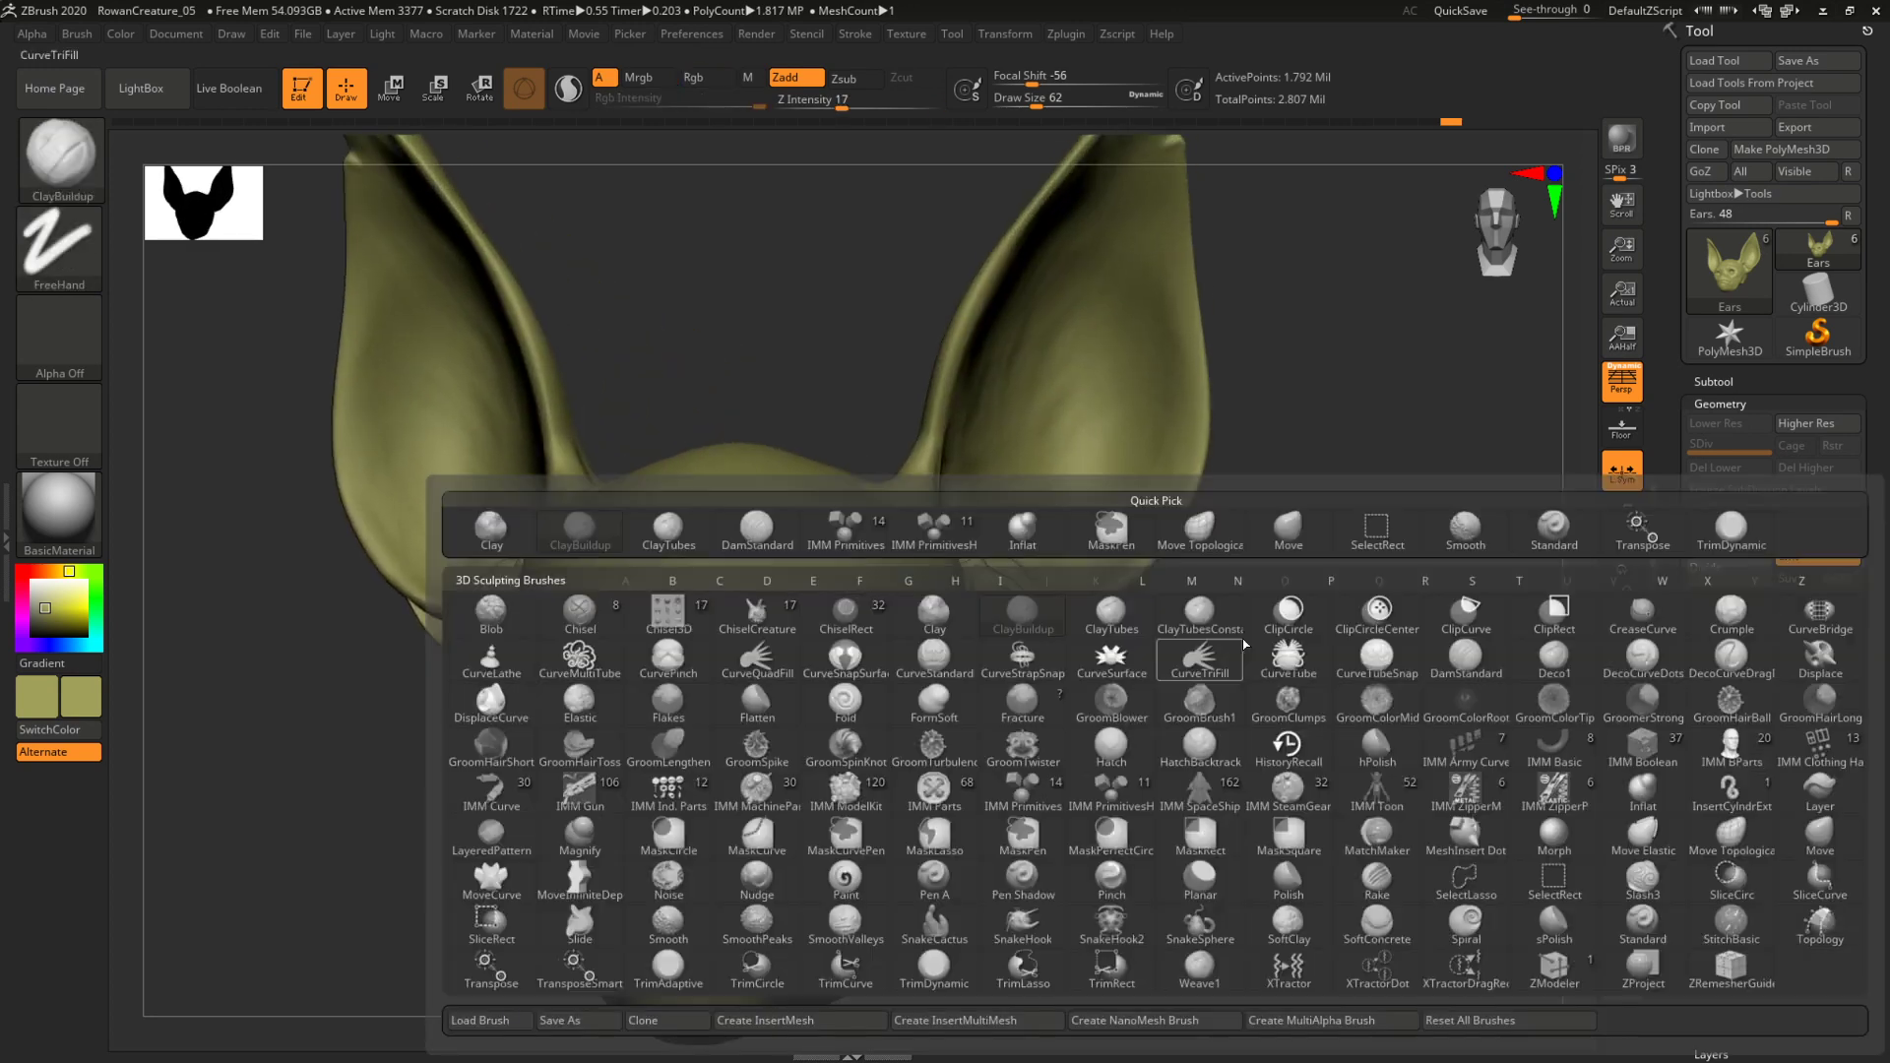
pyautogui.press('m')
pyautogui.press('v')
pyautogui.press('space')
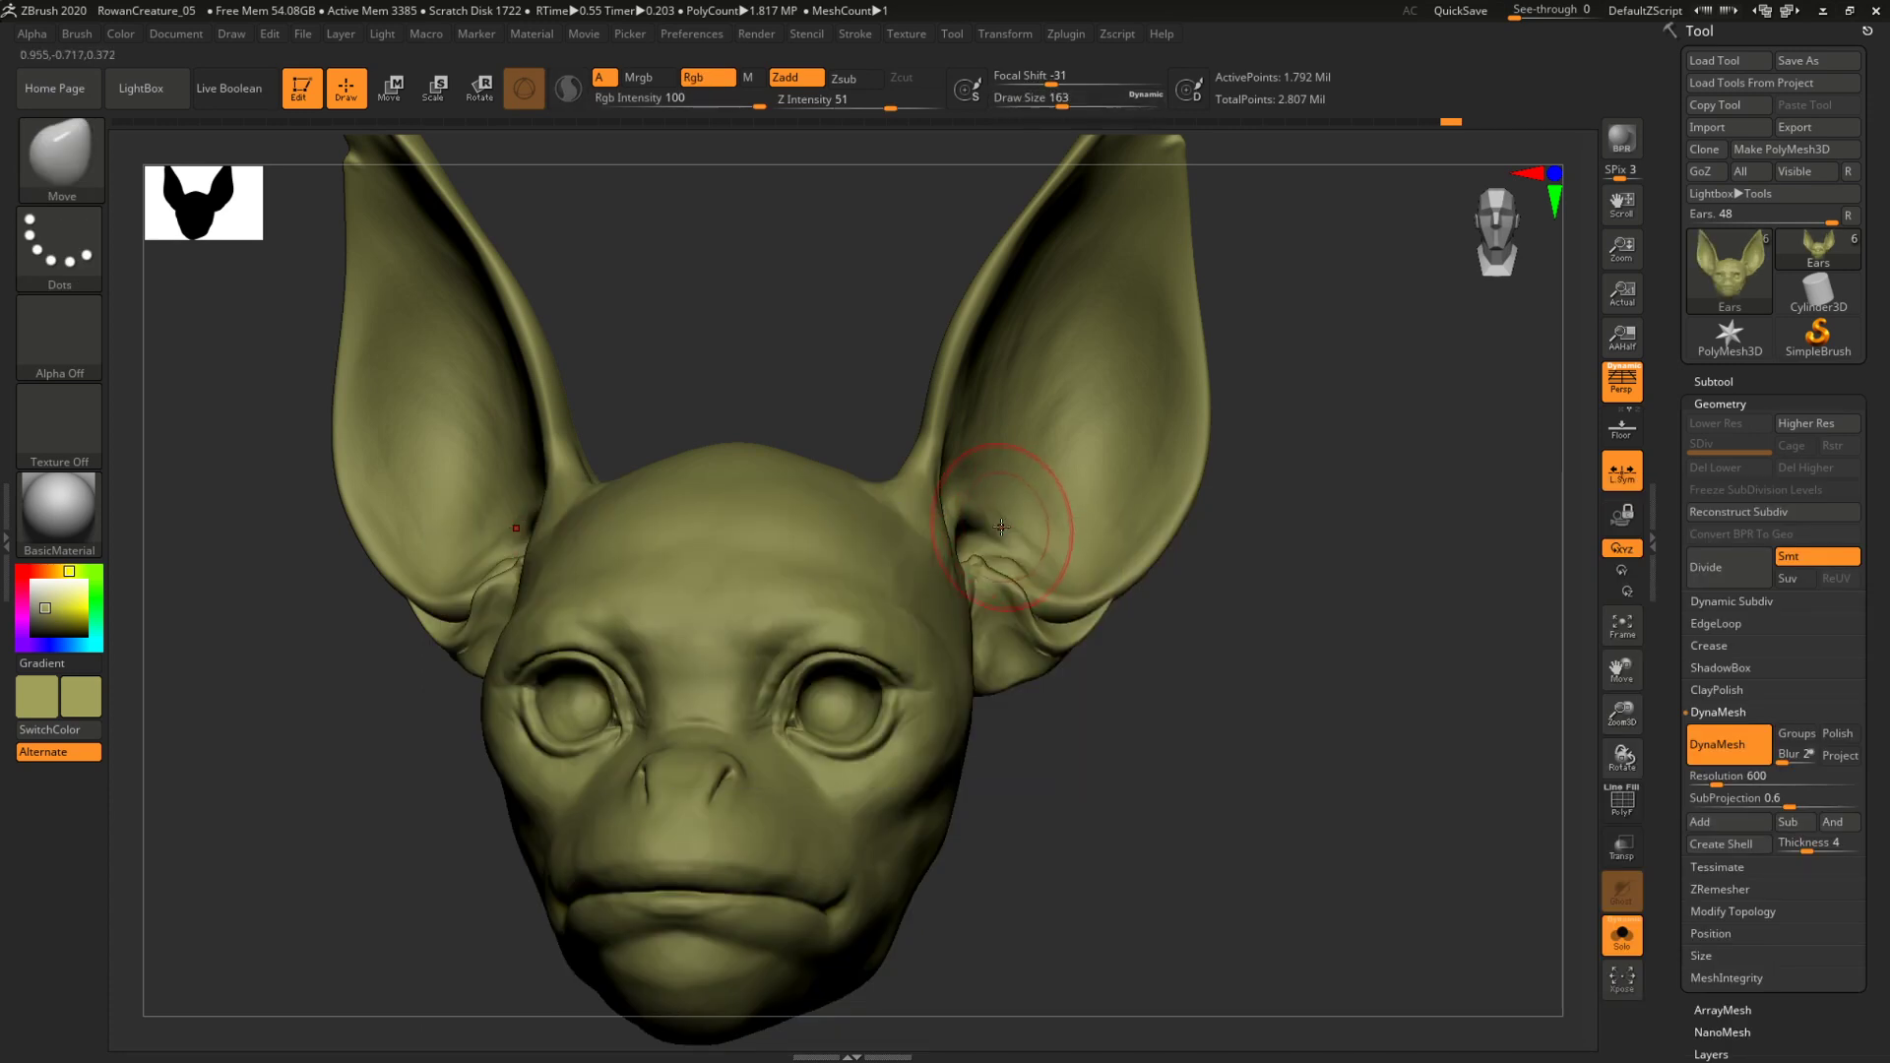
pyautogui.keyDown('alt'); pyautogui.moveTo(1312, 759); pyautogui.dragTo(1007, 628); pyautogui.keyUp('alt')
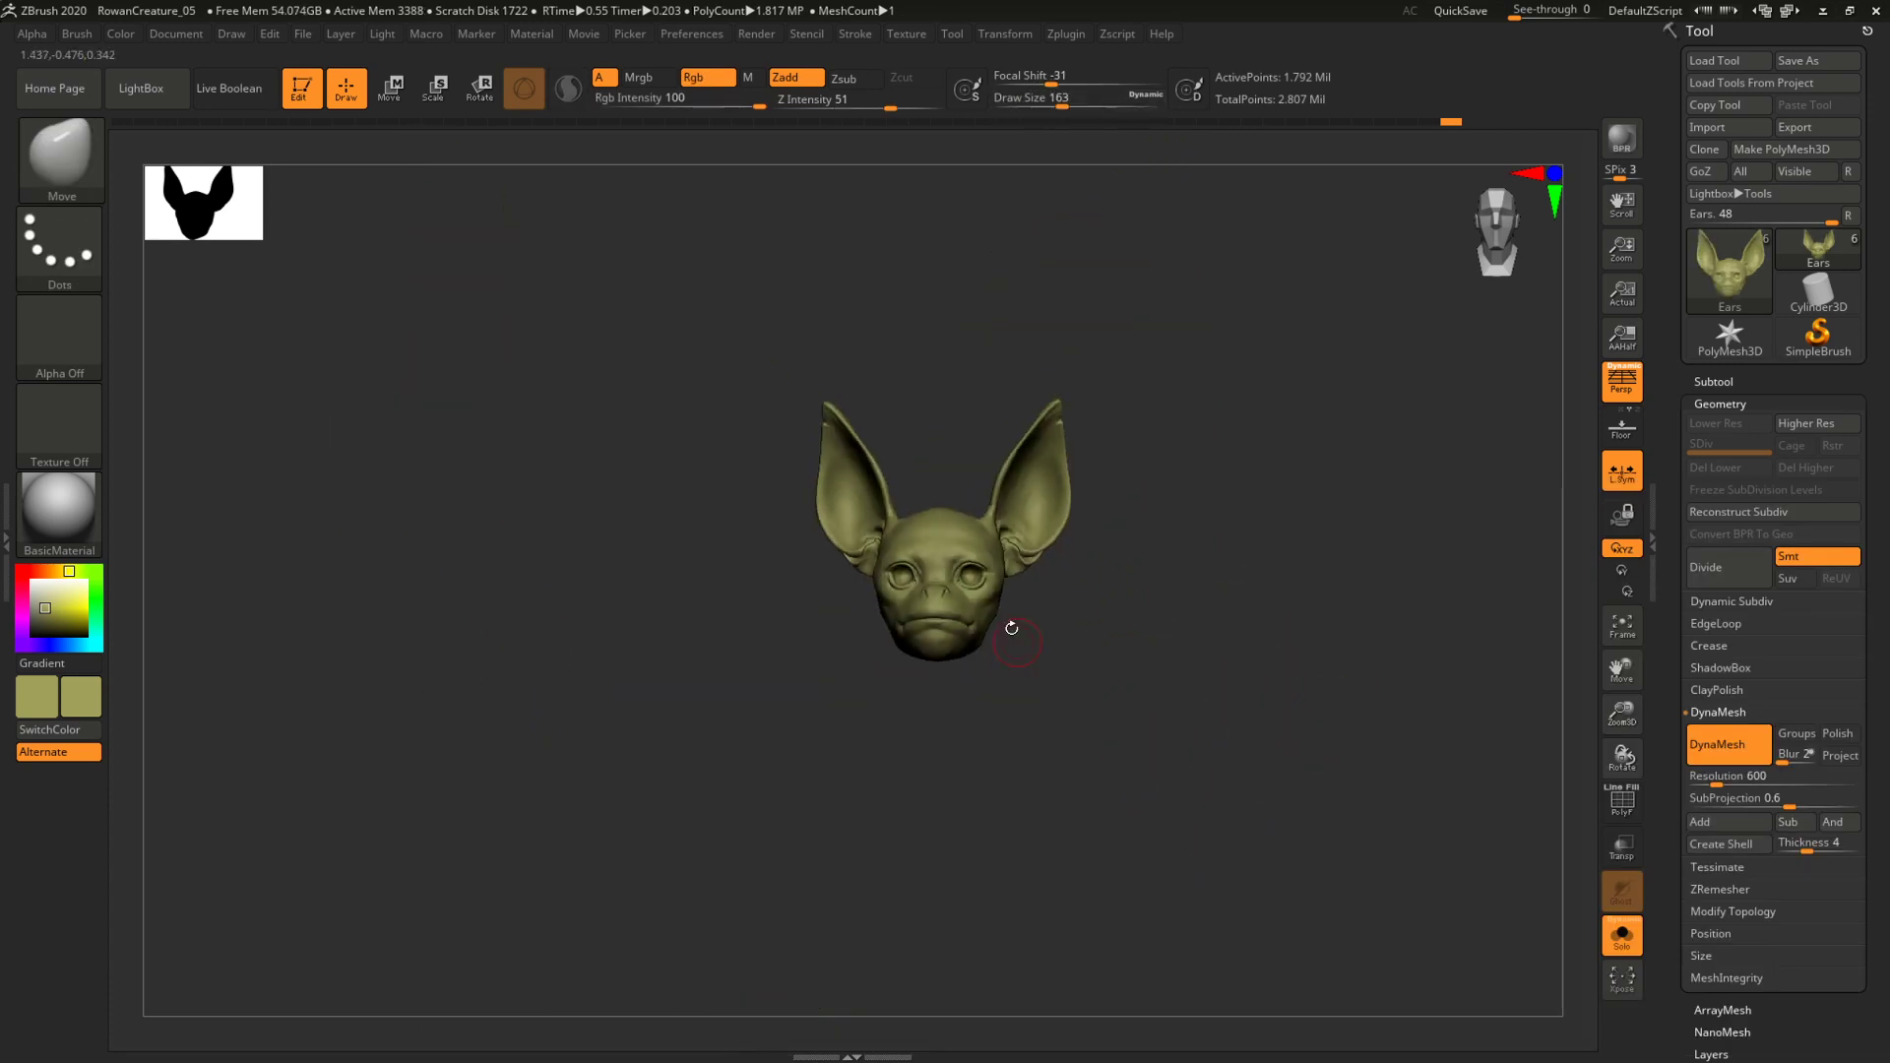
# Build up the inner surface of the ears with ClayBuildup at draw size 163.
pyautogui.press('b')
pyautogui.press('c')
pyautogui.press('b')
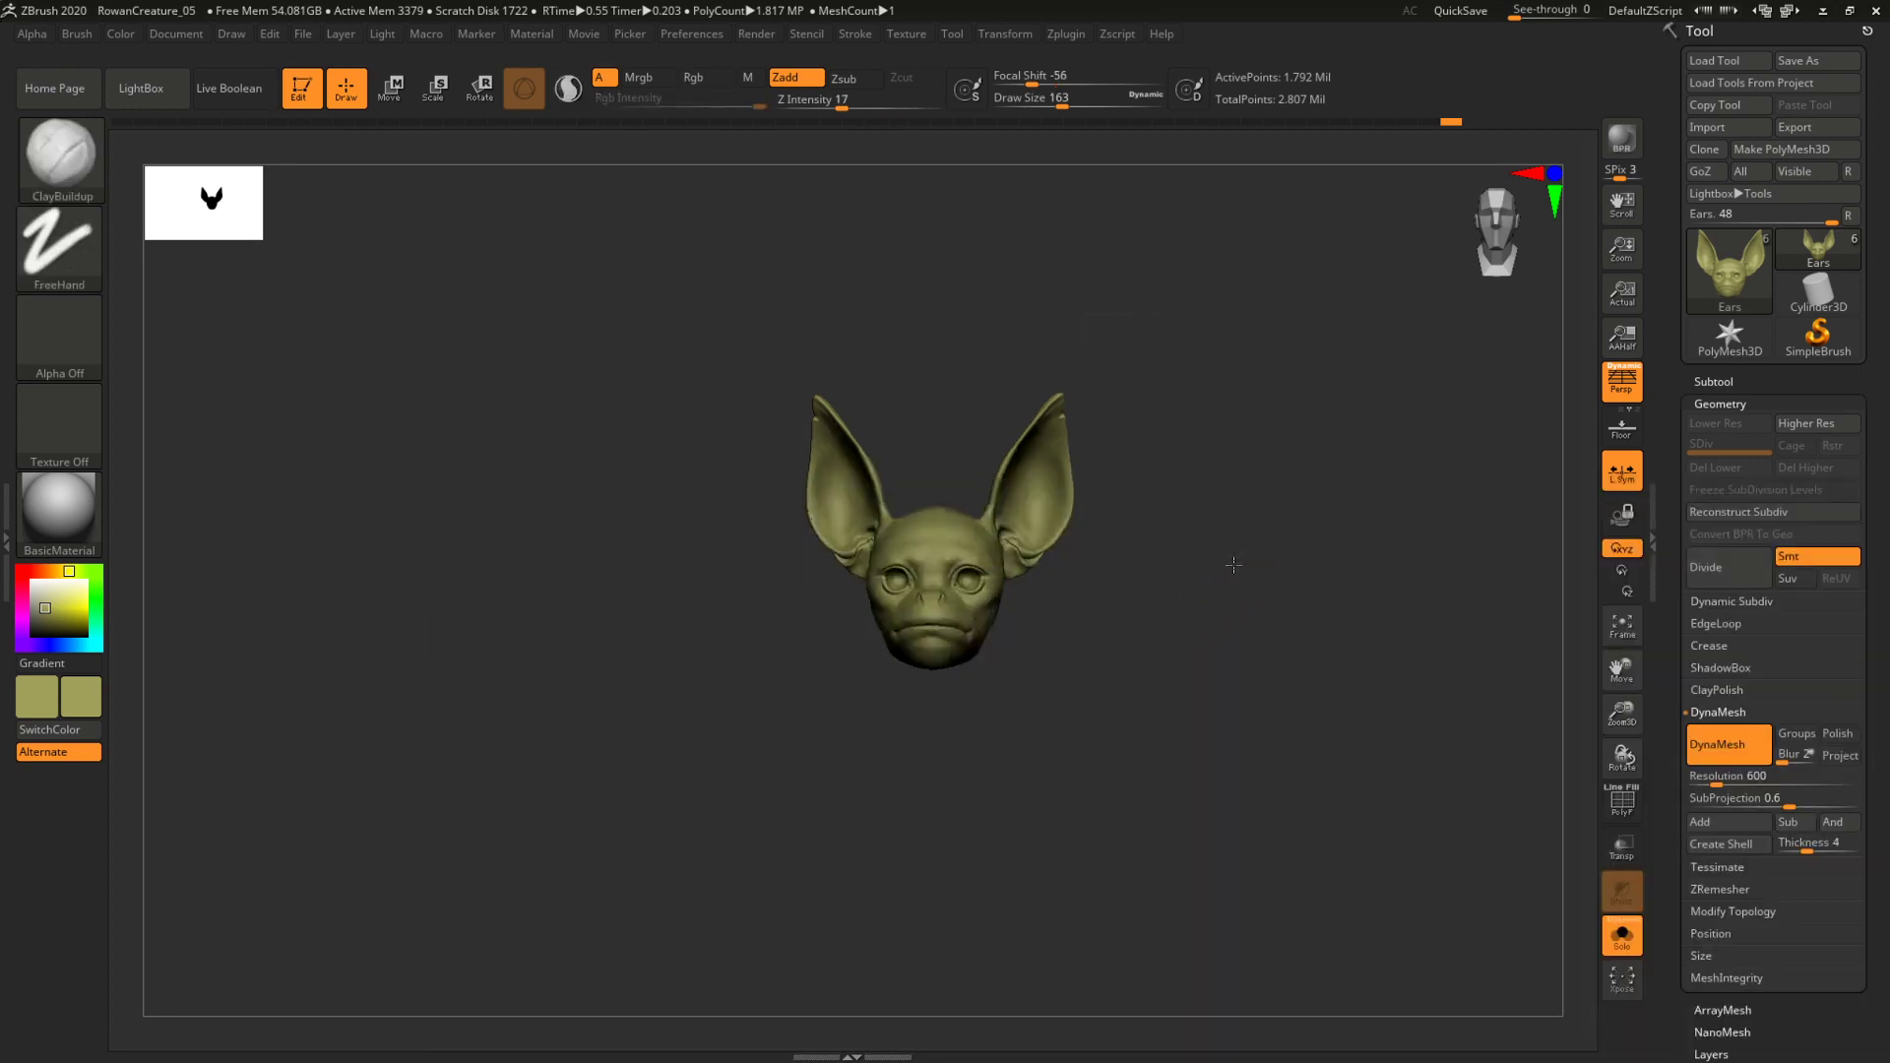
pyautogui.moveTo(1227, 561)
pyautogui.mouseDown()
pyautogui.moveTo(1346, 738)
pyautogui.moveTo(1045, 300)
pyautogui.mouseUp()
pyautogui.keyDown('alt'); pyautogui.moveTo(1280, 308); pyautogui.dragTo(1323, 527); pyautogui.keyUp('alt')
pyautogui.moveTo(1117, 433)
pyautogui.mouseDown()
pyautogui.moveTo(1100, 541)
pyautogui.moveTo(1132, 453)
pyautogui.mouseUp()
pyautogui.moveTo(1519, 380)
pyautogui.mouseDown()
pyautogui.moveTo(1375, 375)
pyautogui.moveTo(1521, 386)
pyautogui.mouseUp()
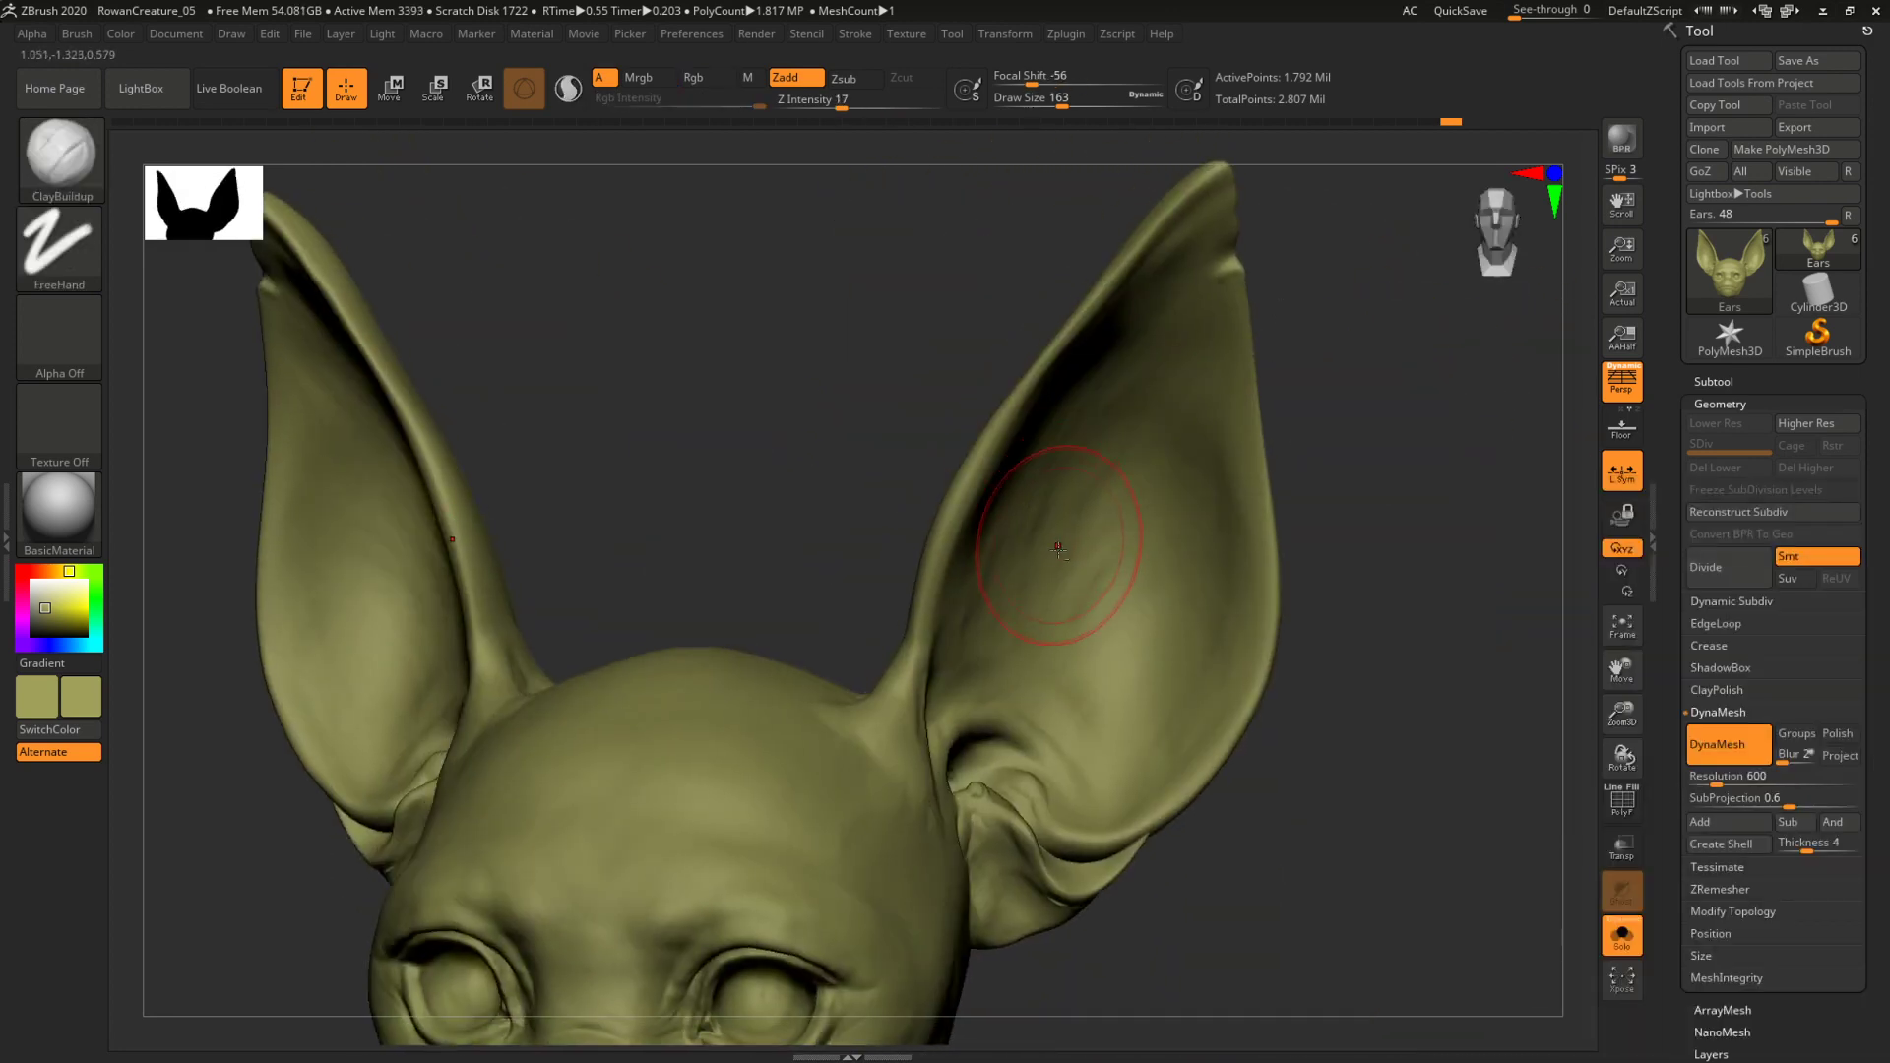
pyautogui.moveTo(1056, 531)
pyautogui.mouseDown()
pyautogui.moveTo(1102, 590)
pyautogui.moveTo(1114, 581)
pyautogui.mouseUp()
pyautogui.moveTo(1456, 404)
pyautogui.mouseDown()
pyautogui.moveTo(1236, 430)
pyautogui.moveTo(1413, 392)
pyautogui.moveTo(1068, 540)
pyautogui.mouseUp()
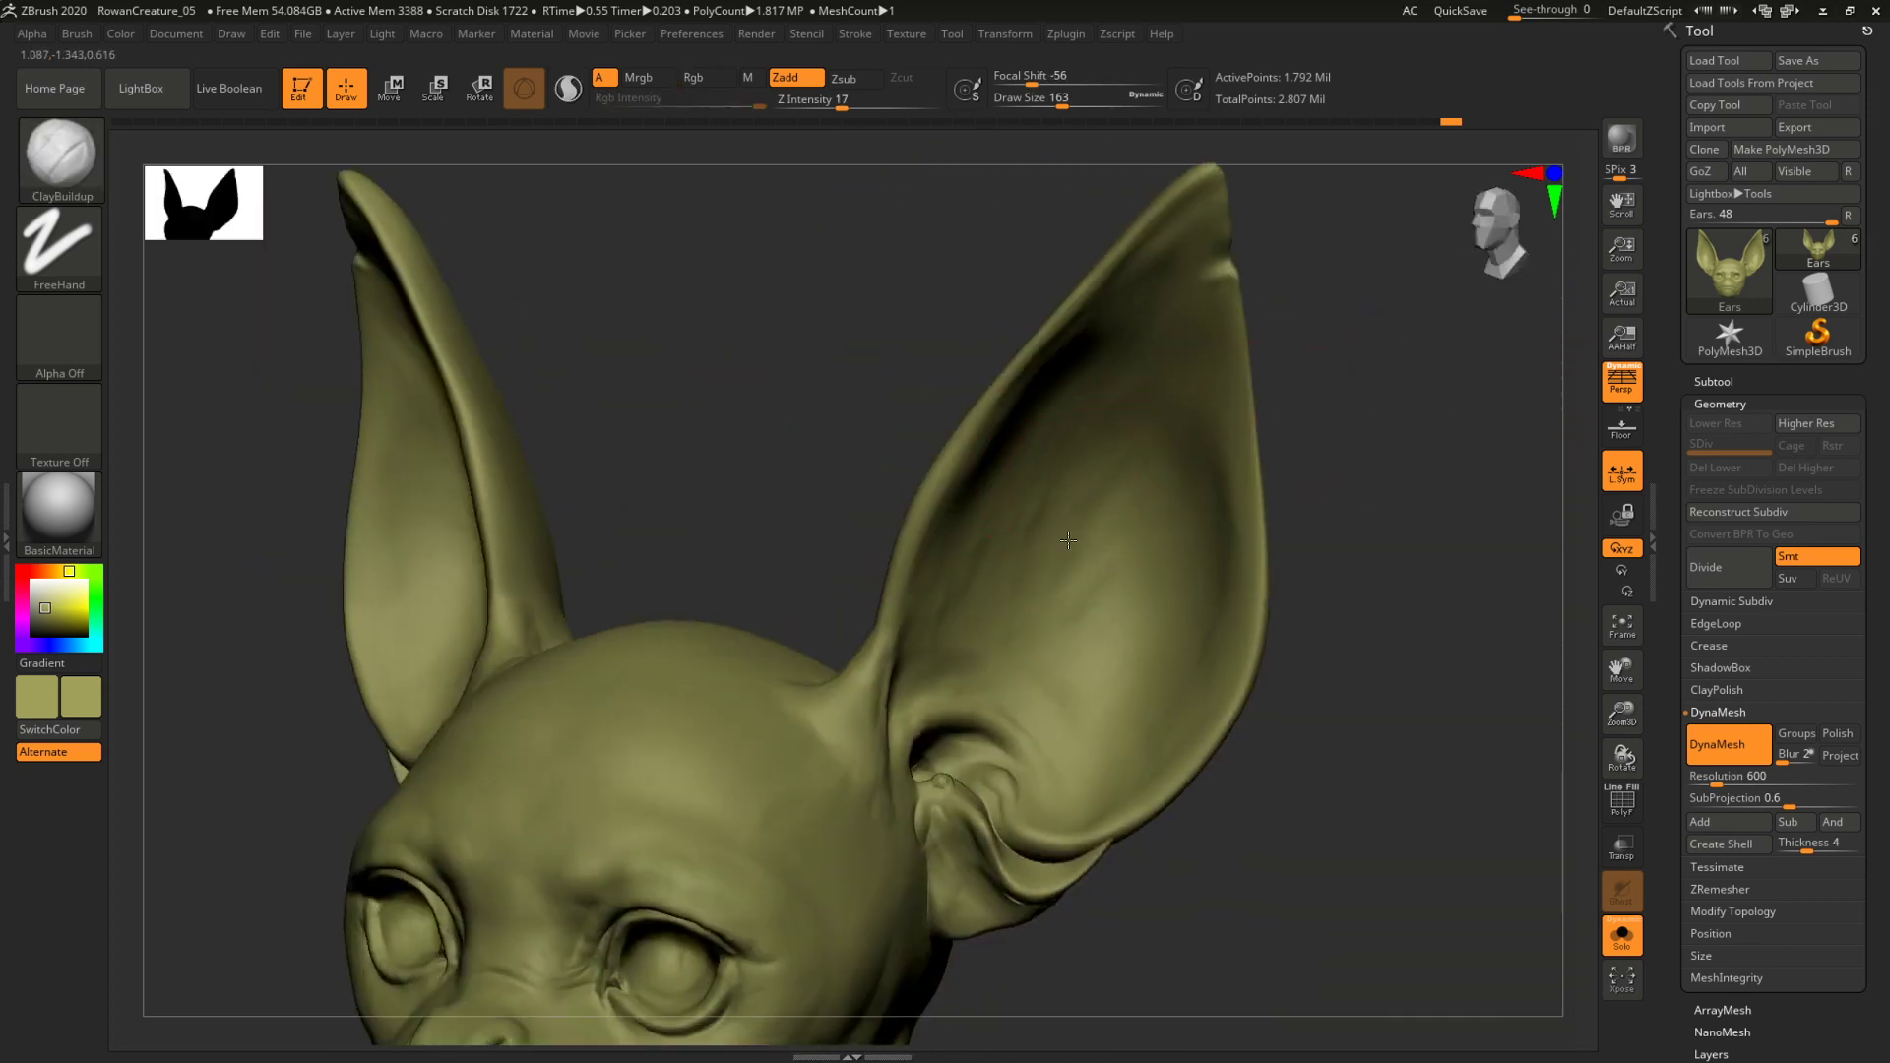
pyautogui.moveTo(1423, 389)
pyautogui.mouseDown()
pyautogui.moveTo(1338, 398)
pyautogui.moveTo(1427, 394)
pyautogui.mouseUp()
# Even out the inner ear hollow and its transition to the rim, finishing with ClayBuildup at draw size 145.
pyautogui.moveTo(1056, 652); pyautogui.dragTo(1028, 662, button='right')
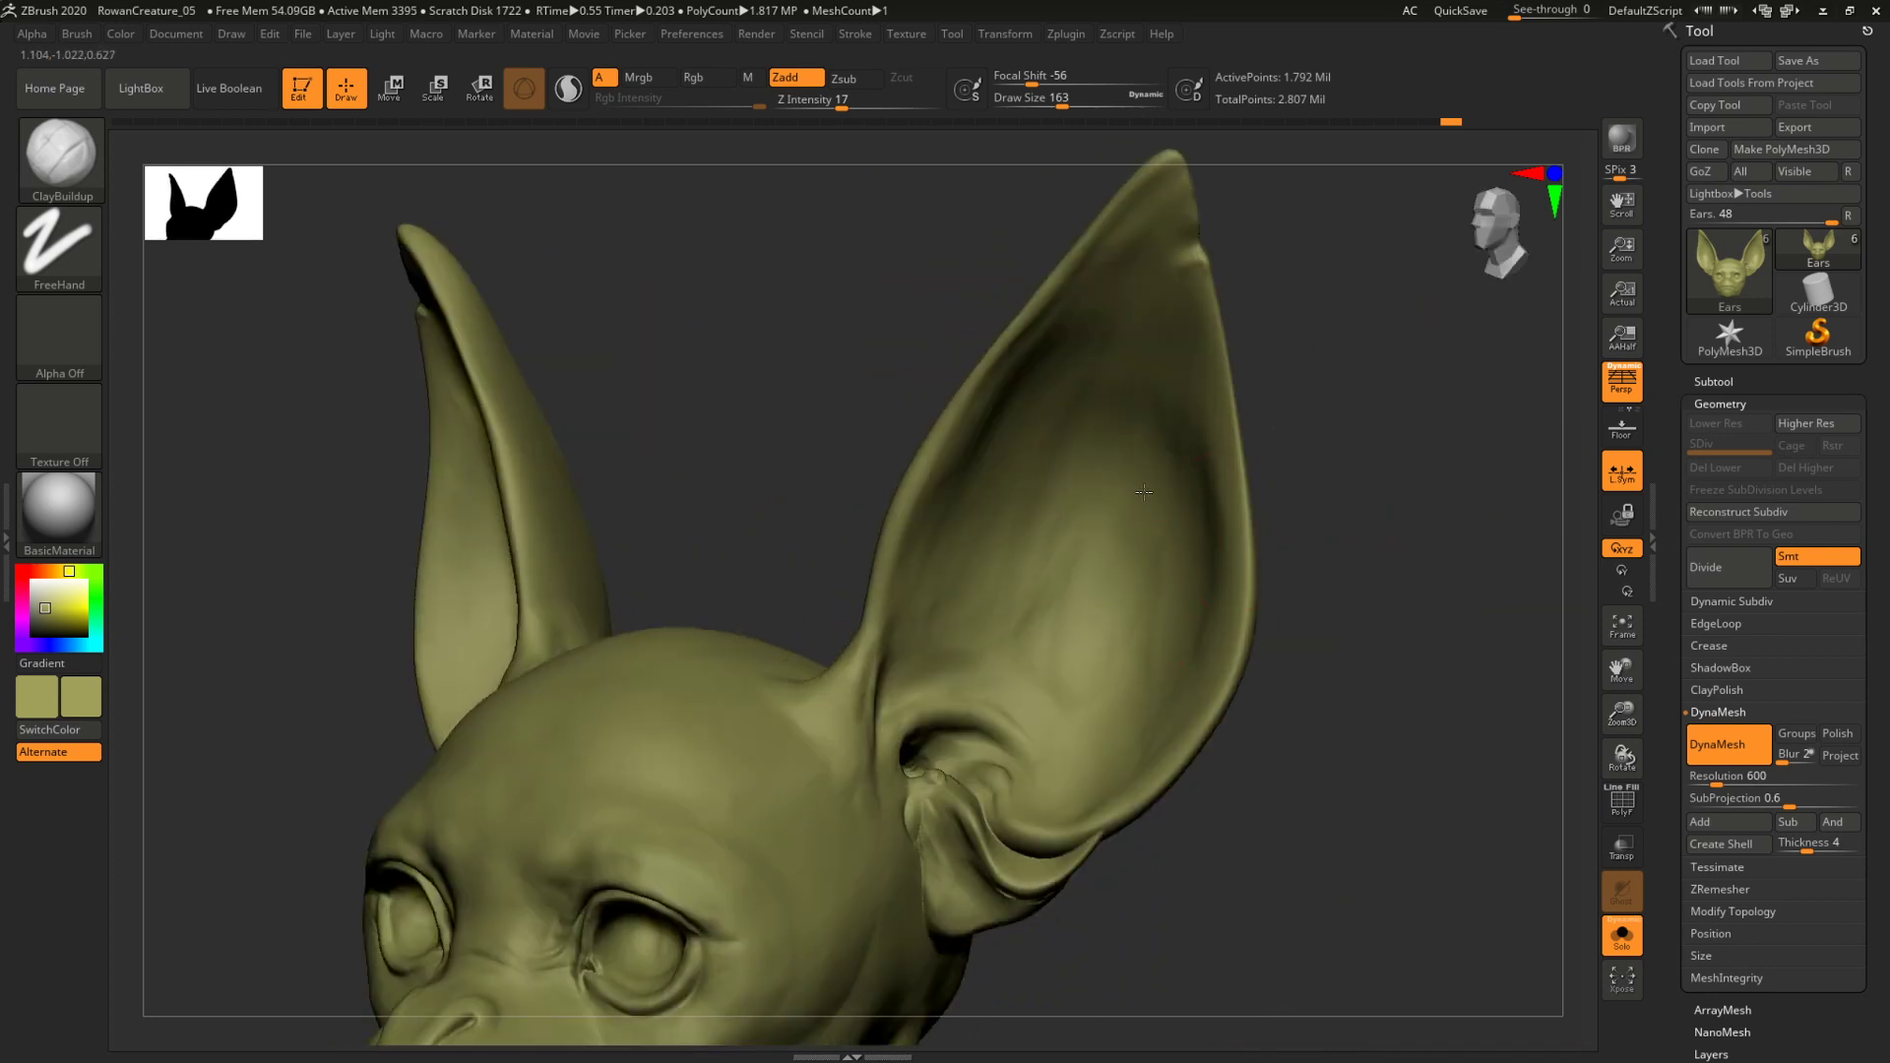
pyautogui.moveTo(1047, 548)
pyautogui.mouseDown(button='right')
pyautogui.moveTo(1236, 426)
pyautogui.moveTo(1121, 439)
pyautogui.moveTo(1099, 417)
pyautogui.mouseUp(button='right')
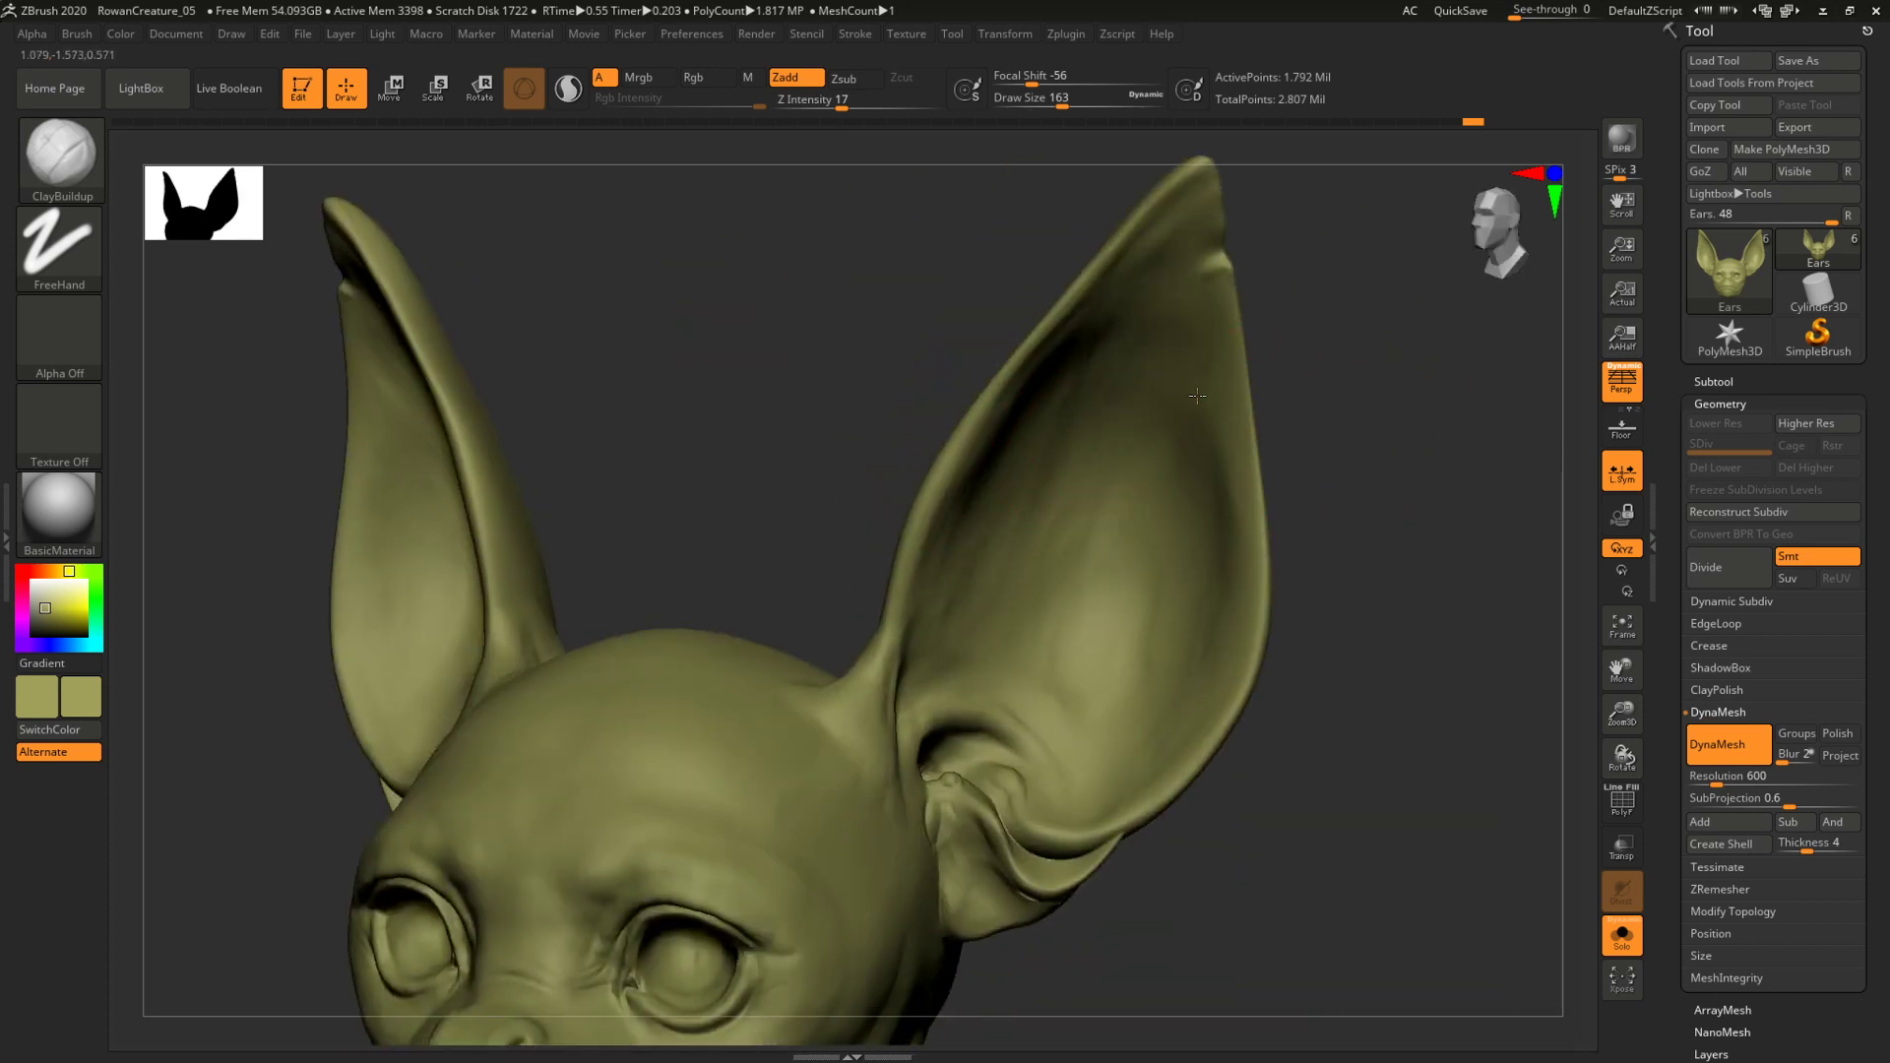
pyautogui.moveTo(1429, 361); pyautogui.dragTo(1201, 591, button='right')
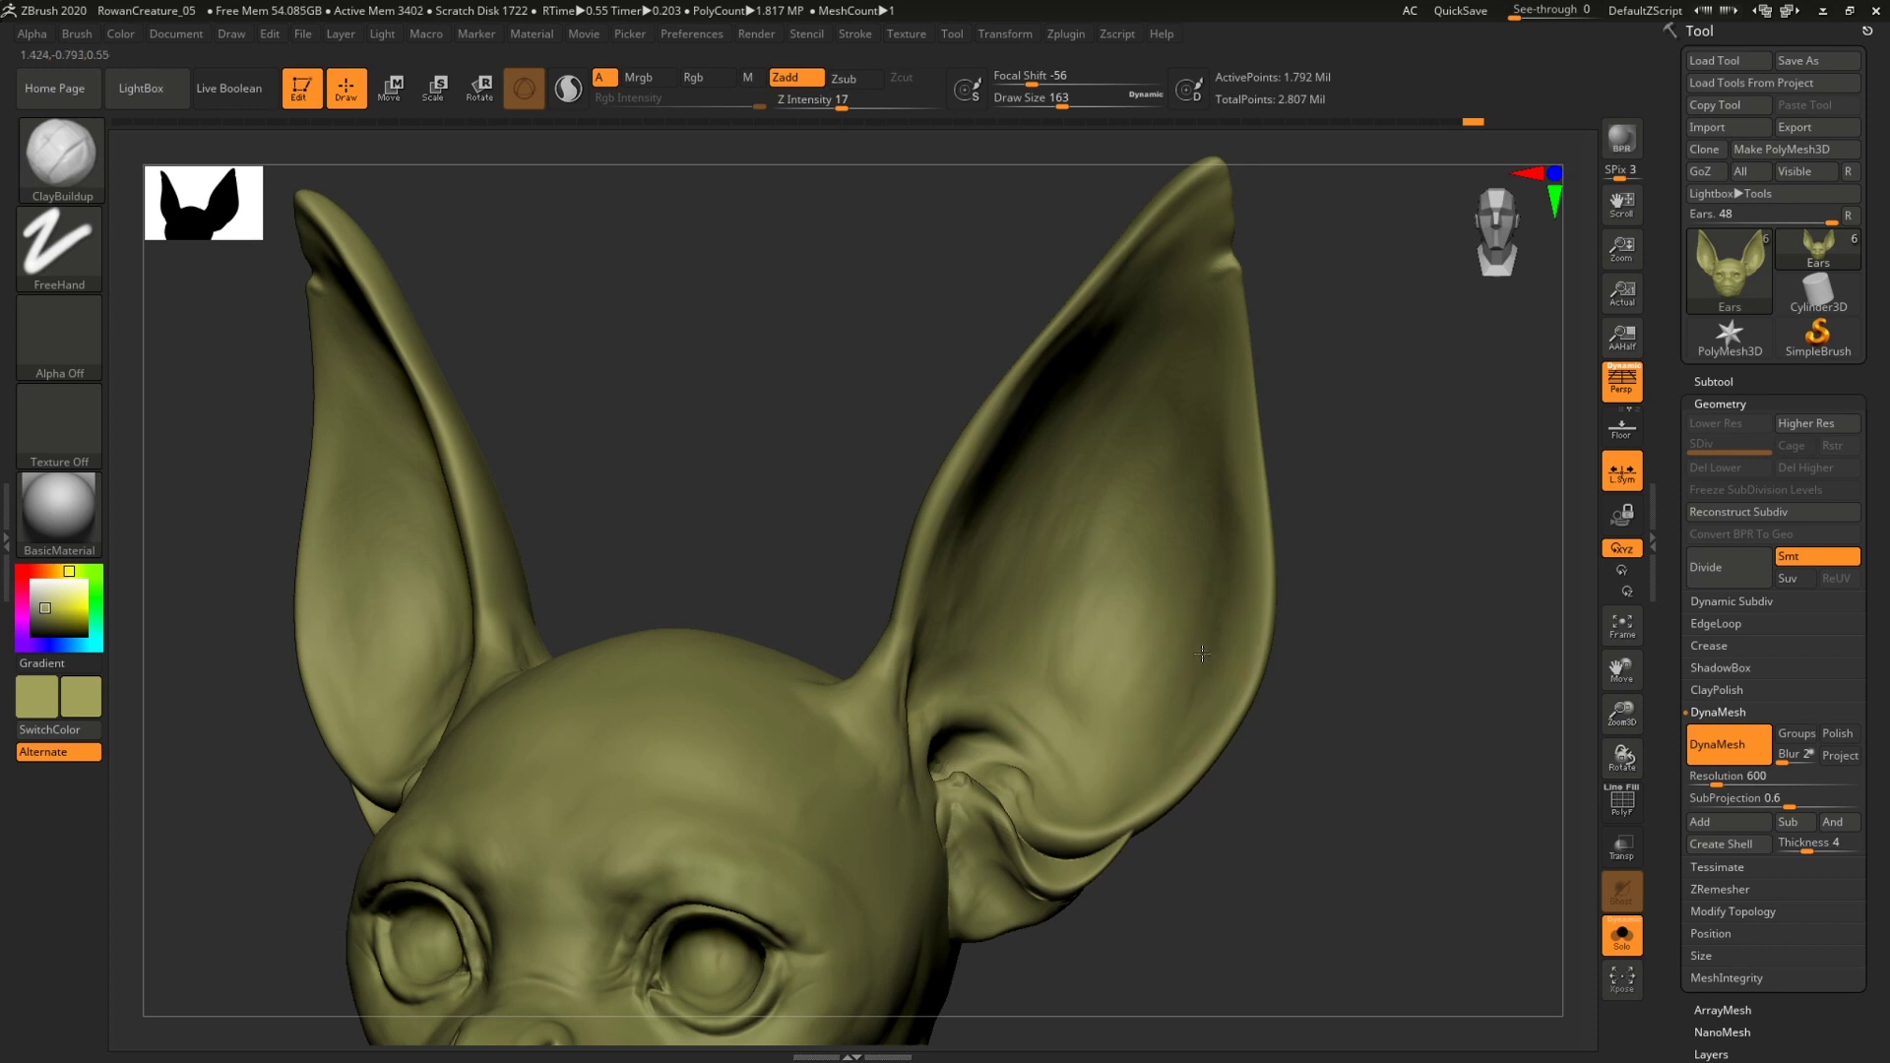
pyautogui.moveTo(1083, 660)
pyautogui.mouseDown(button='right')
pyautogui.moveTo(1409, 475)
pyautogui.moveTo(1328, 452)
pyautogui.moveTo(1455, 409)
pyautogui.moveTo(1177, 560)
pyautogui.moveTo(1014, 590)
pyautogui.moveTo(934, 540)
pyautogui.mouseUp(button='right')
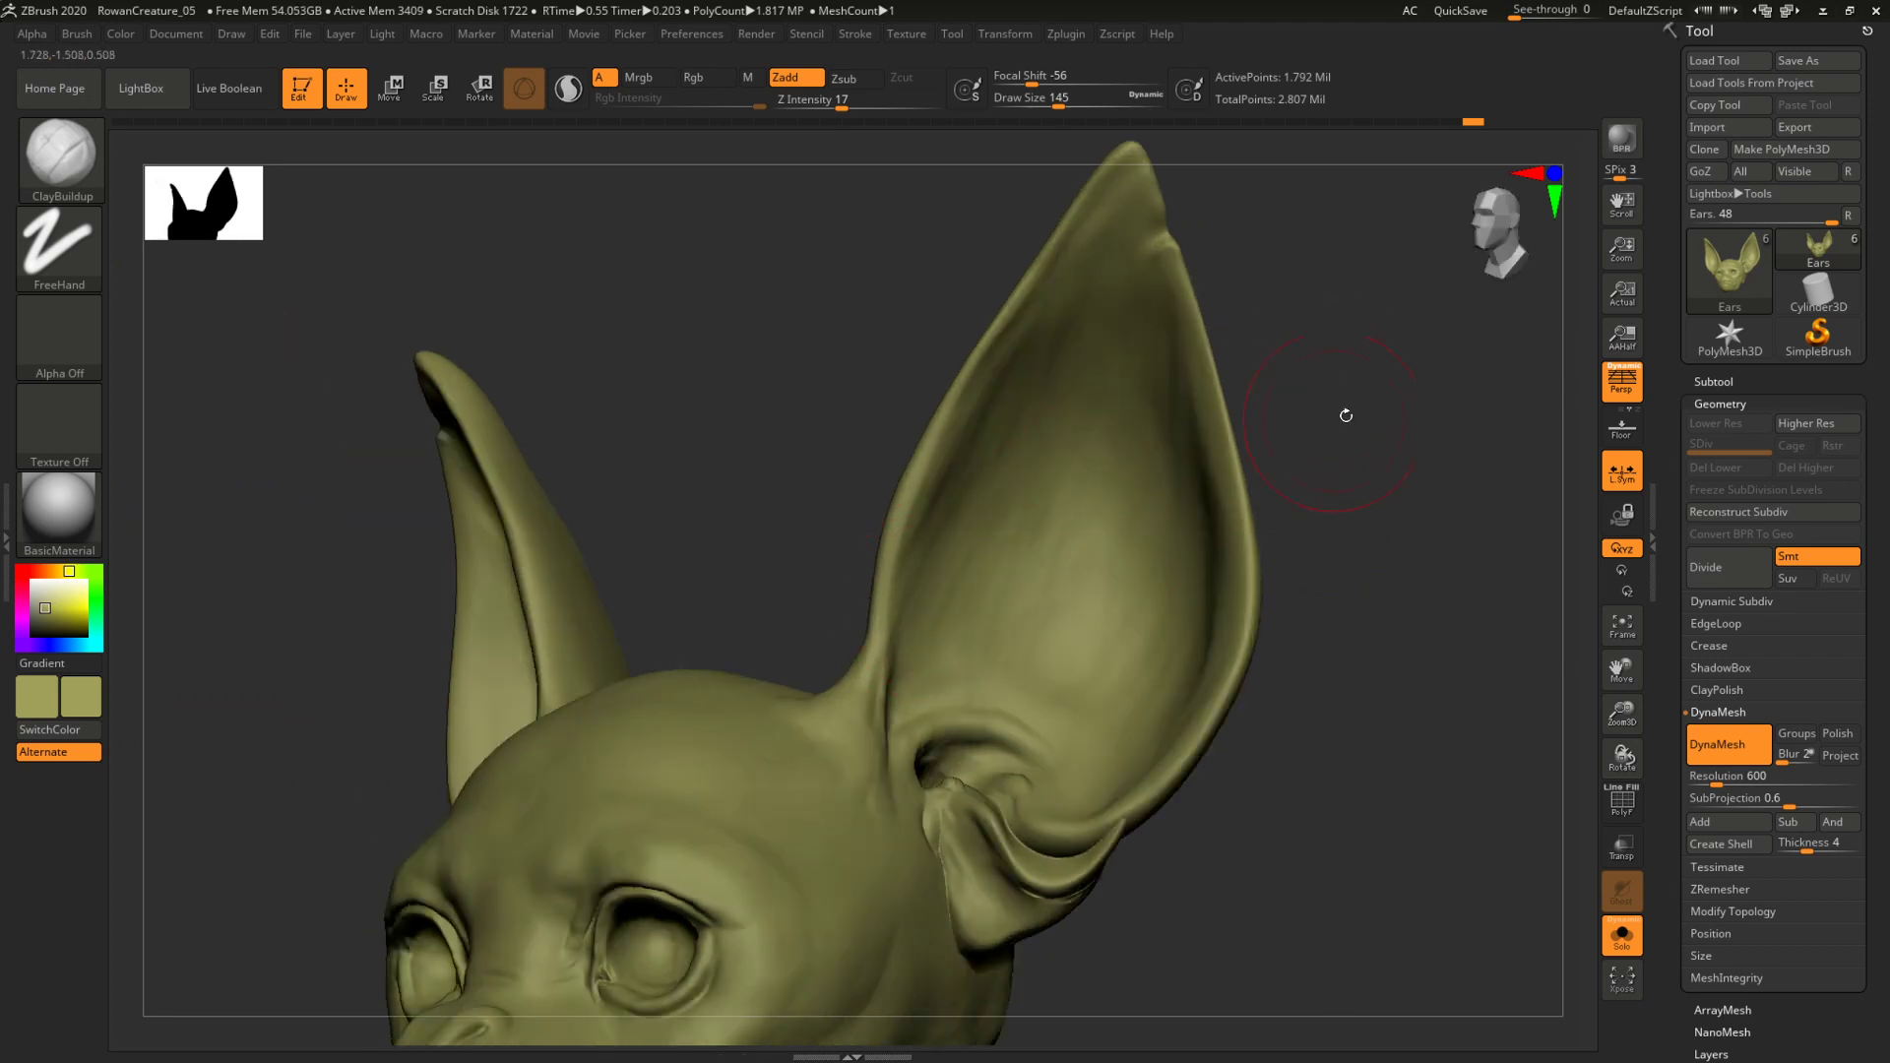
pyautogui.moveTo(1346, 415)
pyautogui.mouseDown(button='right')
pyautogui.moveTo(1405, 463)
pyautogui.moveTo(1139, 498)
pyautogui.moveTo(870, 447)
pyautogui.moveTo(1082, 443)
pyautogui.moveTo(1328, 532)
pyautogui.moveTo(936, 621)
pyautogui.mouseUp(button='right')
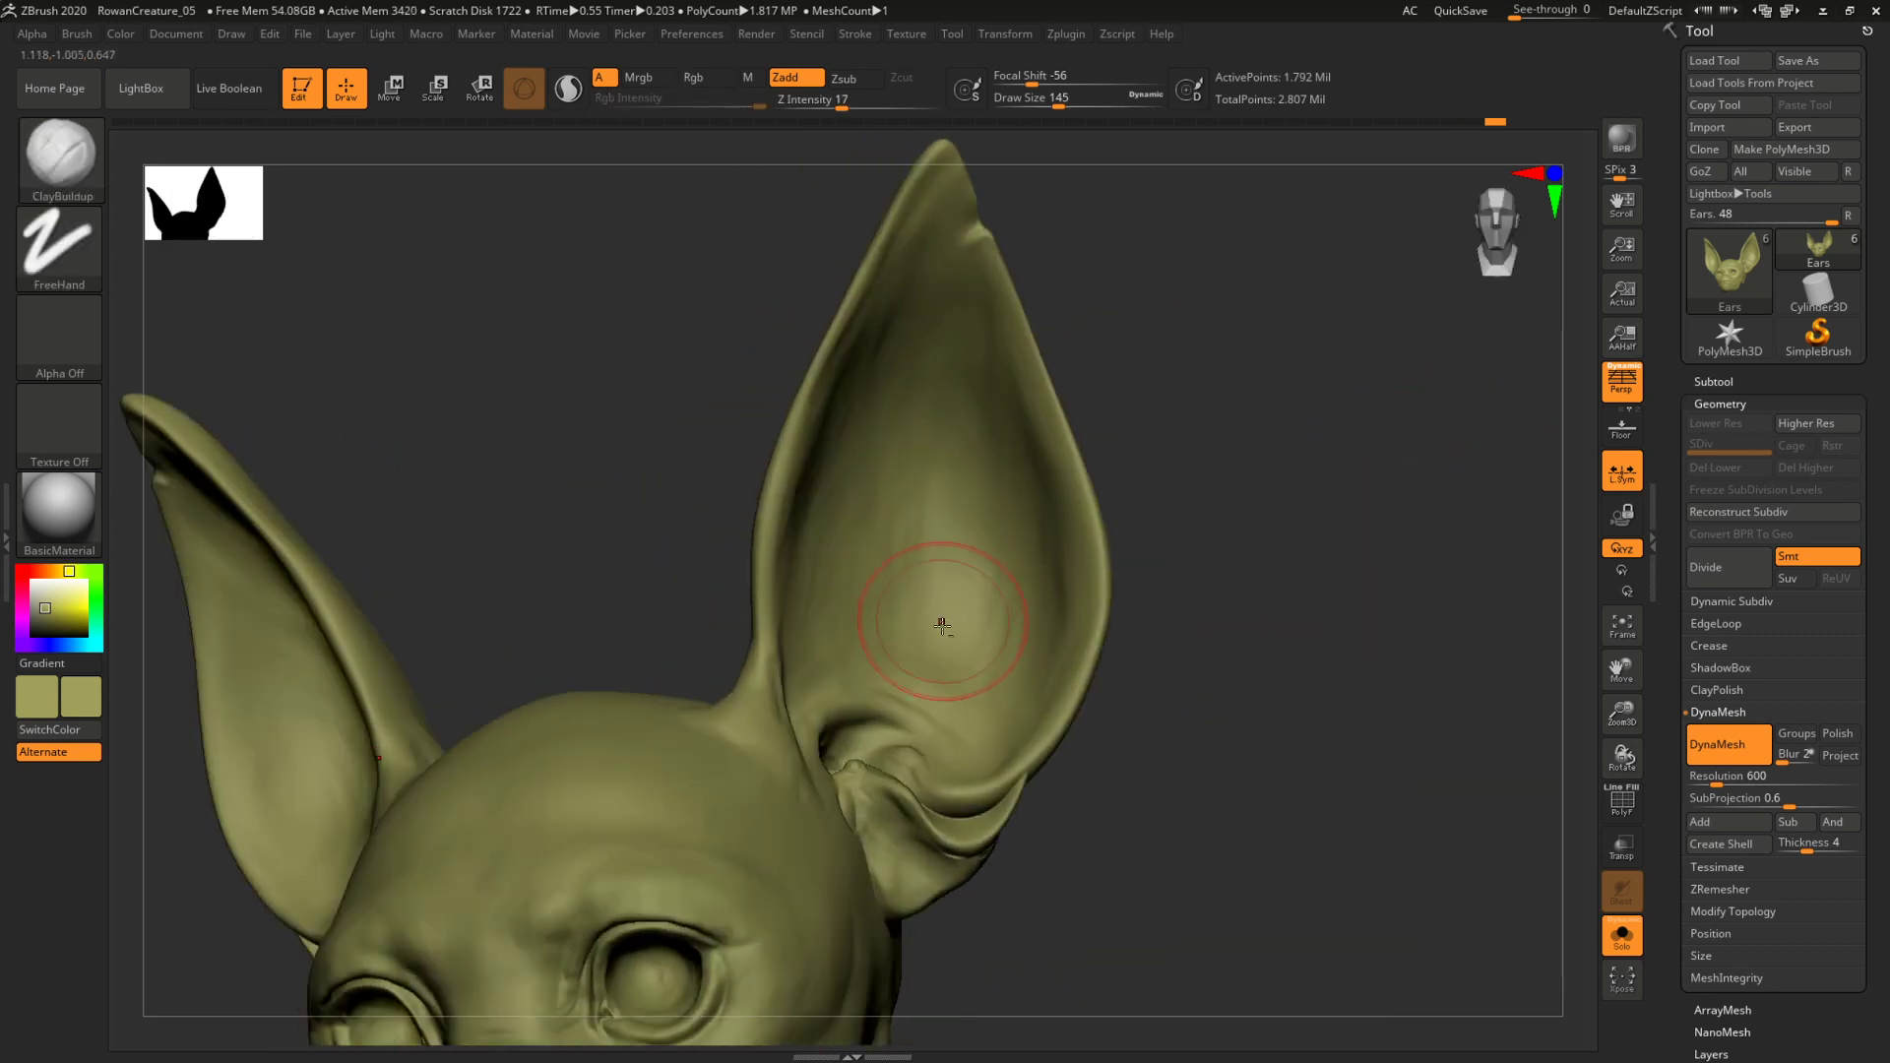
pyautogui.moveTo(1265, 549)
pyautogui.mouseDown(button='right')
pyautogui.moveTo(1325, 633)
pyautogui.moveTo(1231, 489)
pyautogui.moveTo(1303, 498)
pyautogui.moveTo(1351, 425)
pyautogui.mouseUp(button='right')
pyautogui.keyDown('ctrl'); pyautogui.moveTo(1264, 491); pyautogui.dragTo(1292, 509, button='right'); pyautogui.keyUp('ctrl')
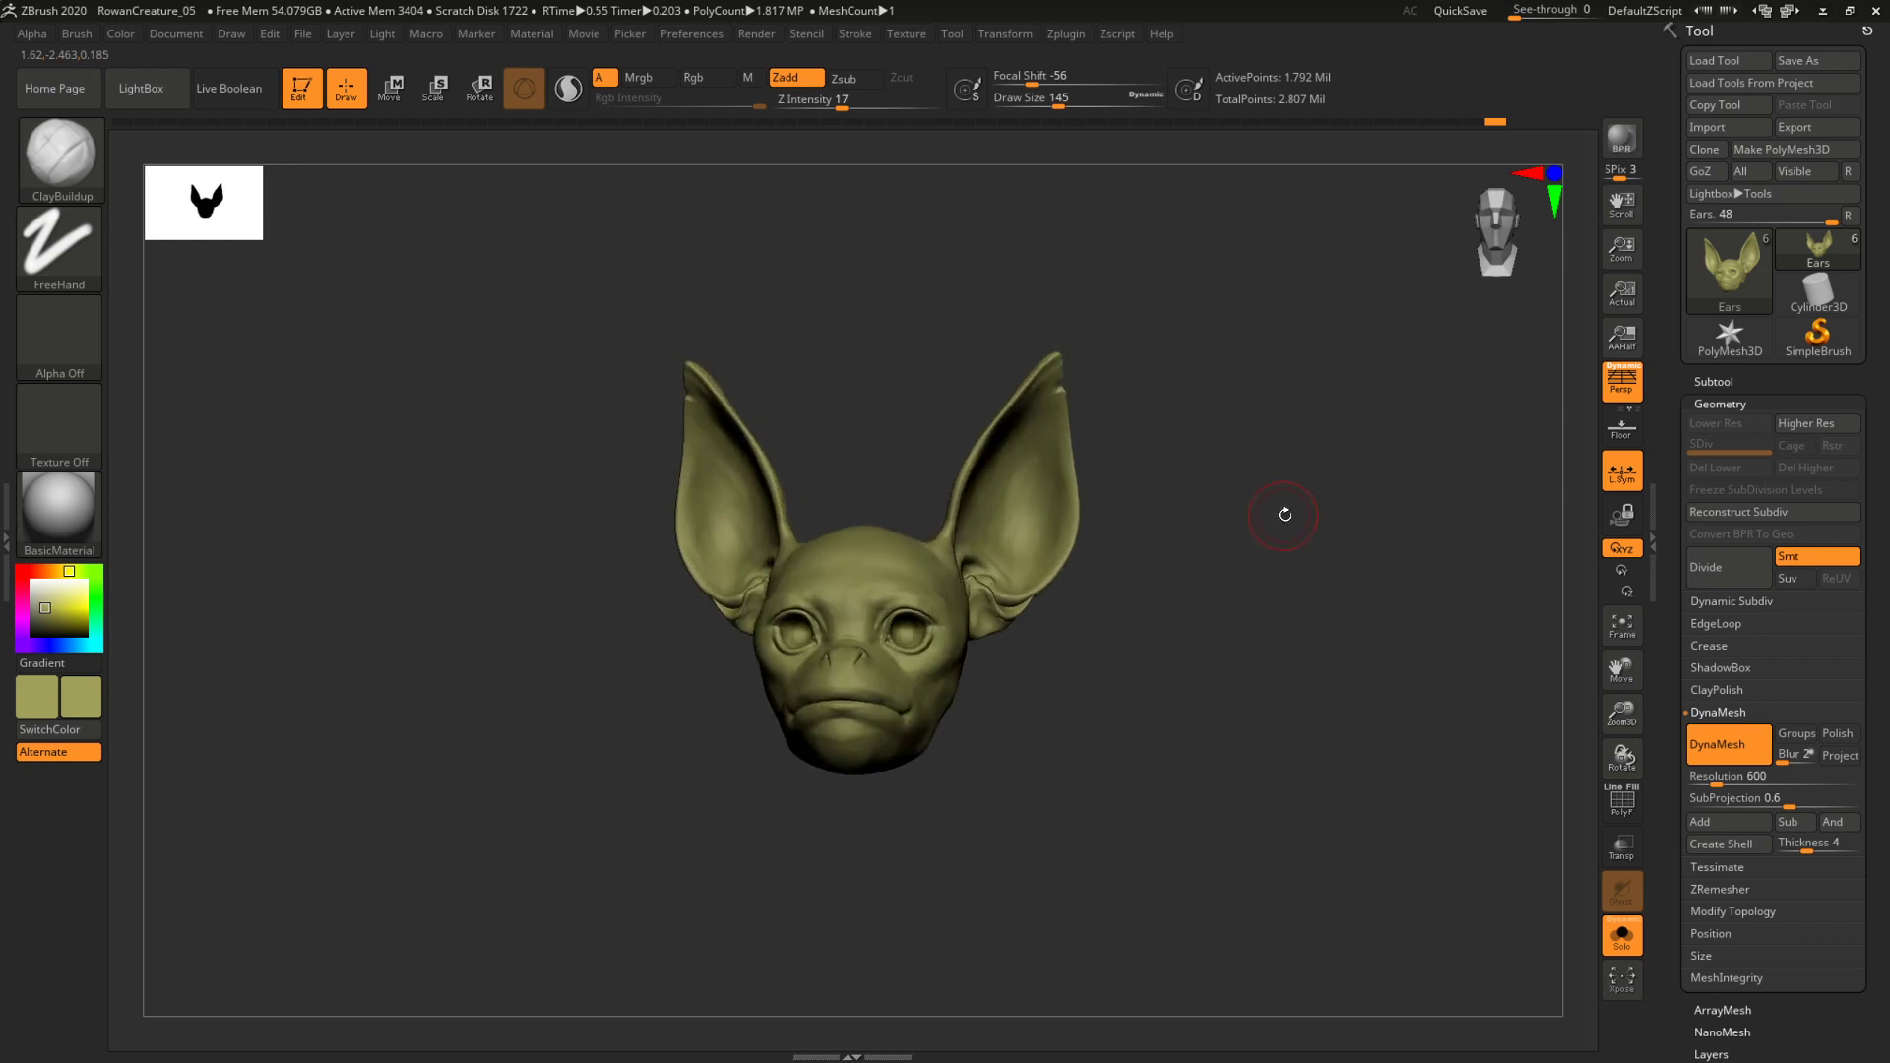
# Turn off Solo mode and show the Hair_Proxy subtool to compare the full creature with the painted reference.
pyautogui.keyDown('ctrl'); pyautogui.moveTo(1191, 570); pyautogui.dragTo(1468, 685, button='right'); pyautogui.keyUp('ctrl')
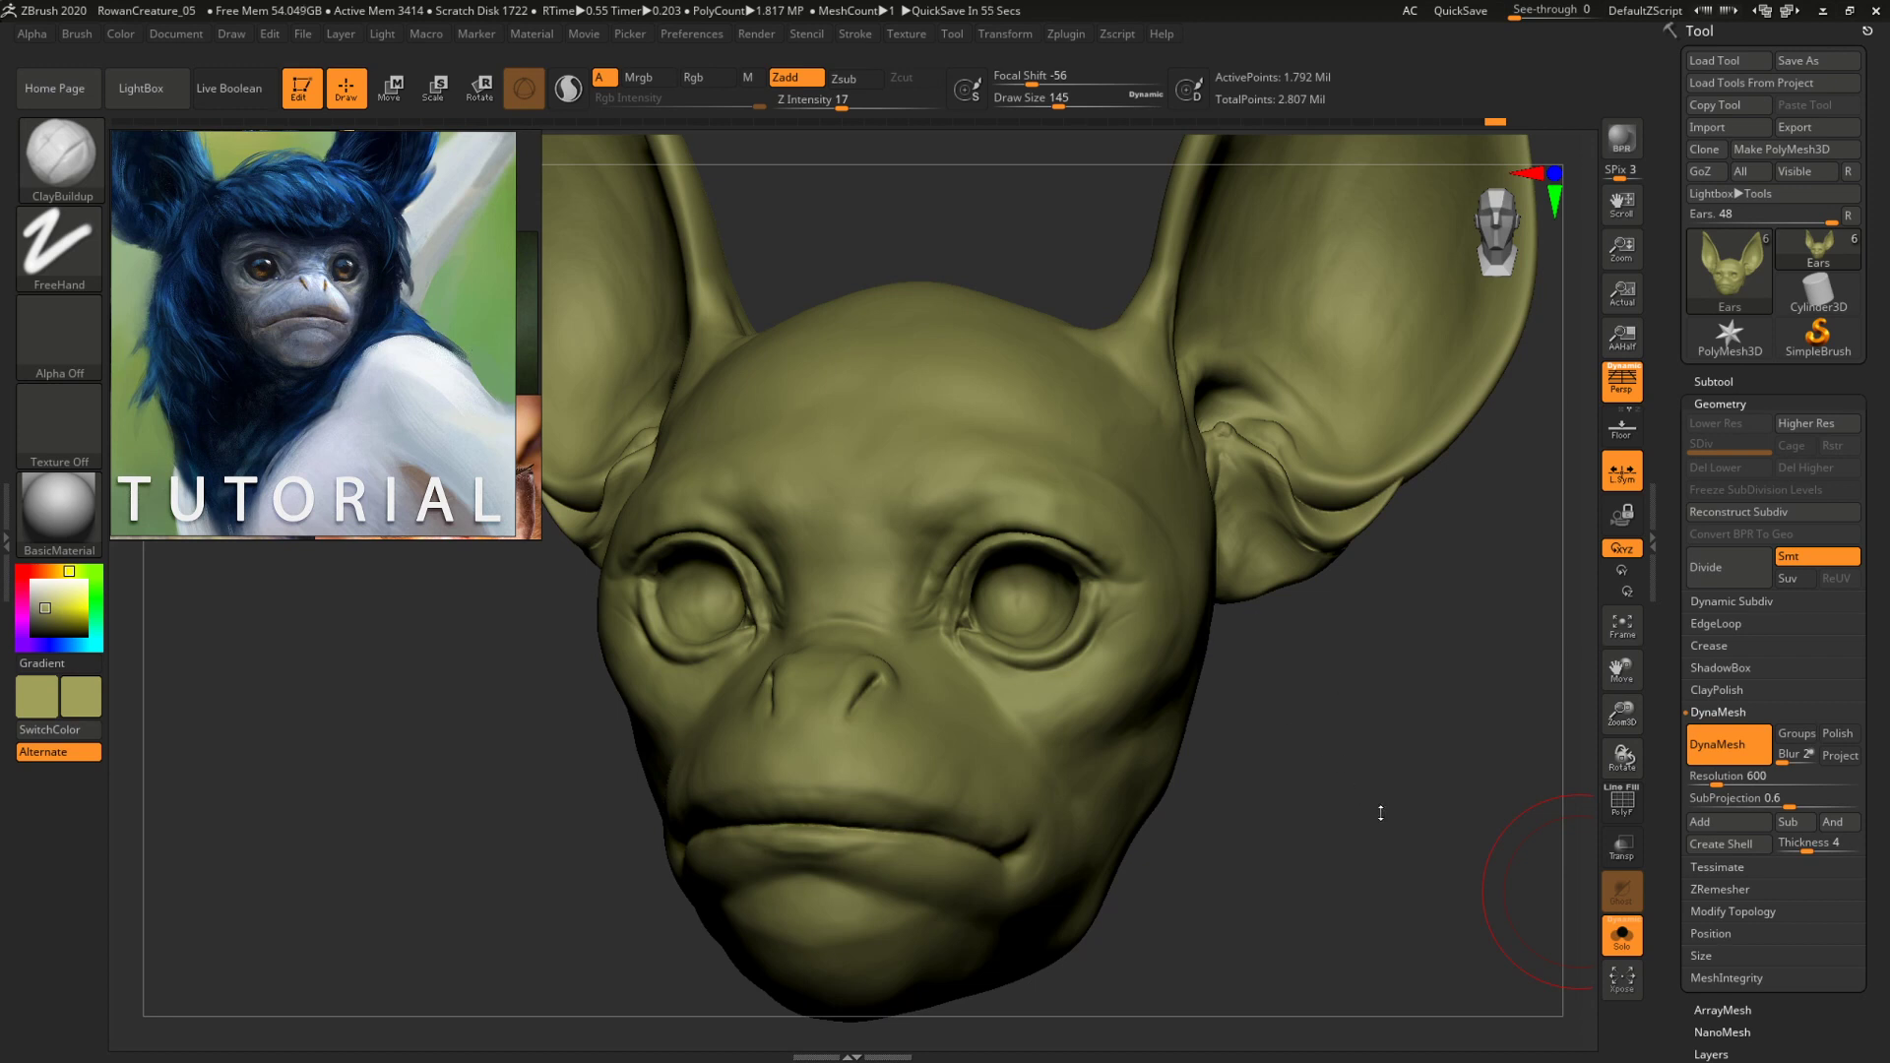
pyautogui.moveTo(1387, 814)
pyautogui.mouseDown()
pyautogui.moveTo(1379, 830)
pyautogui.moveTo(1398, 746)
pyautogui.moveTo(1456, 742)
pyautogui.moveTo(1434, 788)
pyautogui.moveTo(1460, 810)
pyautogui.moveTo(1438, 765)
pyautogui.moveTo(1482, 788)
pyautogui.mouseUp()
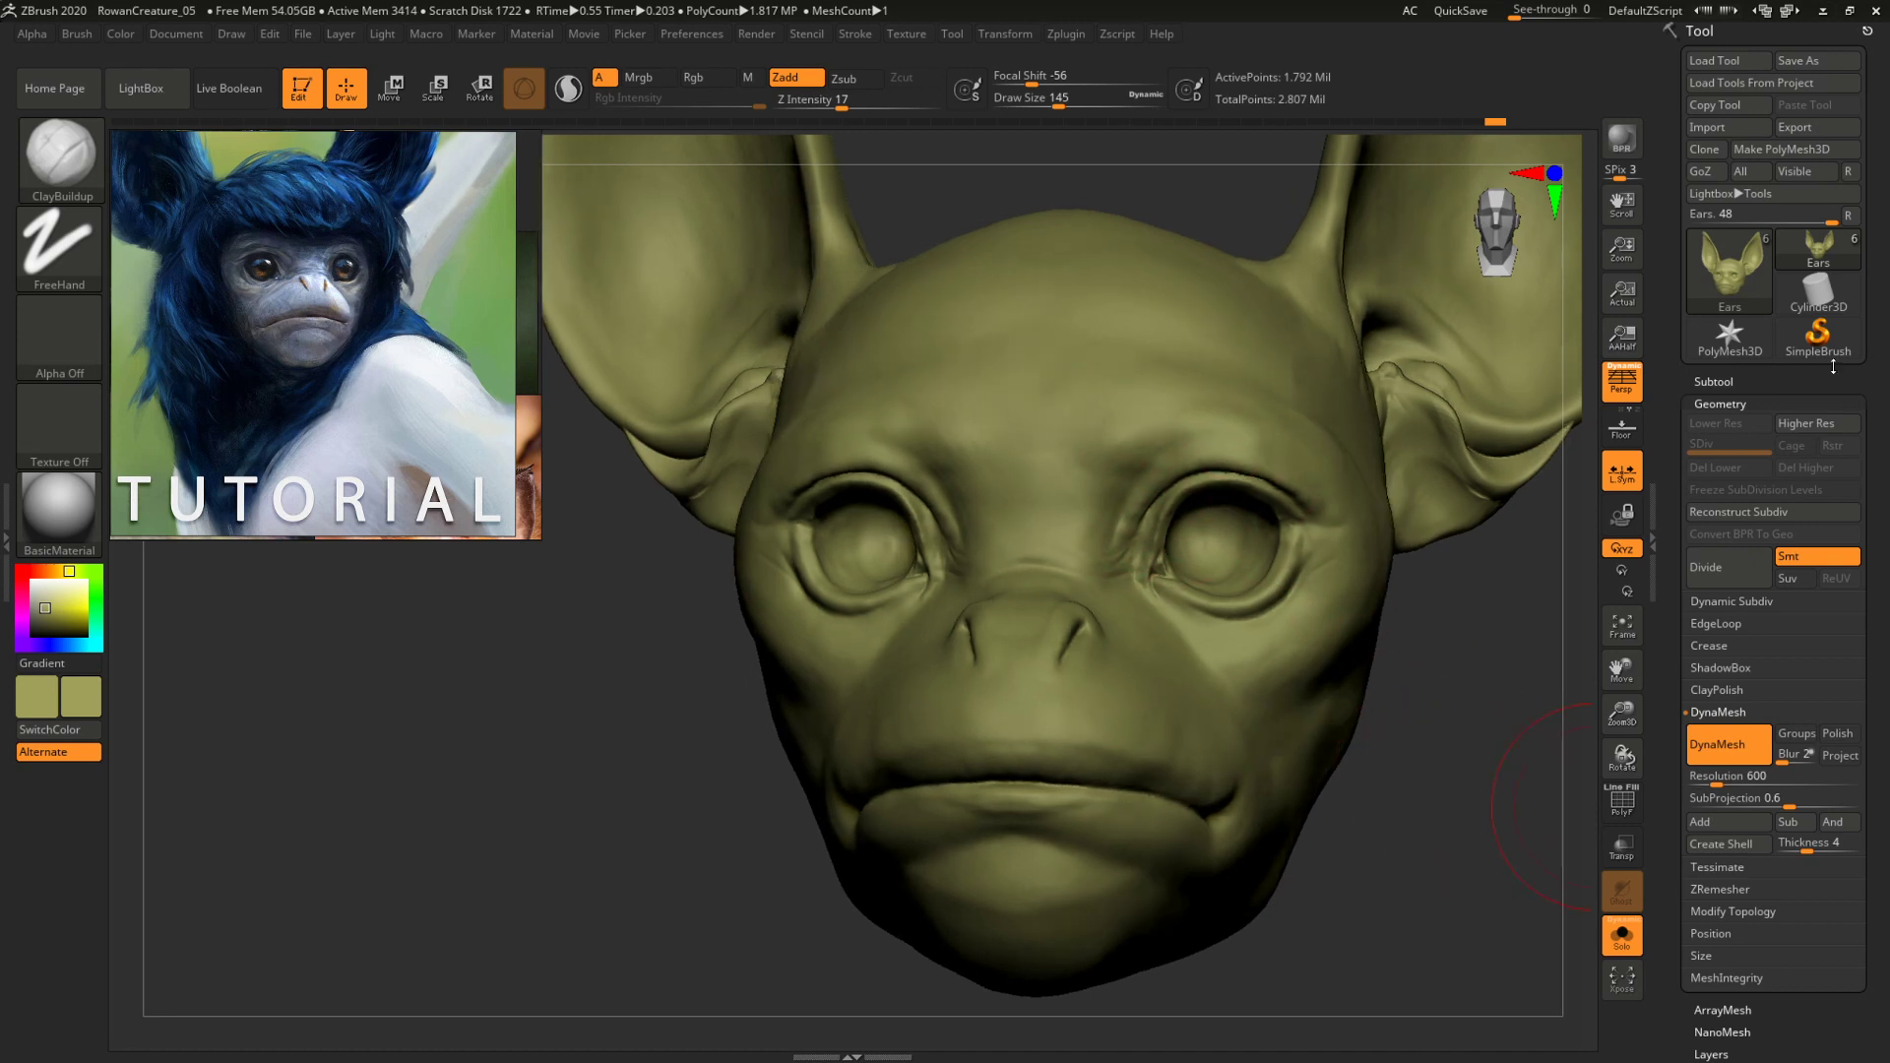
pyautogui.click(1733, 378)
pyautogui.click(1621, 935)
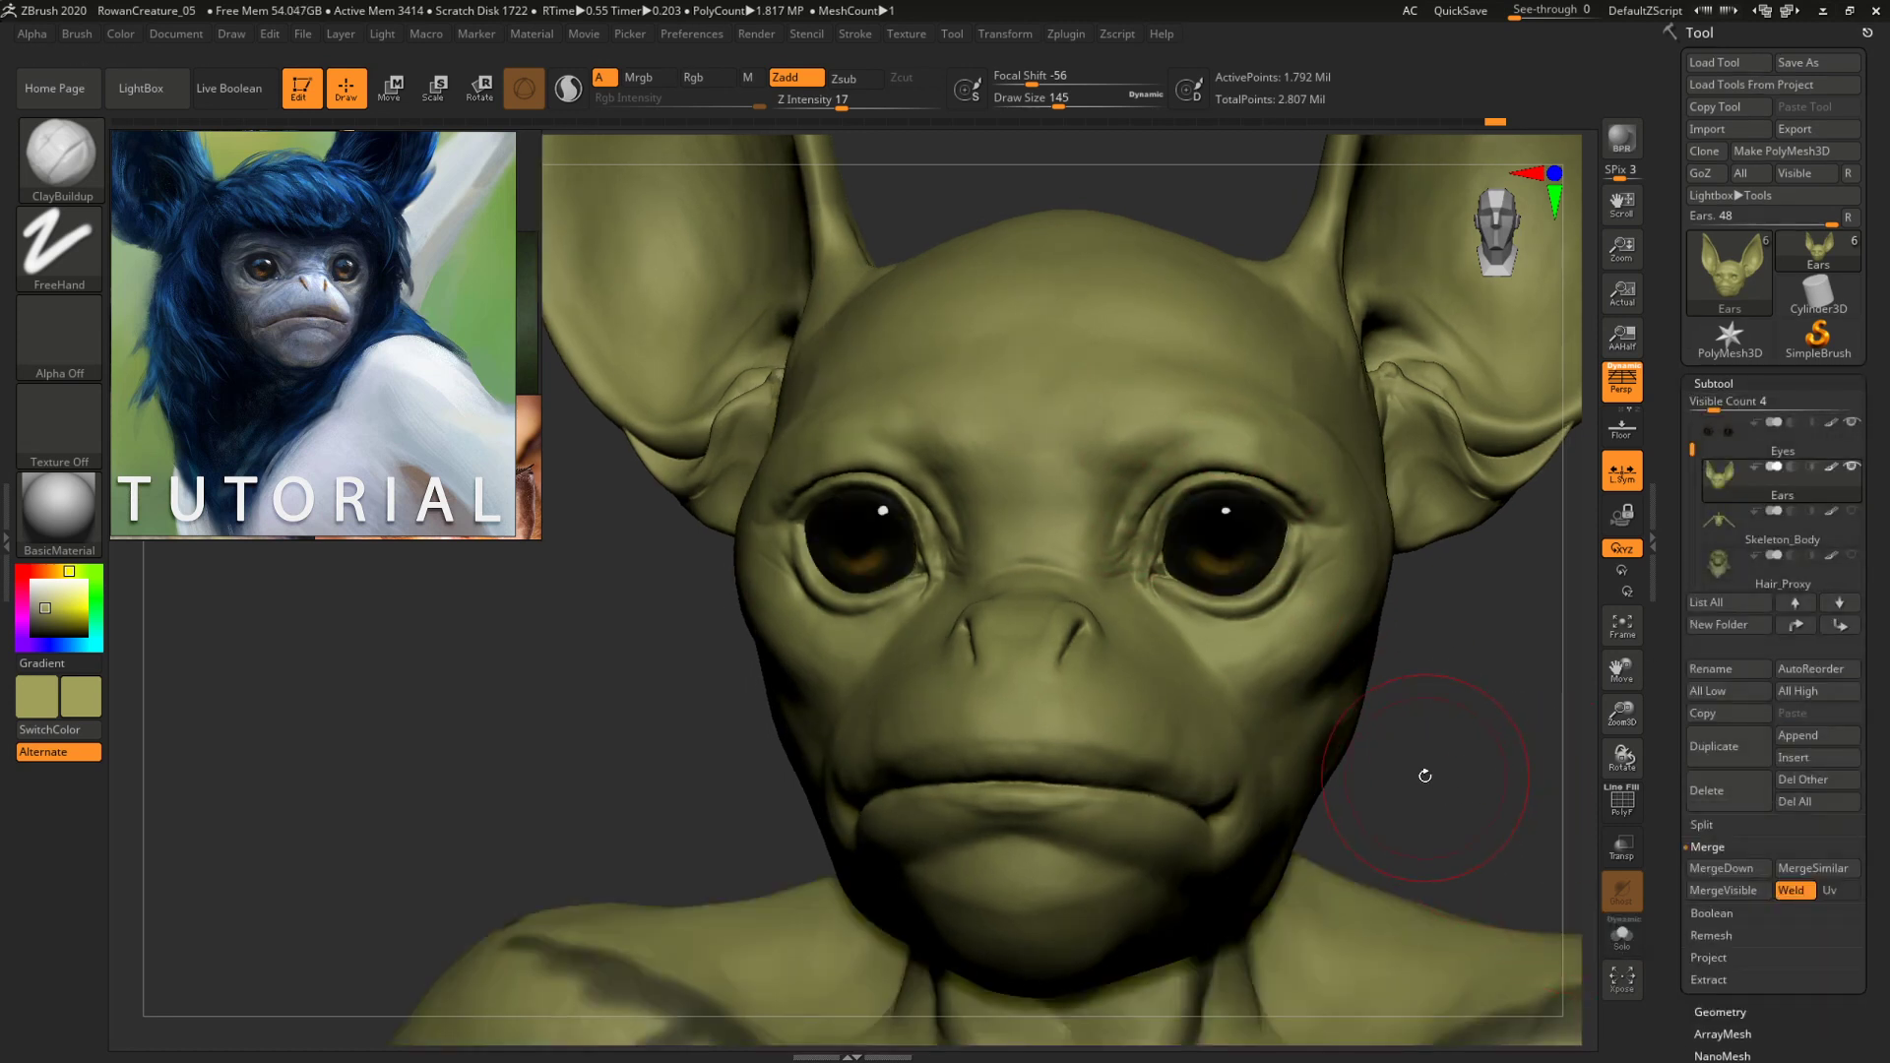
pyautogui.keyDown('alt'); pyautogui.moveTo(1424, 775); pyautogui.dragTo(1294, 548); pyautogui.keyUp('alt')
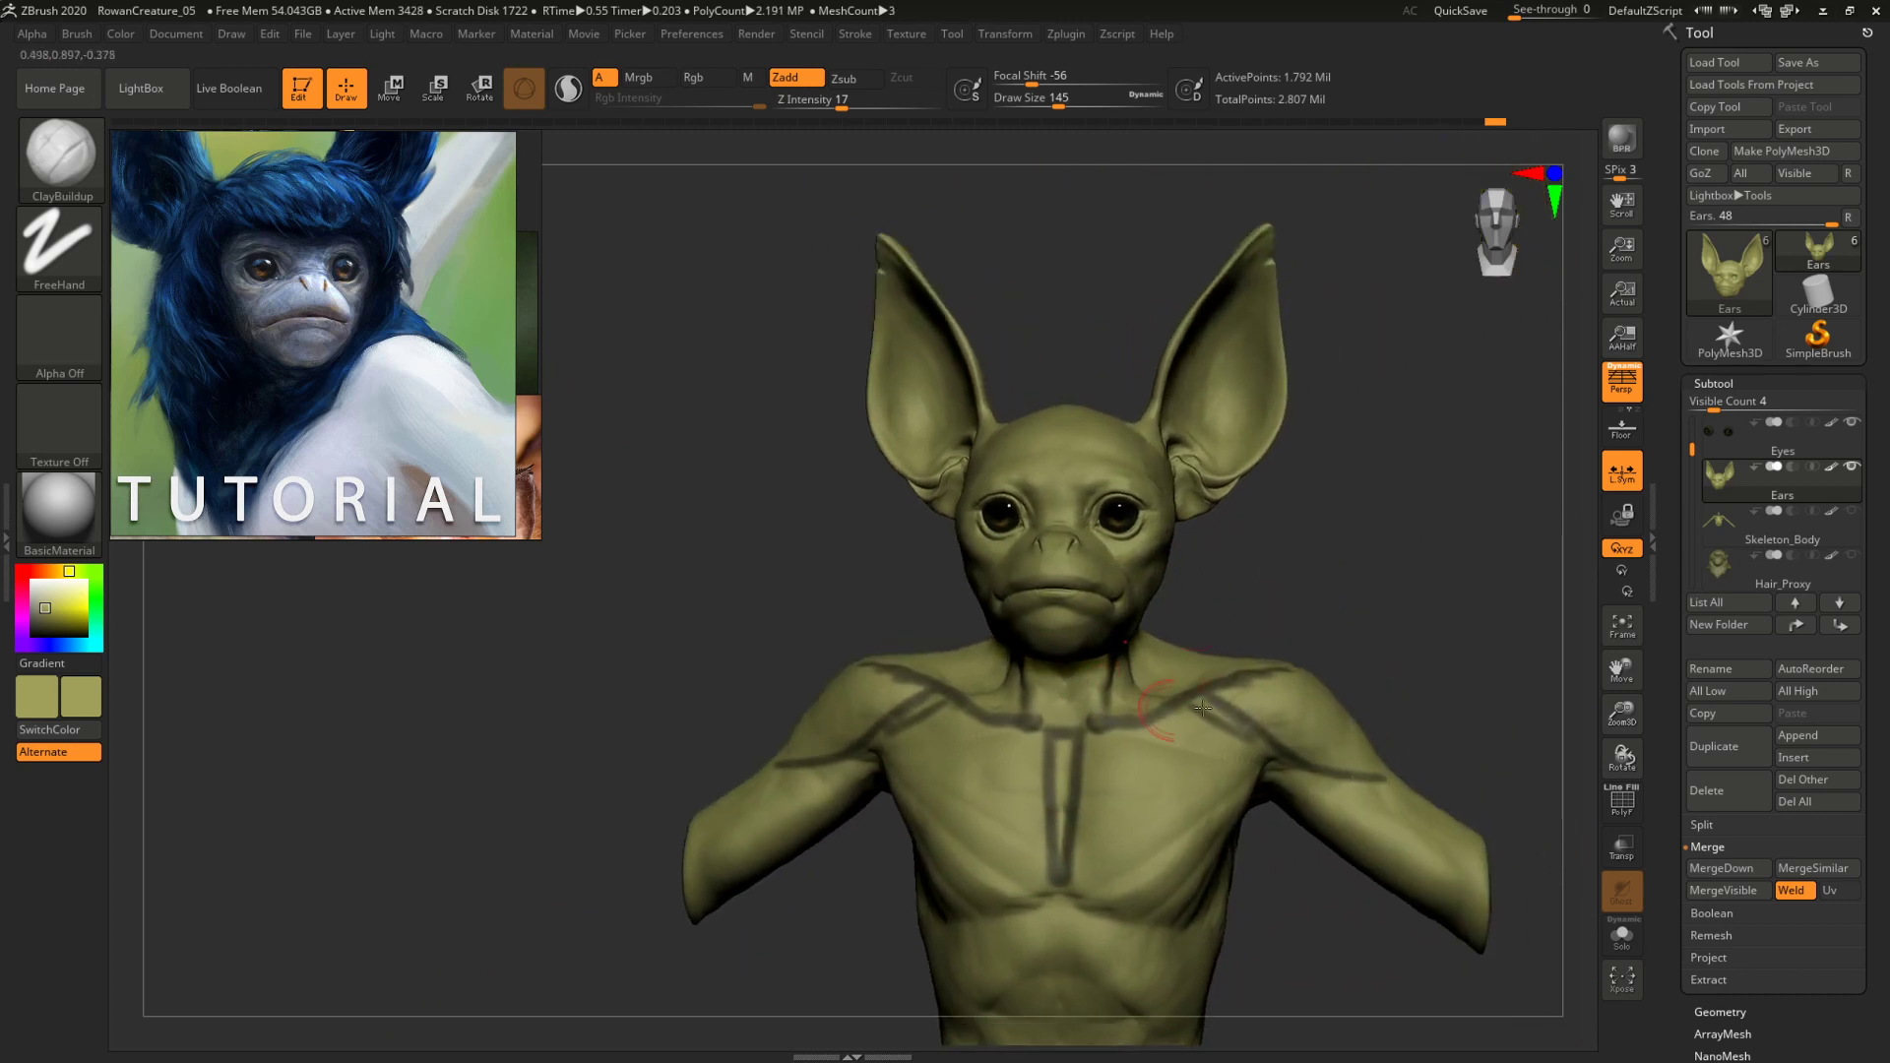
pyautogui.click(1851, 554)
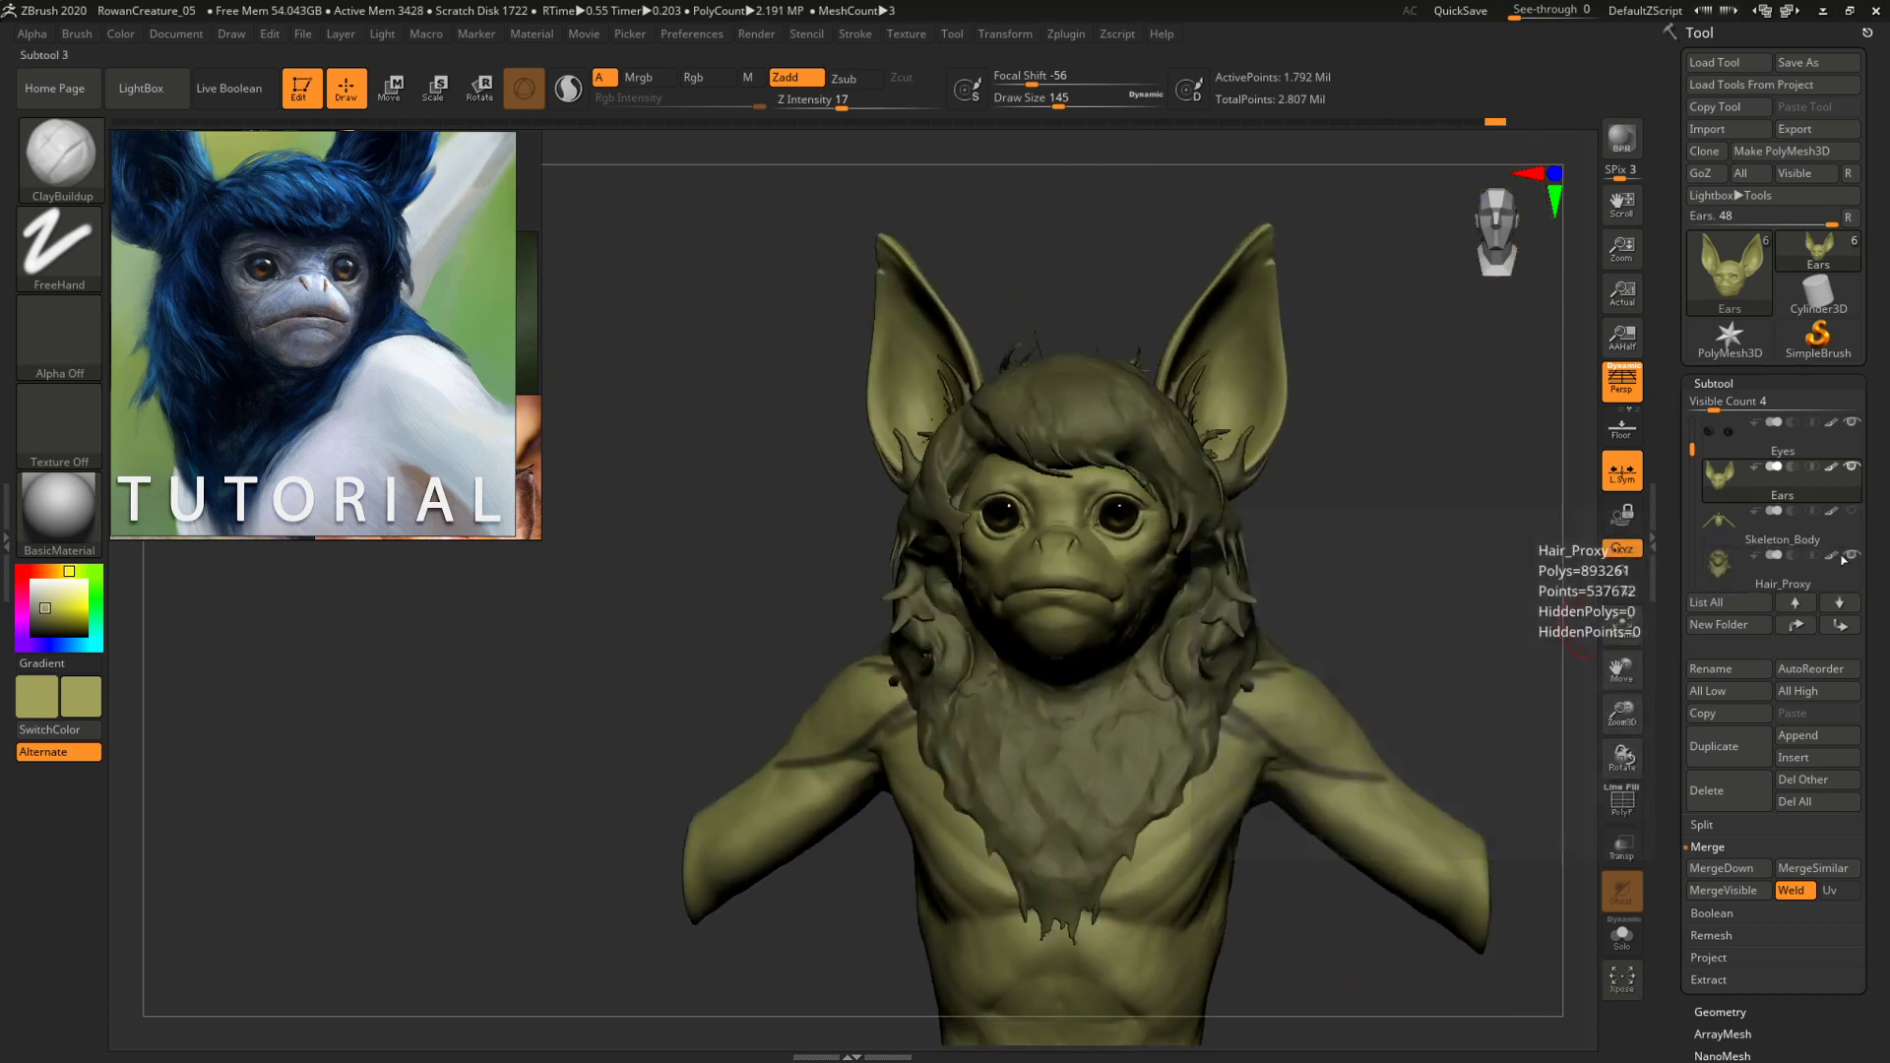
pyautogui.moveTo(1324, 541); pyautogui.dragTo(1369, 507)
# Select the Hair_Proxy subtool and adjust the hair around the ear base with the Move brush at draw size 217.
pyautogui.moveTo(1417, 568)
pyautogui.mouseDown()
pyautogui.moveTo(1410, 479)
pyautogui.moveTo(1497, 506)
pyautogui.moveTo(1332, 493)
pyautogui.mouseUp()
pyautogui.press('b')
pyautogui.press('m')
pyautogui.press('v')
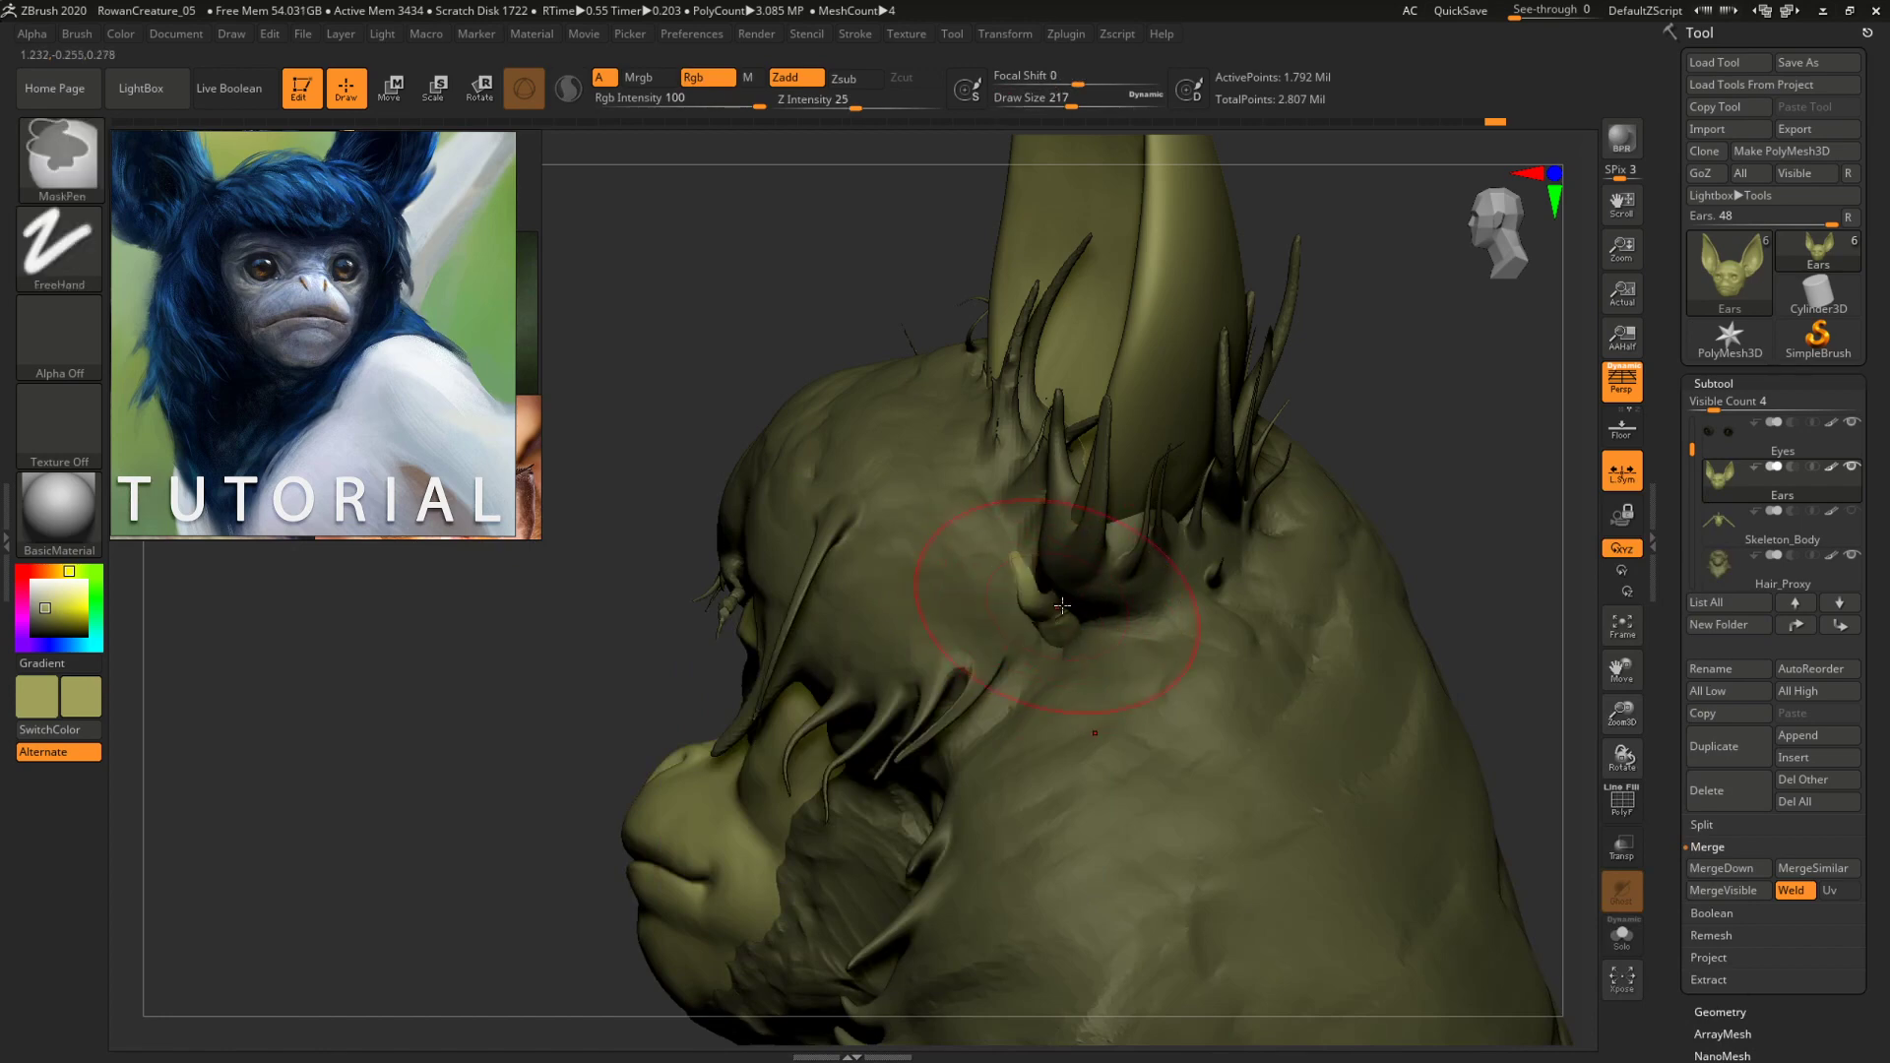
pyautogui.keyDown('alt'); pyautogui.click(1014, 600); pyautogui.keyUp('alt')
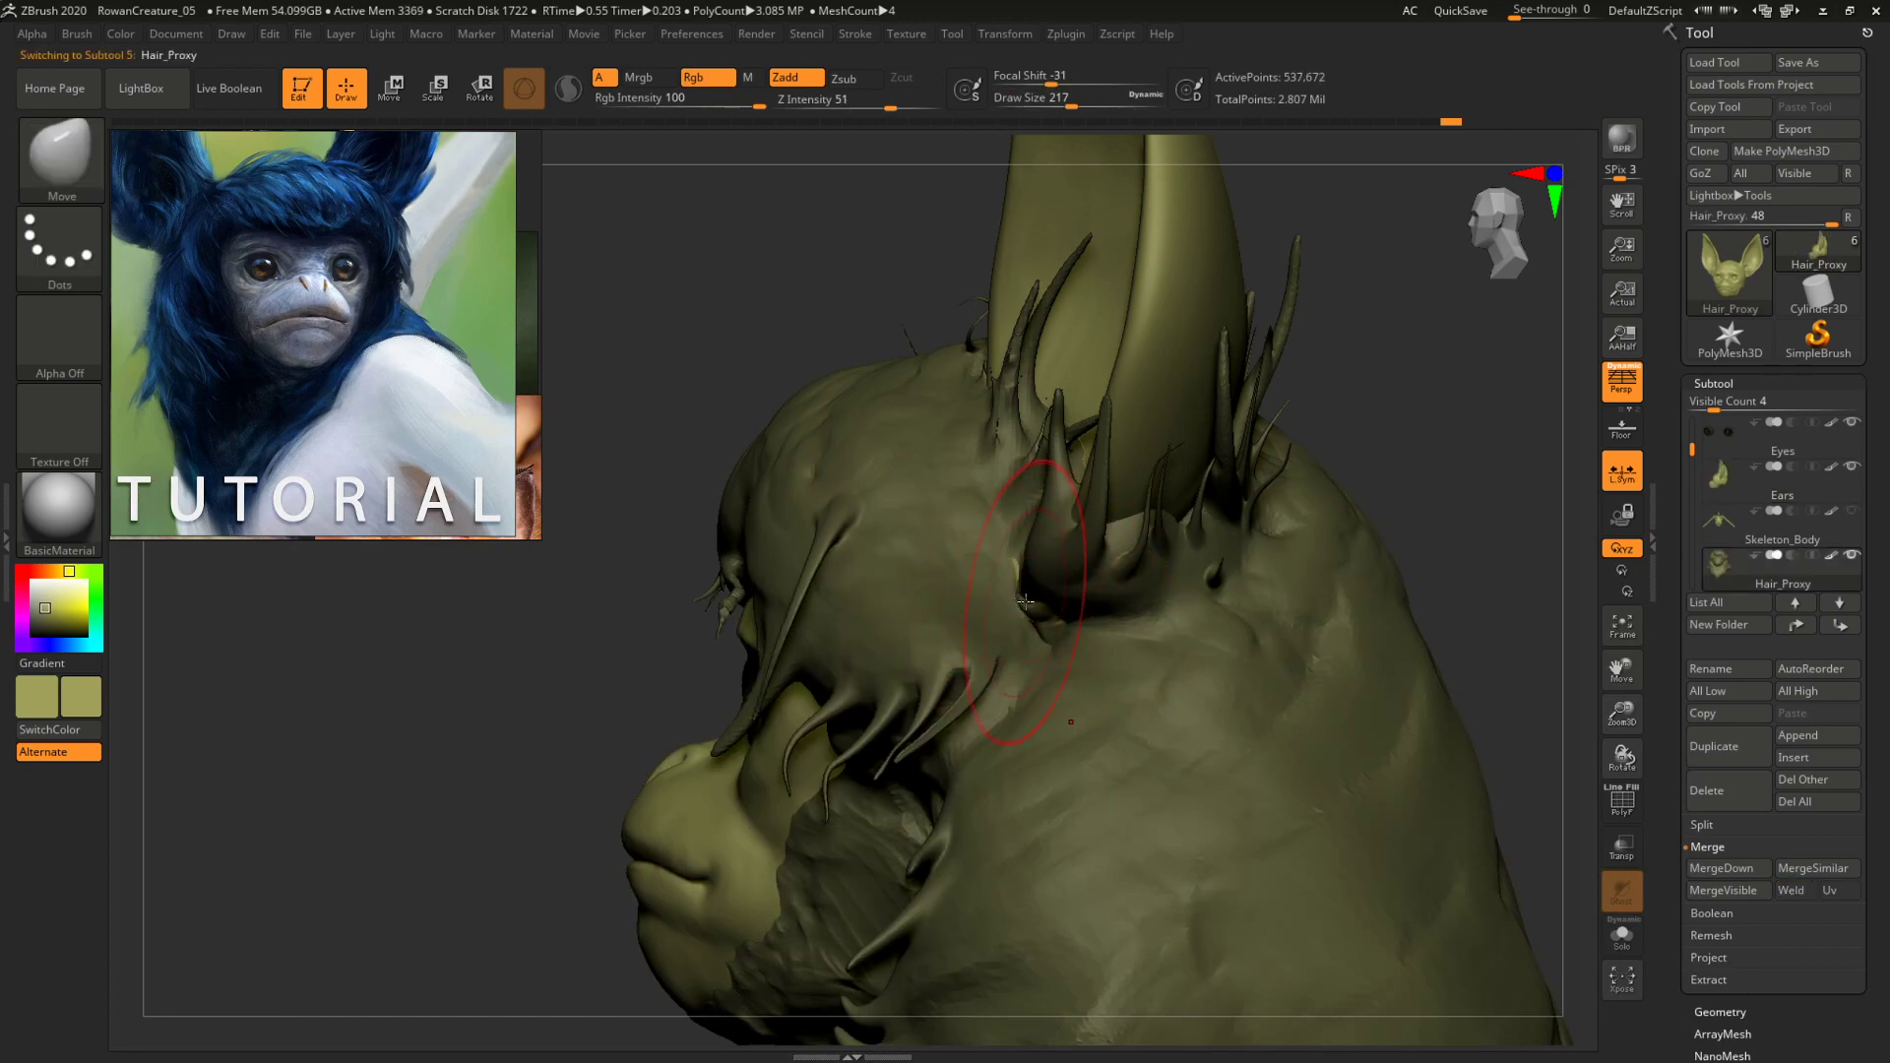
pyautogui.moveTo(1437, 482); pyautogui.dragTo(1309, 423)
# Save the project as RowanCreature_05.ZPR, replacing the existing file.
pyautogui.press('f')
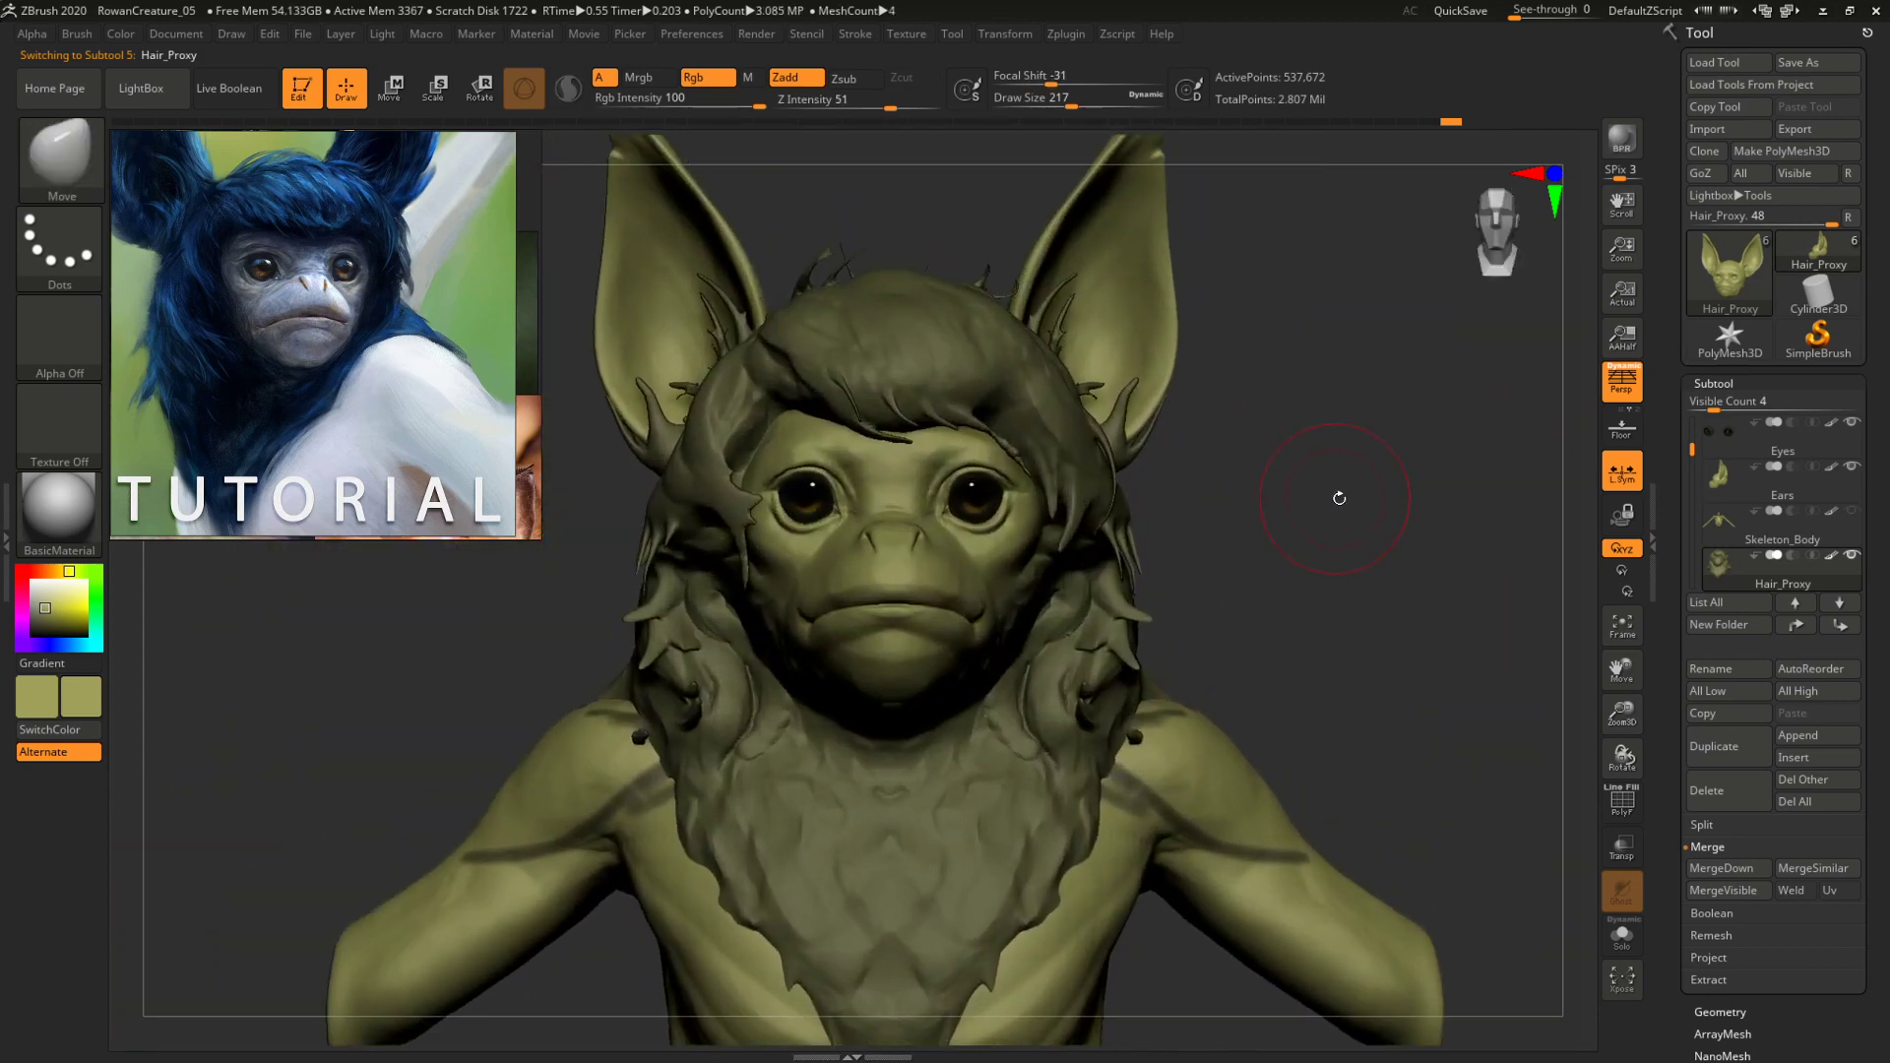
pyautogui.hotkey('ctrl', 's')
pyautogui.click(788, 501)
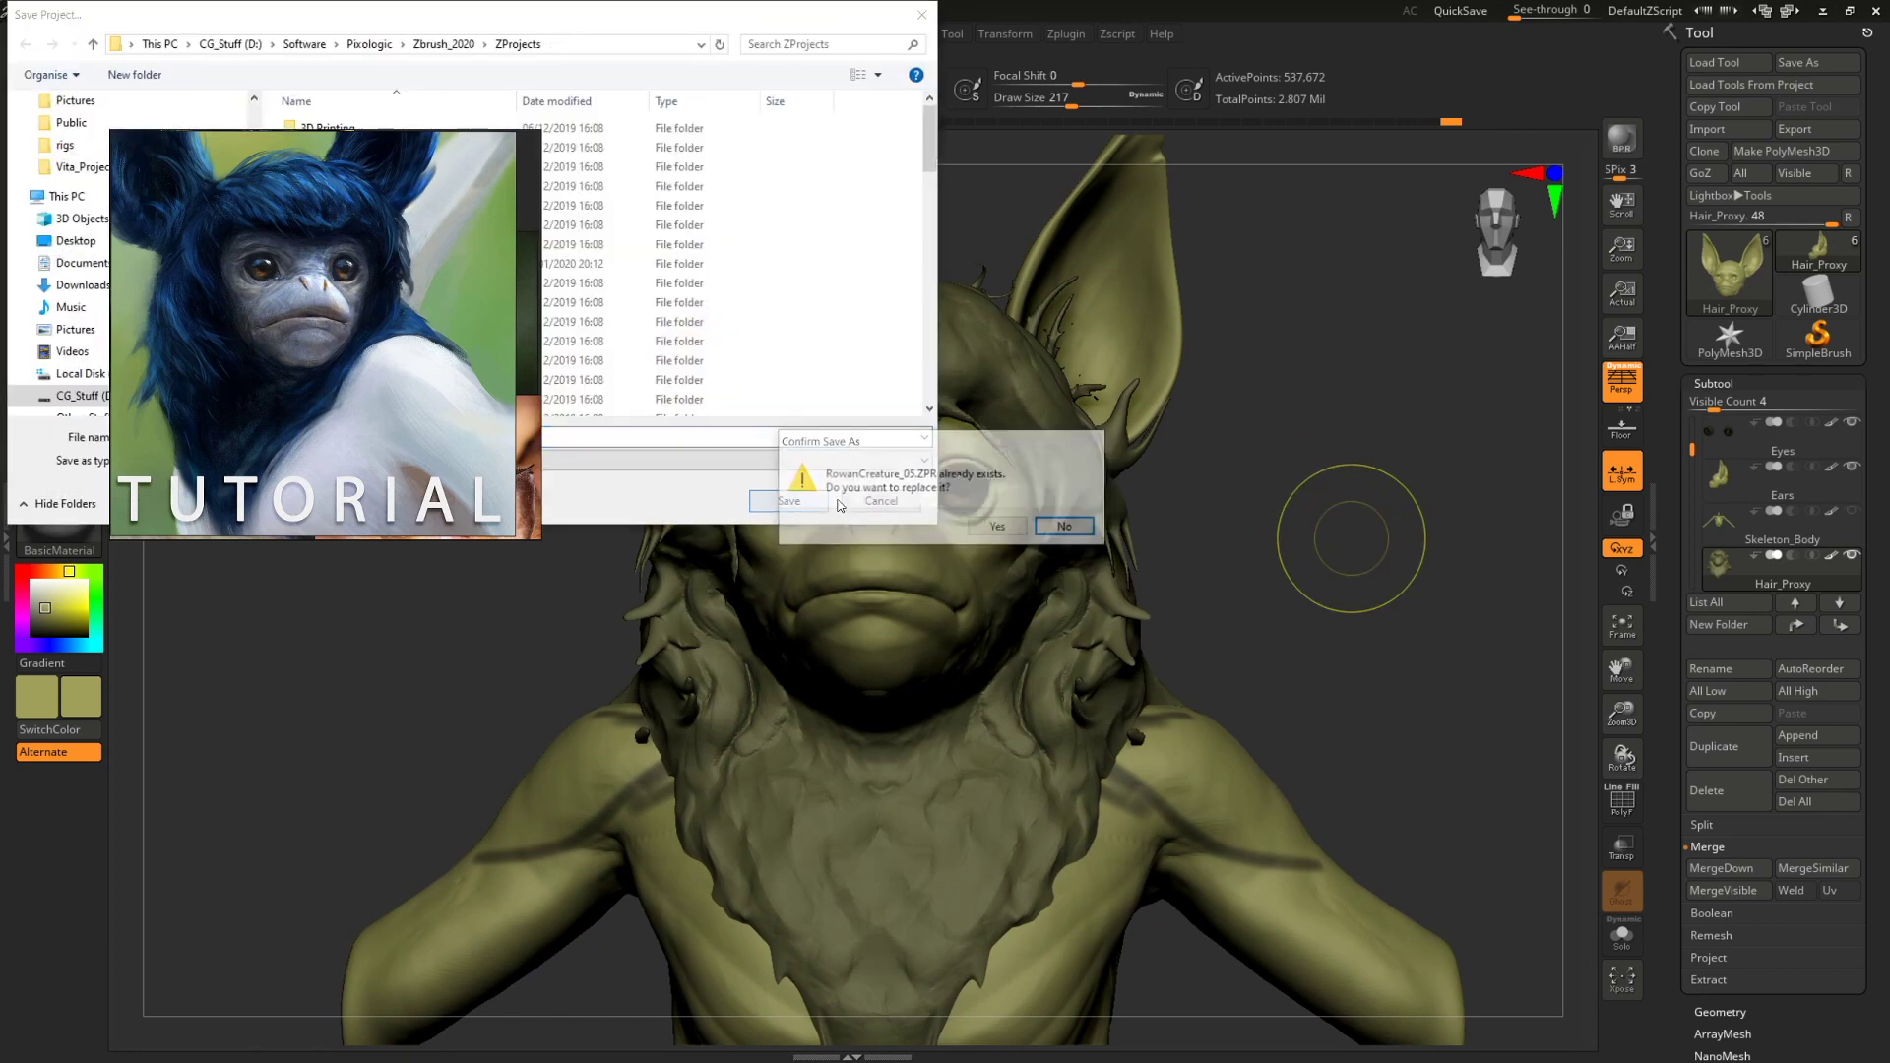
pyautogui.click(1014, 537)
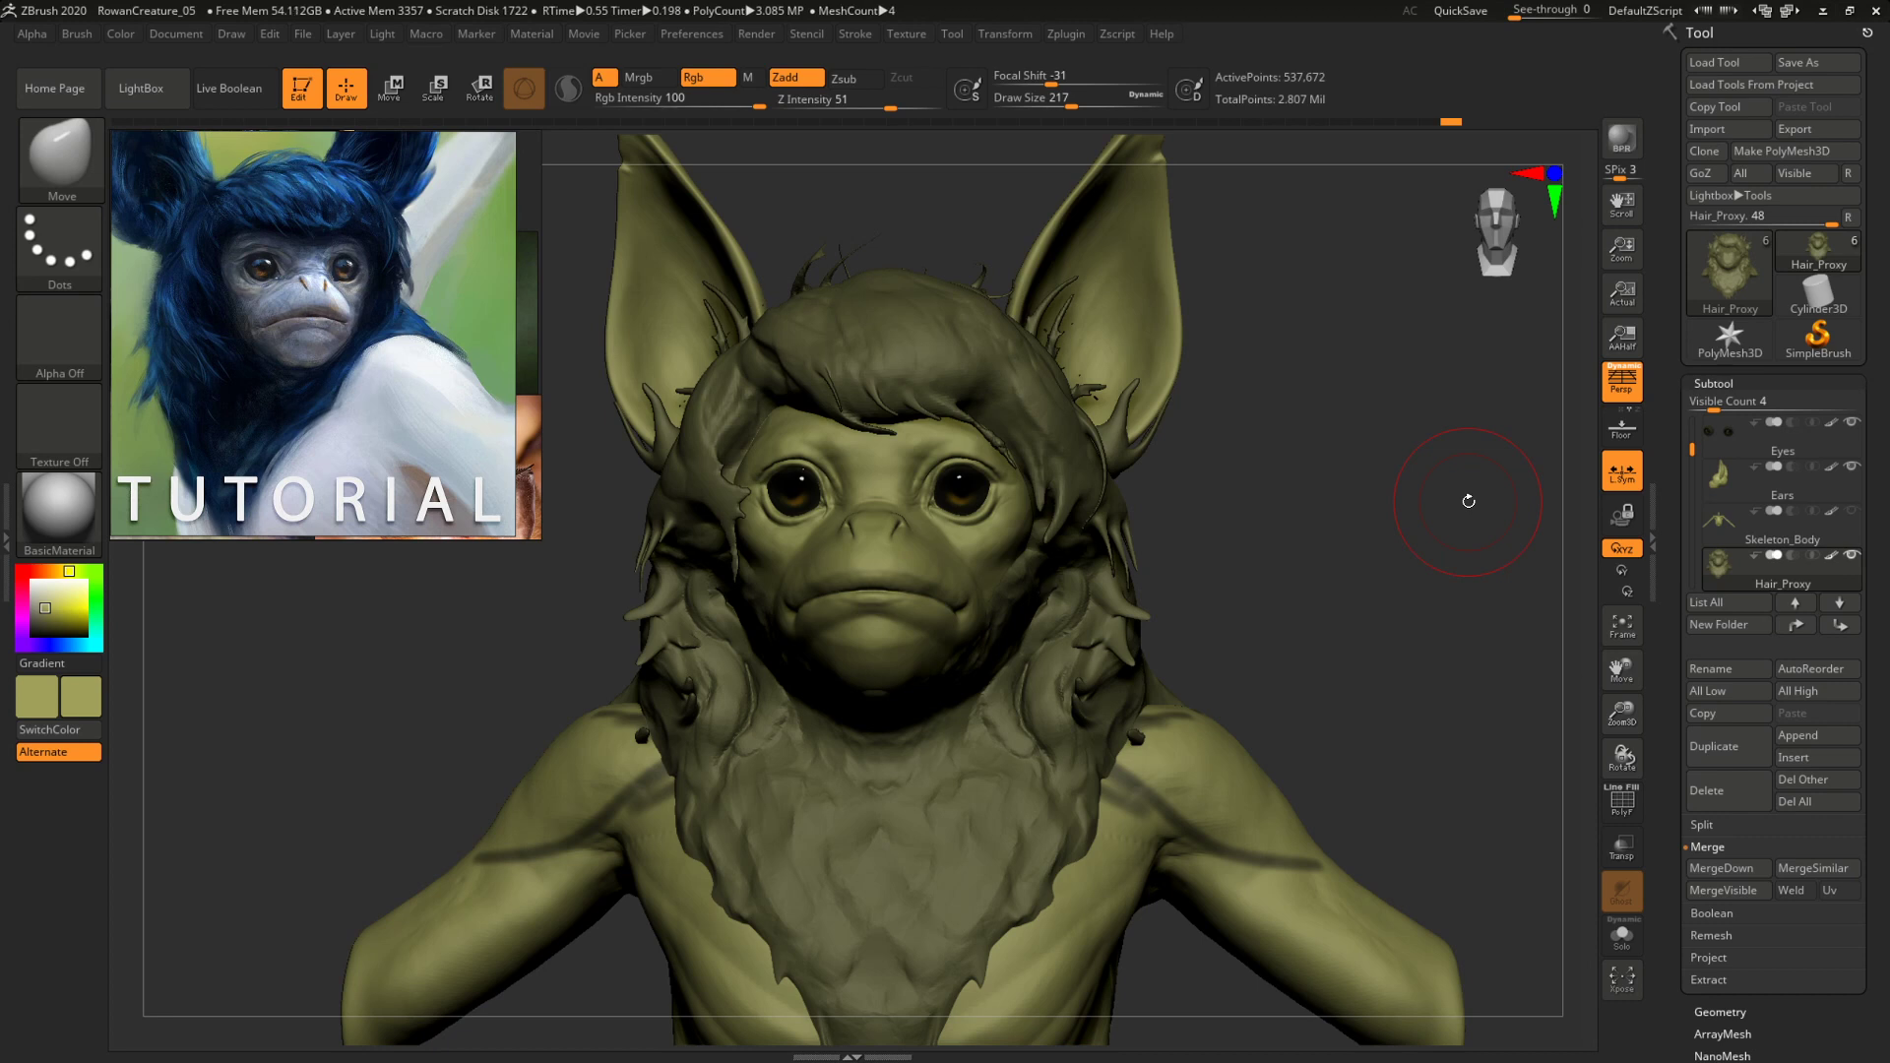
pyautogui.moveTo(1379, 473); pyautogui.dragTo(1332, 530)
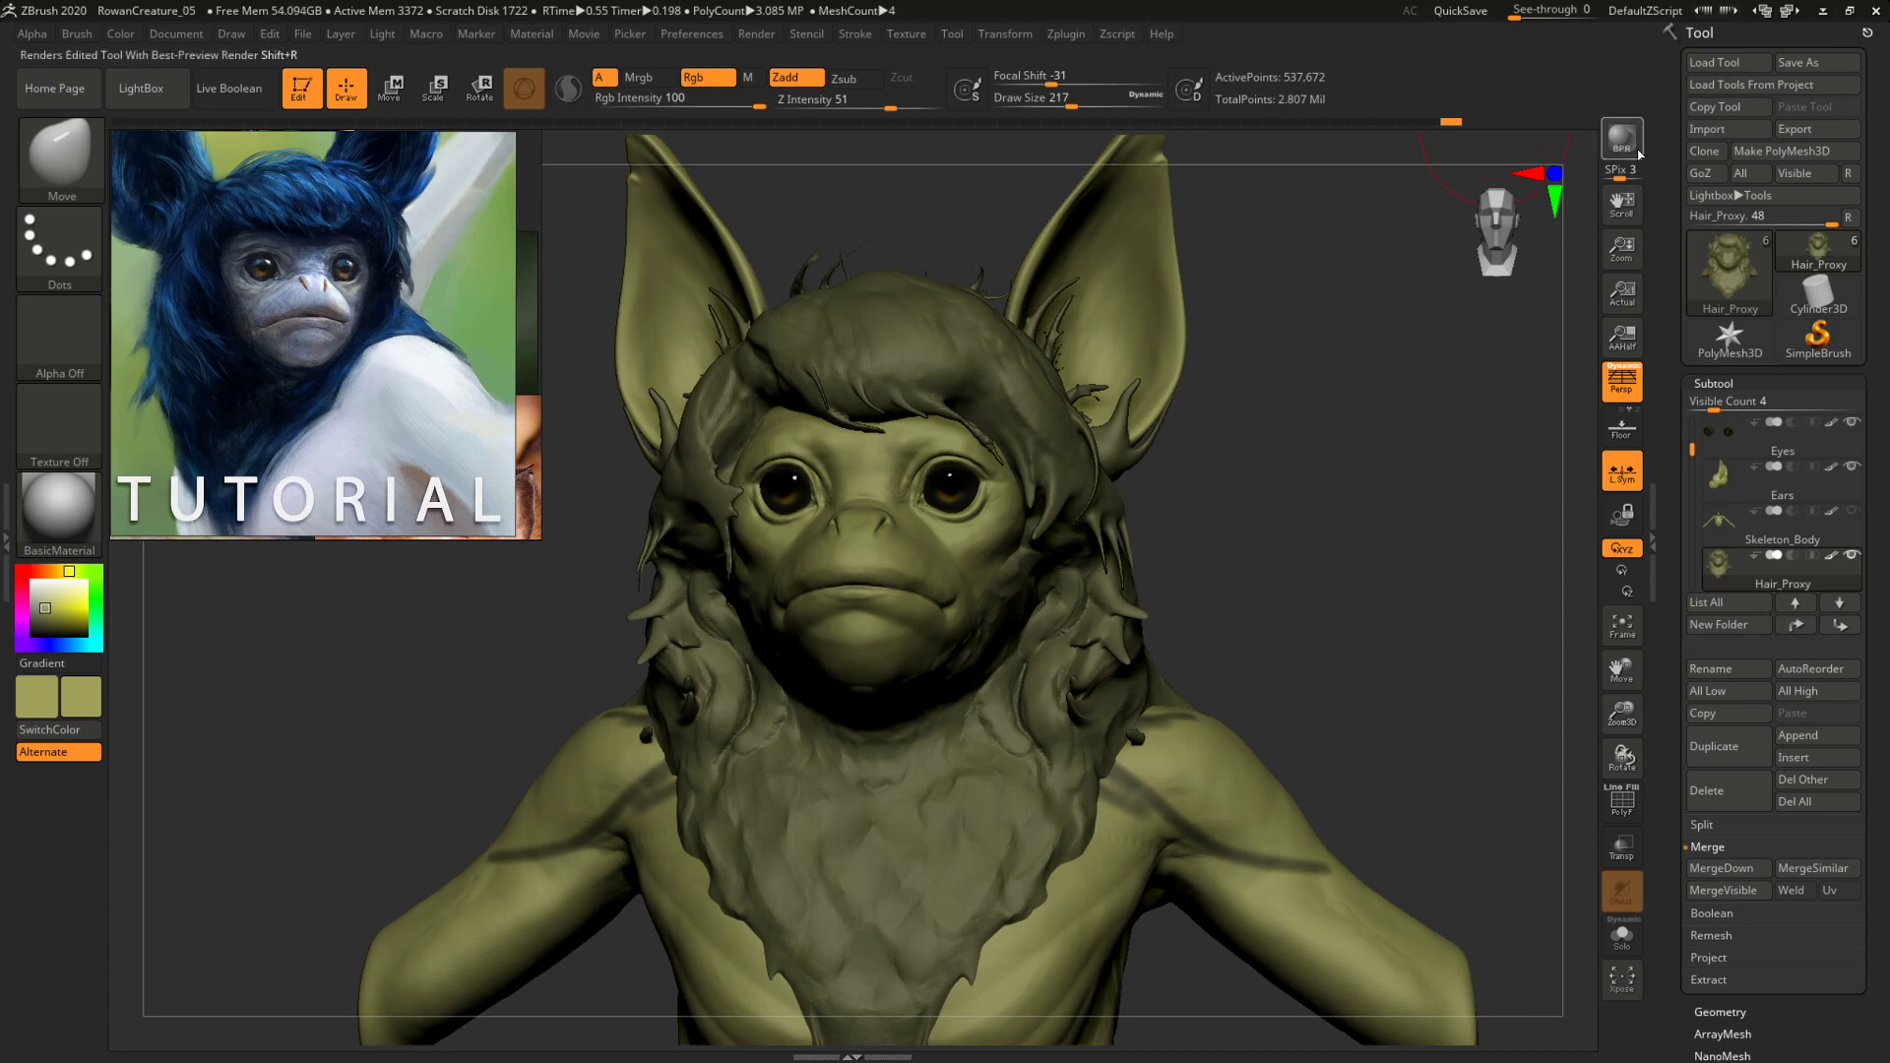
pyautogui.moveTo(1299, 447)
pyautogui.mouseDown()
pyautogui.moveTo(1314, 451)
pyautogui.moveTo(1279, 456)
pyautogui.moveTo(1319, 362)
pyautogui.moveTo(1312, 422)
pyautogui.moveTo(1335, 437)
pyautogui.moveTo(1313, 432)
pyautogui.mouseUp()
pyautogui.moveTo(1324, 447); pyautogui.dragTo(1337, 493)
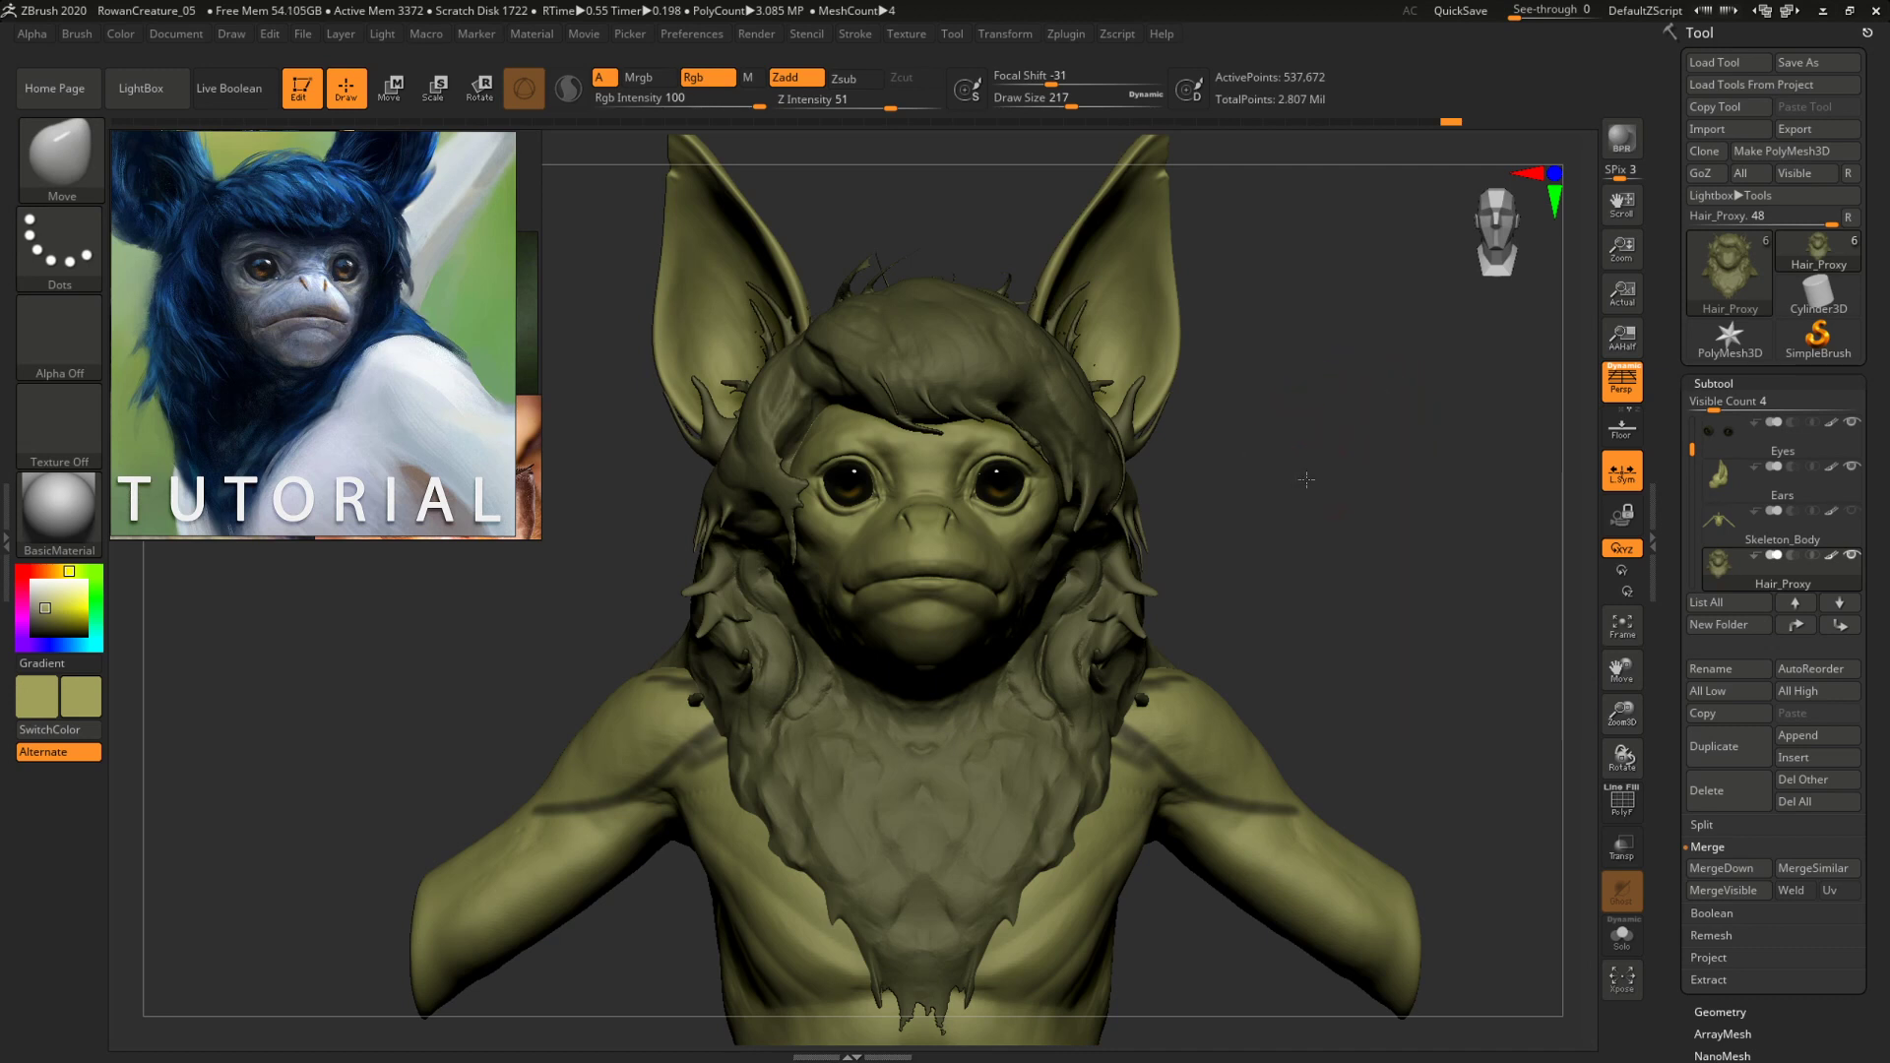
# Set the Move brush's draw size to 293 and make Body the active subtool.
pyautogui.moveTo(1306, 480)
pyautogui.mouseDown()
pyautogui.moveTo(1160, 522)
pyautogui.moveTo(1238, 477)
pyautogui.moveTo(1320, 557)
pyautogui.moveTo(1276, 561)
pyautogui.moveTo(1344, 650)
pyautogui.moveTo(1370, 730)
pyautogui.moveTo(1282, 871)
pyautogui.moveTo(1312, 767)
pyautogui.moveTo(1301, 640)
pyautogui.mouseUp()
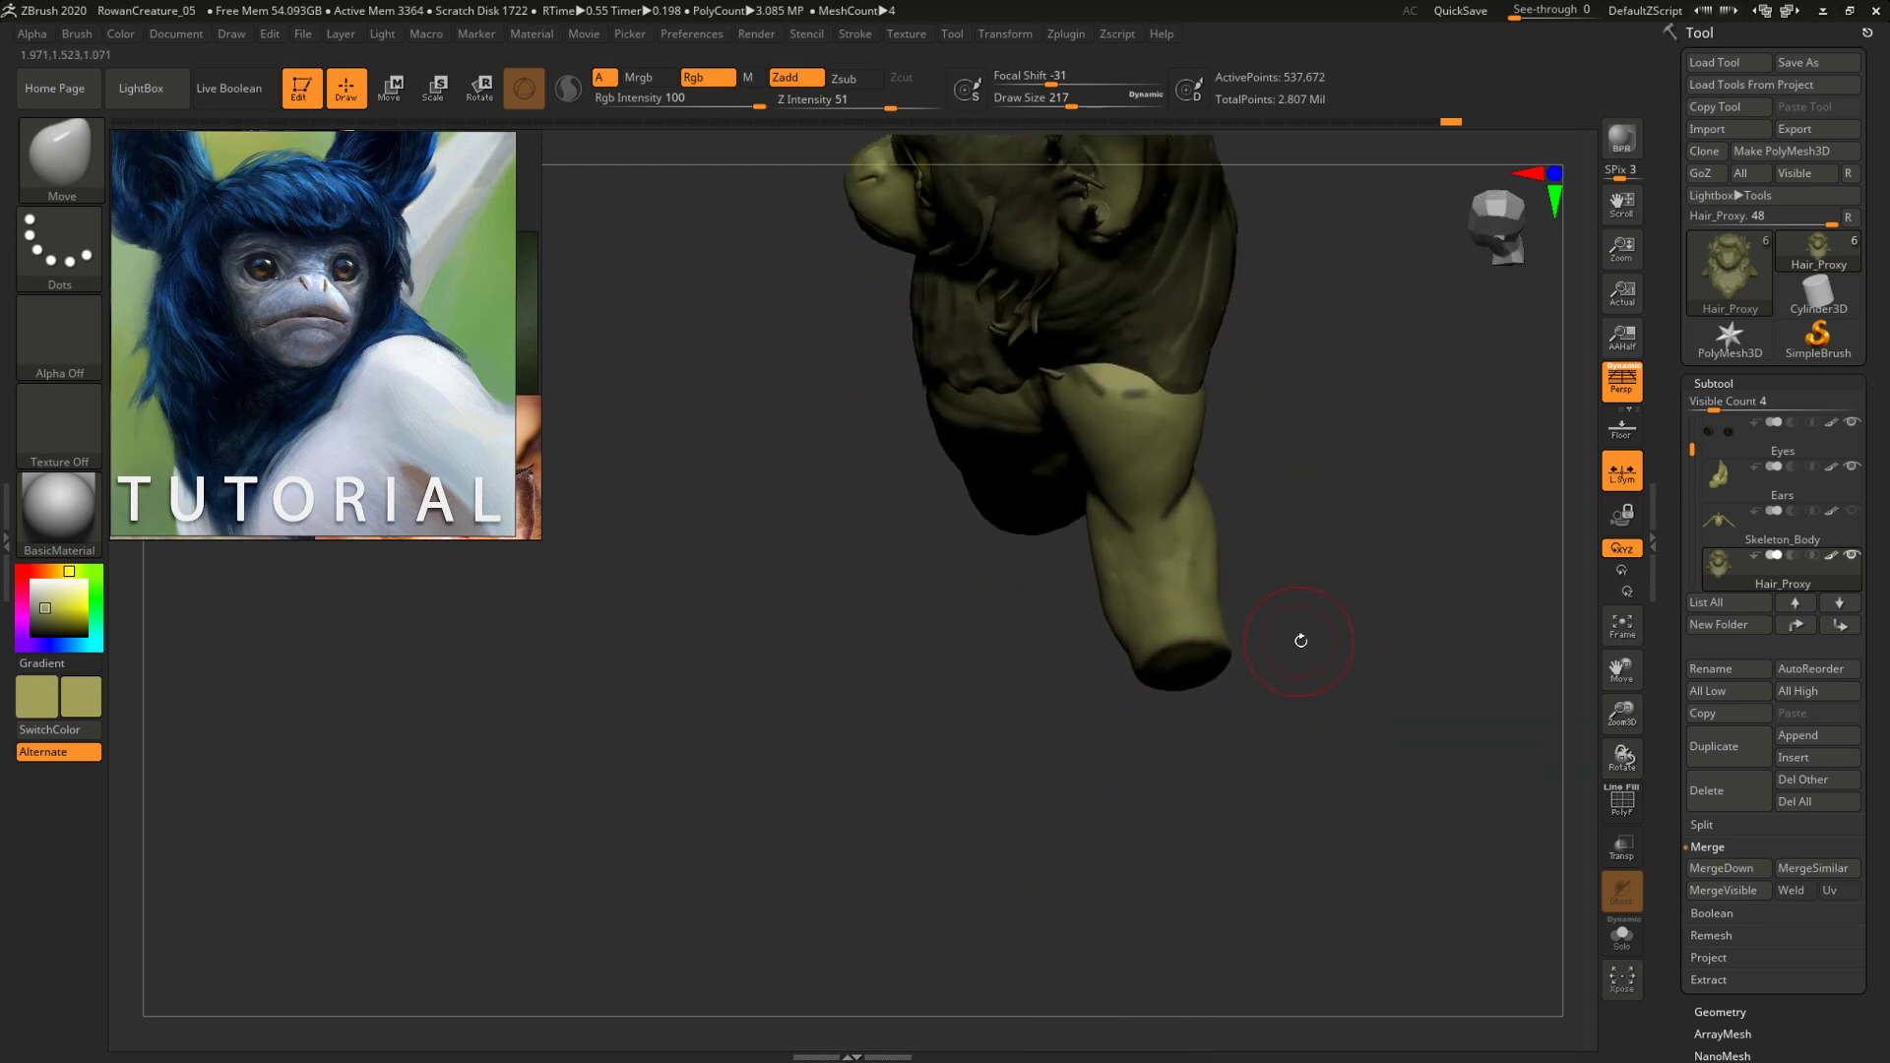
pyautogui.press('b')
pyautogui.press('Escape')
pyautogui.press('space')
pyautogui.moveTo(1118, 680); pyautogui.dragTo(1131, 678)
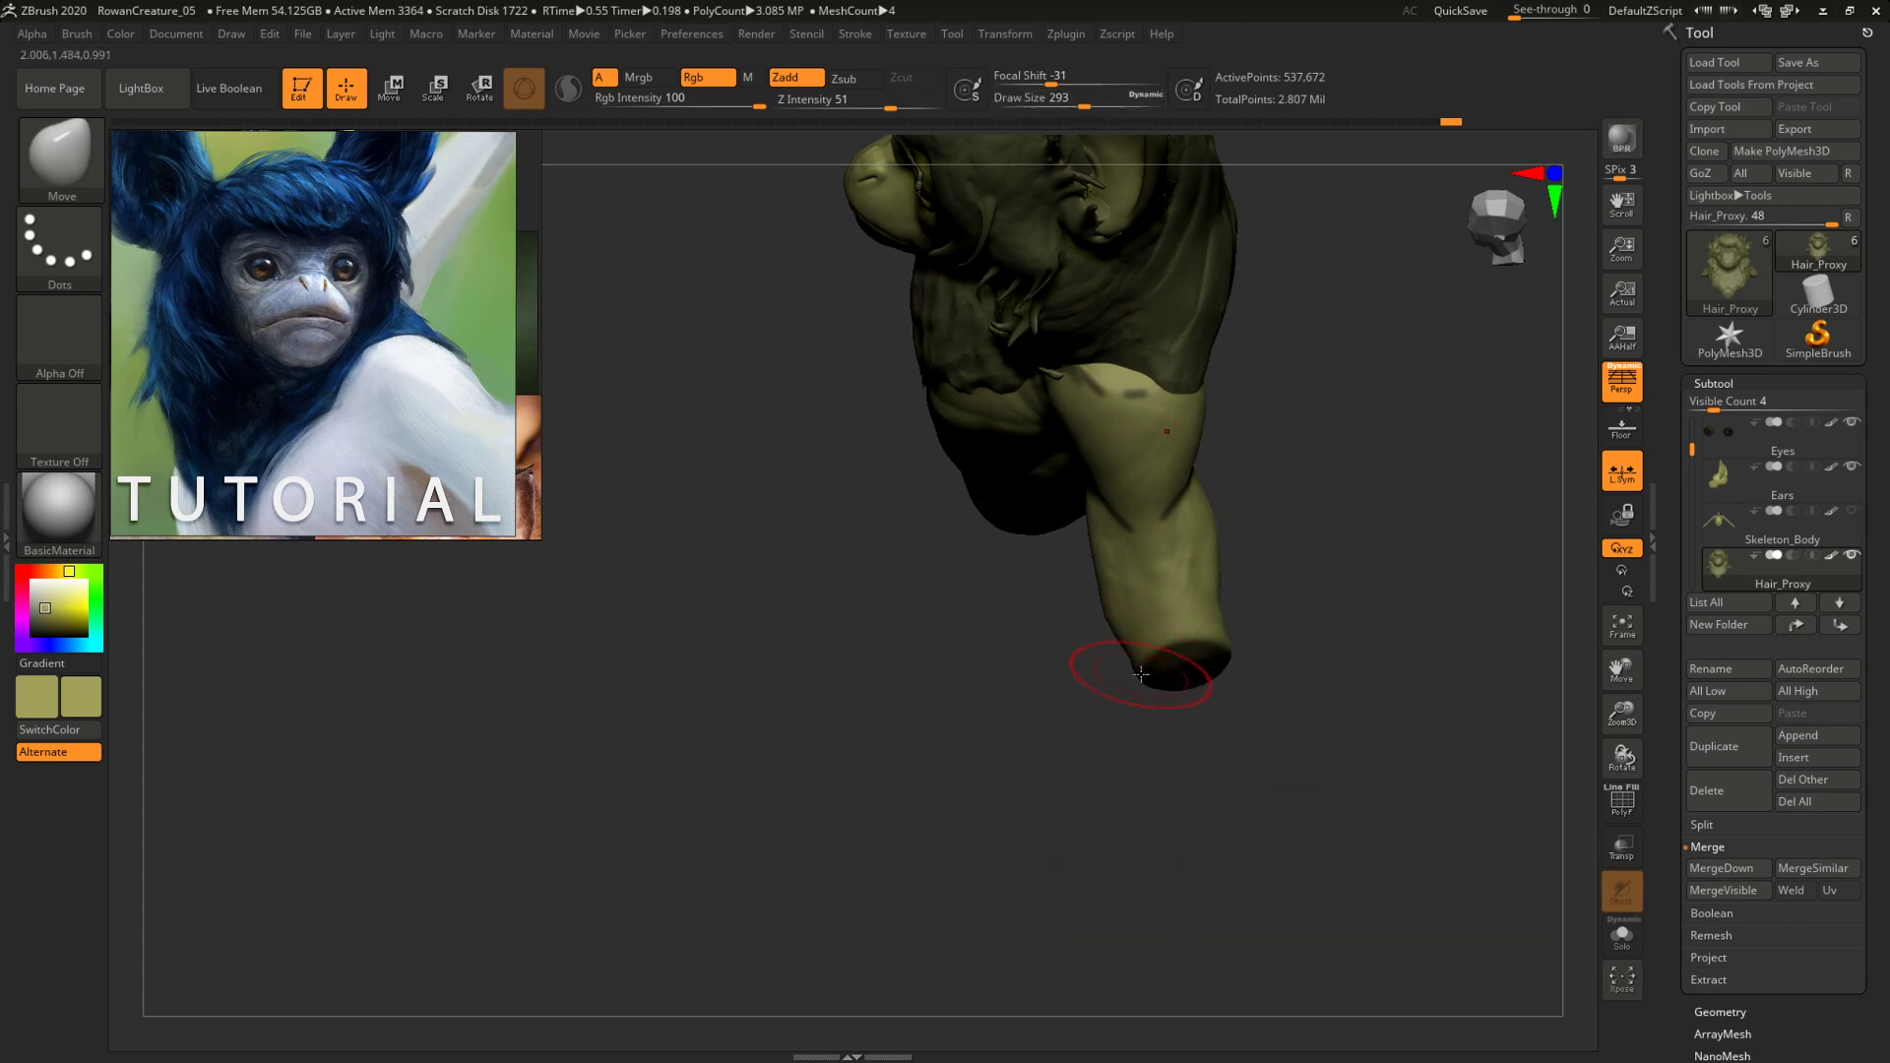
pyautogui.press('b')
pyautogui.press('Escape')
pyautogui.keyDown('alt'); pyautogui.click(1147, 679); pyautogui.keyUp('alt')
pyautogui.press('f')
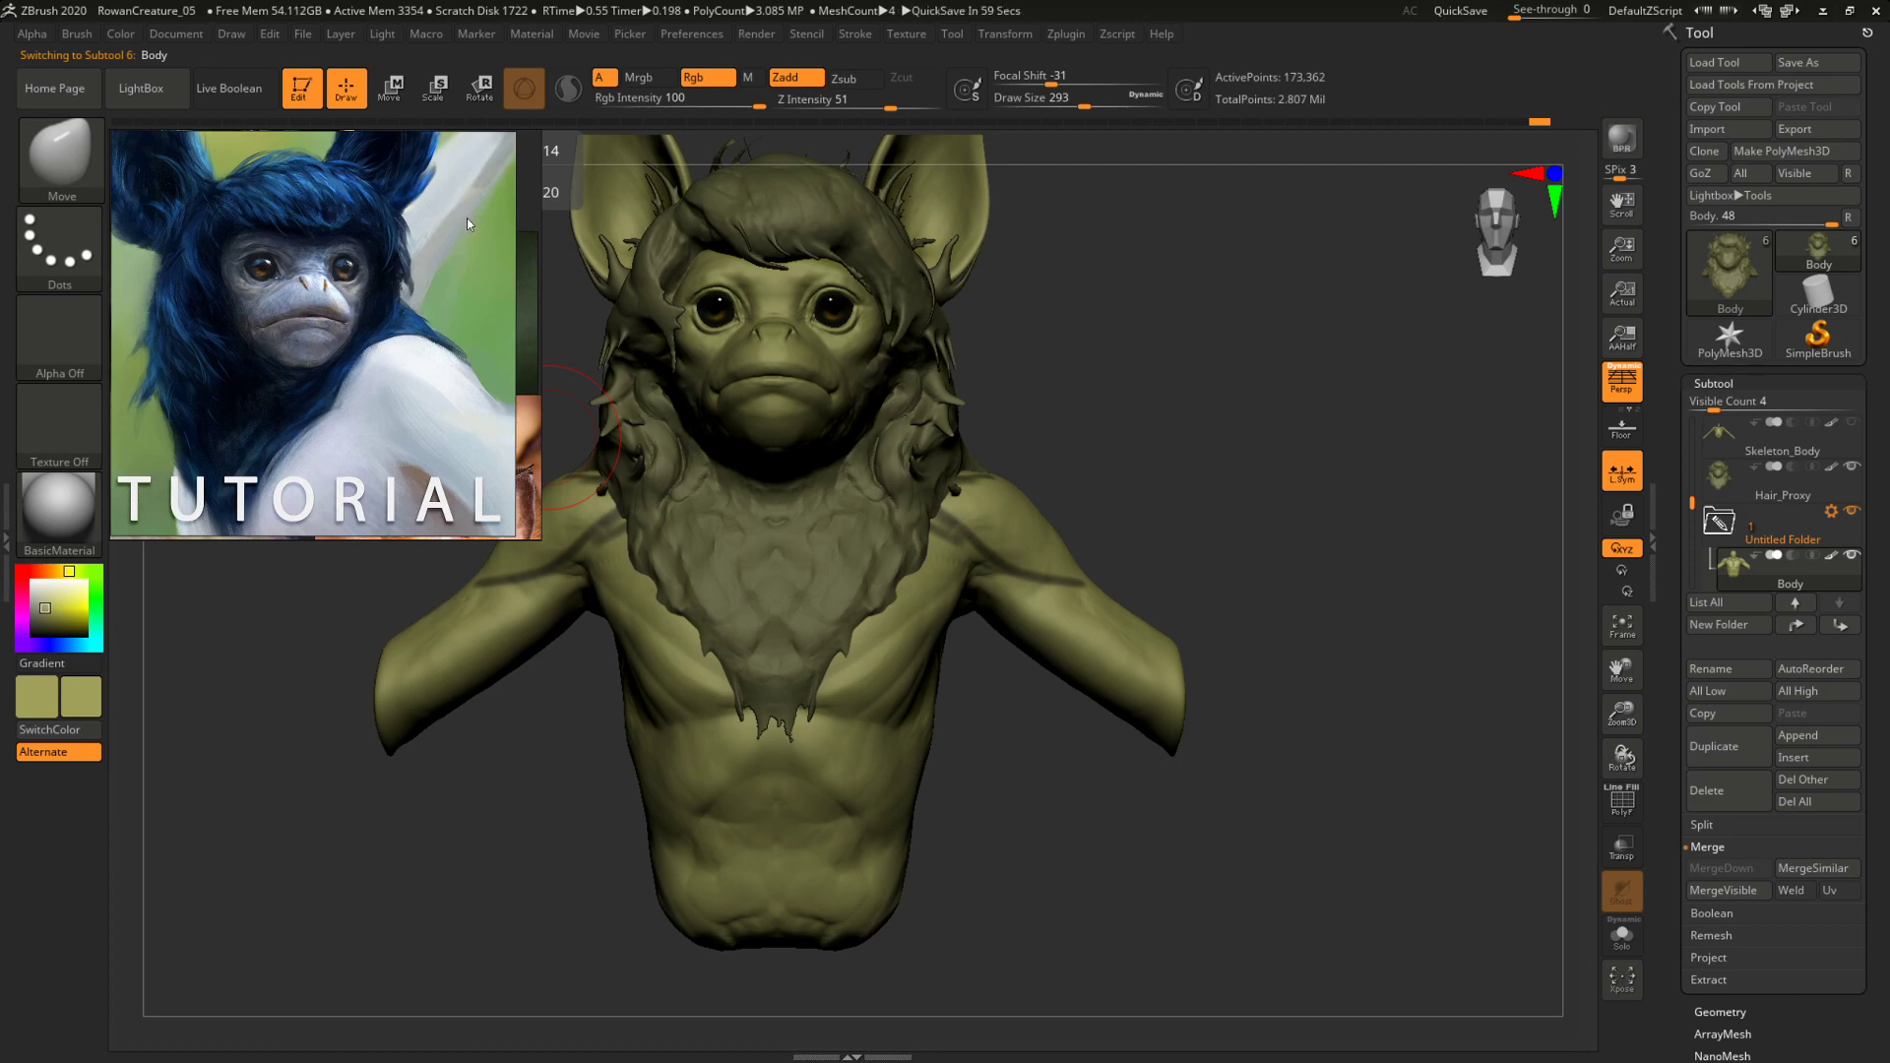
# Hide the Hair_Proxy subtool and inspect the head, ears and shoulders from the back and side.
pyautogui.moveTo(1030, 270); pyautogui.dragTo(340, 508)
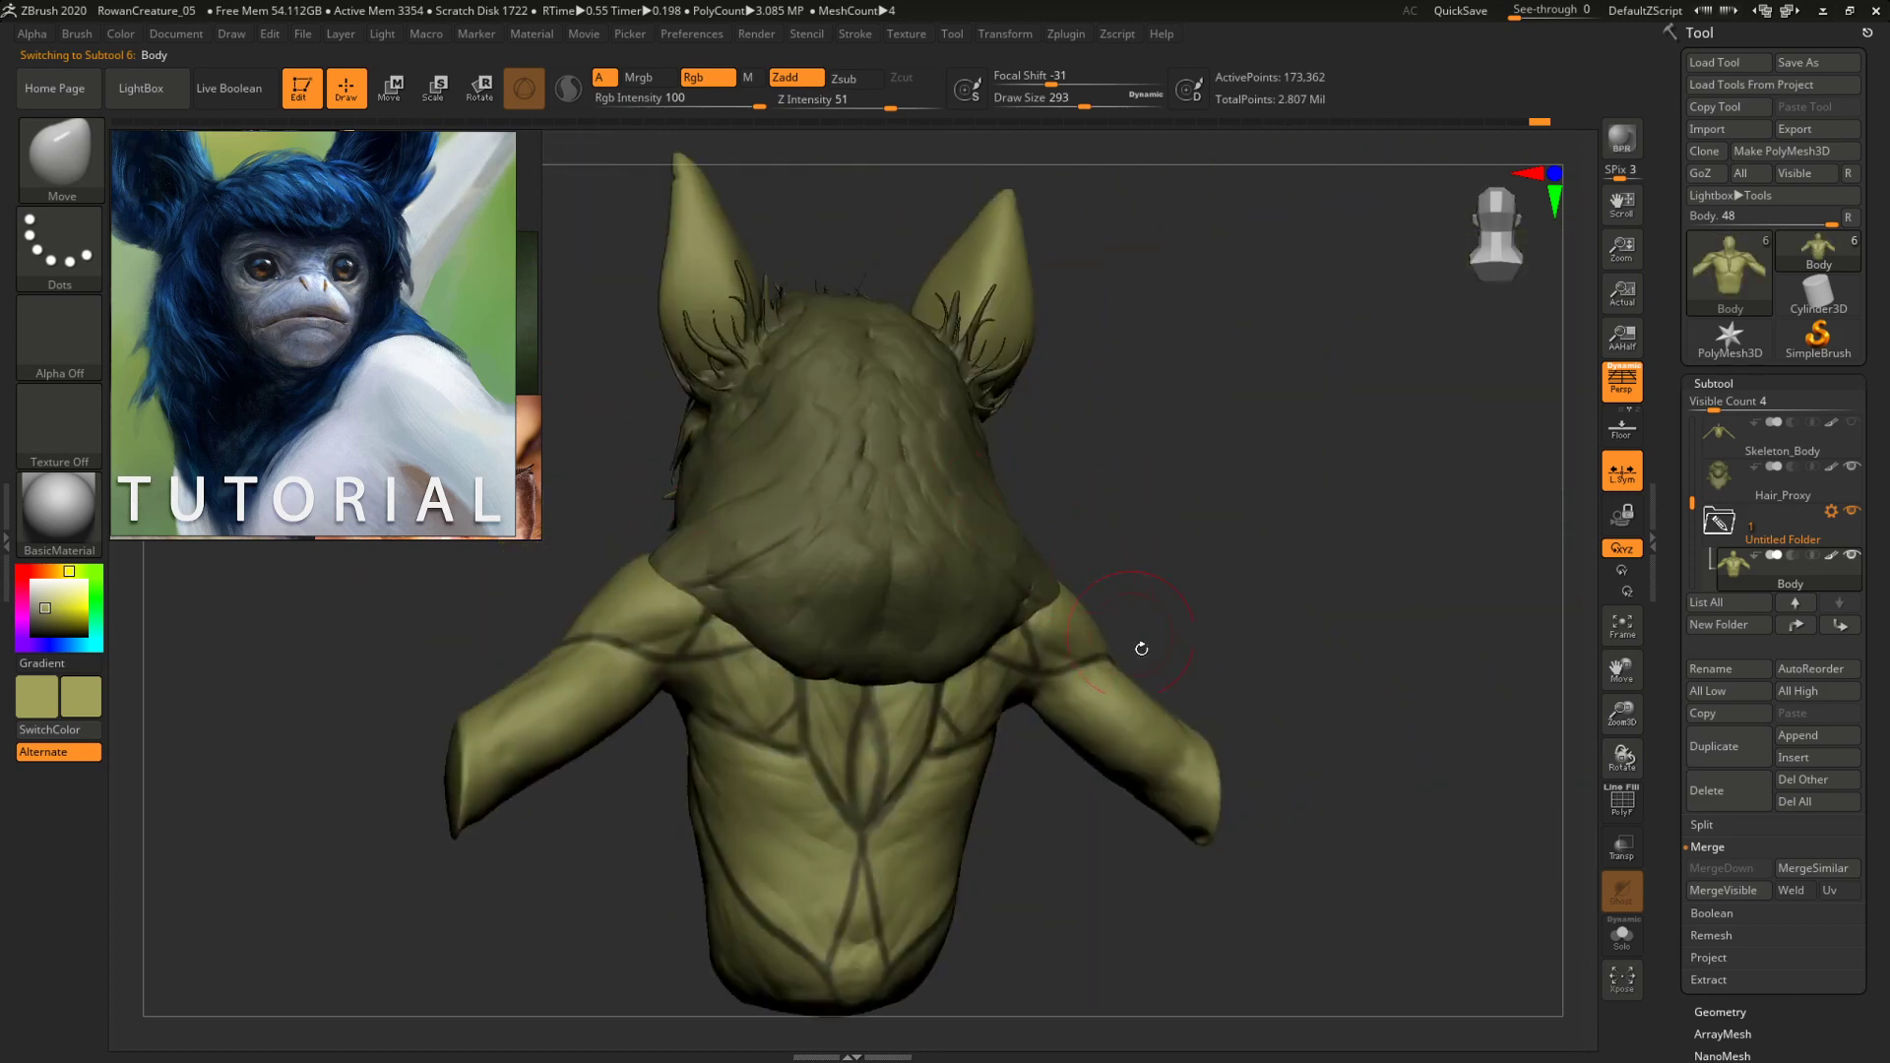
pyautogui.click(1852, 467)
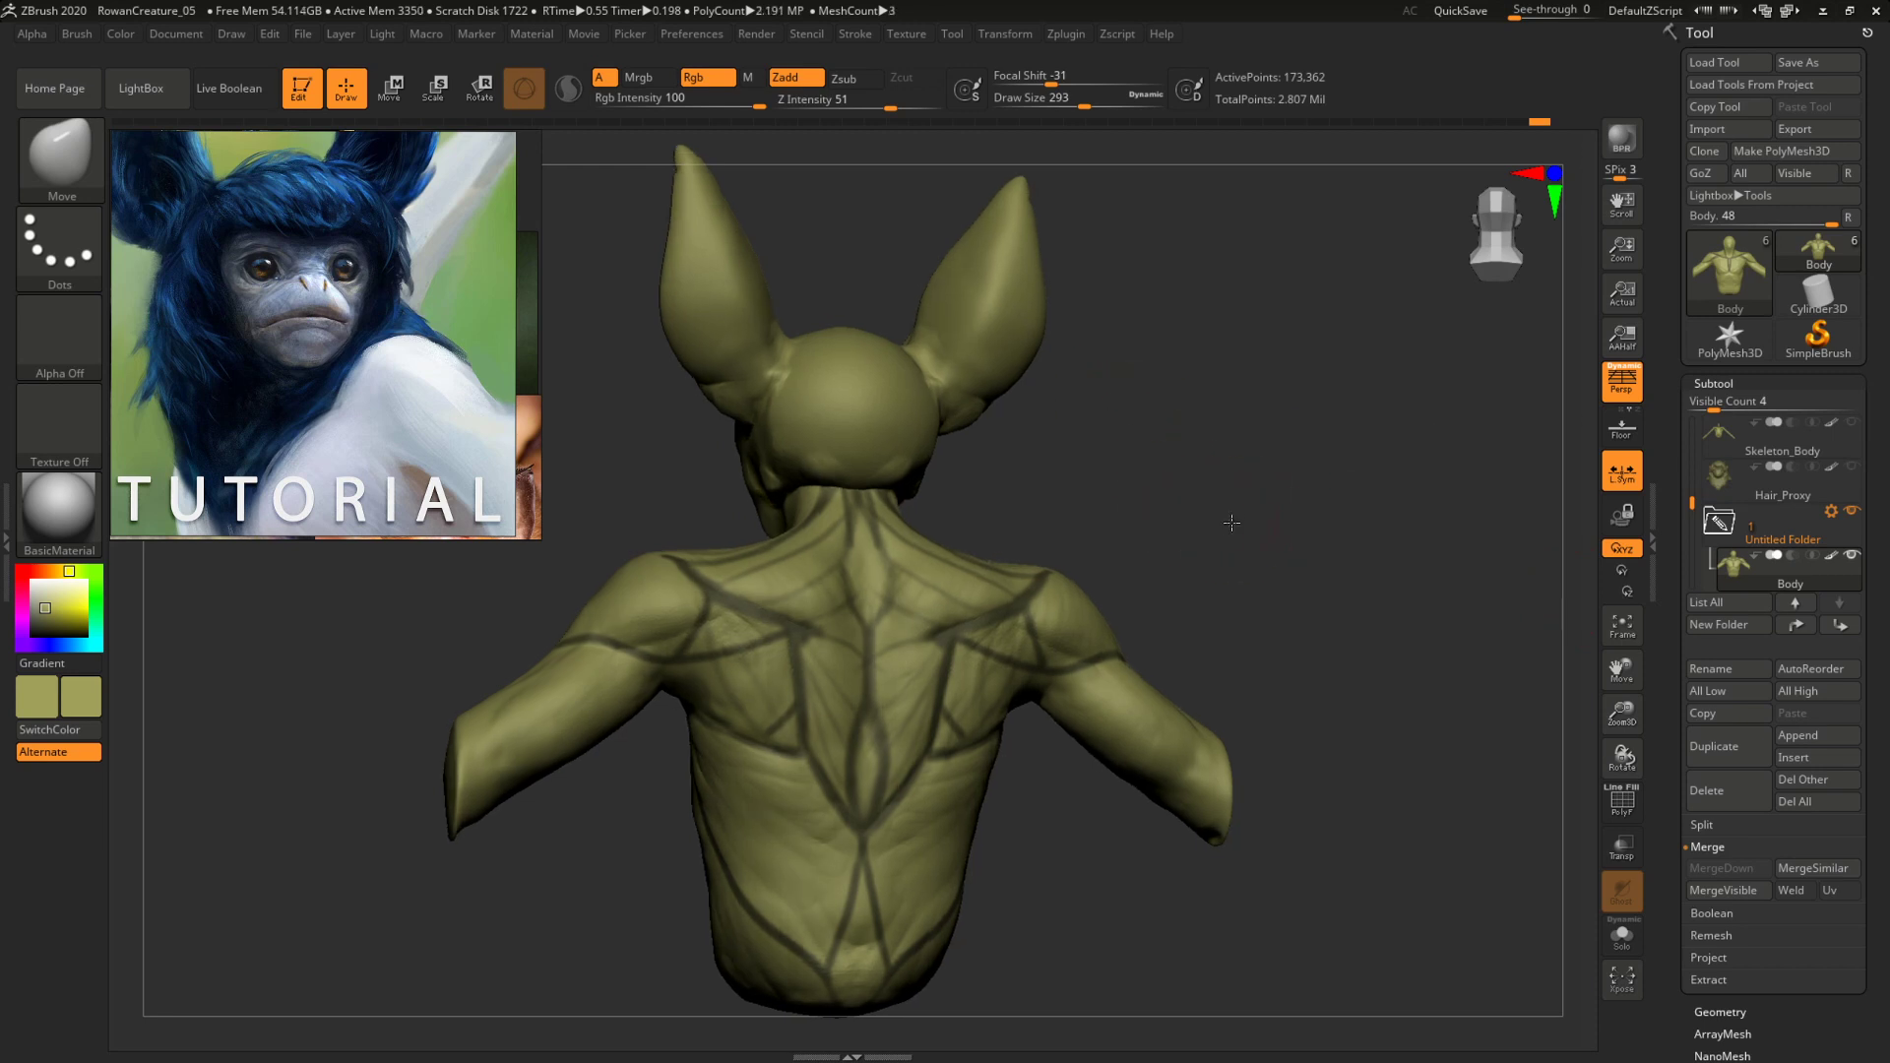
pyautogui.moveTo(1173, 439); pyautogui.dragTo(850, 443)
pyautogui.moveTo(946, 609); pyautogui.dragTo(1358, 582)
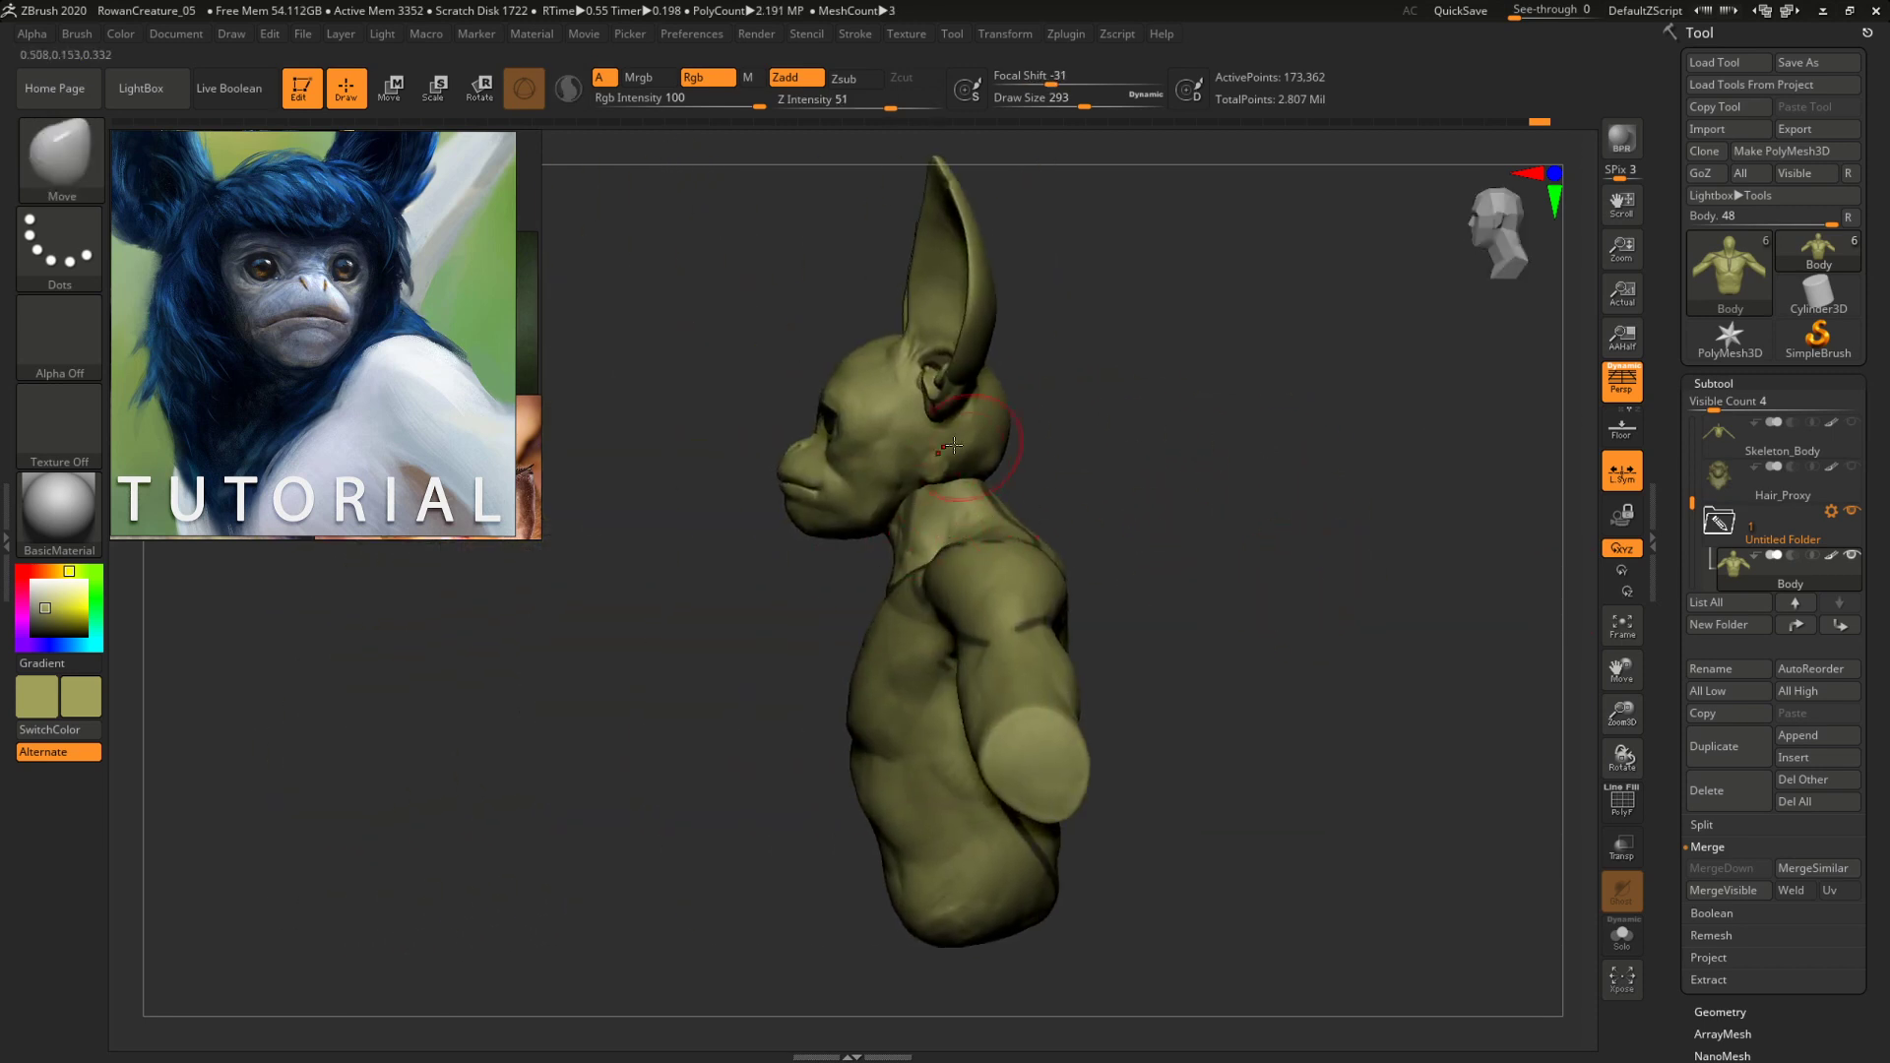
pyautogui.moveTo(1162, 499); pyautogui.dragTo(1358, 456)
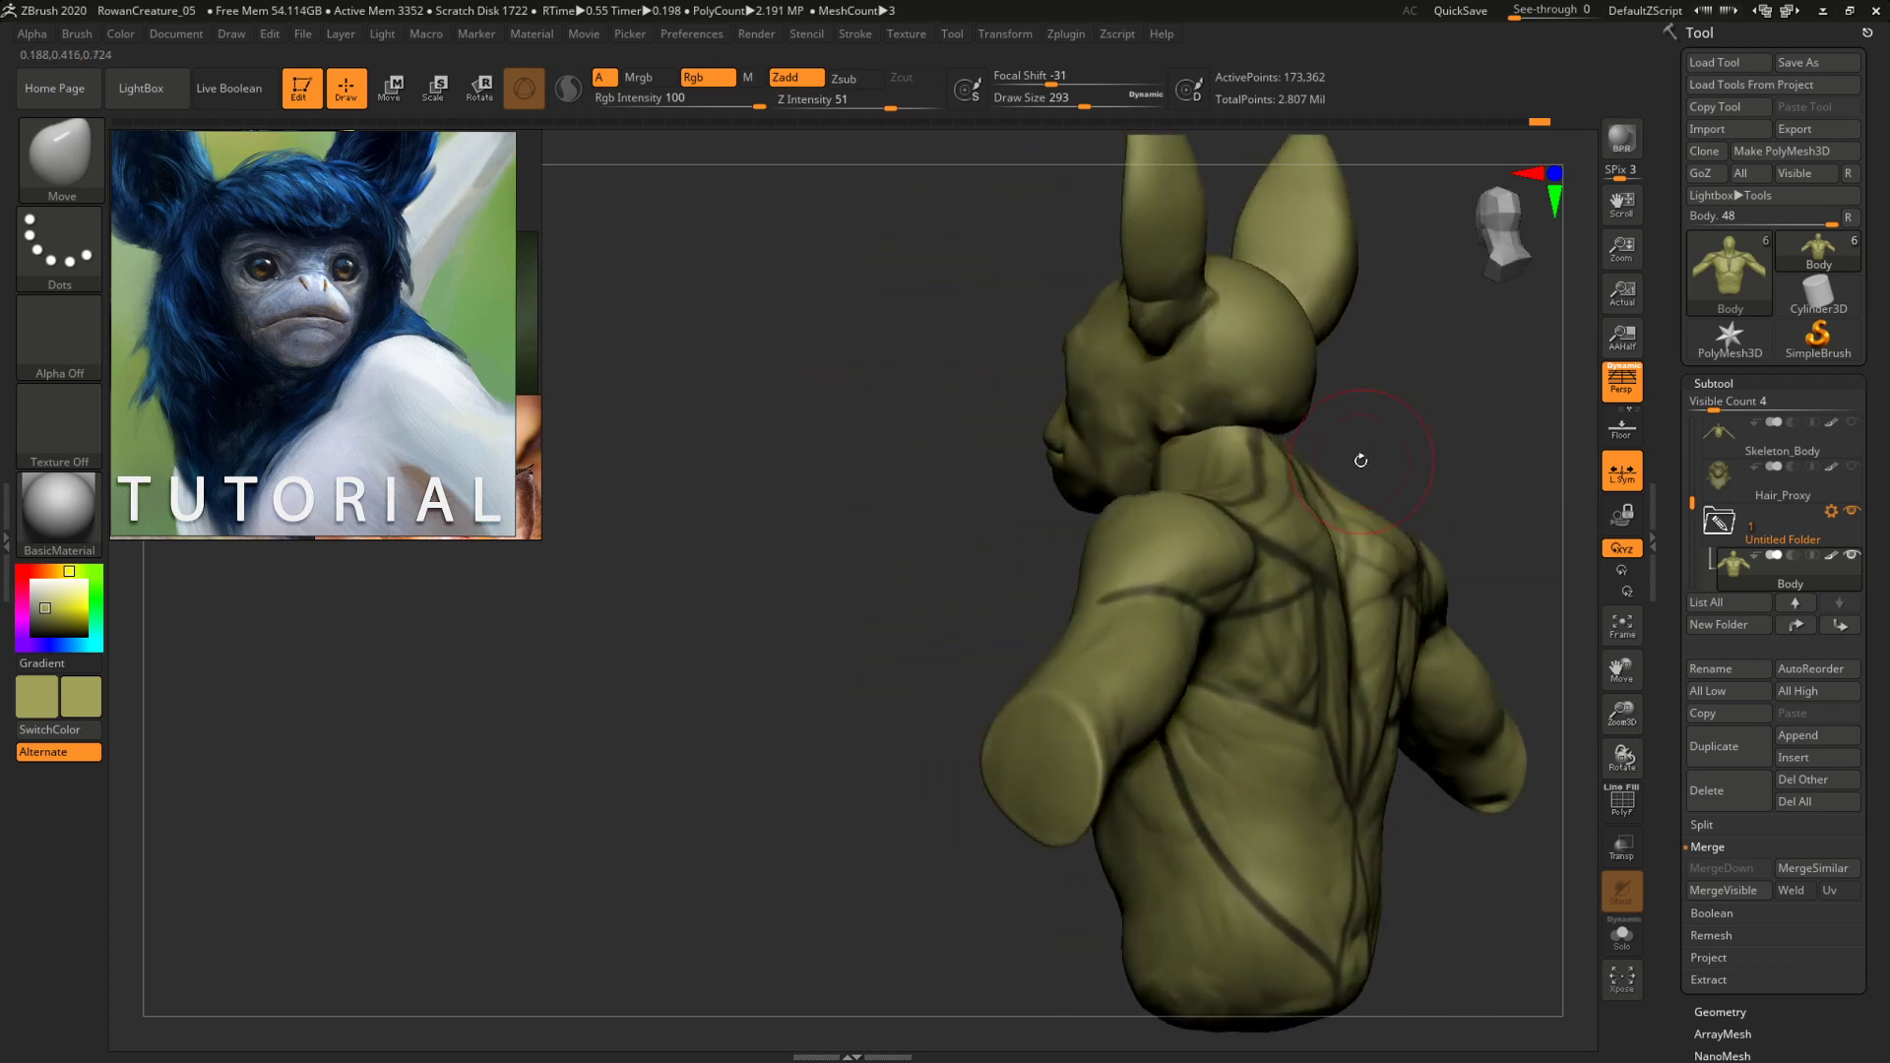
pyautogui.keyDown('alt'); pyautogui.moveTo(1013, 511); pyautogui.dragTo(940, 446); pyautogui.keyUp('alt')
pyautogui.moveTo(1371, 427); pyautogui.dragTo(1139, 528)
pyautogui.moveTo(1277, 476); pyautogui.dragTo(1363, 417)
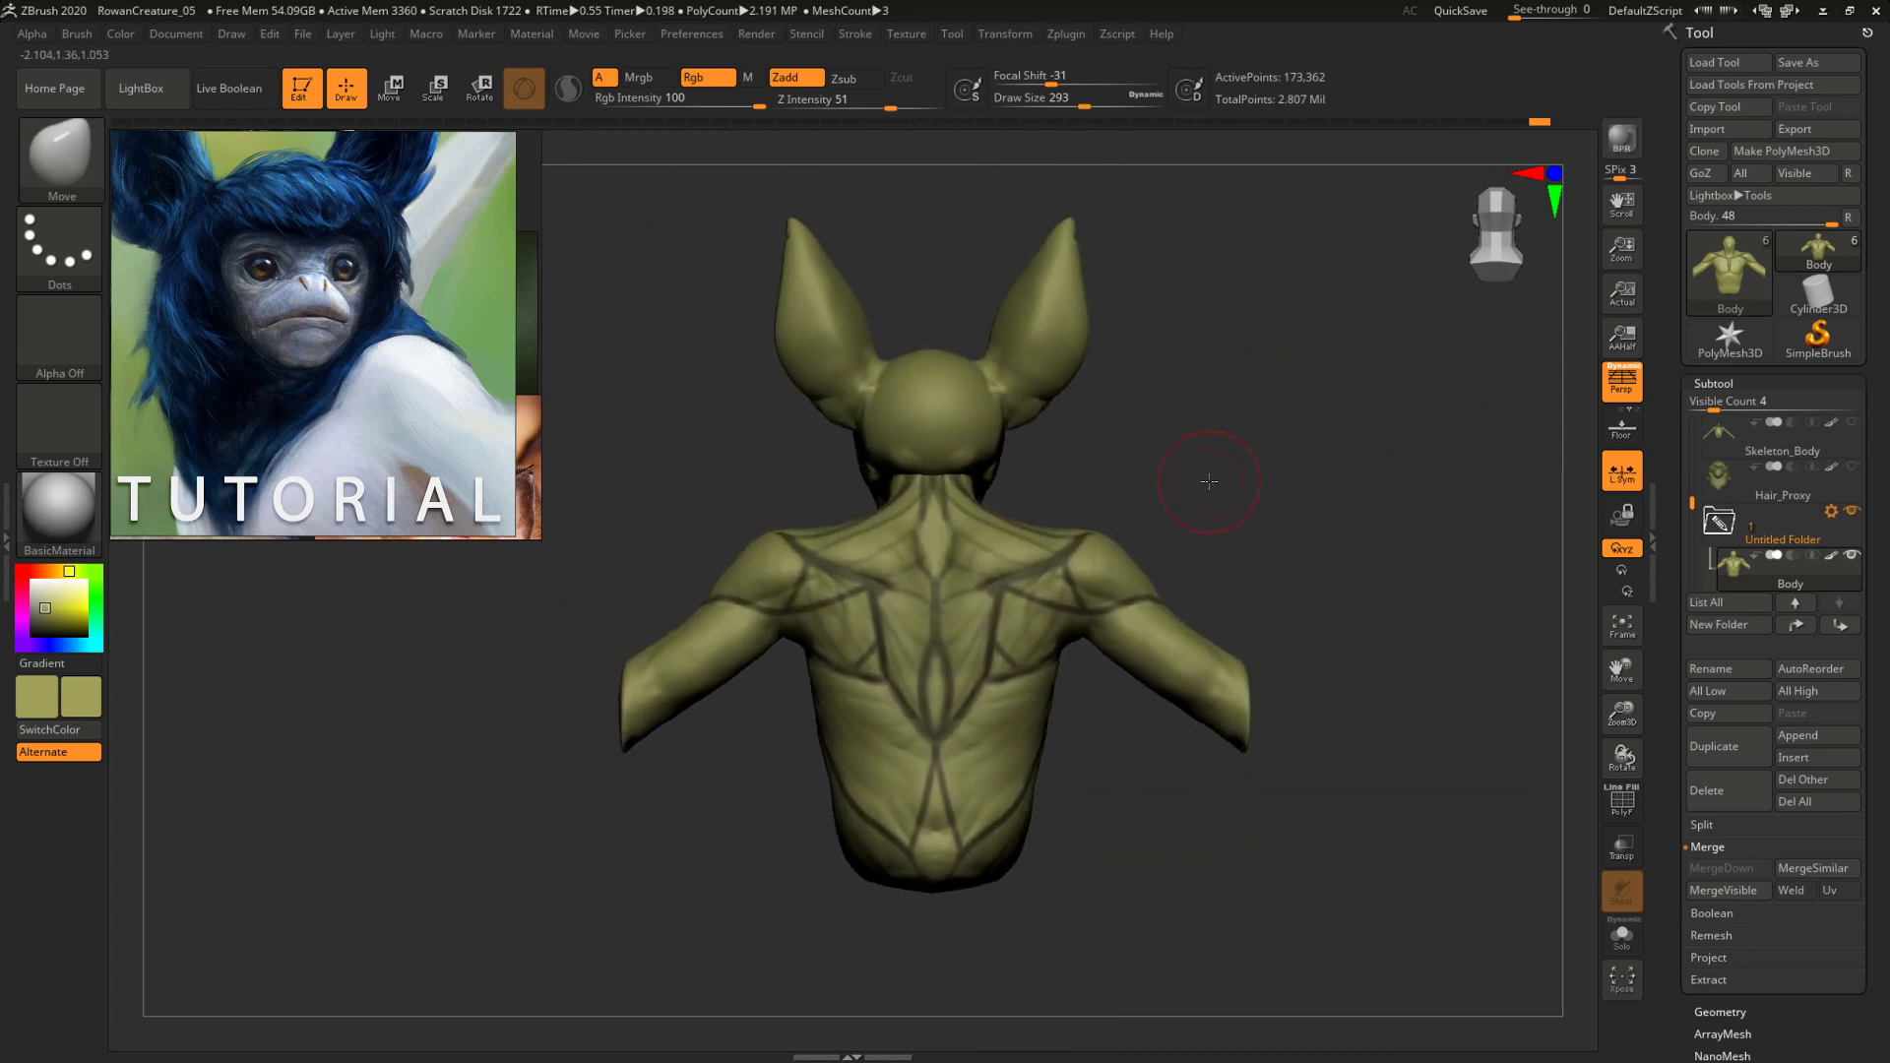
# Examine the proportions of the hairless head, ears and torso from the front.
pyautogui.moveTo(1209, 481); pyautogui.dragTo(1378, 496)
pyautogui.keyDown('alt'); pyautogui.moveTo(1113, 500); pyautogui.dragTo(1346, 486); pyautogui.keyUp('alt')
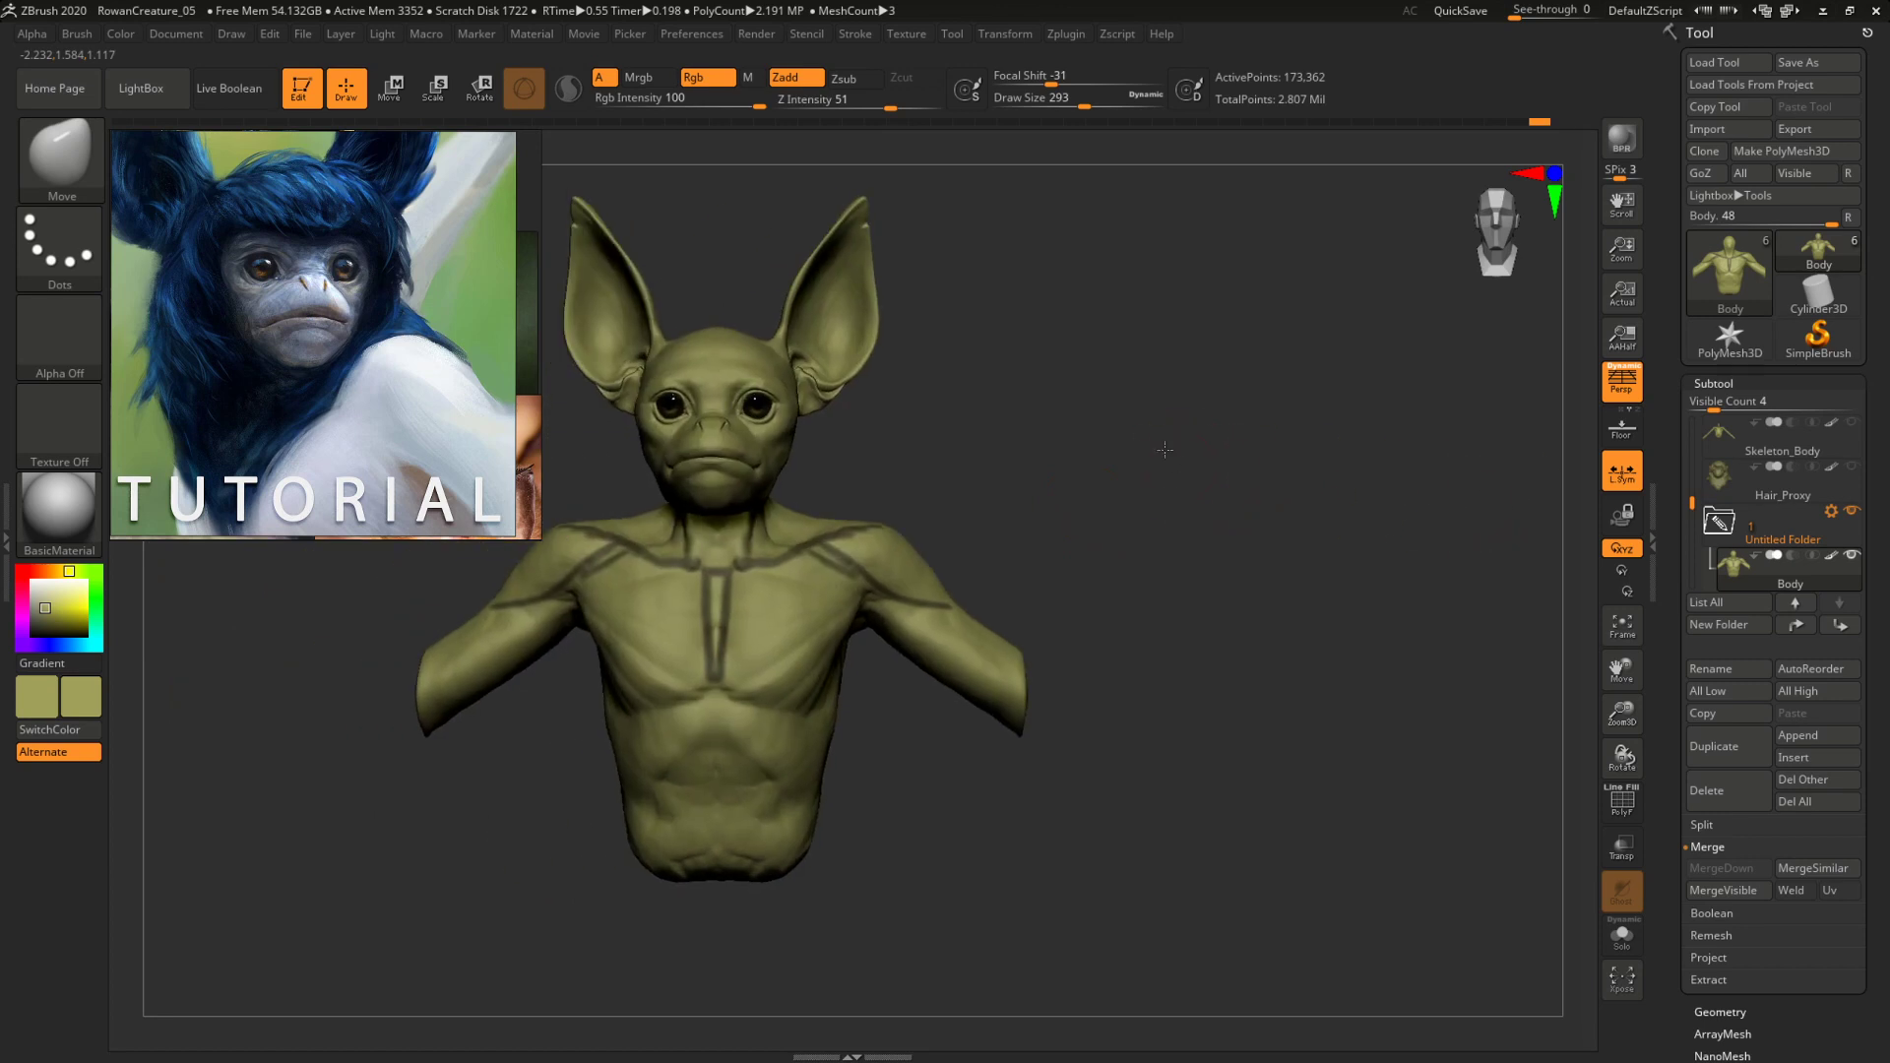
pyautogui.moveTo(1164, 450)
pyautogui.keyDown('alt'); pyautogui.mouseDown()
pyautogui.moveTo(1148, 485)
pyautogui.moveTo(1442, 511)
pyautogui.moveTo(1334, 495)
pyautogui.moveTo(1363, 523)
pyautogui.moveTo(1358, 552)
pyautogui.moveTo(1219, 487)
pyautogui.mouseUp(); pyautogui.keyUp('alt')
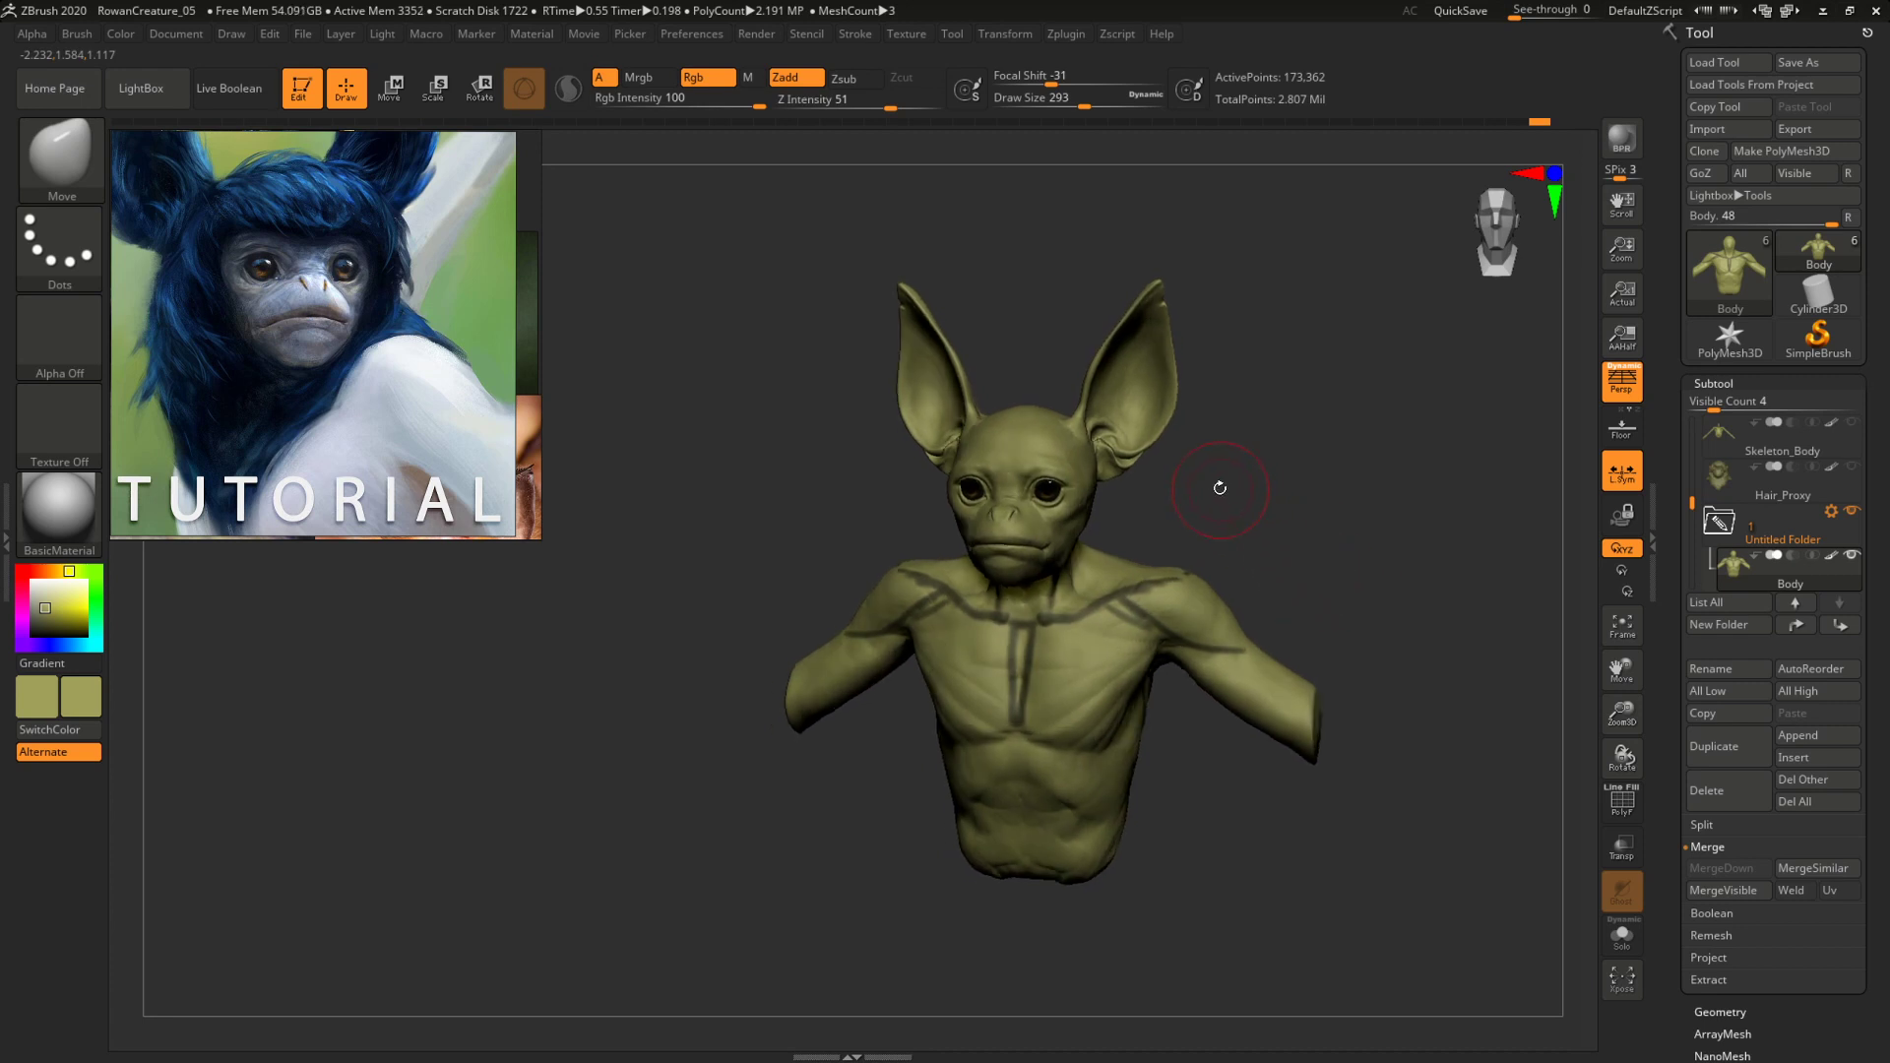
pyautogui.moveTo(1255, 554)
pyautogui.mouseDown()
pyautogui.moveTo(1248, 522)
pyautogui.moveTo(1287, 536)
pyautogui.mouseUp()
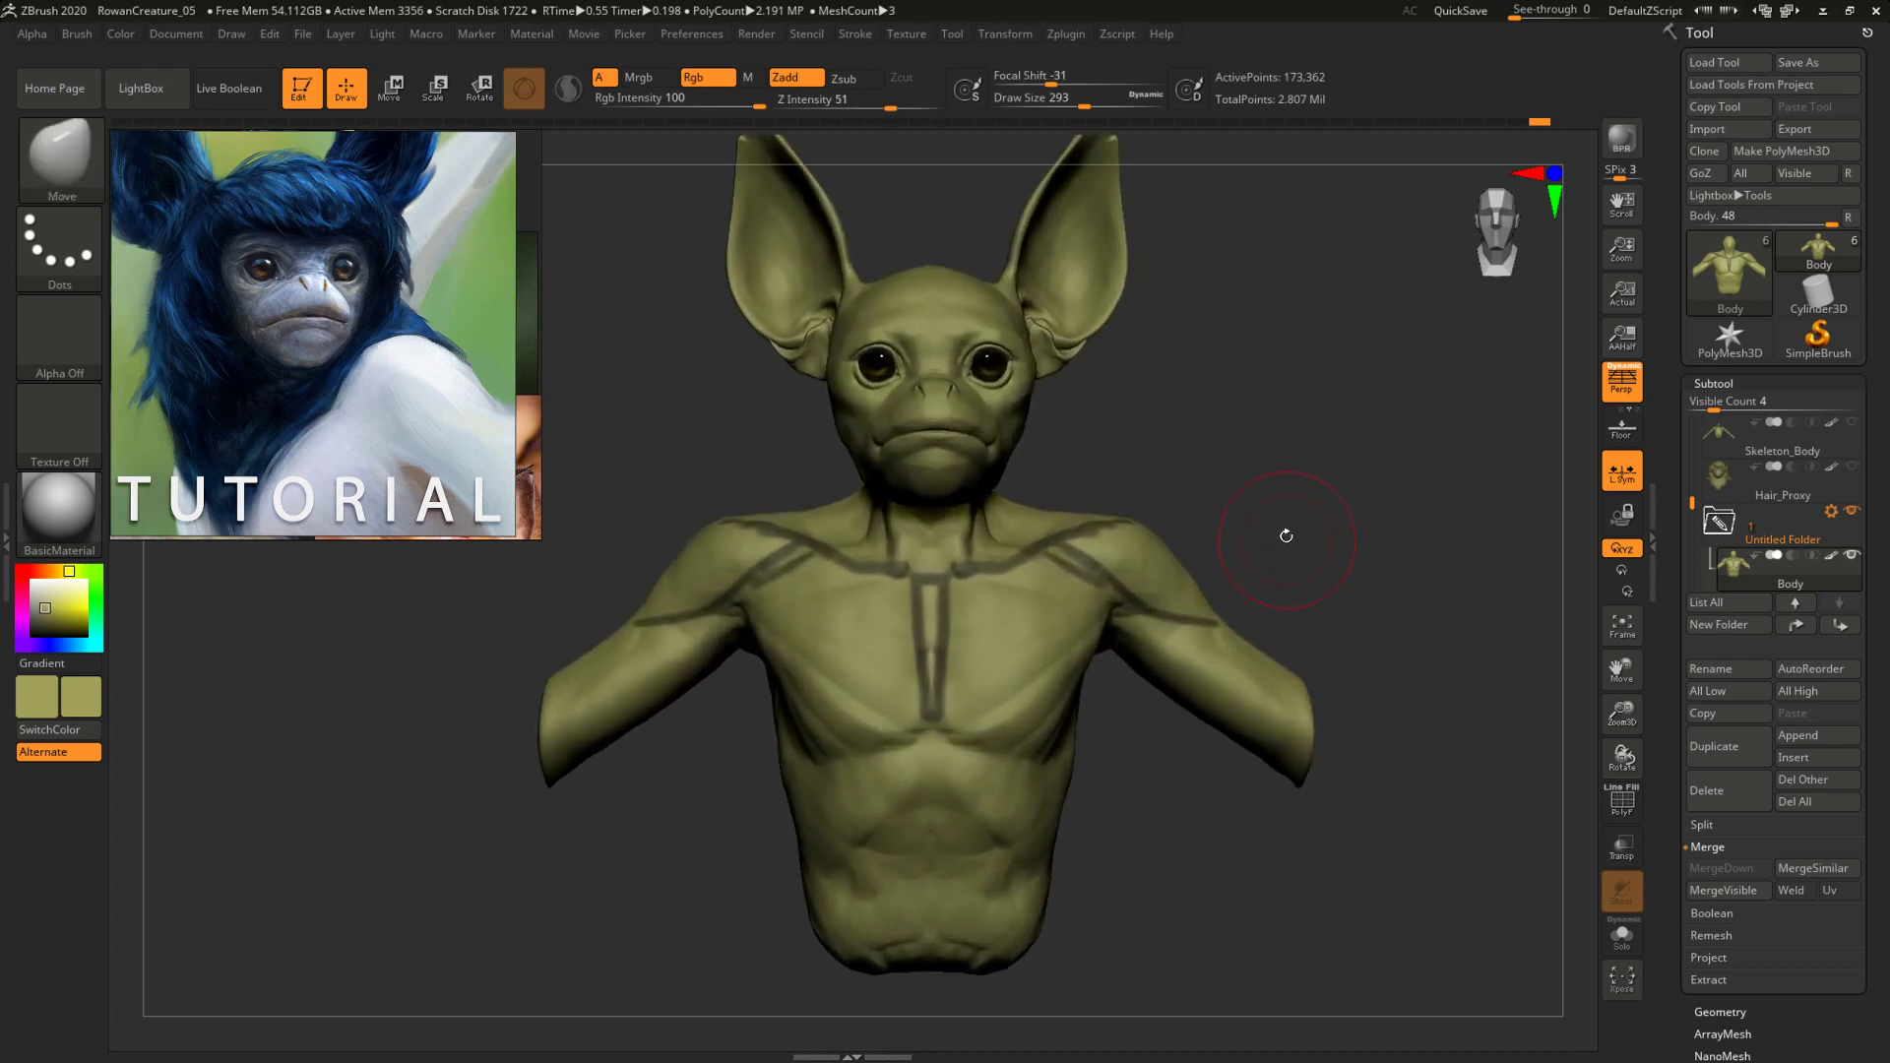
pyautogui.moveTo(1284, 466)
pyautogui.mouseDown()
pyautogui.moveTo(1275, 484)
pyautogui.moveTo(1317, 478)
pyautogui.mouseUp()
pyautogui.moveTo(1303, 512)
pyautogui.keyDown('alt'); pyautogui.mouseDown()
pyautogui.moveTo(1299, 540)
pyautogui.moveTo(1257, 540)
pyautogui.moveTo(1303, 530)
pyautogui.moveTo(1299, 561)
pyautogui.moveTo(1417, 552)
pyautogui.moveTo(1339, 542)
pyautogui.moveTo(1440, 577)
pyautogui.mouseUp(); pyautogui.keyUp('alt')
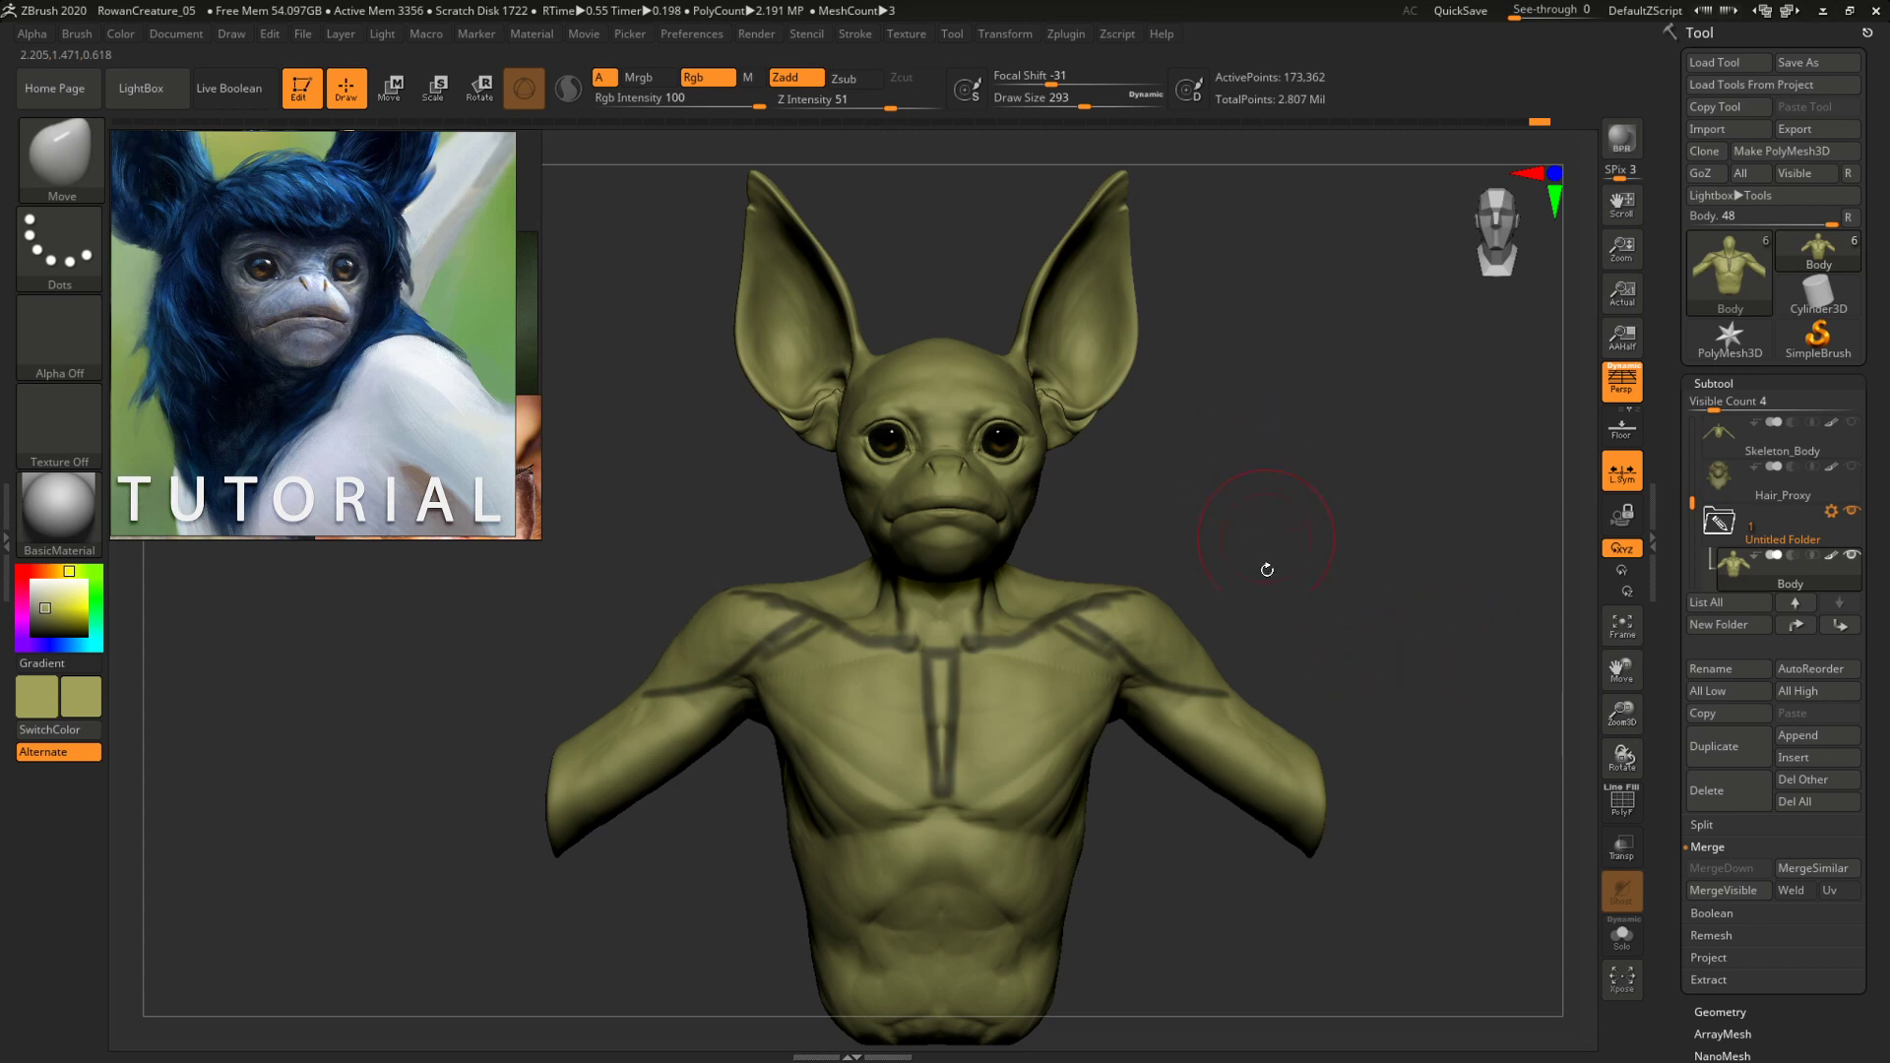
pyautogui.moveTo(1364, 589)
pyautogui.keyDown('alt'); pyautogui.mouseDown()
pyautogui.moveTo(1365, 519)
pyautogui.moveTo(1331, 493)
pyautogui.moveTo(1366, 665)
pyautogui.mouseUp(); pyautogui.keyUp('alt')
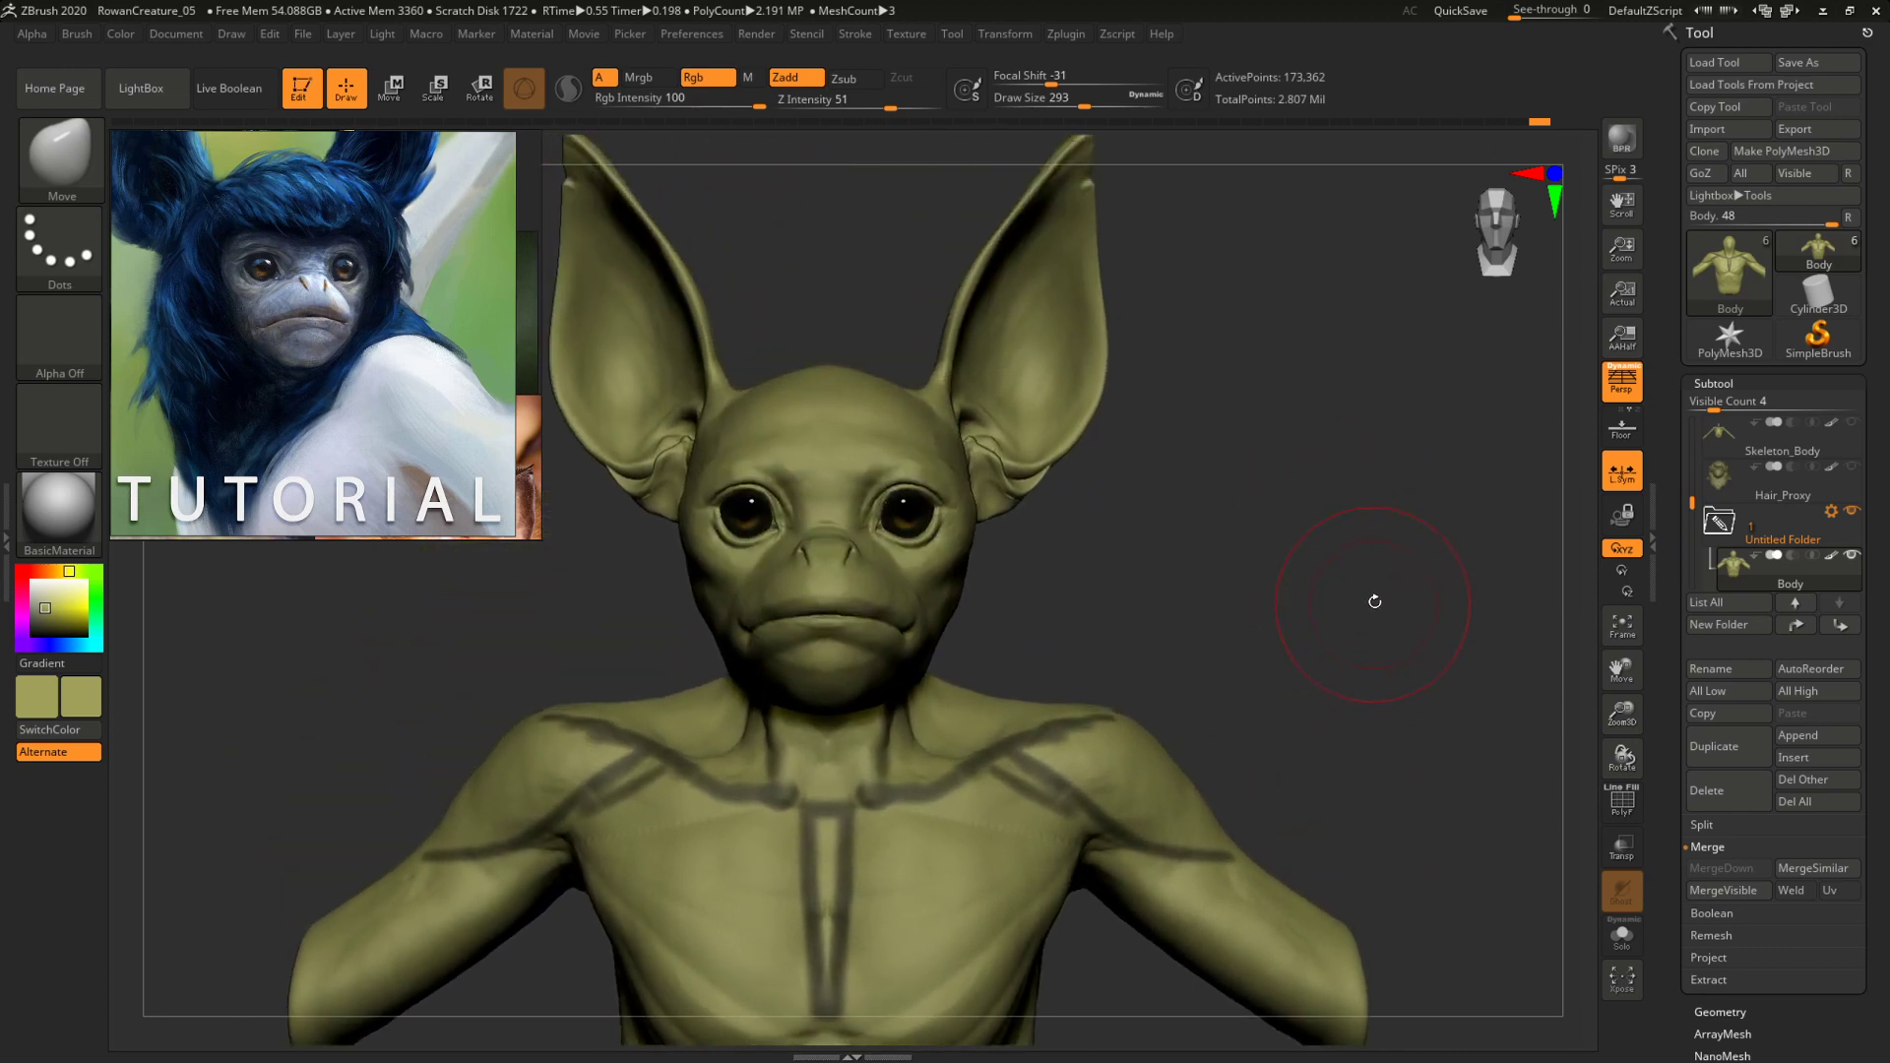
pyautogui.moveTo(1374, 600); pyautogui.dragTo(1460, 595)
# Select the Ears subtool and choose the ClayBuildup brush with draw size 65.
pyautogui.press('f')
pyautogui.keyDown('alt'); pyautogui.click(940, 382); pyautogui.keyUp('alt')
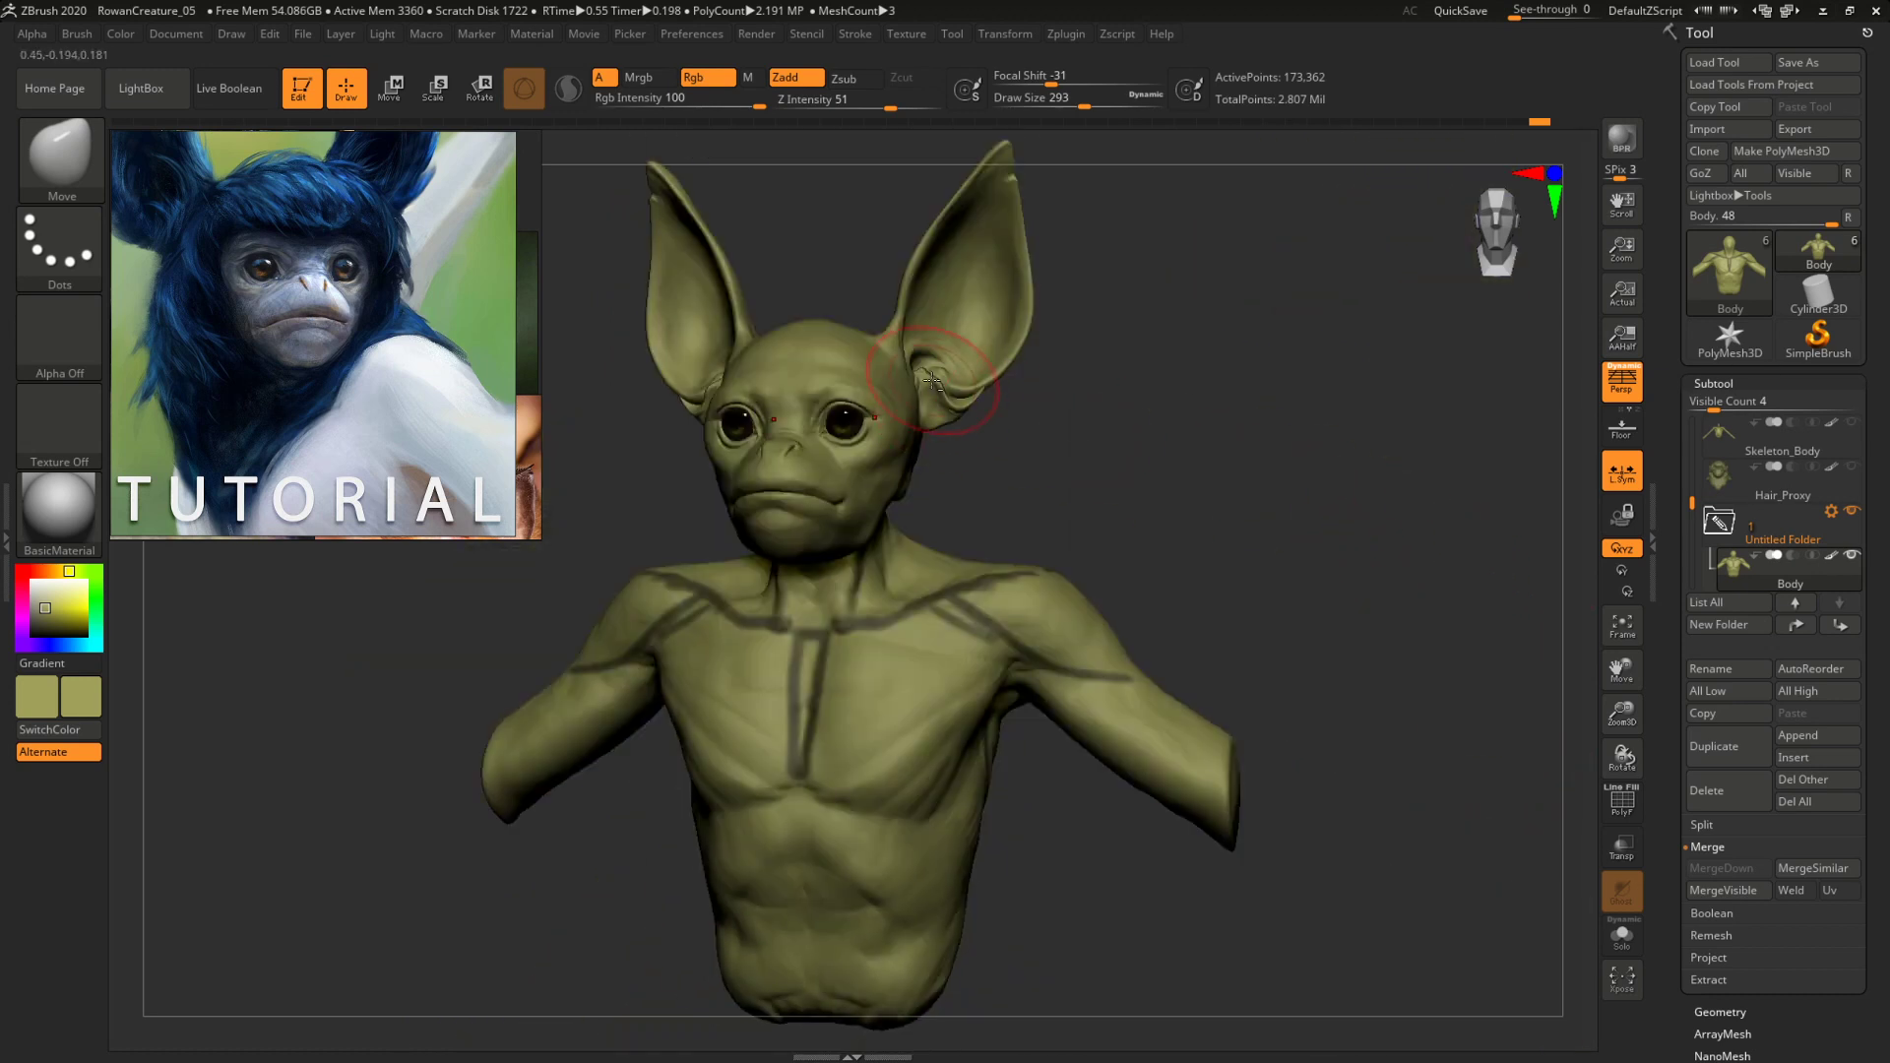
pyautogui.keyDown('alt'); pyautogui.moveTo(1122, 520); pyautogui.dragTo(1314, 571); pyautogui.keyUp('alt')
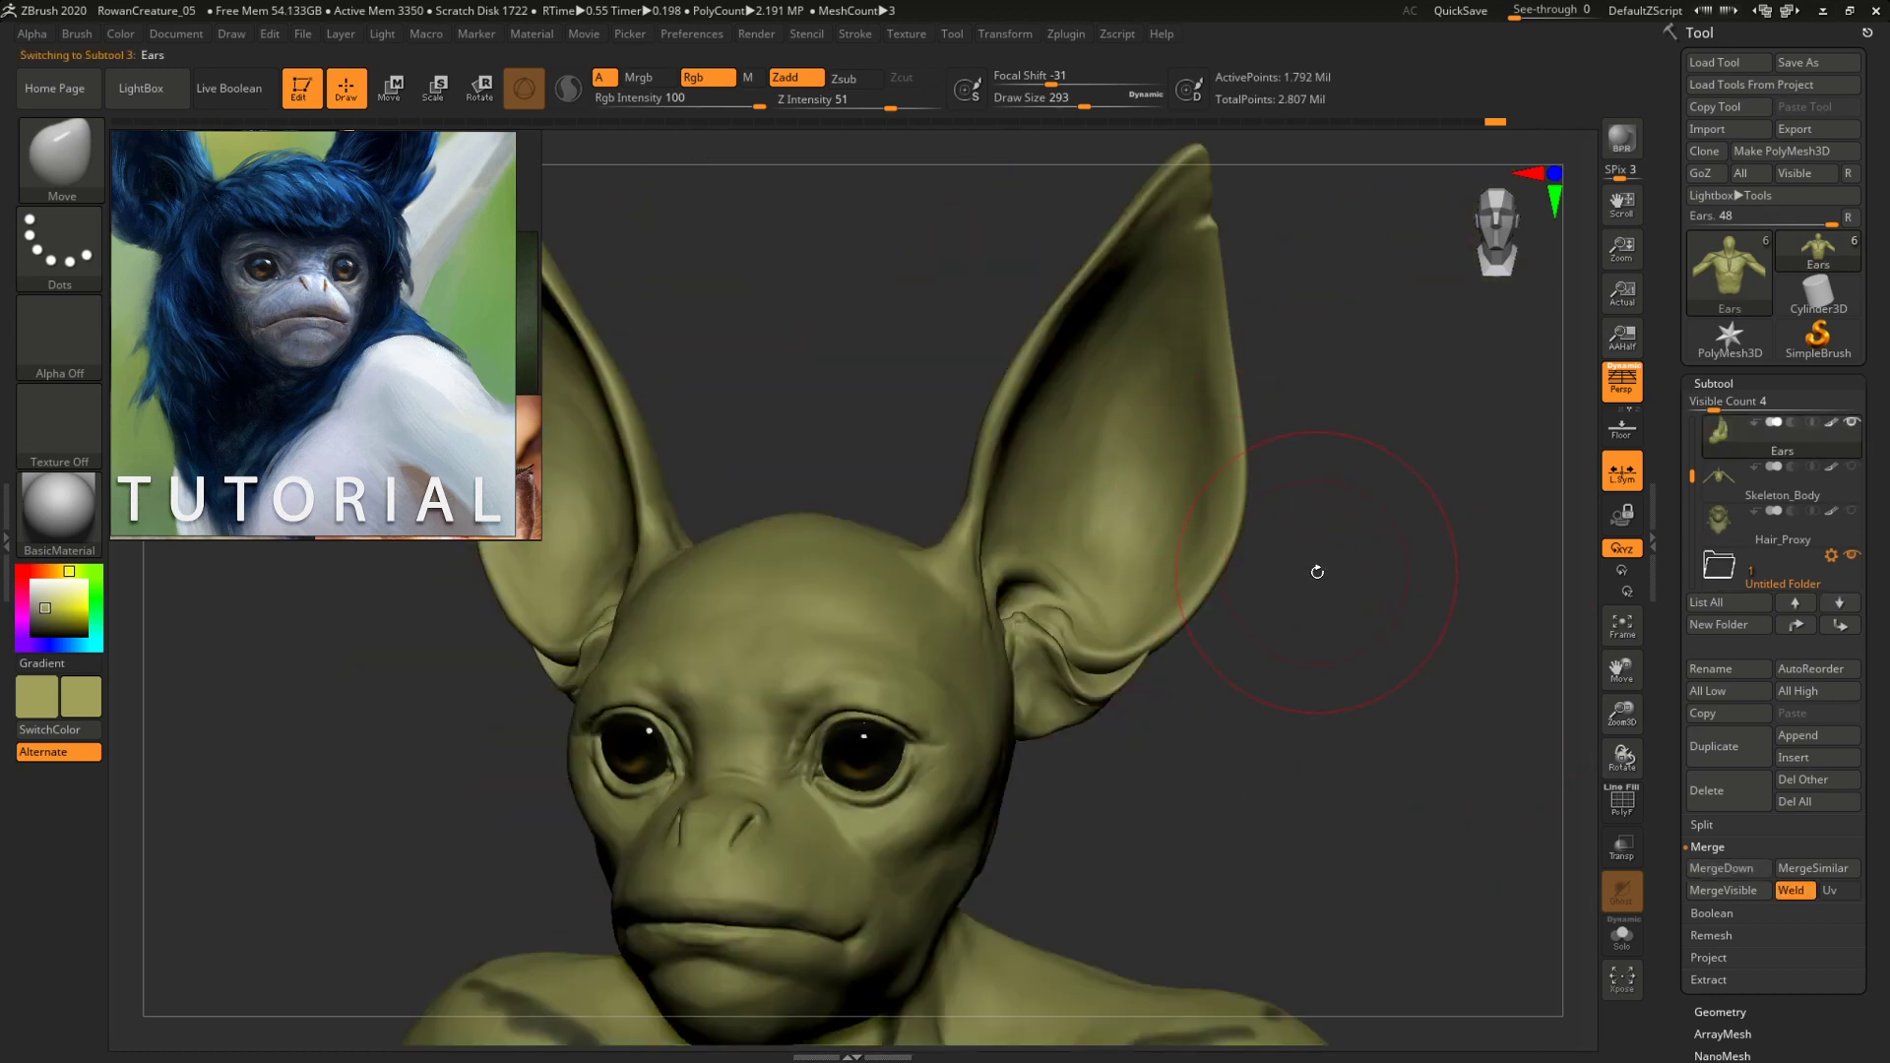
pyautogui.moveTo(1443, 671)
pyautogui.keyDown('alt'); pyautogui.mouseDown()
pyautogui.moveTo(1379, 717)
pyautogui.moveTo(1378, 603)
pyautogui.moveTo(1361, 664)
pyautogui.mouseUp(); pyautogui.keyUp('alt')
pyautogui.press('b')
pyautogui.press('c')
pyautogui.press('b')
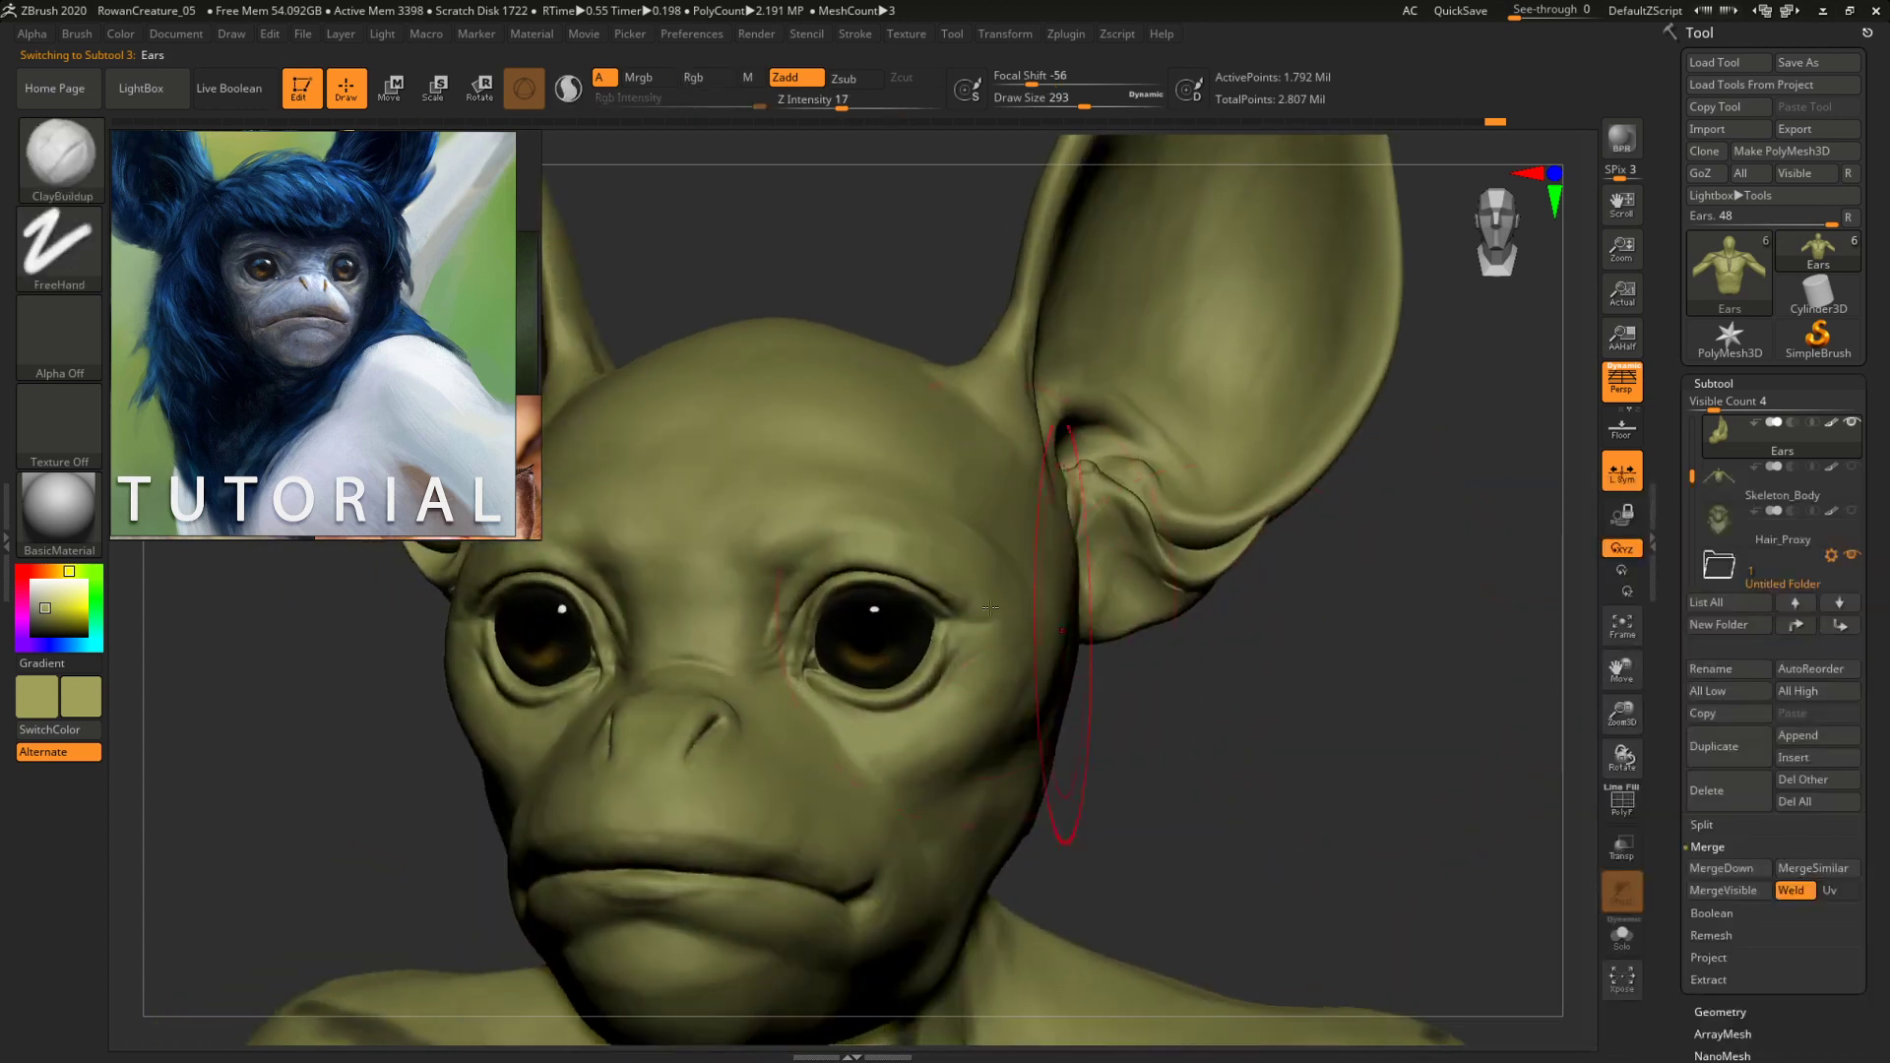
pyautogui.press('space')
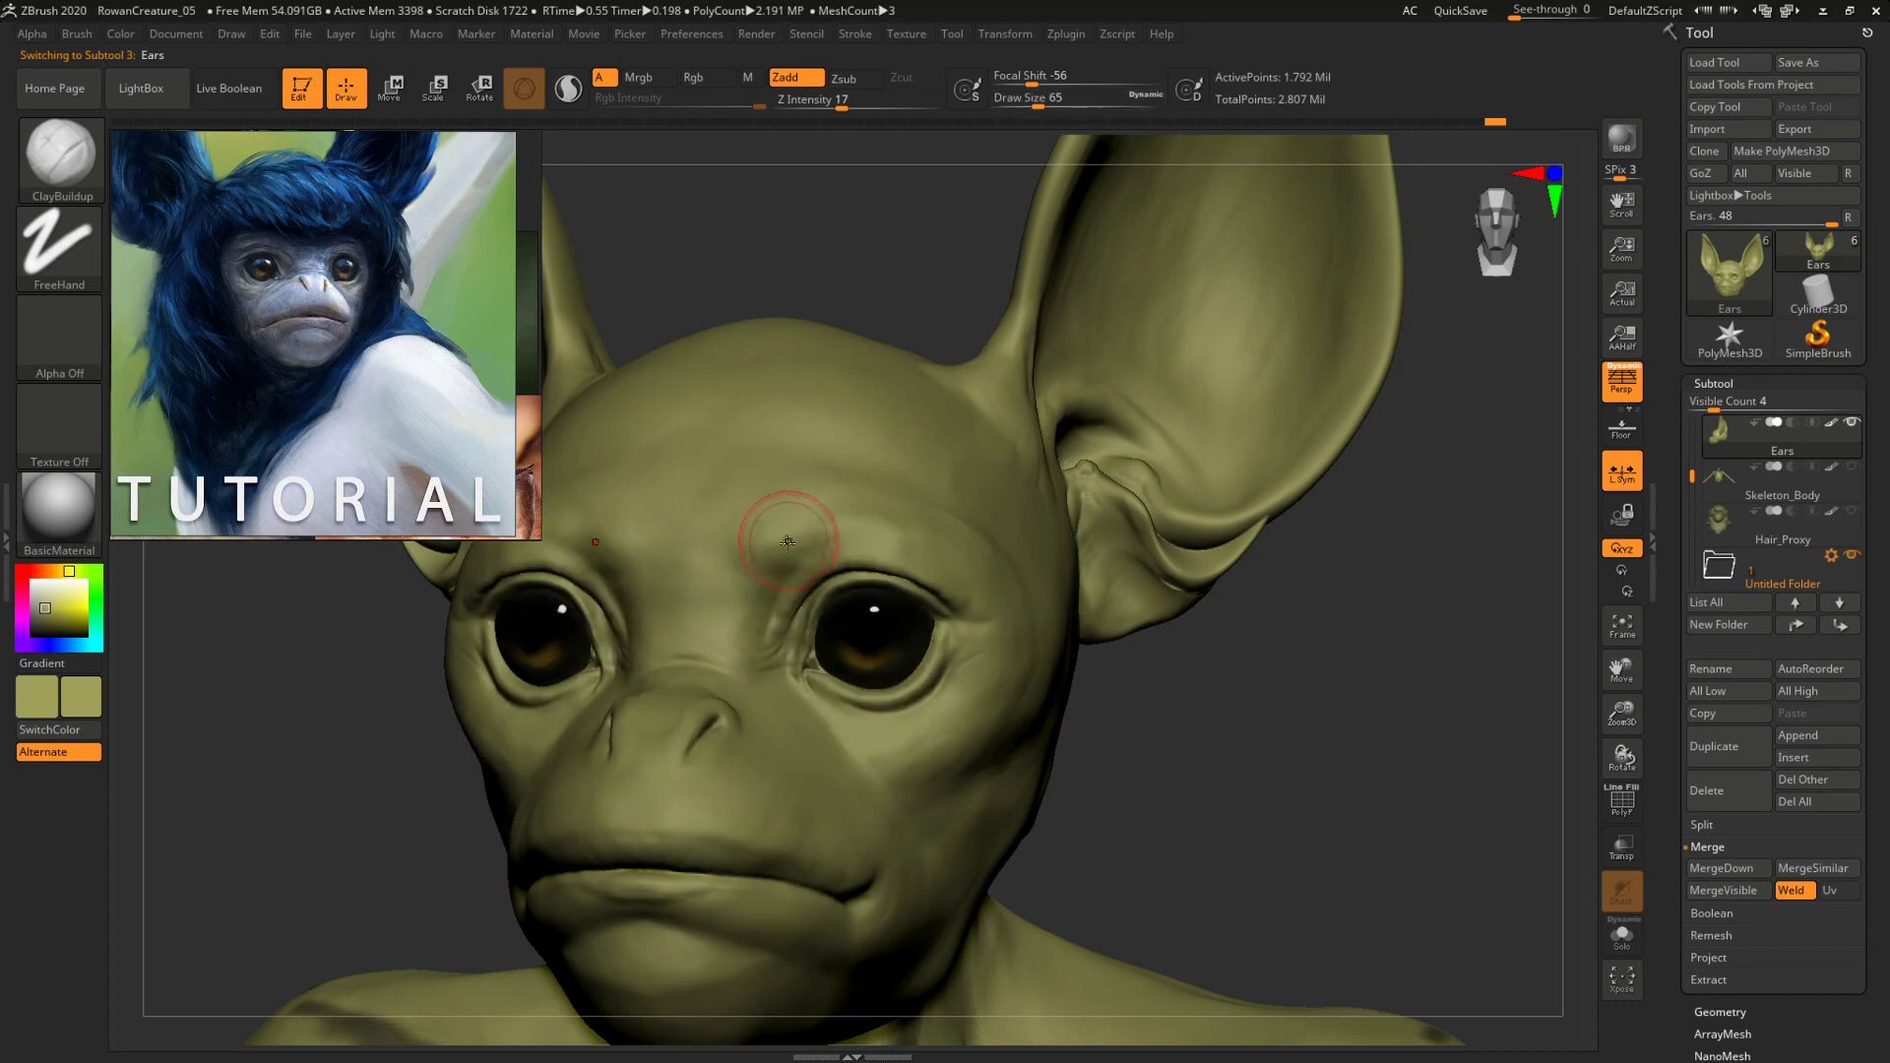
# Test the ClayBuildup brush with strokes on the forehead above the eye, and undo them.
pyautogui.moveTo(797, 530)
pyautogui.mouseDown()
pyautogui.moveTo(899, 448)
pyautogui.moveTo(890, 433)
pyautogui.mouseUp()
pyautogui.hotkey('ctrl', 'z')
pyautogui.moveTo(798, 497); pyautogui.dragTo(906, 423)
pyautogui.hotkey('ctrl', 'z')
pyautogui.hotkey('ctrl', 'z')
pyautogui.hotkey('ctrl', 'z')
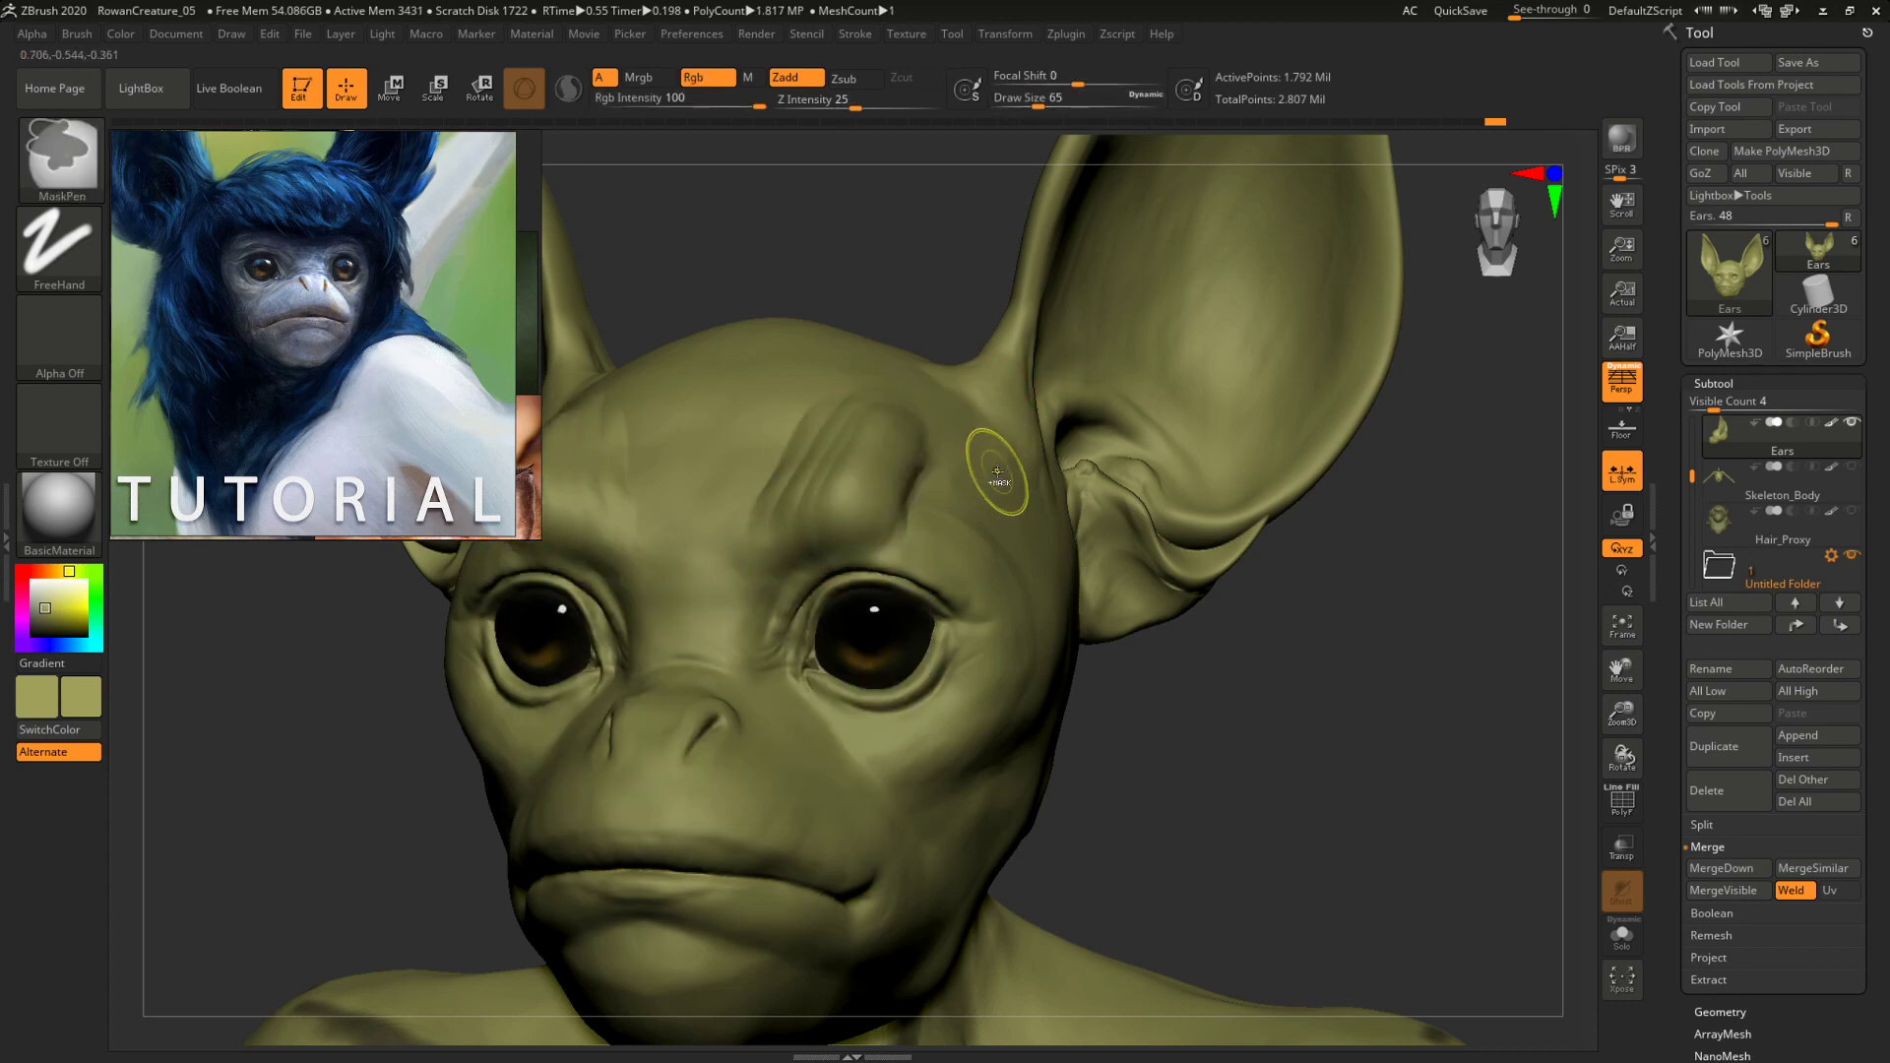
# Save the project over the existing RowanCreature_05.ZPR file.
pyautogui.keyDown('shift'); pyautogui.moveTo(1245, 721); pyautogui.dragTo(1194, 637); pyautogui.keyUp('shift')
pyautogui.hotkey('ctrl', 's')
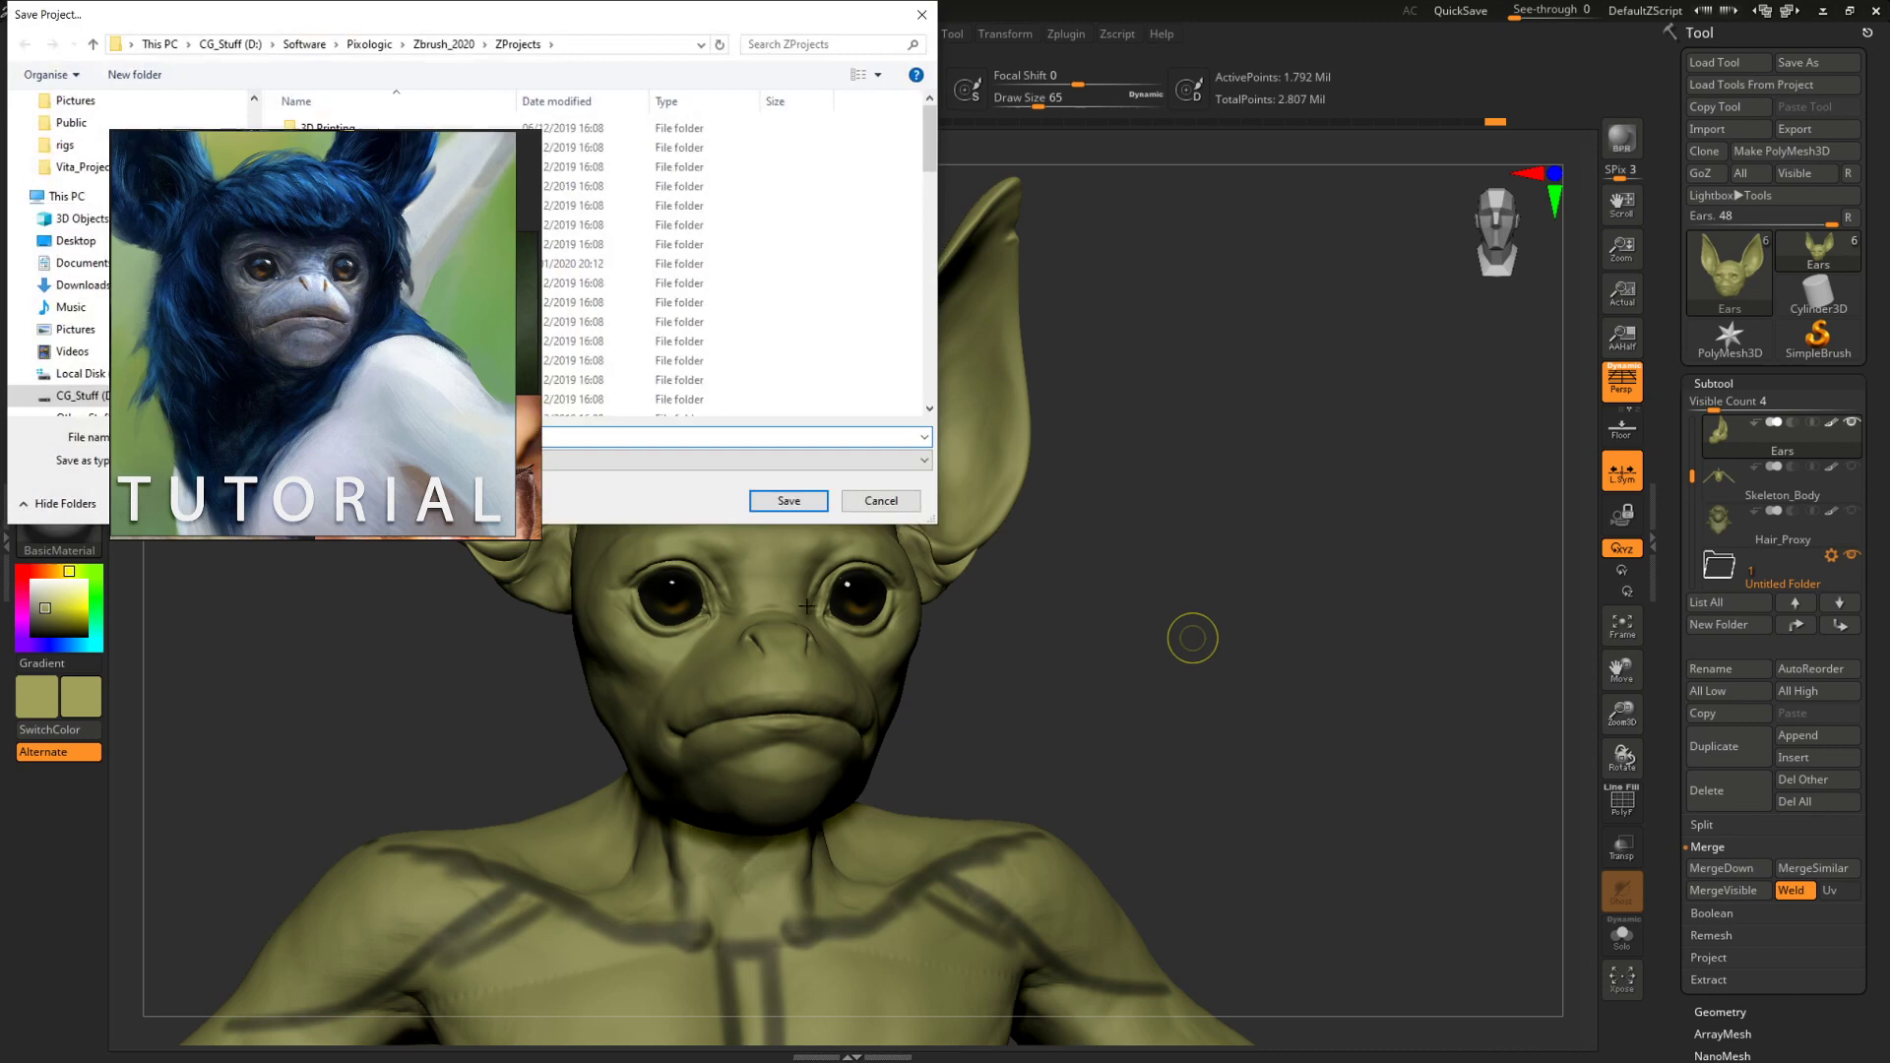
pyautogui.click(788, 500)
pyautogui.click(1063, 522)
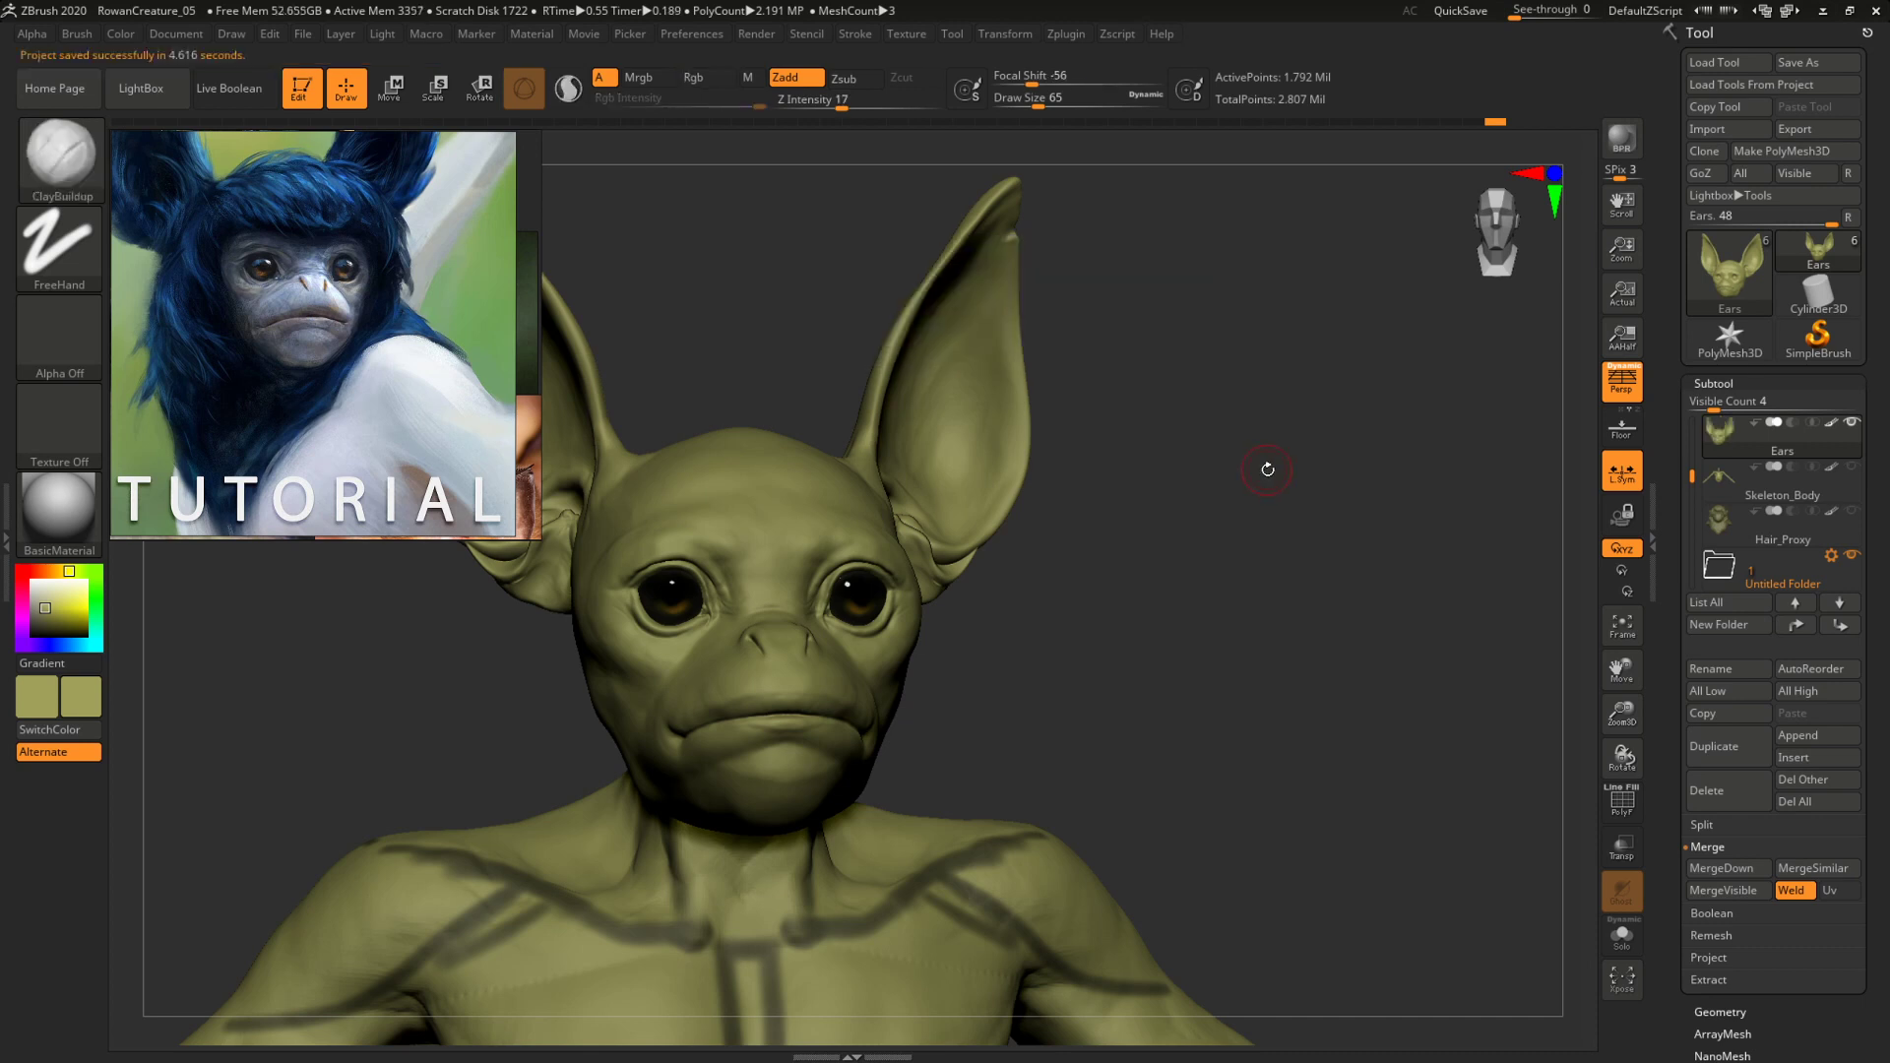
# Restart ZBrush without saving again and reopen the RowanCreature_05.ZPR project from LightBox.
pyautogui.moveTo(1288, 473); pyautogui.dragTo(1312, 520)
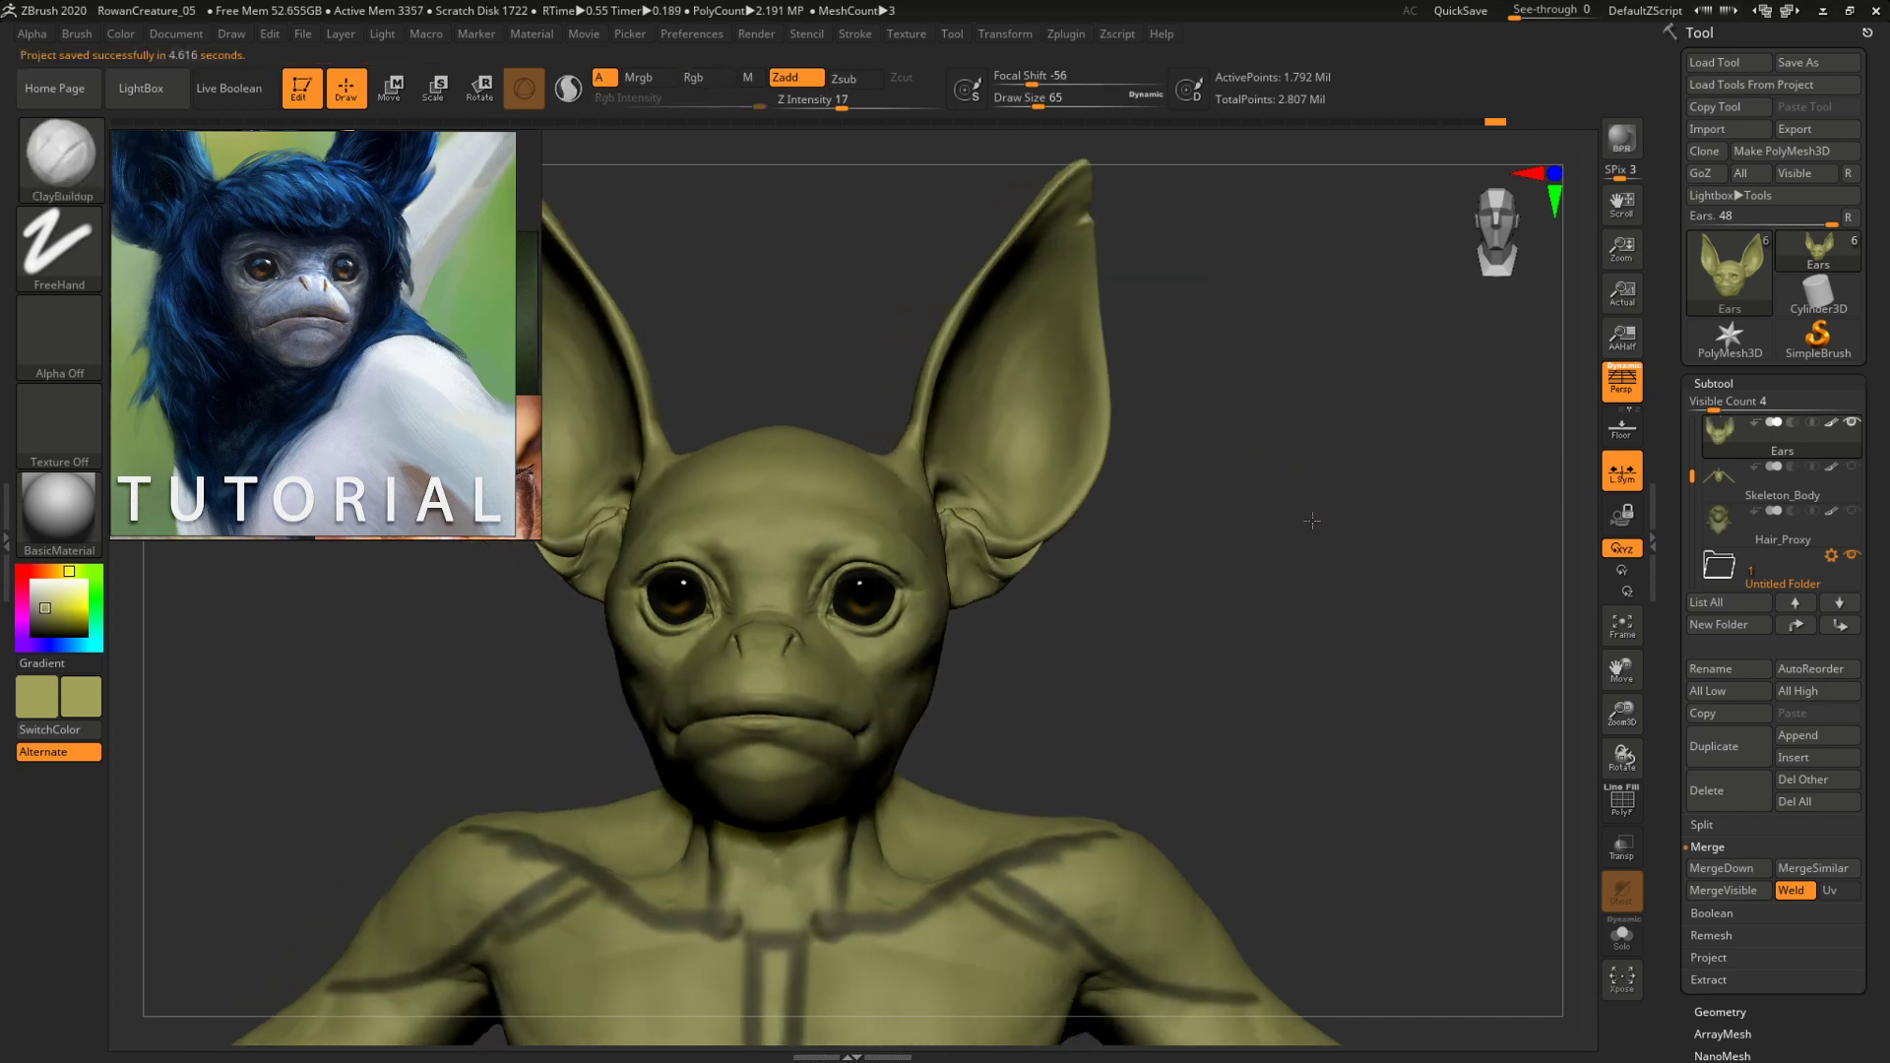
pyautogui.click(1874, 10)
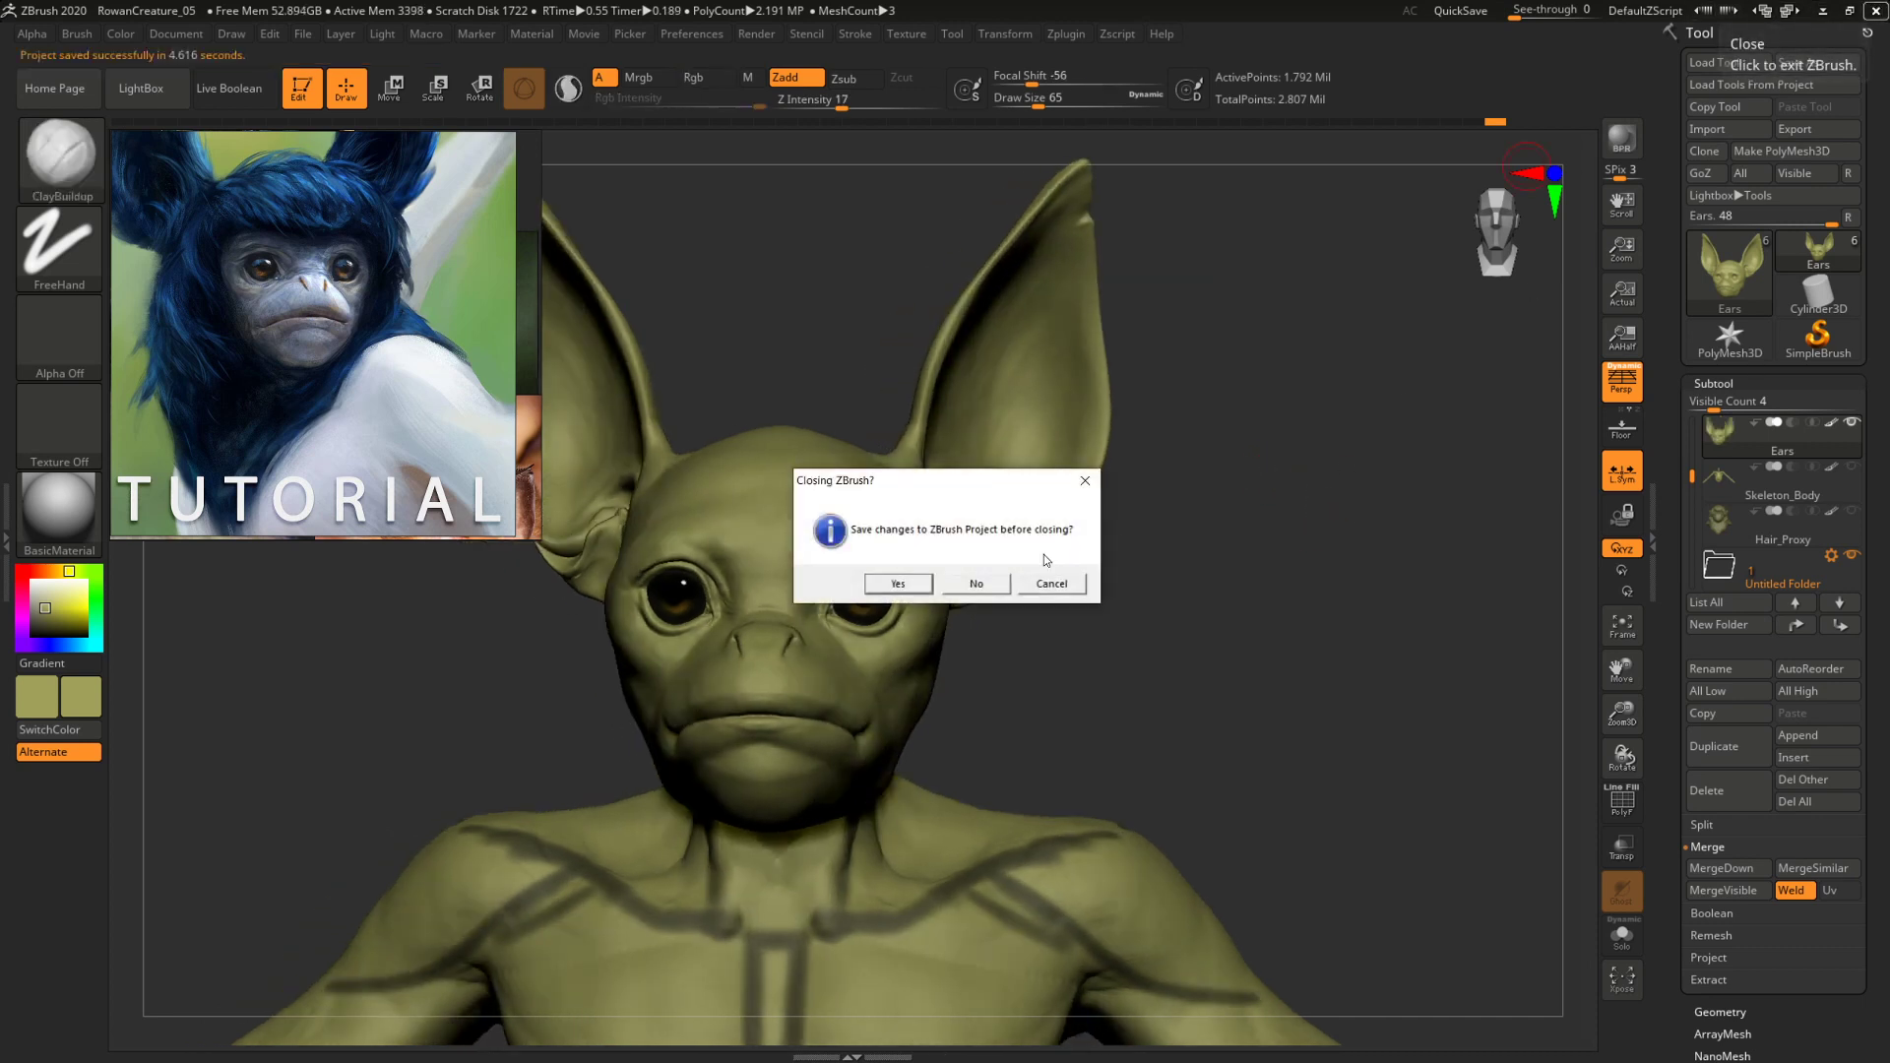
pyautogui.click(963, 588)
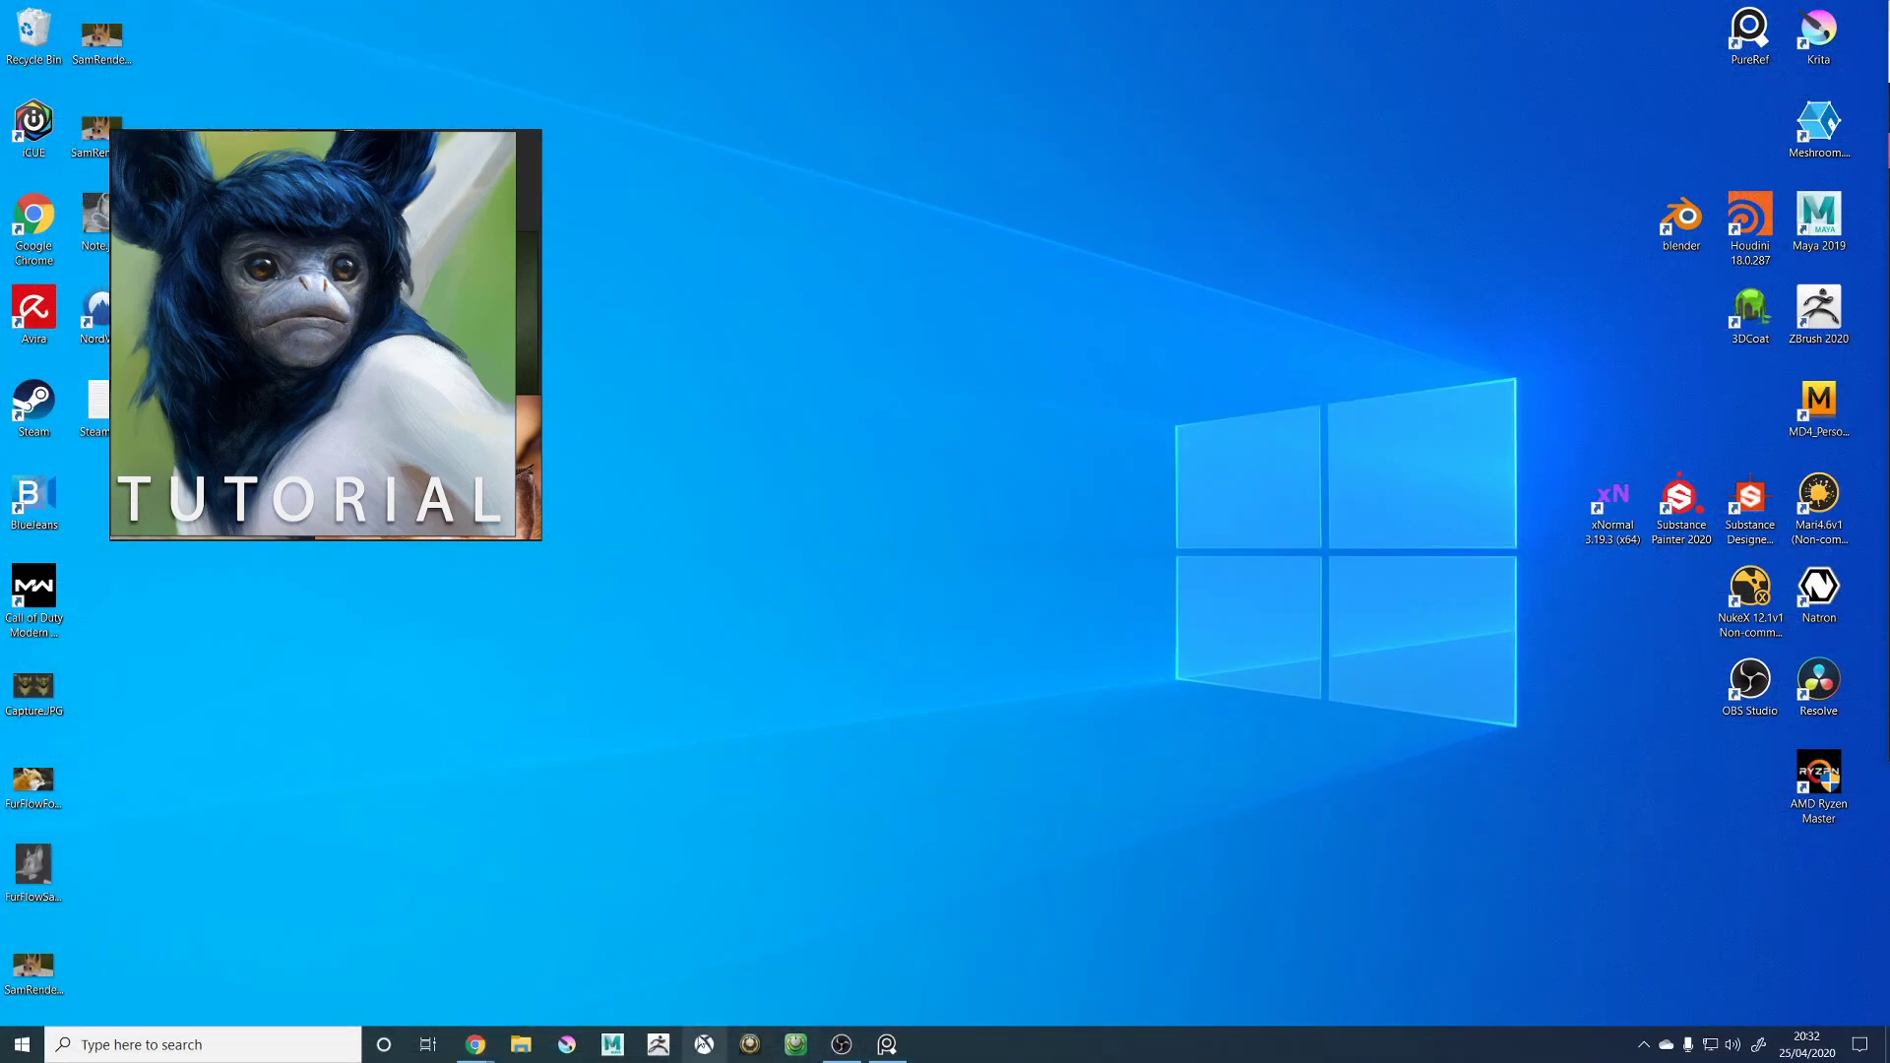
pyautogui.click(658, 1043)
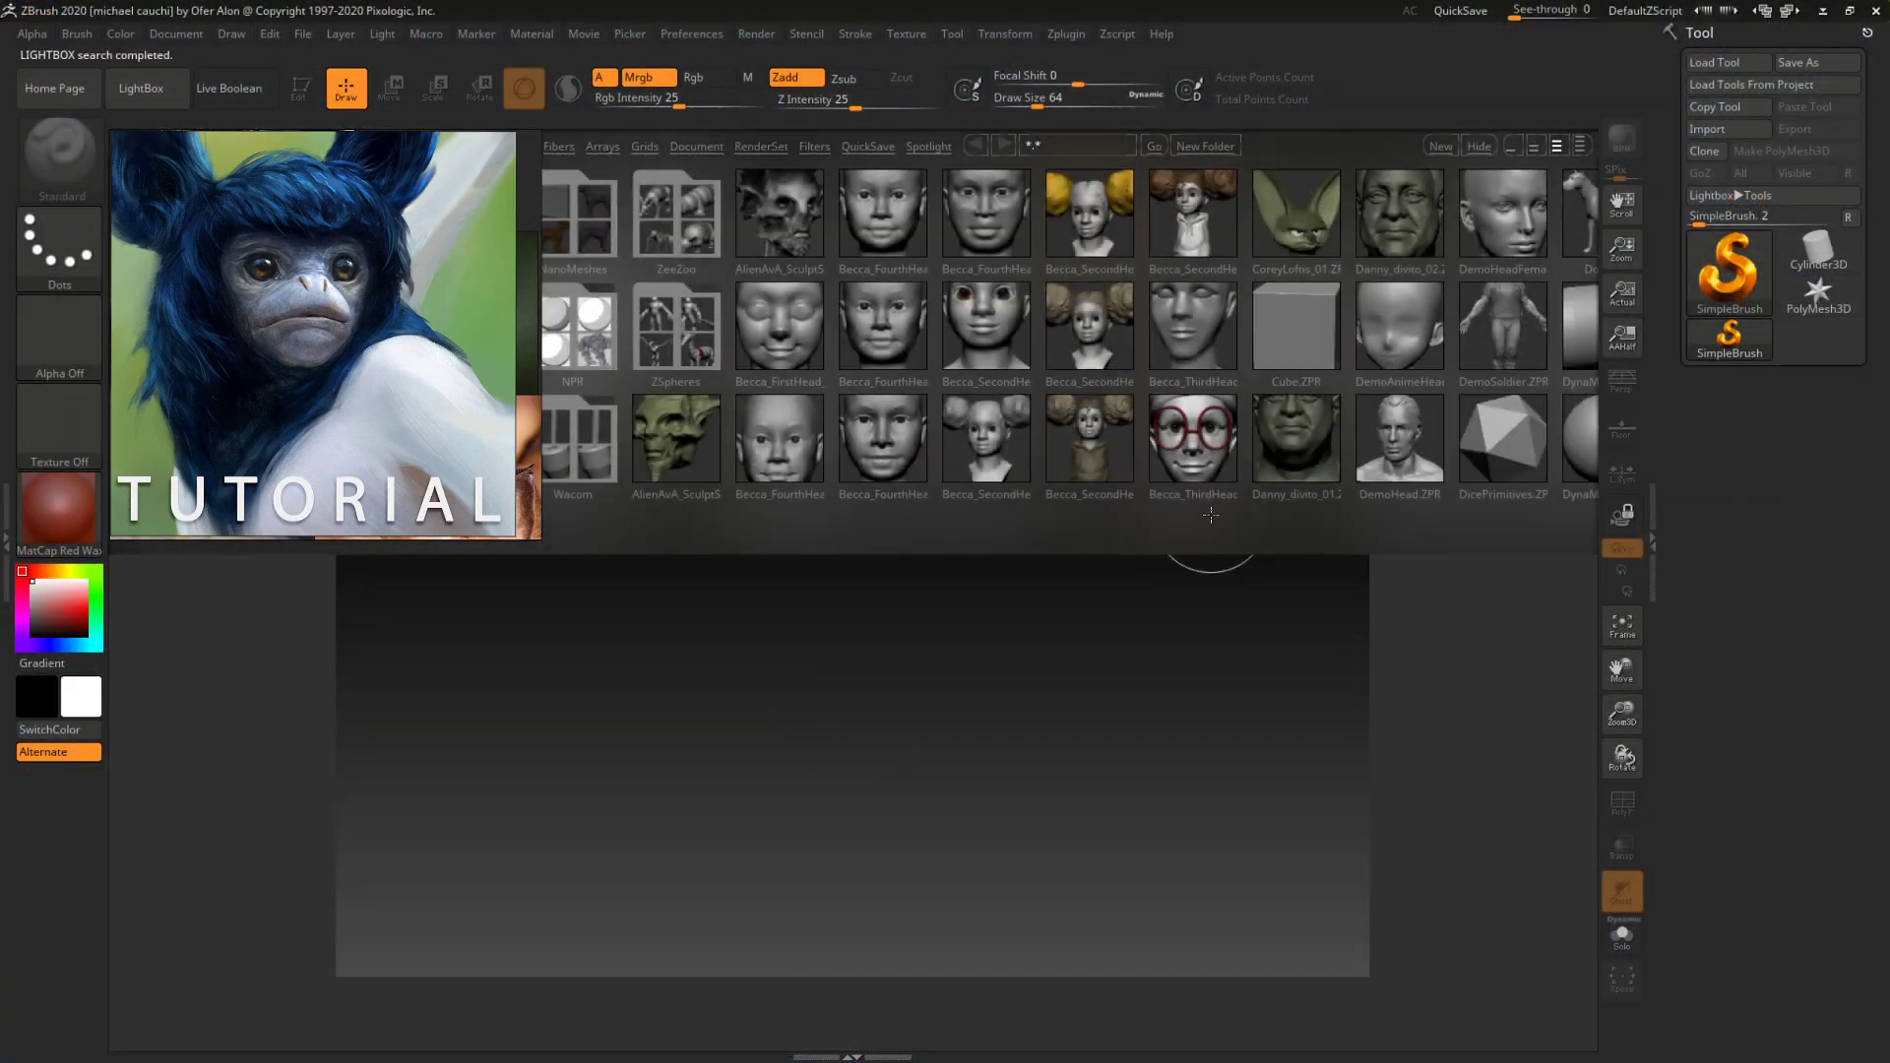
pyautogui.moveTo(1212, 515); pyautogui.dragTo(814, 520)
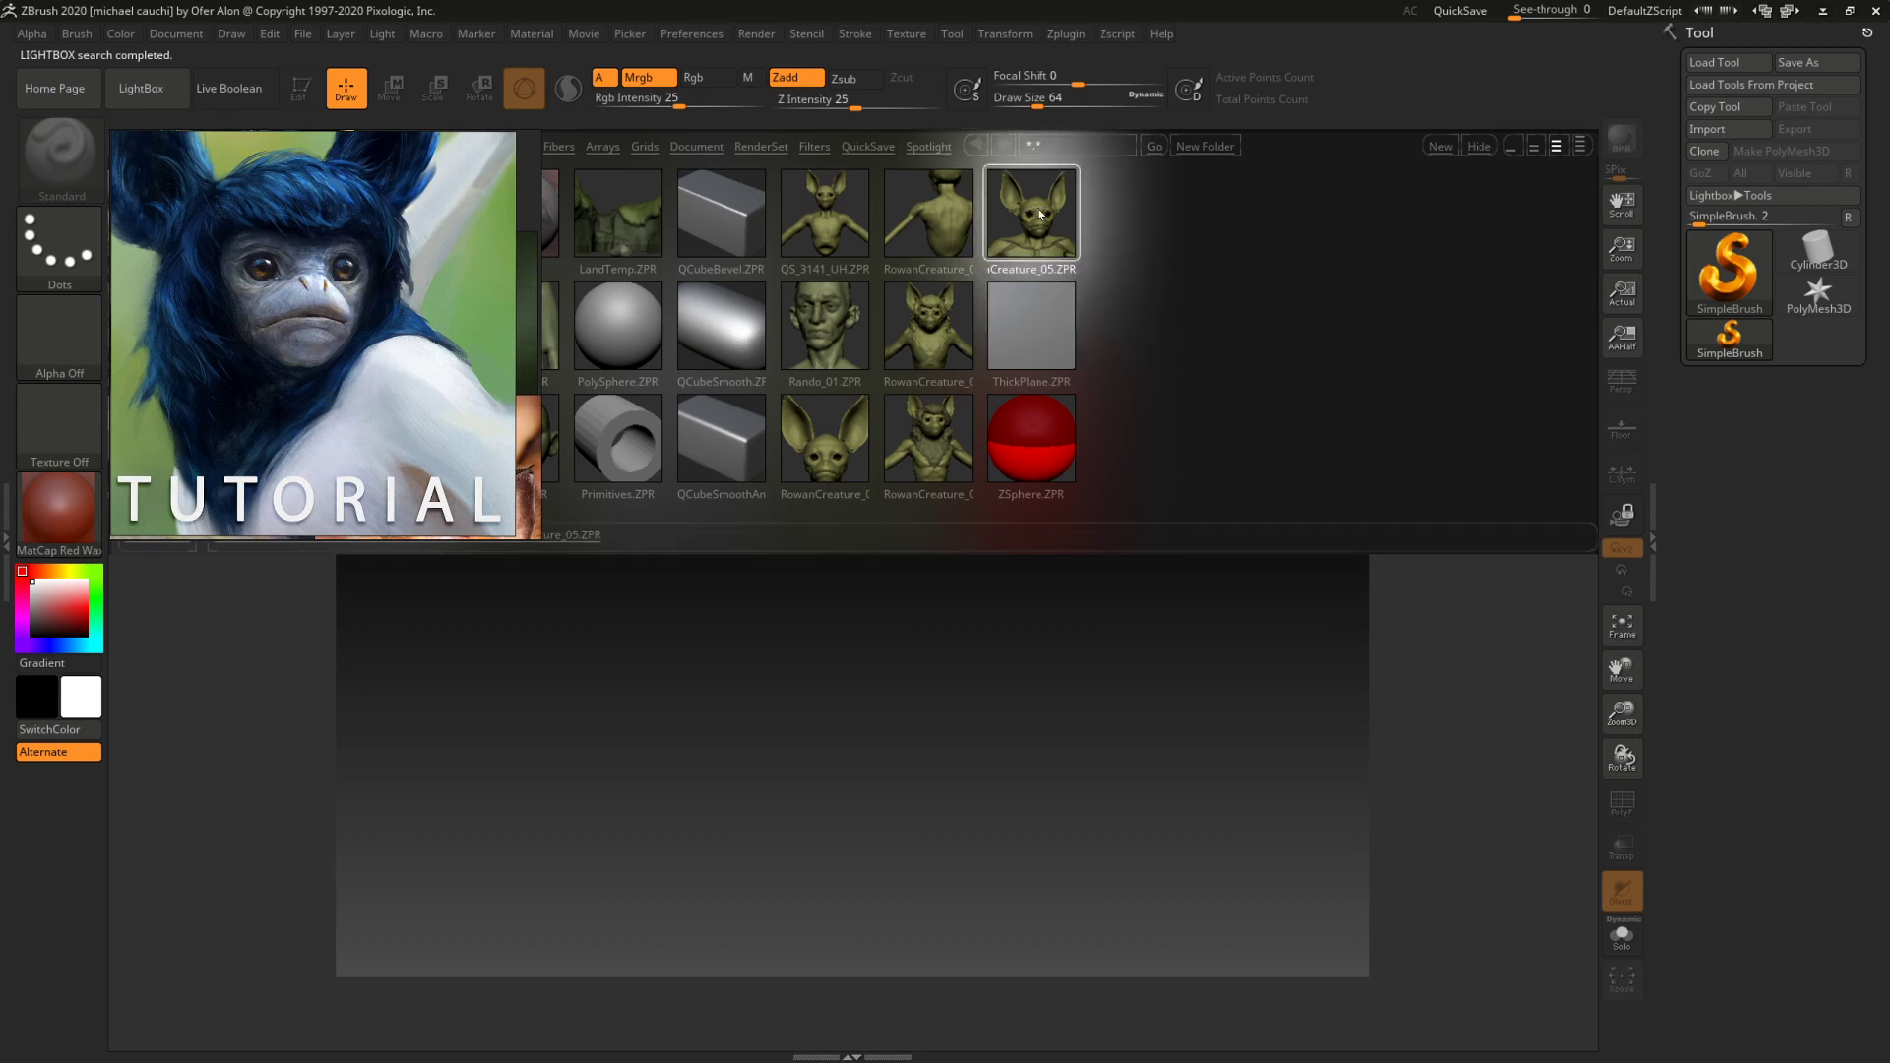
pyautogui.doubleClick(1039, 213)
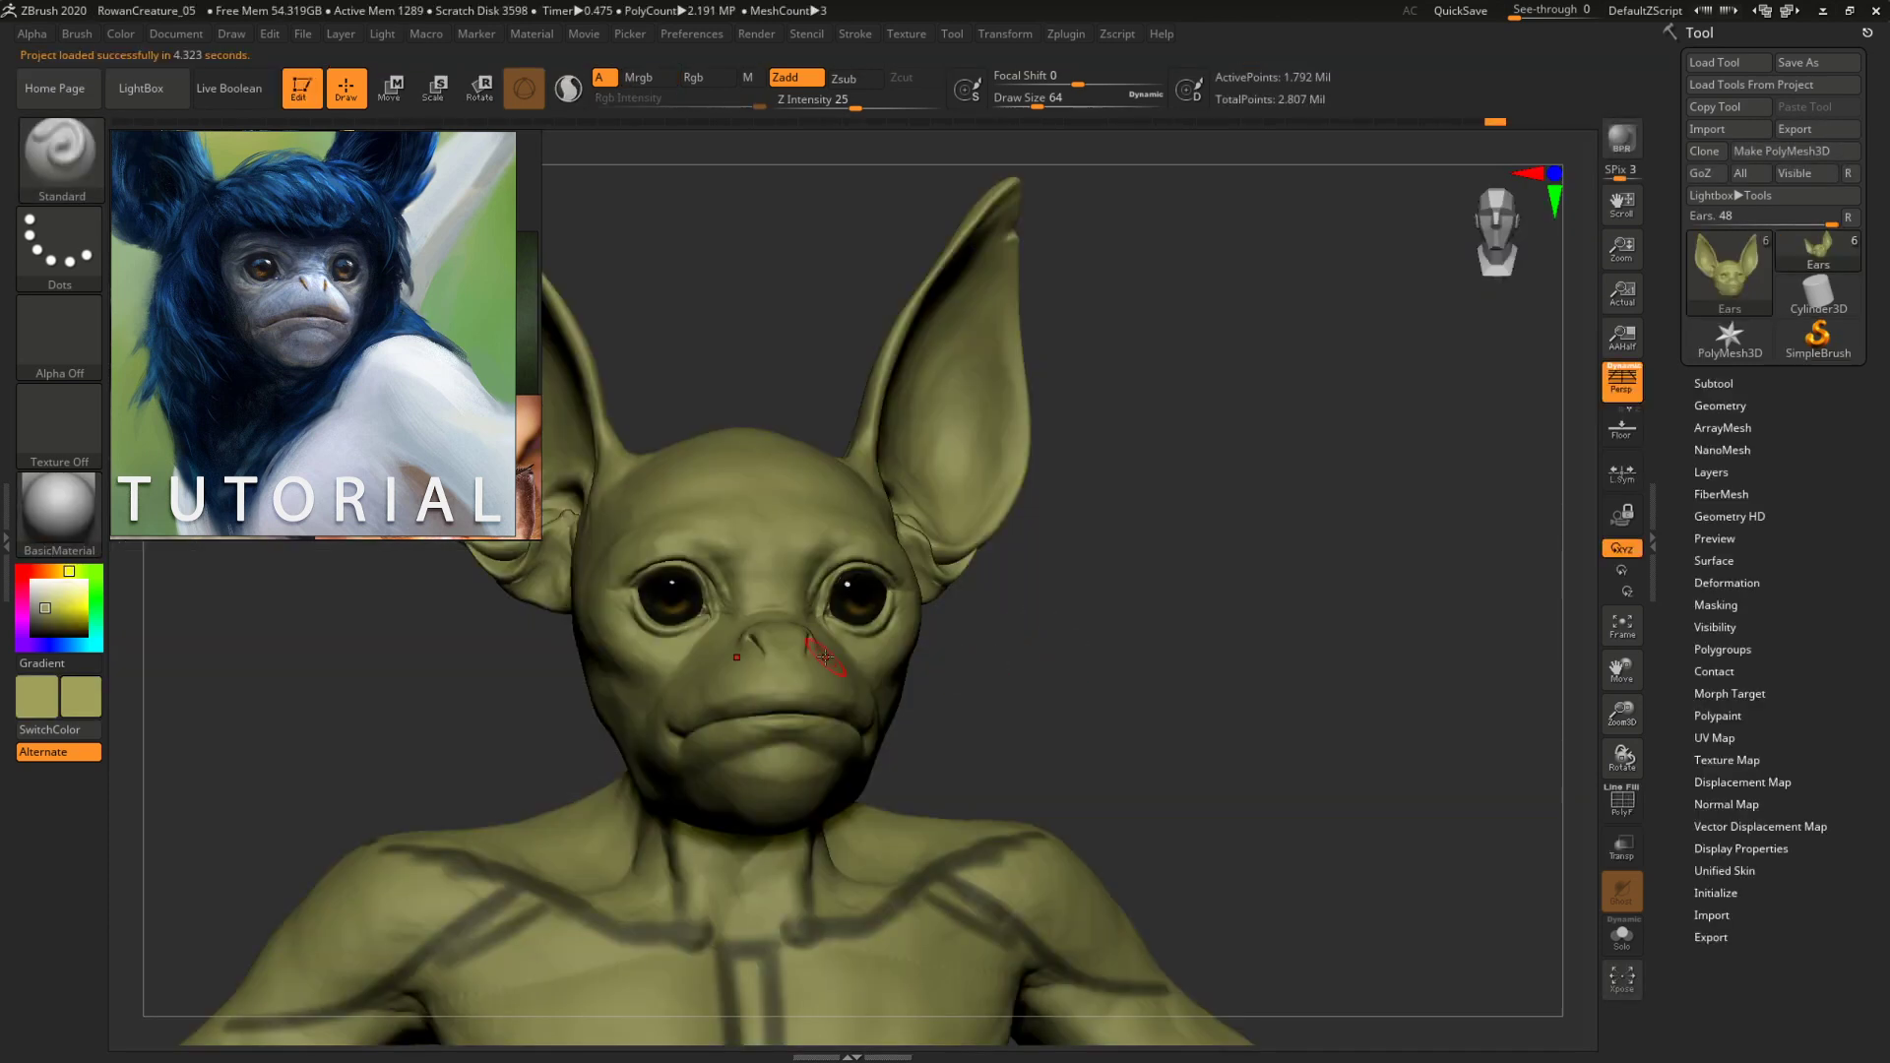
# Test the default ClayBuildup brush at draw size 64 with strokes across the forehead and brow, and undo them.
pyautogui.press('b')
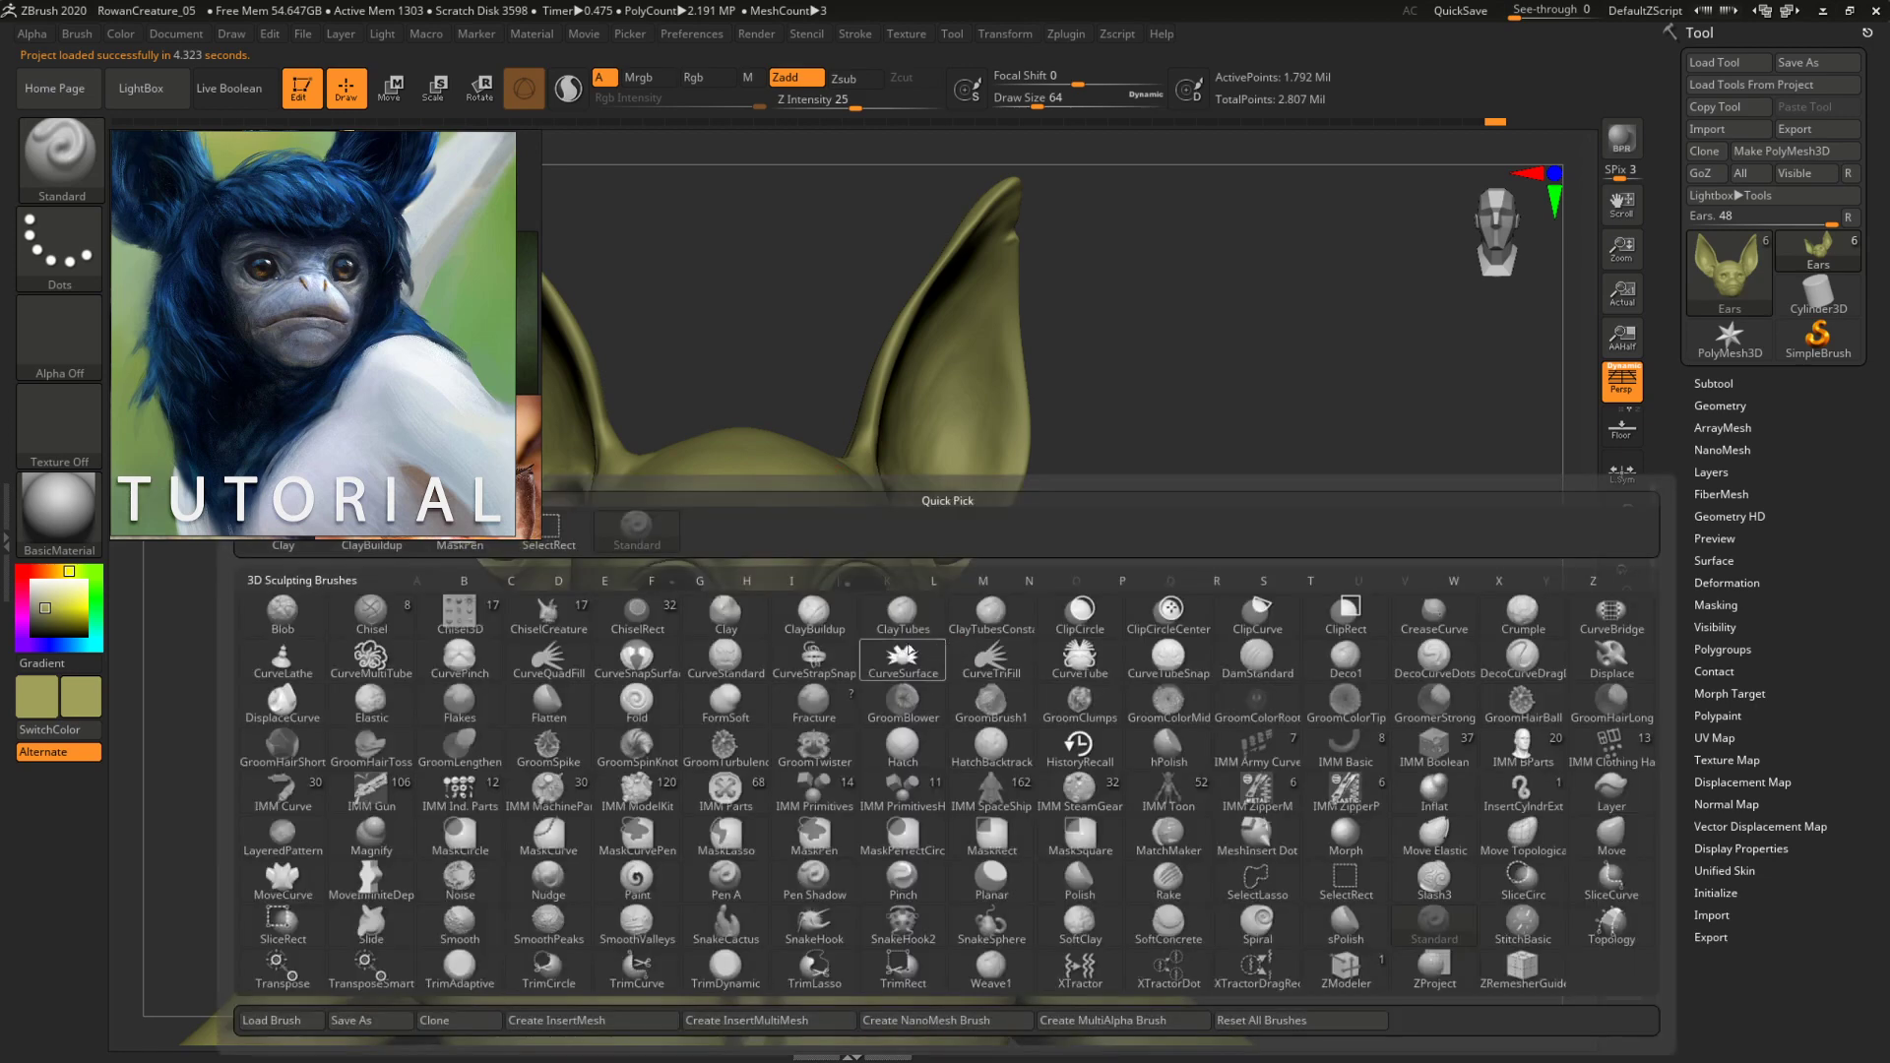
pyautogui.press('c')
pyautogui.press('b')
pyautogui.moveTo(778, 536); pyautogui.dragTo(817, 482)
pyautogui.moveTo(1013, 617); pyautogui.dragTo(980, 598)
pyautogui.moveTo(848, 473)
pyautogui.mouseDown()
pyautogui.moveTo(823, 537)
pyautogui.moveTo(838, 524)
pyautogui.mouseUp()
pyautogui.keyDown('alt'); pyautogui.moveTo(1147, 599); pyautogui.dragTo(1165, 693); pyautogui.keyUp('alt')
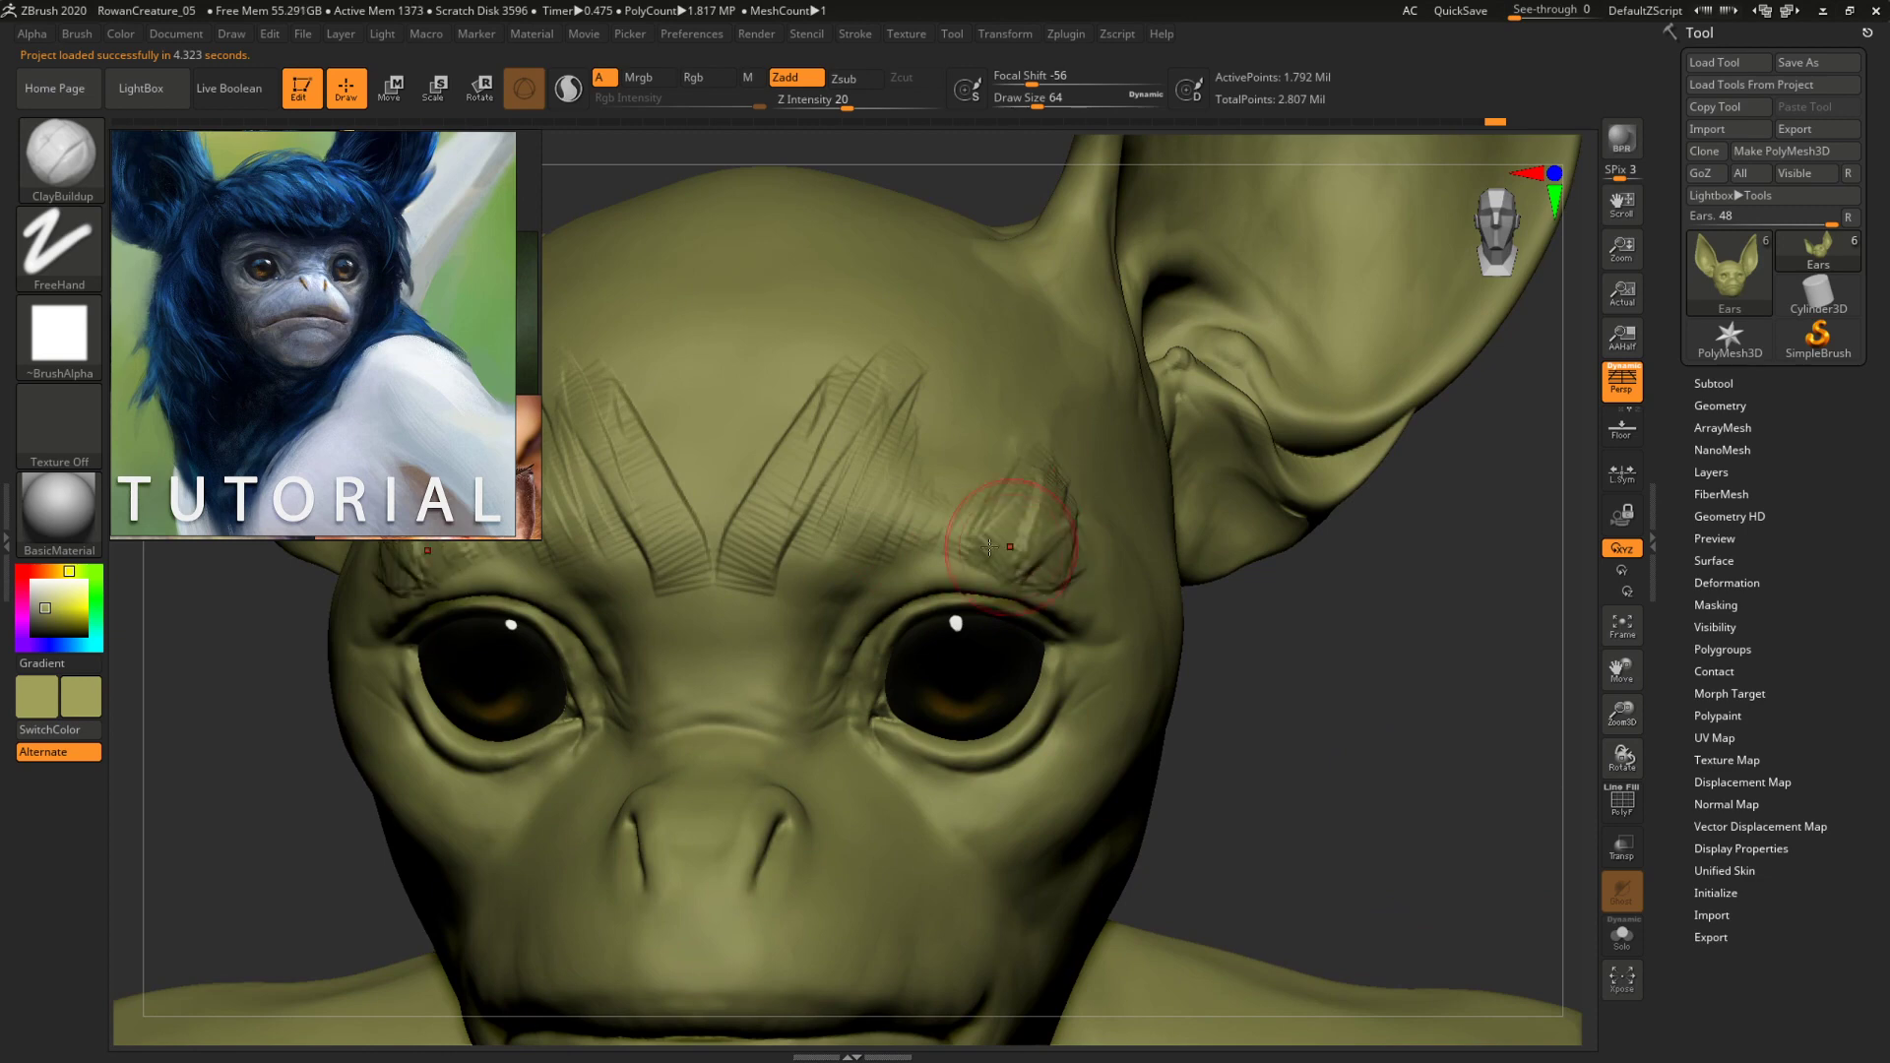
pyautogui.hotkey('ctrl', 'z')
pyautogui.hotkey('ctrl', 'z')
pyautogui.hotkey('ctrl', 'z')
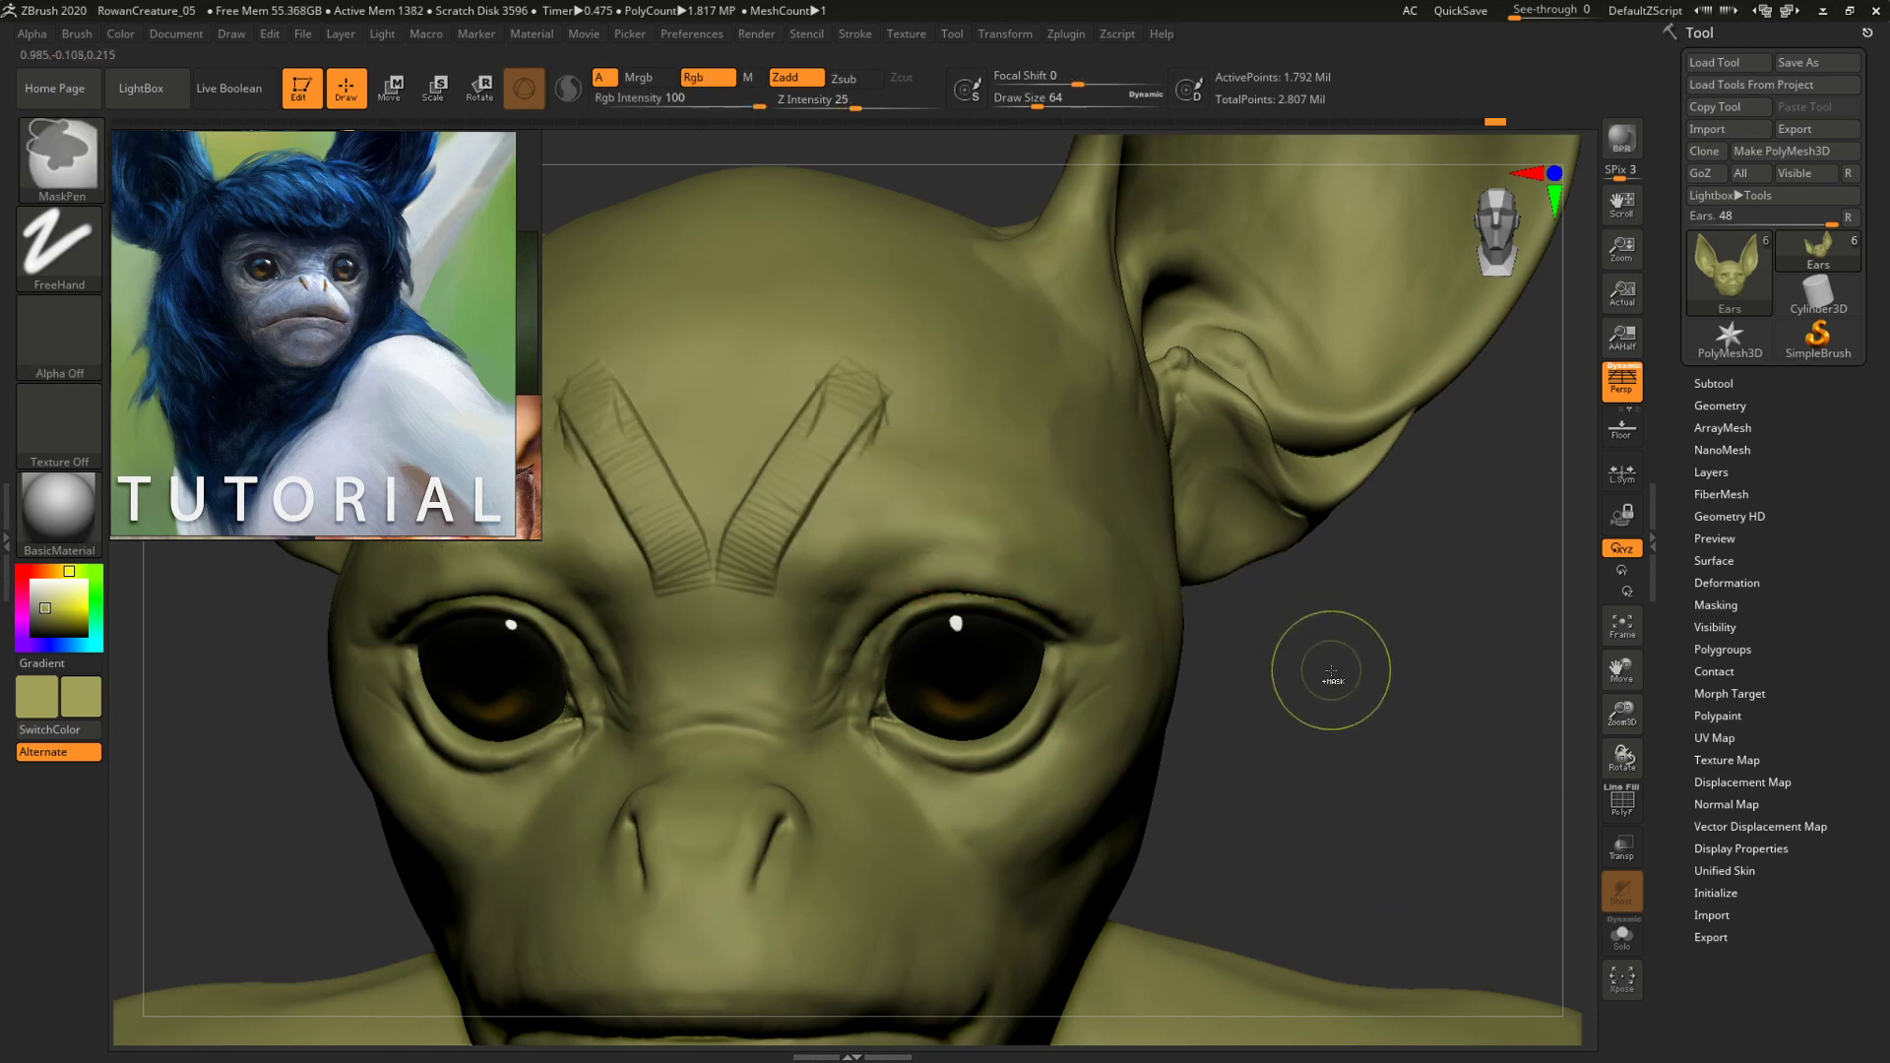
# Move the painted reference image over the creature's face and switch to the ClayTubes brush.
pyautogui.moveTo(1349, 725)
pyautogui.keyDown('alt'); pyautogui.mouseDown()
pyautogui.moveTo(1233, 683)
pyautogui.moveTo(1227, 764)
pyautogui.mouseUp(); pyautogui.keyUp('alt')
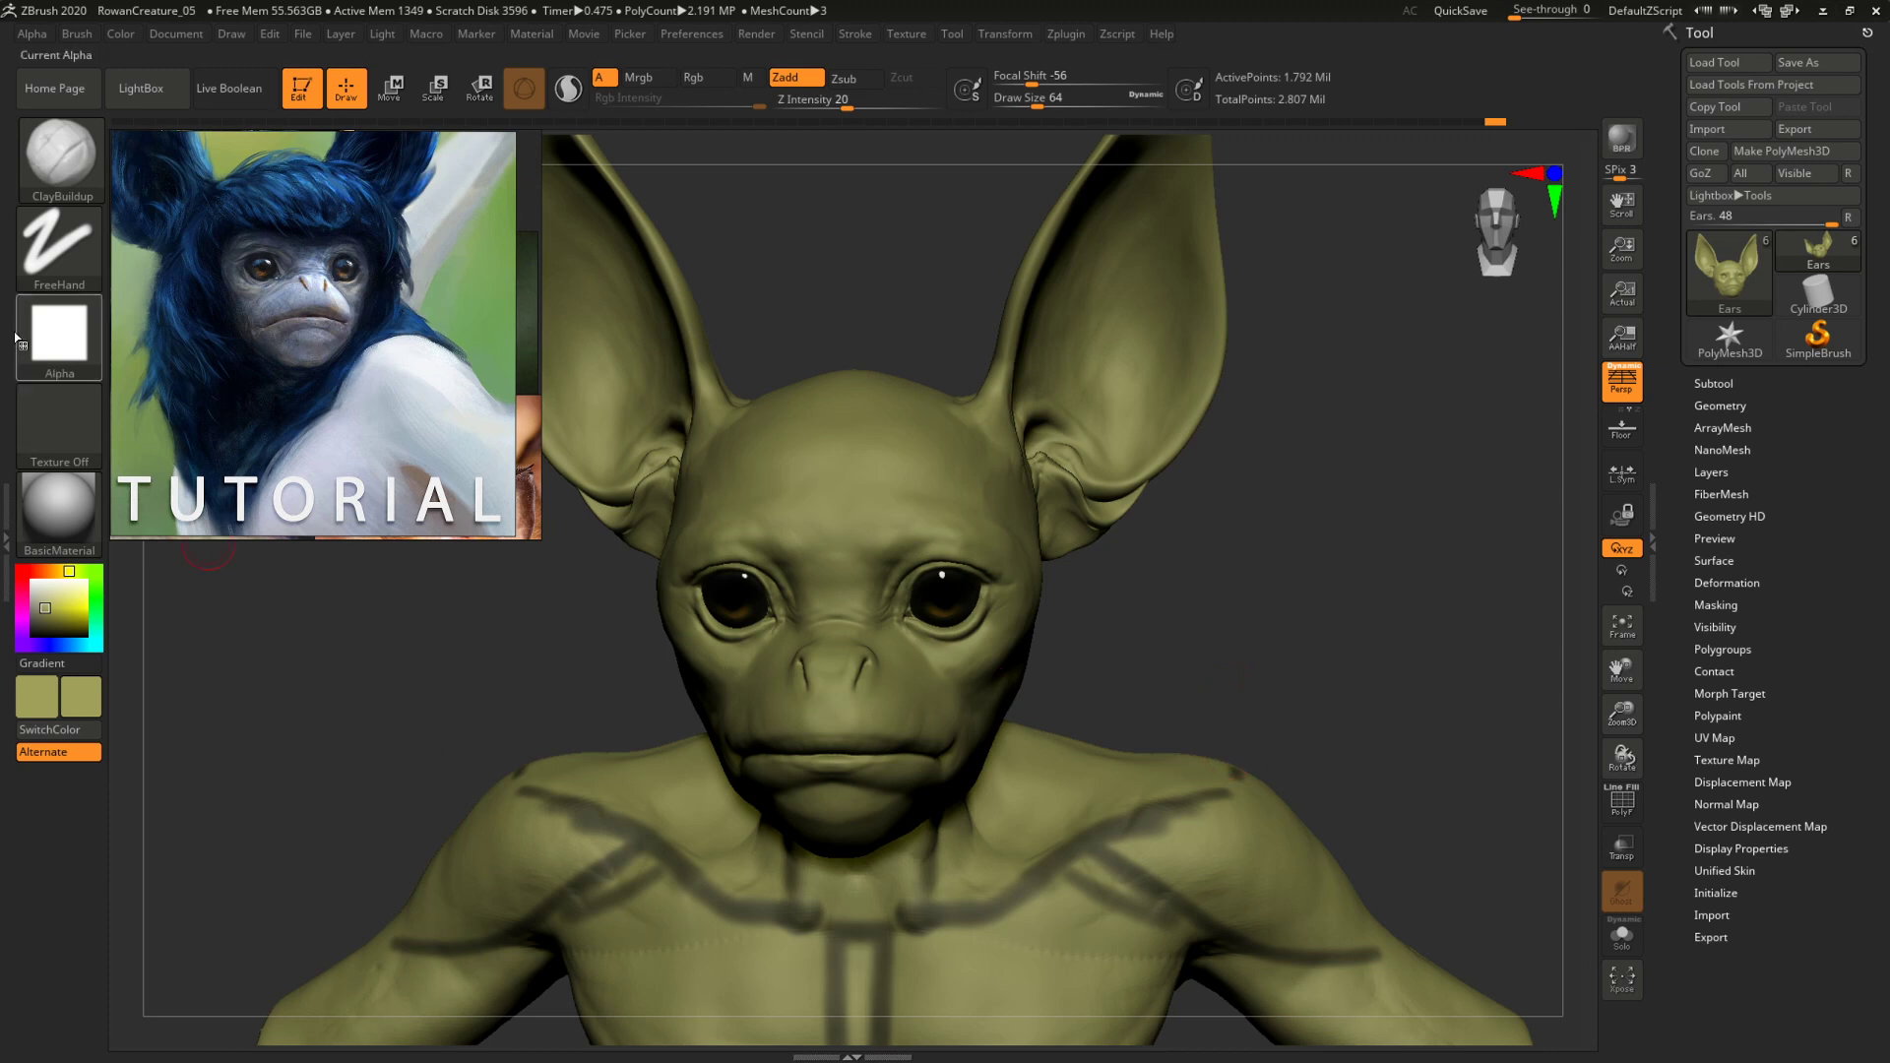
pyautogui.moveTo(219, 273); pyautogui.dragTo(570, 404, button='right')
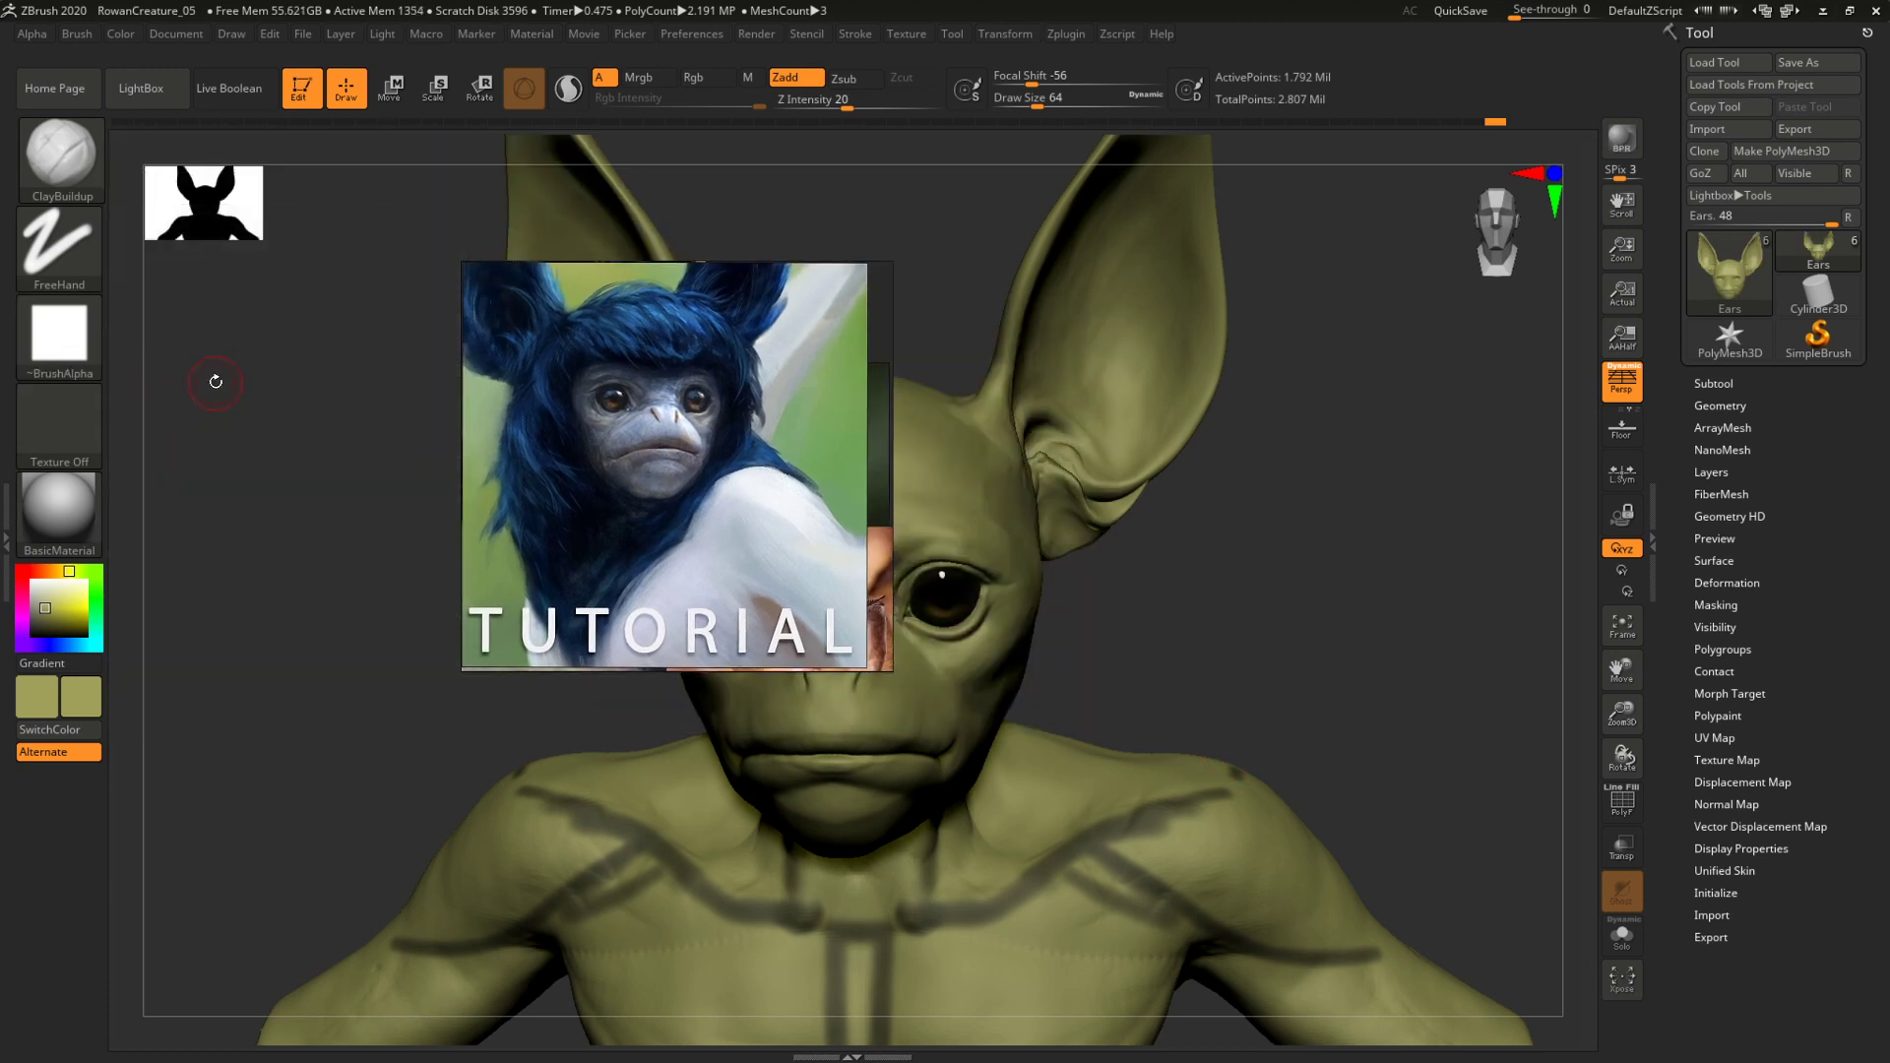
pyautogui.click(74, 322)
pyautogui.click(198, 446)
pyautogui.press('b')
pyautogui.press('c')
pyautogui.press('t')
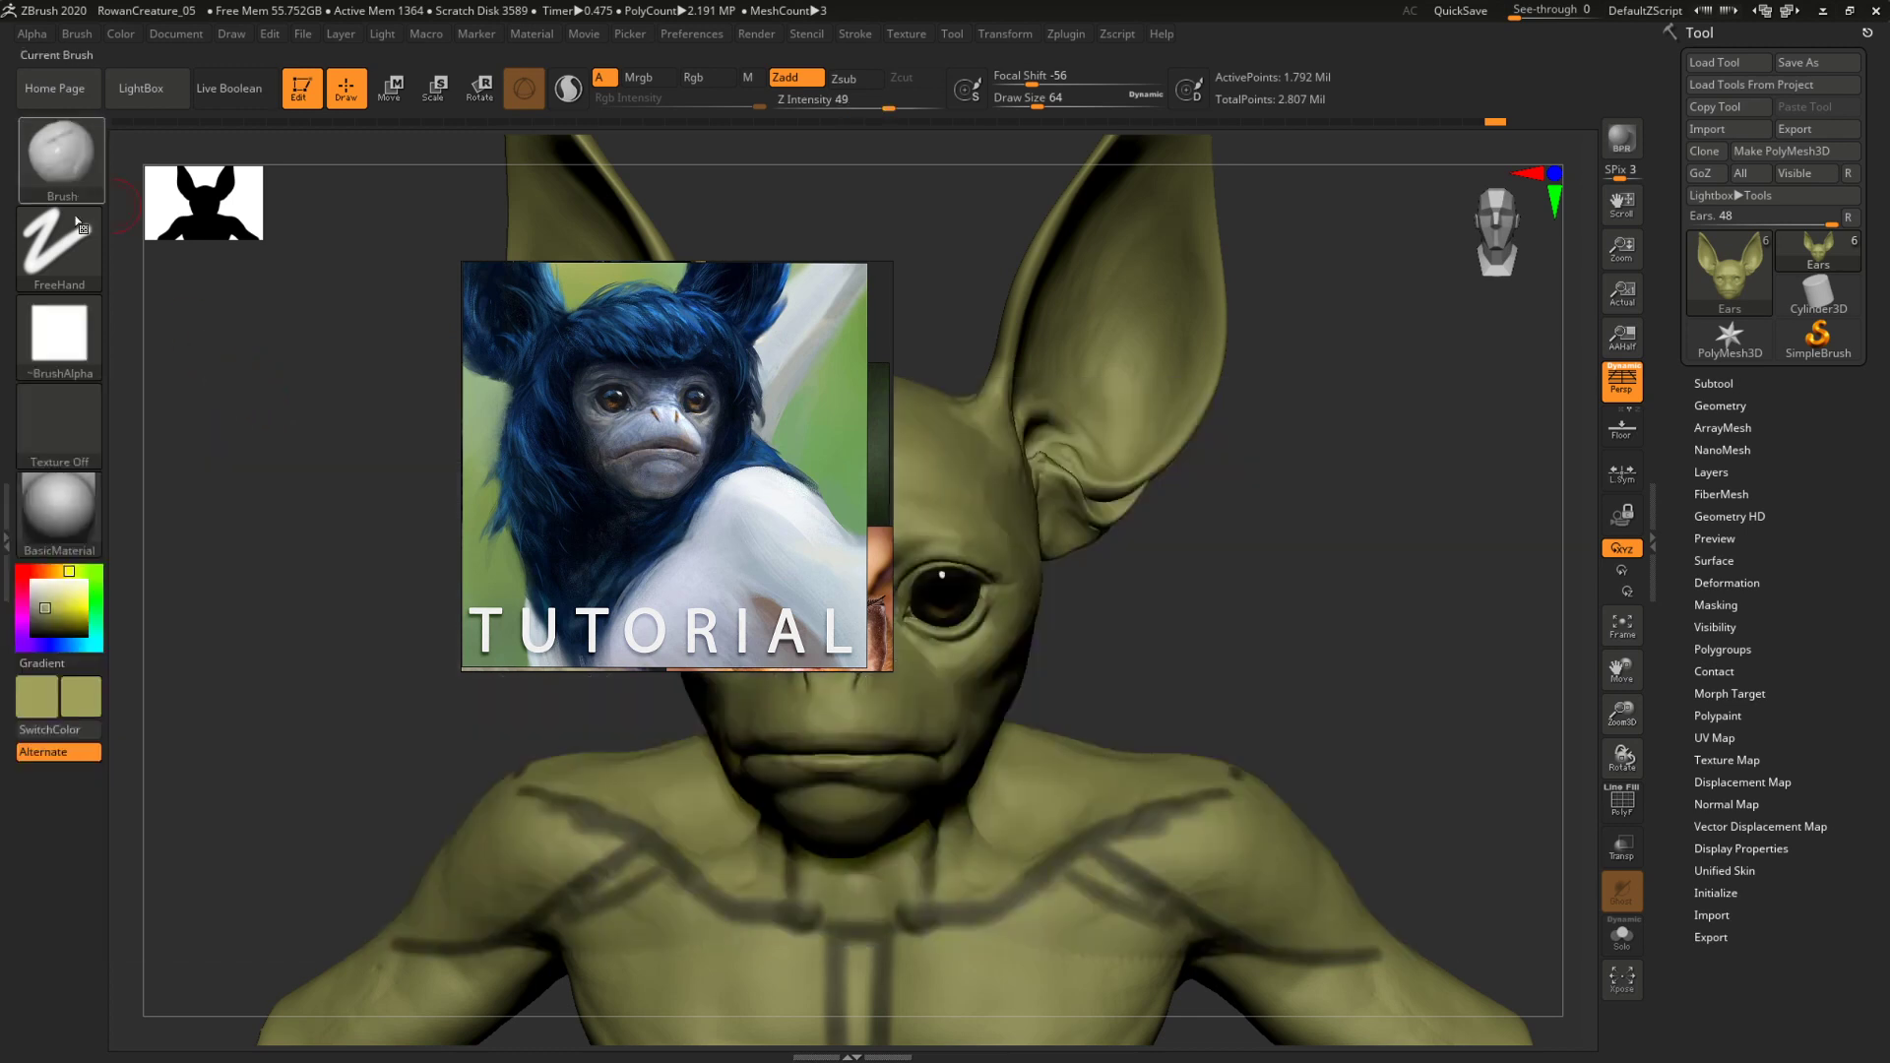
# Increase the Rf radial fade of the ClayTubes brush's square alpha to soften its edges.
pyautogui.click(32, 34)
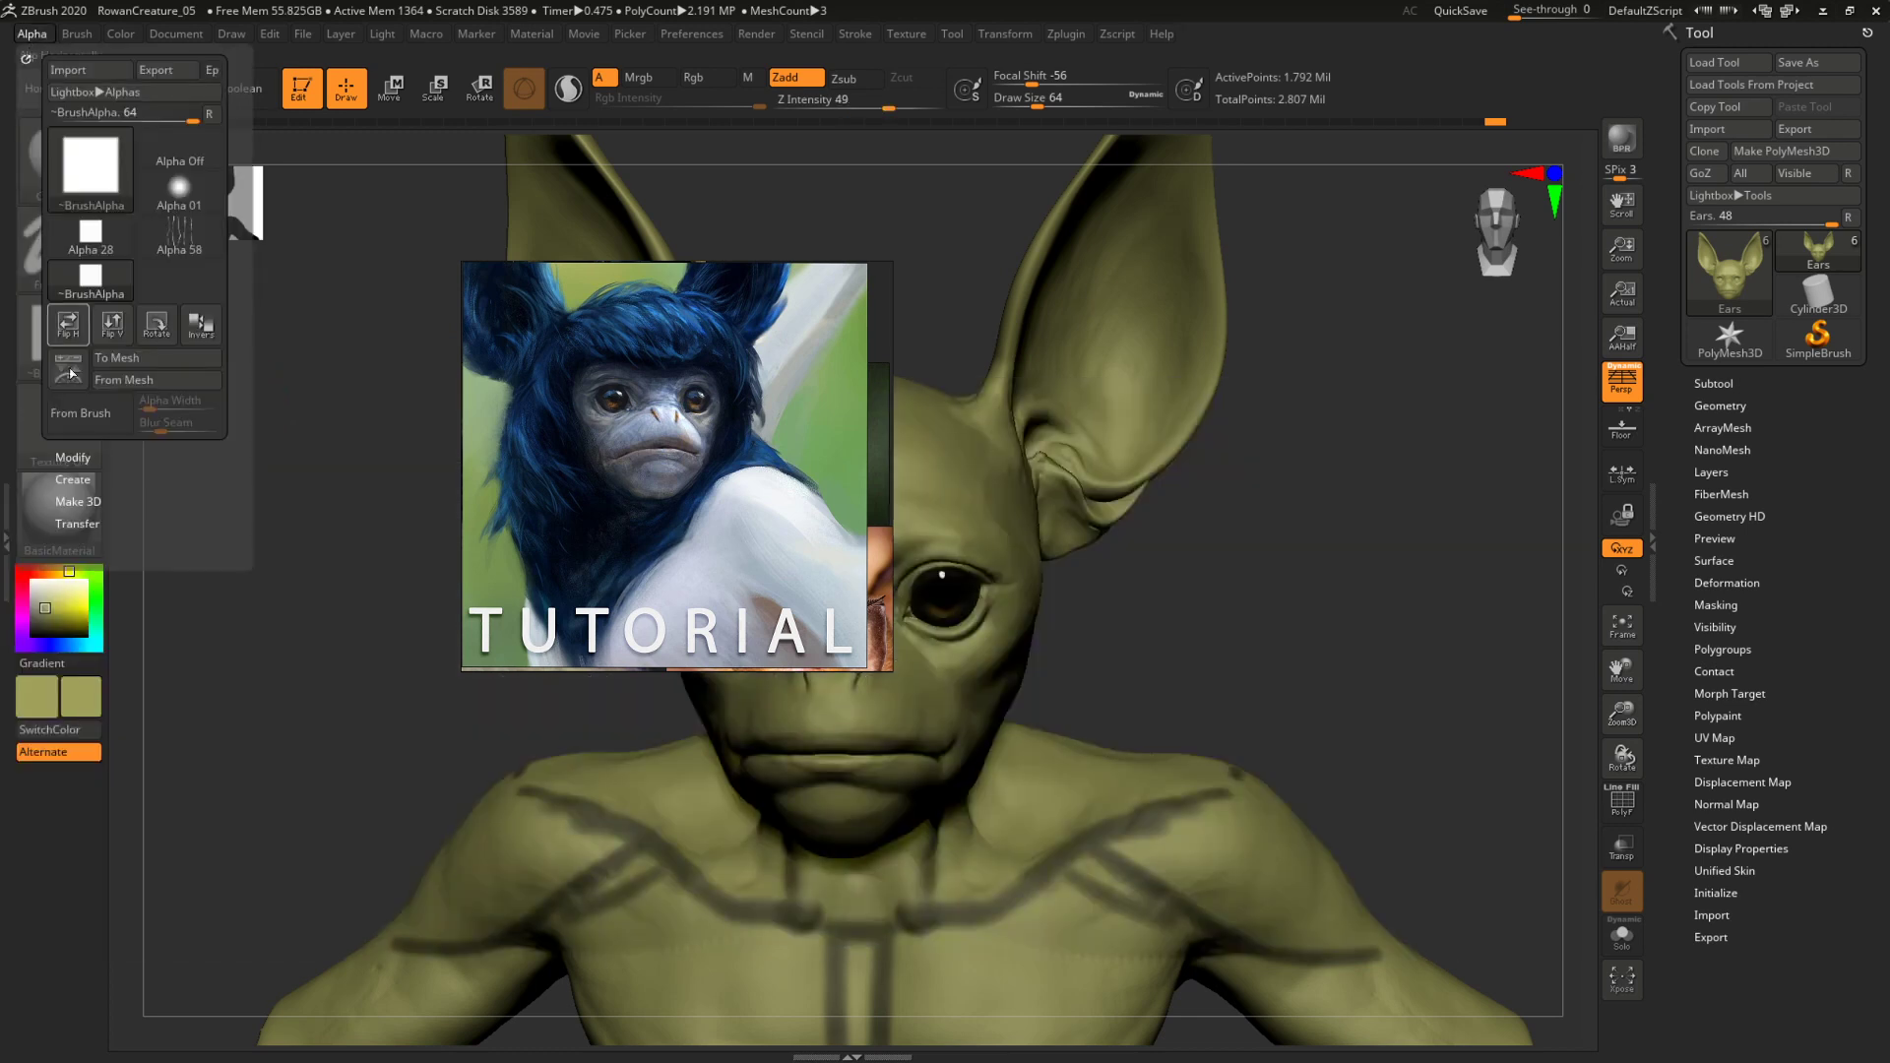
pyautogui.click(72, 455)
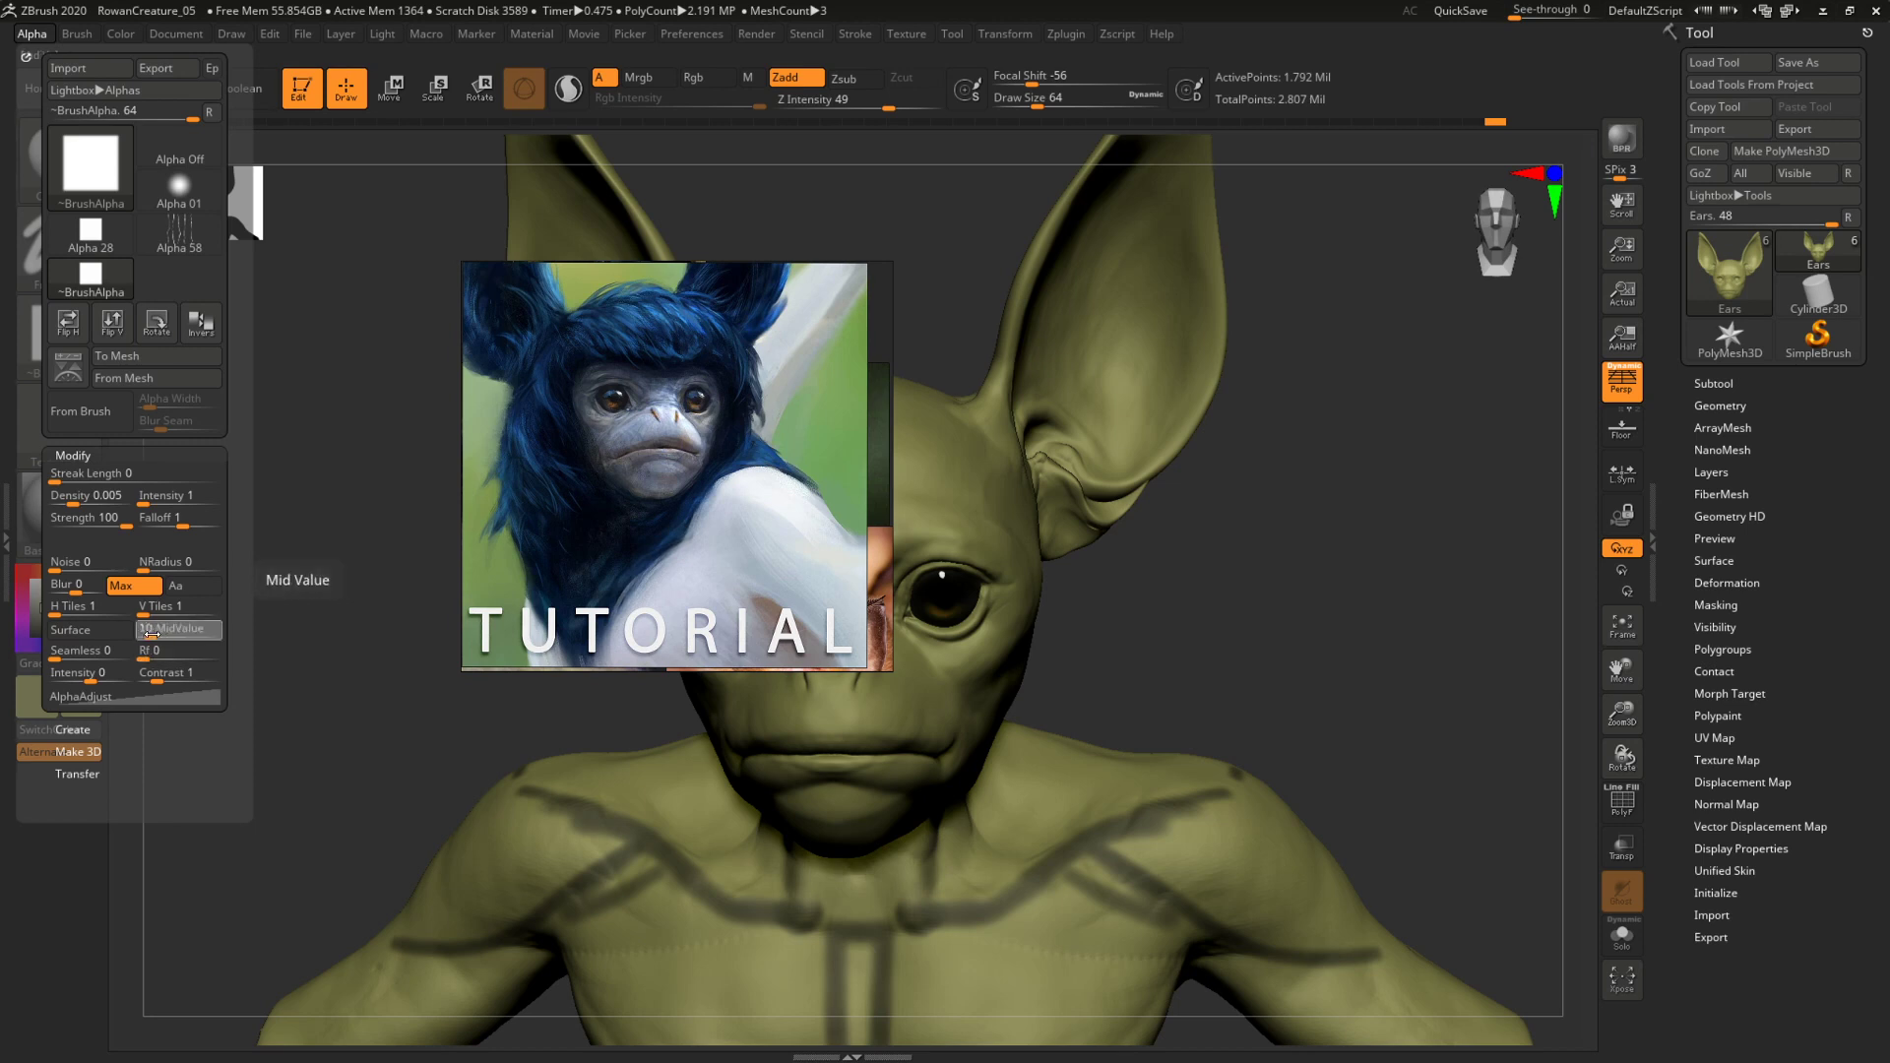
pyautogui.moveTo(142, 652); pyautogui.dragTo(167, 654)
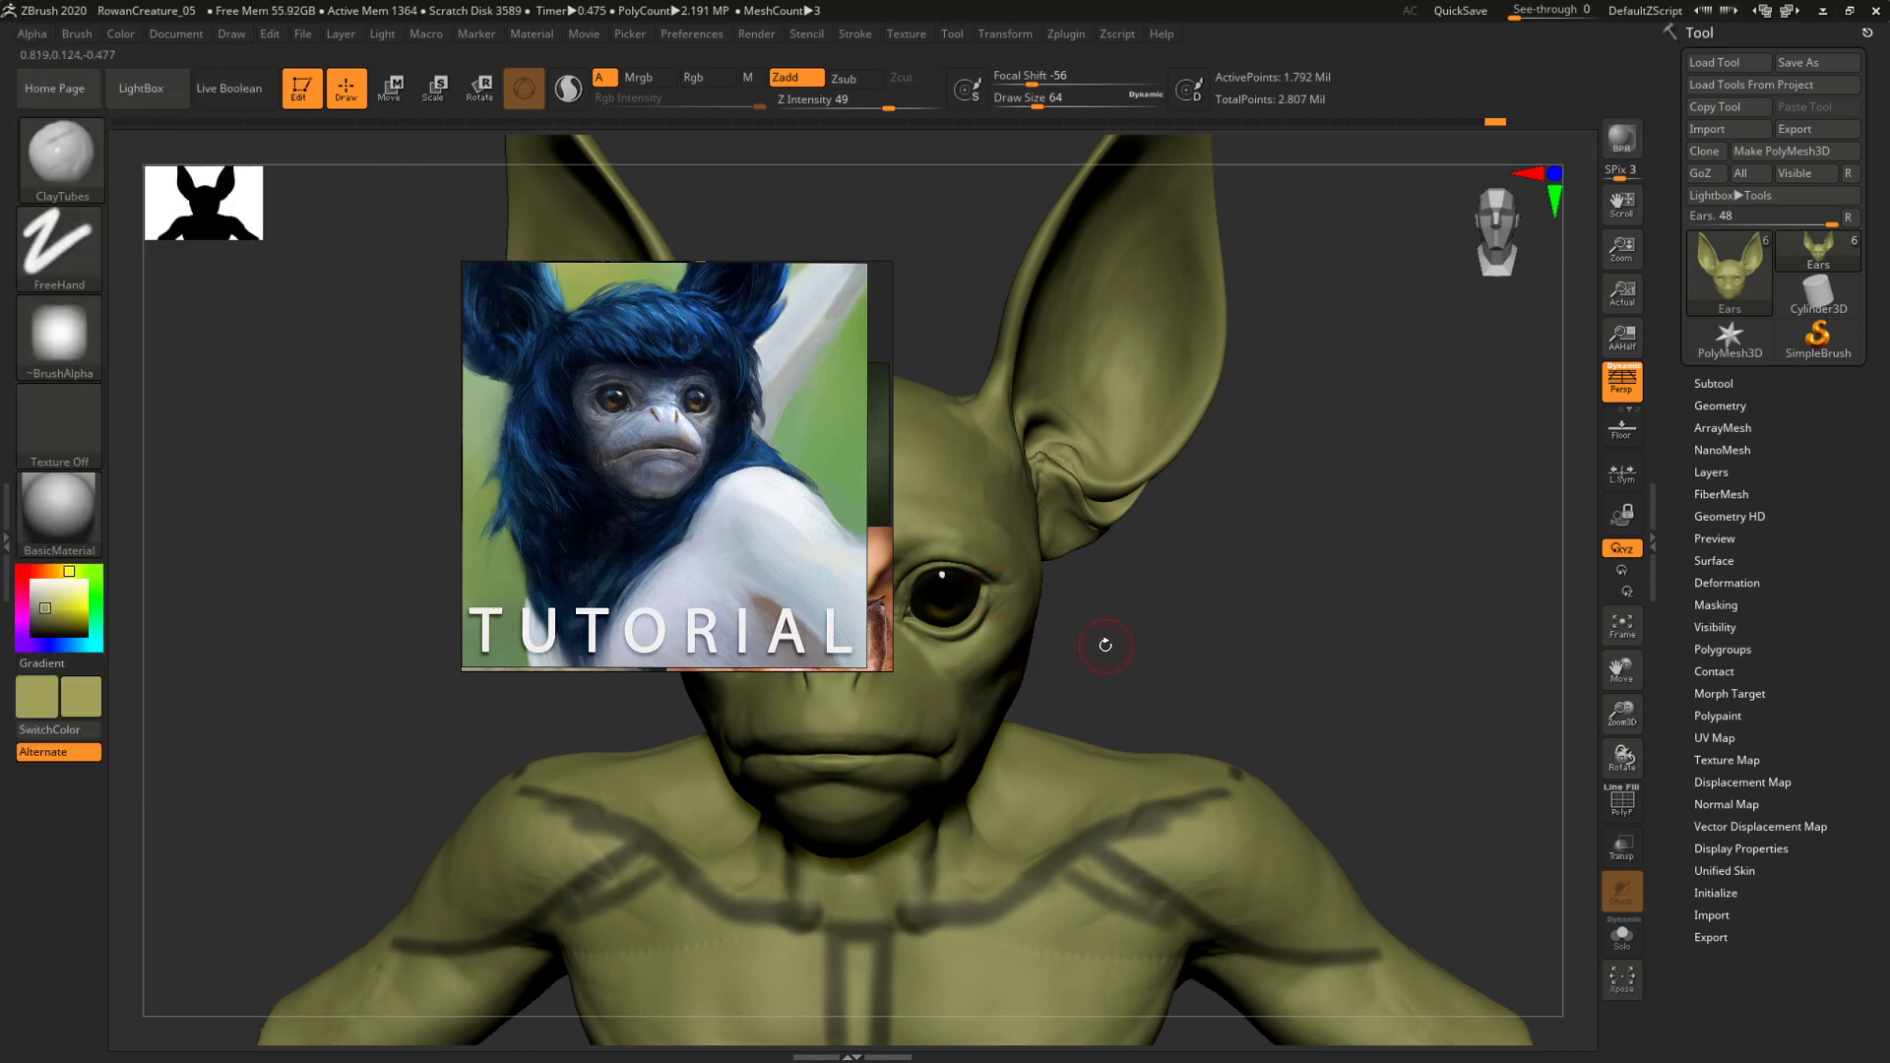
# Switch to the DamStandard brush and open its Lazy Mouse settings to check the lazy radius.
pyautogui.press('b')
pyautogui.press('d')
pyautogui.press('s')
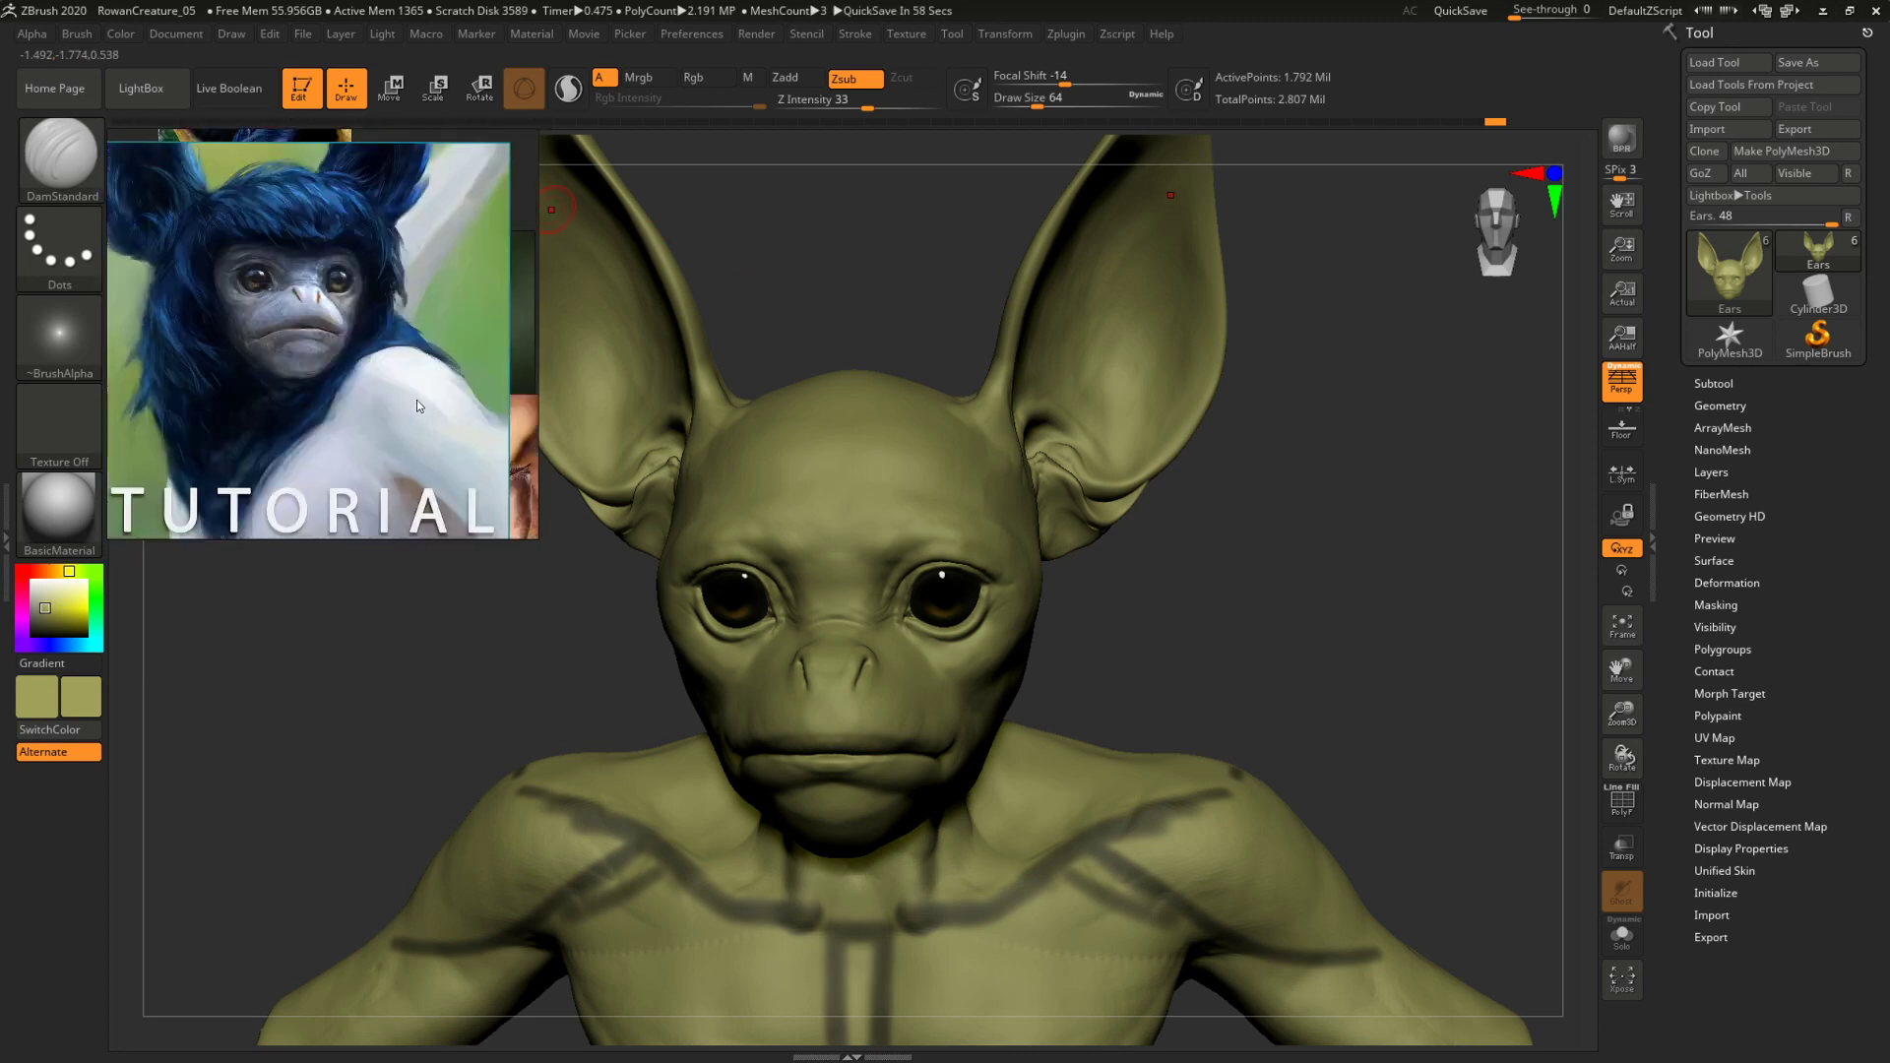
pyautogui.click(858, 37)
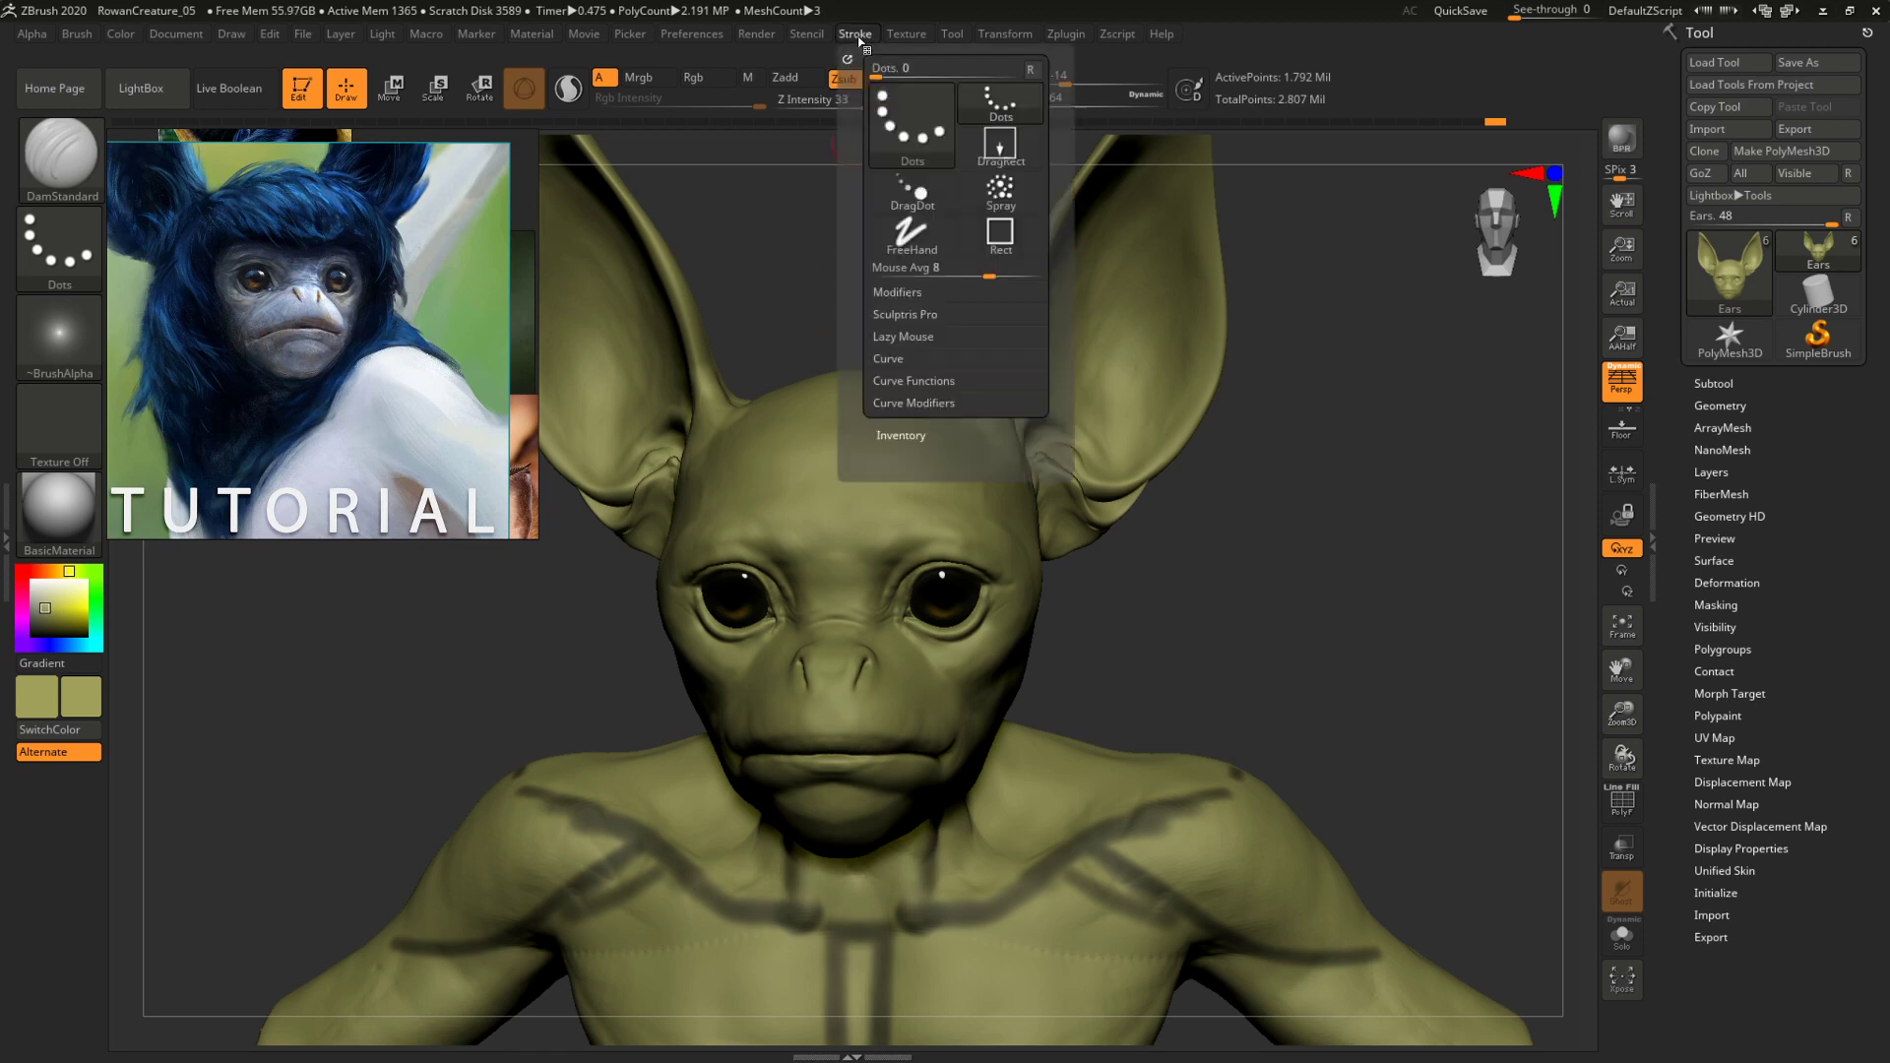
pyautogui.click(902, 335)
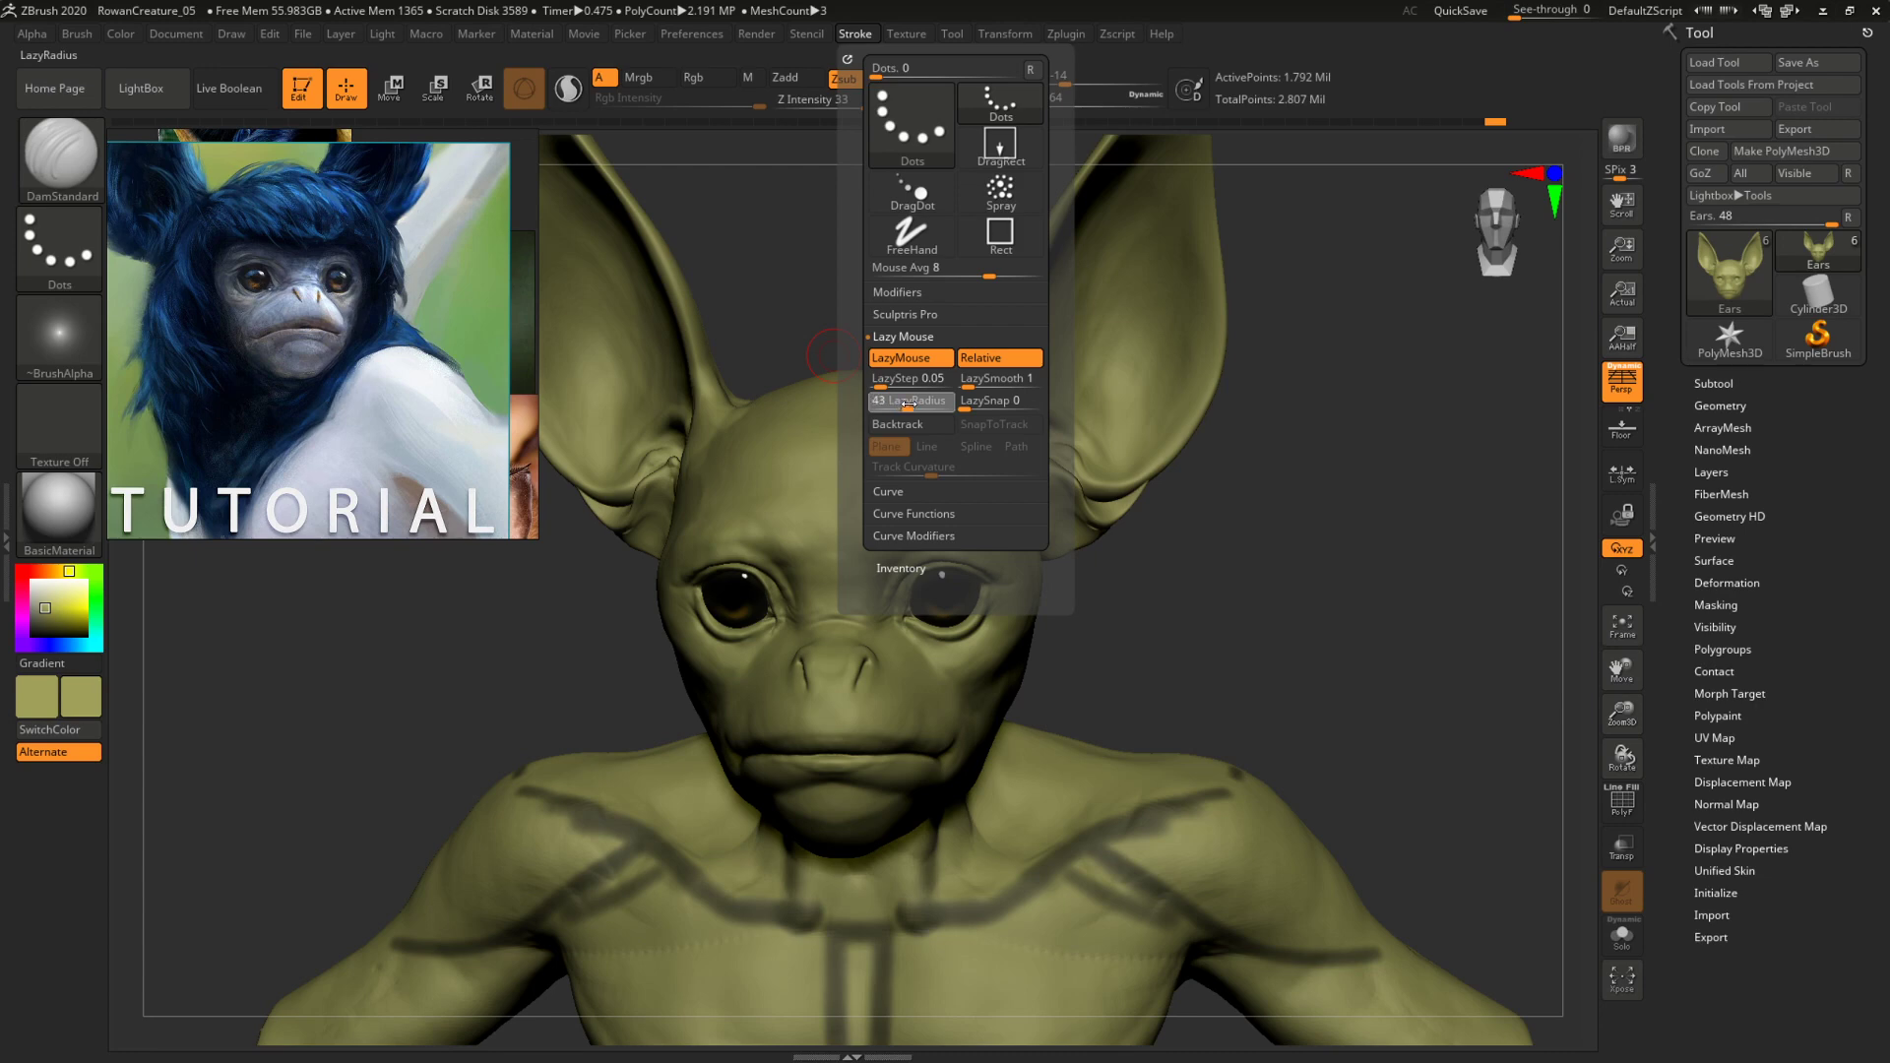
pyautogui.moveTo(1205, 566)
pyautogui.mouseDown()
pyautogui.moveTo(1112, 403)
pyautogui.moveTo(1244, 646)
pyautogui.moveTo(1326, 665)
pyautogui.moveTo(1345, 590)
pyautogui.moveTo(1287, 578)
pyautogui.moveTo(1286, 532)
pyautogui.moveTo(1411, 639)
pyautogui.mouseUp()
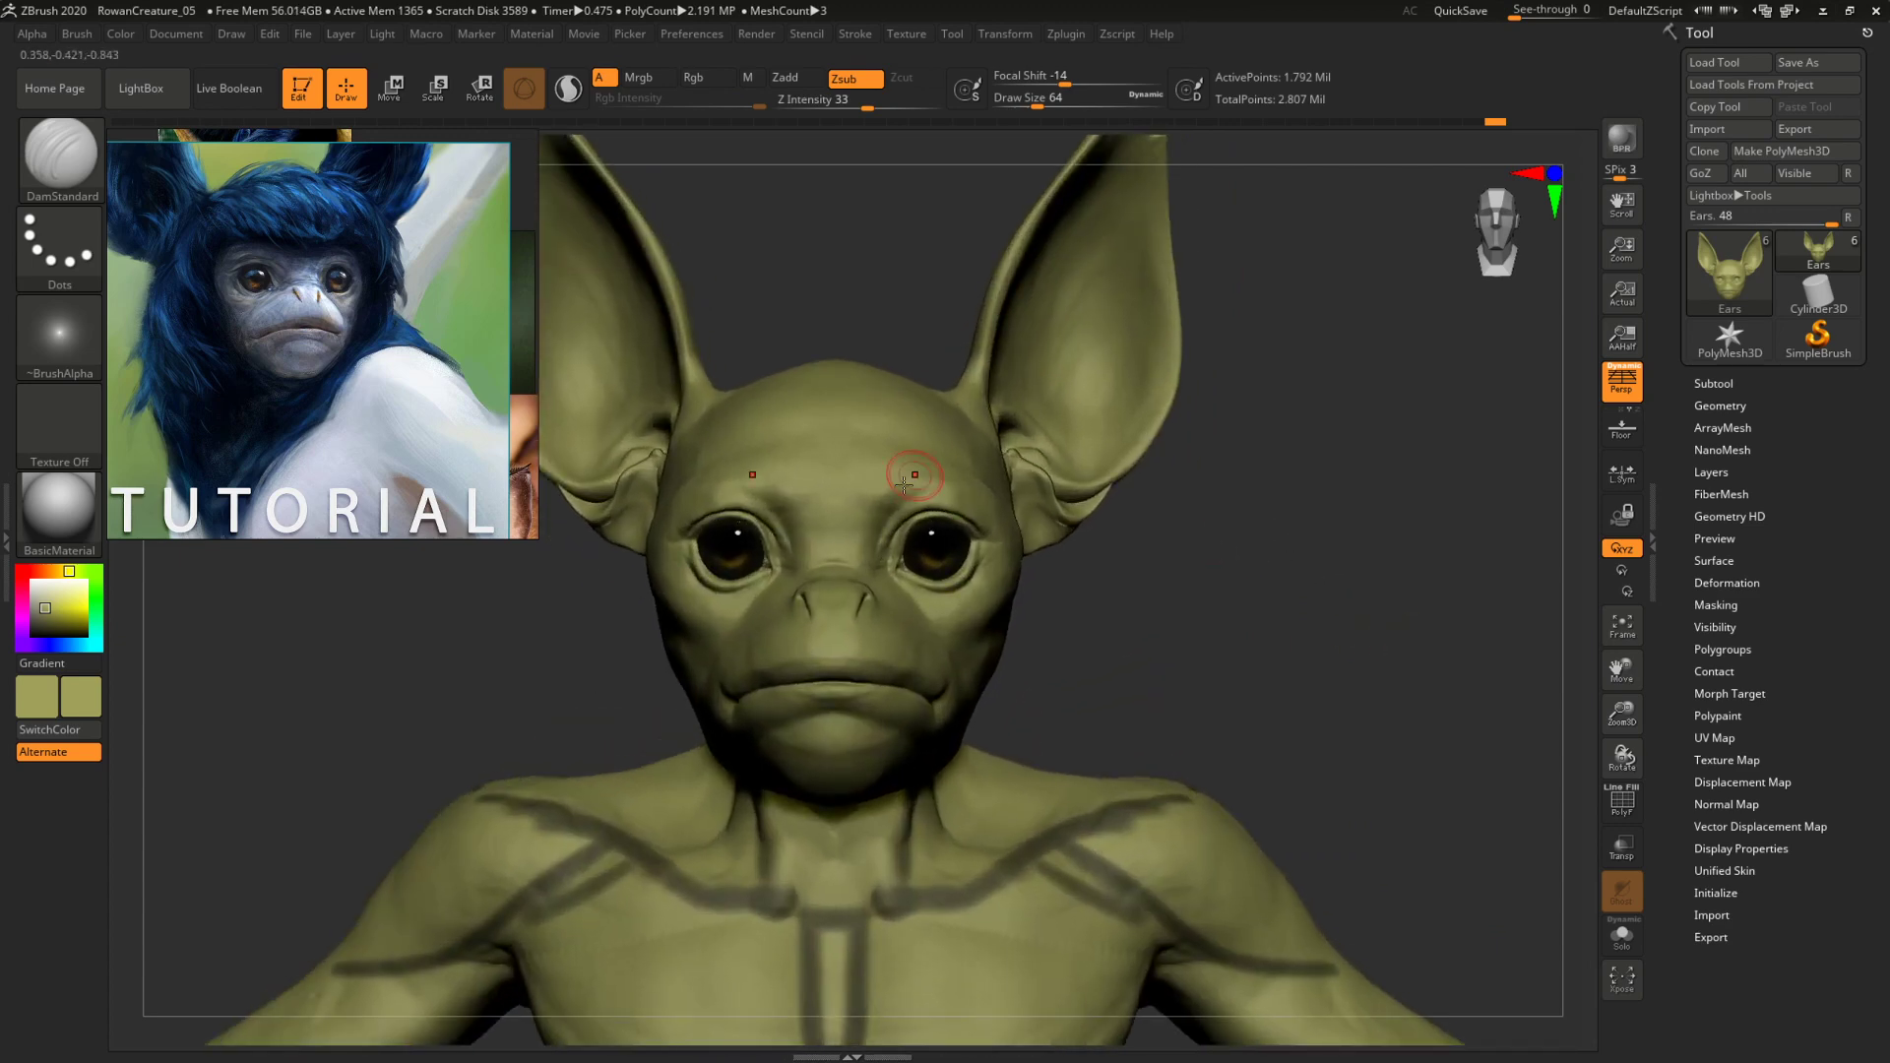
# Build up the forms of the brow above the eyes with the ClayBuildup brush at draw size 46.
pyautogui.press('b')
pyautogui.press('c')
pyautogui.press('b')
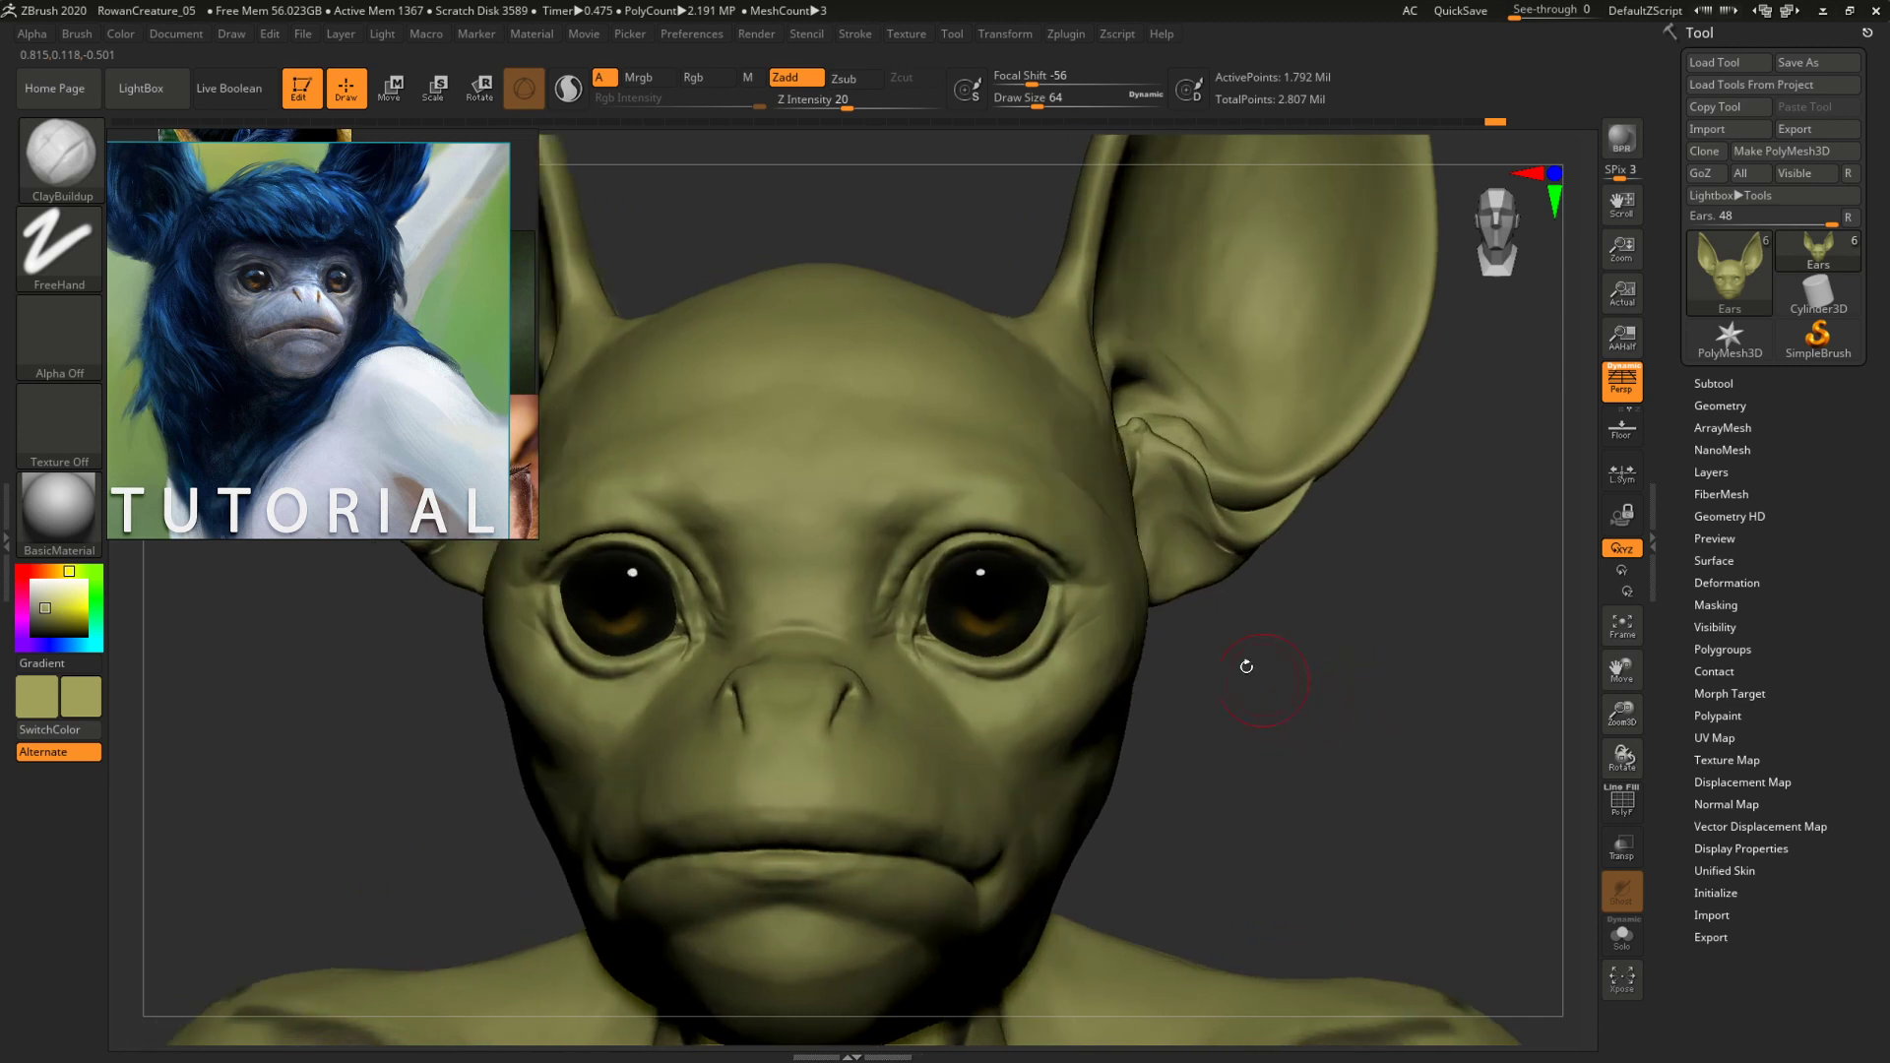
pyautogui.scroll(3, 860, 502)
pyautogui.press('space')
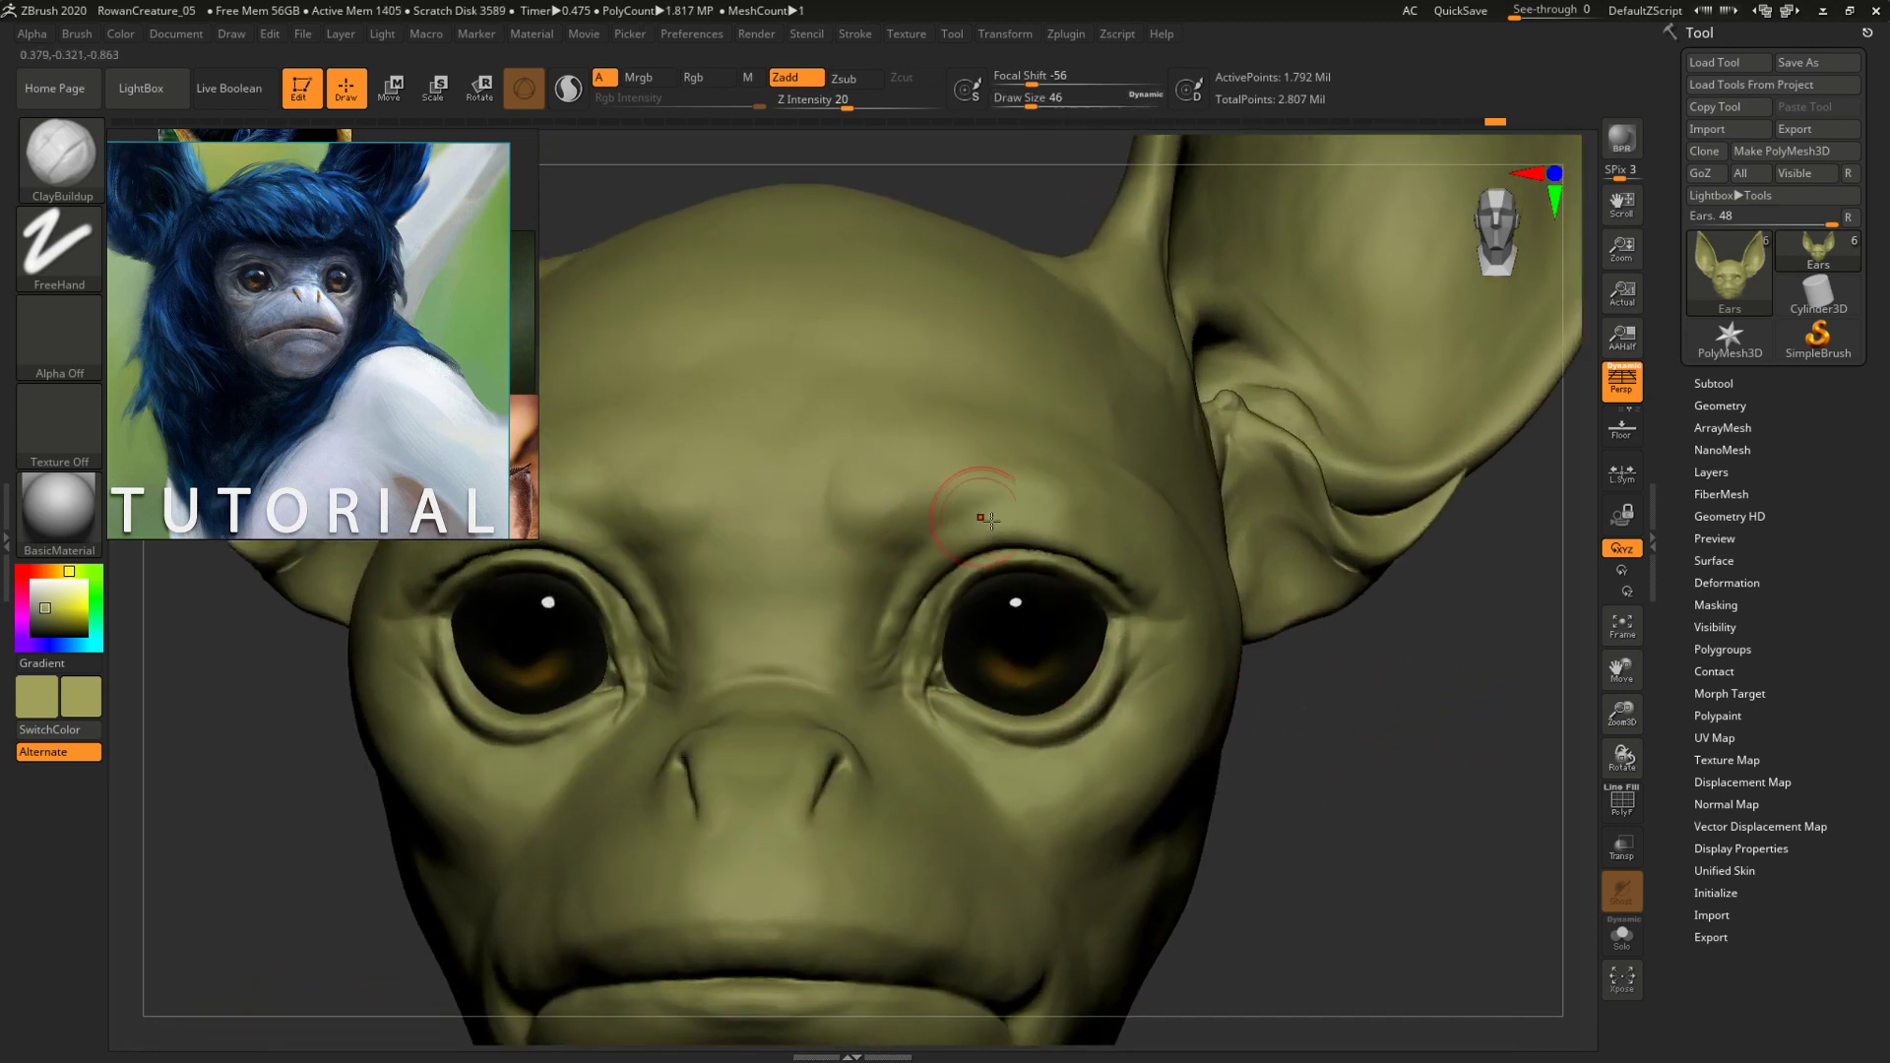
pyautogui.moveTo(1358, 709); pyautogui.dragTo(1315, 603)
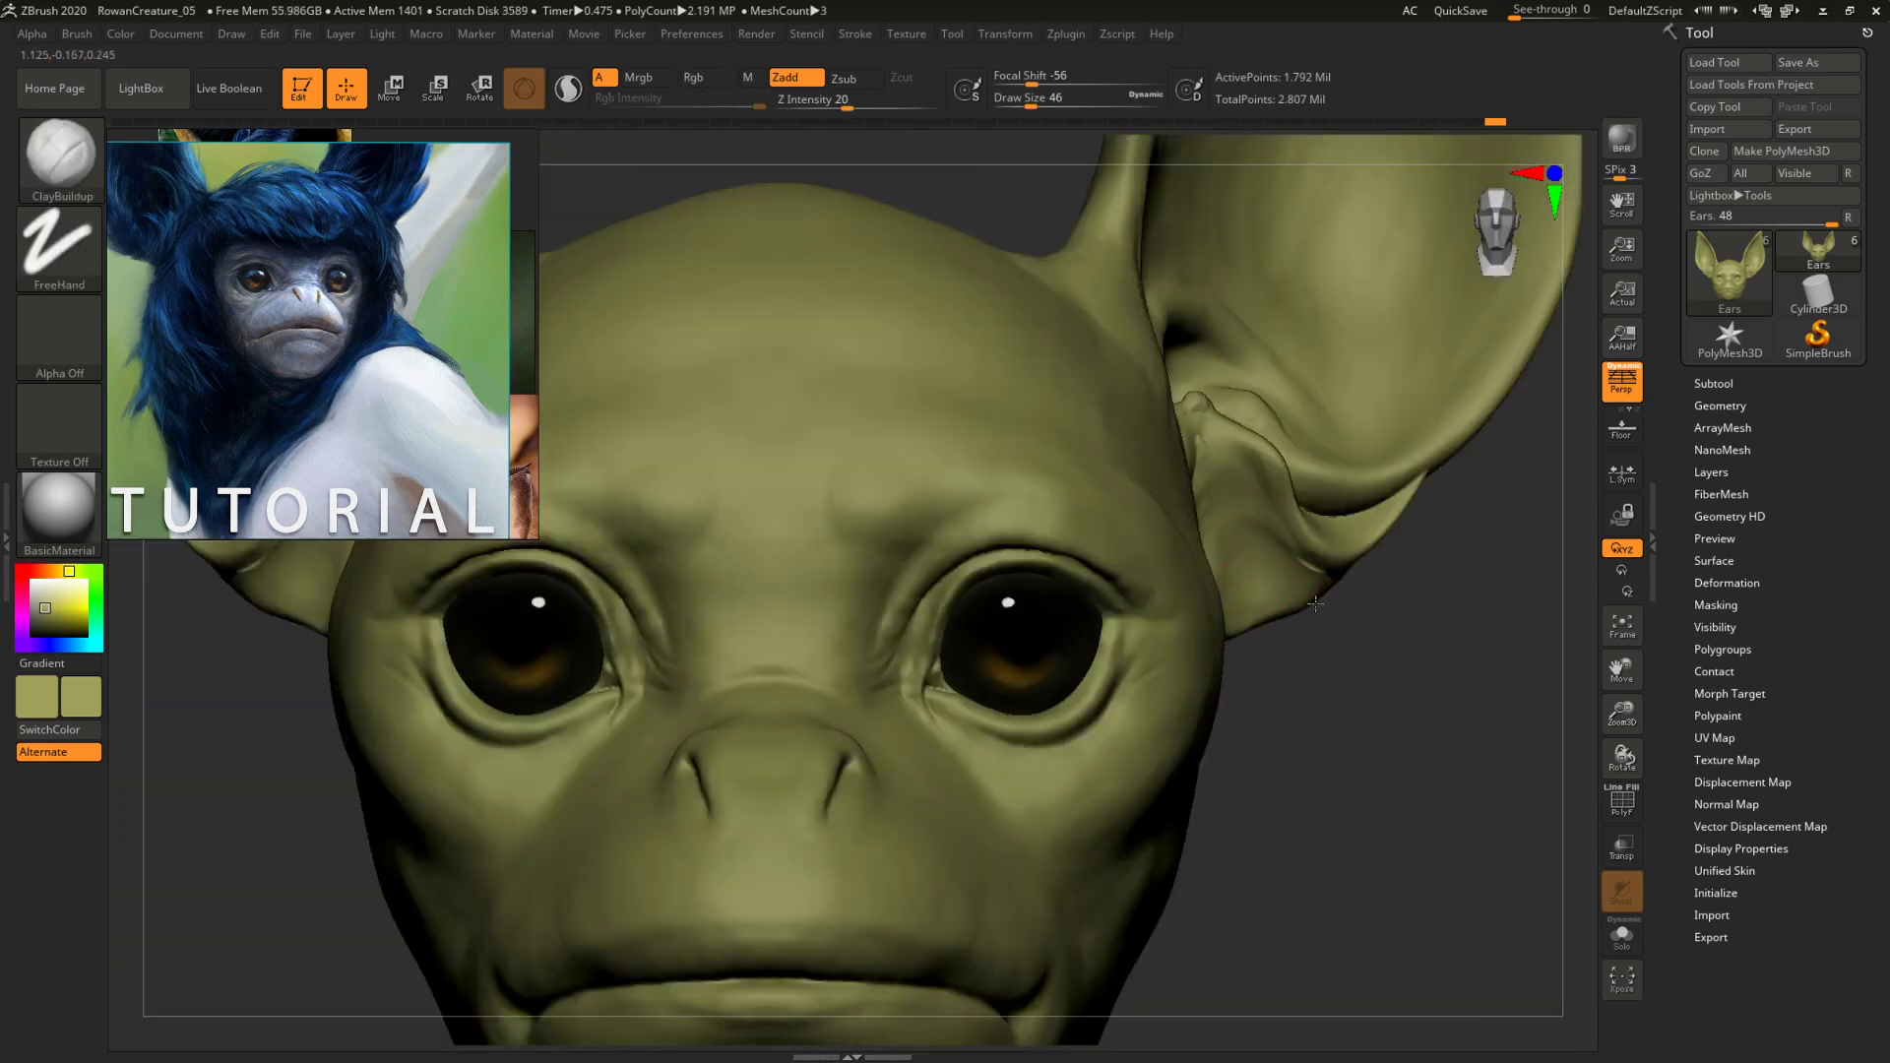
pyautogui.moveTo(1434, 759)
pyautogui.keyDown('alt'); pyautogui.mouseDown()
pyautogui.moveTo(1244, 772)
pyautogui.moveTo(1268, 594)
pyautogui.moveTo(1342, 734)
pyautogui.moveTo(1303, 729)
pyautogui.moveTo(1335, 759)
pyautogui.moveTo(1277, 785)
pyautogui.moveTo(1236, 747)
pyautogui.moveTo(1266, 561)
pyautogui.moveTo(1312, 604)
pyautogui.moveTo(1355, 774)
pyautogui.moveTo(1100, 626)
pyautogui.mouseUp(); pyautogui.keyUp('alt')
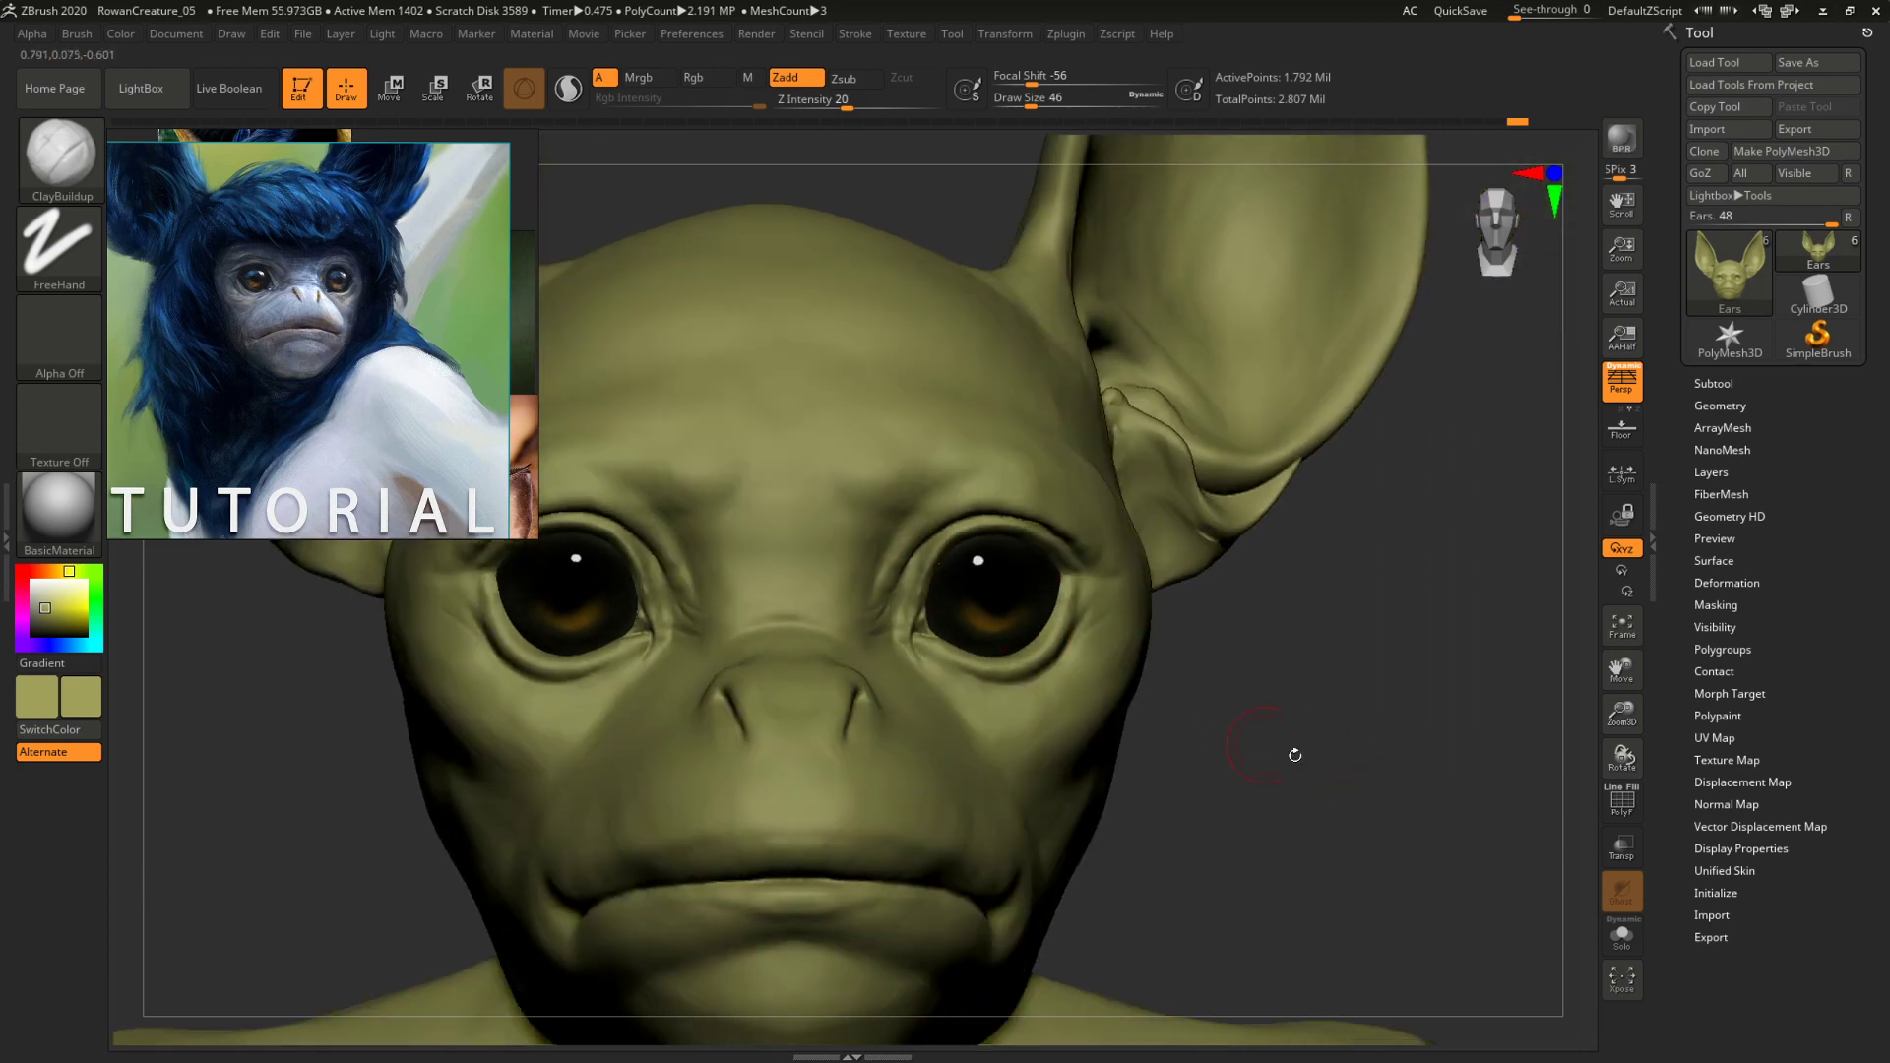
pyautogui.moveTo(1295, 755)
pyautogui.keyDown('alt'); pyautogui.mouseDown()
pyautogui.moveTo(1342, 764)
pyautogui.moveTo(1160, 670)
pyautogui.moveTo(1284, 672)
pyautogui.moveTo(1258, 642)
pyautogui.moveTo(1409, 736)
pyautogui.moveTo(1411, 778)
pyautogui.mouseUp(); pyautogui.keyUp('alt')
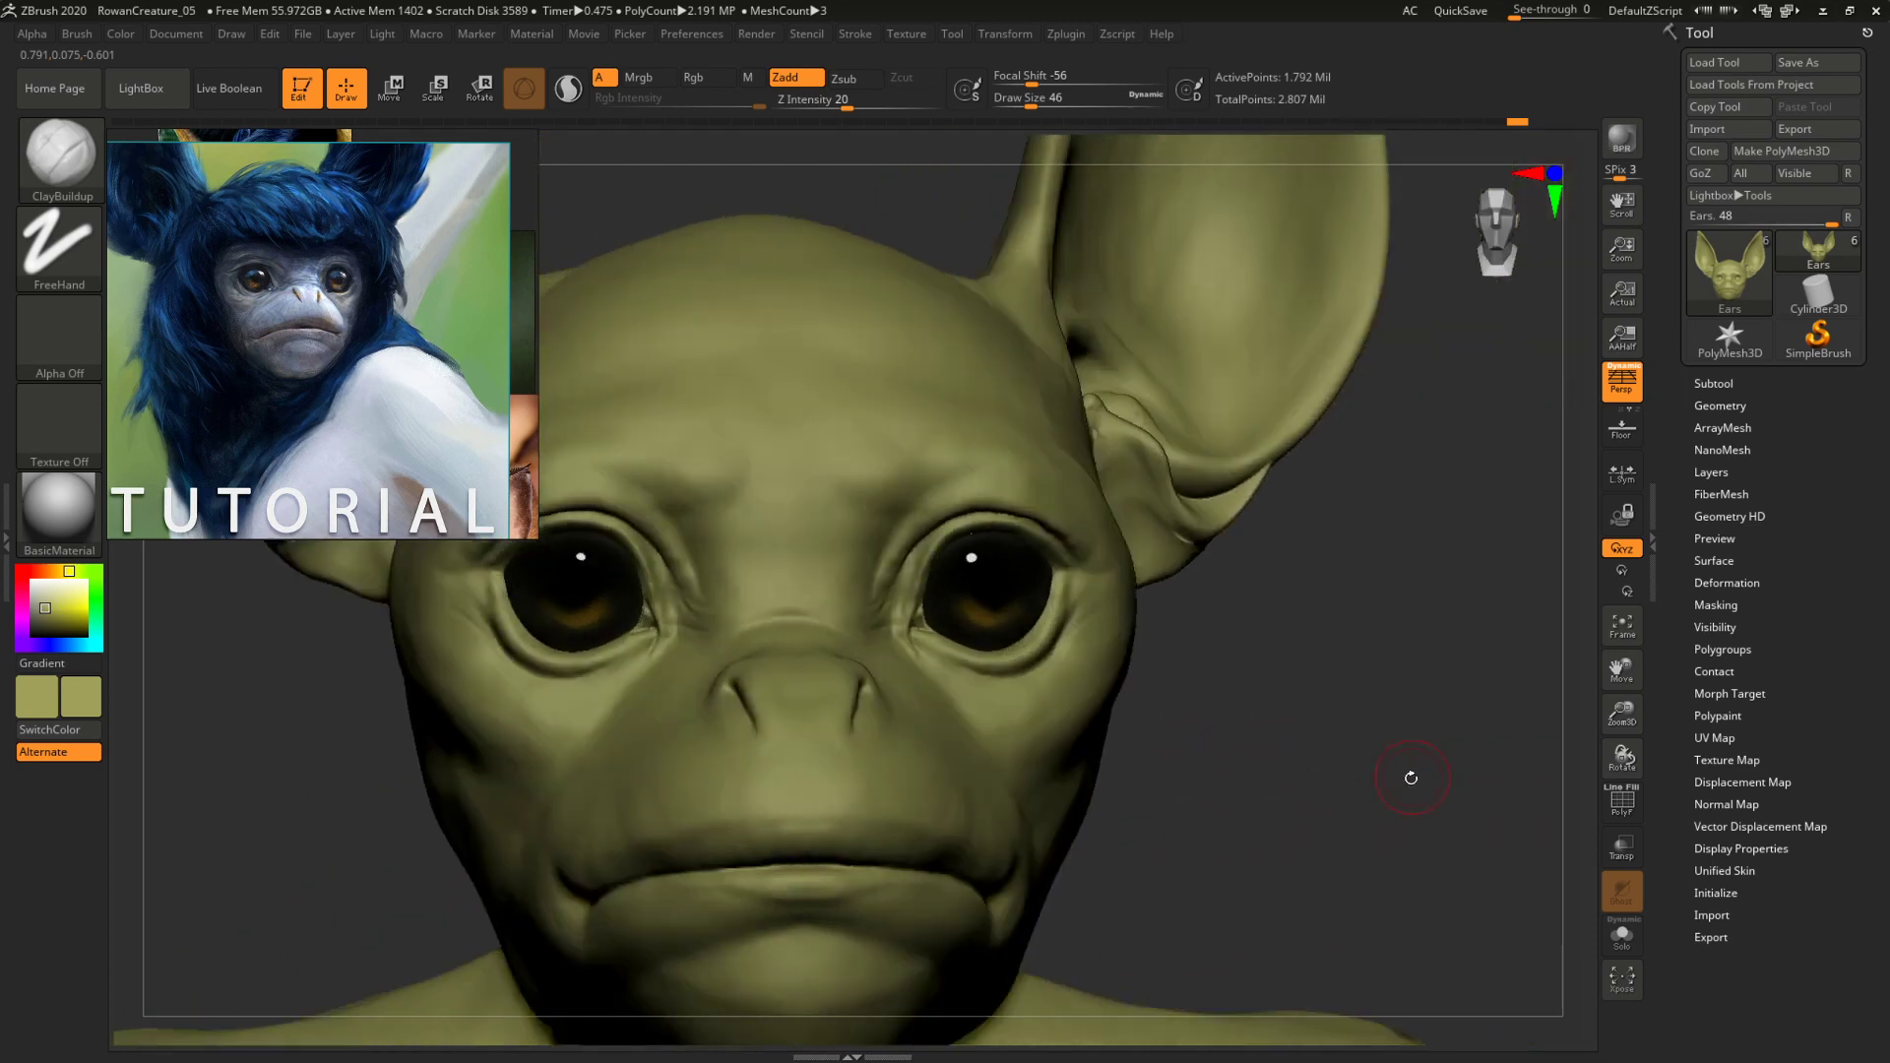
pyautogui.keyDown('alt'); pyautogui.moveTo(1292, 733); pyautogui.dragTo(1316, 779); pyautogui.keyUp('alt')
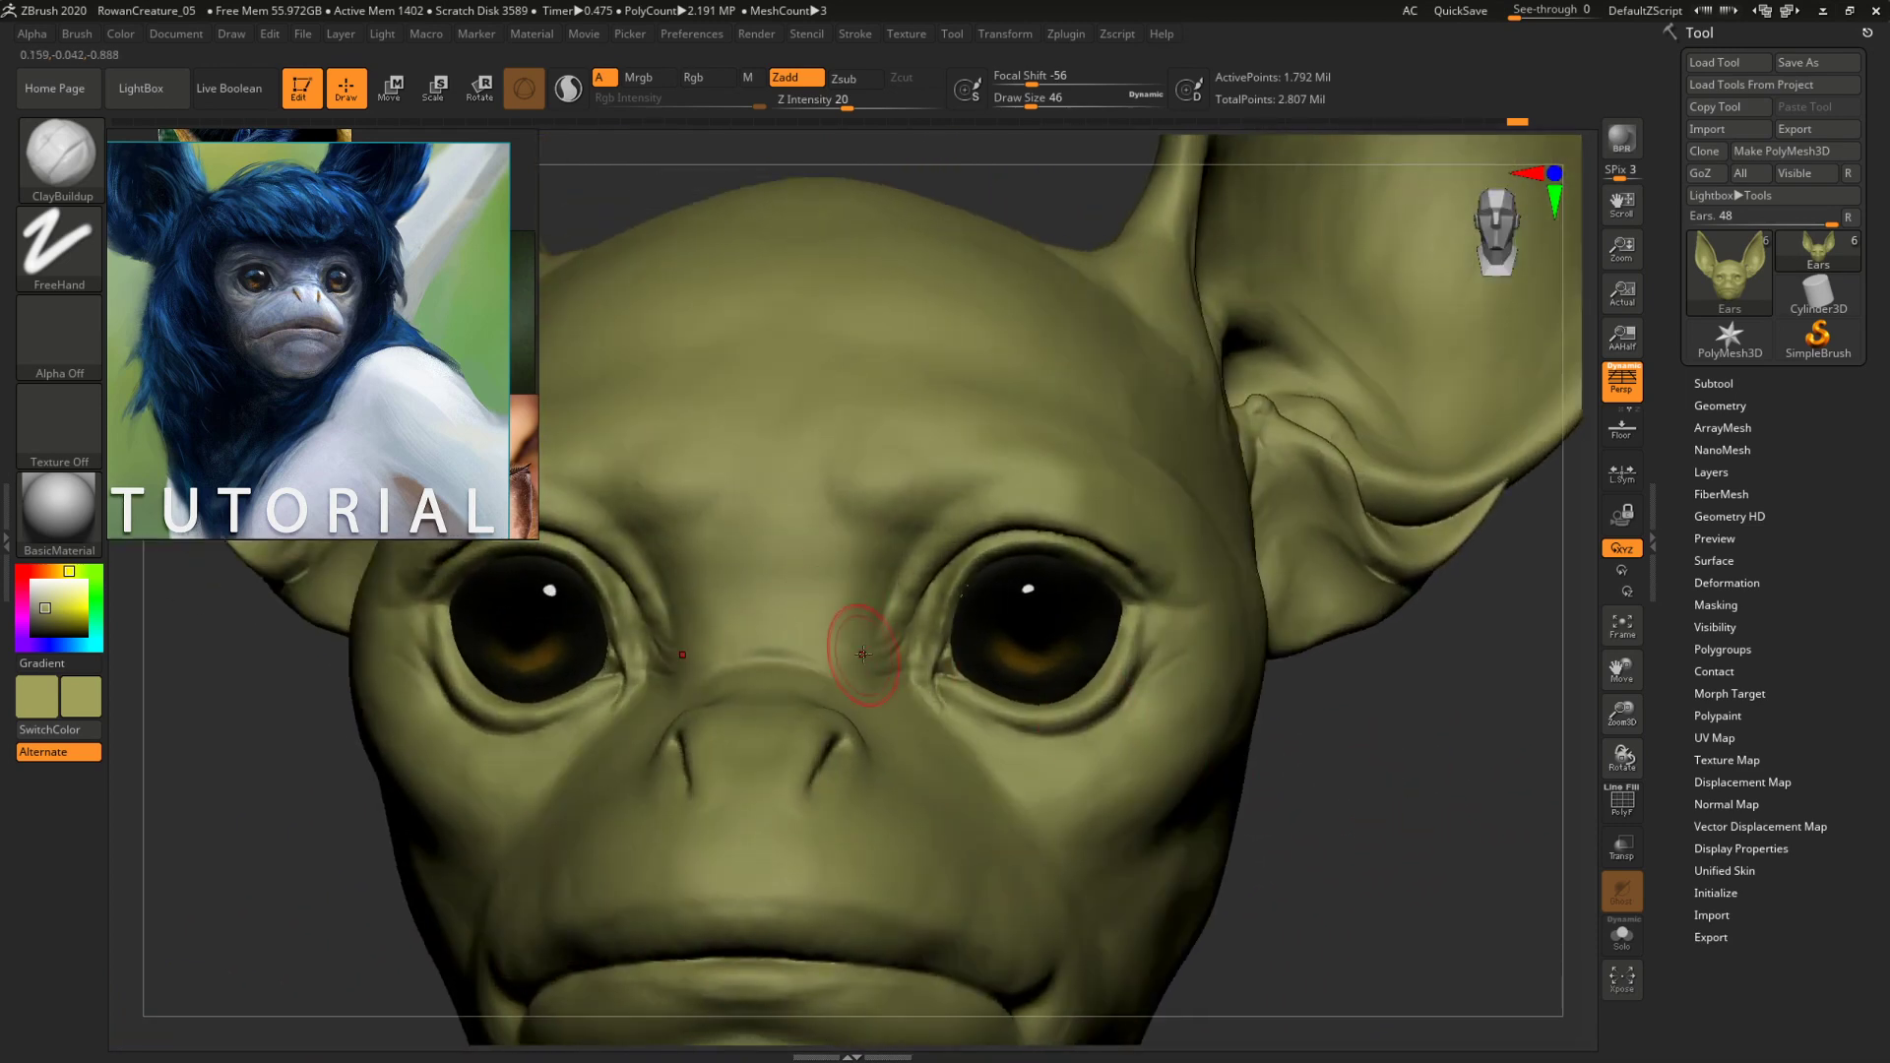
# Reduce ClayBuildup to draw size 35 and refine the area between the nose bridge and the inner eye corners.
pyautogui.press('space')
pyautogui.moveTo(862, 654); pyautogui.dragTo(816, 612)
pyautogui.press('space')
pyautogui.moveTo(1386, 810); pyautogui.dragTo(1372, 636)
pyautogui.moveTo(1436, 708); pyautogui.dragTo(1376, 654)
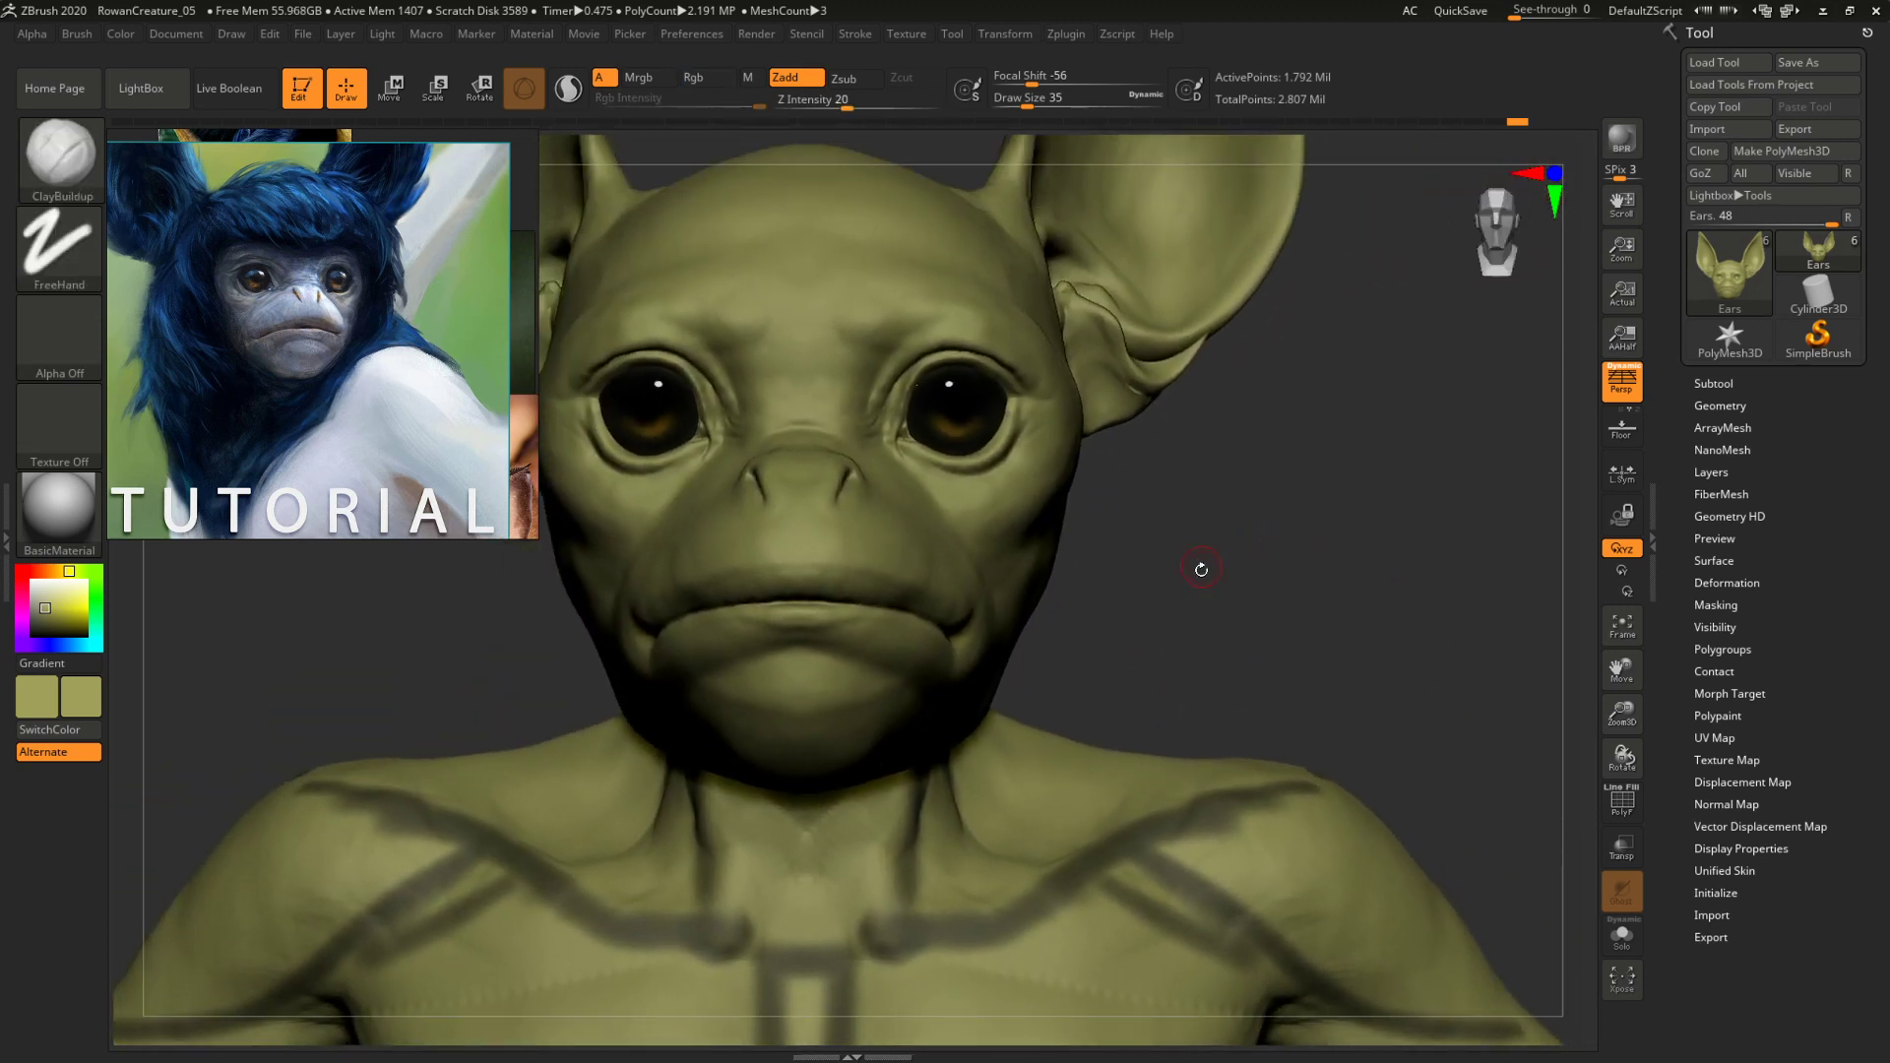
pyautogui.moveTo(1201, 569)
pyautogui.mouseDown()
pyautogui.moveTo(1245, 620)
pyautogui.moveTo(1259, 682)
pyautogui.moveTo(1359, 551)
pyautogui.moveTo(1321, 591)
pyautogui.moveTo(1128, 620)
pyautogui.mouseUp()
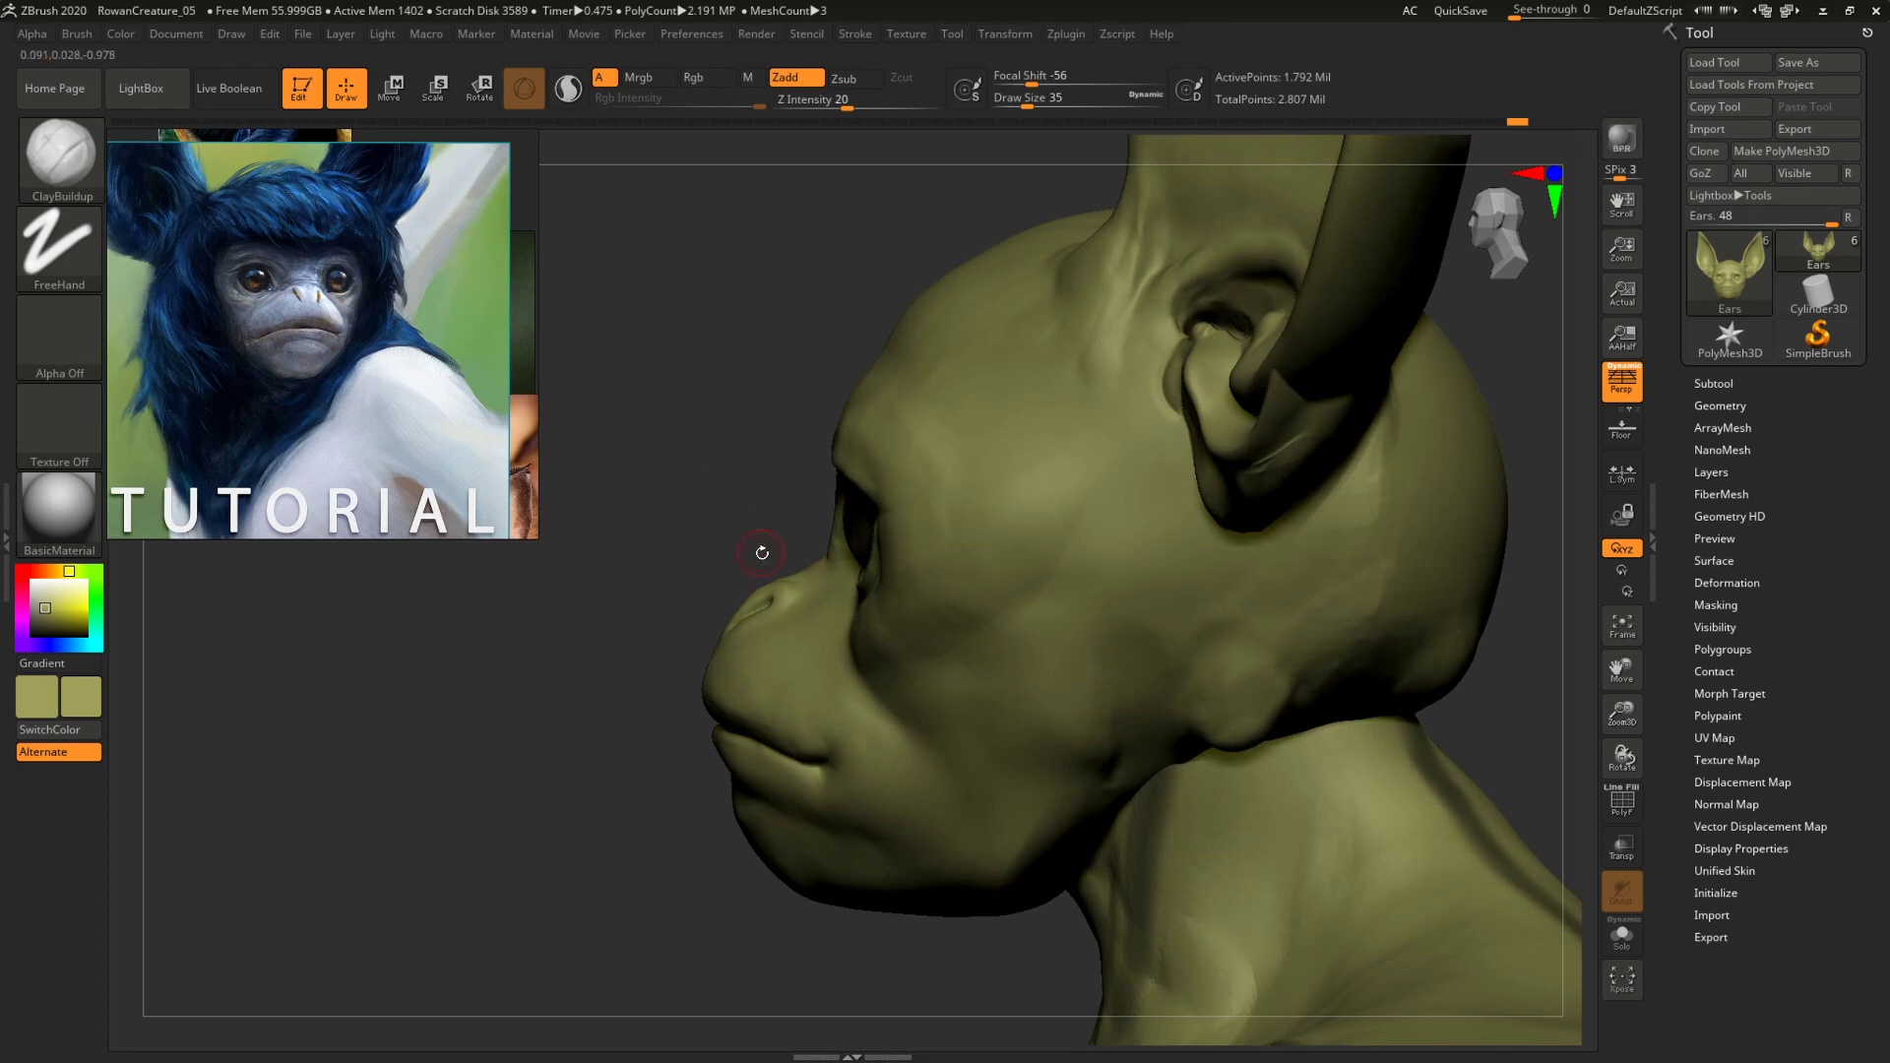
# Reshape the nose and muzzle from the side view with the Move brush at draw size 187.
pyautogui.press('b')
pyautogui.press('m')
pyautogui.press('v')
pyautogui.press('space')
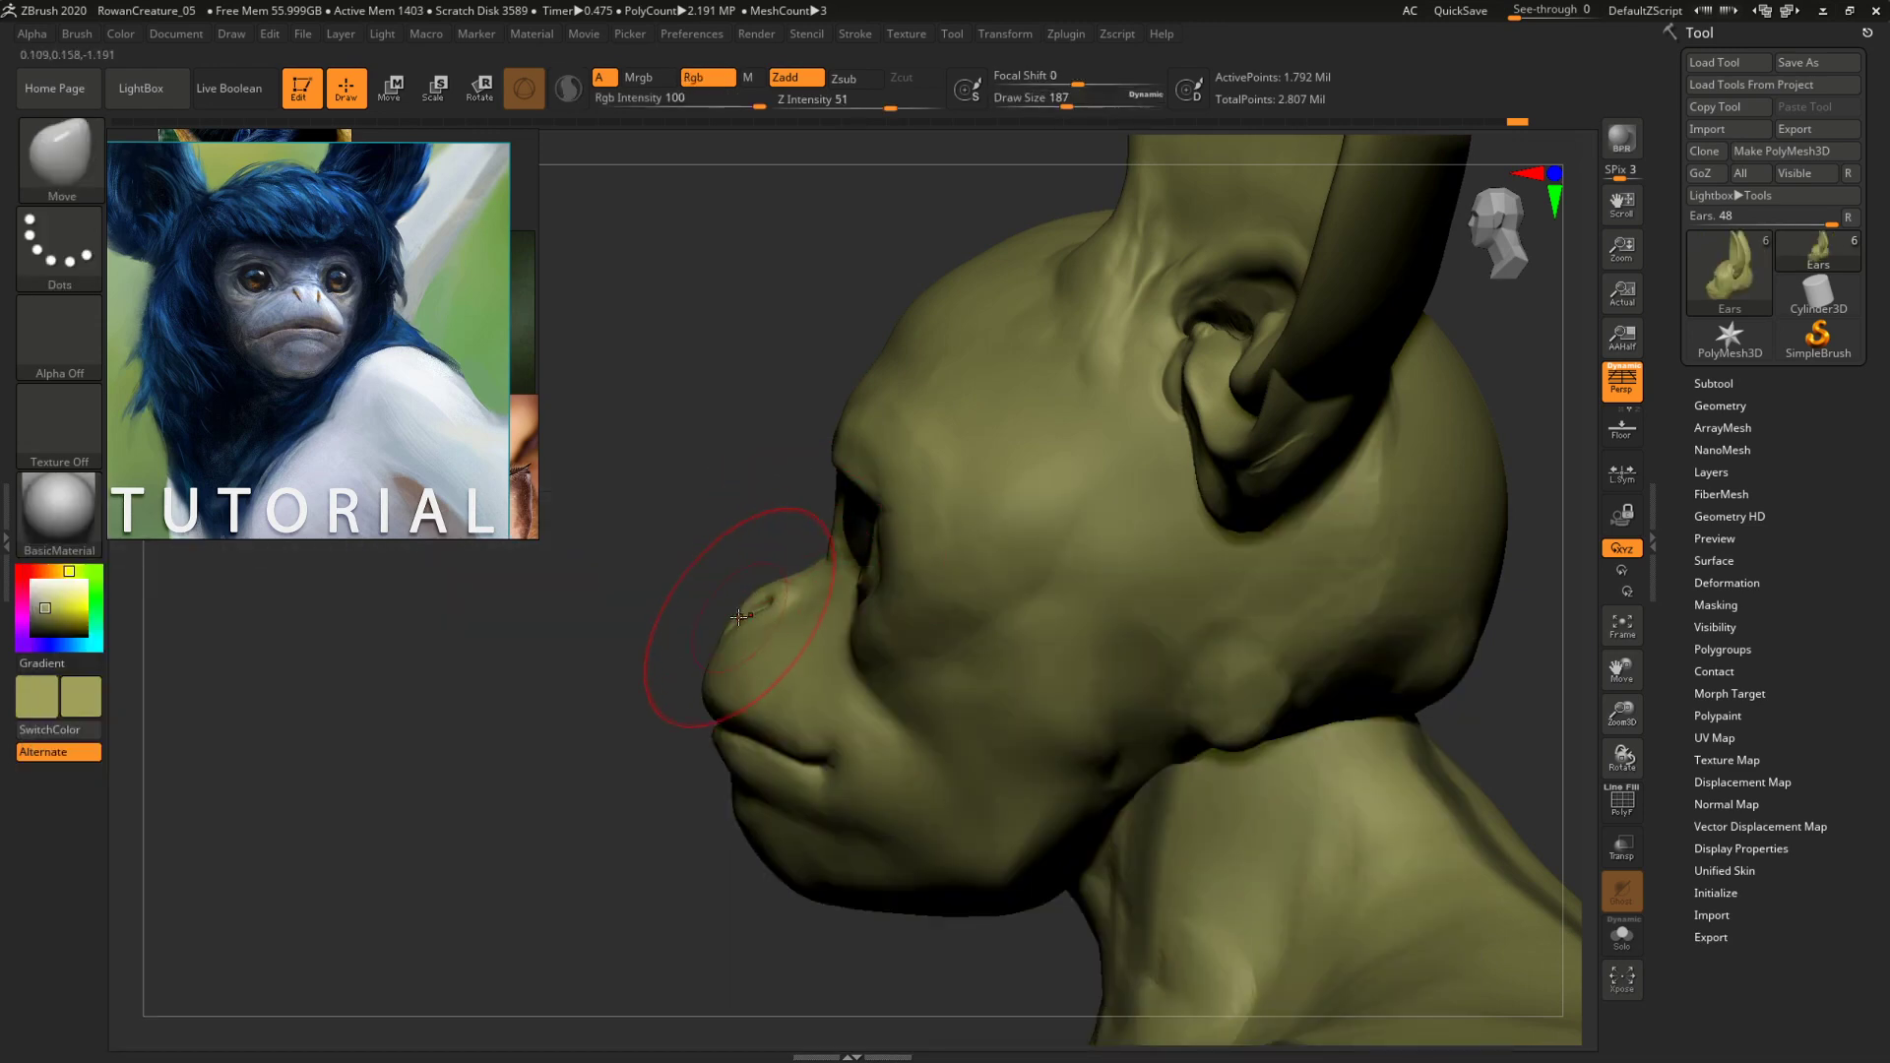
pyautogui.moveTo(762, 602); pyautogui.dragTo(1013, 581)
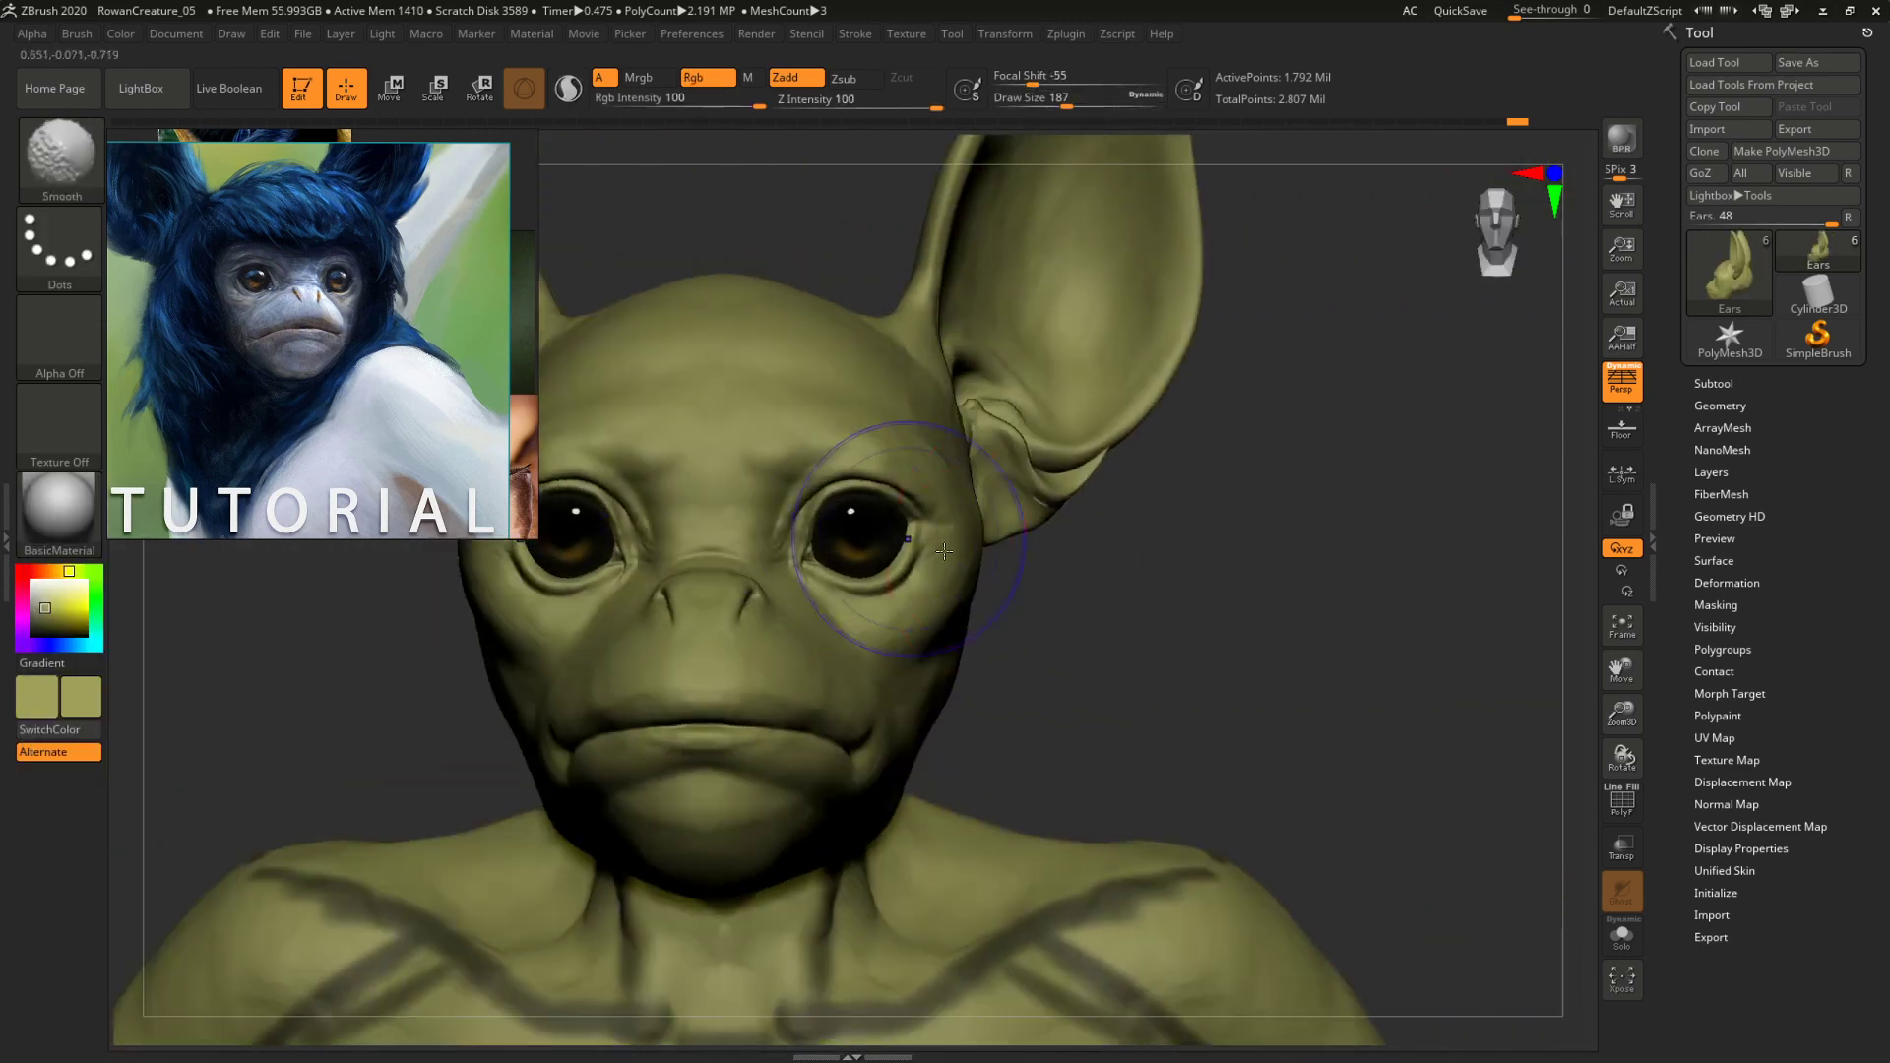
pyautogui.moveTo(1142, 719)
pyautogui.mouseDown()
pyautogui.moveTo(1363, 689)
pyautogui.moveTo(1312, 698)
pyautogui.mouseUp()
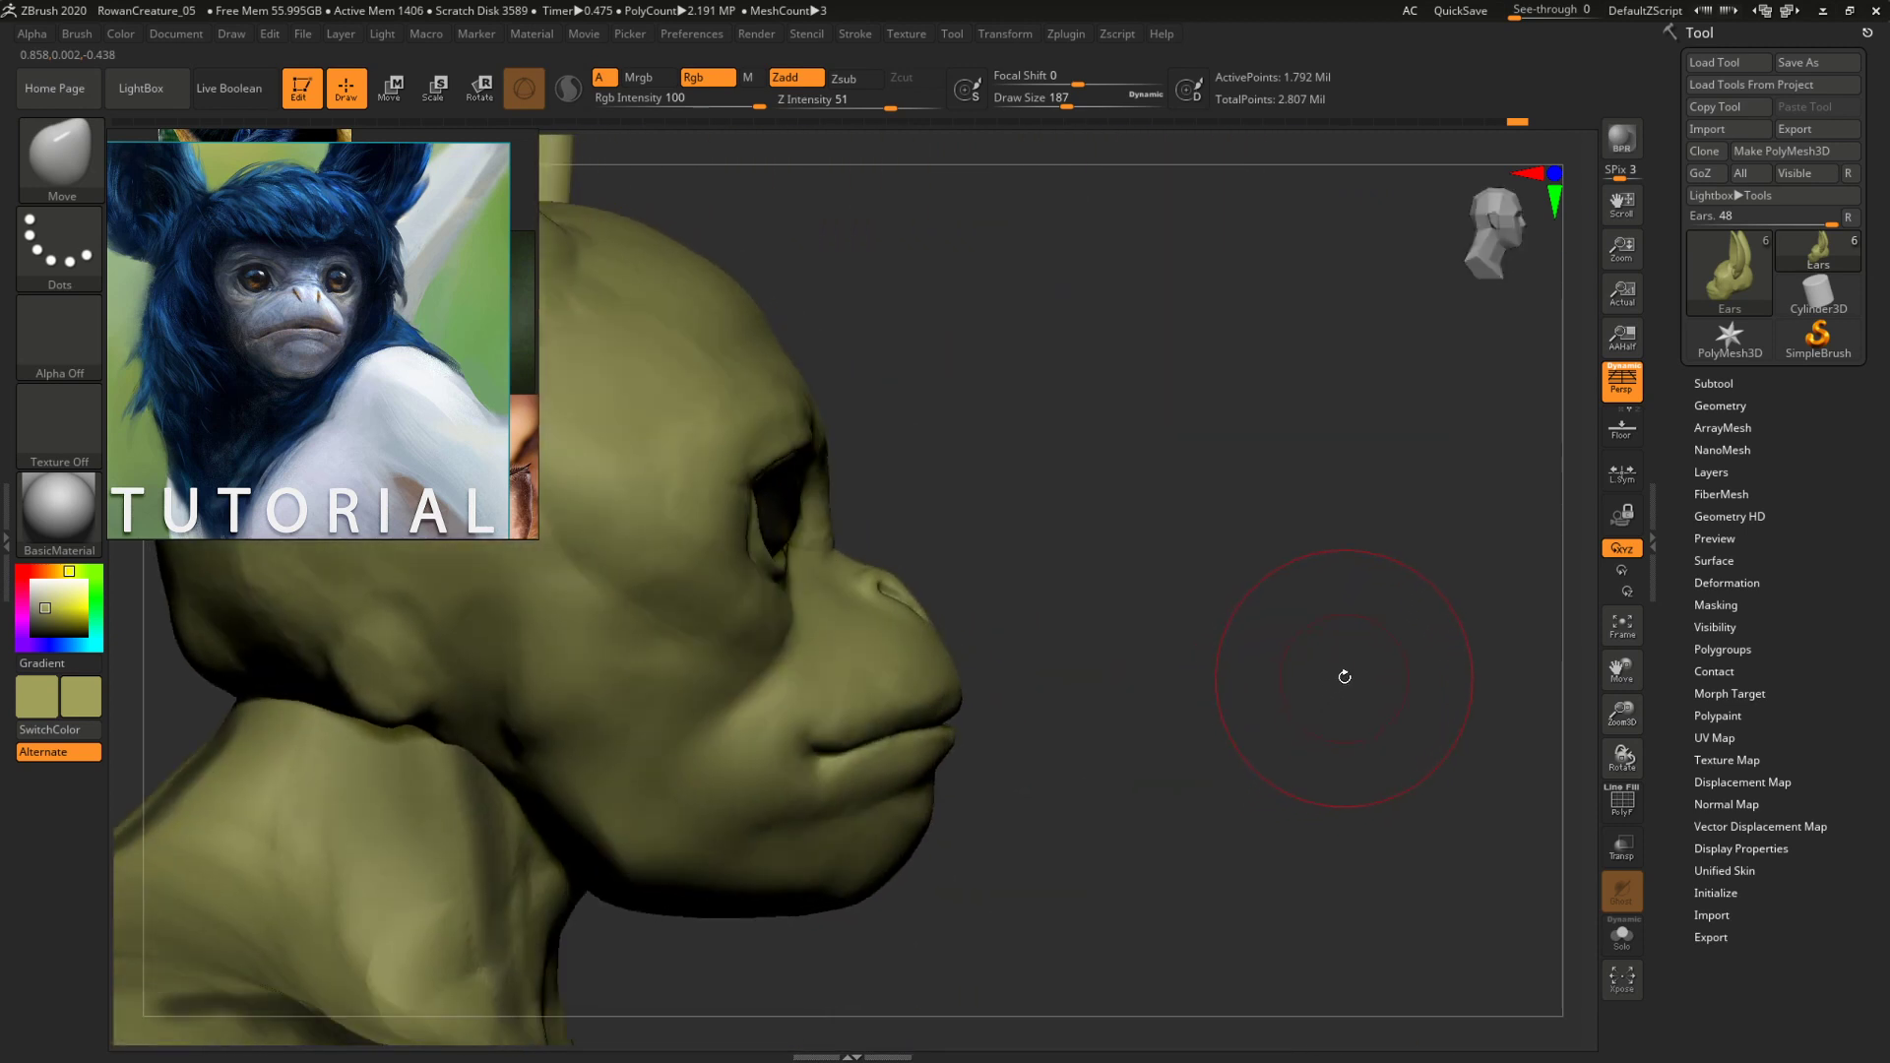
# Adjust the profile of the nose bridge and brow with the Move brush at draw size 163.
pyautogui.press('space')
pyautogui.moveTo(866, 596)
pyautogui.mouseDown()
pyautogui.moveTo(836, 596)
pyautogui.moveTo(831, 534)
pyautogui.mouseUp()
pyautogui.press('space')
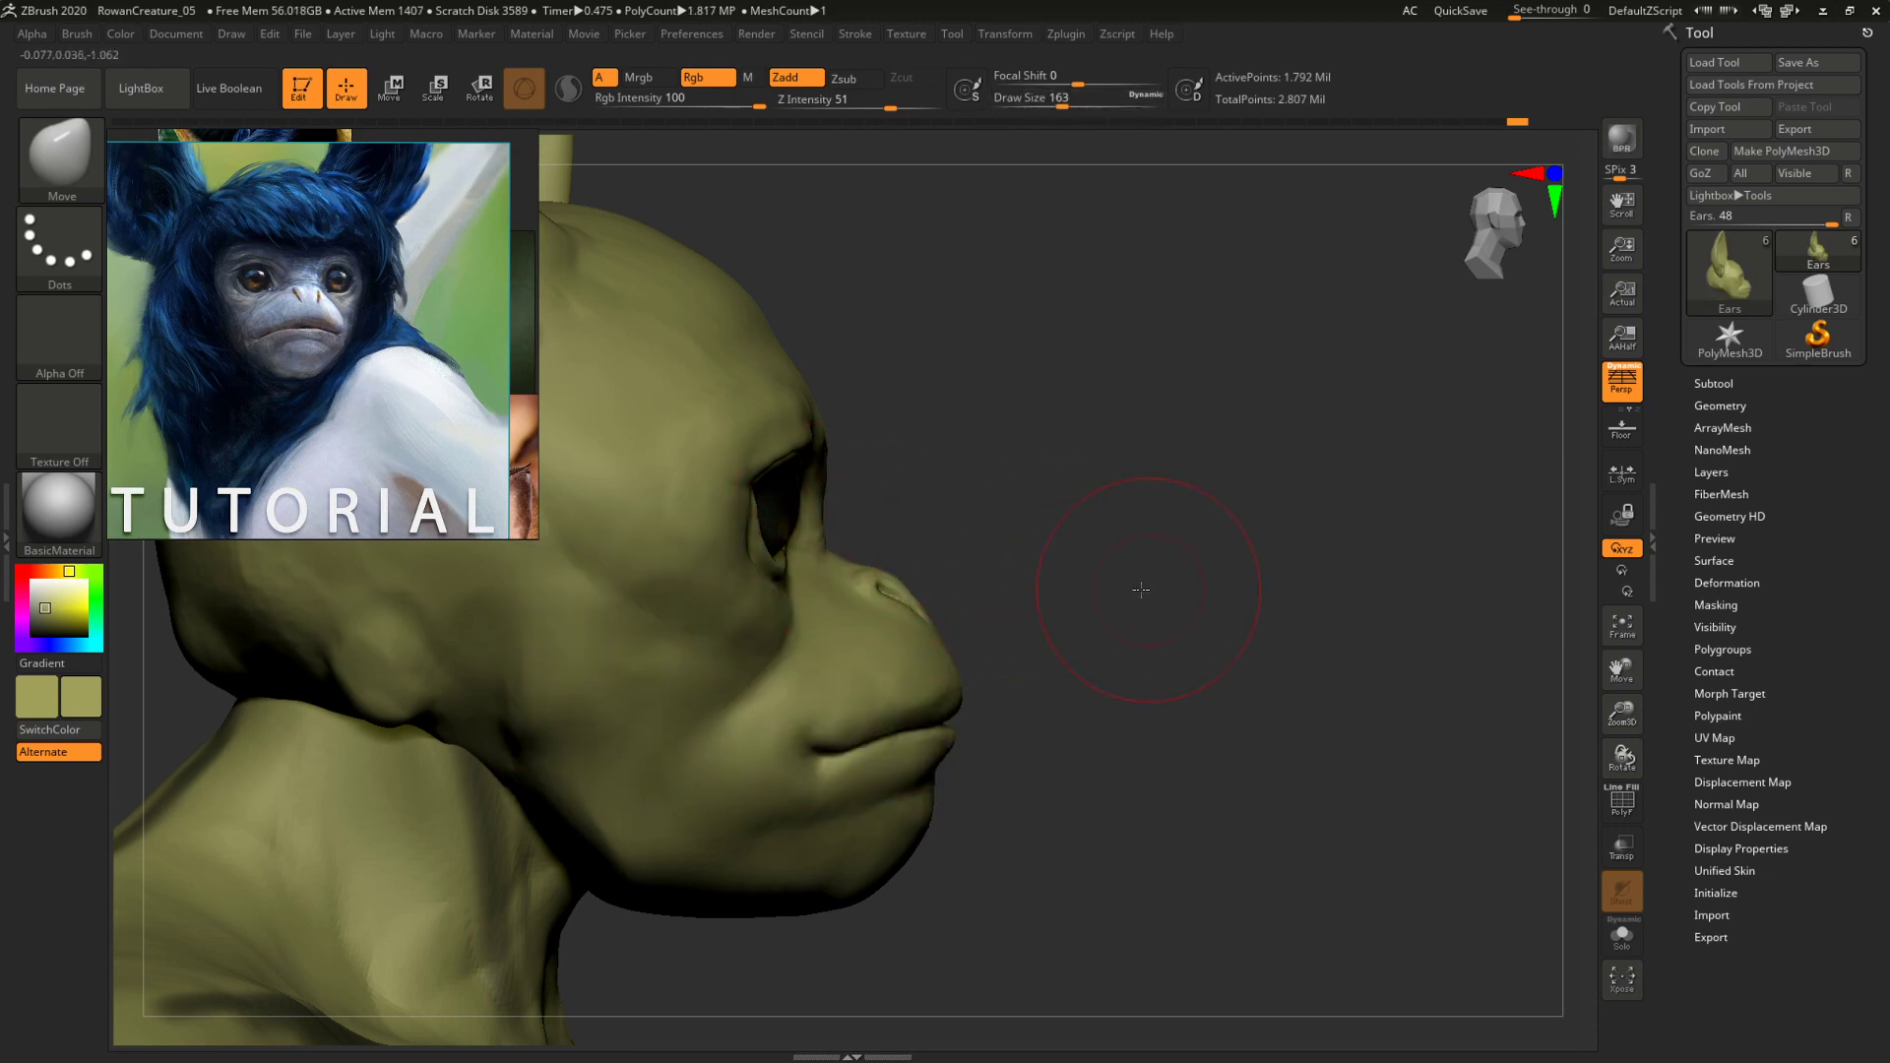
pyautogui.moveTo(1140, 588)
pyautogui.mouseDown()
pyautogui.moveTo(1043, 591)
pyautogui.moveTo(1130, 591)
pyautogui.moveTo(866, 516)
pyautogui.mouseUp()
pyautogui.press('ctrl')
# Refine the brow ridge from a three-quarter view with the Move brush at draw size 87.
pyautogui.press('space')
pyautogui.moveTo(1226, 532); pyautogui.dragTo(1020, 405)
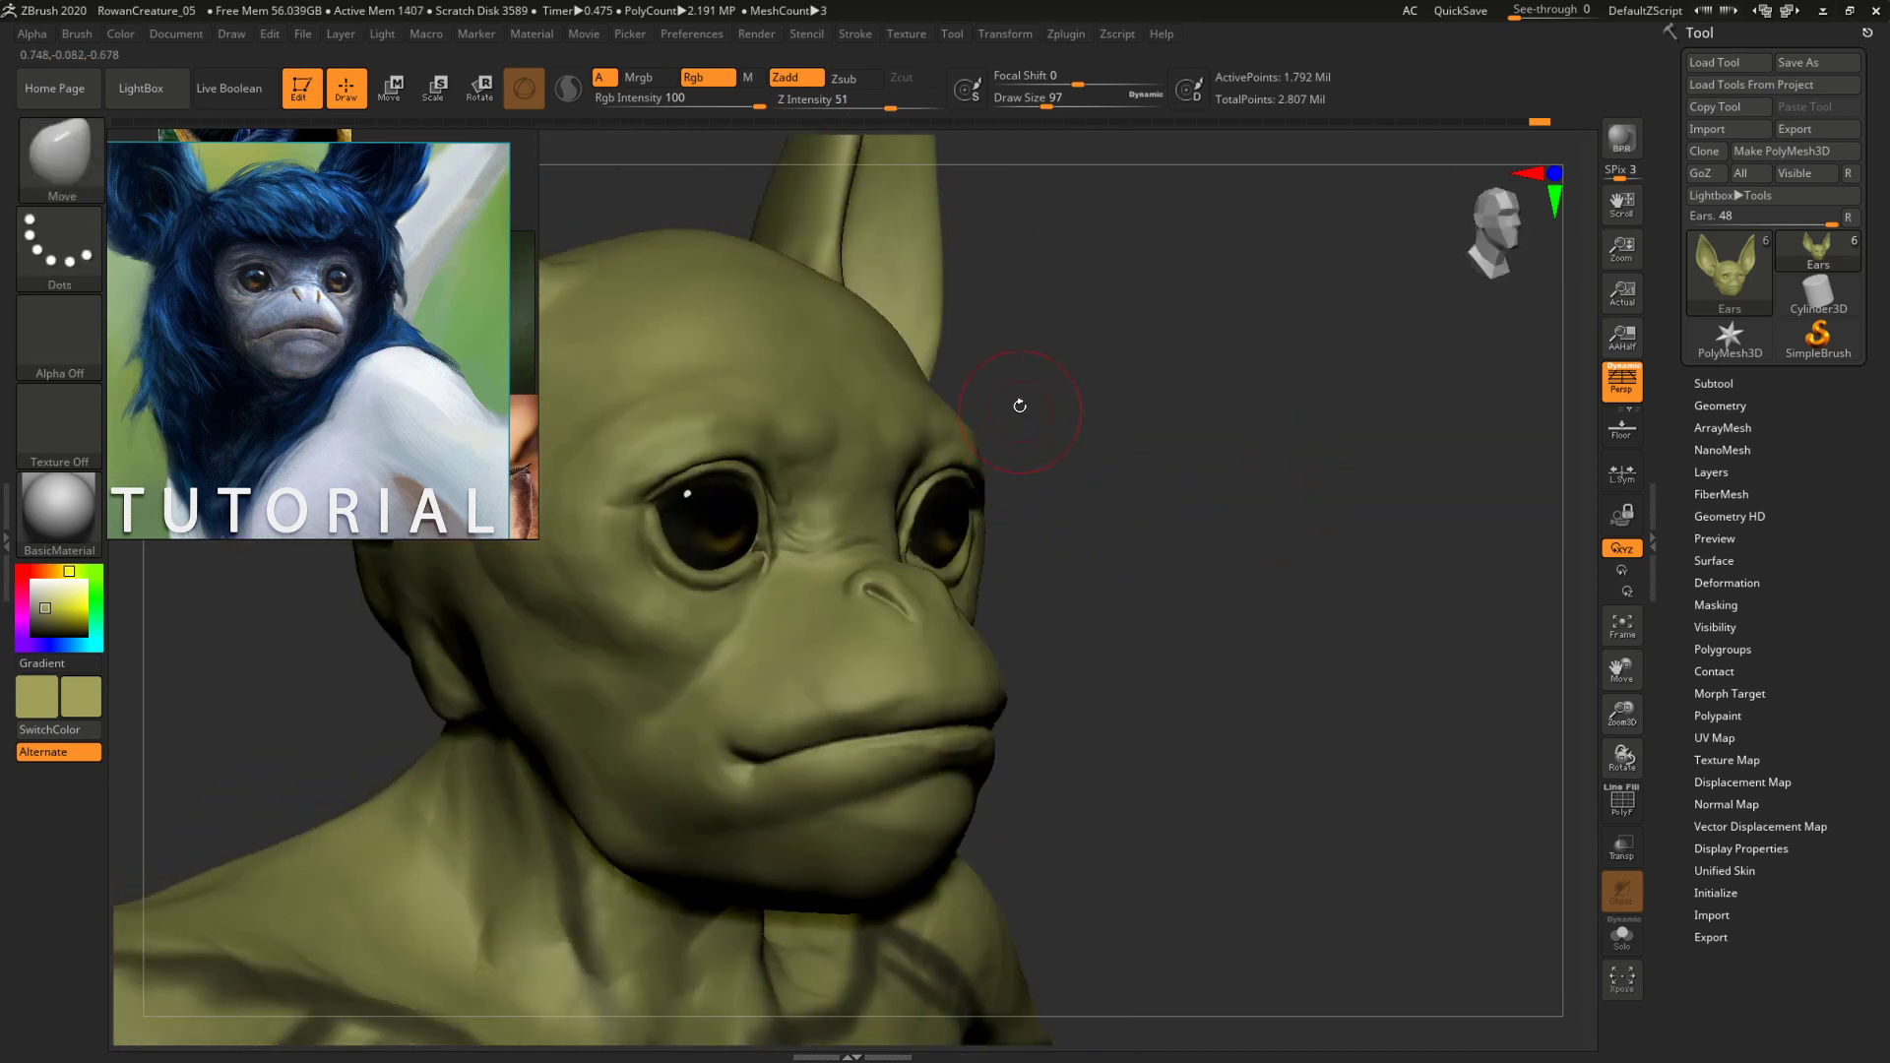
pyautogui.press('[')
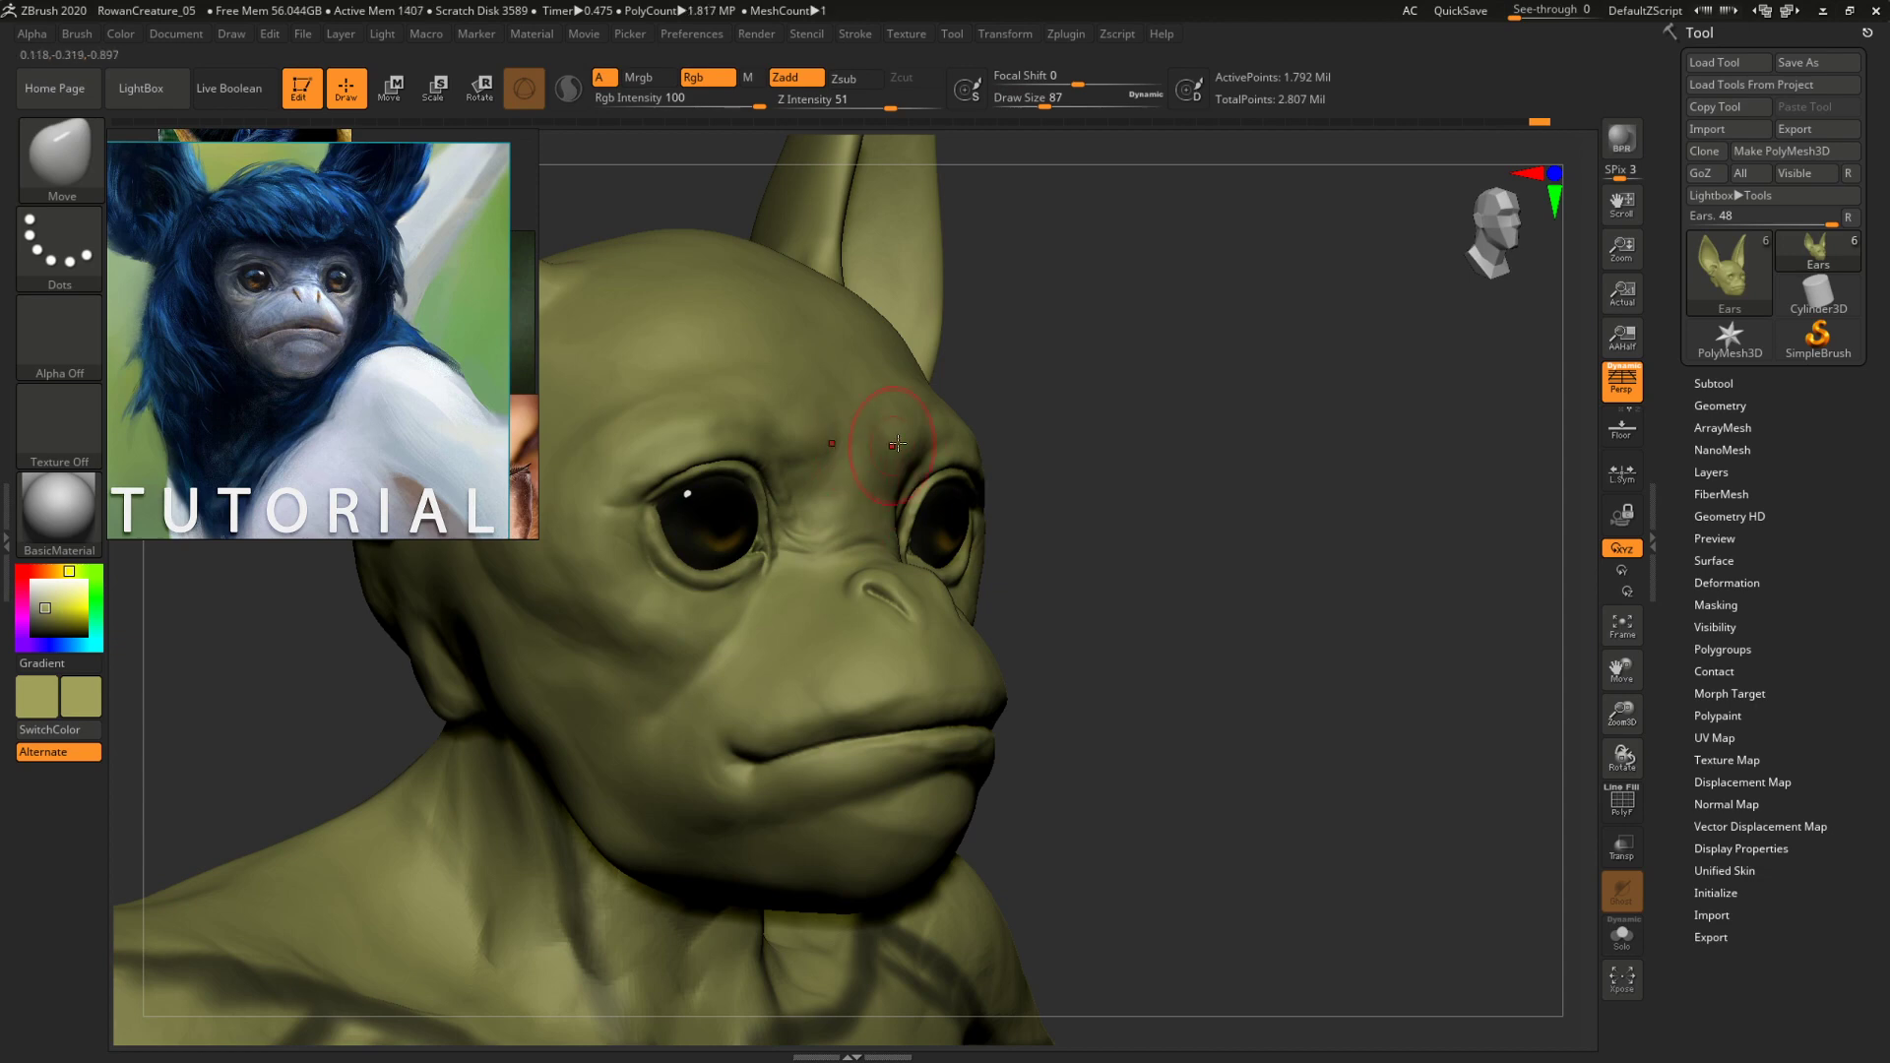
pyautogui.moveTo(984, 433)
pyautogui.mouseDown()
pyautogui.moveTo(1054, 384)
pyautogui.moveTo(1101, 413)
pyautogui.moveTo(1094, 537)
pyautogui.moveTo(1187, 517)
pyautogui.moveTo(909, 479)
pyautogui.moveTo(1312, 476)
pyautogui.moveTo(1156, 485)
pyautogui.moveTo(801, 624)
pyautogui.moveTo(759, 450)
pyautogui.moveTo(901, 425)
pyautogui.moveTo(930, 467)
pyautogui.moveTo(1051, 523)
pyautogui.moveTo(1081, 418)
pyautogui.moveTo(818, 389)
pyautogui.mouseUp()
pyautogui.moveTo(1215, 472)
pyautogui.mouseDown()
pyautogui.moveTo(1336, 489)
pyautogui.moveTo(1067, 451)
pyautogui.moveTo(1223, 409)
pyautogui.moveTo(1078, 497)
pyautogui.moveTo(1029, 433)
pyautogui.mouseUp()
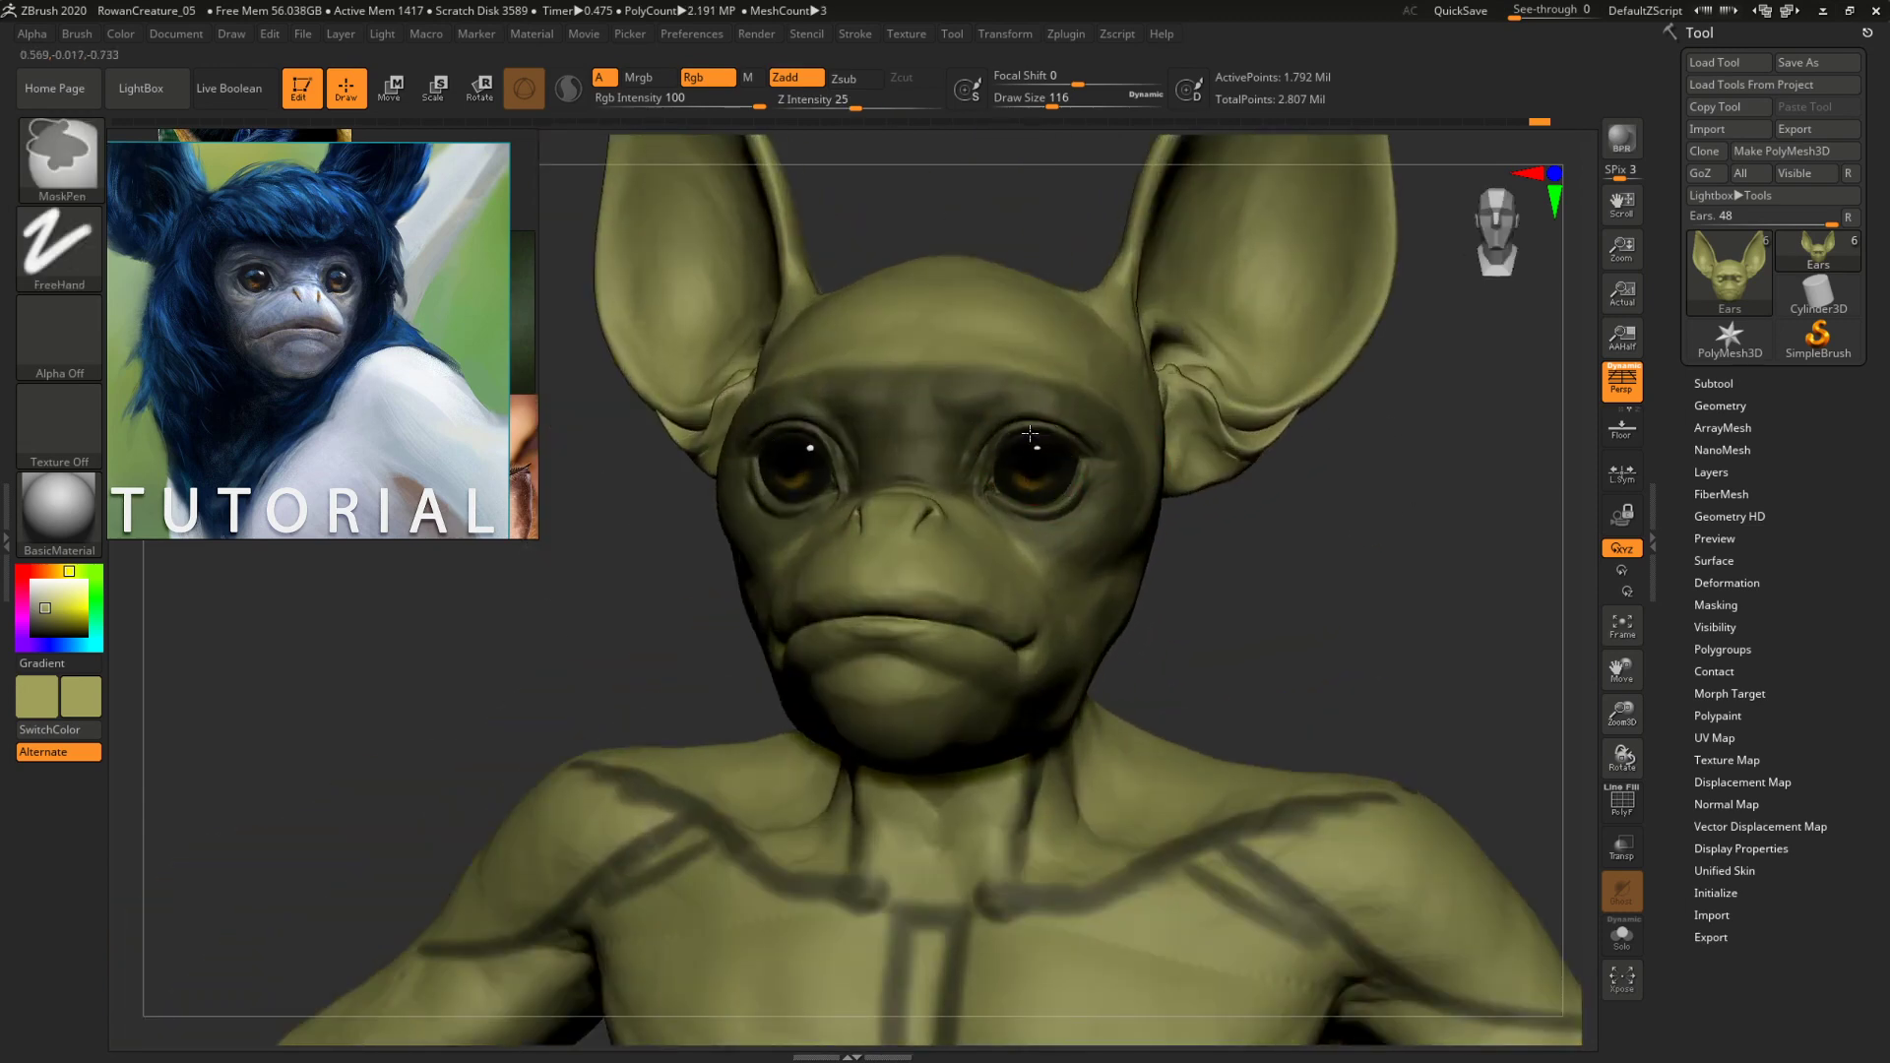
# Clear the mask from the face and adjust the eyelid shape with the Move brush at draw size 17.
pyautogui.moveTo(1362, 591)
pyautogui.mouseDown()
pyautogui.moveTo(1231, 511)
pyautogui.moveTo(1359, 315)
pyautogui.moveTo(1382, 592)
pyautogui.moveTo(1328, 571)
pyautogui.mouseUp()
pyautogui.press('space')
pyautogui.moveTo(1047, 494); pyautogui.dragTo(1024, 498)
pyautogui.keyDown('ctrl'); pyautogui.moveTo(1332, 597); pyautogui.dragTo(1350, 621); pyautogui.keyUp('ctrl')
pyautogui.press('space')
pyautogui.moveTo(1065, 465); pyautogui.dragTo(1053, 467)
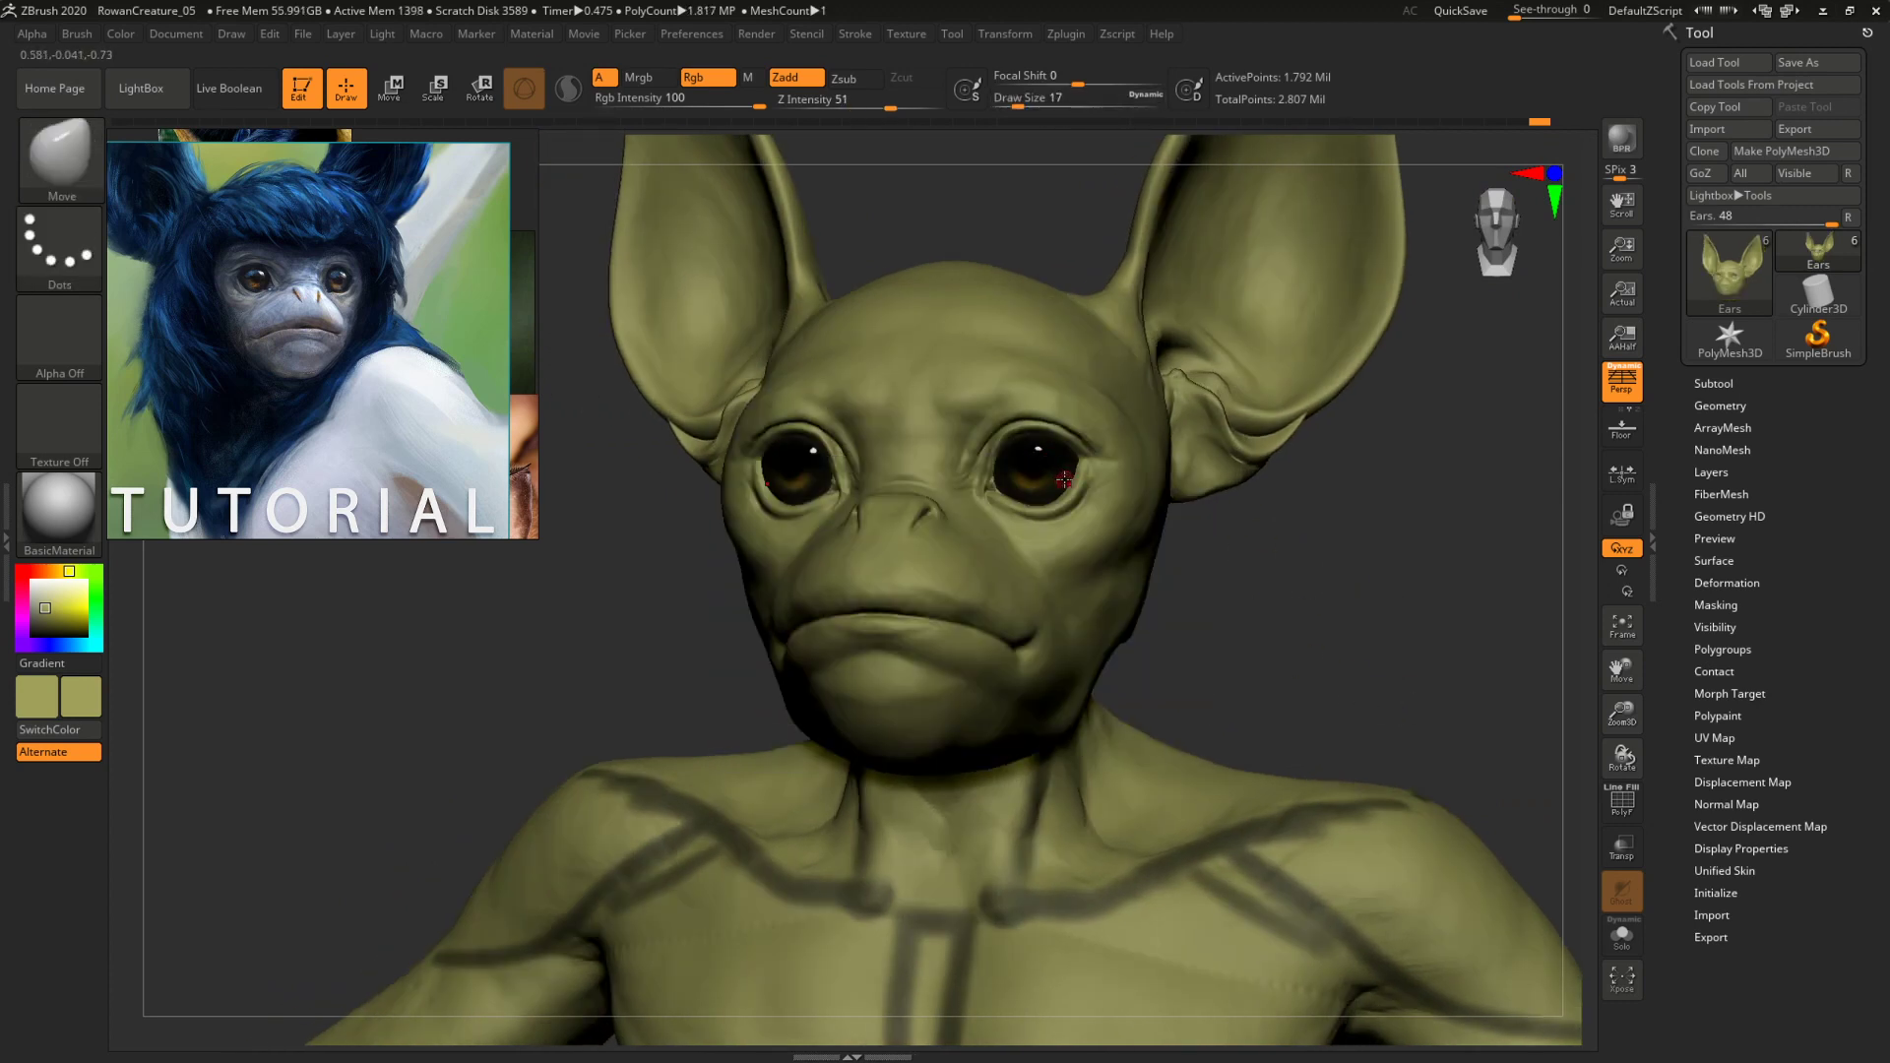
# Paint symmetrical mask strips above and below both eyes with the MaskPen brush, enlarging its draw size from 17 to 22.
pyautogui.press('ctrl')
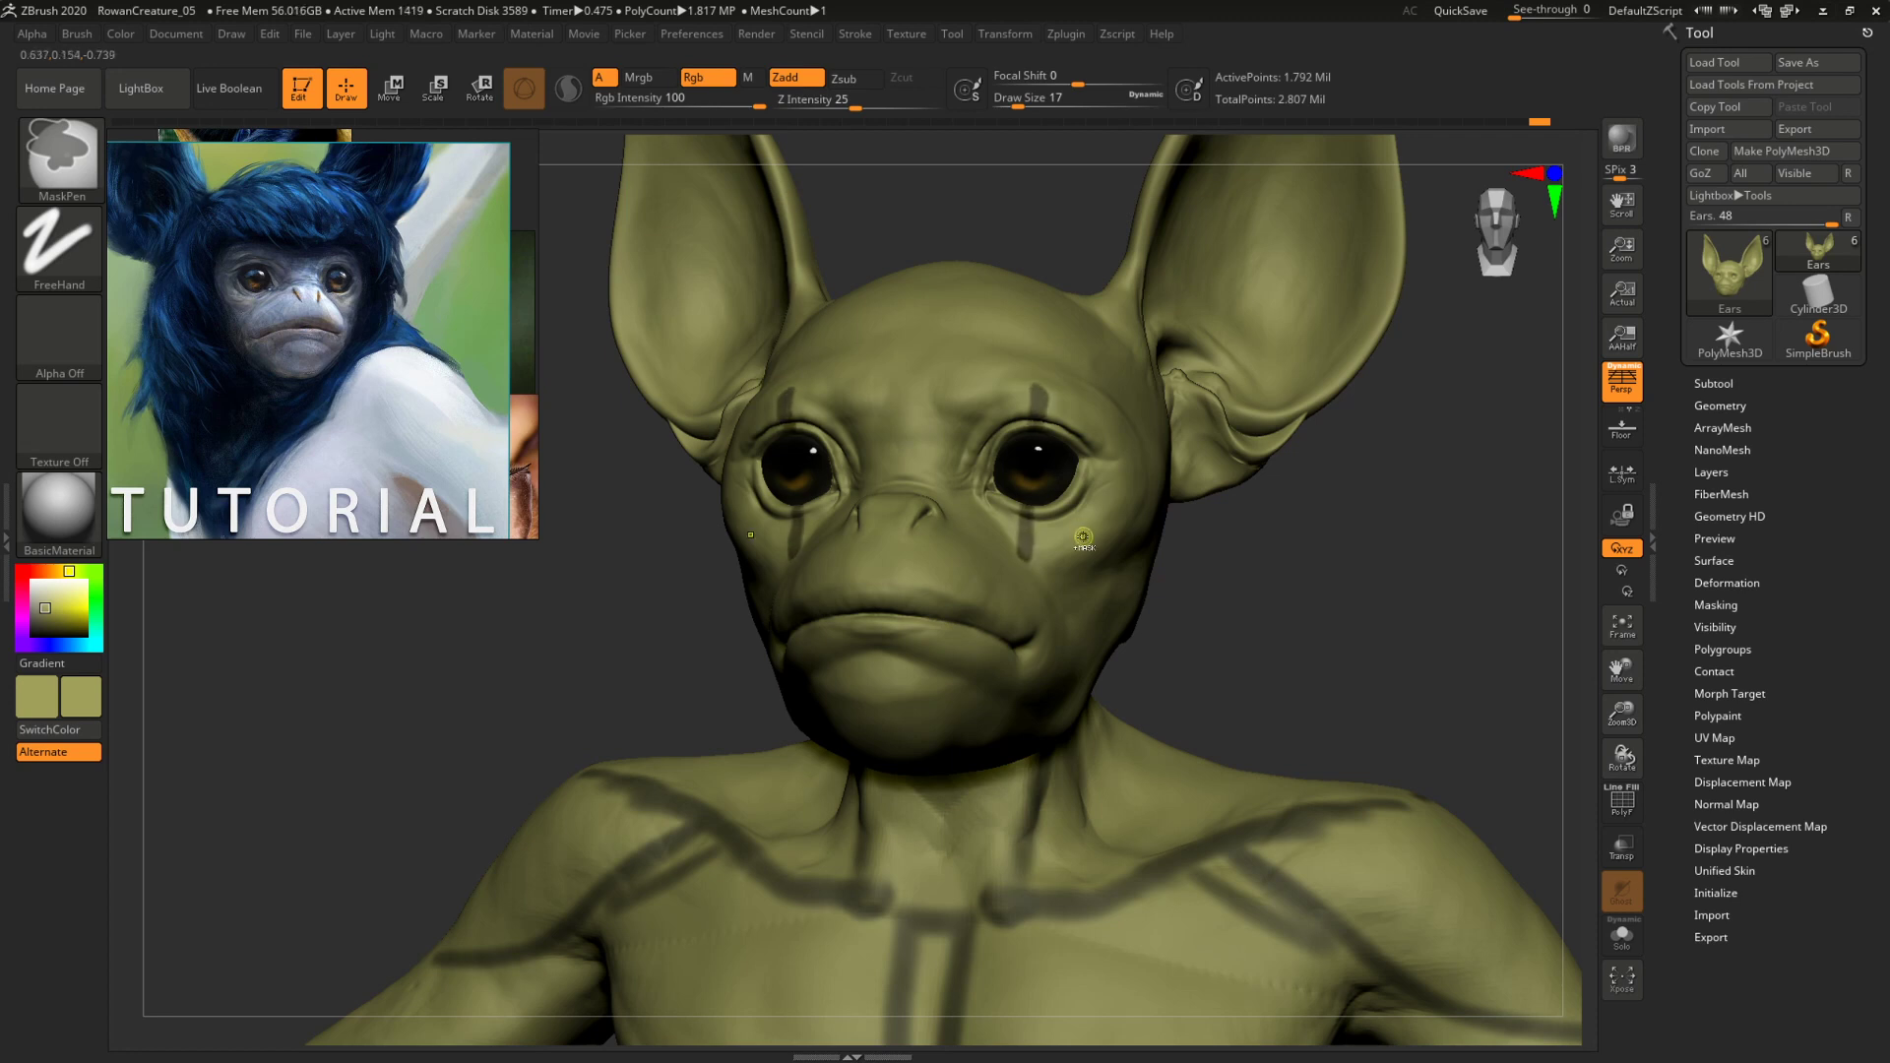
pyautogui.keyDown('ctrl'); pyautogui.moveTo(1061, 531); pyautogui.dragTo(1082, 391); pyautogui.keyUp('ctrl')
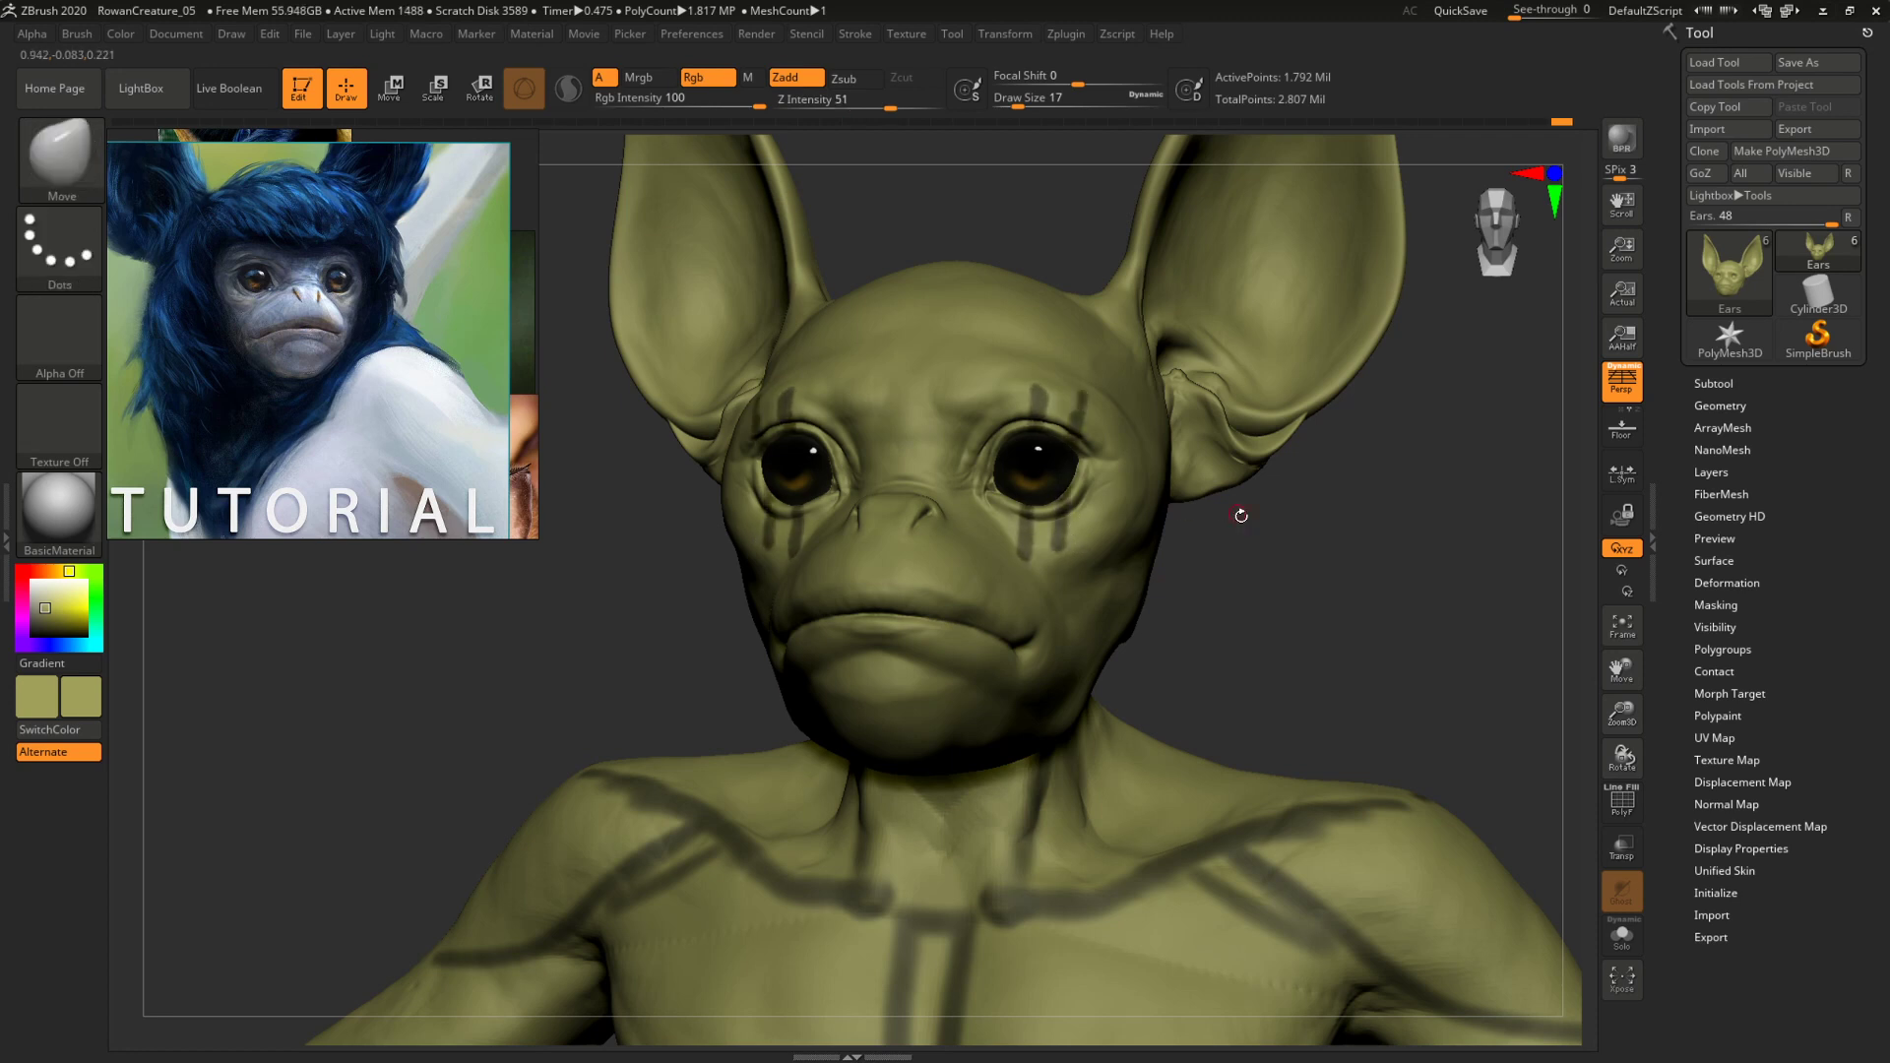
pyautogui.moveTo(1240, 515); pyautogui.dragTo(1285, 513)
pyautogui.moveTo(1154, 534)
pyautogui.mouseDown()
pyautogui.moveTo(1048, 520)
pyautogui.moveTo(1032, 544)
pyautogui.mouseUp()
pyautogui.press('space')
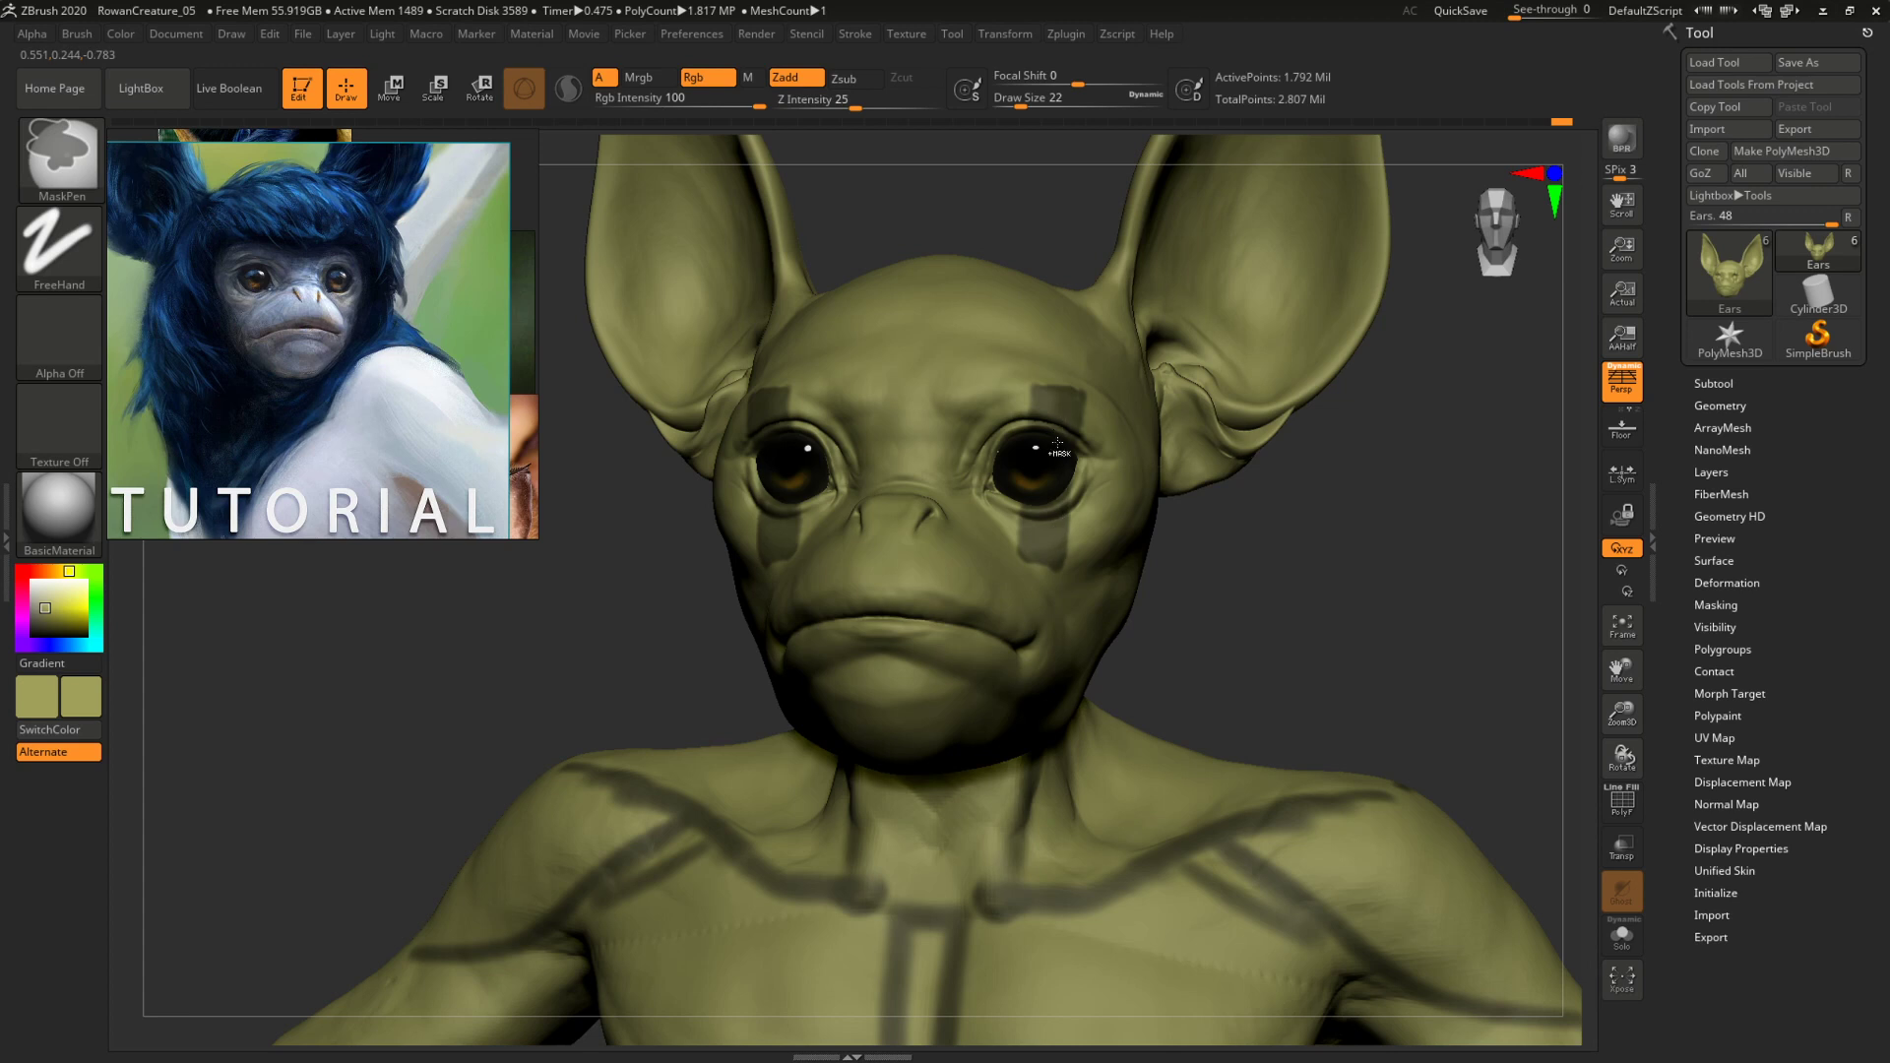
pyautogui.moveTo(1221, 581)
pyautogui.keyDown('shift'); pyautogui.mouseDown()
pyautogui.moveTo(1290, 595)
pyautogui.moveTo(1210, 558)
pyautogui.mouseUp(); pyautogui.keyUp('shift')
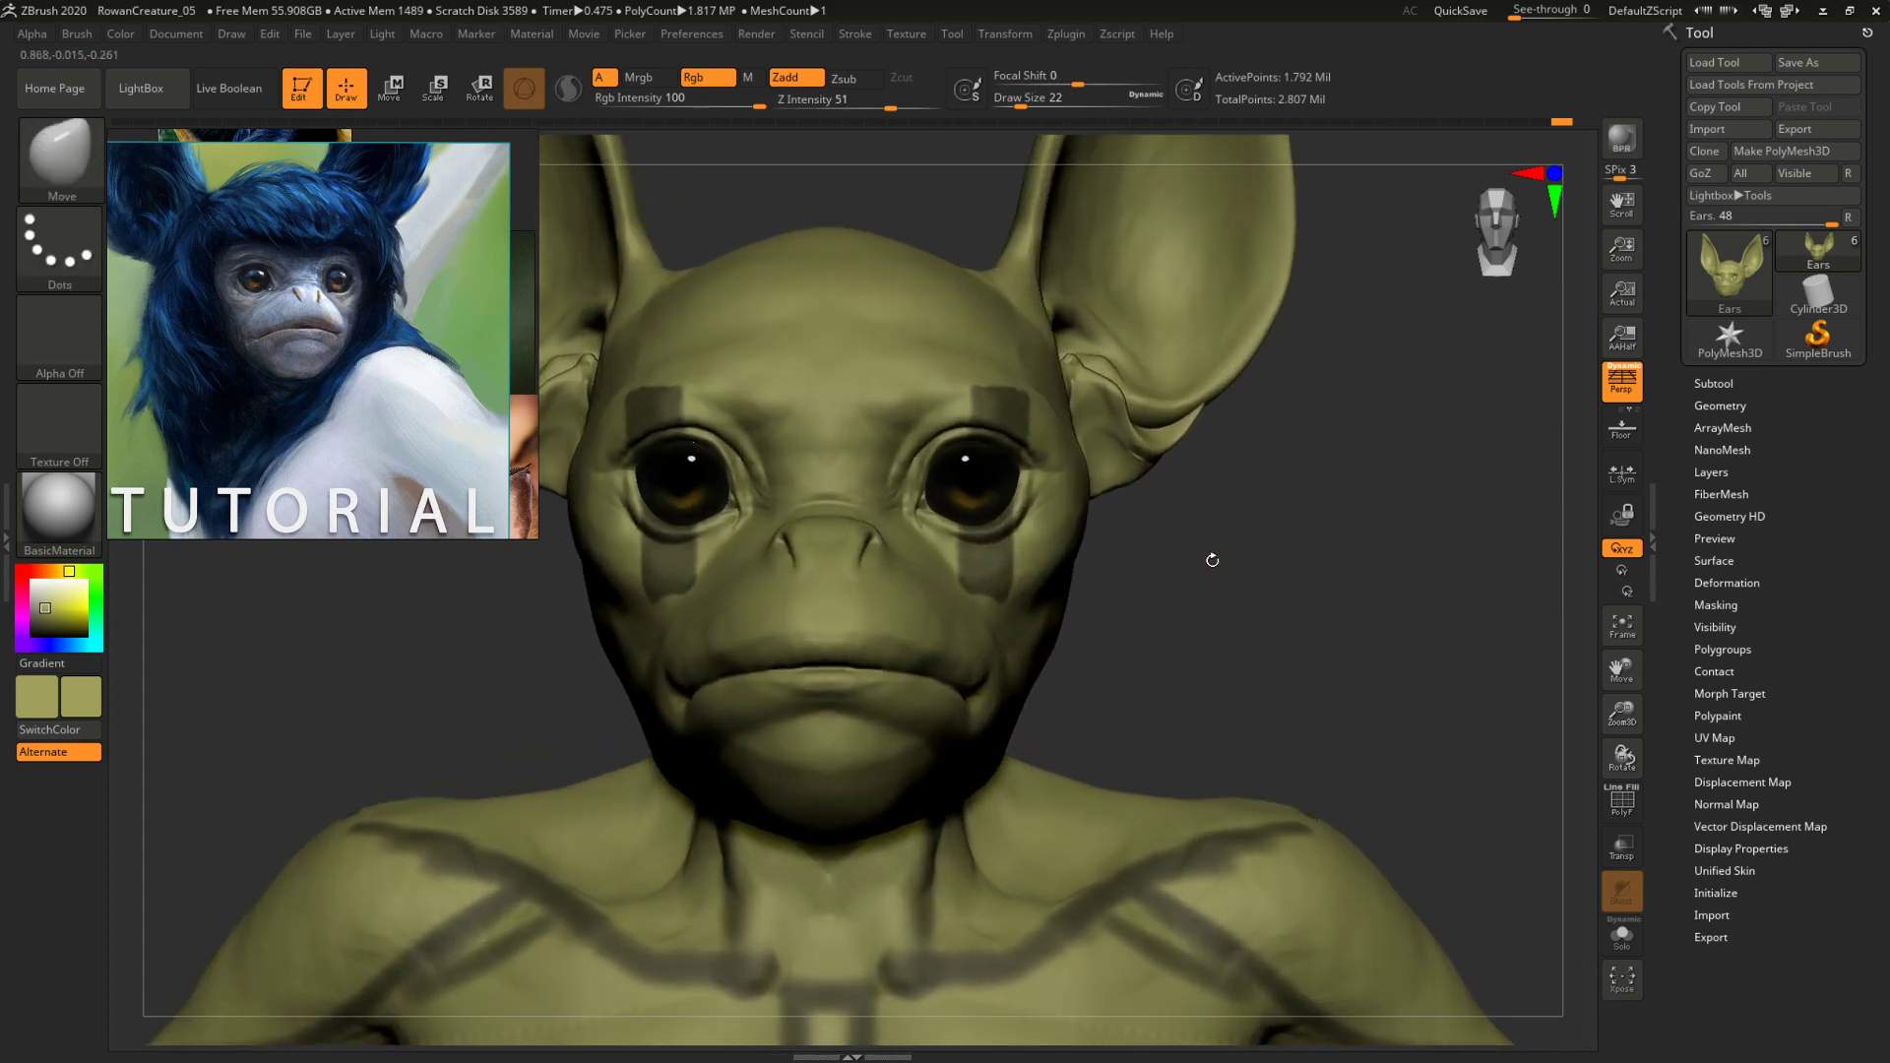
# Extend the mask to the inner corners and sides of both eye sockets.
pyautogui.press('ctrl')
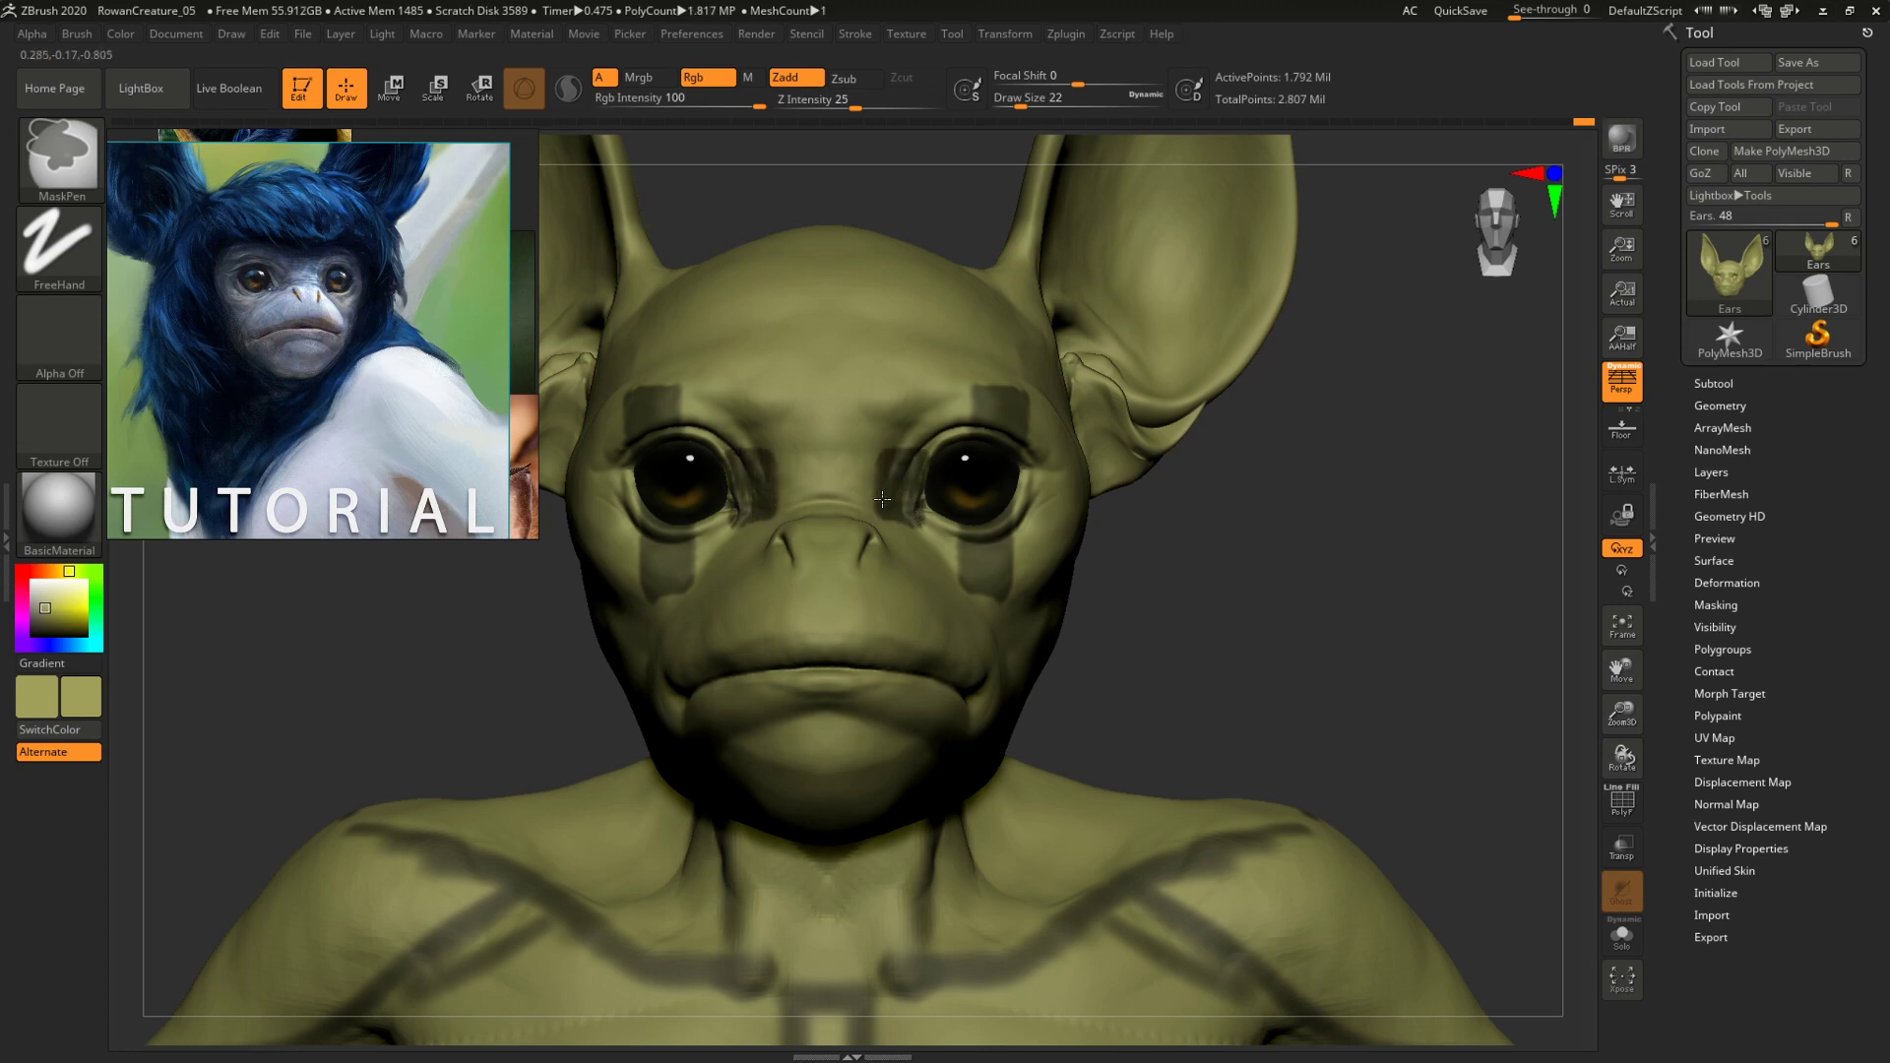
pyautogui.moveTo(1255, 589); pyautogui.dragTo(1171, 603)
pyautogui.keyDown('ctrl'); pyautogui.moveTo(1304, 659); pyautogui.dragTo(1345, 700); pyautogui.keyUp('ctrl')
pyautogui.keyDown('alt'); pyautogui.moveTo(1277, 630); pyautogui.dragTo(1220, 556); pyautogui.keyUp('alt')
pyautogui.moveTo(1186, 591)
pyautogui.mouseDown()
pyautogui.moveTo(1241, 597)
pyautogui.moveTo(1147, 519)
pyautogui.mouseUp()
pyautogui.press('ctrl')
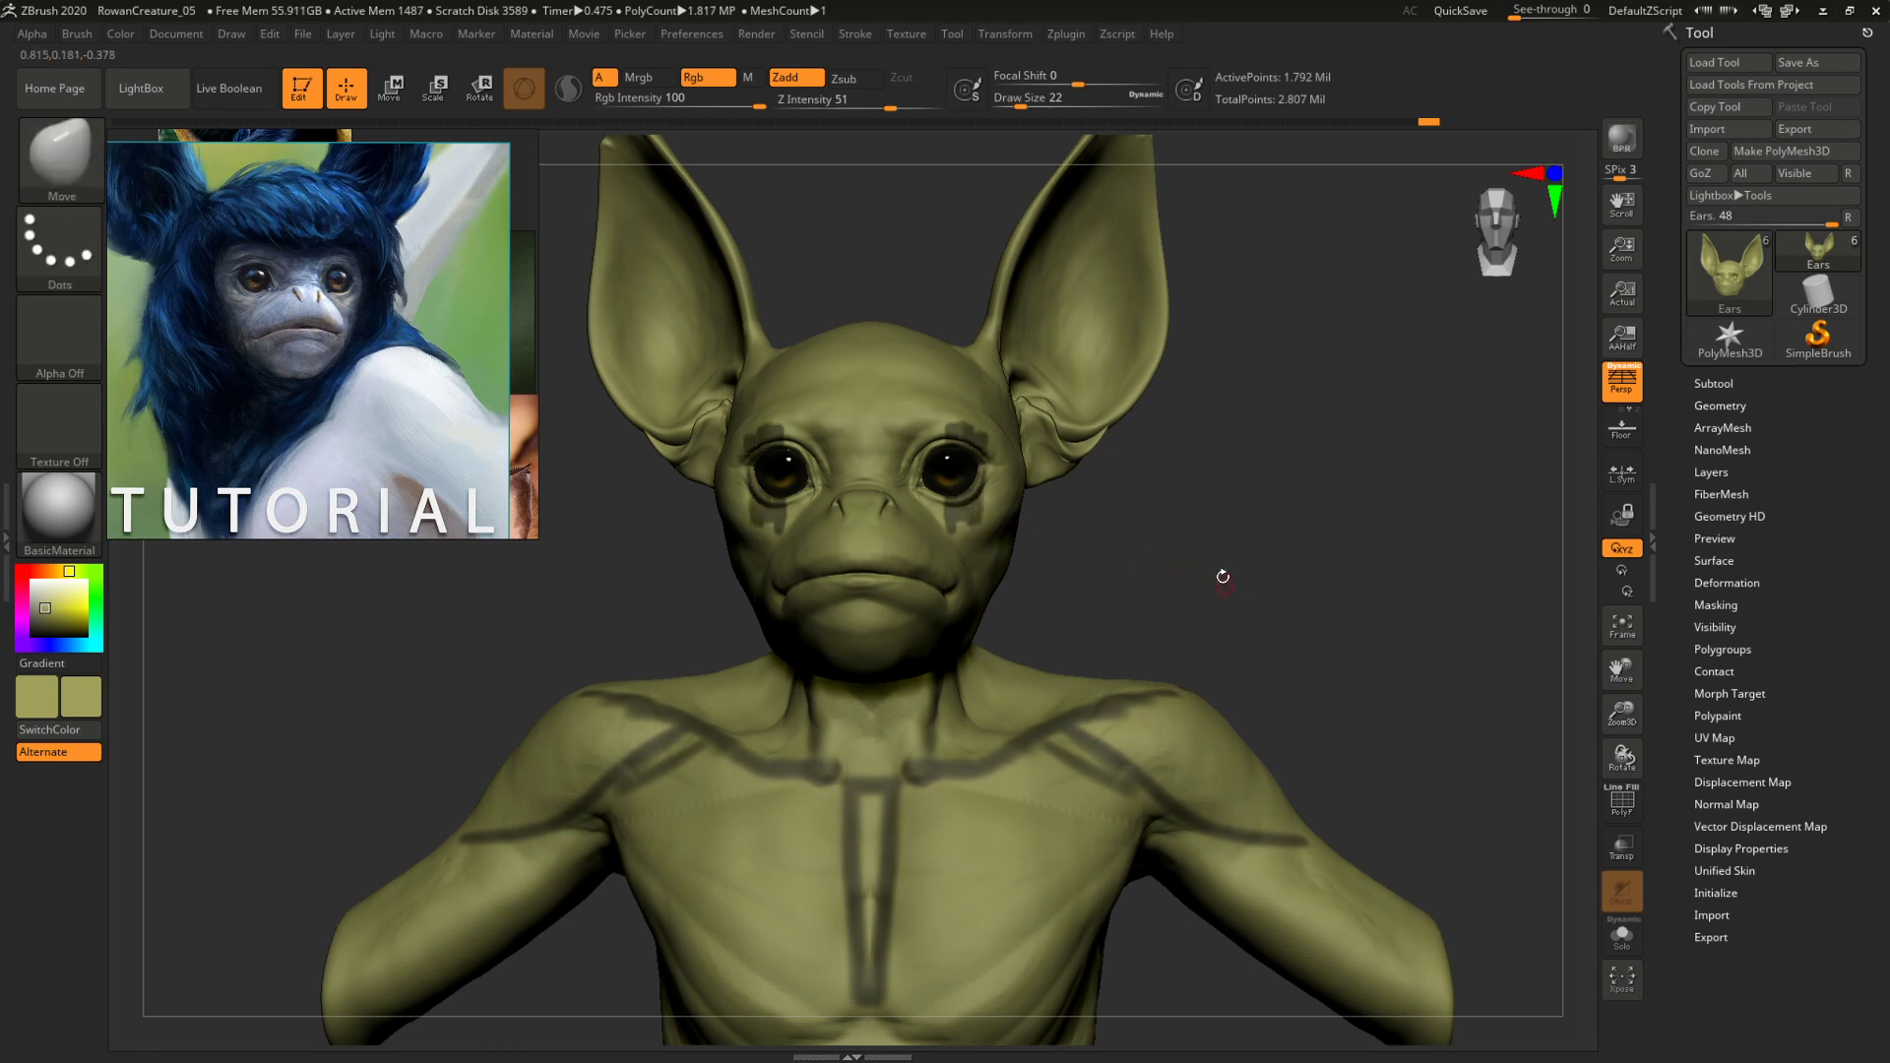
pyautogui.moveTo(1284, 524); pyautogui.dragTo(989, 482)
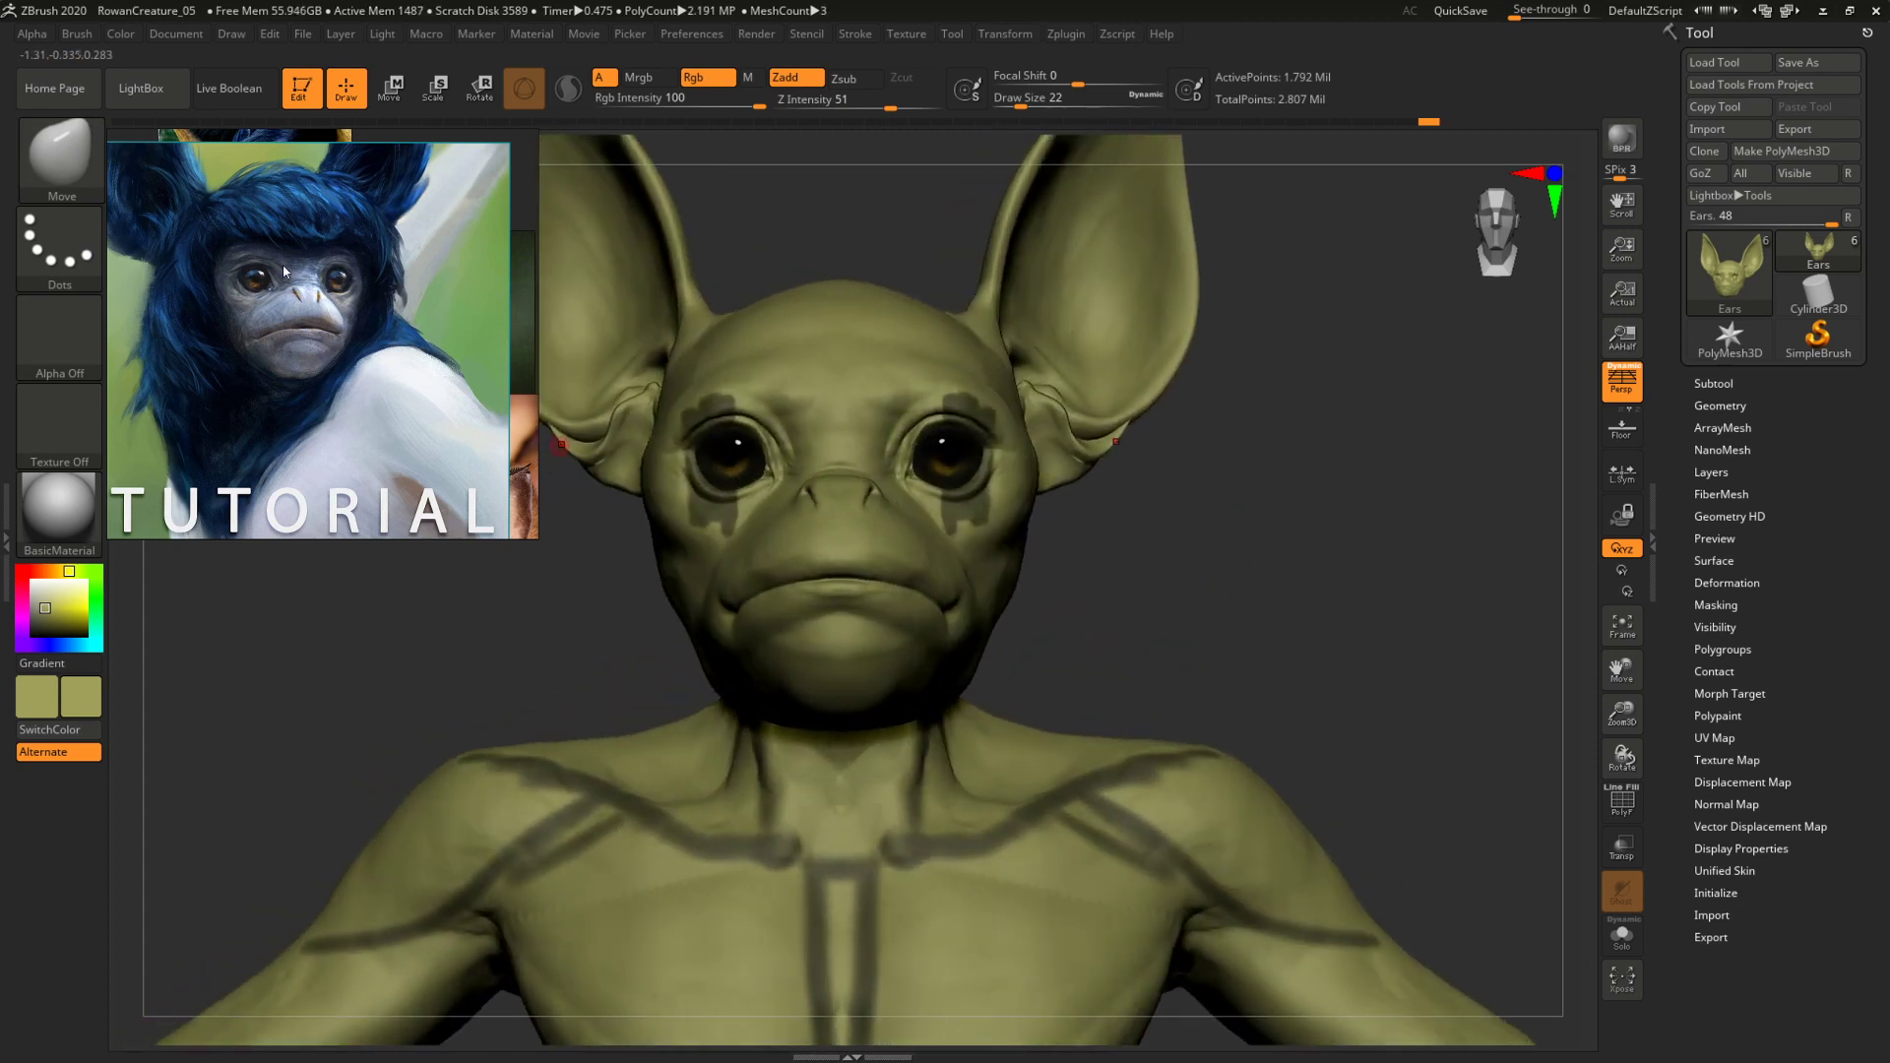
# Clear the eye mask and paint new mask patches below and above one eye with the MaskPen at draw size 44.
pyautogui.moveTo(1241, 503)
pyautogui.keyDown('alt'); pyautogui.mouseDown()
pyautogui.moveTo(1244, 548)
pyautogui.moveTo(1215, 581)
pyautogui.moveTo(970, 480)
pyautogui.mouseUp(); pyautogui.keyUp('alt')
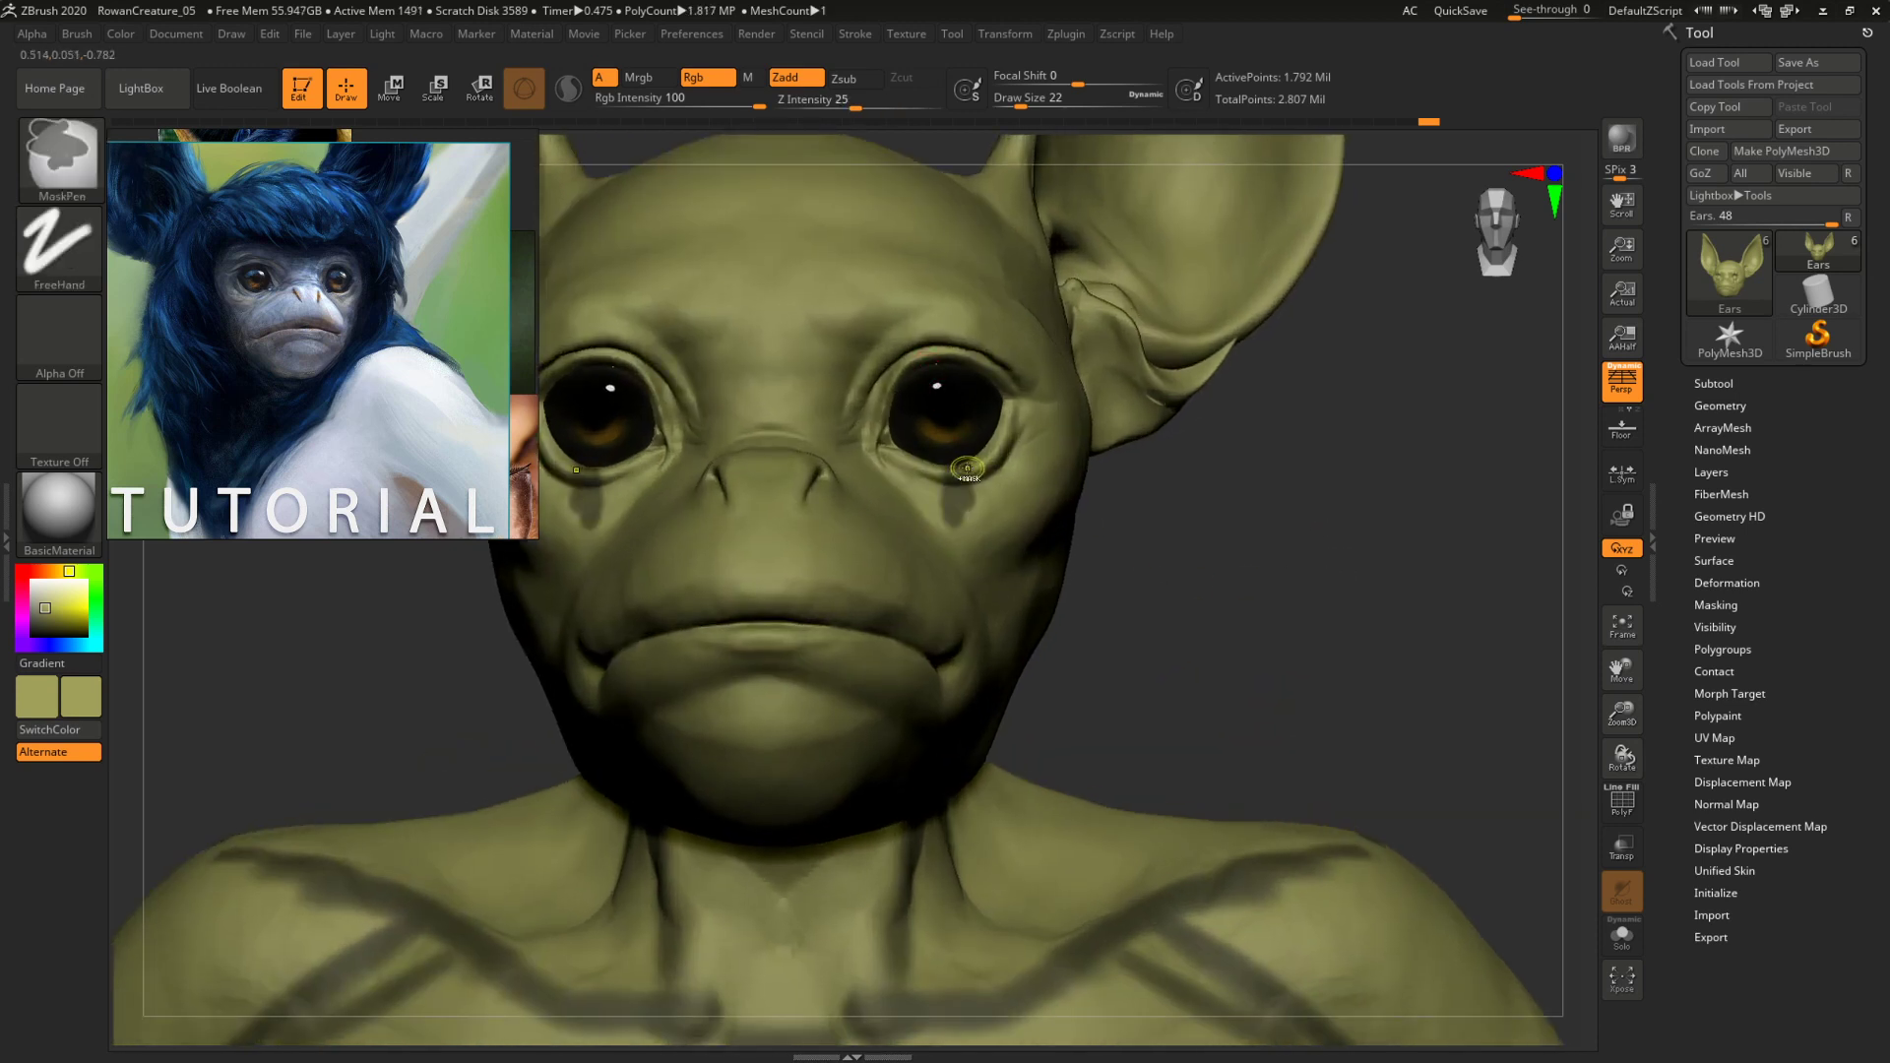
pyautogui.press('ctrl')
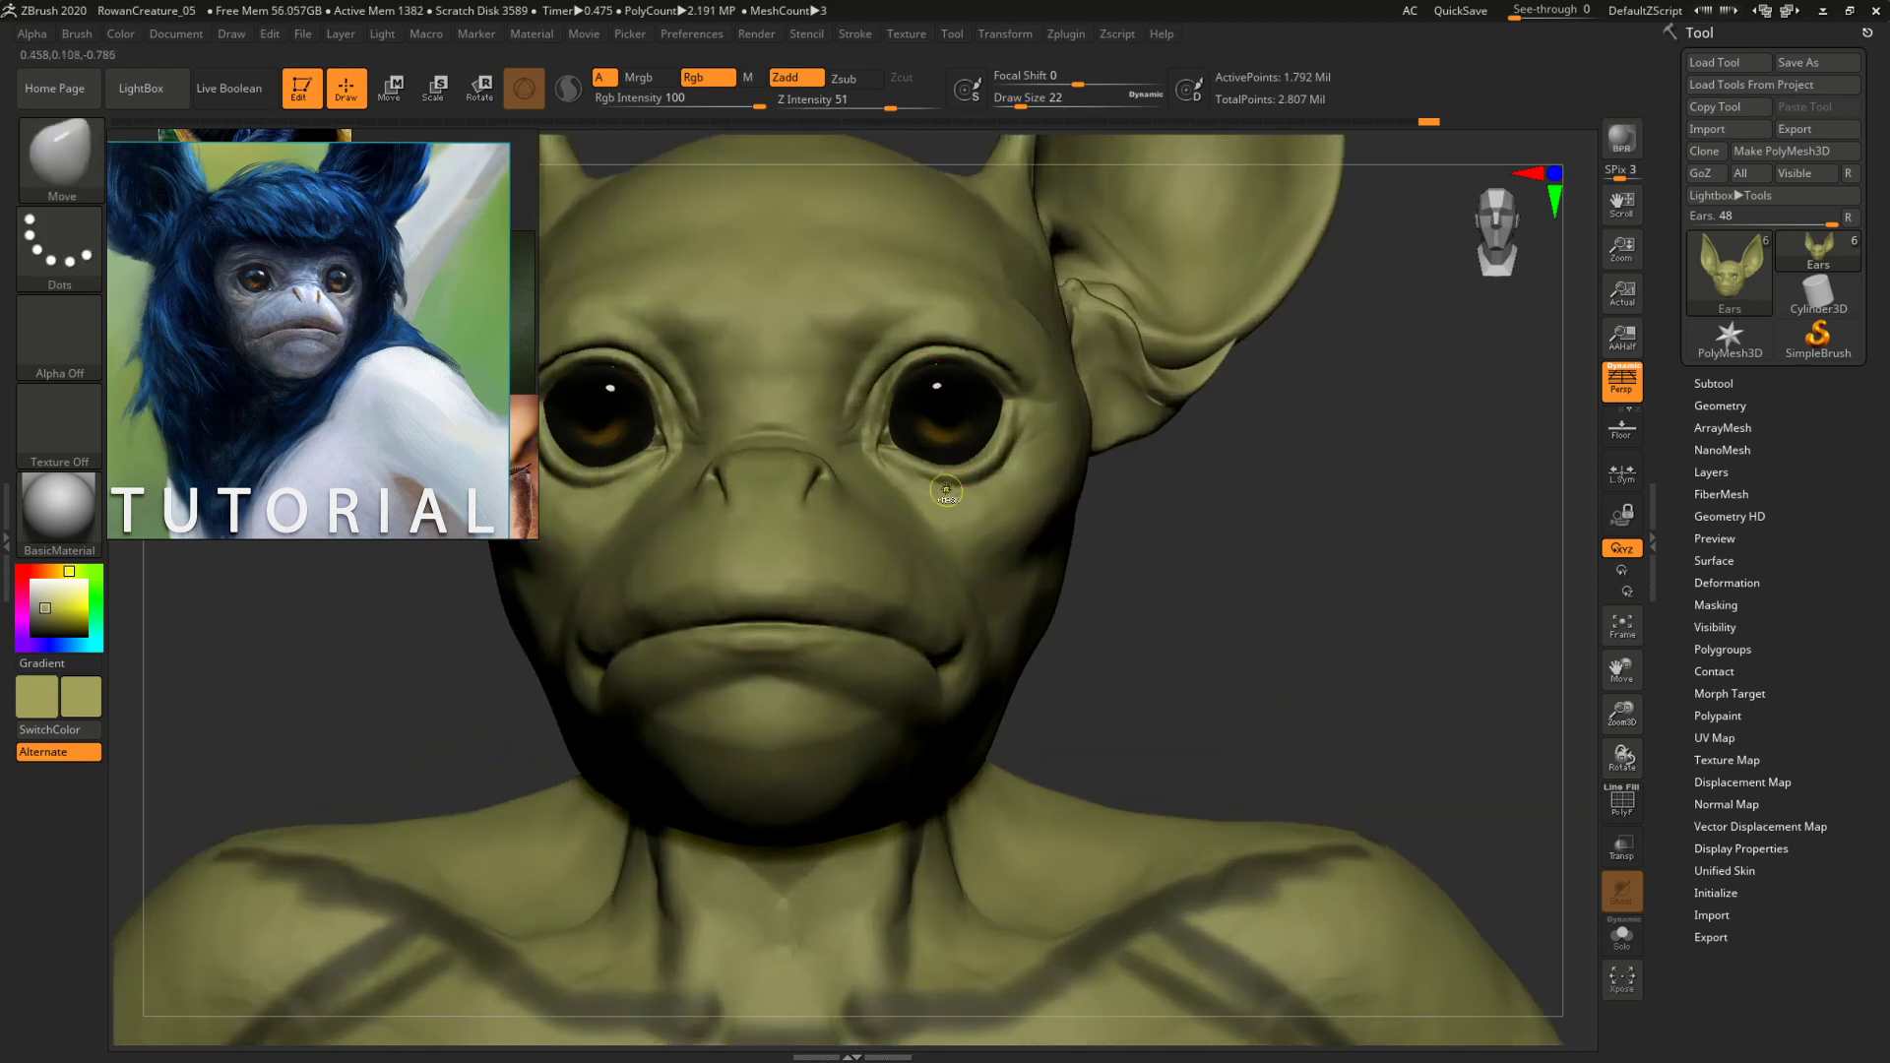
pyautogui.press('space')
pyautogui.press('space')
pyautogui.keyDown('ctrl'); pyautogui.moveTo(946, 497); pyautogui.dragTo(954, 444); pyautogui.keyUp('ctrl')
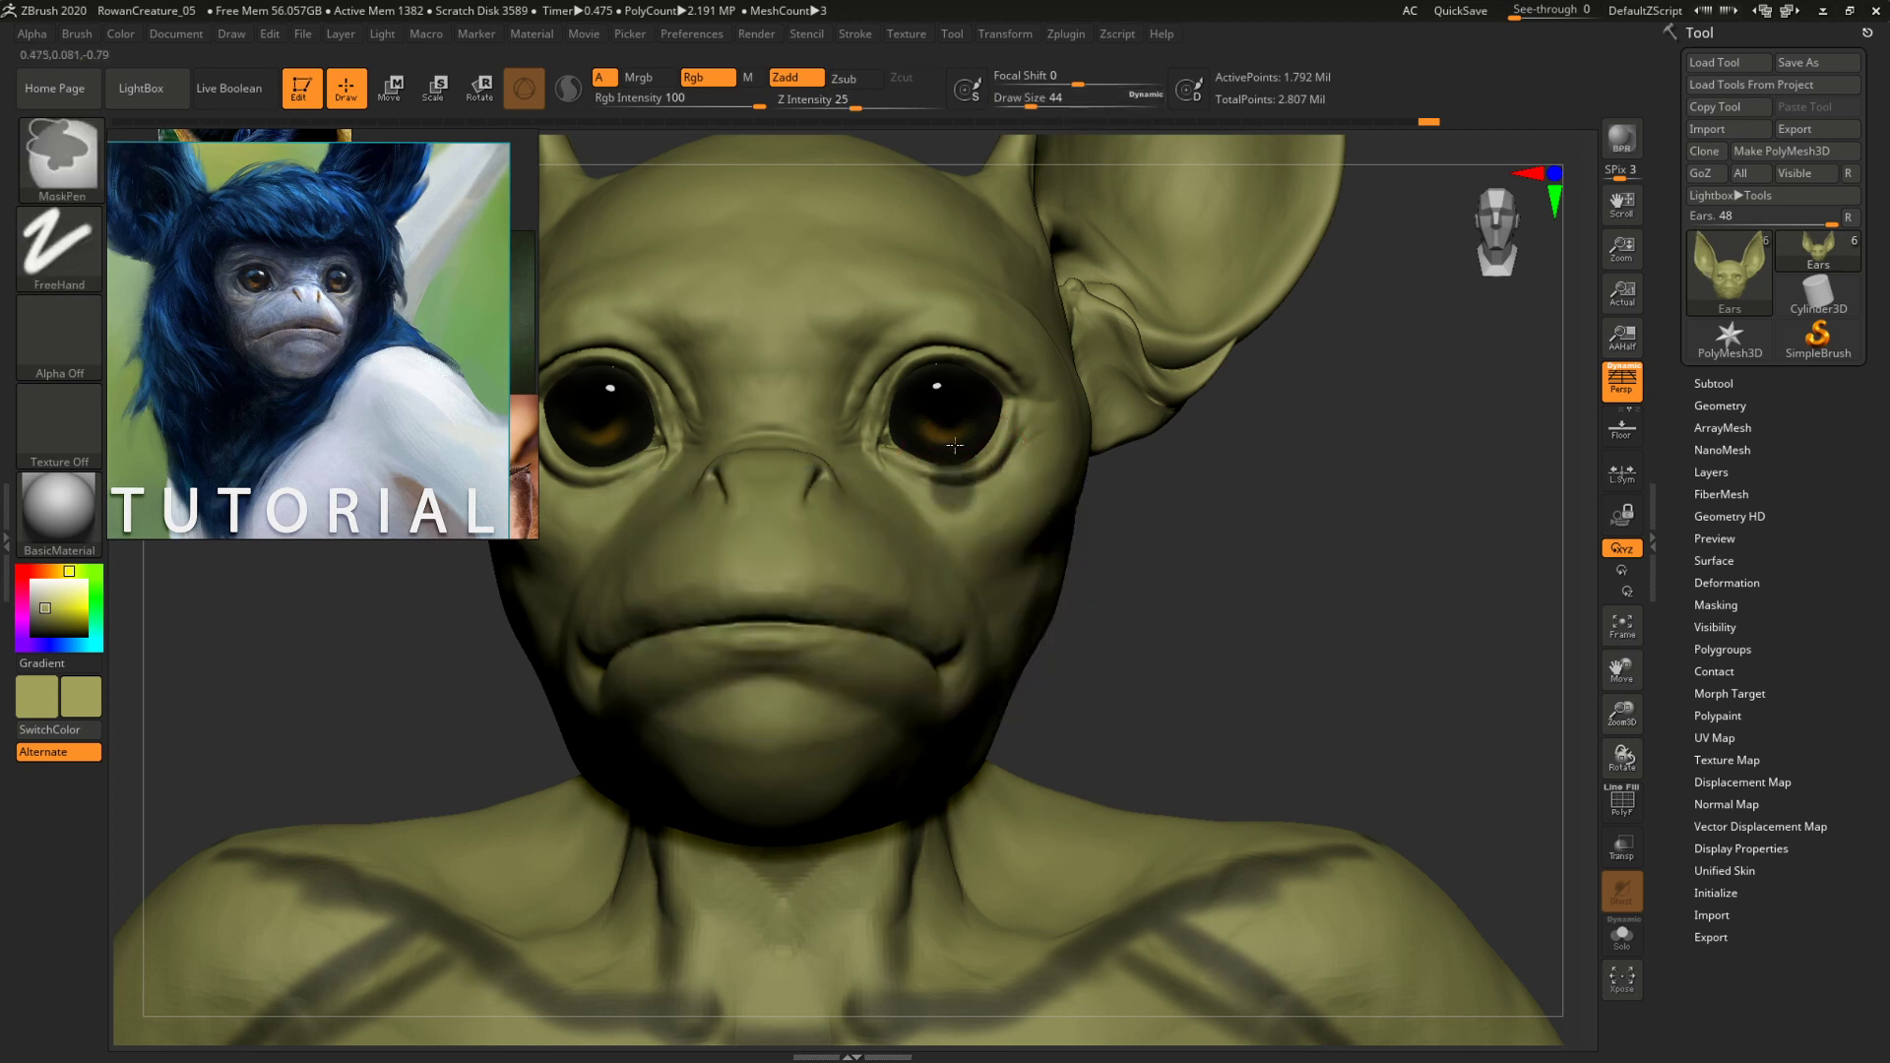
pyautogui.keyDown('ctrl'); pyautogui.moveTo(992, 327); pyautogui.dragTo(974, 364); pyautogui.keyUp('ctrl')
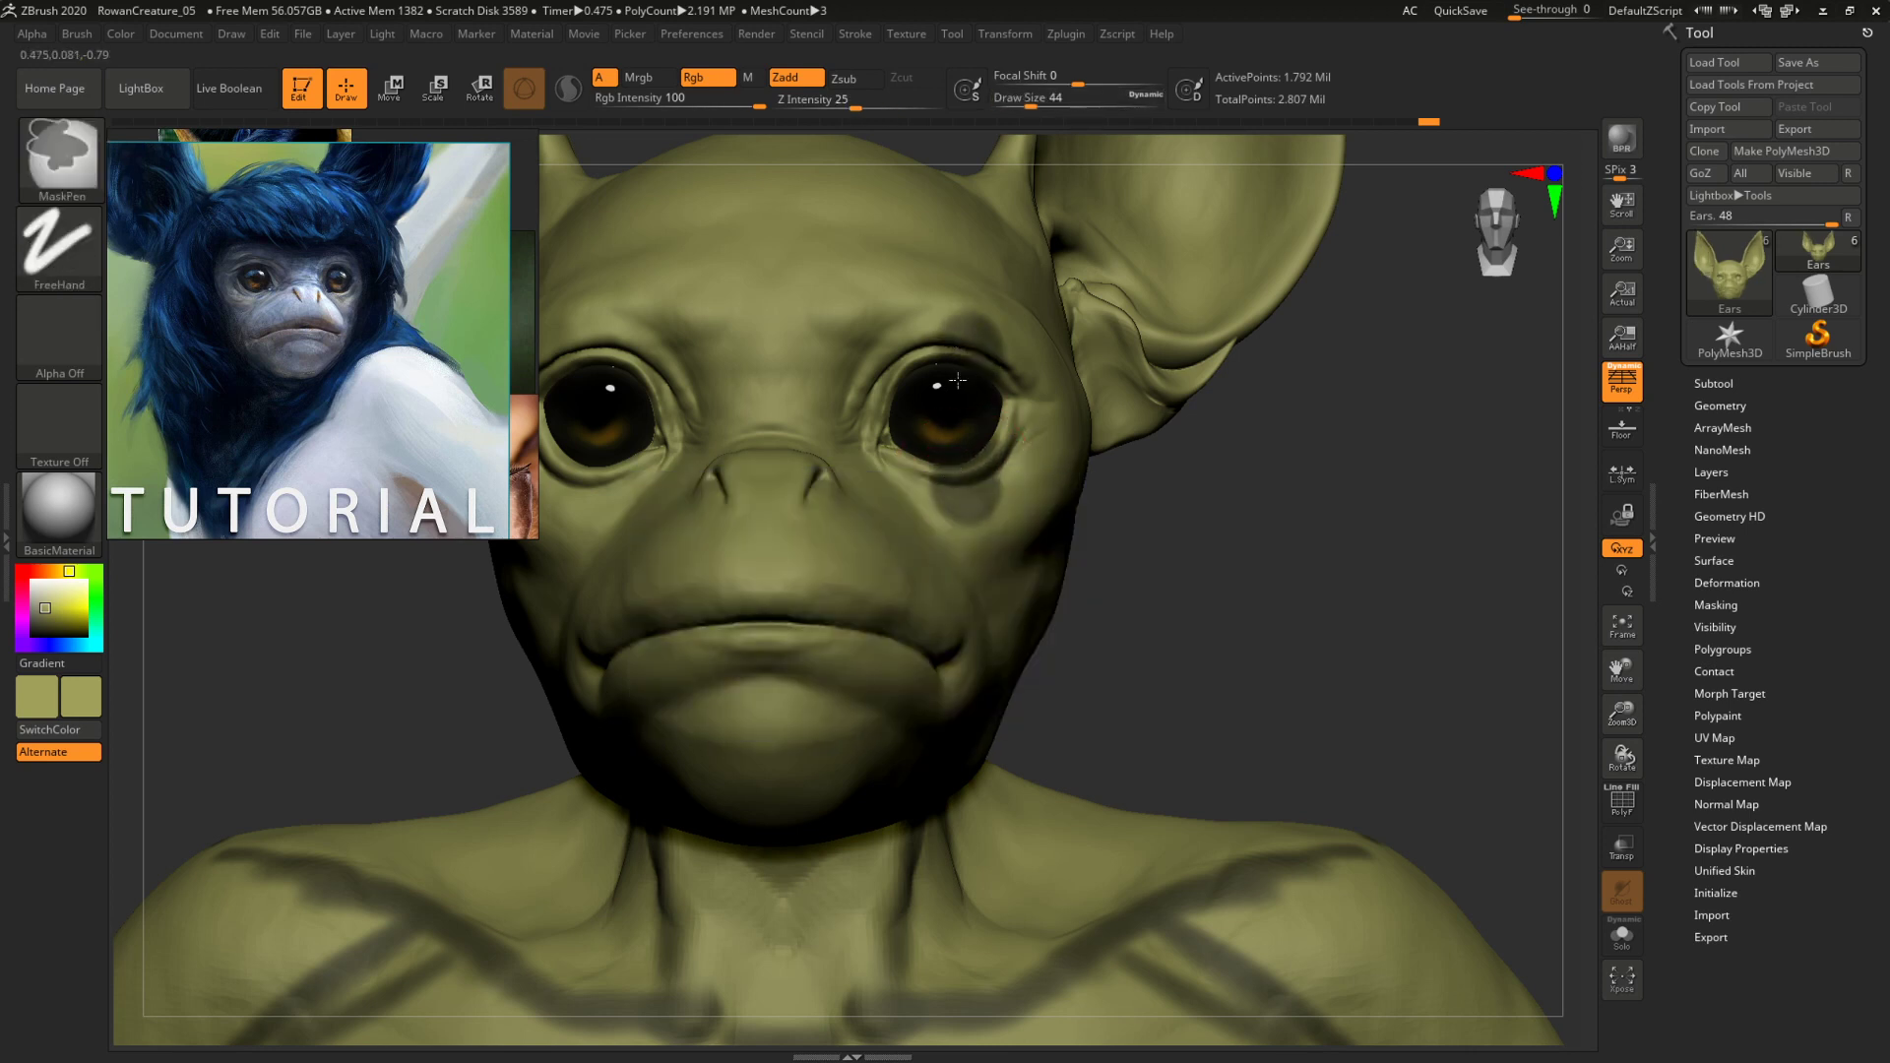
pyautogui.moveTo(987, 454)
pyautogui.keyDown('ctrl'); pyautogui.mouseDown()
pyautogui.moveTo(1000, 495)
pyautogui.moveTo(1006, 456)
pyautogui.mouseUp(); pyautogui.keyUp('ctrl')
# Select the ClayBuildup brush and mask the brow above one eye with the MaskPen at draw size 228.
pyautogui.press('space')
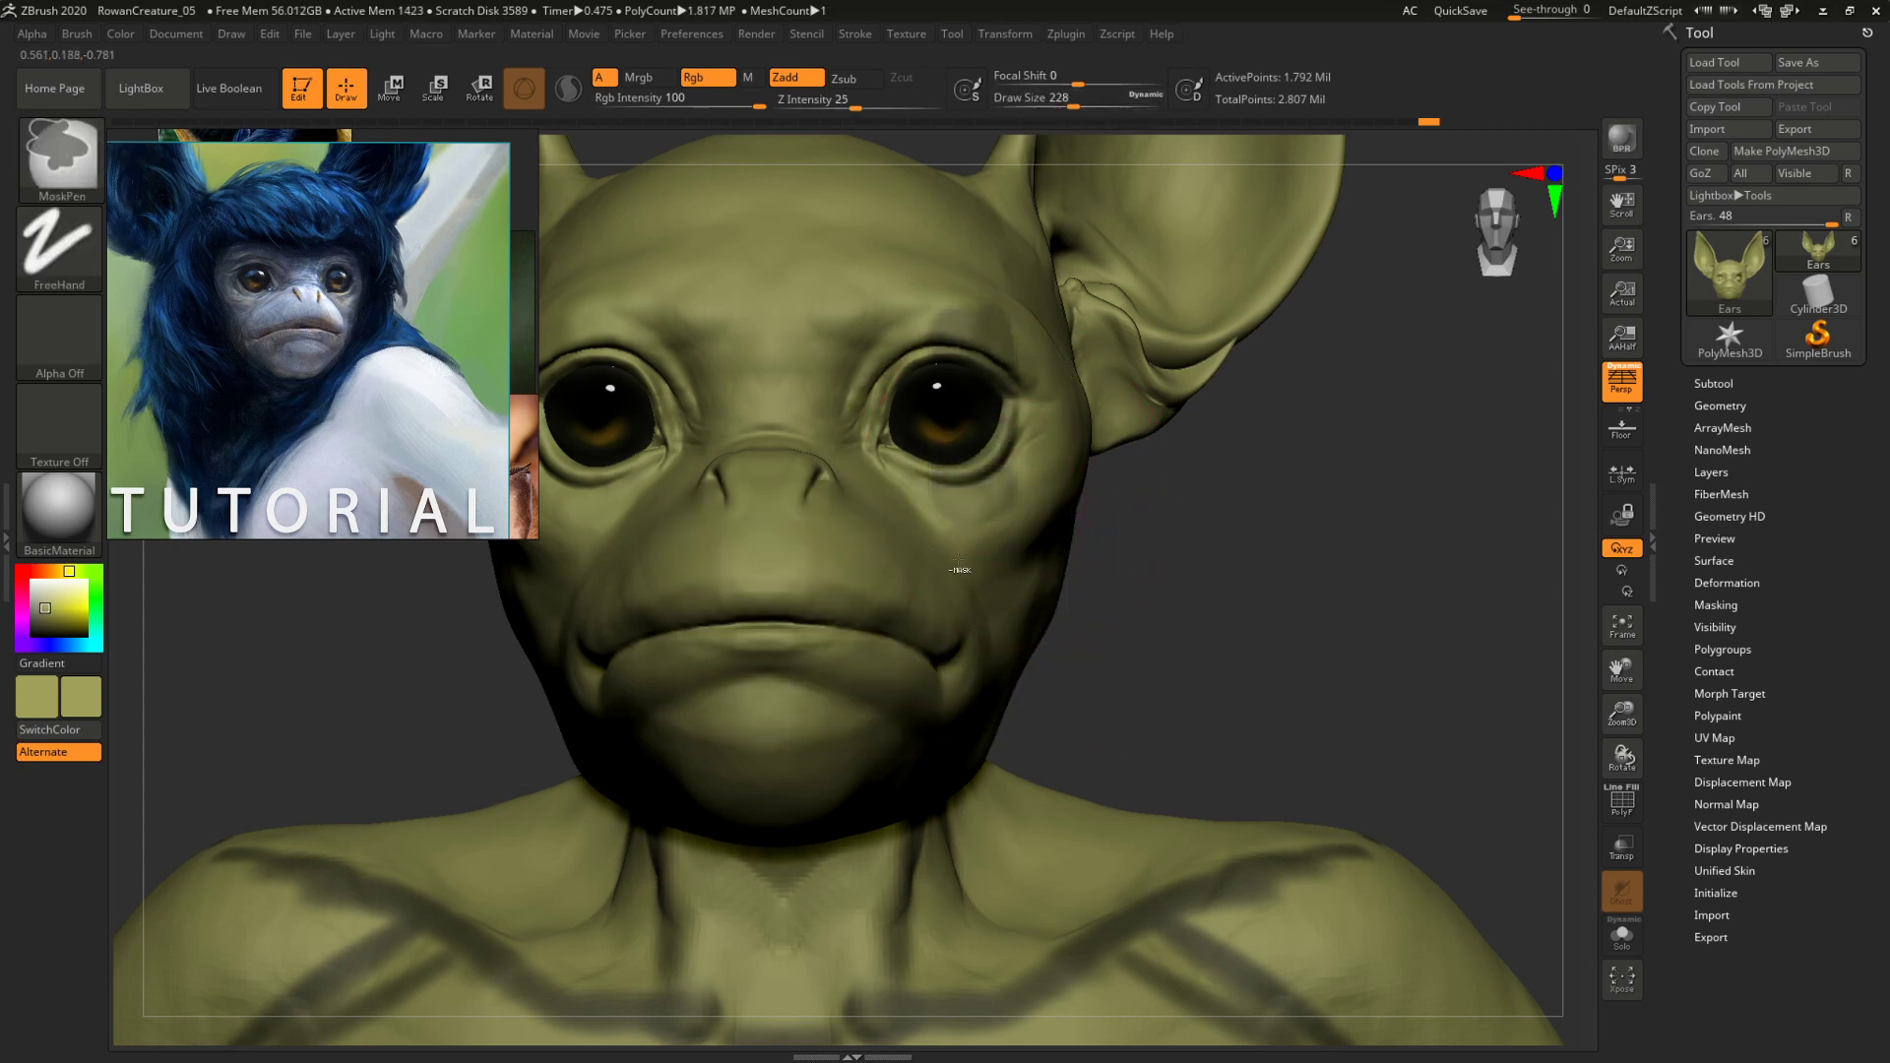
pyautogui.moveTo(1225, 557)
pyautogui.keyDown('alt'); pyautogui.mouseDown()
pyautogui.moveTo(1207, 517)
pyautogui.moveTo(1161, 497)
pyautogui.moveTo(1308, 506)
pyautogui.moveTo(1299, 528)
pyautogui.moveTo(1363, 548)
pyautogui.moveTo(1348, 573)
pyautogui.moveTo(1320, 508)
pyautogui.mouseUp(); pyautogui.keyUp('alt')
pyautogui.press('b')
pyautogui.press('c')
pyautogui.press('b')
pyautogui.moveTo(963, 385)
pyautogui.mouseDown()
pyautogui.moveTo(989, 372)
pyautogui.moveTo(1048, 429)
pyautogui.mouseUp()
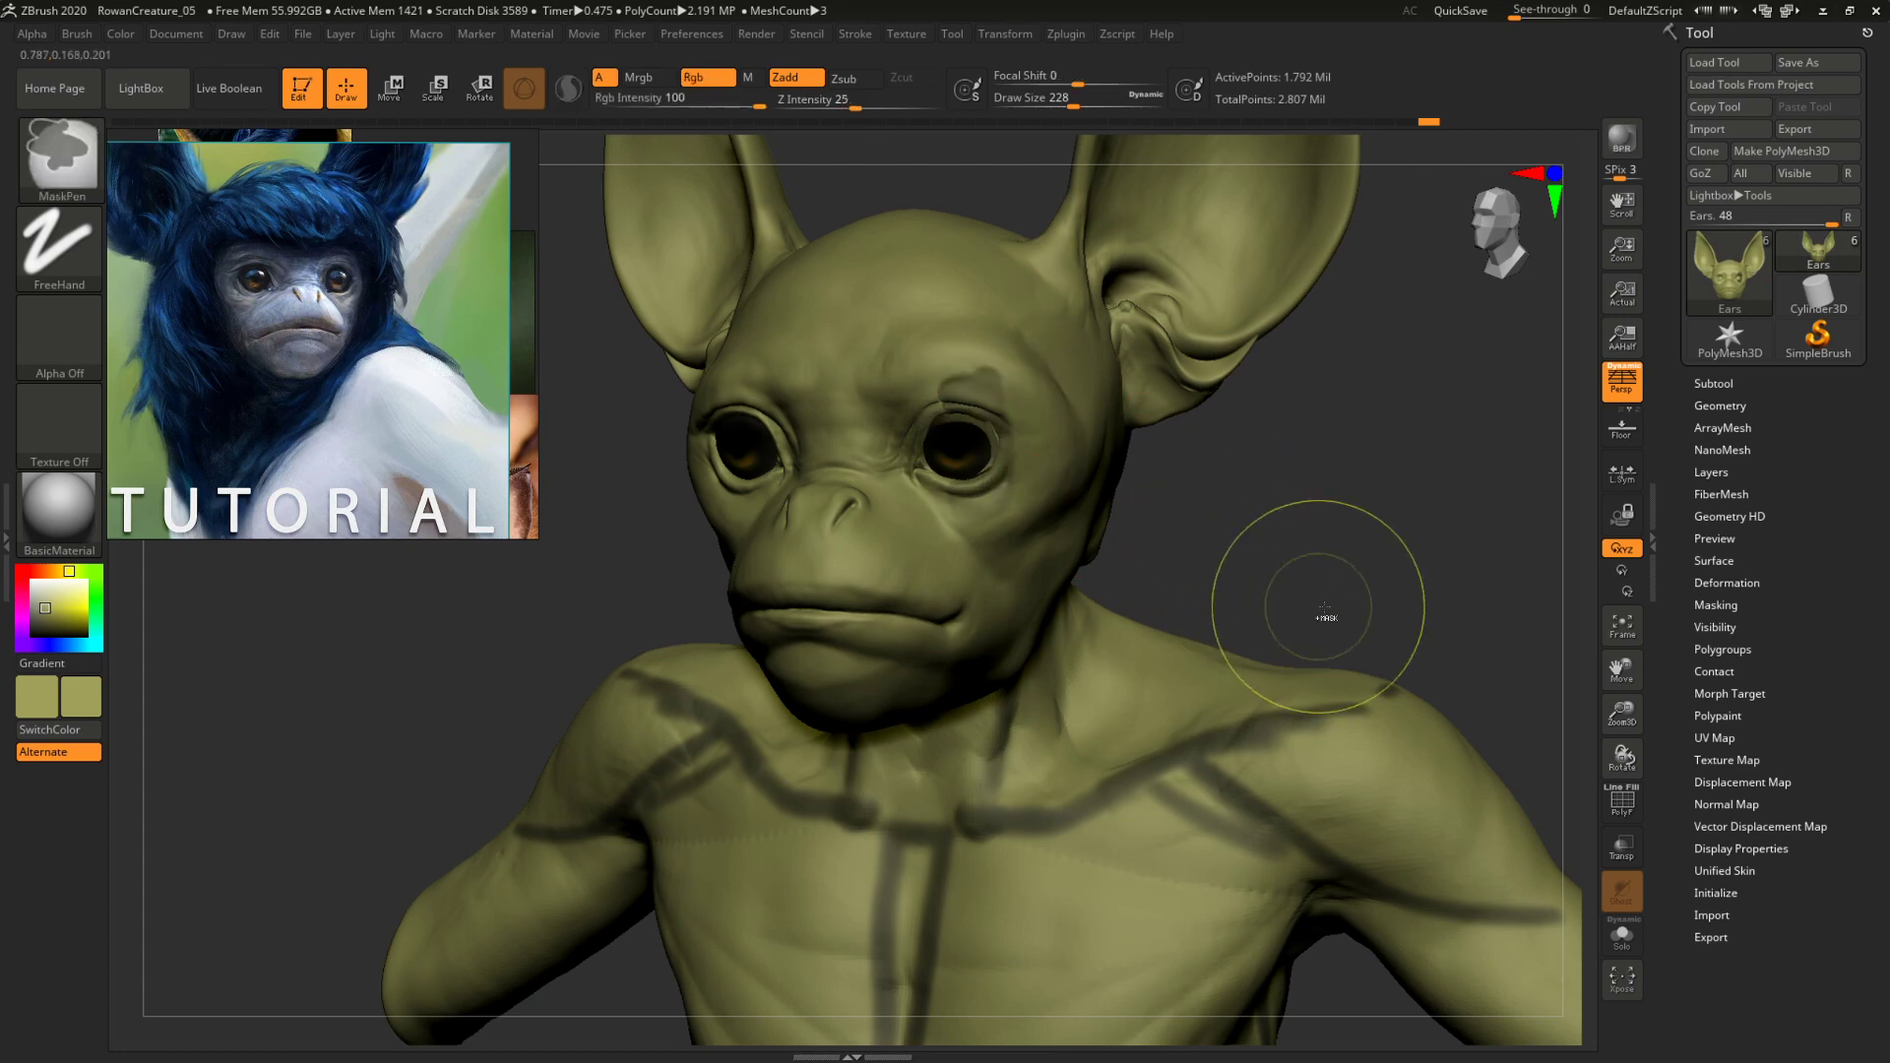
pyautogui.moveTo(1325, 610)
pyautogui.mouseDown()
pyautogui.moveTo(1346, 530)
pyautogui.moveTo(1369, 537)
pyautogui.moveTo(1319, 551)
pyautogui.moveTo(1421, 594)
pyautogui.moveTo(1227, 476)
pyautogui.moveTo(1260, 512)
pyautogui.moveTo(1362, 522)
pyautogui.moveTo(946, 487)
pyautogui.moveTo(926, 472)
pyautogui.moveTo(945, 394)
pyautogui.moveTo(840, 433)
pyautogui.mouseUp()
# Reduce the draw size to 112 and shade the eye sockets, brow and cheeks with a soft mask.
pyautogui.press('[')
pyautogui.press('[')
pyautogui.press('[')
pyautogui.press('[')
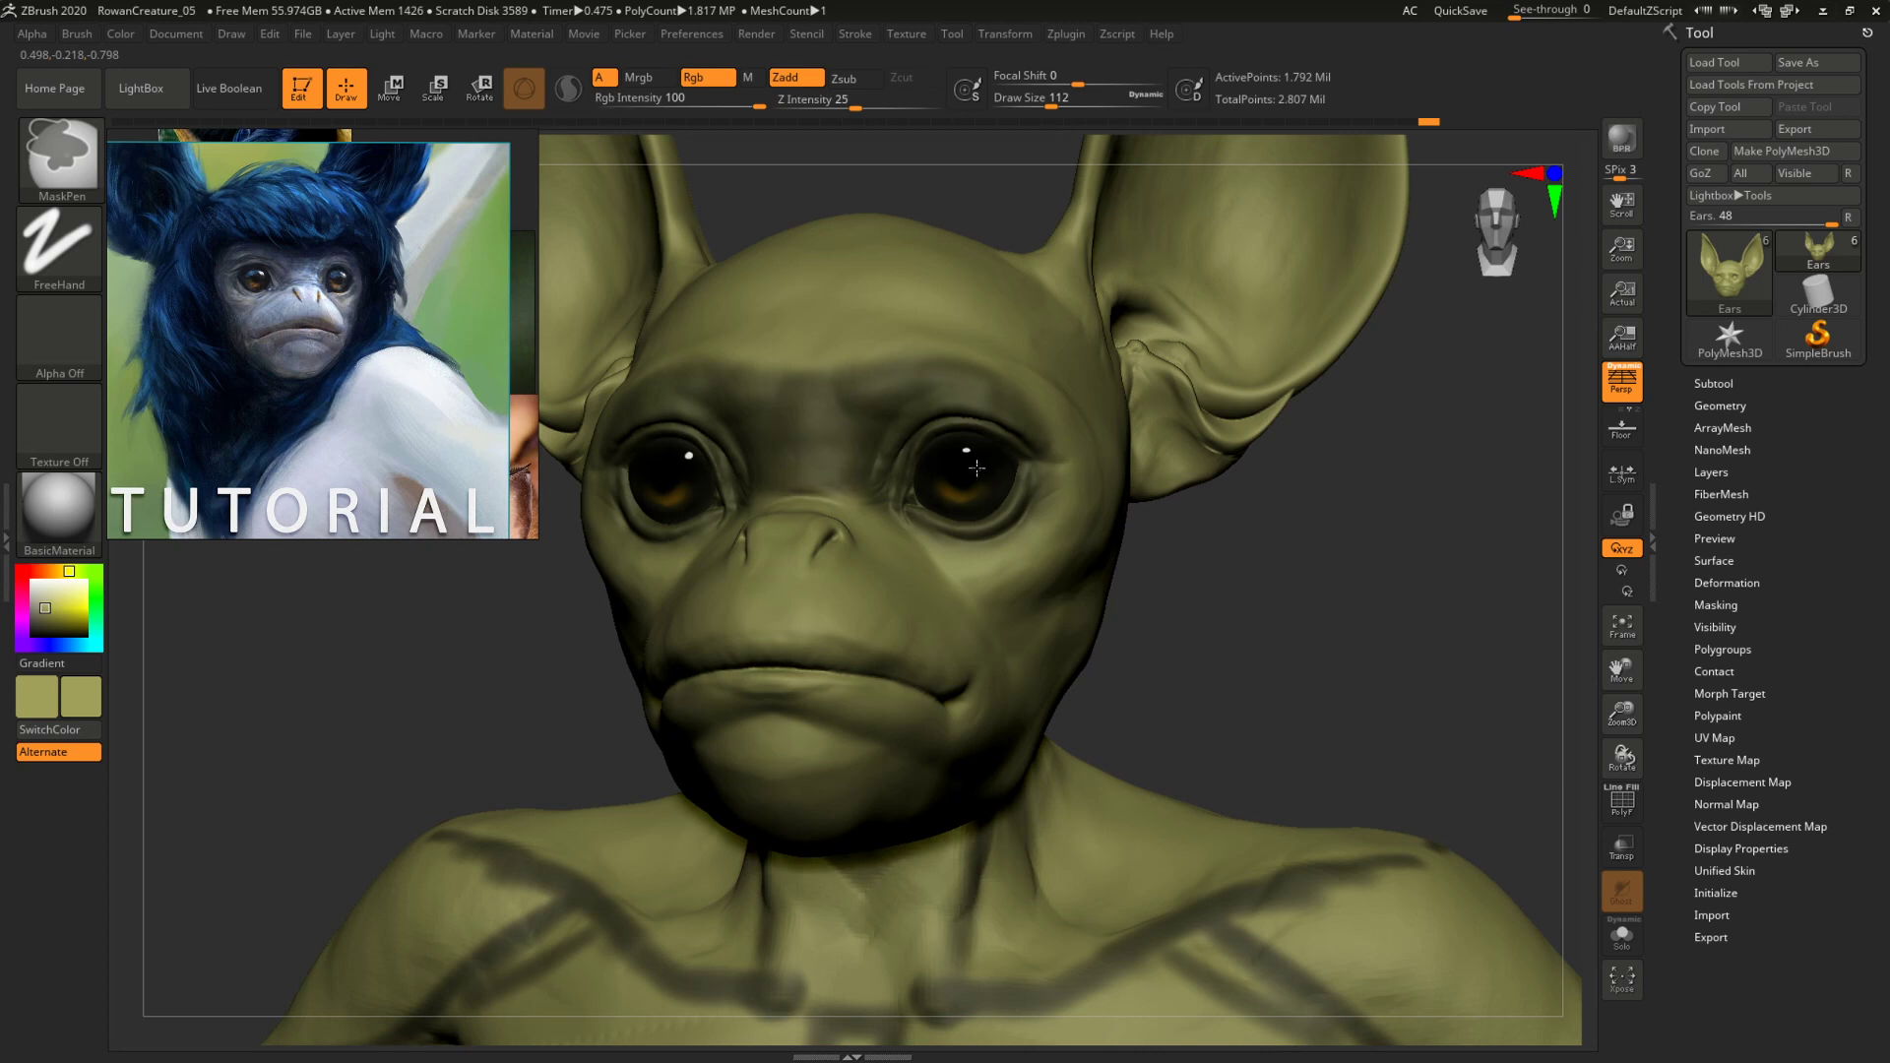
pyautogui.moveTo(977, 468)
pyautogui.keyDown('ctrl'); pyautogui.mouseDown()
pyautogui.moveTo(989, 615)
pyautogui.moveTo(1043, 679)
pyautogui.moveTo(1063, 591)
pyautogui.mouseUp(); pyautogui.keyUp('ctrl')
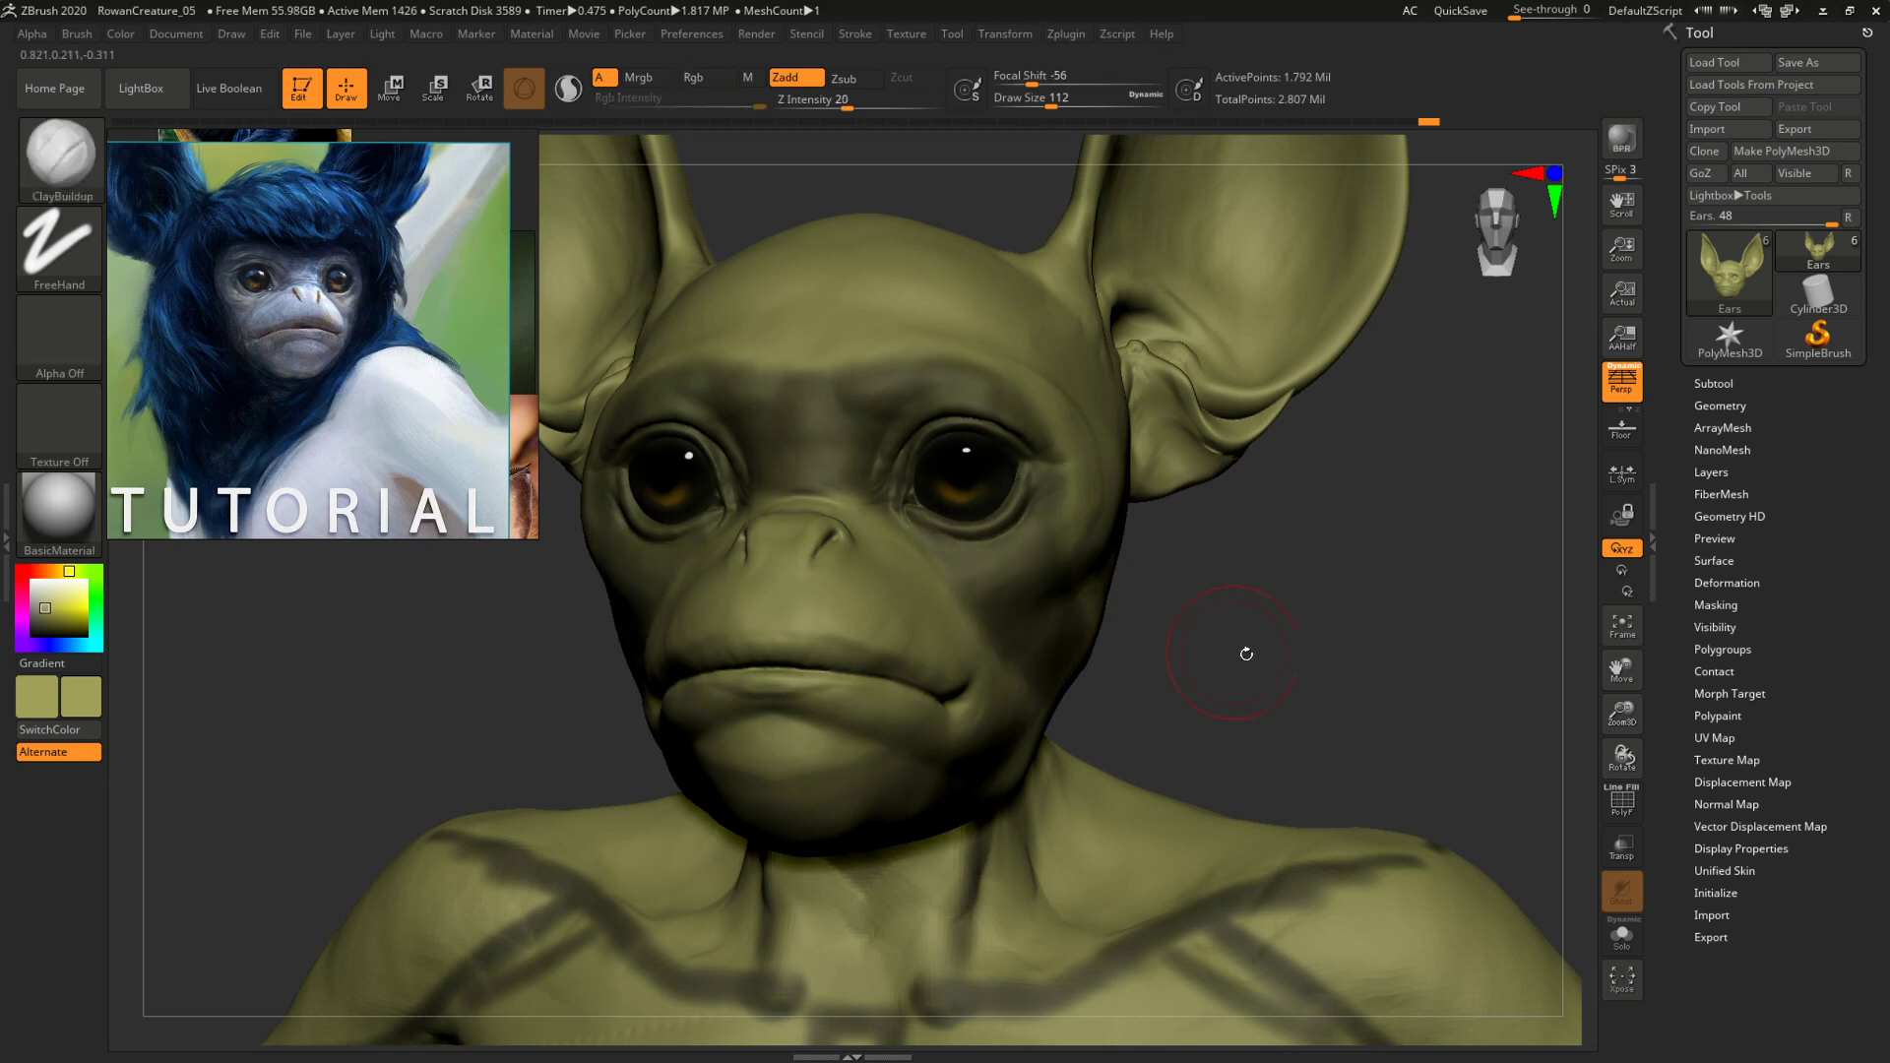
# Switch to the Move brush and mask the lips, chin and jaw around the muzzle at draw size 112.
pyautogui.moveTo(1246, 654); pyautogui.dragTo(906, 654)
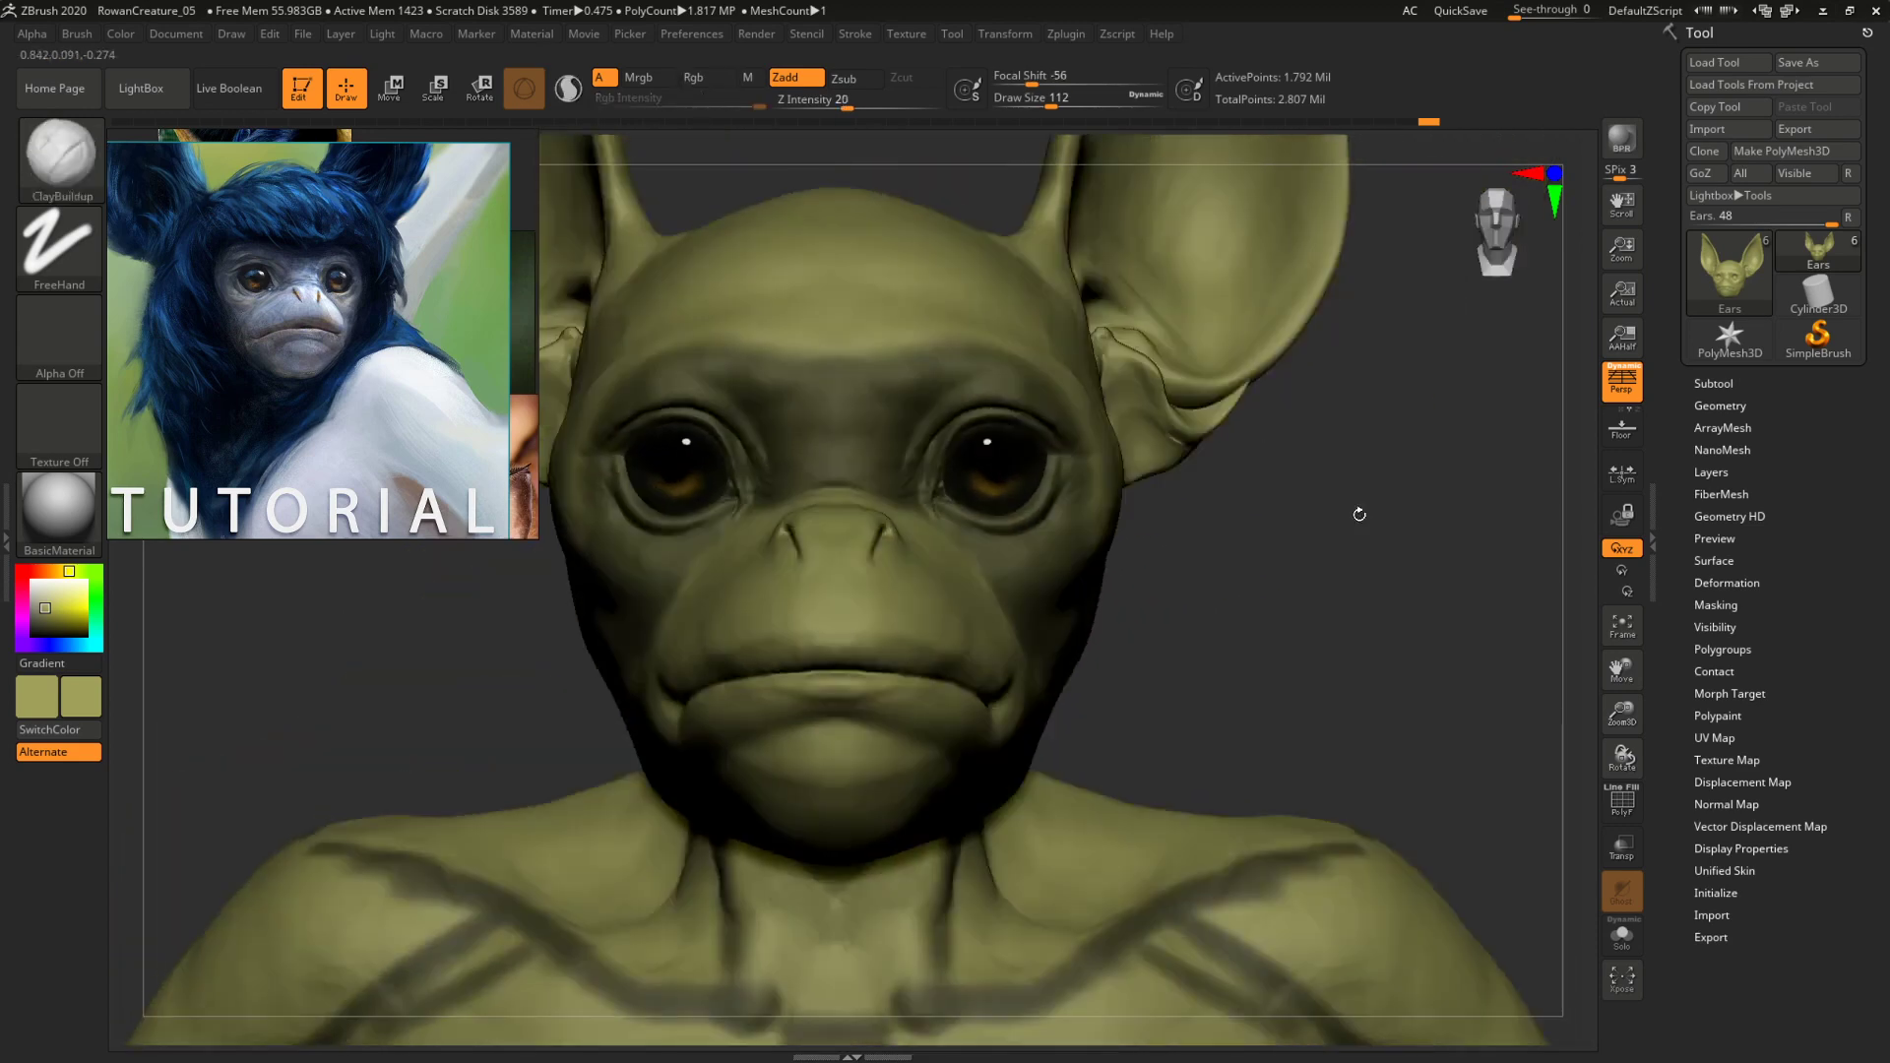
pyautogui.moveTo(1368, 595); pyautogui.dragTo(1161, 602)
pyautogui.press('b')
pyautogui.press('m')
pyautogui.press('v')
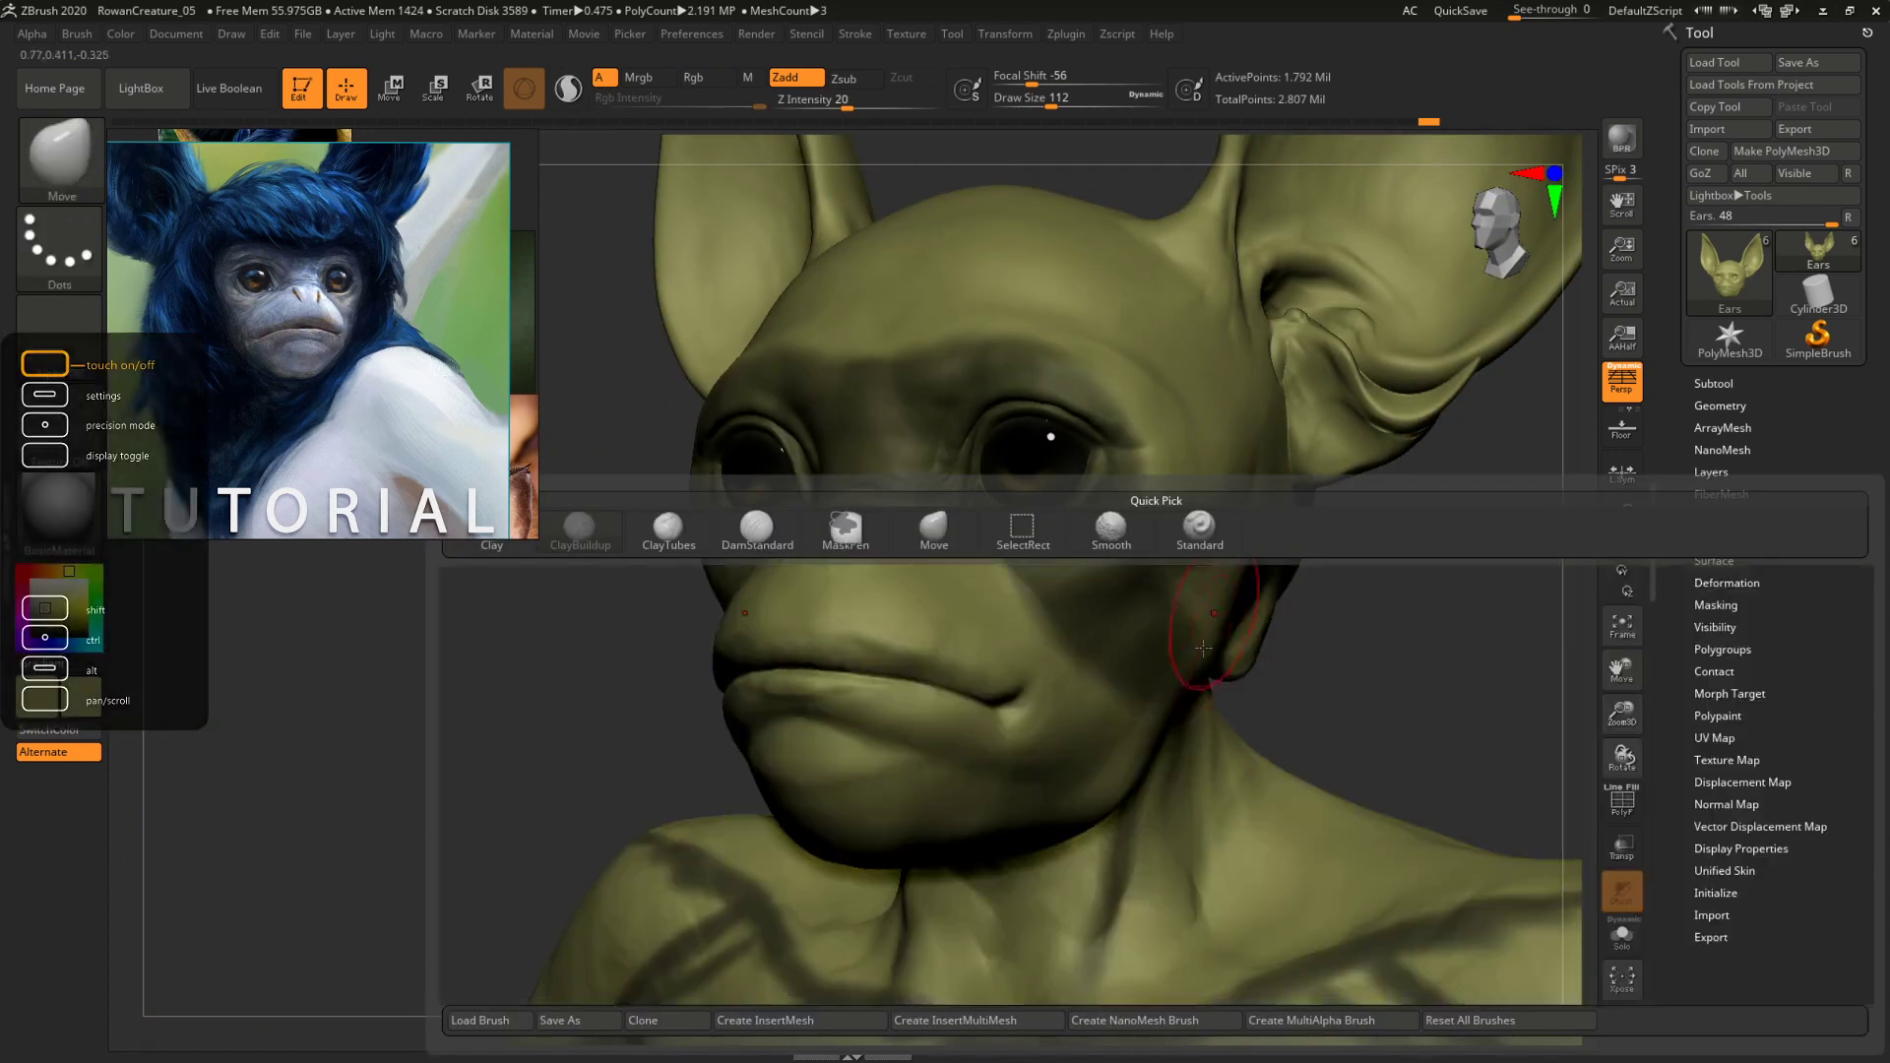
pyautogui.moveTo(1284, 642)
pyautogui.mouseDown()
pyautogui.moveTo(1358, 636)
pyautogui.moveTo(1403, 517)
pyautogui.mouseUp()
pyautogui.keyDown('ctrl'); pyautogui.moveTo(870, 549); pyautogui.dragTo(864, 539); pyautogui.keyUp('ctrl')
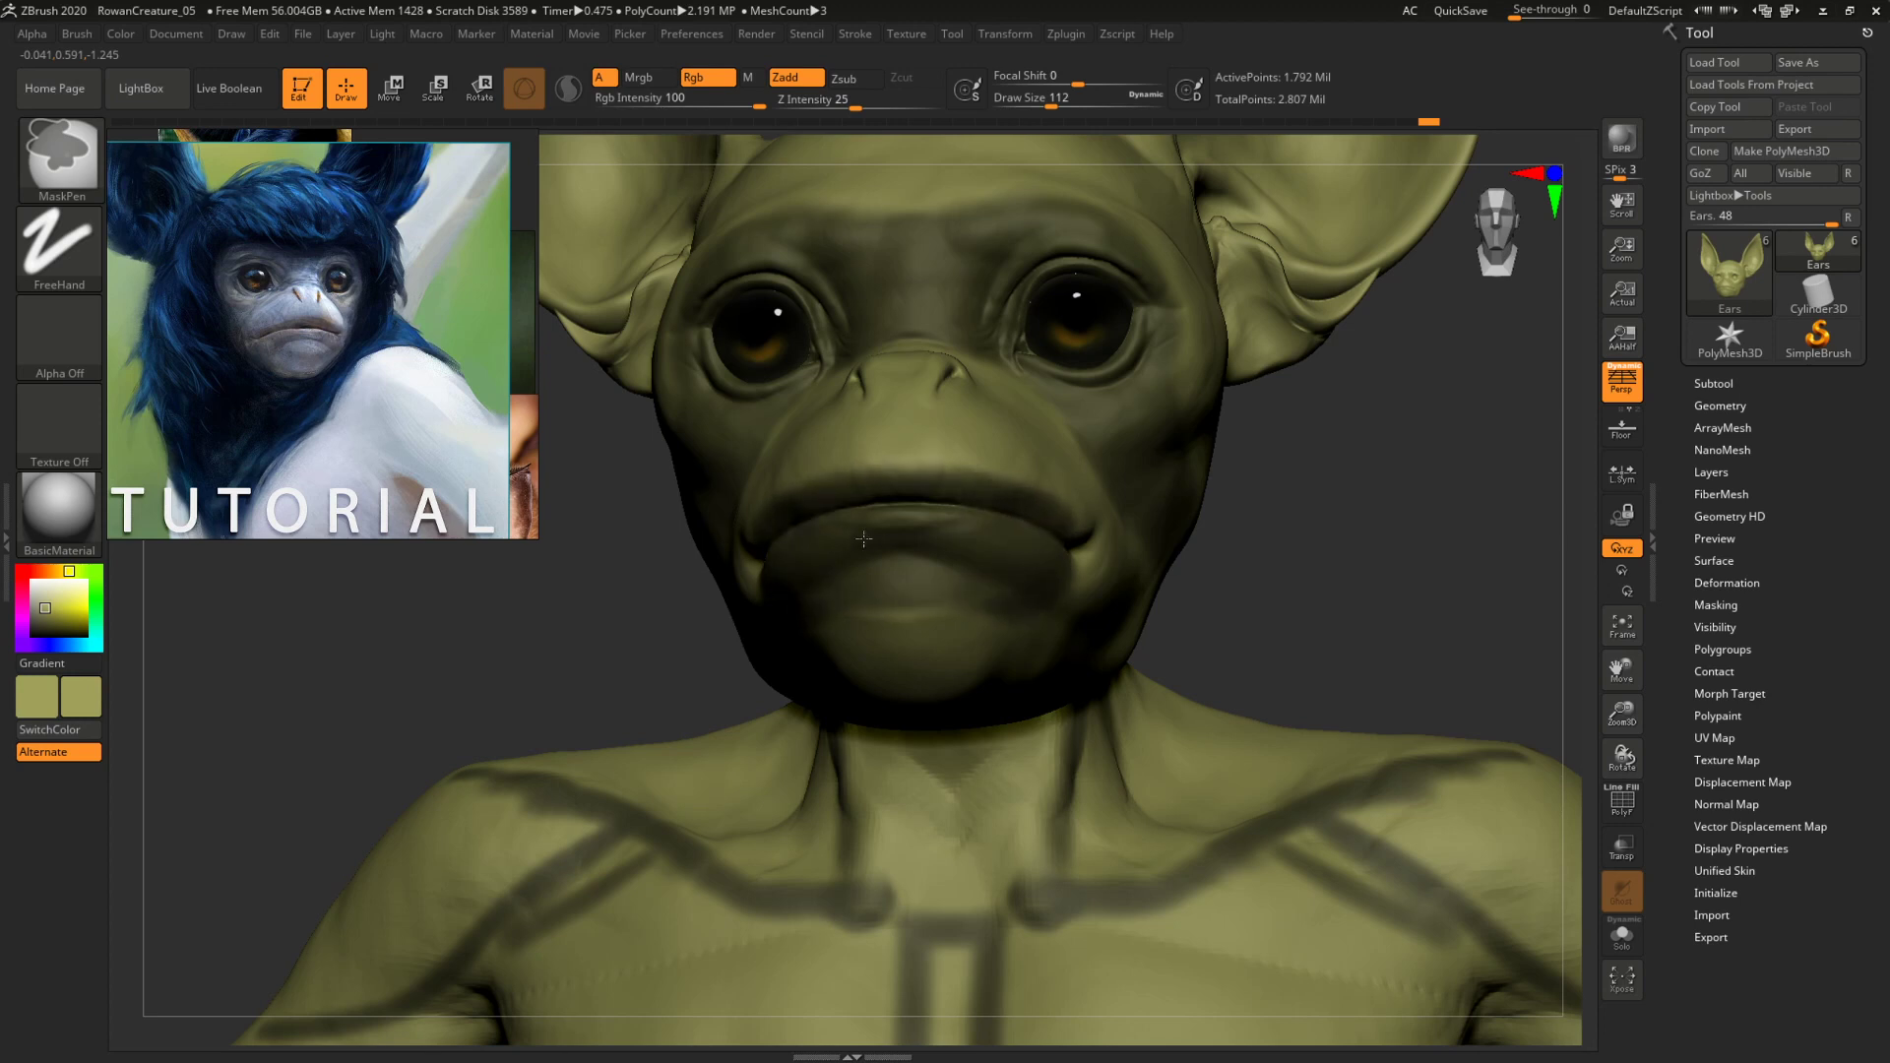
pyautogui.moveTo(981, 559)
pyautogui.keyDown('ctrl'); pyautogui.mouseDown()
pyautogui.moveTo(1067, 599)
pyautogui.moveTo(935, 612)
pyautogui.mouseUp(); pyautogui.keyUp('ctrl')
pyautogui.moveTo(1212, 554); pyautogui.dragTo(1304, 541)
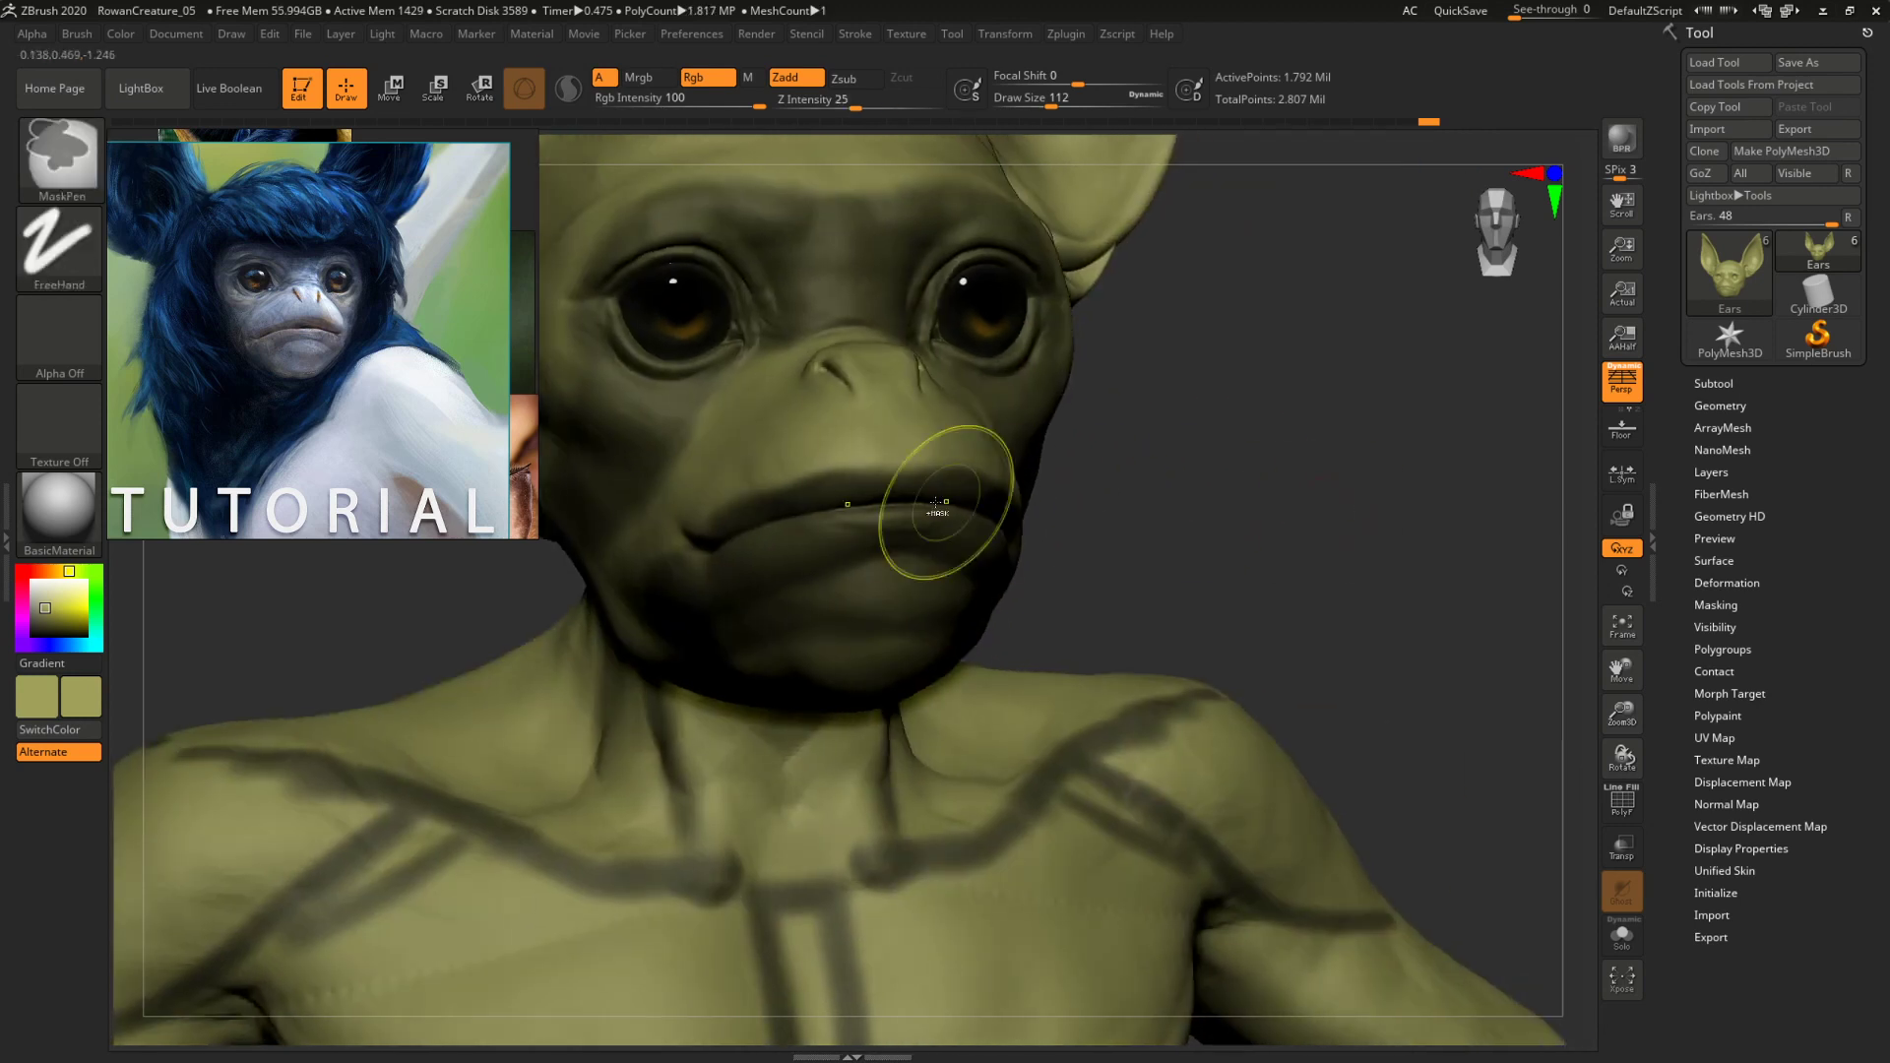
pyautogui.keyDown('ctrl'); pyautogui.moveTo(669, 565); pyautogui.dragTo(683, 591); pyautogui.keyUp('ctrl')
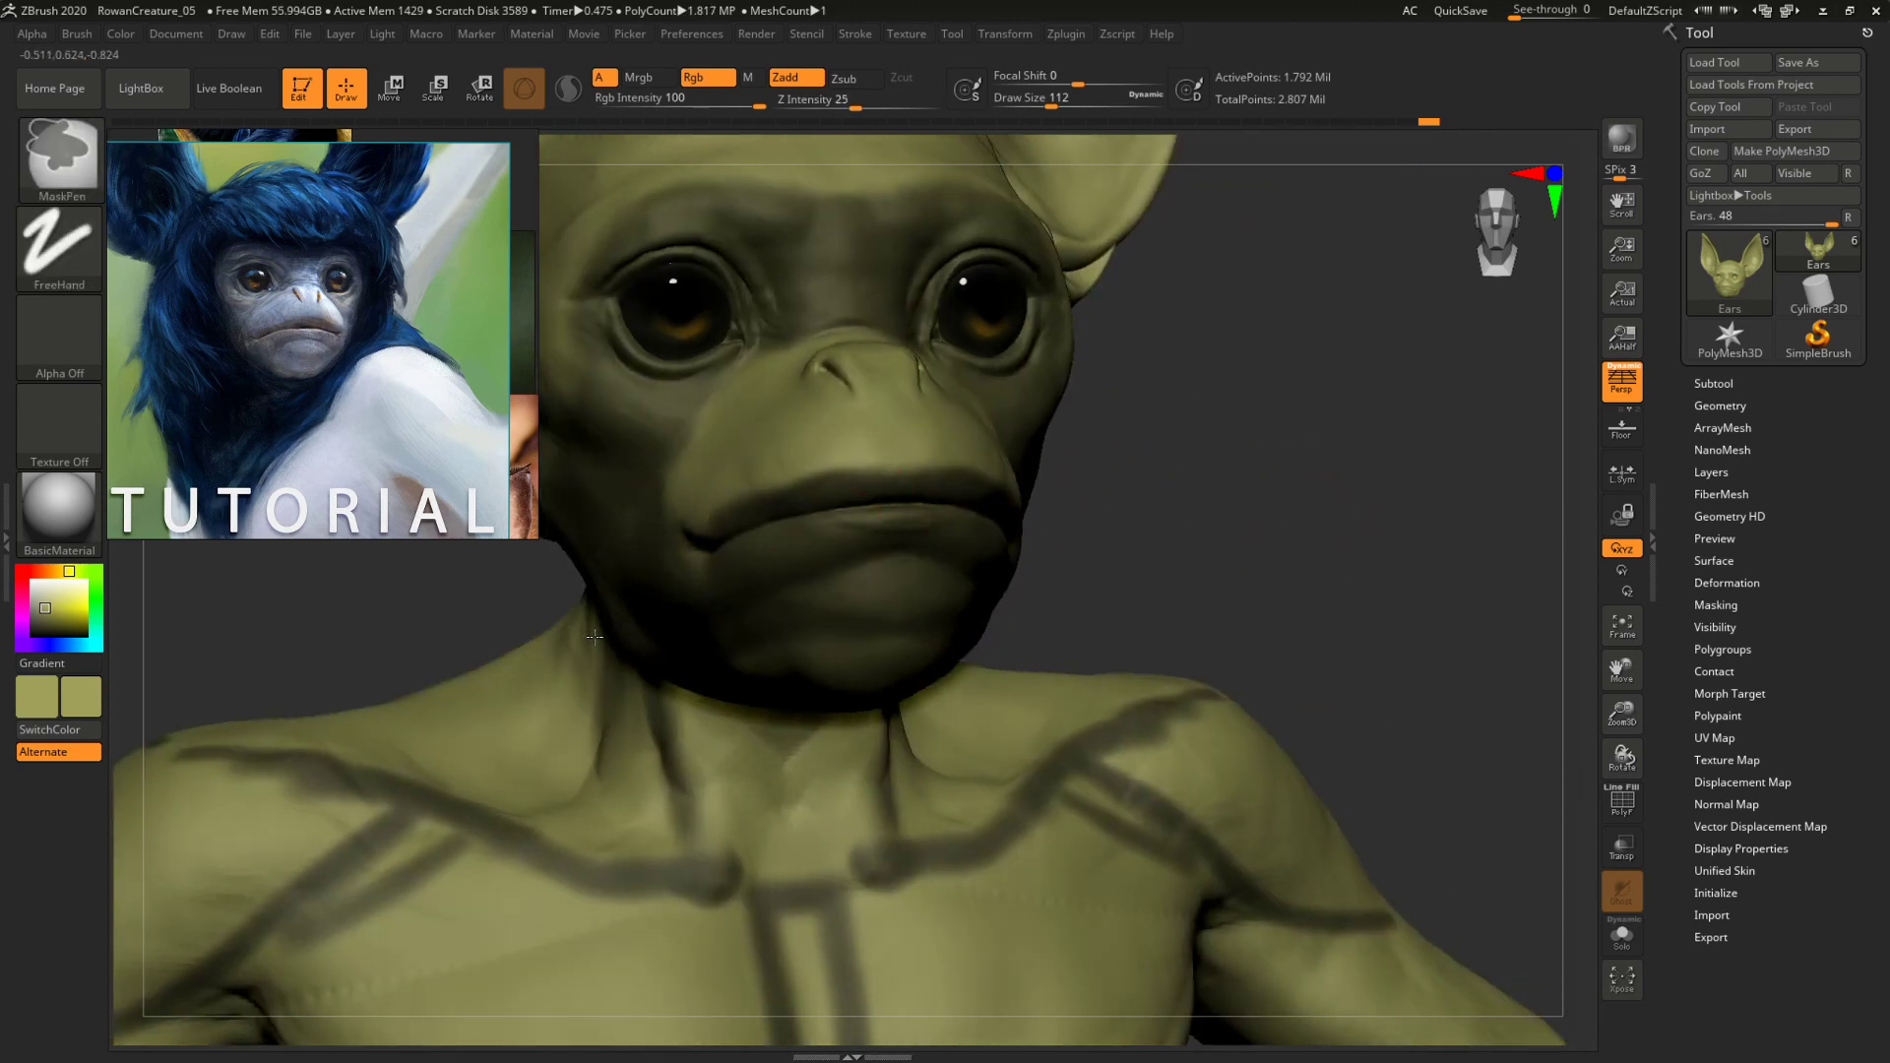
pyautogui.moveTo(1230, 630)
pyautogui.mouseDown()
pyautogui.moveTo(1260, 641)
pyautogui.moveTo(1308, 561)
pyautogui.mouseUp()
# Enlarge the Move brush to draw size 192 and clear the mask from the face.
pyautogui.press('b')
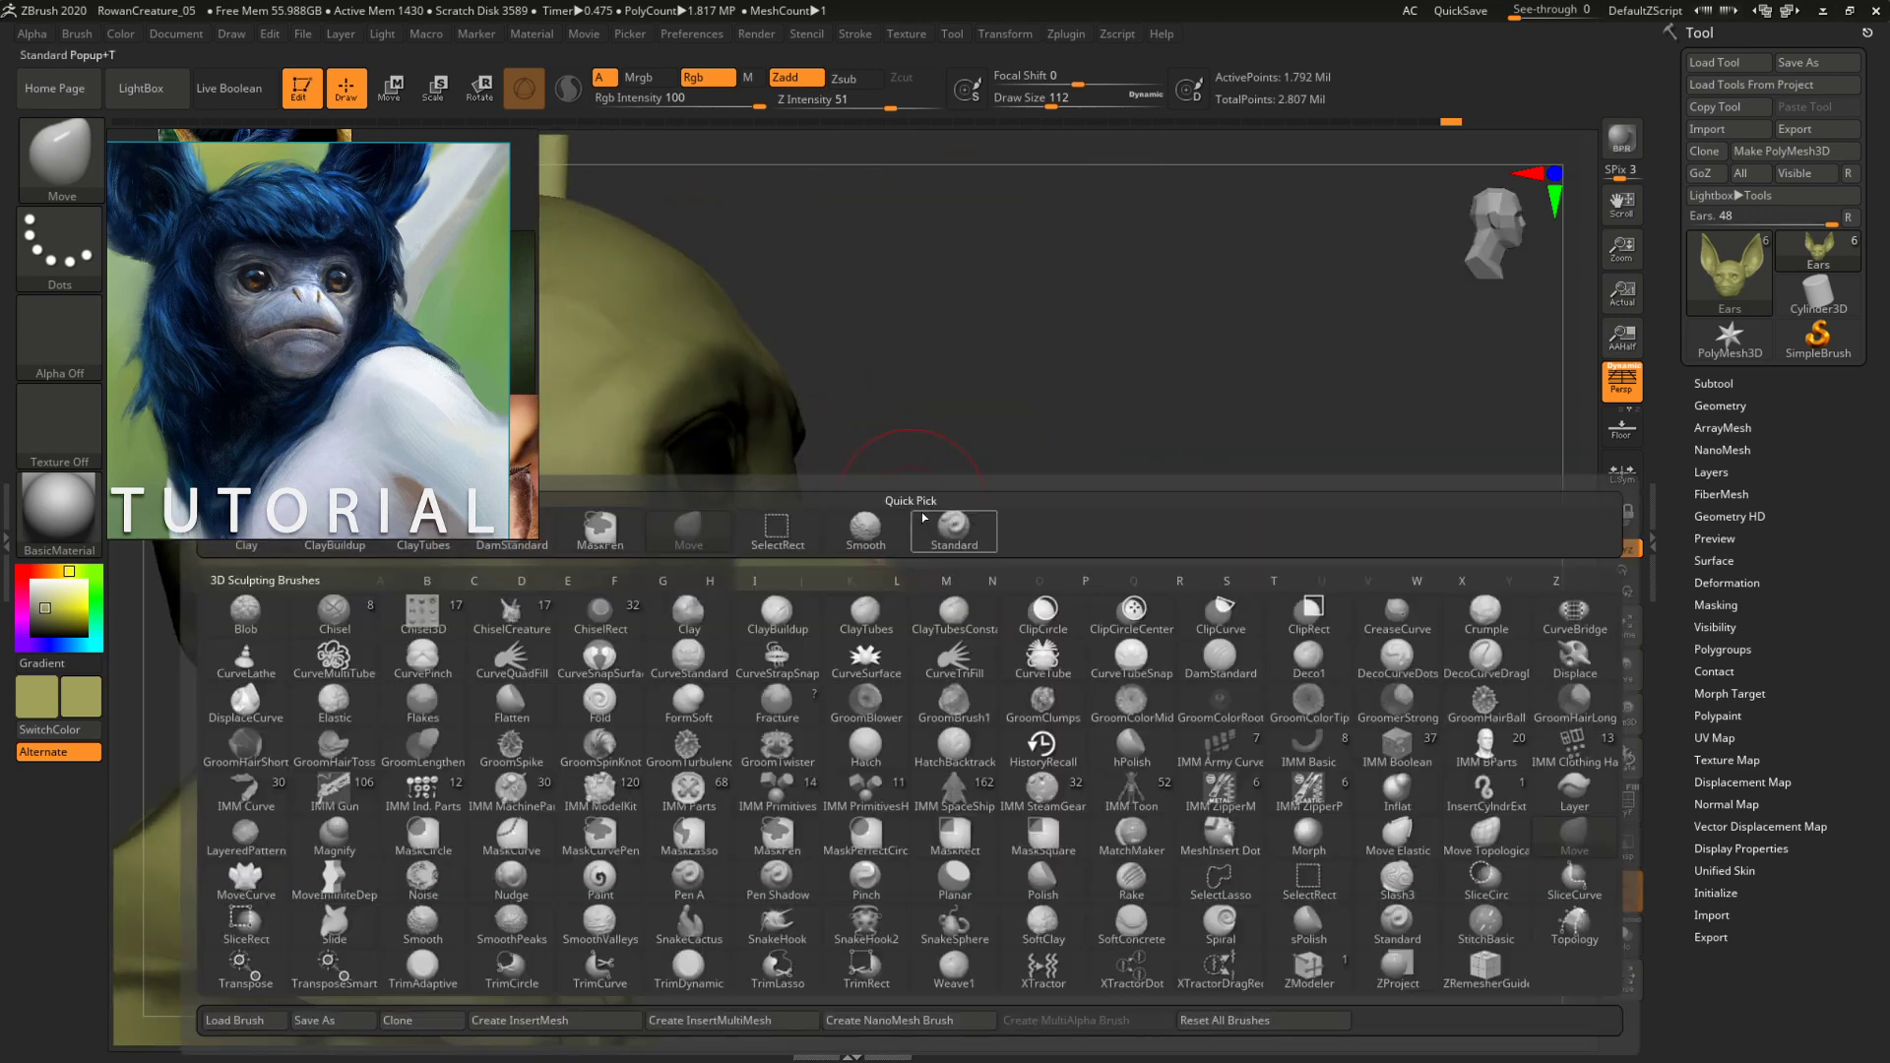
pyautogui.click(925, 518)
pyautogui.press('space')
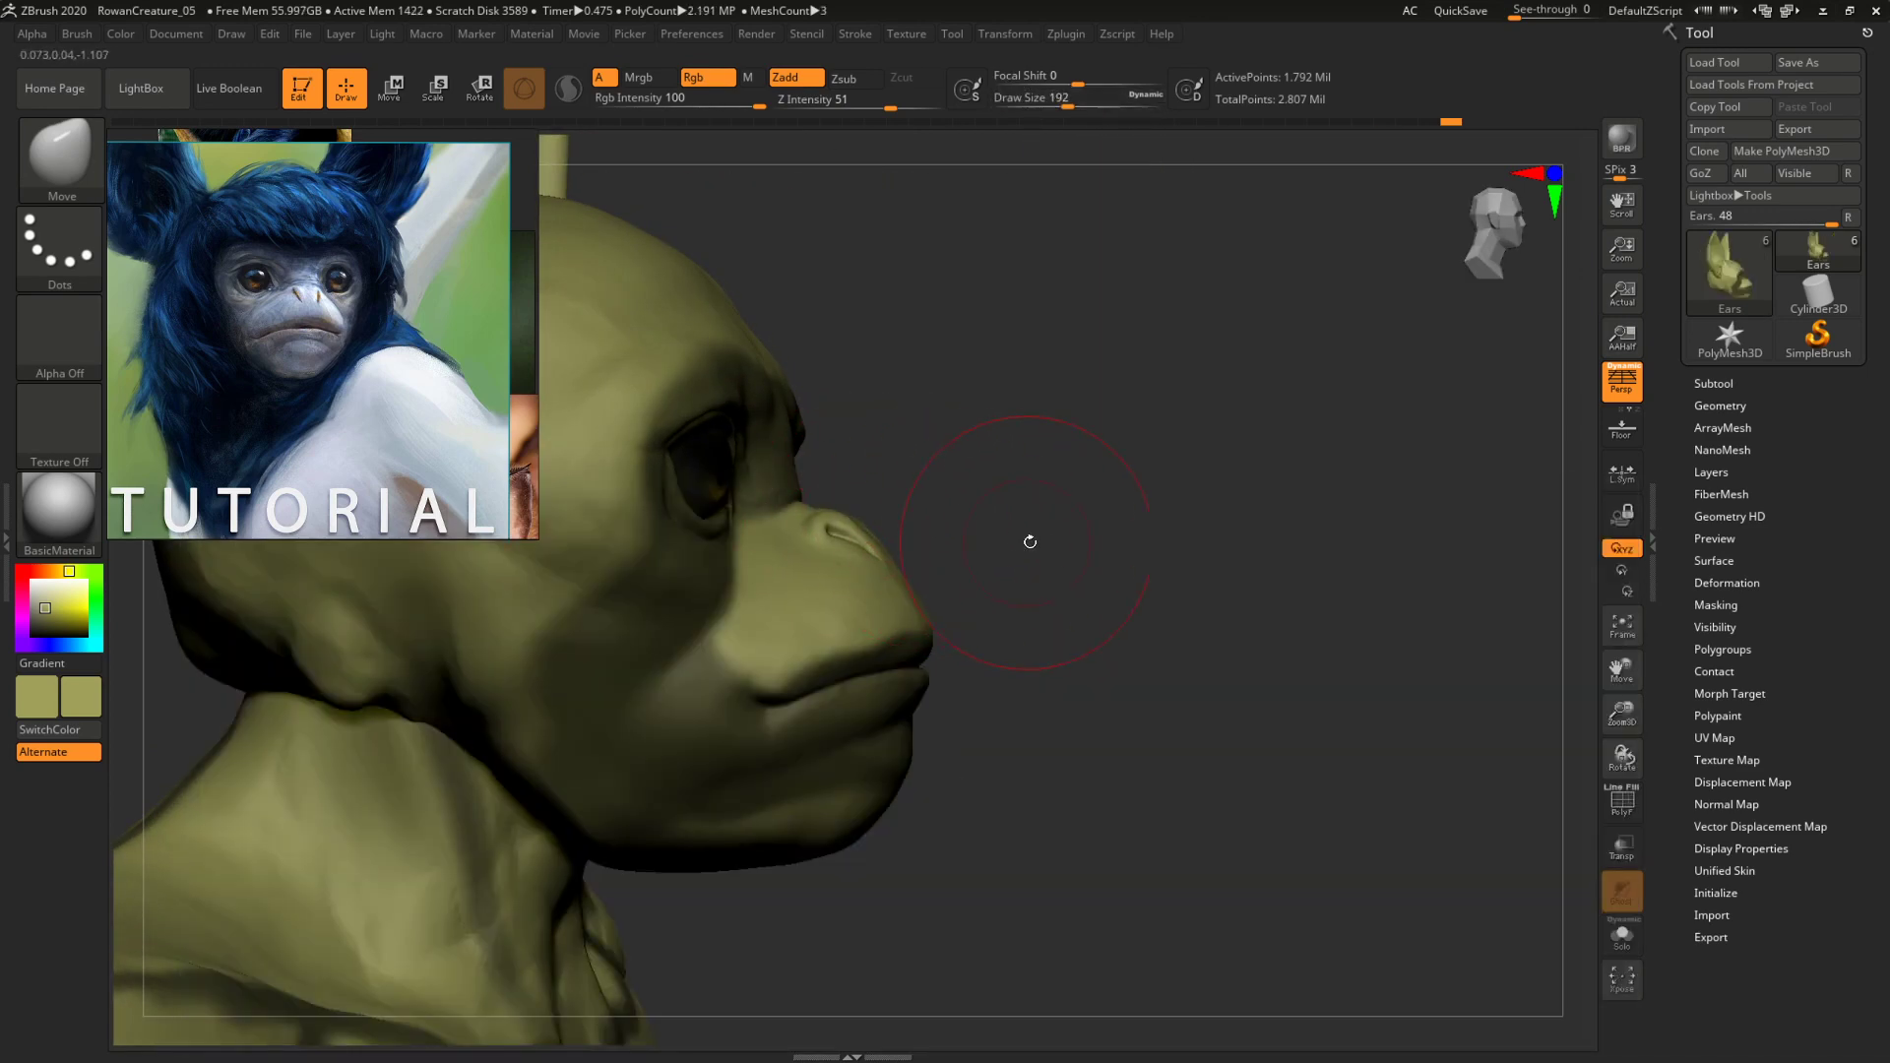
pyautogui.moveTo(1029, 542); pyautogui.dragTo(1009, 533)
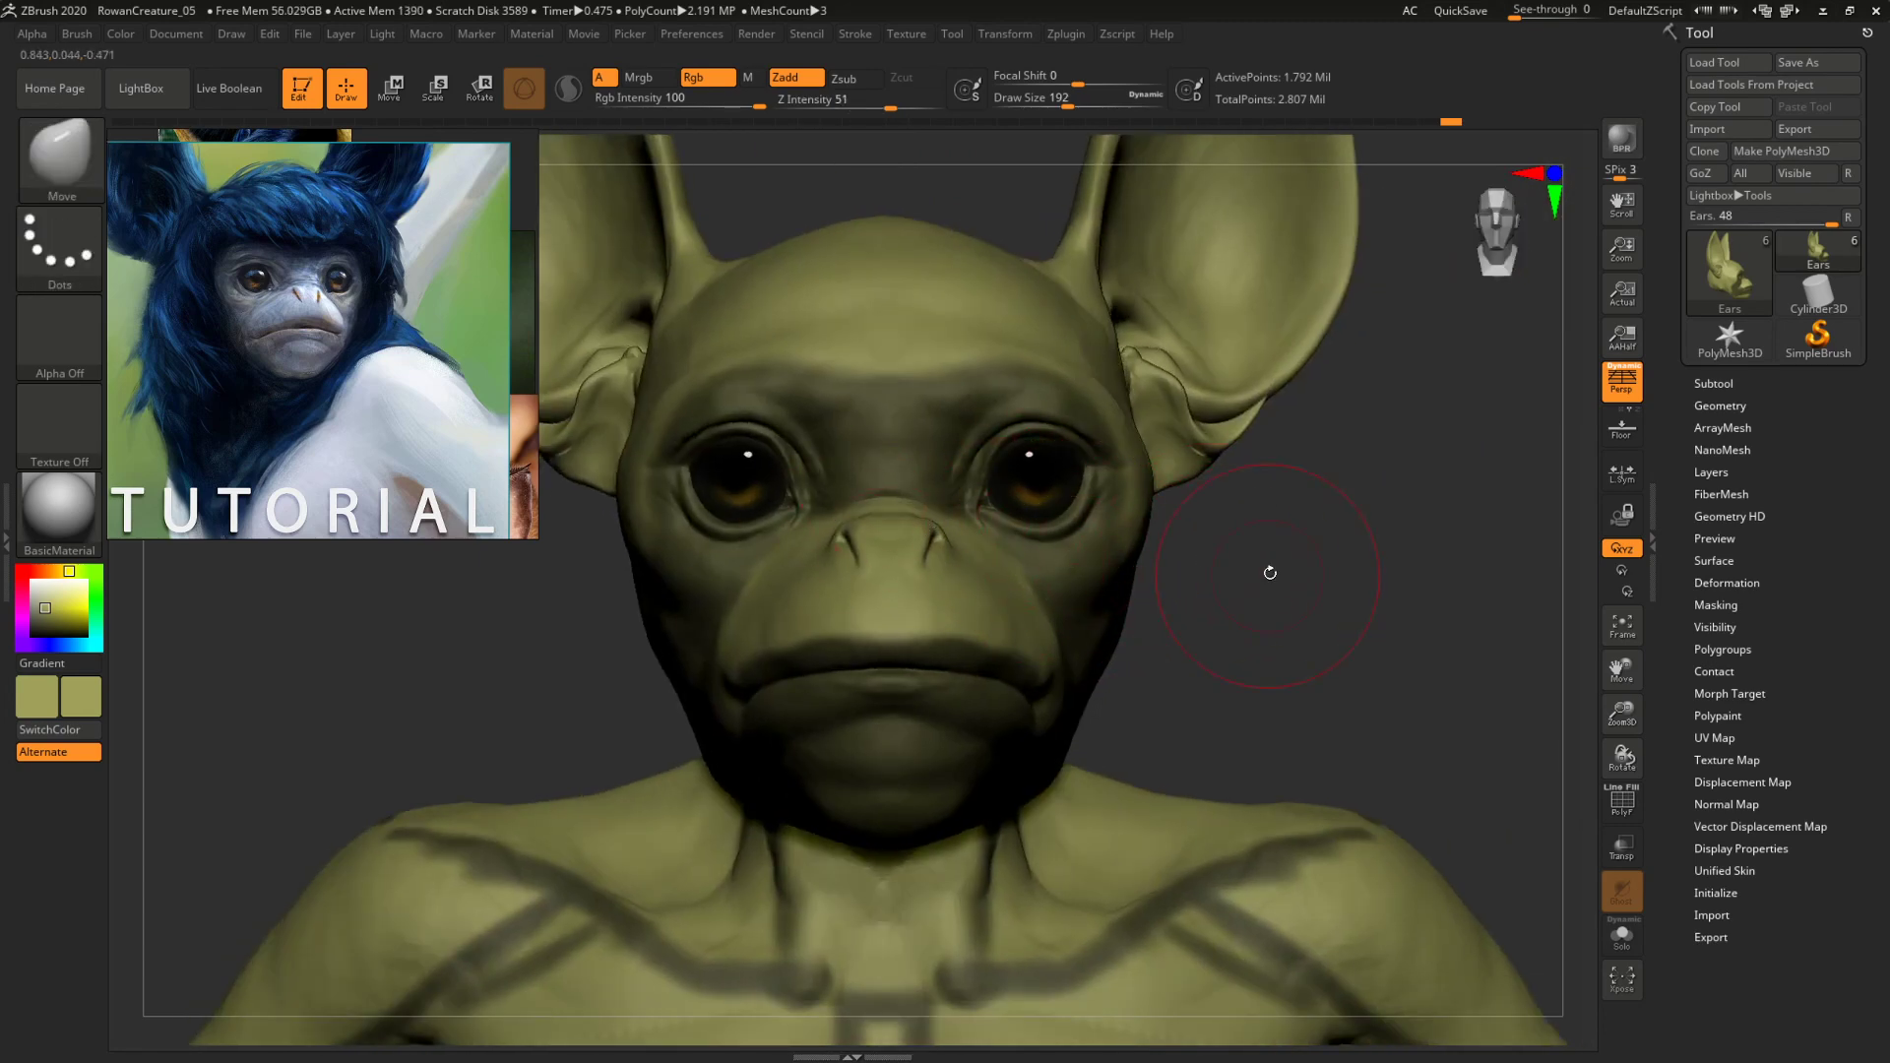
pyautogui.moveTo(1270, 573)
pyautogui.keyDown('alt'); pyautogui.mouseDown()
pyautogui.moveTo(1295, 566)
pyautogui.moveTo(1229, 586)
pyautogui.moveTo(1251, 554)
pyautogui.moveTo(1241, 568)
pyautogui.mouseUp(); pyautogui.keyUp('alt')
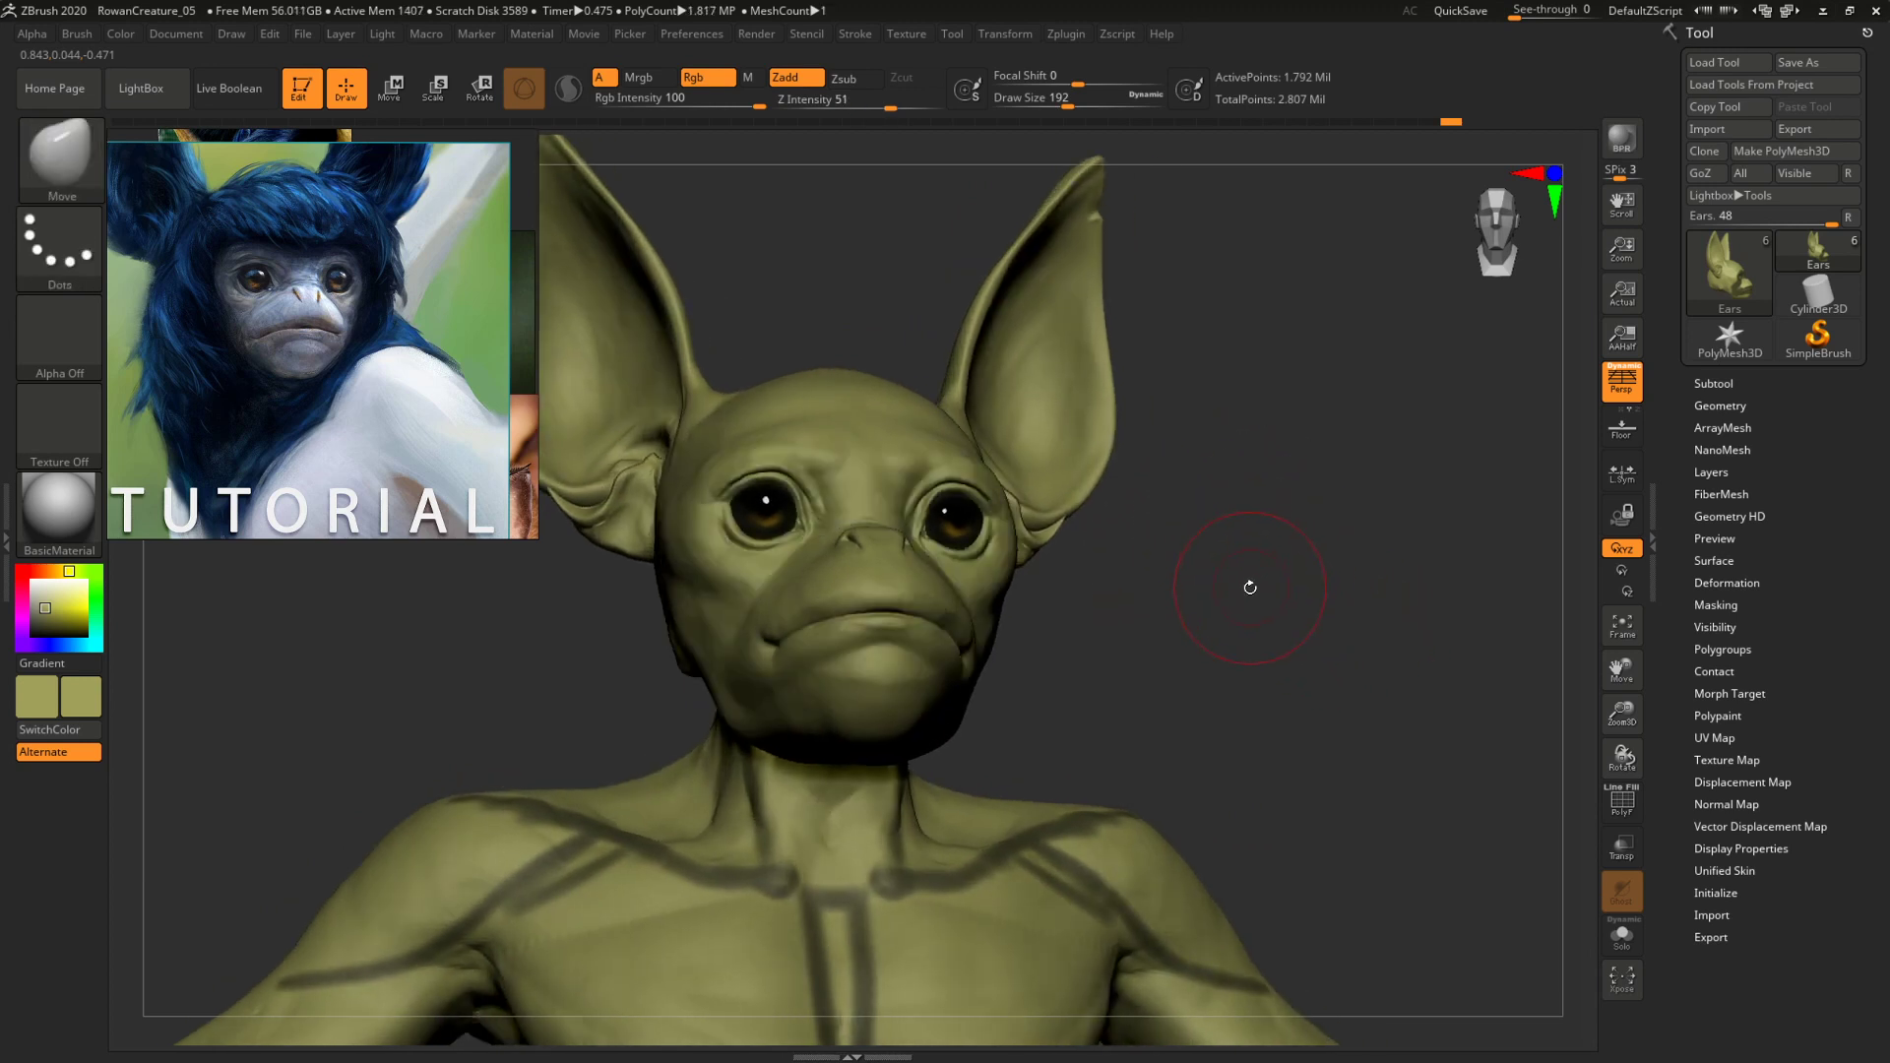
pyautogui.moveTo(1252, 591); pyautogui.dragTo(1250, 583)
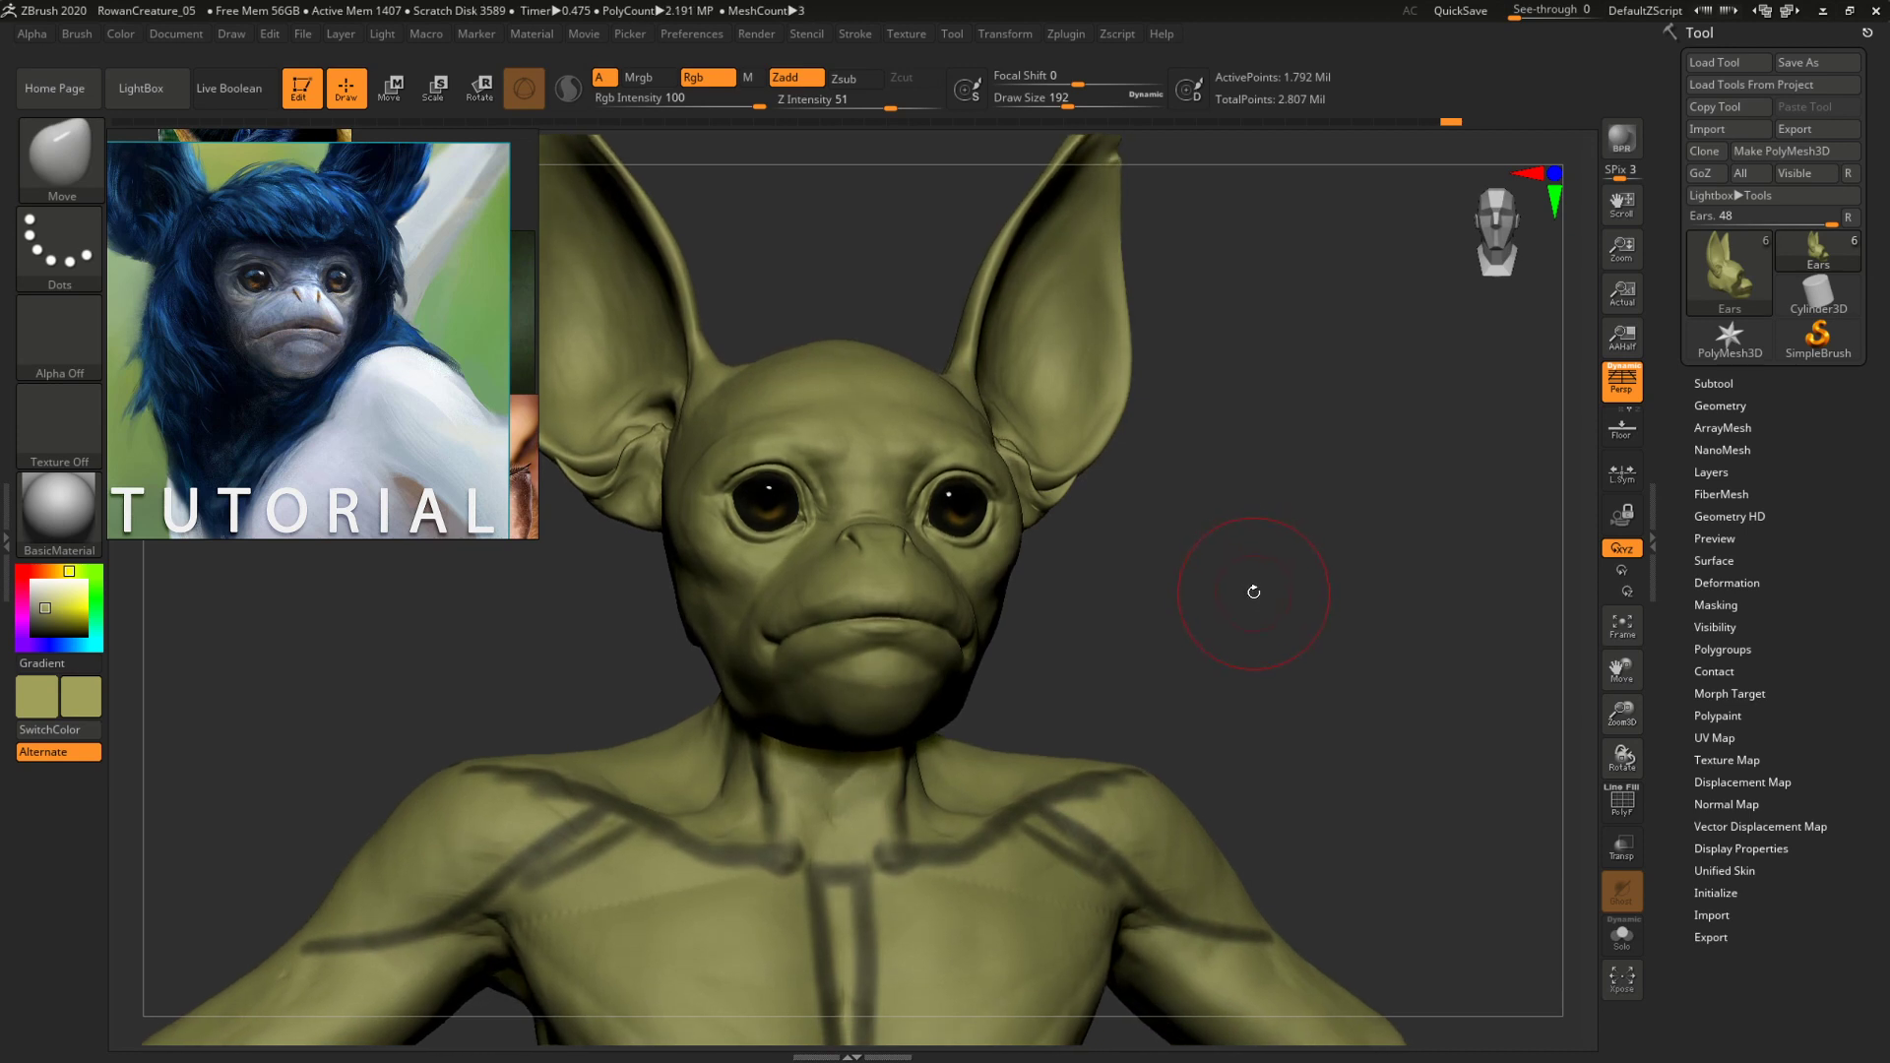
pyautogui.moveTo(1250, 571); pyautogui.dragTo(1196, 472)
# Reshape the bridge of the nose between the eyes with the Move brush at draw size 104.
pyautogui.press('b')
pyautogui.press('m')
pyautogui.press('v')
pyautogui.press('space')
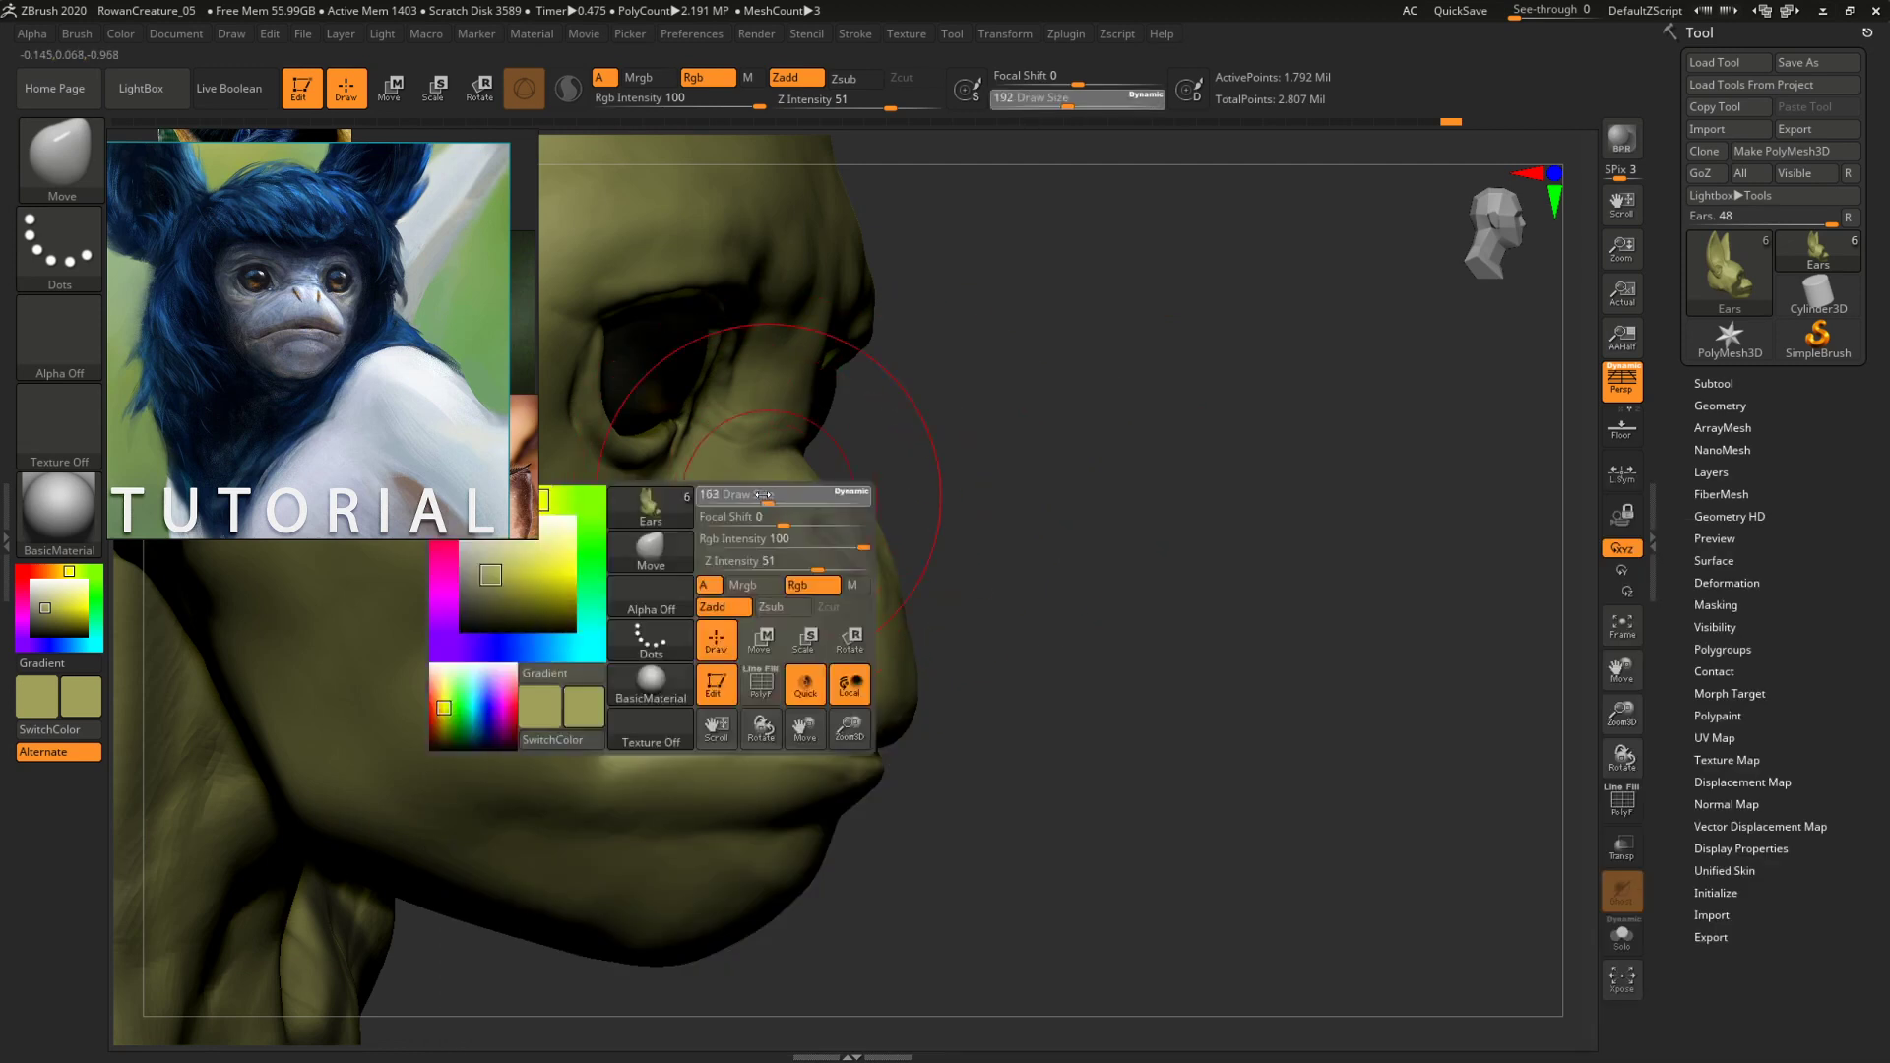
pyautogui.moveTo(780, 496); pyautogui.dragTo(758, 497)
pyautogui.moveTo(1164, 525); pyautogui.dragTo(1102, 502)
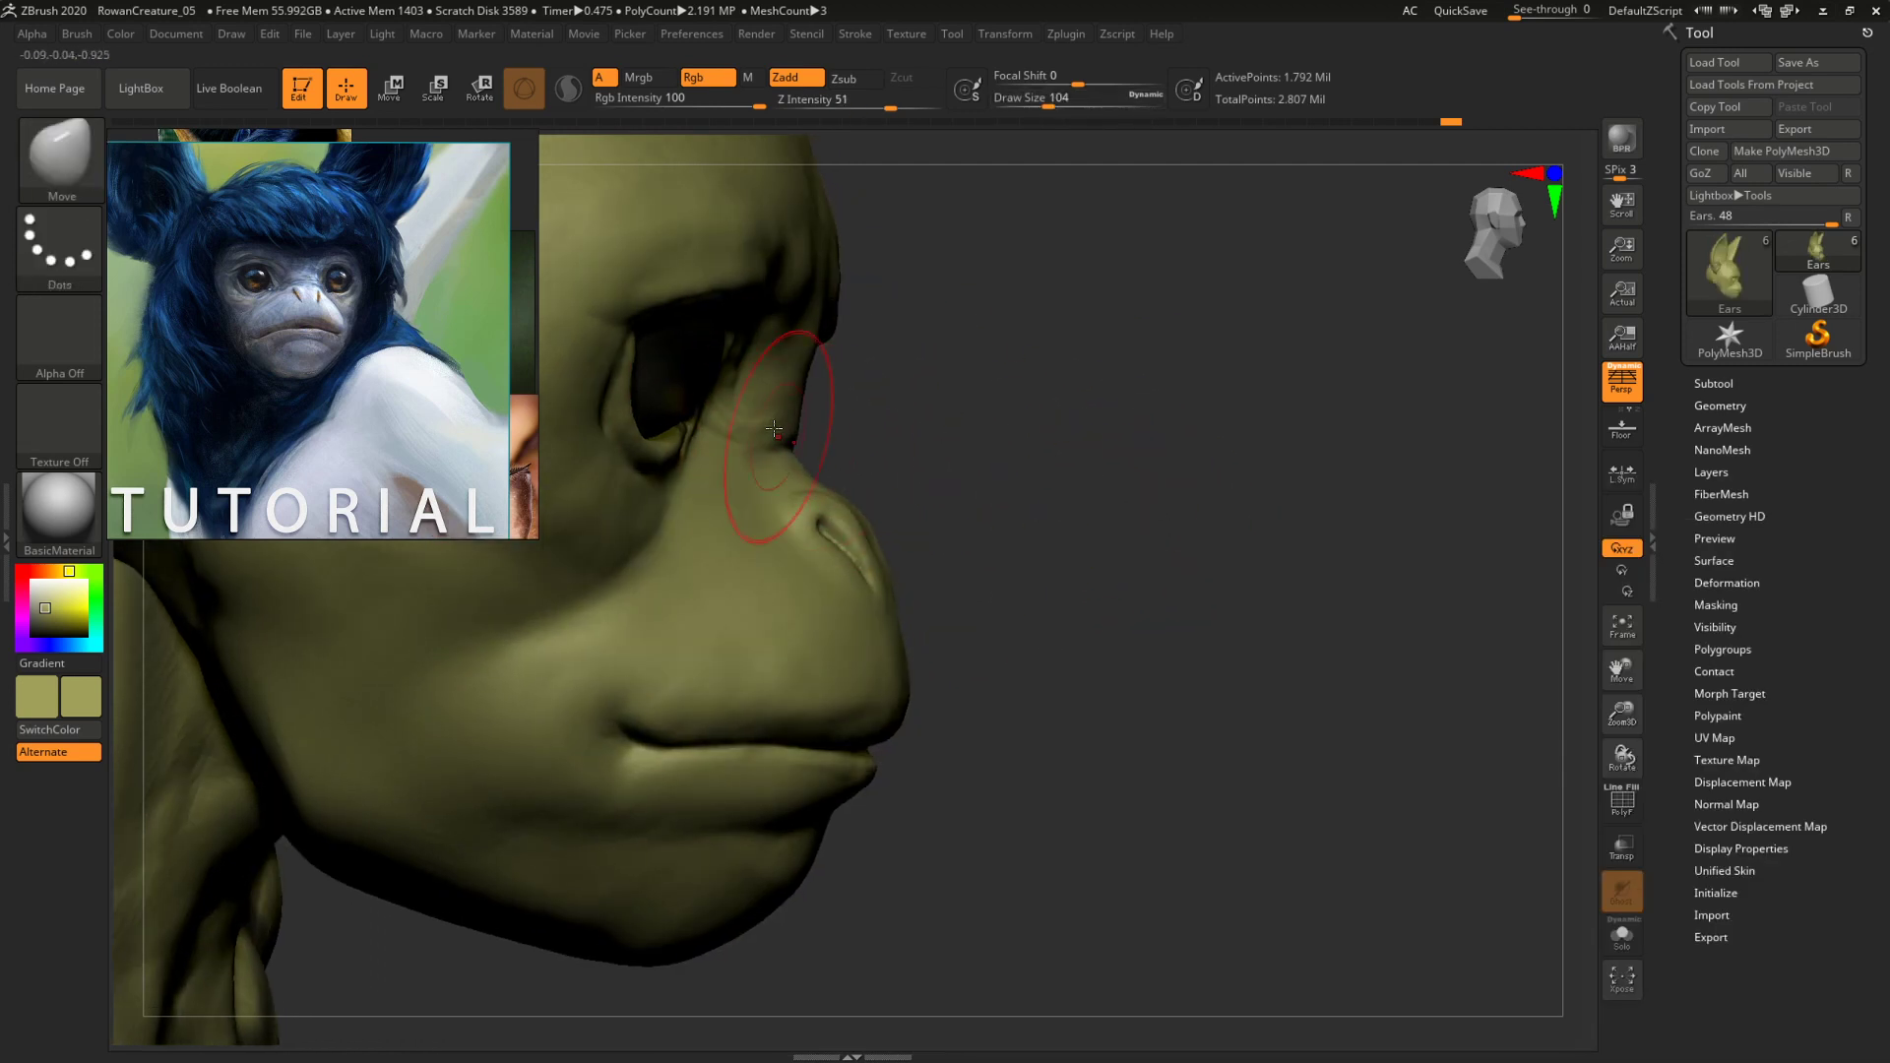
pyautogui.moveTo(948, 401); pyautogui.dragTo(779, 490)
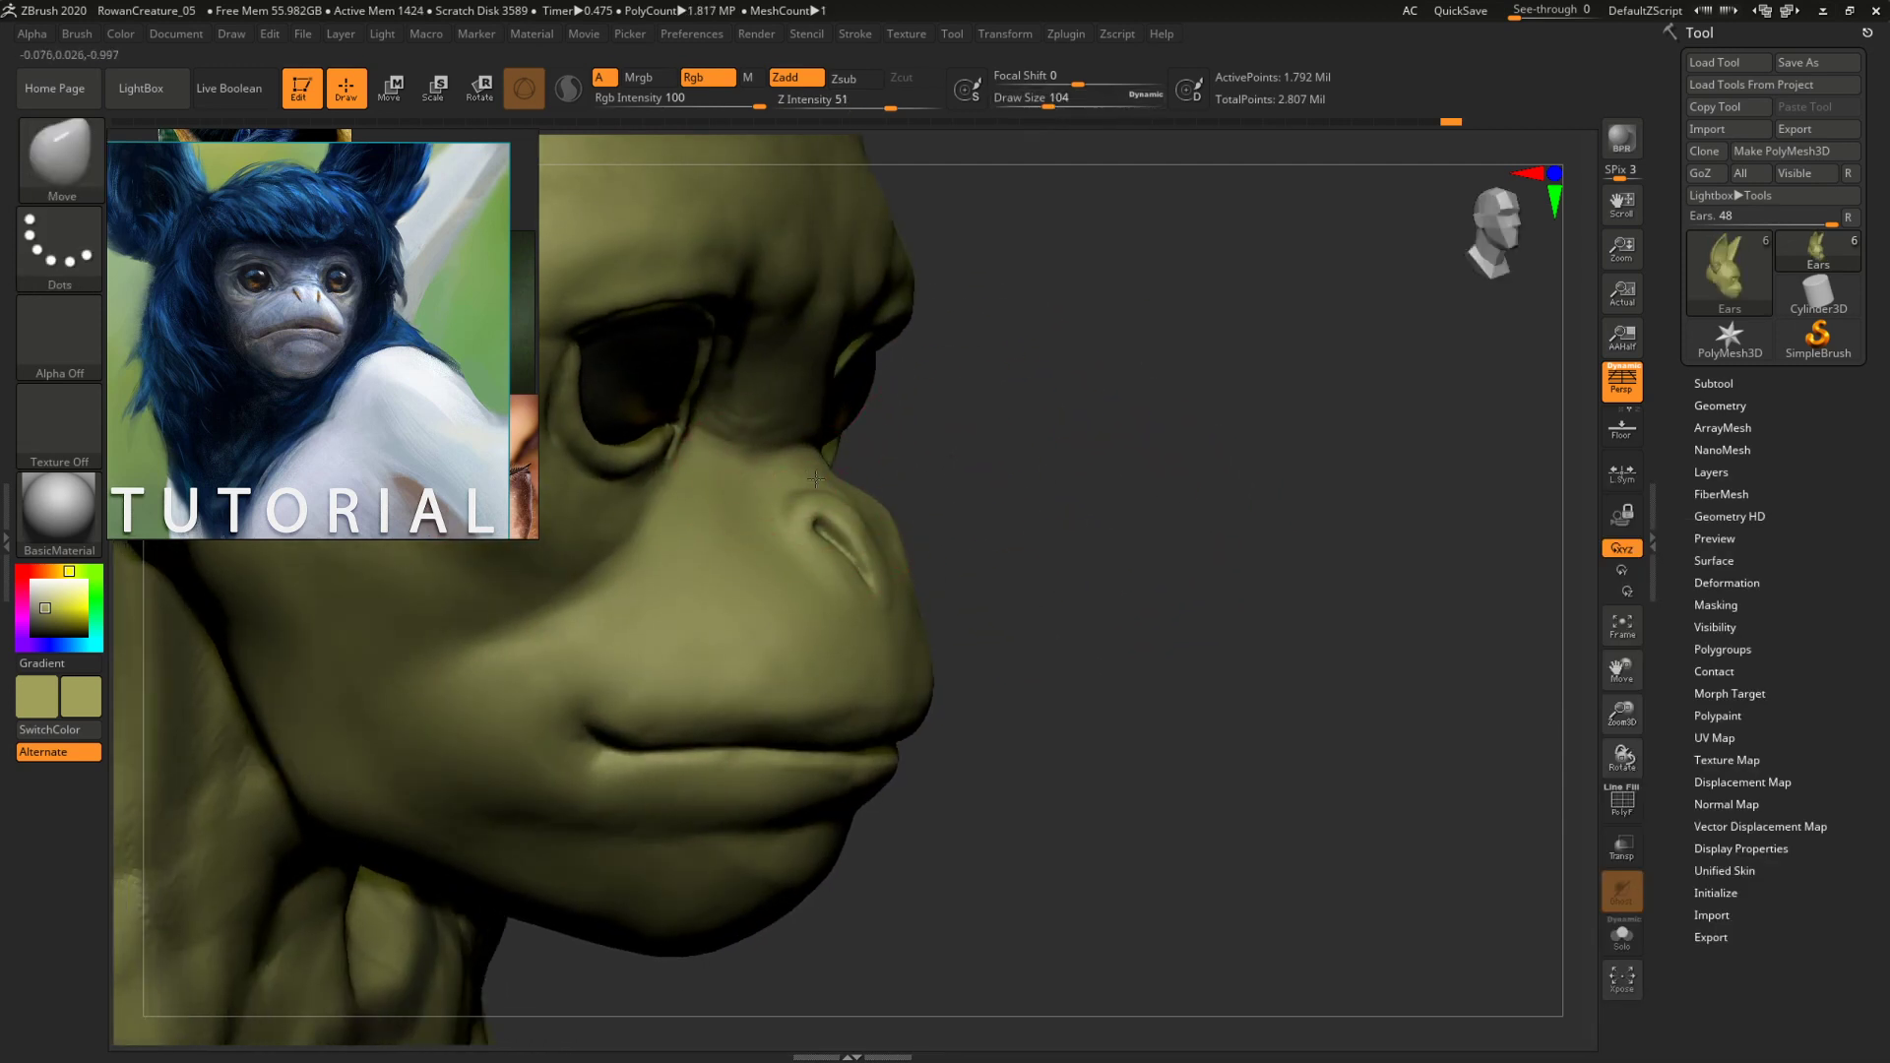
pyautogui.moveTo(979, 469); pyautogui.dragTo(1119, 471)
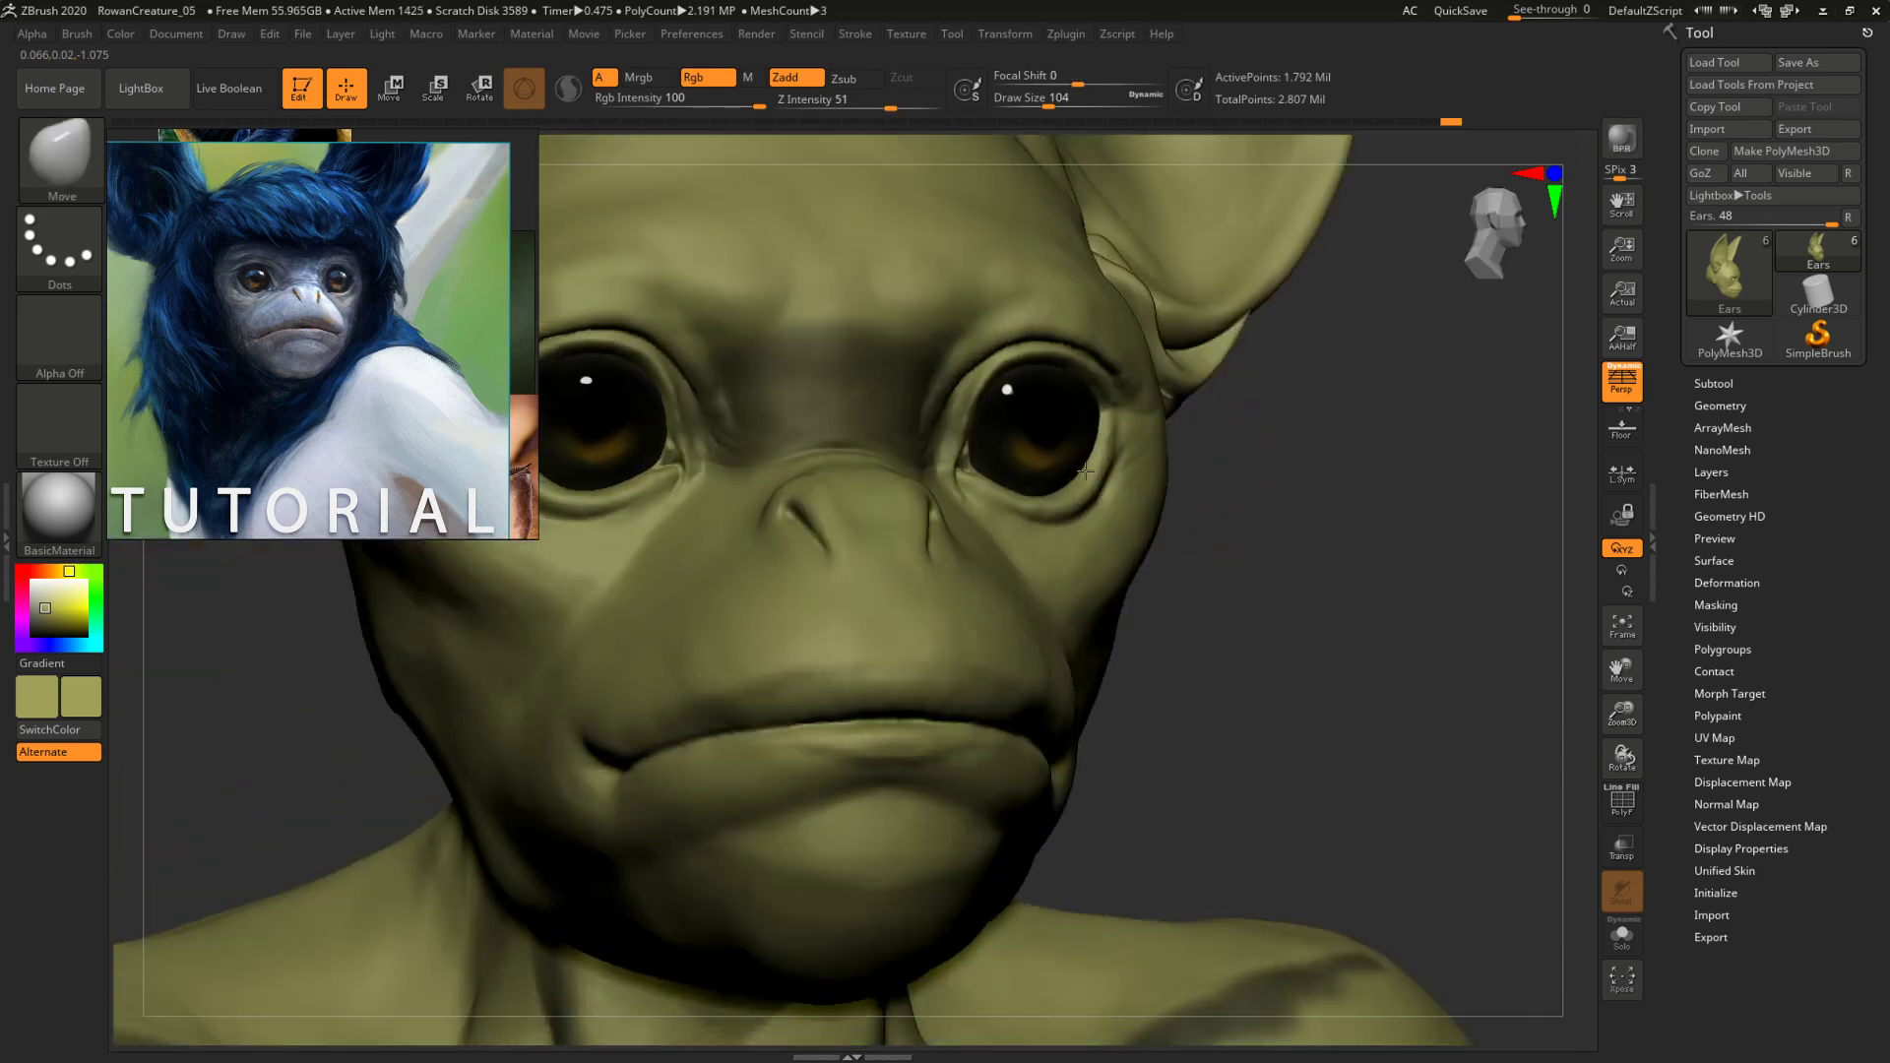
pyautogui.moveTo(1280, 473); pyautogui.dragTo(1316, 493)
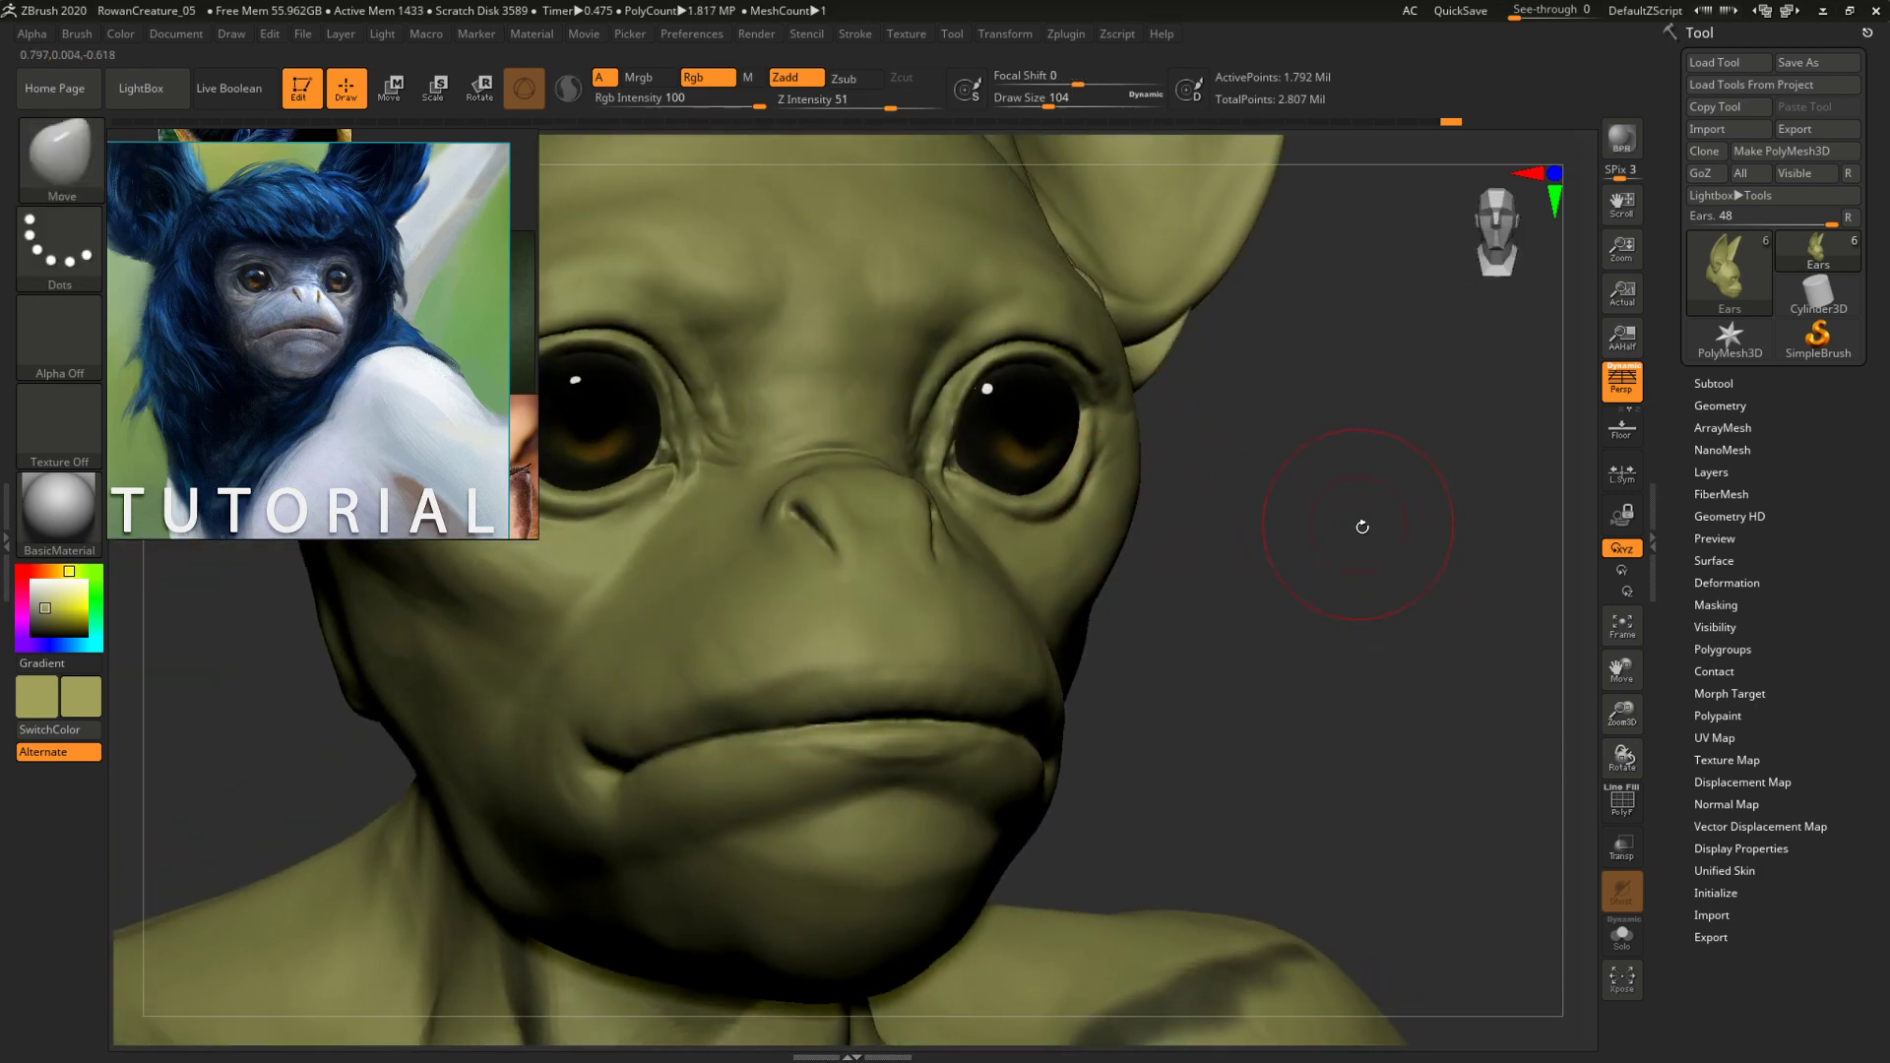
# Build up the surface beside the nostril with the ClayBuildup brush, using draw sizes 37 and 65.
pyautogui.press('b')
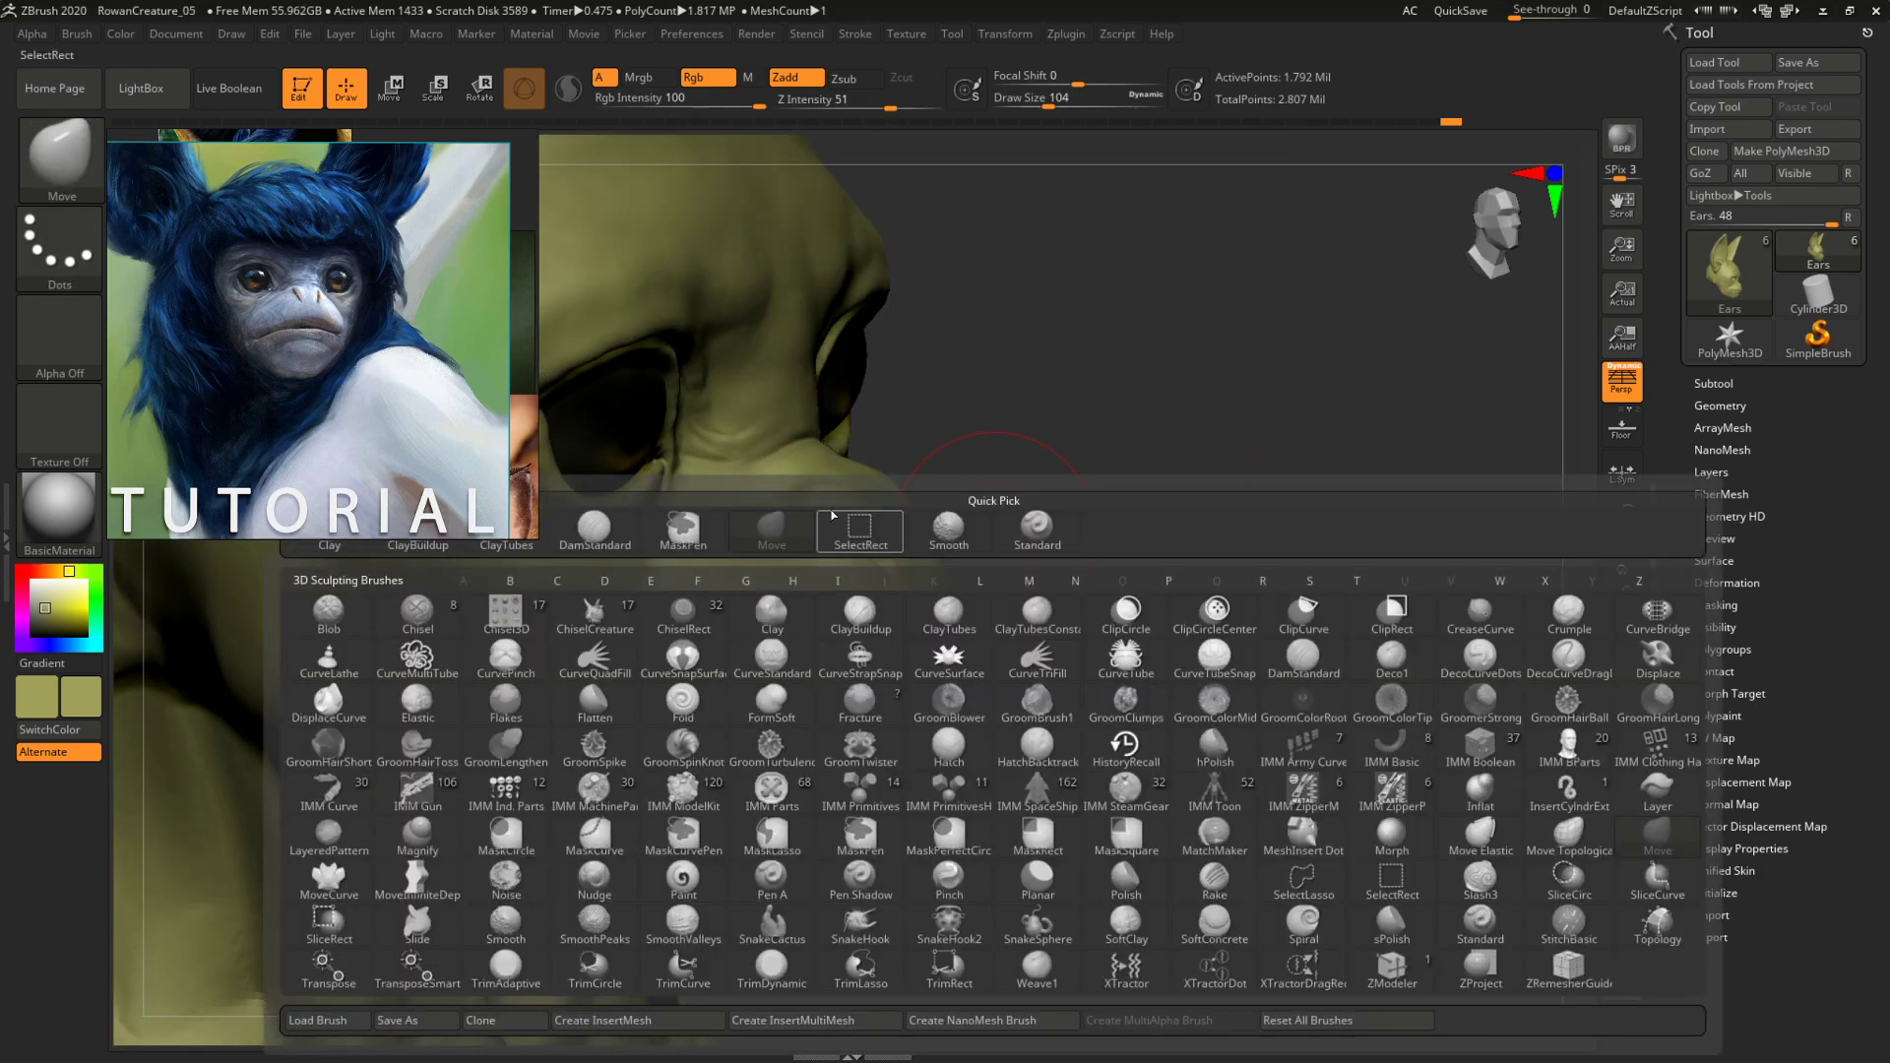
pyautogui.press('c')
pyautogui.press('b')
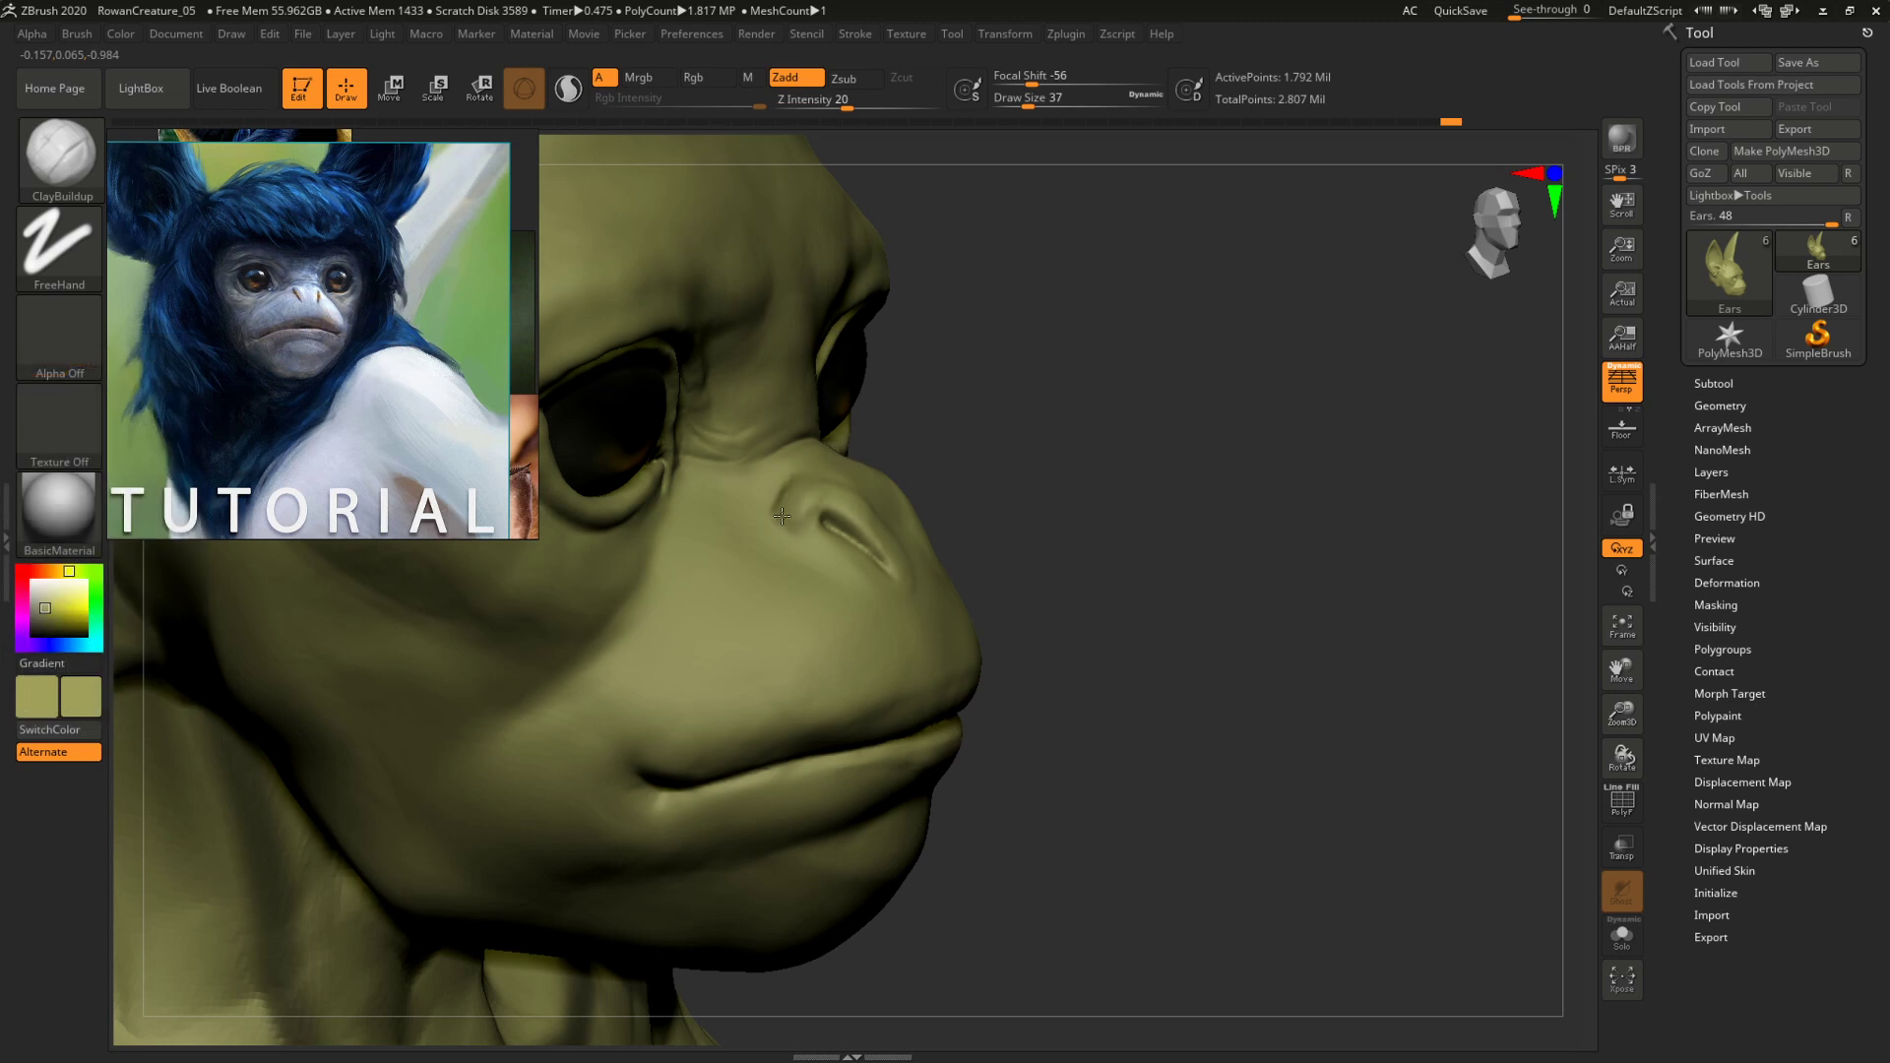
pyautogui.hotkey('ctrl', 'z')
pyautogui.moveTo(782, 515); pyautogui.dragTo(777, 500)
pyautogui.press('space')
pyautogui.keyDown('alt'); pyautogui.moveTo(1304, 524); pyautogui.dragTo(624, 561); pyautogui.keyUp('alt')
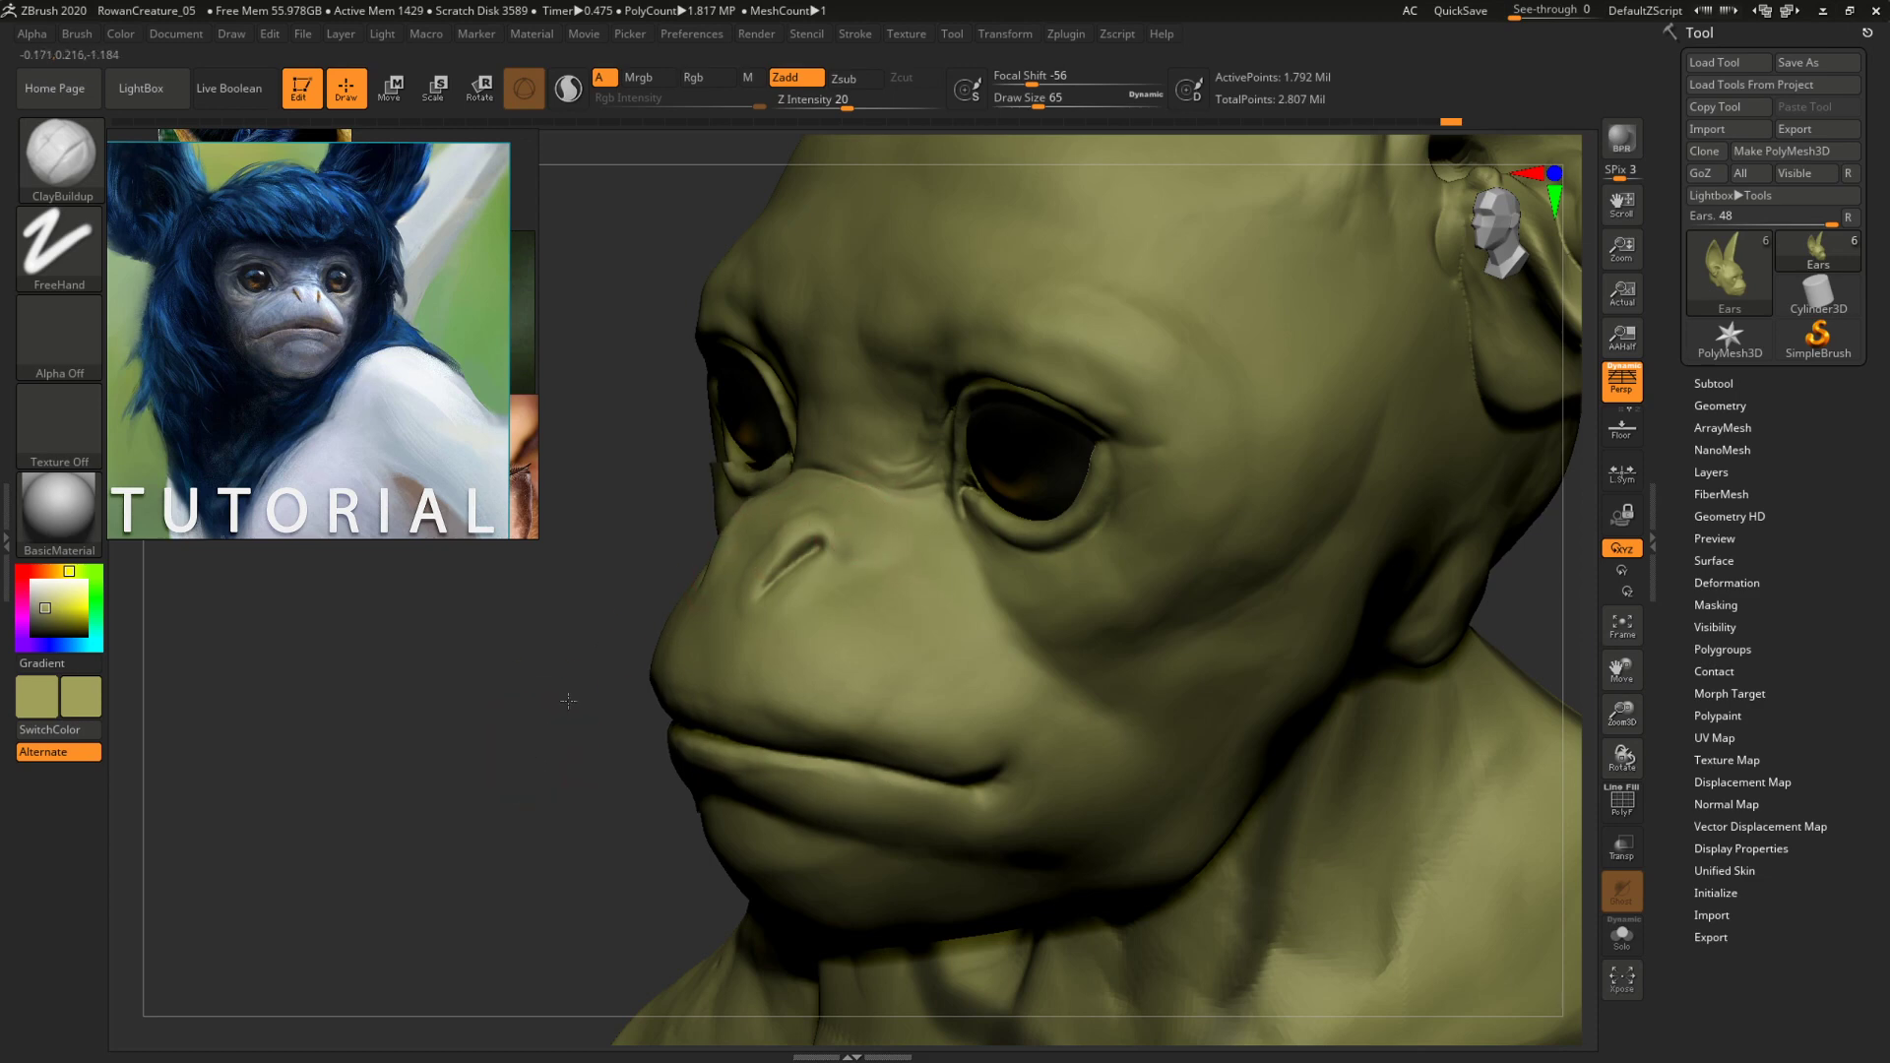
pyautogui.moveTo(679, 739)
pyautogui.mouseDown()
pyautogui.moveTo(1379, 633)
pyautogui.moveTo(1164, 607)
pyautogui.moveTo(1181, 544)
pyautogui.moveTo(1220, 568)
pyautogui.moveTo(1206, 540)
pyautogui.moveTo(1164, 603)
pyautogui.mouseUp()
# Add more volume to the side of the nose next to the nostril with the ClayBuildup brush at draw size 54.
pyautogui.press('space')
pyautogui.moveTo(736, 540); pyautogui.dragTo(728, 540)
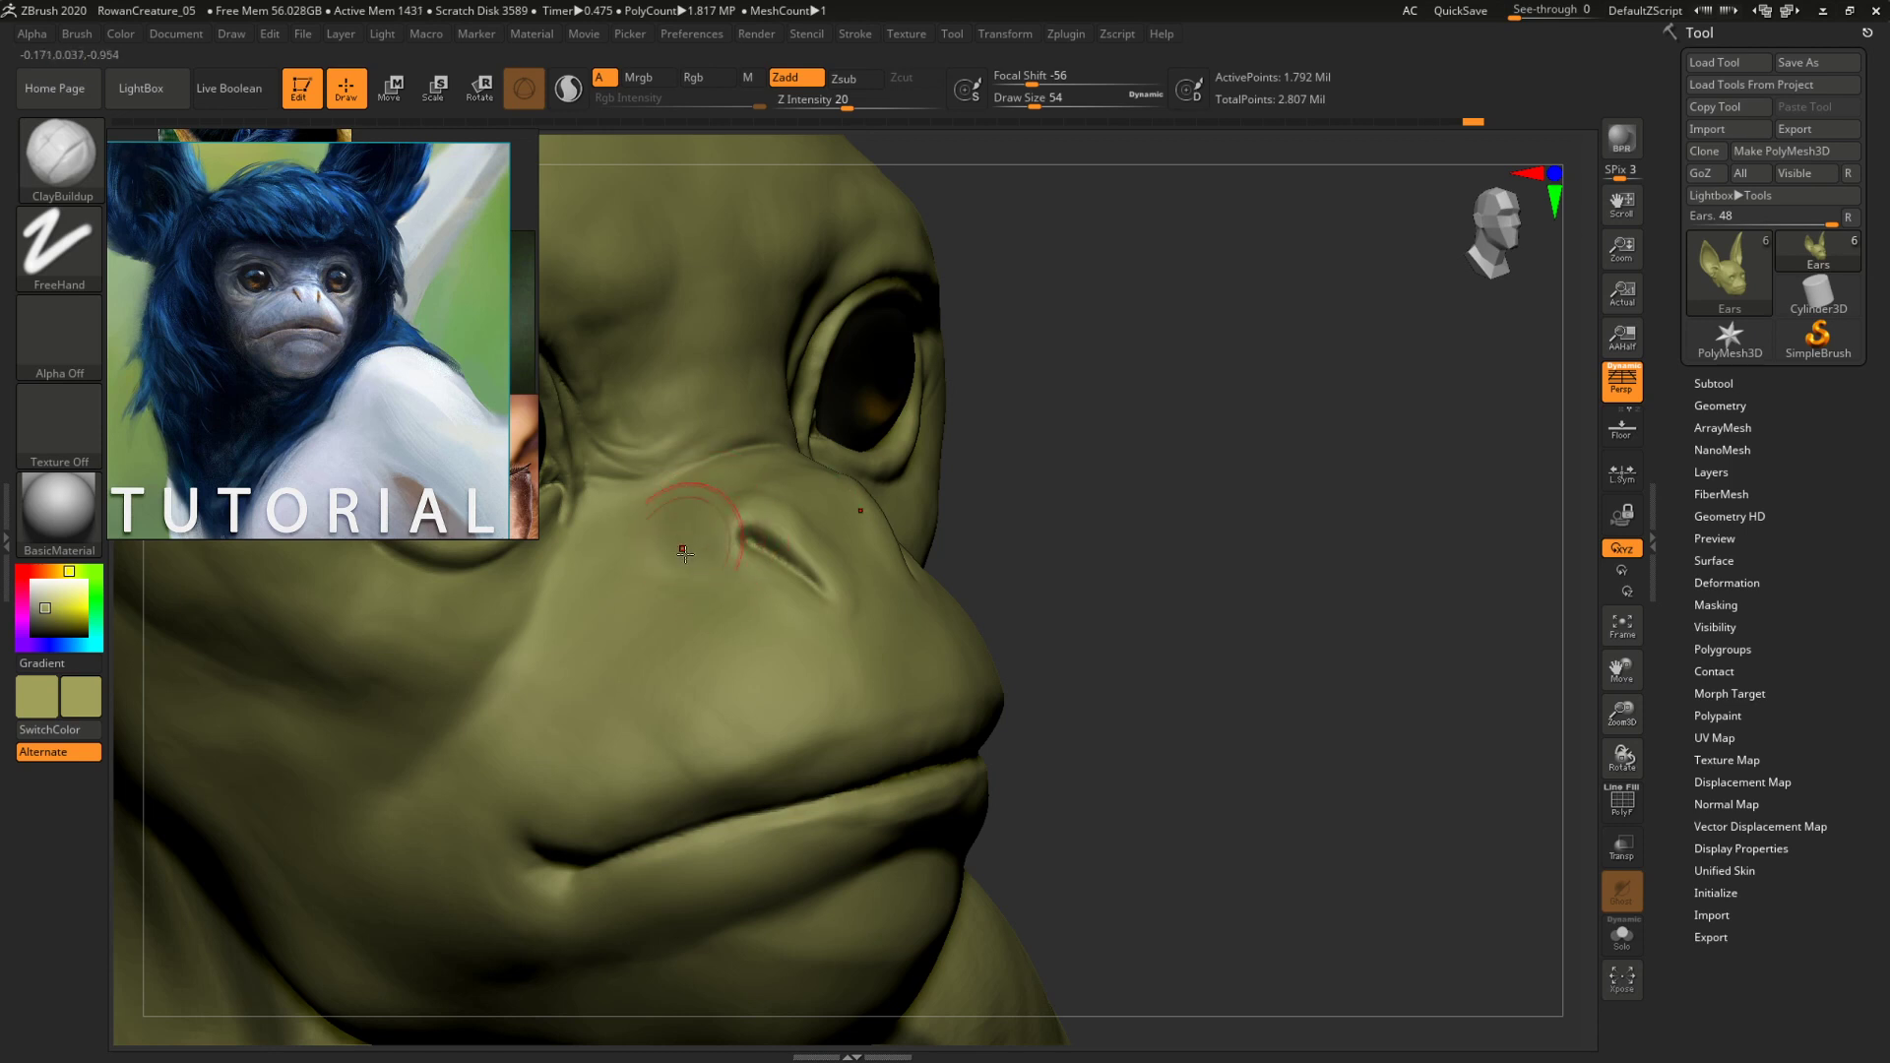
pyautogui.keyDown('alt'); pyautogui.moveTo(1248, 574); pyautogui.dragTo(974, 498); pyautogui.keyUp('alt')
pyautogui.moveTo(1186, 500)
pyautogui.mouseDown()
pyautogui.moveTo(1109, 501)
pyautogui.moveTo(1123, 523)
pyautogui.moveTo(1219, 535)
pyautogui.moveTo(1179, 543)
pyautogui.mouseUp()
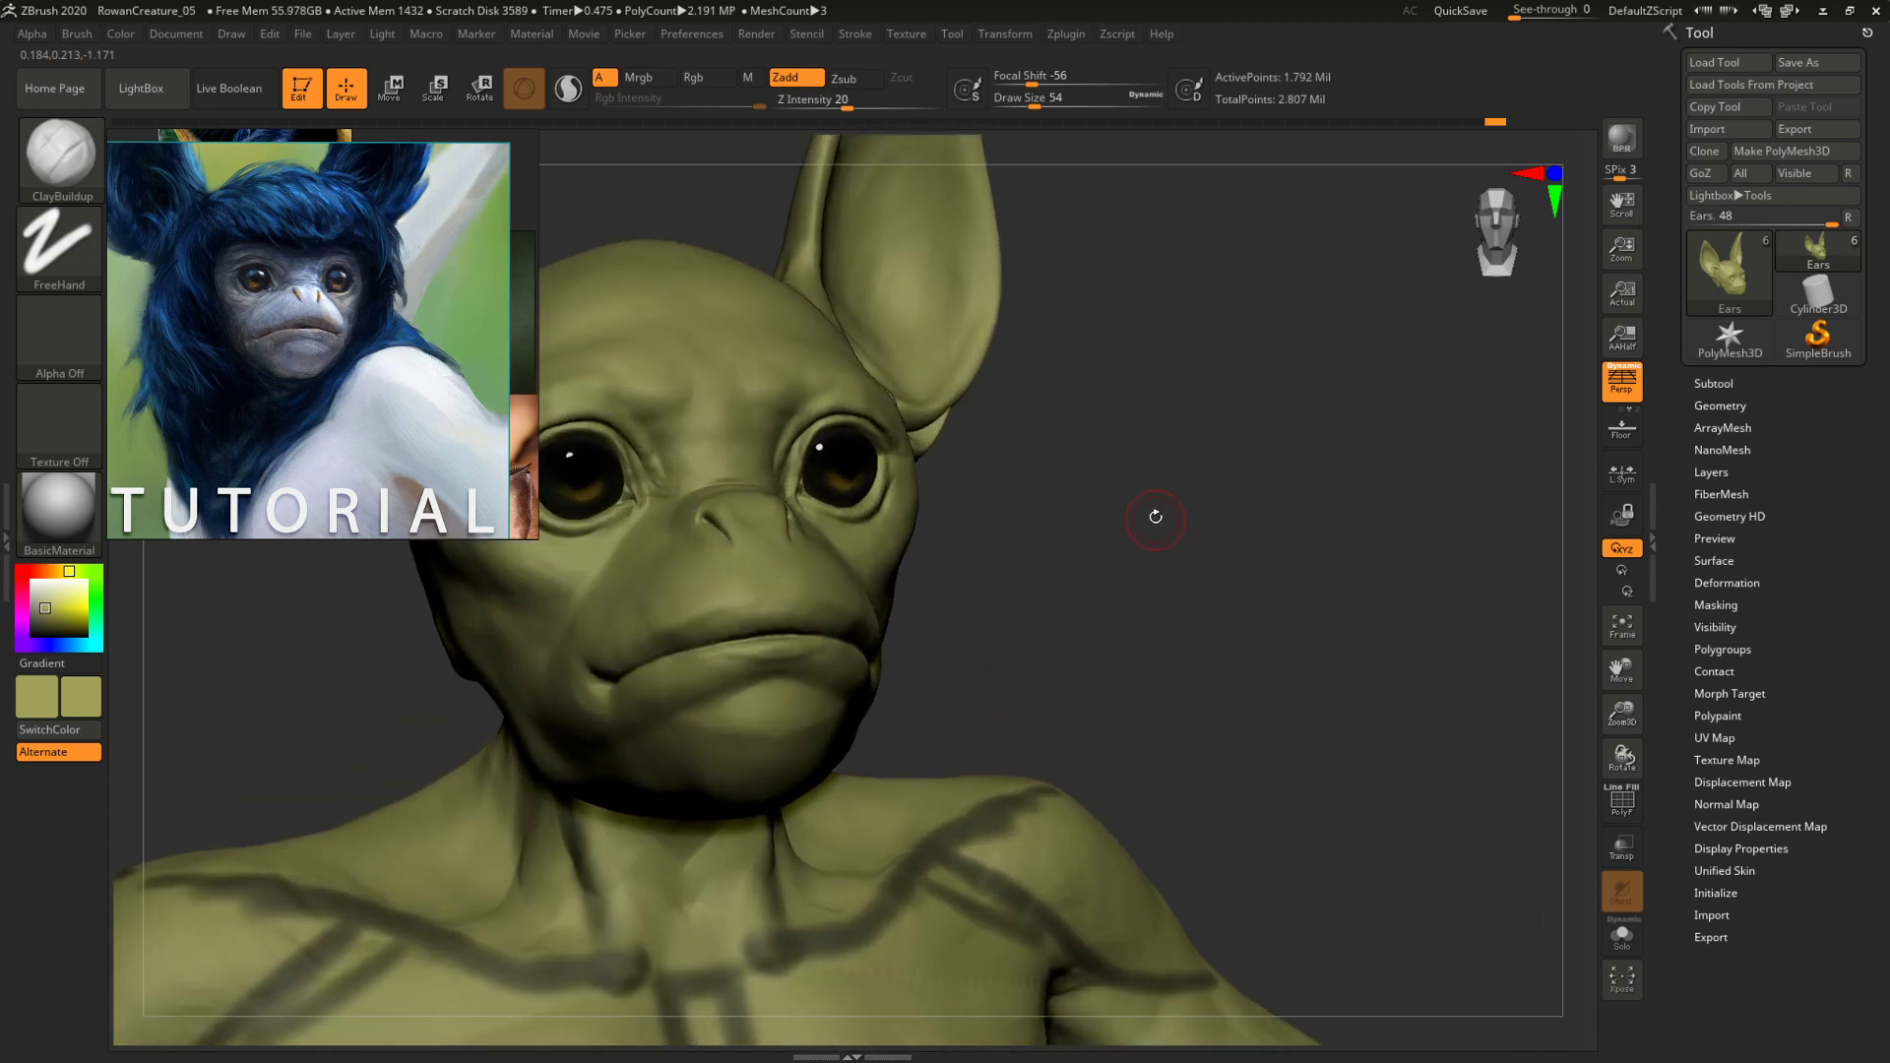
# Adjust the shape of the nose around the nostrils with the Move brush at draw size 80.
pyautogui.moveTo(1121, 467); pyautogui.dragTo(1120, 525)
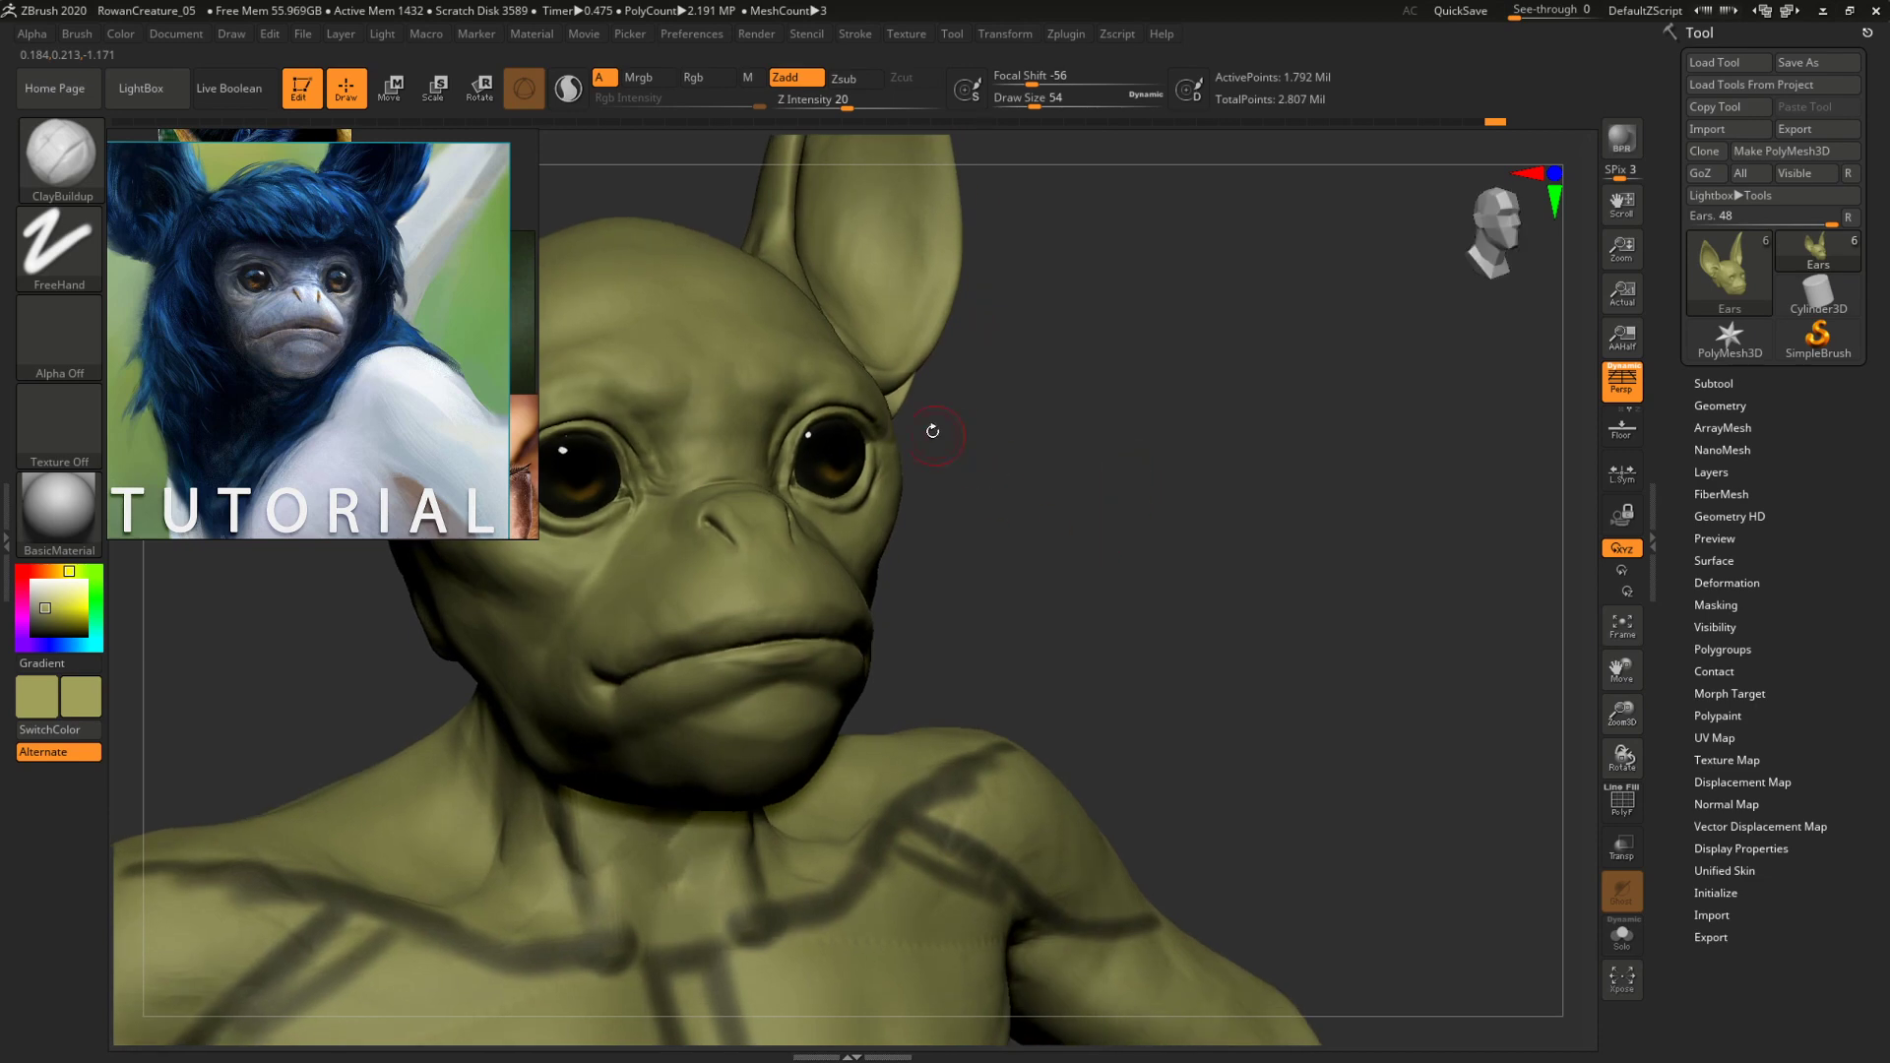
pyautogui.press('b')
pyautogui.press('m')
pyautogui.press('v')
pyautogui.moveTo(1066, 459)
pyautogui.mouseDown()
pyautogui.moveTo(745, 568)
pyautogui.moveTo(740, 537)
pyautogui.mouseUp()
pyautogui.press('space')
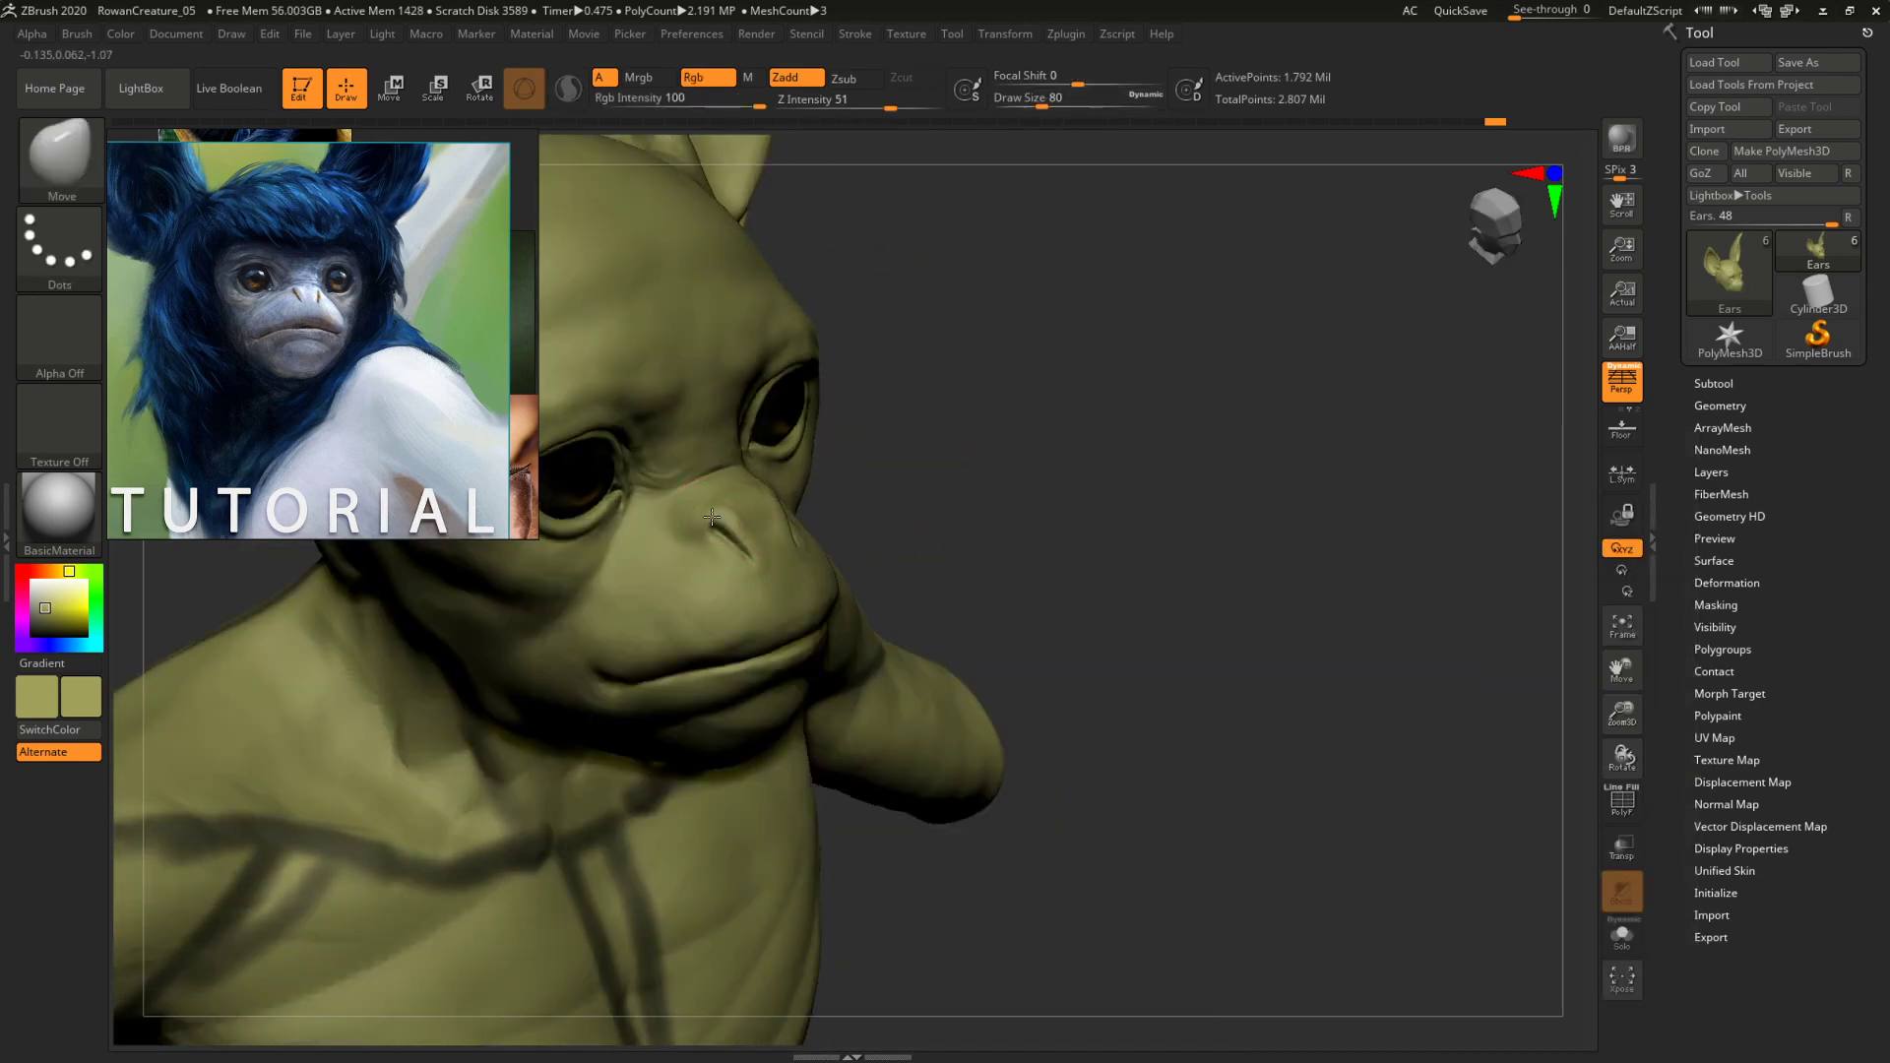
pyautogui.moveTo(1033, 512)
pyautogui.mouseDown()
pyautogui.moveTo(1165, 535)
pyautogui.moveTo(954, 551)
pyautogui.mouseUp()
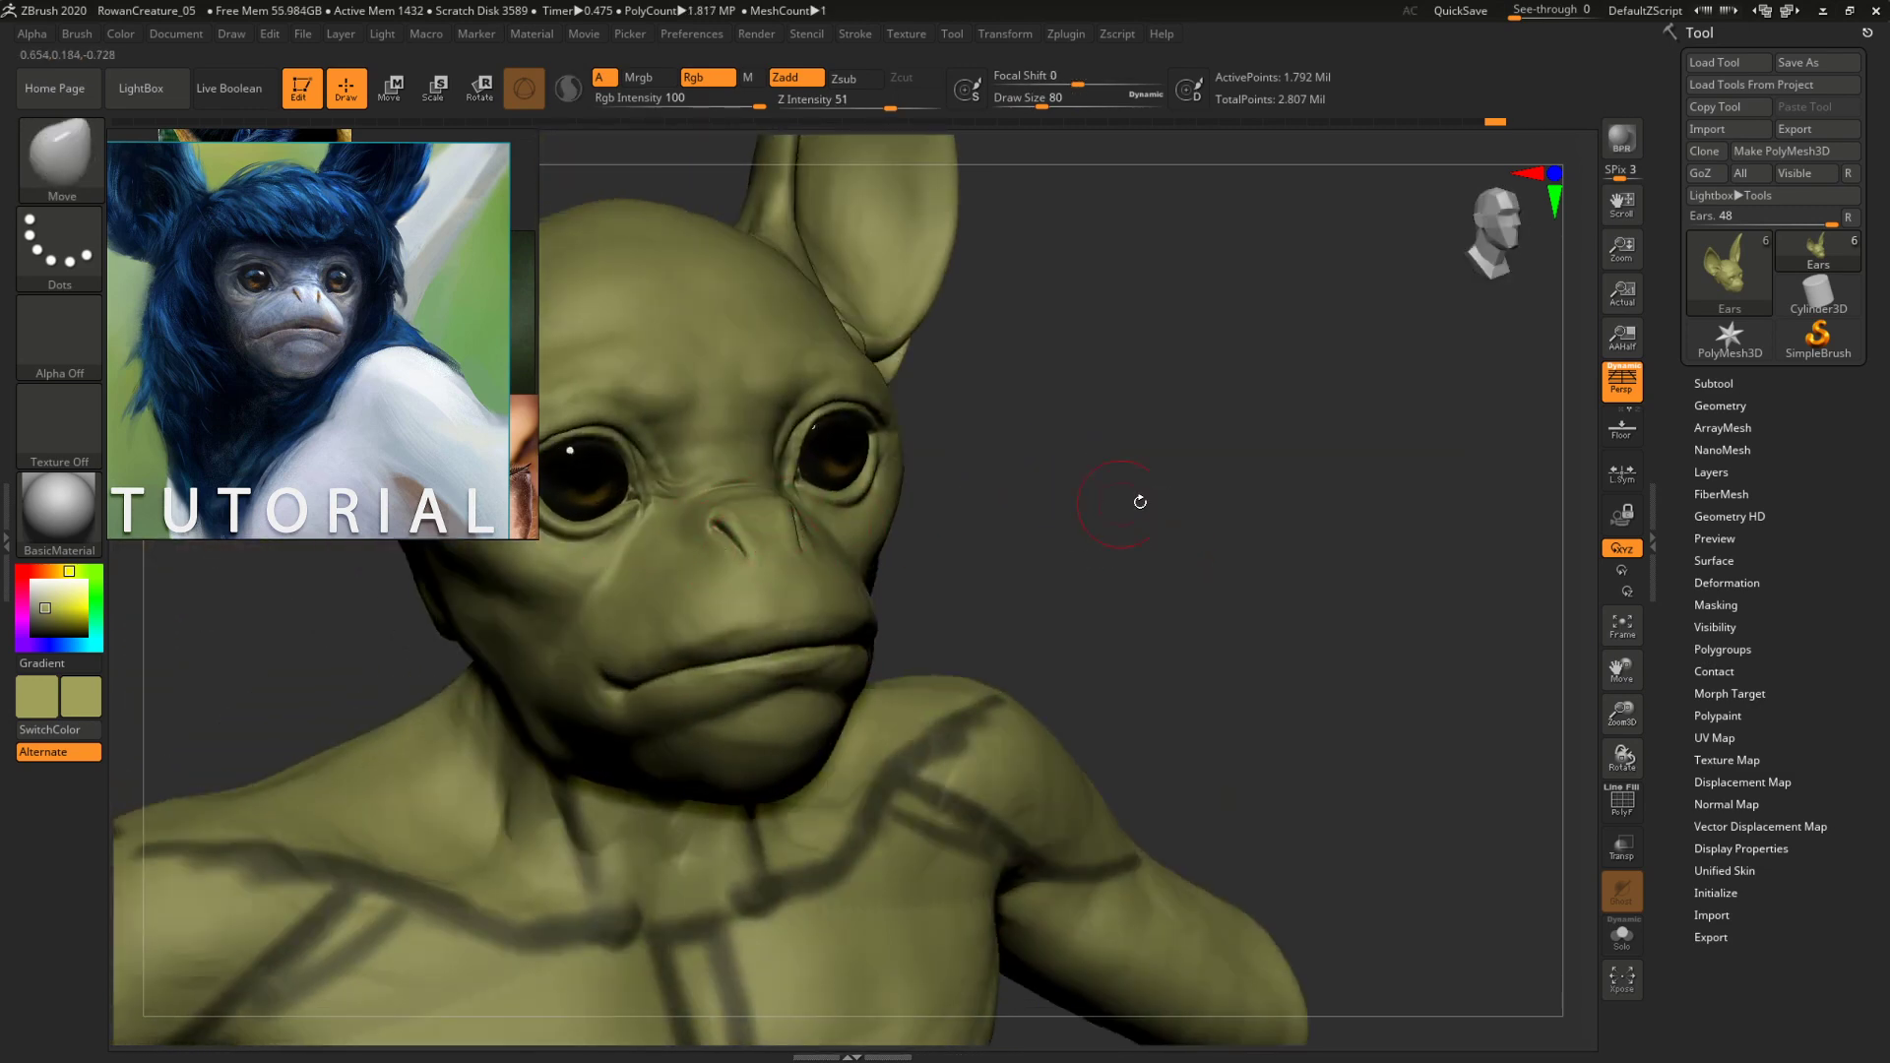
pyautogui.moveTo(1139, 499)
pyautogui.mouseDown()
pyautogui.moveTo(1349, 511)
pyautogui.moveTo(1118, 527)
pyautogui.moveTo(1134, 532)
pyautogui.moveTo(1092, 544)
pyautogui.moveTo(1114, 554)
pyautogui.mouseUp()
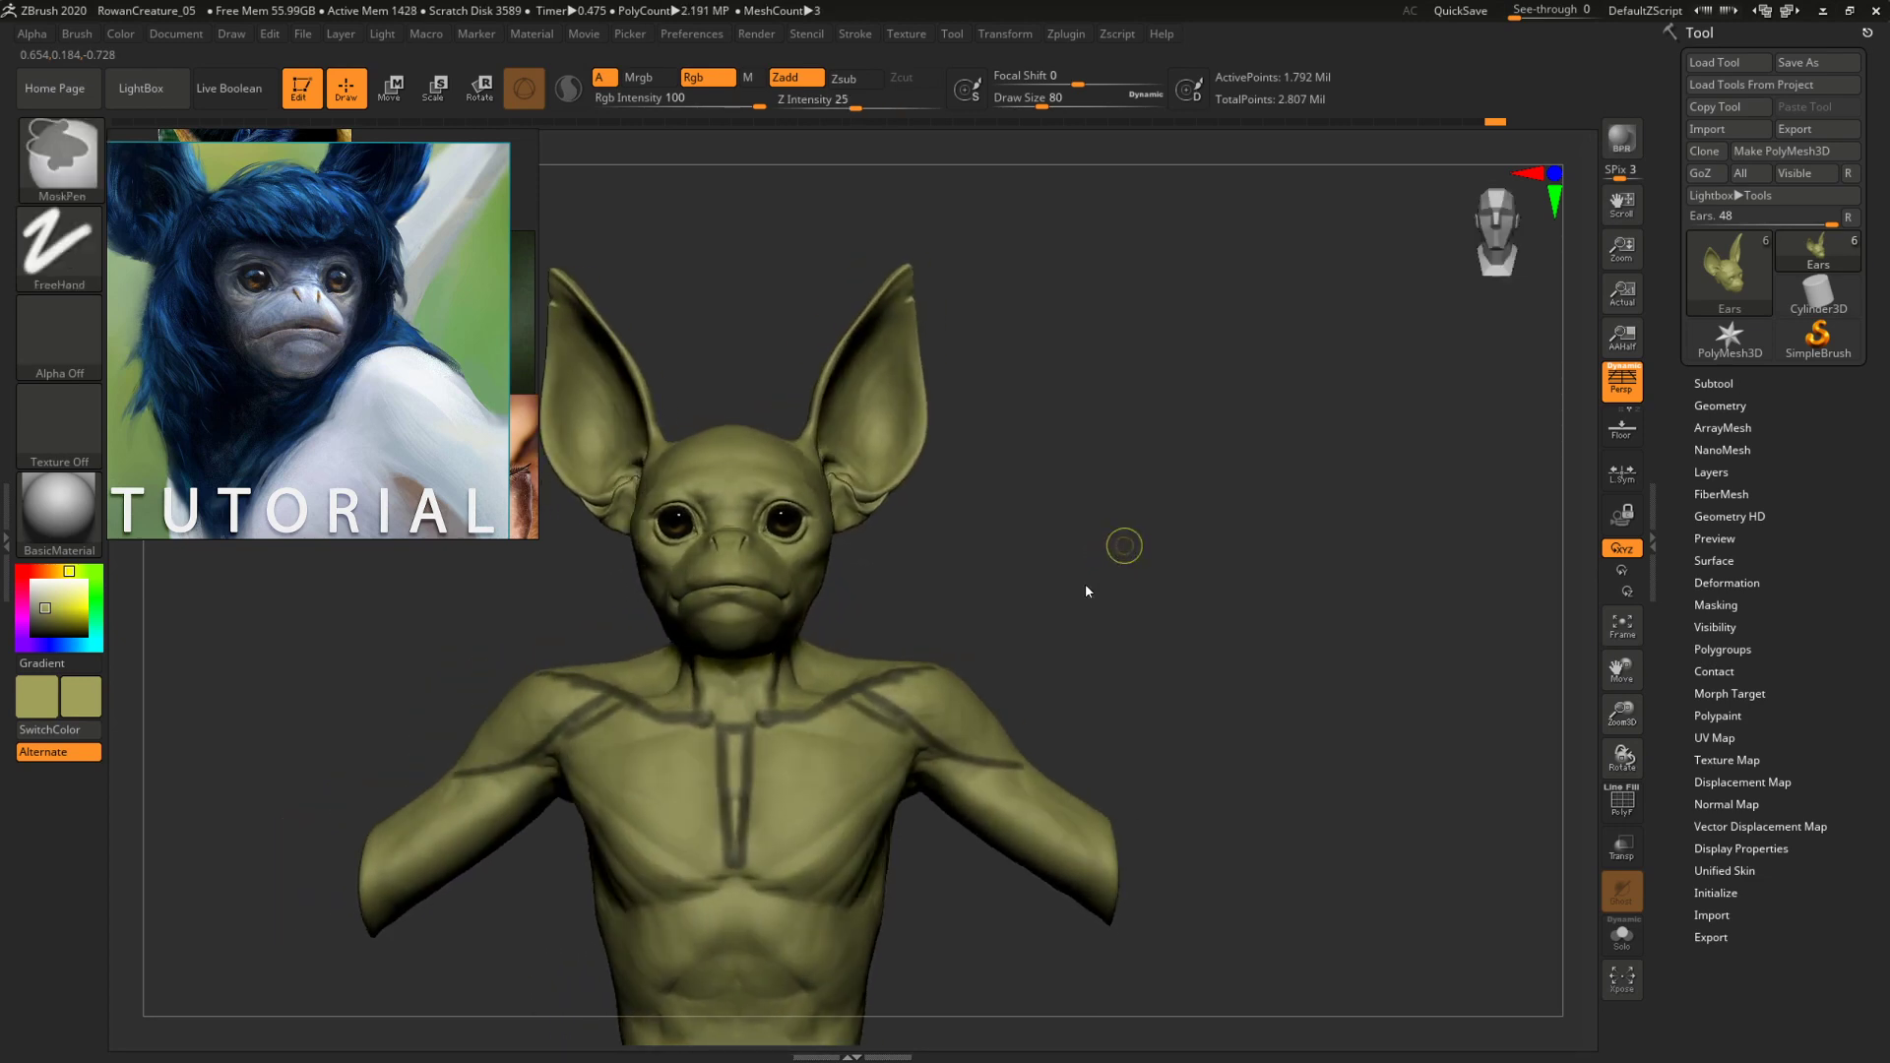
# Save the project over RowanCreature_05 and show the Hair_Proxy subtool to judge the face with its hair.
pyautogui.hotkey('ctrl', 's')
pyautogui.click(778, 501)
pyautogui.click(997, 527)
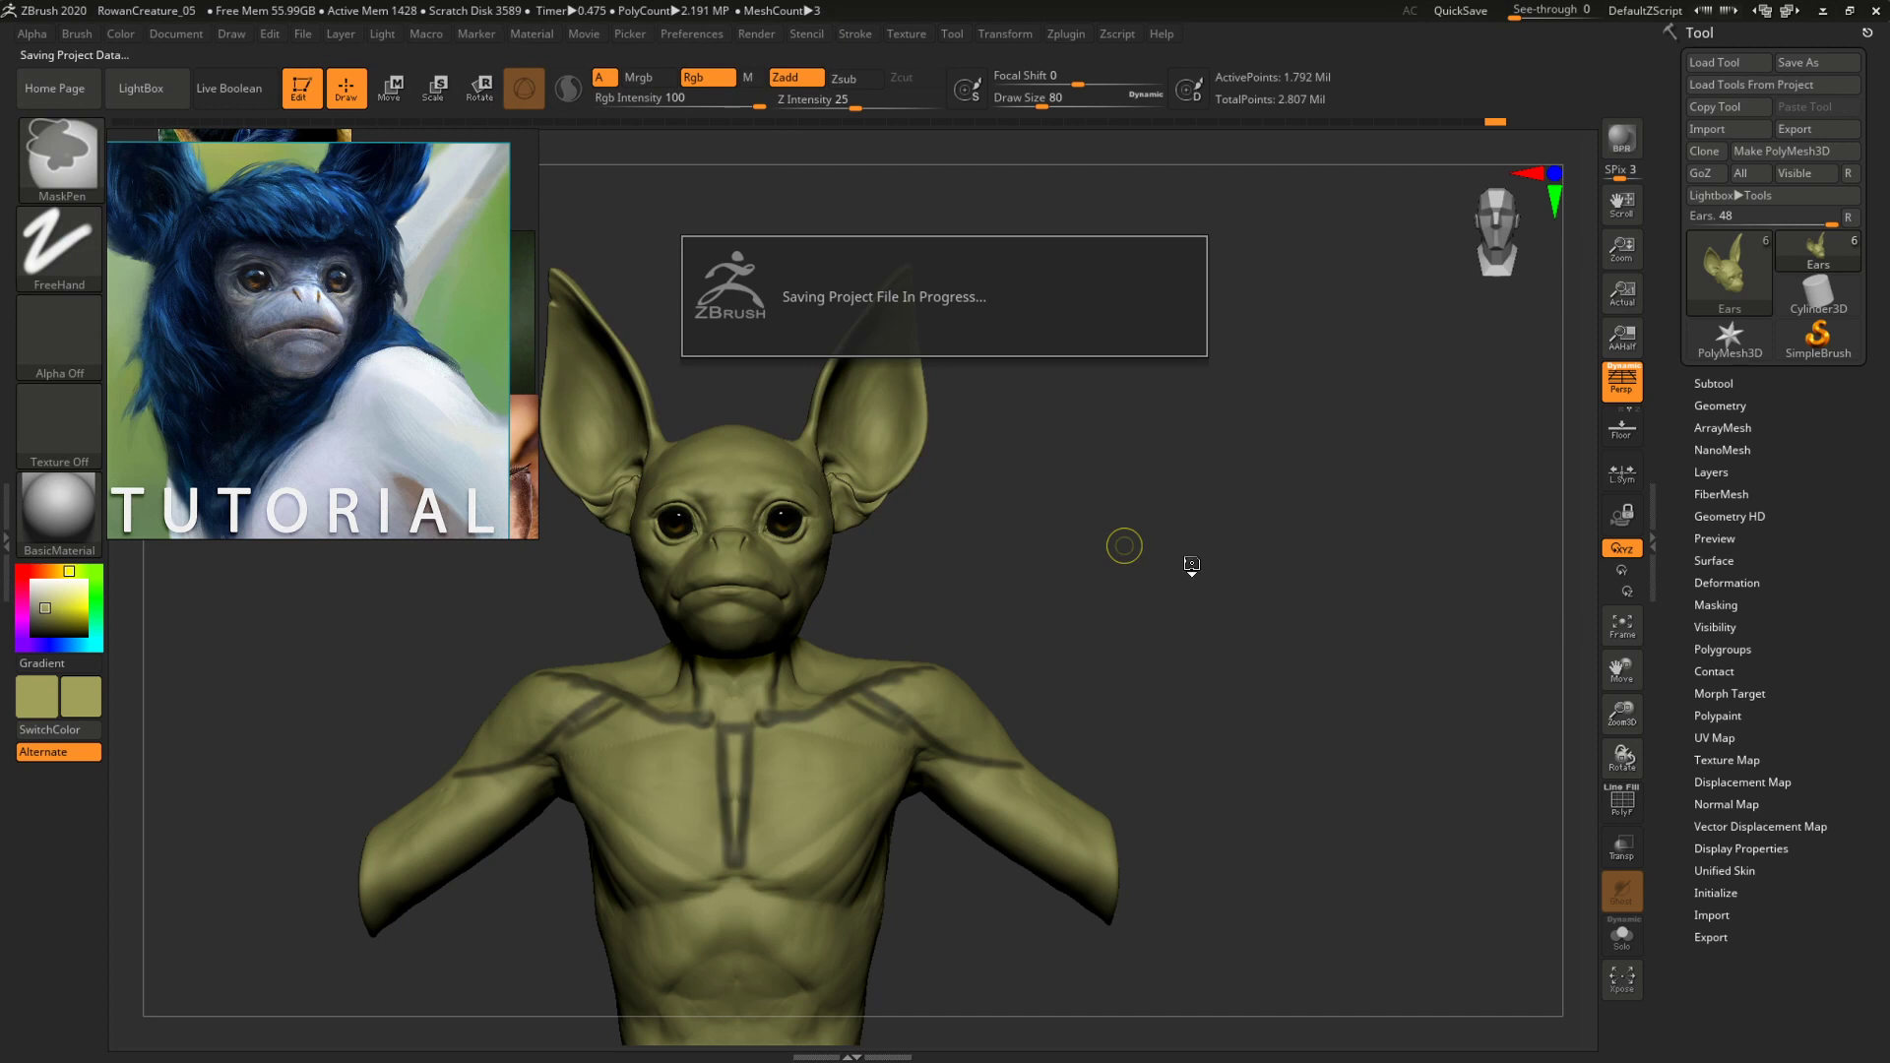
pyautogui.click(1718, 383)
pyautogui.click(1852, 511)
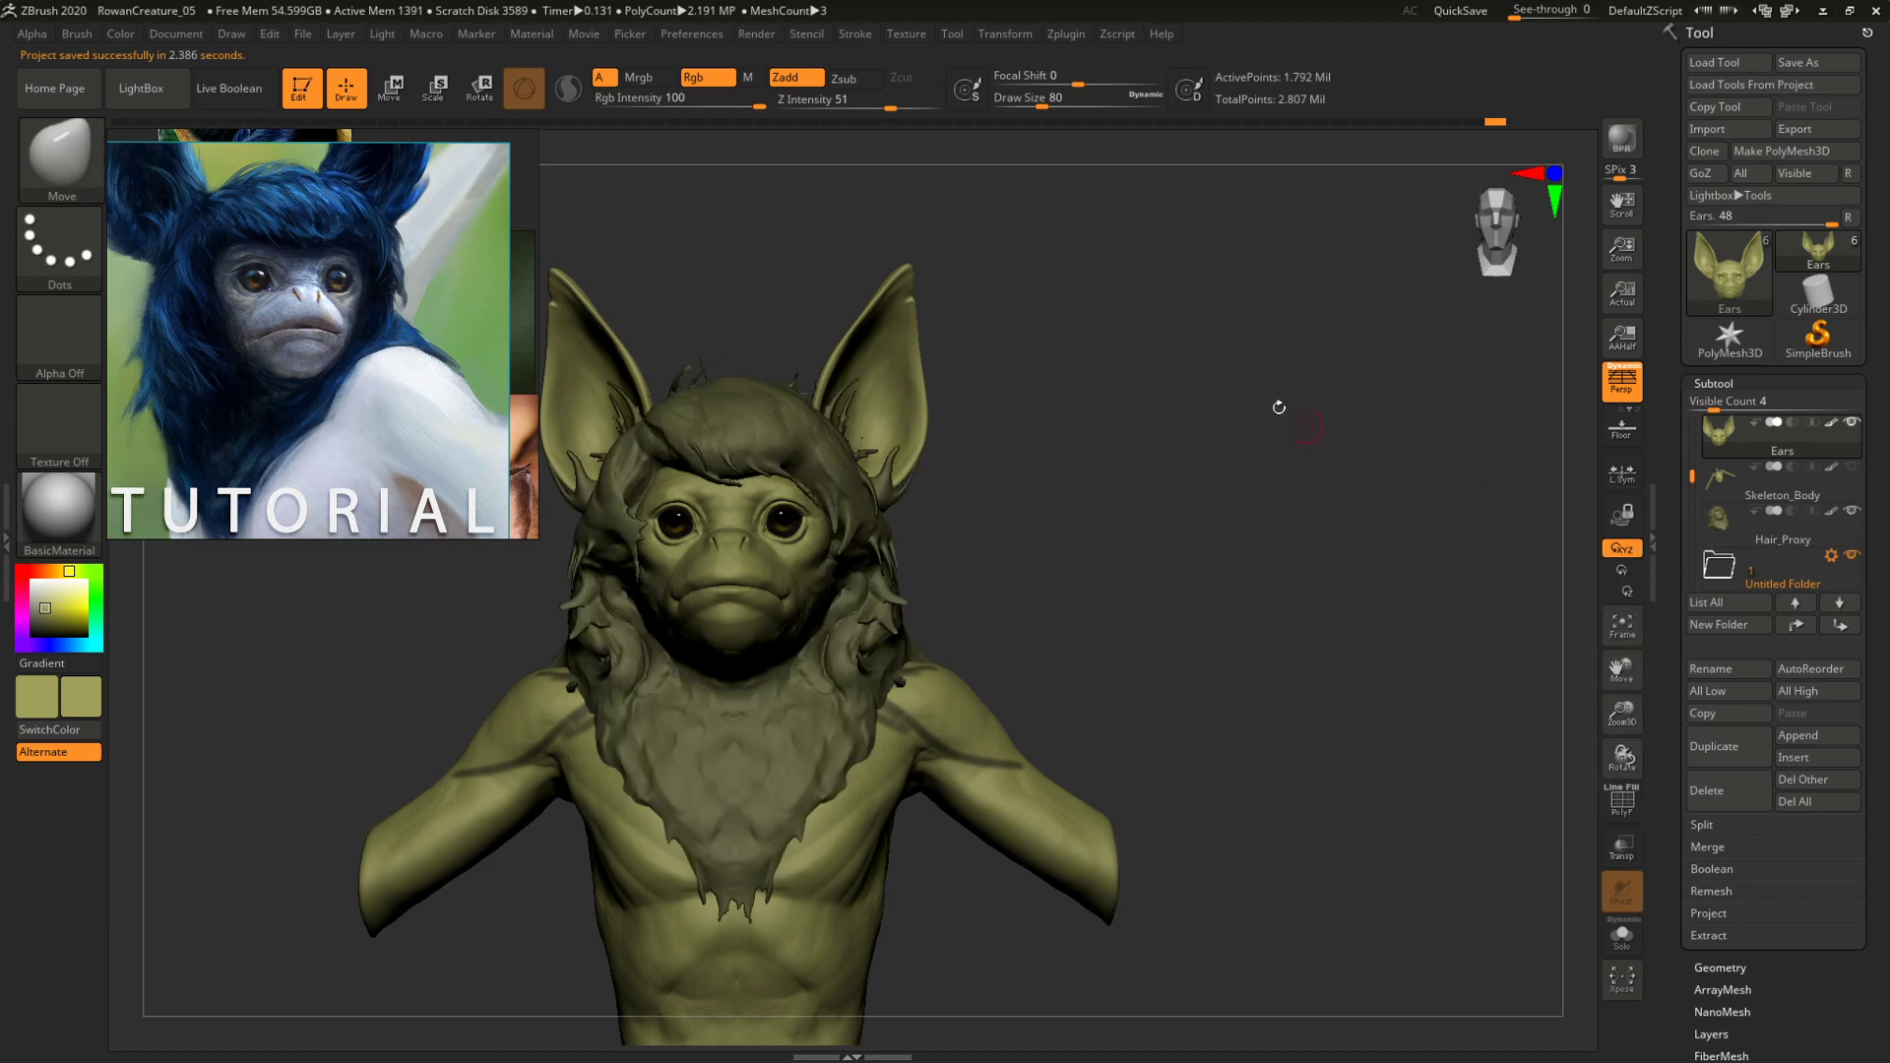
pyautogui.moveTo(1276, 476)
pyautogui.mouseDown()
pyautogui.moveTo(1308, 506)
pyautogui.moveTo(1262, 508)
pyautogui.mouseUp()
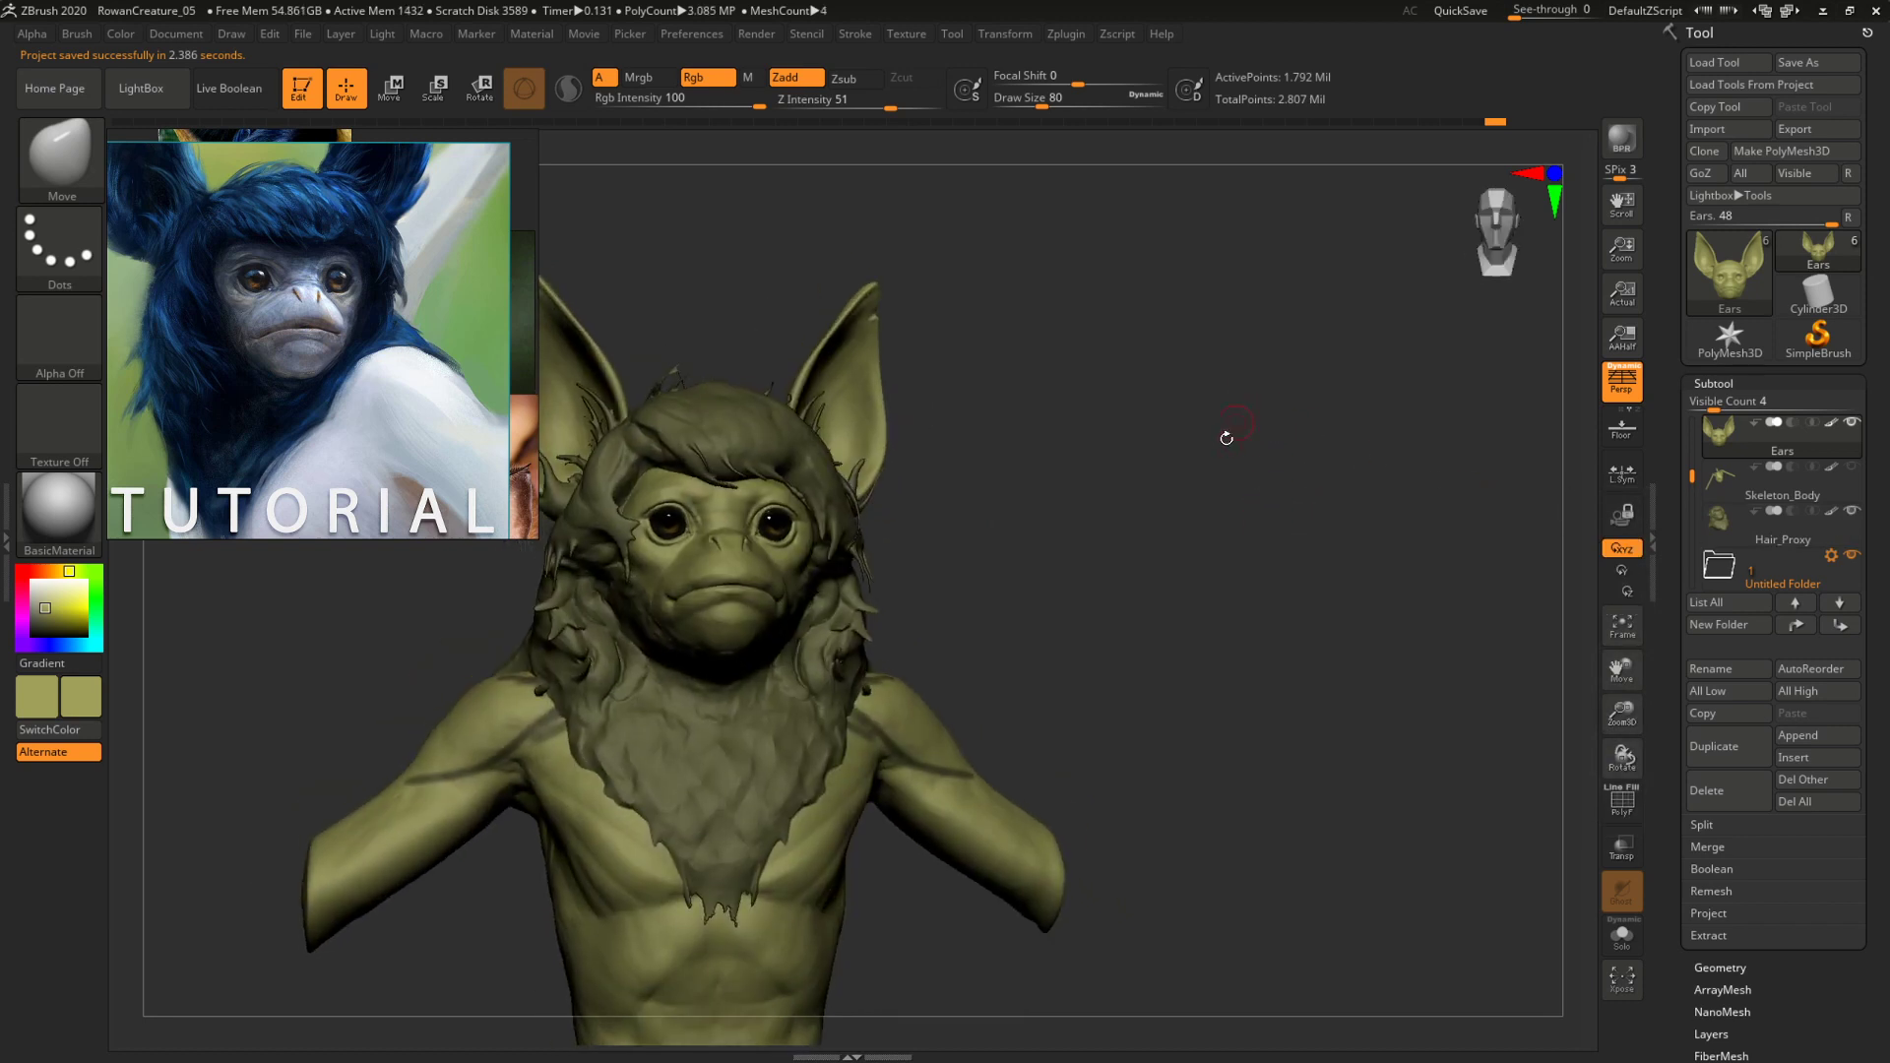
pyautogui.moveTo(1226, 438); pyautogui.dragTo(1236, 587)
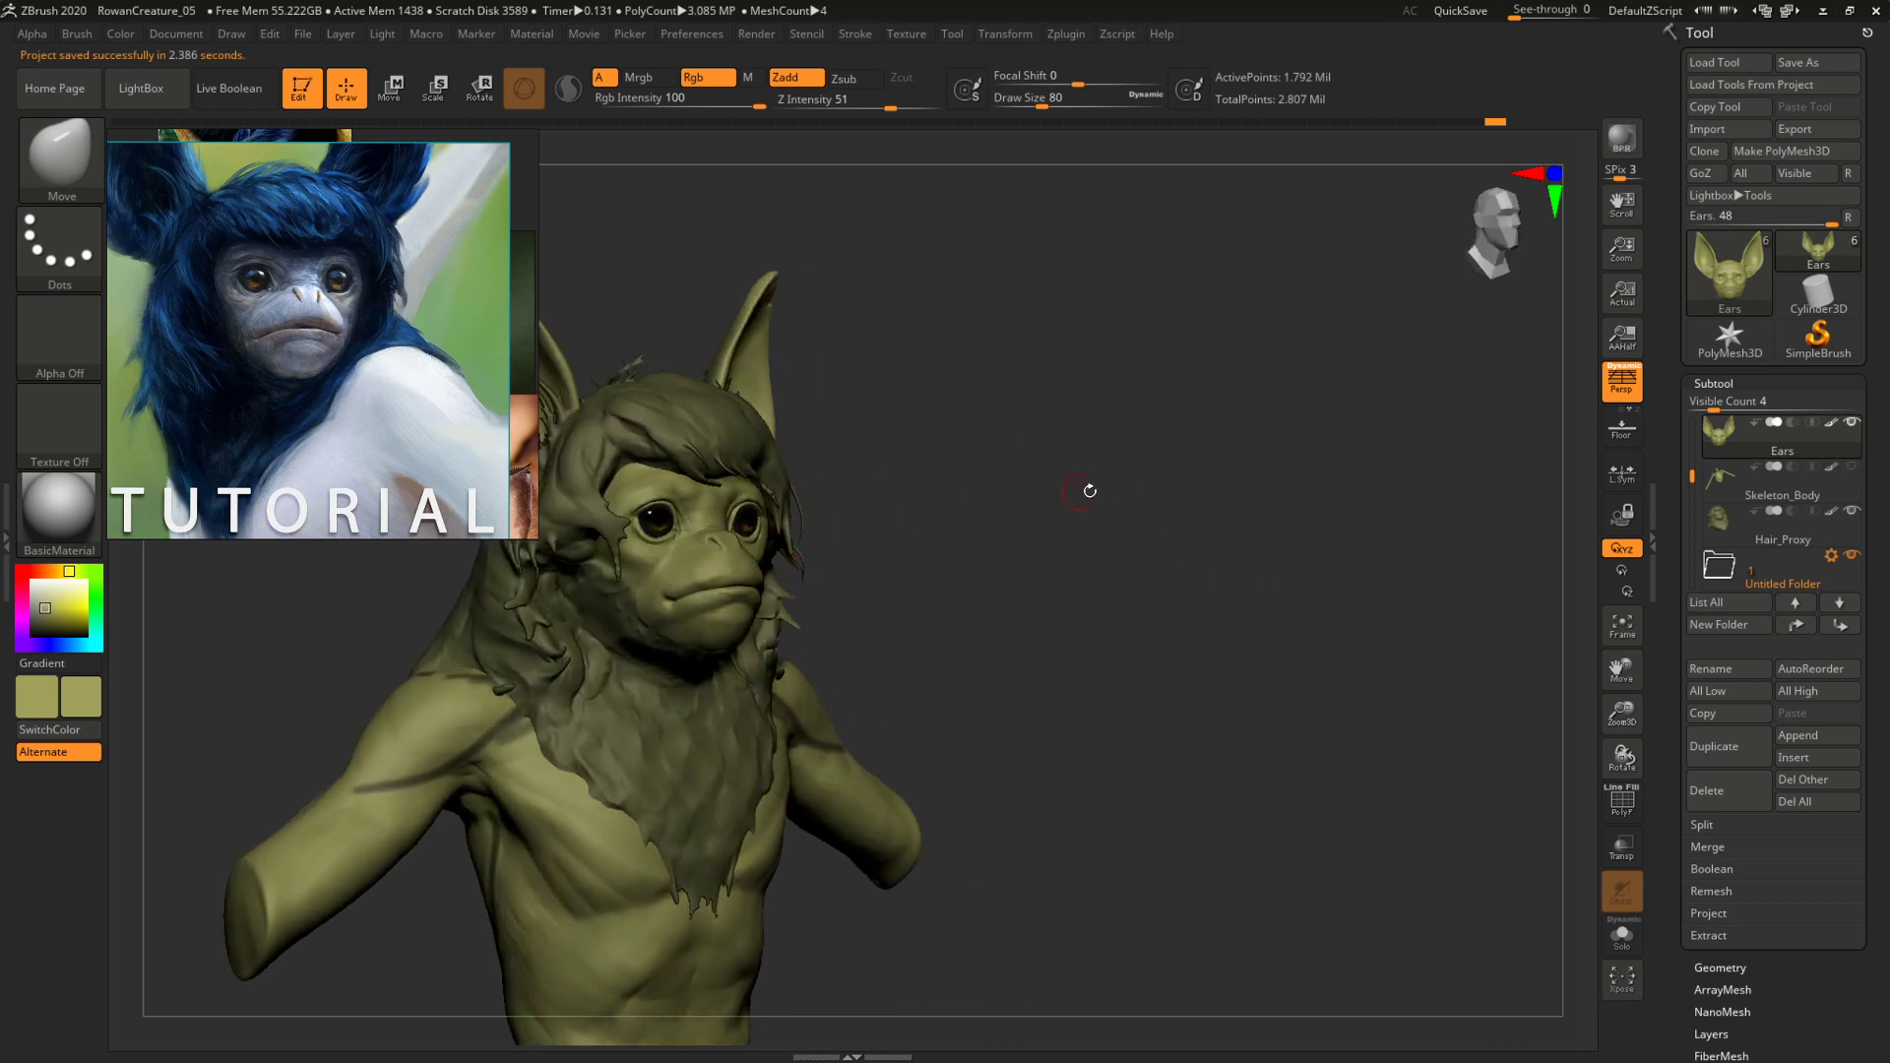
pyautogui.moveTo(1090, 491); pyautogui.dragTo(1368, 512)
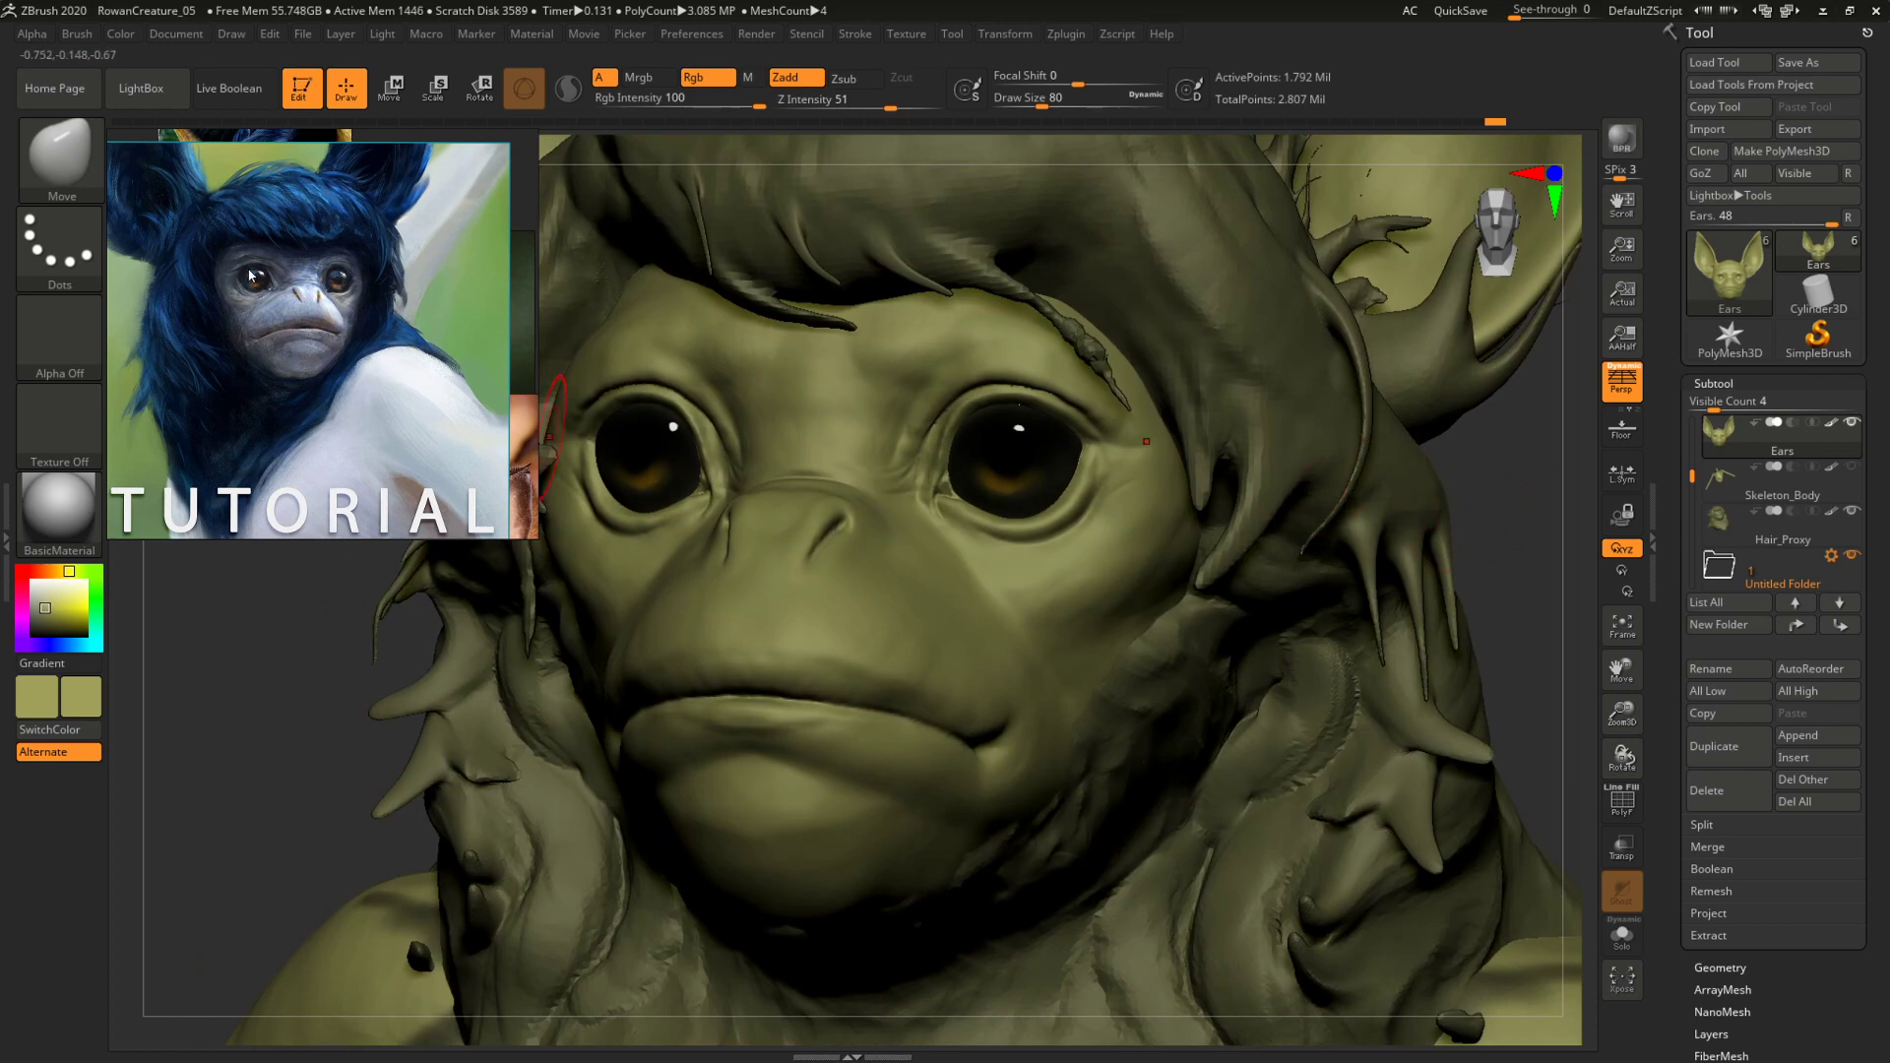
# Carve the brow area above the eye with the DamStandard brush at draw size 49.
pyautogui.write('bds')
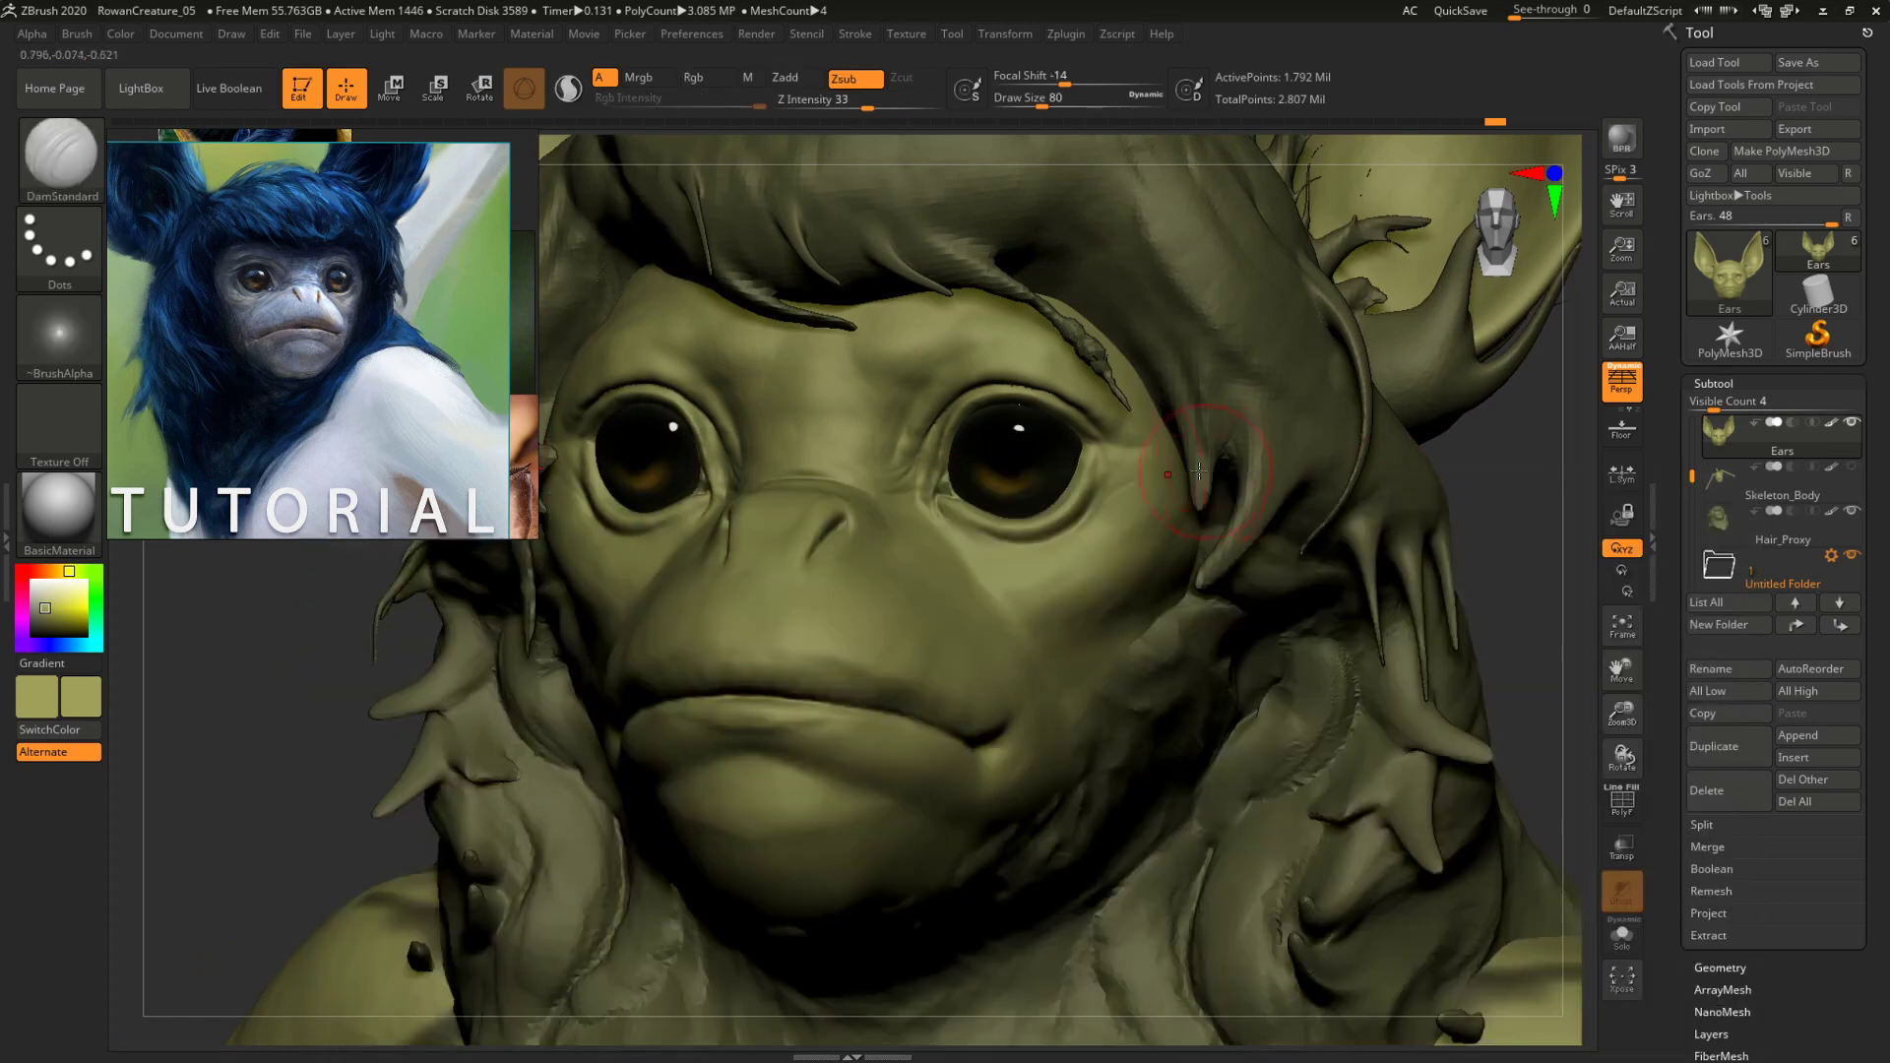
pyautogui.write('49')
pyautogui.press('Return')
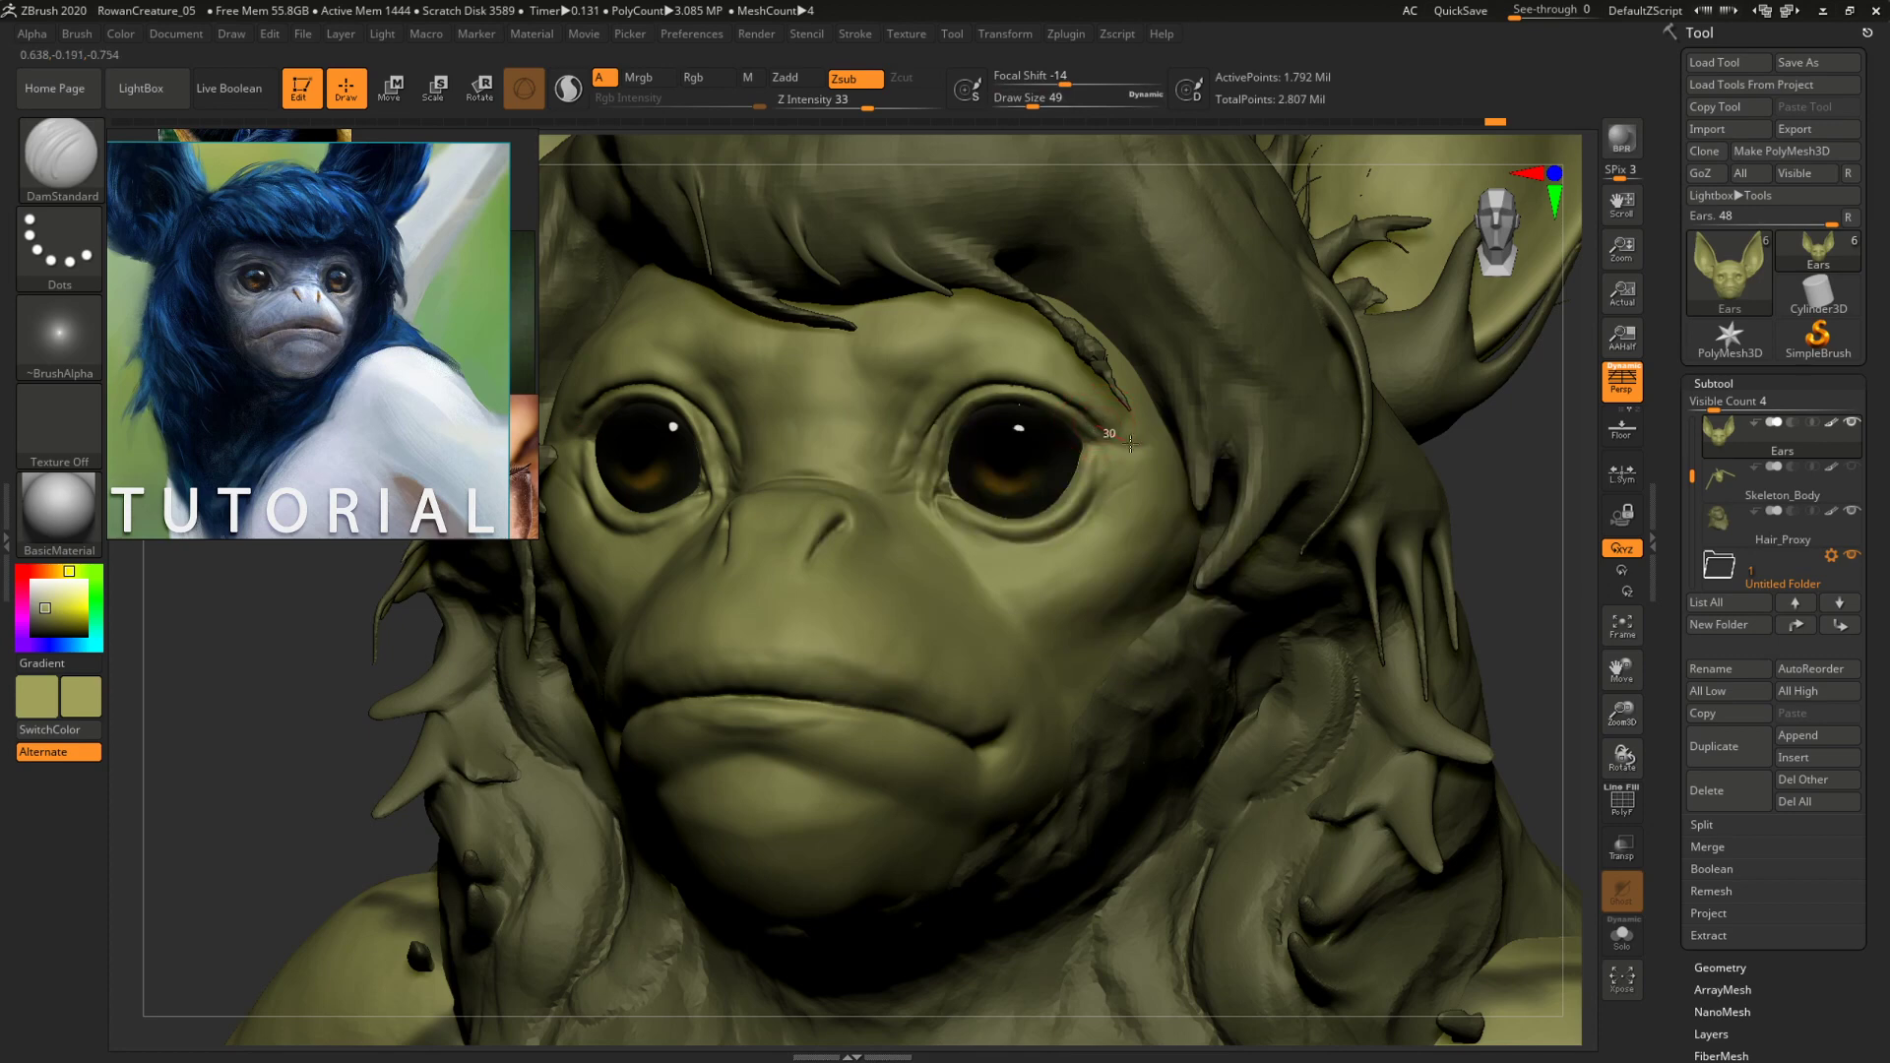
pyautogui.keyDown('alt'); pyautogui.moveTo(1417, 482); pyautogui.dragTo(1214, 474, button='right'); pyautogui.keyUp('alt')
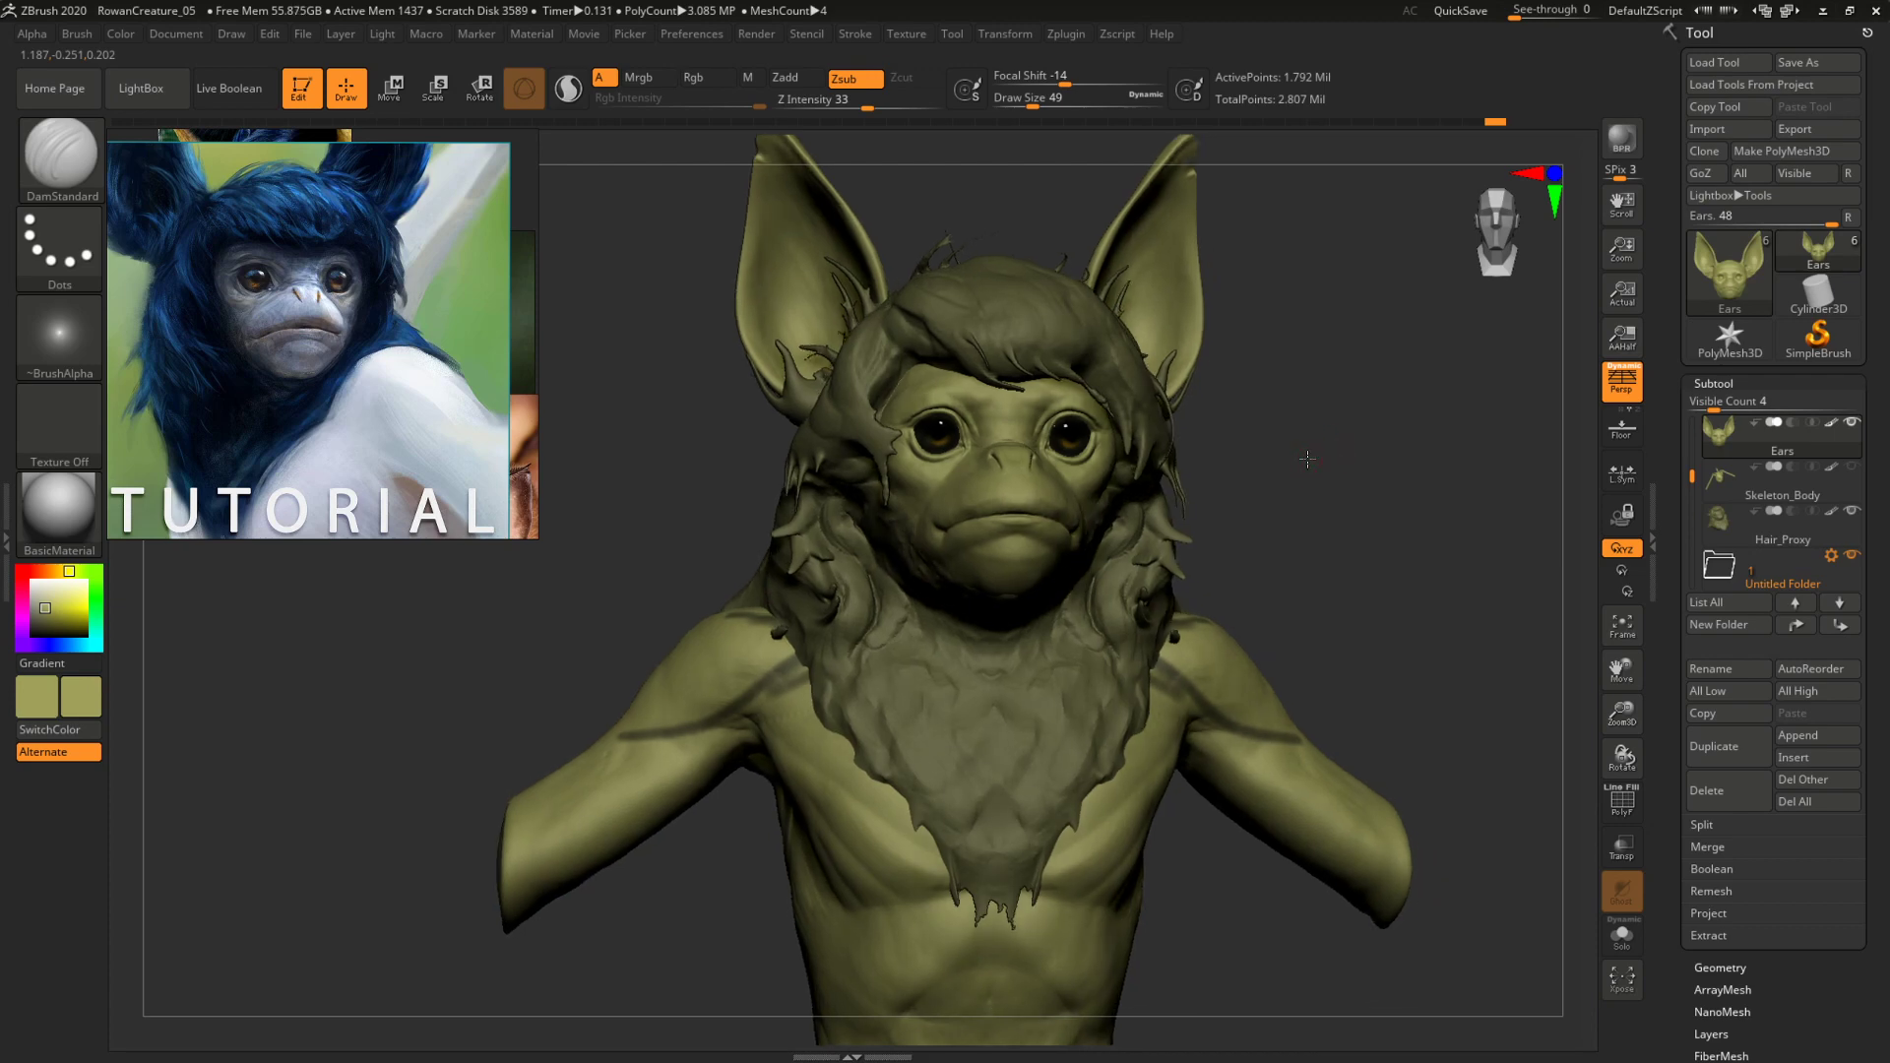
pyautogui.keyDown('alt'); pyautogui.moveTo(1316, 461); pyautogui.dragTo(1071, 408, button='right'); pyautogui.keyUp('alt')
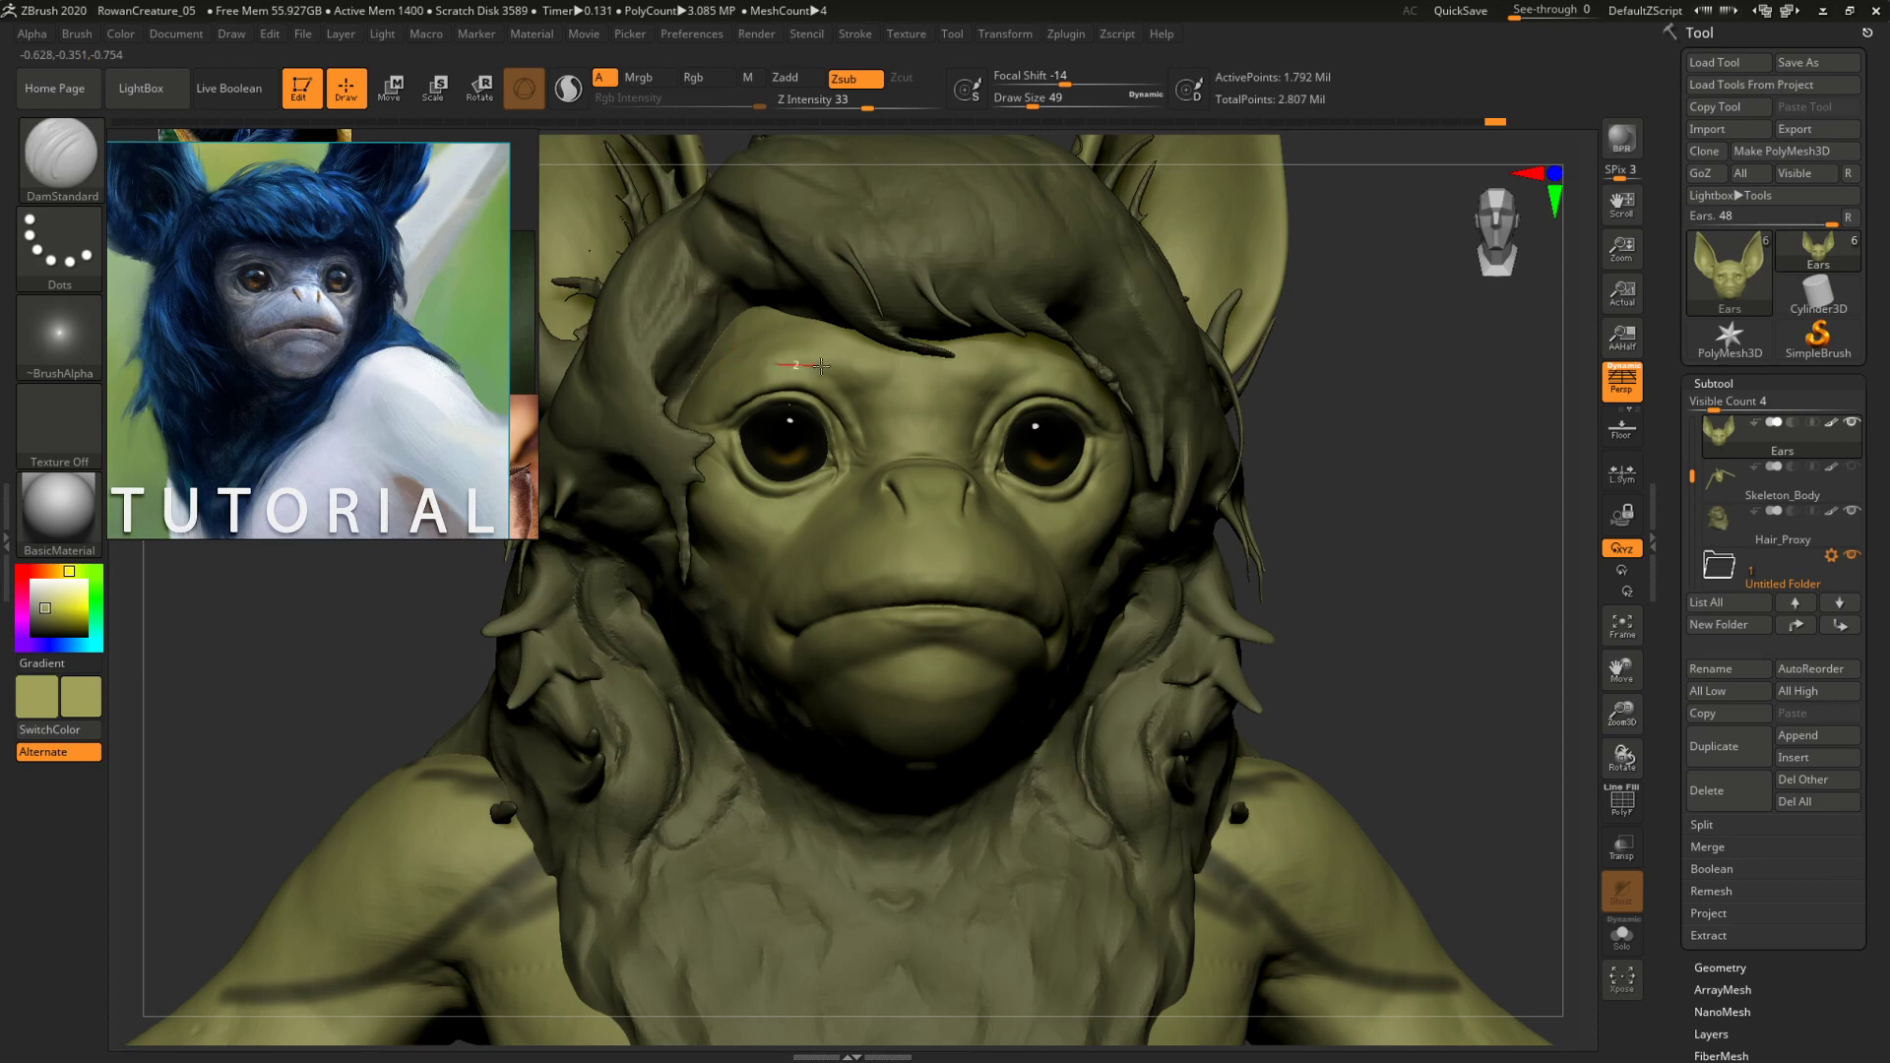
pyautogui.moveTo(862, 394); pyautogui.dragTo(827, 378)
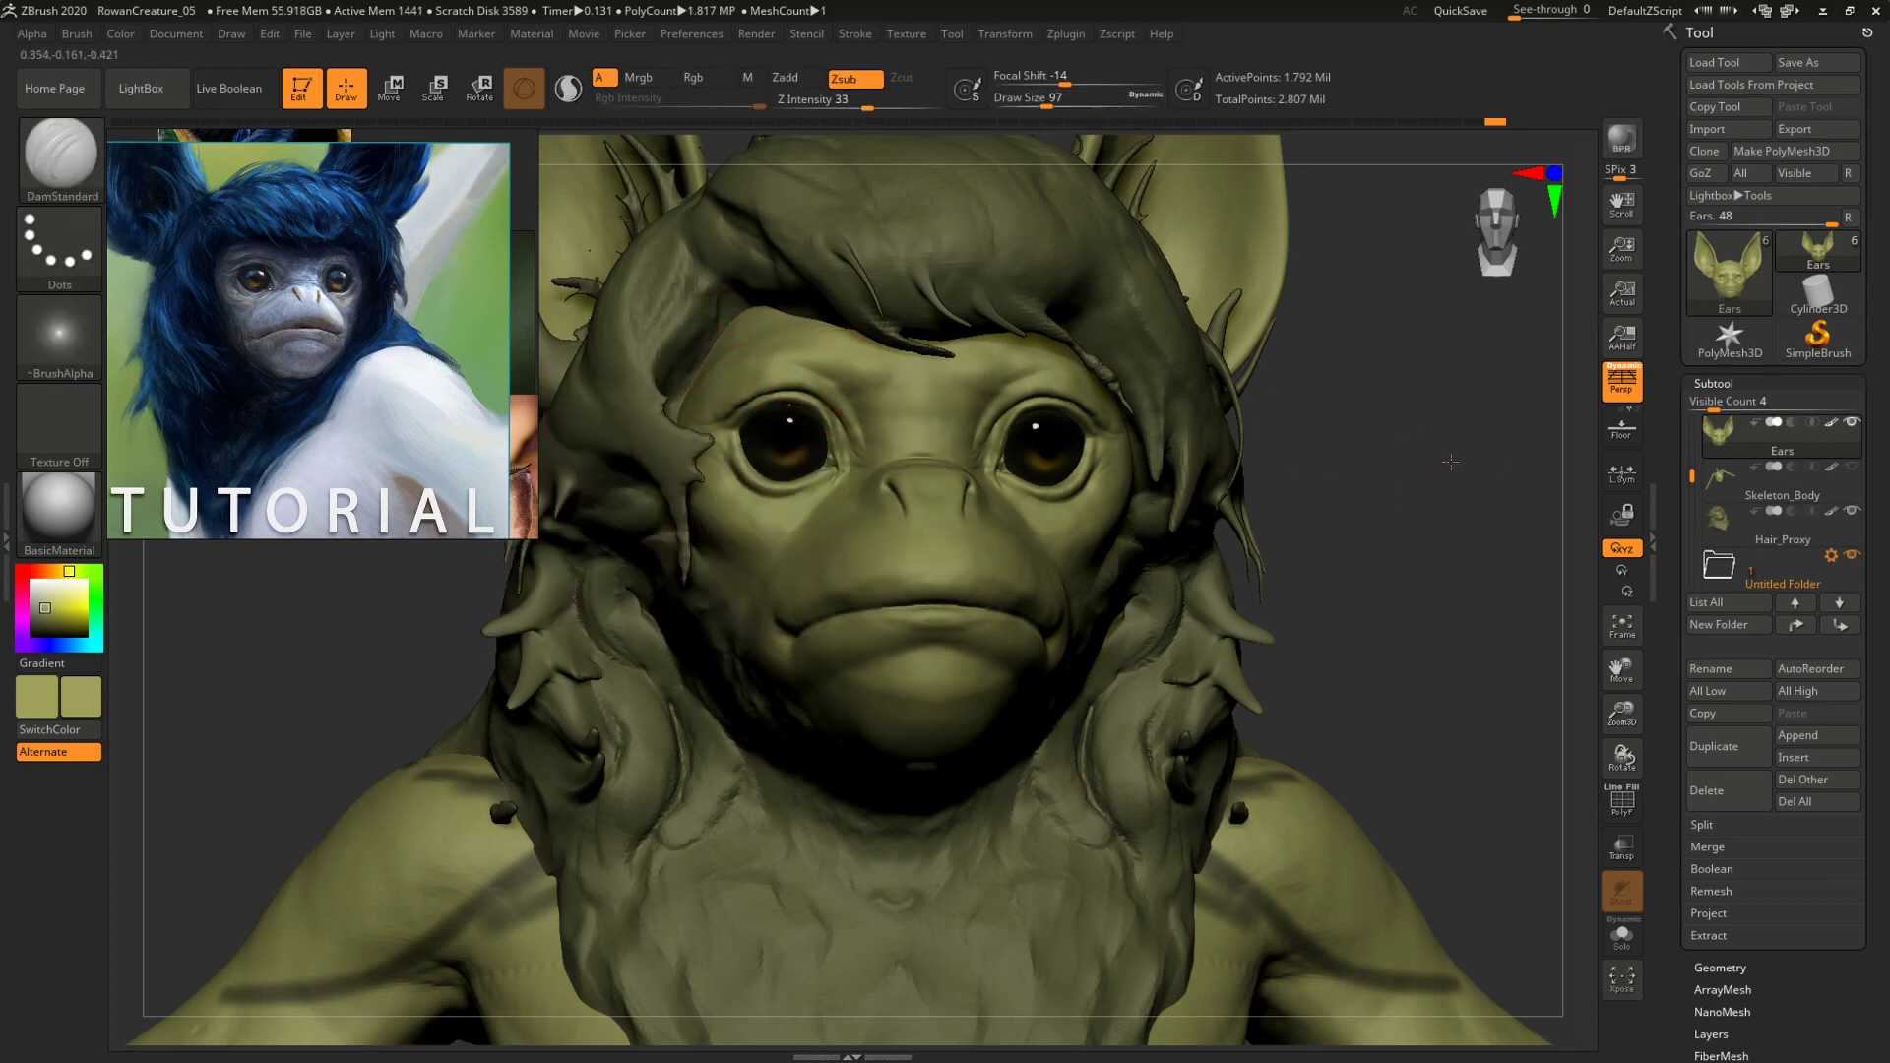
# Undo the last brow stroke and rework the brow with the DamStandard brush, using draw sizes 97 and 54.
pyautogui.moveTo(1450, 461)
pyautogui.keyDown('alt'); pyautogui.mouseDown()
pyautogui.moveTo(1164, 444)
pyautogui.moveTo(1482, 674)
pyautogui.mouseUp(); pyautogui.keyUp('alt')
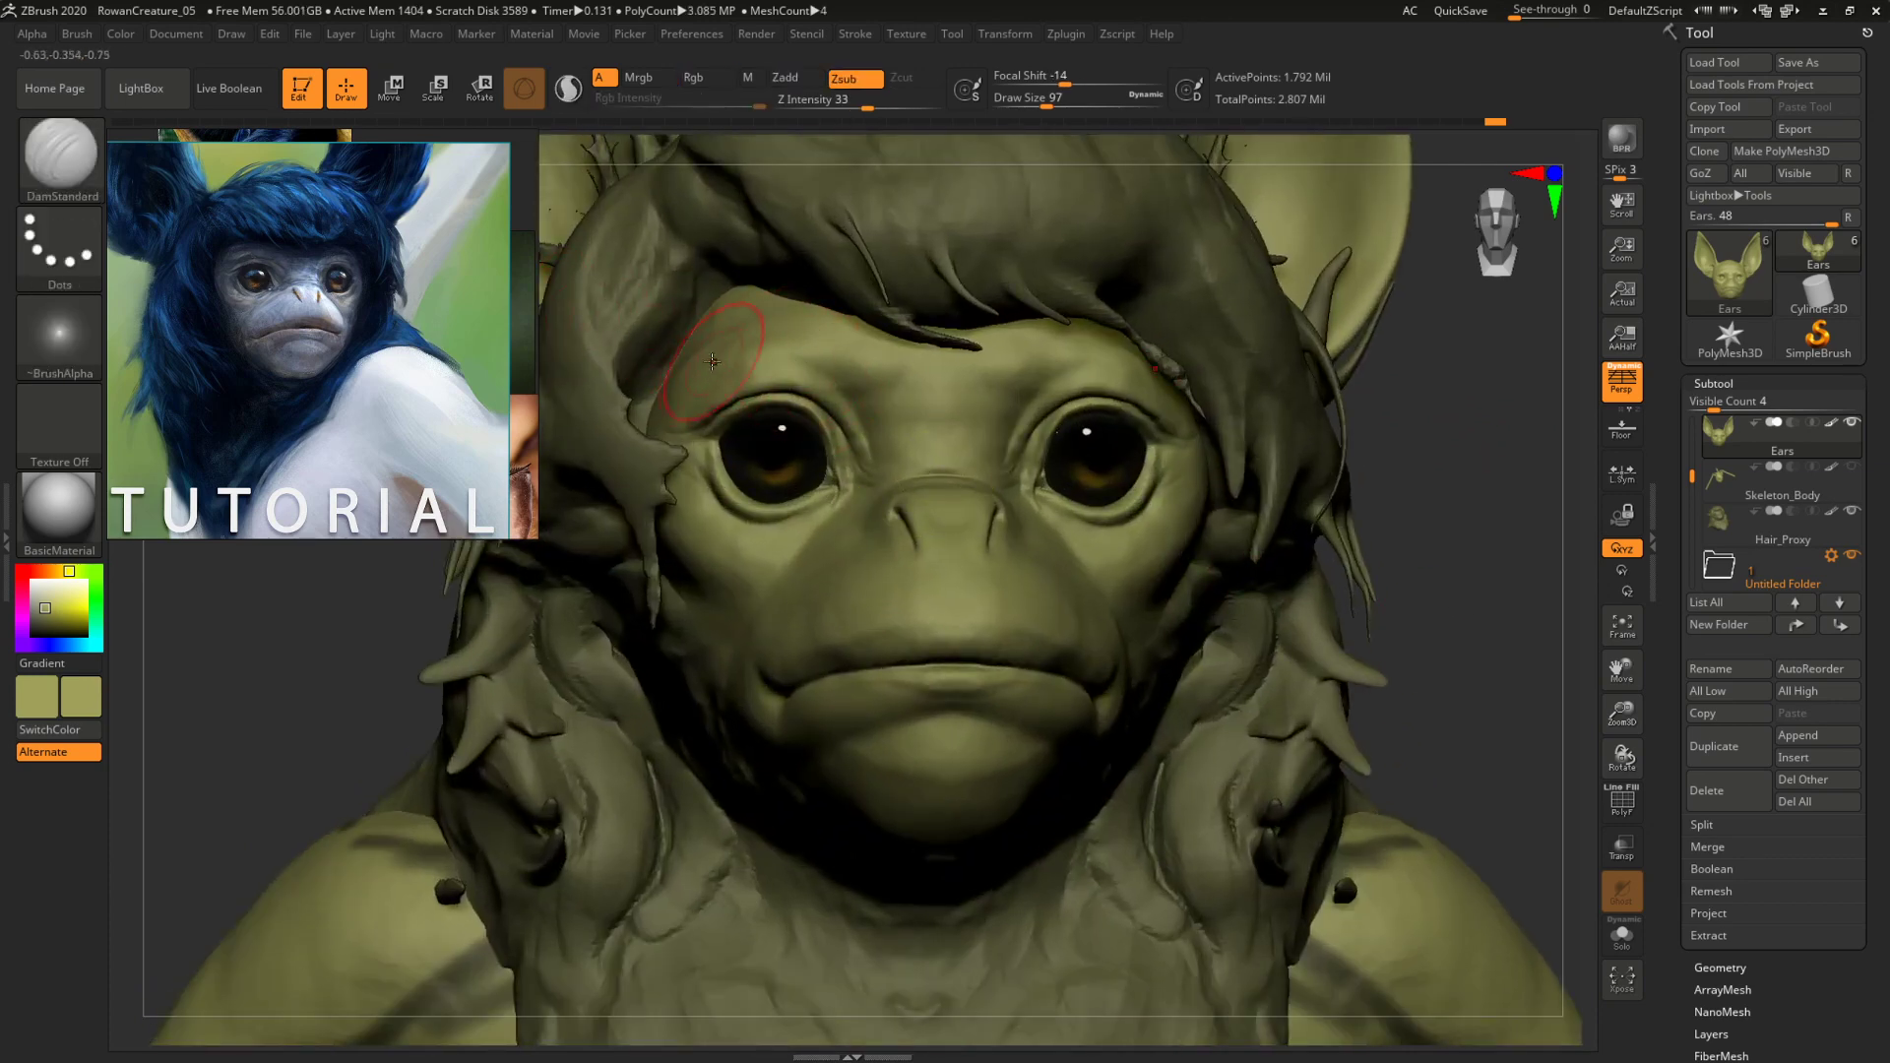
pyautogui.hotkey('ctrl', 'z')
pyautogui.moveTo(742, 349)
pyautogui.mouseDown()
pyautogui.moveTo(776, 352)
pyautogui.moveTo(706, 367)
pyautogui.mouseUp()
pyautogui.press('space')
pyautogui.moveTo(858, 382); pyautogui.dragTo(866, 384)
pyautogui.keyDown('alt'); pyautogui.moveTo(1466, 407); pyautogui.dragTo(1228, 431); pyautogui.keyUp('alt')
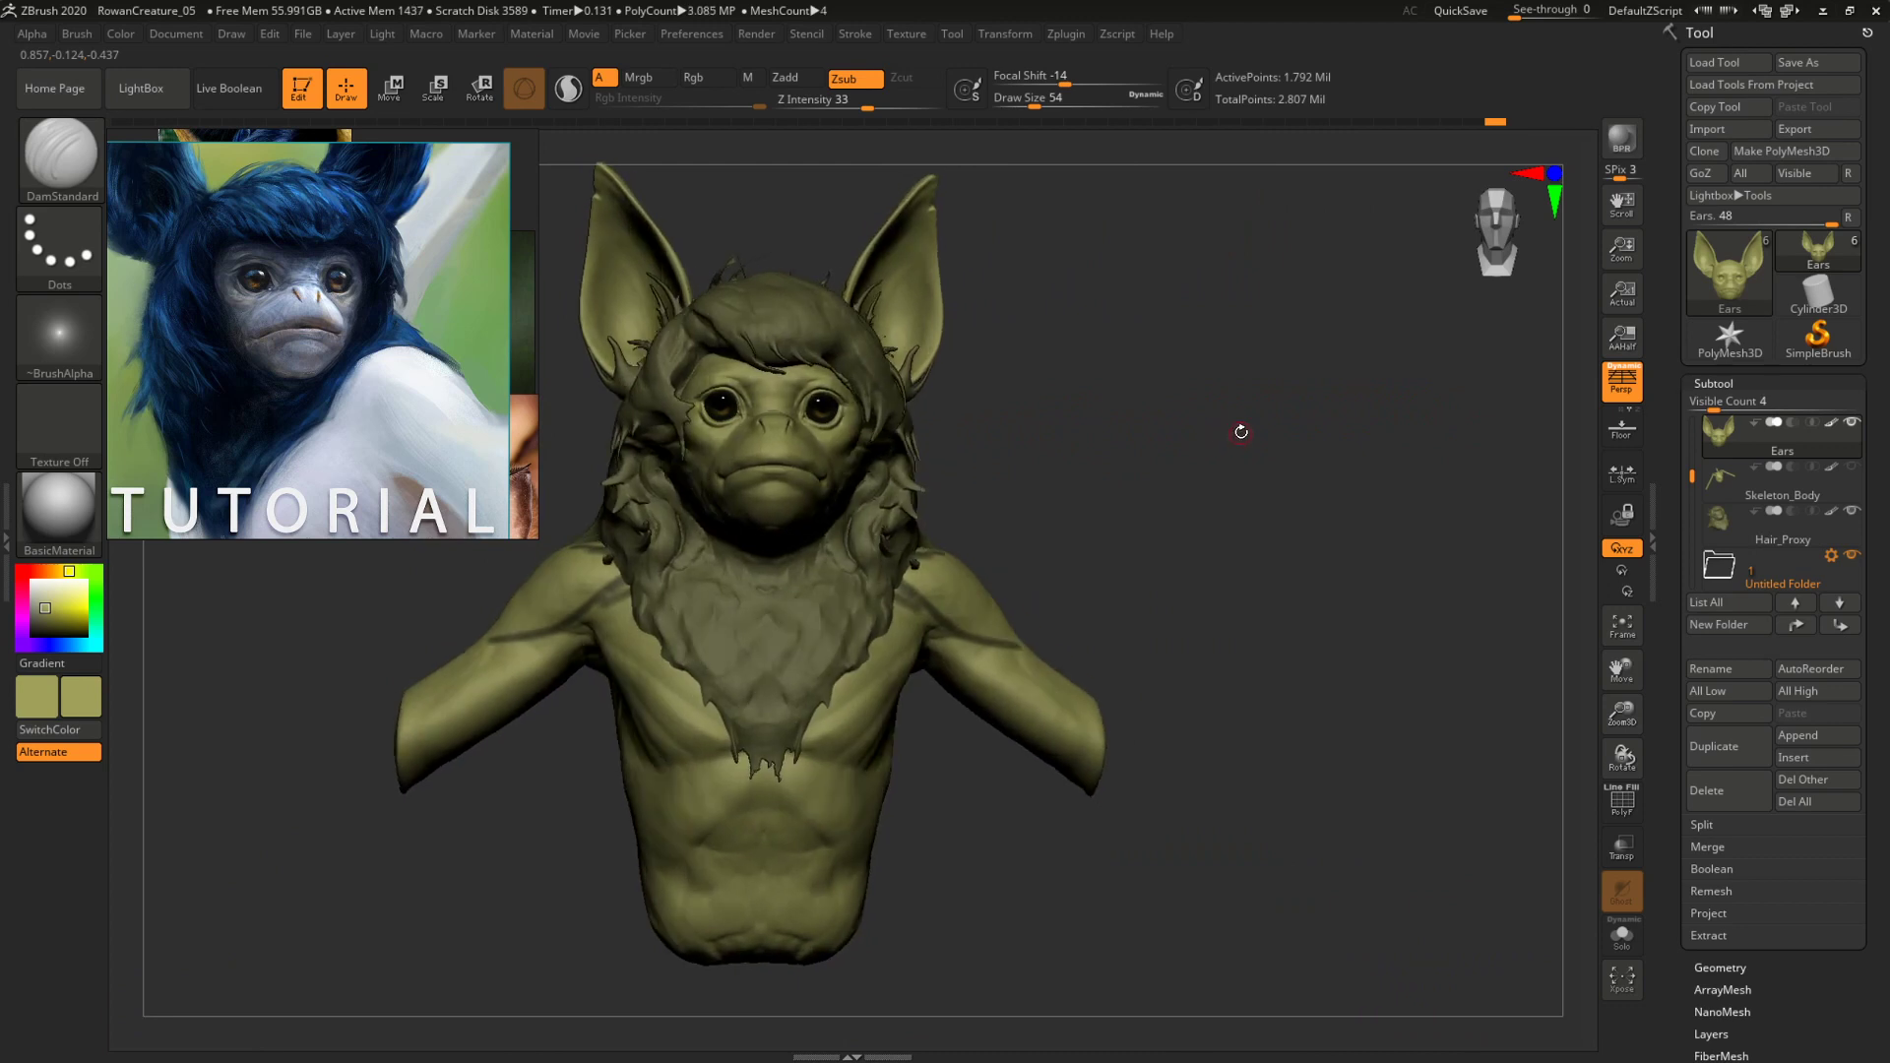
# Build up the skin beneath the eye with the ClayBuildup brush at draw size 41.
pyautogui.moveTo(1164, 468)
pyautogui.mouseDown()
pyautogui.moveTo(1181, 450)
pyautogui.moveTo(1191, 474)
pyautogui.mouseUp()
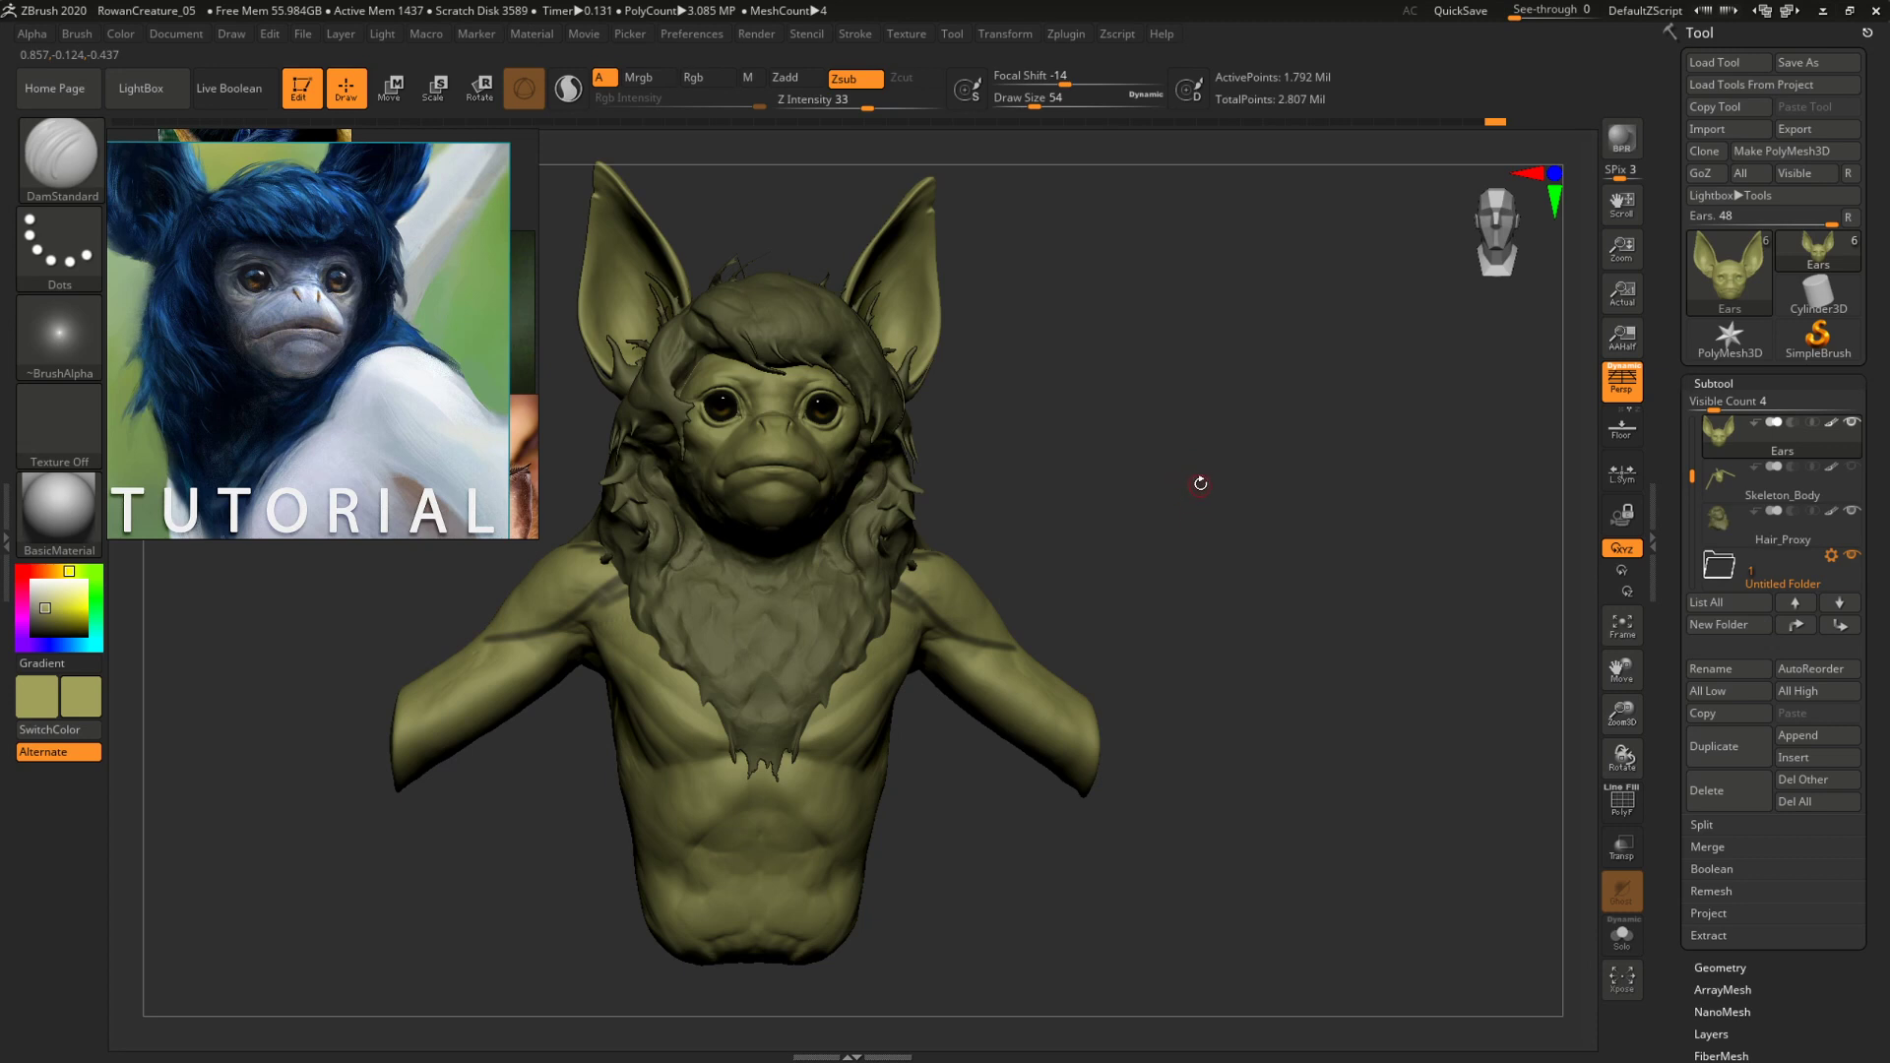
pyautogui.moveTo(1200, 483)
pyautogui.mouseDown()
pyautogui.moveTo(1169, 464)
pyautogui.moveTo(1196, 482)
pyautogui.moveTo(1161, 489)
pyautogui.moveTo(1182, 469)
pyautogui.moveTo(1455, 540)
pyautogui.mouseUp()
pyautogui.press('ctrl')
pyautogui.press('b')
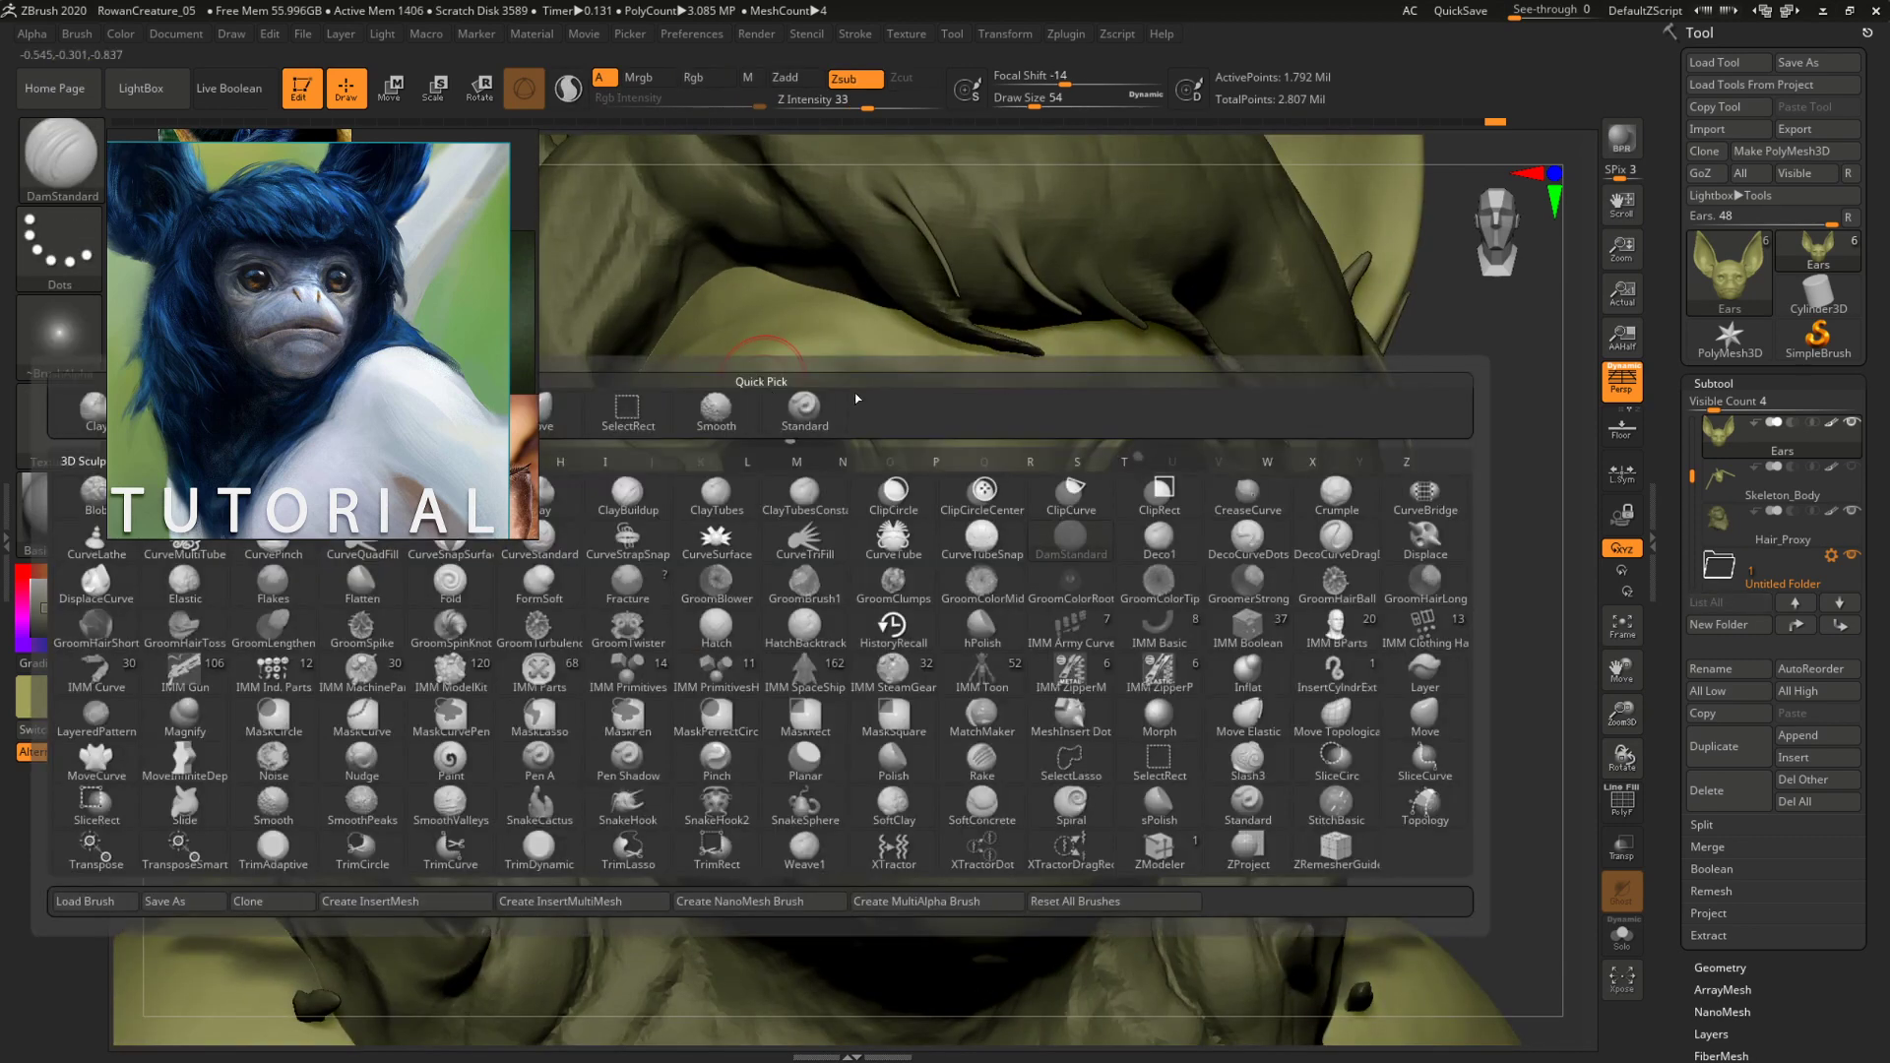
pyautogui.press('c')
pyautogui.press('b')
pyautogui.moveTo(1458, 591)
pyautogui.mouseDown()
pyautogui.moveTo(1454, 607)
pyautogui.moveTo(1437, 522)
pyautogui.mouseUp()
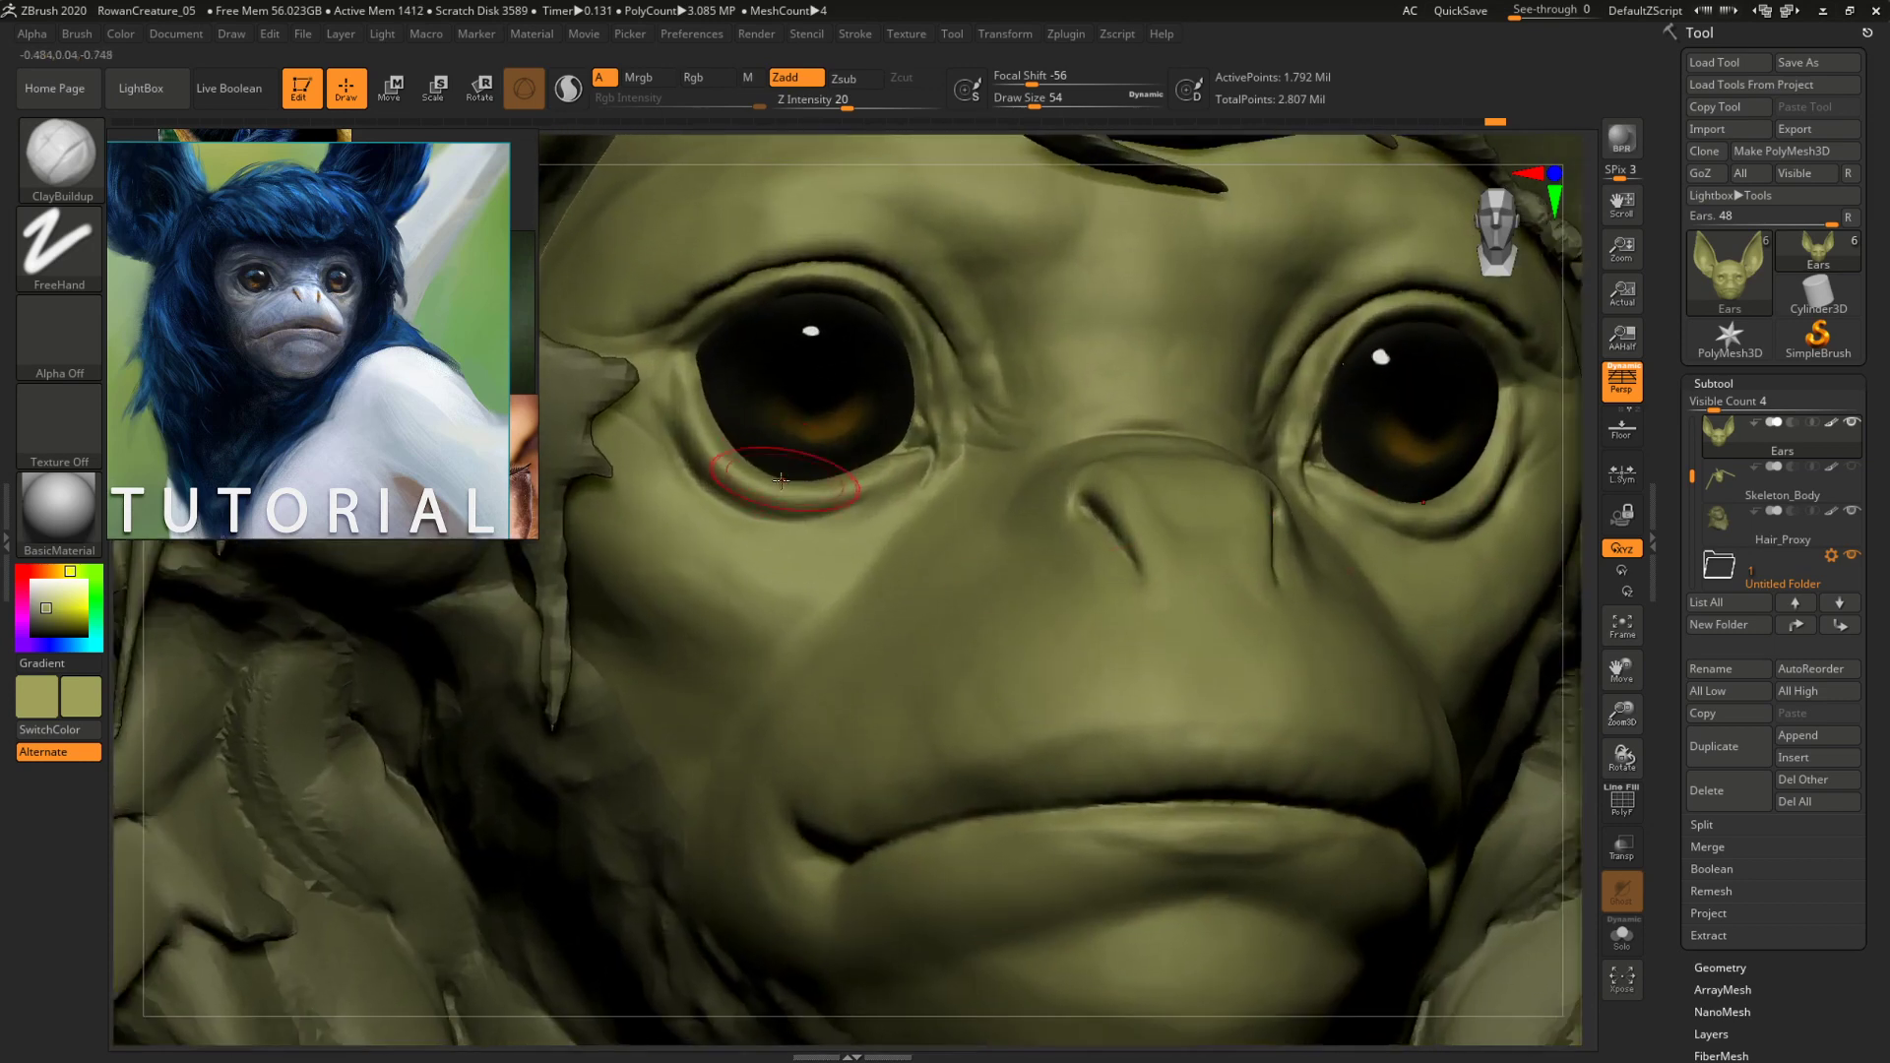
pyautogui.press('space')
pyautogui.moveTo(775, 479)
pyautogui.mouseDown()
pyautogui.moveTo(728, 476)
pyautogui.moveTo(809, 516)
pyautogui.moveTo(745, 514)
pyautogui.mouseUp()
pyautogui.moveTo(873, 510)
pyautogui.mouseDown()
pyautogui.moveTo(767, 513)
pyautogui.moveTo(680, 460)
pyautogui.mouseUp()
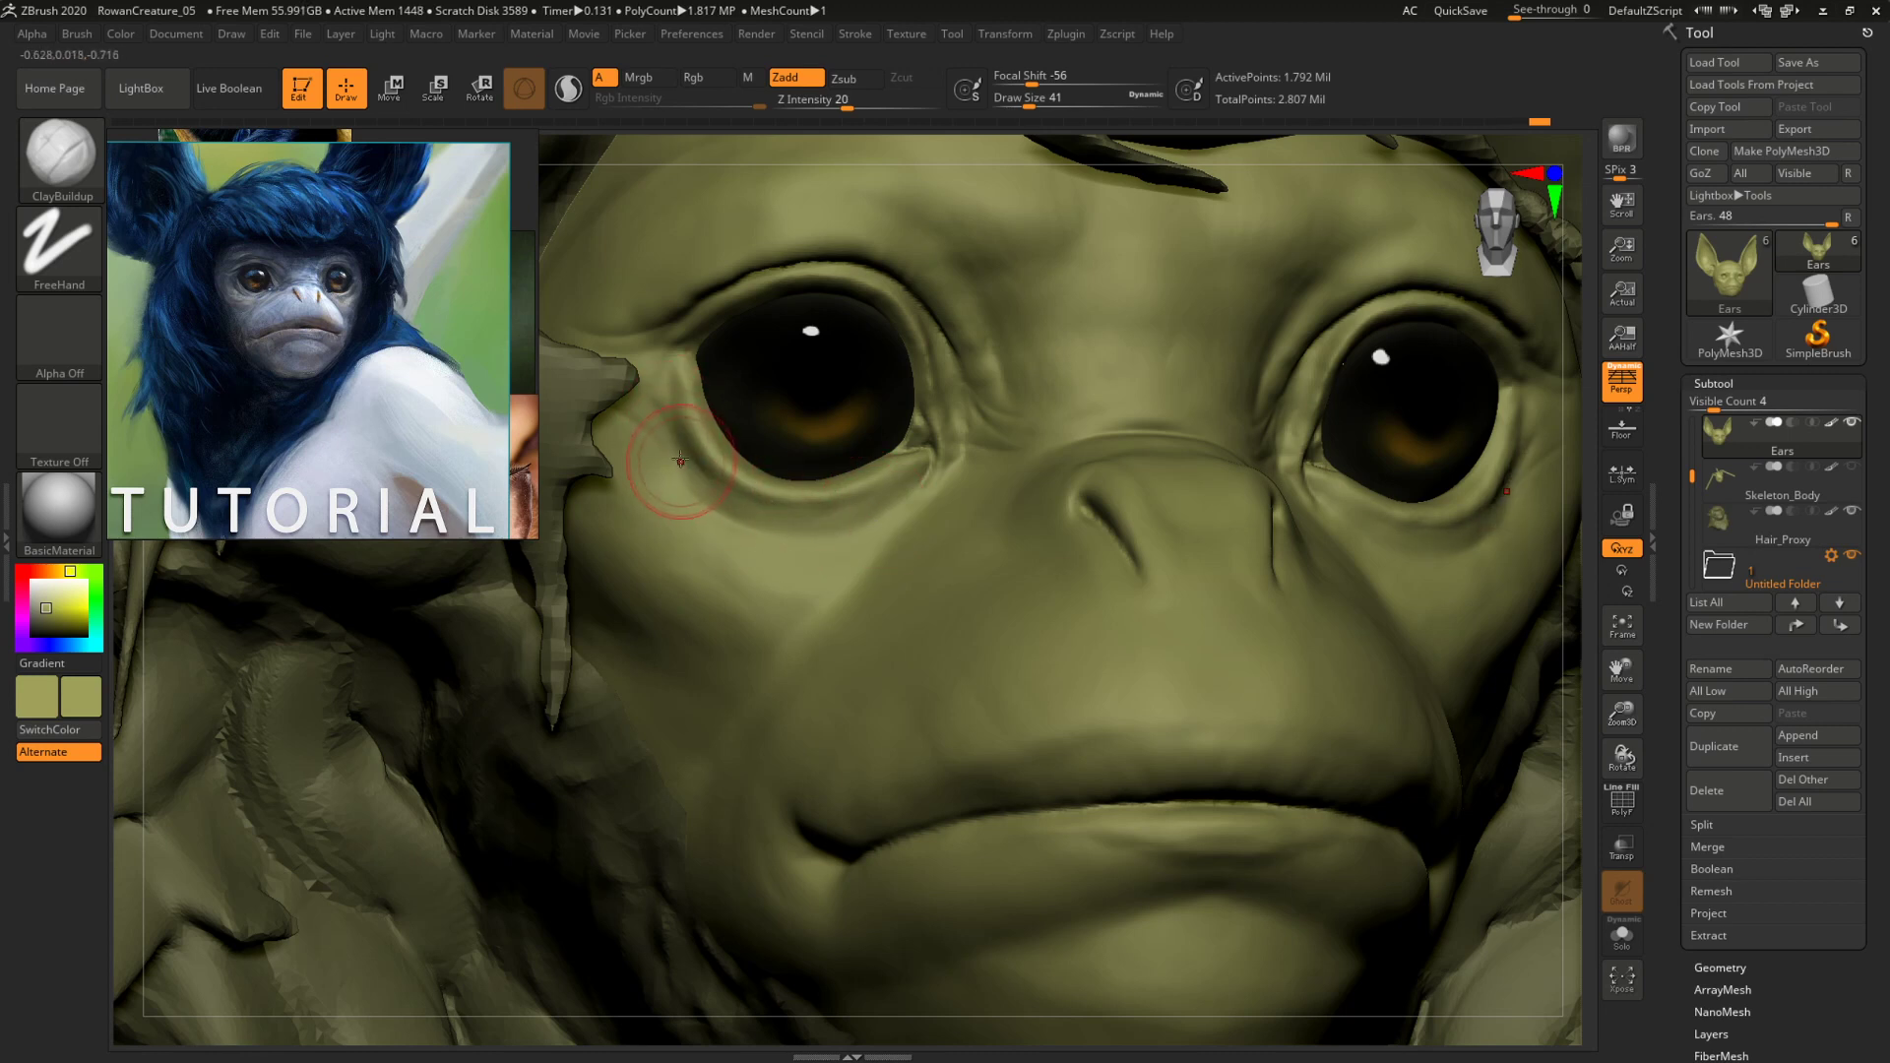
# Undo the last two ClayBuildup strokes beneath the eye and restore the first of them.
pyautogui.press('b')
pyautogui.press('Escape')
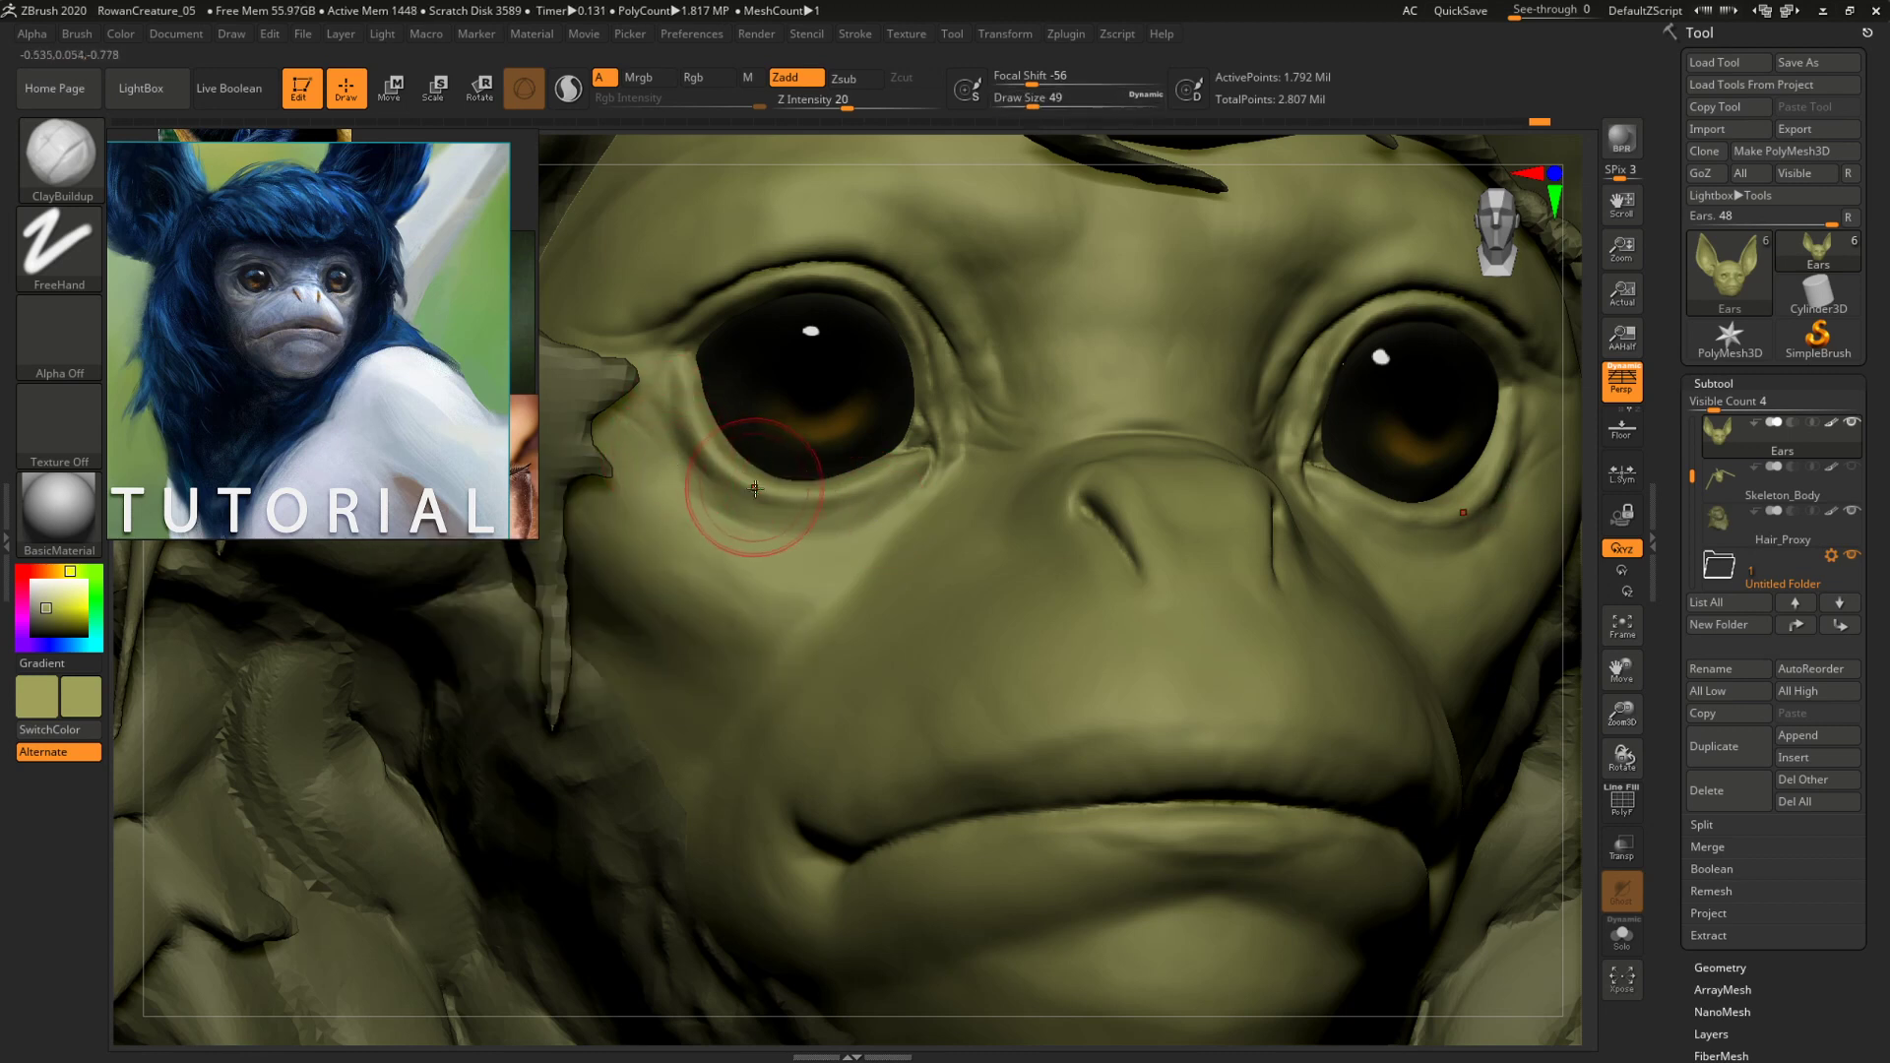
pyautogui.press('ctrl')
pyautogui.hotkey('ctrl', 'z')
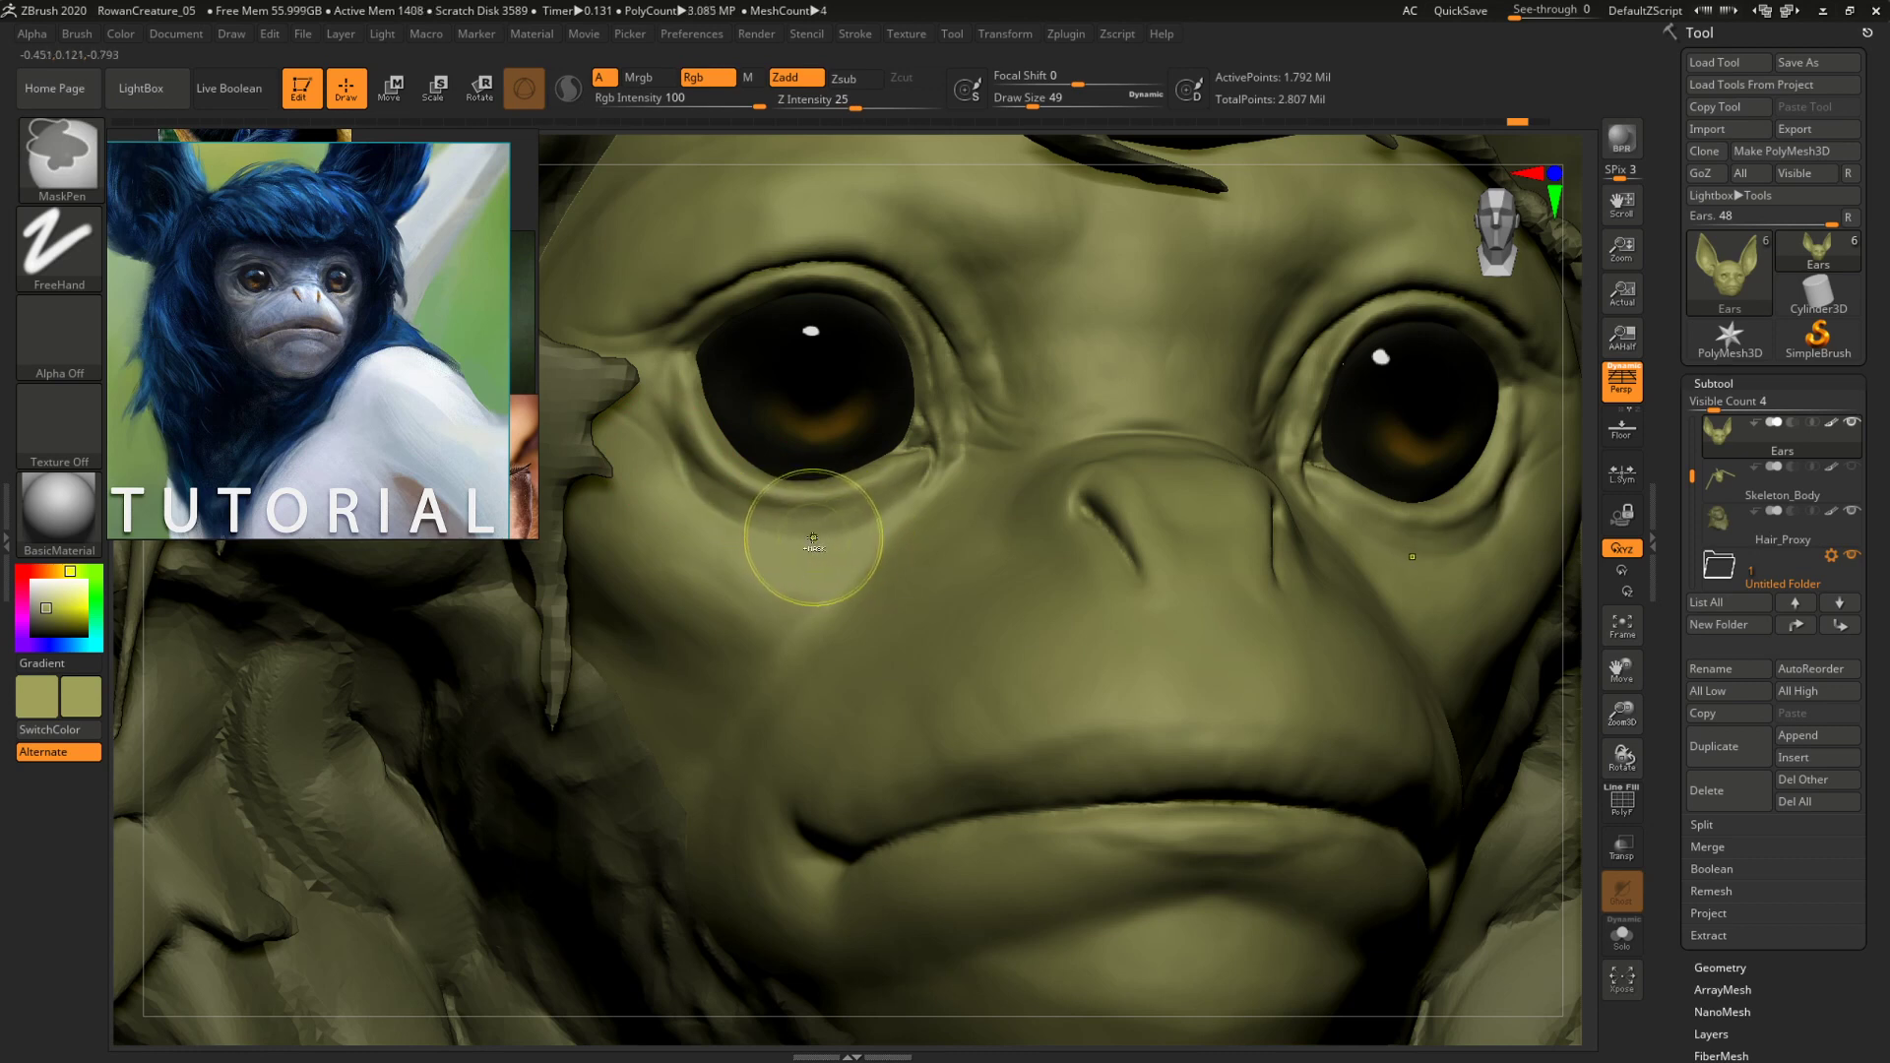
pyautogui.hotkey('ctrl', 'z')
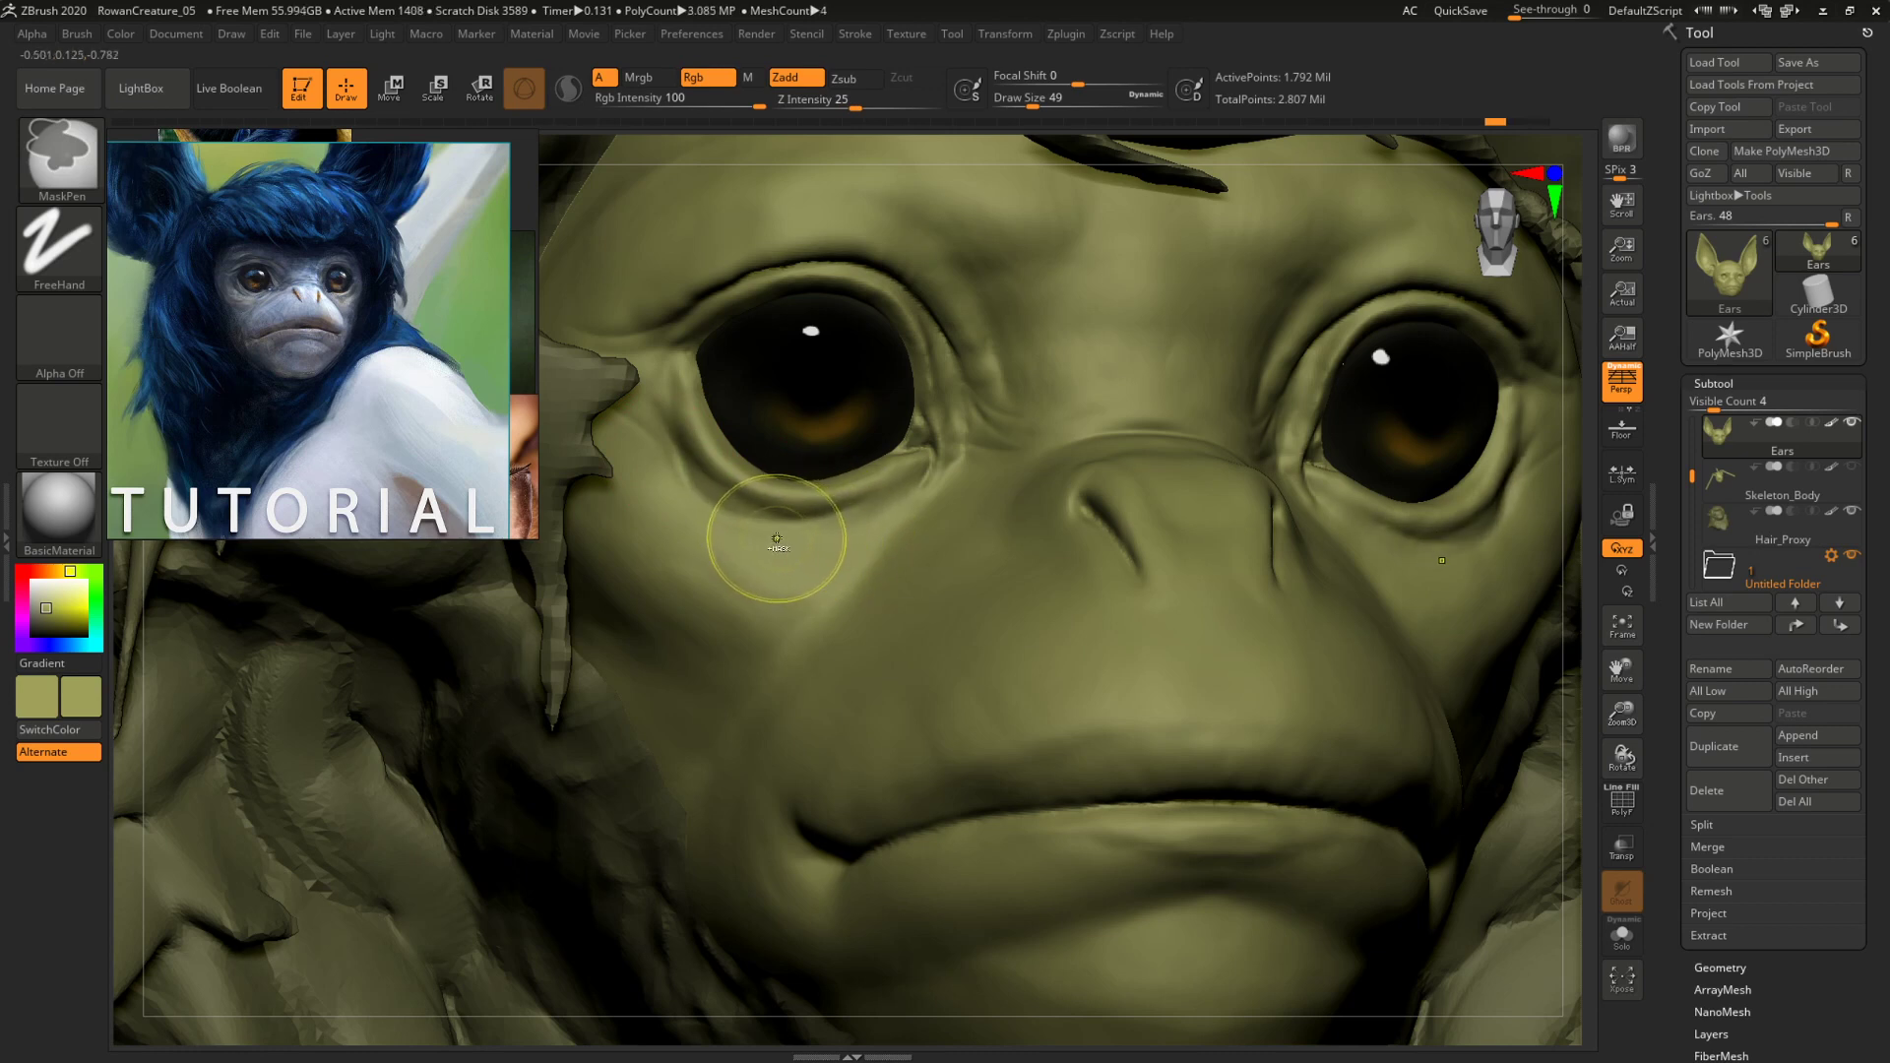
pyautogui.hotkey('ctrl', 'shift', 'z')
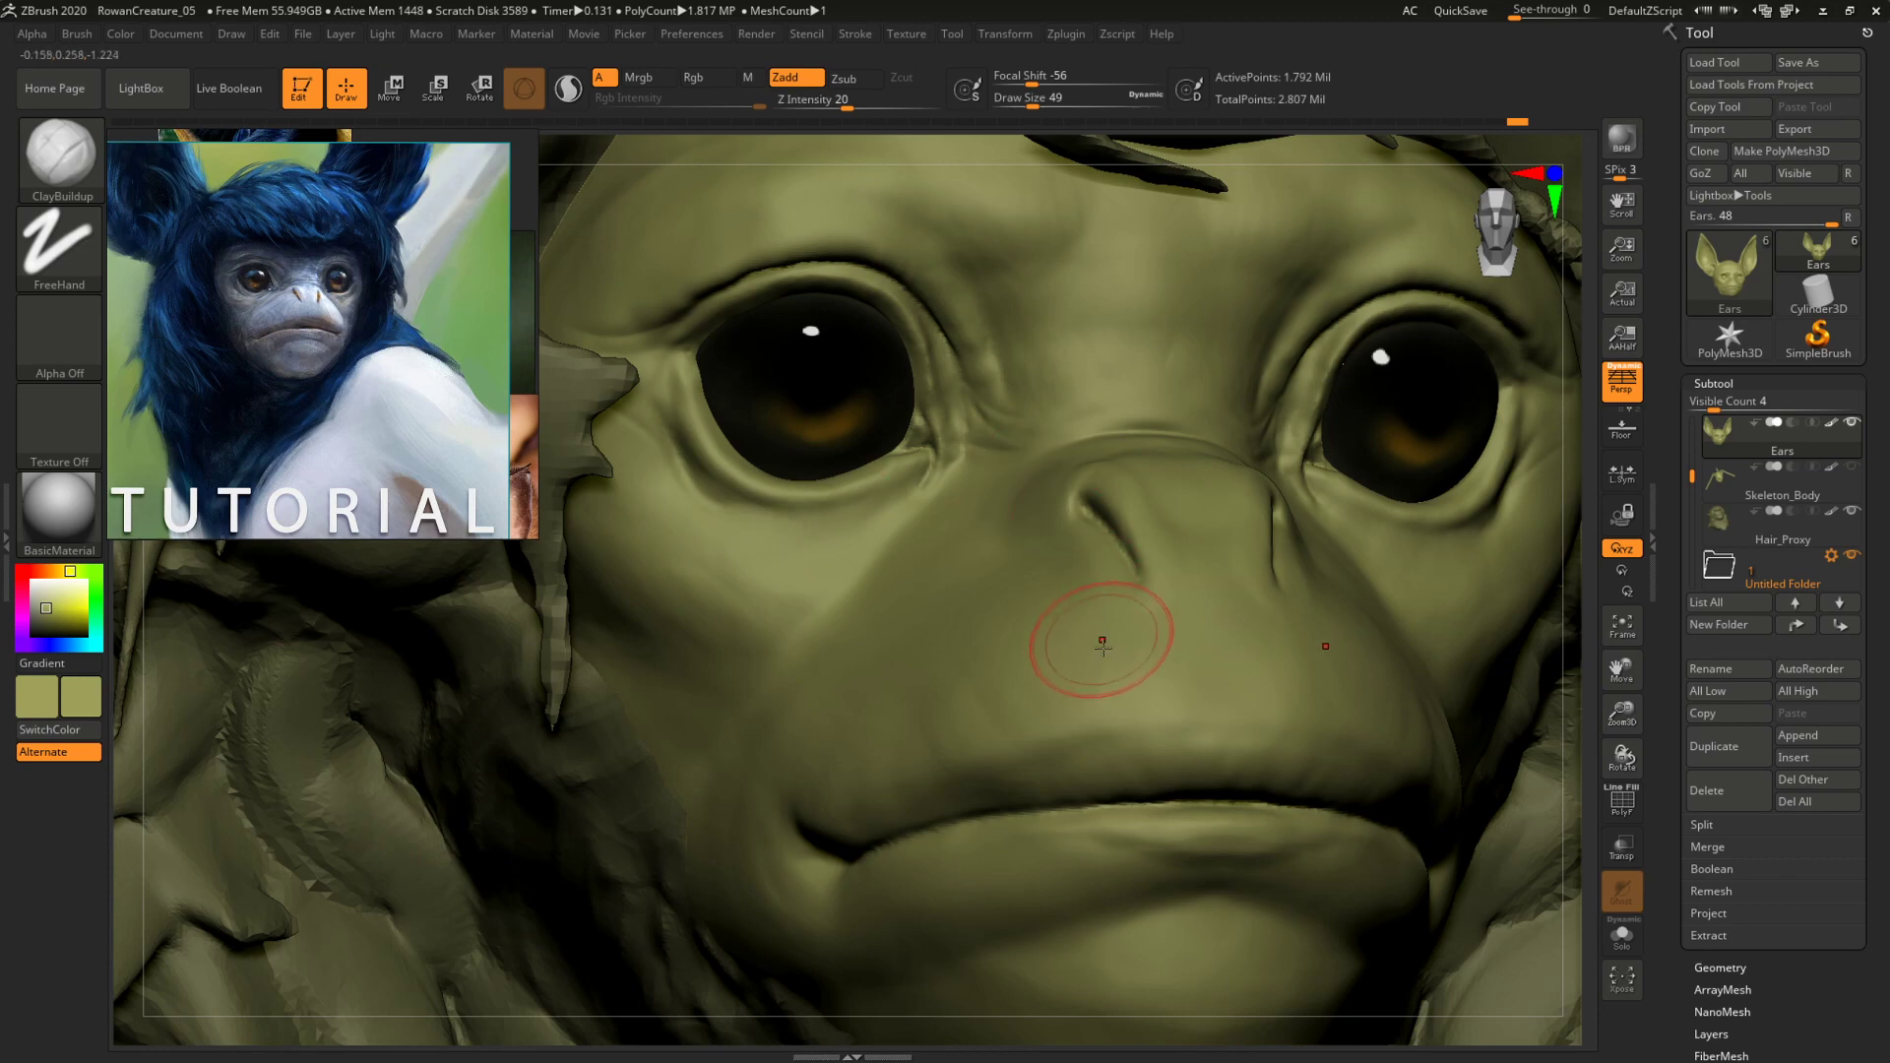
# Try to carve a crease around the outer lower eyelid with the DamStandard brush at draw size 49.
pyautogui.press('f')
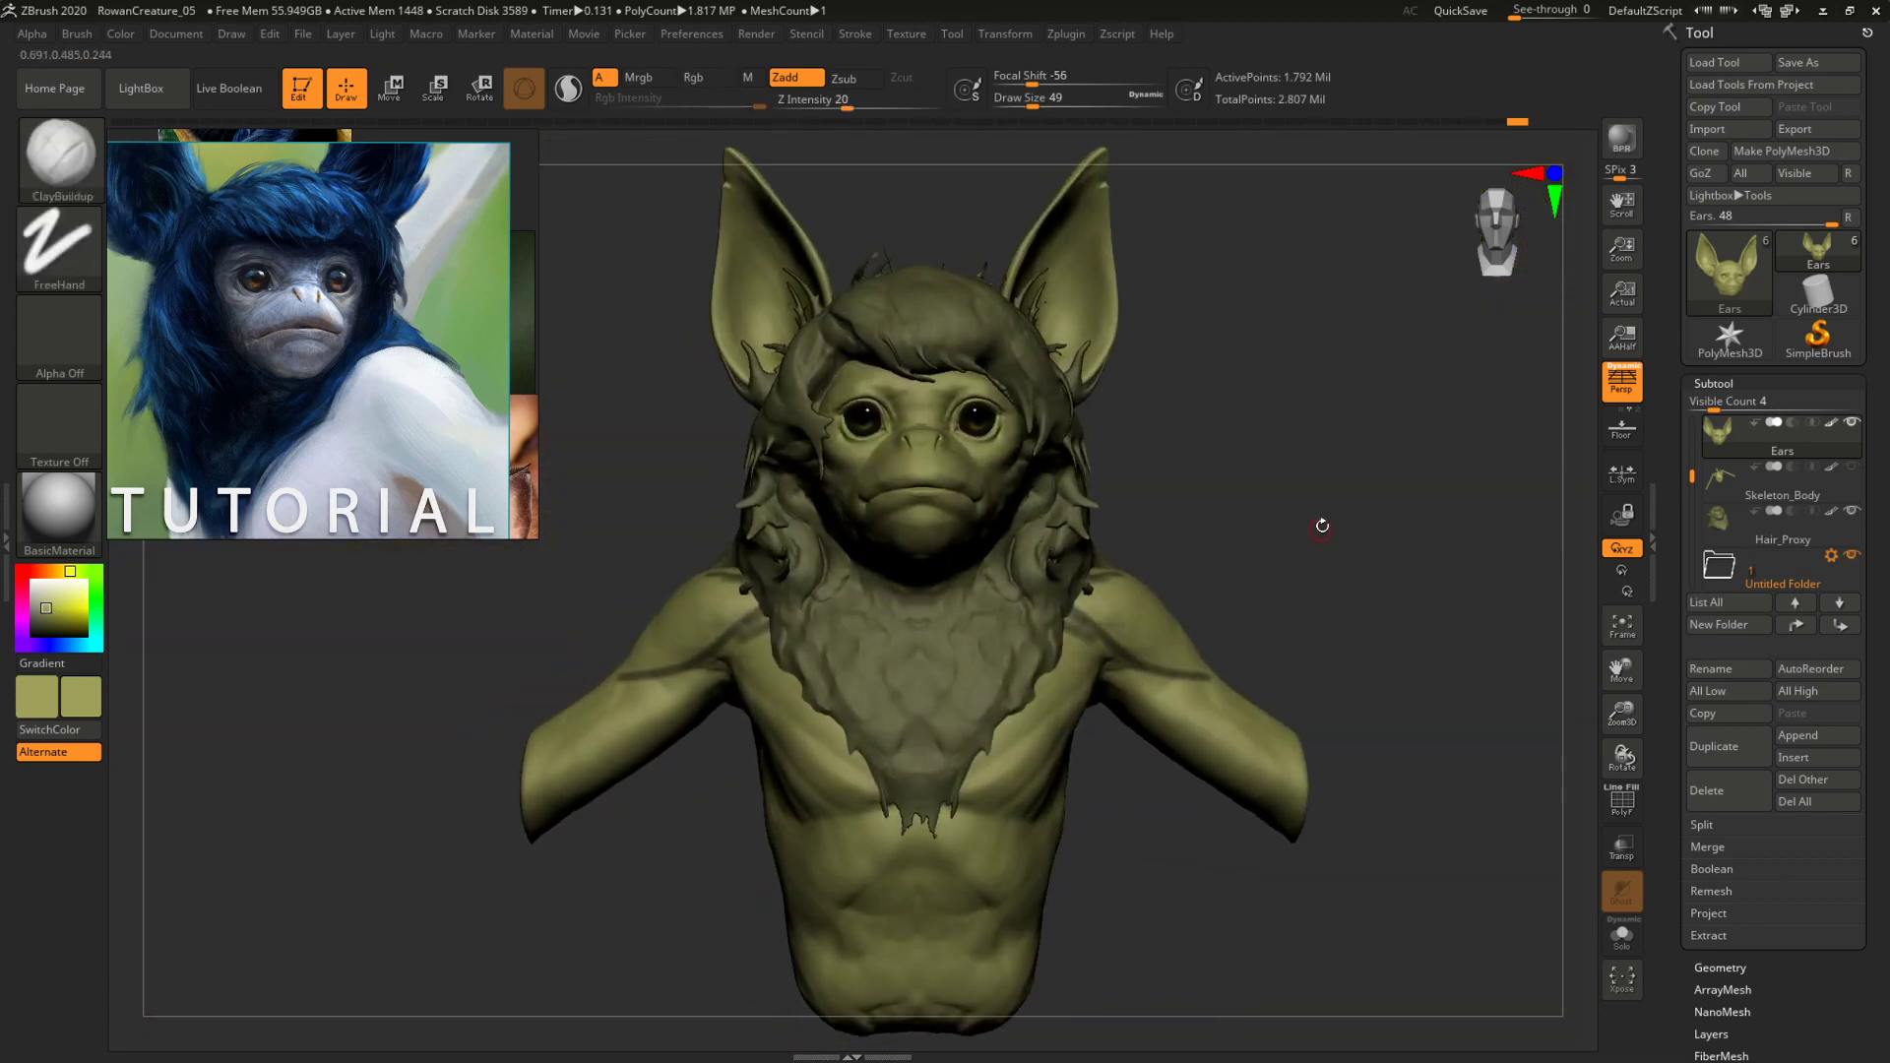
pyautogui.moveTo(1320, 522)
pyautogui.keyDown('alt'); pyautogui.mouseDown()
pyautogui.moveTo(1348, 532)
pyautogui.moveTo(1447, 496)
pyautogui.mouseUp(); pyautogui.keyUp('alt')
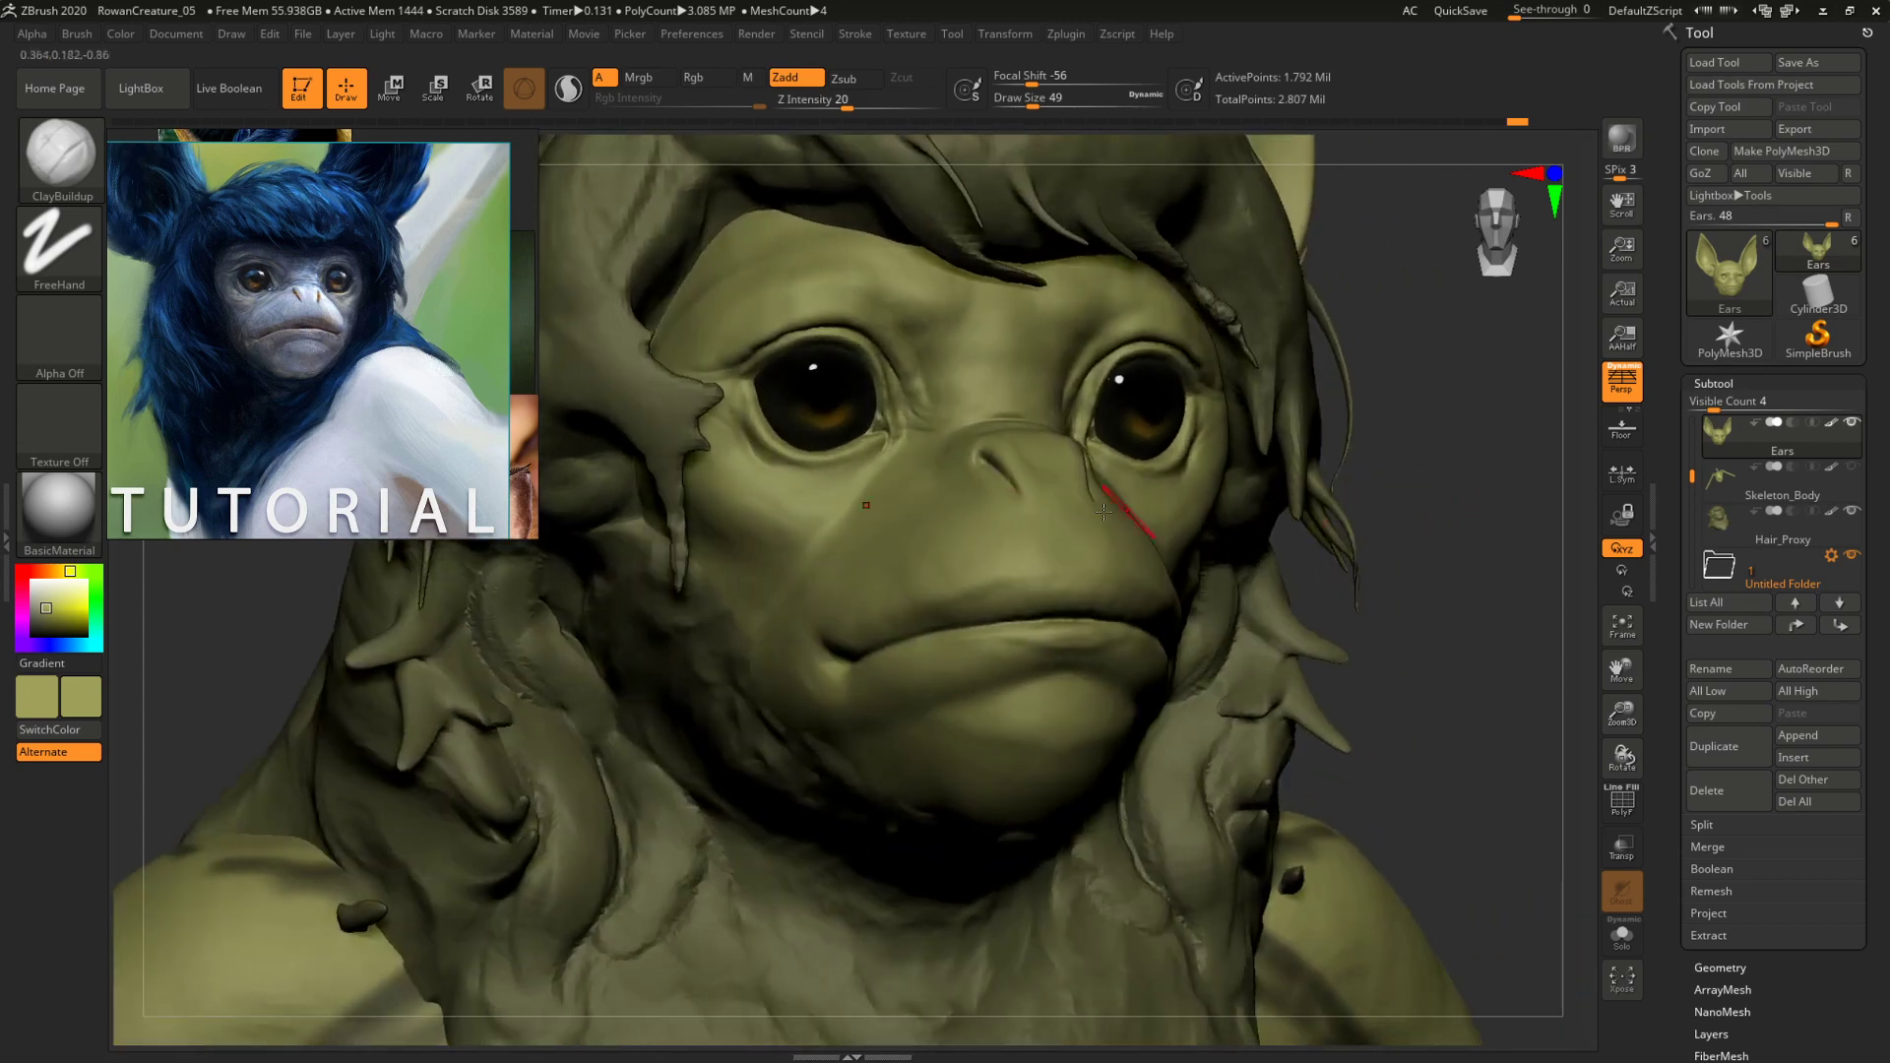
pyautogui.press('b')
pyautogui.press('d')
pyautogui.press('s')
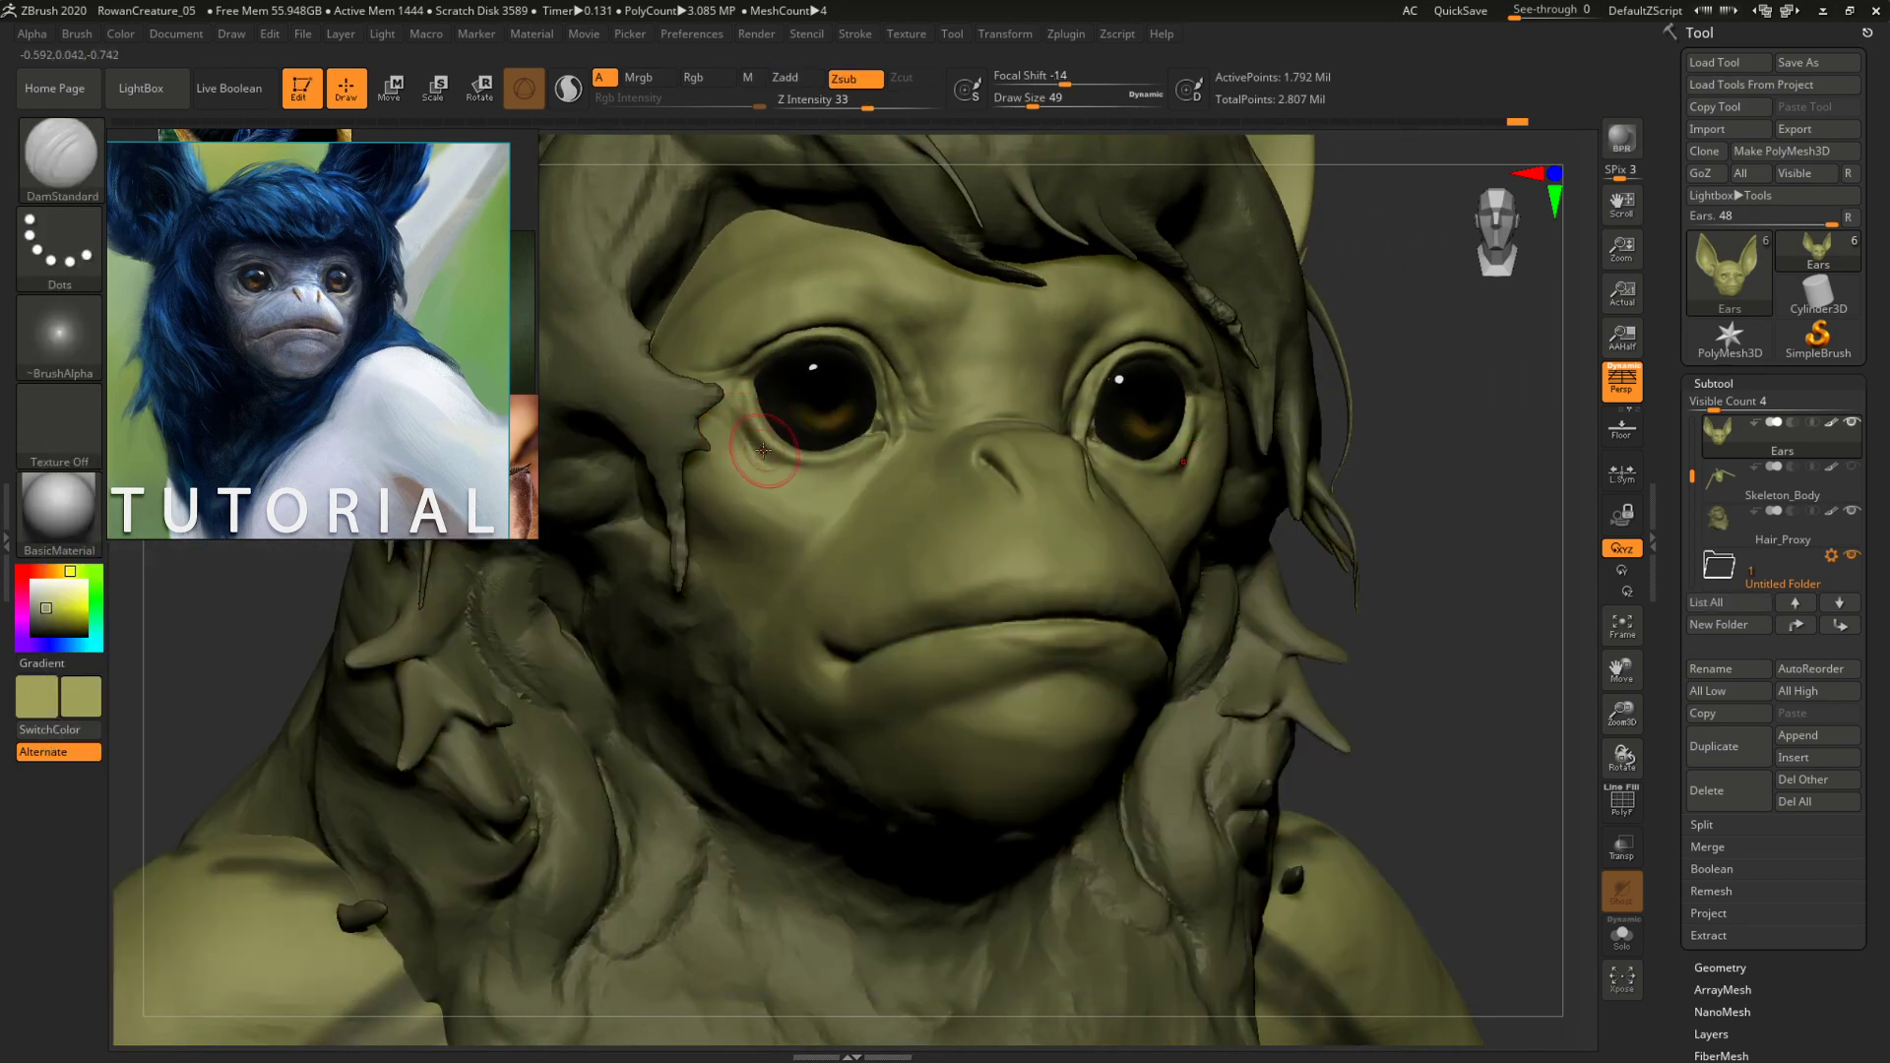
pyautogui.moveTo(772, 452); pyautogui.dragTo(714, 404)
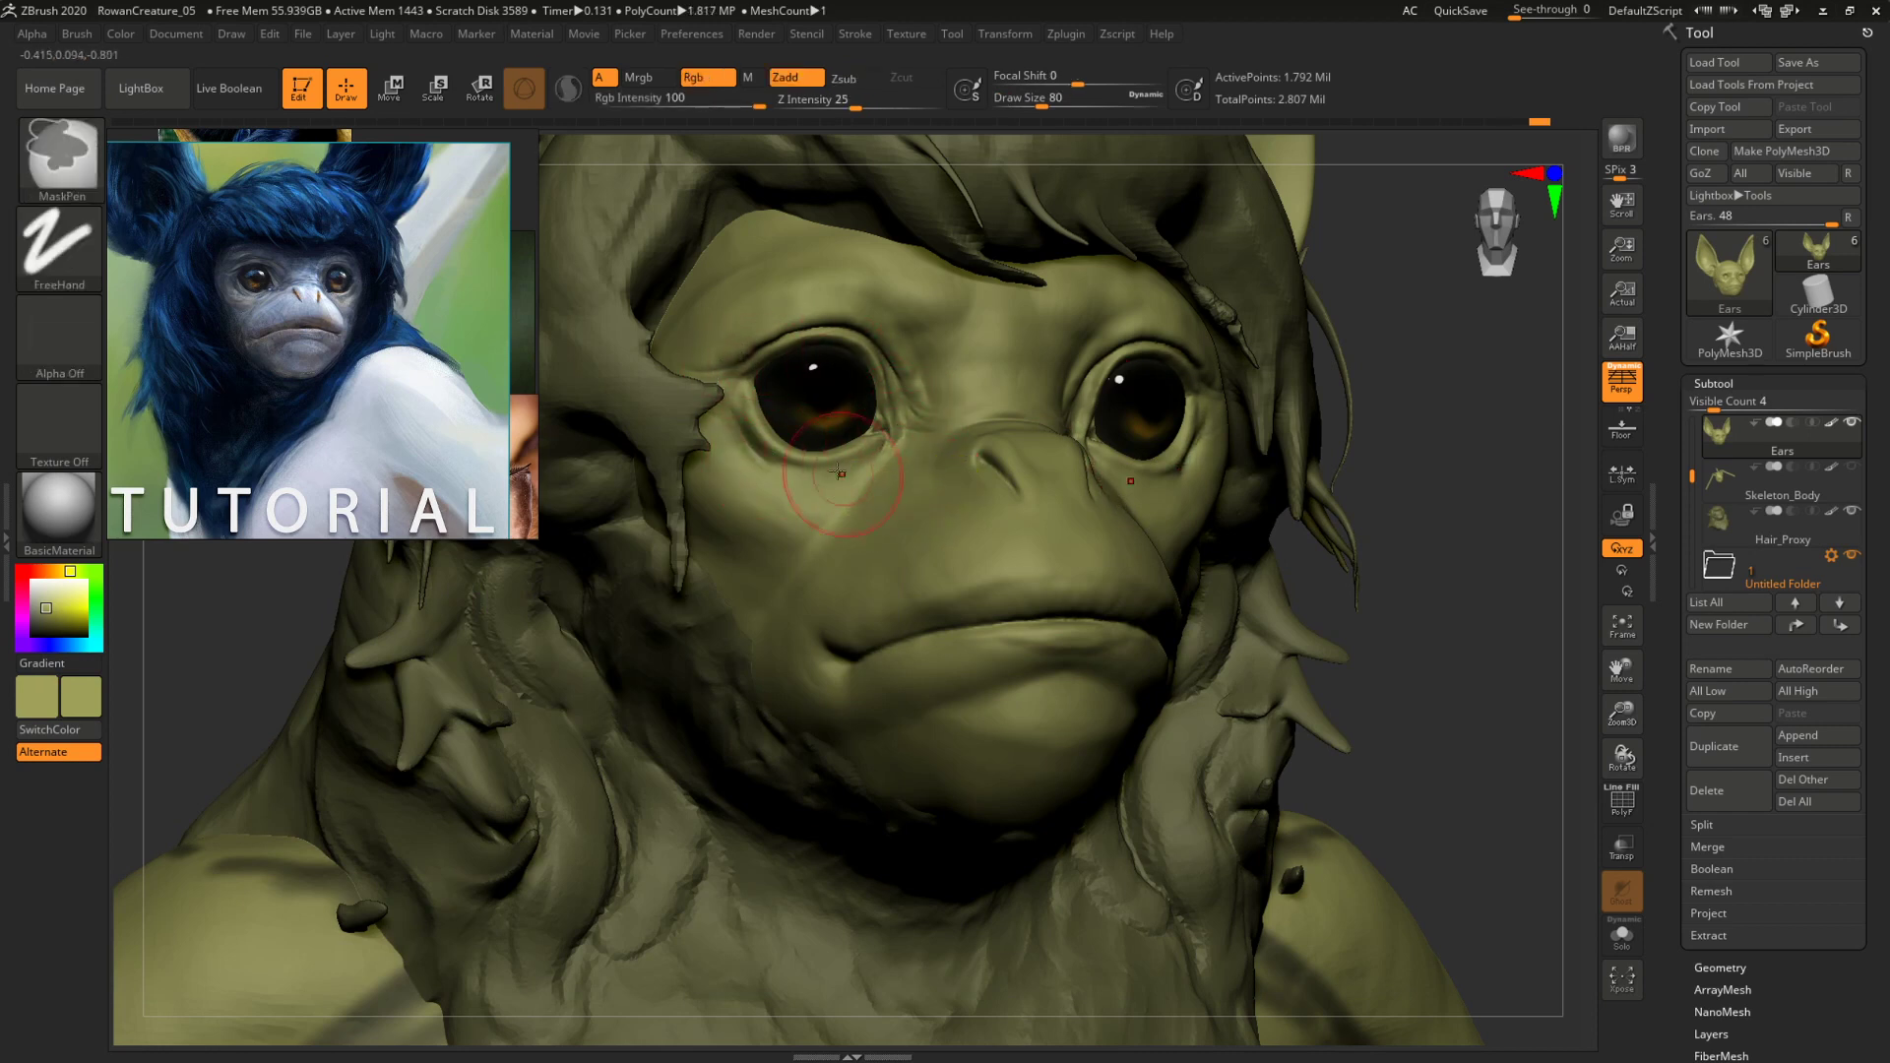
# Isolate the head subtool in Solo mode and set the DamStandard brush to draw size 33 and focal shift -54 for the lower eyelid.
pyautogui.moveTo(1423, 433); pyautogui.dragTo(1377, 302)
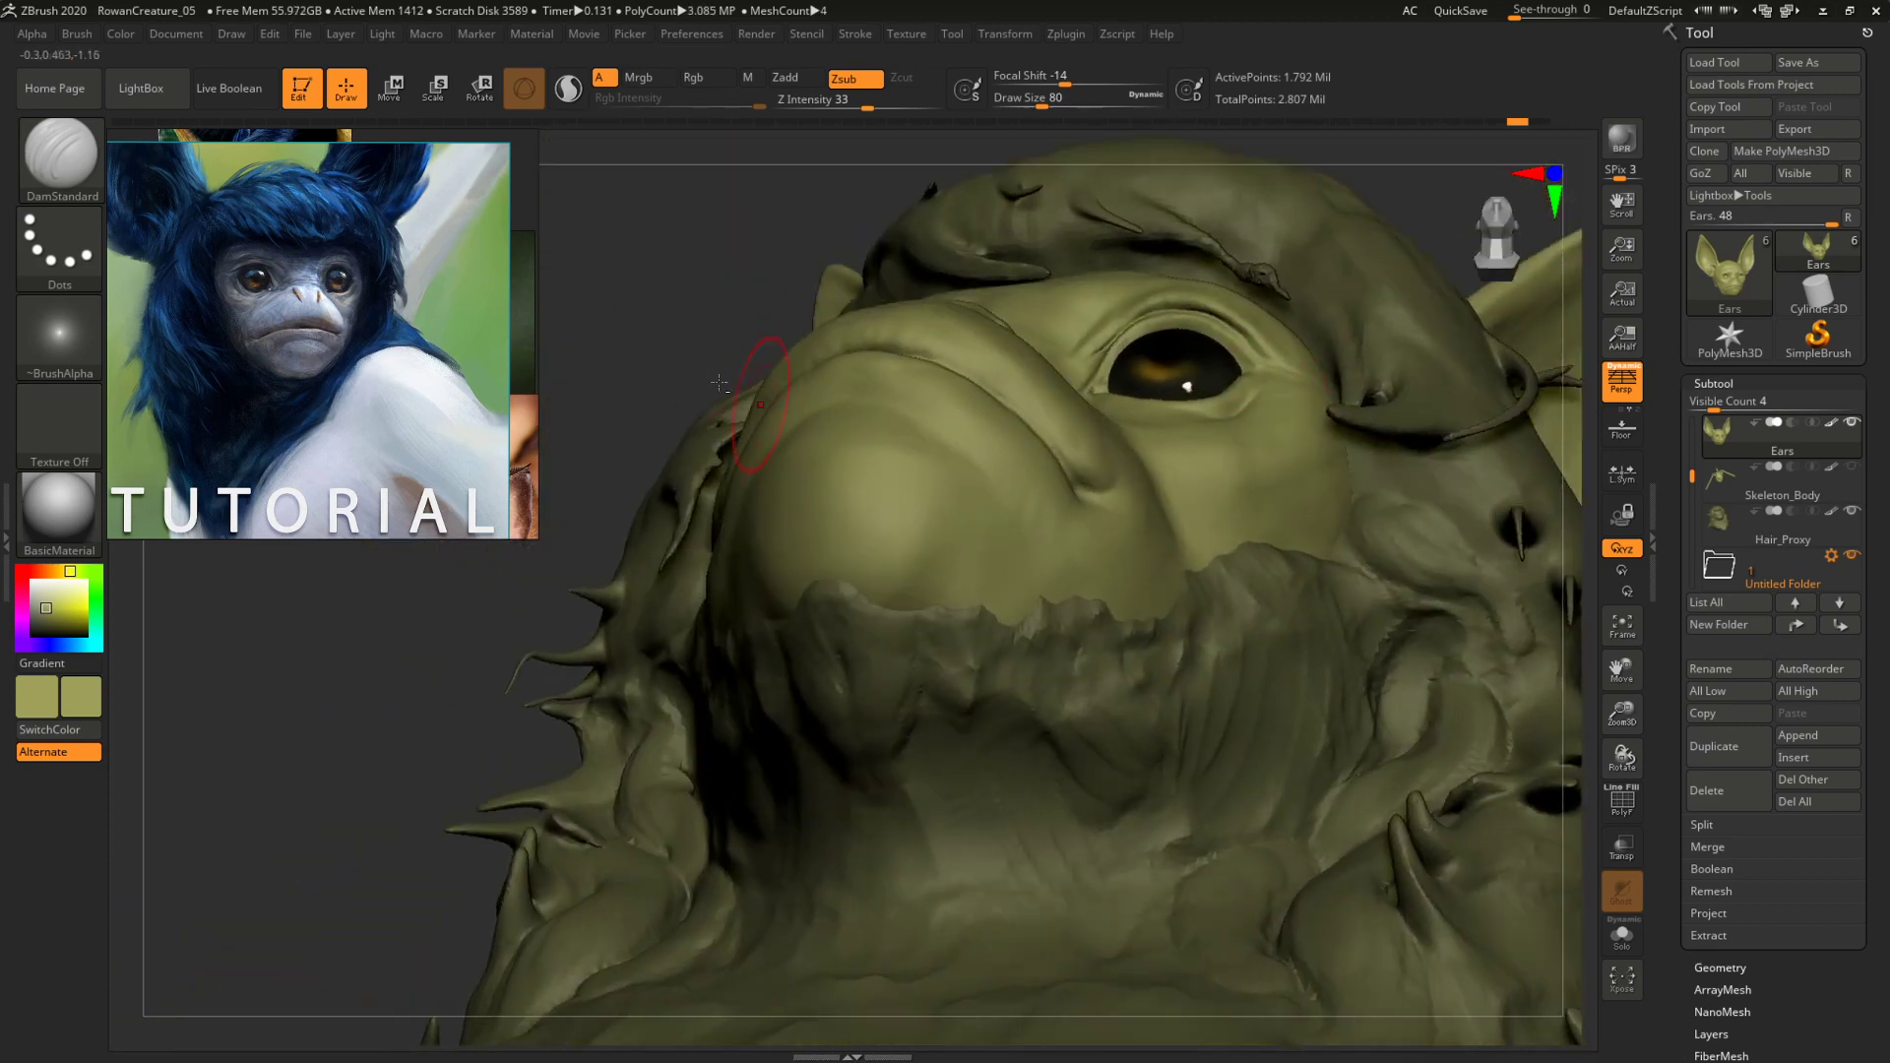
pyautogui.click(1621, 935)
pyautogui.moveTo(1506, 709); pyautogui.dragTo(801, 265)
pyautogui.scroll(4, 1001, 344)
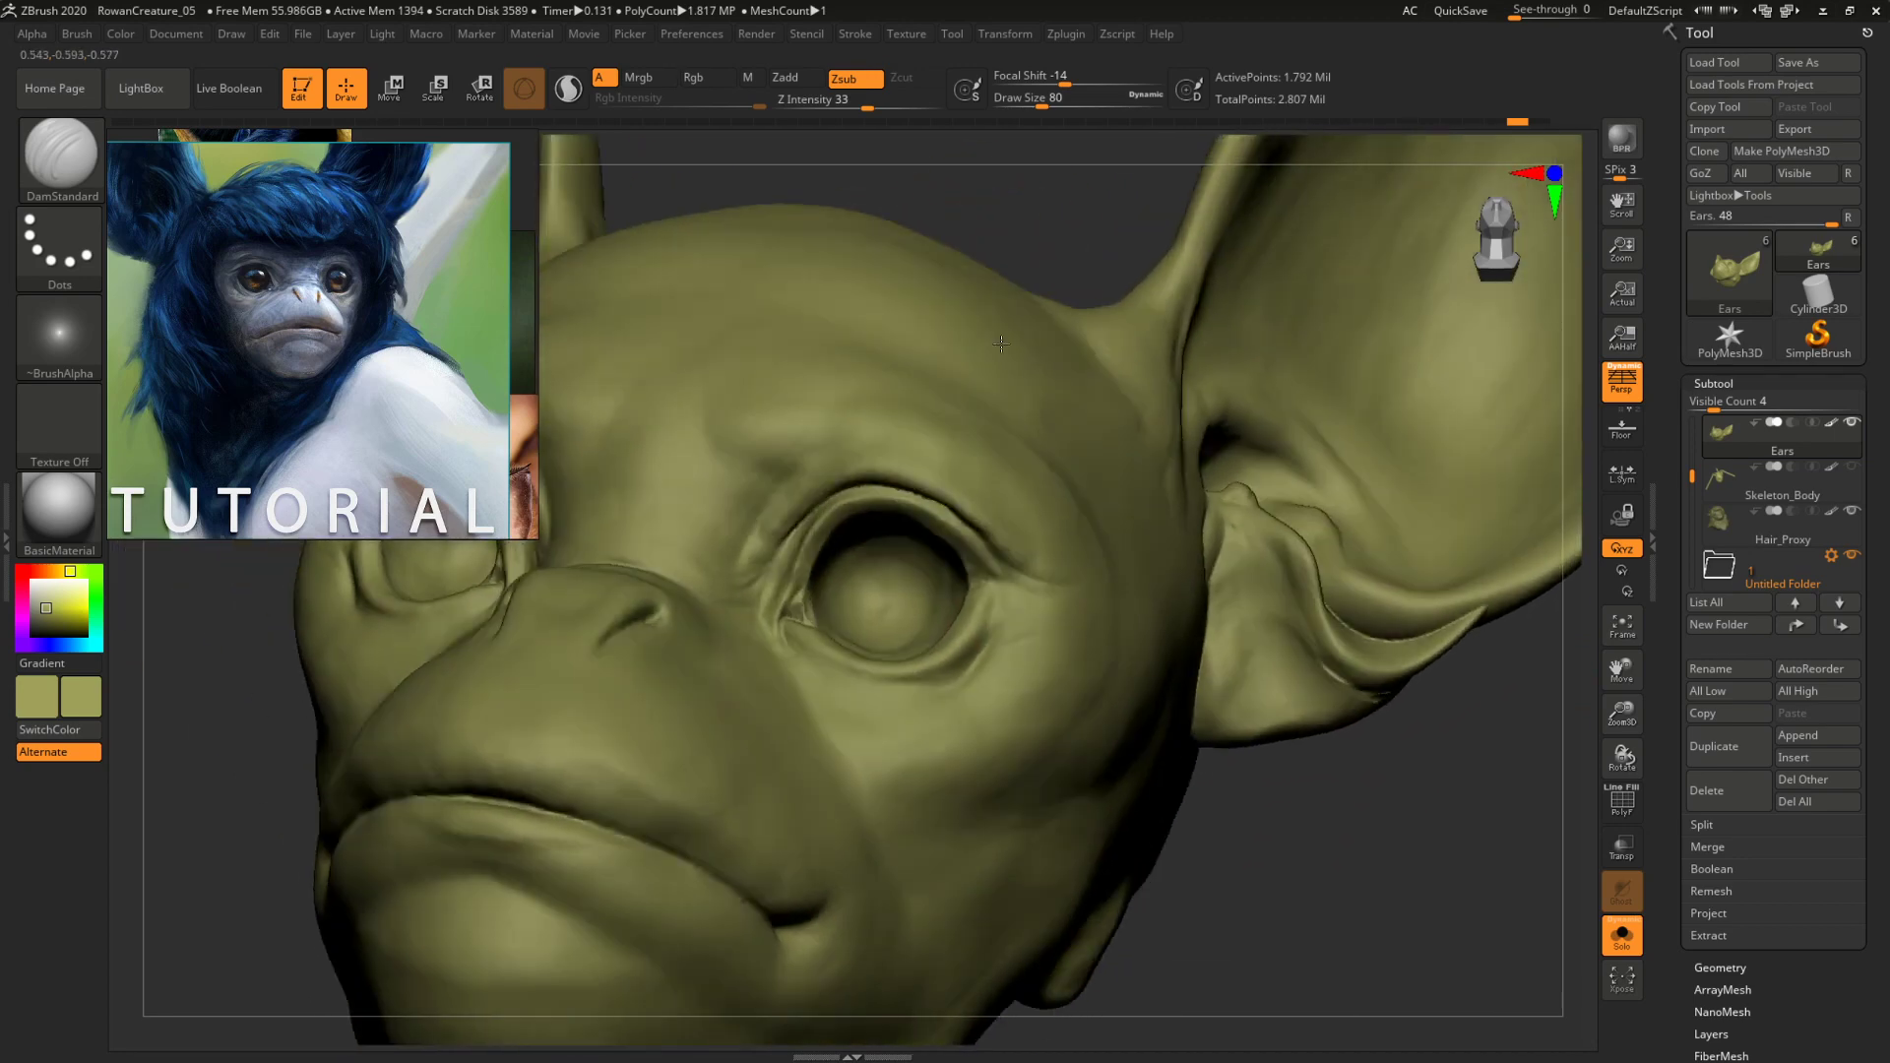
pyautogui.moveTo(1001, 344); pyautogui.dragTo(970, 581)
pyautogui.press('space')
pyautogui.press('space')
pyautogui.click(871, 722)
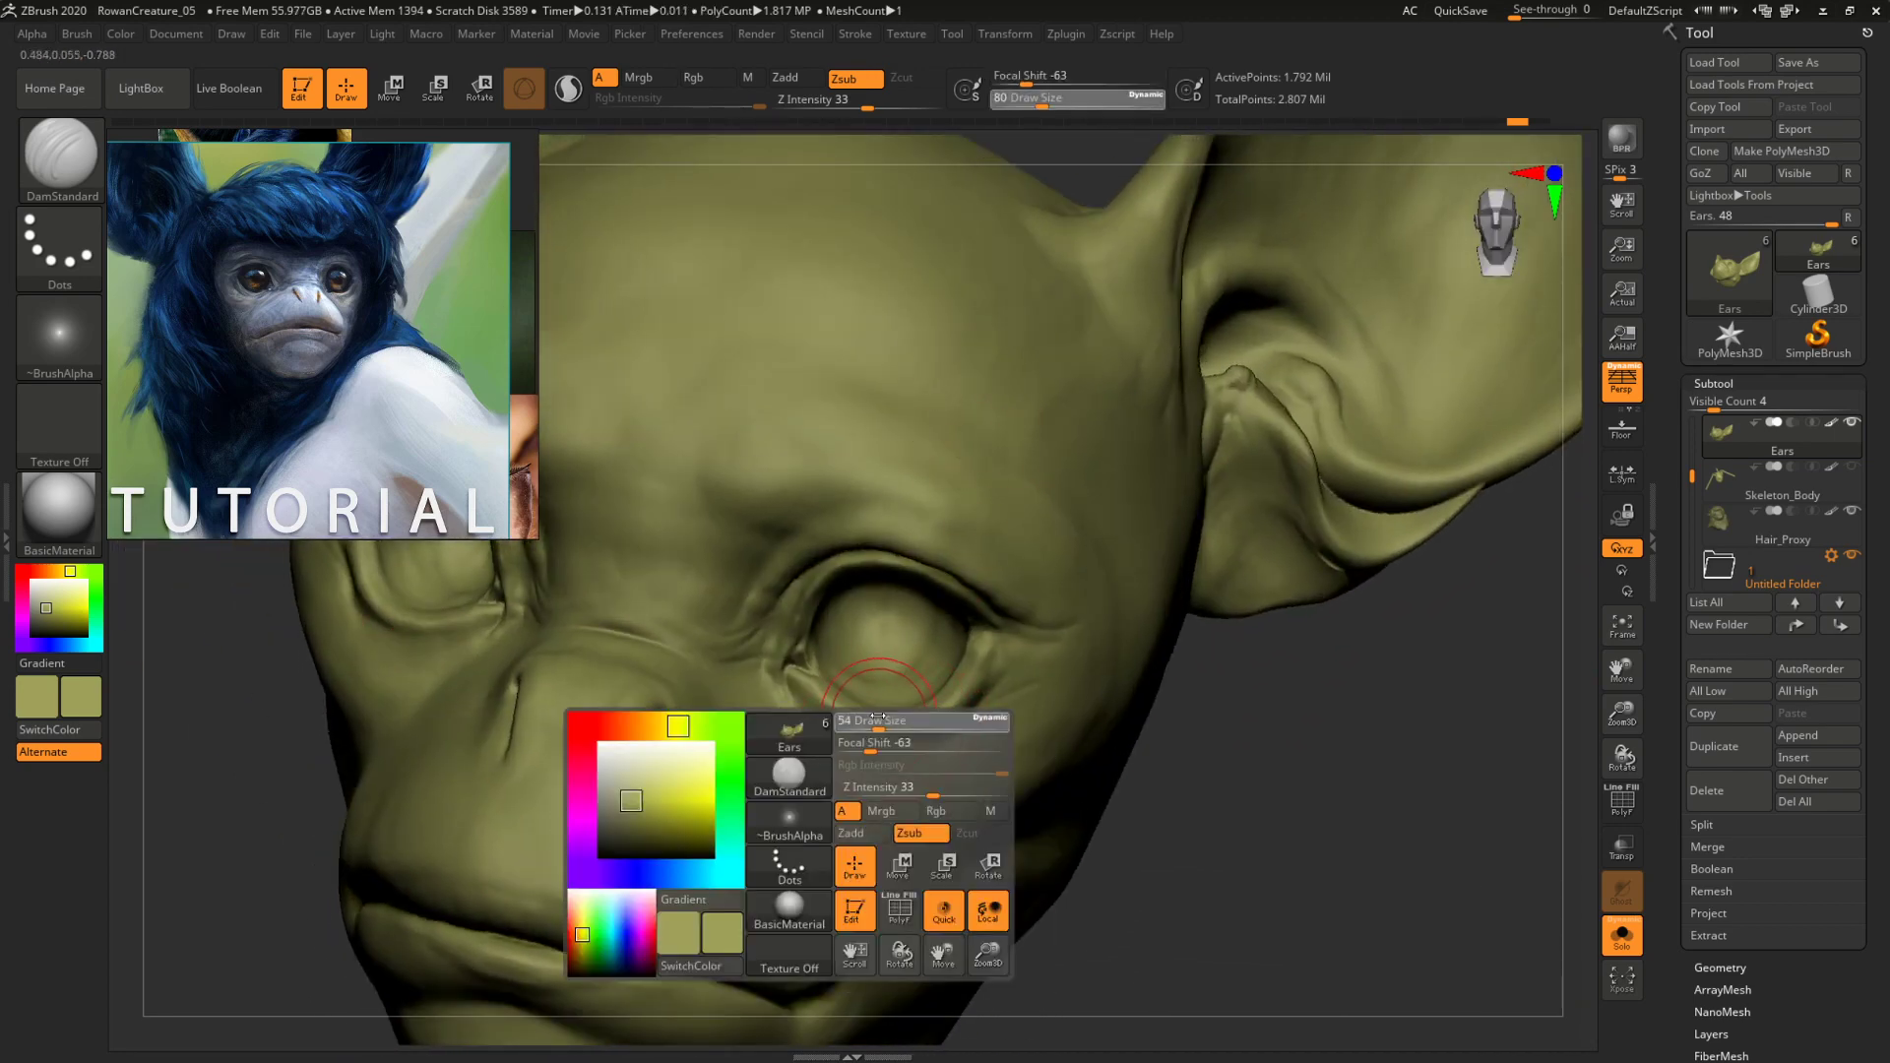
pyautogui.click(876, 744)
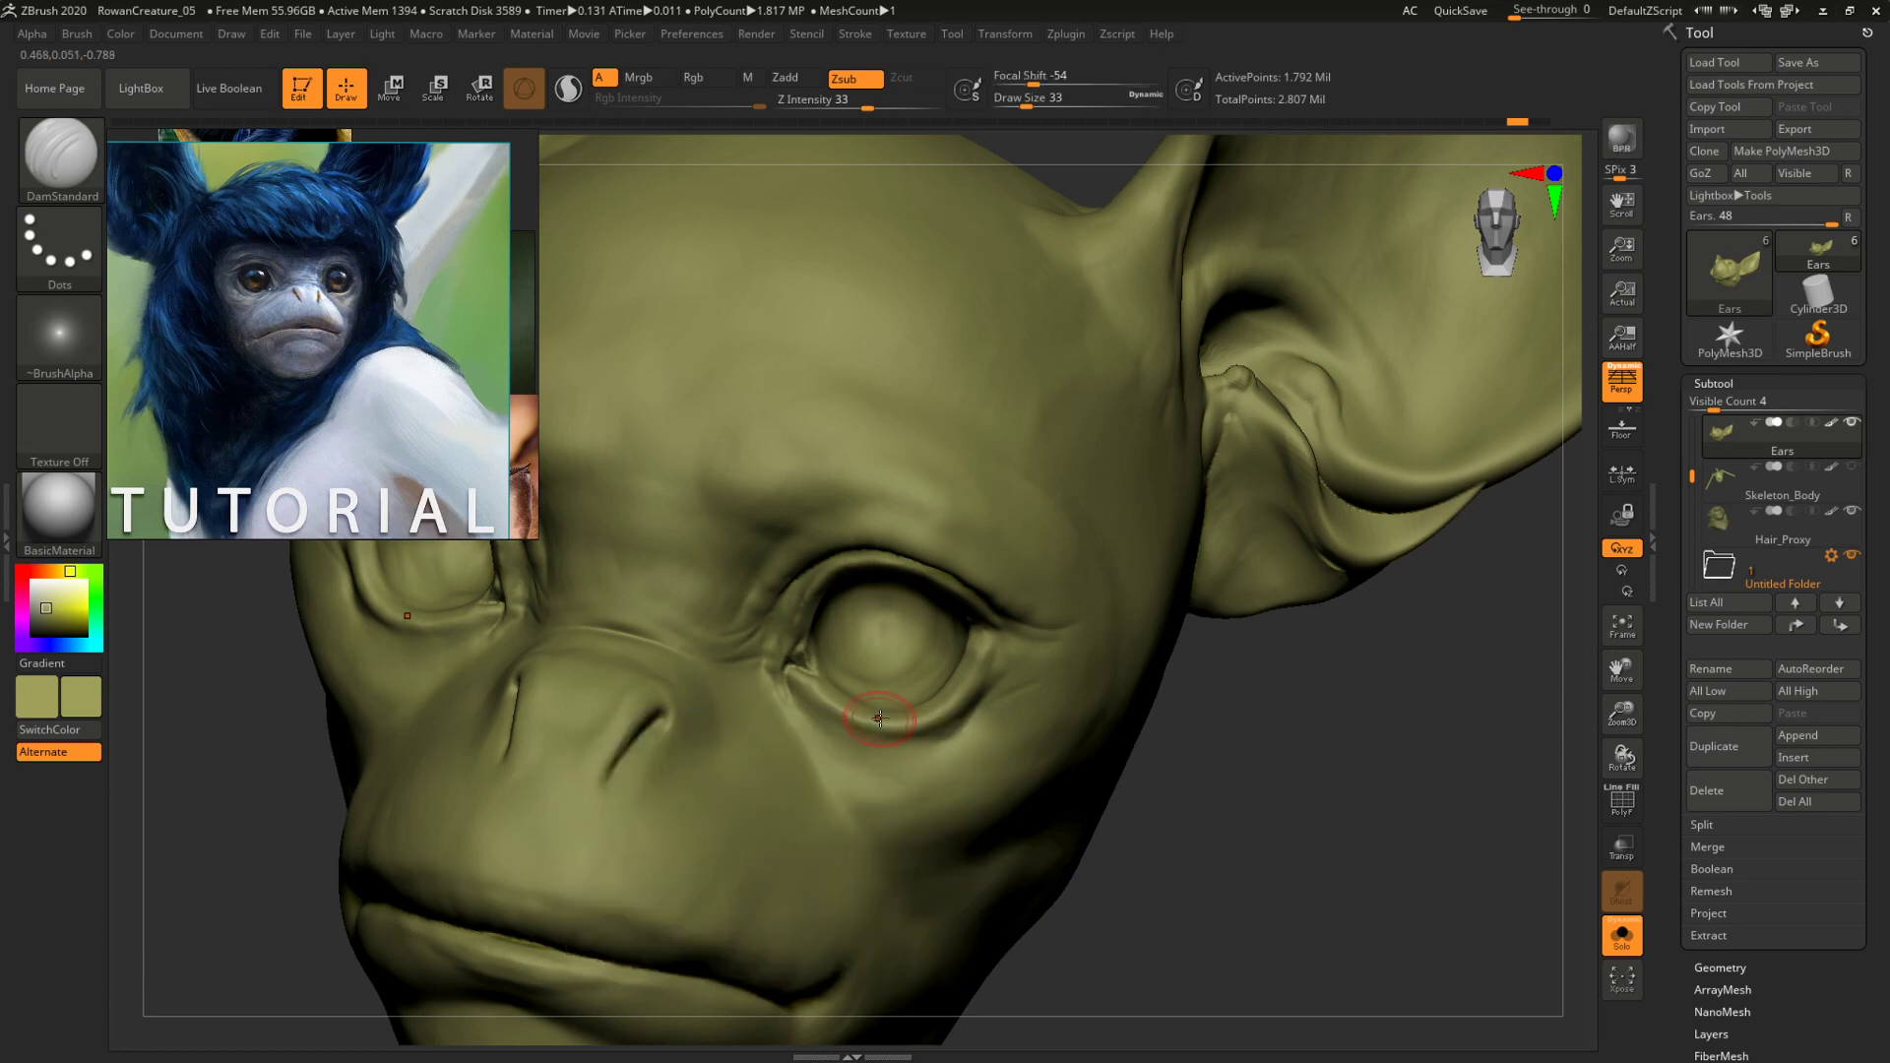
# Switch to the ClayBuildup brush and mask the lower eyelid, outer eye corner and brow at draw size 33.
pyautogui.press('b')
pyautogui.press('c')
pyautogui.press('b')
pyautogui.moveTo(879, 711)
pyautogui.keyDown('ctrl'); pyautogui.mouseDown()
pyautogui.moveTo(845, 700)
pyautogui.moveTo(935, 728)
pyautogui.moveTo(994, 633)
pyautogui.moveTo(979, 578)
pyautogui.moveTo(785, 520)
pyautogui.mouseUp(); pyautogui.keyUp('ctrl')
pyautogui.moveTo(1295, 808)
pyautogui.mouseDown()
pyautogui.moveTo(1319, 785)
pyautogui.moveTo(963, 610)
pyautogui.mouseUp()
pyautogui.keyDown('shift'); pyautogui.moveTo(1239, 248); pyautogui.dragTo(1141, 374); pyautogui.keyUp('shift')
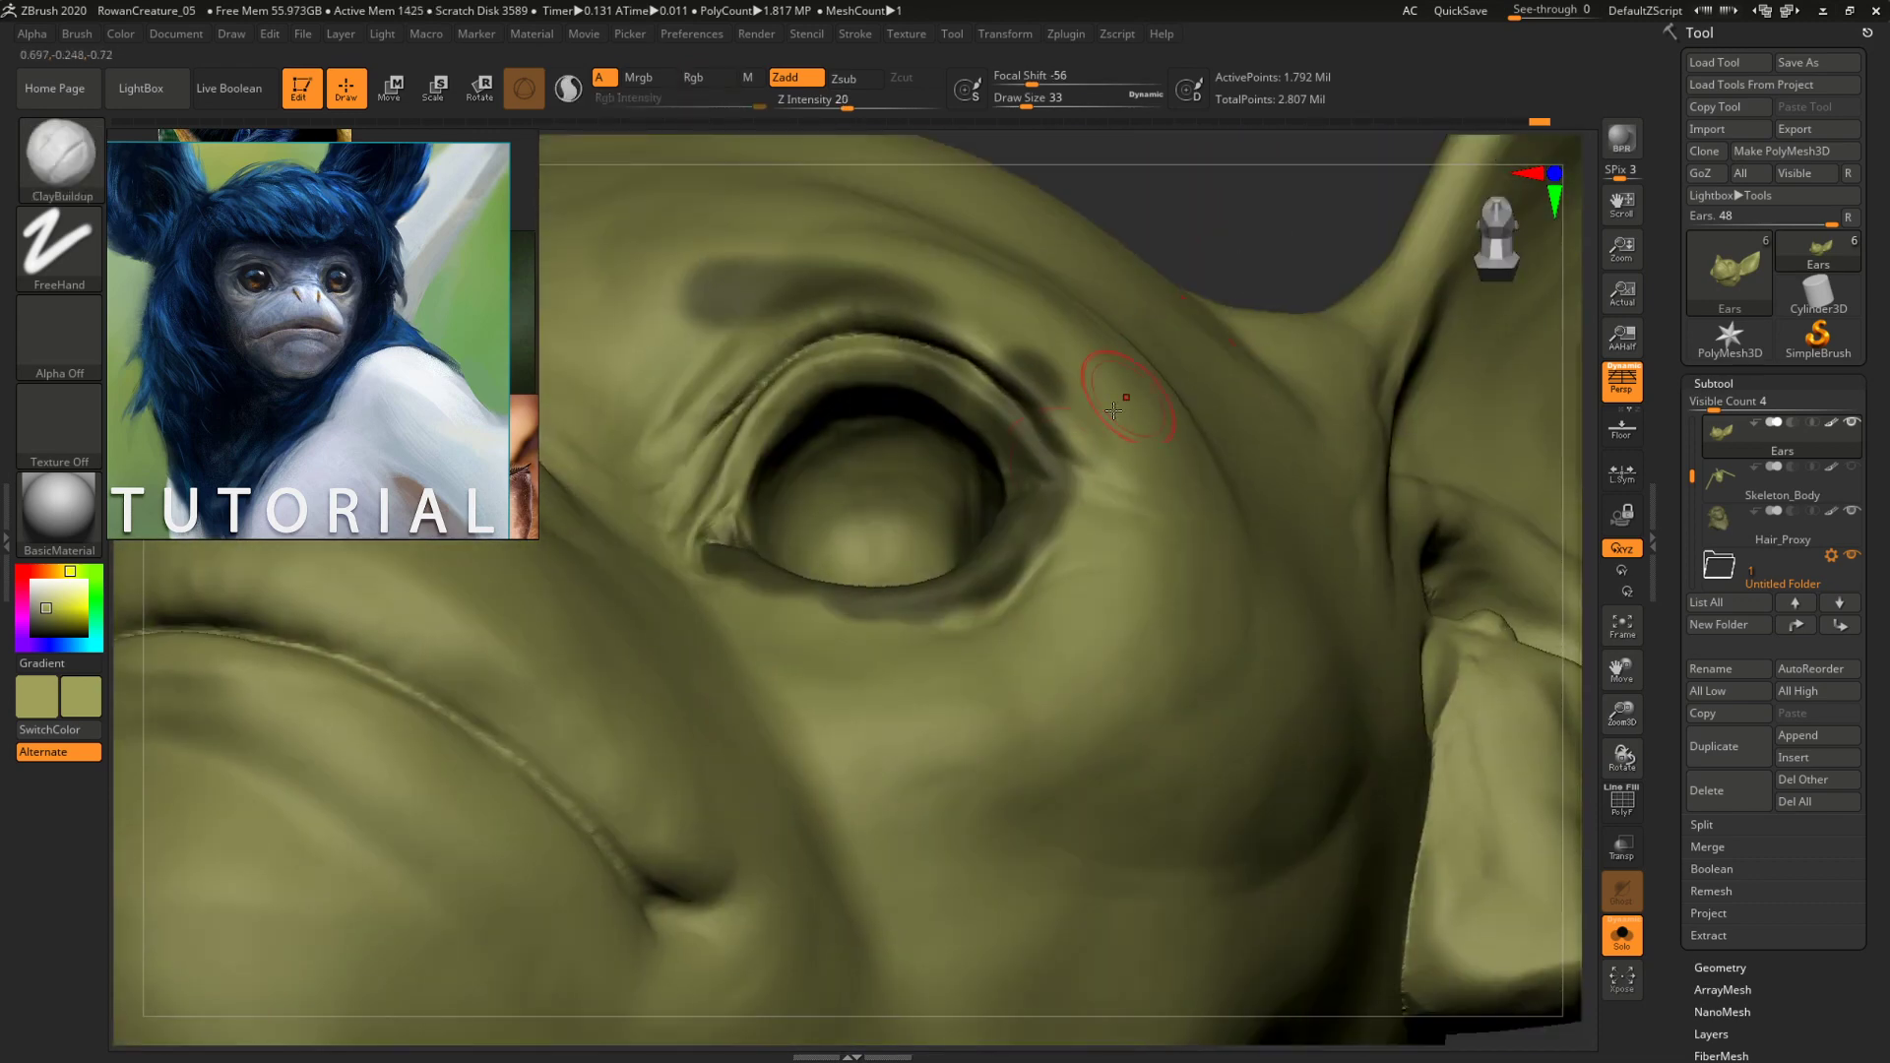
# Reduce the draw size to 25 and refine the lower edge of the mask beneath the eye.
pyautogui.press('space')
pyautogui.moveTo(974, 574); pyautogui.dragTo(978, 611)
pyautogui.press('space')
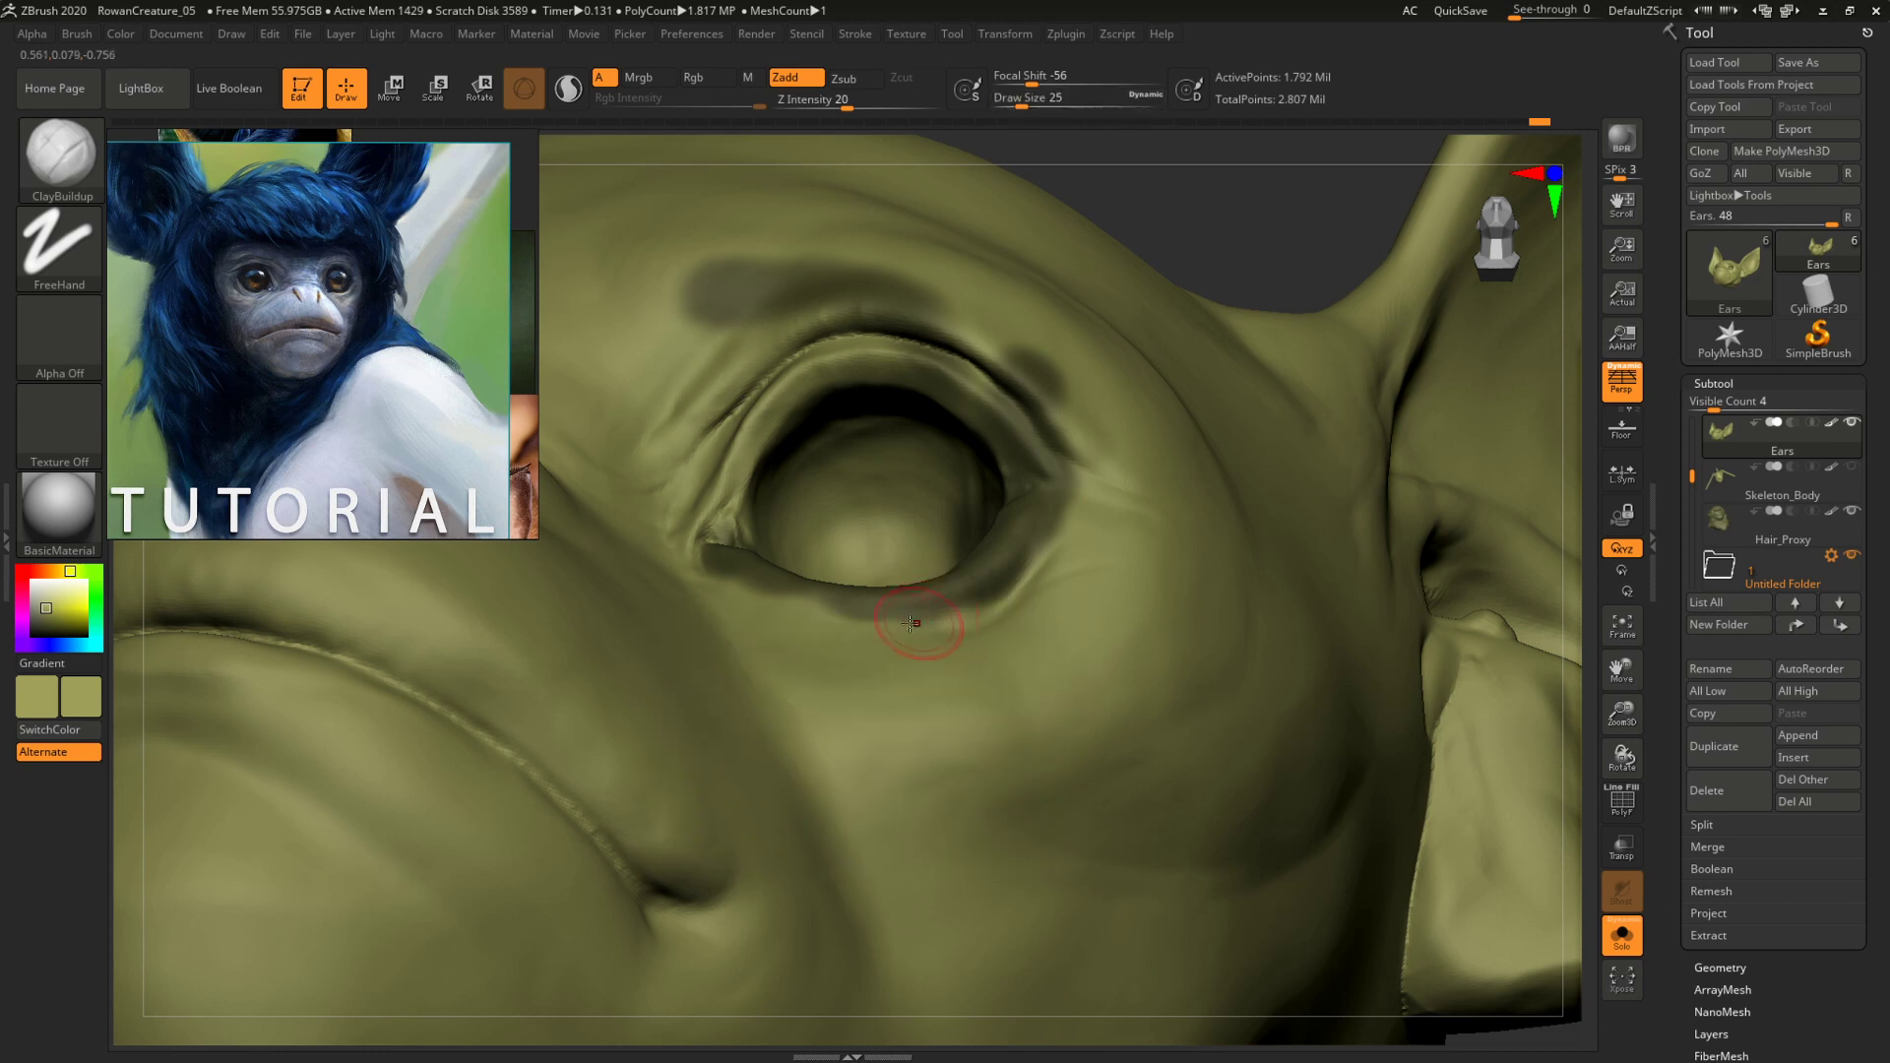
pyautogui.keyDown('ctrl'); pyautogui.moveTo(834, 633); pyautogui.dragTo(871, 638); pyautogui.keyUp('ctrl')
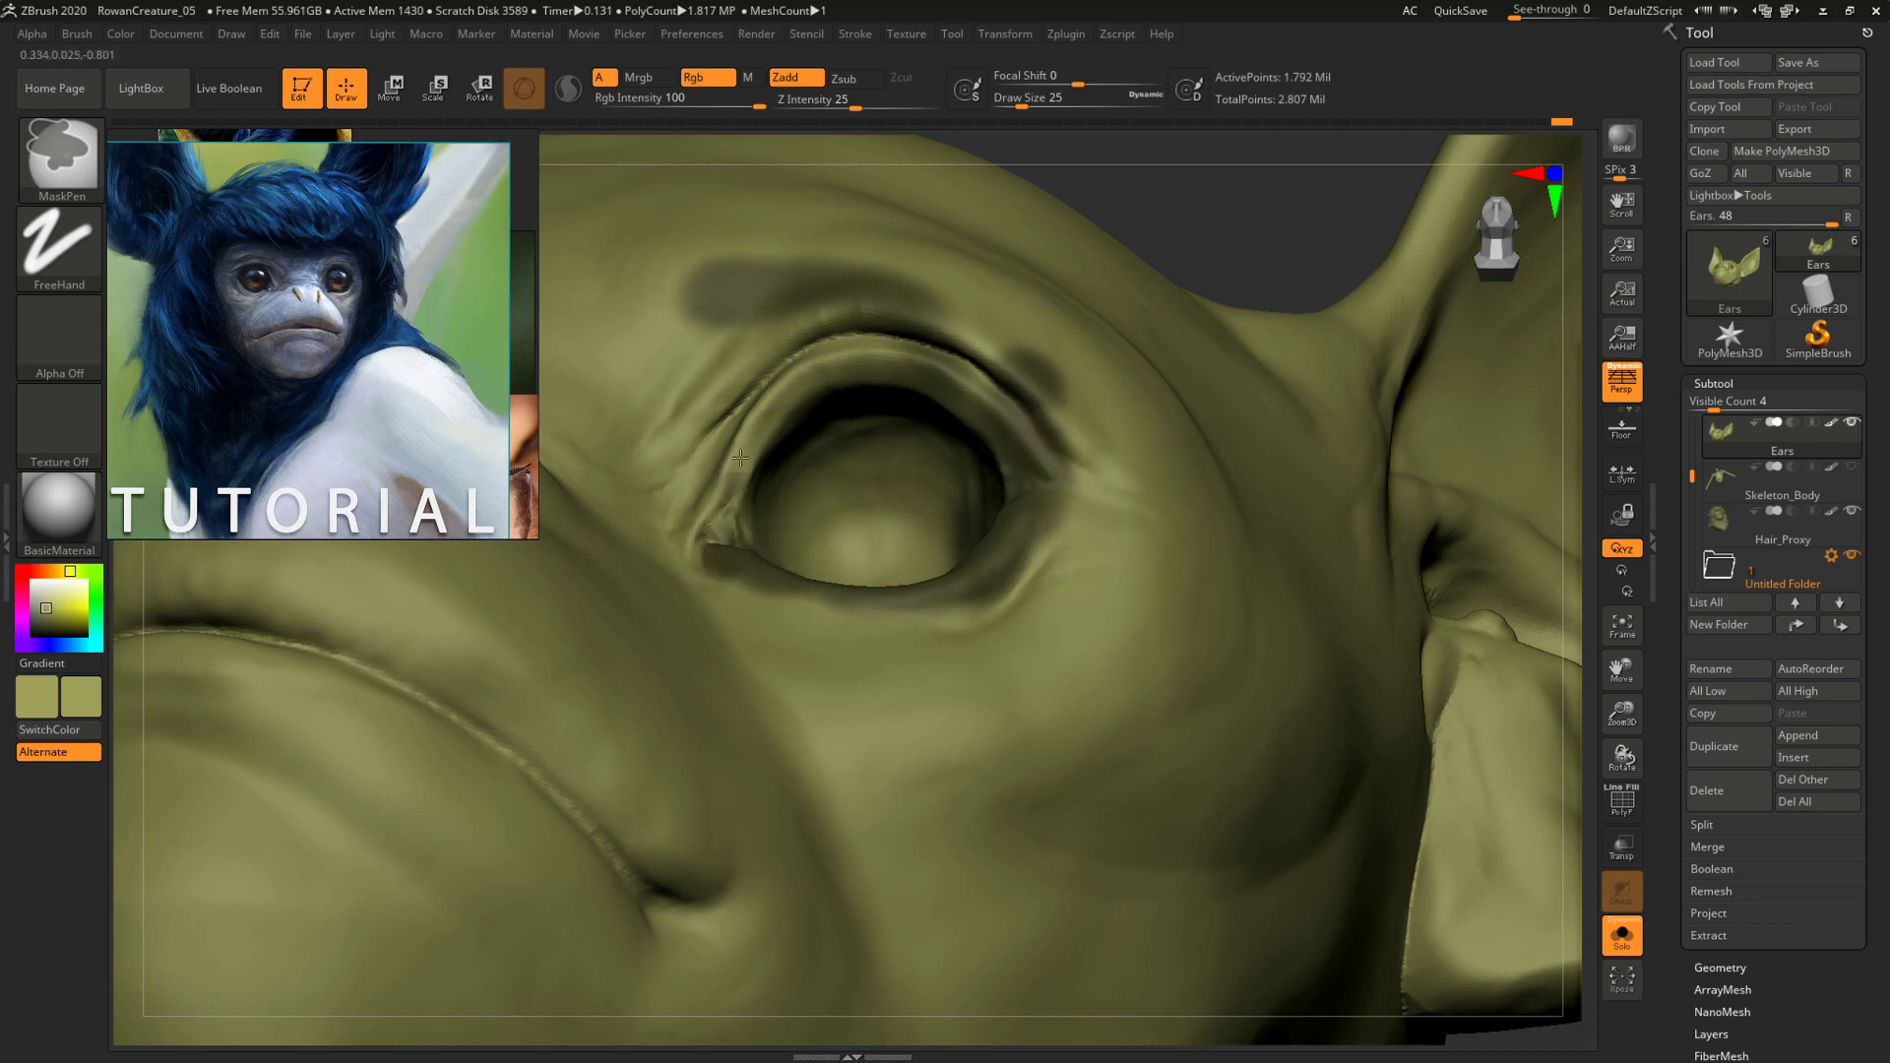
# Extend the mask around the inner eye corner, upper eyelid and brow, and reselect the ClayBuildup brush.
pyautogui.moveTo(740, 458)
pyautogui.keyDown('ctrl'); pyautogui.mouseDown()
pyautogui.moveTo(723, 394)
pyautogui.moveTo(803, 324)
pyautogui.moveTo(916, 295)
pyautogui.moveTo(960, 413)
pyautogui.mouseUp(); pyautogui.keyUp('ctrl')
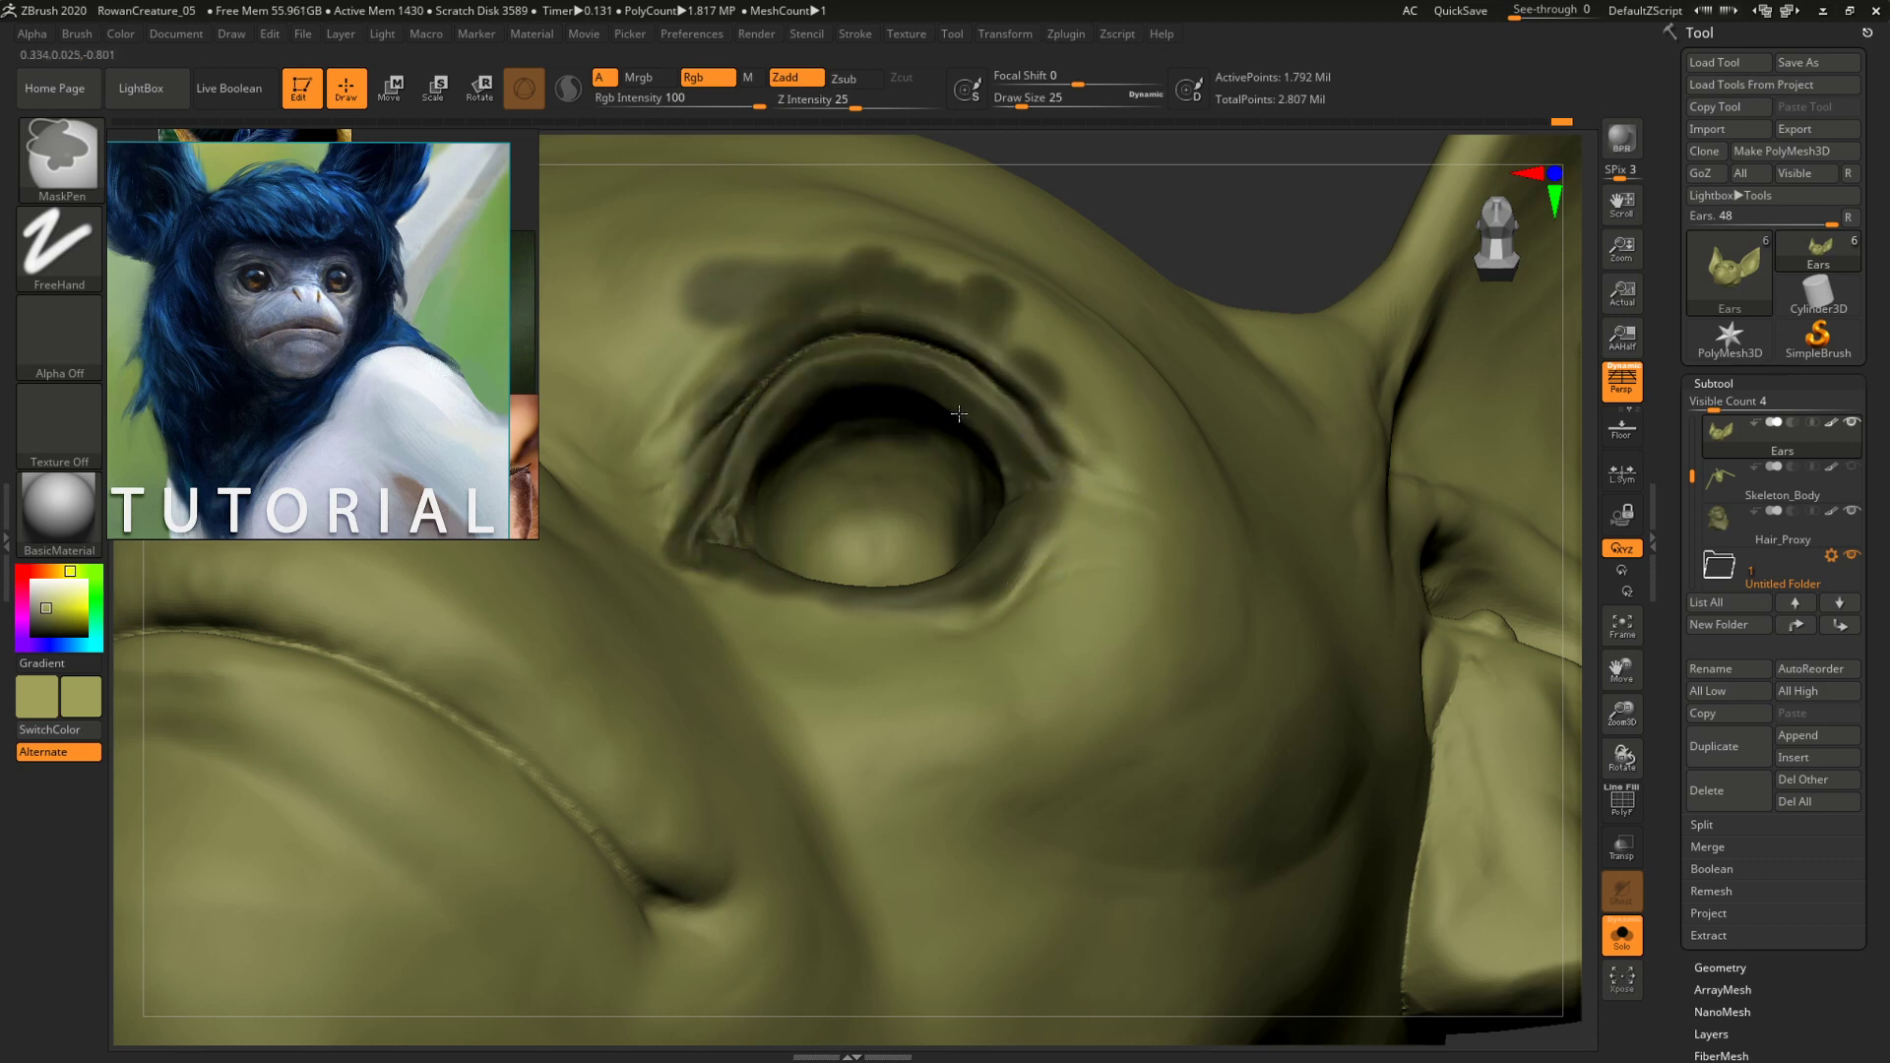
pyautogui.press('b')
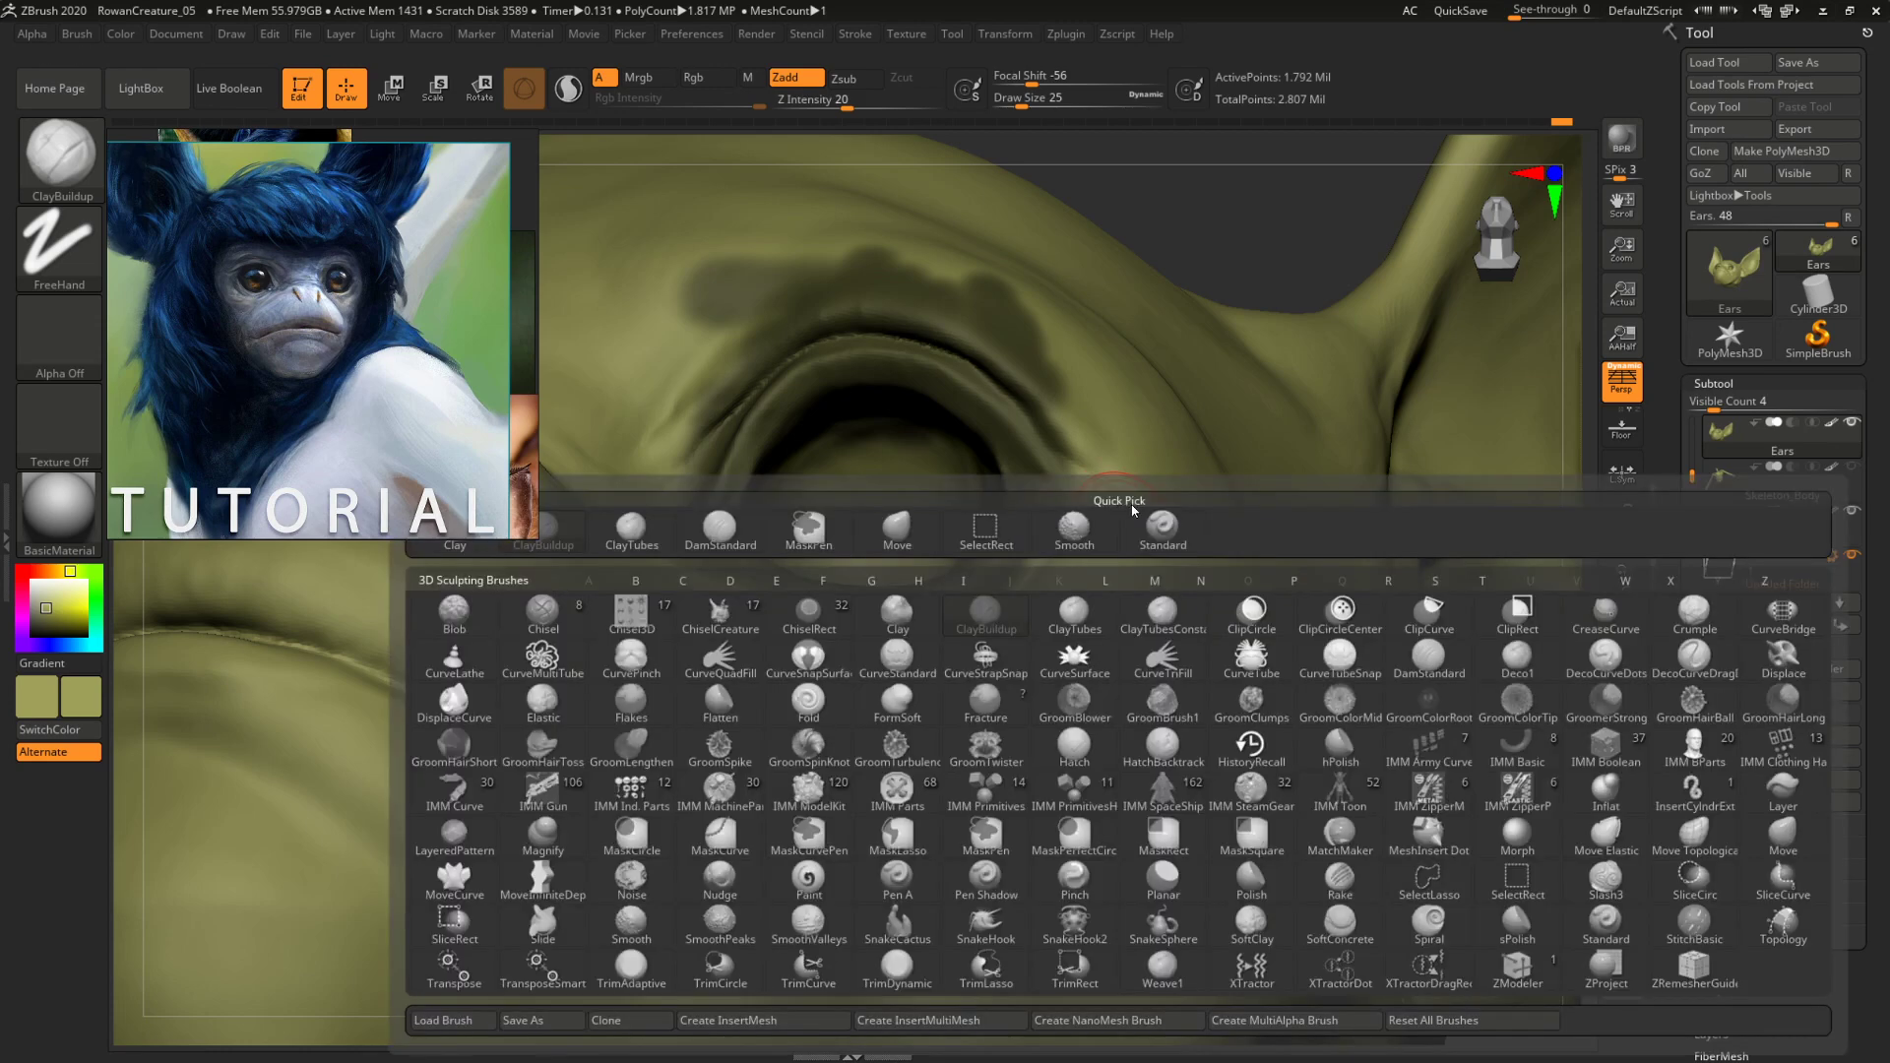
pyautogui.press('b')
pyautogui.moveTo(1206, 211); pyautogui.dragTo(1212, 219, button='right')
pyautogui.press('l')
pyautogui.press('b')
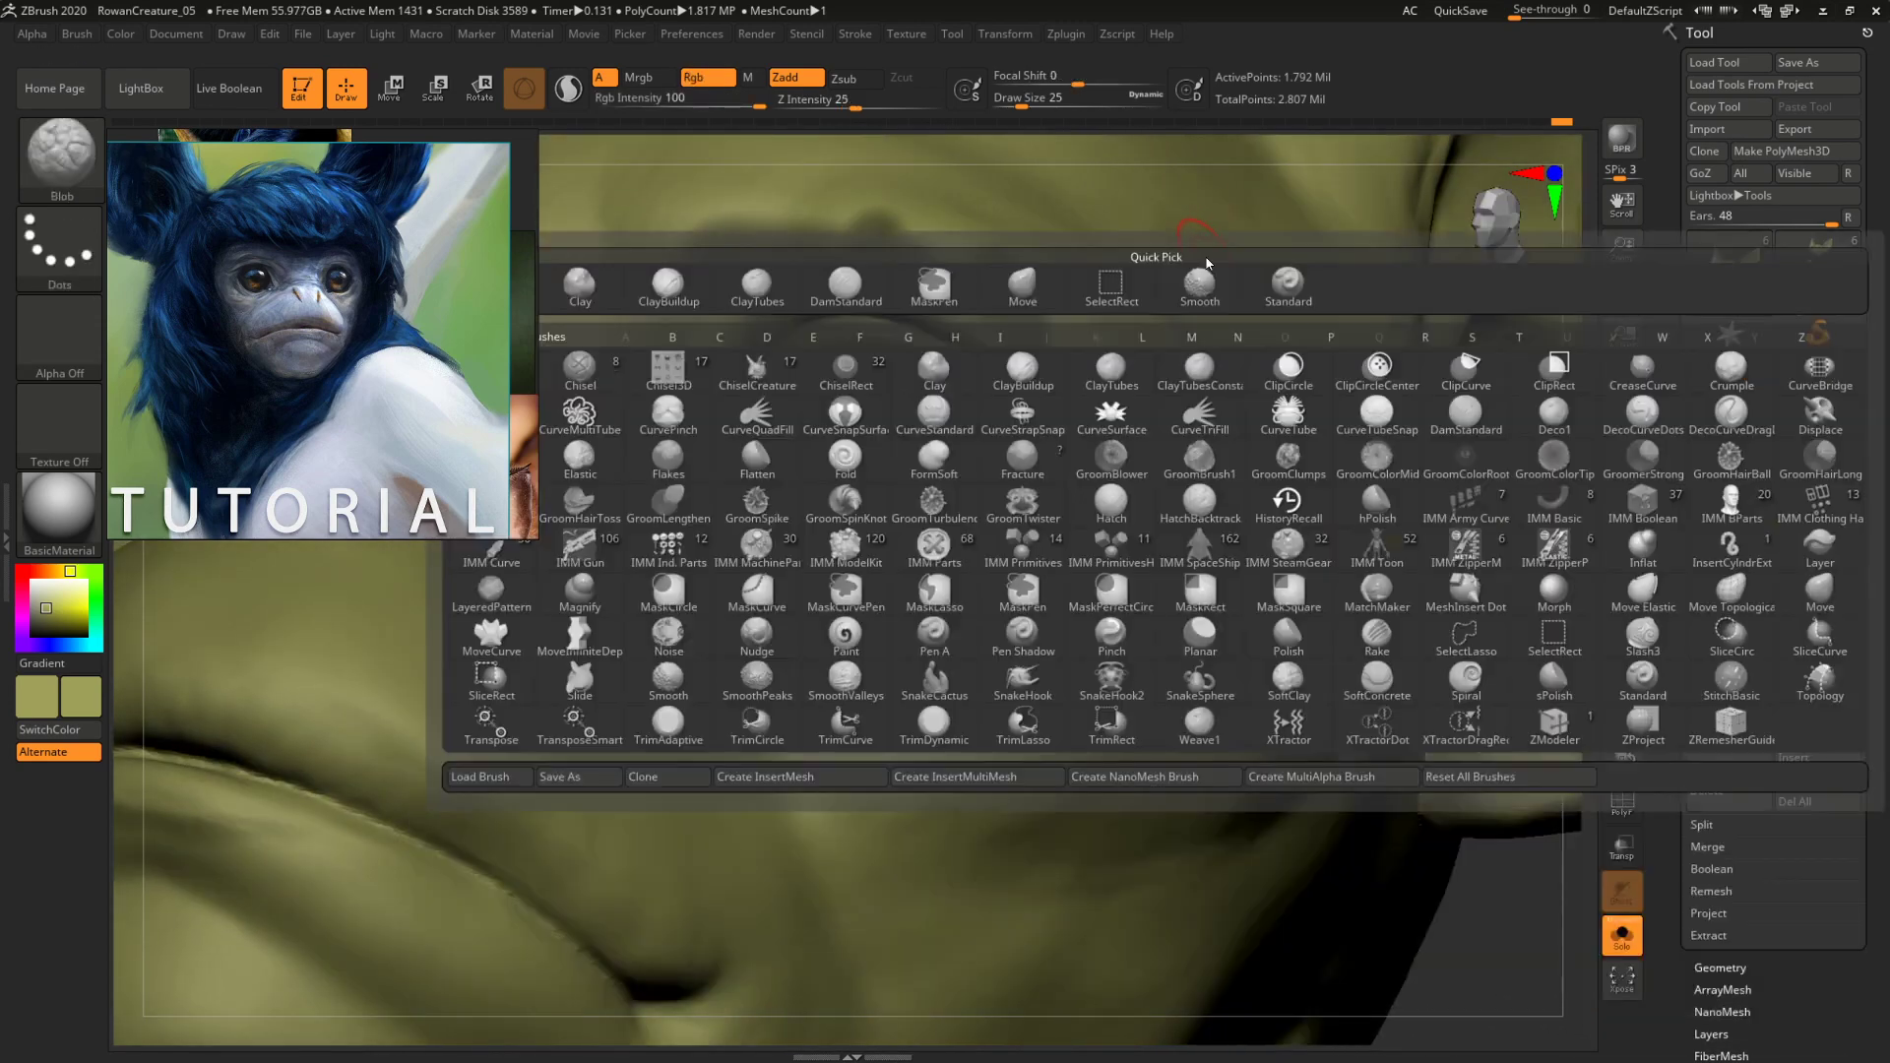
pyautogui.press('c')
pyautogui.press('b')
# Set the ClayBuildup draw size to 31, build up the unmasked skin beneath the eye, and clear the mask.
pyautogui.moveTo(1409, 901); pyautogui.dragTo(1344, 982)
pyautogui.press('space')
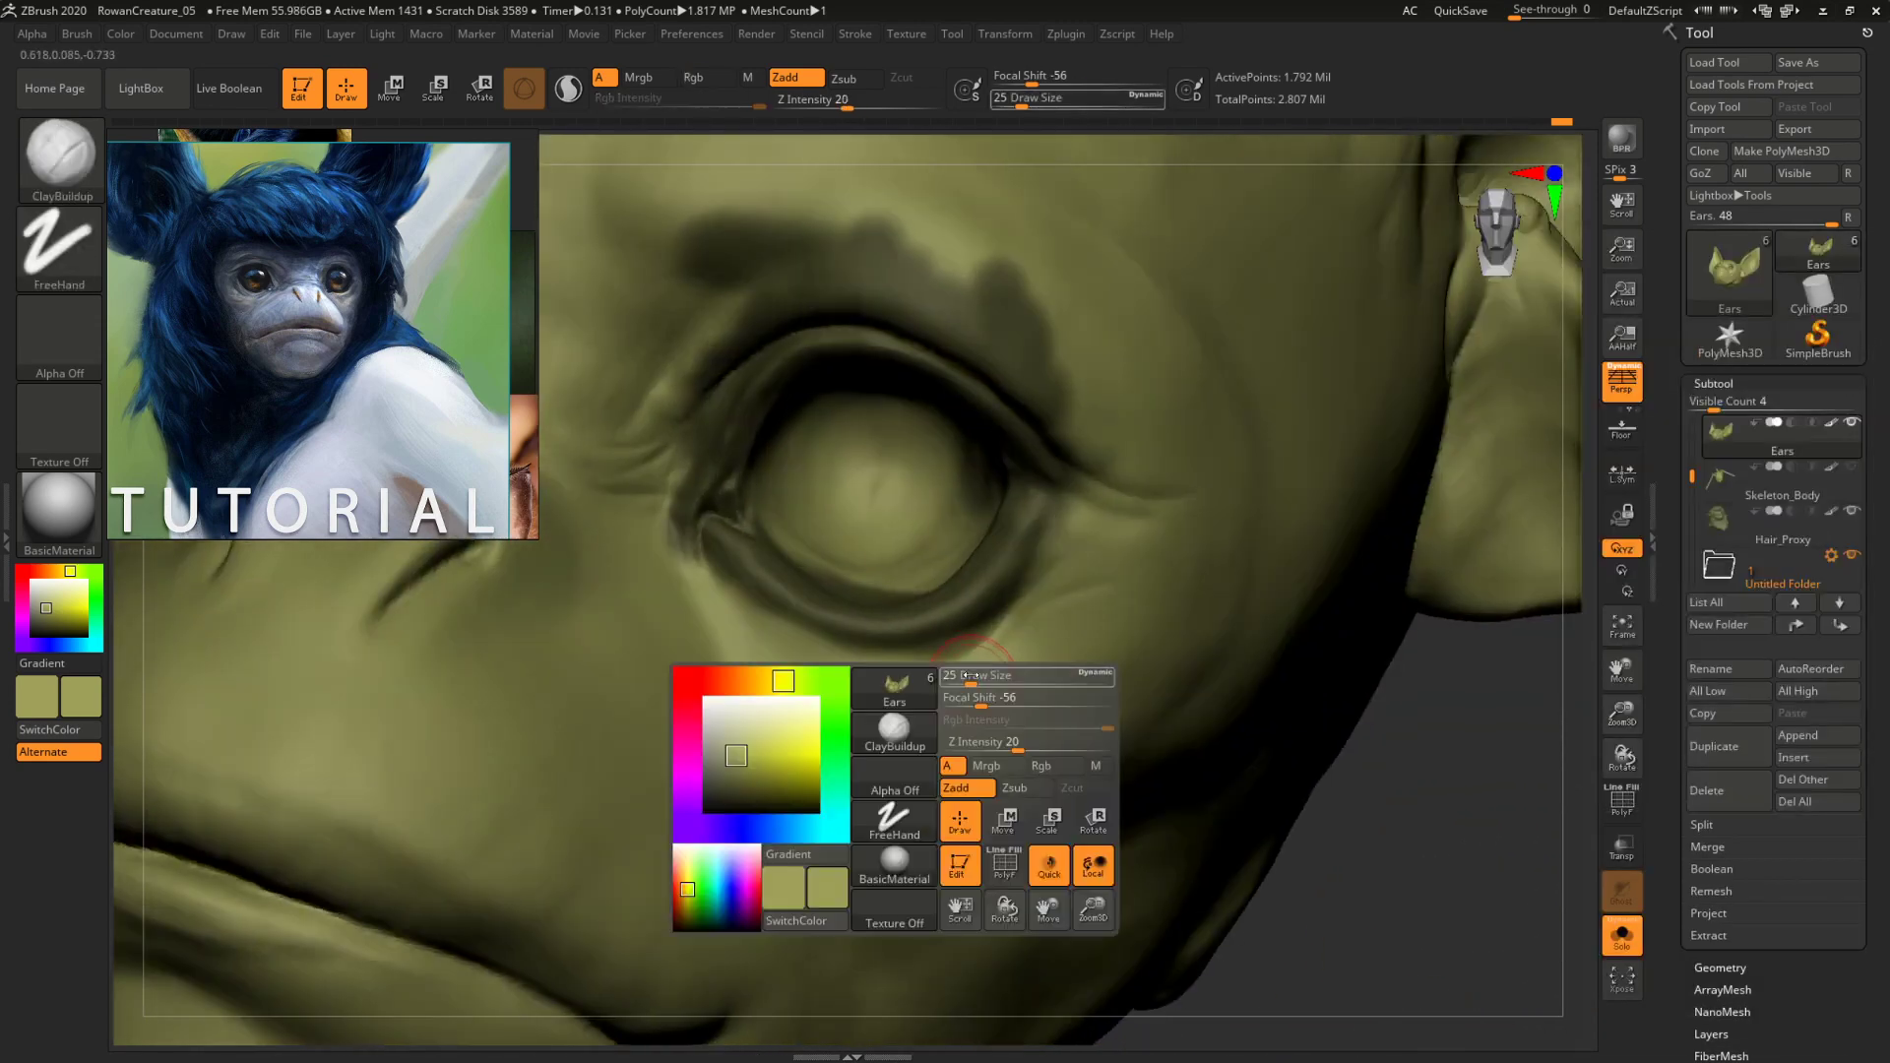
pyautogui.moveTo(960, 678); pyautogui.dragTo(956, 669)
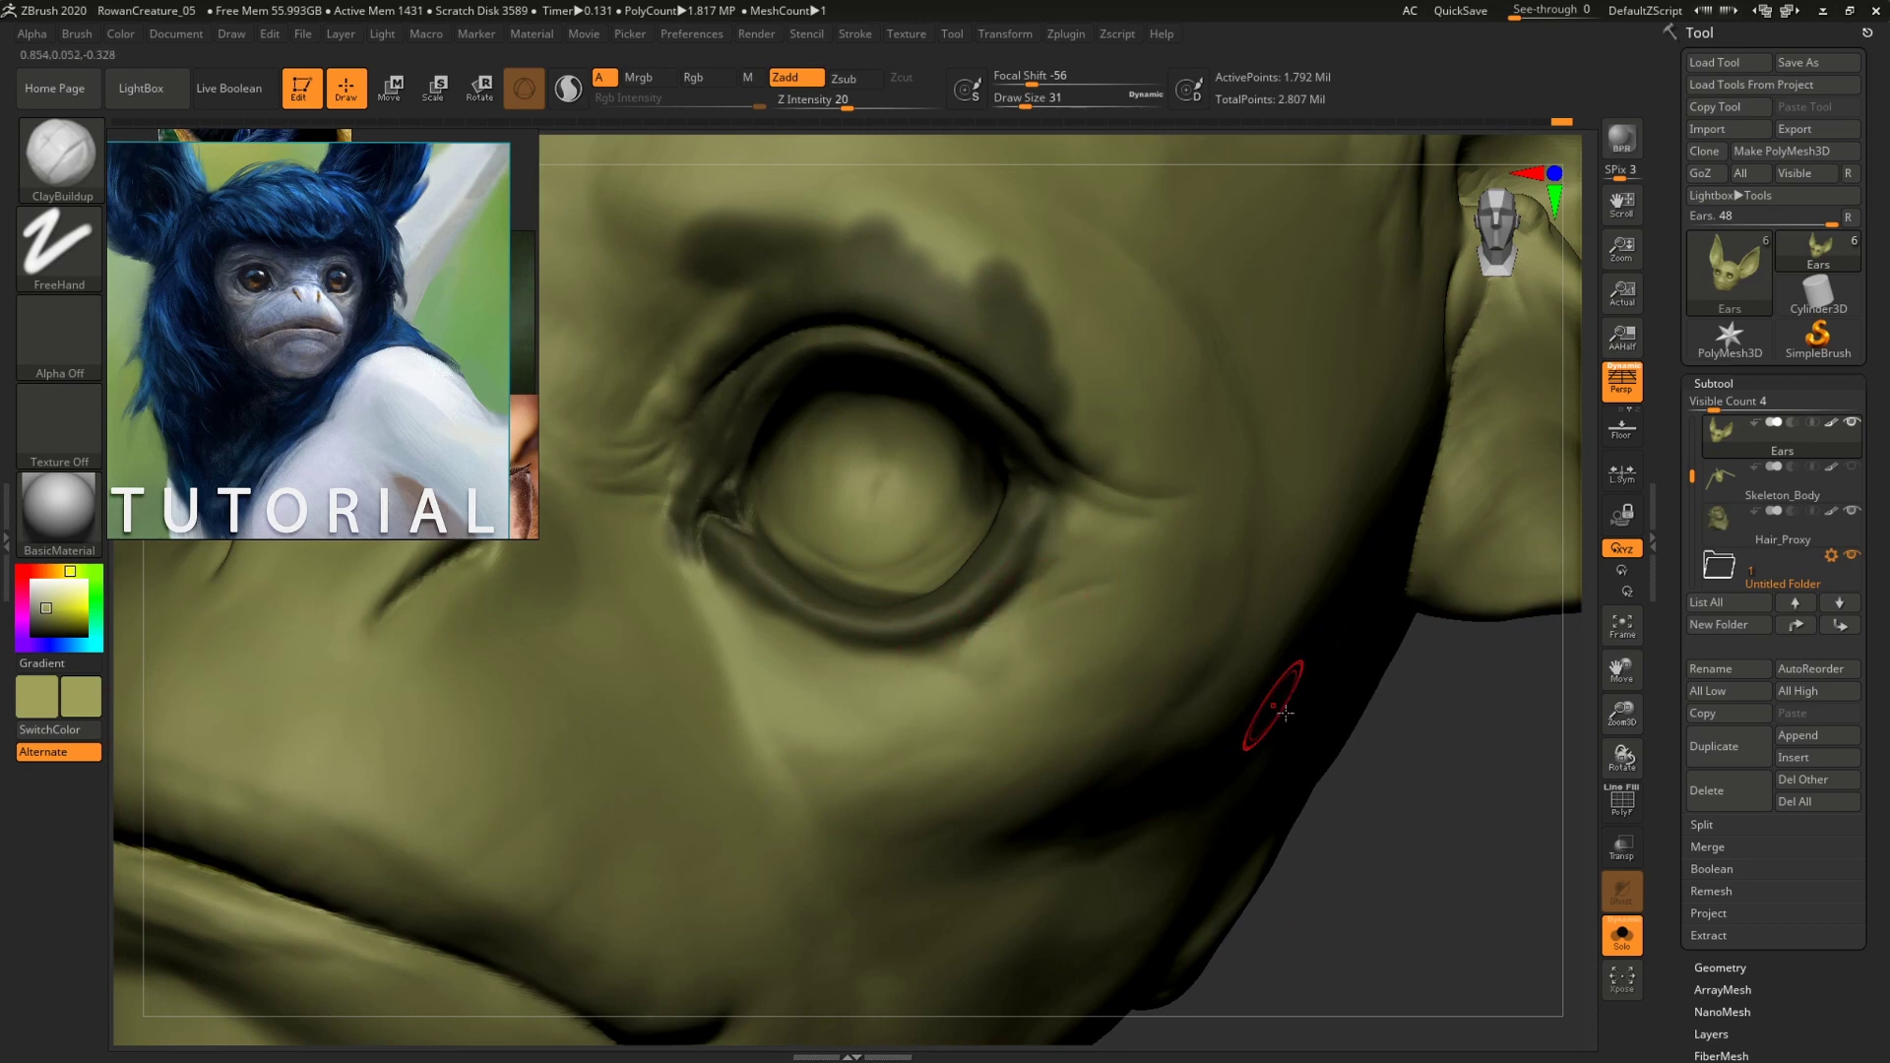
pyautogui.moveTo(1437, 823); pyautogui.dragTo(1492, 813)
pyautogui.press('f')
pyautogui.moveTo(1168, 784)
pyautogui.mouseDown()
pyautogui.moveTo(1312, 814)
pyautogui.moveTo(1279, 799)
pyautogui.moveTo(1342, 764)
pyautogui.moveTo(1309, 728)
pyautogui.moveTo(1319, 817)
pyautogui.mouseUp()
# Reduce the ClayBuildup draw size to 17 for finer work at the outer eye corner.
pyautogui.press('s')
pyautogui.moveTo(1014, 491); pyautogui.dragTo(1007, 490)
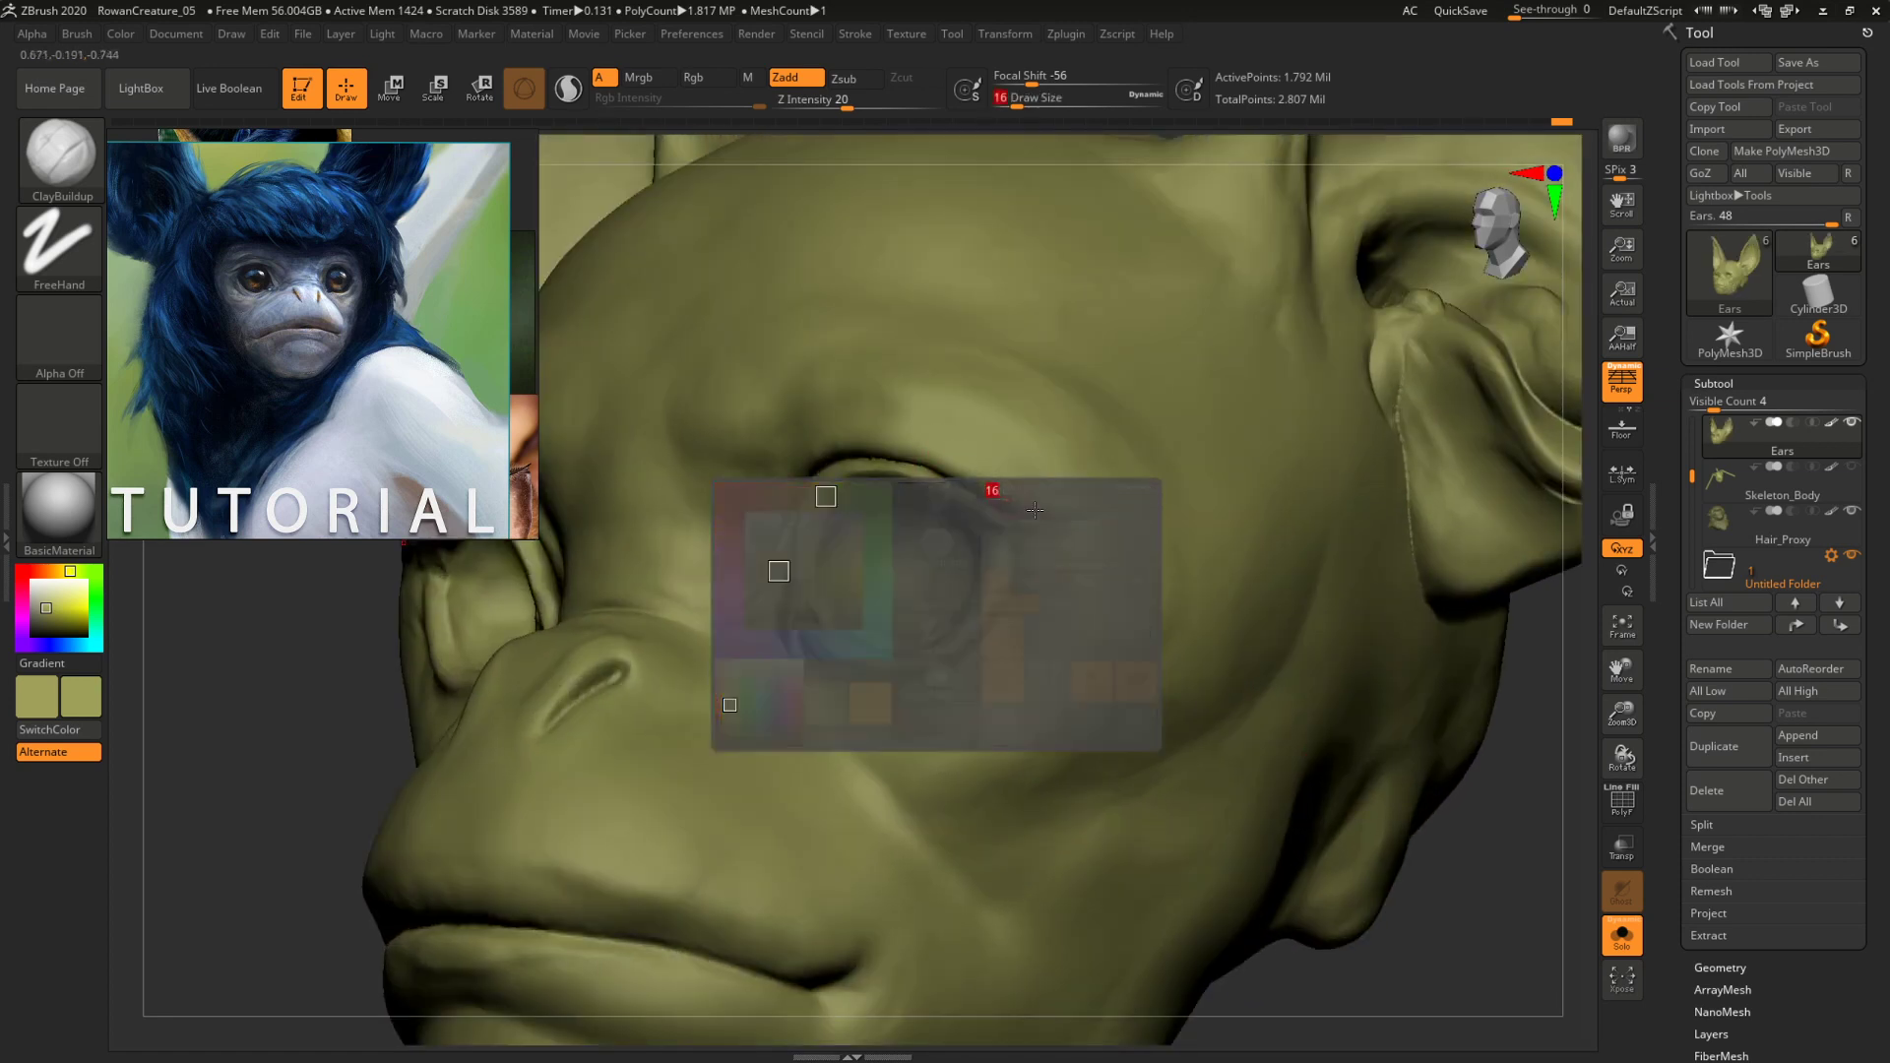
pyautogui.press('s')
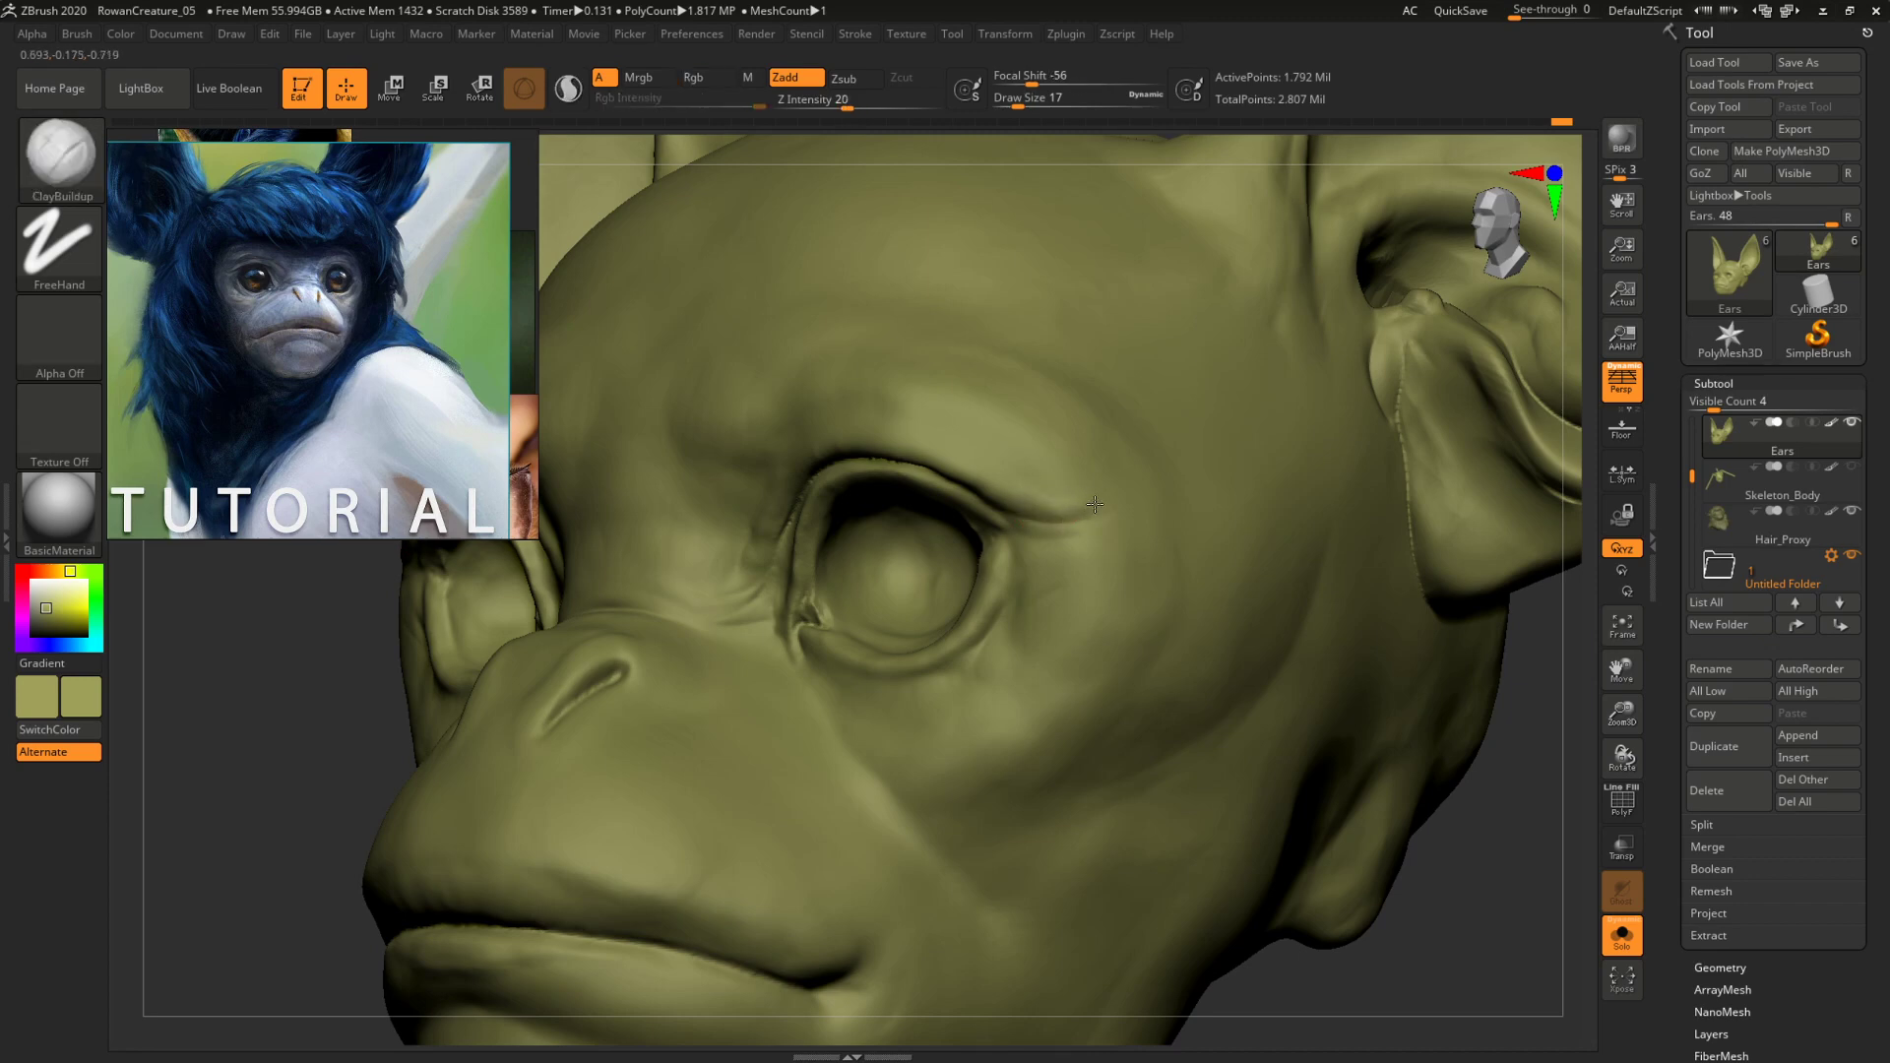
pyautogui.moveTo(1584, 821); pyautogui.dragTo(1230, 700)
pyautogui.moveTo(1230, 701); pyautogui.dragTo(1324, 658)
# Leave Solo mode to show the whole creature and save the project.
pyautogui.click(1621, 935)
pyautogui.moveTo(1365, 721)
pyautogui.mouseDown()
pyautogui.moveTo(1405, 683)
pyautogui.moveTo(1197, 638)
pyautogui.moveTo(1324, 603)
pyautogui.mouseUp()
pyautogui.press('ctrl')
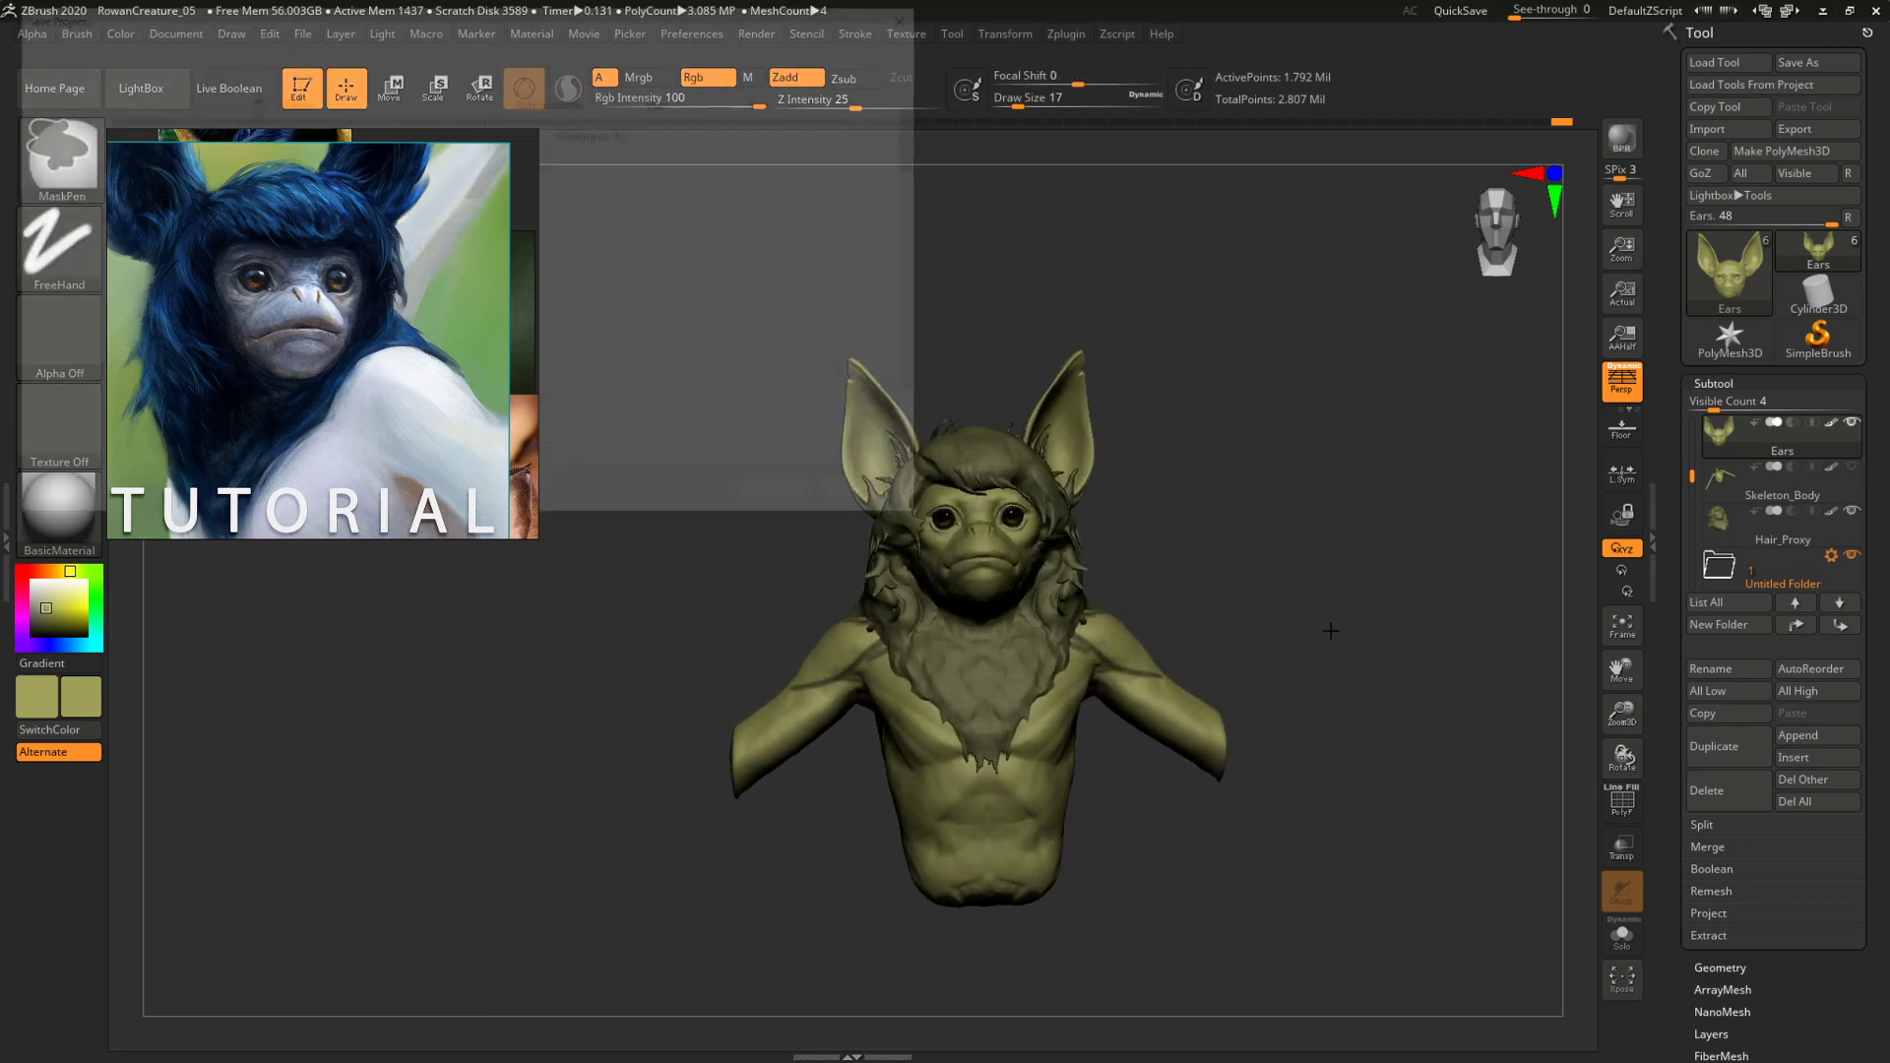
pyautogui.click(787, 500)
pyautogui.click(1003, 534)
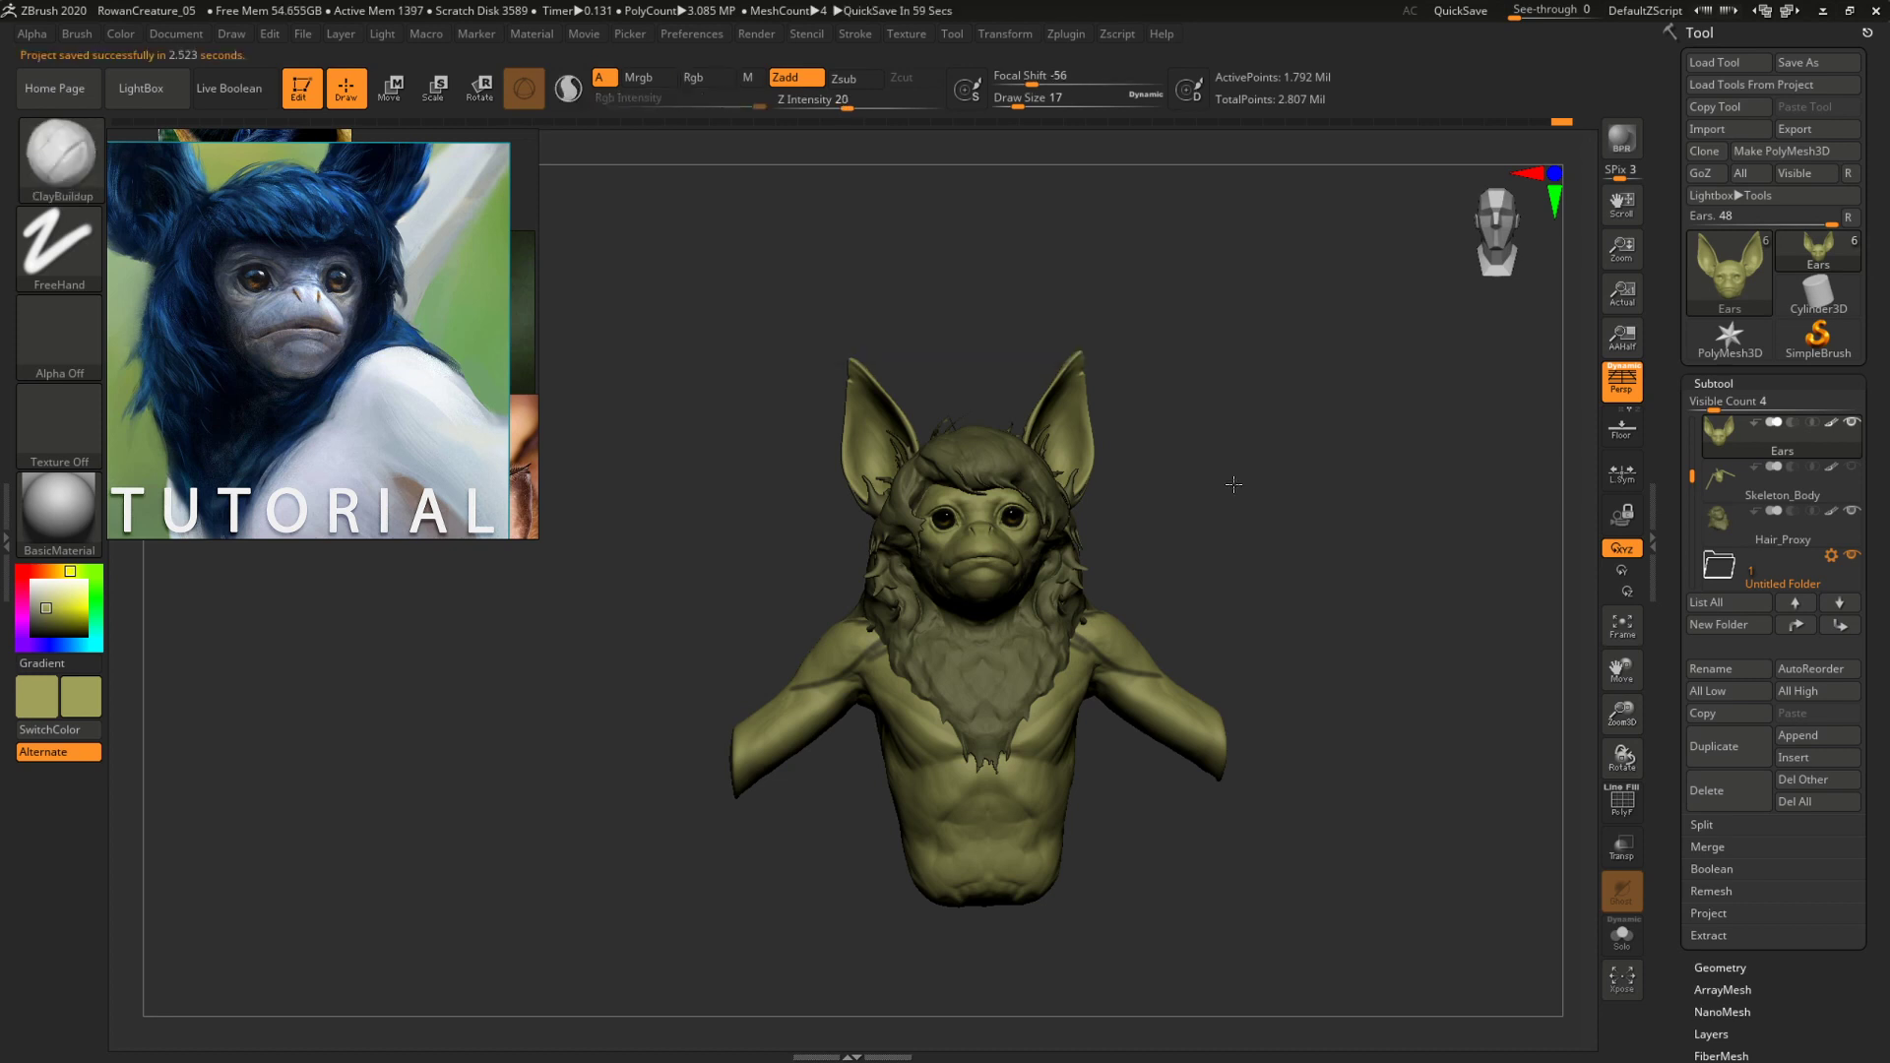
# Scrub through the undo history to compare earlier states of the face, and return to the latest state.
pyautogui.keyDown('alt'); pyautogui.moveTo(1250, 488); pyautogui.dragTo(1373, 424); pyautogui.keyUp('alt')
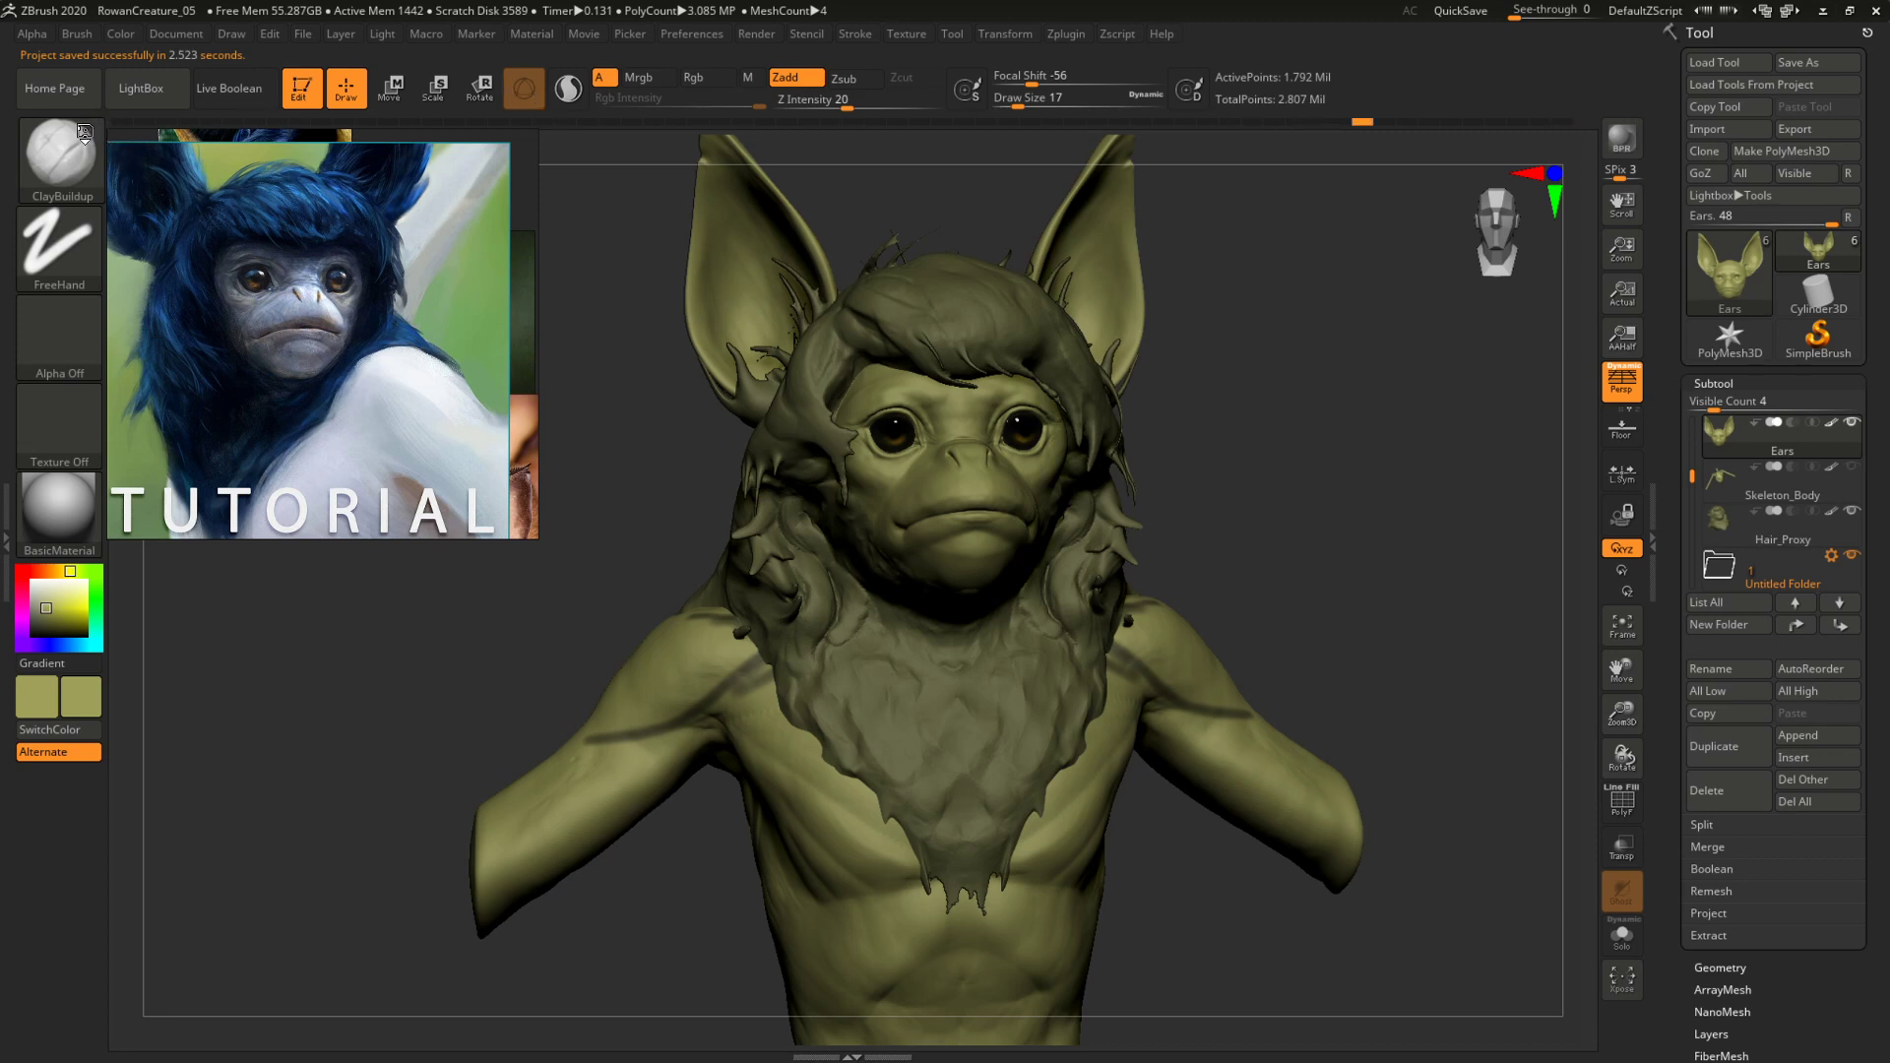
pyautogui.hotkey('ctrl', 'z')
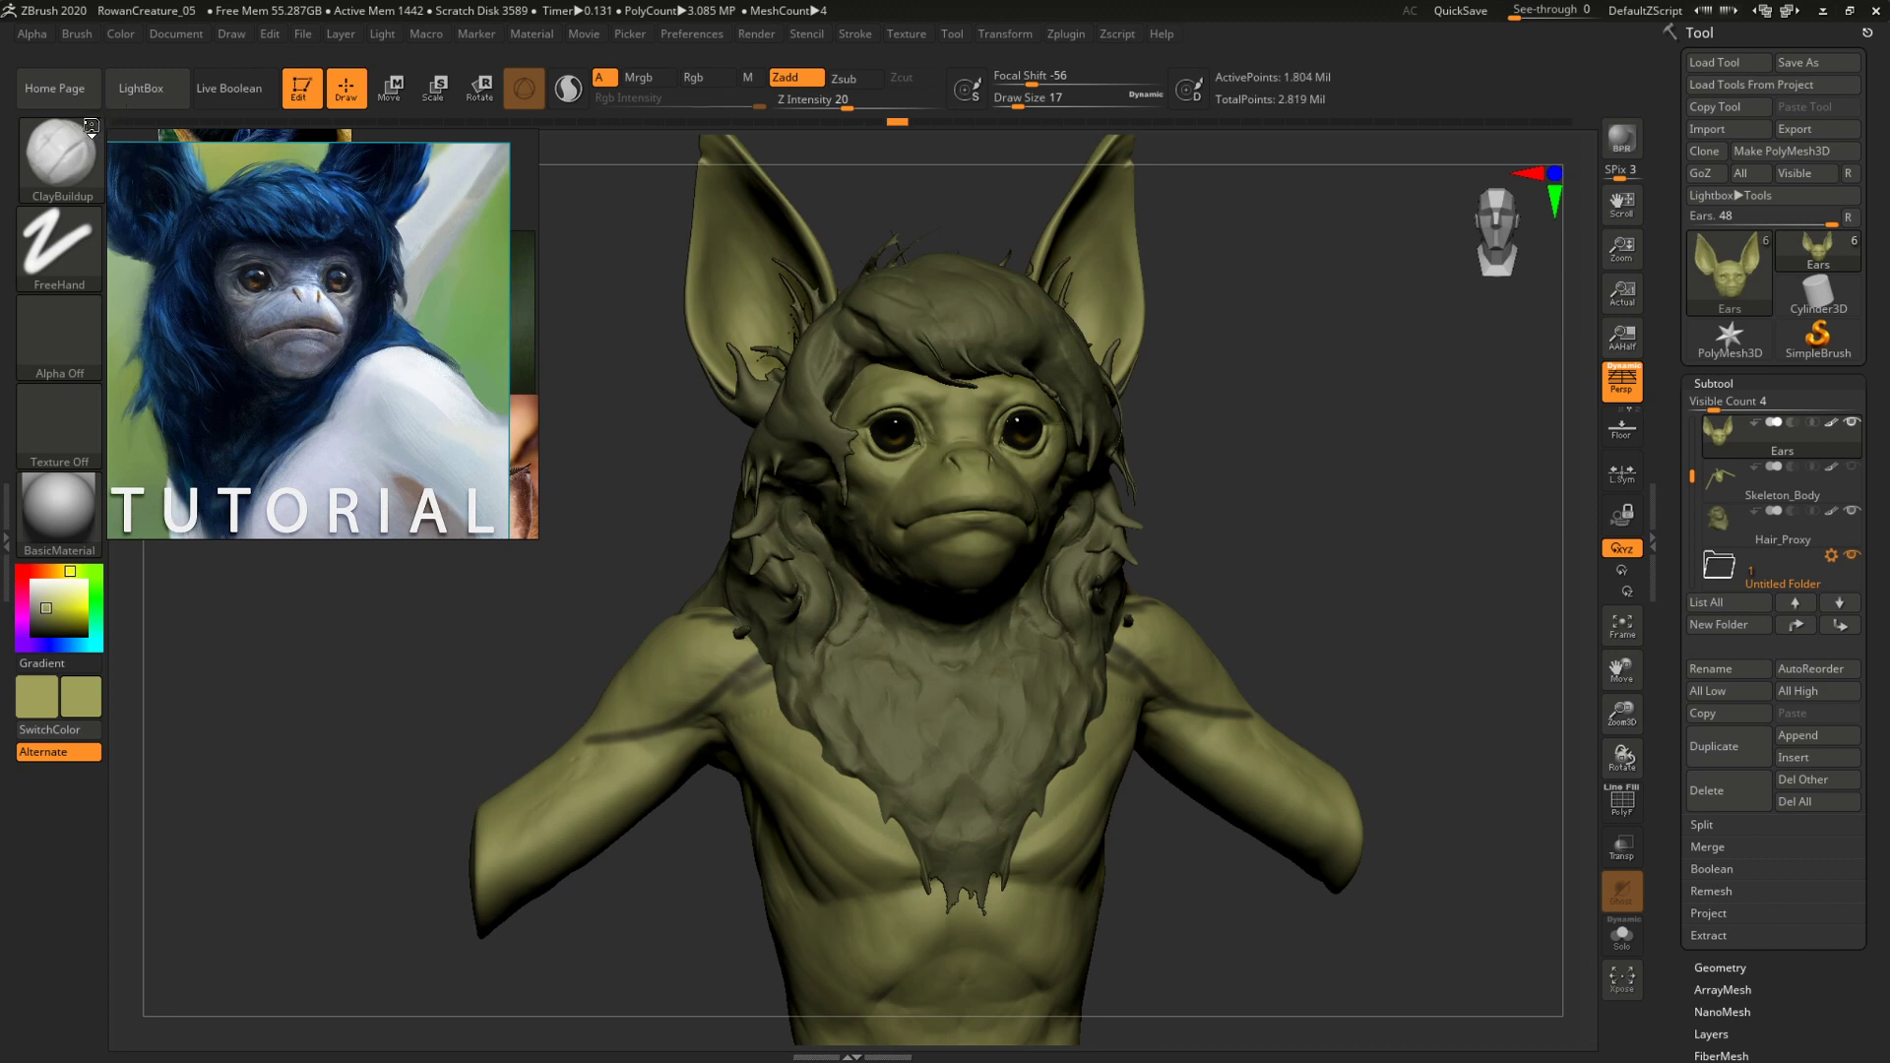
pyautogui.hotkey('ctrl', 'z')
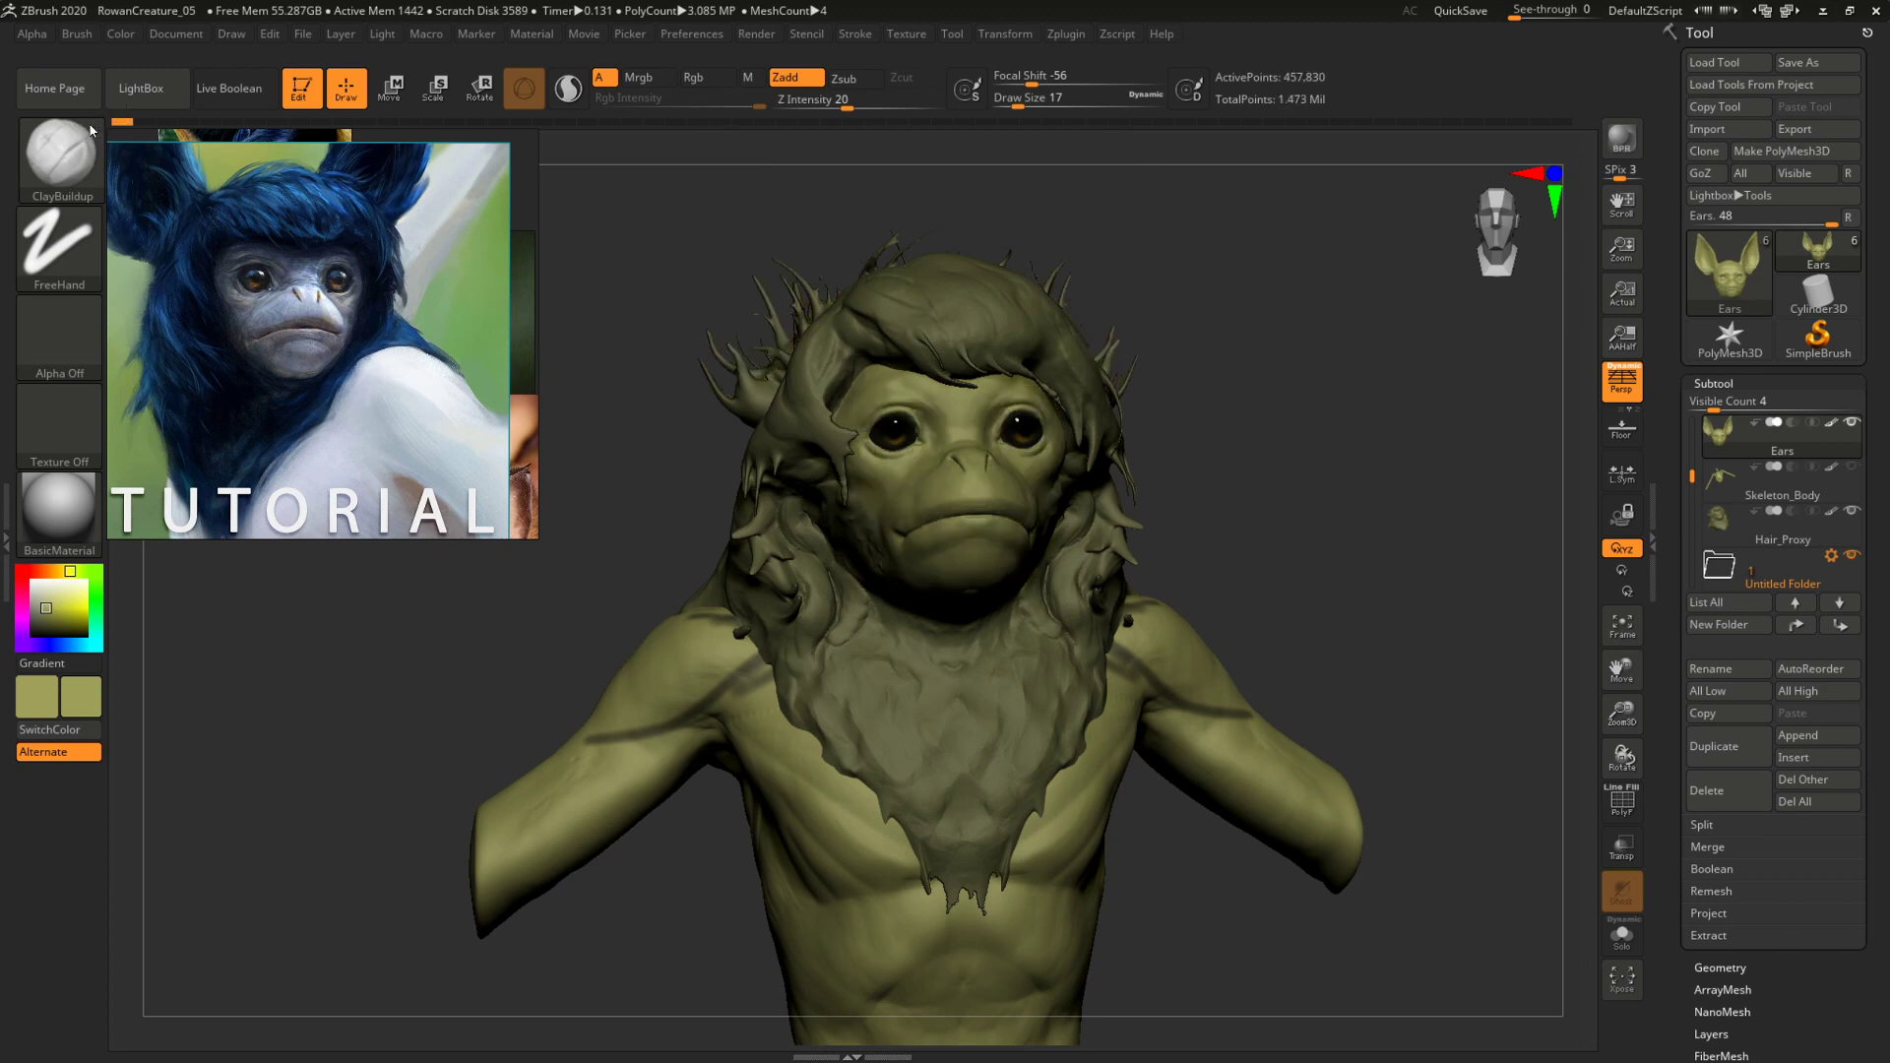
pyautogui.moveTo(122, 121); pyautogui.dragTo(843, 111)
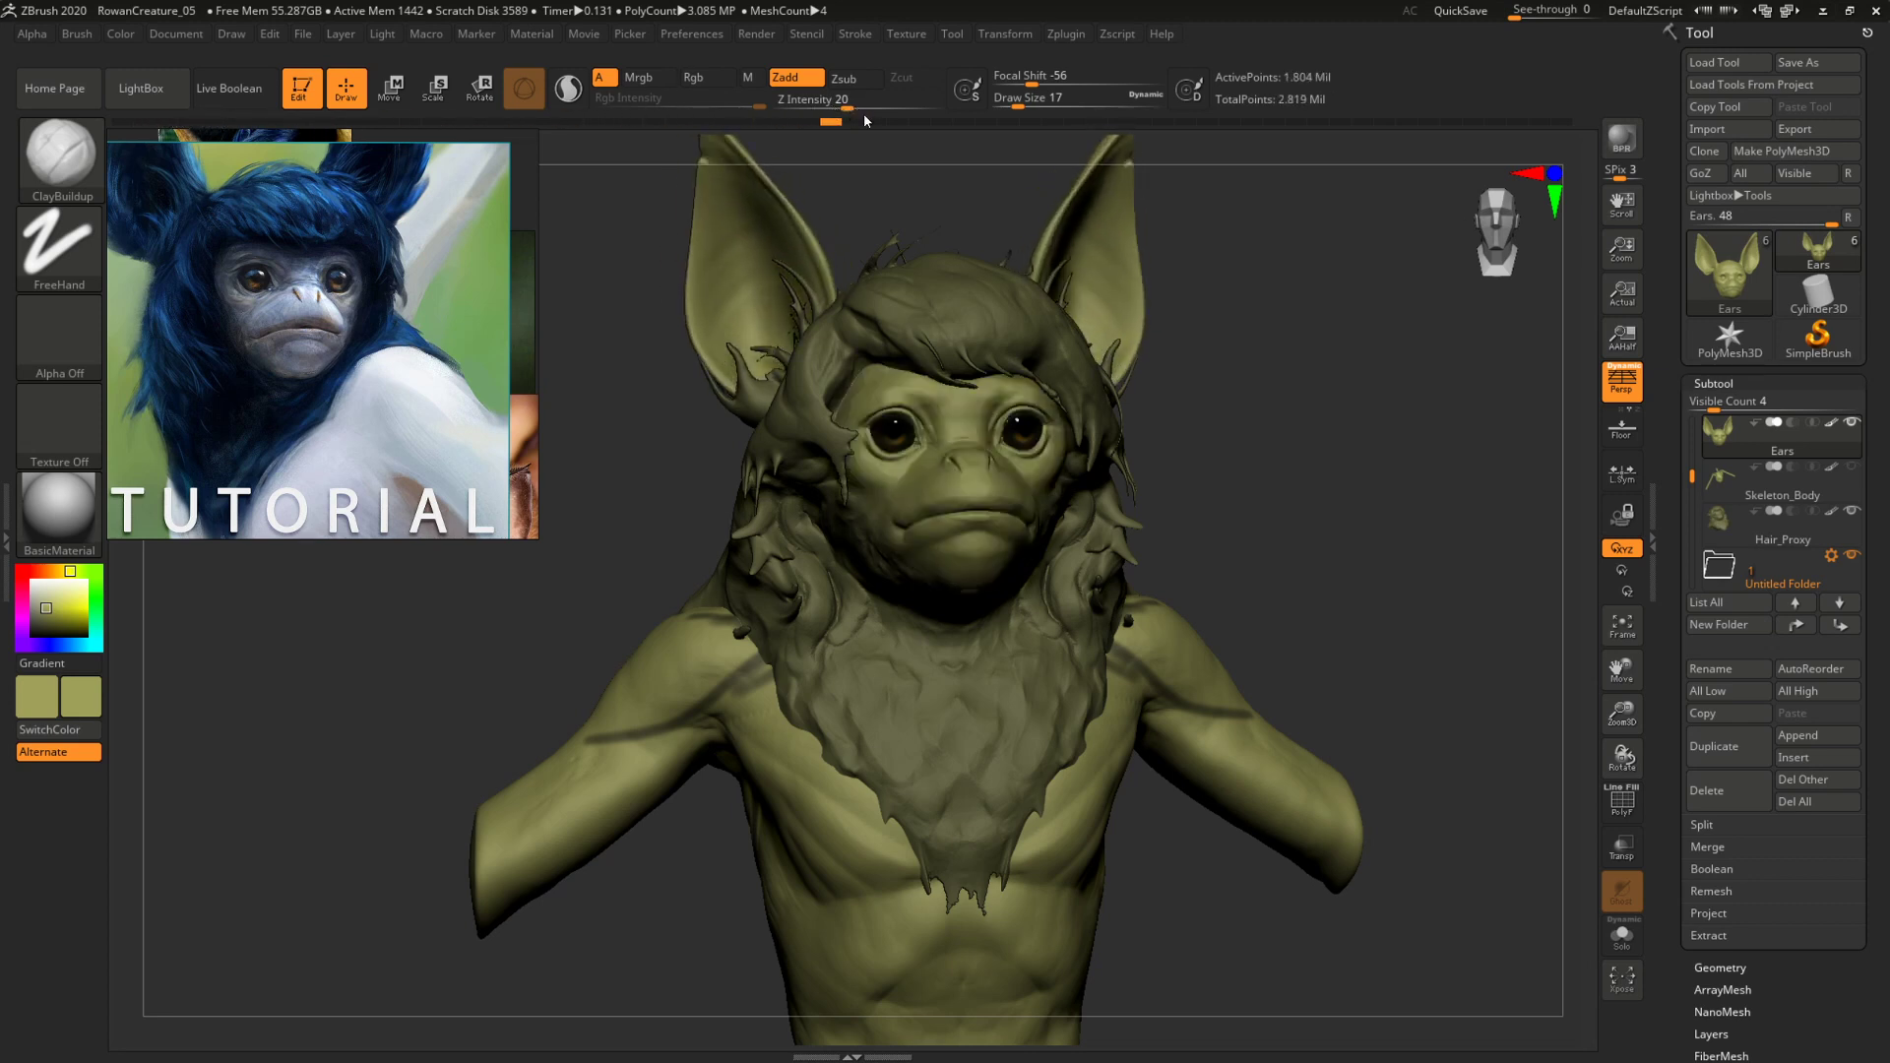
pyautogui.moveTo(1028, 149); pyautogui.dragTo(1436, 188)
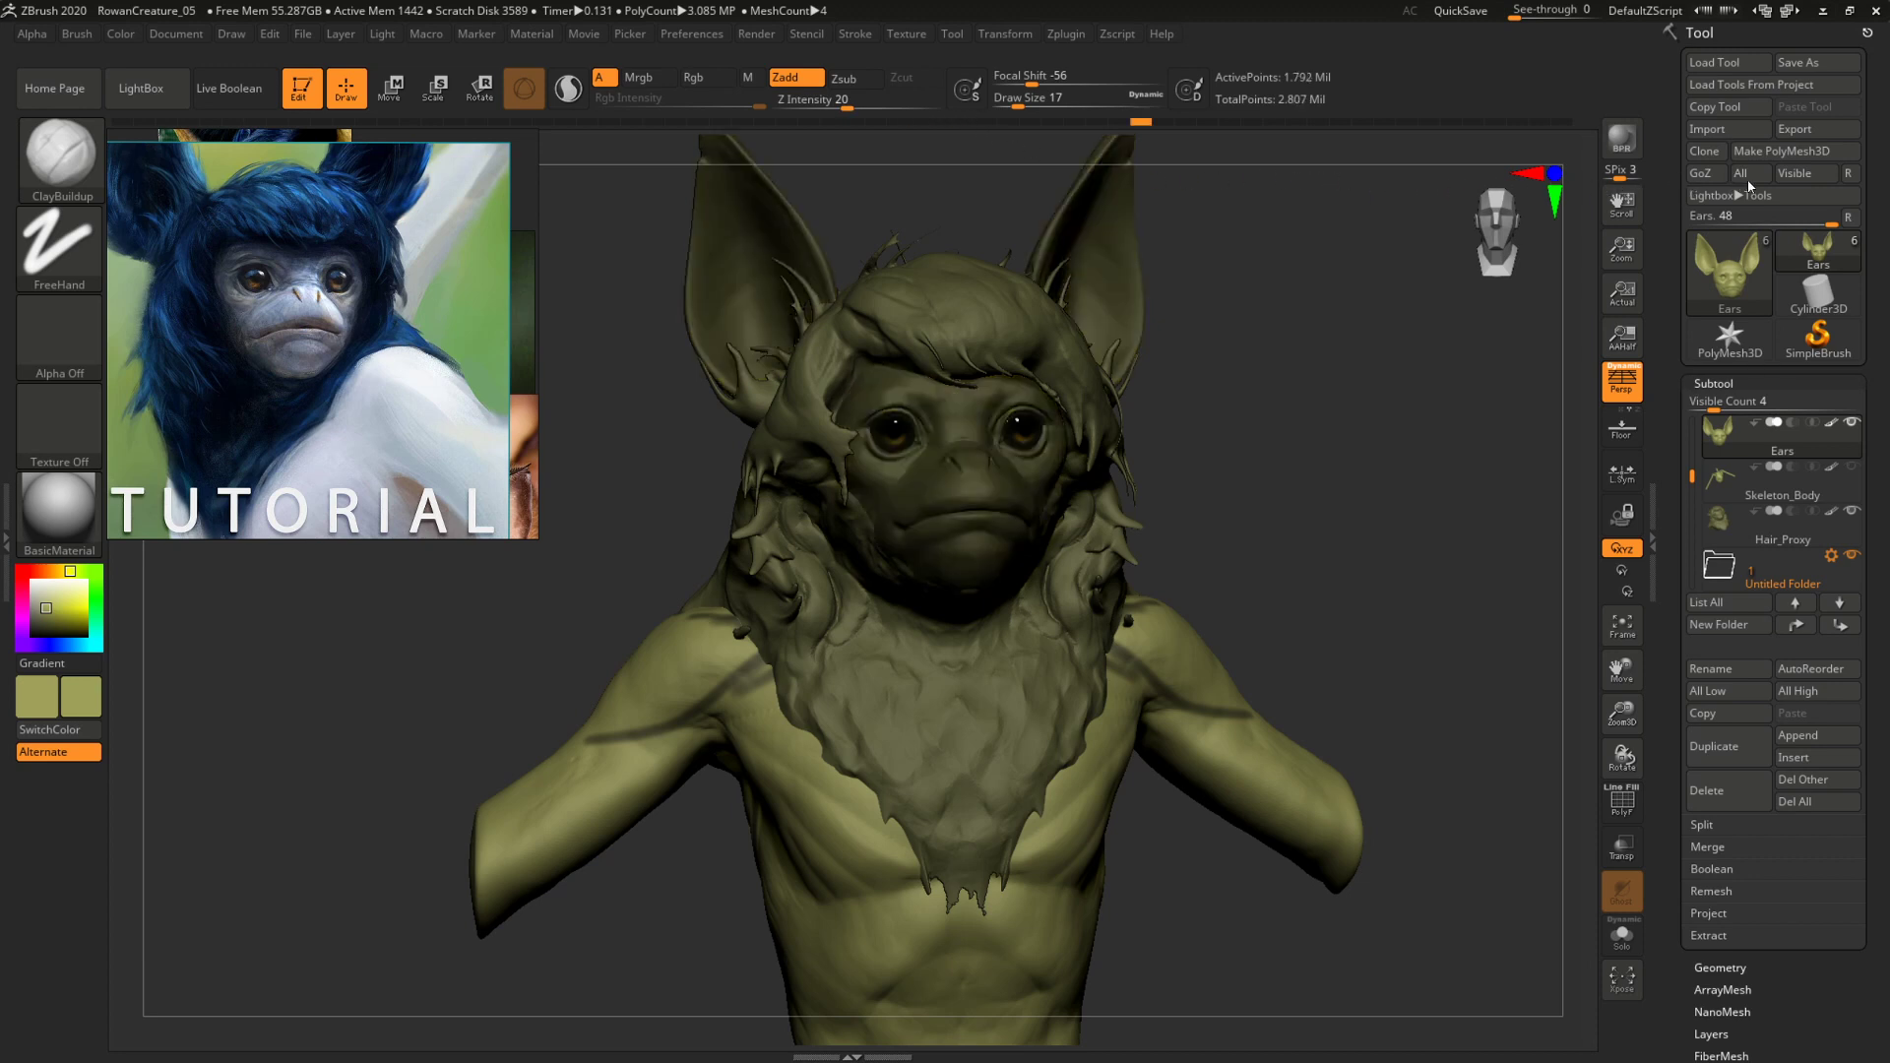
pyautogui.hotkey('ctrl', 'shift', 'z')
pyautogui.hotkey('ctrl', 'shift', 'z')
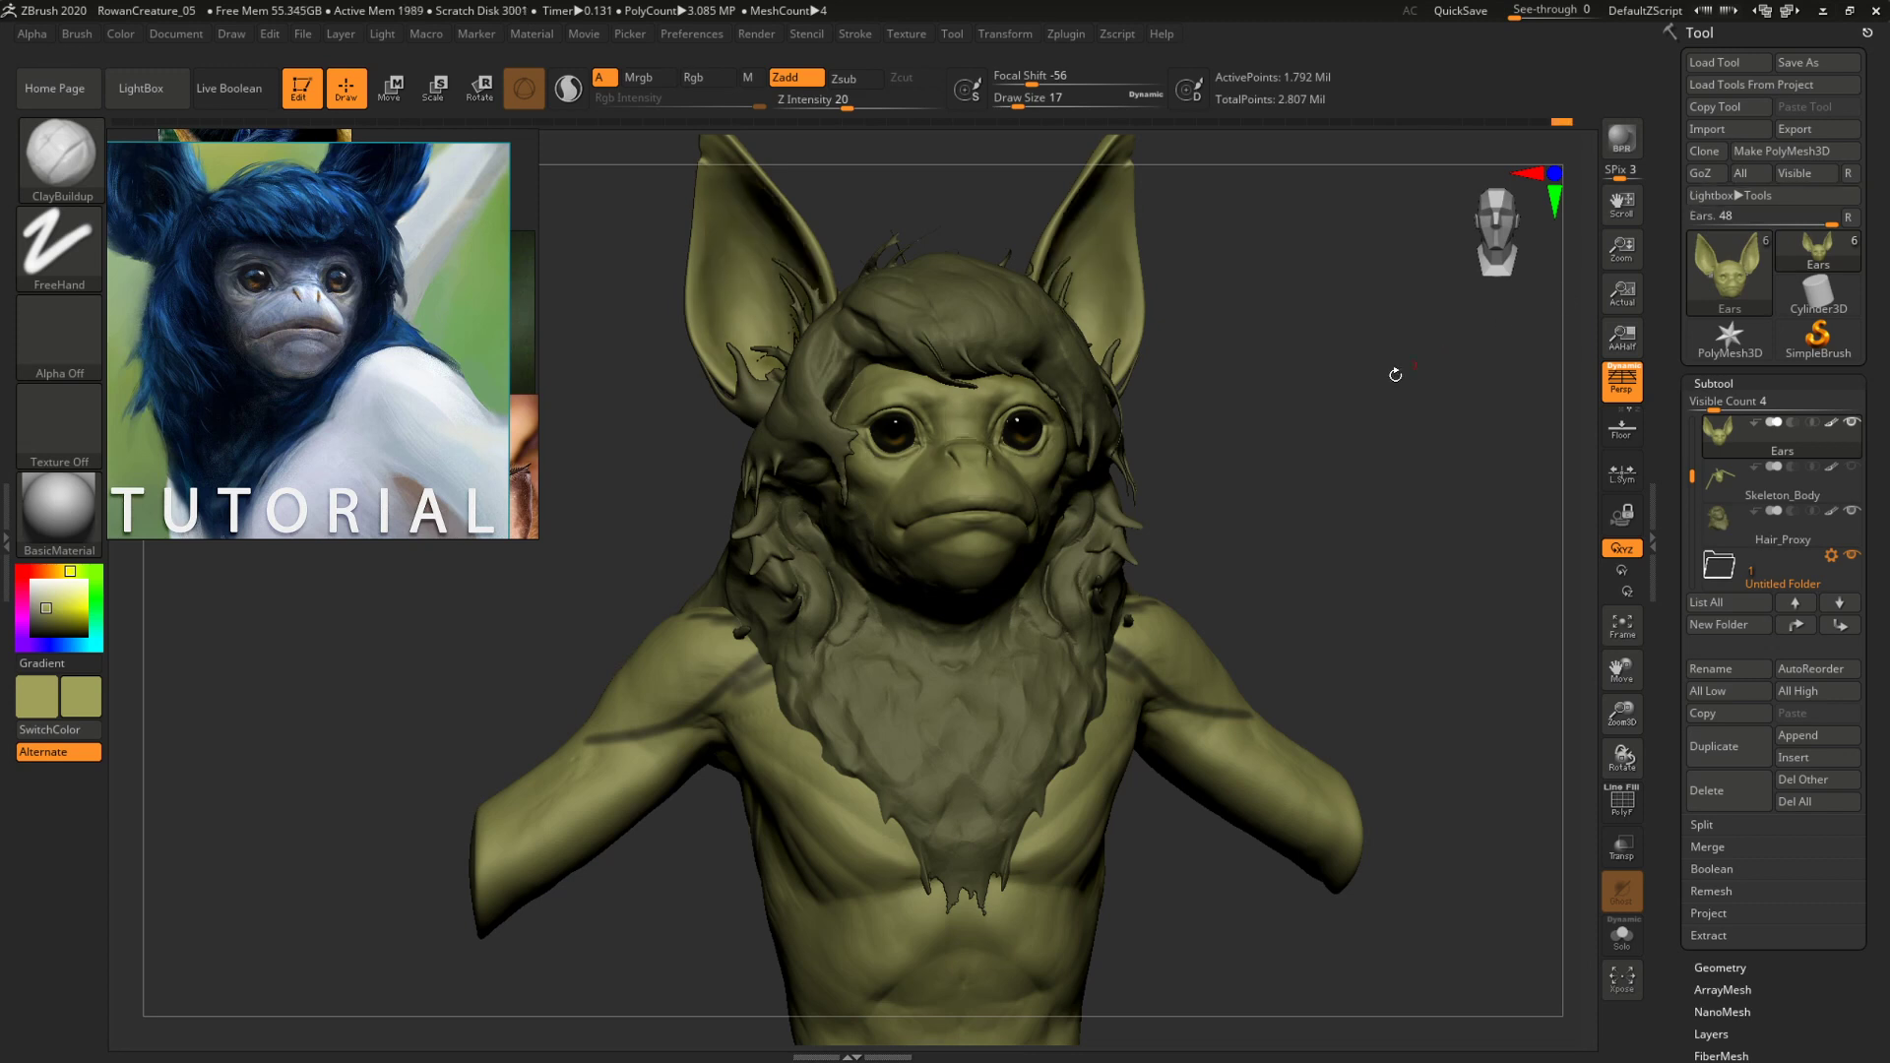
# Hide the Body subtool and leave a canvas snapshot of the head beside the live model.
pyautogui.moveTo(1287, 471); pyautogui.dragTo(1548, 476)
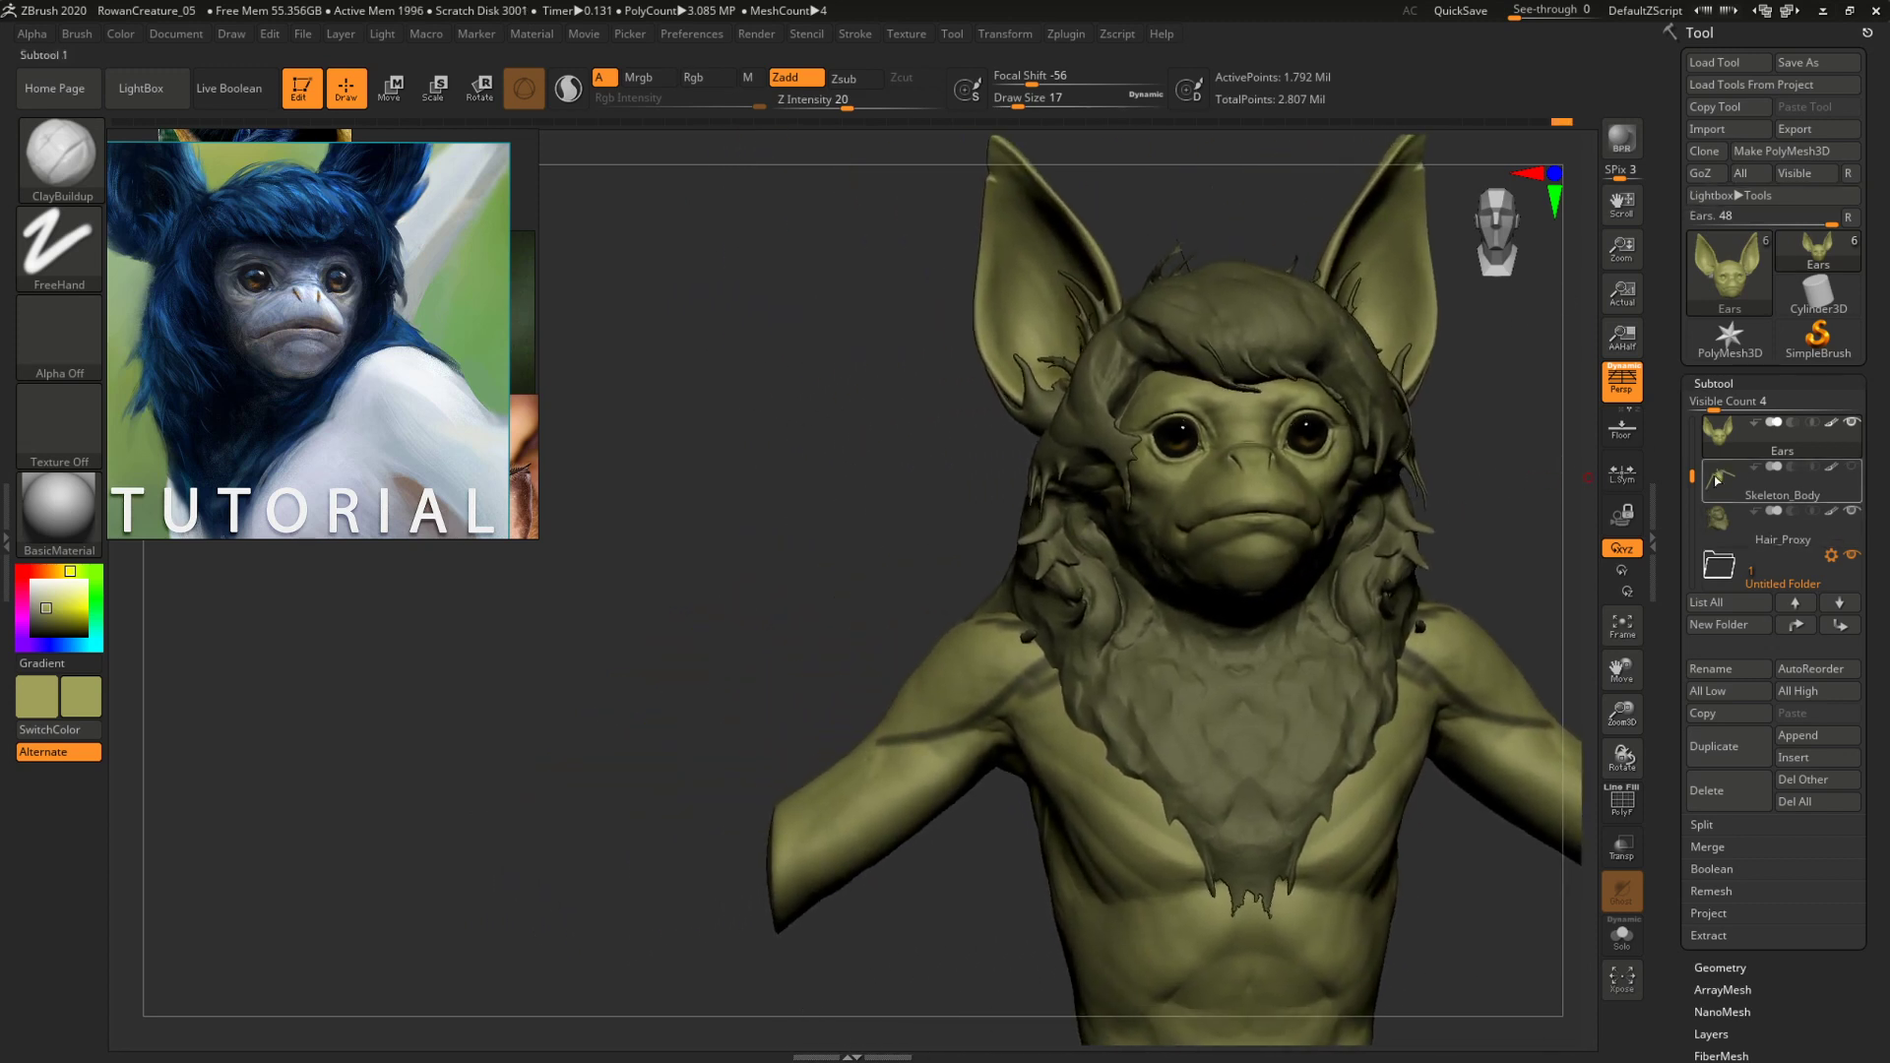
pyautogui.scroll(-3, 1863, 467)
pyautogui.click(1851, 466)
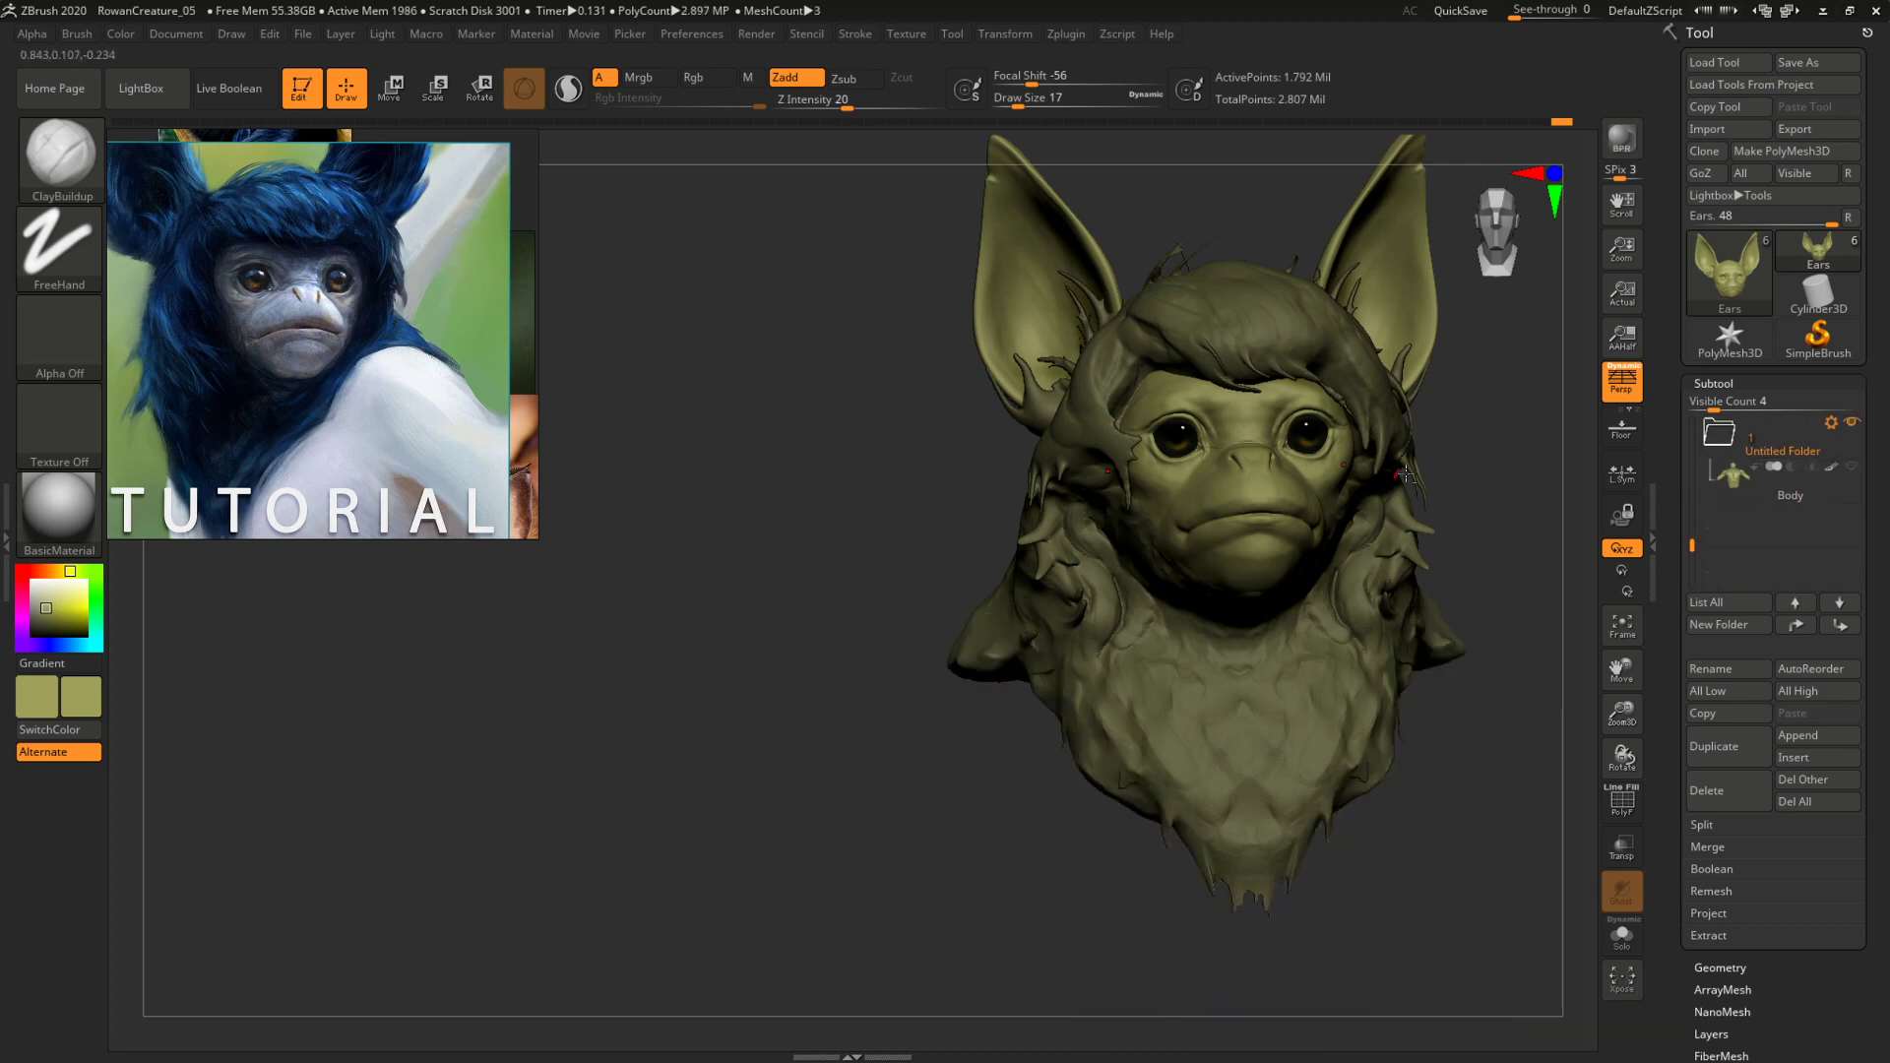
pyautogui.moveTo(1527, 456); pyautogui.dragTo(987, 777)
pyautogui.hotkey('shift', 's')
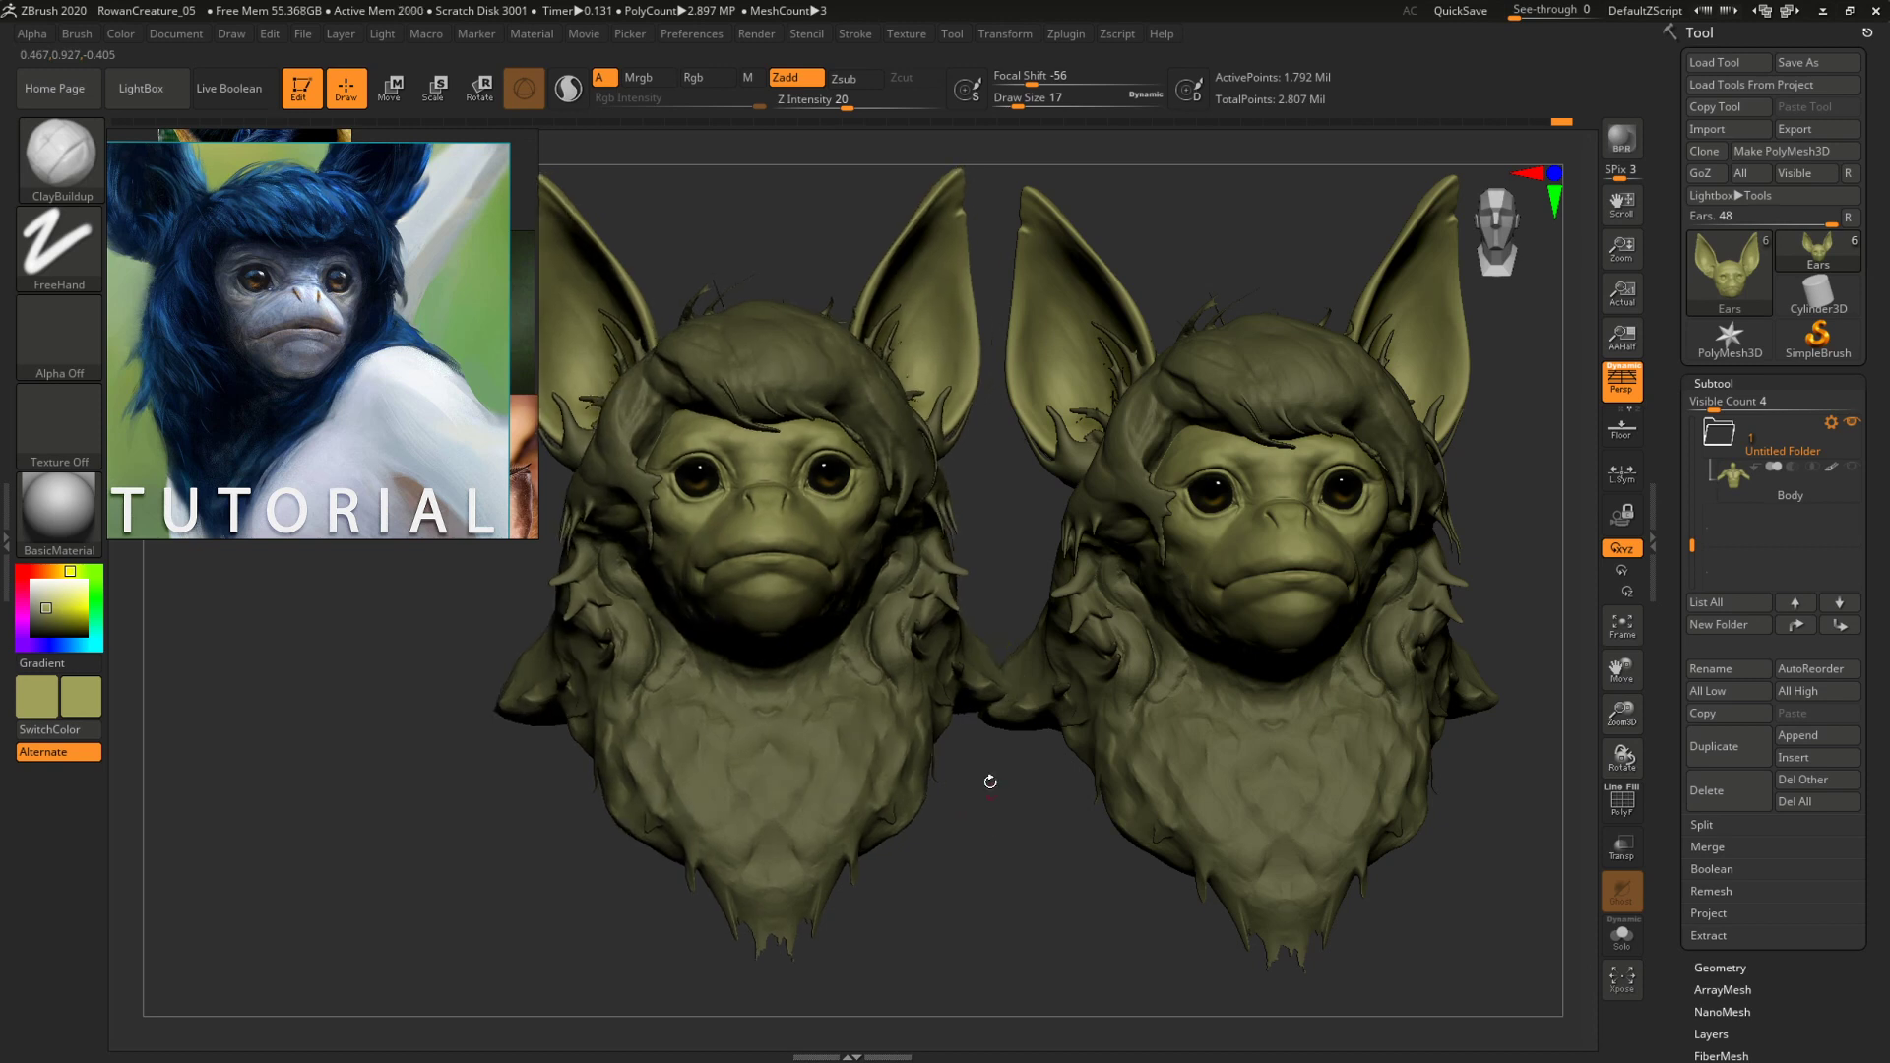
# Compare earlier undo history states with the snapshot, clear the snapshot from the canvas and restore the latest sculpt state.
pyautogui.click(854, 122)
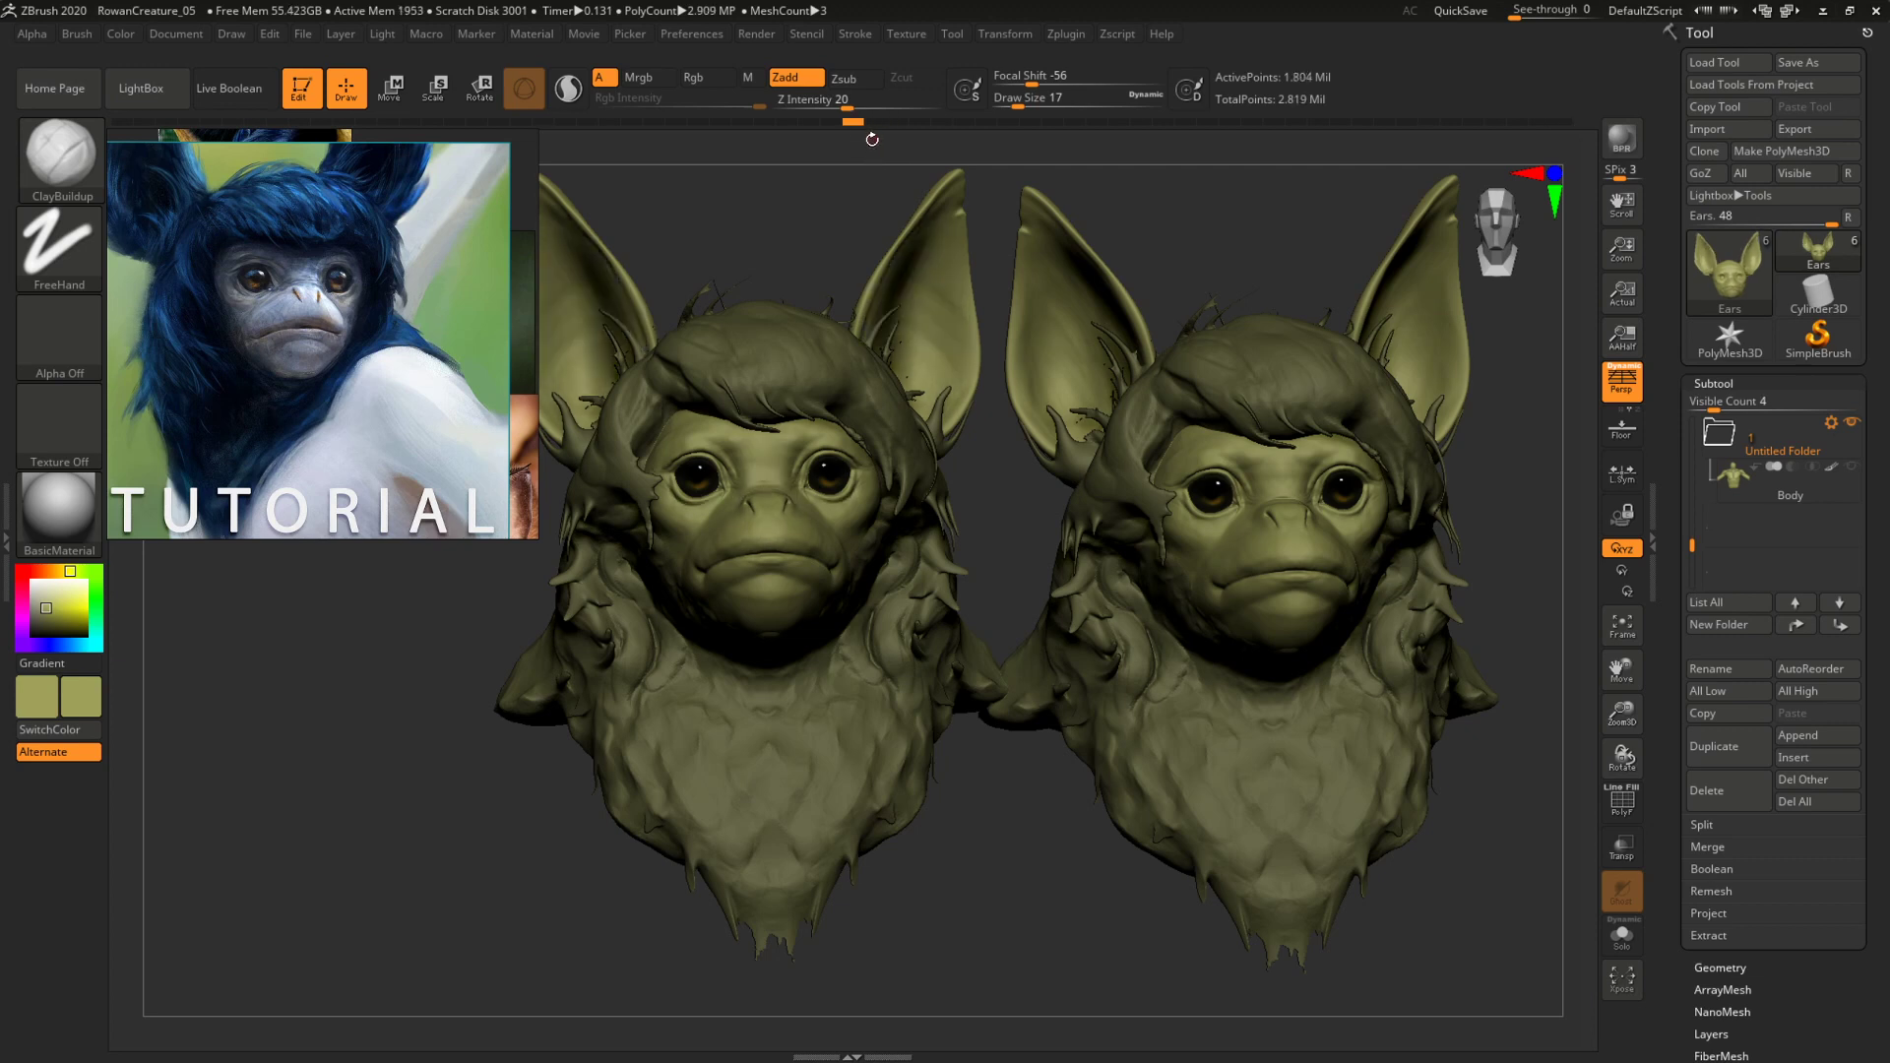
pyautogui.click(825, 123)
pyautogui.click(789, 122)
pyautogui.click(808, 122)
pyautogui.moveTo(1225, 235); pyautogui.dragTo(1224, 239)
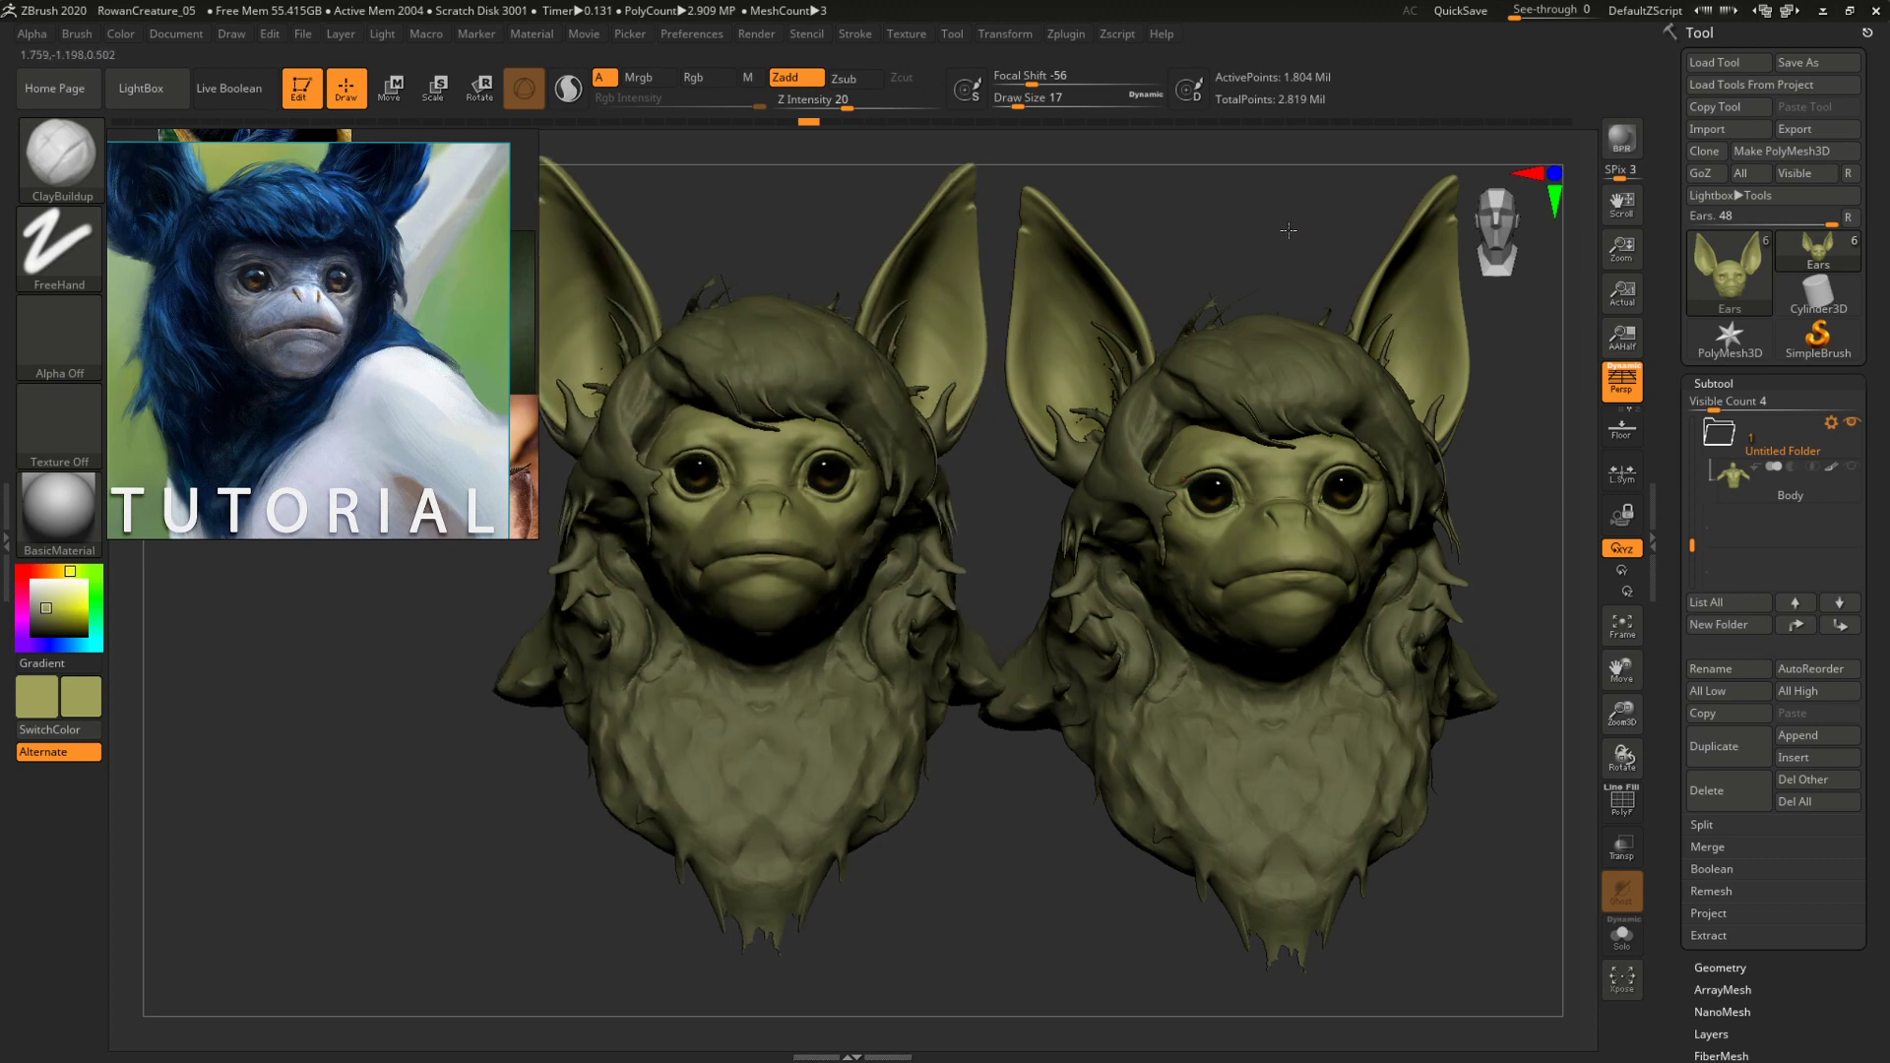
pyautogui.moveTo(1292, 209); pyautogui.dragTo(1295, 249)
pyautogui.moveTo(1281, 203); pyautogui.dragTo(1268, 260)
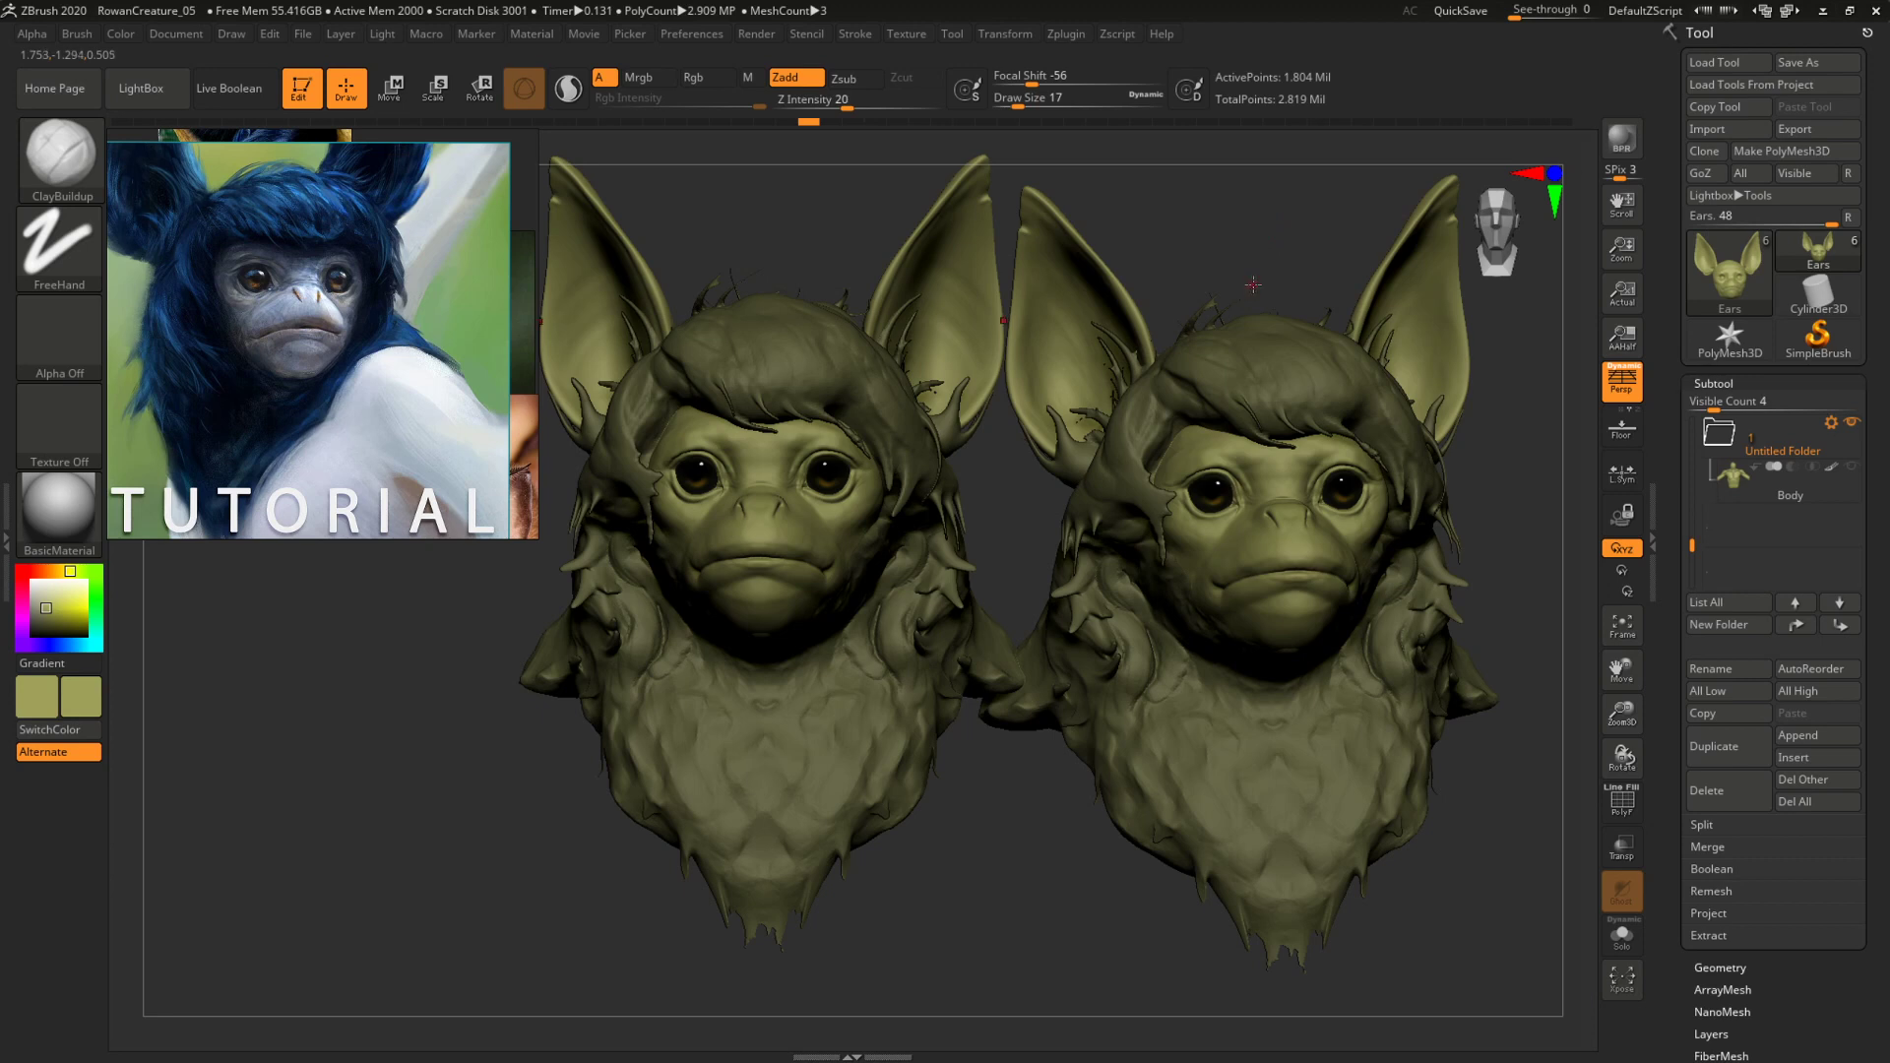
pyautogui.hotkey('ctrl', 'n')
pyautogui.keyDown('alt'); pyautogui.moveTo(1193, 346); pyautogui.dragTo(1365, 357); pyautogui.keyUp('alt')
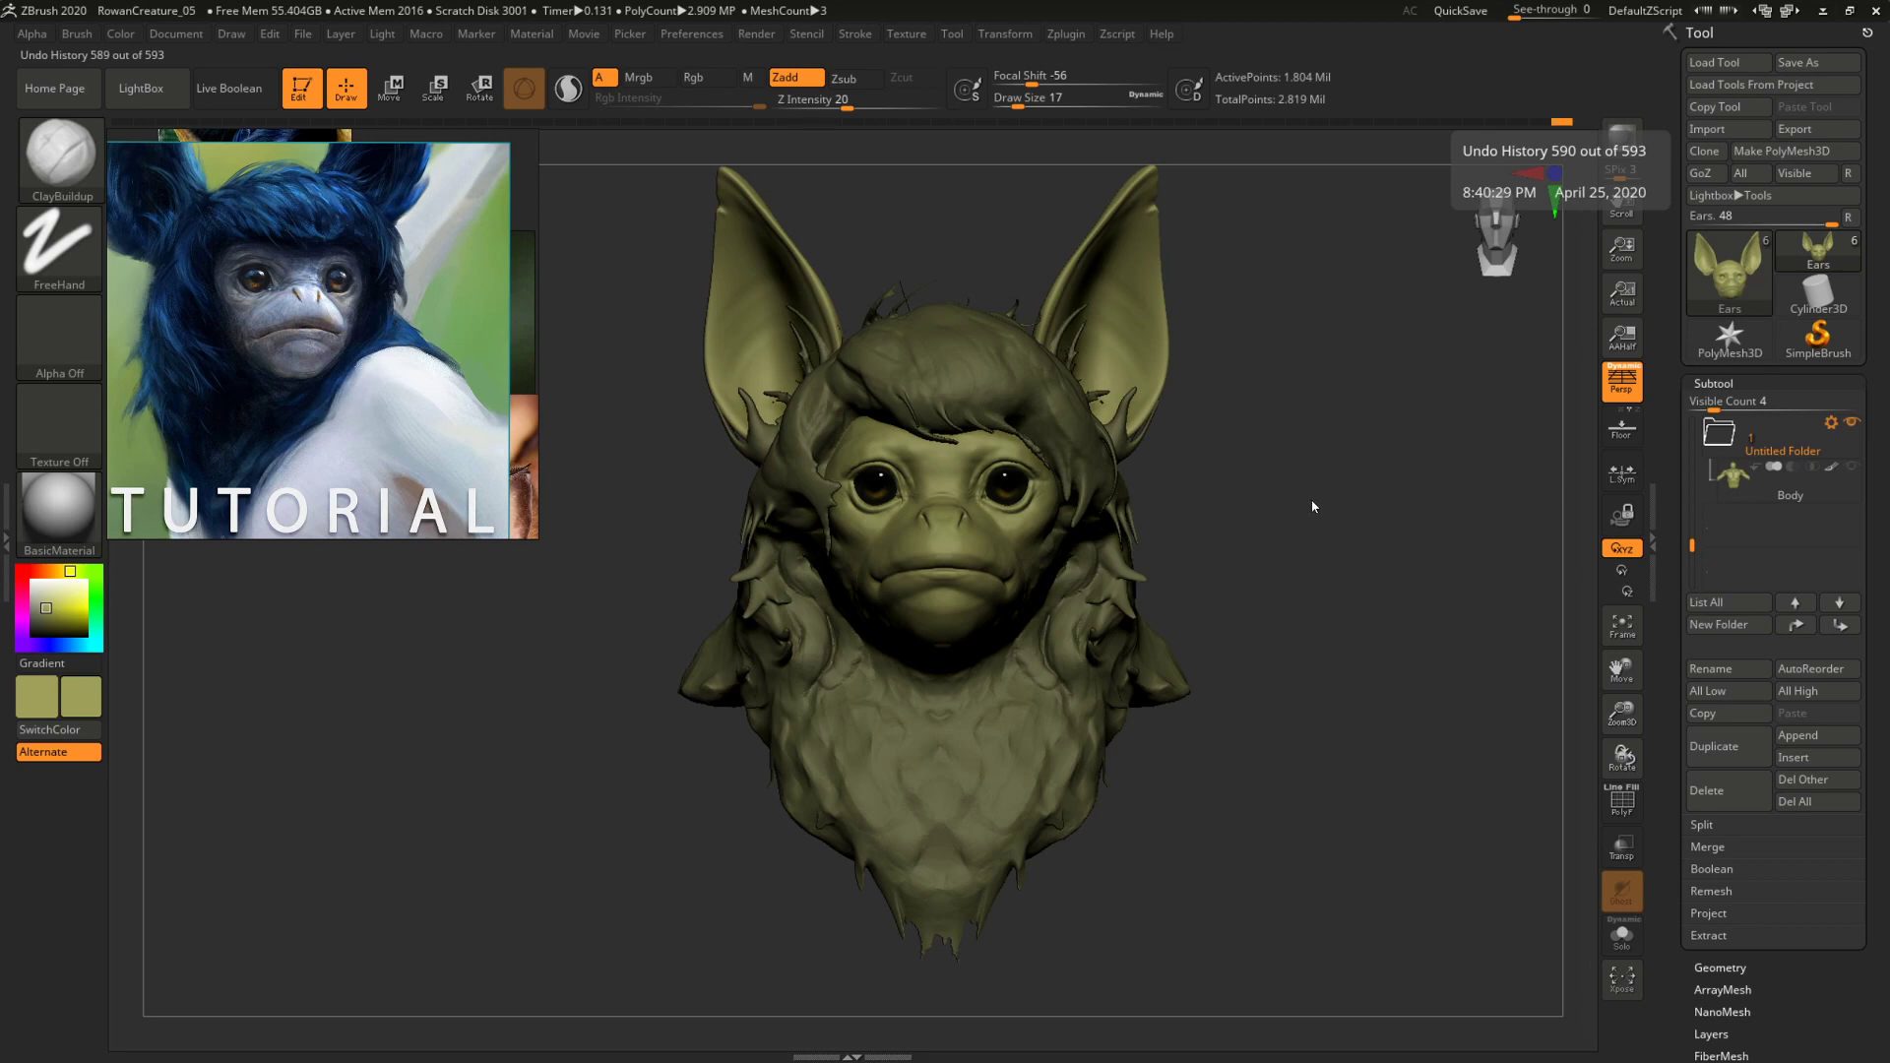
# Set the ClayBuildup draw size to 29, refine and smooth the outer eye corner, and check the last stroke with undo and redo.
pyautogui.moveTo(1330, 502)
pyautogui.mouseDown()
pyautogui.moveTo(1329, 481)
pyautogui.moveTo(1435, 540)
pyautogui.moveTo(1517, 548)
pyautogui.moveTo(1535, 600)
pyautogui.mouseUp()
pyautogui.press('s')
pyautogui.moveTo(1067, 480); pyautogui.dragTo(1055, 481)
pyautogui.press('s')
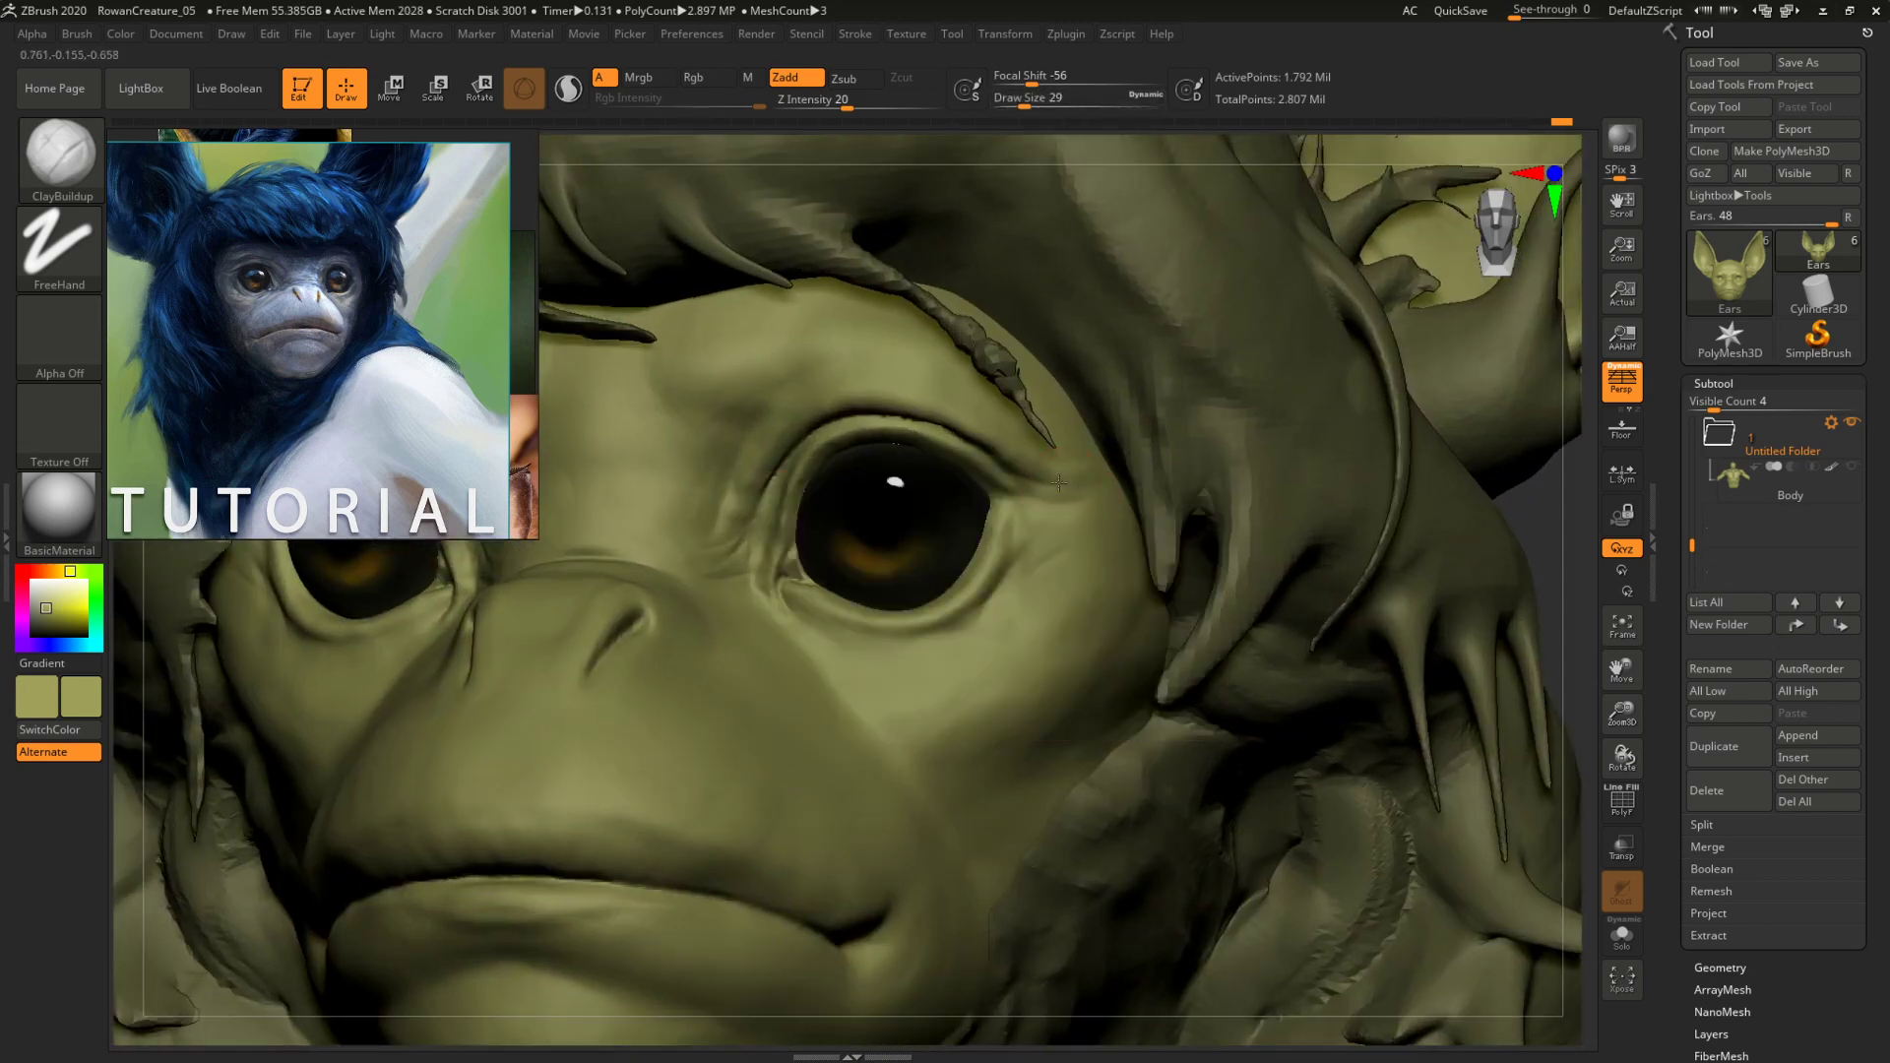
pyautogui.moveTo(1557, 534)
pyautogui.keyDown('alt'); pyautogui.mouseDown()
pyautogui.moveTo(1378, 473)
pyautogui.moveTo(1357, 444)
pyautogui.moveTo(1084, 496)
pyautogui.mouseUp(); pyautogui.keyUp('alt')
pyautogui.press('shift')
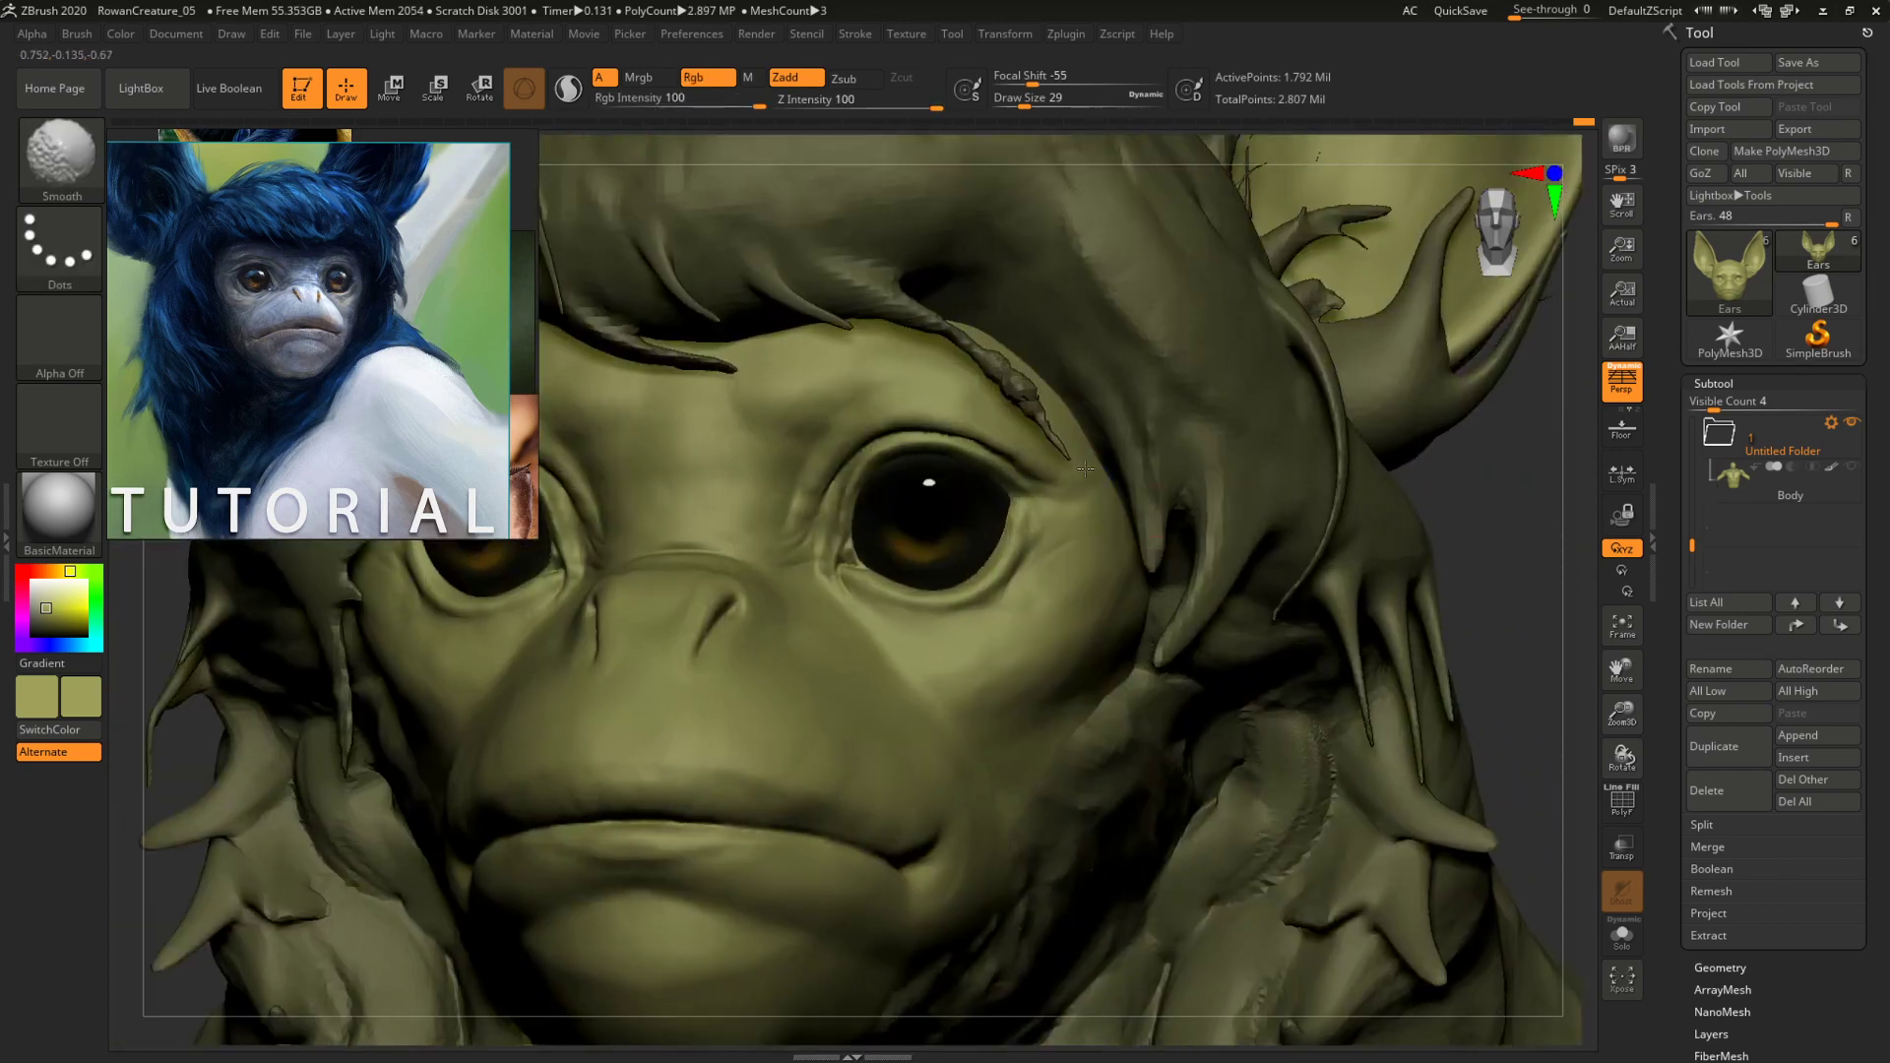
pyautogui.moveTo(1471, 443)
pyautogui.keyDown('alt'); pyautogui.mouseDown()
pyautogui.moveTo(1481, 532)
pyautogui.moveTo(1454, 418)
pyautogui.moveTo(1495, 431)
pyautogui.moveTo(1373, 428)
pyautogui.moveTo(1534, 421)
pyautogui.moveTo(1557, 479)
pyautogui.moveTo(1104, 434)
pyautogui.mouseUp(); pyautogui.keyUp('alt')
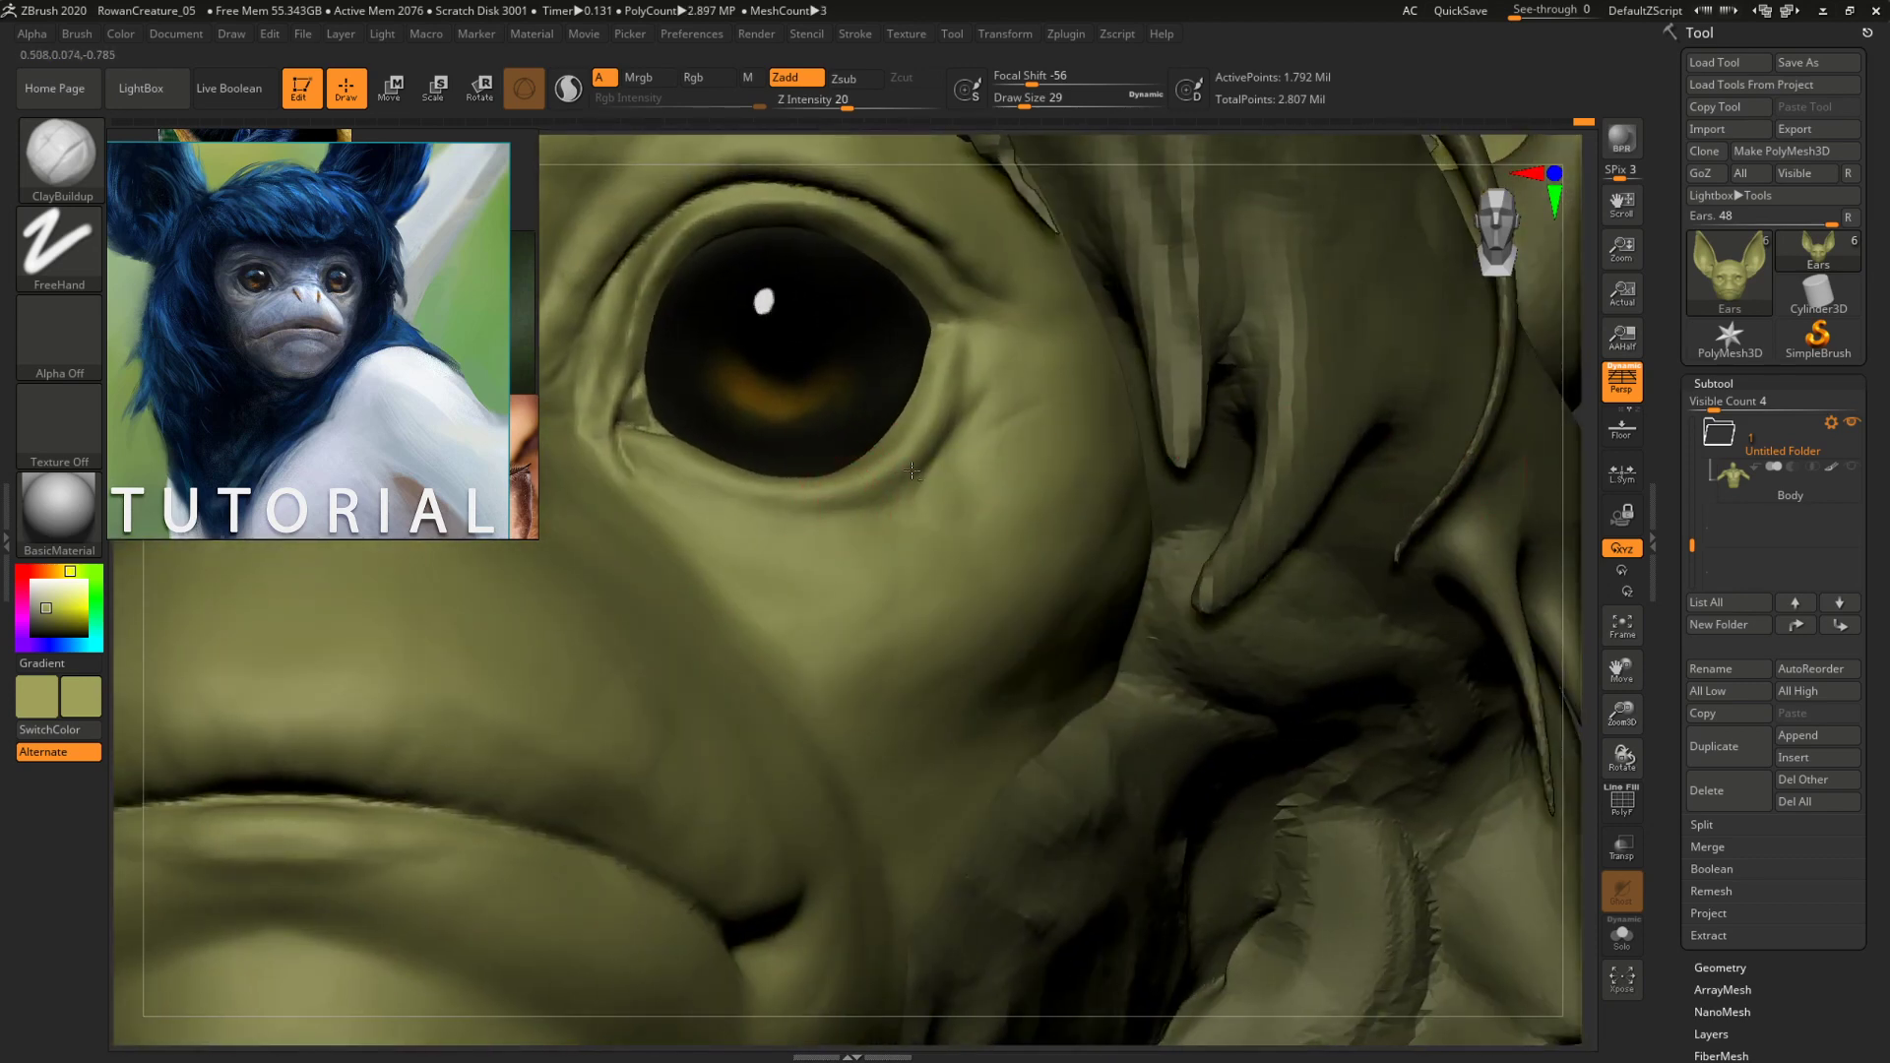
pyautogui.hotkey('ctrl', 'z')
pyautogui.hotkey('ctrl', 'shift', 'z')
# Carve the crease beneath the lower eyelid from inner to outer corner with the DamStandard brush at draw size 49.
pyautogui.keyDown('alt'); pyautogui.moveTo(1569, 870); pyautogui.dragTo(861, 565); pyautogui.keyUp('alt')
pyautogui.press('b')
pyautogui.press('d')
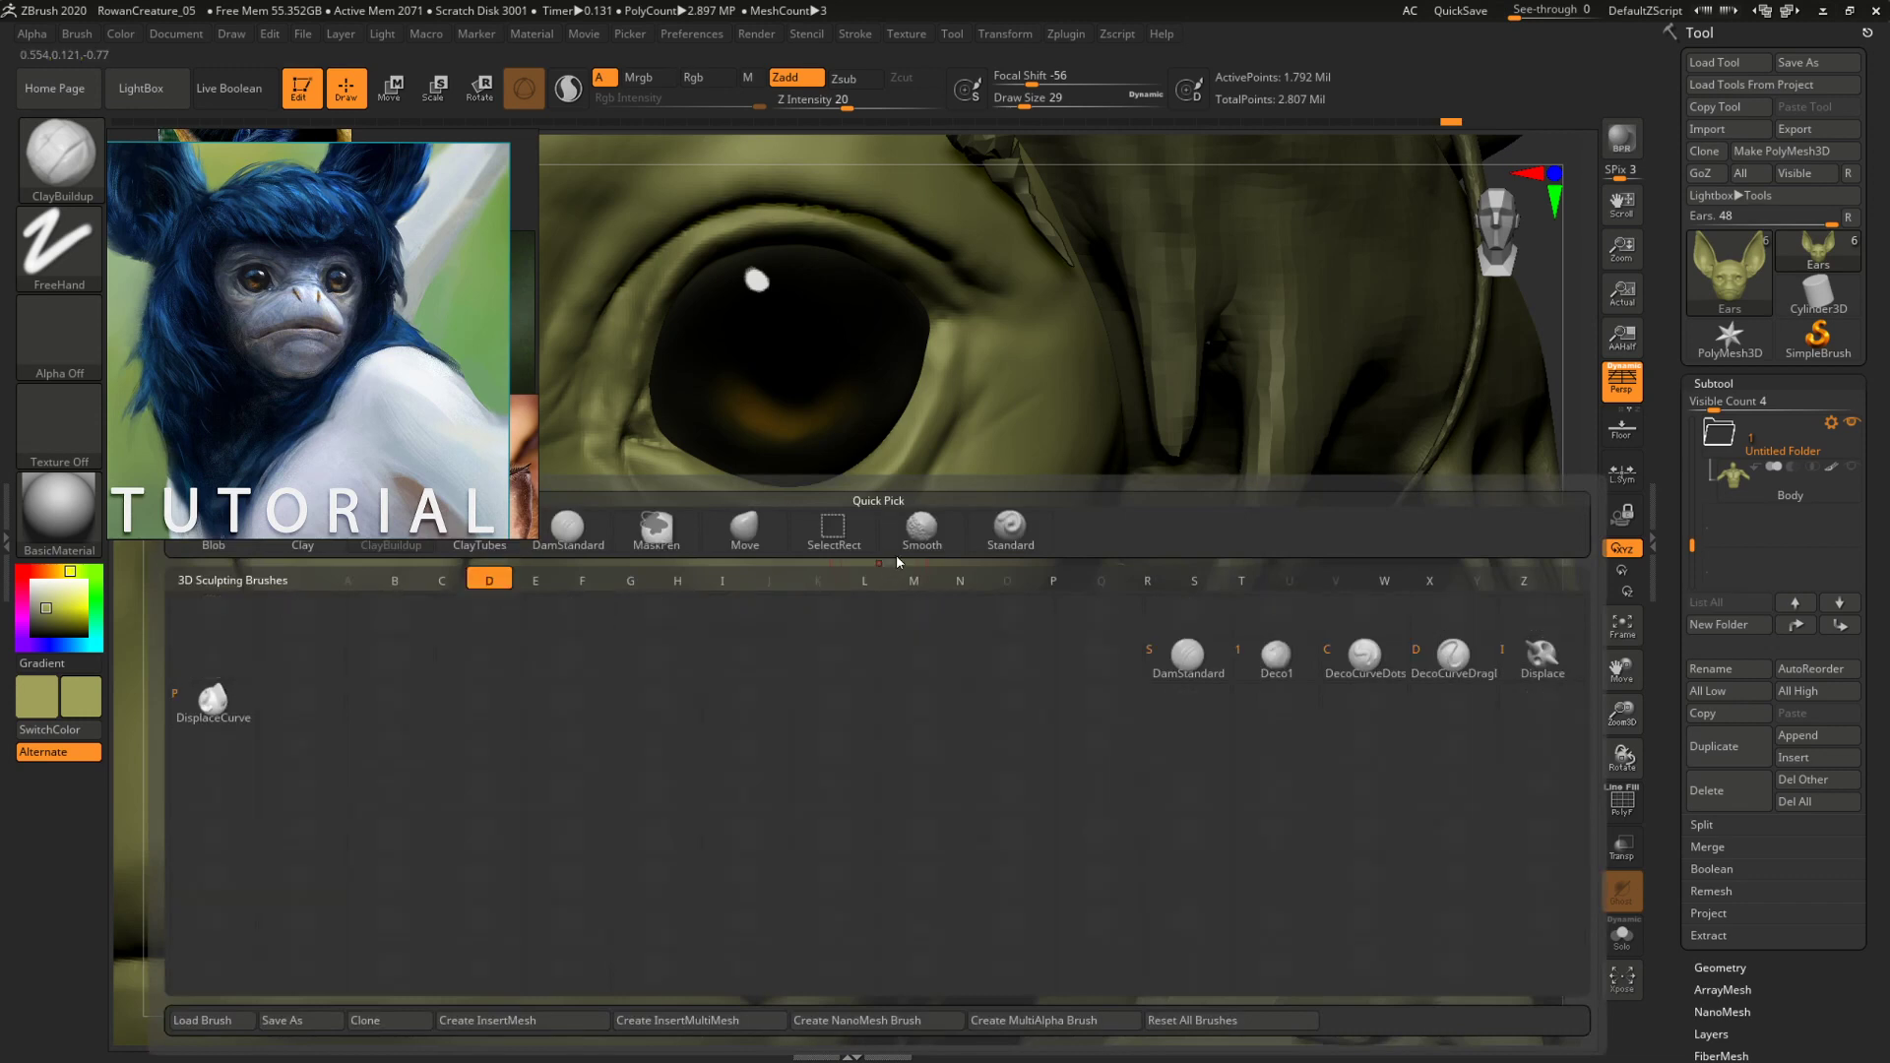
pyautogui.press('s')
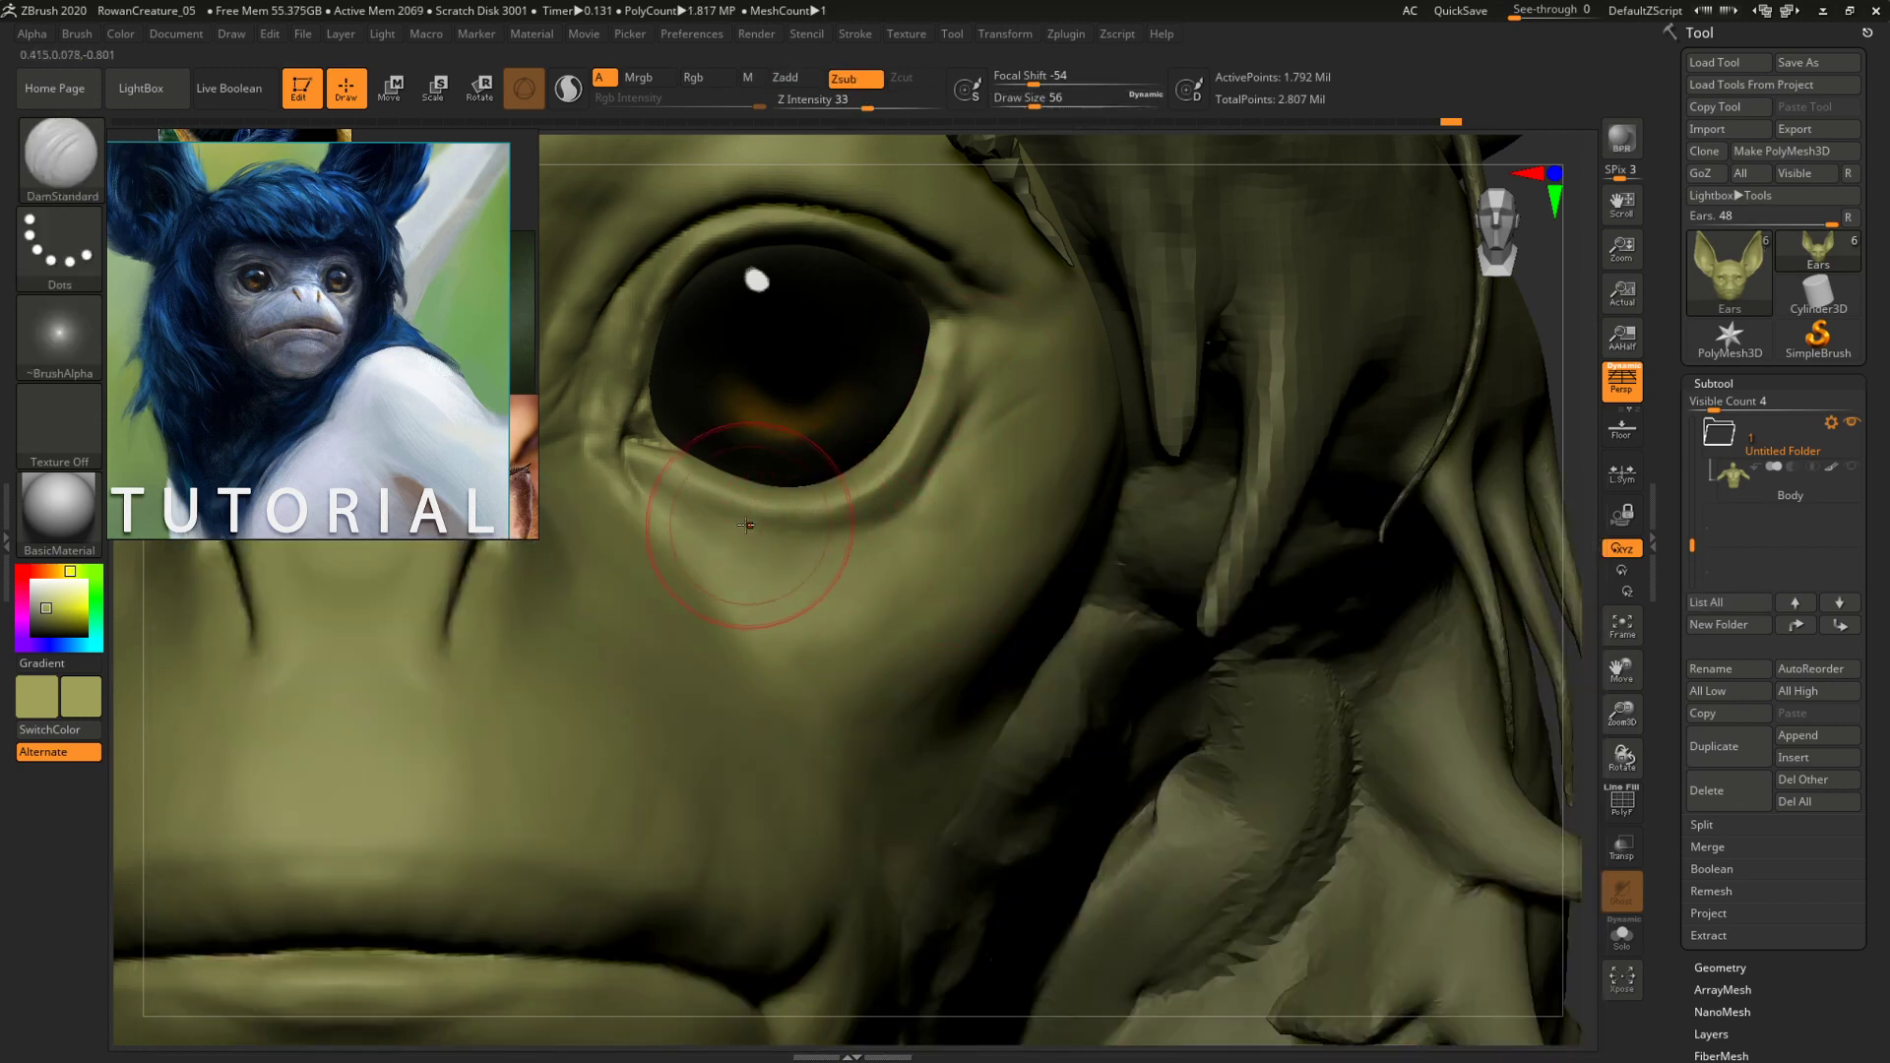
pyautogui.press('s')
pyautogui.moveTo(620, 448); pyautogui.dragTo(742, 532)
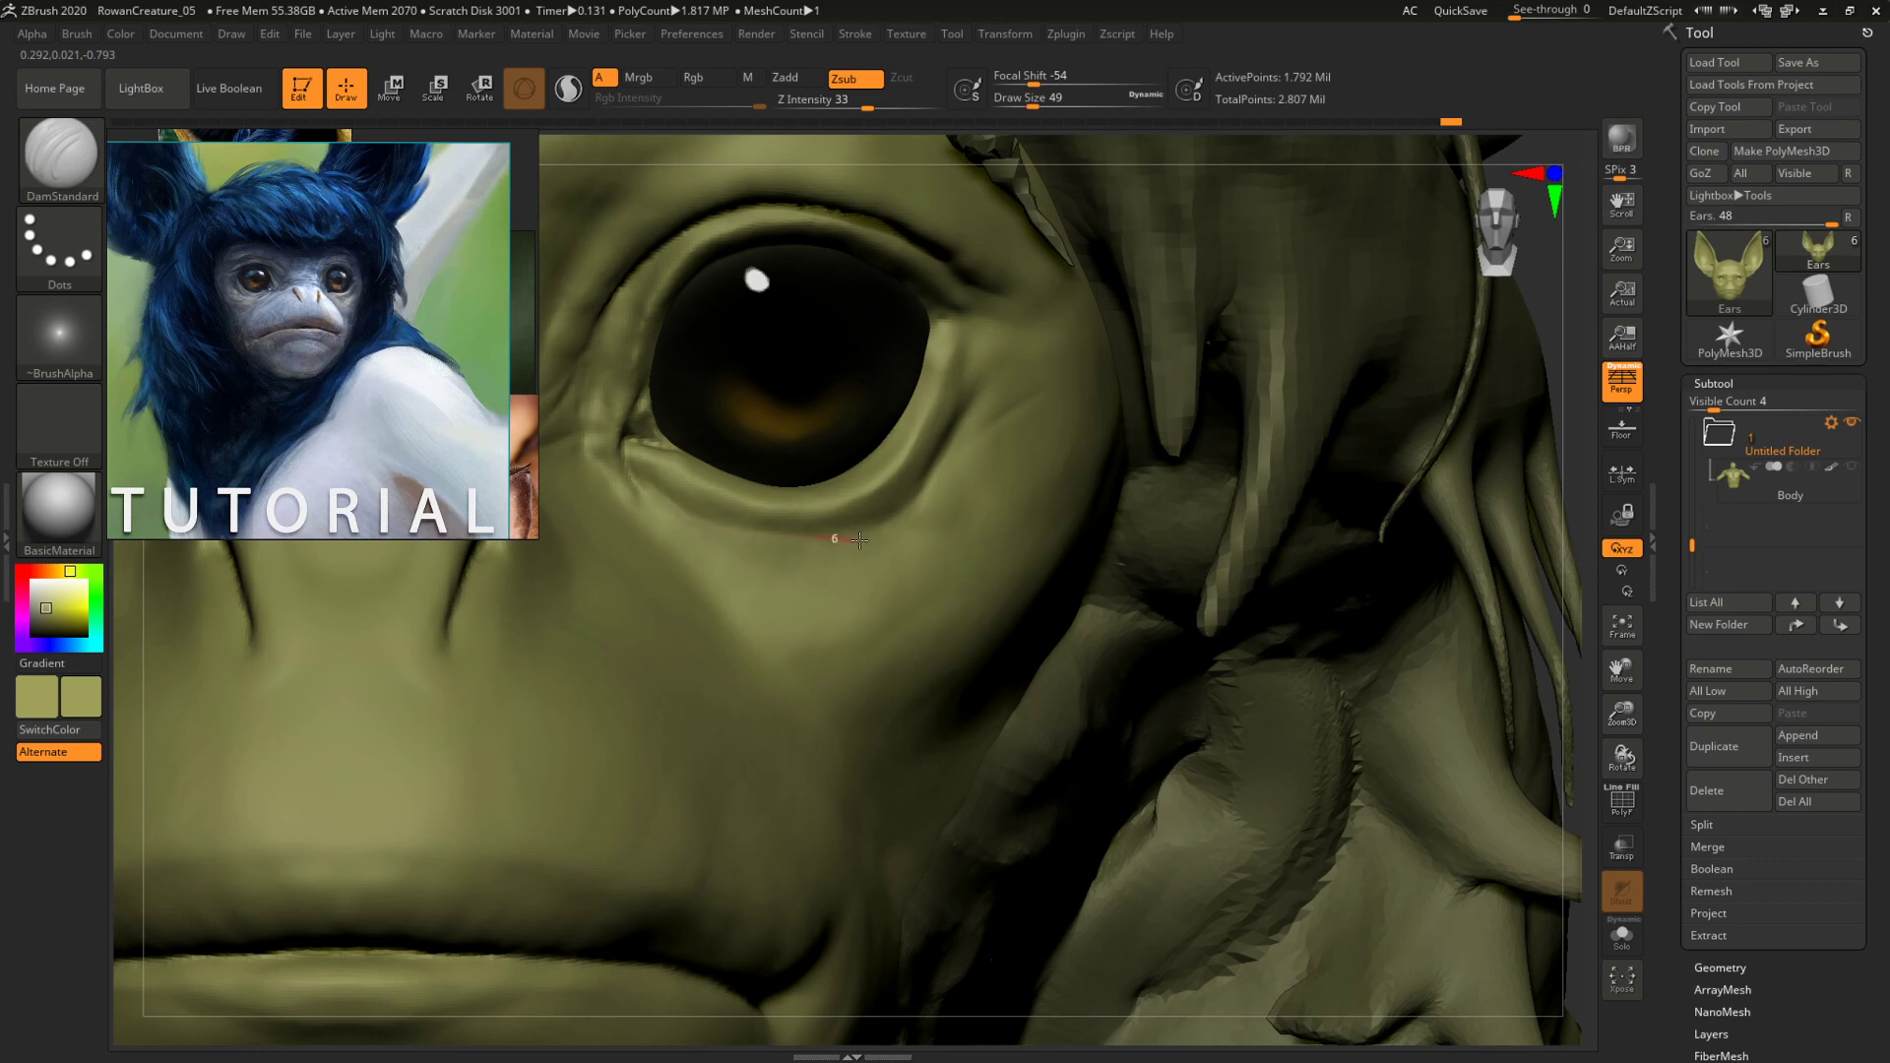
pyautogui.moveTo(878, 531); pyautogui.dragTo(935, 474)
pyautogui.moveTo(608, 457)
pyautogui.mouseDown()
pyautogui.moveTo(740, 533)
pyautogui.moveTo(832, 543)
pyautogui.moveTo(917, 504)
pyautogui.moveTo(949, 457)
pyautogui.moveTo(947, 420)
pyautogui.mouseUp()
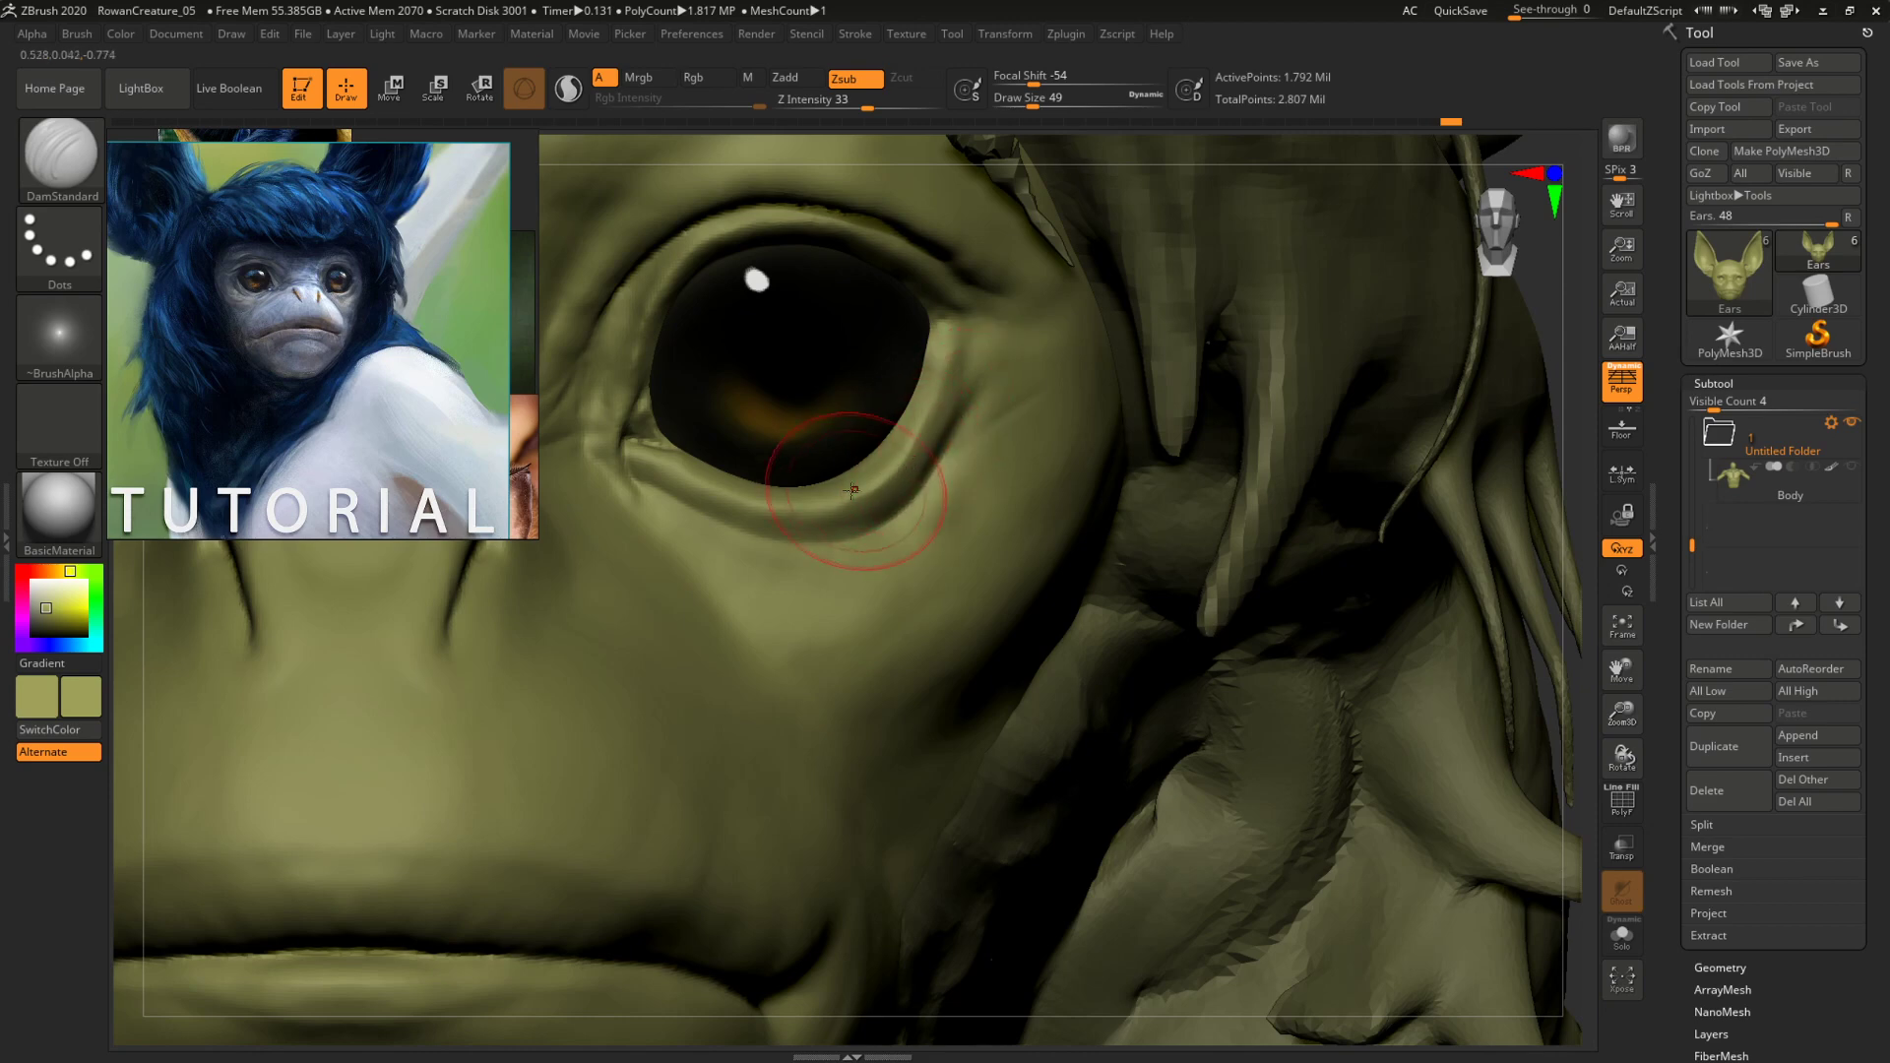
# Switch to the ClayBuildup brush in Zadd mode with draw size 18 for the area beneath the inner eye corner.
pyautogui.press('f')
pyautogui.moveTo(1318, 590)
pyautogui.keyDown('alt'); pyautogui.mouseDown()
pyautogui.moveTo(1148, 434)
pyautogui.moveTo(1122, 434)
pyautogui.moveTo(1290, 611)
pyautogui.moveTo(1358, 905)
pyautogui.mouseUp(); pyautogui.keyUp('alt')
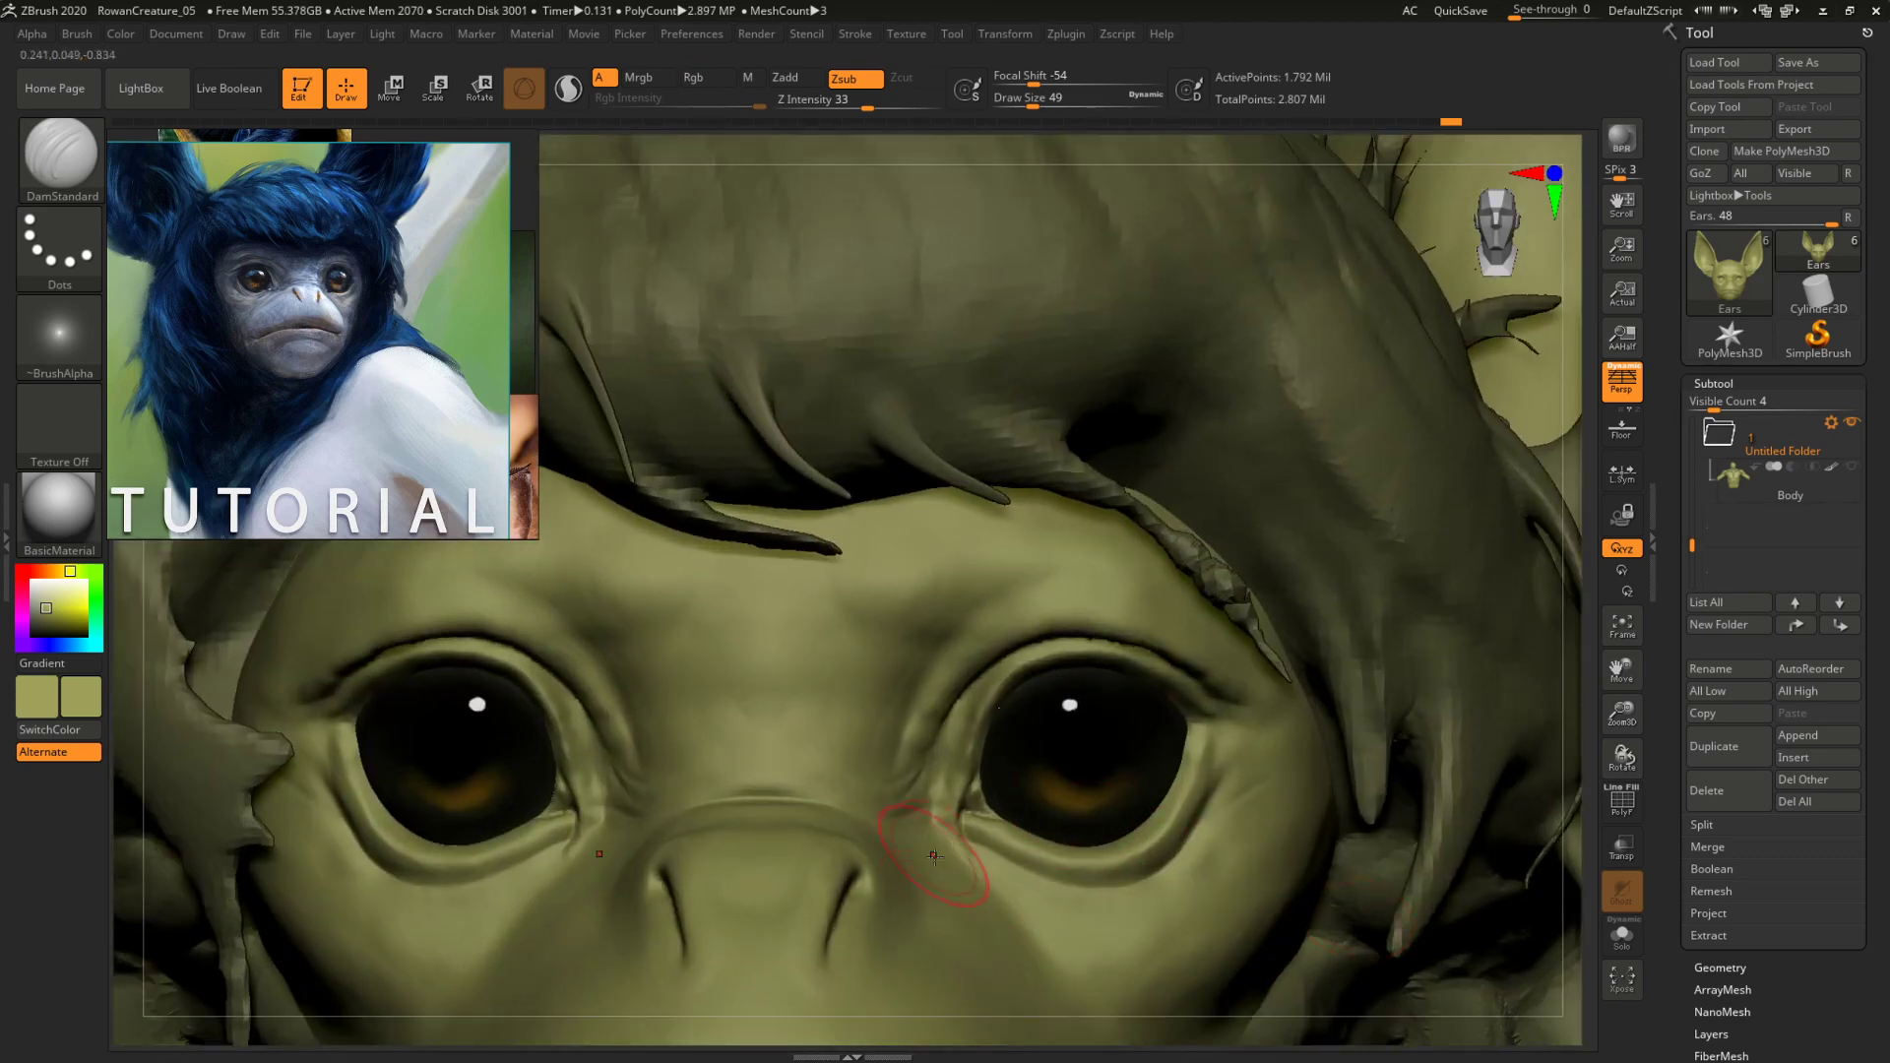
pyautogui.press('b')
pyautogui.press('c')
pyautogui.press('b')
pyautogui.press('space')
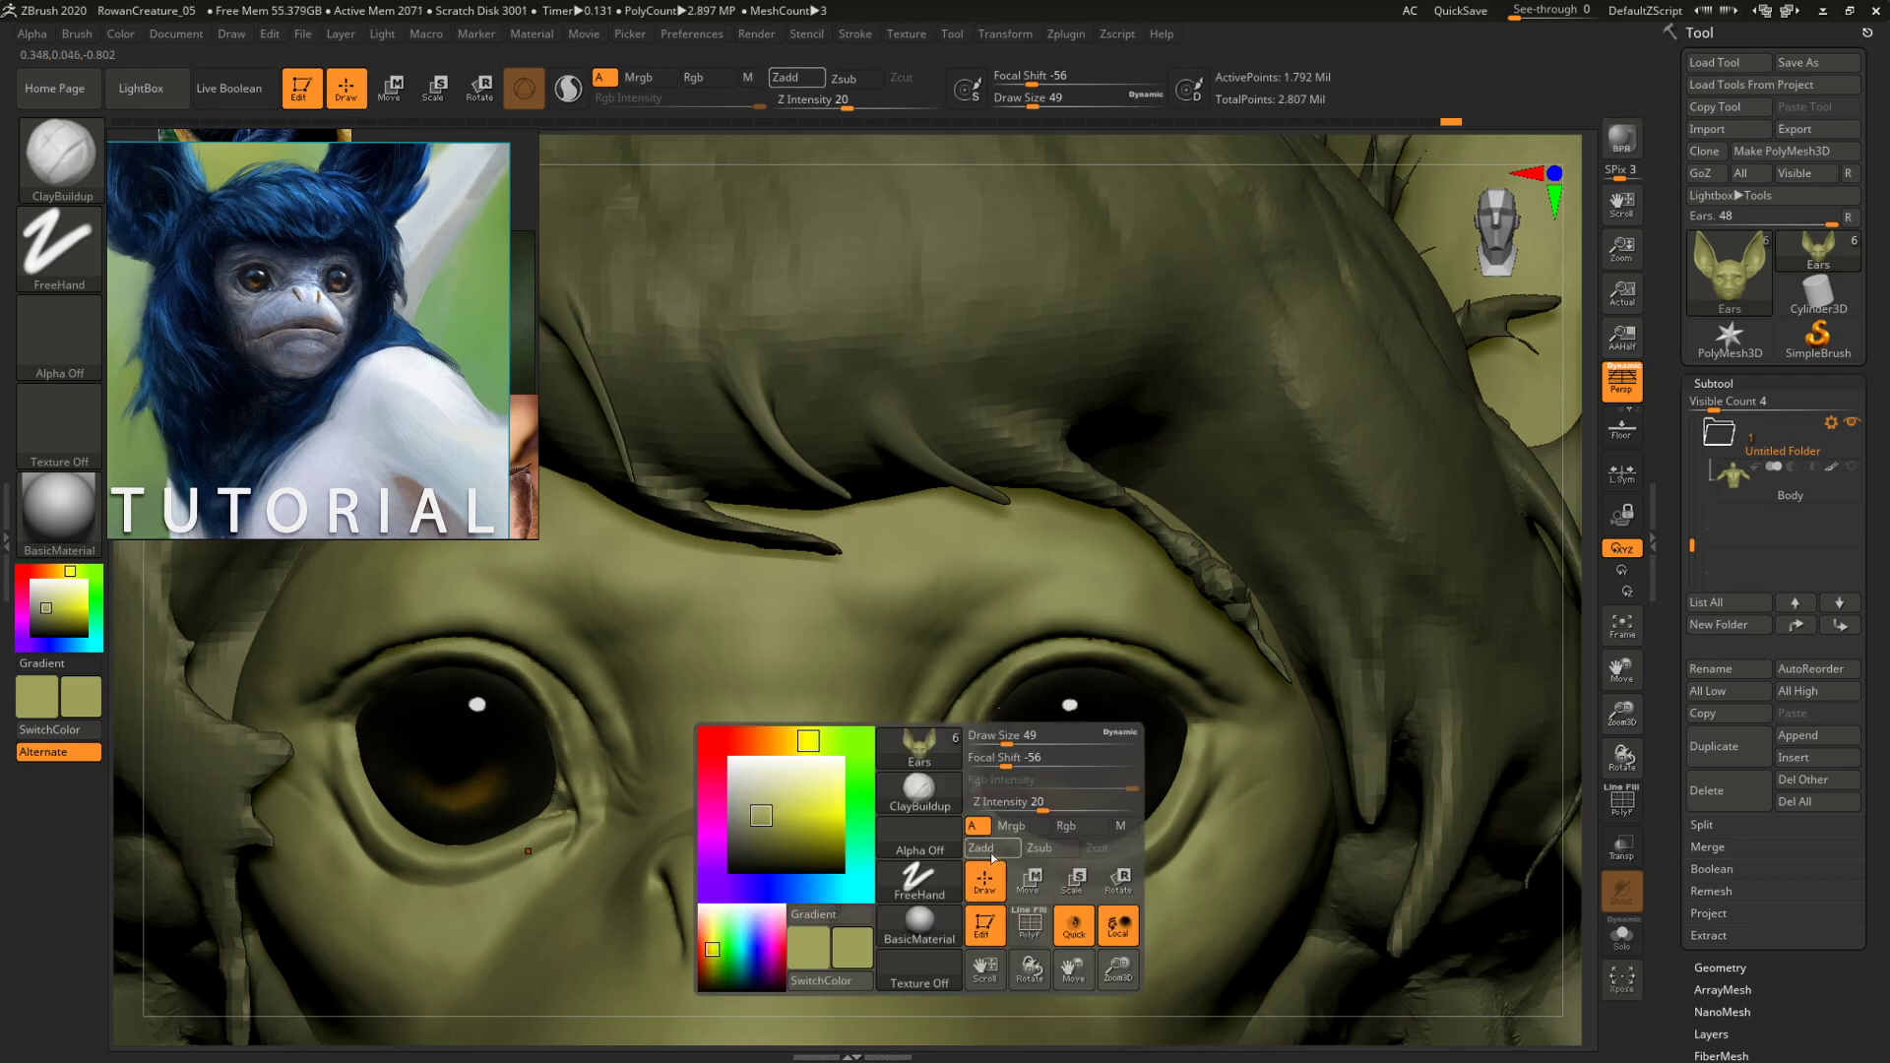
pyautogui.click(1006, 848)
pyautogui.moveTo(1004, 758); pyautogui.dragTo(990, 757)
# Build up and smooth the skin beneath the inner eye corner with the ClayBuildup brush at draw size 18.
pyautogui.press('f')
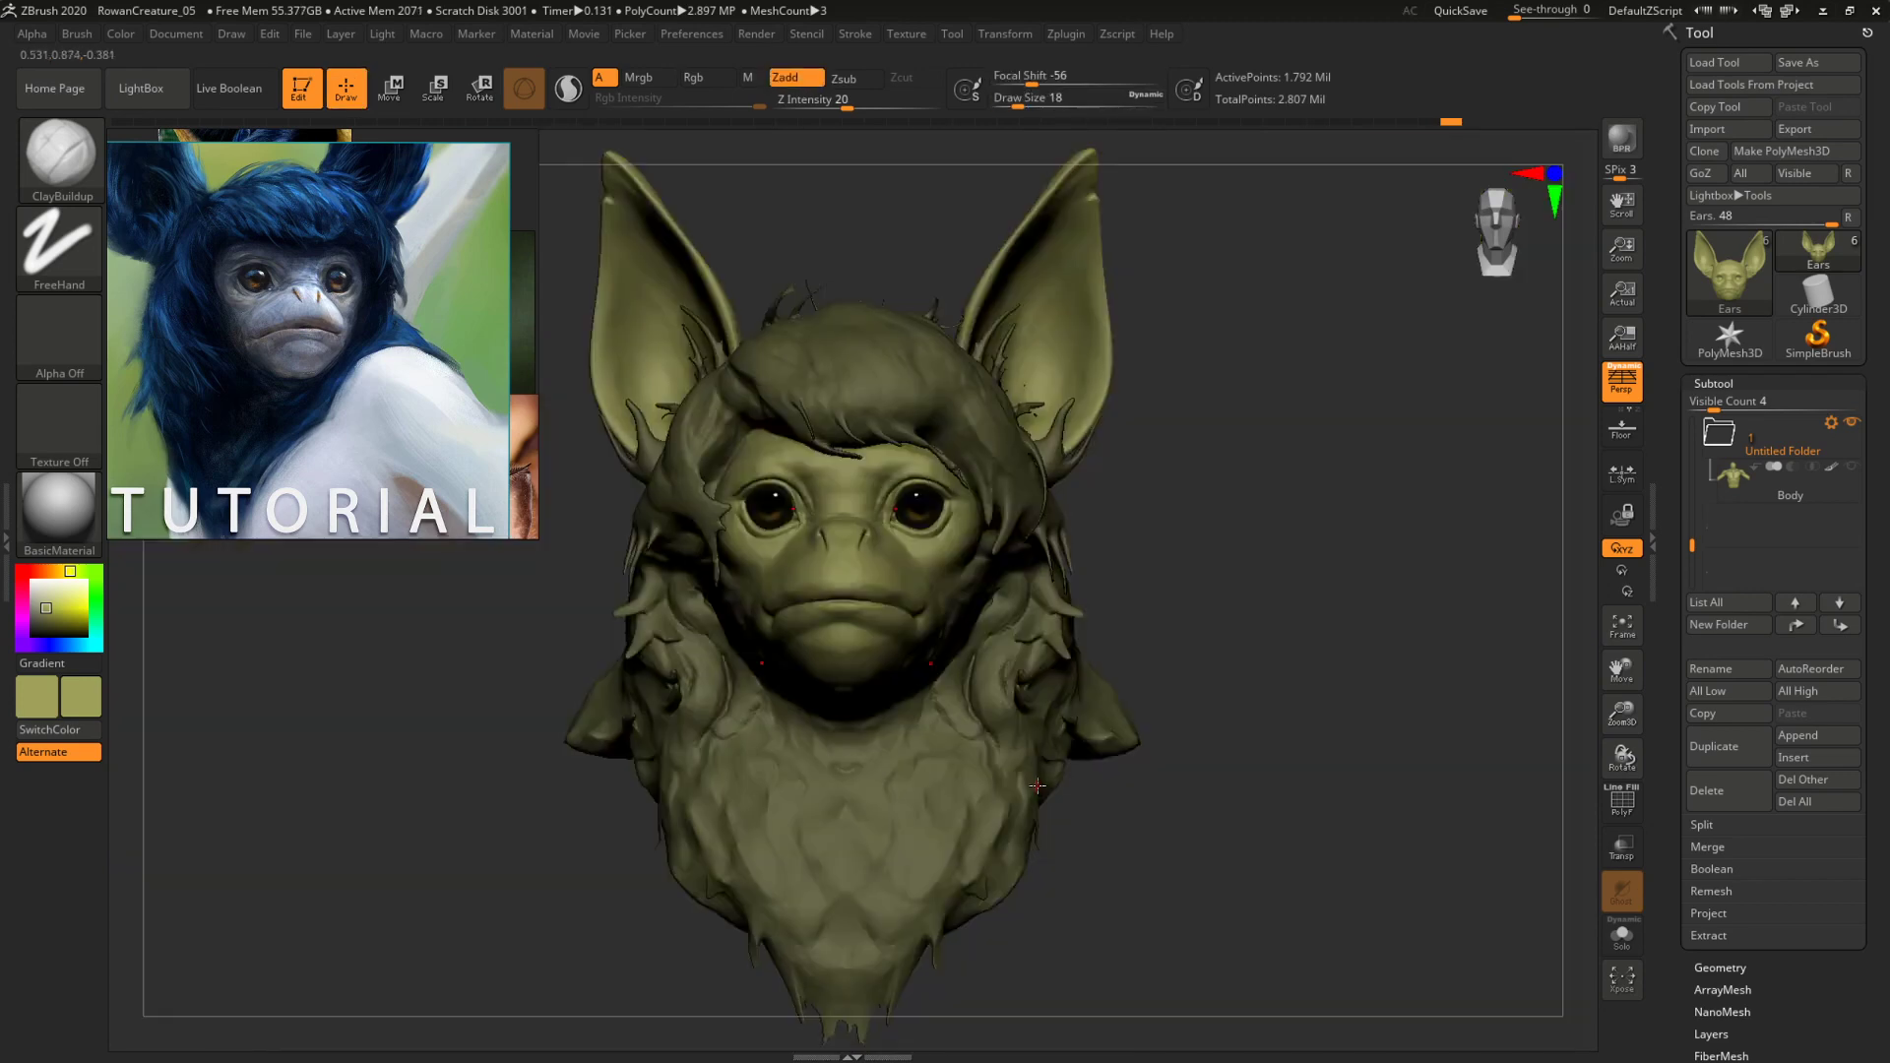
pyautogui.moveTo(1269, 511)
pyautogui.keyDown('alt'); pyautogui.mouseDown()
pyautogui.moveTo(1253, 624)
pyautogui.moveTo(1333, 709)
pyautogui.moveTo(1251, 442)
pyautogui.moveTo(1132, 472)
pyautogui.moveTo(1046, 540)
pyautogui.moveTo(1462, 559)
pyautogui.moveTo(1417, 557)
pyautogui.mouseUp(); pyautogui.keyUp('alt')
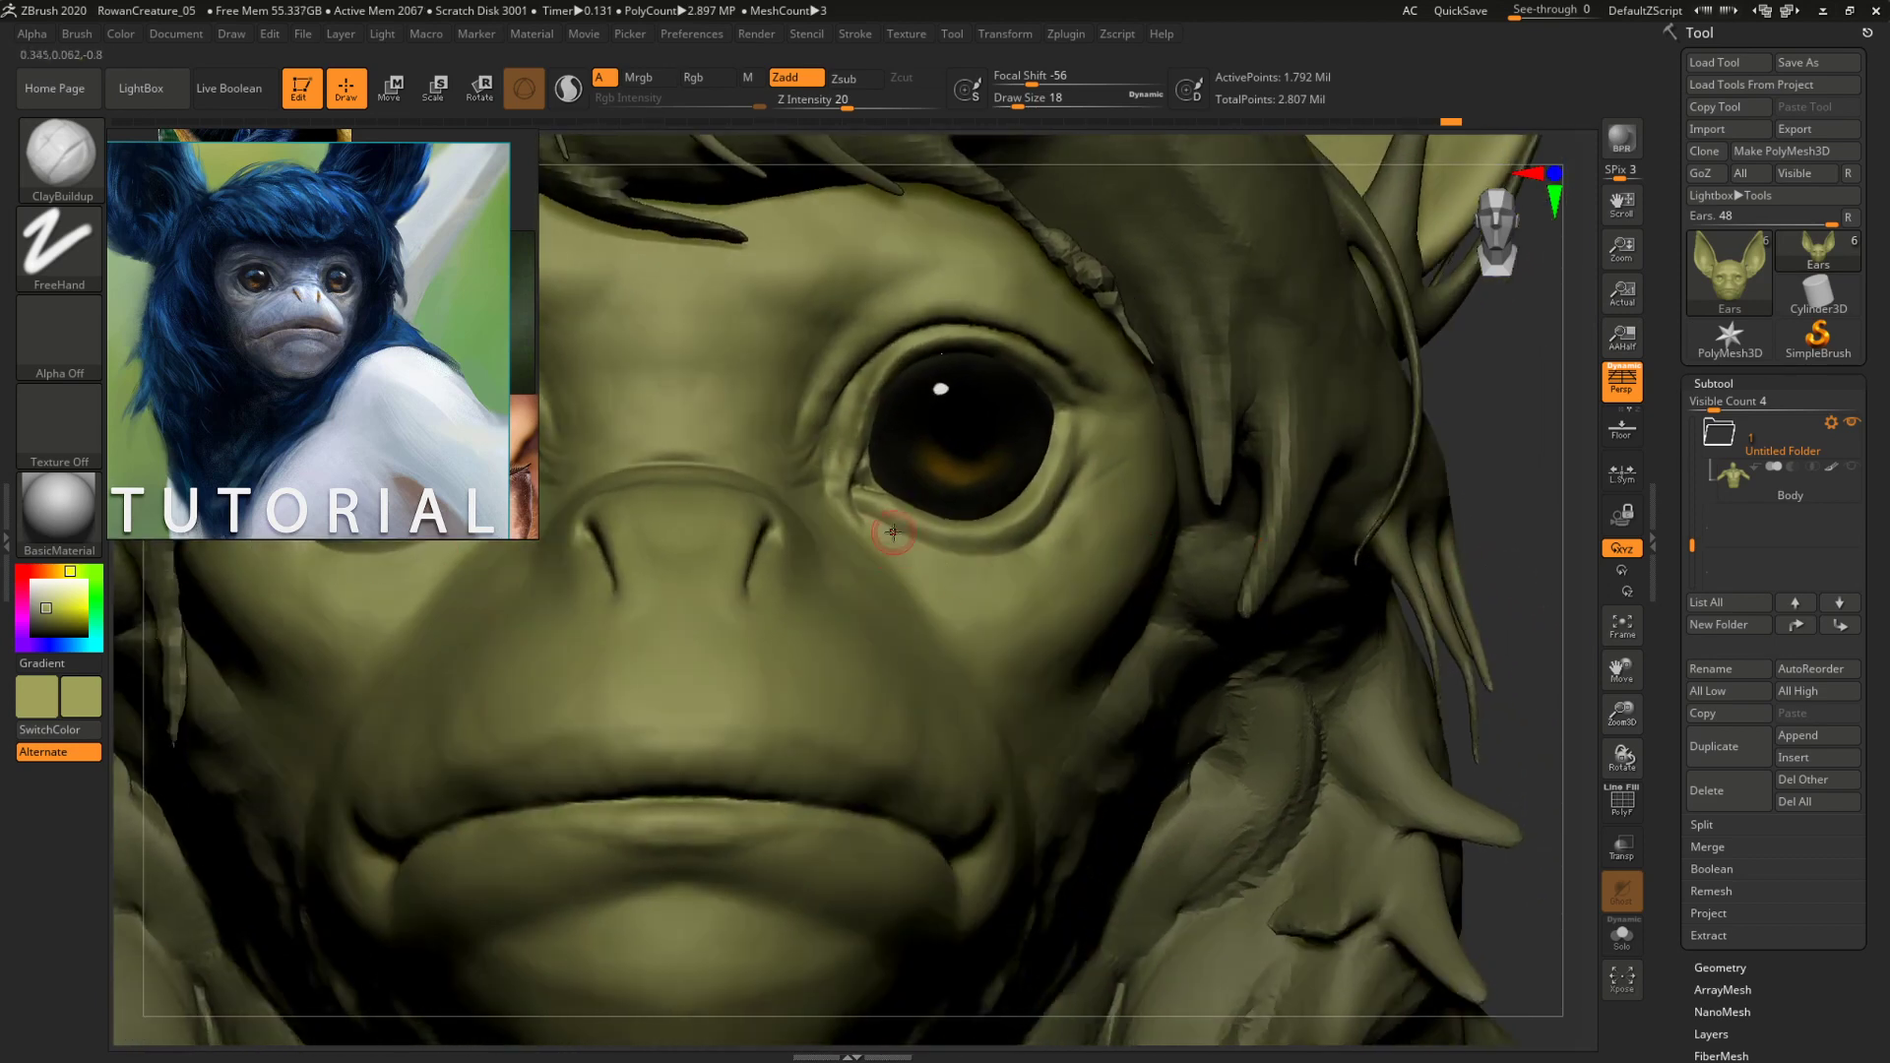
pyautogui.moveTo(886, 529); pyautogui.dragTo(883, 525)
pyautogui.moveTo(891, 543)
pyautogui.mouseDown()
pyautogui.moveTo(871, 513)
pyautogui.moveTo(903, 530)
pyautogui.mouseUp()
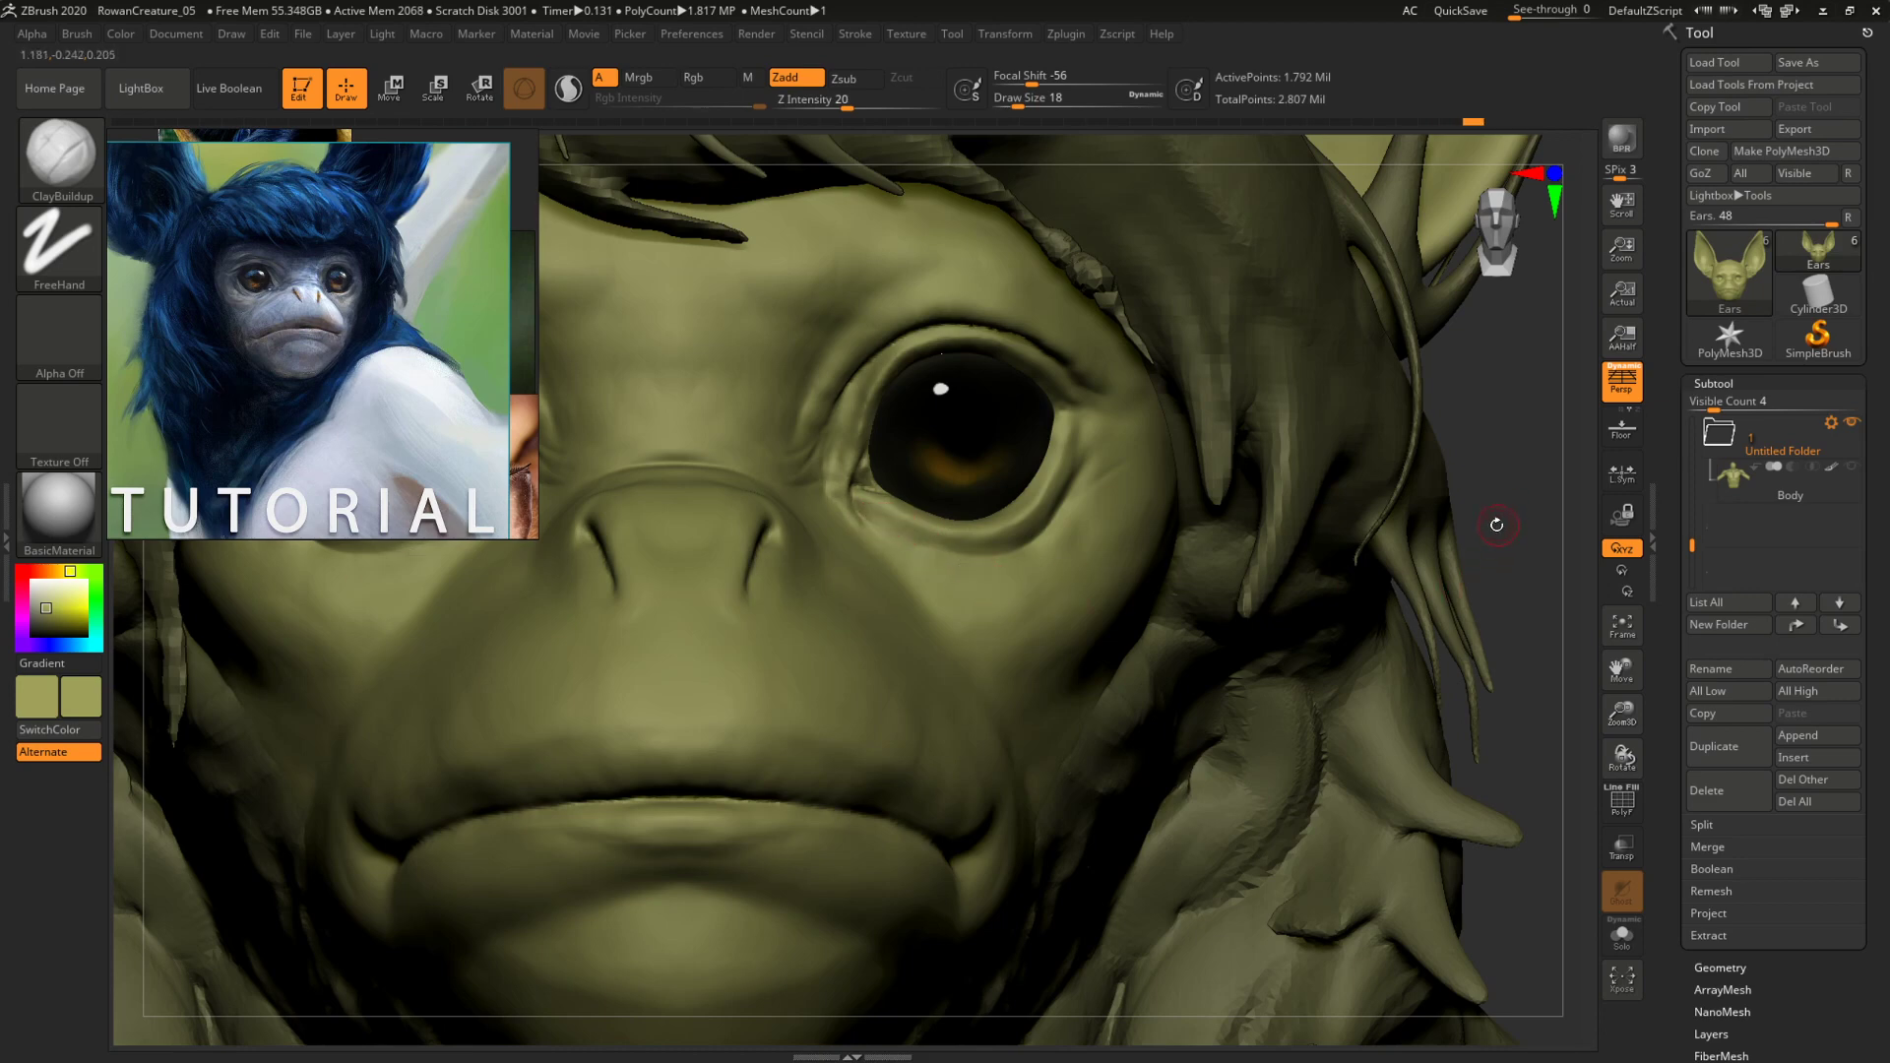
pyautogui.press('f')
pyautogui.moveTo(1475, 542); pyautogui.dragTo(1417, 575)
pyautogui.press('shift')
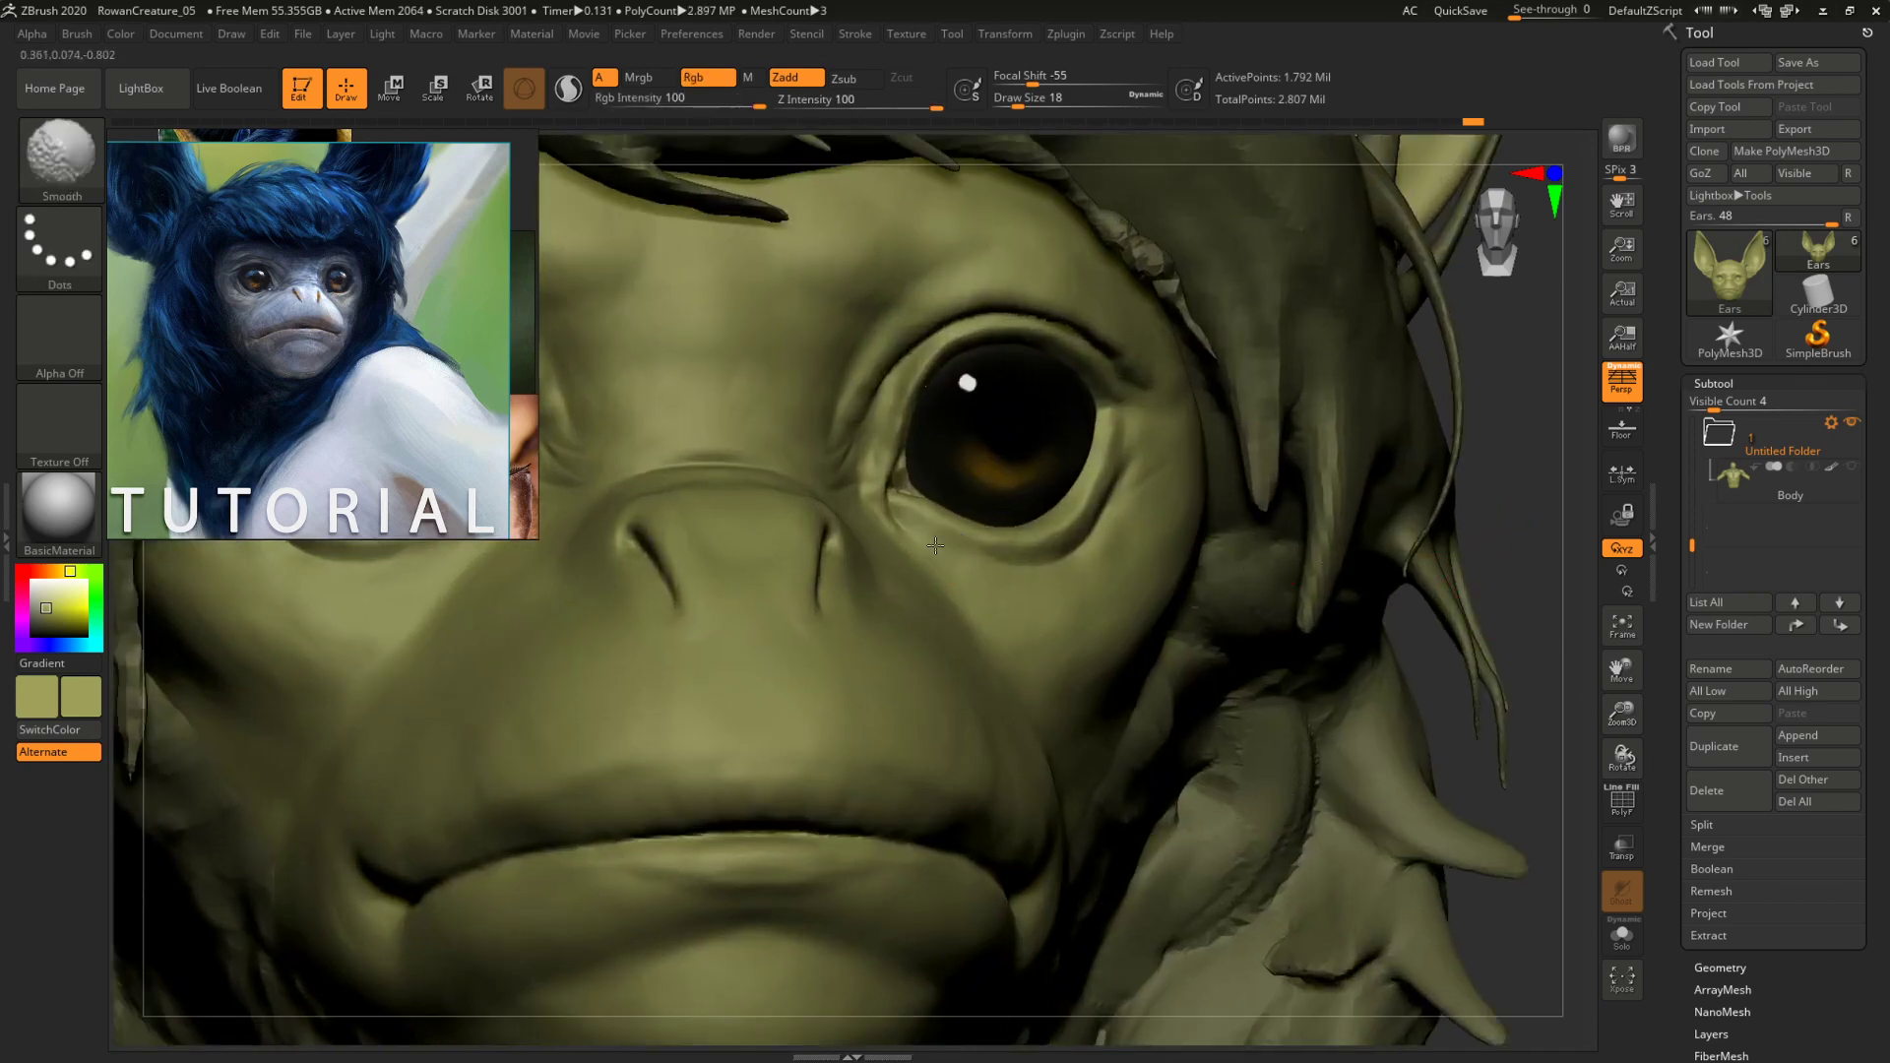
# Move the main light to the upper centre of the light placement sphere to light the whole head from above.
pyautogui.press('f')
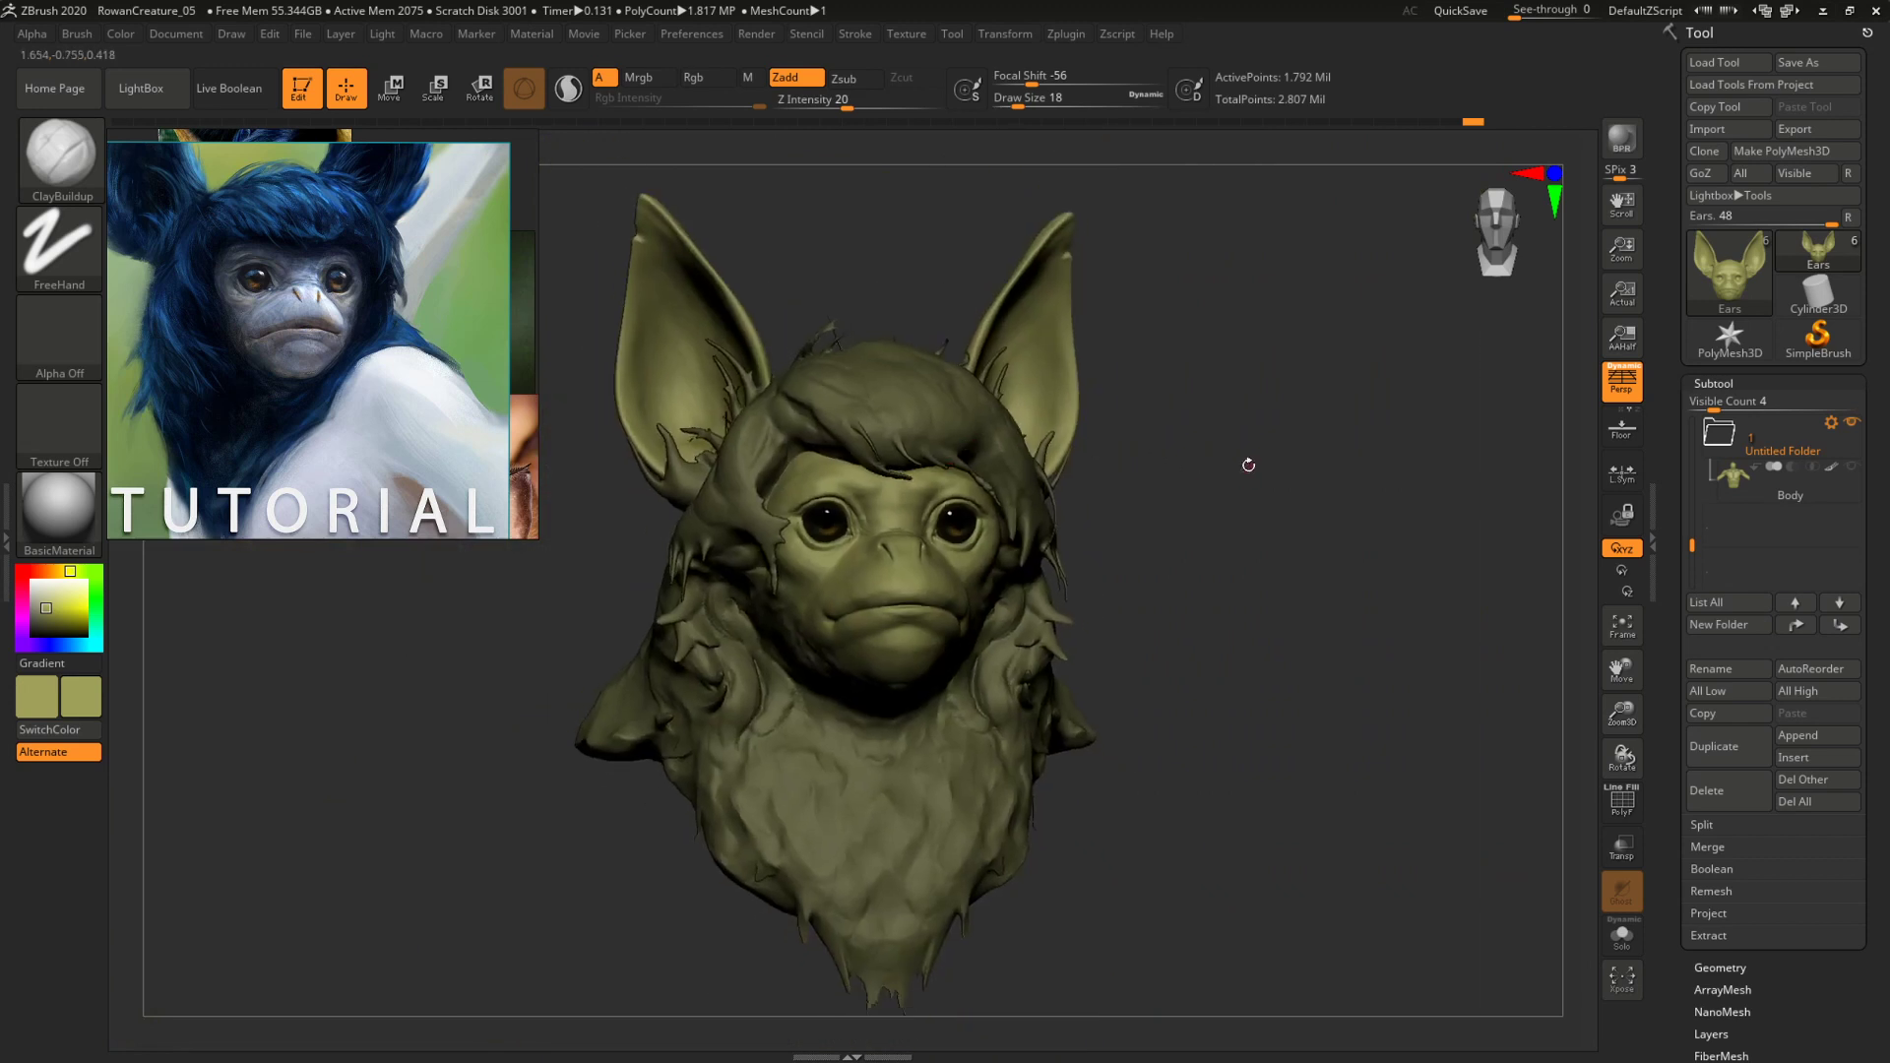
pyautogui.moveTo(1248, 465)
pyautogui.mouseDown()
pyautogui.moveTo(1230, 465)
pyautogui.moveTo(1295, 463)
pyautogui.moveTo(1241, 464)
pyautogui.moveTo(1329, 557)
pyautogui.mouseUp()
pyautogui.moveTo(1314, 492)
pyautogui.mouseDown()
pyautogui.moveTo(1303, 452)
pyautogui.moveTo(1255, 455)
pyautogui.mouseUp()
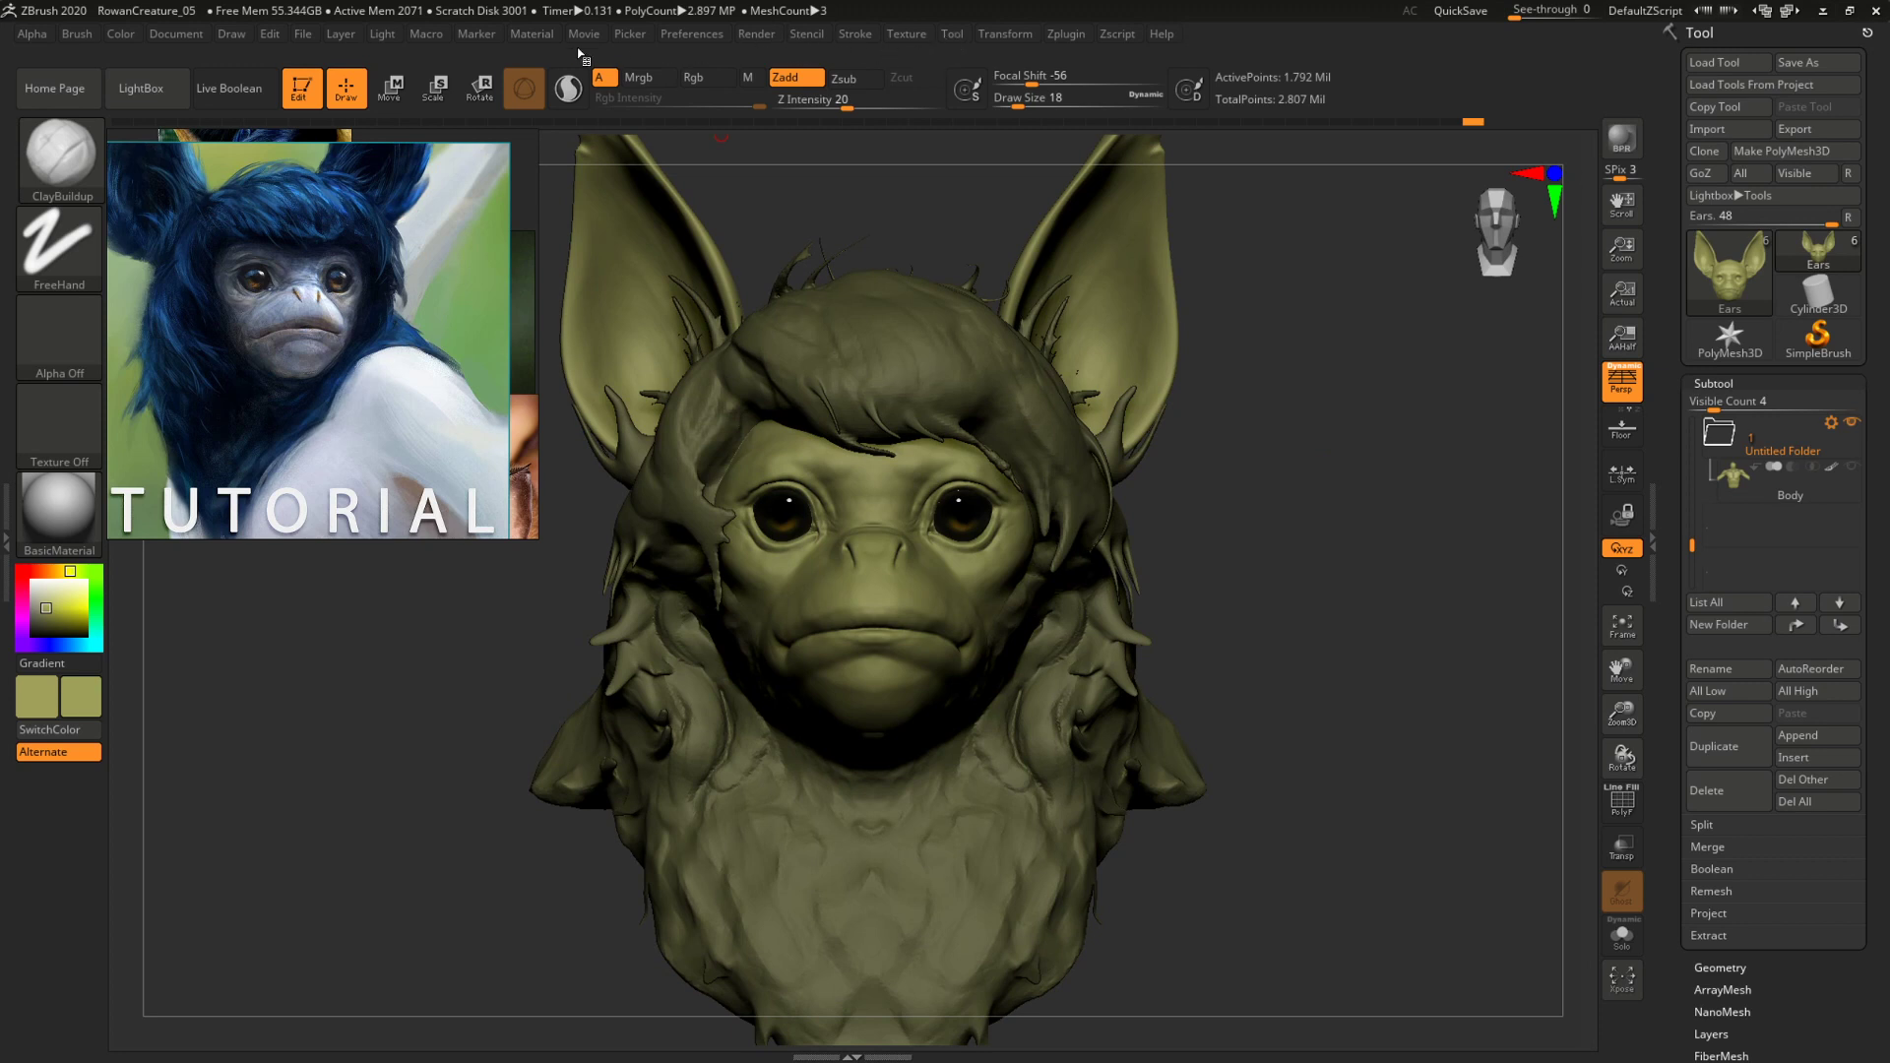
pyautogui.click(382, 35)
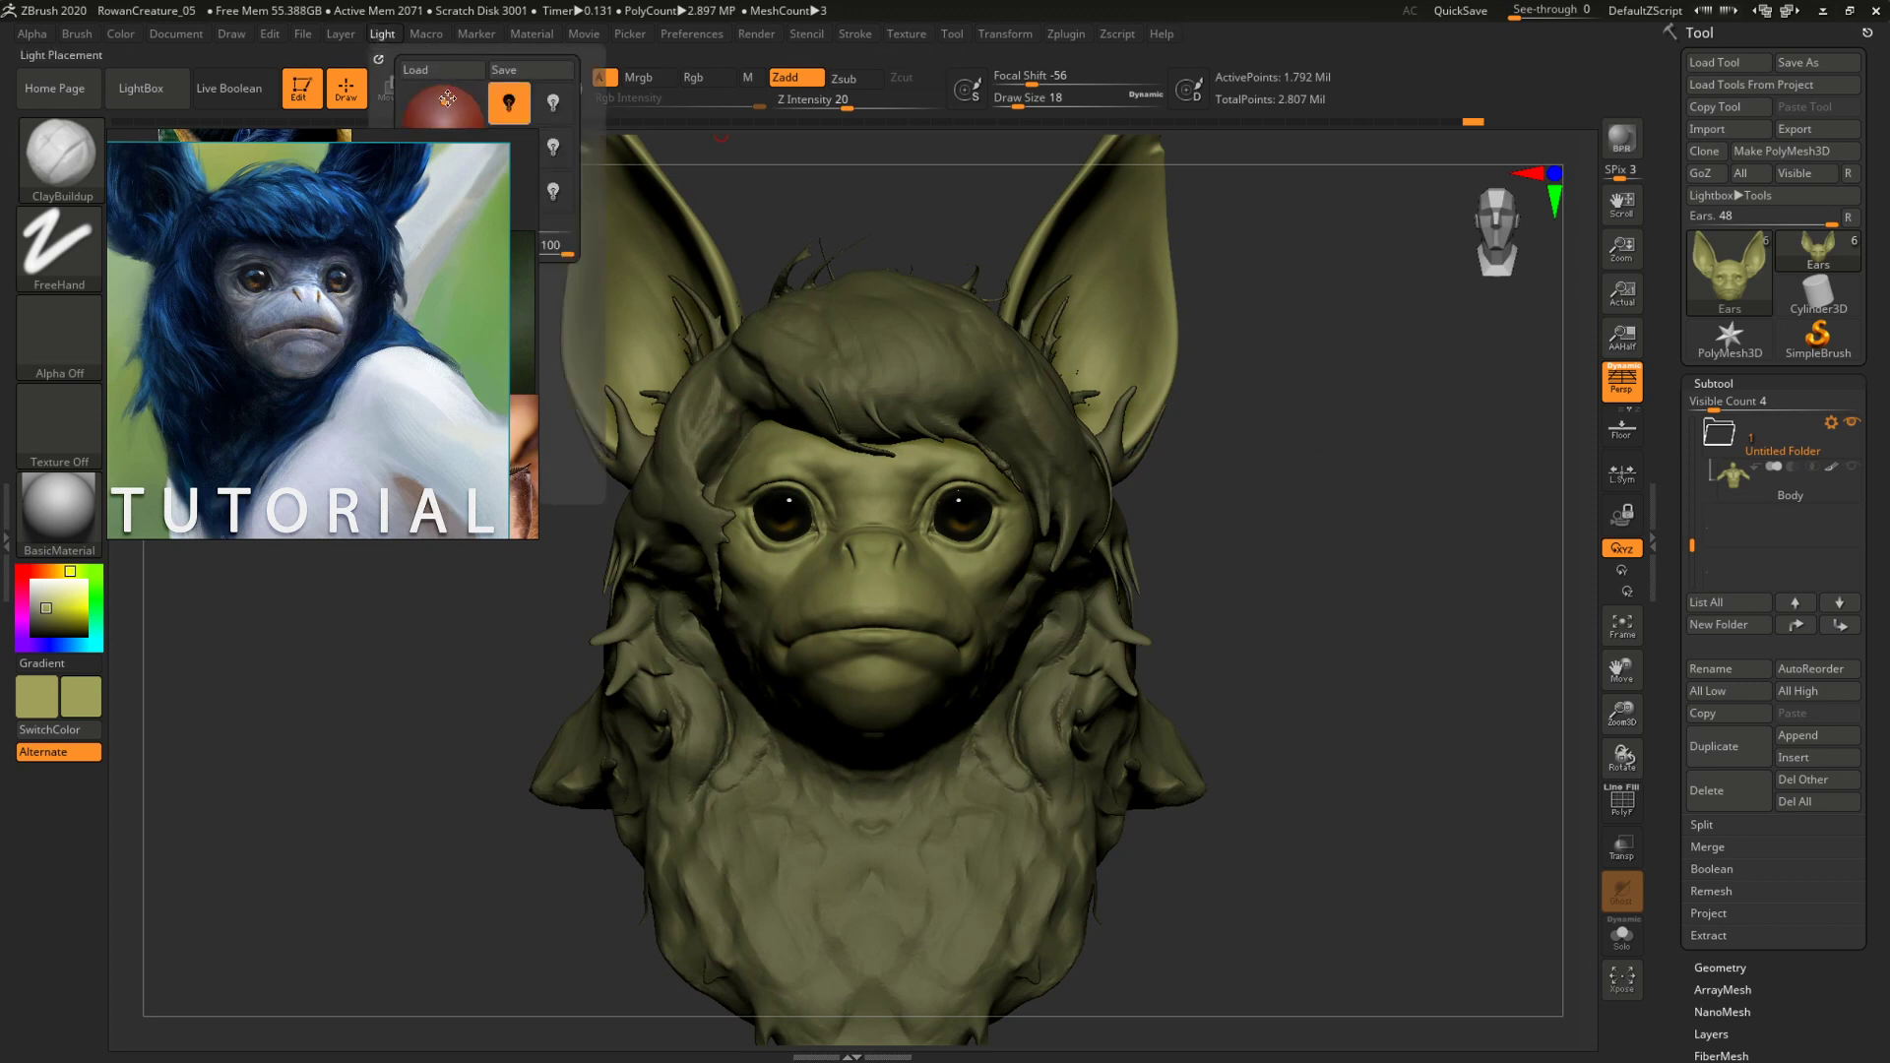
pyautogui.click(422, 120)
pyautogui.moveTo(421, 119)
pyautogui.mouseDown()
pyautogui.moveTo(458, 116)
pyautogui.moveTo(441, 129)
pyautogui.moveTo(443, 106)
pyautogui.mouseUp()
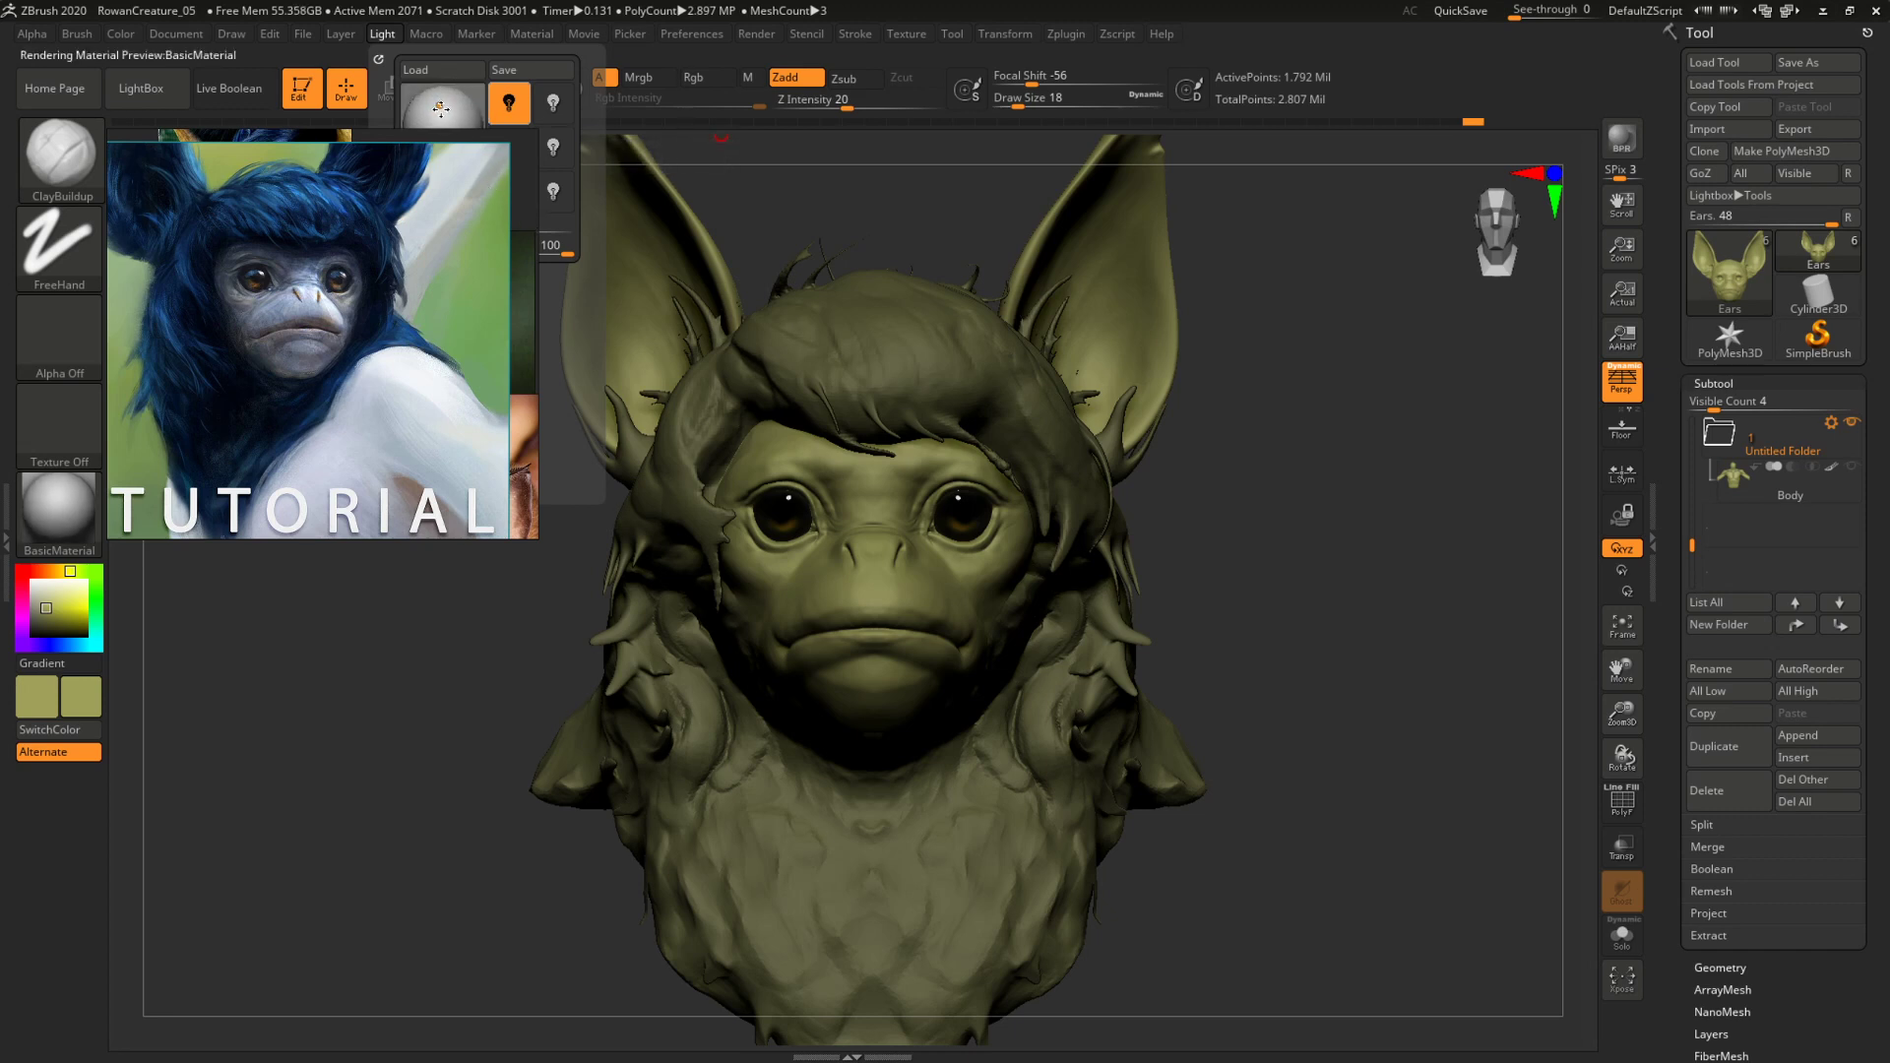
pyautogui.moveTo(445, 103); pyautogui.dragTo(443, 103)
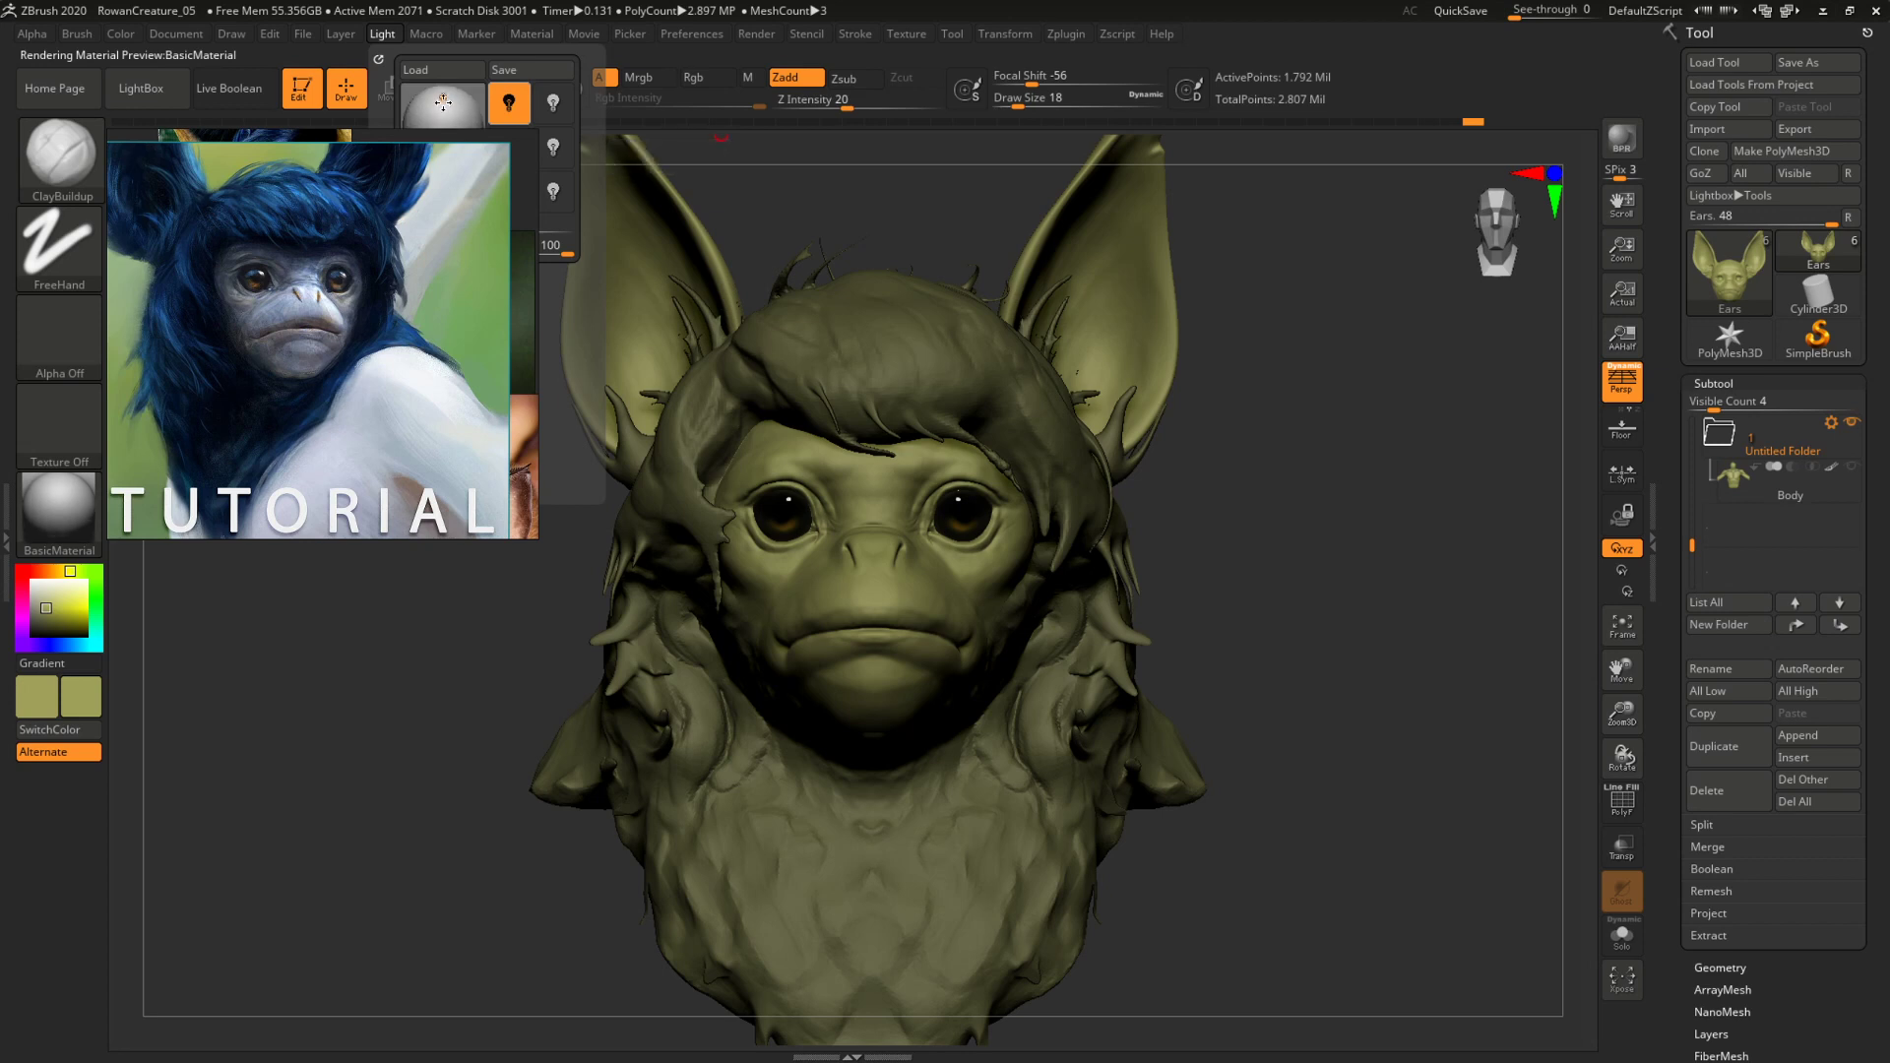
# Switch on a second light, place it at the centre of the sphere and set its intensity to about 0.16.
pyautogui.click(542, 105)
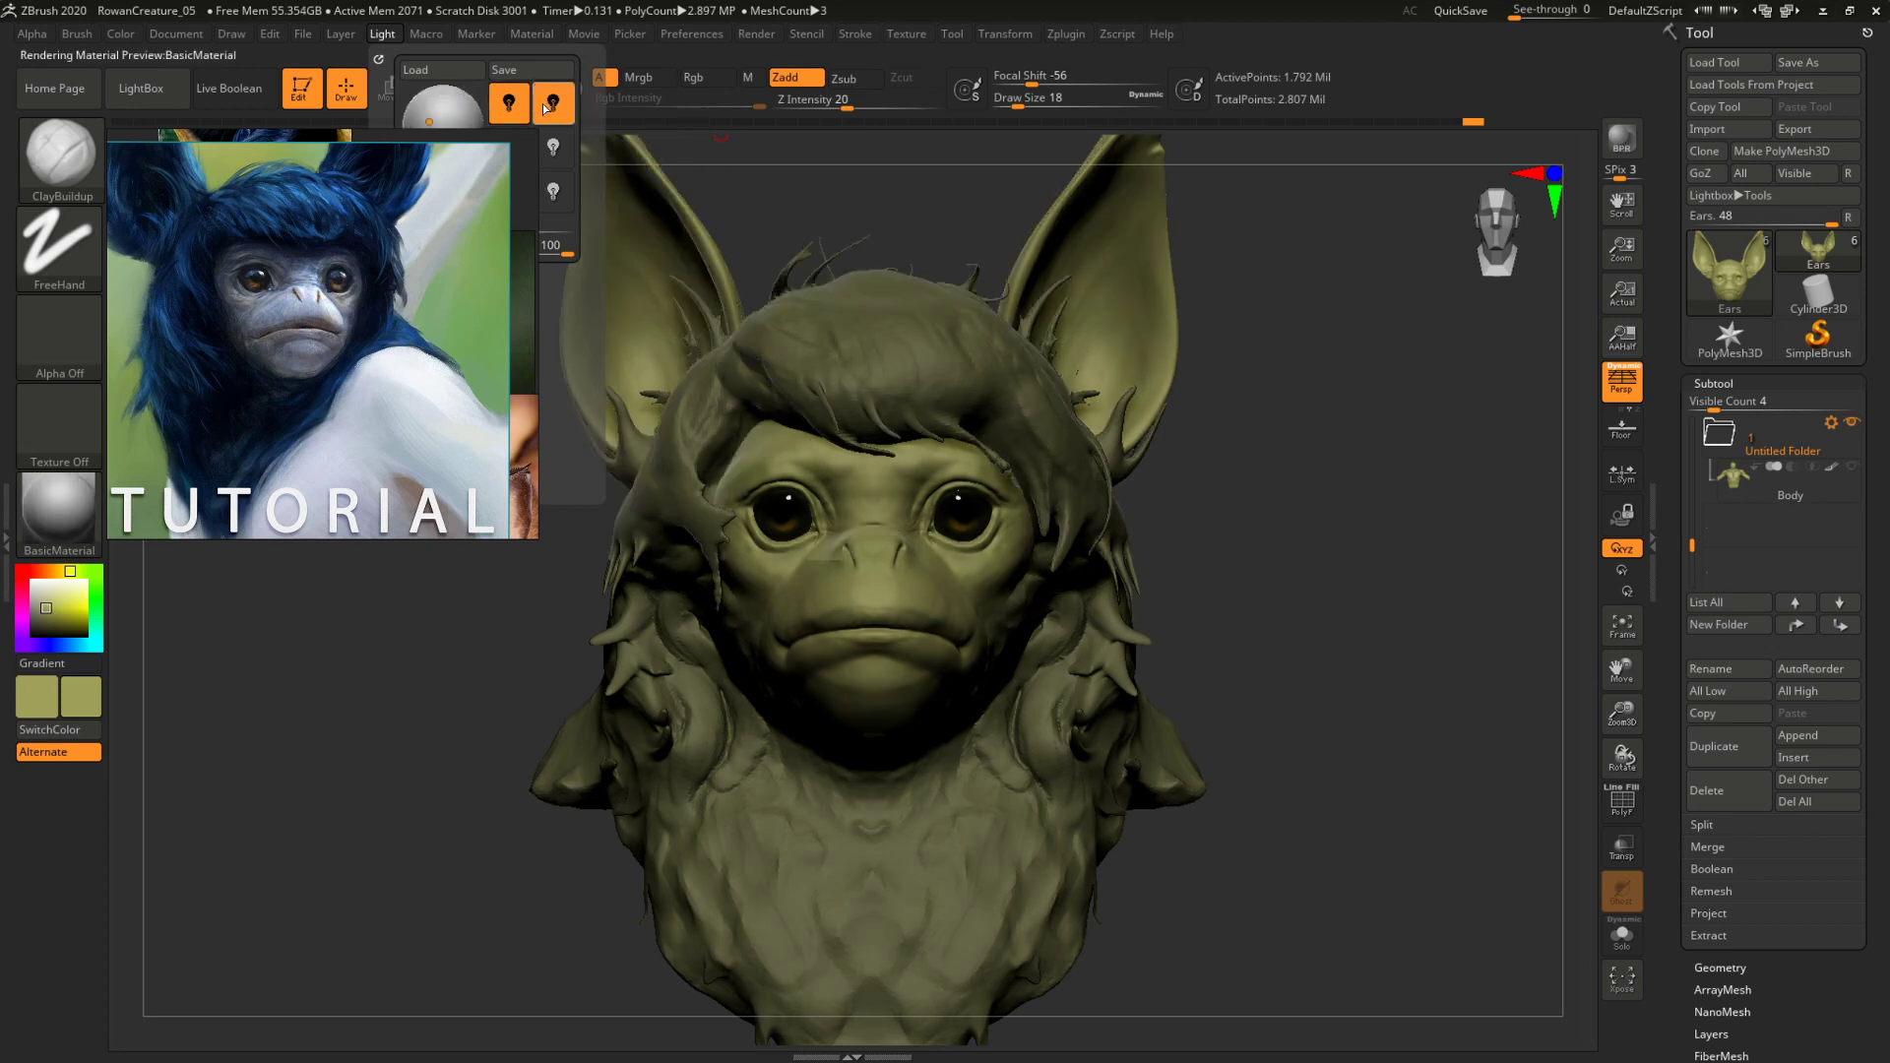
pyautogui.click(541, 104)
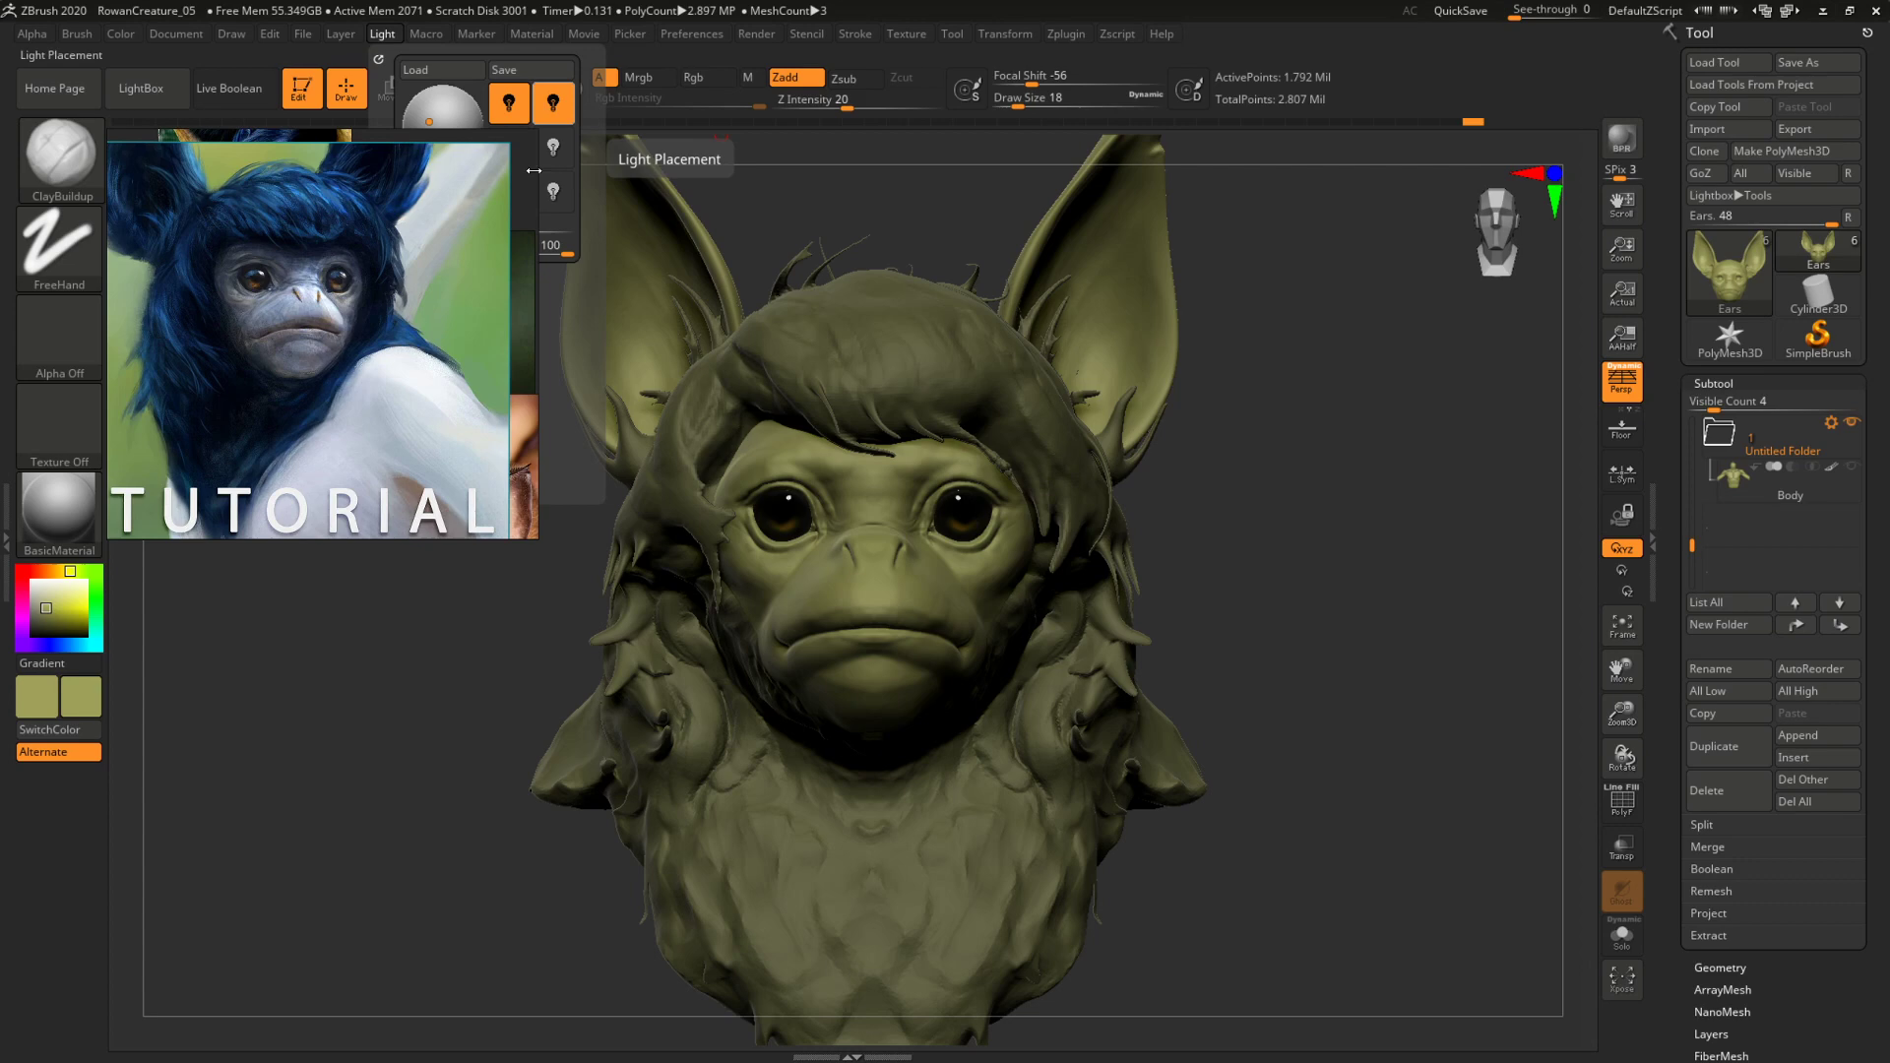
pyautogui.click(446, 112)
pyautogui.moveTo(446, 112); pyautogui.dragTo(445, 125)
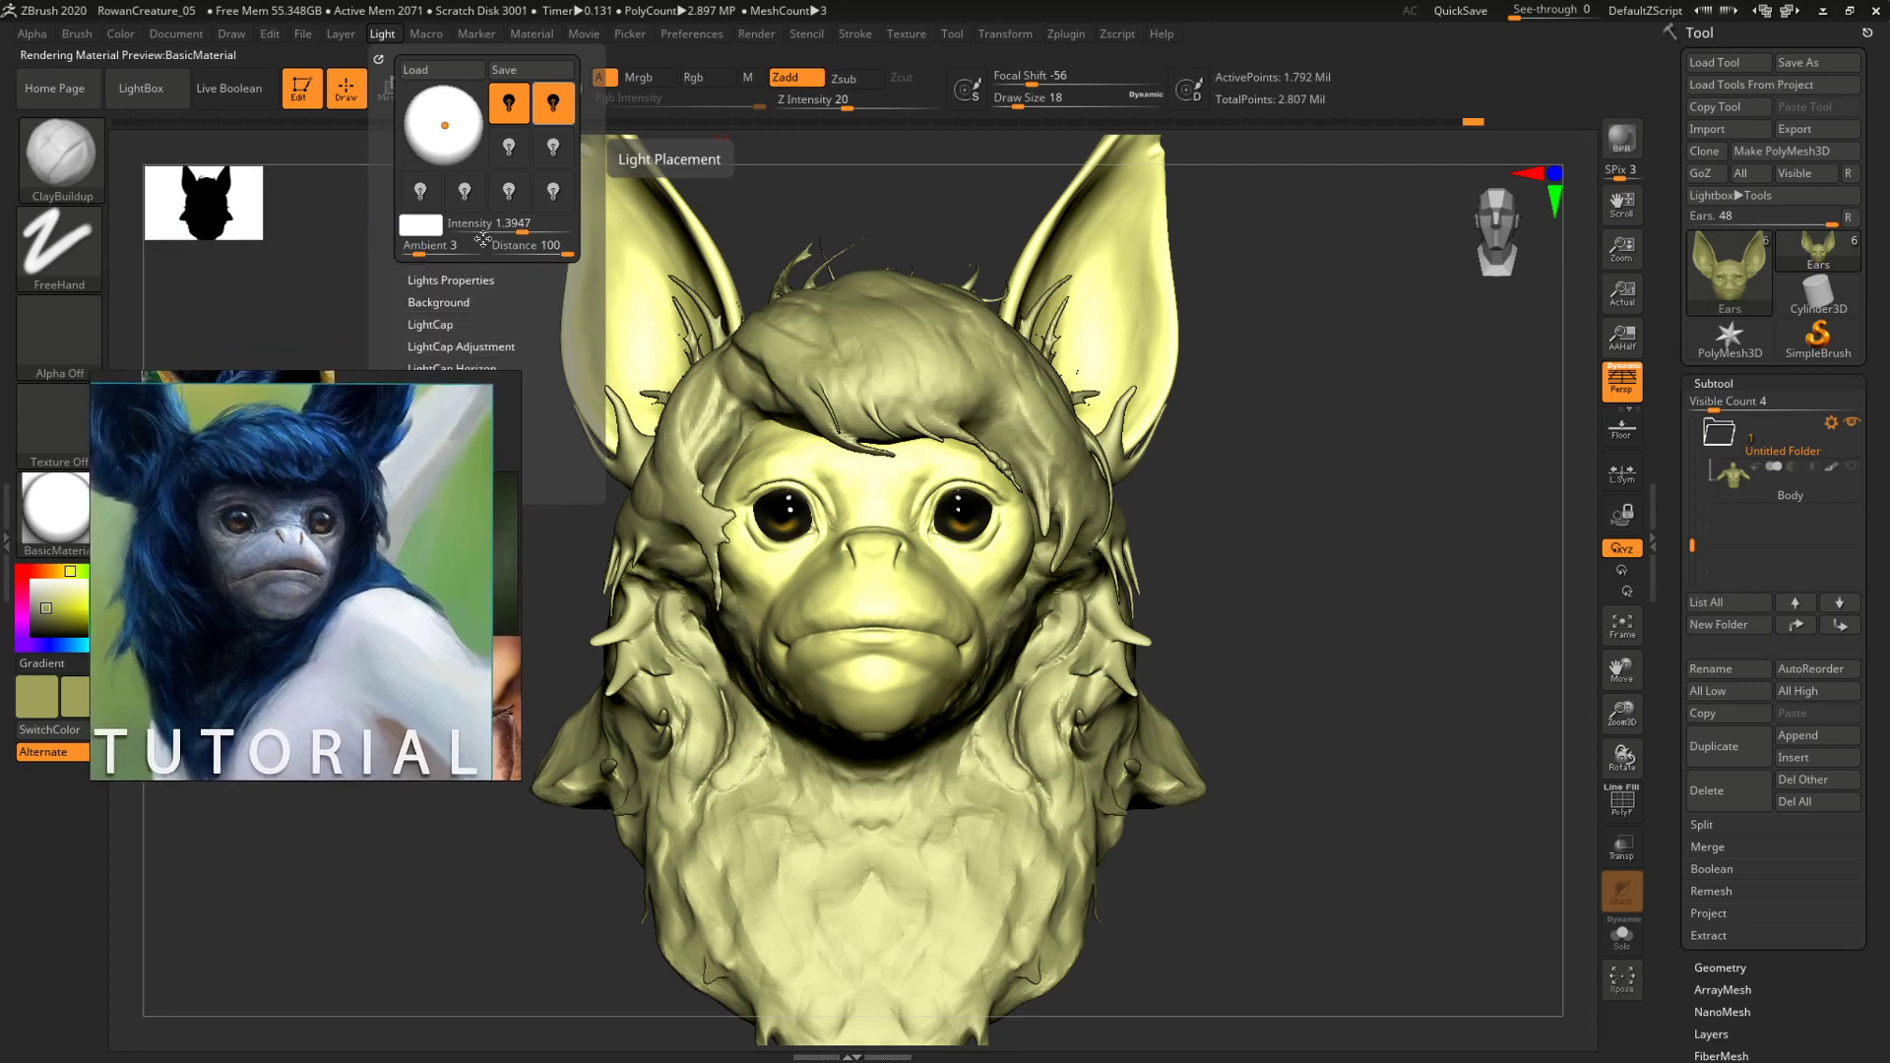
pyautogui.moveTo(523, 230); pyautogui.dragTo(496, 224)
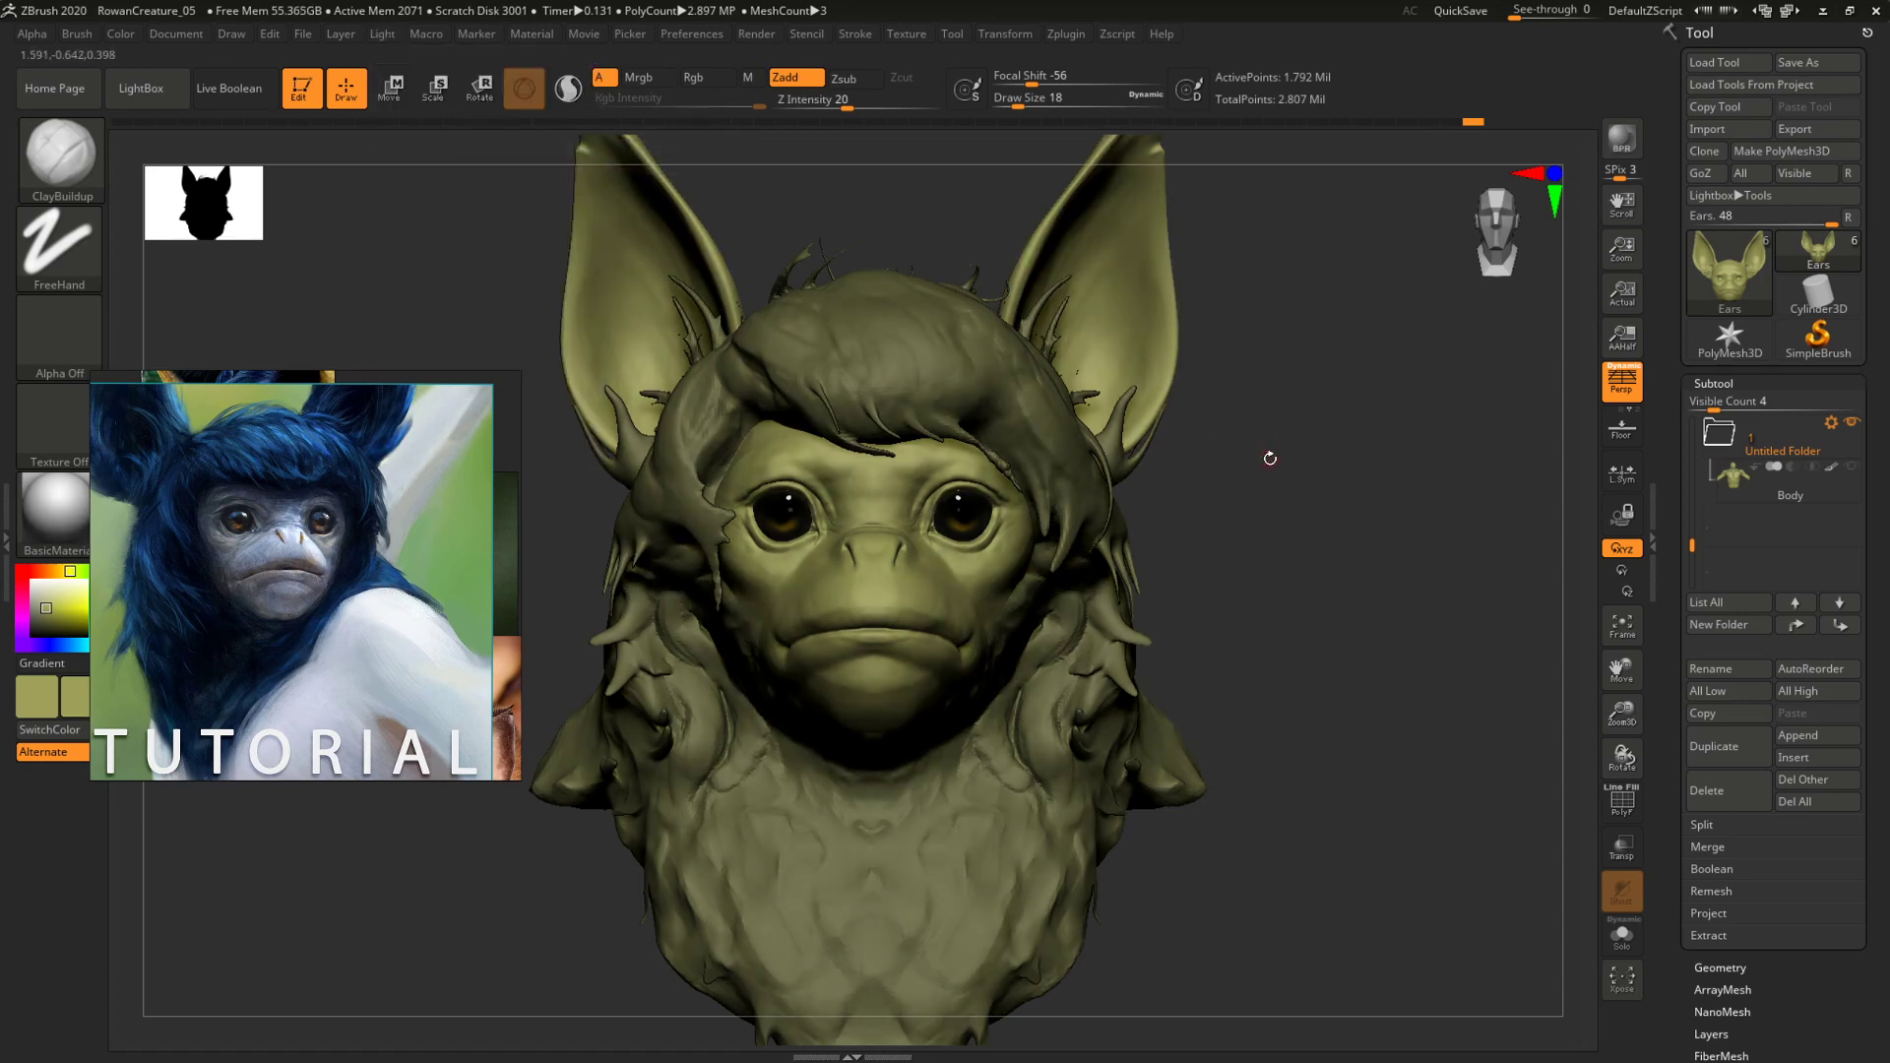
pyautogui.moveTo(1270, 456)
pyautogui.mouseDown()
pyautogui.moveTo(1244, 491)
pyautogui.moveTo(1293, 494)
pyautogui.moveTo(1085, 444)
pyautogui.moveTo(1182, 442)
pyautogui.moveTo(1327, 544)
pyautogui.moveTo(1290, 519)
pyautogui.moveTo(1298, 482)
pyautogui.mouseUp()
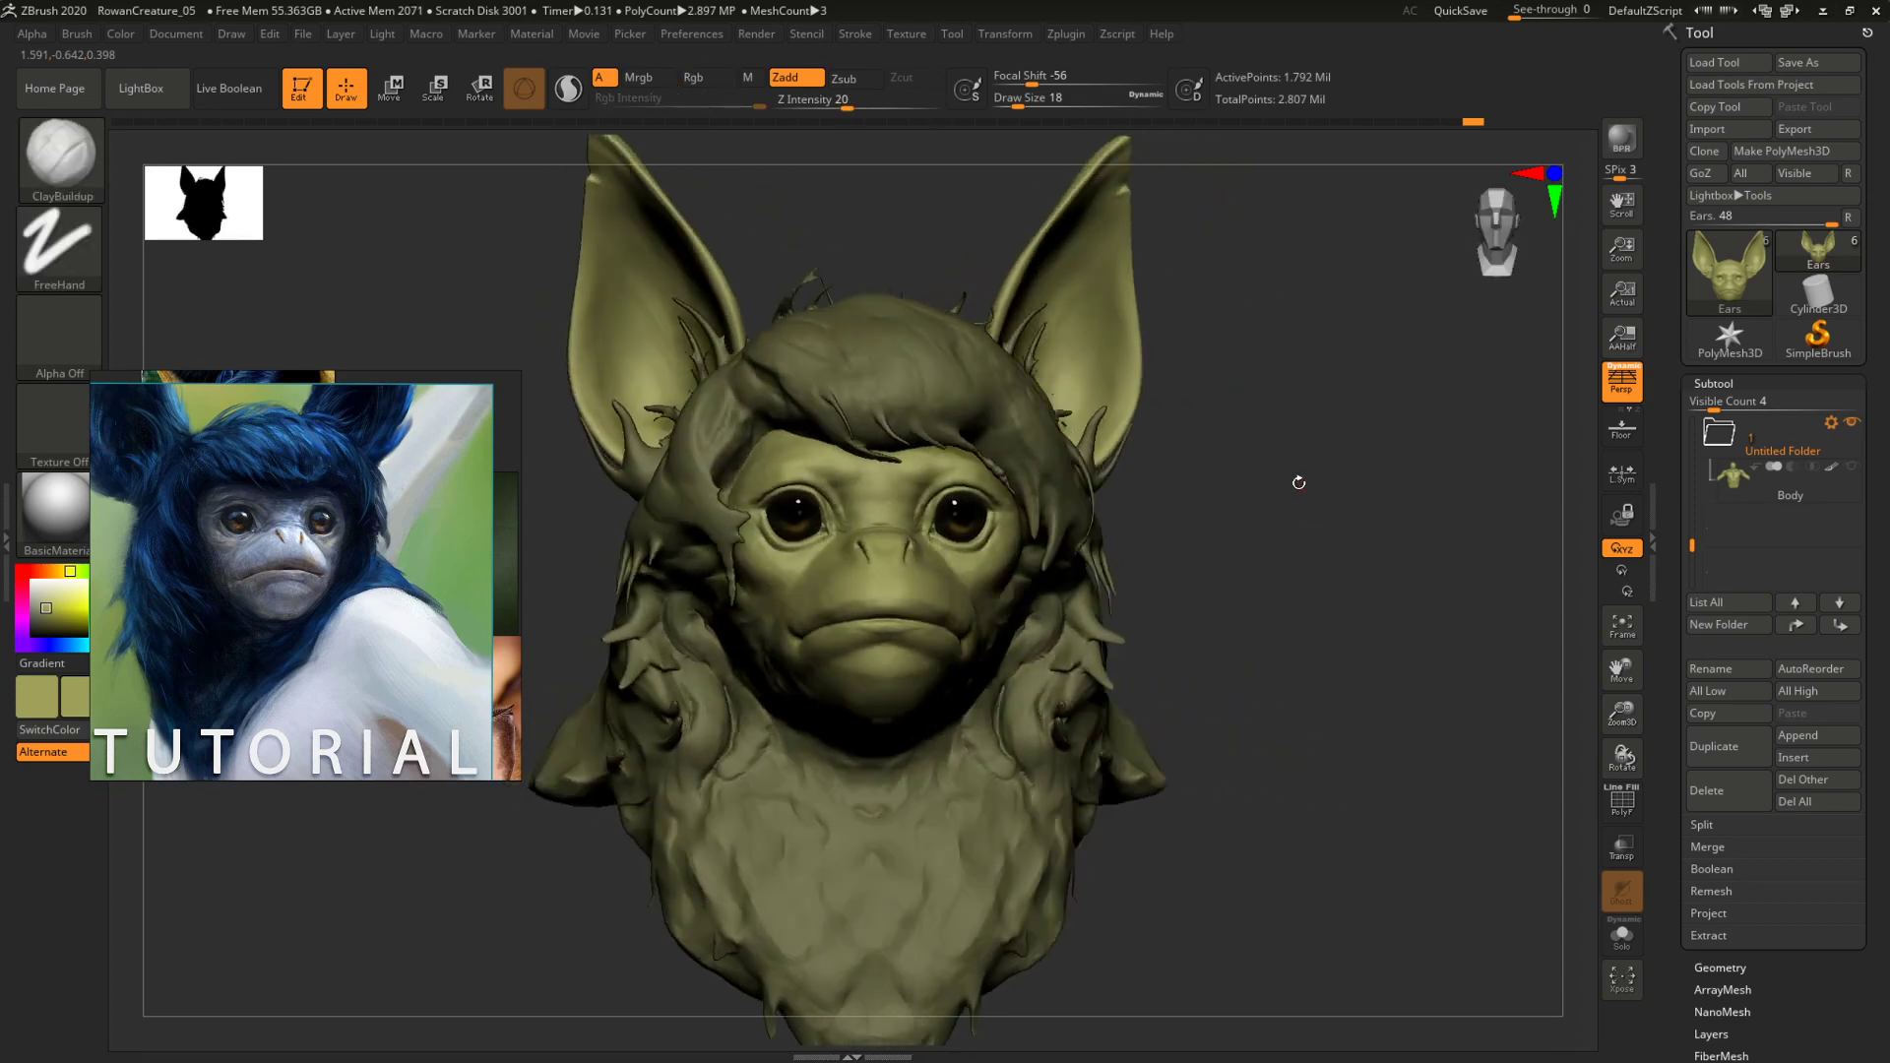
# Toggle the second light on and off to compare the lighting on the face, and leave it switched off.
pyautogui.click(476, 34)
pyautogui.click(425, 33)
pyautogui.click(381, 34)
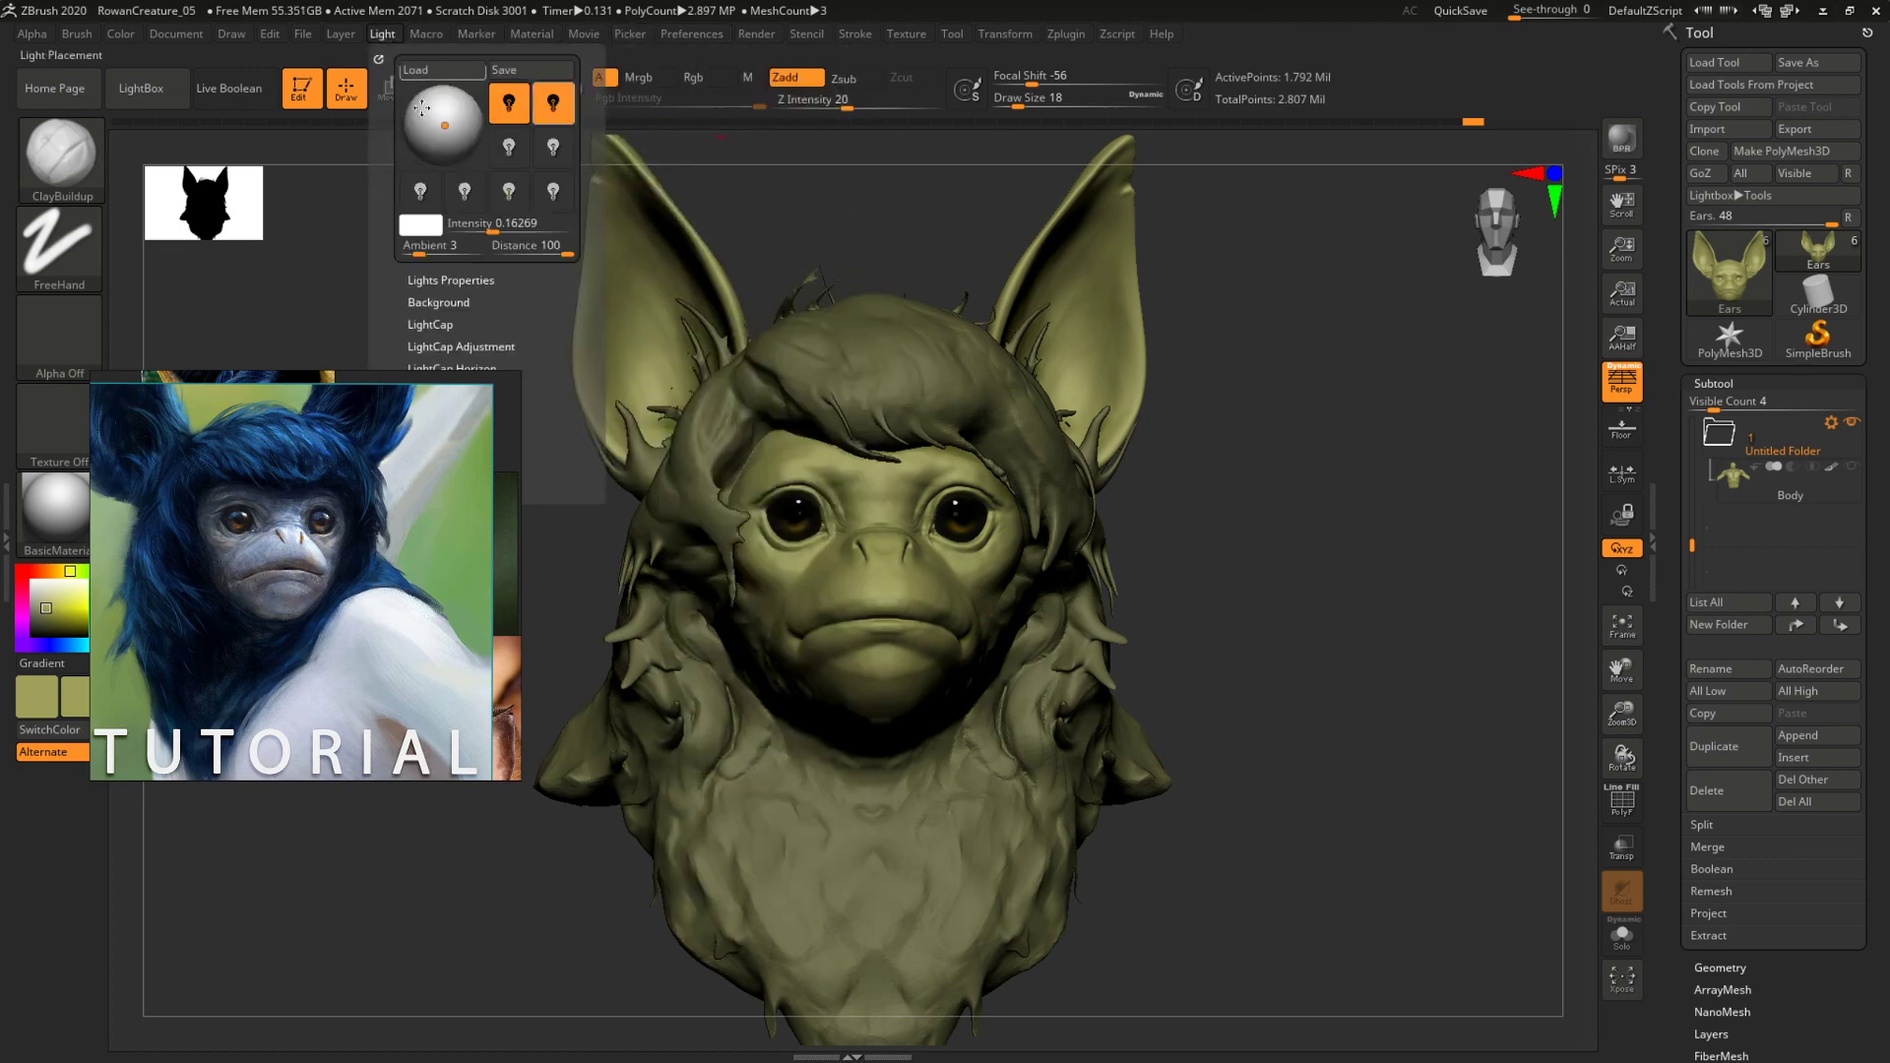
pyautogui.click(553, 104)
pyautogui.click(555, 108)
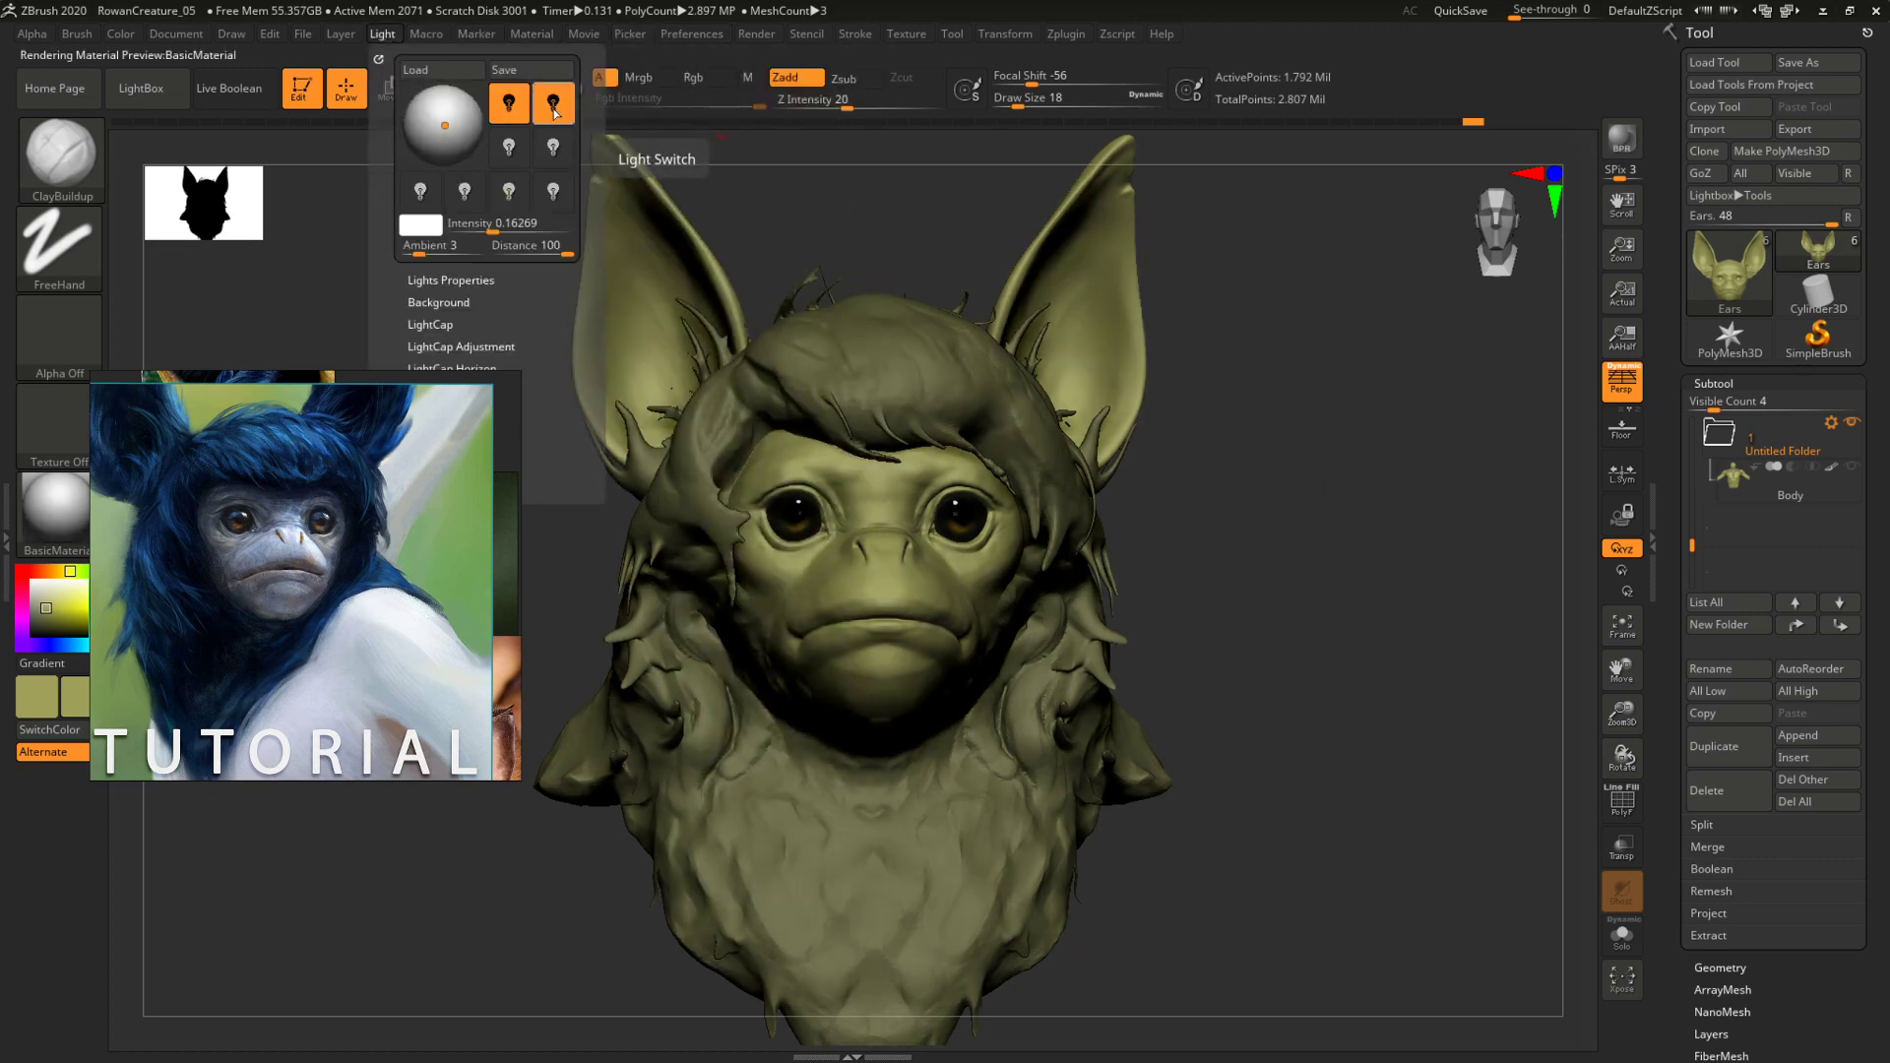
pyautogui.click(557, 109)
pyautogui.click(560, 108)
pyautogui.click(561, 110)
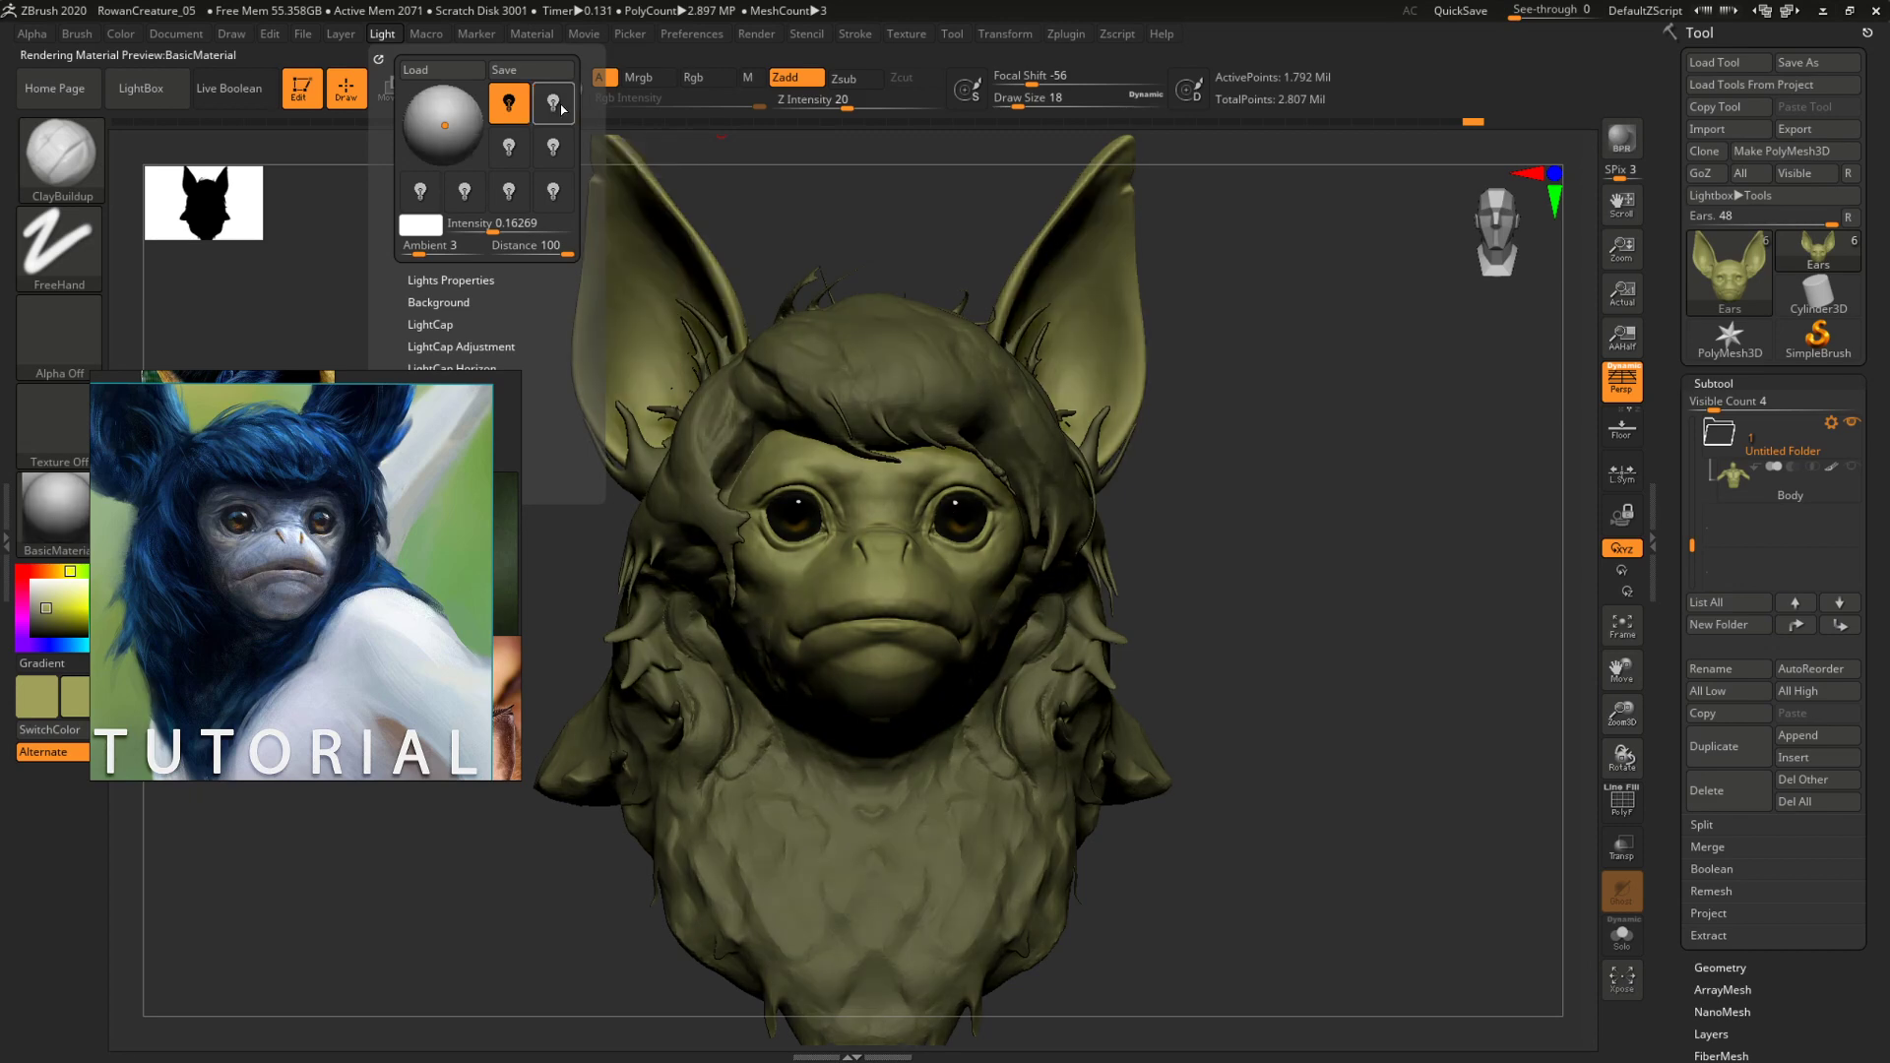
pyautogui.click(563, 111)
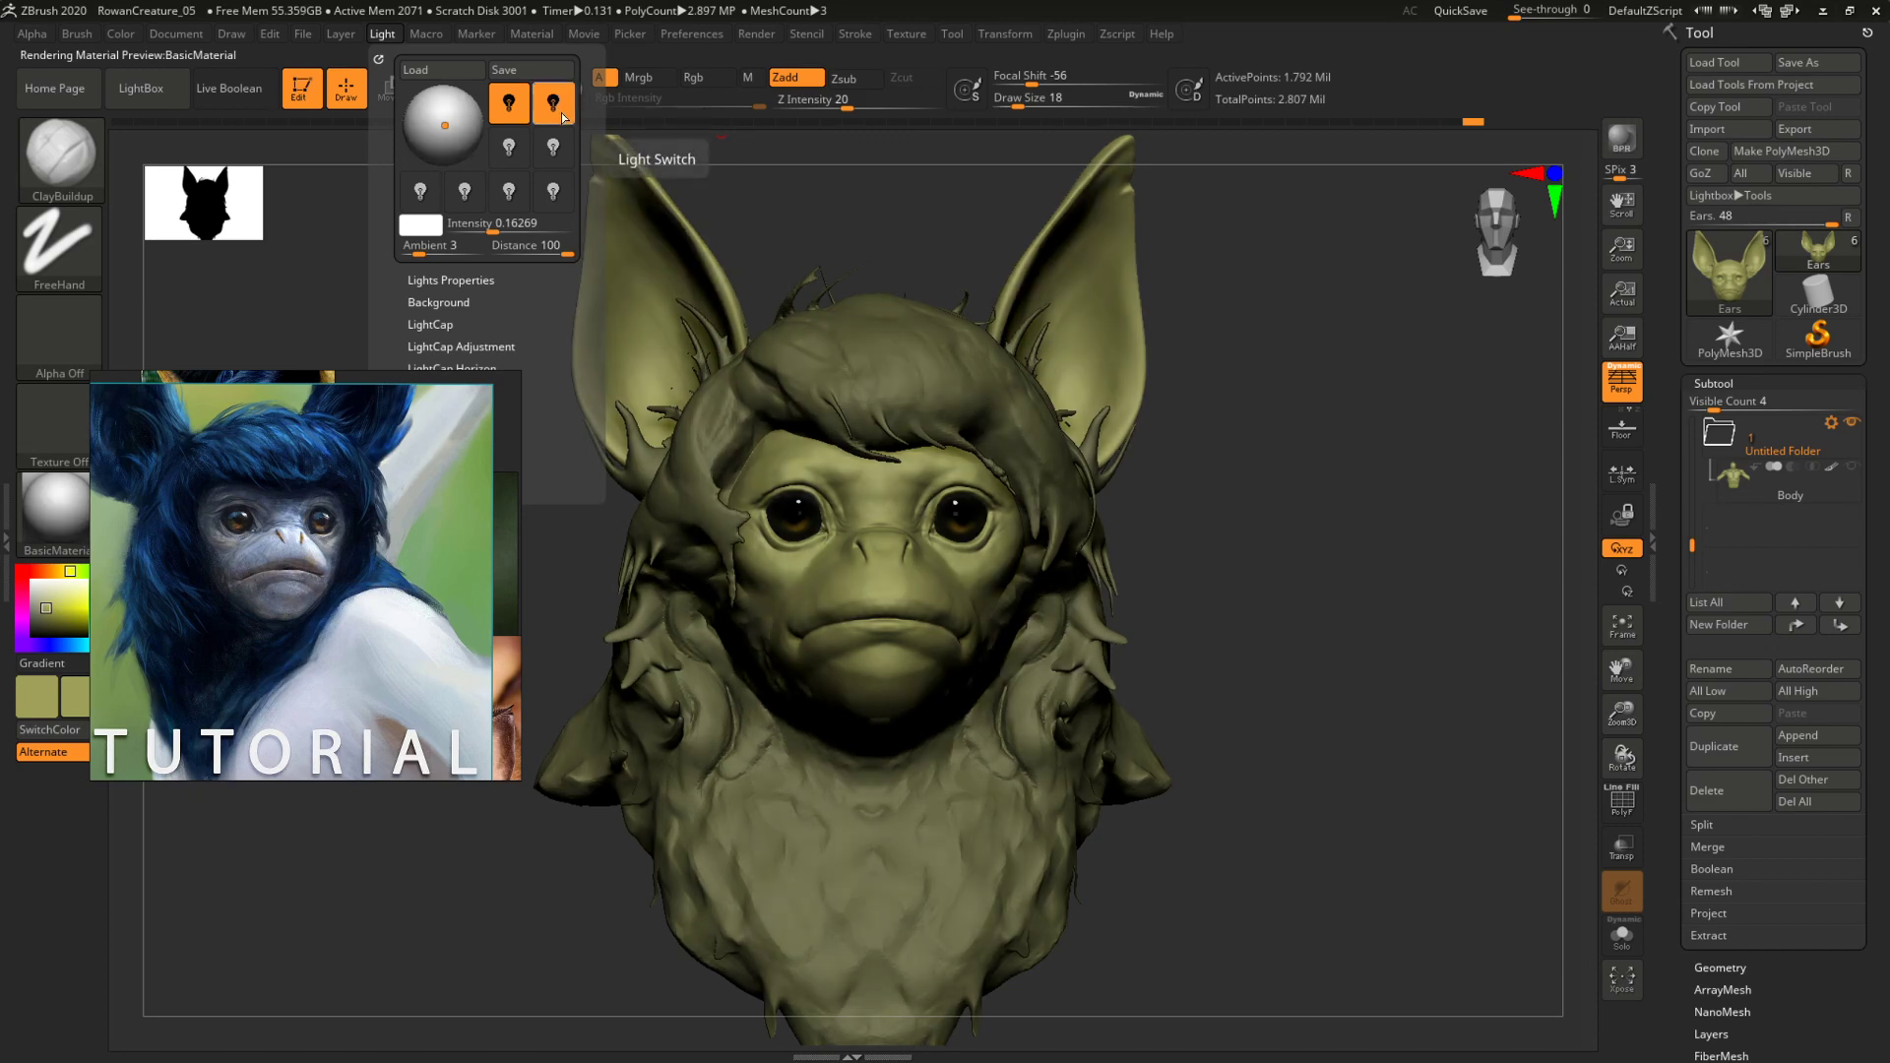
pyautogui.click(559, 108)
# Set the main light's intensity to about 0.85 and nudge the placement of the switched-off second light.
pyautogui.click(508, 103)
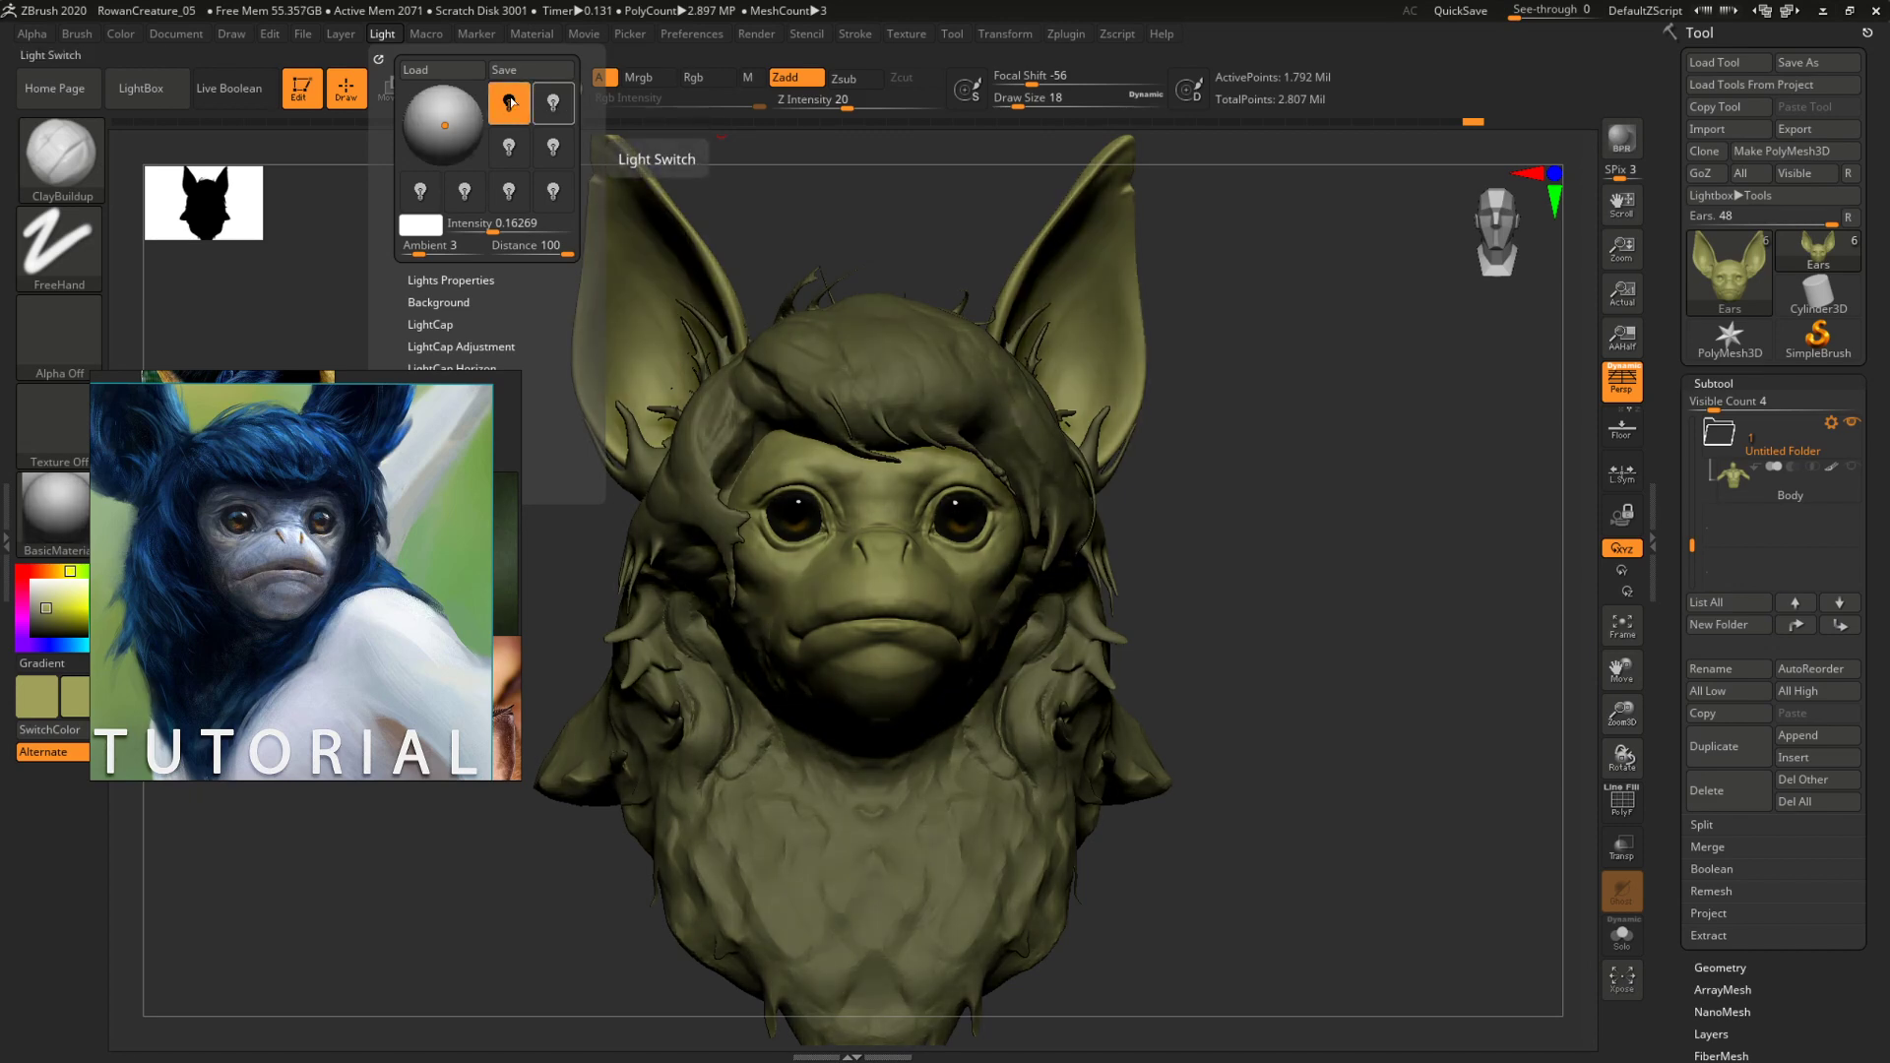
pyautogui.click(511, 231)
pyautogui.moveTo(511, 230)
pyautogui.mouseDown()
pyautogui.moveTo(521, 218)
pyautogui.moveTo(461, 219)
pyautogui.mouseUp()
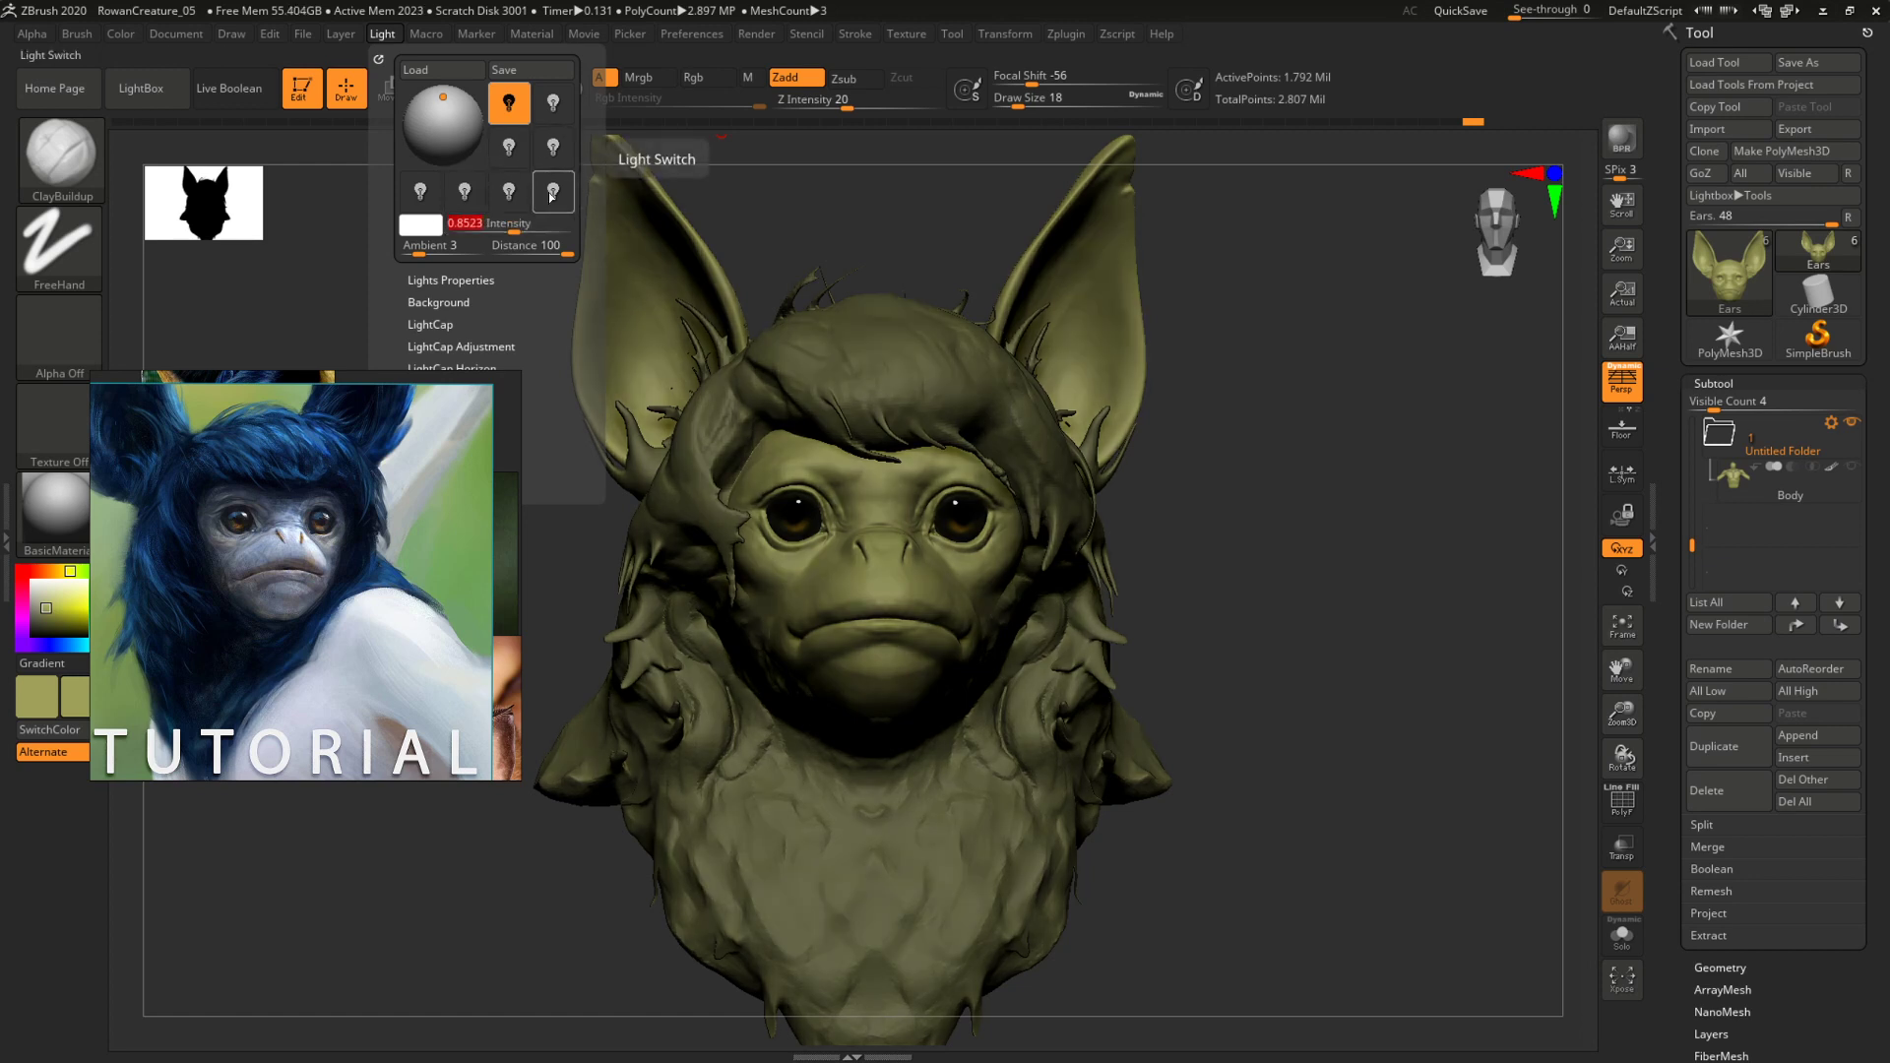
pyautogui.click(552, 106)
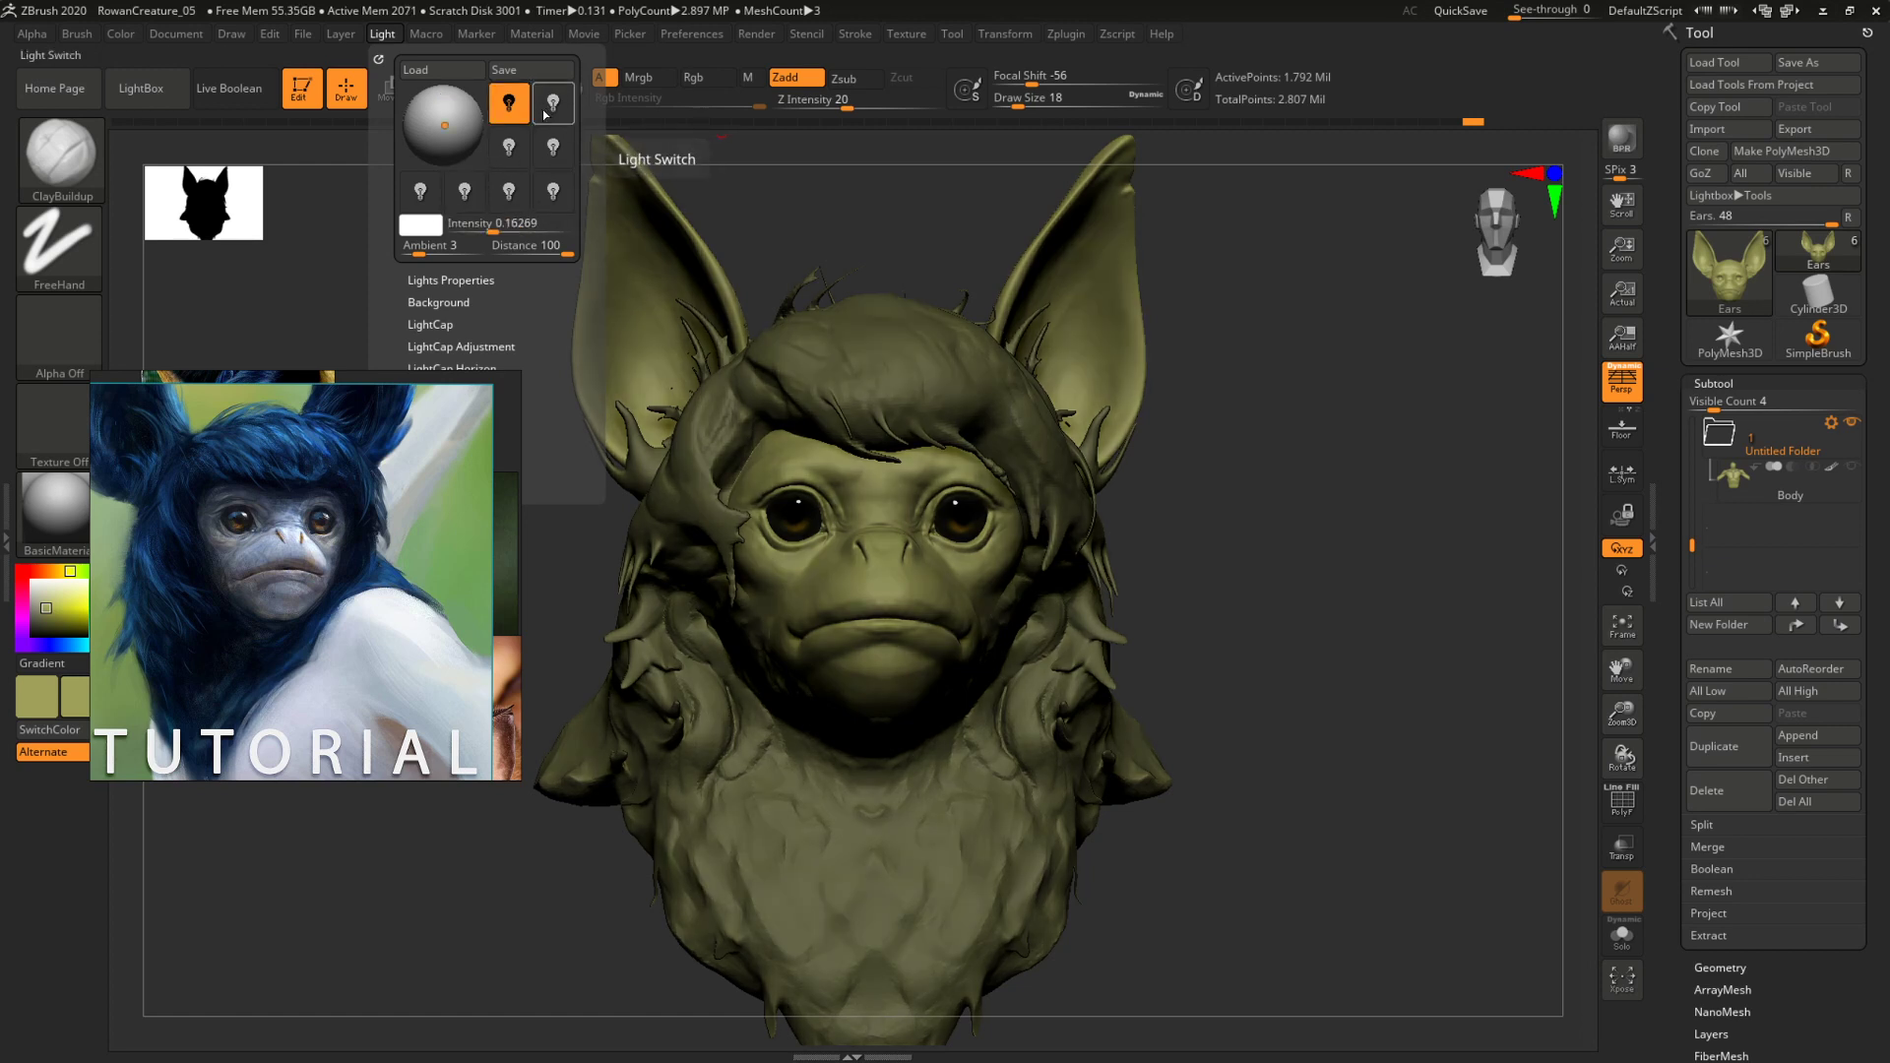
pyautogui.moveTo(450, 128); pyautogui.dragTo(442, 125)
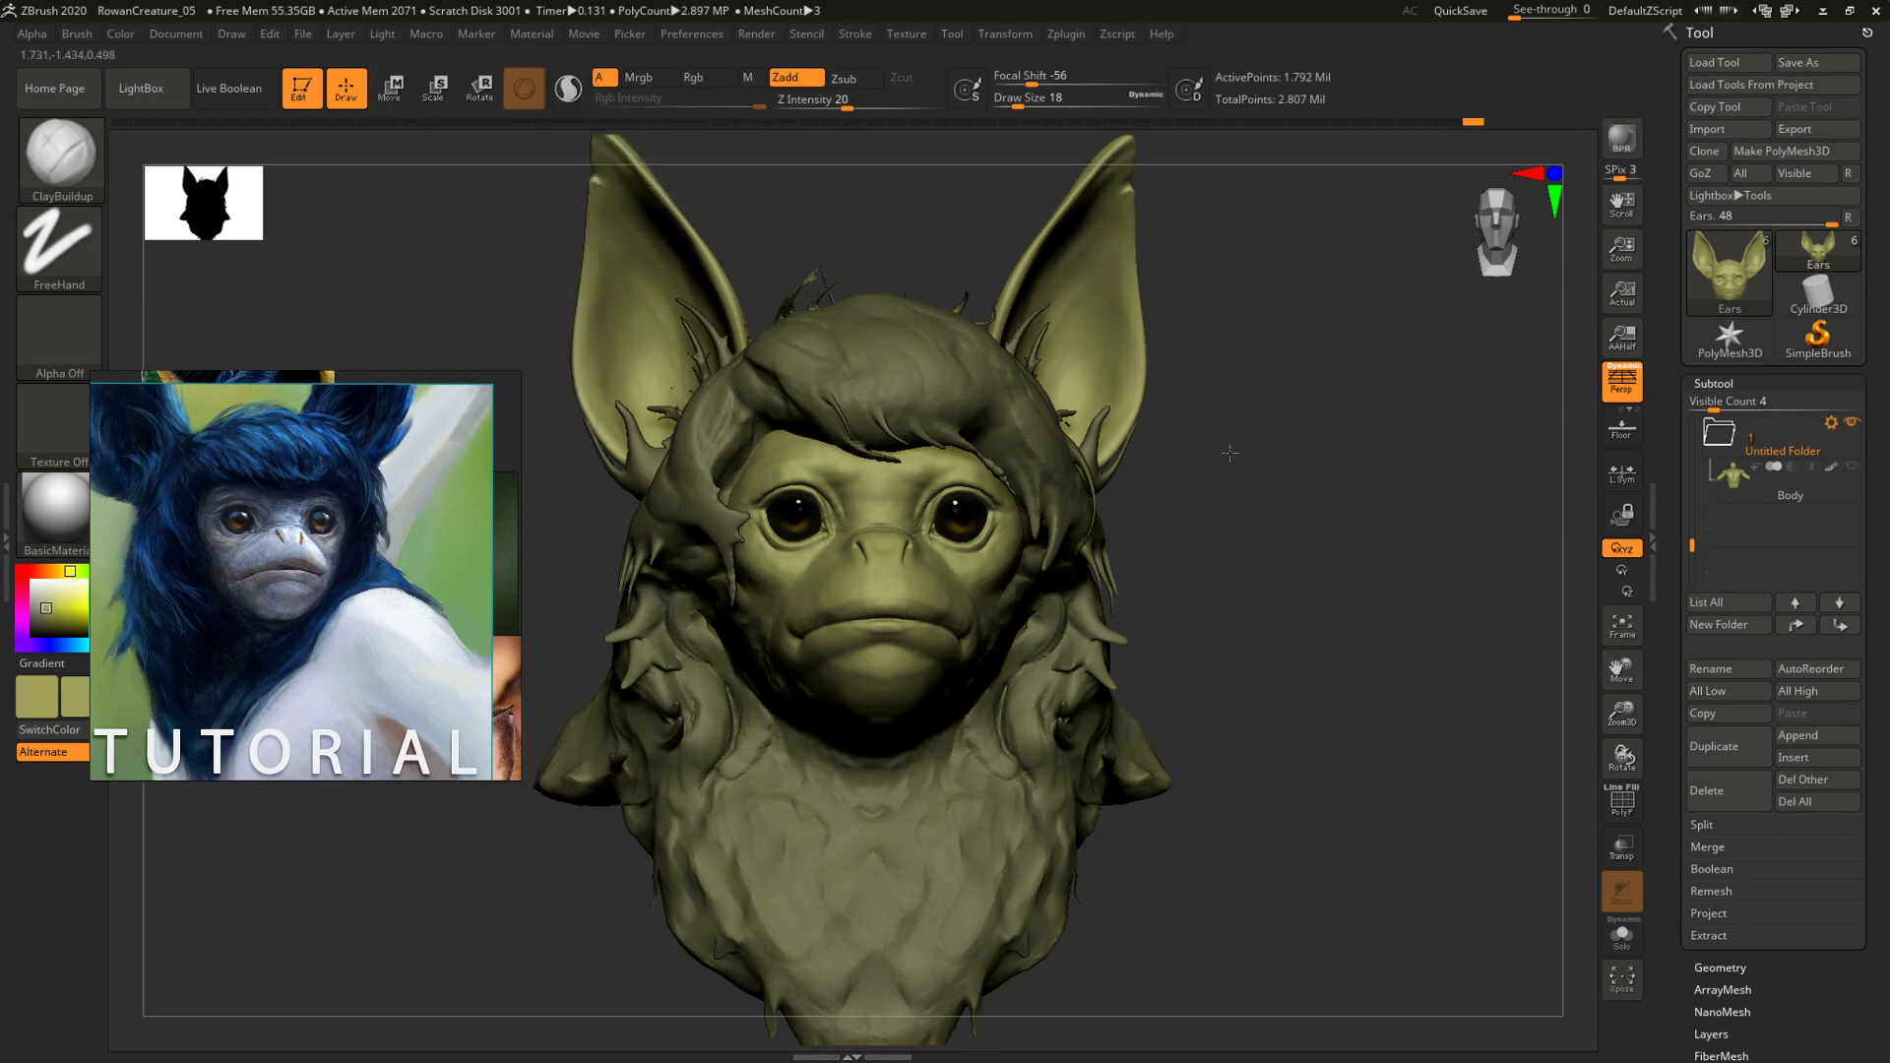
pyautogui.moveTo(1179, 418)
pyautogui.keyDown('alt'); pyautogui.mouseDown()
pyautogui.moveTo(1091, 366)
pyautogui.moveTo(1185, 413)
pyautogui.mouseUp(); pyautogui.keyUp('alt')
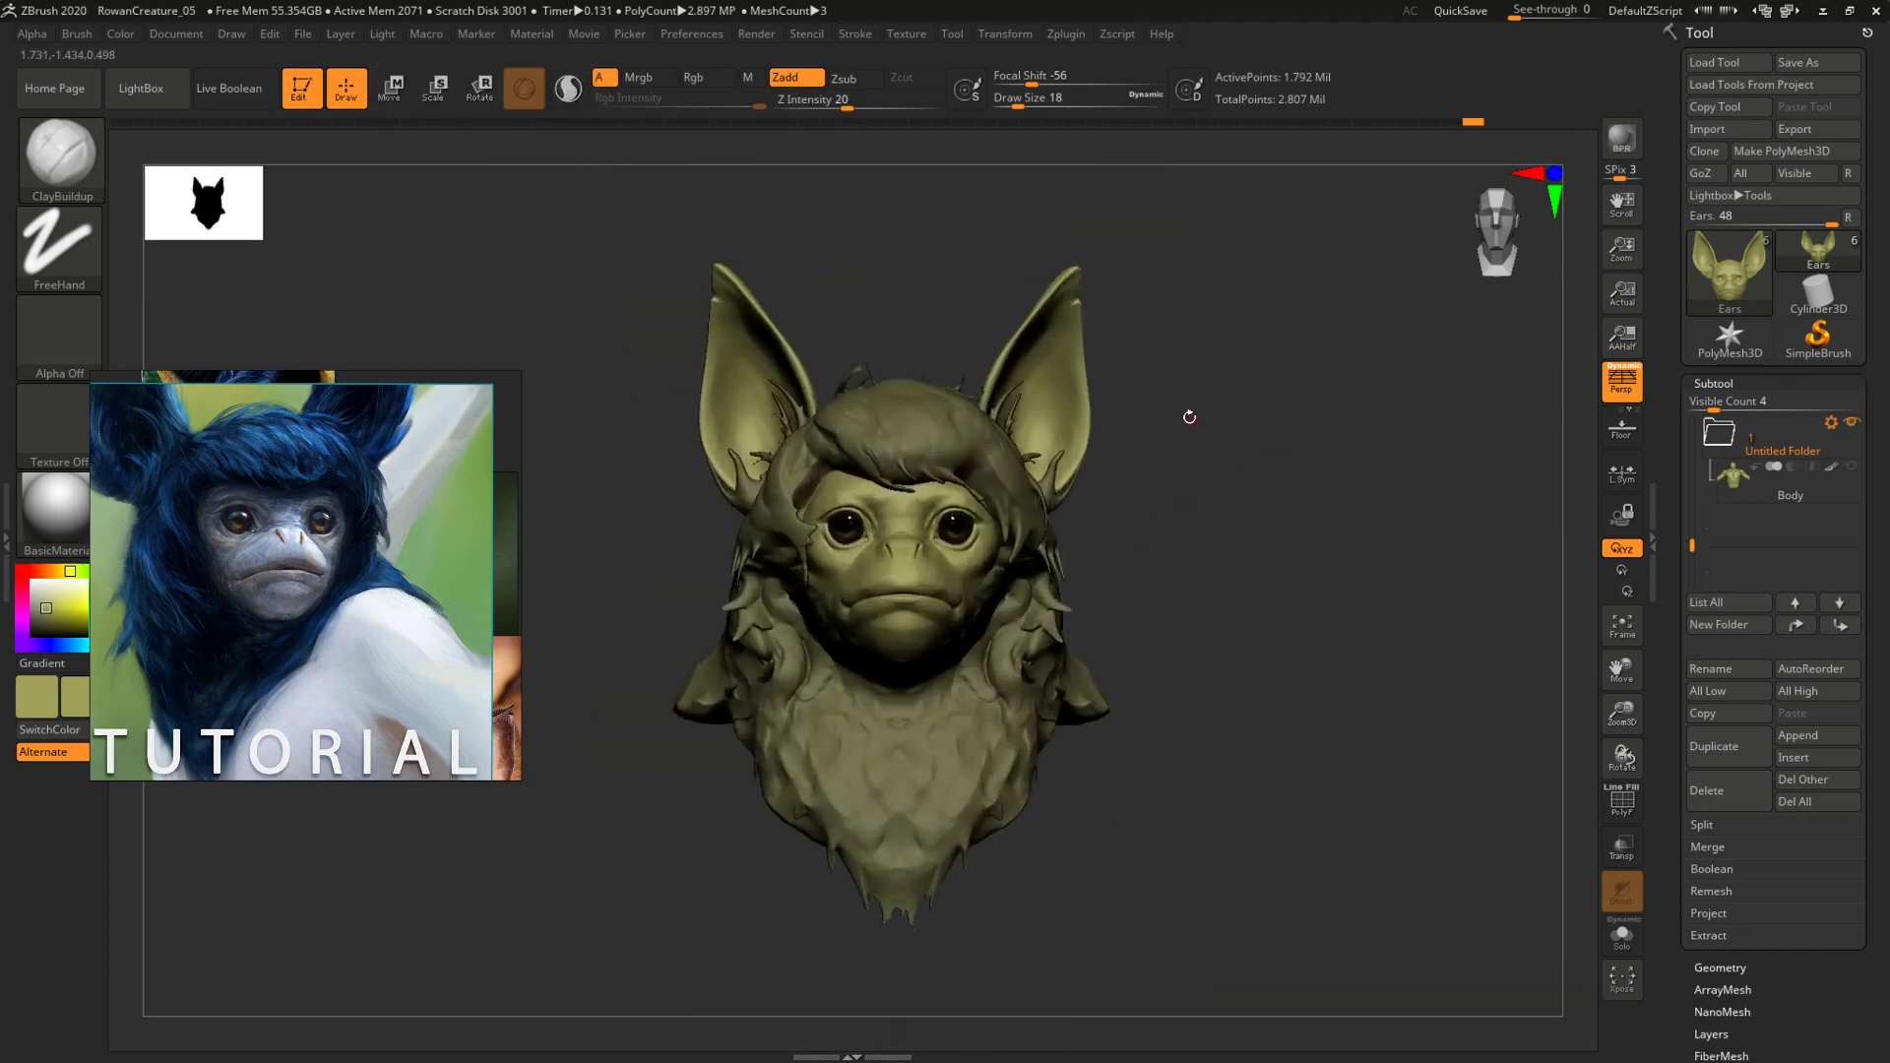
pyautogui.click(383, 34)
pyautogui.click(548, 145)
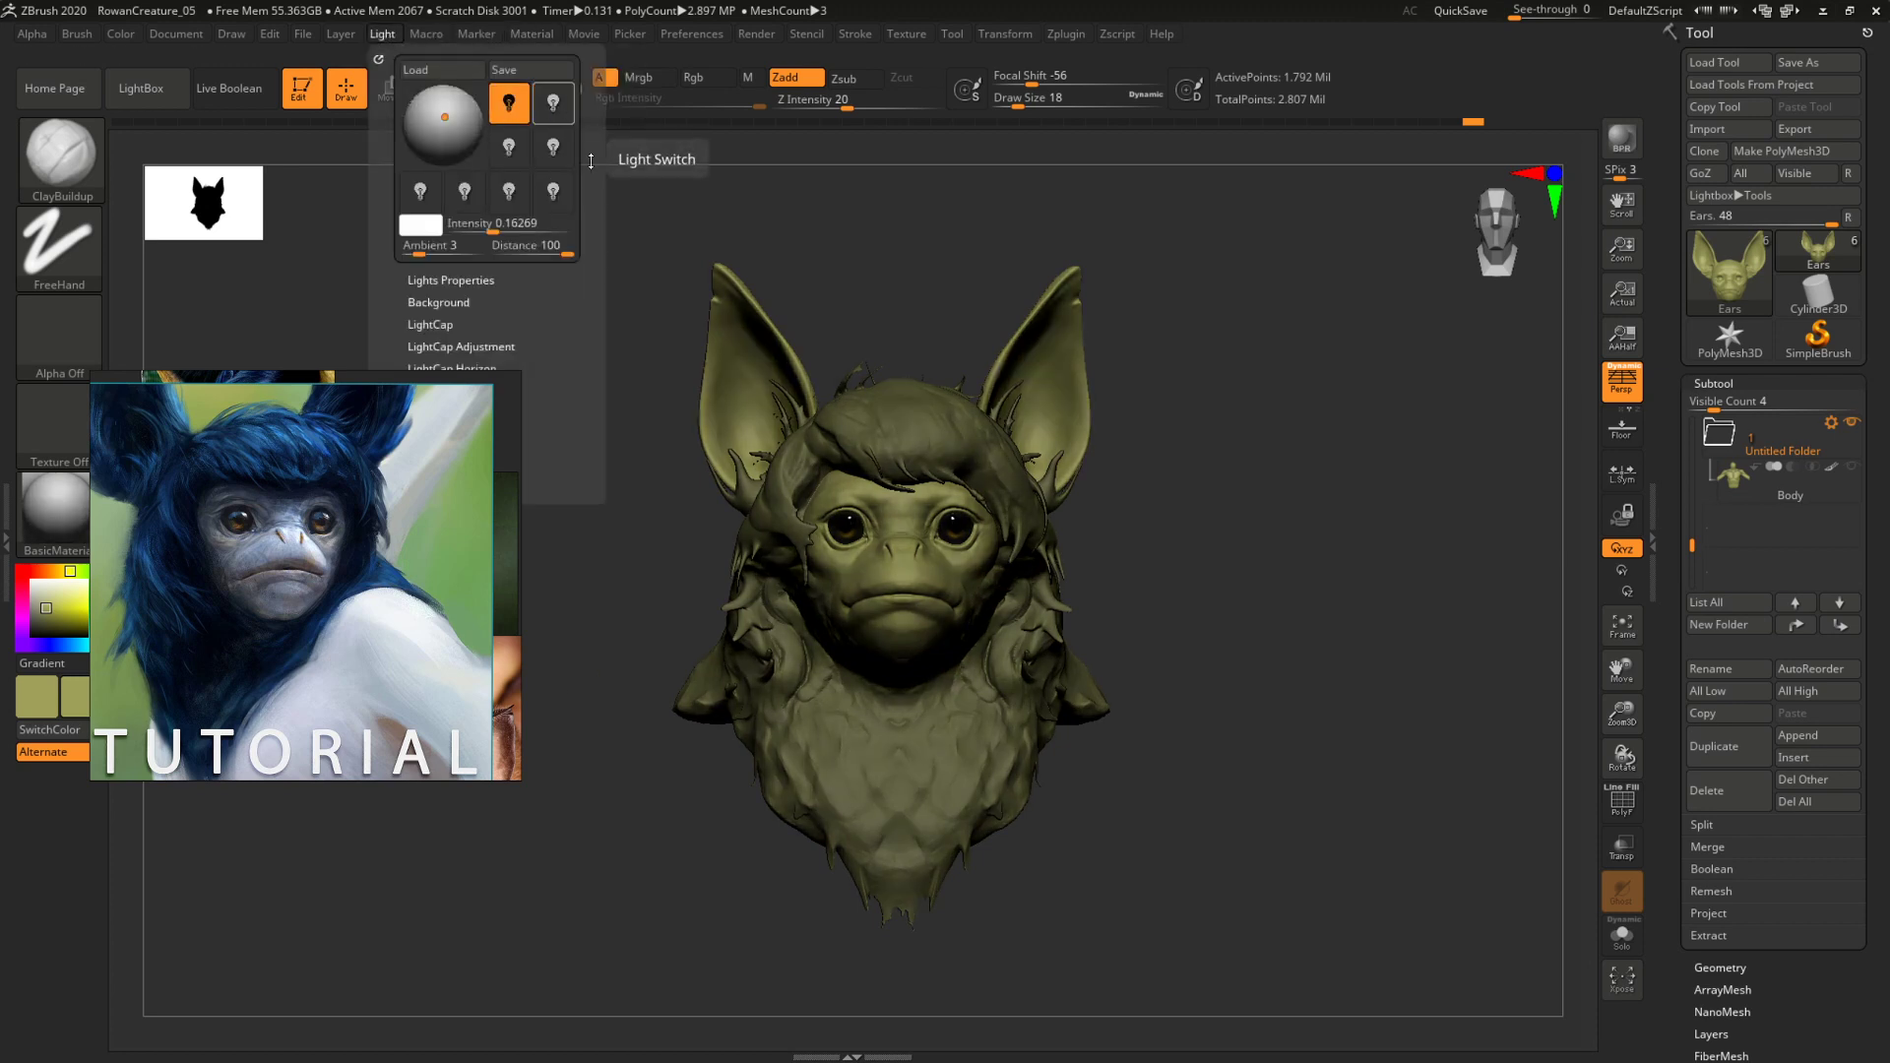
# Show the Body subtool in the untitled folder and inspect the head together with the torso from the front.
pyautogui.moveTo(1212, 477)
pyautogui.mouseDown()
pyautogui.moveTo(1221, 458)
pyautogui.moveTo(1314, 476)
pyautogui.mouseUp()
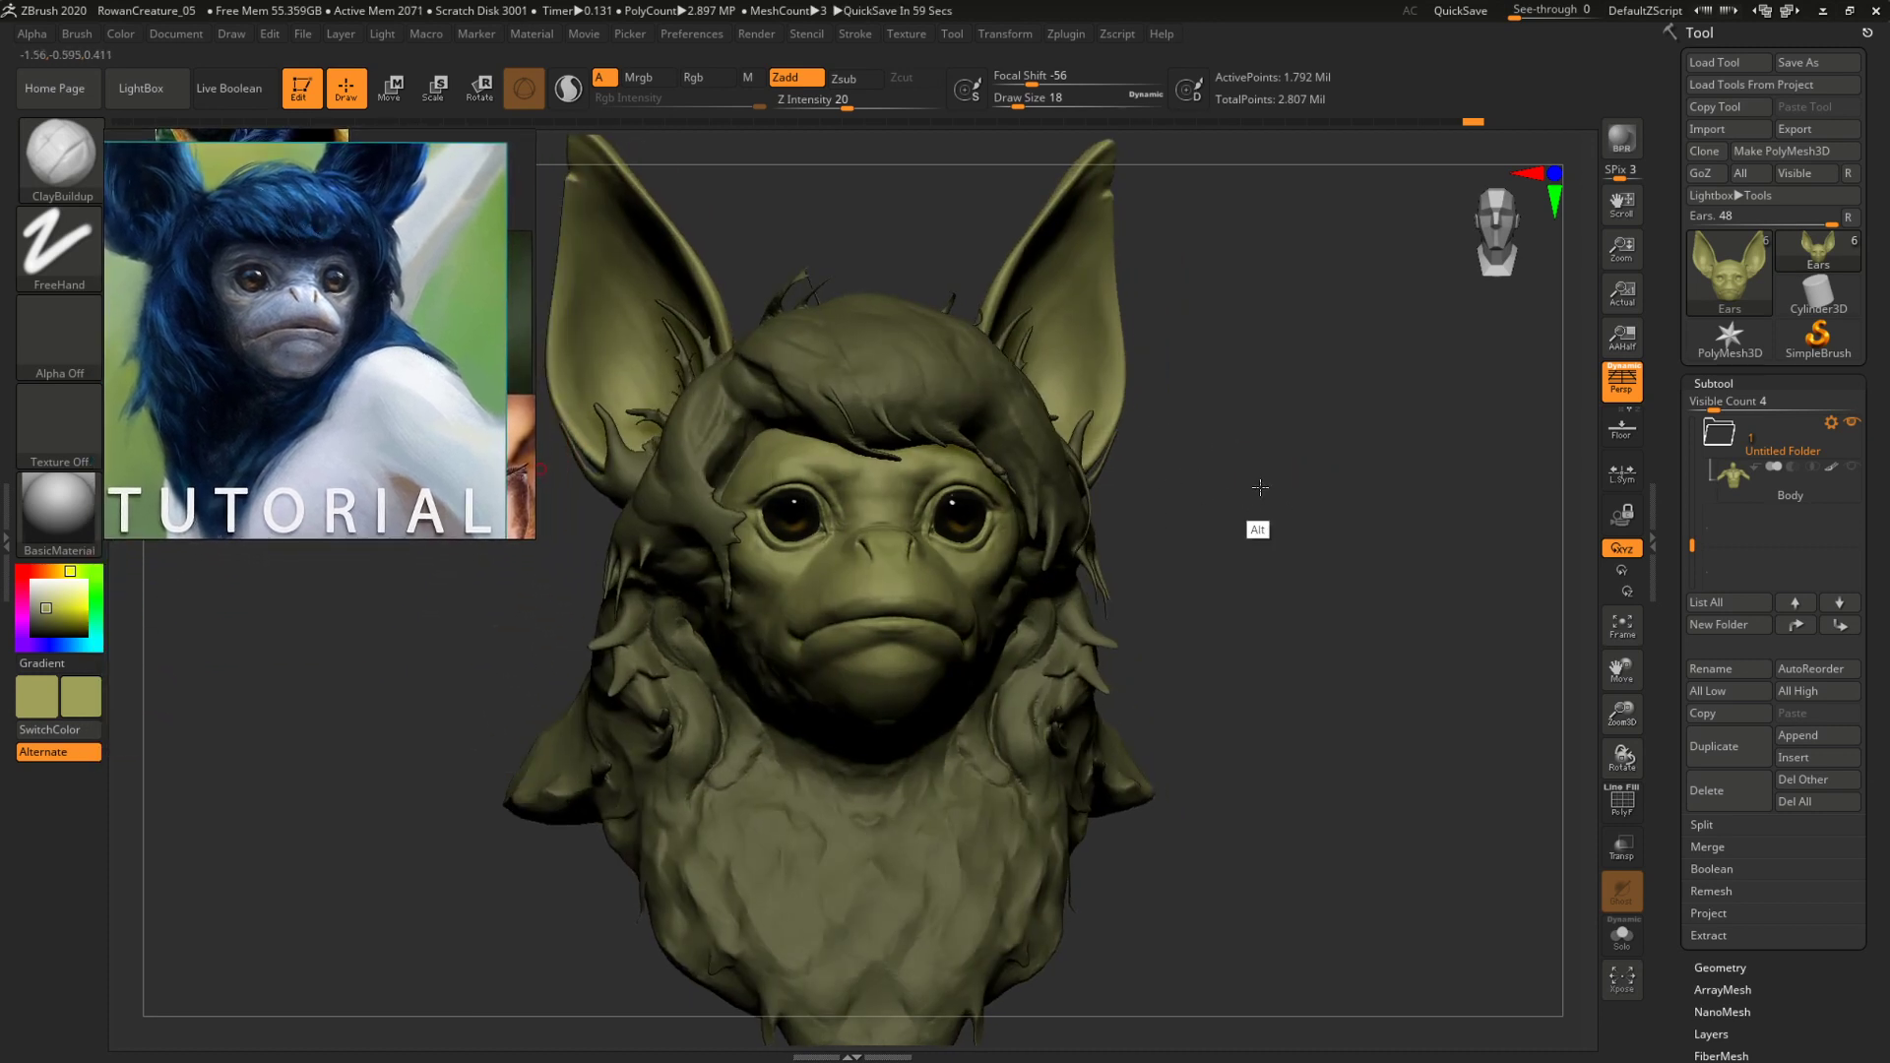
pyautogui.moveTo(1324, 515)
pyautogui.keyDown('alt'); pyautogui.mouseDown()
pyautogui.moveTo(1396, 523)
pyautogui.moveTo(1384, 490)
pyautogui.moveTo(1367, 510)
pyautogui.mouseUp(); pyautogui.keyUp('alt')
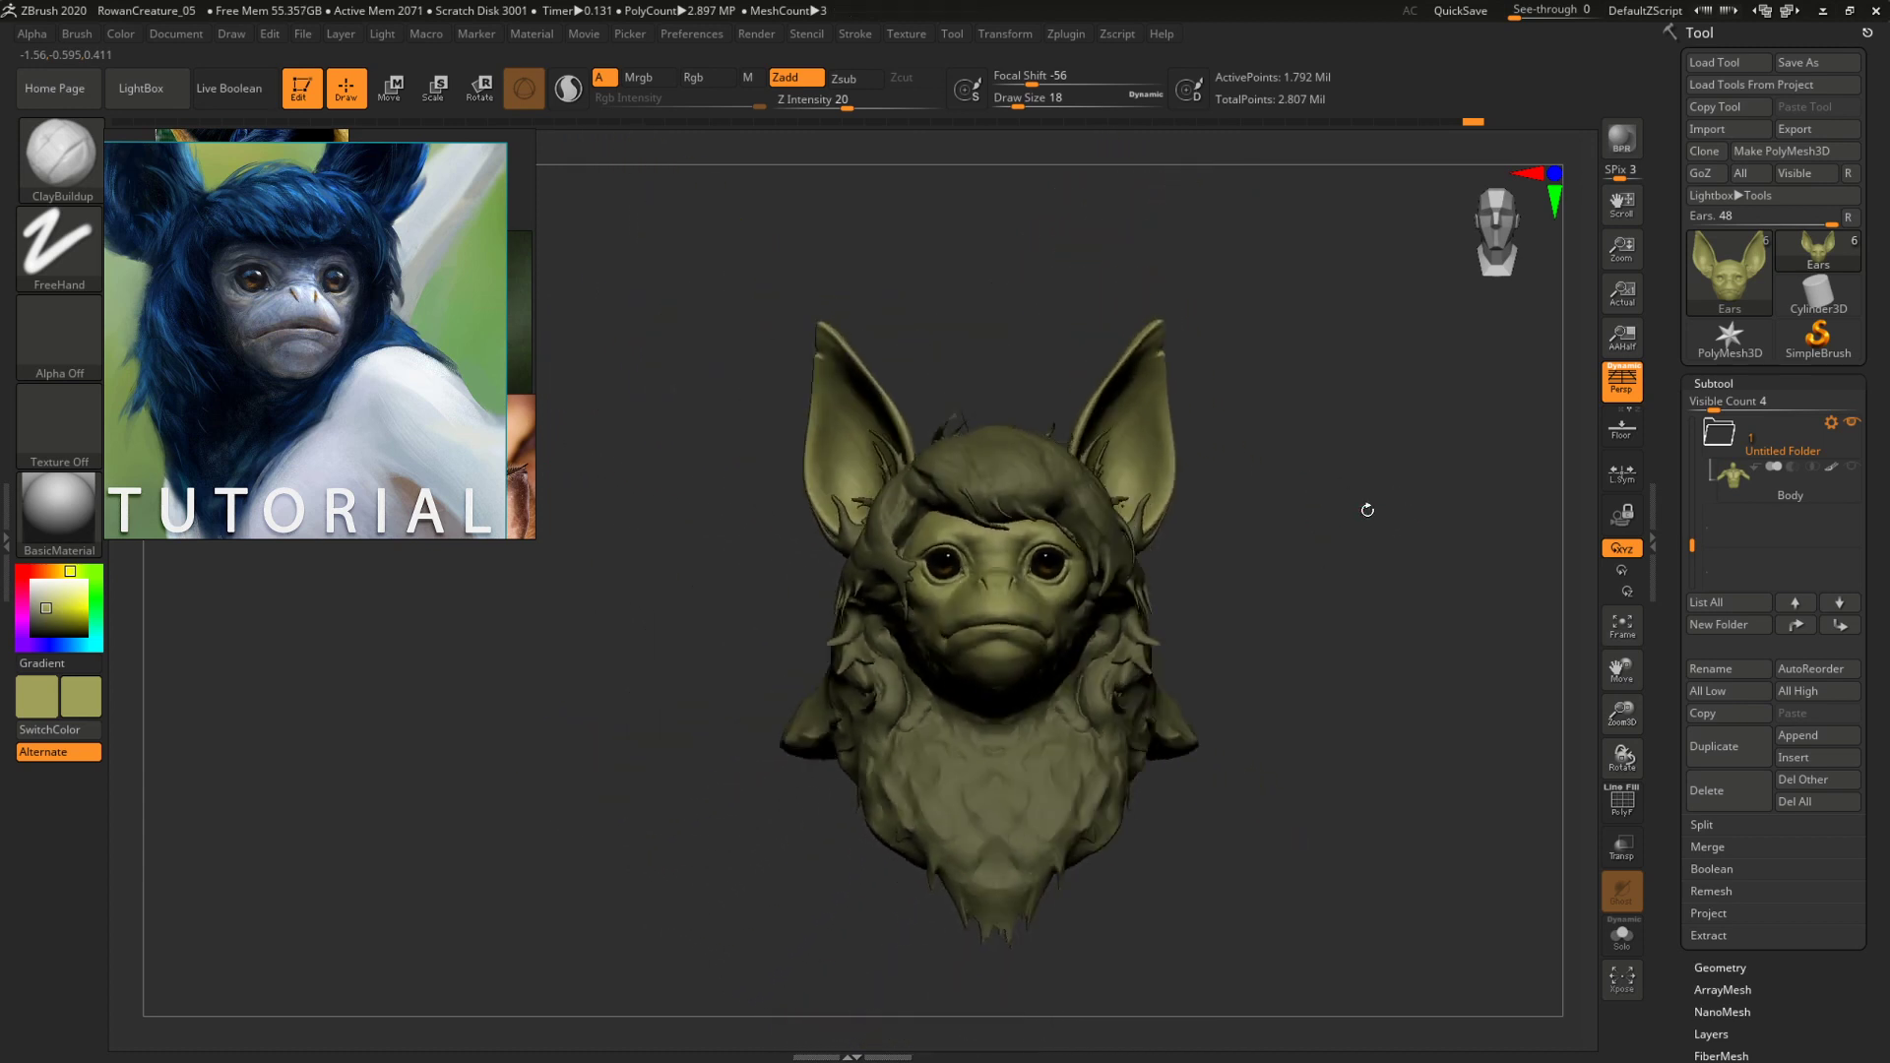
pyautogui.scroll(3, 1709, 495)
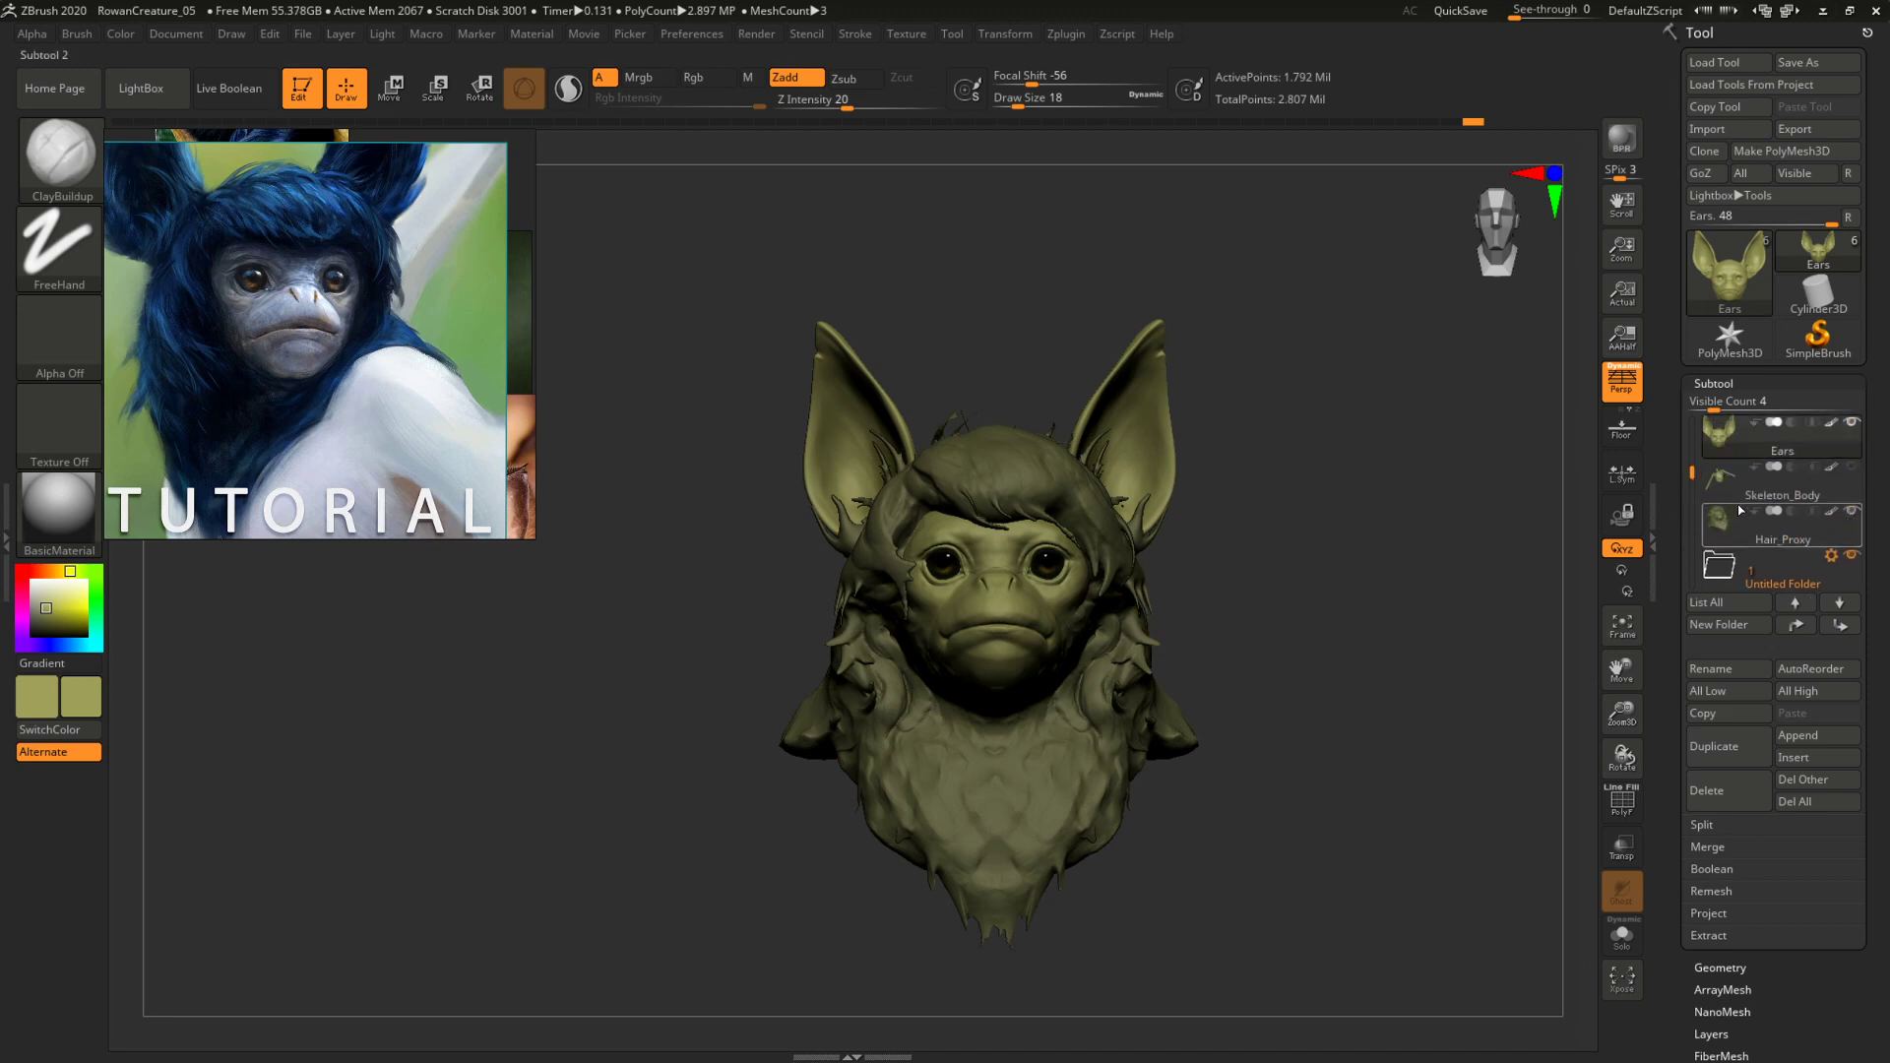
pyautogui.moveTo(1749, 536)
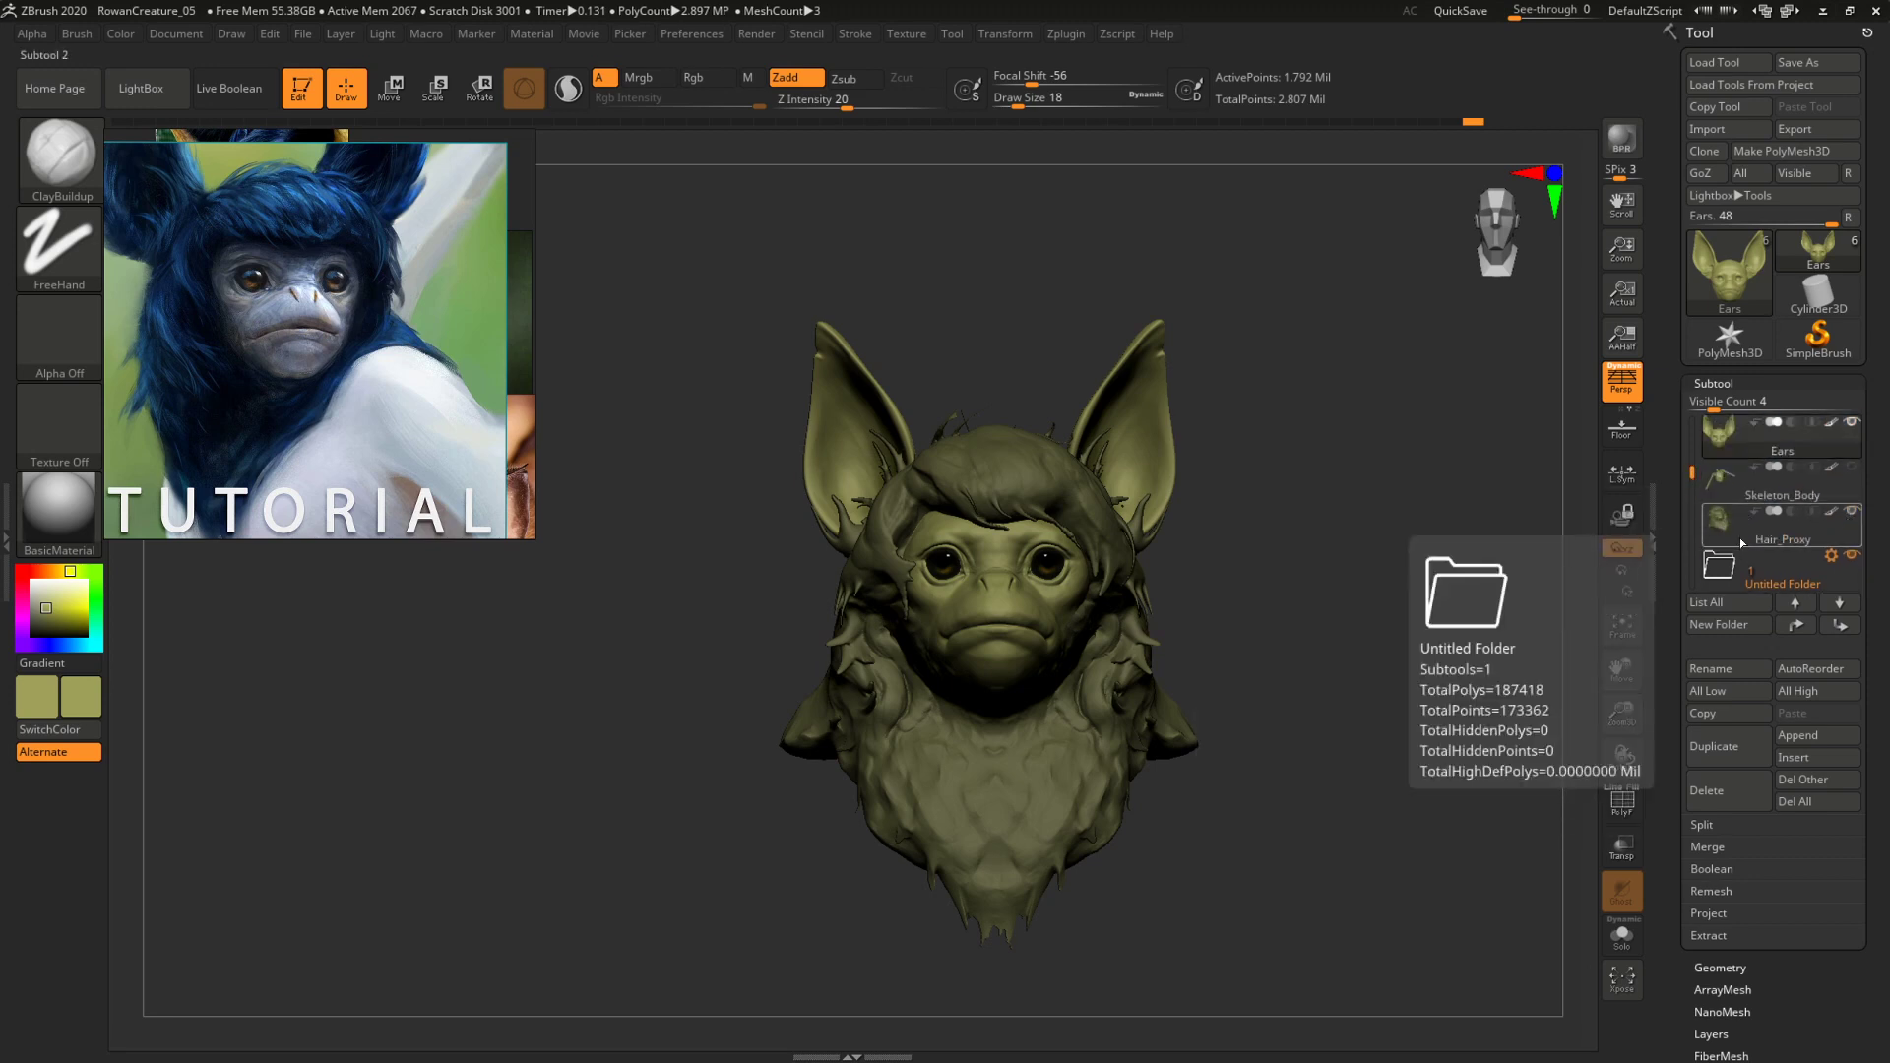
pyautogui.moveTo(1692, 473); pyautogui.dragTo(1692, 527)
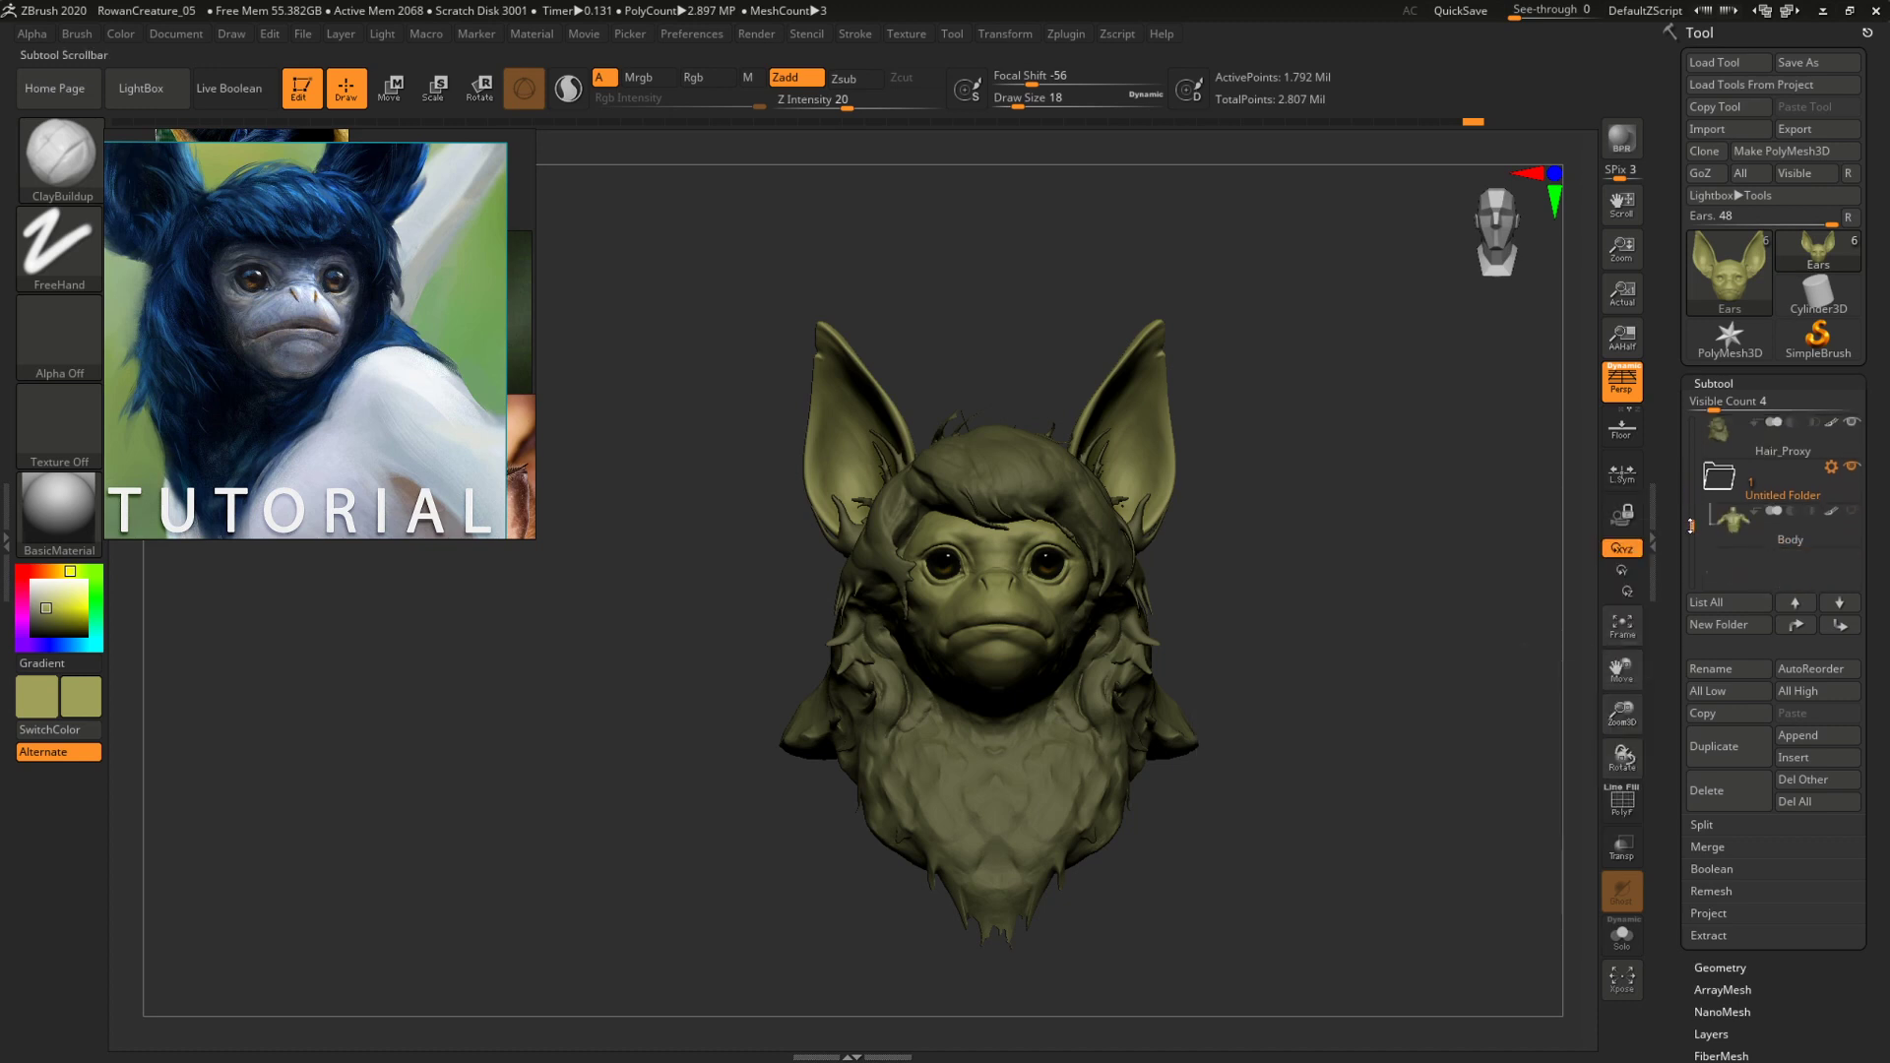
pyautogui.click(1851, 510)
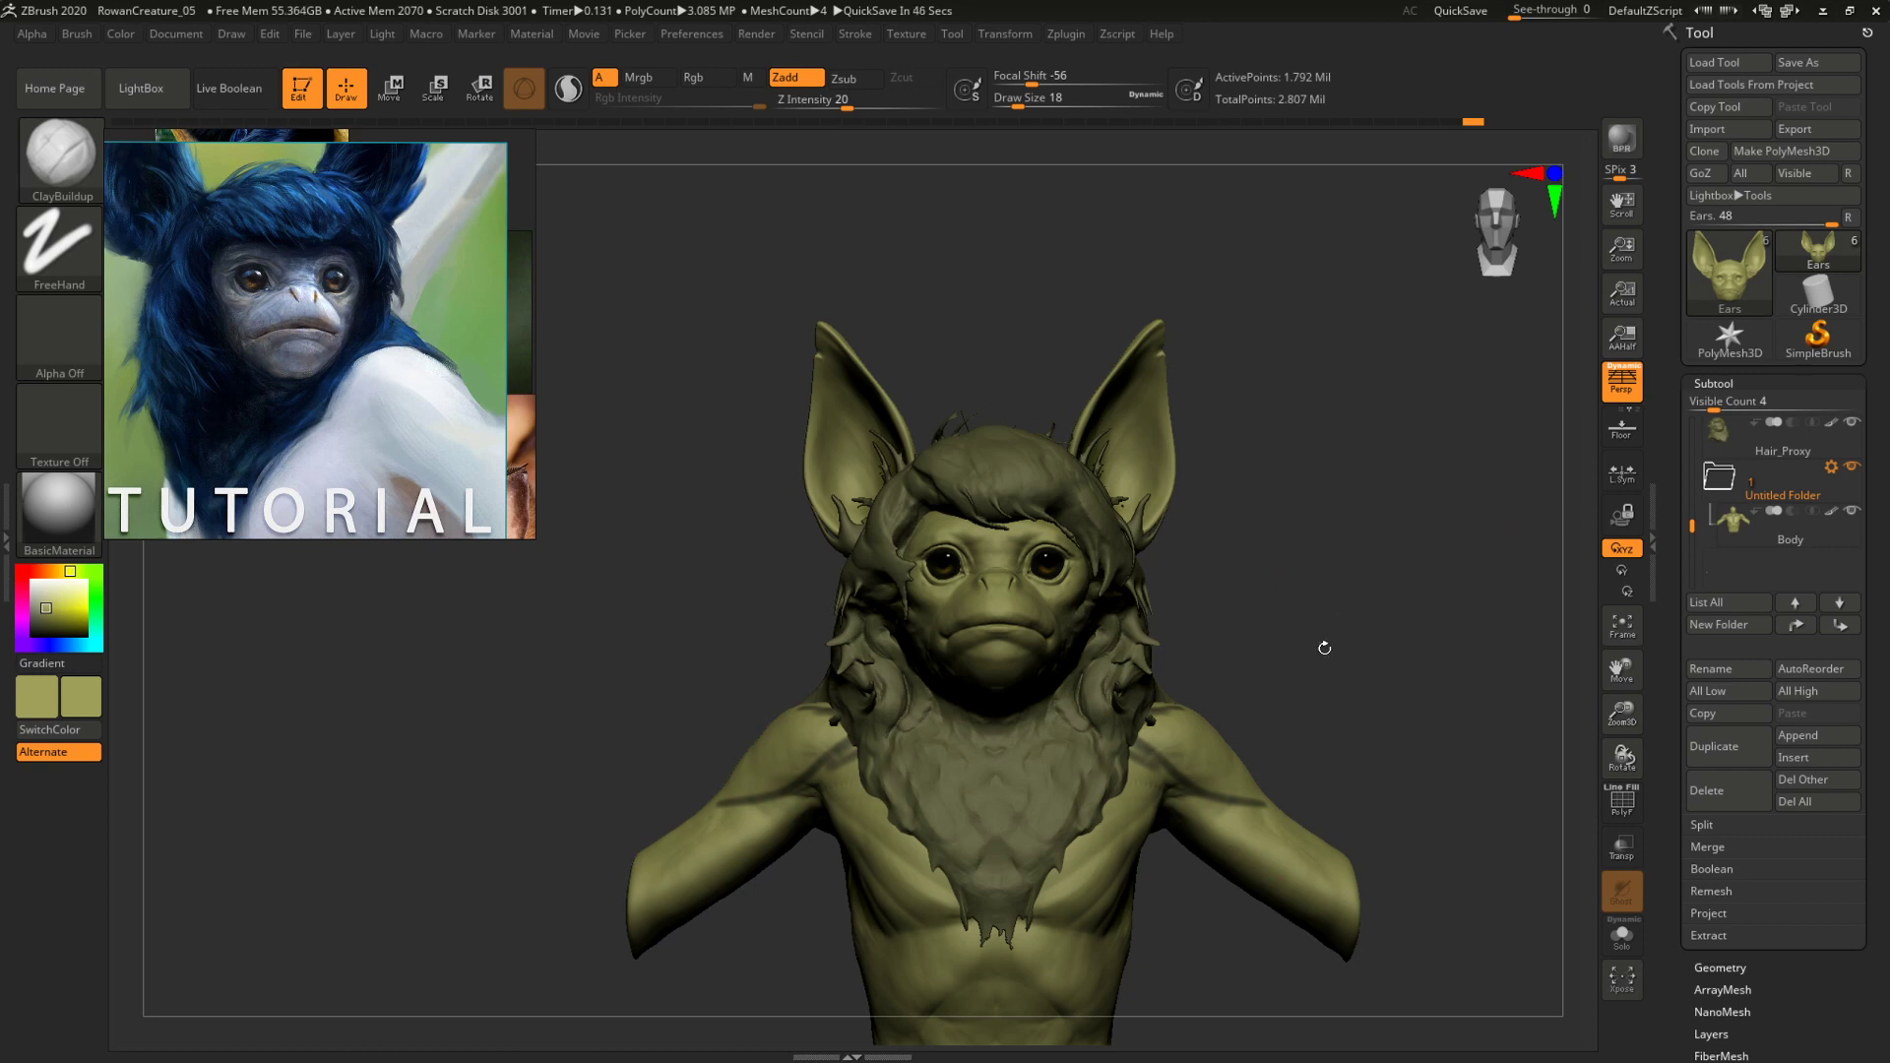
pyautogui.moveTo(1368, 670)
pyautogui.keyDown('alt'); pyautogui.mouseDown()
pyautogui.moveTo(1345, 532)
pyautogui.moveTo(1394, 559)
pyautogui.moveTo(1392, 541)
pyautogui.moveTo(1376, 532)
pyautogui.moveTo(1387, 624)
pyautogui.moveTo(1396, 548)
pyautogui.moveTo(1401, 600)
pyautogui.moveTo(1422, 605)
pyautogui.mouseUp(); pyautogui.keyUp('alt')
pyautogui.press('b')
pyautogui.press('Escape')
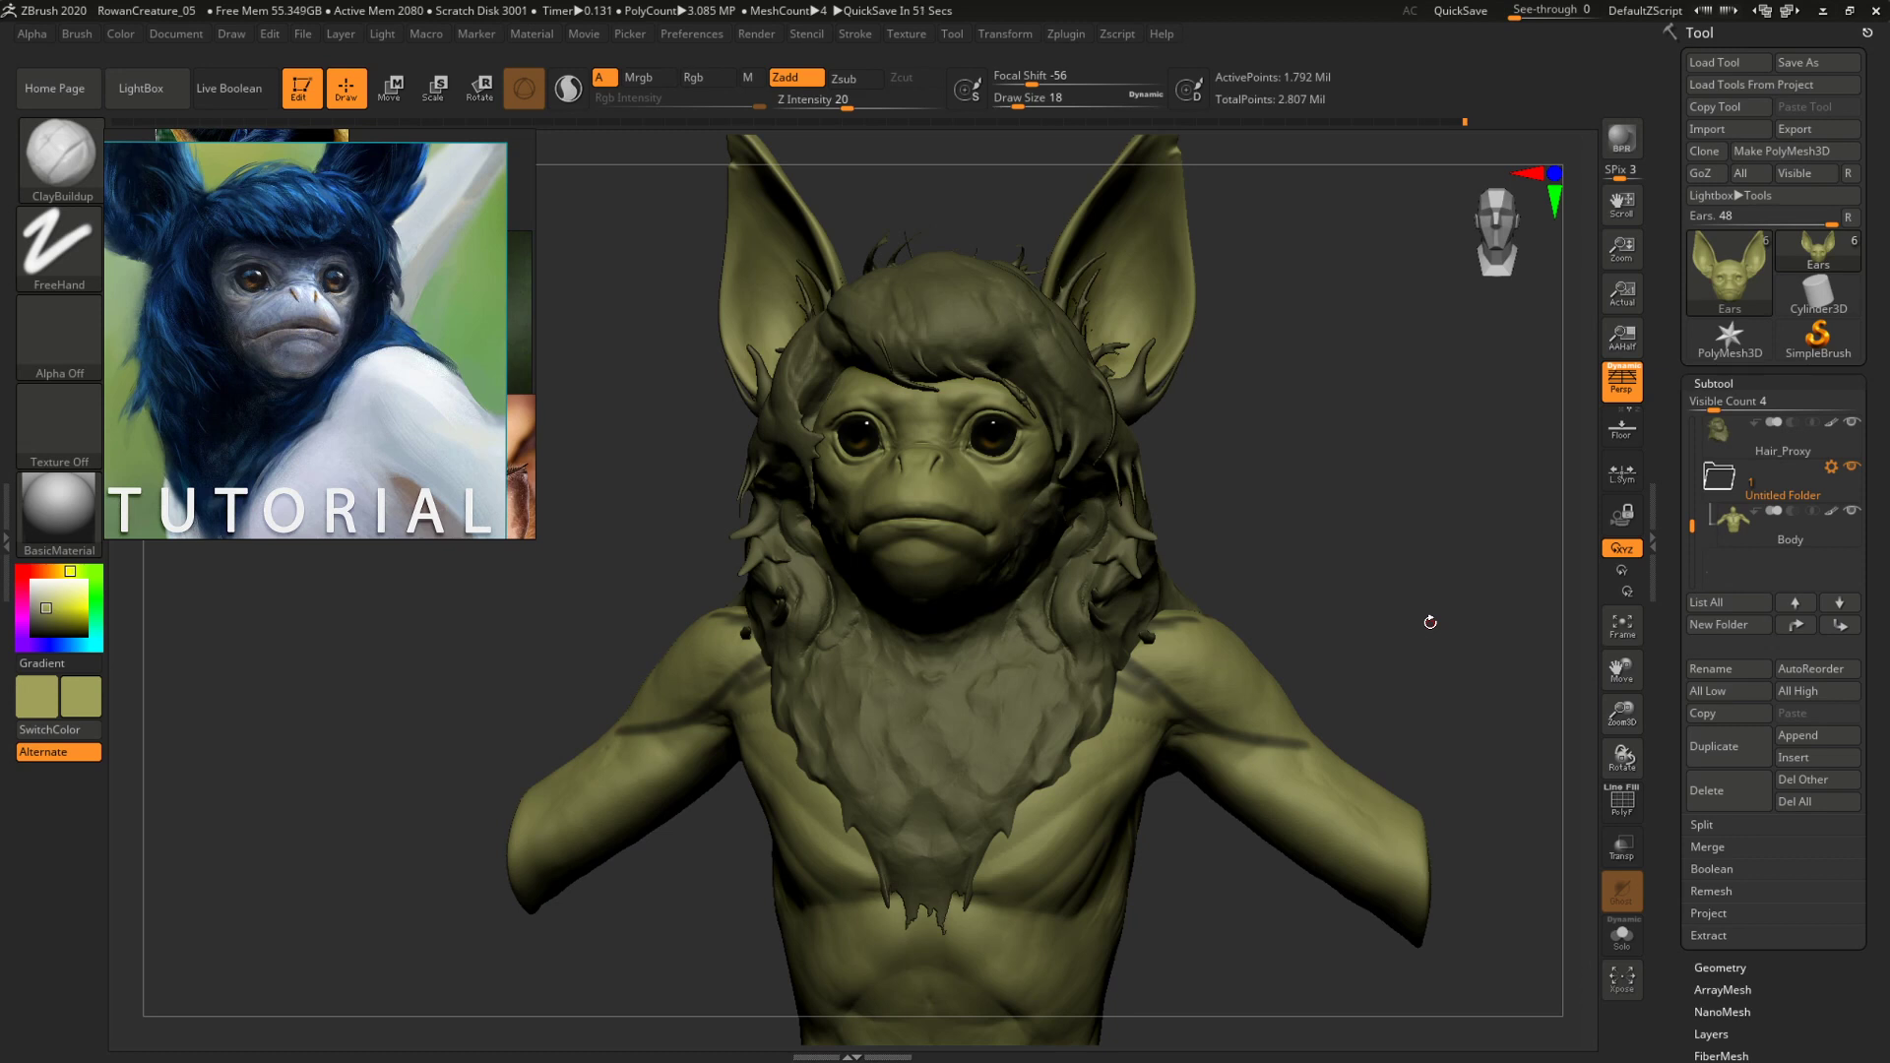
pyautogui.moveTo(1266, 515)
pyautogui.mouseDown()
pyautogui.moveTo(1288, 499)
pyautogui.moveTo(1303, 550)
pyautogui.mouseUp()
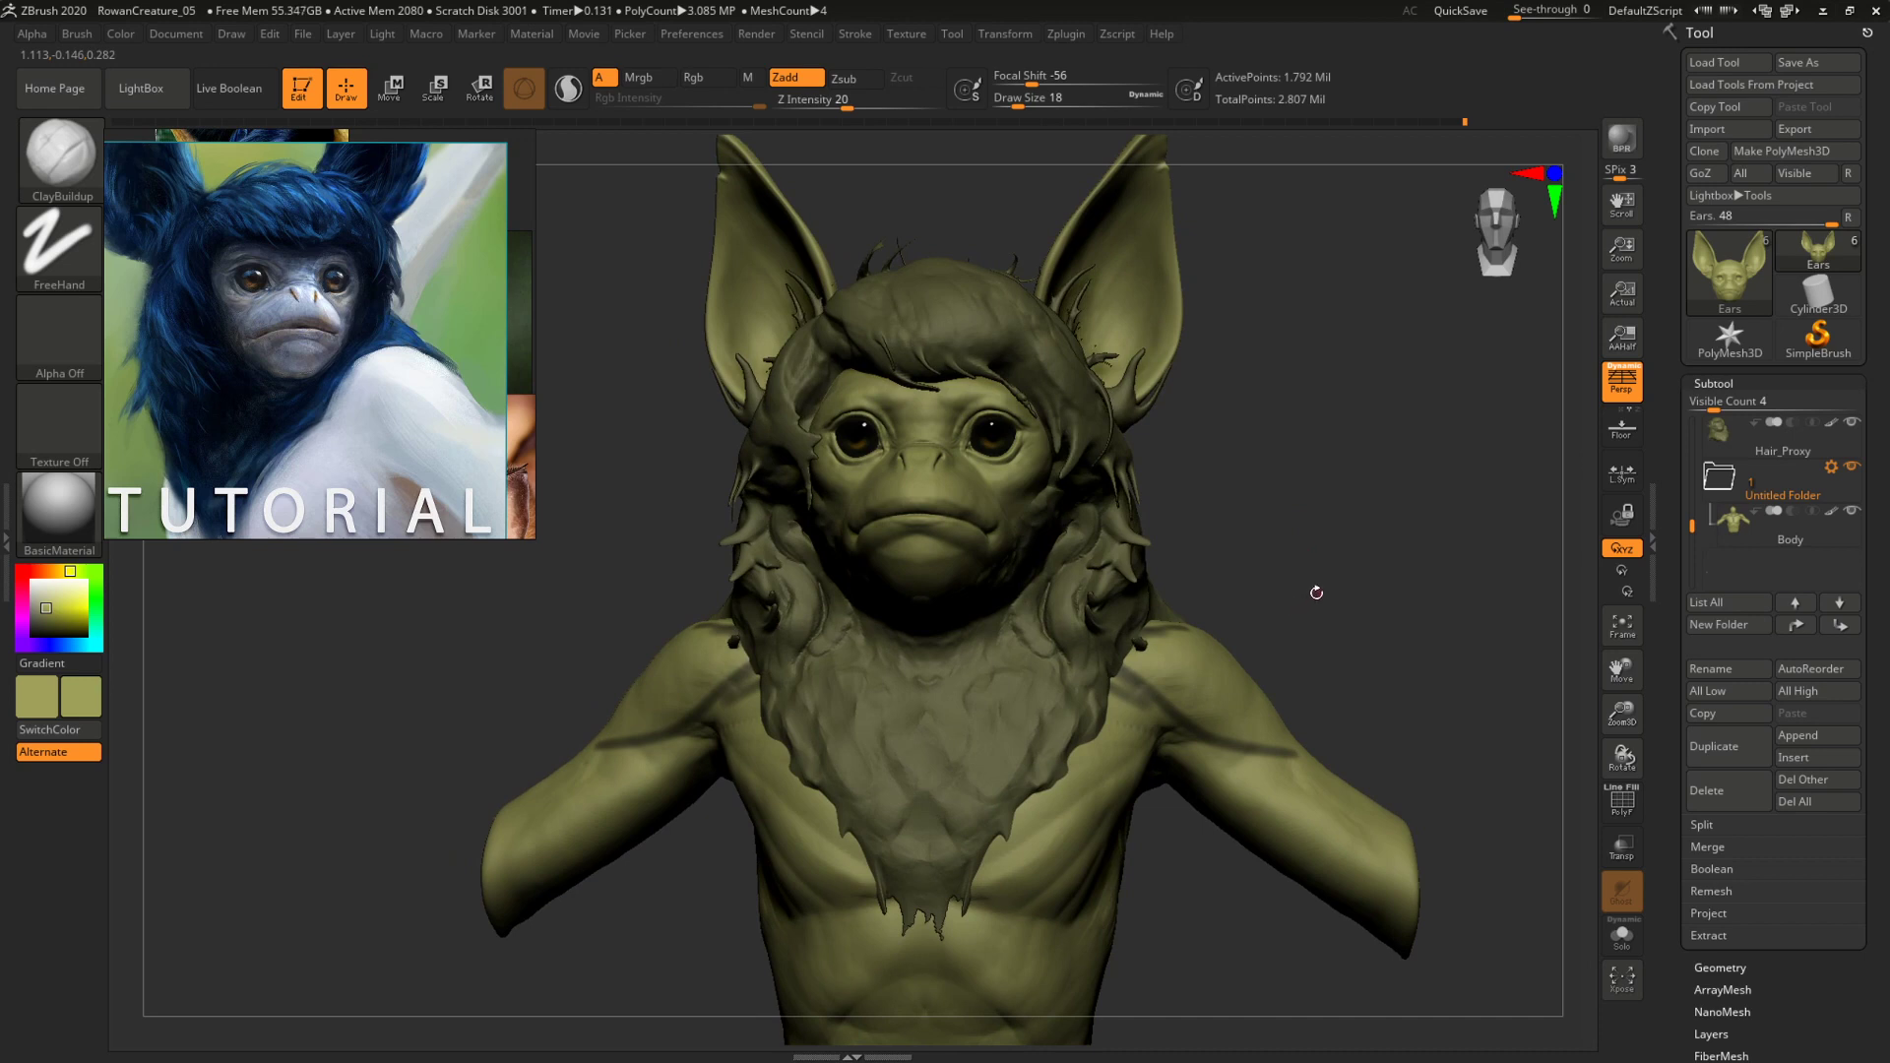
pyautogui.moveTo(1333, 571)
pyautogui.mouseDown()
pyautogui.moveTo(1317, 536)
pyautogui.moveTo(1303, 561)
pyautogui.moveTo(1291, 550)
pyautogui.moveTo(1303, 536)
pyautogui.moveTo(1353, 605)
pyautogui.moveTo(1361, 586)
pyautogui.moveTo(1319, 578)
pyautogui.mouseUp()
# Save the project in the ZProjects folder and return to a close view of the face.
pyautogui.hotkey('ctrl', 's')
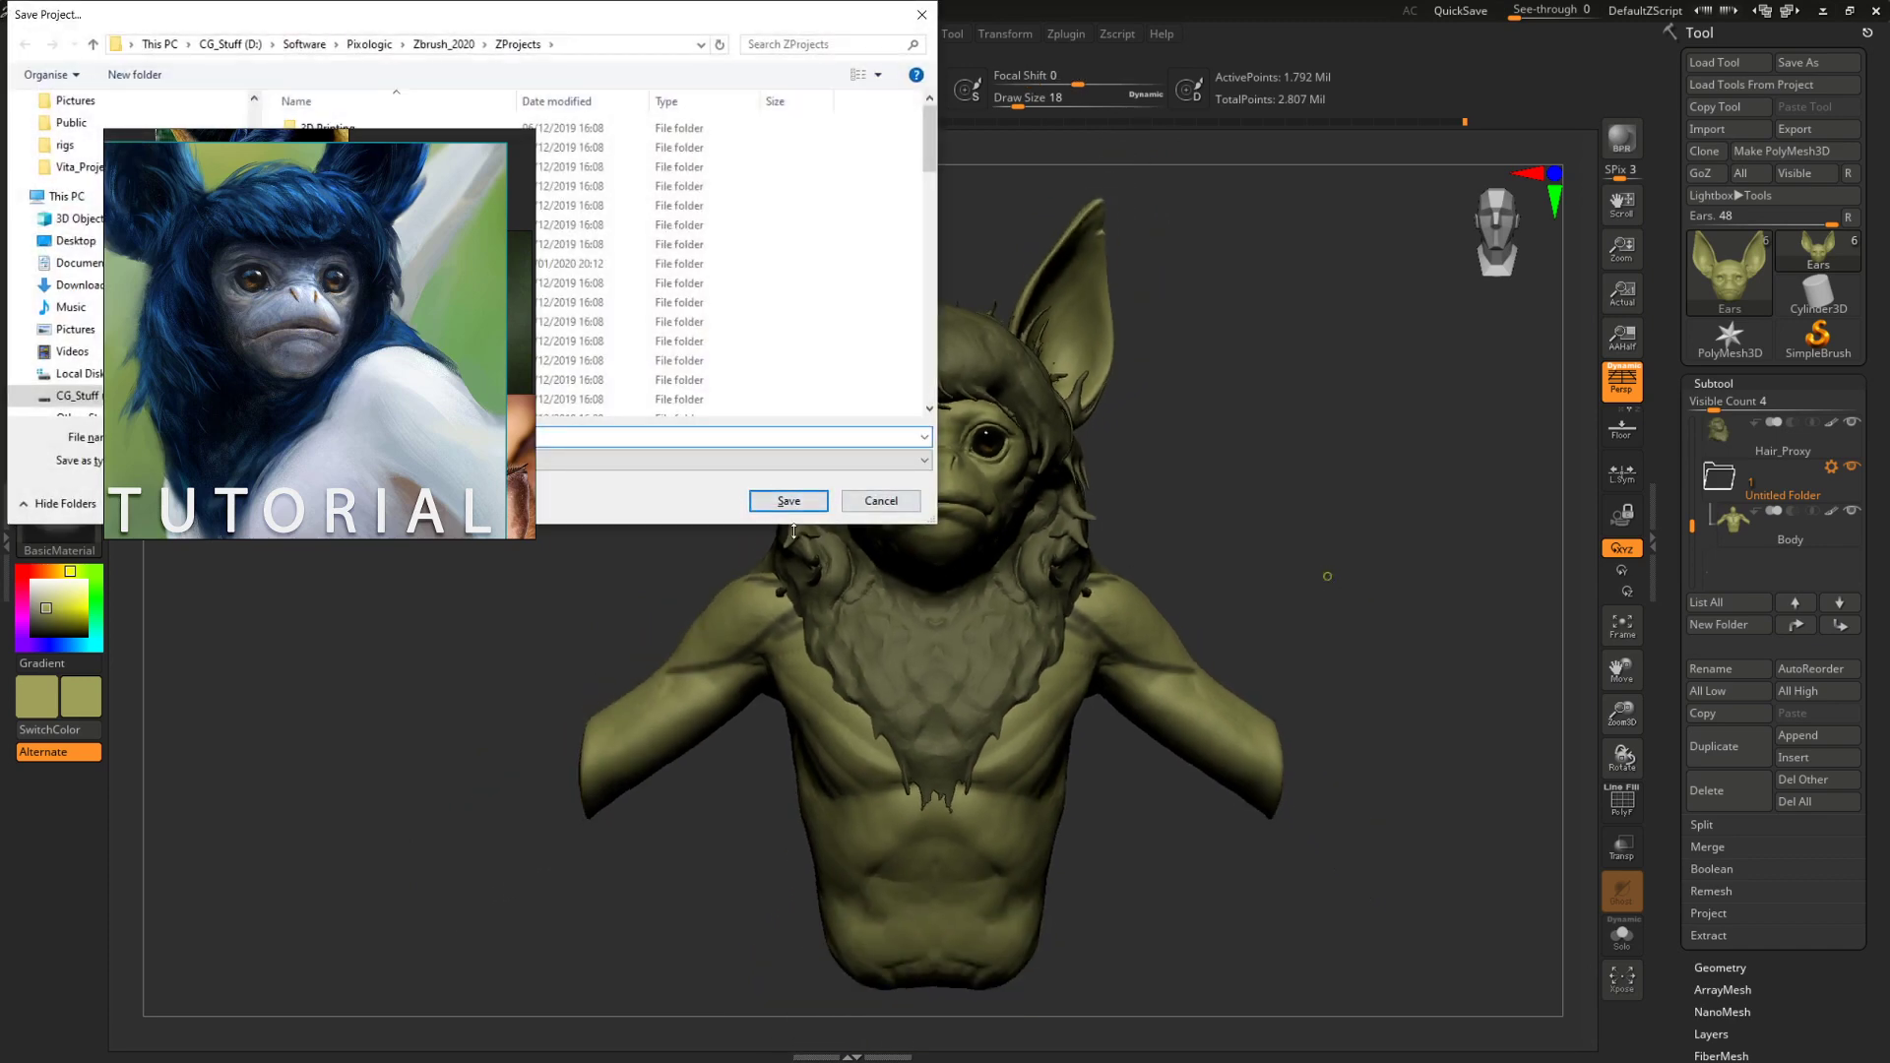
pyautogui.click(787, 501)
pyautogui.click(999, 527)
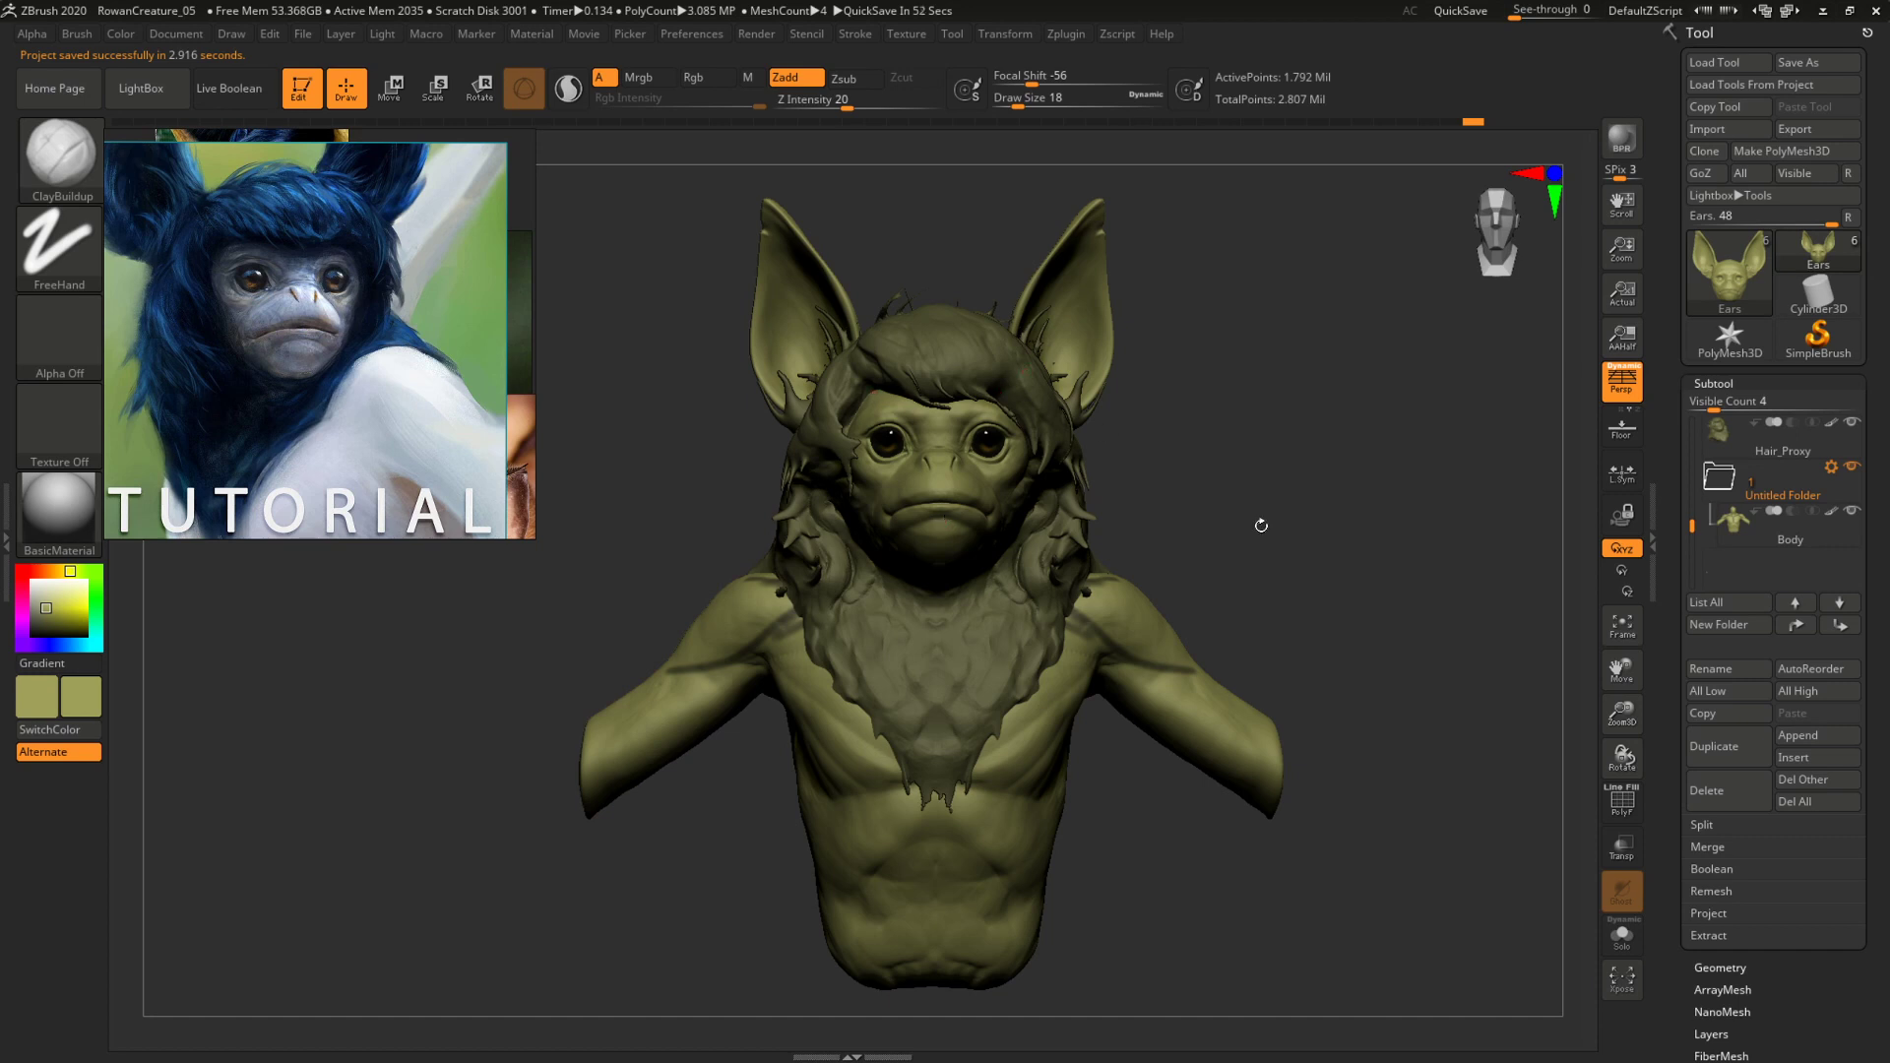
pyautogui.keyDown('alt'); pyautogui.moveTo(1315, 528); pyautogui.dragTo(1399, 571); pyautogui.keyUp('alt')
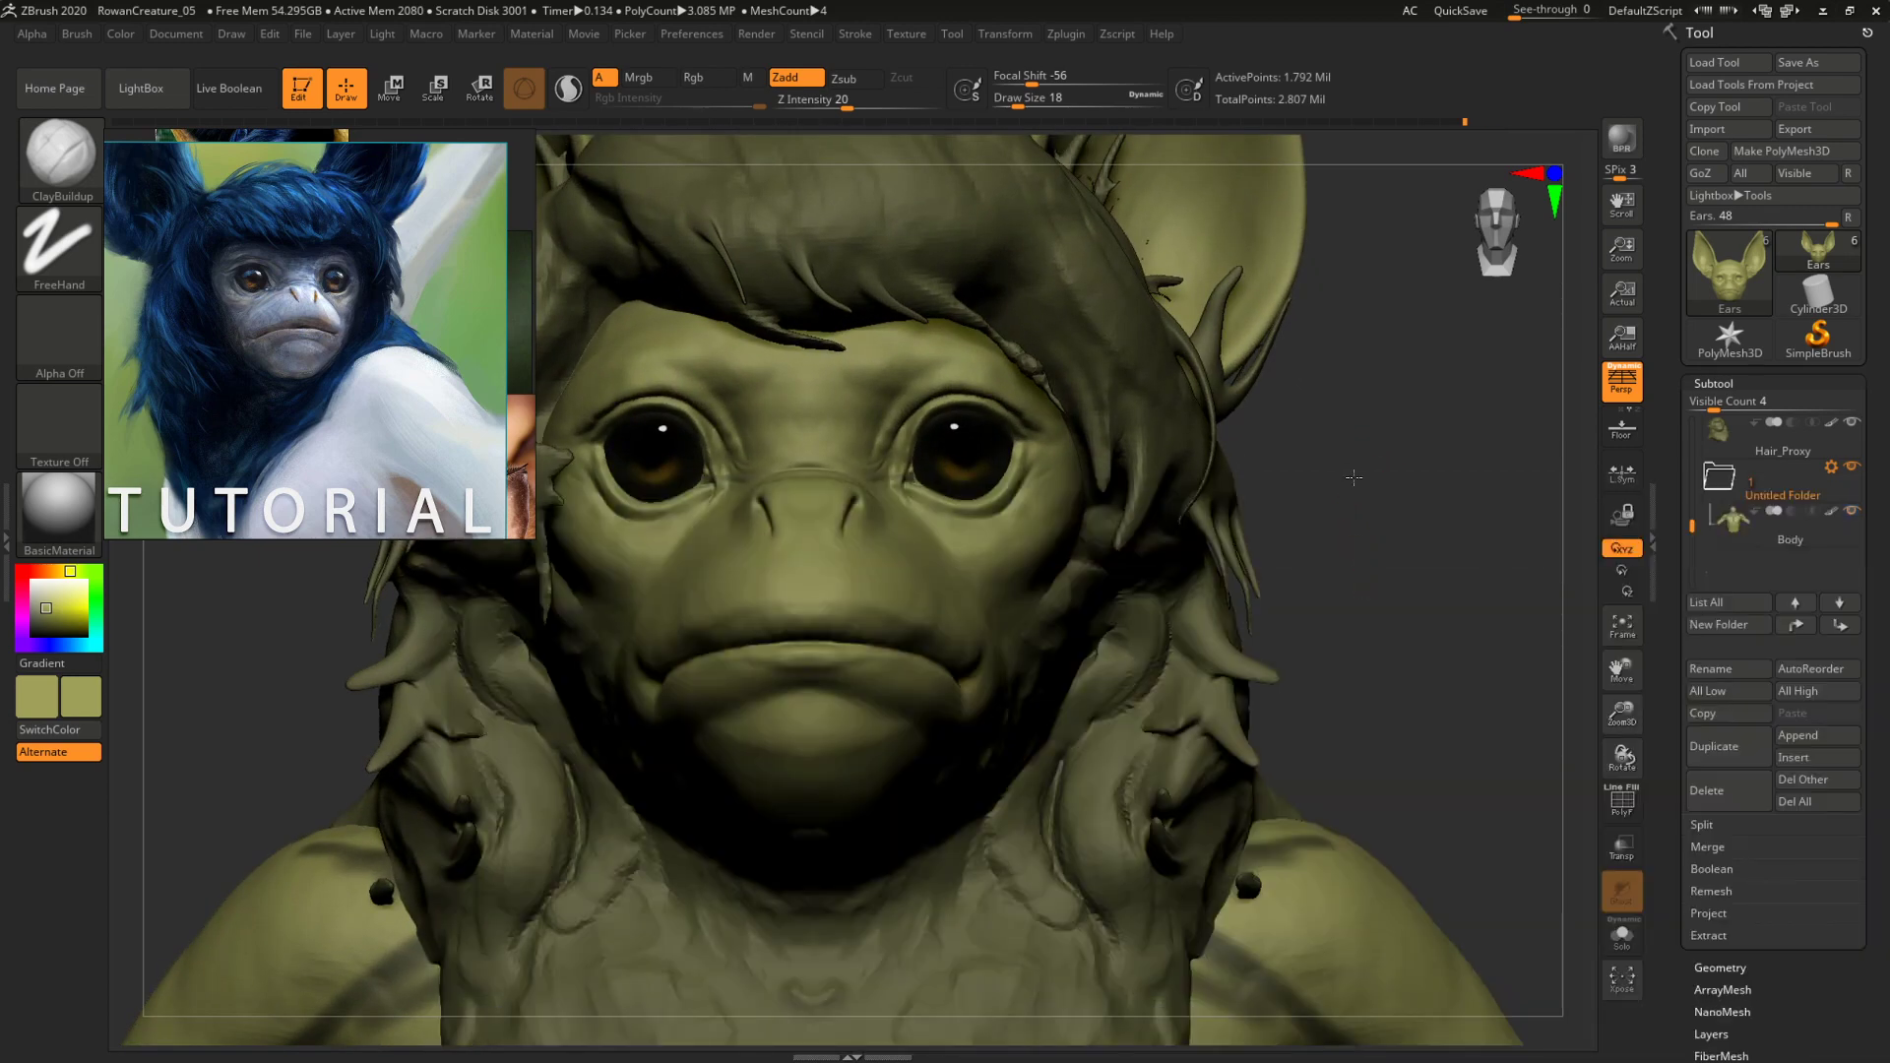
# Set the draw size to 37 and save the project over RowanCreature_05.ZPR.
pyautogui.moveTo(1354, 477); pyautogui.dragTo(1442, 536)
pyautogui.press('space')
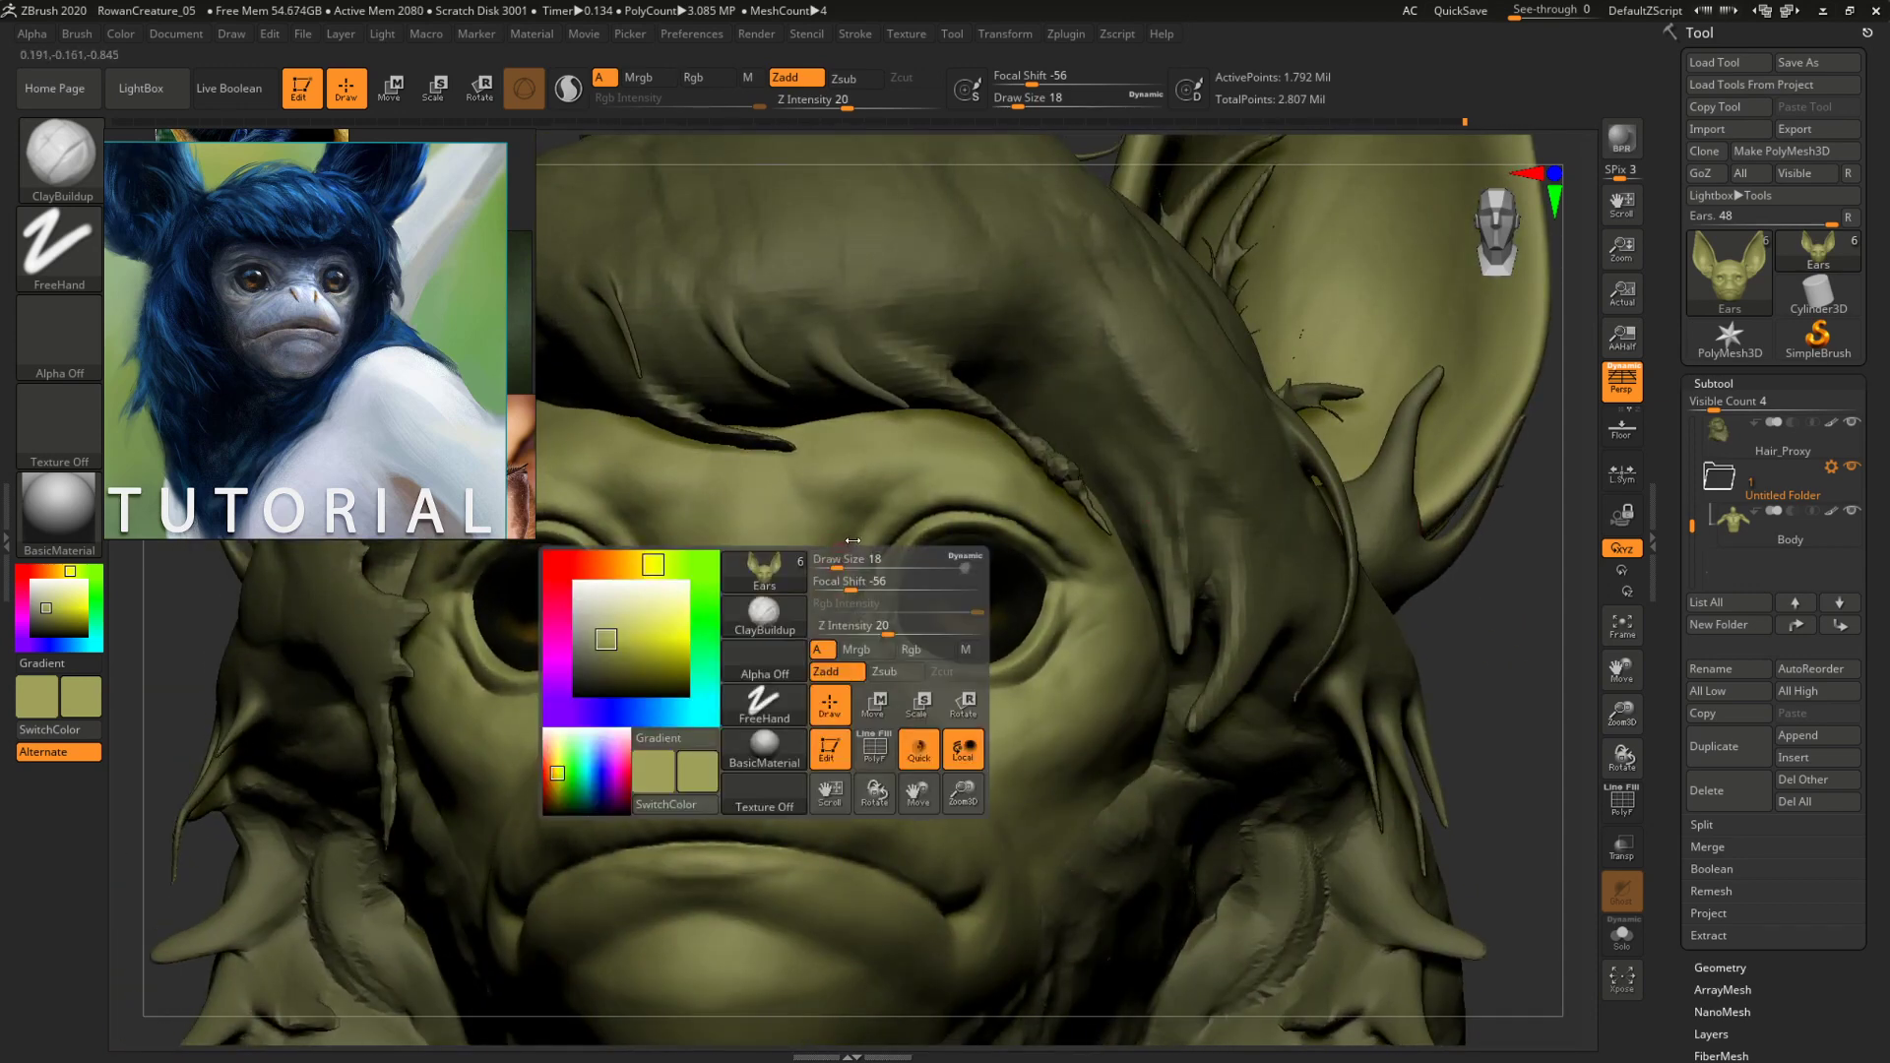
pyautogui.press('space')
pyautogui.moveTo(848, 557); pyautogui.dragTo(859, 557)
pyautogui.moveTo(1474, 656)
pyautogui.mouseDown()
pyautogui.moveTo(1515, 679)
pyautogui.moveTo(1392, 653)
pyautogui.moveTo(1360, 705)
pyautogui.moveTo(1396, 582)
pyautogui.mouseUp()
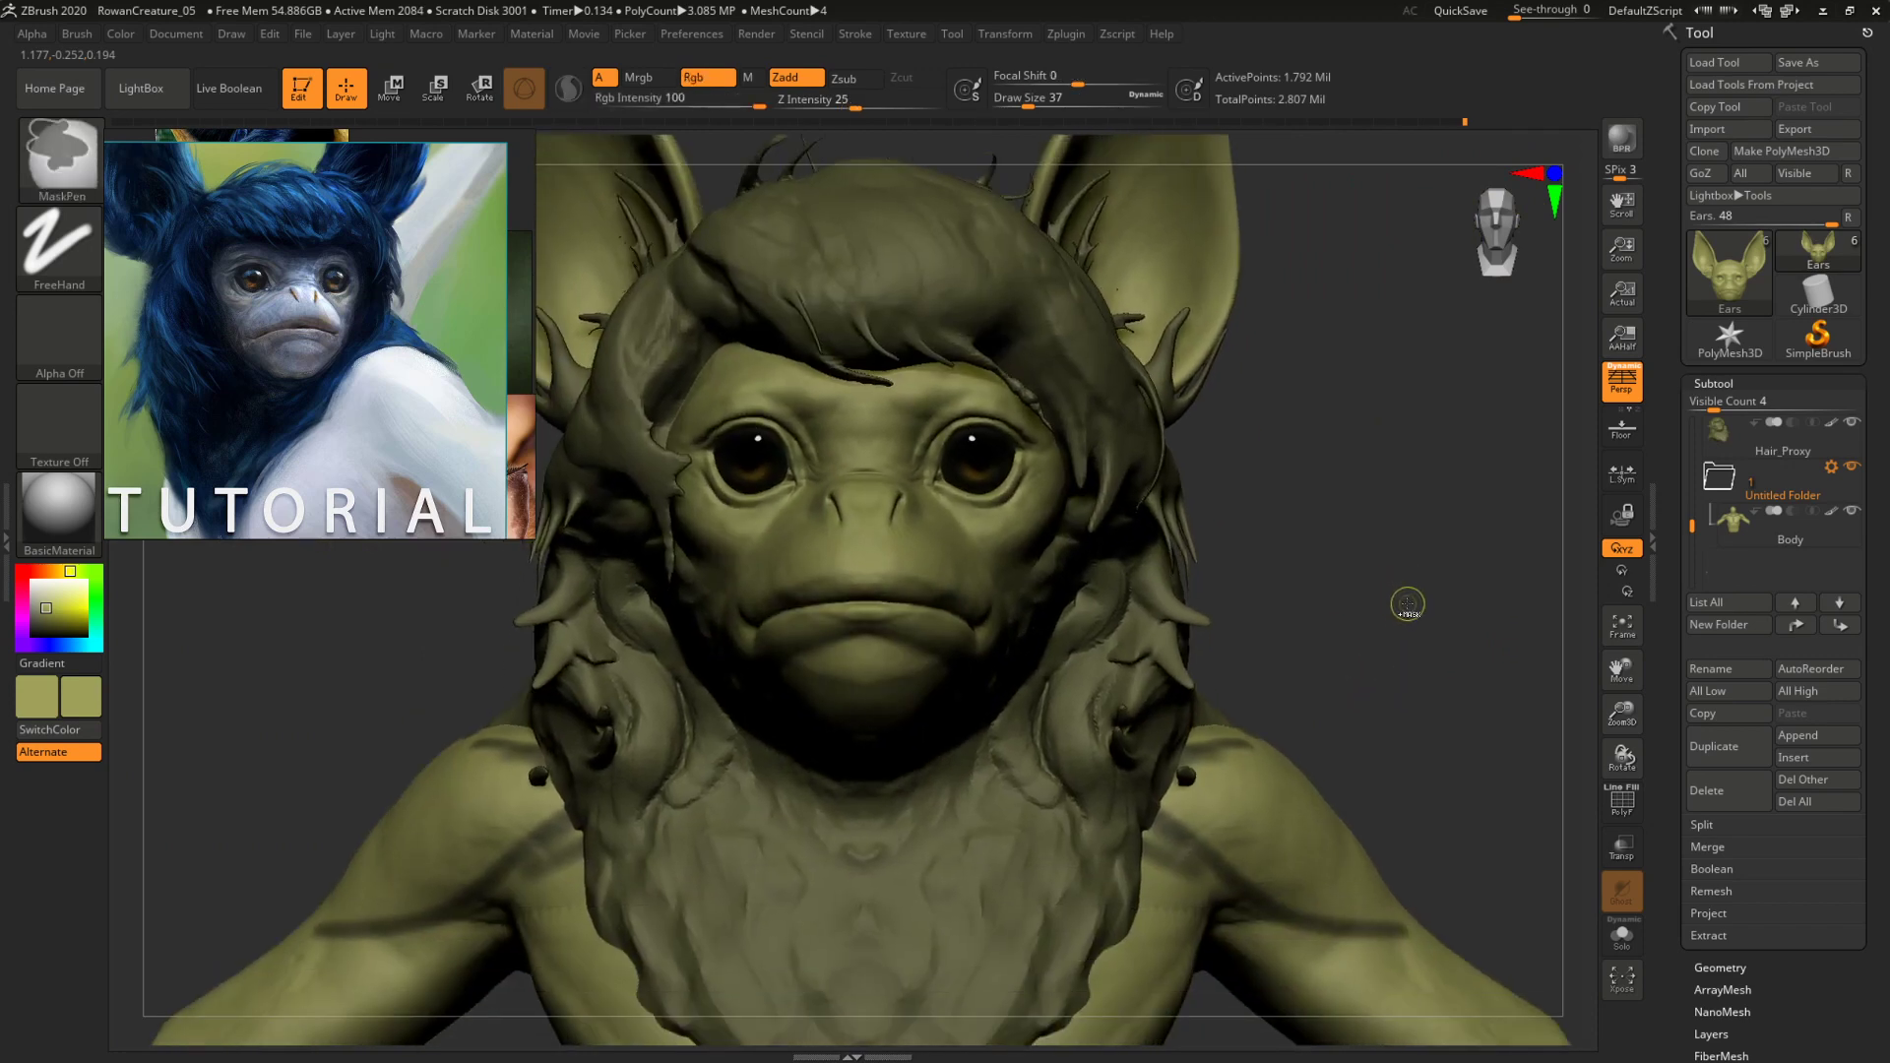
pyautogui.hotkey('ctrl', 's')
pyautogui.click(788, 501)
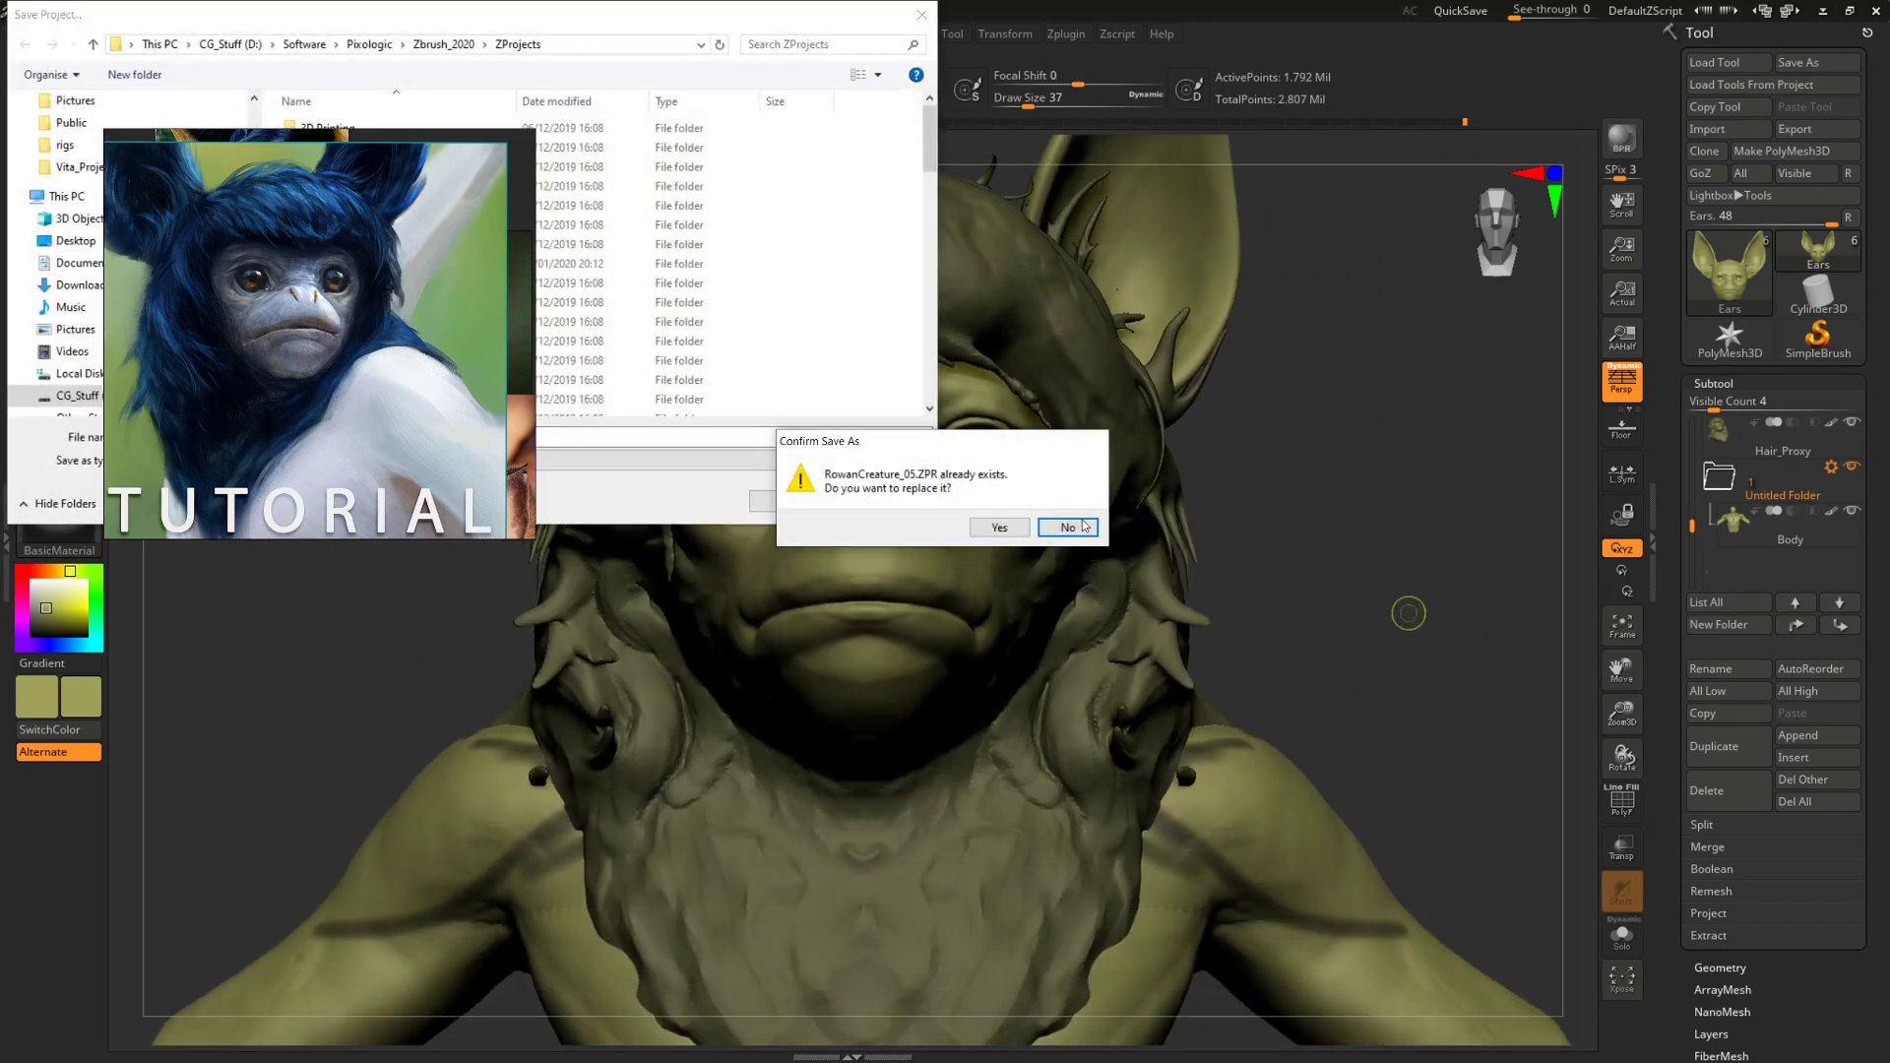
pyautogui.click(1002, 530)
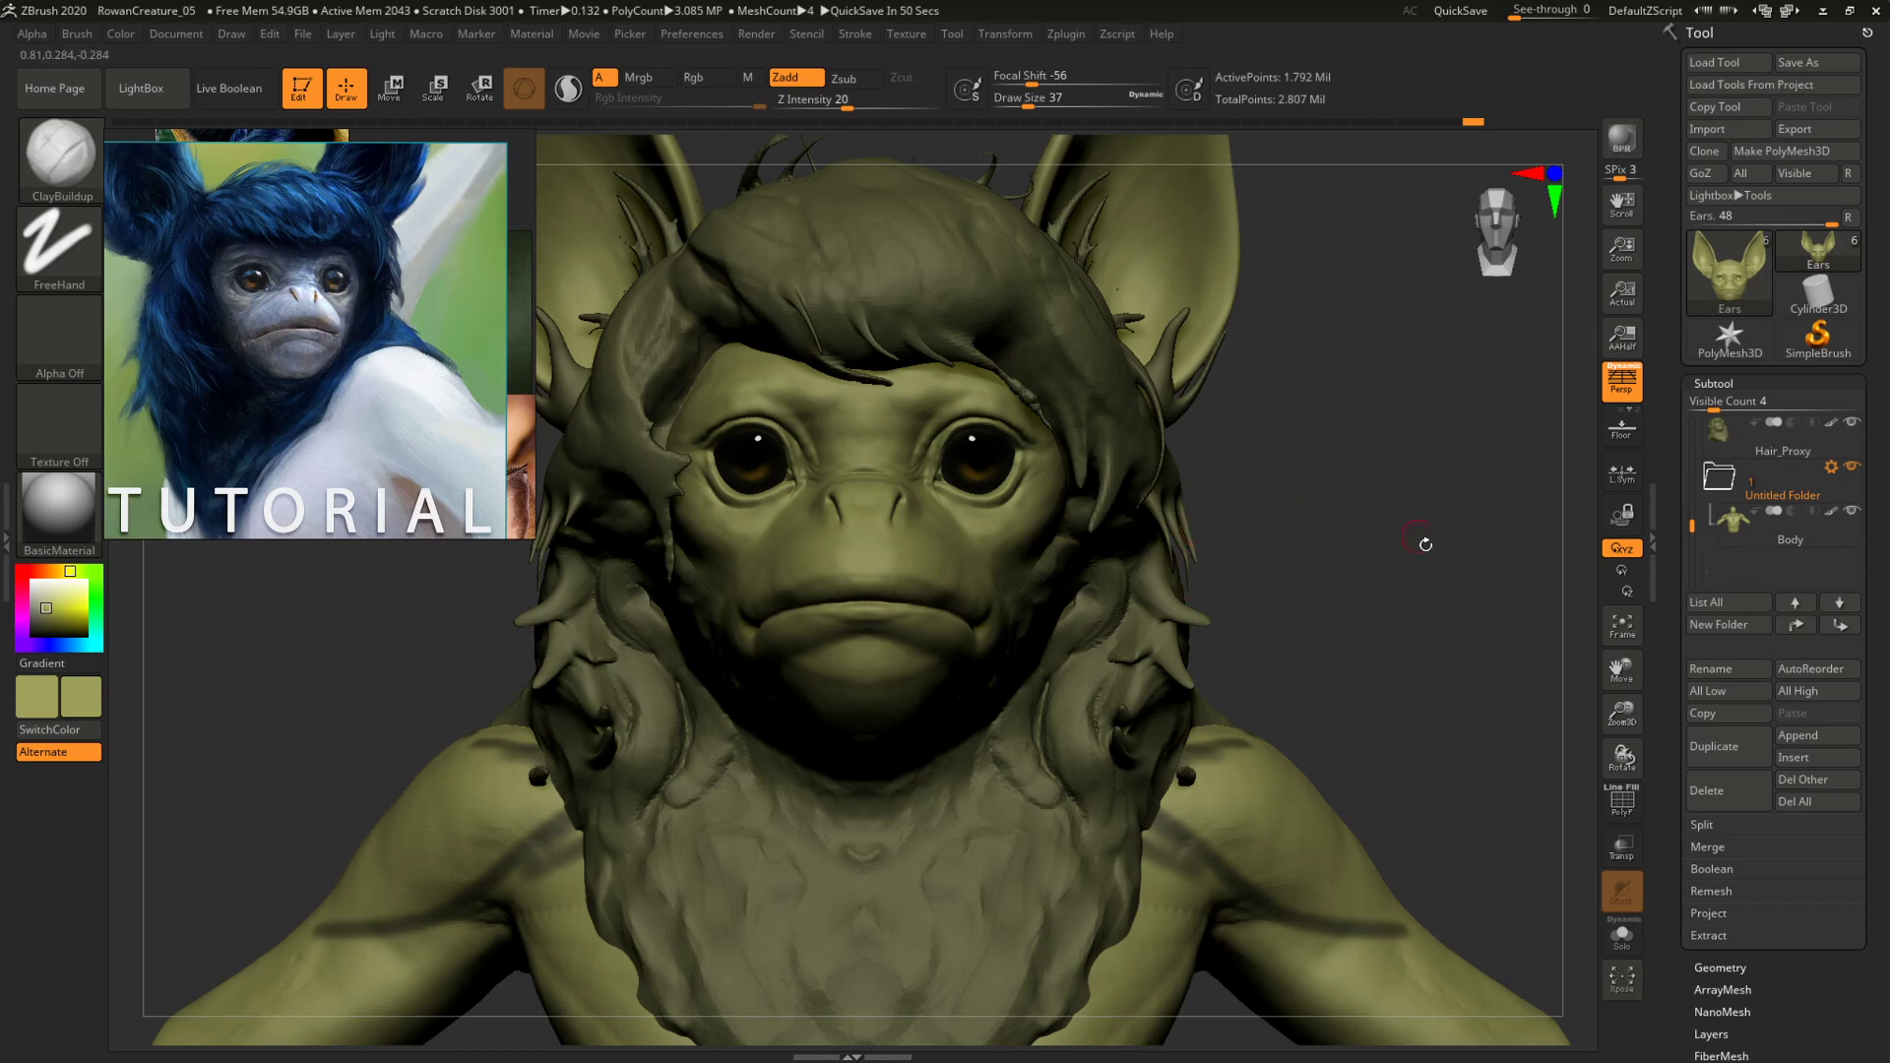
# Sculpt broad hair clumps on the upper beard of the Hair_Proxy subtool with the ClayTubes brush at draw size 104.
pyautogui.moveTo(1422, 559)
pyautogui.mouseDown()
pyautogui.moveTo(1279, 540)
pyautogui.moveTo(1376, 615)
pyautogui.moveTo(1392, 431)
pyautogui.mouseUp()
pyautogui.press('b')
pyautogui.press('c')
pyautogui.press('t')
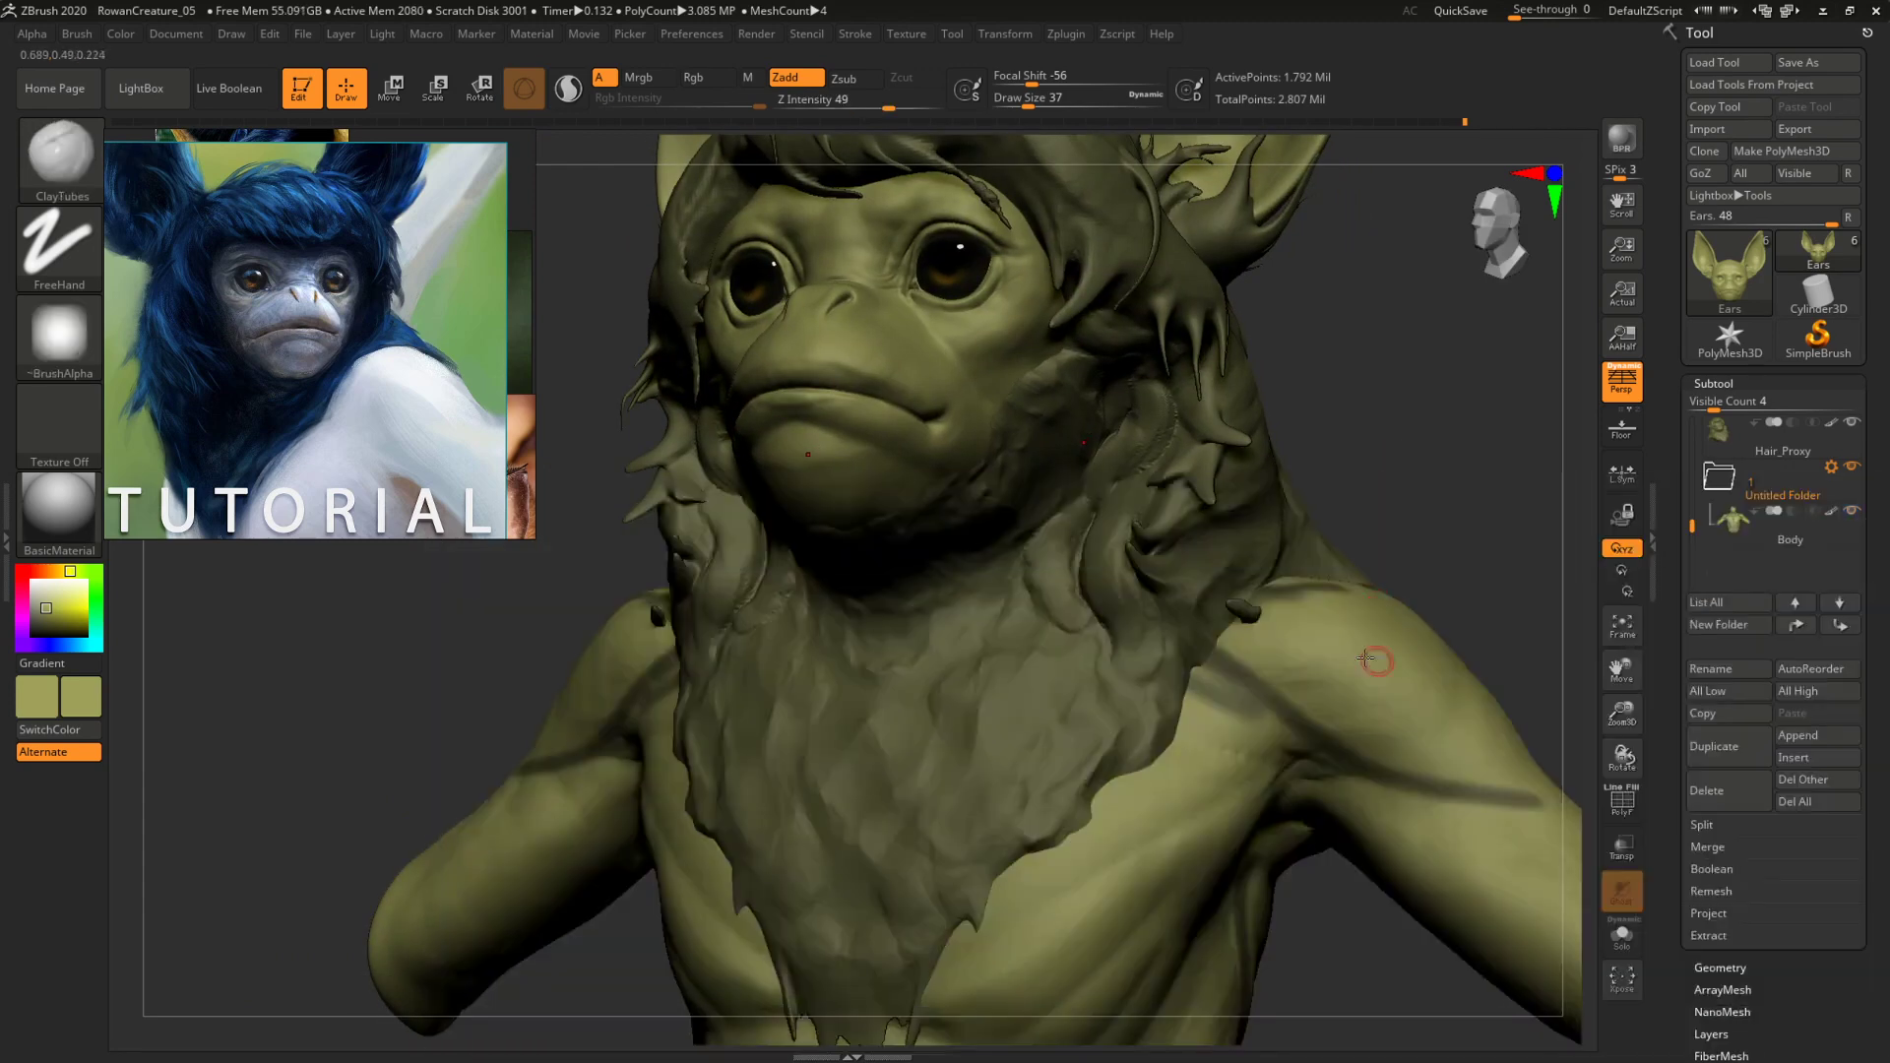
pyautogui.moveTo(1371, 662)
pyautogui.mouseDown()
pyautogui.moveTo(1394, 544)
pyautogui.moveTo(1368, 547)
pyautogui.mouseUp()
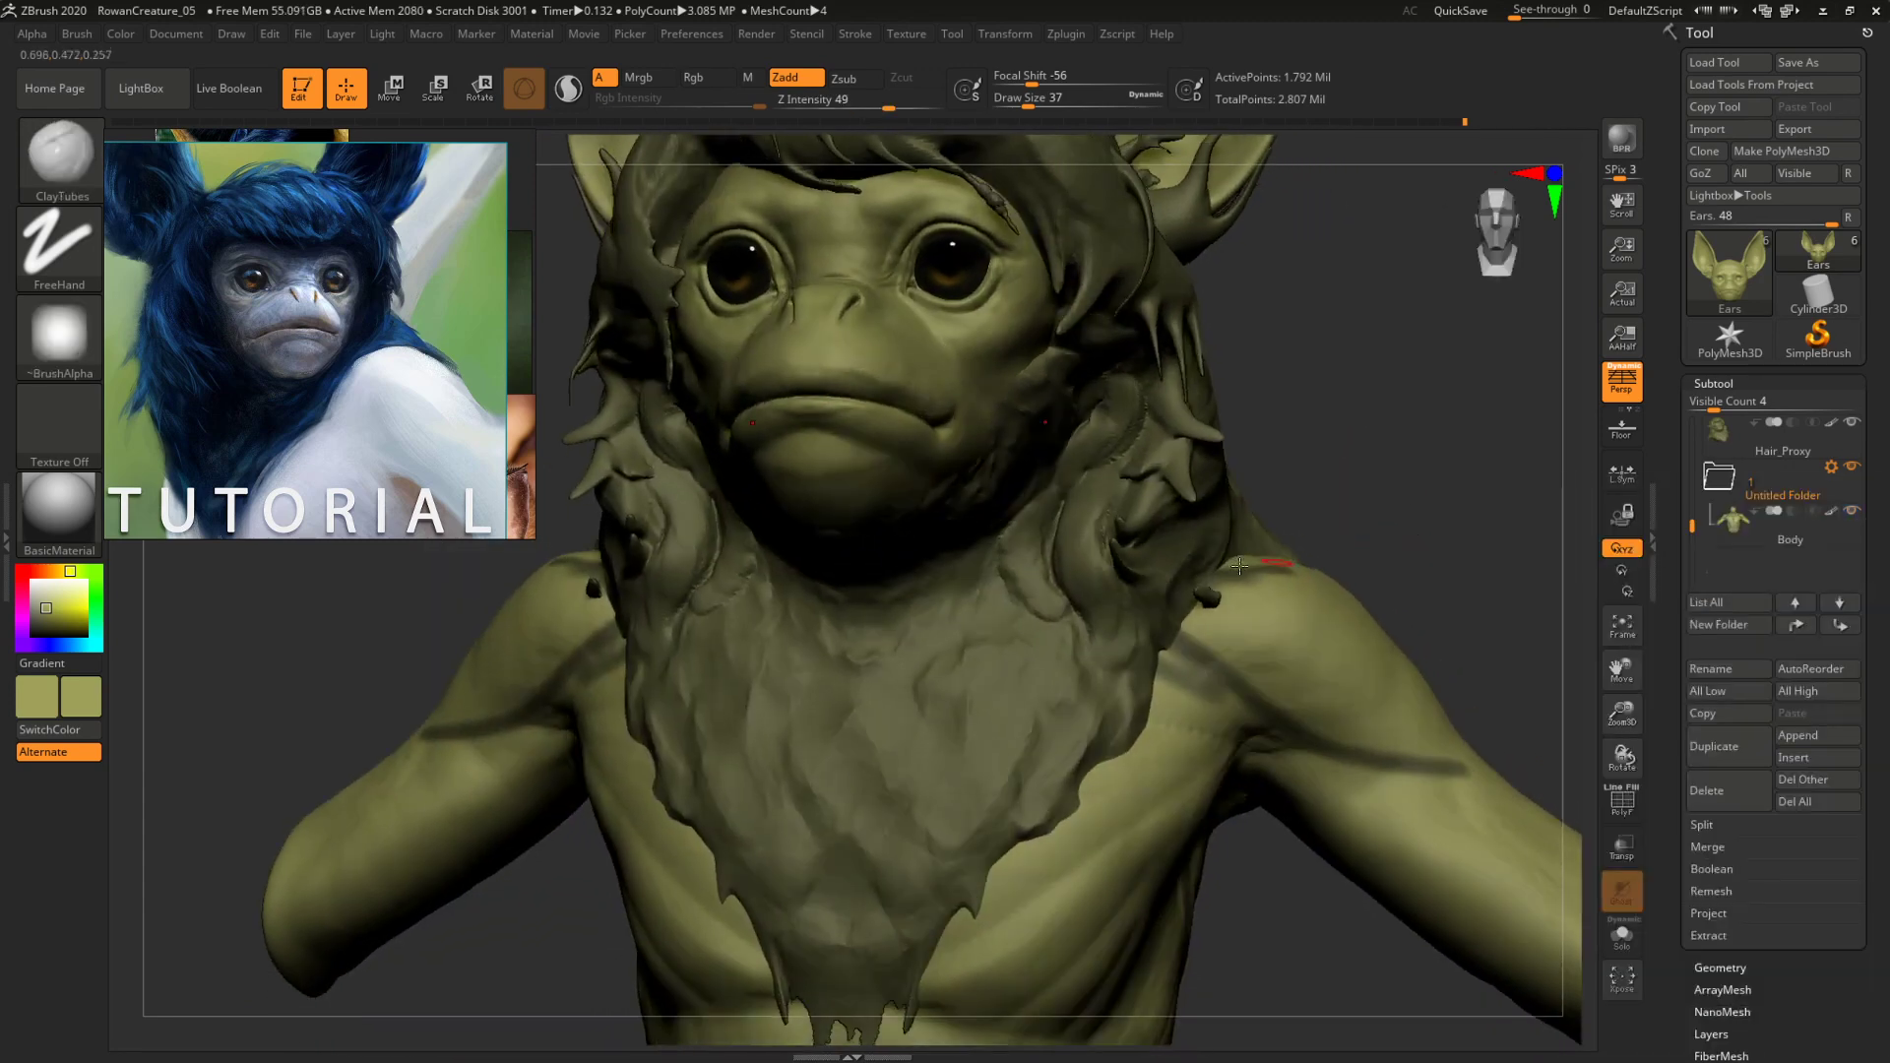
pyautogui.keyDown('alt'); pyautogui.click(940, 615); pyautogui.keyUp('alt')
pyautogui.moveTo(1426, 493)
pyautogui.mouseDown()
pyautogui.moveTo(965, 583)
pyautogui.moveTo(961, 528)
pyautogui.moveTo(921, 576)
pyautogui.moveTo(979, 522)
pyautogui.moveTo(1393, 492)
pyautogui.moveTo(1311, 494)
pyautogui.moveTo(1456, 551)
pyautogui.mouseUp()
pyautogui.moveTo(954, 615)
pyautogui.mouseDown()
pyautogui.moveTo(974, 580)
pyautogui.moveTo(997, 622)
pyautogui.moveTo(955, 561)
pyautogui.mouseUp()
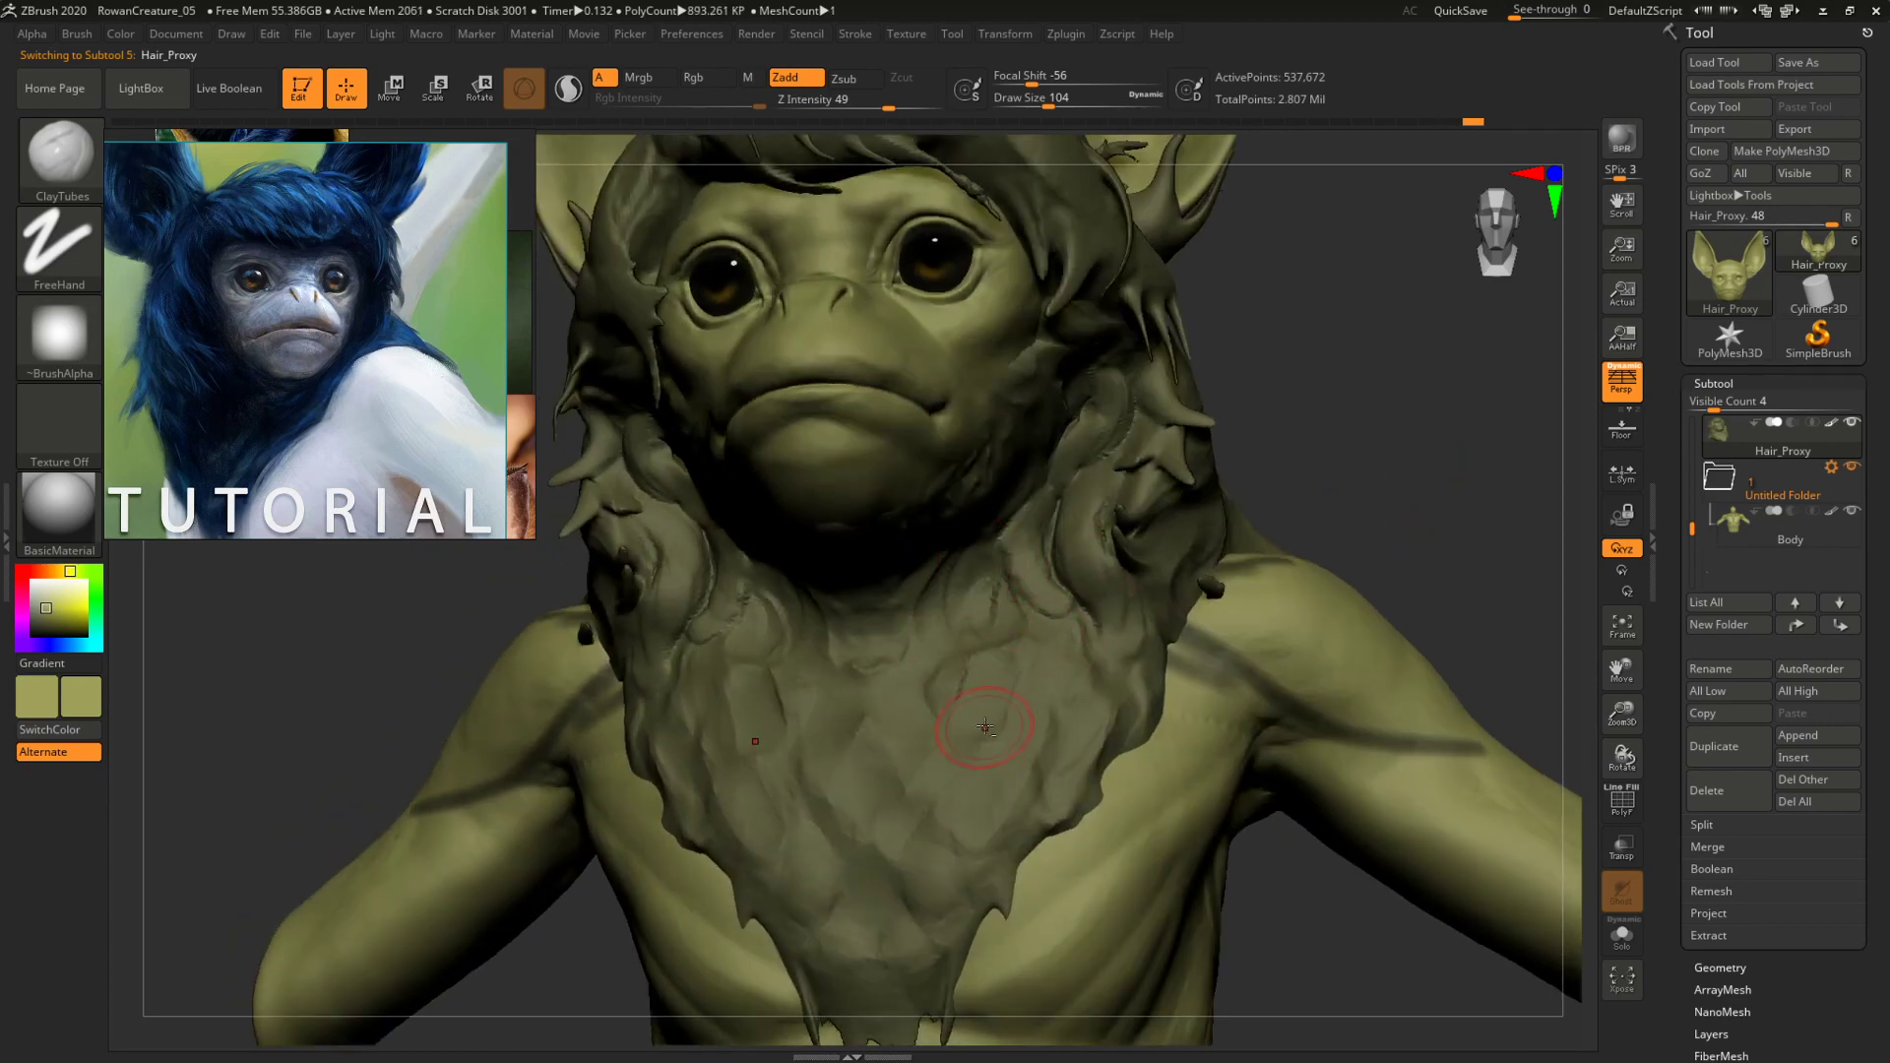
pyautogui.moveTo(985, 726); pyautogui.dragTo(1010, 651)
pyautogui.moveTo(987, 728); pyautogui.dragTo(1058, 635)
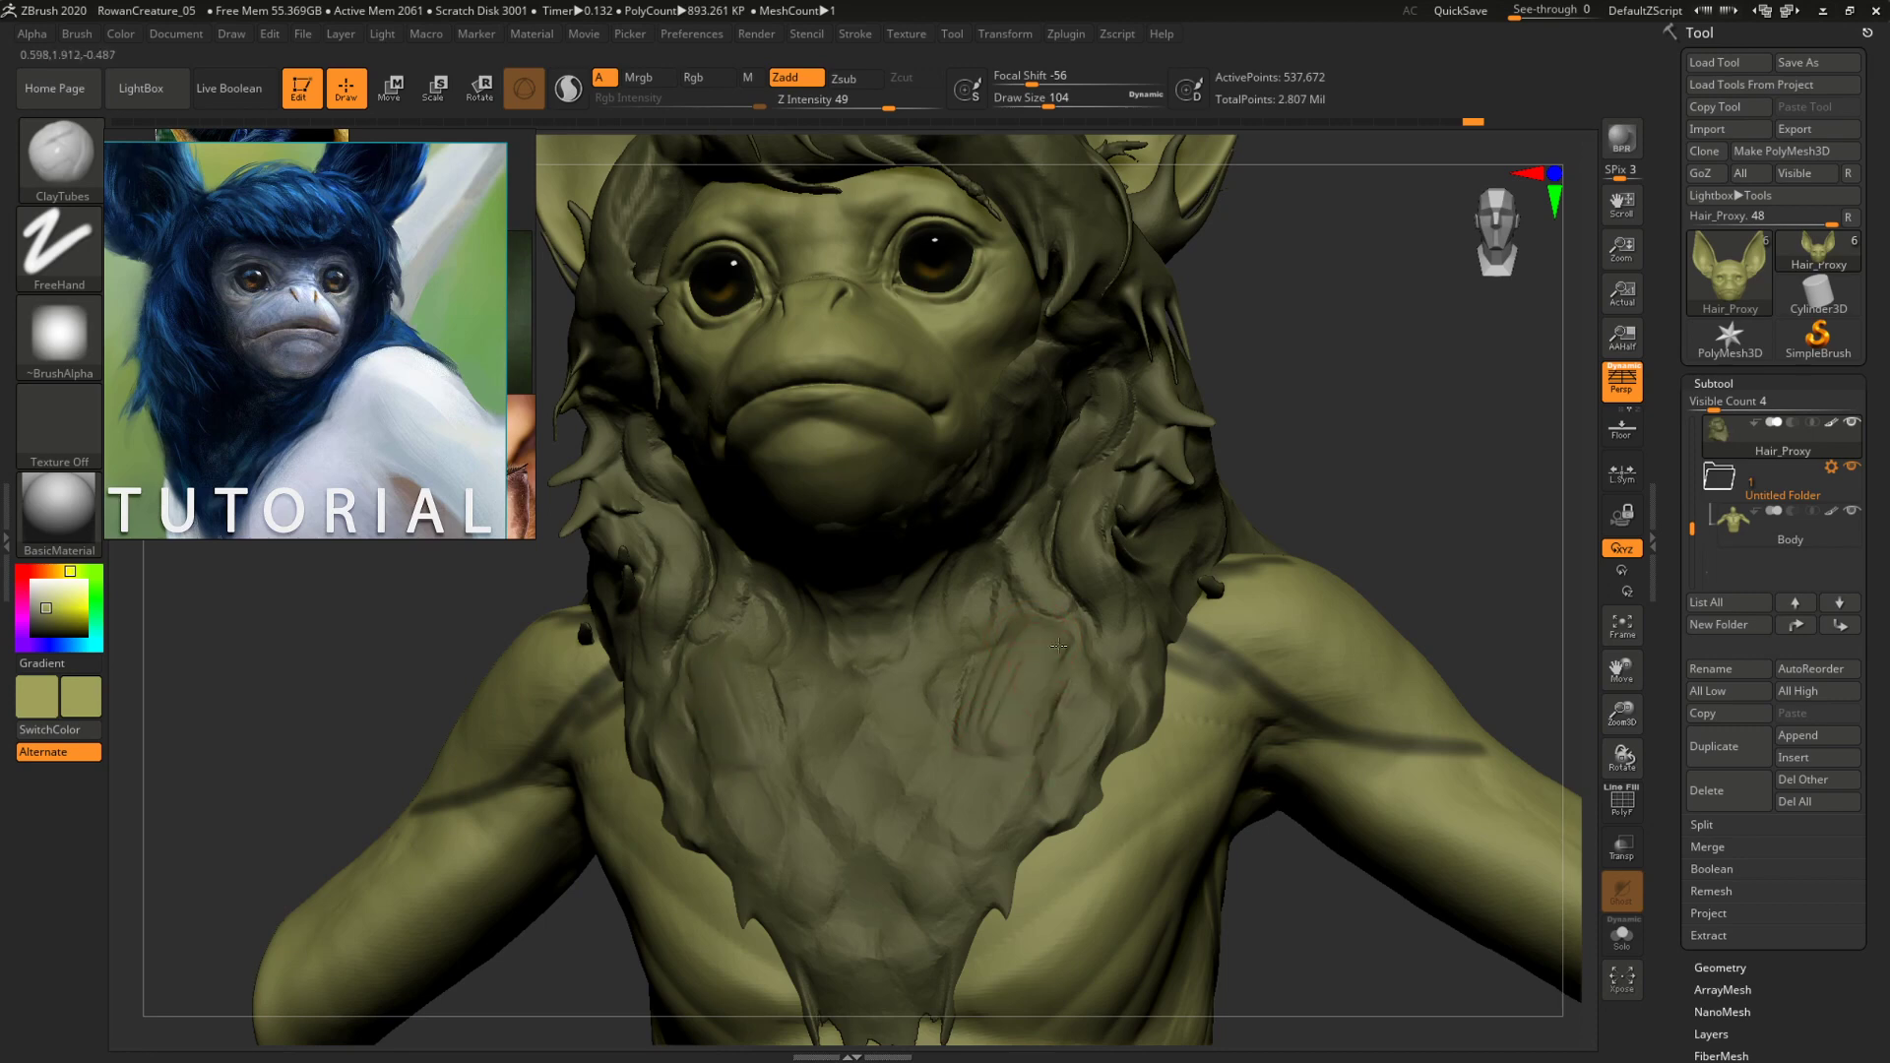
pyautogui.moveTo(1043, 772); pyautogui.dragTo(1078, 635)
pyautogui.moveTo(1267, 514)
pyautogui.mouseDown()
pyautogui.moveTo(1335, 497)
pyautogui.moveTo(1290, 443)
pyautogui.mouseUp()
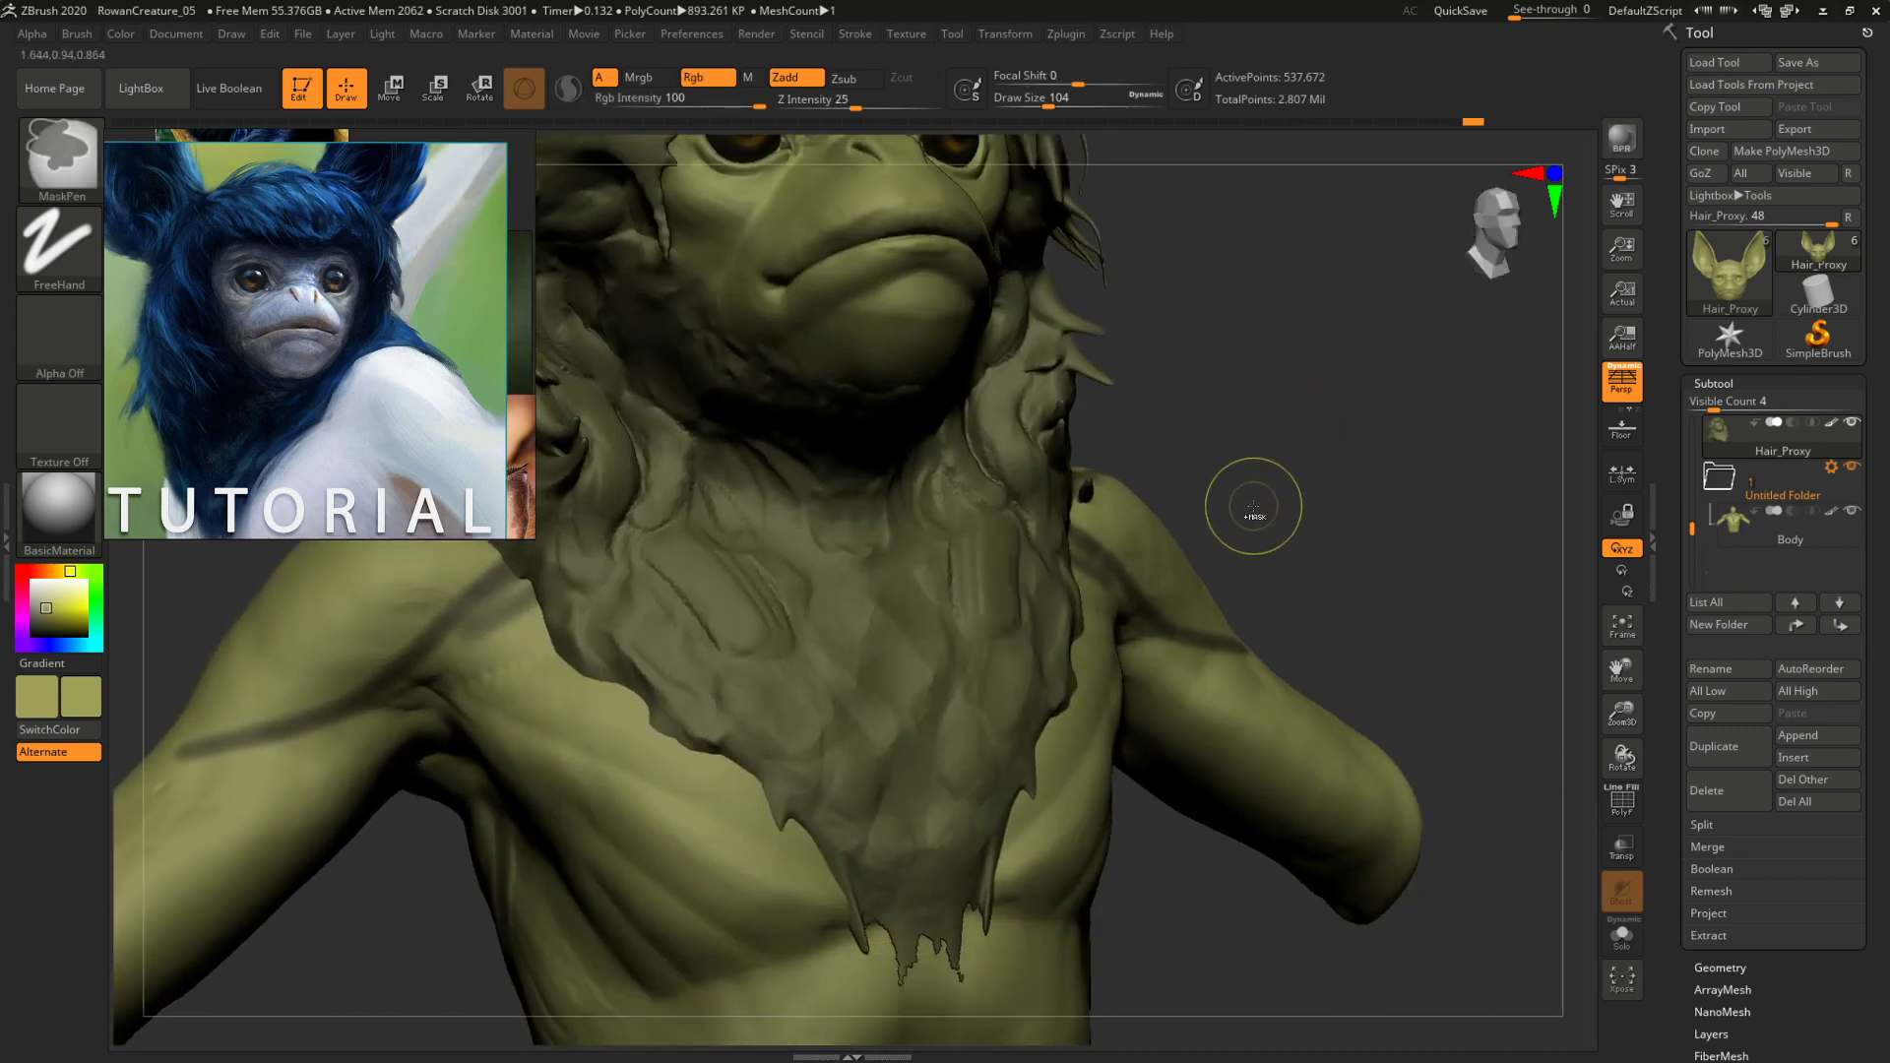
# Try a ClayBuildup stroke across the middle of the beard and undo it.
pyautogui.press('b')
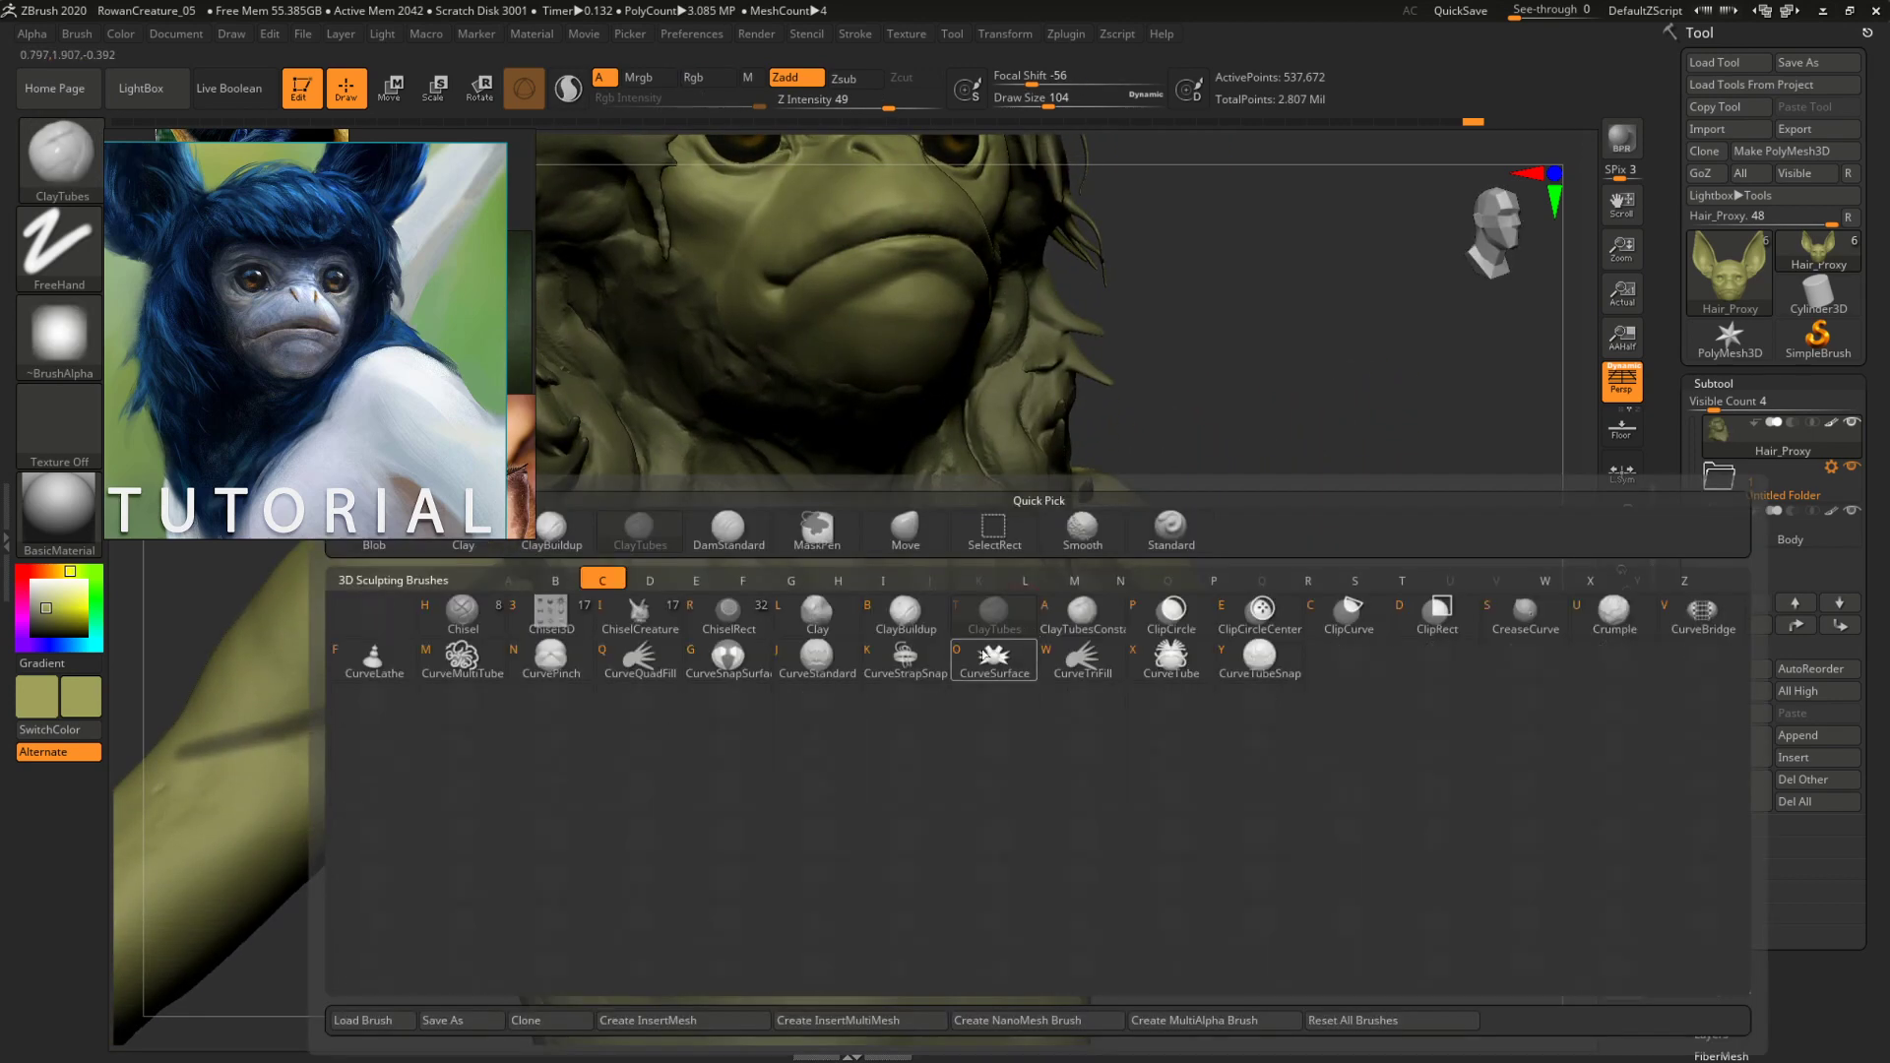
pyautogui.press('c')
pyautogui.press('b')
pyautogui.moveTo(846, 679); pyautogui.dragTo(915, 659)
pyautogui.hotkey('ctrl', 'z')
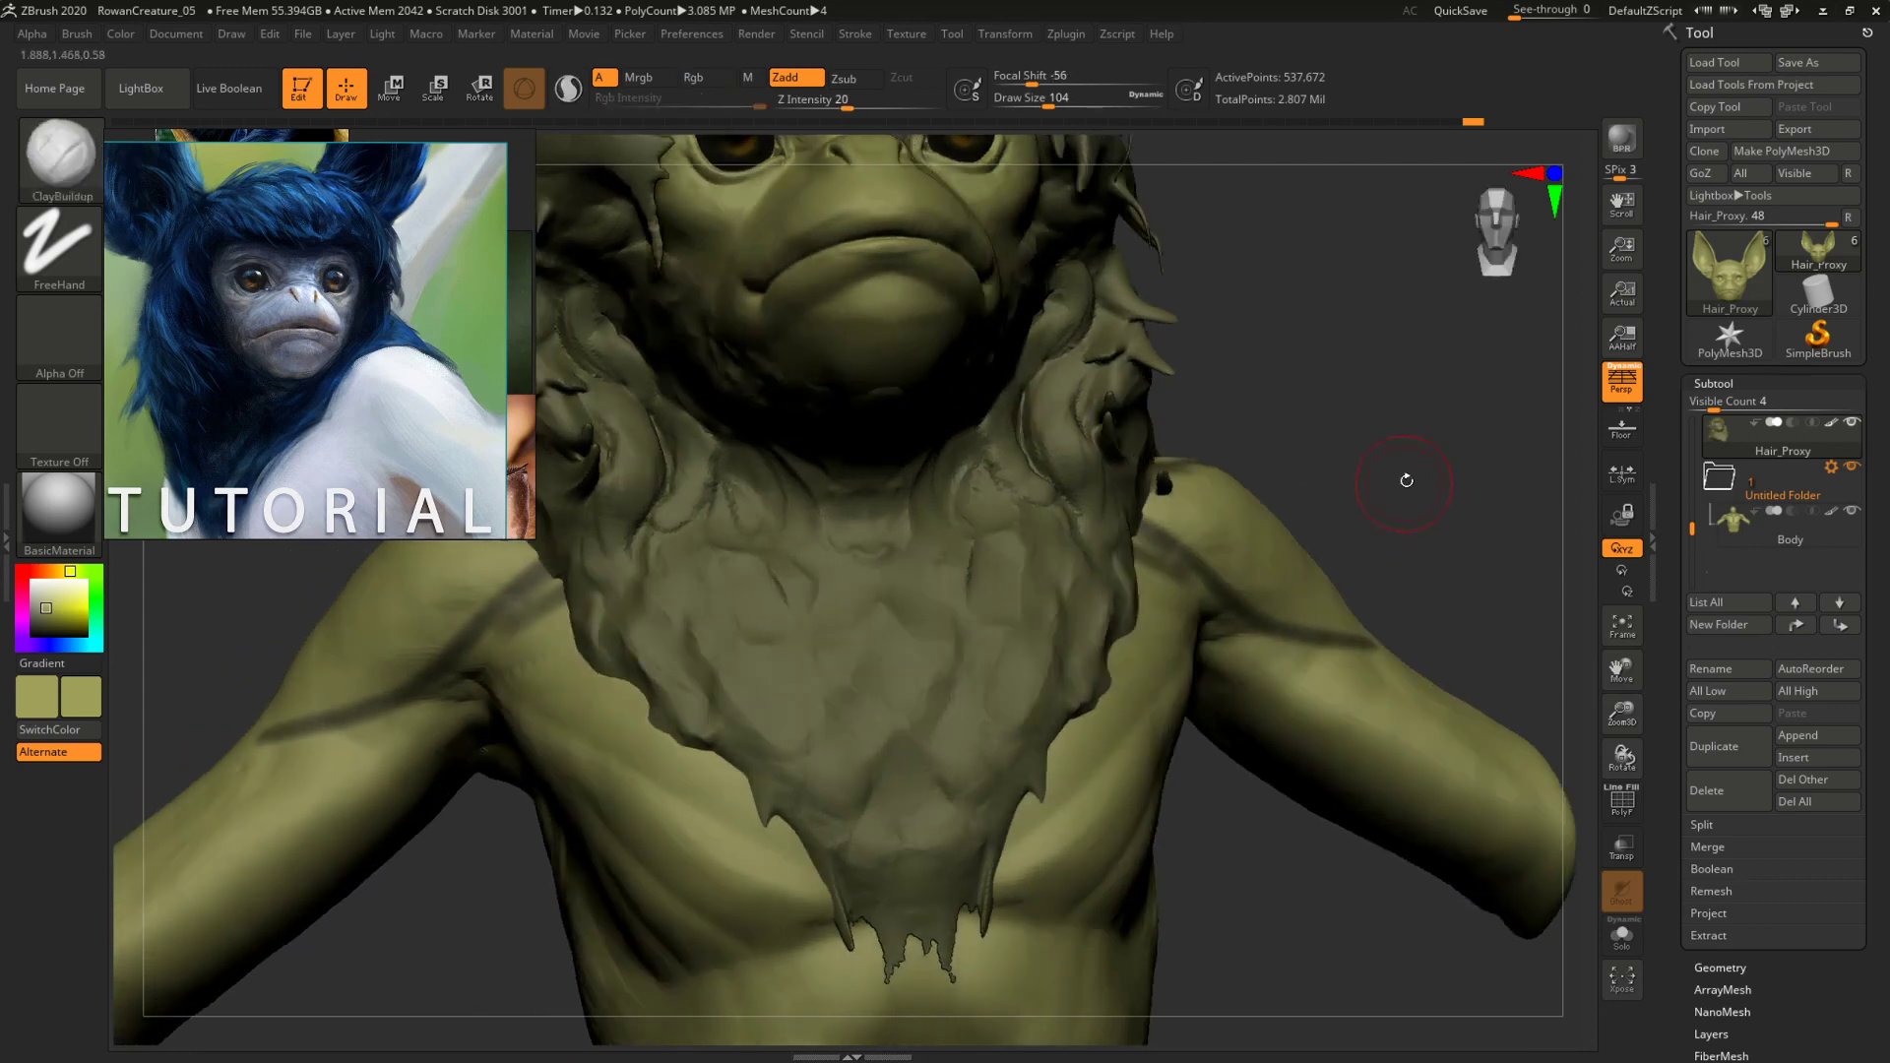
# Frame the whole bust and save the project again, replacing the existing RowanCreature_05.ZPR file.
pyautogui.press('f')
pyautogui.hotkey('ctrl', 's')
pyautogui.click(800, 504)
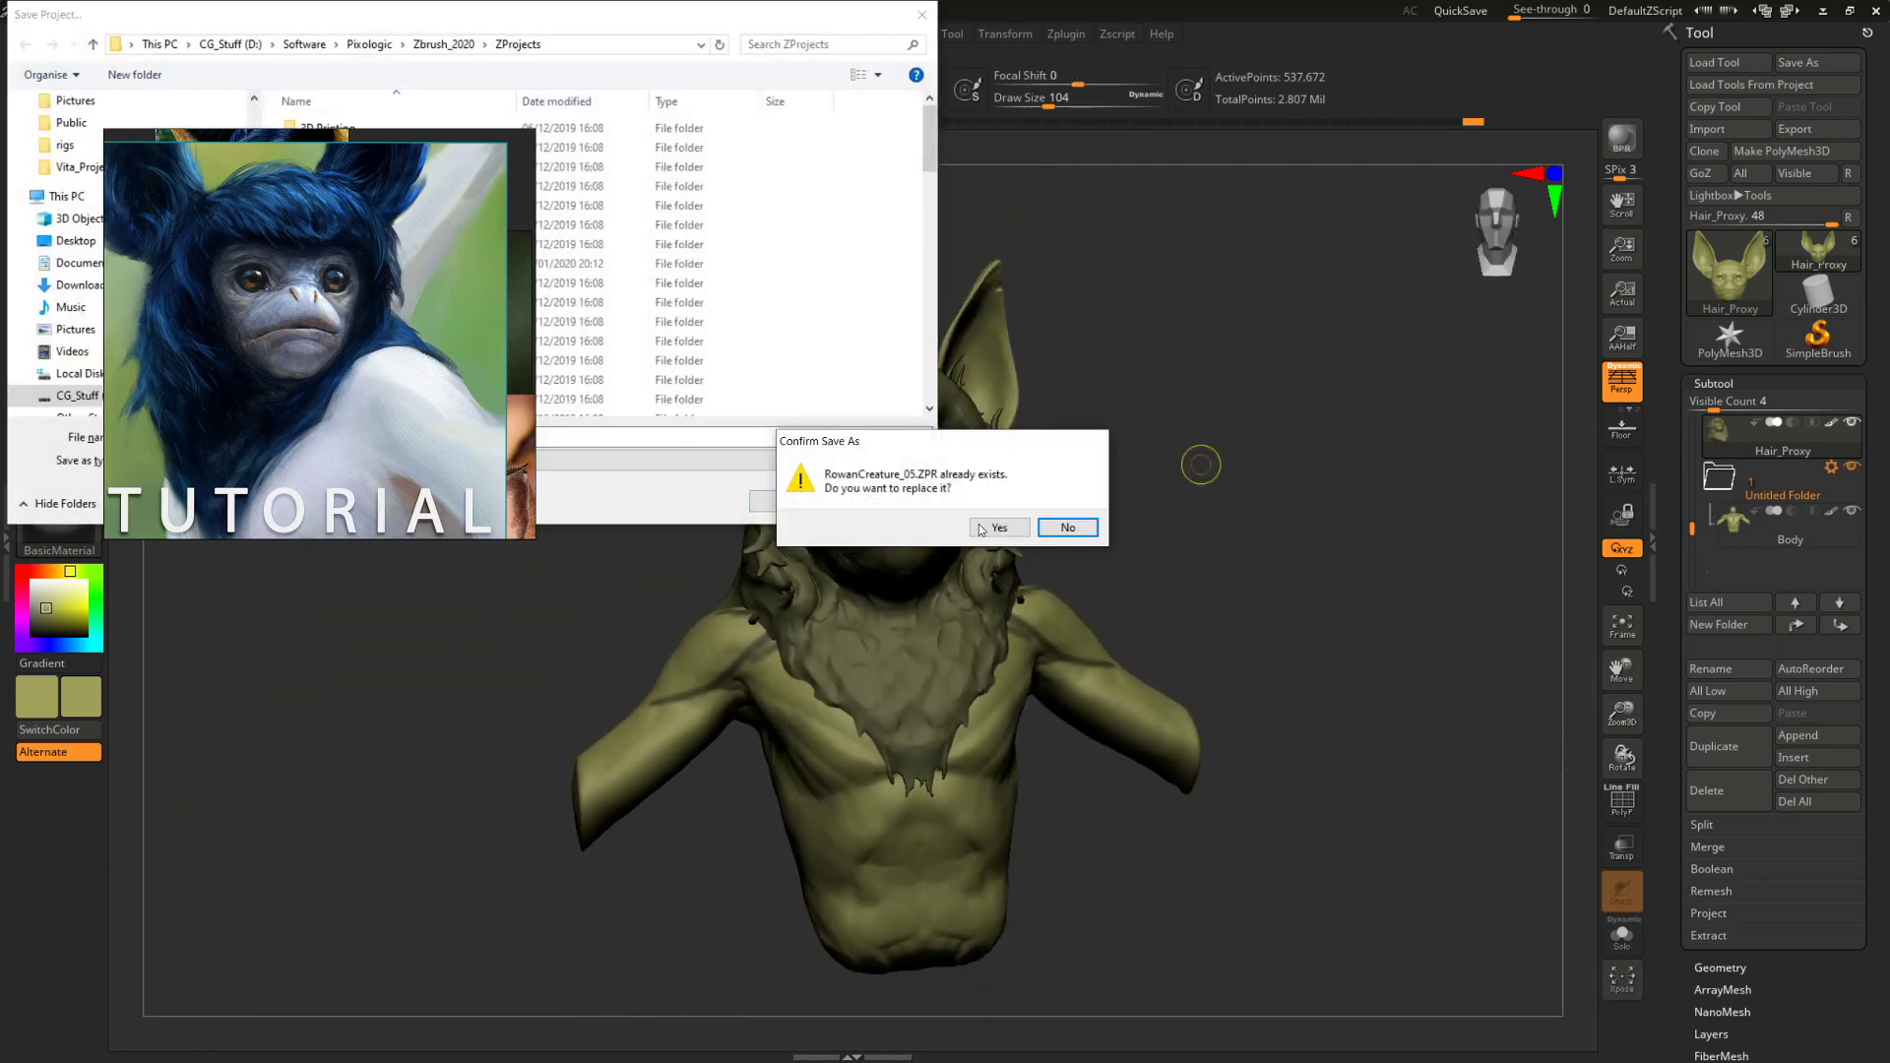
pyautogui.click(1012, 527)
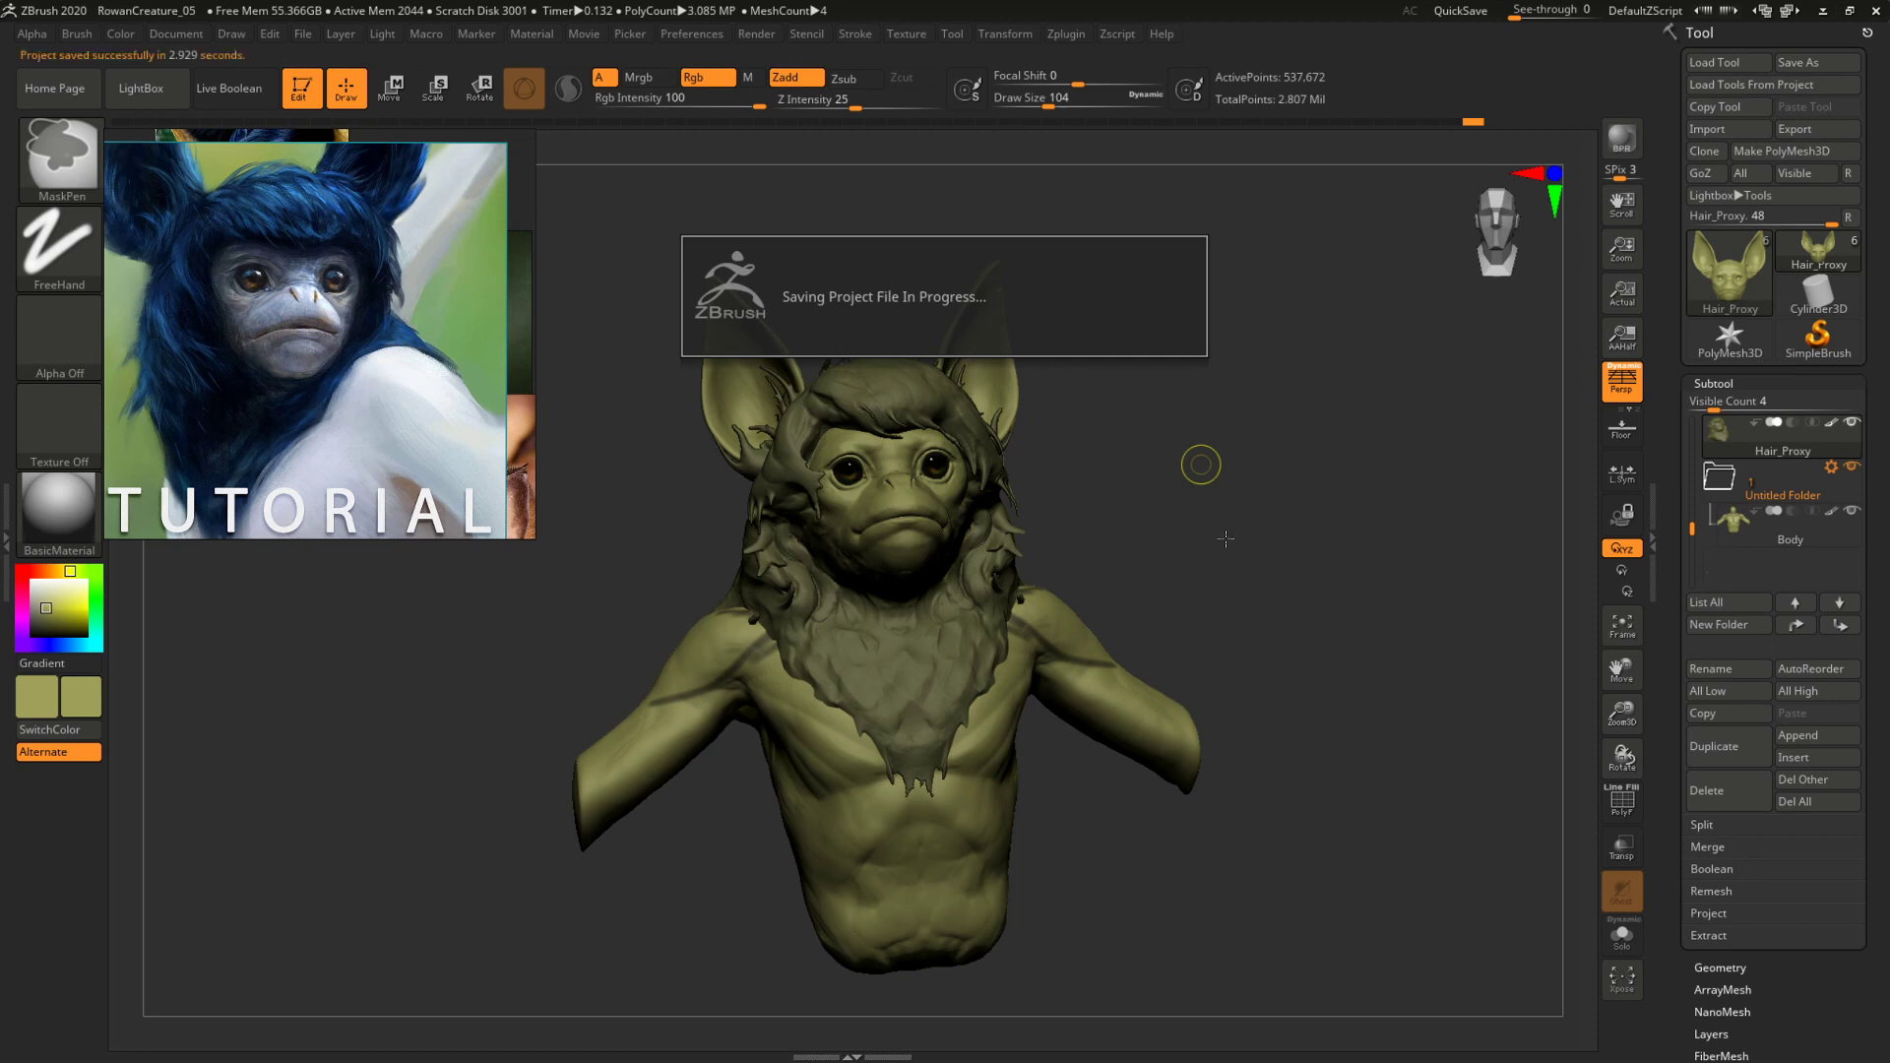
# Restart ZBrush without saving further changes and reopen the RowanCreature_05 project from LightBox.
pyautogui.click(1875, 12)
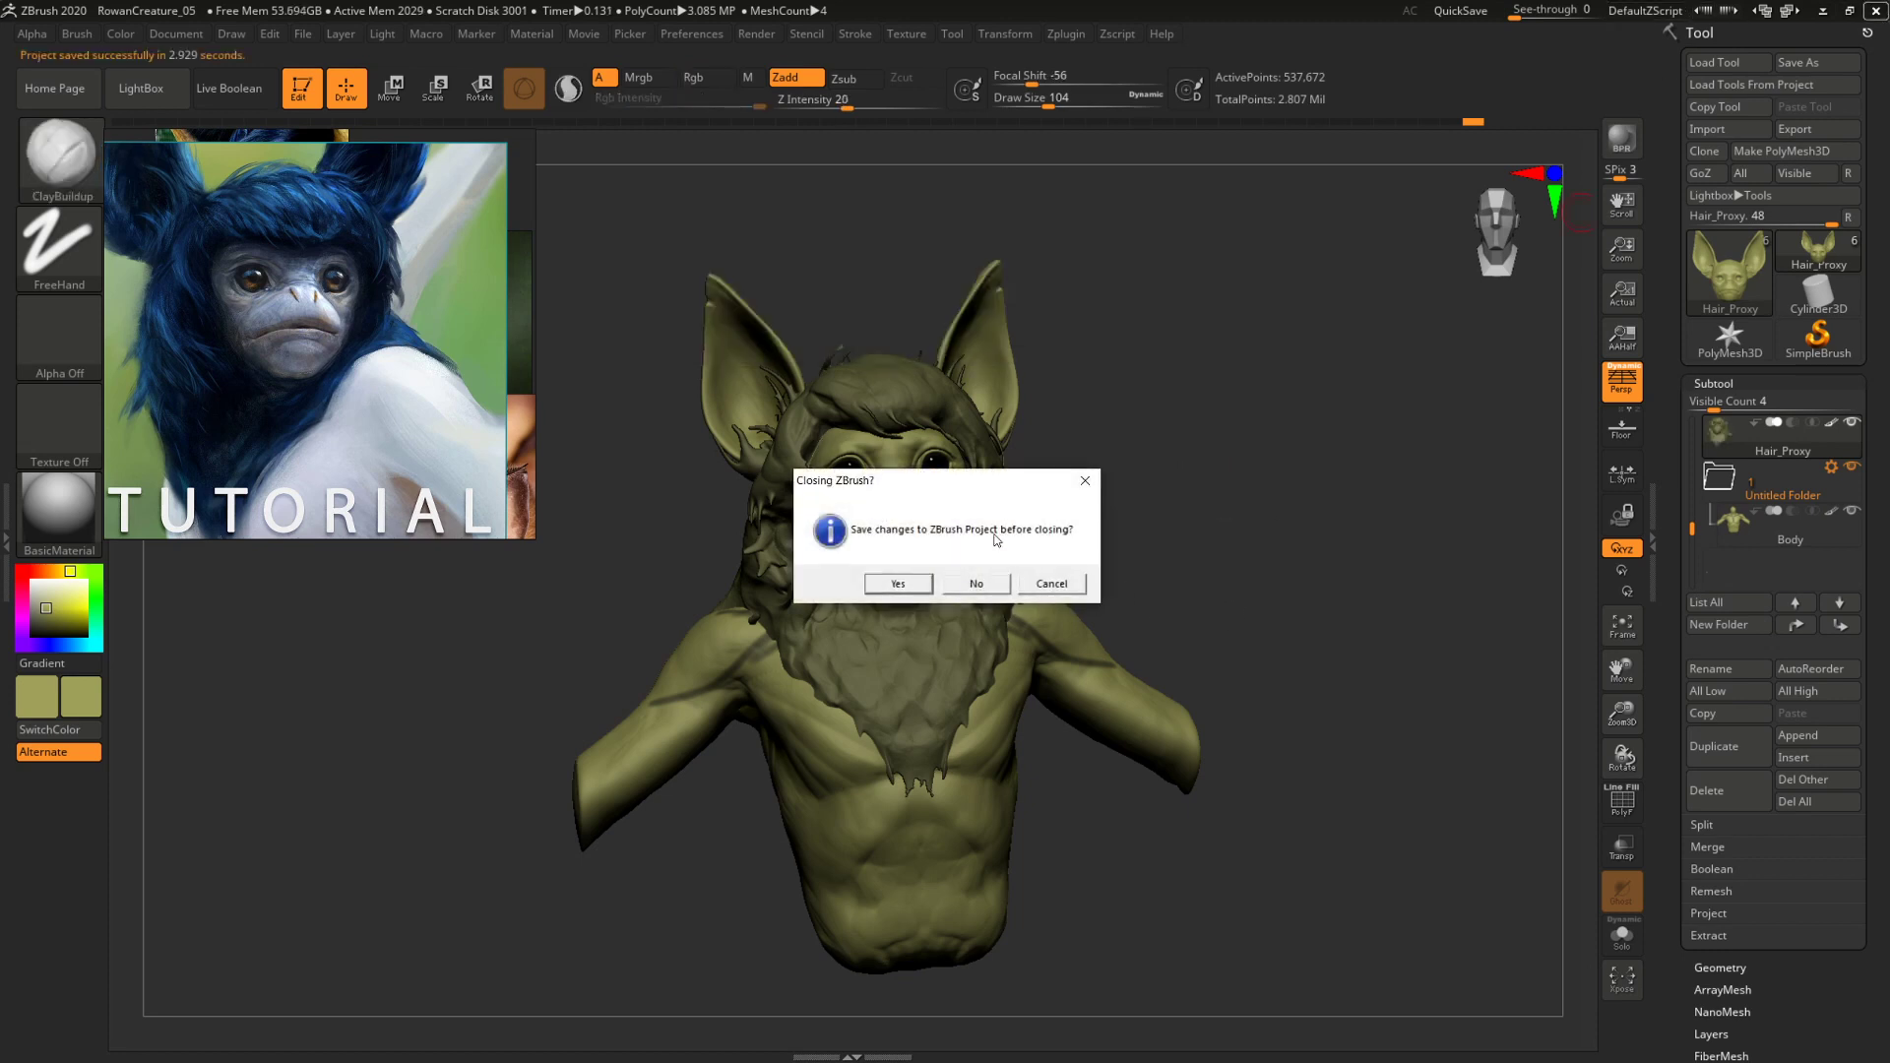
pyautogui.click(971, 585)
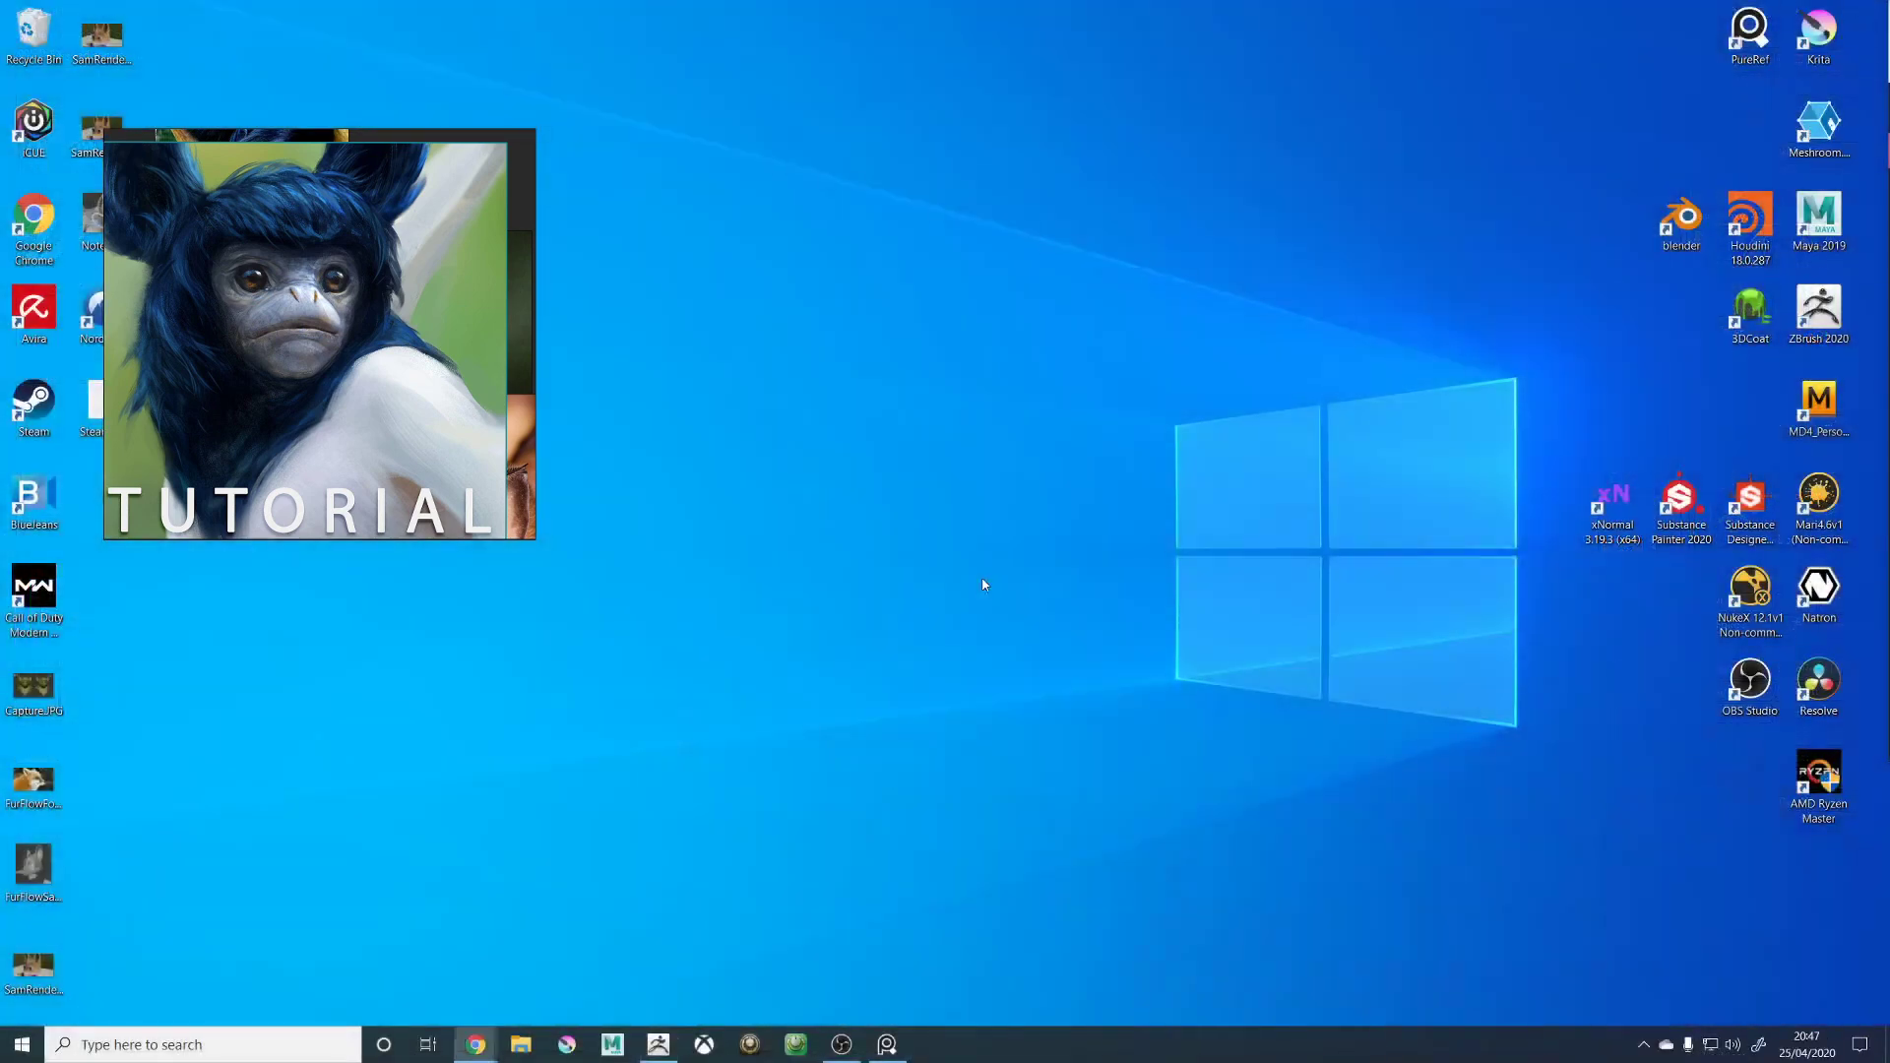
pyautogui.click(661, 1045)
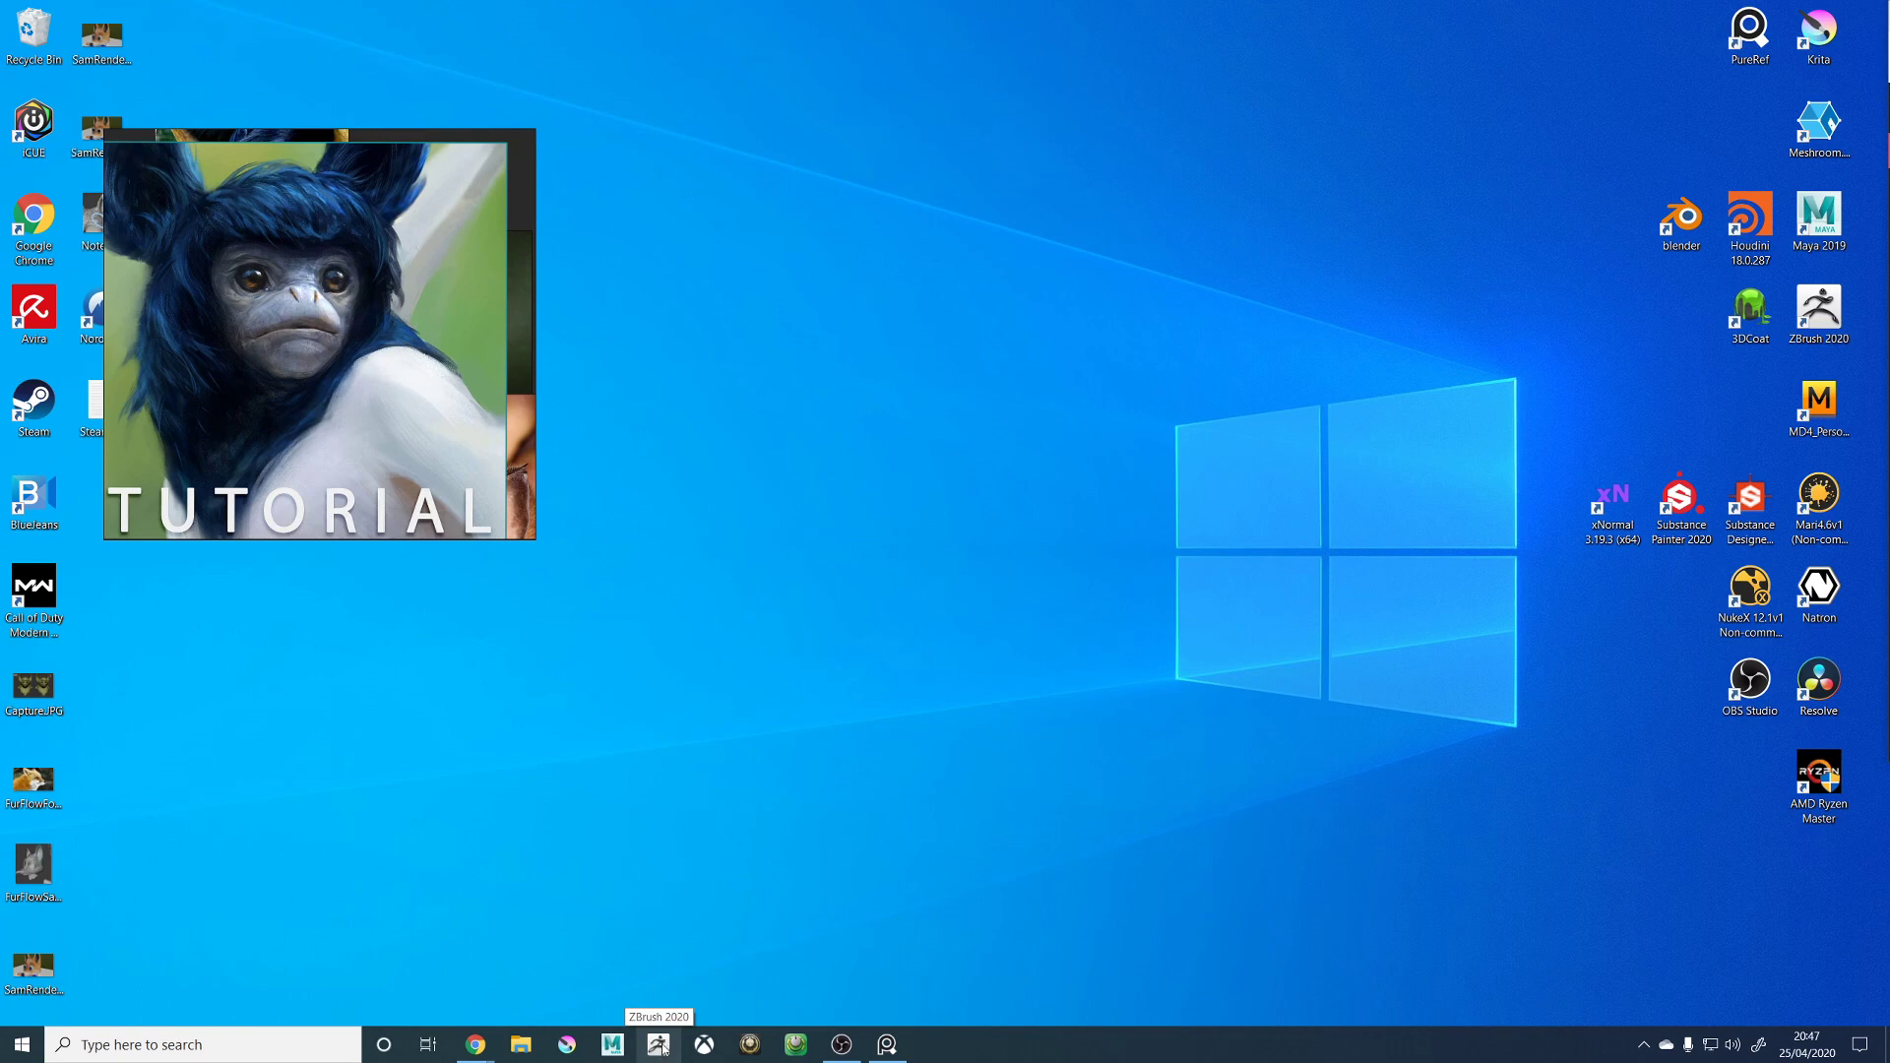
pyautogui.click(670, 1047)
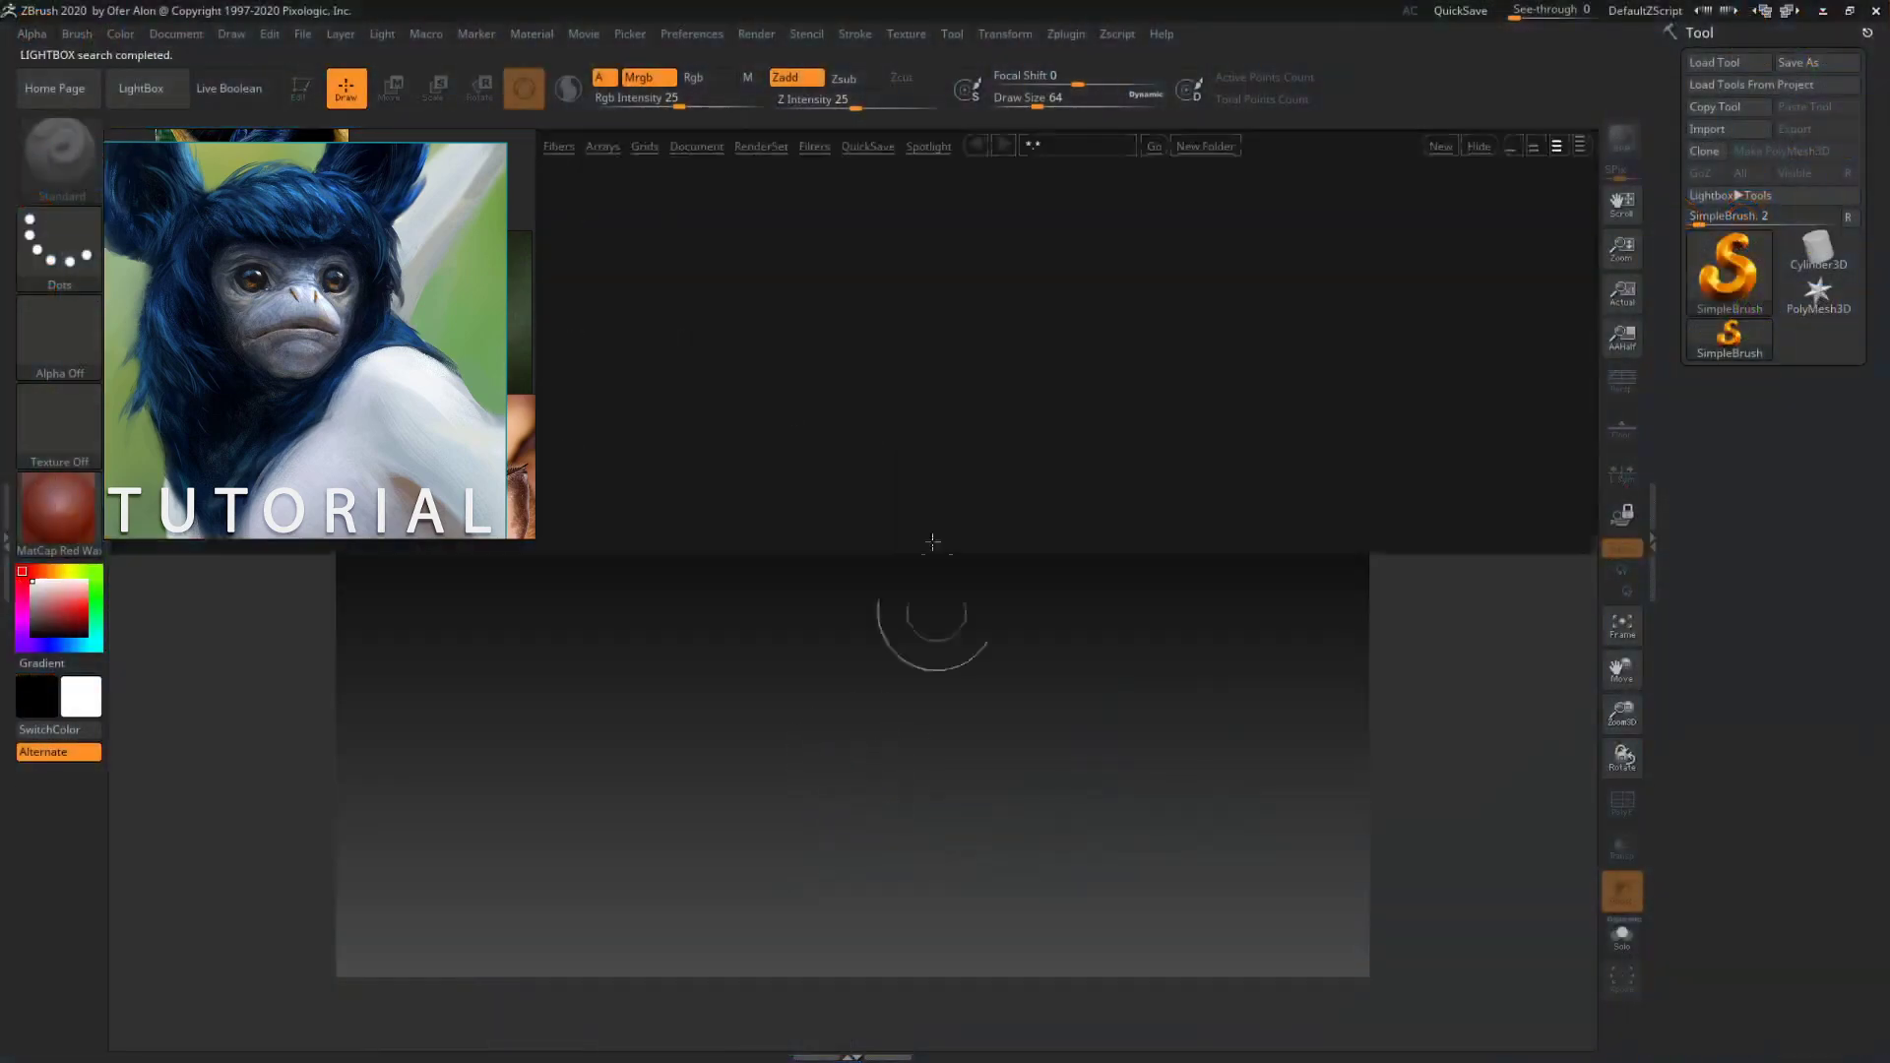
pyautogui.moveTo(1169, 481); pyautogui.dragTo(695, 505)
pyautogui.doubleClick(930, 218)
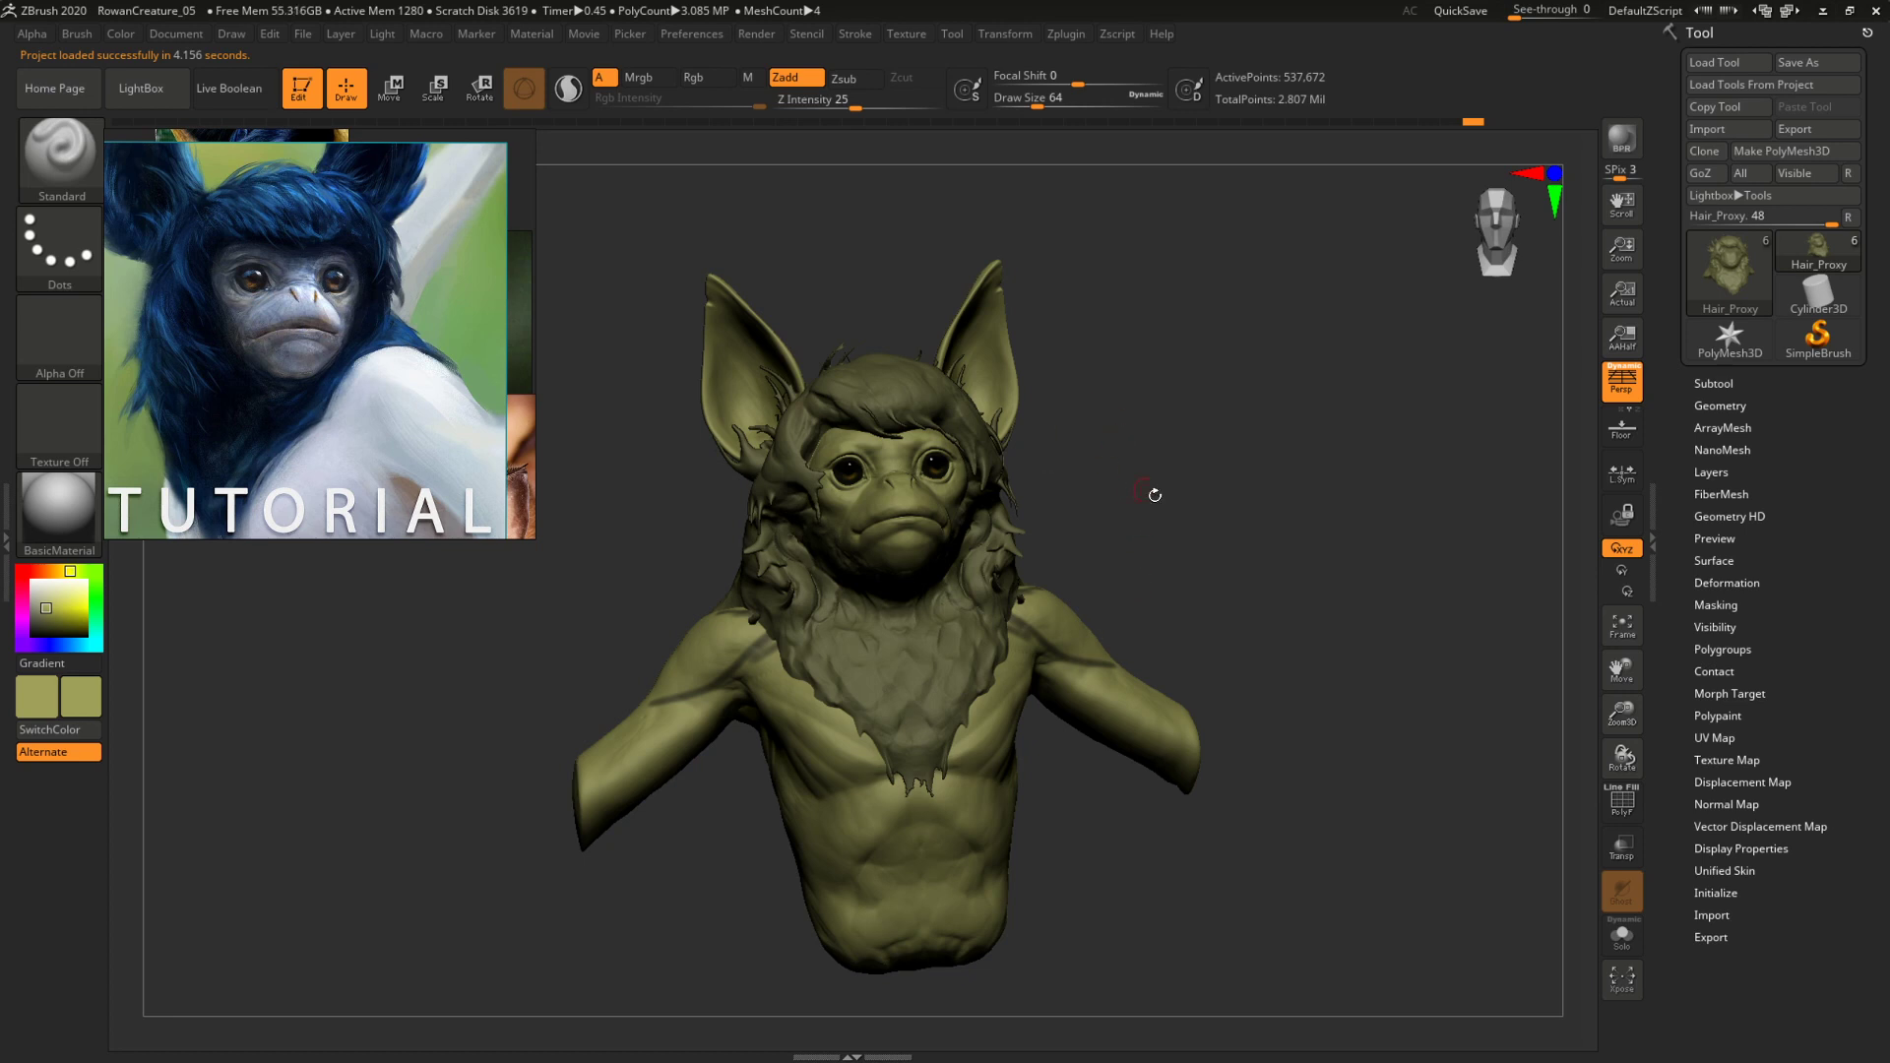
# Pull out hair beside the beard with the SnakeHook brush at draw size 44 and Rgb switched off.
pyautogui.moveTo(1153, 495)
pyautogui.keyDown('alt'); pyautogui.mouseDown()
pyautogui.moveTo(1312, 539)
pyautogui.moveTo(1317, 401)
pyautogui.moveTo(1357, 408)
pyautogui.moveTo(1303, 446)
pyautogui.moveTo(1344, 402)
pyautogui.moveTo(1324, 422)
pyautogui.moveTo(1353, 449)
pyautogui.moveTo(1321, 445)
pyautogui.moveTo(1332, 410)
pyautogui.moveTo(1290, 396)
pyautogui.moveTo(1302, 495)
pyautogui.moveTo(1346, 448)
pyautogui.moveTo(1298, 376)
pyautogui.moveTo(1296, 439)
pyautogui.moveTo(1424, 571)
pyautogui.moveTo(1185, 498)
pyautogui.mouseUp(); pyautogui.keyUp('alt')
pyautogui.press('b')
pyautogui.press('c')
pyautogui.press('b')
pyautogui.press('b')
pyautogui.press('s')
pyautogui.press('h')
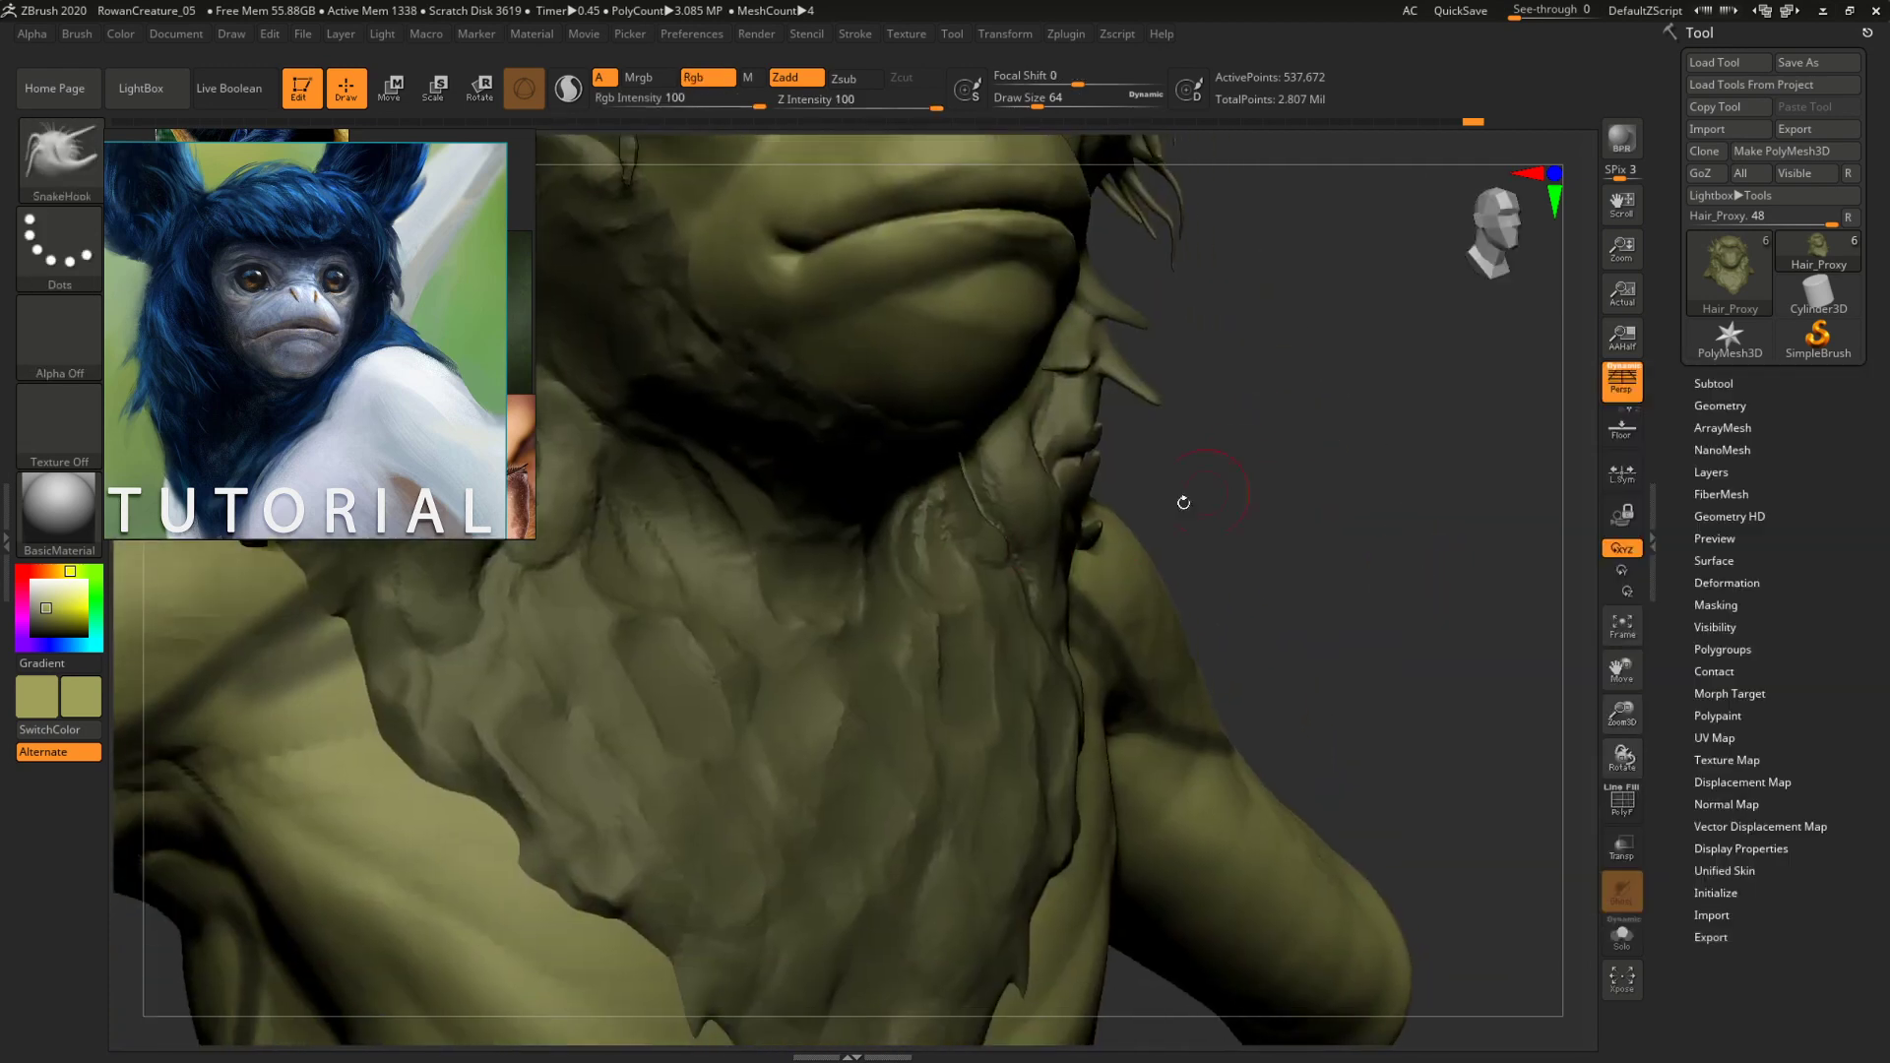
pyautogui.press('space')
pyautogui.moveTo(978, 553)
pyautogui.mouseDown()
pyautogui.moveTo(1046, 594)
pyautogui.moveTo(974, 463)
pyautogui.mouseUp()
pyautogui.click(703, 79)
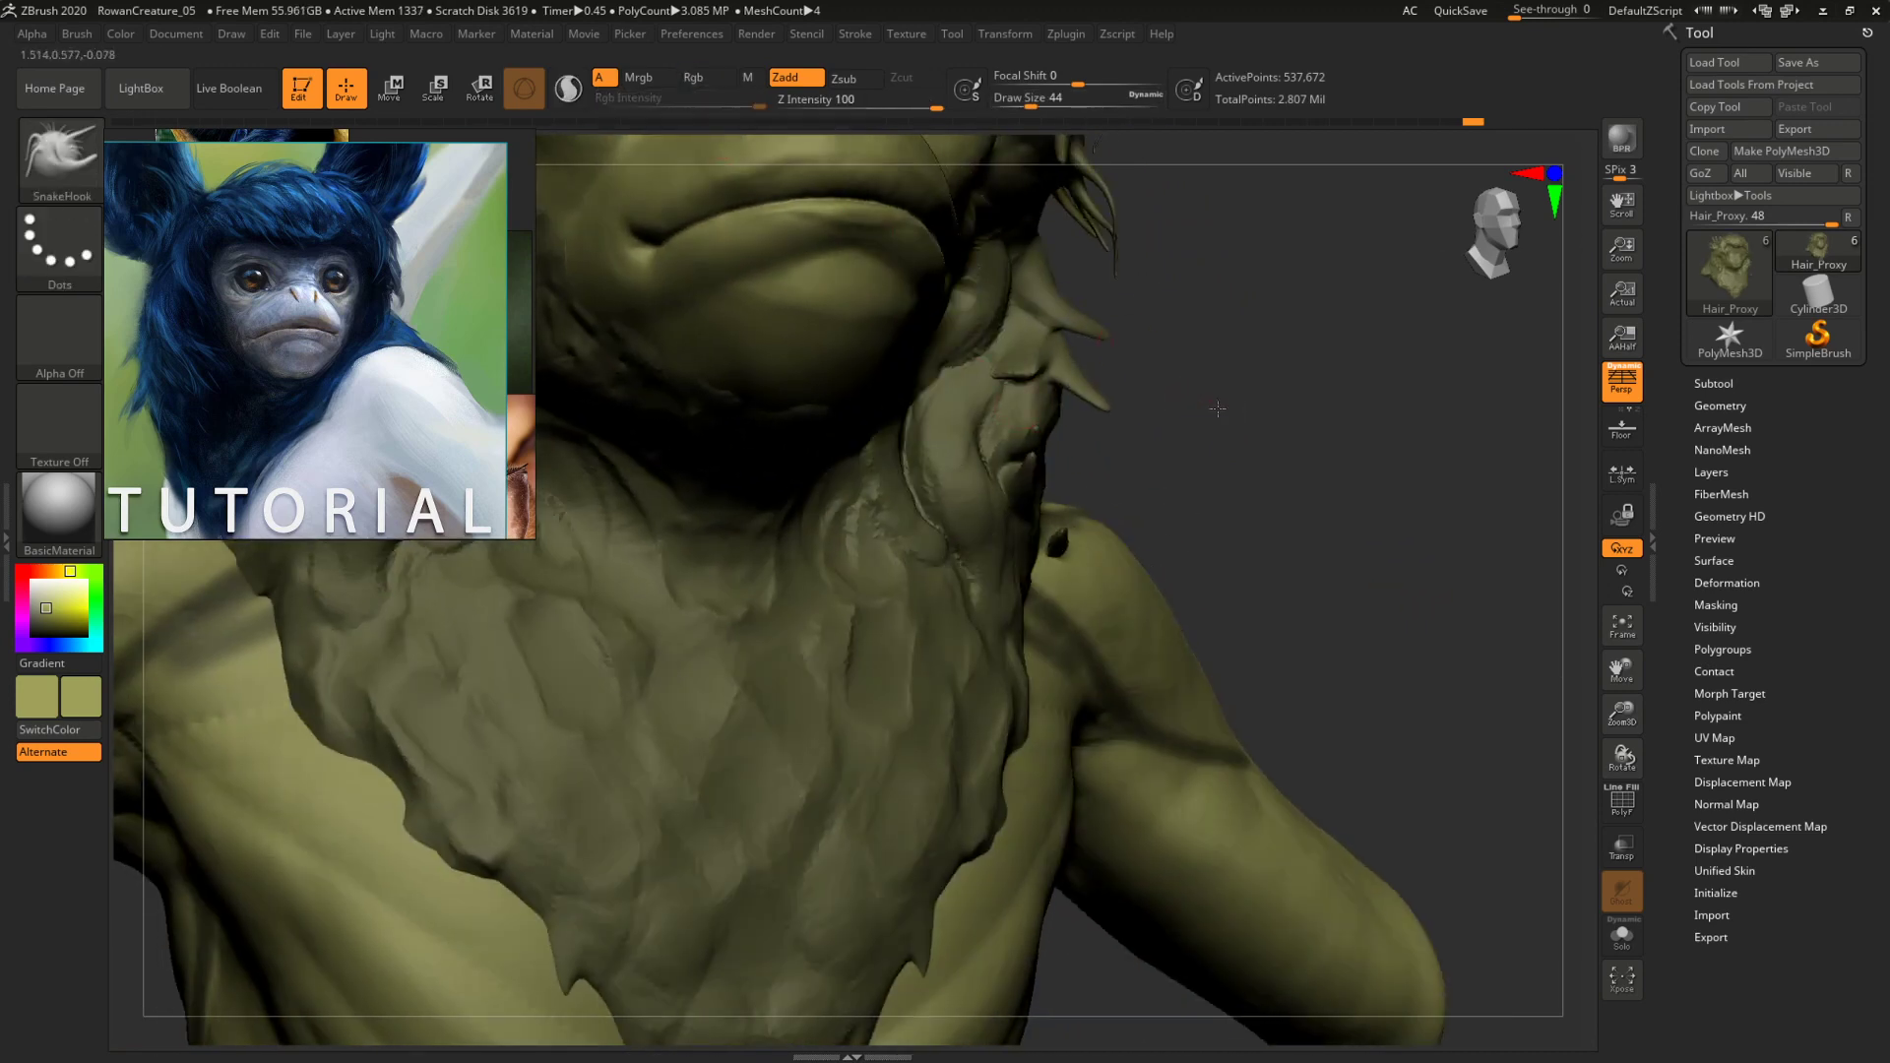
pyautogui.moveTo(1132, 551); pyautogui.dragTo(970, 566)
pyautogui.moveTo(1160, 504)
pyautogui.mouseDown()
pyautogui.moveTo(990, 548)
pyautogui.moveTo(692, 576)
pyautogui.moveTo(1342, 392)
pyautogui.mouseUp()
pyautogui.press('f')
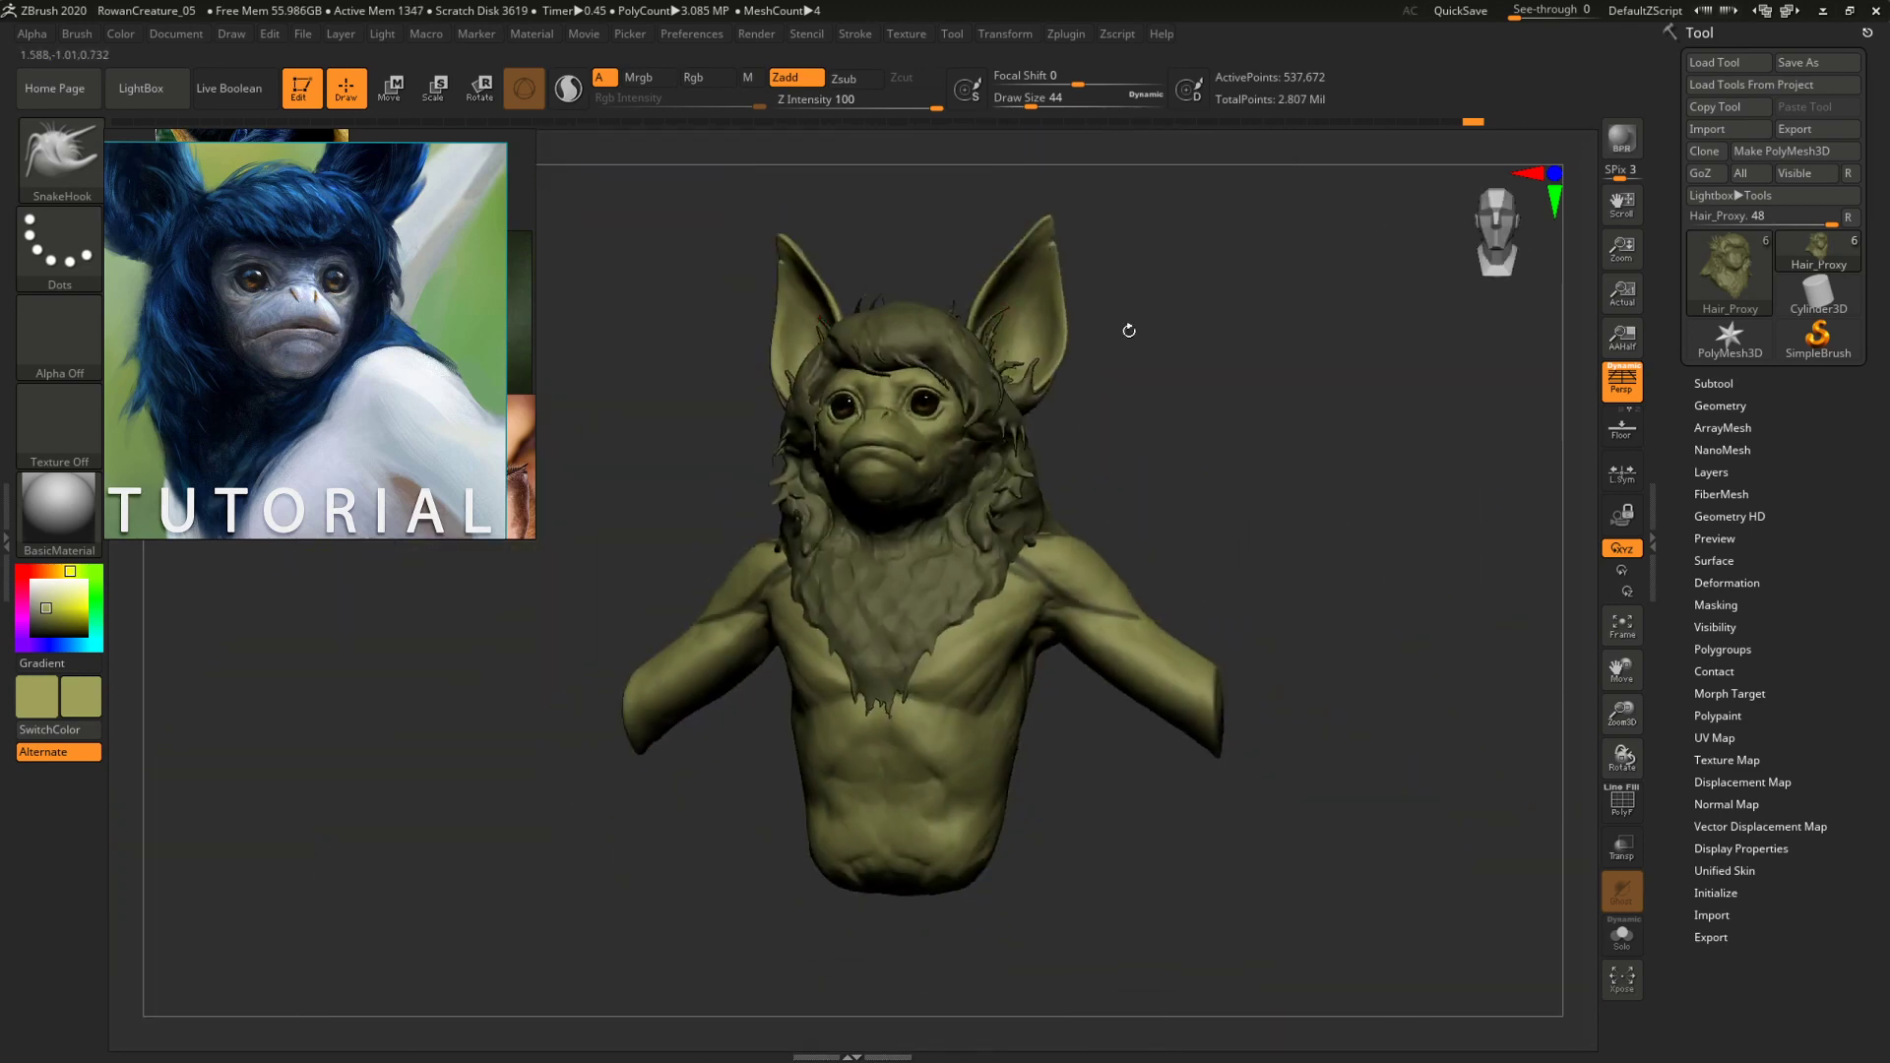
# Reshape the hair strands between the jaw and shoulder with the SnakeHook brush at draw size 71, checking them in profile.
pyautogui.keyDown('alt'); pyautogui.moveTo(1195, 362); pyautogui.dragTo(1100, 522); pyautogui.keyUp('alt')
pyautogui.press('space')
pyautogui.moveTo(925, 542); pyautogui.dragTo(945, 545)
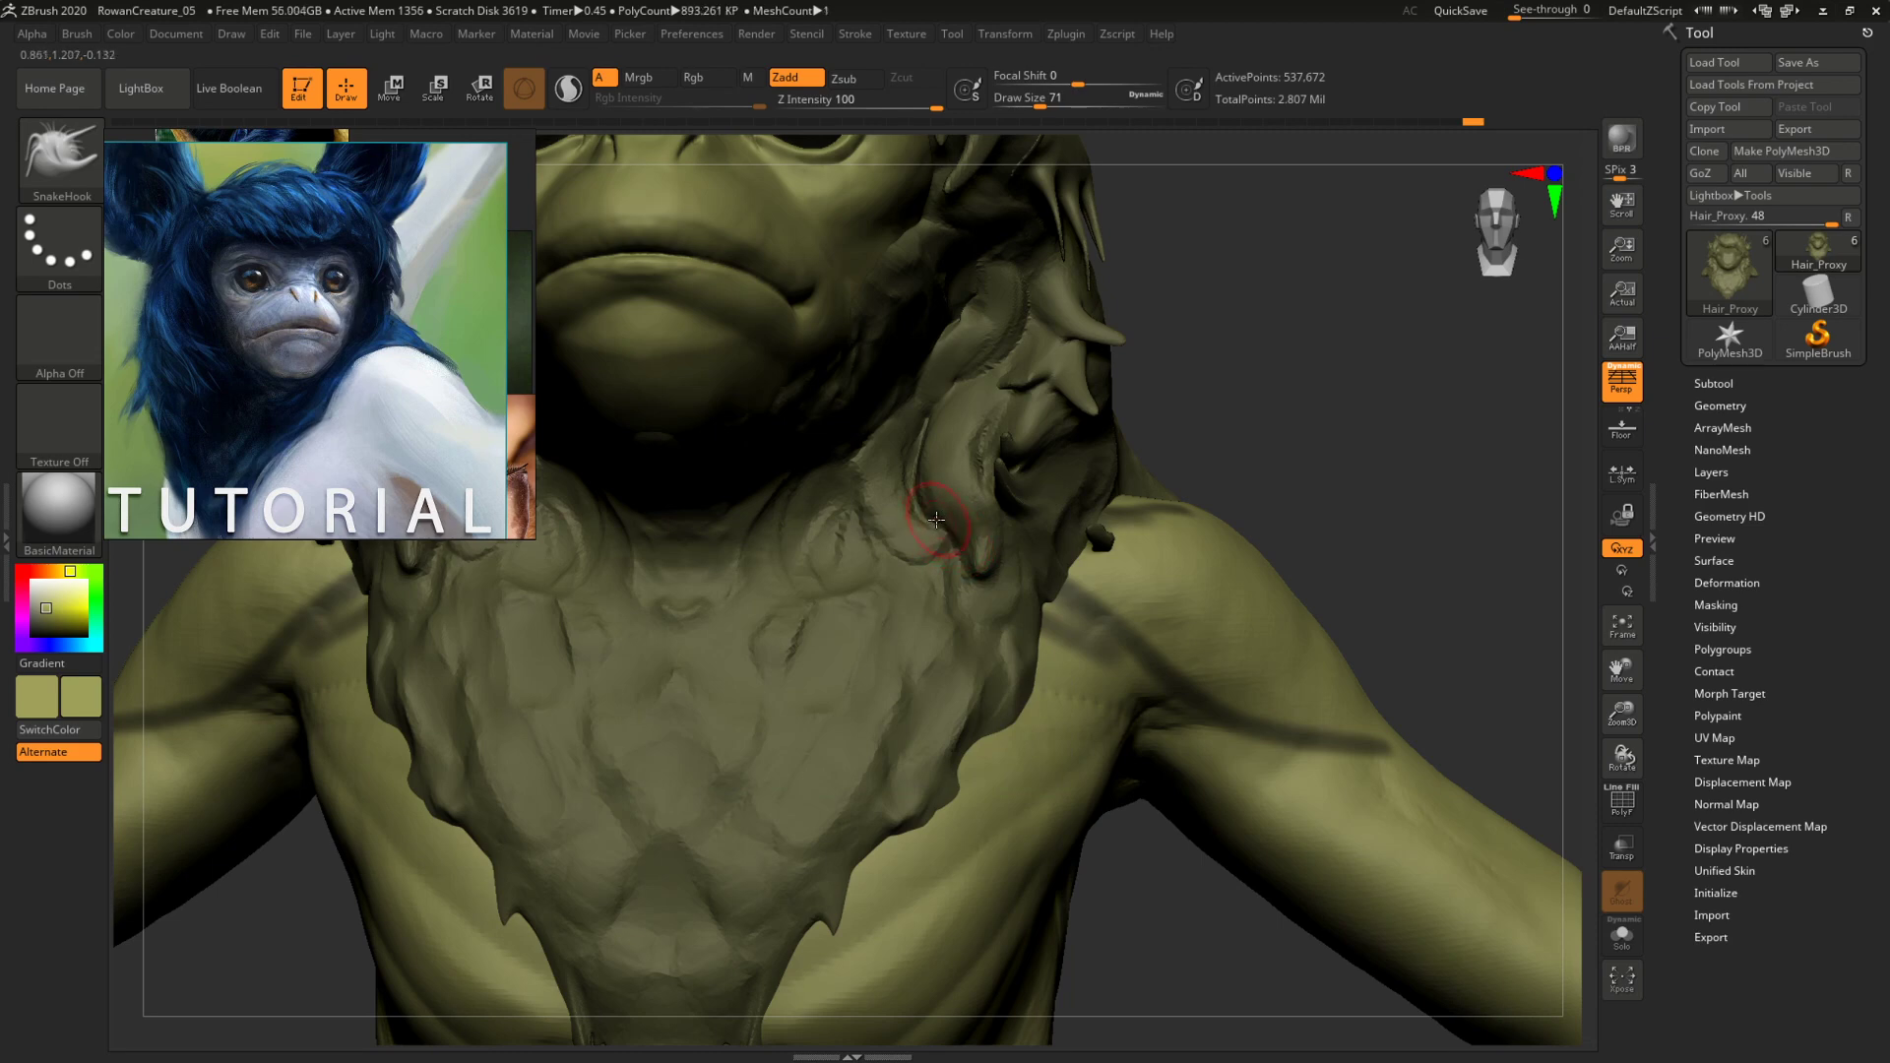
pyautogui.moveTo(1002, 479); pyautogui.dragTo(1138, 465)
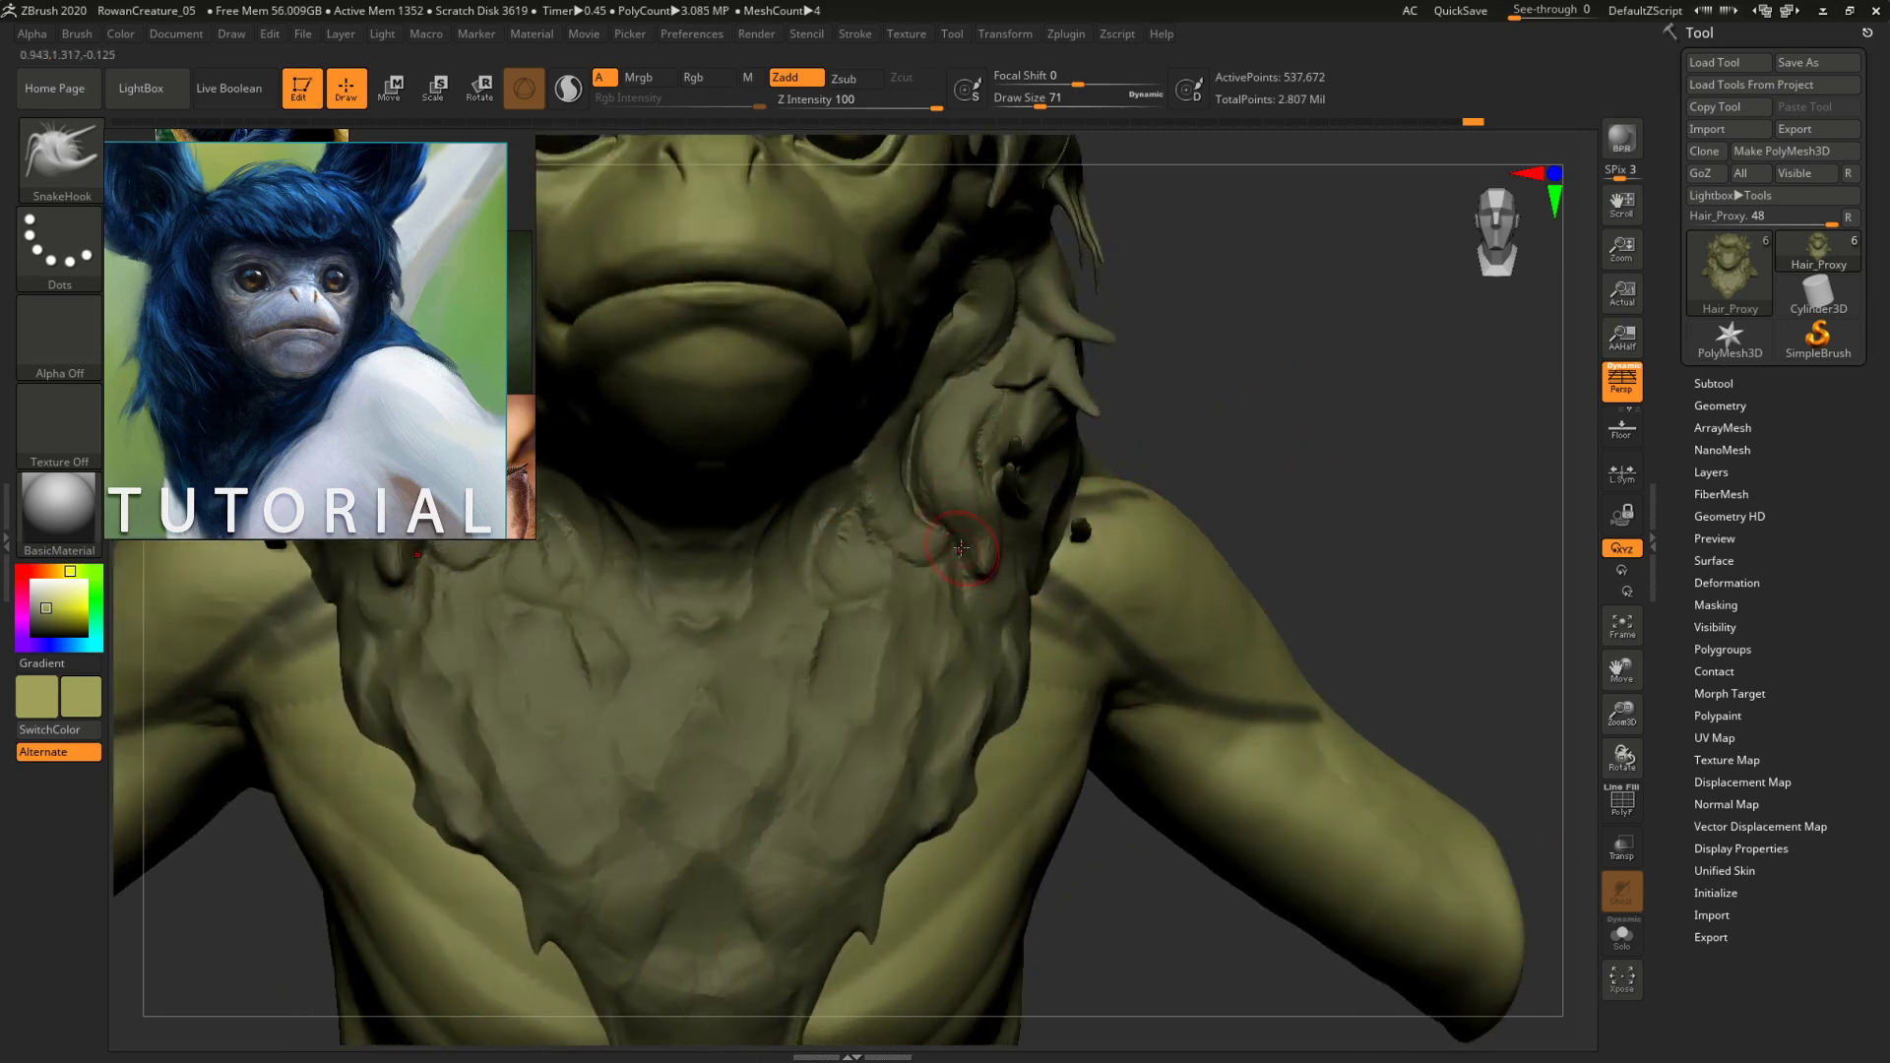
pyautogui.moveTo(1014, 534); pyautogui.dragTo(942, 574, button='right')
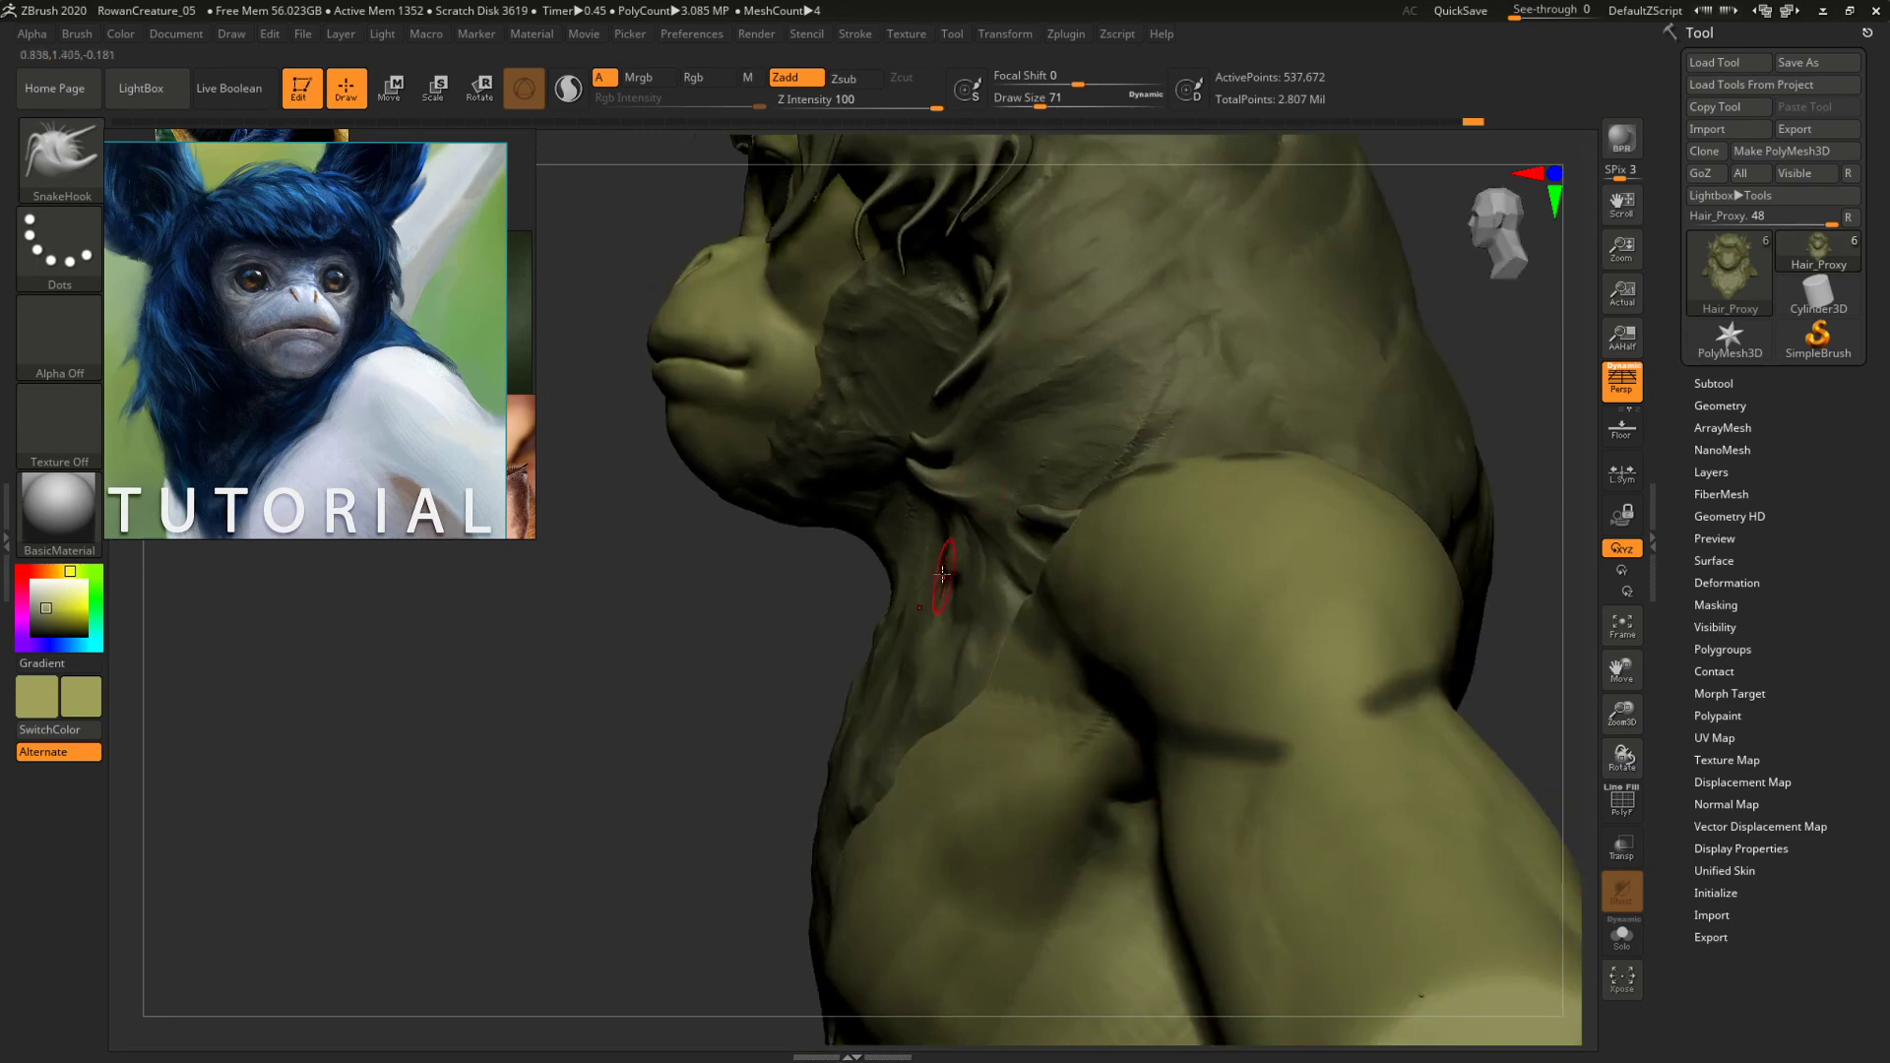
pyautogui.moveTo(747, 595)
pyautogui.mouseDown(button='right')
pyautogui.moveTo(1249, 440)
pyautogui.moveTo(1356, 378)
pyautogui.moveTo(1221, 345)
pyautogui.moveTo(1250, 393)
pyautogui.mouseUp(button='right')
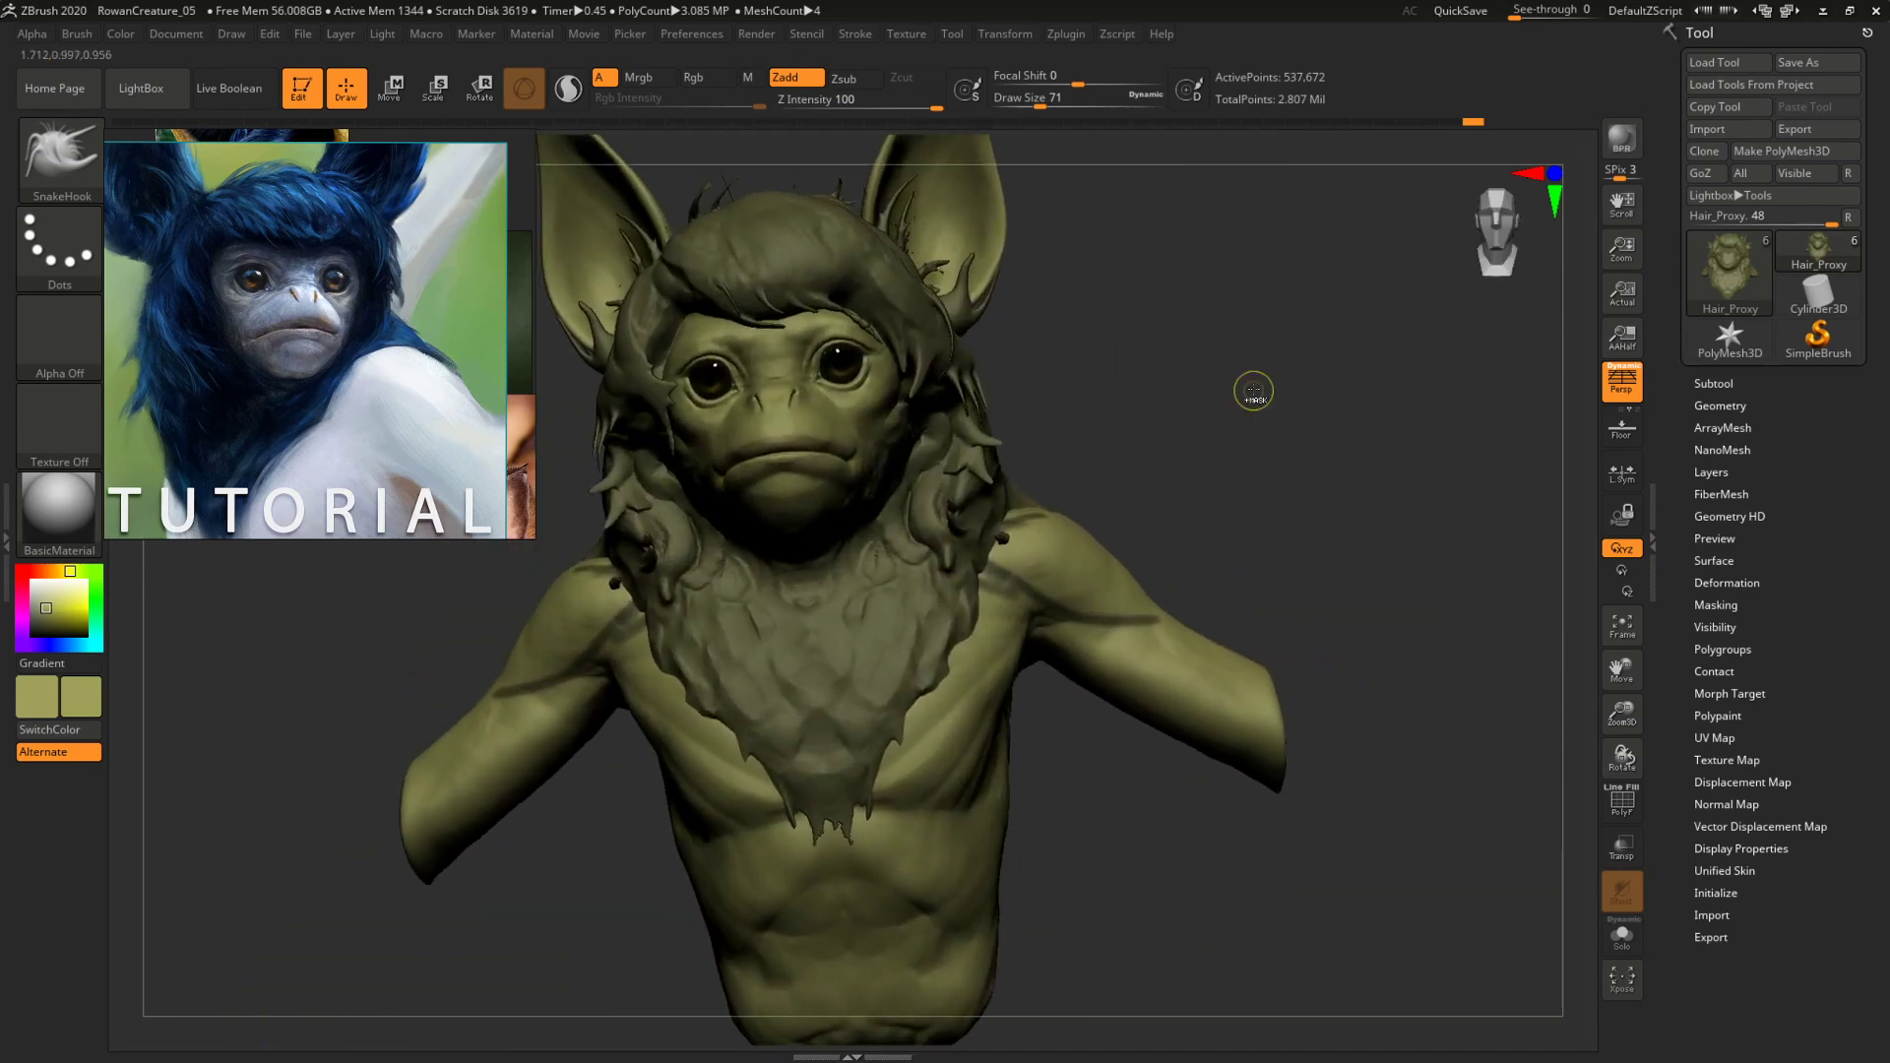
# Switch to the ClayBuildup brush for the beard and set its draw size to 197.
pyautogui.press('ctrl')
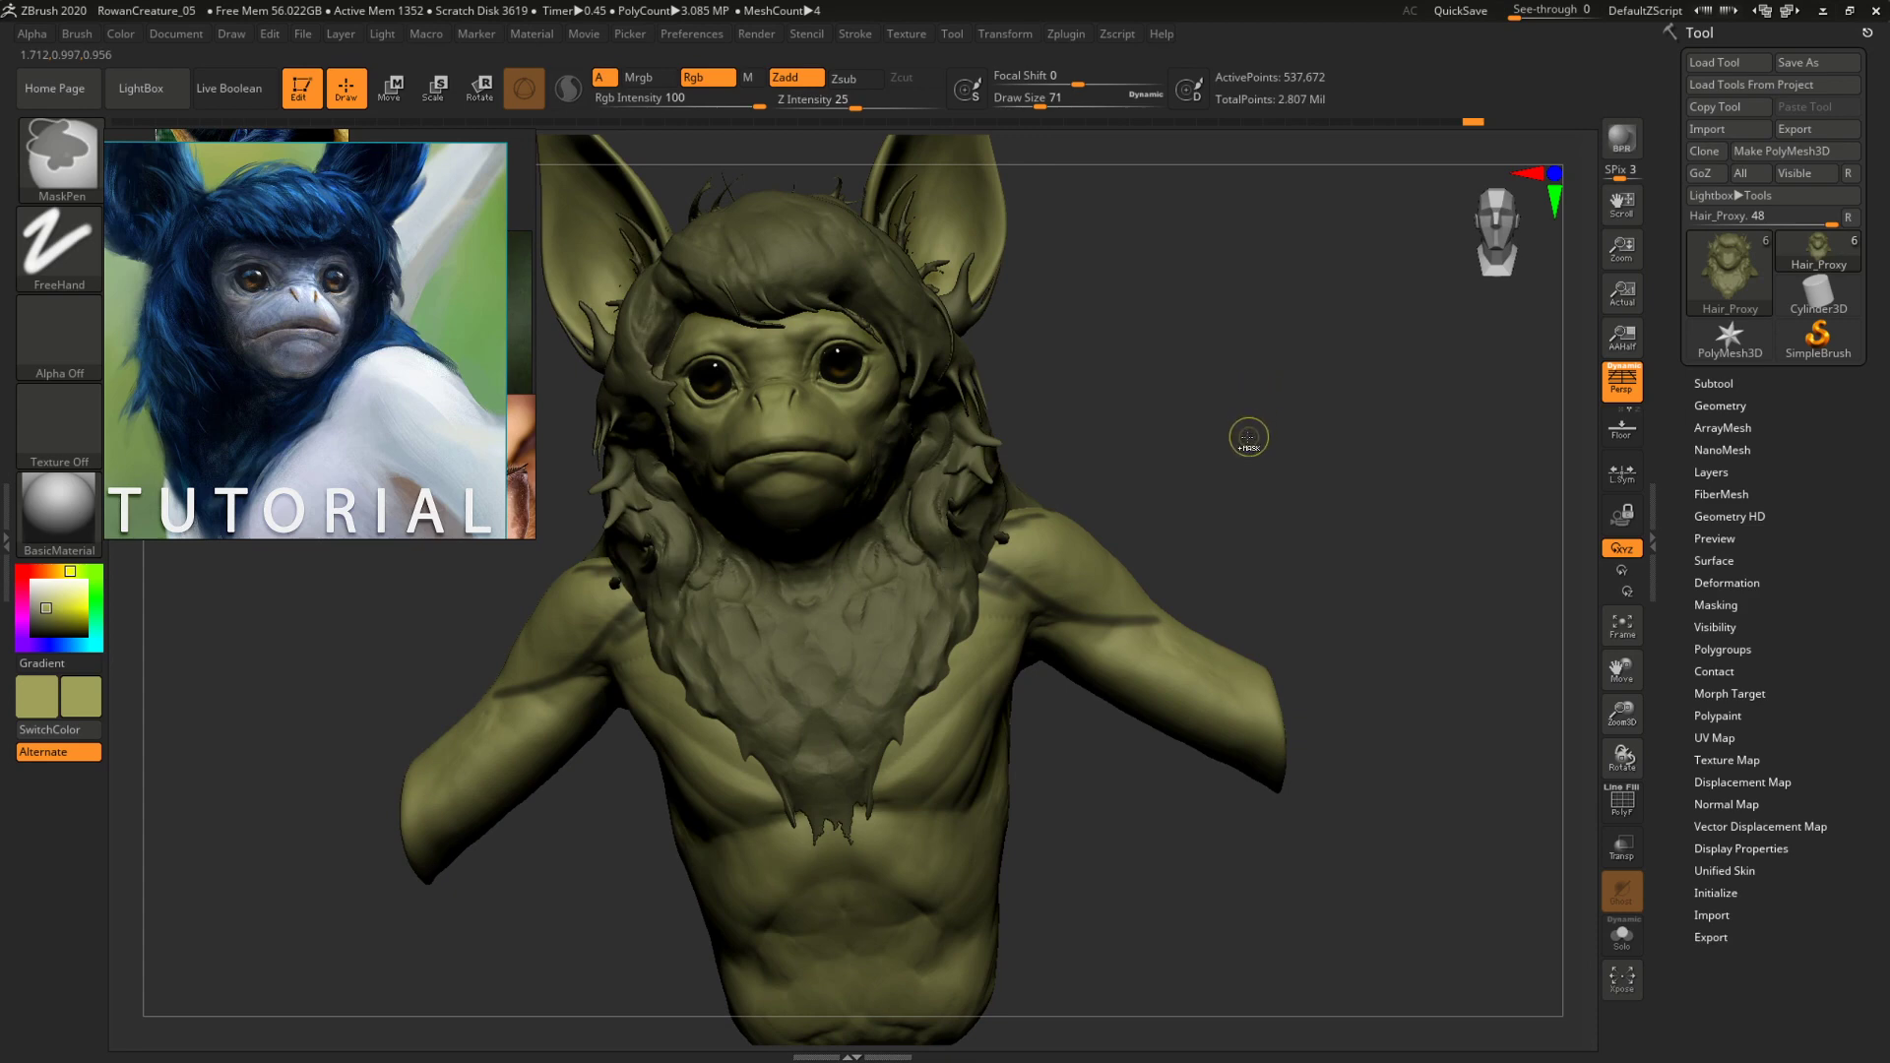
pyautogui.moveTo(1232, 434); pyautogui.dragTo(1218, 426, button='right')
pyautogui.press('b')
pyautogui.press('c')
pyautogui.press('b')
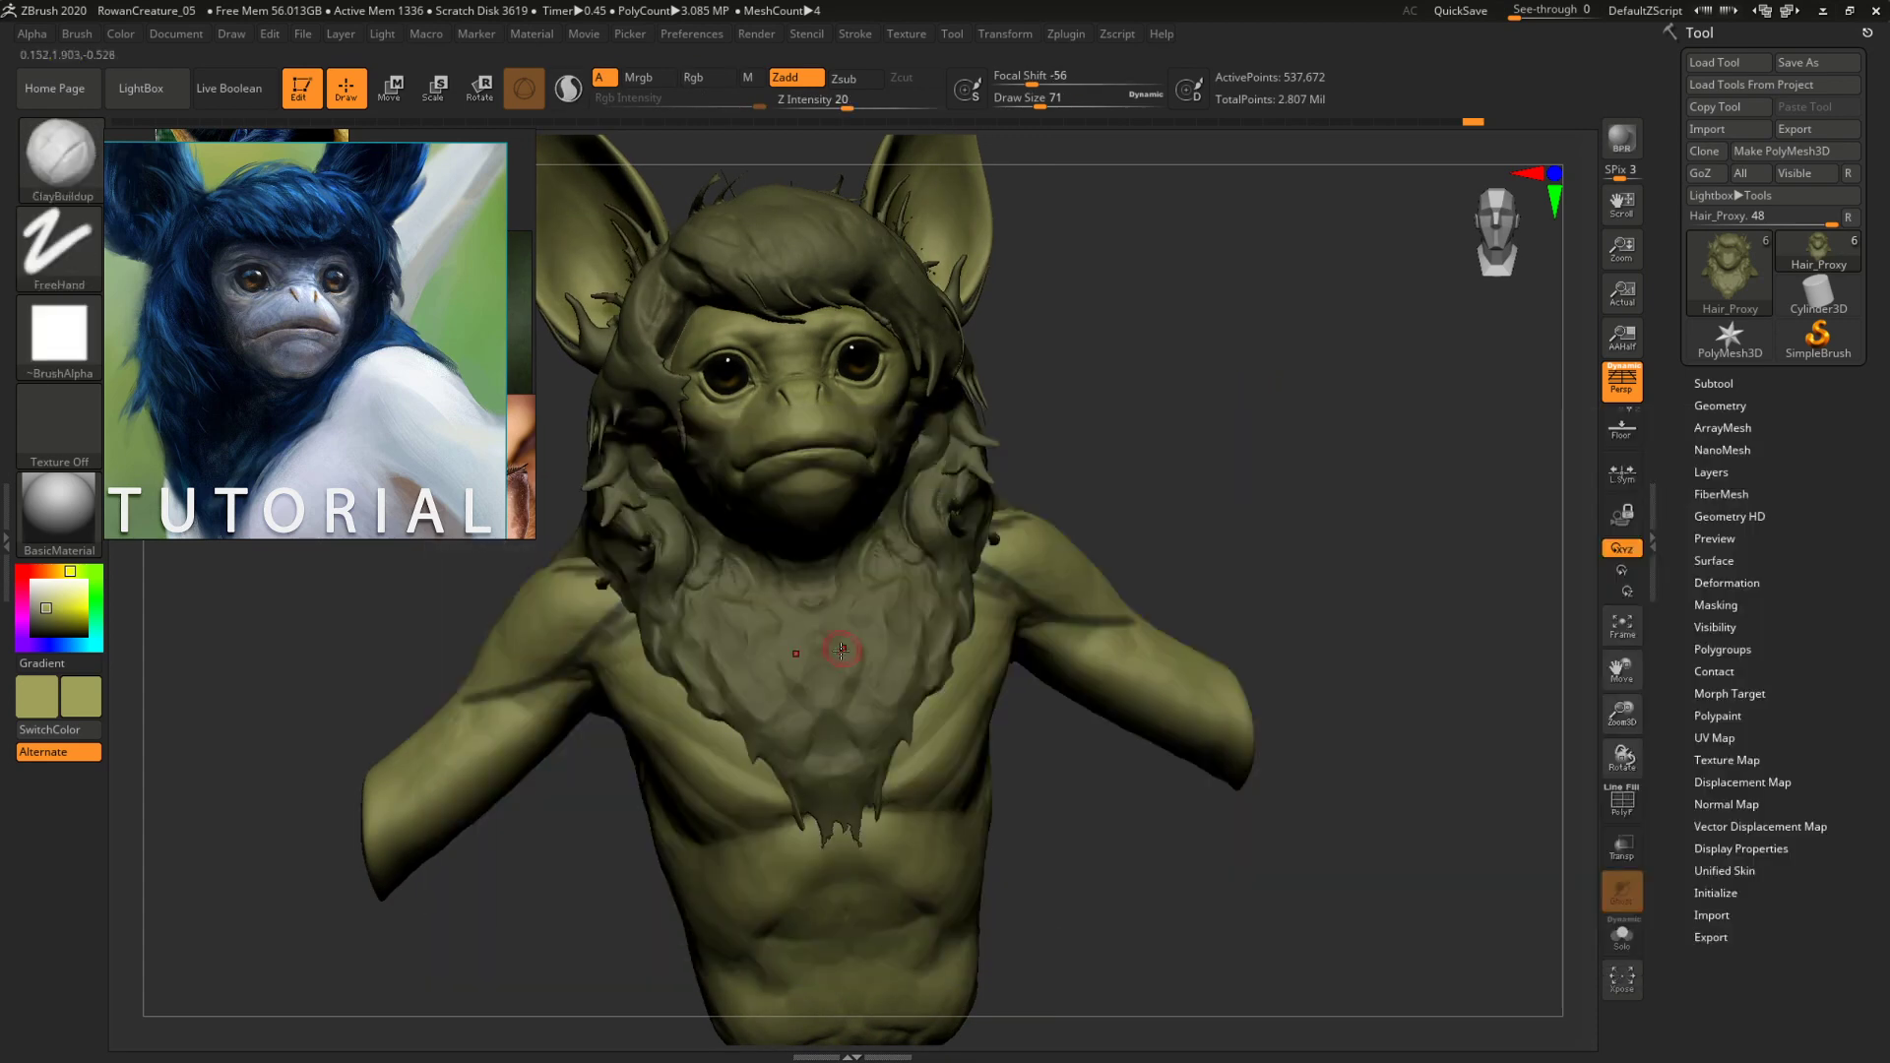
pyautogui.press('space')
pyautogui.moveTo(838, 644); pyautogui.dragTo(845, 647)
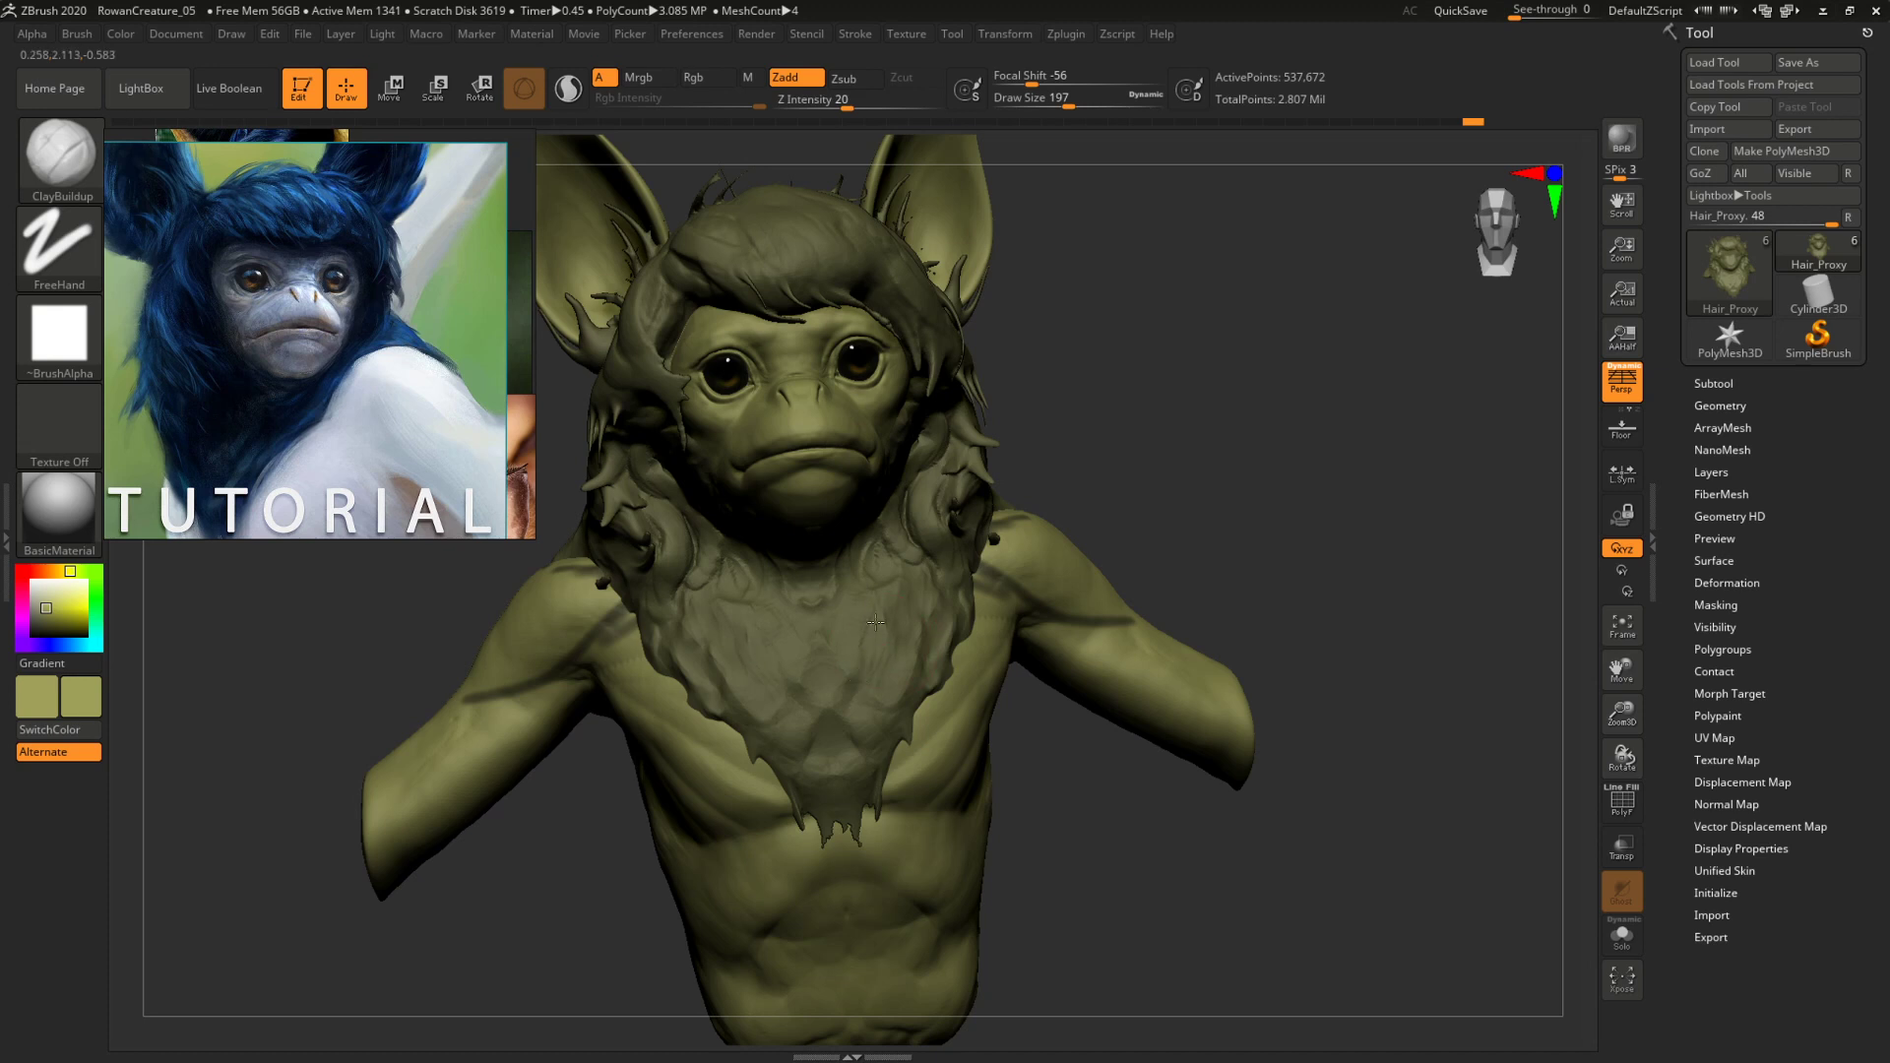
# Move the floating reference painting clear of the brush controls, beside the creature's face and shoulder.
pyautogui.click(57, 334)
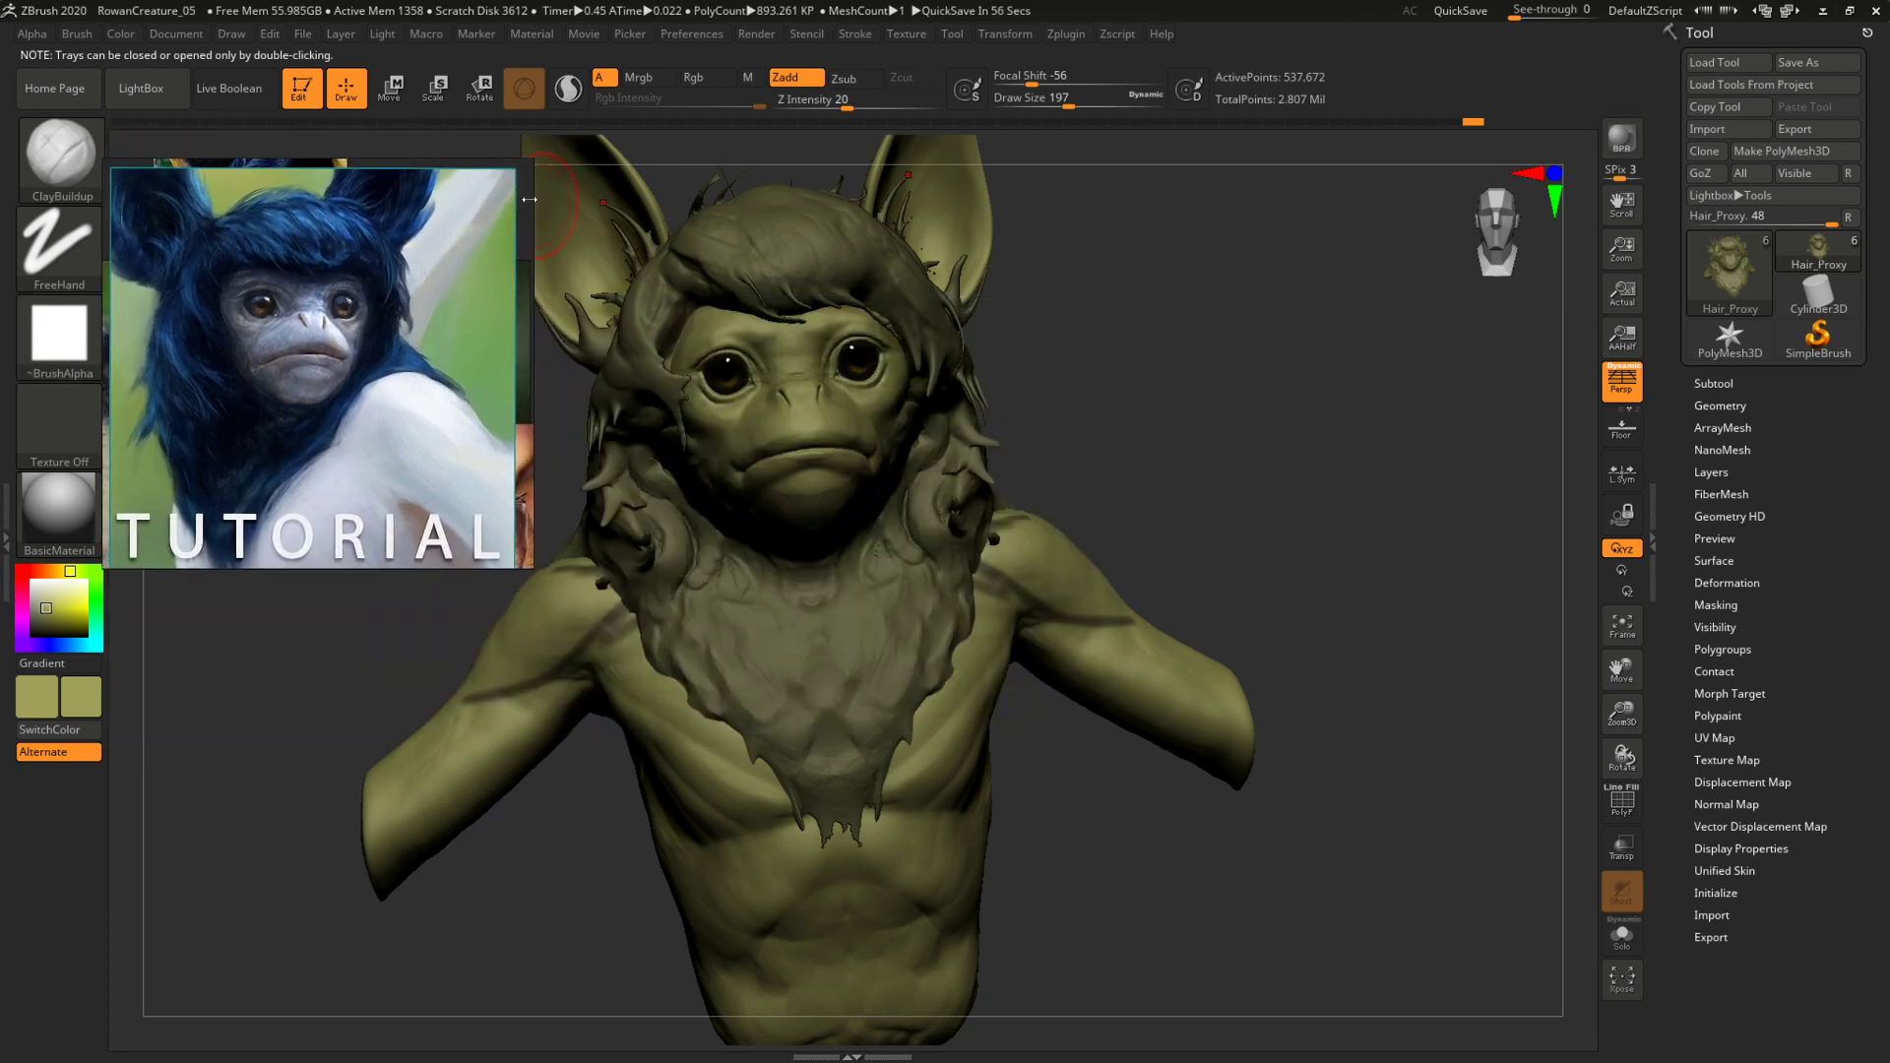
pyautogui.moveTo(532, 169); pyautogui.dragTo(537, 234)
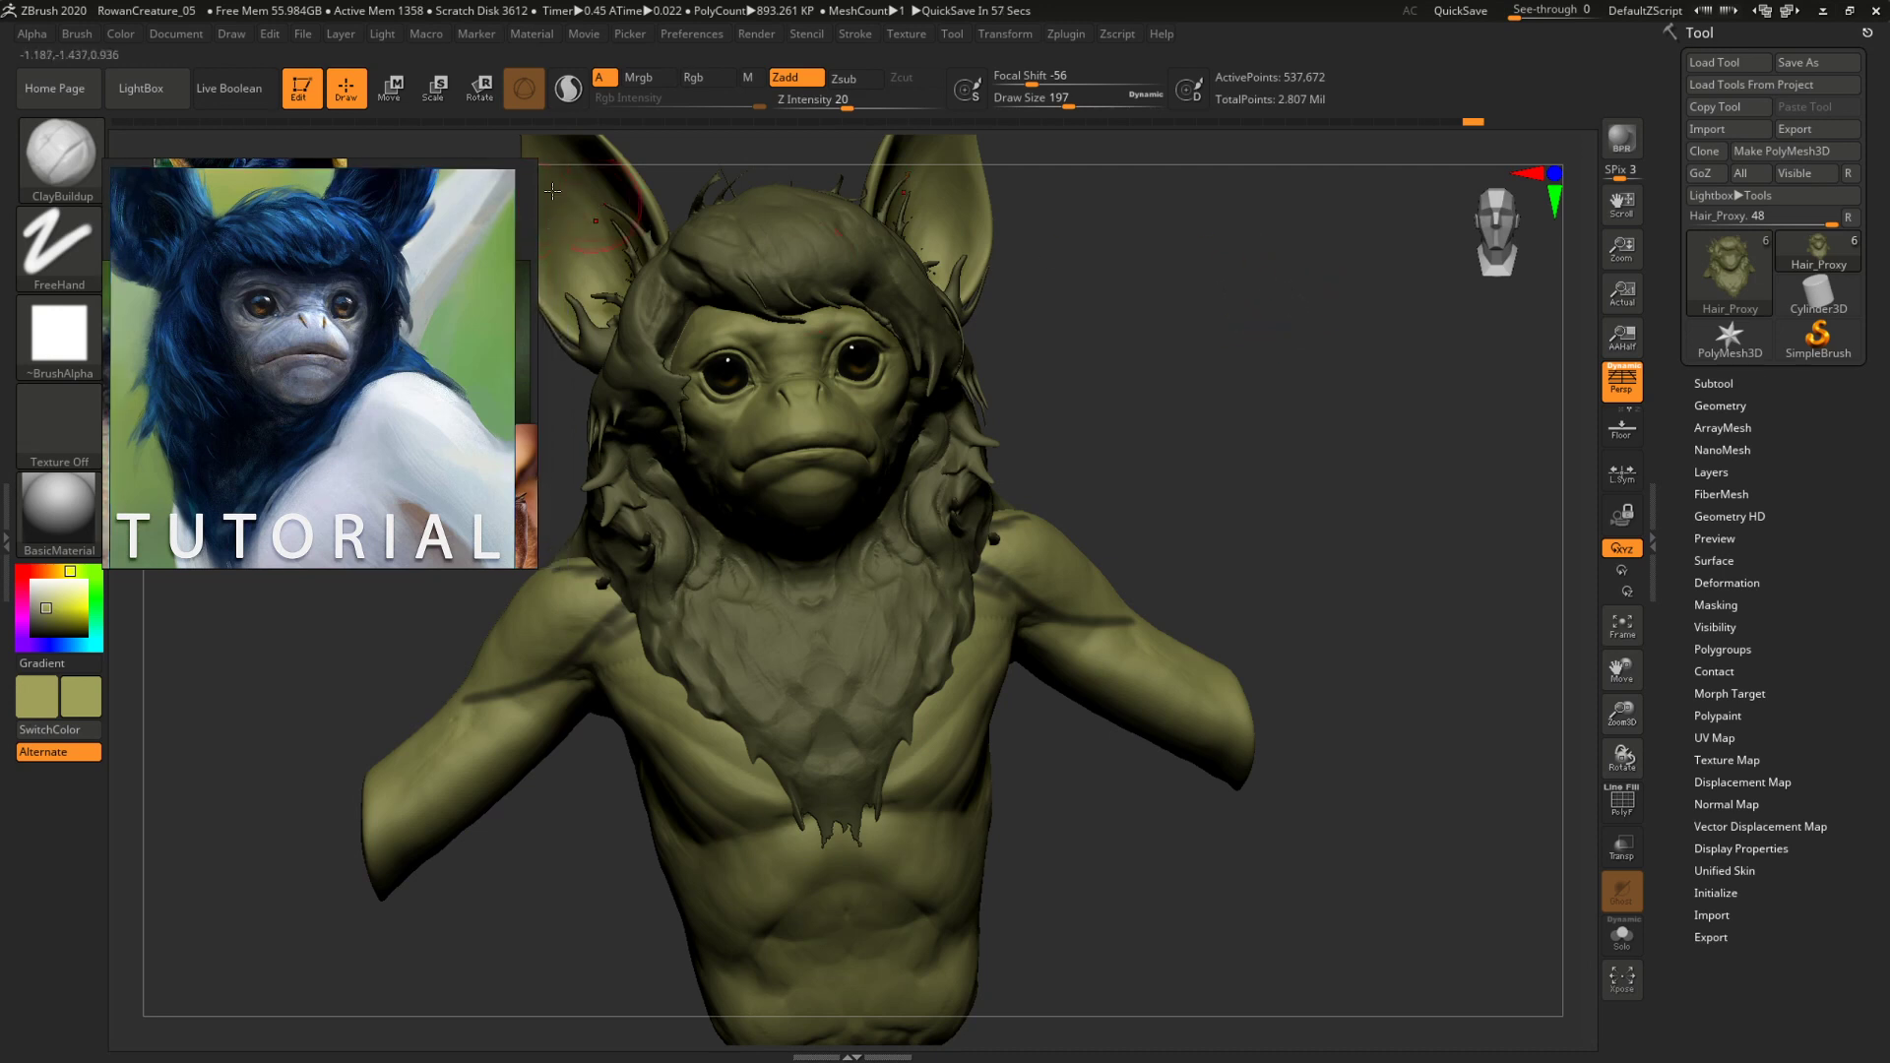
pyautogui.click(533, 239)
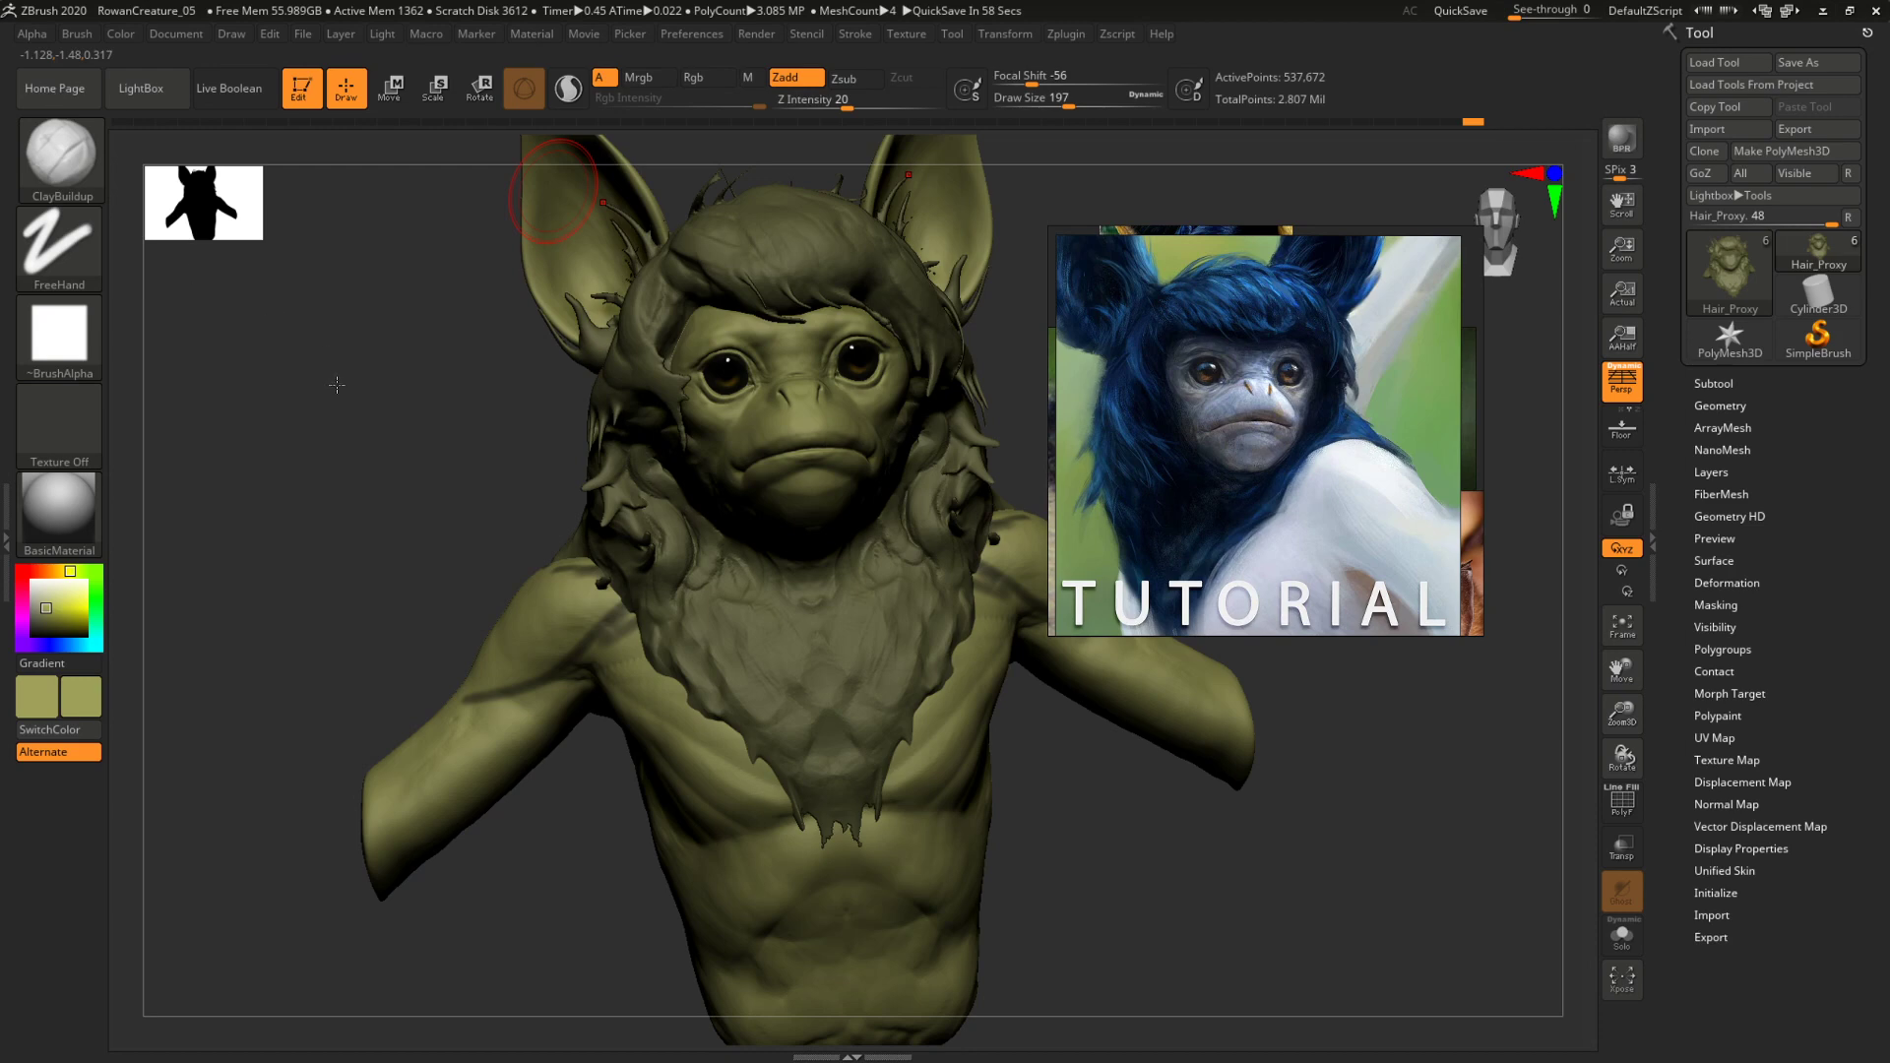
# Switch to the ClayTubes brush and soften the edges of its square alpha with the radial fade (Rf) setting.
pyautogui.press('b')
pyautogui.press('c')
pyautogui.press('t')
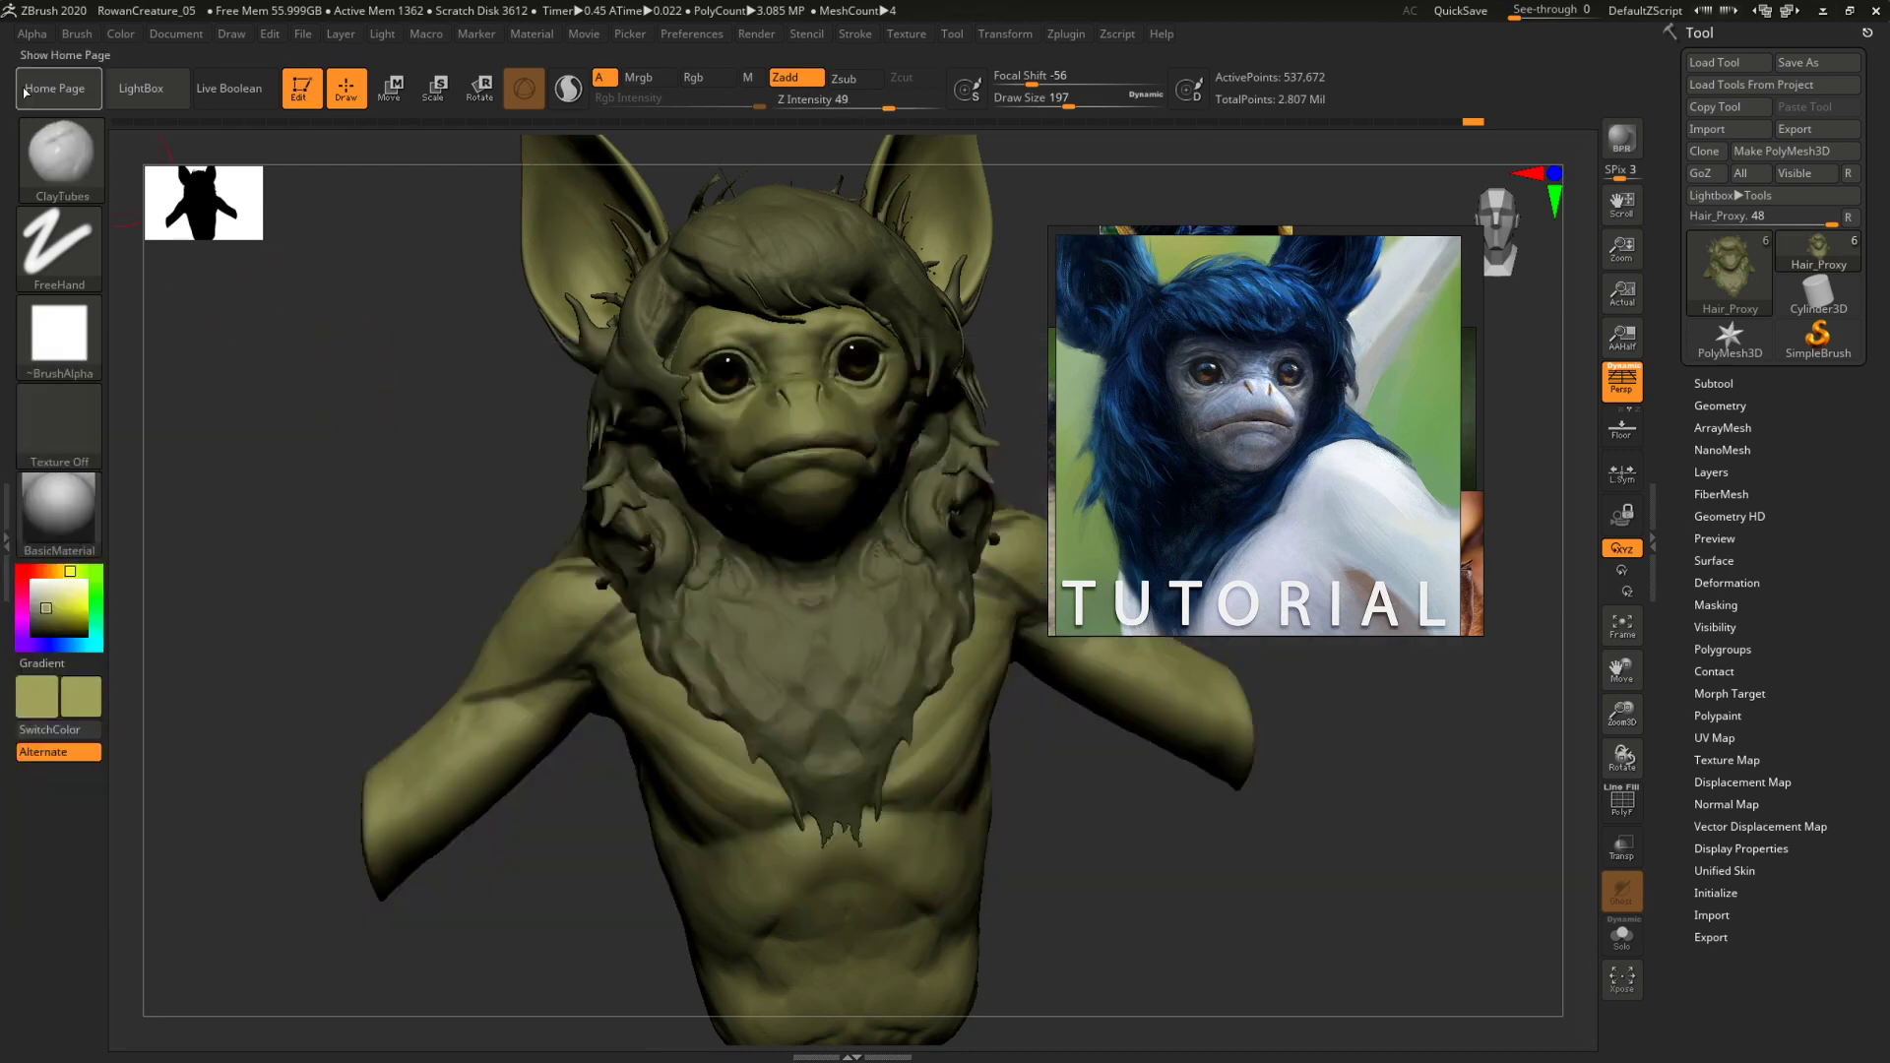
pyautogui.click(34, 36)
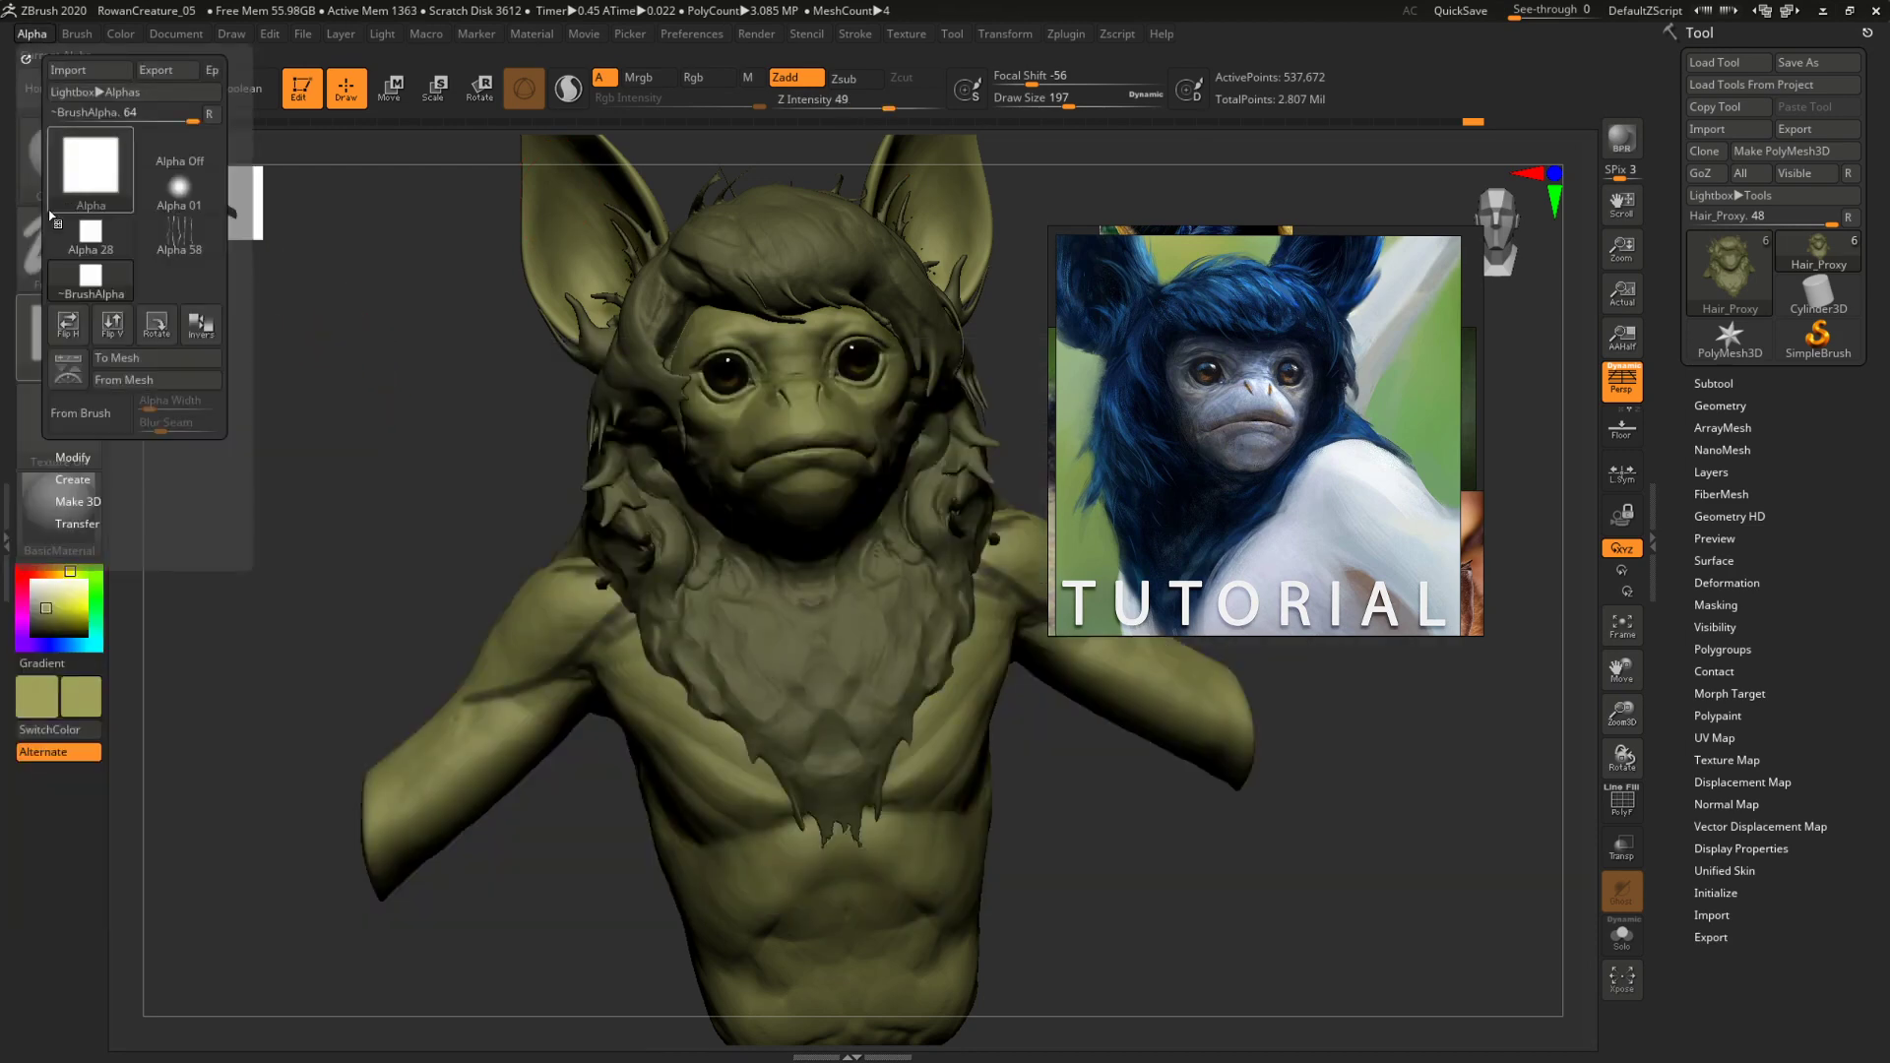
pyautogui.click(83, 457)
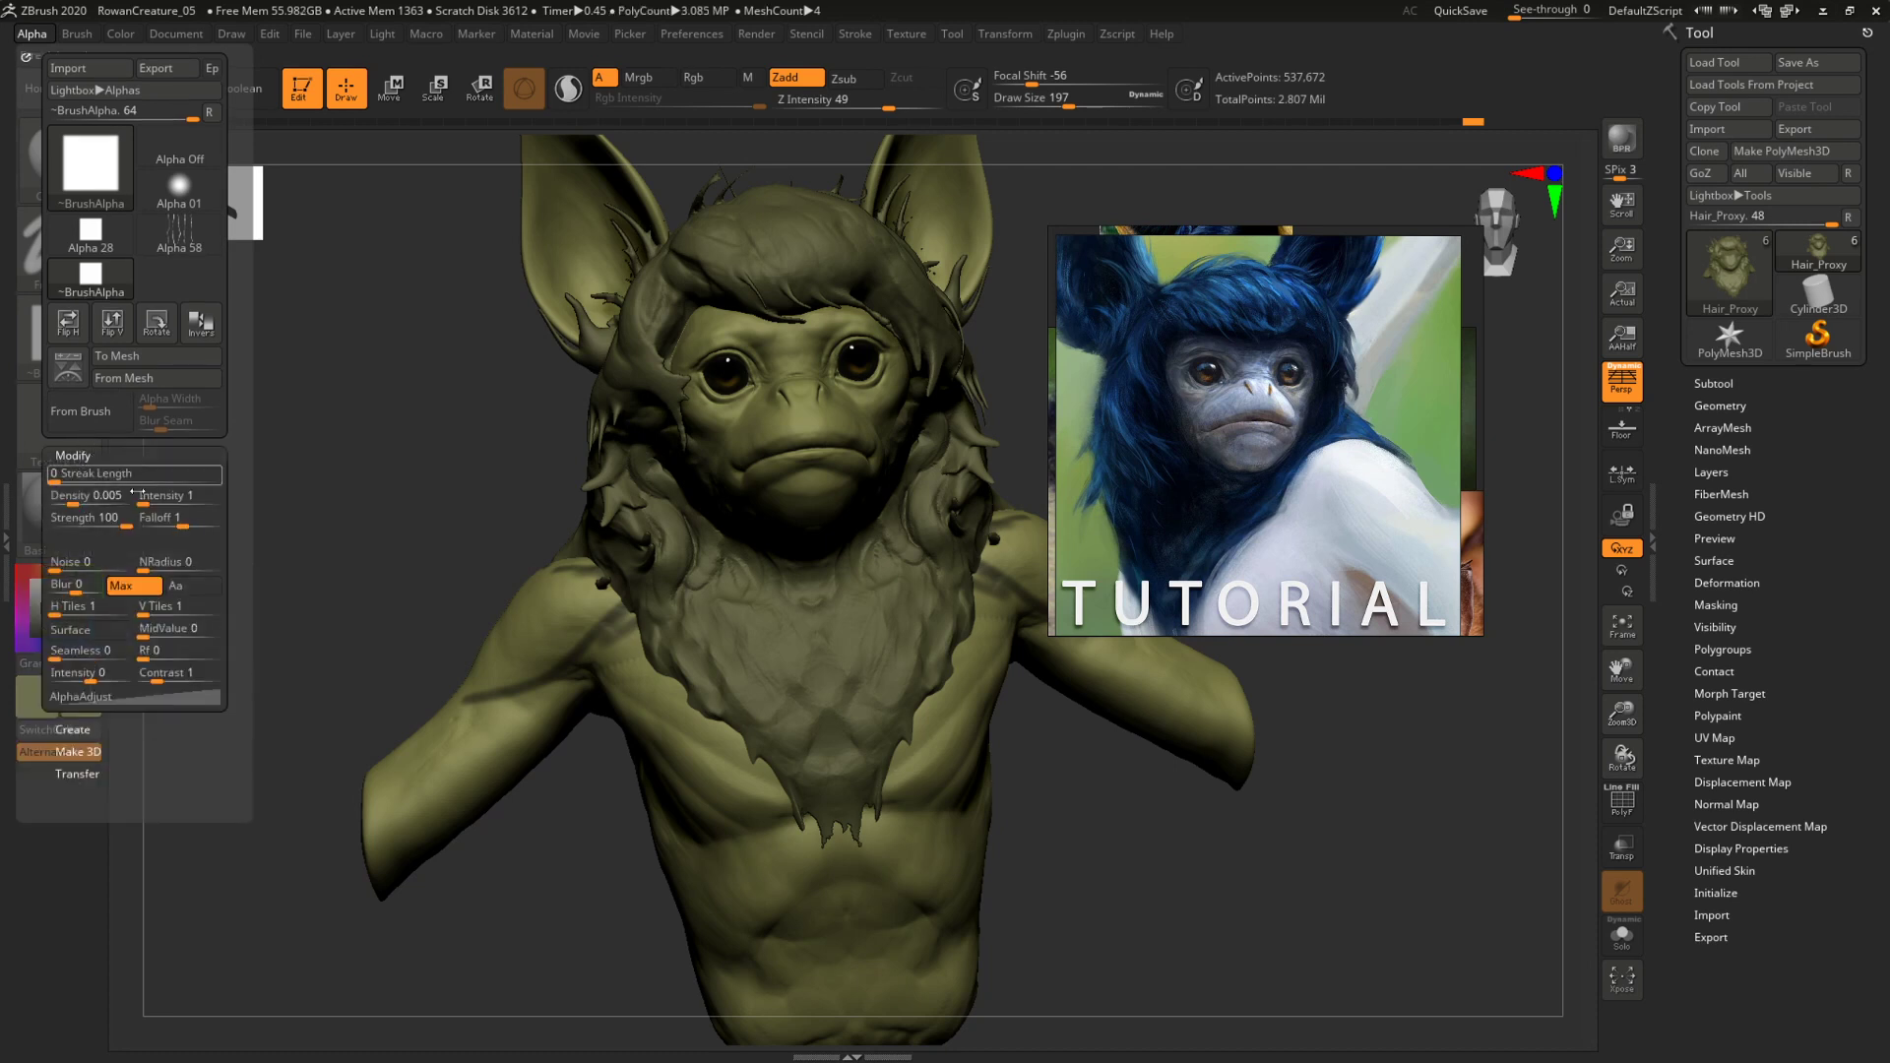
pyautogui.click(167, 654)
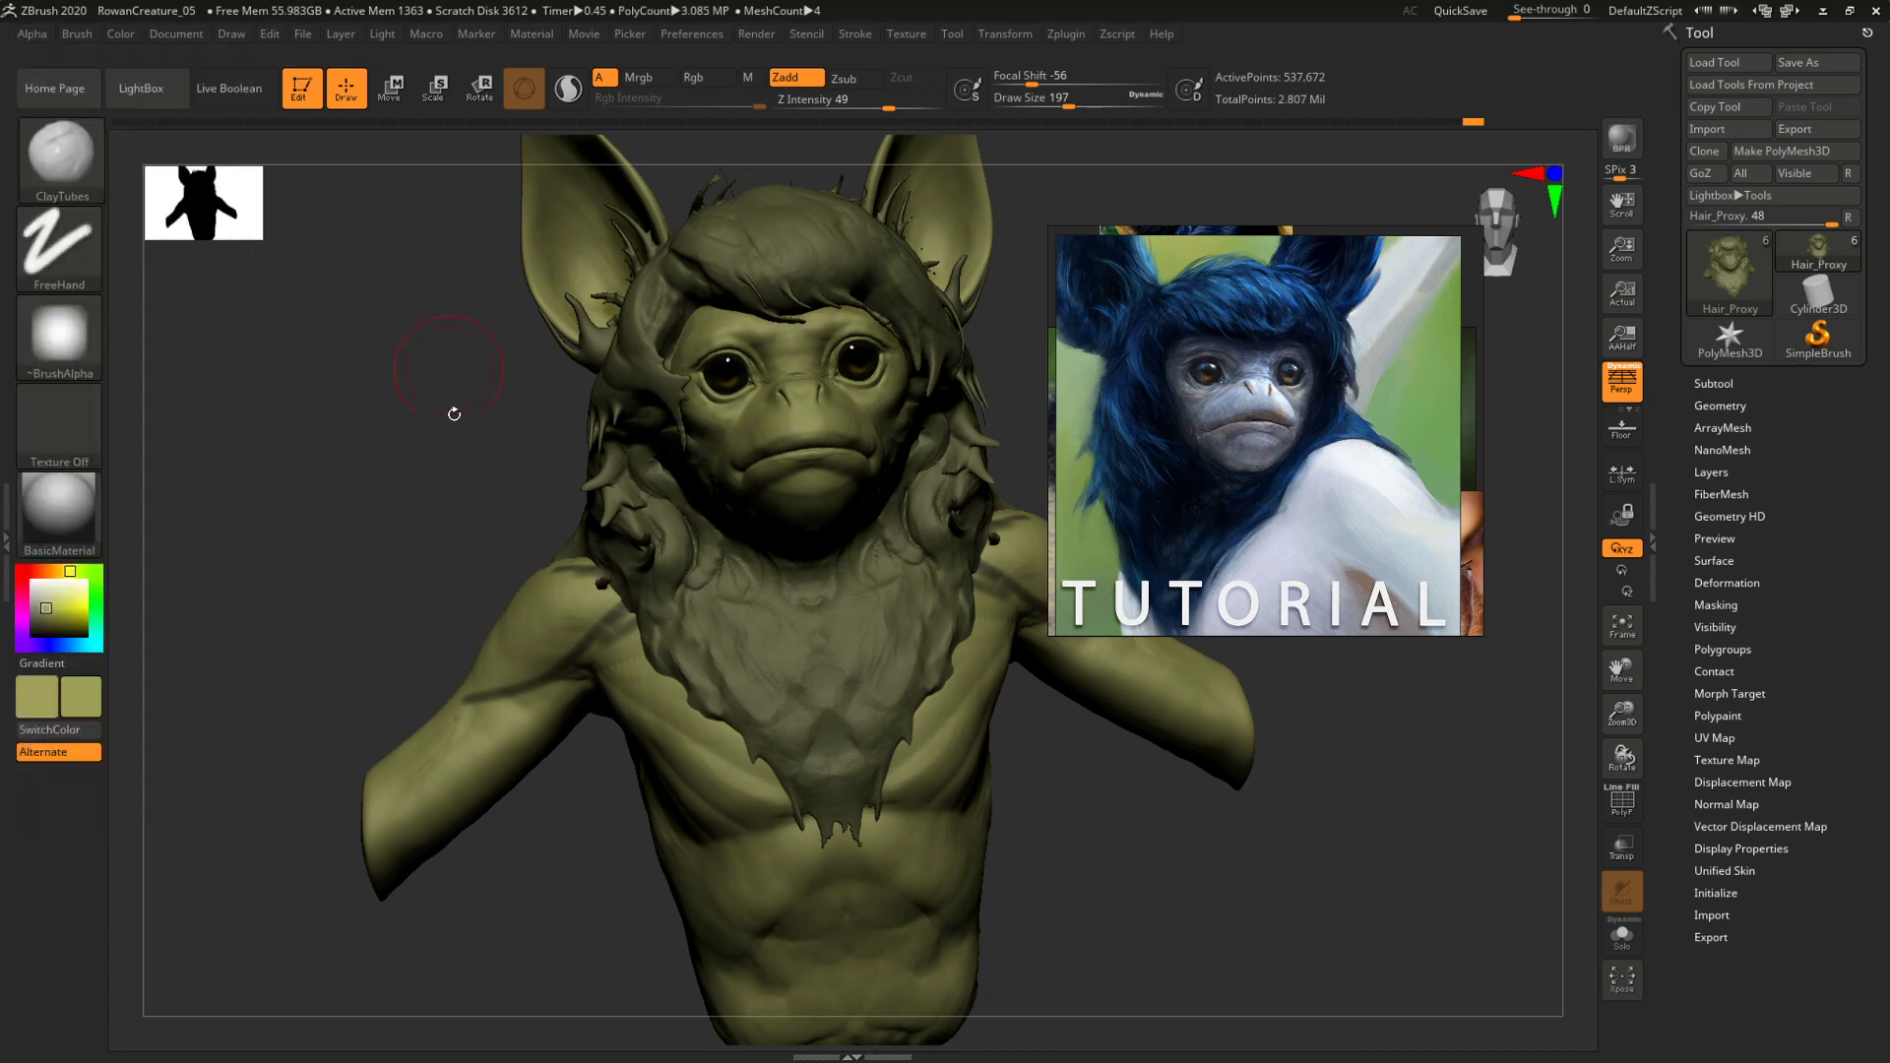
# Switch to the DamStandard brush and adjust its LazyRadius in the Lazy Mouse settings.
pyautogui.press('b')
pyautogui.press('d')
pyautogui.press('s')
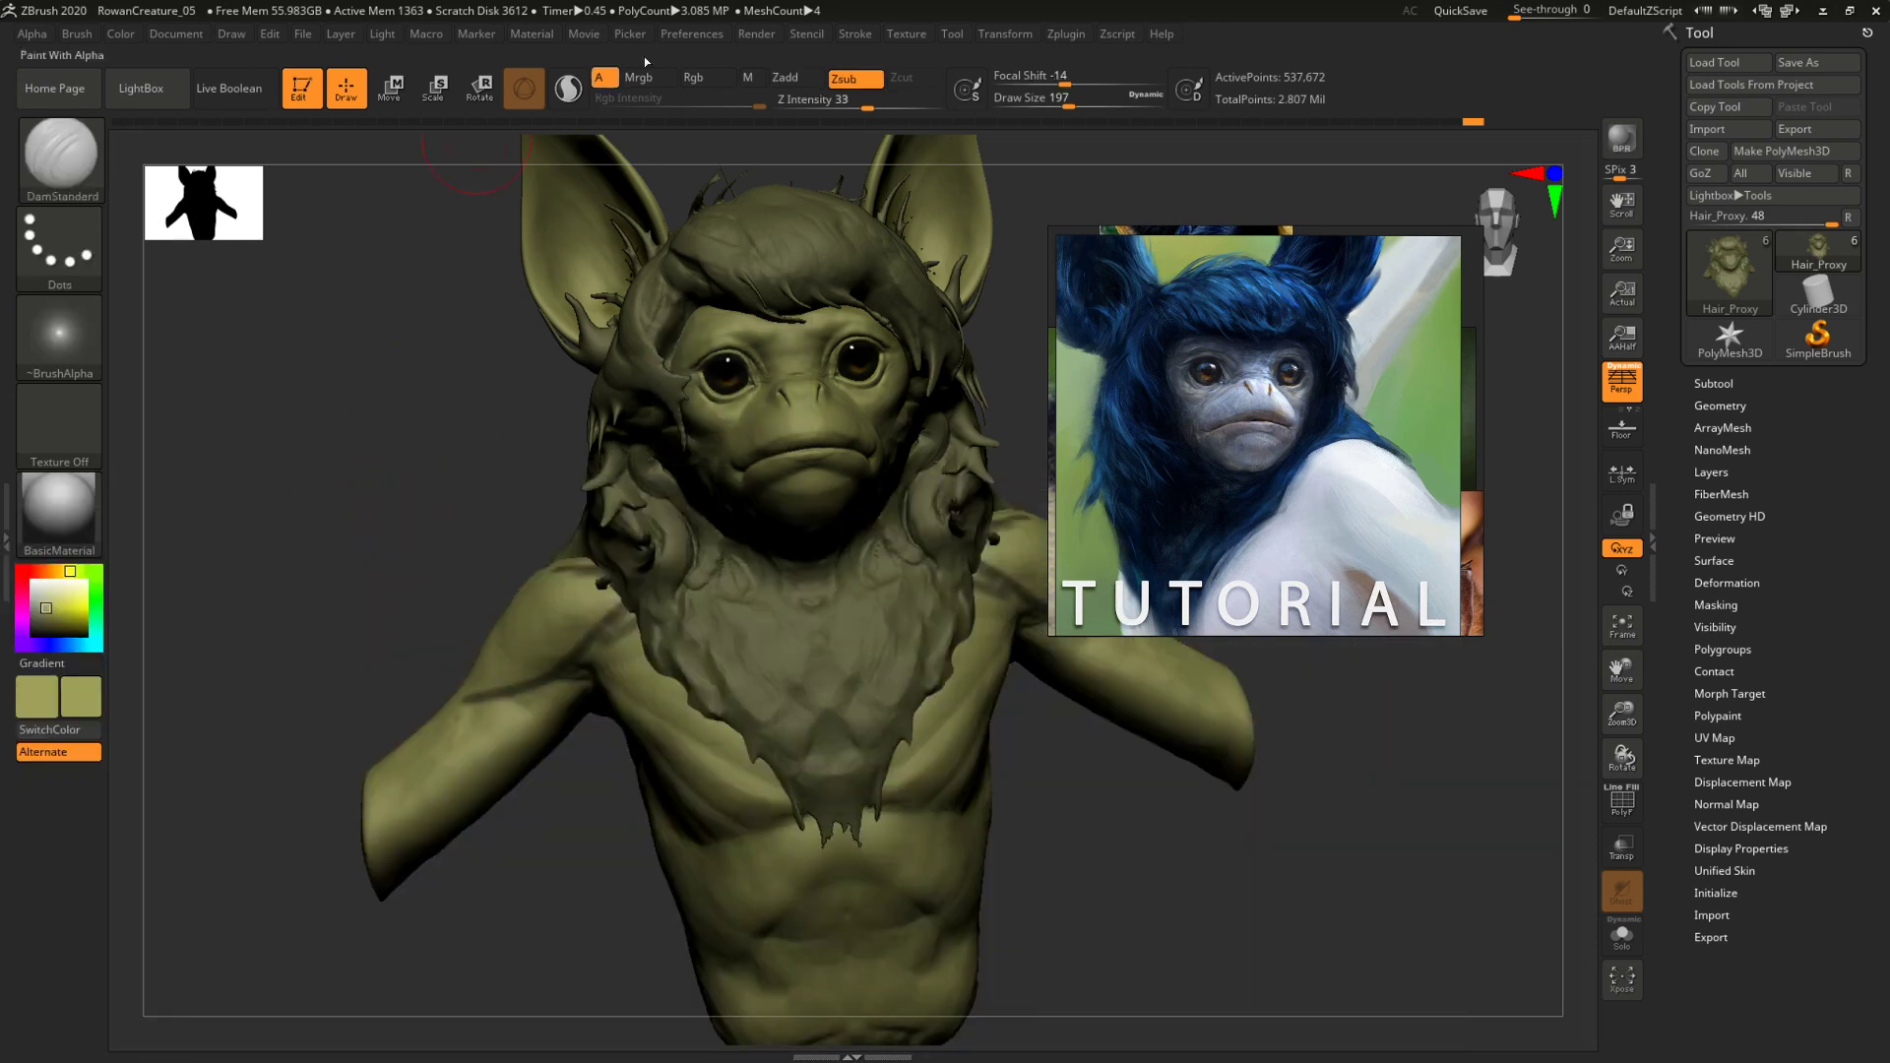
pyautogui.click(856, 35)
pyautogui.click(902, 336)
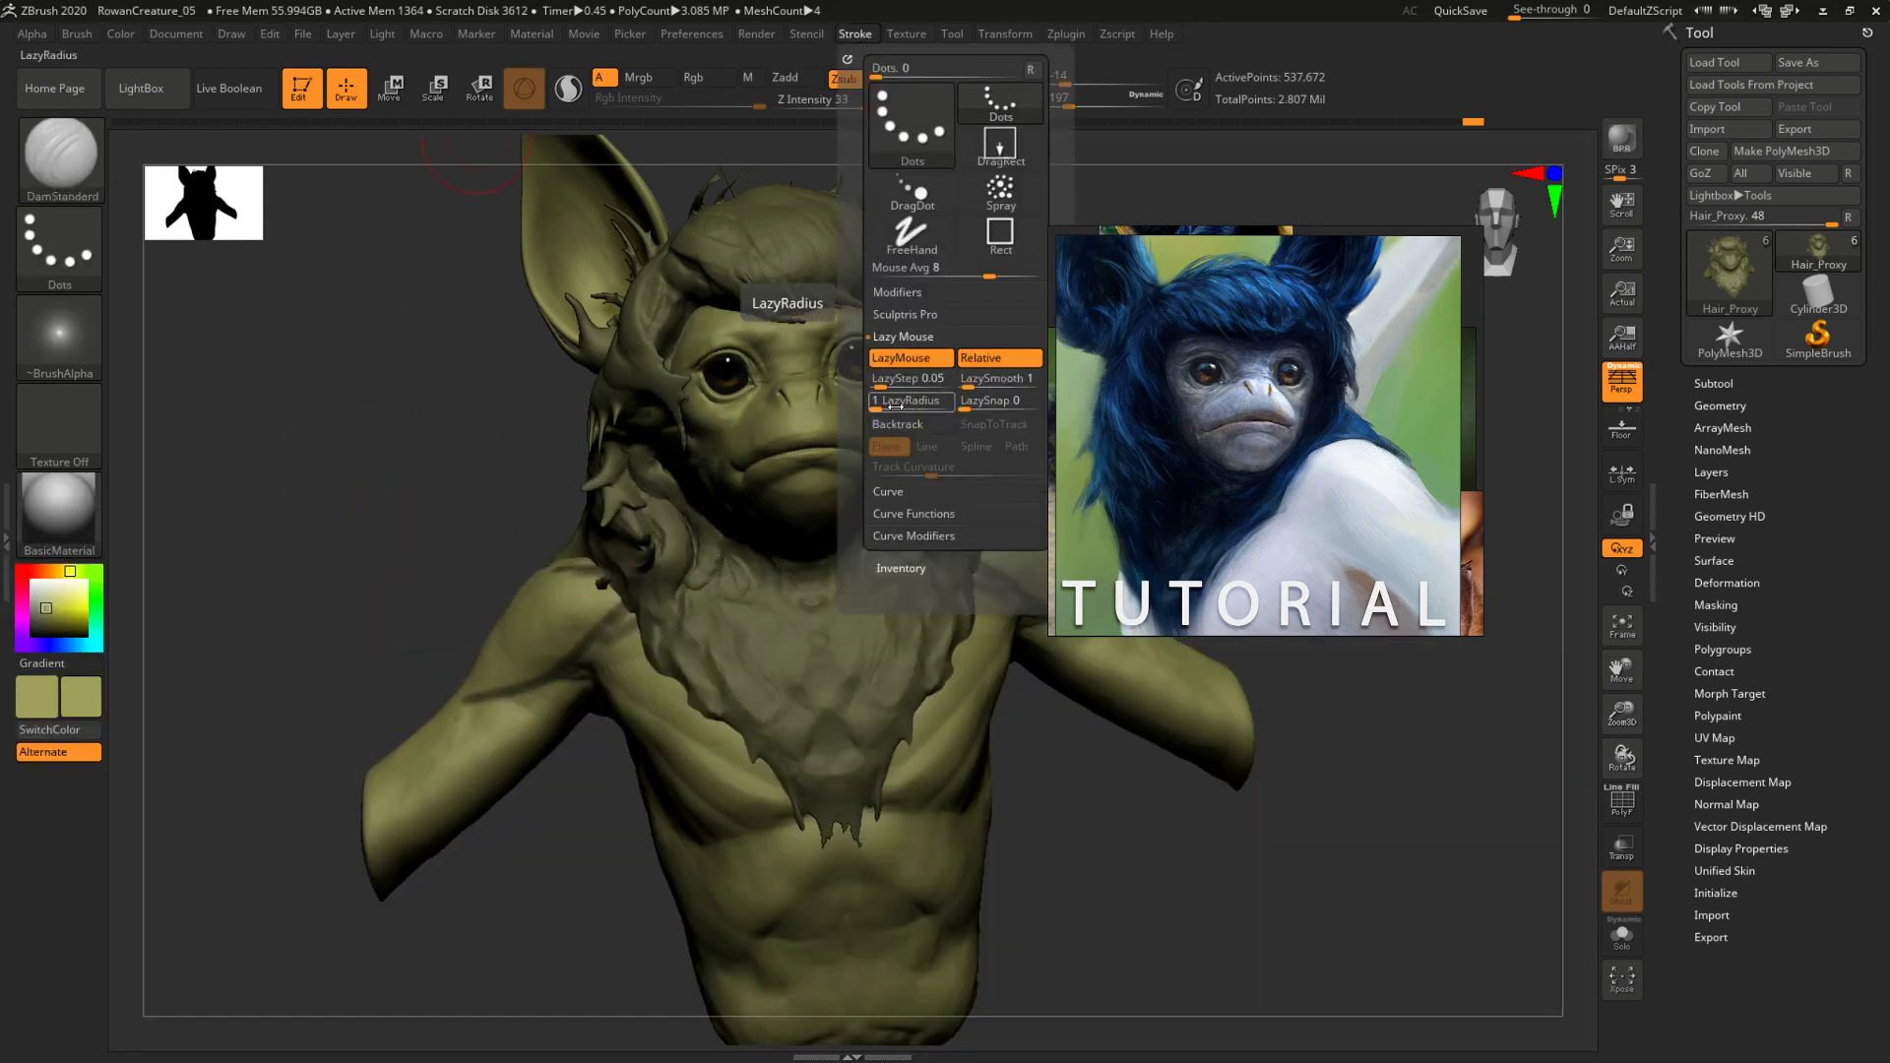
pyautogui.moveTo(891, 406); pyautogui.dragTo(907, 407)
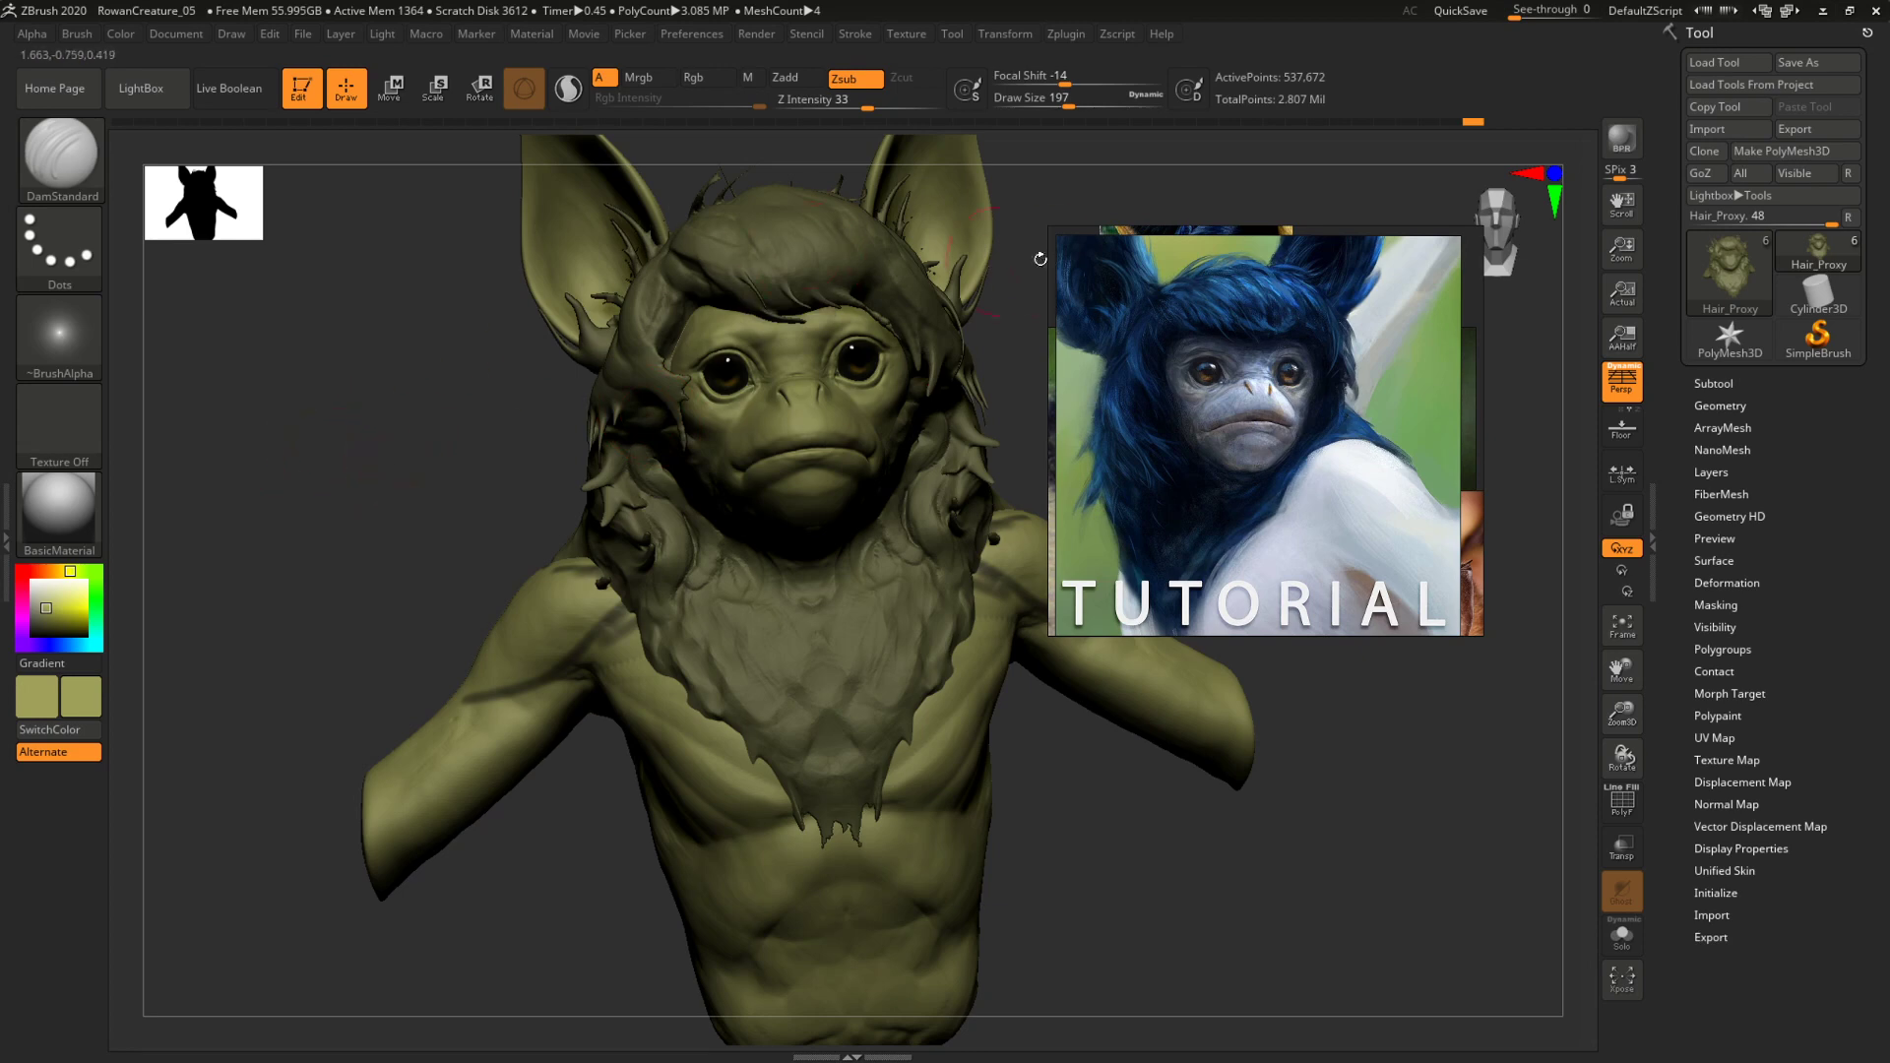
# Move the floating reference painting to the opposite side of the creature's head and switch to the ClayBuildup brush.
pyautogui.moveTo(1165, 284)
pyautogui.mouseDown()
pyautogui.moveTo(729, 288)
pyautogui.moveTo(224, 184)
pyautogui.moveTo(244, 186)
pyautogui.mouseUp()
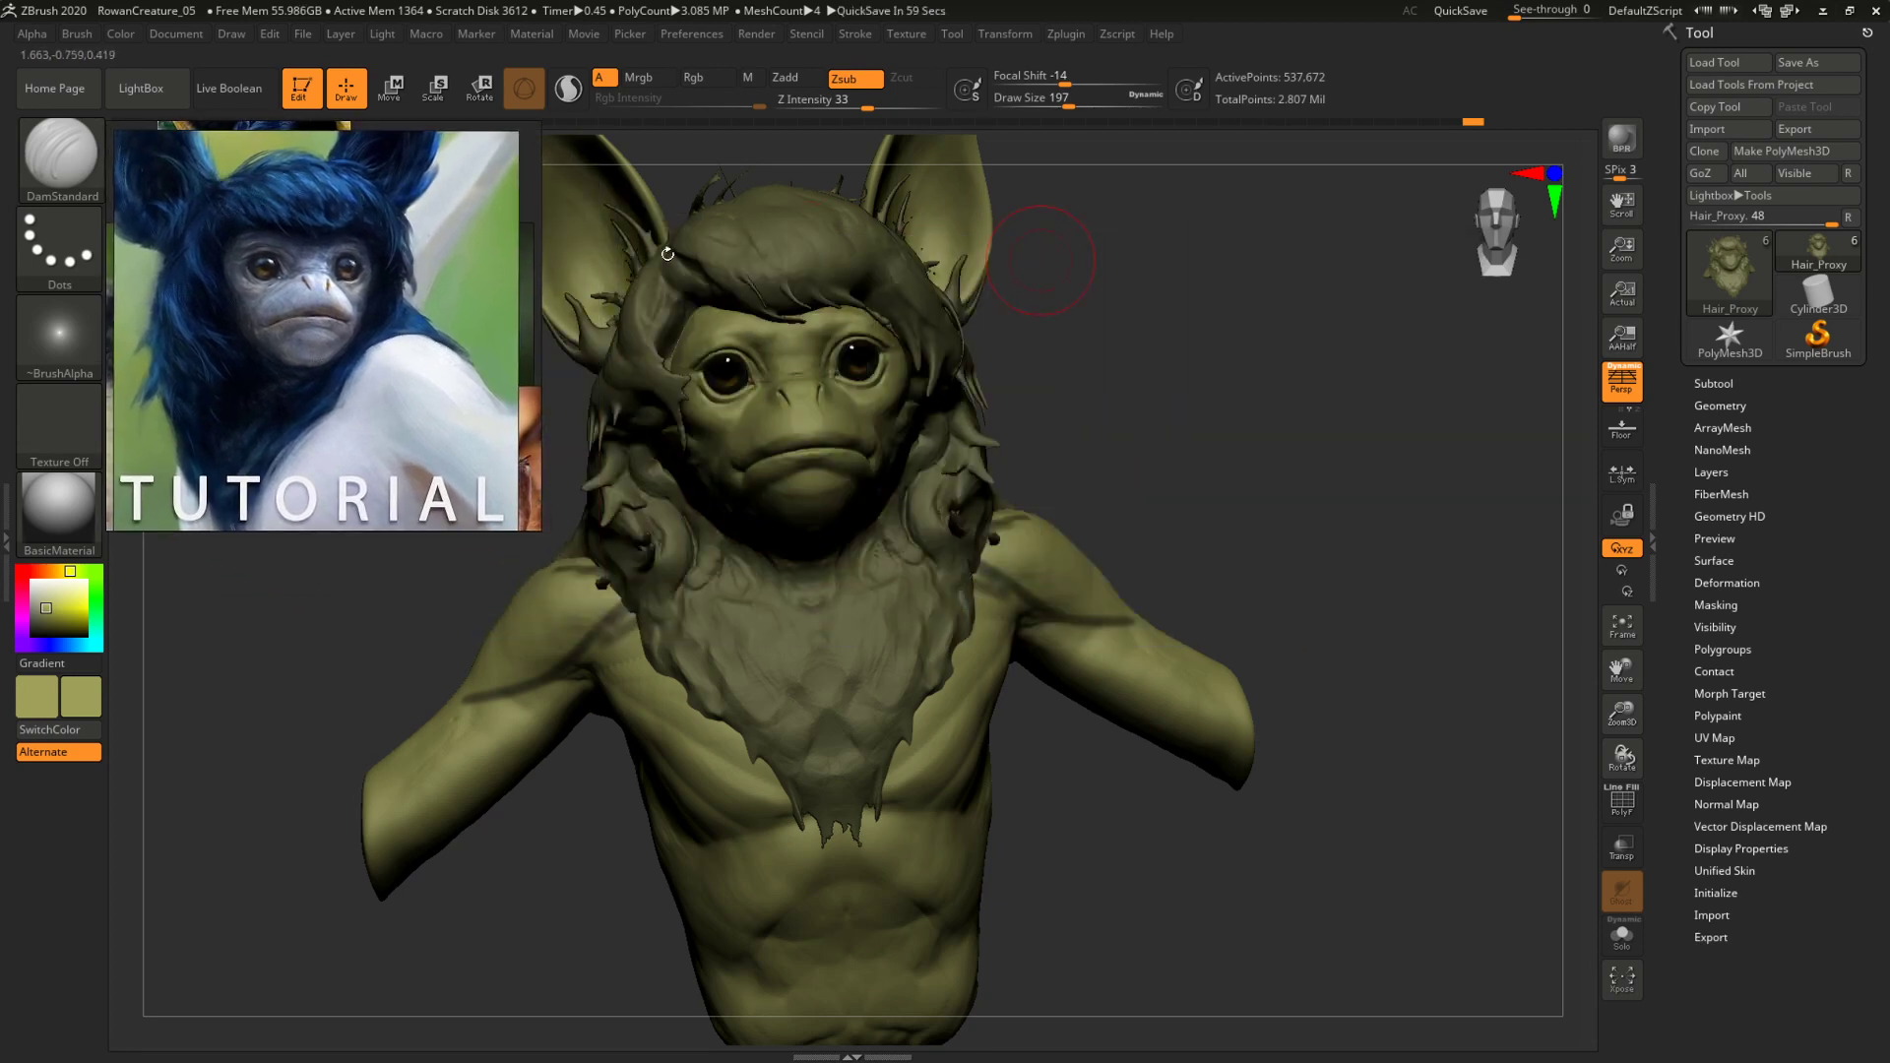
pyautogui.press('b')
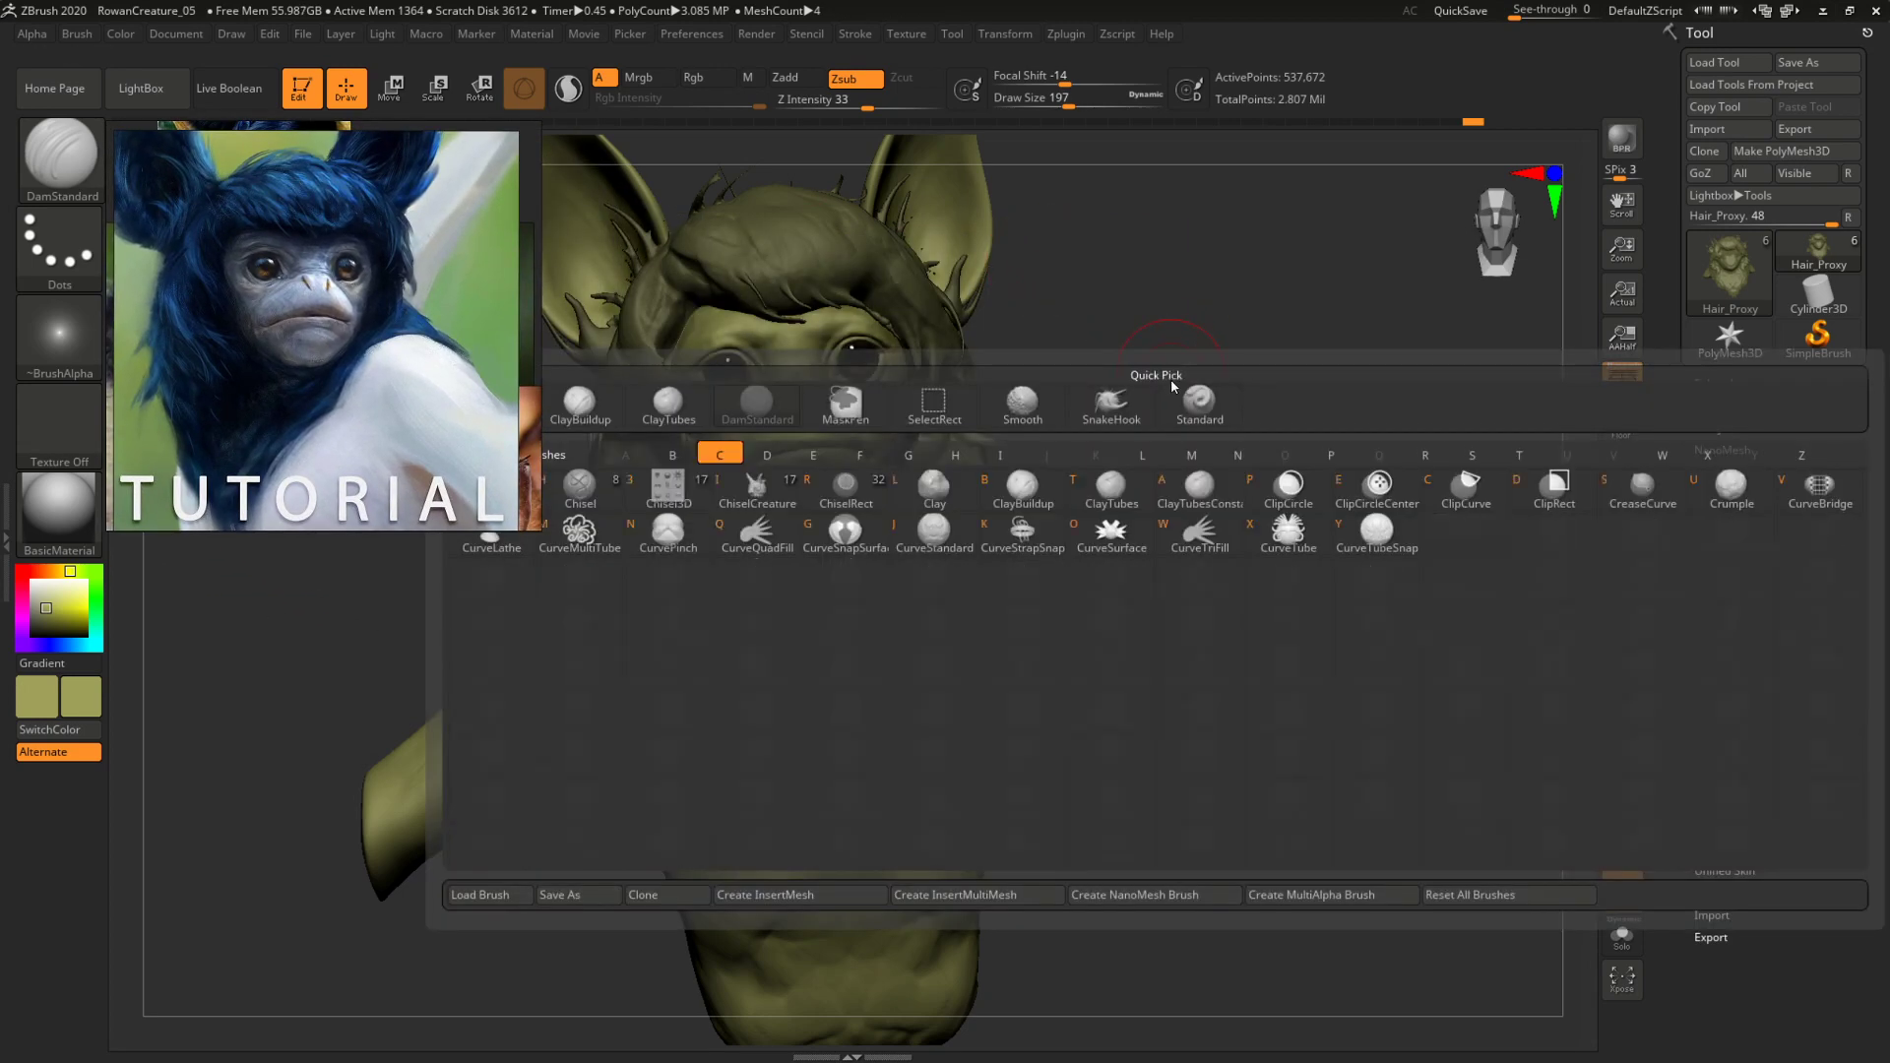
pyautogui.press('c')
pyautogui.press('b')
# Save the current creature project.
pyautogui.hotkey('ctrl', 's')
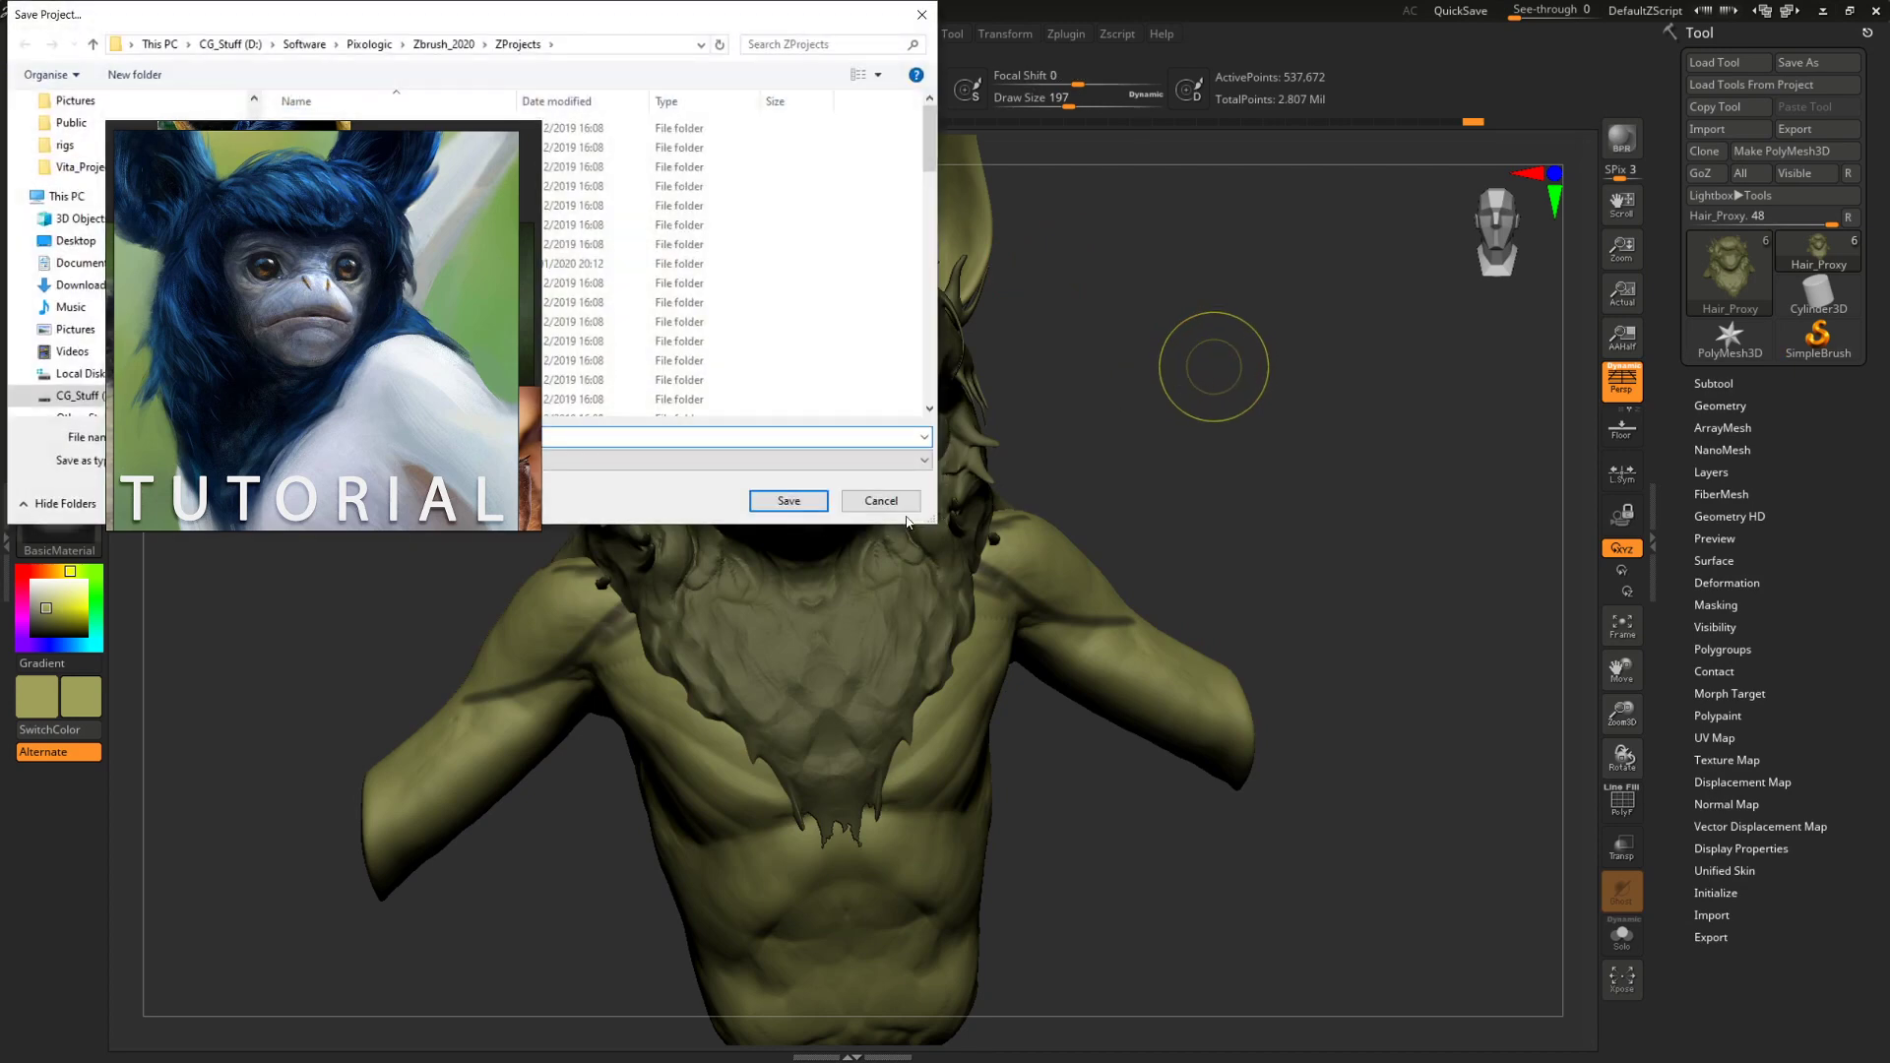
pyautogui.click(813, 503)
pyautogui.click(999, 526)
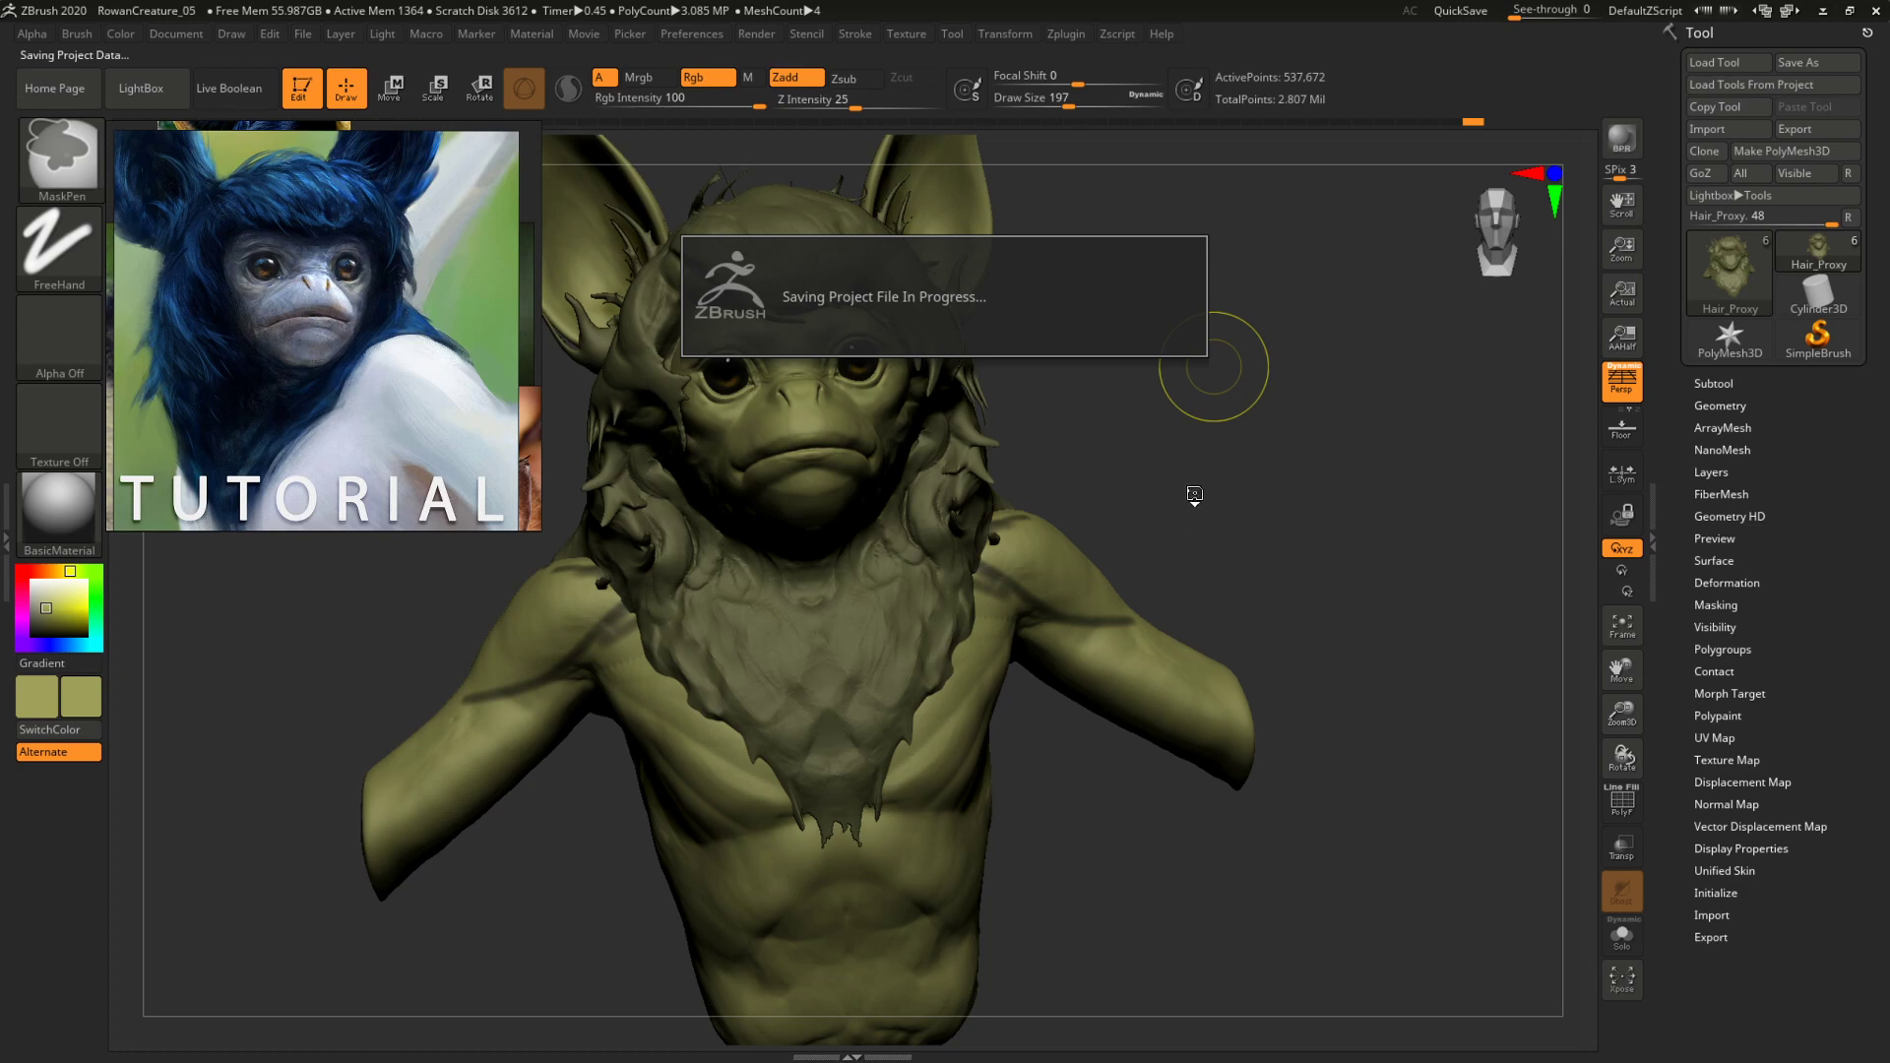
# Build up hair volume in the middle of the beard with ClayBuildup strokes at draw size 140.
pyautogui.keyDown('alt'); pyautogui.moveTo(1227, 523); pyautogui.dragTo(1031, 739); pyautogui.keyUp('alt')
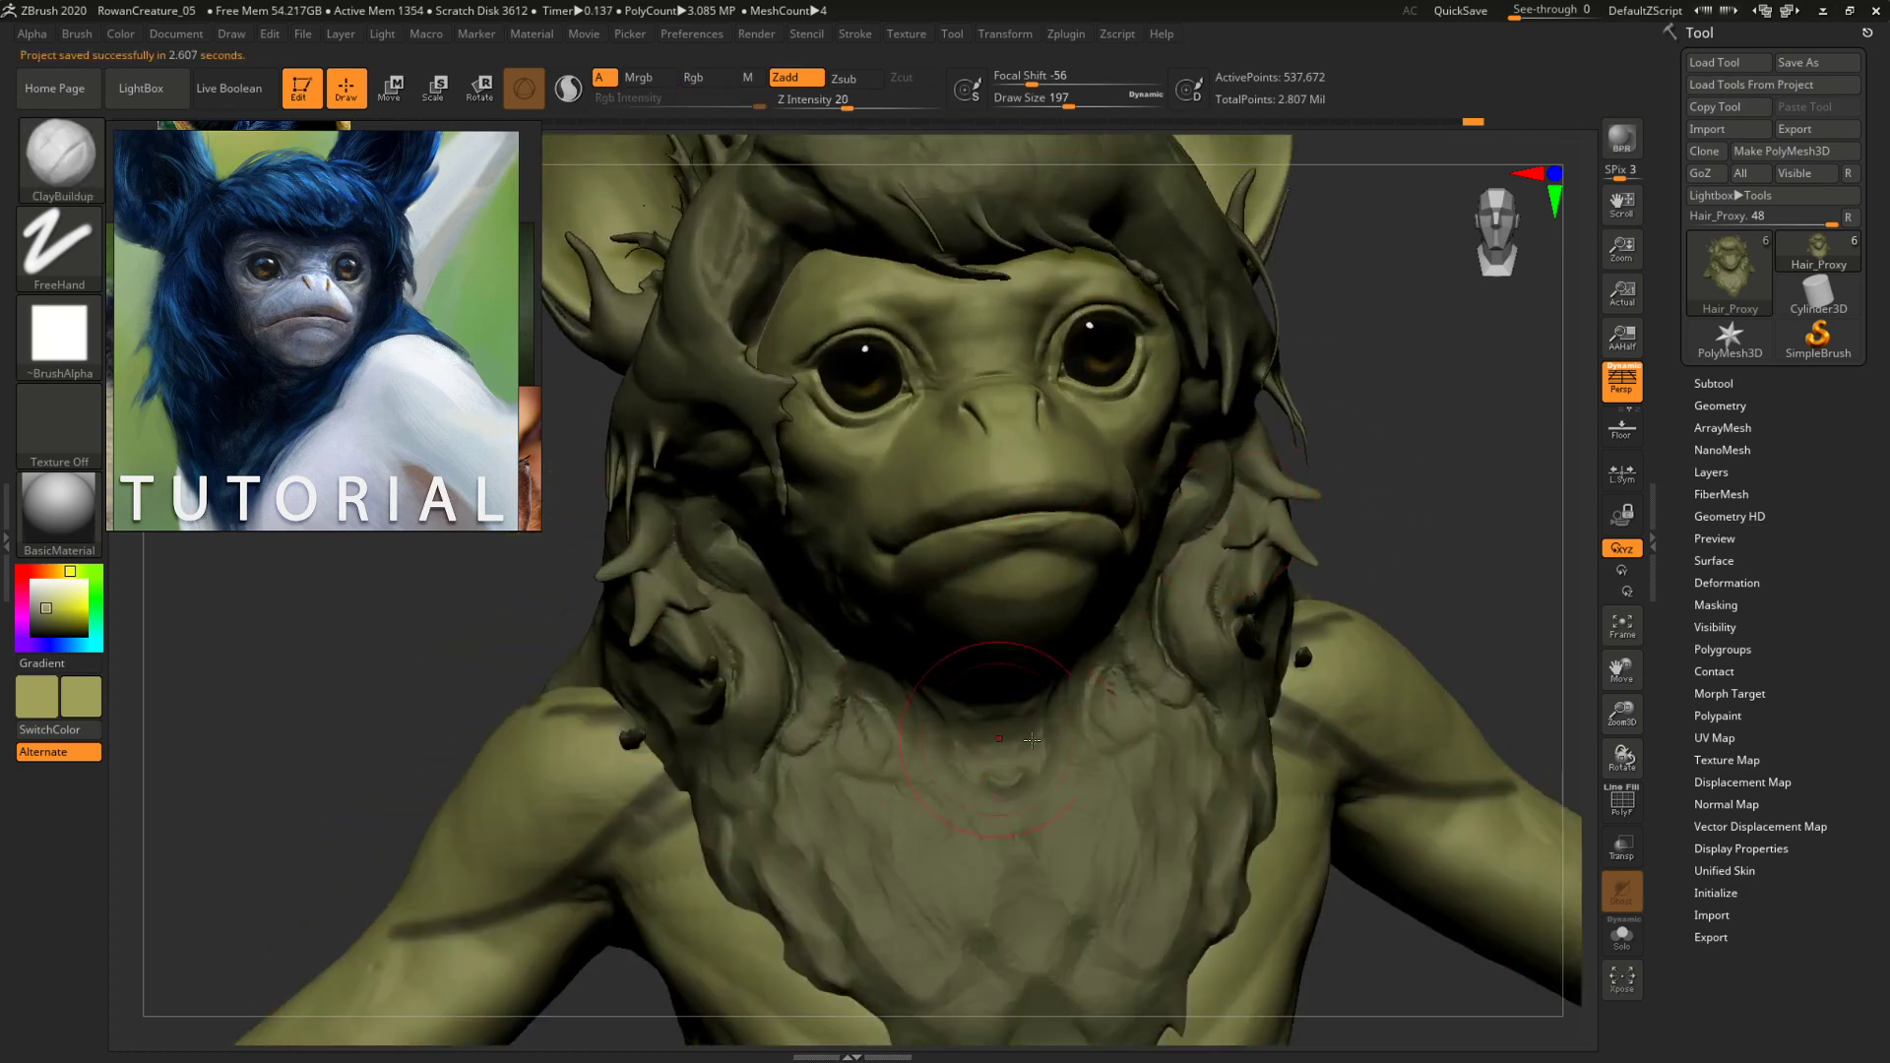
pyautogui.keyDown('alt'); pyautogui.moveTo(1424, 360); pyautogui.dragTo(1390, 213); pyautogui.keyUp('alt')
pyautogui.press('space')
pyautogui.moveTo(1022, 701)
pyautogui.mouseDown()
pyautogui.moveTo(1007, 697)
pyautogui.moveTo(1035, 652)
pyautogui.mouseUp()
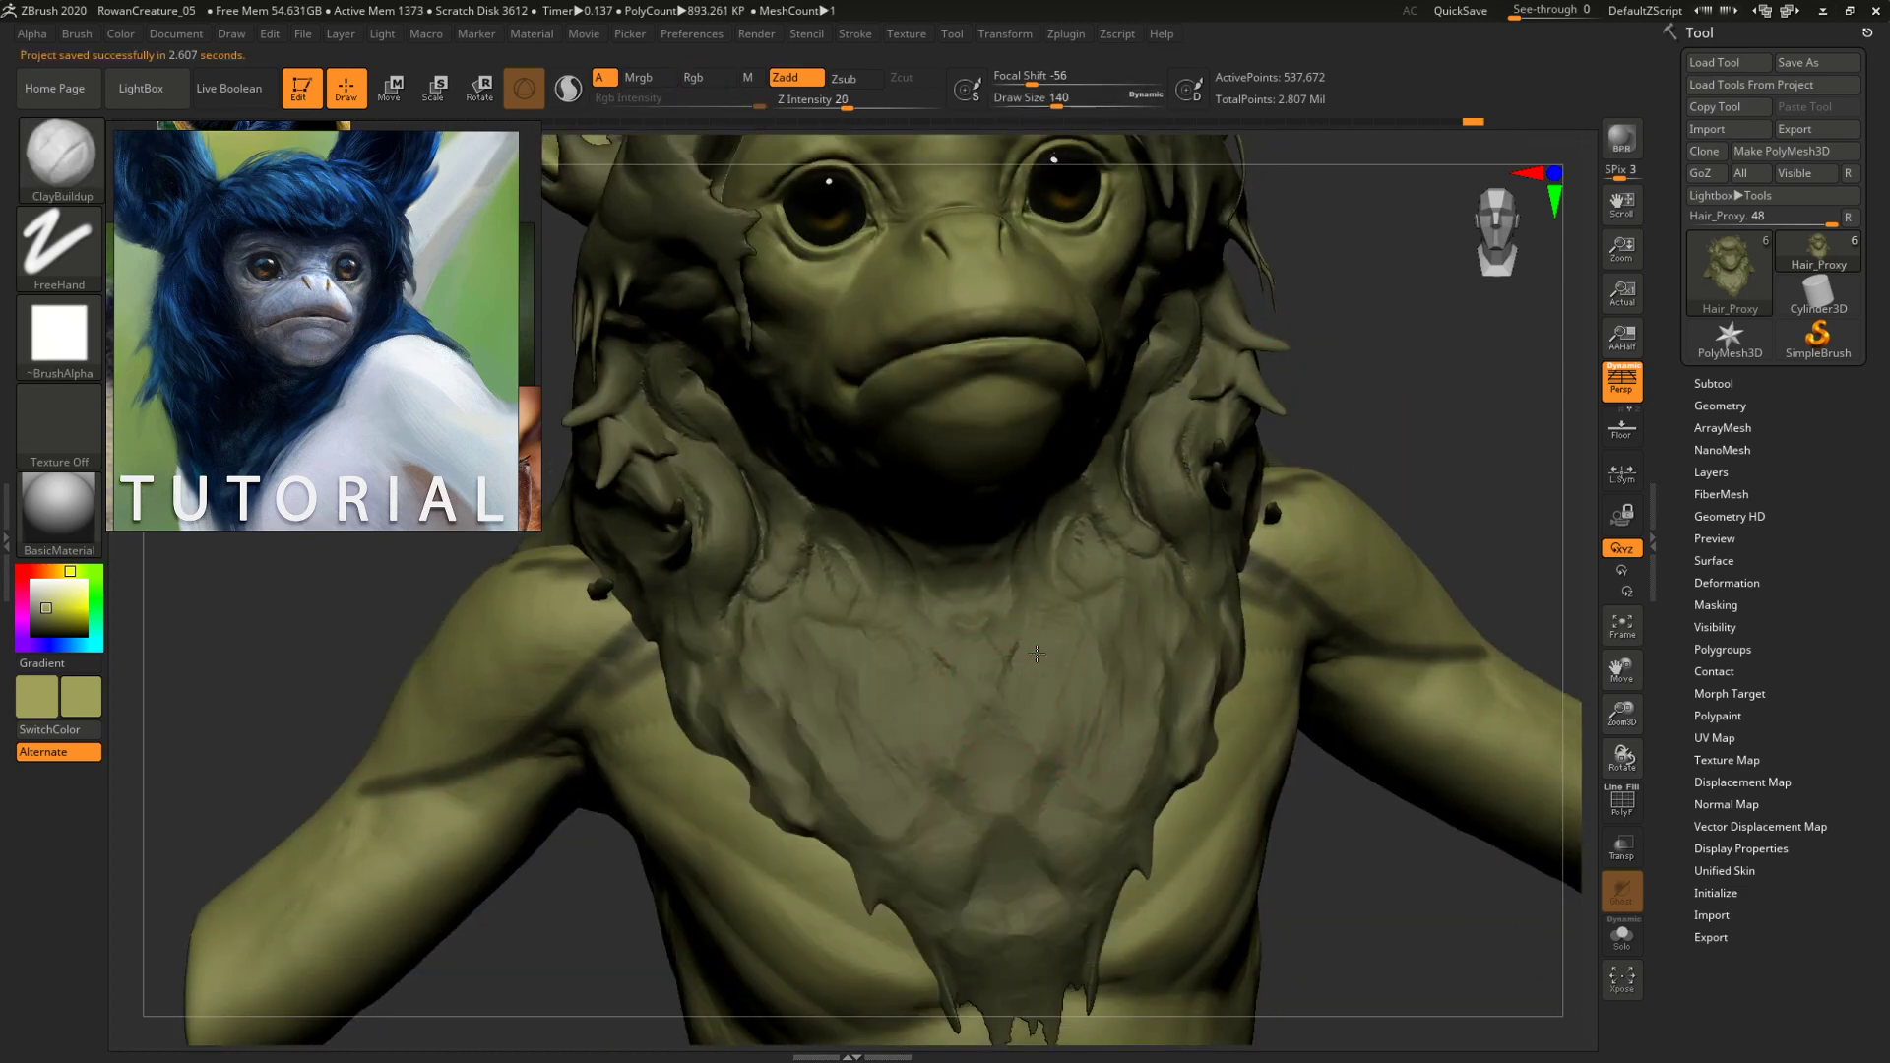
pyautogui.moveTo(1016, 722); pyautogui.dragTo(1067, 768)
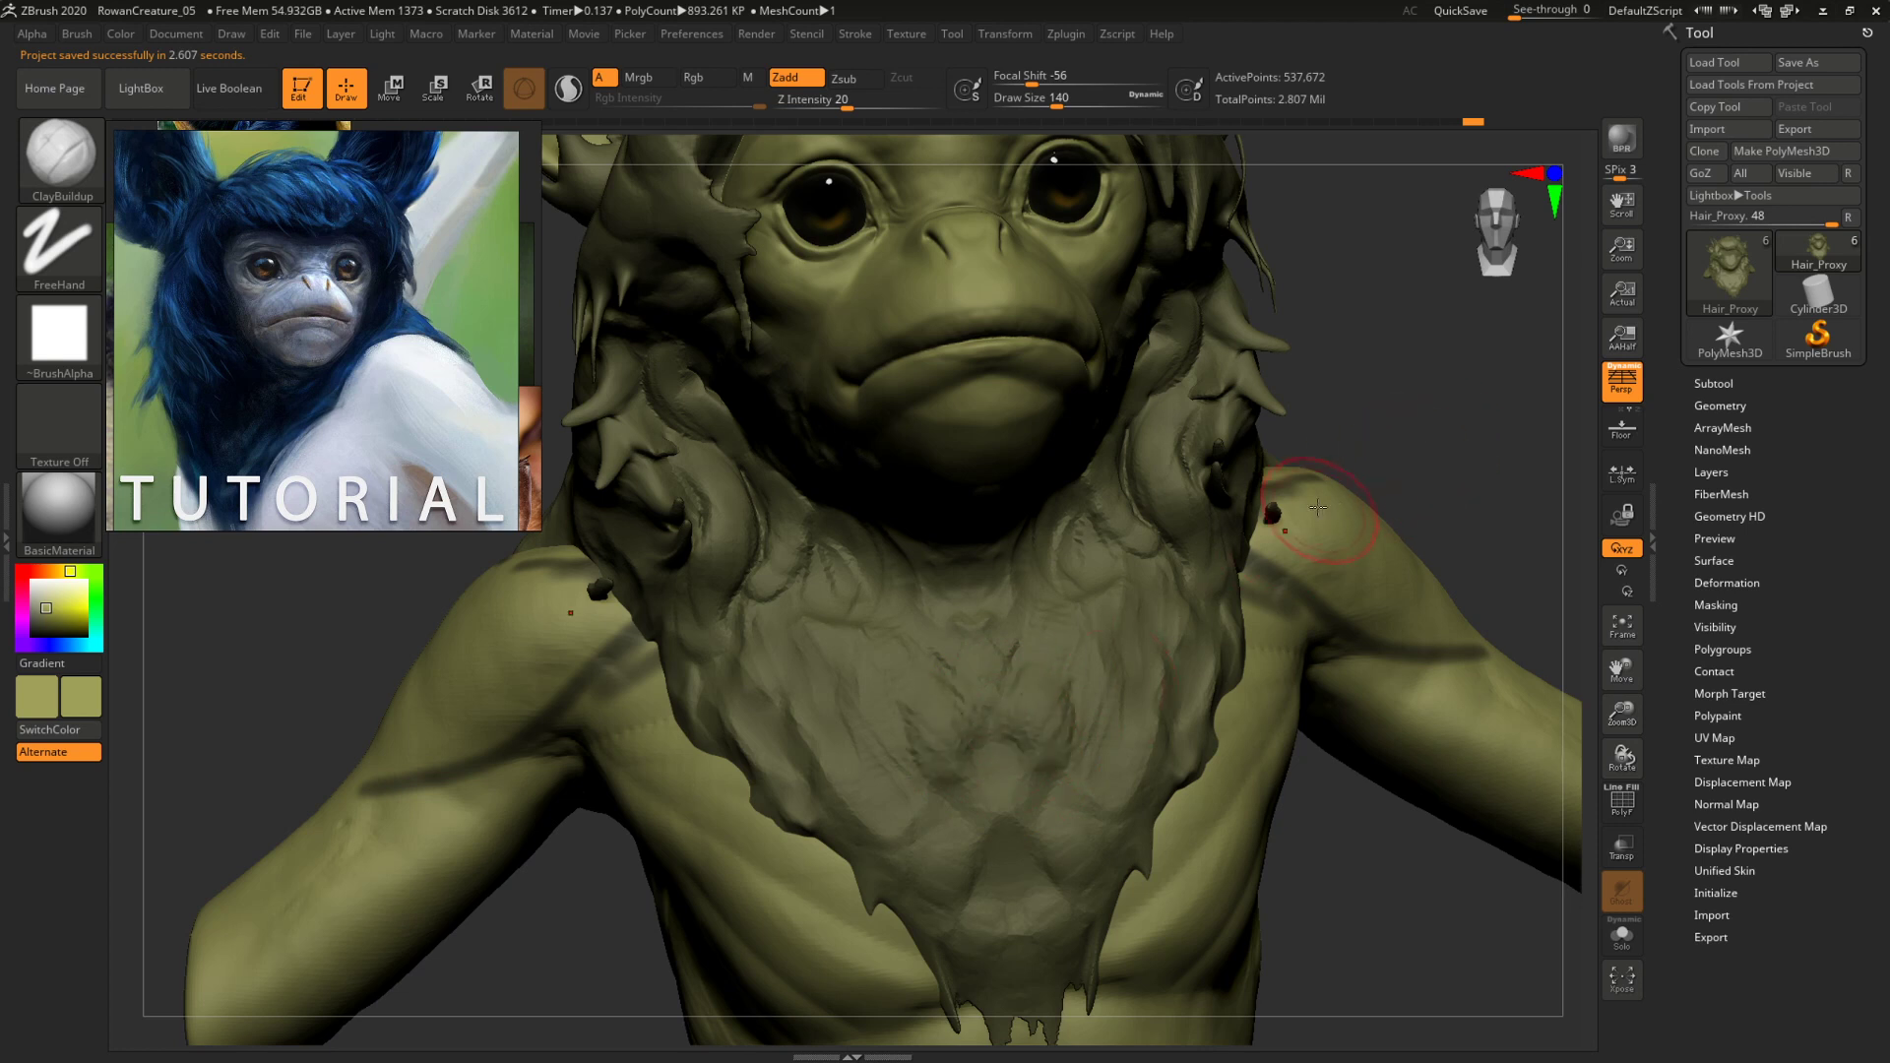
# Turn off the ClayBuildup brush's square alpha.
pyautogui.click(71, 350)
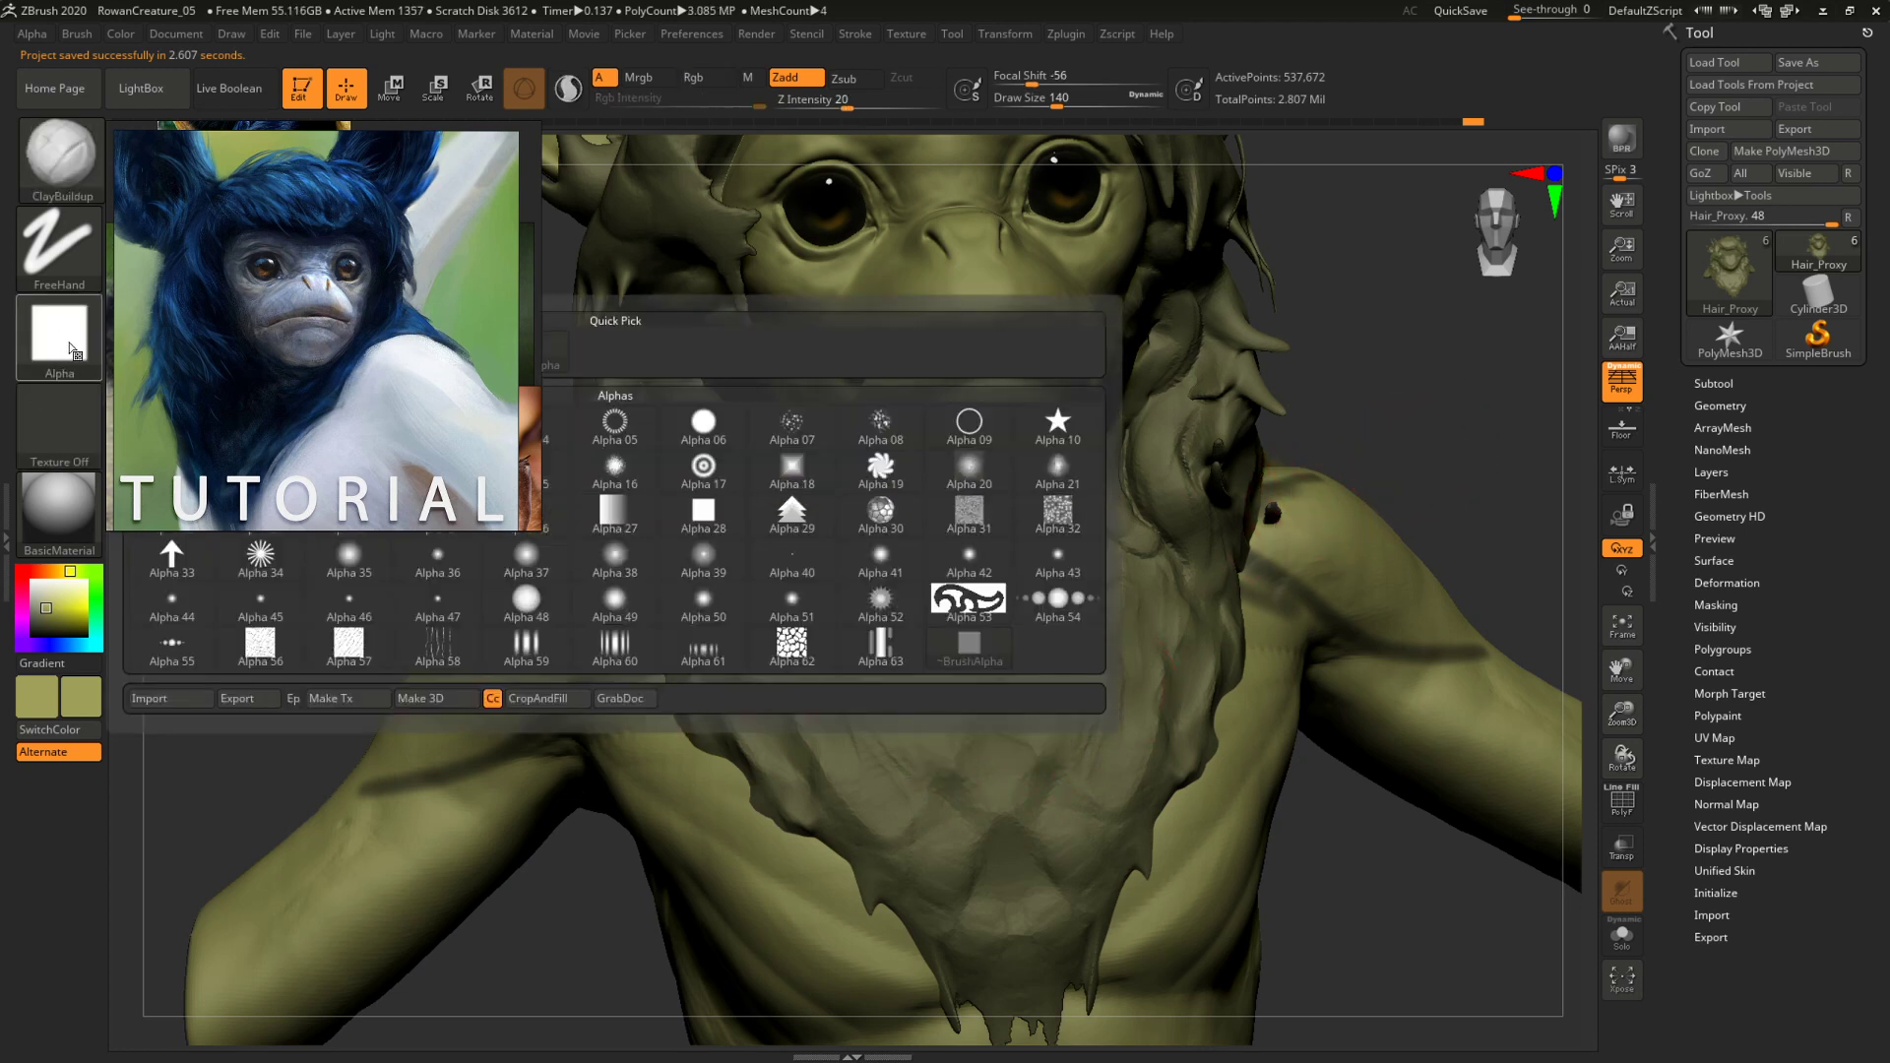
pyautogui.click(172, 433)
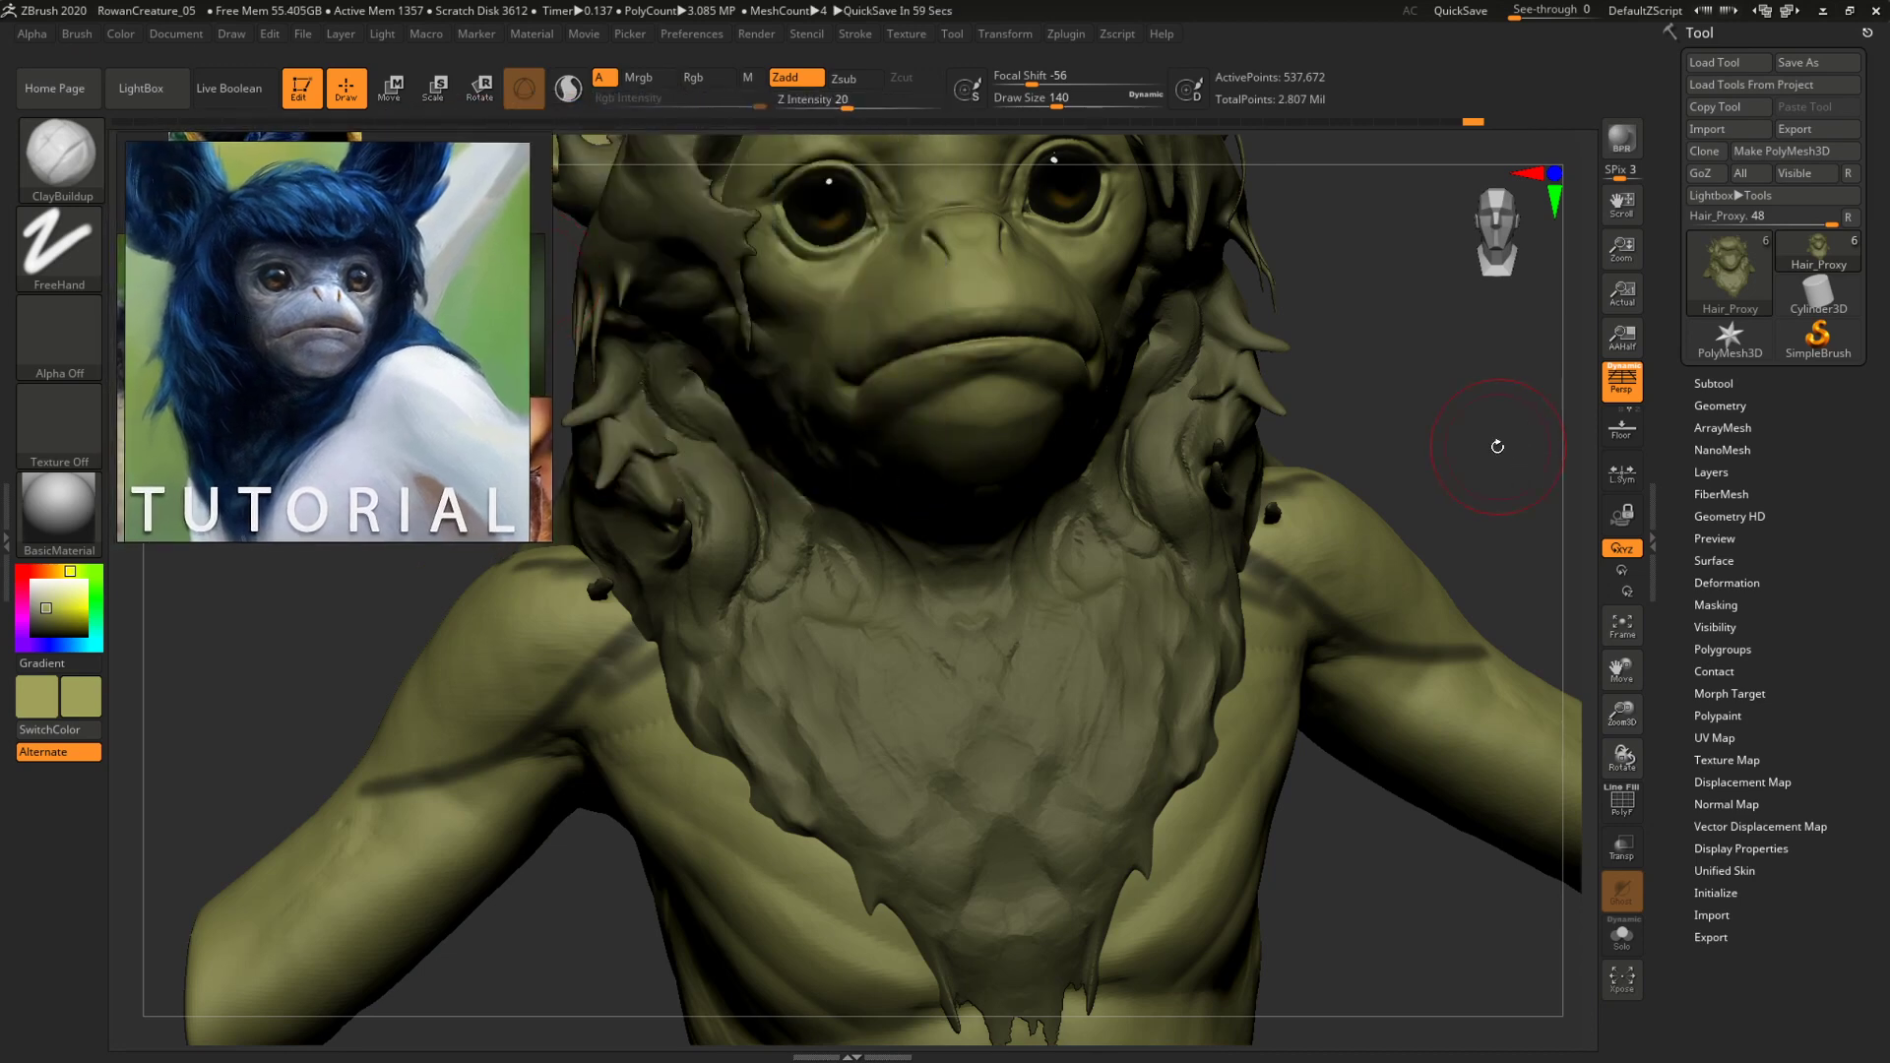
pyautogui.moveTo(1497, 447)
pyautogui.mouseDown()
pyautogui.moveTo(1295, 417)
pyautogui.moveTo(1413, 363)
pyautogui.moveTo(1333, 417)
pyautogui.mouseUp()
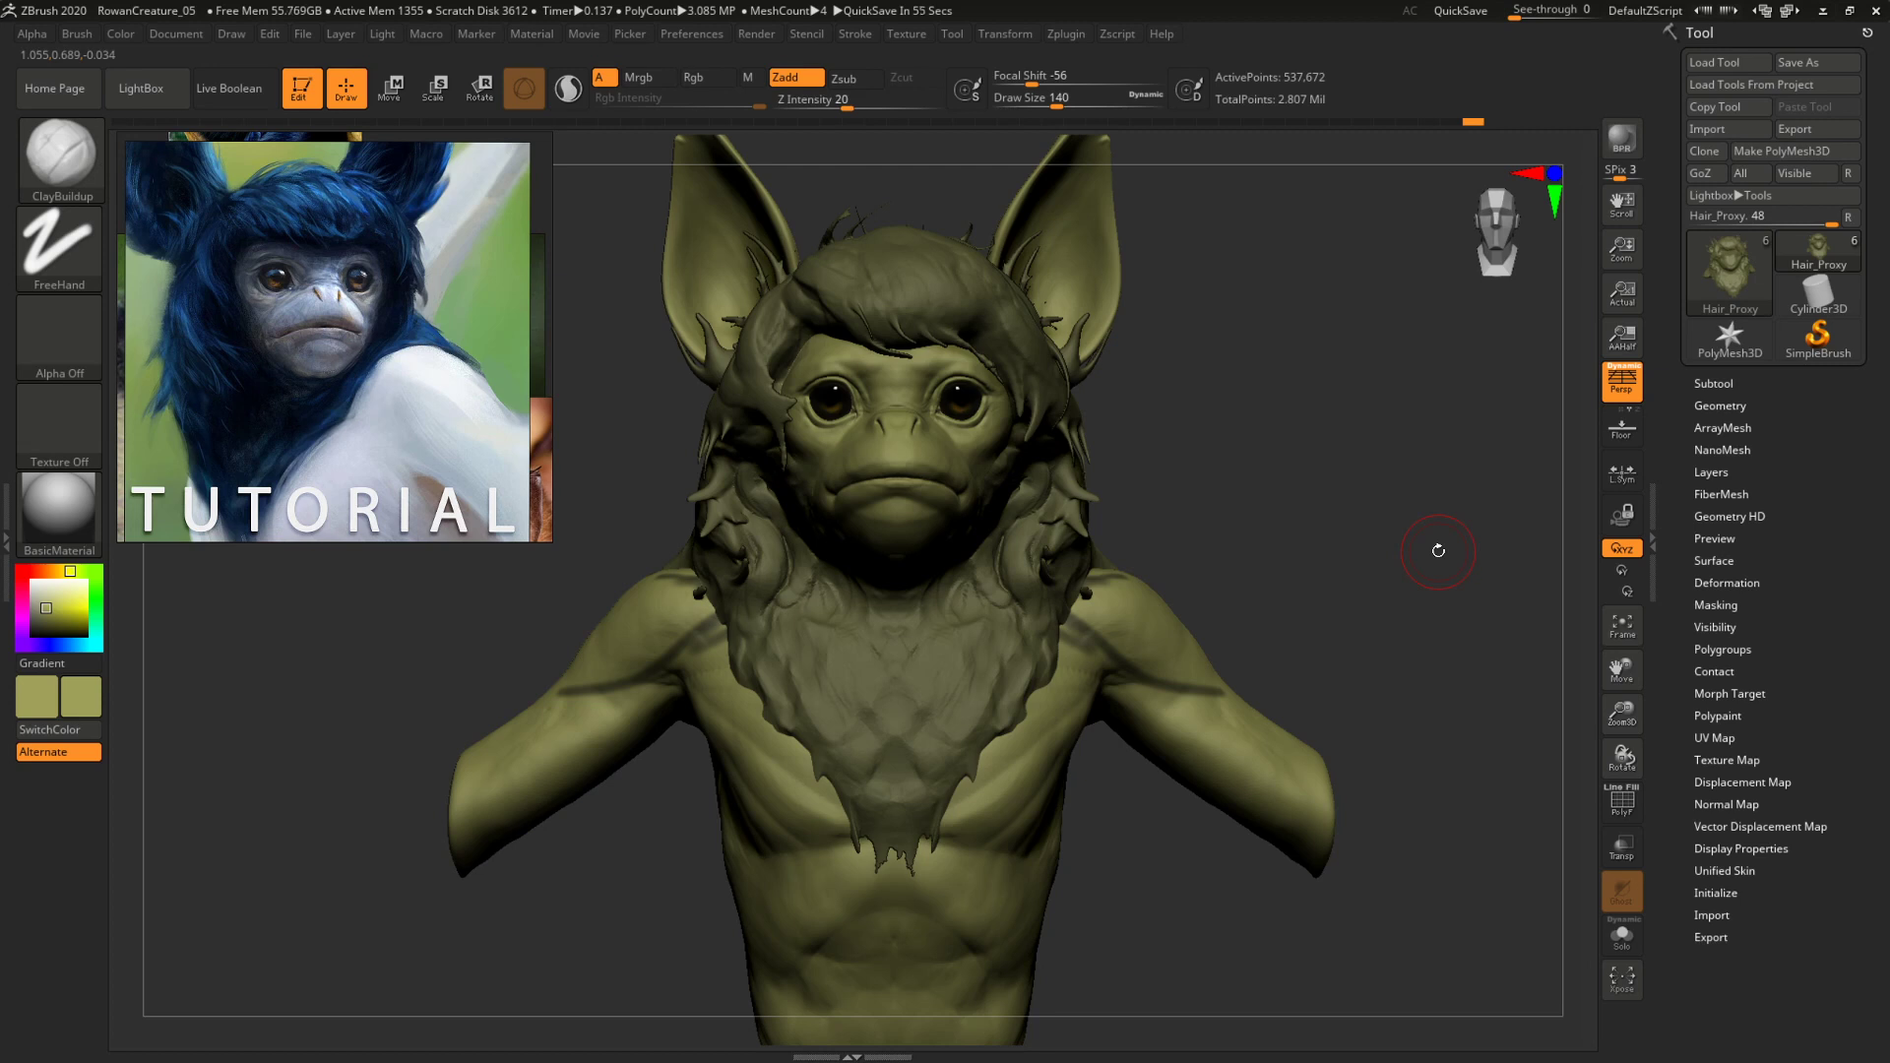
pyautogui.moveTo(1283, 503)
pyautogui.mouseDown()
pyautogui.moveTo(1333, 548)
pyautogui.moveTo(1333, 577)
pyautogui.moveTo(1325, 491)
pyautogui.moveTo(1302, 517)
pyautogui.moveTo(1281, 453)
pyautogui.moveTo(1349, 498)
pyautogui.moveTo(1317, 463)
pyautogui.moveTo(1394, 446)
pyautogui.mouseUp()
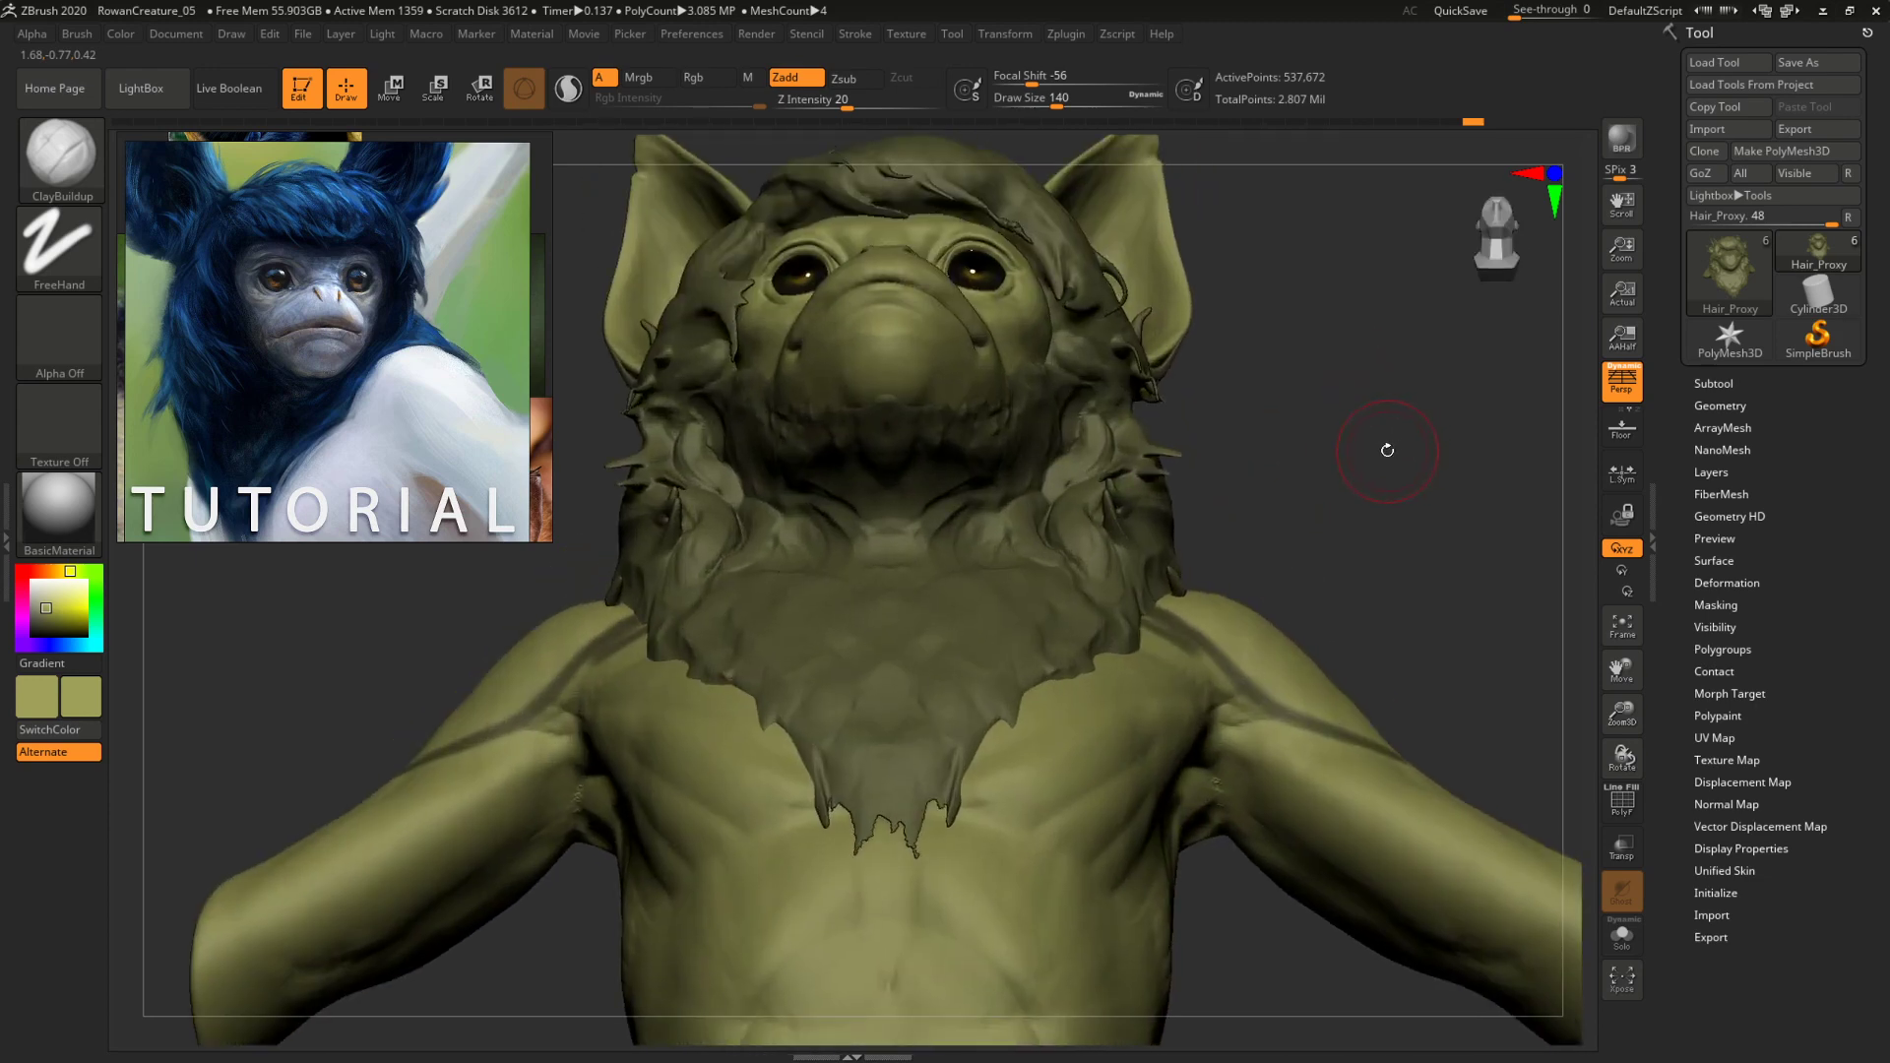
# Switch to the ClayTubes brush and build up the hair beneath the jaw at draw sizes 172 and 136.
pyautogui.press('b')
pyautogui.press('c')
pyautogui.press('b')
pyautogui.press('b')
pyautogui.press('c')
pyautogui.press('t')
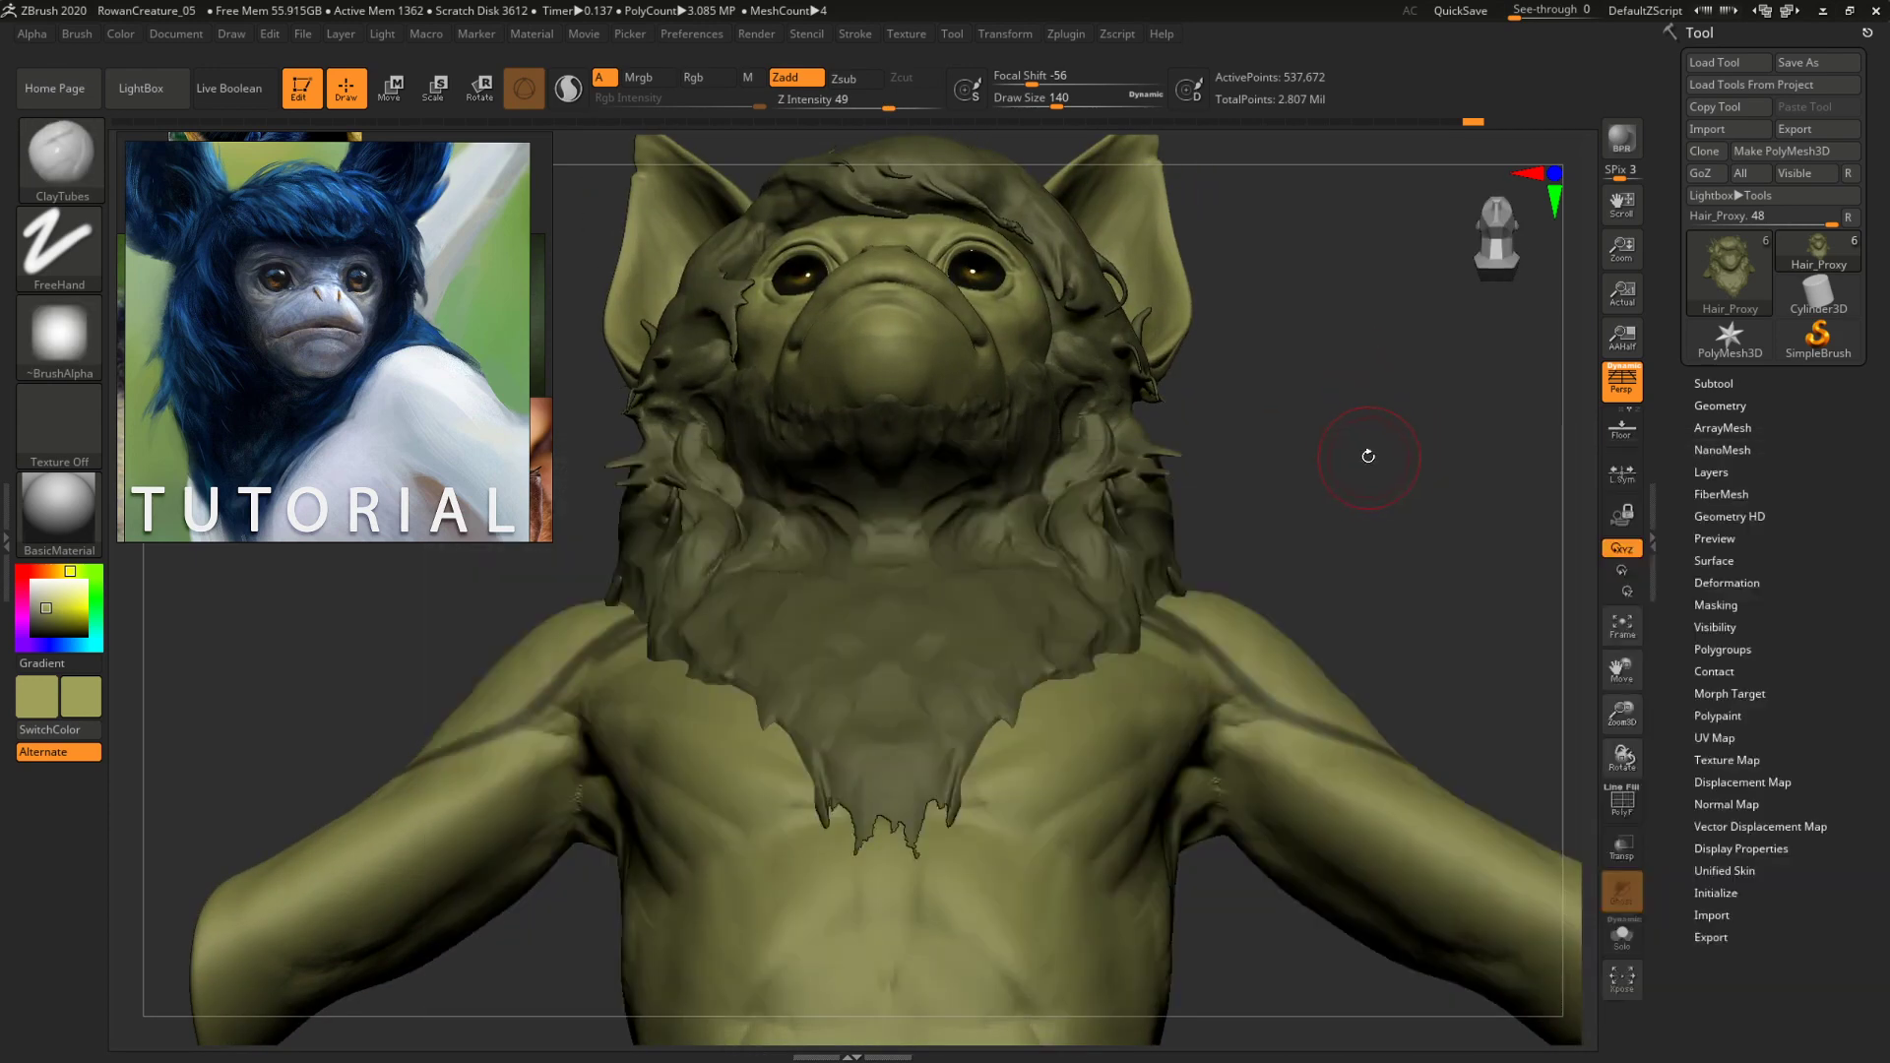
pyautogui.moveTo(1368, 455); pyautogui.dragTo(965, 477)
pyautogui.press('space')
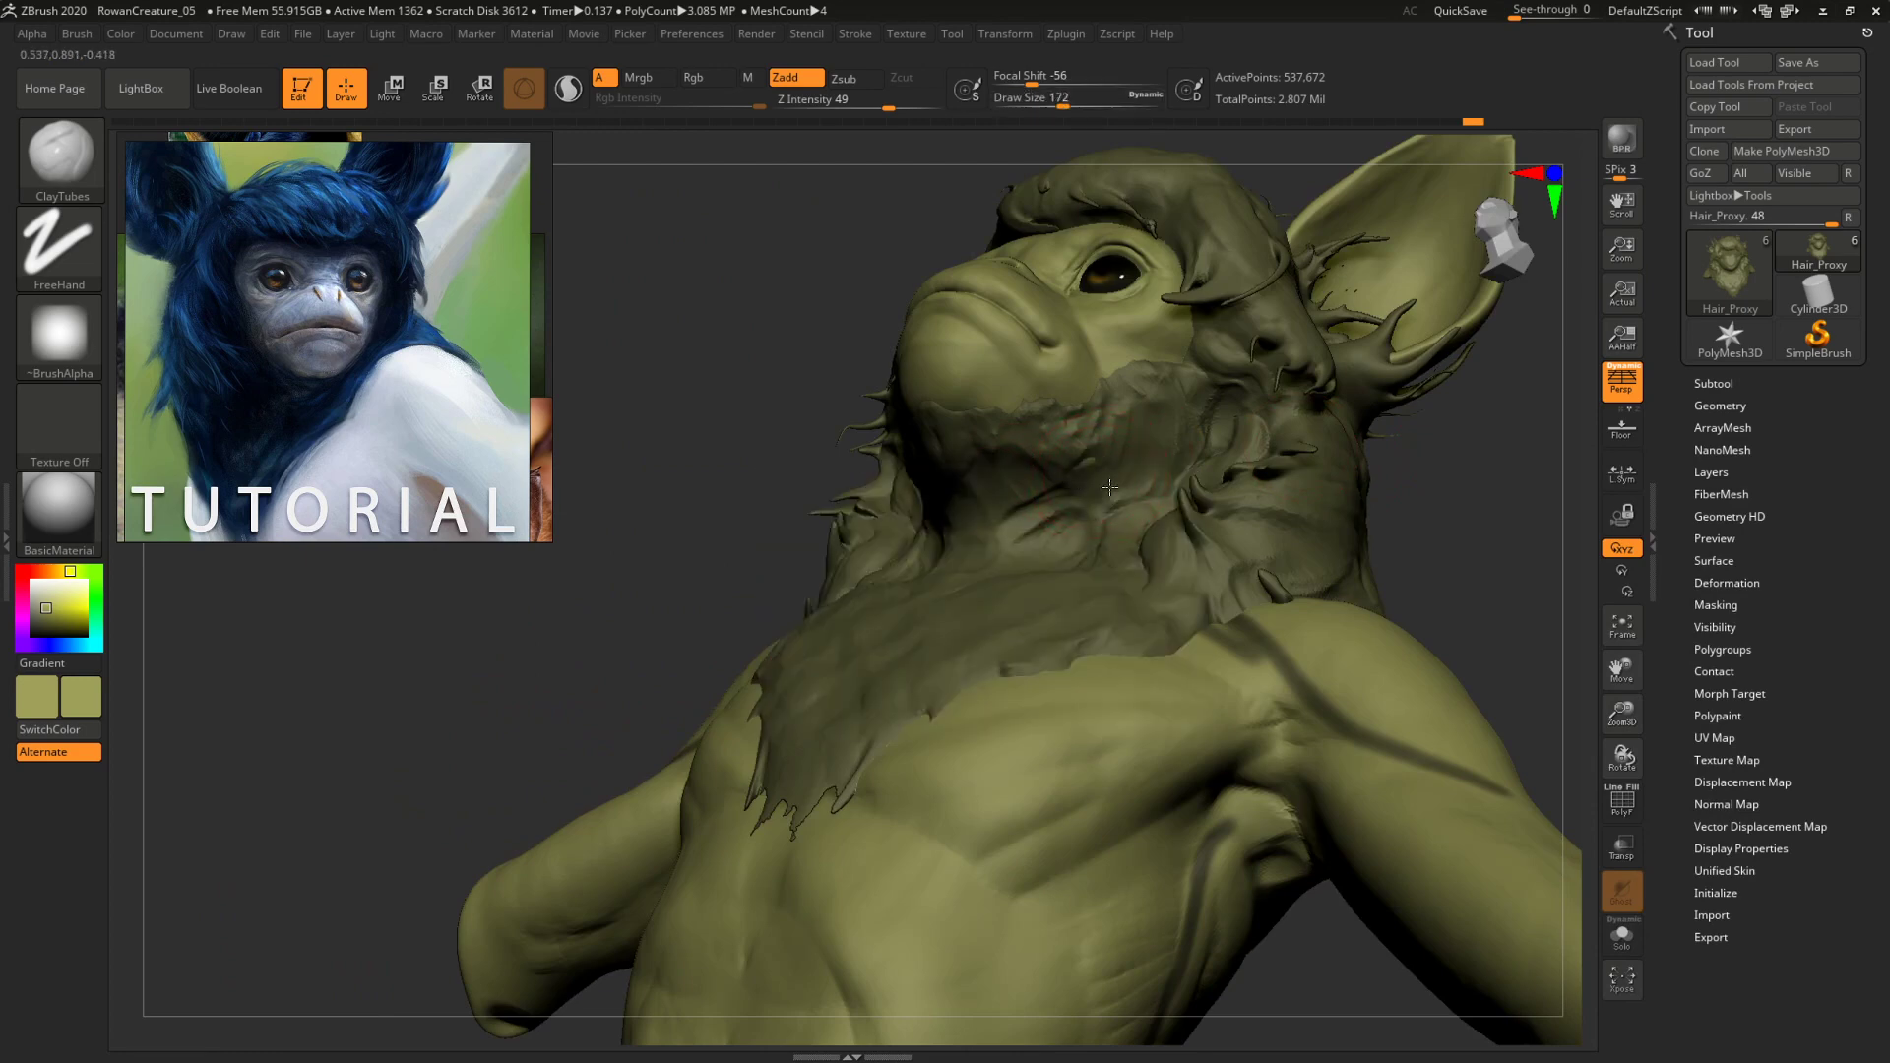
pyautogui.moveTo(1431, 529)
pyautogui.mouseDown()
pyautogui.moveTo(996, 612)
pyautogui.moveTo(1009, 597)
pyautogui.mouseUp()
pyautogui.press('space')
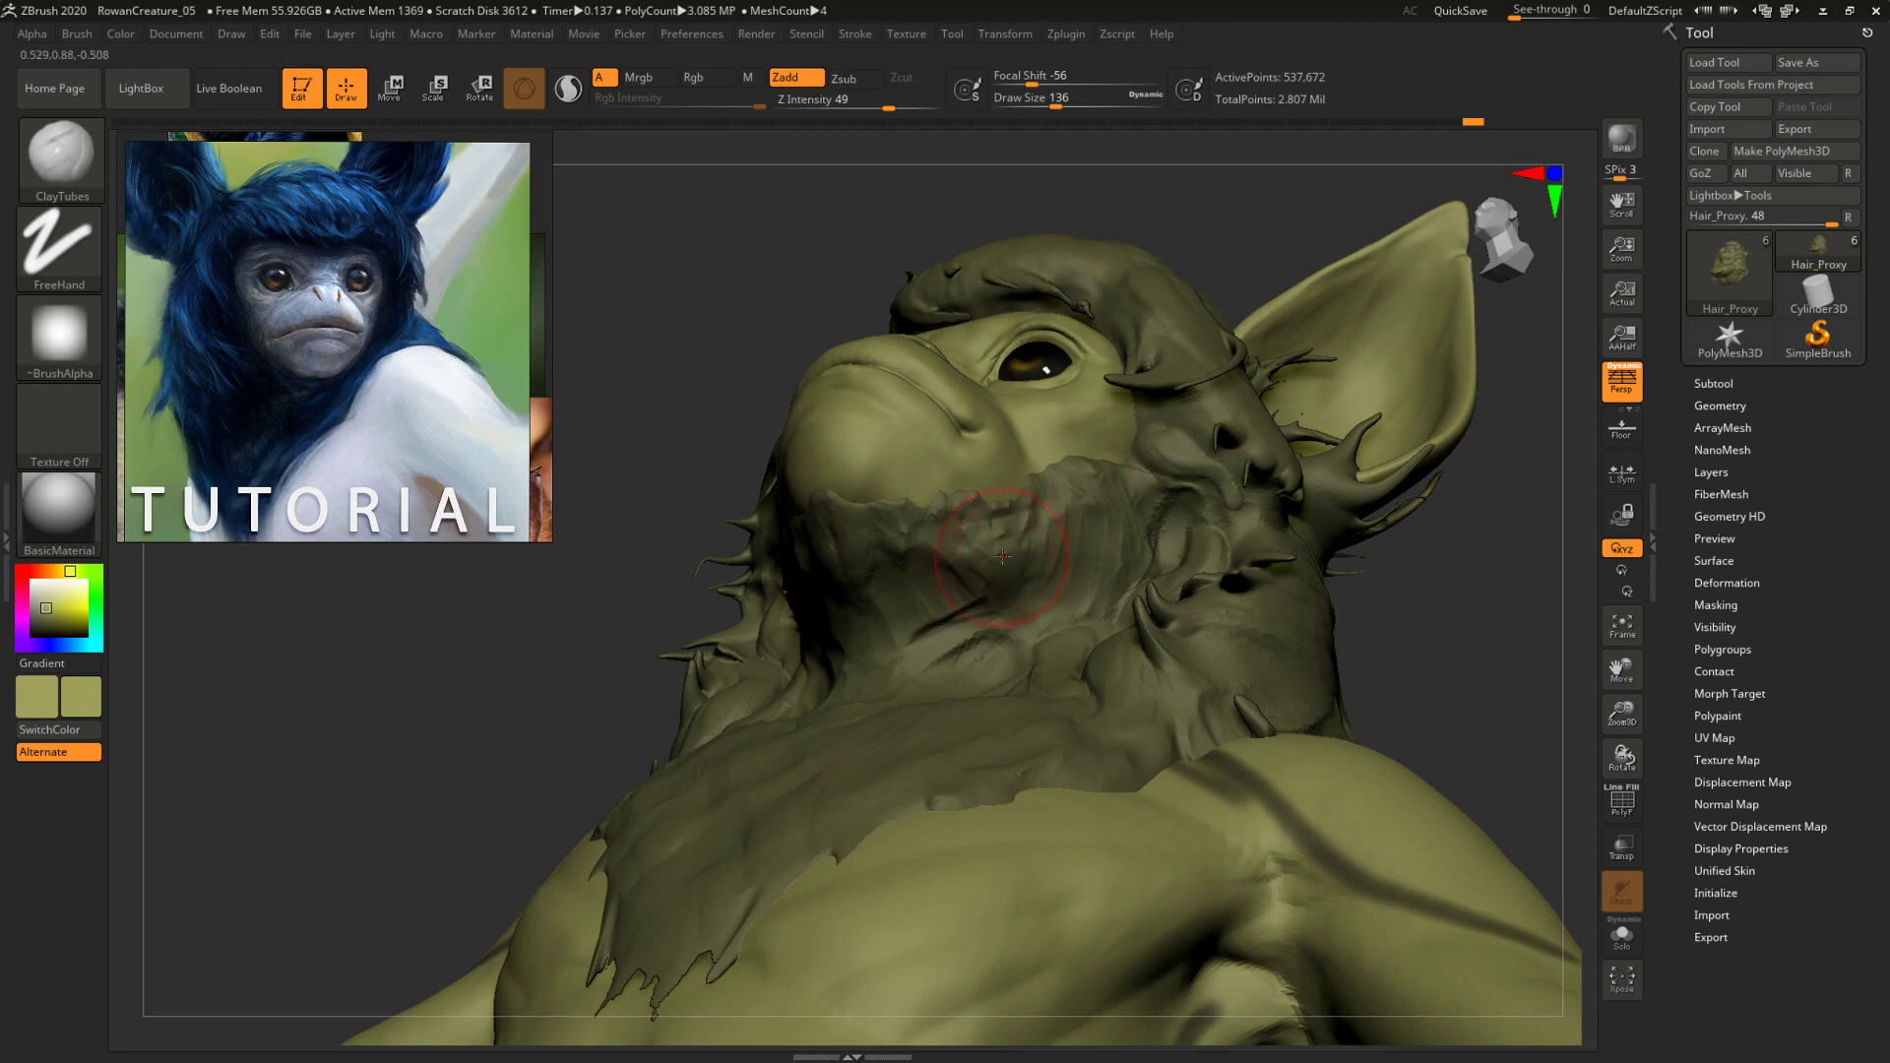
# Sculpt smaller hair clumps under the chin and along the throat with ClayTubes at draw size 80.
pyautogui.moveTo(1403, 581)
pyautogui.mouseDown()
pyautogui.moveTo(1253, 573)
pyautogui.moveTo(1259, 535)
pyautogui.moveTo(889, 591)
pyautogui.moveTo(892, 559)
pyautogui.mouseUp()
pyautogui.press('space')
pyautogui.press('space')
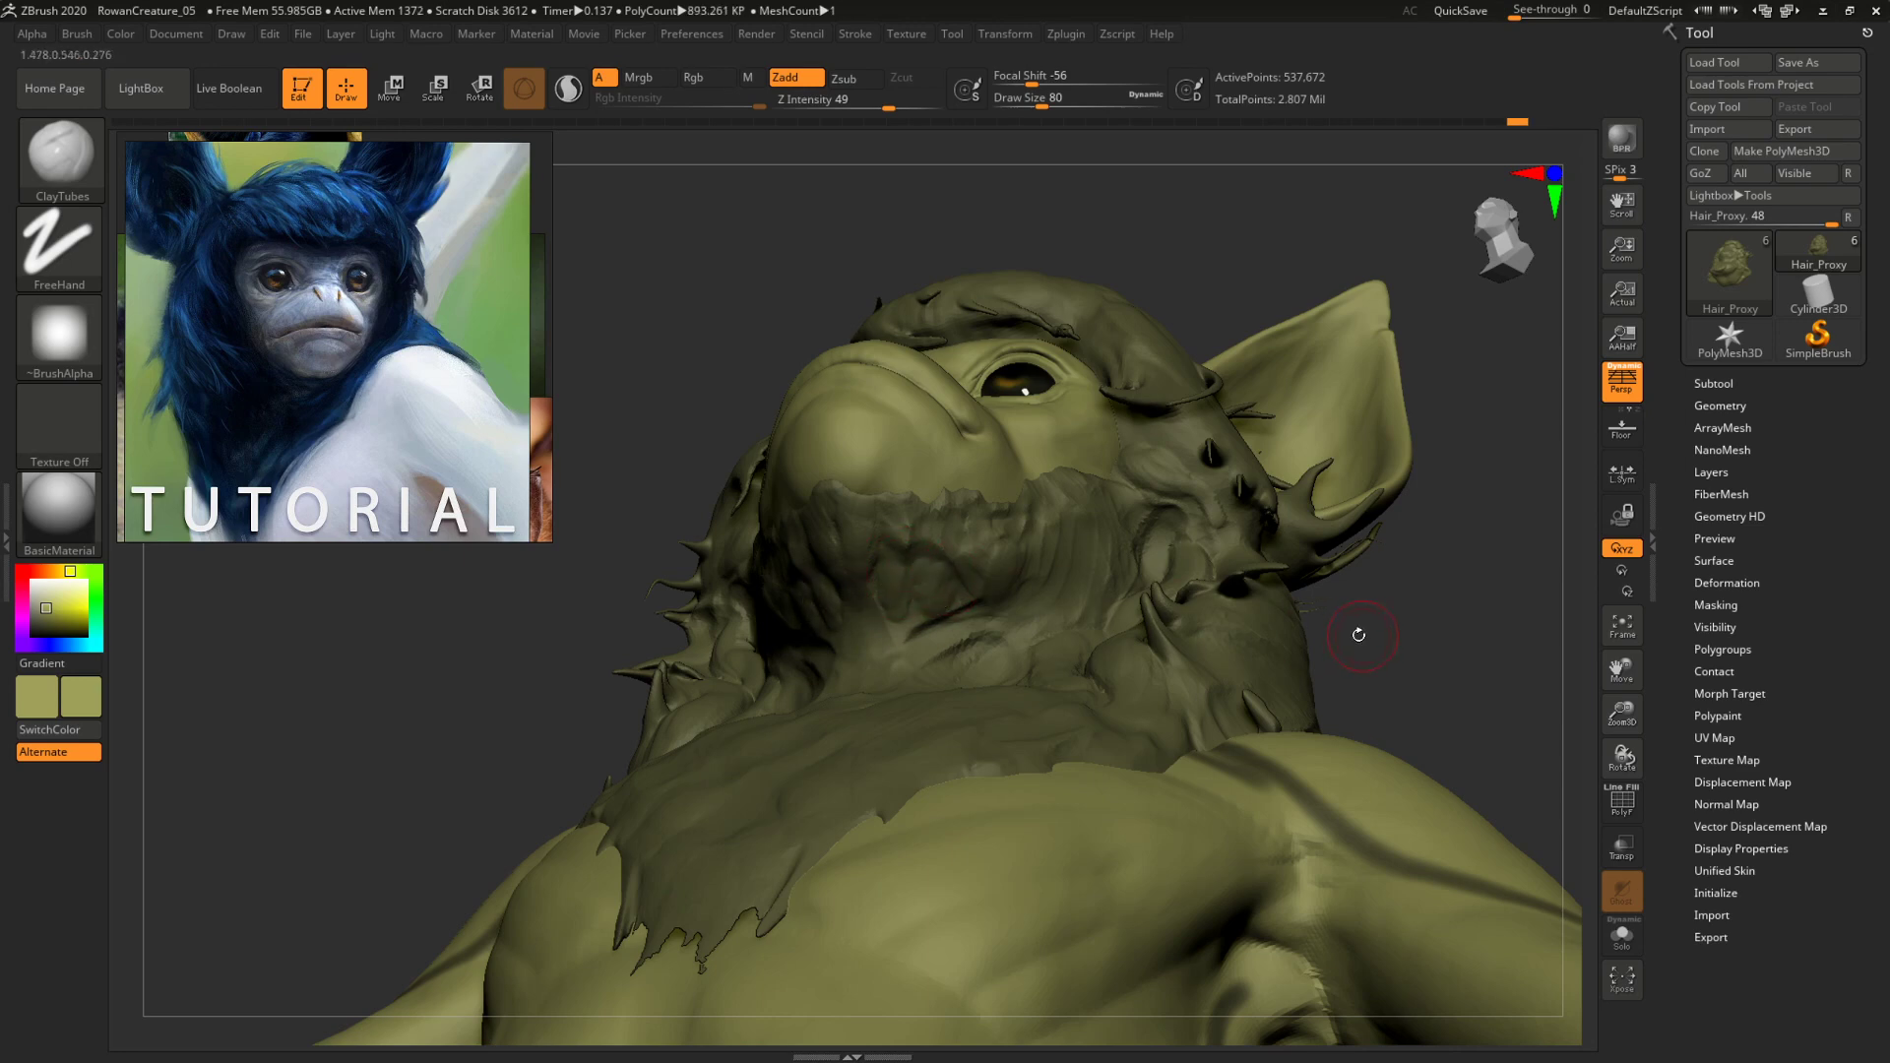
pyautogui.moveTo(1359, 635); pyautogui.dragTo(903, 554)
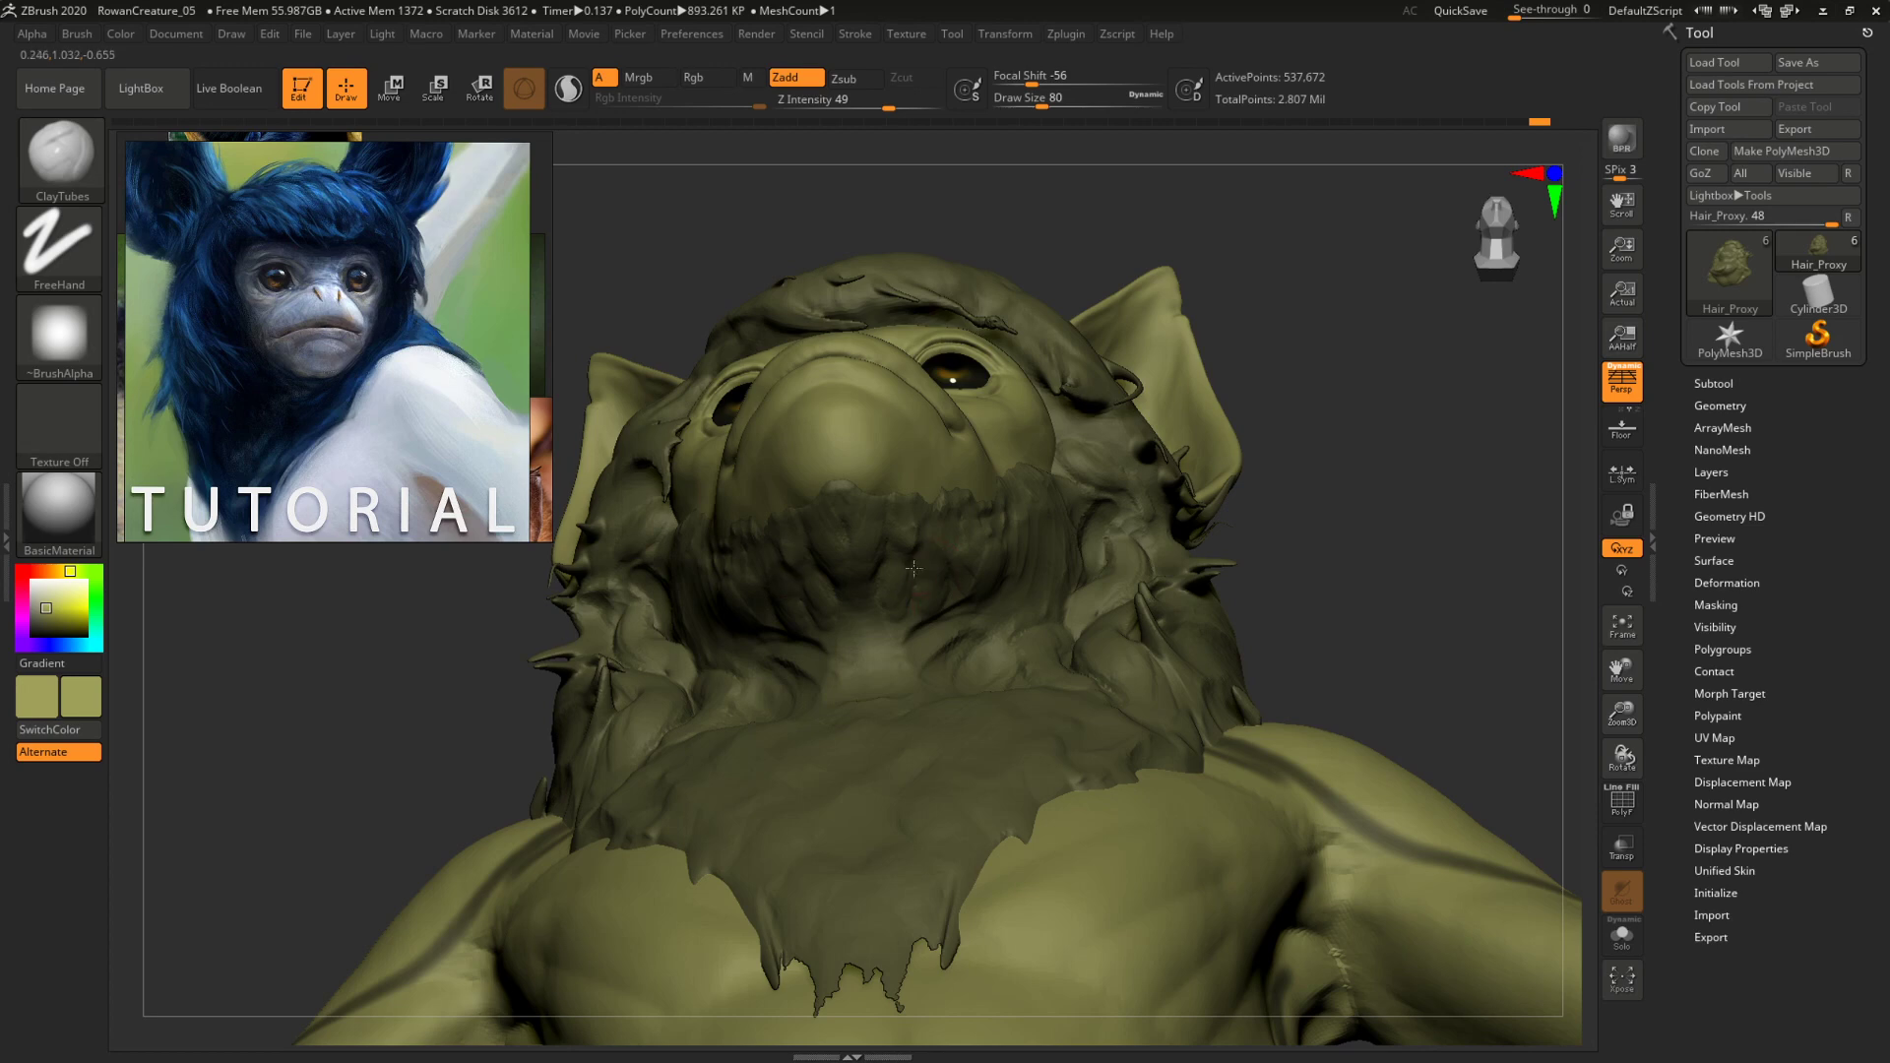
pyautogui.moveTo(1247, 528); pyautogui.dragTo(1296, 524)
pyautogui.moveTo(1333, 460); pyautogui.dragTo(1161, 552)
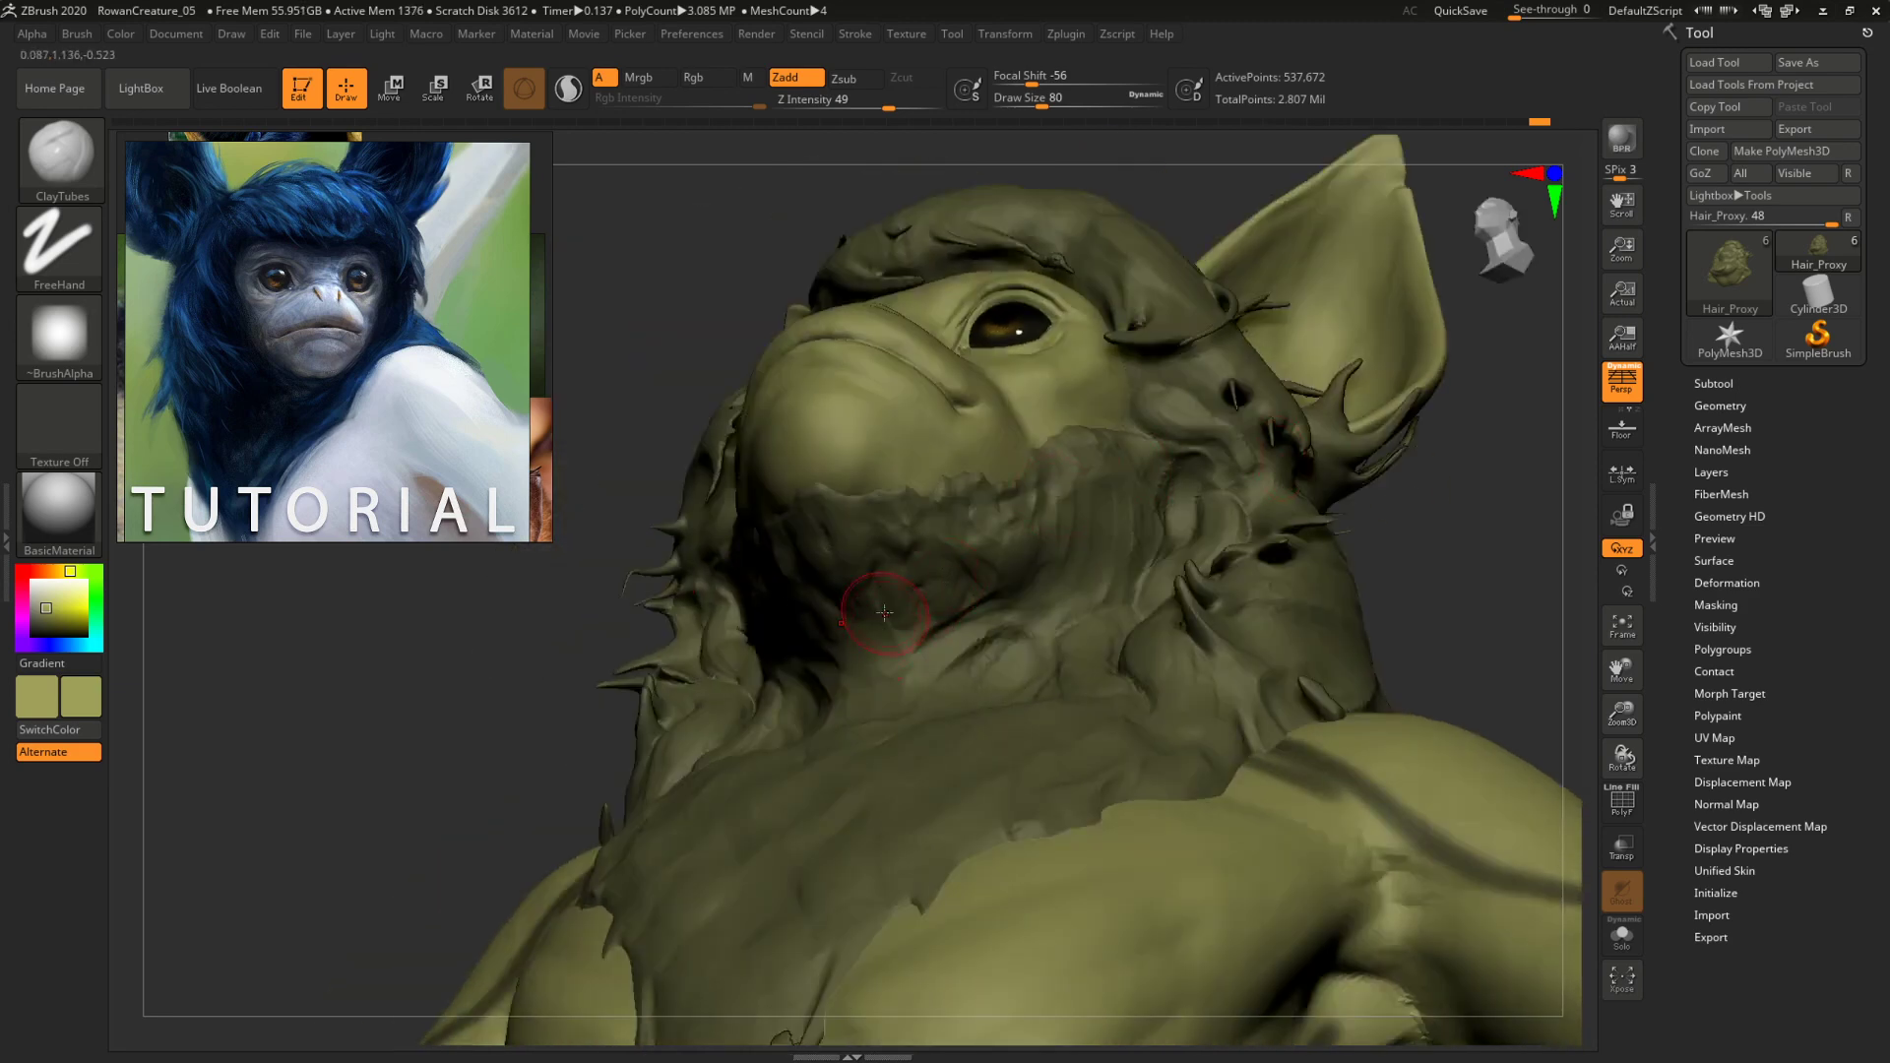
# Refine the throat and side-of-jaw hair with ClayTubes, raising the draw size to 136 for the larger forms.
pyautogui.moveTo(1474, 561); pyautogui.dragTo(943, 615)
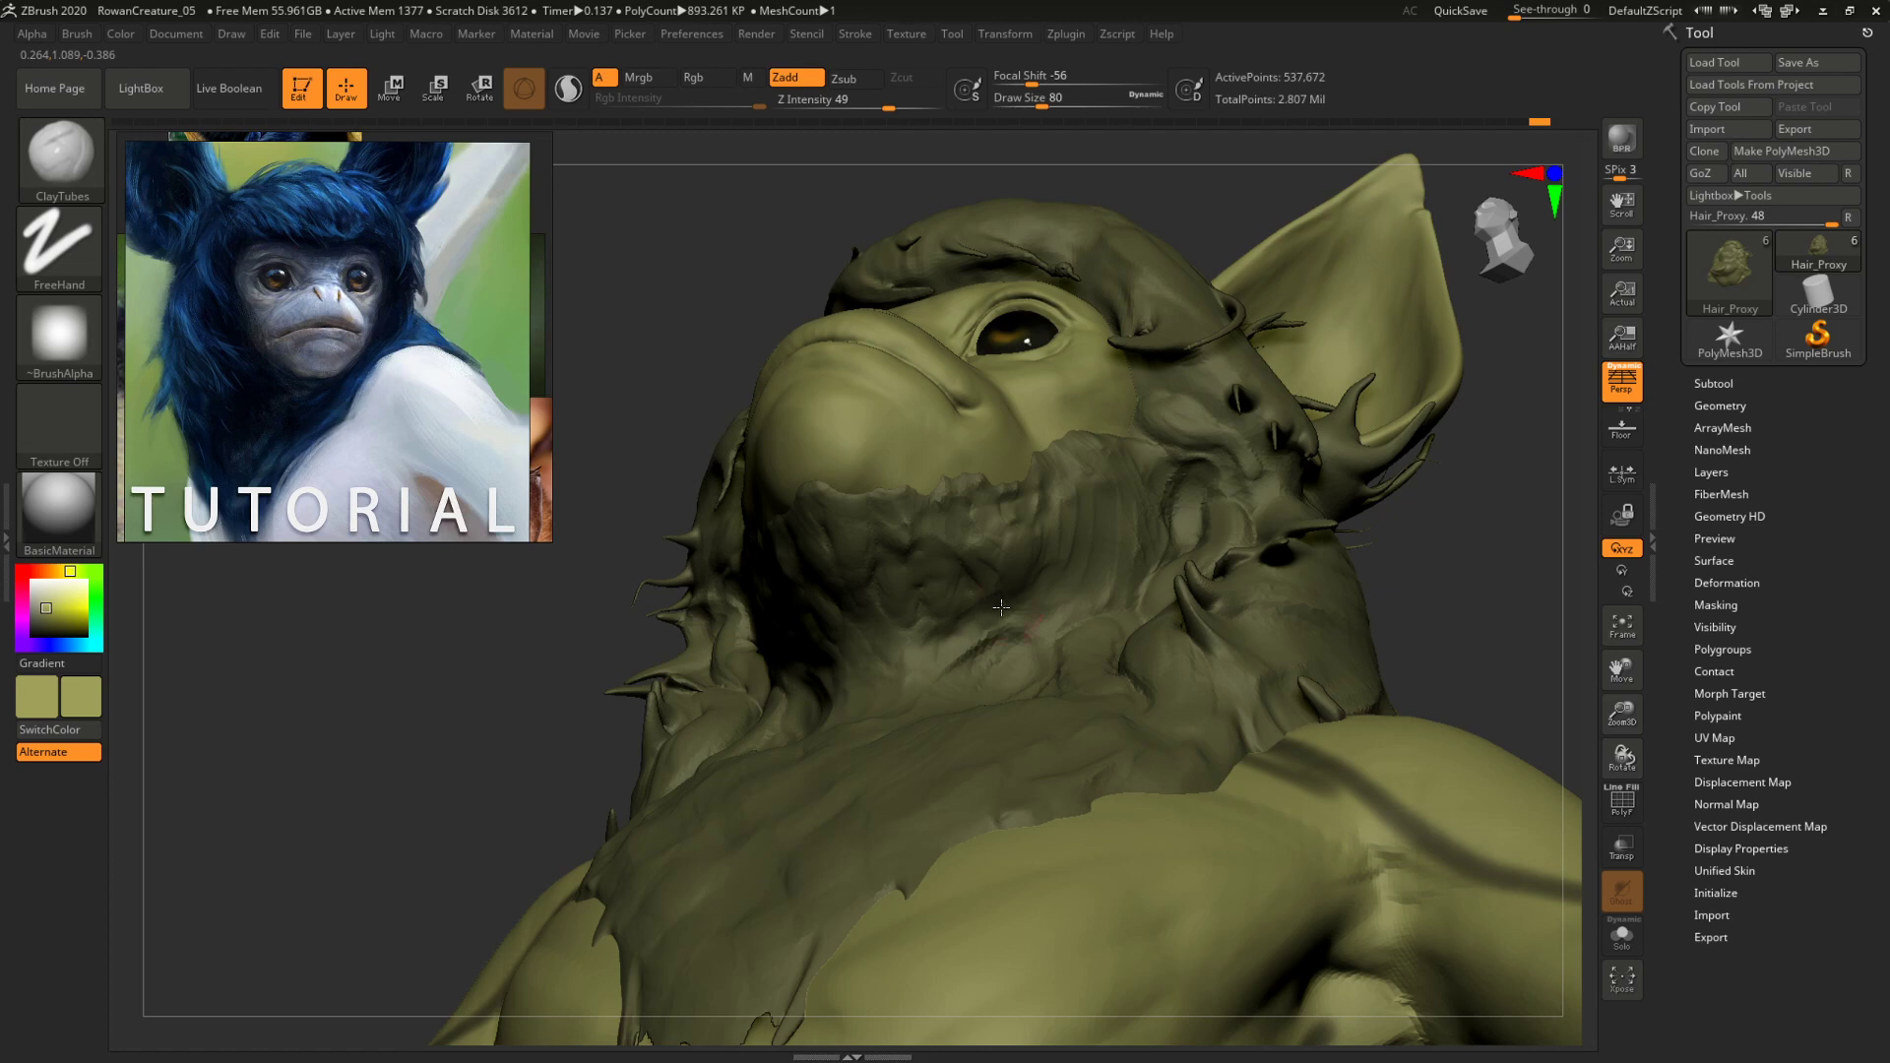
pyautogui.moveTo(1460, 561)
pyautogui.mouseDown()
pyautogui.moveTo(1480, 590)
pyautogui.moveTo(1299, 505)
pyautogui.moveTo(1000, 580)
pyautogui.moveTo(1027, 561)
pyautogui.mouseUp()
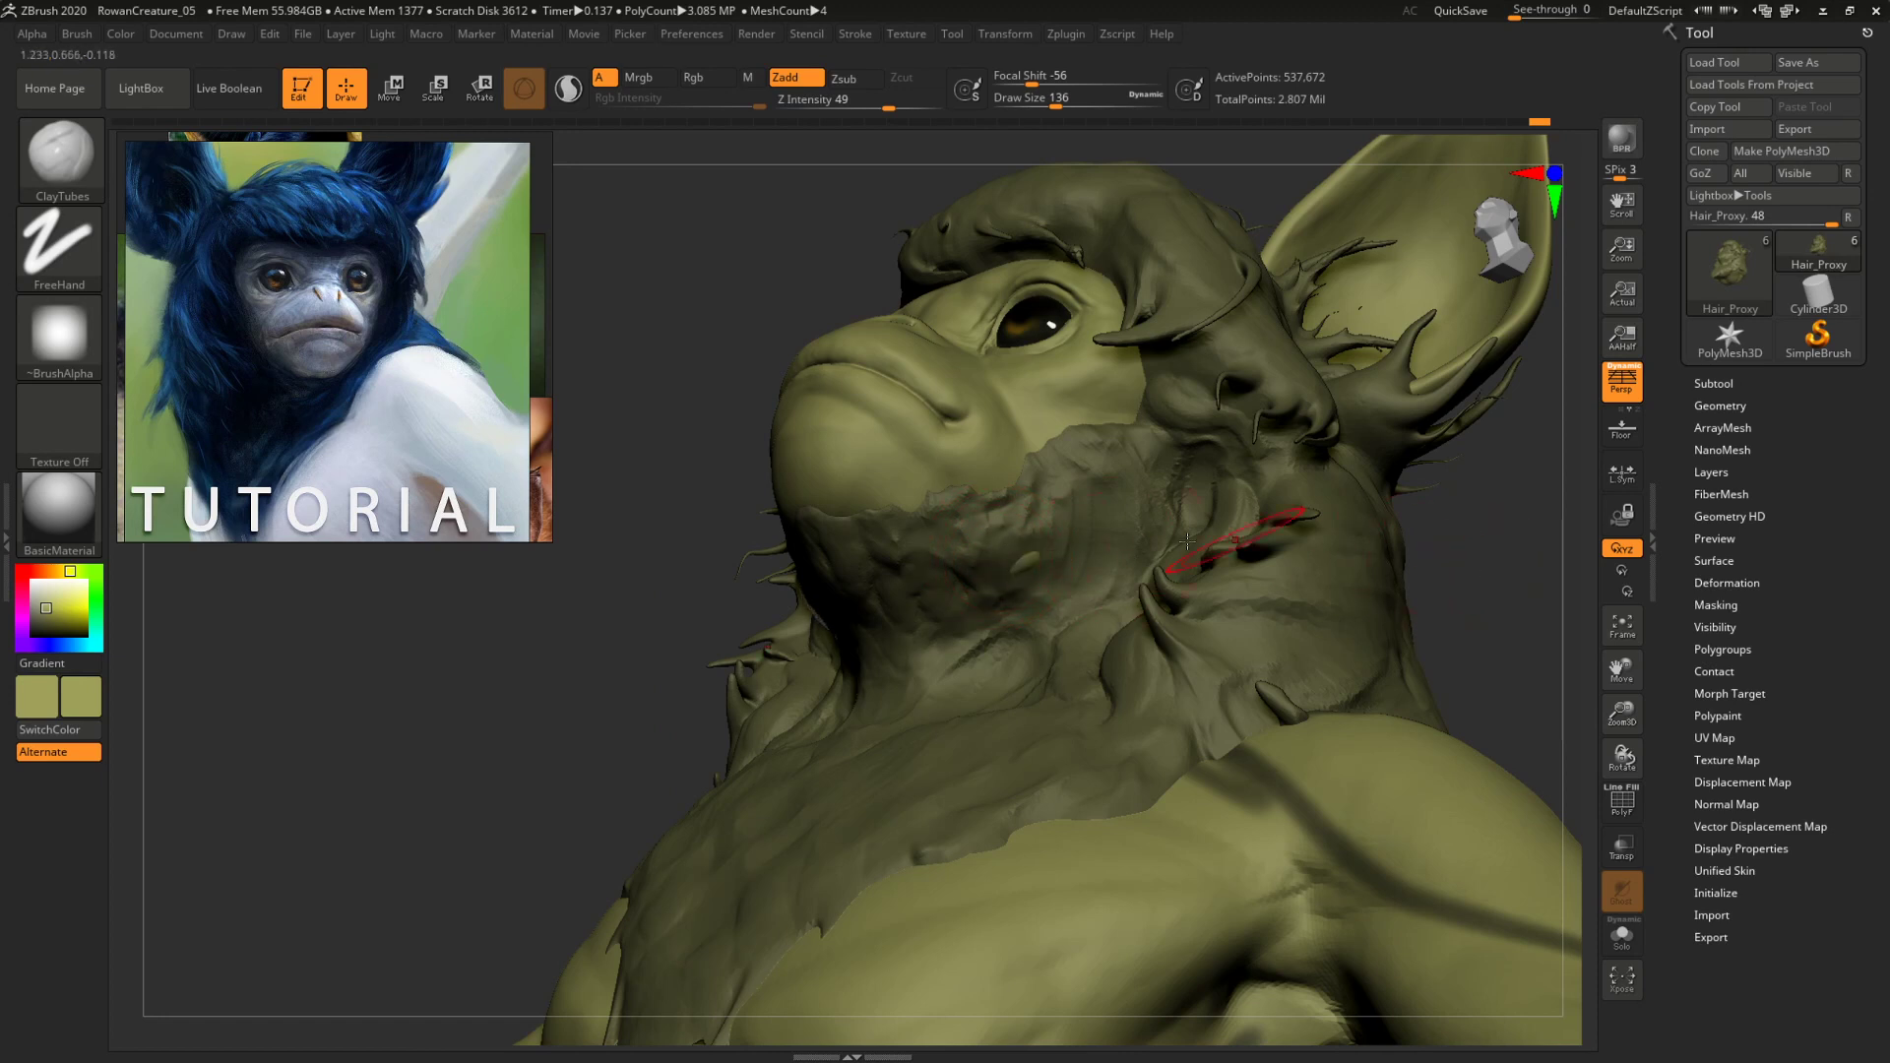
pyautogui.moveTo(1187, 540)
pyautogui.mouseDown()
pyautogui.moveTo(1014, 566)
pyautogui.moveTo(1036, 586)
pyautogui.moveTo(1034, 551)
pyautogui.moveTo(1040, 587)
pyautogui.moveTo(1074, 519)
pyautogui.moveTo(1113, 581)
pyautogui.mouseUp()
pyautogui.moveTo(1457, 566)
pyautogui.mouseDown()
pyautogui.moveTo(1510, 561)
pyautogui.moveTo(1244, 502)
pyautogui.moveTo(1357, 521)
pyautogui.moveTo(1315, 541)
pyautogui.moveTo(1392, 565)
pyautogui.mouseUp()
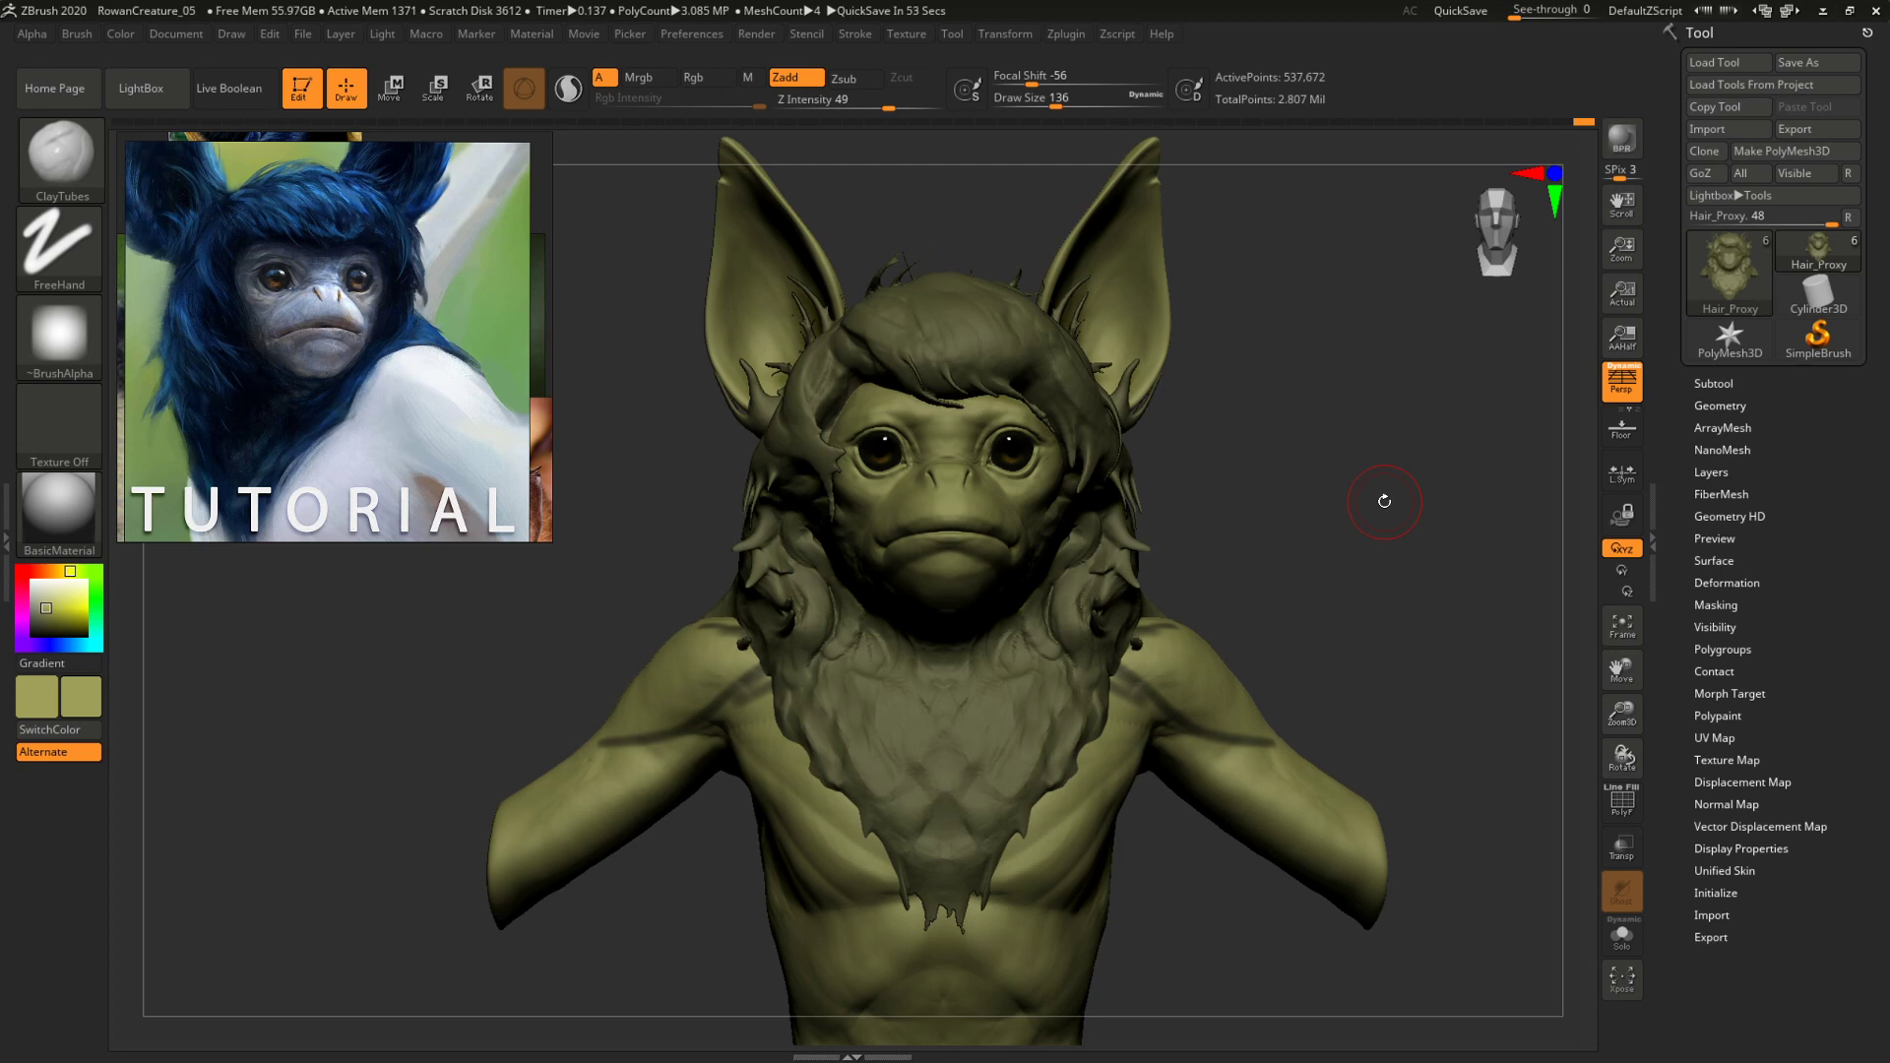
# Examine the creature's overall hair silhouette and face from the front, near and far, against the reference painting.
pyautogui.moveTo(1315, 473)
pyautogui.mouseDown()
pyautogui.moveTo(1209, 440)
pyautogui.moveTo(1295, 506)
pyautogui.moveTo(1299, 476)
pyautogui.moveTo(1340, 456)
pyautogui.moveTo(1406, 488)
pyautogui.moveTo(1349, 447)
pyautogui.moveTo(1363, 455)
pyautogui.mouseUp()
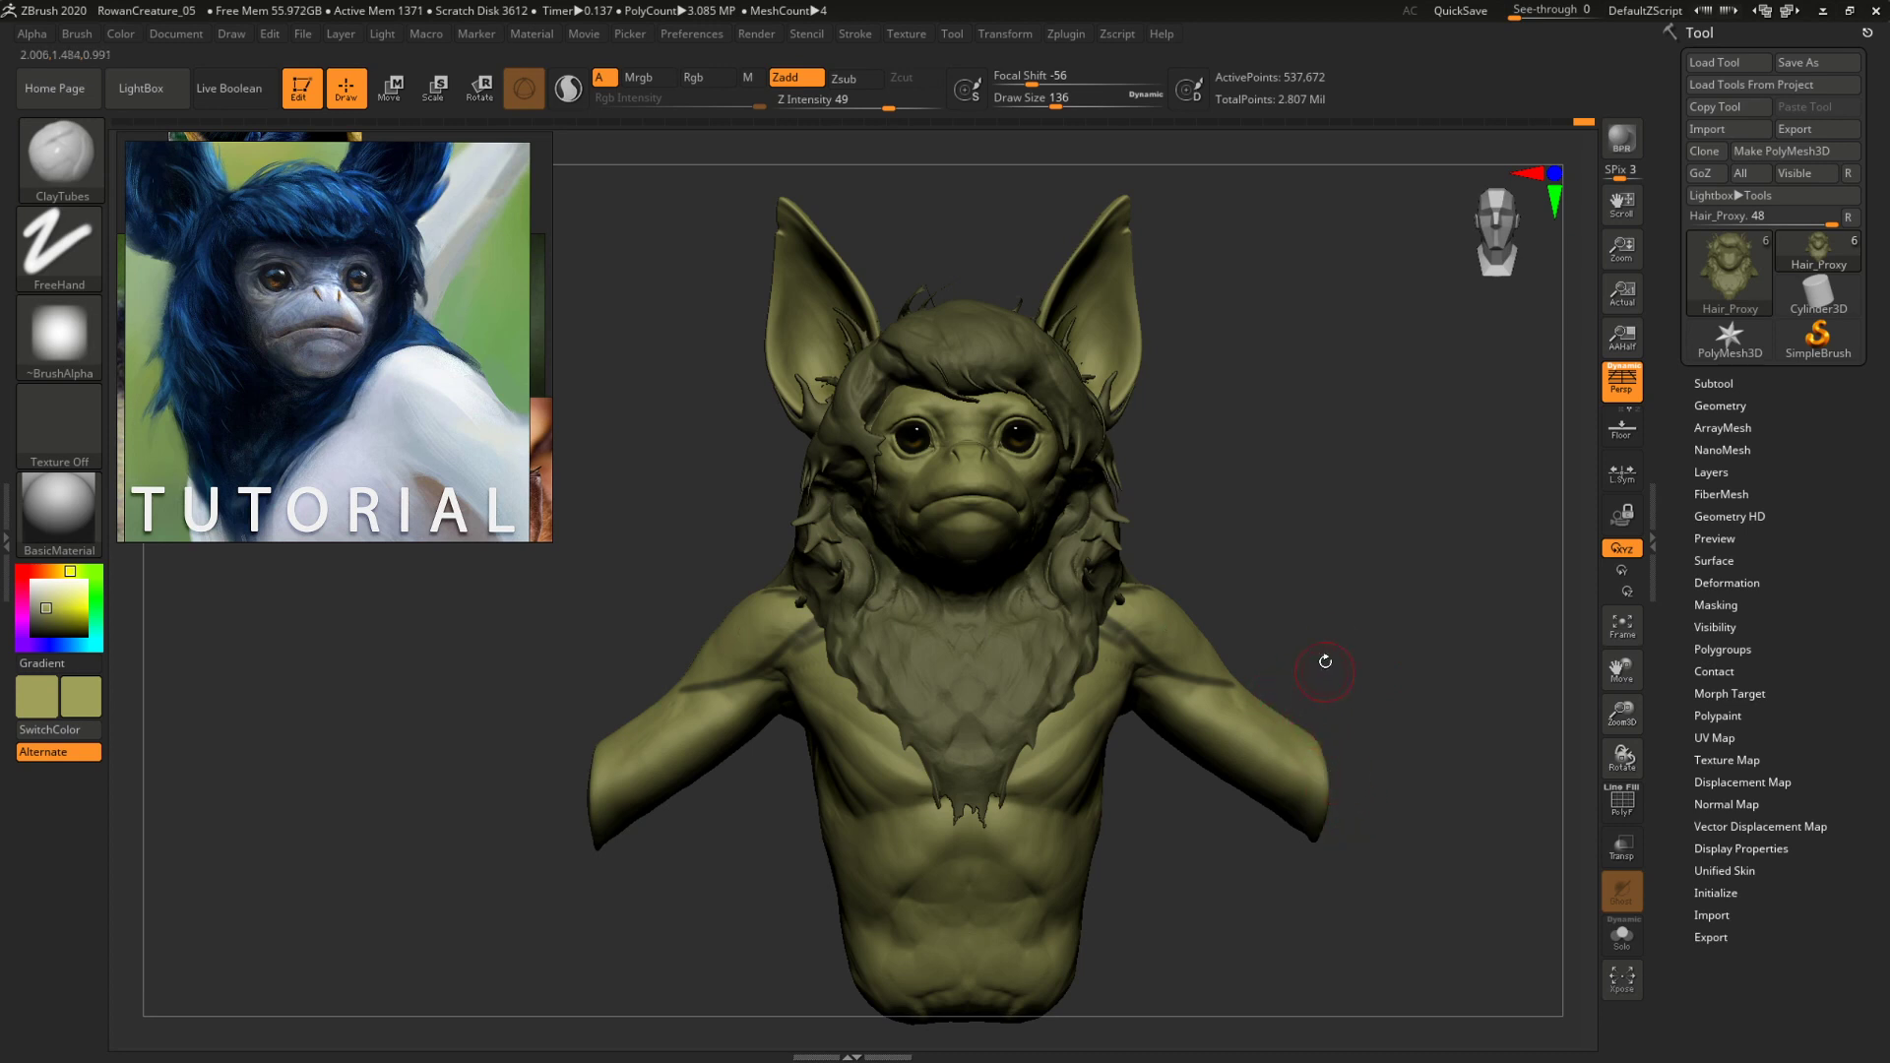
pyautogui.keyDown('ctrl'); pyautogui.moveTo(1366, 561); pyautogui.dragTo(1391, 594, button='right'); pyautogui.keyUp('ctrl')
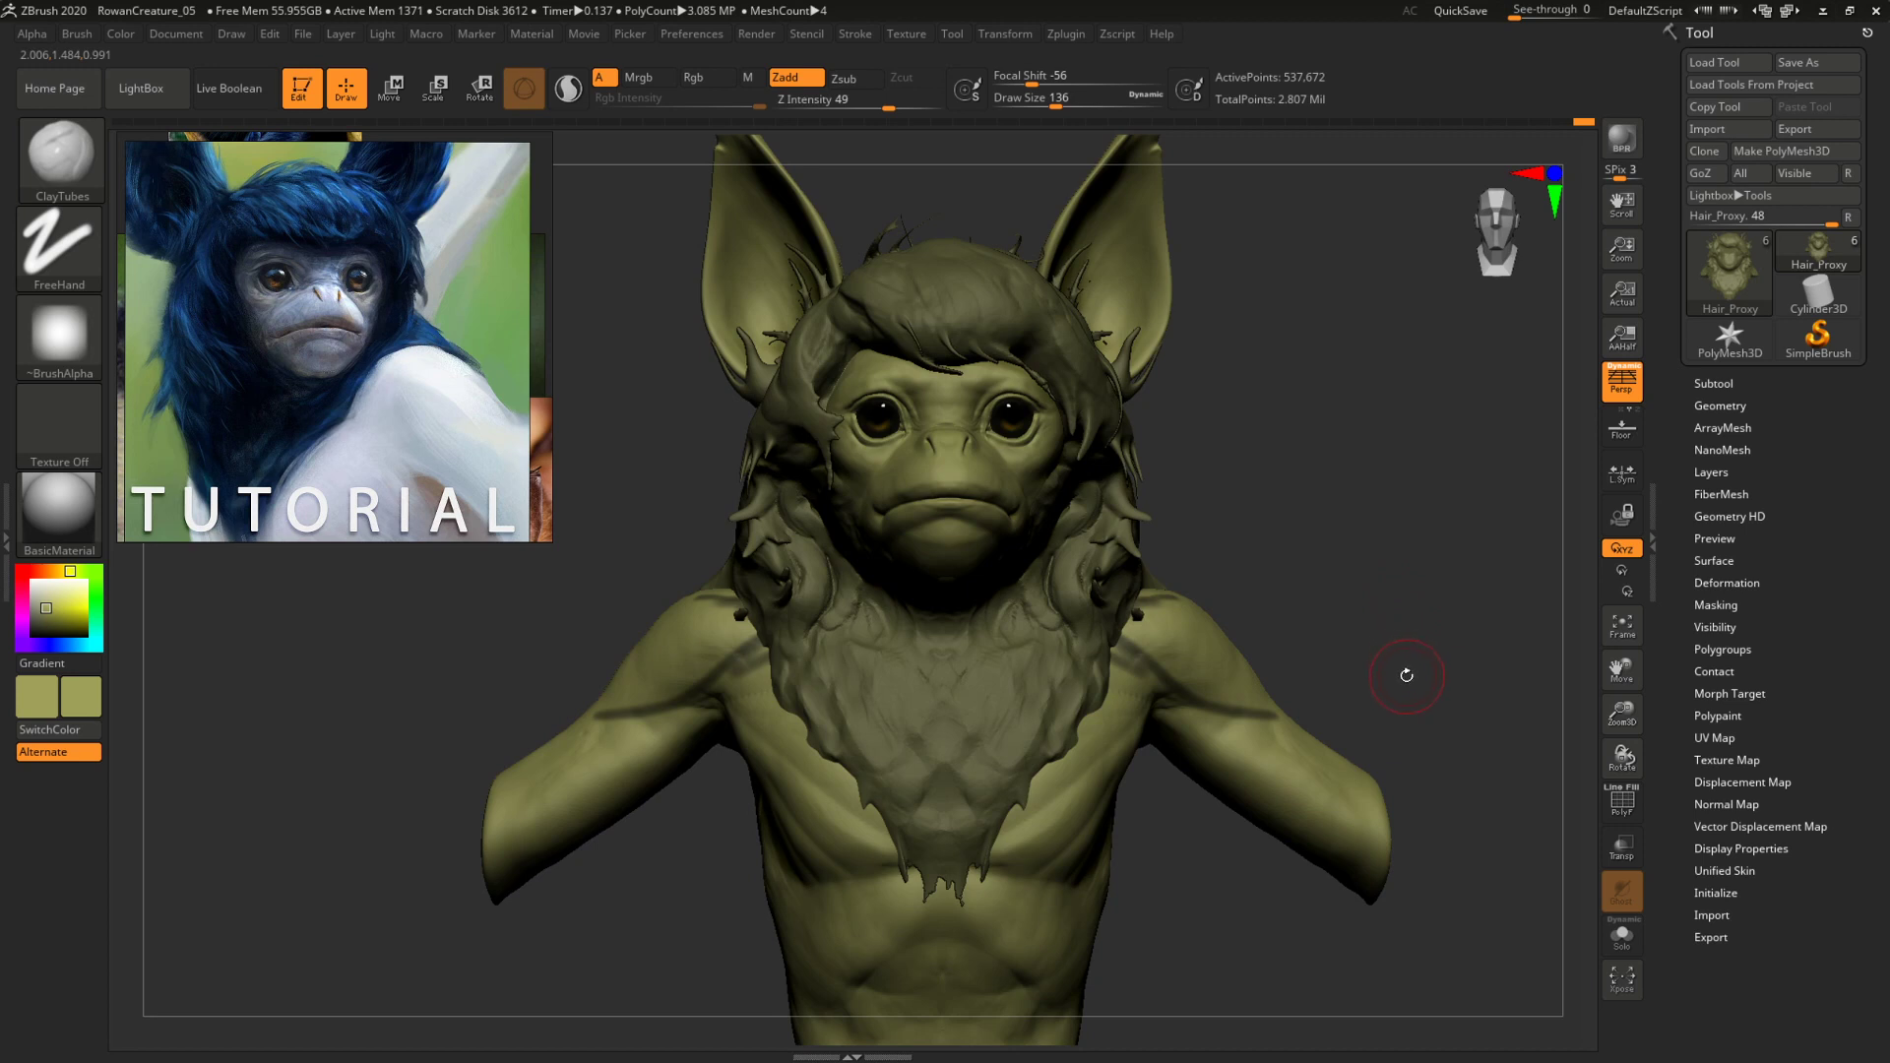
pyautogui.press('shift')
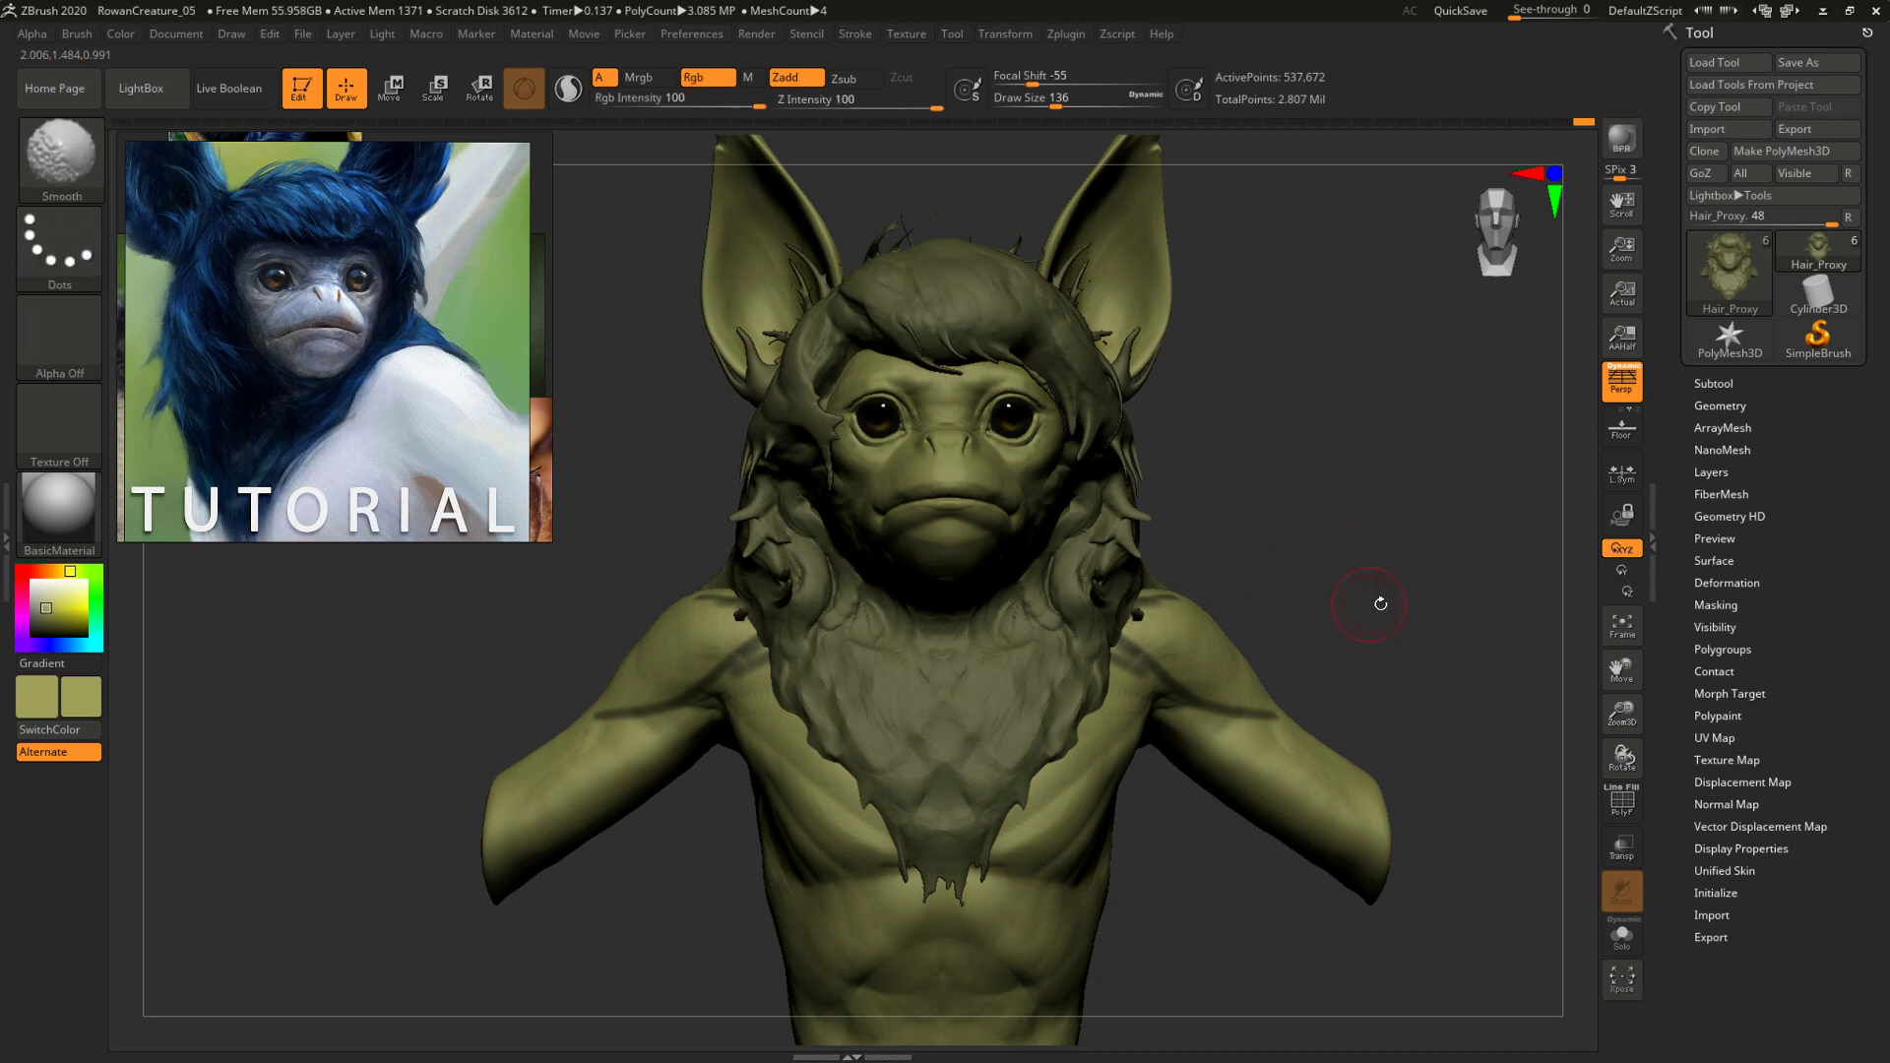
pyautogui.moveTo(1380, 603)
pyautogui.keyDown('ctrl'); pyautogui.mouseDown(button='right')
pyautogui.moveTo(1277, 590)
pyautogui.moveTo(1377, 584)
pyautogui.moveTo(1319, 552)
pyautogui.moveTo(1392, 594)
pyautogui.moveTo(1356, 586)
pyautogui.mouseUp(button='right'); pyautogui.keyUp('ctrl')
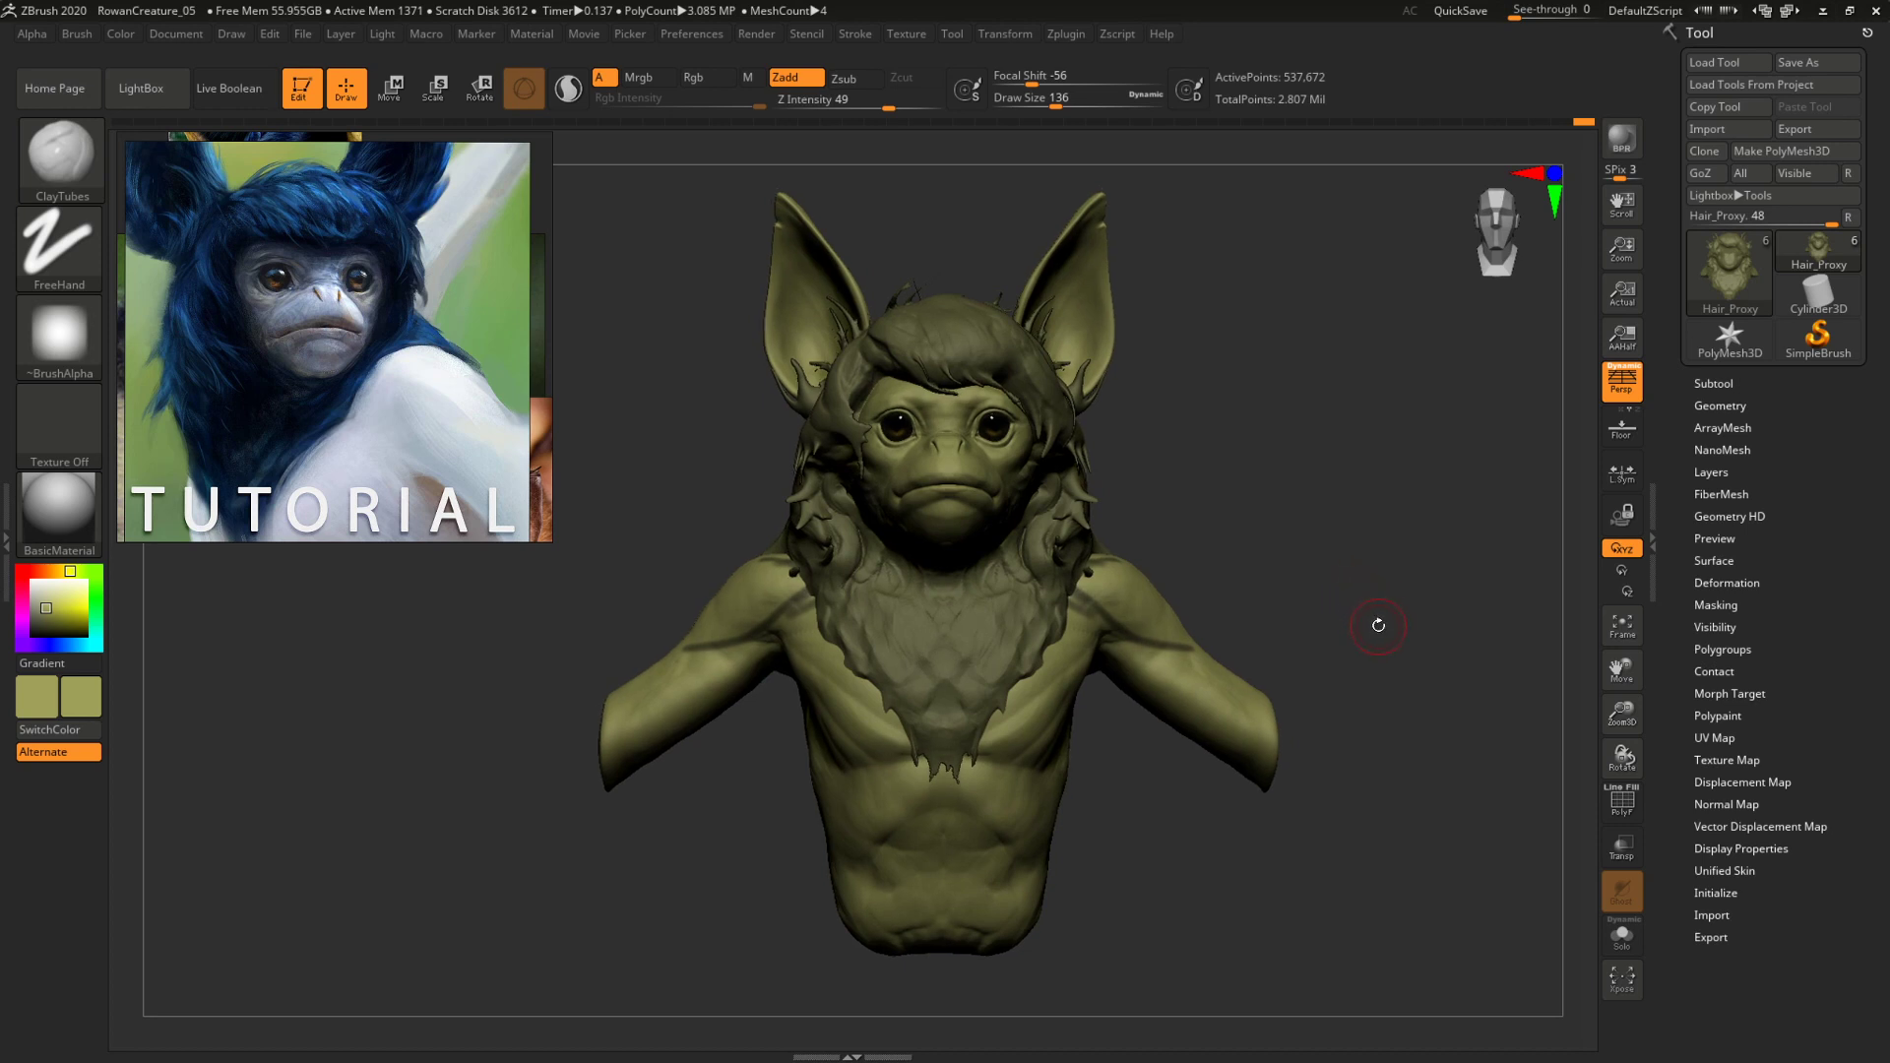
pyautogui.moveTo(1371, 598); pyautogui.dragTo(1367, 588, button='right')
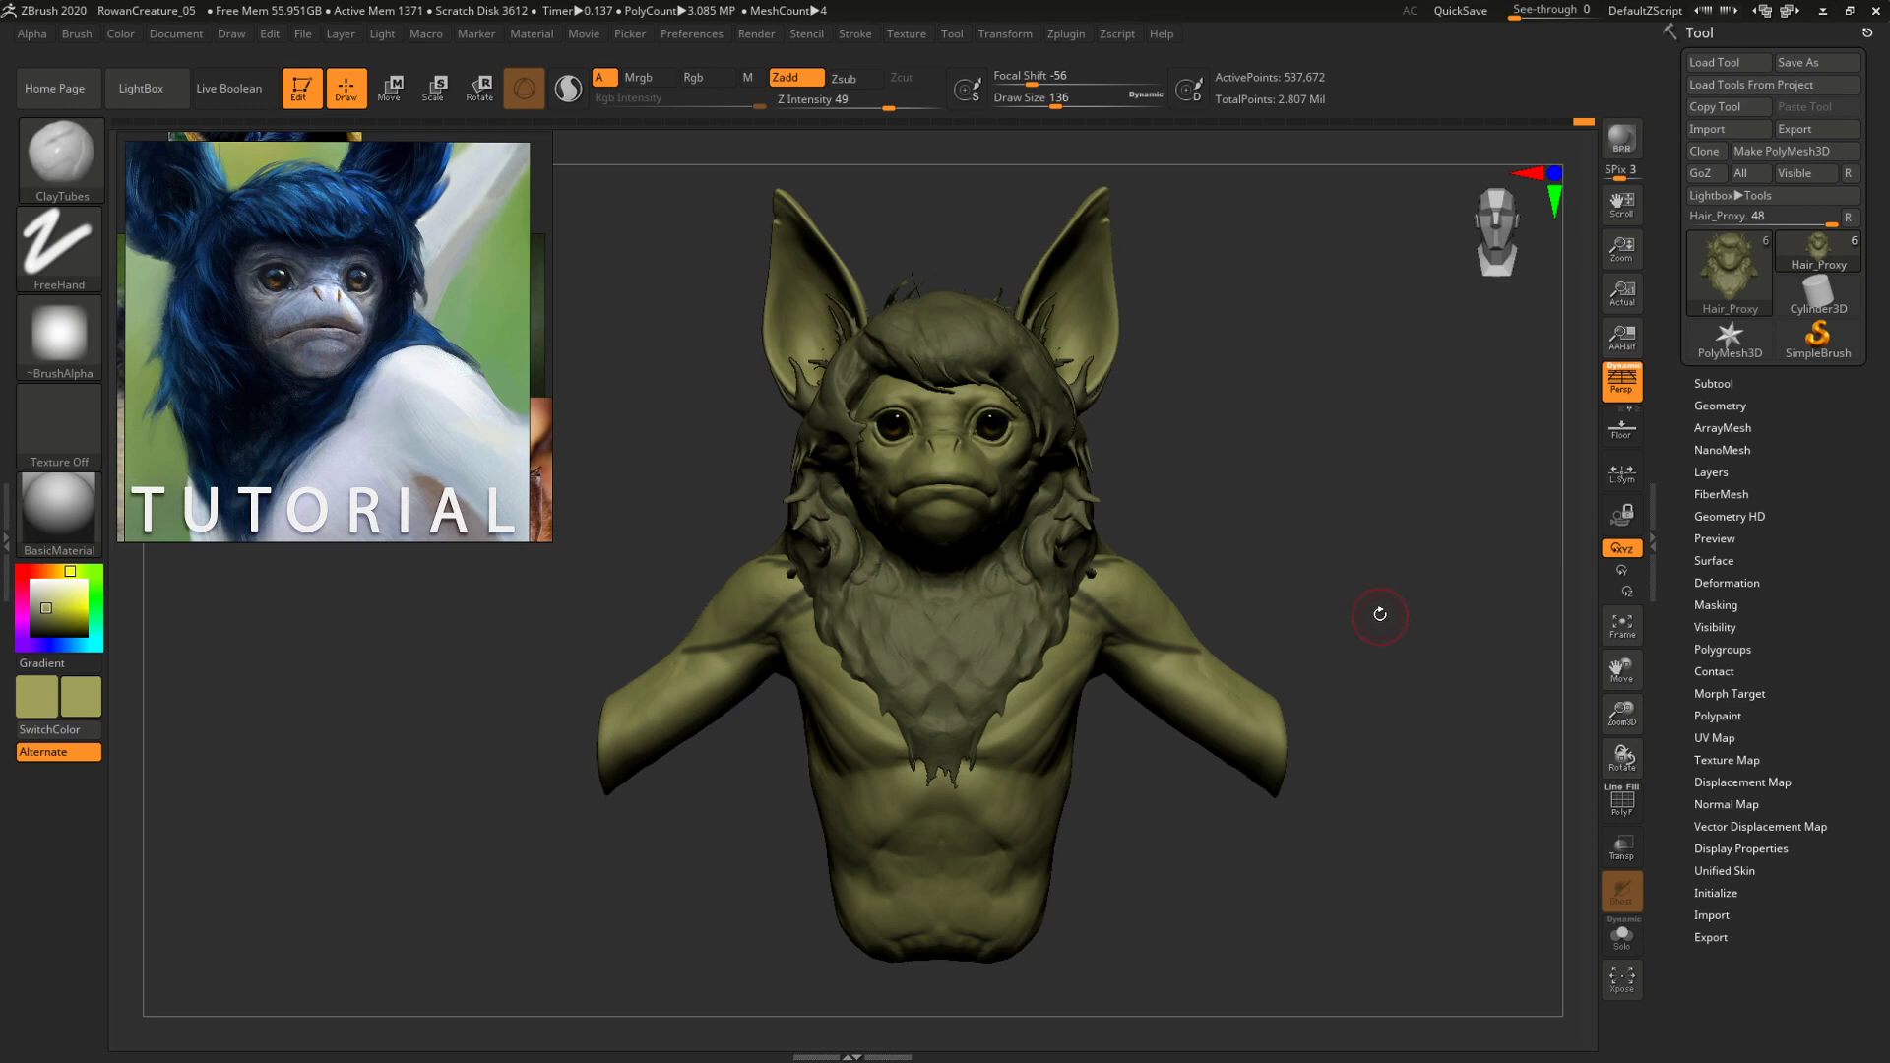
pyautogui.scroll(5, 1355, 569)
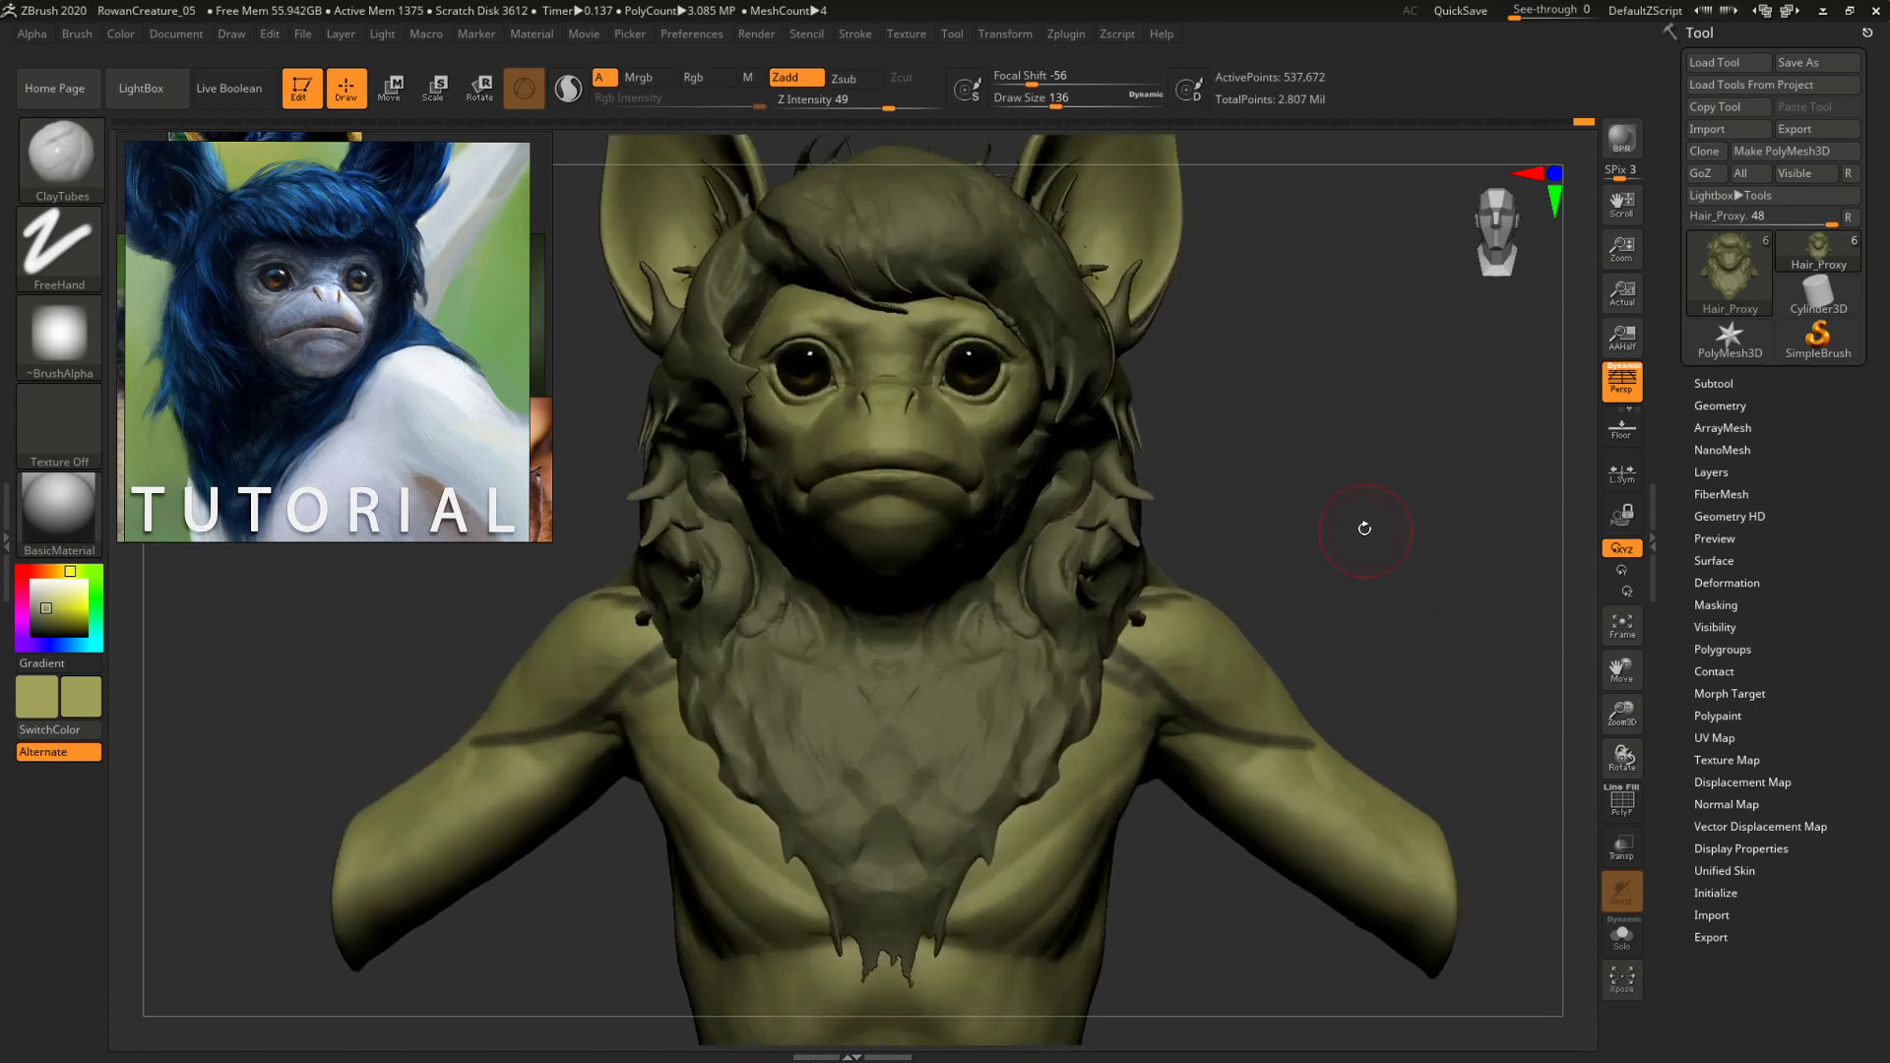
pyautogui.scroll(4, 1437, 579)
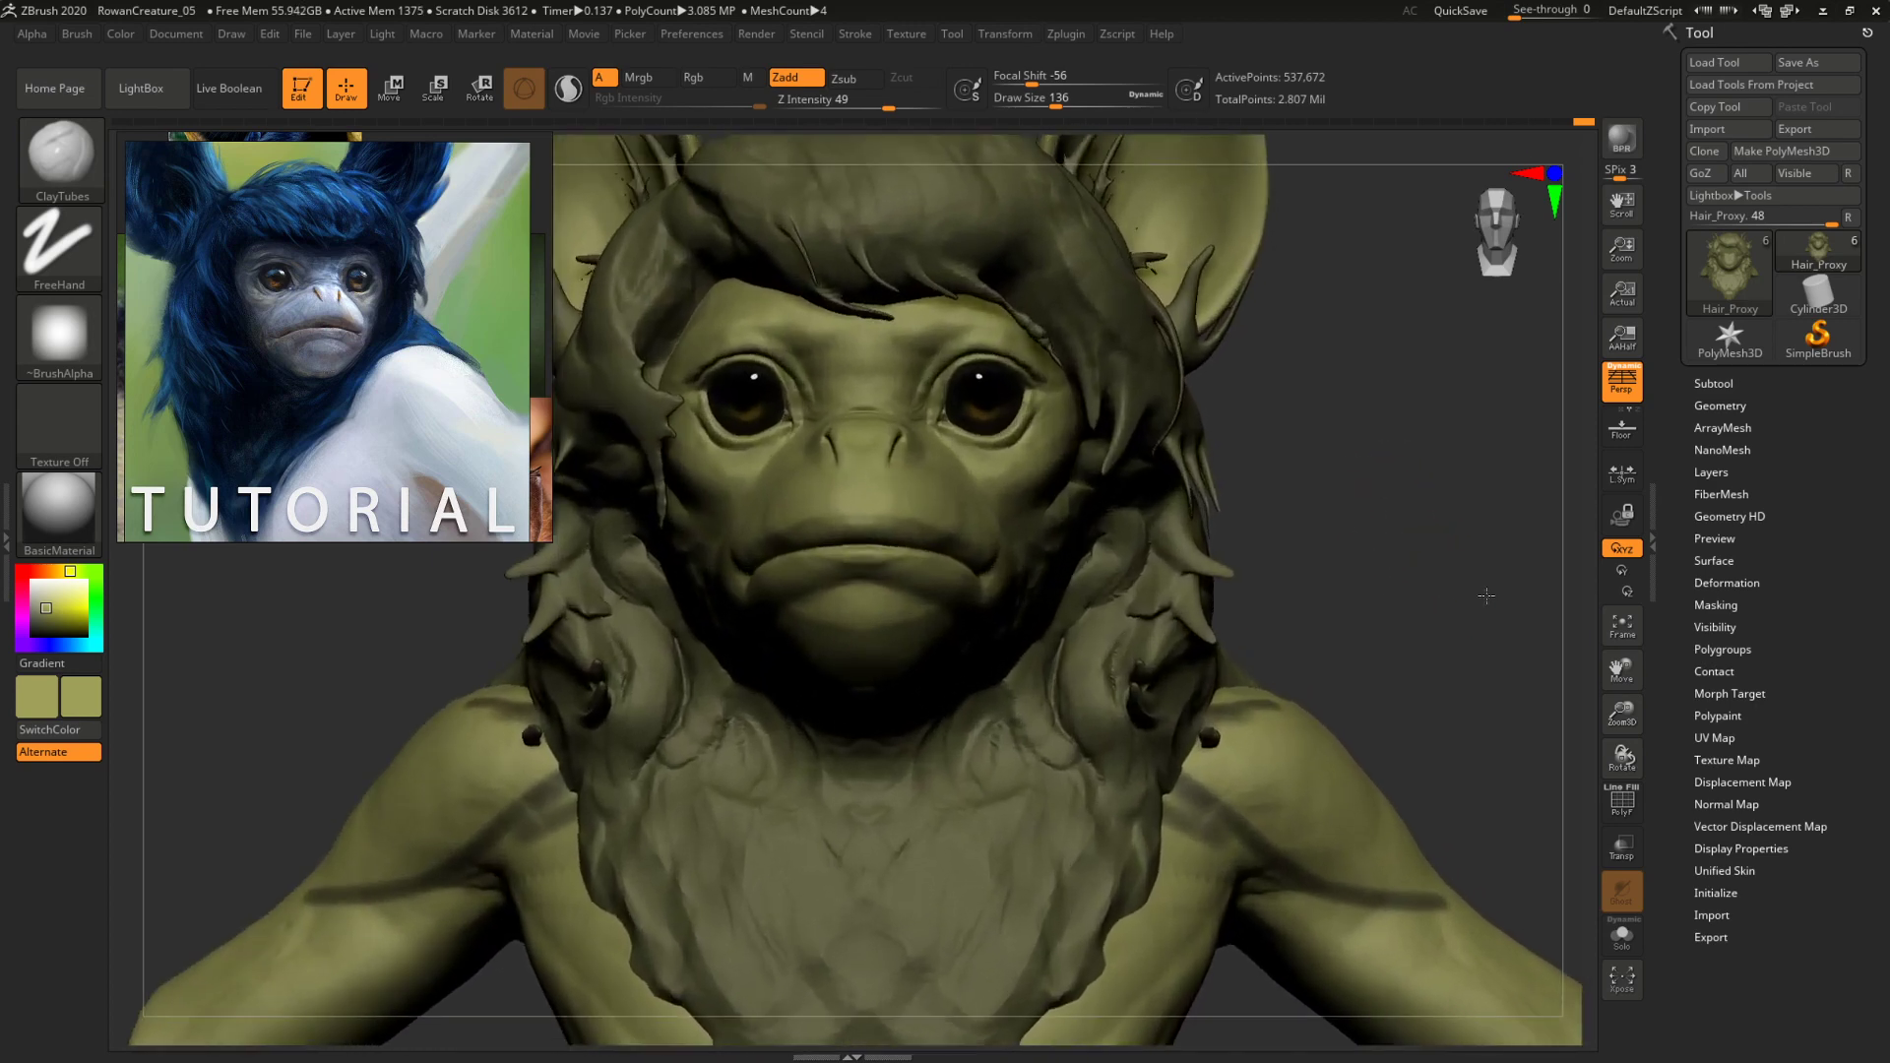
pyautogui.press('f')
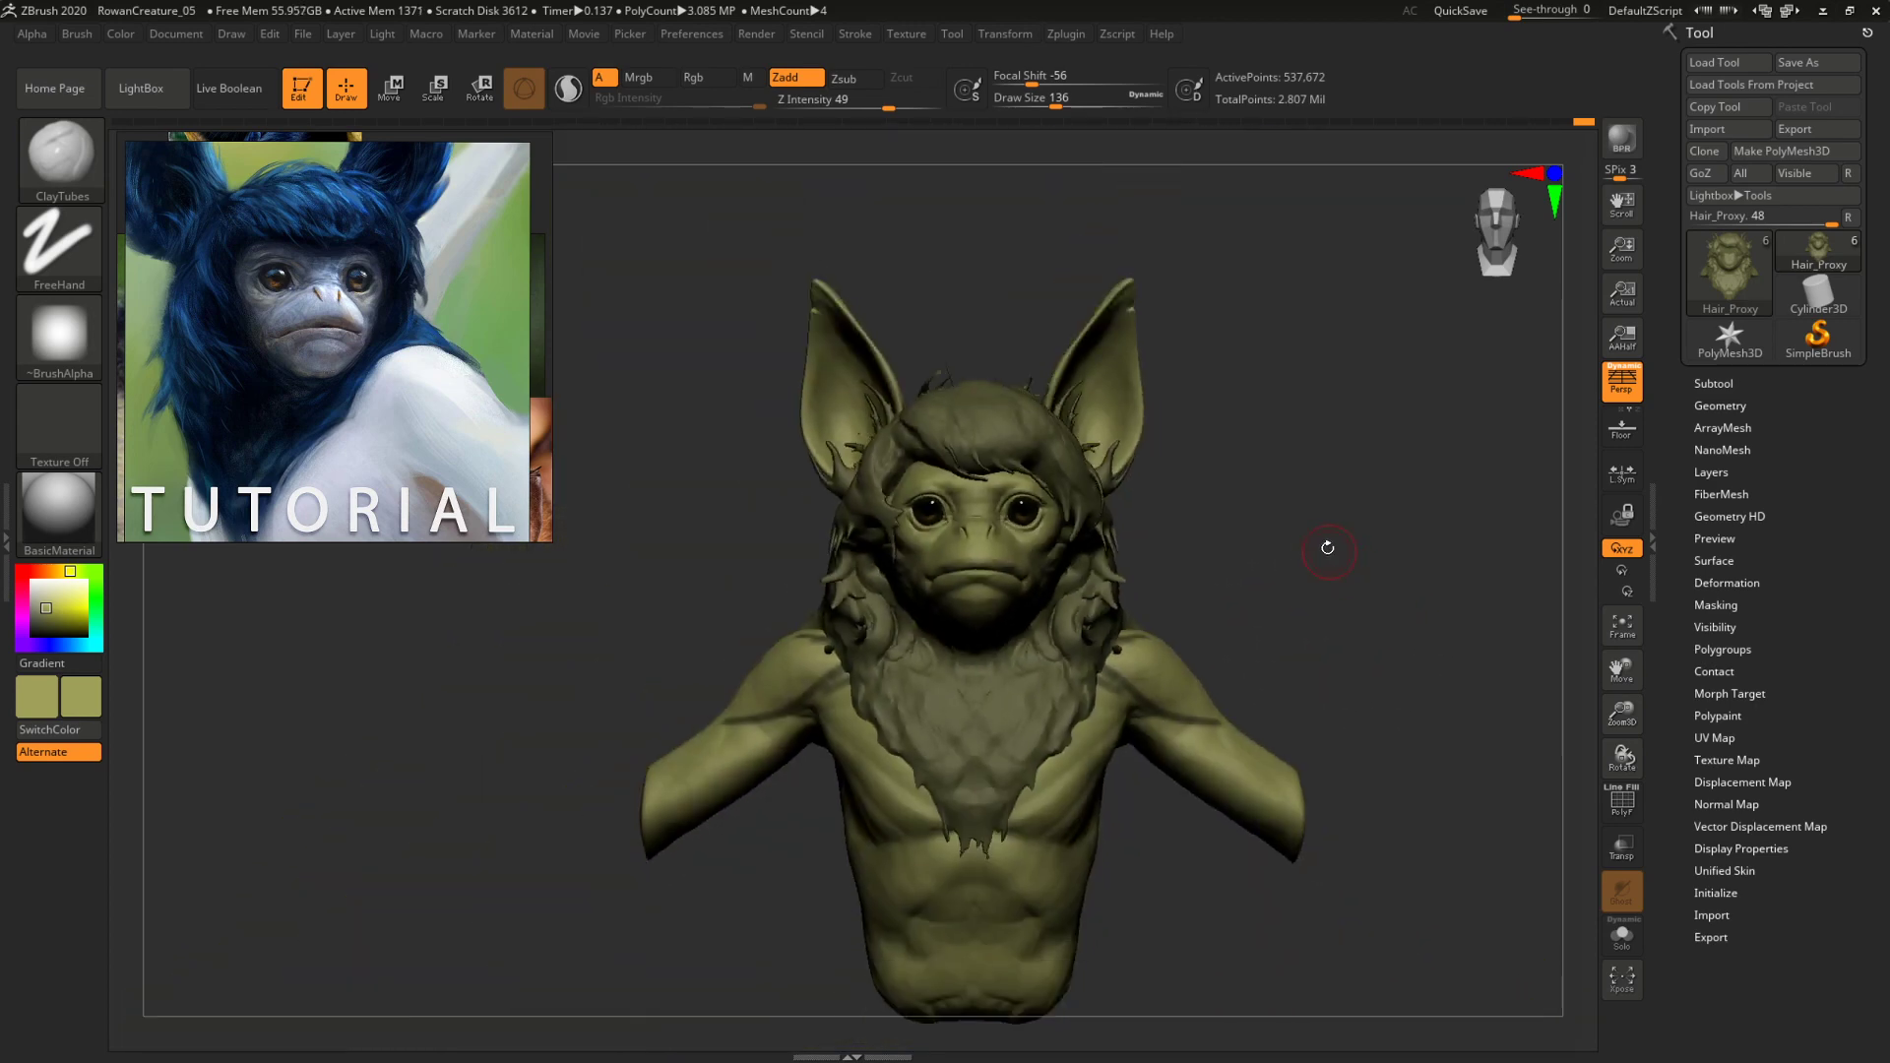
# Switch to the Move brush for reshaping the creature's hair.
pyautogui.scroll(8, 1329, 548)
pyautogui.scroll(-2, 1430, 588)
pyautogui.press('b')
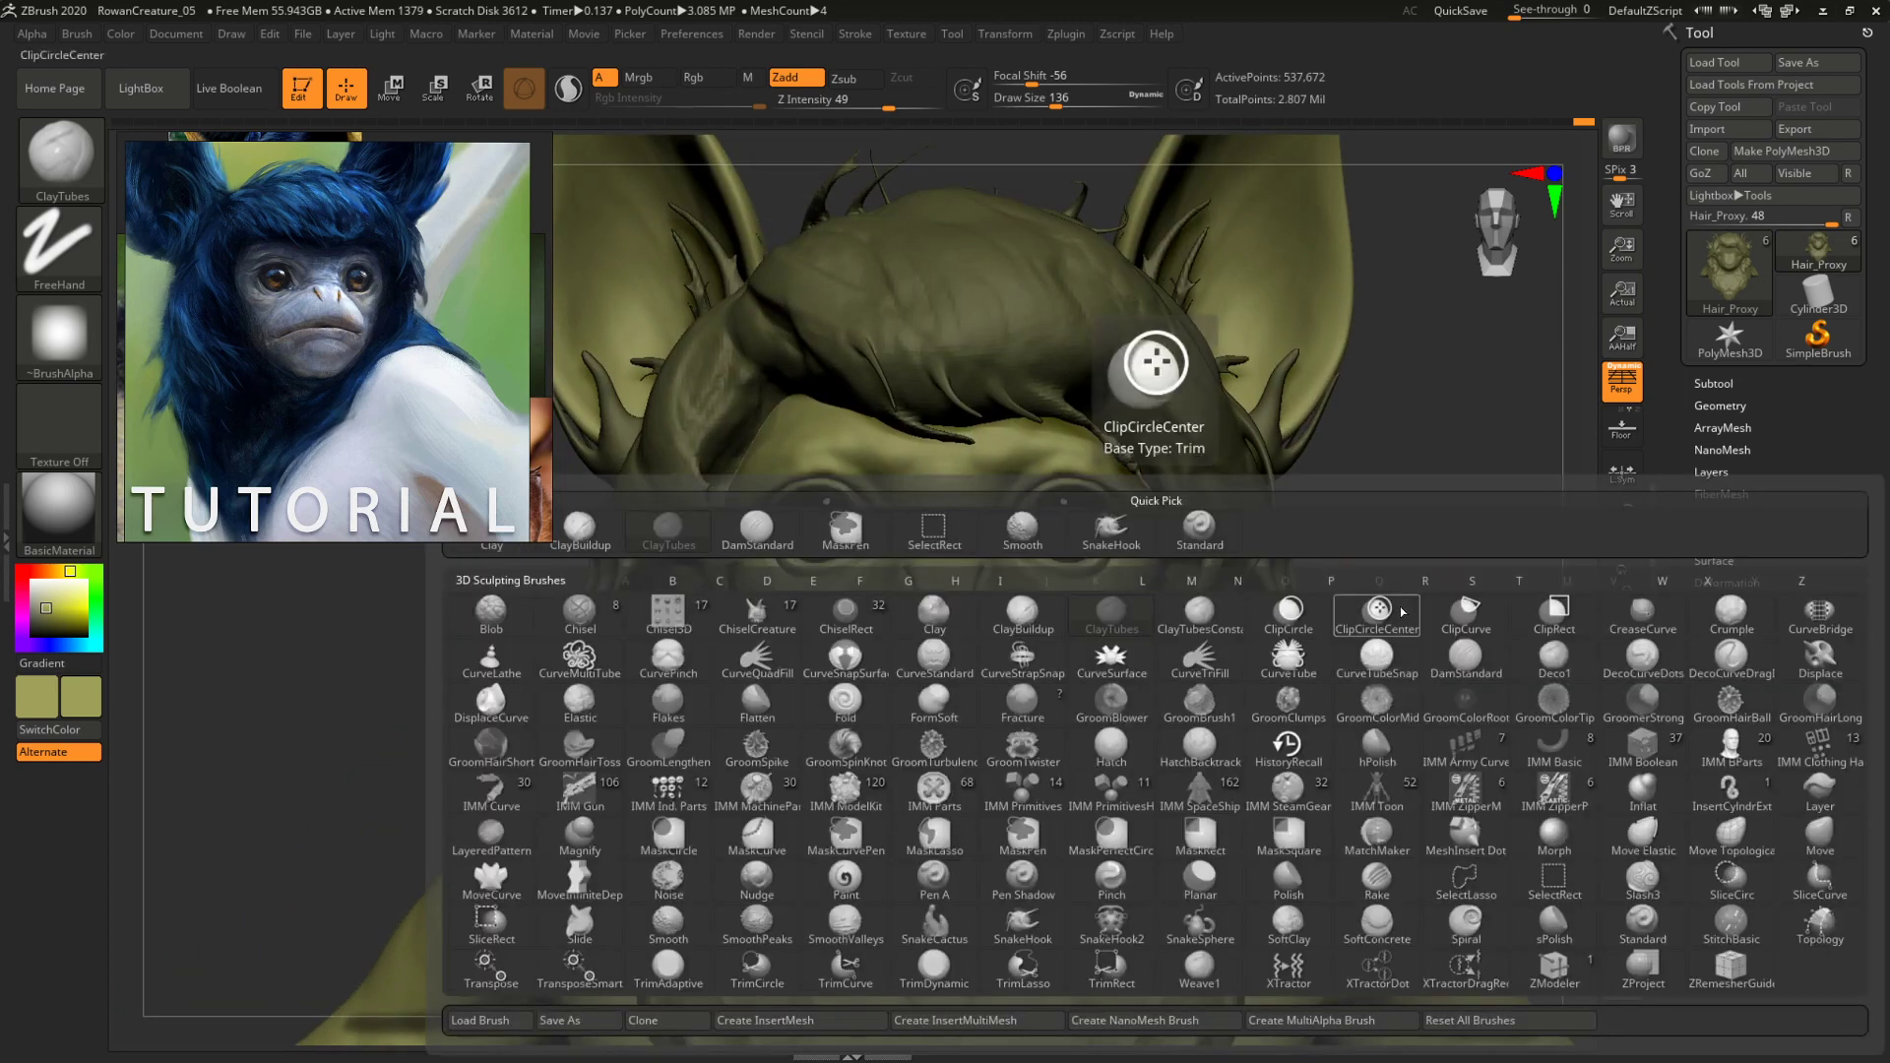
pyautogui.press('m')
pyautogui.press('v')
pyautogui.moveTo(1400, 599)
pyautogui.mouseDown()
pyautogui.moveTo(1436, 599)
pyautogui.moveTo(1346, 578)
pyautogui.moveTo(1403, 557)
pyautogui.moveTo(1409, 600)
pyautogui.mouseUp()
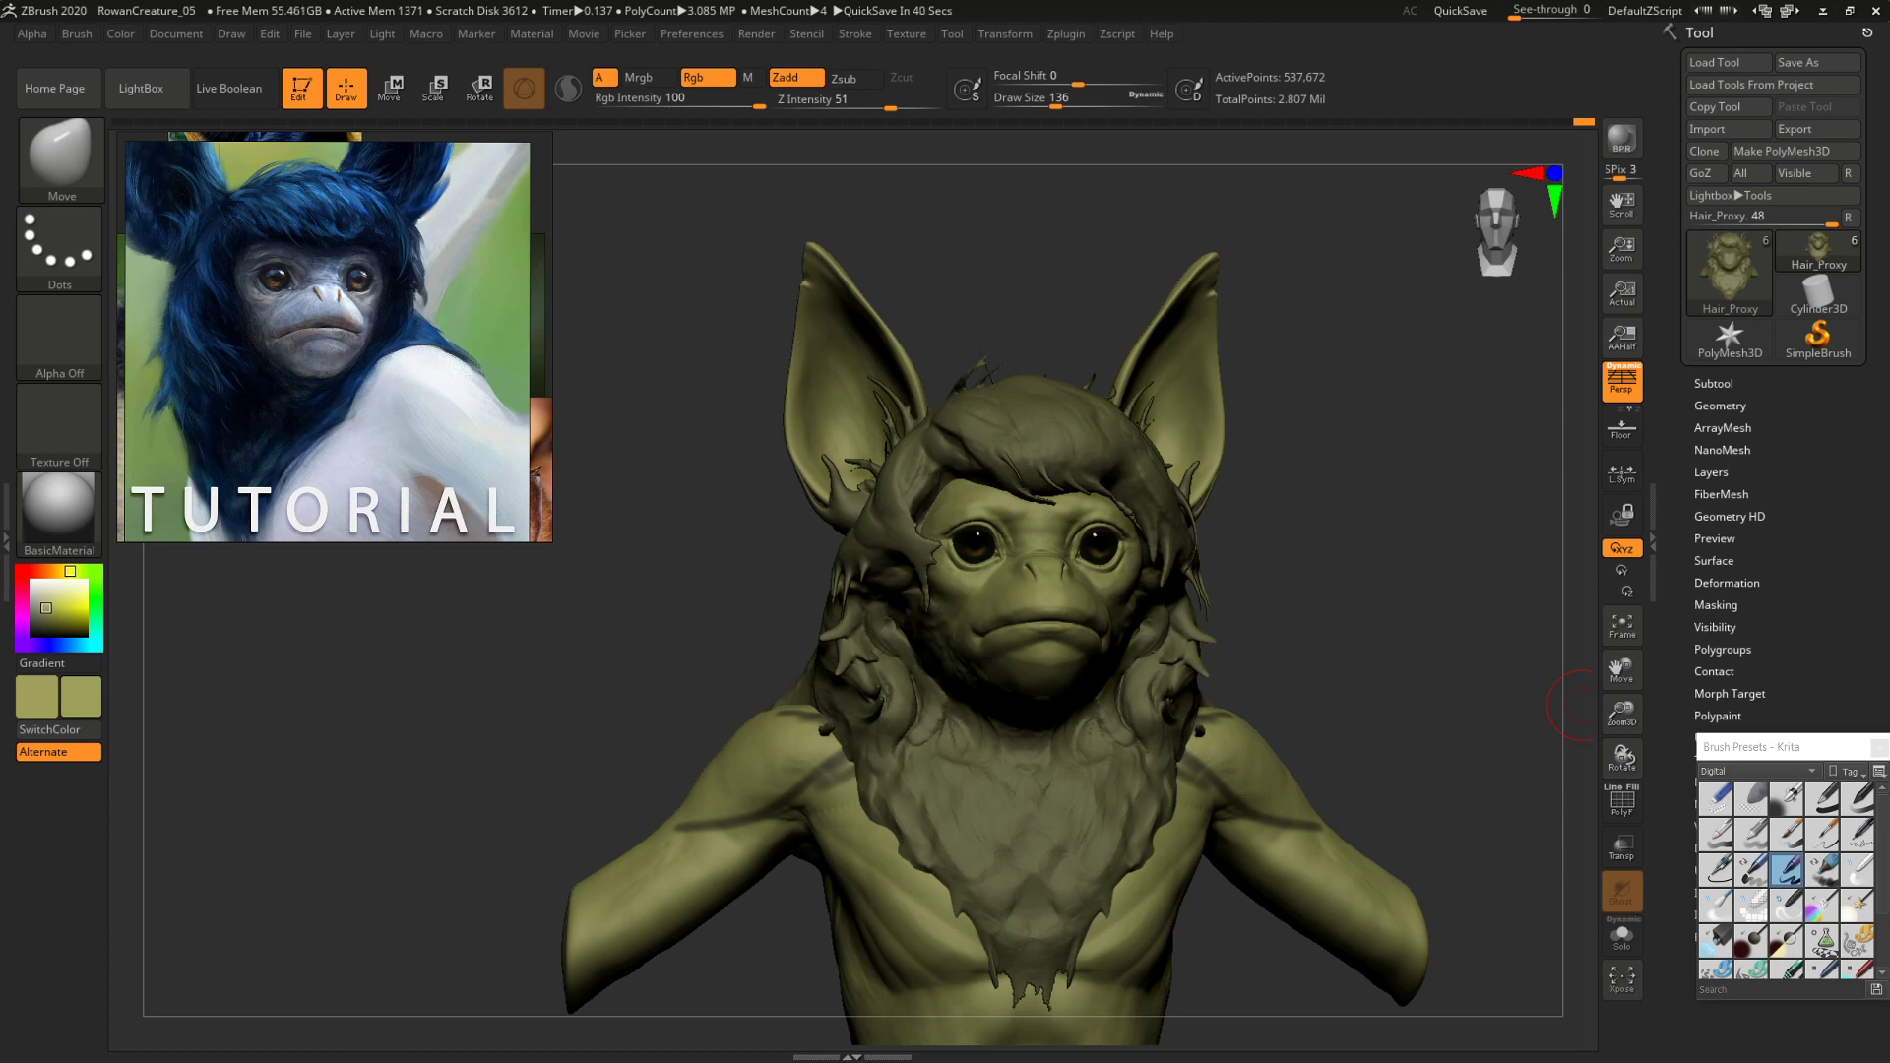
# Switch to Krita and bring up the OriginalConcept.jpg painting with the freehand brush ready on its canvas.
pyautogui.moveTo(1888, 338); pyautogui.dragTo(600, 0)
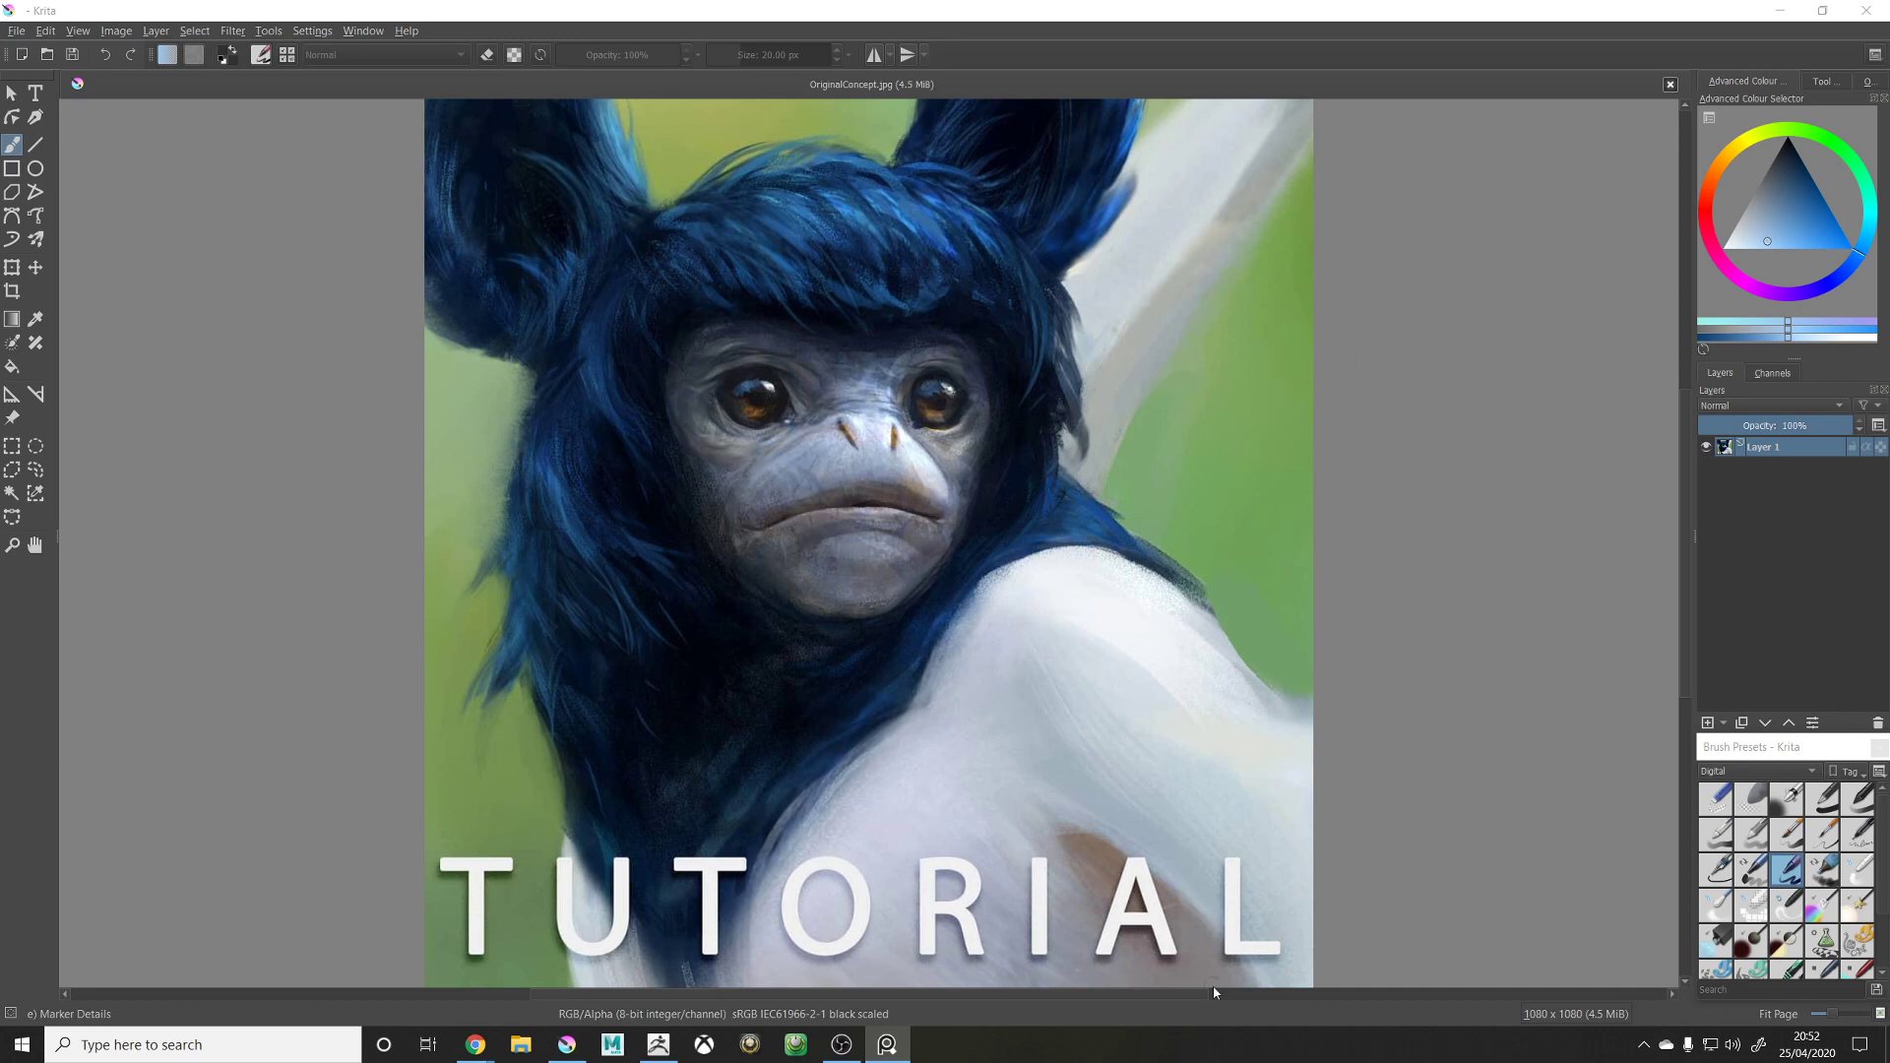
pyautogui.click(787, 453)
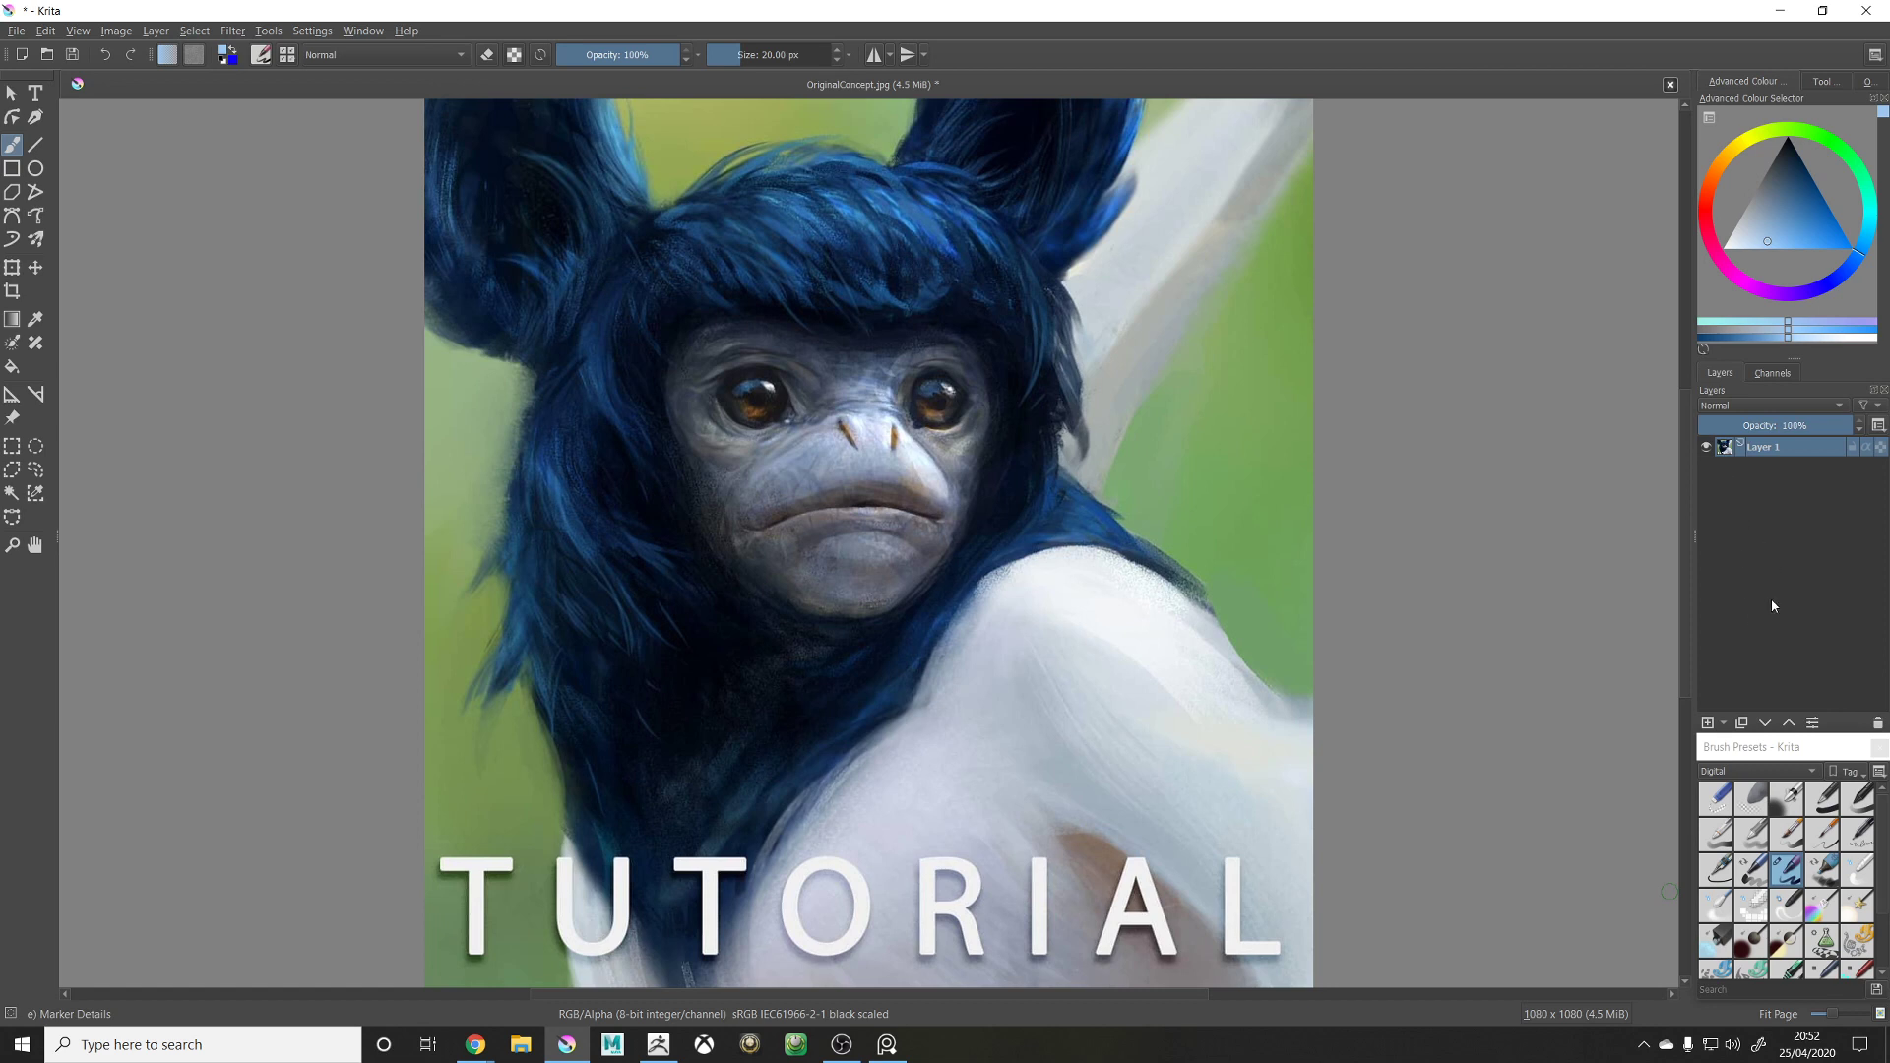
# Add a paint layer above the painting and set up a dark red Basic-5 Size Opacity brush at about 10 px.
pyautogui.click(1708, 723)
pyautogui.moveTo(837, 308)
pyautogui.mouseDown()
pyautogui.moveTo(945, 404)
pyautogui.moveTo(891, 502)
pyautogui.mouseUp()
pyautogui.hotkey('ctrl', 'z')
pyautogui.moveTo(1706, 254); pyautogui.dragTo(1806, 192)
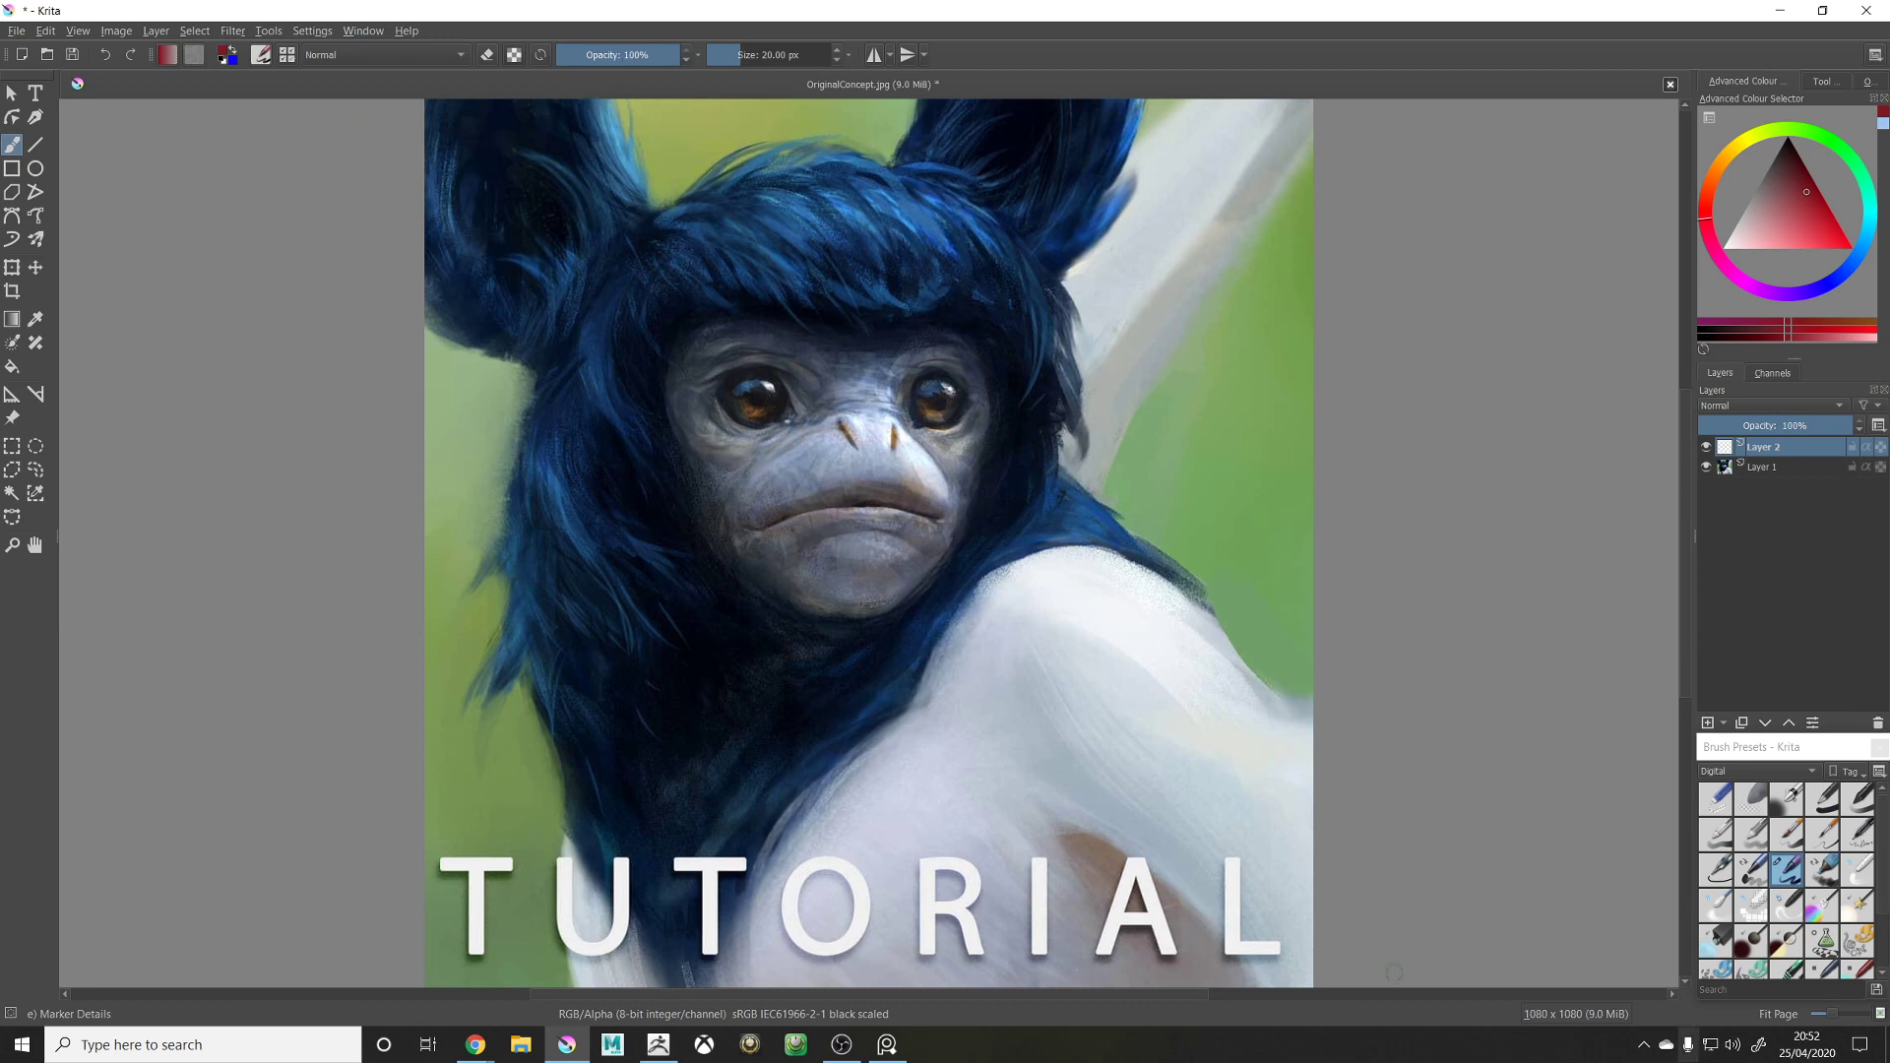
pyautogui.click(1786, 834)
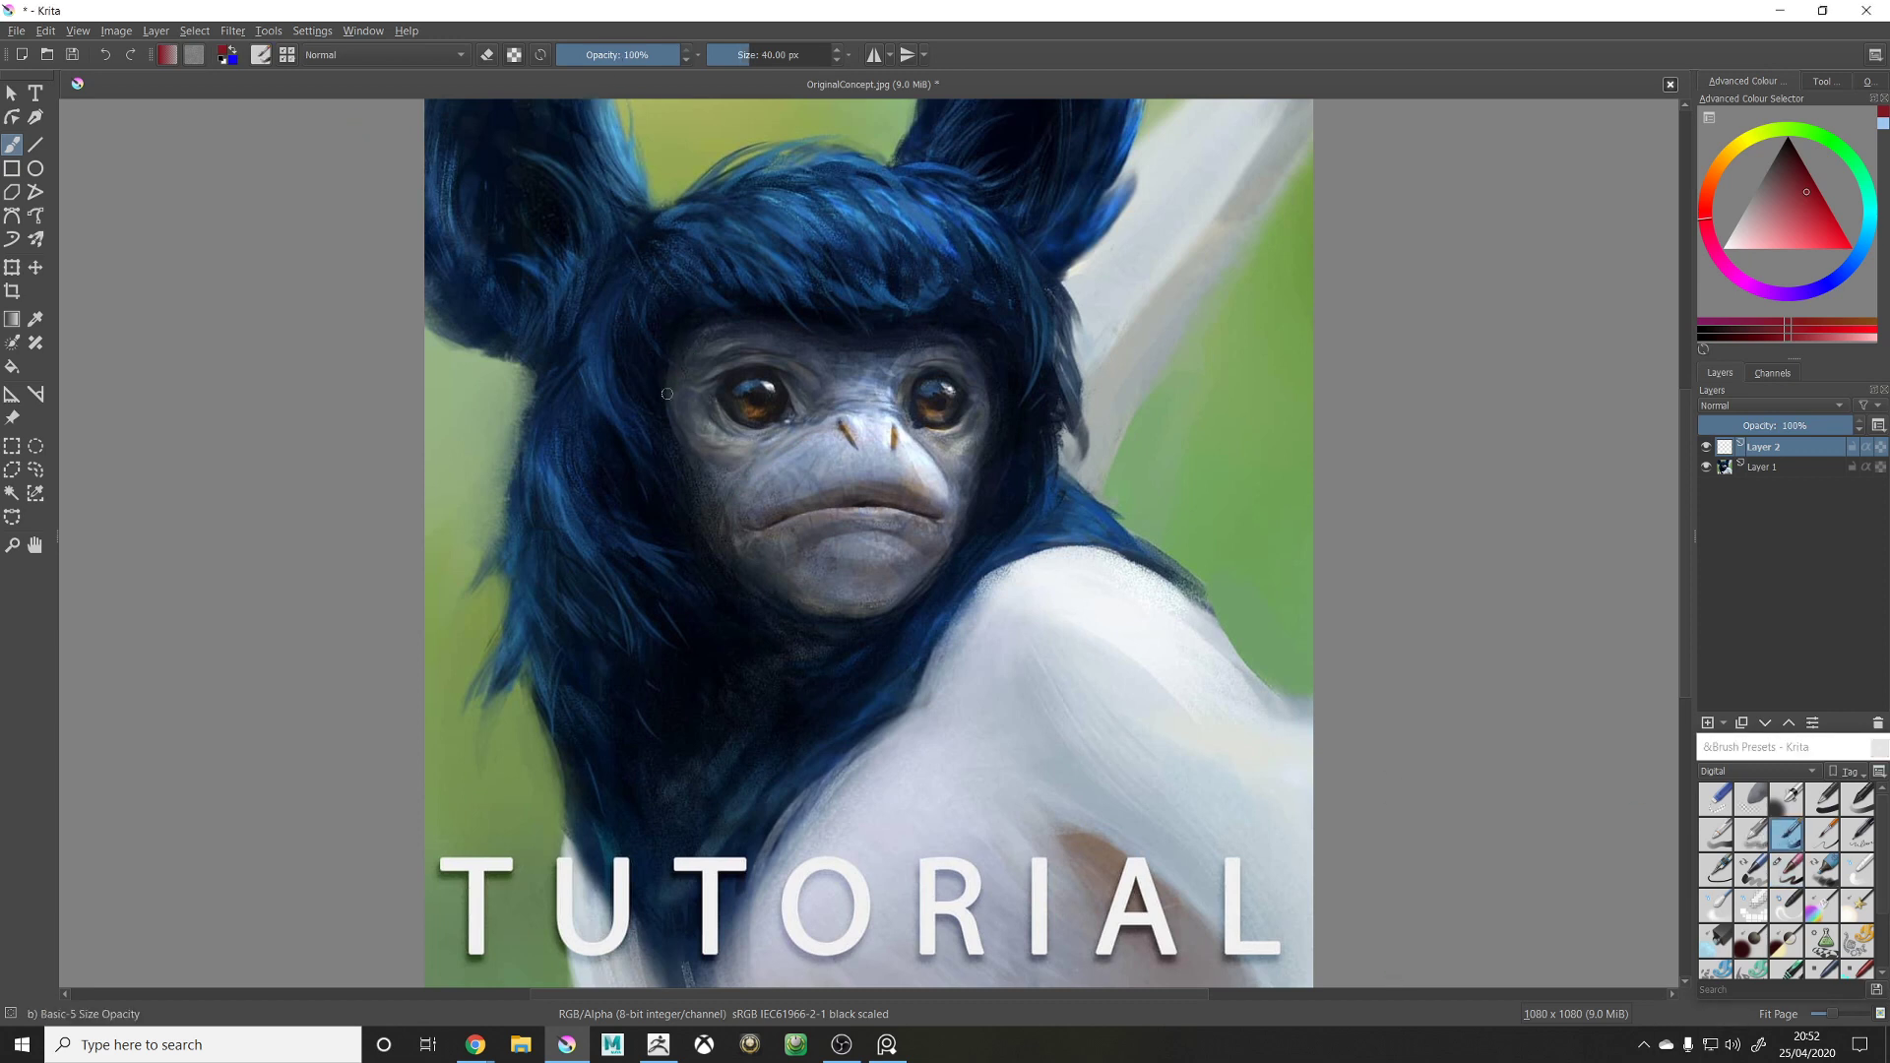
pyautogui.moveTo(666, 394); pyautogui.dragTo(915, 551)
pyautogui.hotkey('ctrl', 'z')
pyautogui.moveTo(738, 56)
pyautogui.mouseDown()
pyautogui.moveTo(722, 56)
pyautogui.moveTo(739, 55)
pyautogui.mouseUp()
# Outline the creature's muzzle and mouth line in dark red on Layer 2.
pyautogui.moveTo(756, 480); pyautogui.dragTo(817, 448)
pyautogui.hotkey('ctrl', 'z')
pyautogui.moveTo(852, 420); pyautogui.dragTo(758, 476)
pyautogui.moveTo(846, 423)
pyautogui.mouseDown()
pyautogui.moveTo(894, 420)
pyautogui.moveTo(948, 510)
pyautogui.mouseUp()
pyautogui.moveTo(795, 519); pyautogui.dragTo(931, 511)
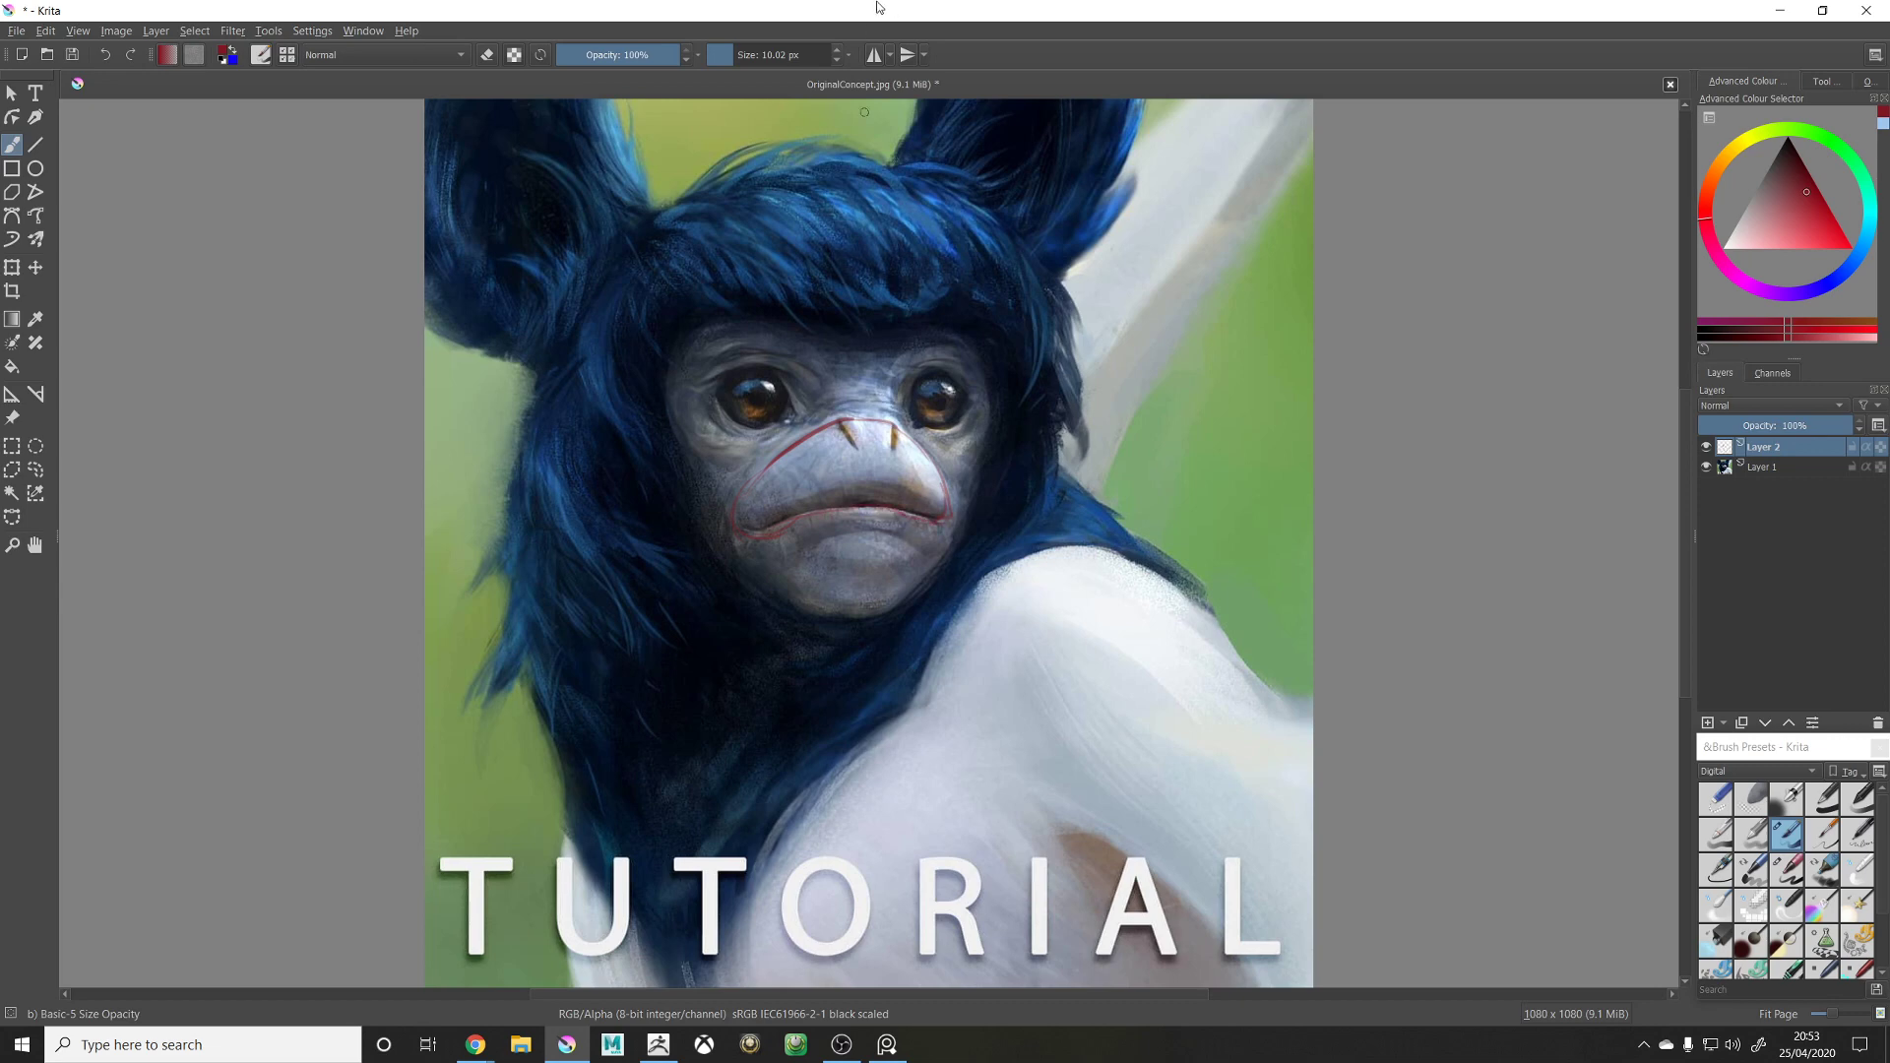
# Shrink the Krita window and place it beside the ZBrush sculpt so the painting and the creature's face can be compared.
pyautogui.moveTo(692, 12); pyautogui.dragTo(1889, 32)
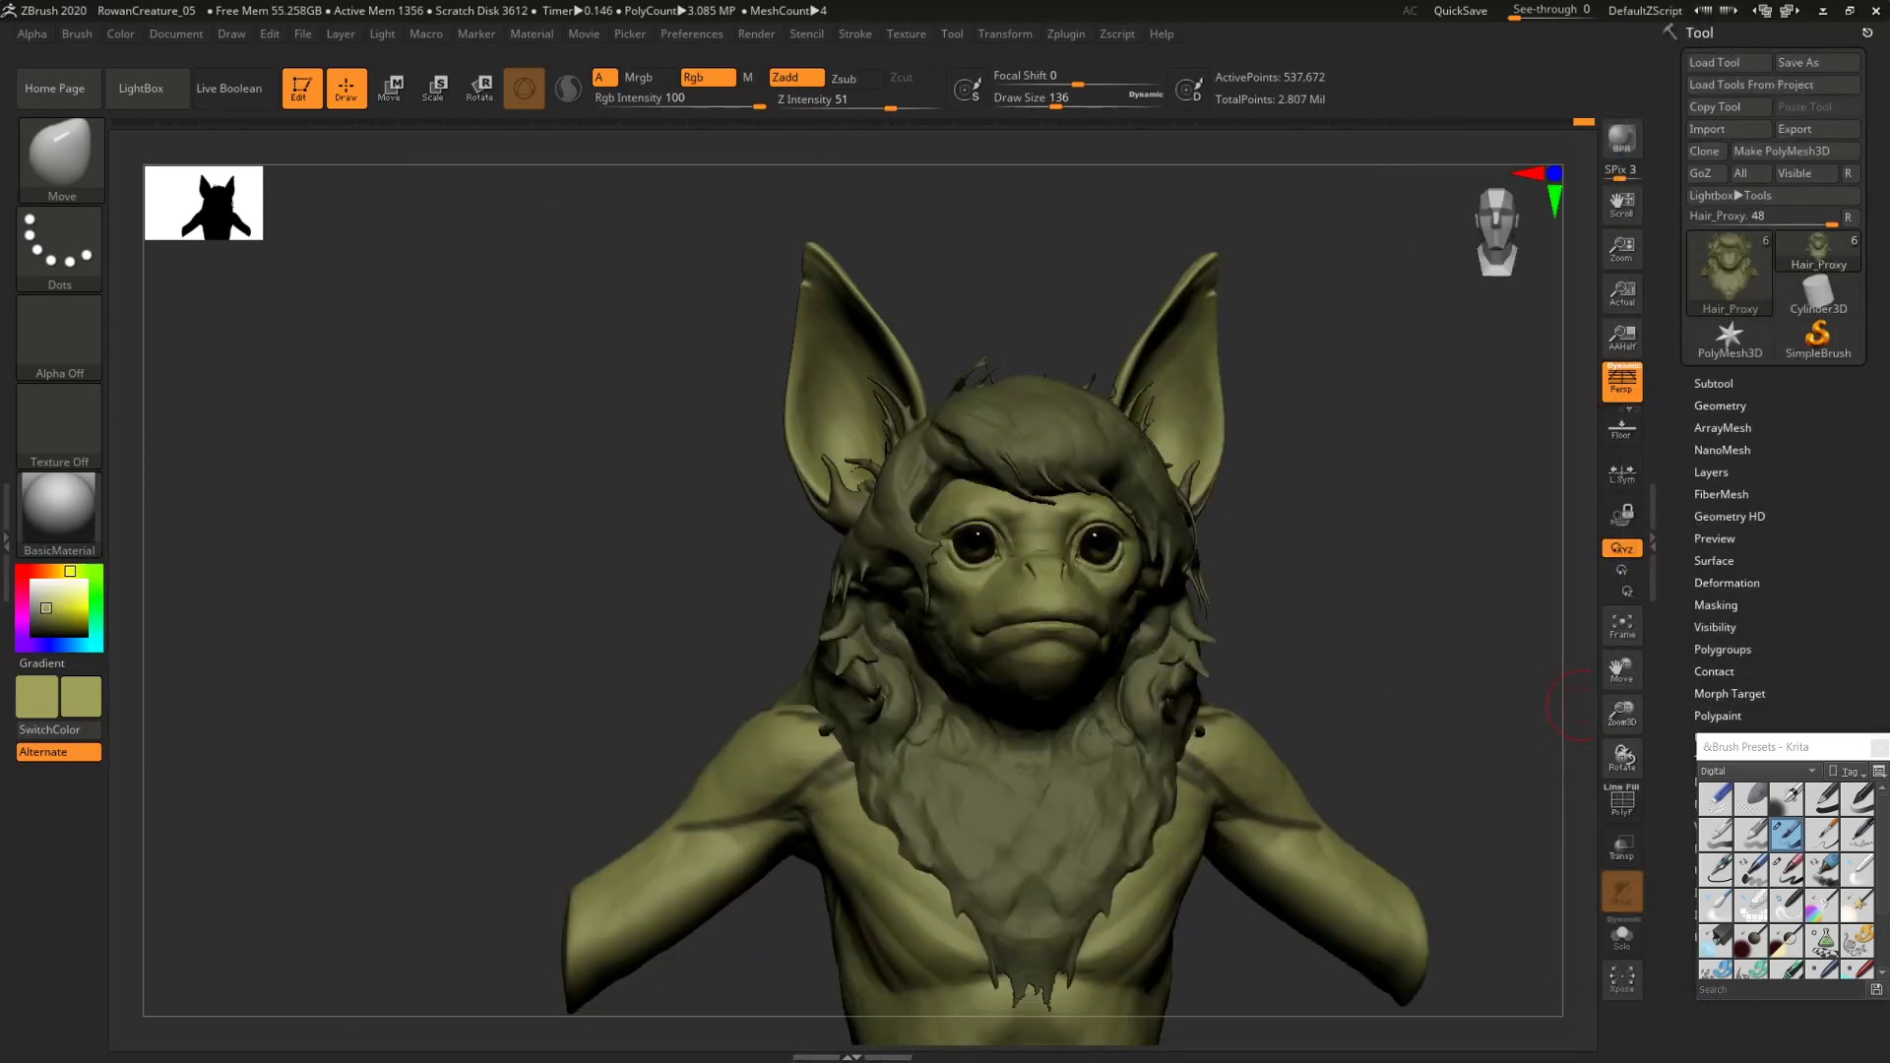
pyautogui.moveTo(1888, 33); pyautogui.dragTo(561, 159)
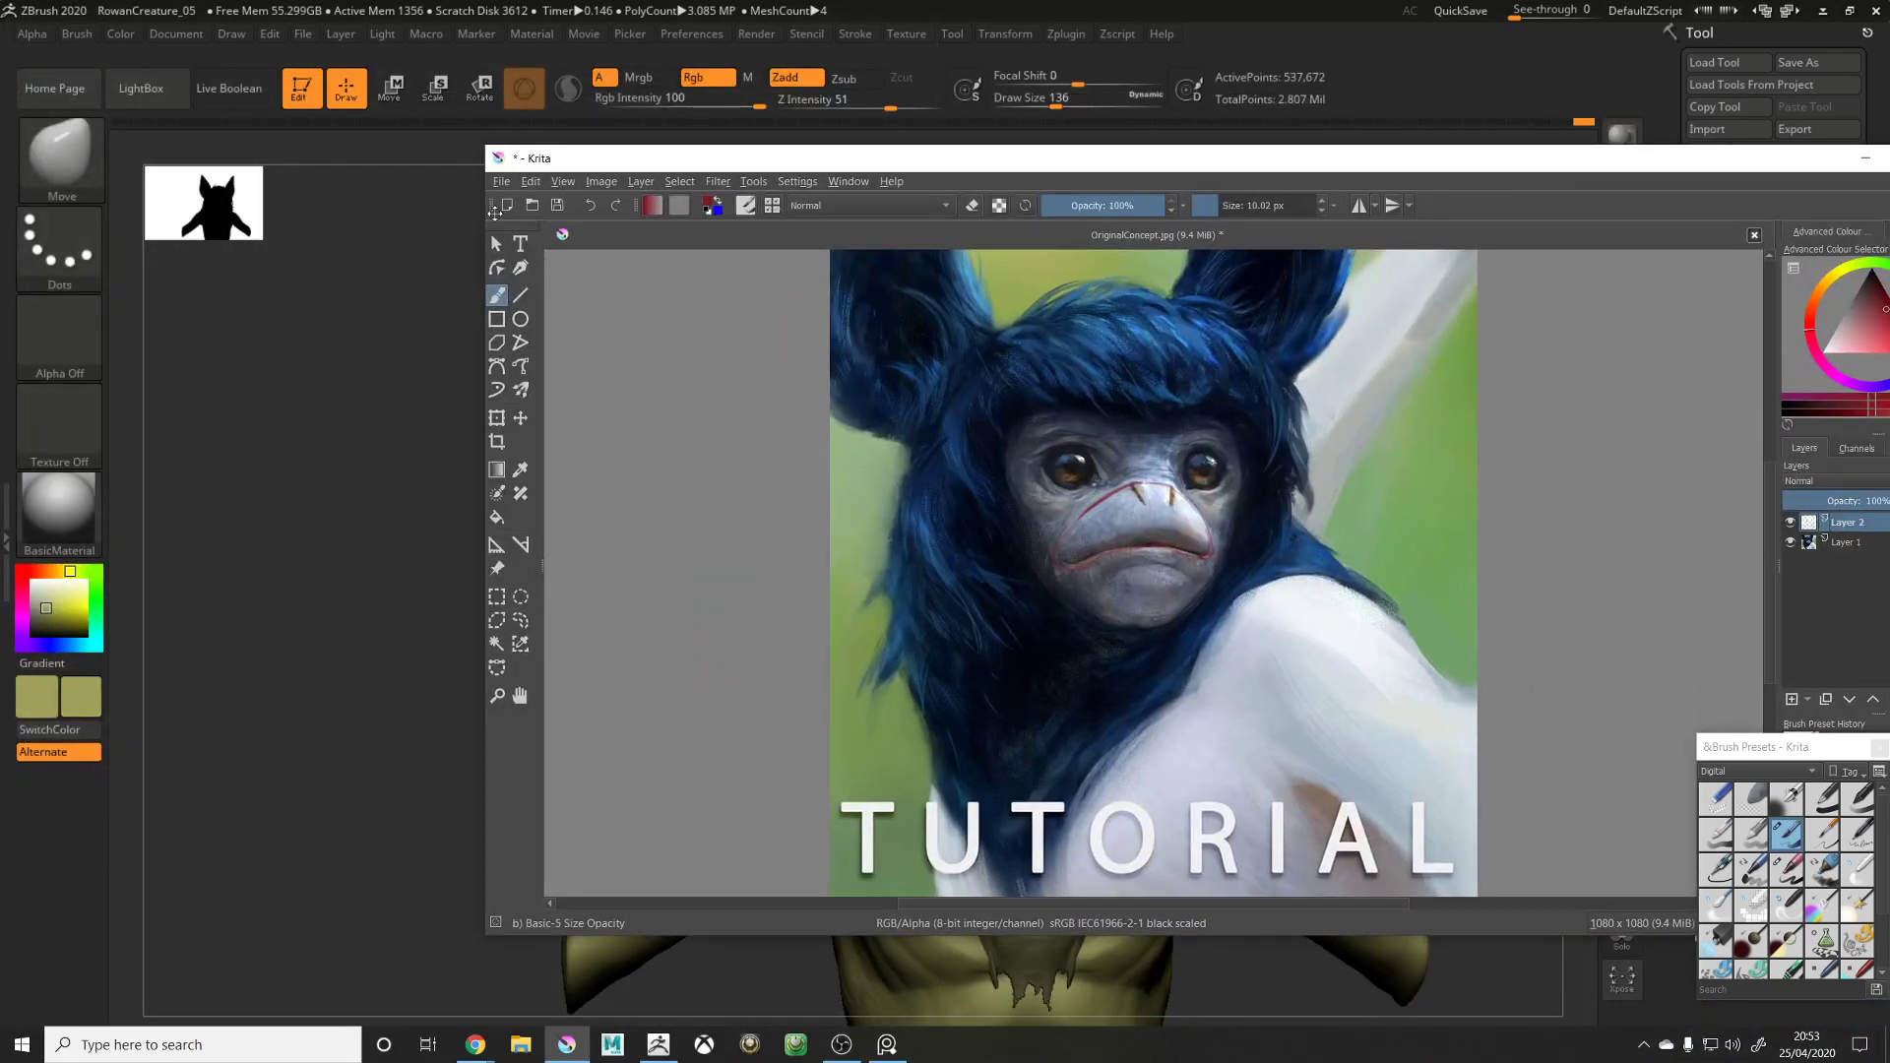
pyautogui.moveTo(481, 213); pyautogui.dragTo(1254, 213)
pyautogui.moveTo(1401, 160); pyautogui.dragTo(196, 107)
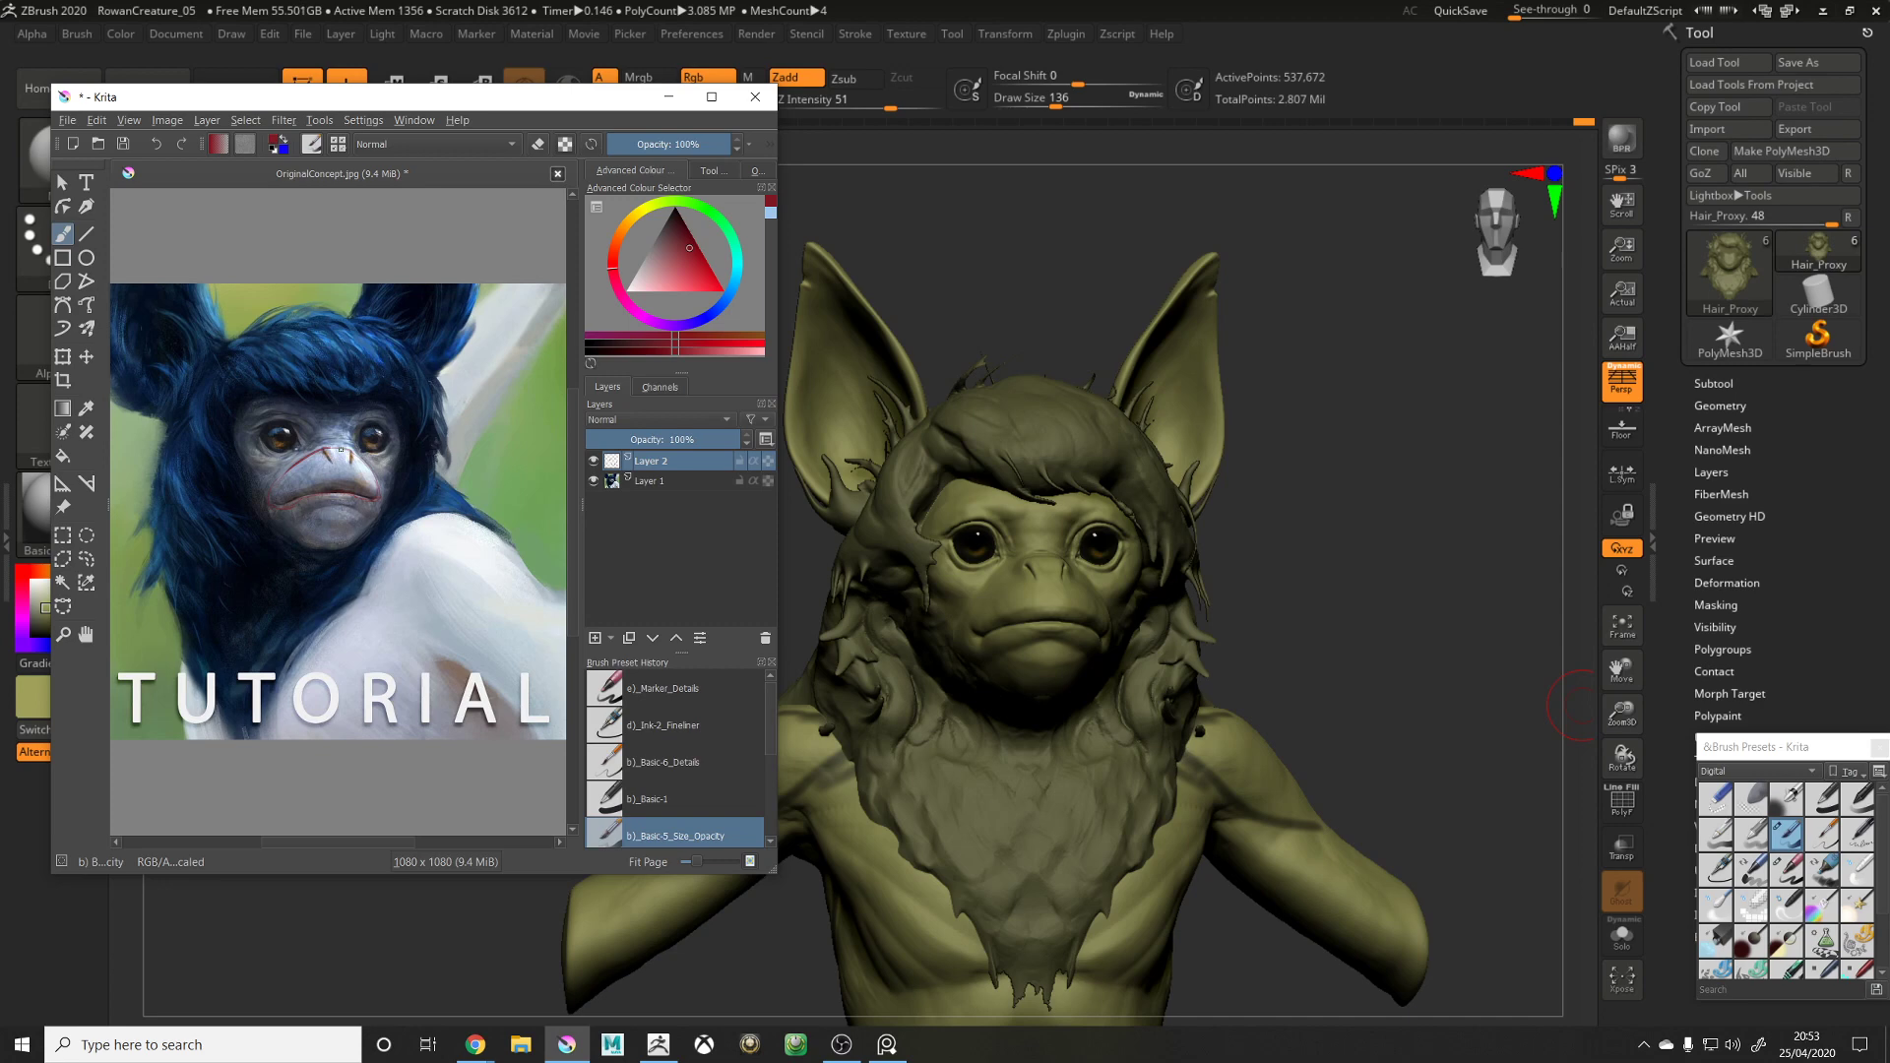
# Mark the lower lip's underside, the chin contour and a short chin plane line with thicker red strokes on the painting.
pyautogui.scroll(5, 259, 459)
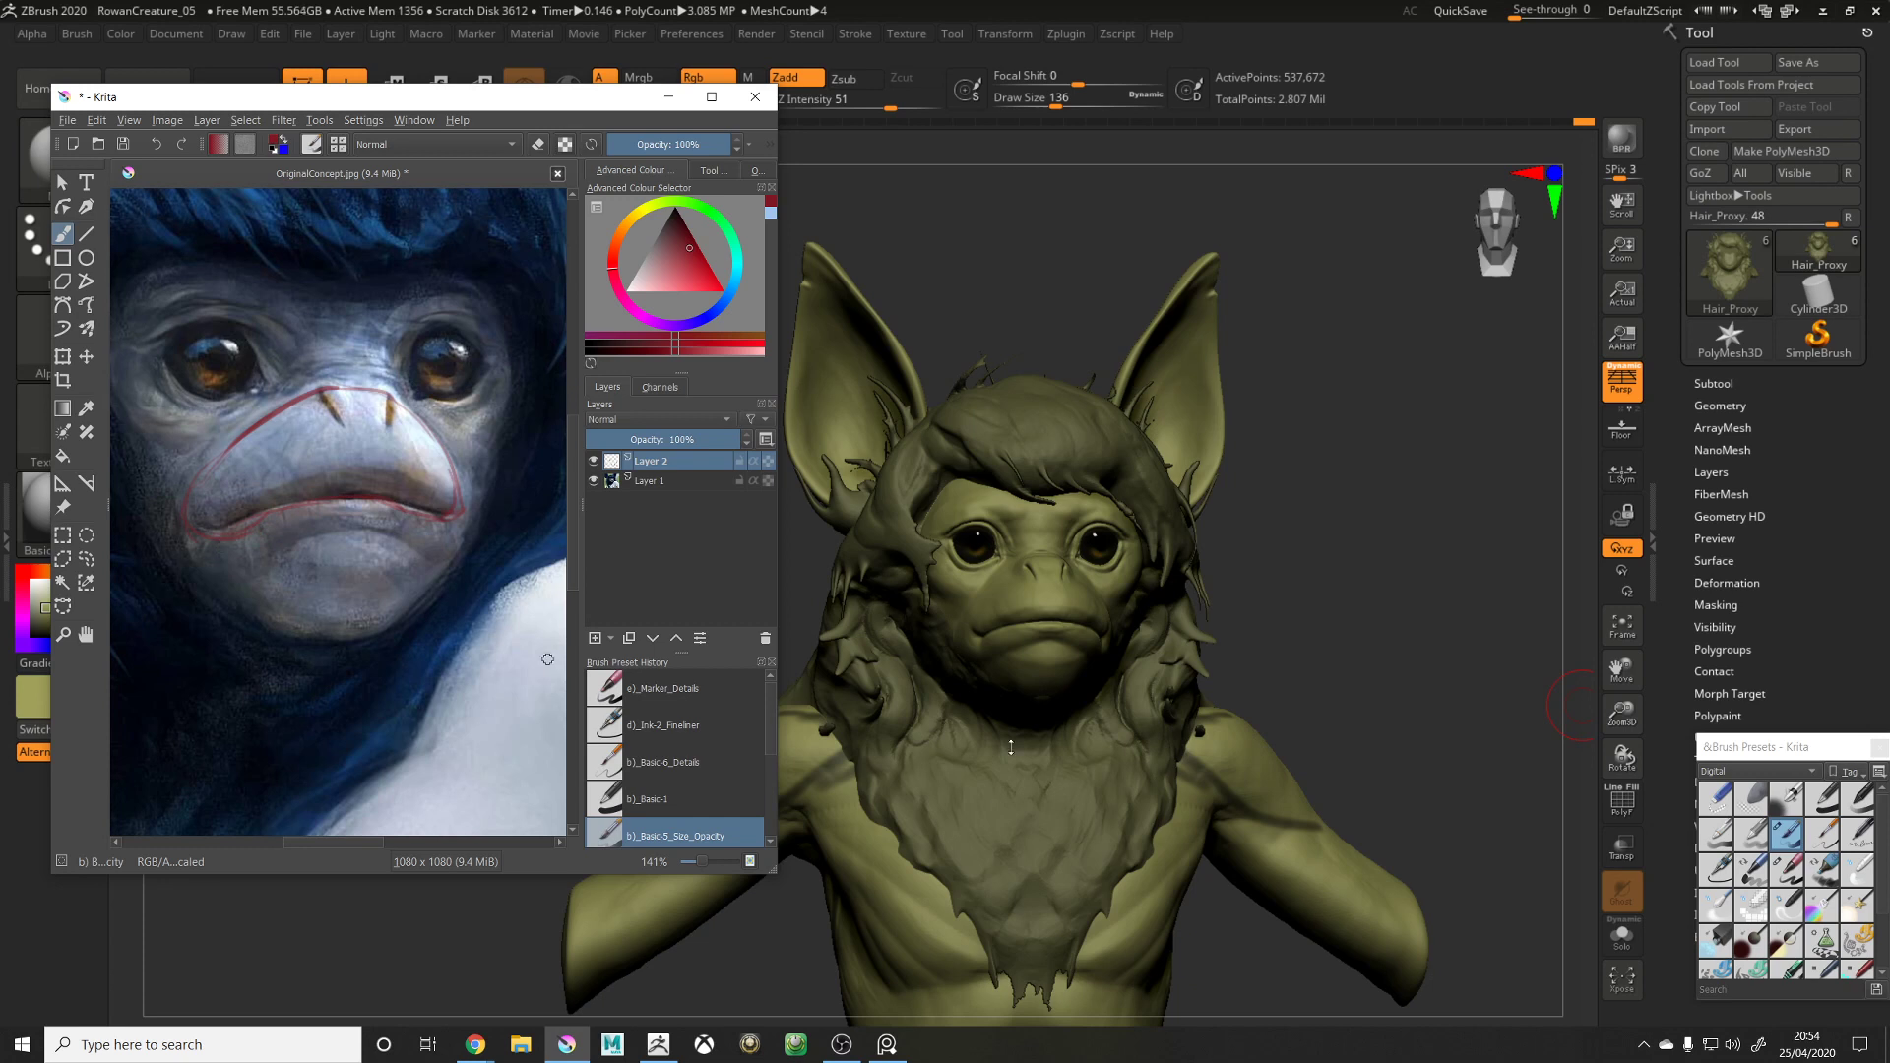
pyautogui.moveTo(253, 544)
pyautogui.mouseDown()
pyautogui.moveTo(315, 581)
pyautogui.moveTo(433, 544)
pyautogui.mouseUp()
pyautogui.moveTo(191, 549)
pyautogui.mouseDown()
pyautogui.moveTo(198, 576)
pyautogui.moveTo(315, 644)
pyautogui.moveTo(413, 618)
pyautogui.moveTo(463, 547)
pyautogui.mouseUp()
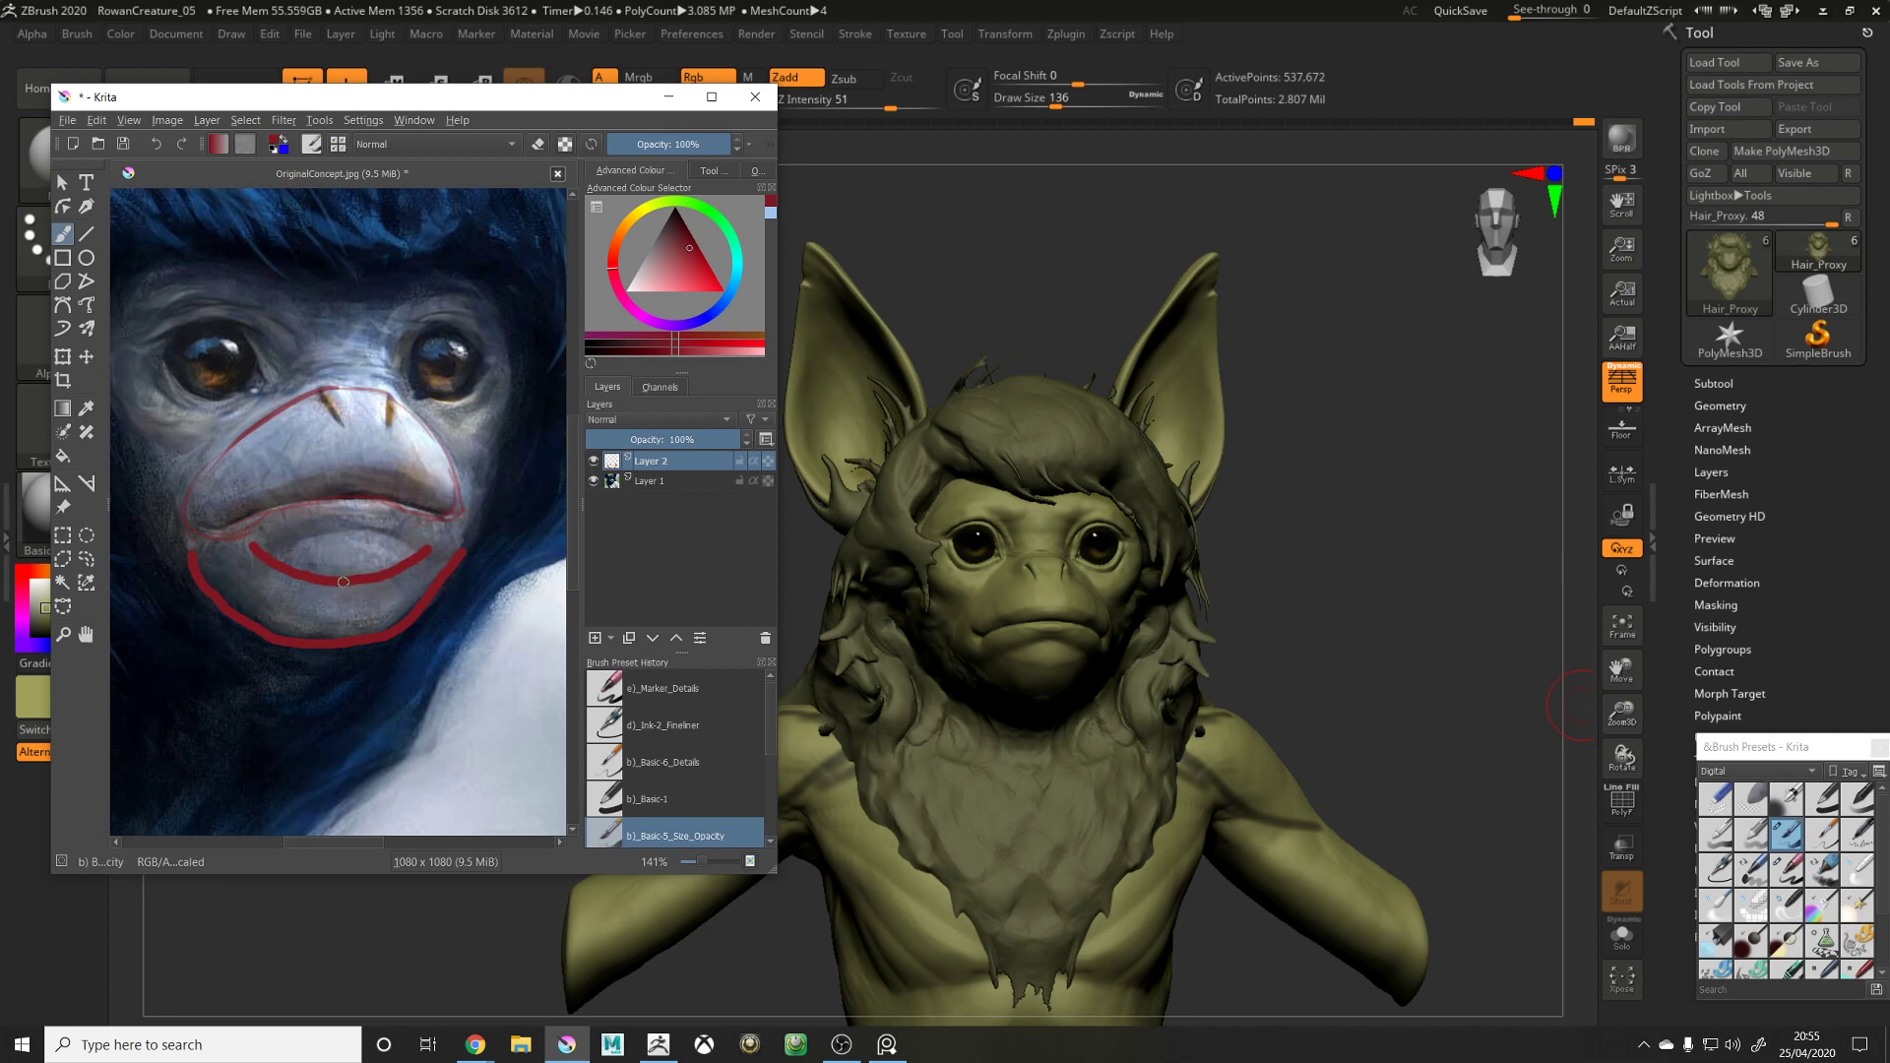
pyautogui.moveTo(331, 587)
pyautogui.mouseDown()
pyautogui.moveTo(296, 620)
pyautogui.moveTo(258, 609)
pyautogui.mouseUp()
pyautogui.press('-')
pyautogui.press('-')
pyautogui.press('+')
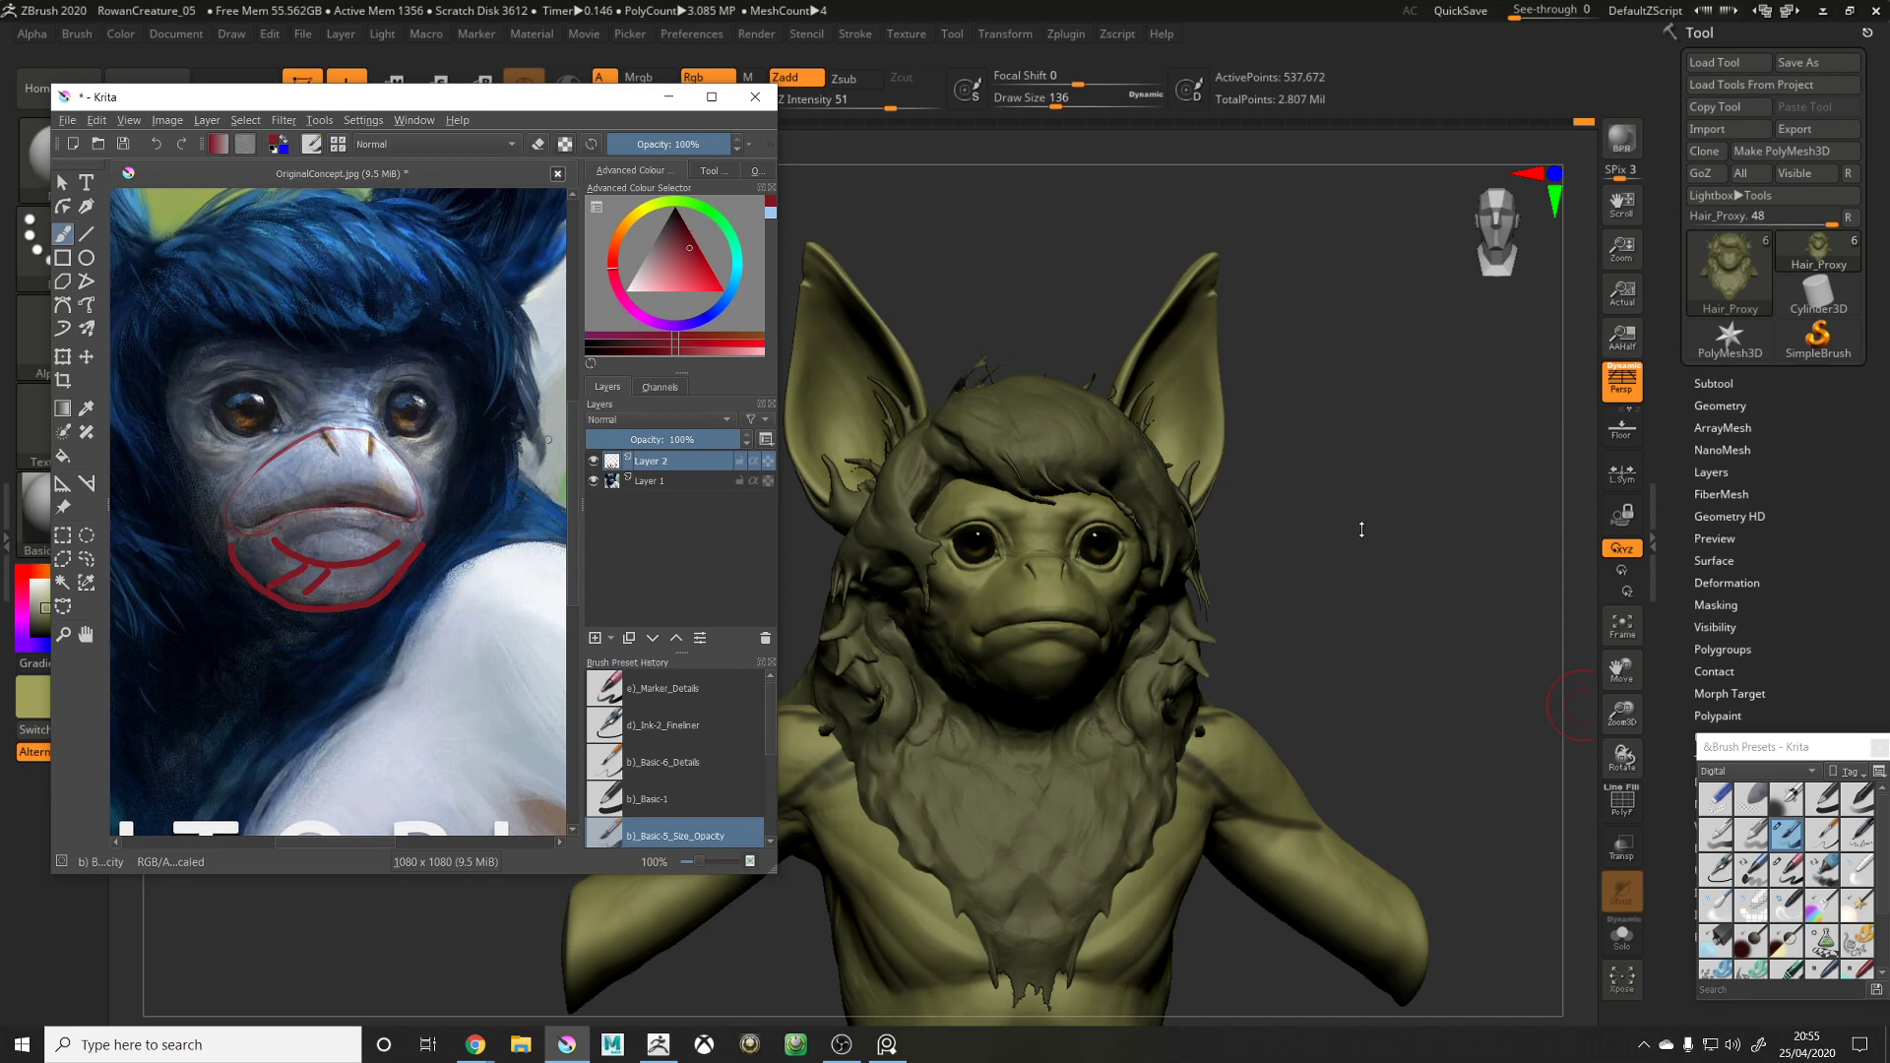
# Switch to ZBrush and examine the creature's muzzle and chin from the front, three-quarter view and below.
pyautogui.click(1306, 532)
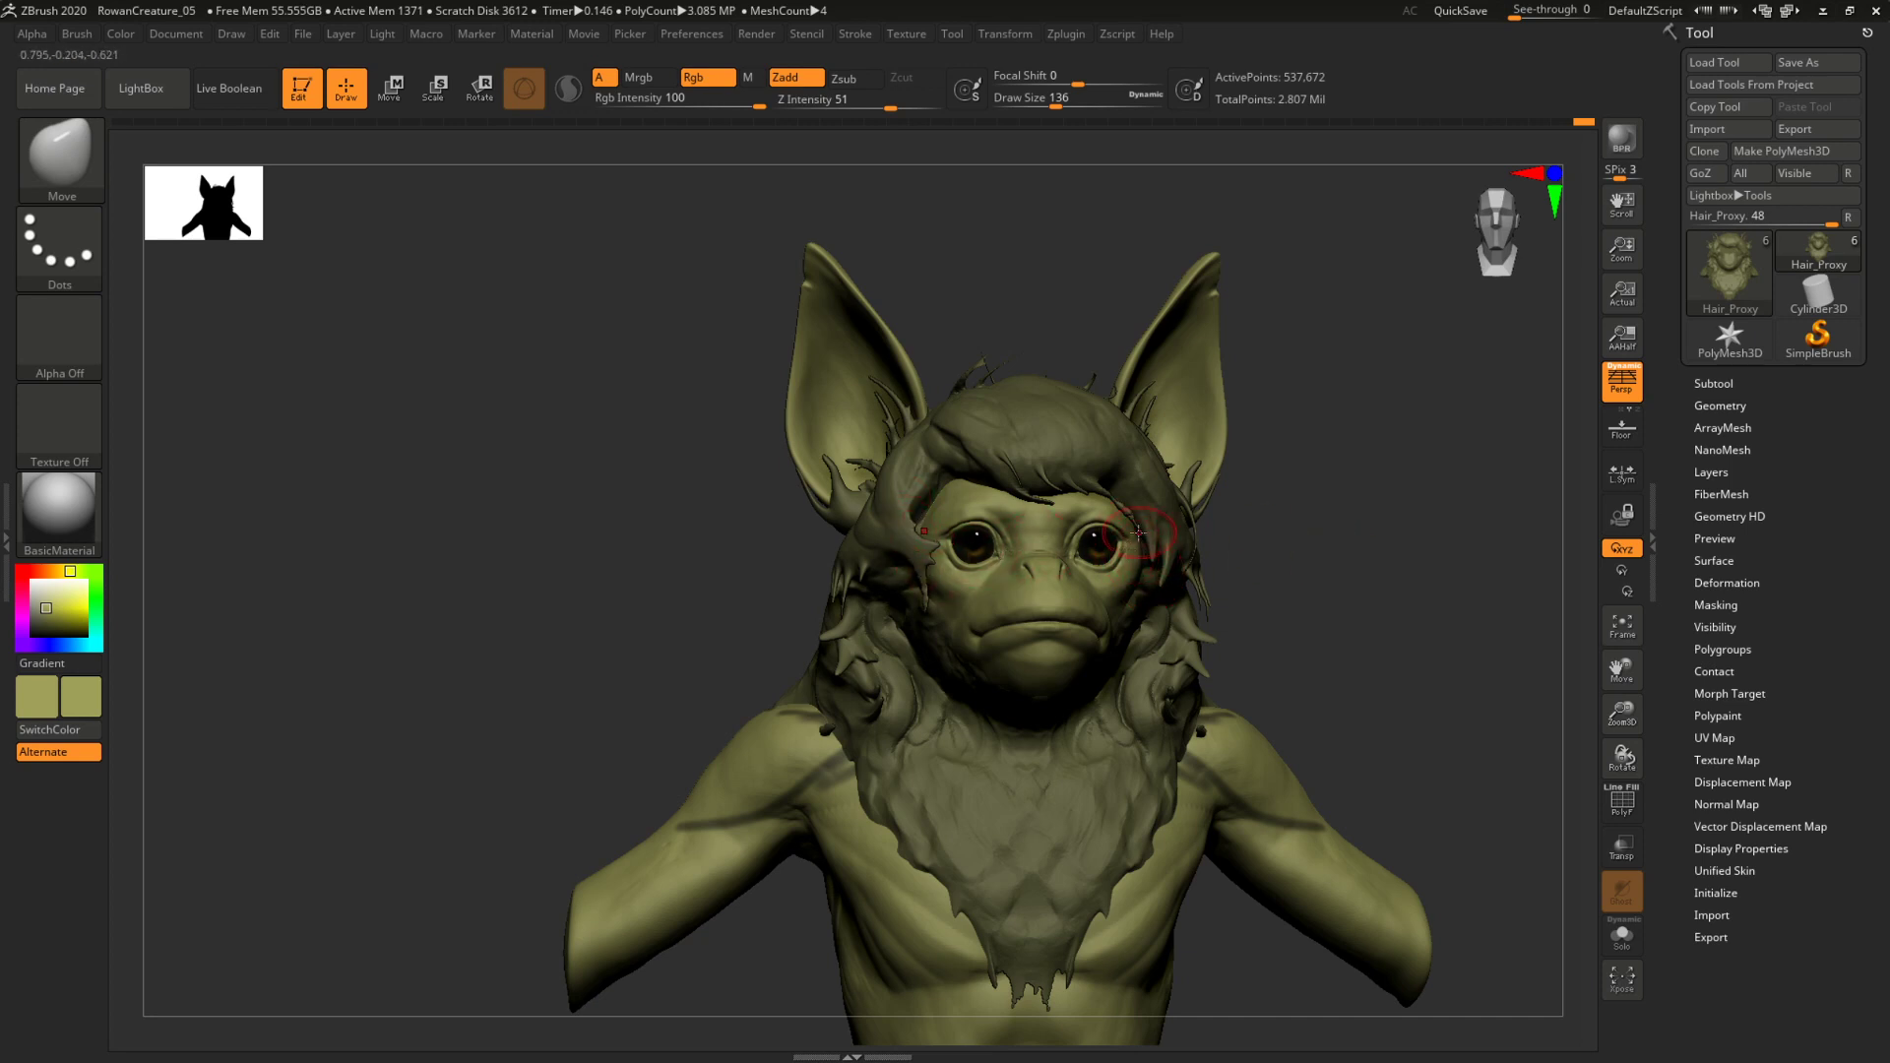
pyautogui.moveTo(1242, 542); pyautogui.dragTo(1216, 547)
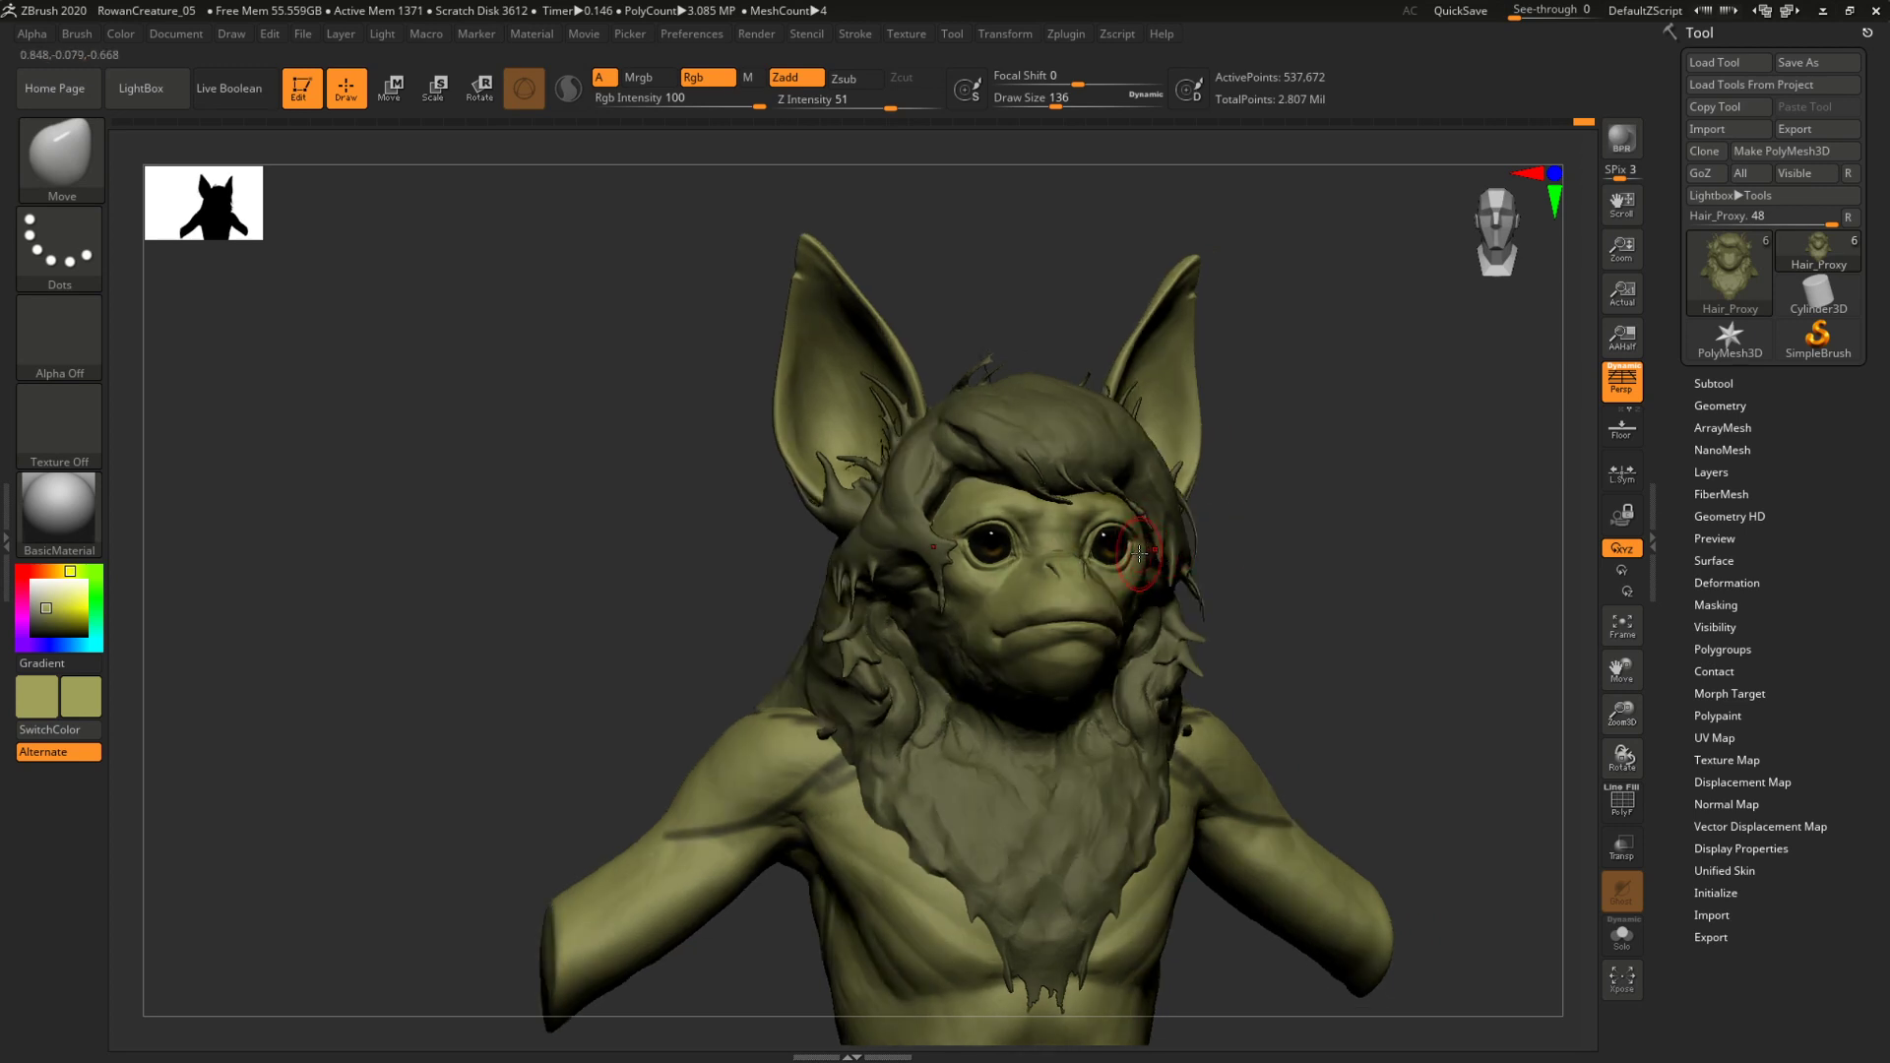
pyautogui.moveTo(1186, 521); pyautogui.dragTo(1308, 417)
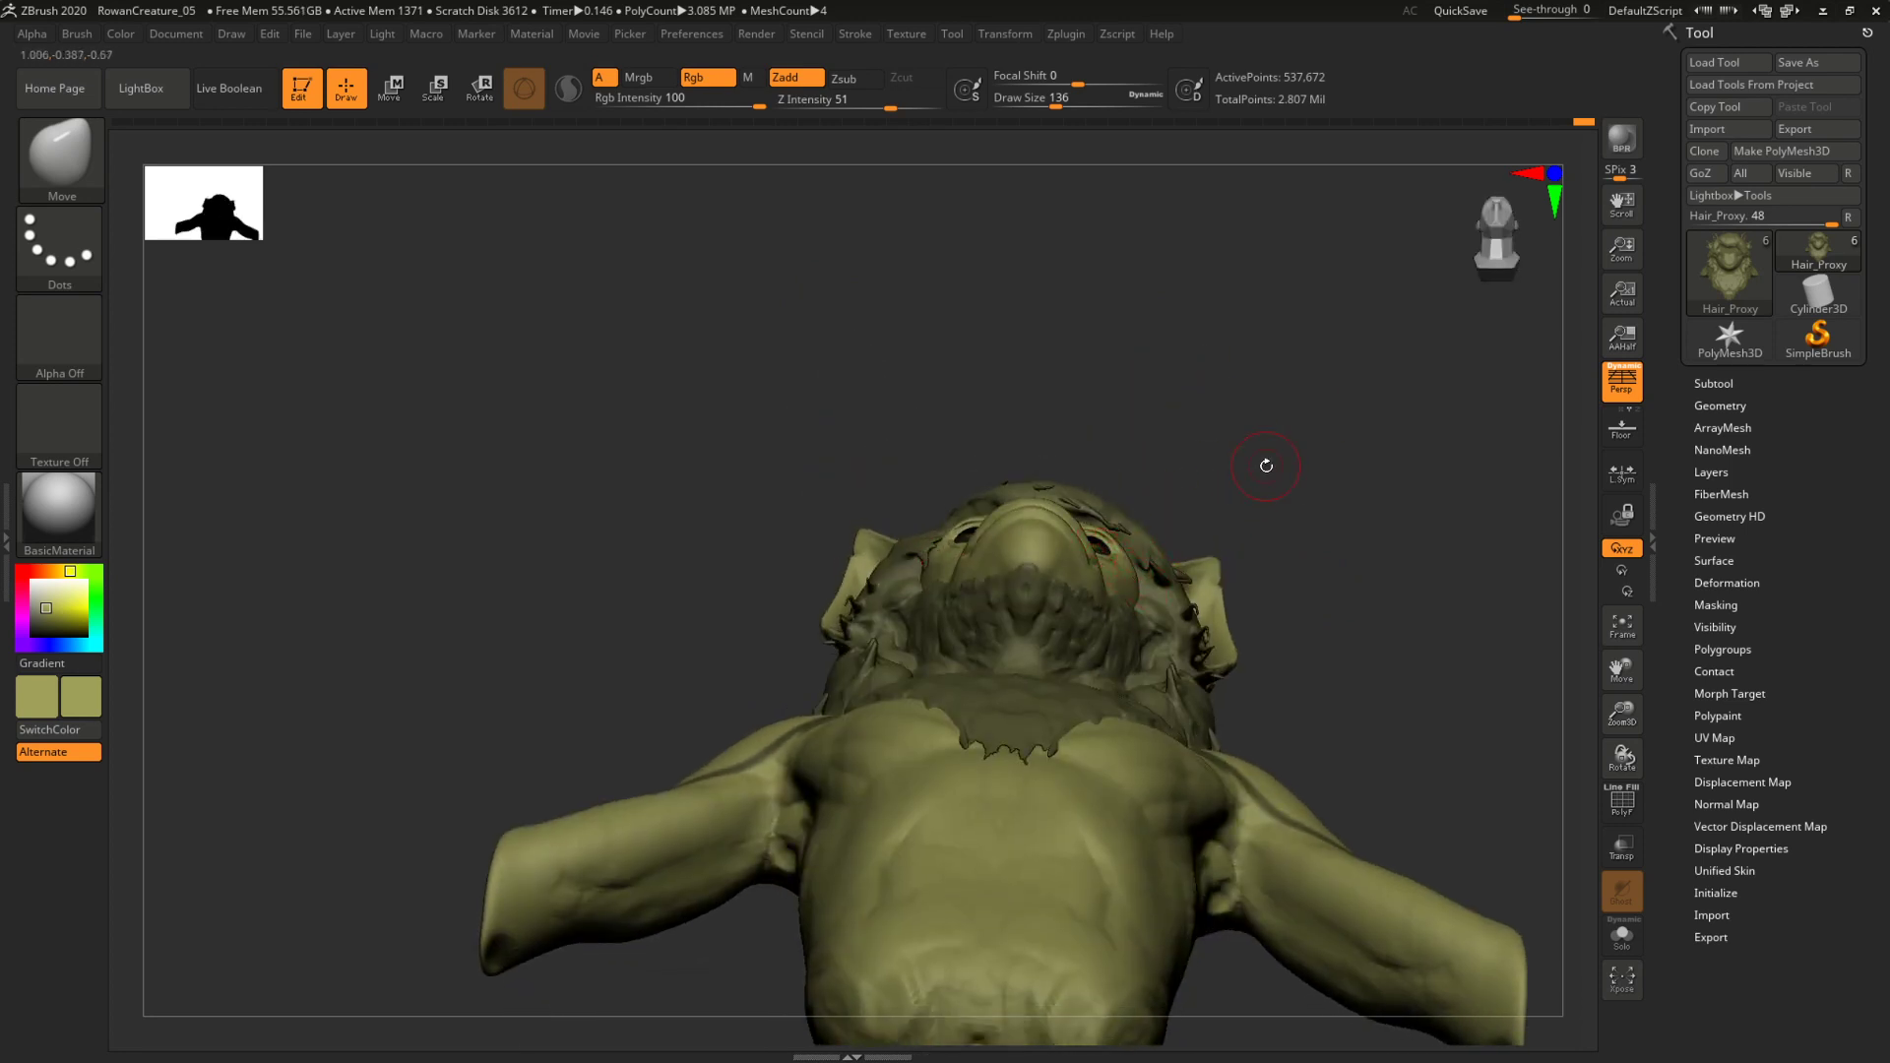
pyautogui.keyDown('shift'); pyautogui.moveTo(1265, 464); pyautogui.dragTo(1275, 616); pyautogui.keyUp('shift')
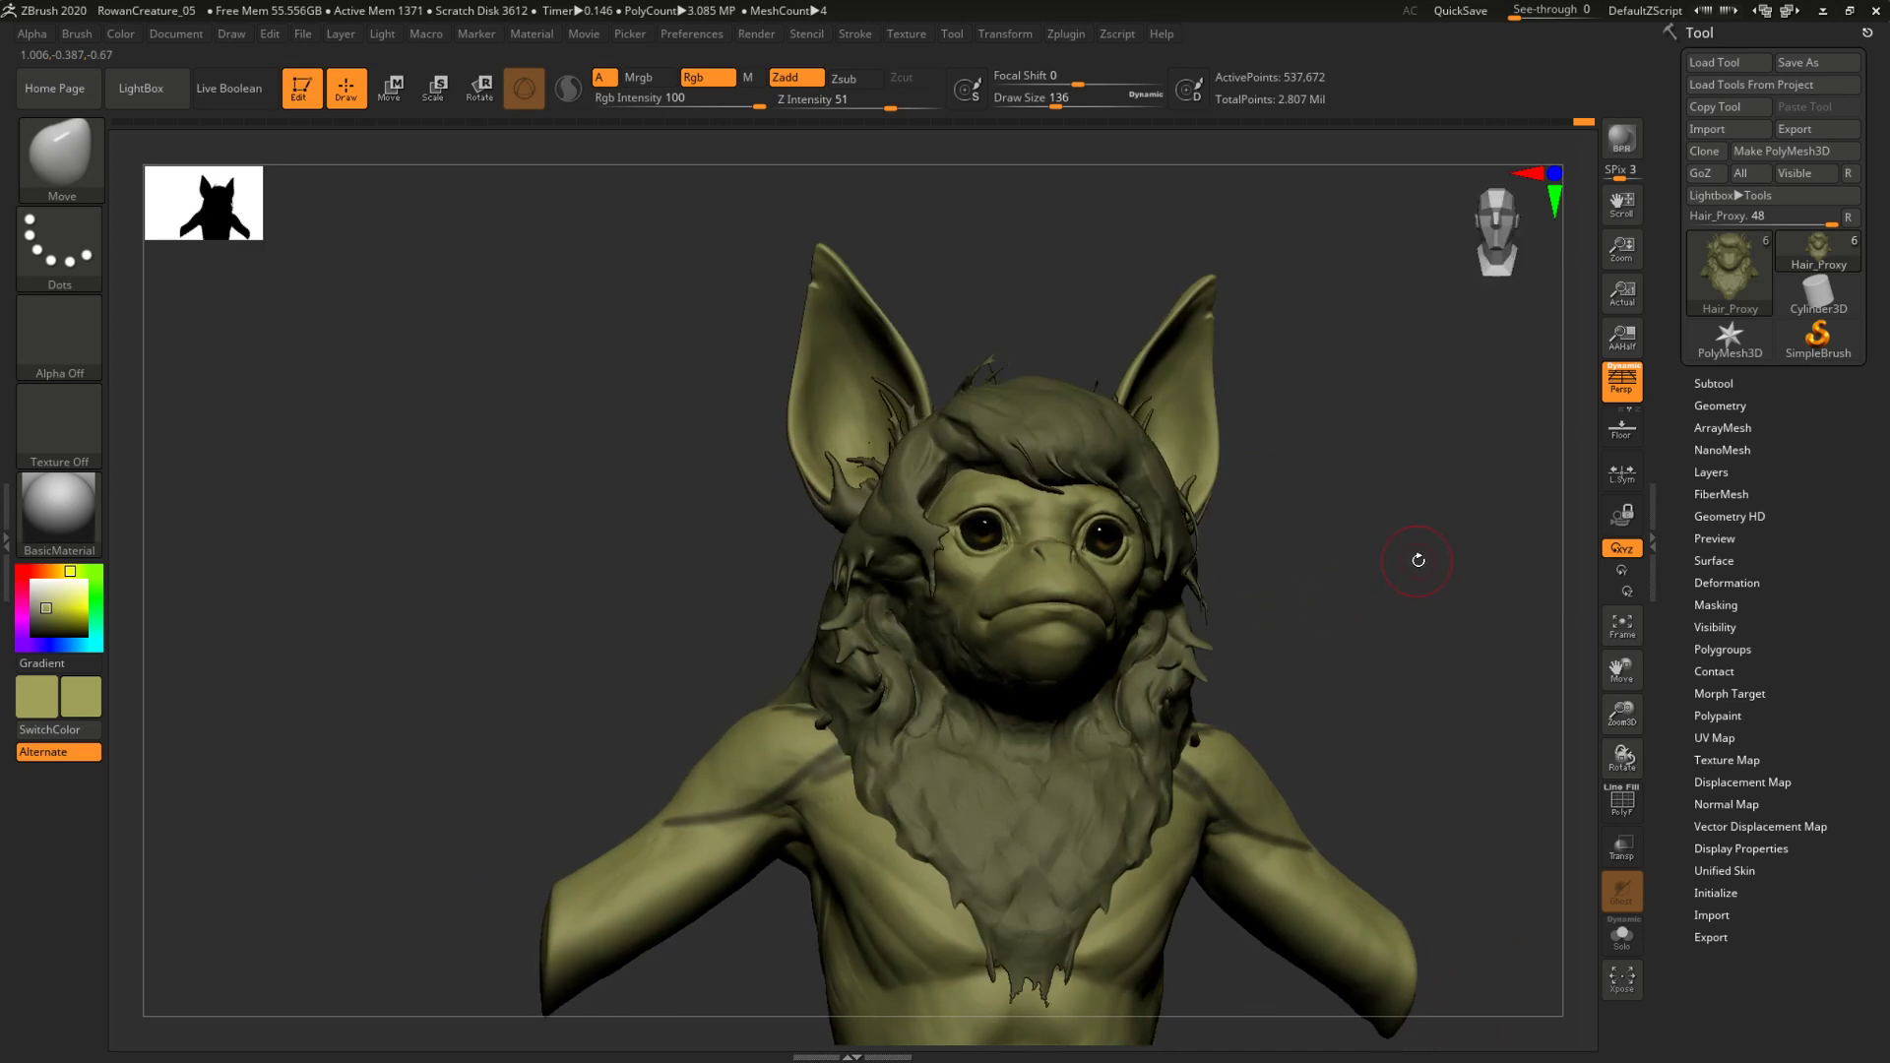
pyautogui.moveTo(1385, 612); pyautogui.dragTo(1392, 623)
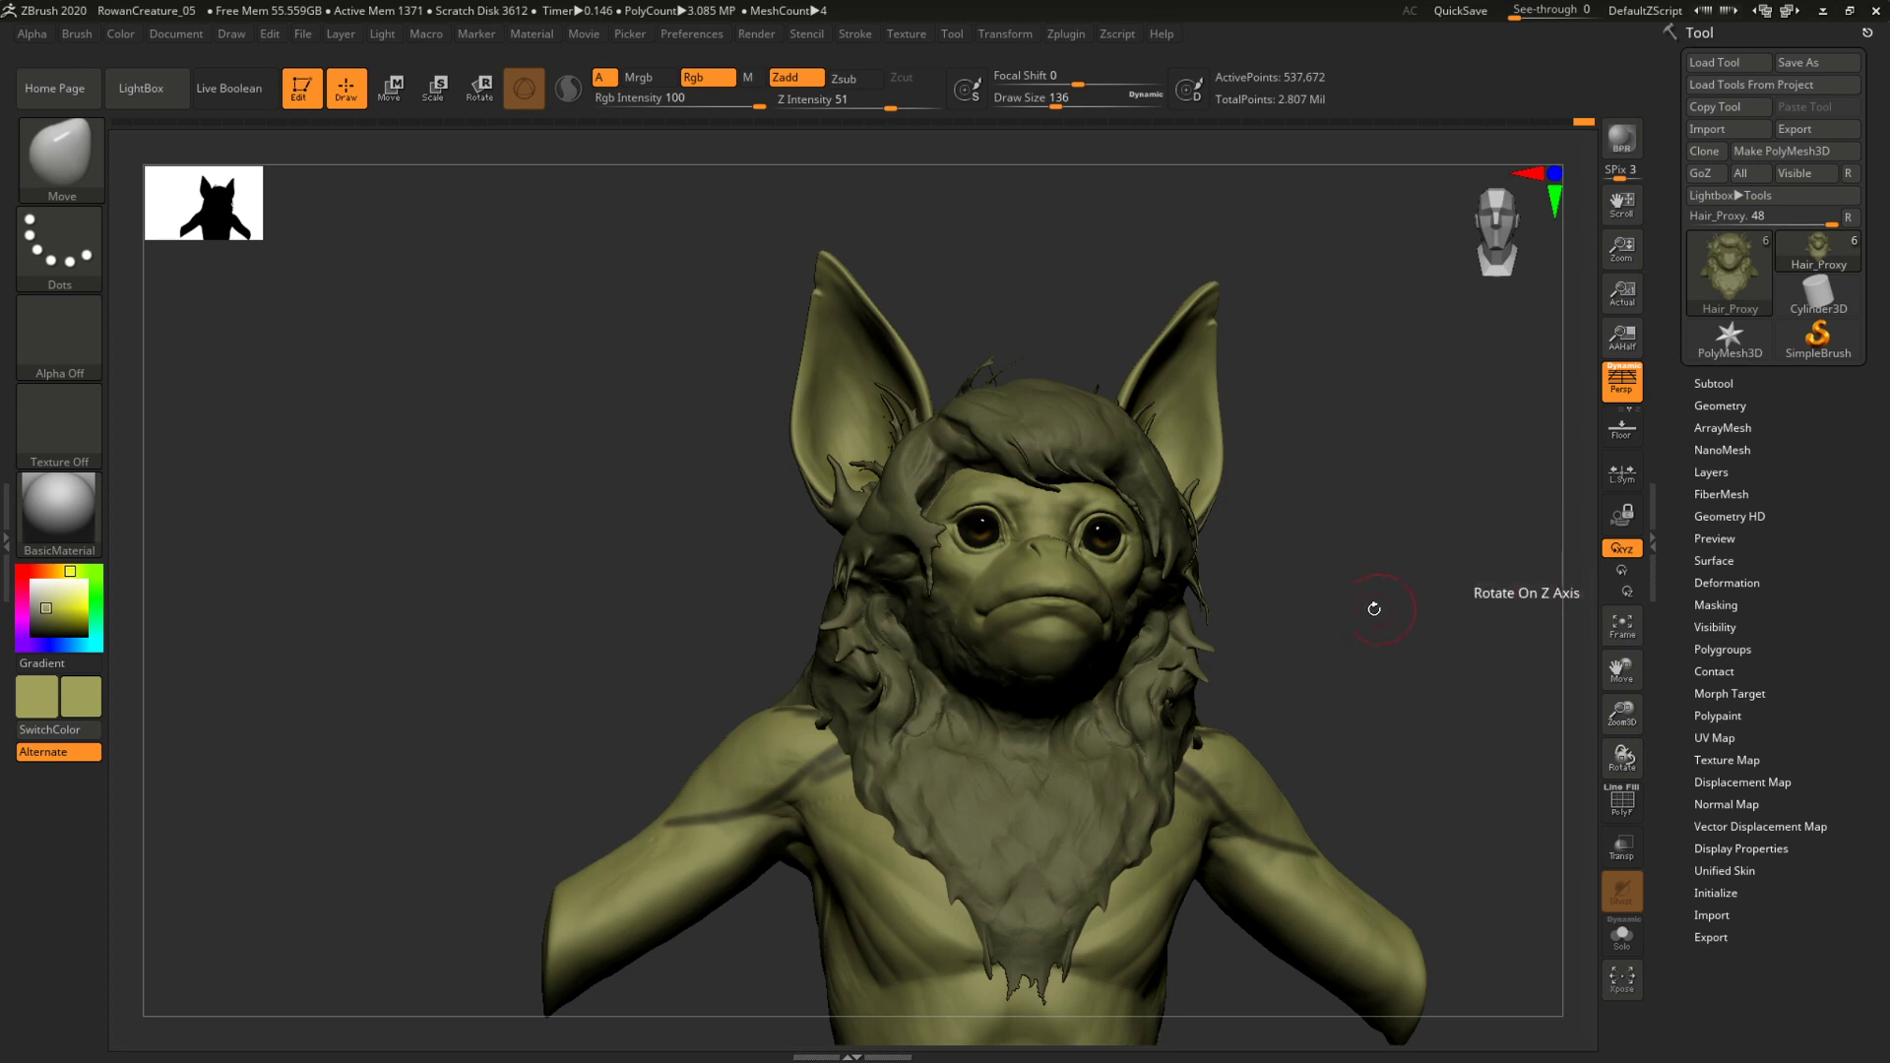
pyautogui.moveTo(1364, 593); pyautogui.dragTo(1204, 618)
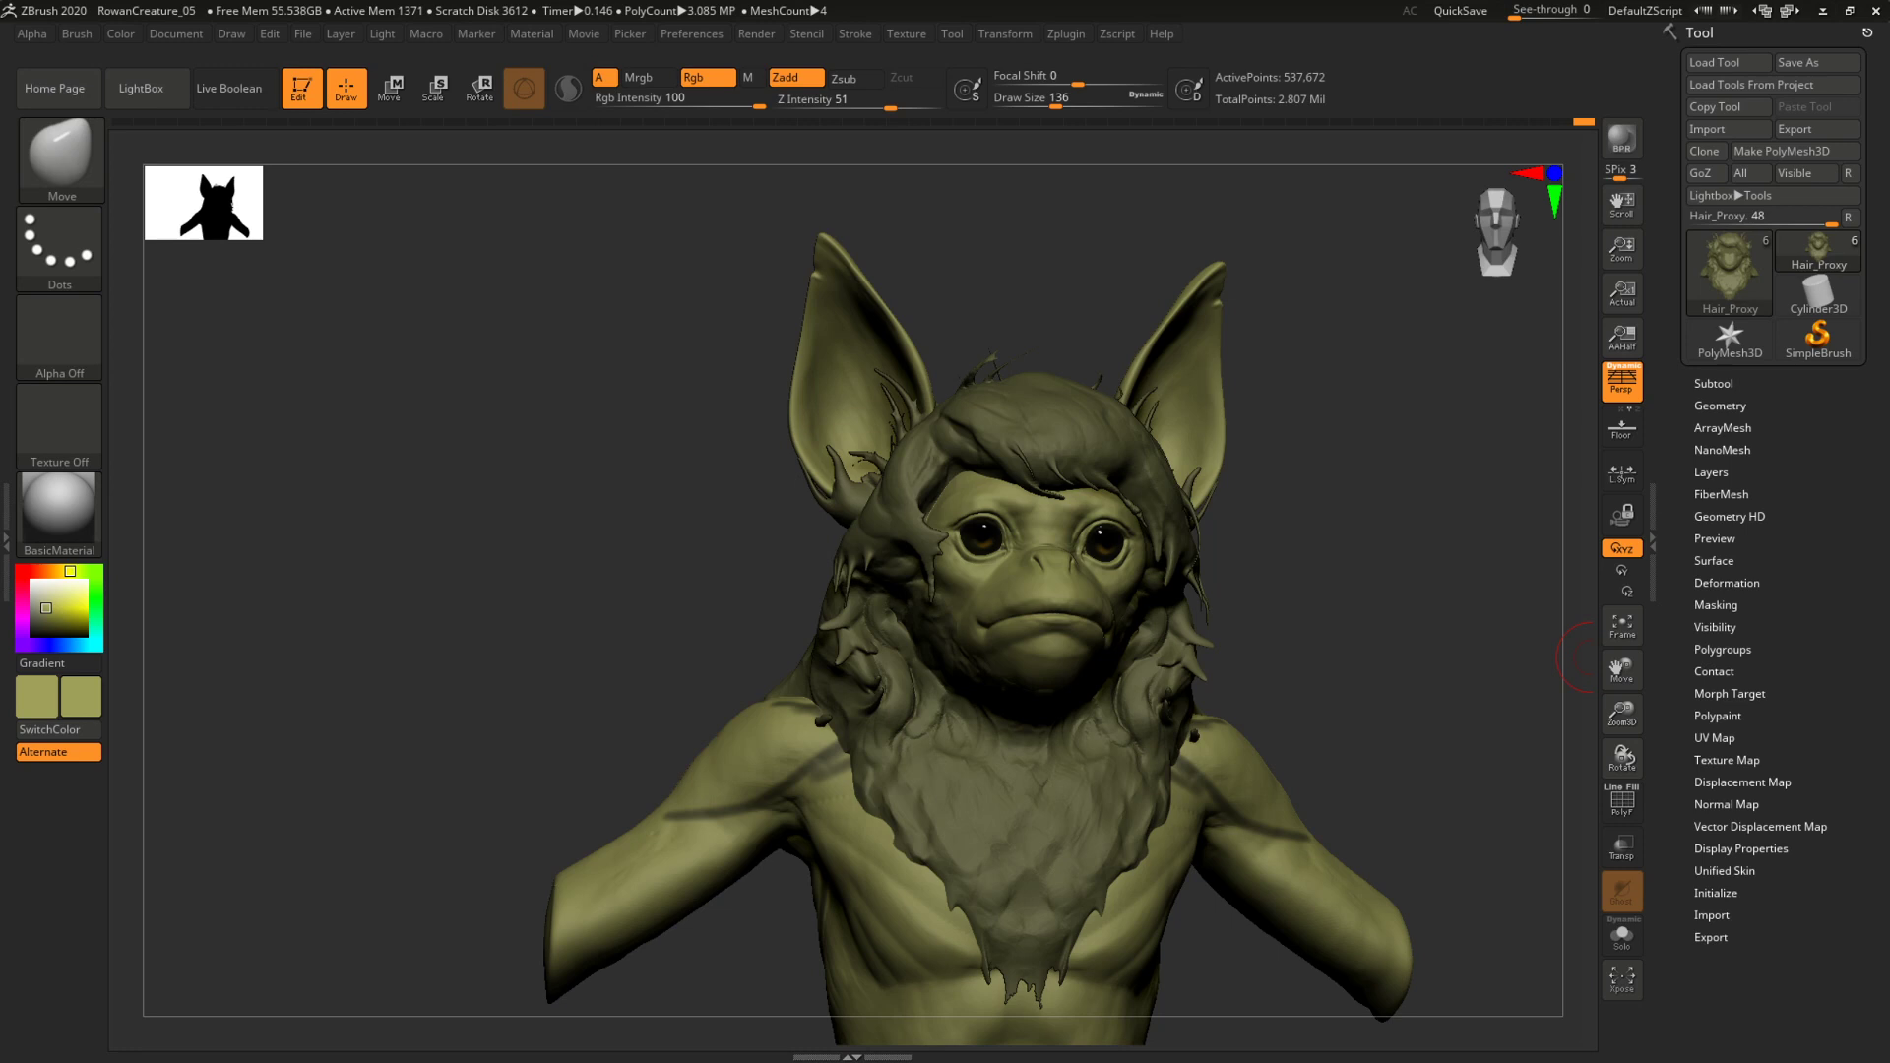
# Return to Krita and hide the Layer 2 paint-over to study the unmarked face.
pyautogui.hotkey('alt', 'Tab')
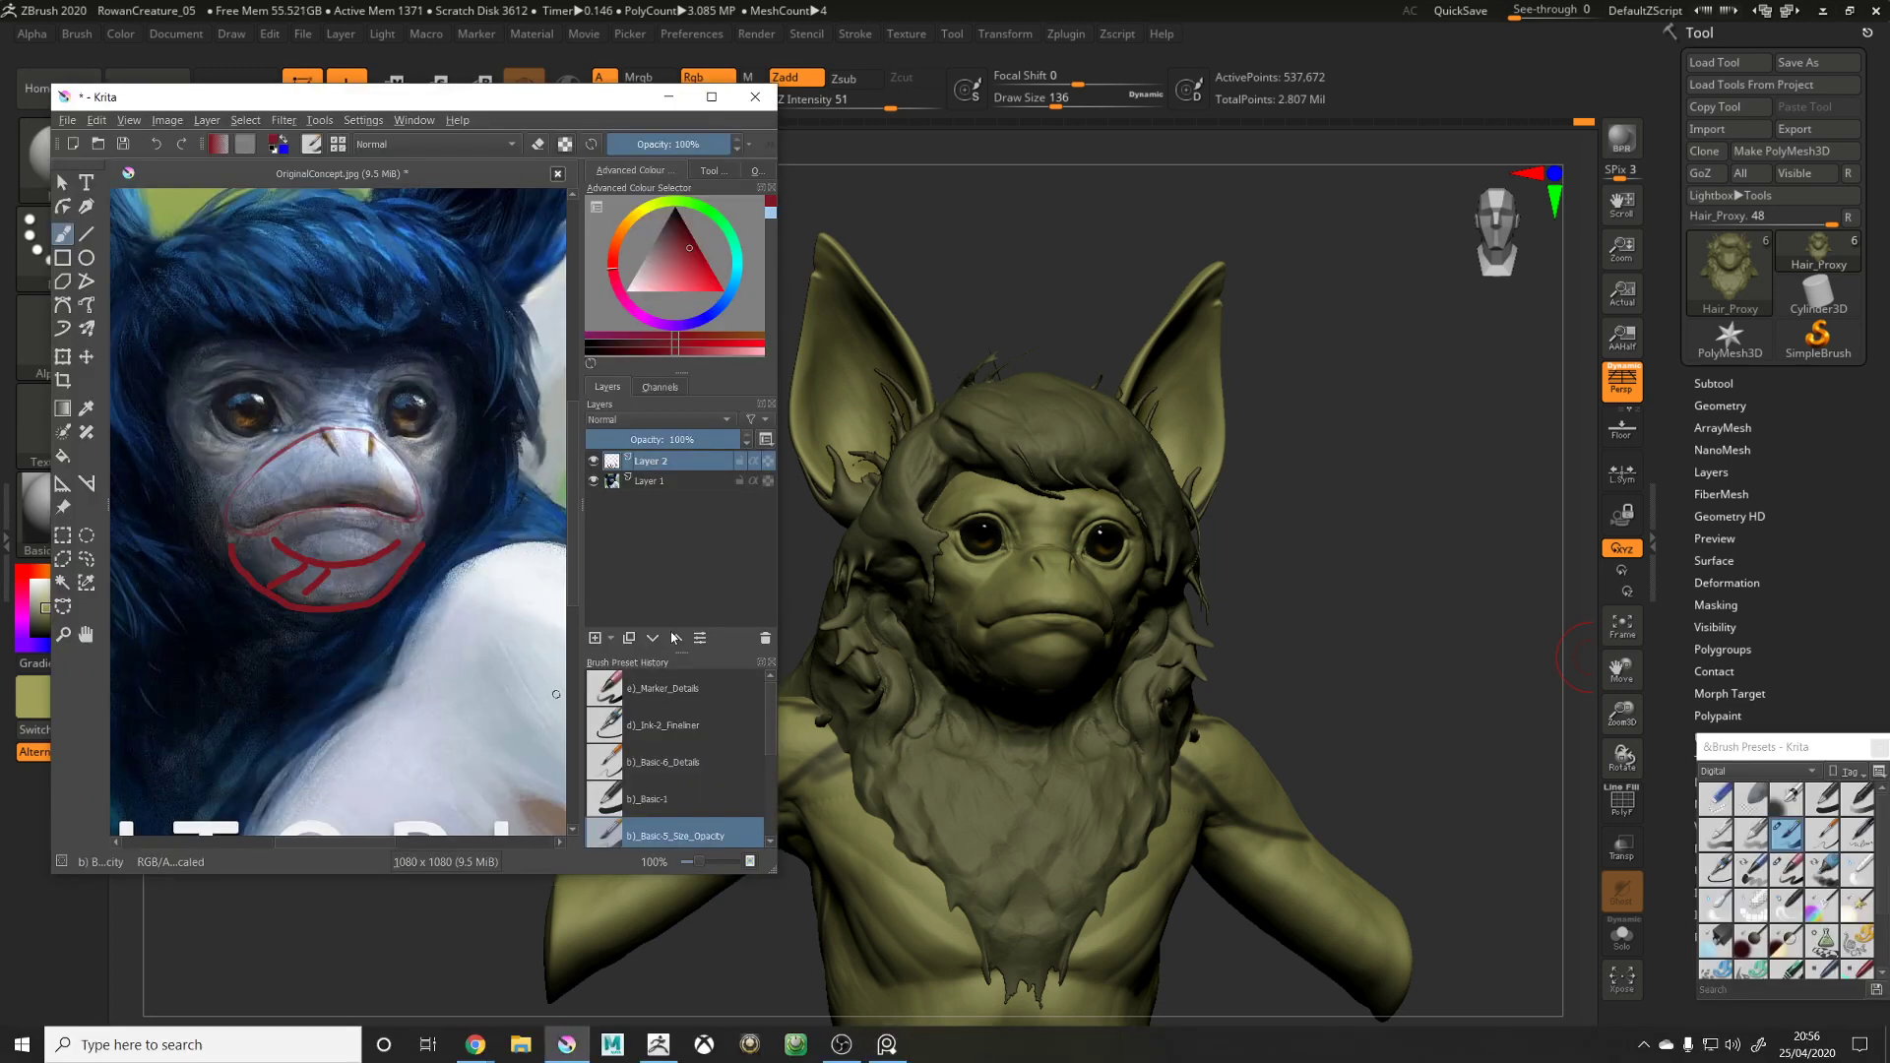
pyautogui.click(592, 460)
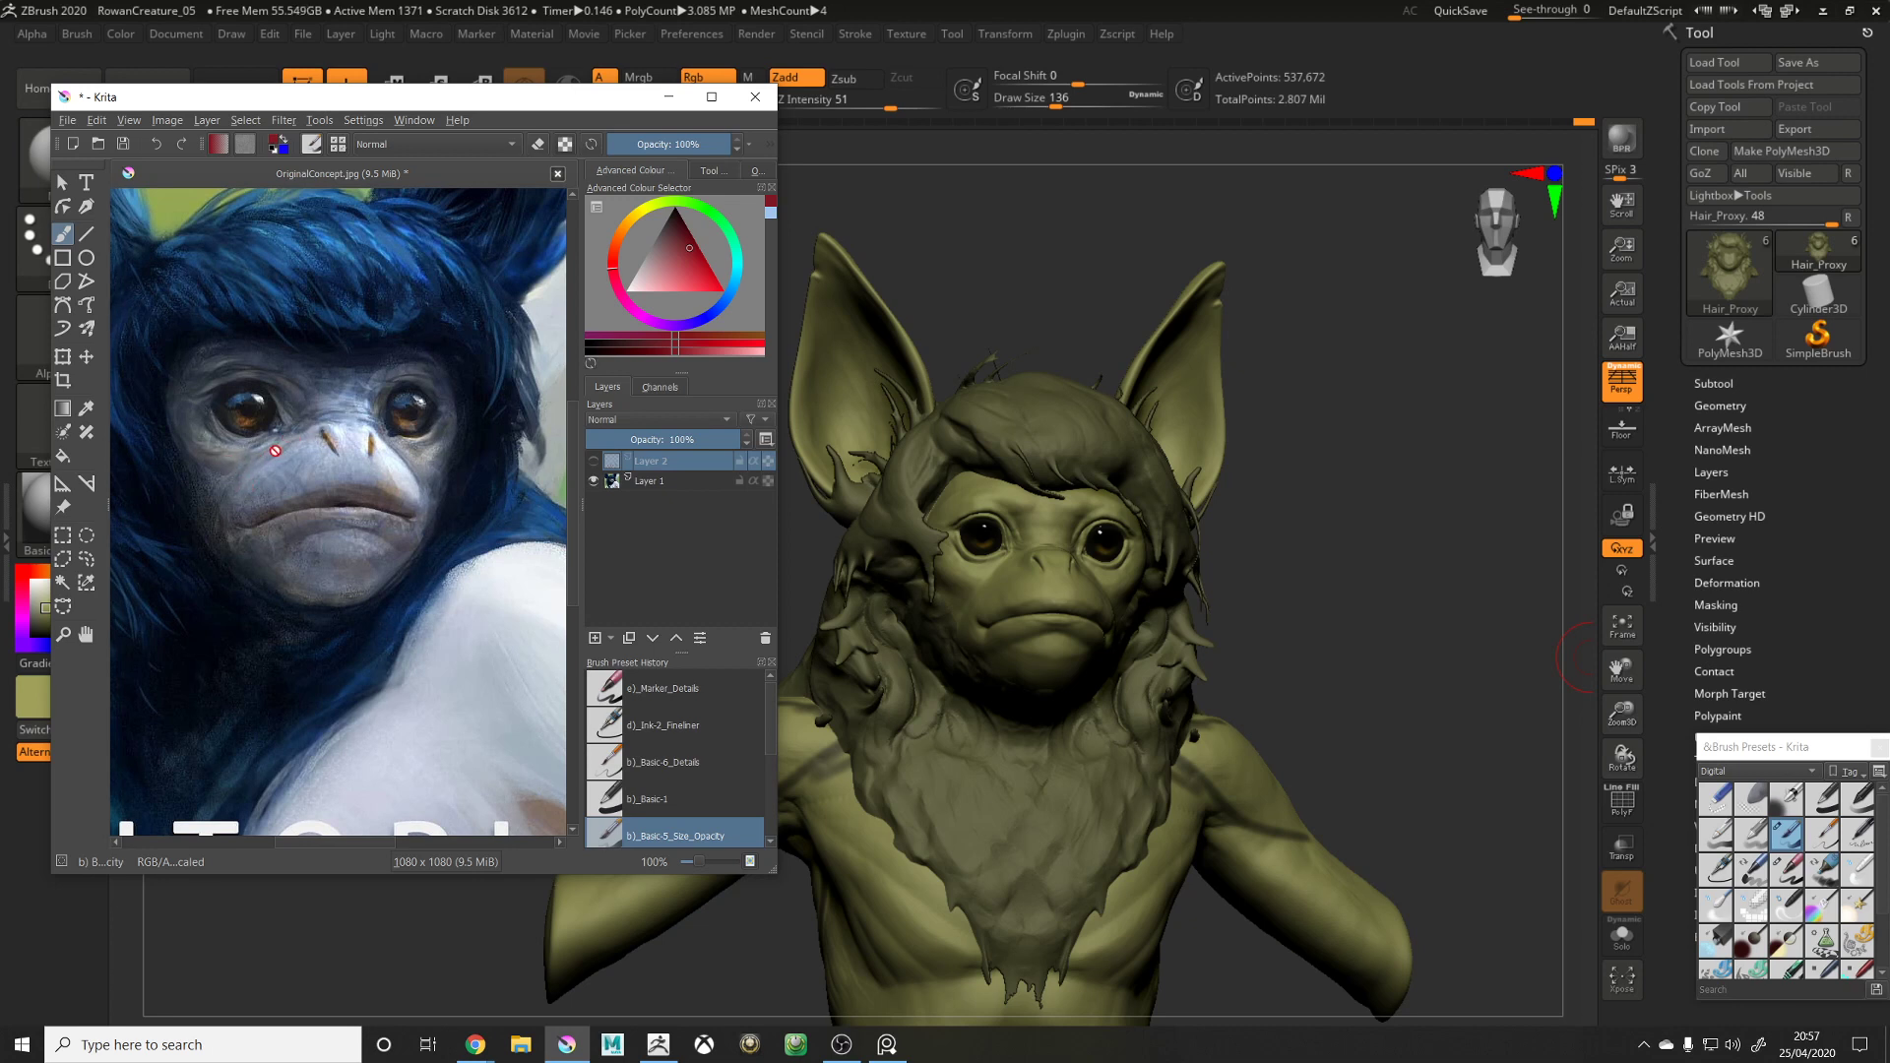
pyautogui.click(240, 458)
# Close Krita without saving OriginalConcept.jpg and place the floating reference painting beside the sculpt's head.
pyautogui.click(755, 96)
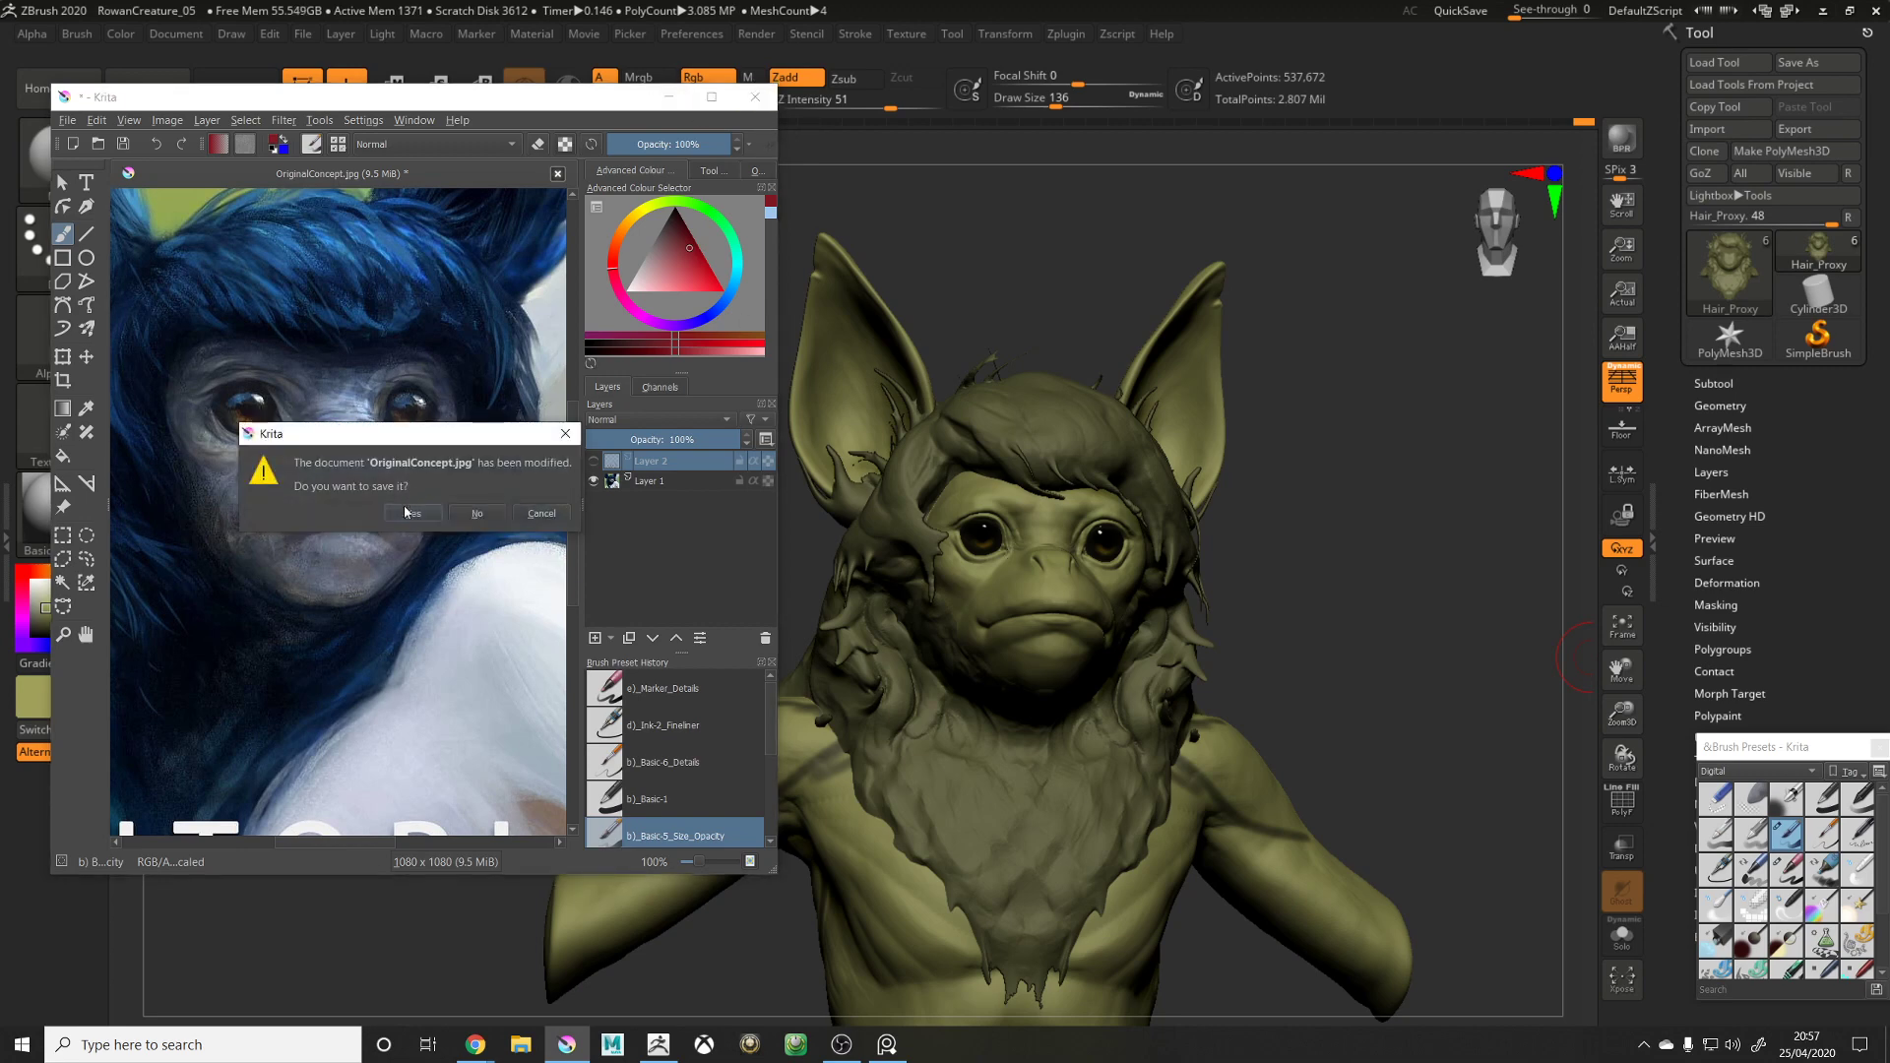
pyautogui.click(476, 513)
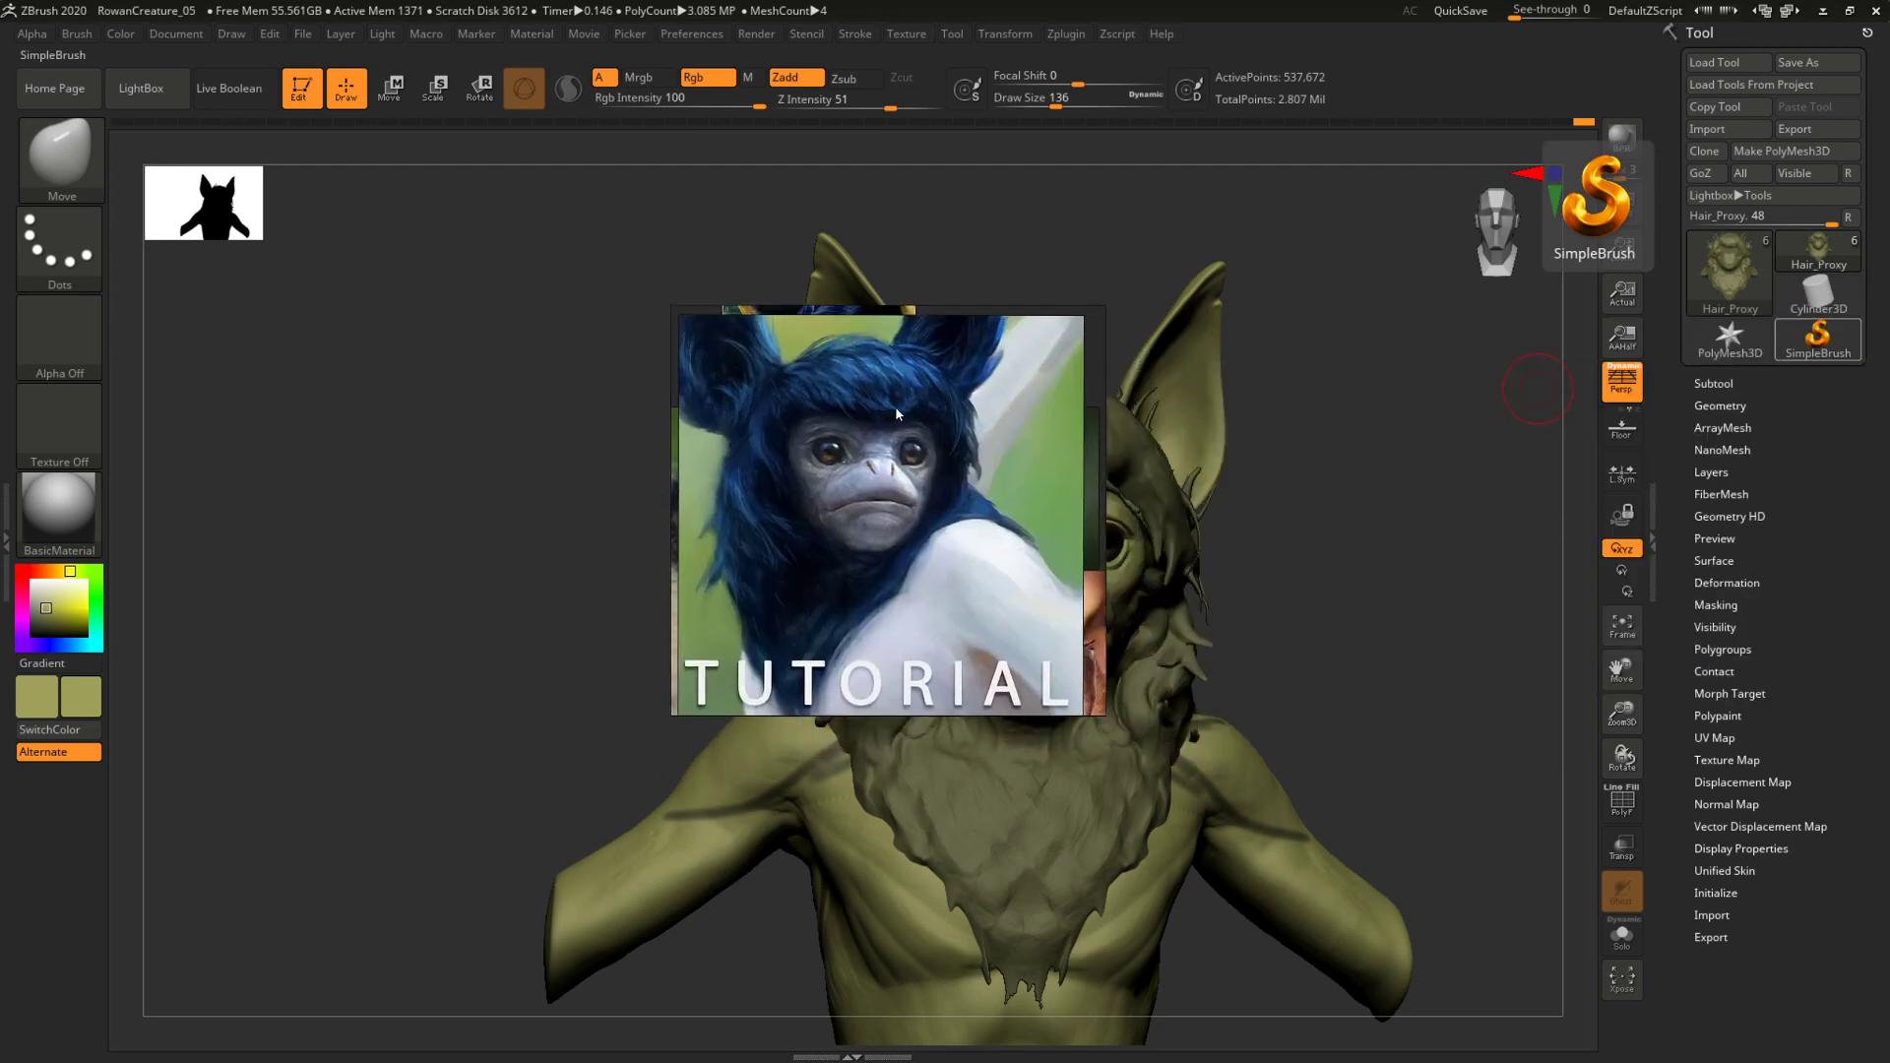
pyautogui.moveTo(713, 400); pyautogui.dragTo(342, 243)
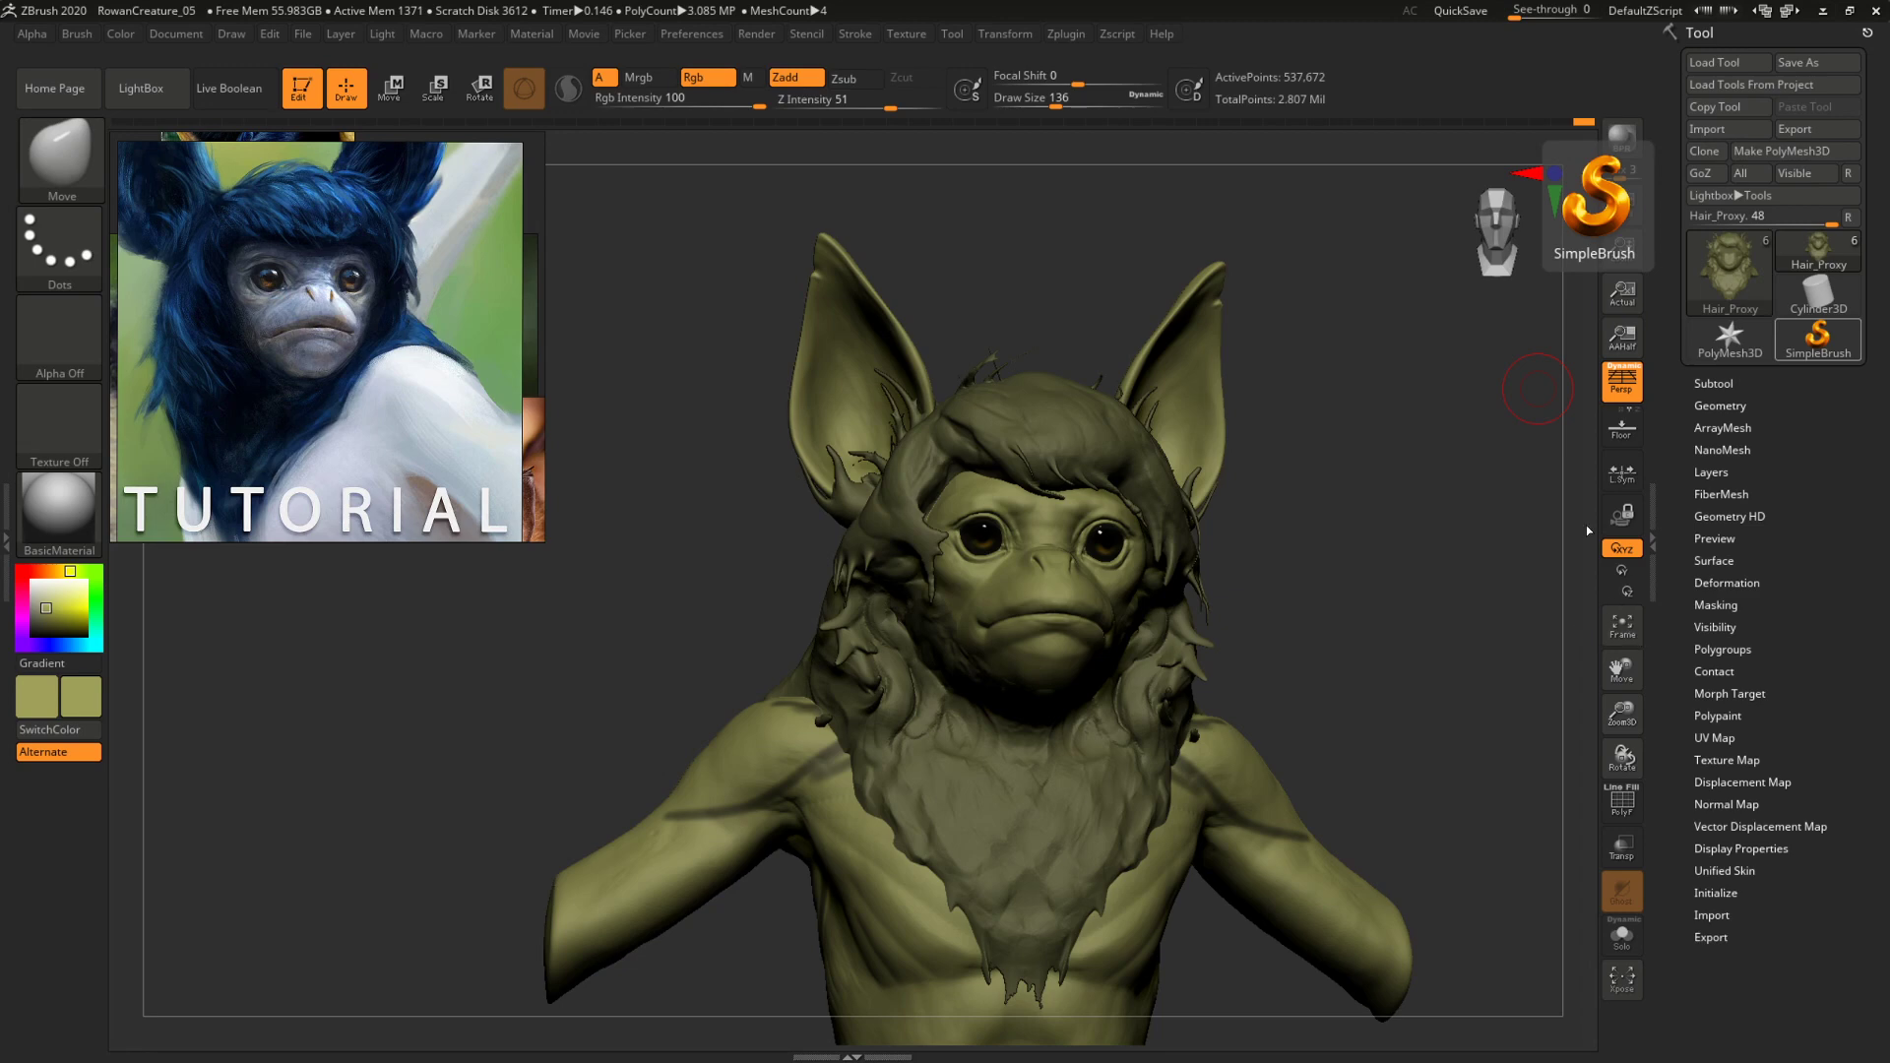
# Frame the creature's face, choose the ClayBuildup brush, make the Ears subtool active and set the draw size to 158.
pyautogui.moveTo(1379, 595); pyautogui.dragTo(1455, 698)
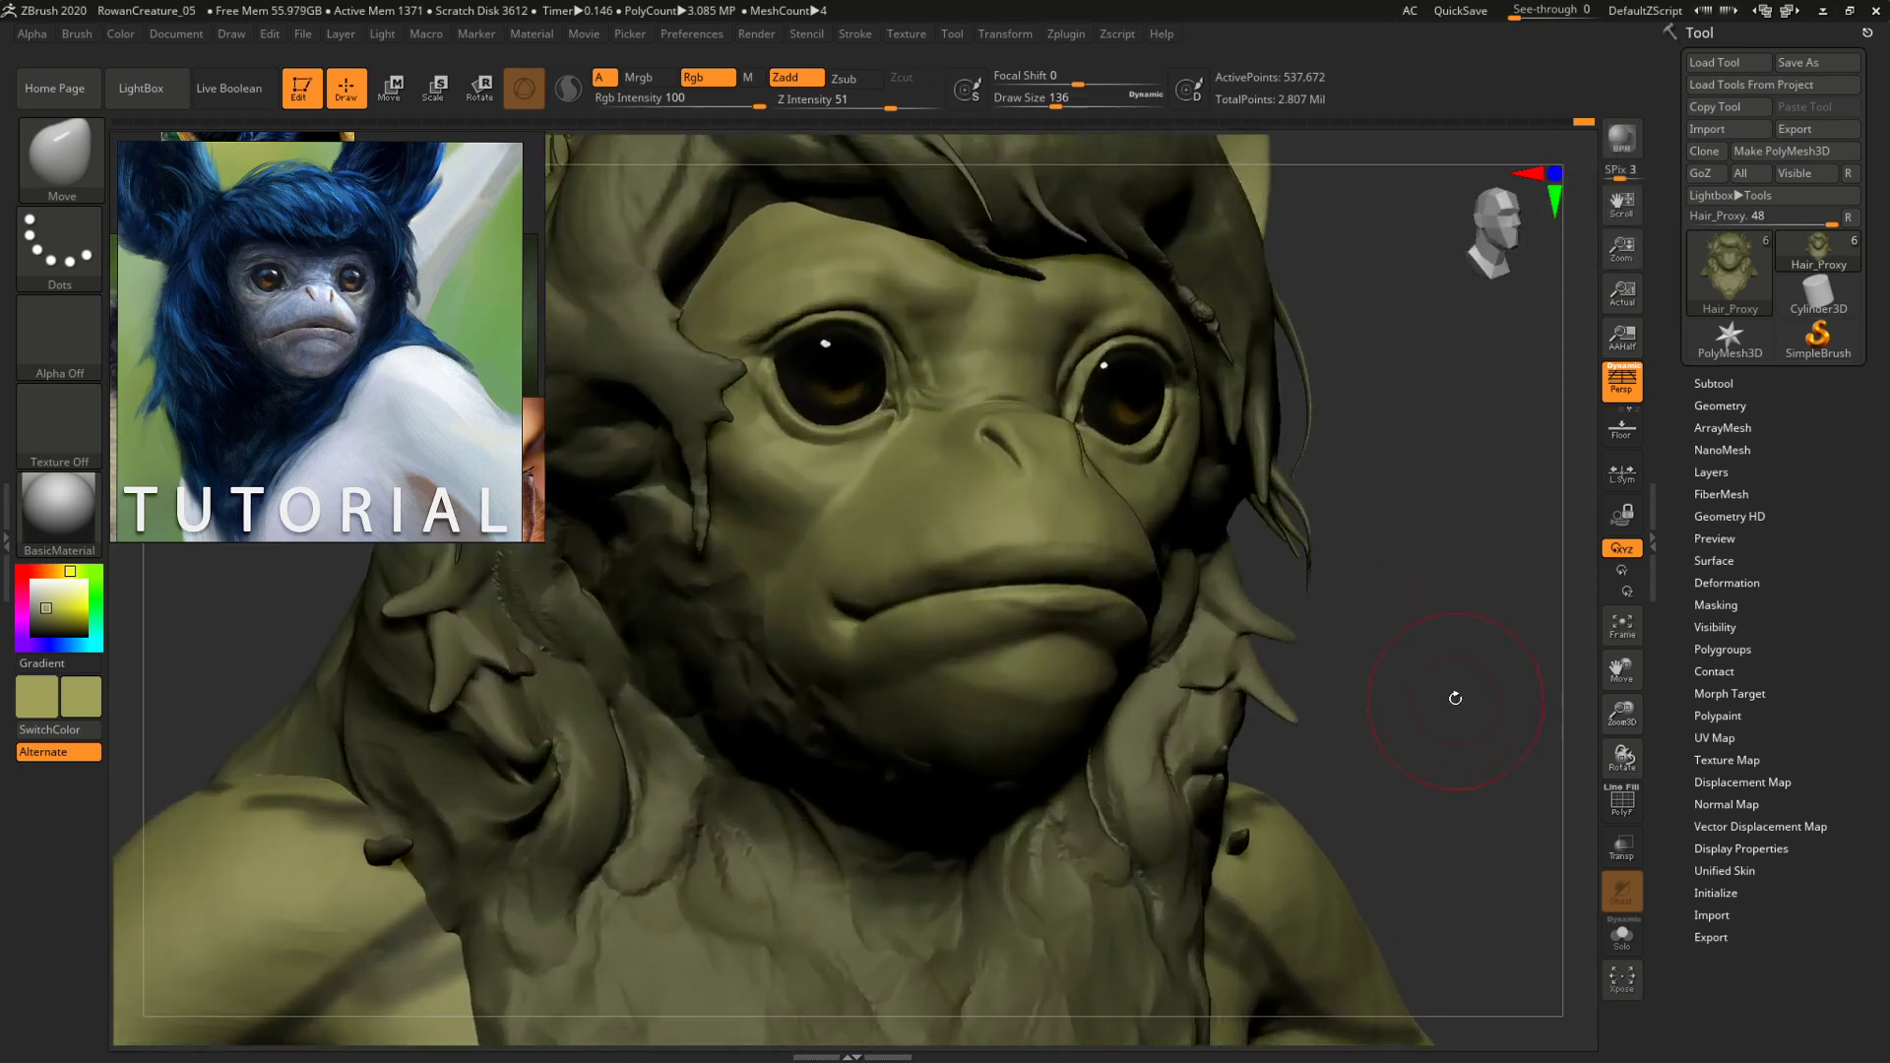
pyautogui.press('b')
pyautogui.press('c')
pyautogui.press('b')
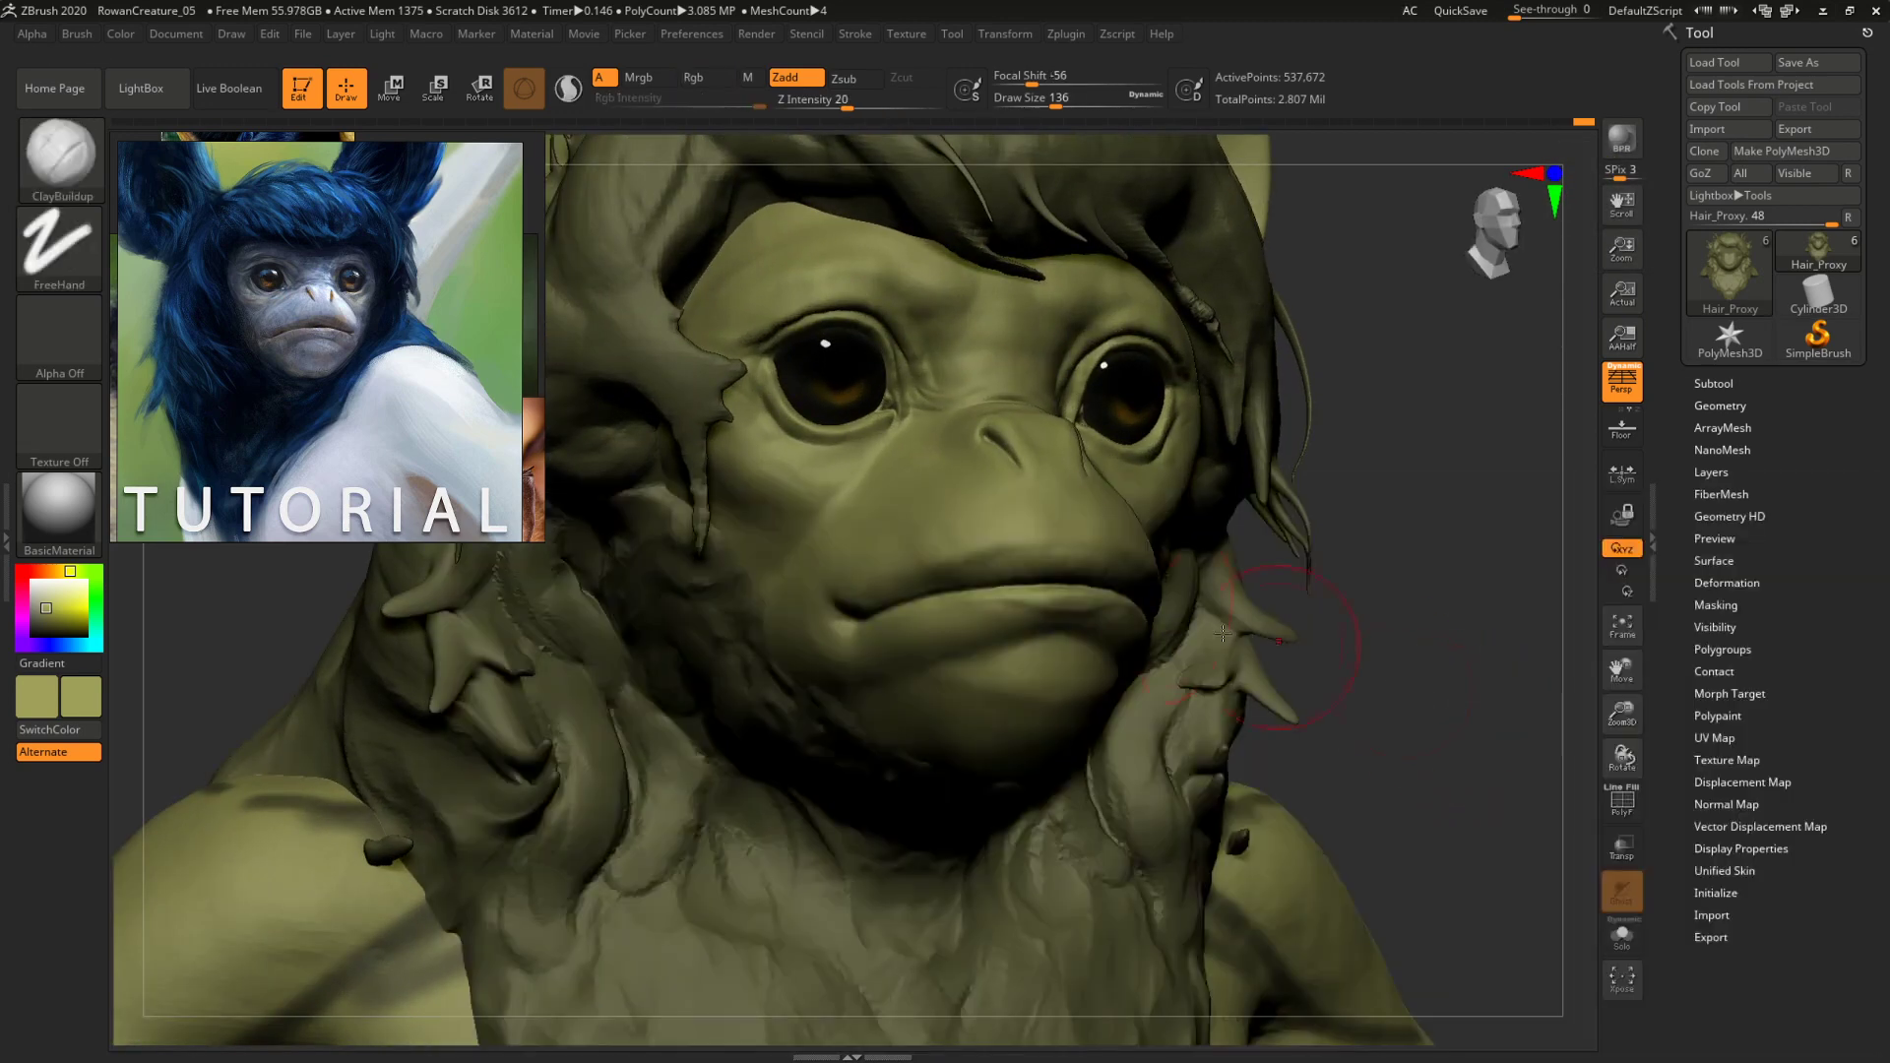
pyautogui.press('space')
pyautogui.moveTo(859, 477); pyautogui.dragTo(854, 478)
pyautogui.keyDown('alt'); pyautogui.click(868, 465); pyautogui.keyUp('alt')
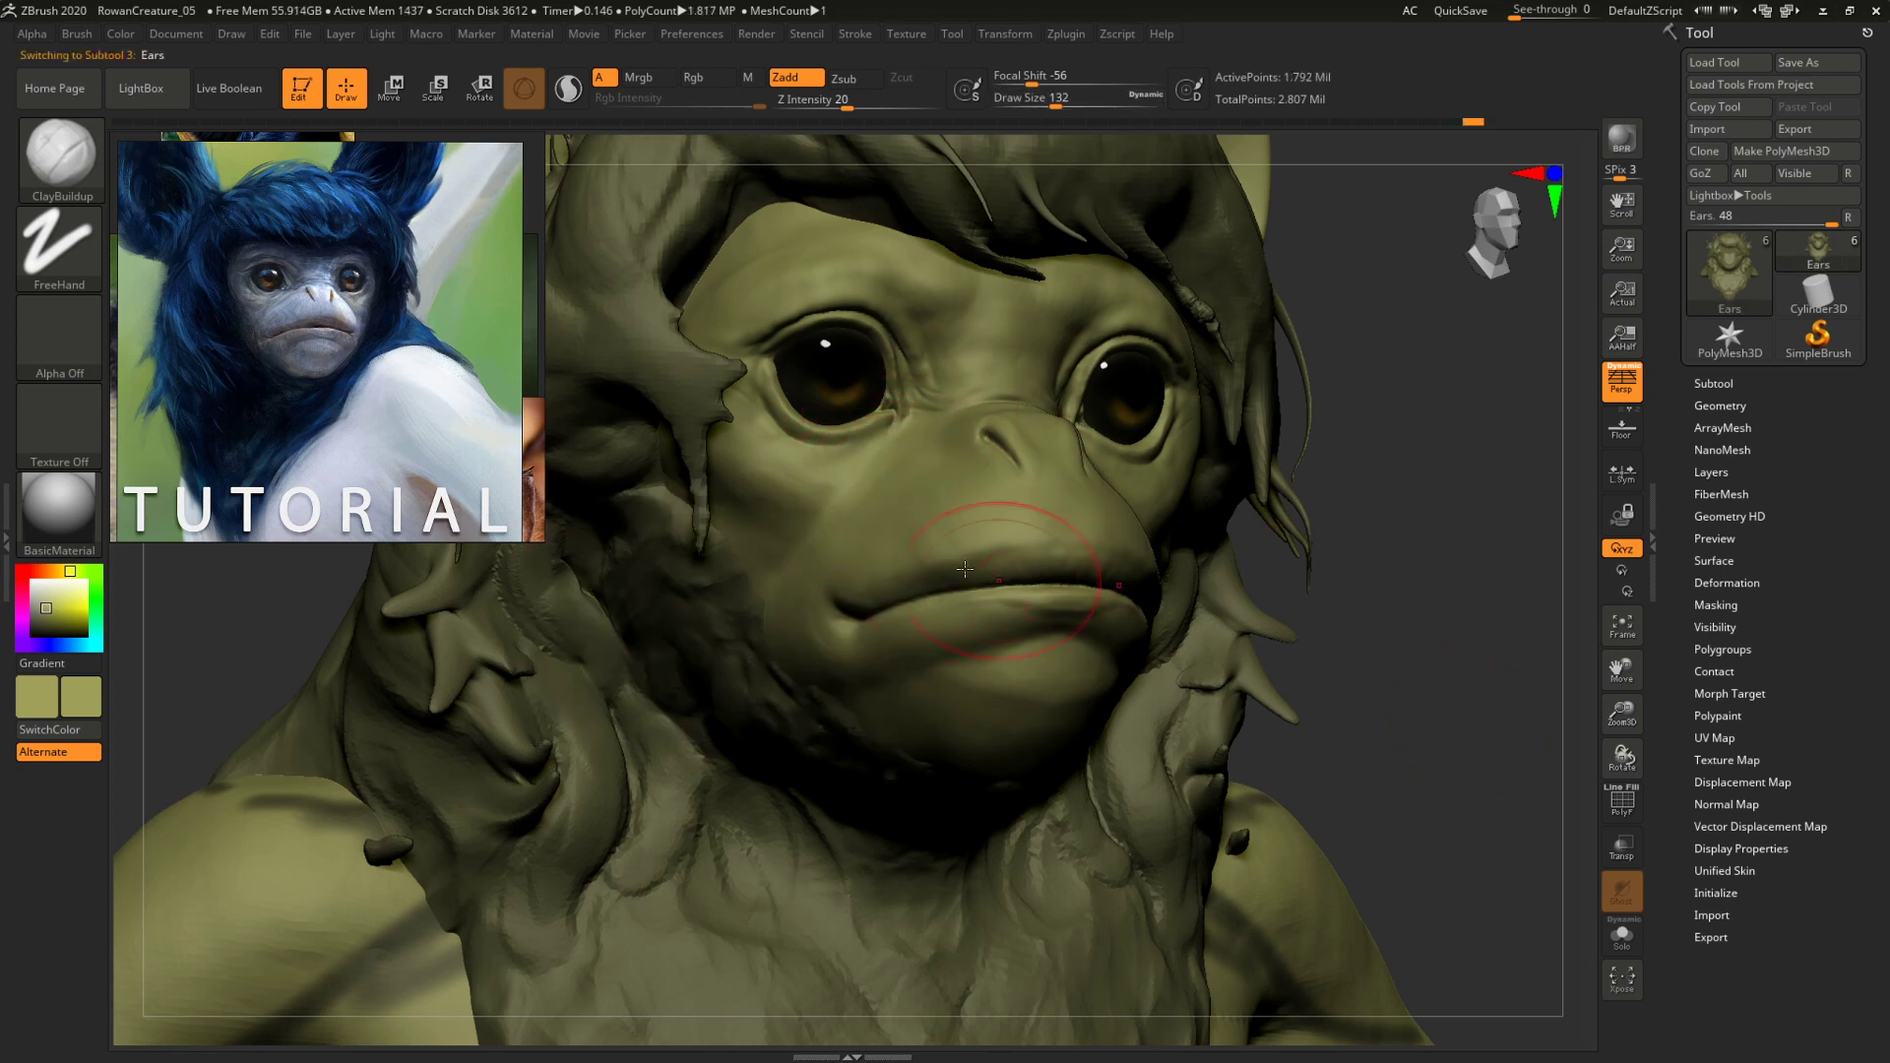
pyautogui.press('space')
pyautogui.moveTo(779, 540); pyautogui.dragTo(793, 540)
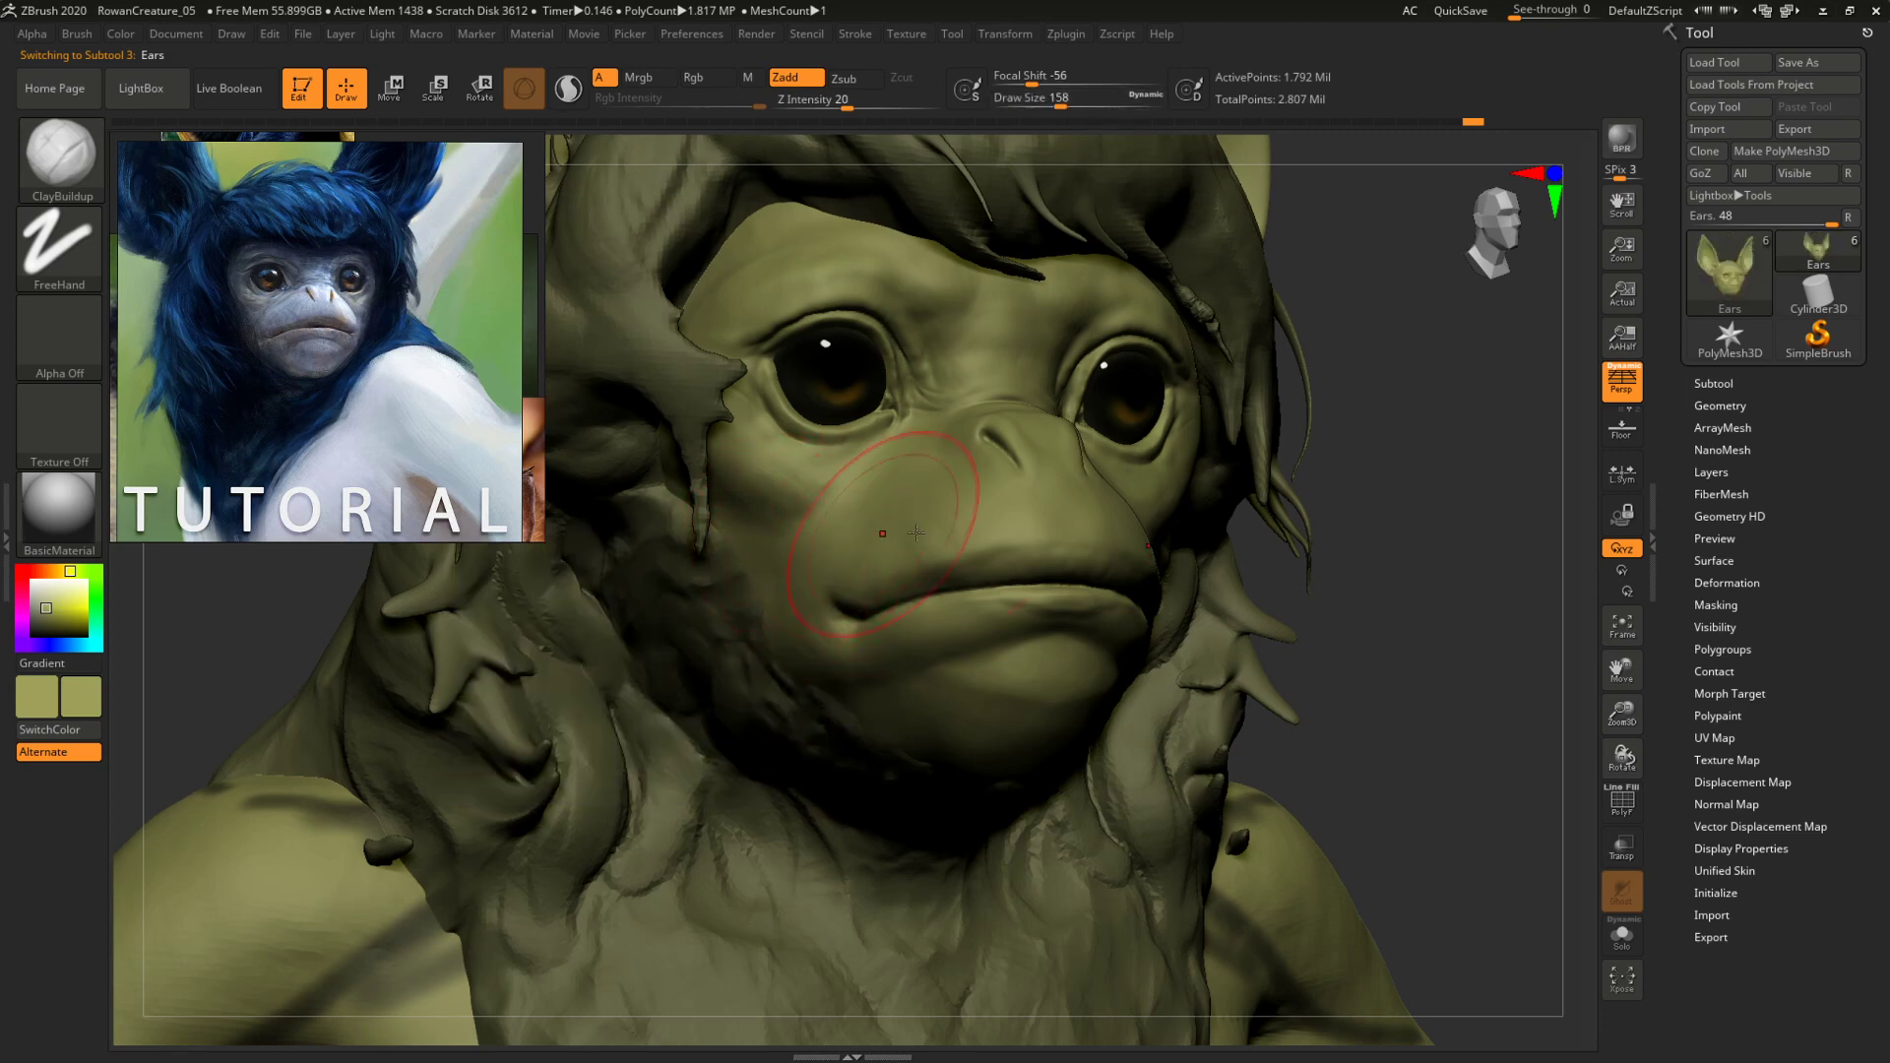
# Build up the muzzle and cheek beside the nose with ClayBuildup, lowering Z Intensity to 11 and the draw size to 74.
pyautogui.moveTo(1437, 693)
pyautogui.mouseDown()
pyautogui.moveTo(1479, 716)
pyautogui.moveTo(1354, 636)
pyautogui.moveTo(1475, 648)
pyautogui.moveTo(945, 536)
pyautogui.mouseUp()
pyautogui.press('f')
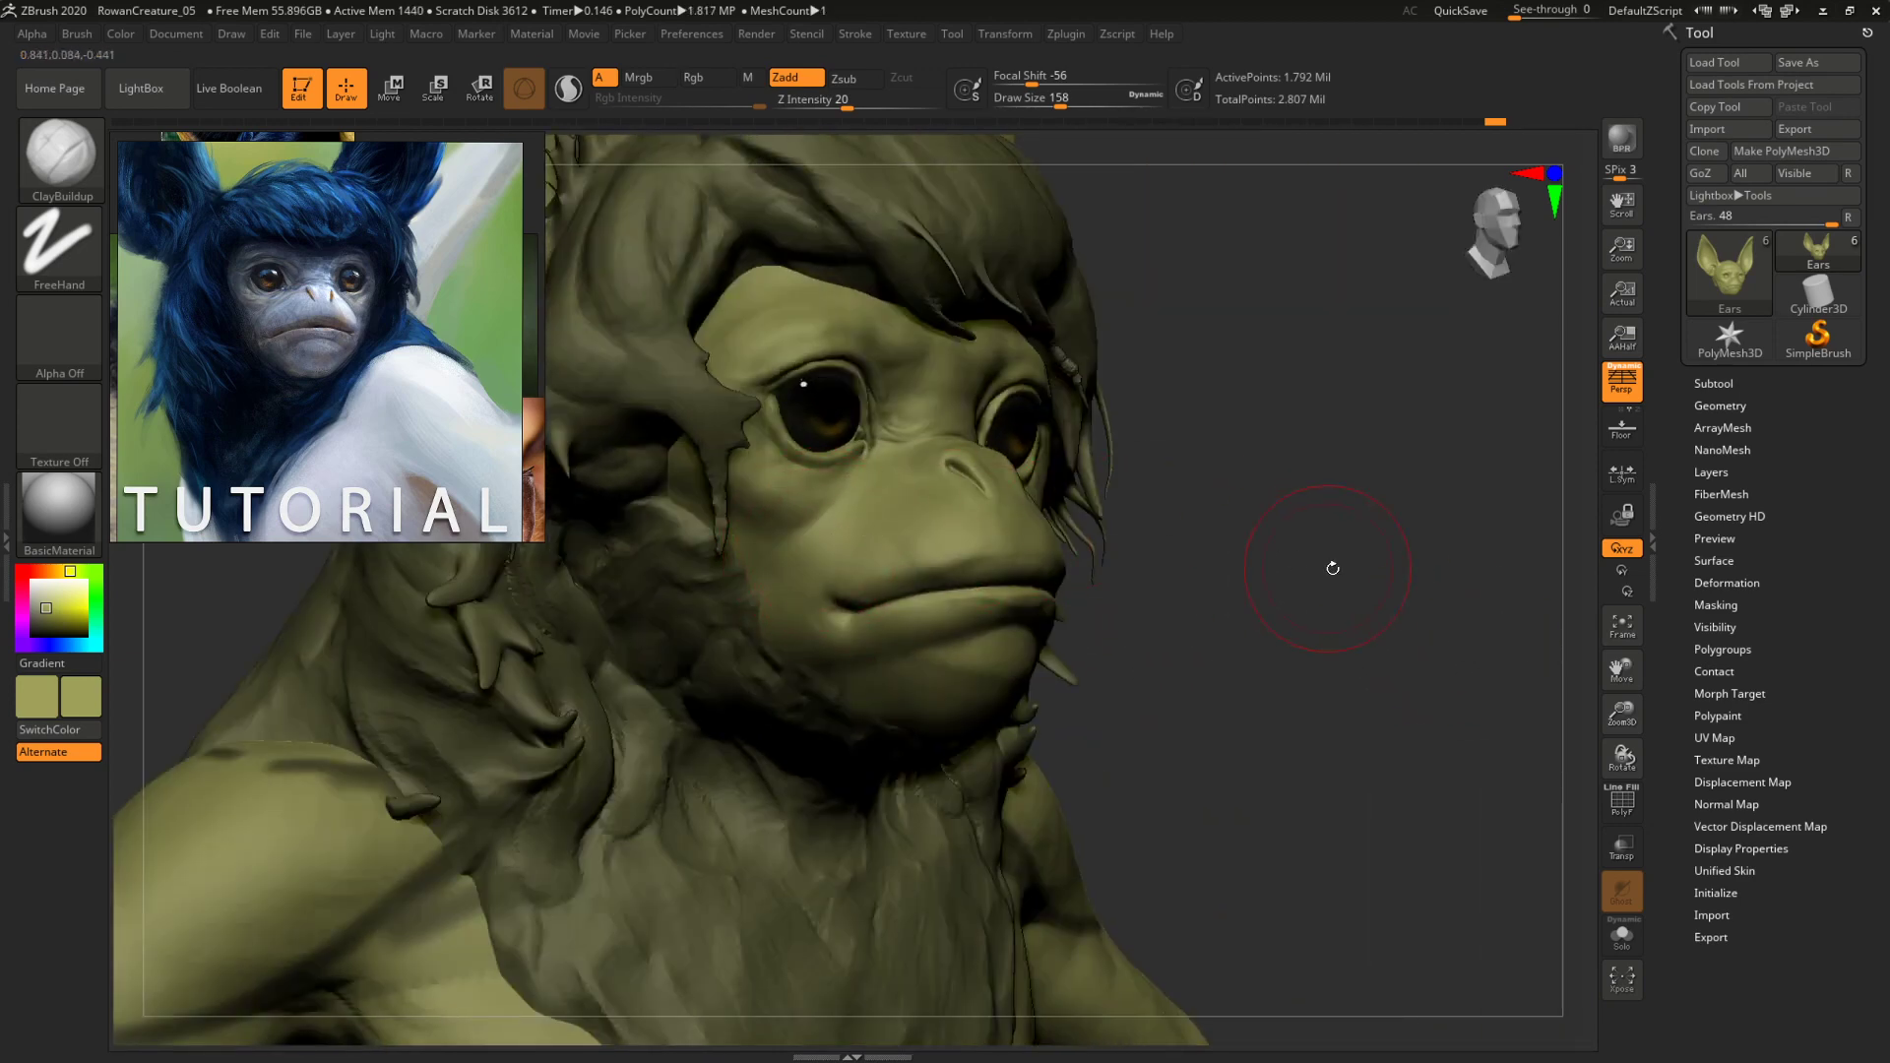
pyautogui.moveTo(1329, 561); pyautogui.dragTo(1468, 705)
pyautogui.press('f')
pyautogui.moveTo(1249, 654)
pyautogui.mouseDown()
pyautogui.moveTo(1309, 661)
pyautogui.moveTo(1480, 751)
pyautogui.moveTo(1374, 748)
pyautogui.moveTo(1438, 747)
pyautogui.moveTo(719, 487)
pyautogui.mouseUp()
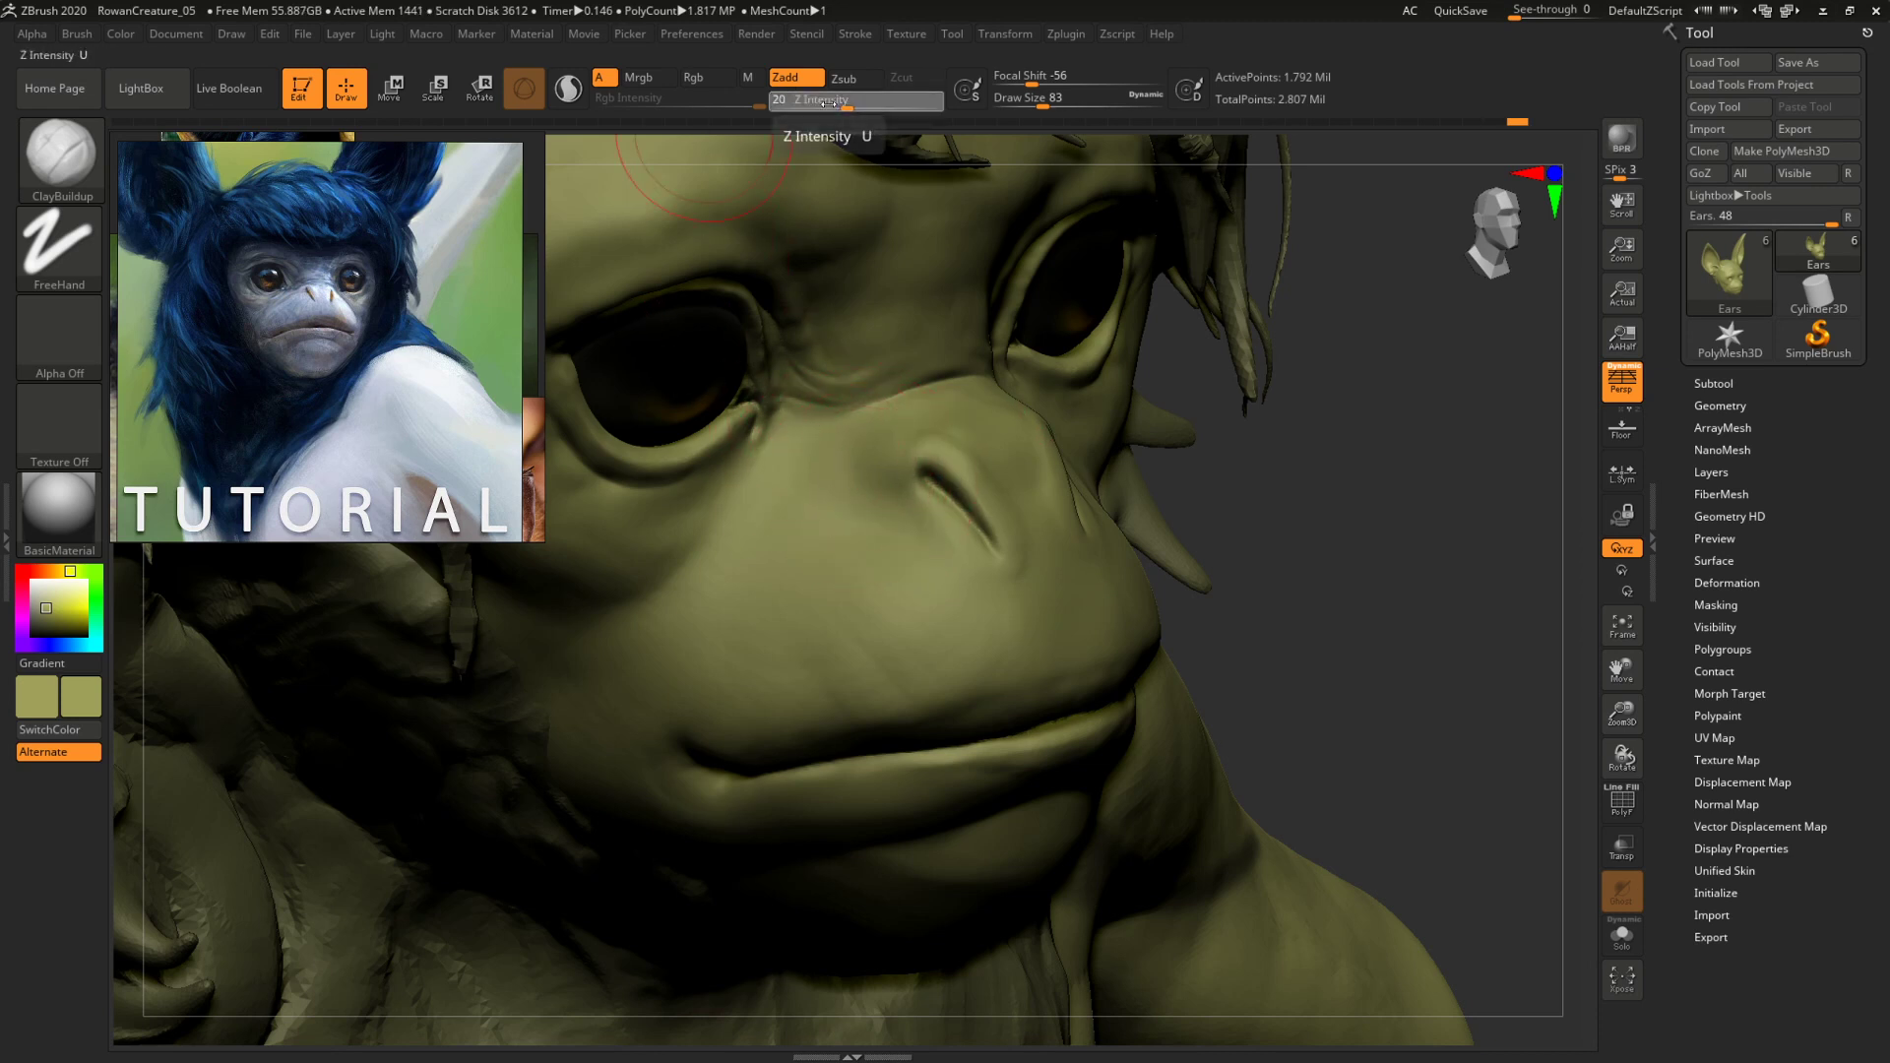
pyautogui.moveTo(846, 104); pyautogui.dragTo(829, 103)
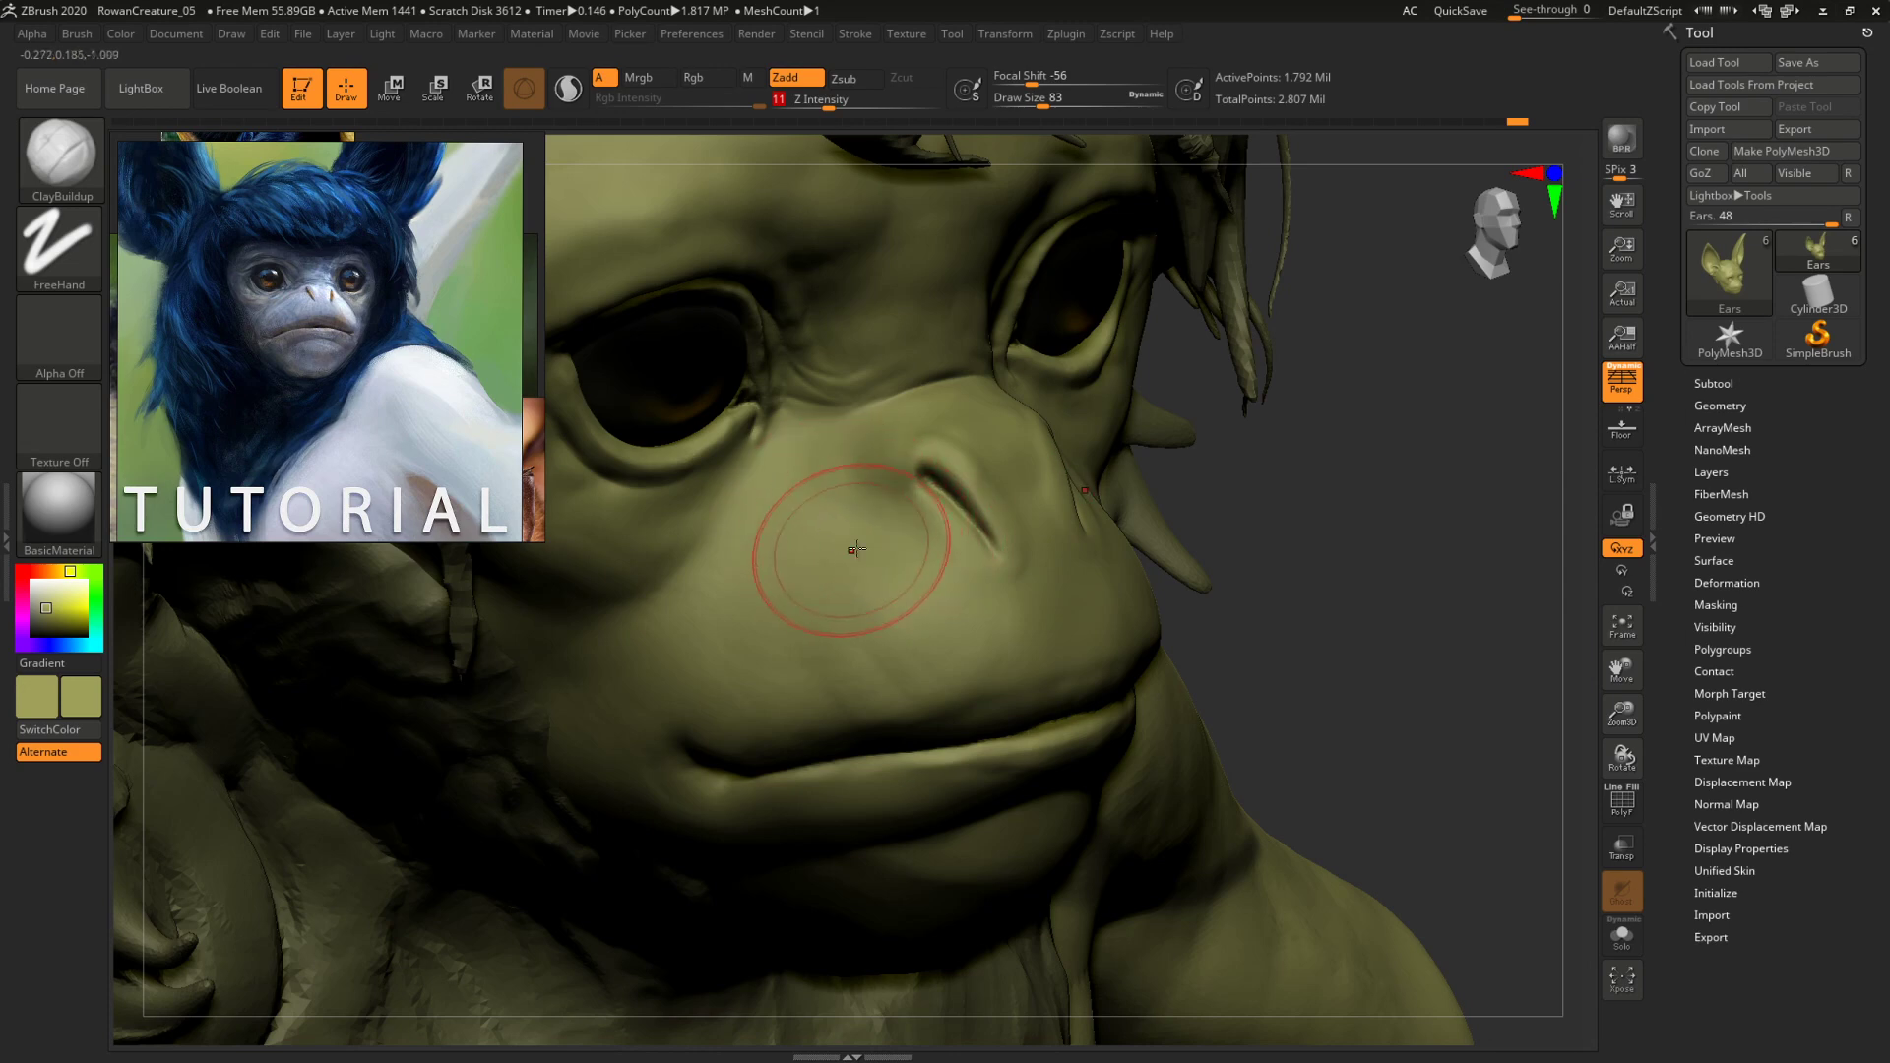
pyautogui.press('space')
pyautogui.moveTo(854, 484); pyautogui.dragTo(855, 484)
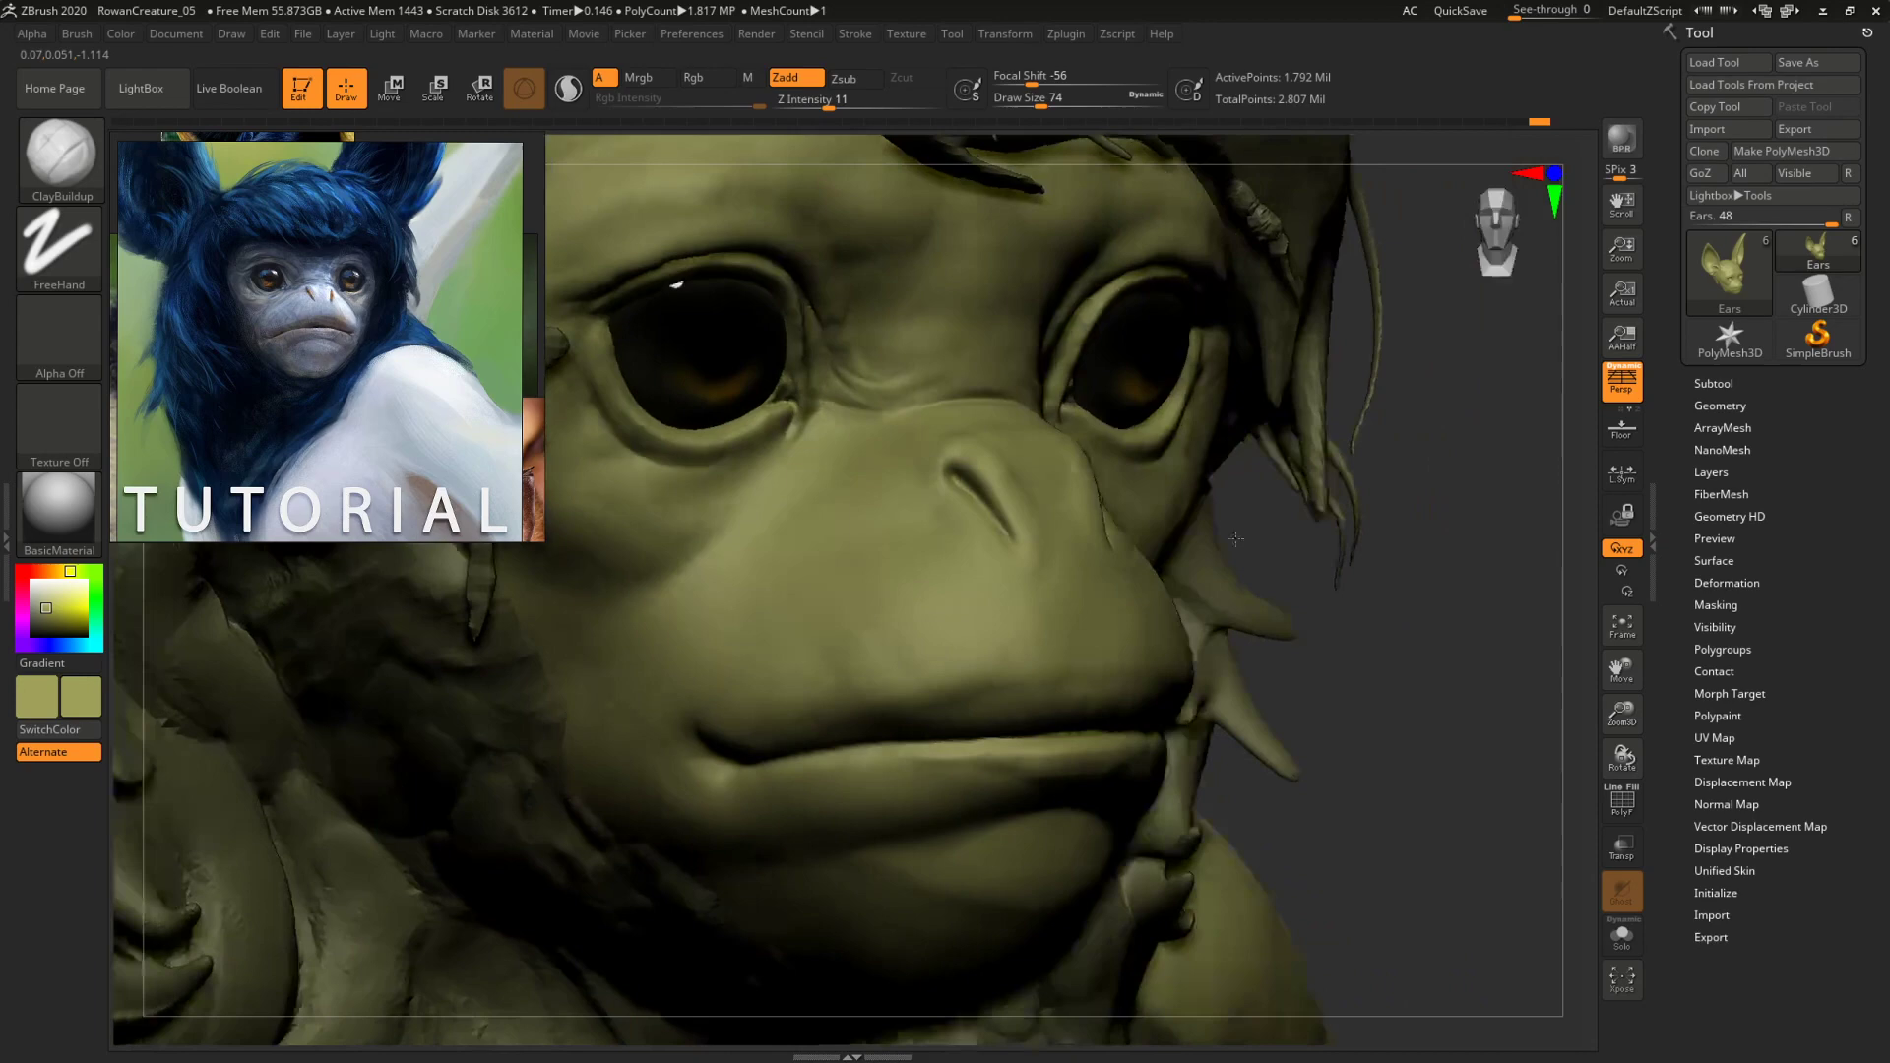
# Set the draw size to 77 and examine the face from the front, near and far, against the reference.
pyautogui.press('space')
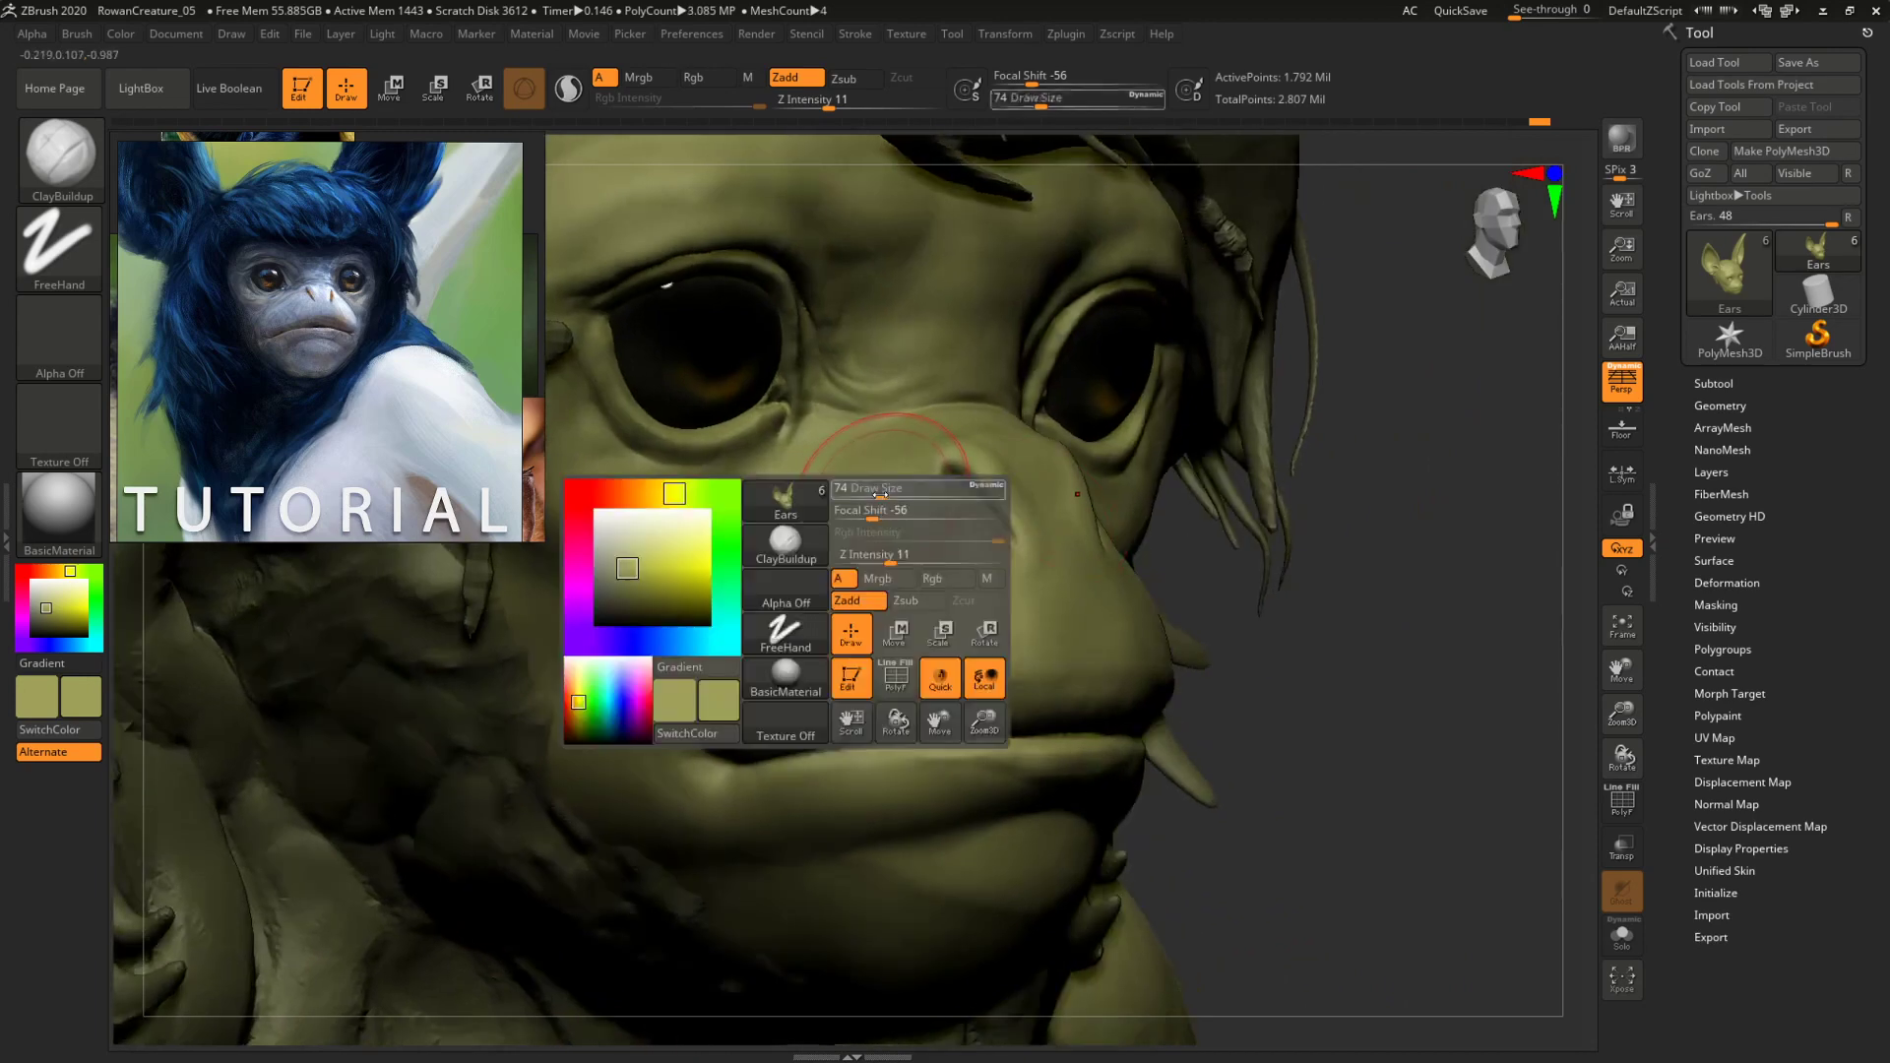
pyautogui.moveTo(879, 495); pyautogui.dragTo(884, 495)
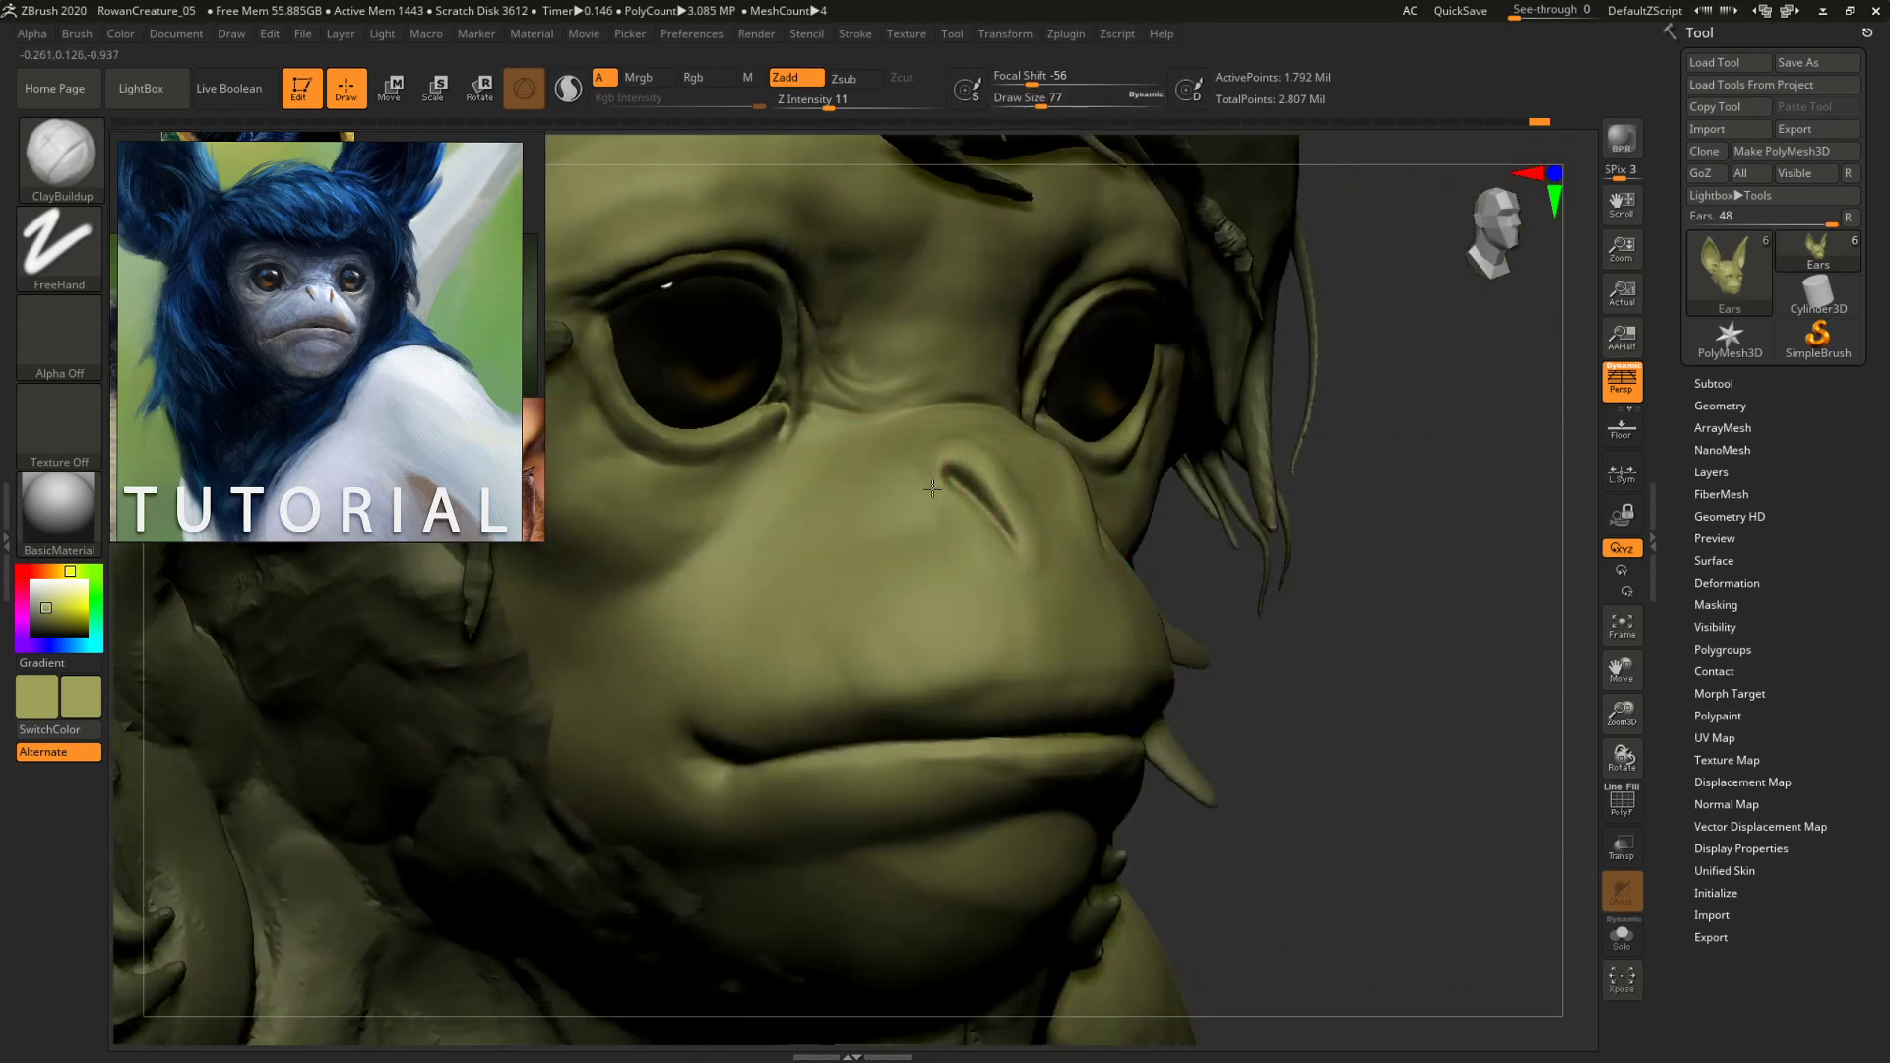
pyautogui.moveTo(1408, 642); pyautogui.dragTo(1111, 626)
pyautogui.moveTo(1278, 671); pyautogui.dragTo(1274, 591)
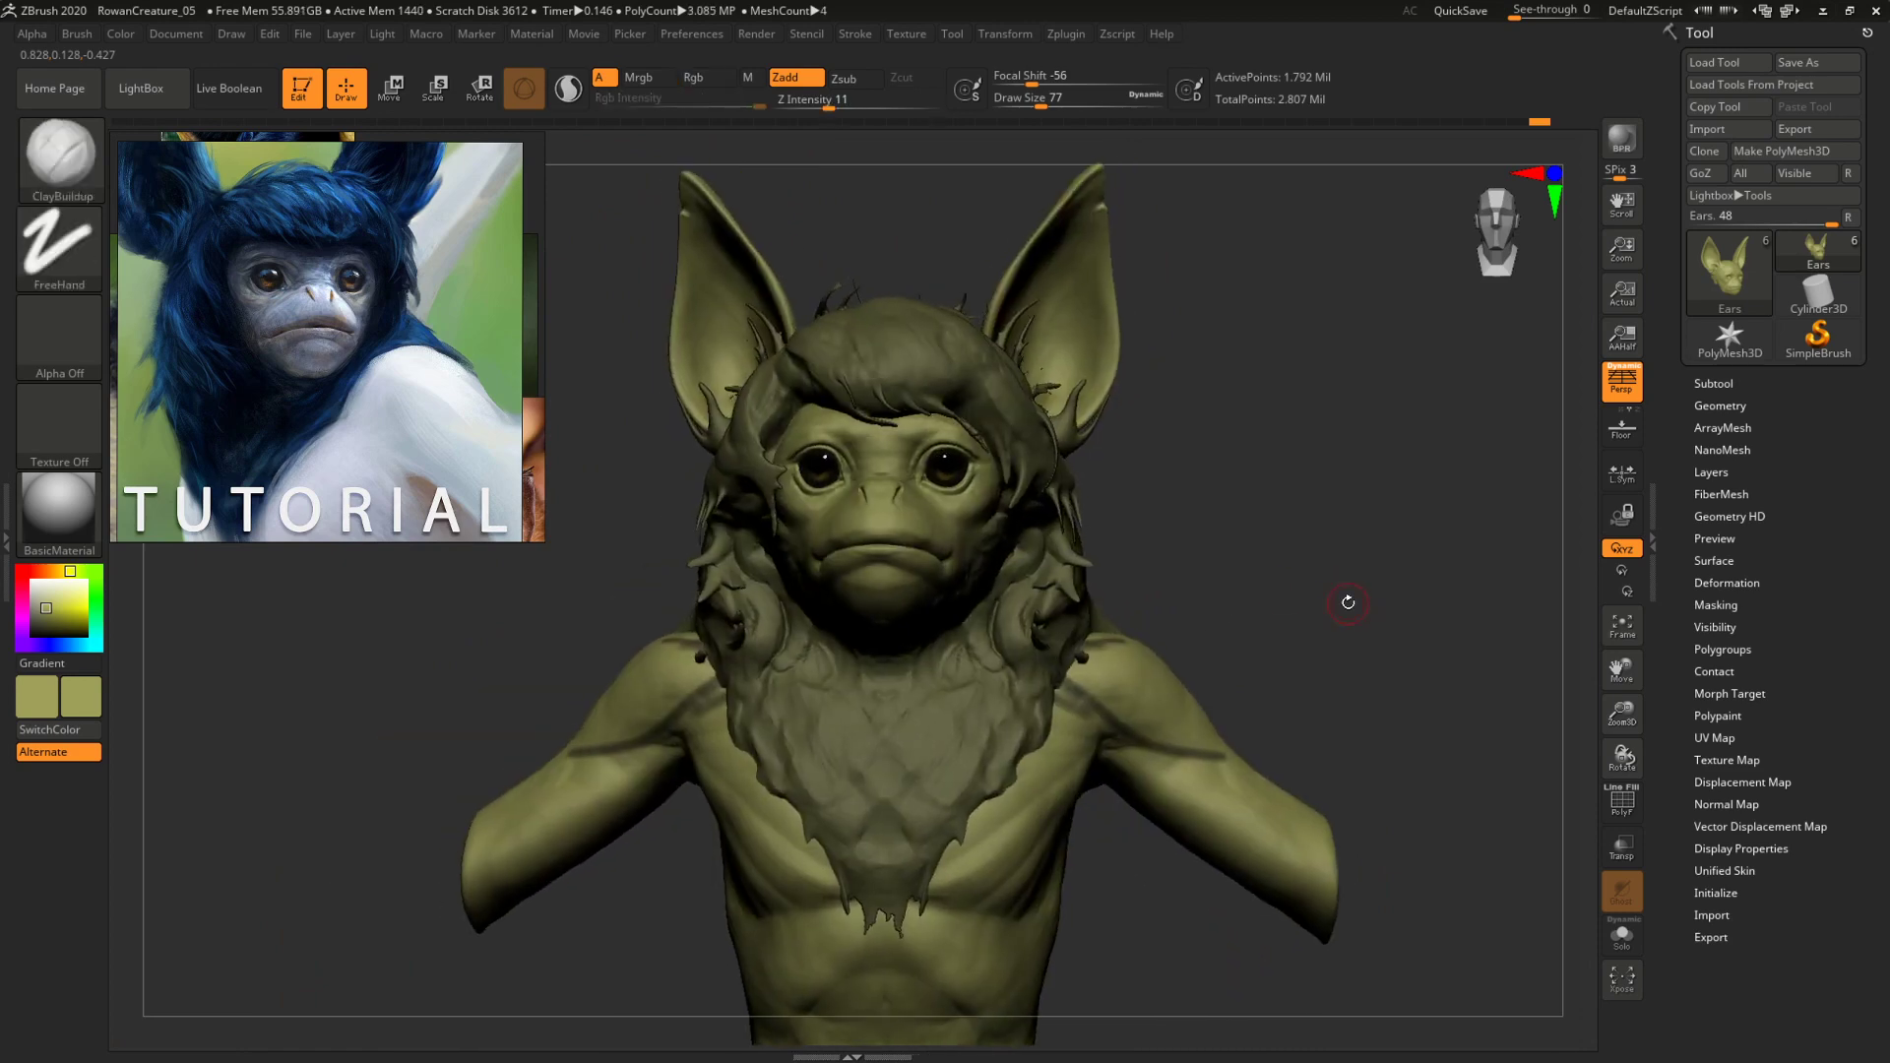
pyautogui.keyDown('alt'); pyautogui.moveTo(1346, 589); pyautogui.dragTo(1539, 493); pyautogui.keyUp('alt')
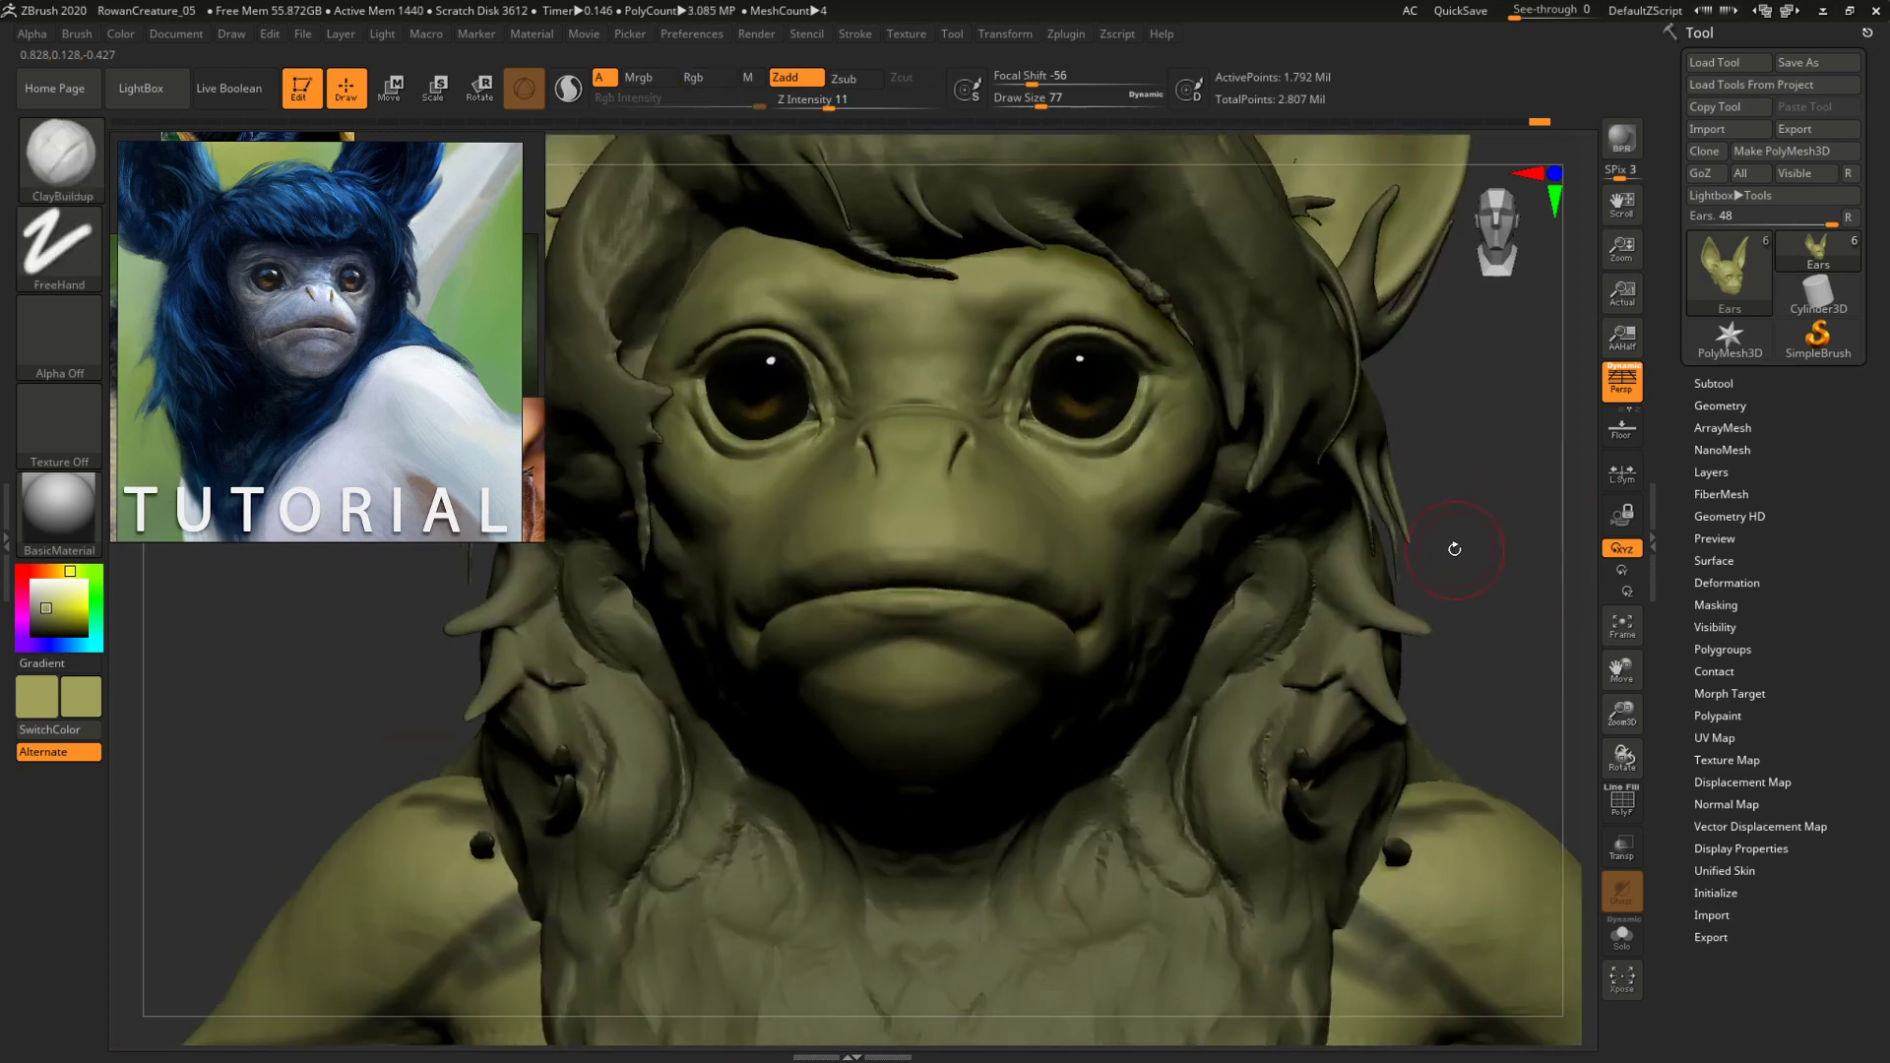
# Switch to the Move brush with a draw size of 90 and frame the face from the front.
pyautogui.press('b')
pyautogui.press('m')
pyautogui.press('v')
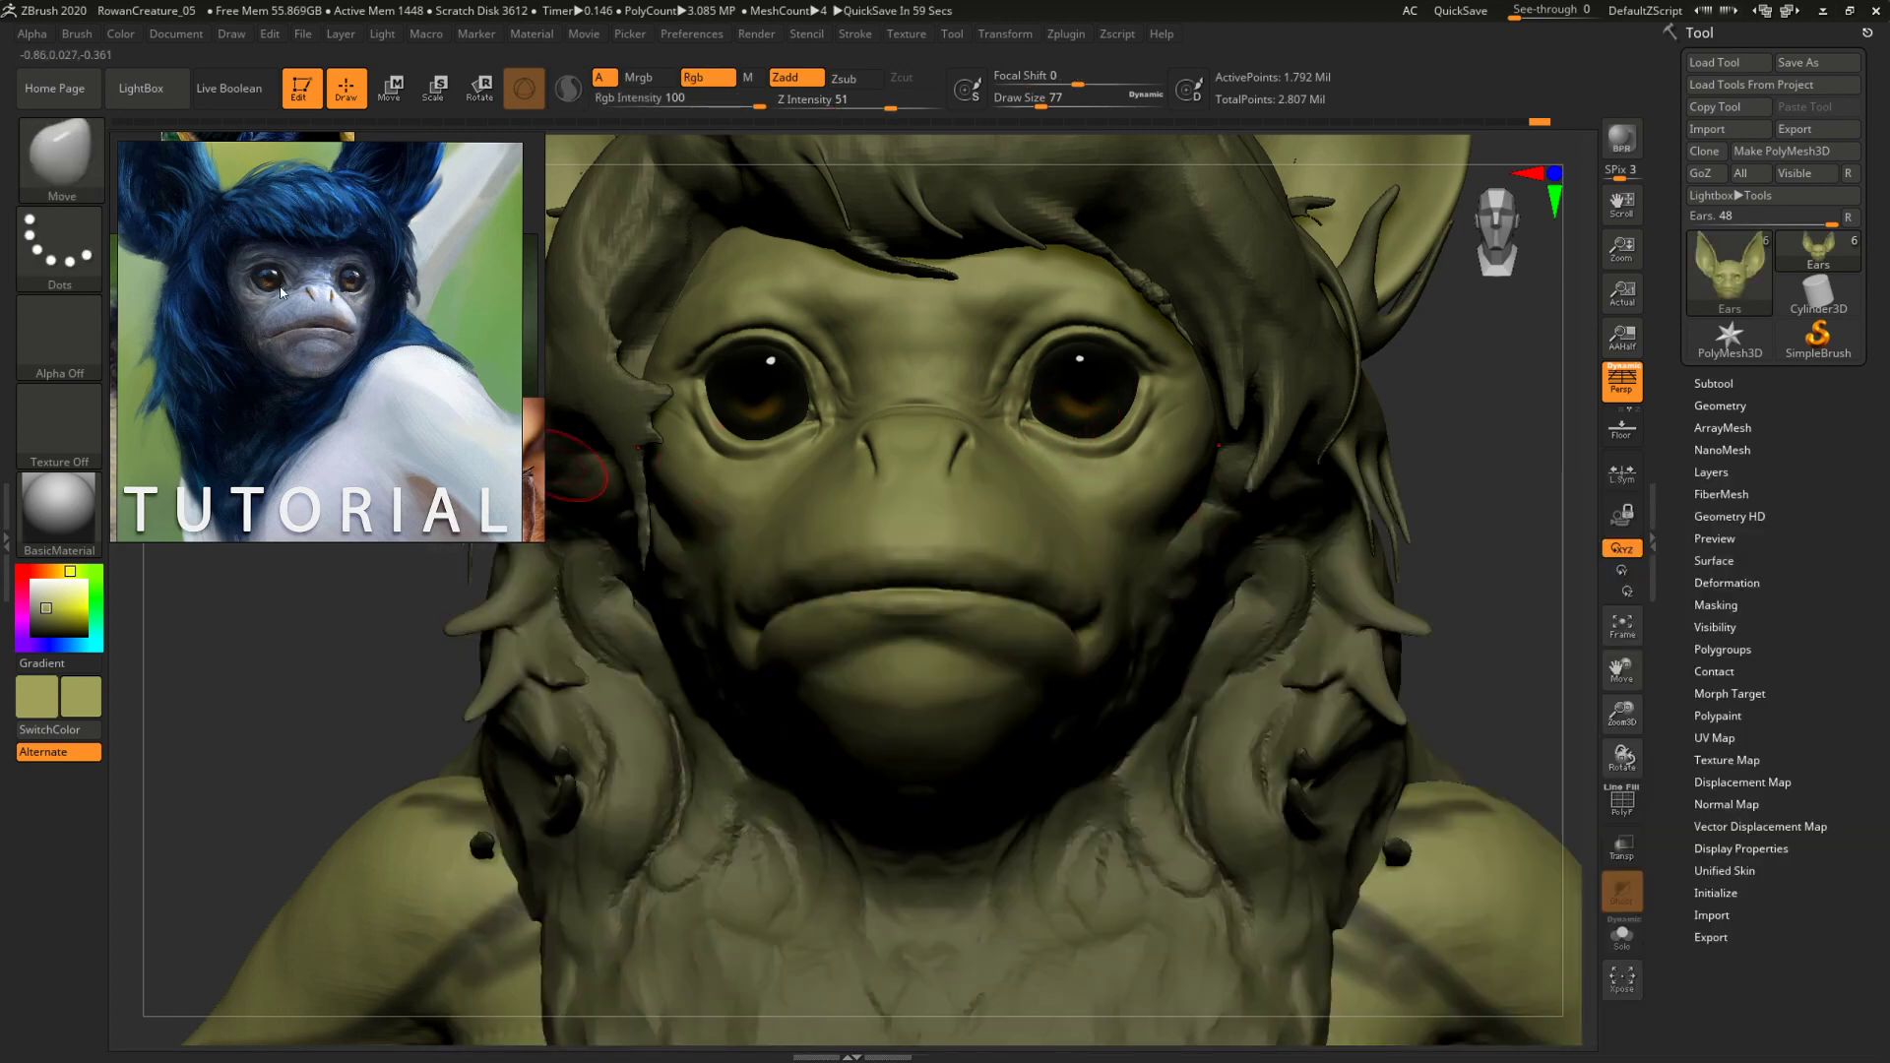
pyautogui.moveTo(1480, 490)
pyautogui.mouseDown()
pyautogui.moveTo(1173, 485)
pyautogui.moveTo(1288, 384)
pyautogui.mouseUp()
pyautogui.press('space')
pyautogui.press('space')
pyautogui.moveTo(1092, 496); pyautogui.dragTo(1088, 489)
pyautogui.keyDown('shift'); pyautogui.moveTo(1516, 631); pyautogui.dragTo(1490, 764); pyautogui.keyUp('shift')
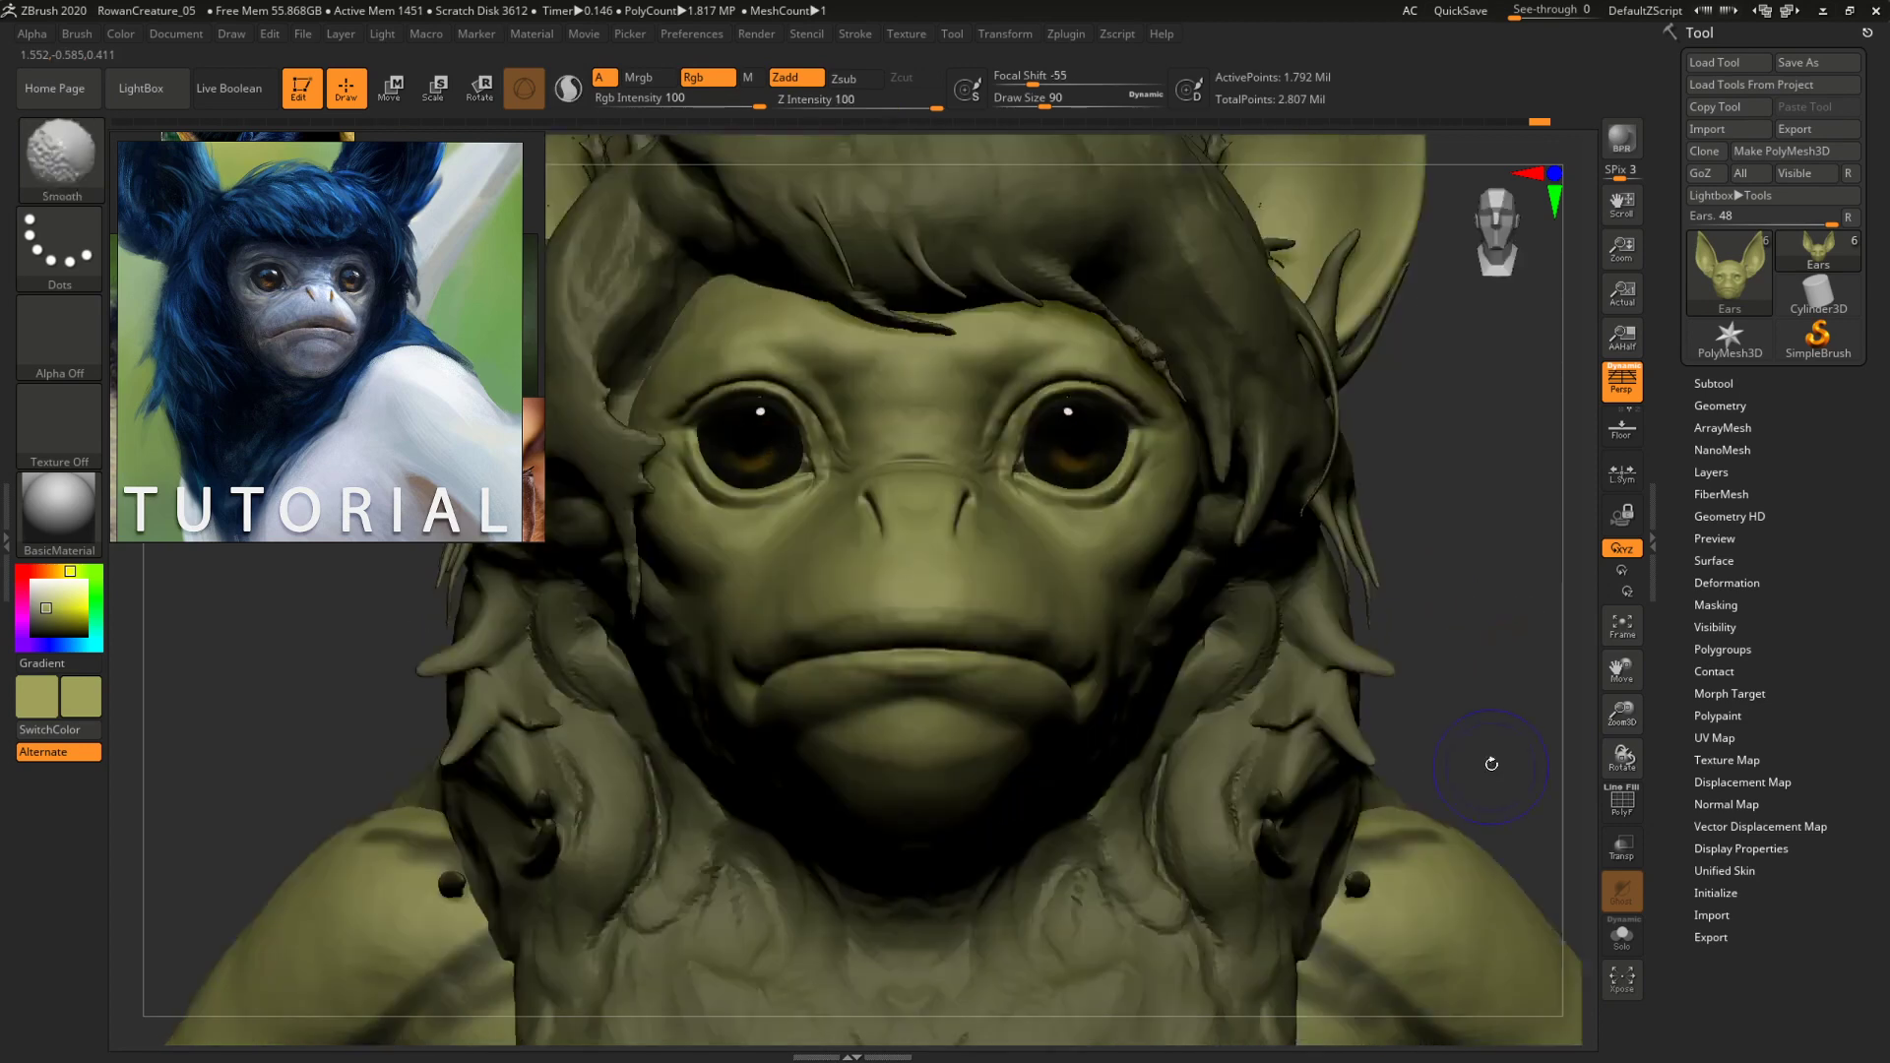
# Switch to the ClayBuildup brush with a draw size of 77 and sculpt the chin below the lower lip.
pyautogui.moveTo(1513, 602)
pyautogui.keyDown('alt'); pyautogui.mouseDown()
pyautogui.moveTo(1320, 552)
pyautogui.moveTo(1310, 527)
pyautogui.moveTo(1334, 511)
pyautogui.moveTo(1421, 627)
pyautogui.moveTo(1414, 489)
pyautogui.mouseUp(); pyautogui.keyUp('alt')
pyautogui.press('b')
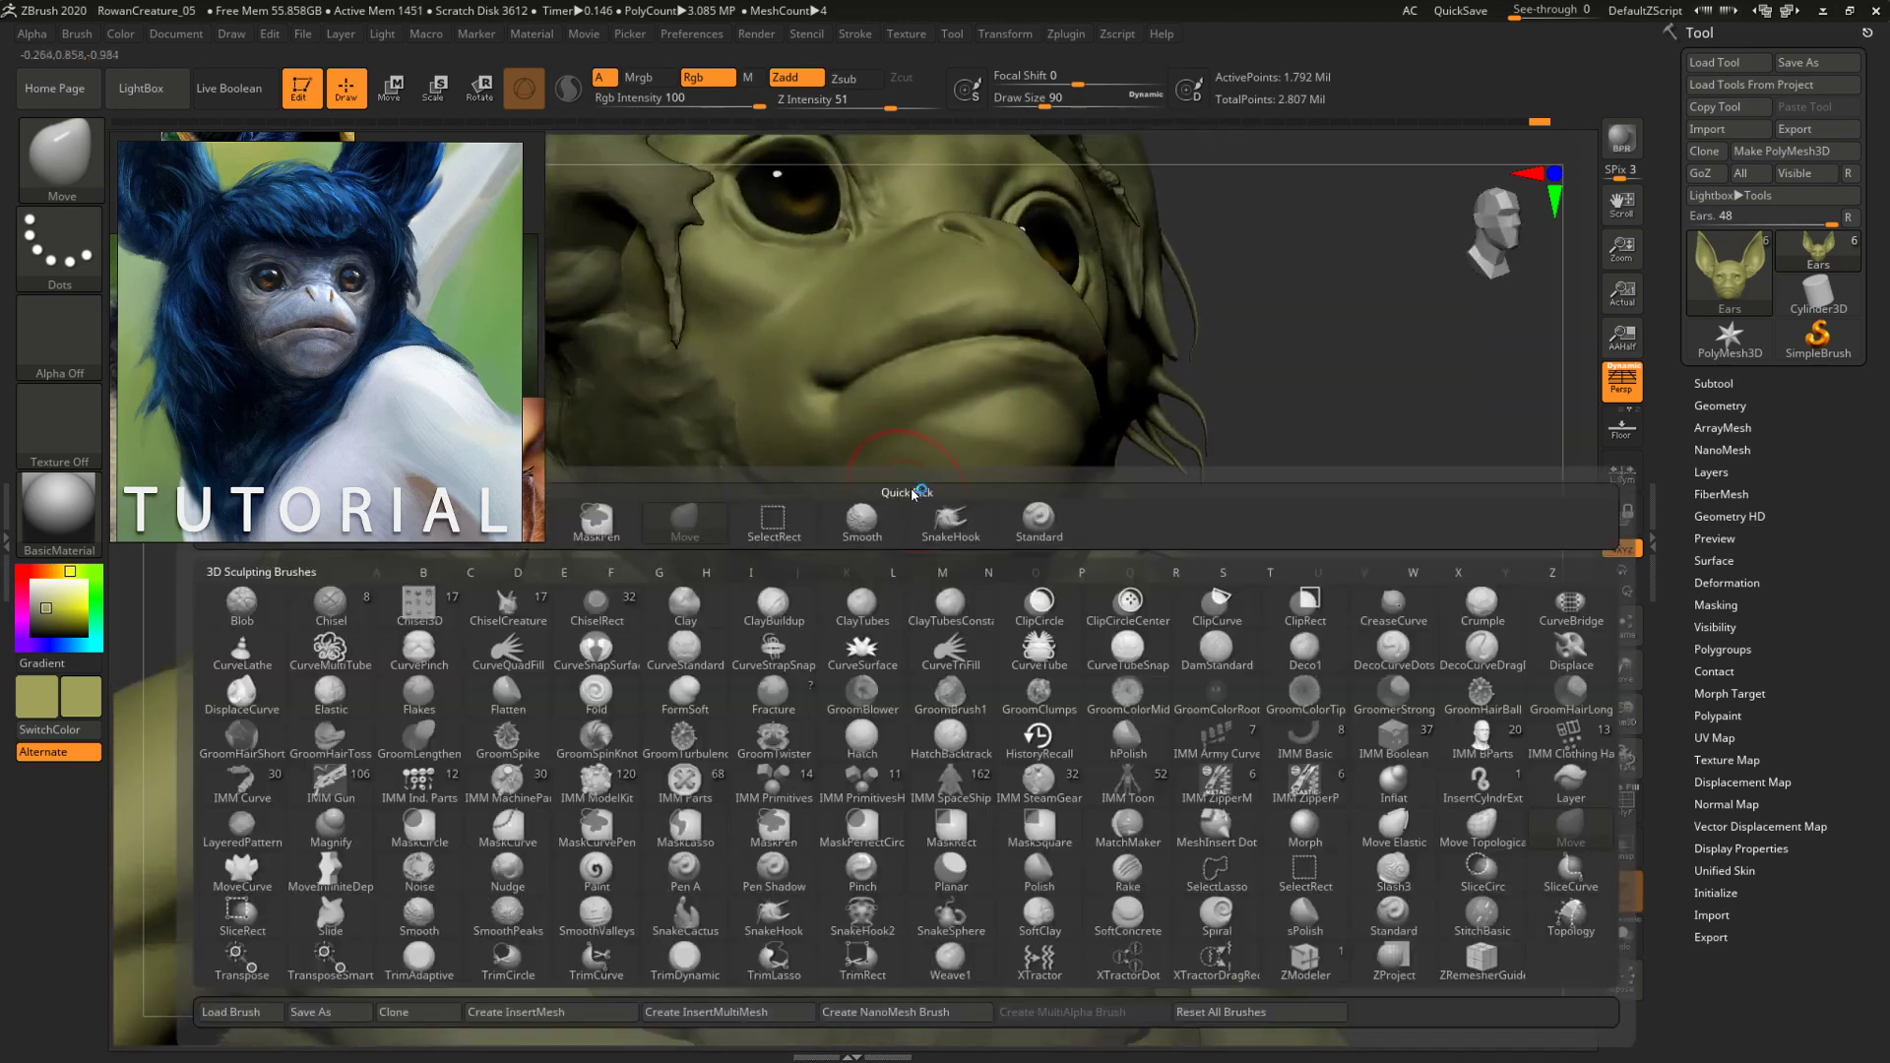
pyautogui.press('c')
pyautogui.press('b')
pyautogui.moveTo(1086, 442); pyautogui.dragTo(1091, 522)
pyautogui.press('space')
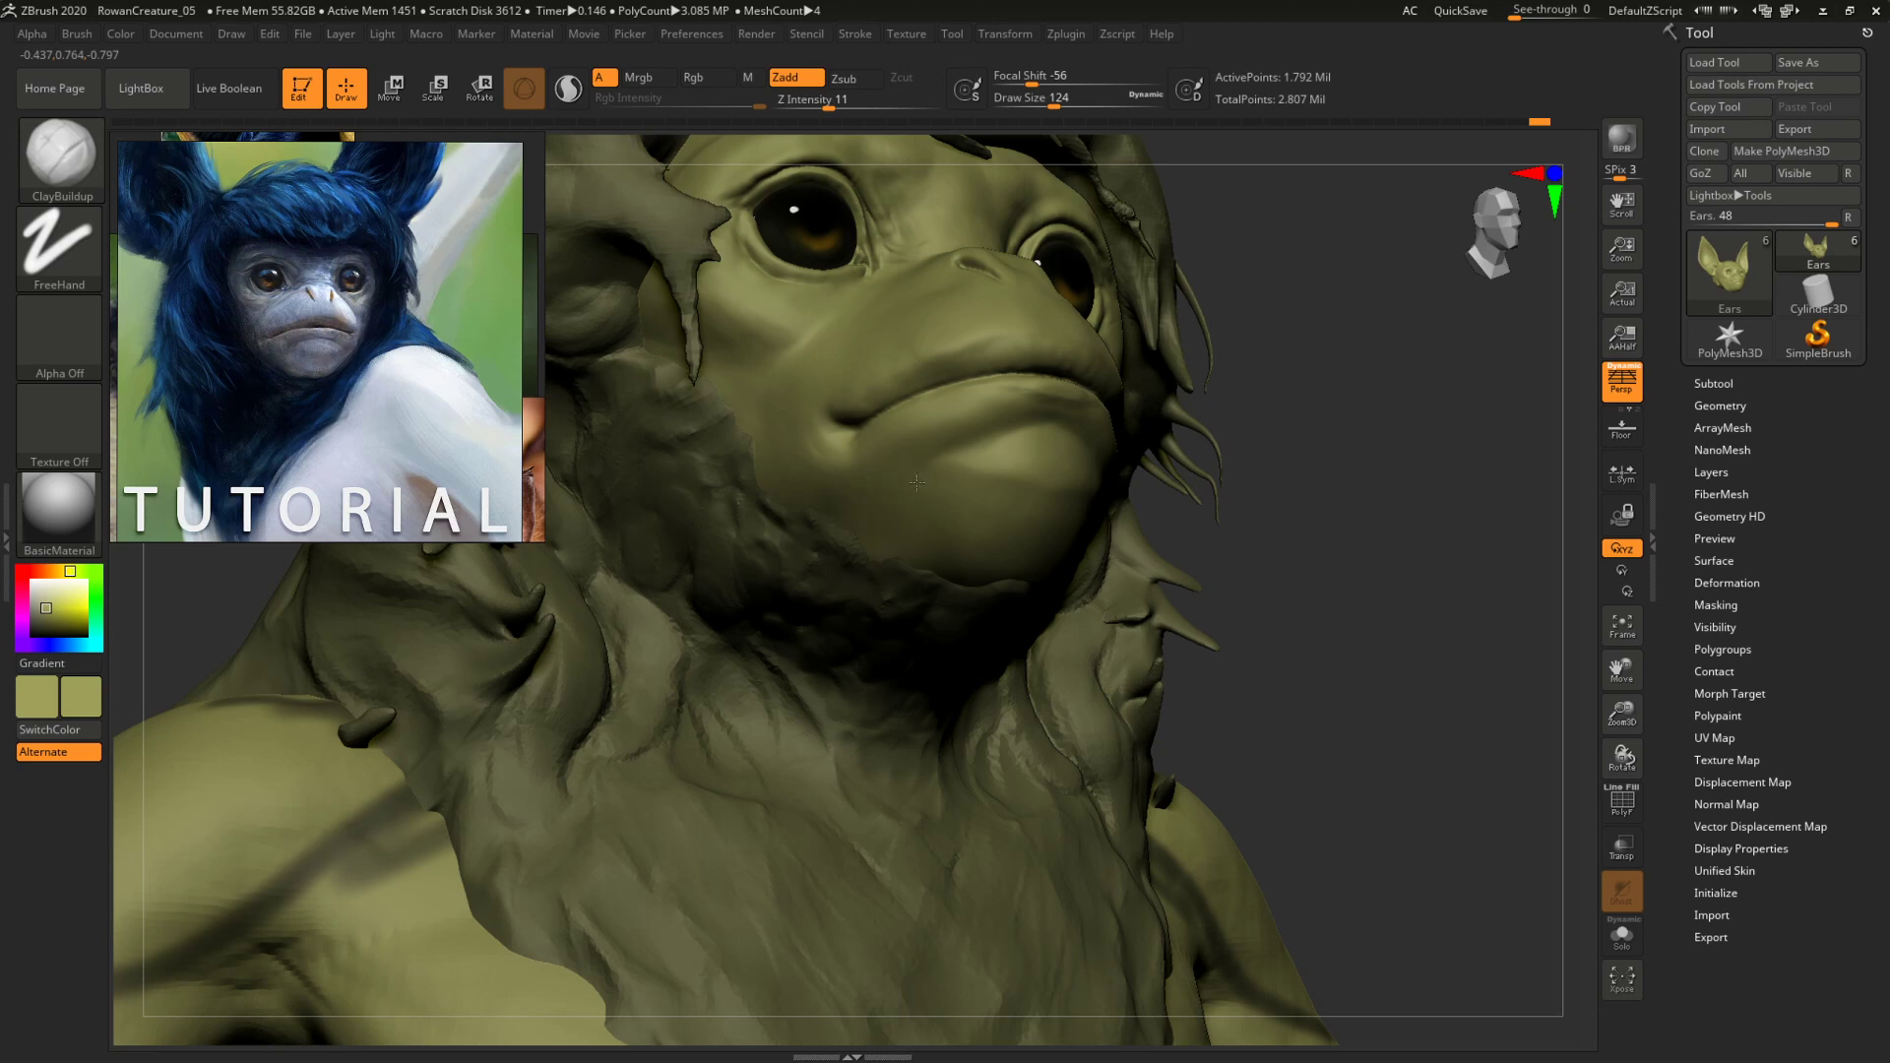
pyautogui.press('space')
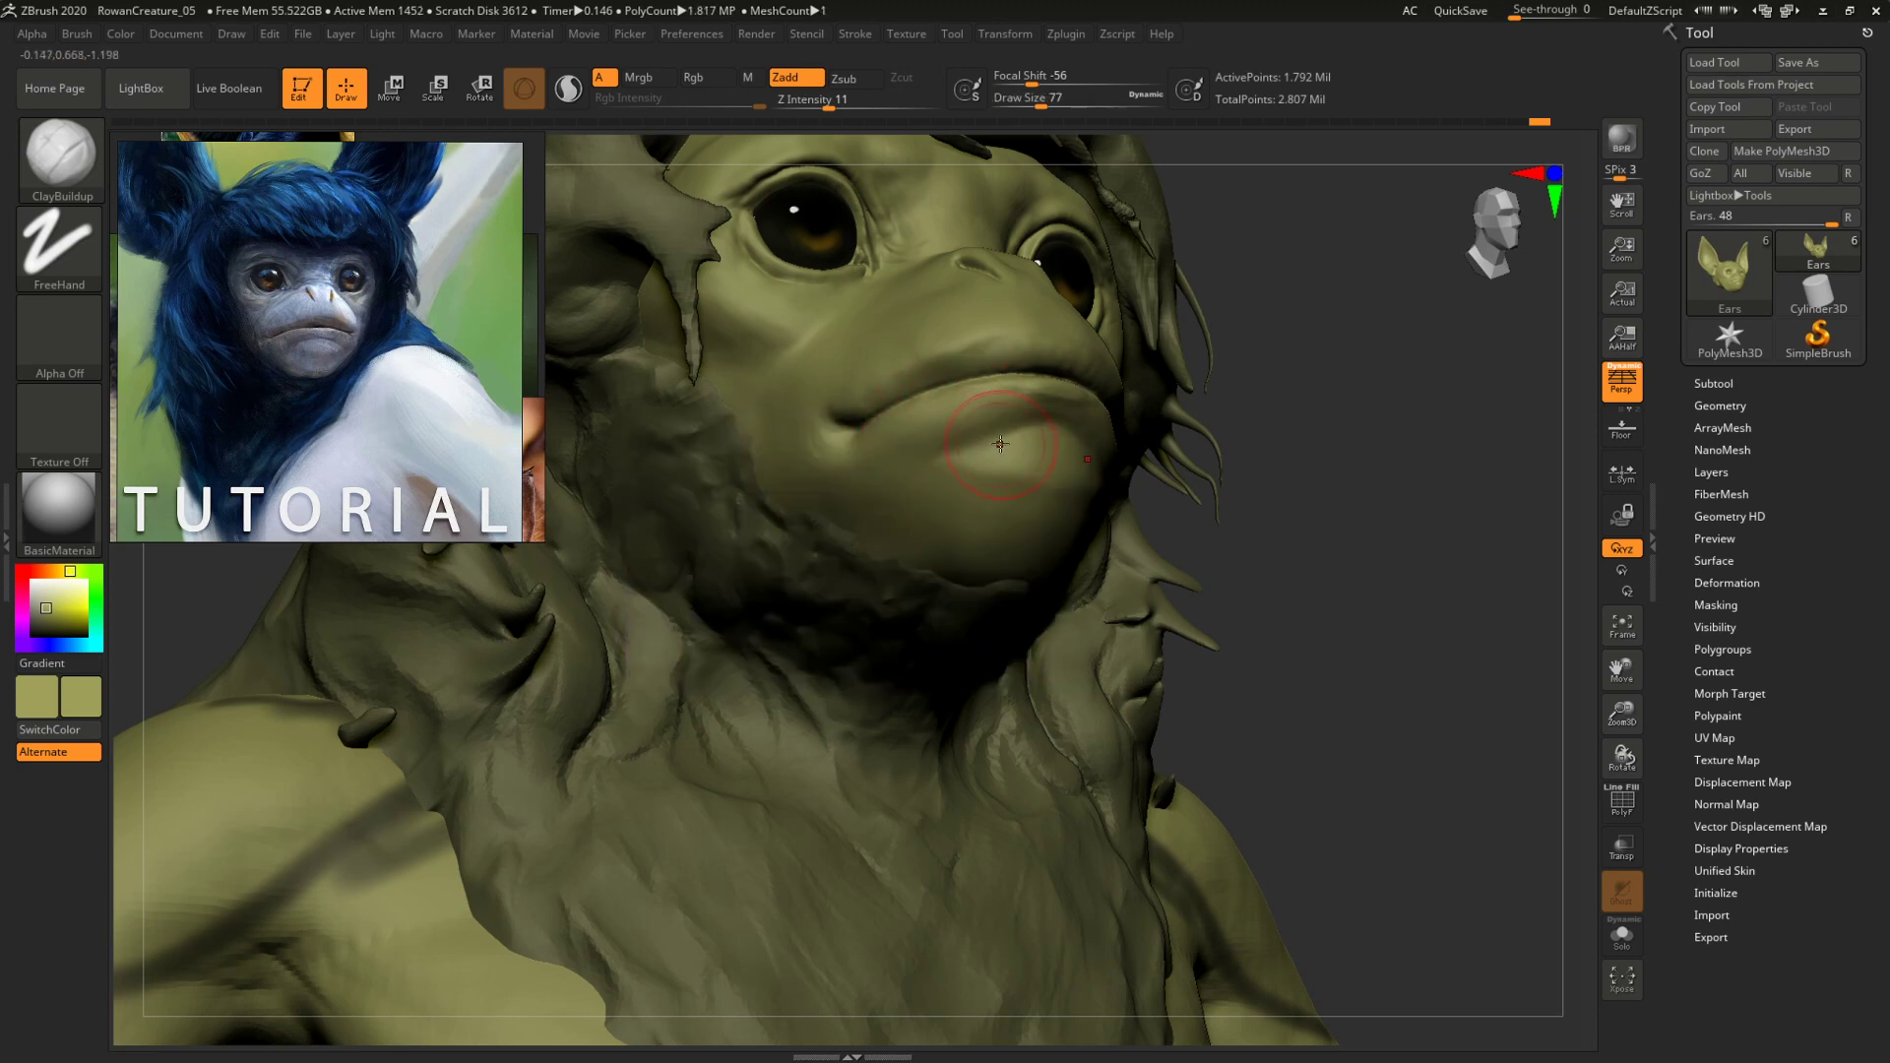
pyautogui.moveTo(938, 444); pyautogui.dragTo(933, 435)
# Sculpt the corner of the mouth with ClayBuildup, trying draw size 44 and then settling on 49.
pyautogui.moveTo(1455, 409)
pyautogui.mouseDown()
pyautogui.moveTo(1464, 527)
pyautogui.moveTo(1172, 481)
pyautogui.moveTo(1341, 476)
pyautogui.moveTo(1286, 476)
pyautogui.moveTo(1443, 549)
pyautogui.moveTo(826, 488)
pyautogui.moveTo(830, 454)
pyautogui.moveTo(752, 449)
pyautogui.mouseUp()
pyautogui.press('space')
pyautogui.press('[')
pyautogui.press('[')
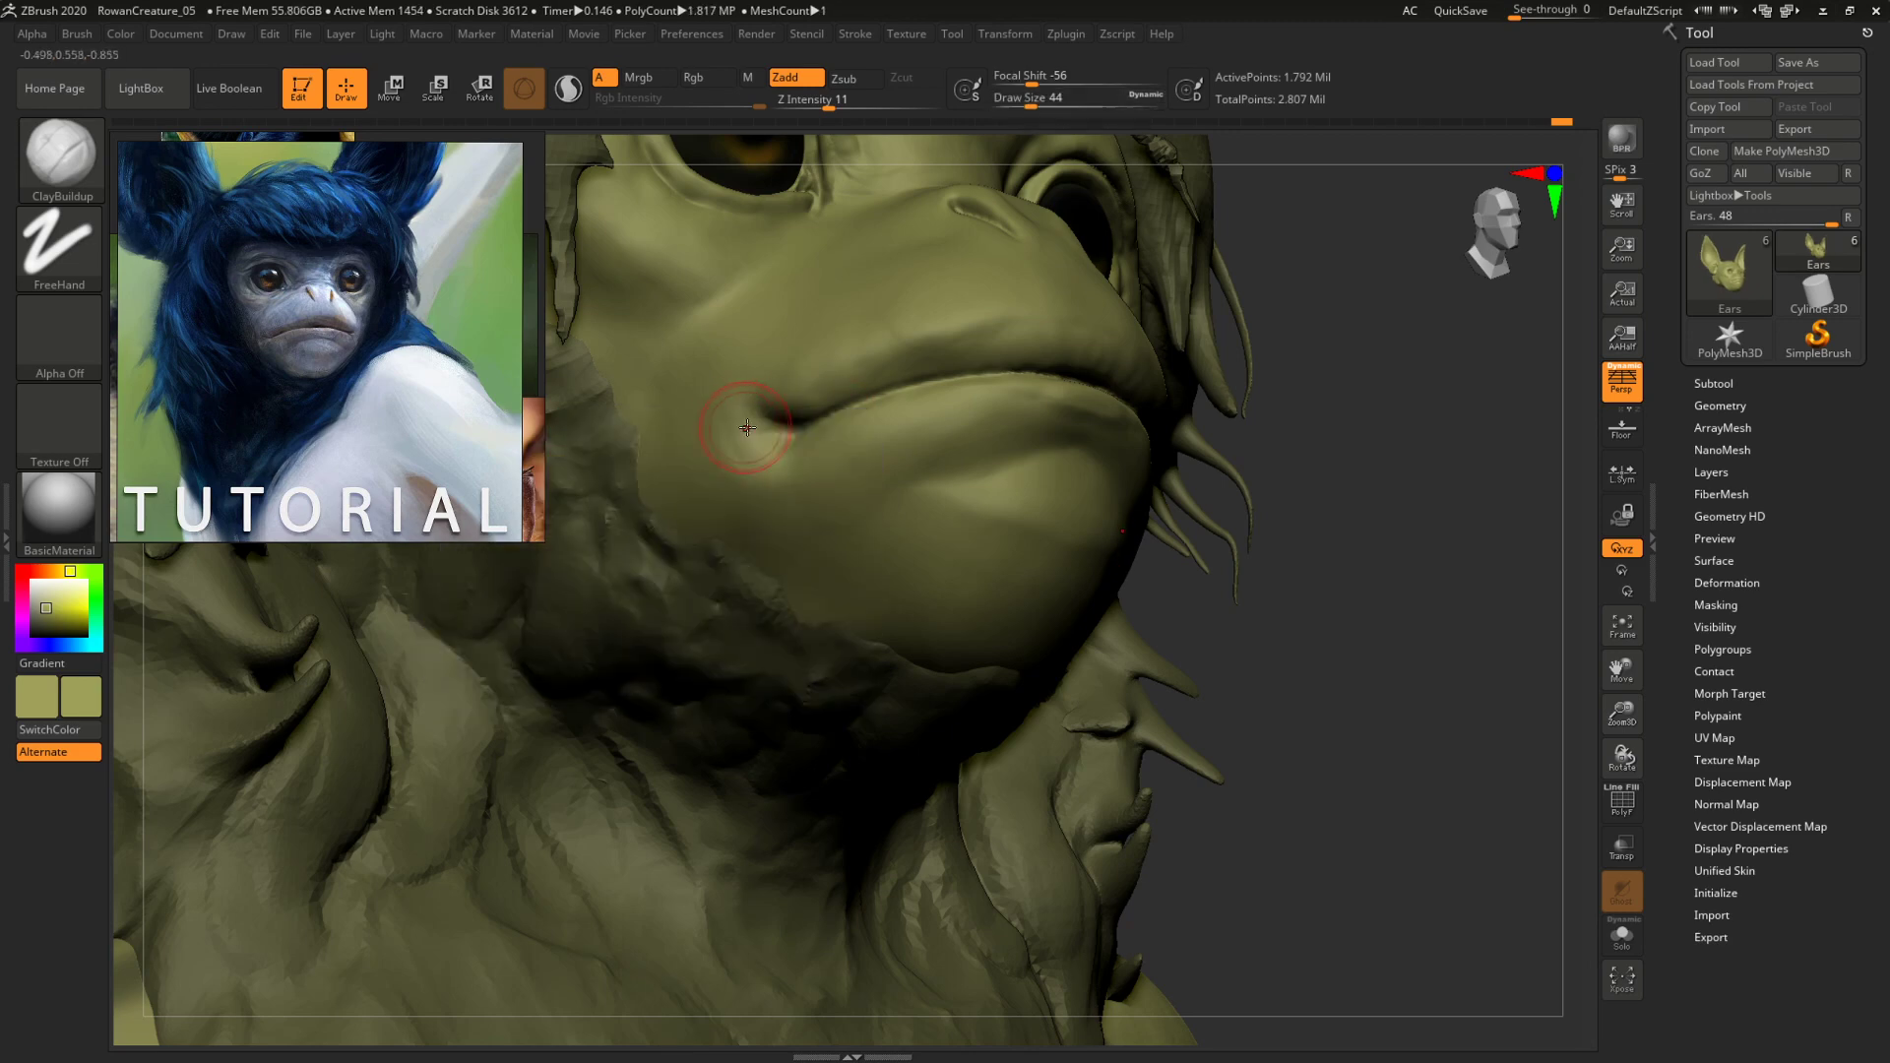
pyautogui.press(']')
pyautogui.press(']')
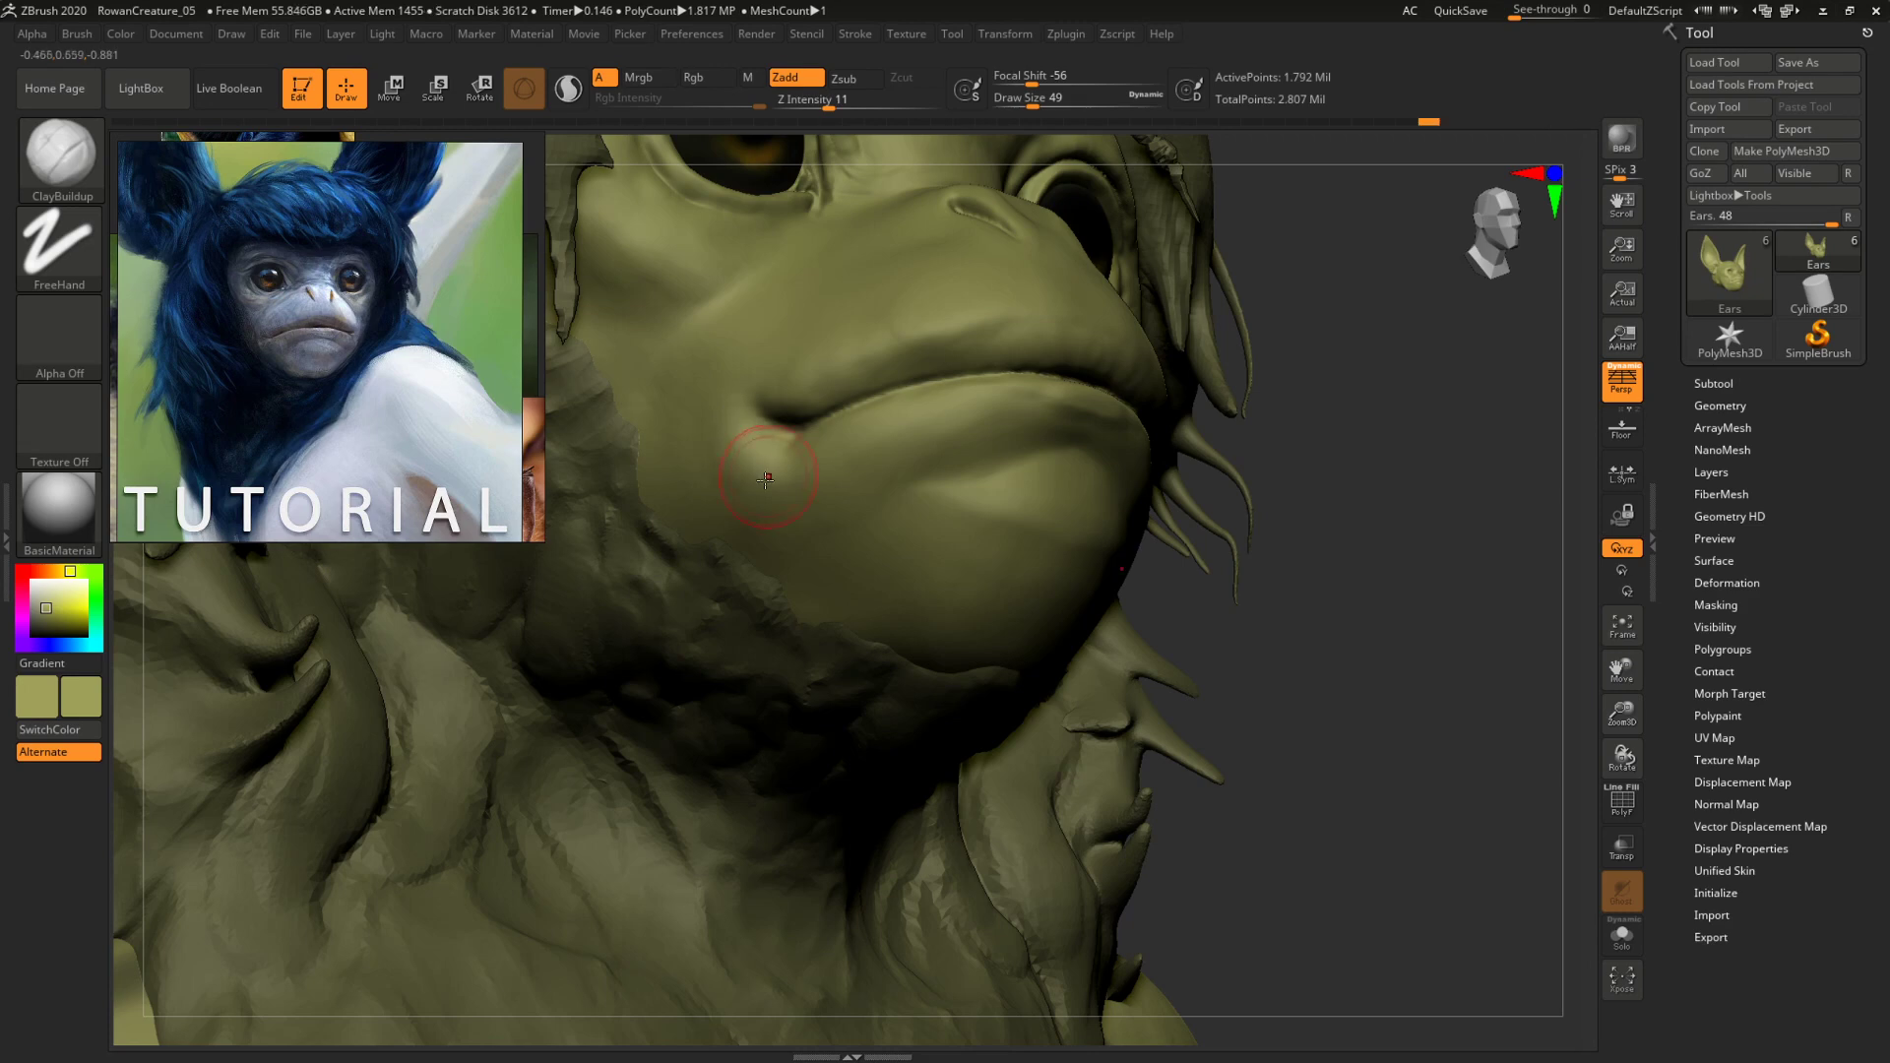
# Examine the muzzle and mouth from several angles, near and far, against the reference painting.
pyautogui.keyDown('alt'); pyautogui.moveTo(1300, 624); pyautogui.dragTo(1341, 537); pyautogui.keyUp('alt')
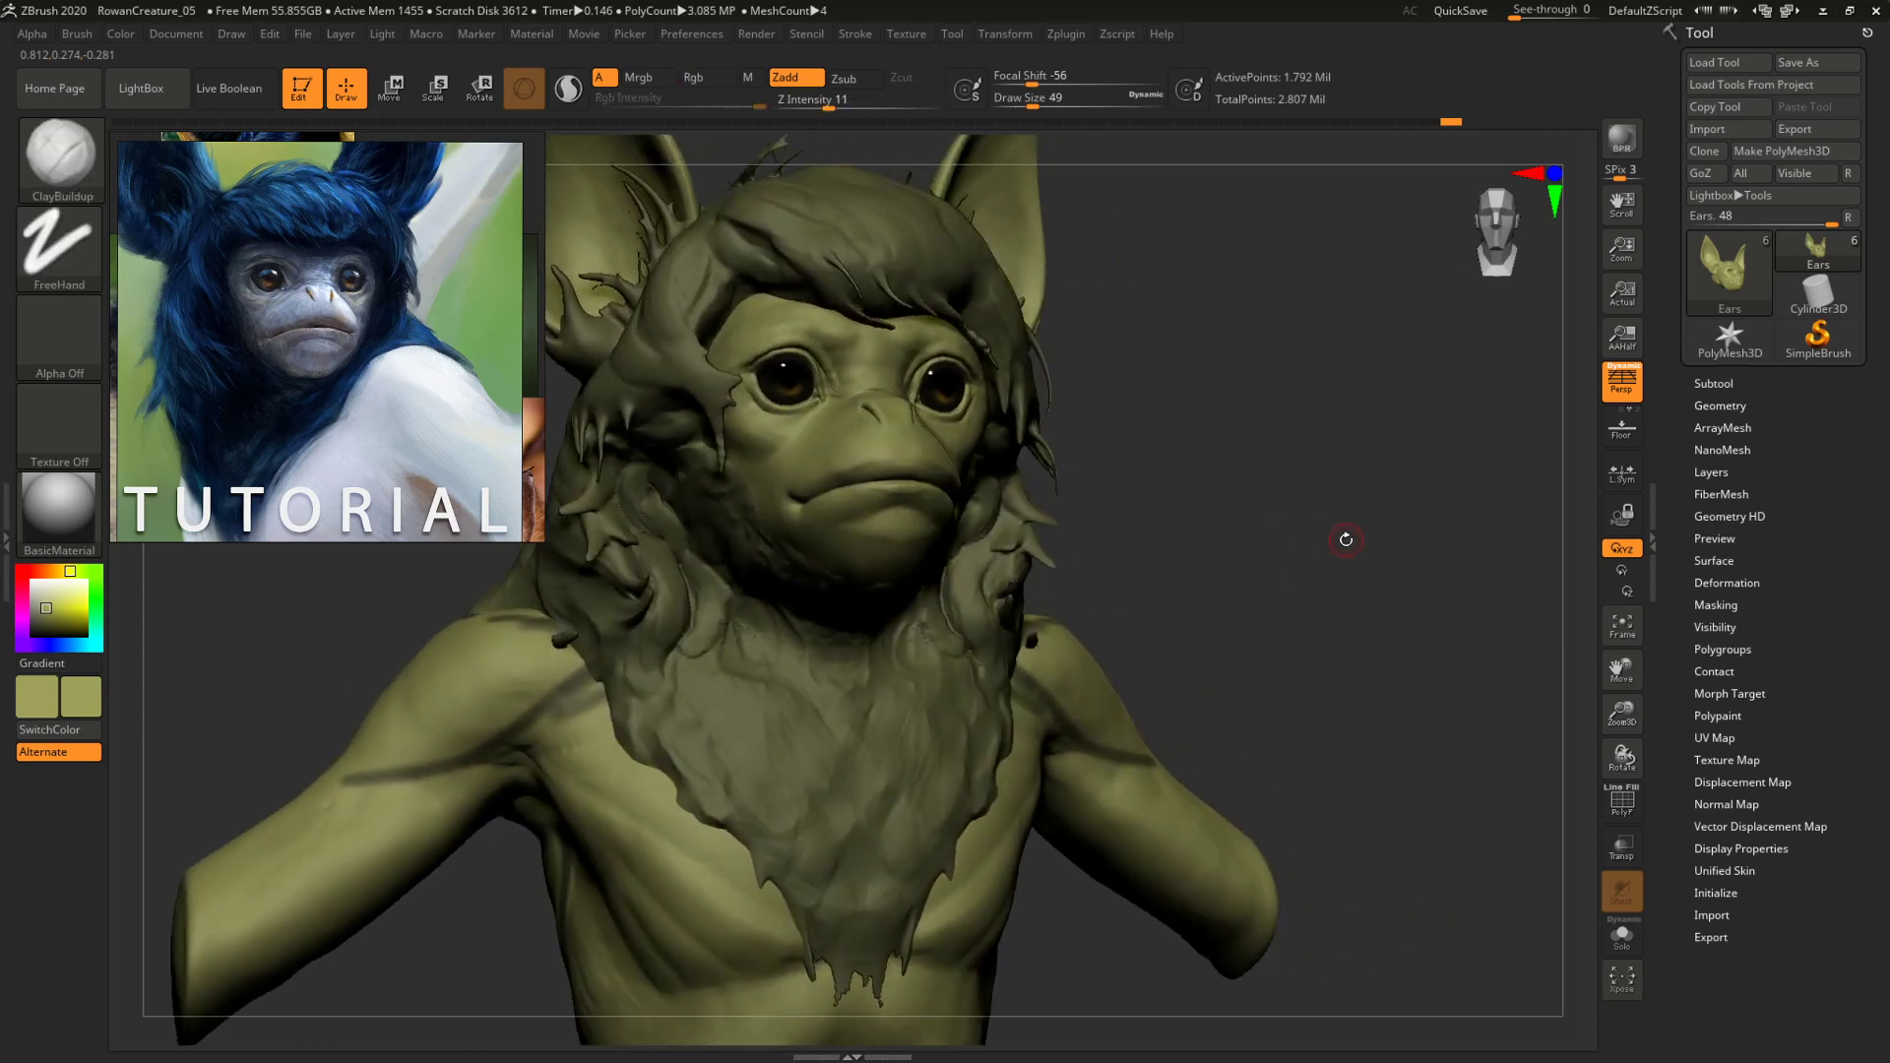
pyautogui.moveTo(1199, 486)
pyautogui.mouseDown()
pyautogui.moveTo(1276, 558)
pyautogui.moveTo(1395, 511)
pyautogui.moveTo(1314, 512)
pyautogui.moveTo(1332, 528)
pyautogui.moveTo(1356, 520)
pyautogui.moveTo(1328, 509)
pyautogui.moveTo(1373, 549)
pyautogui.moveTo(1302, 526)
pyautogui.moveTo(1418, 553)
pyautogui.moveTo(1414, 535)
pyautogui.moveTo(1338, 543)
pyautogui.moveTo(1166, 395)
pyautogui.mouseUp()
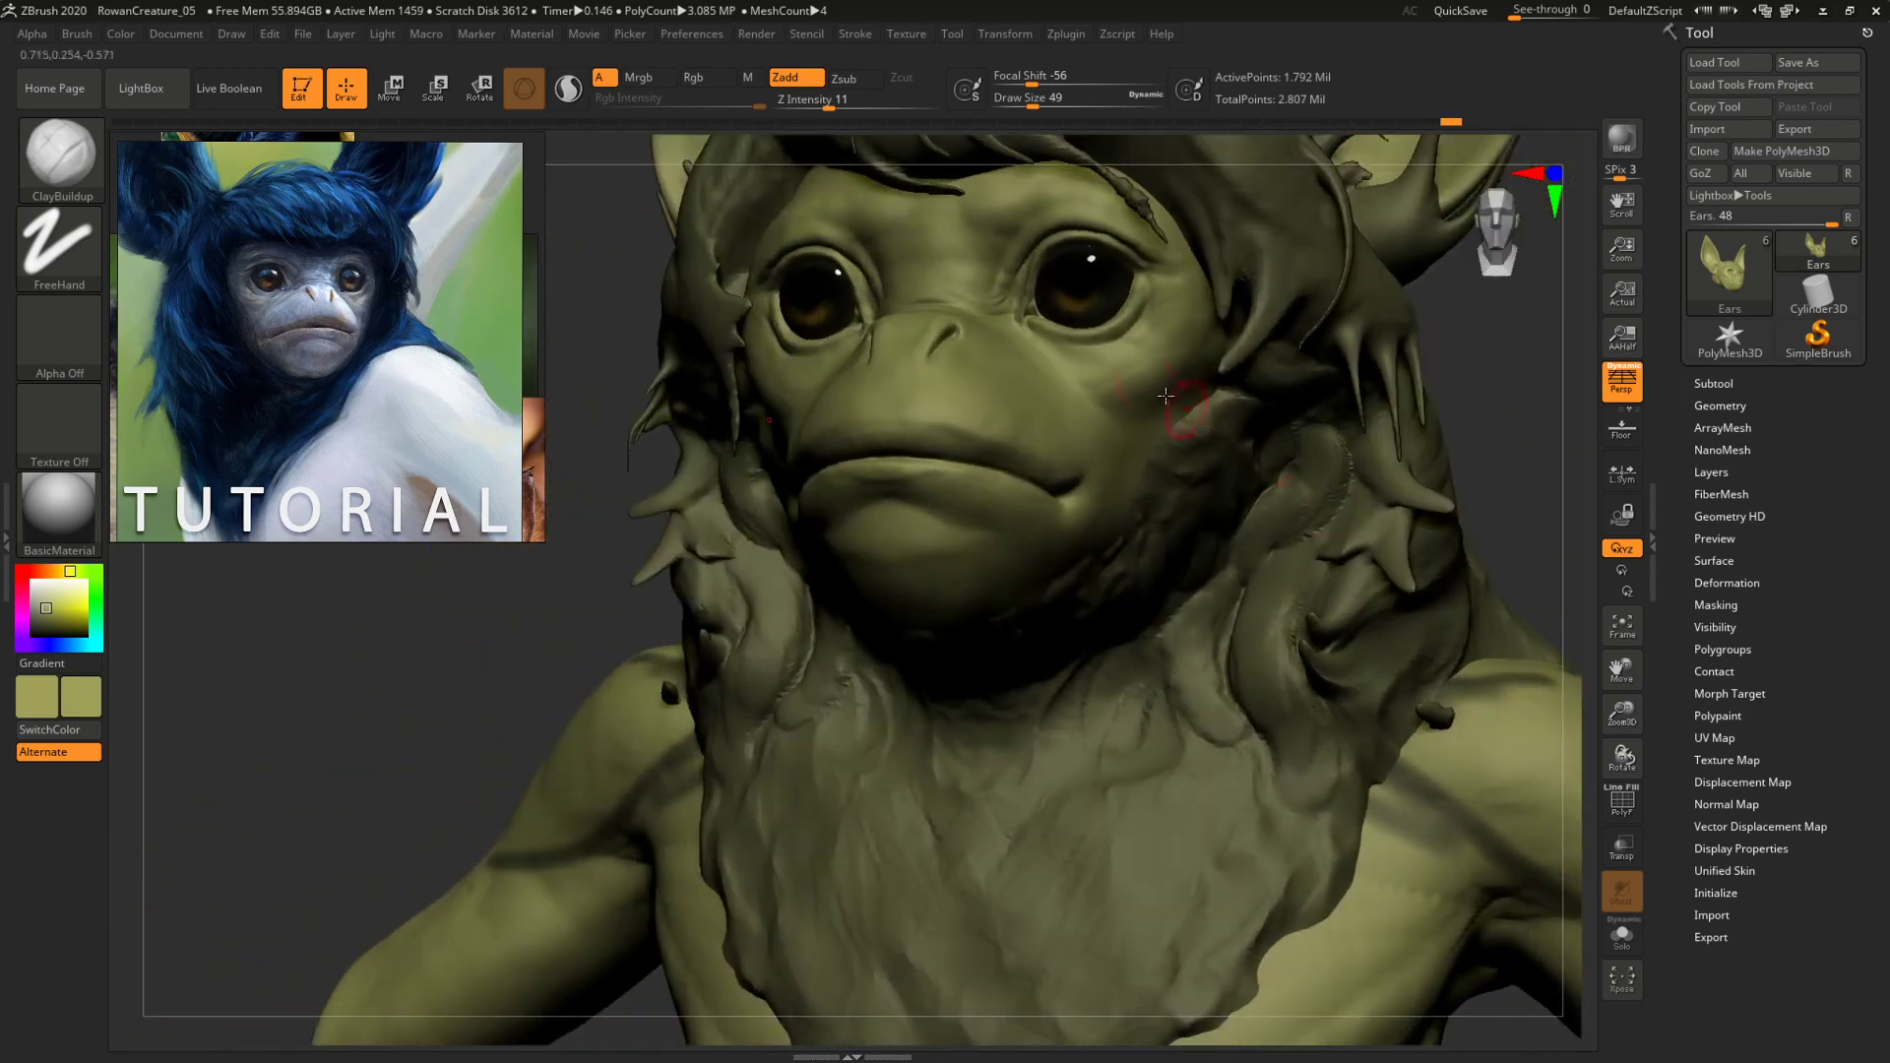
pyautogui.moveTo(1521, 536); pyautogui.dragTo(1452, 615)
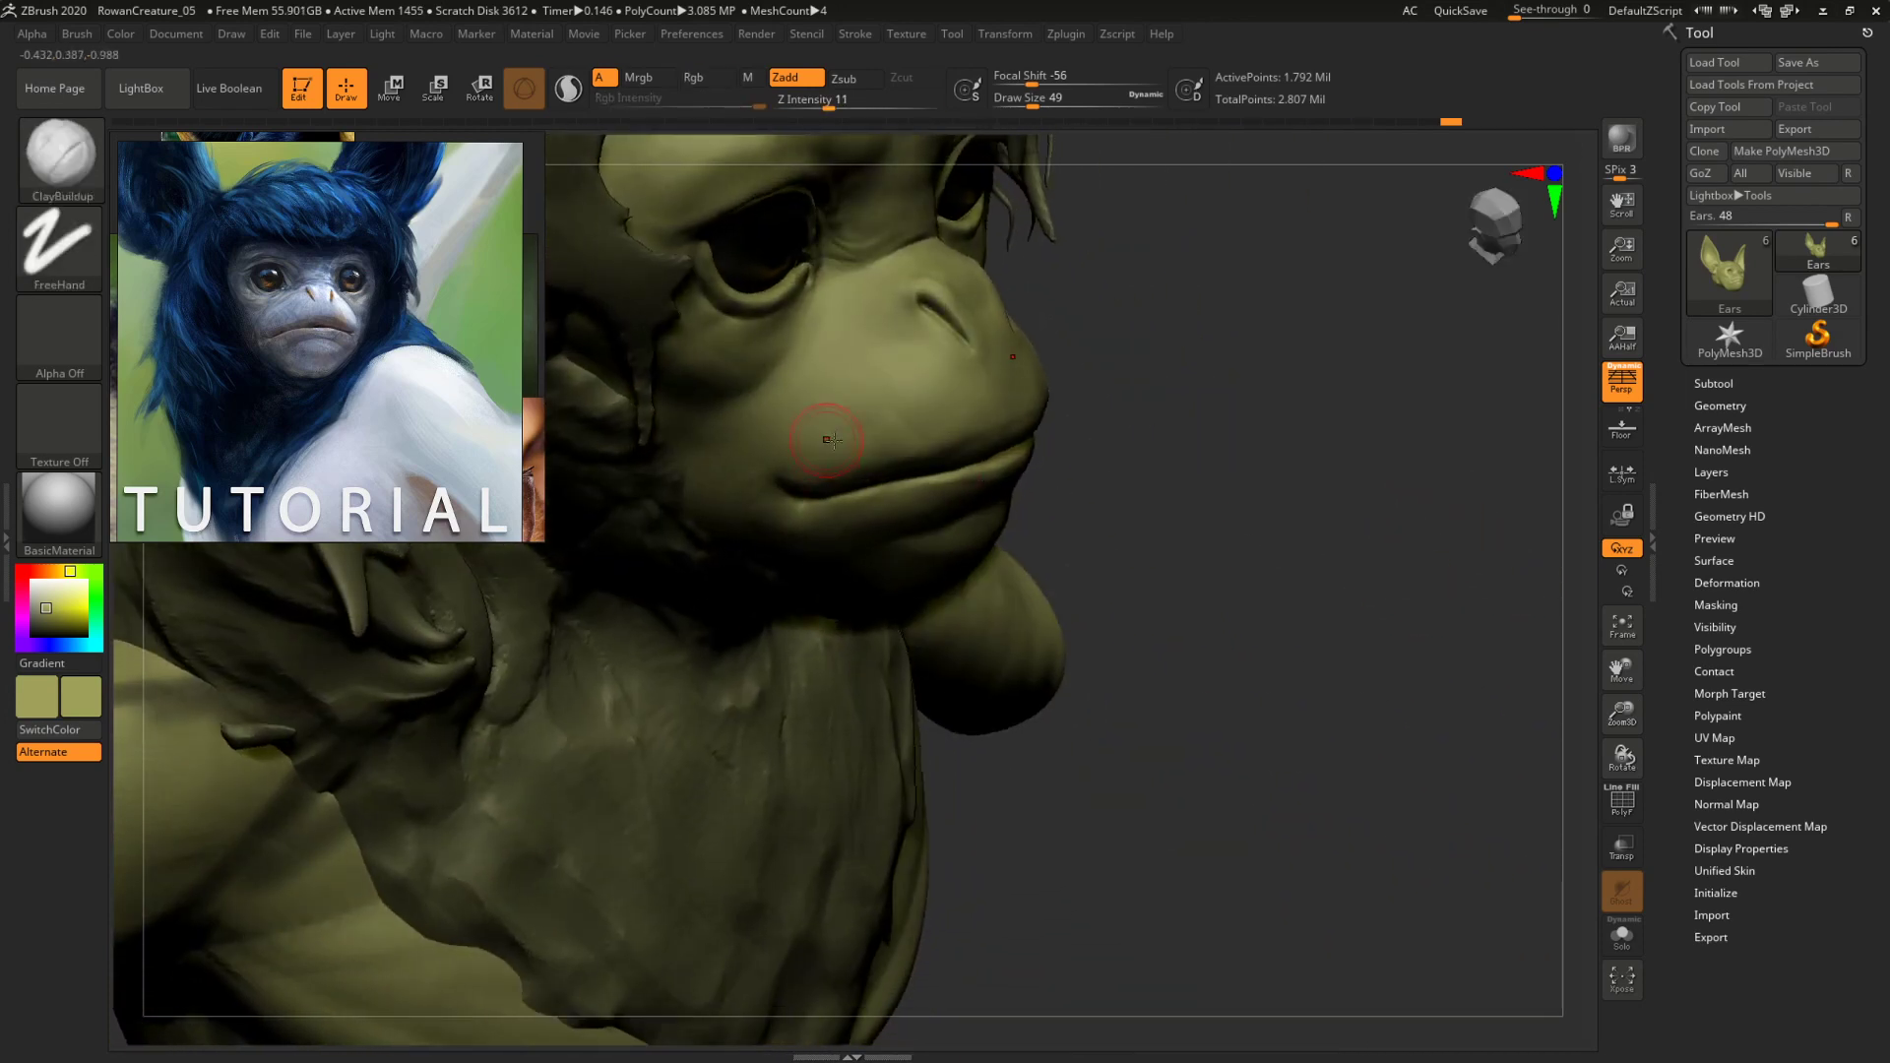
pyautogui.moveTo(1181, 453); pyautogui.dragTo(1171, 365)
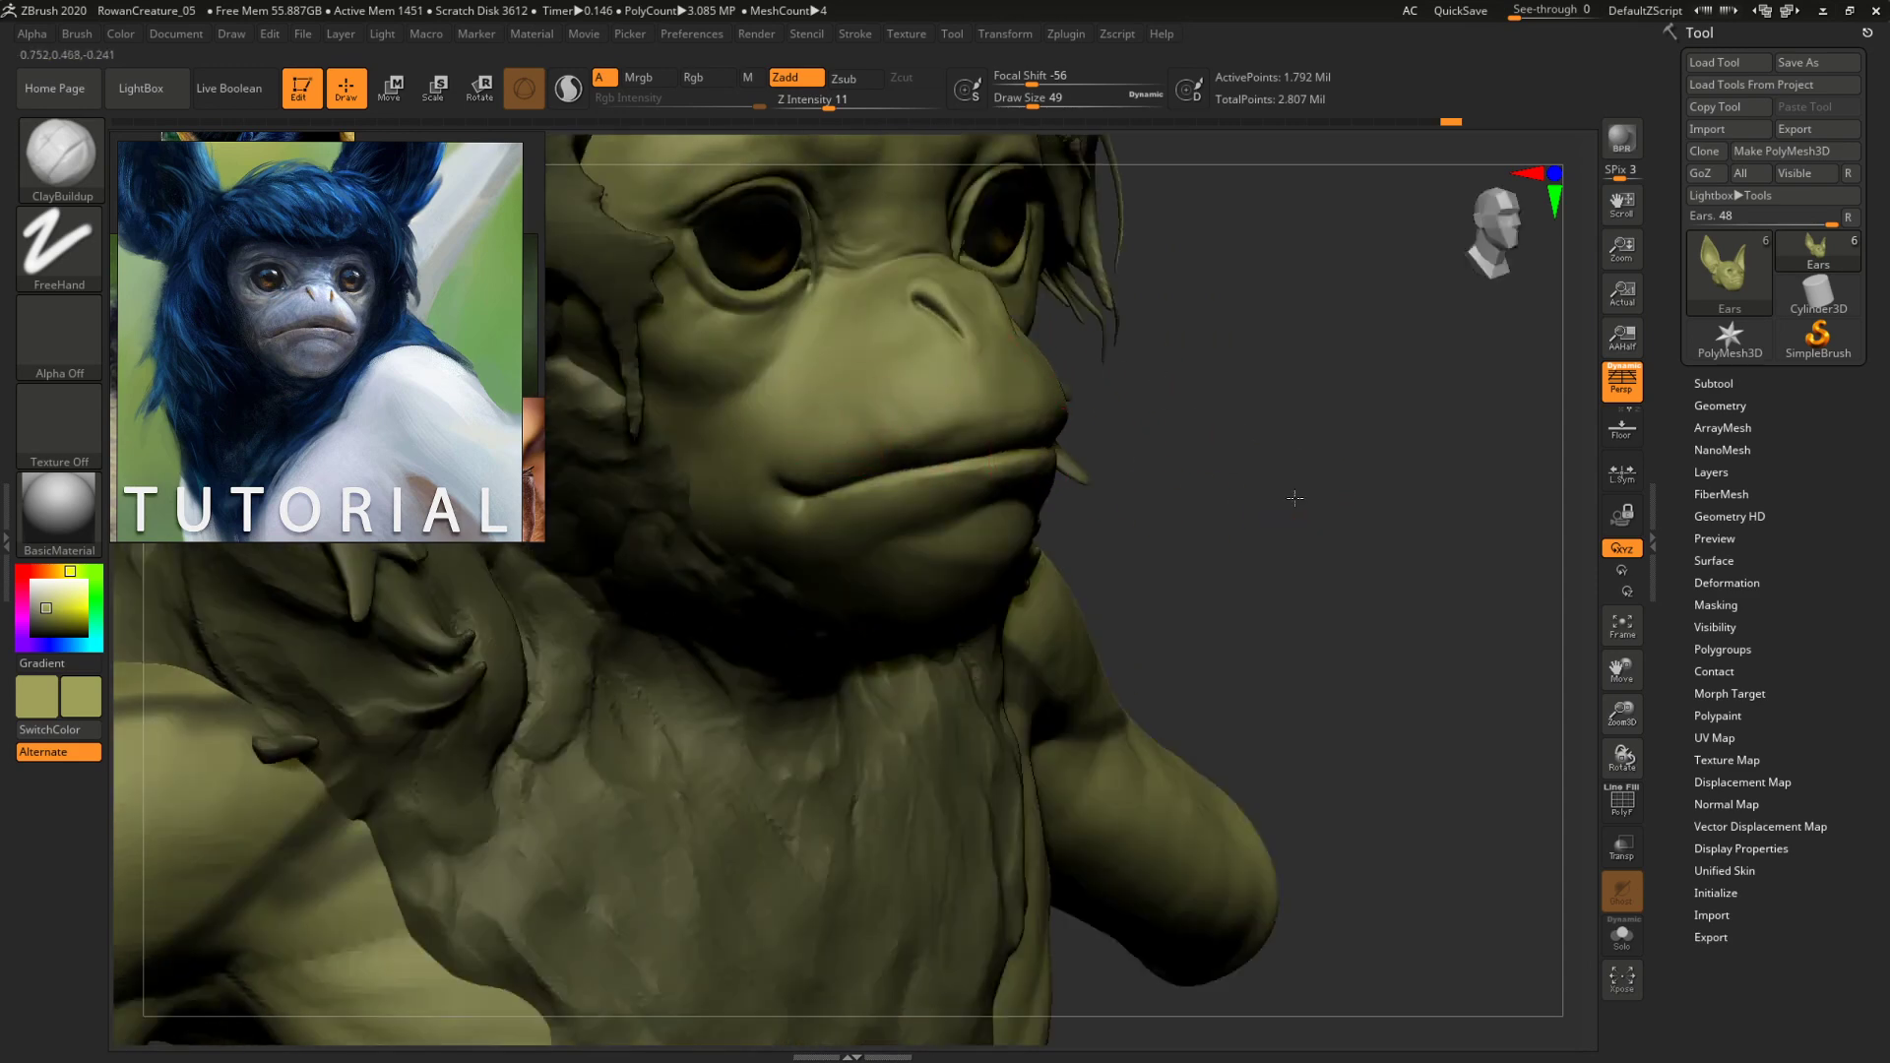
pyautogui.moveTo(1295, 498)
pyautogui.mouseDown()
pyautogui.moveTo(1283, 410)
pyautogui.moveTo(1276, 475)
pyautogui.moveTo(1234, 503)
pyautogui.mouseUp()
pyautogui.moveTo(1245, 497); pyautogui.dragTo(904, 444, button='right')
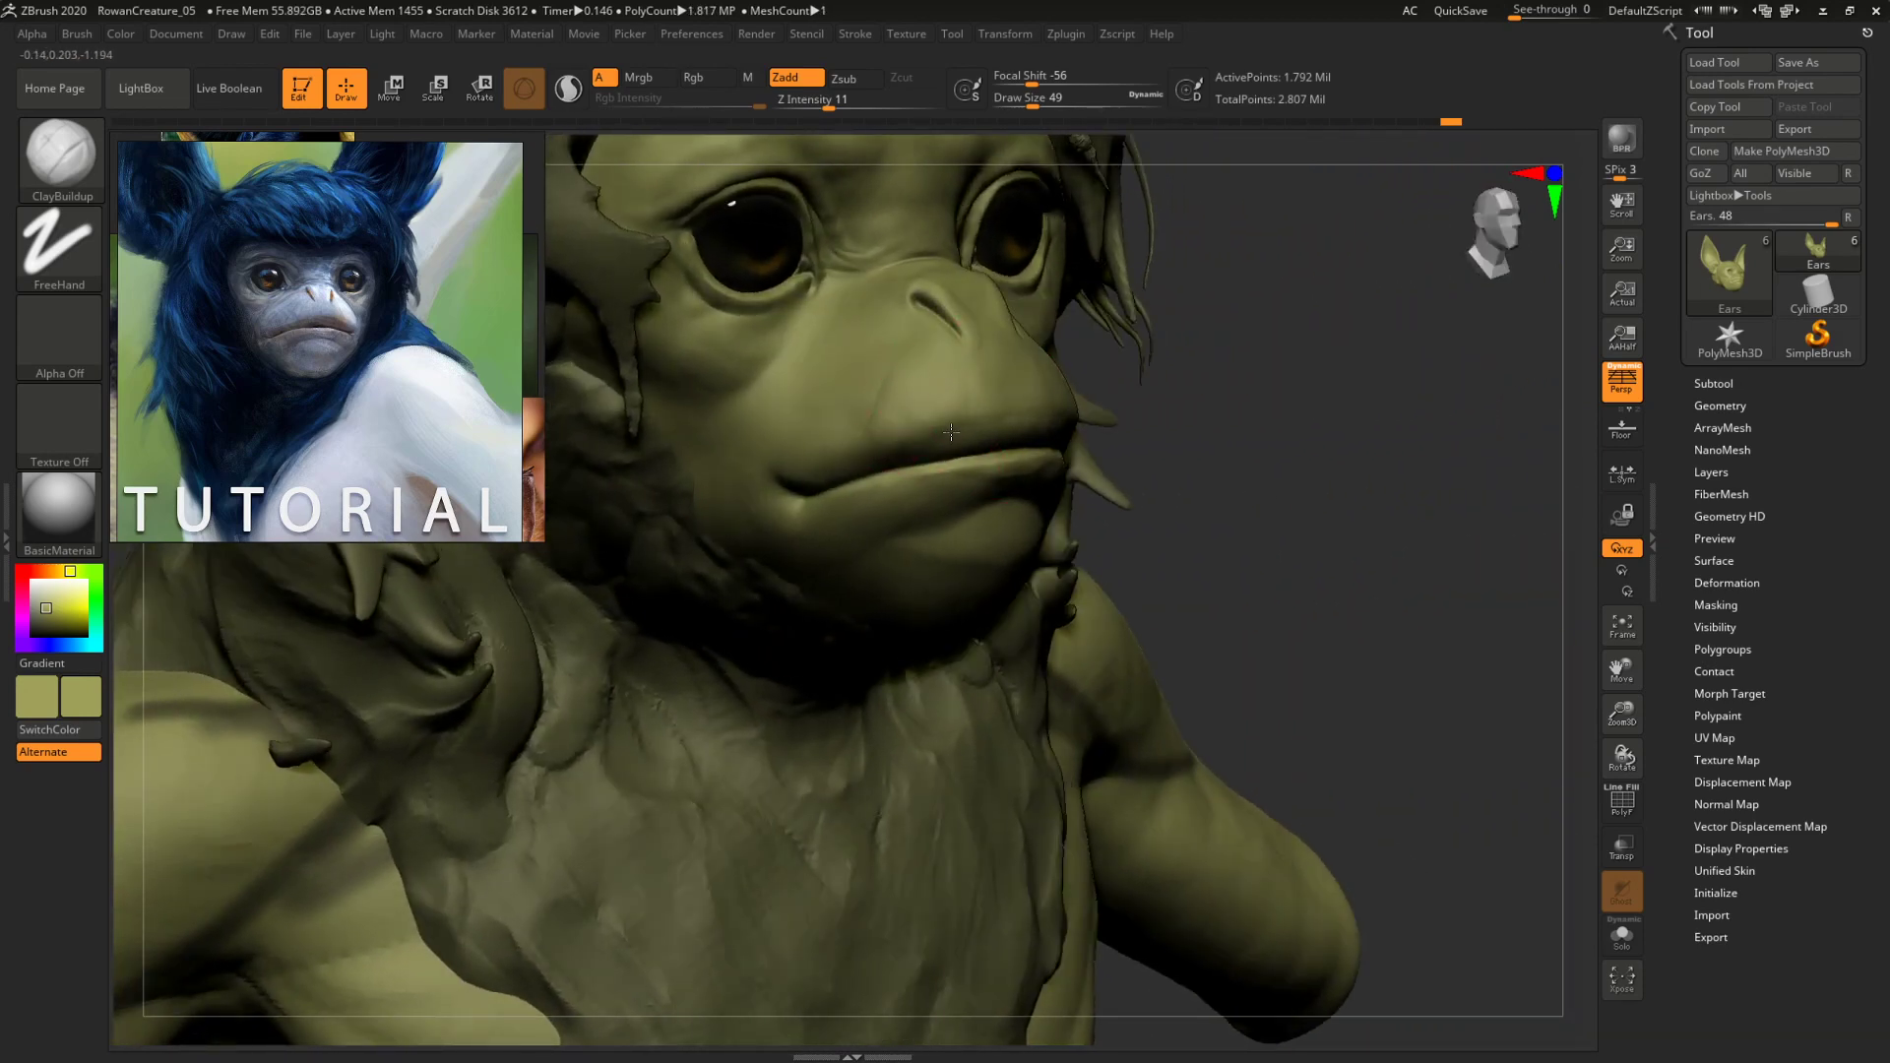
pyautogui.moveTo(1265, 504)
pyautogui.mouseDown(button='right')
pyautogui.moveTo(1435, 625)
pyautogui.moveTo(1364, 570)
pyautogui.mouseUp(button='right')
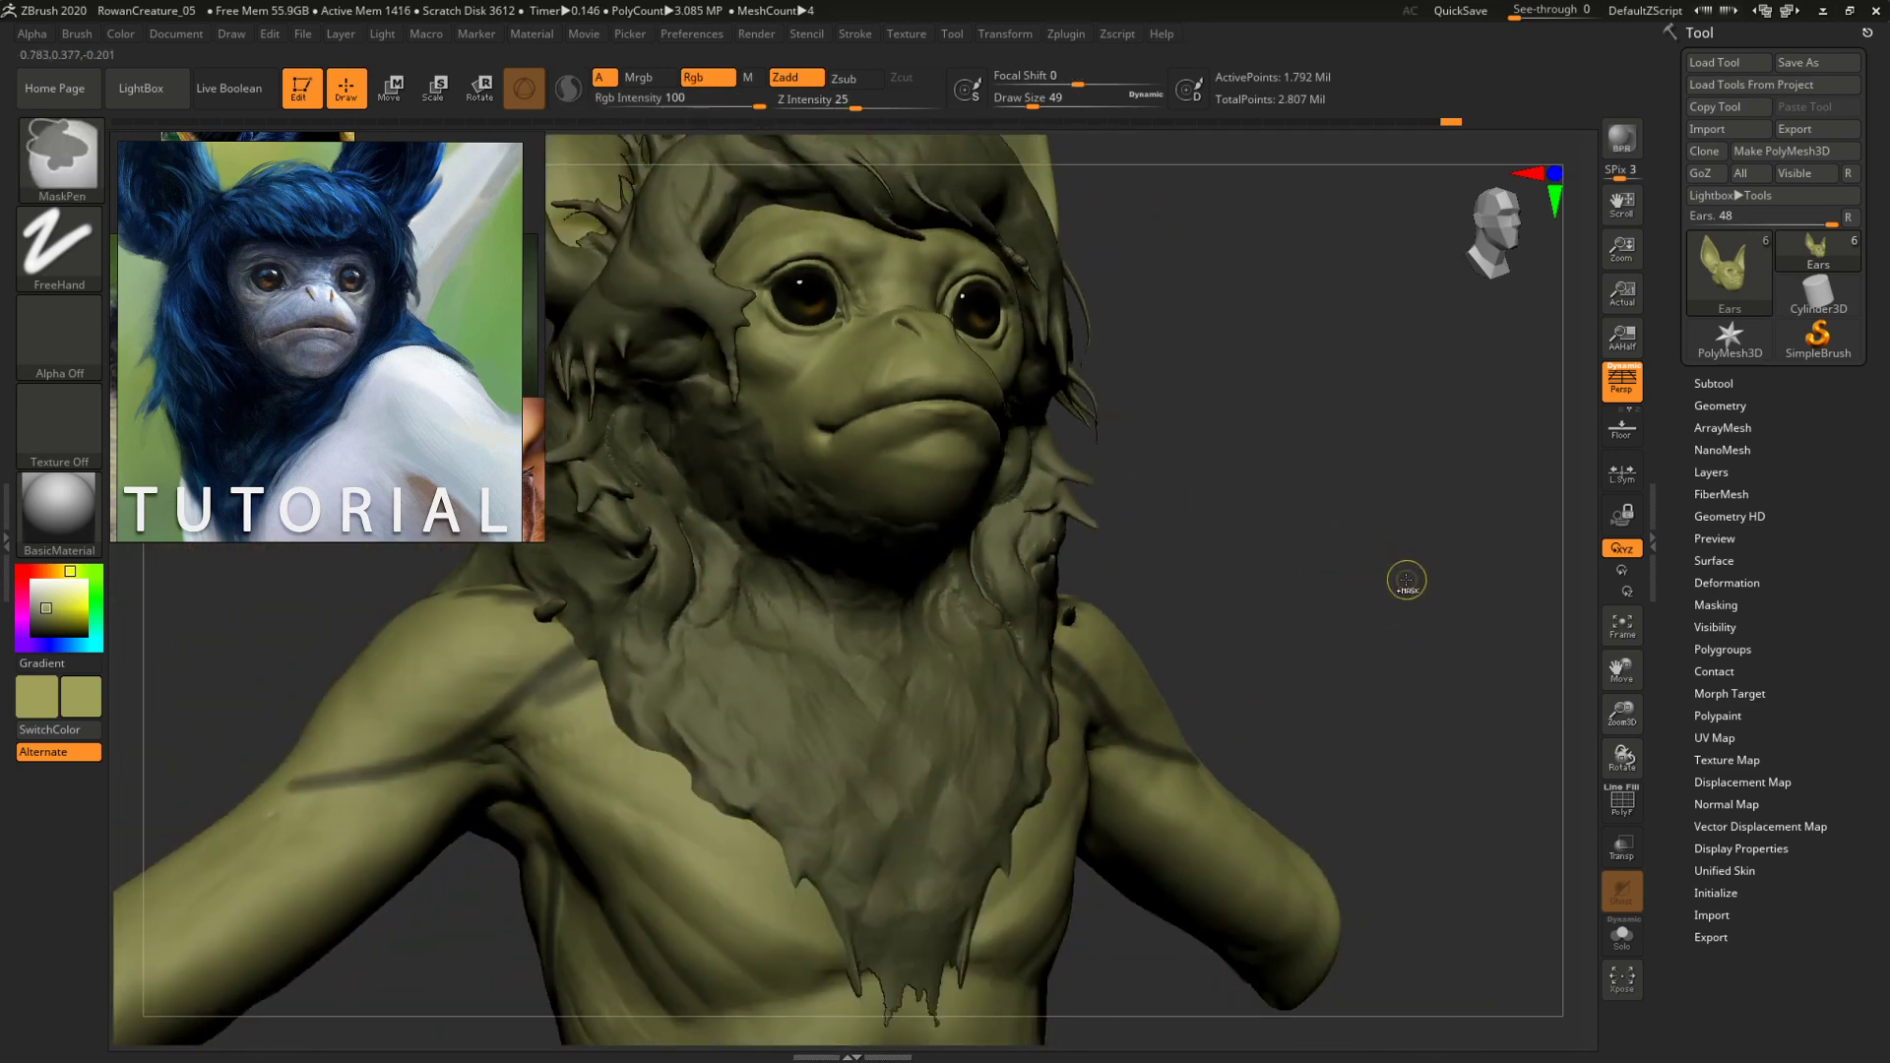
# Set the ClayBuildup draw size to 94 and build up the chin below the mouth corner.
pyautogui.moveTo(1405, 548)
pyautogui.mouseDown(button='right')
pyautogui.moveTo(1462, 565)
pyautogui.moveTo(1447, 519)
pyautogui.moveTo(870, 583)
pyautogui.mouseUp(button='right')
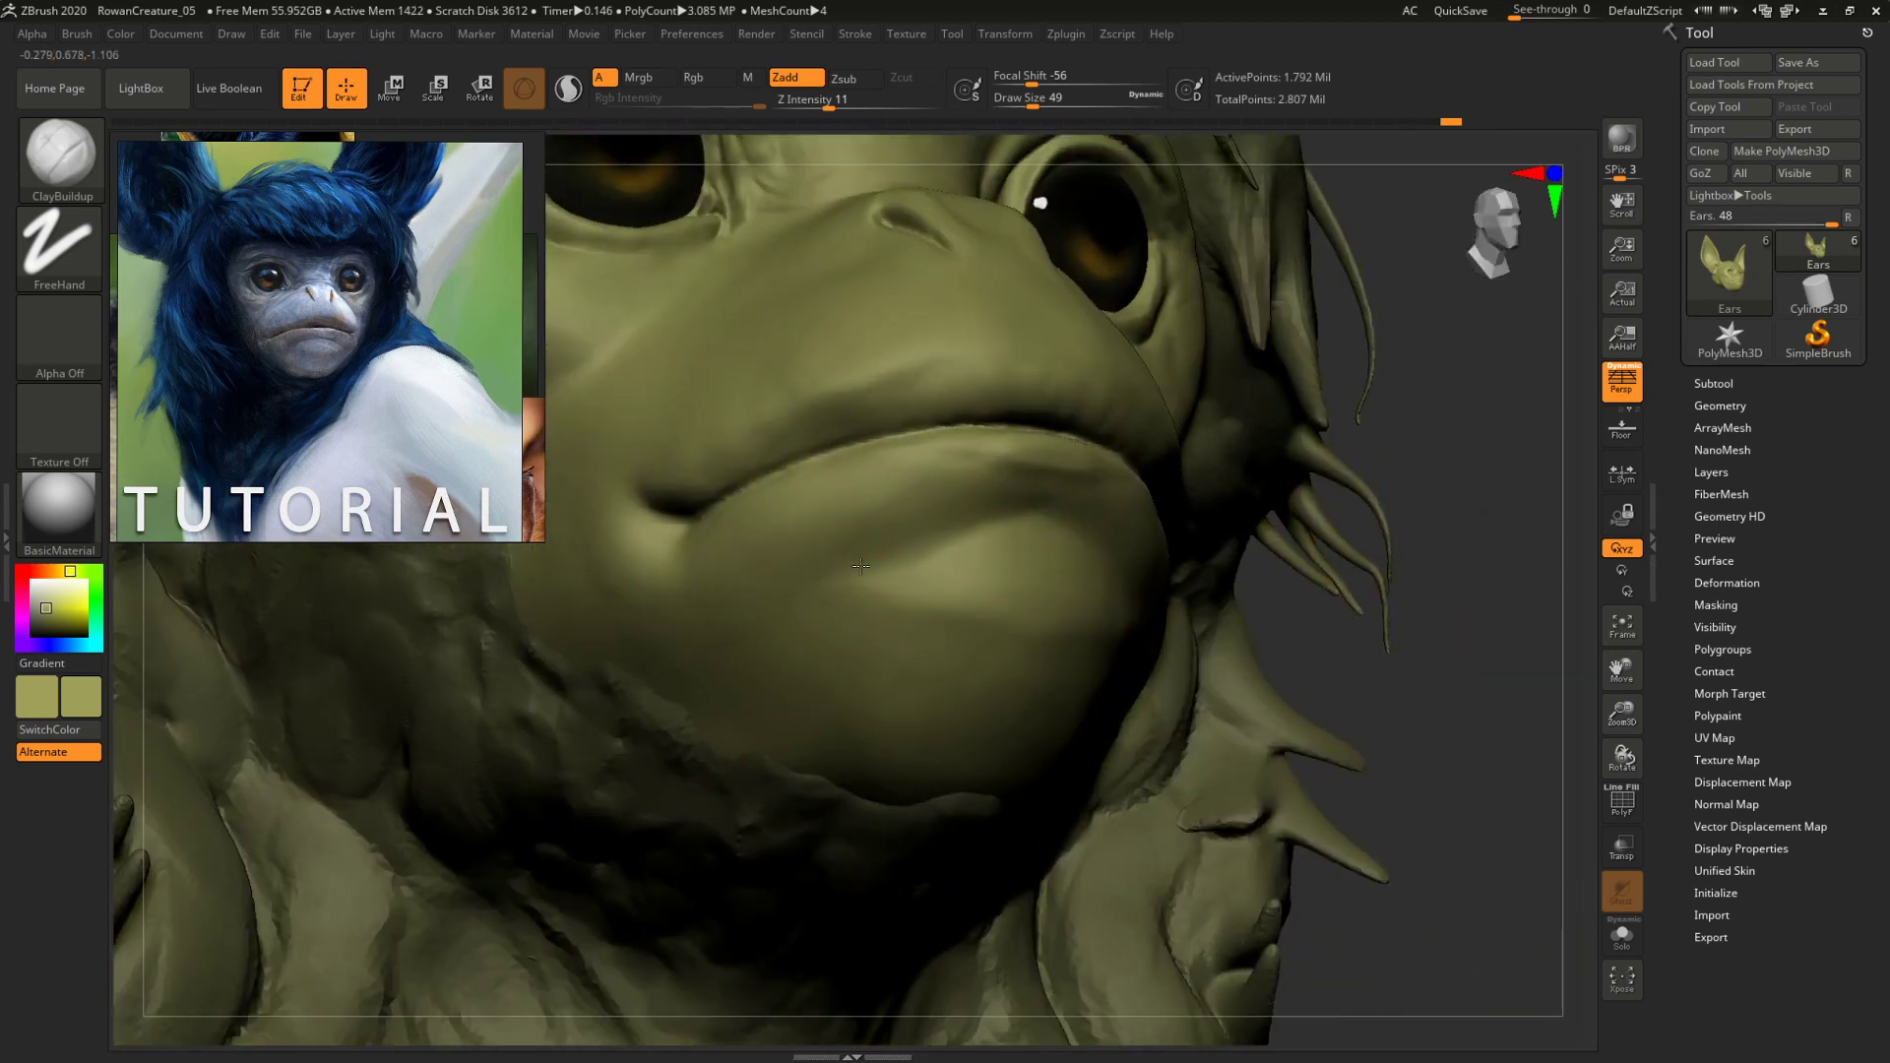
pyautogui.press('space')
pyautogui.click(769, 592)
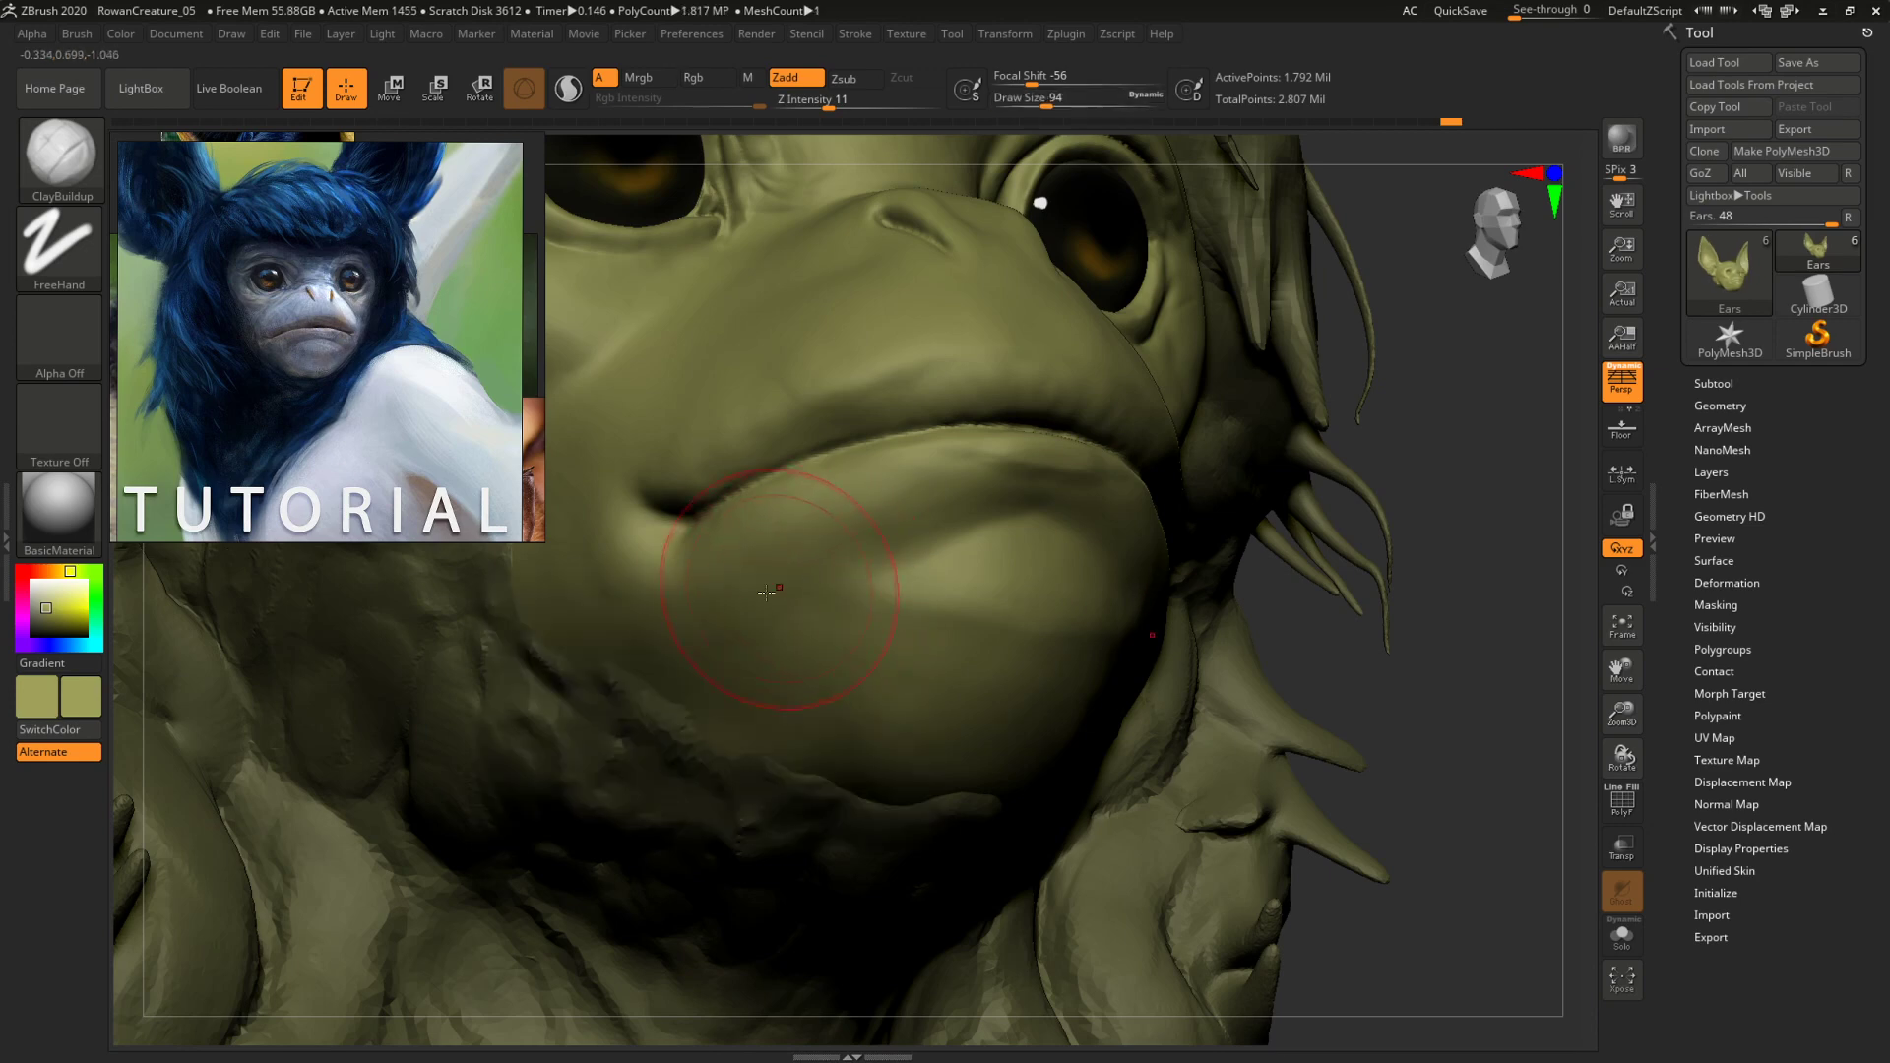
pyautogui.moveTo(1421, 653); pyautogui.dragTo(1369, 638, button='right')
pyautogui.press('f')
pyautogui.moveTo(1367, 570)
pyautogui.keyDown('ctrl'); pyautogui.mouseDown(button='right')
pyautogui.moveTo(1397, 595)
pyautogui.moveTo(1472, 582)
pyautogui.moveTo(1402, 697)
pyautogui.moveTo(1526, 664)
pyautogui.moveTo(1408, 527)
pyautogui.moveTo(1457, 531)
pyautogui.mouseUp(button='right'); pyautogui.keyUp('ctrl')
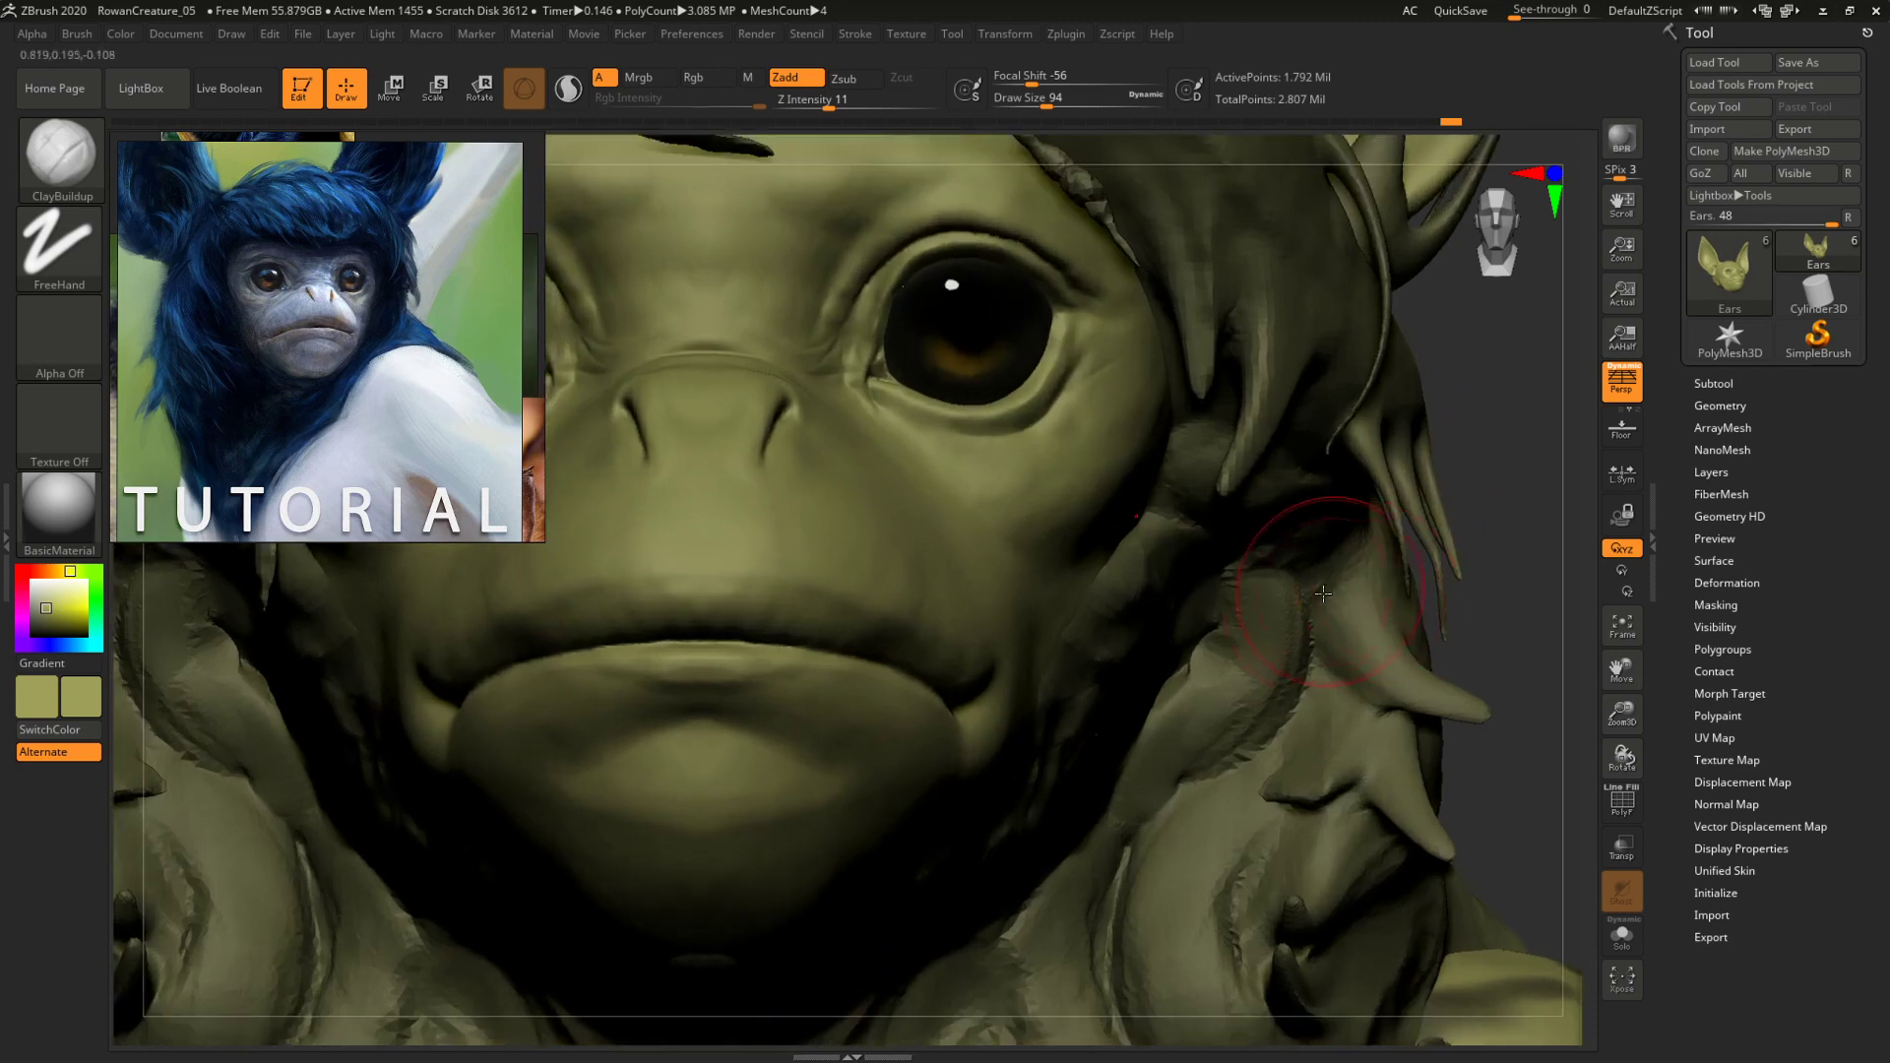
# Build up the cheek beneath the eye with ClayBuildup, working at draw sizes 54, 77 and 101.
pyautogui.press('[')
pyautogui.press('[')
pyautogui.press('[')
pyautogui.press('[')
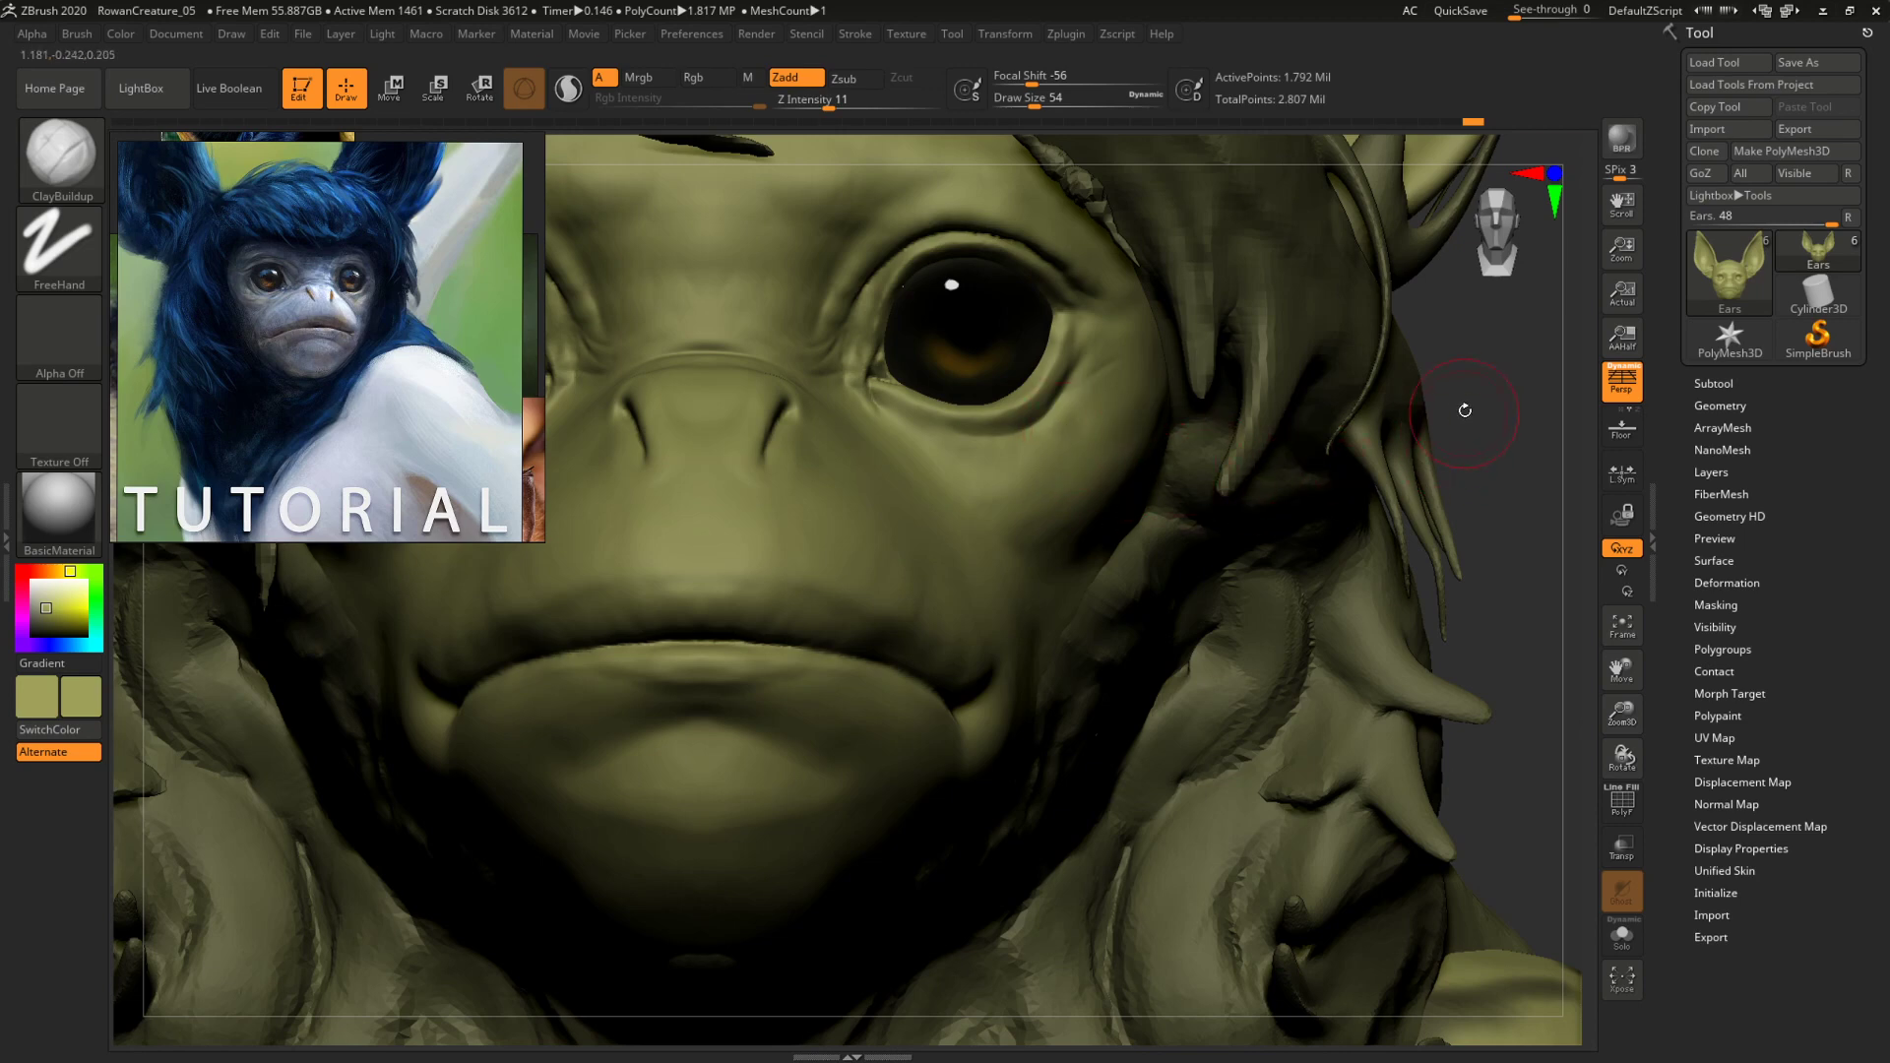
pyautogui.moveTo(1498, 381); pyautogui.dragTo(1321, 454, button='right')
pyautogui.press('space')
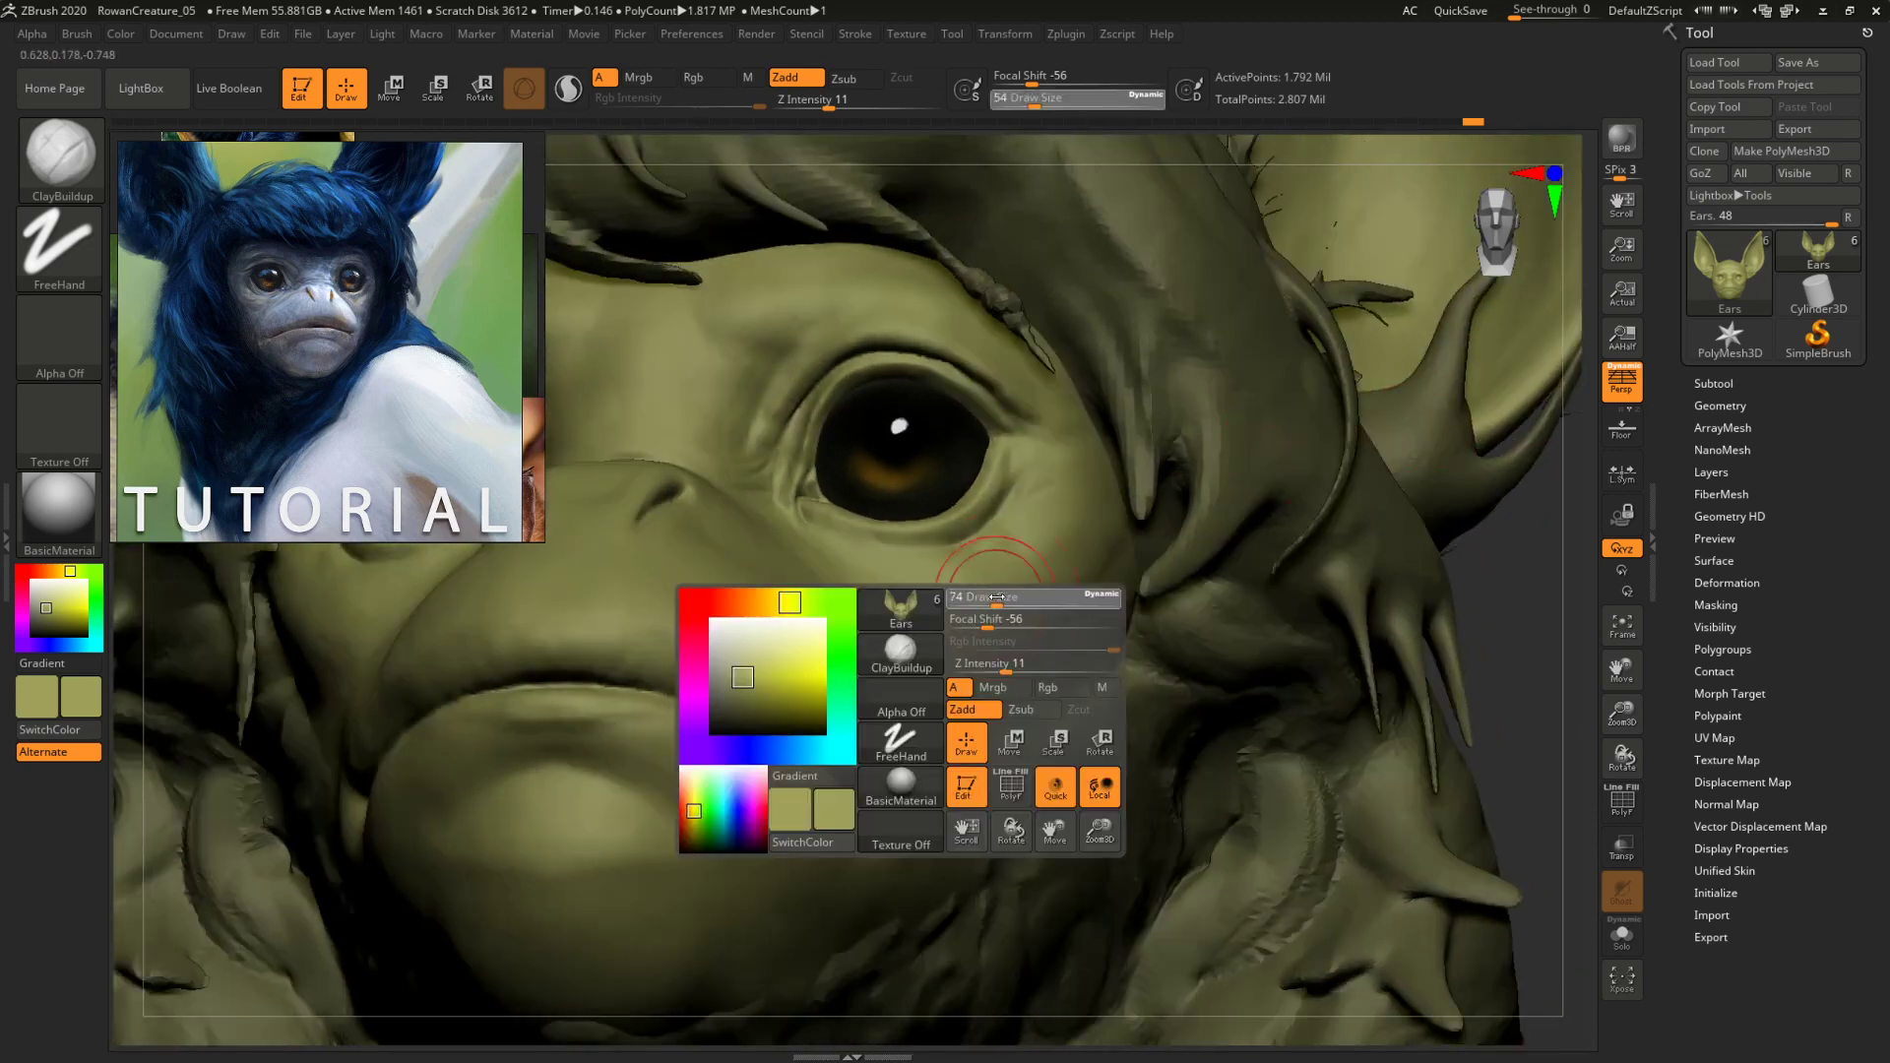
pyautogui.moveTo(995, 590); pyautogui.dragTo(1019, 590)
pyautogui.moveTo(1474, 593)
pyautogui.mouseDown(button='right')
pyautogui.moveTo(1417, 394)
pyautogui.moveTo(1388, 512)
pyautogui.mouseUp(button='right')
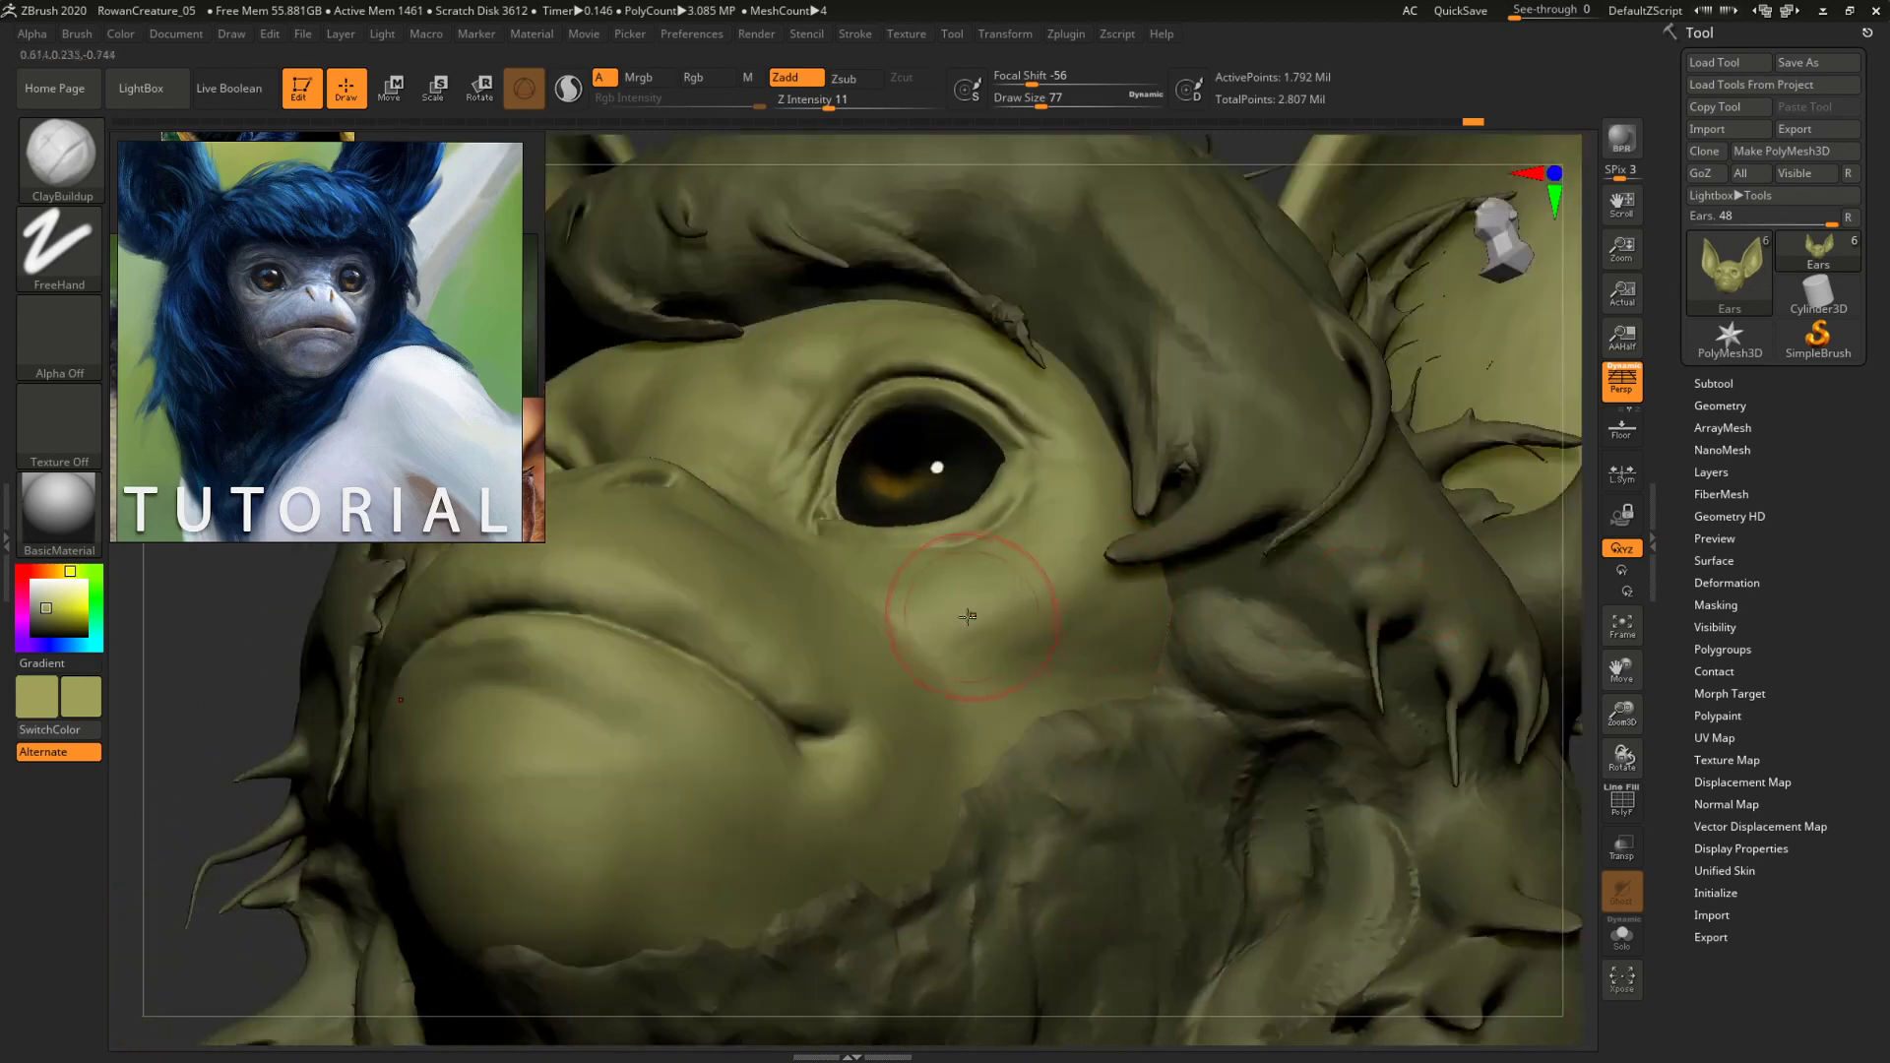
pyautogui.press('space')
pyautogui.moveTo(912, 594); pyautogui.dragTo(935, 593)
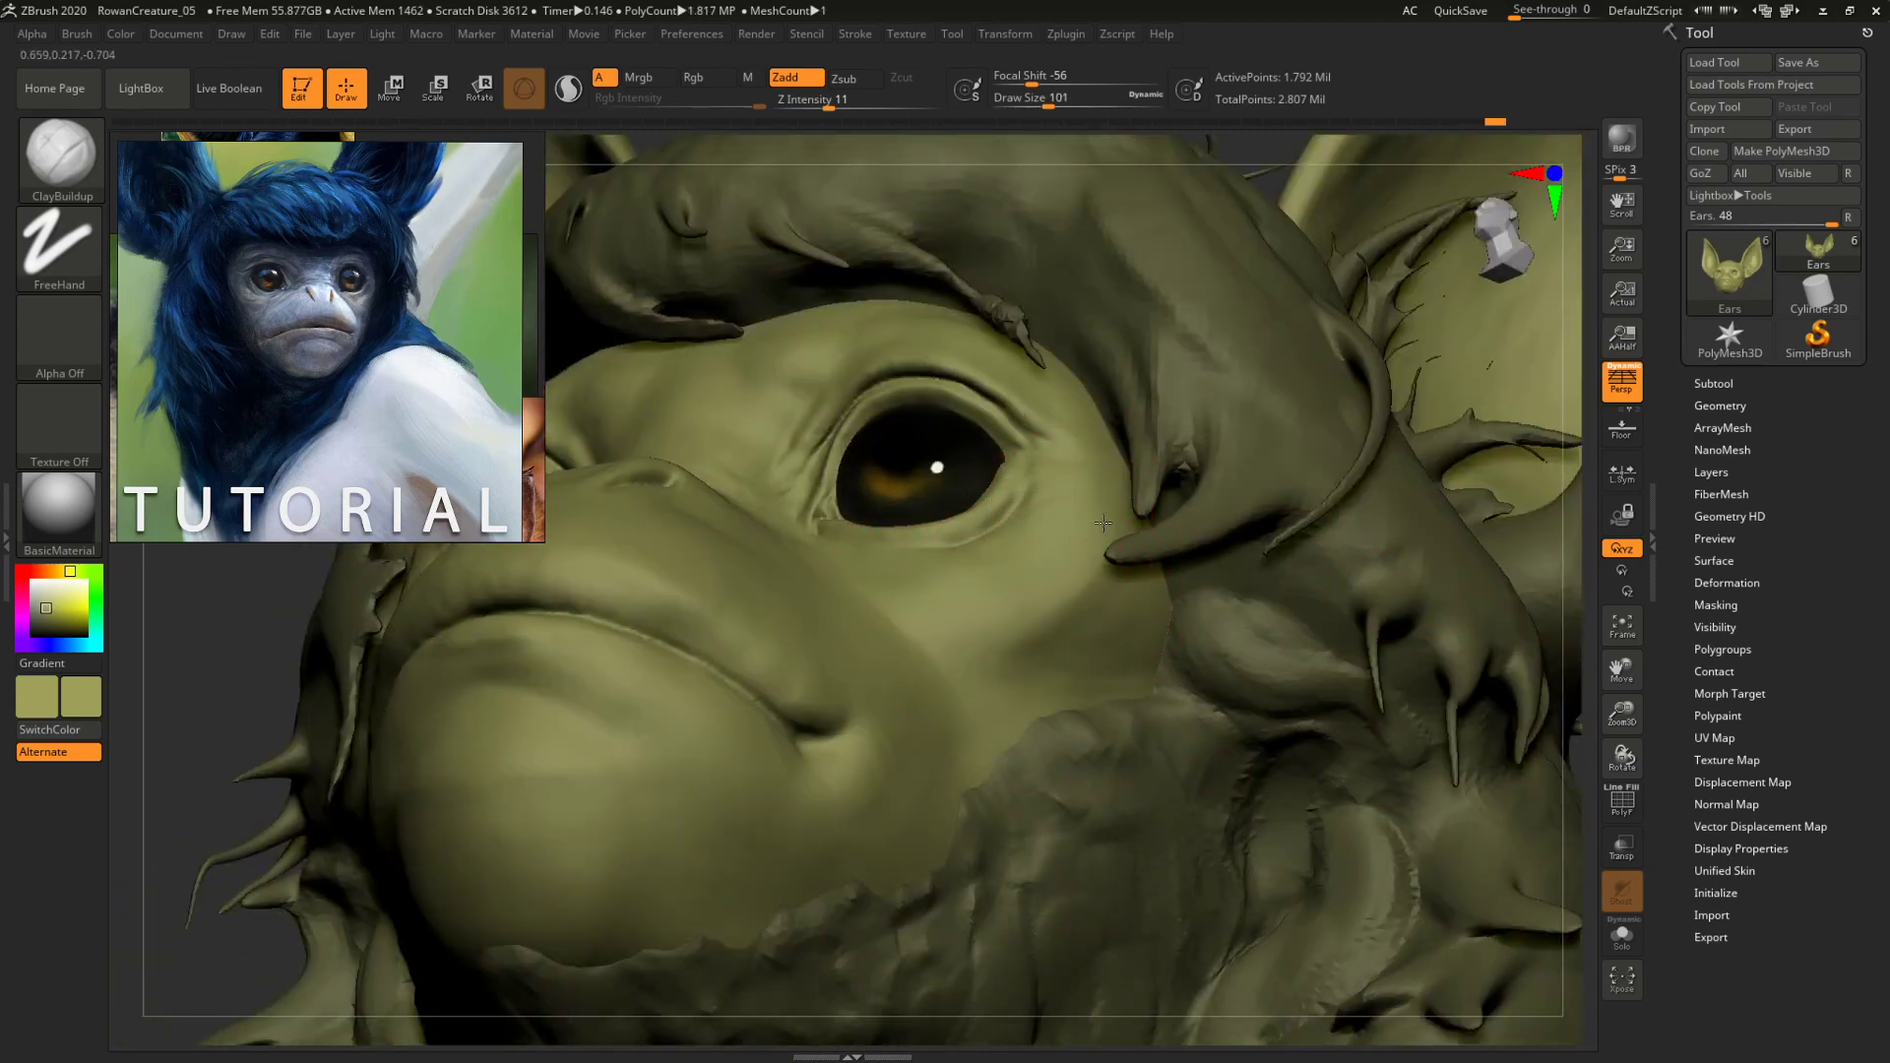
# Isolate the head and ears to examine the cheek and muzzle forms, and restore the other subtools.
pyautogui.click(1607, 986)
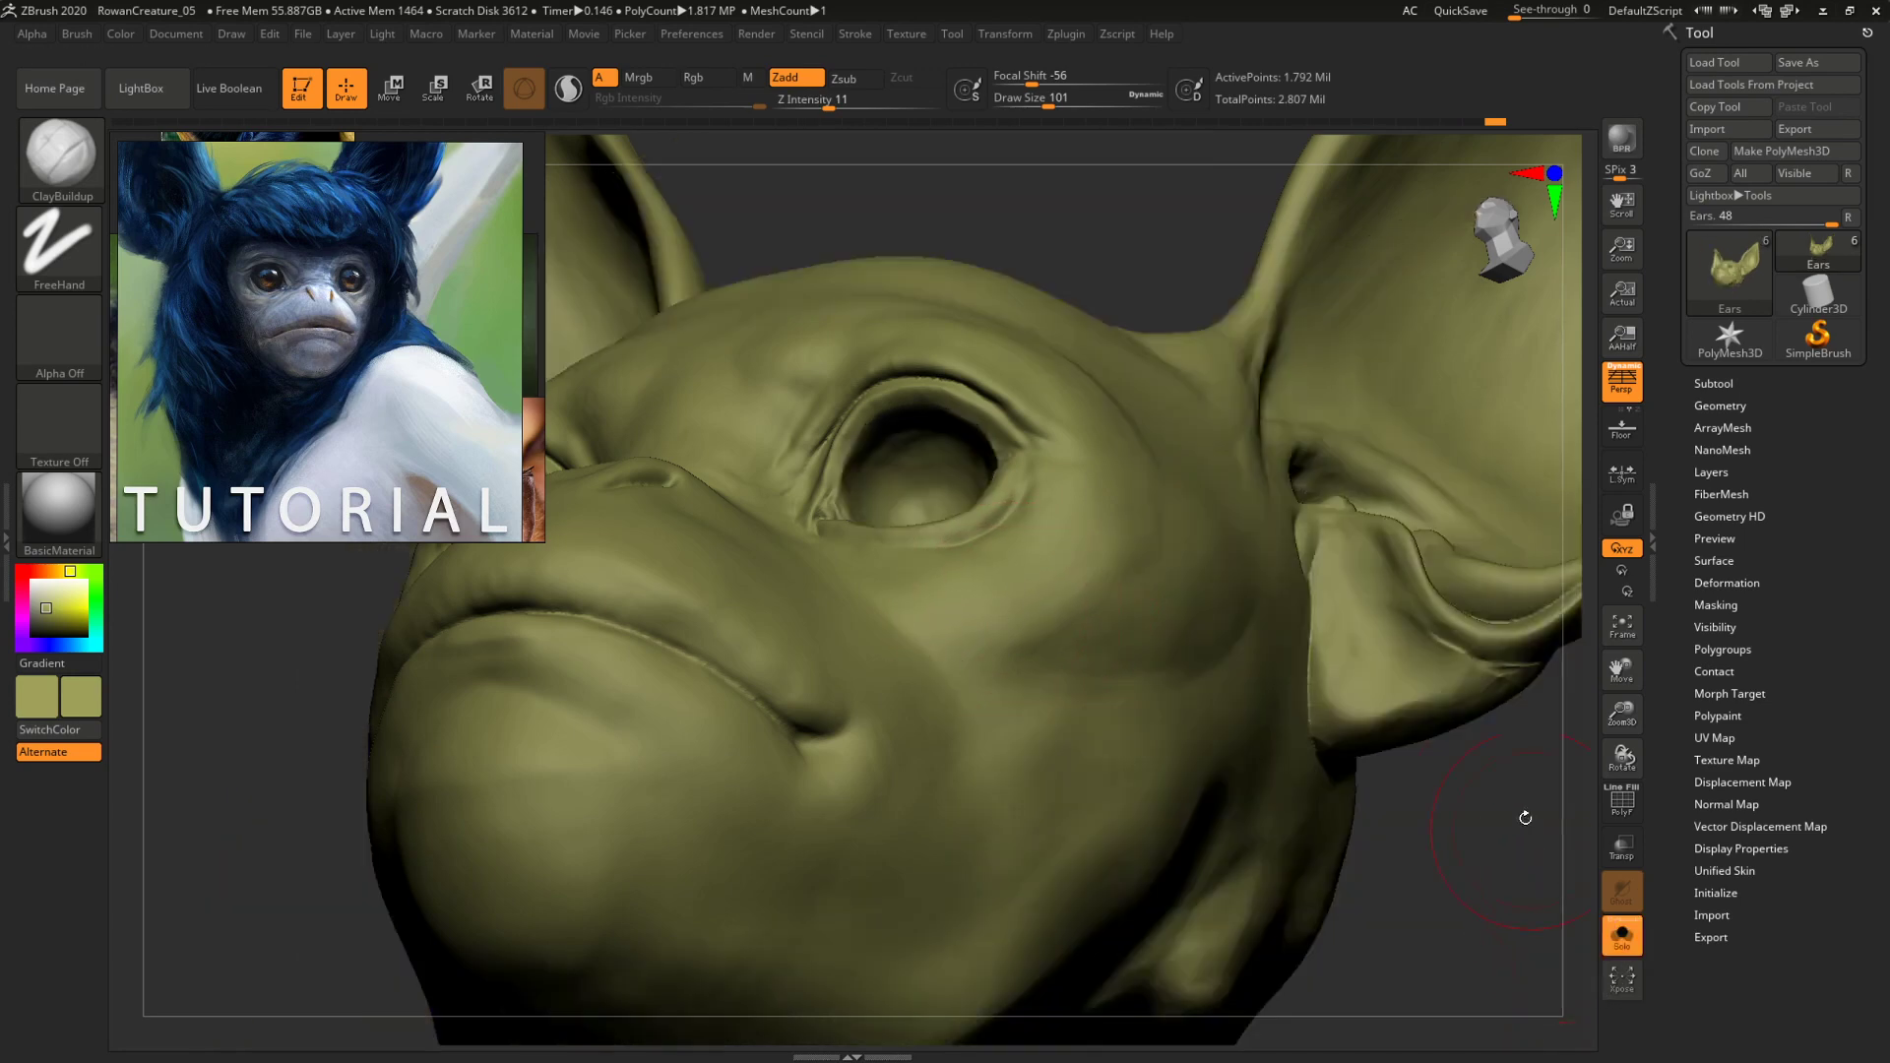
pyautogui.moveTo(1530, 870); pyautogui.dragTo(1073, 567, button='right')
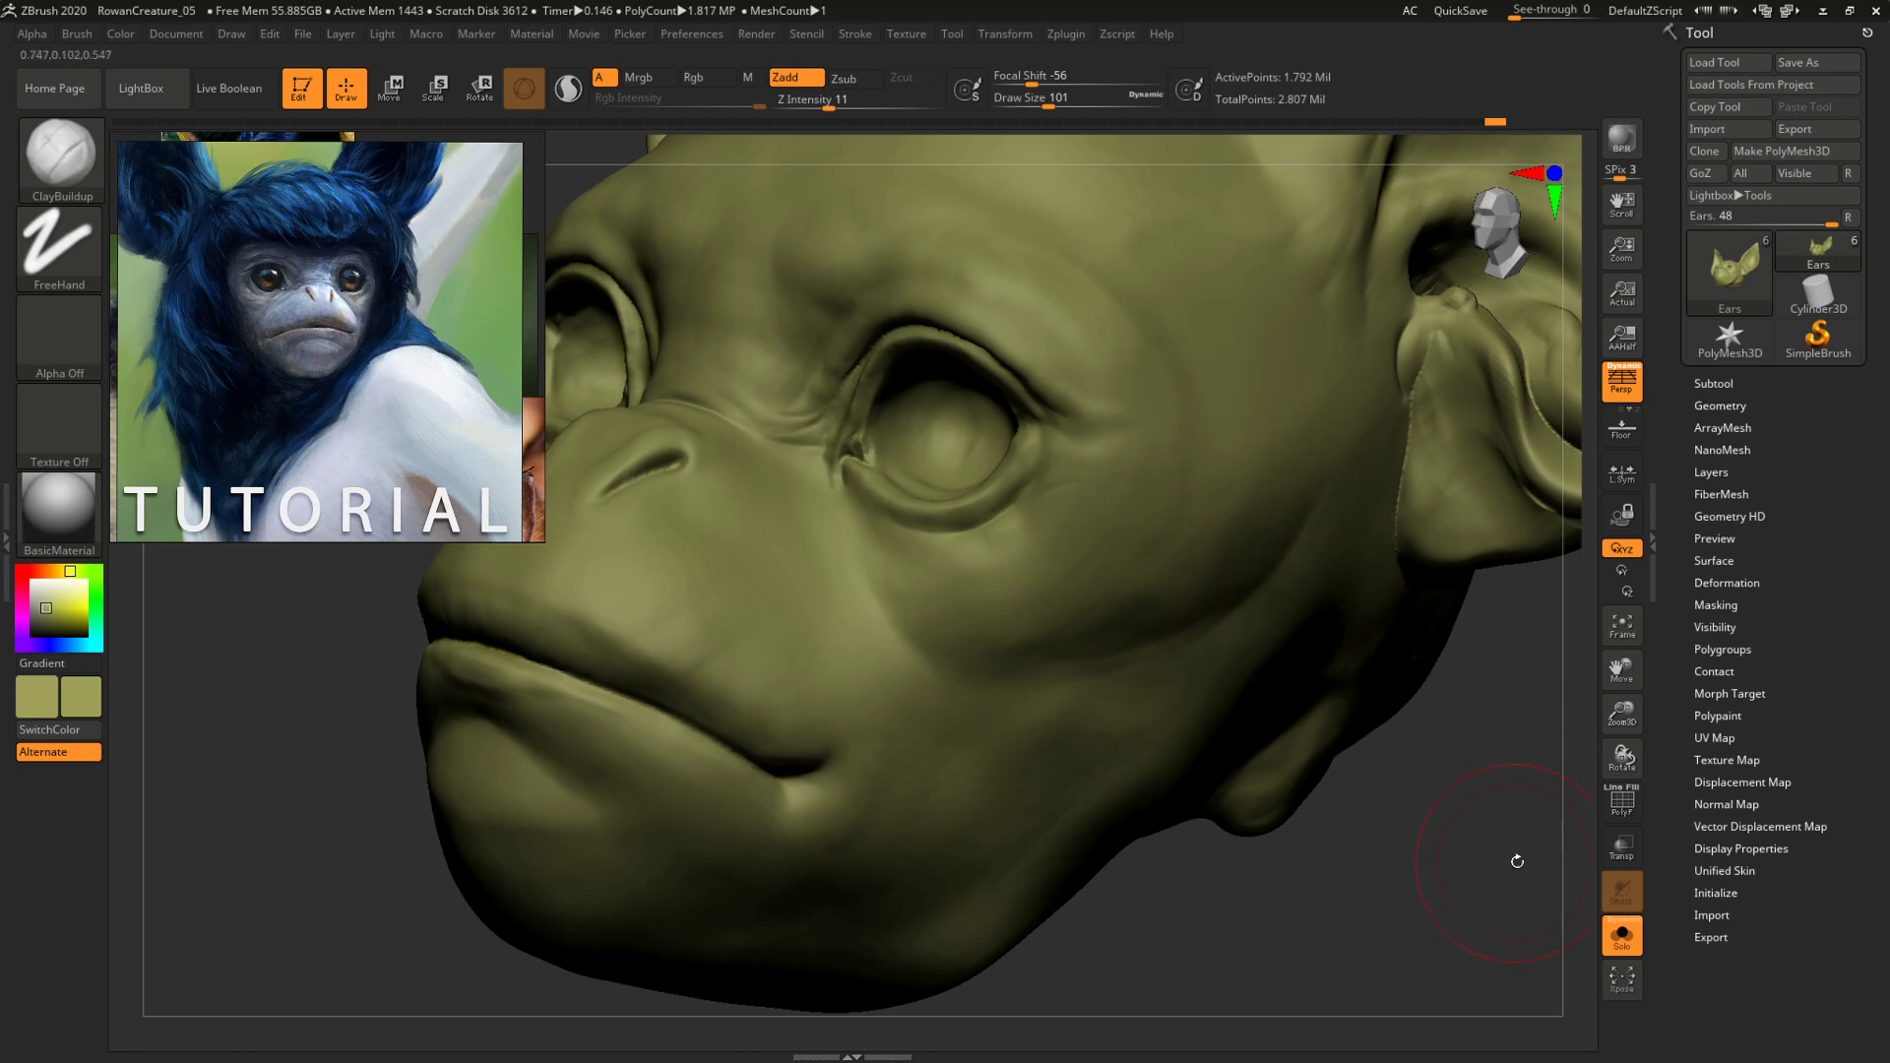
pyautogui.moveTo(1516, 861); pyautogui.dragTo(1397, 760, button='right')
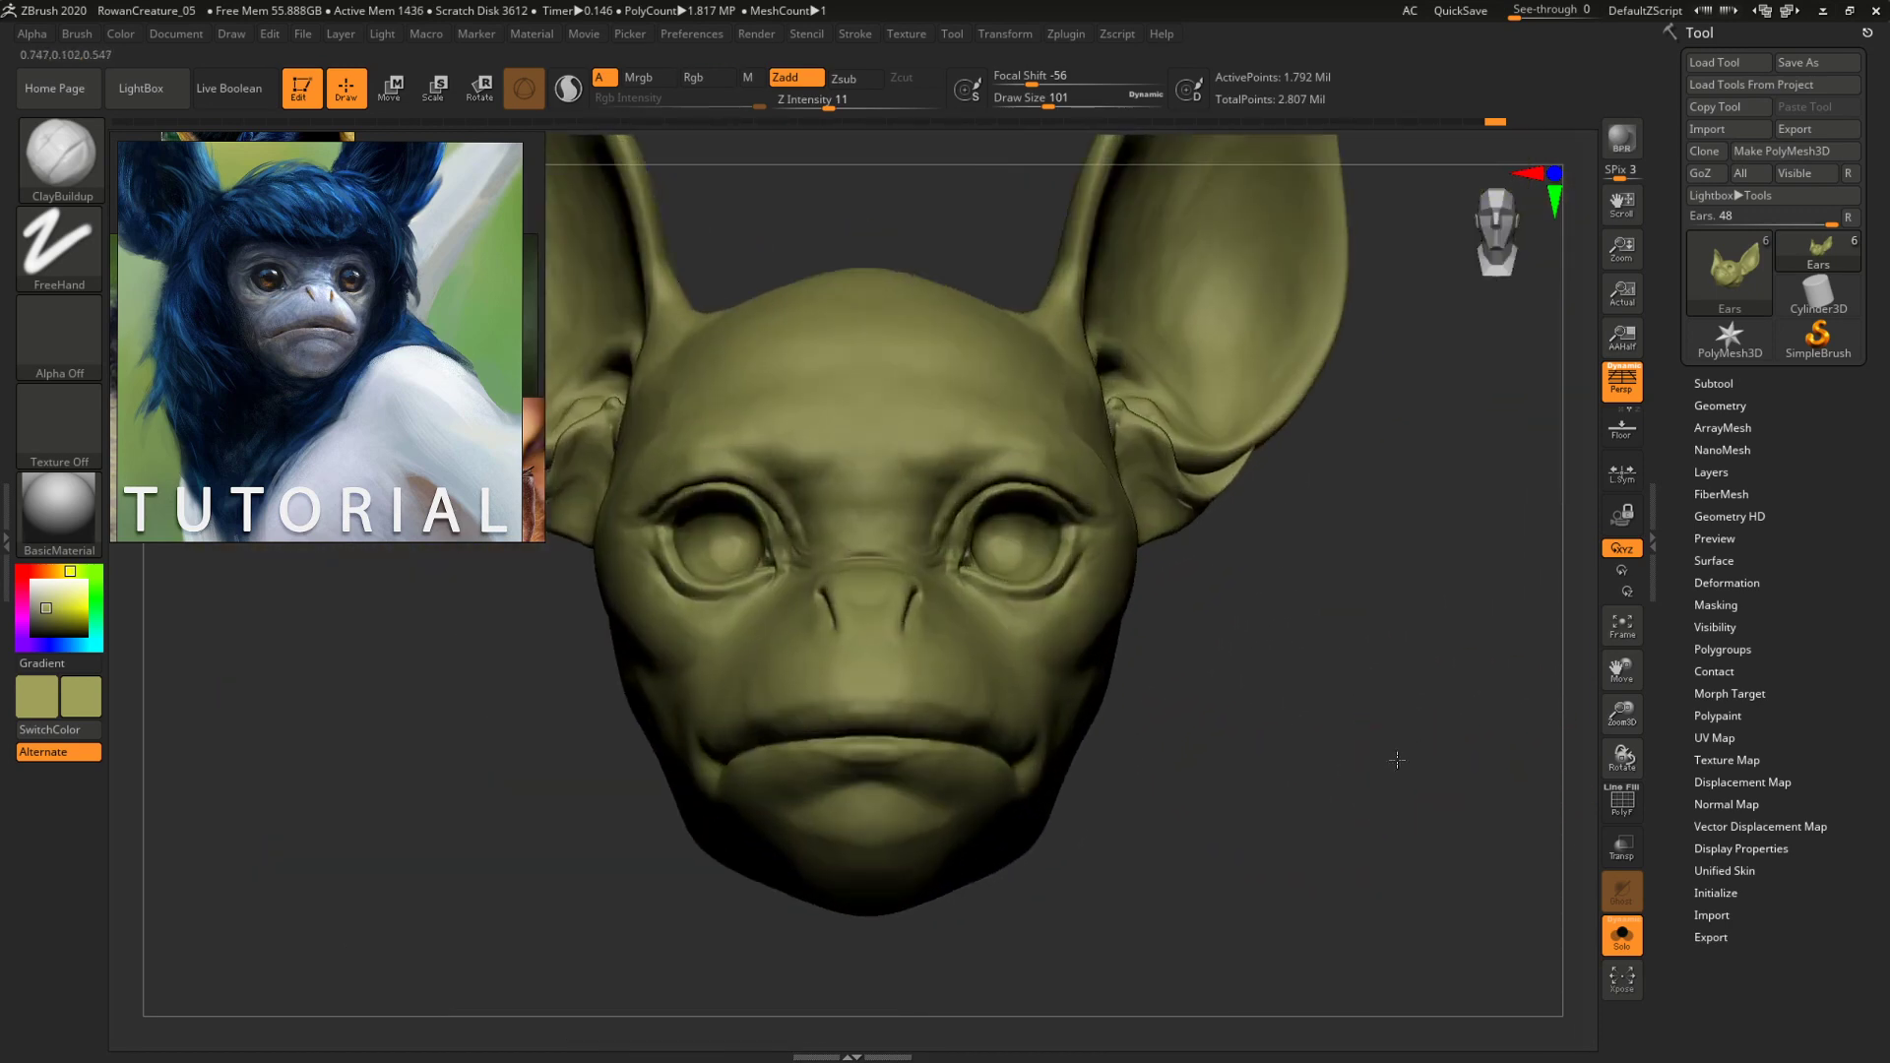
pyautogui.click(1621, 935)
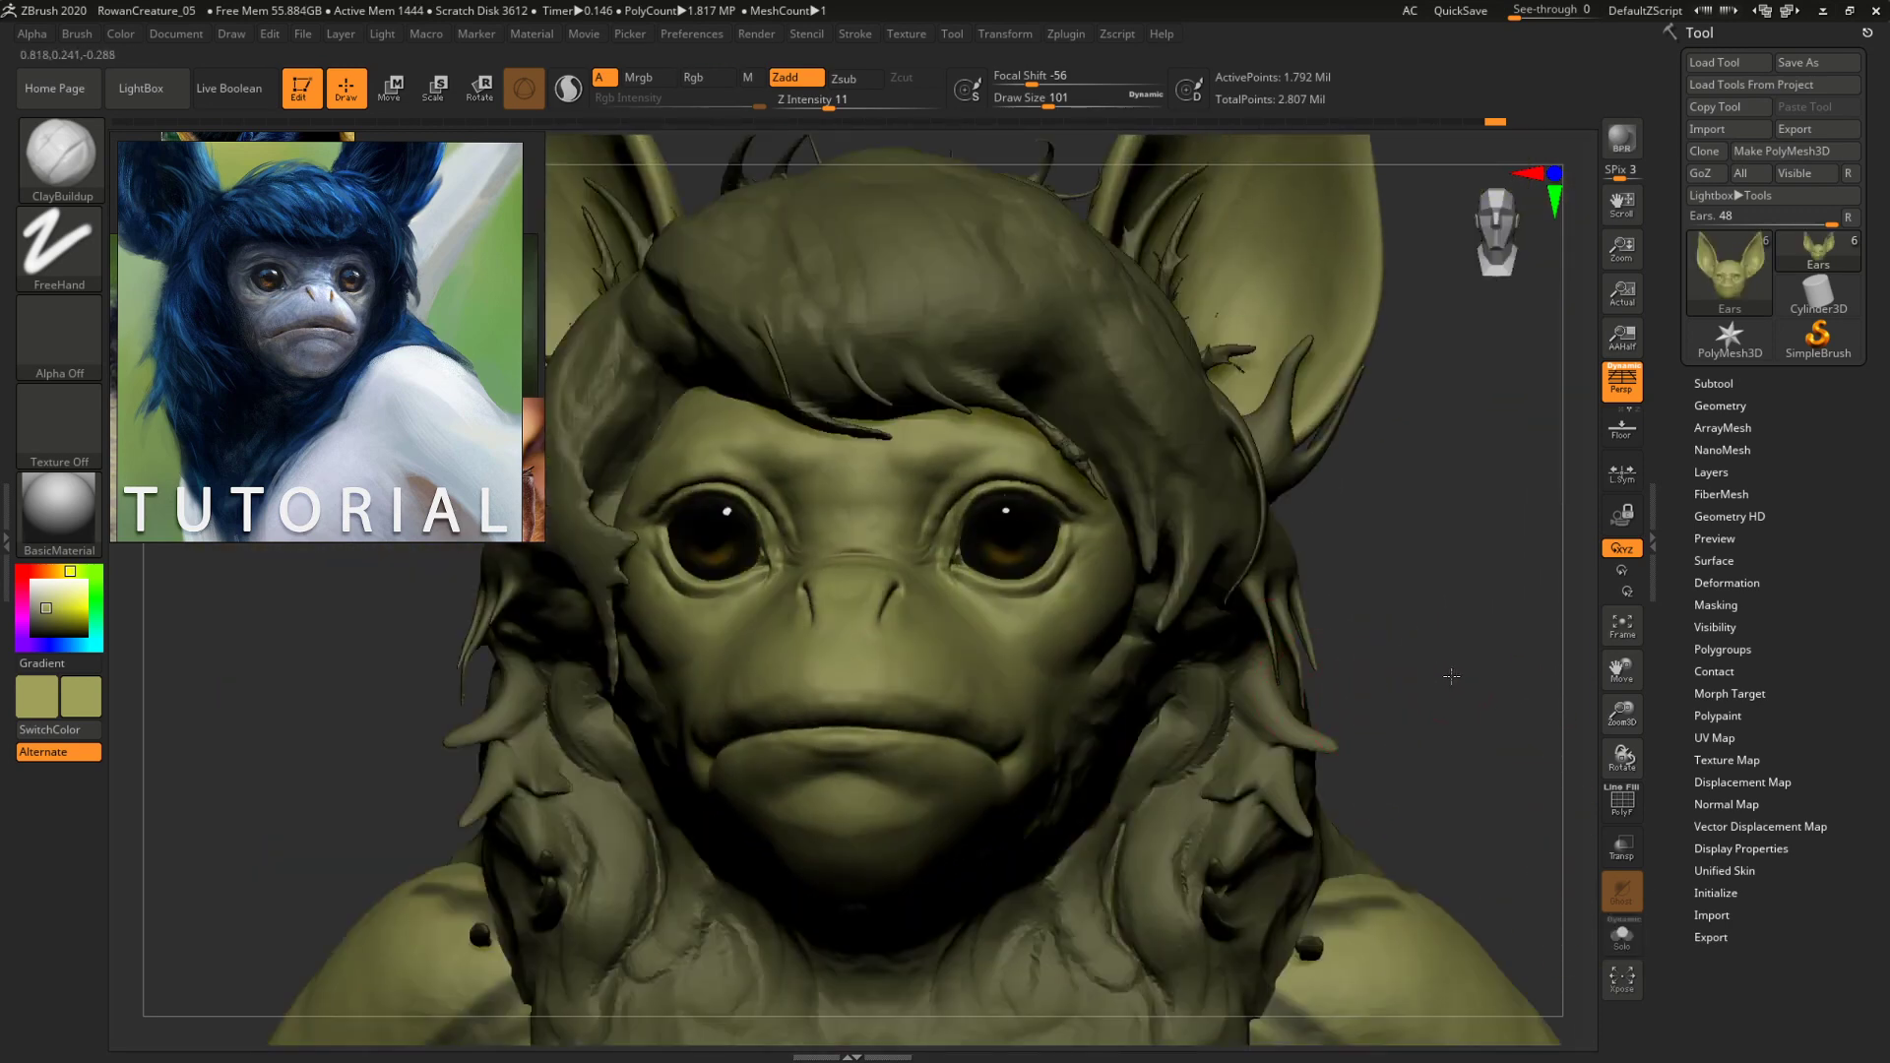
pyautogui.moveTo(1451, 676)
pyautogui.mouseDown(button='right')
pyautogui.moveTo(1478, 661)
pyautogui.moveTo(1422, 612)
pyautogui.moveTo(1451, 620)
pyautogui.moveTo(1431, 618)
pyautogui.moveTo(1476, 708)
pyautogui.mouseUp(button='right')
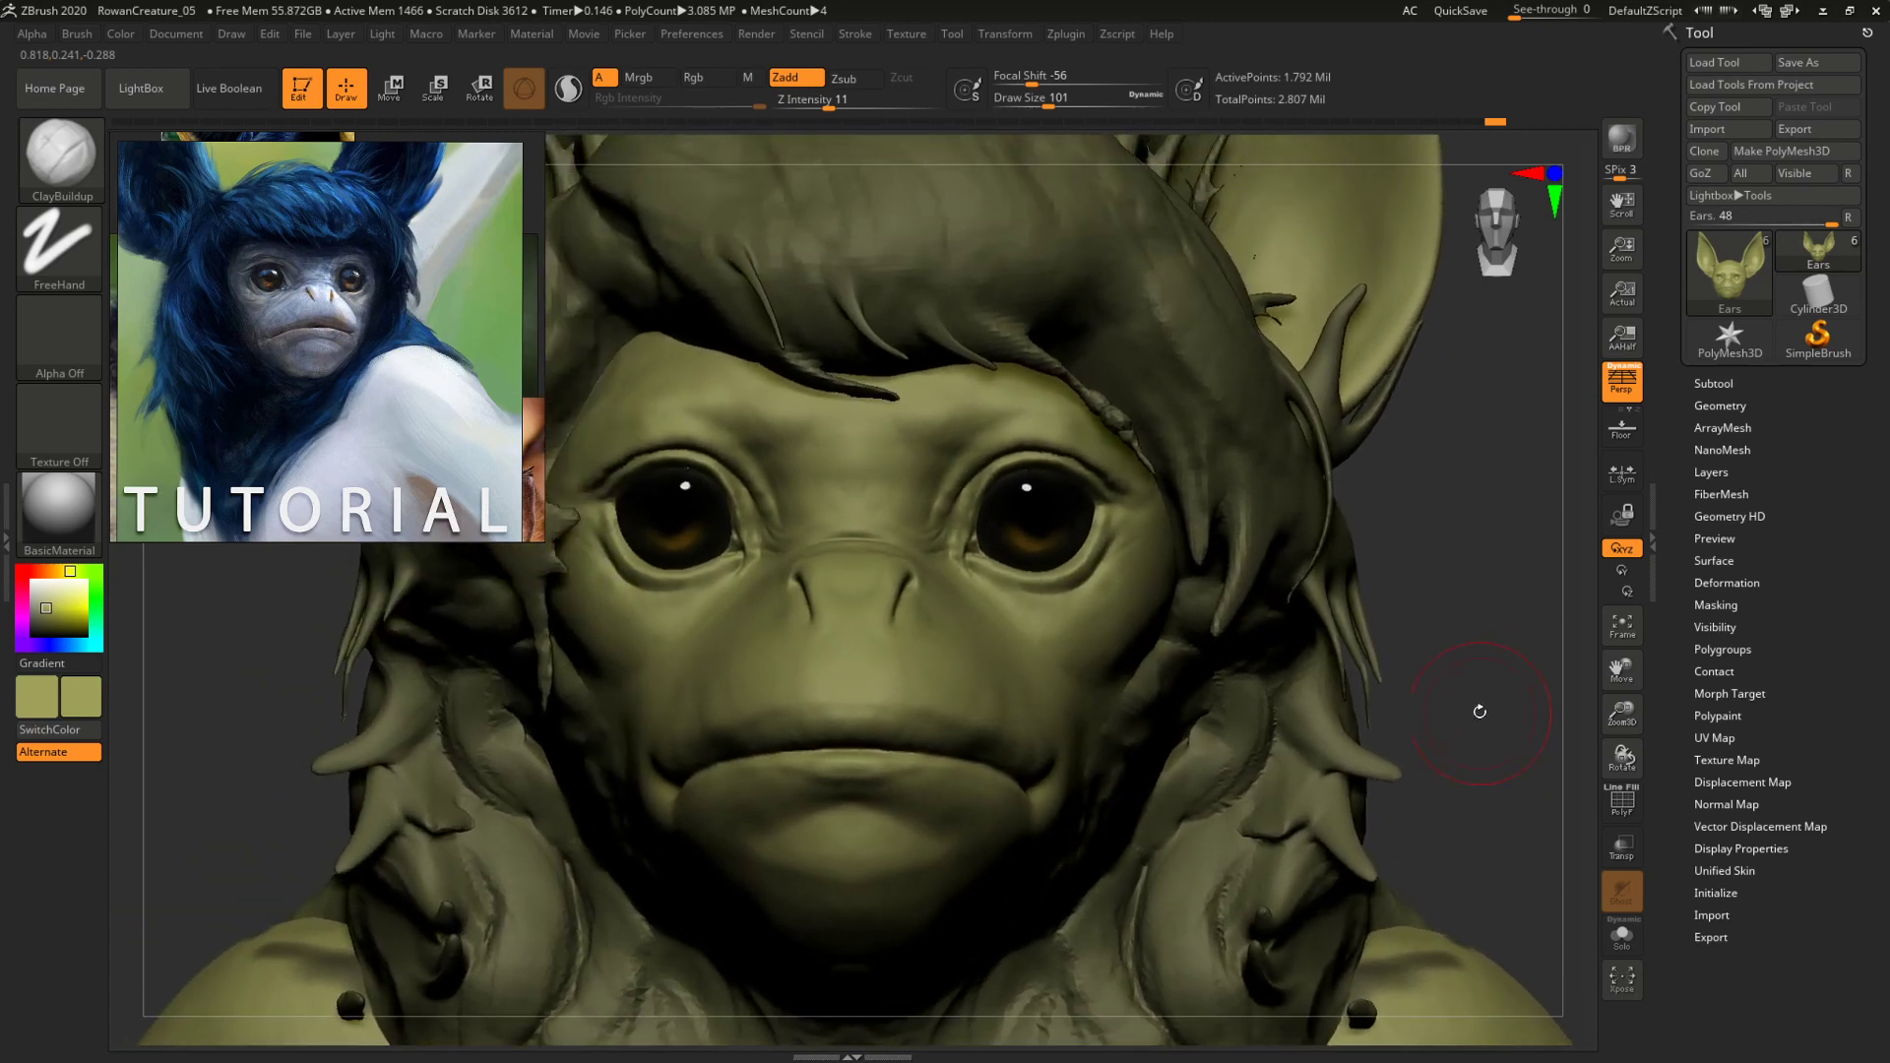
# Switch to the Move brush with a draw size of 39 and adjust the eyelids from the front and below.
pyautogui.press('b')
pyautogui.press('m')
pyautogui.press('v')
pyautogui.press('space')
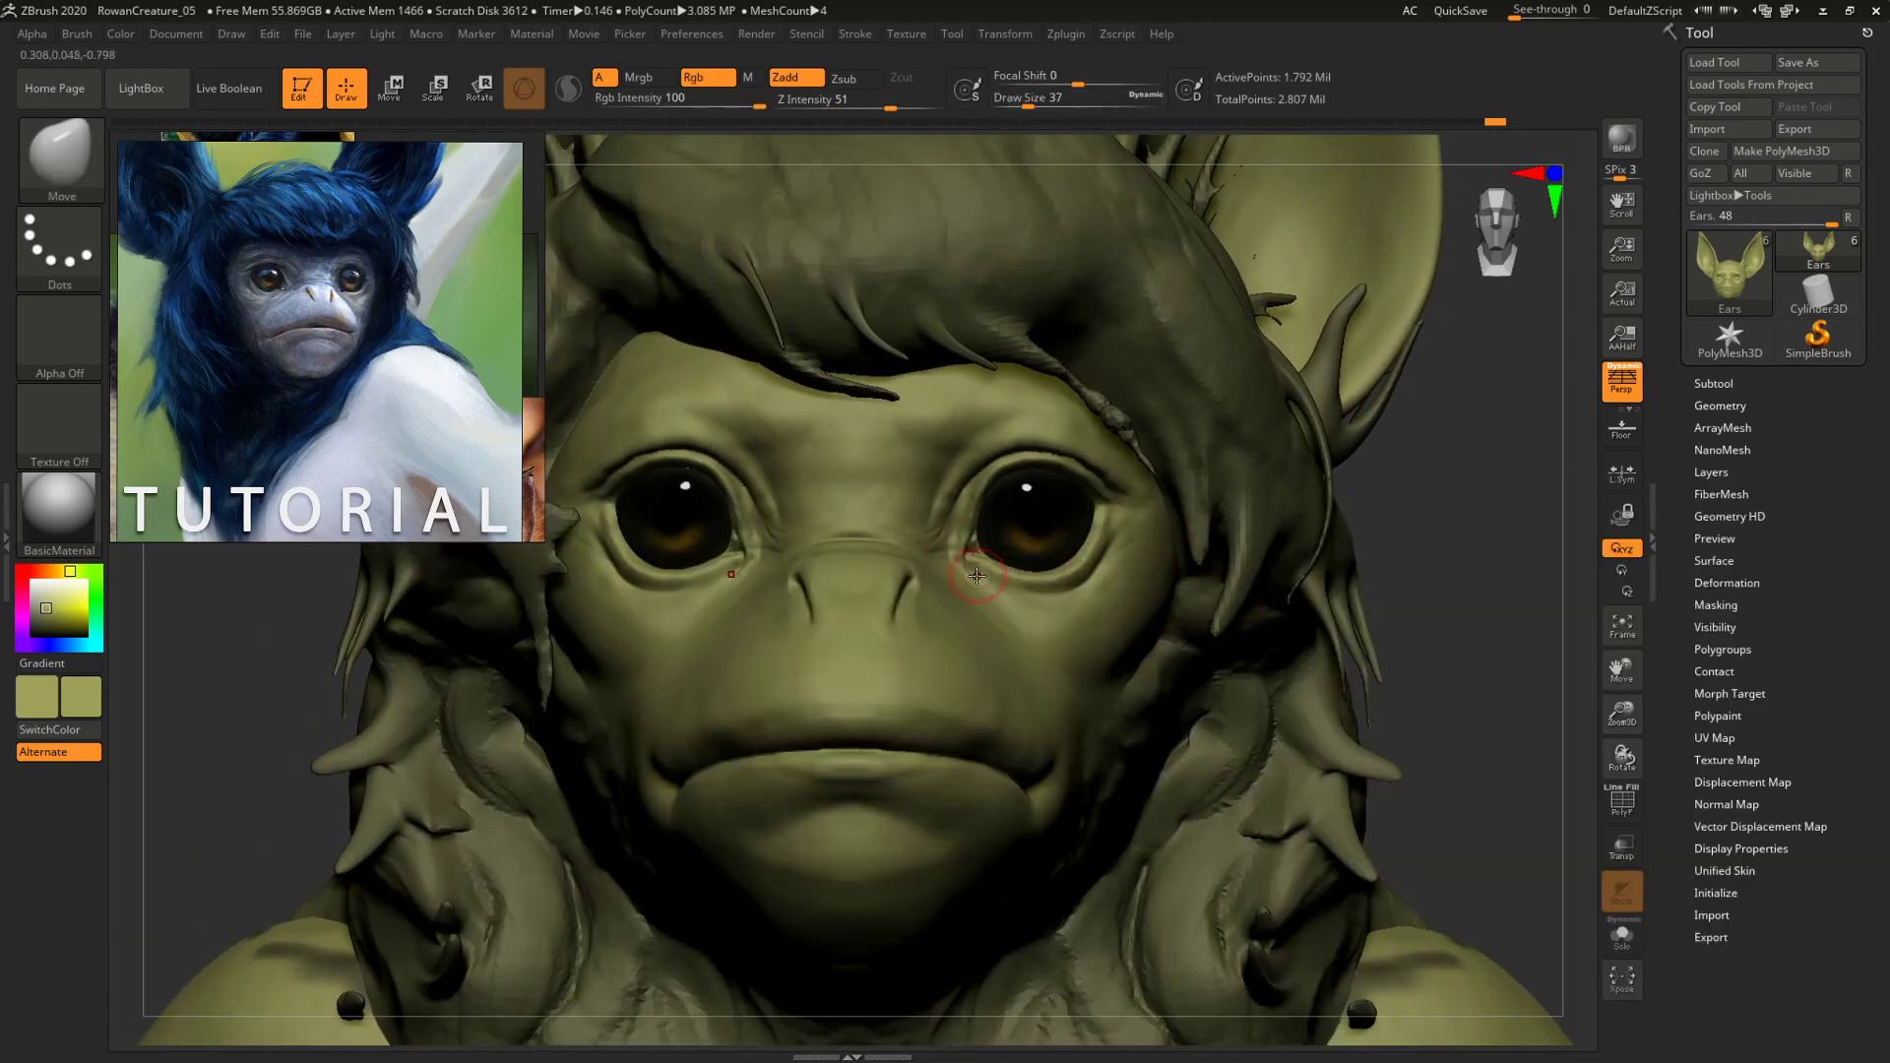
pyautogui.press('space')
pyautogui.moveTo(976, 565); pyautogui.dragTo(980, 565)
pyautogui.press('space')
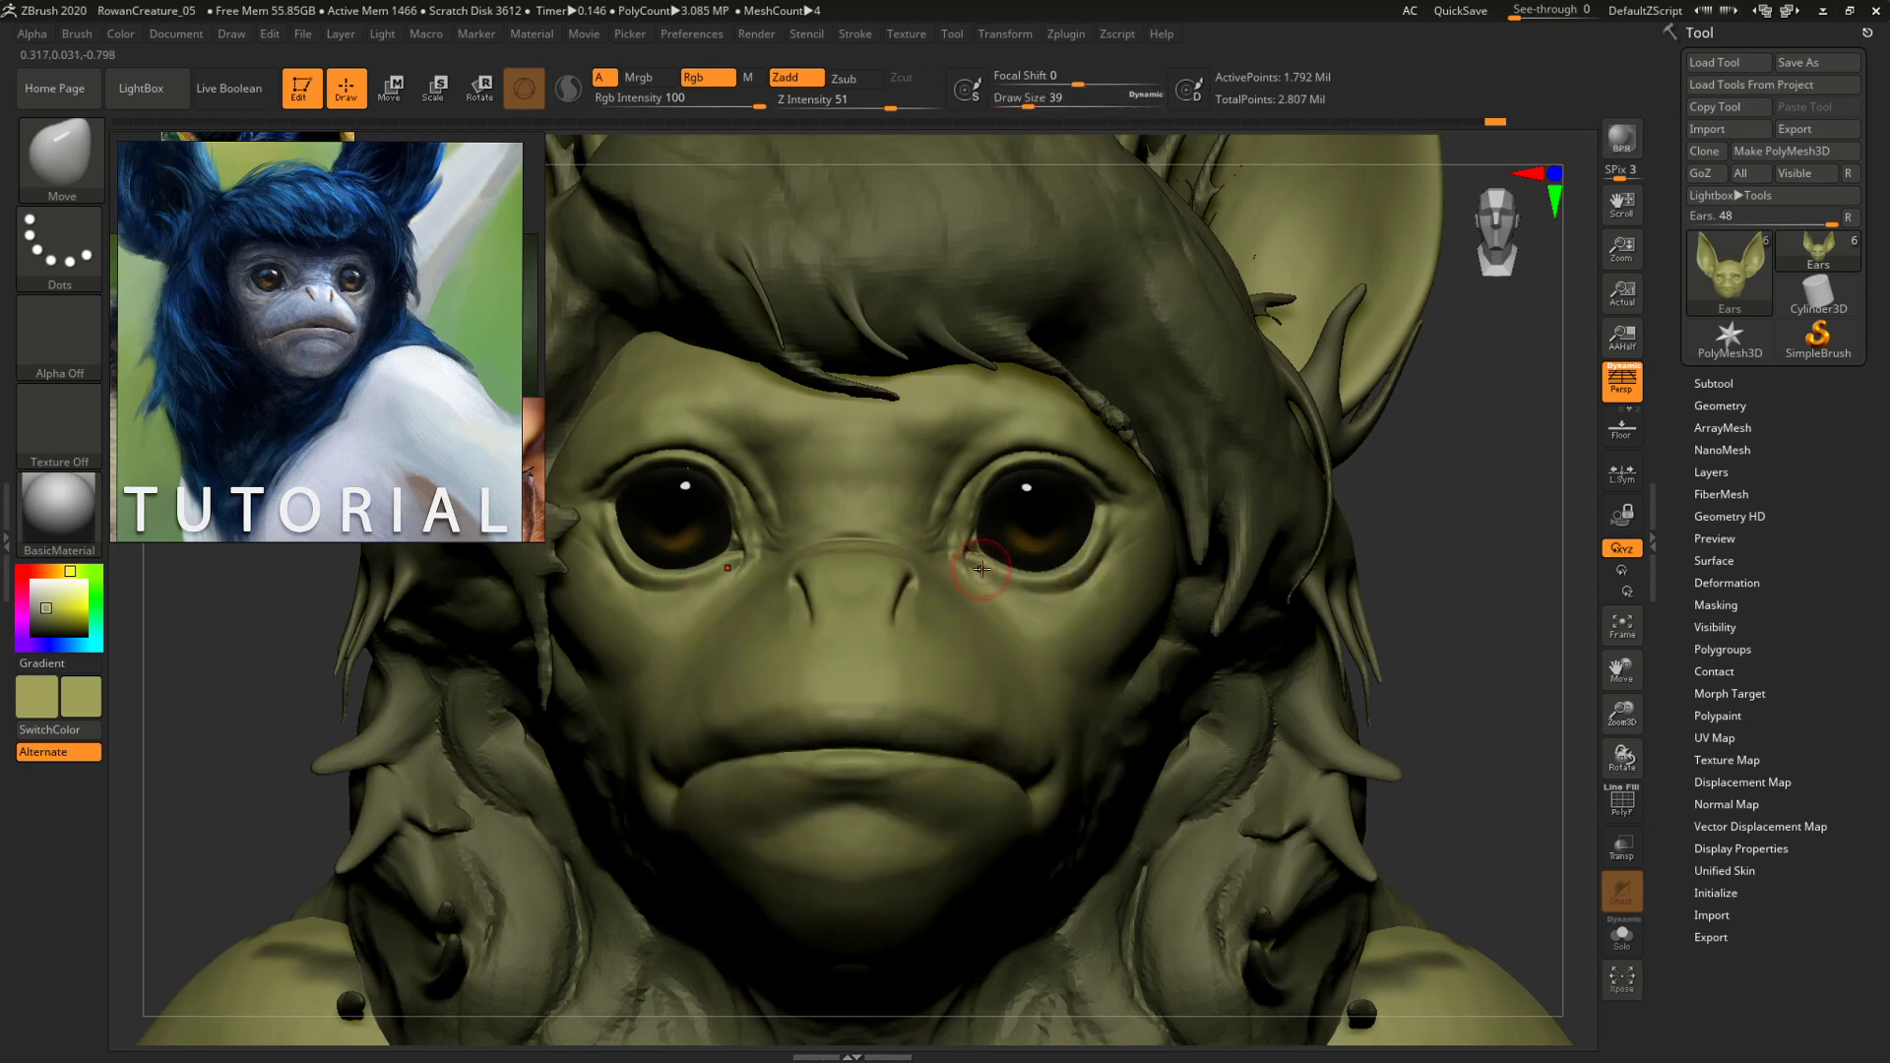
pyautogui.keyDown('ctrl'); pyautogui.moveTo(1408, 640); pyautogui.dragTo(1230, 461, button='right'); pyautogui.keyUp('ctrl')
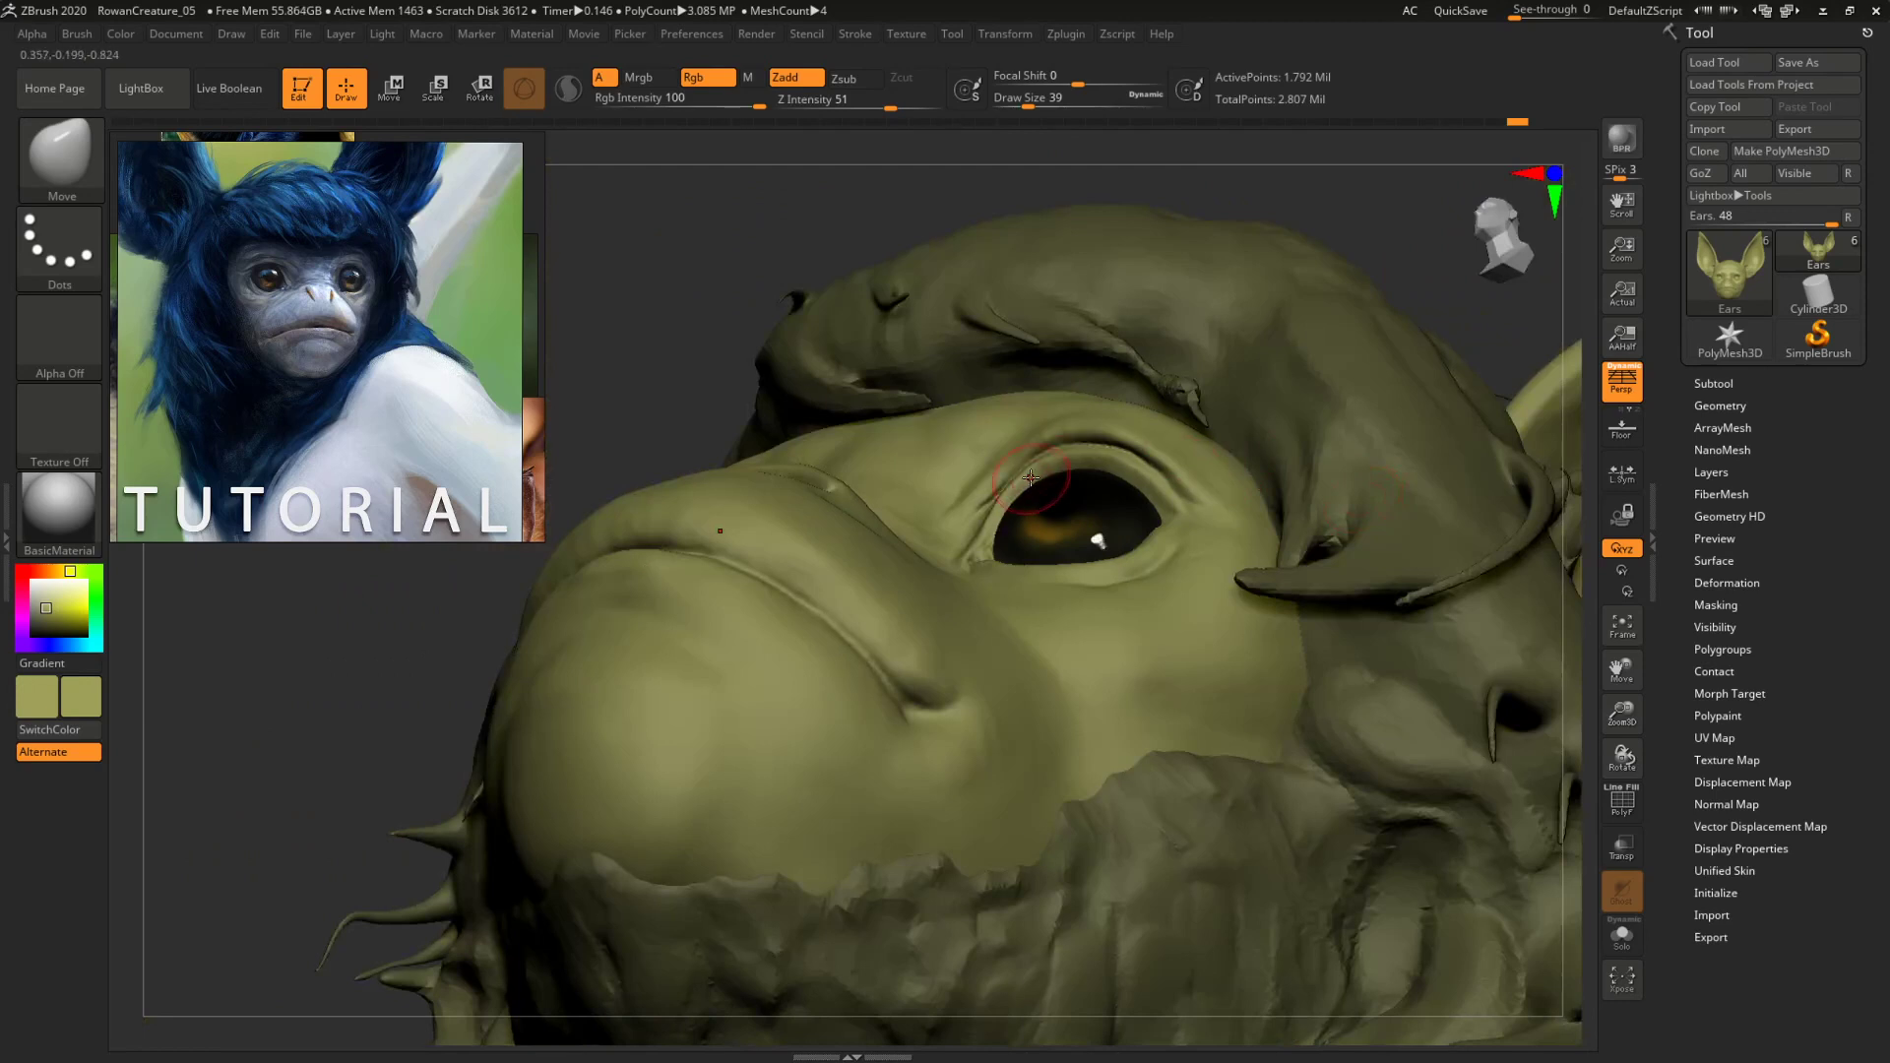
pyautogui.moveTo(981, 482); pyautogui.dragTo(1089, 466, button='right')
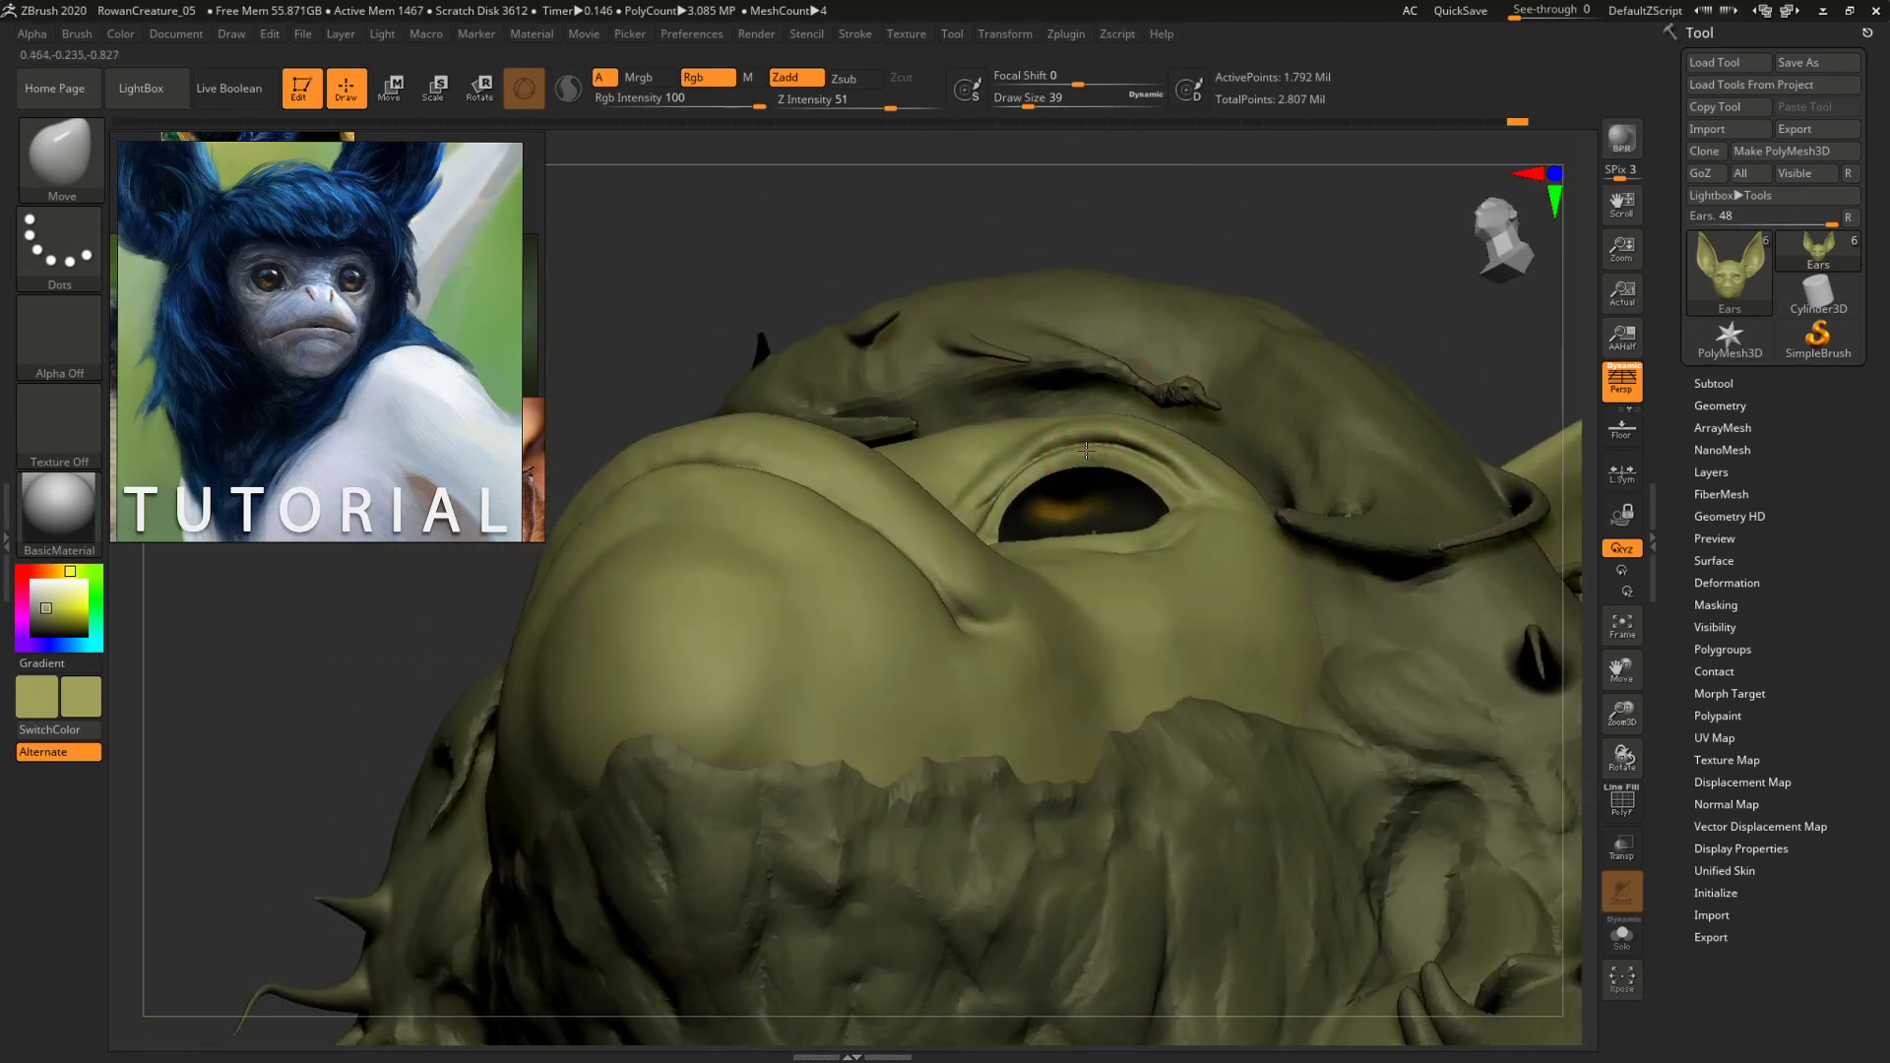
pyautogui.moveTo(1294, 191); pyautogui.dragTo(1384, 401, button='right')
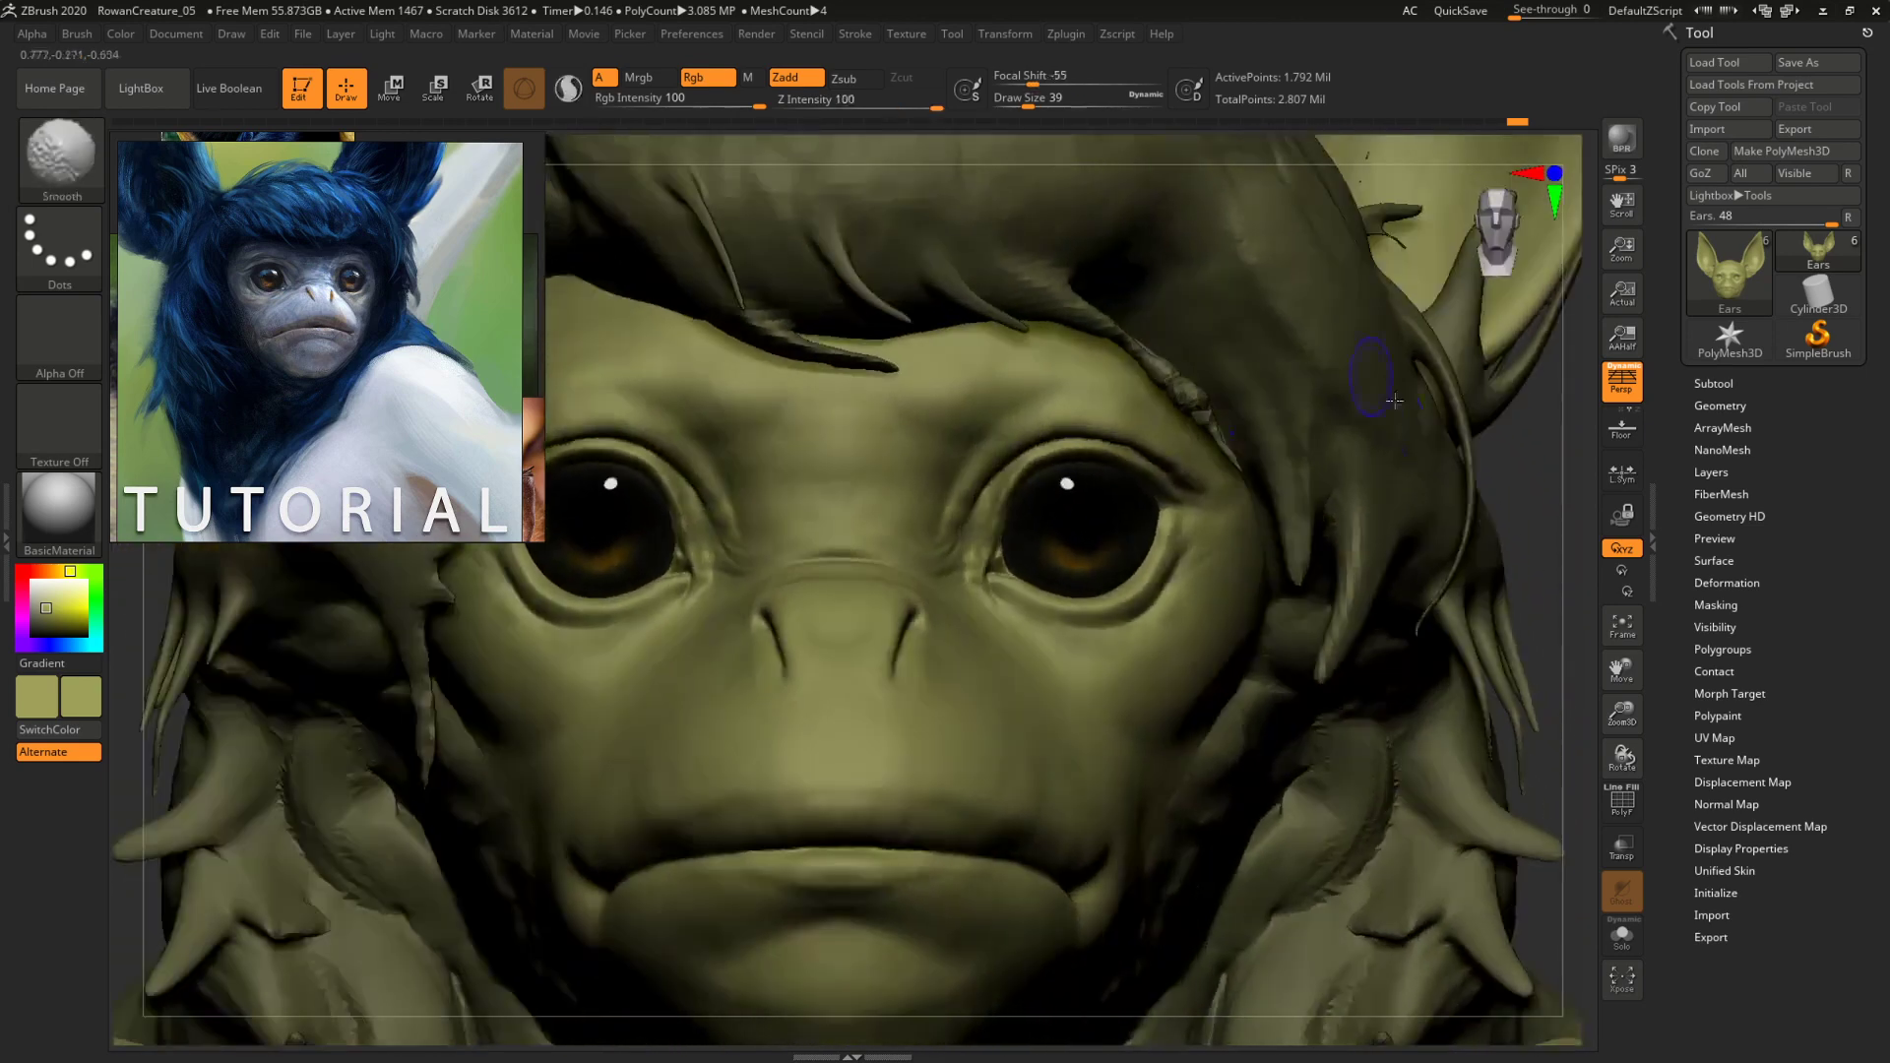
# Frame the side of the jaw, choose the ClayTubes brush with draw size 62, and make the Hair_Proxy subtool active.
pyautogui.moveTo(1560, 558)
pyautogui.keyDown('ctrl'); pyautogui.mouseDown(button='right')
pyautogui.moveTo(1423, 564)
pyautogui.moveTo(1455, 578)
pyautogui.moveTo(1441, 527)
pyautogui.moveTo(1564, 554)
pyautogui.mouseUp(button='right'); pyautogui.keyUp('ctrl')
pyautogui.keyDown('ctrl'); pyautogui.moveTo(1521, 448); pyautogui.dragTo(1378, 536, button='right'); pyautogui.keyUp('ctrl')
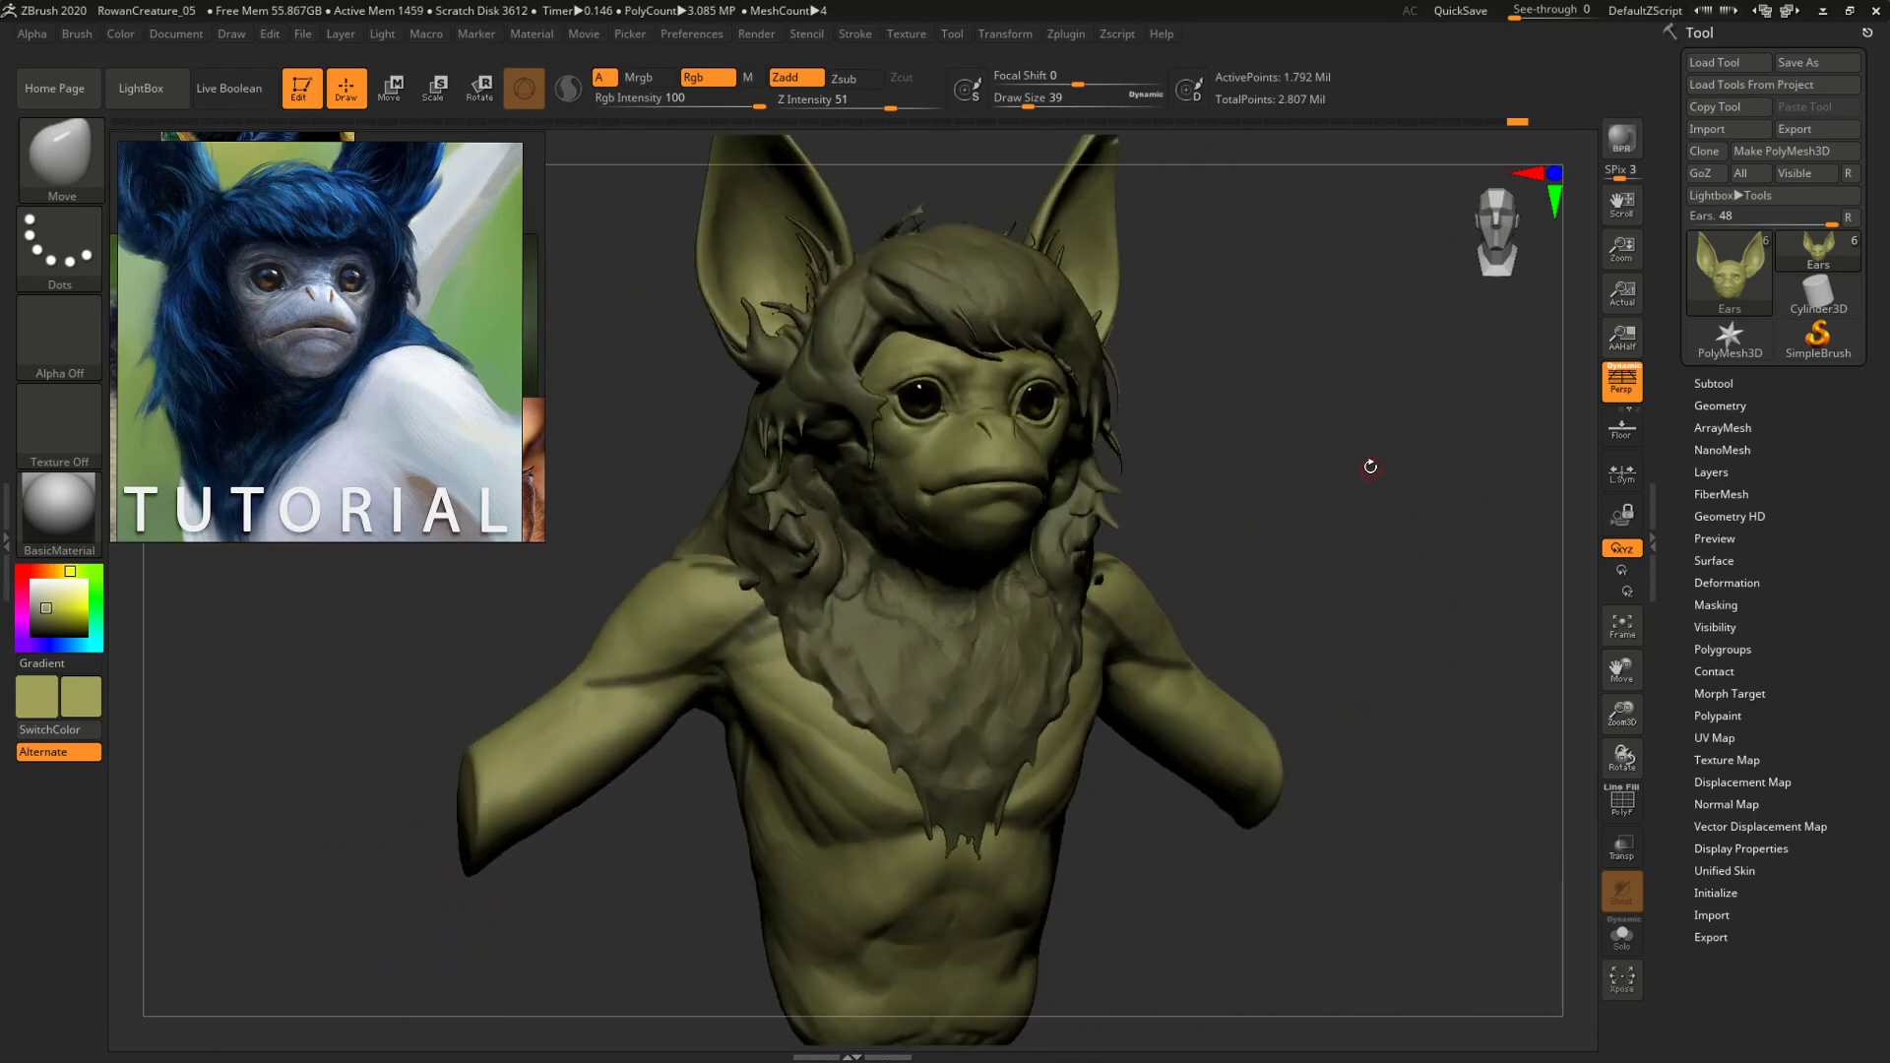
pyautogui.moveTo(1362, 503)
pyautogui.keyDown('ctrl'); pyautogui.mouseDown(button='right')
pyautogui.moveTo(1463, 587)
pyautogui.moveTo(1394, 481)
pyautogui.moveTo(1405, 528)
pyautogui.mouseUp(button='right'); pyautogui.keyUp('ctrl')
pyautogui.press('b')
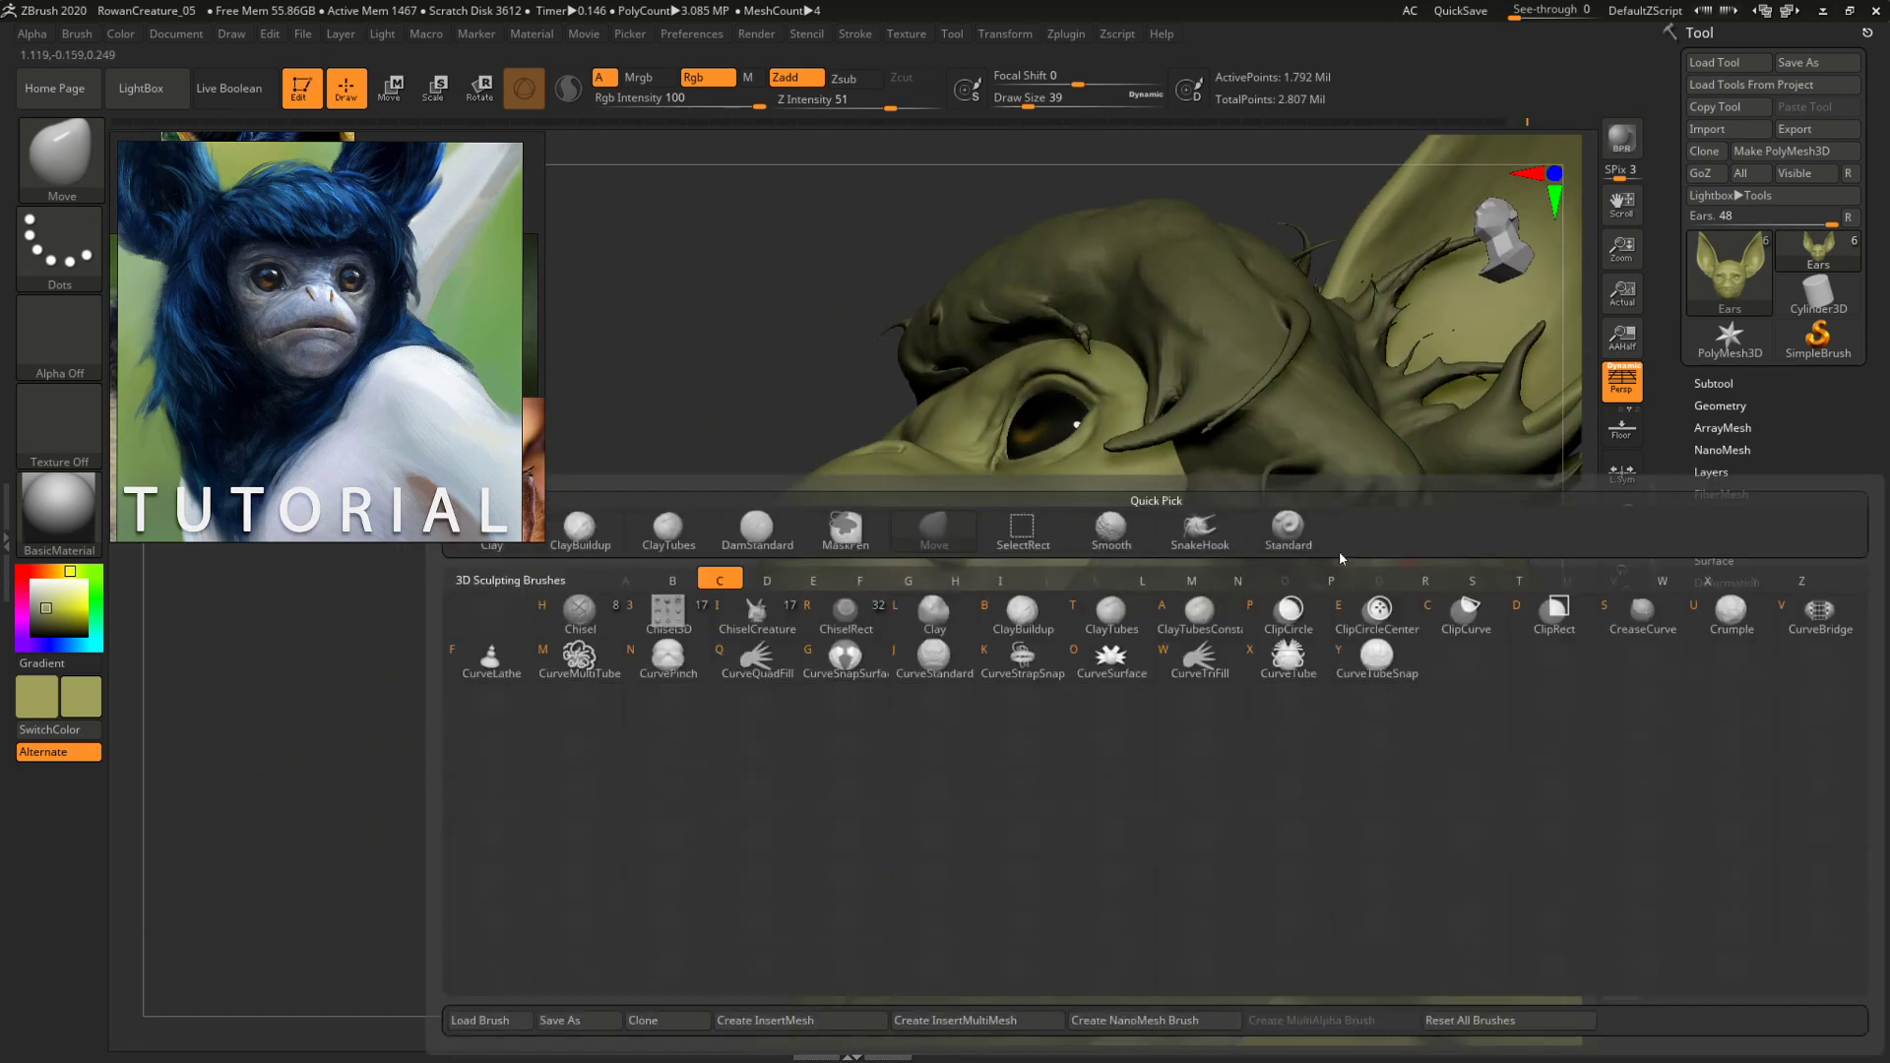
pyautogui.press('c')
pyautogui.press('t')
pyautogui.press('space')
pyautogui.moveTo(1157, 591); pyautogui.dragTo(1167, 592)
pyautogui.keyDown('alt'); pyautogui.click(1137, 559); pyautogui.keyUp('alt')
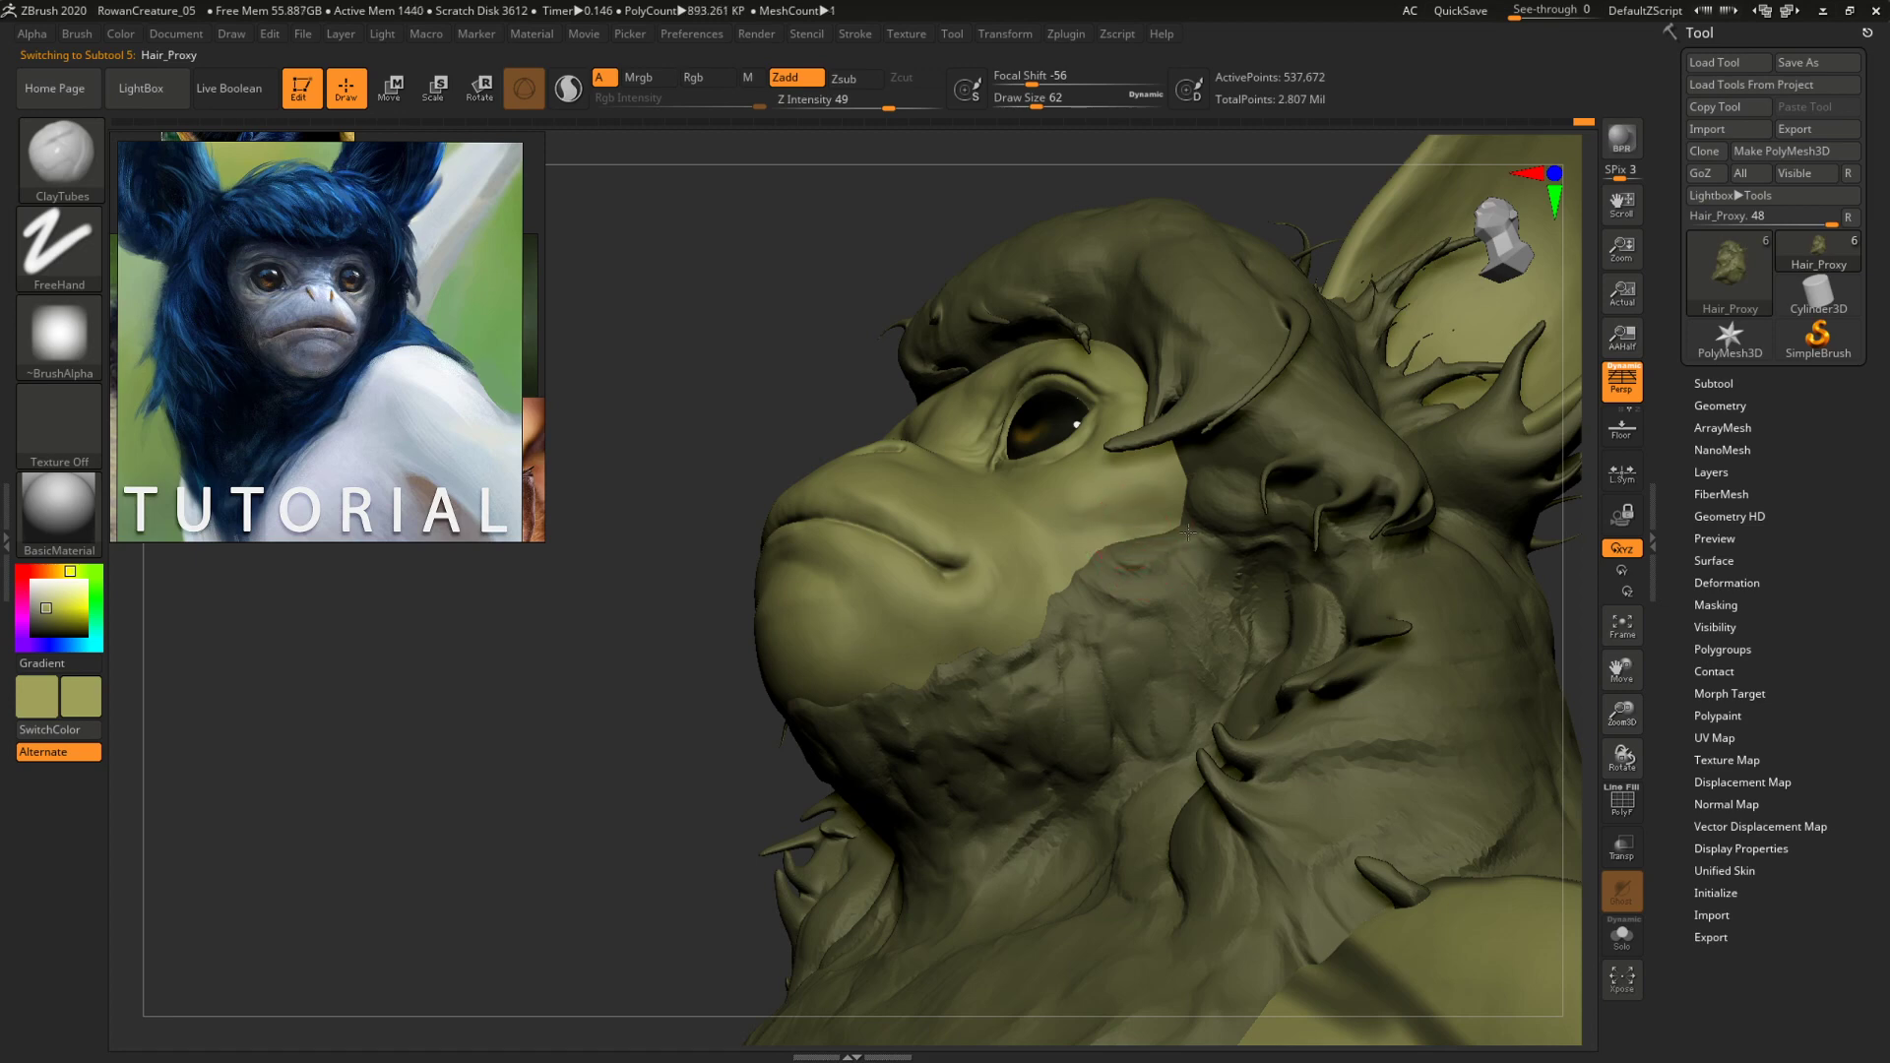
# Check Hair_Proxy in isolation, set the draw size to 124, and build up the hair along the cheek with ClayTubes.
pyautogui.click(1632, 940)
pyautogui.moveTo(660, 628); pyautogui.dragTo(827, 594)
pyautogui.press('space')
pyautogui.moveTo(1094, 497)
pyautogui.mouseDown()
pyautogui.moveTo(1112, 497)
pyautogui.moveTo(1094, 527)
pyautogui.moveTo(1150, 499)
pyautogui.moveTo(1067, 551)
pyautogui.moveTo(1132, 463)
pyautogui.moveTo(1161, 457)
pyautogui.moveTo(1081, 508)
pyautogui.moveTo(1024, 409)
pyautogui.moveTo(1132, 492)
pyautogui.mouseUp()
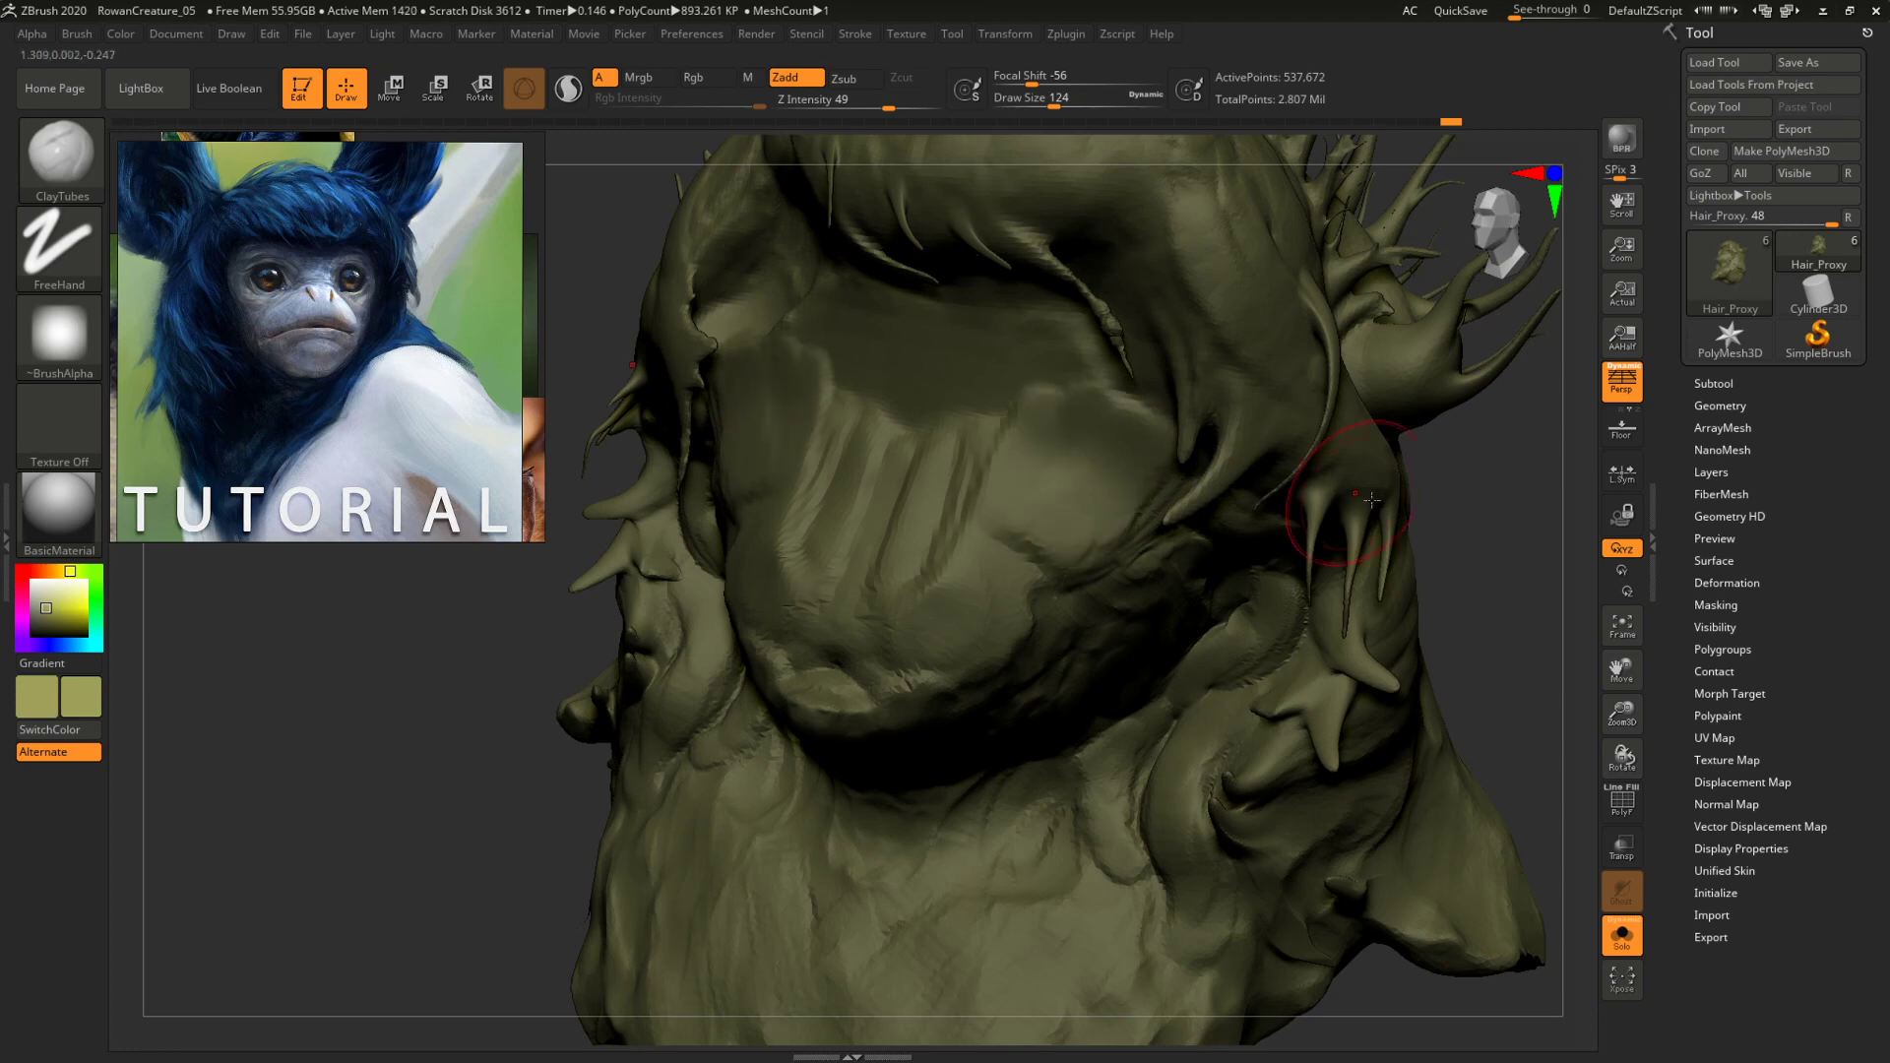
pyautogui.click(1624, 930)
pyautogui.moveTo(1486, 627); pyautogui.dragTo(965, 649)
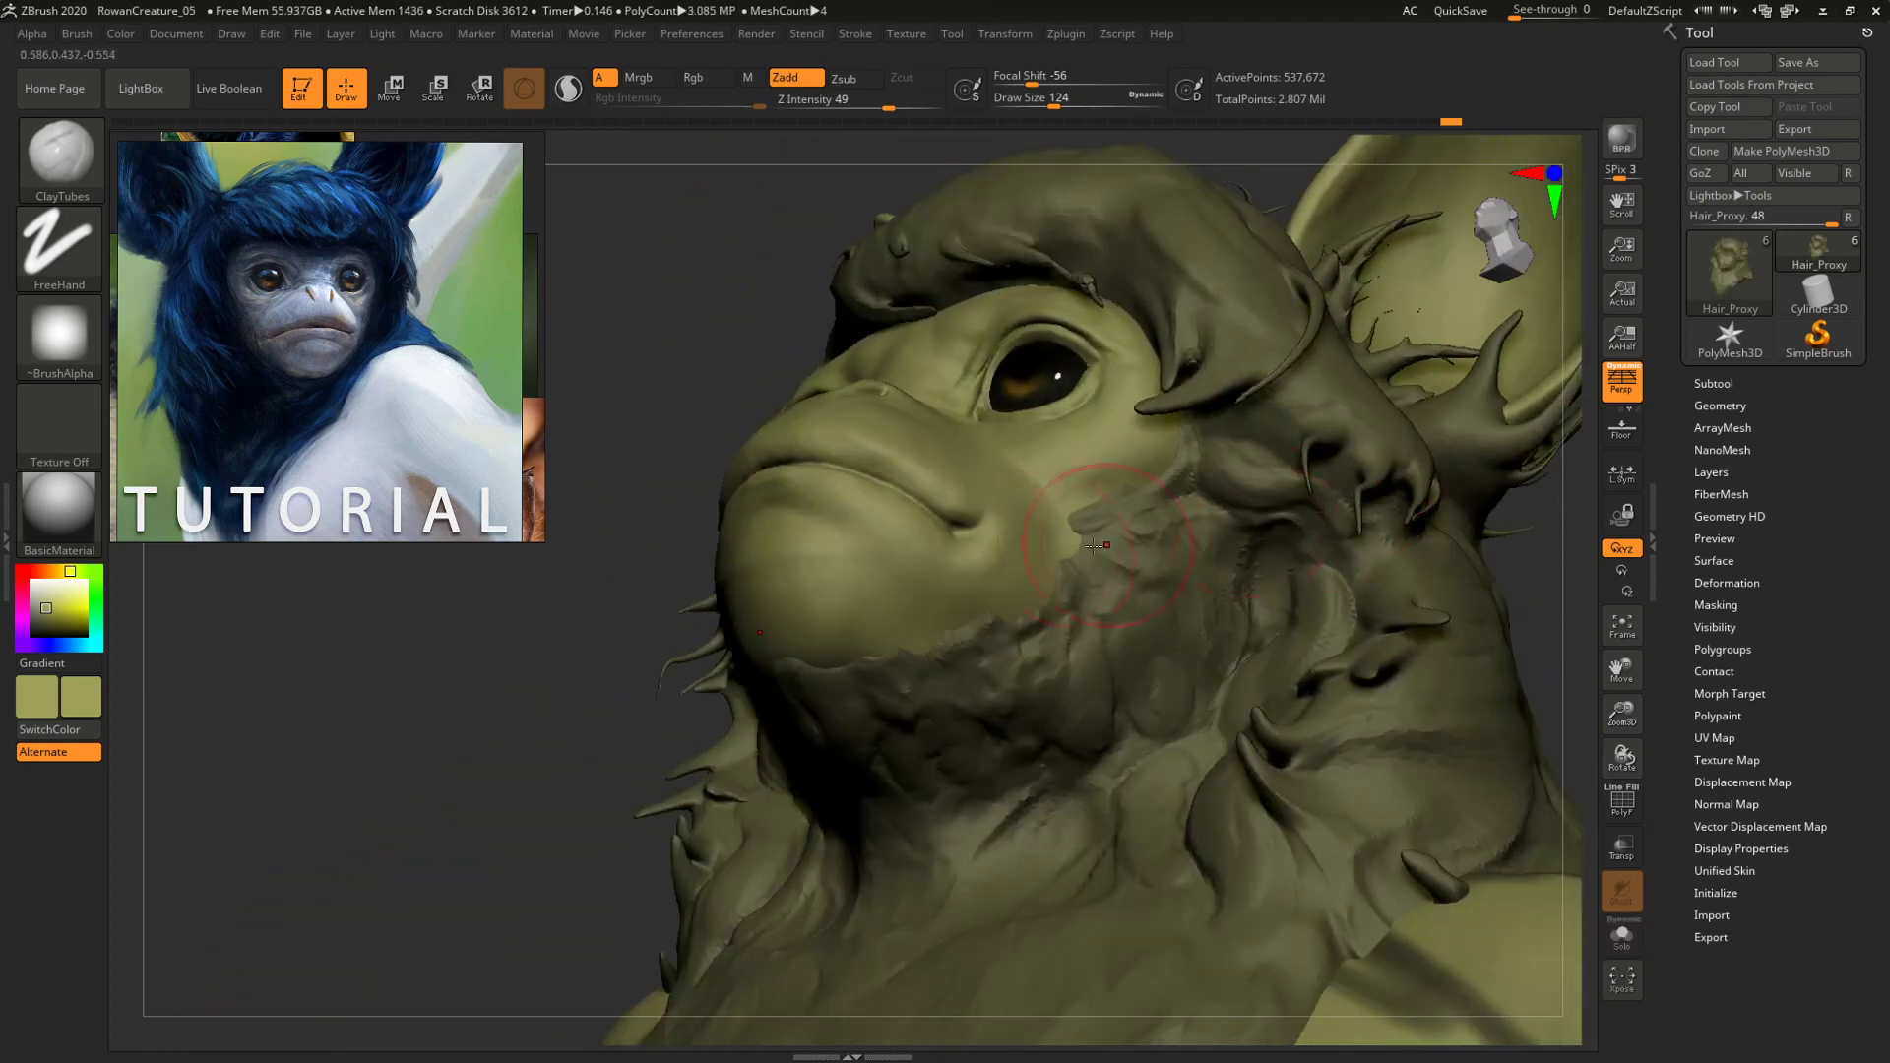
# Reduce the ClayTubes draw size to 39 and refine the hair's edge along the cheek and jaw.
pyautogui.press('space')
pyautogui.press('s')
pyautogui.moveTo(1080, 571); pyautogui.dragTo(1056, 571)
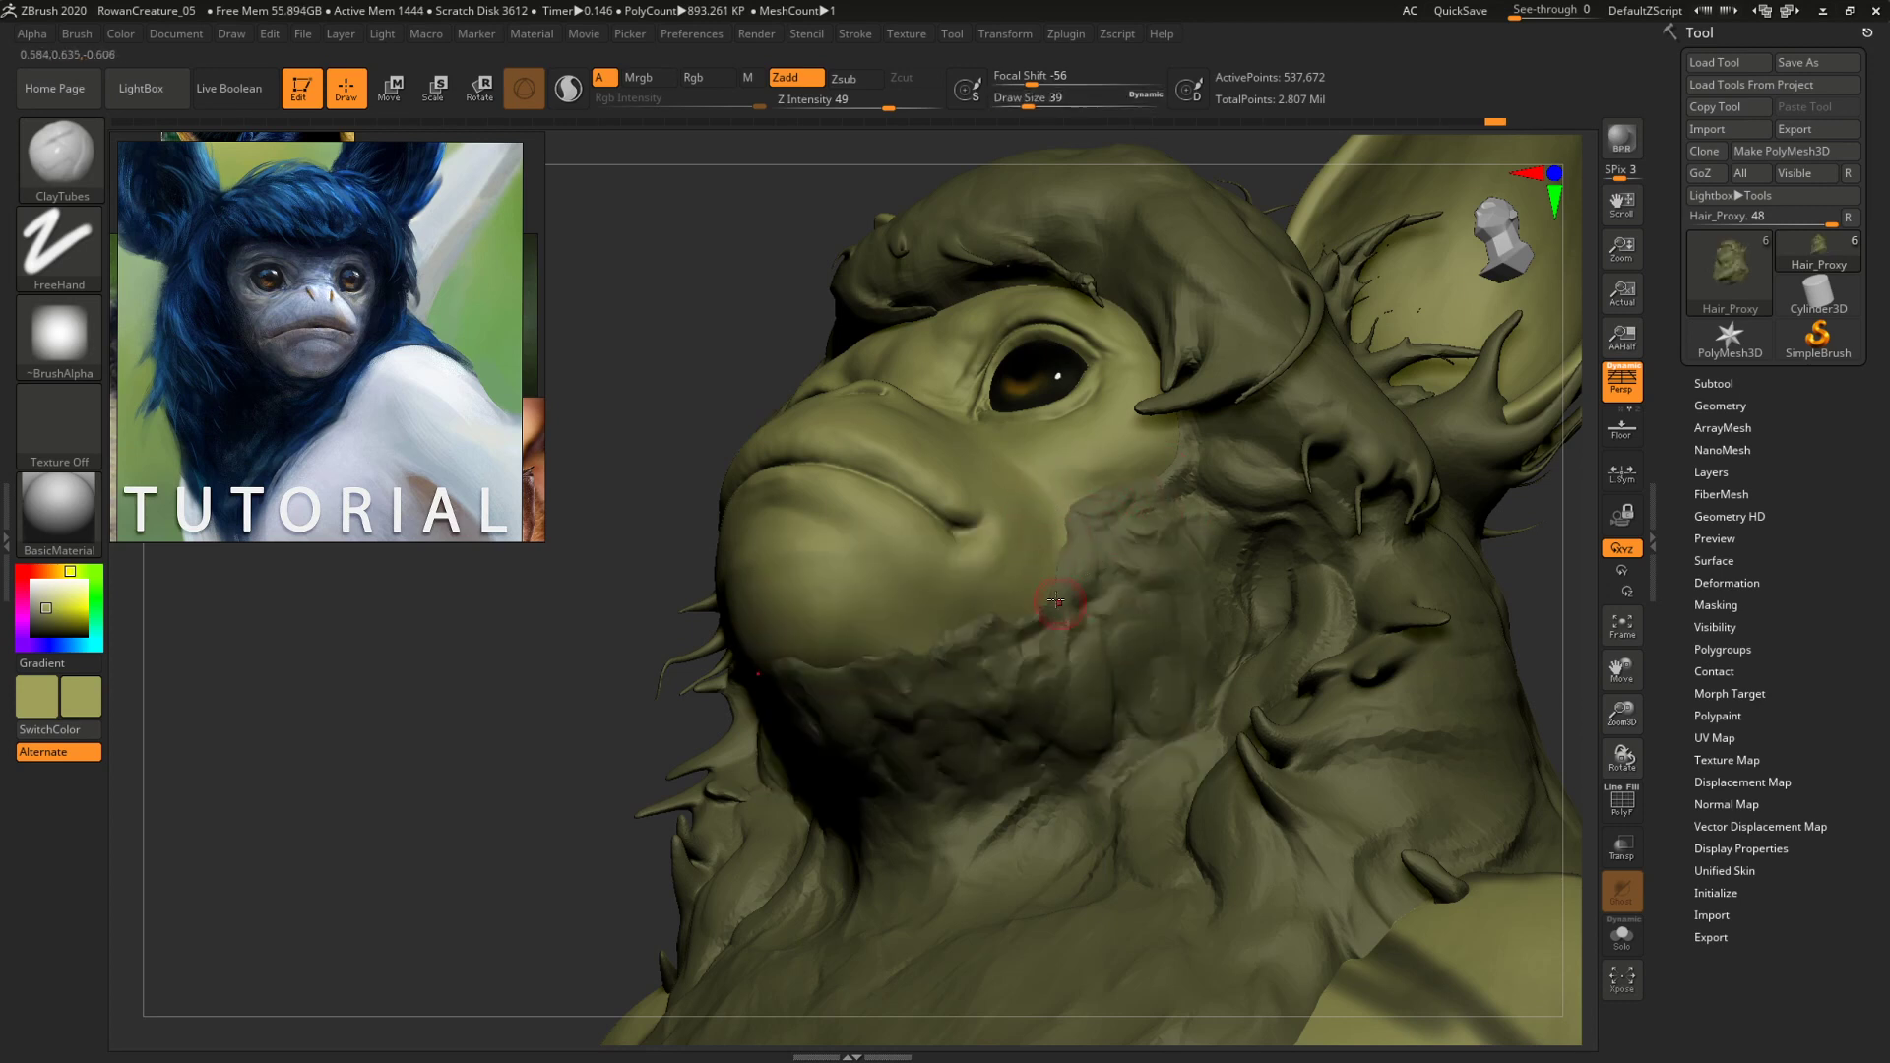
pyautogui.moveTo(1037, 662)
pyautogui.mouseDown(button='right')
pyautogui.moveTo(1451, 611)
pyautogui.moveTo(1149, 524)
pyautogui.moveTo(1338, 510)
pyautogui.moveTo(1337, 533)
pyautogui.moveTo(1221, 547)
pyautogui.mouseUp(button='right')
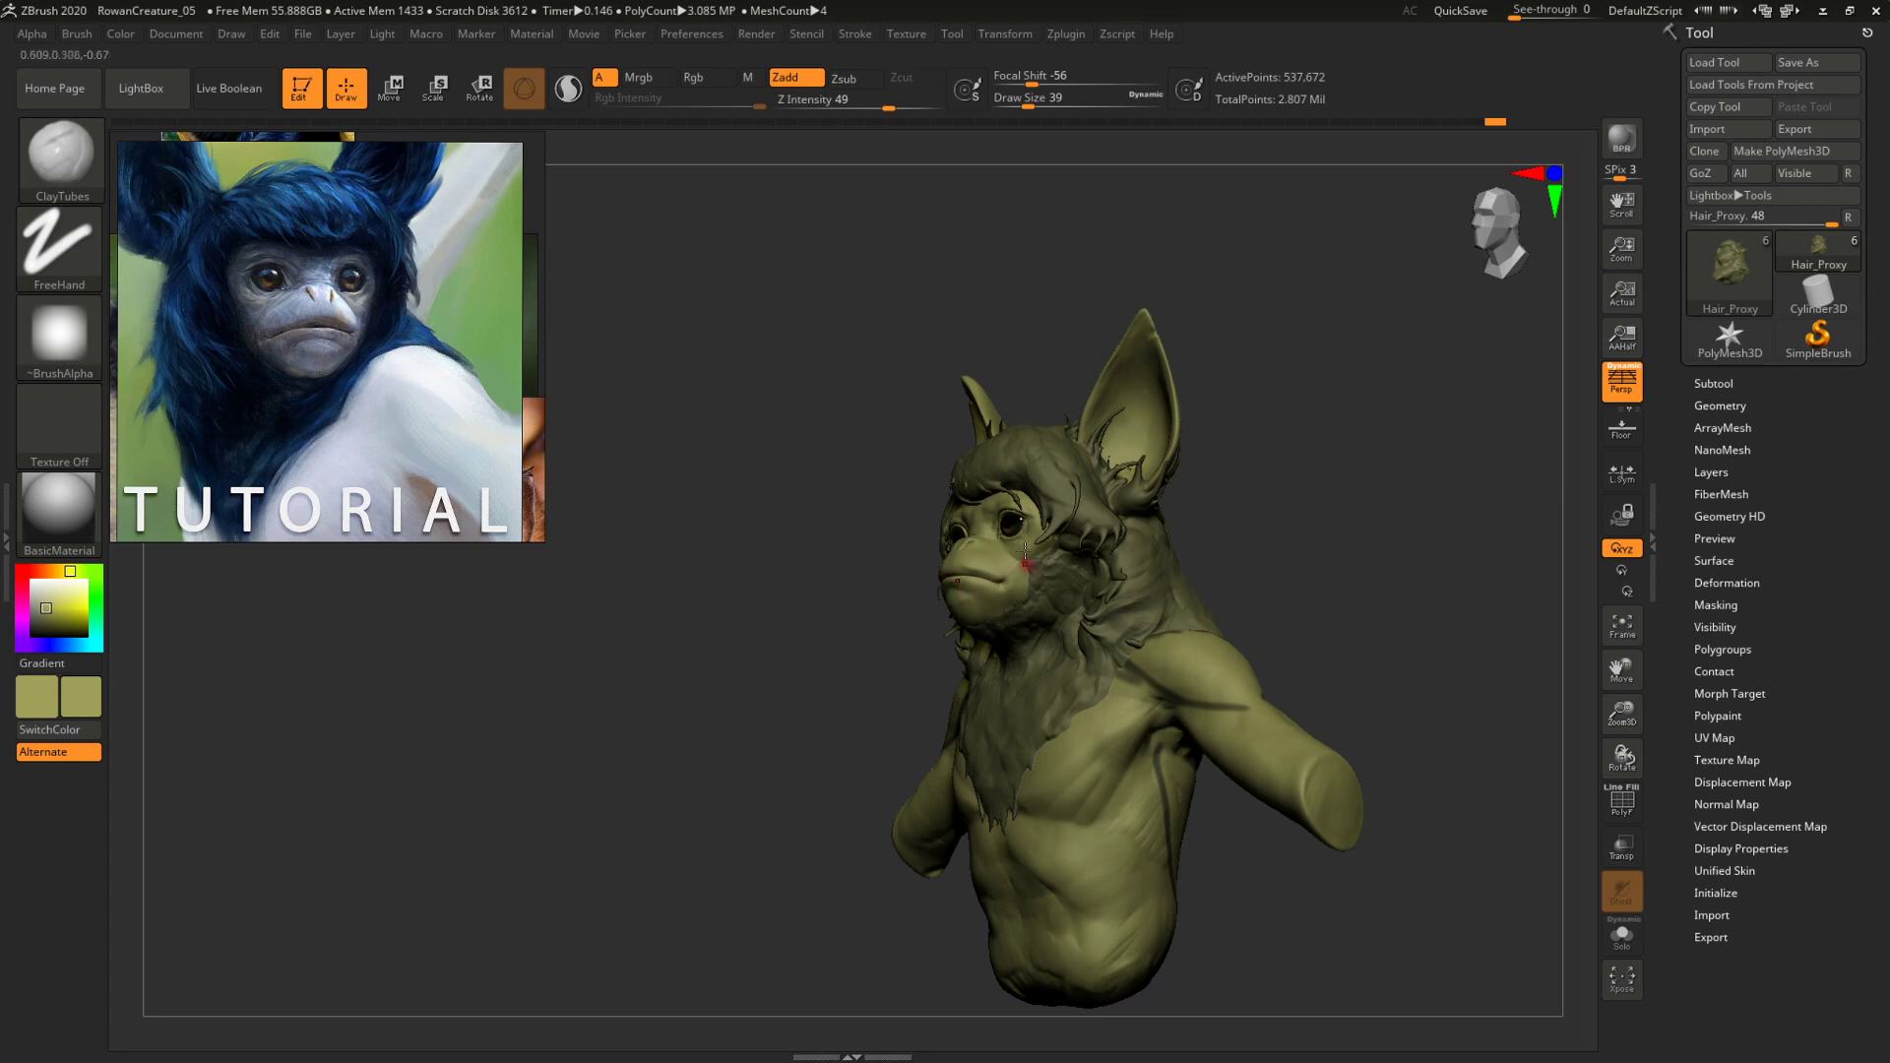
# Build up the hair beneath the chin and around the throat with ClayTubes at draw sizes 97 and 140.
pyautogui.moveTo(1450, 520)
pyautogui.mouseDown(button='right')
pyautogui.moveTo(1491, 514)
pyautogui.moveTo(1511, 545)
pyautogui.mouseUp(button='right')
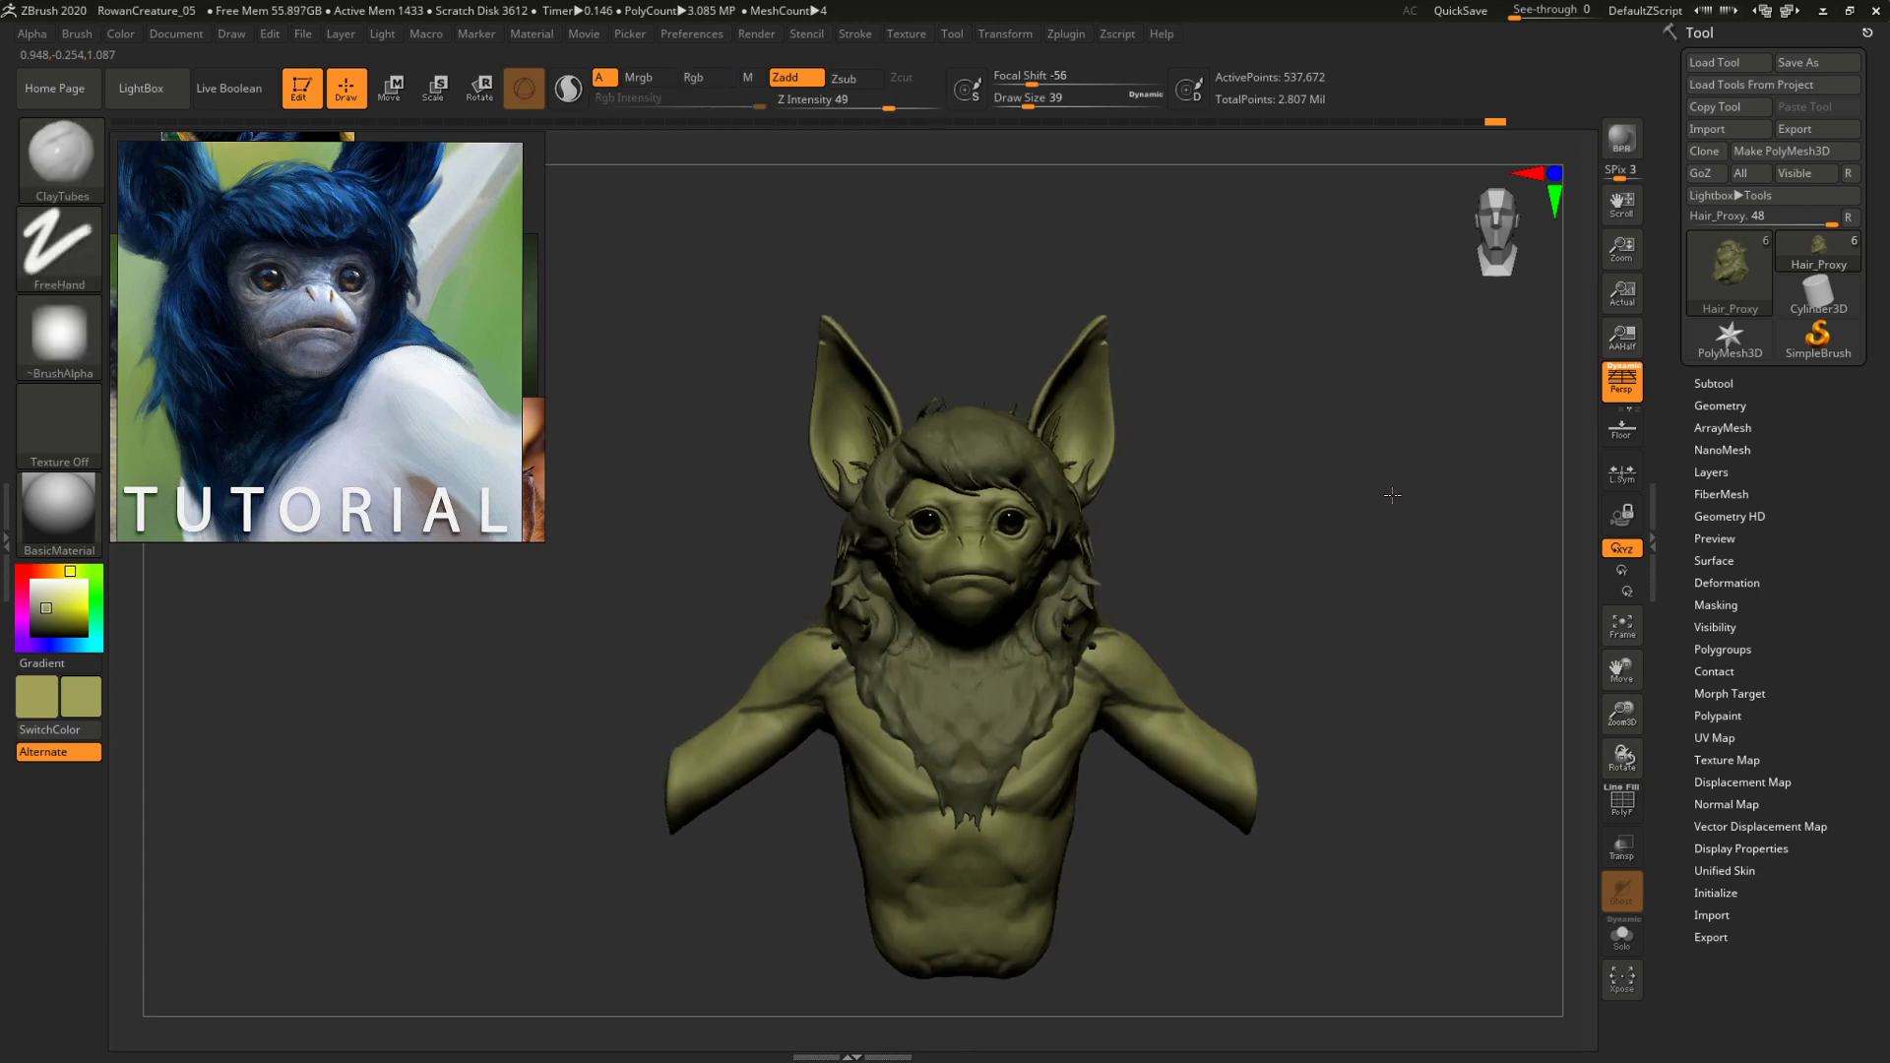
pyautogui.moveTo(1391, 494)
pyautogui.keyDown('ctrl'); pyautogui.mouseDown(button='right')
pyautogui.moveTo(1426, 564)
pyautogui.moveTo(1379, 515)
pyautogui.moveTo(1489, 590)
pyautogui.moveTo(1467, 406)
pyautogui.mouseUp(button='right'); pyautogui.keyUp('ctrl')
pyautogui.press(']')
pyautogui.moveTo(874, 602); pyautogui.dragTo(883, 558)
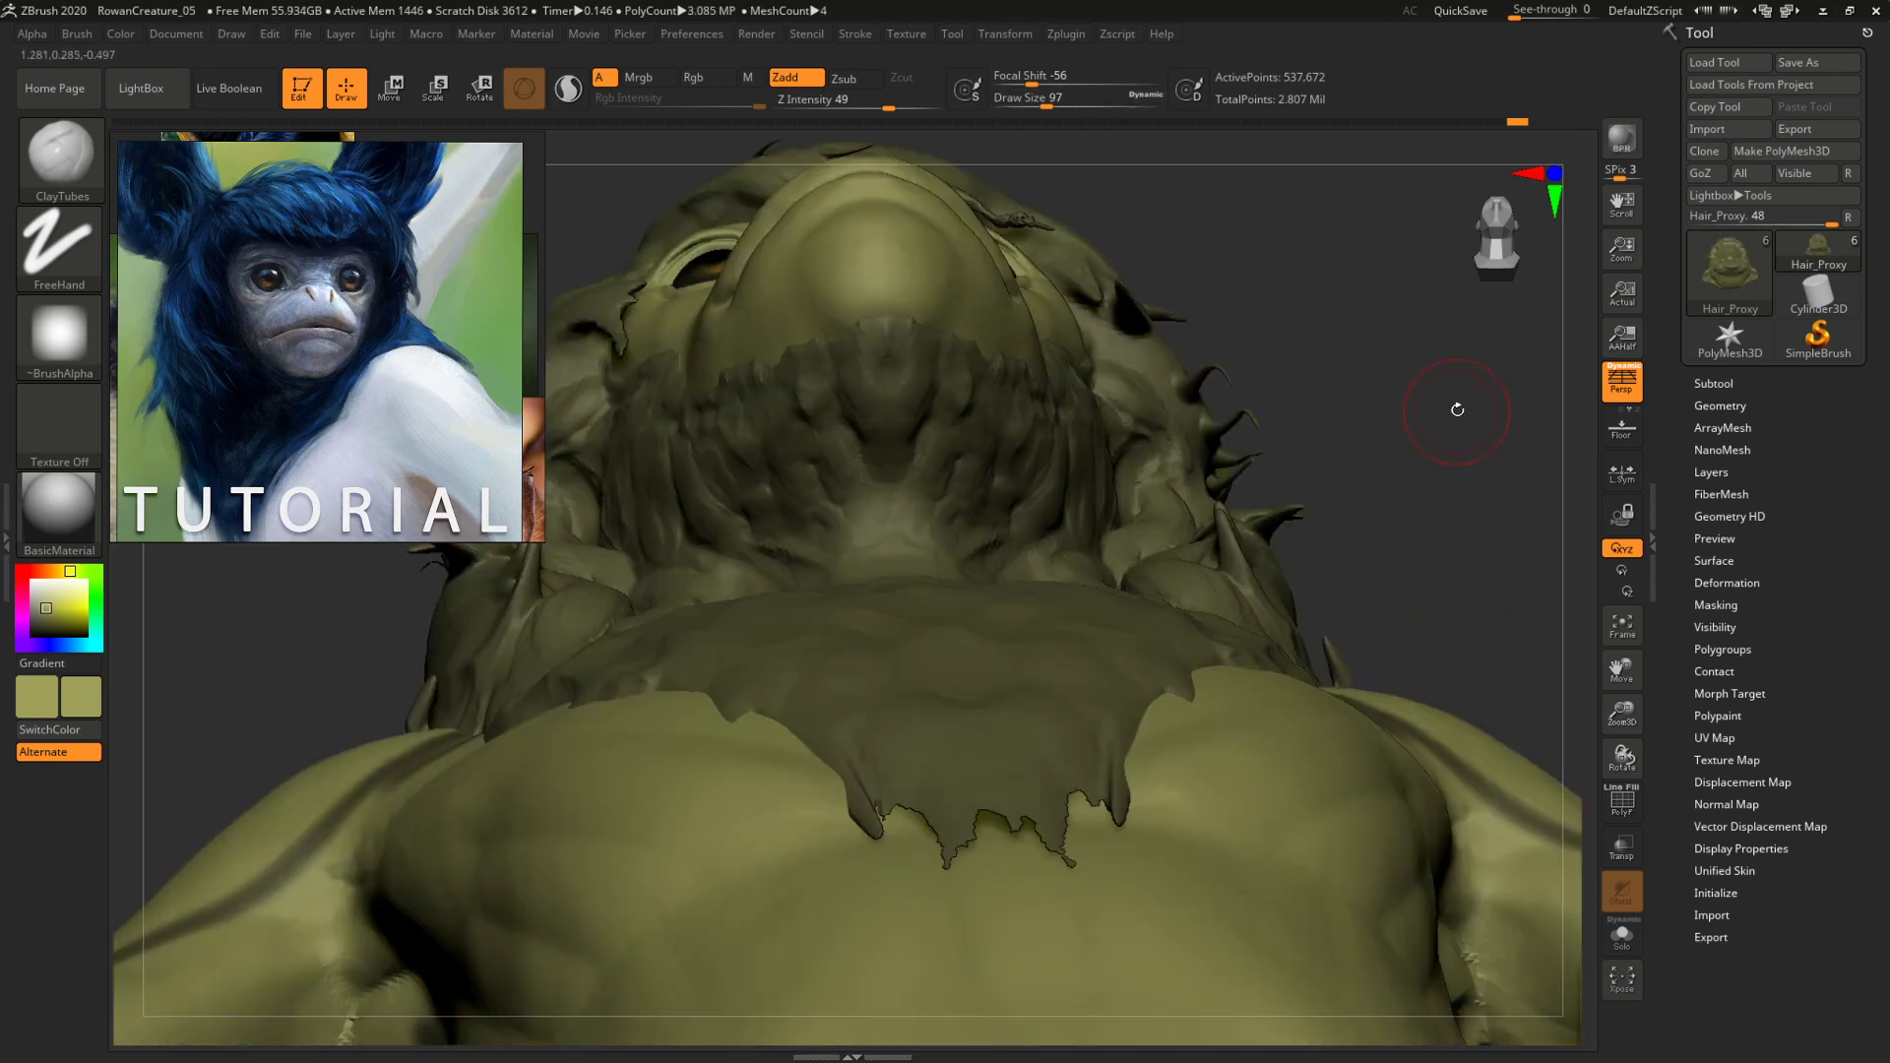
pyautogui.moveTo(1455, 409)
pyautogui.mouseDown(button='right')
pyautogui.moveTo(1508, 576)
pyautogui.moveTo(1506, 559)
pyautogui.moveTo(1288, 635)
pyautogui.mouseUp(button='right')
pyautogui.press('space')
pyautogui.moveTo(913, 544); pyautogui.dragTo(951, 542)
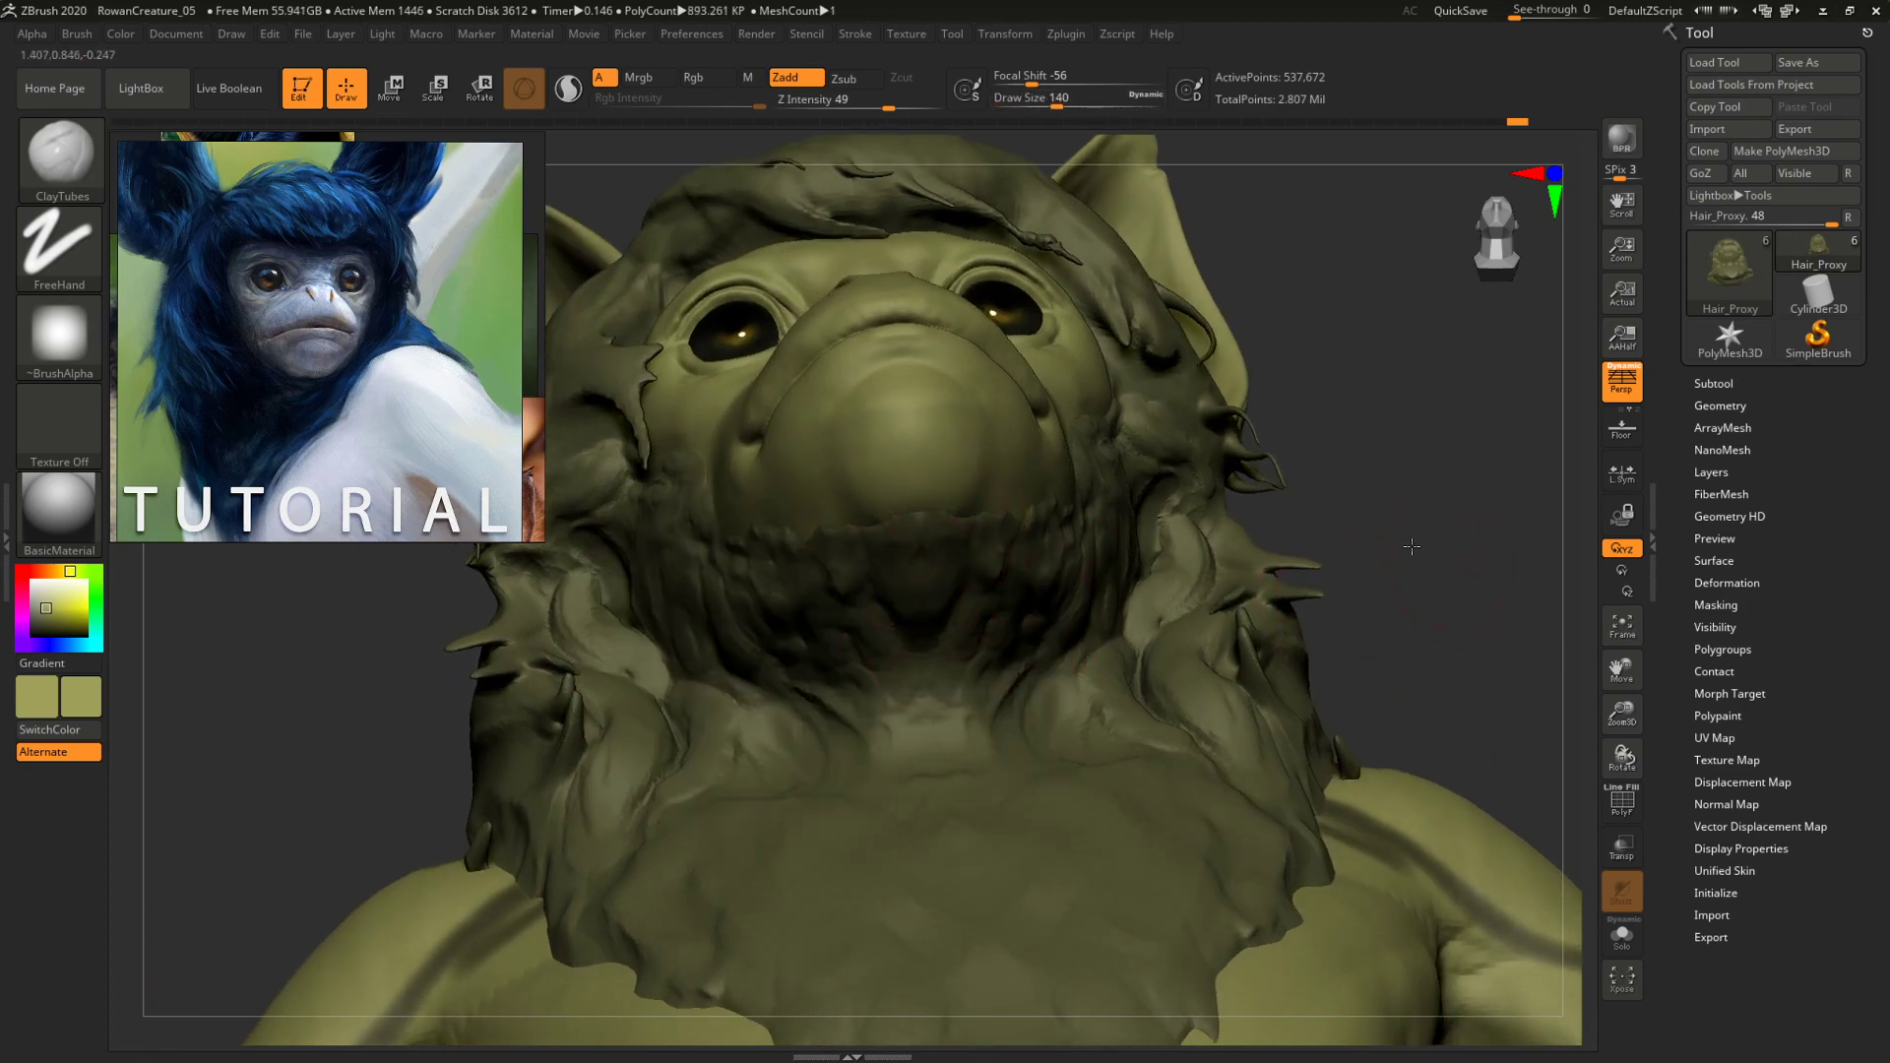
# Raise the ClayTubes draw size to 182 and then 217, and build up the hair on top of the head.
pyautogui.moveTo(1411, 546); pyautogui.dragTo(1006, 564, button='right')
pyautogui.moveTo(1484, 558)
pyautogui.mouseDown(button='right')
pyautogui.moveTo(1373, 463)
pyautogui.moveTo(1401, 439)
pyautogui.moveTo(1362, 456)
pyautogui.moveTo(1411, 604)
pyautogui.moveTo(1005, 683)
pyautogui.mouseUp(button='right')
pyautogui.press('f')
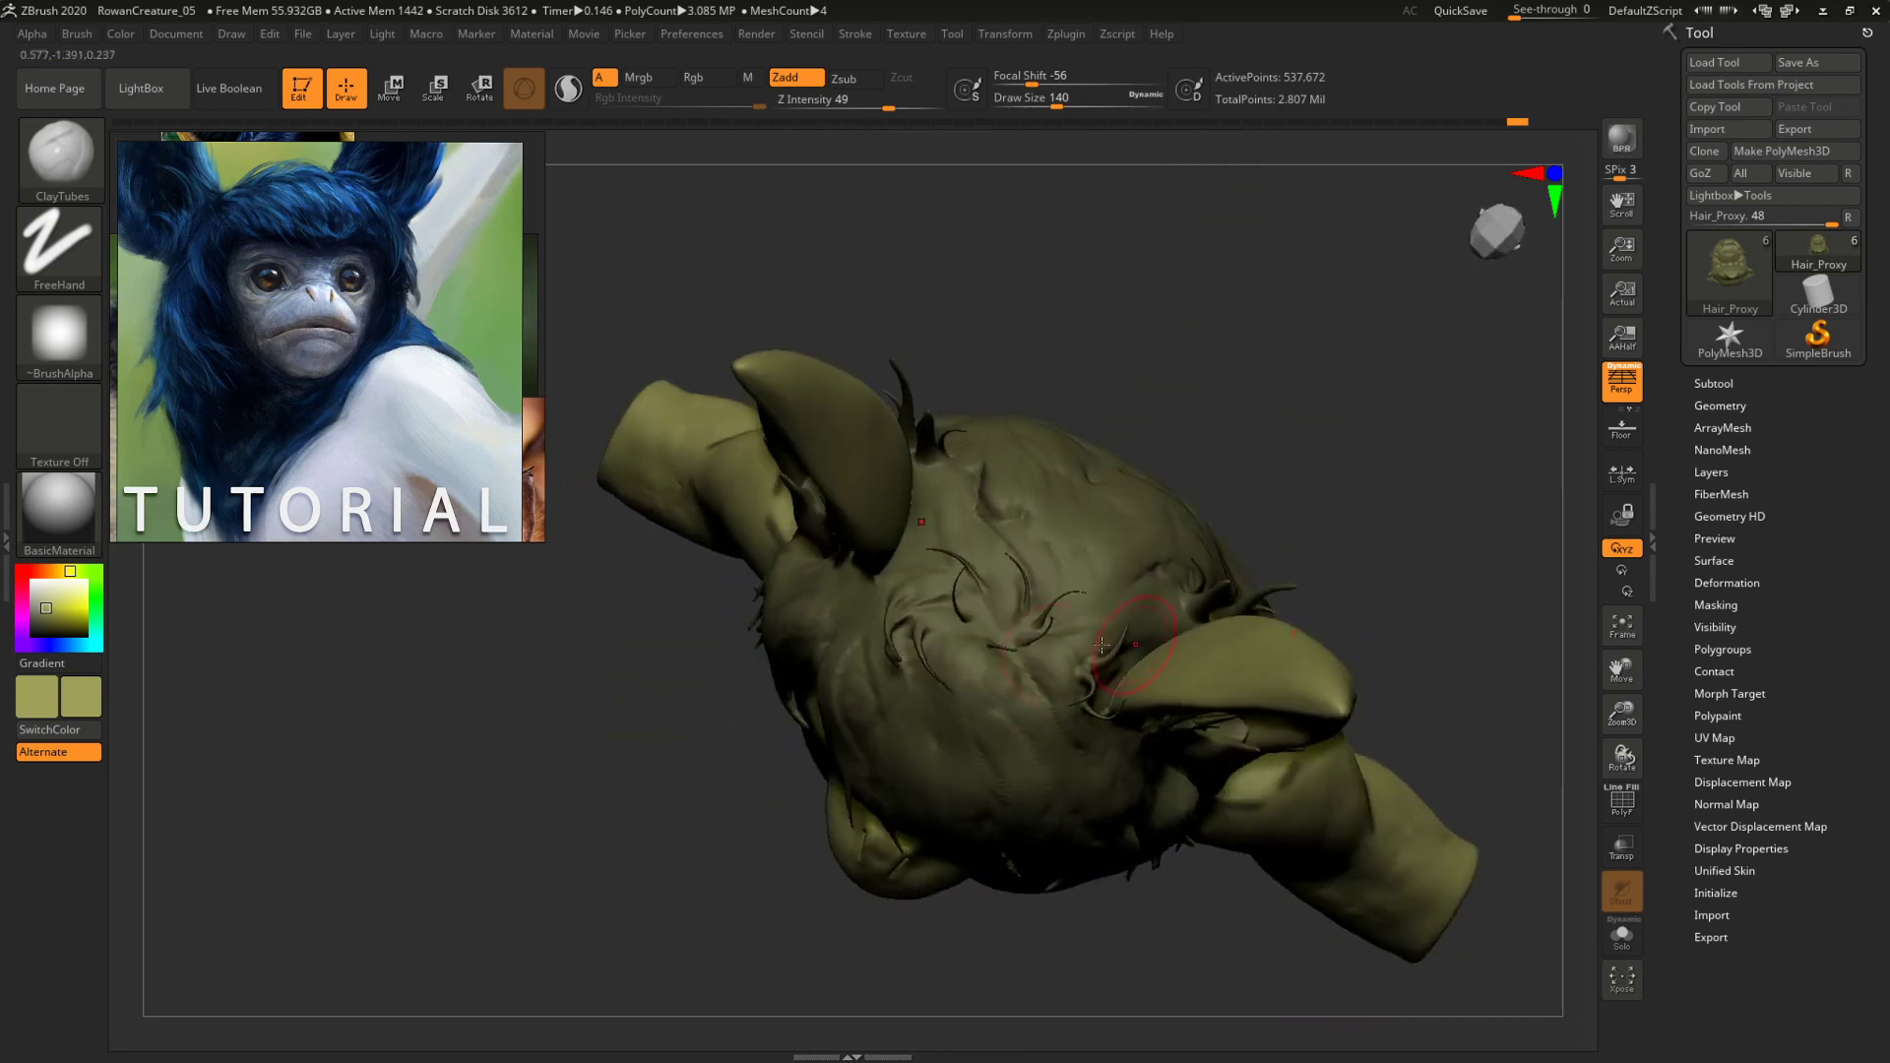
pyautogui.press('space')
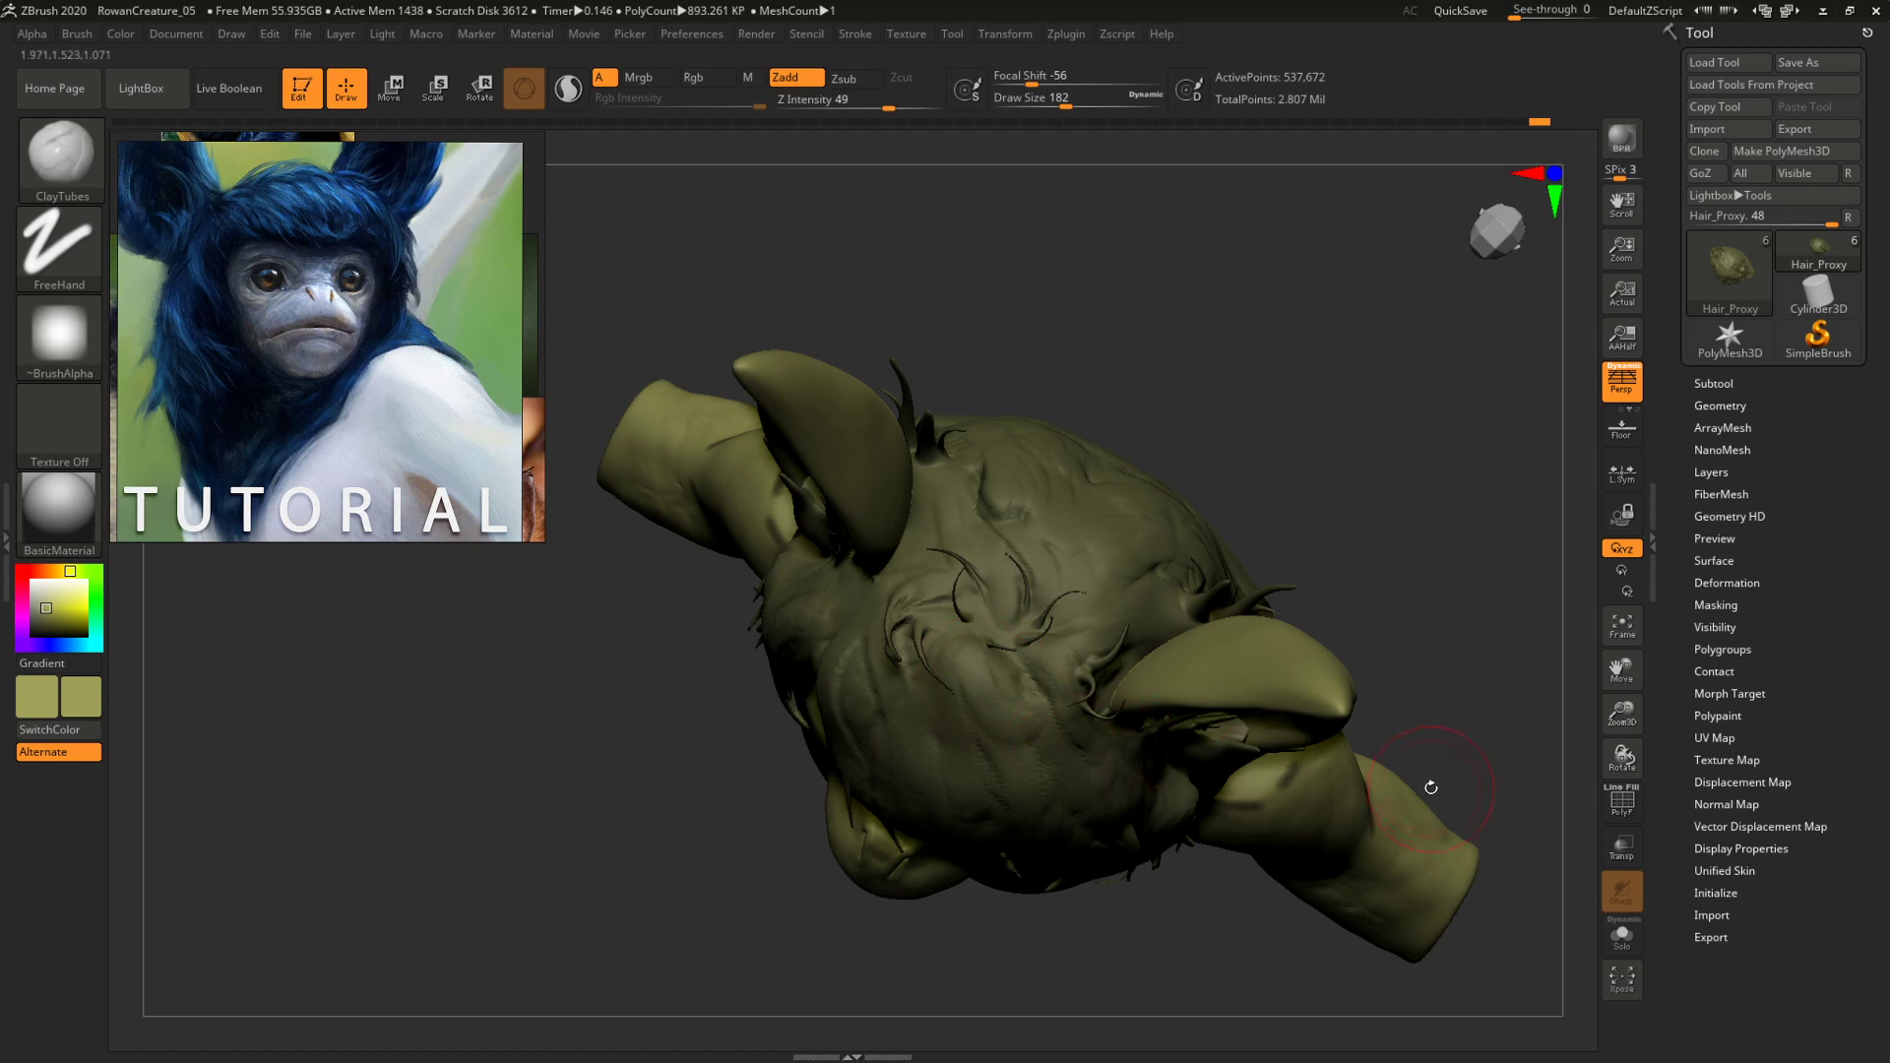
pyautogui.moveTo(1472, 691); pyautogui.dragTo(1447, 594, button='right')
pyautogui.press('space')
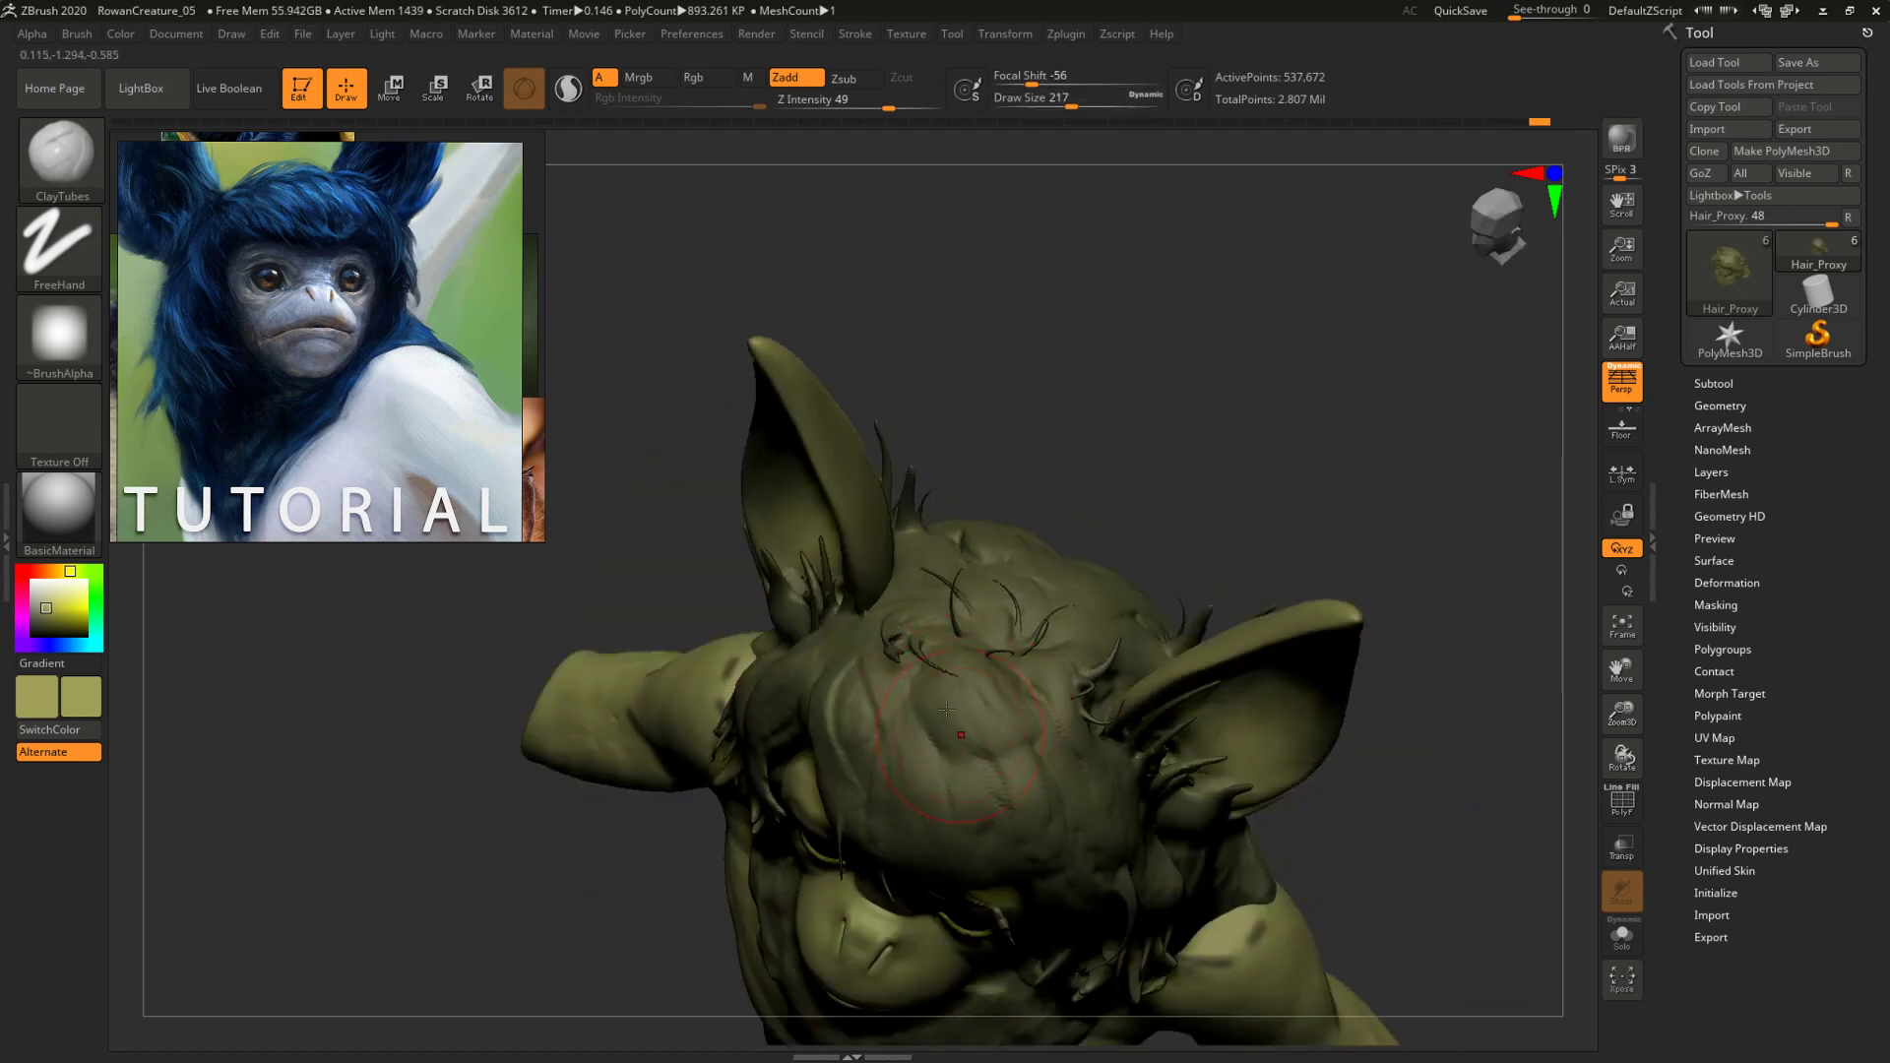
pyautogui.moveTo(1218, 504); pyautogui.dragTo(876, 409, button='right')
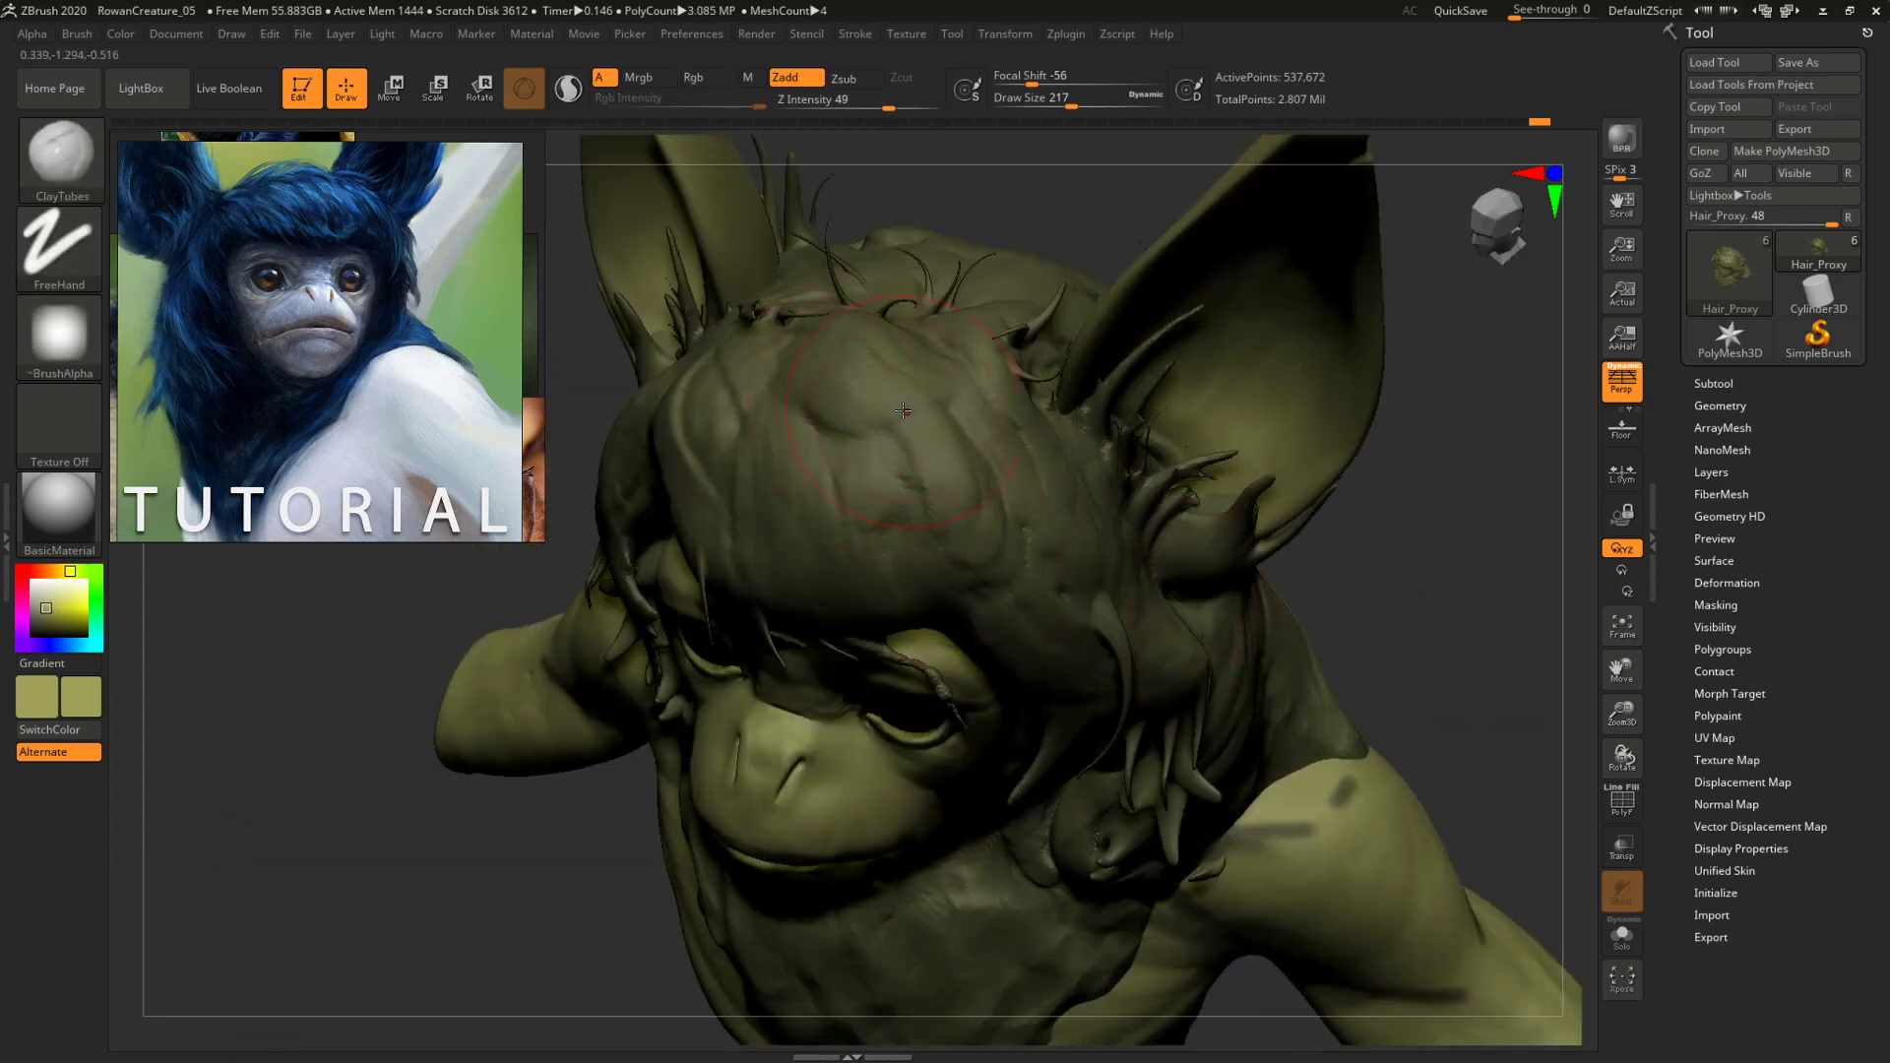
pyautogui.moveTo(902, 410)
pyautogui.mouseDown()
pyautogui.moveTo(879, 431)
pyautogui.moveTo(883, 362)
pyautogui.mouseUp()
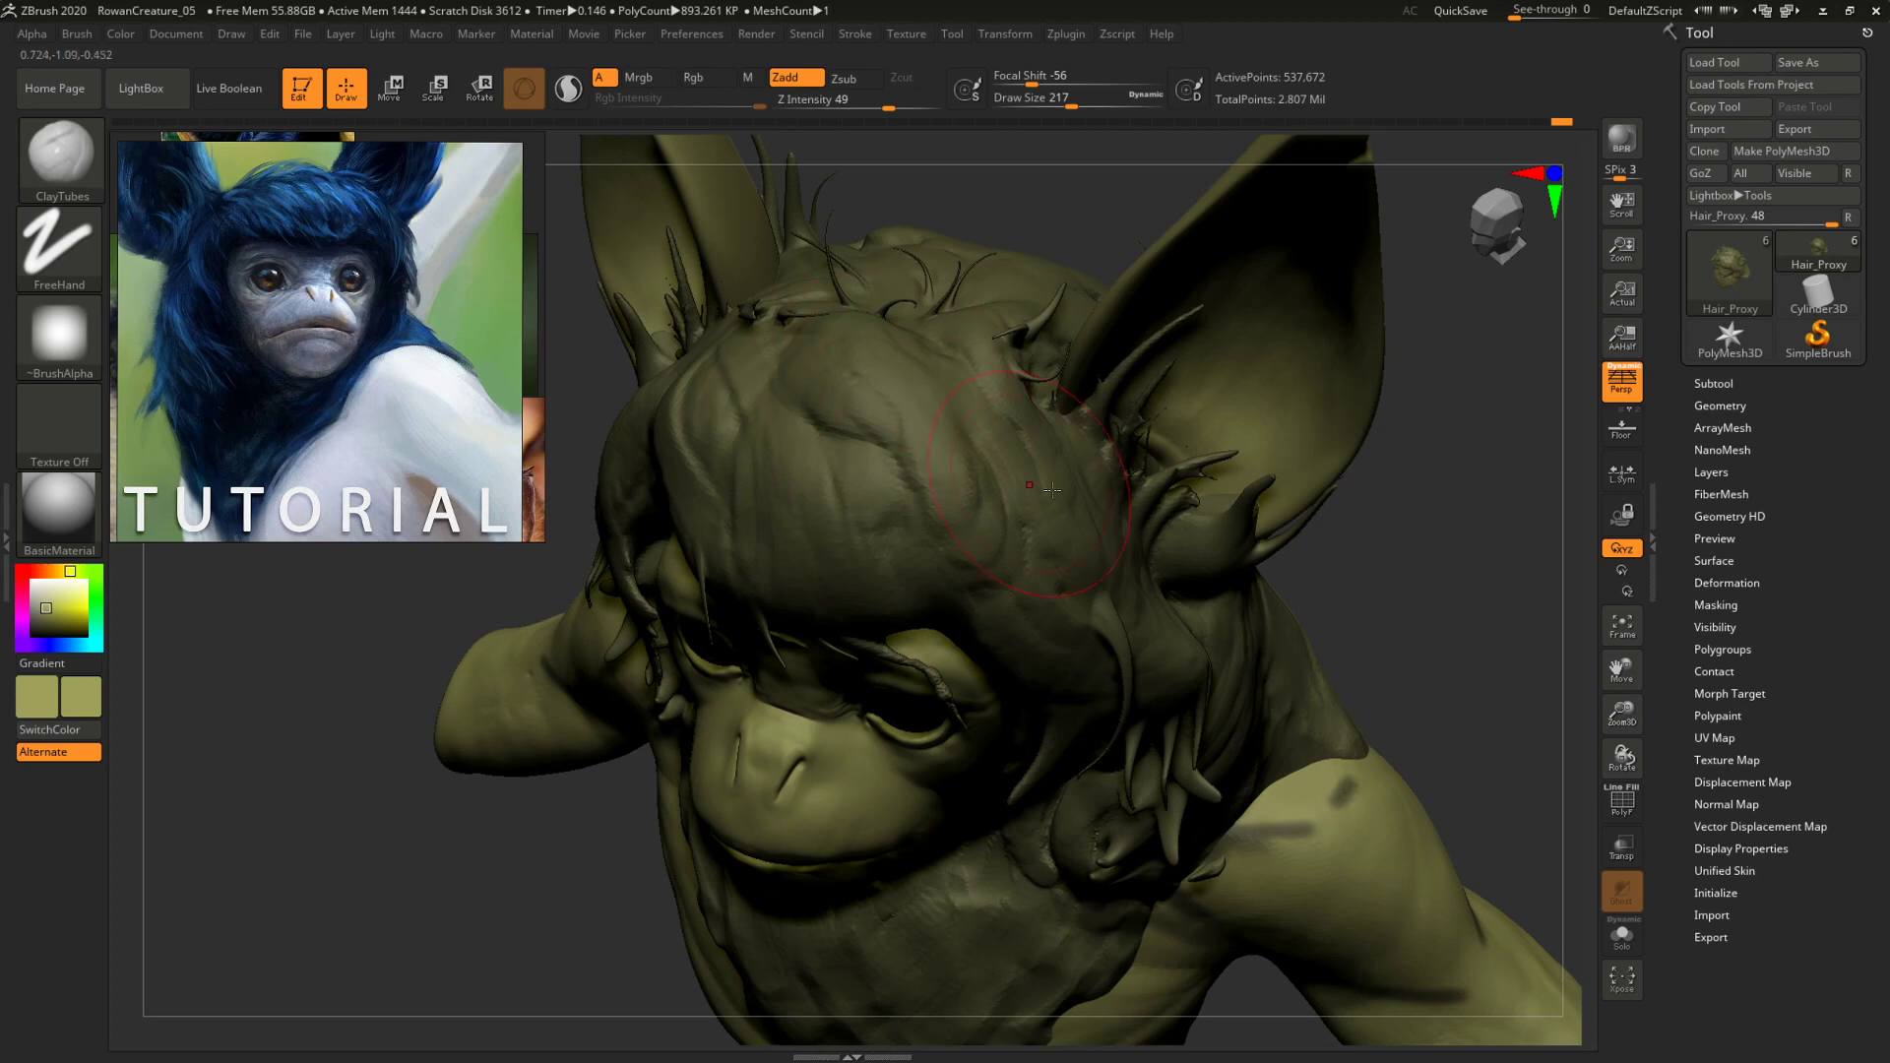
pyautogui.moveTo(1053, 490)
pyautogui.mouseDown(button='right')
pyautogui.moveTo(1408, 675)
pyautogui.moveTo(822, 486)
pyautogui.moveTo(915, 333)
pyautogui.moveTo(835, 533)
pyautogui.mouseUp(button='right')
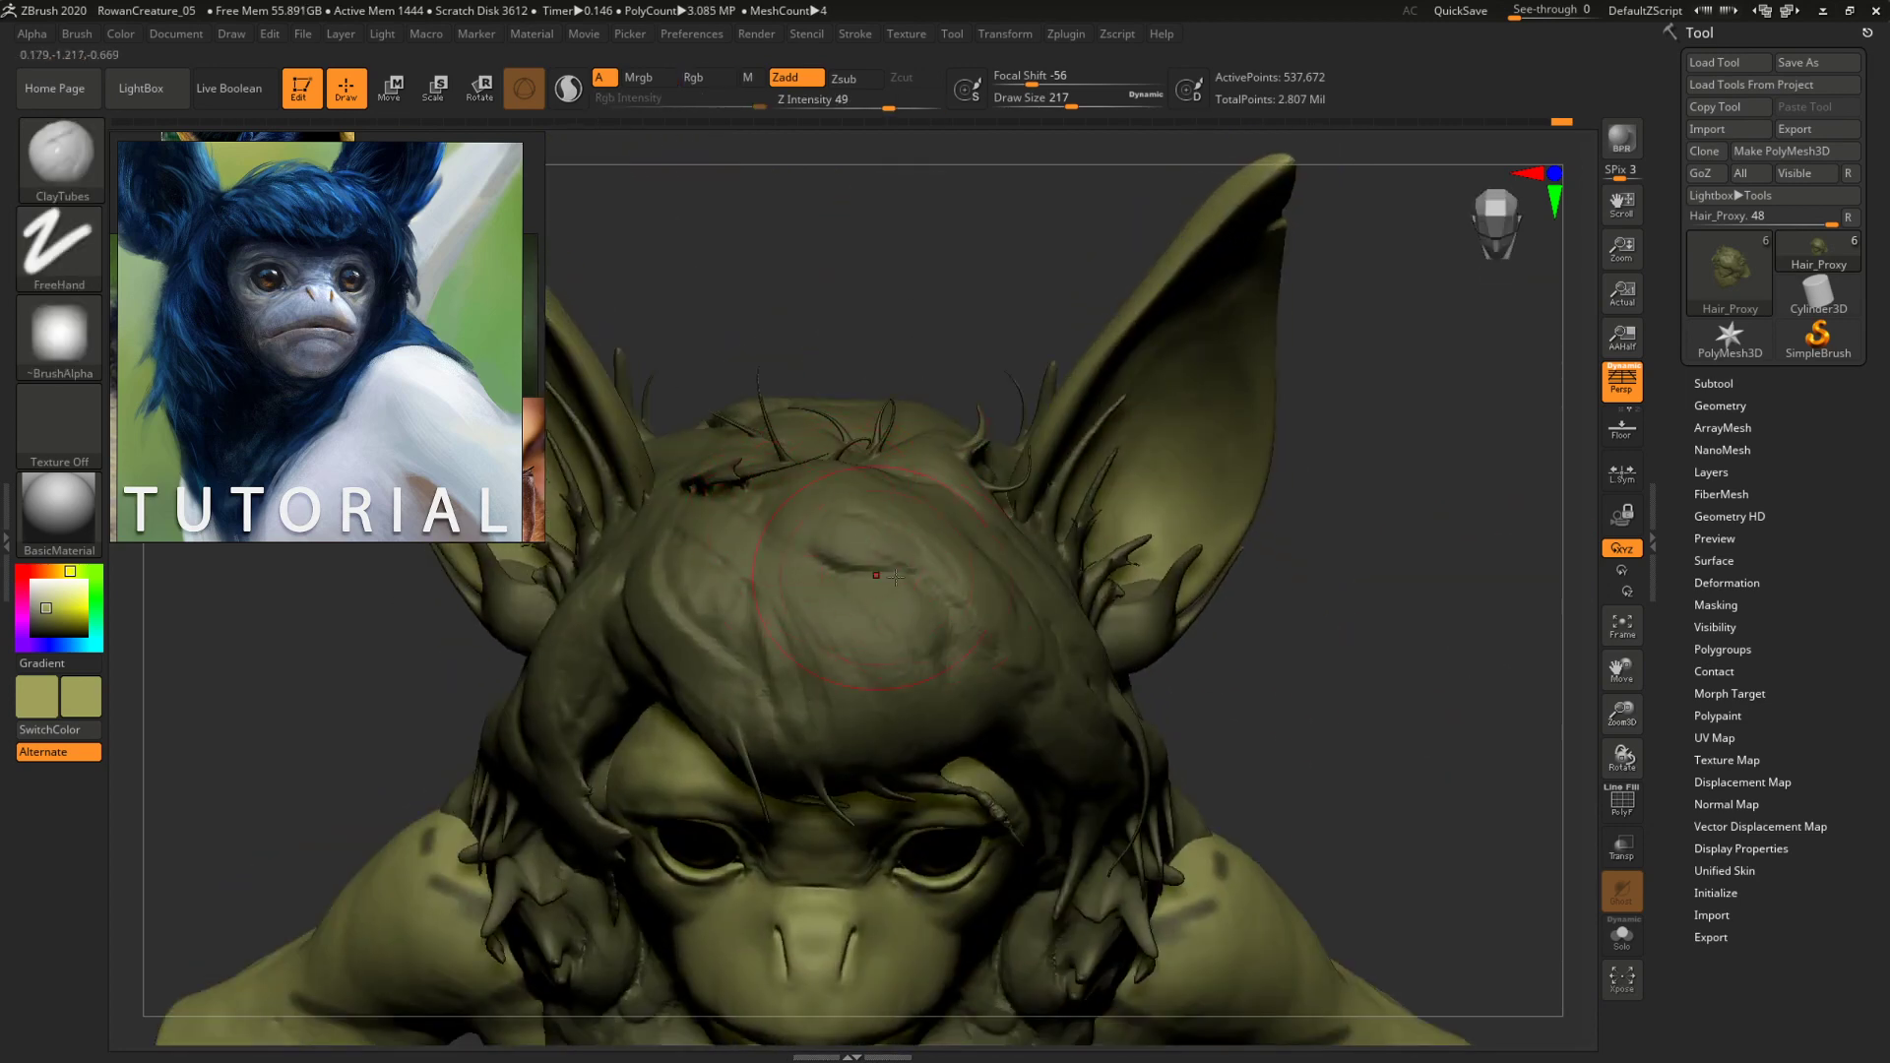
# Hide the Hair_Proxy subtool and make Body the active subtool, showing the whole figure from the side.
pyautogui.moveTo(1348, 660)
pyautogui.mouseDown(button='right')
pyautogui.moveTo(1447, 742)
pyautogui.moveTo(1279, 688)
pyautogui.moveTo(1283, 662)
pyautogui.moveTo(1316, 669)
pyautogui.moveTo(1316, 603)
pyautogui.moveTo(1341, 616)
pyautogui.moveTo(1365, 527)
pyautogui.moveTo(1388, 548)
pyautogui.moveTo(1354, 563)
pyautogui.moveTo(1370, 576)
pyautogui.moveTo(1312, 574)
pyautogui.moveTo(1455, 582)
pyautogui.moveTo(1365, 563)
pyautogui.moveTo(1425, 584)
pyautogui.moveTo(1354, 604)
pyautogui.moveTo(1467, 653)
pyautogui.moveTo(1509, 738)
pyautogui.mouseUp(button='right')
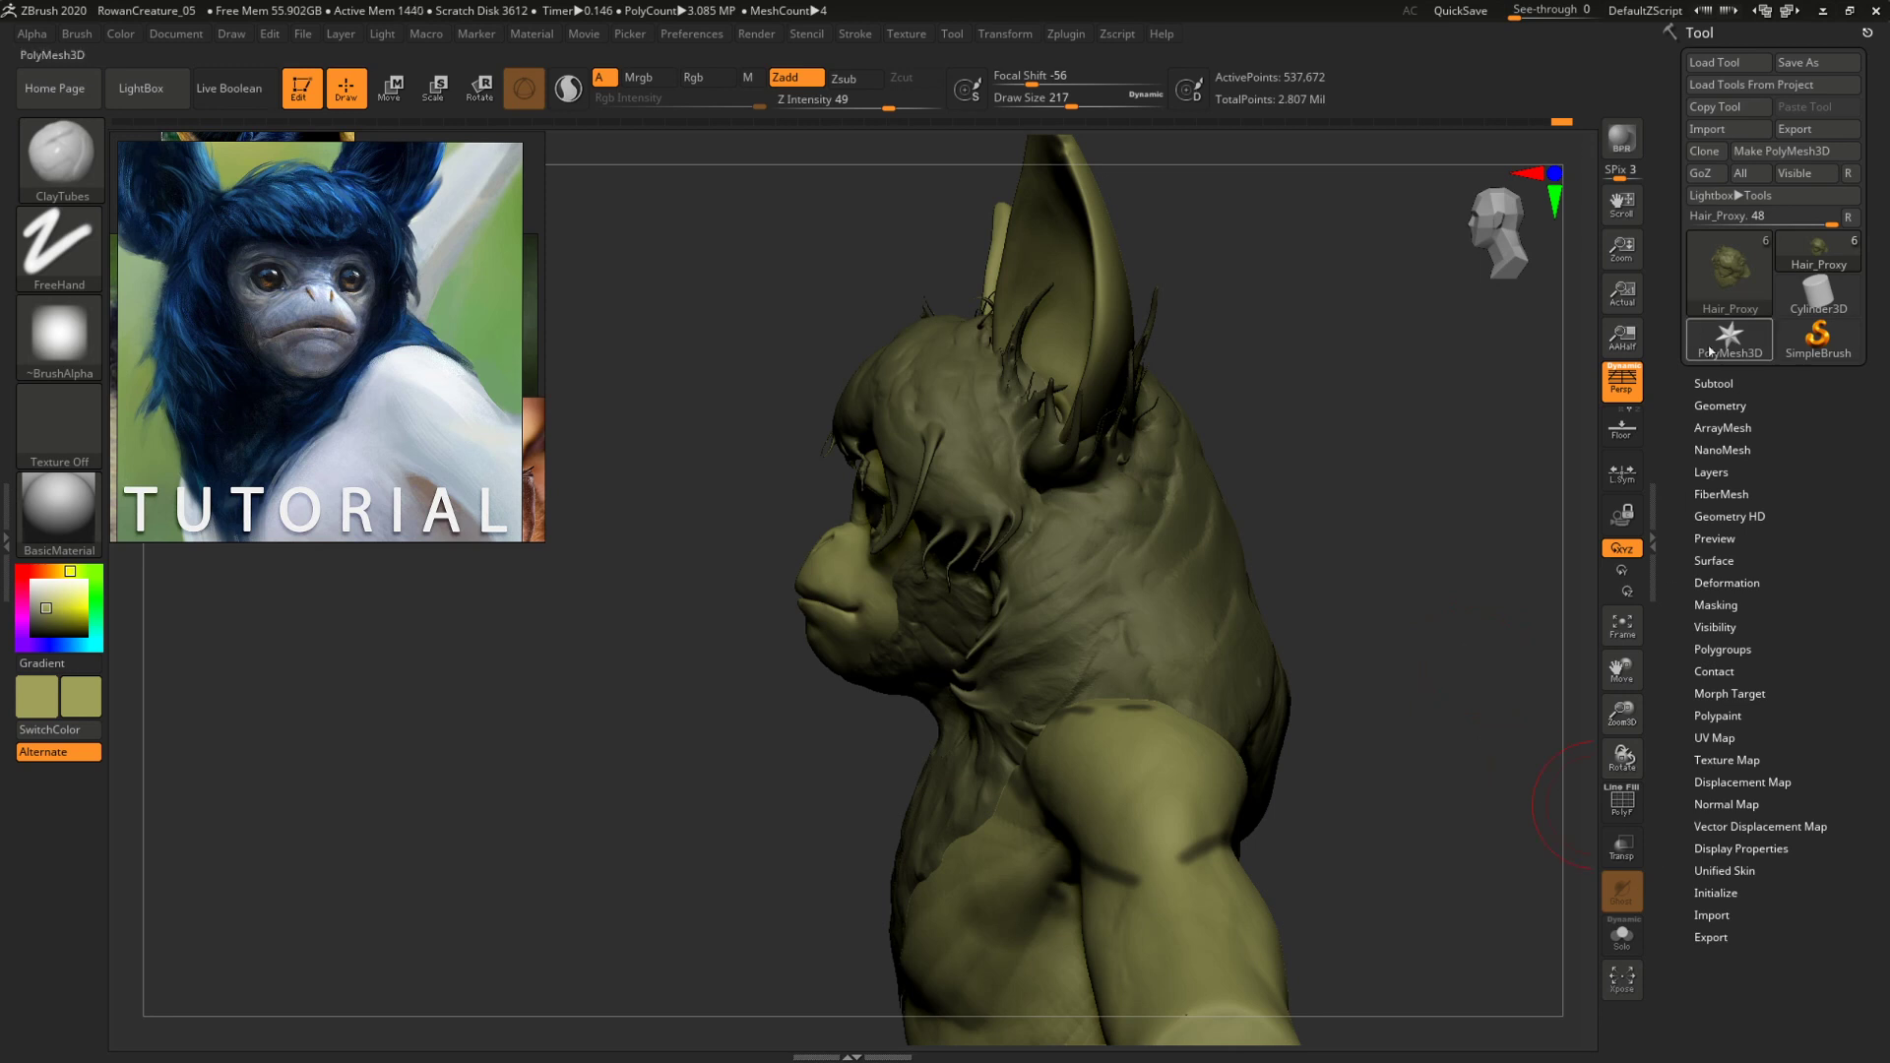
pyautogui.keyDown('alt'); pyautogui.click(1192, 879); pyautogui.keyUp('alt')
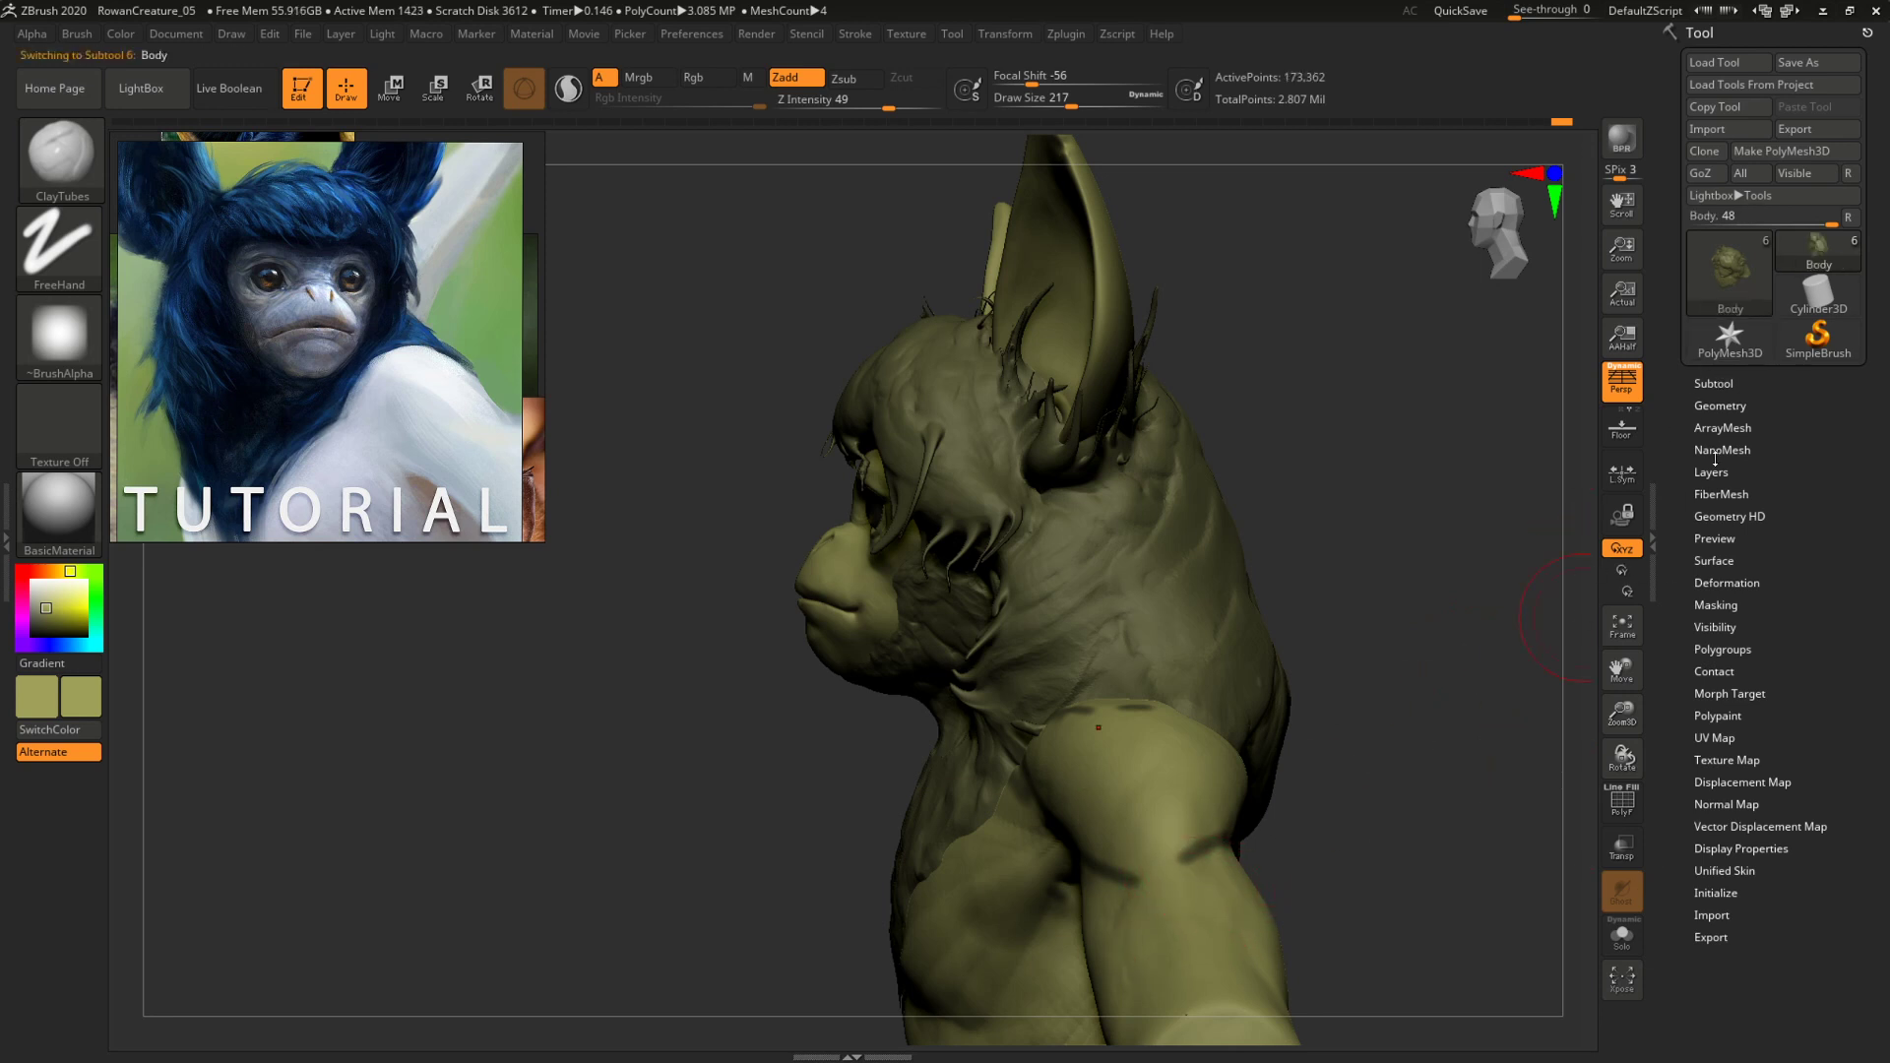
pyautogui.click(1712, 383)
pyautogui.click(1841, 474)
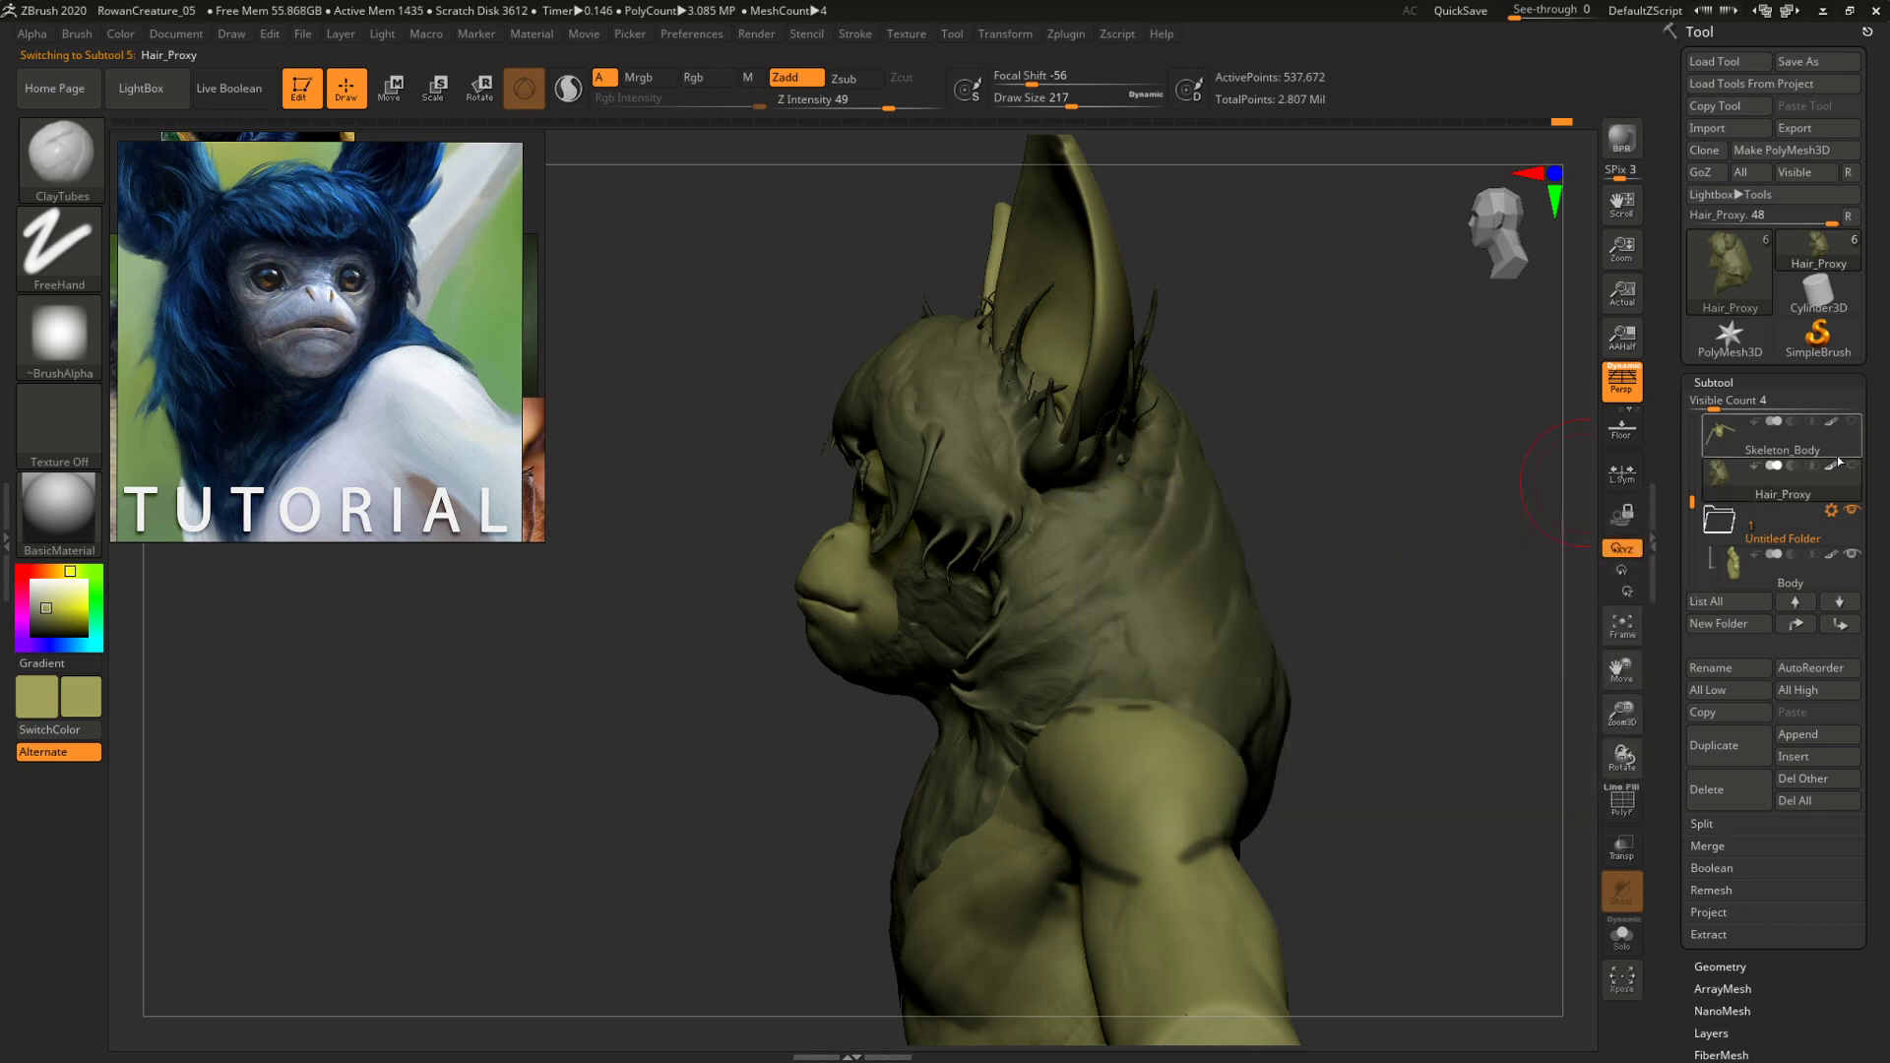
pyautogui.press('Down')
pyautogui.press('Down')
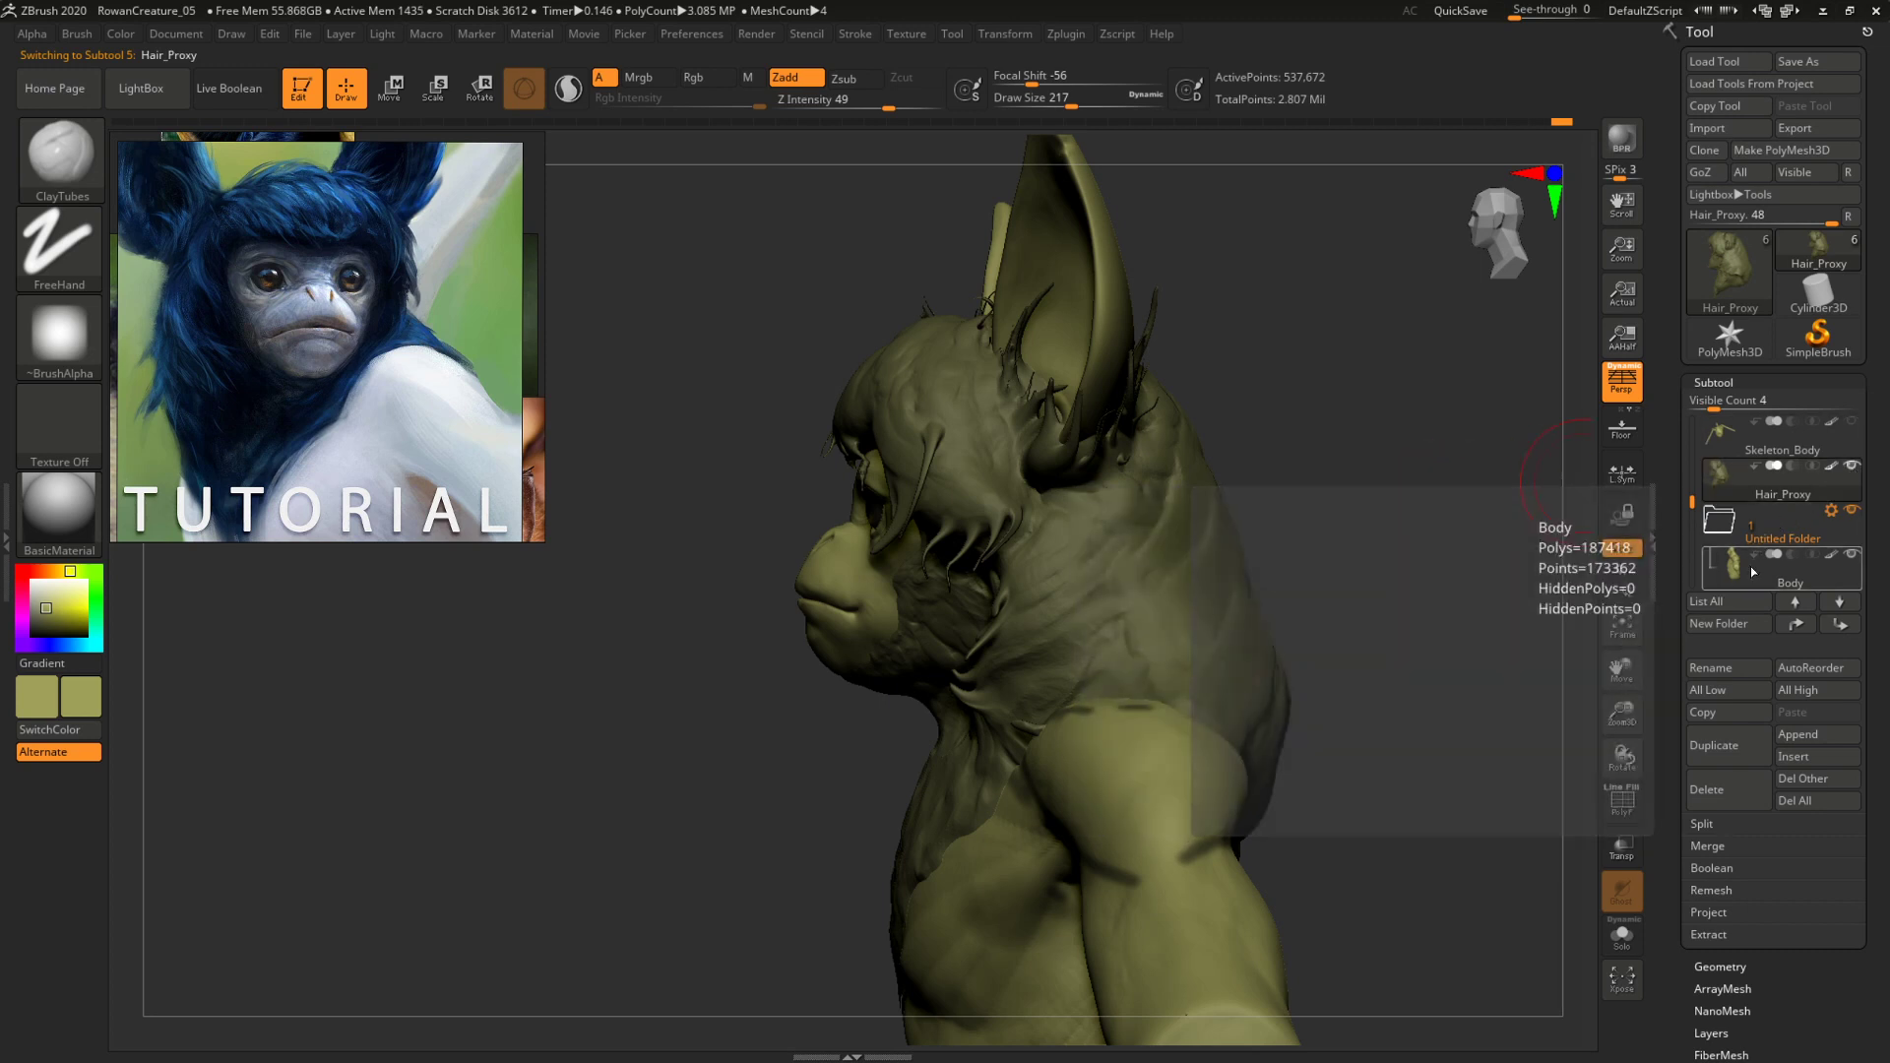
pyautogui.click(1854, 466)
pyautogui.keyDown('alt'); pyautogui.moveTo(1277, 552); pyautogui.dragTo(1280, 599); pyautogui.keyUp('alt')
pyautogui.keyDown('alt'); pyautogui.moveTo(1241, 524); pyautogui.dragTo(1193, 556); pyautogui.keyUp('alt')
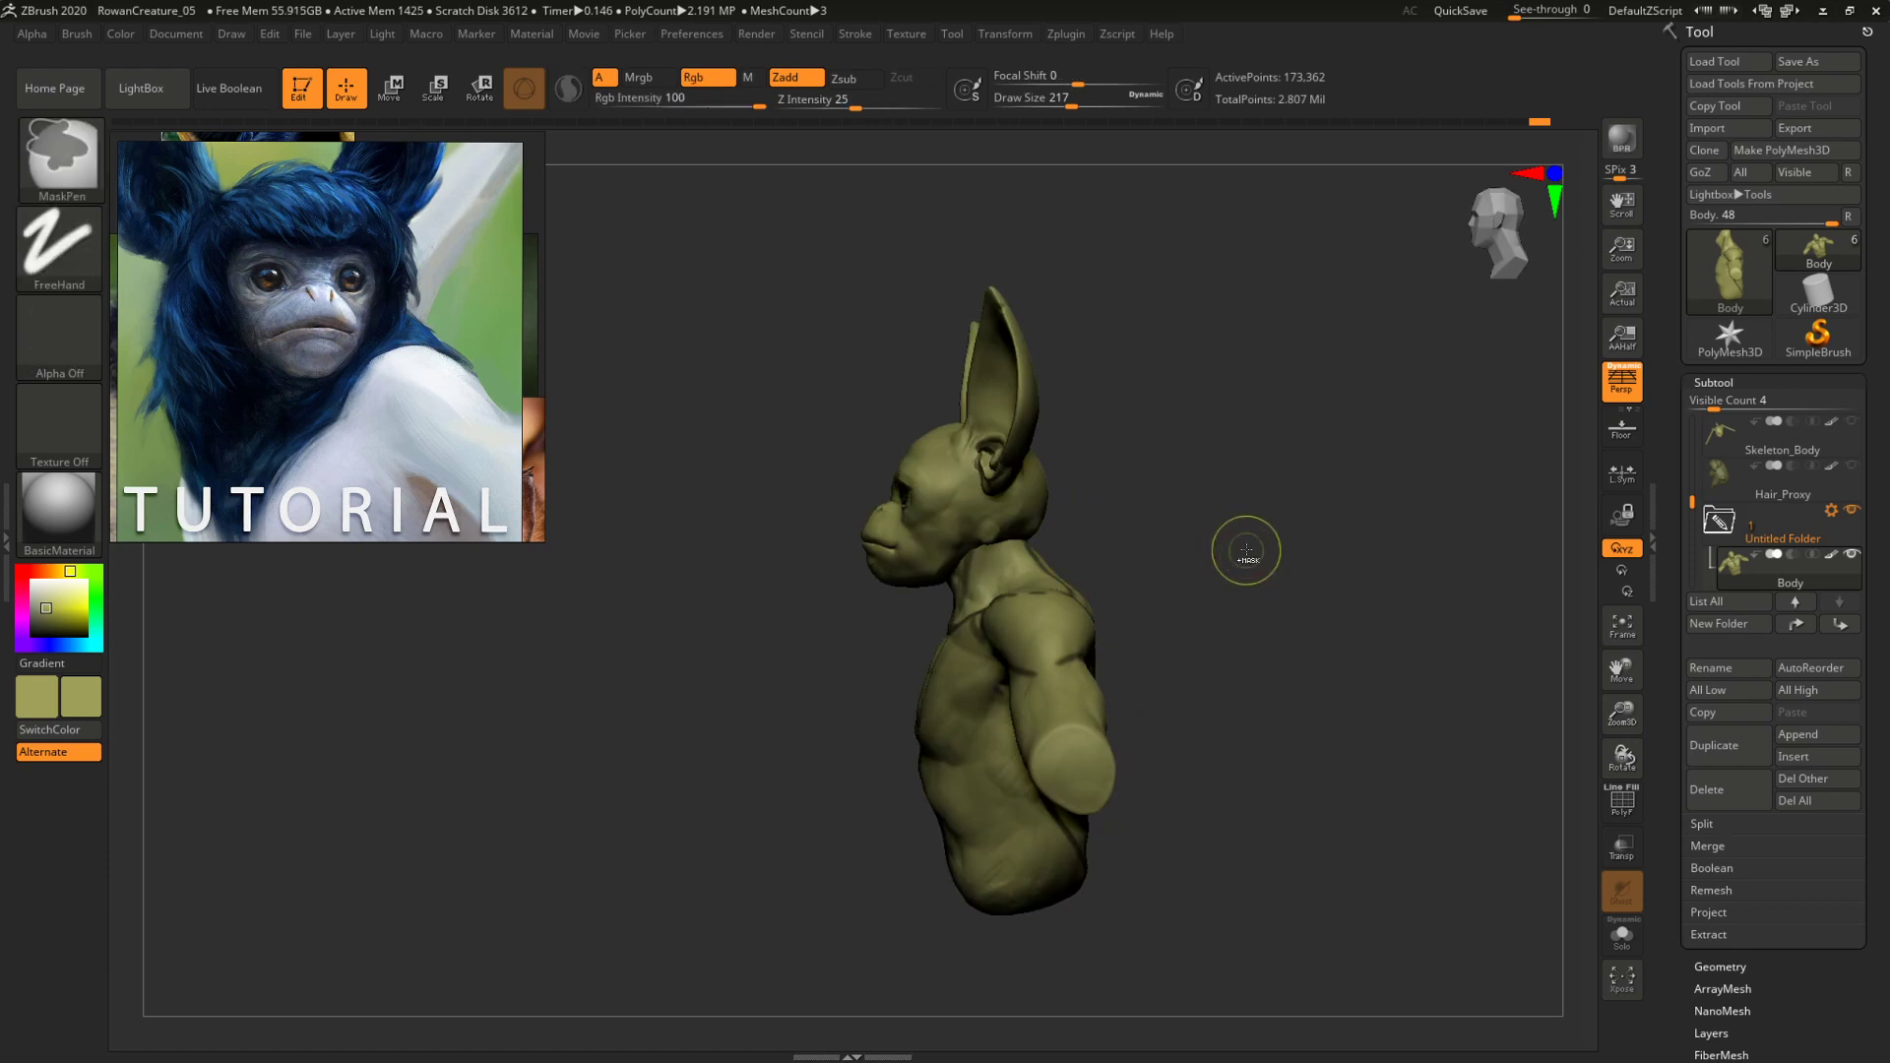
# Save the project as RowanCreature_05.ZPR, replacing the existing file.
pyautogui.hotkey('ctrl', 's')
pyautogui.click(784, 500)
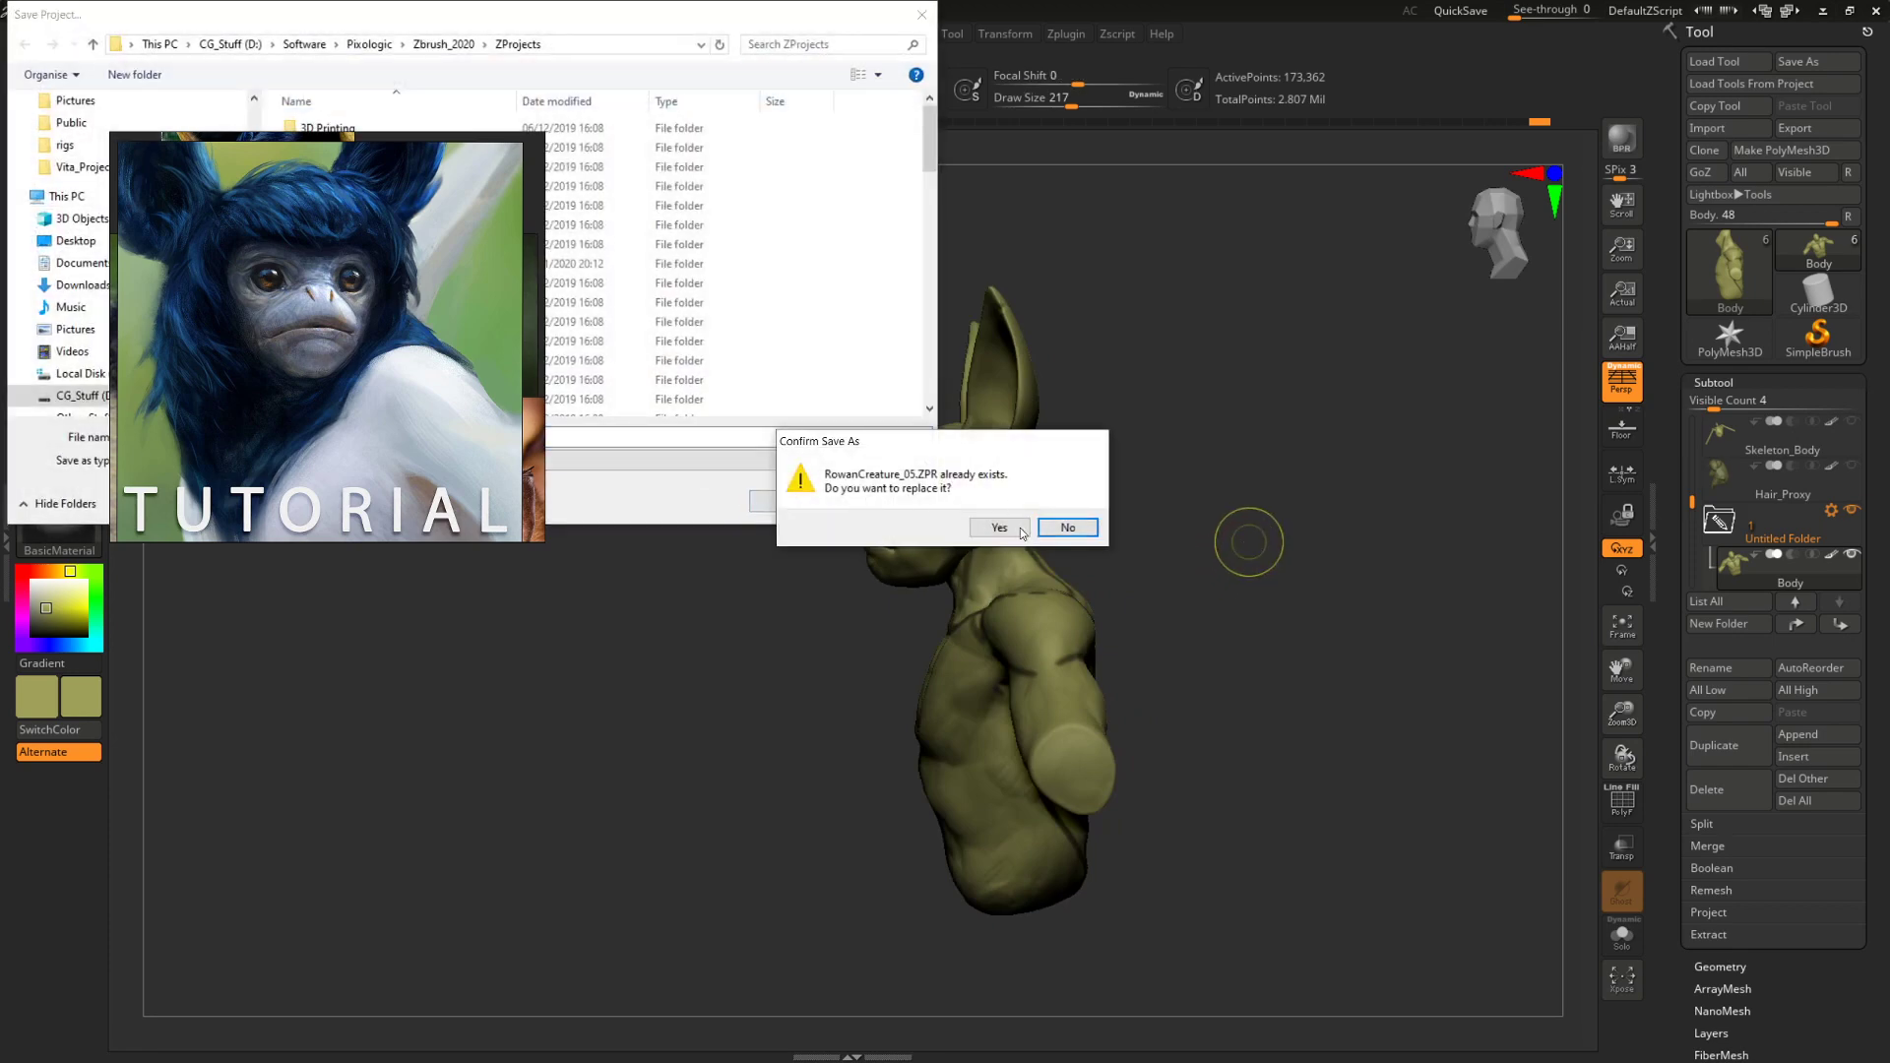
pyautogui.click(996, 524)
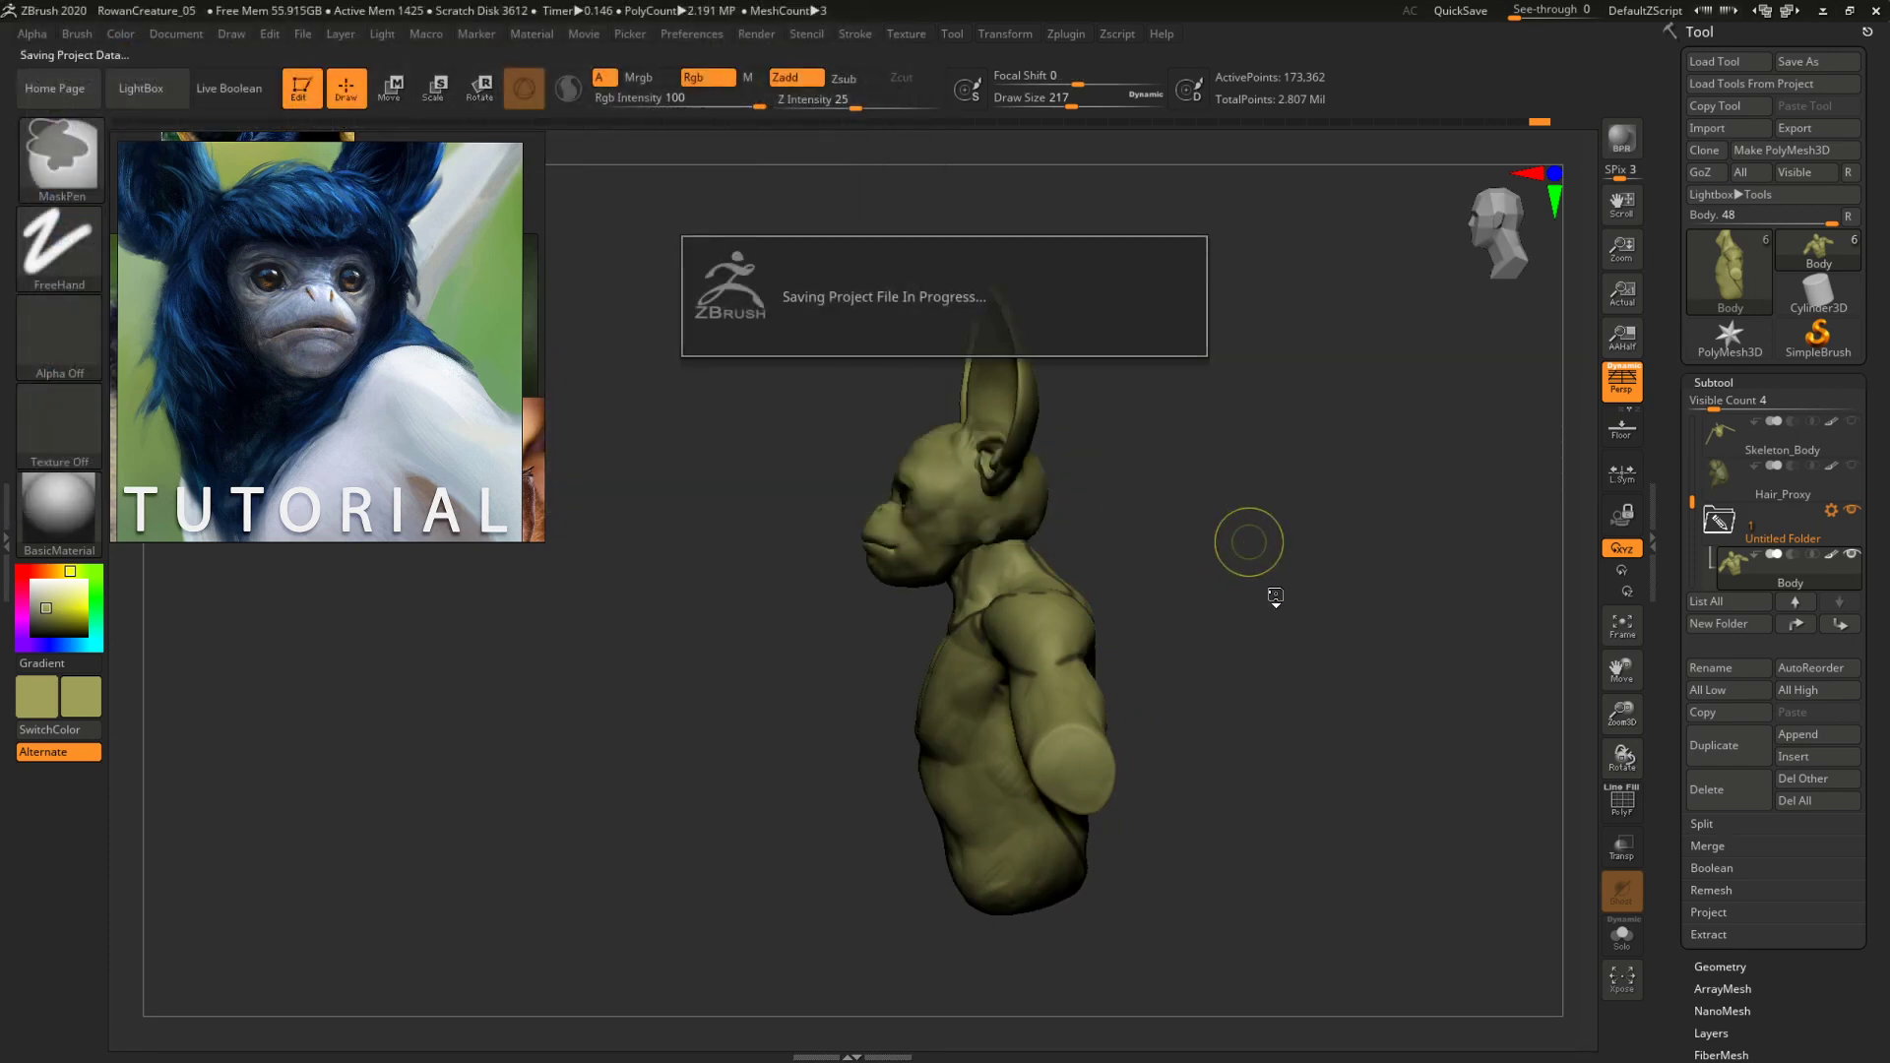
# Choose the ClayBuildup brush with draw size 172, try a stroke on the shoulder, and undo it.
pyautogui.moveTo(1240, 552)
pyautogui.mouseDown()
pyautogui.moveTo(1223, 540)
pyautogui.moveTo(1312, 591)
pyautogui.mouseUp()
pyautogui.press('b')
pyautogui.press('b')
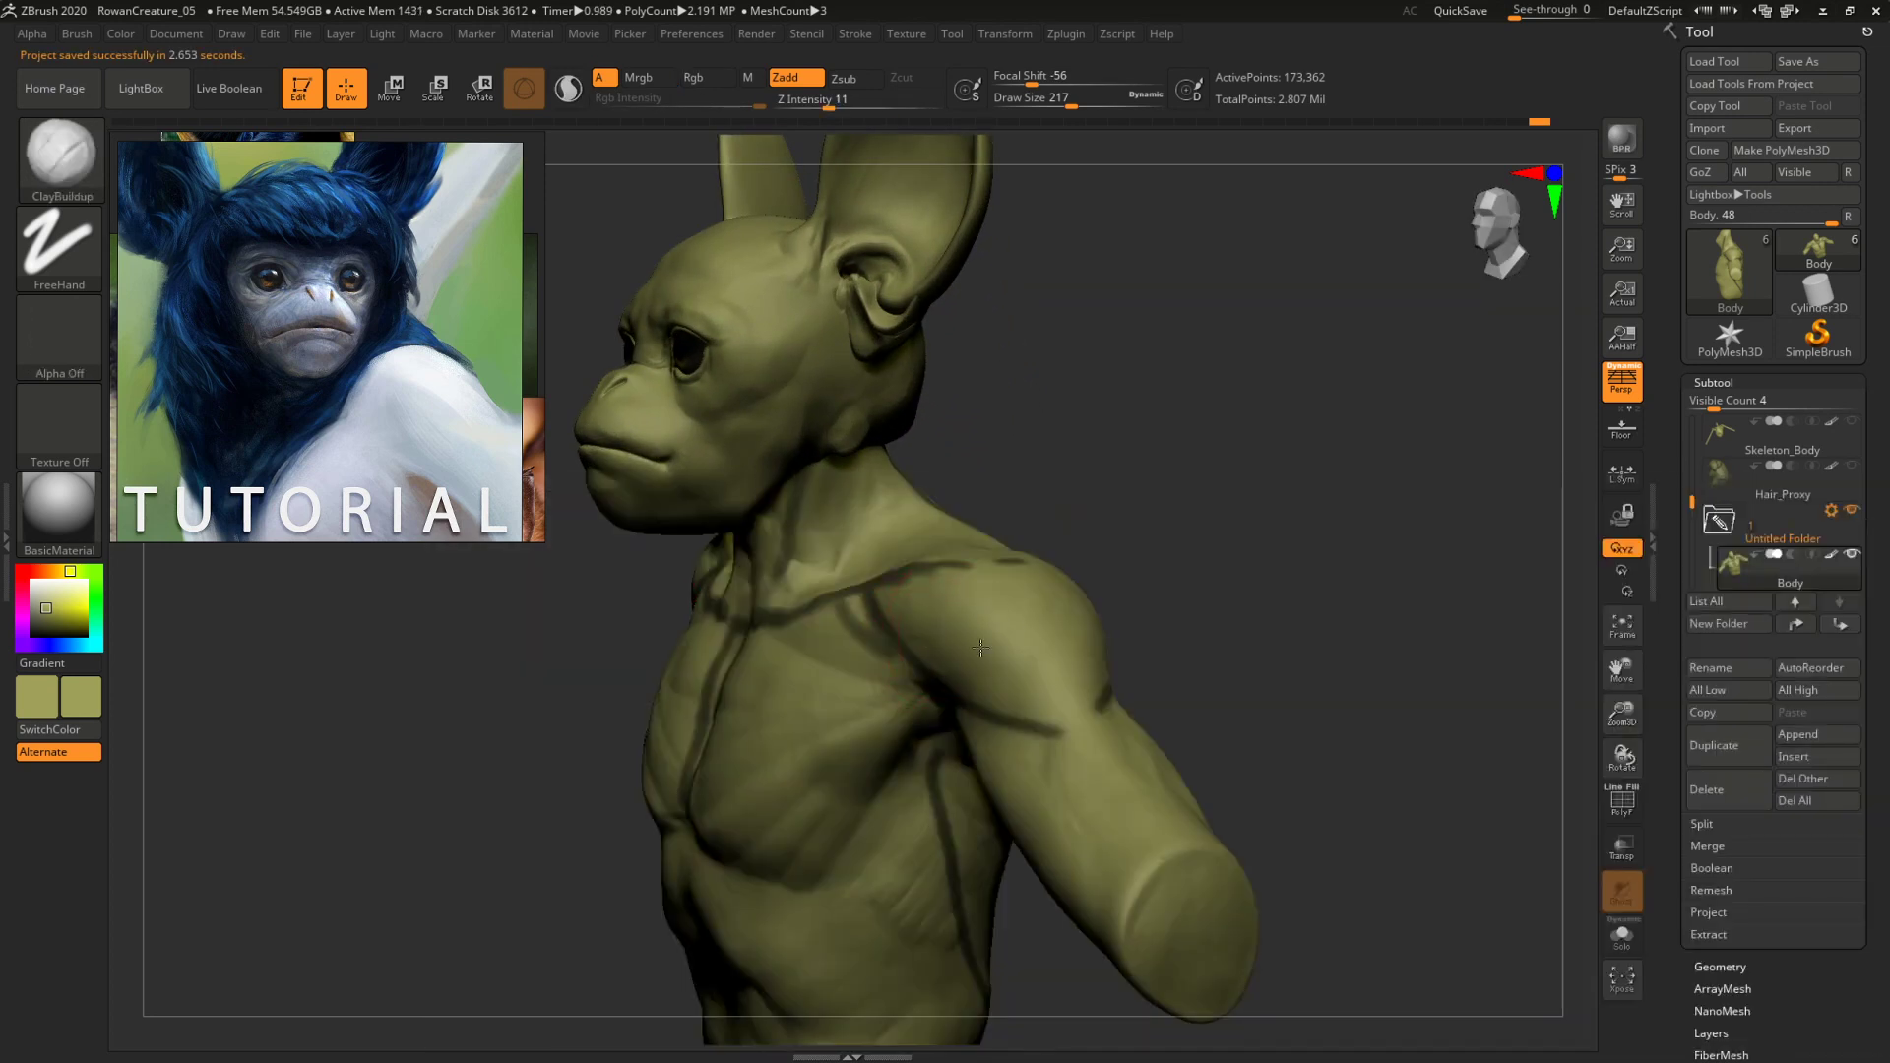
pyautogui.press('space')
pyautogui.moveTo(1033, 614)
pyautogui.mouseDown()
pyautogui.moveTo(983, 615)
pyautogui.moveTo(1059, 675)
pyautogui.mouseUp()
pyautogui.hotkey('ctrl', 'z')
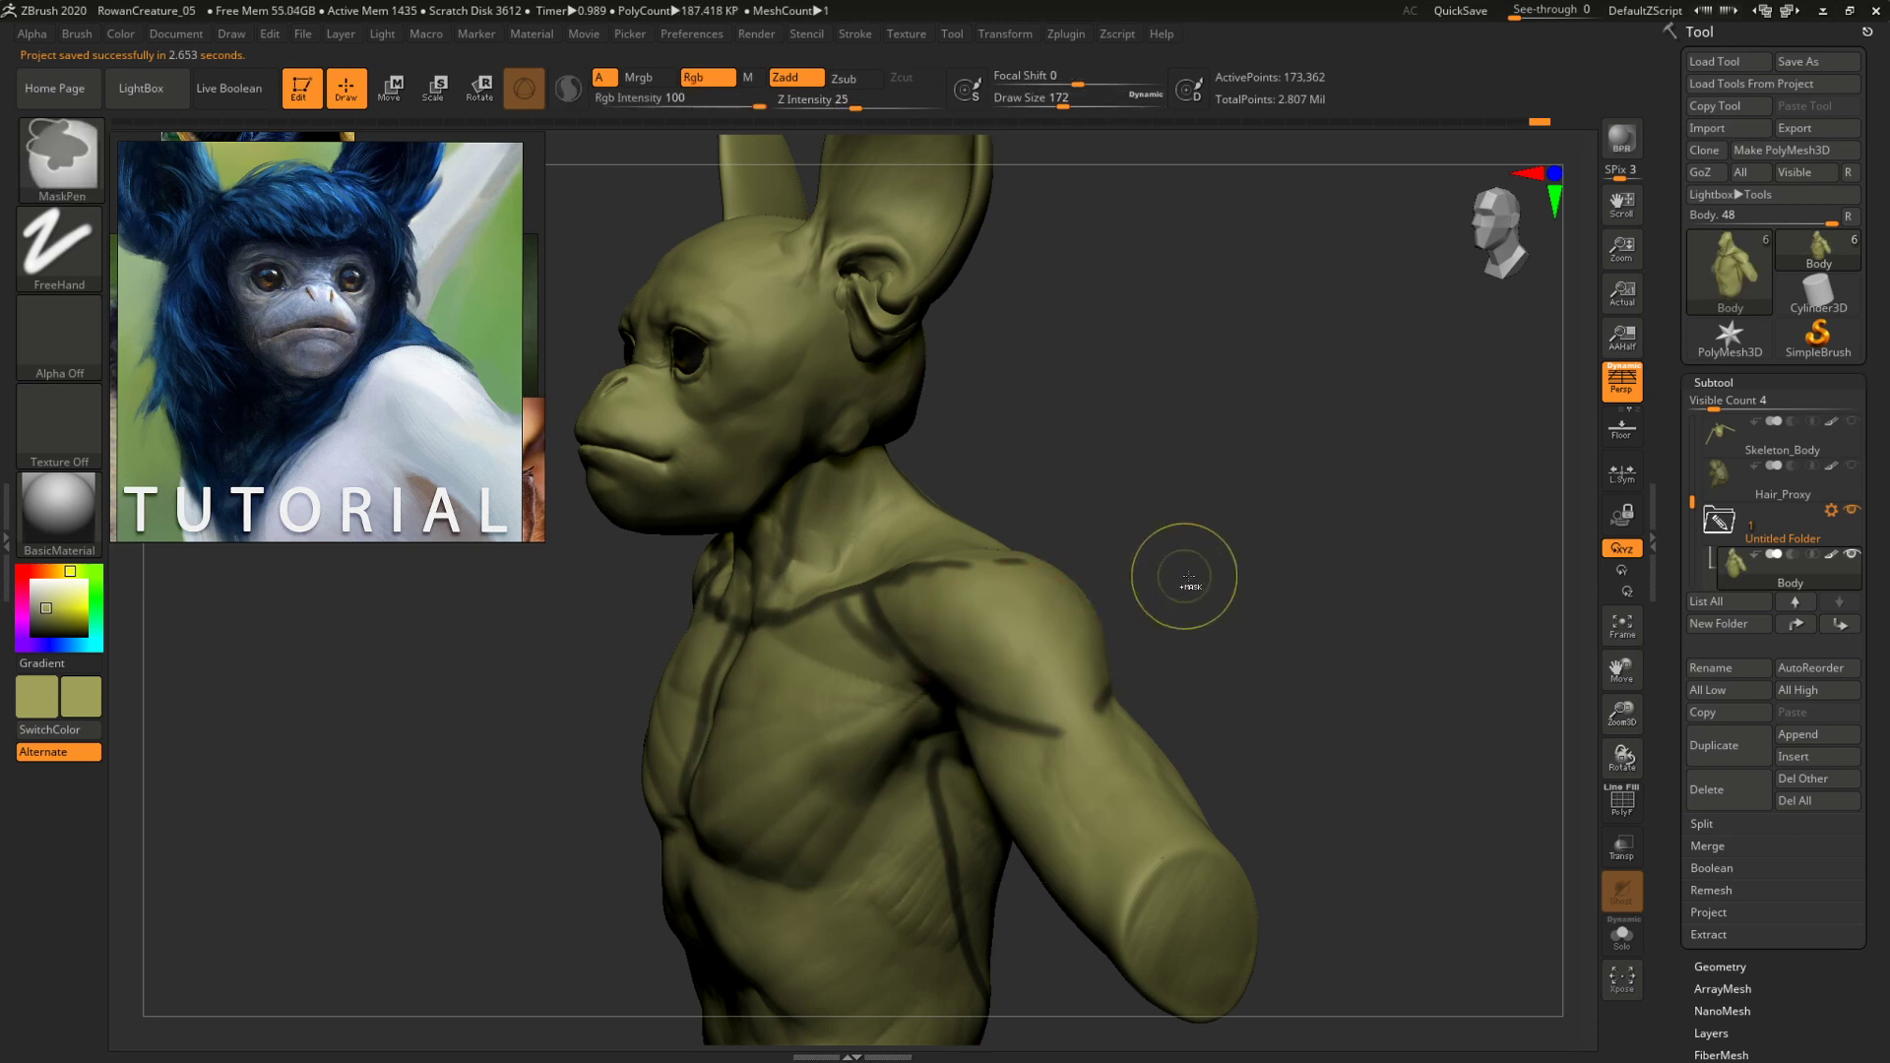
pyautogui.keyDown('ctrl'); pyautogui.moveTo(1365, 639); pyautogui.dragTo(1269, 581, button='right'); pyautogui.keyUp('ctrl')
pyautogui.moveTo(1269, 581); pyautogui.dragTo(1202, 535, button='right')
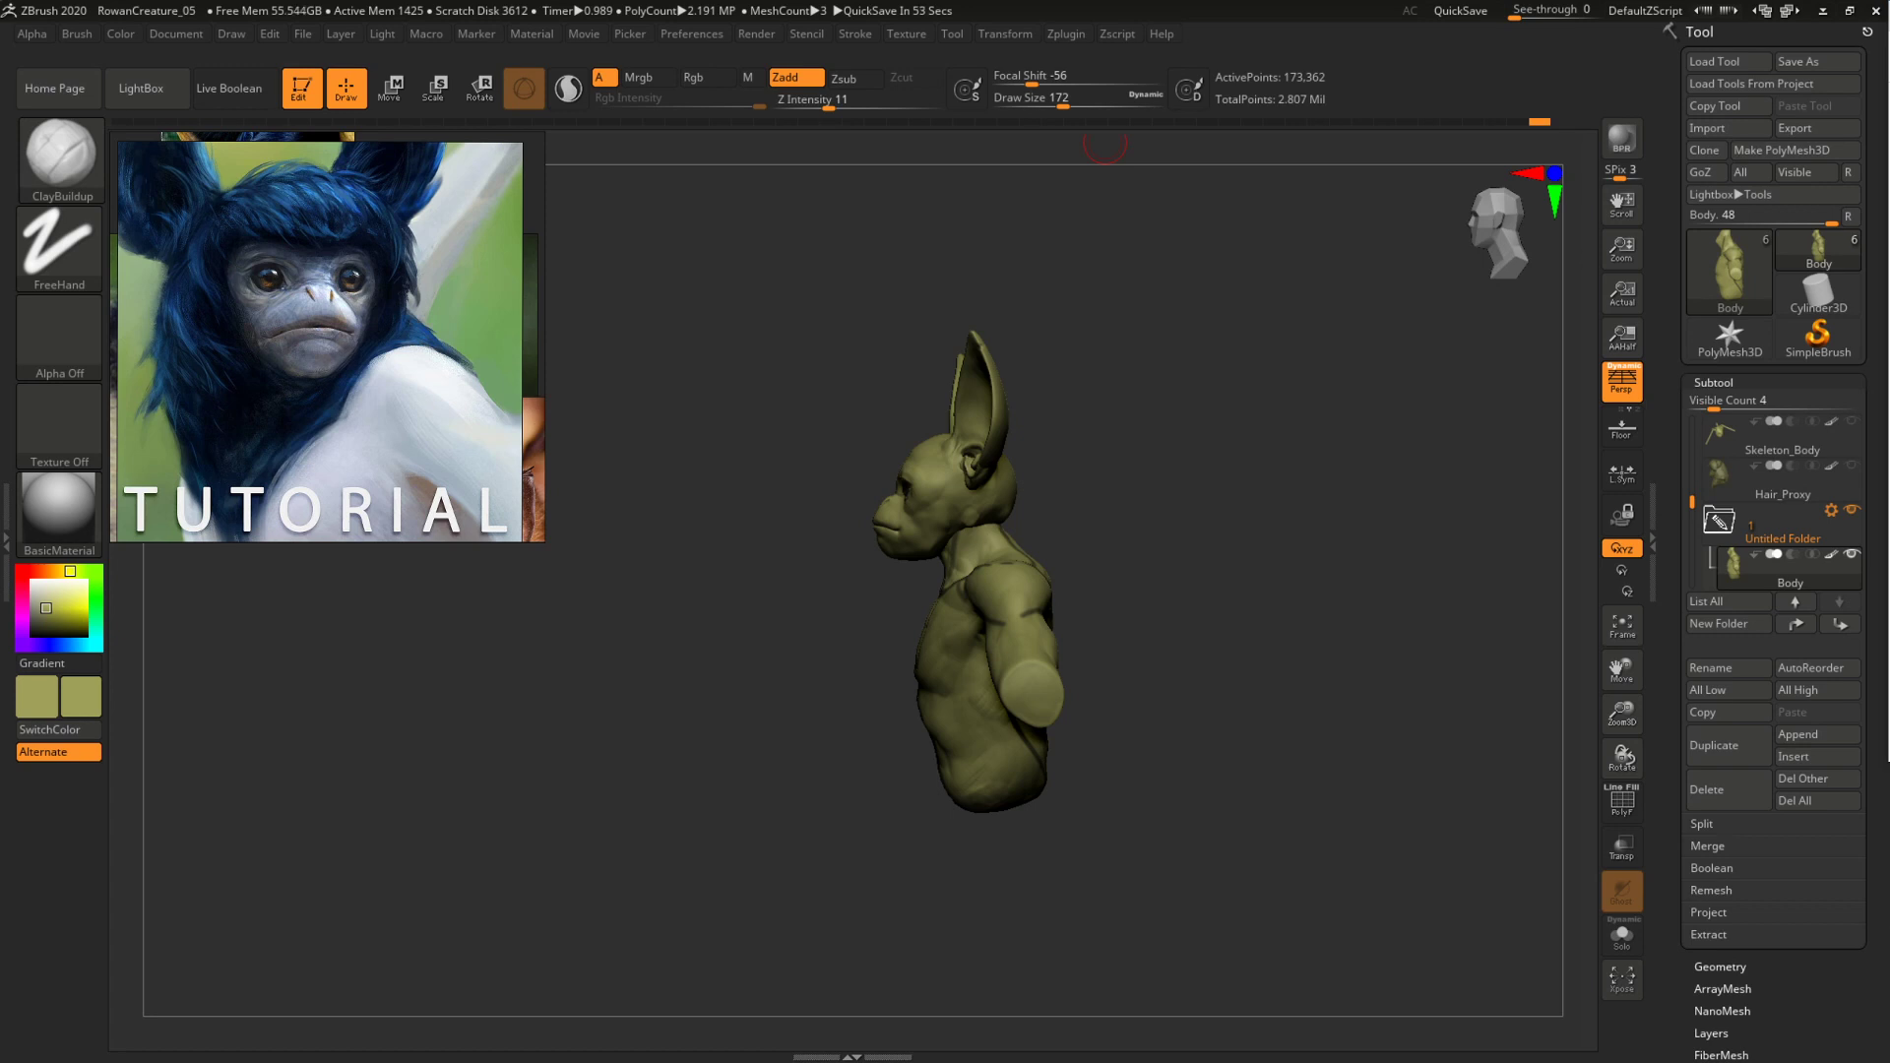
# Switch to Chrome, examine Google image results for "monkey standing side" as posture reference, and return to ZBrush.
pyautogui.hotkey('alt', 'Tab')
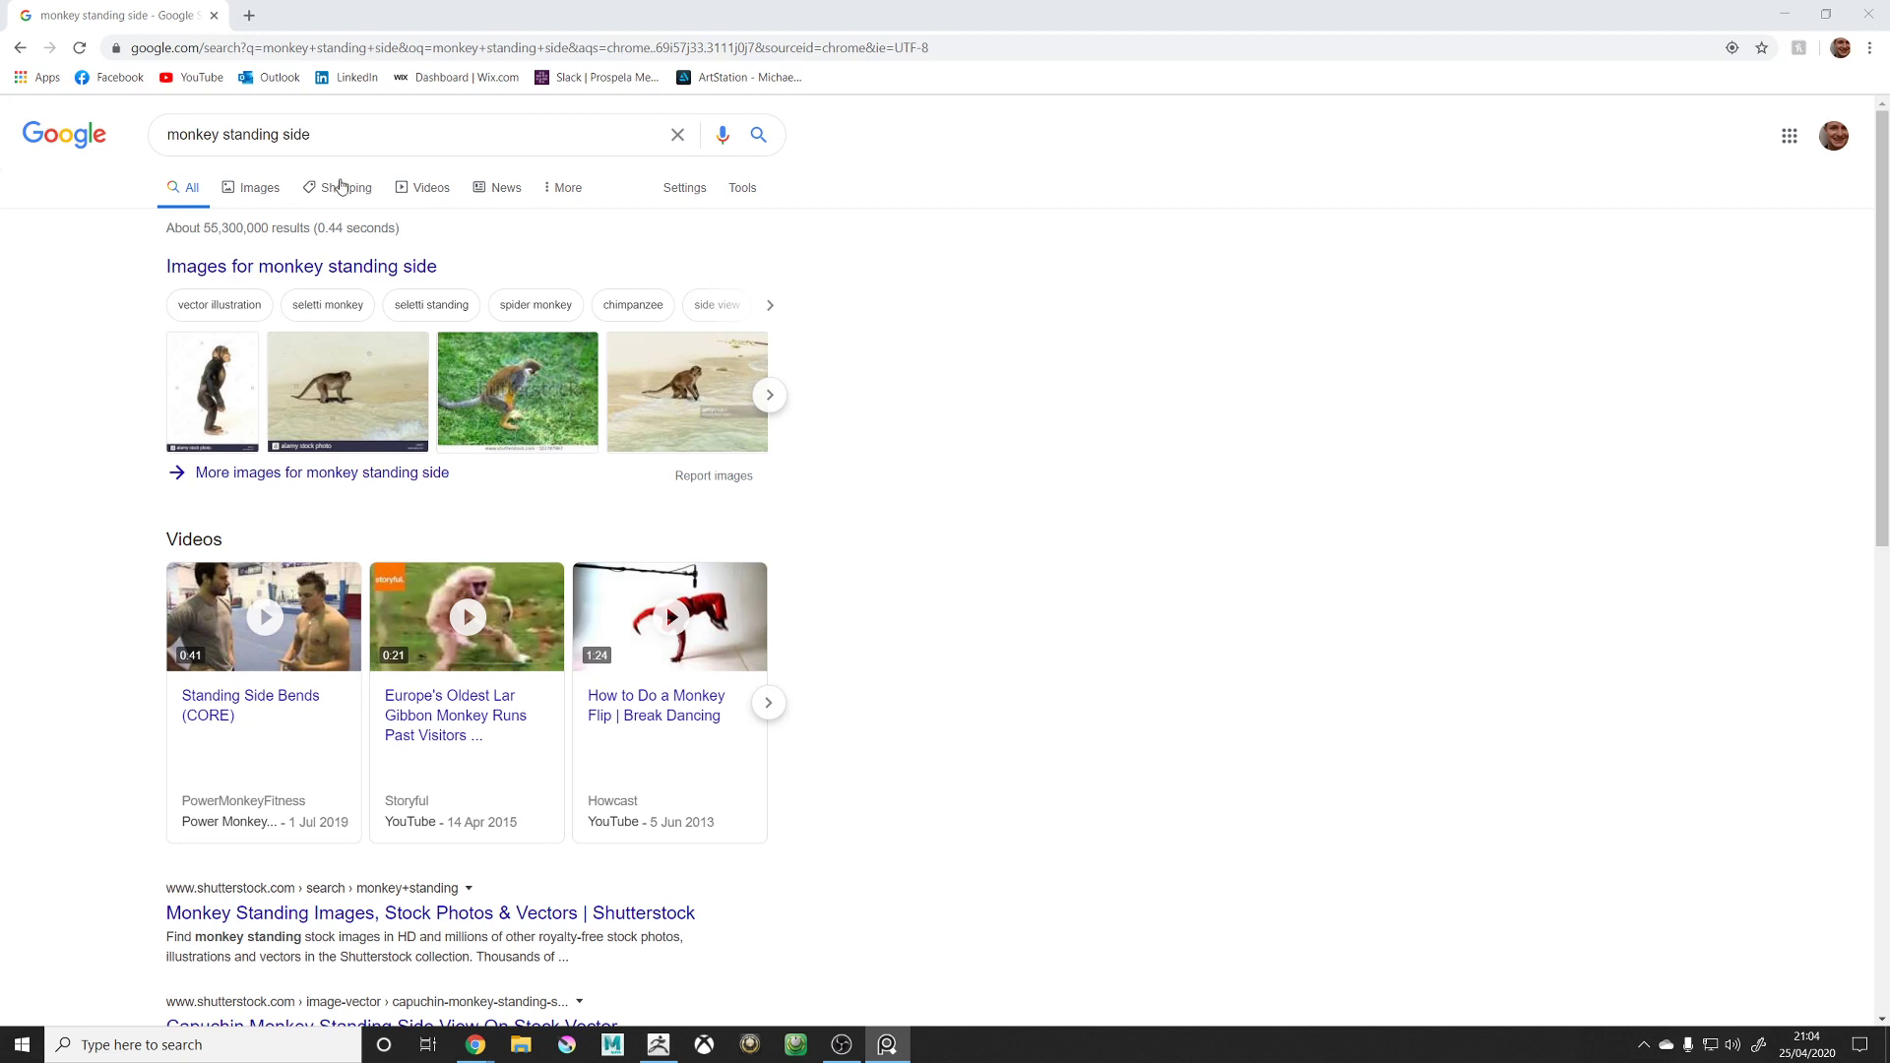
pyautogui.click(254, 188)
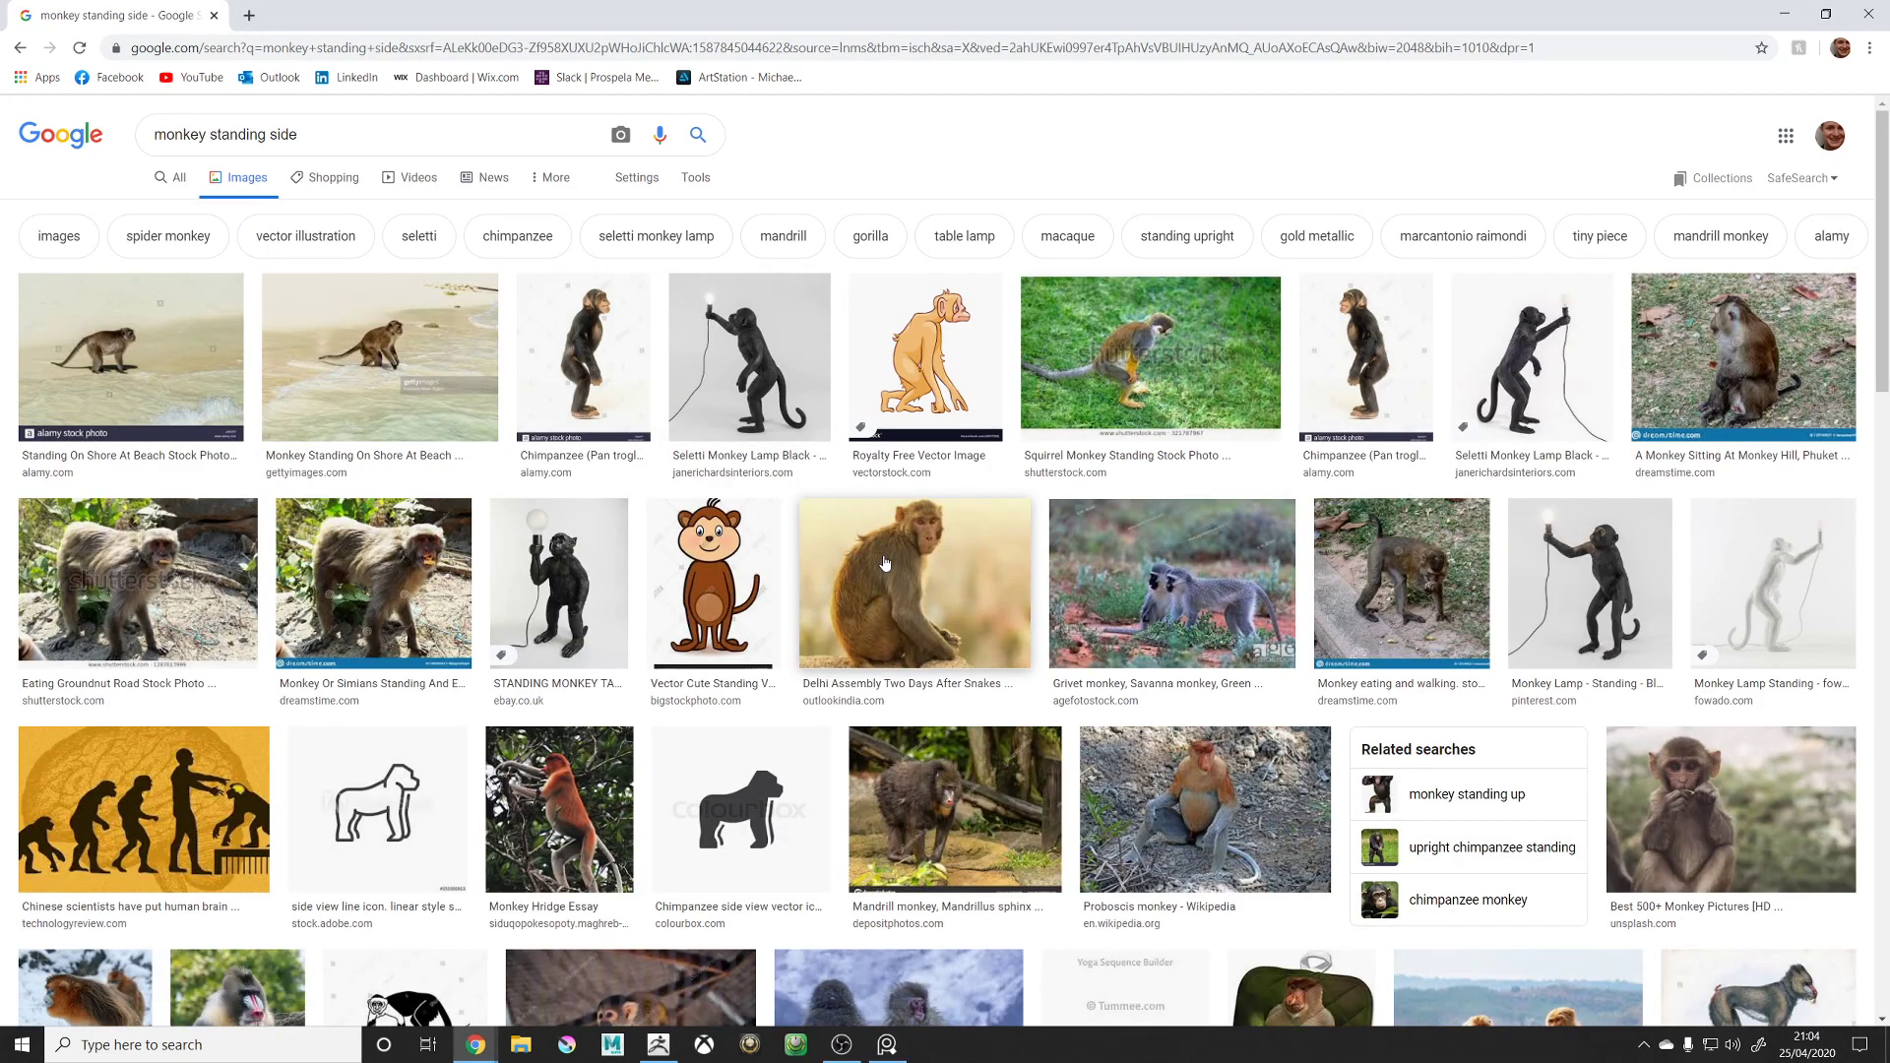
pyautogui.click(912, 339)
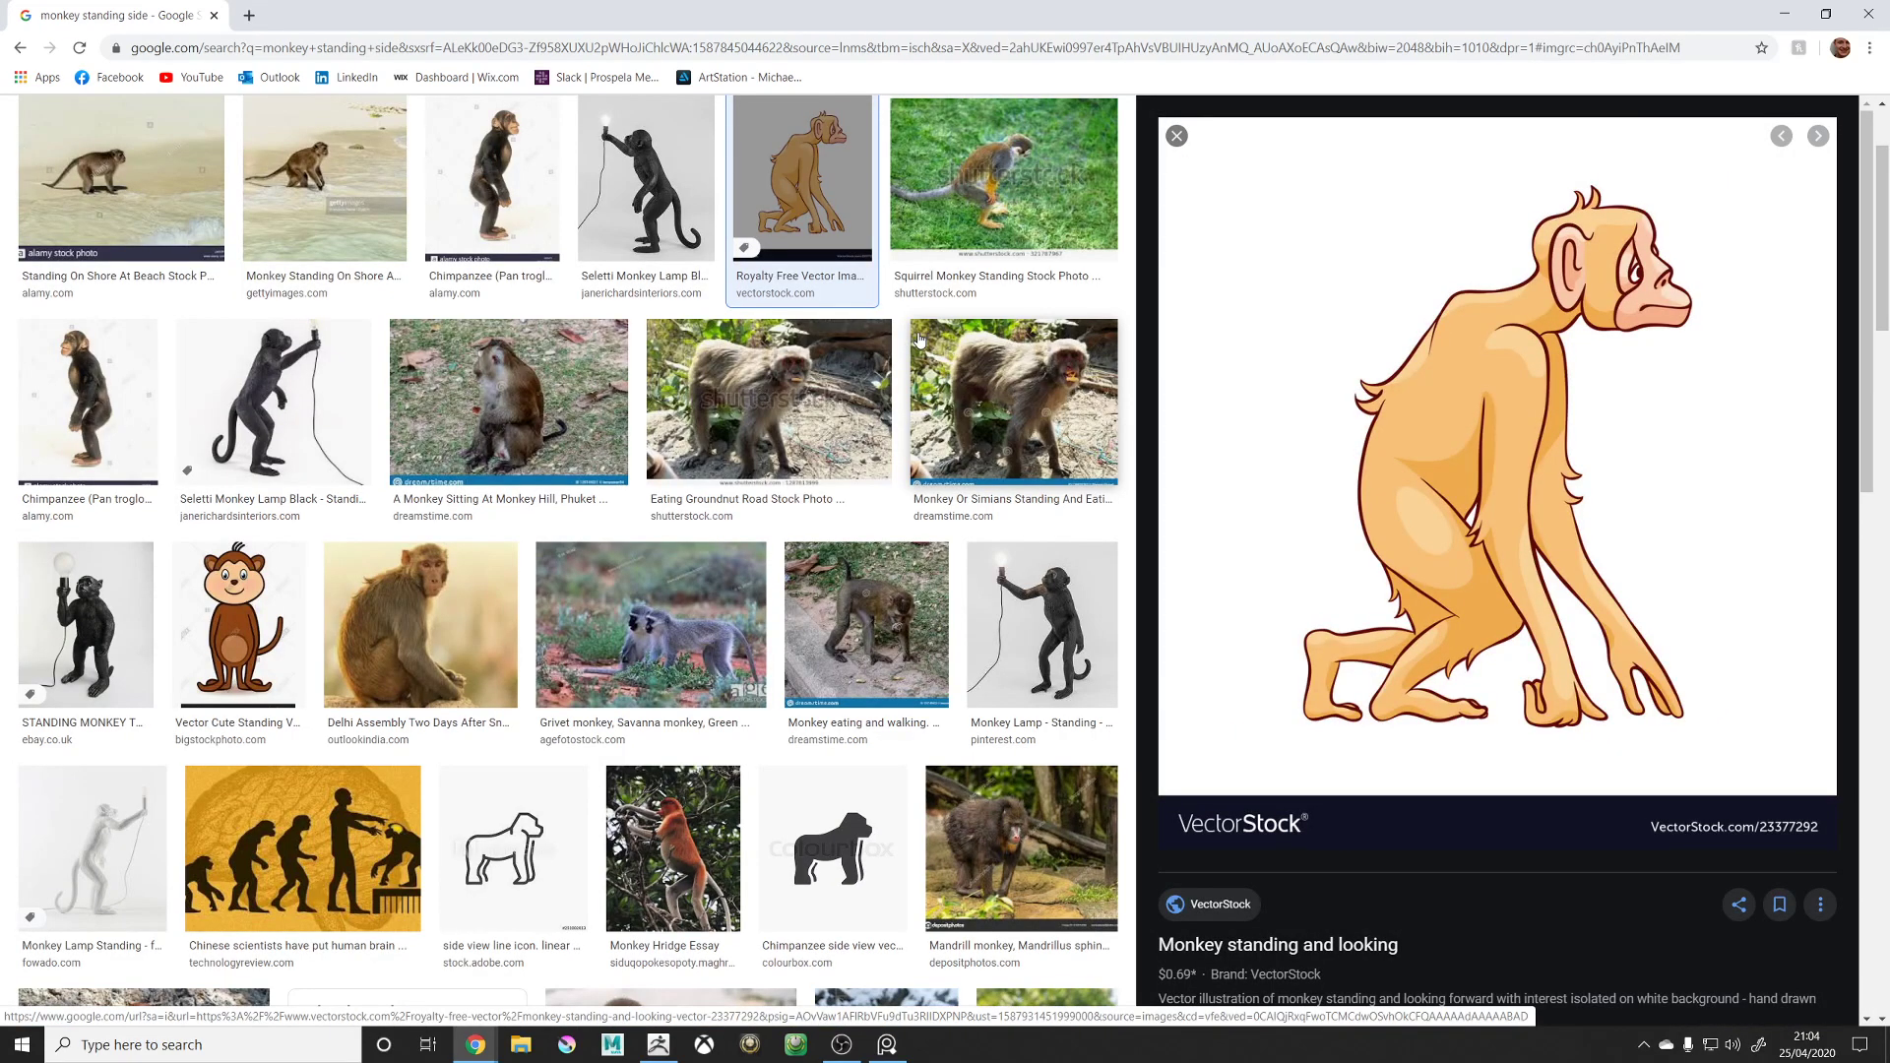
pyautogui.click(581, 404)
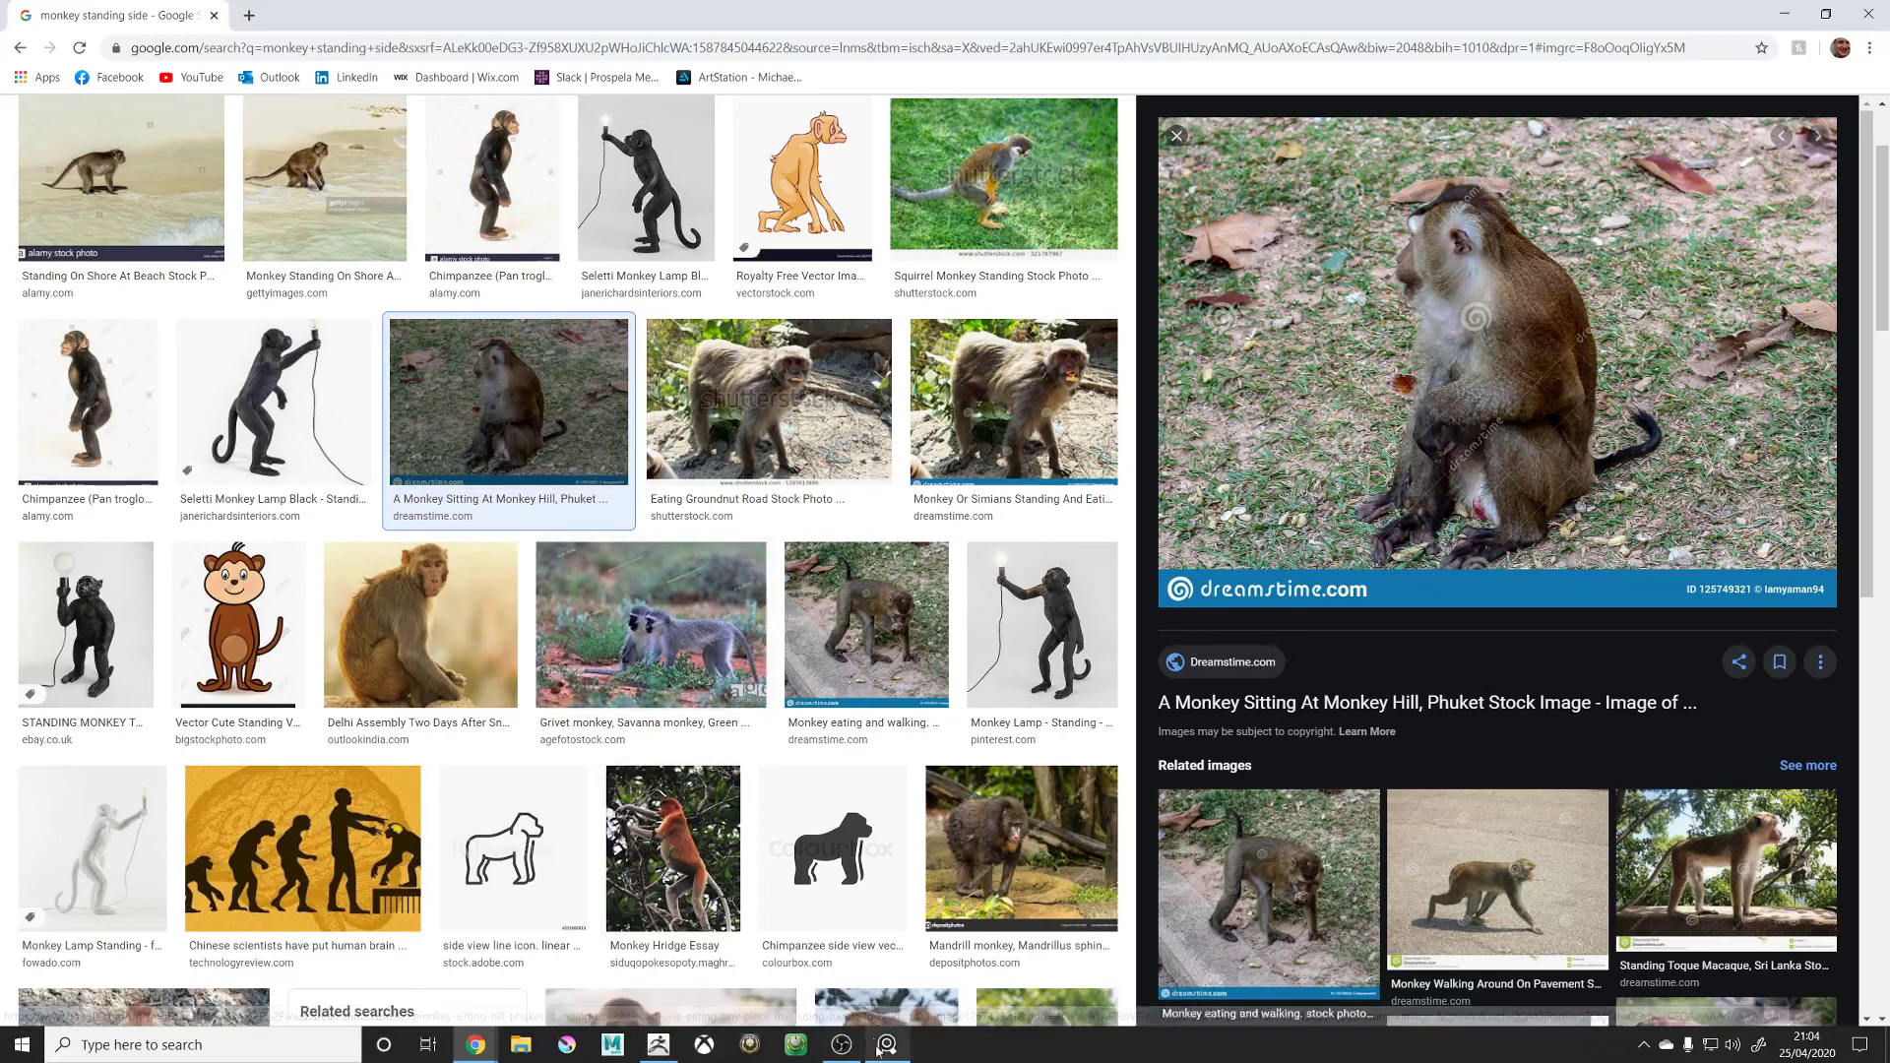
pyautogui.click(662, 1049)
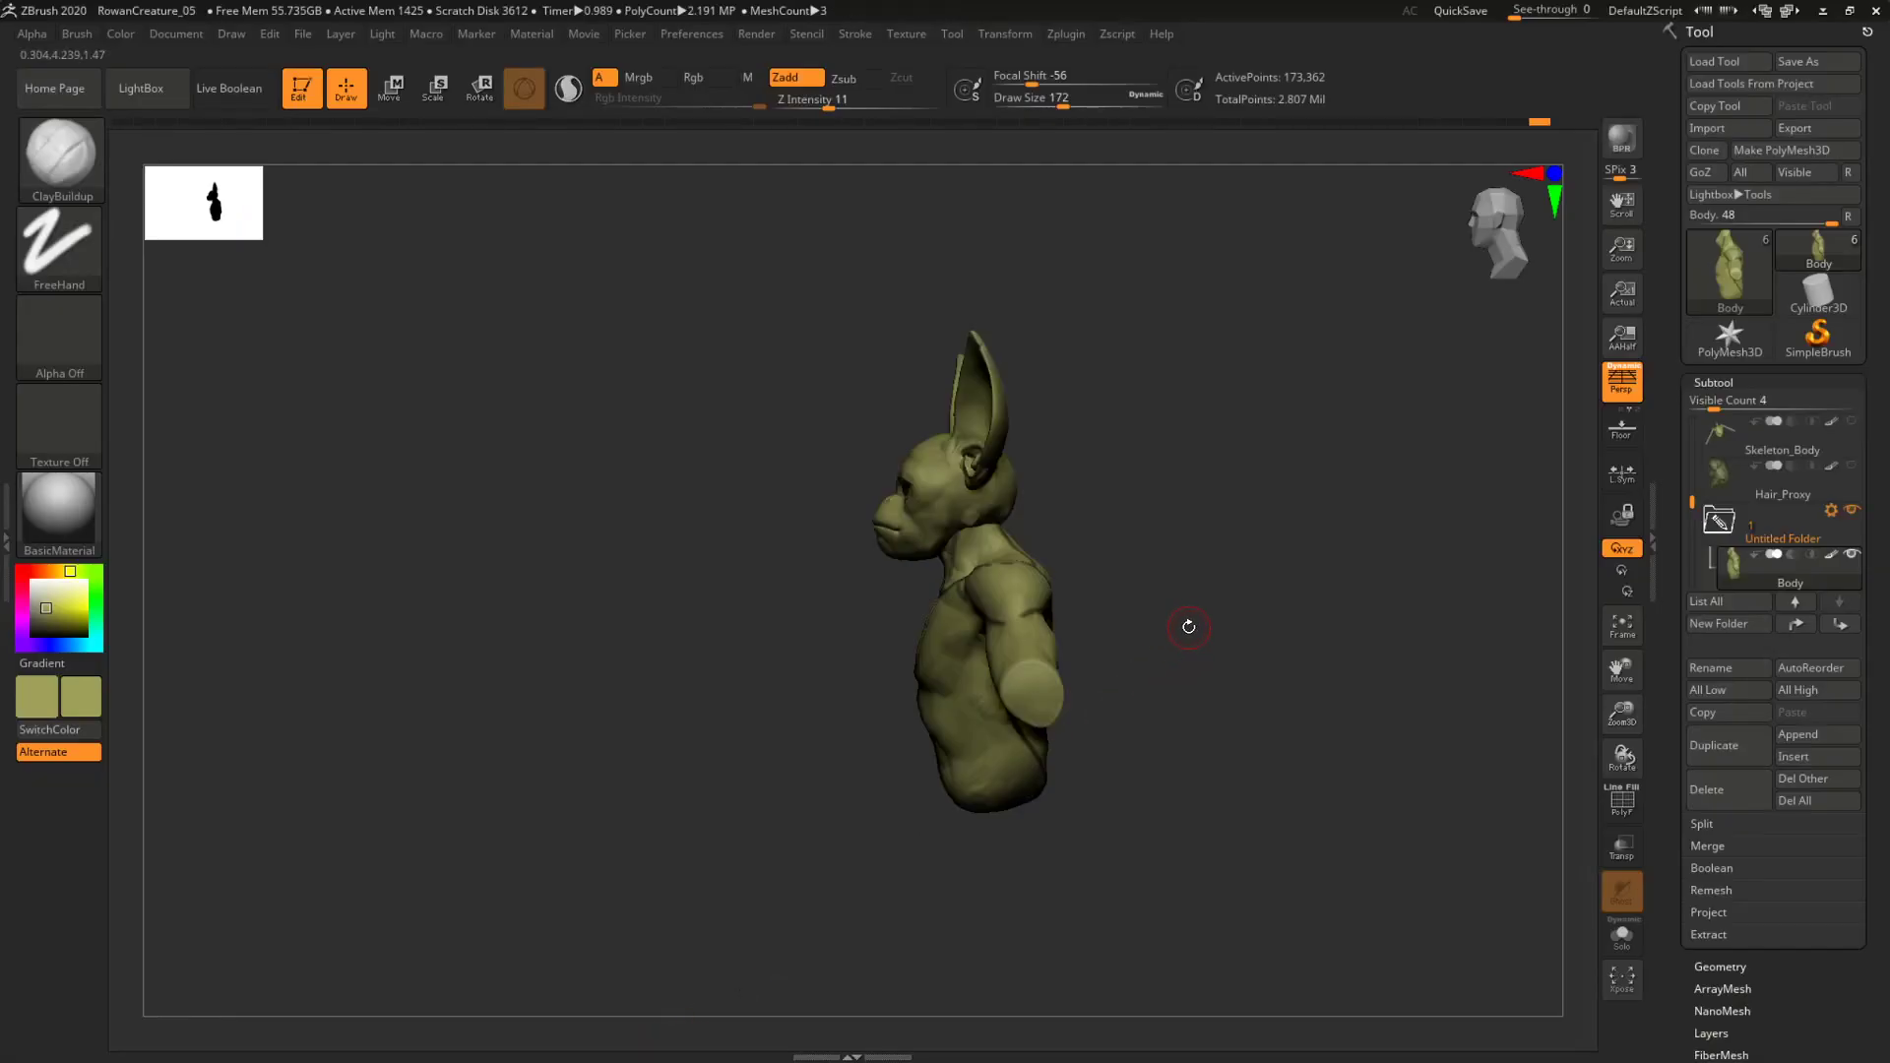
# Hide the torso temporarily, mask the arms, and show the whole body again.
pyautogui.moveTo(1188, 627)
pyautogui.mouseDown()
pyautogui.moveTo(1220, 531)
pyautogui.moveTo(1194, 721)
pyautogui.moveTo(1158, 795)
pyautogui.moveTo(894, 498)
pyautogui.moveTo(920, 556)
pyautogui.mouseUp()
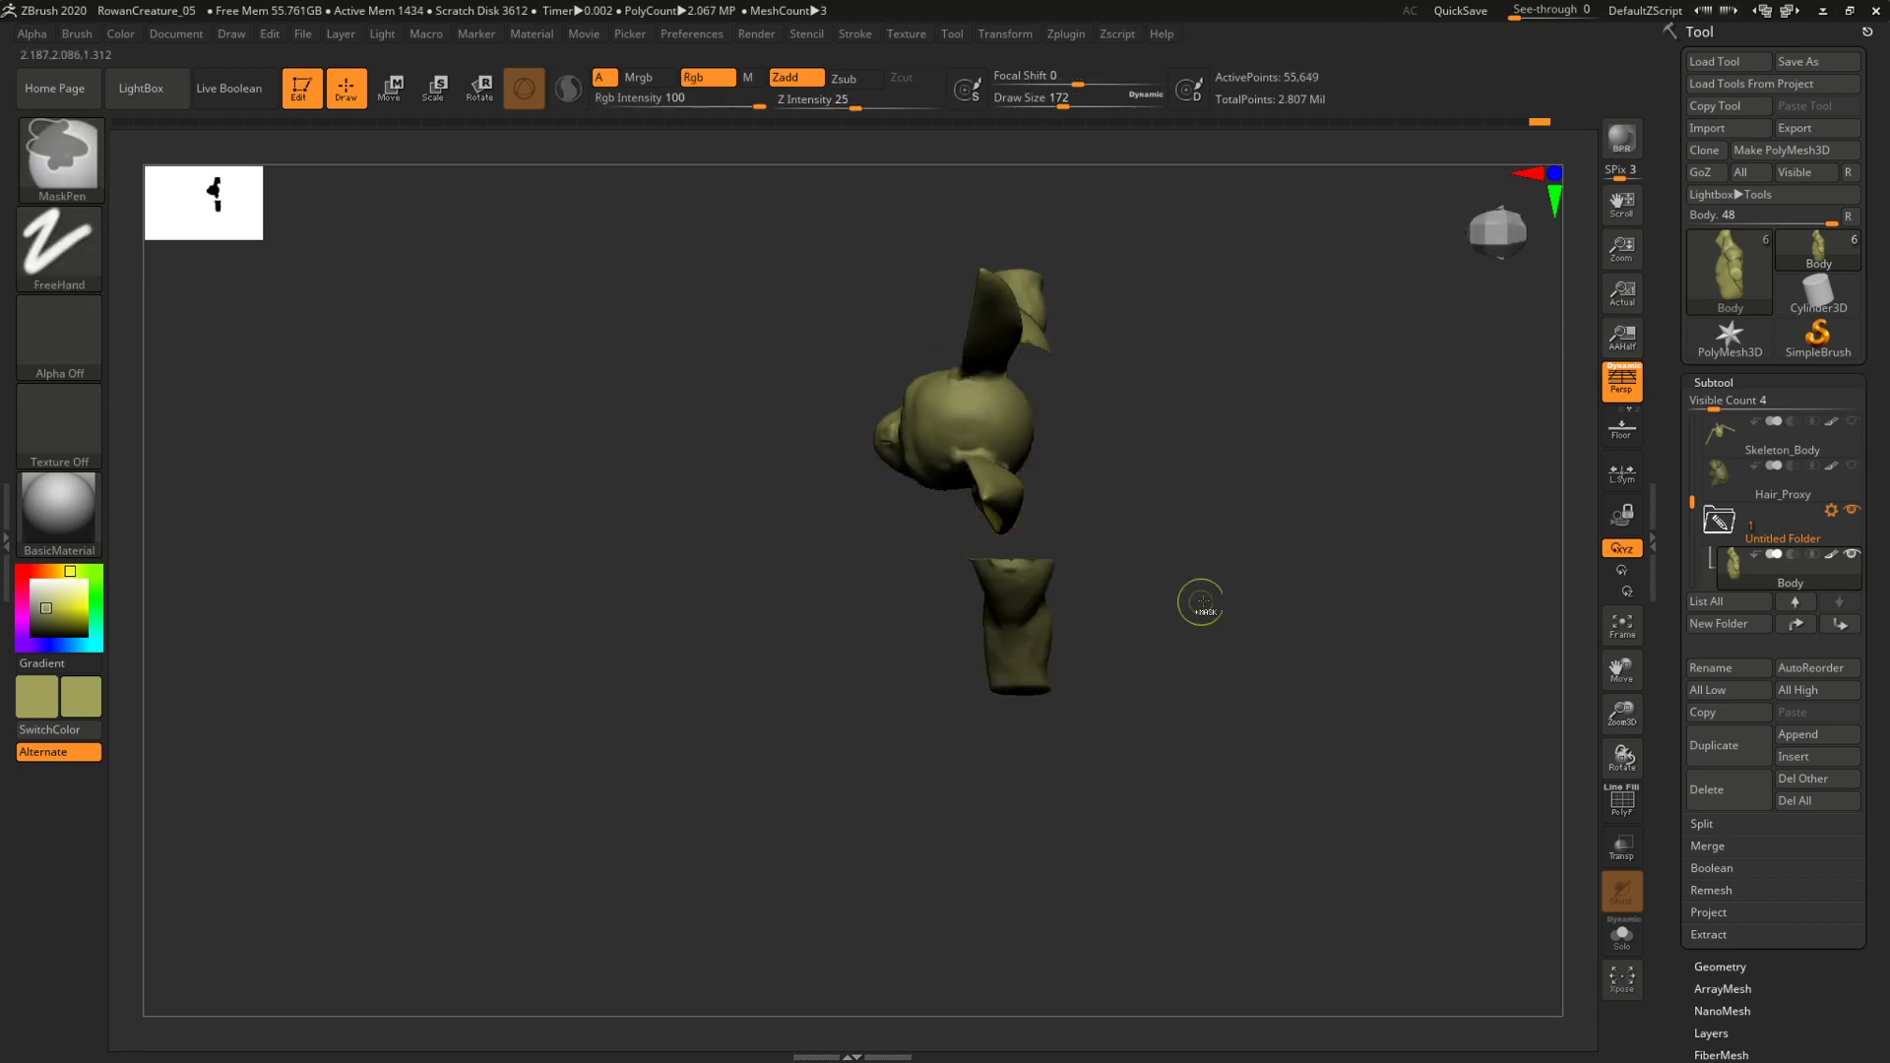
pyautogui.keyDown('ctrl'); pyautogui.keyDown('shift'); pyautogui.click(1206, 630); pyautogui.keyUp('shift'); pyautogui.keyUp('ctrl')
pyautogui.moveTo(1197, 633)
pyautogui.mouseDown()
pyautogui.moveTo(1190, 371)
pyautogui.moveTo(1194, 485)
pyautogui.moveTo(1220, 502)
pyautogui.moveTo(1177, 456)
pyautogui.moveTo(1260, 437)
pyautogui.mouseUp()
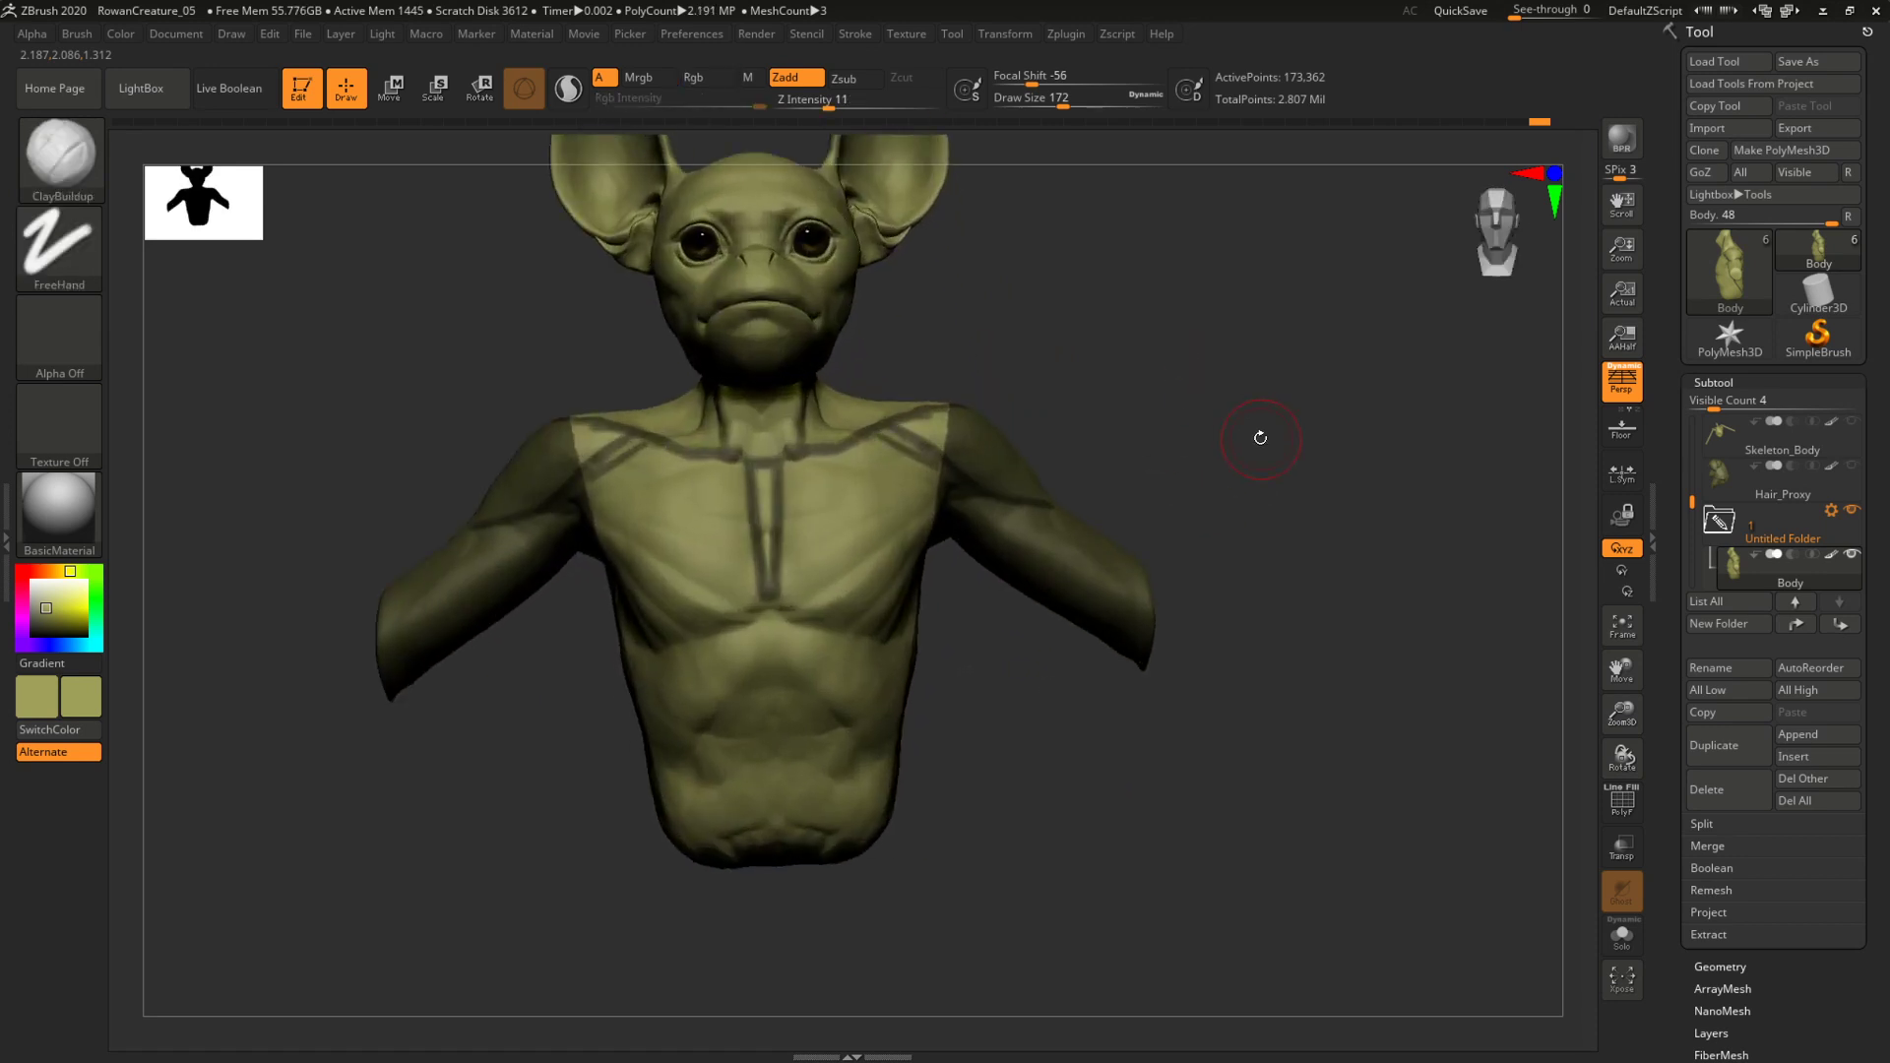
# Set the draw size to 311 and erase the mask from the sides of the torso.
pyautogui.press('b')
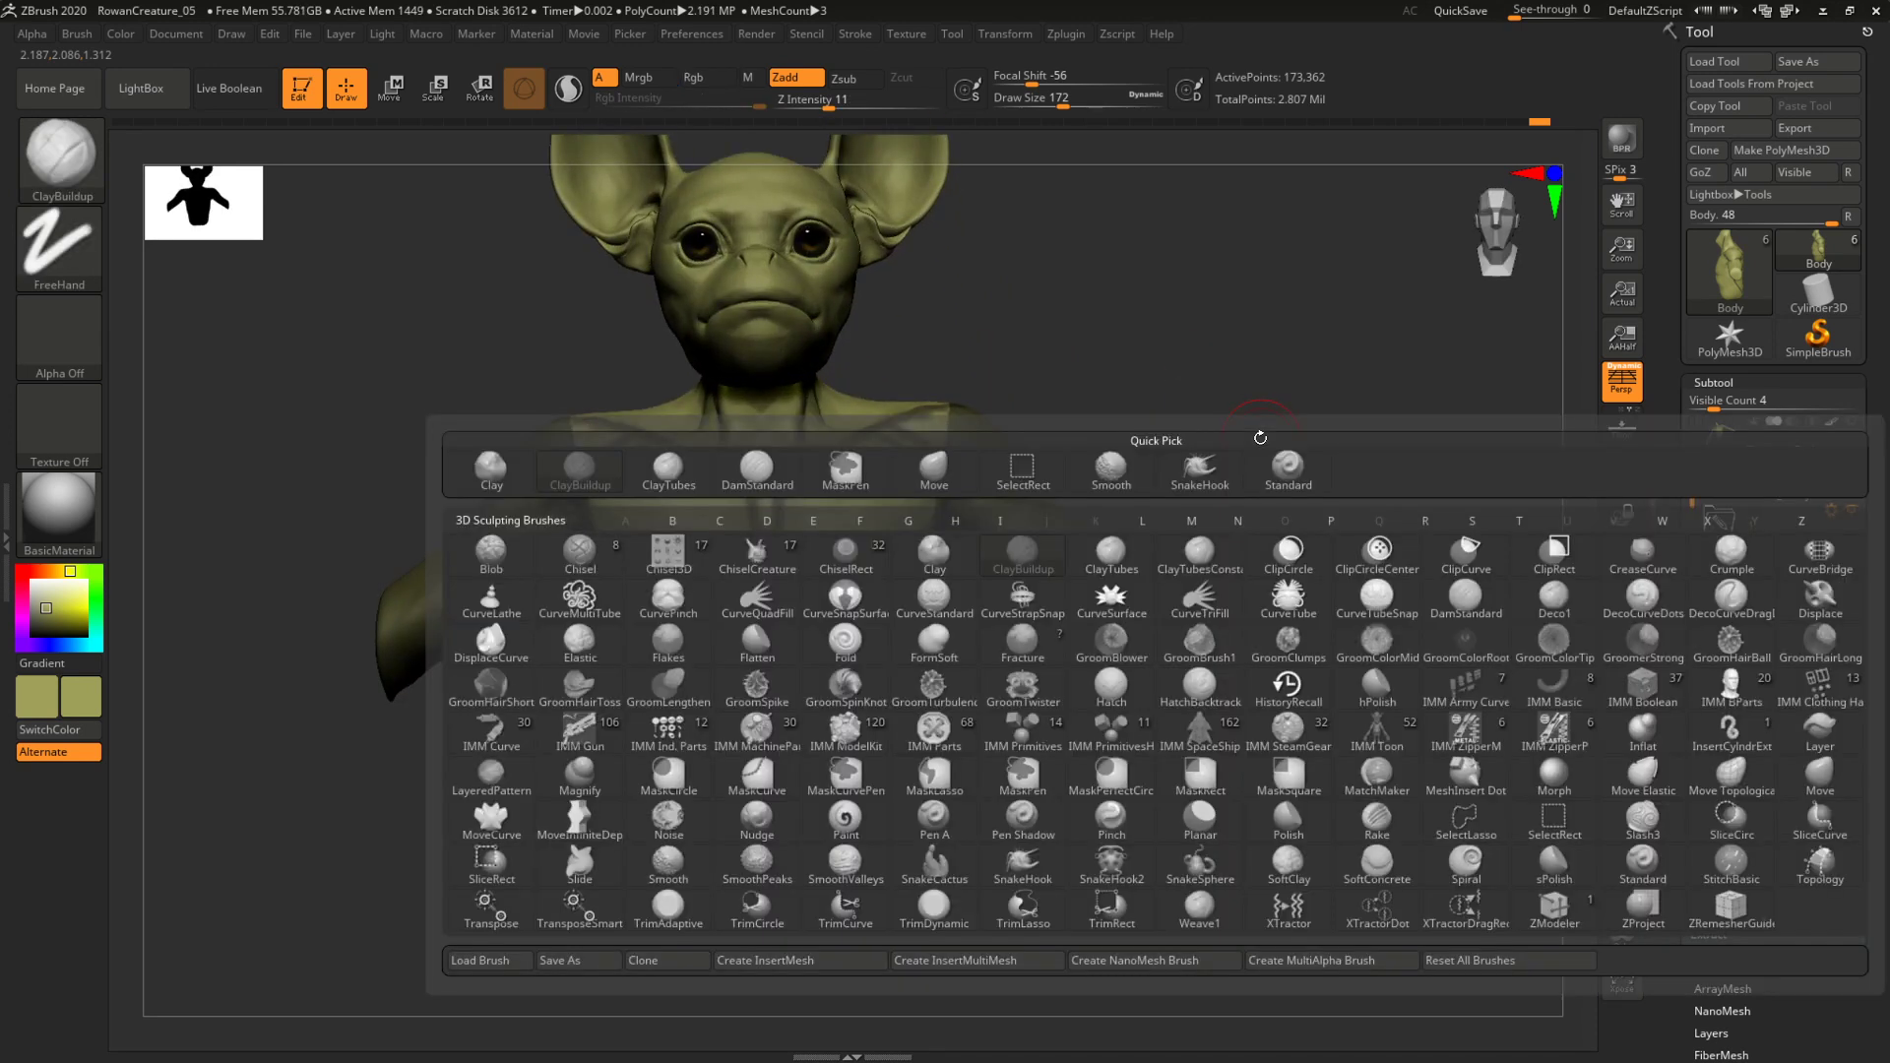
pyautogui.moveTo(1221, 589); pyautogui.dragTo(1093, 585)
pyautogui.keyDown('ctrl'); pyautogui.keyDown('alt'); pyautogui.moveTo(1030, 906); pyautogui.dragTo(585, 620); pyautogui.keyUp('alt'); pyautogui.keyUp('ctrl')
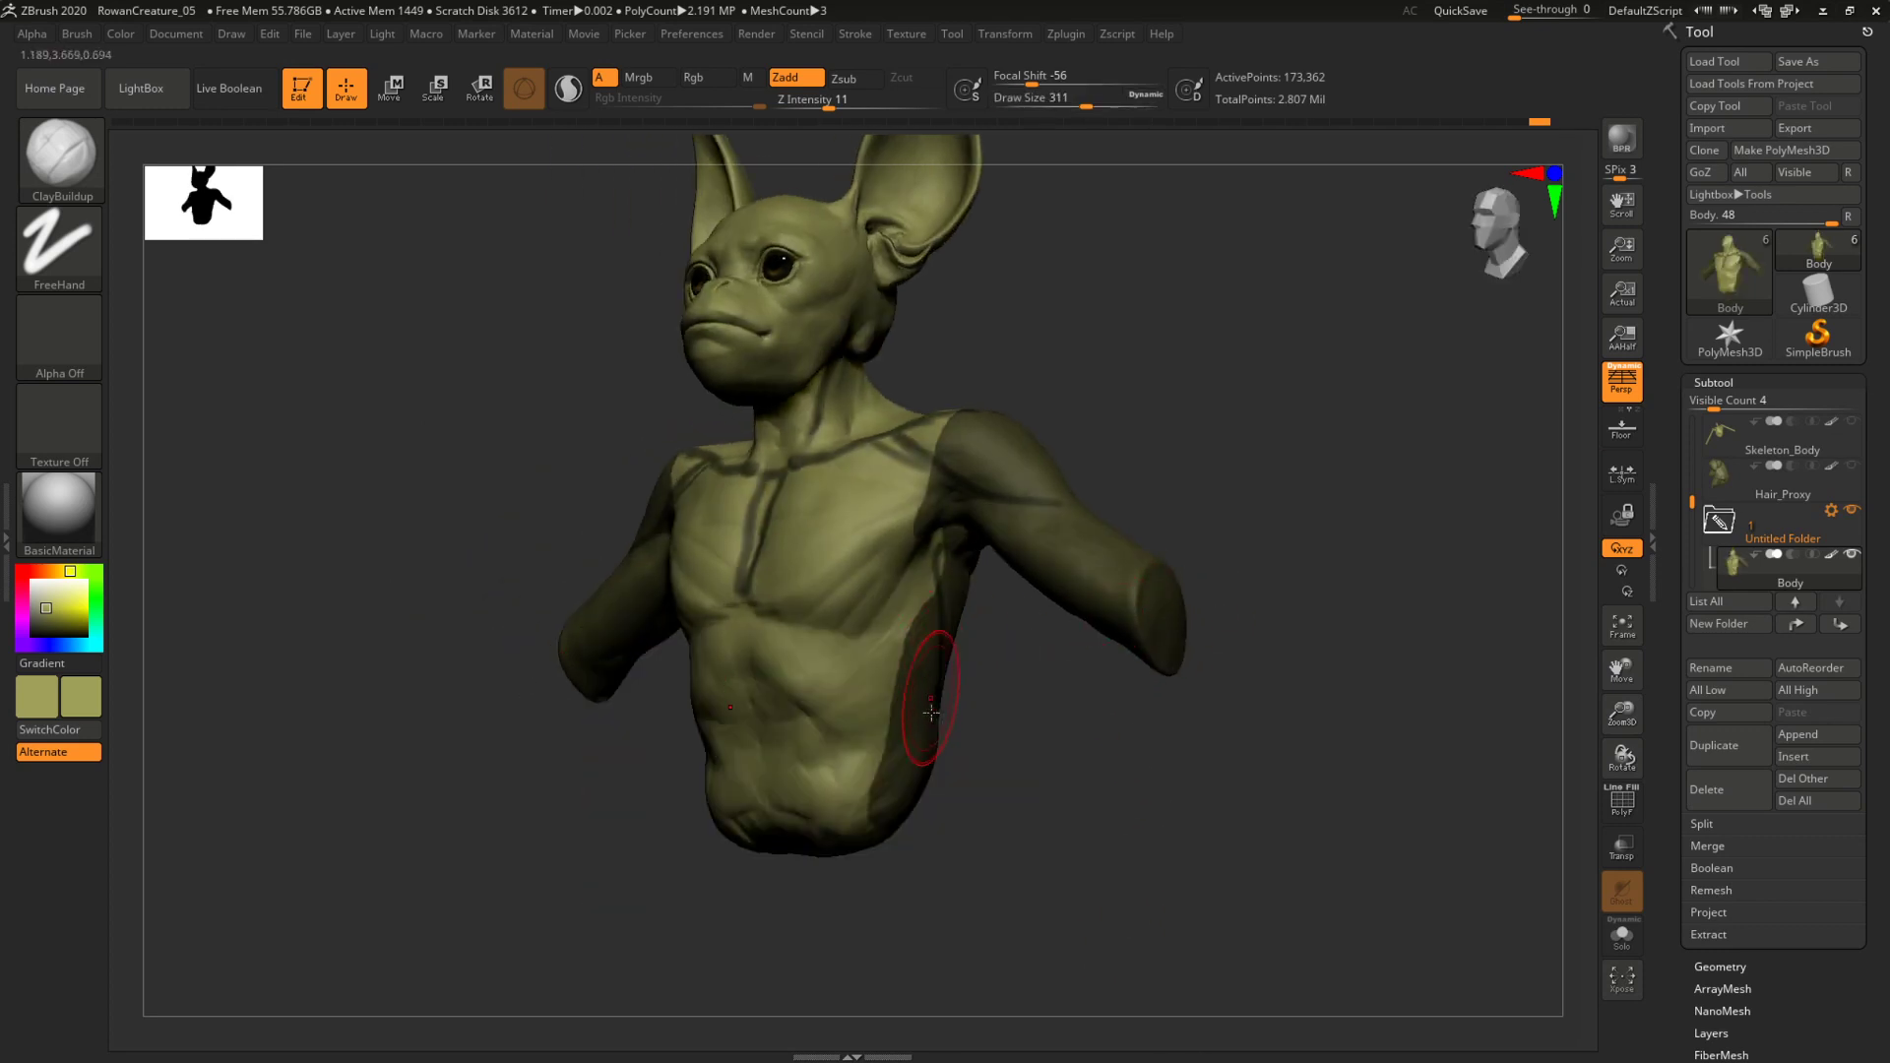
pyautogui.moveTo(1030, 877)
pyautogui.keyDown('ctrl'); pyautogui.keyDown('alt'); pyautogui.mouseDown()
pyautogui.moveTo(828, 642)
pyautogui.moveTo(820, 602)
pyautogui.mouseUp(); pyautogui.keyUp('alt'); pyautogui.keyUp('ctrl')
pyautogui.moveTo(1152, 807)
pyautogui.mouseDown()
pyautogui.moveTo(1030, 751)
pyautogui.moveTo(994, 703)
pyautogui.mouseUp()
pyautogui.keyDown('ctrl'); pyautogui.keyDown('alt'); pyautogui.moveTo(957, 655); pyautogui.dragTo(946, 592); pyautogui.keyUp('alt'); pyautogui.keyUp('ctrl')
pyautogui.moveTo(1132, 591); pyautogui.dragTo(892, 514)
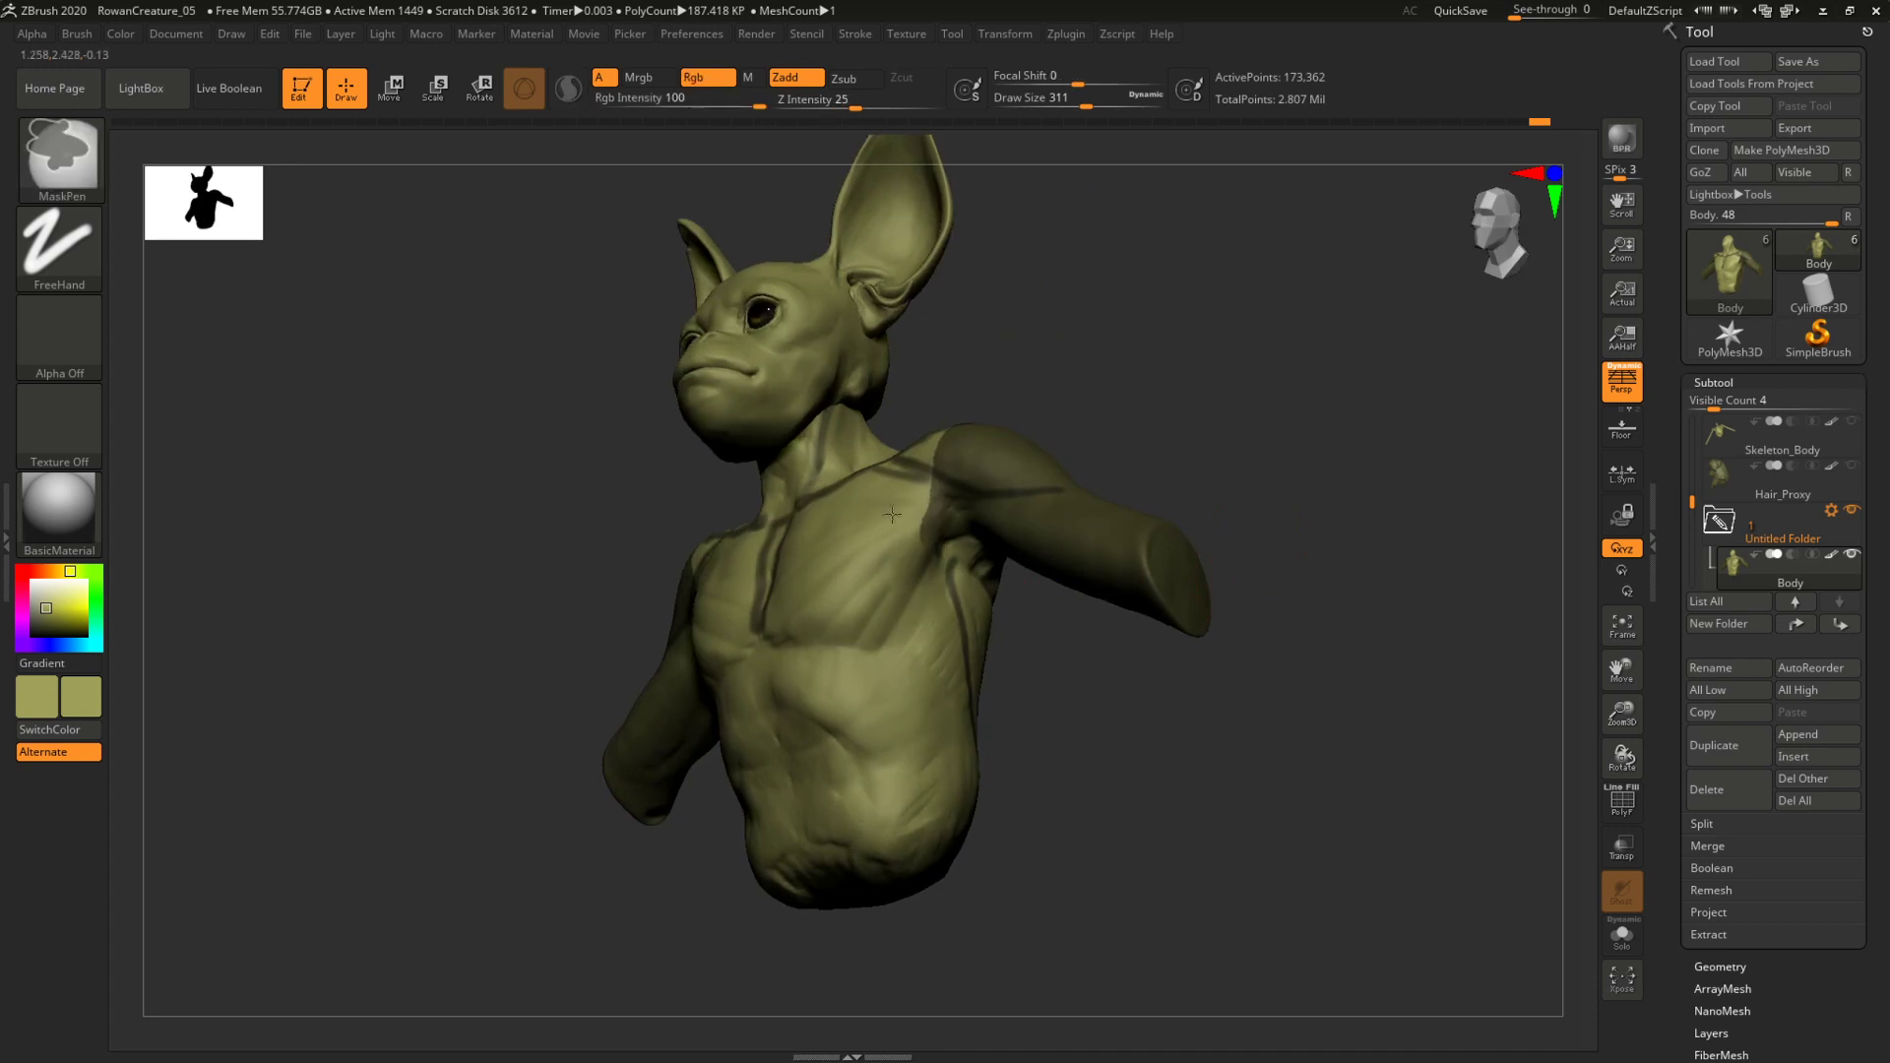
# Set the draw size to 293 and refine the mask's edge on the back of the shoulders.
pyautogui.moveTo(1215, 346); pyautogui.dragTo(886, 624)
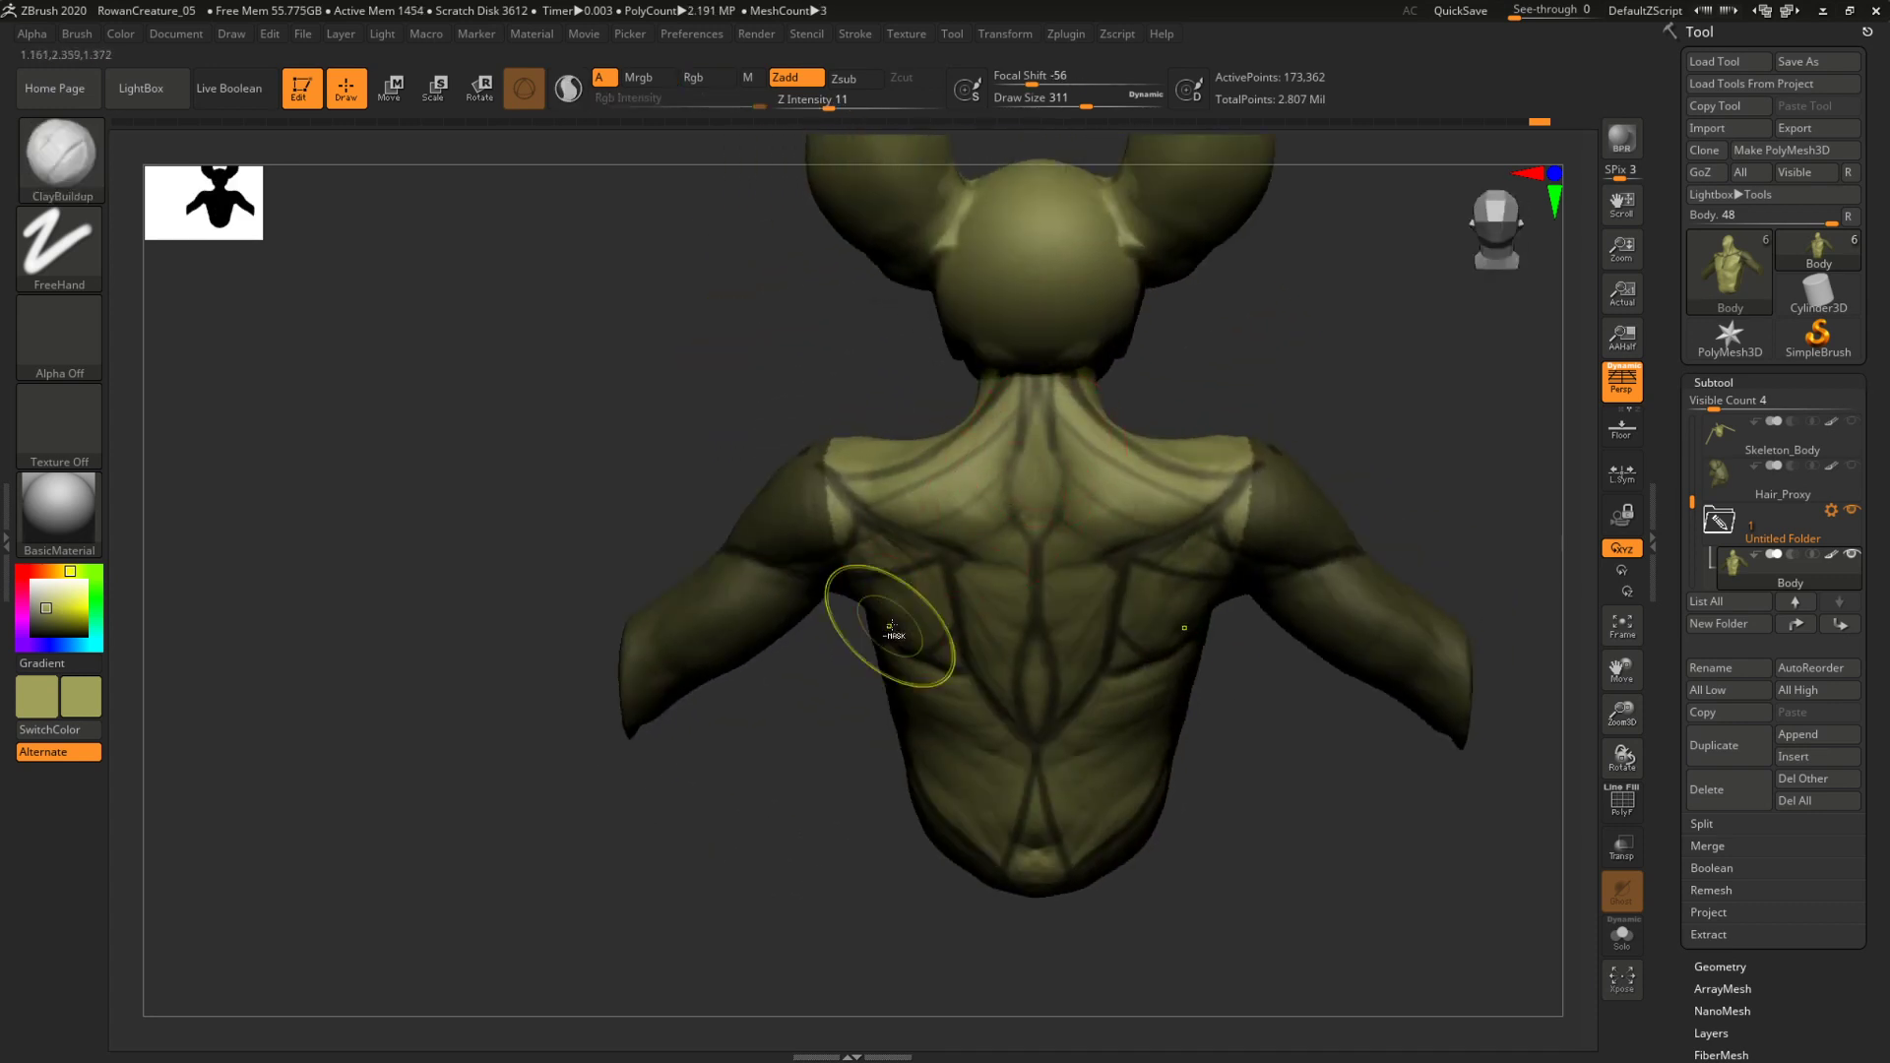
pyautogui.moveTo(813, 733); pyautogui.dragTo(745, 652)
pyautogui.press('space')
pyautogui.moveTo(881, 533); pyautogui.dragTo(877, 533)
pyautogui.keyDown('ctrl'); pyautogui.moveTo(917, 441); pyautogui.dragTo(943, 523); pyautogui.keyUp('ctrl')
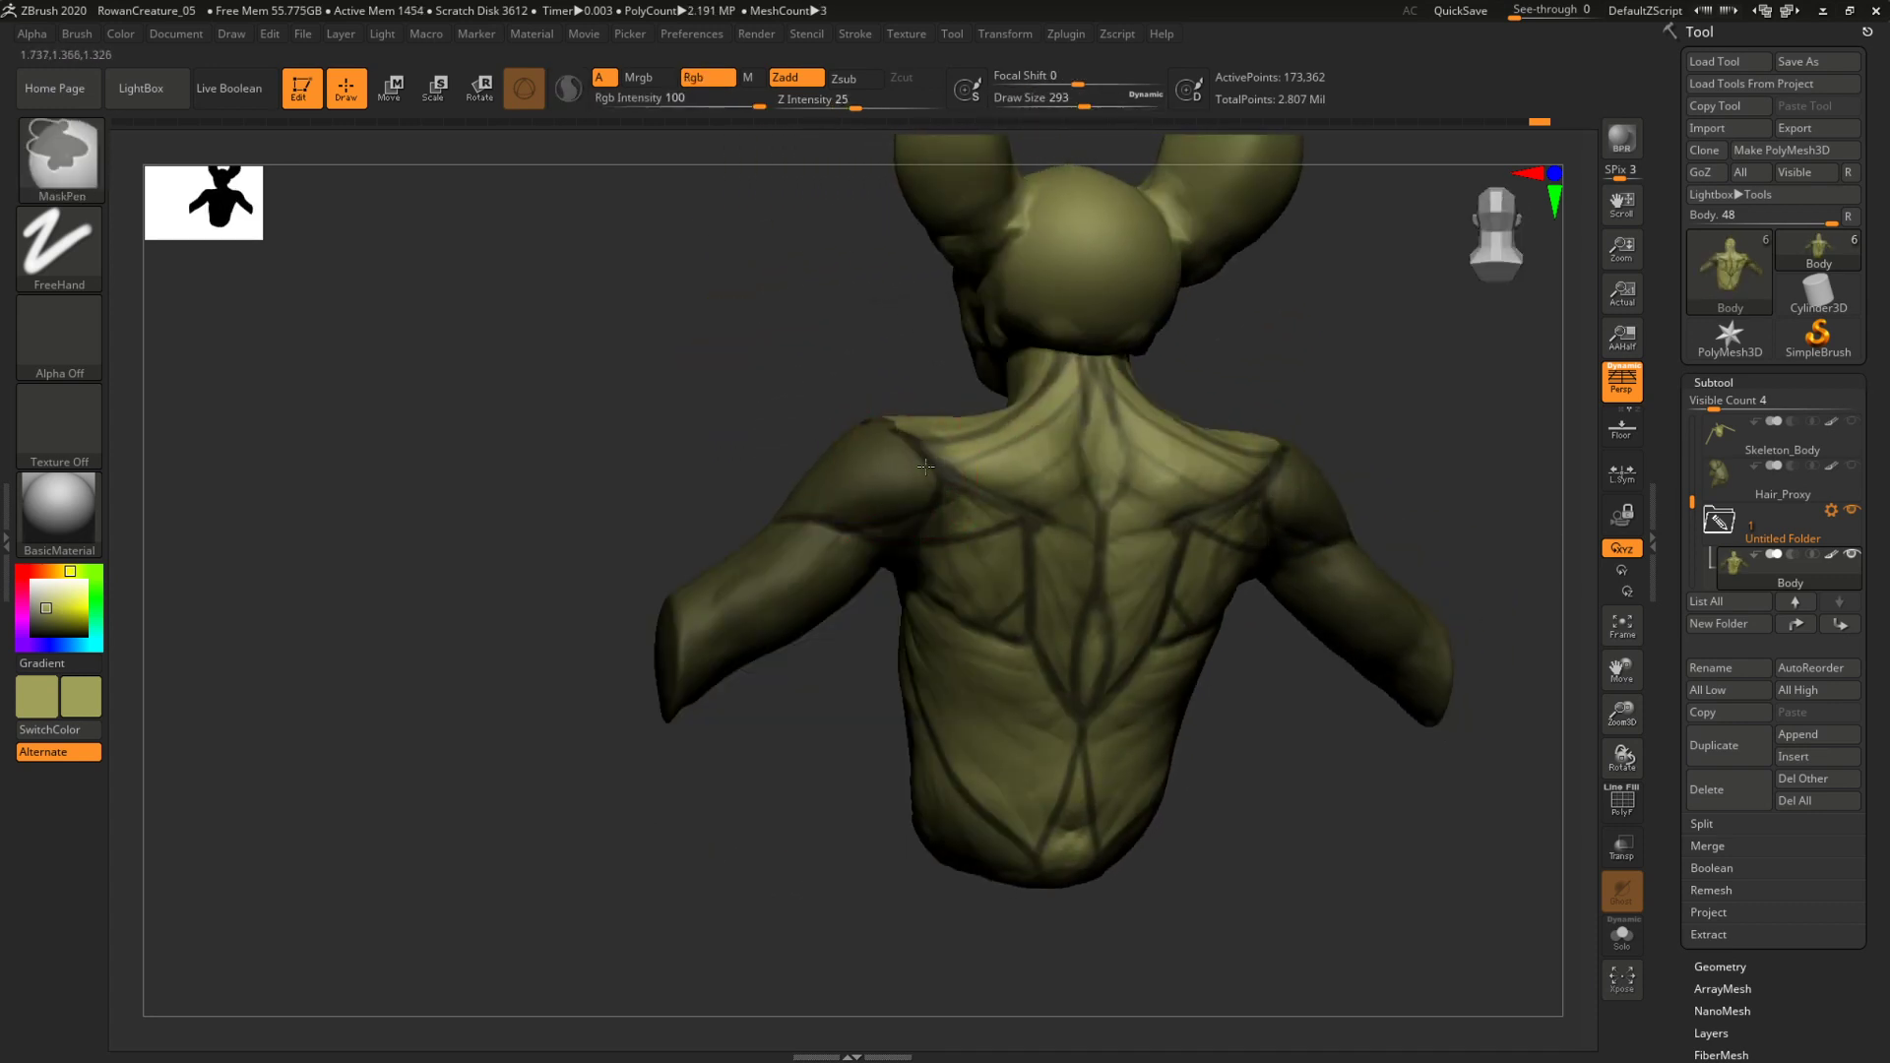
# Increase the draw size to 415 and extend the mask over the top and front of the shoulders.
pyautogui.moveTo(723, 374); pyautogui.dragTo(844, 505)
pyautogui.moveTo(885, 689)
pyautogui.mouseDown()
pyautogui.moveTo(817, 453)
pyautogui.moveTo(831, 338)
pyautogui.mouseUp()
pyautogui.moveTo(866, 630)
pyautogui.mouseDown()
pyautogui.moveTo(1214, 641)
pyautogui.moveTo(1253, 380)
pyautogui.moveTo(1132, 589)
pyautogui.mouseUp()
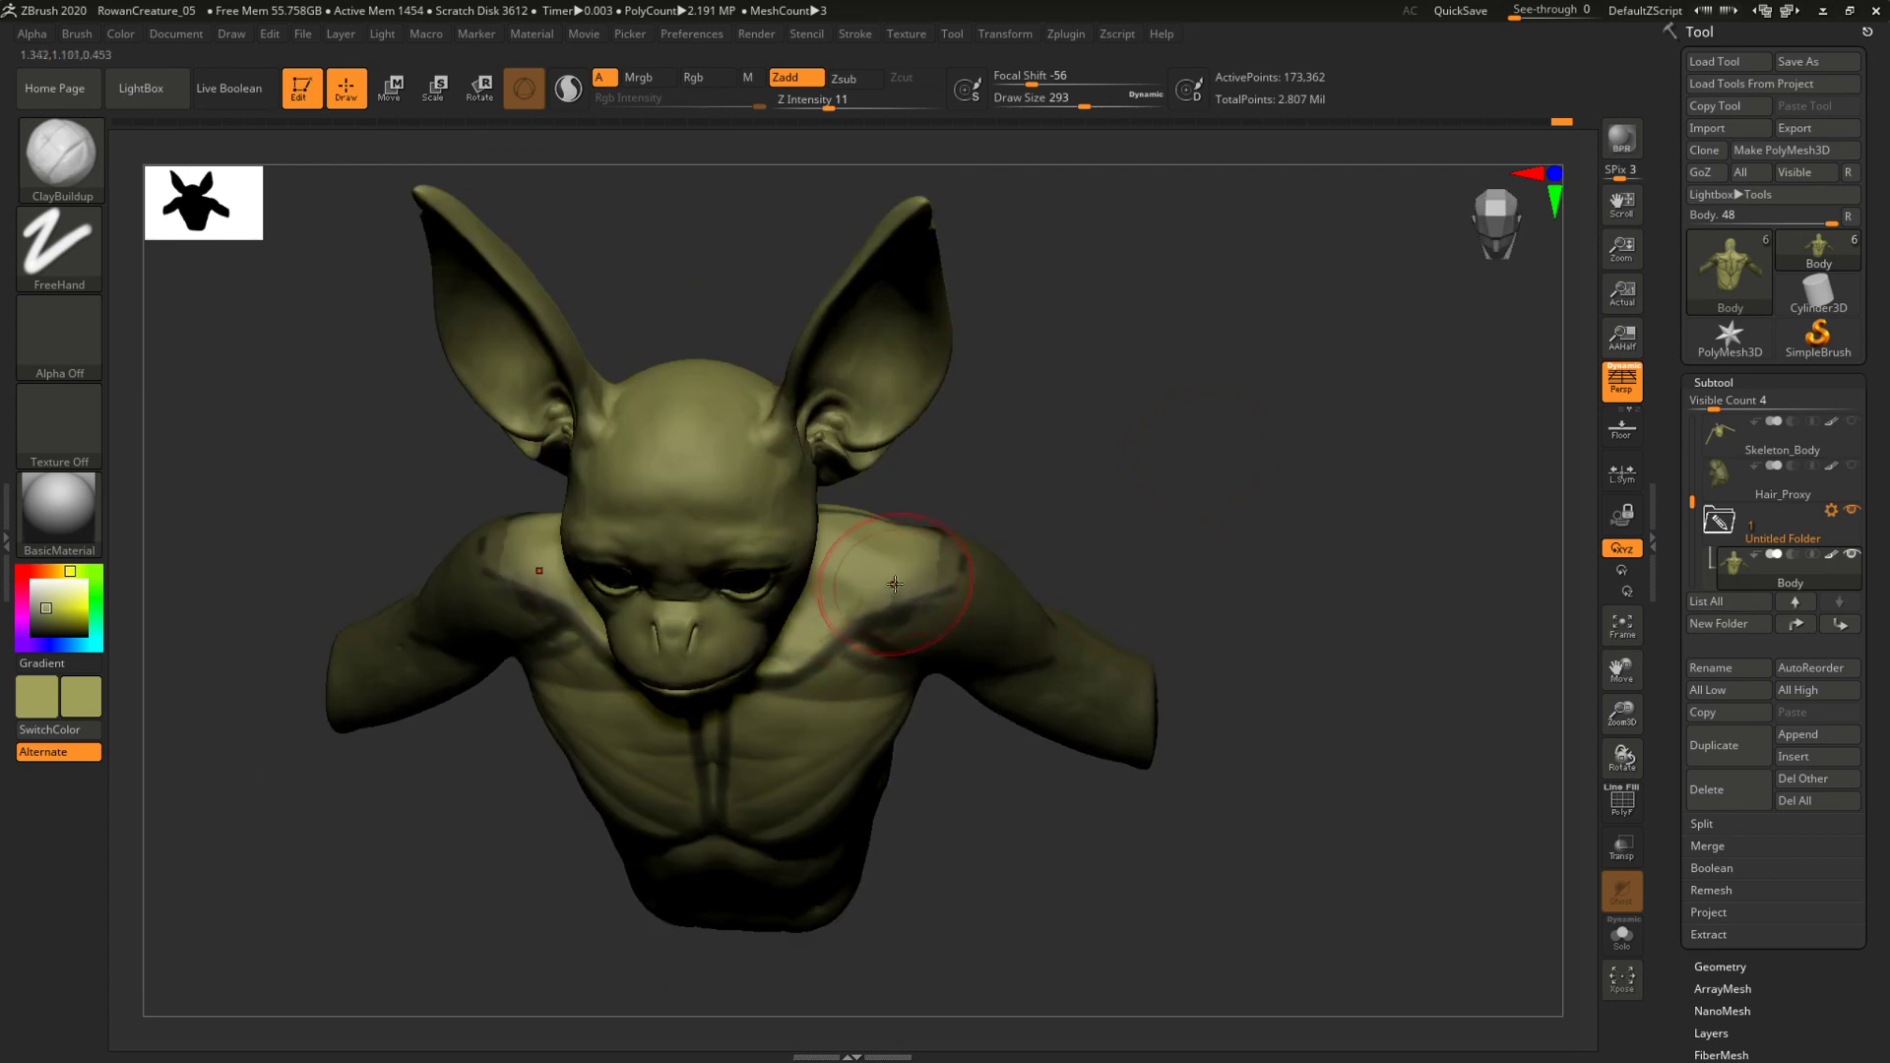
pyautogui.moveTo(908, 589)
pyautogui.keyDown('ctrl'); pyautogui.mouseDown()
pyautogui.moveTo(896, 546)
pyautogui.moveTo(885, 601)
pyautogui.mouseUp(); pyautogui.keyUp('ctrl')
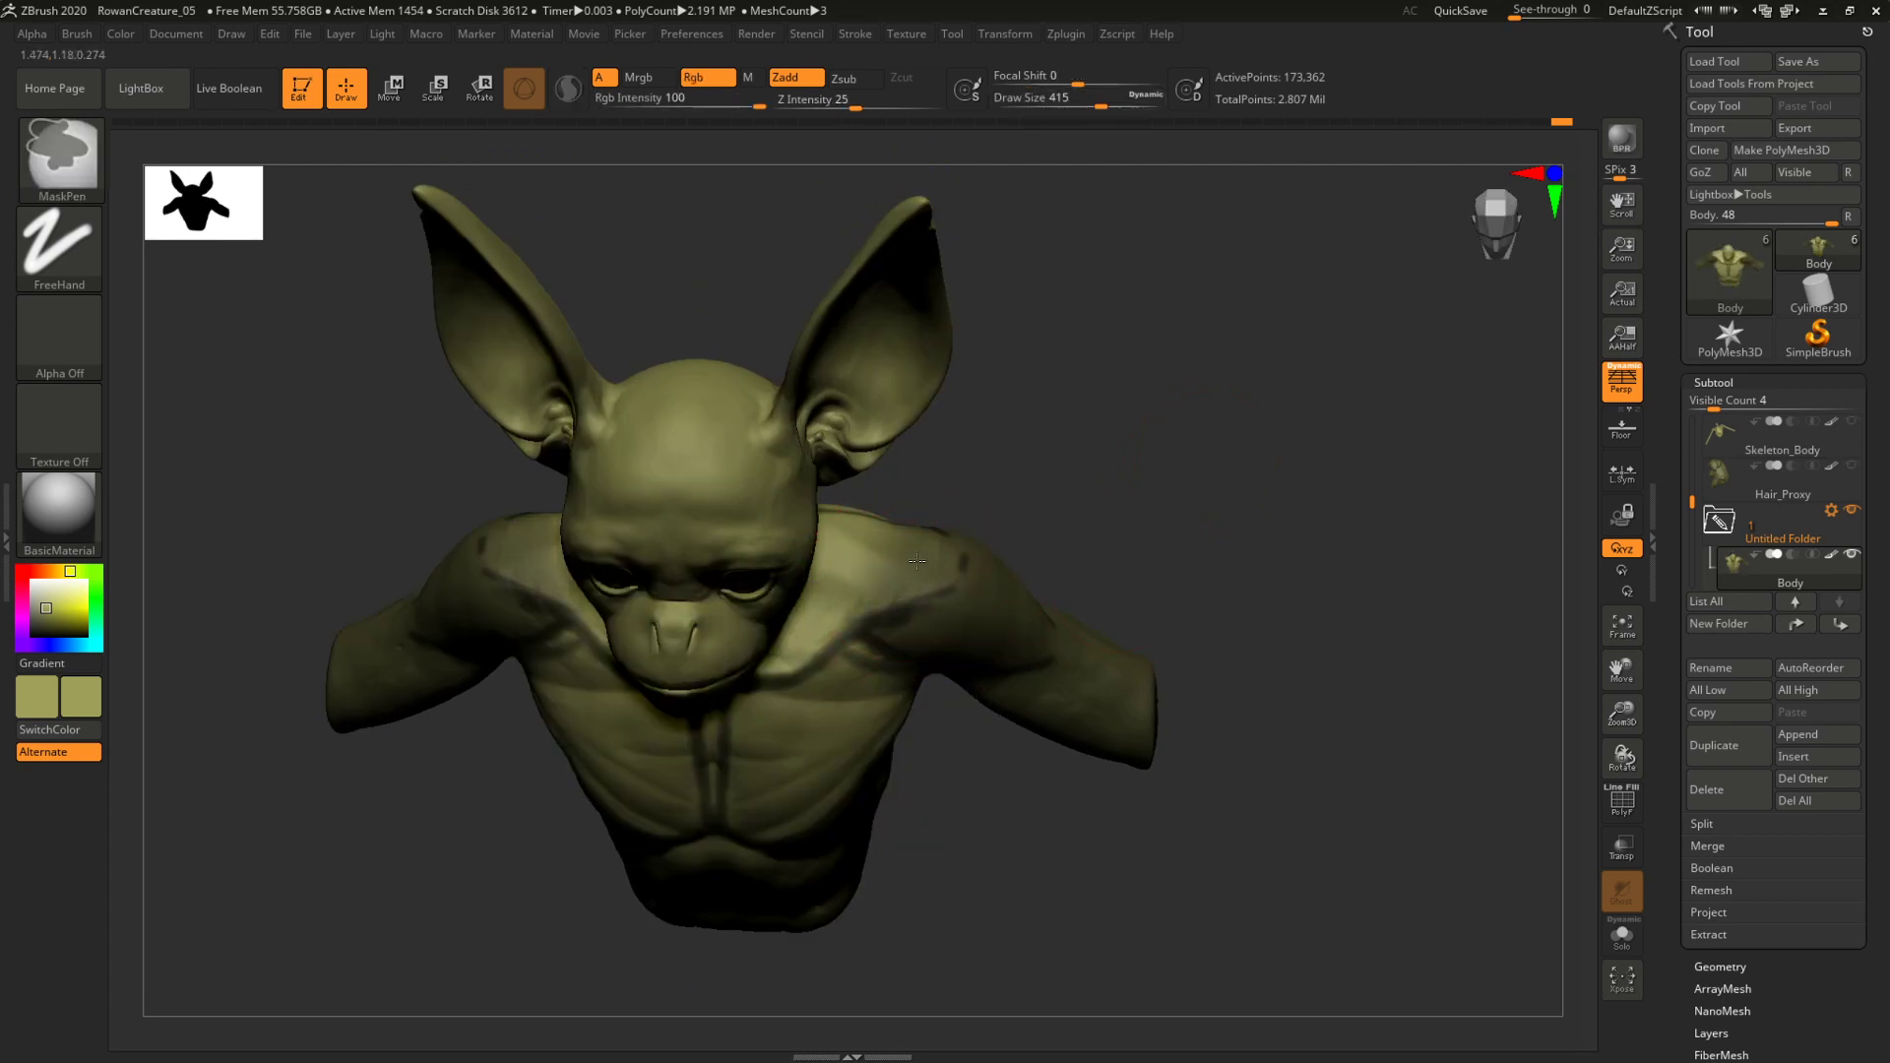
pyautogui.moveTo(1141, 543)
pyautogui.mouseDown()
pyautogui.moveTo(956, 536)
pyautogui.moveTo(905, 610)
pyautogui.moveTo(991, 715)
pyautogui.moveTo(989, 778)
pyautogui.moveTo(1011, 735)
pyautogui.mouseUp()
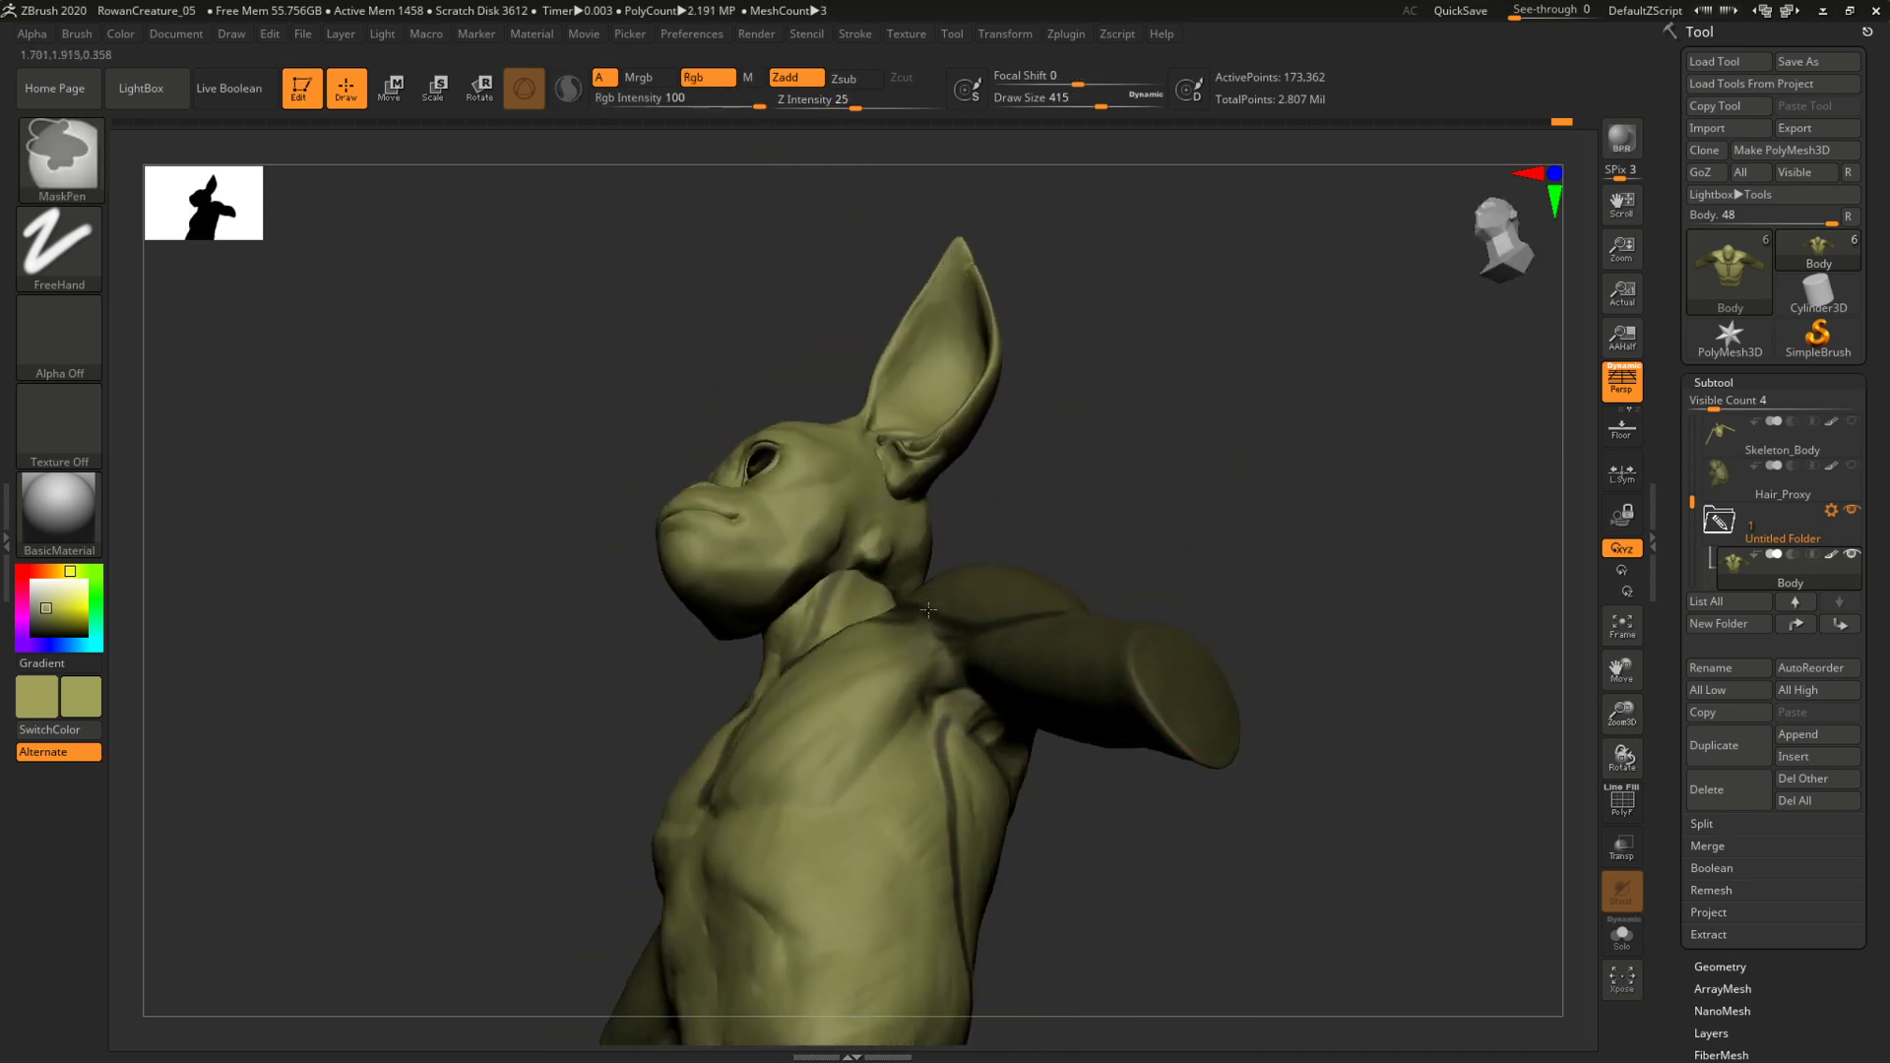
pyautogui.moveTo(1122, 836); pyautogui.dragTo(882, 708)
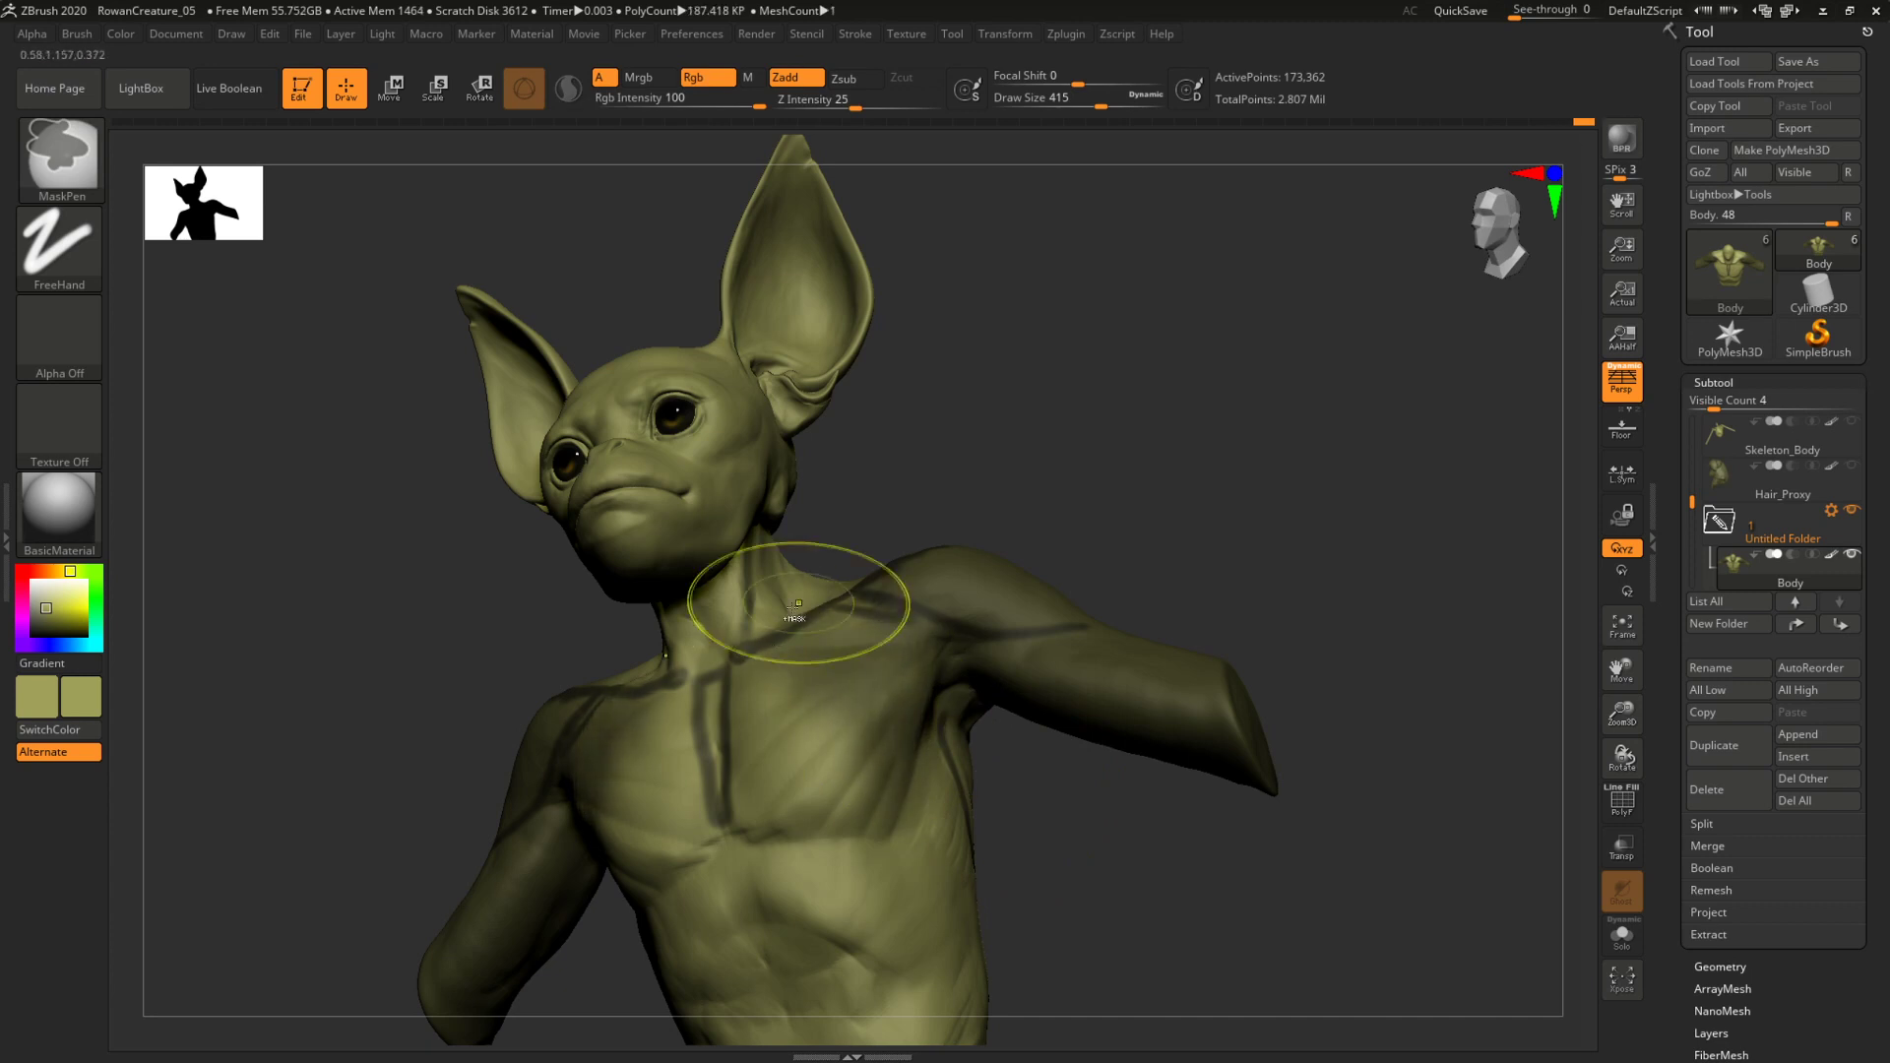
# Extend the mask over the collarbone and upper chest, raise the draw size to 648, and select the ClayBuildup brush.
pyautogui.moveTo(719, 705)
pyautogui.keyDown('ctrl'); pyautogui.mouseDown()
pyautogui.moveTo(745, 763)
pyautogui.moveTo(779, 772)
pyautogui.moveTo(836, 753)
pyautogui.moveTo(870, 694)
pyautogui.mouseUp(); pyautogui.keyUp('ctrl')
pyautogui.keyDown('ctrl'); pyautogui.moveTo(733, 658); pyautogui.dragTo(841, 599); pyautogui.keyUp('ctrl')
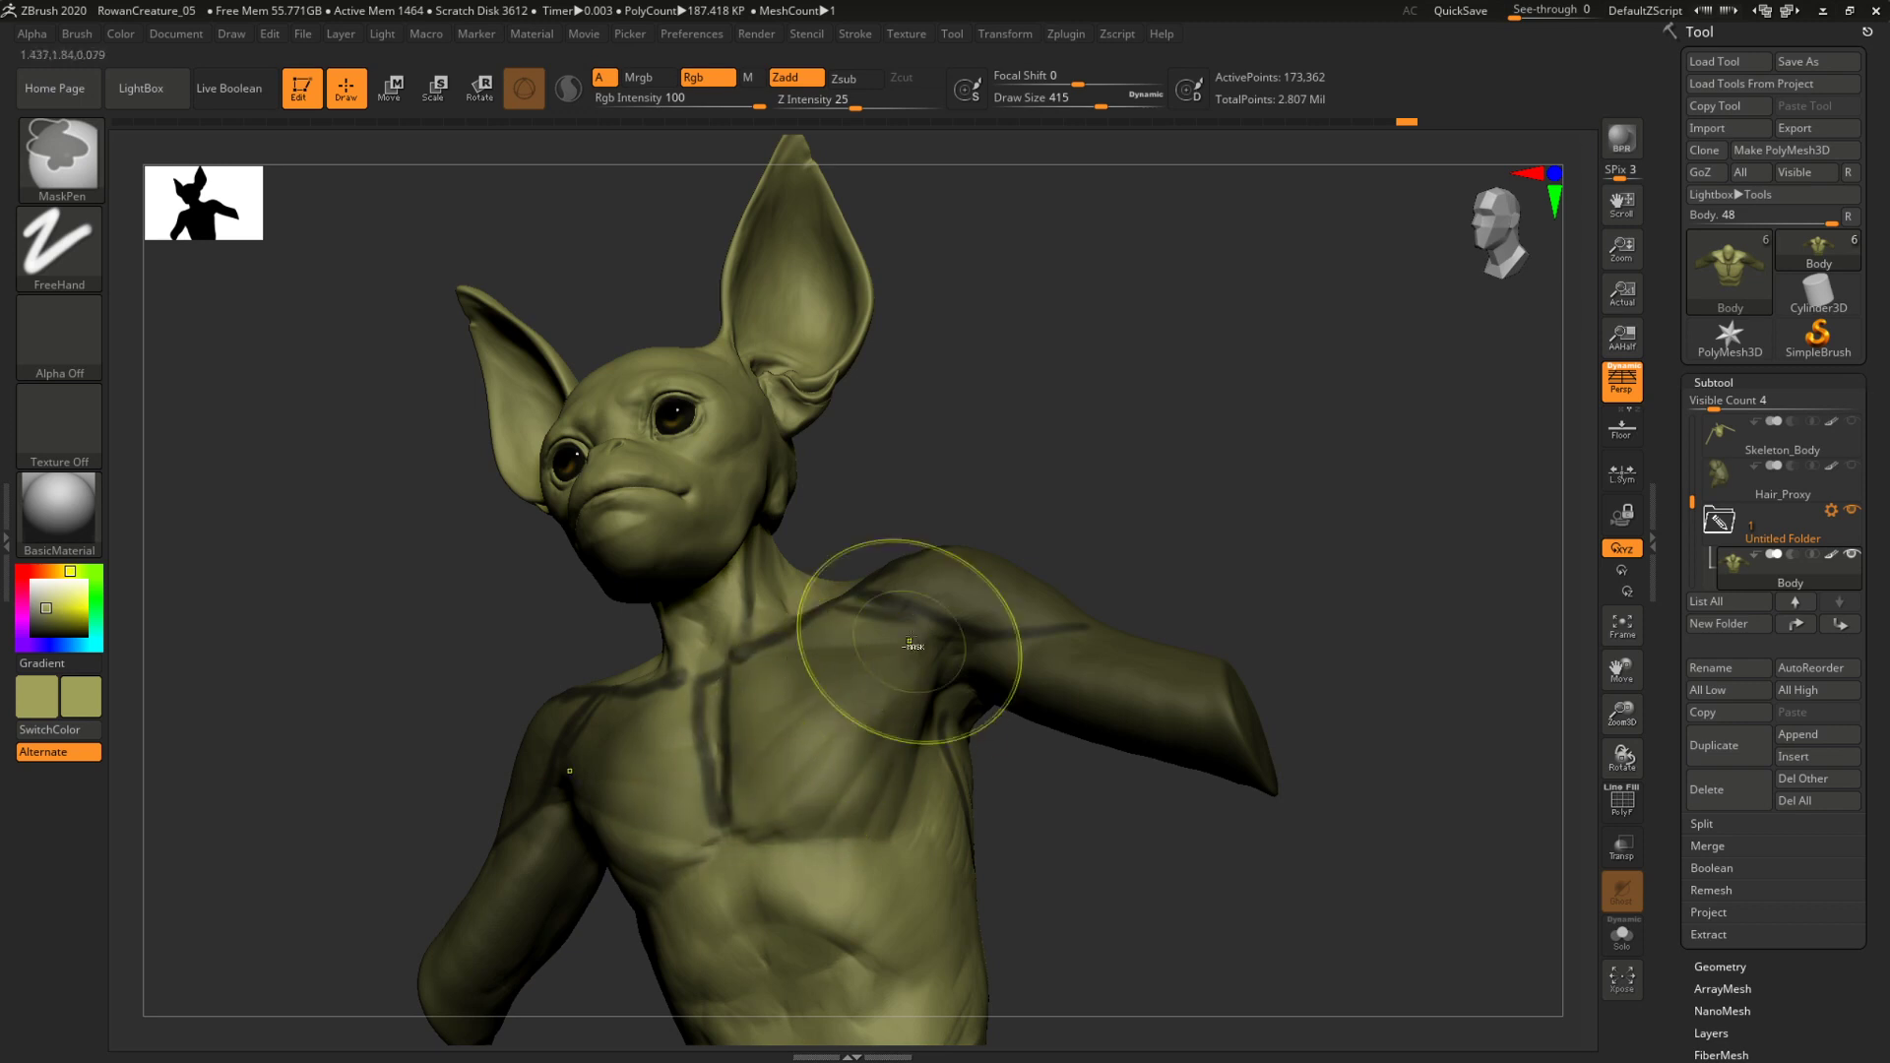
pyautogui.moveTo(830, 756); pyautogui.dragTo(813, 727)
pyautogui.press('s')
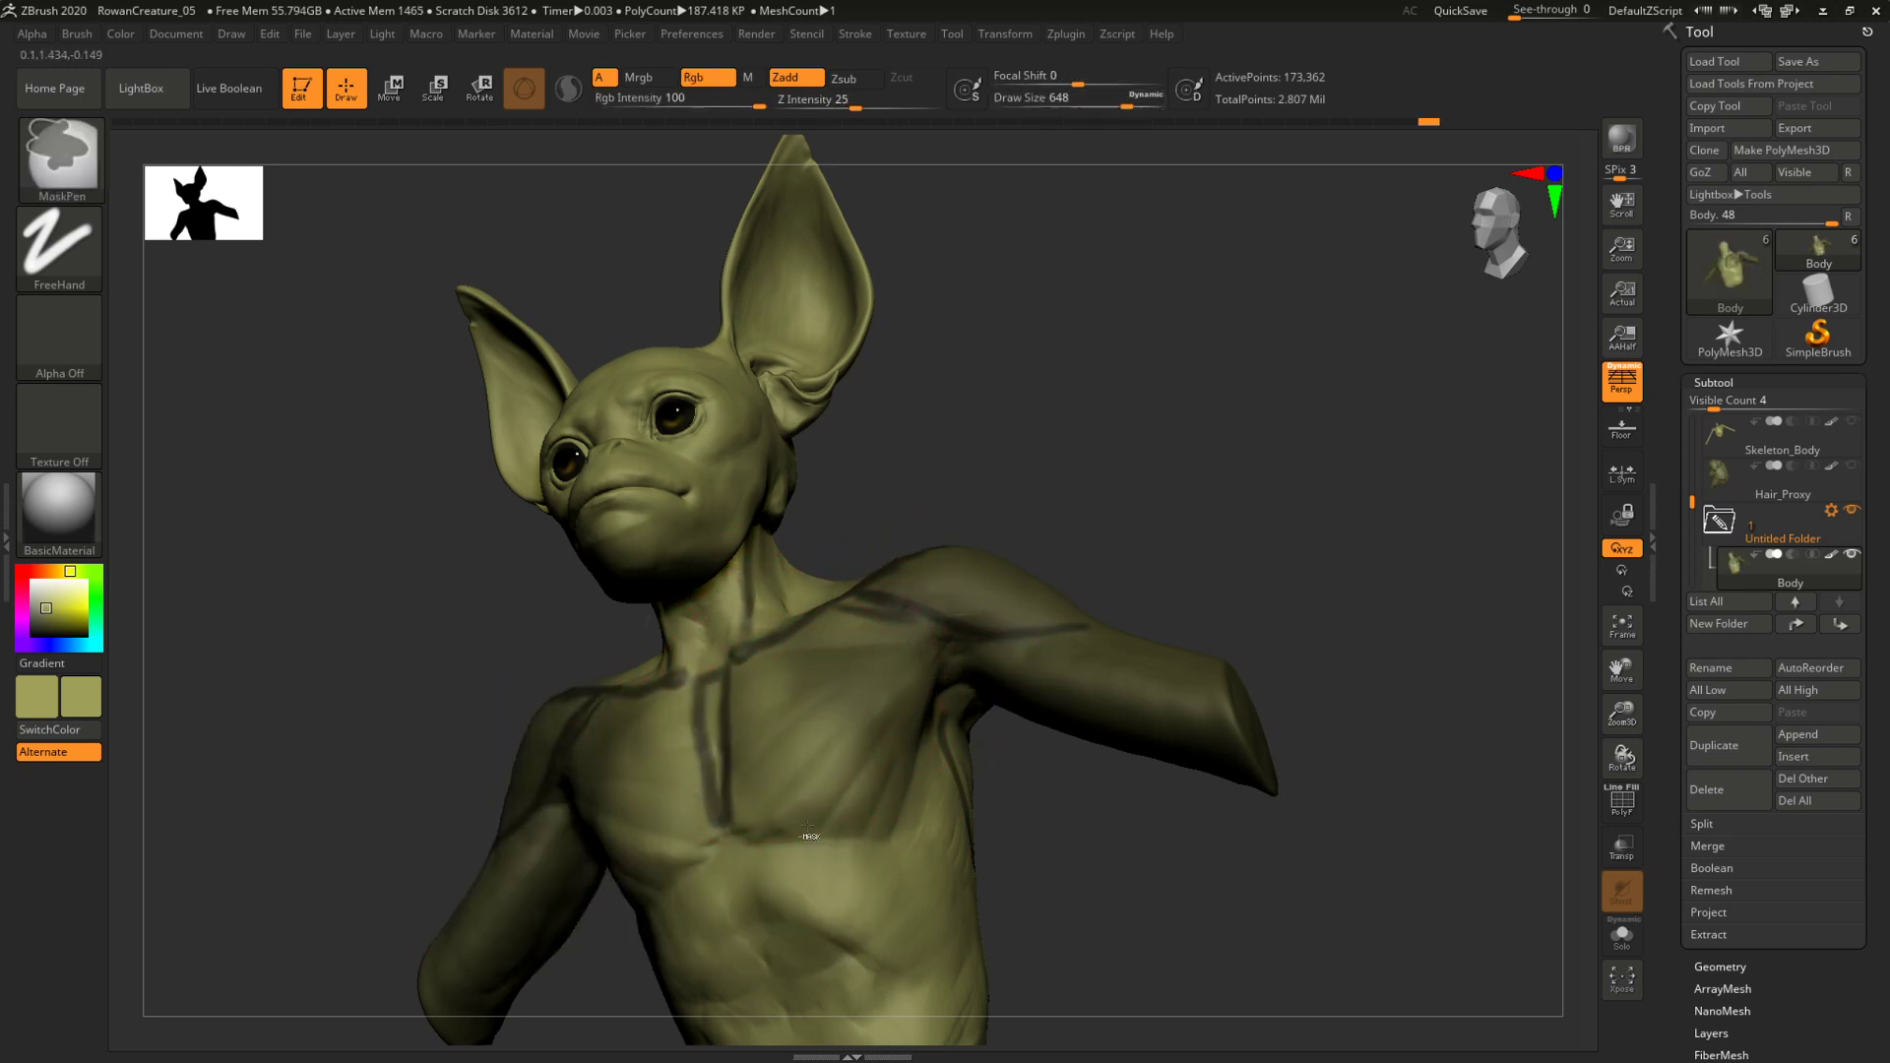
pyautogui.press('b')
pyautogui.press('c')
pyautogui.press('b')
# Try to move the unmasked shoulders and arms forward with the gizmo in side view, and undo it.
pyautogui.moveTo(1270, 600)
pyautogui.mouseDown()
pyautogui.moveTo(1253, 570)
pyautogui.moveTo(1158, 553)
pyautogui.moveTo(1177, 590)
pyautogui.mouseUp()
pyautogui.press('w')
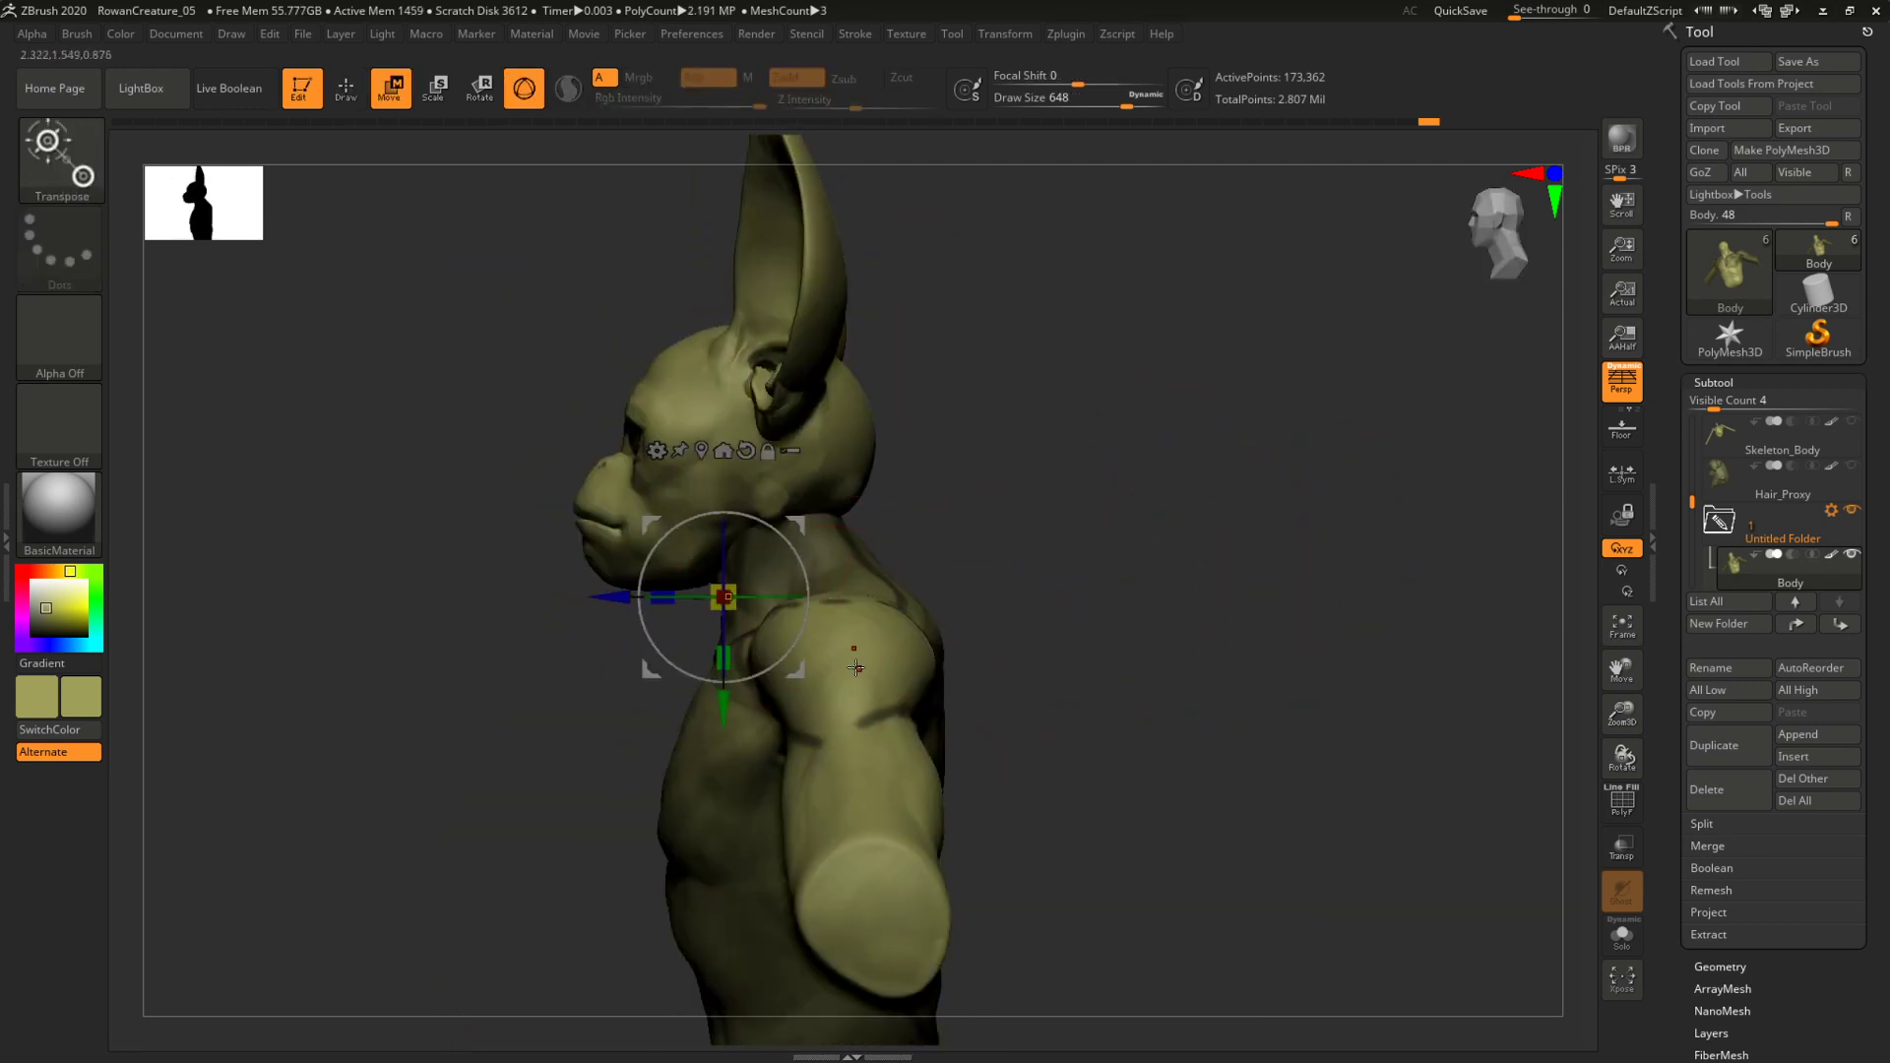
pyautogui.moveTo(617, 601); pyautogui.dragTo(573, 597)
pyautogui.moveTo(1164, 451); pyautogui.dragTo(1125, 527)
pyautogui.hotkey('ctrl', 'z')
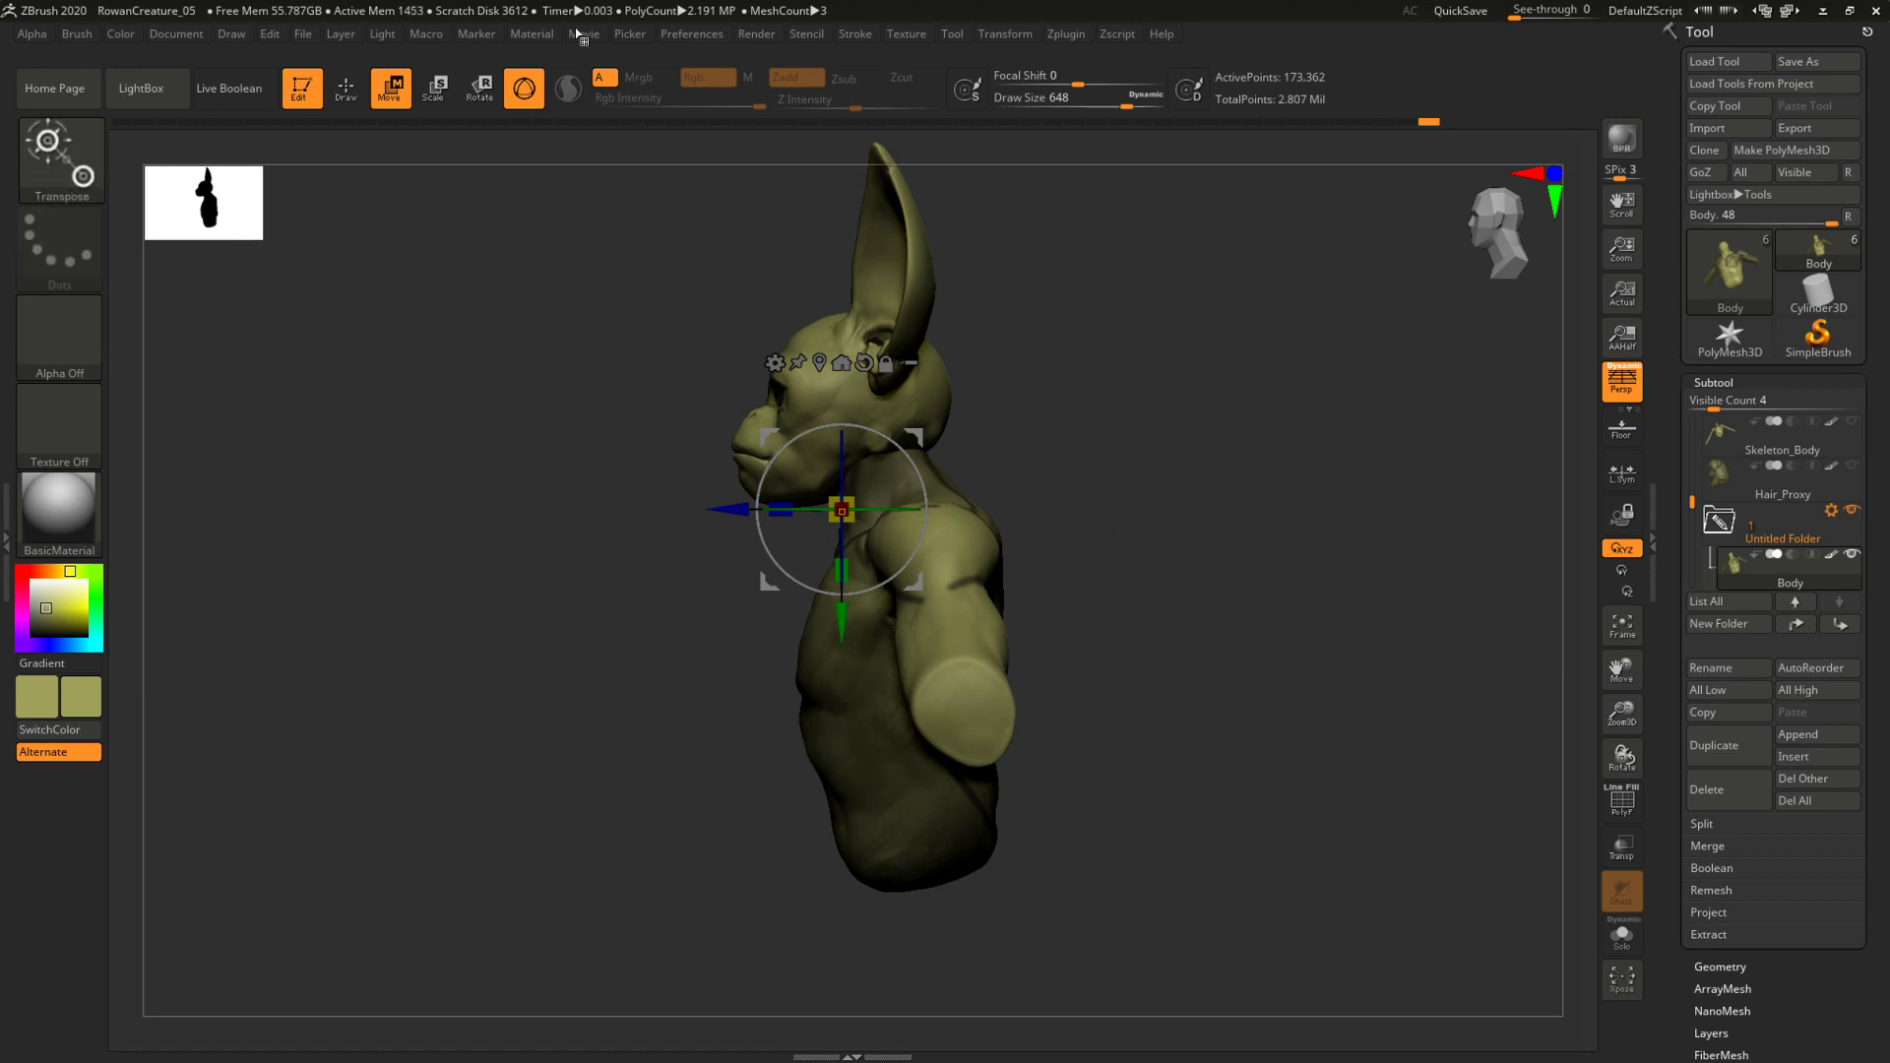
# Replace the gizmo with a horizontal transpose line starting at the shoulder and move the shoulders and arms forward.
pyautogui.click(532, 88)
pyautogui.moveTo(953, 549); pyautogui.dragTo(534, 548)
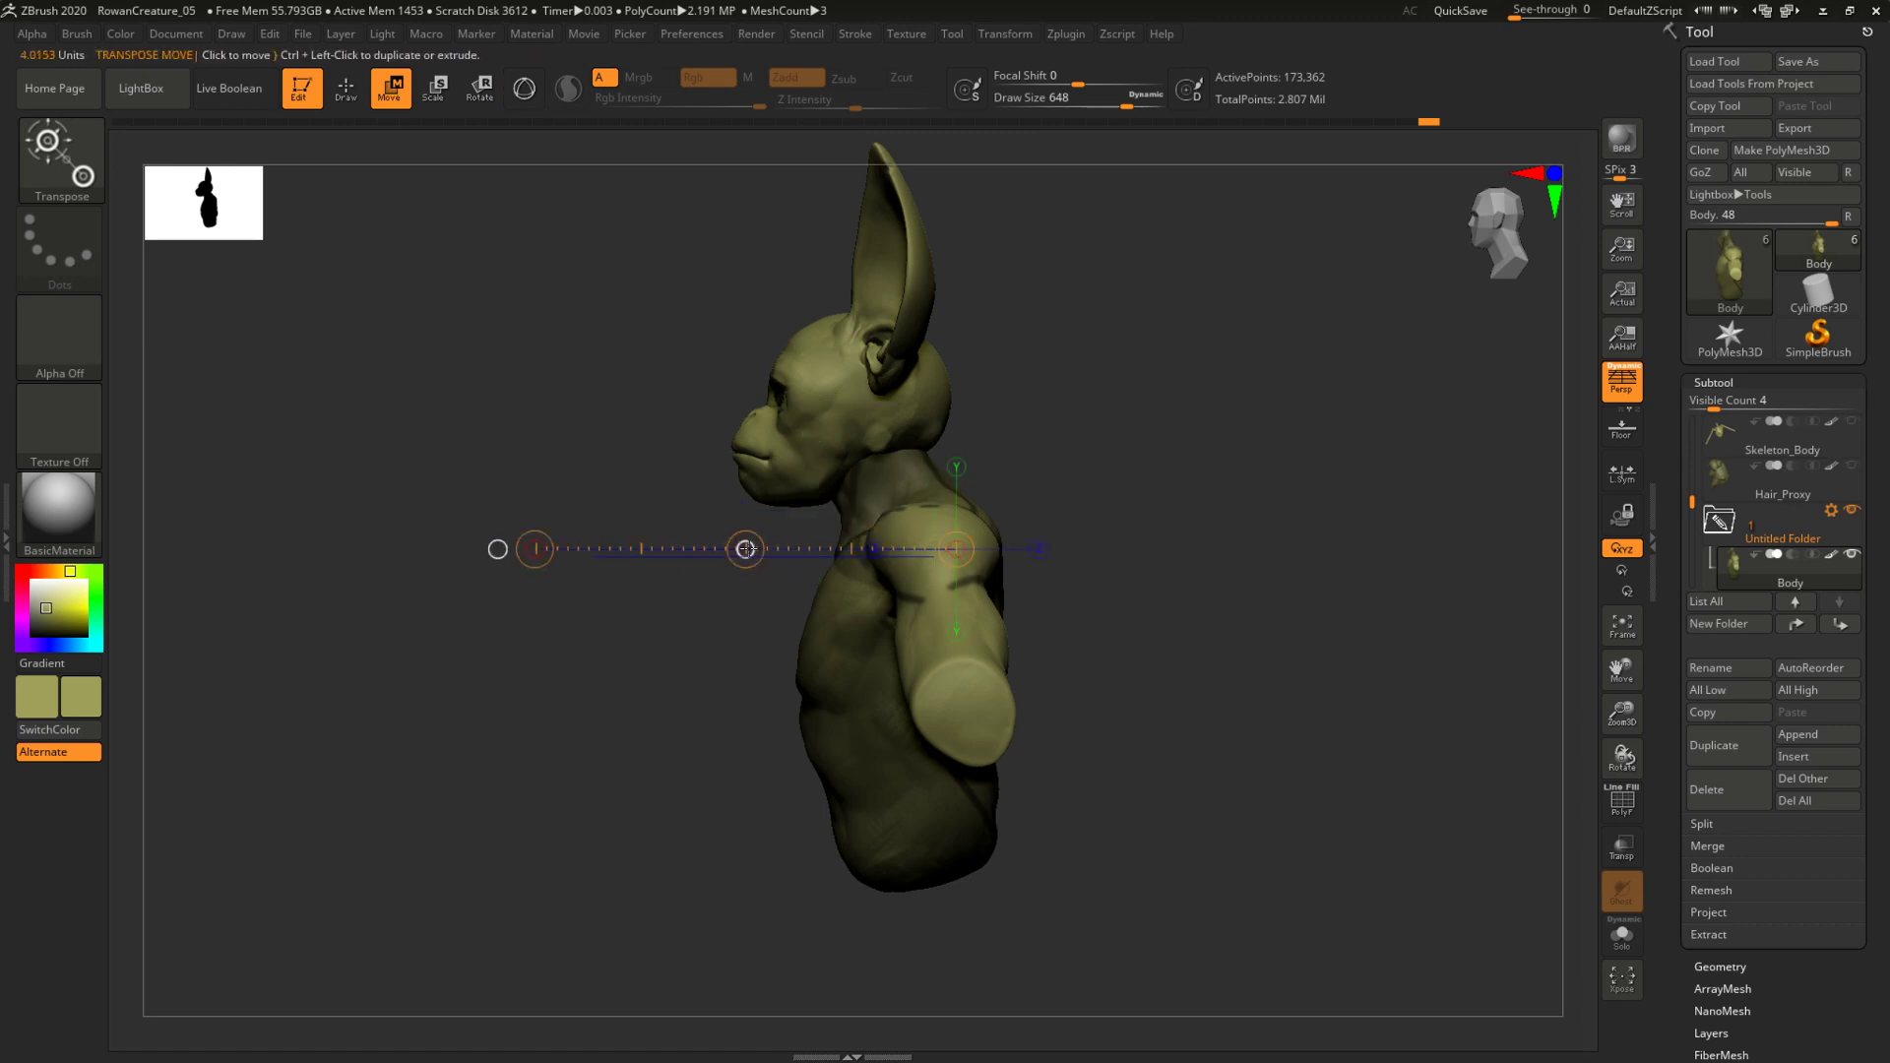
pyautogui.moveTo(745, 548); pyautogui.dragTo(738, 552)
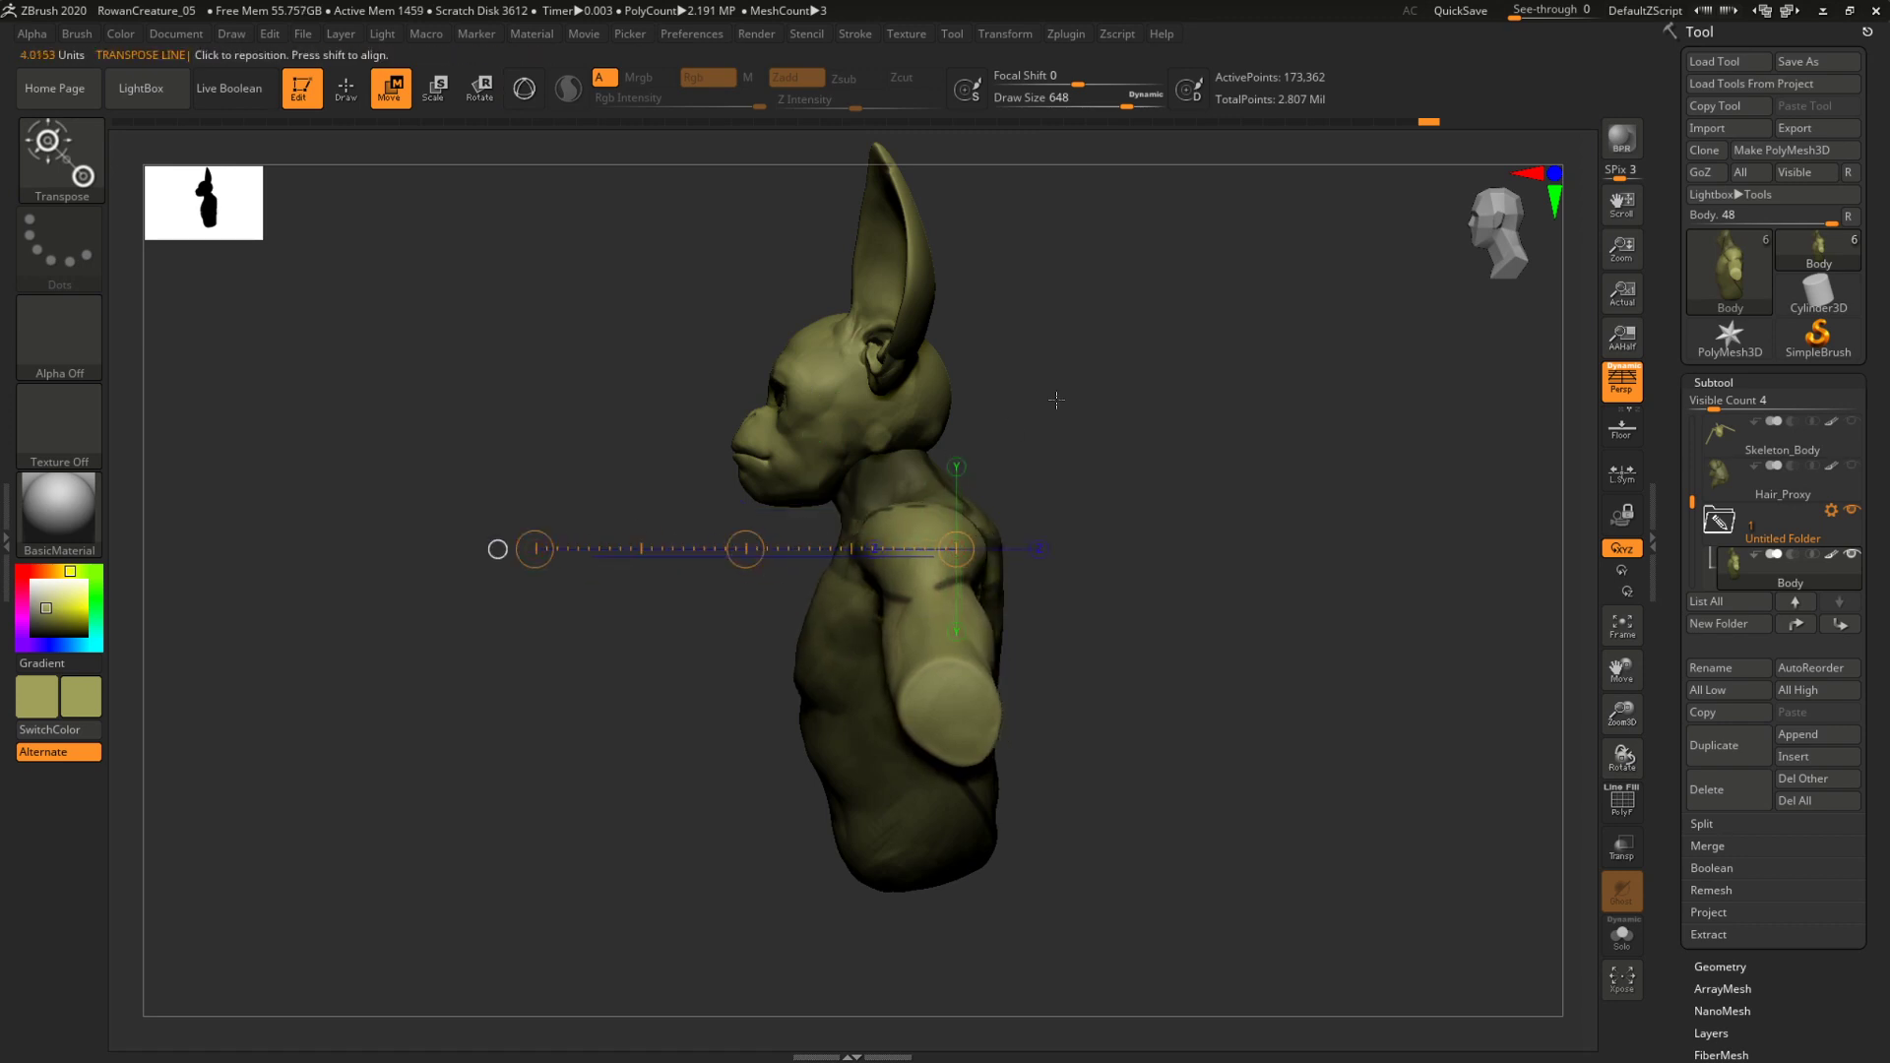
pyautogui.moveTo(1054, 397)
pyautogui.mouseDown(button='right')
pyautogui.moveTo(1125, 574)
pyautogui.moveTo(1110, 574)
pyautogui.moveTo(1122, 512)
pyautogui.mouseUp(button='right')
# Rotate the shoulders and arms slightly around a transpose line running from the top of the shoulder down the arm.
pyautogui.click(476, 90)
pyautogui.moveTo(929, 467); pyautogui.dragTo(937, 678)
pyautogui.moveTo(1155, 670); pyautogui.dragTo(1187, 512, button='right')
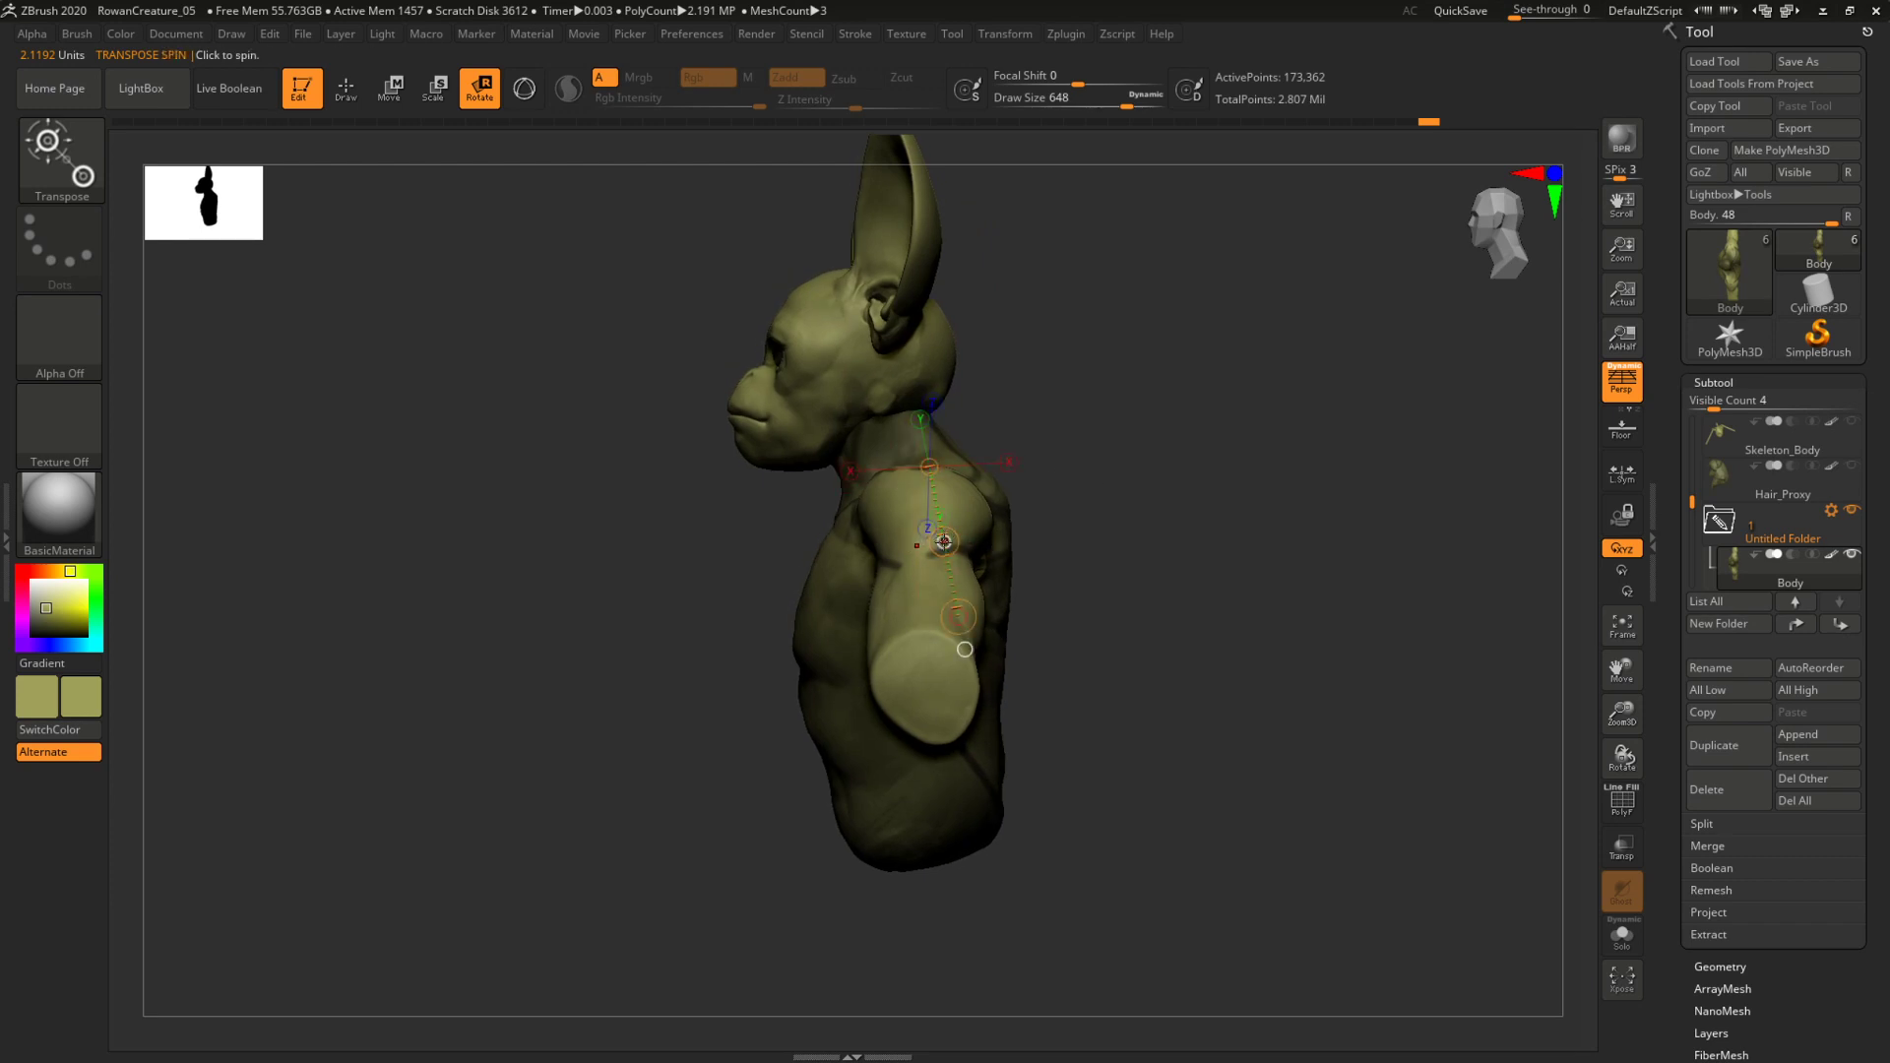
pyautogui.moveTo(944, 541); pyautogui.dragTo(968, 587)
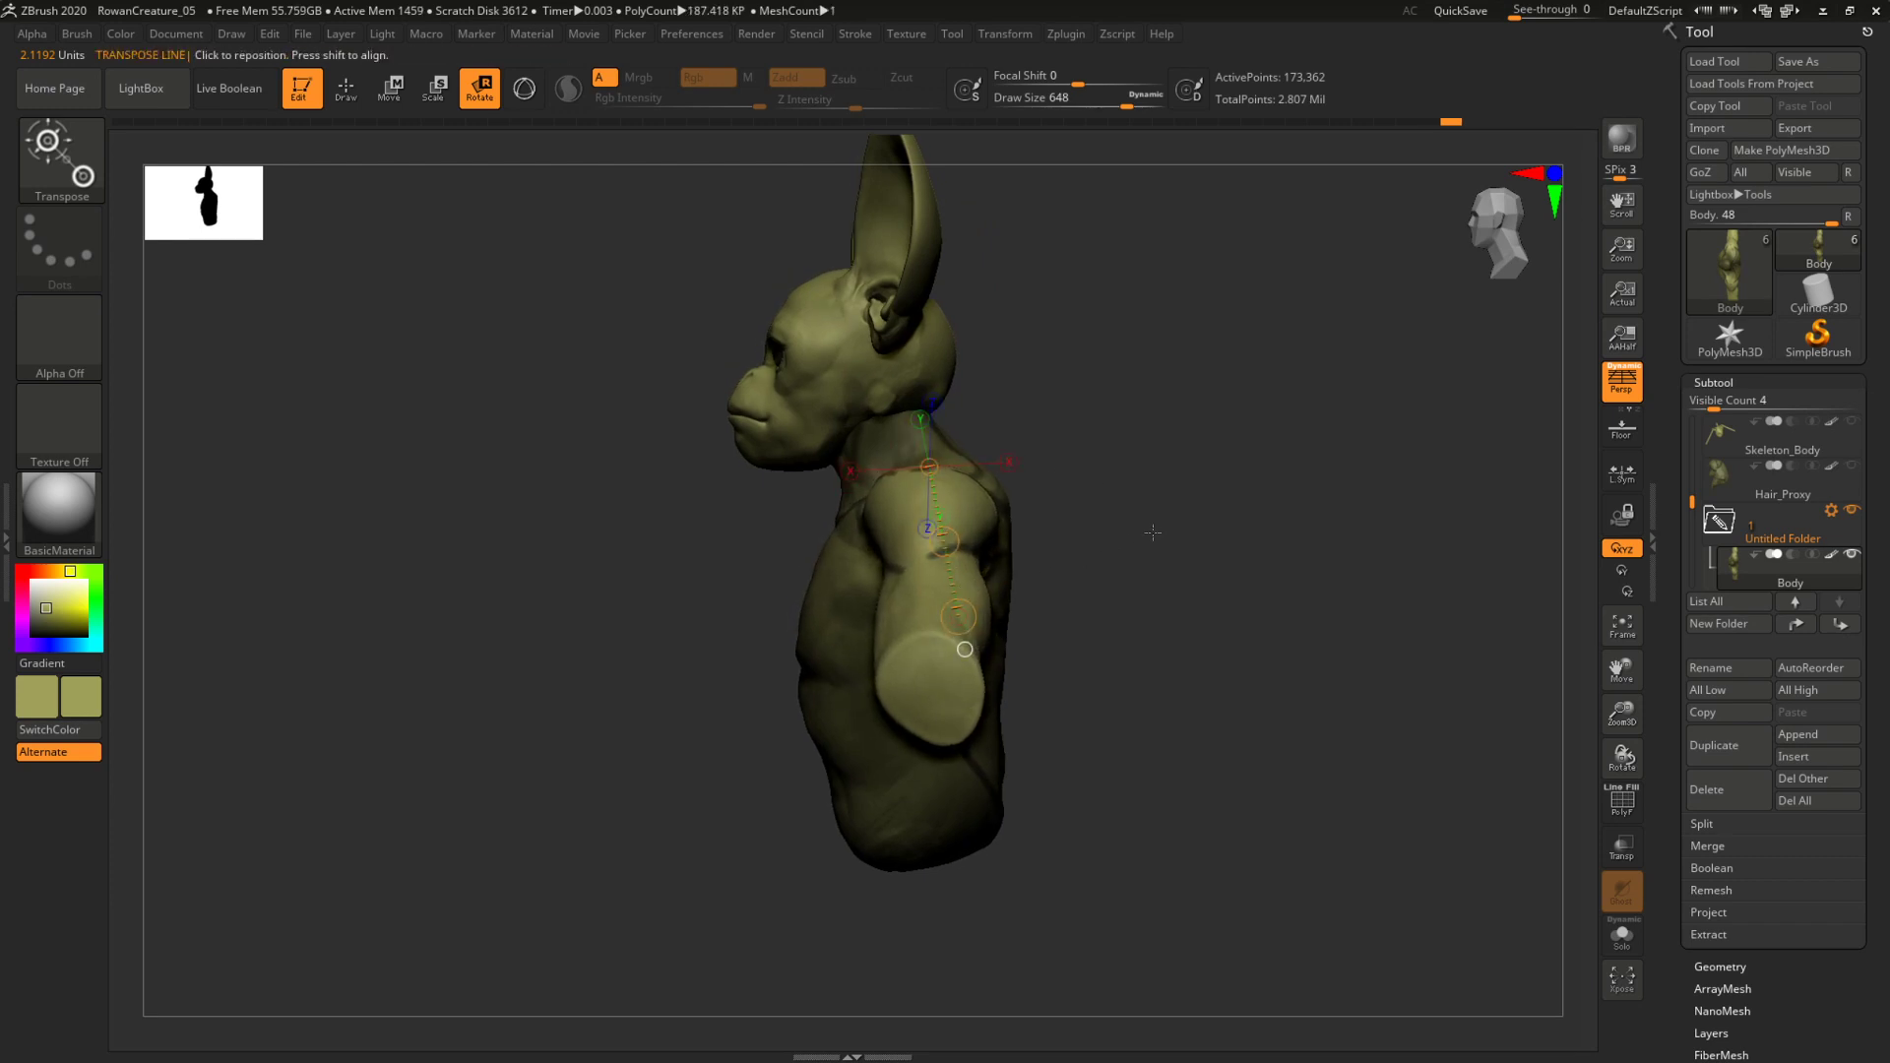
pyautogui.moveTo(1147, 528); pyautogui.dragTo(1242, 543, button='right')
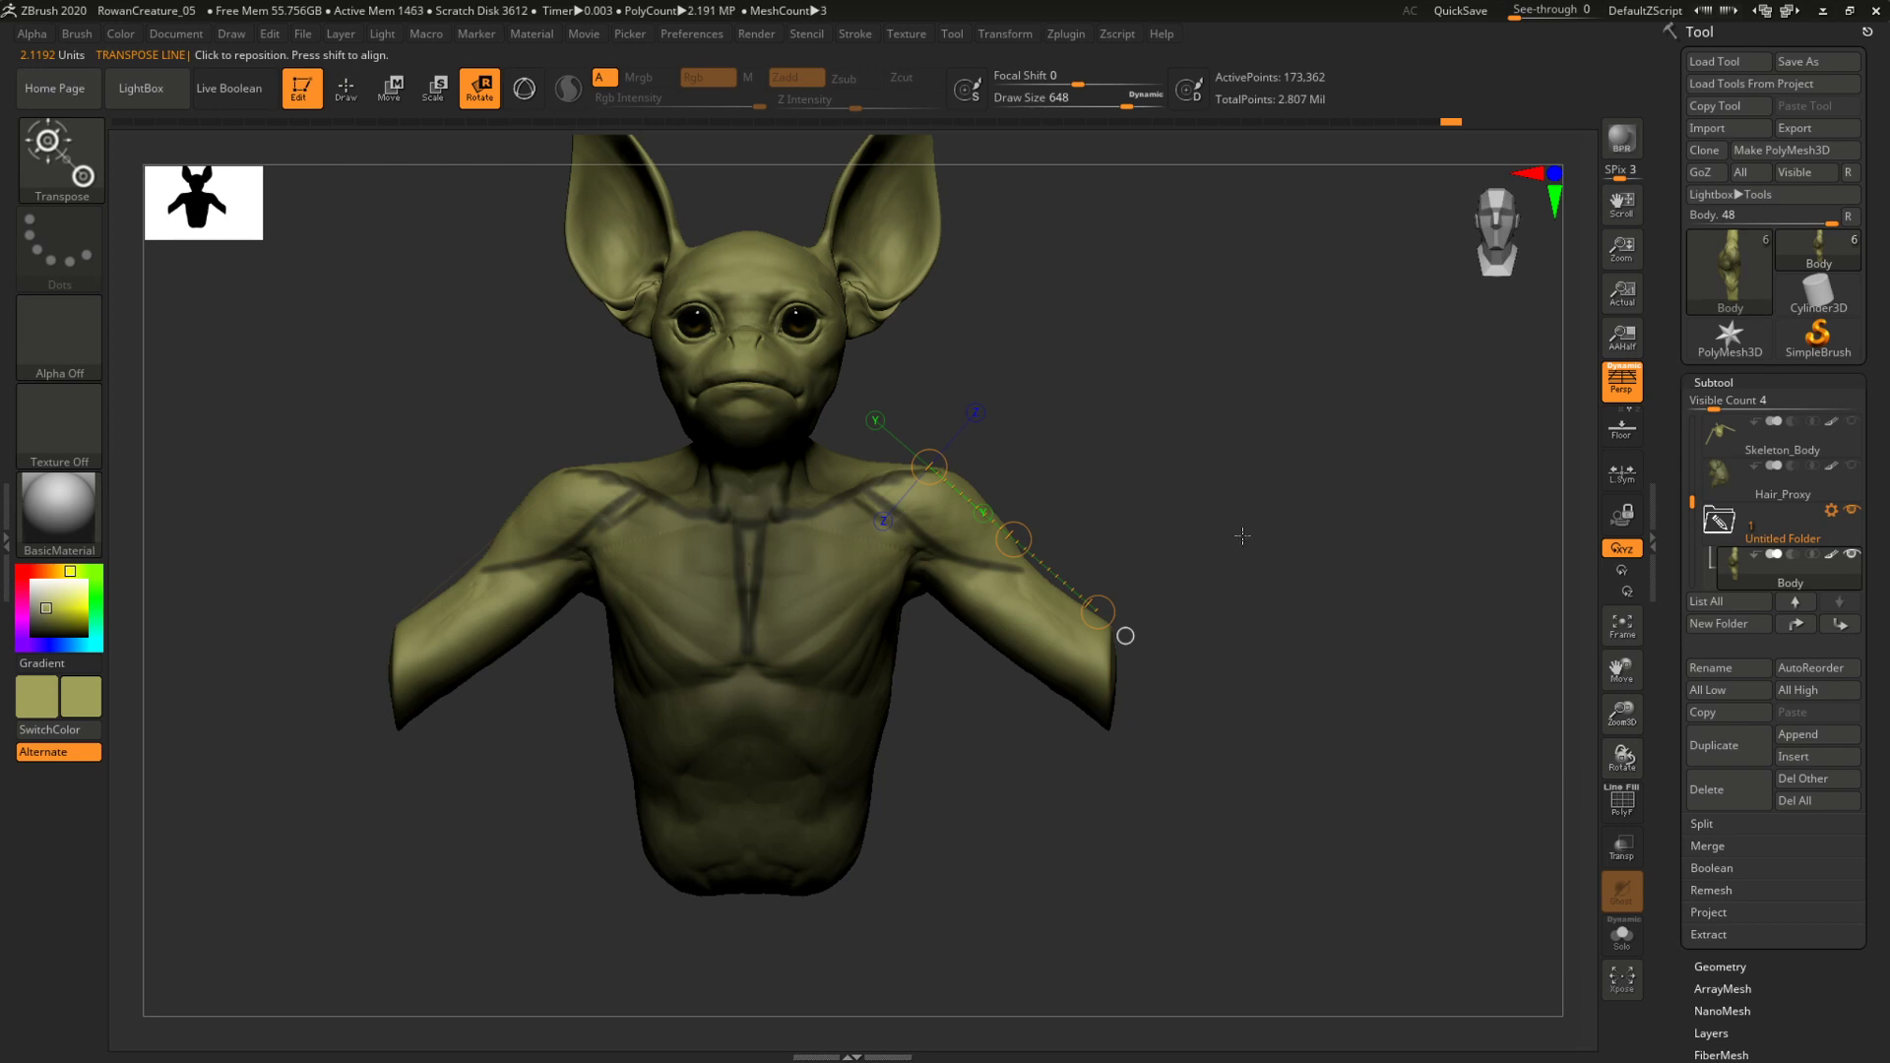
# Clear the body's mask, choose the Move brush with a draw size of 400, and check the shoulders from above and behind.
pyautogui.press('b')
pyautogui.click(1242, 535)
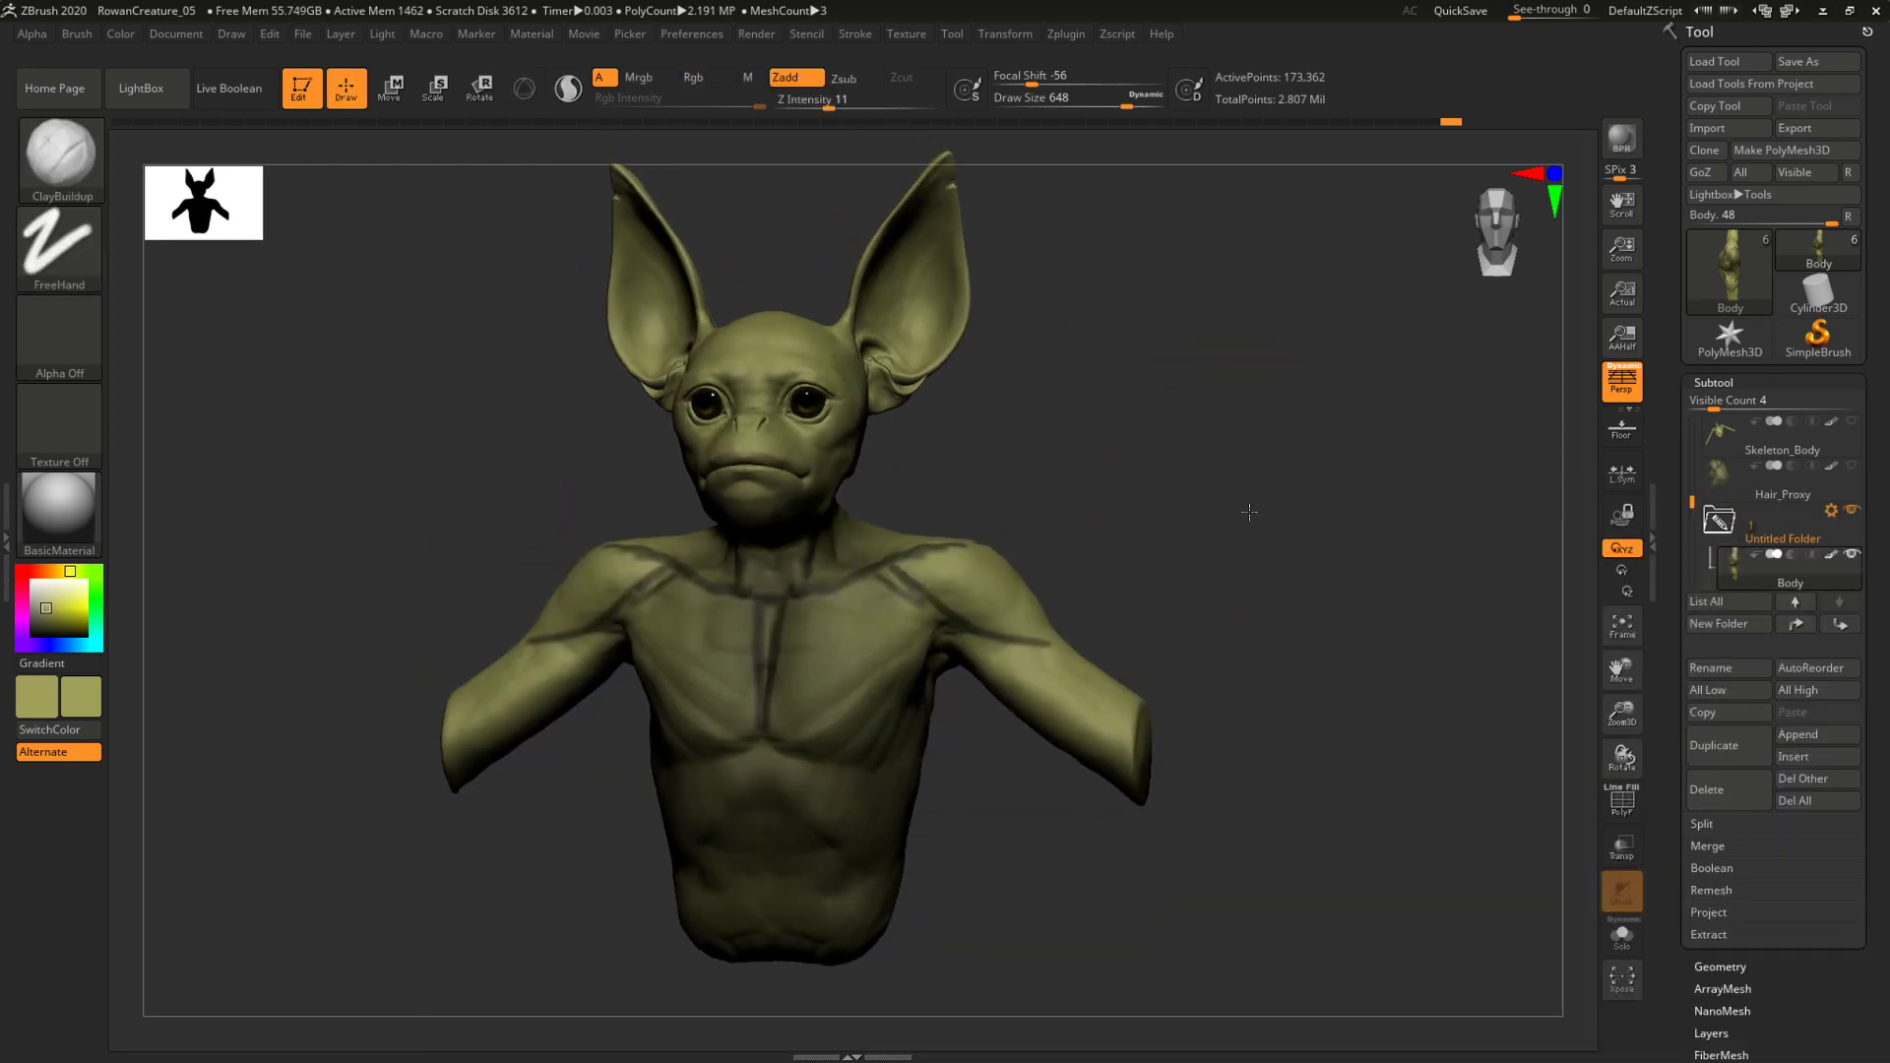
pyautogui.moveTo(1249, 515)
pyautogui.mouseDown(button='right')
pyautogui.moveTo(1052, 513)
pyautogui.moveTo(1305, 496)
pyautogui.moveTo(1279, 664)
pyautogui.moveTo(1244, 388)
pyautogui.moveTo(1106, 504)
pyautogui.mouseUp(button='right')
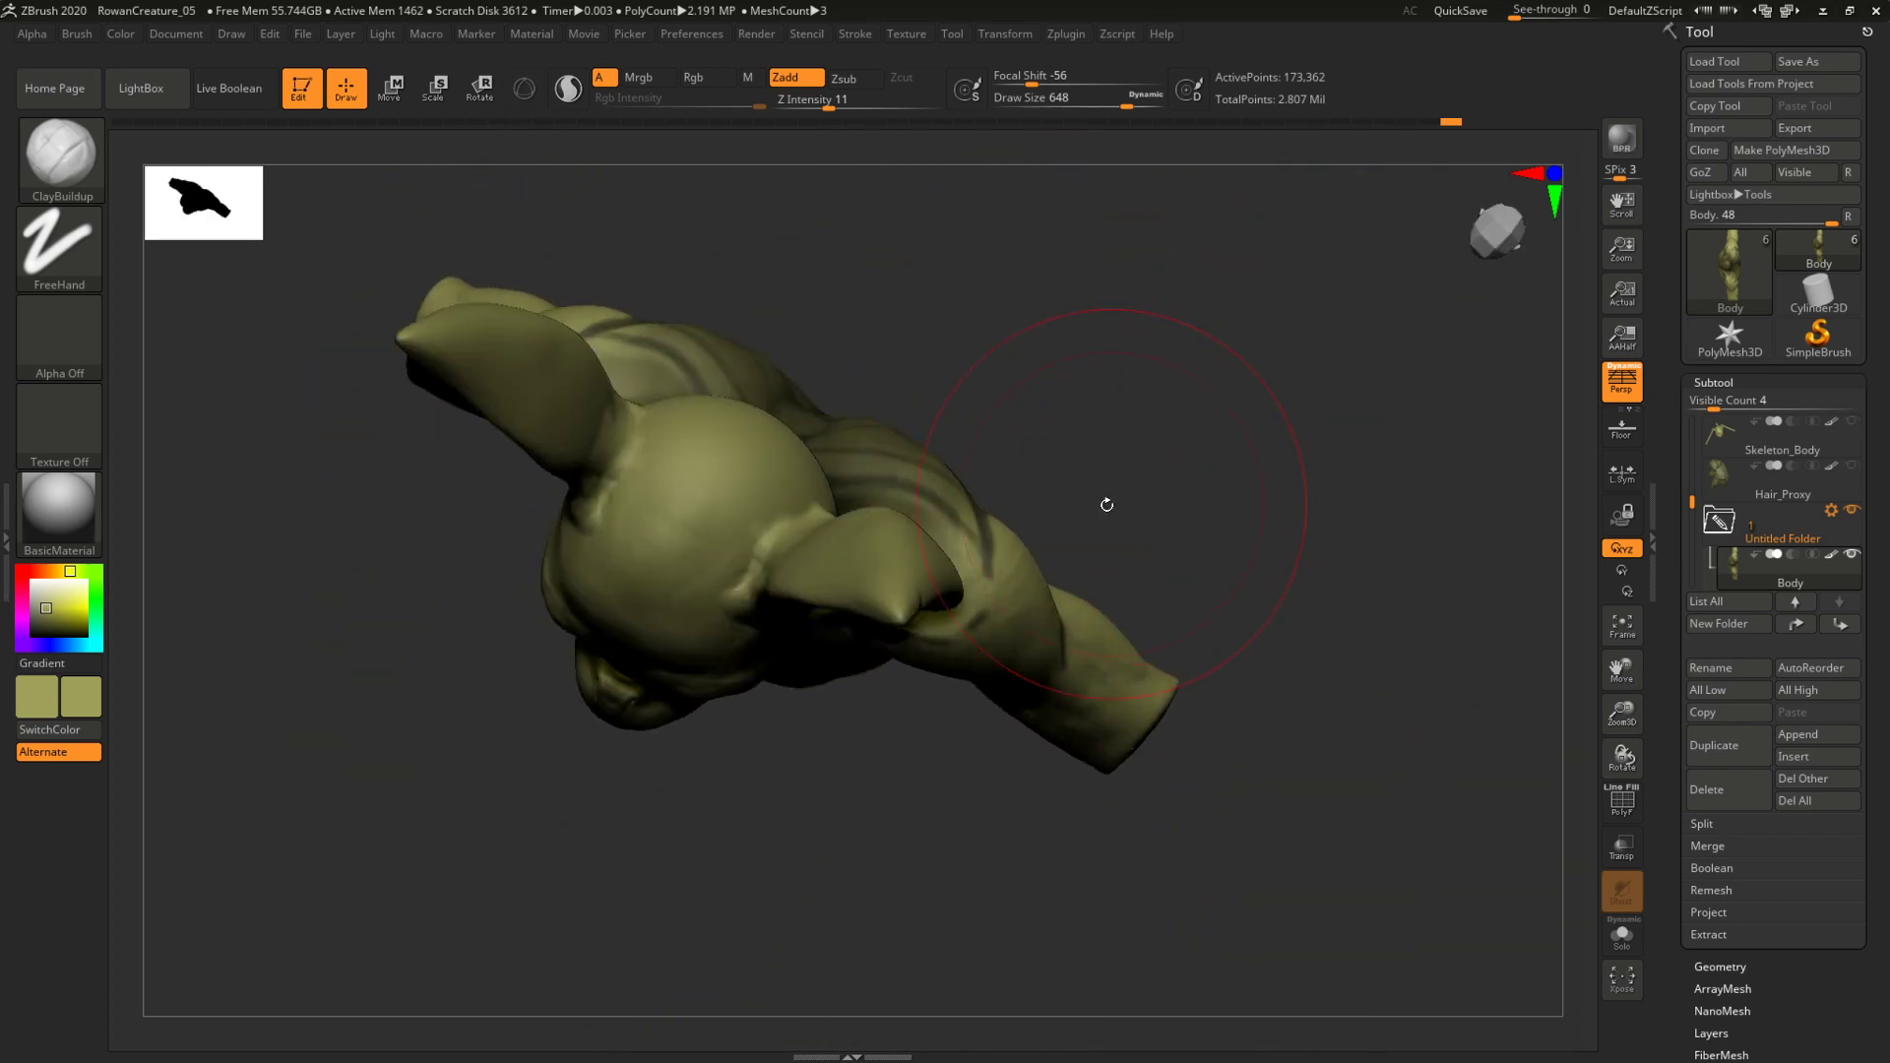
pyautogui.press('b')
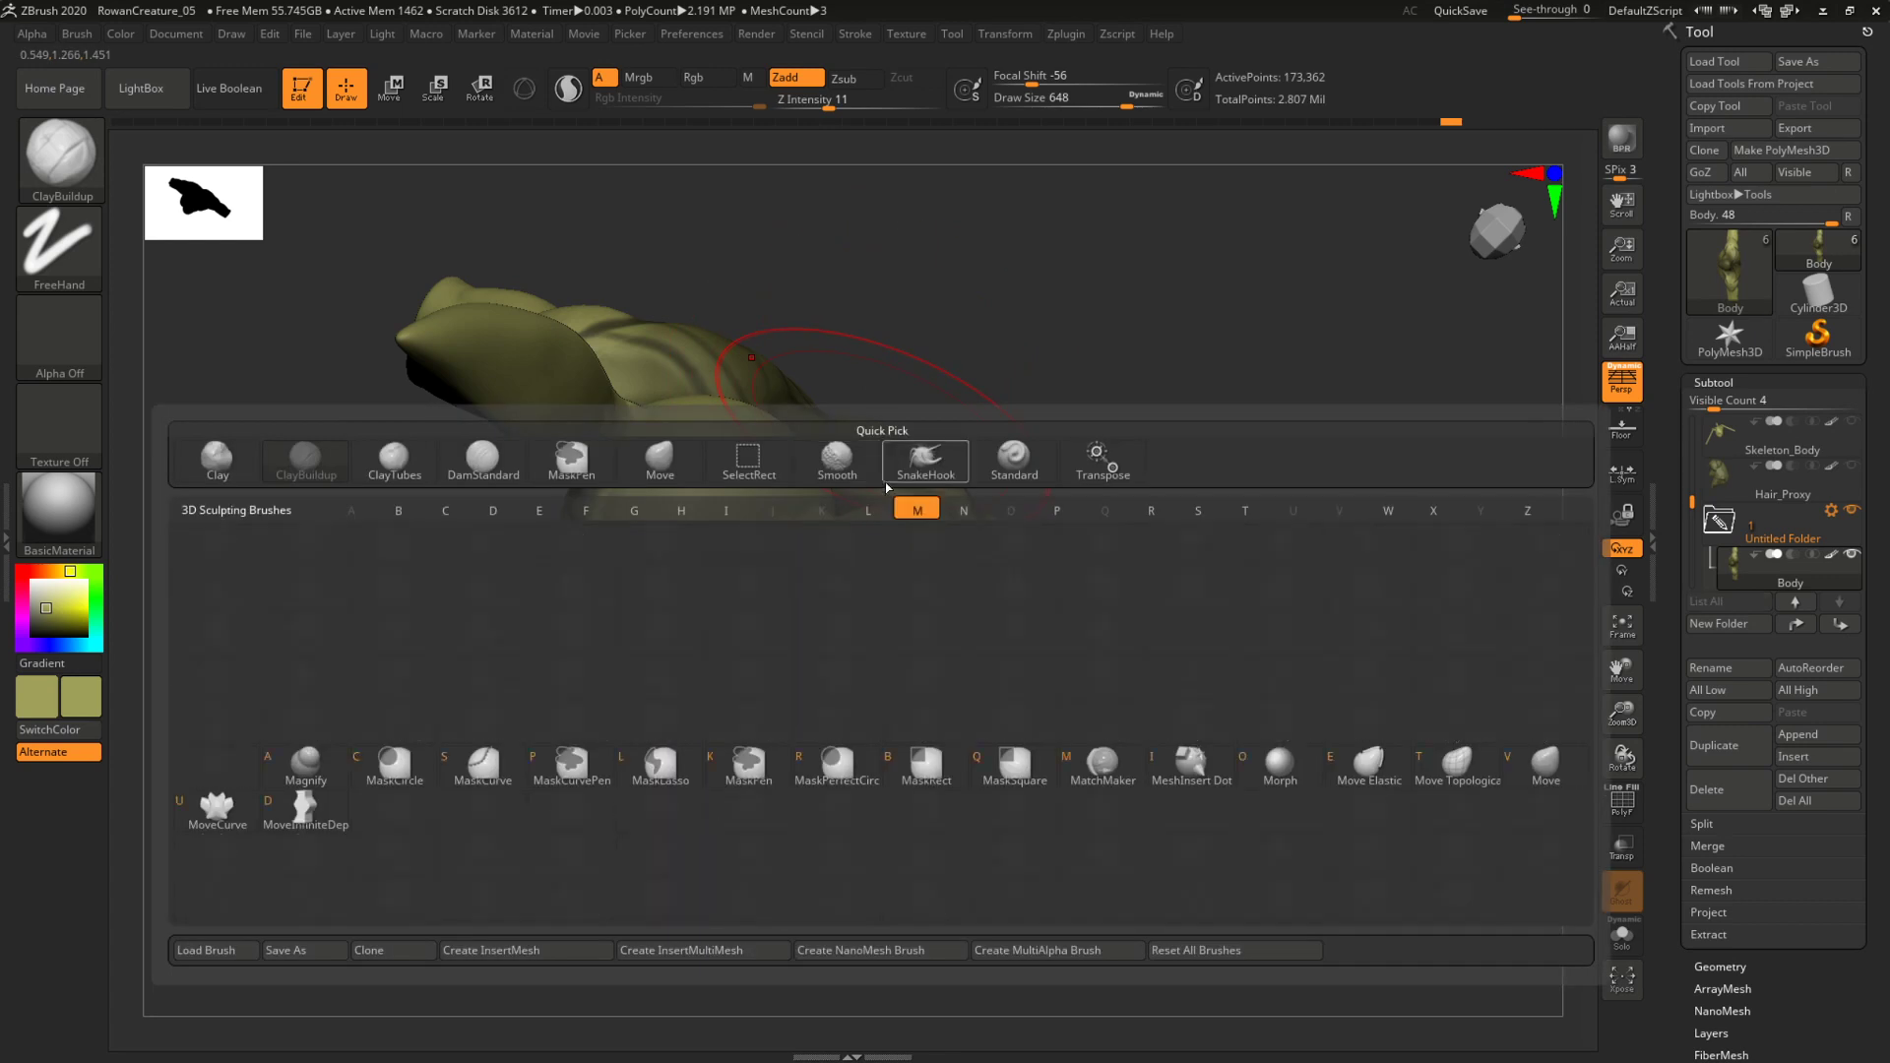
pyautogui.press('m')
pyautogui.press('v')
pyautogui.moveTo(836, 433); pyautogui.dragTo(805, 385, button='right')
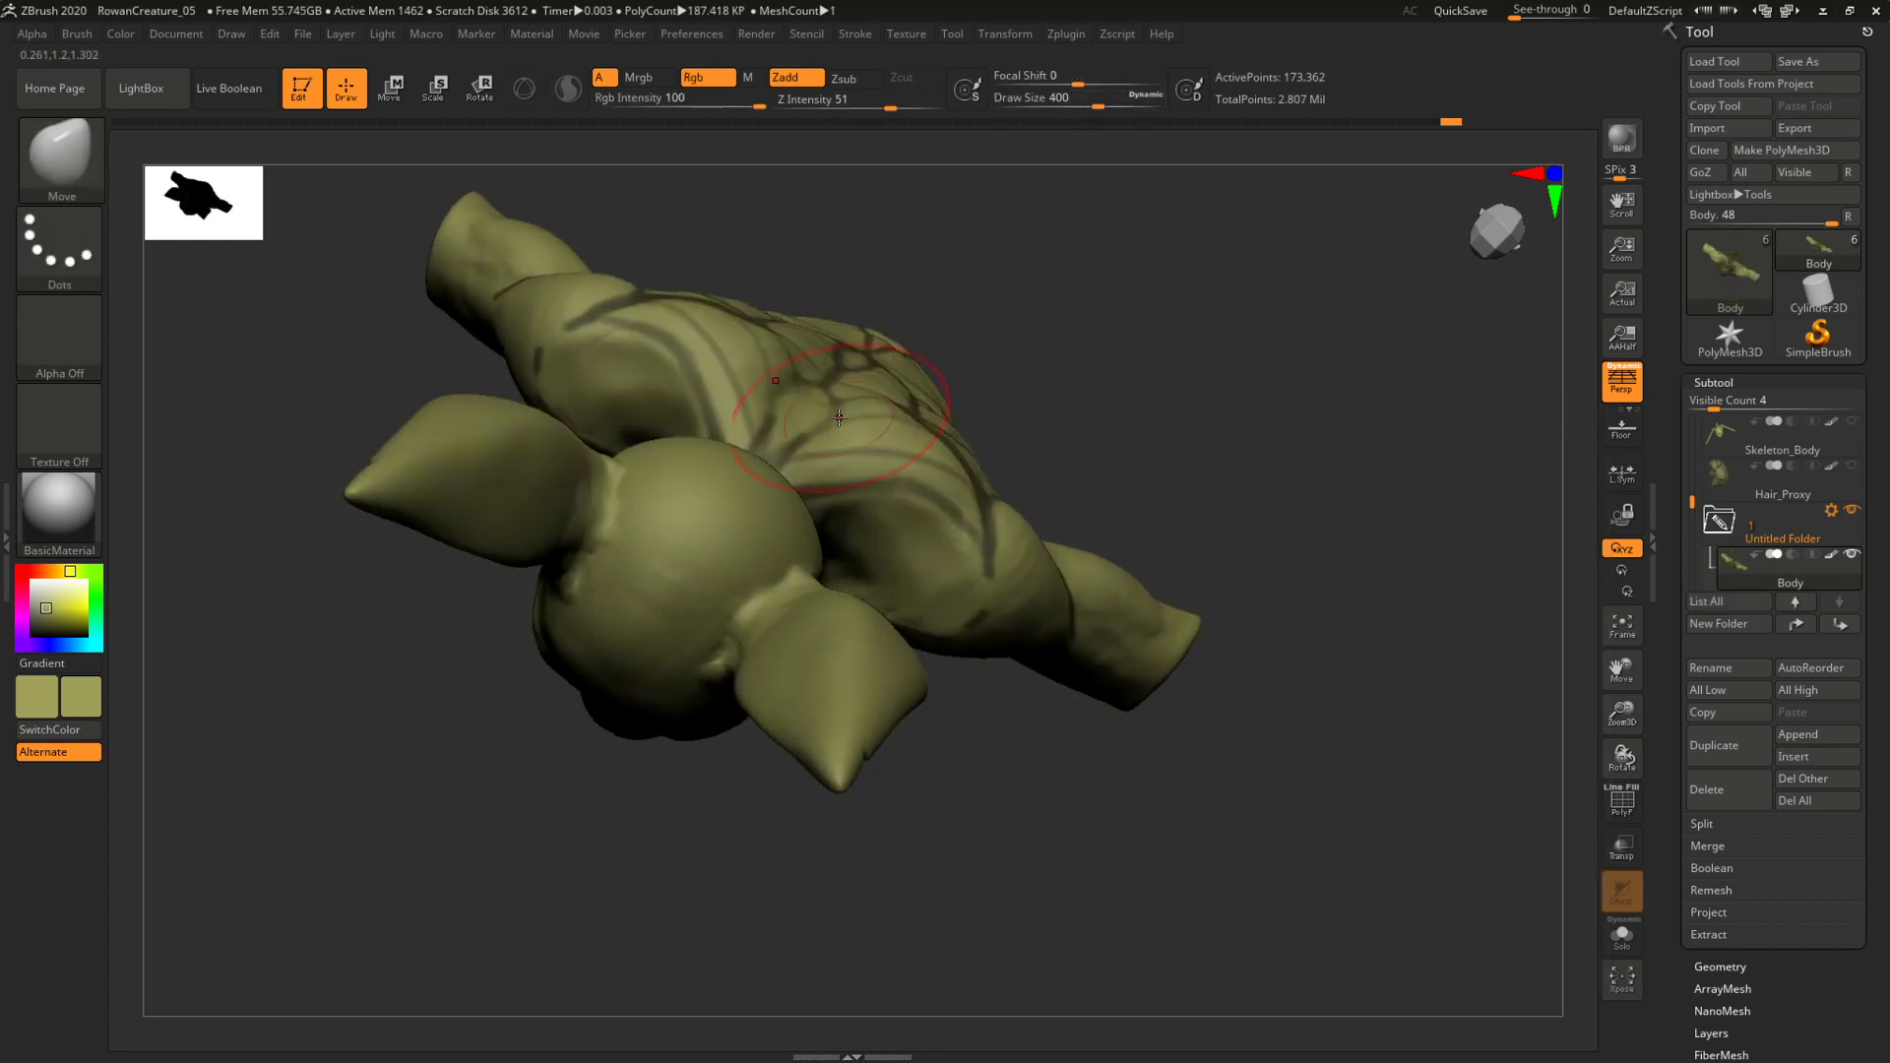
pyautogui.moveTo(821, 429)
pyautogui.mouseDown(button='right')
pyautogui.moveTo(1147, 262)
pyautogui.moveTo(1249, 321)
pyautogui.moveTo(1240, 144)
pyautogui.moveTo(1255, 333)
pyautogui.moveTo(1106, 328)
pyautogui.moveTo(1198, 195)
pyautogui.moveTo(1188, 260)
pyautogui.mouseUp(button='right')
pyautogui.moveTo(1050, 297); pyautogui.dragTo(831, 405, button='right')
# Switch to the ClayBuildup brush, set its draw size to 177, and check the new shoulder posture in profile.
pyautogui.press('b')
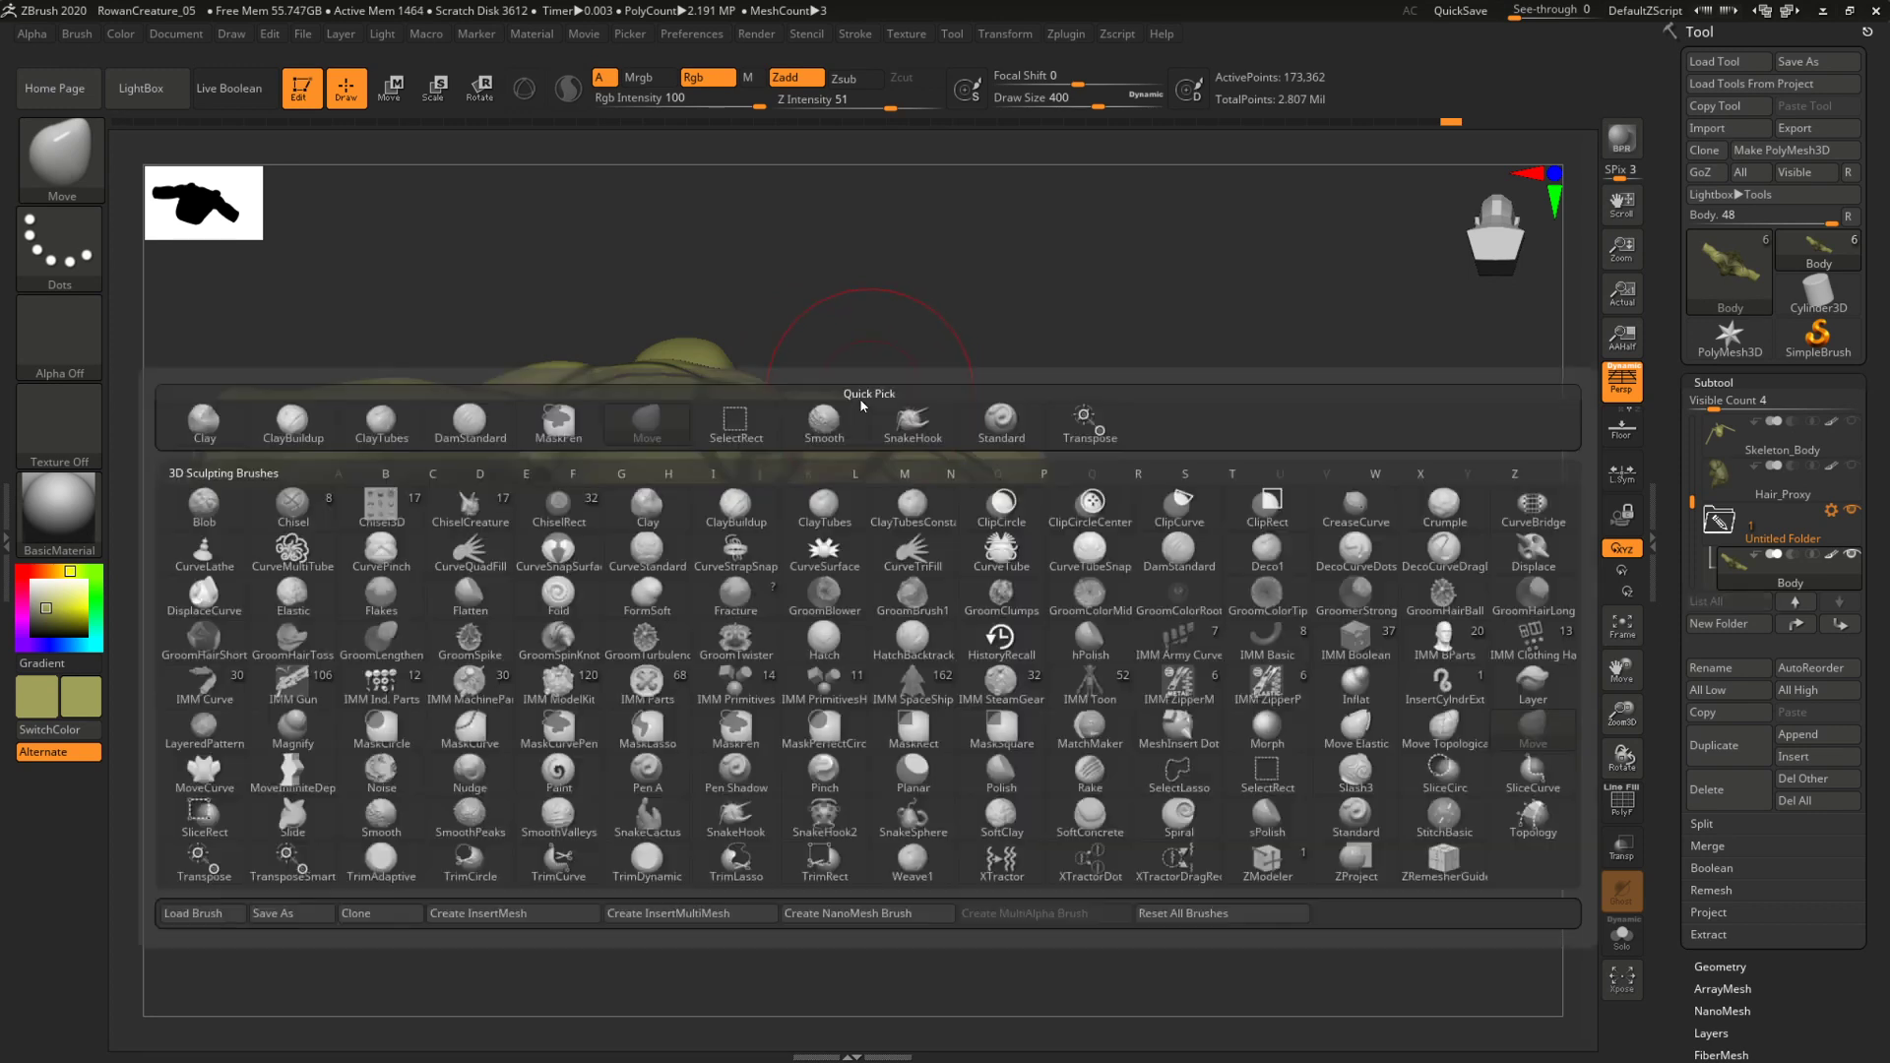
pyautogui.moveTo(906, 316); pyautogui.dragTo(866, 317, button='right')
pyautogui.press('b')
pyautogui.press('b')
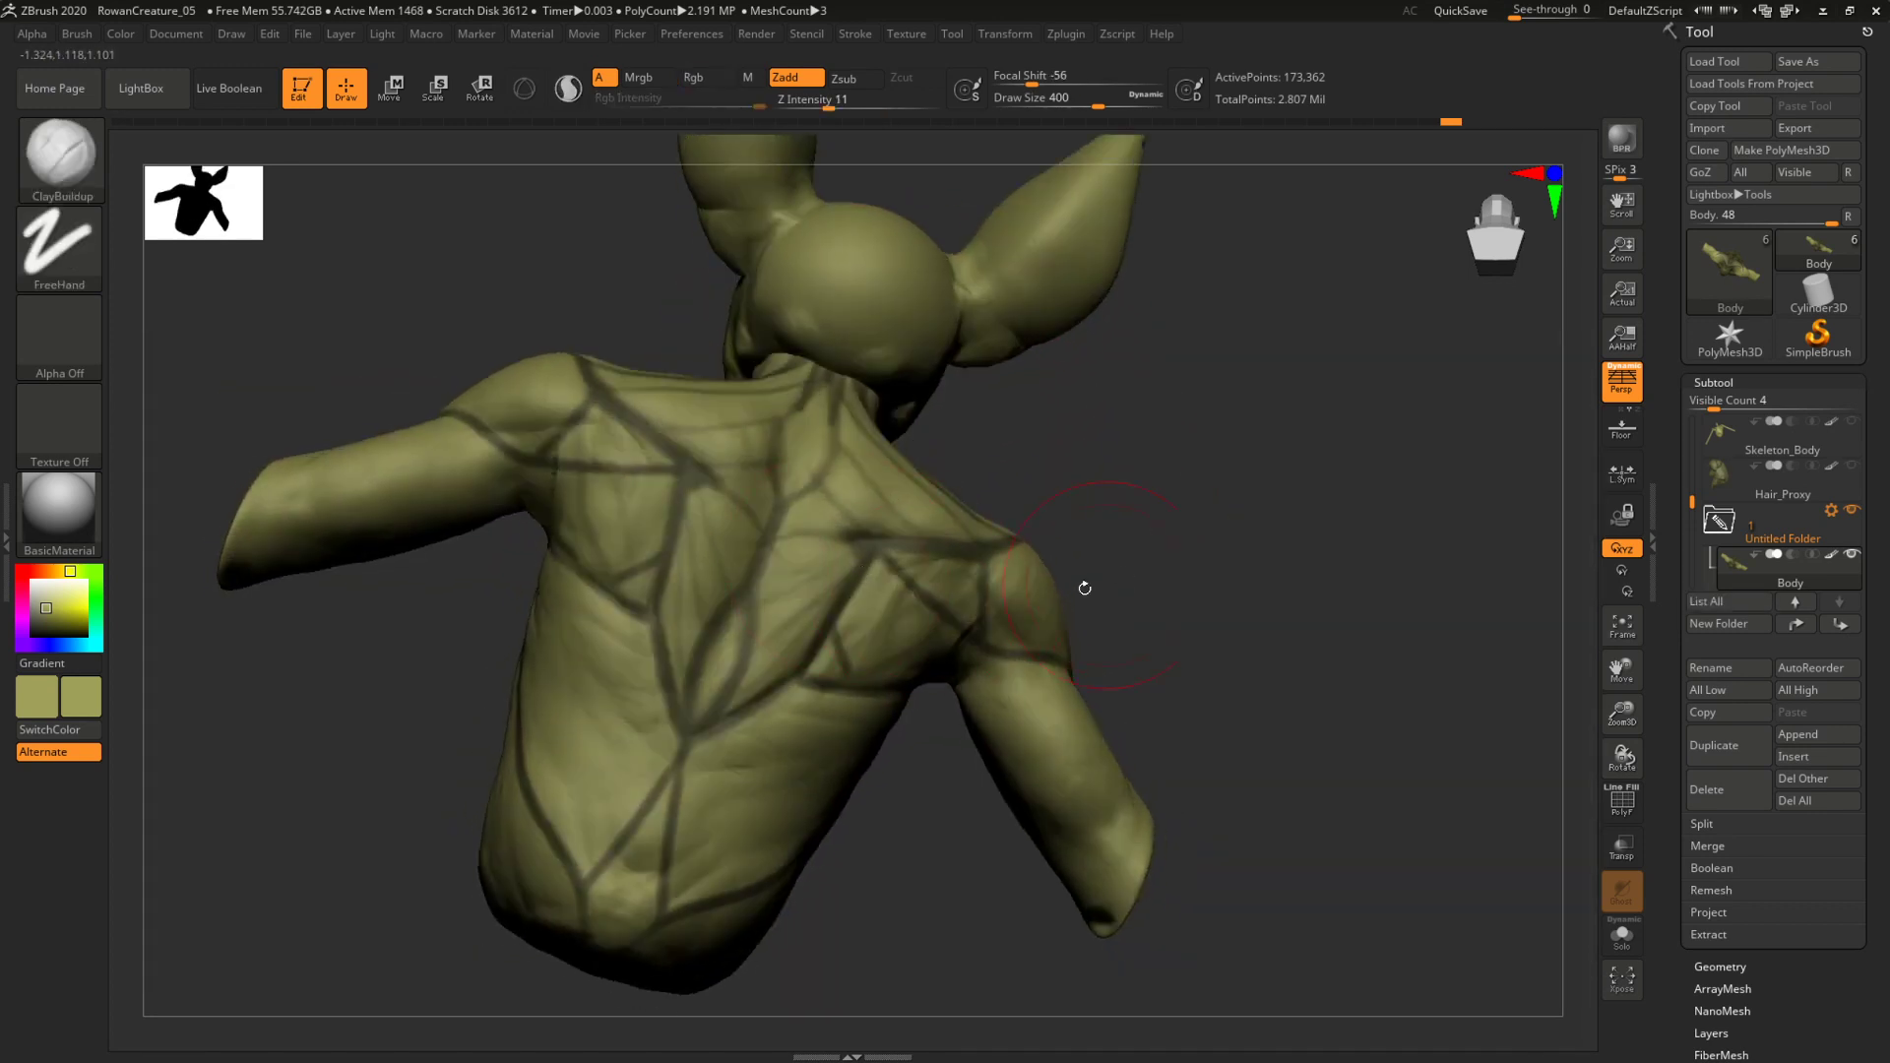
pyautogui.press('space')
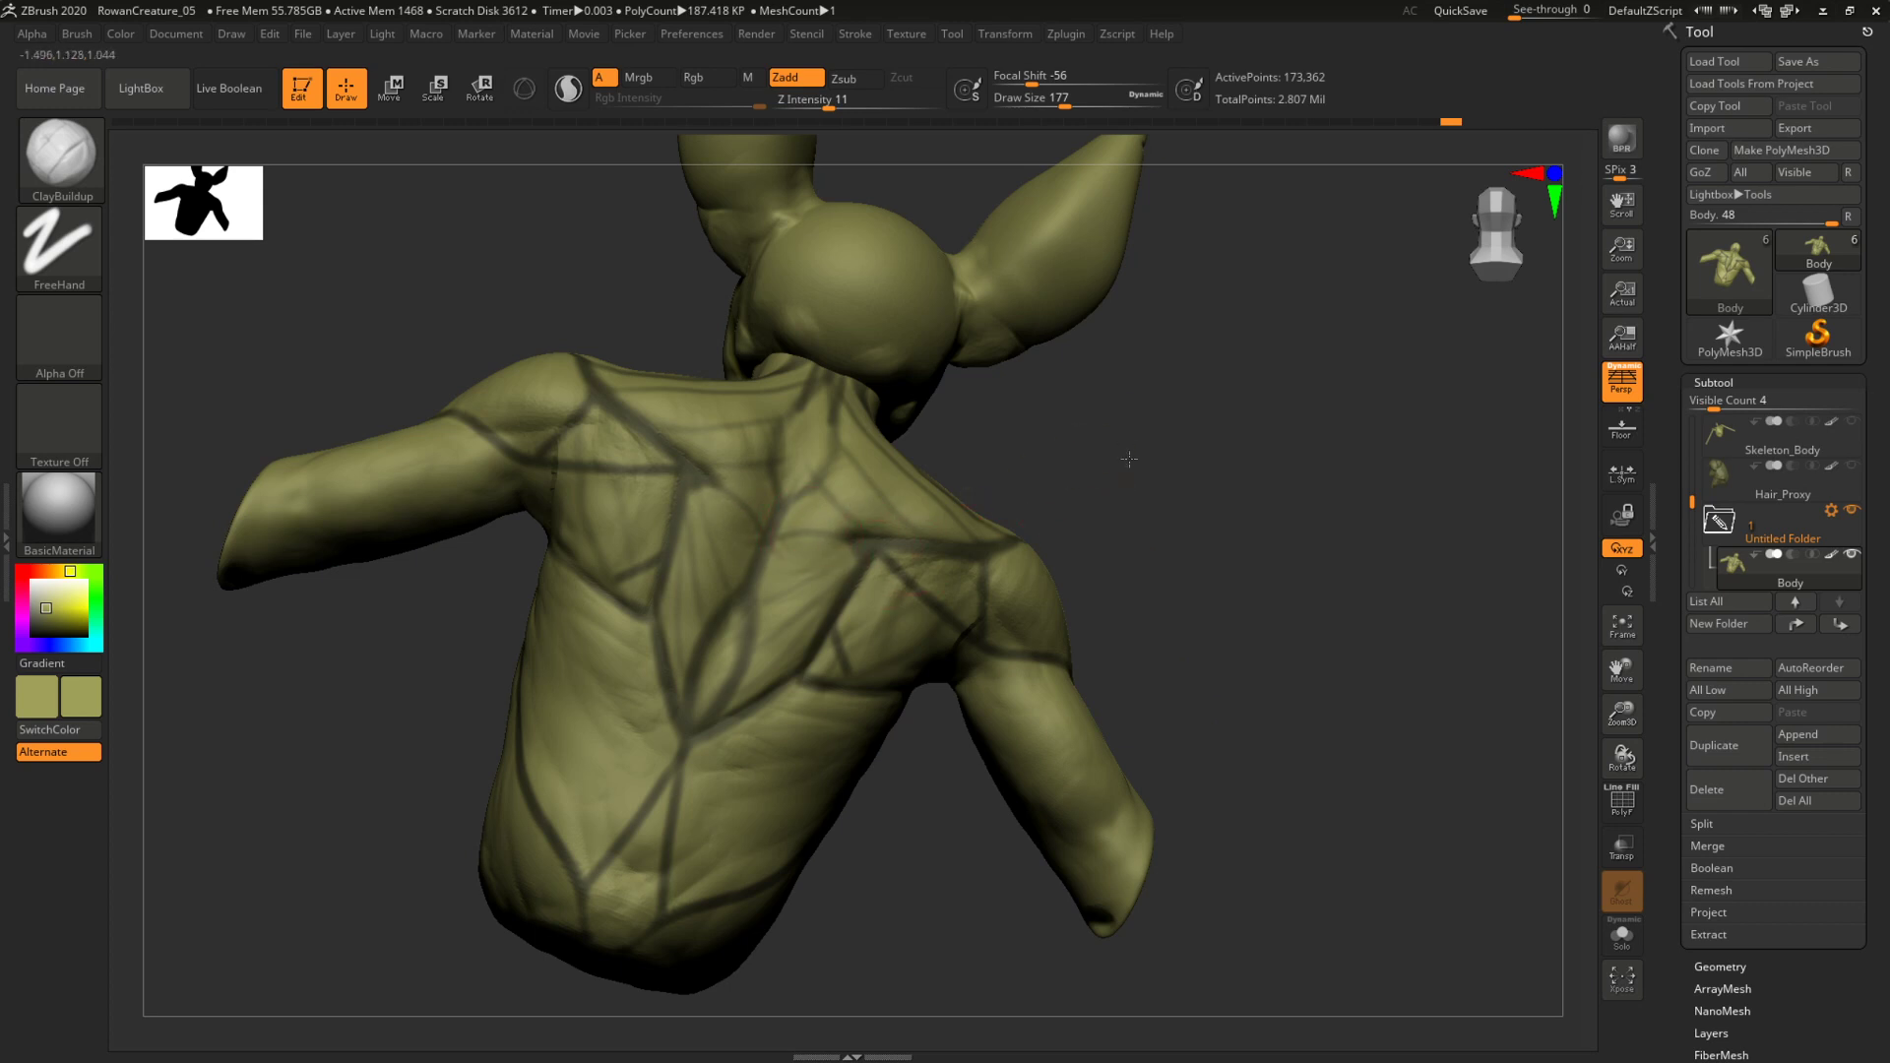
pyautogui.moveTo(1129, 459)
pyautogui.keyDown('alt'); pyautogui.mouseDown(button='right')
pyautogui.moveTo(1076, 393)
pyautogui.moveTo(1024, 463)
pyautogui.moveTo(1045, 471)
pyautogui.moveTo(1017, 476)
pyautogui.moveTo(1051, 489)
pyautogui.moveTo(1031, 485)
pyautogui.mouseUp(button='right'); pyautogui.keyUp('alt')
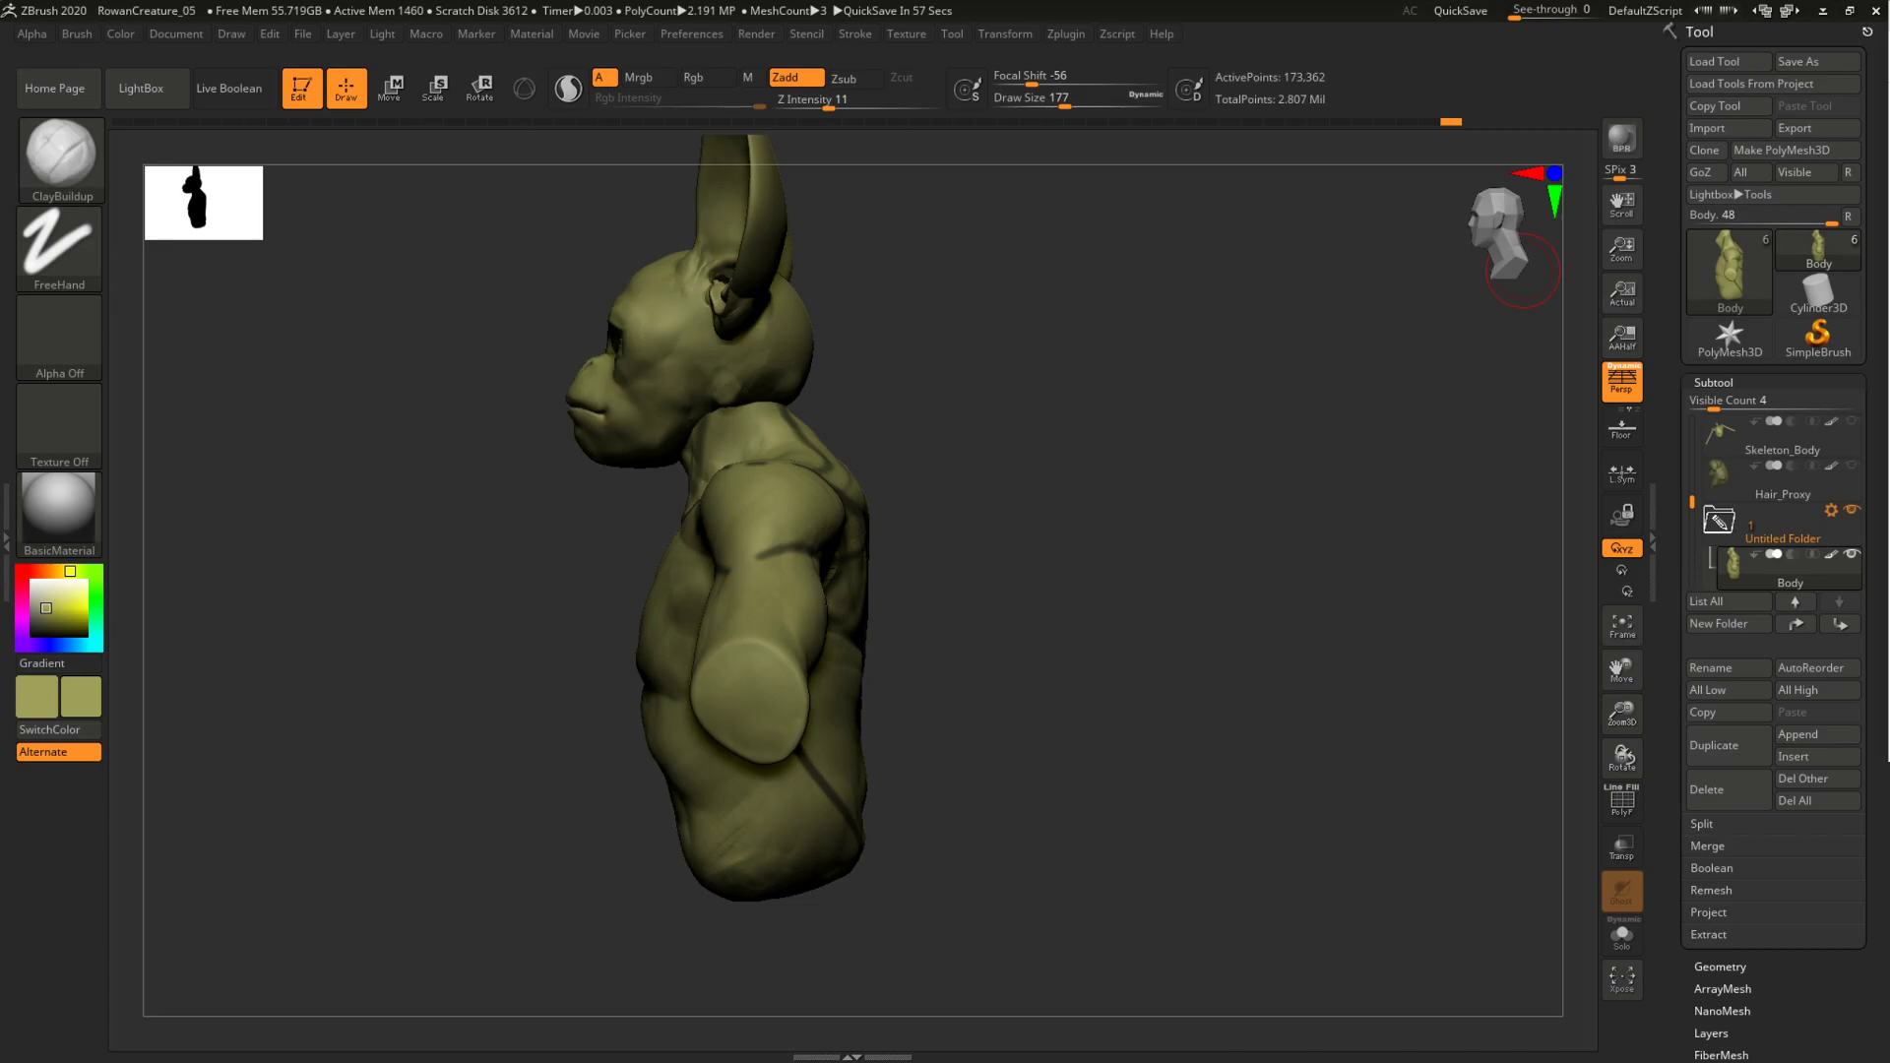
# Switch to the browser and change the Google Images search from "monkey standing side" to "hairless monkey".
pyautogui.hotkey('alt', 'Tab')
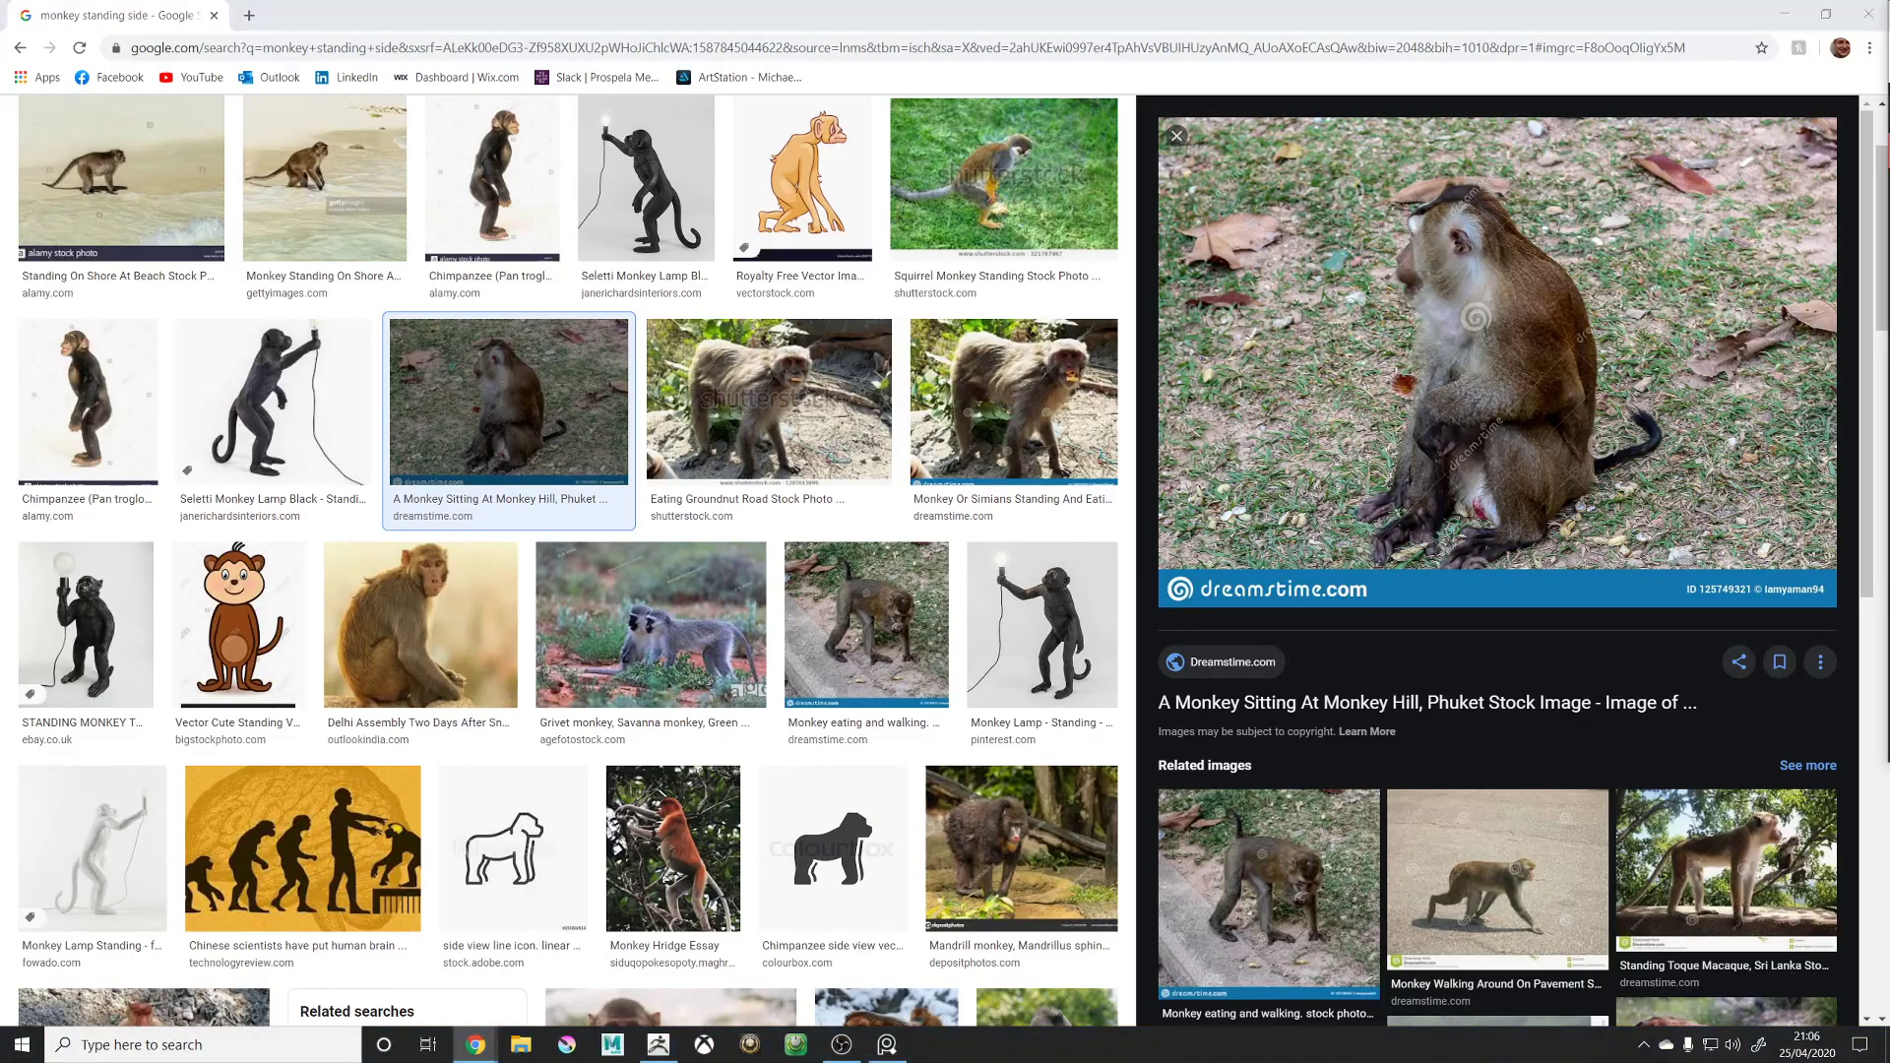
pyautogui.scroll(-5, 1070, 445)
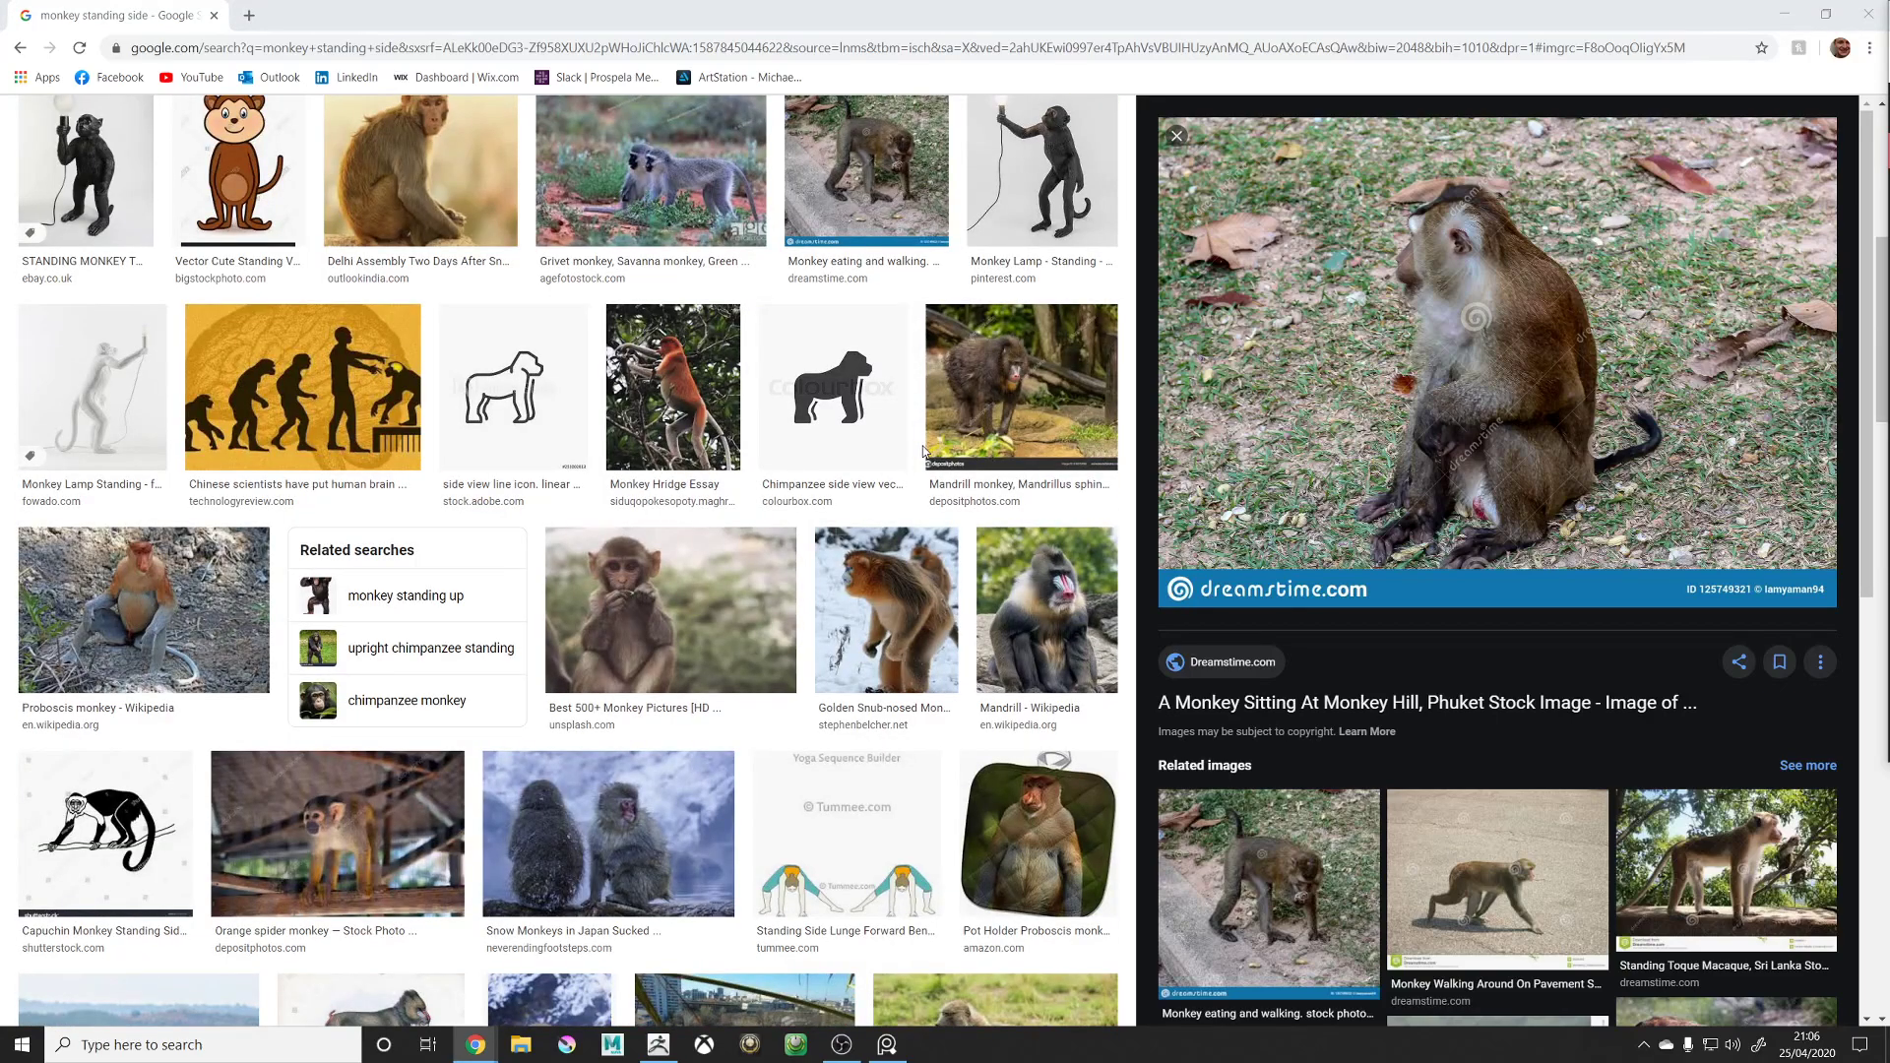
pyautogui.scroll(7, 924, 452)
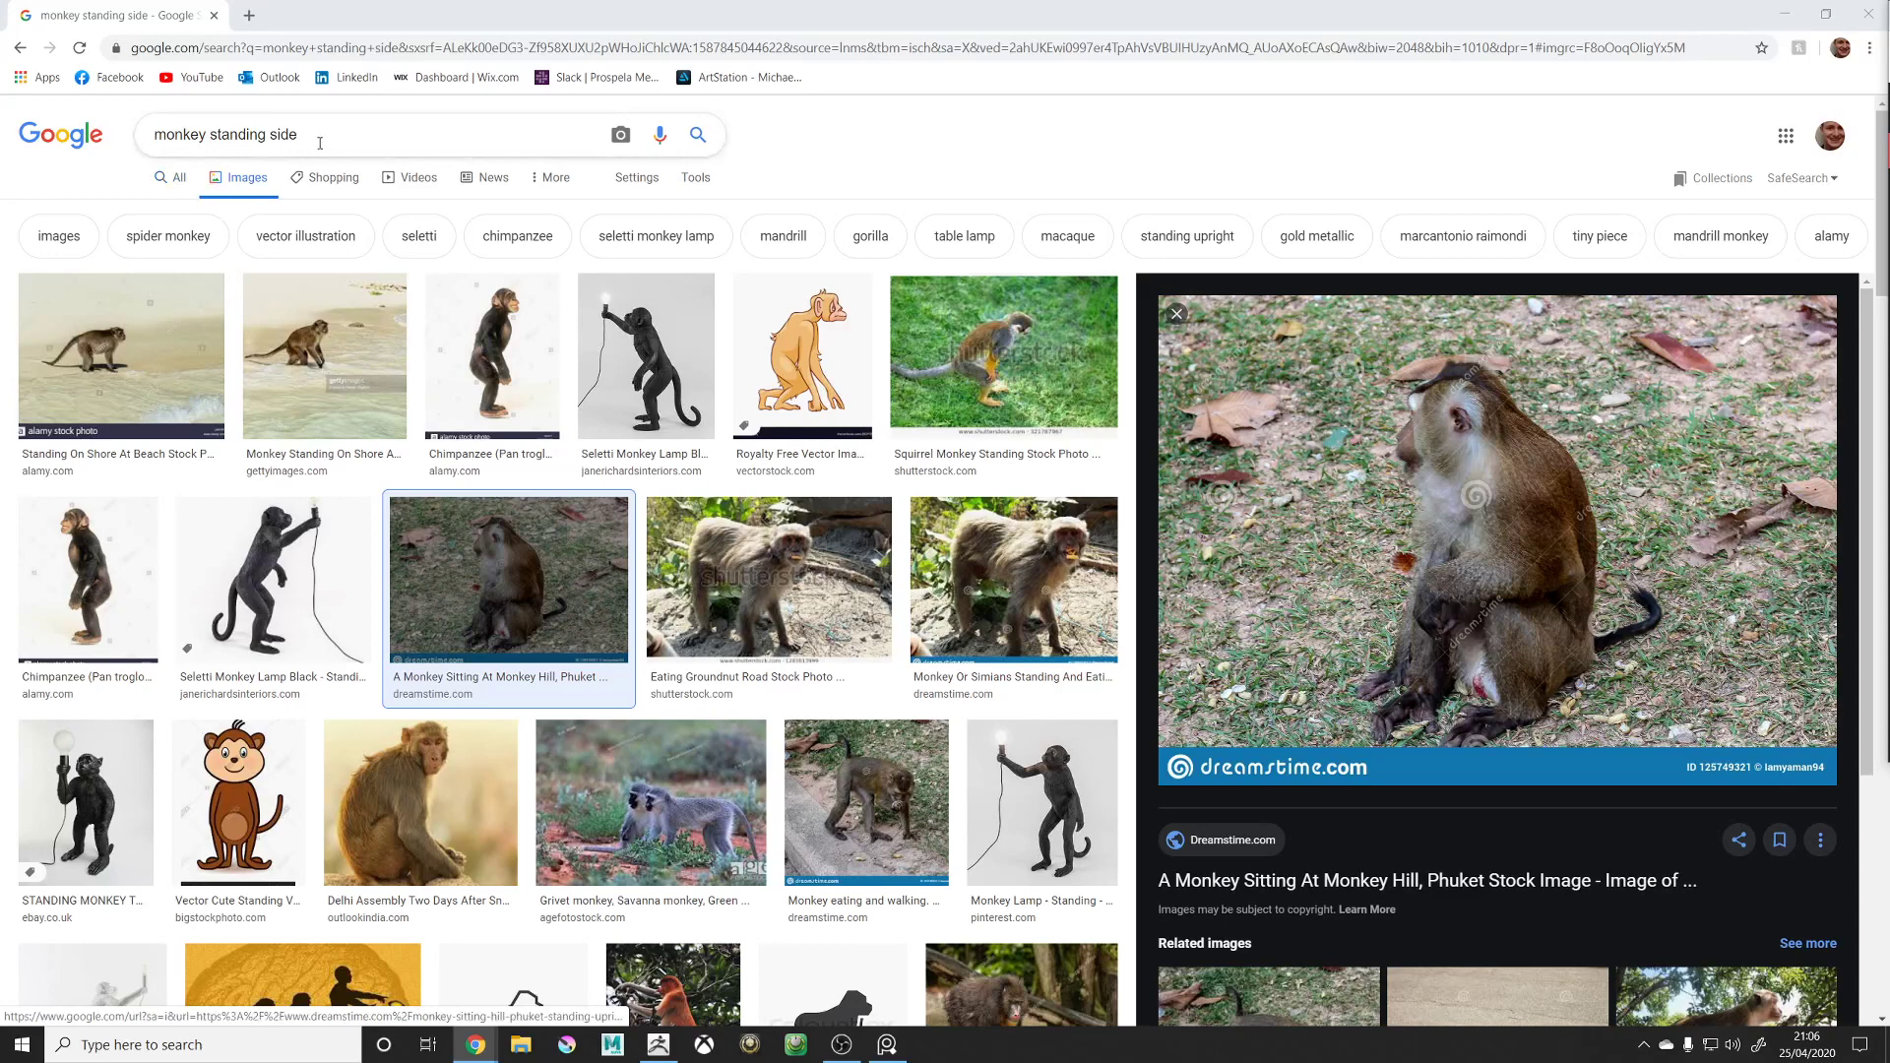
pyautogui.moveTo(320, 143); pyautogui.dragTo(127, 146)
pyautogui.click(338, 128)
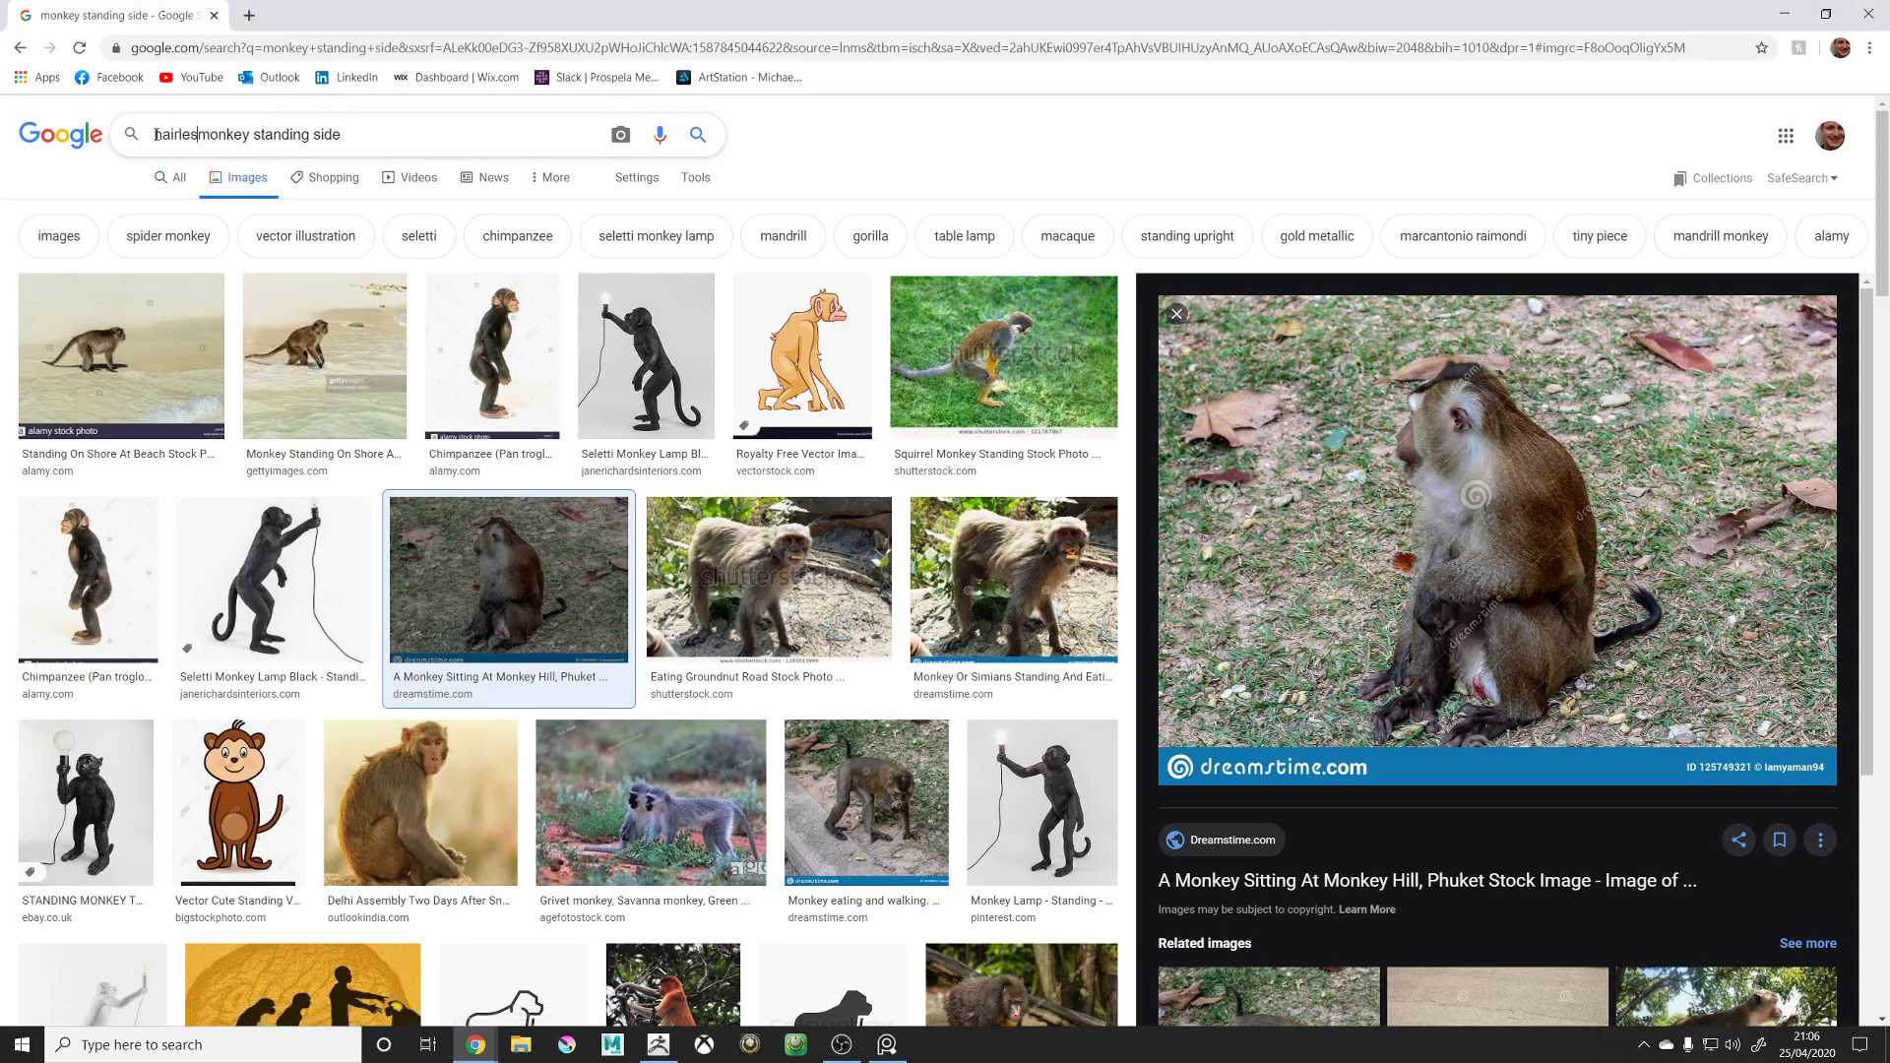
pyautogui.write('s')
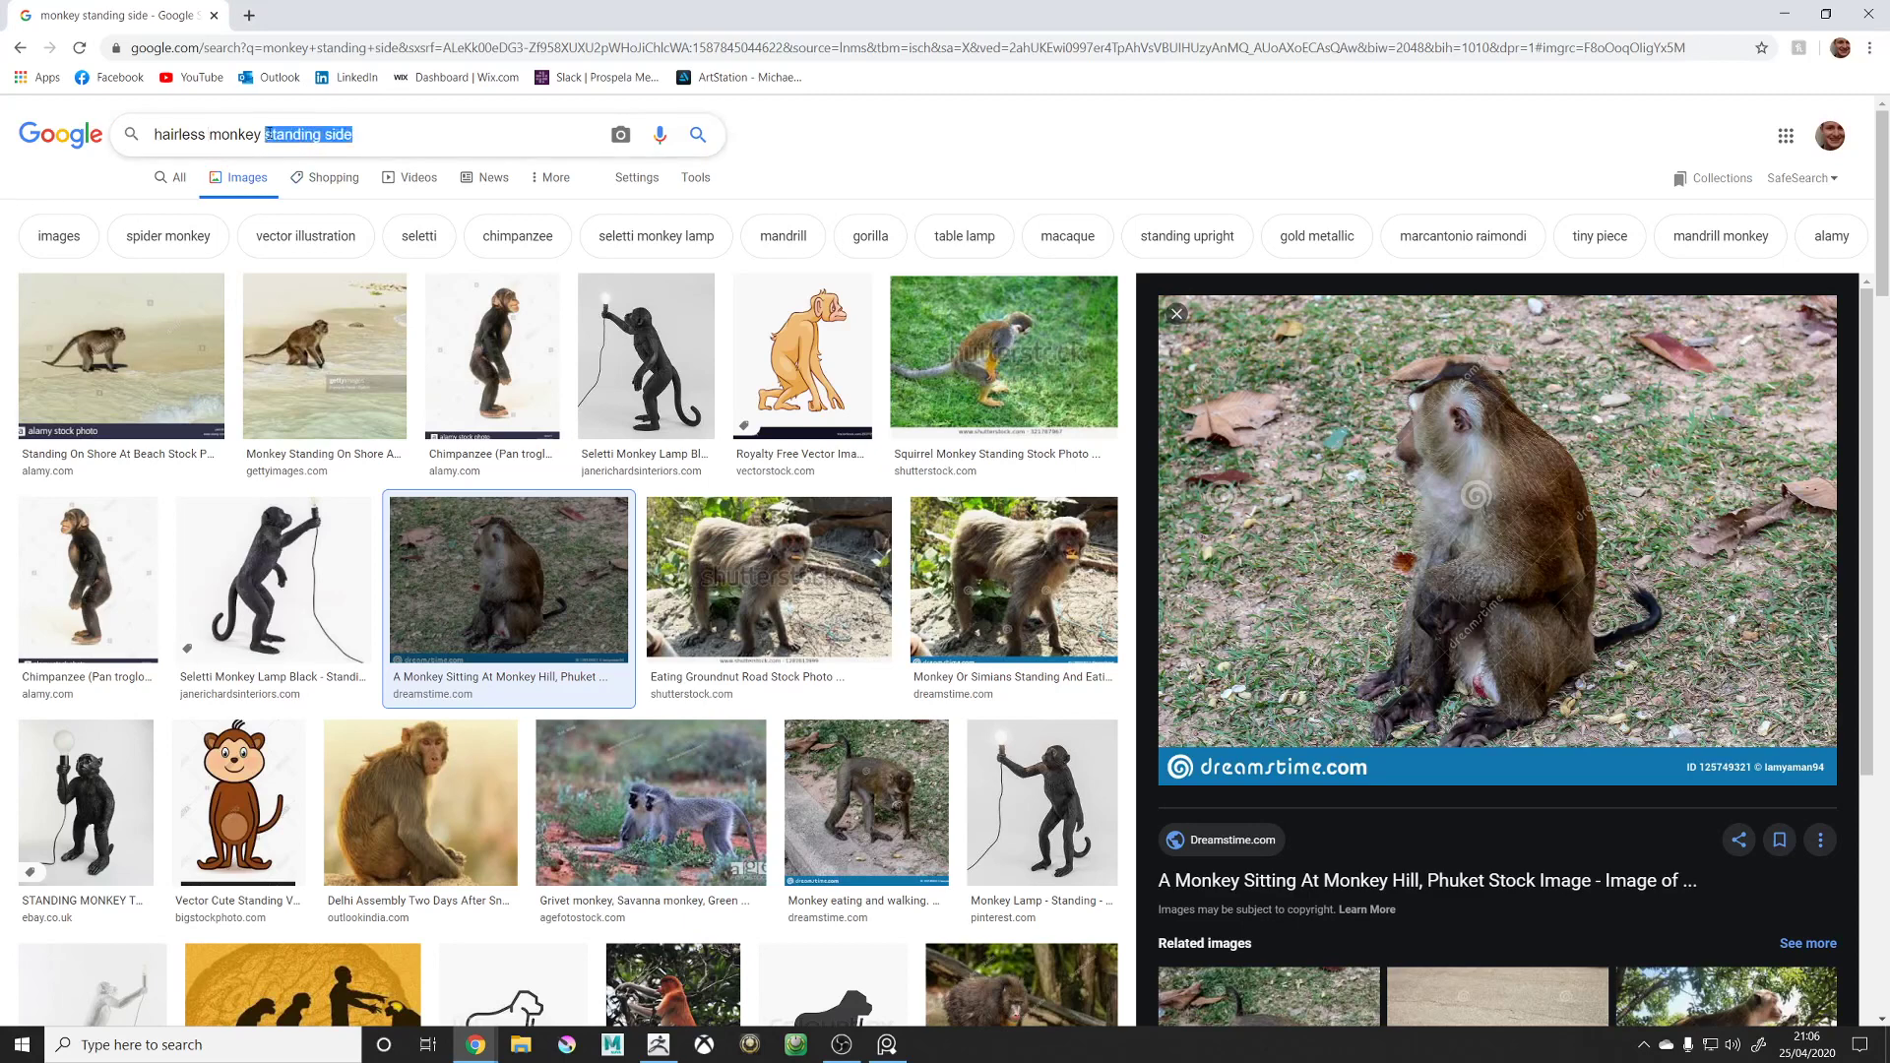
pyautogui.press('BackSpace')
pyautogui.press('Return')
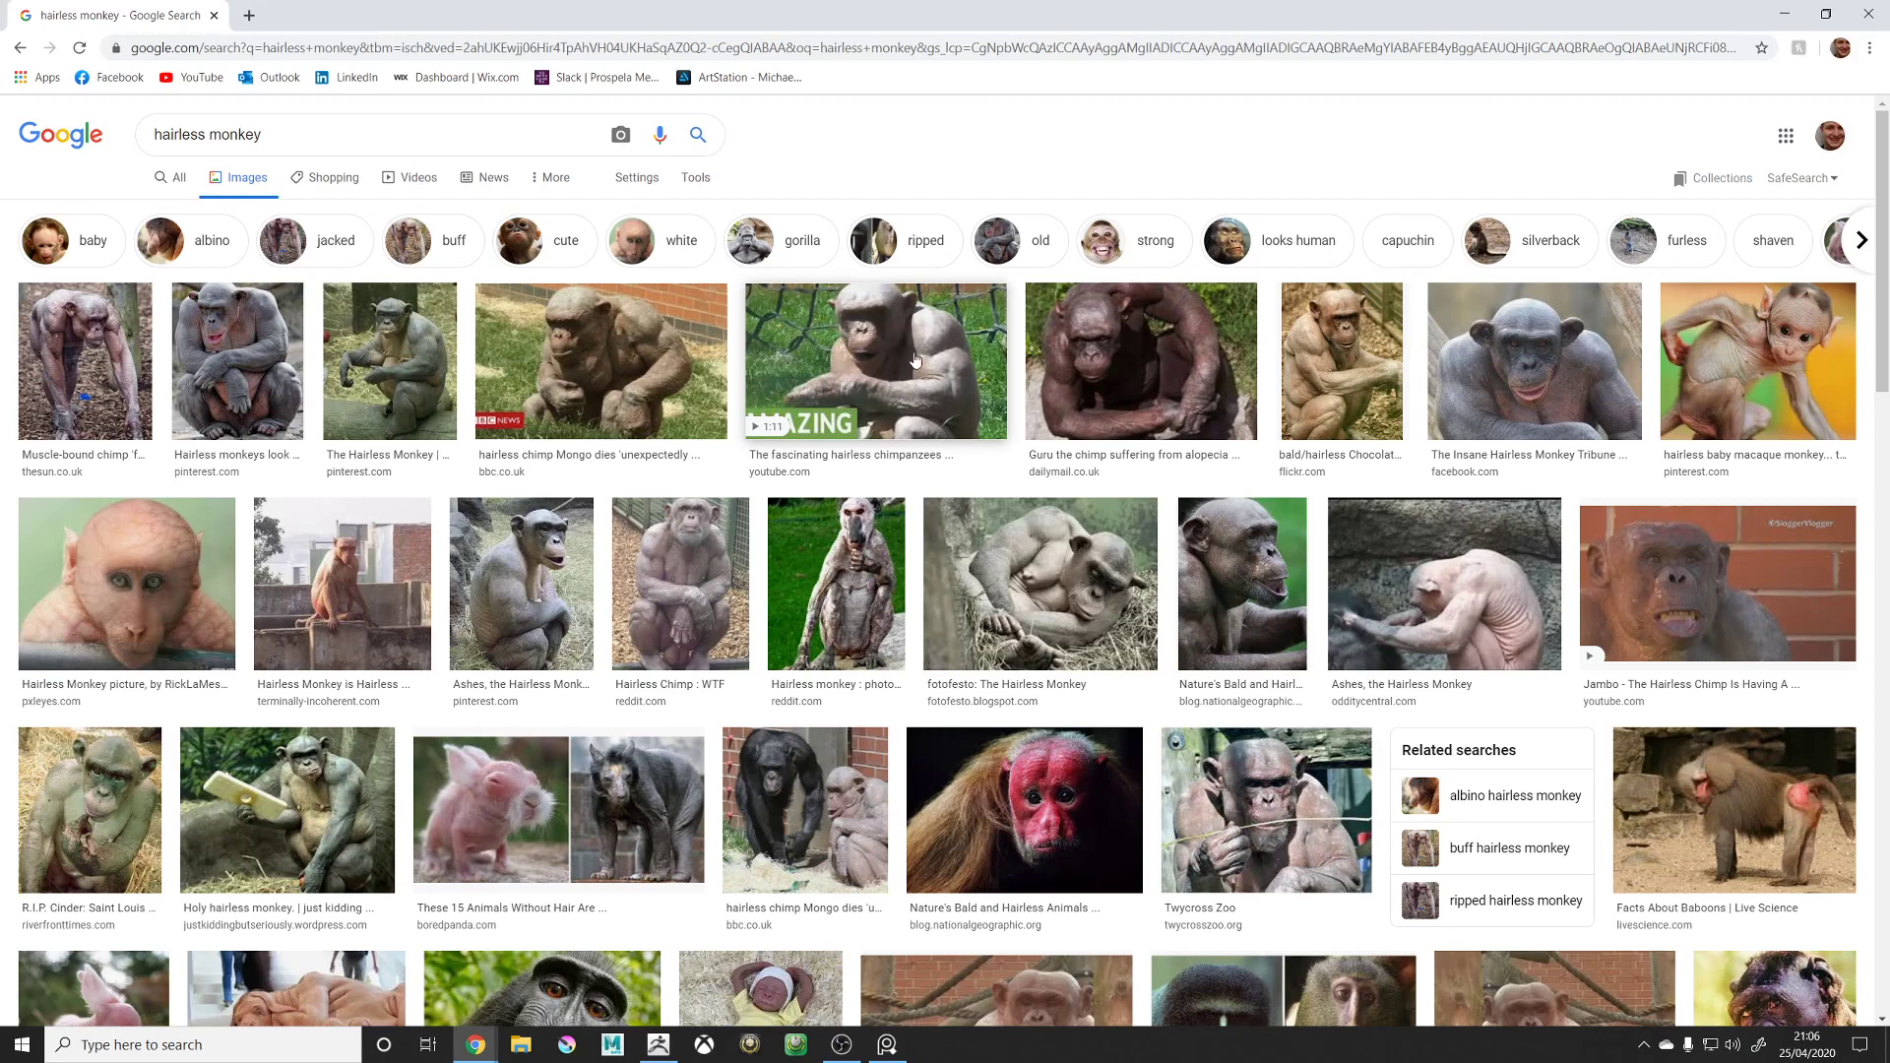
# Preview the hairless chimpanzee, baby macaque and hairless monkey portrait images for anatomy reference, and close the preview.
pyautogui.click(914, 361)
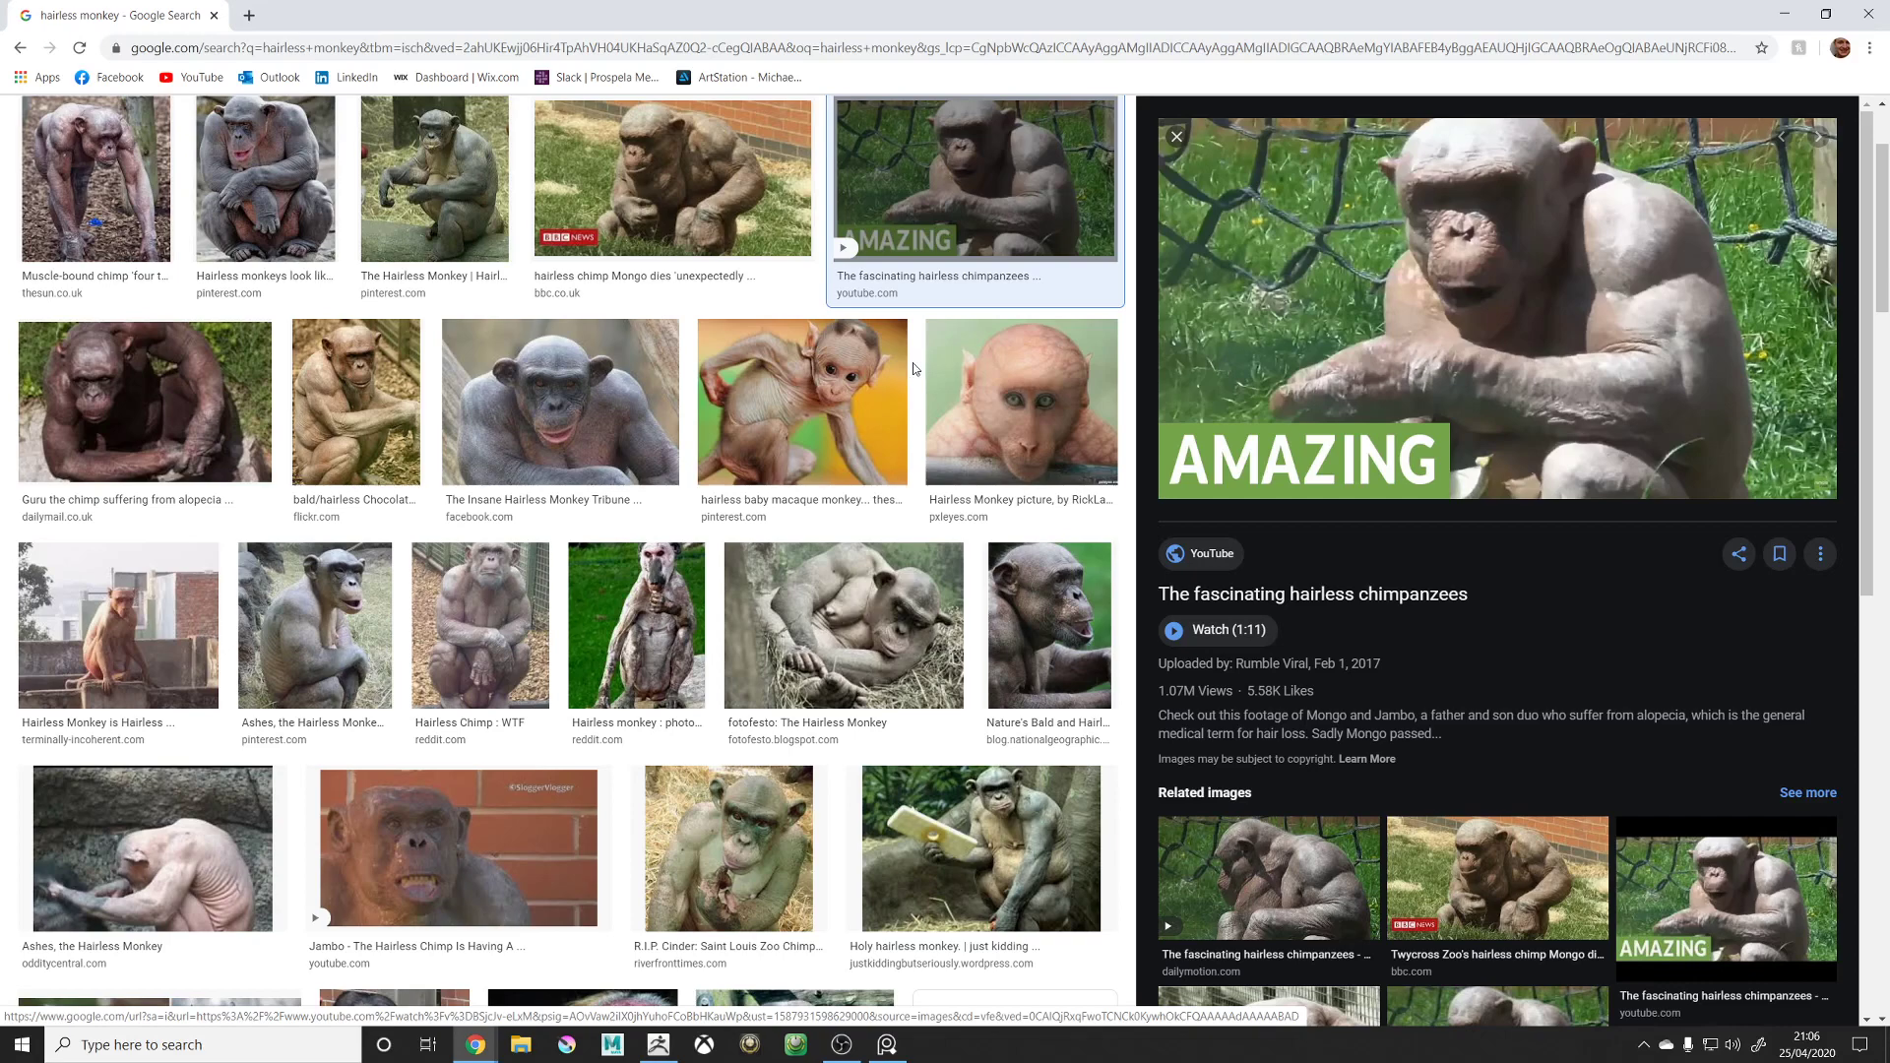
pyautogui.click(828, 393)
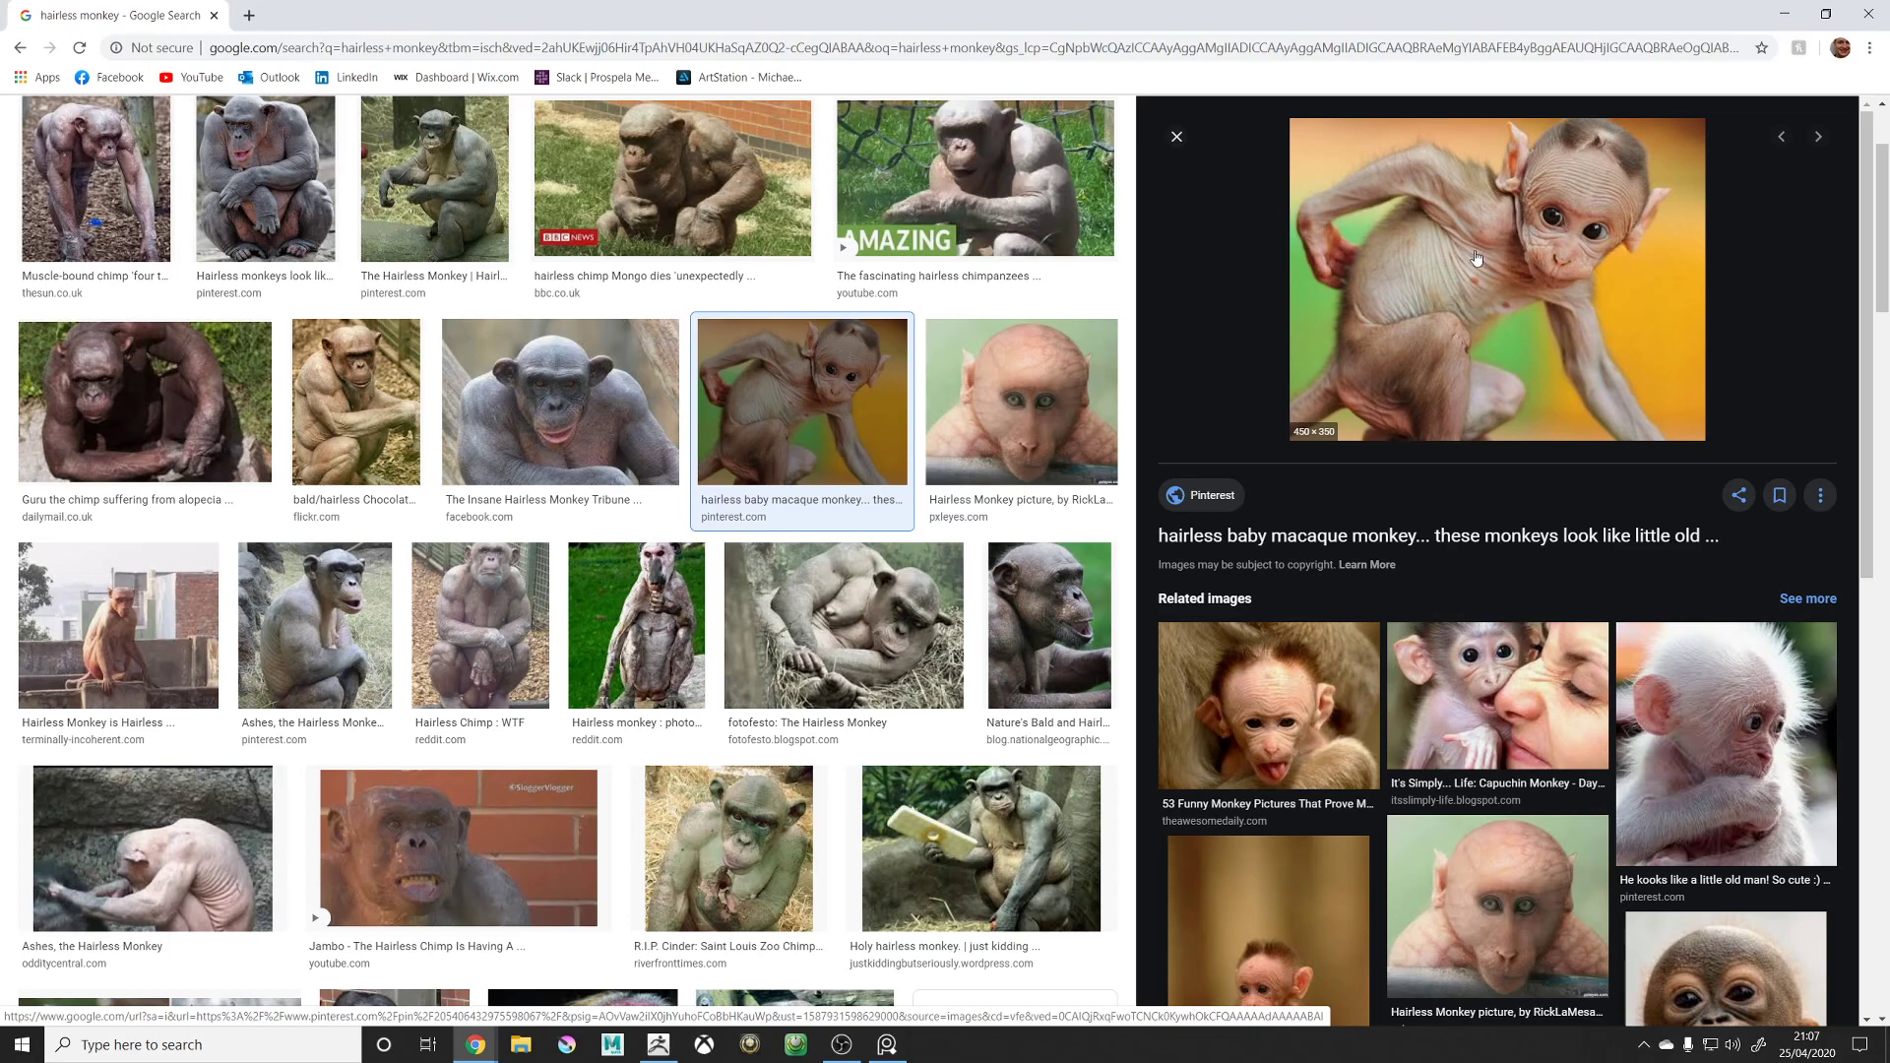
pyautogui.click(1552, 900)
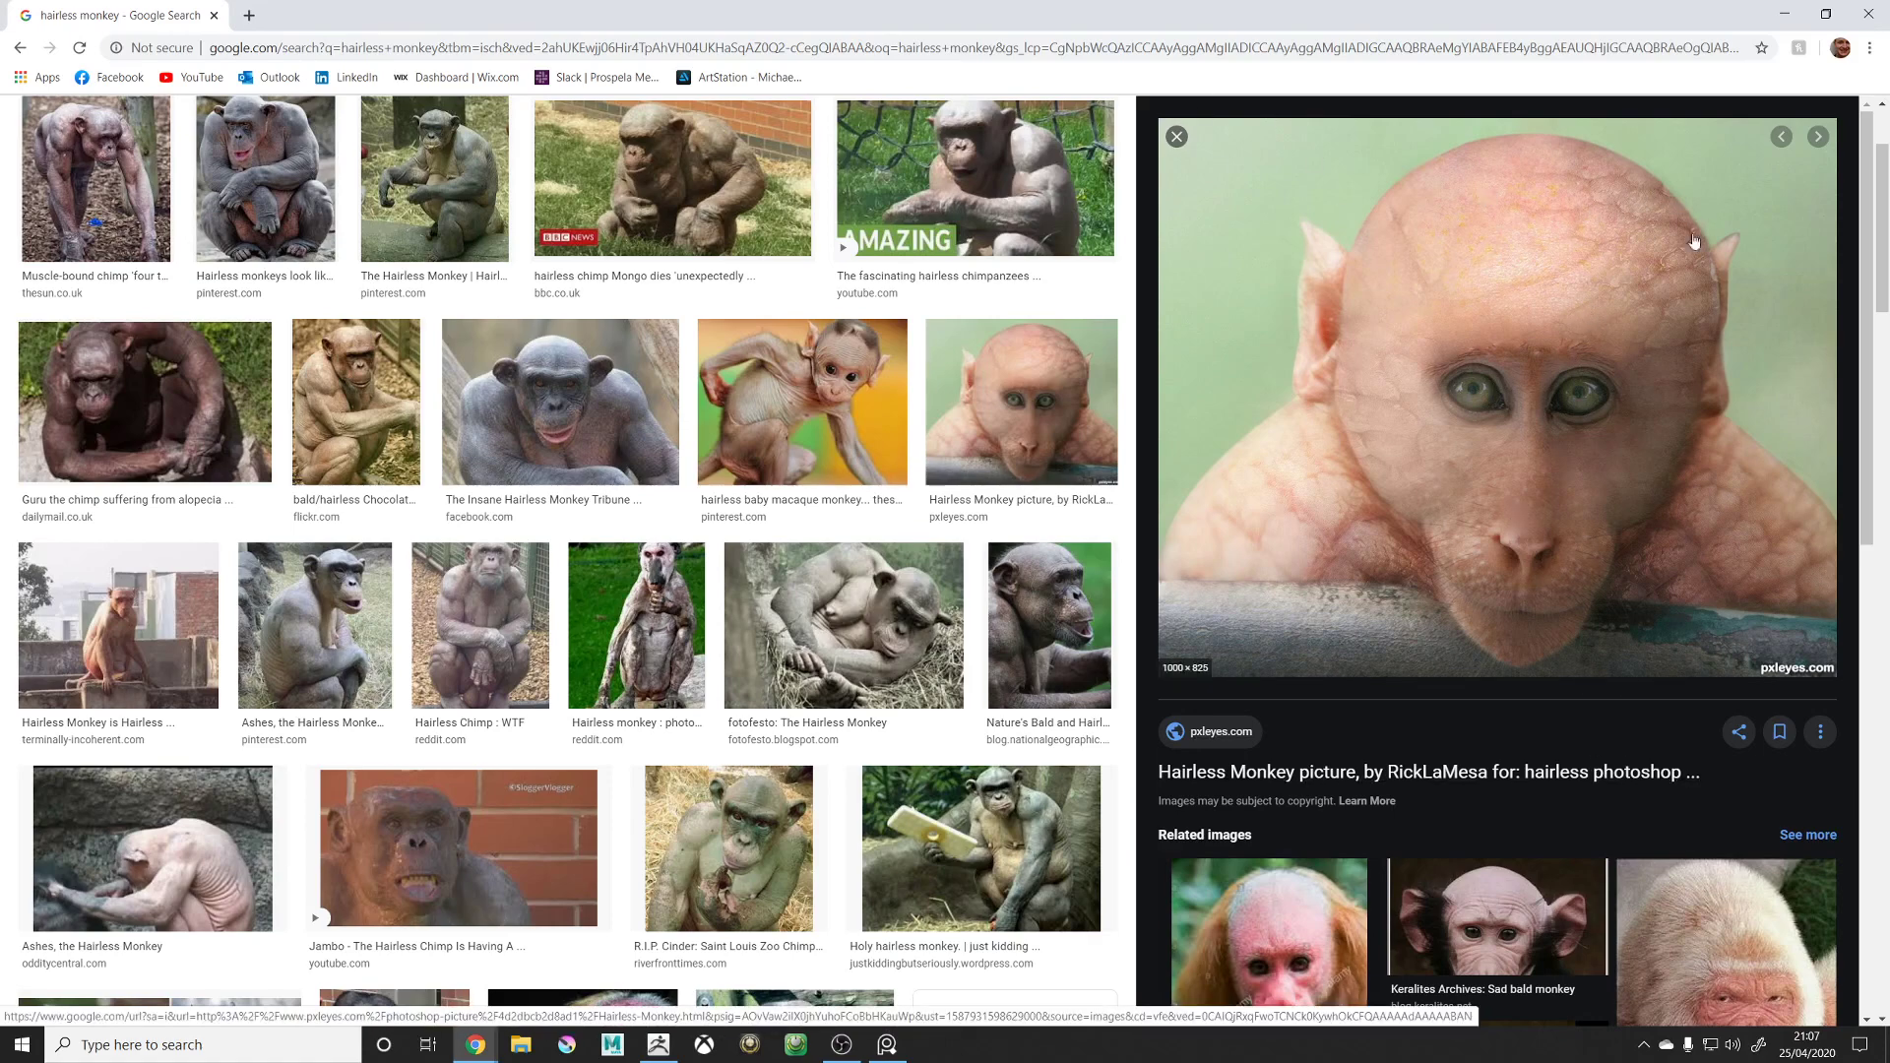
pyautogui.click(1176, 137)
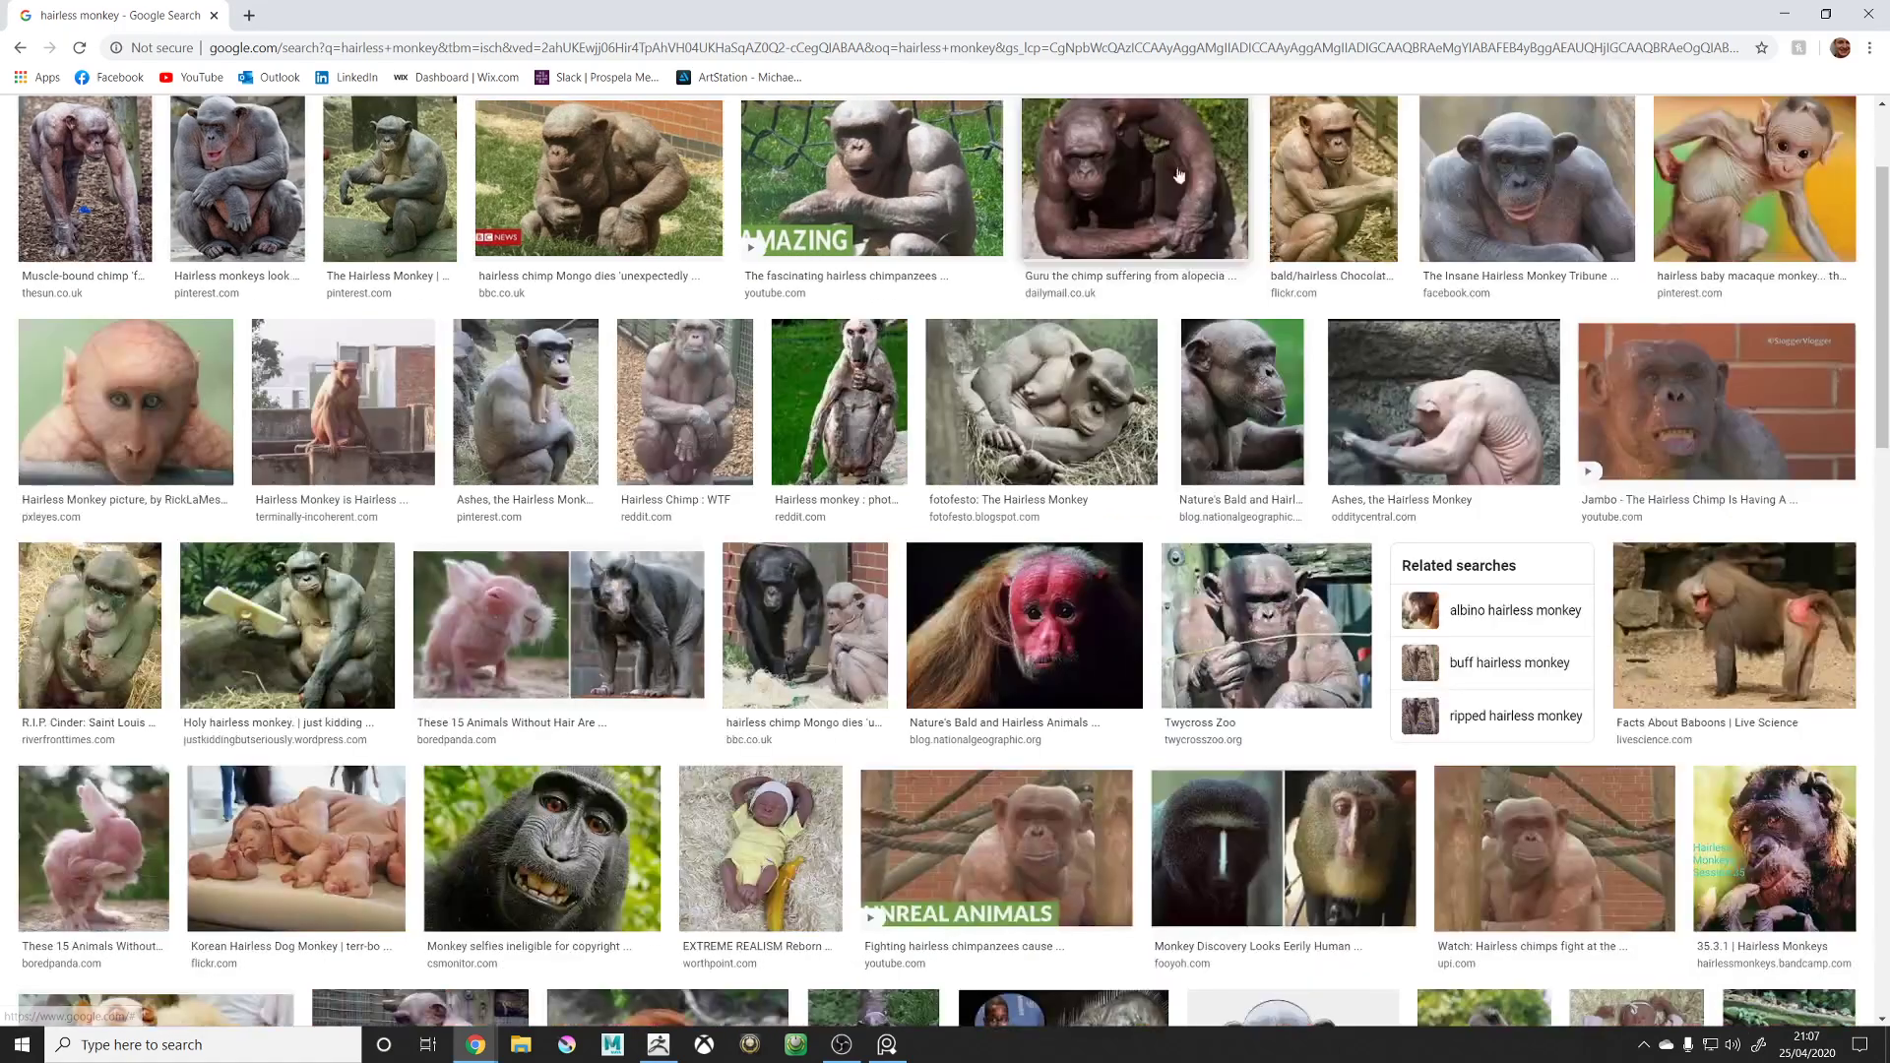
# Examine the side-view photo of the hairless chimpanzee holding a branch and browse further through the results.
pyautogui.scroll(-3, 1252, 509)
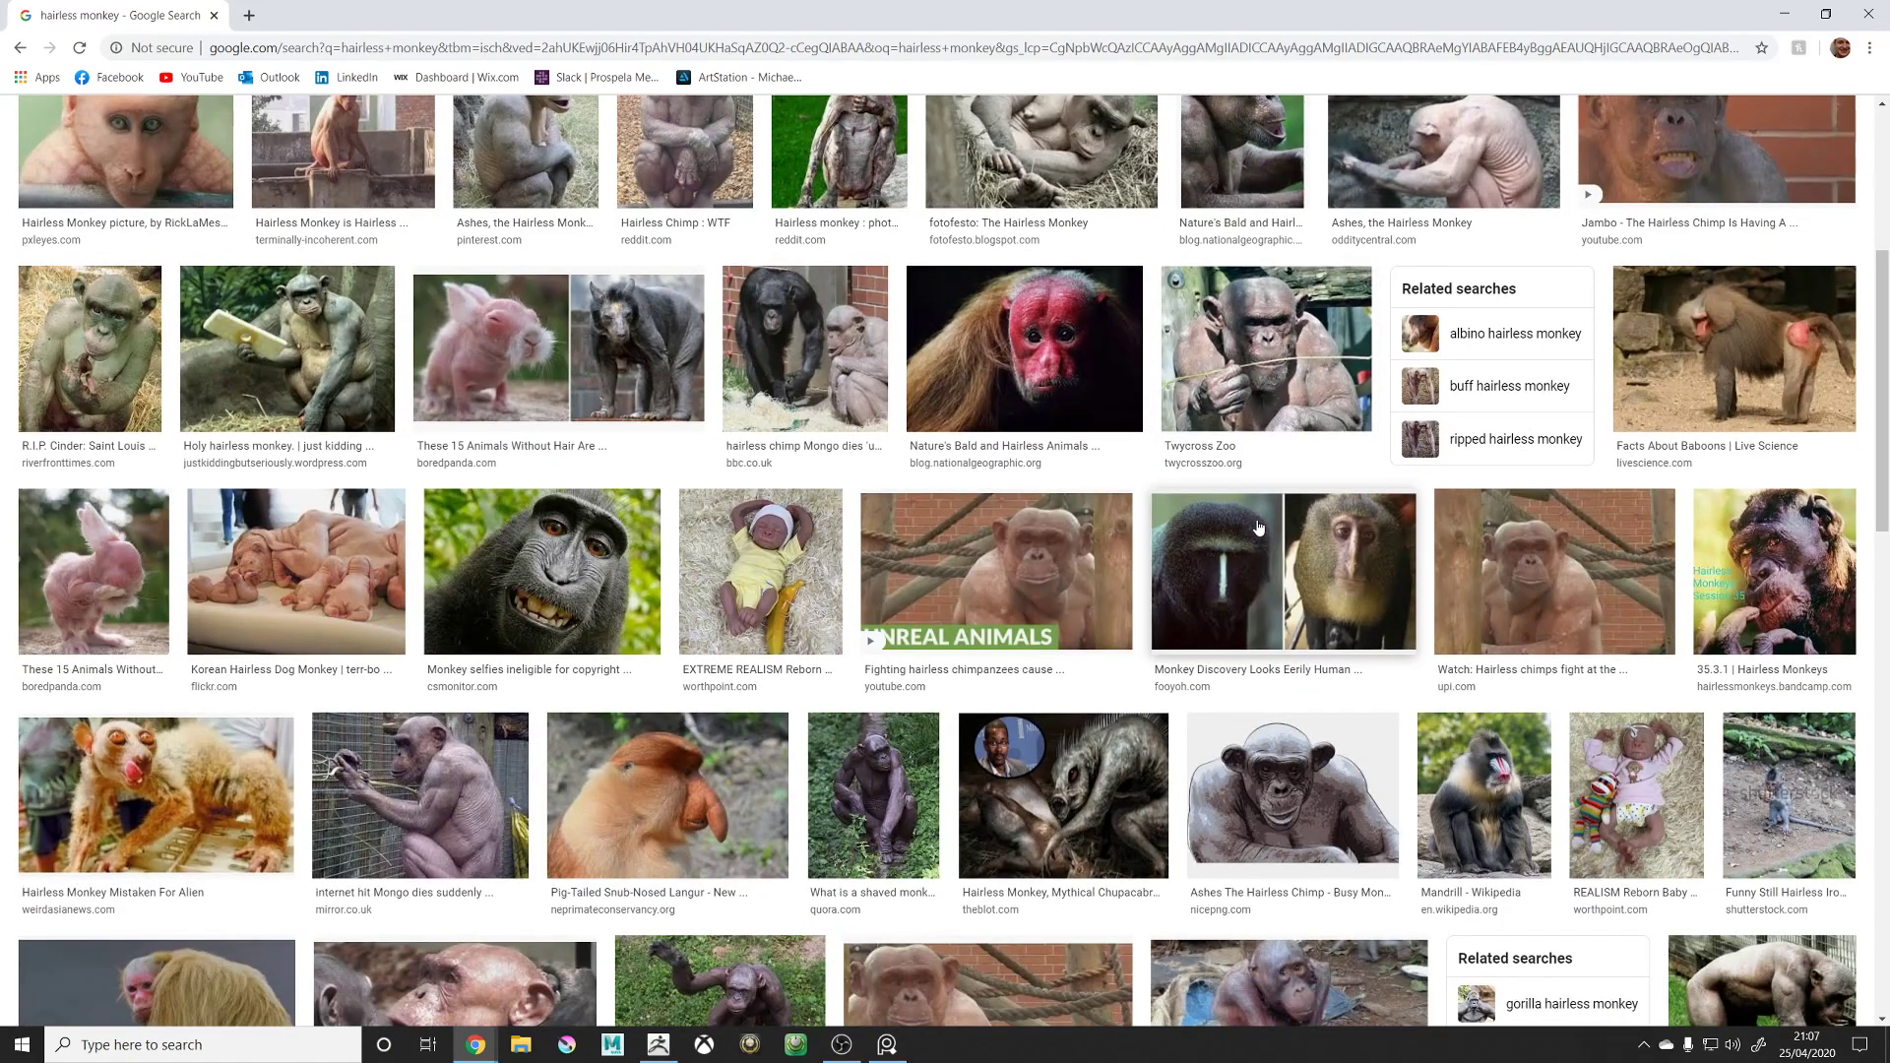
pyautogui.click(430, 802)
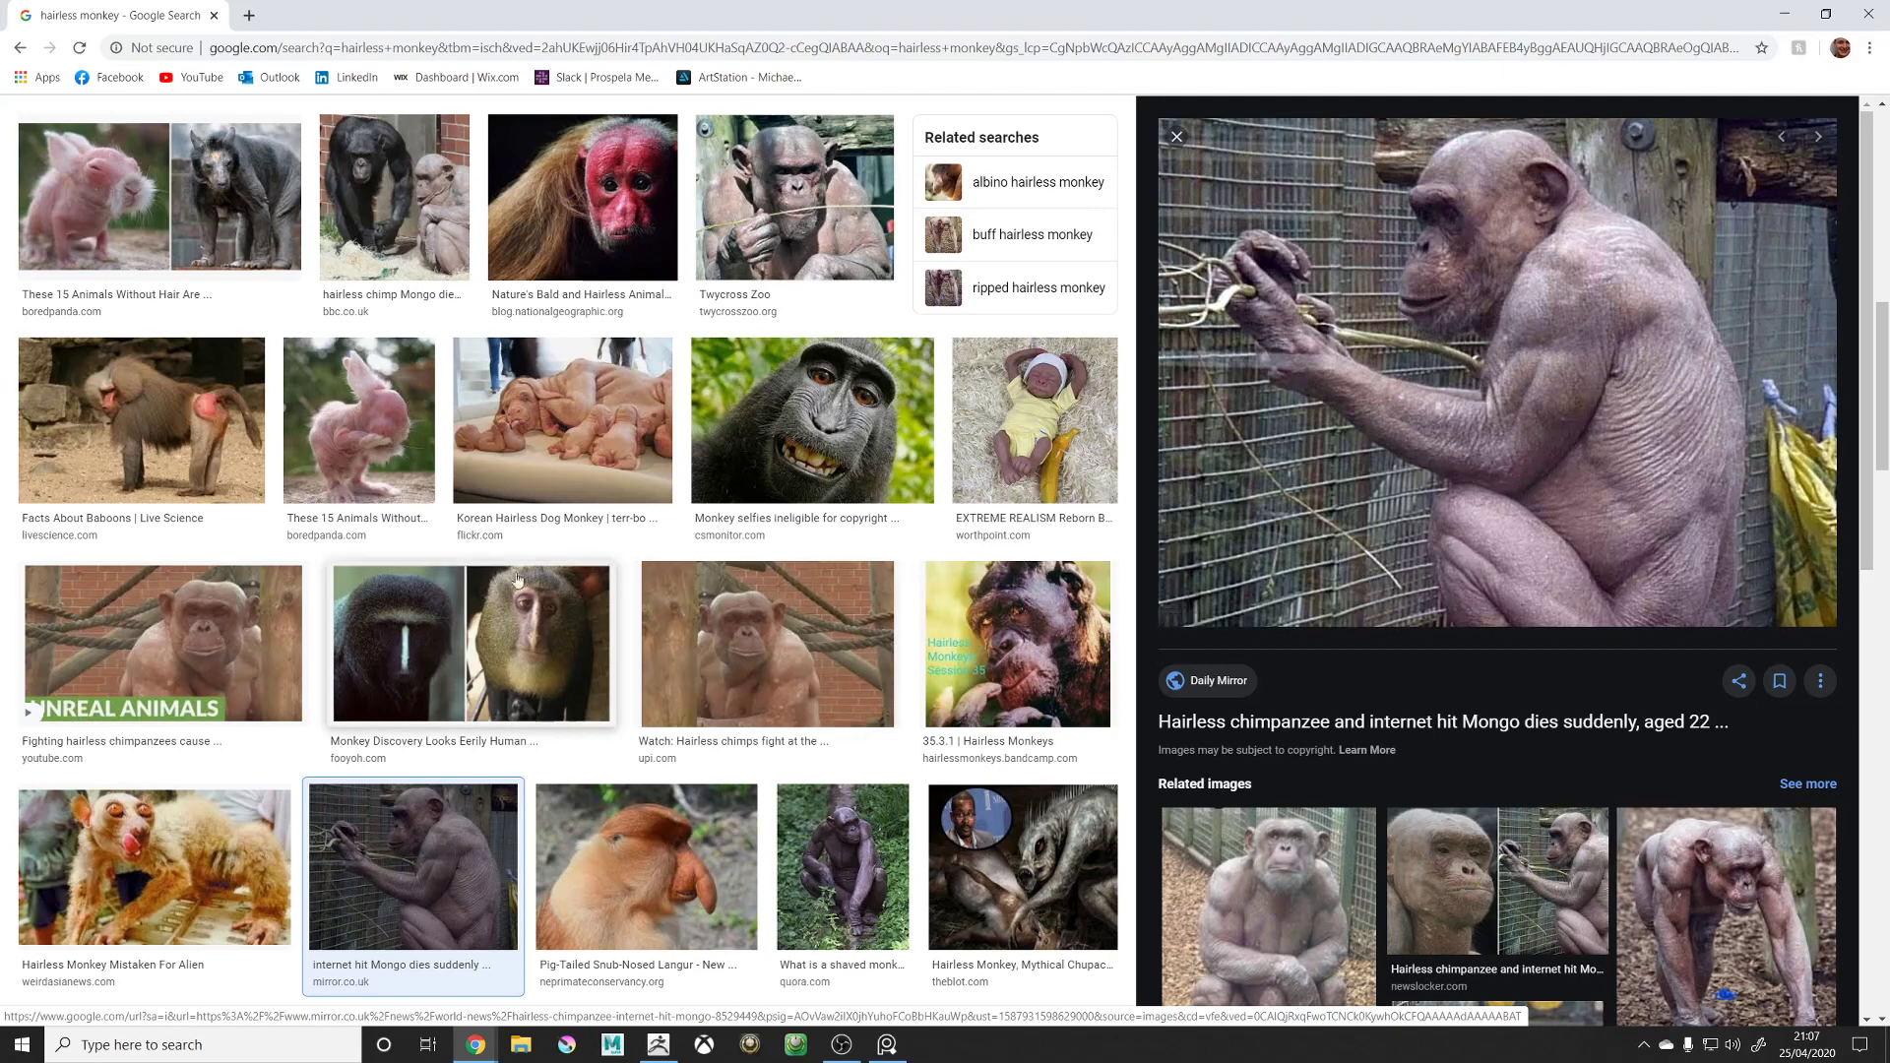
pyautogui.scroll(-4, 397, 590)
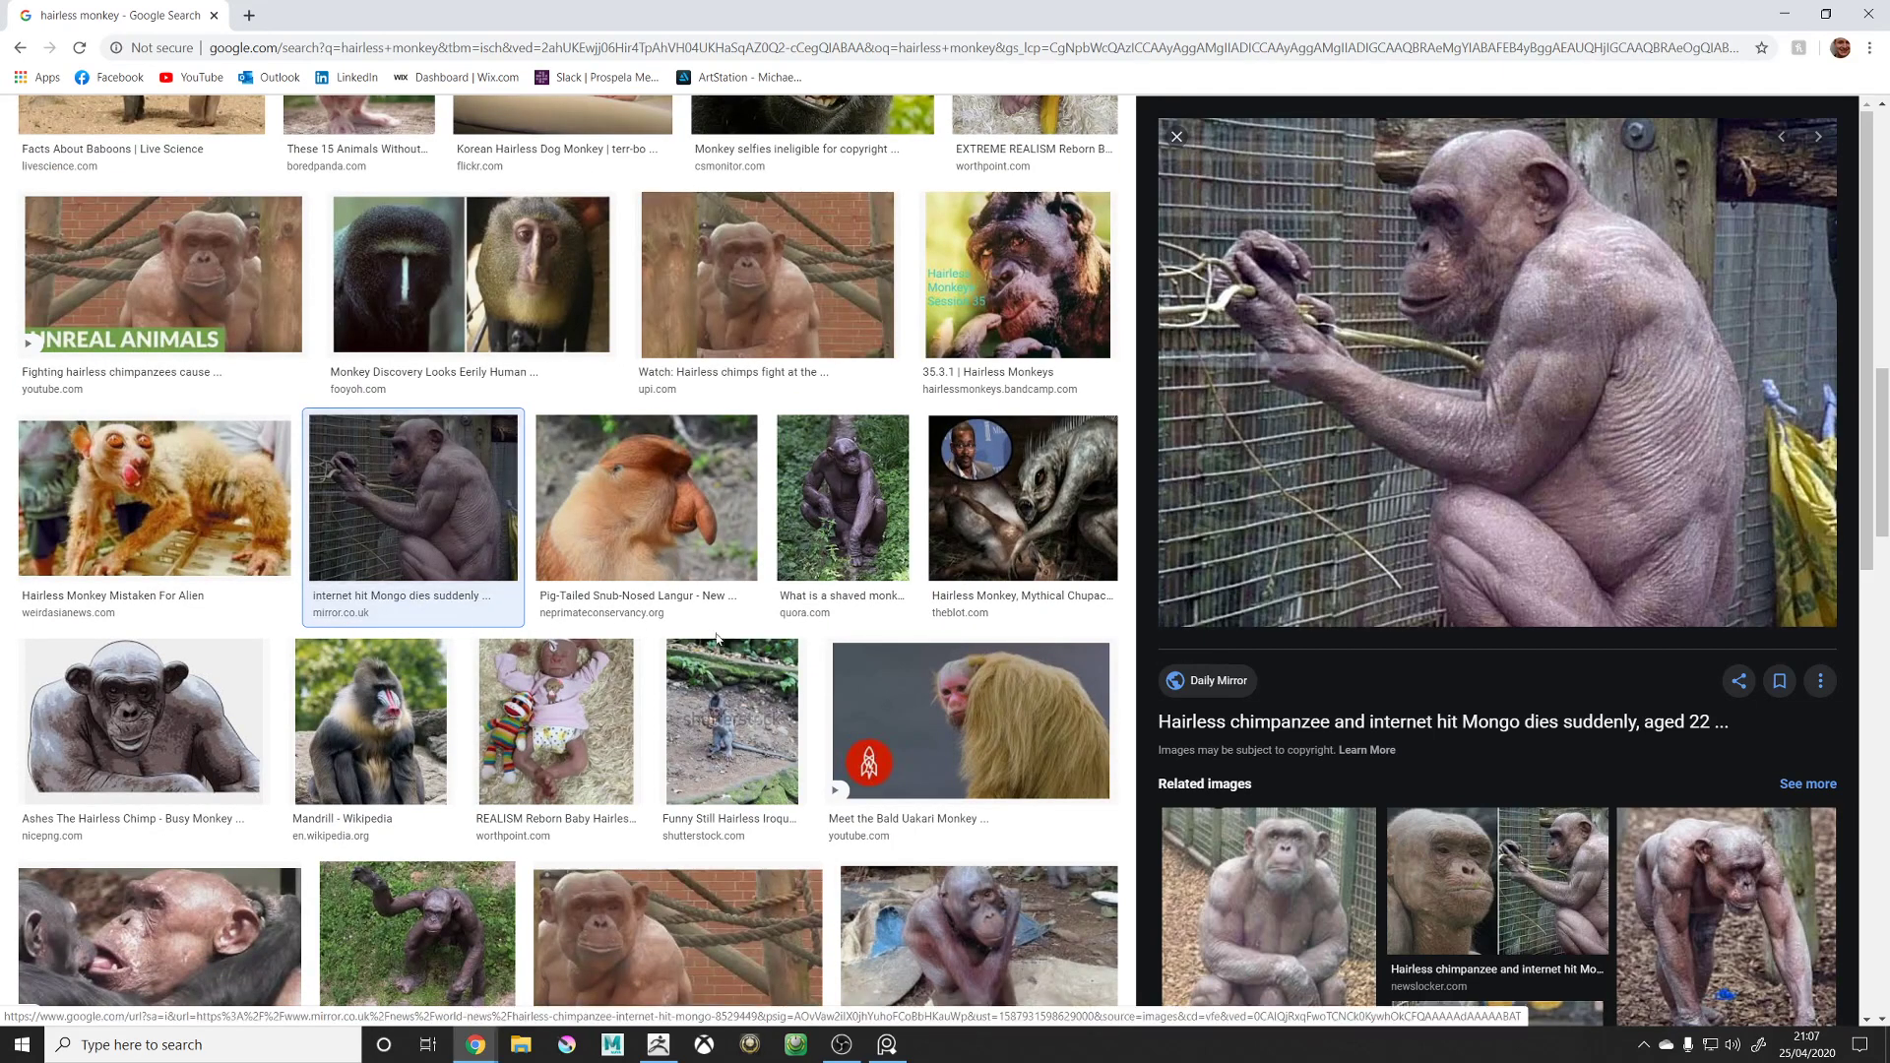
pyautogui.scroll(-3, 716, 638)
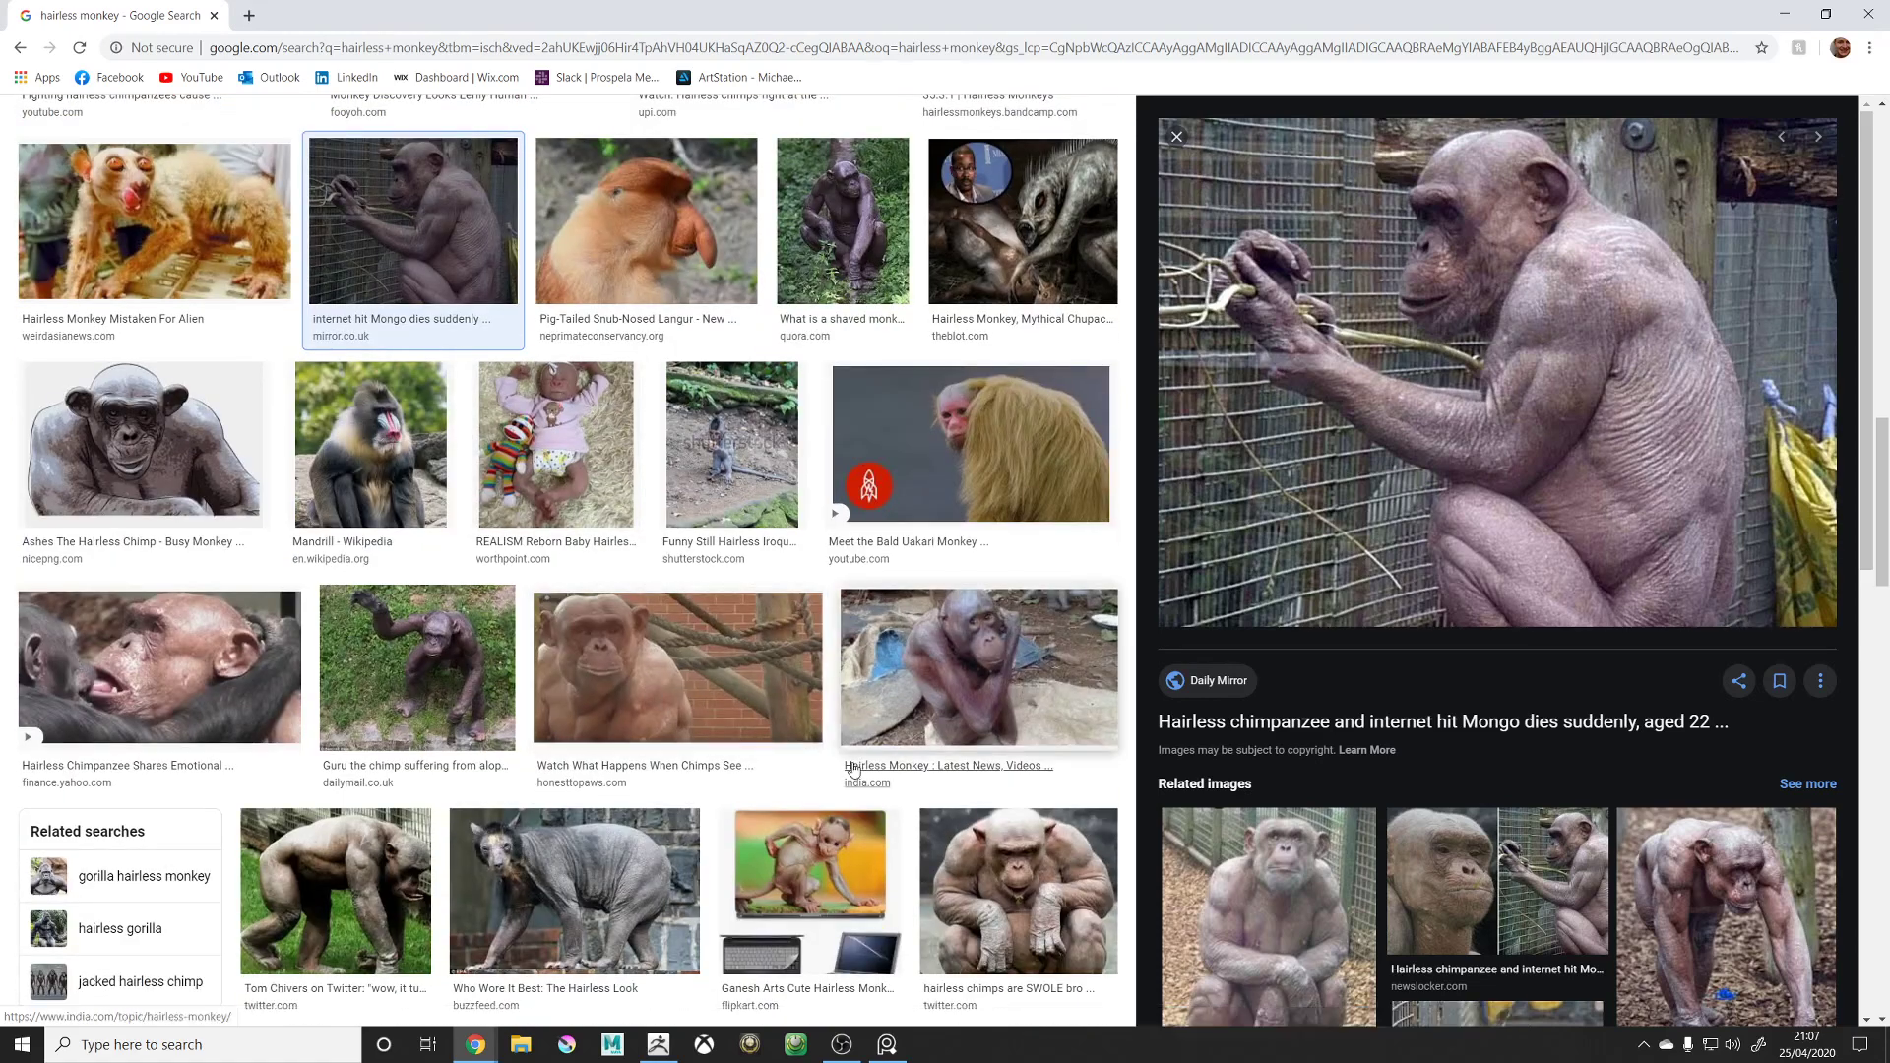
# Preview the "Who Wore It Best: The Hairless Look" photo and the Flickr photo showing a hairless monkey's back.
pyautogui.click(625, 905)
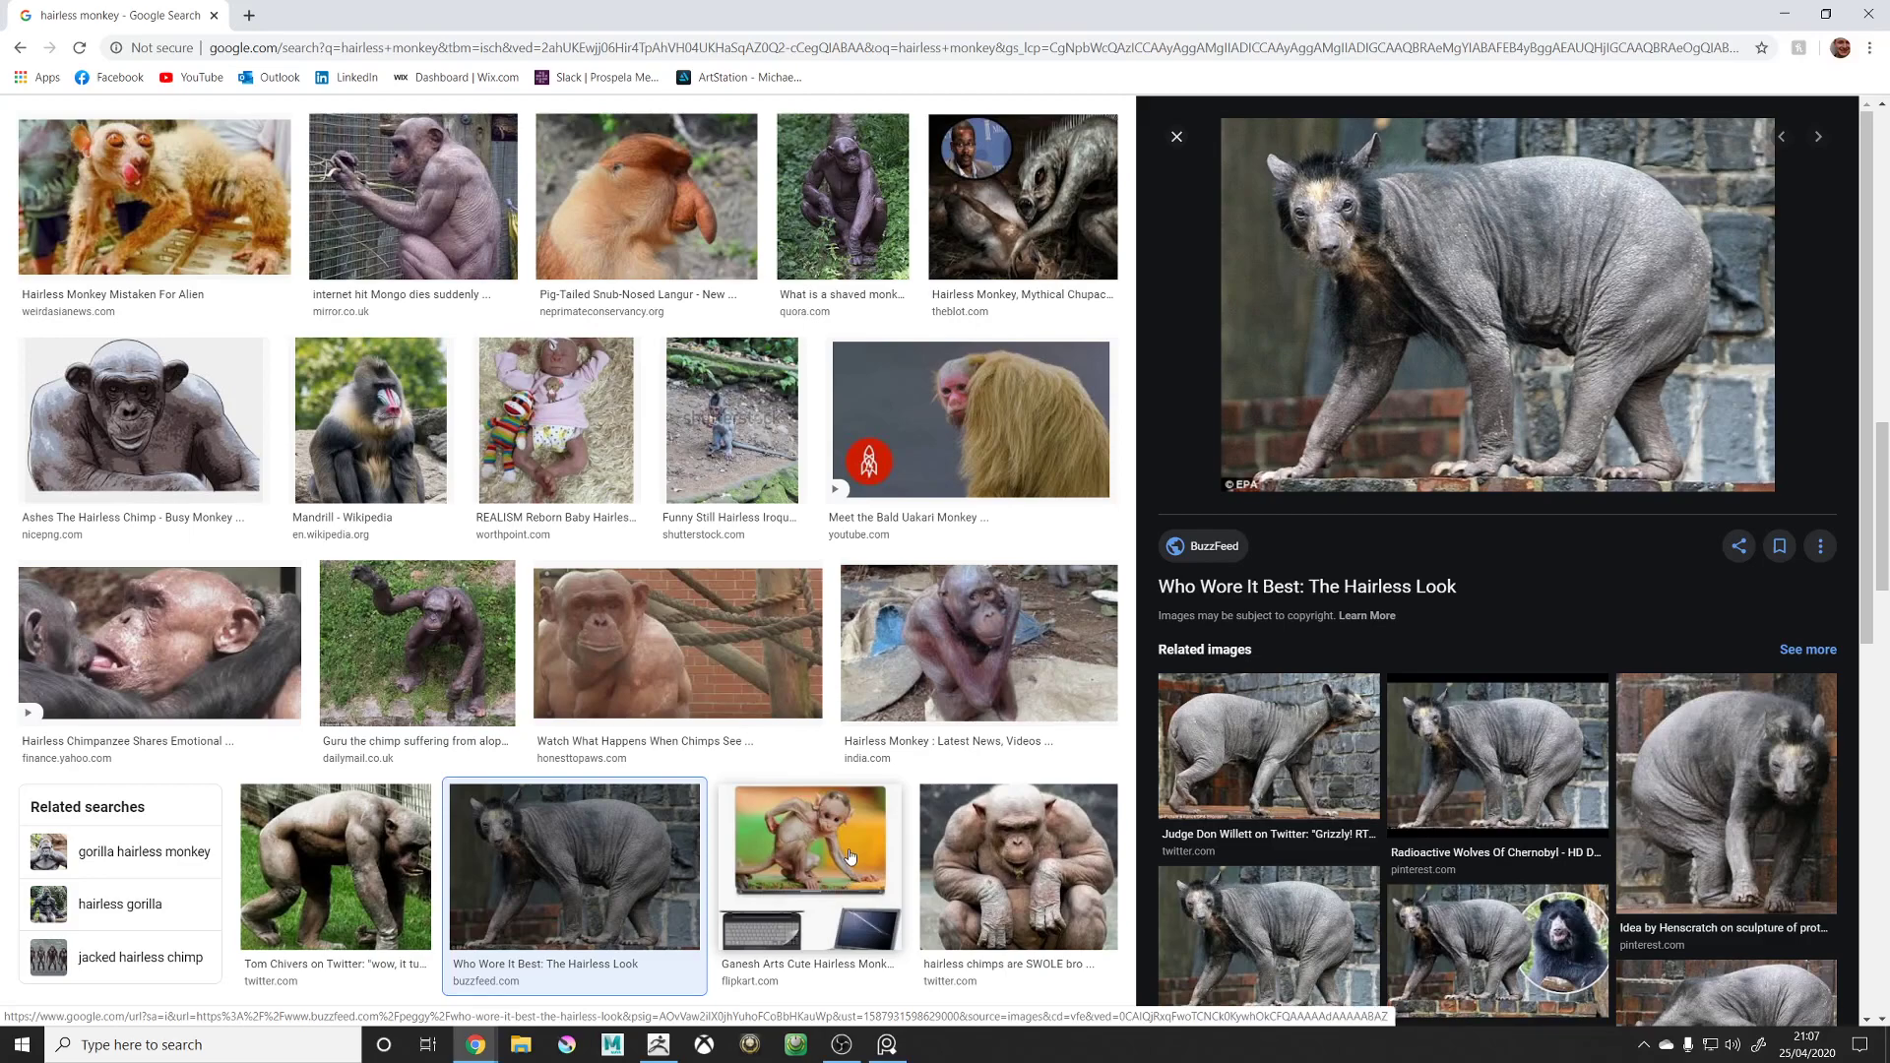
pyautogui.scroll(-5, 850, 856)
pyautogui.scroll(-5, 851, 856)
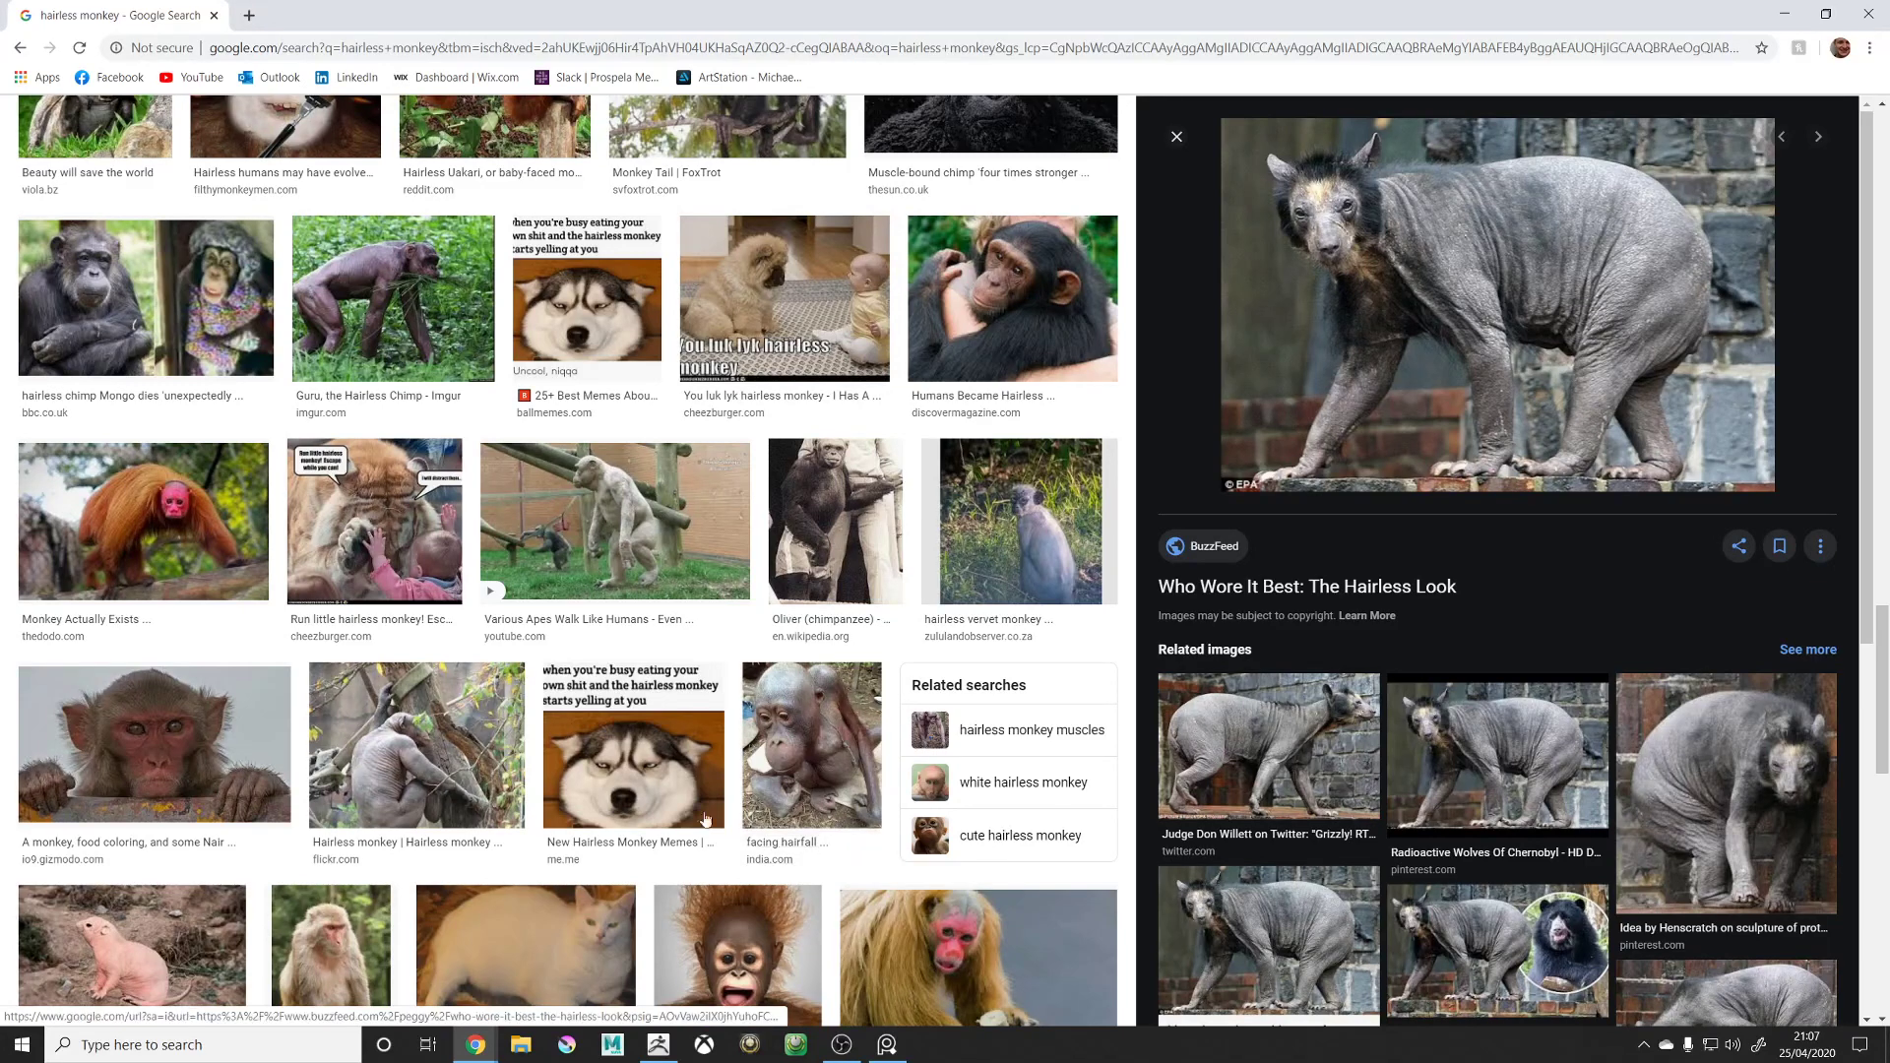
pyautogui.click(423, 748)
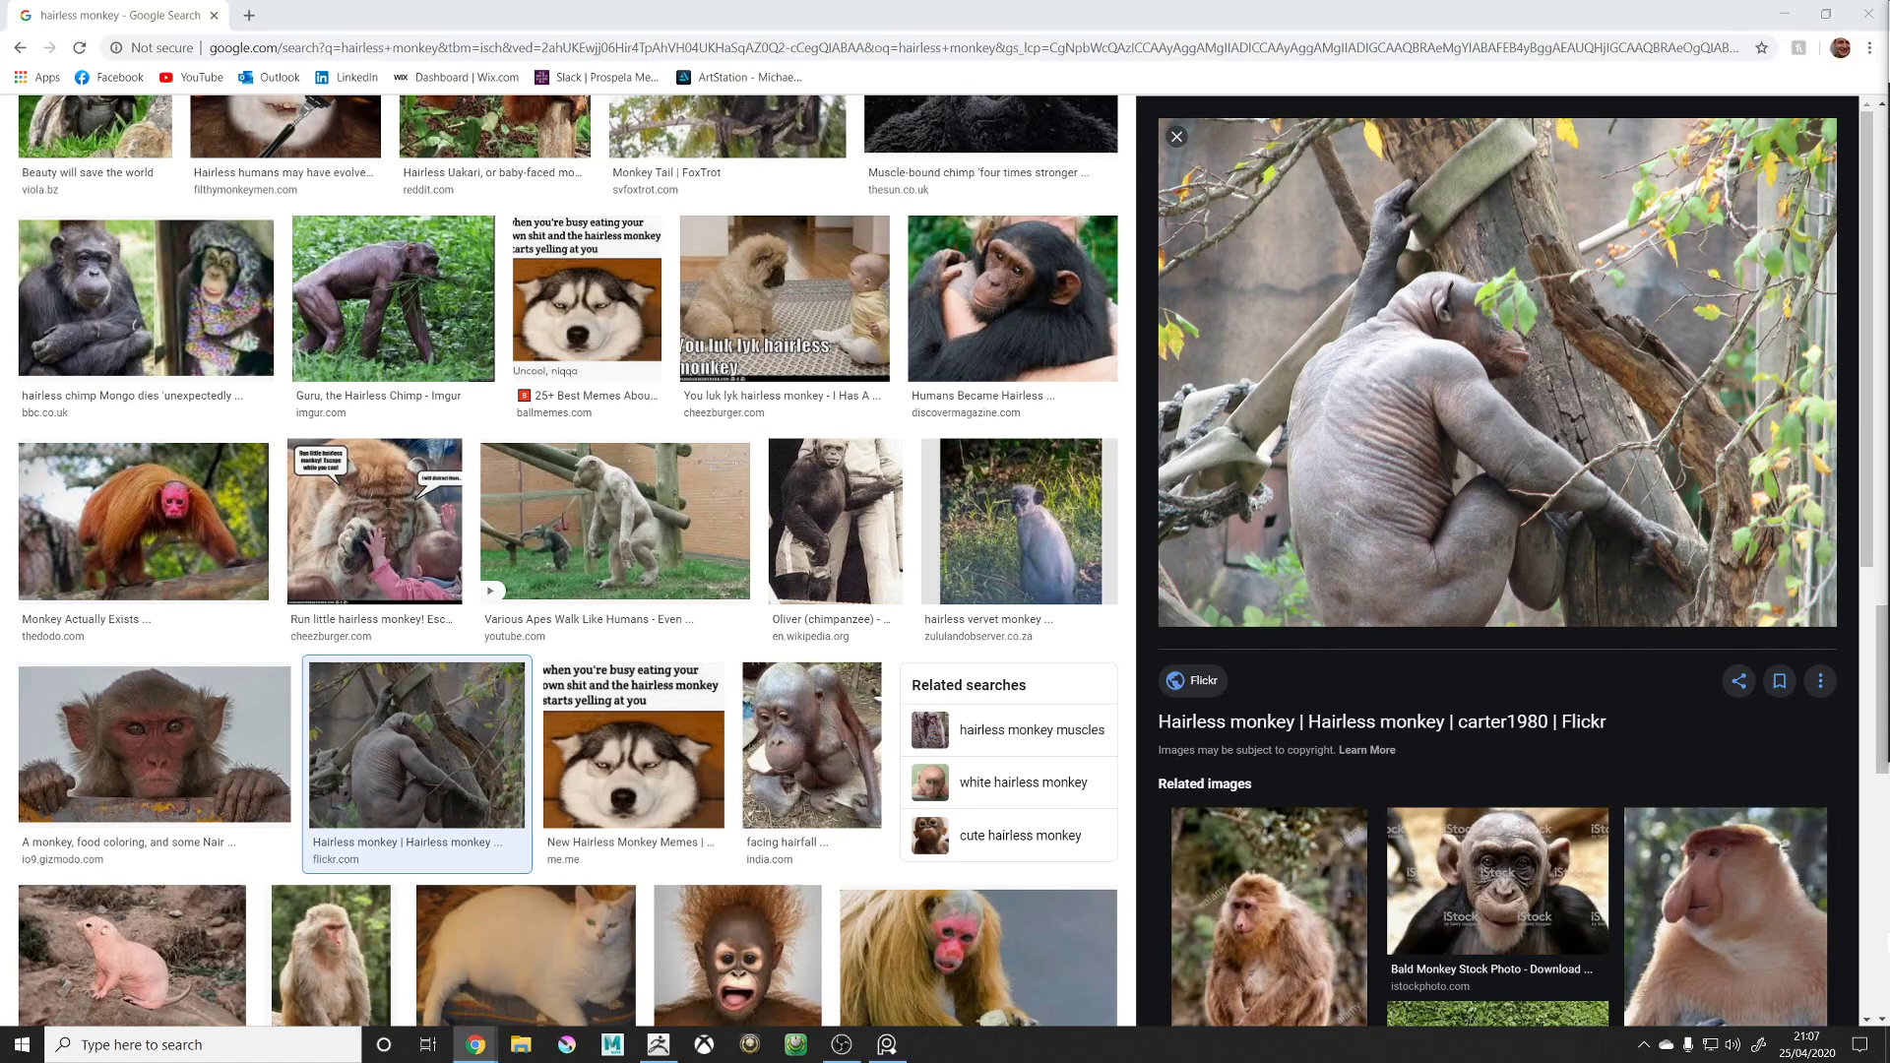
pyautogui.scroll(-3, 767, 620)
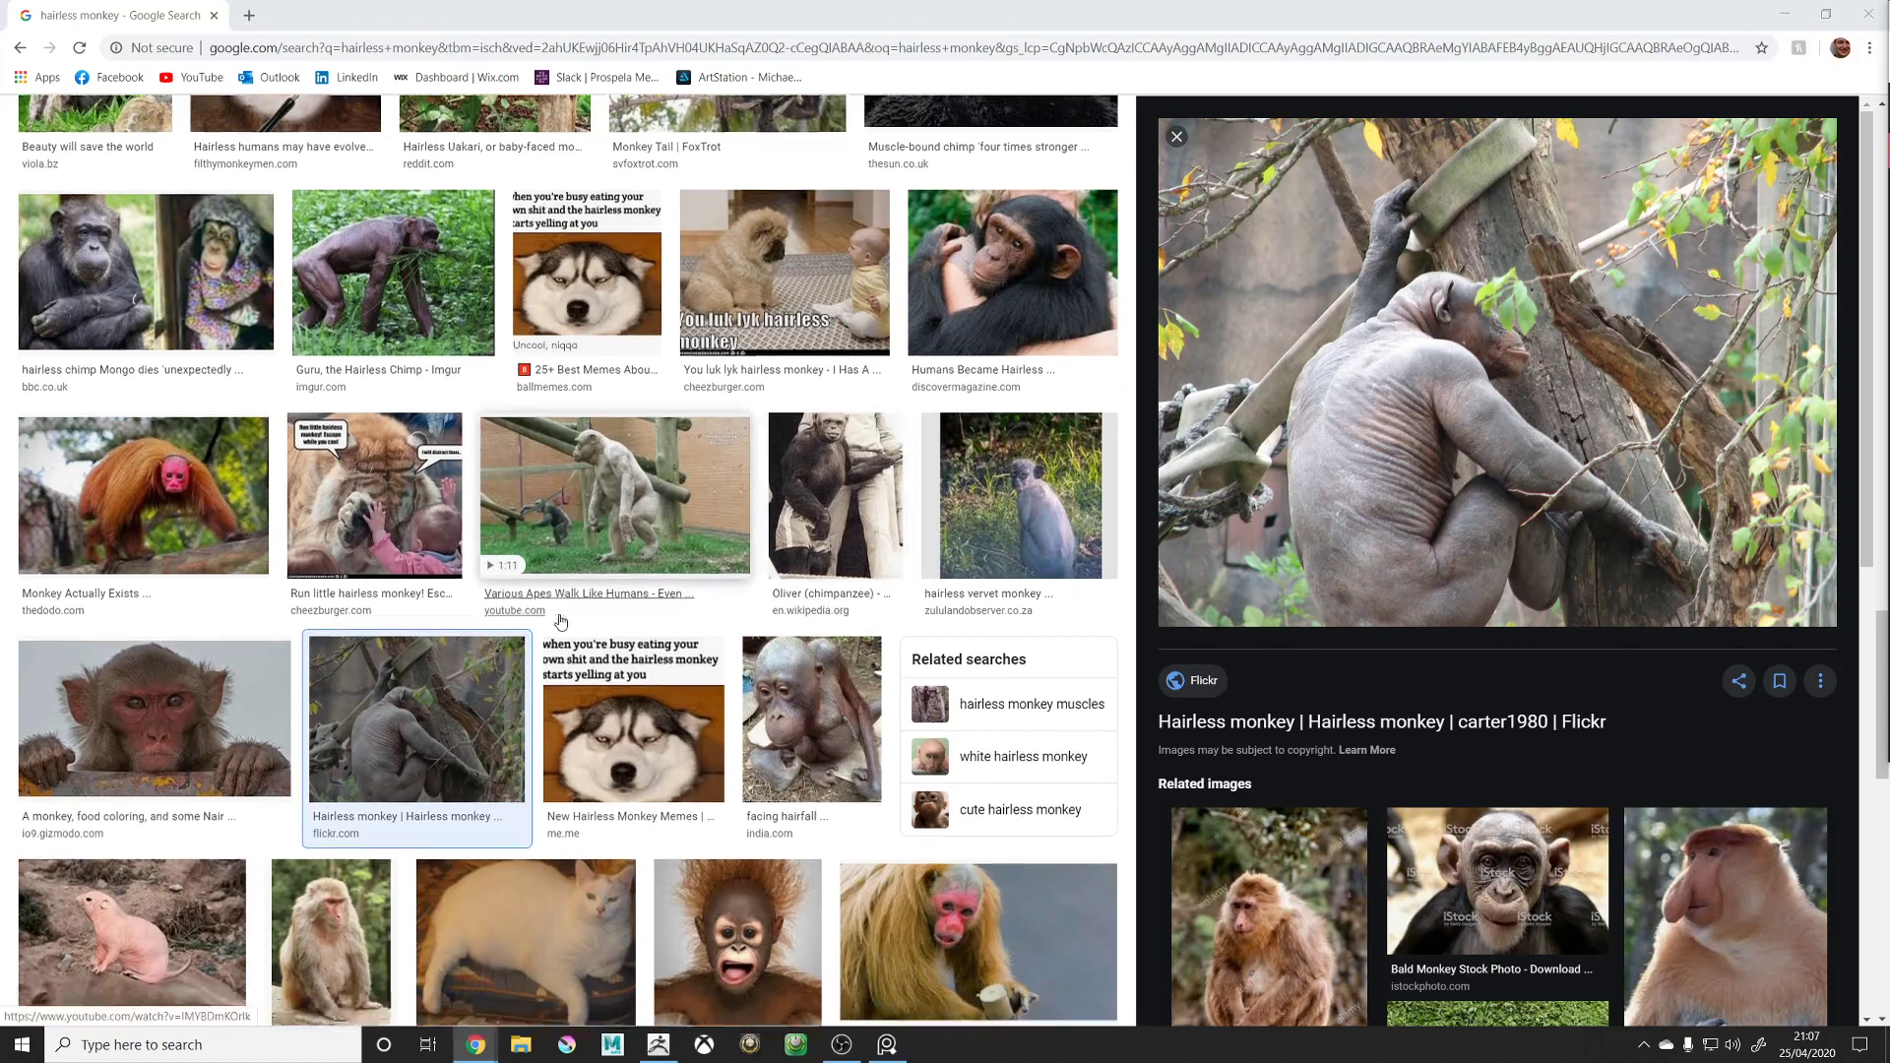
# Preview the "Freaky hairless chimp mysore zoo" photo for standing posture reference and browse further through the hairless monkey results.
pyautogui.scroll(-3, 755, 492)
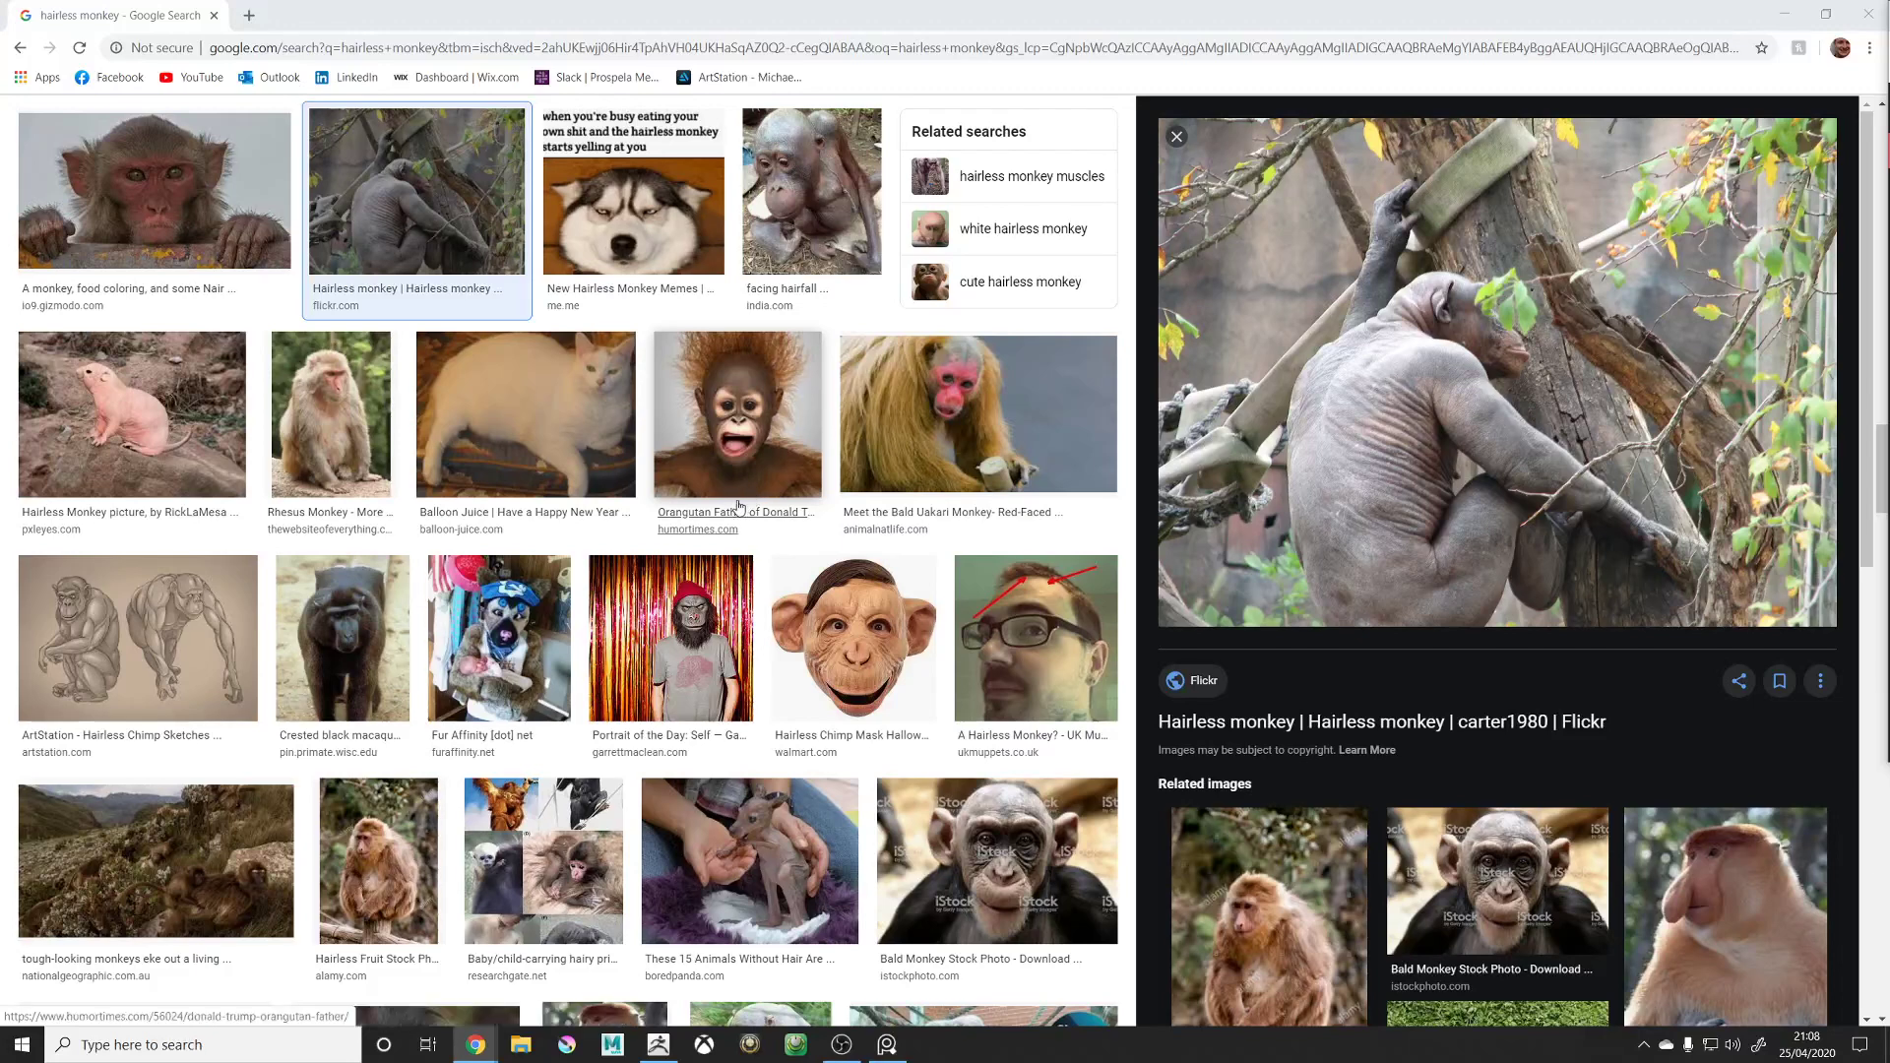
pyautogui.scroll(-5, 704, 522)
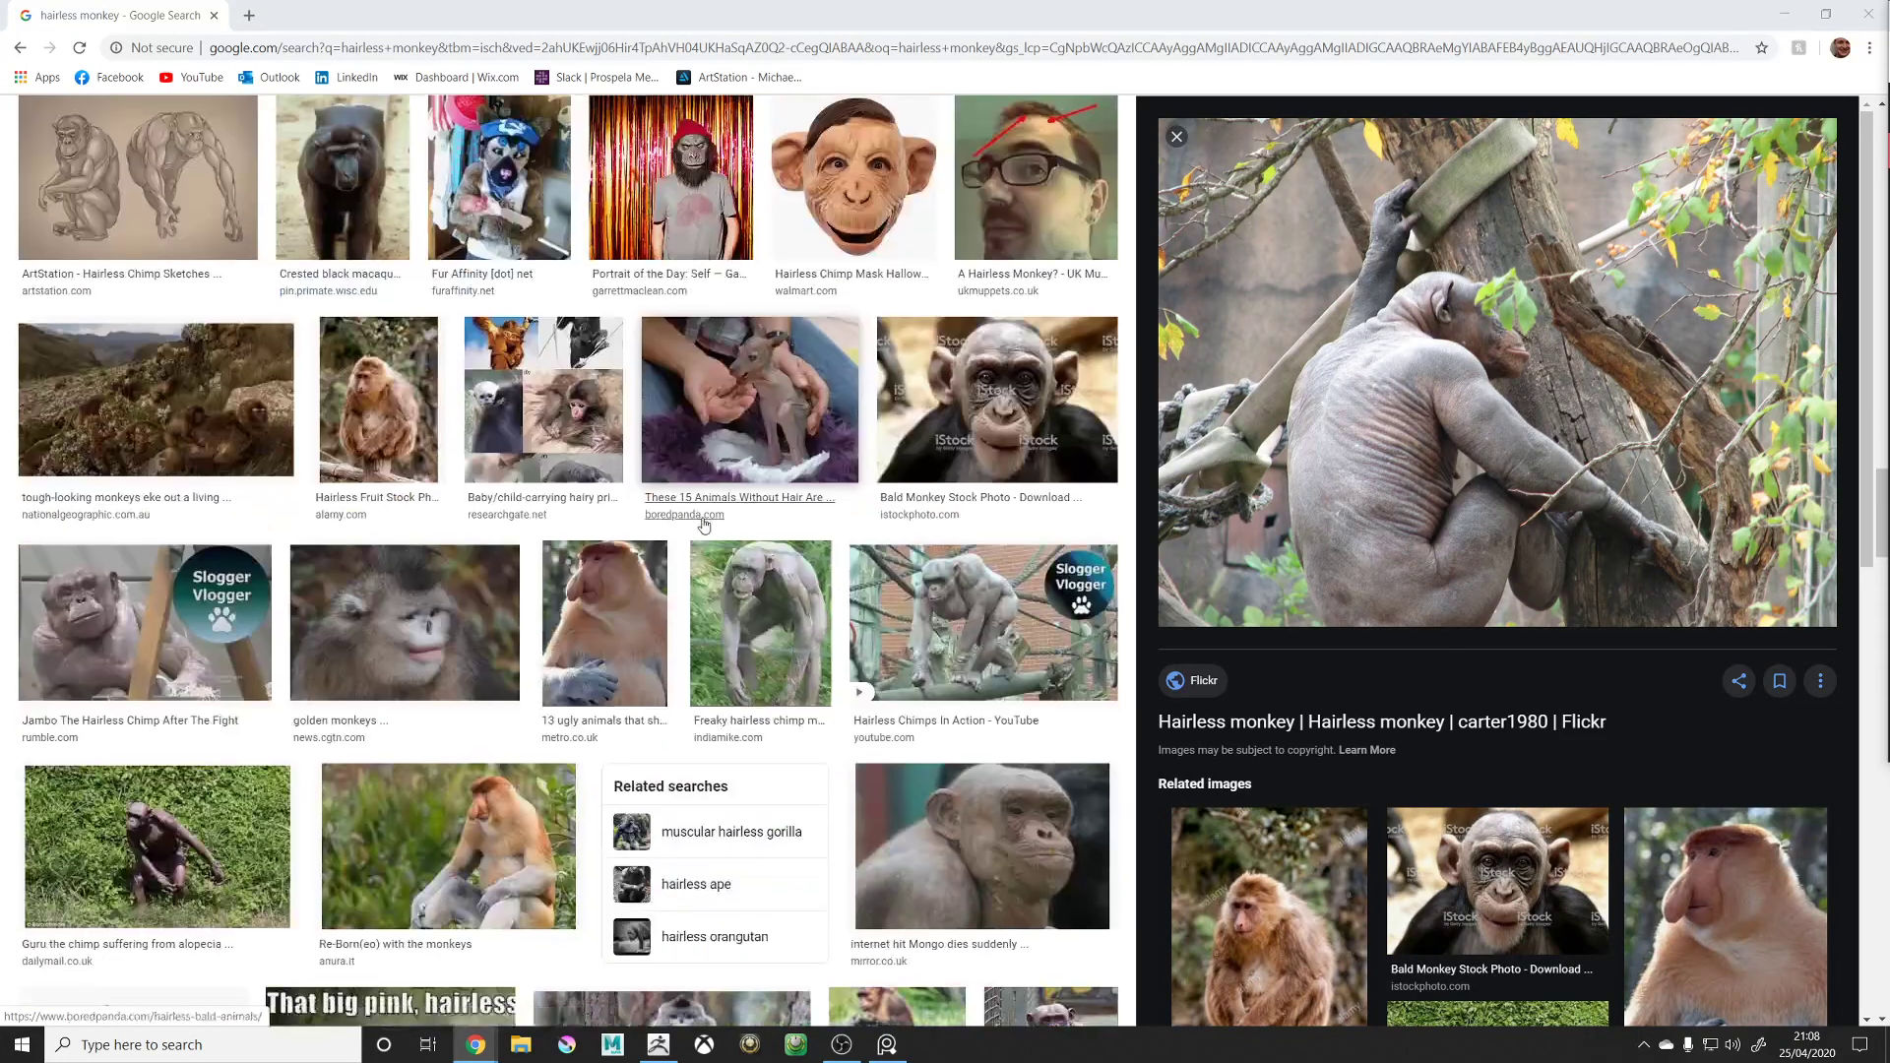
pyautogui.click(759, 622)
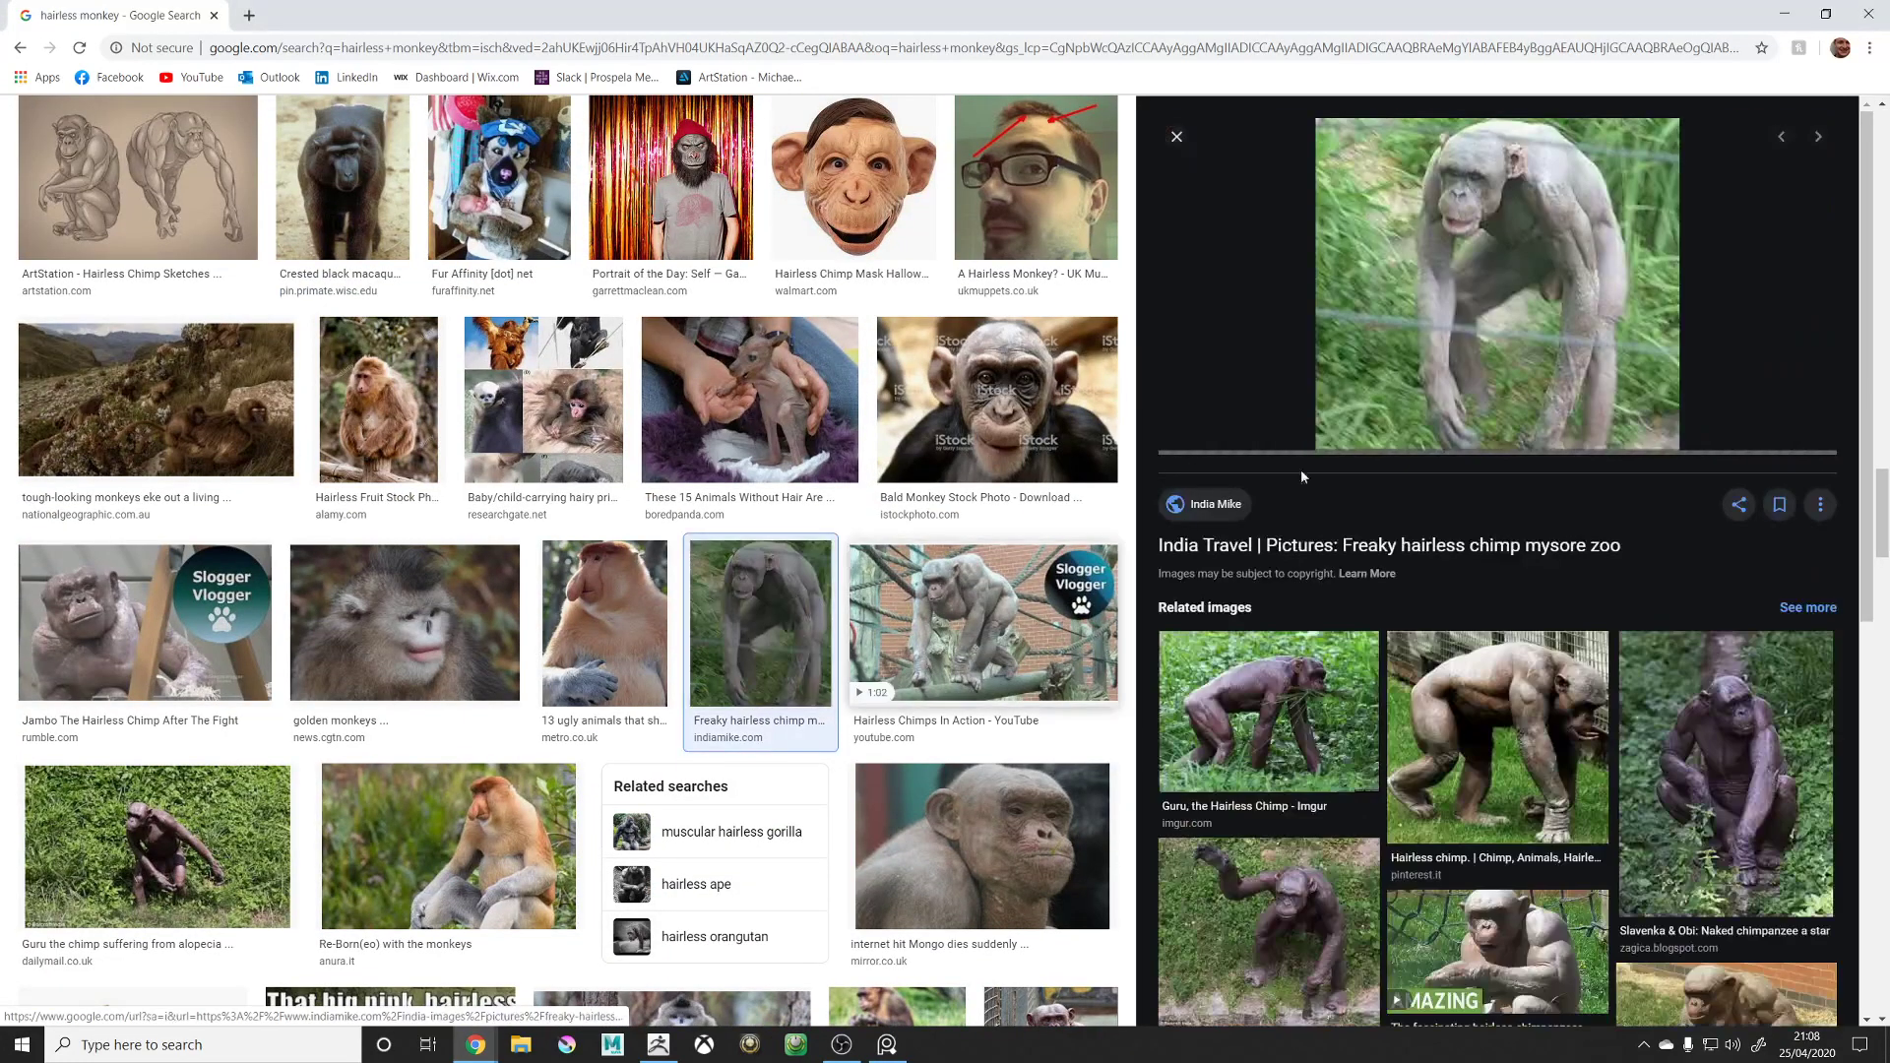
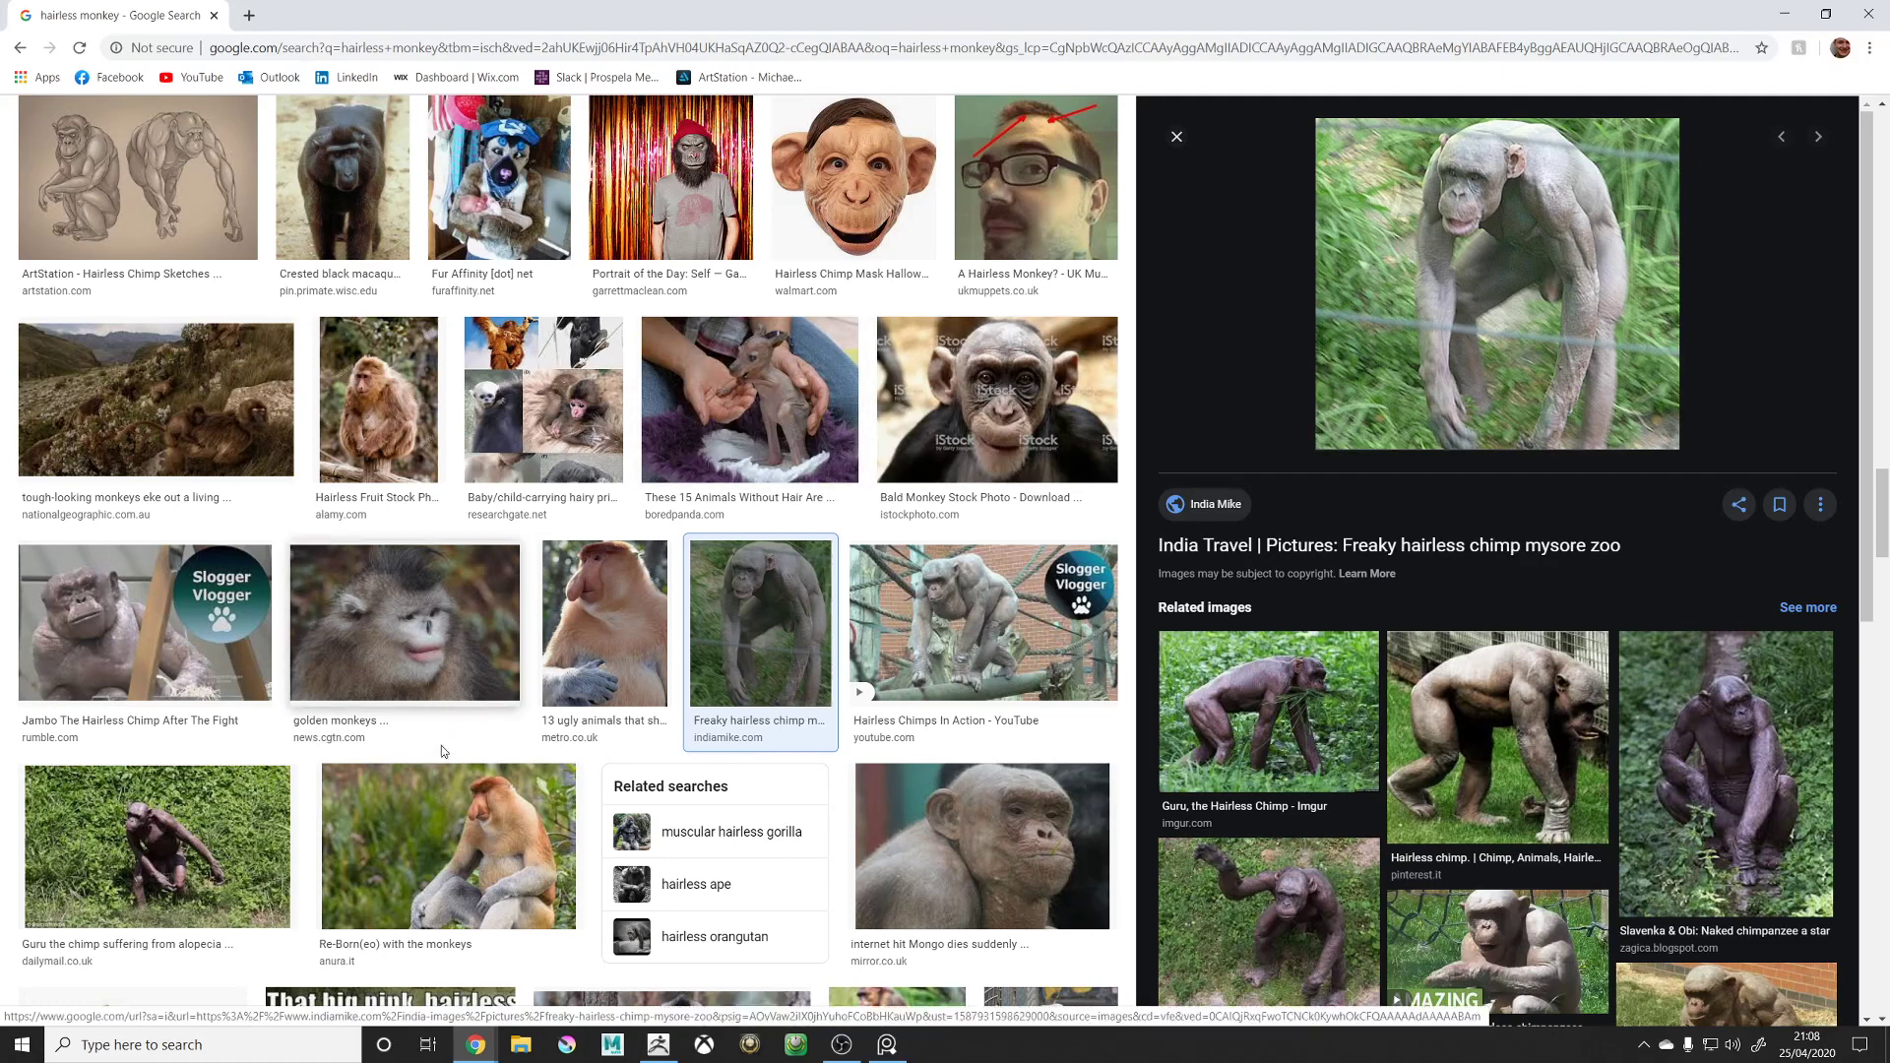
pyautogui.scroll(-5, 464, 803)
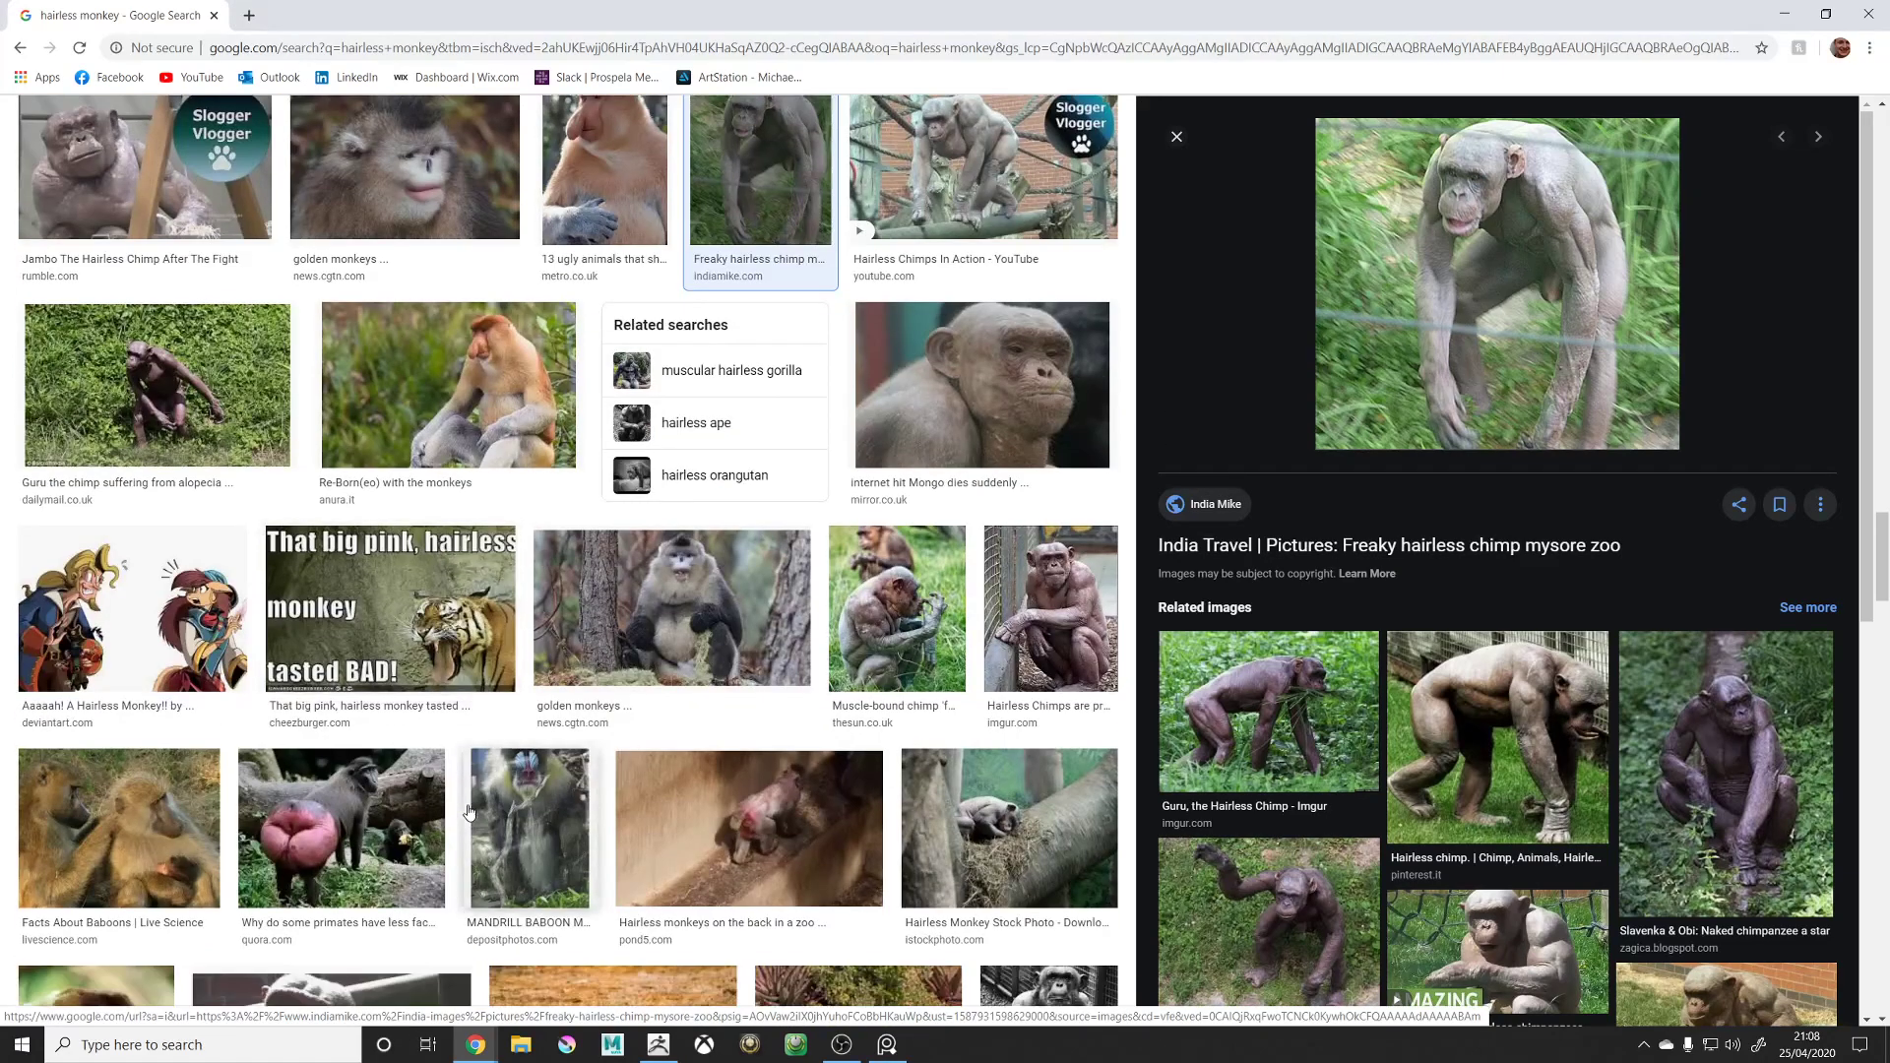
pyautogui.scroll(-3, 519, 839)
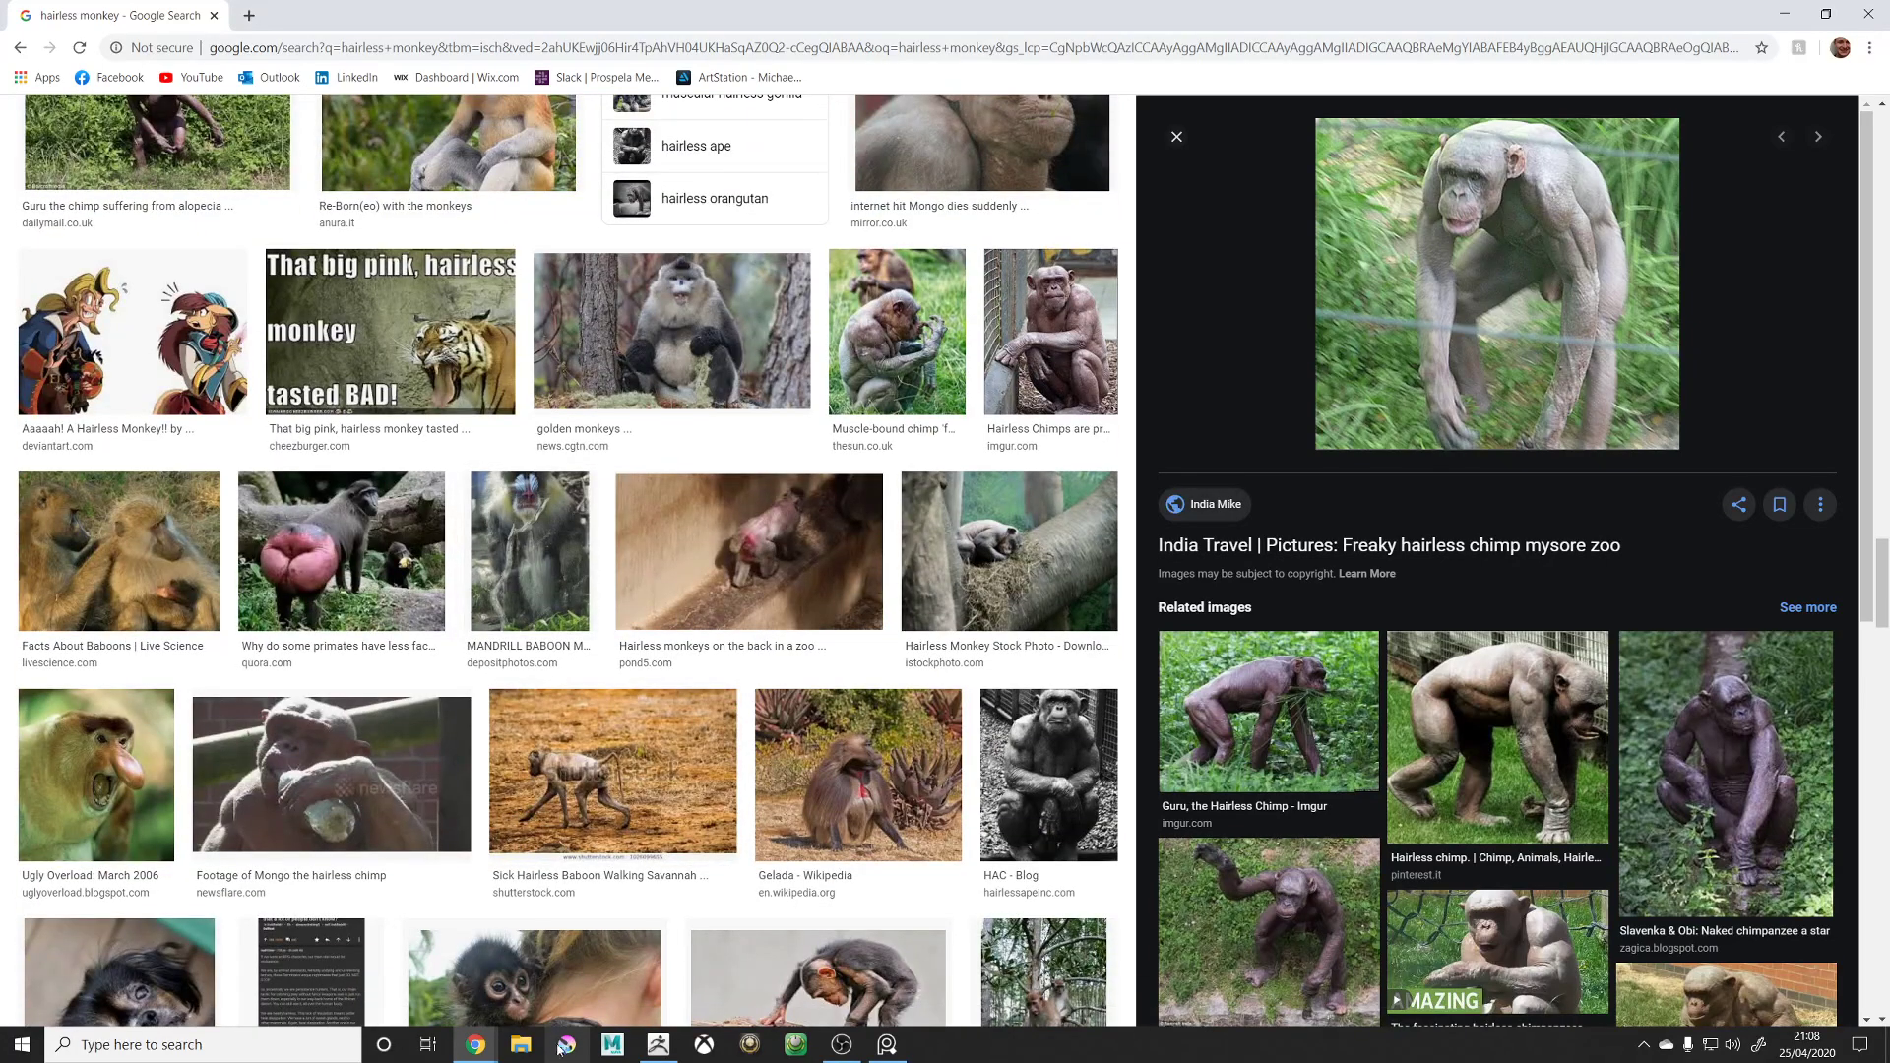
# Switch to ZBrush and lay a Transpose line along the creature's upper arm, starting from the shoulder.
pyautogui.click(667, 1048)
pyautogui.moveTo(1046, 733)
pyautogui.mouseDown()
pyautogui.moveTo(1054, 688)
pyautogui.moveTo(1033, 705)
pyautogui.moveTo(1147, 487)
pyautogui.moveTo(1131, 561)
pyautogui.moveTo(1245, 497)
pyautogui.moveTo(773, 174)
pyautogui.mouseUp()
pyautogui.press('ctrl')
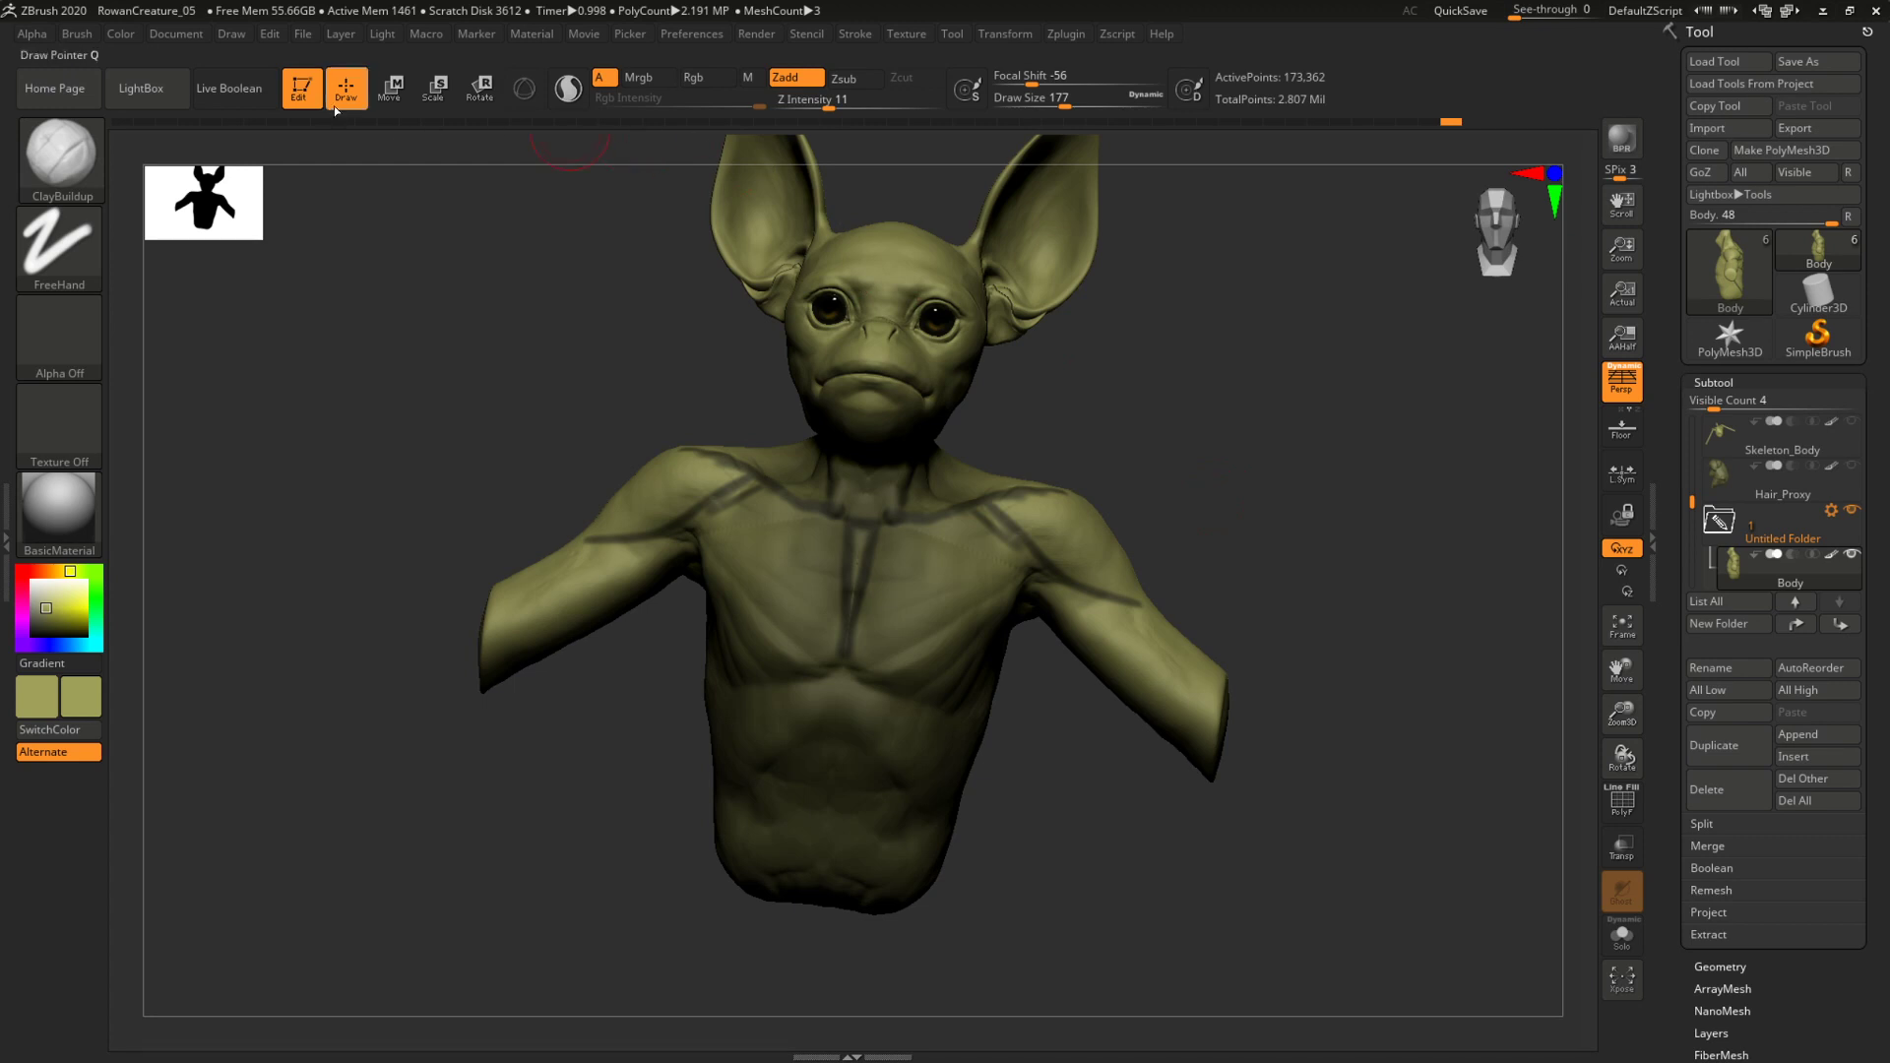
pyautogui.press('w')
pyautogui.moveTo(1040, 532)
pyautogui.mouseDown()
pyautogui.moveTo(1195, 722)
pyautogui.moveTo(1190, 632)
pyautogui.mouseUp()
pyautogui.moveTo(1046, 620); pyautogui.dragTo(1046, 621)
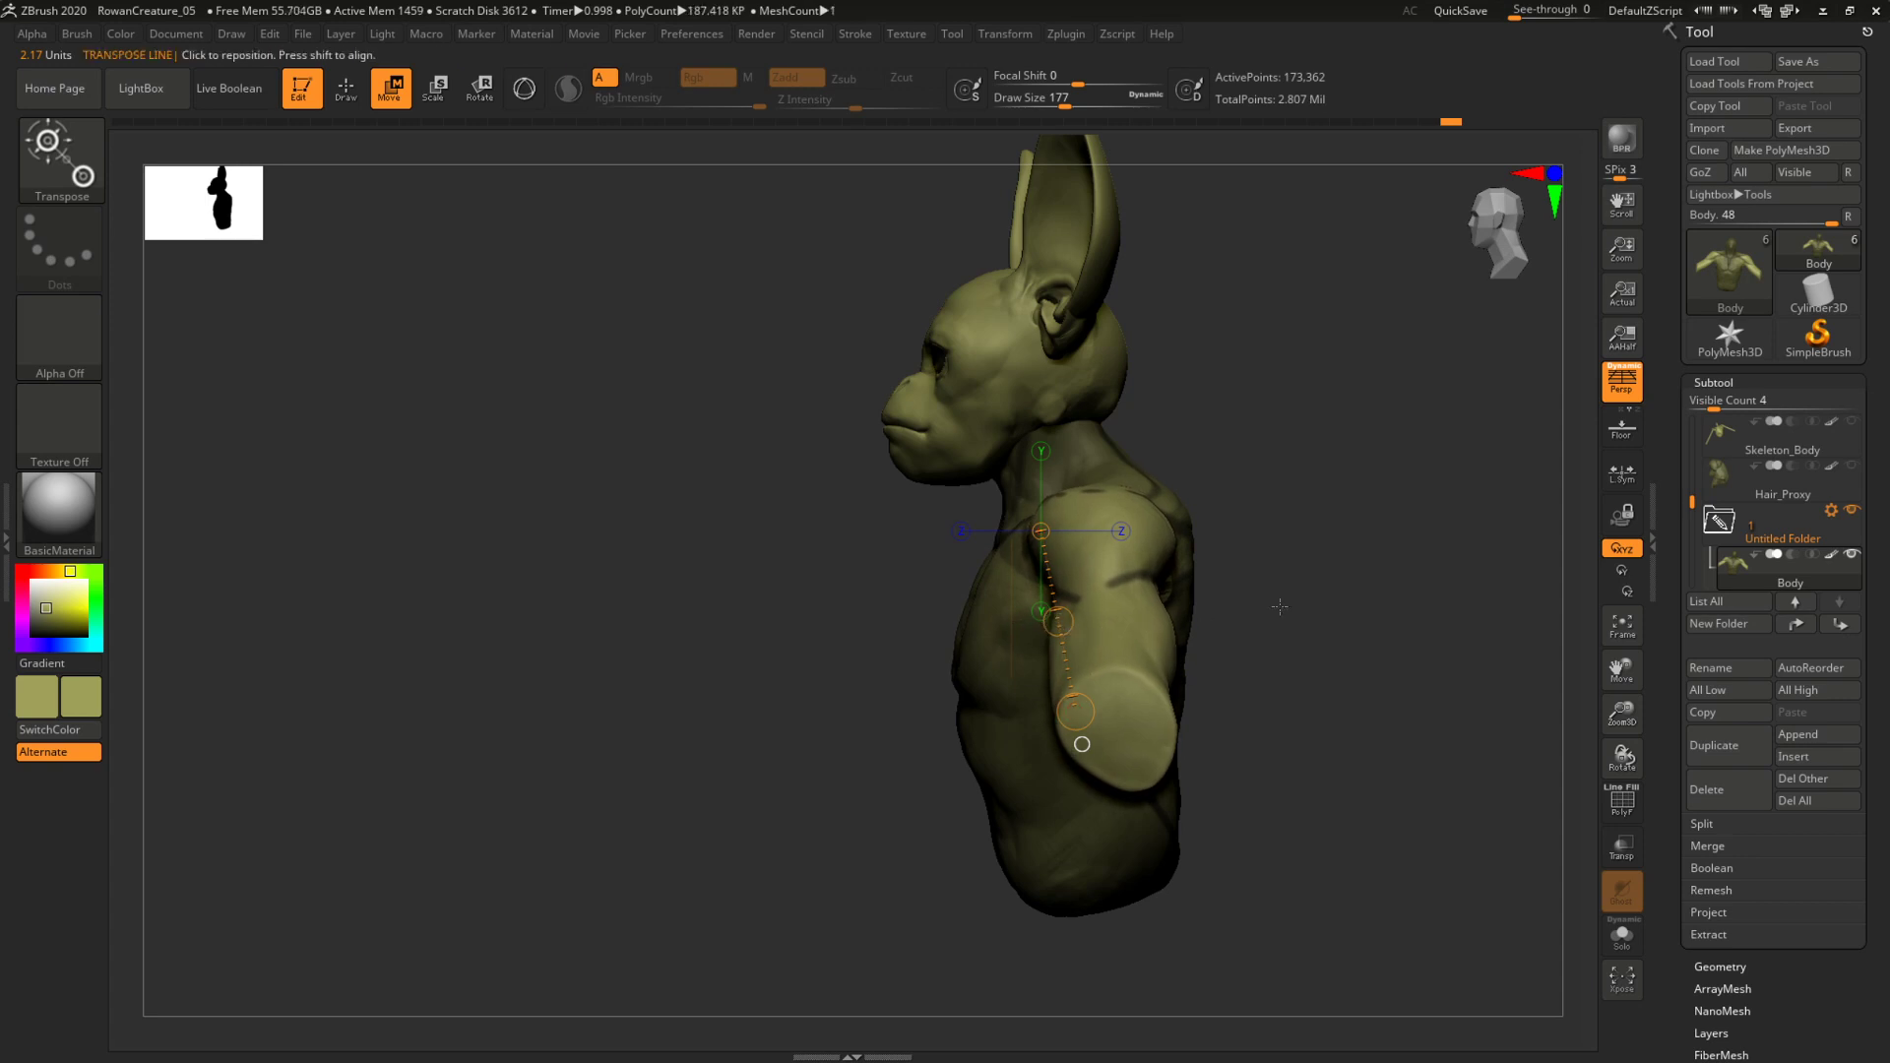
pyautogui.moveTo(1278, 603); pyautogui.dragTo(1270, 679)
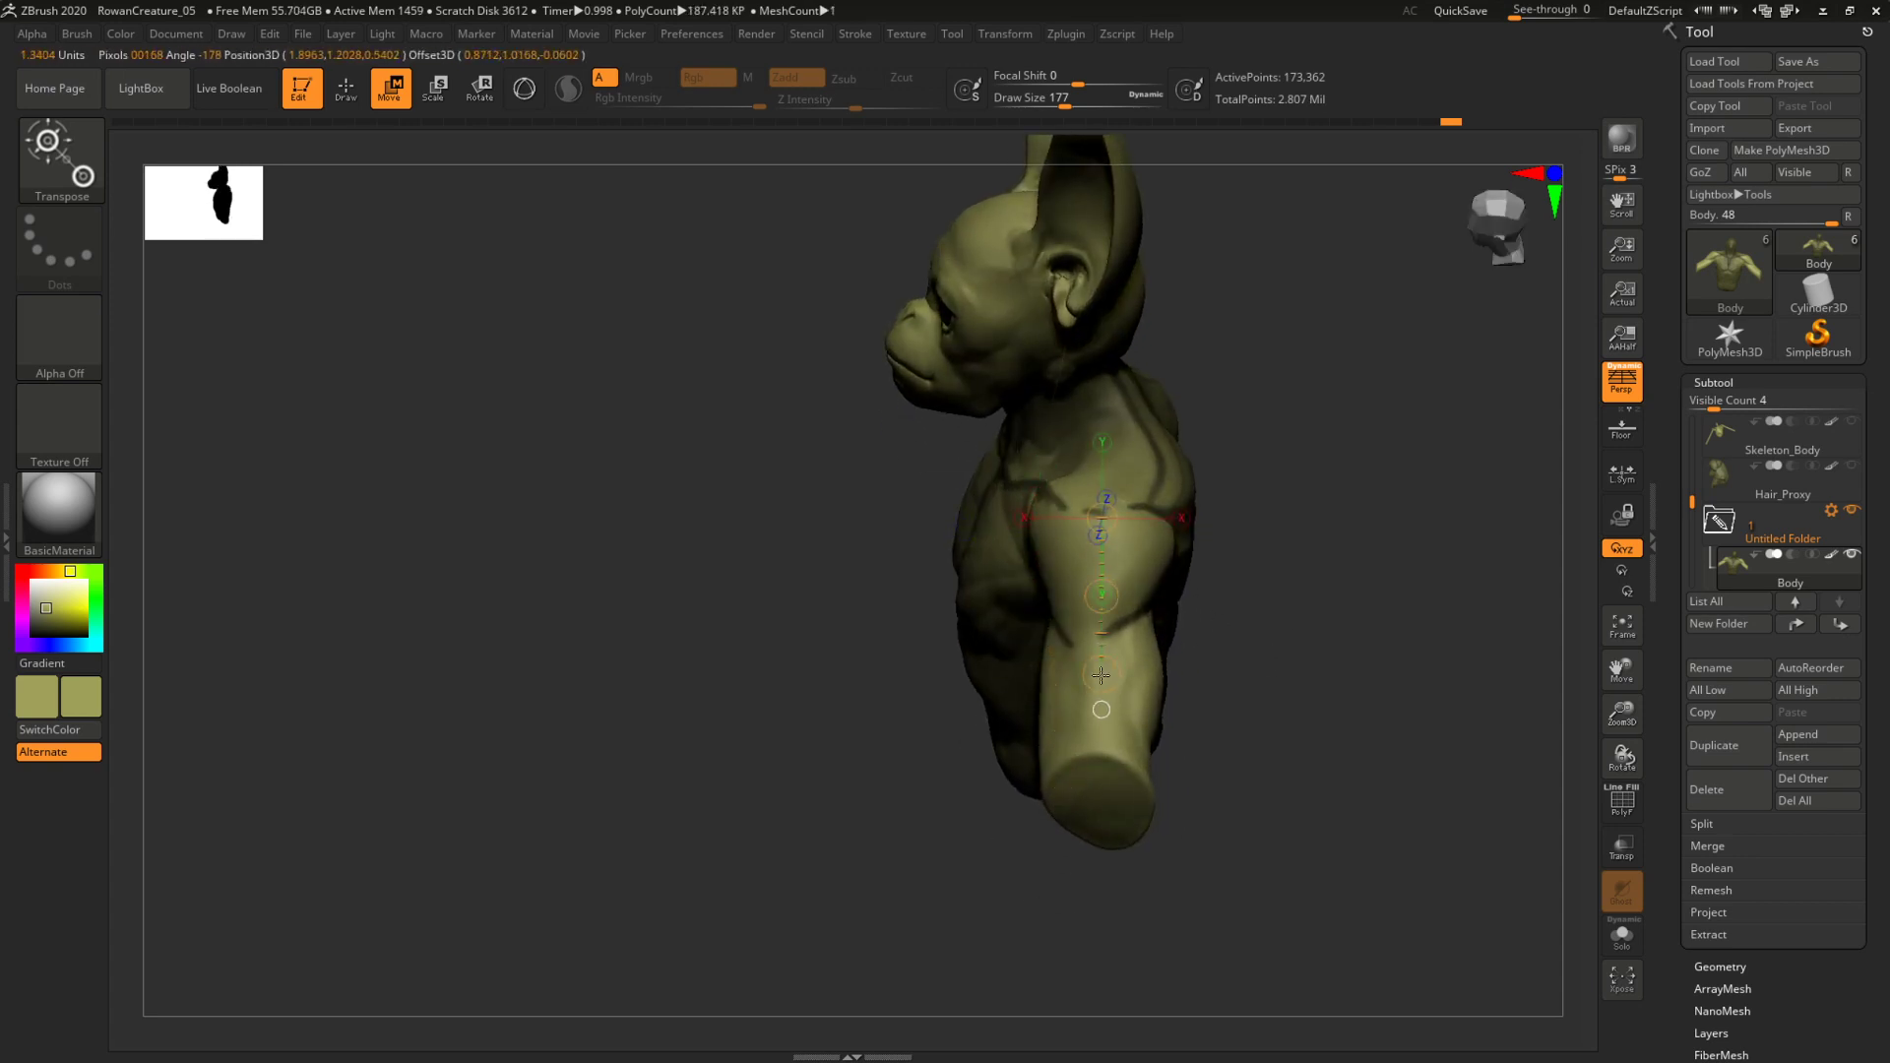
# Try to reposition the unmasked upper arms with the Transpose line and undo the change.
pyautogui.moveTo(1104, 618); pyautogui.dragTo(1164, 667)
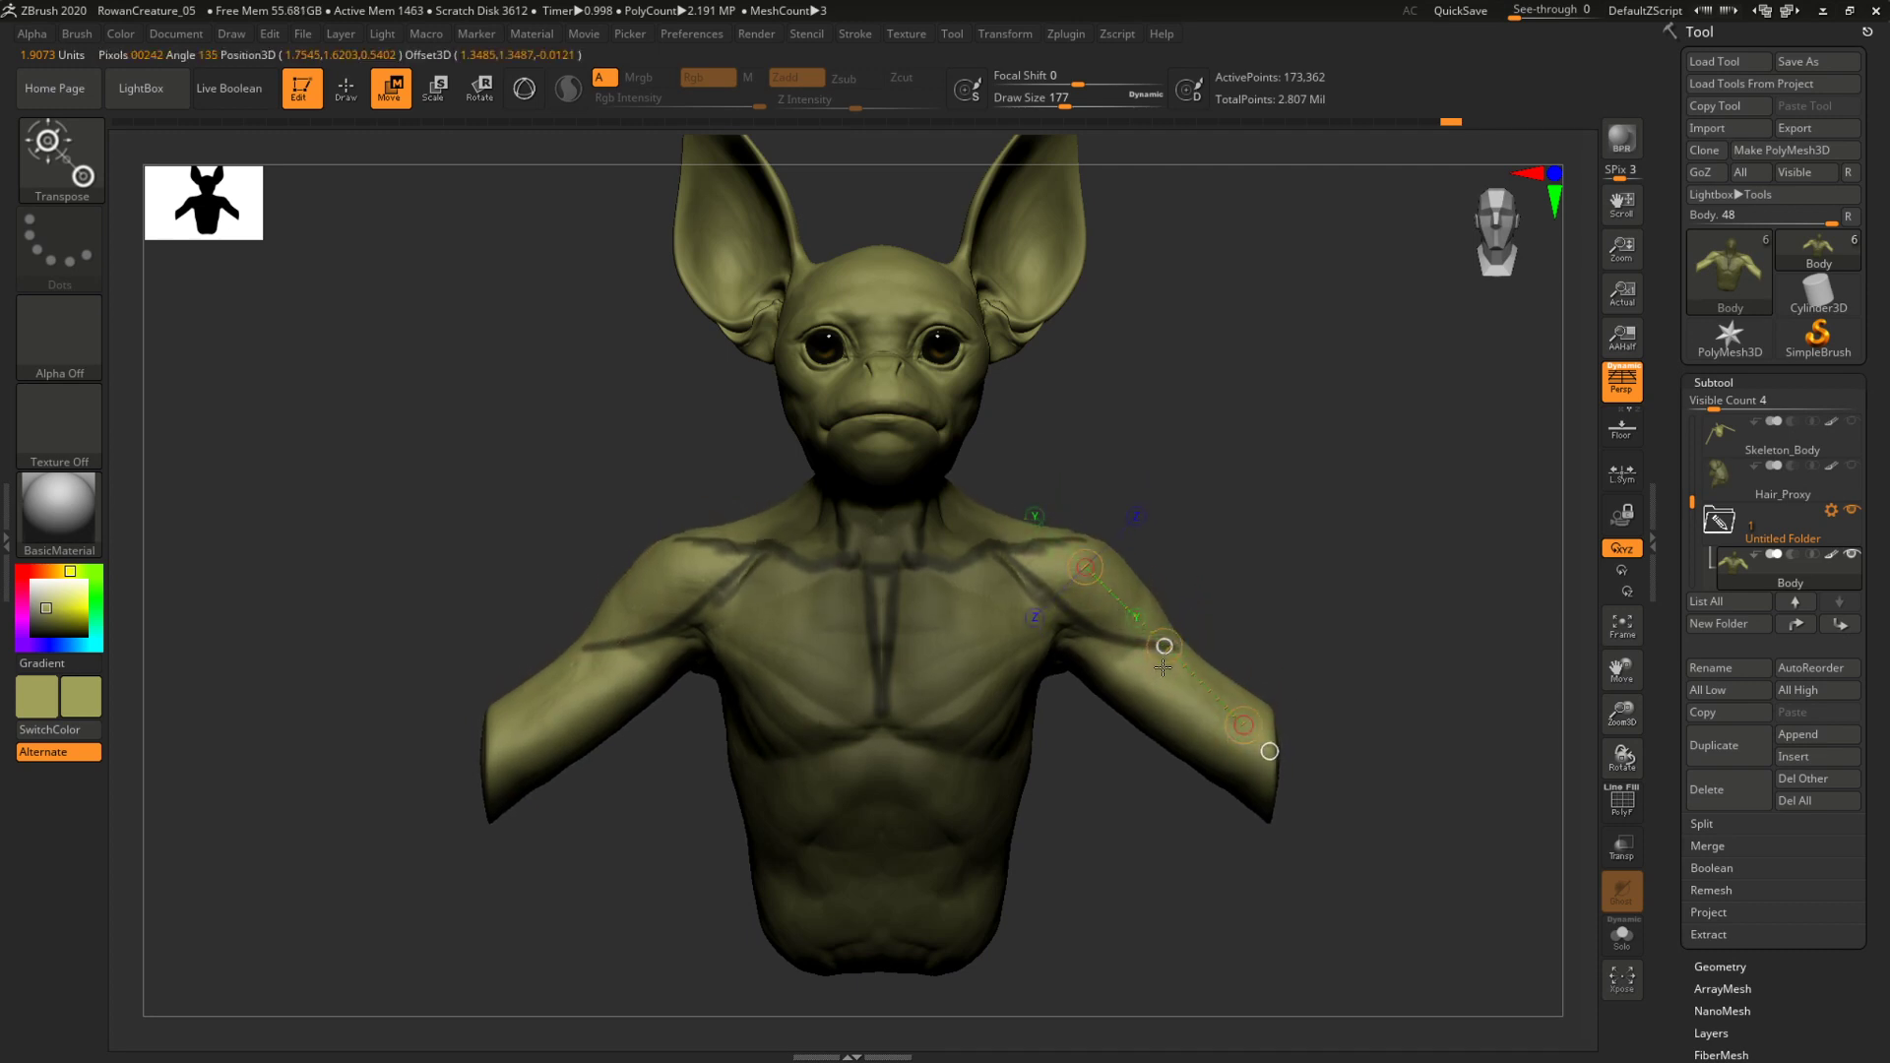
pyautogui.hotkey('ctrl', 'z')
pyautogui.click(436, 96)
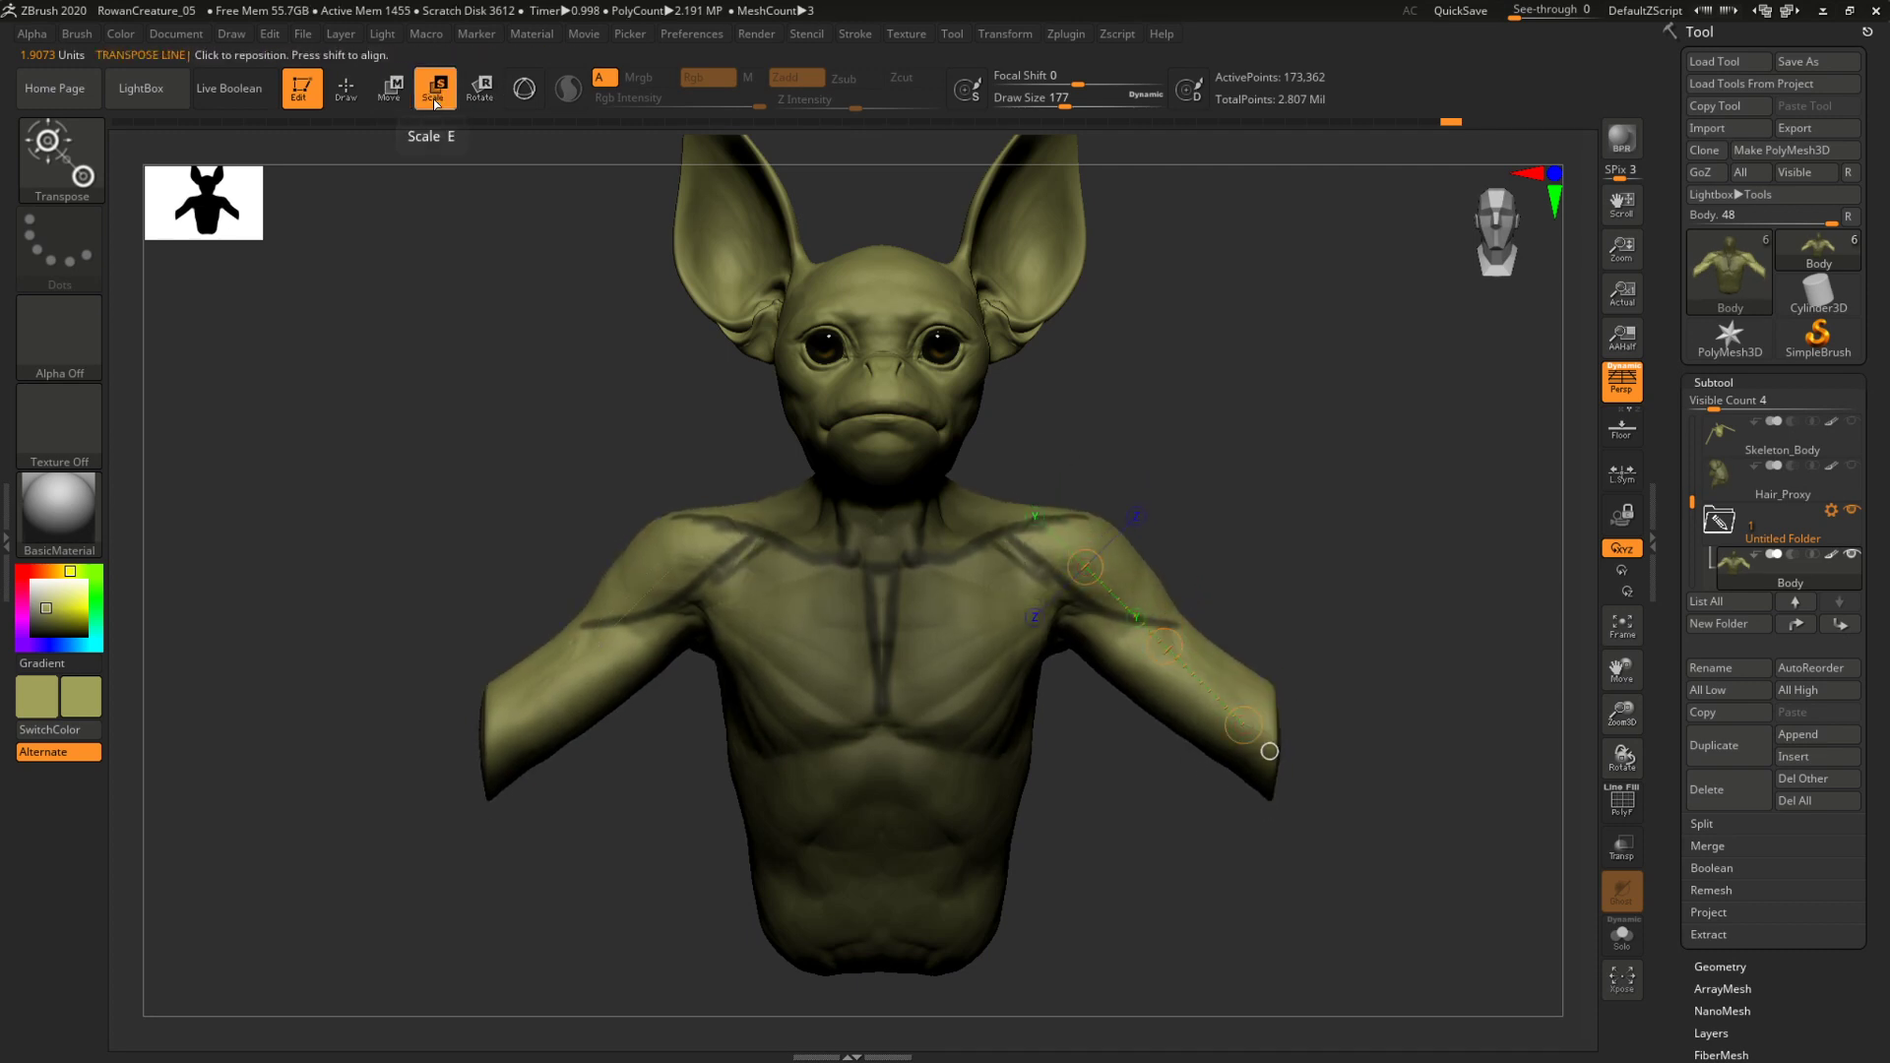
pyautogui.click(479, 91)
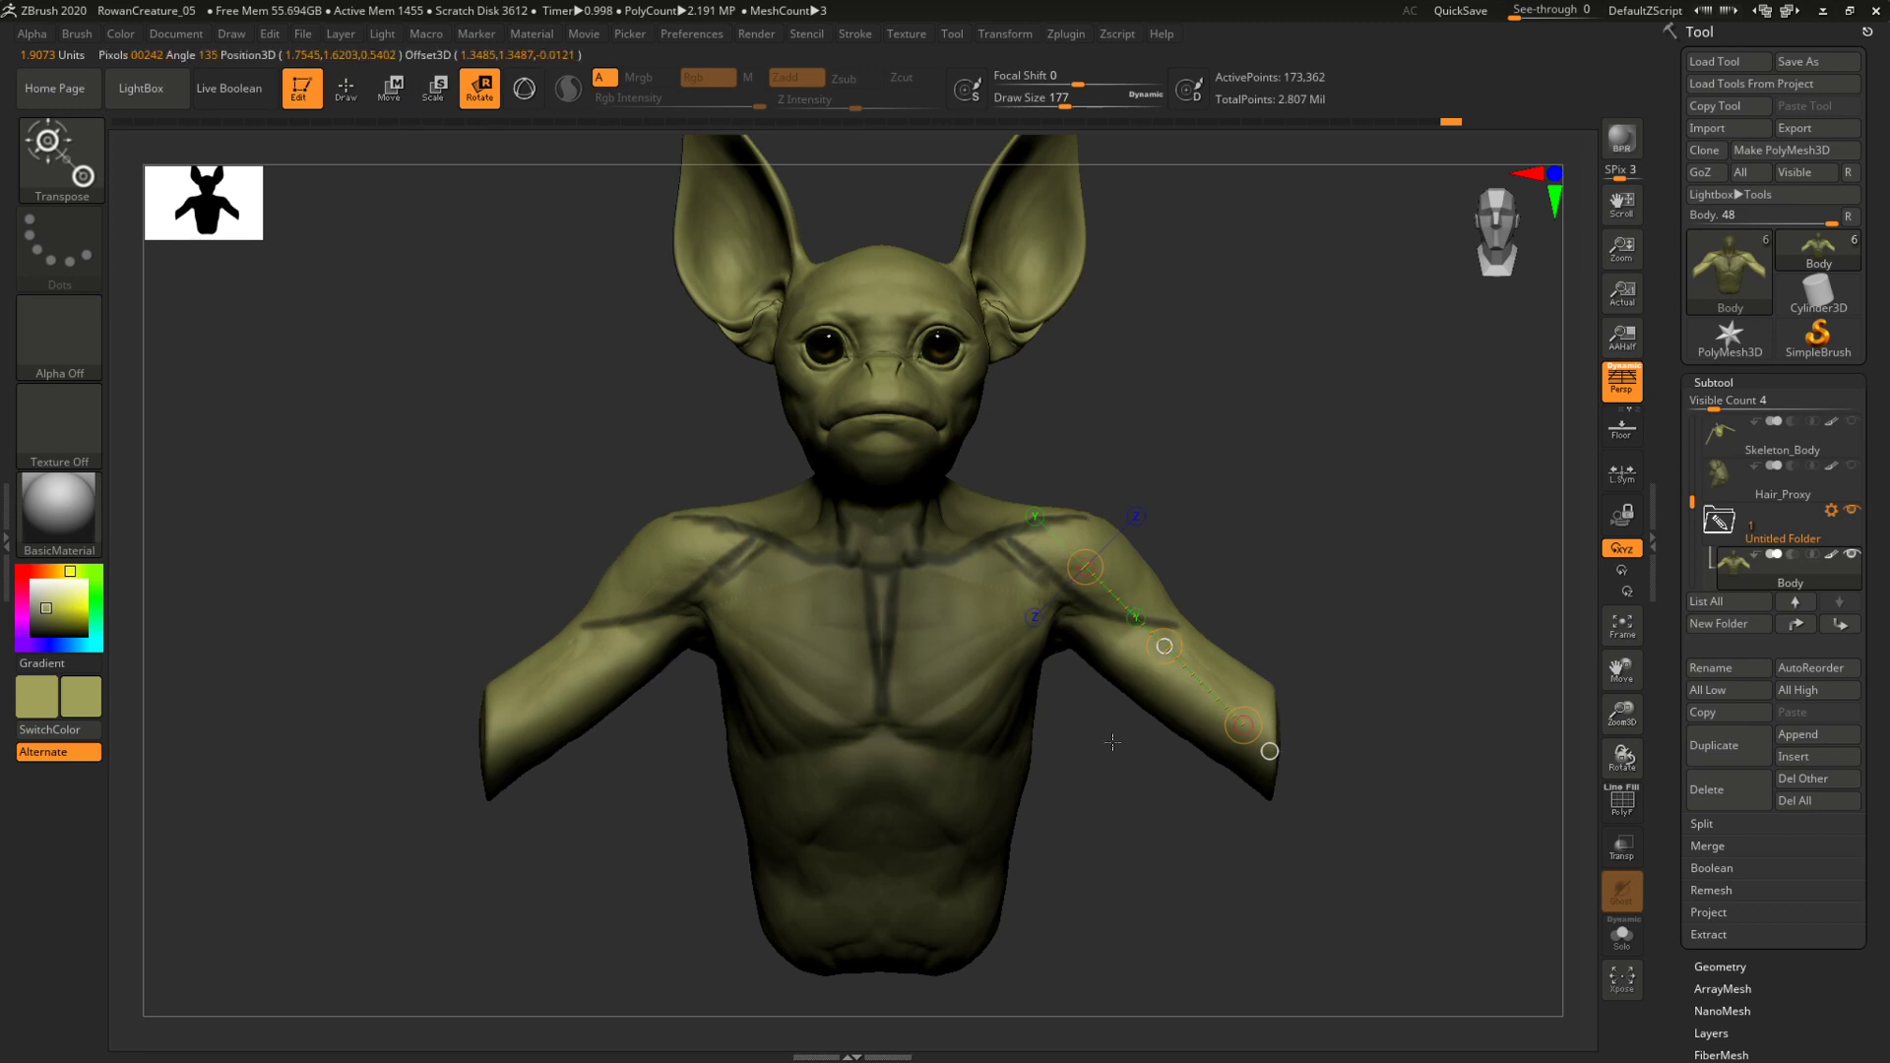
pyautogui.moveTo(1112, 742); pyautogui.dragTo(1326, 514)
pyautogui.press('q')
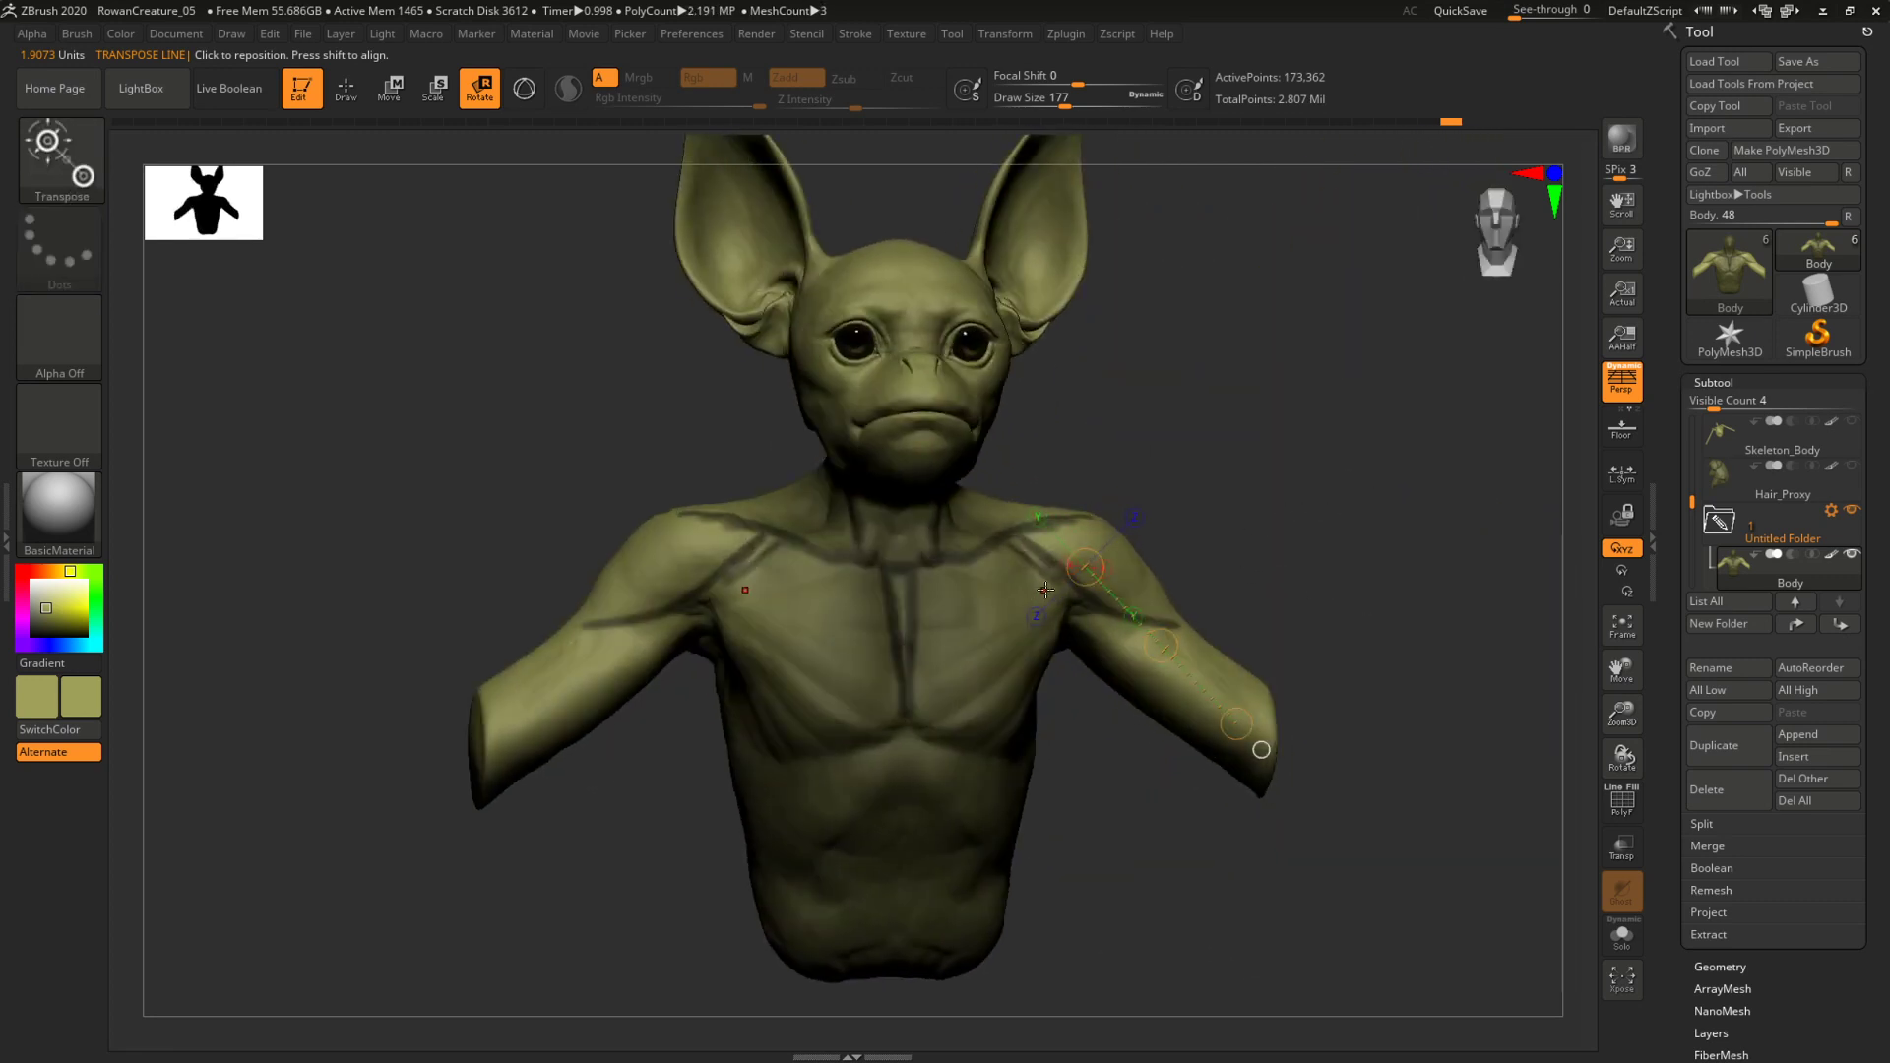
# Mask both arms up to the shoulders with MaskPen at a draw size of 517 and soften the mask's edge.
pyautogui.press('b')
pyautogui.press('c')
pyautogui.press('b')
pyautogui.press('space')
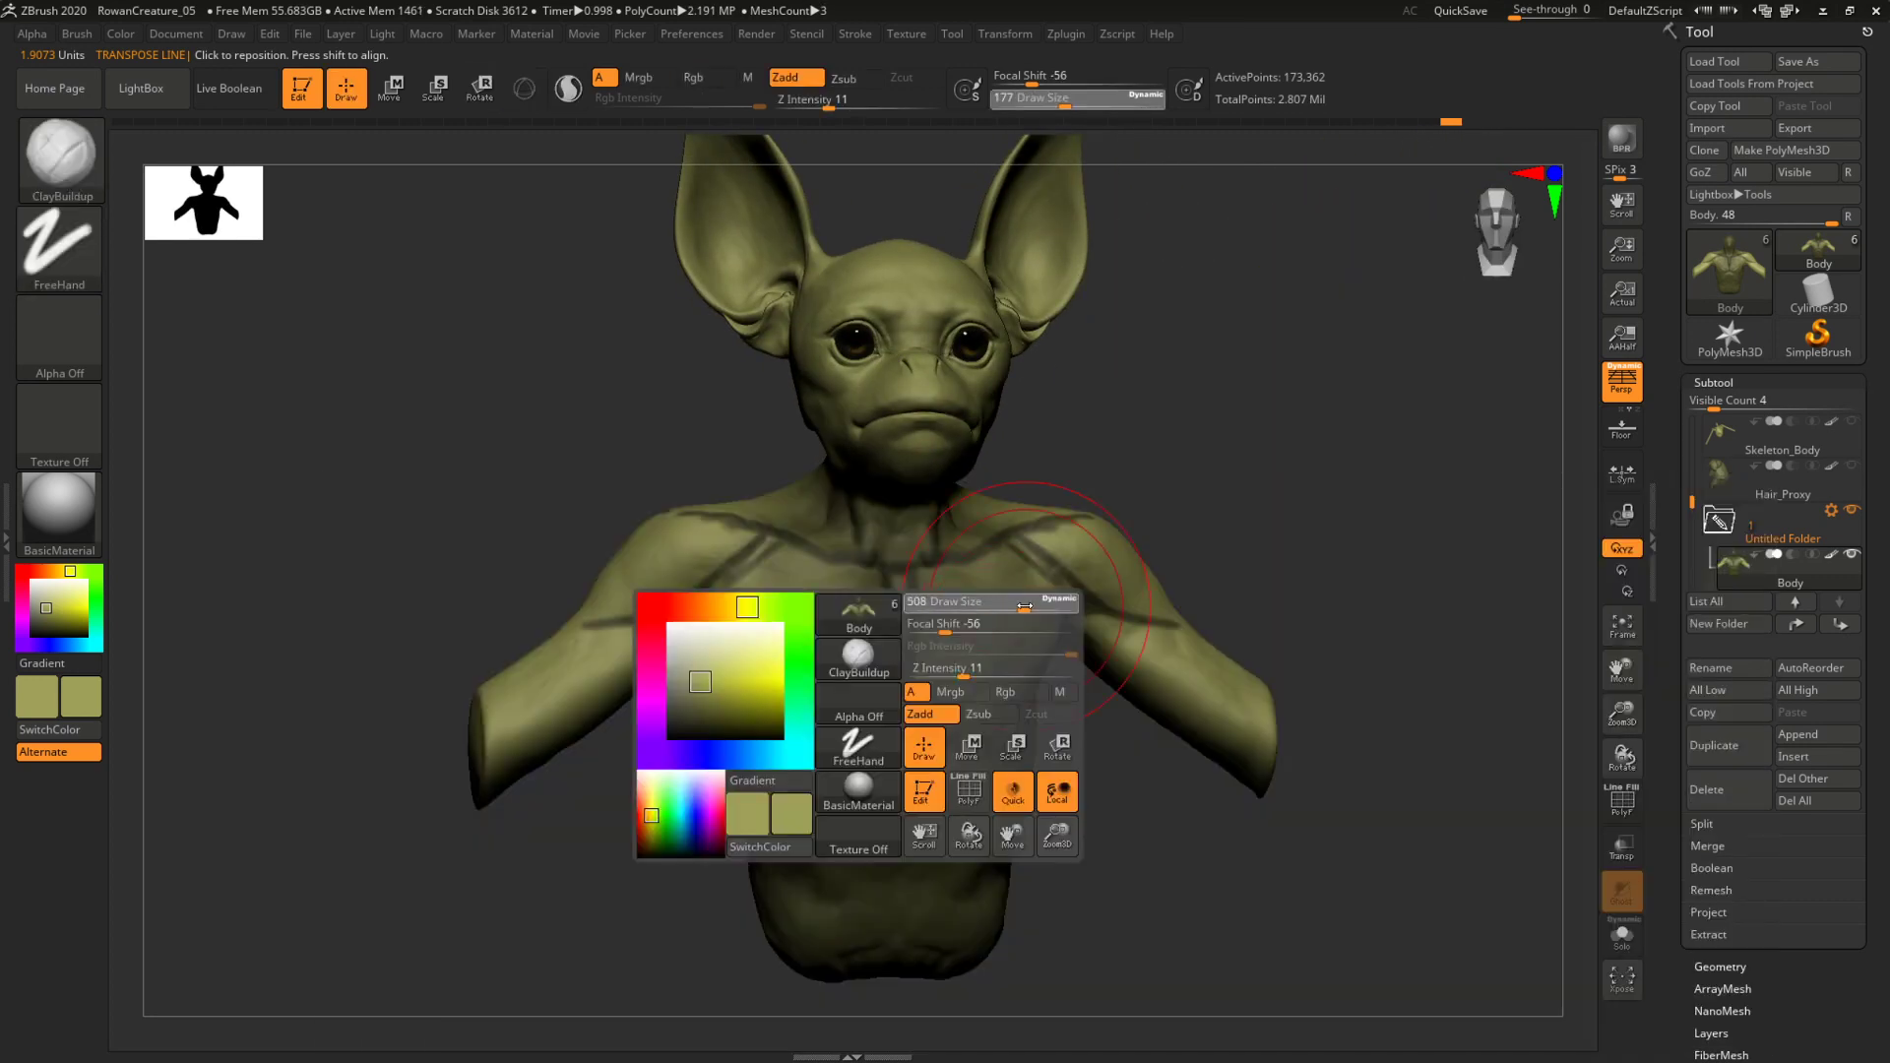
pyautogui.press('ctrl')
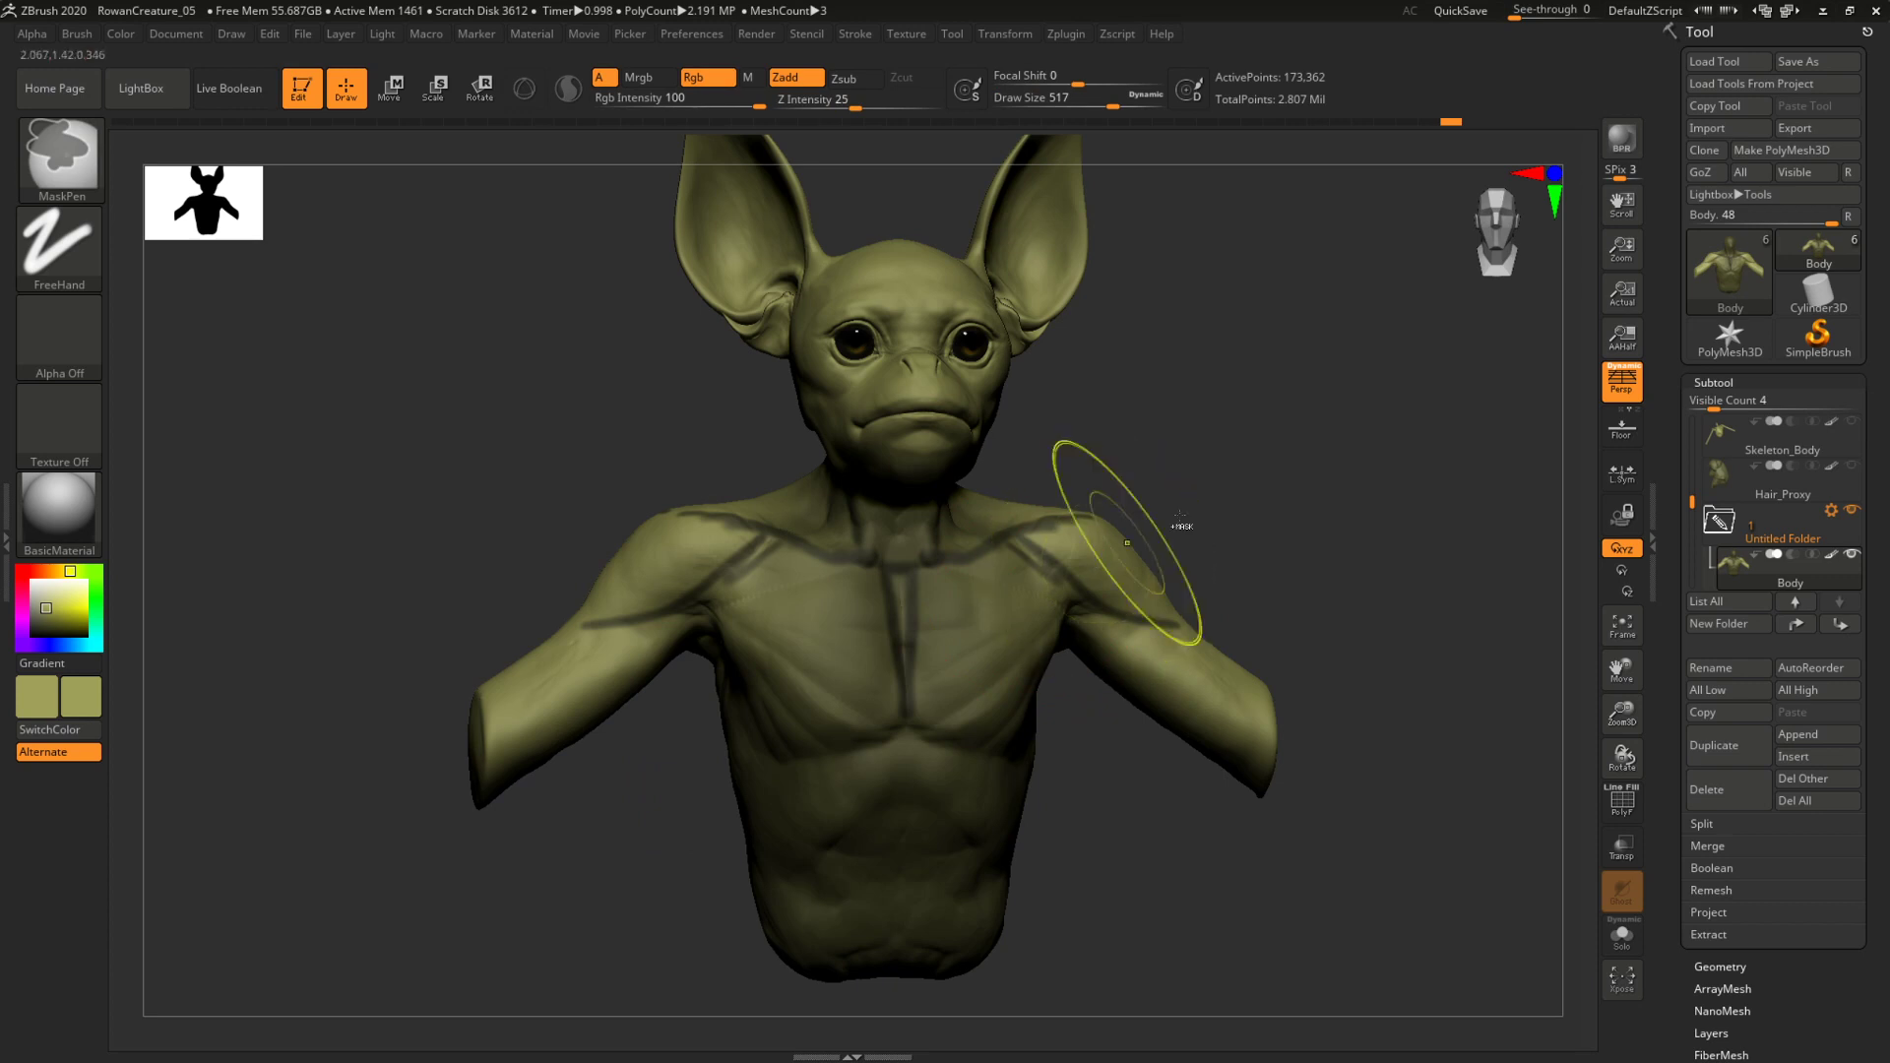
pyautogui.keyDown('ctrl'); pyautogui.keyDown('shift'); pyautogui.click(1050, 563); pyautogui.keyUp('shift'); pyautogui.keyUp('ctrl')
pyautogui.keyDown('ctrl'); pyautogui.click(1050, 563); pyautogui.keyUp('ctrl')
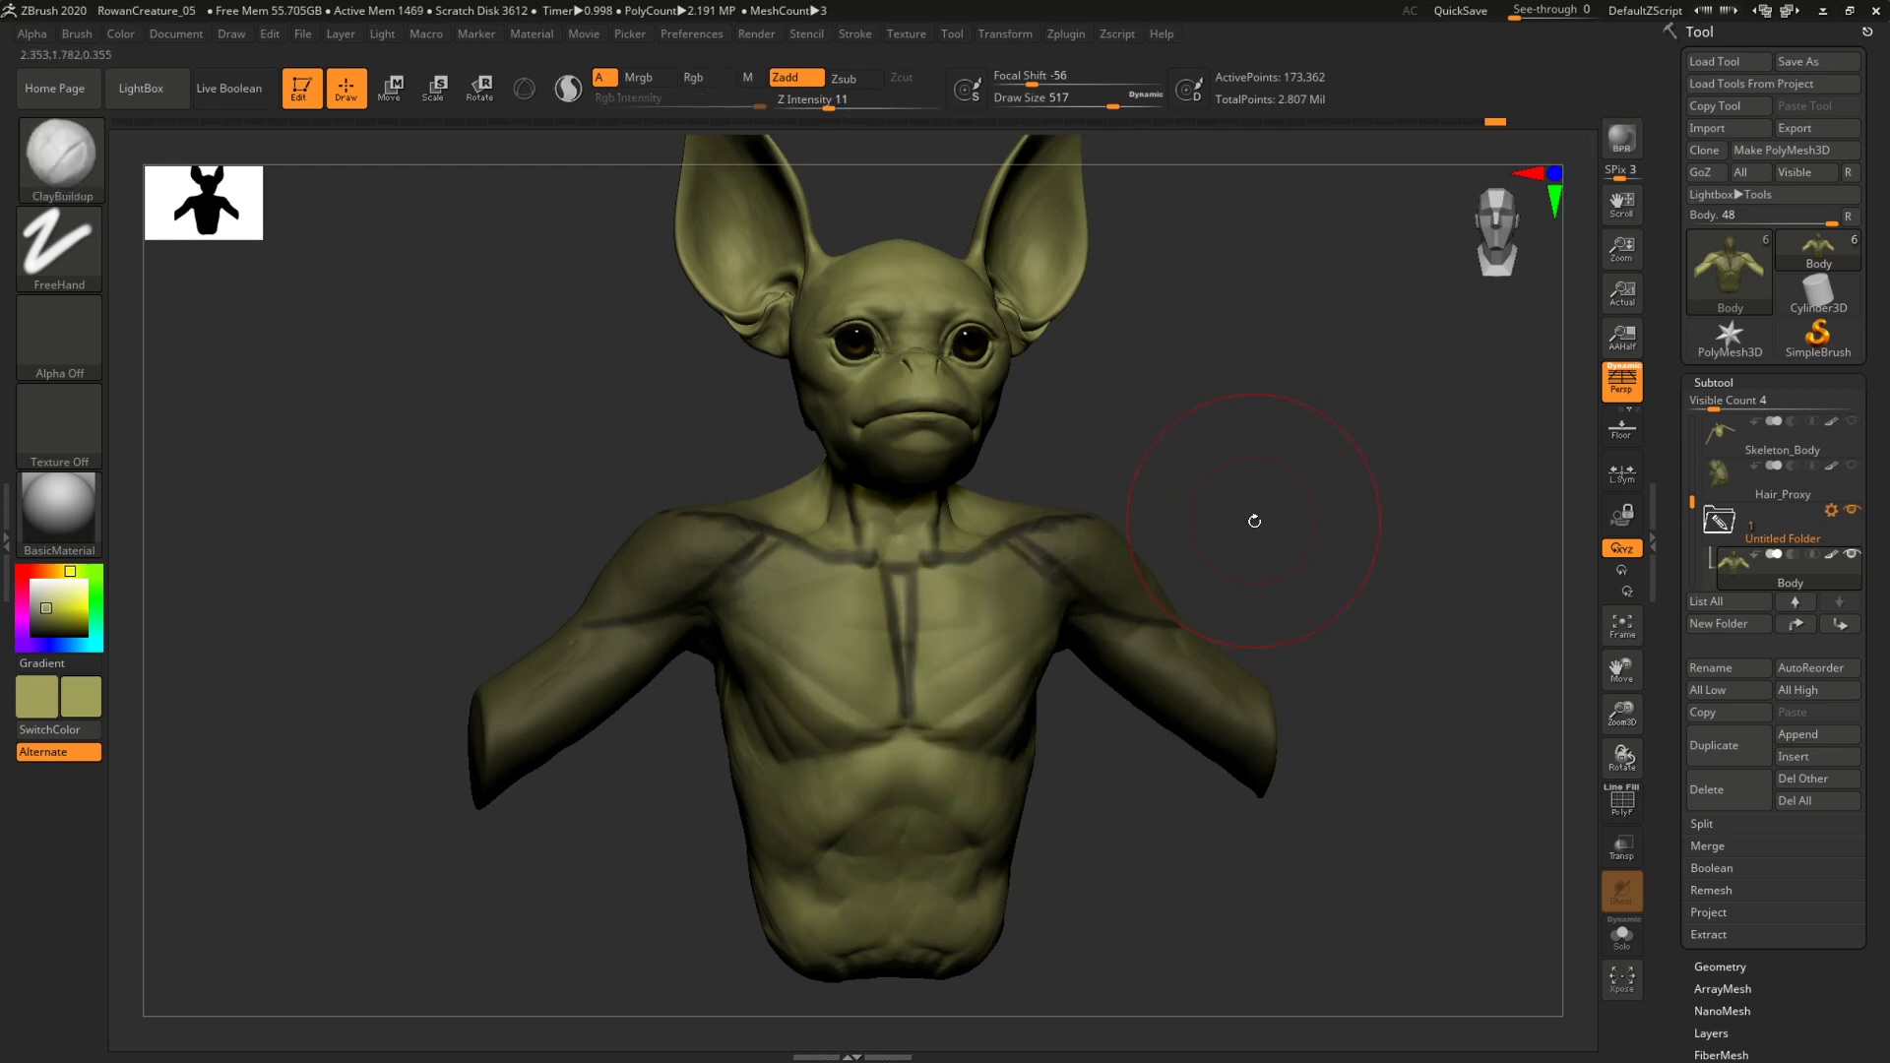
pyautogui.press('b')
pyautogui.press('Escape')
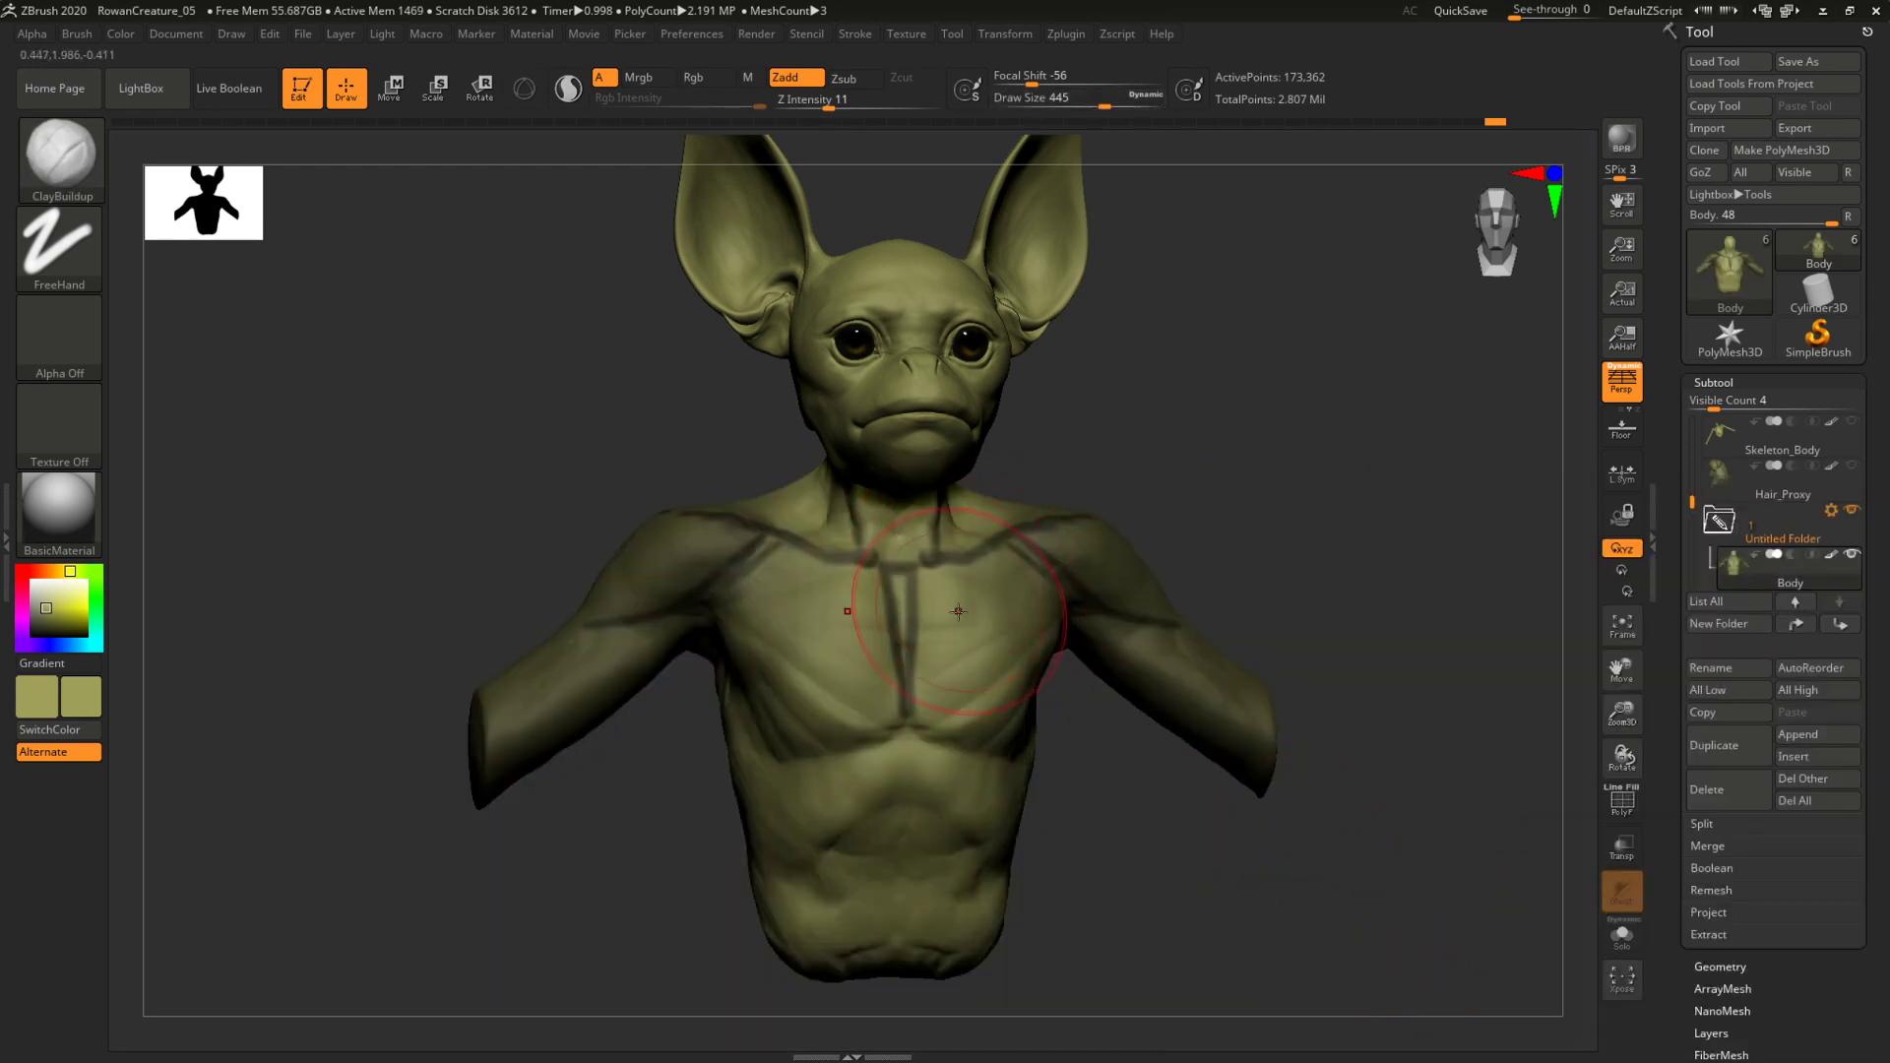
pyautogui.press('ctrl')
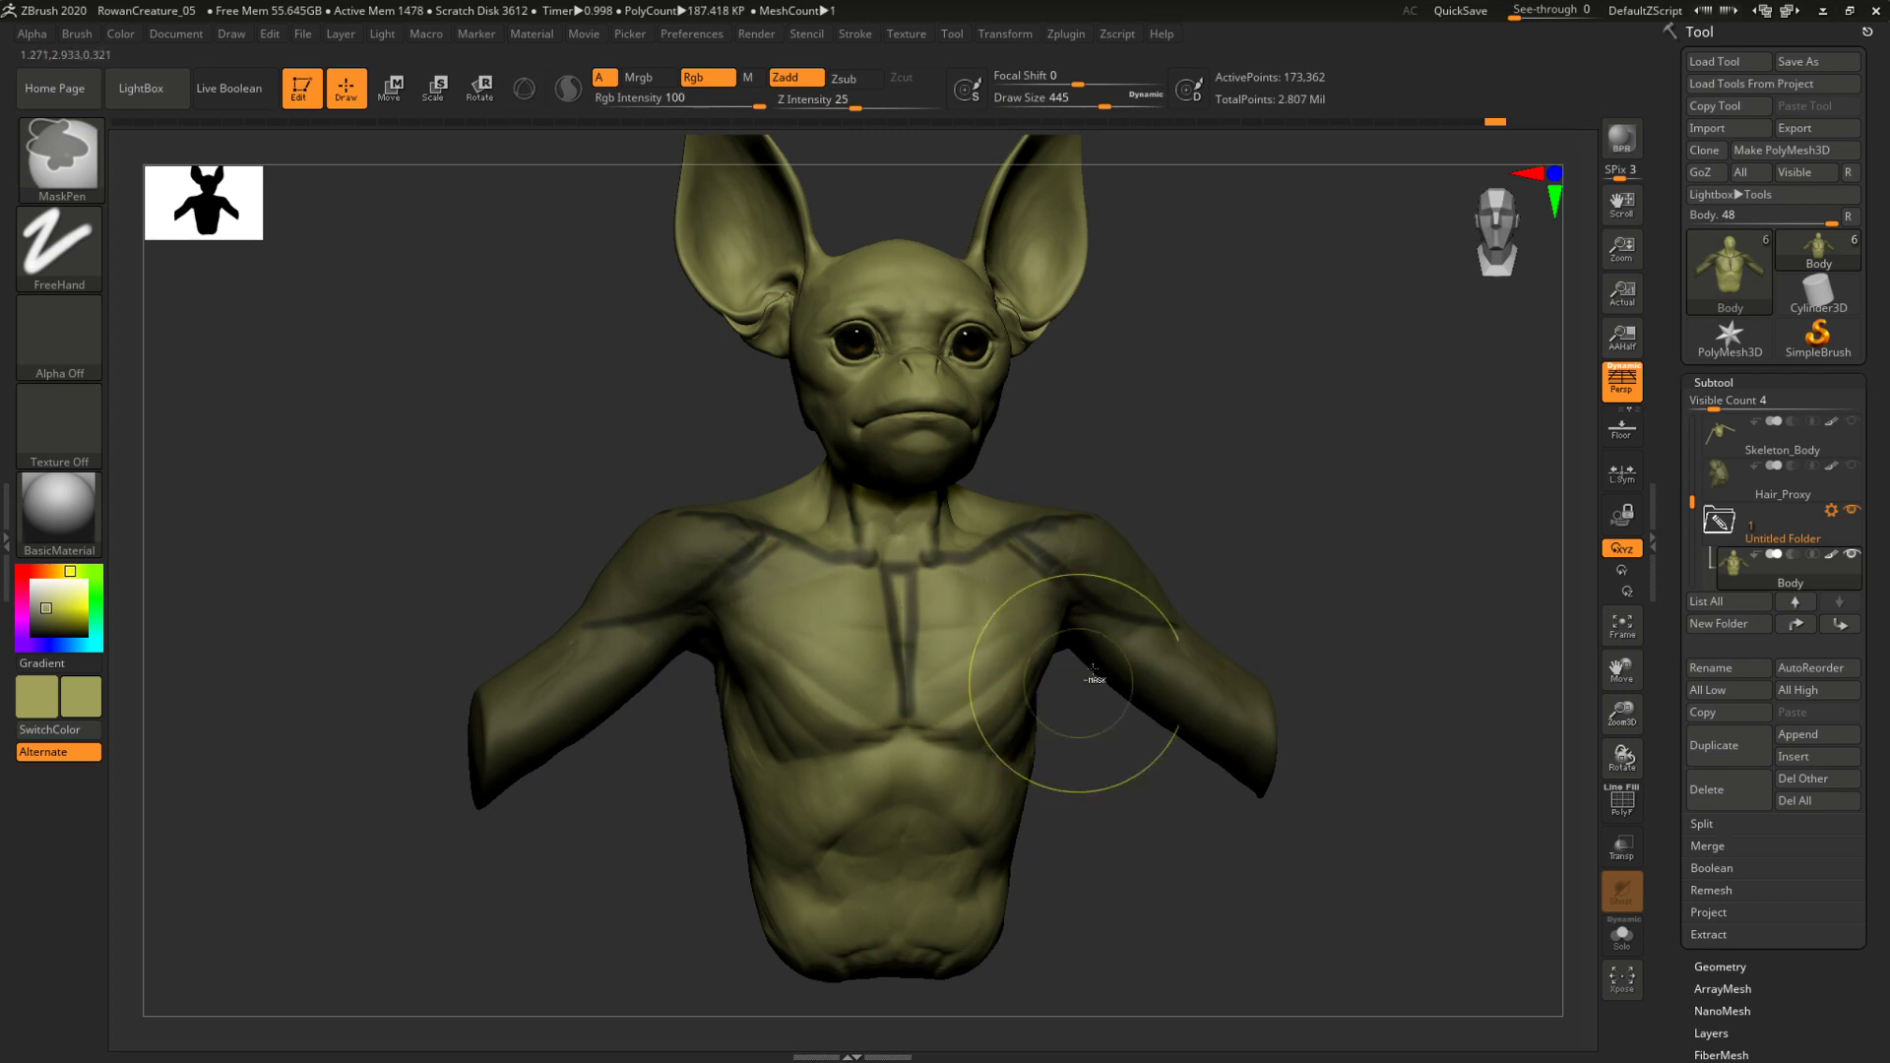
# Invert the mask to protect the torso and rotate both arms slightly at the shoulders with Transpose Rotate.
pyautogui.moveTo(1371, 570); pyautogui.dragTo(1602, 574)
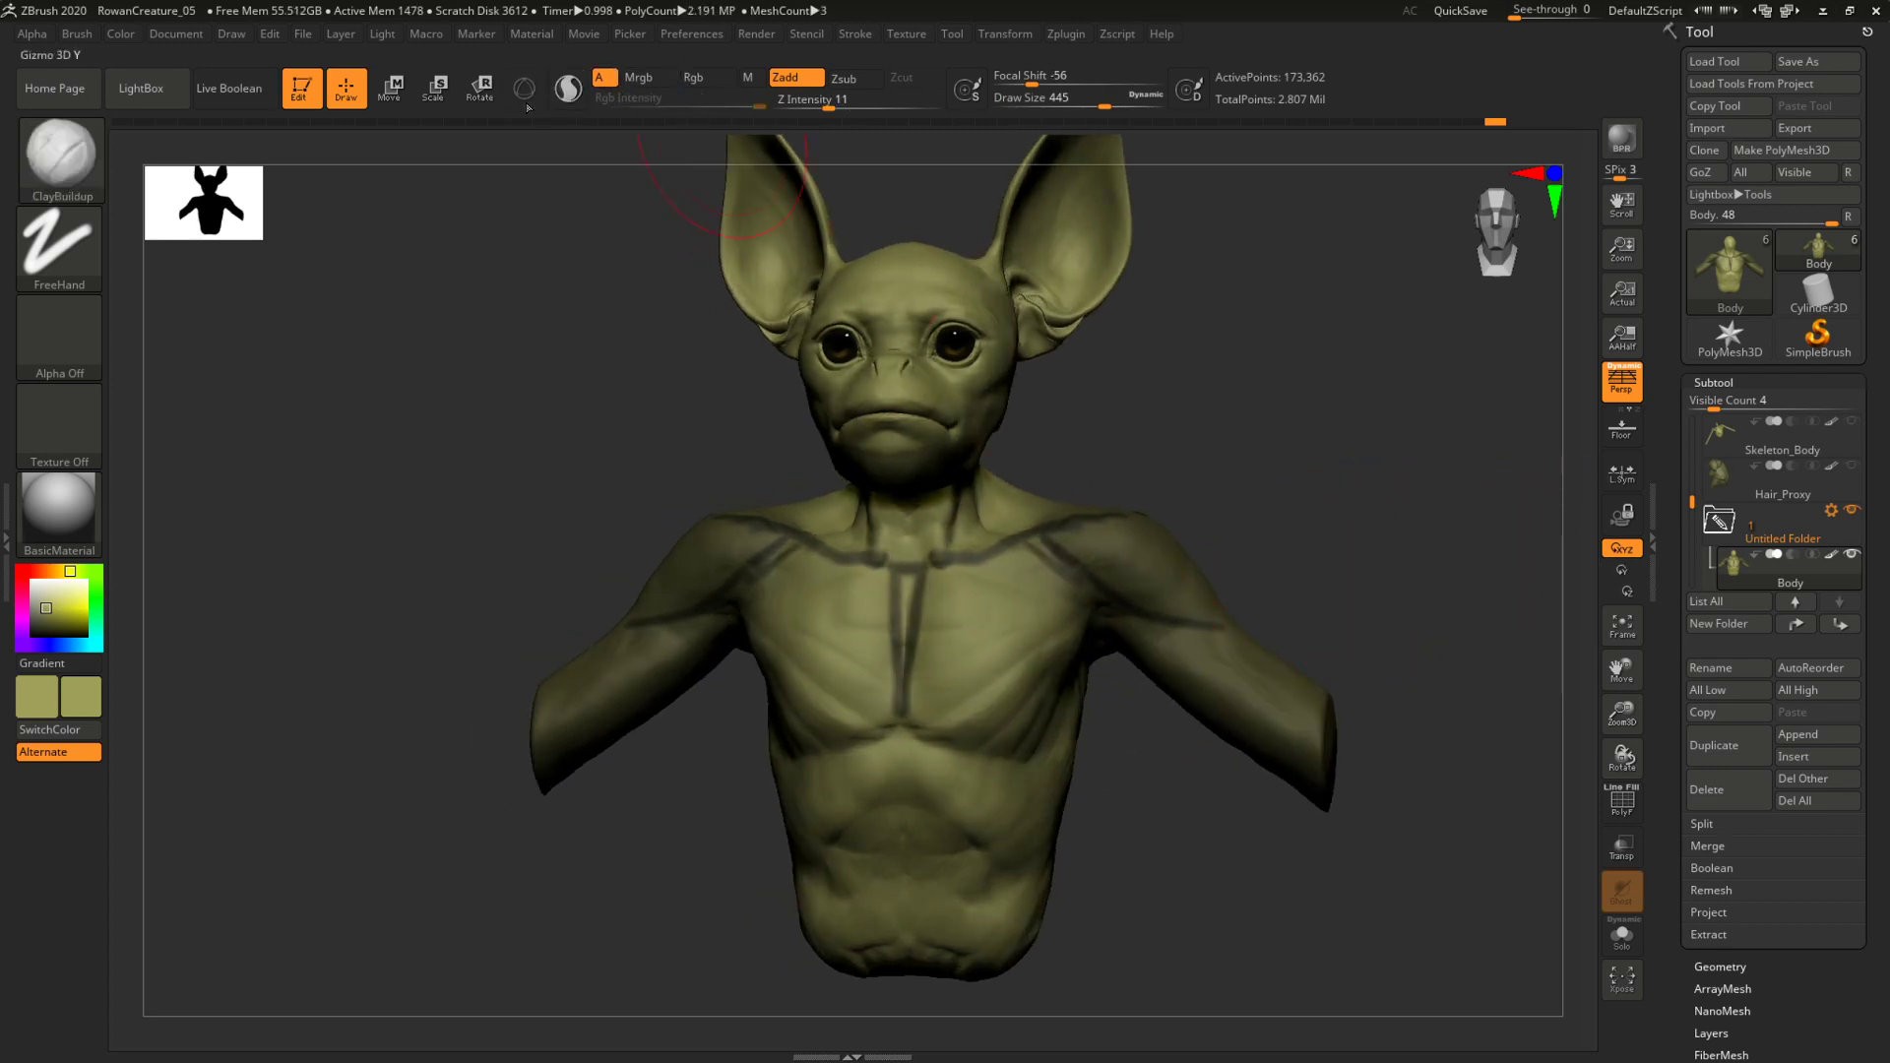
pyautogui.press('r')
pyautogui.keyDown('ctrl'); pyautogui.click(1209, 679); pyautogui.keyUp('ctrl')
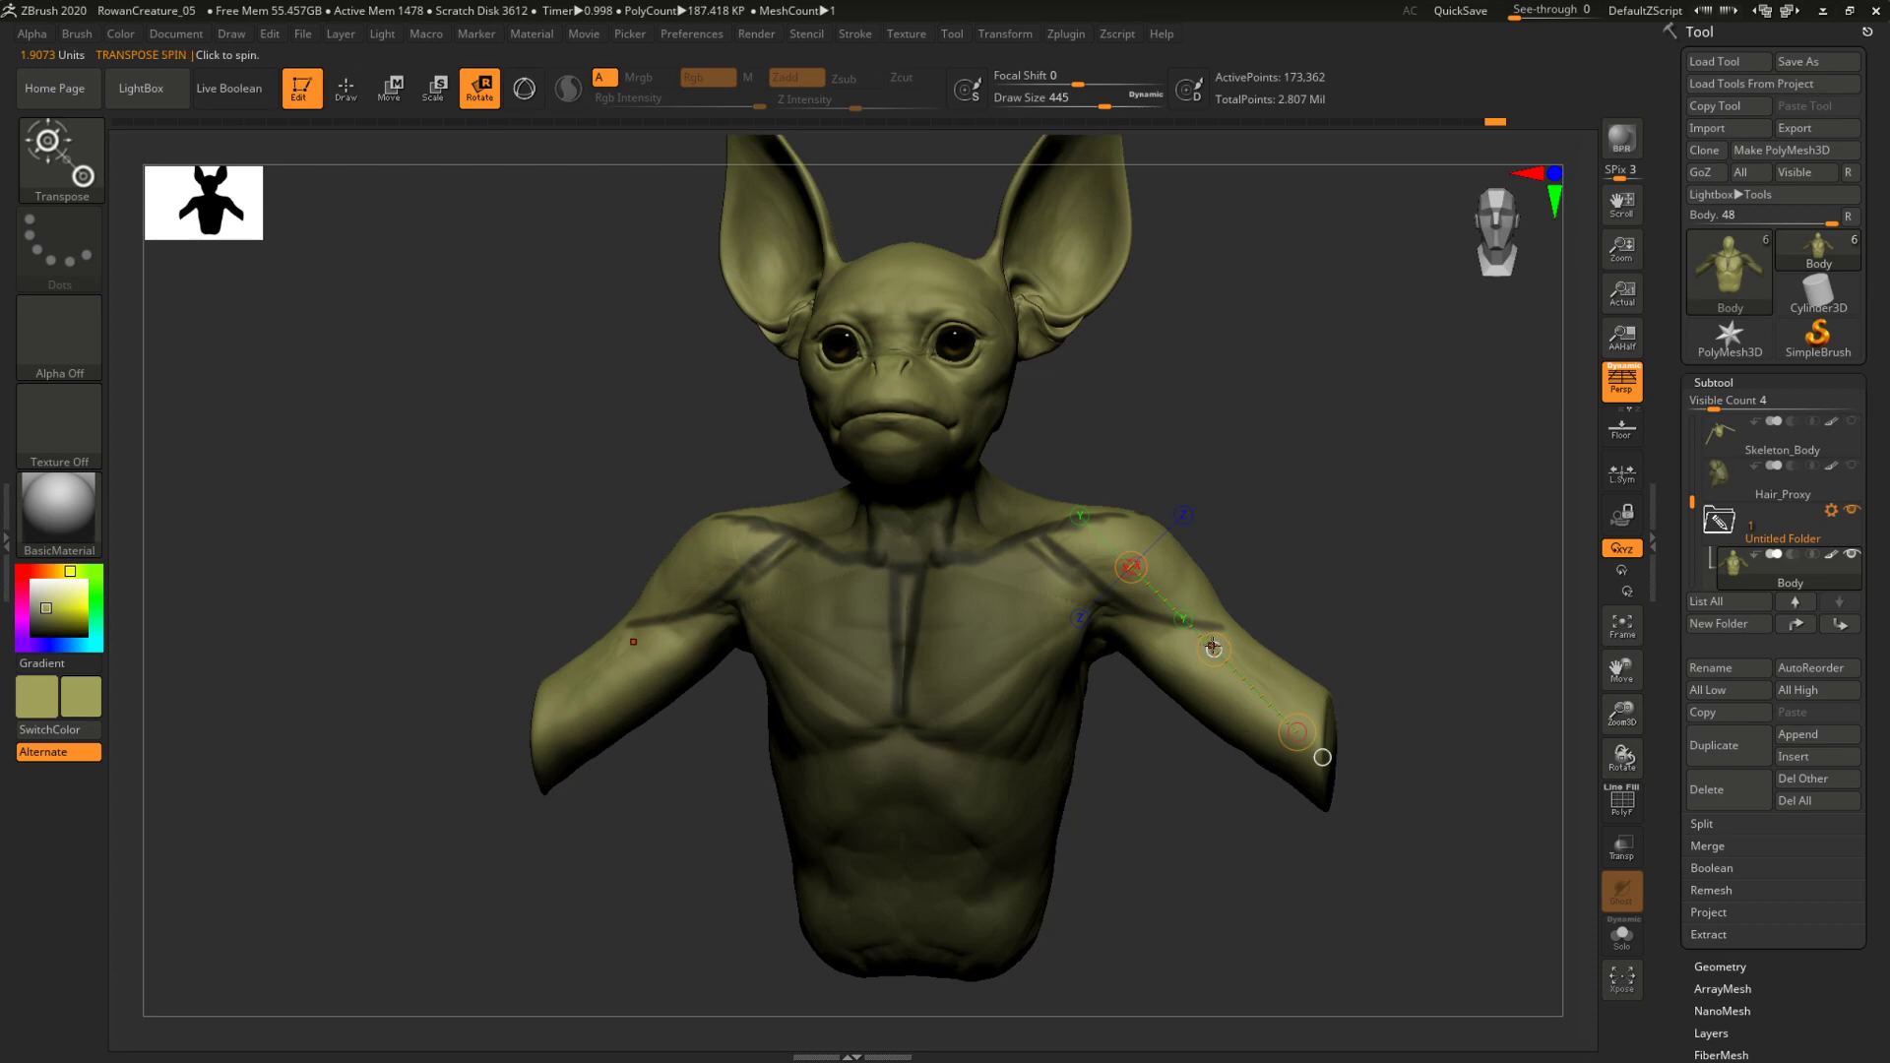
pyautogui.moveTo(1212, 643); pyautogui.dragTo(1212, 716)
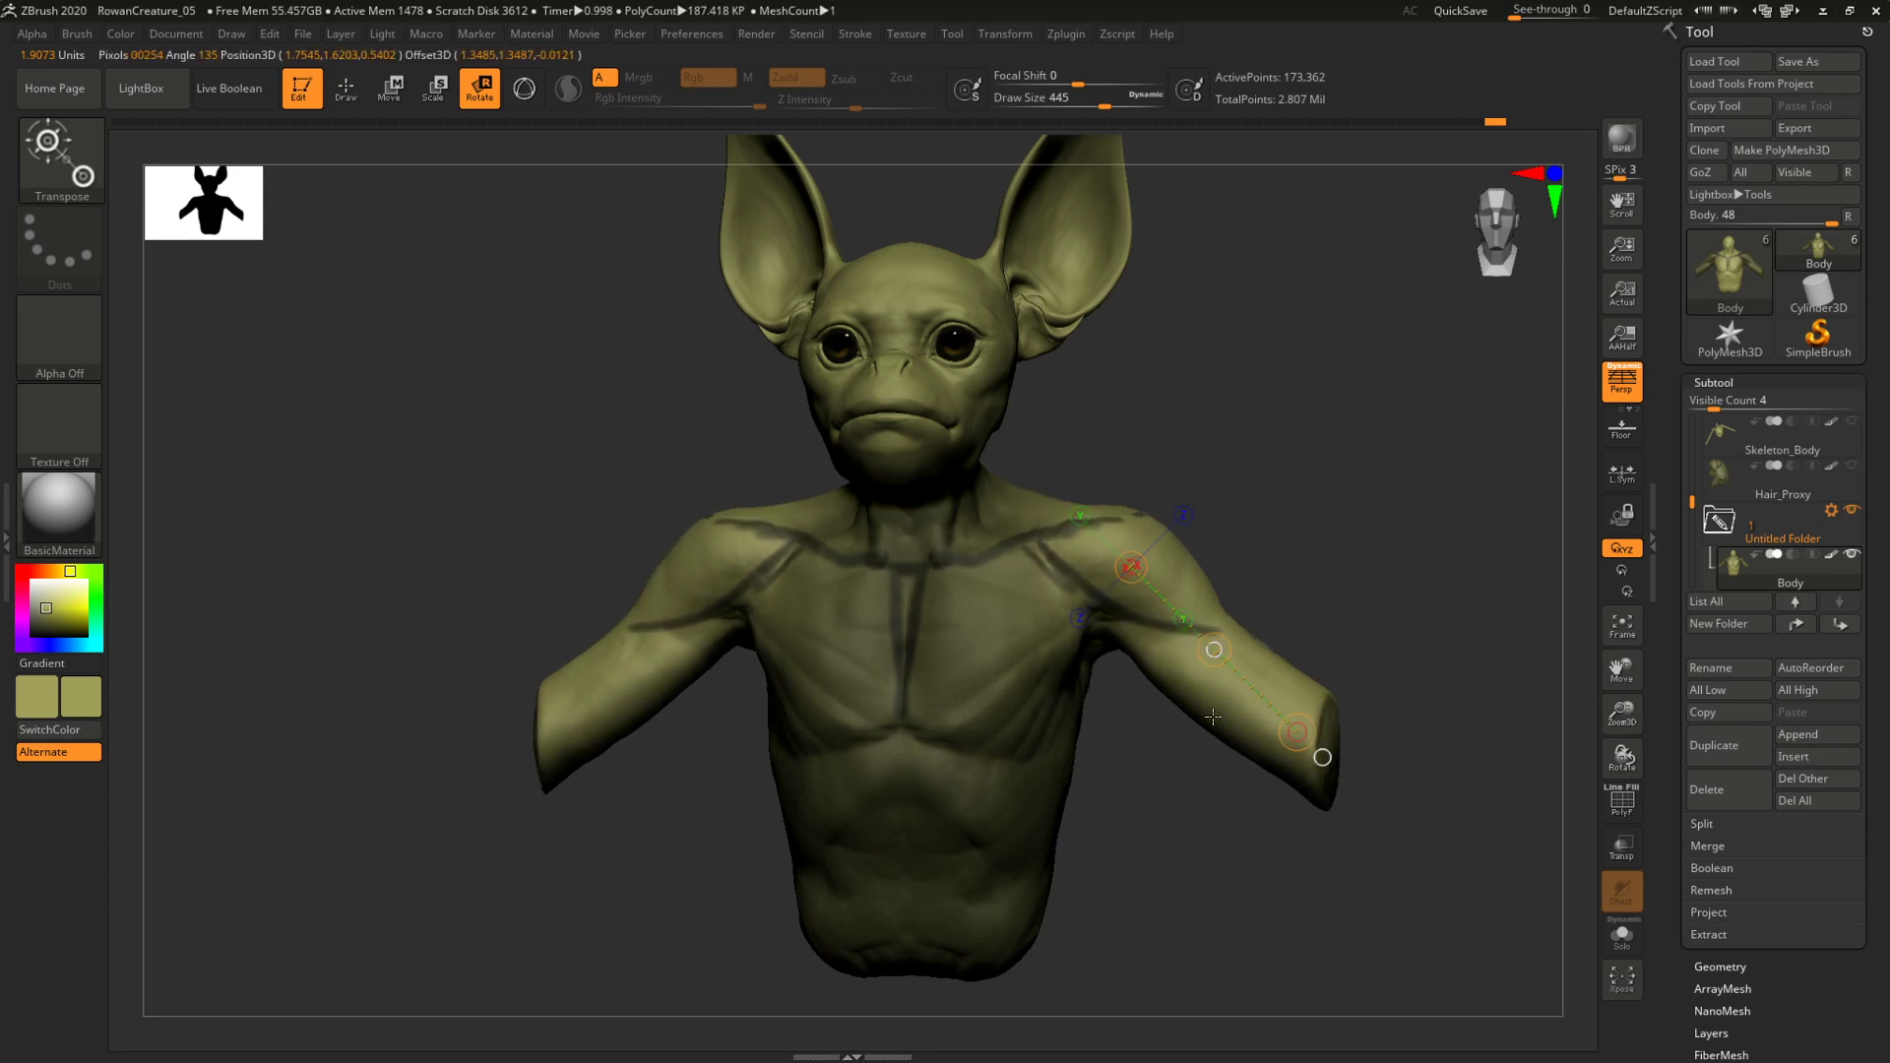
pyautogui.moveTo(1396, 532)
pyautogui.mouseDown()
pyautogui.moveTo(1218, 523)
pyautogui.moveTo(1255, 522)
pyautogui.mouseUp()
# Clear the mask and rework the rear shoulder and armpit with ClayBuildup and Smooth, reducing the draw size to 257 and 104.
pyautogui.press('b')
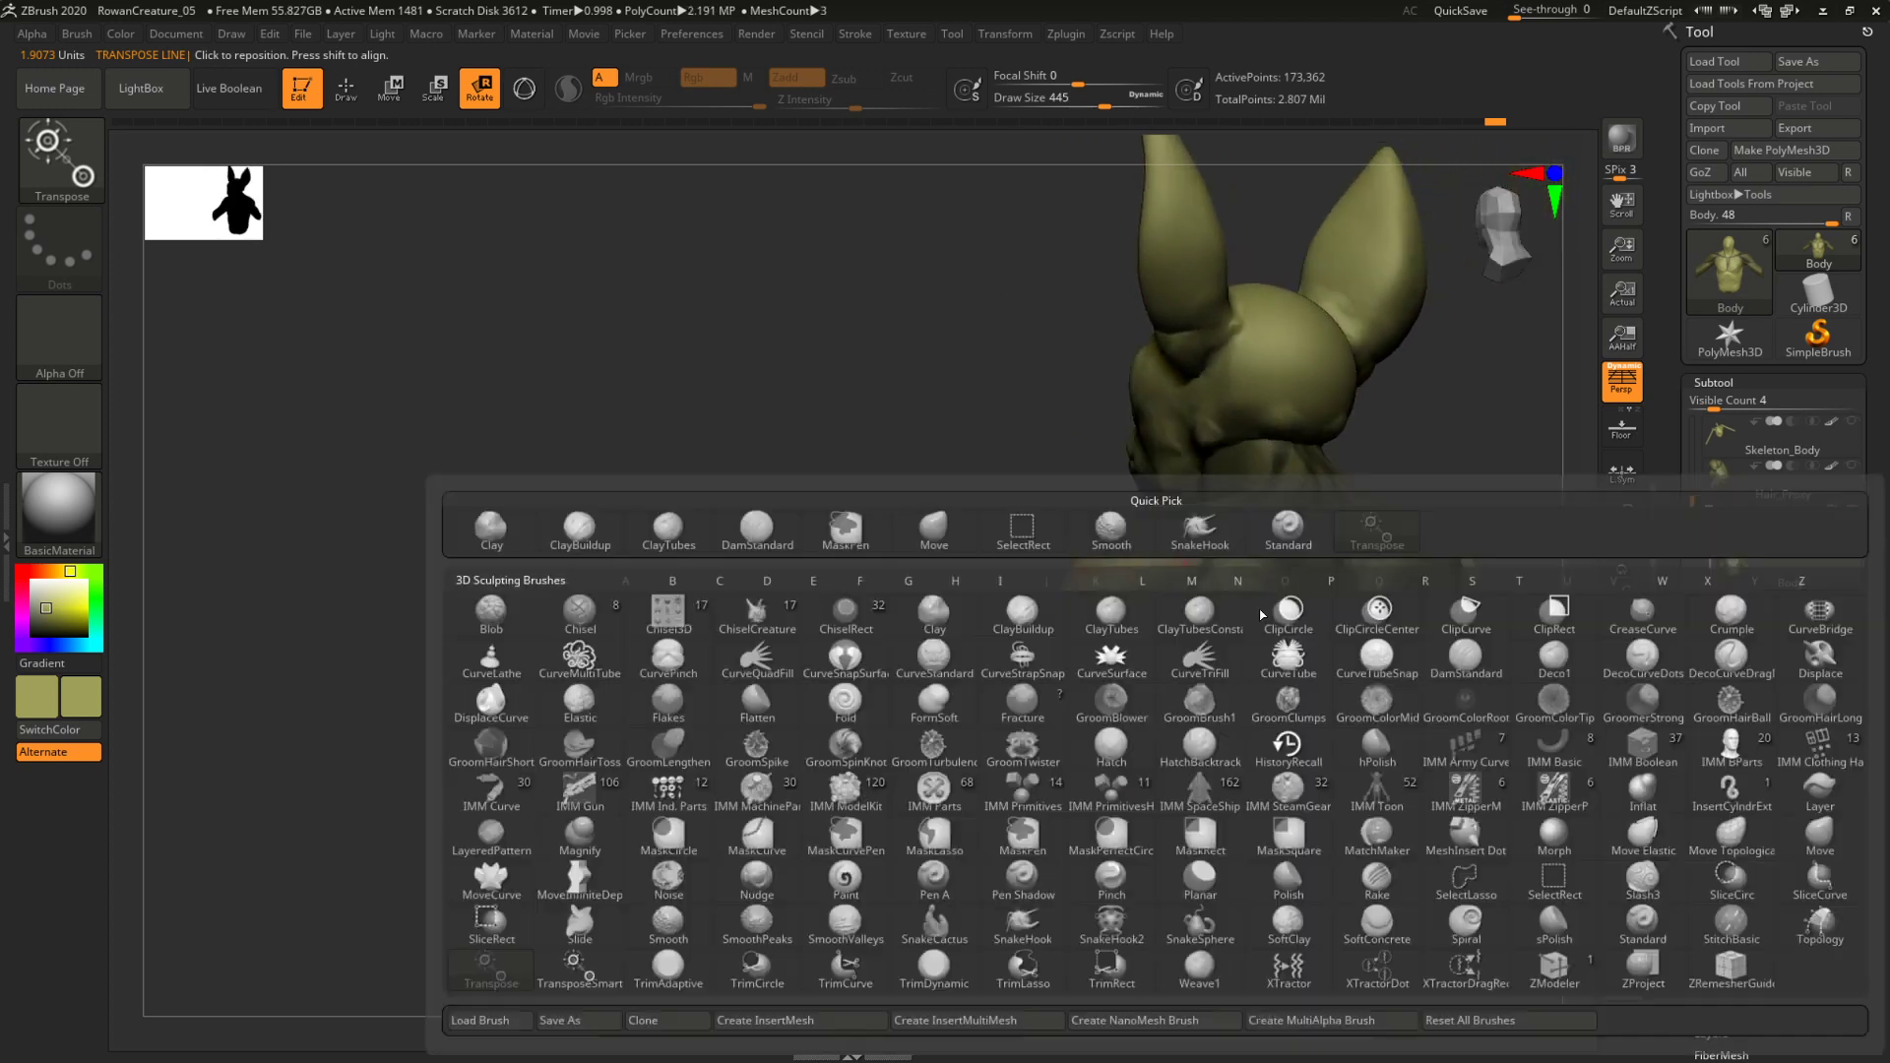
pyautogui.press('c')
pyautogui.press('b')
pyautogui.keyDown('ctrl'); pyautogui.moveTo(826, 476); pyautogui.dragTo(885, 522); pyautogui.keyUp('ctrl')
pyautogui.press('s')
pyautogui.moveTo(1248, 670); pyautogui.dragTo(1196, 620)
pyautogui.press('space')
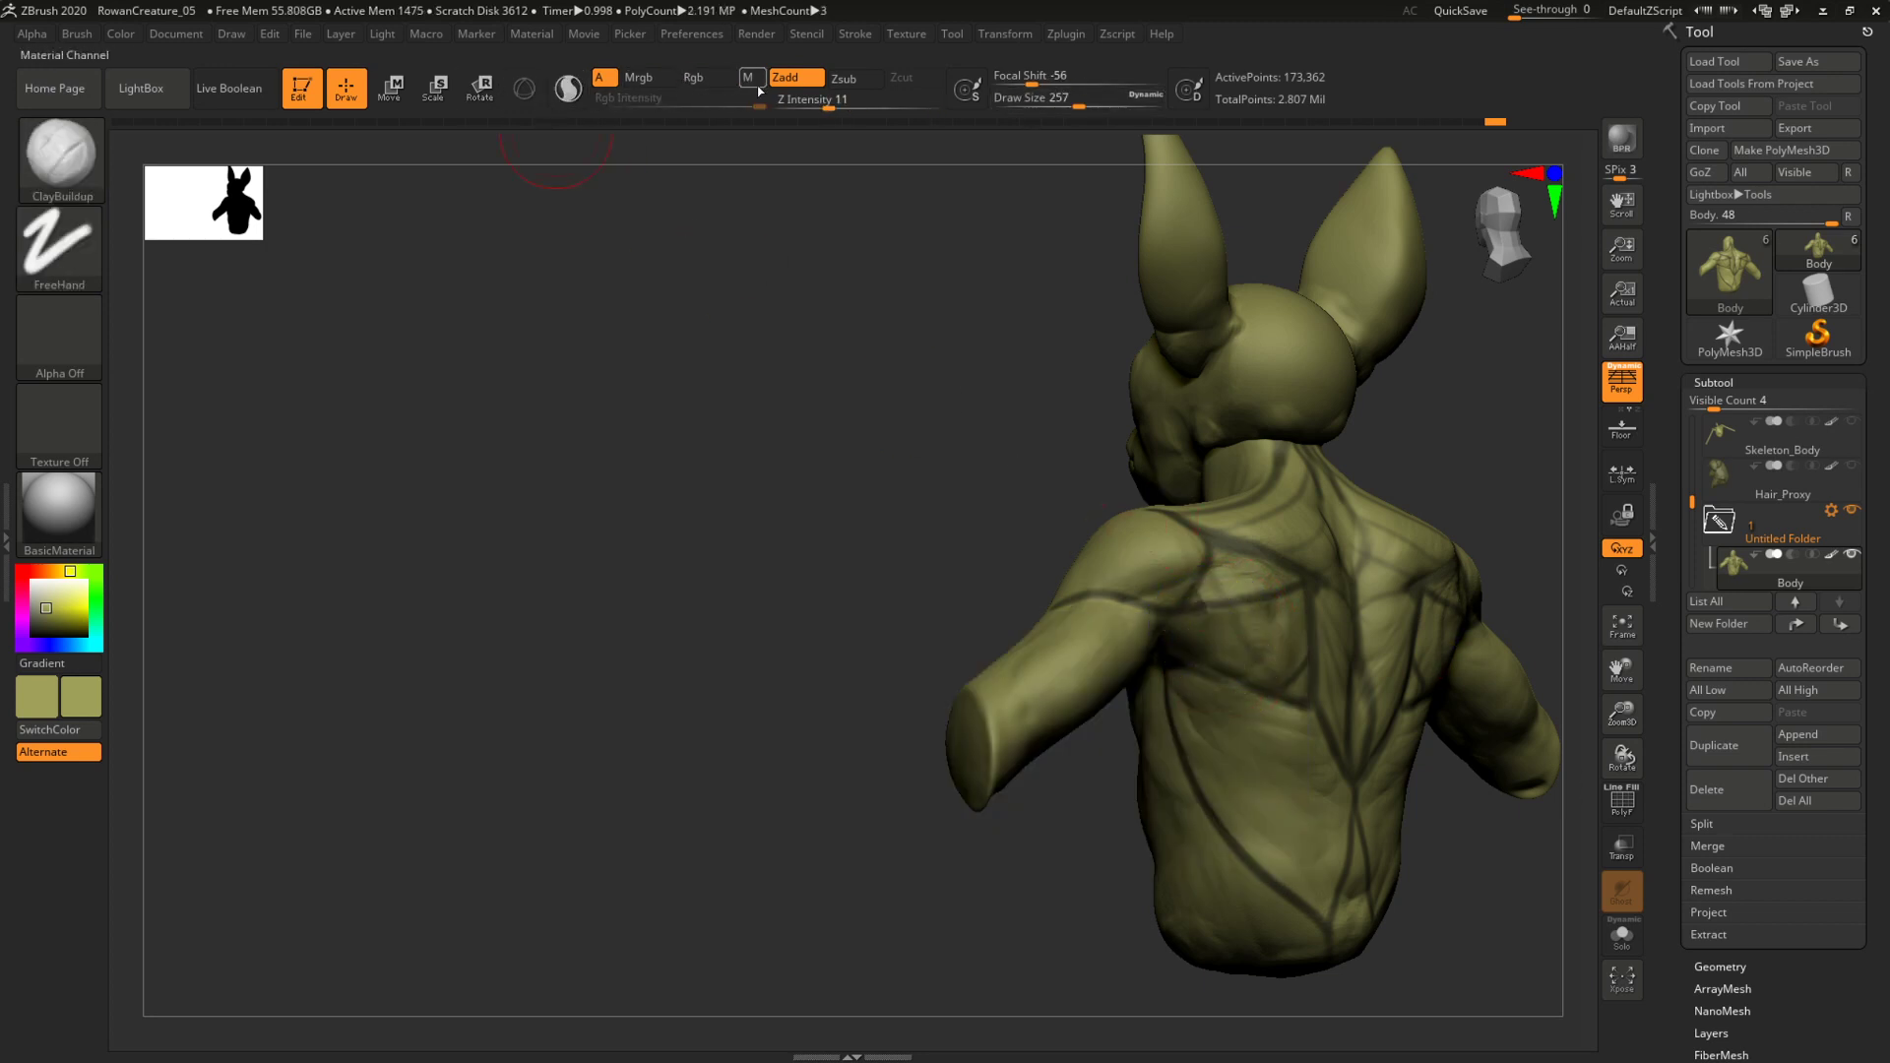
pyautogui.press('shift')
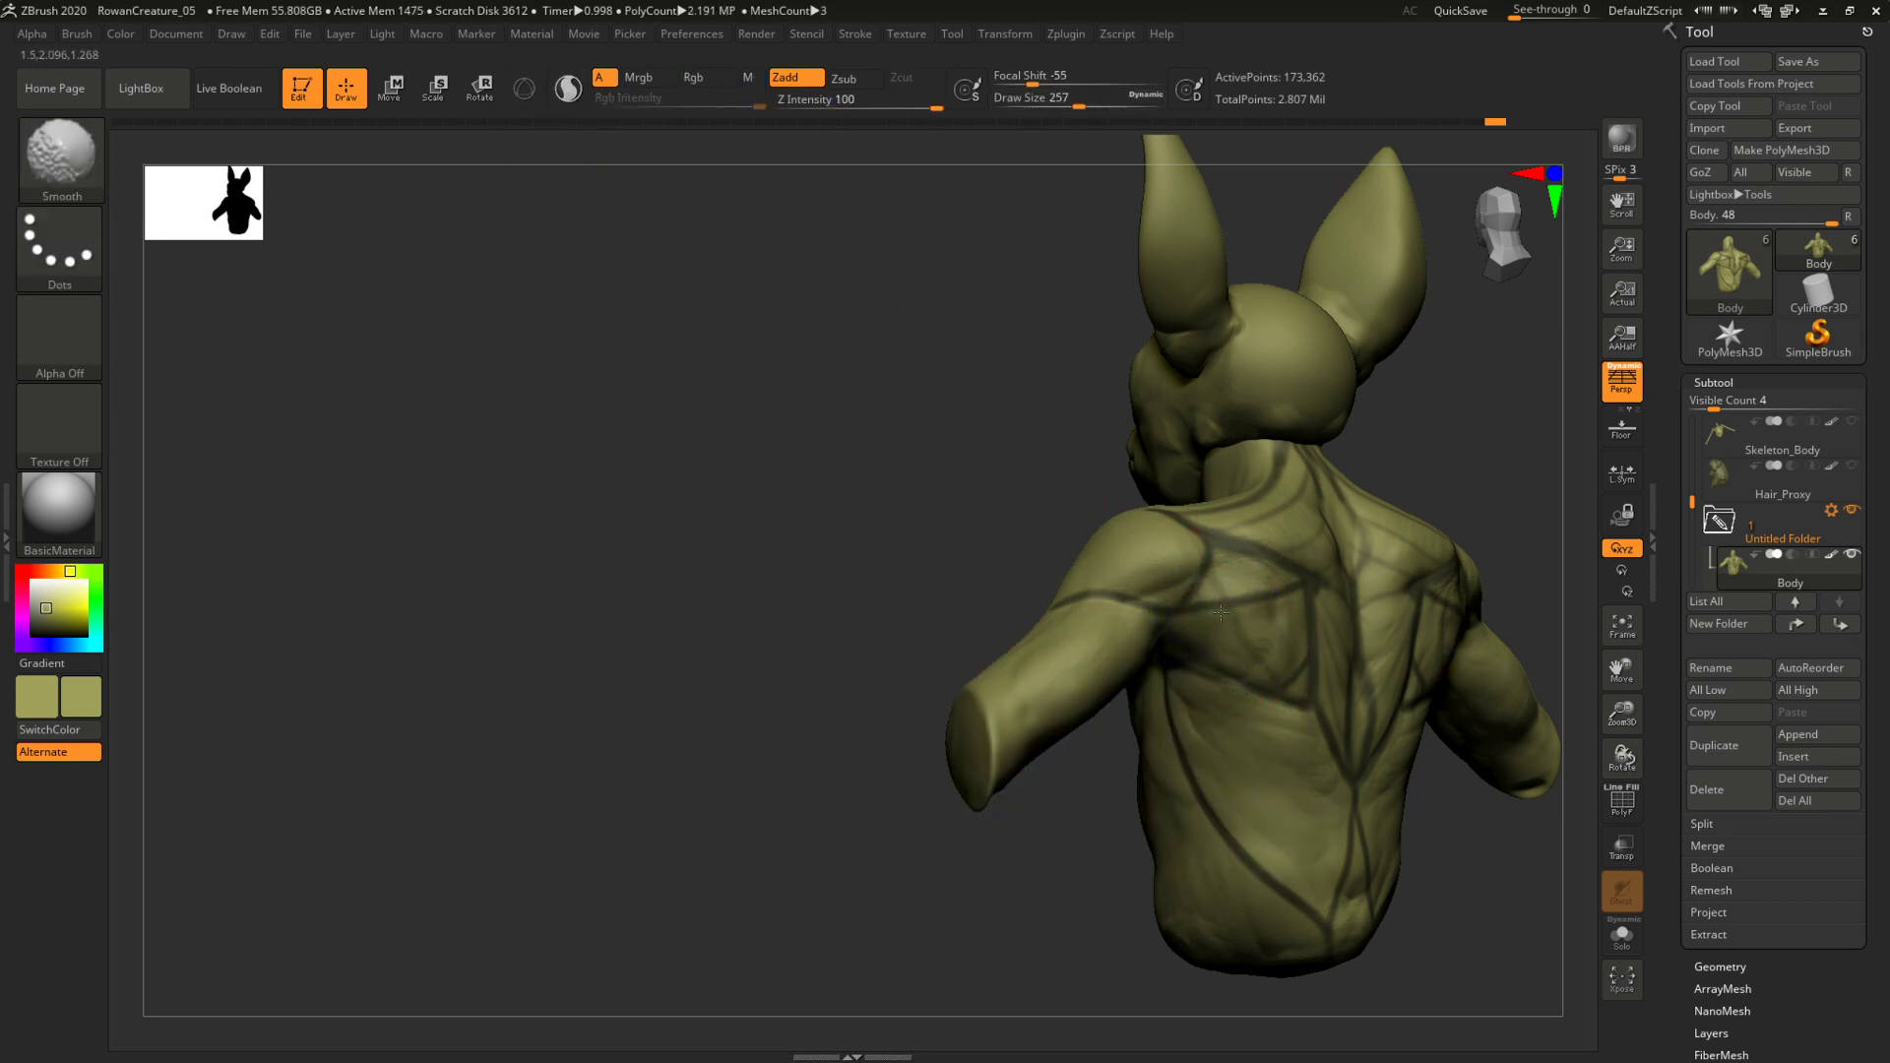
pyautogui.moveTo(851, 641)
pyautogui.mouseDown()
pyautogui.moveTo(688, 528)
pyautogui.moveTo(696, 489)
pyautogui.moveTo(856, 414)
pyautogui.mouseUp()
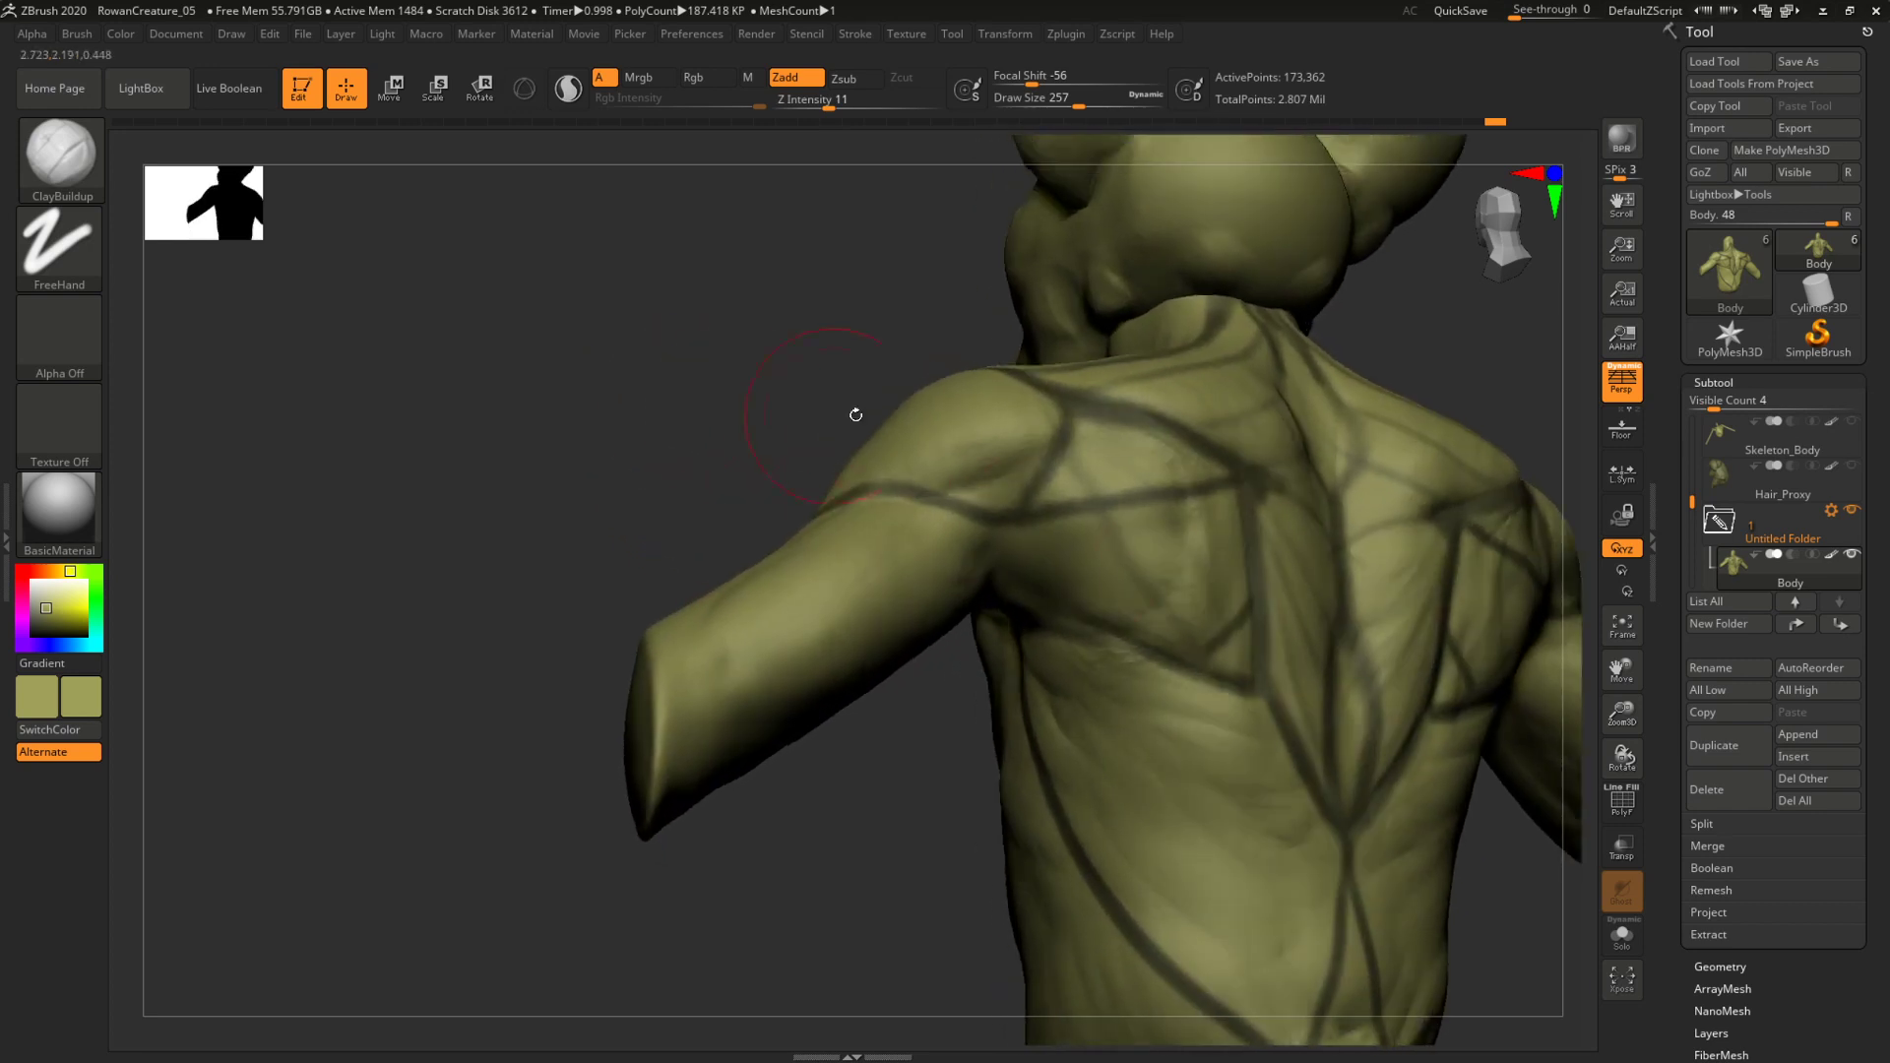
pyautogui.moveTo(717, 456)
pyautogui.mouseDown()
pyautogui.moveTo(688, 410)
pyautogui.moveTo(742, 474)
pyautogui.moveTo(742, 388)
pyautogui.moveTo(781, 287)
pyautogui.moveTo(1130, 548)
pyautogui.moveTo(1138, 595)
pyautogui.moveTo(1088, 612)
pyautogui.mouseUp()
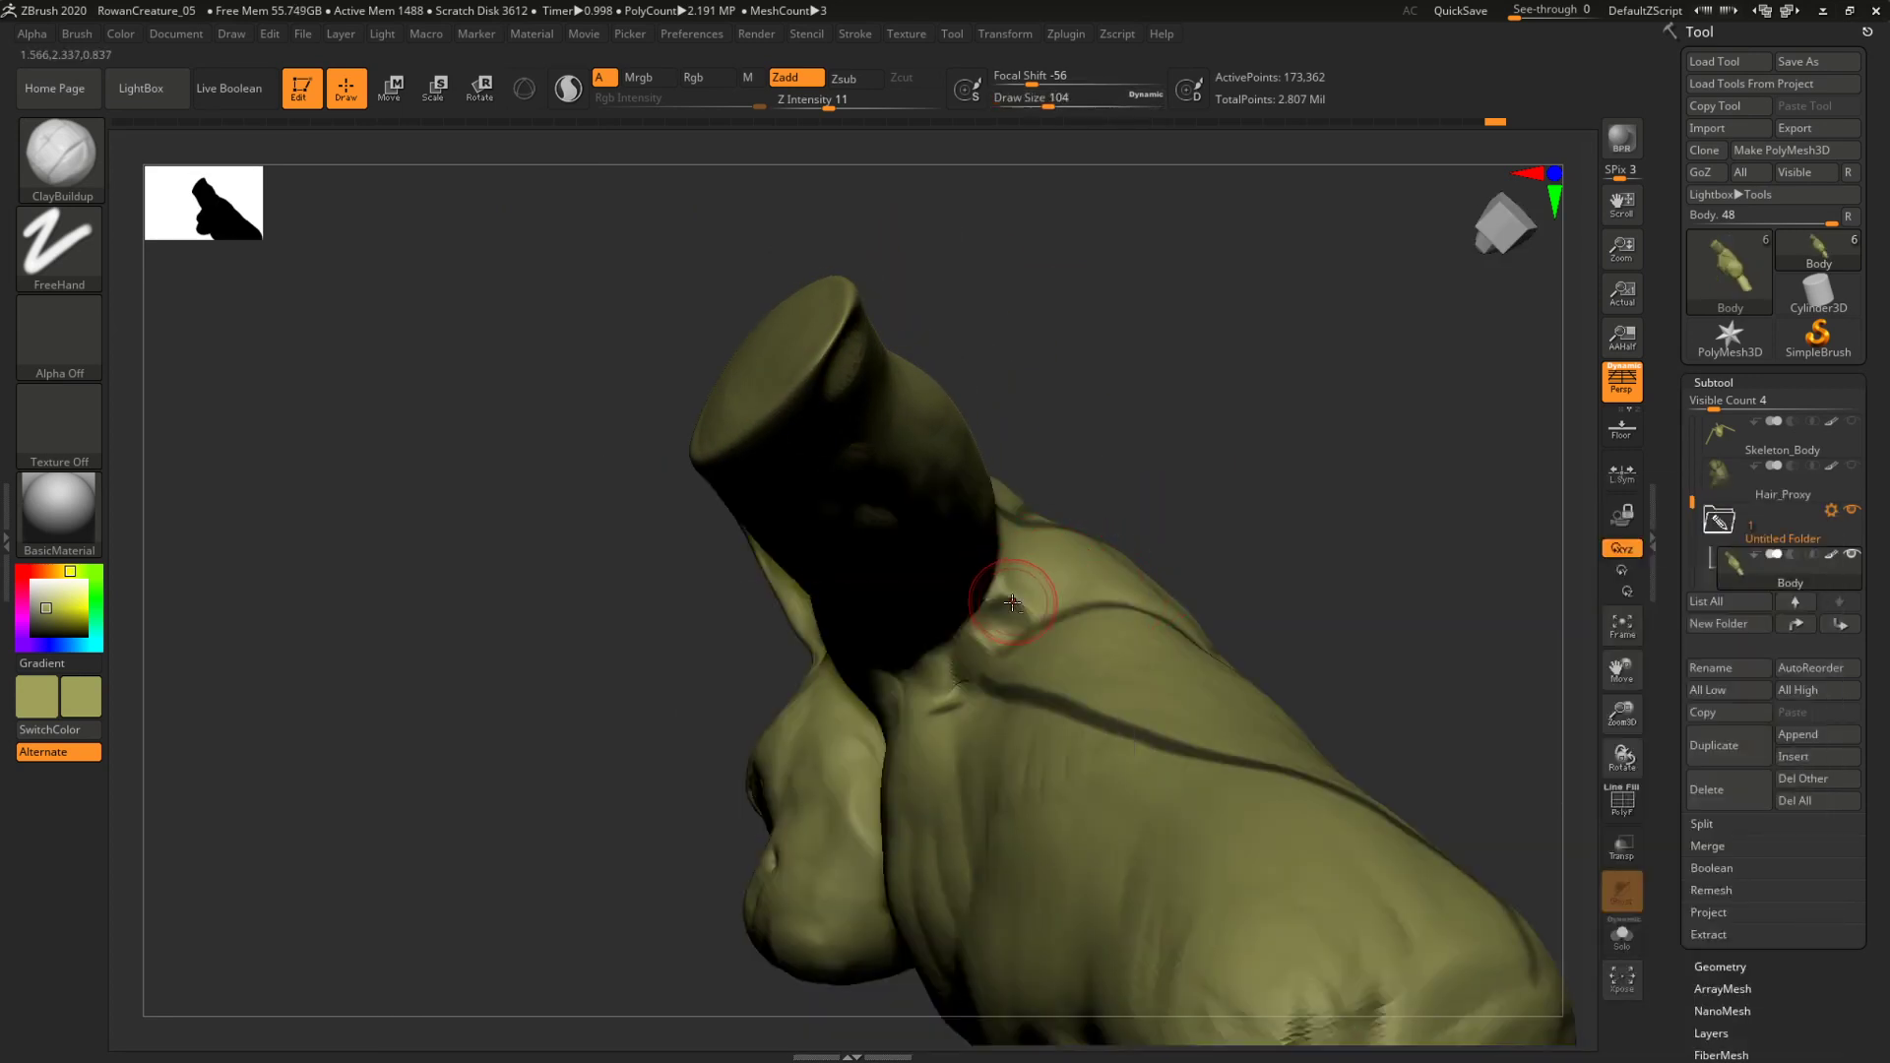
pyautogui.moveTo(1106, 508); pyautogui.dragTo(1413, 422)
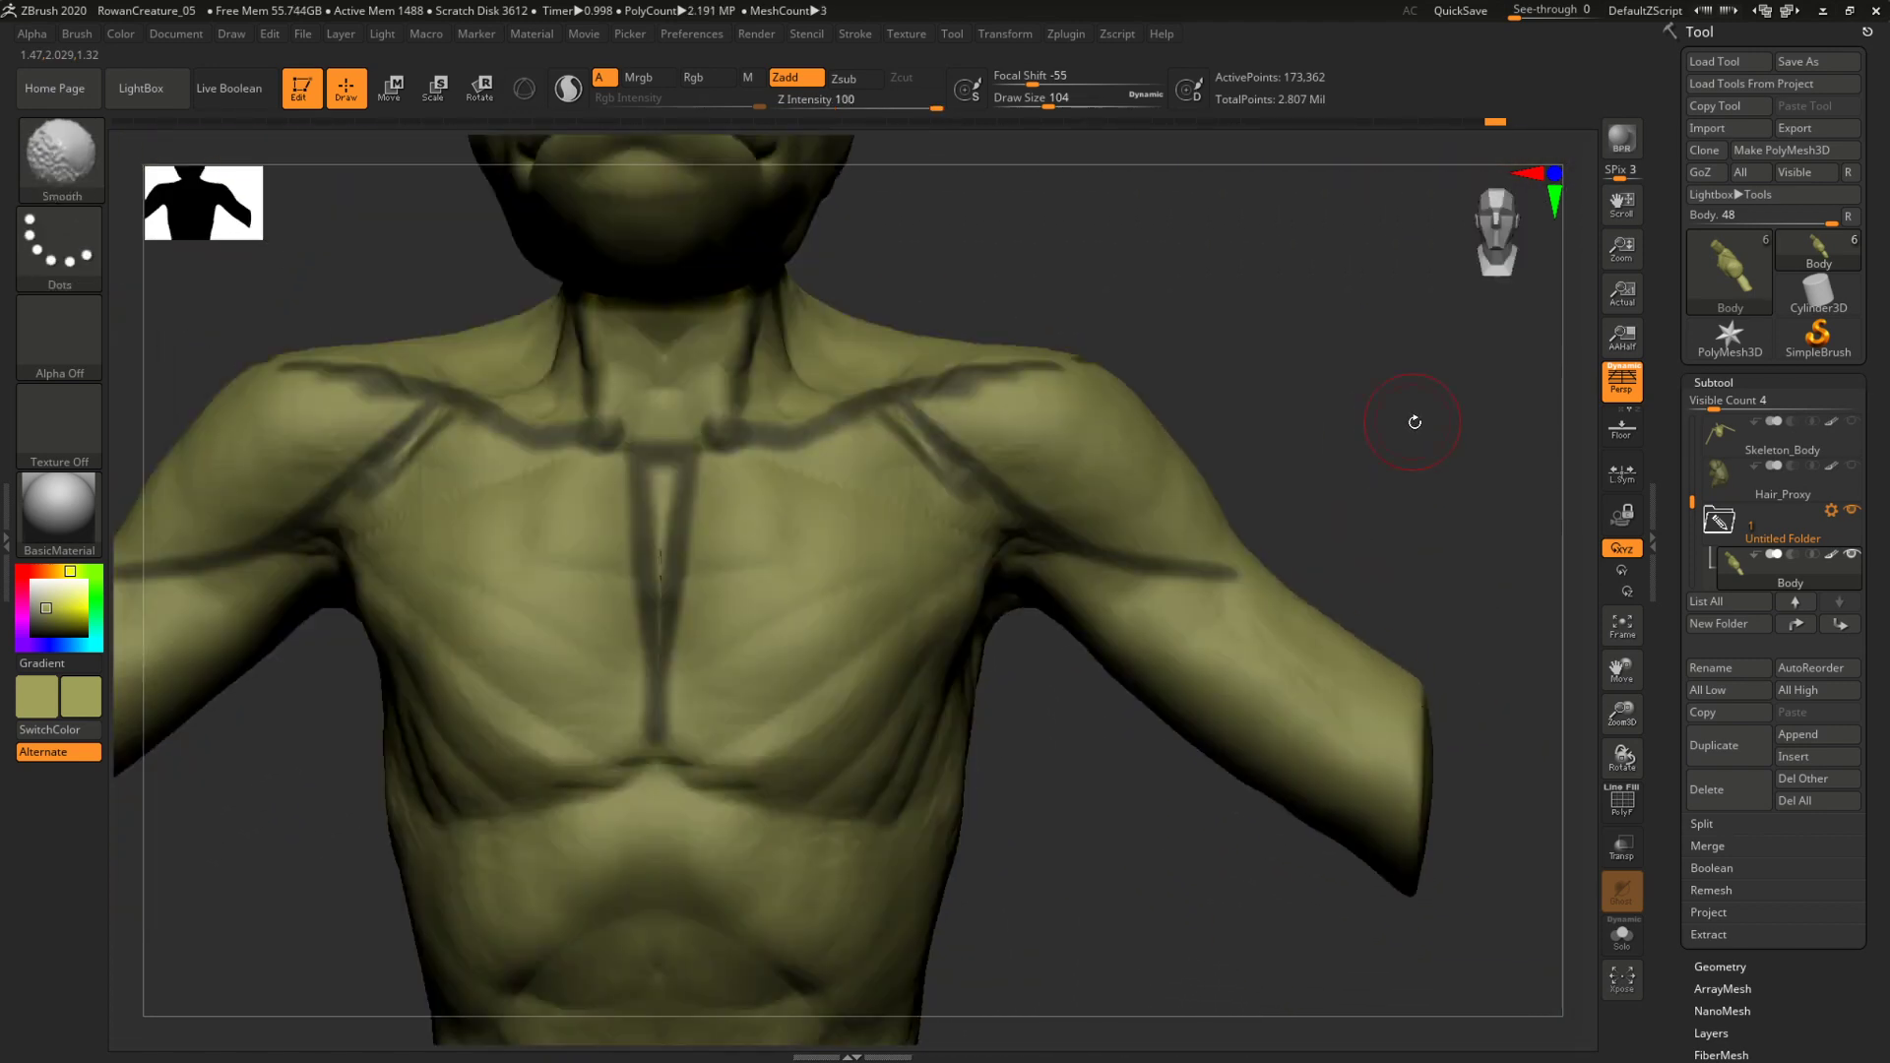
# Reshape the upper back edge of the shoulders with the Move brush at a draw size of 217.
pyautogui.press('f')
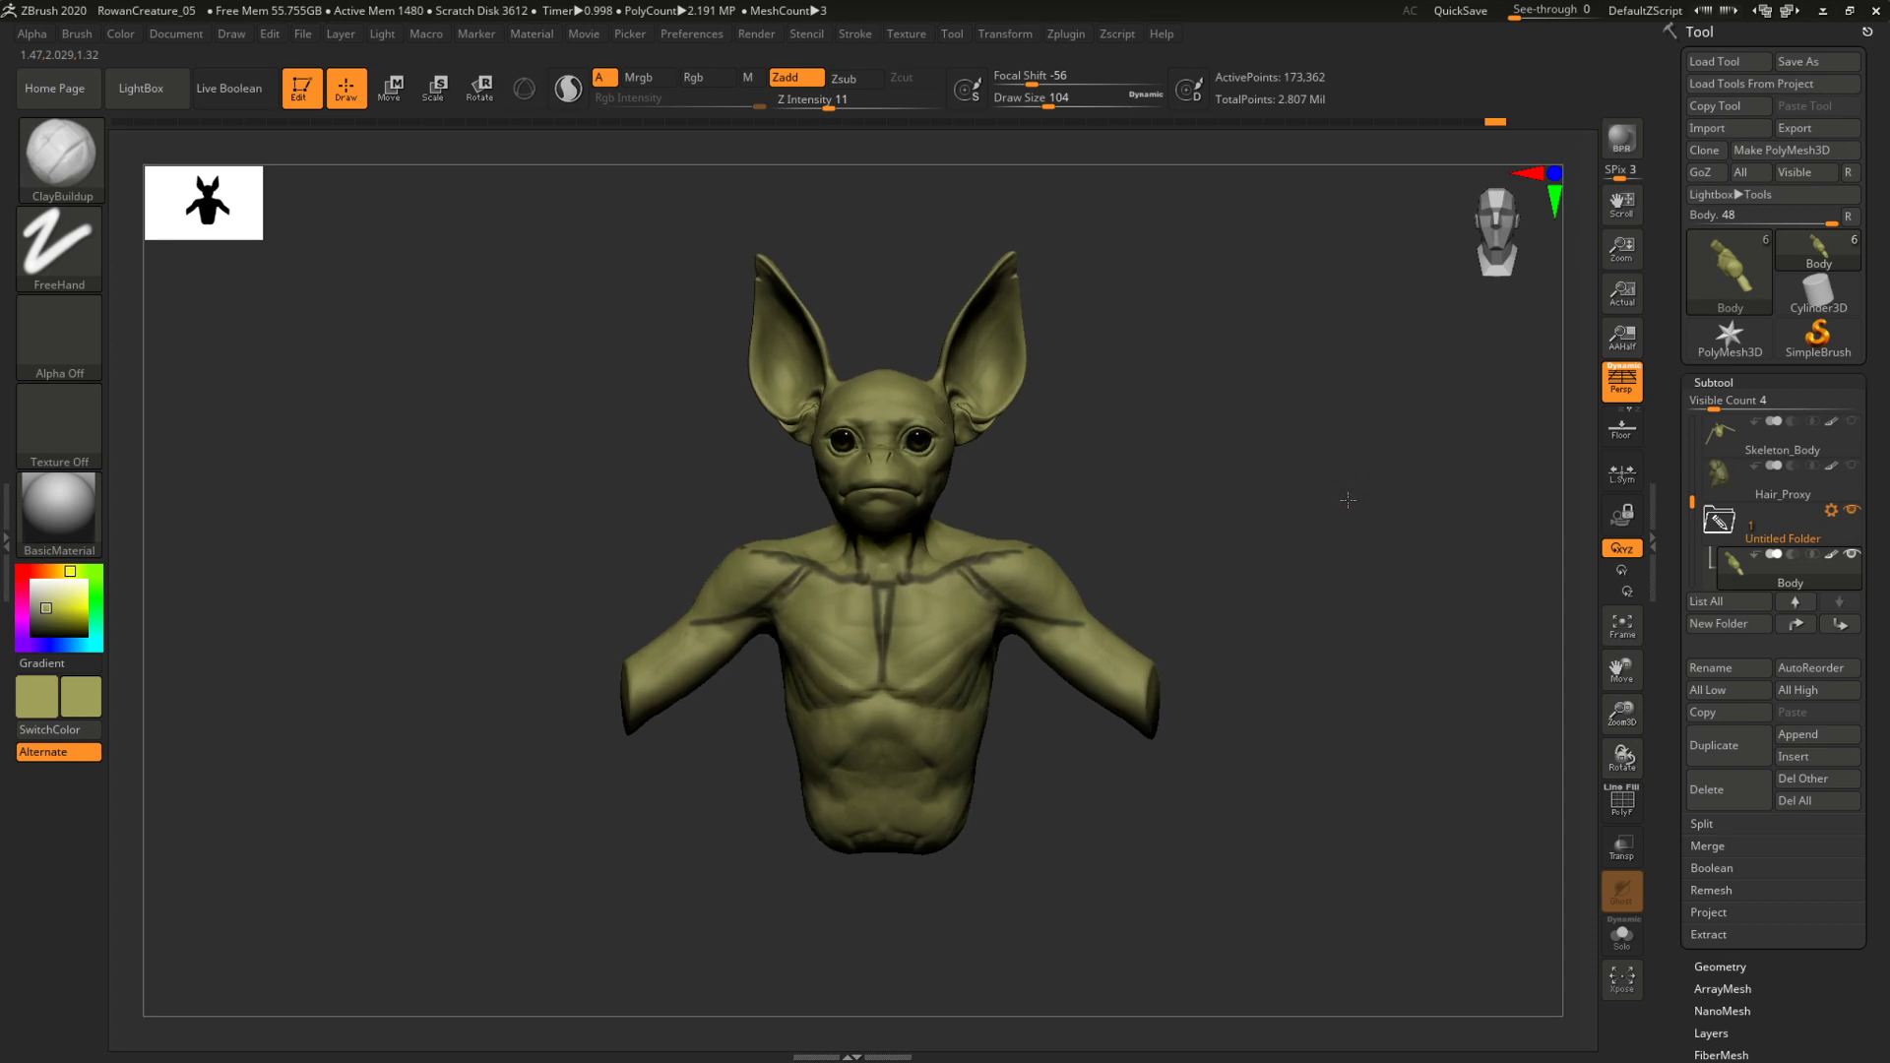
pyautogui.moveTo(1350, 496)
pyautogui.mouseDown()
pyautogui.moveTo(1103, 544)
pyautogui.moveTo(1434, 393)
pyautogui.moveTo(1493, 452)
pyautogui.moveTo(1342, 468)
pyautogui.moveTo(1401, 530)
pyautogui.moveTo(1341, 469)
pyautogui.moveTo(1375, 527)
pyautogui.moveTo(1362, 653)
pyautogui.moveTo(1020, 406)
pyautogui.mouseUp()
pyautogui.moveTo(1271, 460)
pyautogui.mouseDown()
pyautogui.moveTo(1266, 409)
pyautogui.moveTo(1087, 518)
pyautogui.mouseUp()
pyautogui.press('b')
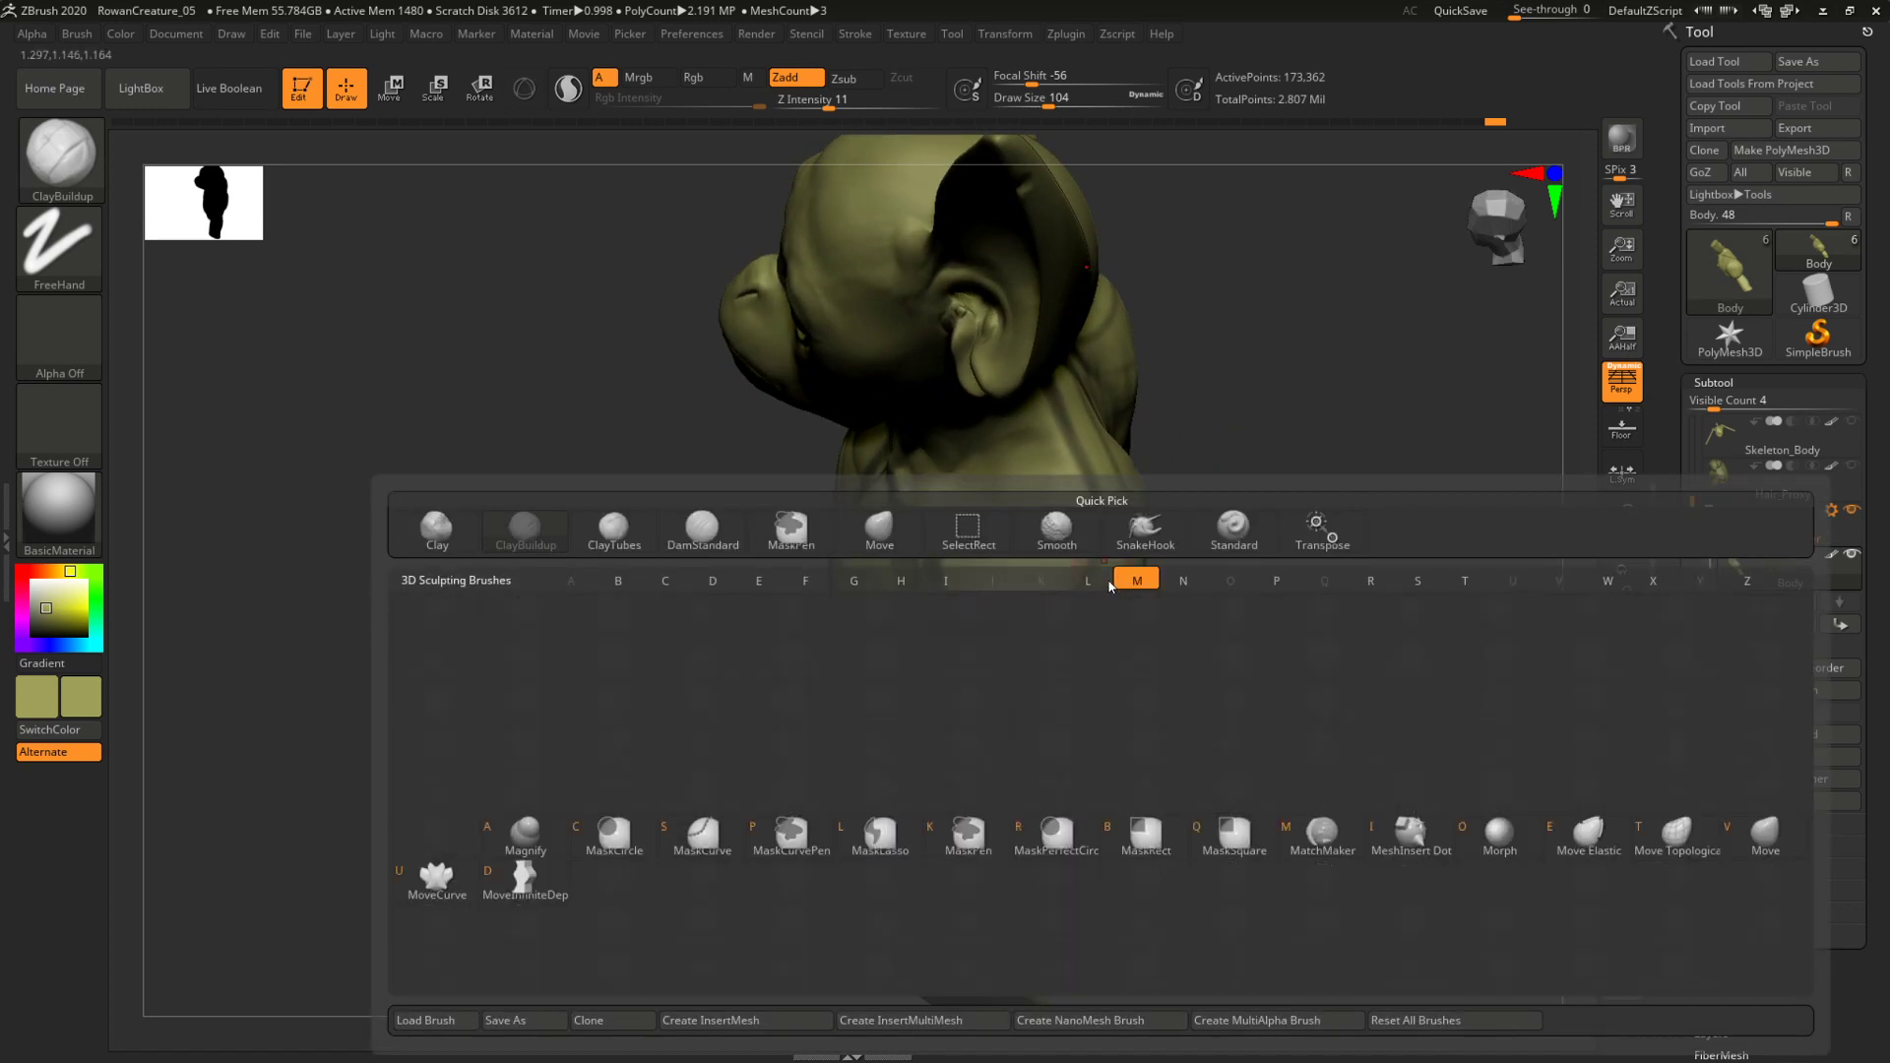
pyautogui.press('m')
pyautogui.press('v')
pyautogui.press('space')
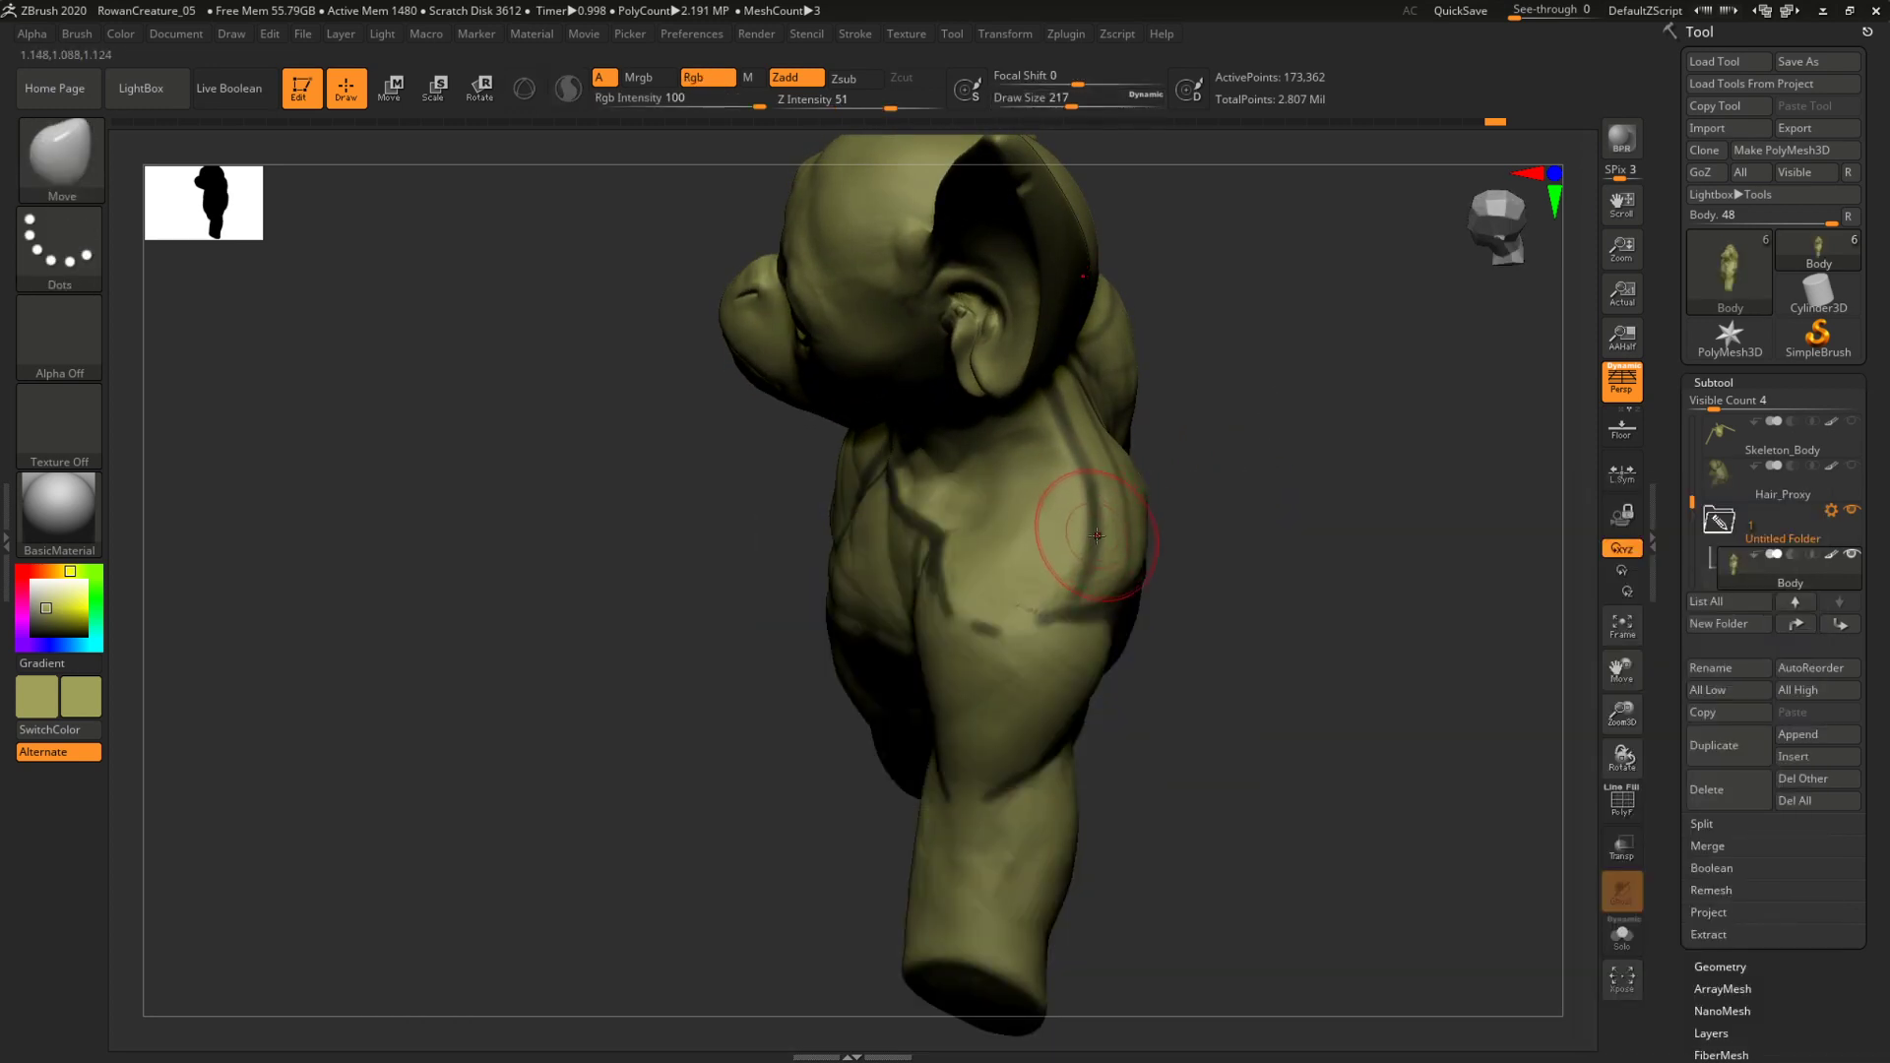
pyautogui.moveTo(1096, 512)
pyautogui.mouseDown()
pyautogui.moveTo(1236, 455)
pyautogui.moveTo(1205, 376)
pyautogui.mouseUp()
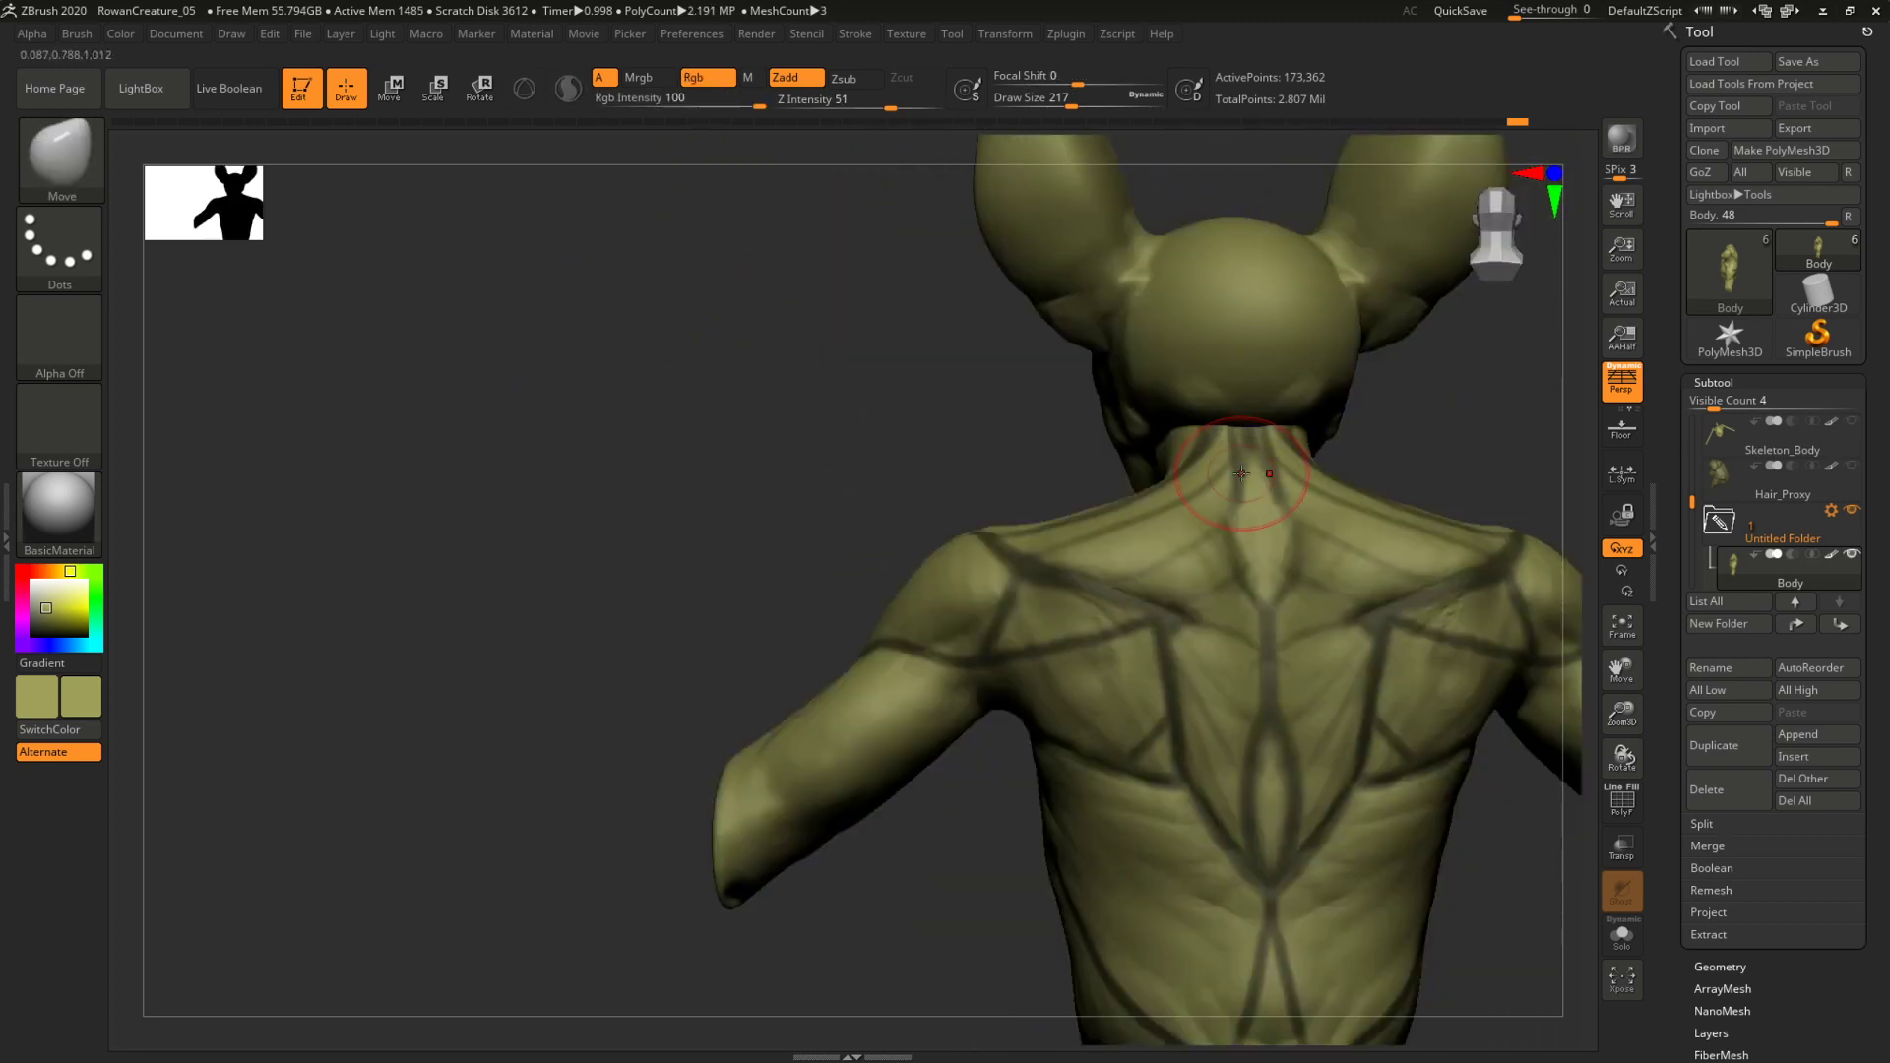
# Adjust the back and sides of the neck with the Move brush at draw sizes of 324 and 251.
pyautogui.moveTo(1017, 469)
pyautogui.mouseDown()
pyautogui.moveTo(1194, 460)
pyautogui.moveTo(1131, 324)
pyautogui.moveTo(1107, 345)
pyautogui.moveTo(1181, 365)
pyautogui.moveTo(1102, 415)
pyautogui.mouseUp()
pyautogui.press(']')
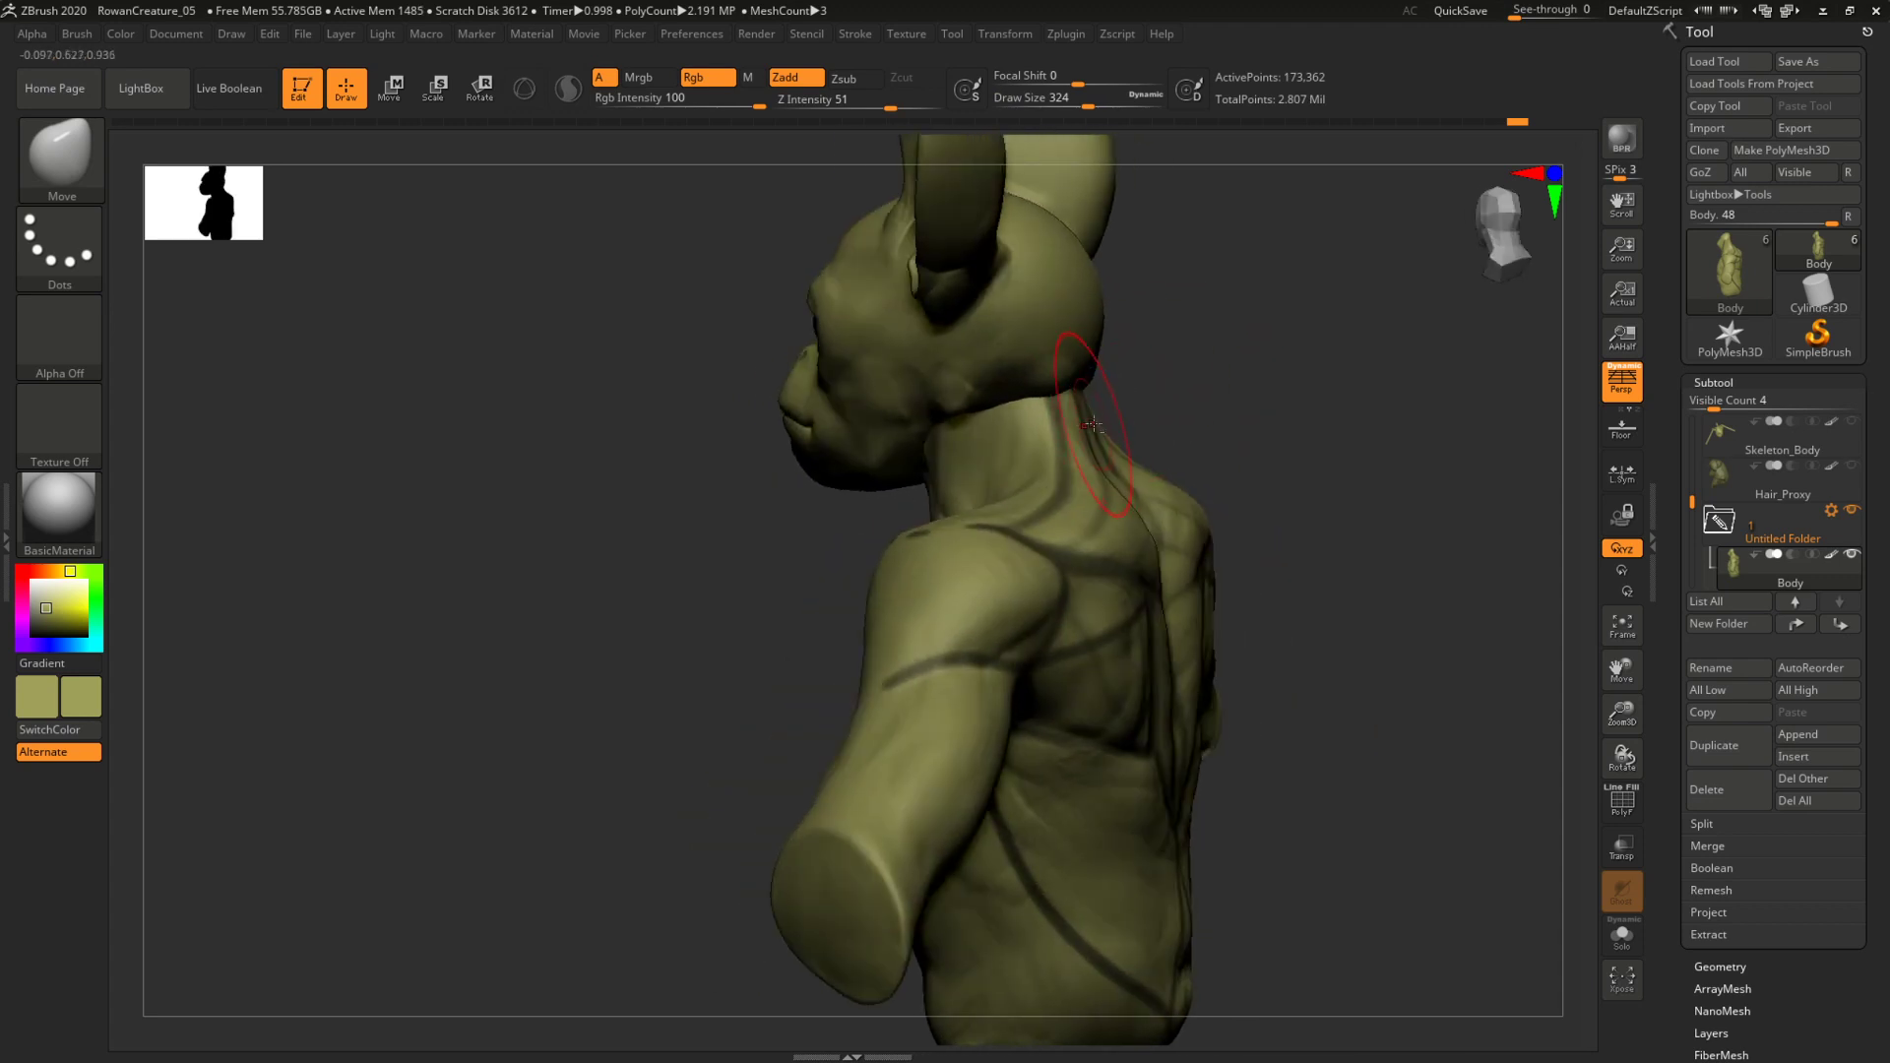
pyautogui.moveTo(1092, 425); pyautogui.dragTo(1160, 421, button='right')
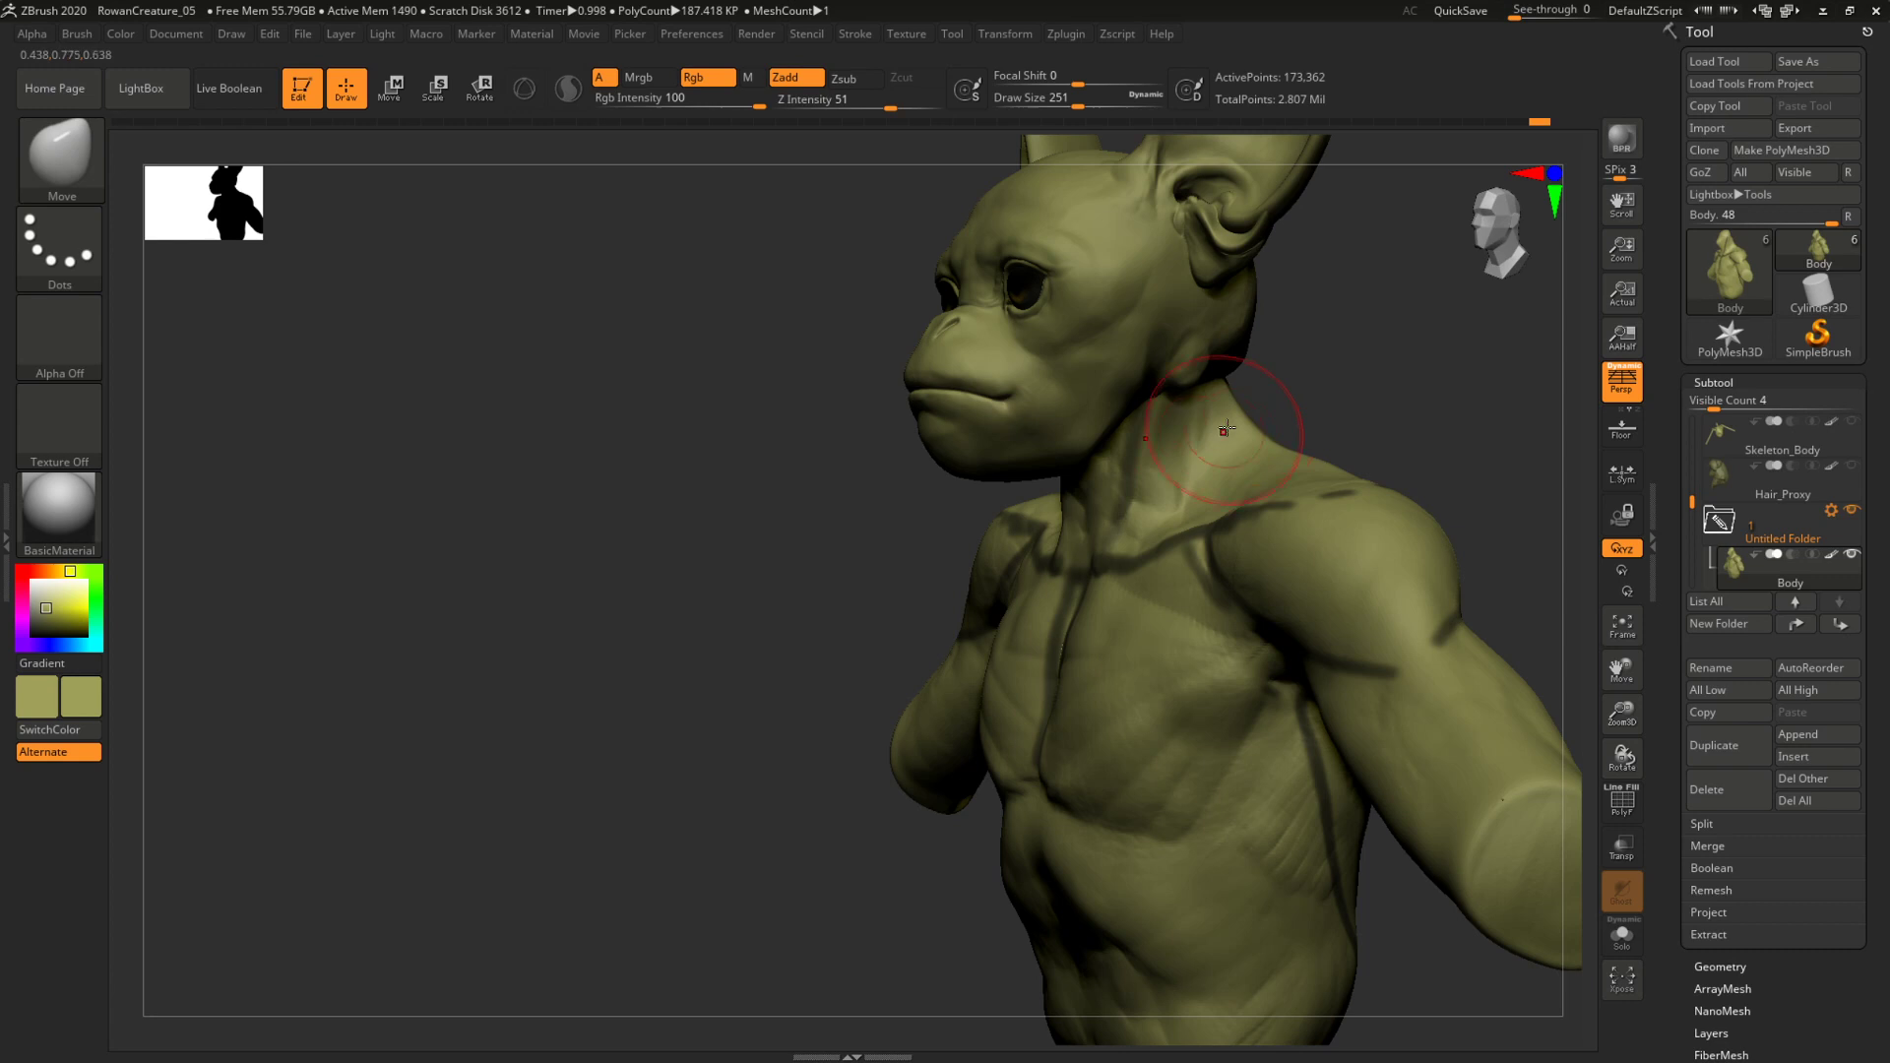
pyautogui.moveTo(1223, 429); pyautogui.dragTo(1191, 468, button='right')
pyautogui.moveTo(1357, 360)
pyautogui.keyDown('shift'); pyautogui.mouseDown(button='right')
pyautogui.moveTo(1379, 375)
pyautogui.moveTo(1249, 483)
pyautogui.moveTo(1346, 494)
pyautogui.moveTo(1317, 511)
pyautogui.moveTo(1337, 498)
pyautogui.moveTo(1342, 401)
pyautogui.moveTo(1303, 486)
pyautogui.mouseUp(button='right'); pyautogui.keyUp('shift')
# Refine the chest and base of the neck with the ClayBuildup brush at draw sizes of 182, 286 and 187.
pyautogui.press('b')
pyautogui.press('c')
pyautogui.press('b')
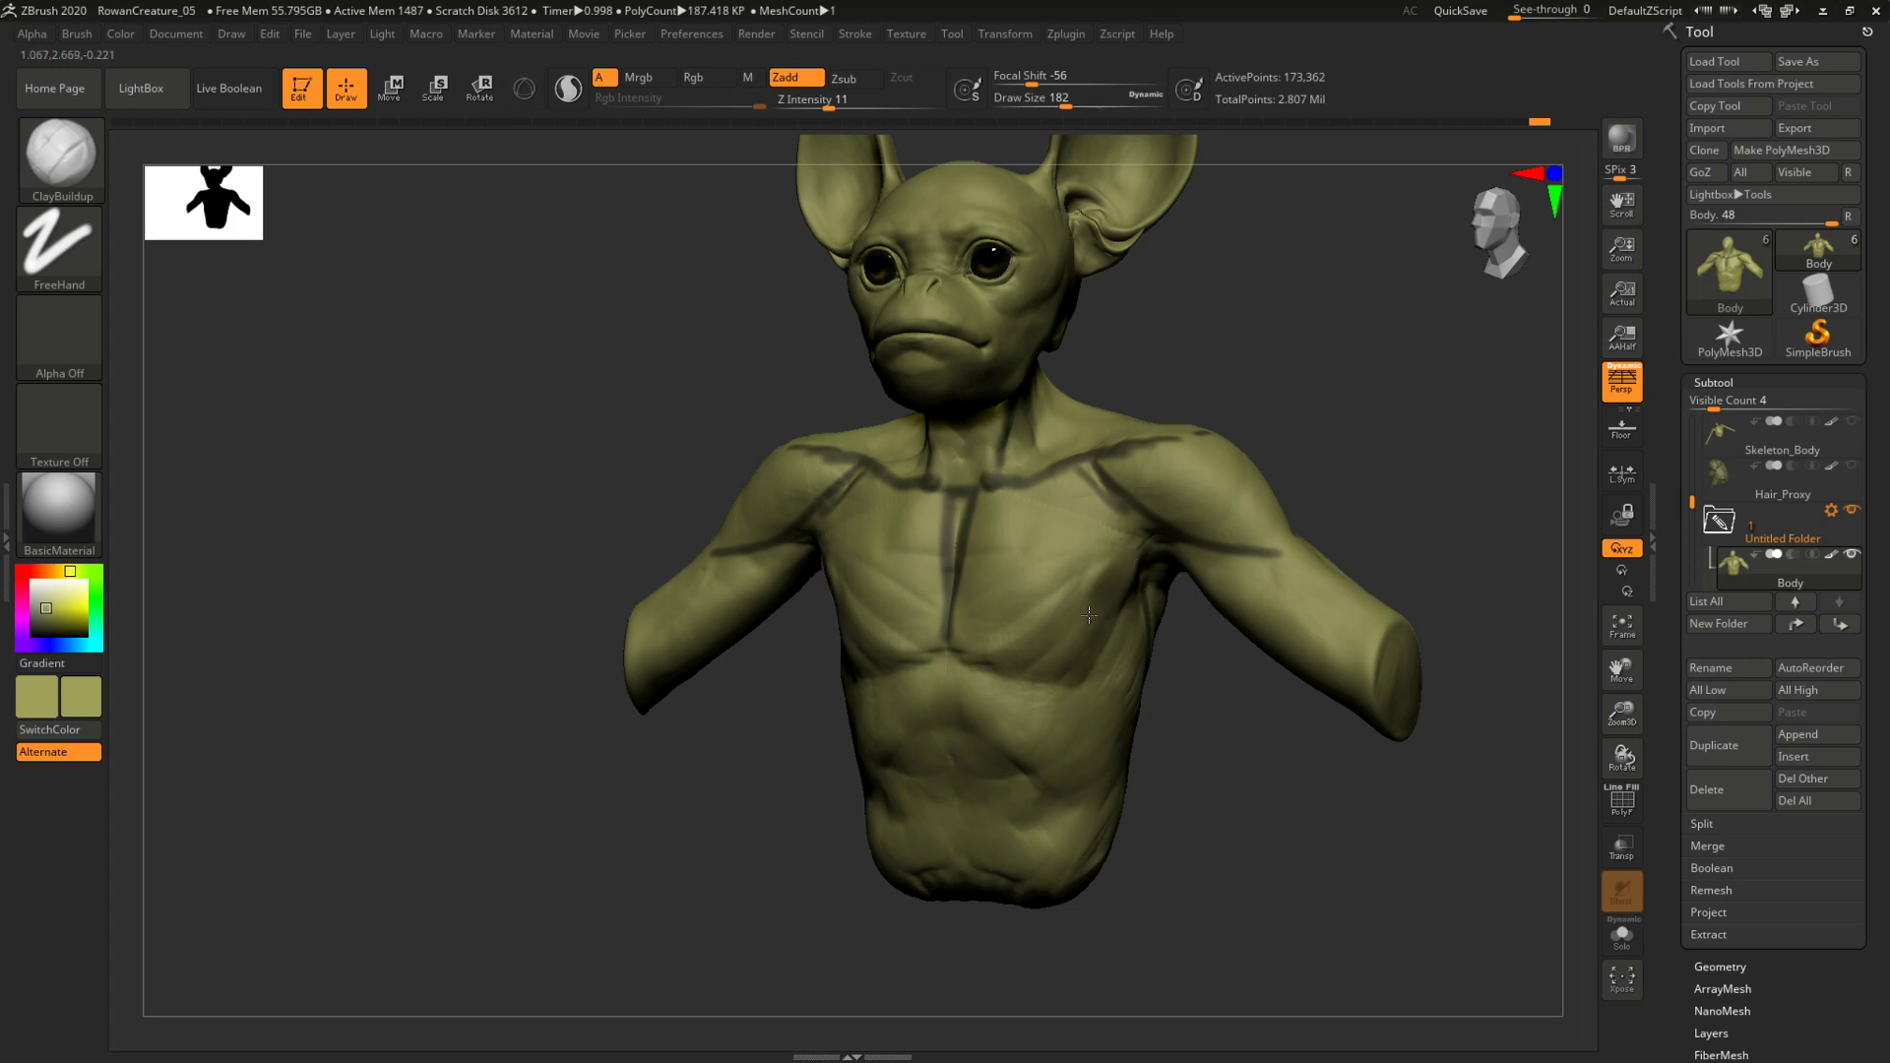
pyautogui.moveTo(1231, 462)
pyautogui.mouseDown()
pyautogui.moveTo(1295, 410)
pyautogui.moveTo(1106, 577)
pyautogui.mouseUp()
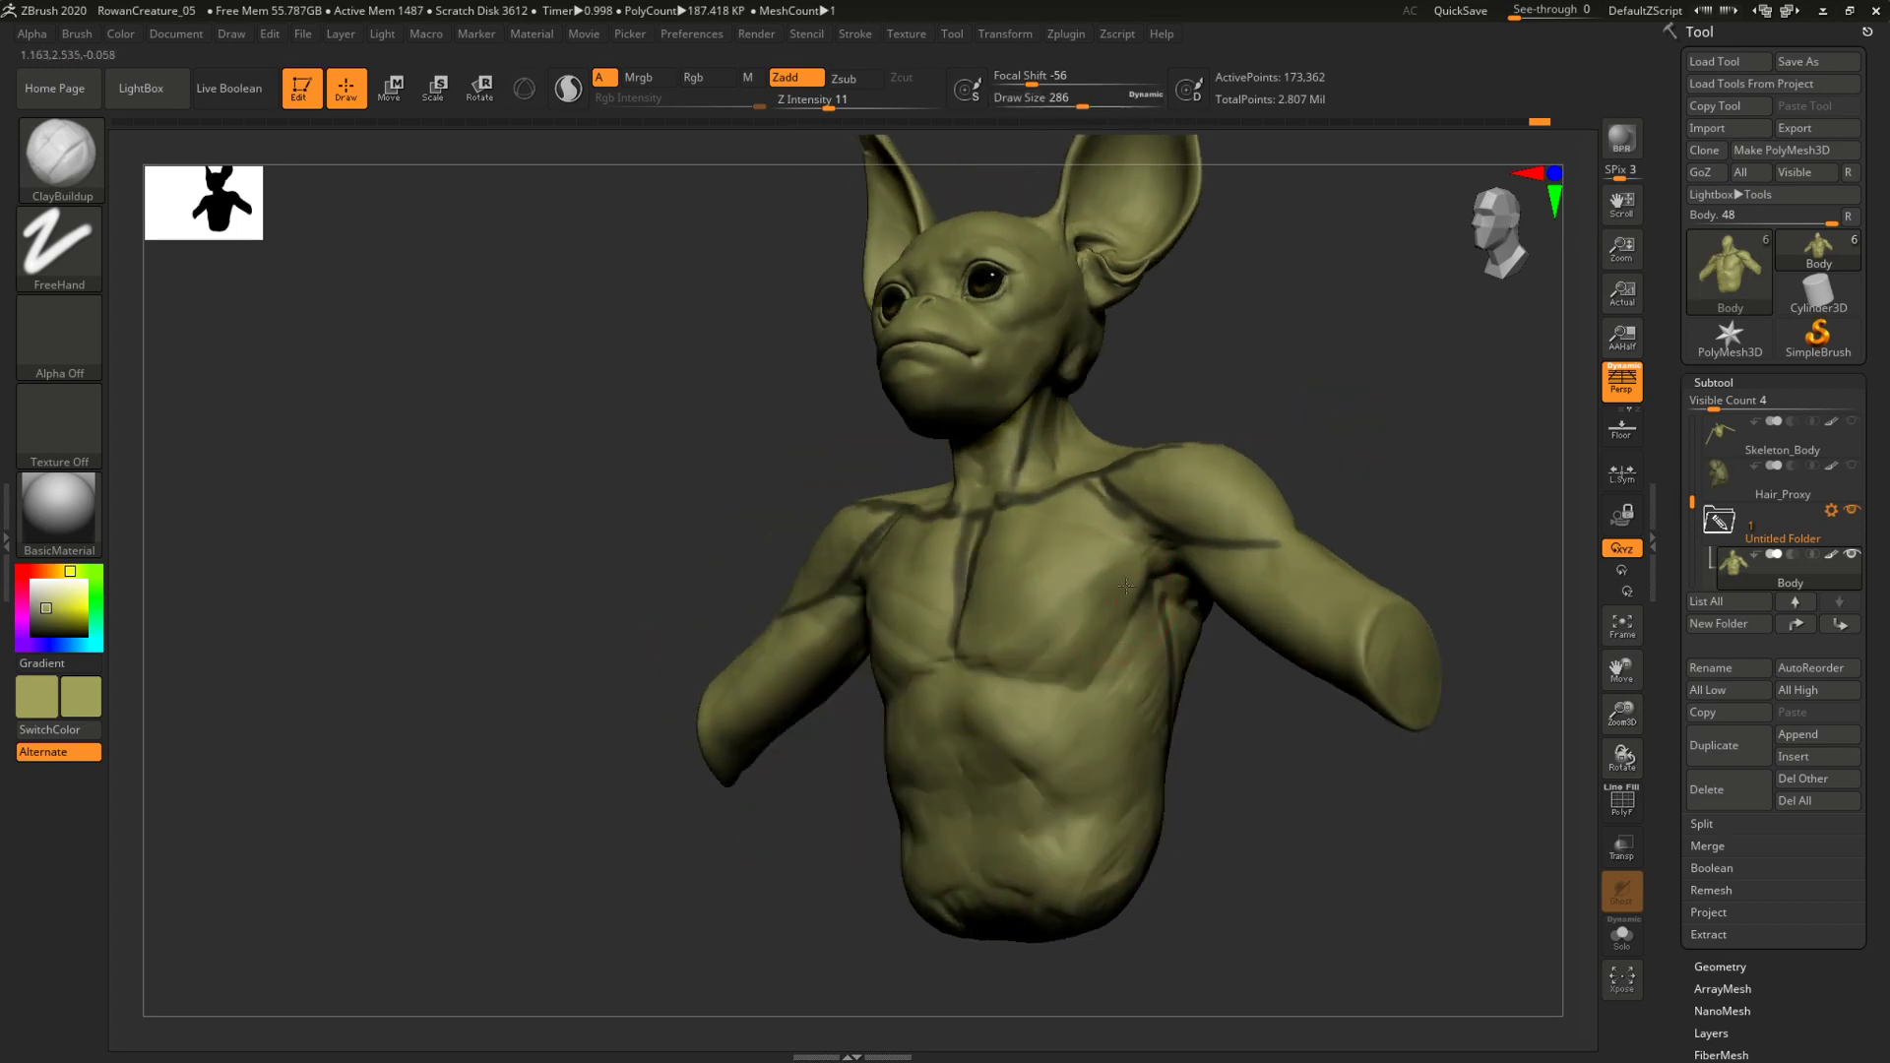
pyautogui.moveTo(1226, 499)
pyautogui.mouseDown(button='right')
pyautogui.moveTo(1148, 603)
pyautogui.moveTo(1195, 514)
pyautogui.mouseUp(button='right')
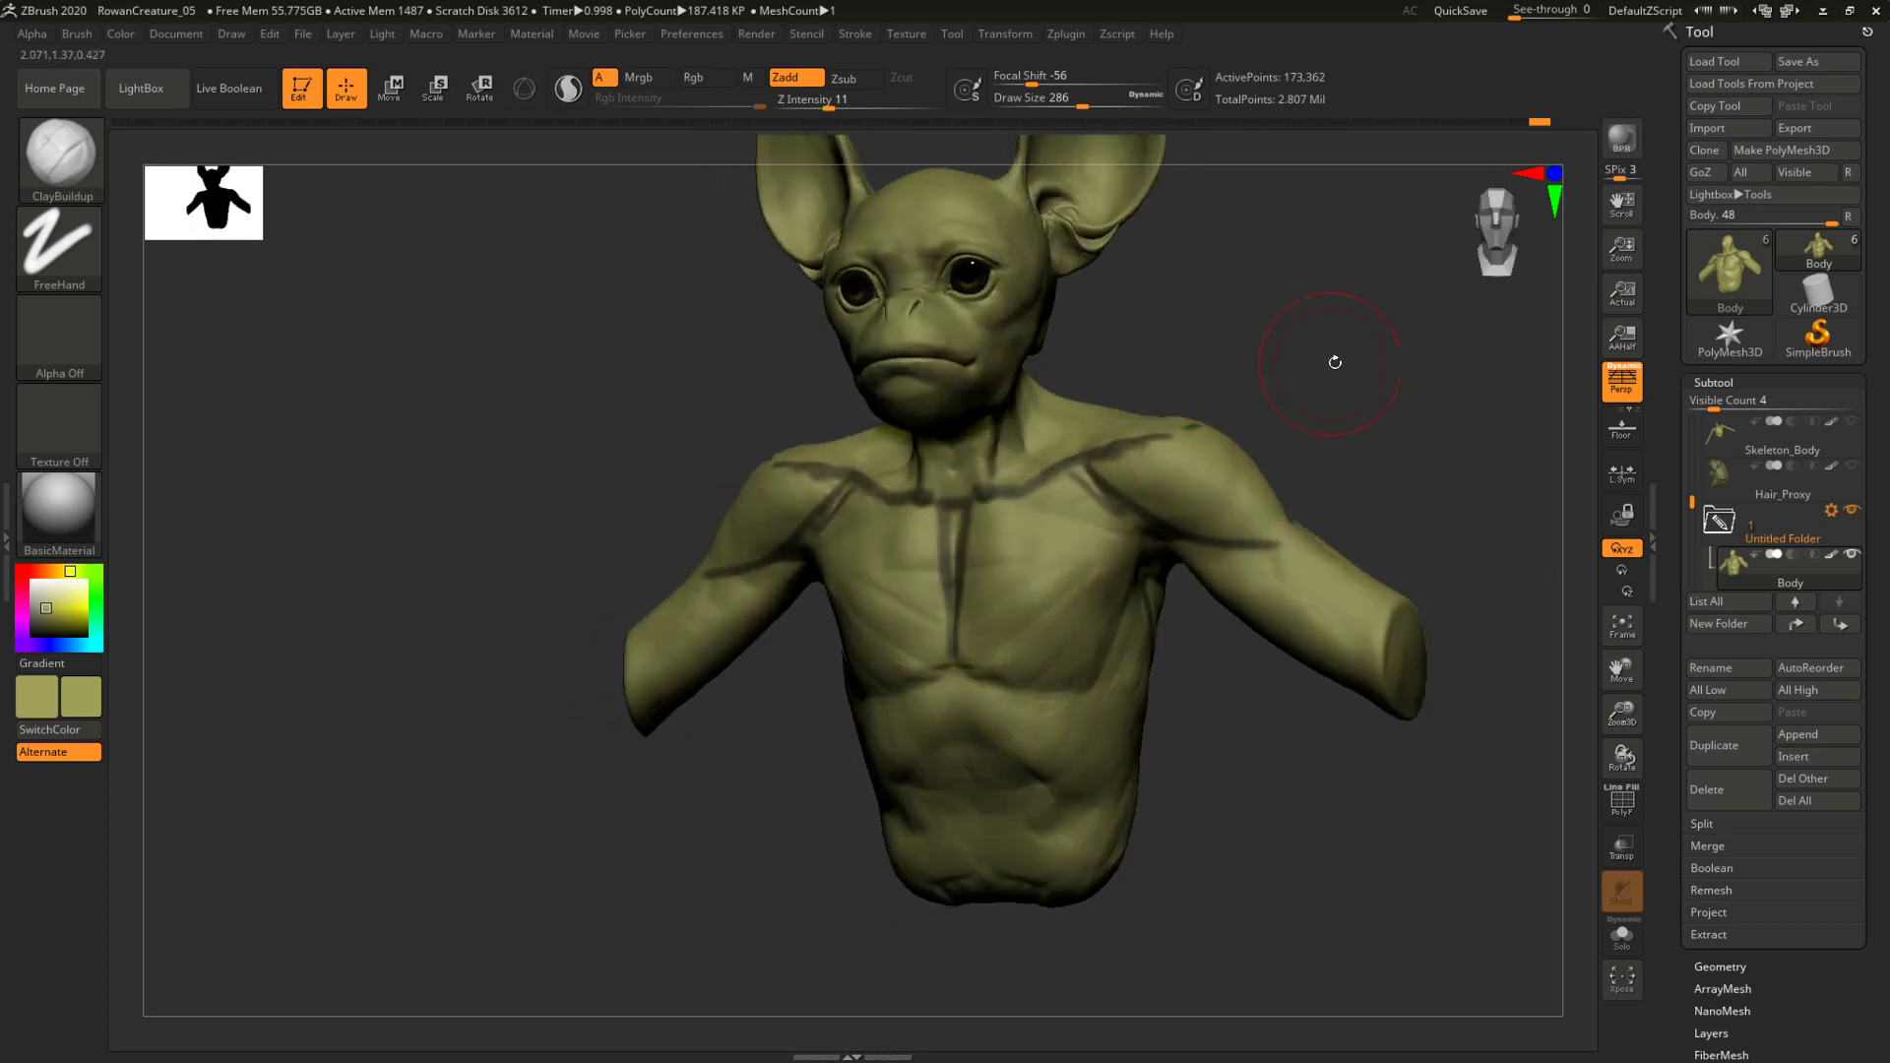
pyautogui.moveTo(1334, 362)
pyautogui.keyDown('ctrl'); pyautogui.mouseDown(button='right')
pyautogui.moveTo(1333, 400)
pyautogui.moveTo(1285, 420)
pyautogui.moveTo(1426, 372)
pyautogui.moveTo(1089, 527)
pyautogui.moveTo(1011, 497)
pyautogui.mouseUp(button='right'); pyautogui.keyUp('ctrl')
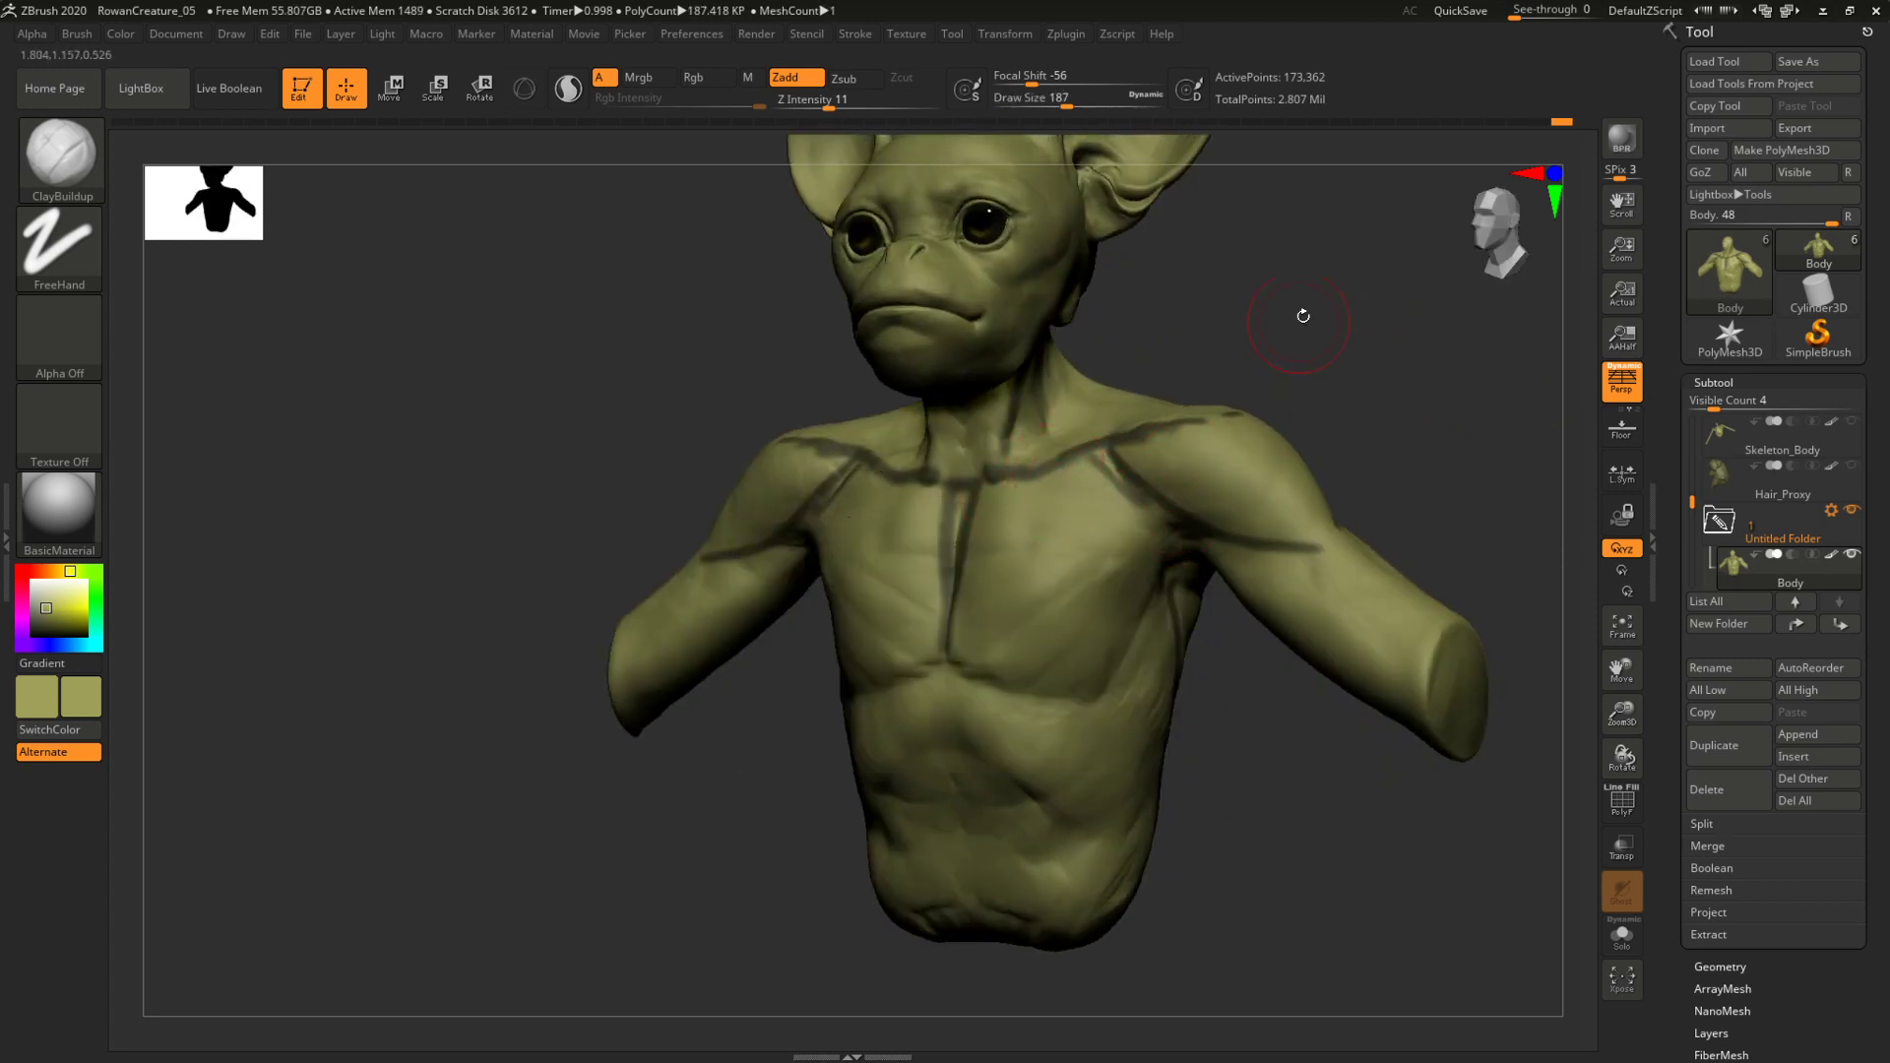
# Build up the upper chest and collarbone area with ClayBuildup at a draw size of 268.
pyautogui.moveTo(1302, 316); pyautogui.dragTo(1020, 547, button='right')
pyautogui.press('space')
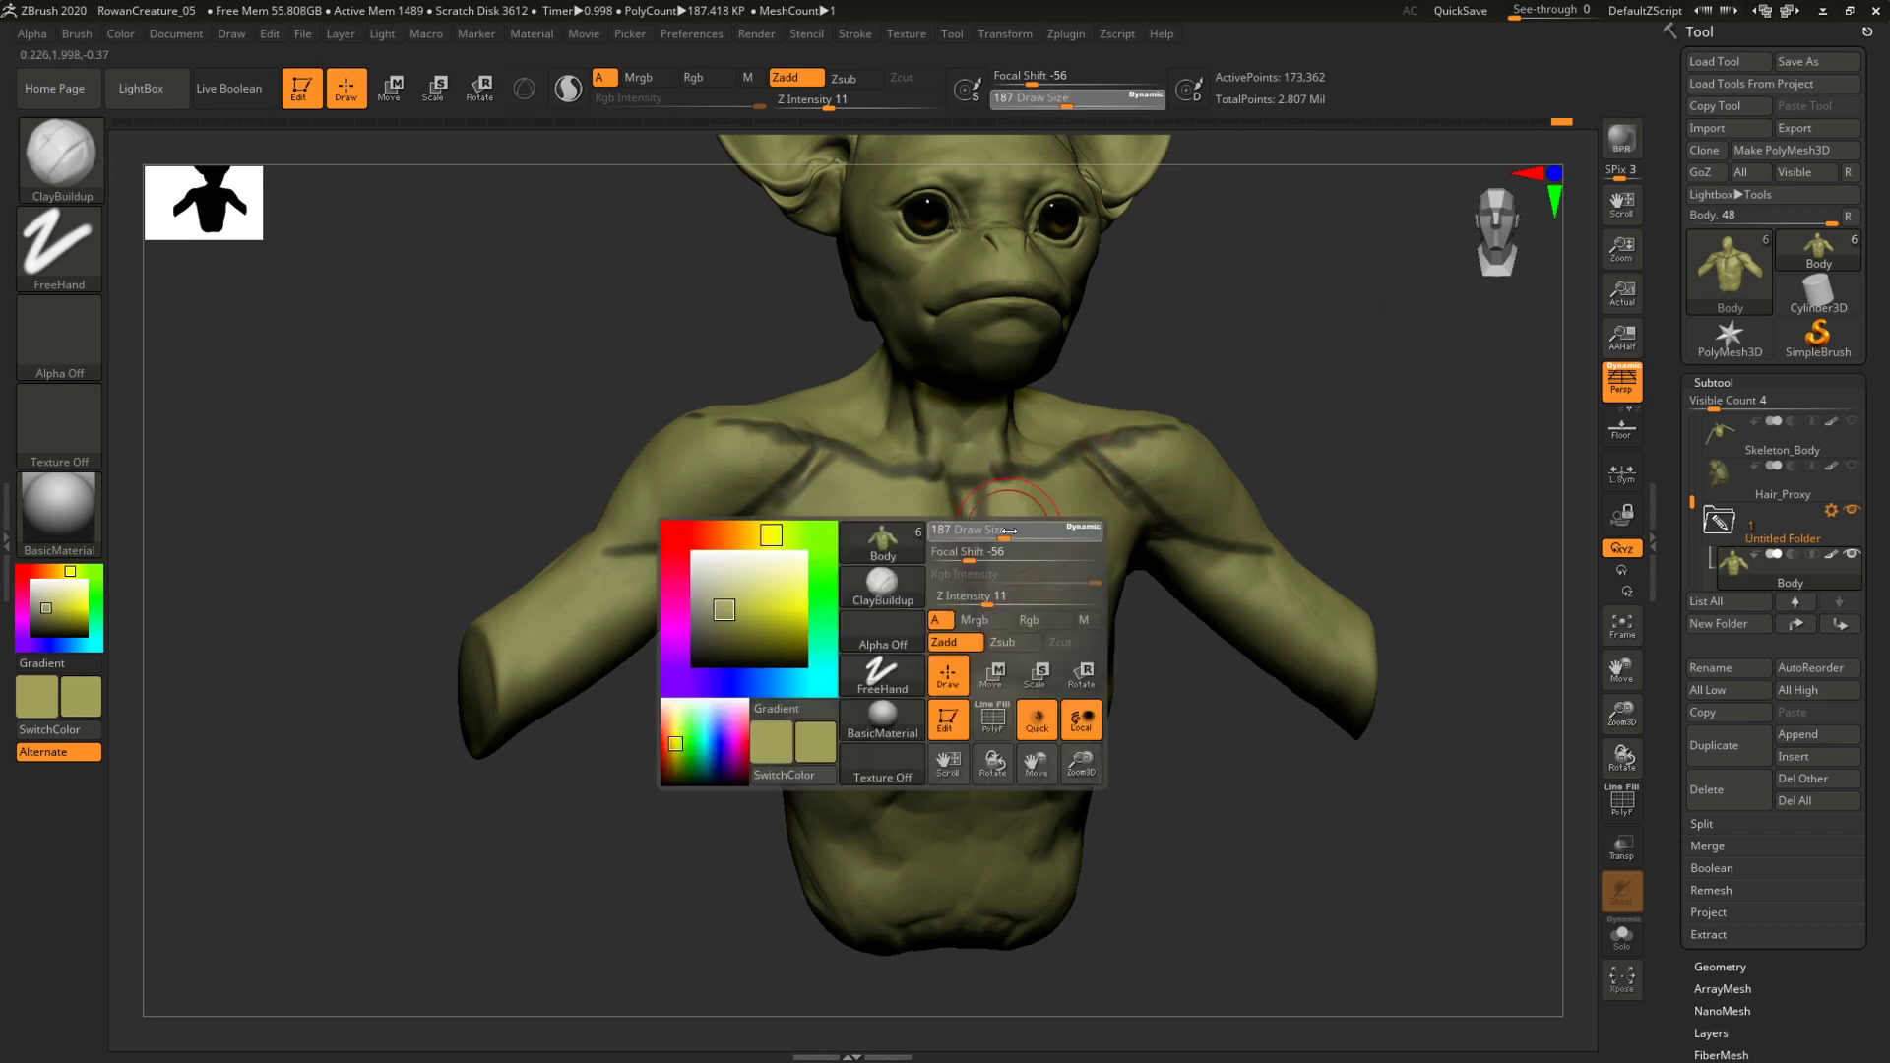
pyautogui.moveTo(995, 547); pyautogui.dragTo(1036, 497)
pyautogui.moveTo(1391, 371); pyautogui.dragTo(1277, 433, button='right')
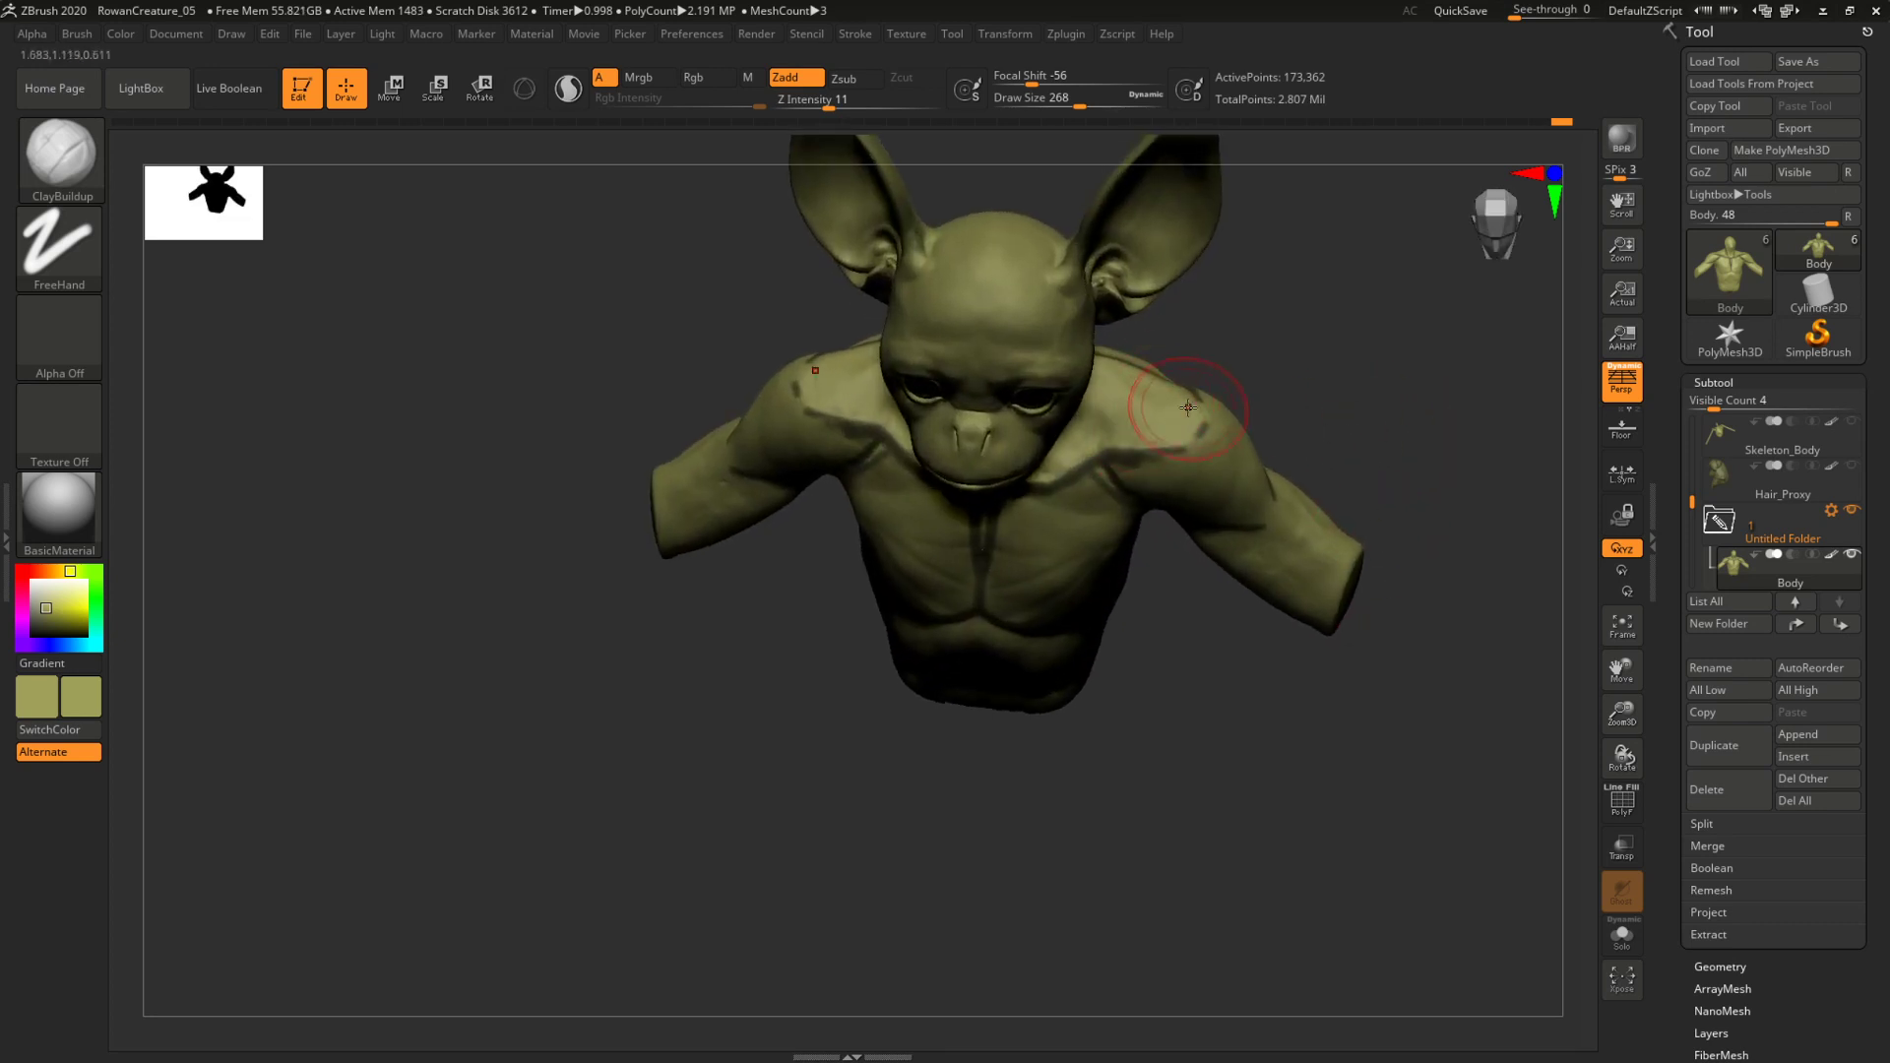
# Sculpt the top of the shoulders around the outer collarbone with ClayBuildup at a draw size of 108.
pyautogui.press('space')
pyautogui.moveTo(1188, 407); pyautogui.dragTo(1167, 405)
pyautogui.moveTo(1324, 321)
pyautogui.keyDown('ctrl'); pyautogui.mouseDown(button='right')
pyautogui.moveTo(1349, 397)
pyautogui.moveTo(1408, 433)
pyautogui.mouseUp(button='right'); pyautogui.keyUp('ctrl')
pyautogui.press('space')
pyautogui.moveTo(1202, 394); pyautogui.dragTo(1189, 394)
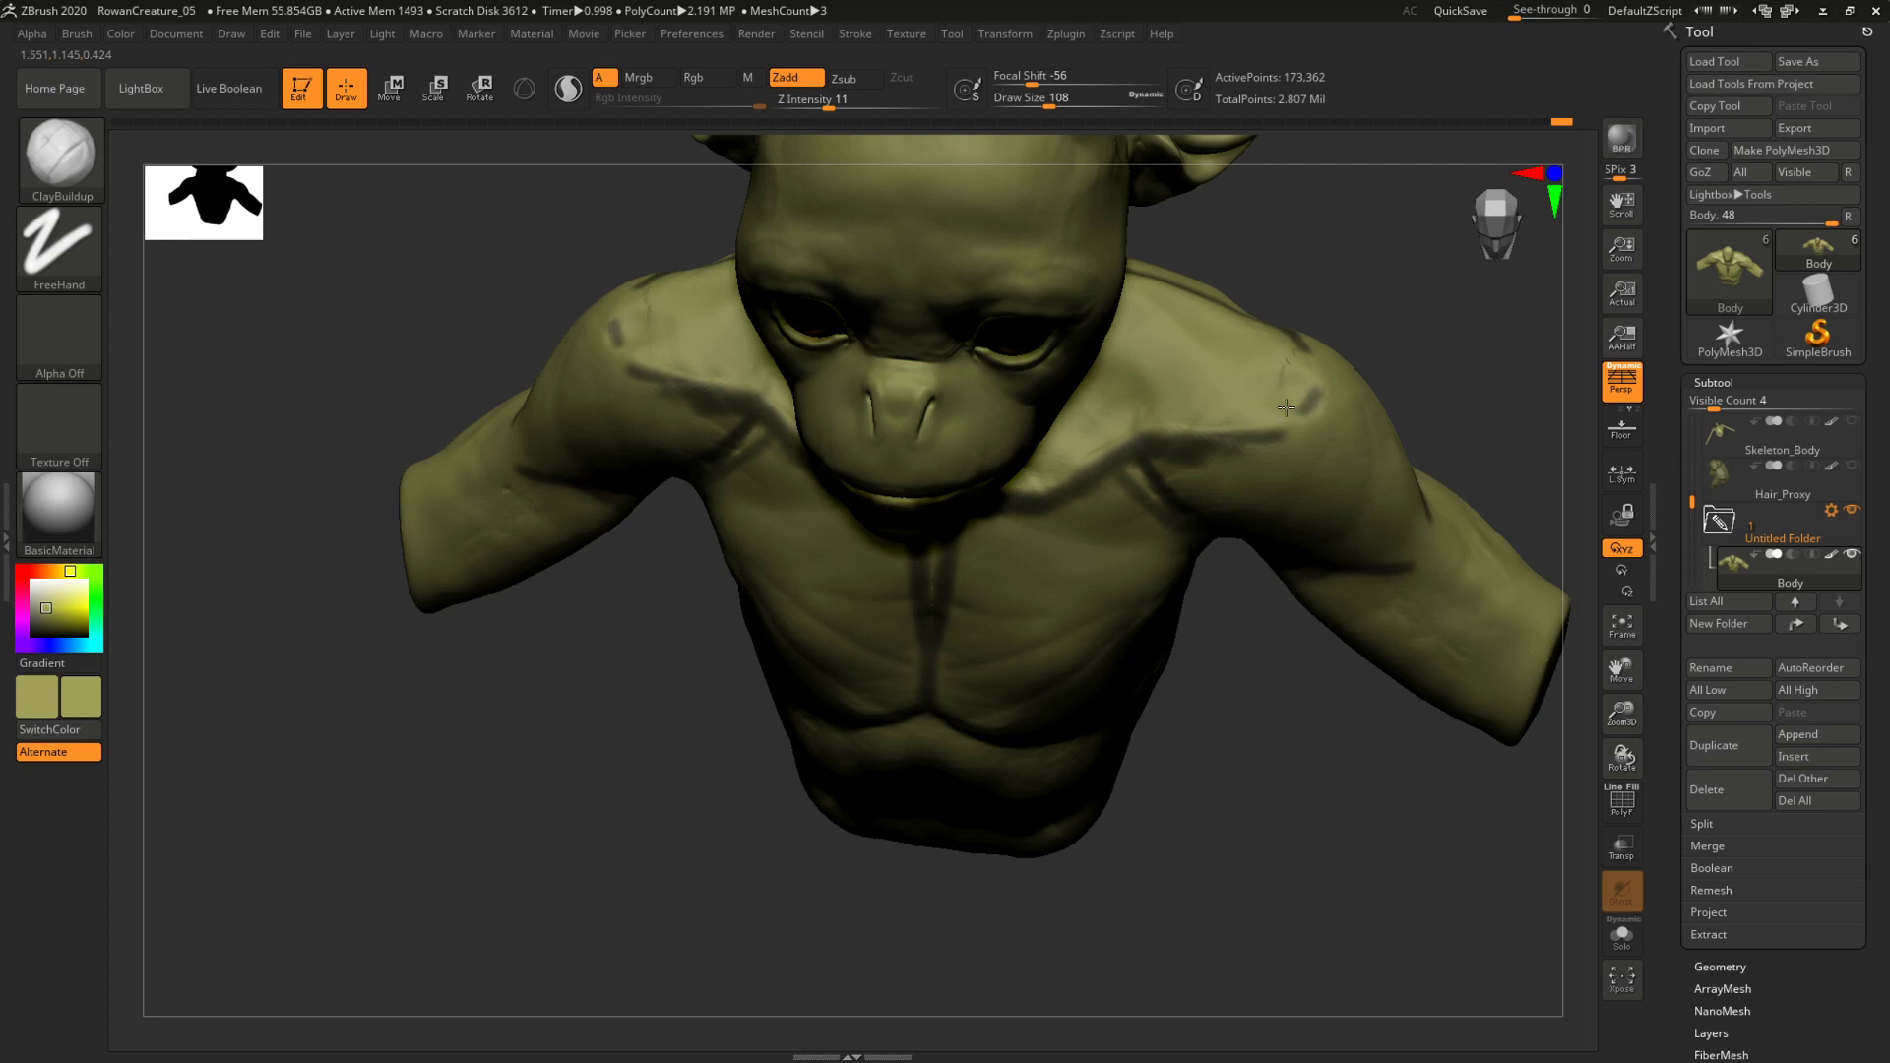
pyautogui.moveTo(1285, 406); pyautogui.dragTo(1343, 398, button='right')
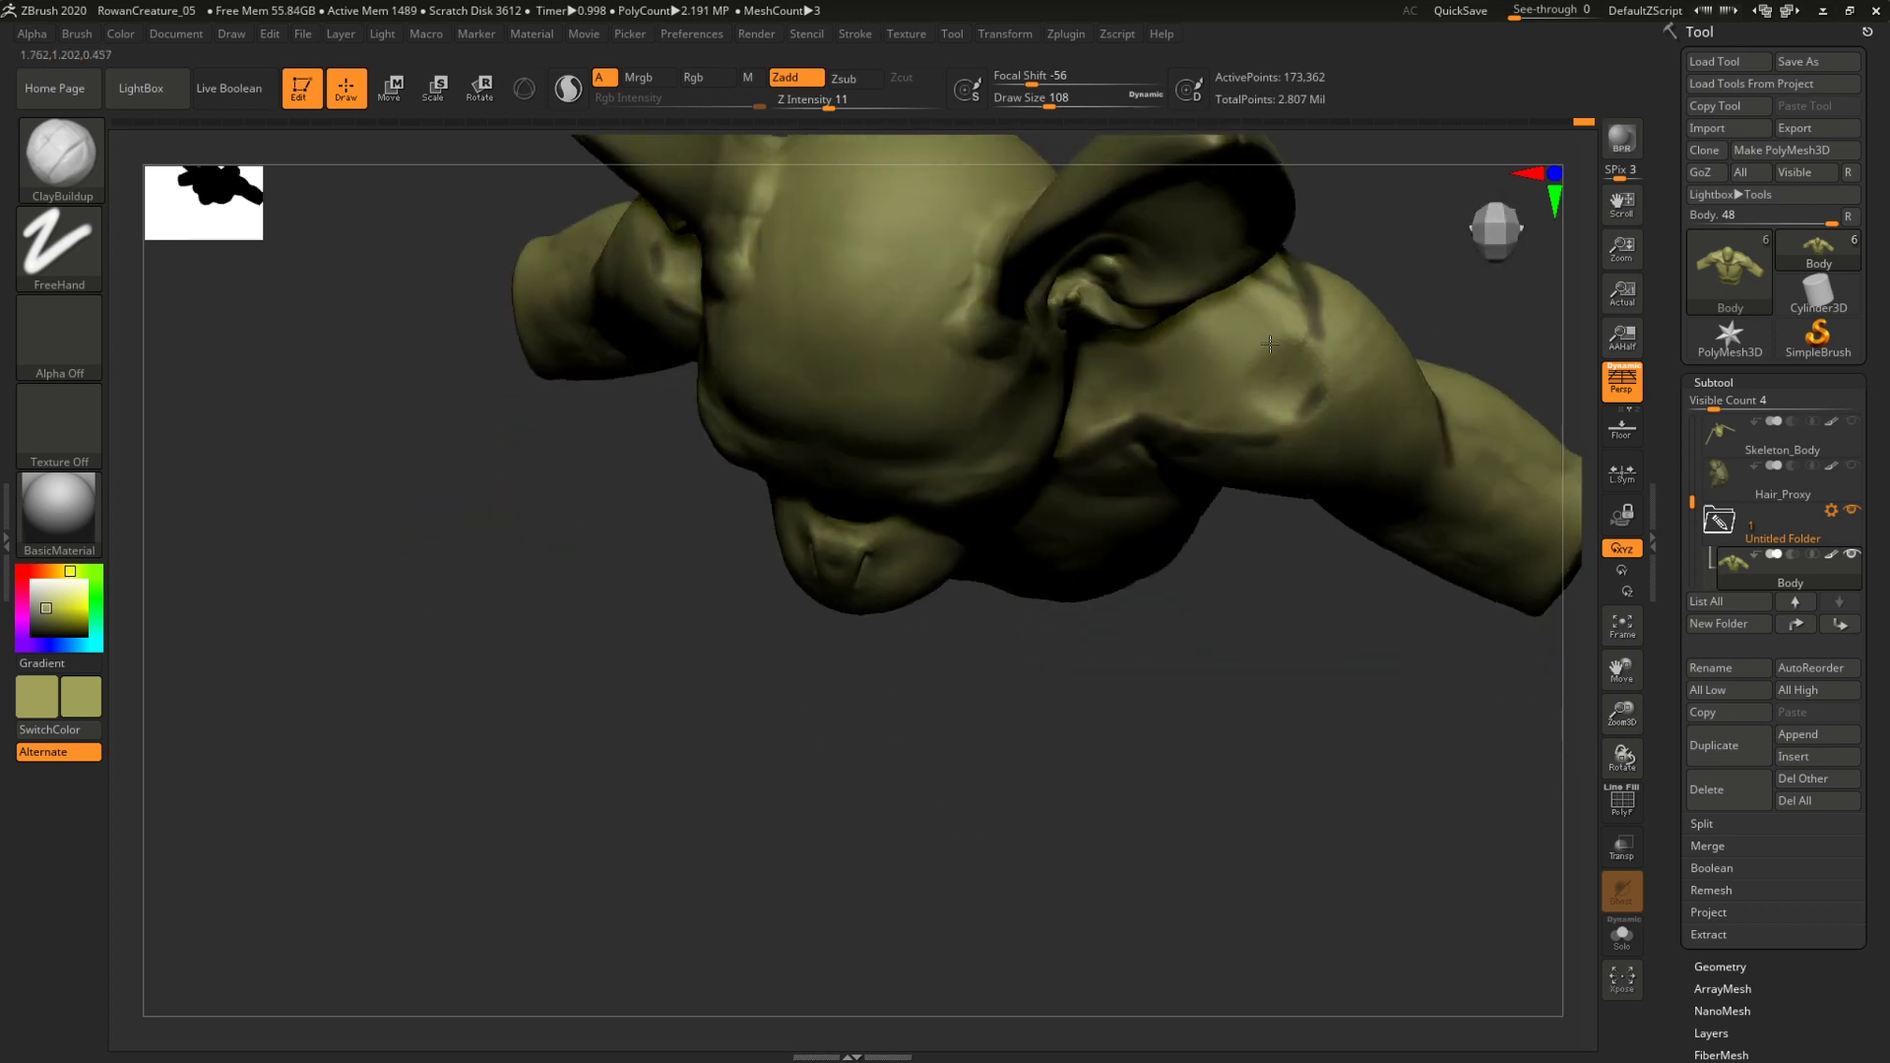
pyautogui.press('space')
pyautogui.moveTo(1242, 339); pyautogui.dragTo(1260, 337)
# Fill out the shoulder tip and deltoid transition with ClayBuildup at a draw size of 163.
pyautogui.moveTo(1462, 247)
pyautogui.mouseDown(button='right')
pyautogui.moveTo(1316, 338)
pyautogui.moveTo(1400, 346)
pyautogui.mouseUp(button='right')
pyautogui.press('space')
pyautogui.moveTo(1236, 519)
pyautogui.mouseDown()
pyautogui.moveTo(1186, 531)
pyautogui.moveTo(1196, 573)
pyautogui.mouseUp()
pyautogui.press('space')
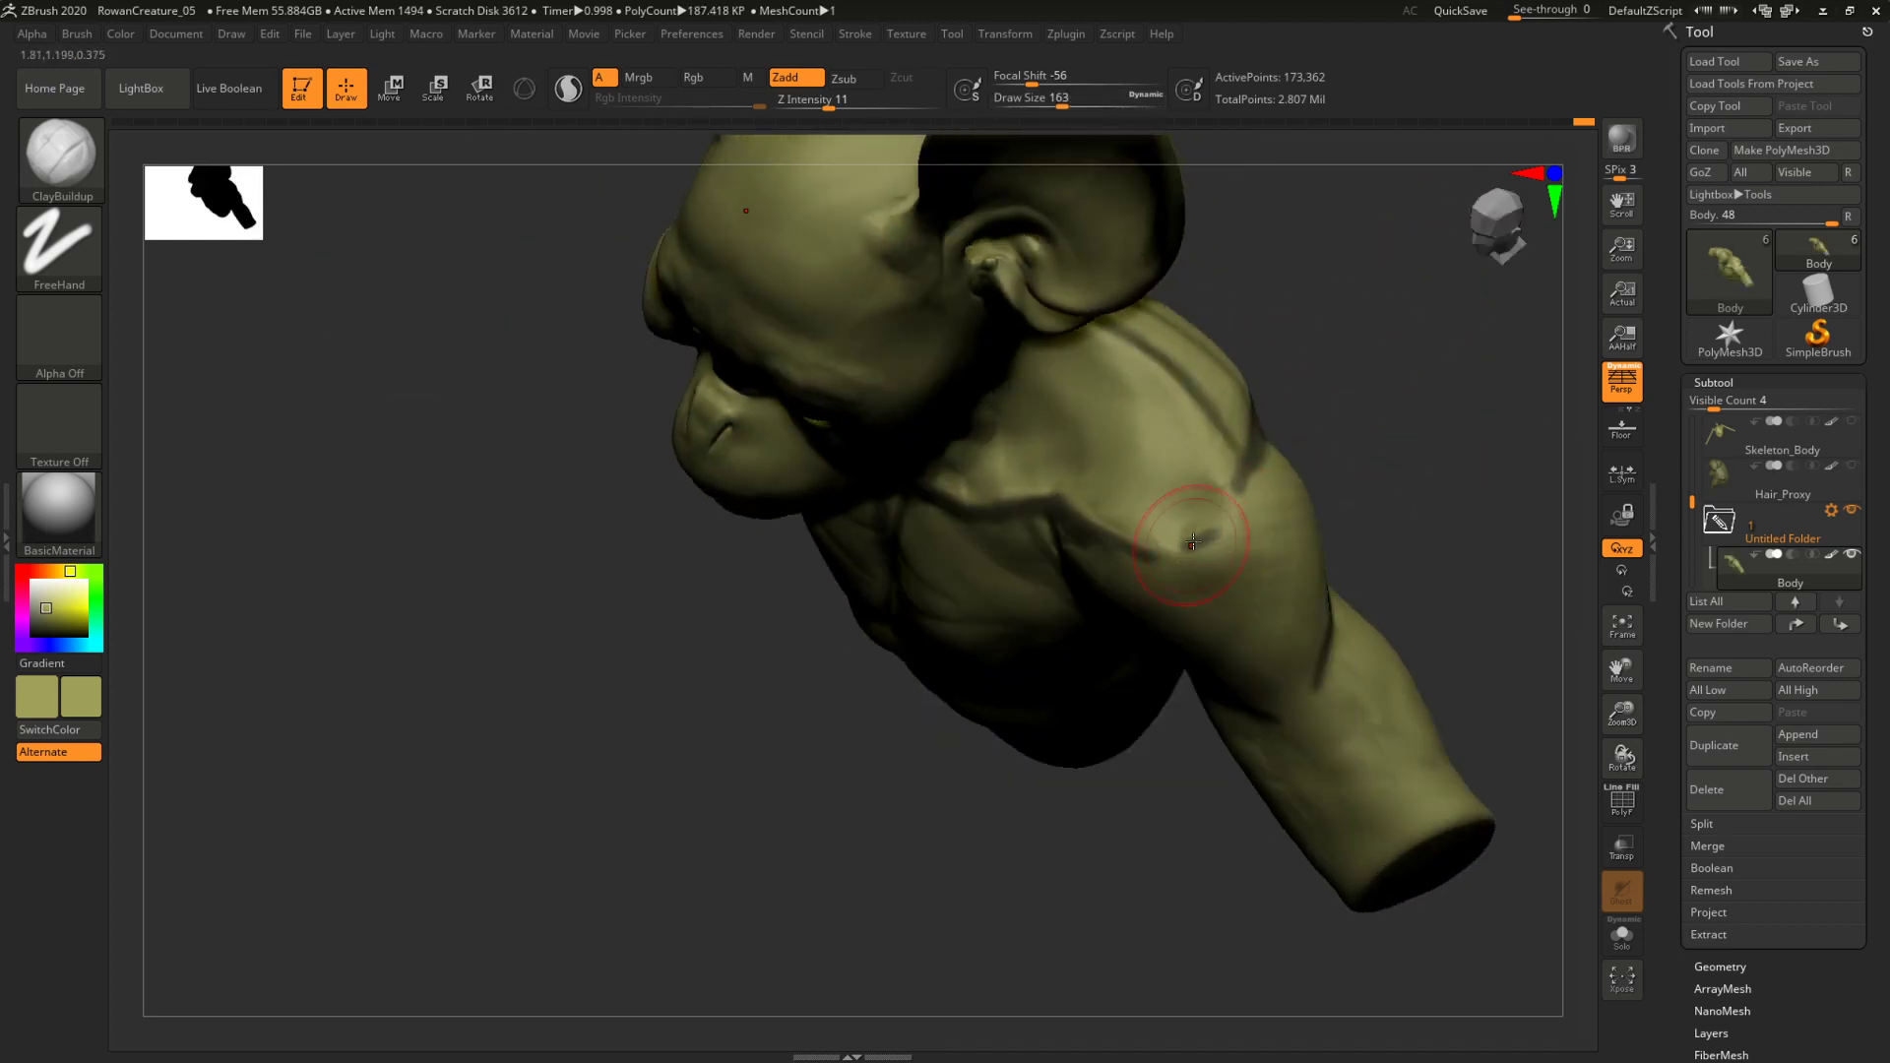
pyautogui.moveTo(1293, 422); pyautogui.dragTo(1230, 486, button='right')
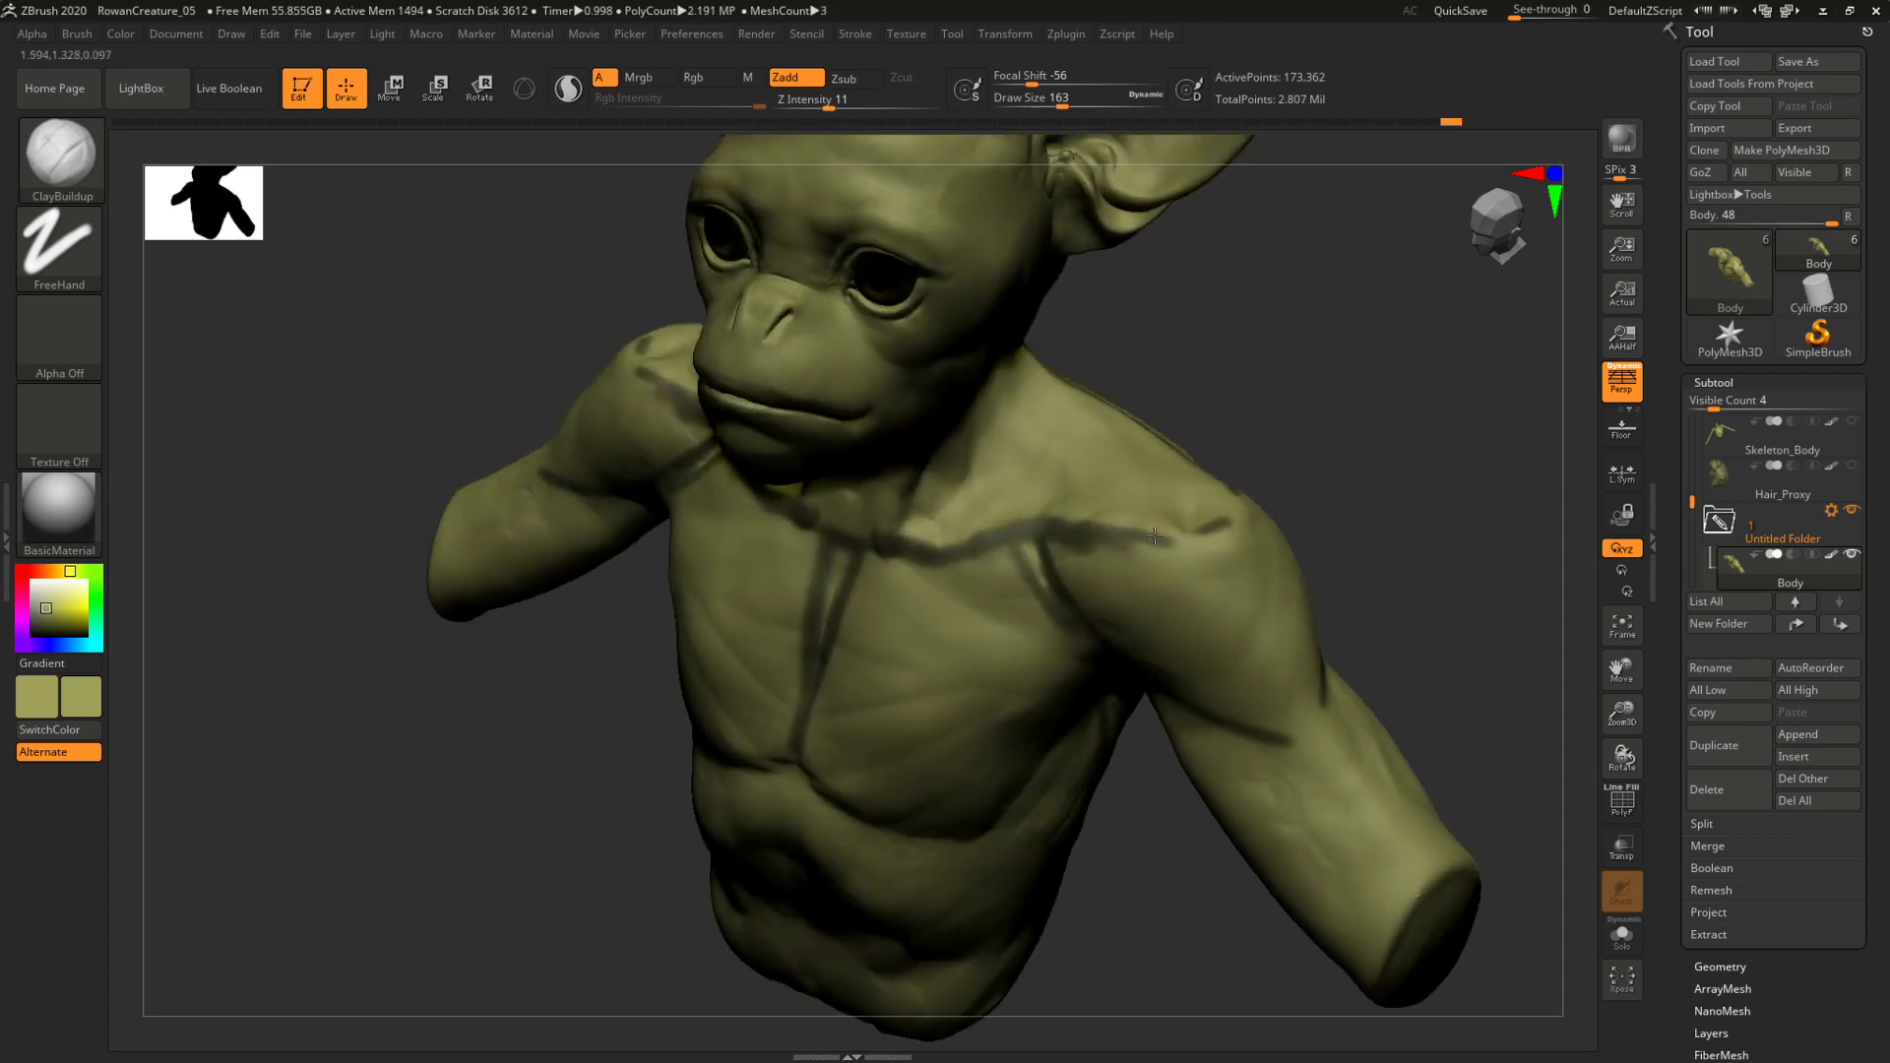
pyautogui.moveTo(1408, 416)
pyautogui.mouseDown()
pyautogui.moveTo(1414, 363)
pyautogui.moveTo(1391, 498)
pyautogui.moveTo(1223, 506)
pyautogui.mouseUp()
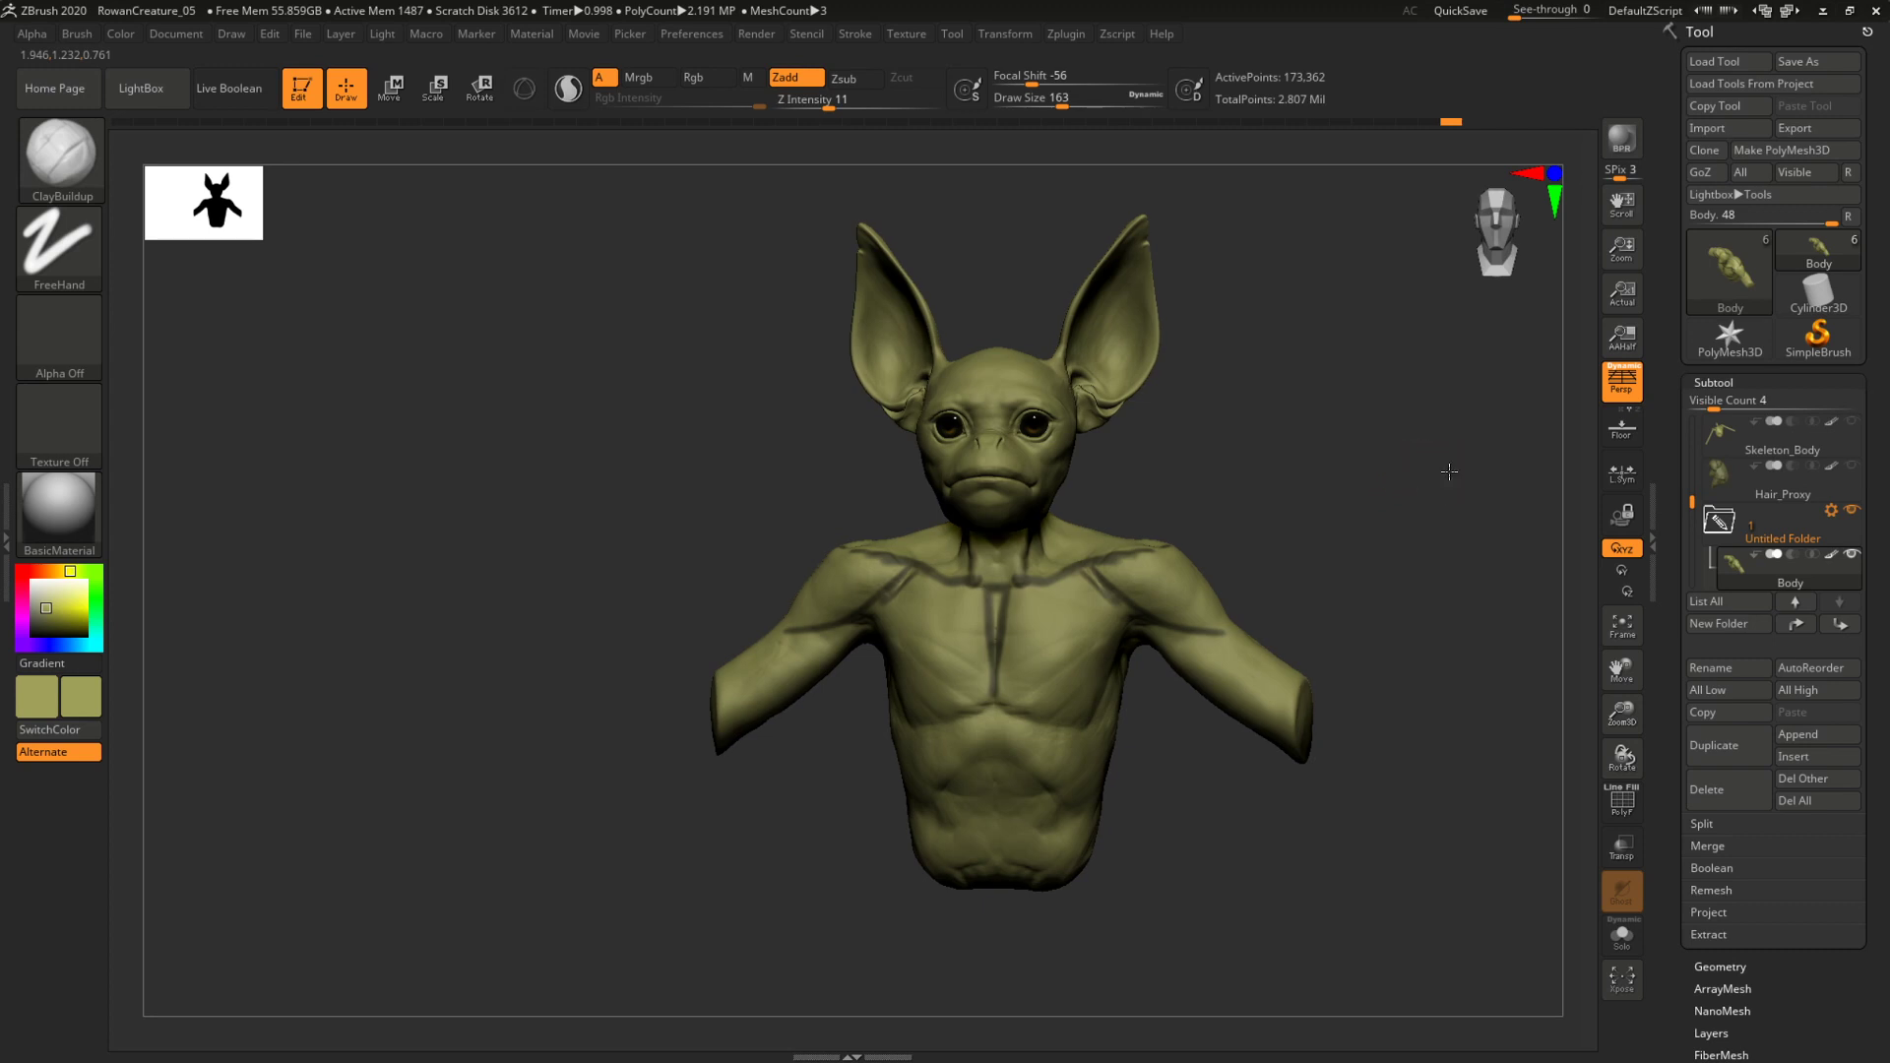
# Switch to the TrimDynamic brush and set its draw size to 372 for working the chest and shoulders from the front.
pyautogui.keyDown('alt'); pyautogui.moveTo(1450, 473); pyautogui.dragTo(1263, 527); pyautogui.keyUp('alt')
pyautogui.press('b')
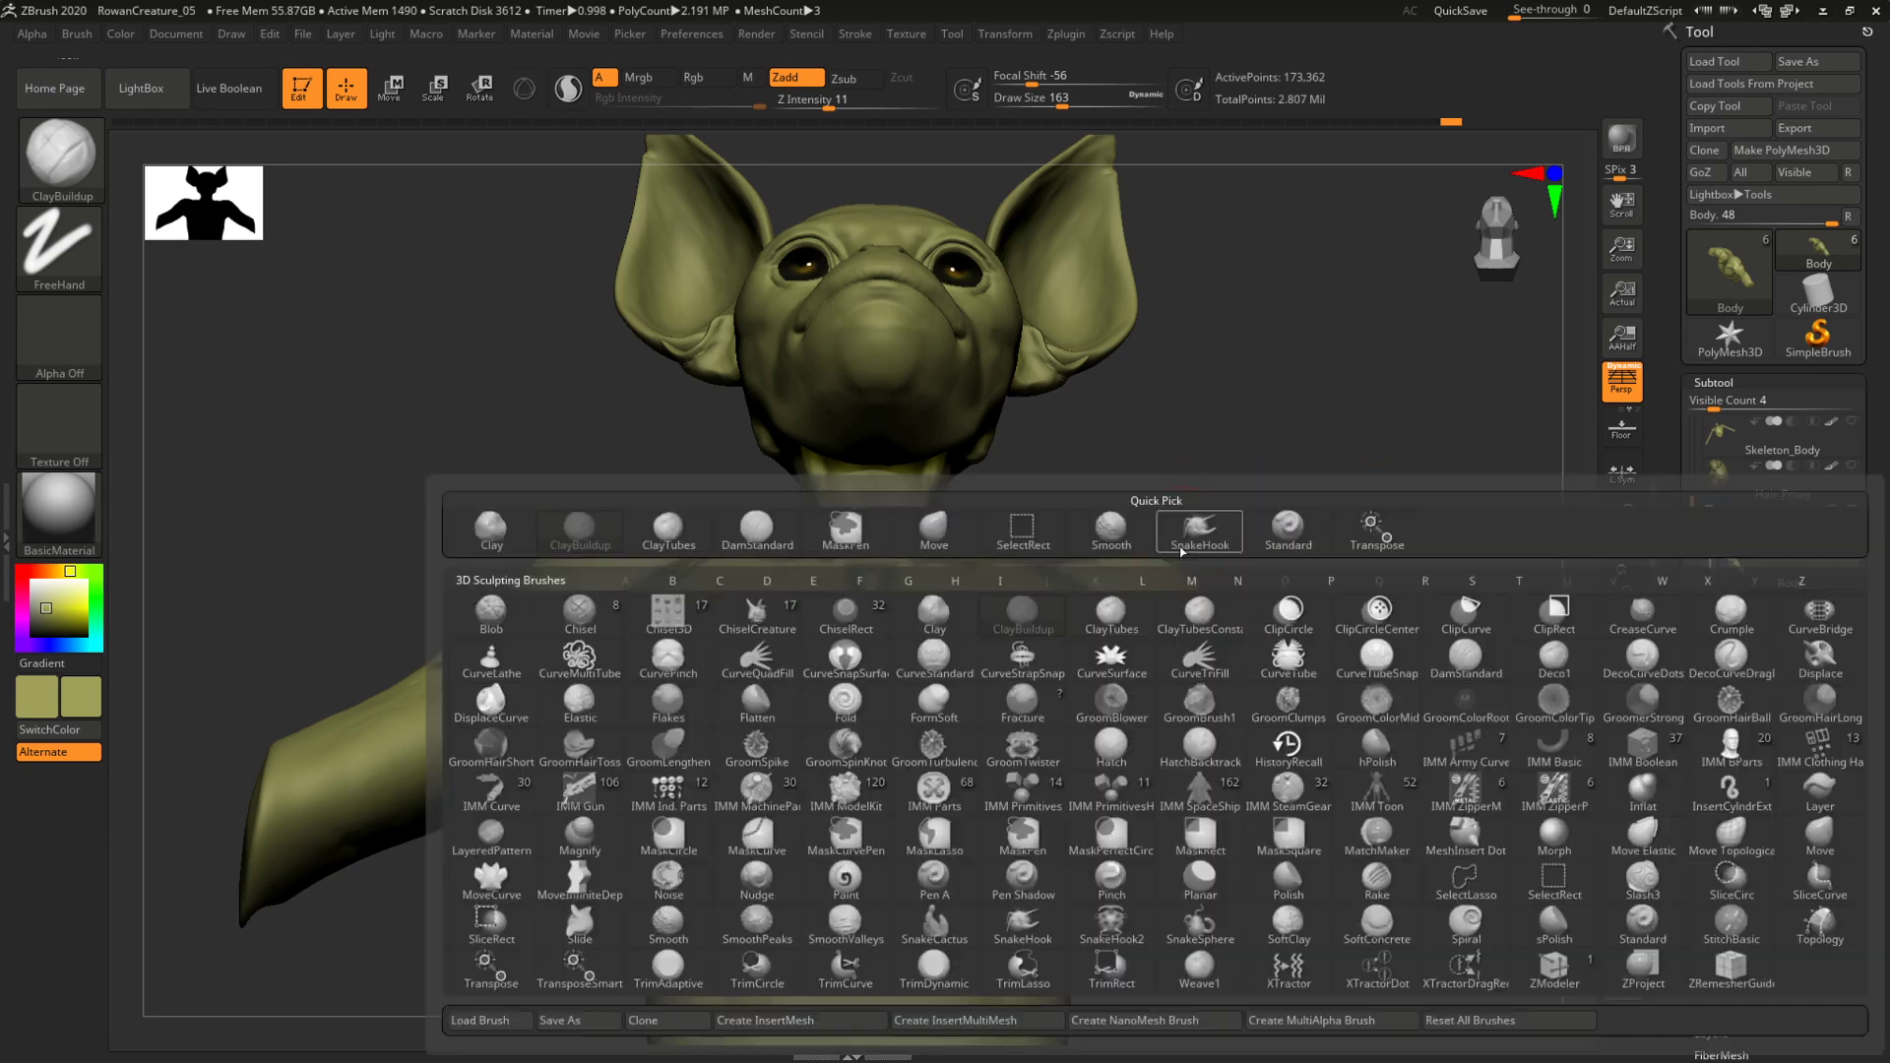
pyautogui.press('r')
pyautogui.press('a')
pyautogui.press('b')
pyautogui.press('t')
pyautogui.press('d')
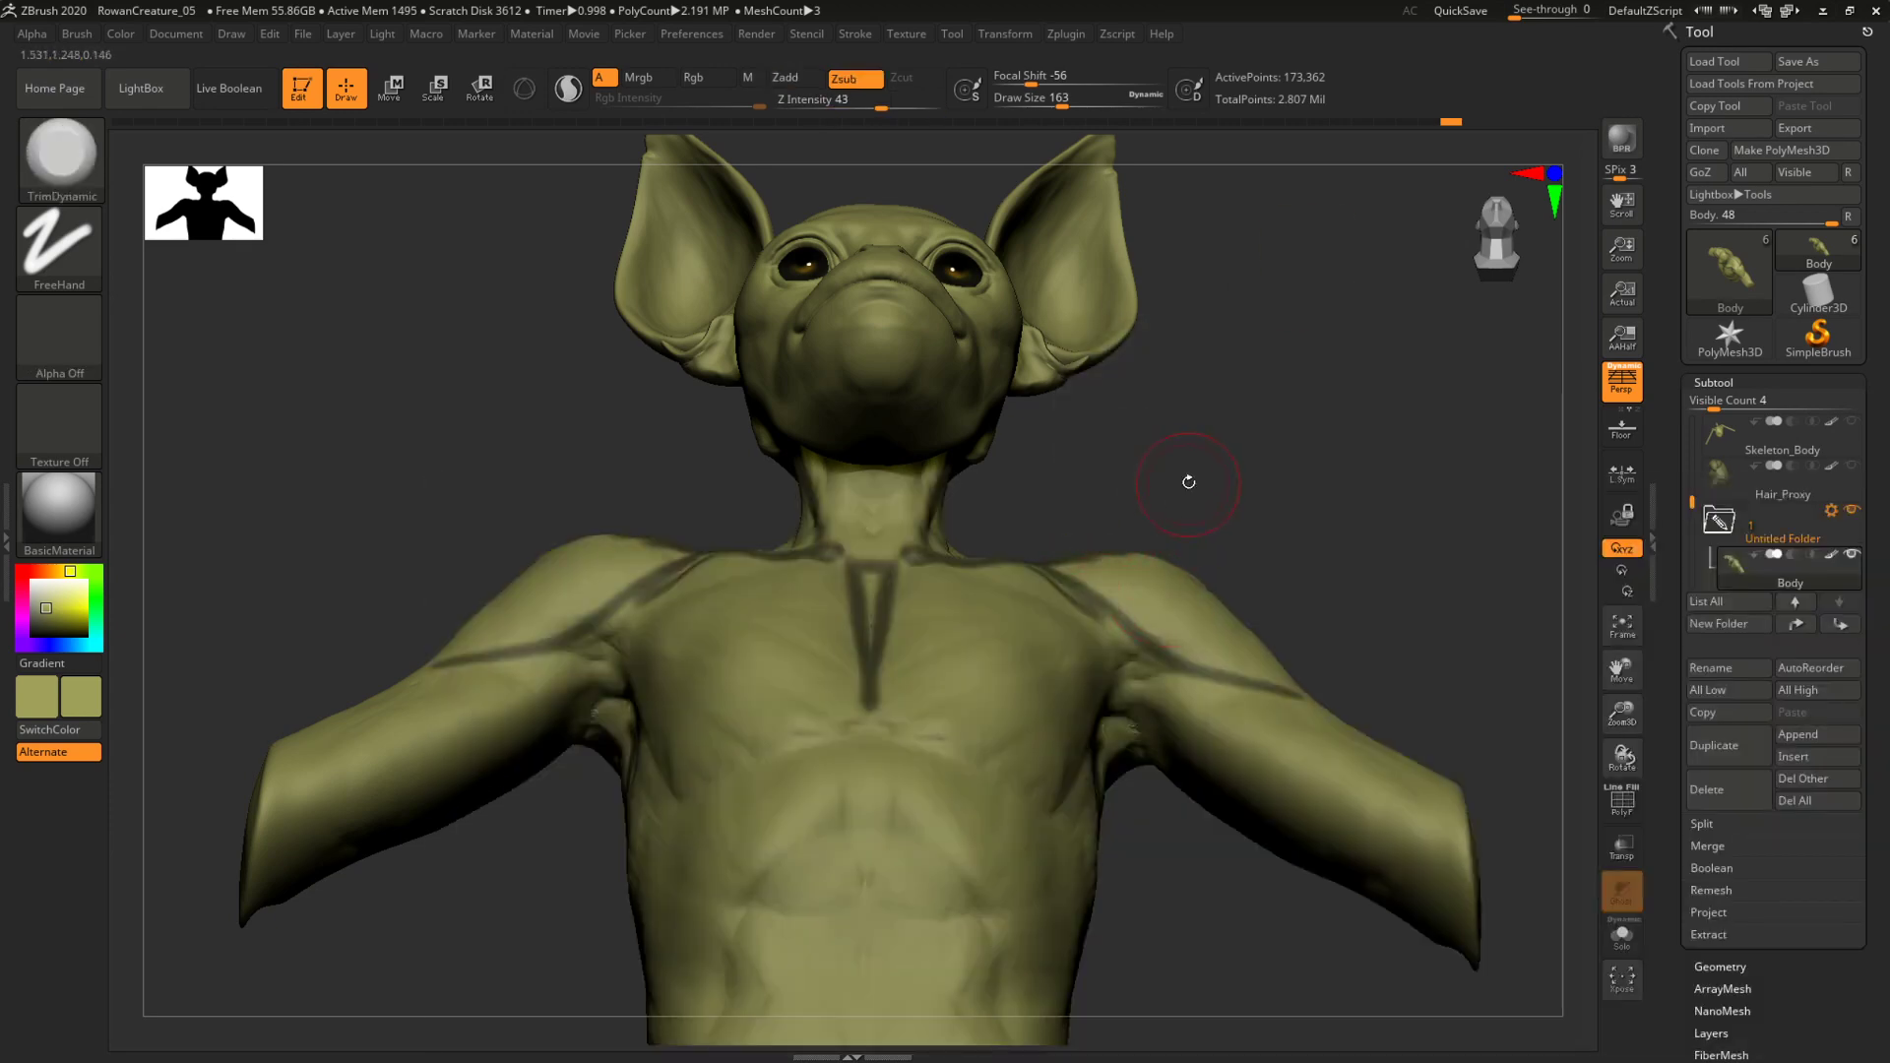
pyautogui.press('space')
pyautogui.press('space')
pyautogui.moveTo(1231, 409); pyautogui.dragTo(1265, 414)
pyautogui.moveTo(1258, 429); pyautogui.dragTo(1223, 489)
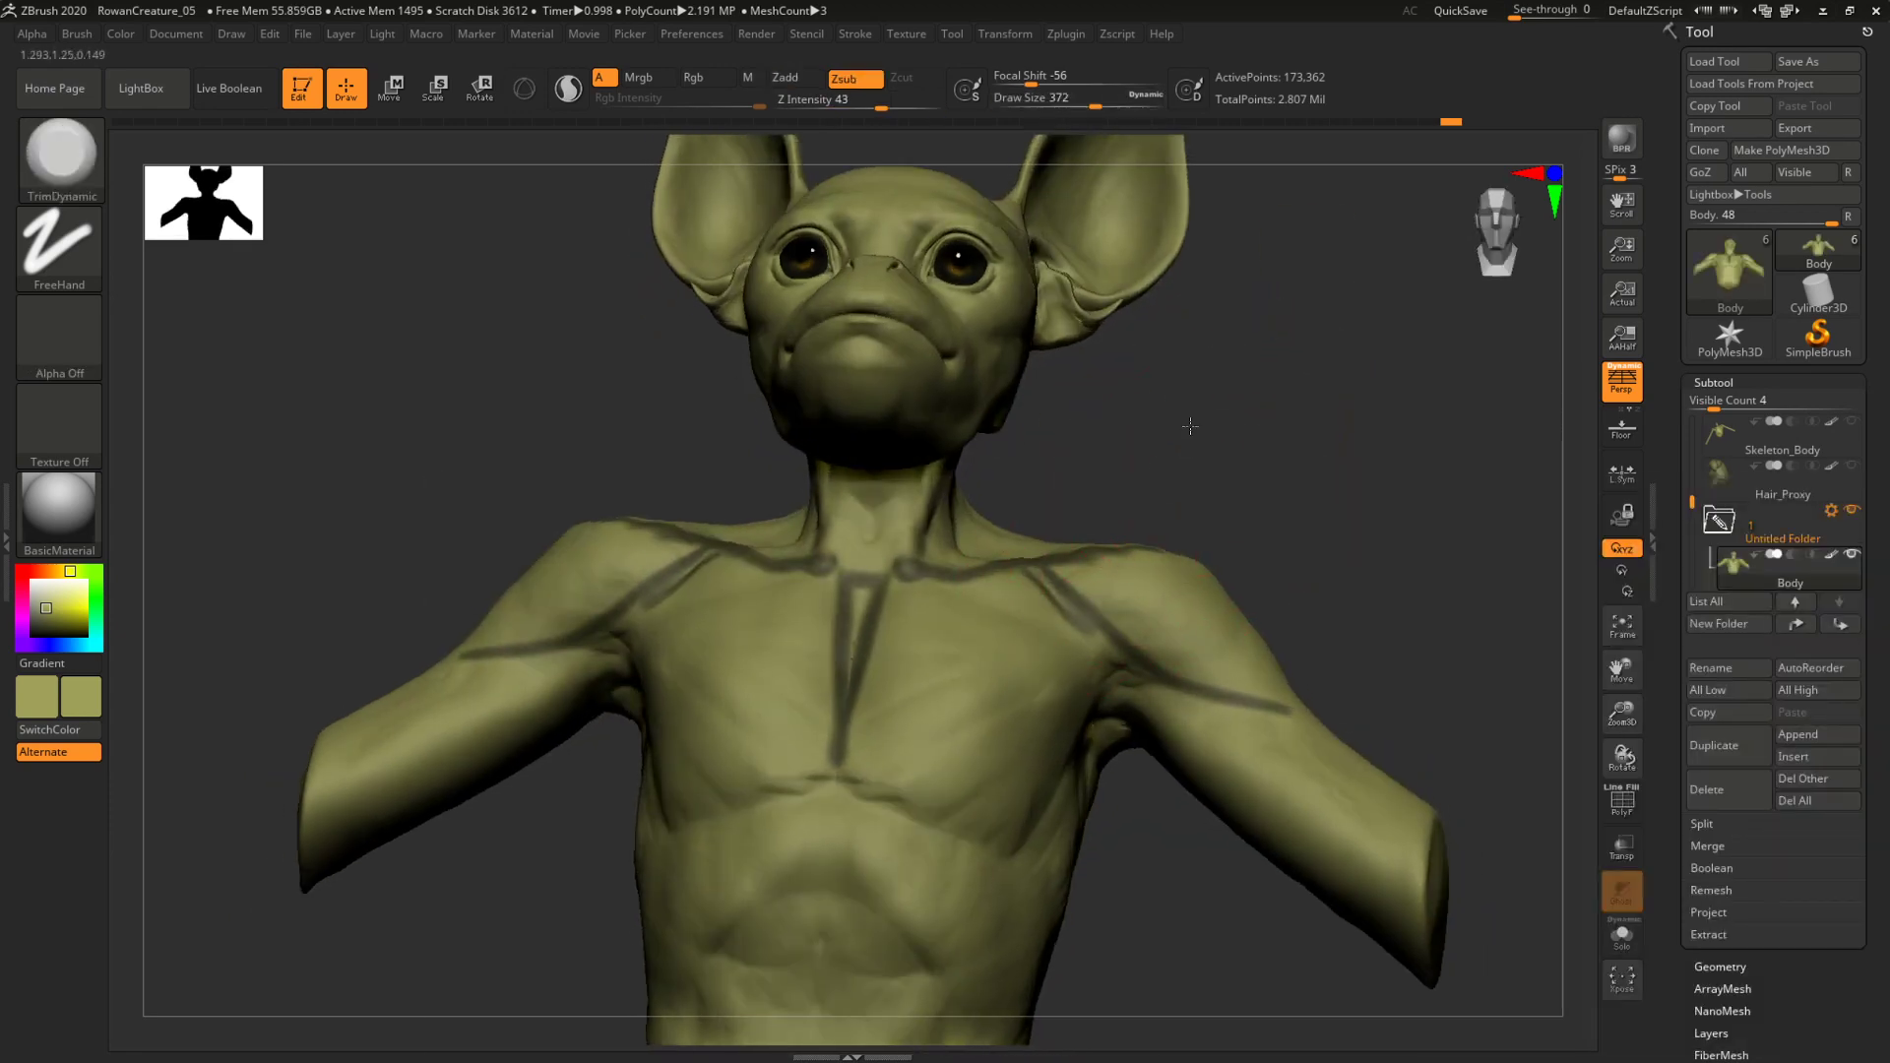
# Reshape the neck beneath the jaw with the Move brush at draw size 331, using transparency to check it inside the head.
pyautogui.moveTo(1190, 422)
pyautogui.mouseDown()
pyautogui.moveTo(1190, 324)
pyautogui.moveTo(1287, 372)
pyautogui.moveTo(1400, 540)
pyautogui.moveTo(1240, 590)
pyautogui.moveTo(1188, 545)
pyautogui.moveTo(1168, 487)
pyautogui.moveTo(1202, 548)
pyautogui.moveTo(1156, 575)
pyautogui.moveTo(900, 468)
pyautogui.mouseUp()
pyautogui.press('b')
pyautogui.press('m')
pyautogui.press('v')
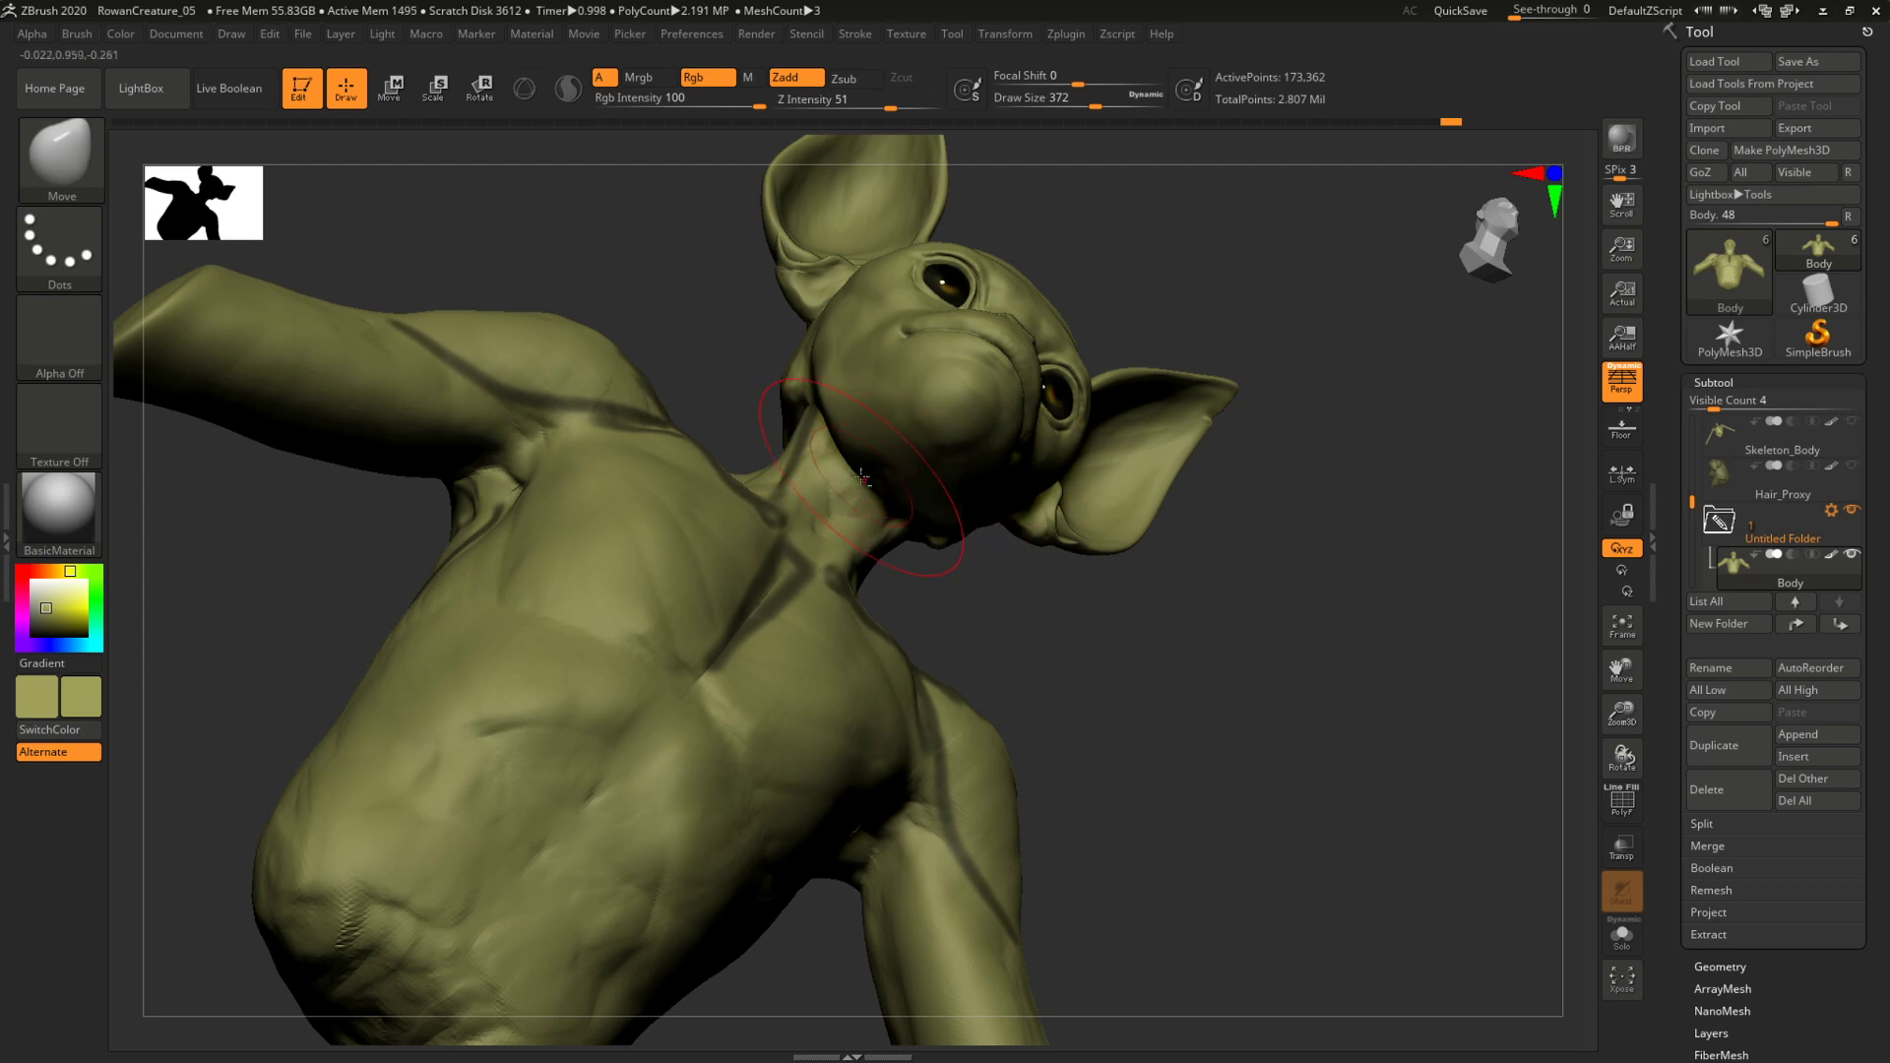
pyautogui.click(1617, 840)
pyautogui.keyDown('shift'); pyautogui.moveTo(1256, 569); pyautogui.dragTo(1264, 638); pyautogui.keyUp('shift')
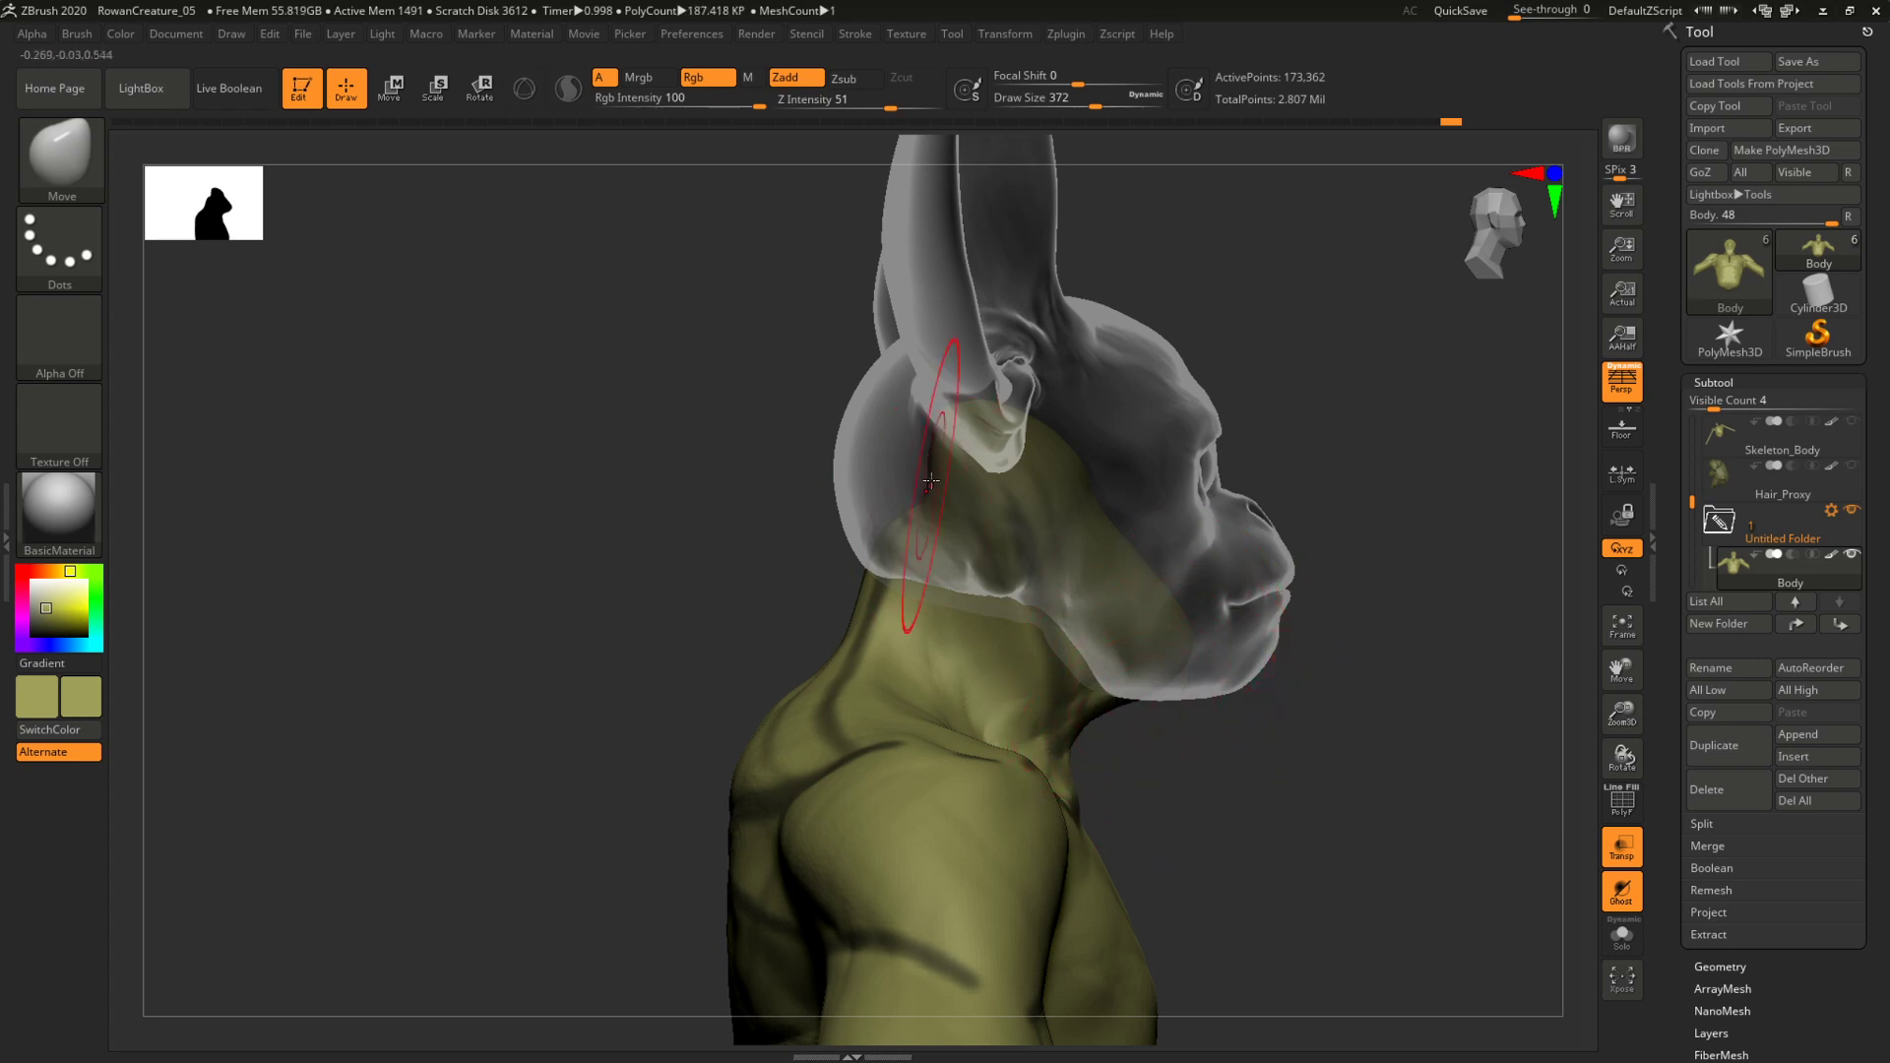
pyautogui.moveTo(1247, 358); pyautogui.dragTo(1516, 369)
pyautogui.click(1621, 848)
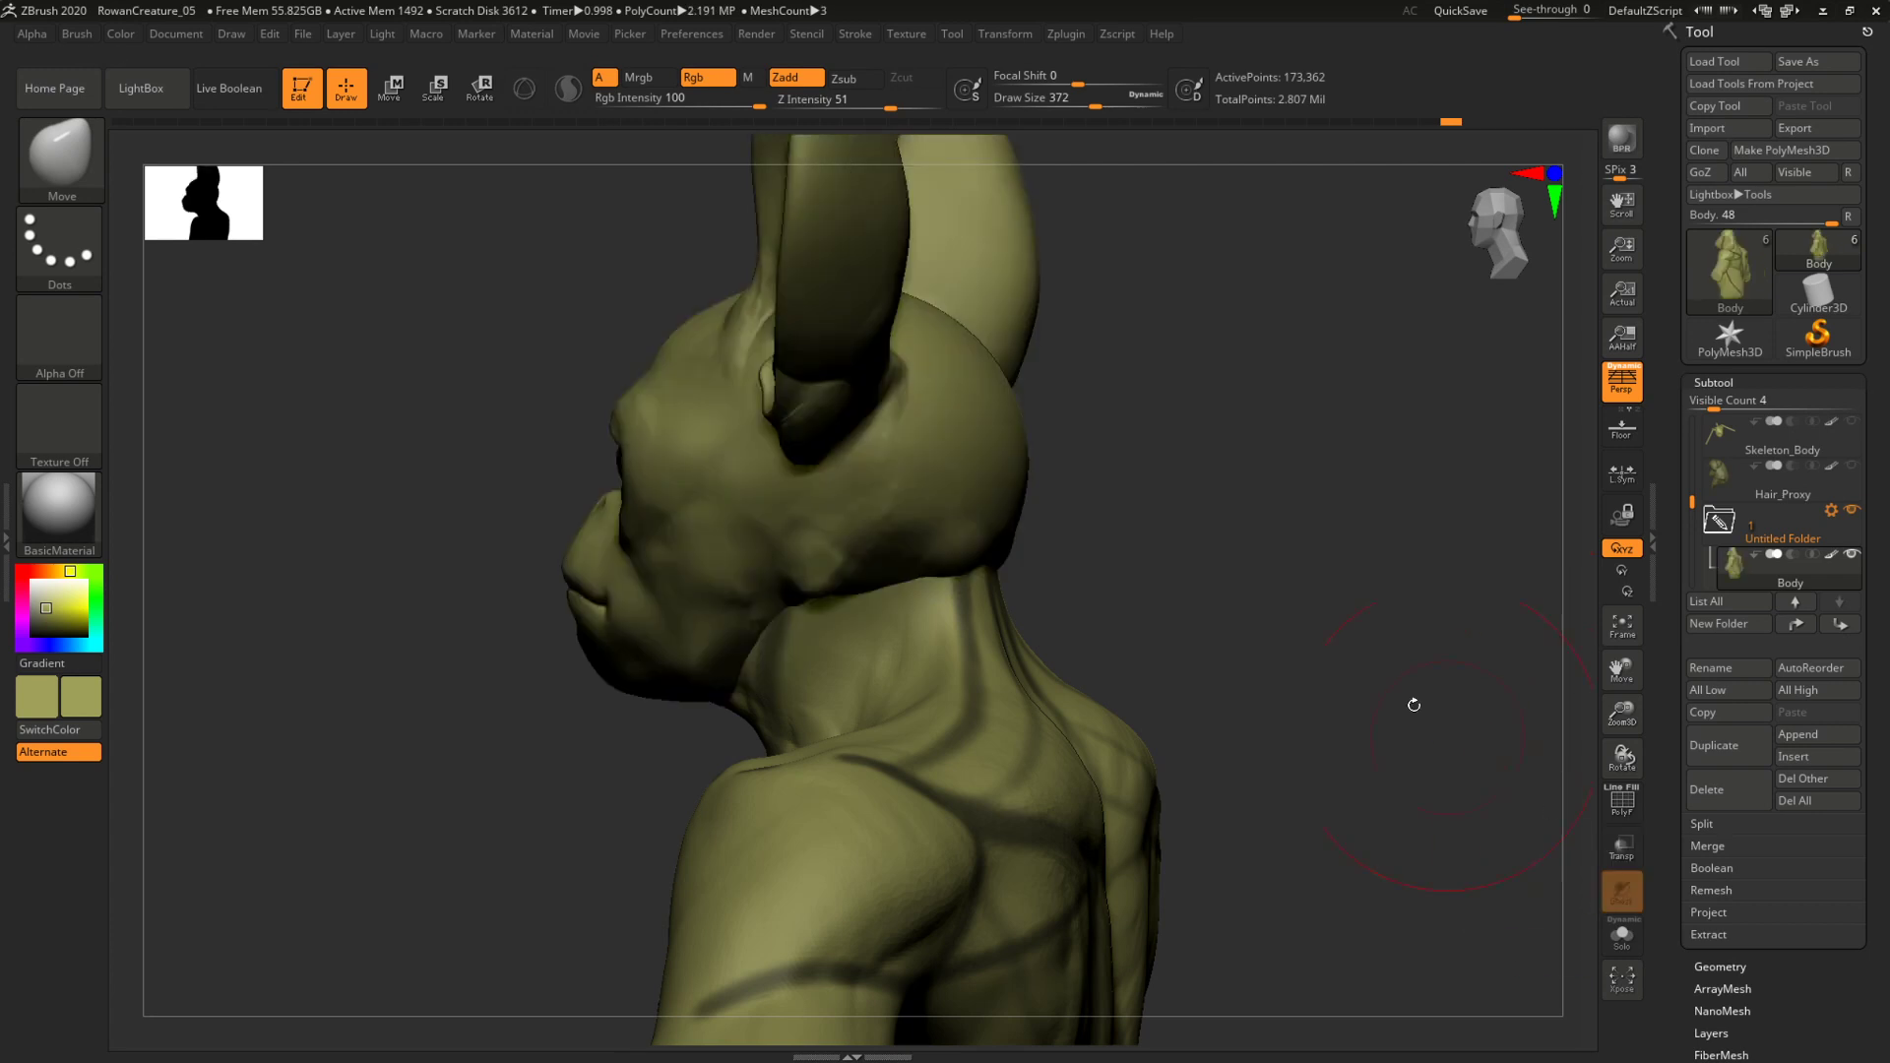
pyautogui.moveTo(1191, 463)
pyautogui.mouseDown()
pyautogui.moveTo(1257, 476)
pyautogui.moveTo(1178, 498)
pyautogui.moveTo(1206, 463)
pyautogui.moveTo(1266, 472)
pyautogui.mouseUp()
pyautogui.press('space')
pyautogui.moveTo(881, 704); pyautogui.dragTo(853, 705)
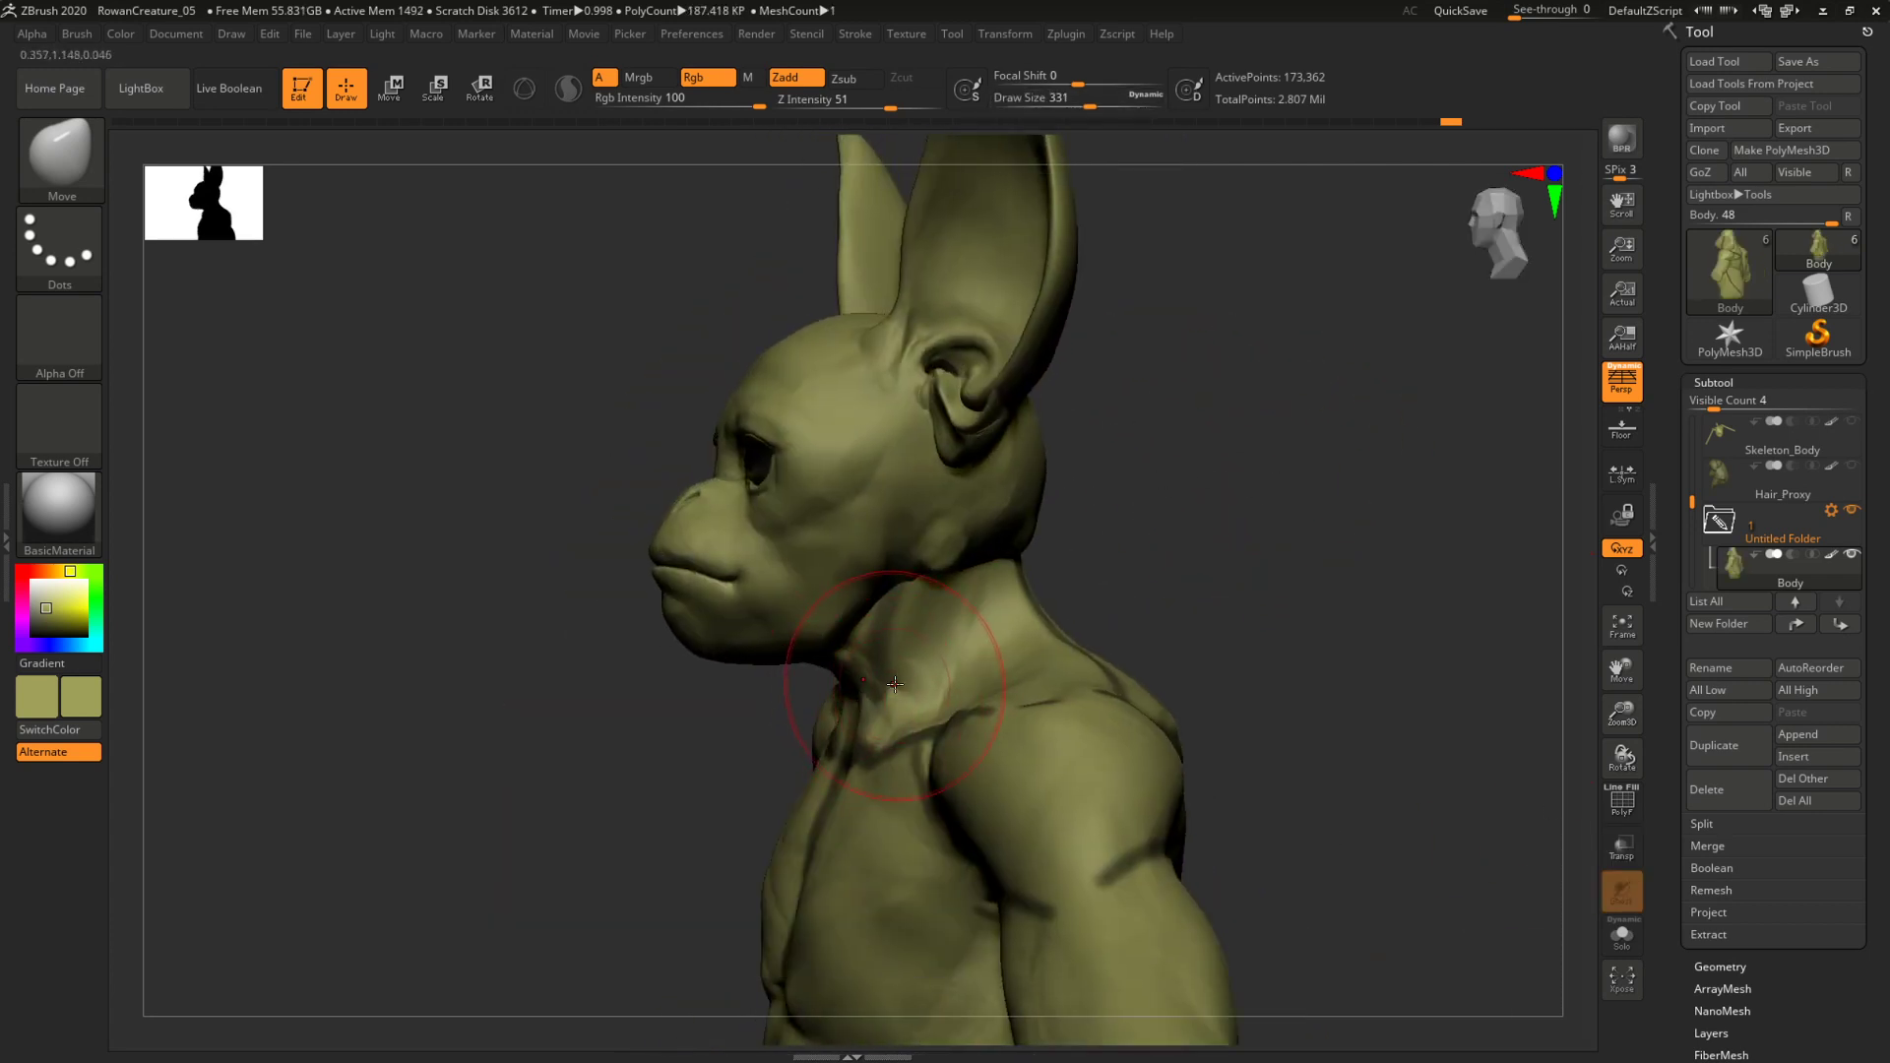
# Build up the throat and upper neck under the chin with the ClayBuildup brush at draw size 182.
pyautogui.moveTo(1221, 452)
pyautogui.mouseDown()
pyautogui.moveTo(1319, 413)
pyautogui.moveTo(983, 535)
pyautogui.mouseUp()
pyautogui.press('b')
pyautogui.press('c')
pyautogui.press('b')
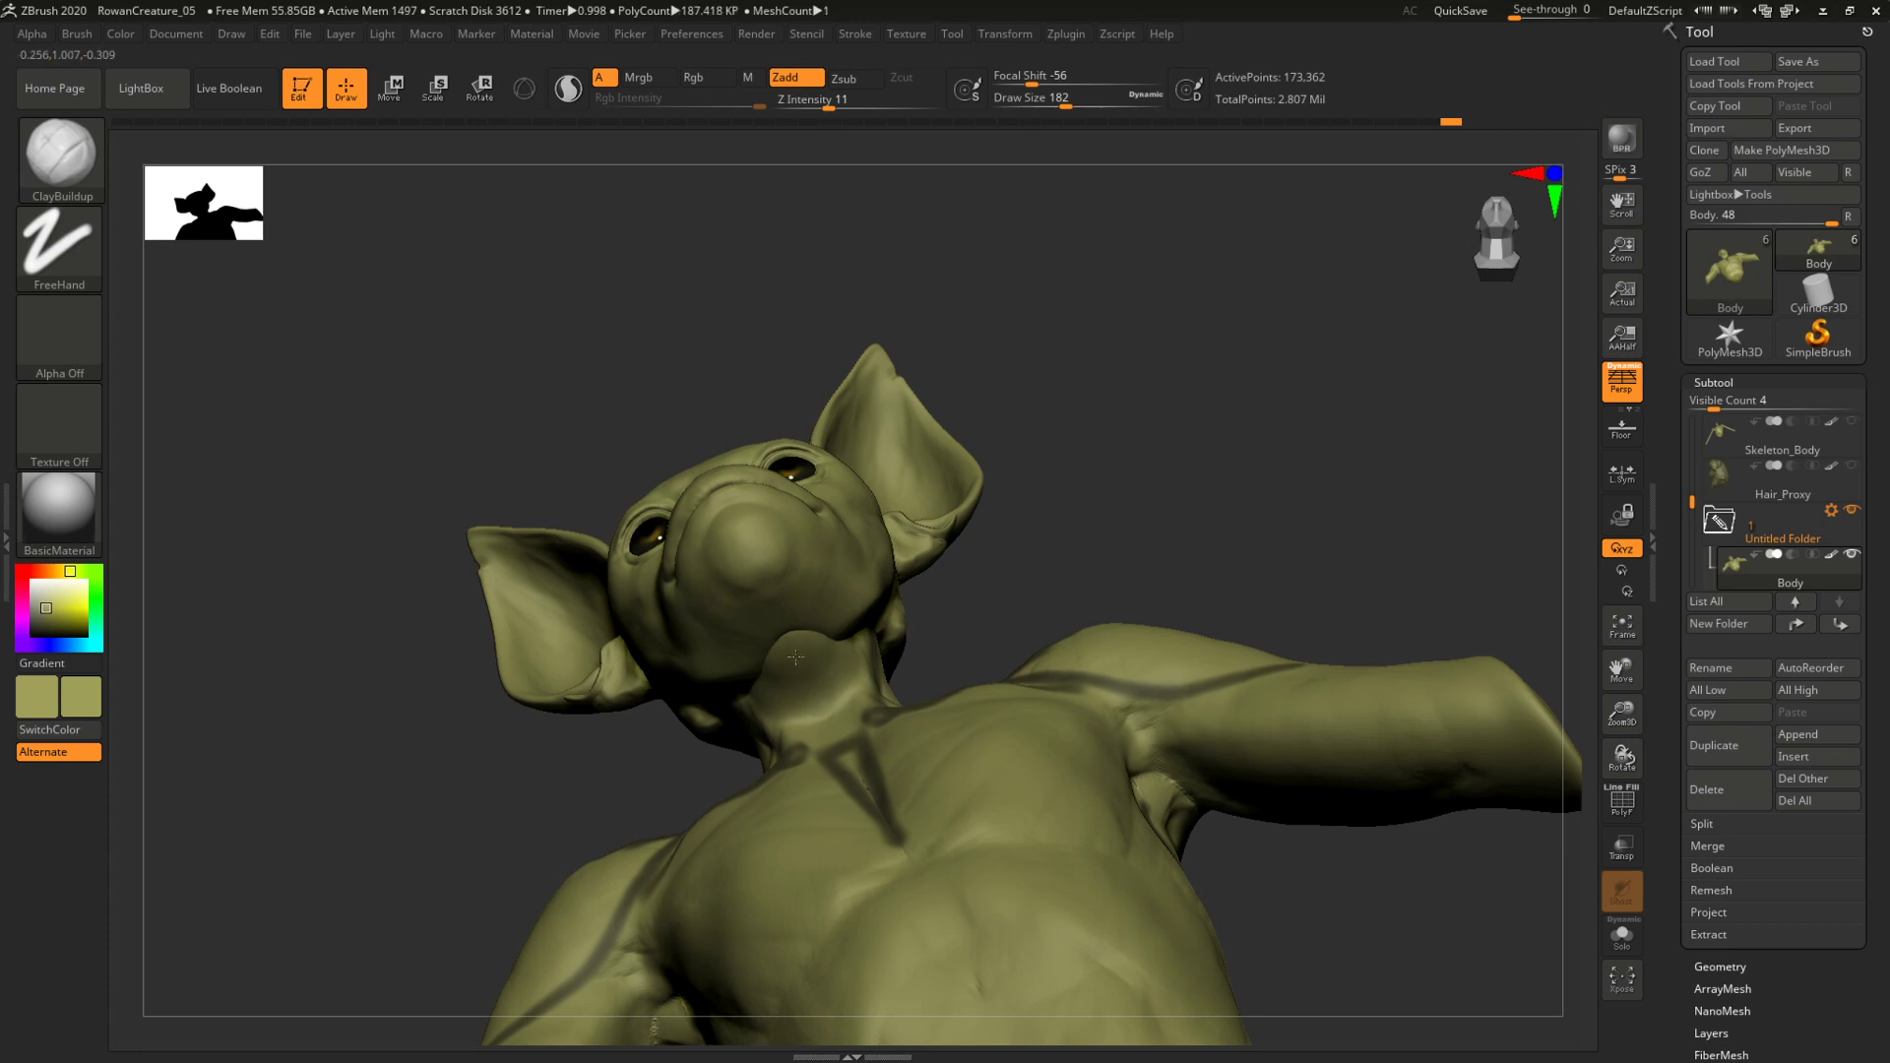
pyautogui.moveTo(1049, 588); pyautogui.dragTo(814, 668)
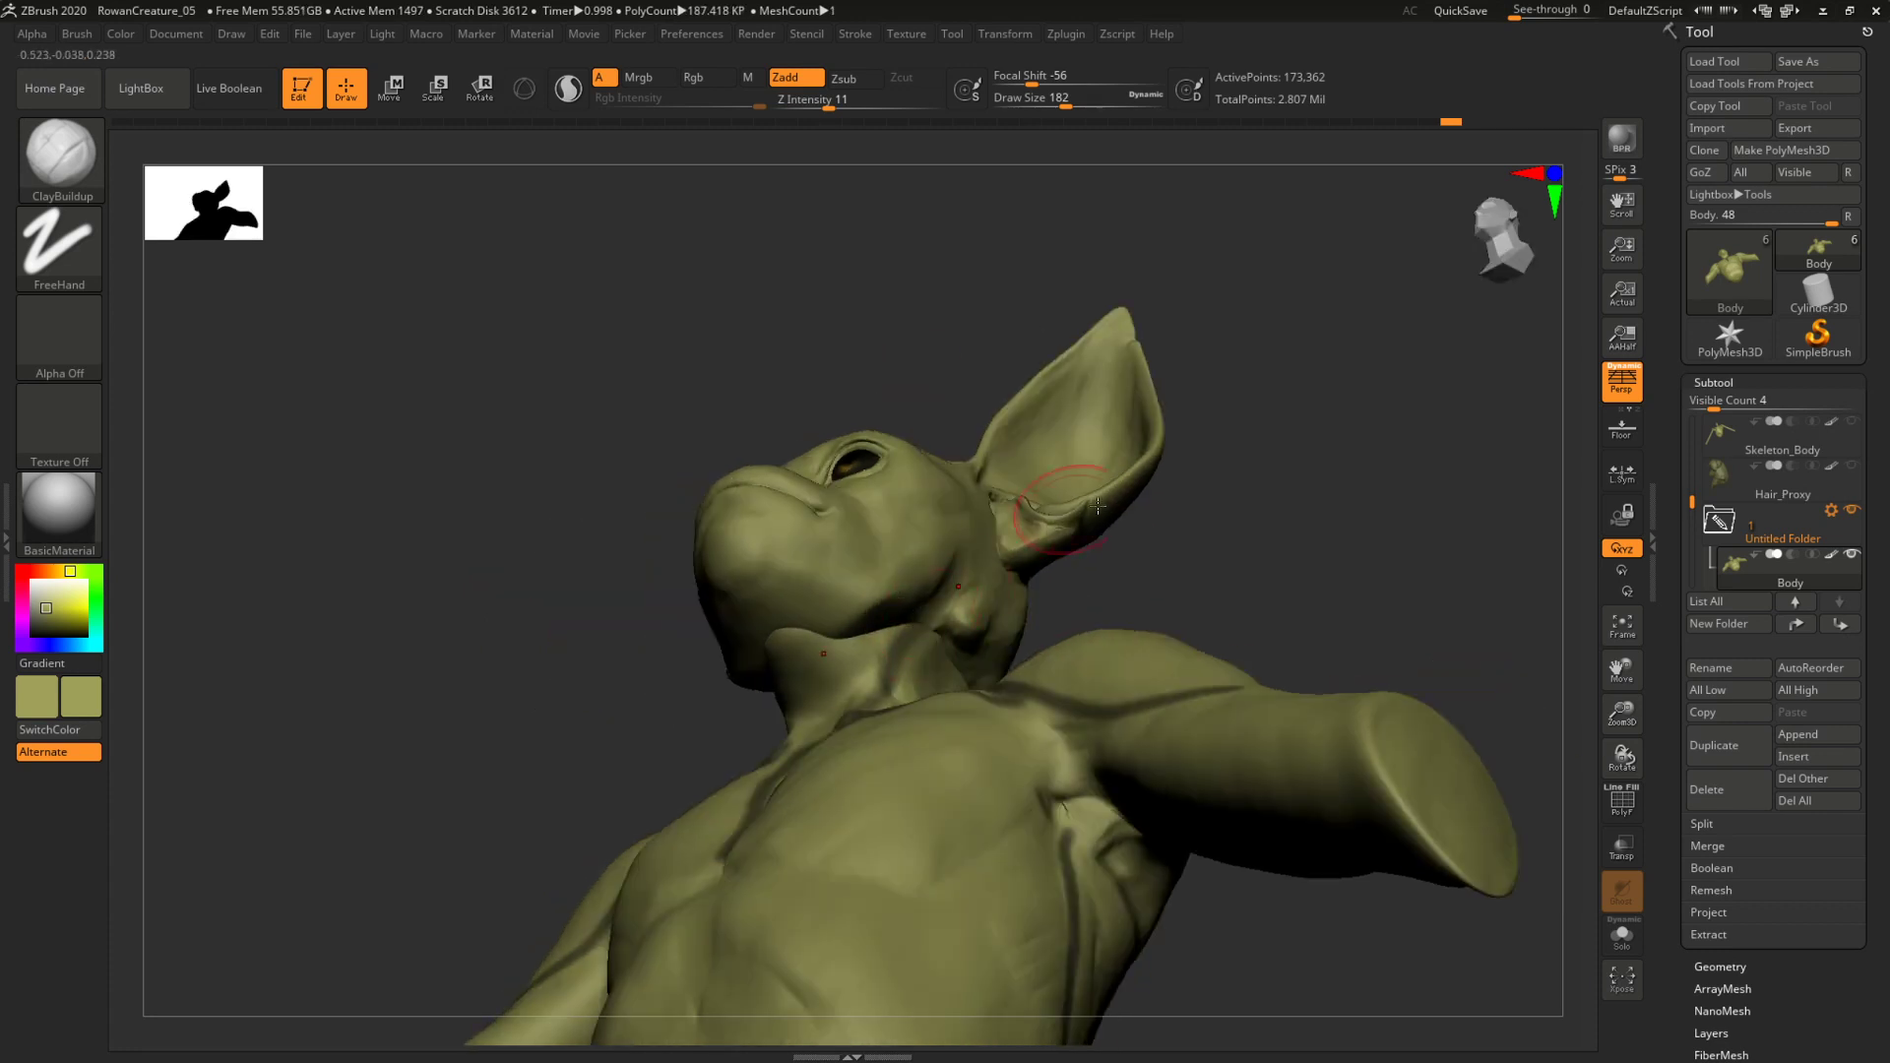
pyautogui.moveTo(1072, 484); pyautogui.dragTo(1011, 579)
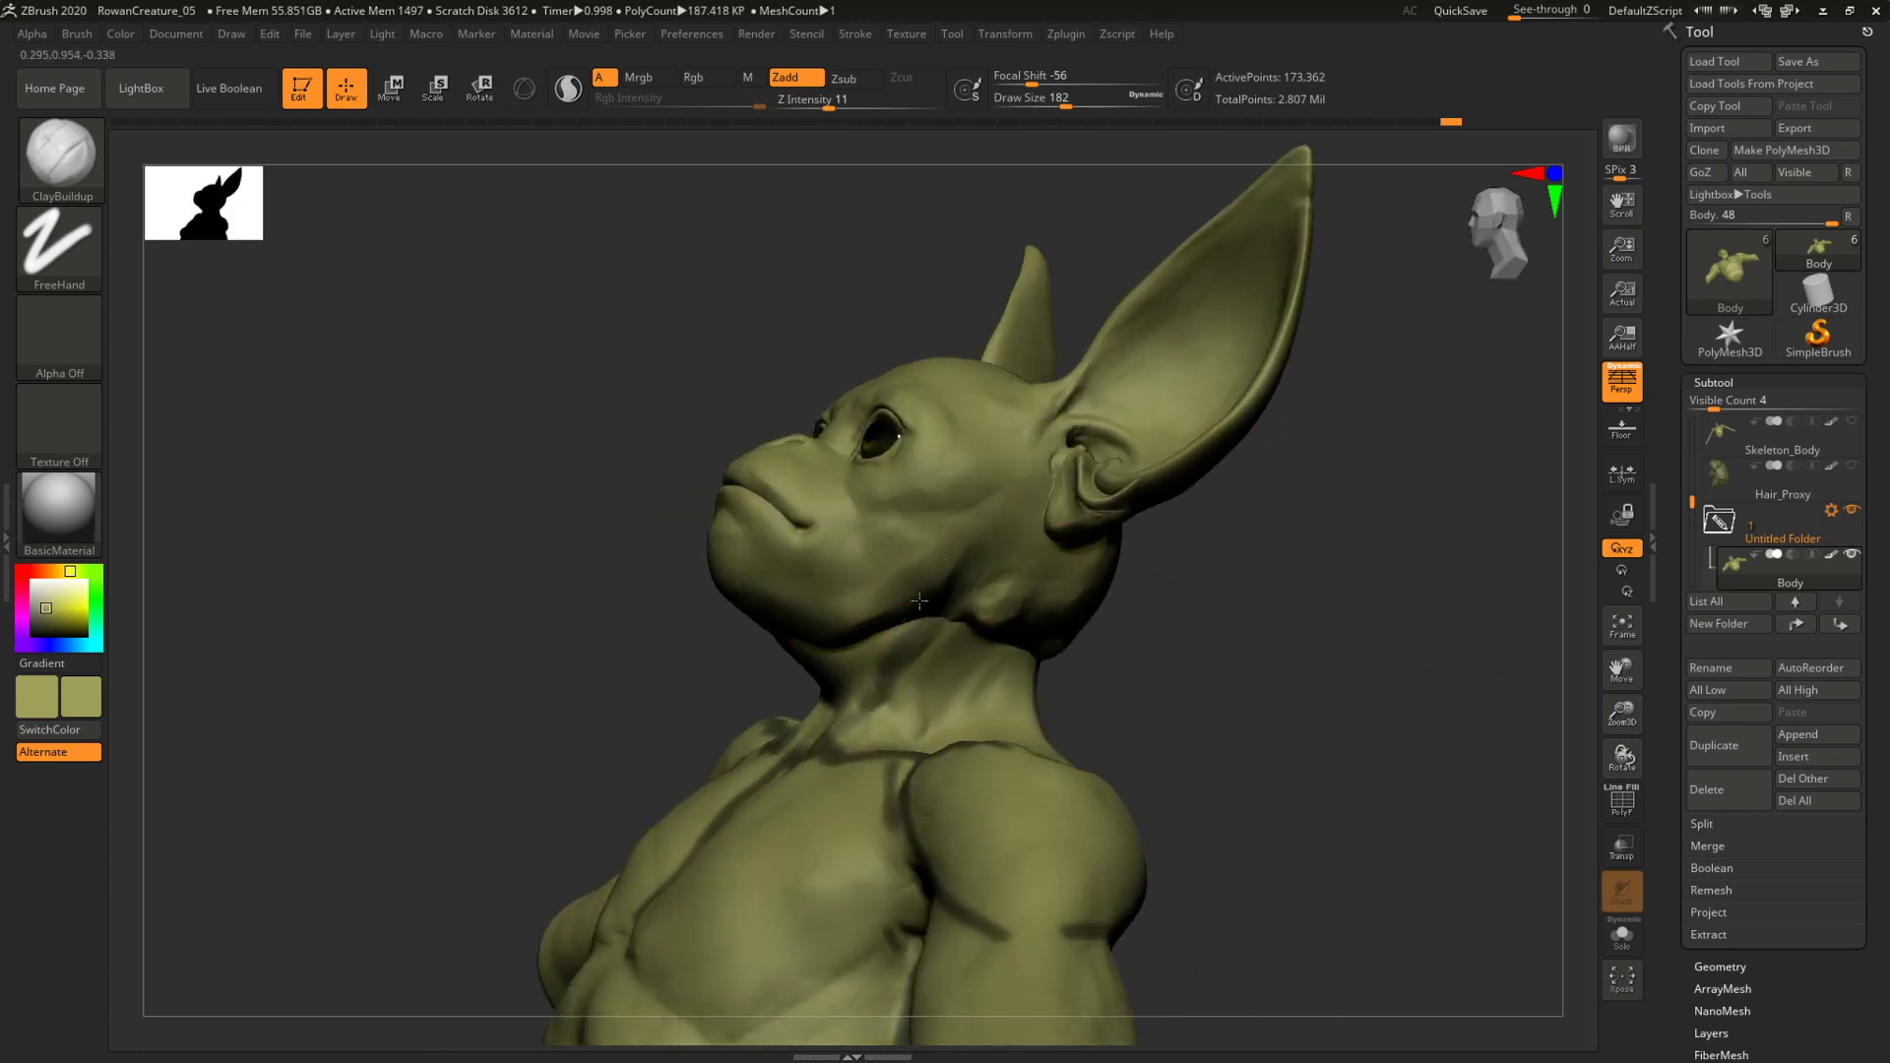
# Add volume along the side of the neck with ClayBuildup at draw size 257.
pyautogui.moveTo(1194, 592)
pyautogui.mouseDown()
pyautogui.moveTo(1252, 624)
pyautogui.moveTo(1152, 557)
pyautogui.mouseUp()
pyautogui.press('space')
pyautogui.moveTo(897, 629); pyautogui.dragTo(915, 629)
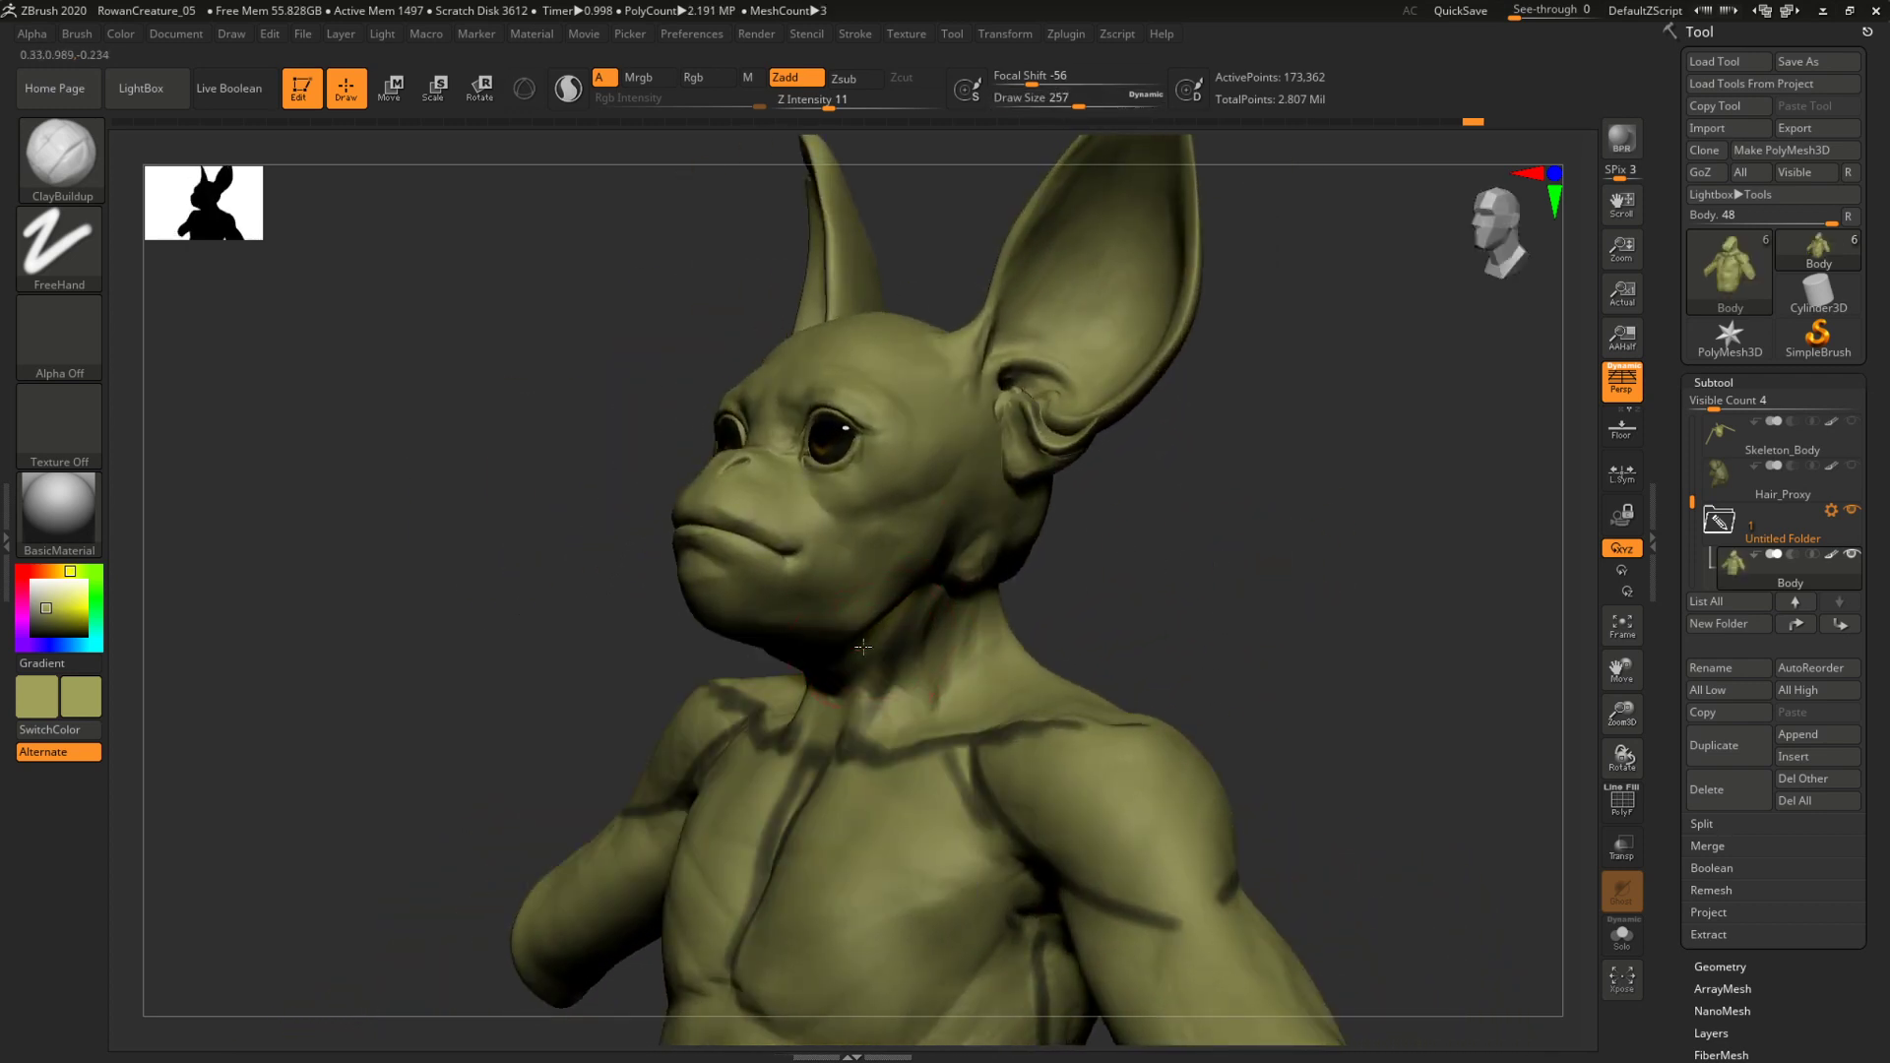
pyautogui.moveTo(1131, 591)
pyautogui.keyDown('shift'); pyautogui.mouseDown()
pyautogui.moveTo(1304, 641)
pyautogui.moveTo(1113, 630)
pyautogui.mouseUp(); pyautogui.keyUp('shift')
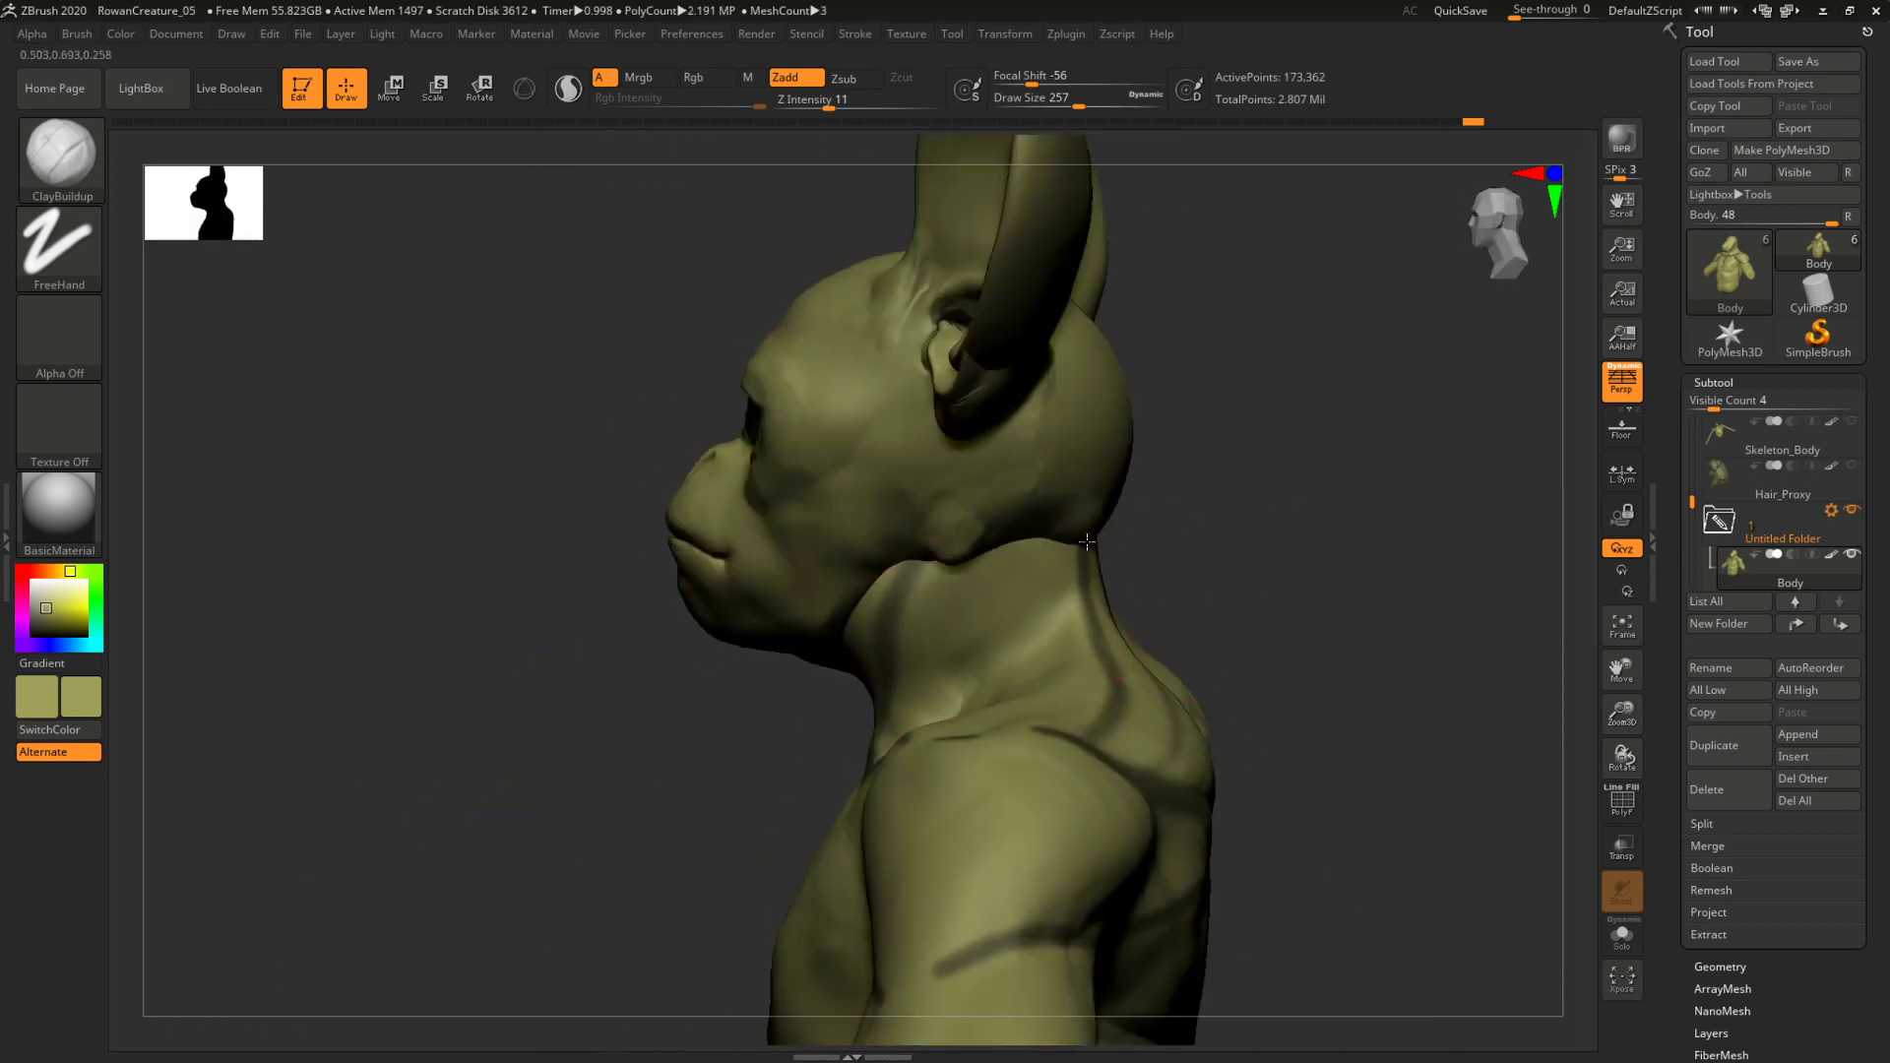
pyautogui.moveTo(1211, 540); pyautogui.dragTo(998, 603)
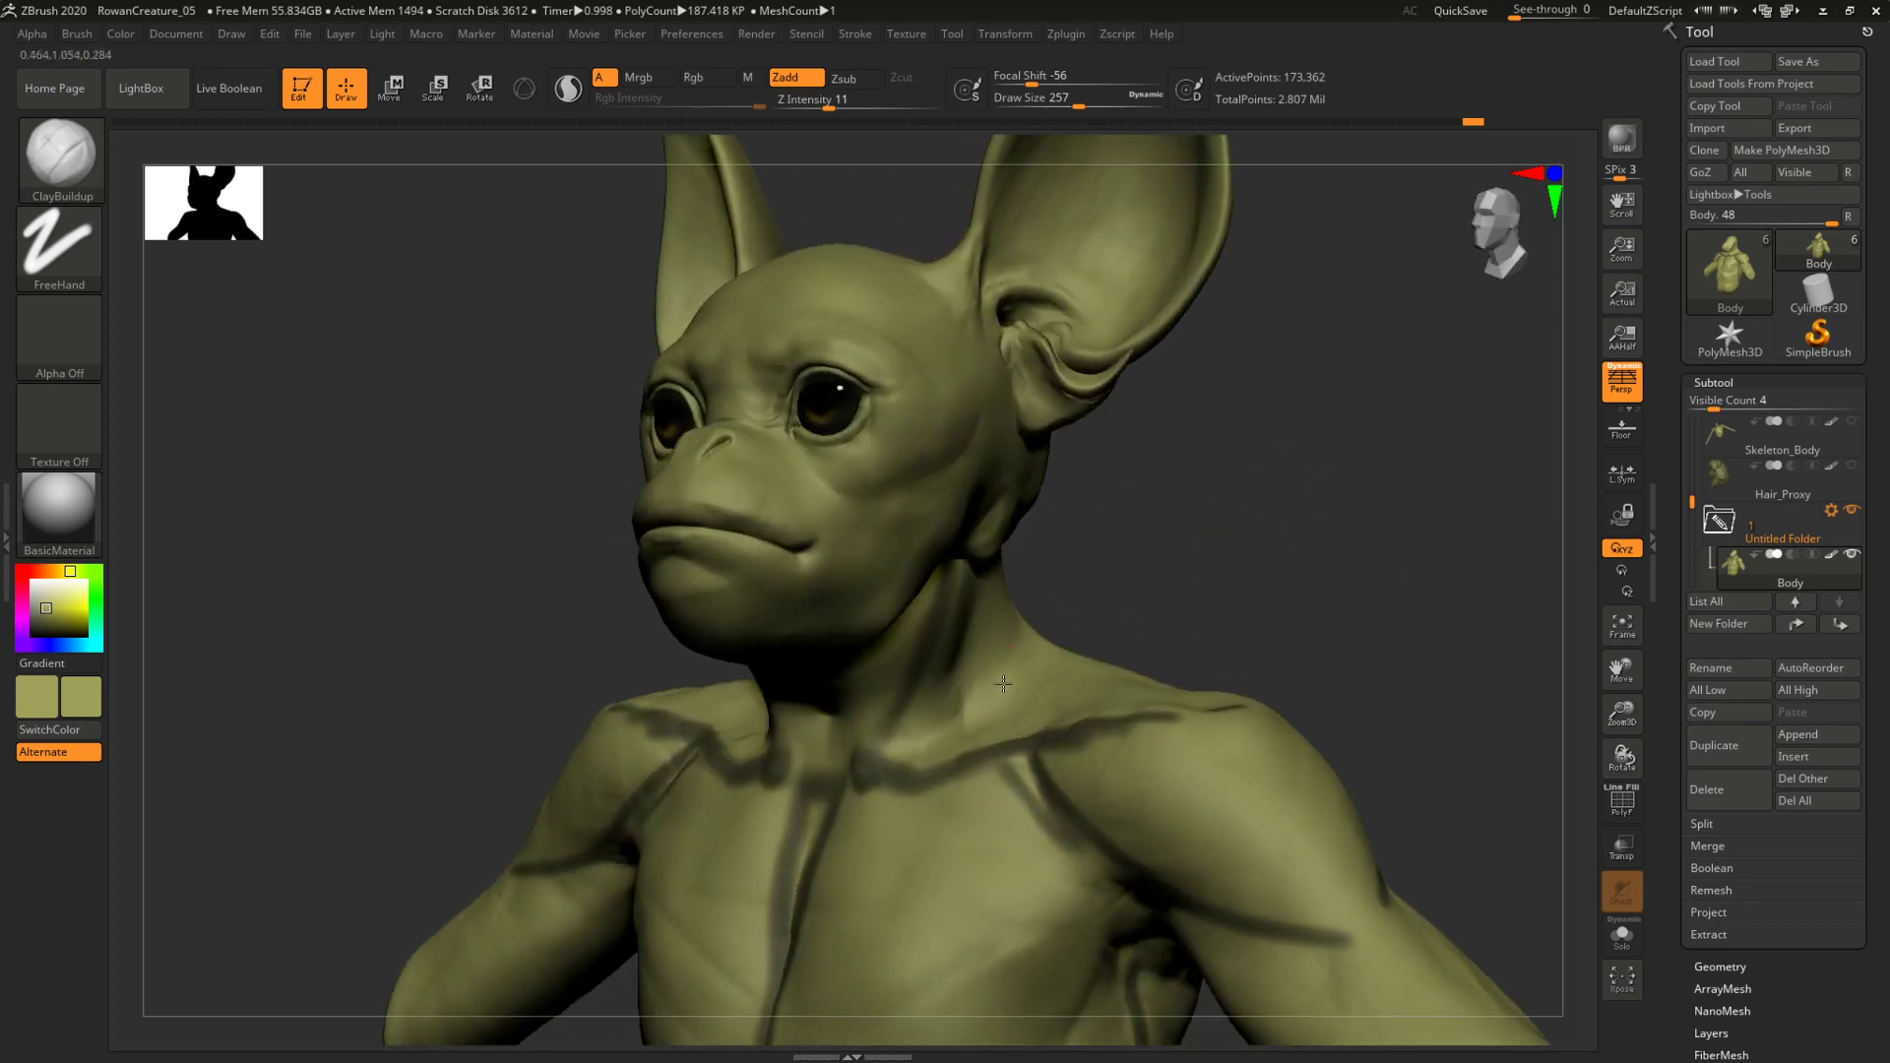
pyautogui.moveTo(1003, 682); pyautogui.dragTo(1034, 562)
pyautogui.moveTo(1312, 515)
pyautogui.mouseDown()
pyautogui.moveTo(1320, 548)
pyautogui.moveTo(1443, 481)
pyautogui.moveTo(1324, 525)
pyautogui.moveTo(1358, 553)
pyautogui.moveTo(1185, 476)
pyautogui.mouseUp()
# Define the side neck muscle running from behind the jaw to the inner collarbone, using ClayBuildup draw sizes 94, 197 and 145 with focal shift -35.
pyautogui.press('f')
pyautogui.press('space')
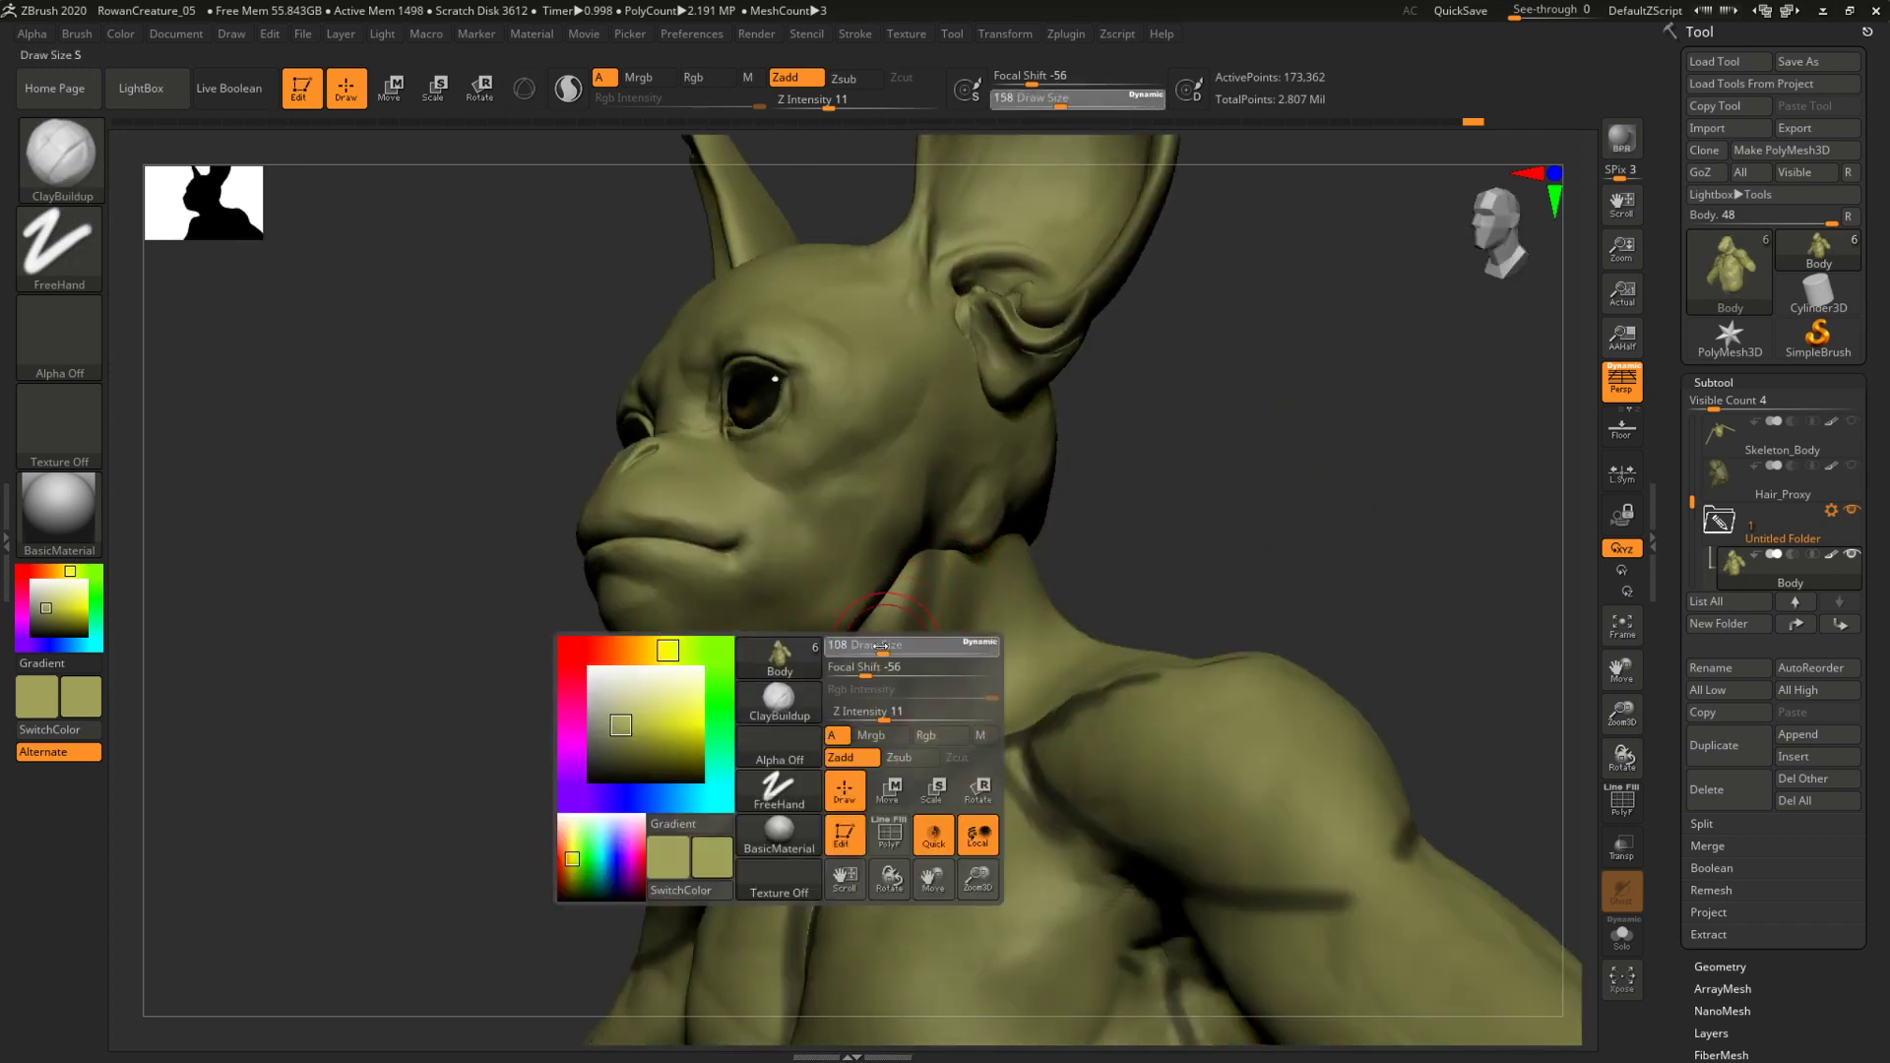
pyautogui.moveTo(879, 637); pyautogui.dragTo(884, 635)
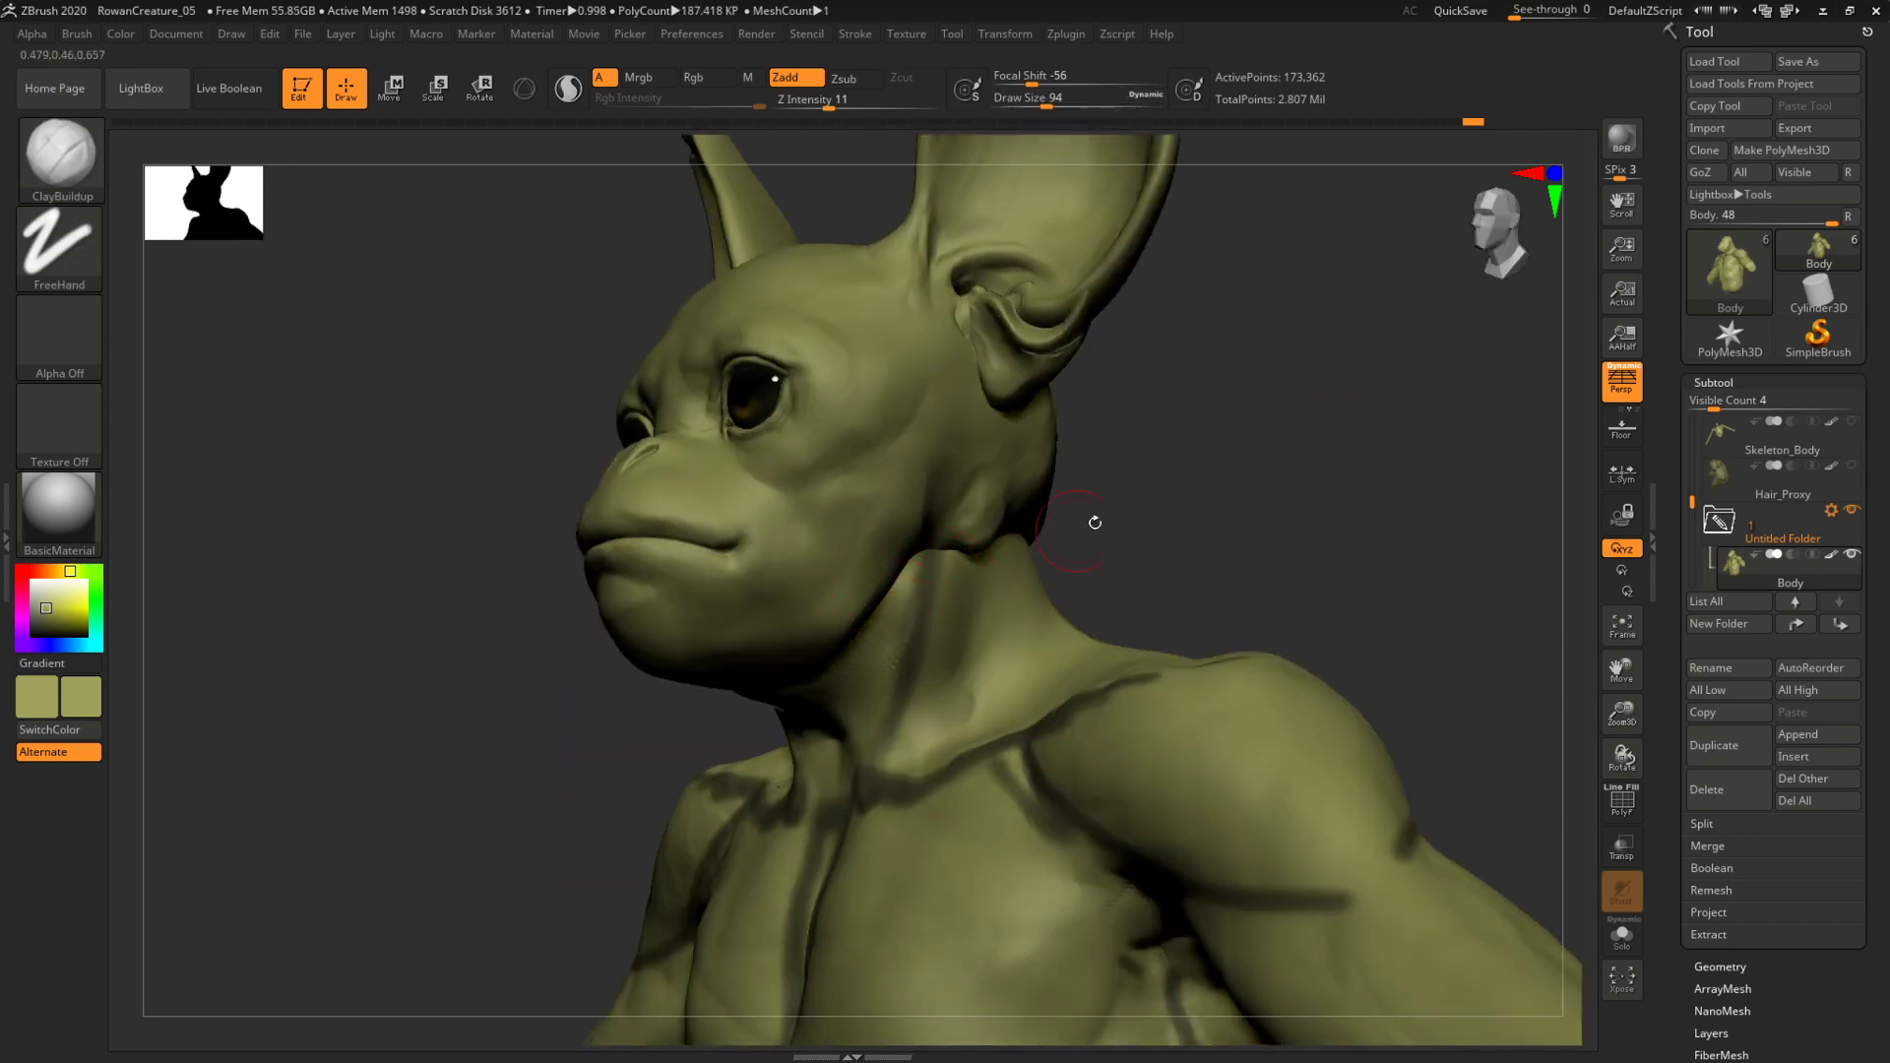
pyautogui.press('space')
pyautogui.moveTo(1093, 522)
pyautogui.mouseDown()
pyautogui.moveTo(926, 622)
pyautogui.moveTo(965, 612)
pyautogui.mouseUp()
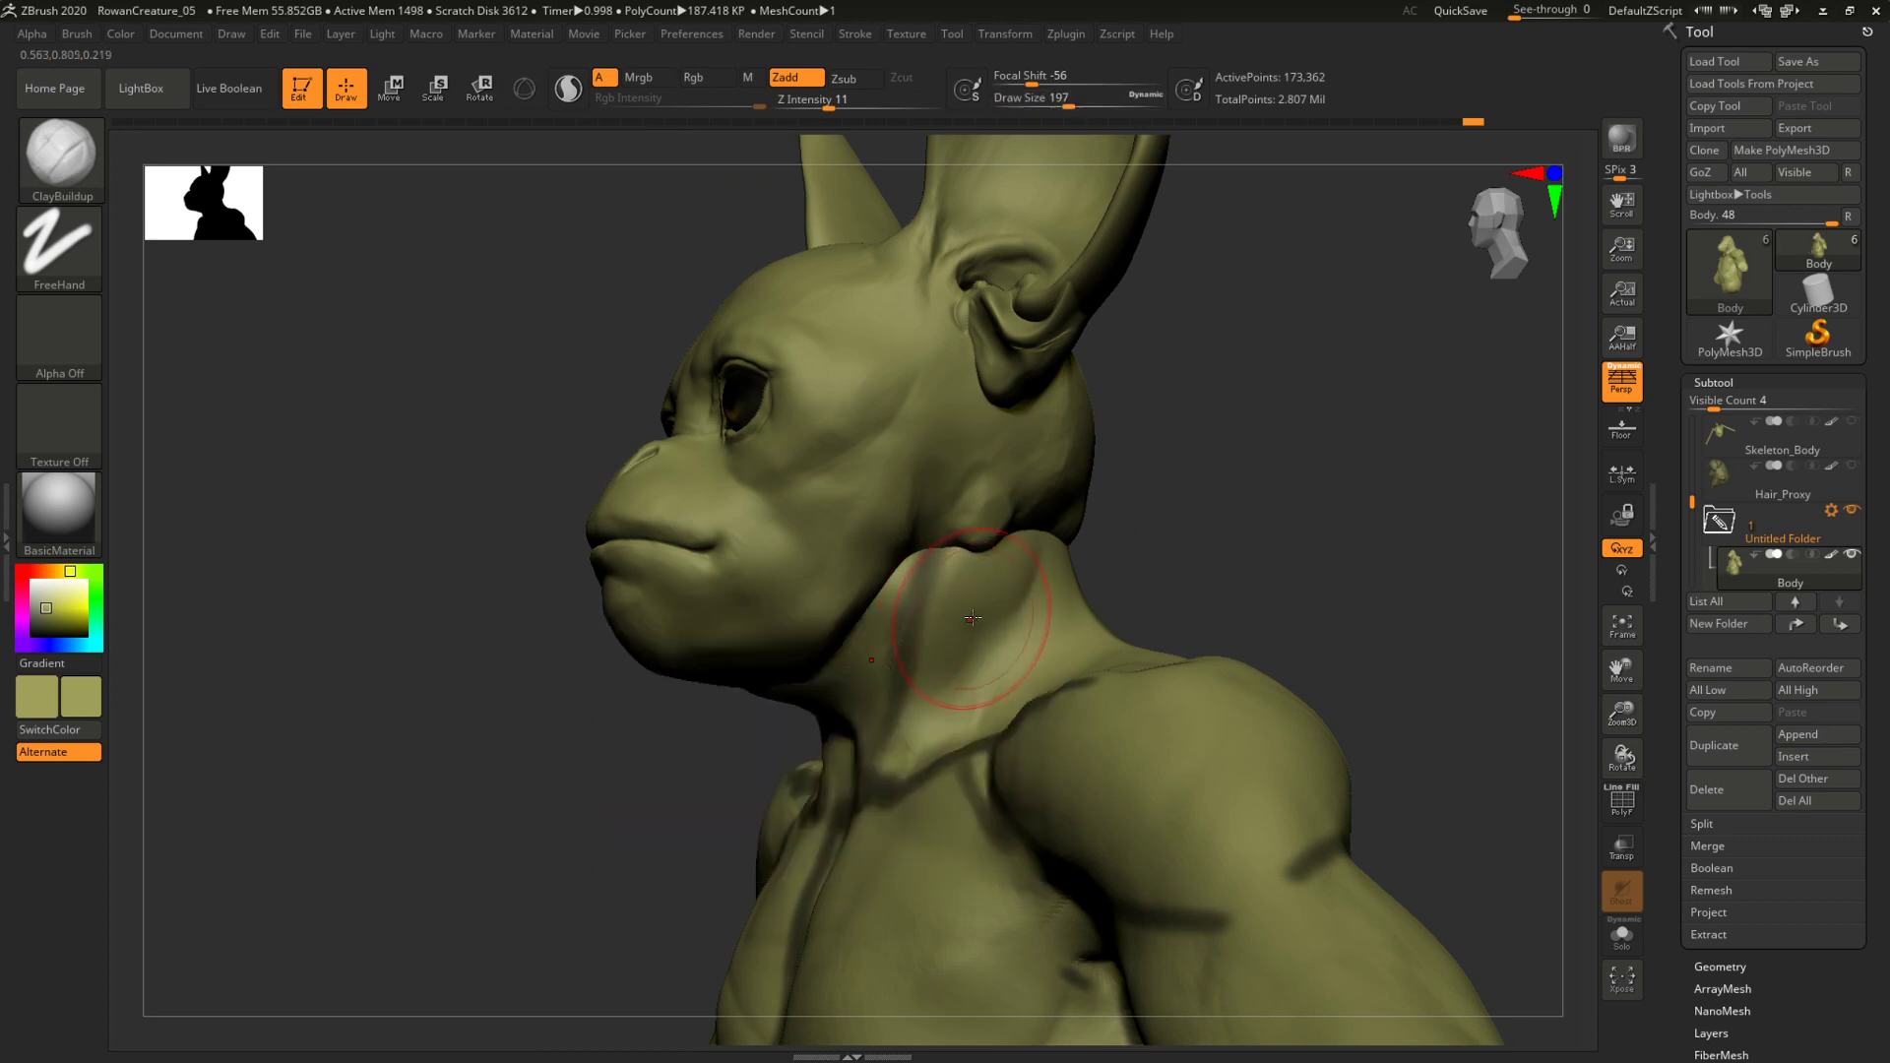
pyautogui.moveTo(1105, 515)
pyautogui.mouseDown()
pyautogui.moveTo(877, 780)
pyautogui.moveTo(886, 801)
pyautogui.mouseUp()
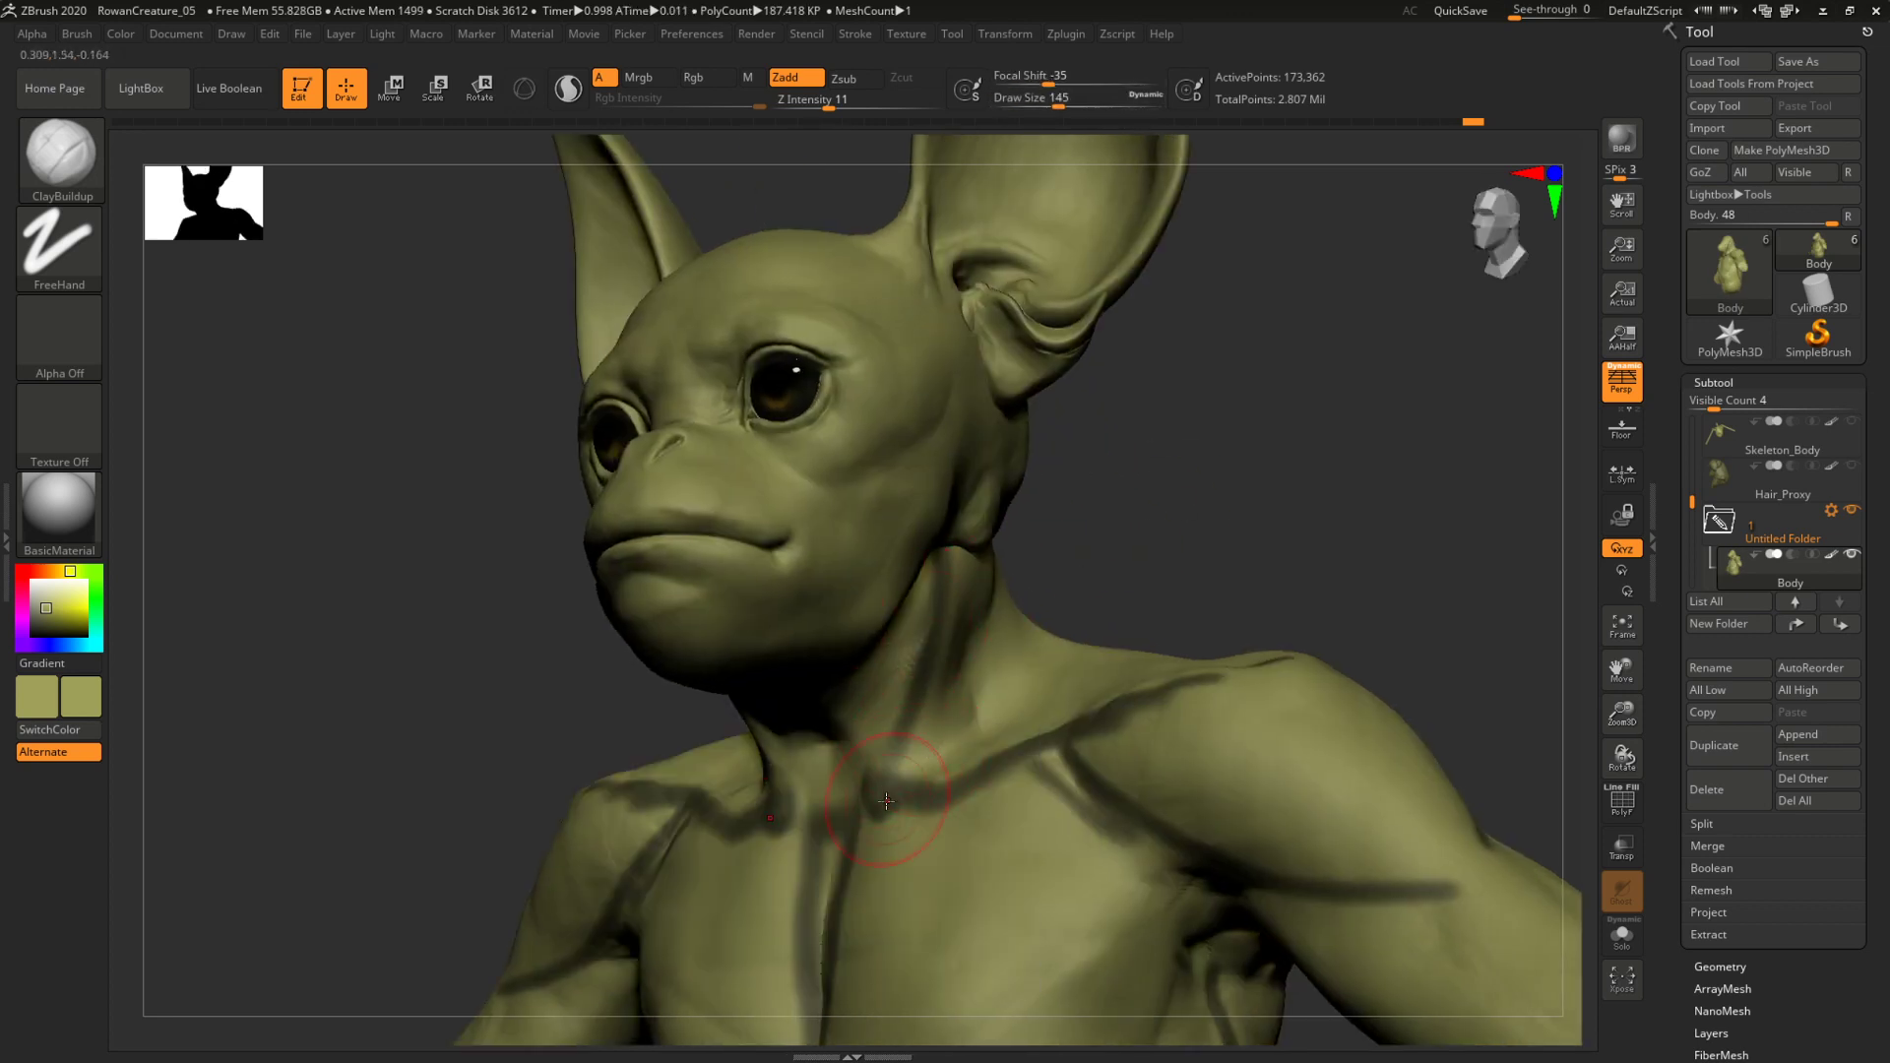
pyautogui.moveTo(1118, 527); pyautogui.dragTo(1185, 513)
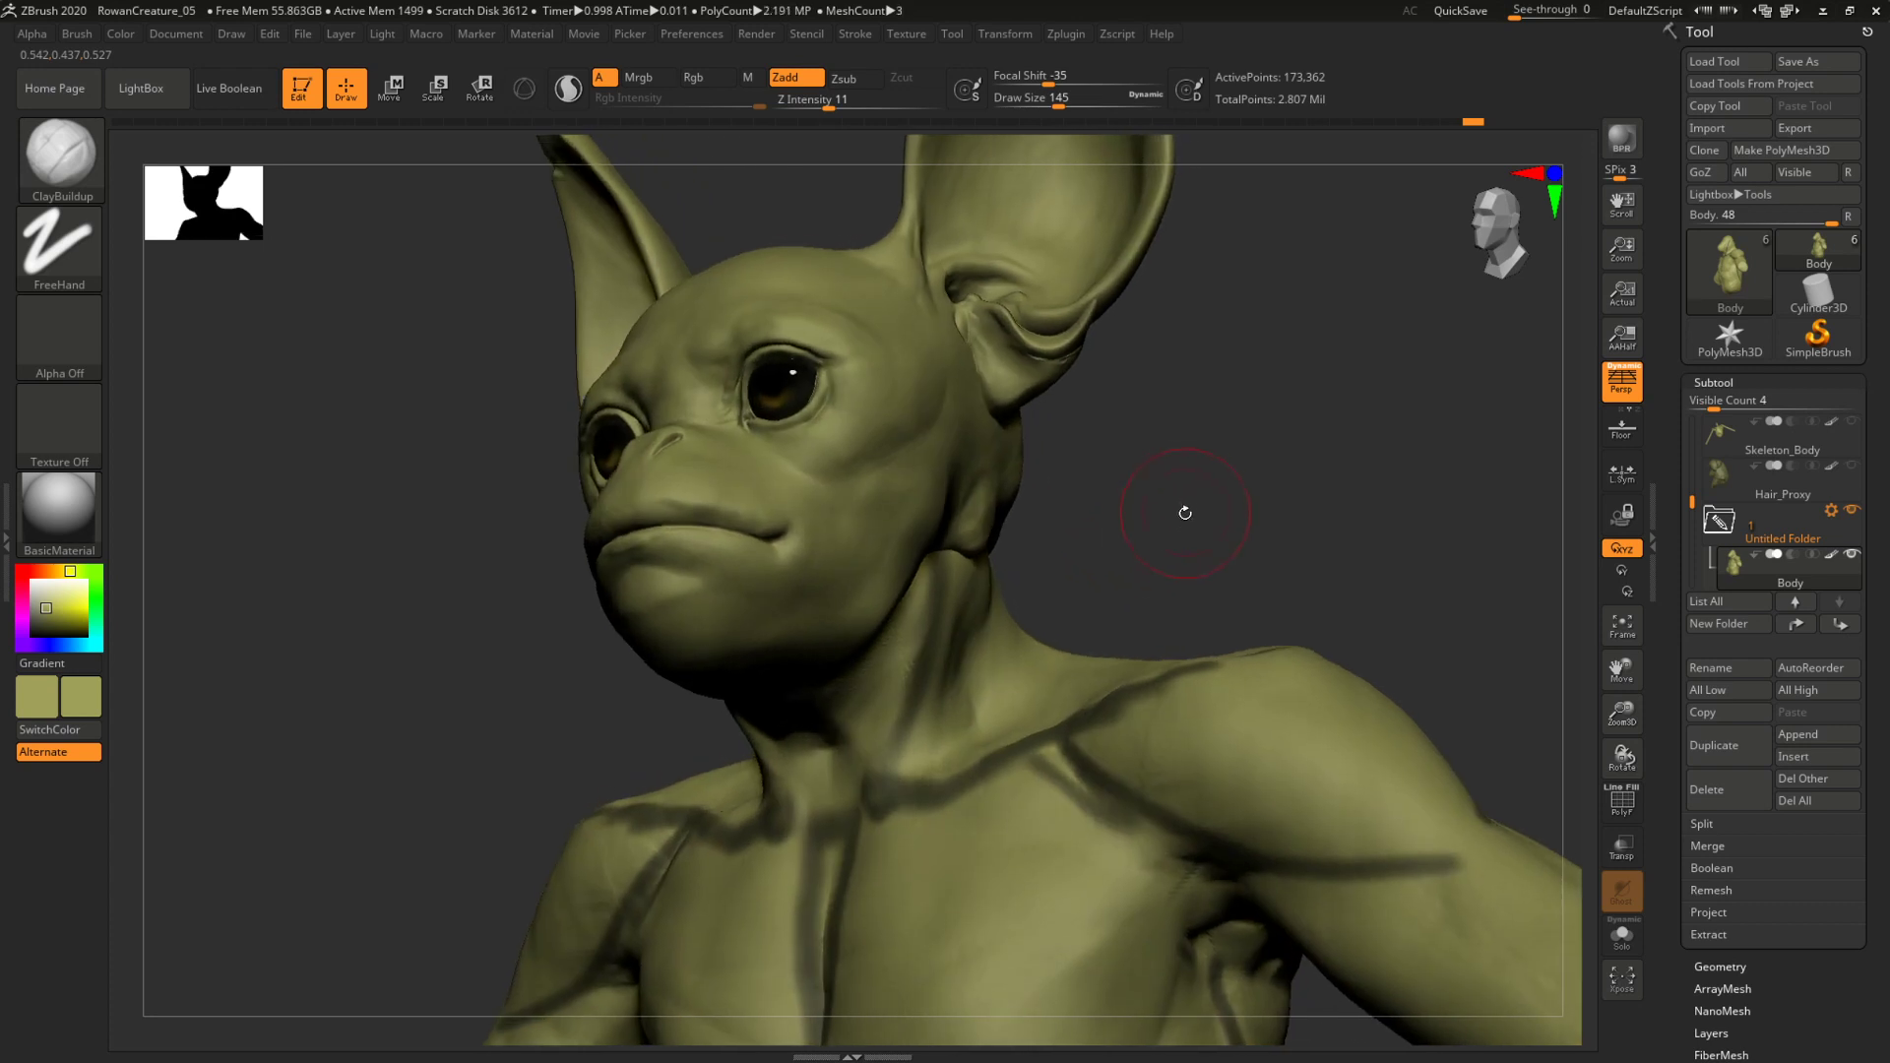
# Pull the top of the side neck muscle up behind the jaw with the Move brush at draw size 251.
pyautogui.press('b')
pyautogui.press('m')
pyautogui.press('v')
pyautogui.press('space')
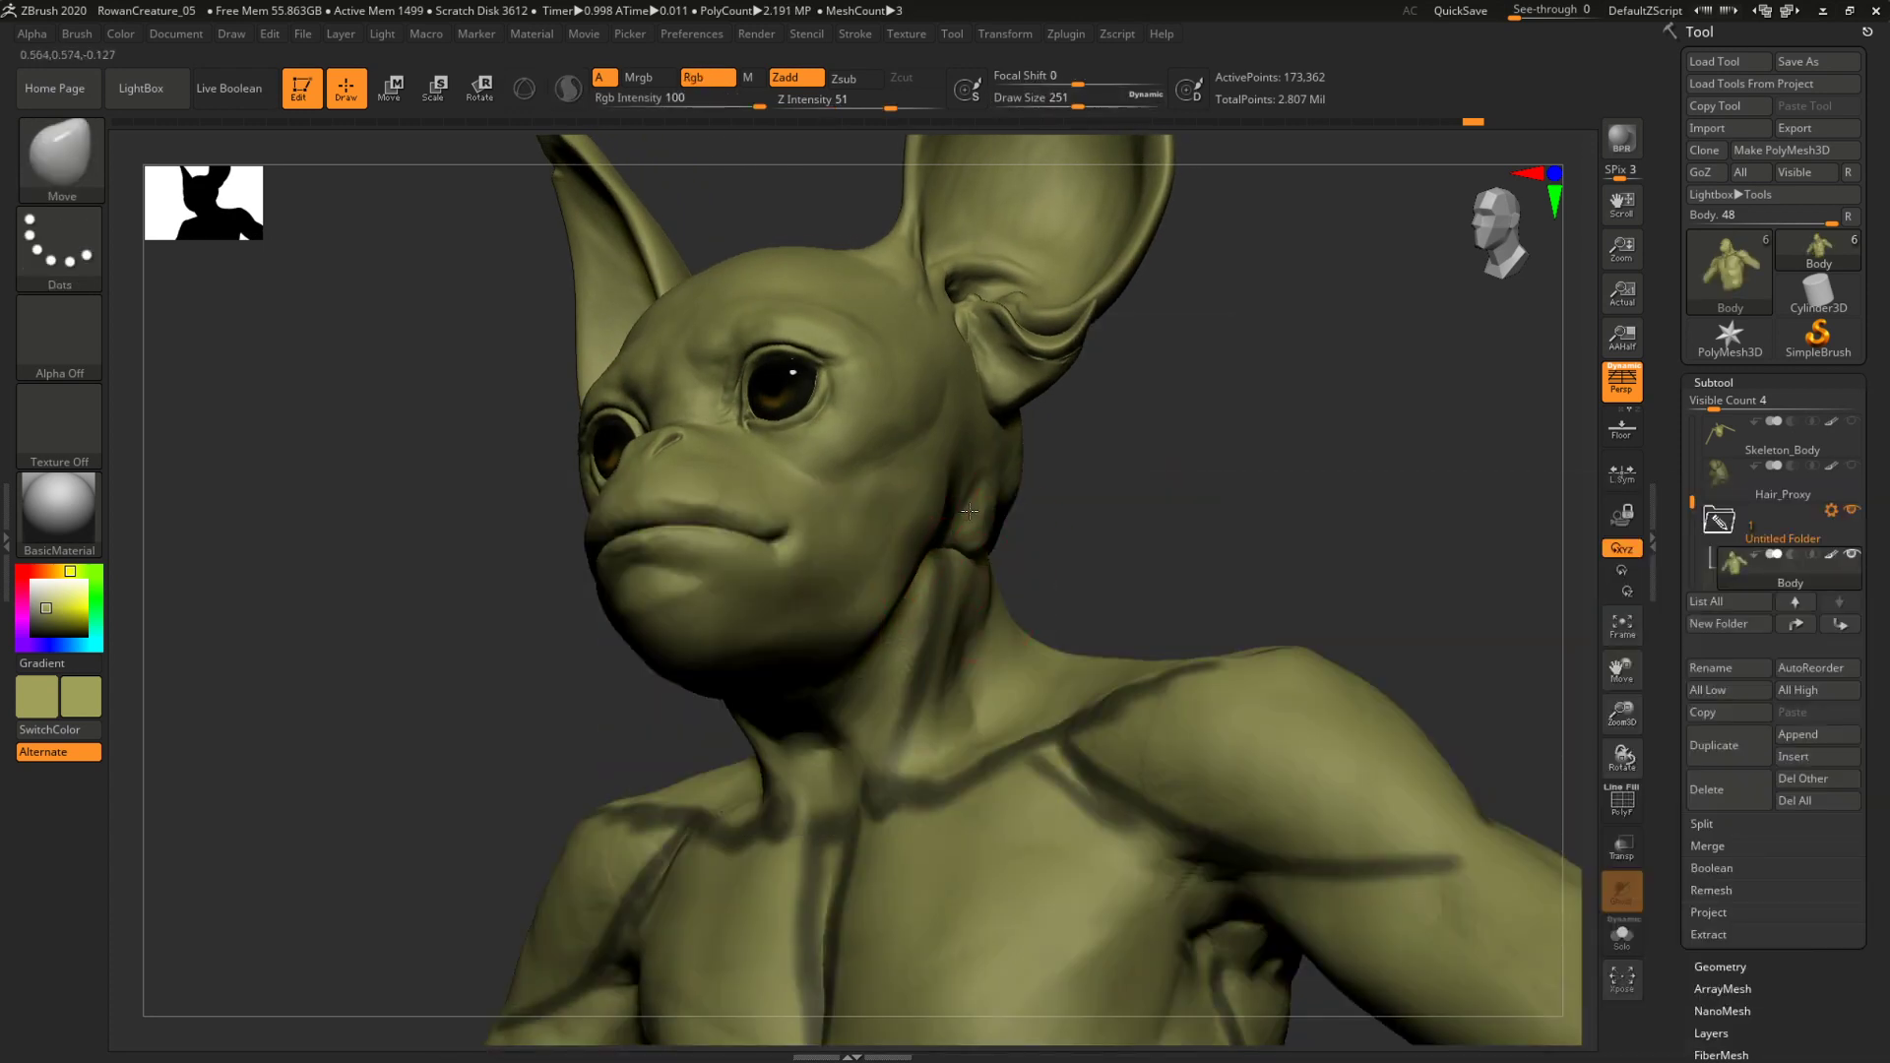
pyautogui.moveTo(1114, 512); pyautogui.dragTo(989, 496)
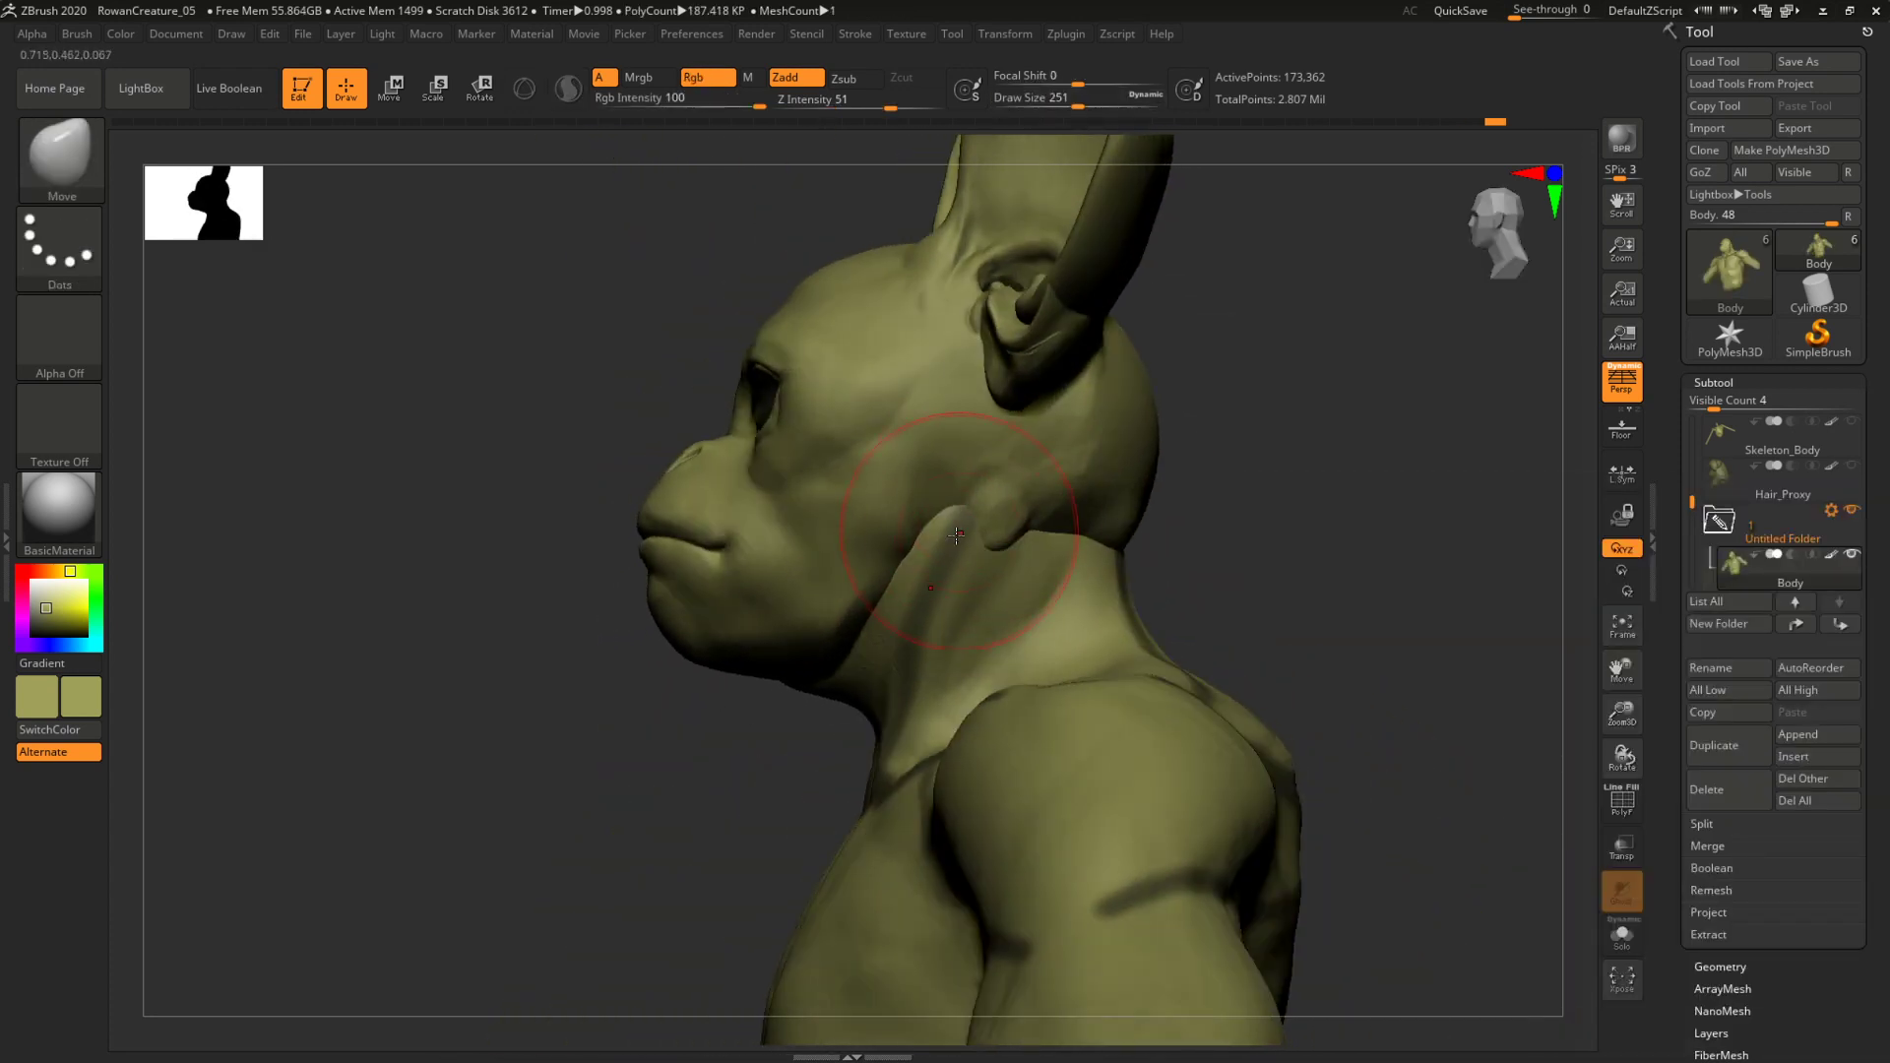
pyautogui.moveTo(1137, 539); pyautogui.dragTo(1359, 533)
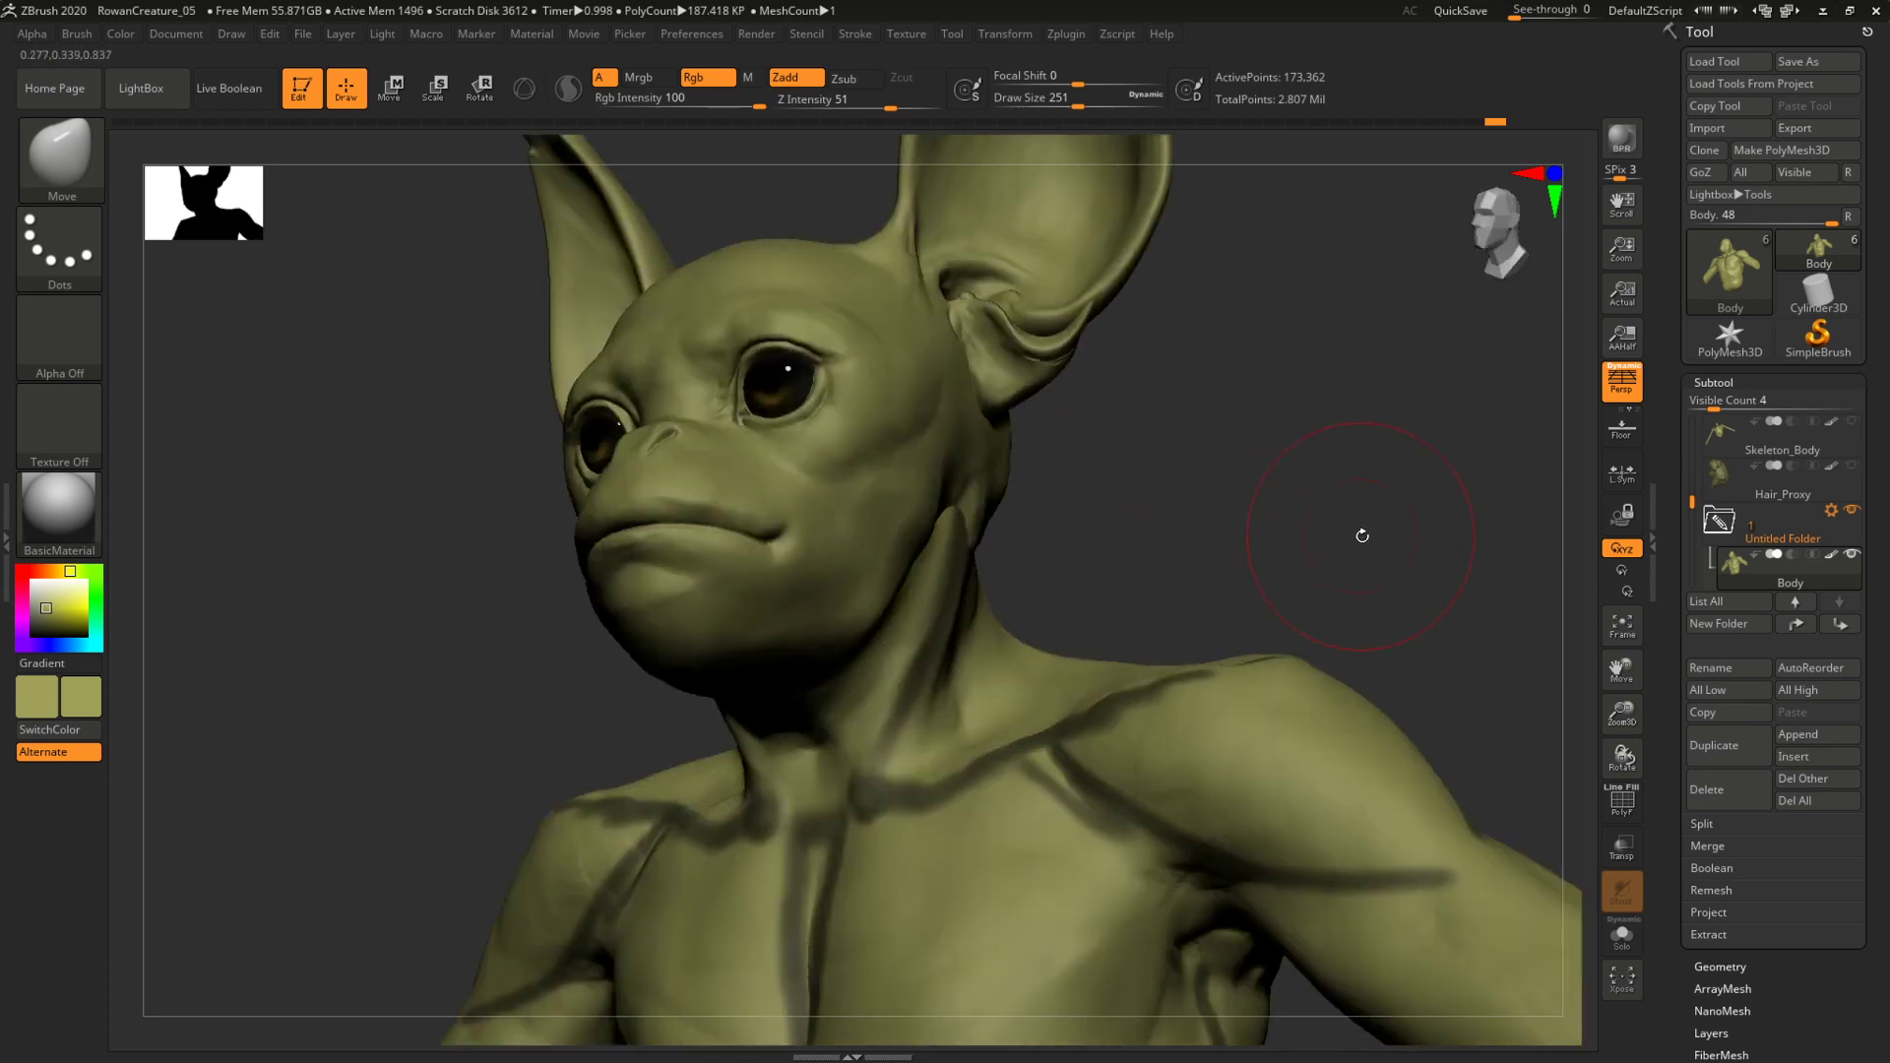
pyautogui.press('f')
pyautogui.moveTo(1132, 503)
pyautogui.mouseDown()
pyautogui.moveTo(1149, 519)
pyautogui.moveTo(1044, 652)
pyautogui.moveTo(942, 700)
pyautogui.mouseUp()
# Sculpt the front of the throat below the chin with ClayBuildup at draw size 56.
pyautogui.press('b')
pyautogui.press('c')
pyautogui.press('b')
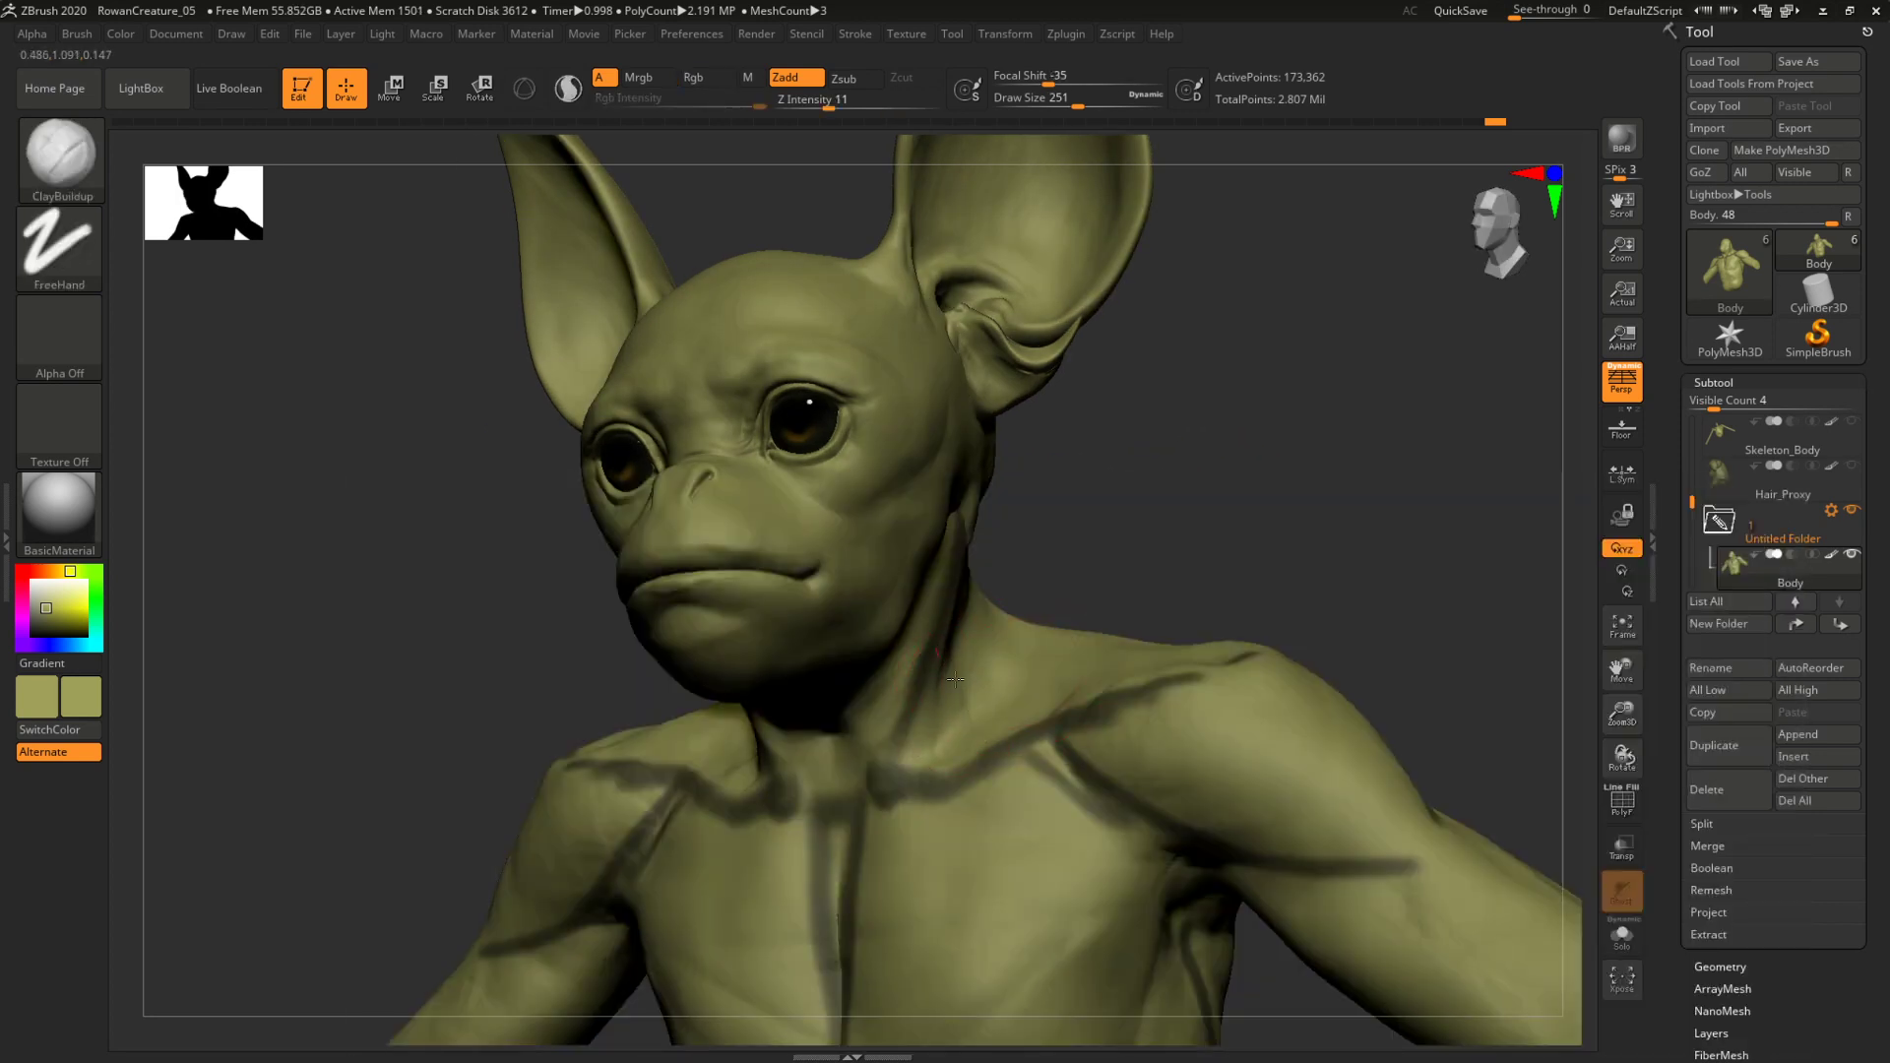
pyautogui.moveTo(1169, 505)
pyautogui.keyDown('alt'); pyautogui.mouseDown()
pyautogui.moveTo(1054, 531)
pyautogui.moveTo(1058, 493)
pyautogui.mouseUp(); pyautogui.keyUp('alt')
pyautogui.keyDown('shift'); pyautogui.moveTo(1122, 526); pyautogui.dragTo(1266, 532); pyautogui.keyUp('shift')
pyautogui.keyDown('alt'); pyautogui.moveTo(1329, 603); pyautogui.dragTo(1312, 474); pyautogui.keyUp('alt')
pyautogui.moveTo(1307, 547)
pyautogui.mouseDown()
pyautogui.moveTo(1400, 666)
pyautogui.moveTo(1215, 452)
pyautogui.moveTo(1048, 394)
pyautogui.moveTo(1081, 484)
pyautogui.mouseUp()
pyautogui.press('space')
pyautogui.click(849, 588)
pyautogui.press('space')
pyautogui.click(829, 503)
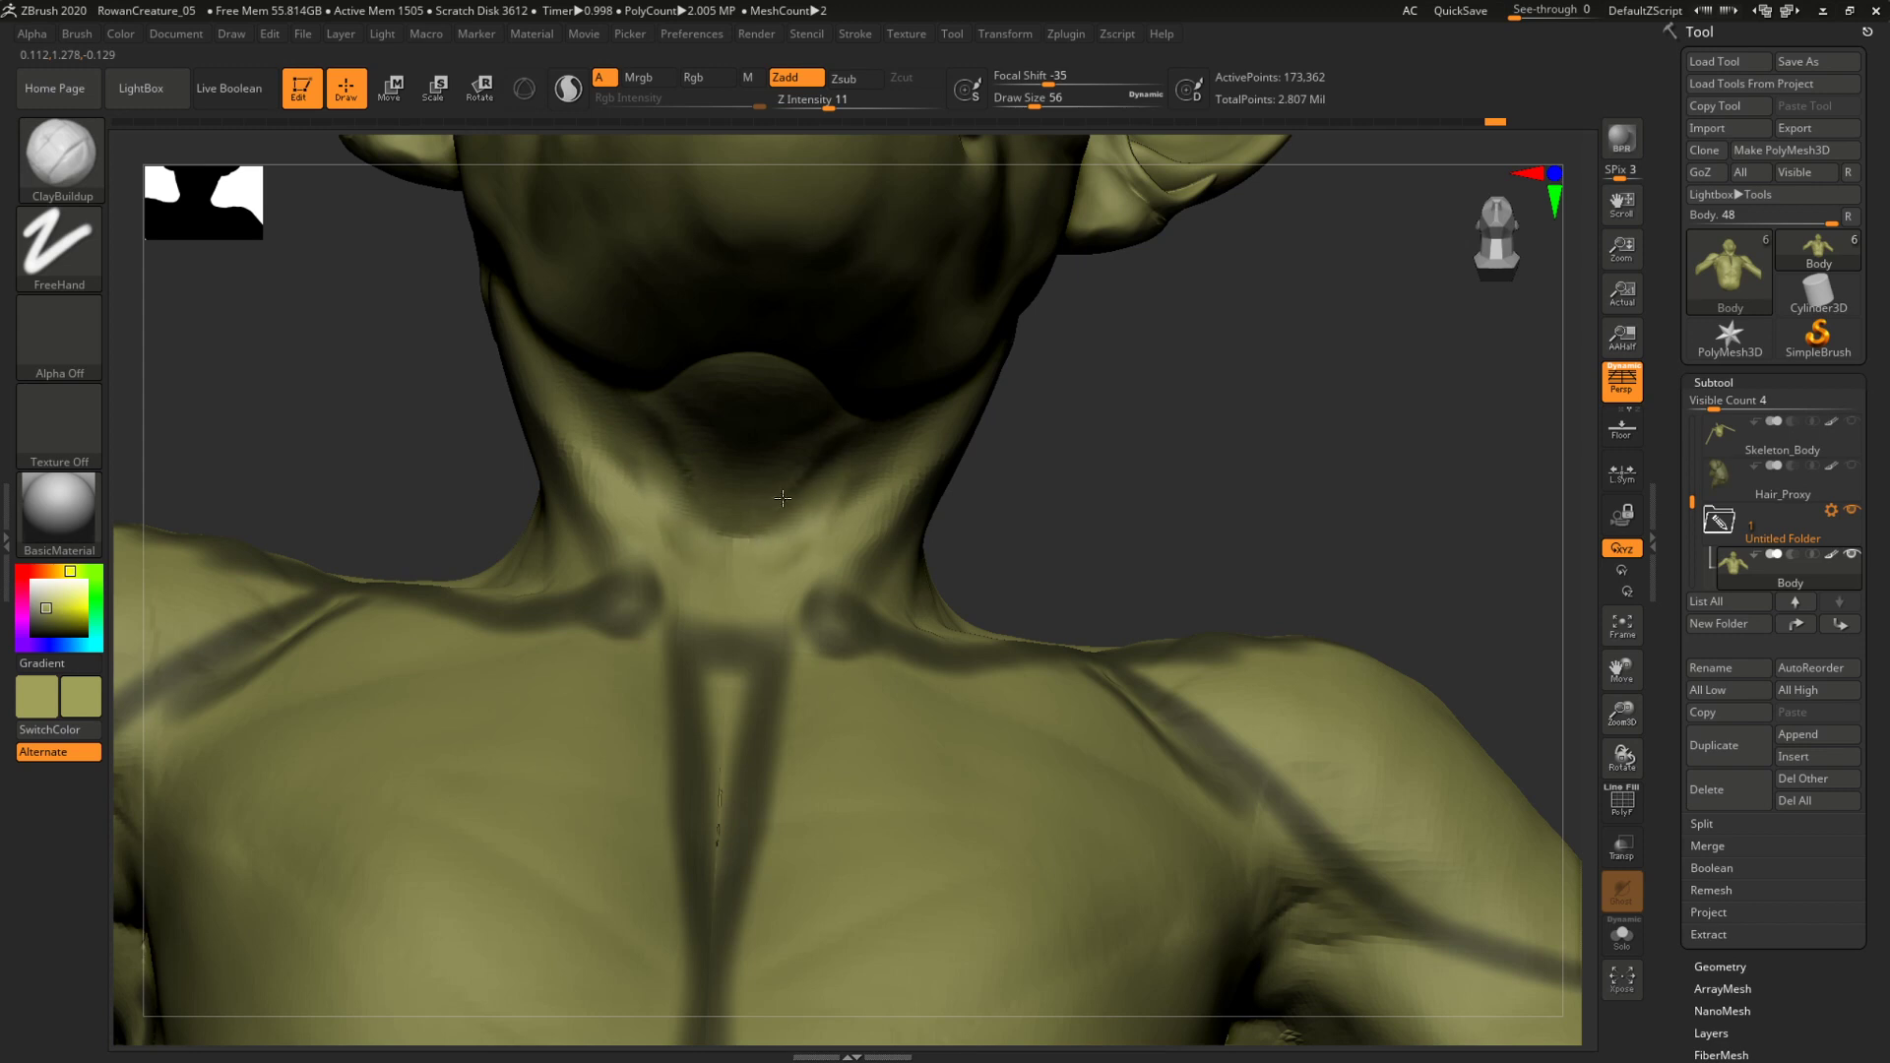
# Fill in the lower throat between the neck muscles with ClayBuildup, raising the draw size to 87.
pyautogui.moveTo(767, 509); pyautogui.dragTo(741, 530)
pyautogui.press('space')
pyautogui.click(734, 536)
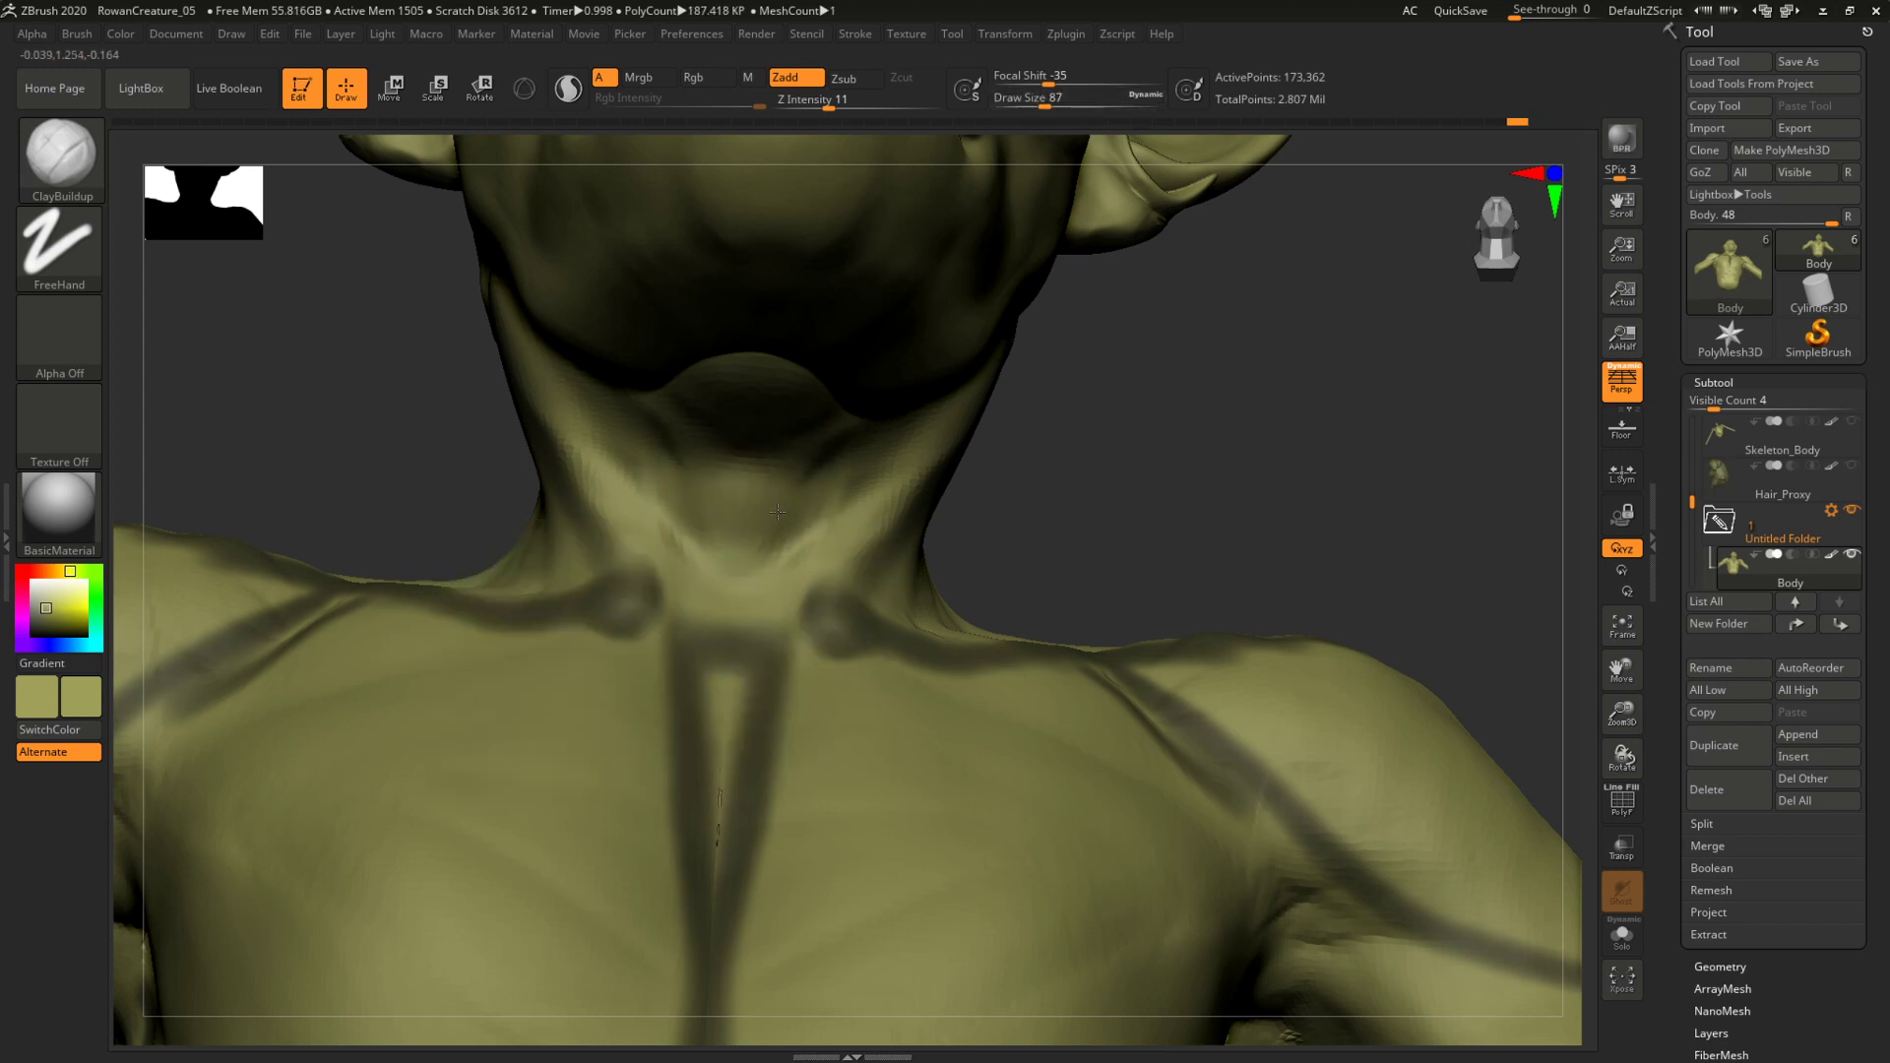
# Build up the back and side of the neck towards the trapezius with ClayBuildup at draw sizes 182, 120 and 116.
pyautogui.moveTo(1115, 492)
pyautogui.mouseDown()
pyautogui.moveTo(1375, 489)
pyautogui.moveTo(1110, 456)
pyautogui.moveTo(1141, 430)
pyautogui.moveTo(1266, 466)
pyautogui.moveTo(1345, 462)
pyautogui.moveTo(1318, 482)
pyautogui.moveTo(1354, 523)
pyautogui.moveTo(1148, 502)
pyautogui.moveTo(1247, 481)
pyautogui.moveTo(978, 455)
pyautogui.mouseUp()
pyautogui.press('space')
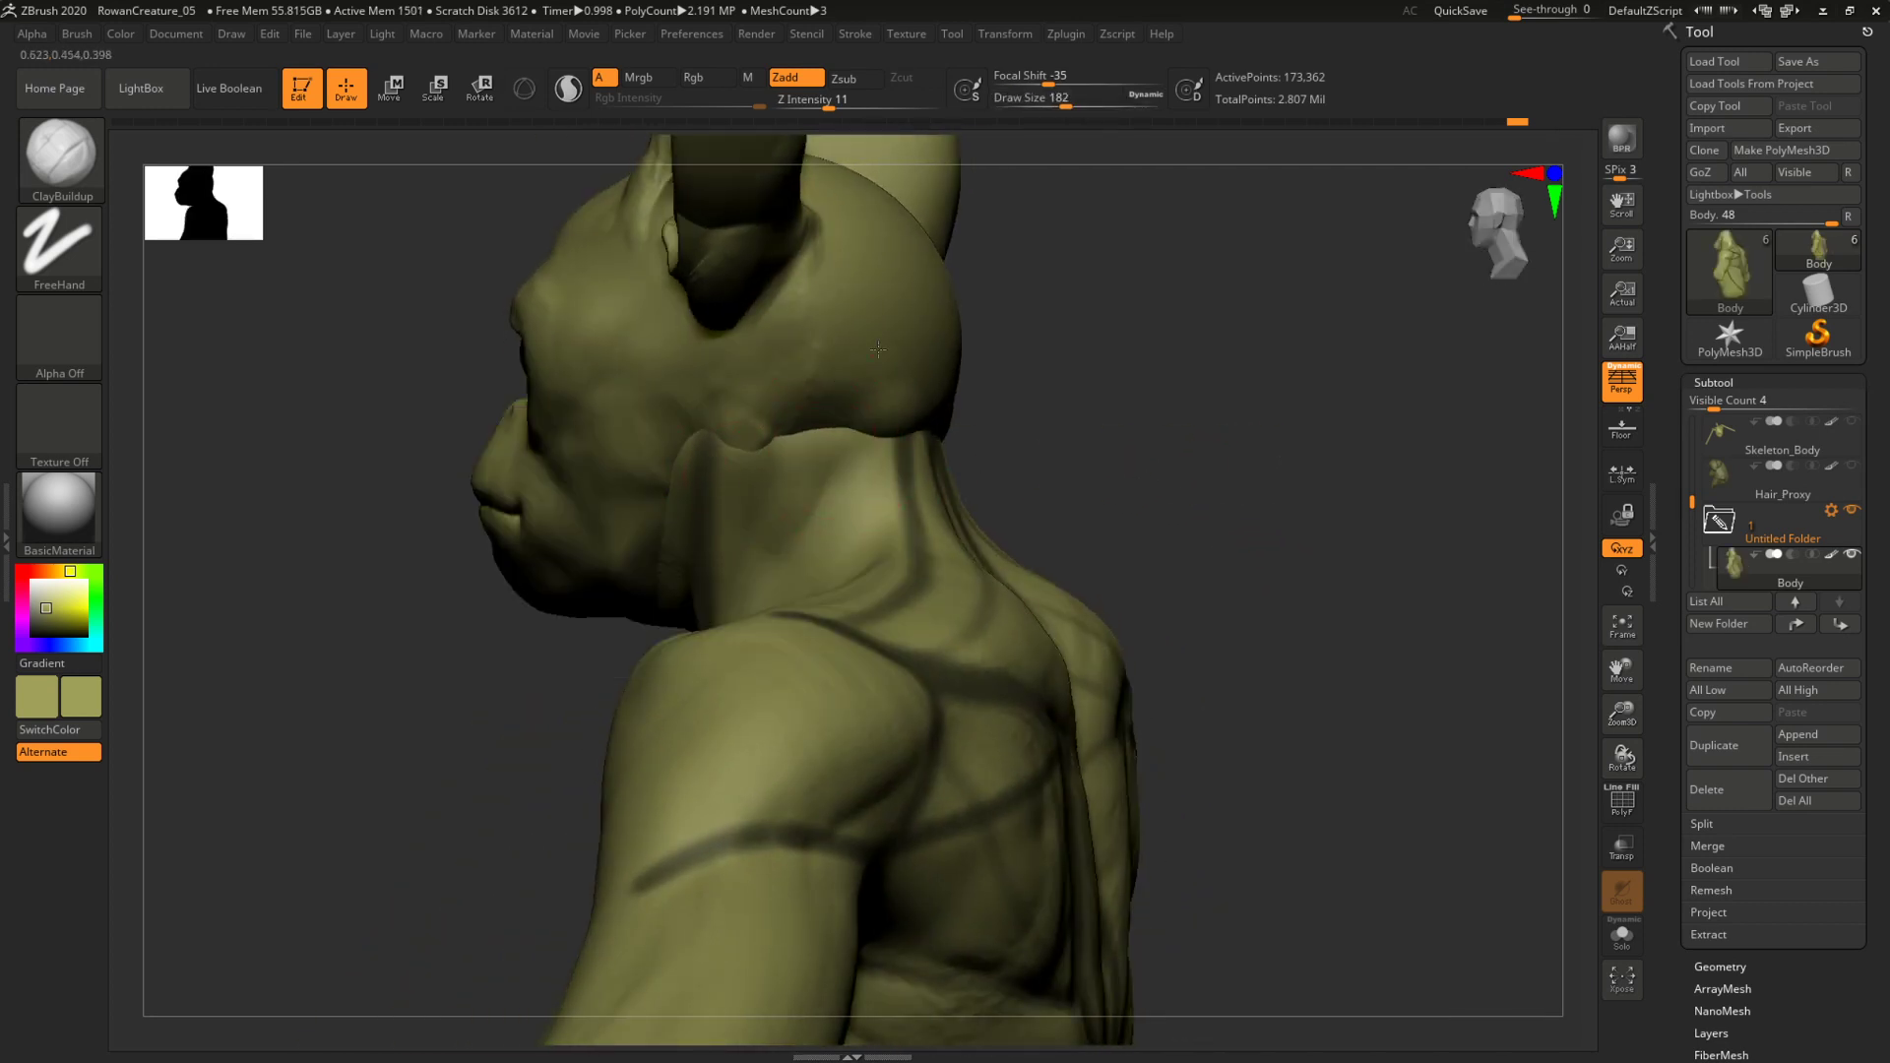
pyautogui.moveTo(1083, 393); pyautogui.dragTo(1132, 413)
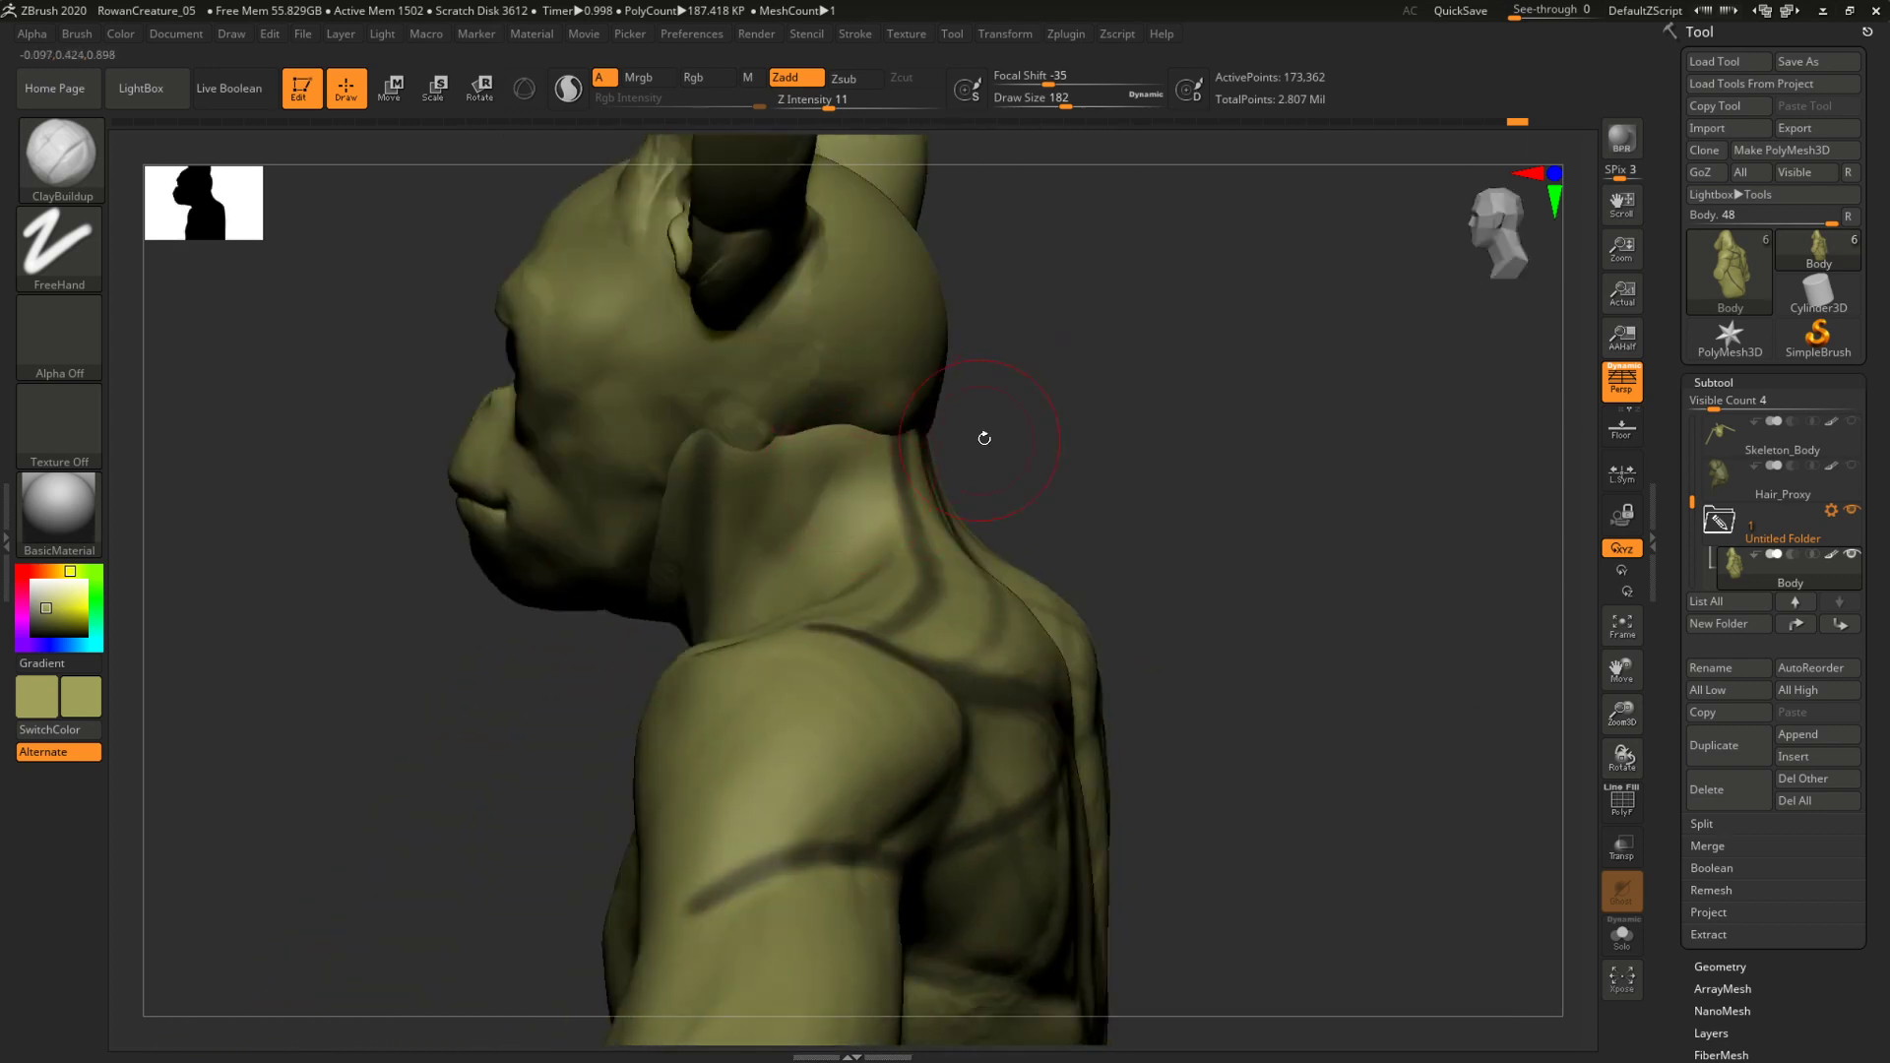
pyautogui.moveTo(984, 438); pyautogui.dragTo(914, 431)
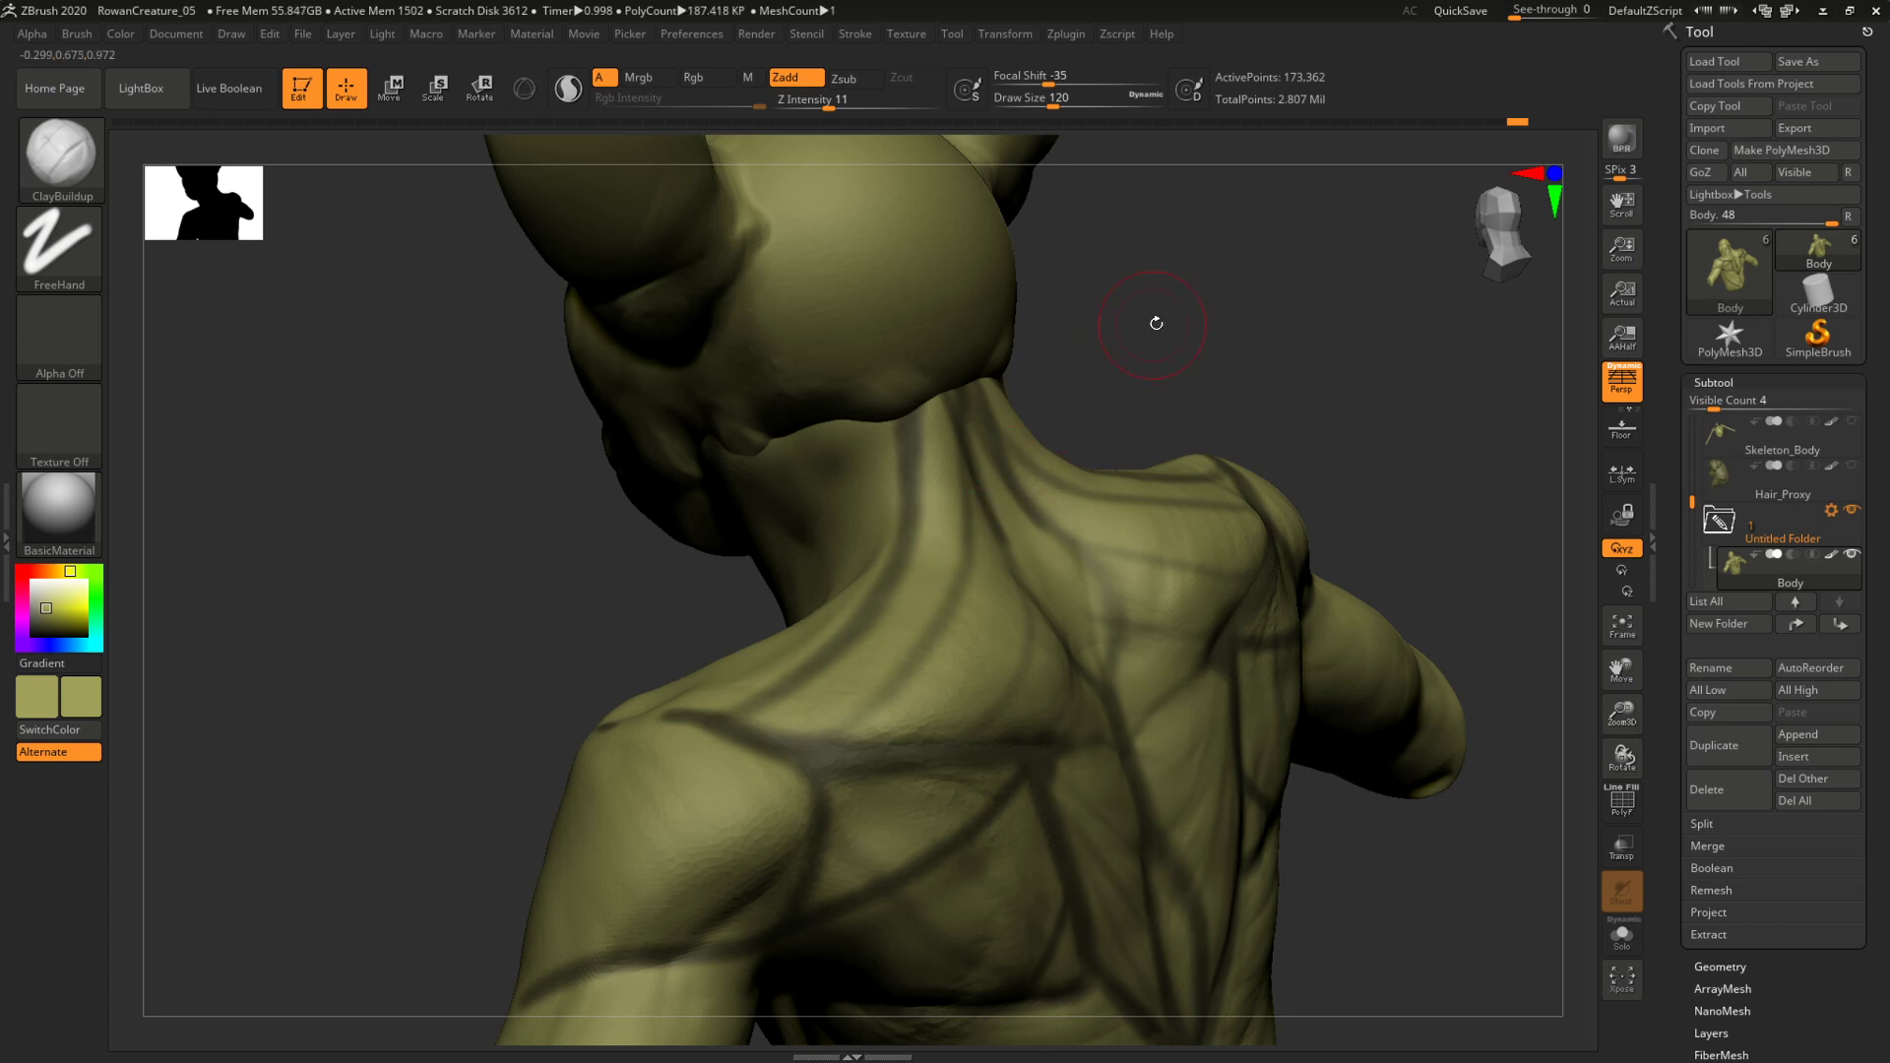
pyautogui.moveTo(1155, 323); pyautogui.dragTo(935, 477)
pyautogui.press('space')
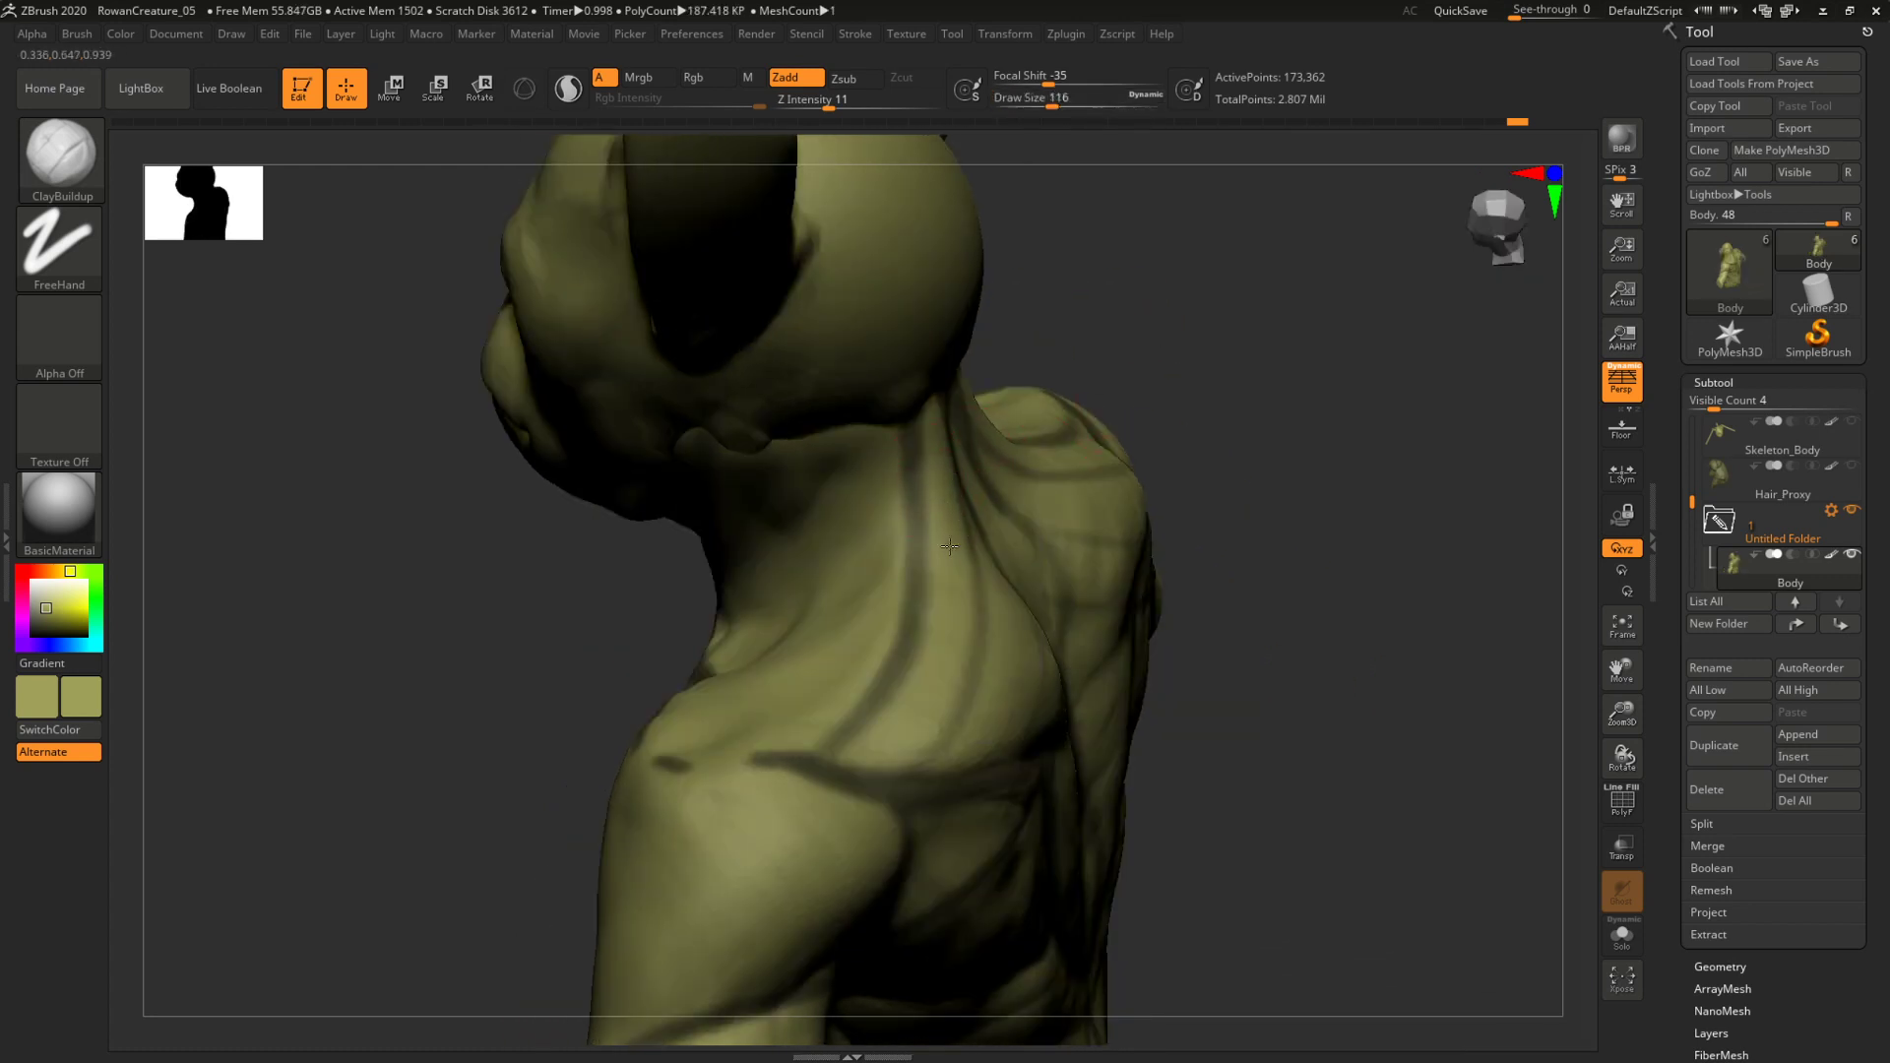
pyautogui.moveTo(949, 546)
pyautogui.mouseDown()
pyautogui.moveTo(1319, 304)
pyautogui.moveTo(1240, 292)
pyautogui.moveTo(1269, 386)
pyautogui.moveTo(1008, 384)
pyautogui.moveTo(942, 444)
pyautogui.moveTo(1080, 425)
pyautogui.mouseUp()
# Adjust the nape of the neck where it meets the skull with the Move brush at draw size 400.
pyautogui.press('b')
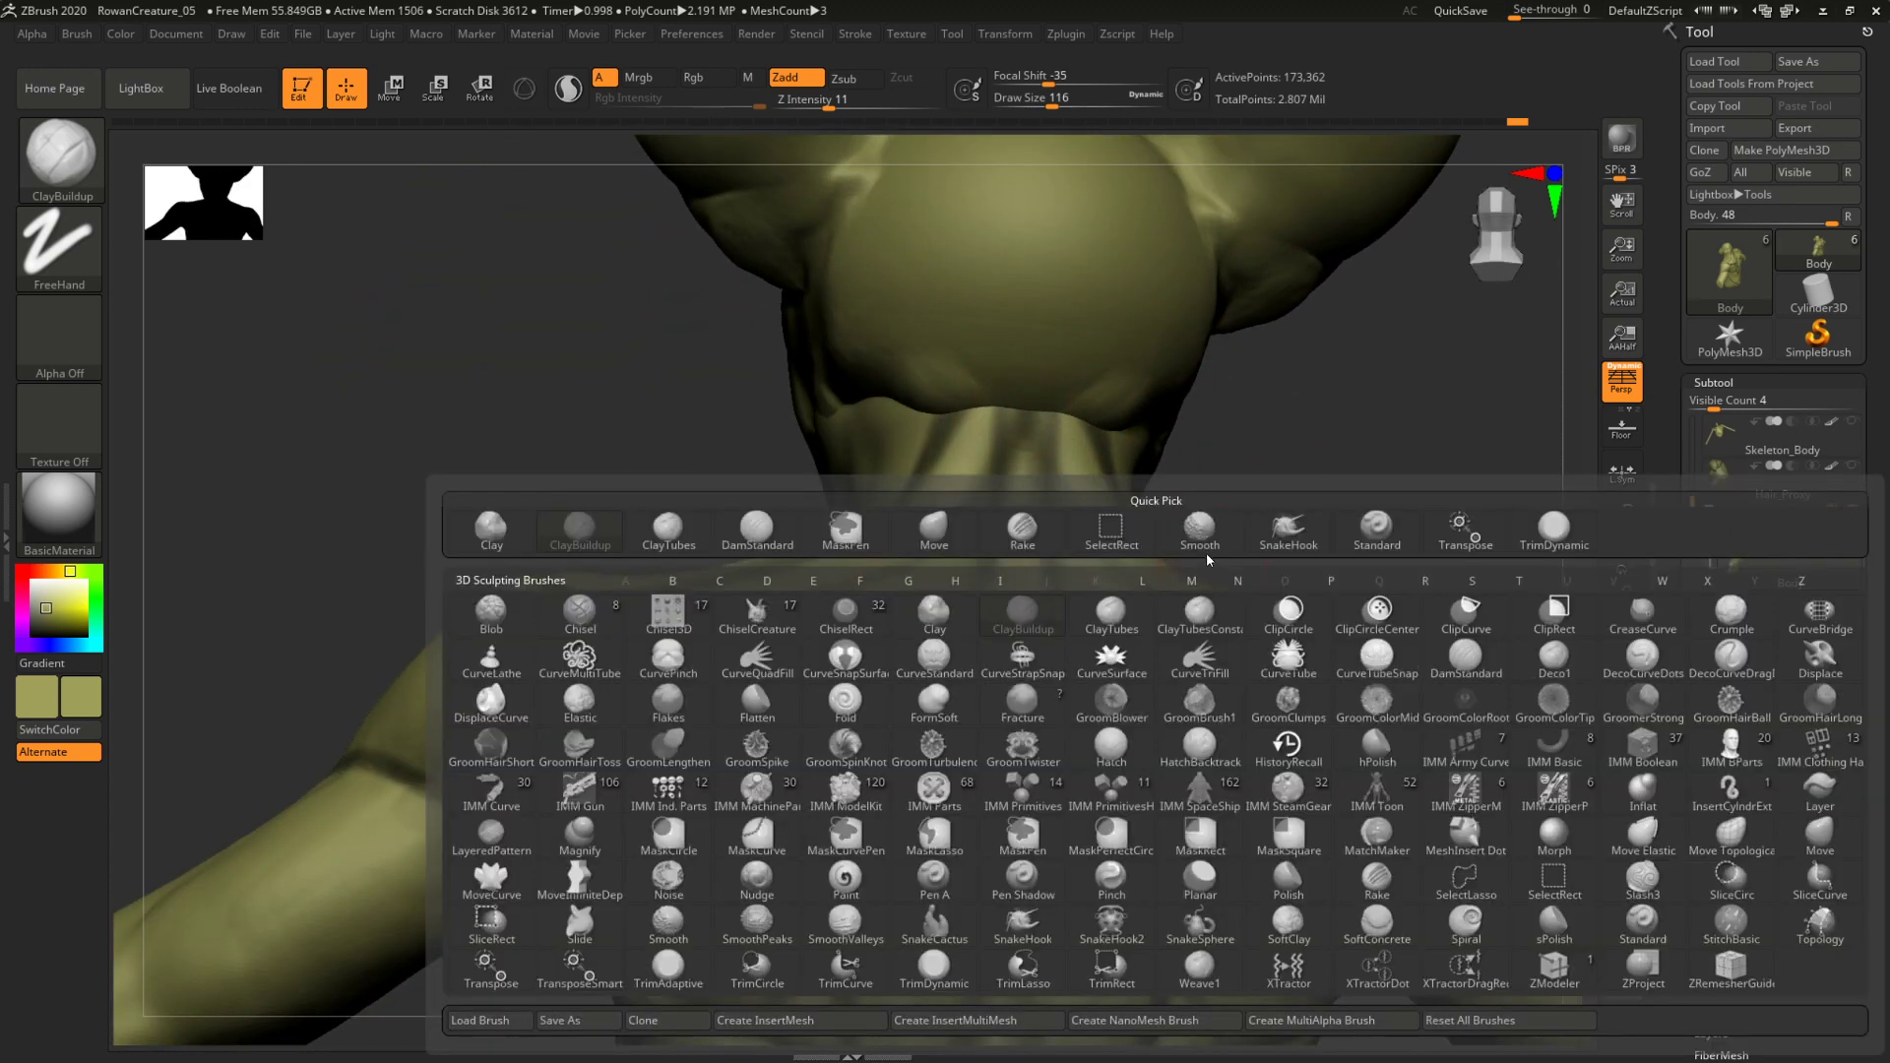
pyautogui.press('m')
pyautogui.press('v')
pyautogui.press('f')
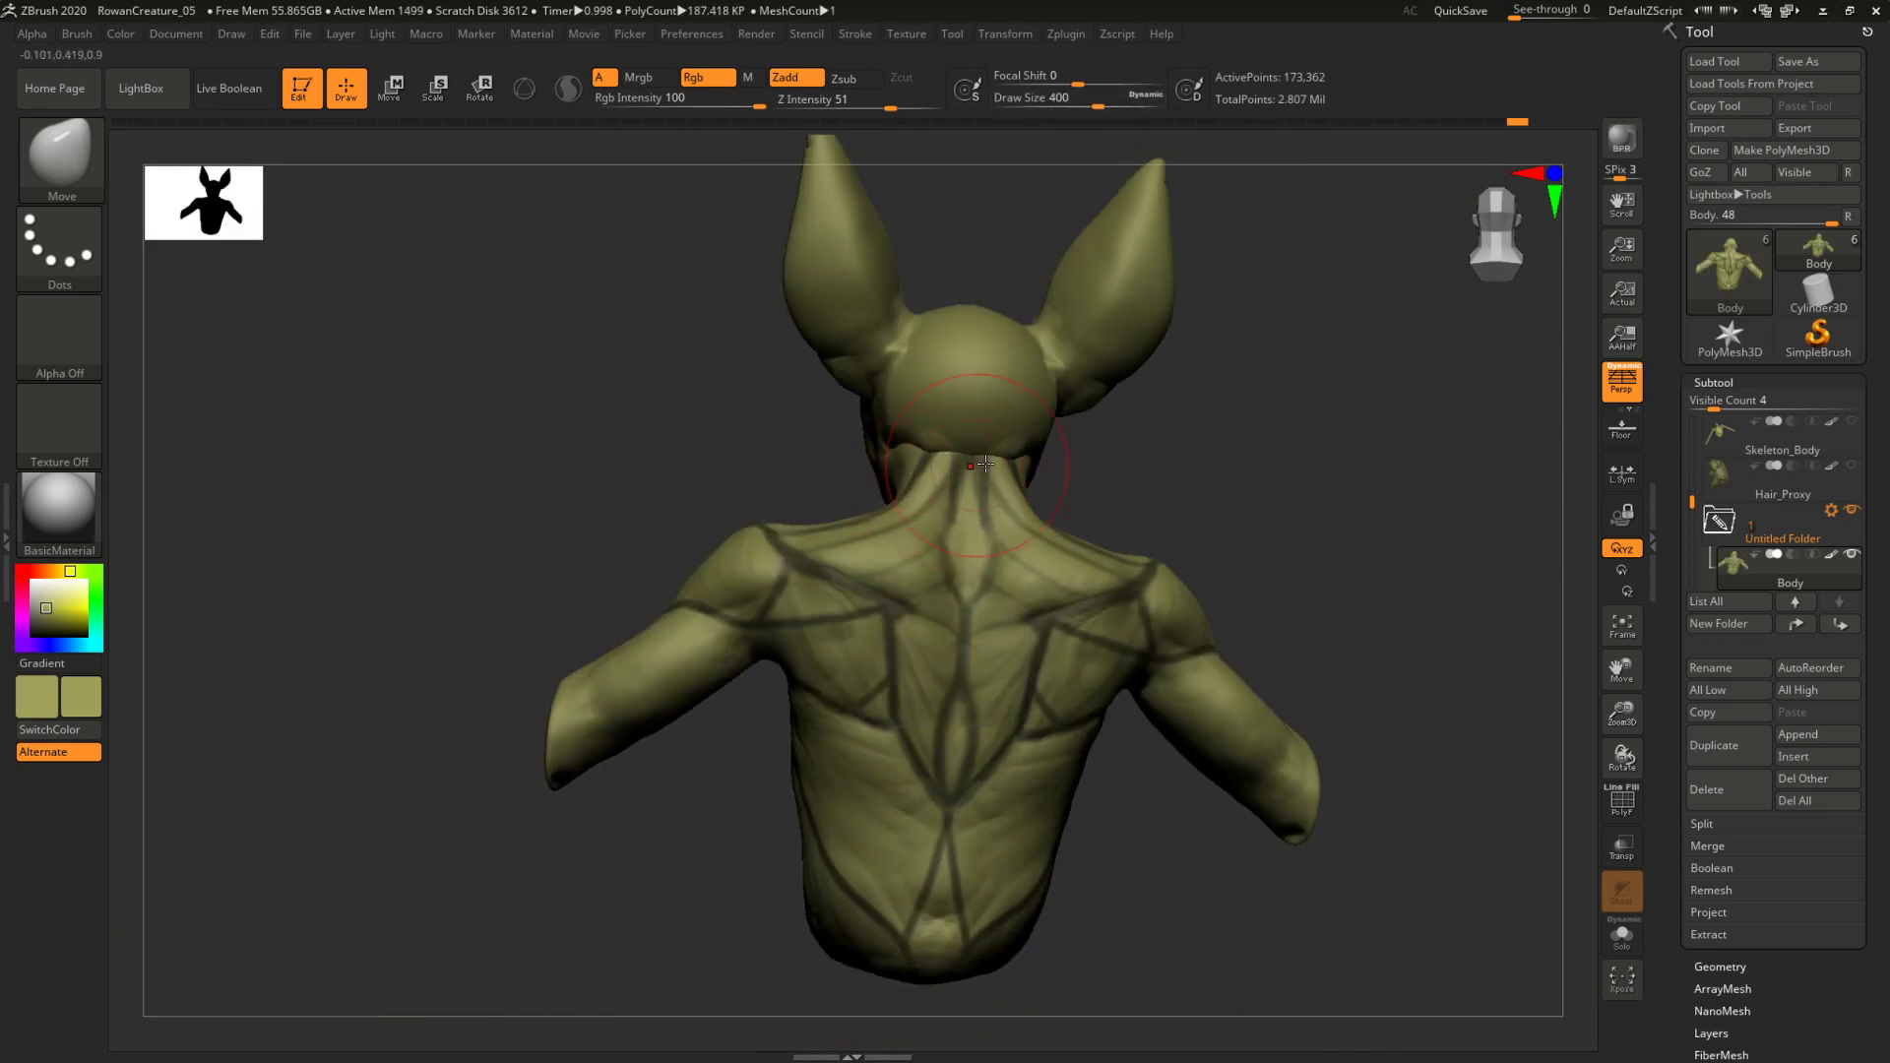
pyautogui.moveTo(985, 463)
pyautogui.mouseDown()
pyautogui.moveTo(1249, 447)
pyautogui.moveTo(1269, 462)
pyautogui.moveTo(1080, 471)
pyautogui.moveTo(1210, 451)
pyautogui.moveTo(1196, 445)
pyautogui.moveTo(1248, 523)
pyautogui.moveTo(1219, 498)
pyautogui.moveTo(1253, 506)
pyautogui.moveTo(1227, 541)
pyautogui.moveTo(1188, 489)
pyautogui.moveTo(814, 465)
pyautogui.mouseUp()
pyautogui.press('b')
pyautogui.press('c')
pyautogui.press('b')
pyautogui.press('b')
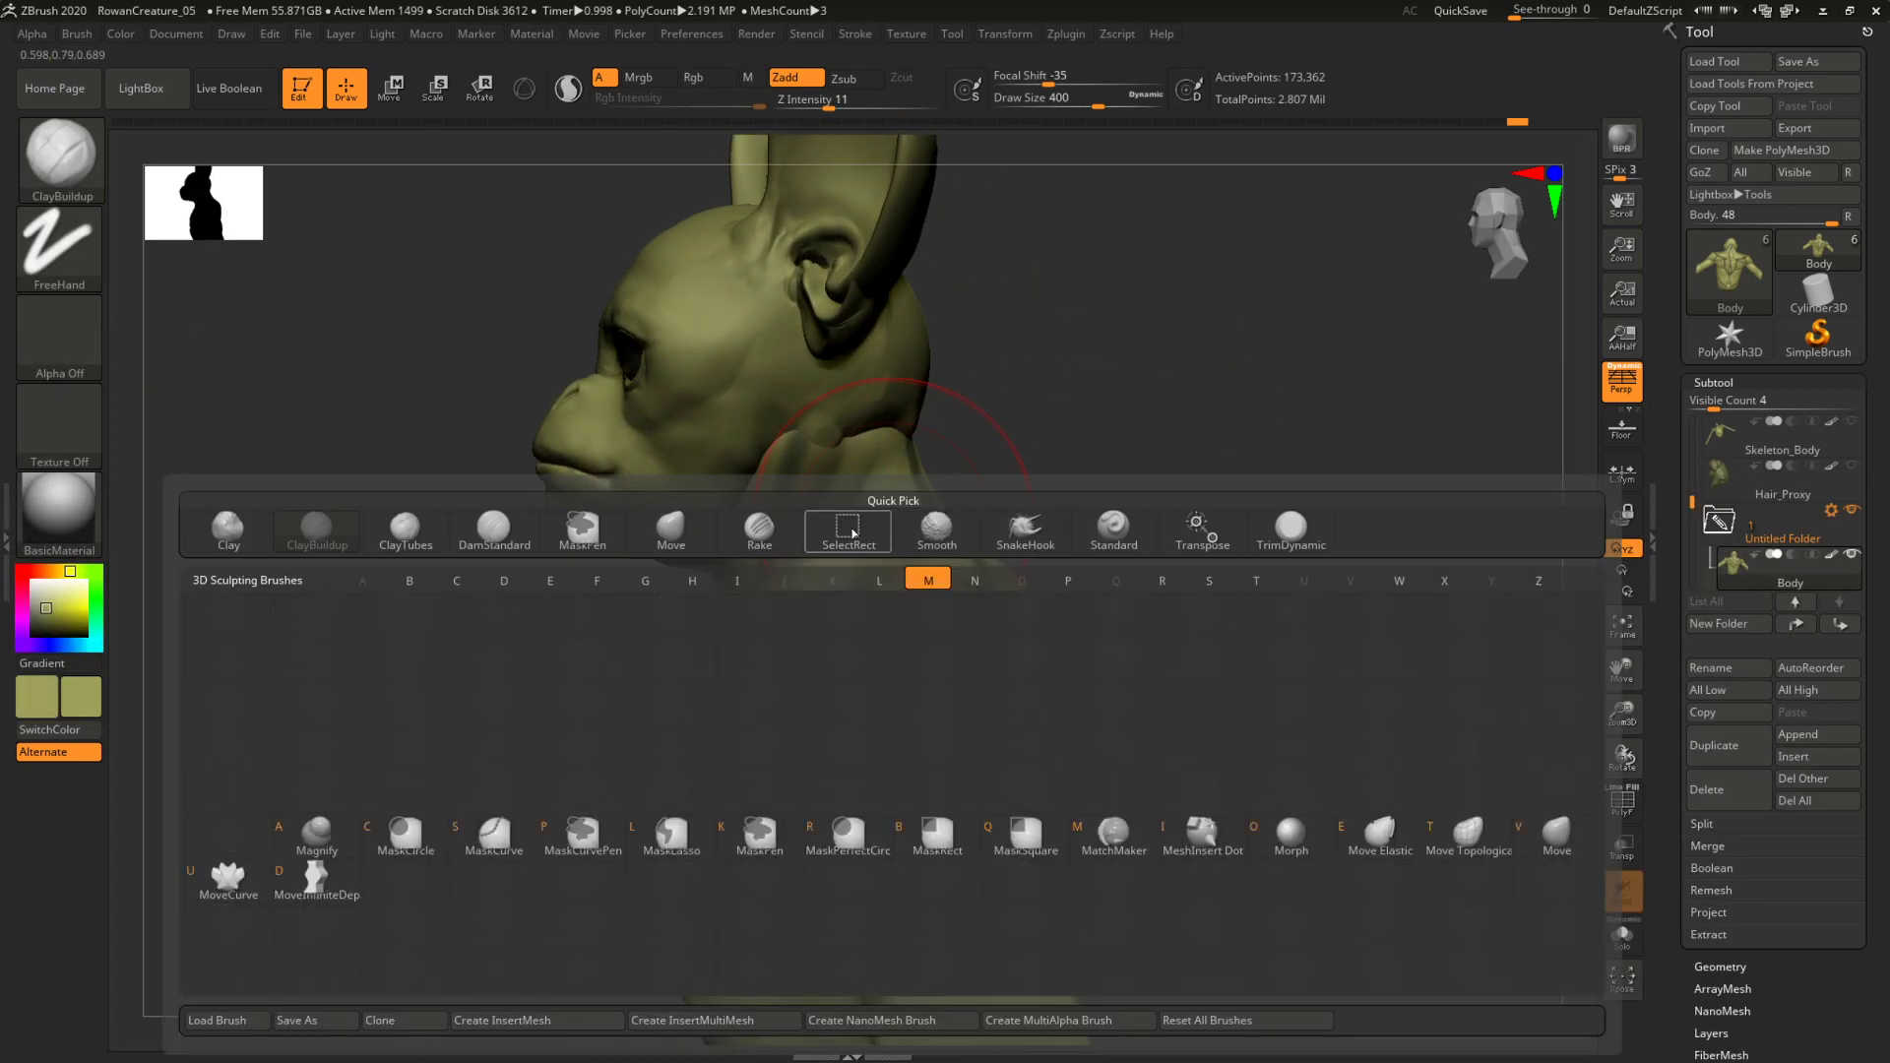
pyautogui.press('m')
pyautogui.press('v')
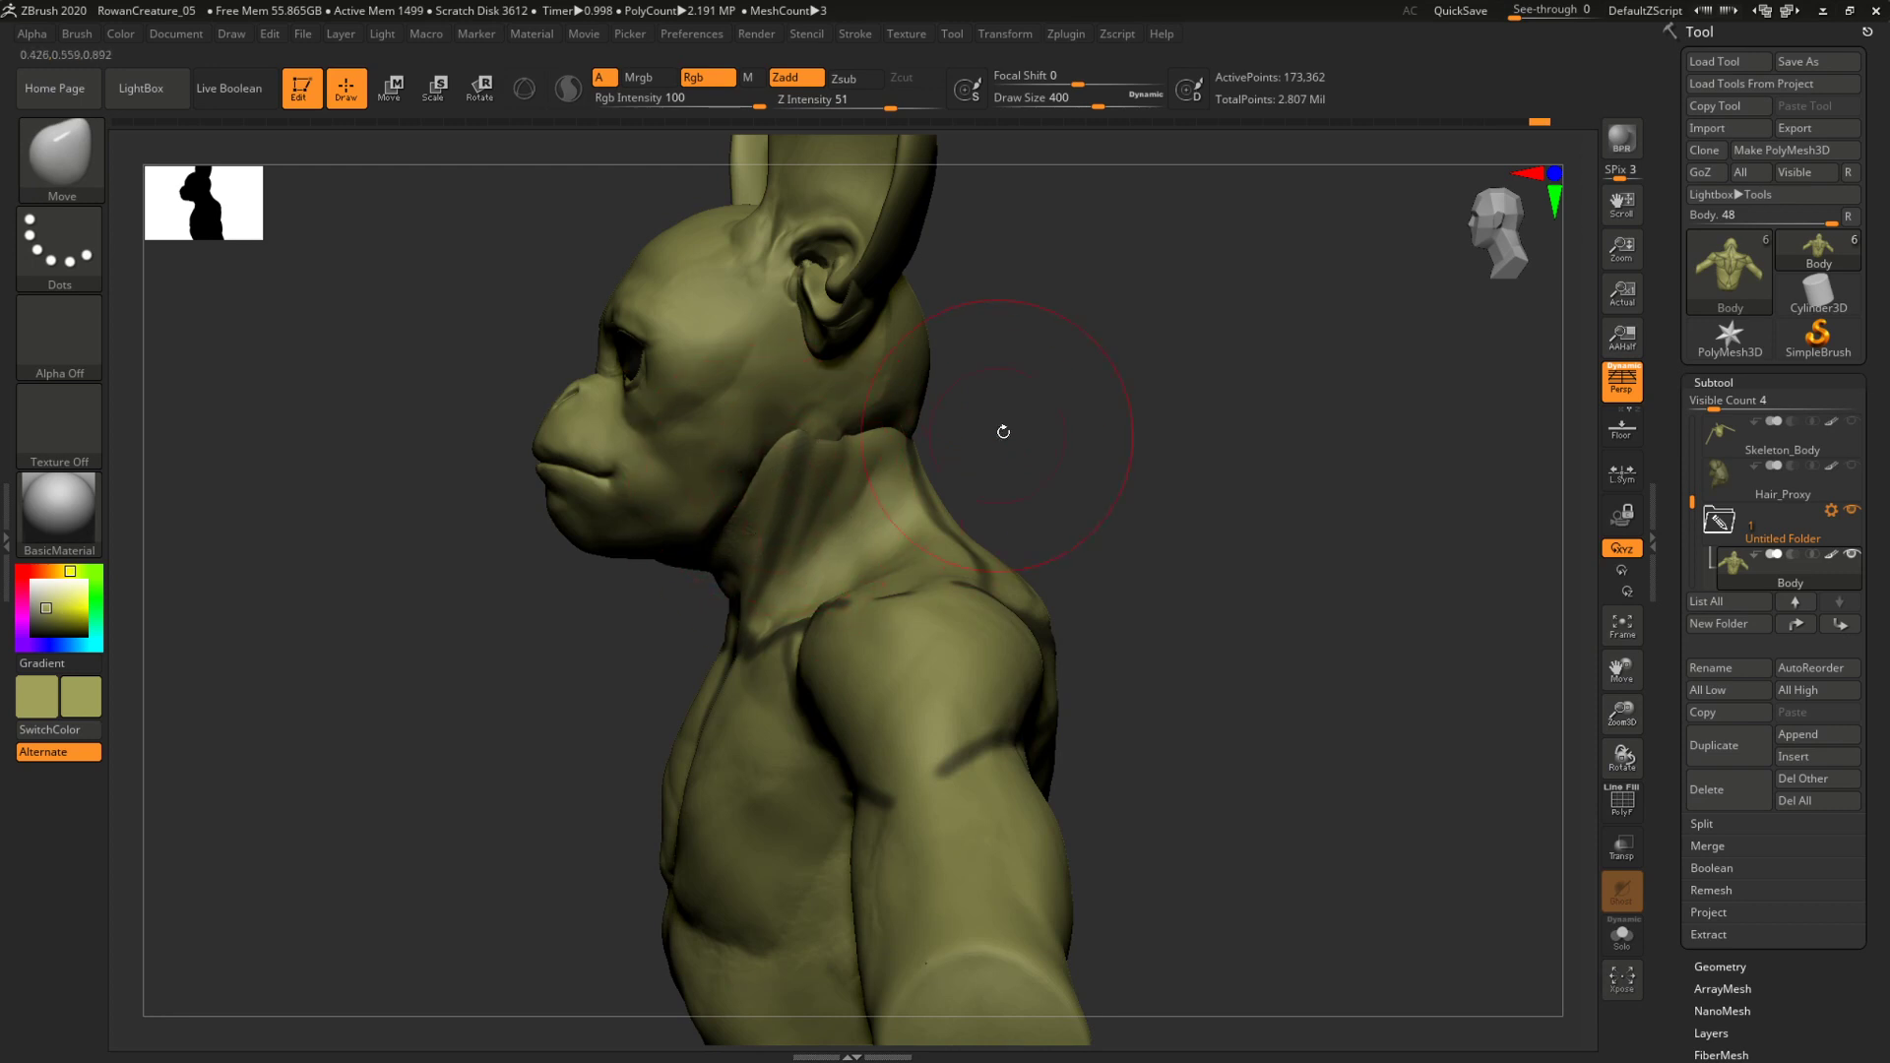
# Refine the side of the neck behind the jaw with the Move brush at draw size 223.
pyautogui.moveTo(1003, 431); pyautogui.dragTo(1014, 490)
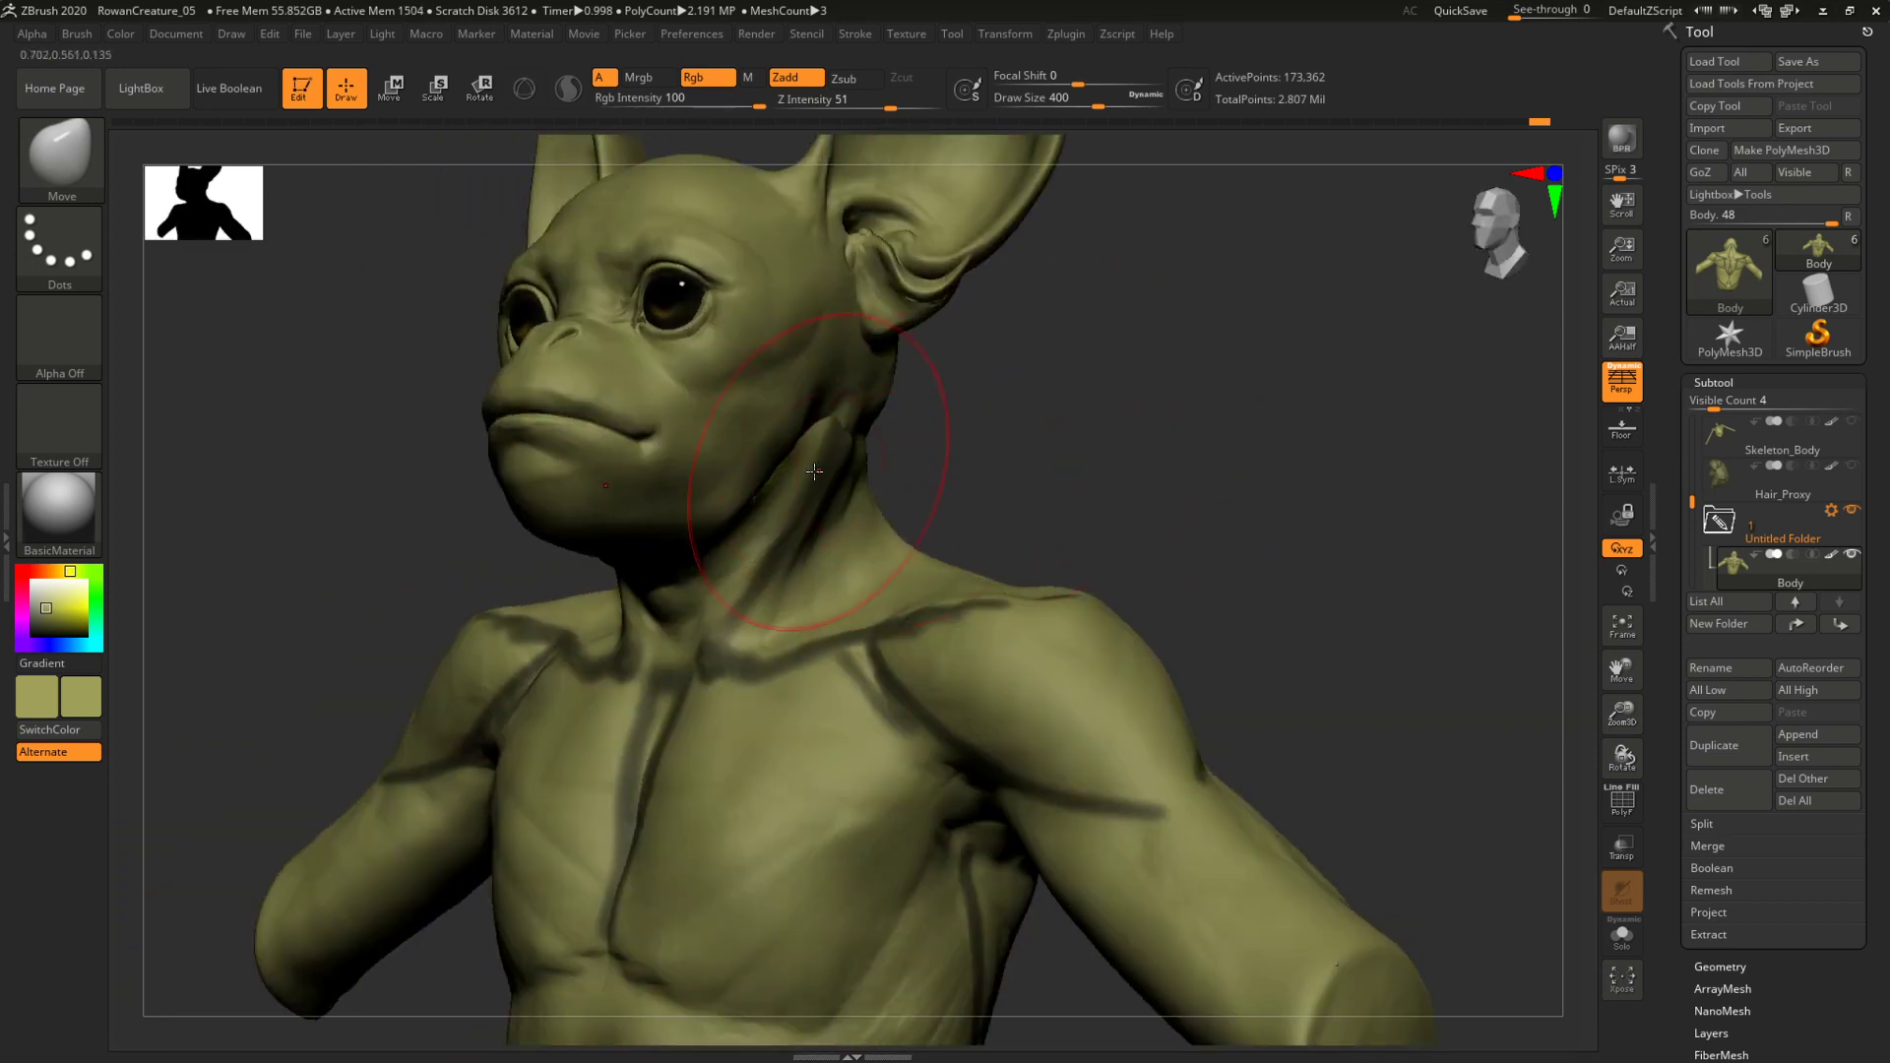
pyautogui.press('space')
pyautogui.moveTo(814, 471); pyautogui.dragTo(785, 471)
pyautogui.moveTo(1102, 443)
pyautogui.mouseDown()
pyautogui.moveTo(930, 428)
pyautogui.moveTo(1076, 393)
pyautogui.moveTo(823, 412)
pyautogui.mouseUp()
pyautogui.moveTo(973, 421); pyautogui.dragTo(1159, 409)
# Reshape the upper back of the neck at the skull base with the Move brush at draw size 299.
pyautogui.press('f')
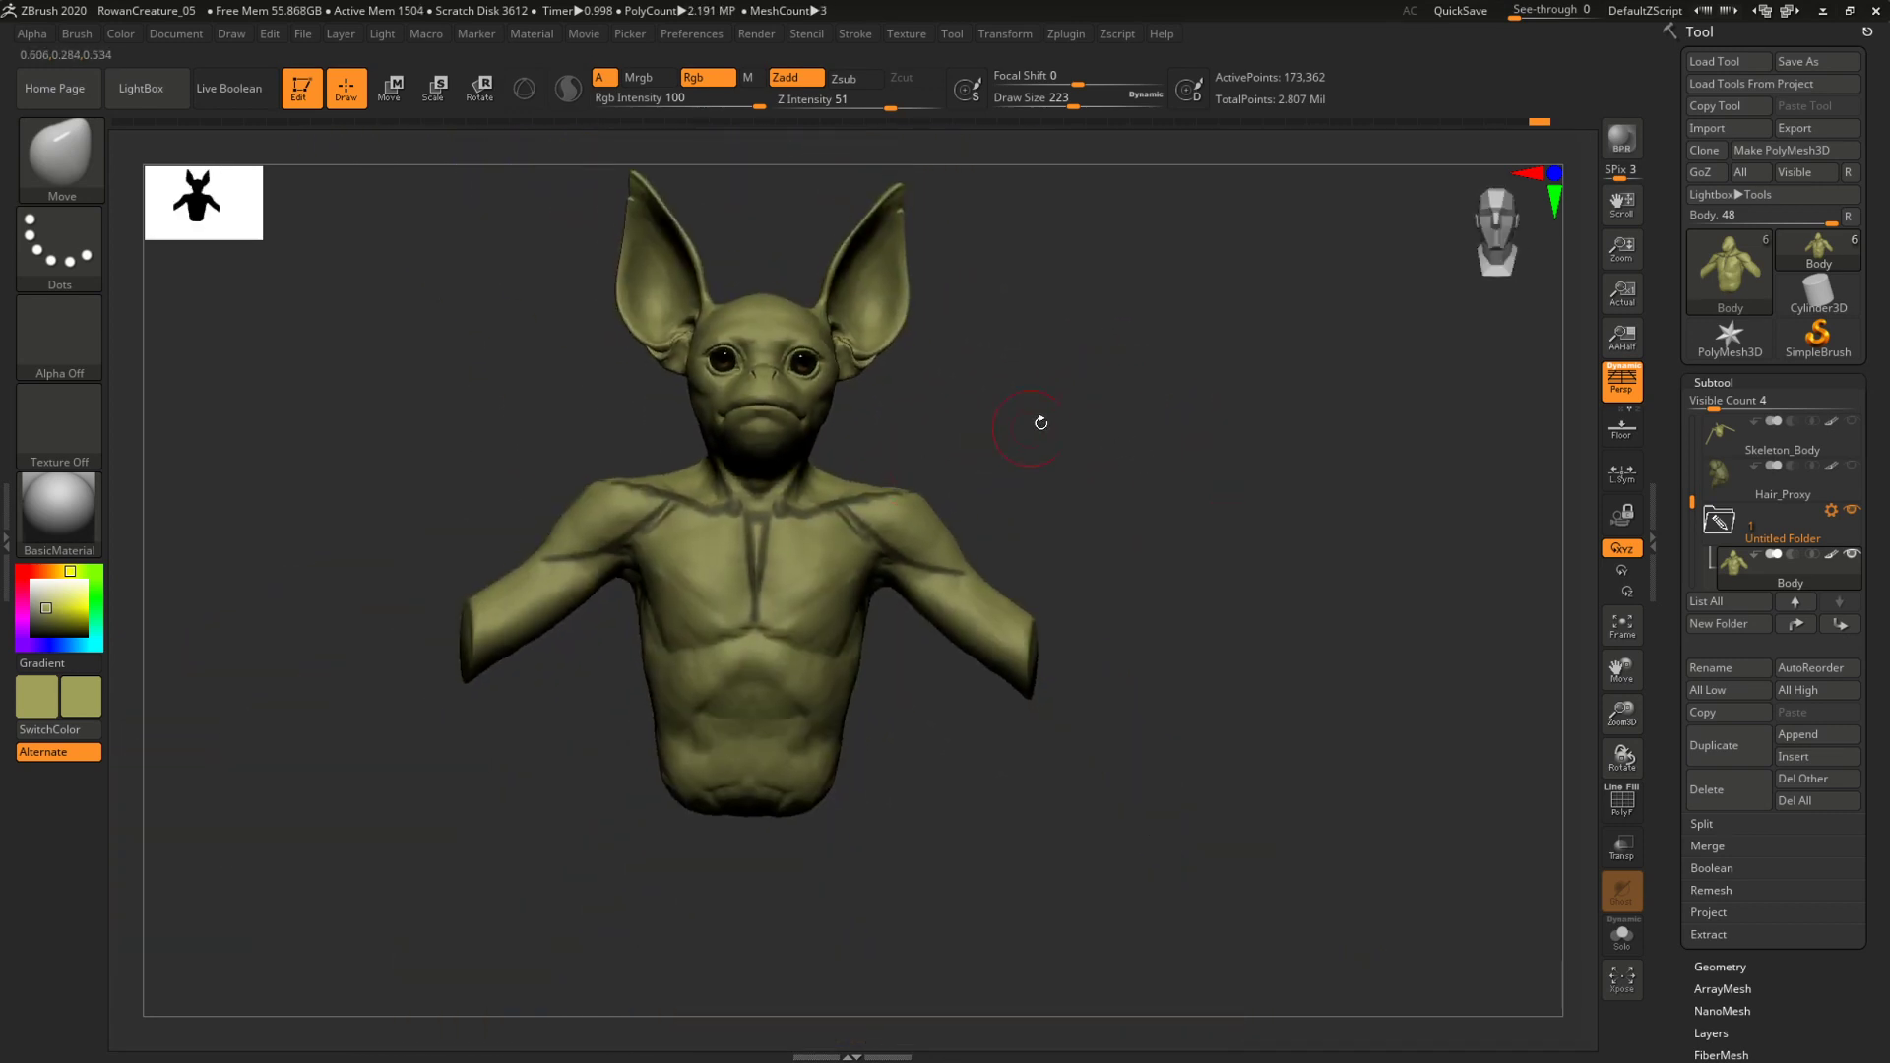
pyautogui.moveTo(1038, 418); pyautogui.dragTo(998, 361)
pyautogui.press('space')
pyautogui.moveTo(852, 386); pyautogui.dragTo(864, 386)
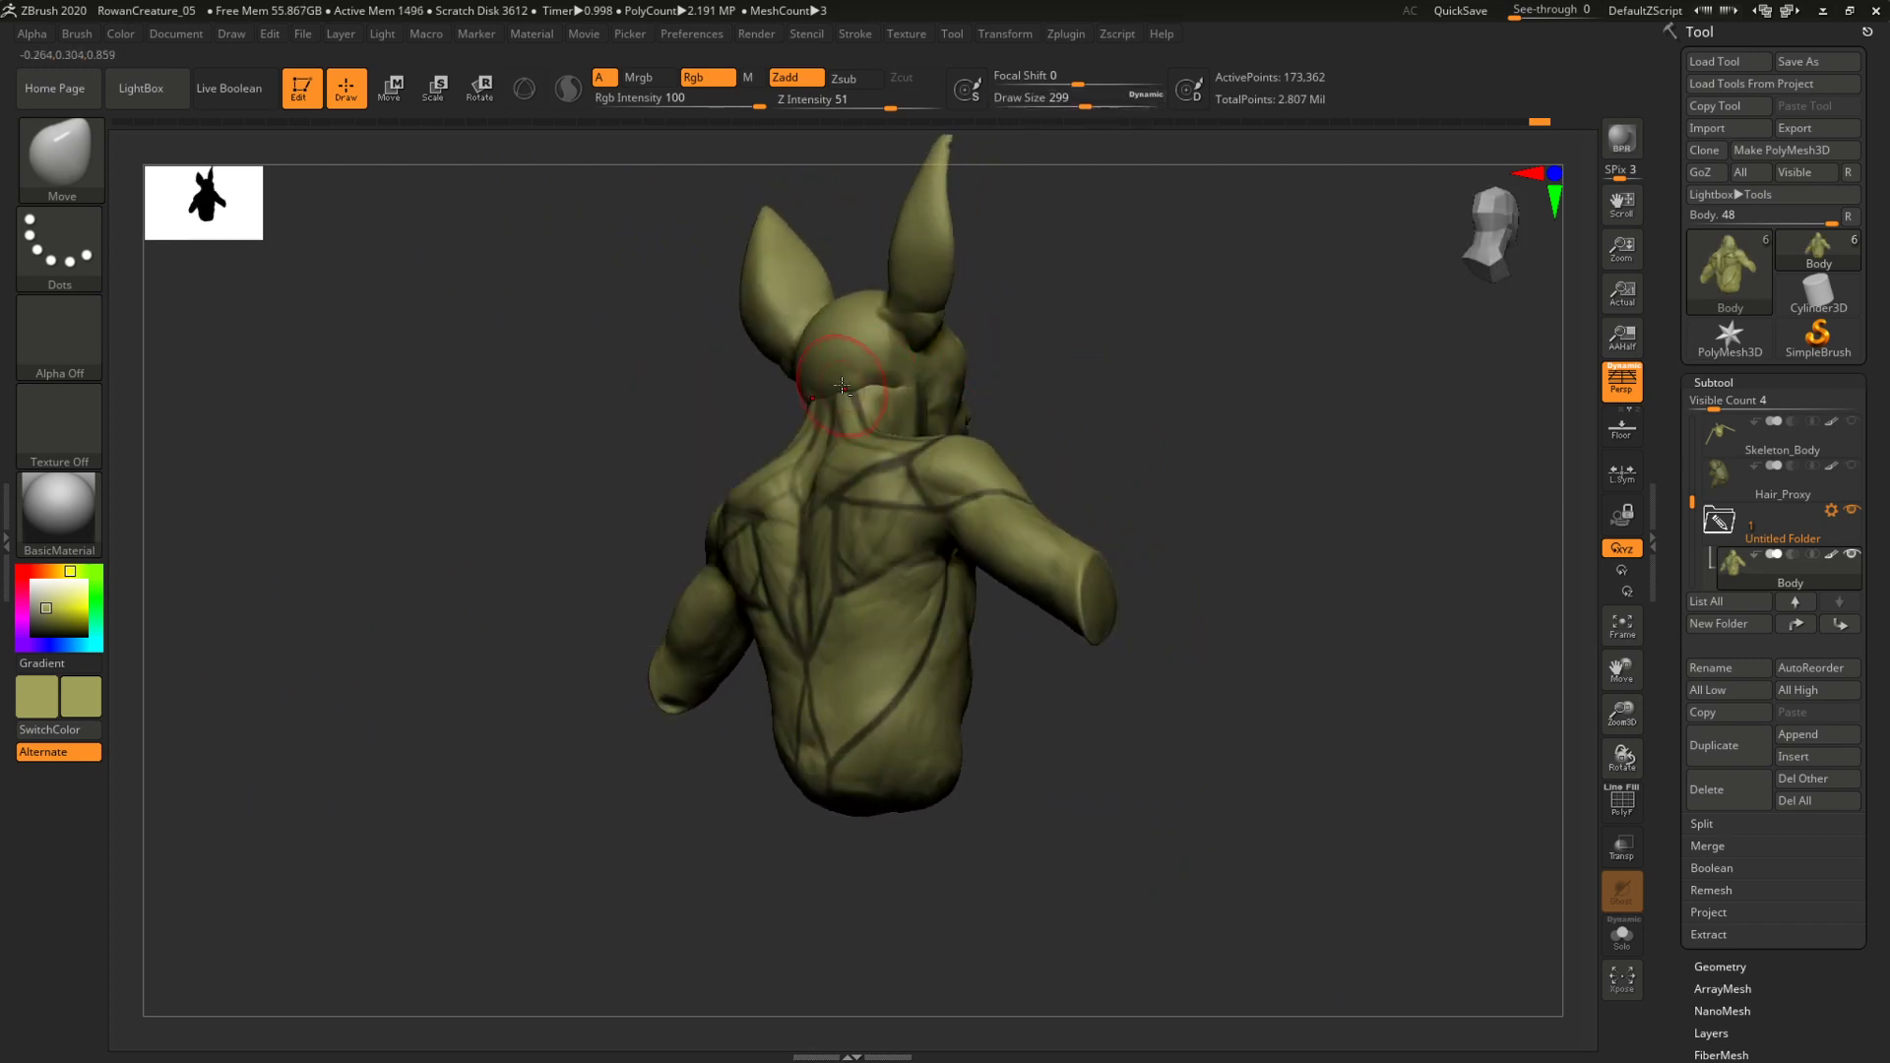
pyautogui.moveTo(1002, 341)
pyautogui.mouseDown()
pyautogui.moveTo(1143, 321)
pyautogui.moveTo(1135, 363)
pyautogui.moveTo(902, 398)
pyautogui.mouseUp()
# Select the ClayBuildup brush, make the Ears subtool active, undo its last change and set the draw size to 192.
pyautogui.press('b')
pyautogui.press('c')
pyautogui.press('b')
pyautogui.moveTo(1142, 370); pyautogui.dragTo(1213, 449)
pyautogui.keyDown('alt'); pyautogui.click(902, 335); pyautogui.keyUp('alt')
pyautogui.press('space')
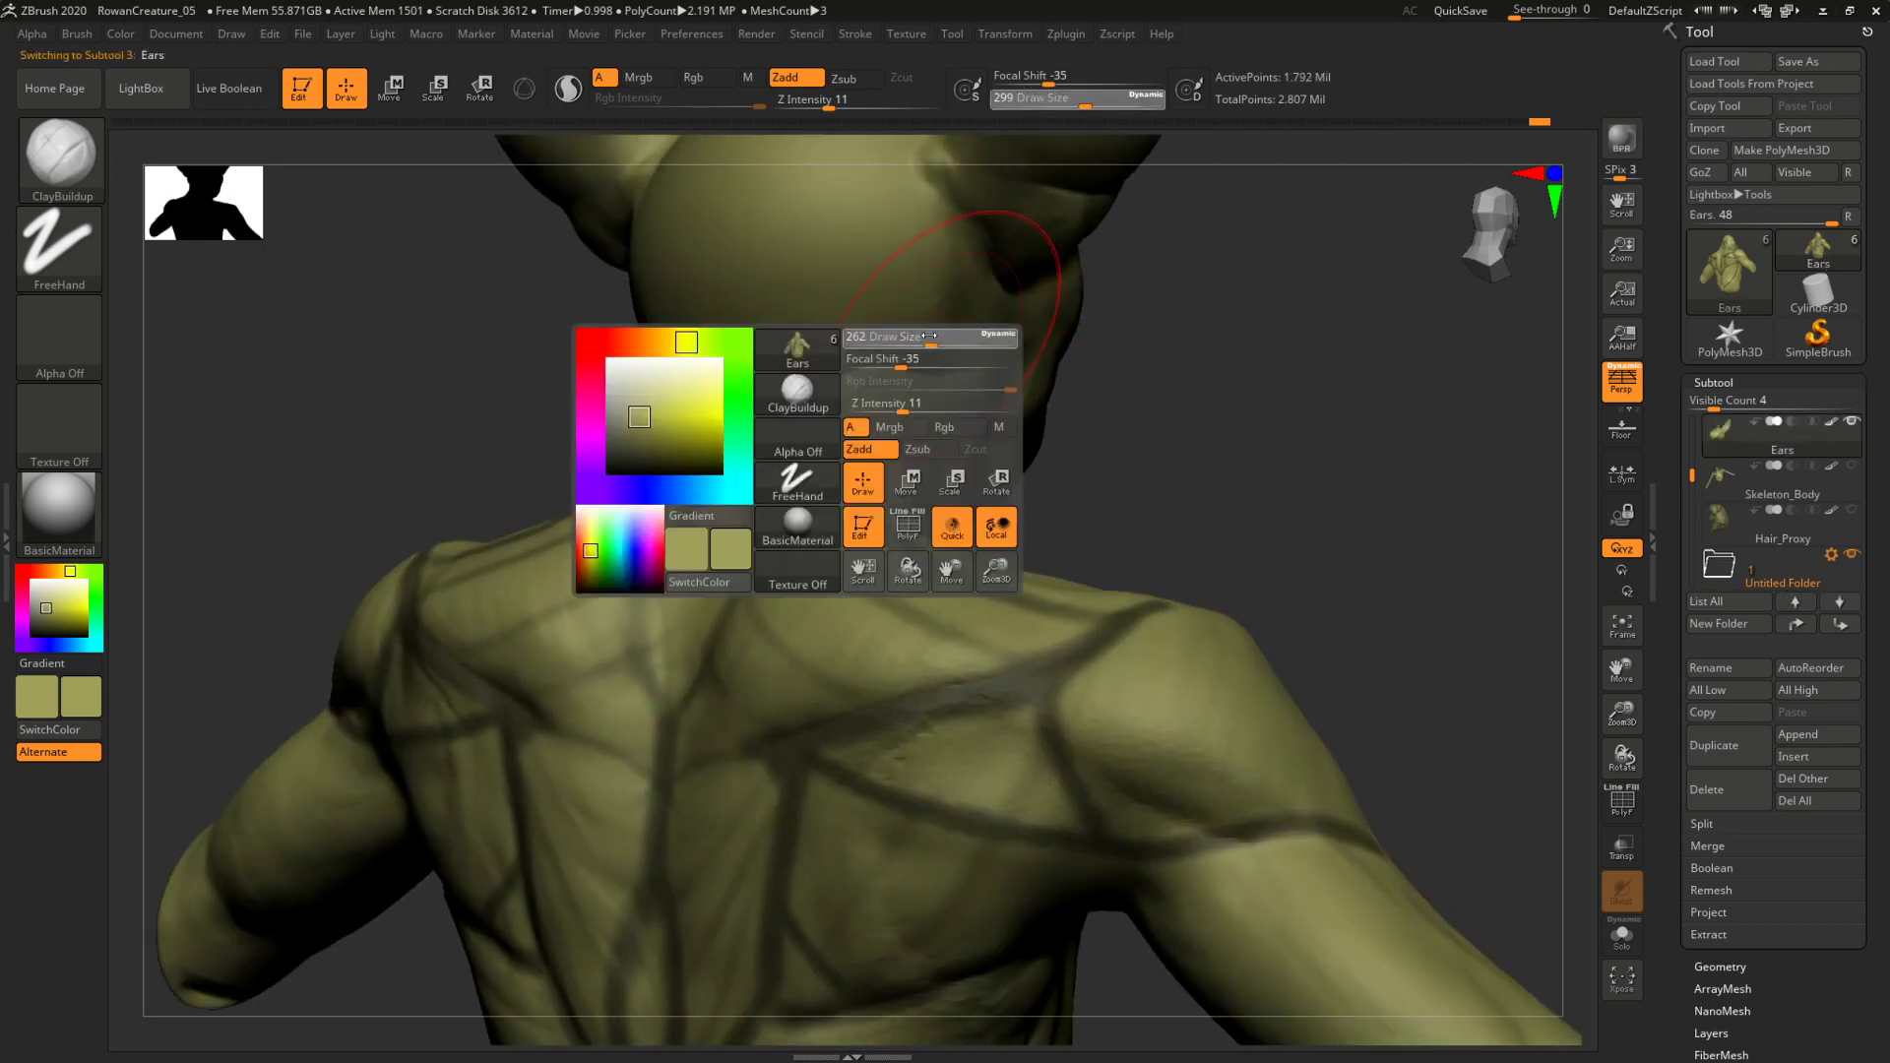
pyautogui.hotkey('ctrl', 'z')
pyautogui.moveTo(1147, 321); pyautogui.dragTo(908, 333)
pyautogui.press('space')
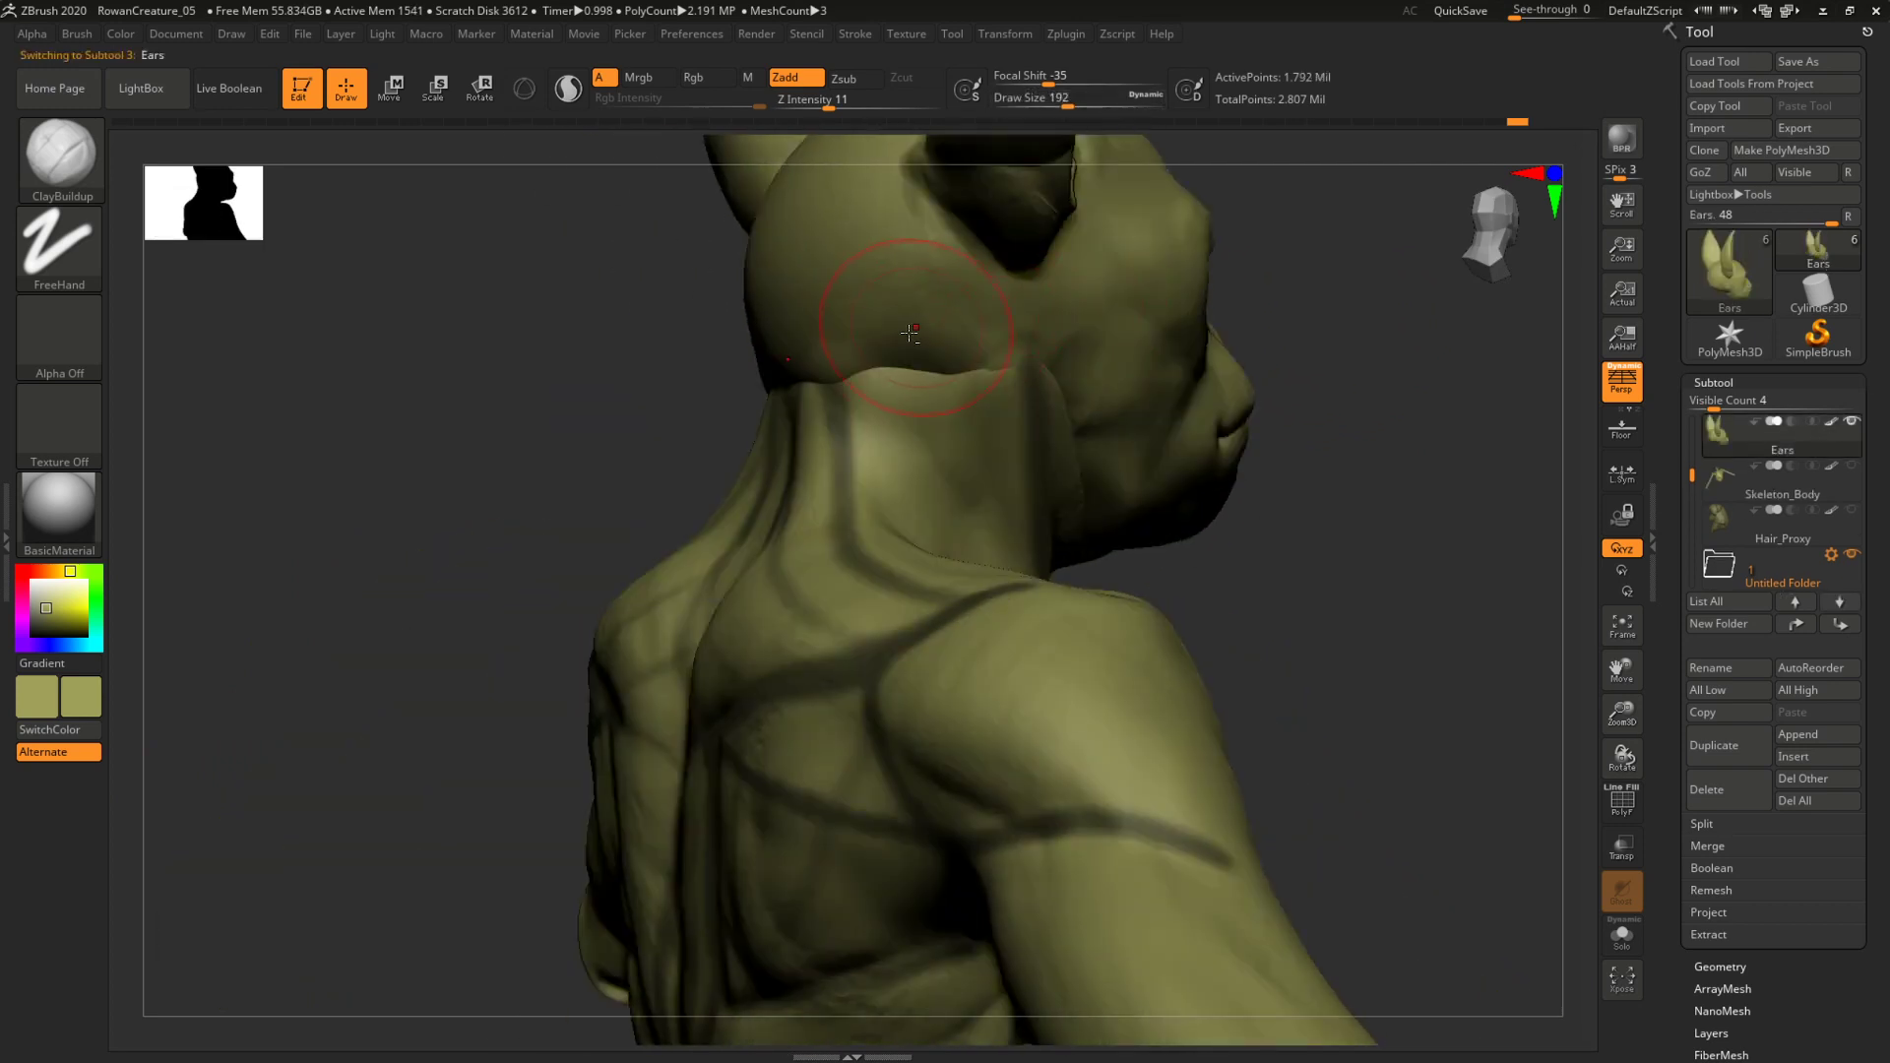
pyautogui.press('f')
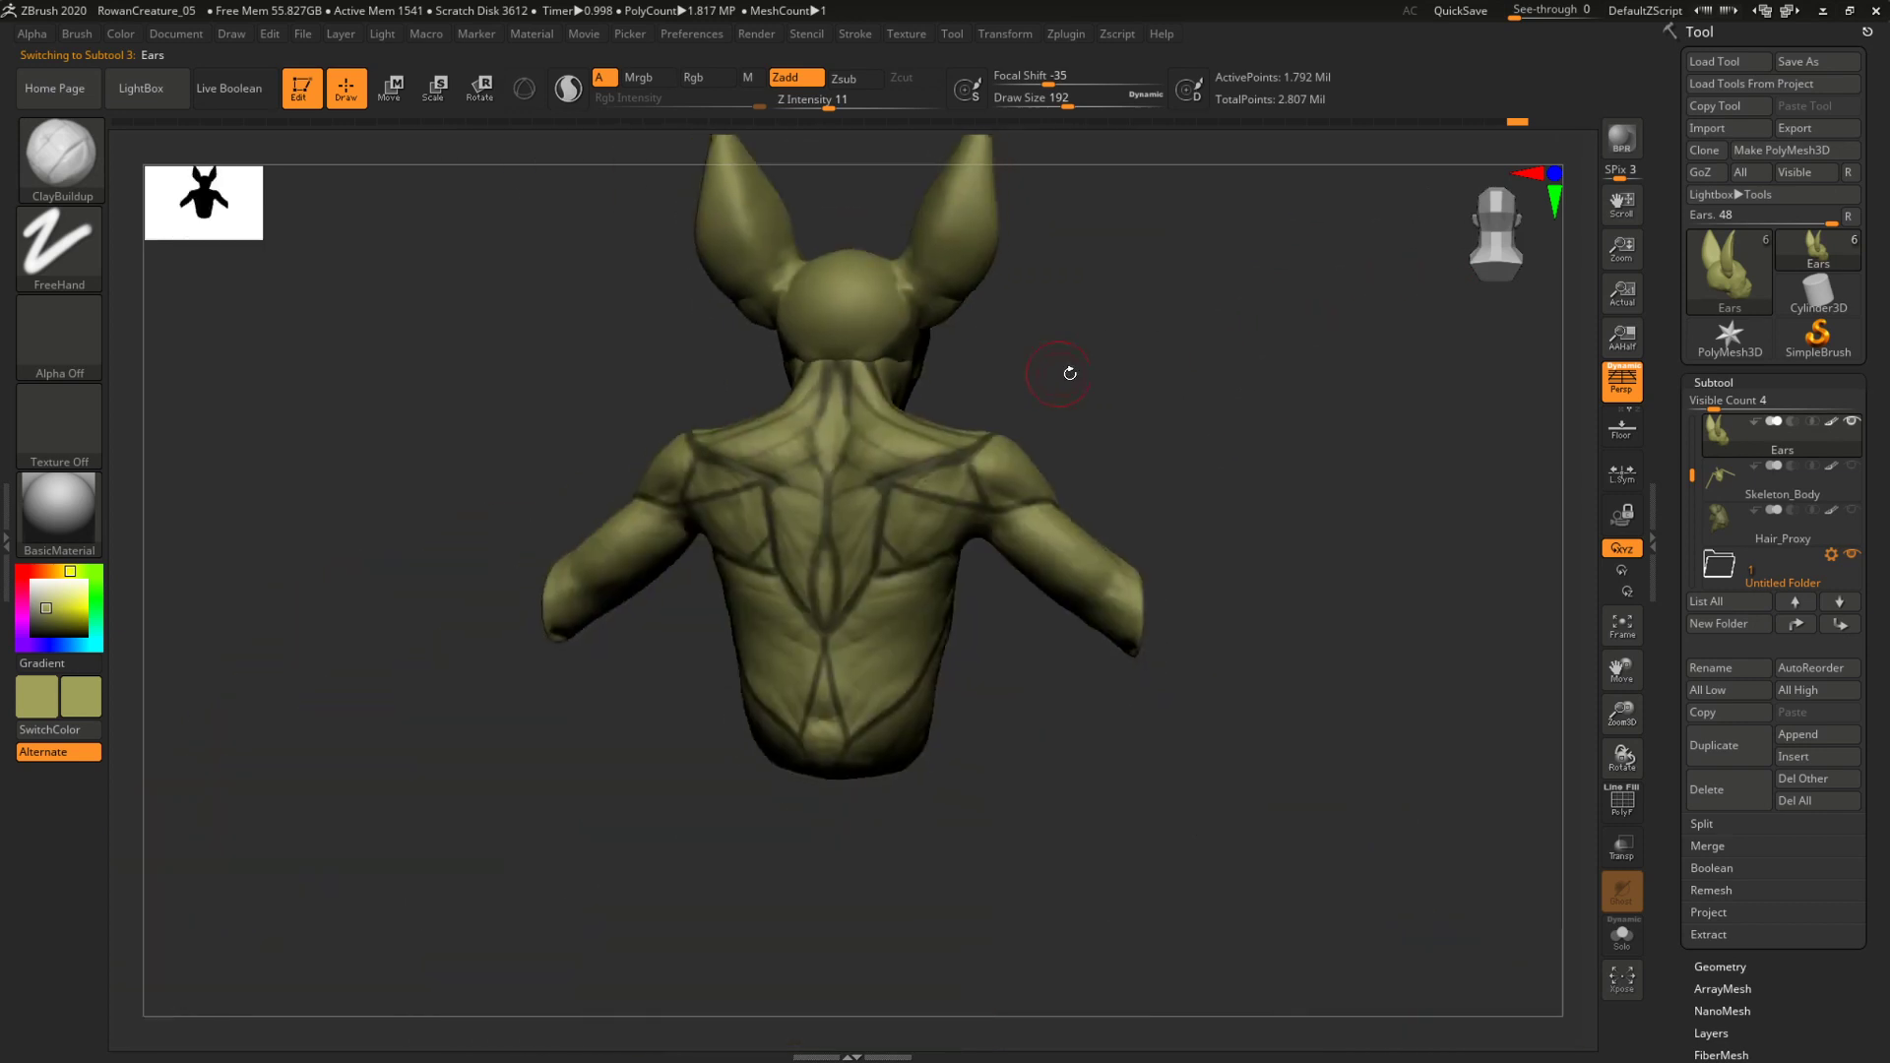
# Make the Body subtool active and reduce the brush draw size to 177.
pyautogui.moveTo(1088, 338); pyautogui.dragTo(867, 624)
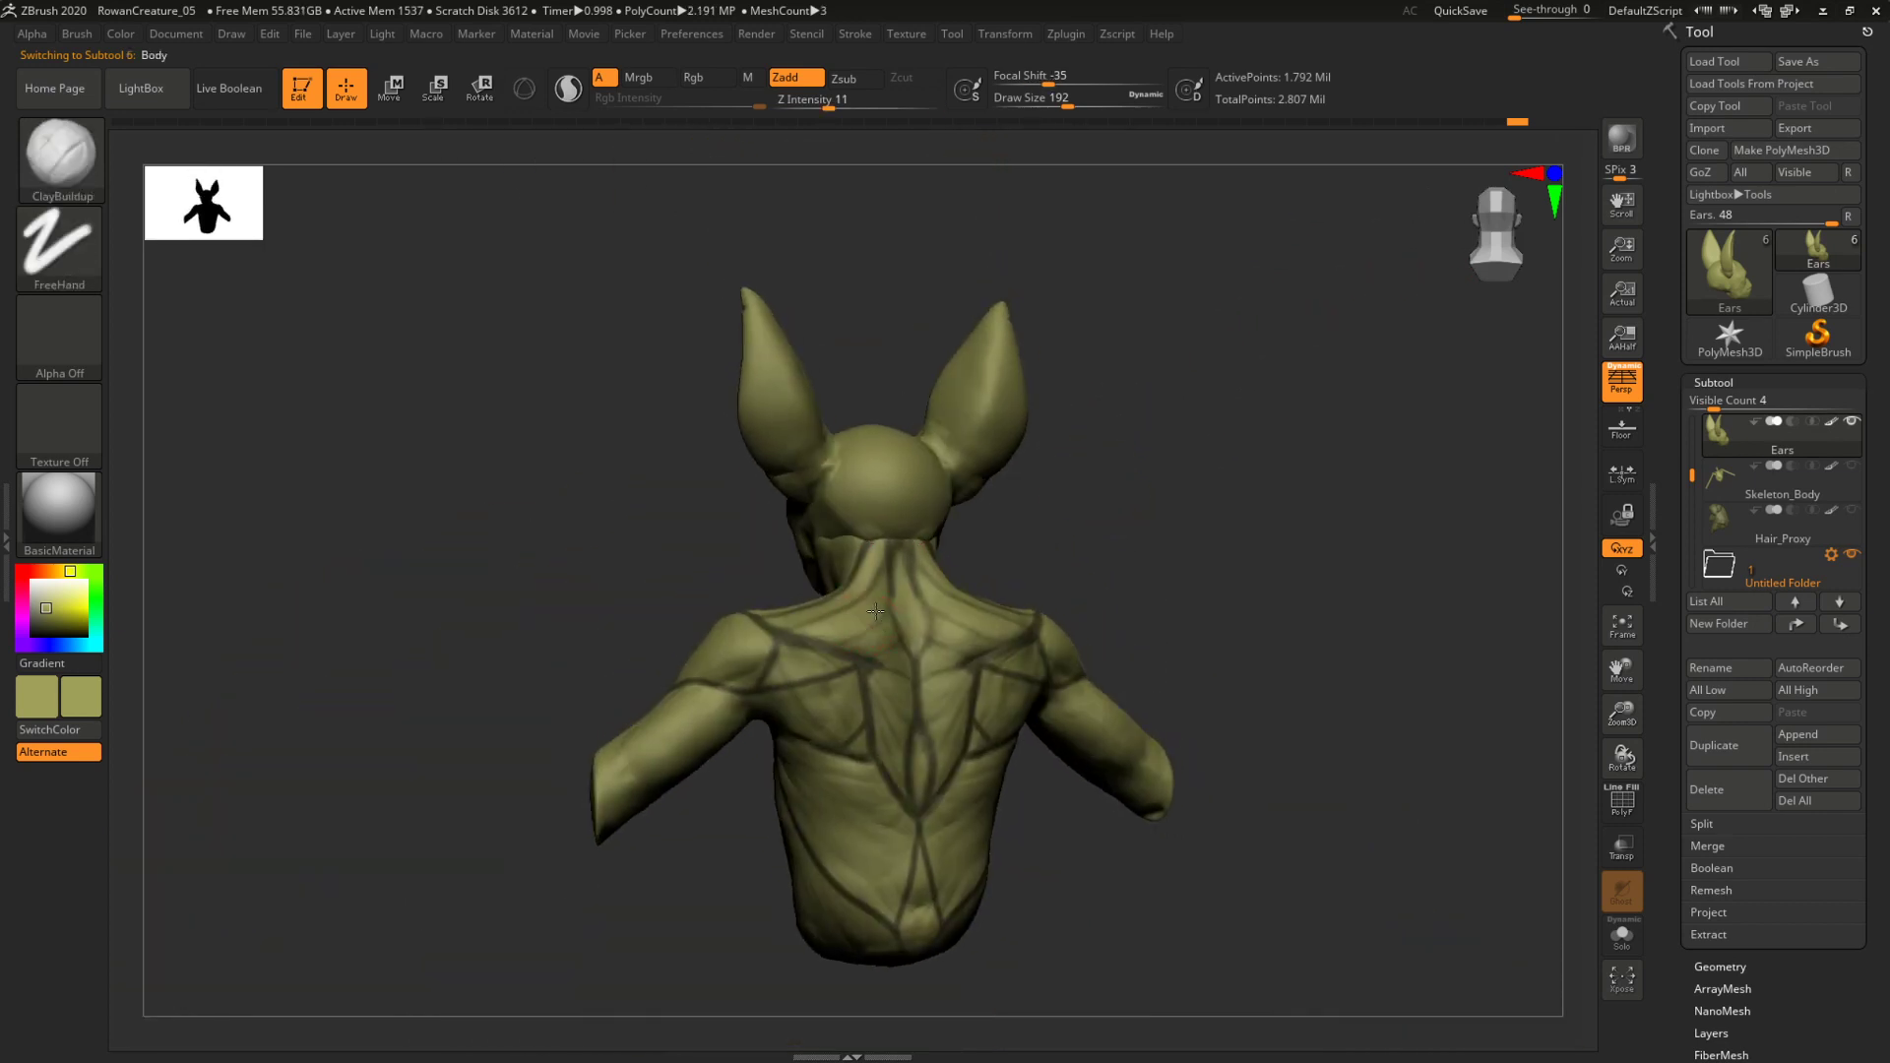
pyautogui.press('f')
pyautogui.press('space')
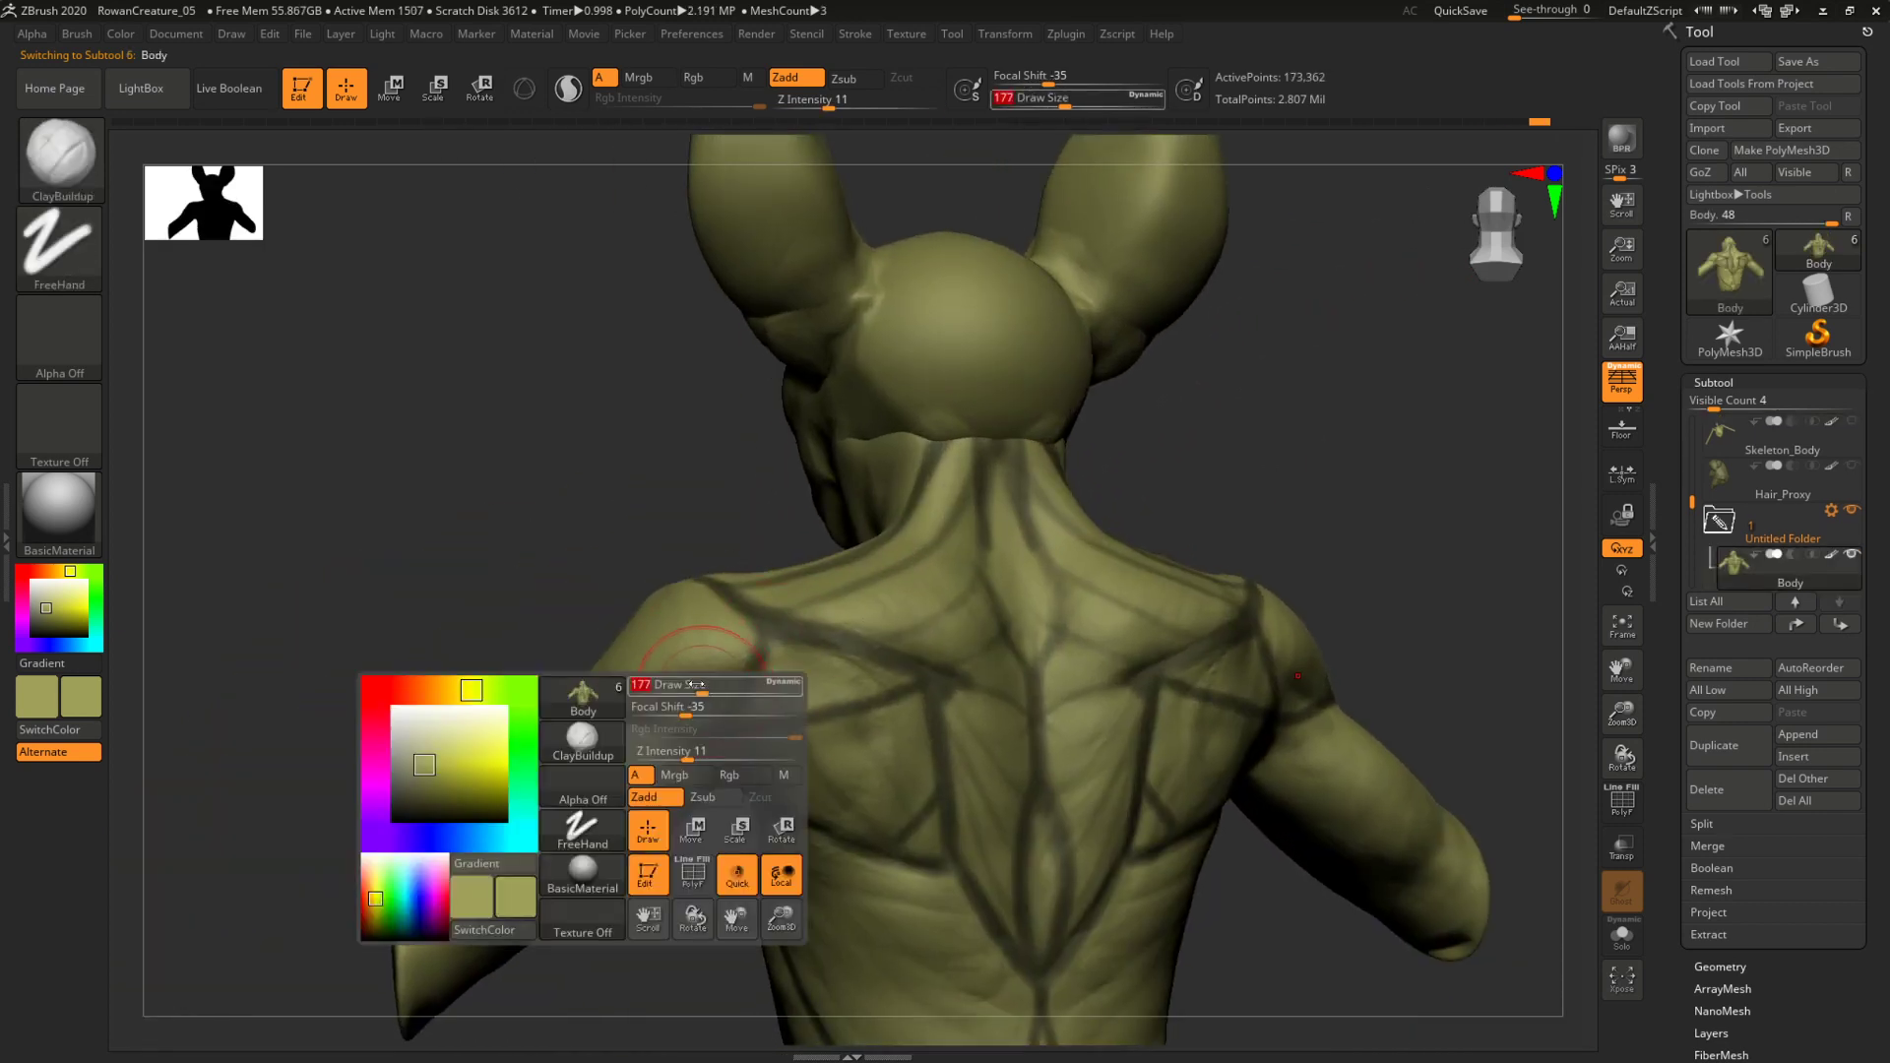
pyautogui.press('b')
pyautogui.press('m')
pyautogui.press('v')
pyautogui.press('space')
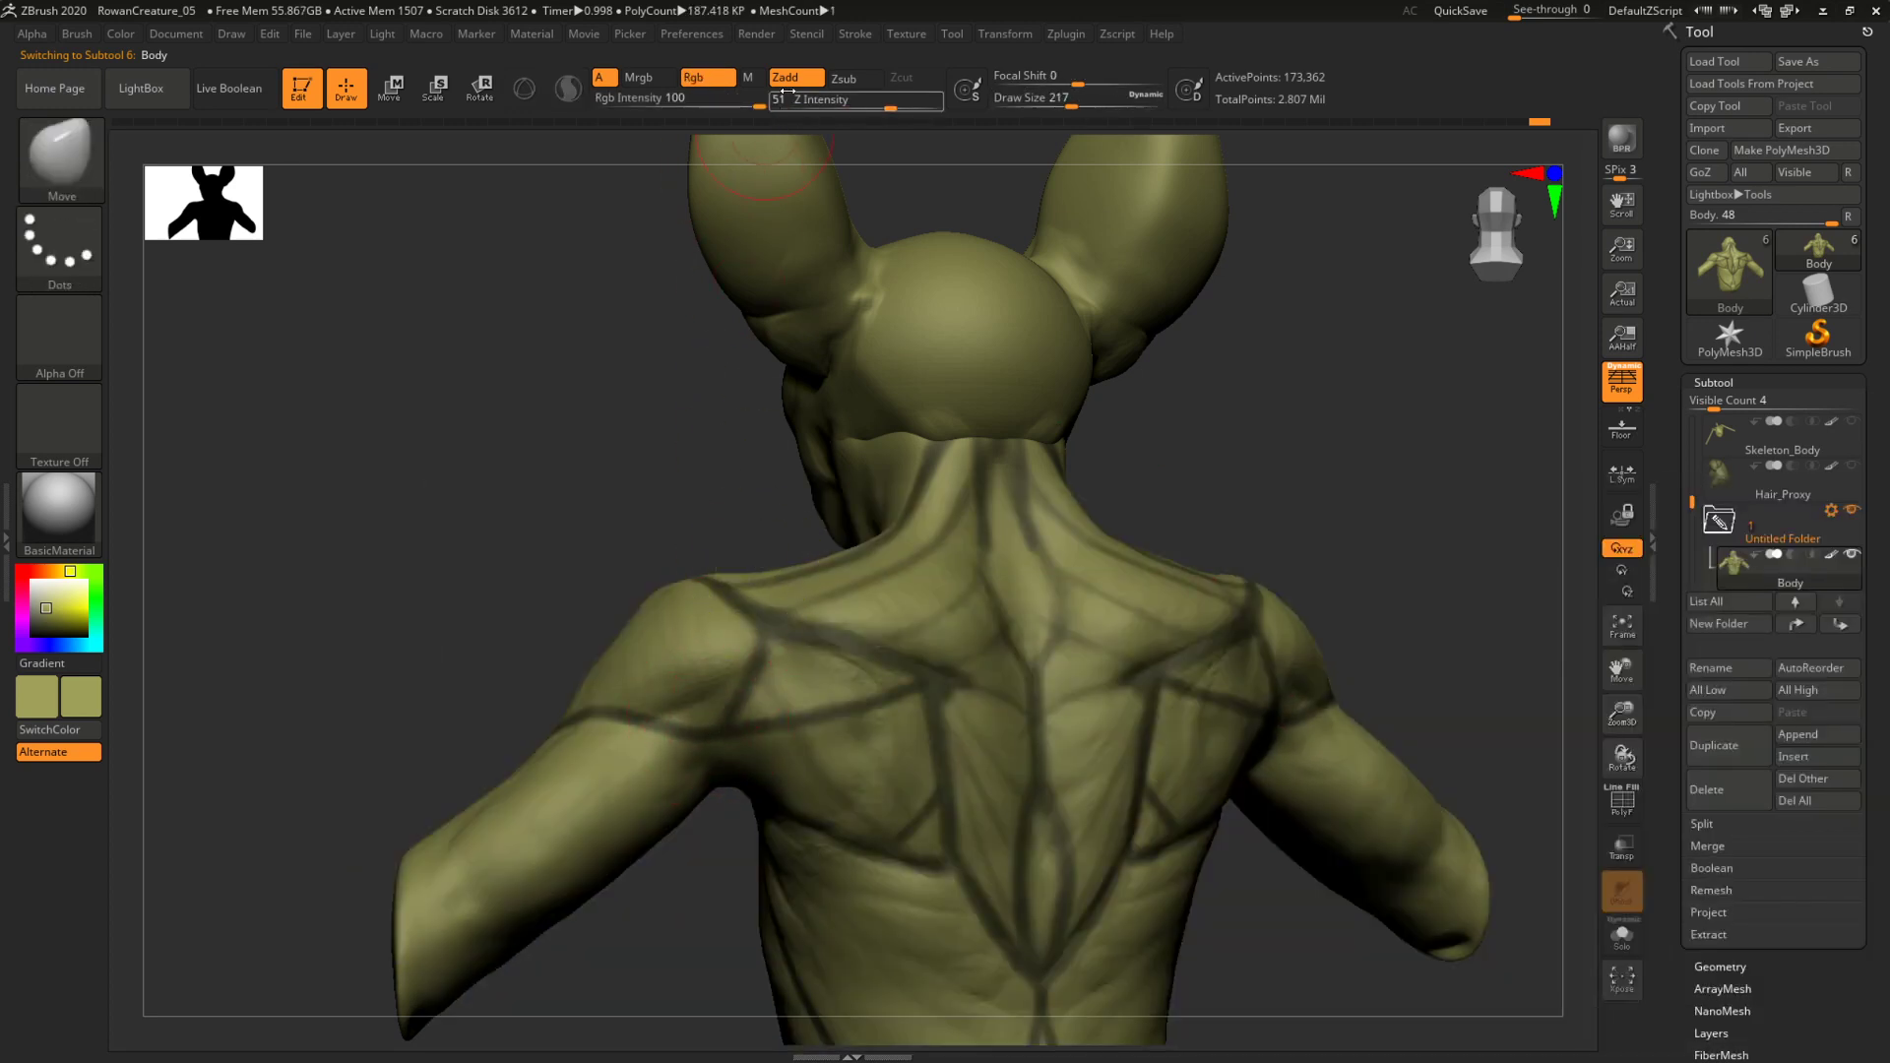
pyautogui.moveTo(694, 689)
pyautogui.mouseDown()
pyautogui.moveTo(701, 584)
pyautogui.moveTo(688, 665)
pyautogui.mouseUp()
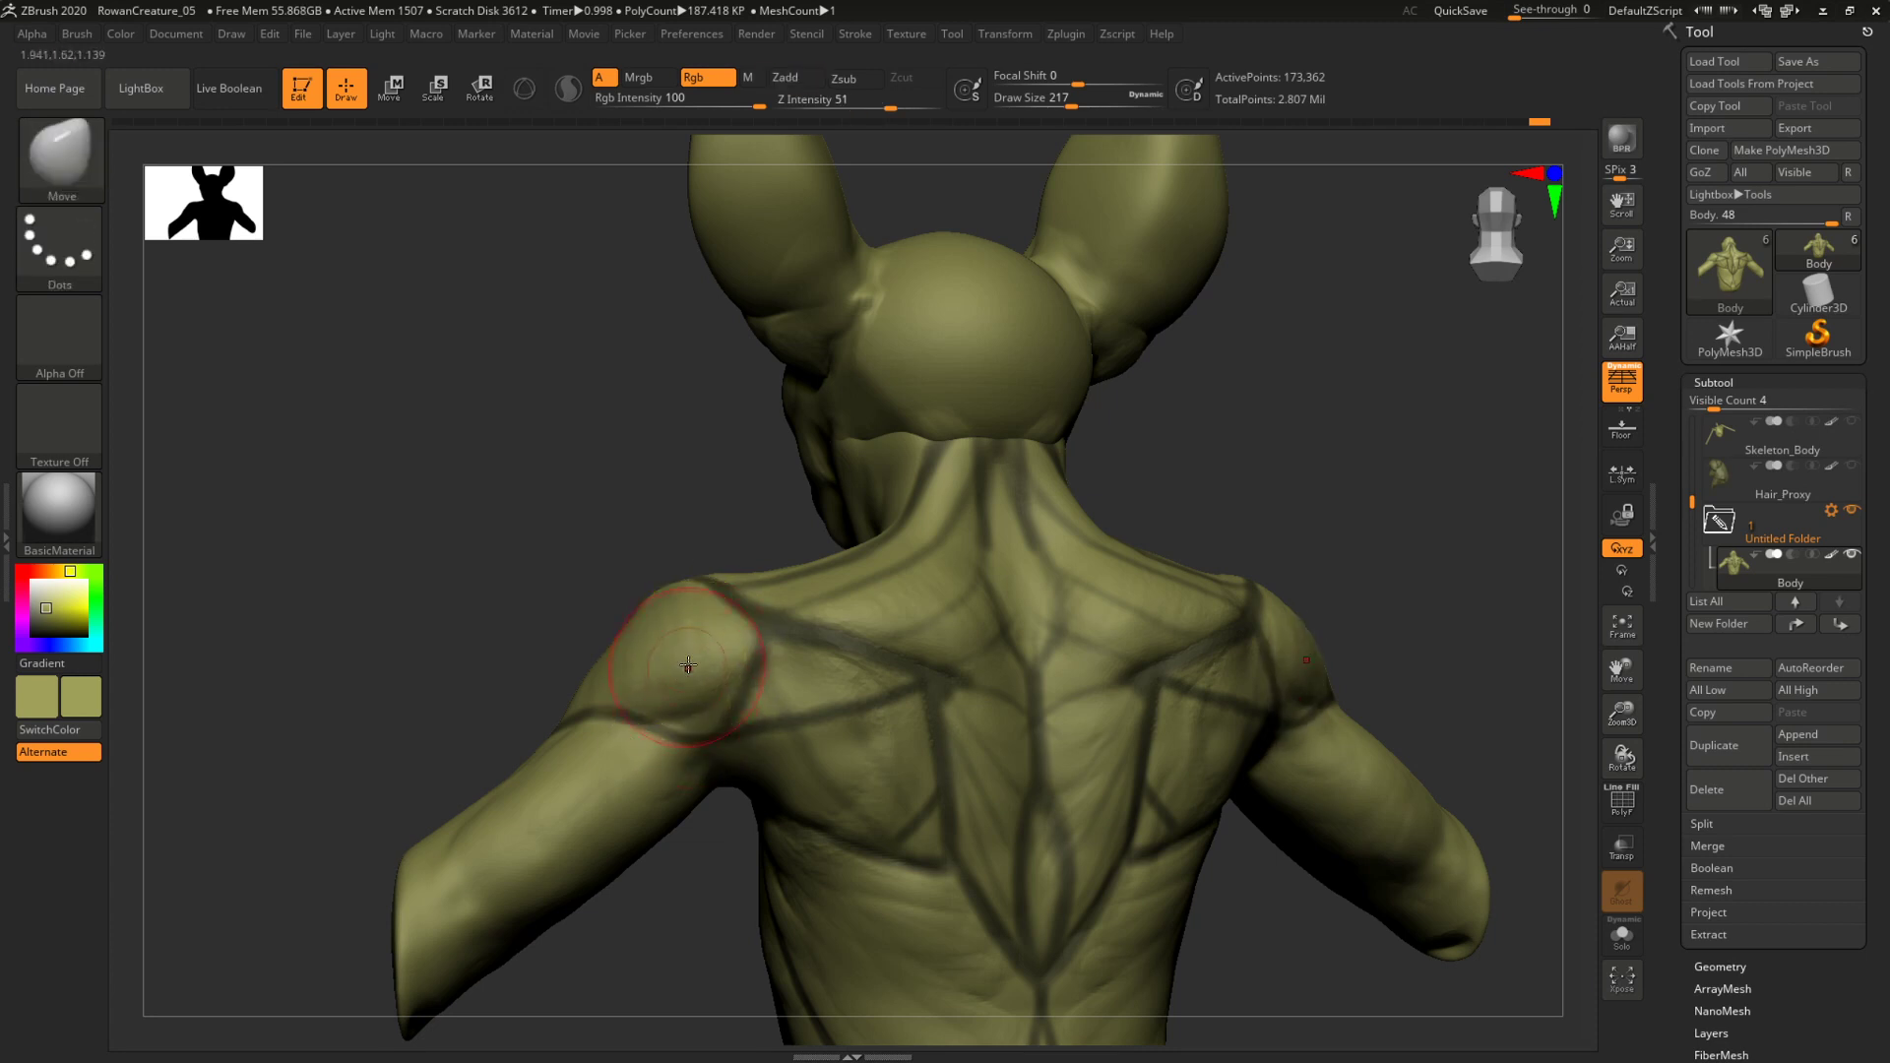
pyautogui.moveTo(724, 601)
pyautogui.mouseDown()
pyautogui.moveTo(769, 463)
pyautogui.moveTo(692, 531)
pyautogui.moveTo(763, 474)
pyautogui.moveTo(730, 482)
pyautogui.mouseUp()
pyautogui.hotkey('ctrl', 'z')
pyautogui.click(799, 87)
pyautogui.click(707, 78)
pyautogui.moveTo(771, 635)
pyautogui.mouseDown()
pyautogui.moveTo(788, 590)
pyautogui.moveTo(756, 610)
pyautogui.mouseUp()
pyautogui.hotkey('ctrl', 'z')
pyautogui.hotkey('ctrl', 'z')
pyautogui.moveTo(754, 487)
pyautogui.keyDown('alt'); pyautogui.mouseDown()
pyautogui.moveTo(765, 379)
pyautogui.moveTo(725, 393)
pyautogui.mouseUp(); pyautogui.keyUp('alt')
pyautogui.press('b')
pyautogui.press('c')
pyautogui.press('b')
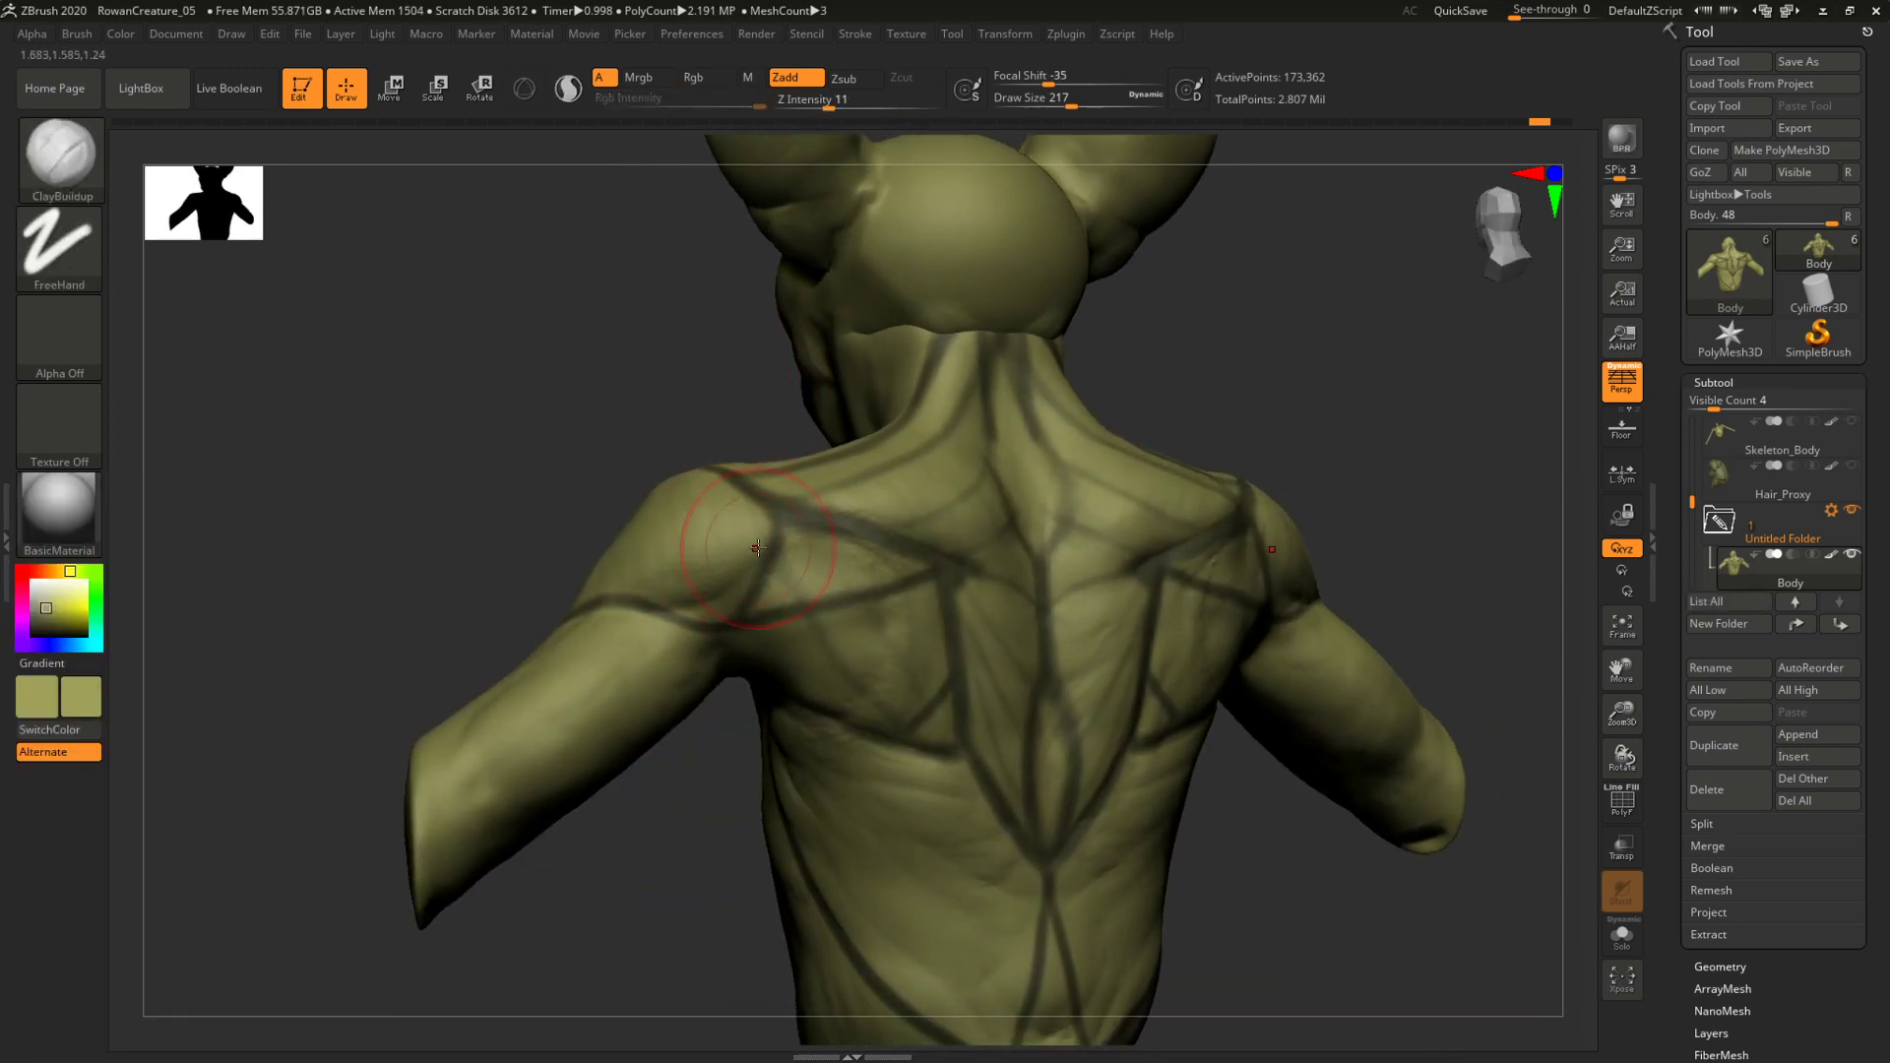
# Set up the Standard brush for Rgb-only painting at draw size 33 with the dark guide-line colour sampled from the Body.
pyautogui.press('b')
pyautogui.press('s')
pyautogui.press('t')
pyautogui.press('space')
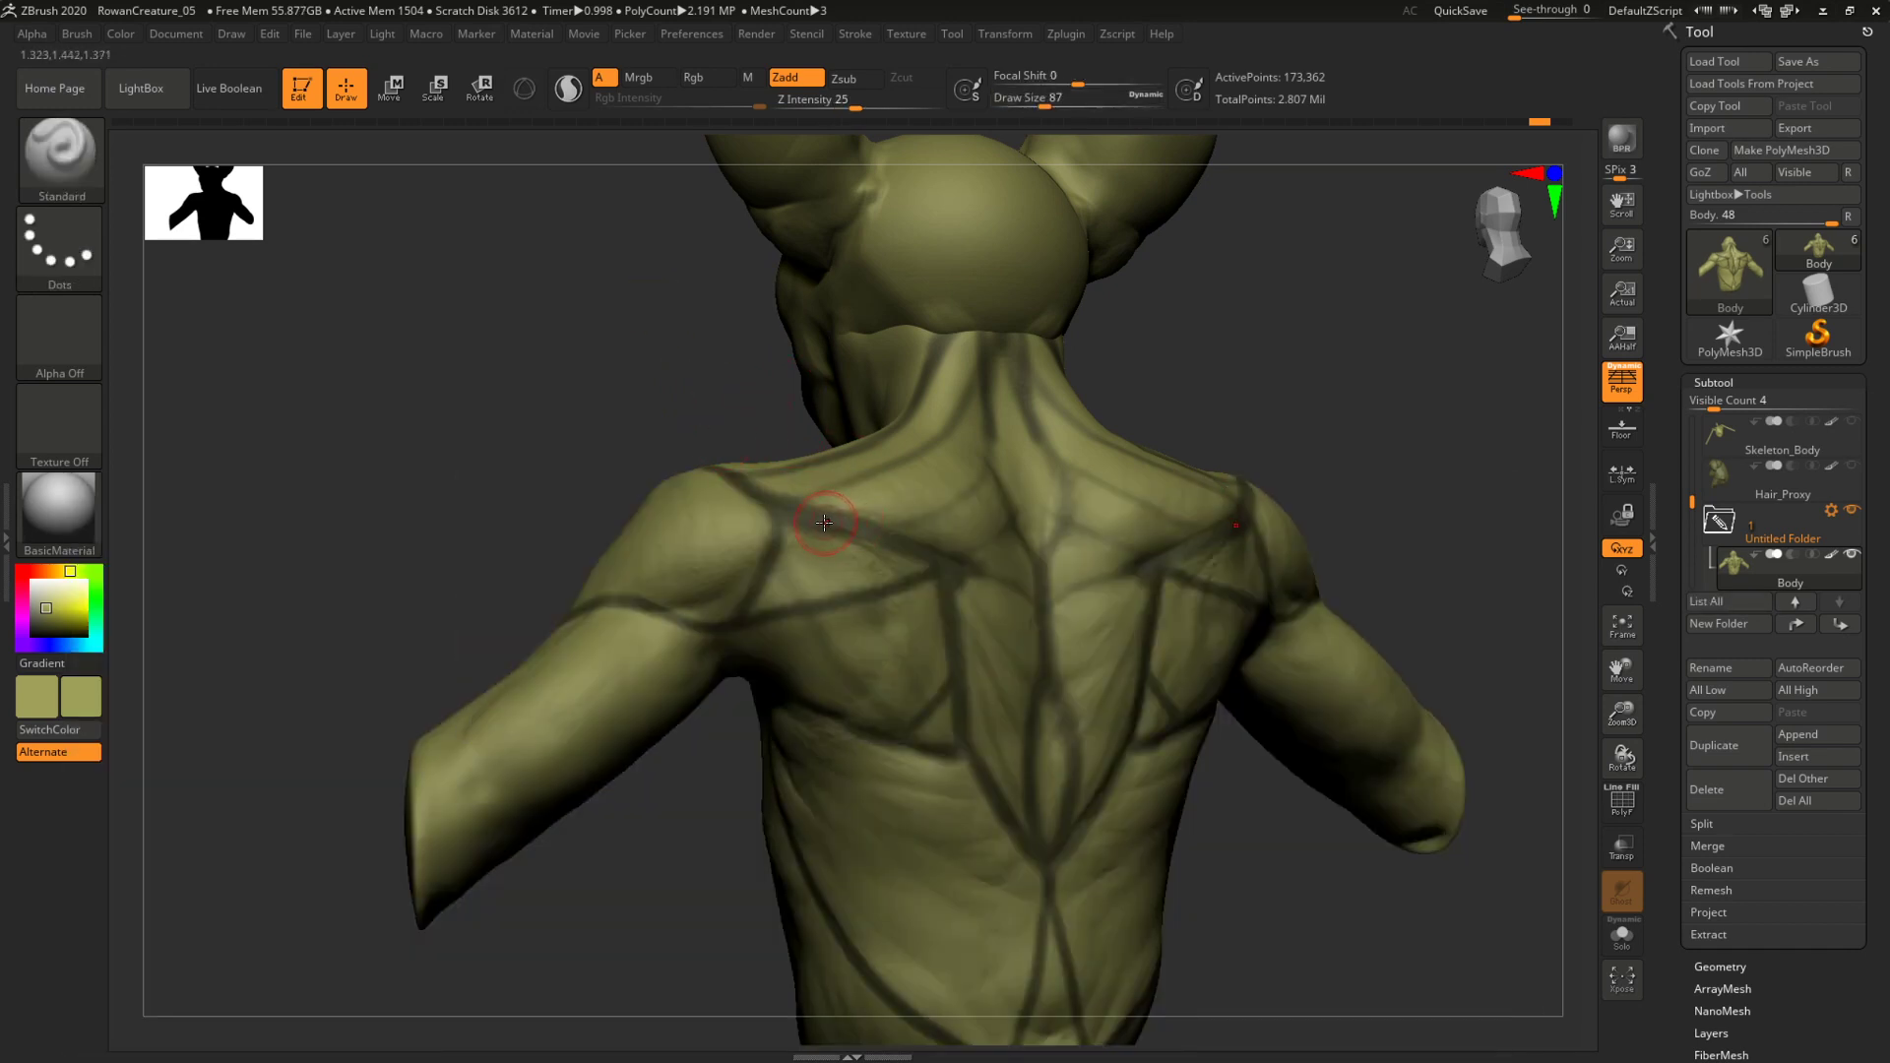
pyautogui.press('c')
pyautogui.press('space')
pyautogui.click(706, 559)
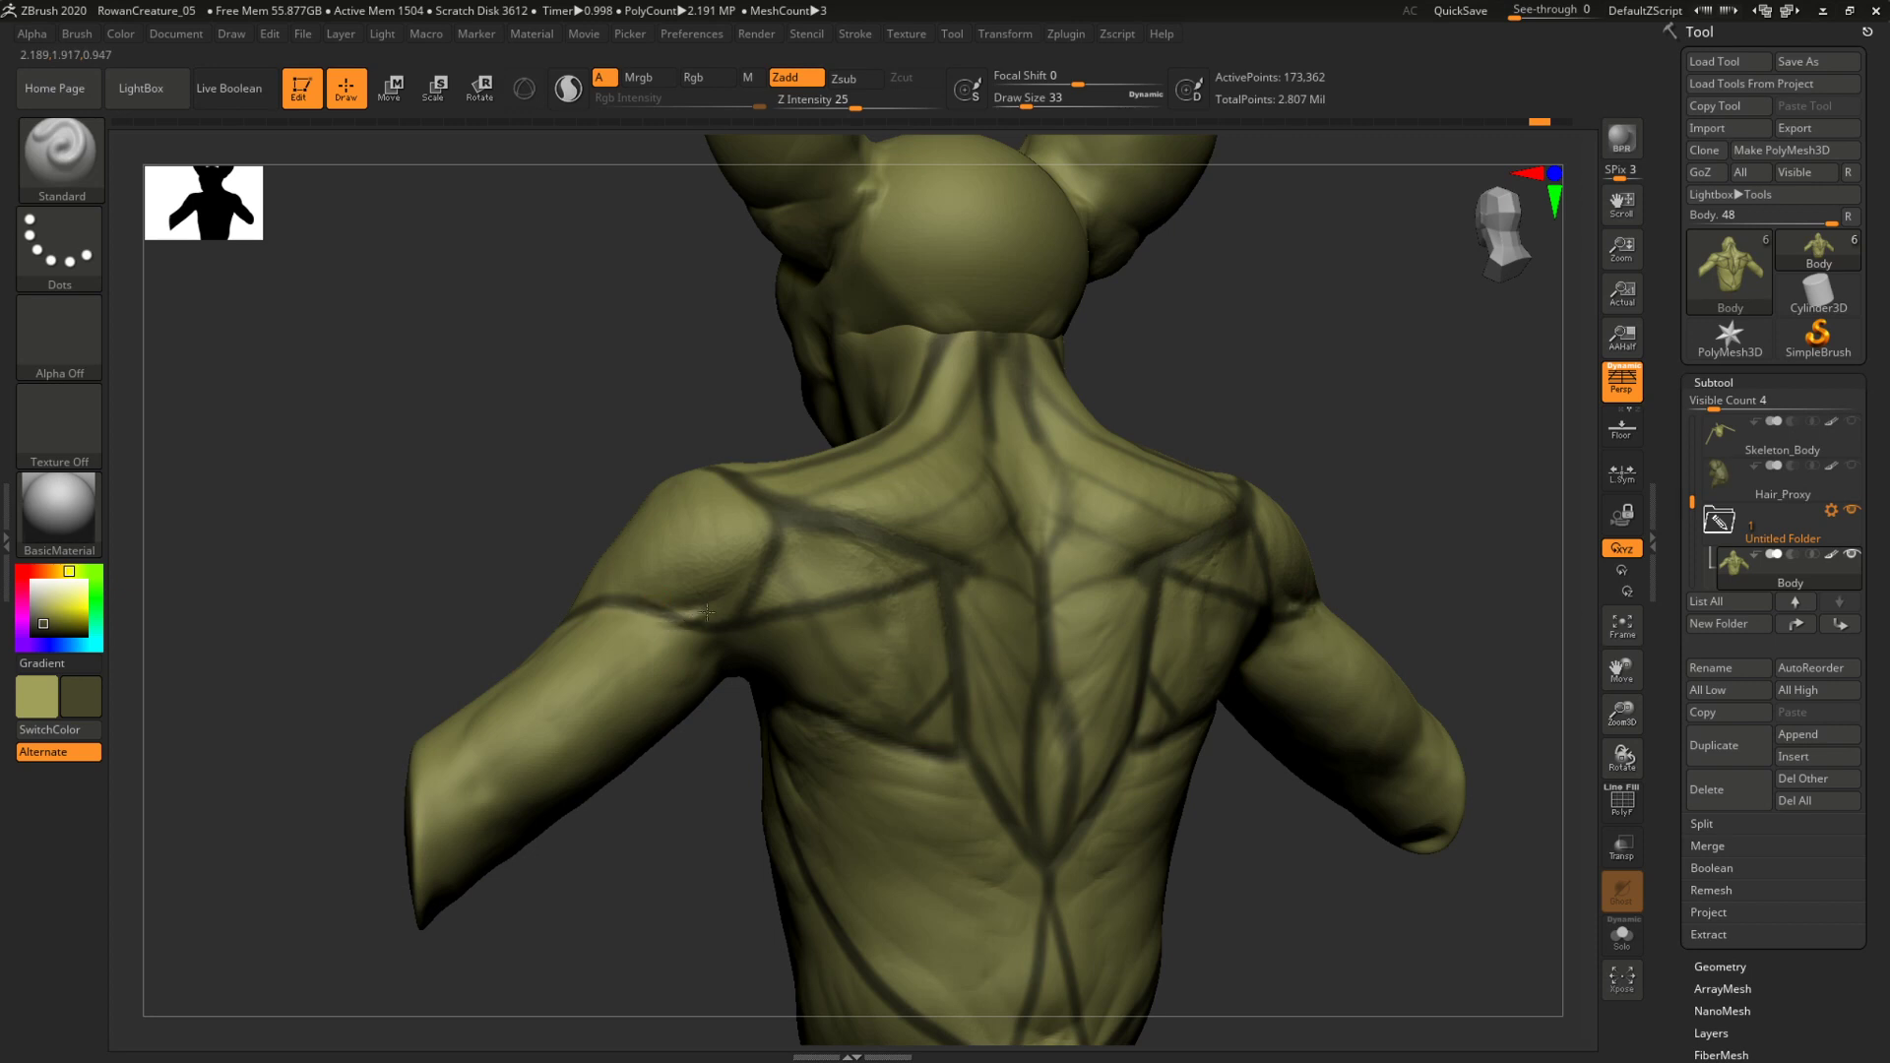
pyautogui.click(805, 78)
pyautogui.click(694, 77)
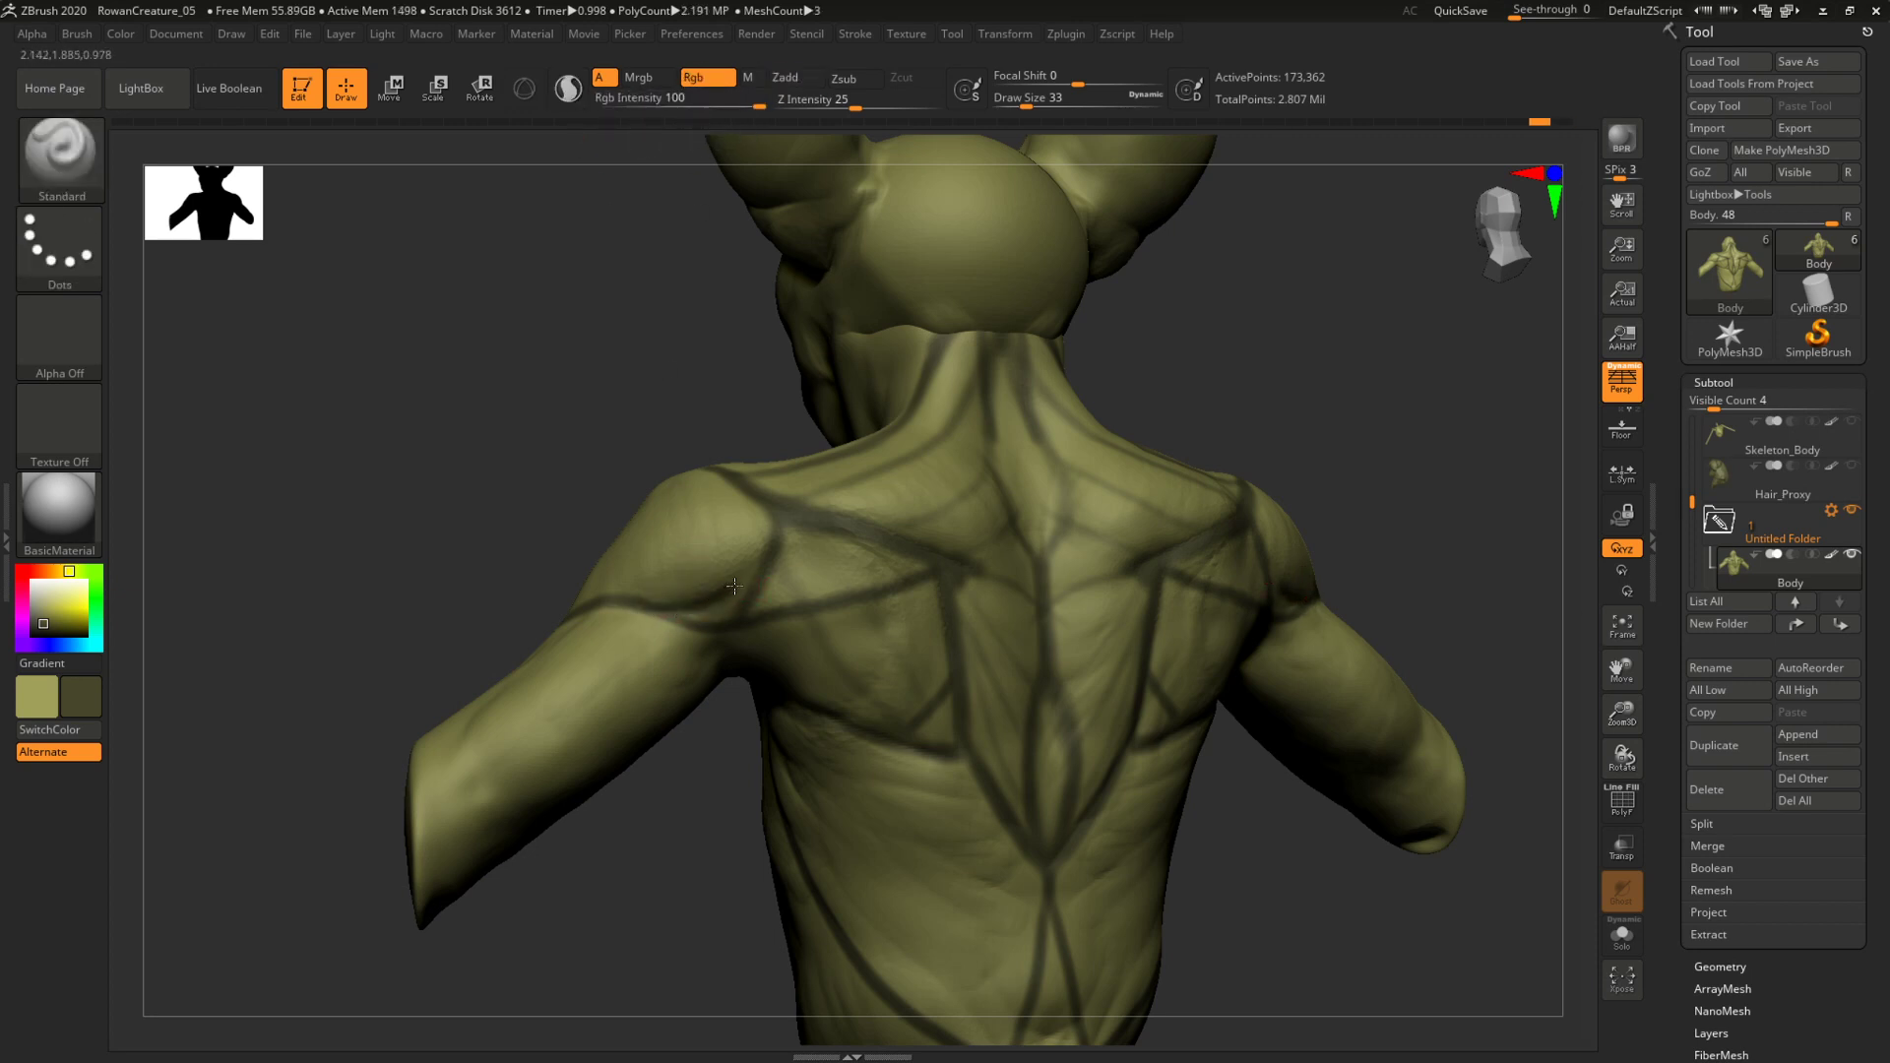
# Paint the deltoid outline around the back and front of the shoulder and mark the outer end of the collarbone.
pyautogui.moveTo(674, 609); pyautogui.dragTo(626, 611)
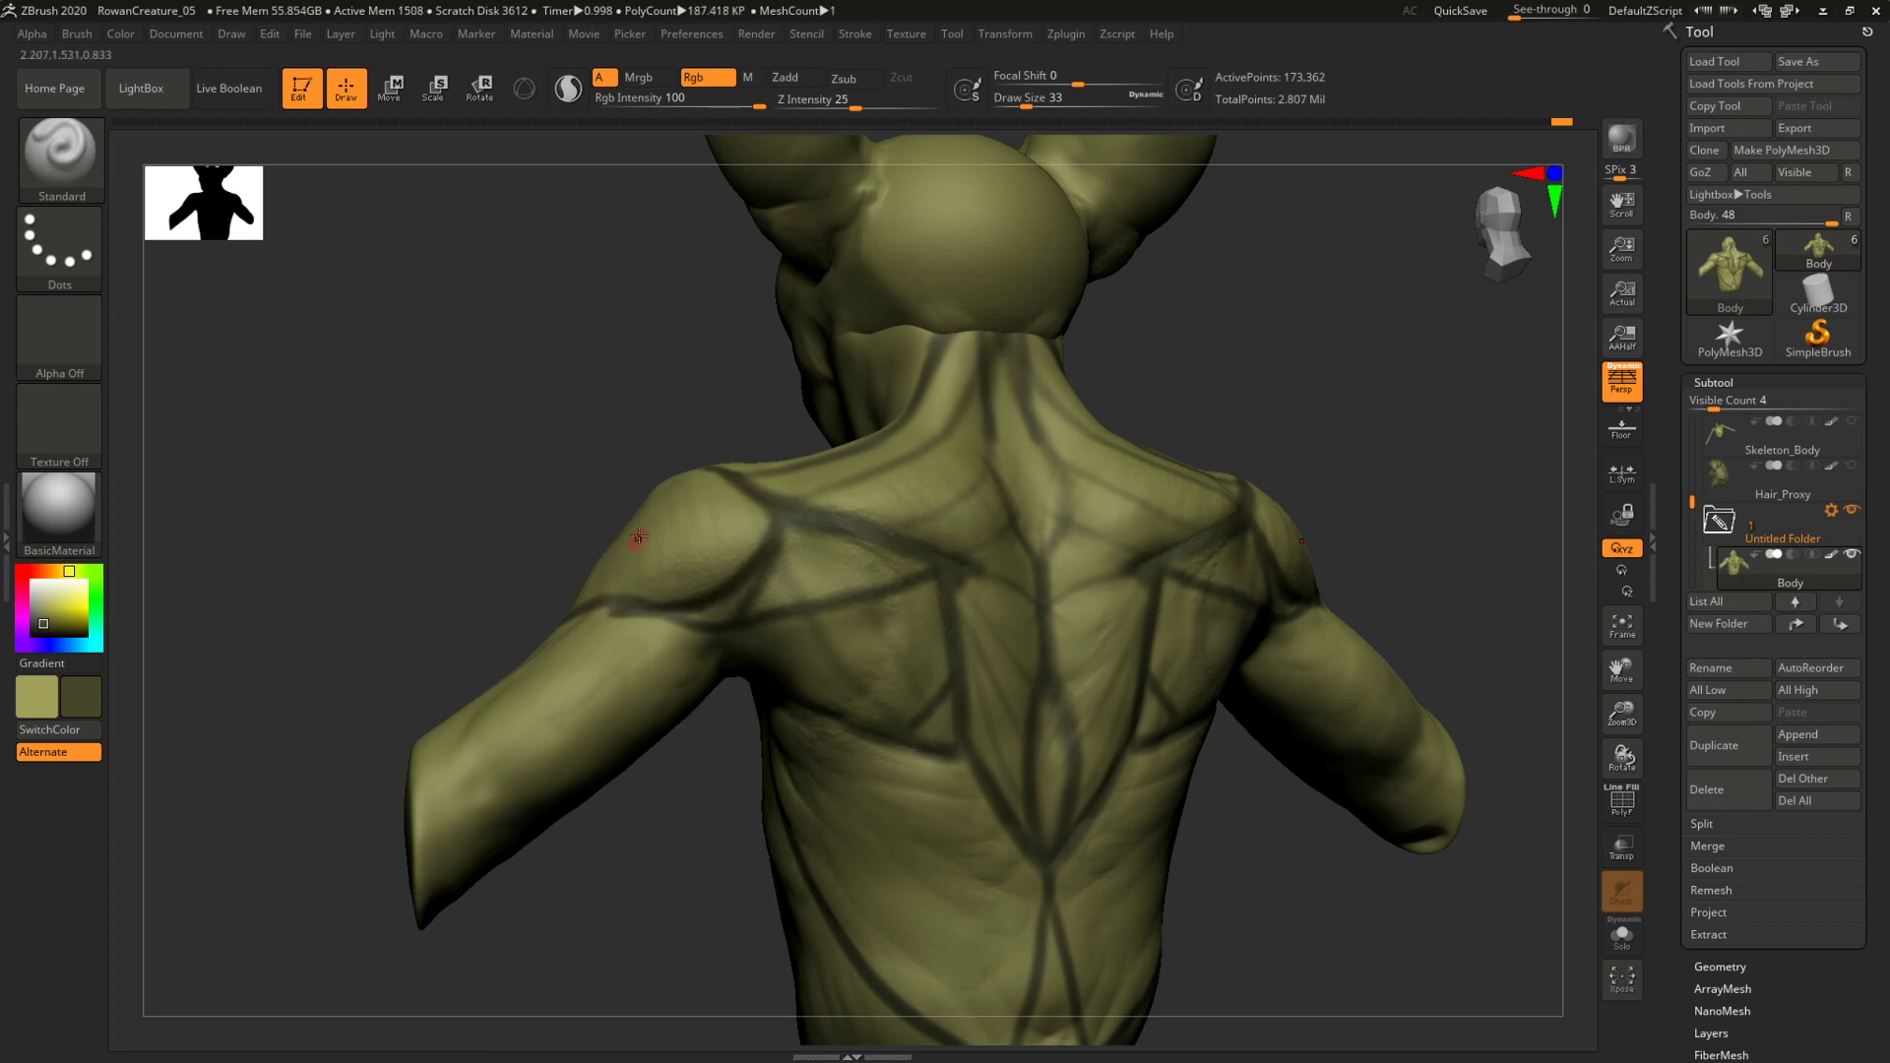
pyautogui.moveTo(472, 501); pyautogui.dragTo(722, 511)
pyautogui.moveTo(884, 419)
pyautogui.mouseDown()
pyautogui.moveTo(919, 447)
pyautogui.moveTo(905, 540)
pyautogui.moveTo(728, 492)
pyautogui.mouseUp()
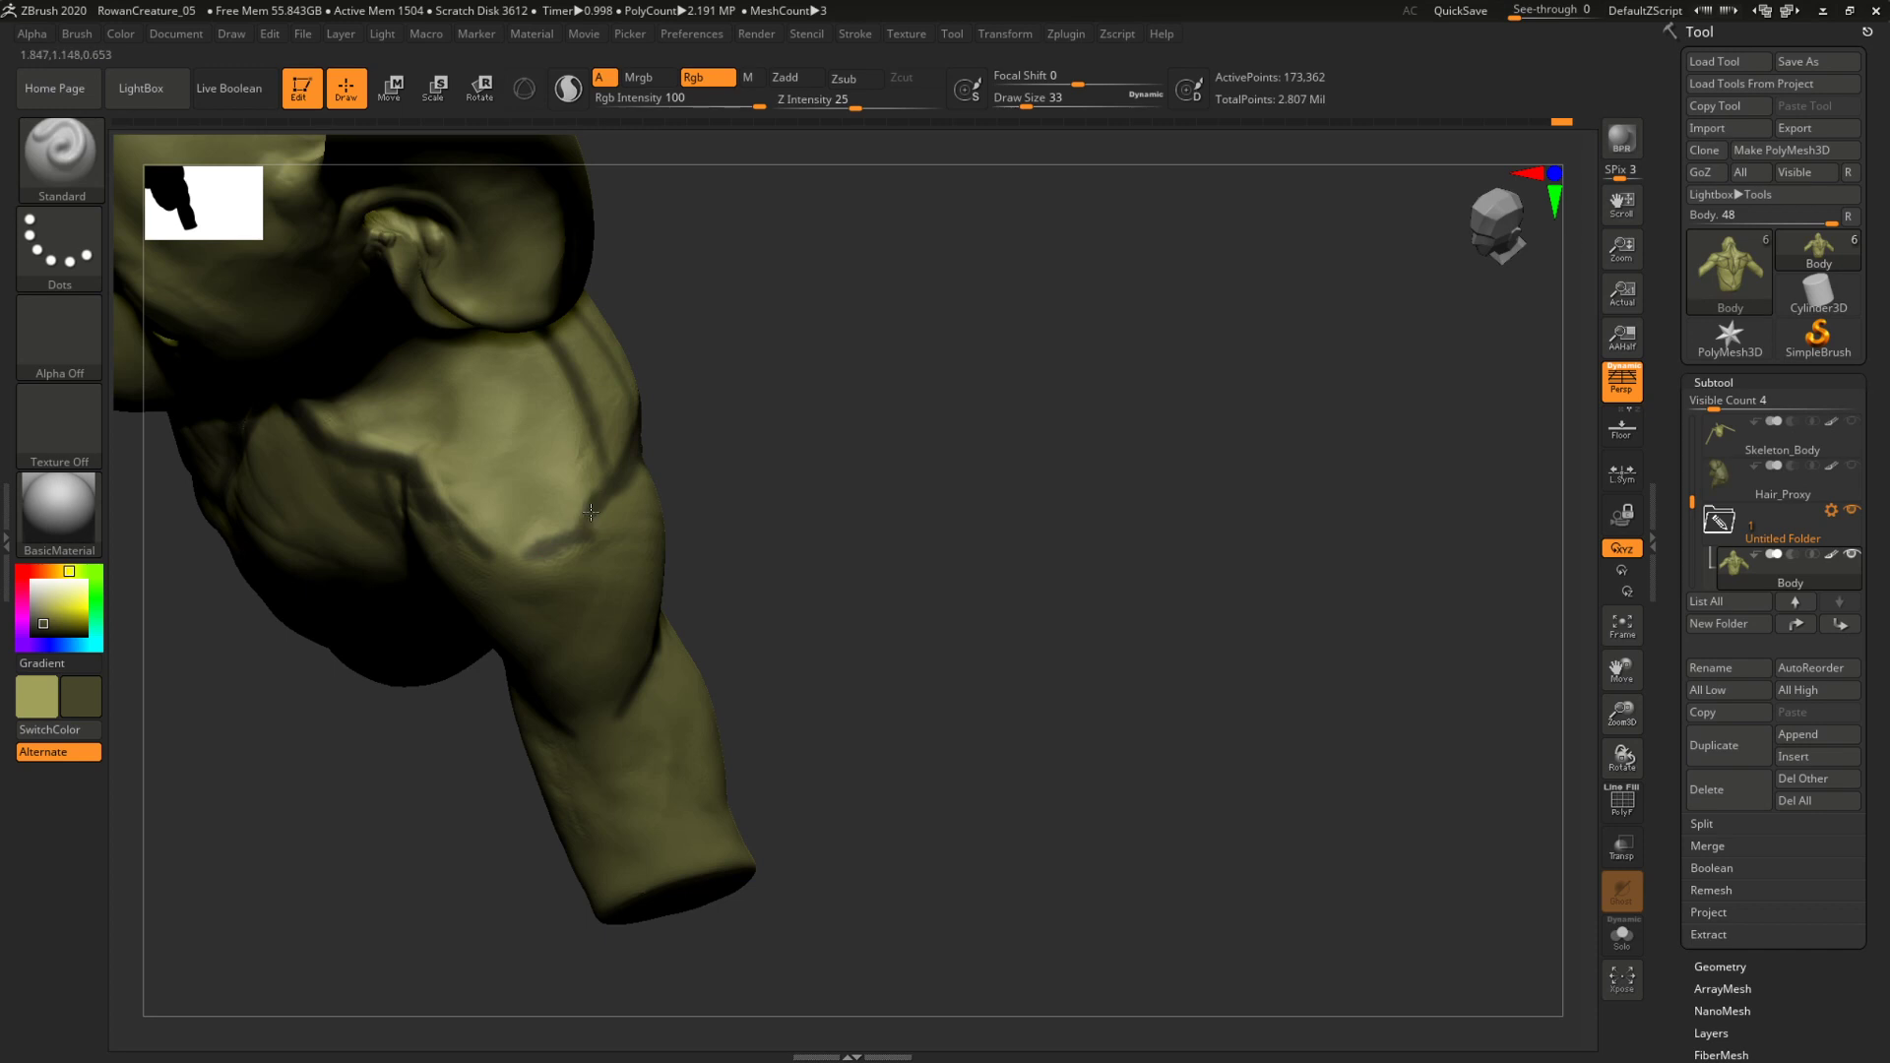
pyautogui.moveTo(590, 511); pyautogui.dragTo(754, 340)
pyautogui.moveTo(730, 540); pyautogui.dragTo(843, 437)
pyautogui.keyDown('ctrl'); pyautogui.moveTo(915, 488); pyautogui.dragTo(896, 557, button='right'); pyautogui.keyUp('ctrl')
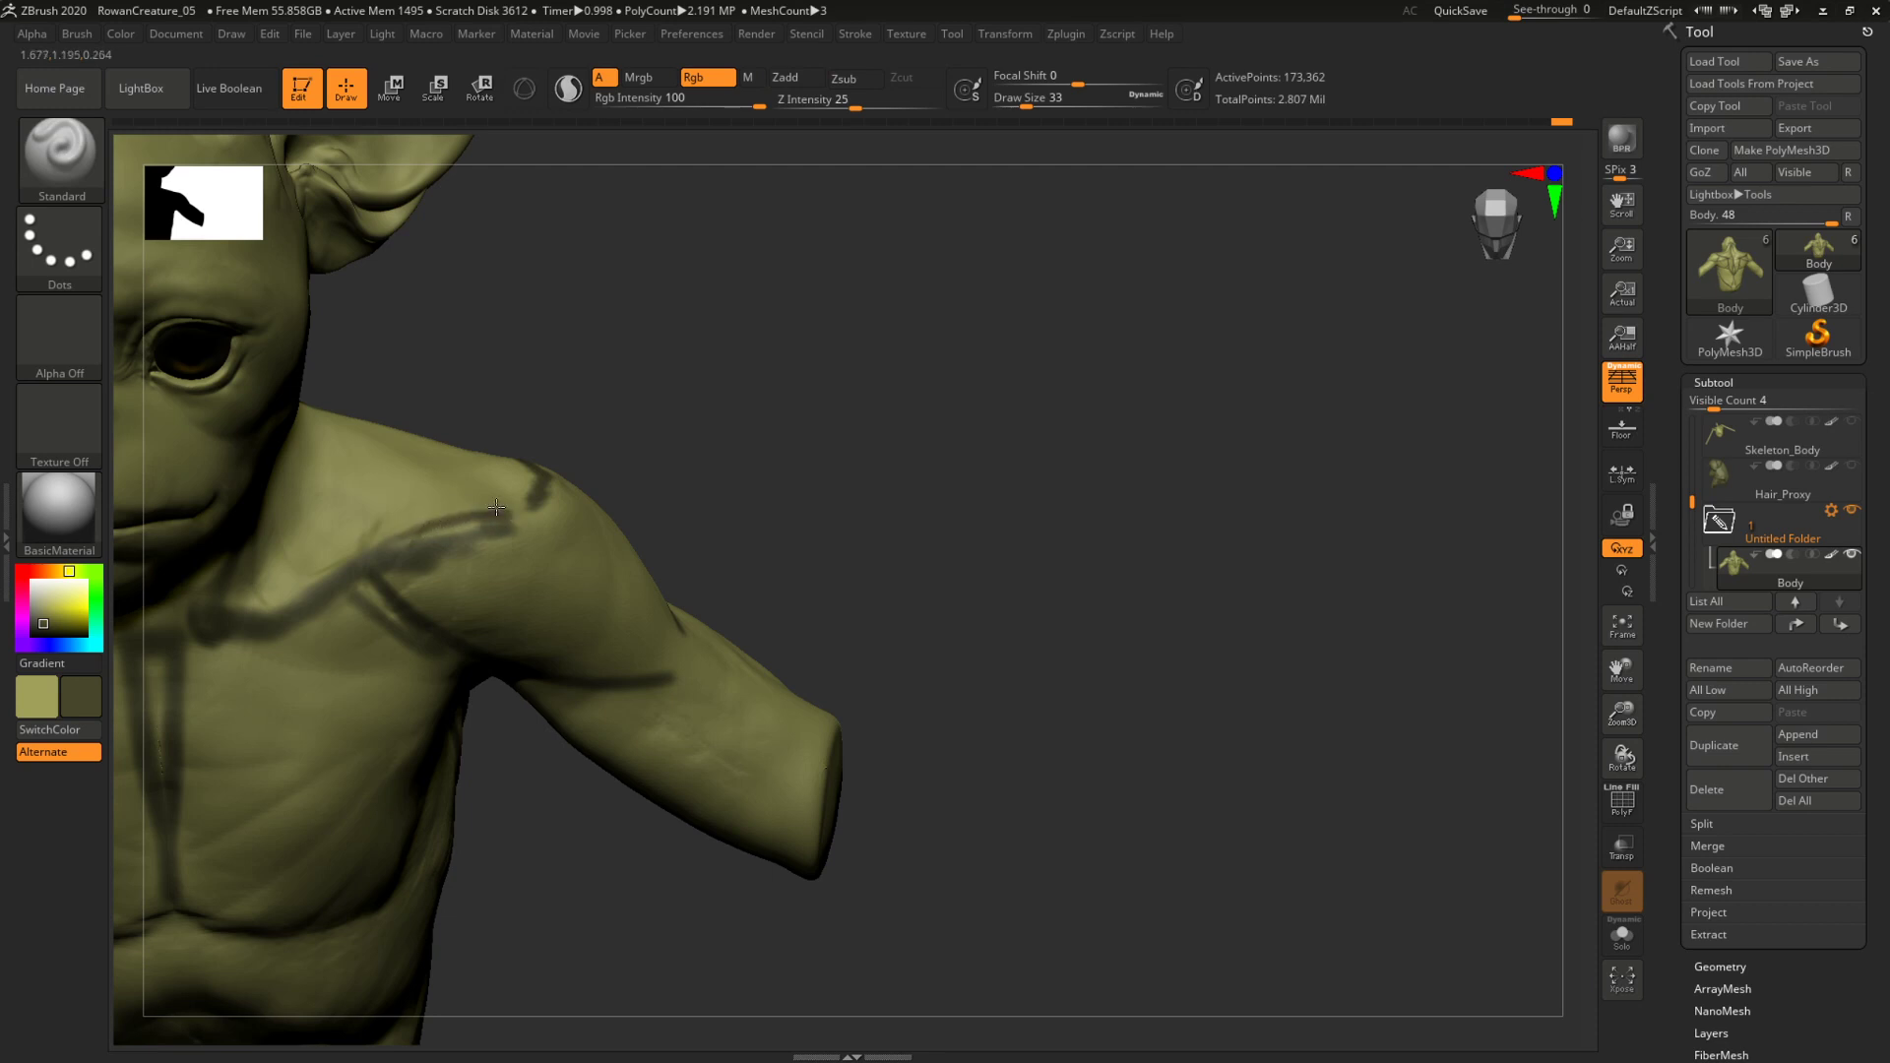
pyautogui.moveTo(788, 507); pyautogui.dragTo(843, 443)
pyautogui.moveTo(844, 443)
pyautogui.keyDown('ctrl'); pyautogui.mouseDown(button='right')
pyautogui.moveTo(662, 452)
pyautogui.moveTo(728, 434)
pyautogui.moveTo(852, 466)
pyautogui.mouseUp(button='right'); pyautogui.keyUp('ctrl')
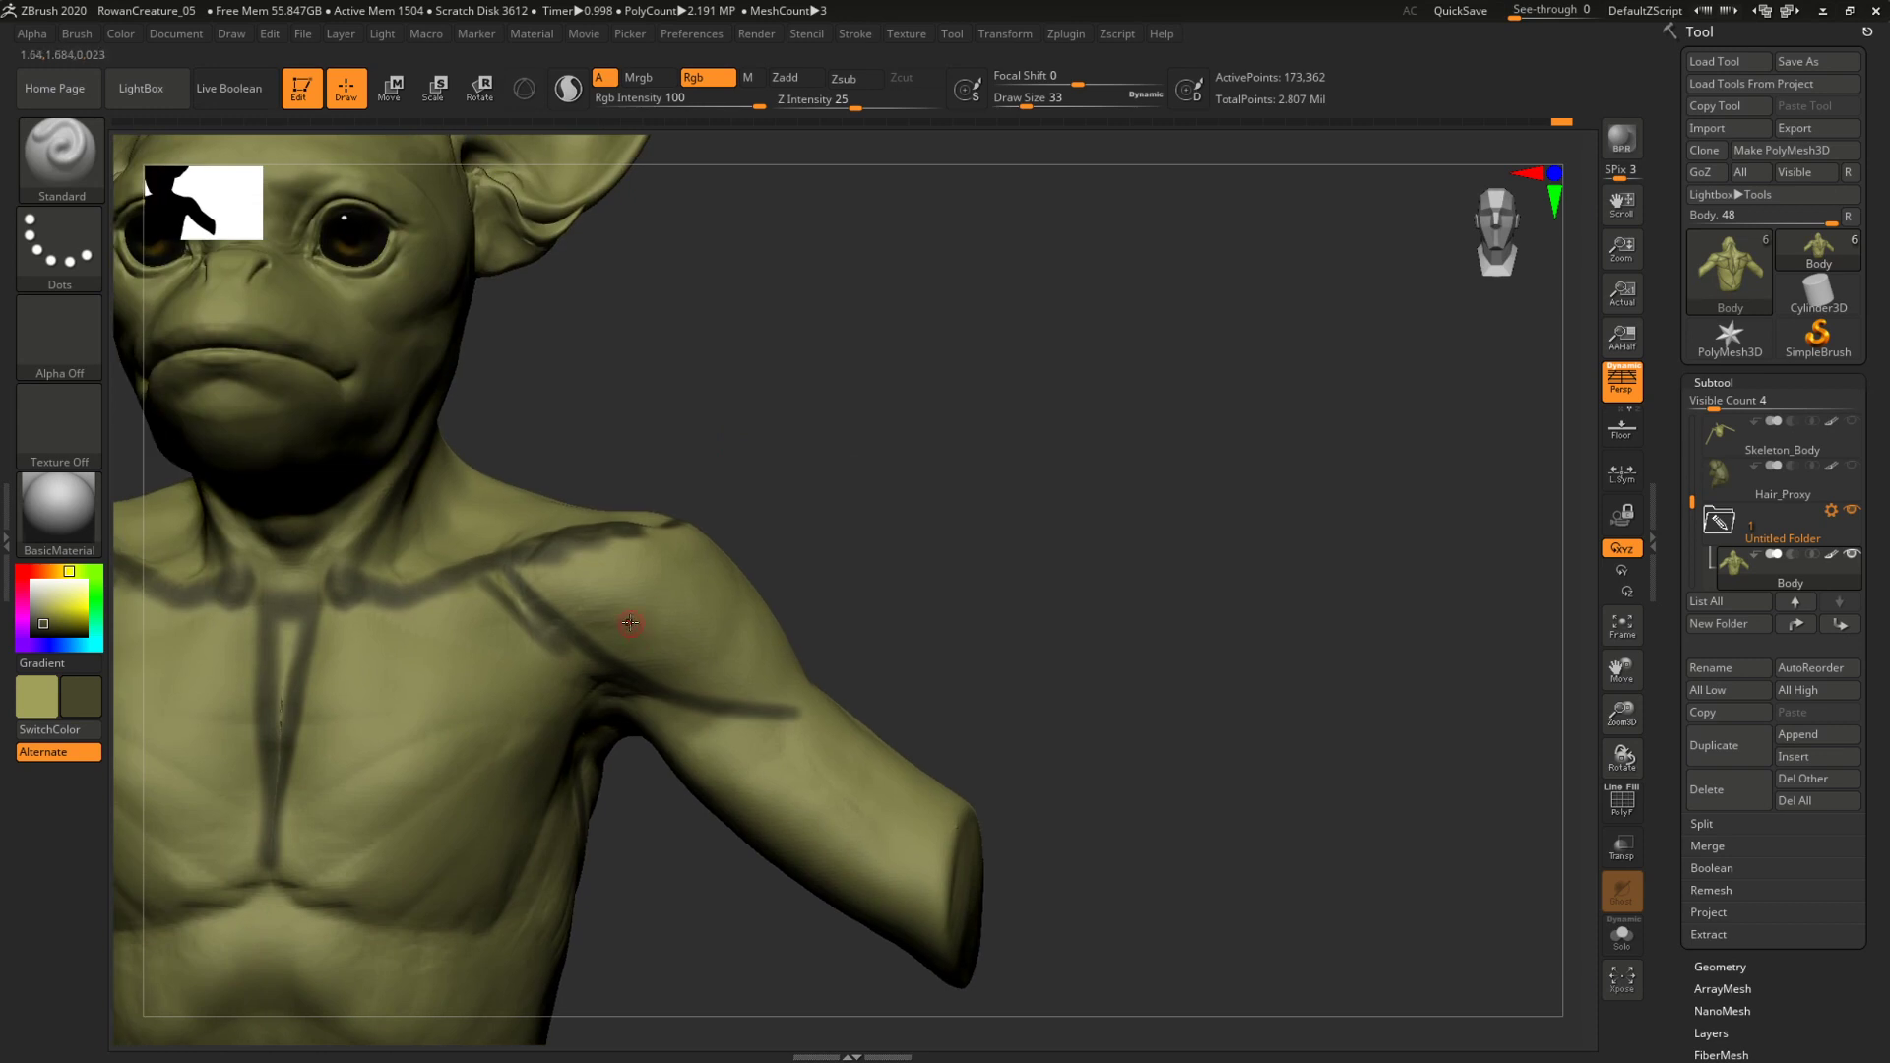
# Clean up the shoulder marks with the sampled skin colour and connect the collarbone line to the shoulder tip.
pyautogui.press('c')
pyautogui.moveTo(666, 548); pyautogui.dragTo(581, 578, button='right')
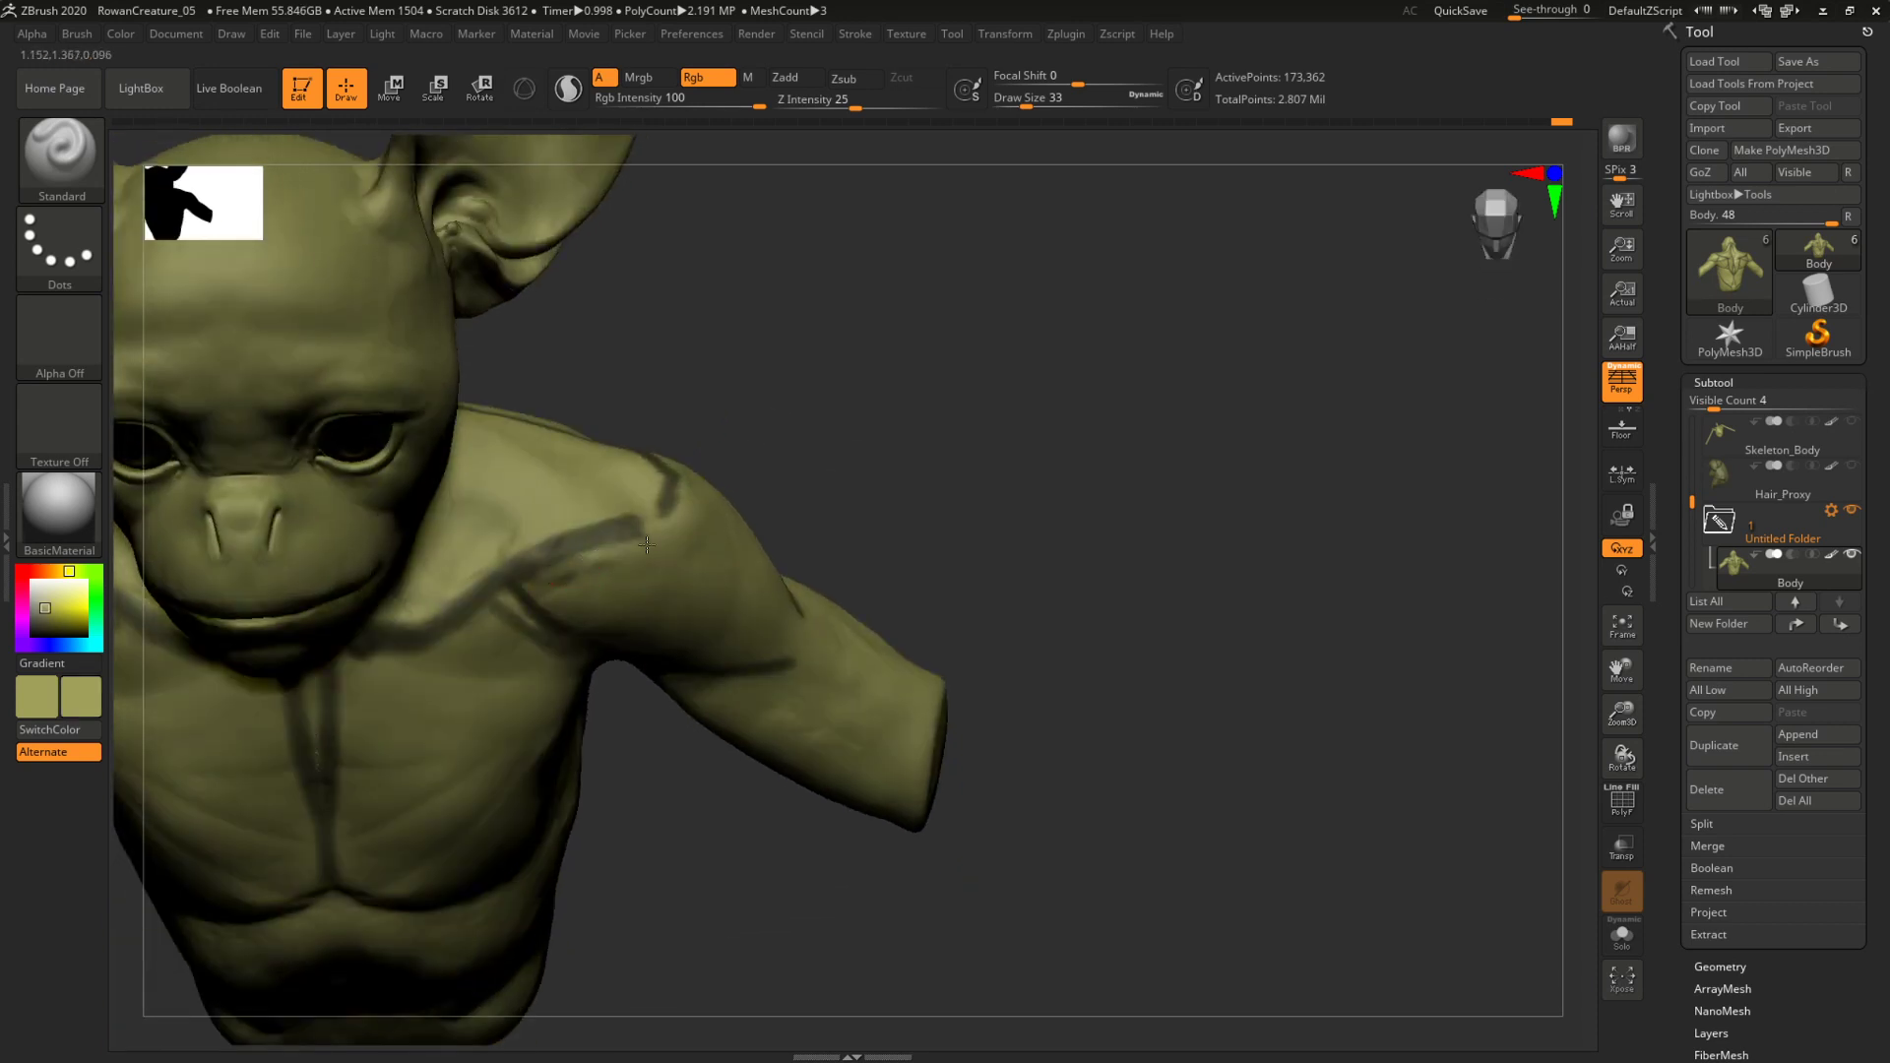
pyautogui.moveTo(836, 473); pyautogui.dragTo(1171, 502, button='right')
pyautogui.moveTo(879, 698); pyautogui.dragTo(1172, 415, button='right')
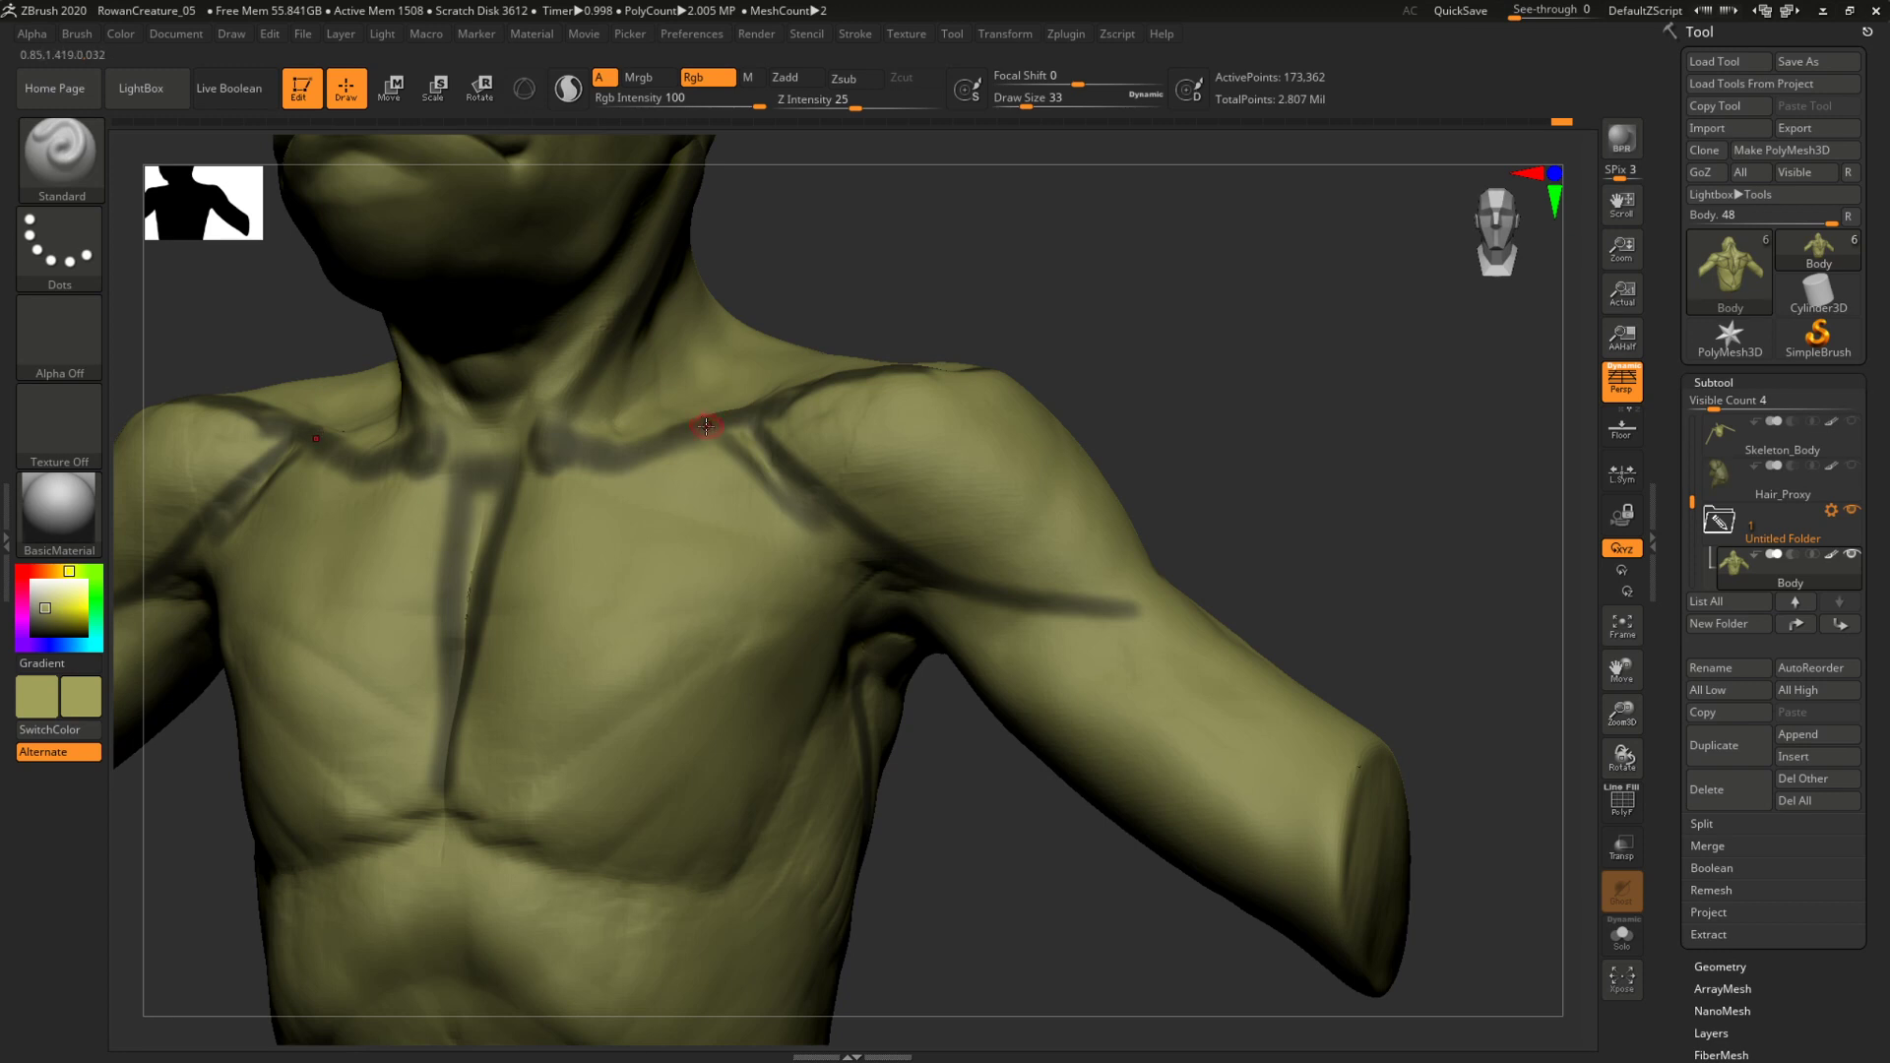
# Paint the outer lower edge of the pectoral muscle from the chest fold up toward the armpit.
pyautogui.moveTo(798, 788); pyautogui.dragTo(805, 588, button='right')
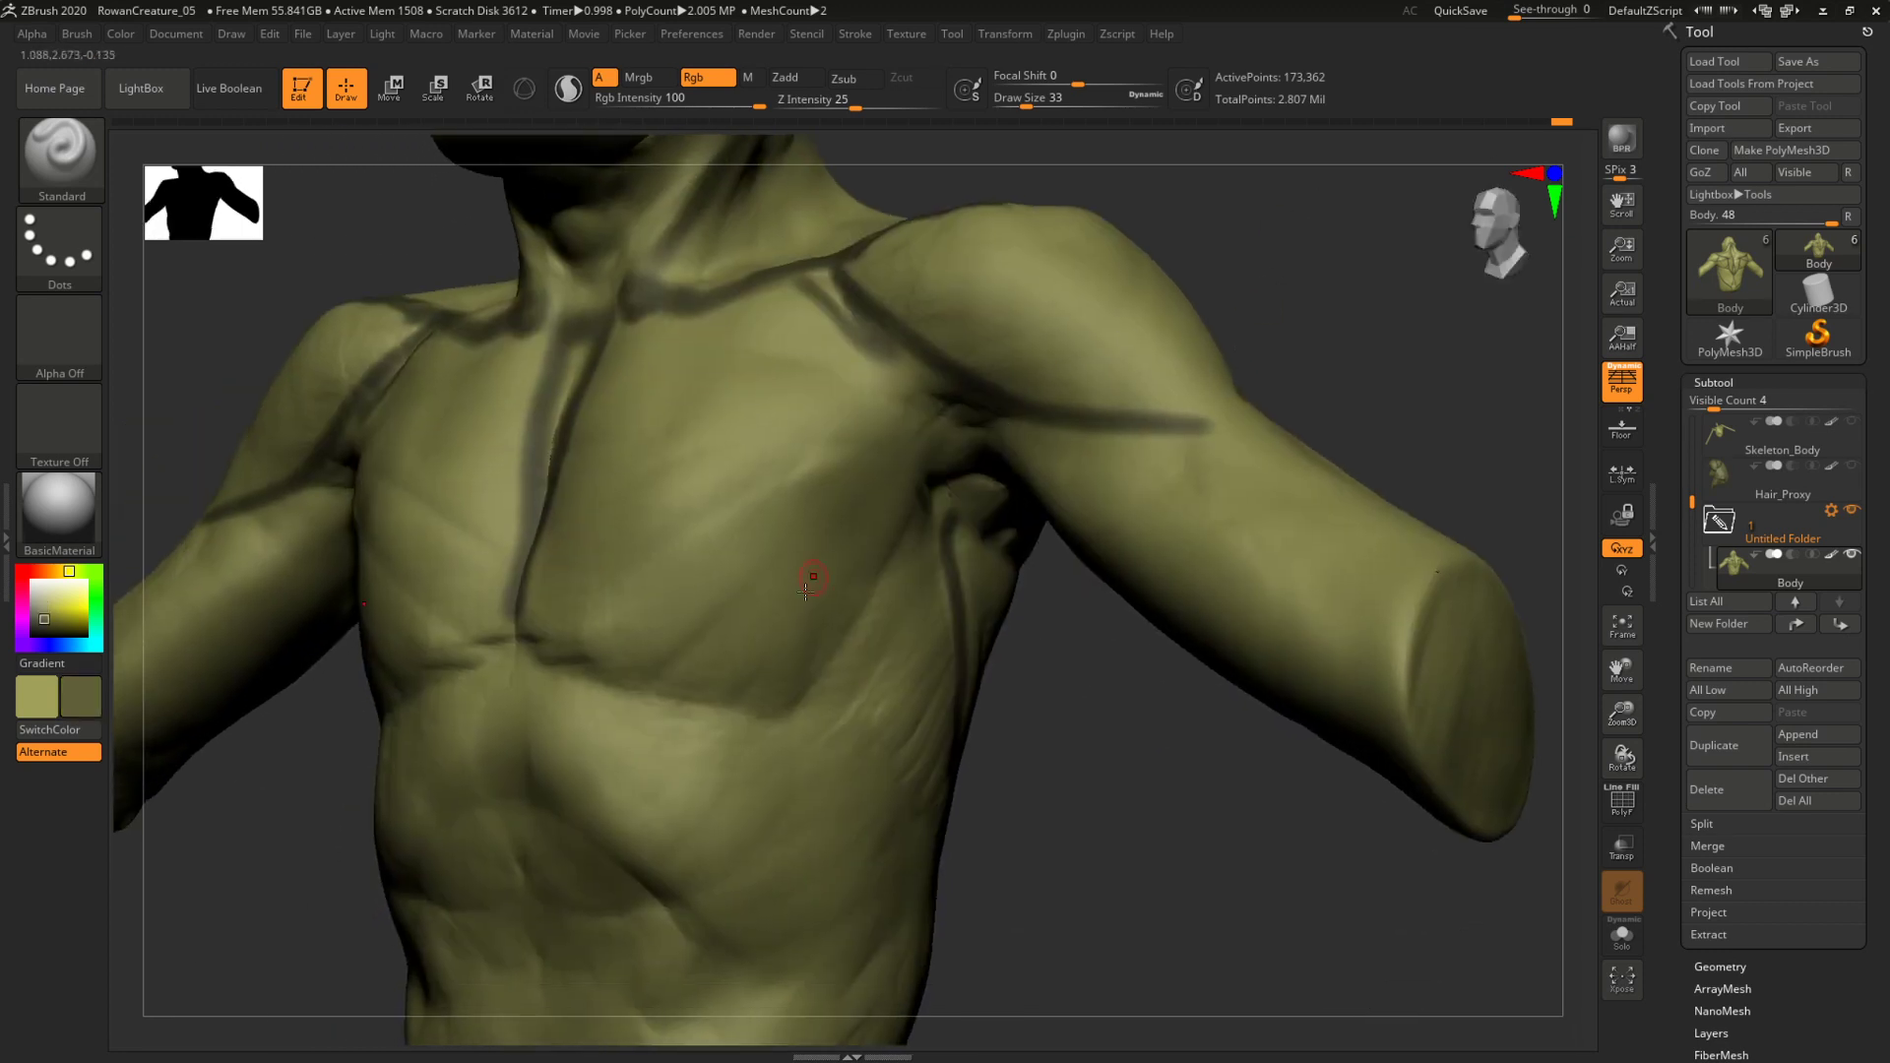
pyautogui.moveTo(778, 701); pyautogui.dragTo(899, 545)
pyautogui.moveTo(1246, 238); pyautogui.dragTo(807, 668, button='right')
pyautogui.moveTo(791, 694); pyautogui.dragTo(1002, 487)
pyautogui.moveTo(1142, 246)
pyautogui.mouseDown(button='right')
pyautogui.moveTo(1287, 312)
pyautogui.moveTo(1188, 331)
pyautogui.moveTo(1213, 297)
pyautogui.mouseUp(button='right')
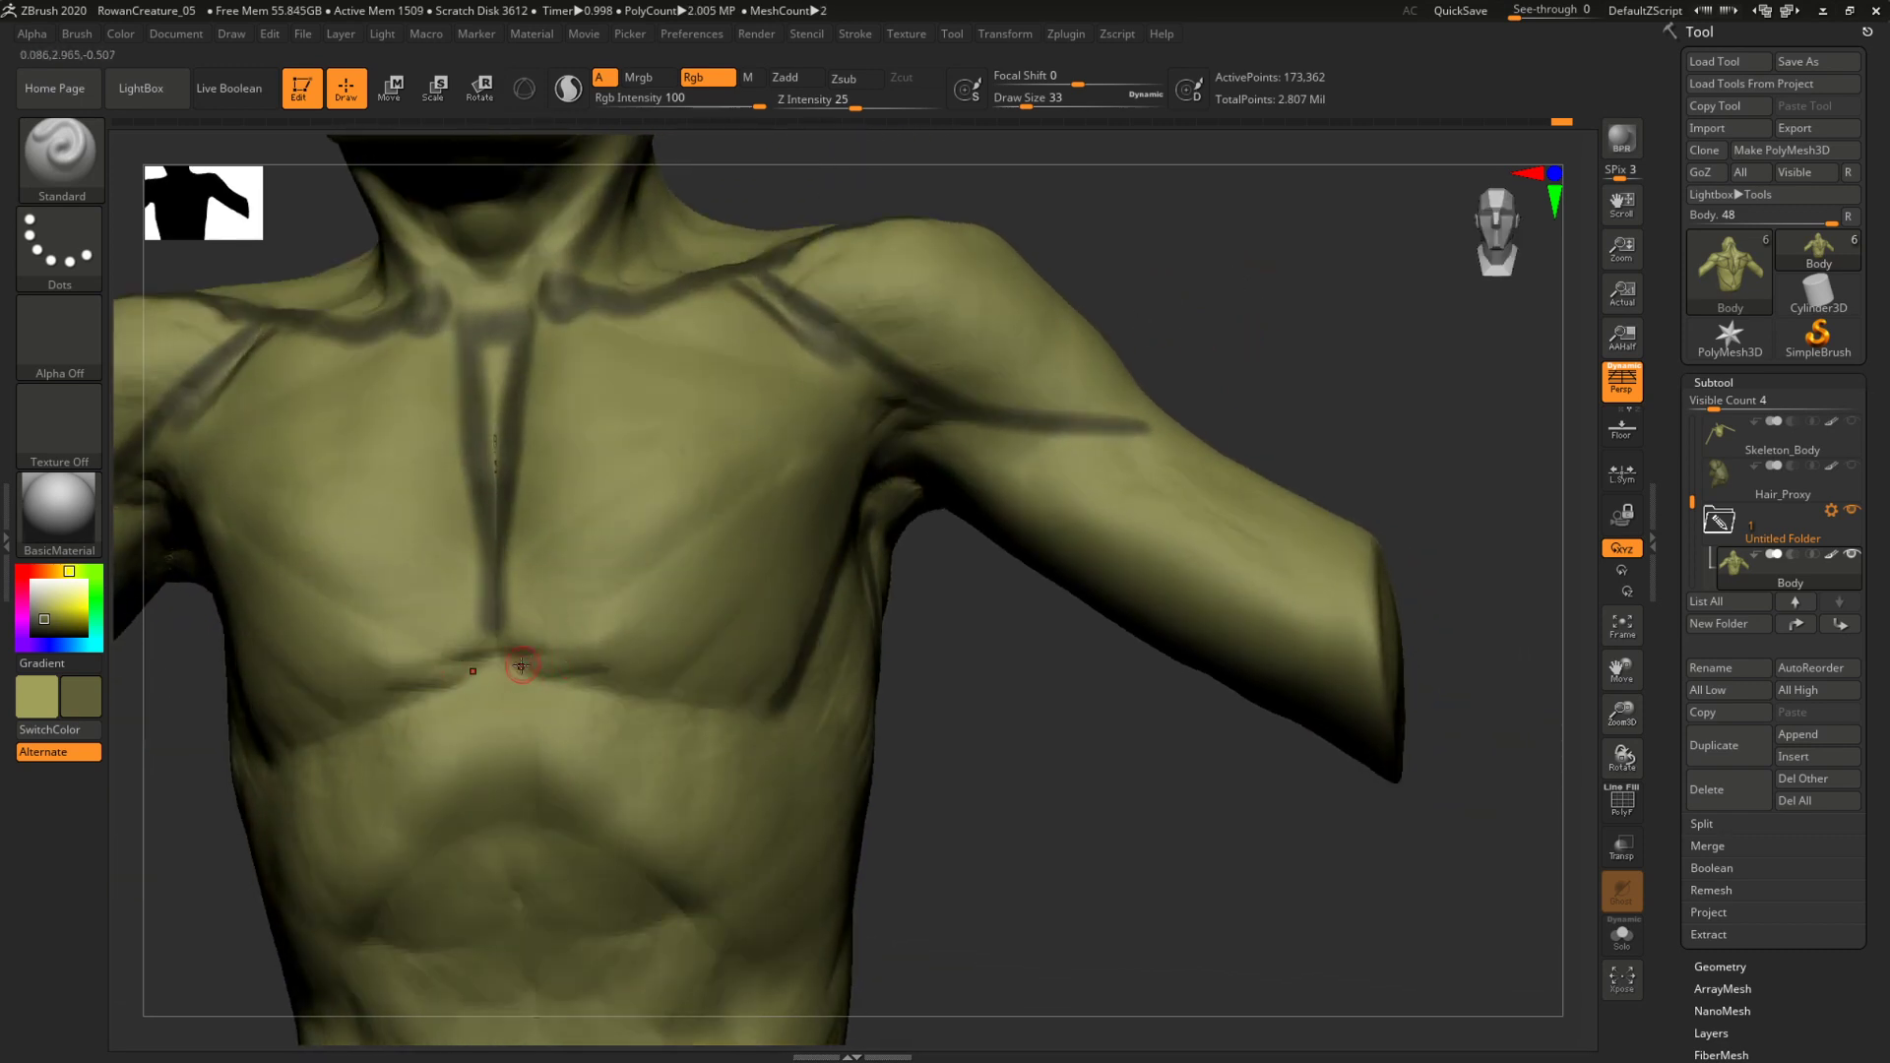
# Paint dividing lines across the pectoral, from the base of the sternum and the inner collarbone out to the armpit.
pyautogui.moveTo(521, 662); pyautogui.dragTo(833, 441)
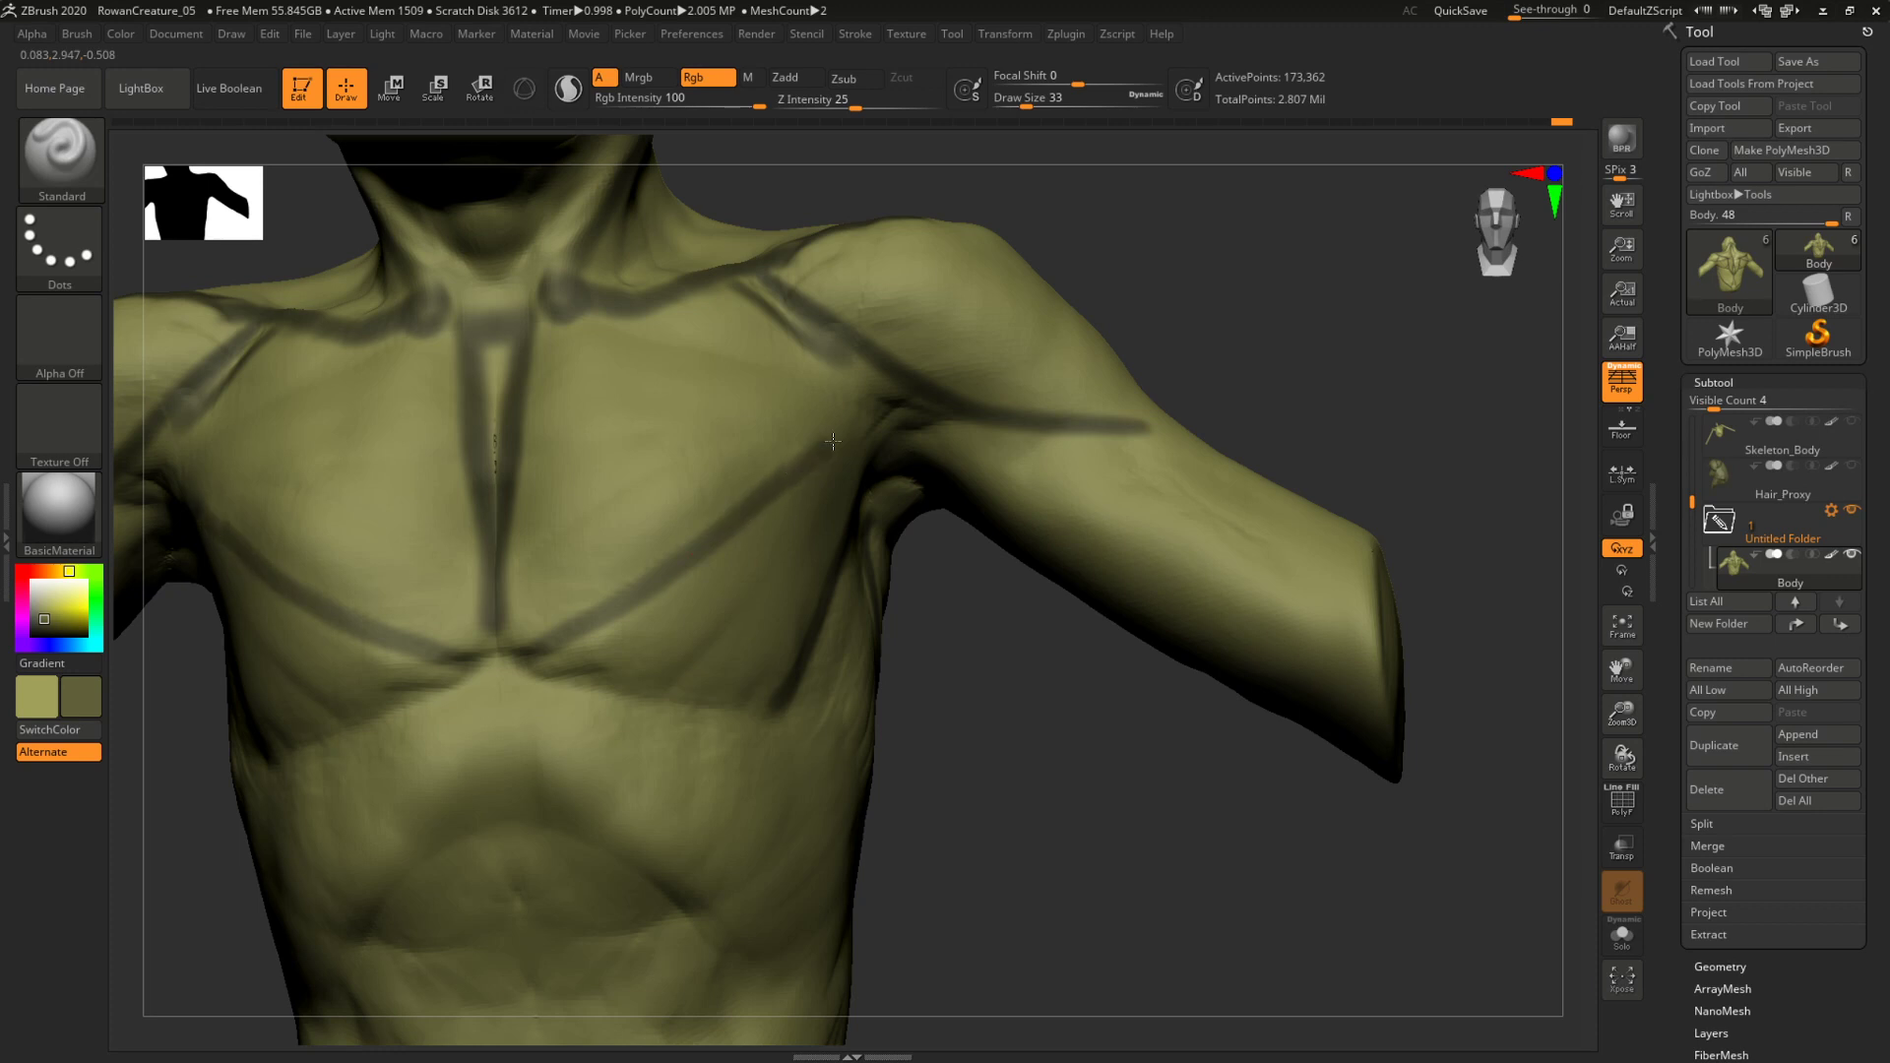
pyautogui.moveTo(1120, 231)
pyautogui.mouseDown(button='right')
pyautogui.moveTo(1126, 270)
pyautogui.moveTo(651, 370)
pyautogui.mouseUp(button='right')
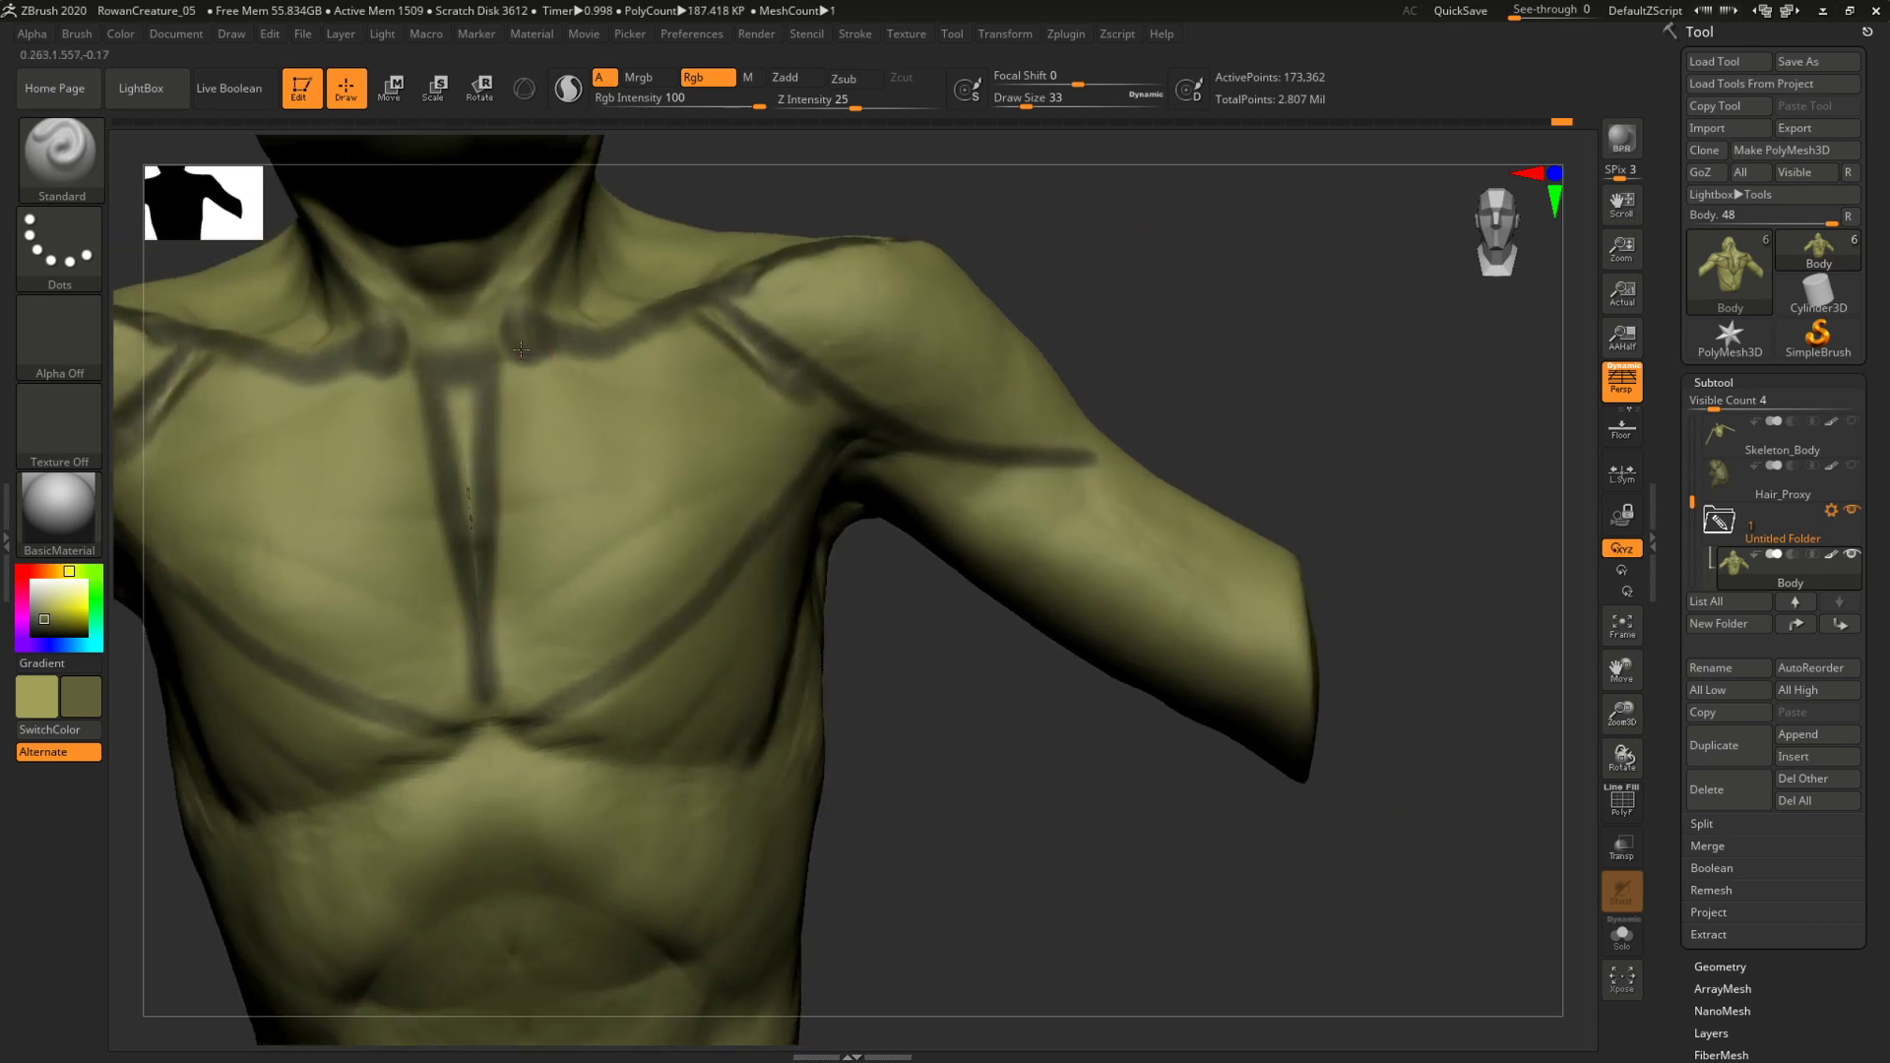
pyautogui.moveTo(520, 348); pyautogui.dragTo(786, 400)
pyautogui.moveTo(1242, 236); pyautogui.dragTo(1159, 254, button='right')
pyautogui.moveTo(1159, 254)
pyautogui.keyDown('ctrl'); pyautogui.mouseDown(button='right')
pyautogui.moveTo(1008, 304)
pyautogui.moveTo(994, 374)
pyautogui.mouseUp(button='right'); pyautogui.keyUp('ctrl')
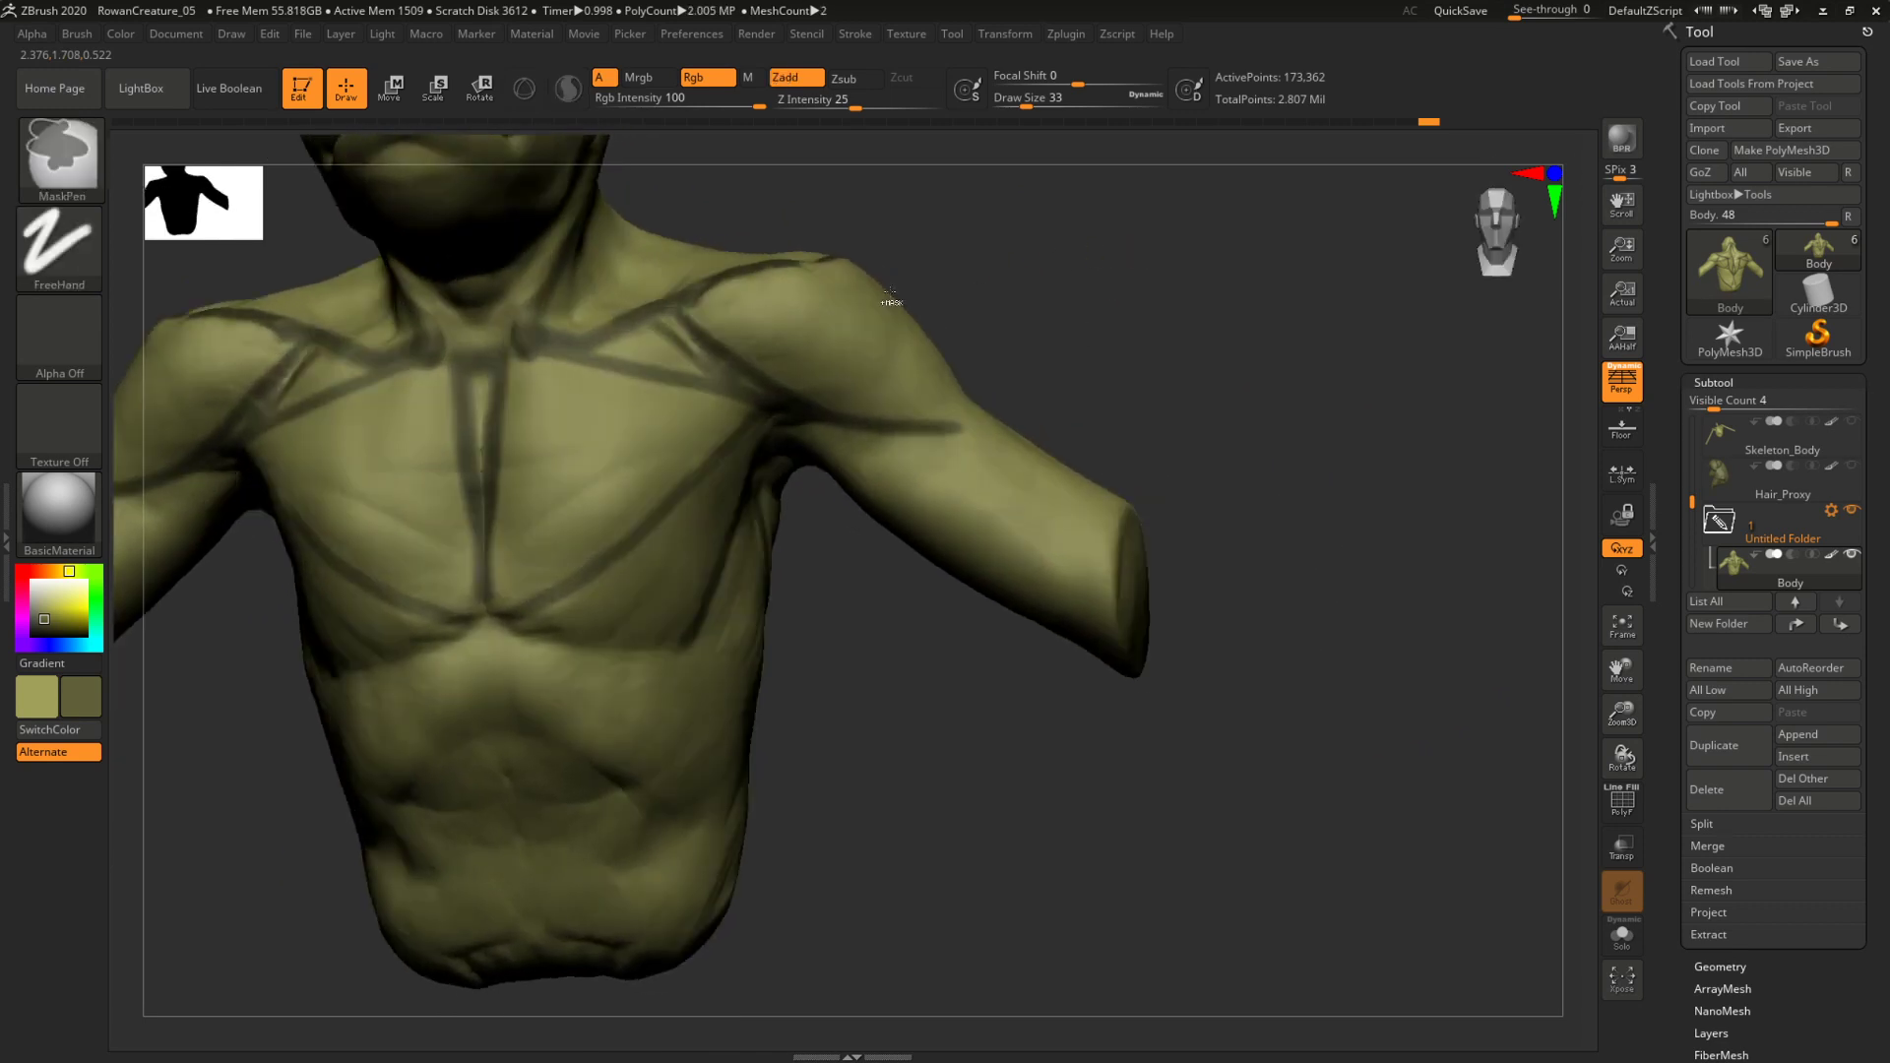
pyautogui.moveTo(572, 363); pyautogui.dragTo(708, 396)
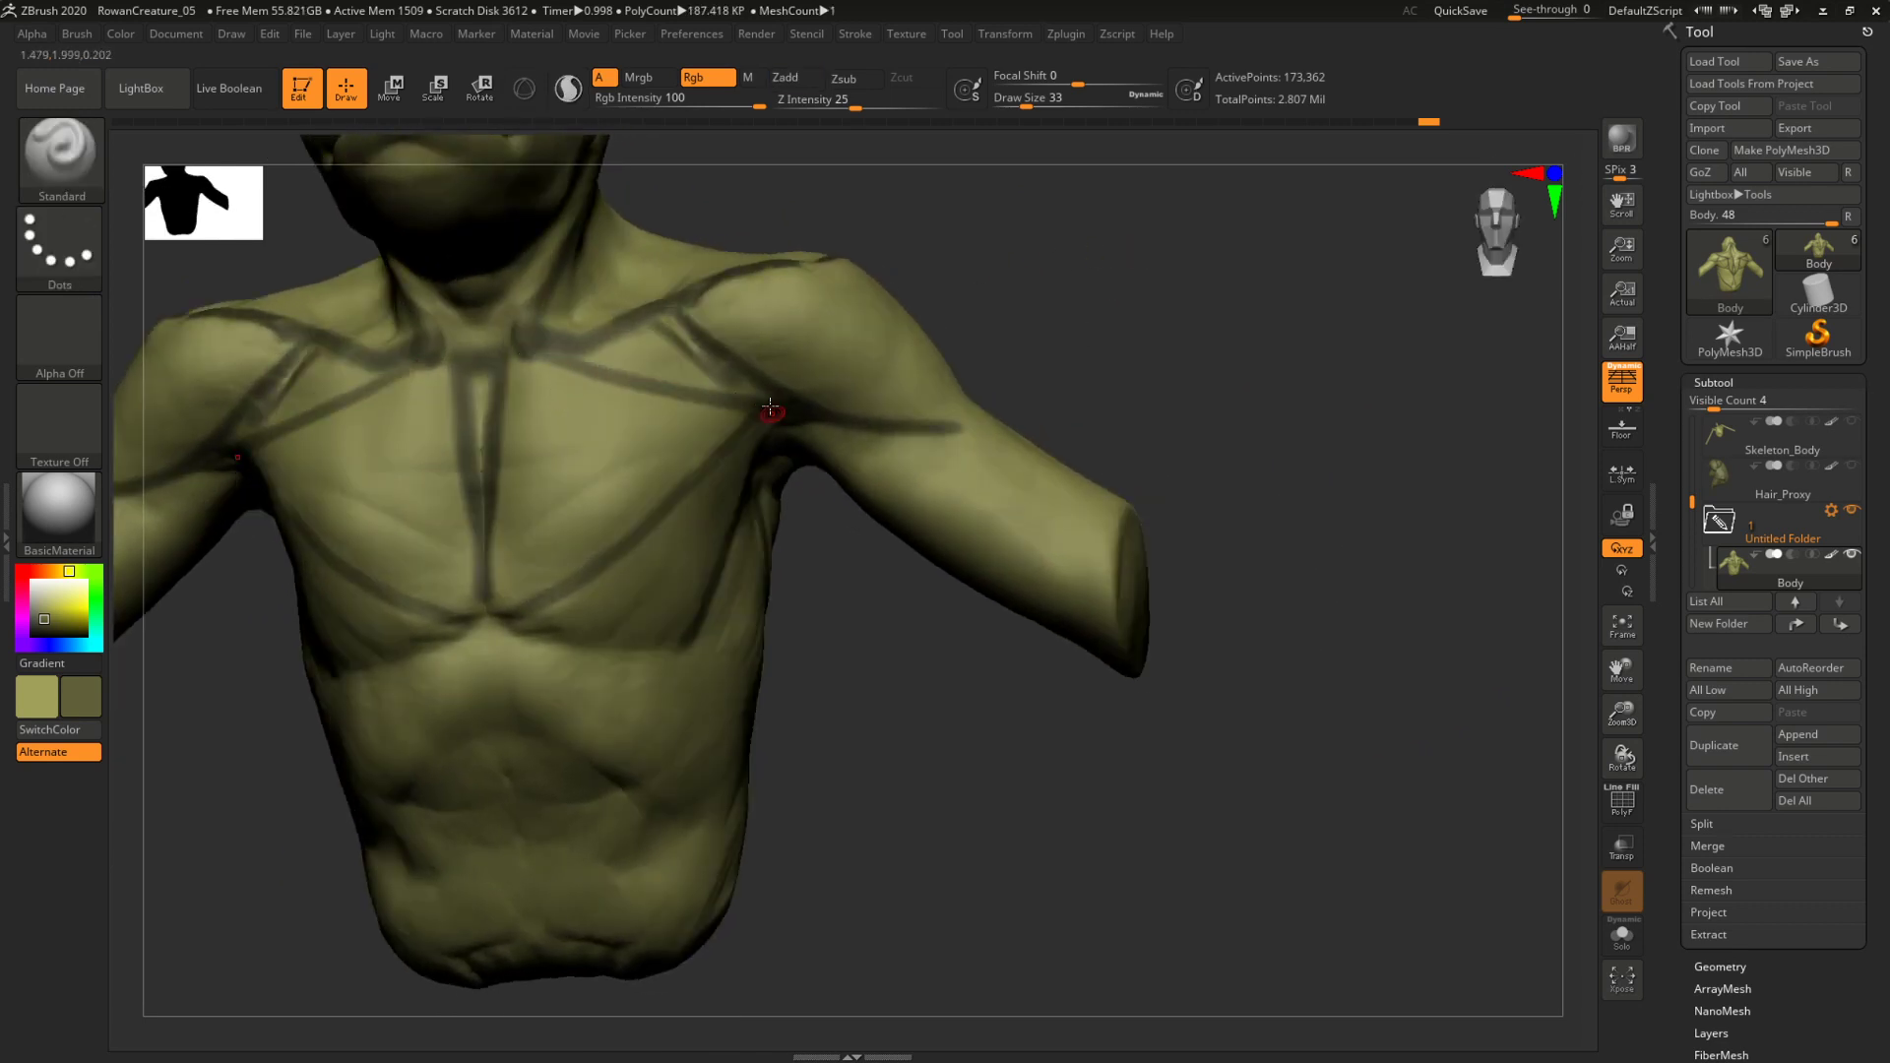
pyautogui.keyDown('ctrl'); pyautogui.moveTo(771, 406); pyautogui.dragTo(851, 428, button='right'); pyautogui.keyUp('ctrl')
# Paint thin muscle fibre strokes across the lower pectoral at draw size 13.
pyautogui.press('space')
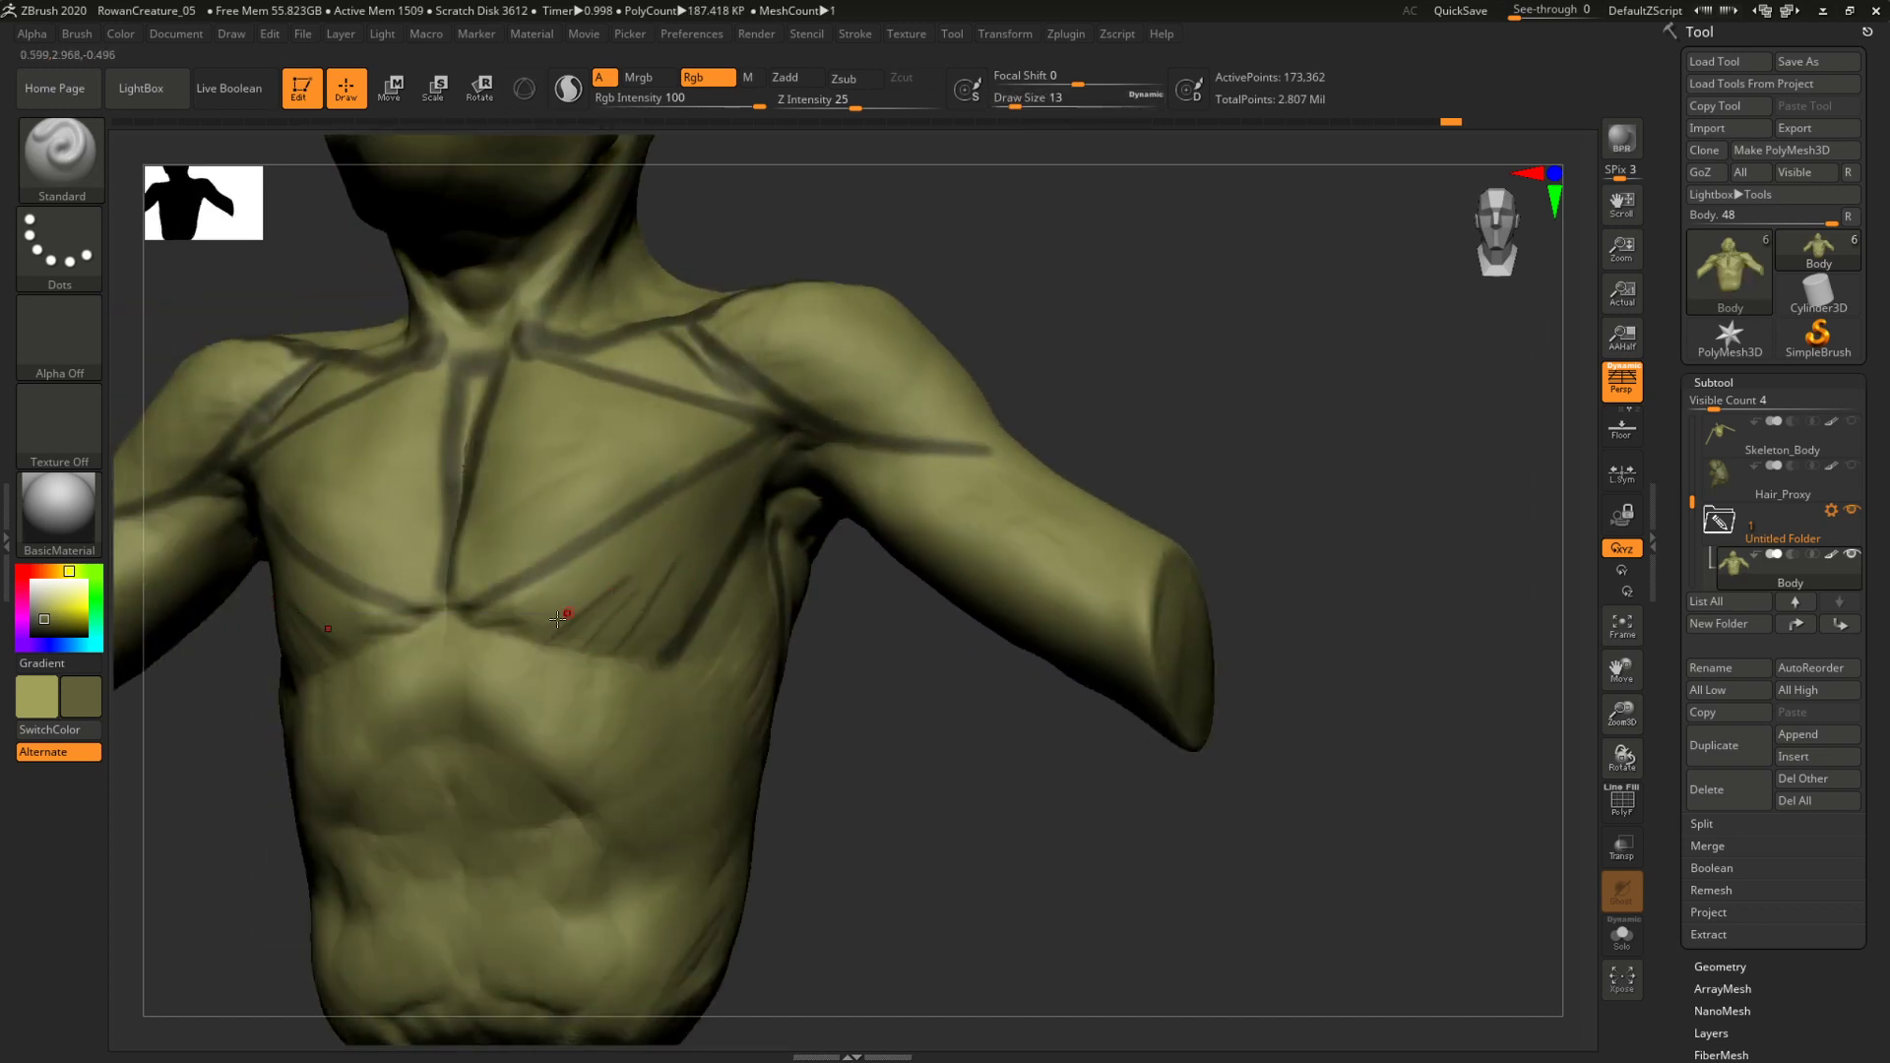
pyautogui.keyDown('ctrl'); pyautogui.moveTo(551, 638); pyautogui.dragTo(506, 571, button='right'); pyautogui.keyUp('ctrl')
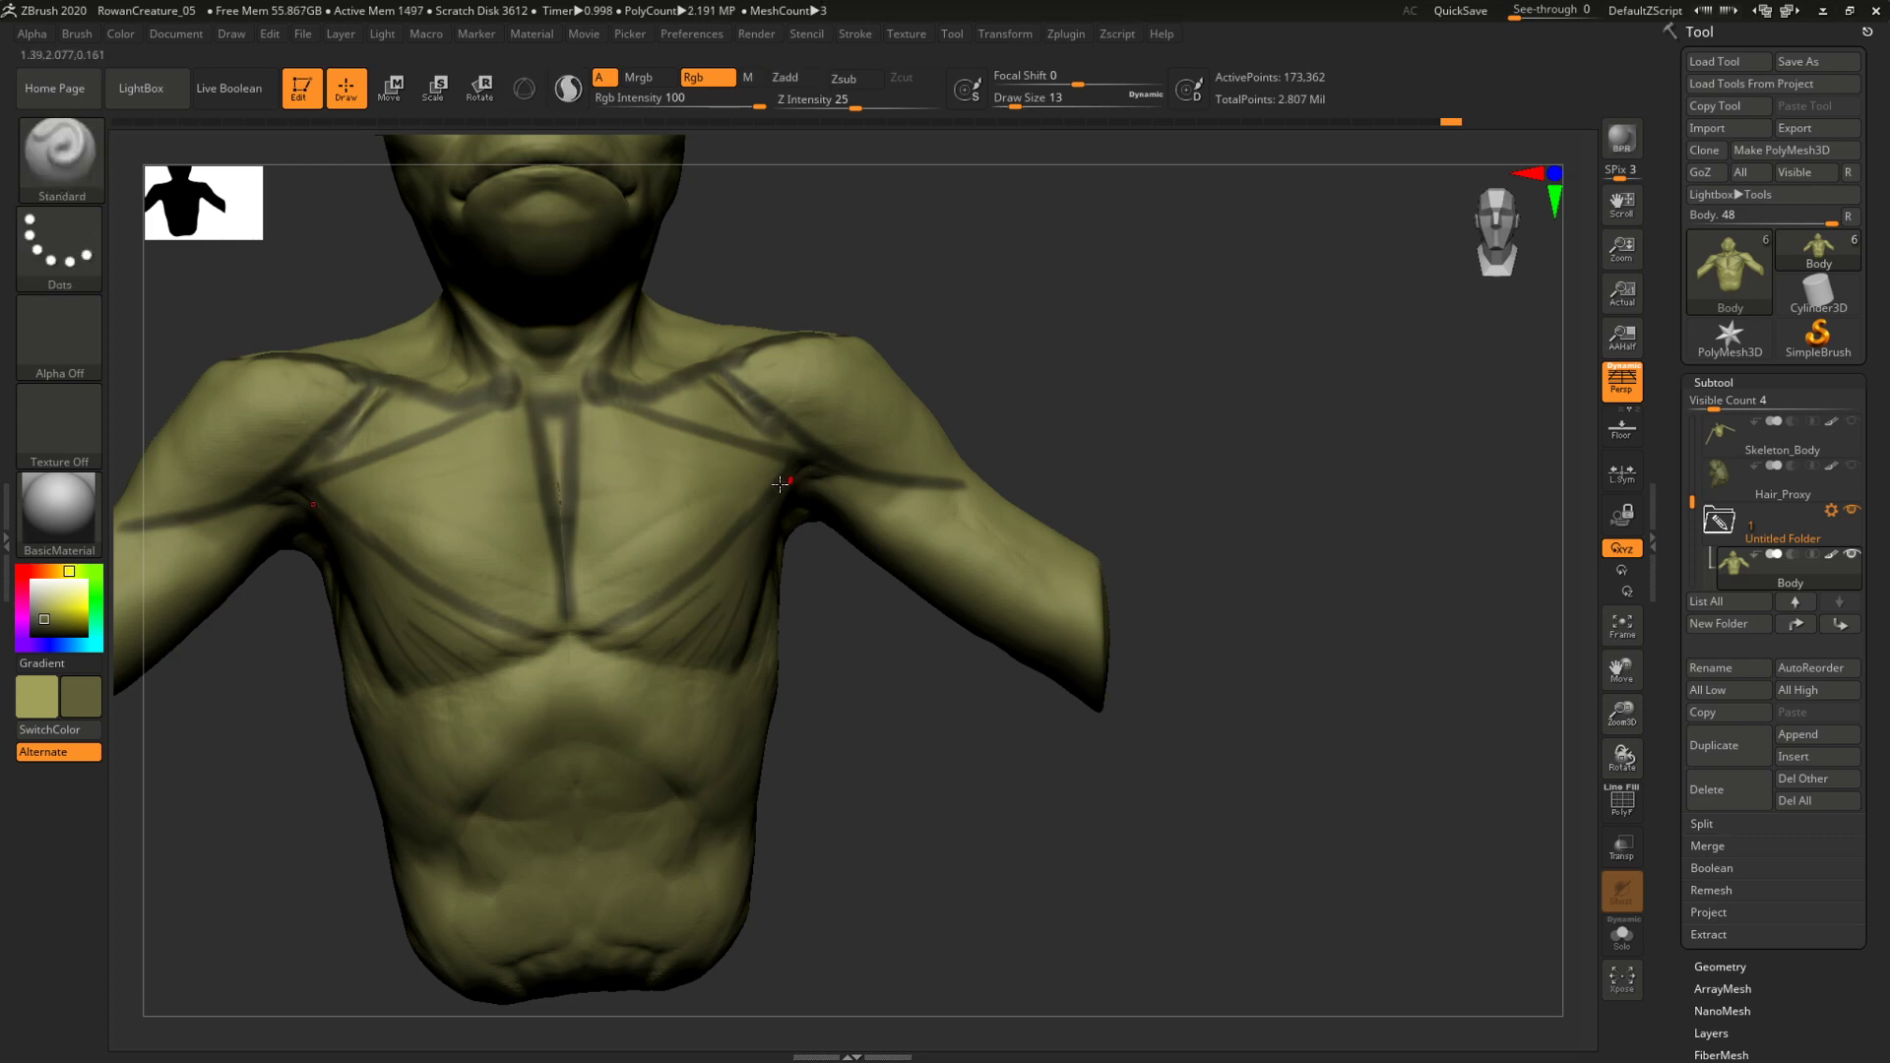
pyautogui.keyDown('alt'); pyautogui.moveTo(999, 311); pyautogui.dragTo(680, 394); pyautogui.keyUp('alt')
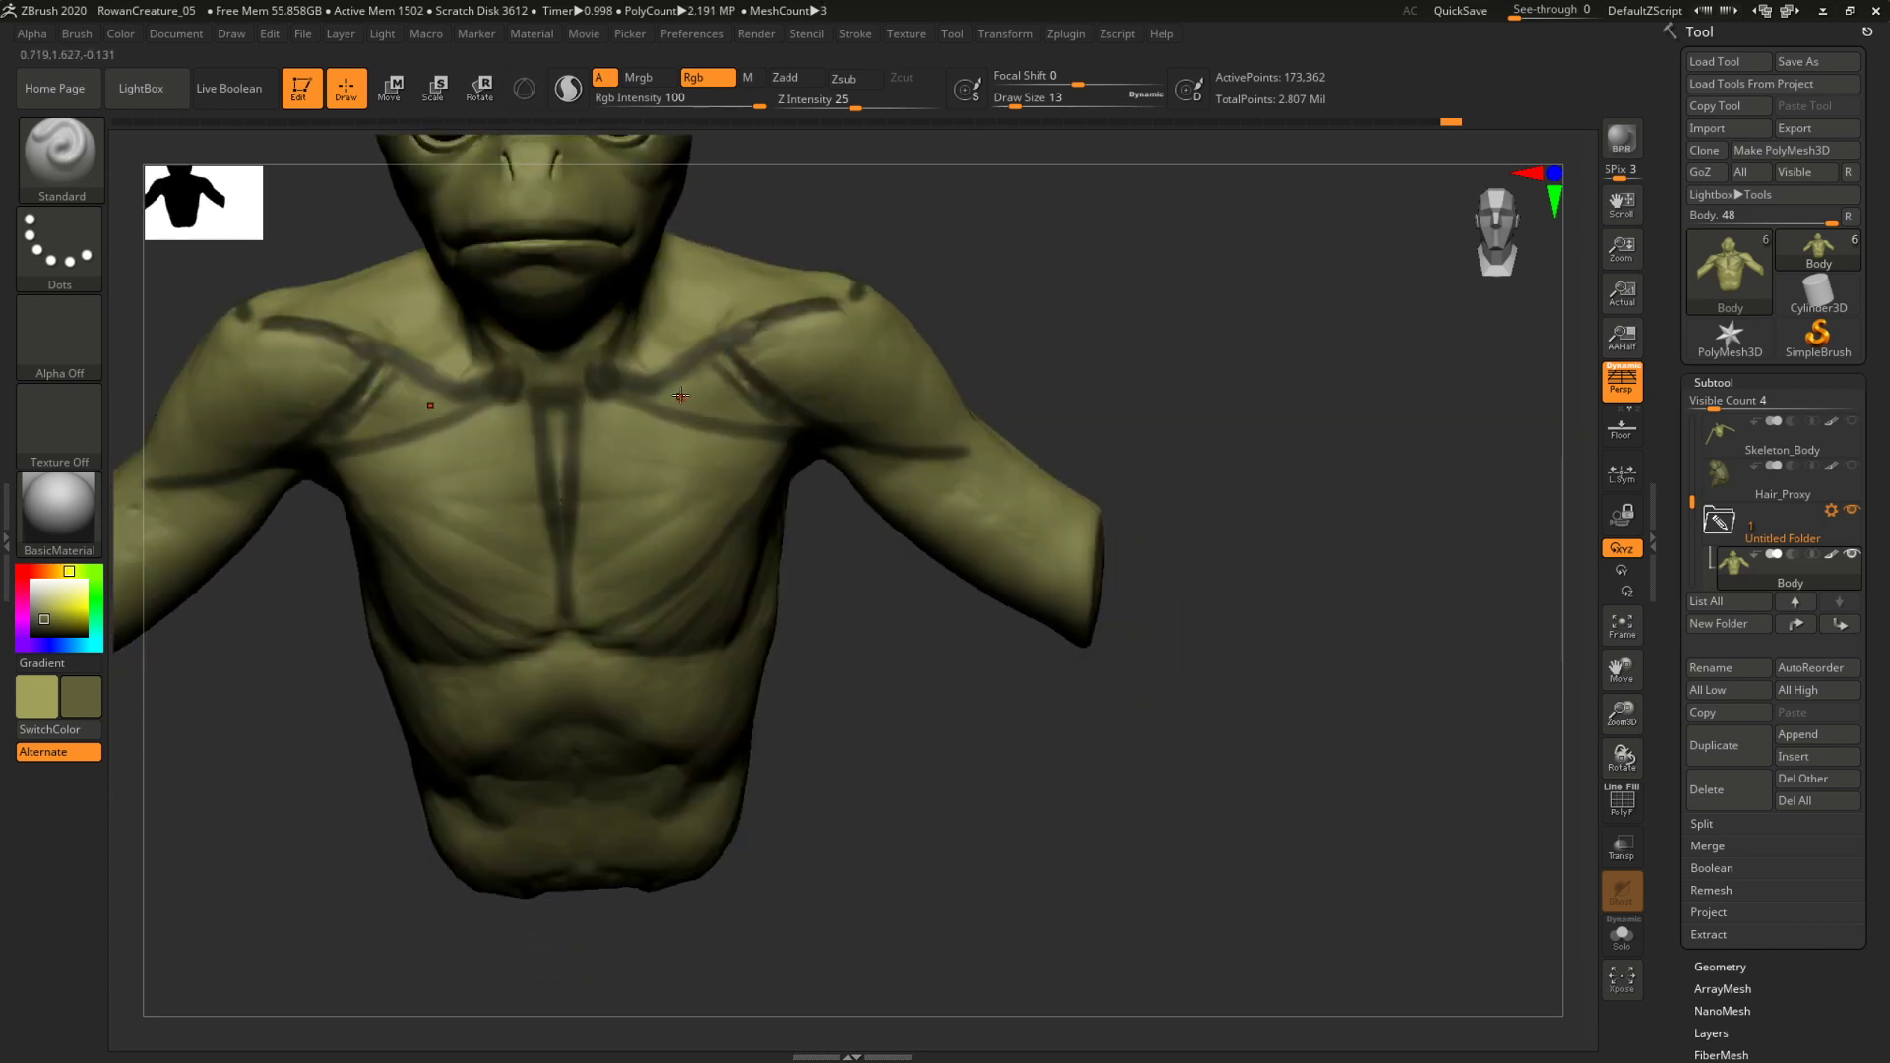
pyautogui.keyDown('alt'); pyautogui.moveTo(1024, 204); pyautogui.dragTo(634, 588); pyautogui.keyUp('alt')
# Paint the muscle bands on the side of the neck below the ear, using draw sizes 54 and 27.
pyautogui.moveTo(868, 413)
pyautogui.mouseDown()
pyautogui.moveTo(810, 420)
pyautogui.moveTo(689, 492)
pyautogui.moveTo(679, 525)
pyautogui.moveTo(770, 411)
pyautogui.mouseUp()
pyautogui.press('space')
pyautogui.press('space')
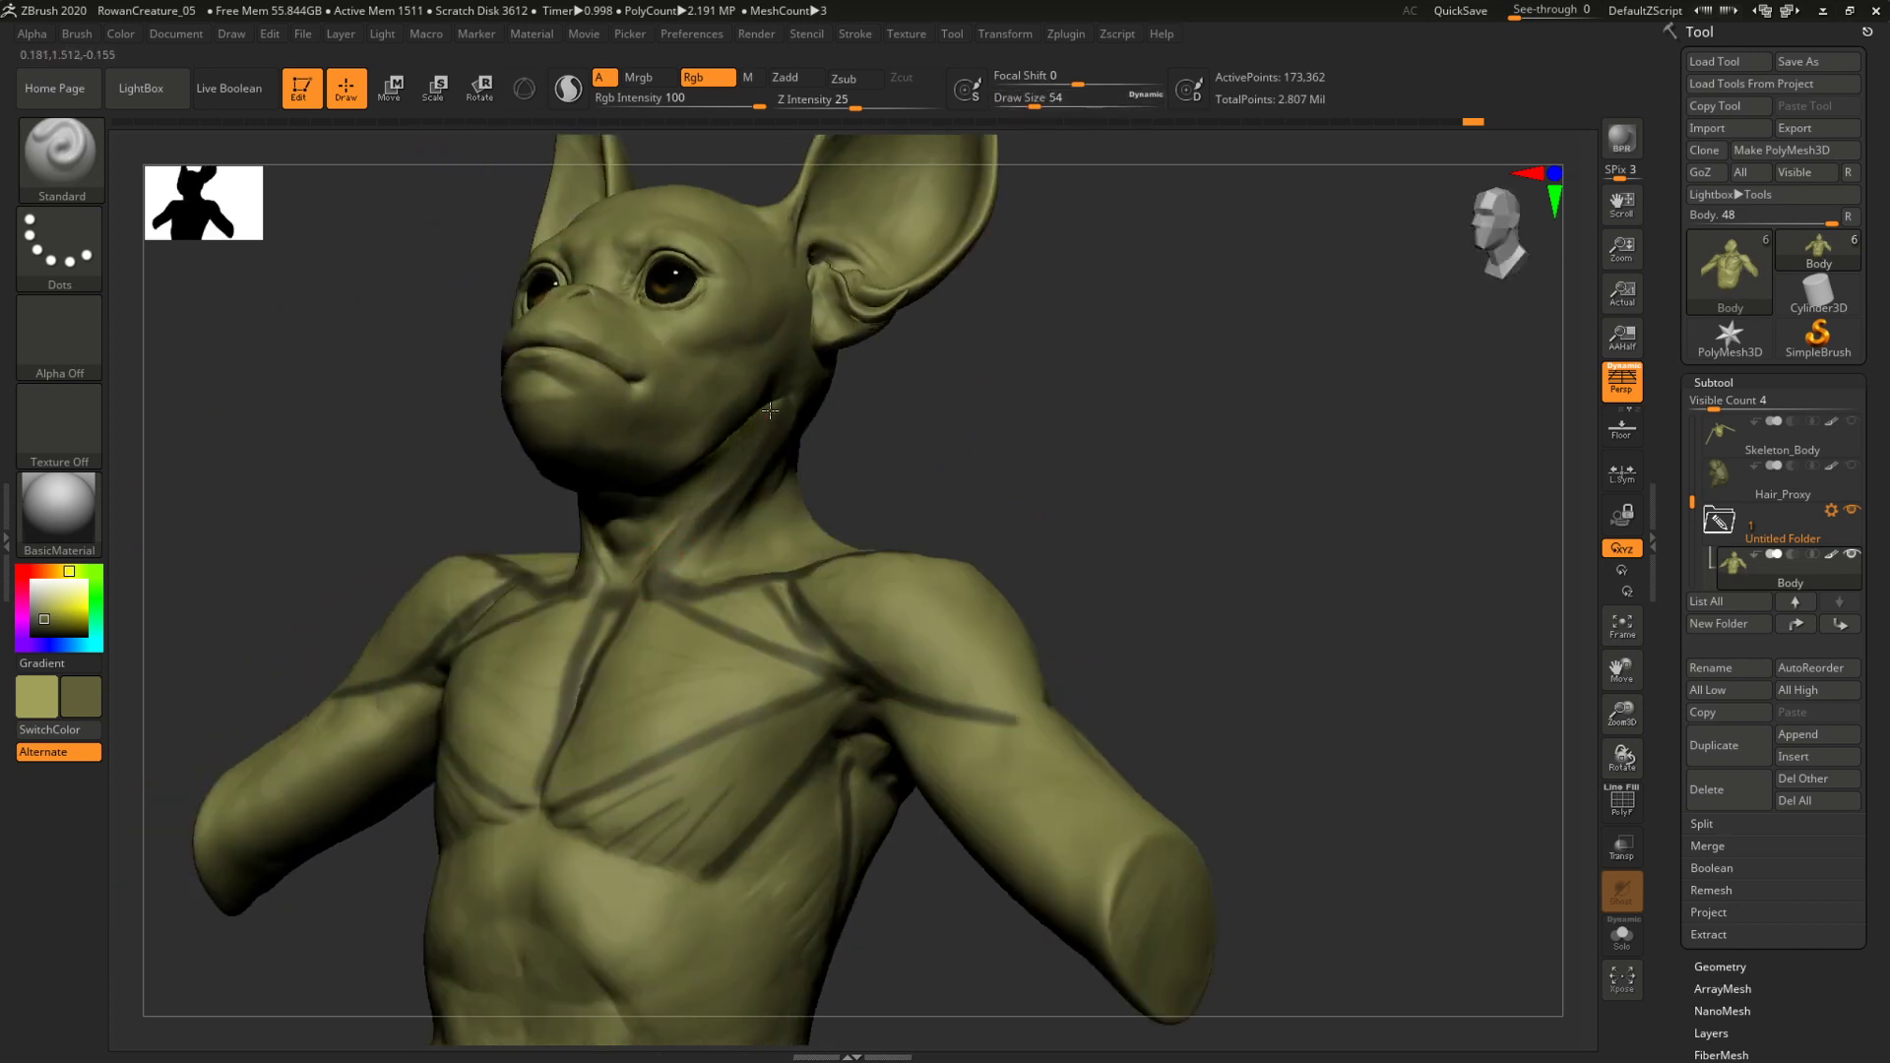
pyautogui.moveTo(1023, 369)
pyautogui.mouseDown()
pyautogui.moveTo(991, 464)
pyautogui.moveTo(1000, 423)
pyautogui.moveTo(1088, 439)
pyautogui.moveTo(1033, 443)
pyautogui.moveTo(1004, 400)
pyautogui.moveTo(885, 426)
pyautogui.moveTo(1017, 422)
pyautogui.moveTo(1105, 519)
pyautogui.moveTo(434, 505)
pyautogui.moveTo(1083, 401)
pyautogui.moveTo(775, 512)
pyautogui.moveTo(523, 510)
pyautogui.mouseUp()
pyautogui.press('[')
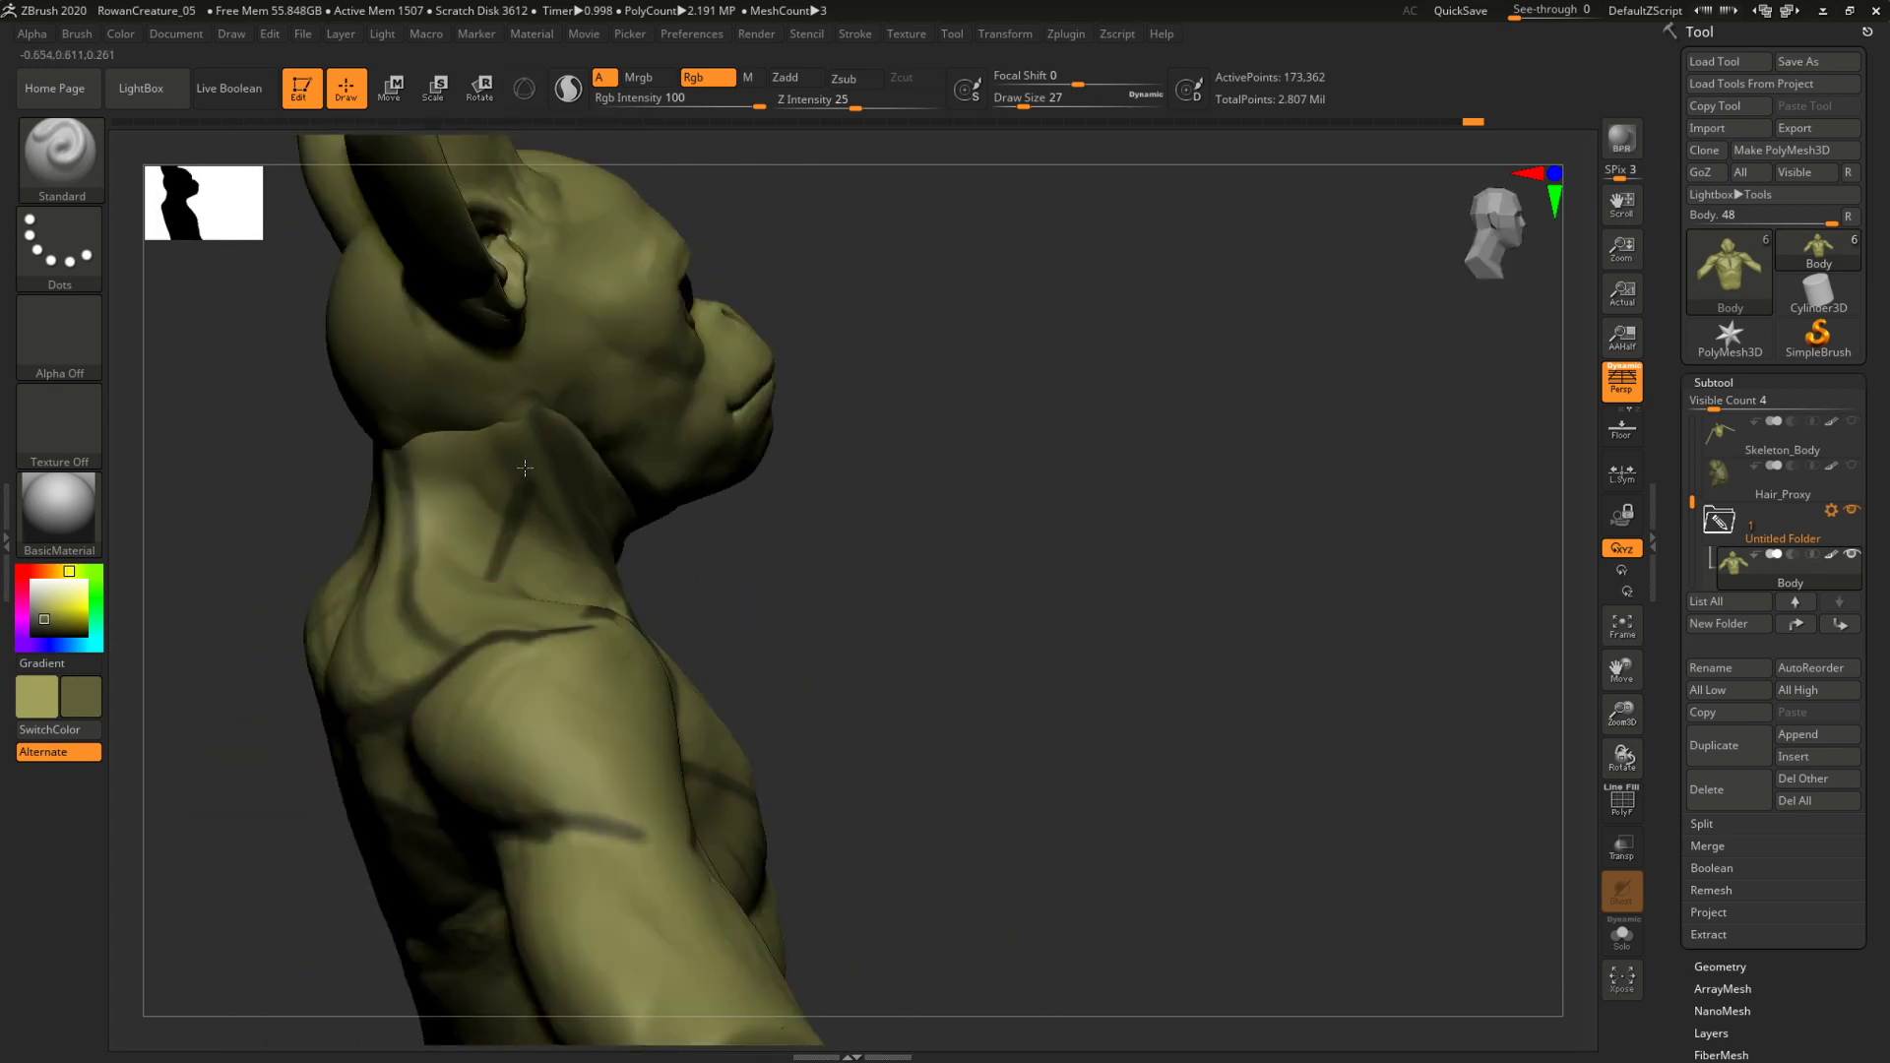
# Paint the elbow and triceps tendon marks on the back of the upper arm, undoing an unwanted stroke and using draw size 54.
pyautogui.moveTo(857, 473)
pyautogui.mouseDown()
pyautogui.moveTo(873, 452)
pyautogui.moveTo(1034, 481)
pyautogui.moveTo(820, 449)
pyautogui.moveTo(894, 425)
pyautogui.moveTo(991, 451)
pyautogui.moveTo(1054, 510)
pyautogui.moveTo(1158, 554)
pyautogui.moveTo(1139, 511)
pyautogui.moveTo(1131, 571)
pyautogui.moveTo(1092, 607)
pyautogui.moveTo(1148, 672)
pyautogui.mouseUp()
pyautogui.press('s')
pyautogui.press('s')
pyautogui.hotkey('ctrl', 'z')
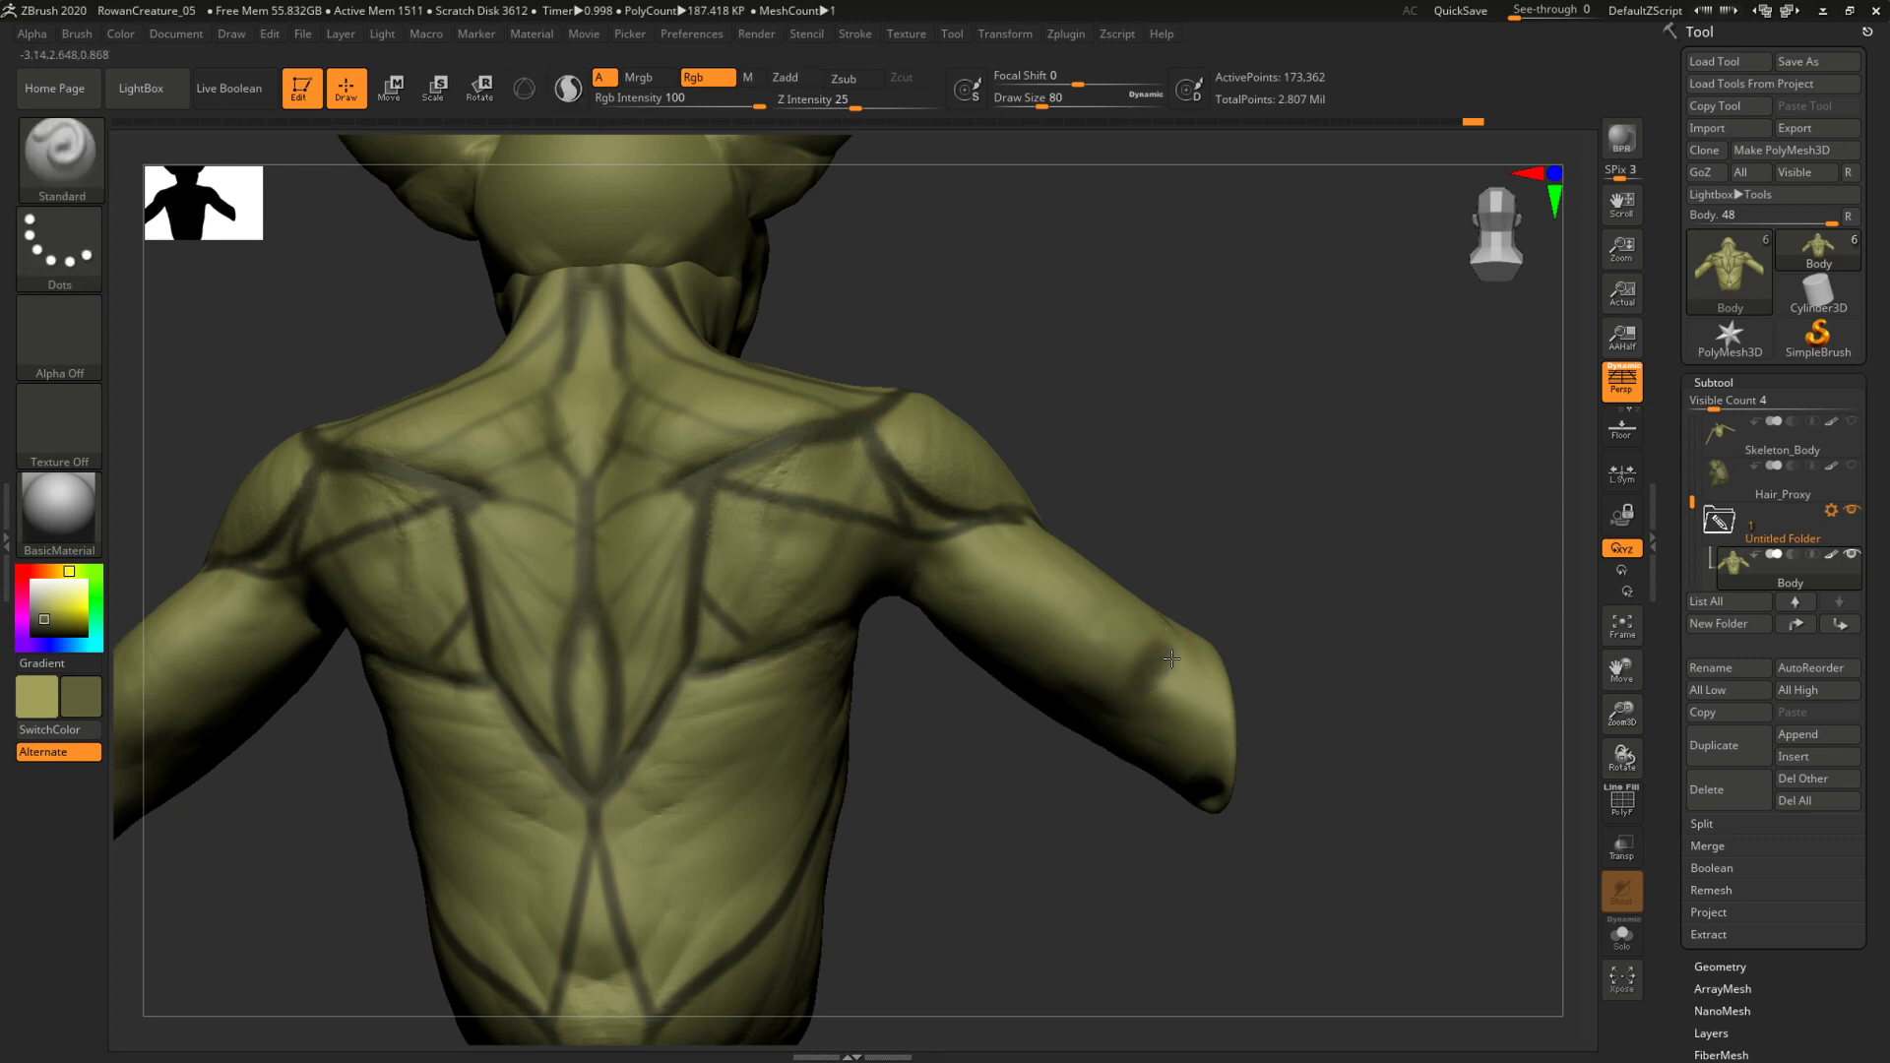
pyautogui.moveTo(1232, 561)
pyautogui.mouseDown()
pyautogui.moveTo(1159, 579)
pyautogui.moveTo(1170, 603)
pyautogui.mouseUp()
pyautogui.moveTo(1223, 499)
pyautogui.mouseDown()
pyautogui.moveTo(1078, 507)
pyautogui.moveTo(1185, 638)
pyautogui.moveTo(1240, 463)
pyautogui.moveTo(1234, 519)
pyautogui.mouseUp()
pyautogui.moveTo(1042, 644); pyautogui.dragTo(1166, 689)
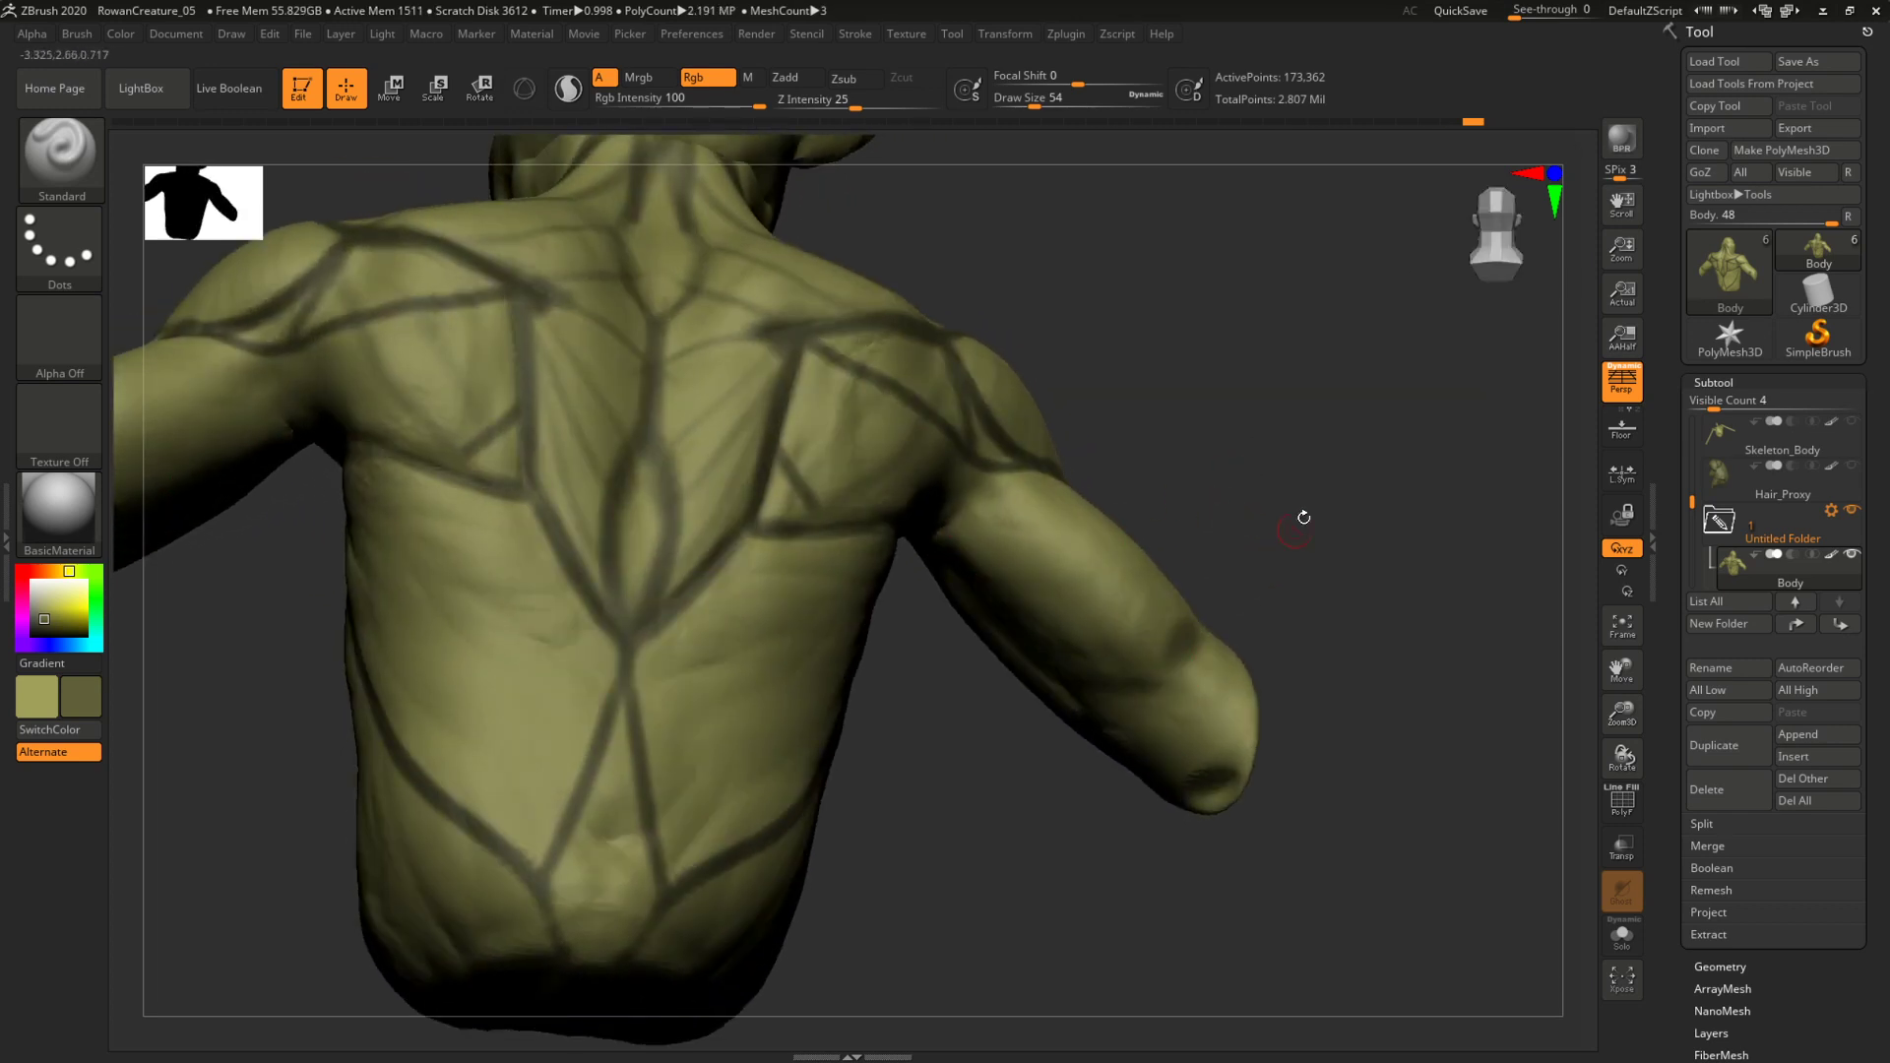
# Paint the biceps separation lines along the front and inner side of the upper arm at draw size 46.
pyautogui.moveTo(1299, 522)
pyautogui.mouseDown()
pyautogui.moveTo(1265, 498)
pyautogui.moveTo(1307, 593)
pyautogui.moveTo(1319, 490)
pyautogui.moveTo(1211, 759)
pyautogui.moveTo(927, 632)
pyautogui.mouseUp()
pyautogui.press('space')
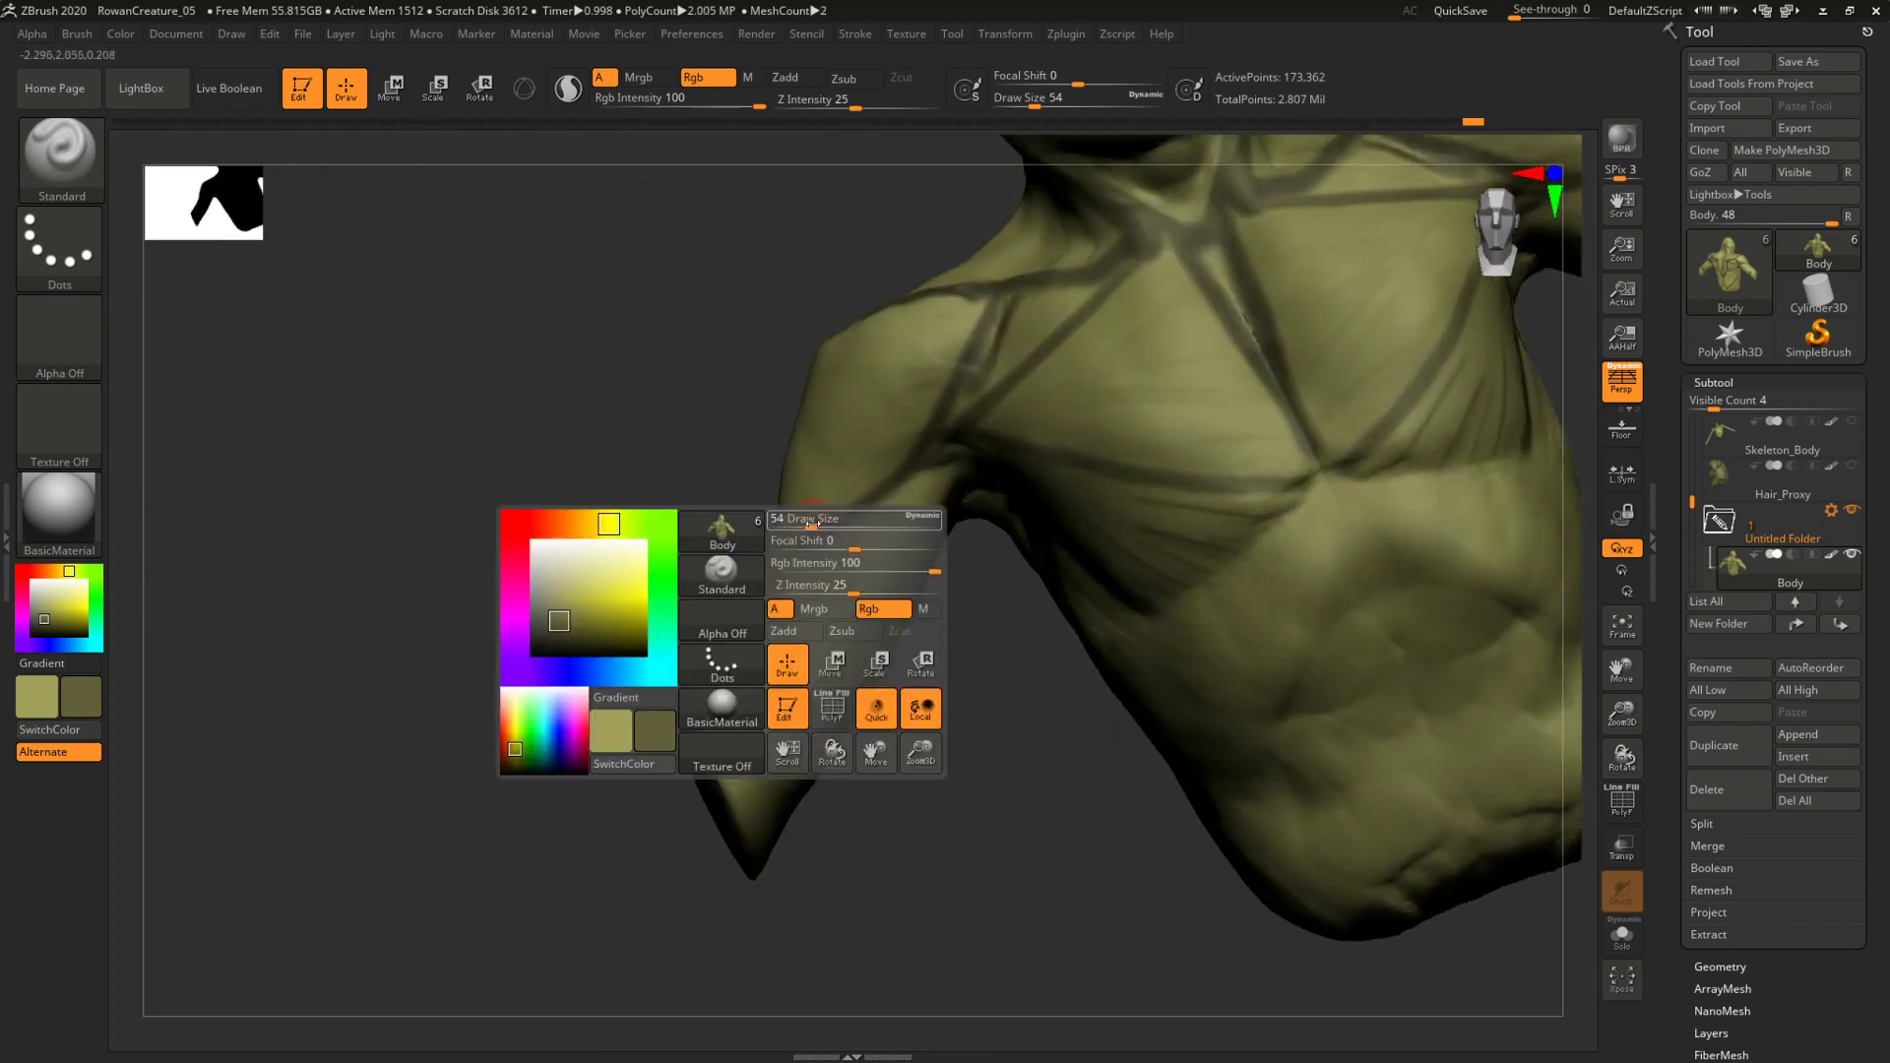
pyautogui.moveTo(842, 520)
pyautogui.mouseDown()
pyautogui.moveTo(745, 700)
pyautogui.moveTo(920, 659)
pyautogui.moveTo(953, 717)
pyautogui.moveTo(818, 792)
pyautogui.moveTo(911, 526)
pyautogui.mouseUp()
pyautogui.press('space')
pyautogui.click(872, 683)
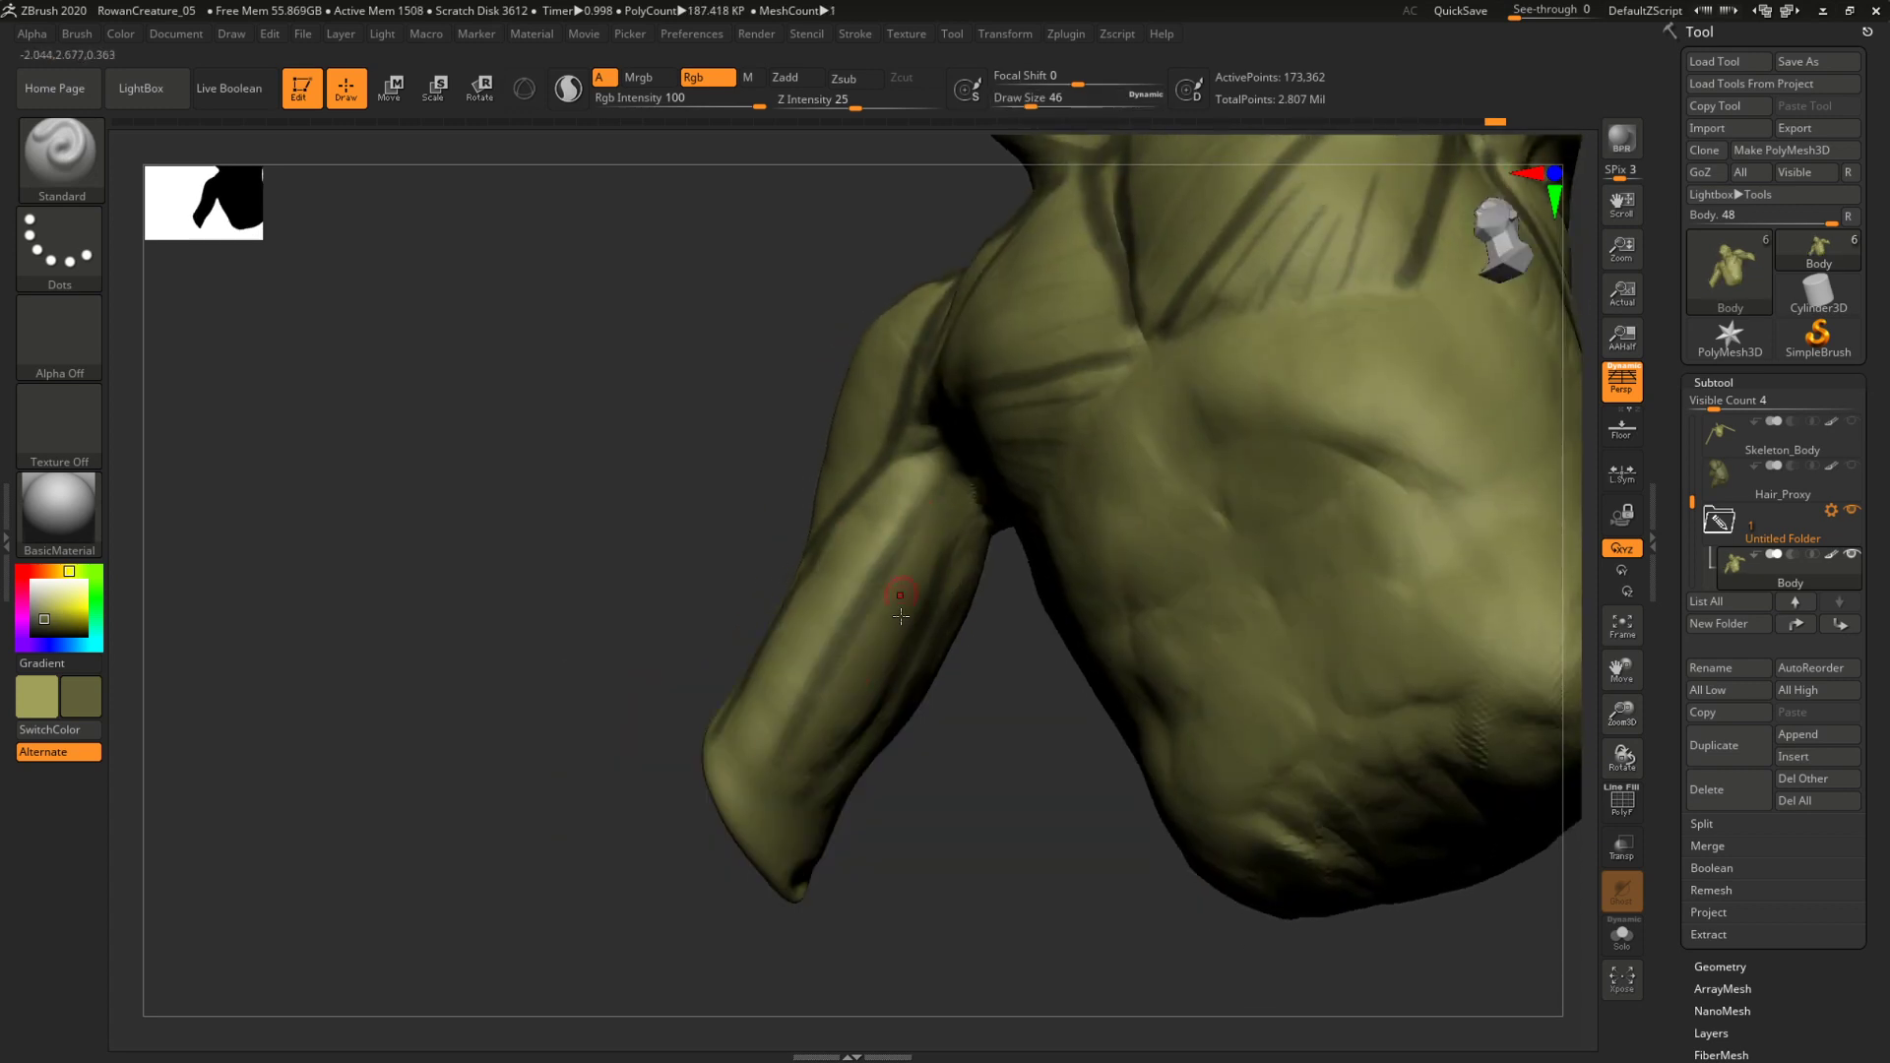
pyautogui.moveTo(884, 753)
pyautogui.mouseDown()
pyautogui.moveTo(962, 823)
pyautogui.moveTo(1260, 837)
pyautogui.moveTo(1286, 801)
pyautogui.moveTo(1282, 695)
pyautogui.moveTo(1362, 486)
pyautogui.moveTo(1308, 456)
pyautogui.moveTo(1290, 363)
pyautogui.moveTo(1408, 423)
pyautogui.moveTo(1312, 308)
pyautogui.moveTo(1323, 465)
pyautogui.mouseUp()
# Toggle the Body subtool's polypaint off and on to compare the bare sculpt with the painted muscle guides, front and back.
pyautogui.press('f')
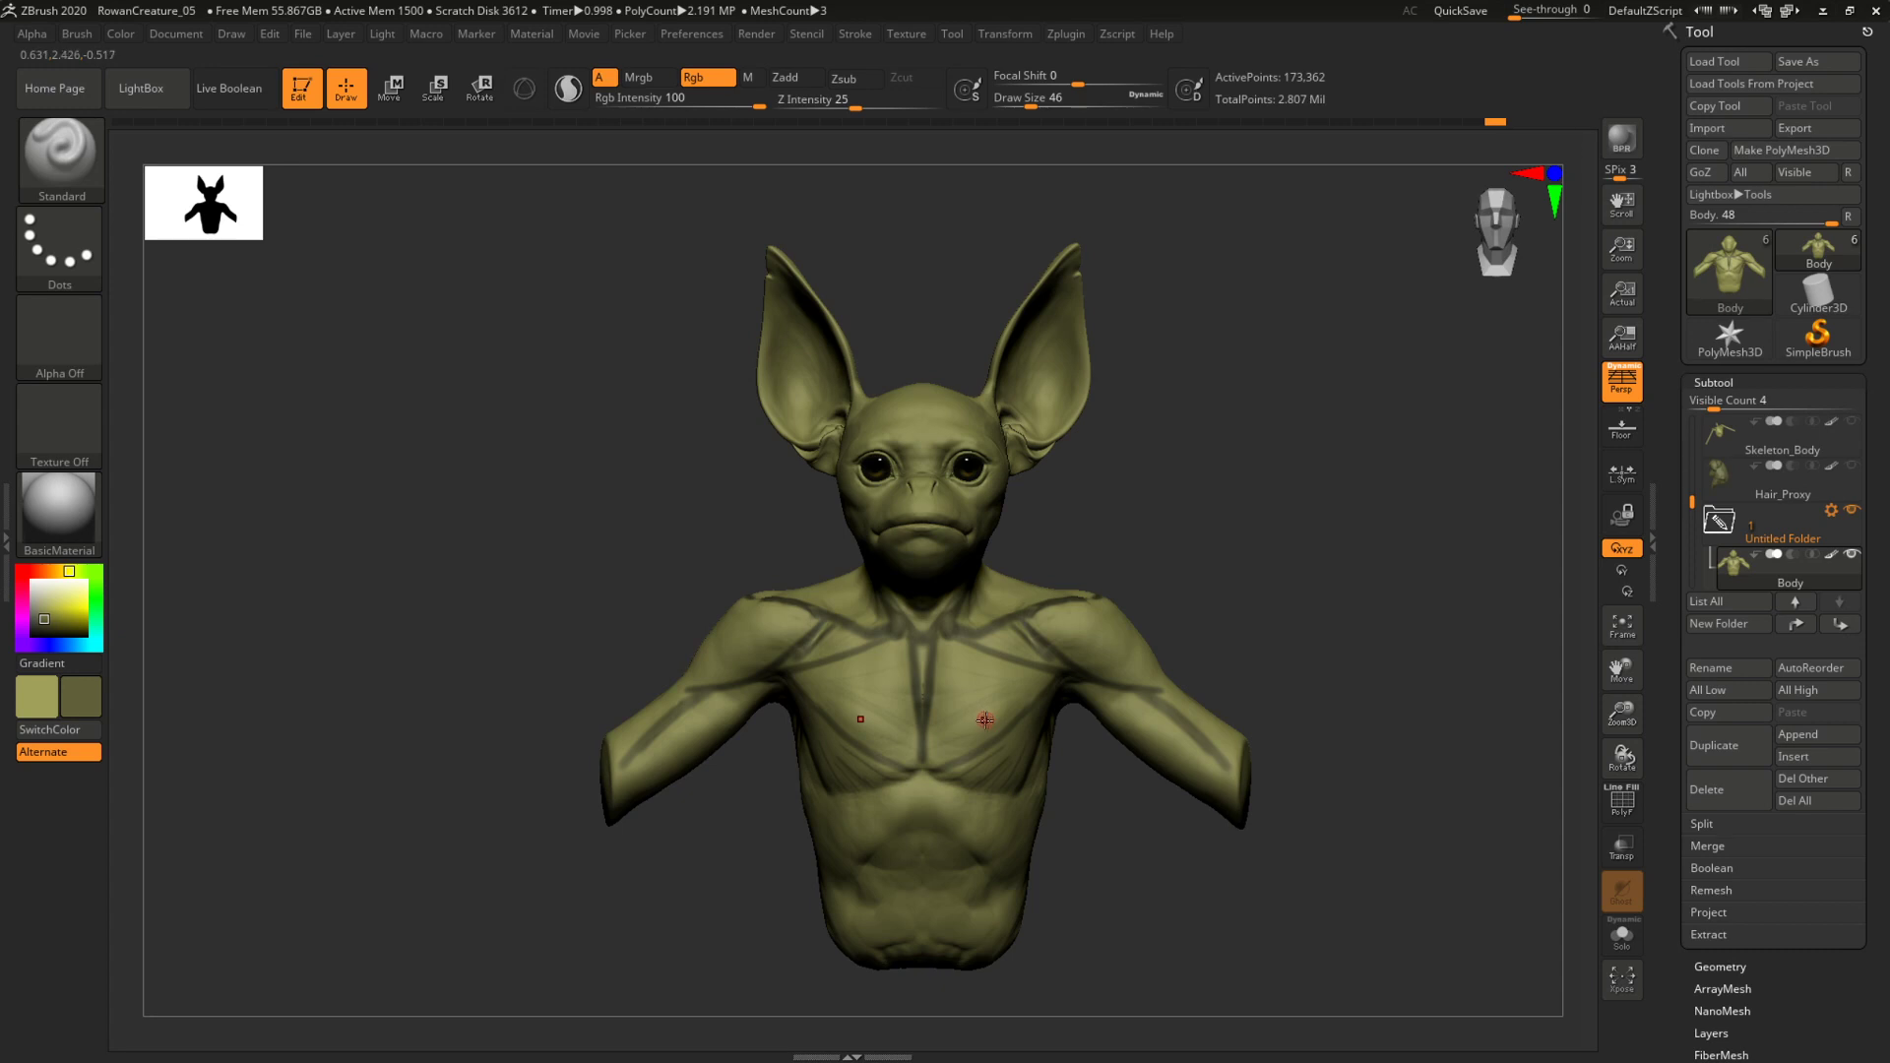
pyautogui.press('c')
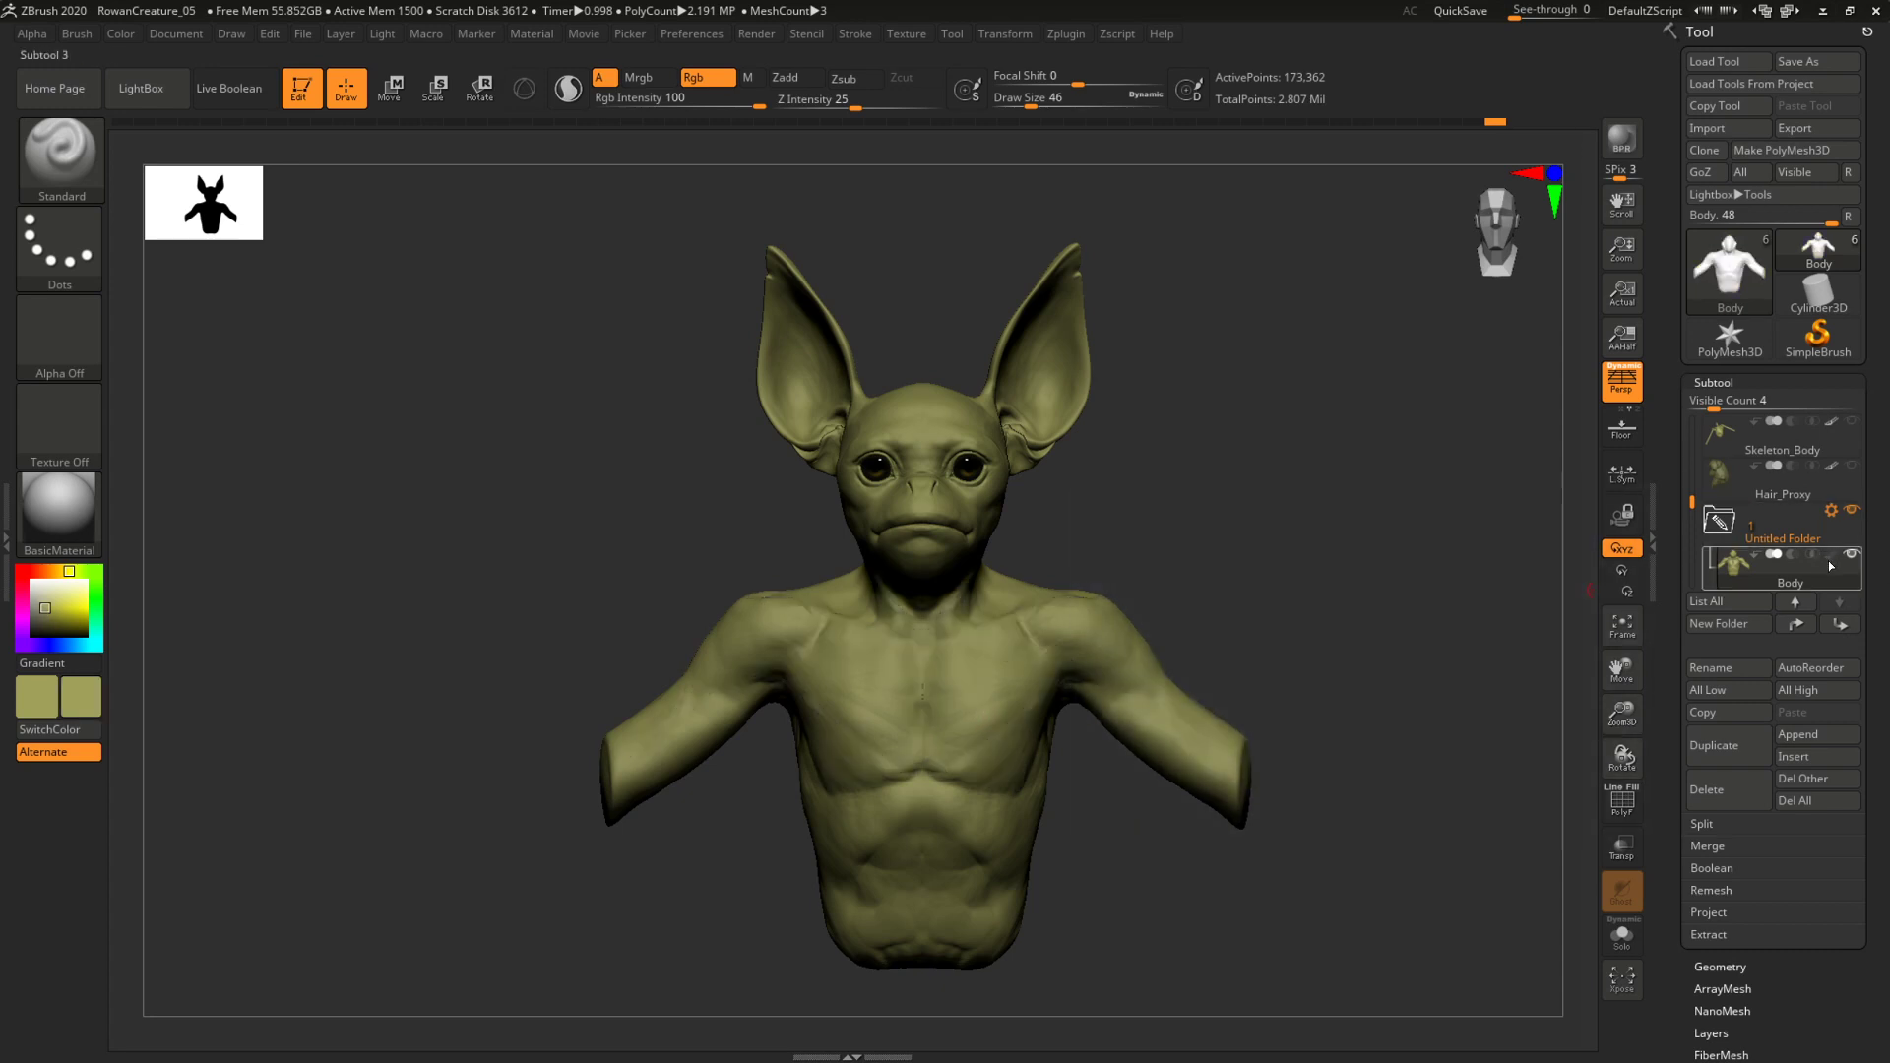
pyautogui.moveTo(1828, 559)
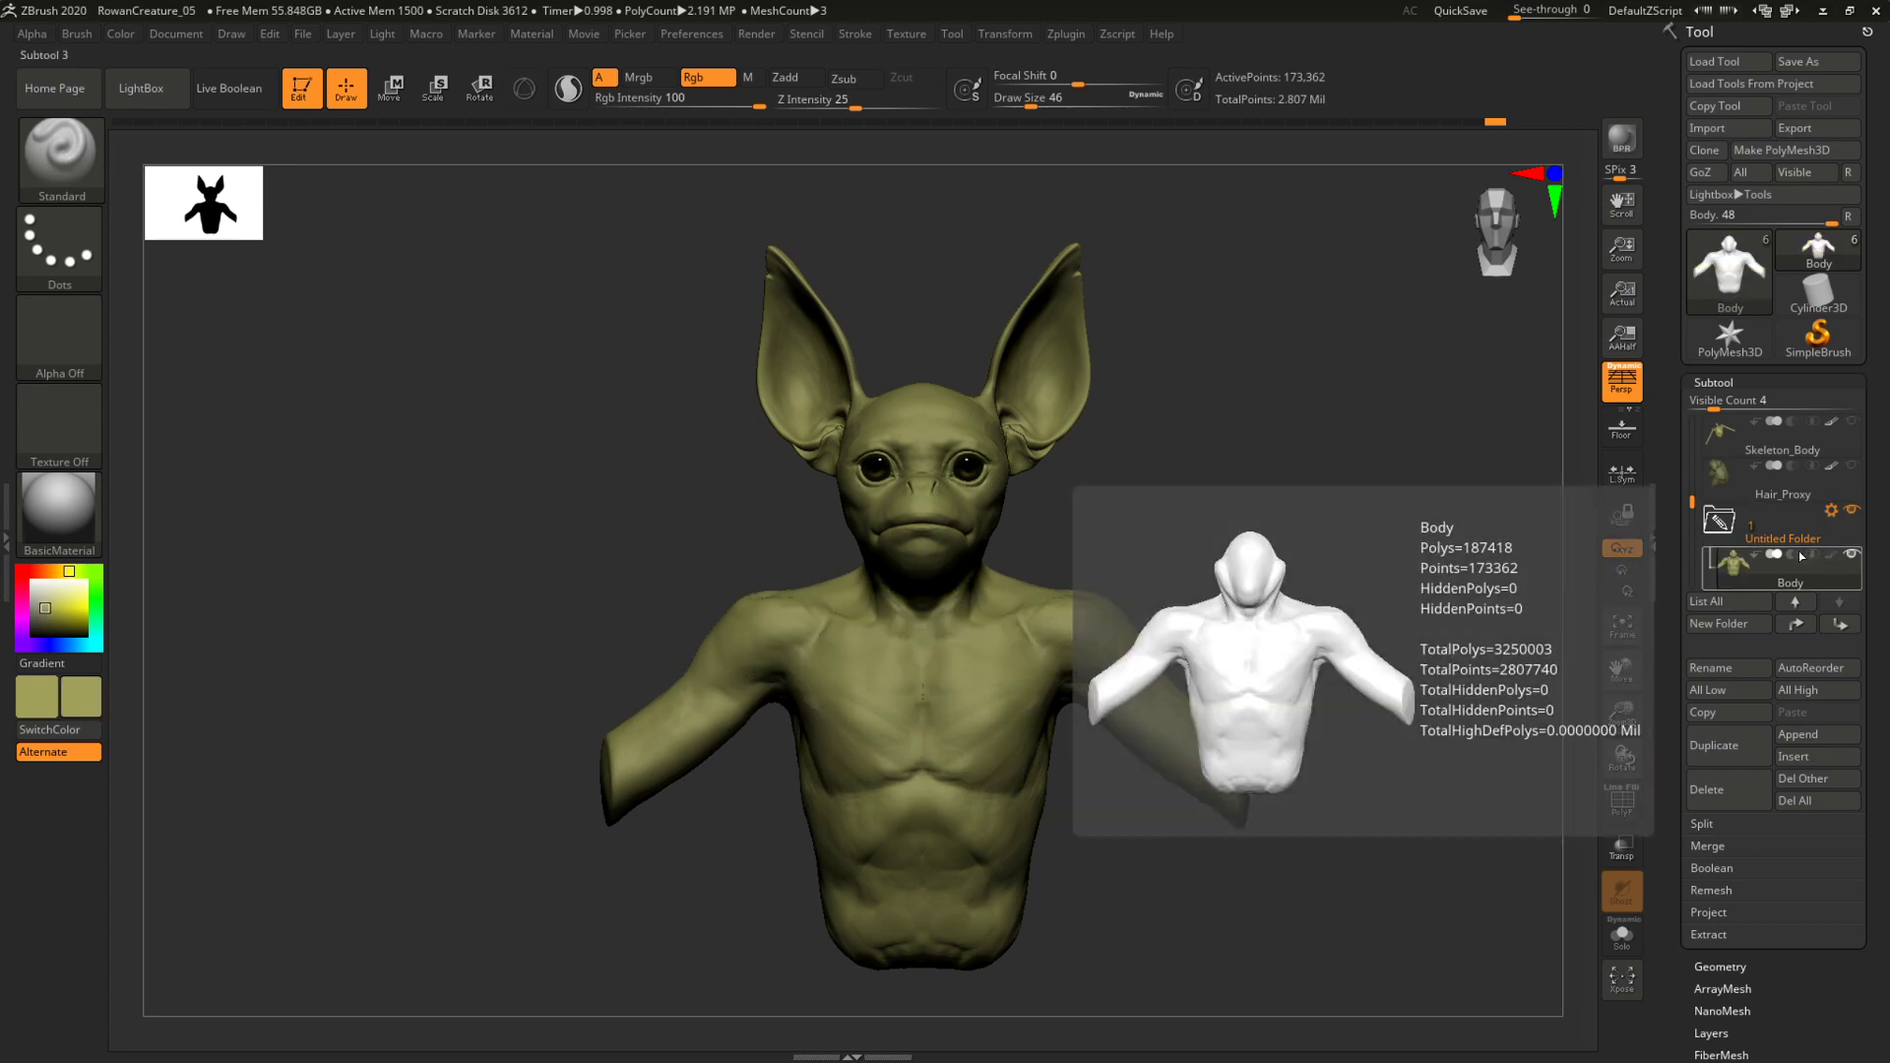
pyautogui.moveTo(1341, 498); pyautogui.dragTo(1442, 439)
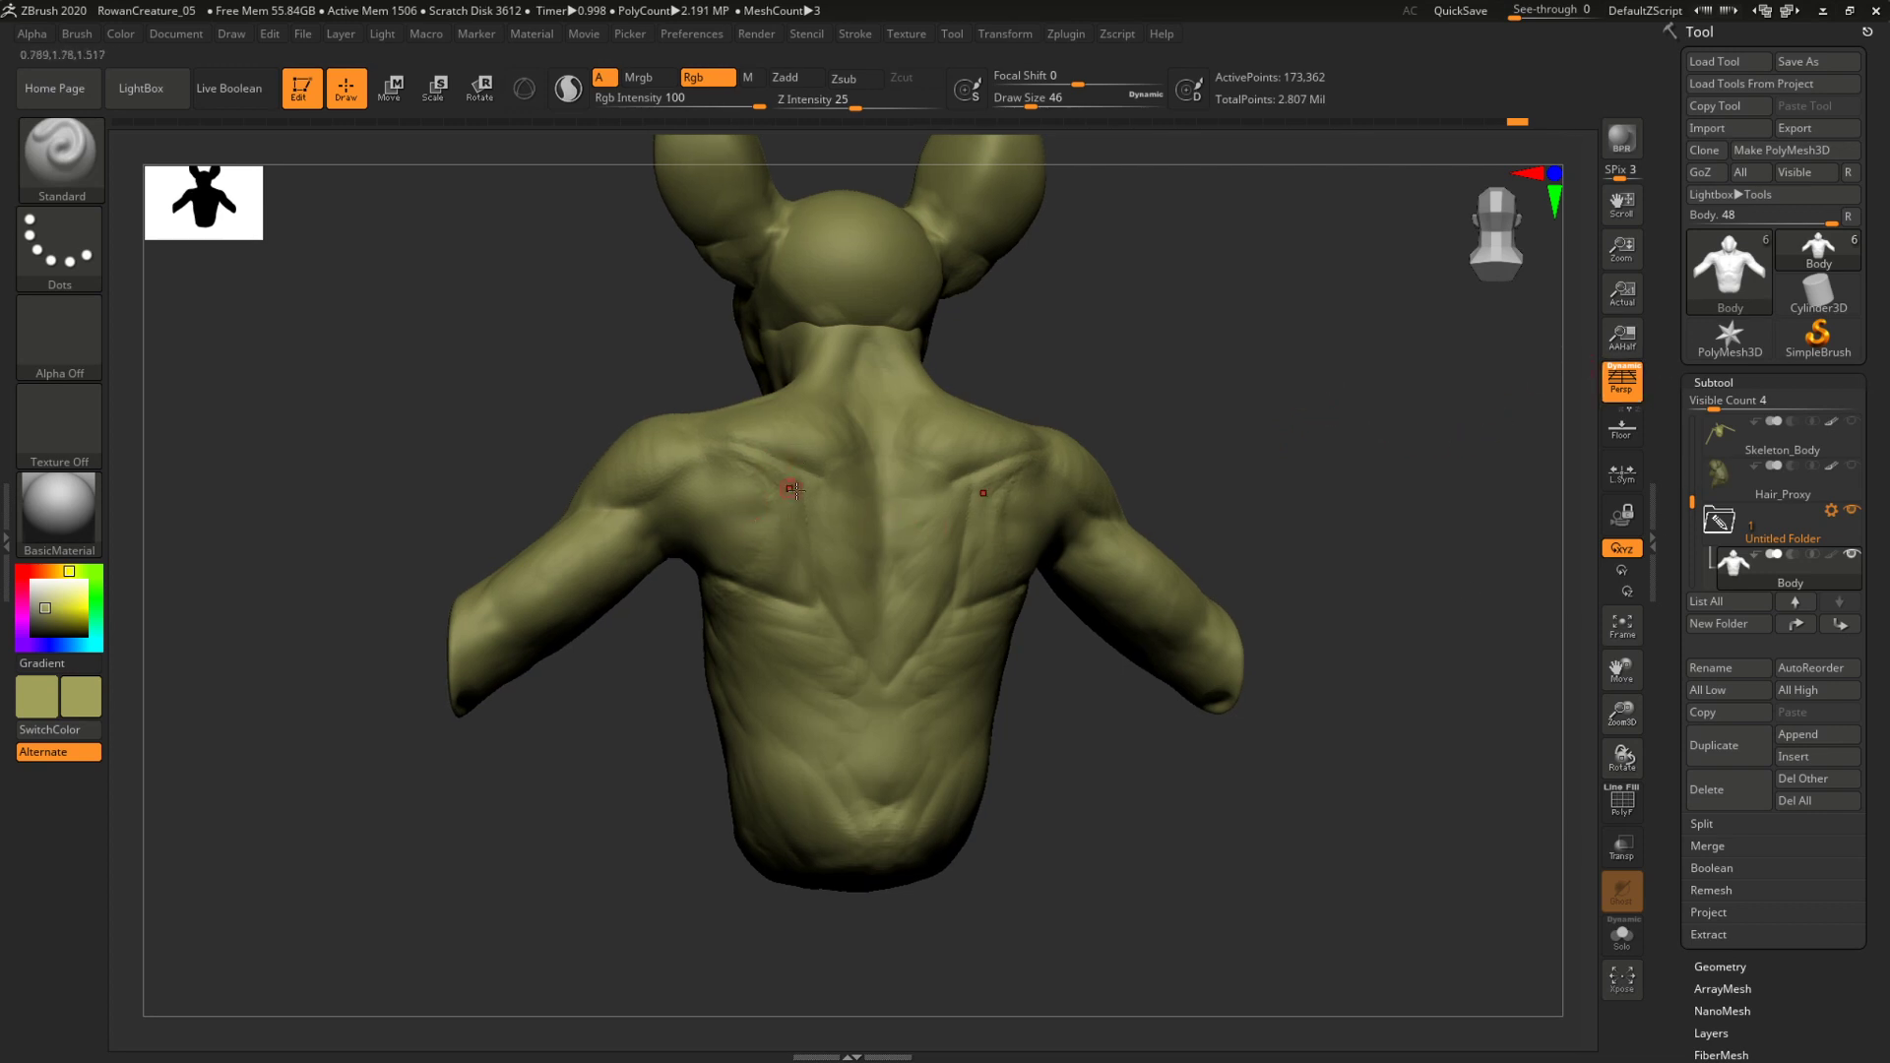
pyautogui.click(1830, 557)
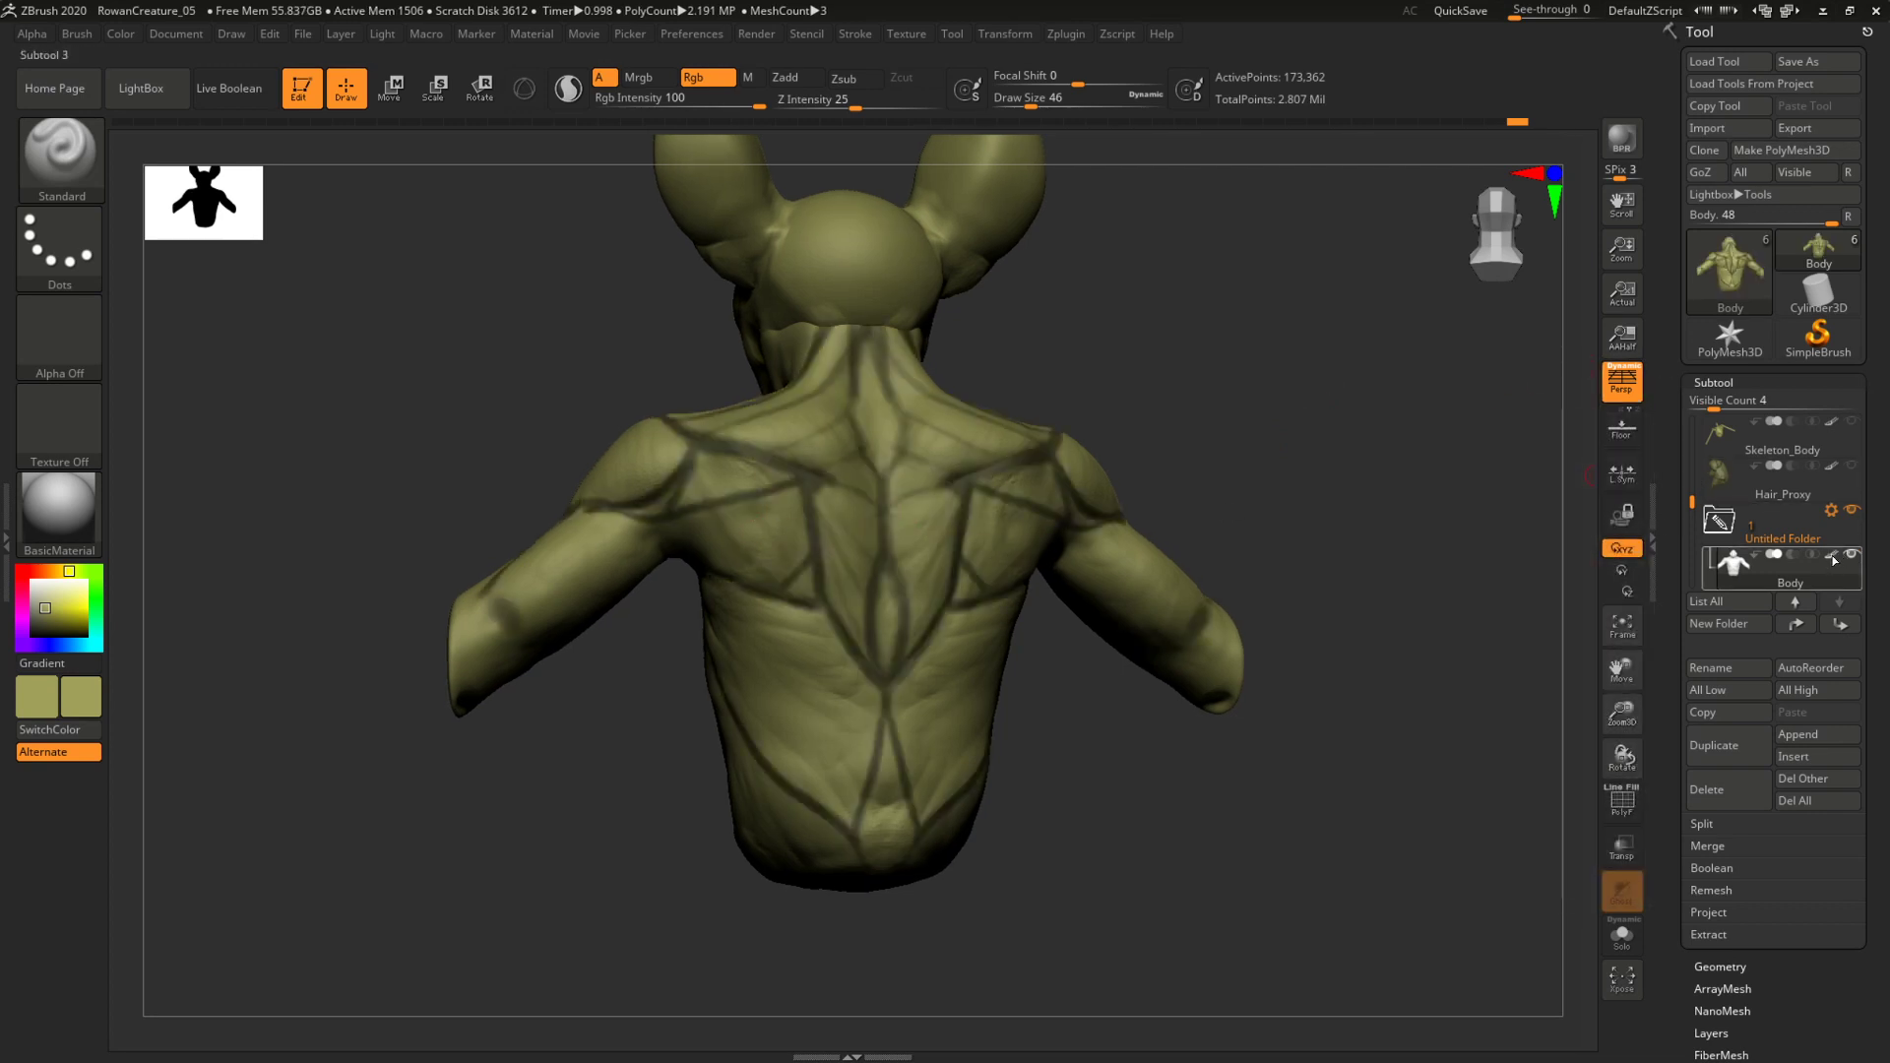
pyautogui.click(1830, 558)
pyautogui.click(1831, 558)
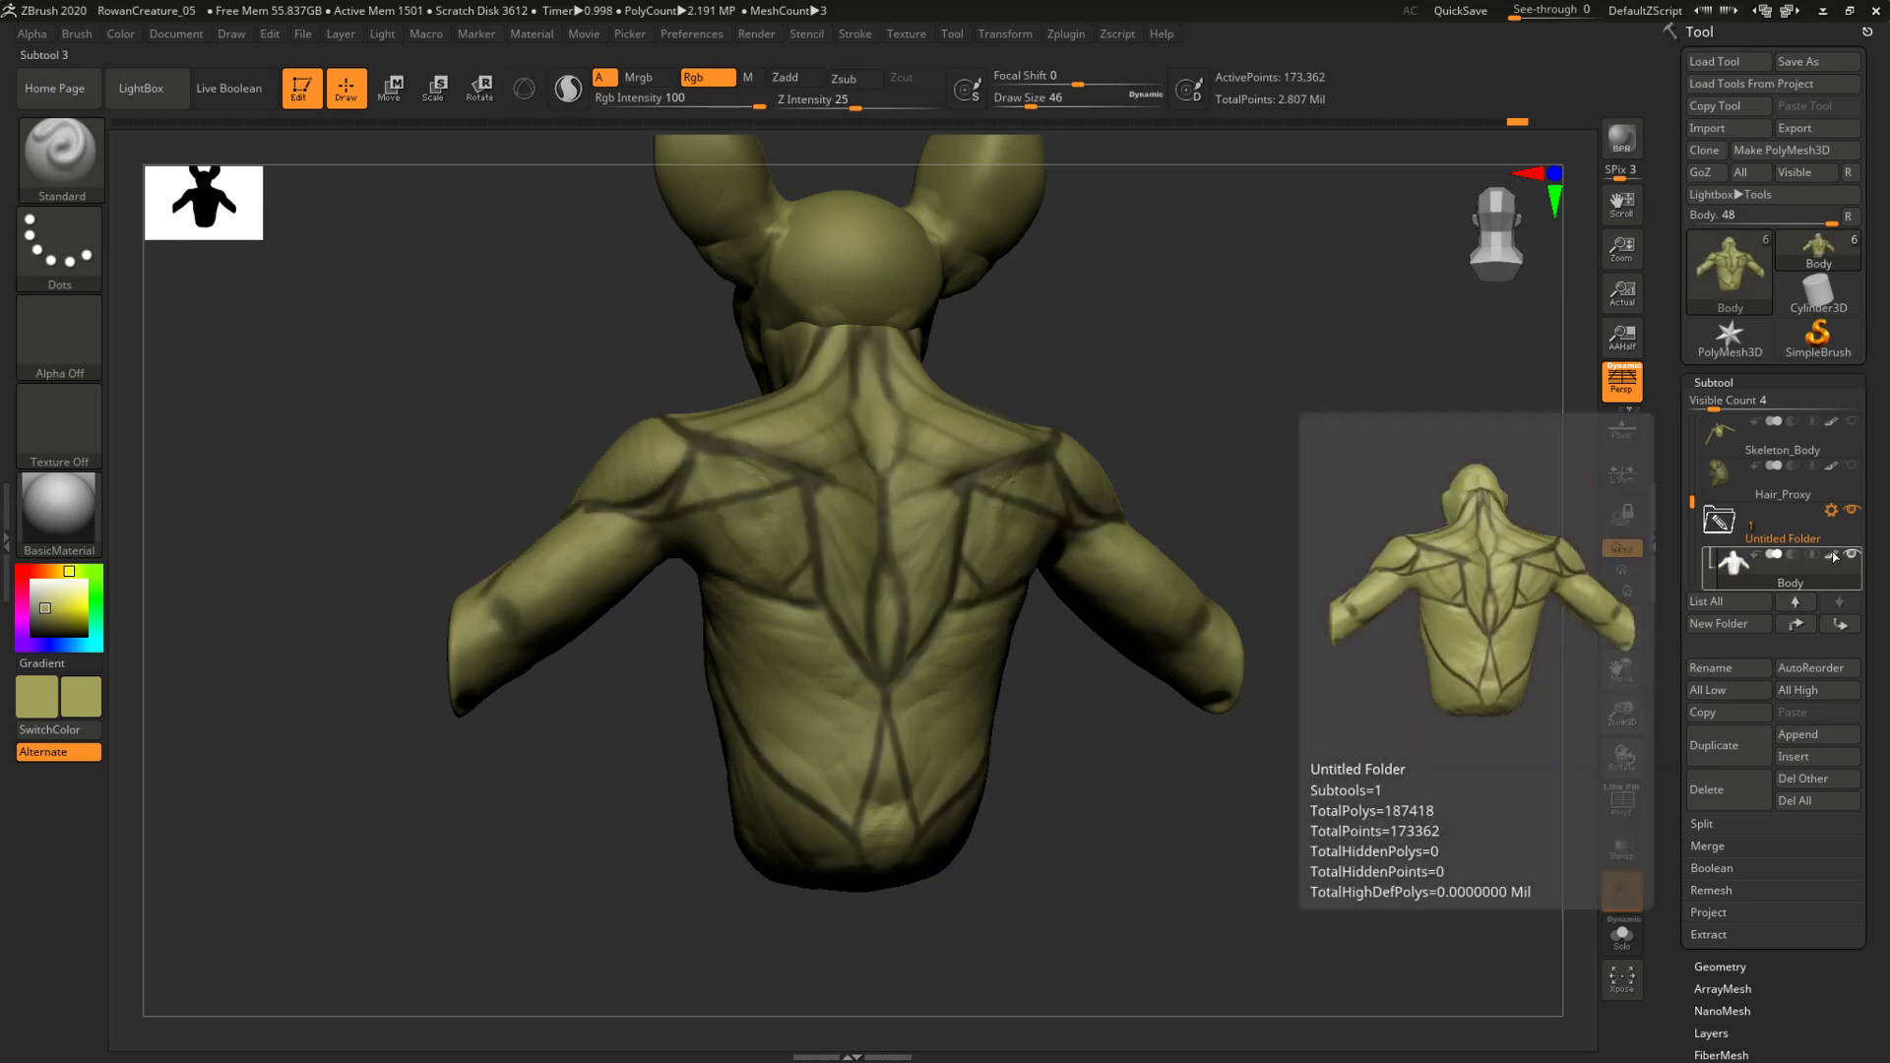
# Switch the Body subtool's polypaint off and on repeatedly to judge the back muscle forms against their painted guide lines.
pyautogui.click(1833, 557)
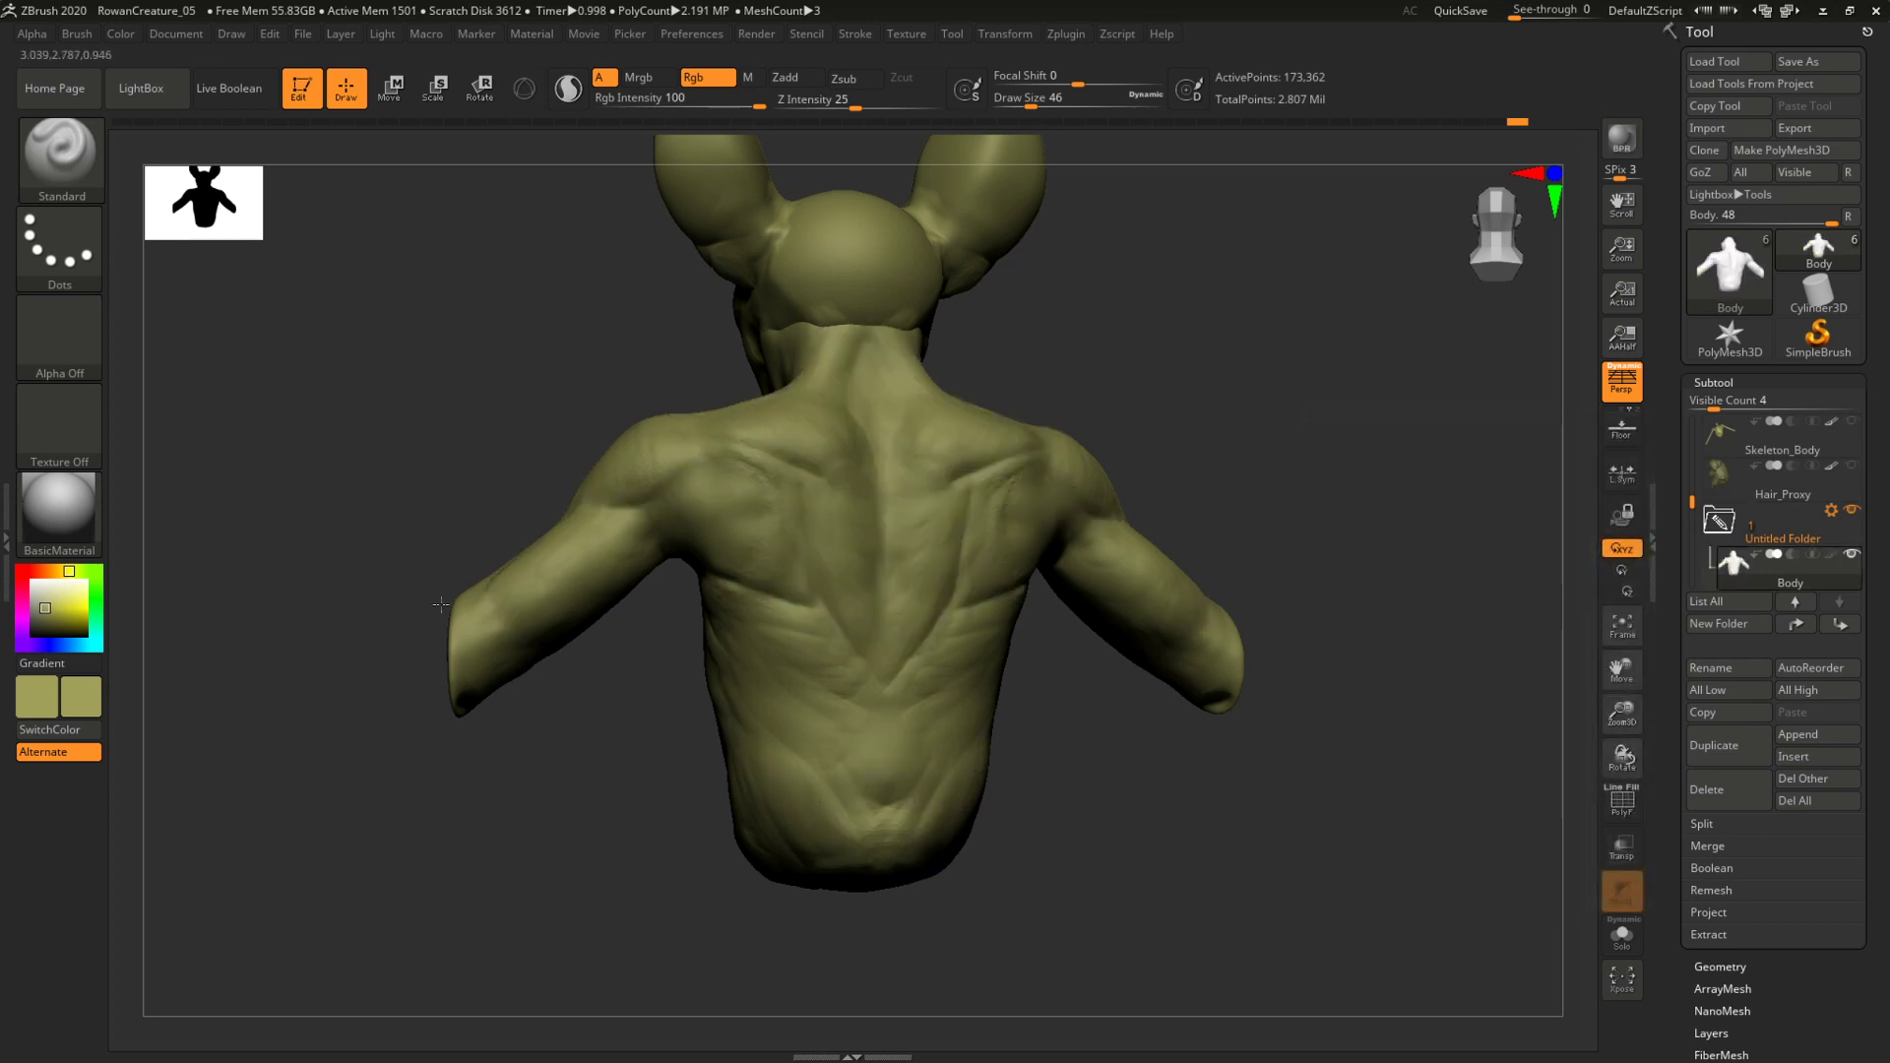
pyautogui.click(57, 615)
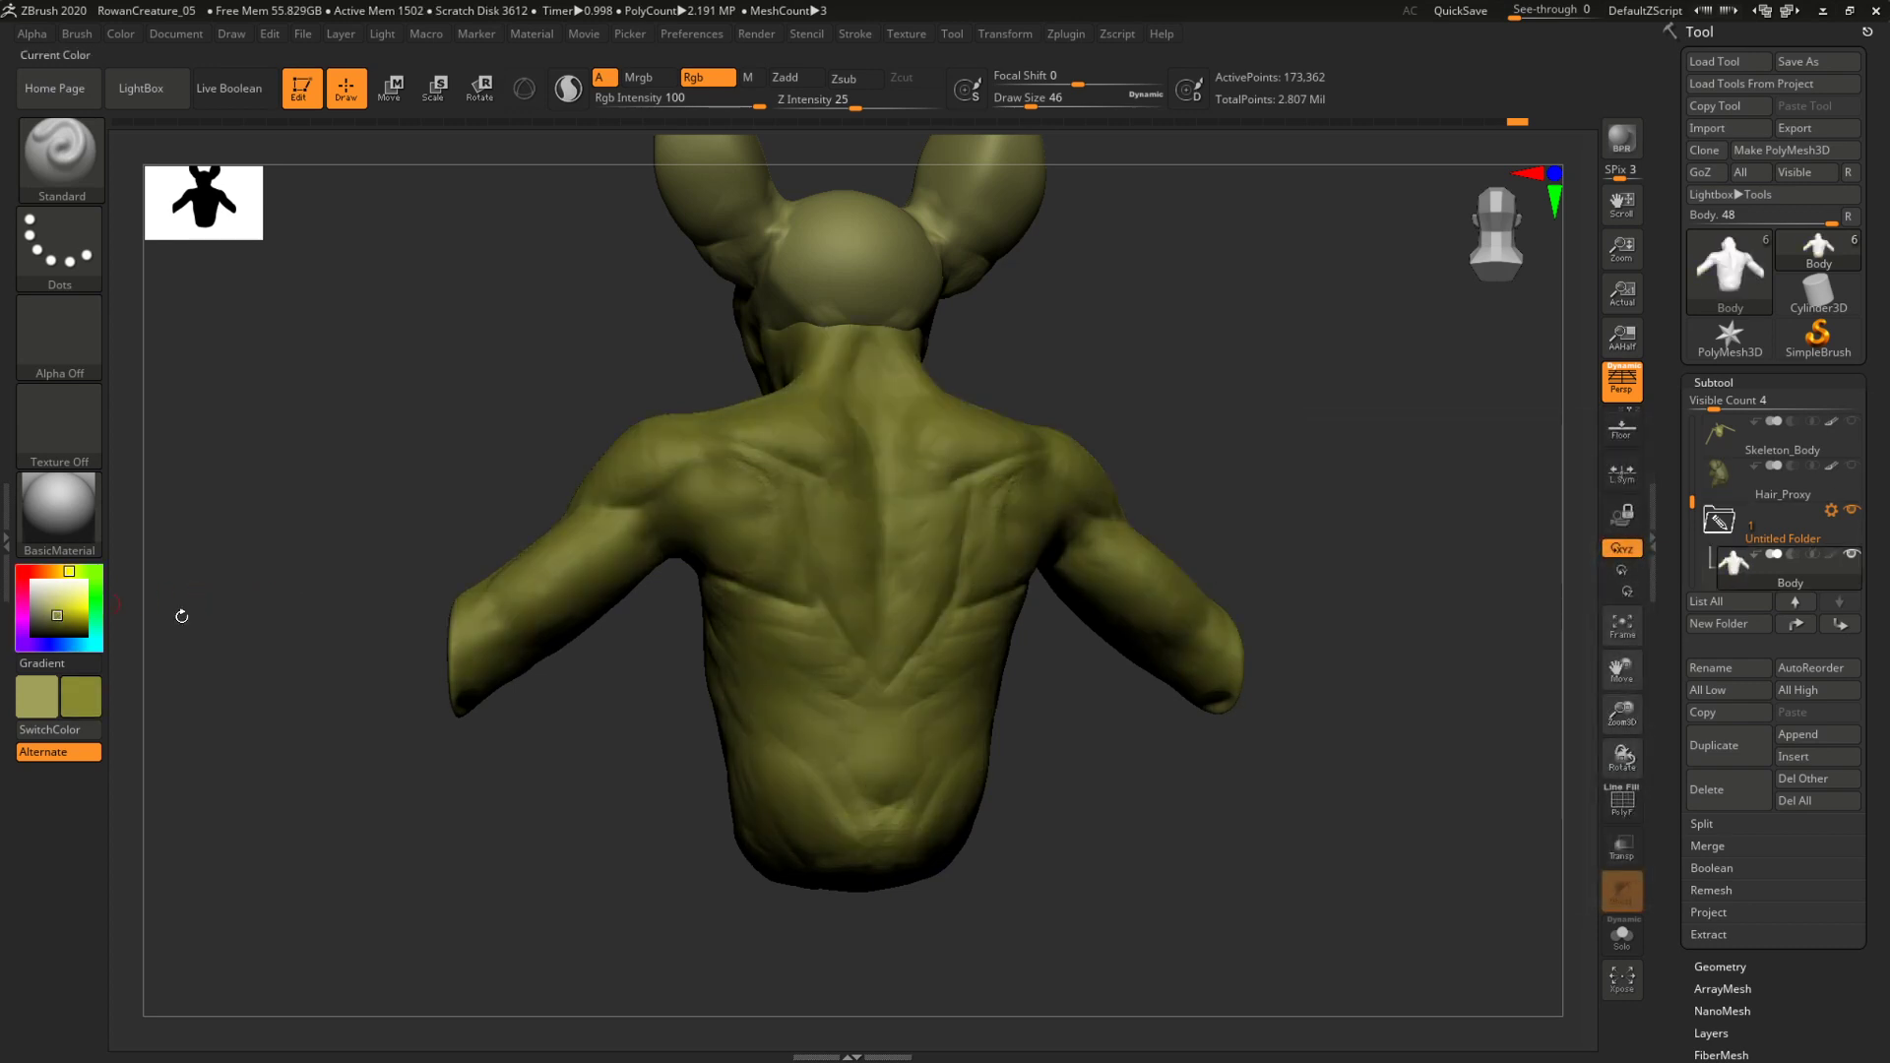
pyautogui.click(1834, 561)
pyautogui.press('c')
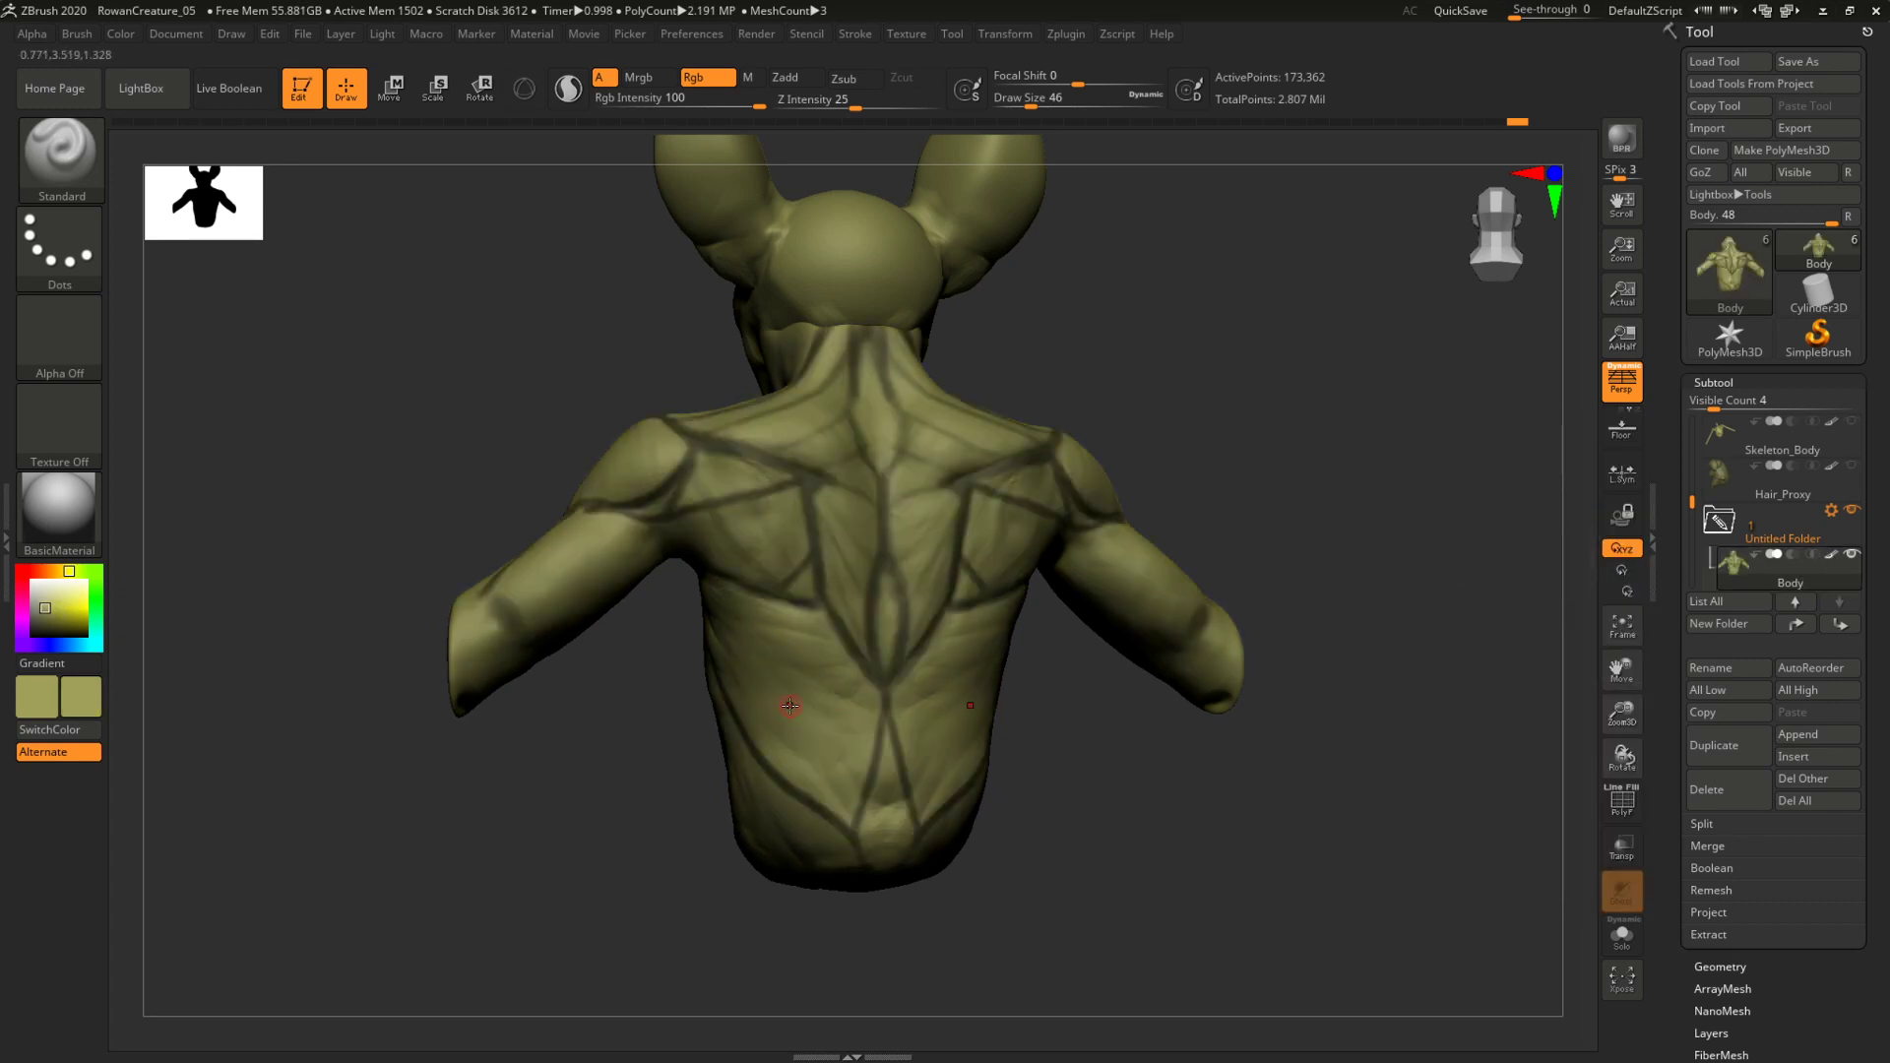
pyautogui.click(1834, 557)
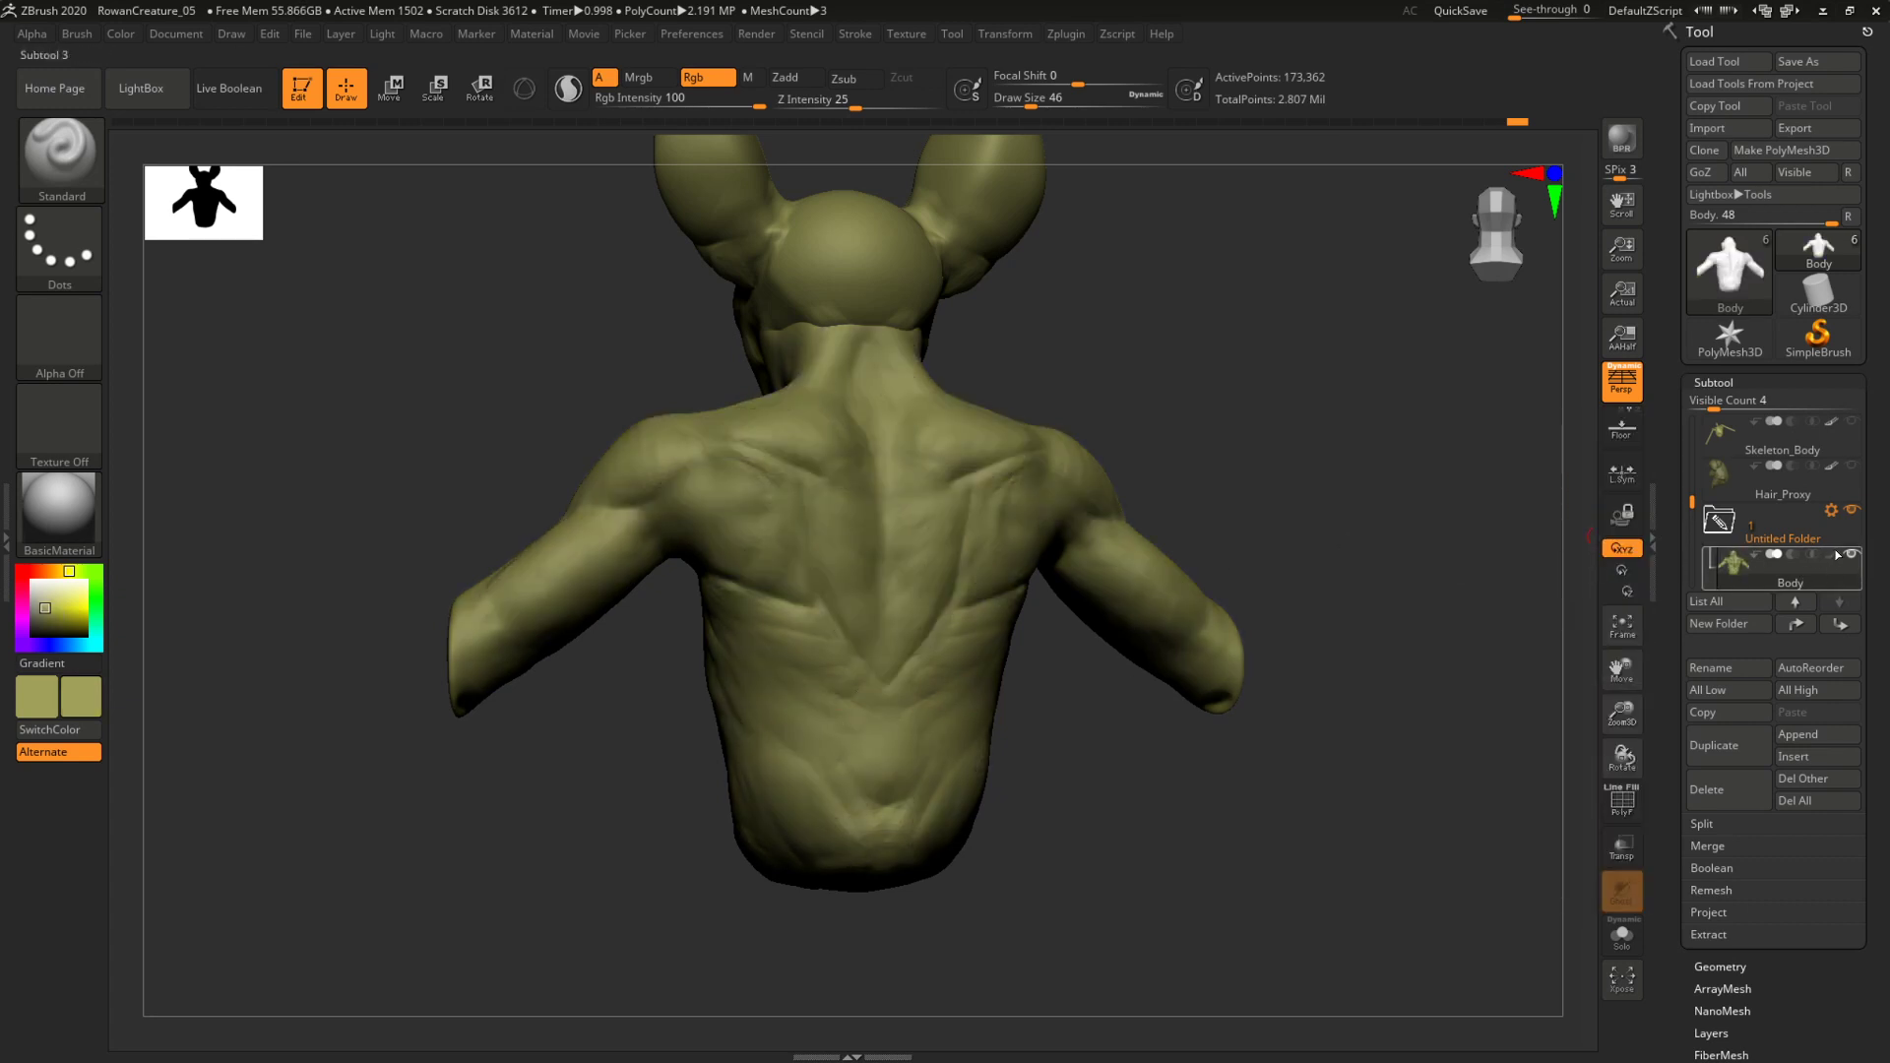
pyautogui.click(1836, 557)
pyautogui.click(1835, 558)
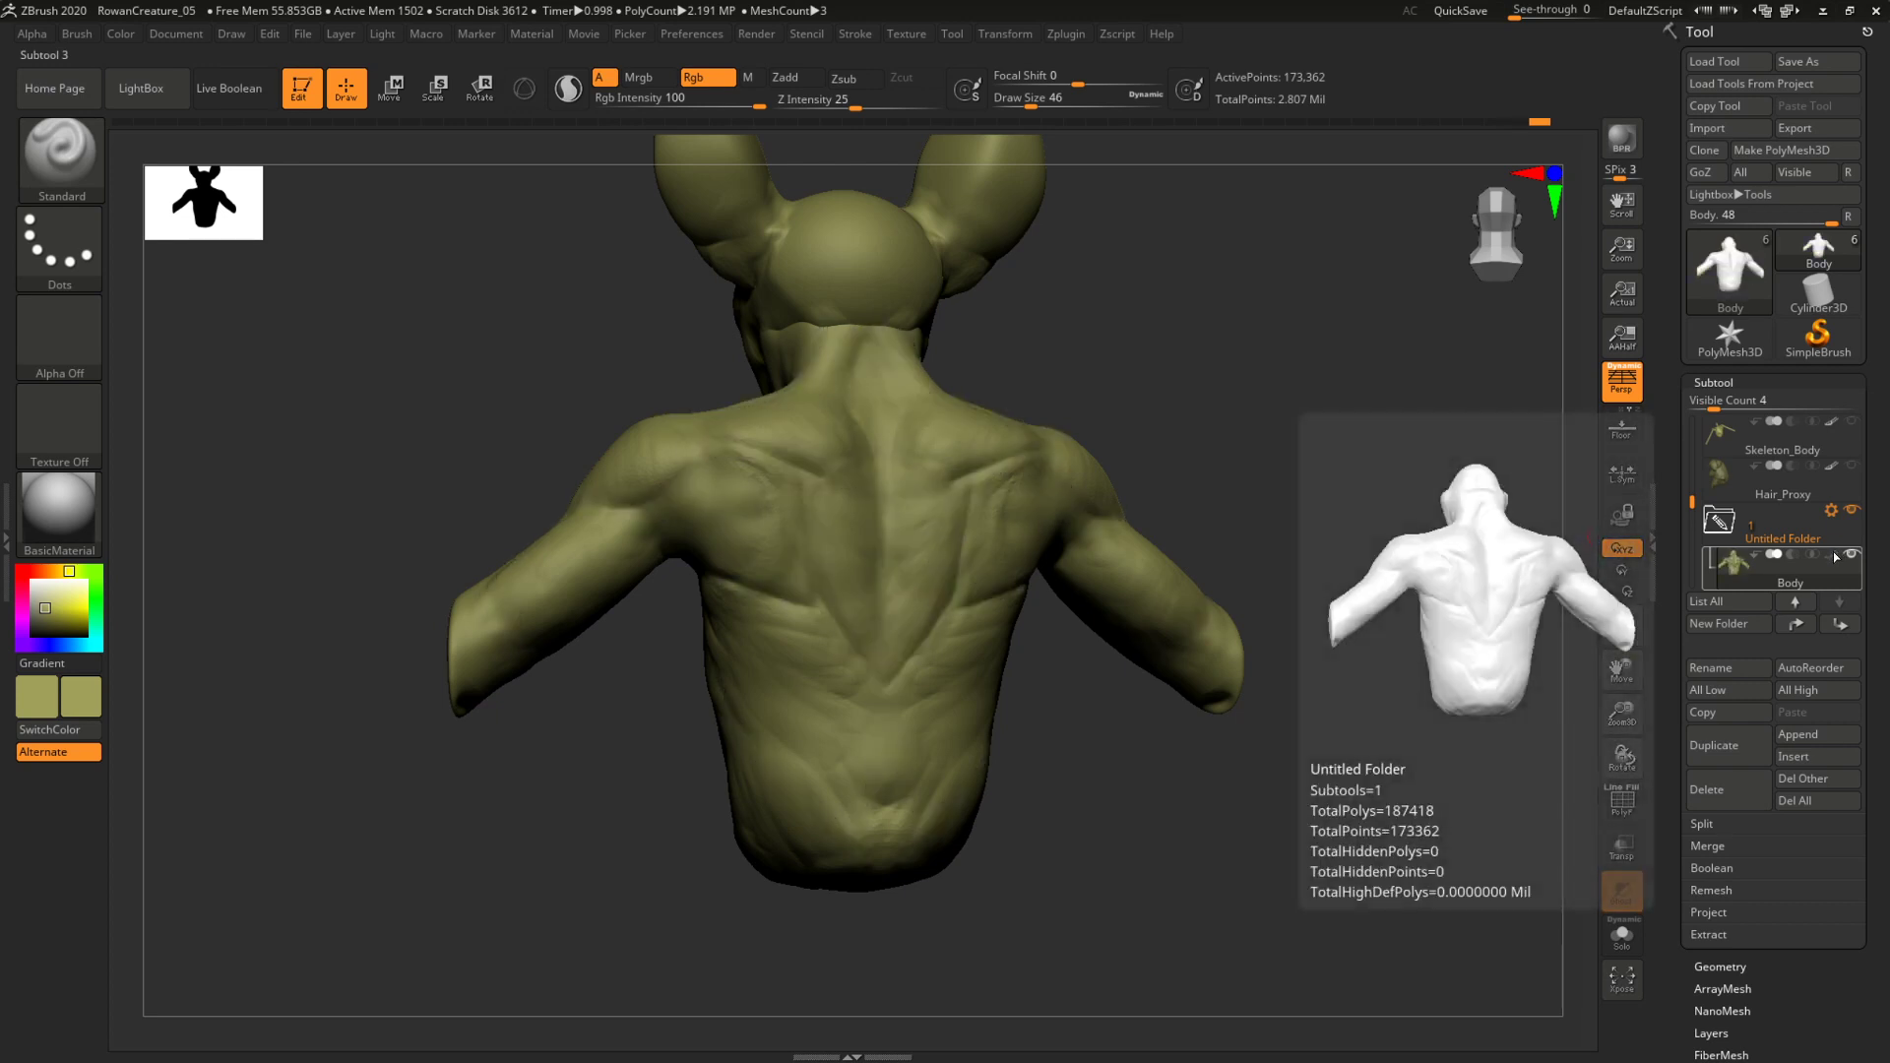
pyautogui.click(1835, 557)
pyautogui.click(1835, 558)
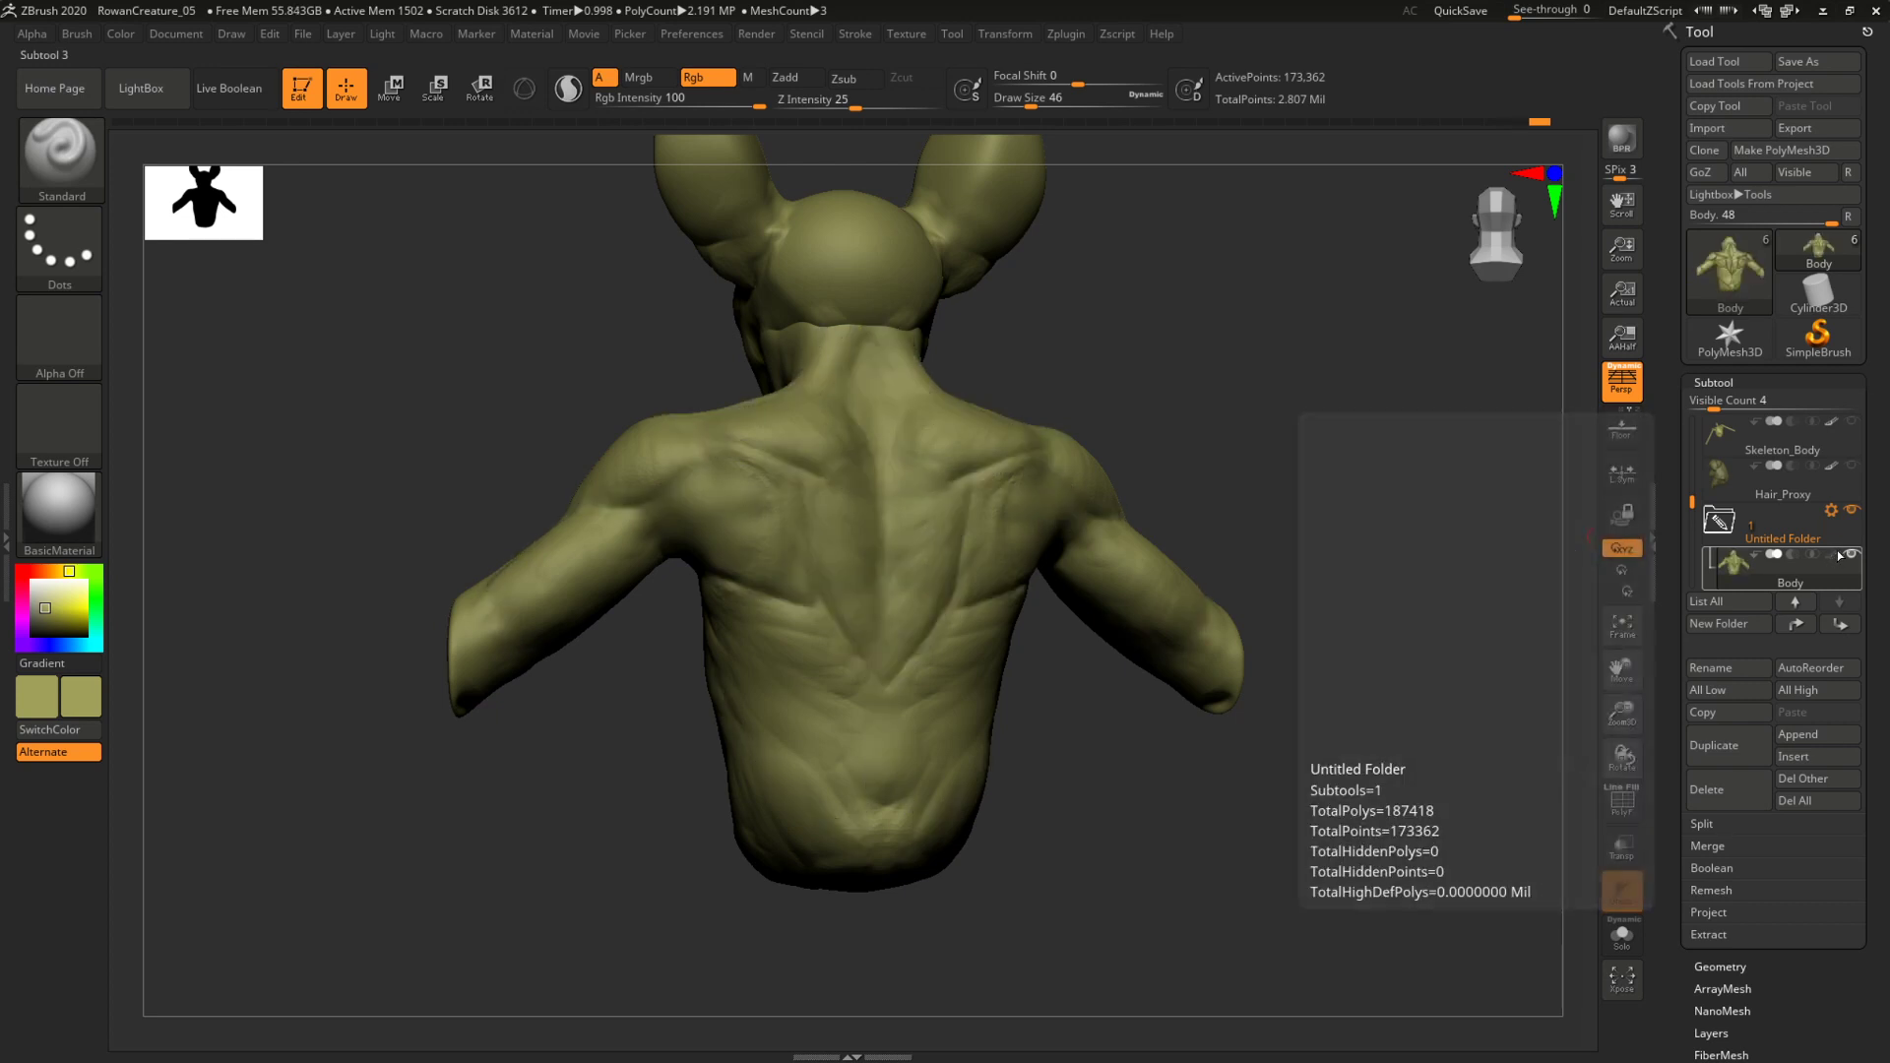
pyautogui.click(1835, 557)
pyautogui.click(1835, 557)
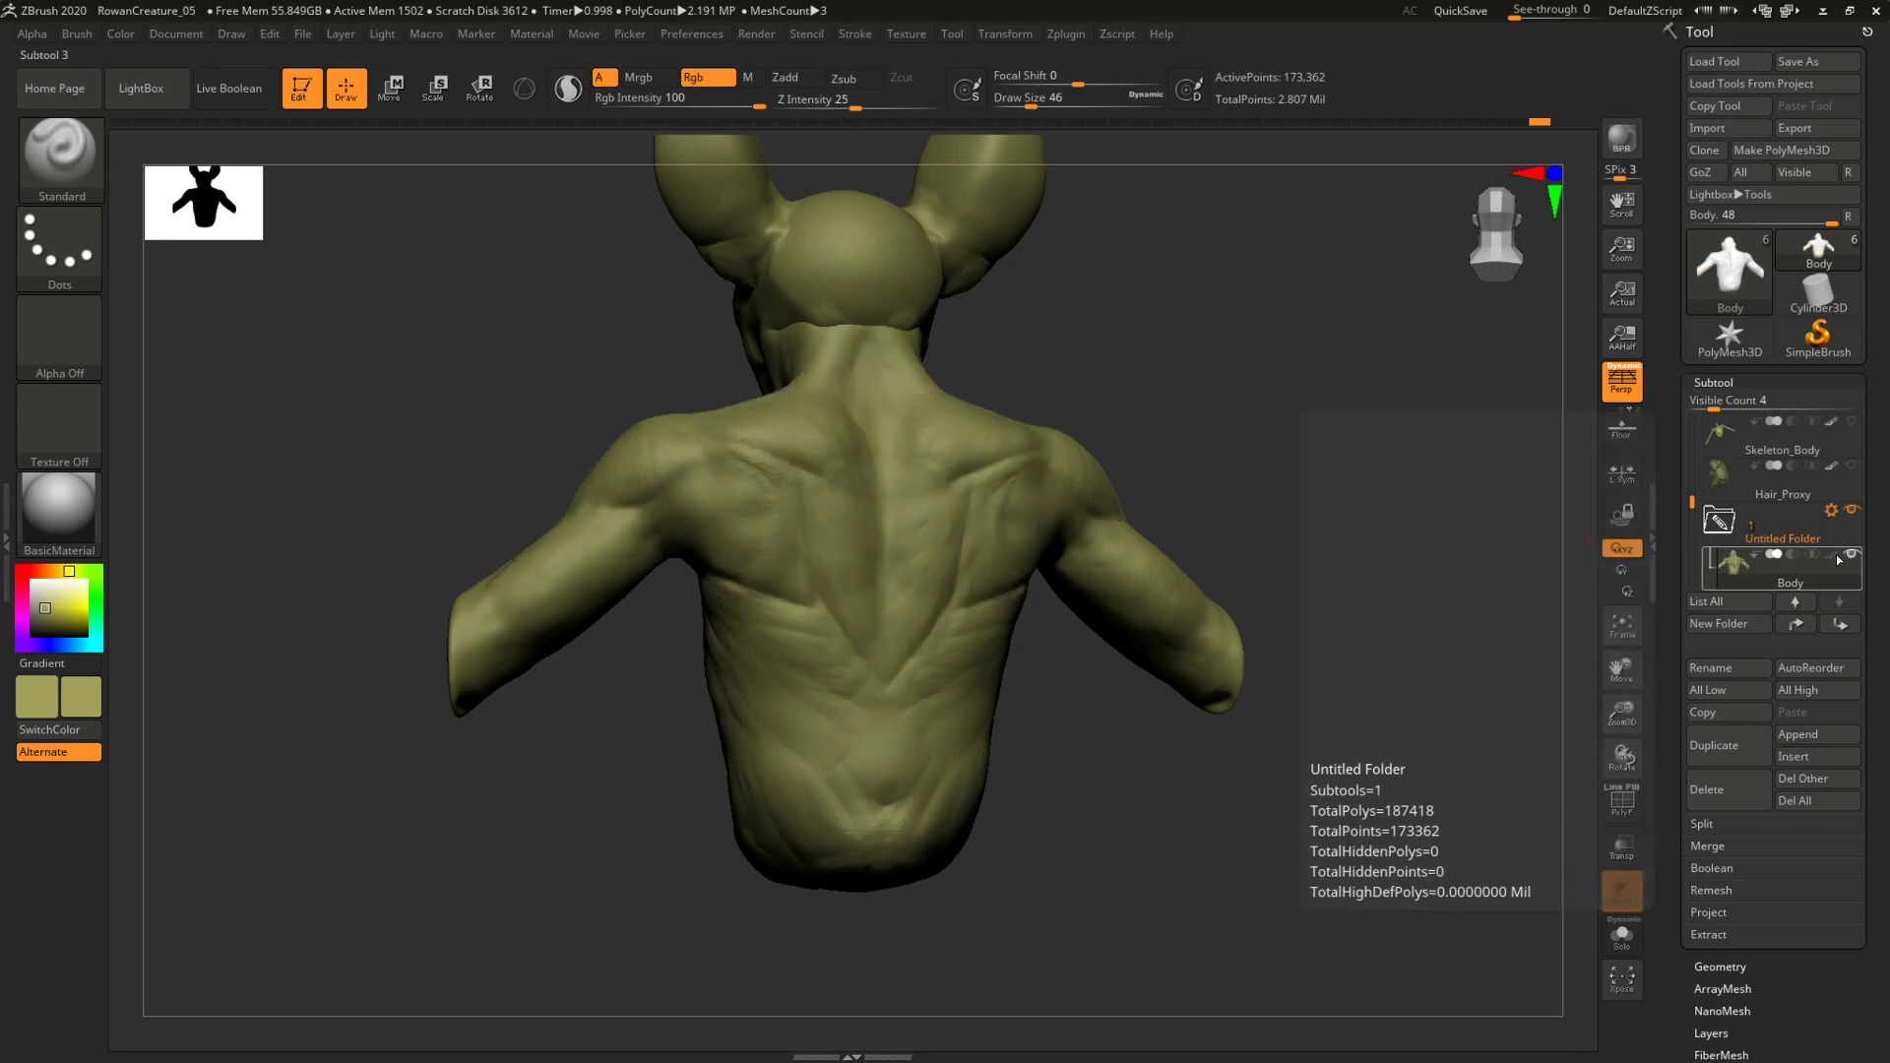
# Select the DamStandard brush and examine the unpainted chest, shoulders and upper arms from the front.
pyautogui.moveTo(1341, 423); pyautogui.dragTo(1419, 436)
pyautogui.keyDown('alt'); pyautogui.moveTo(1047, 380); pyautogui.dragTo(423, 422); pyautogui.keyUp('alt')
pyautogui.moveTo(1312, 451)
pyautogui.keyDown('alt'); pyautogui.mouseDown()
pyautogui.moveTo(1120, 460)
pyautogui.moveTo(1413, 410)
pyautogui.moveTo(1367, 384)
pyautogui.moveTo(1404, 415)
pyautogui.mouseUp(); pyautogui.keyUp('alt')
pyautogui.press('b')
pyautogui.press('d')
pyautogui.press('s')
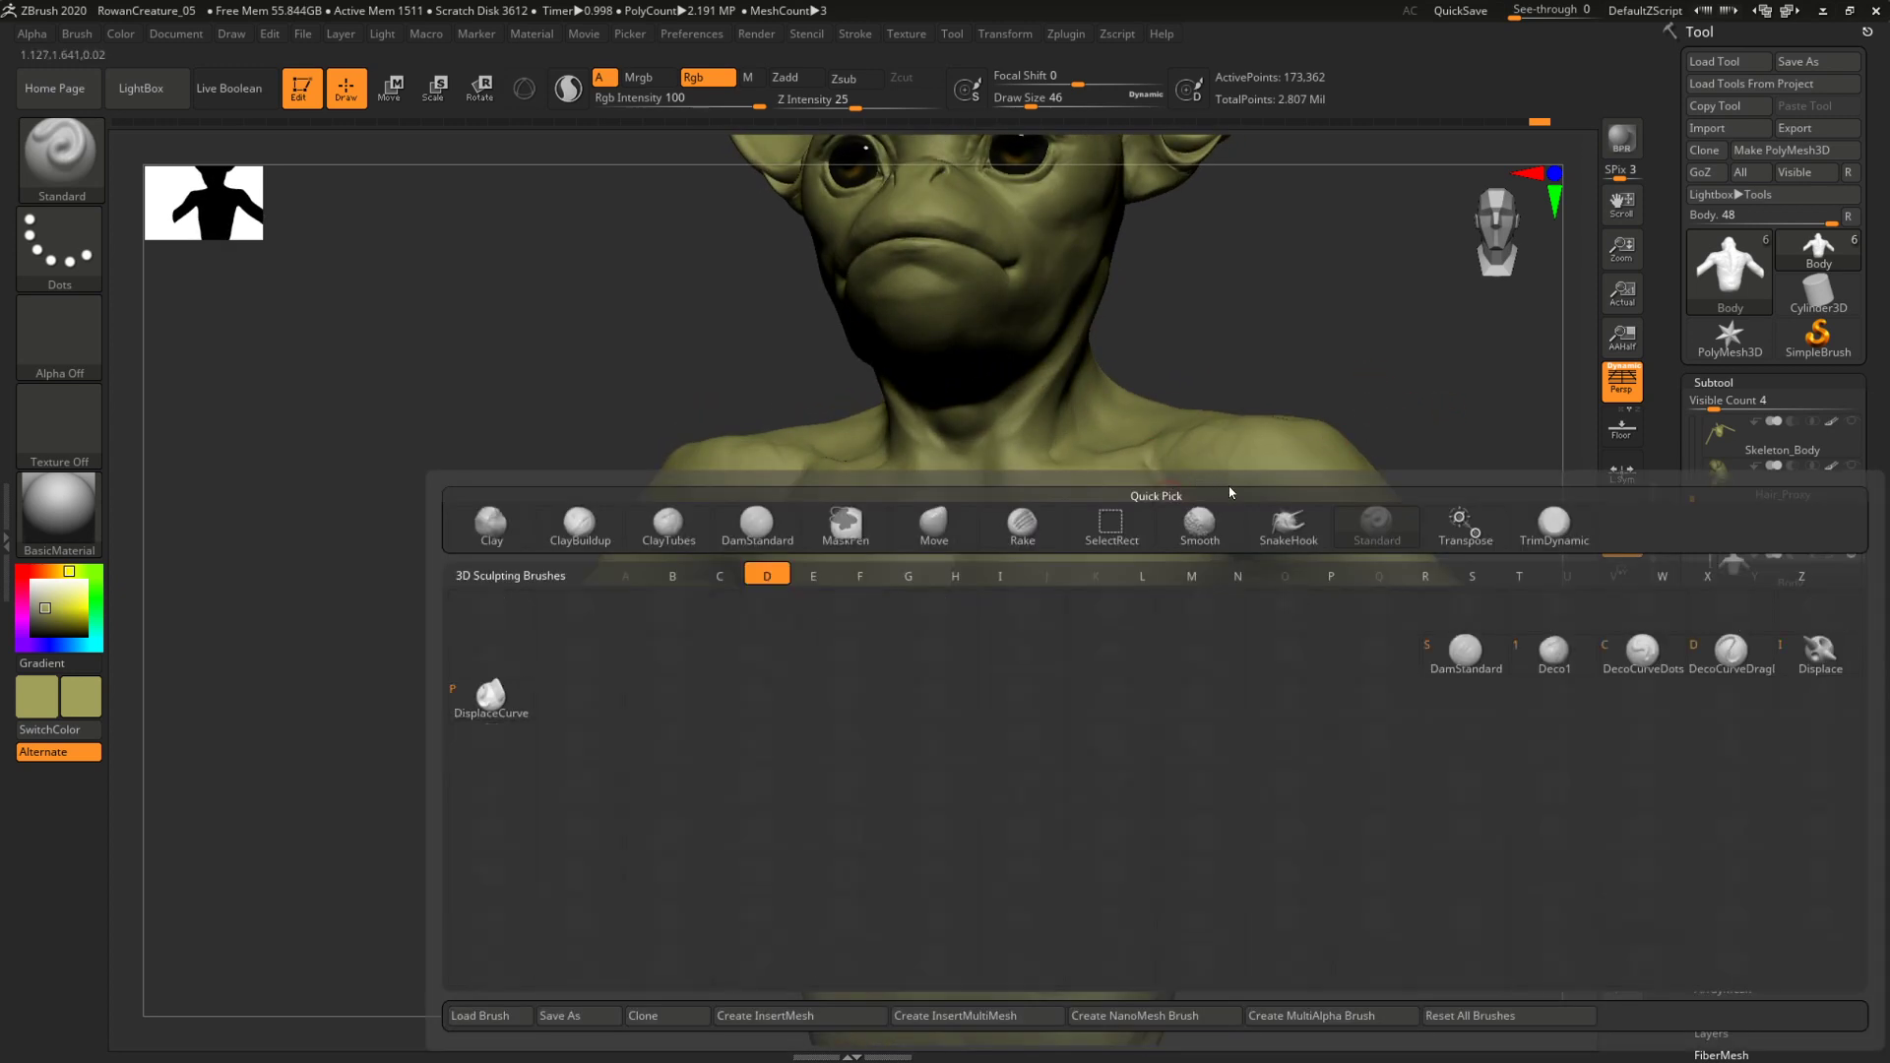
pyautogui.press('space')
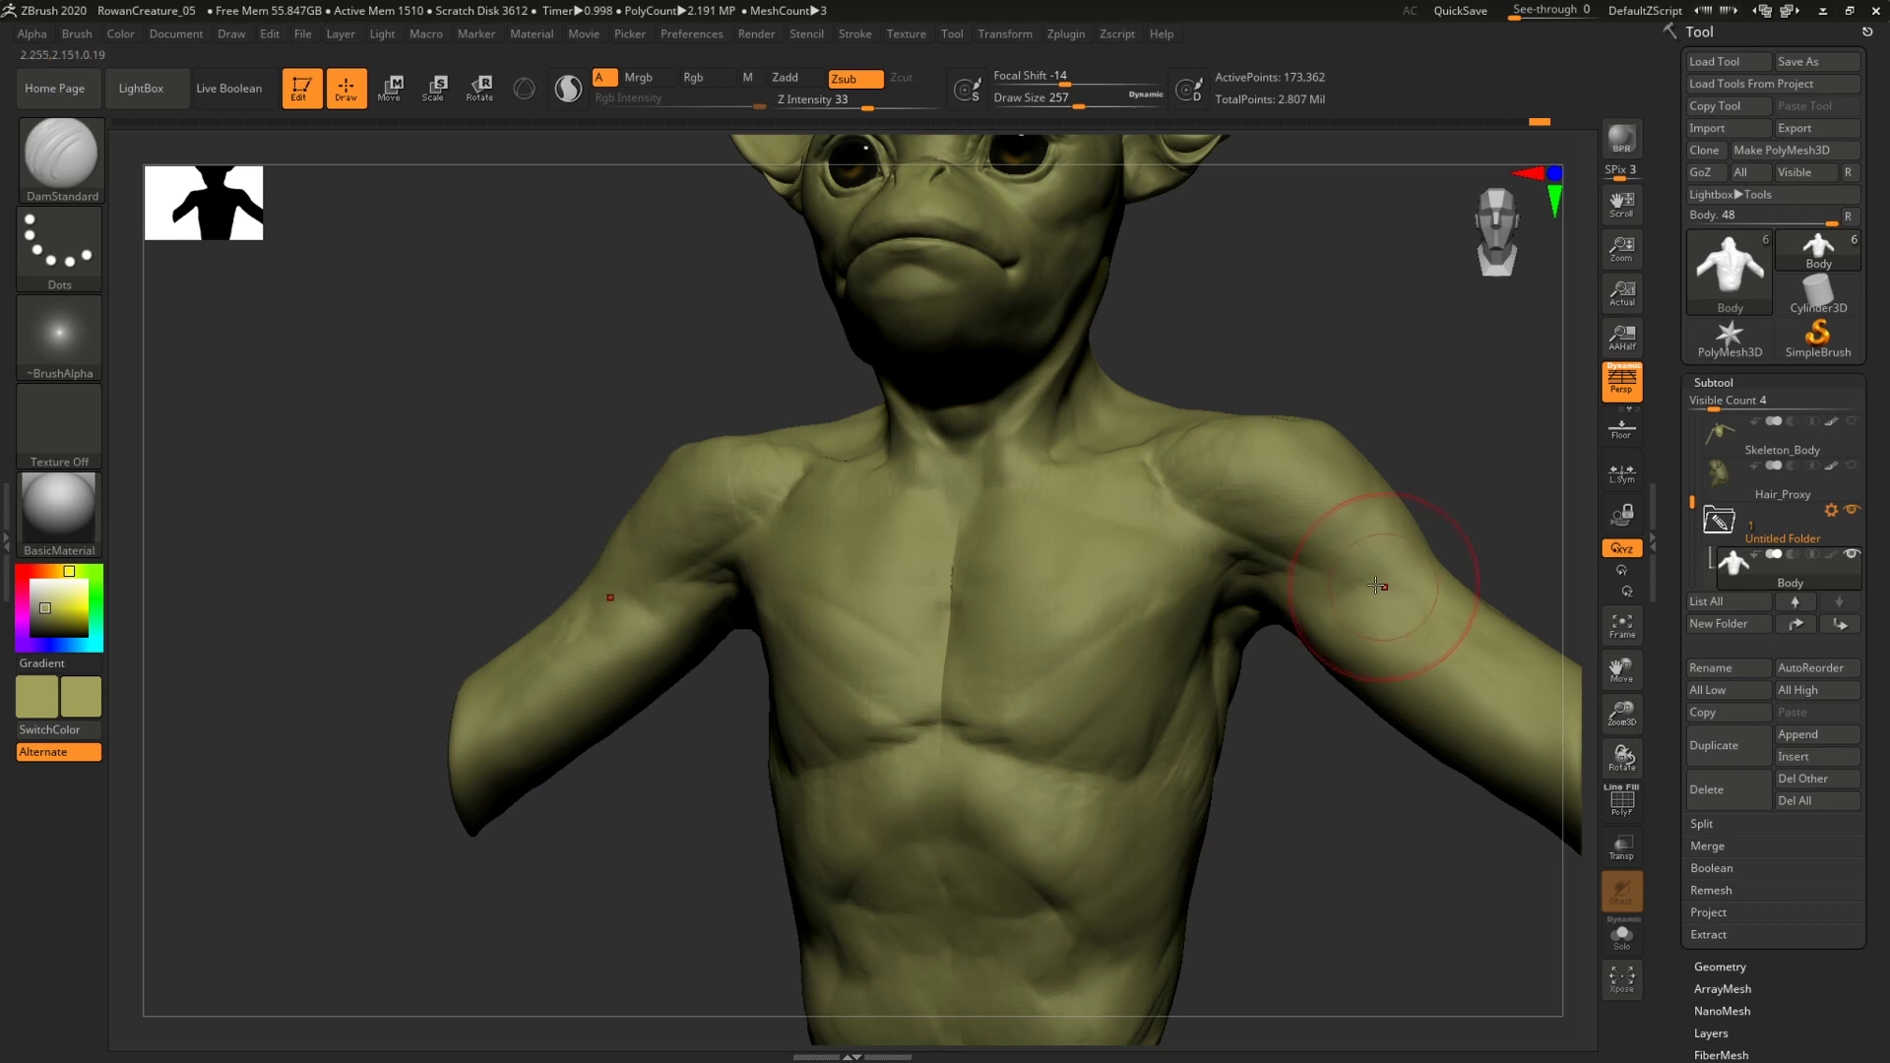
pyautogui.moveTo(1450, 344)
pyautogui.mouseDown()
pyautogui.moveTo(1317, 377)
pyautogui.moveTo(1438, 439)
pyautogui.moveTo(1475, 432)
pyautogui.moveTo(1223, 492)
pyautogui.mouseUp()
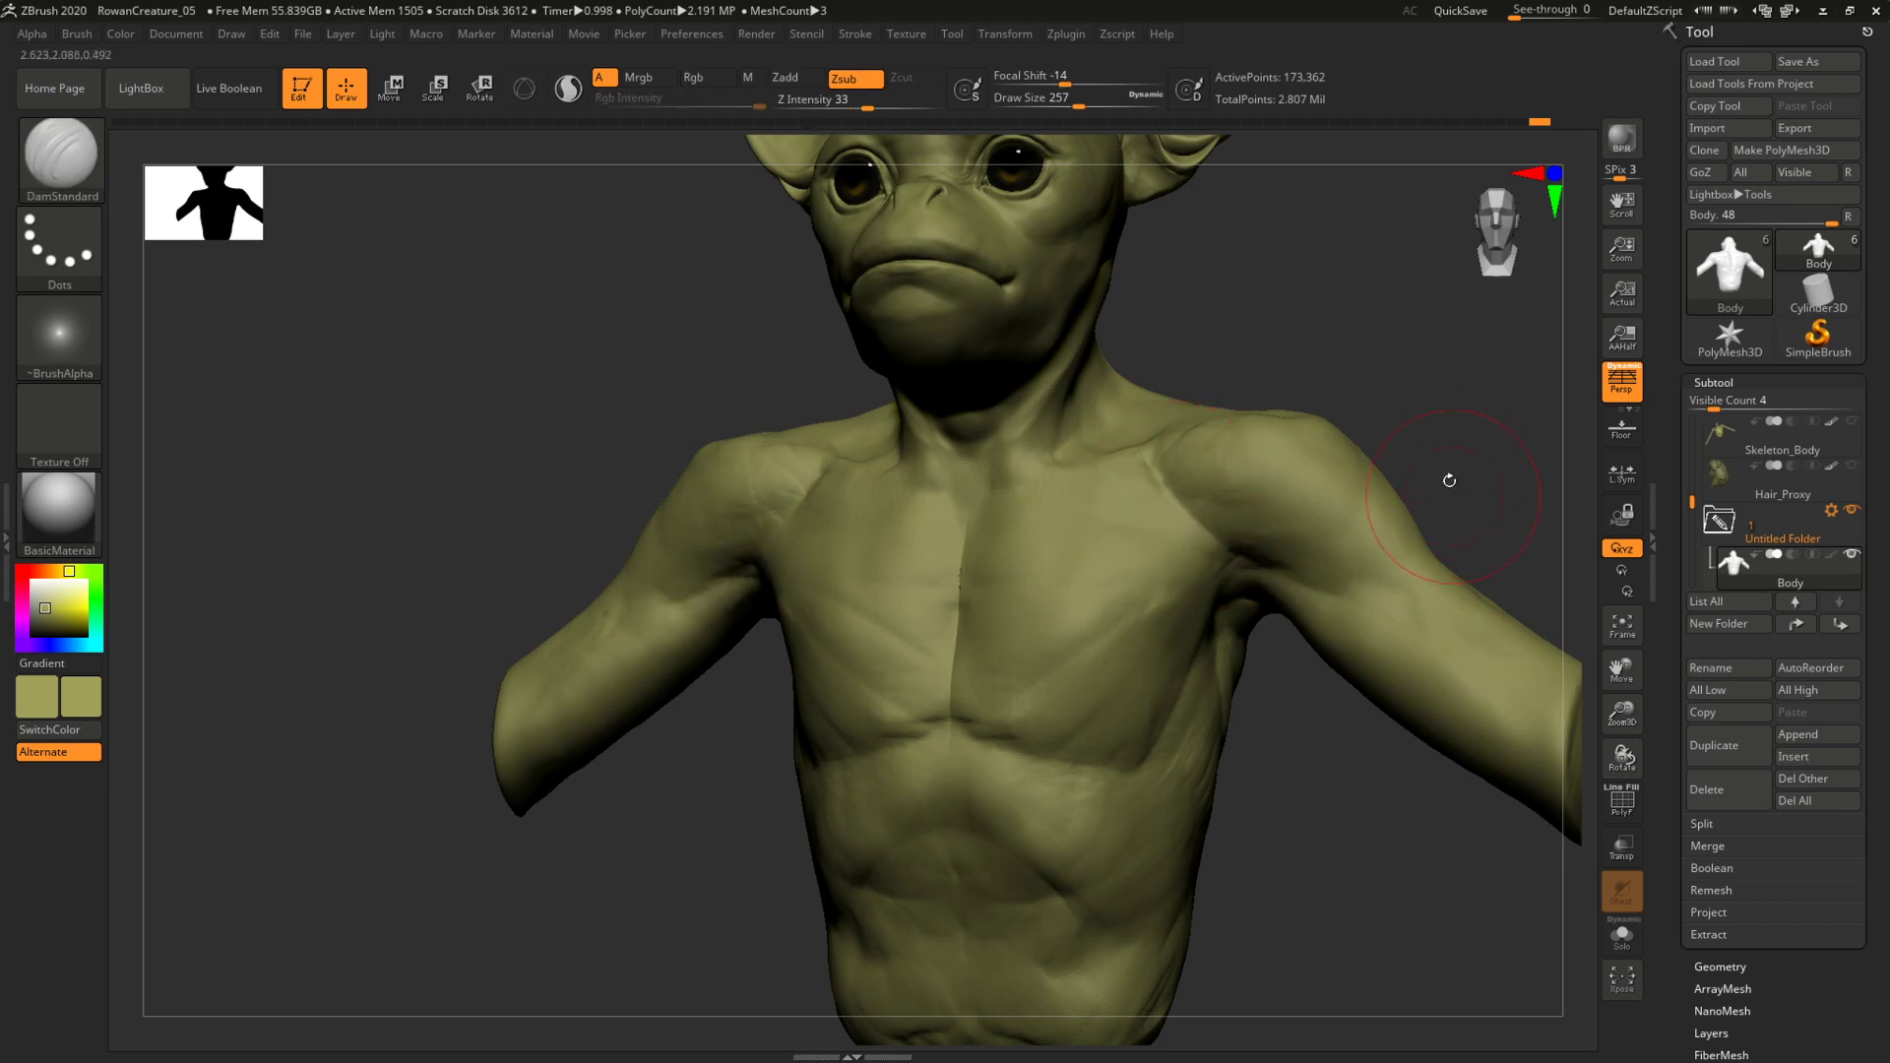
# Select the ClayBuildup brush with draw size 182 and inspect the shoulder and upper back forms.
pyautogui.moveTo(1449, 480)
pyautogui.mouseDown()
pyautogui.moveTo(1476, 439)
pyautogui.moveTo(1355, 400)
pyautogui.moveTo(1362, 373)
pyautogui.moveTo(1313, 596)
pyautogui.moveTo(1372, 517)
pyautogui.moveTo(1375, 472)
pyautogui.moveTo(1270, 471)
pyautogui.mouseUp()
pyautogui.press('b')
pyautogui.press('c')
pyautogui.press('b')
pyautogui.press('space')
pyautogui.moveTo(1151, 492); pyautogui.dragTo(1136, 492)
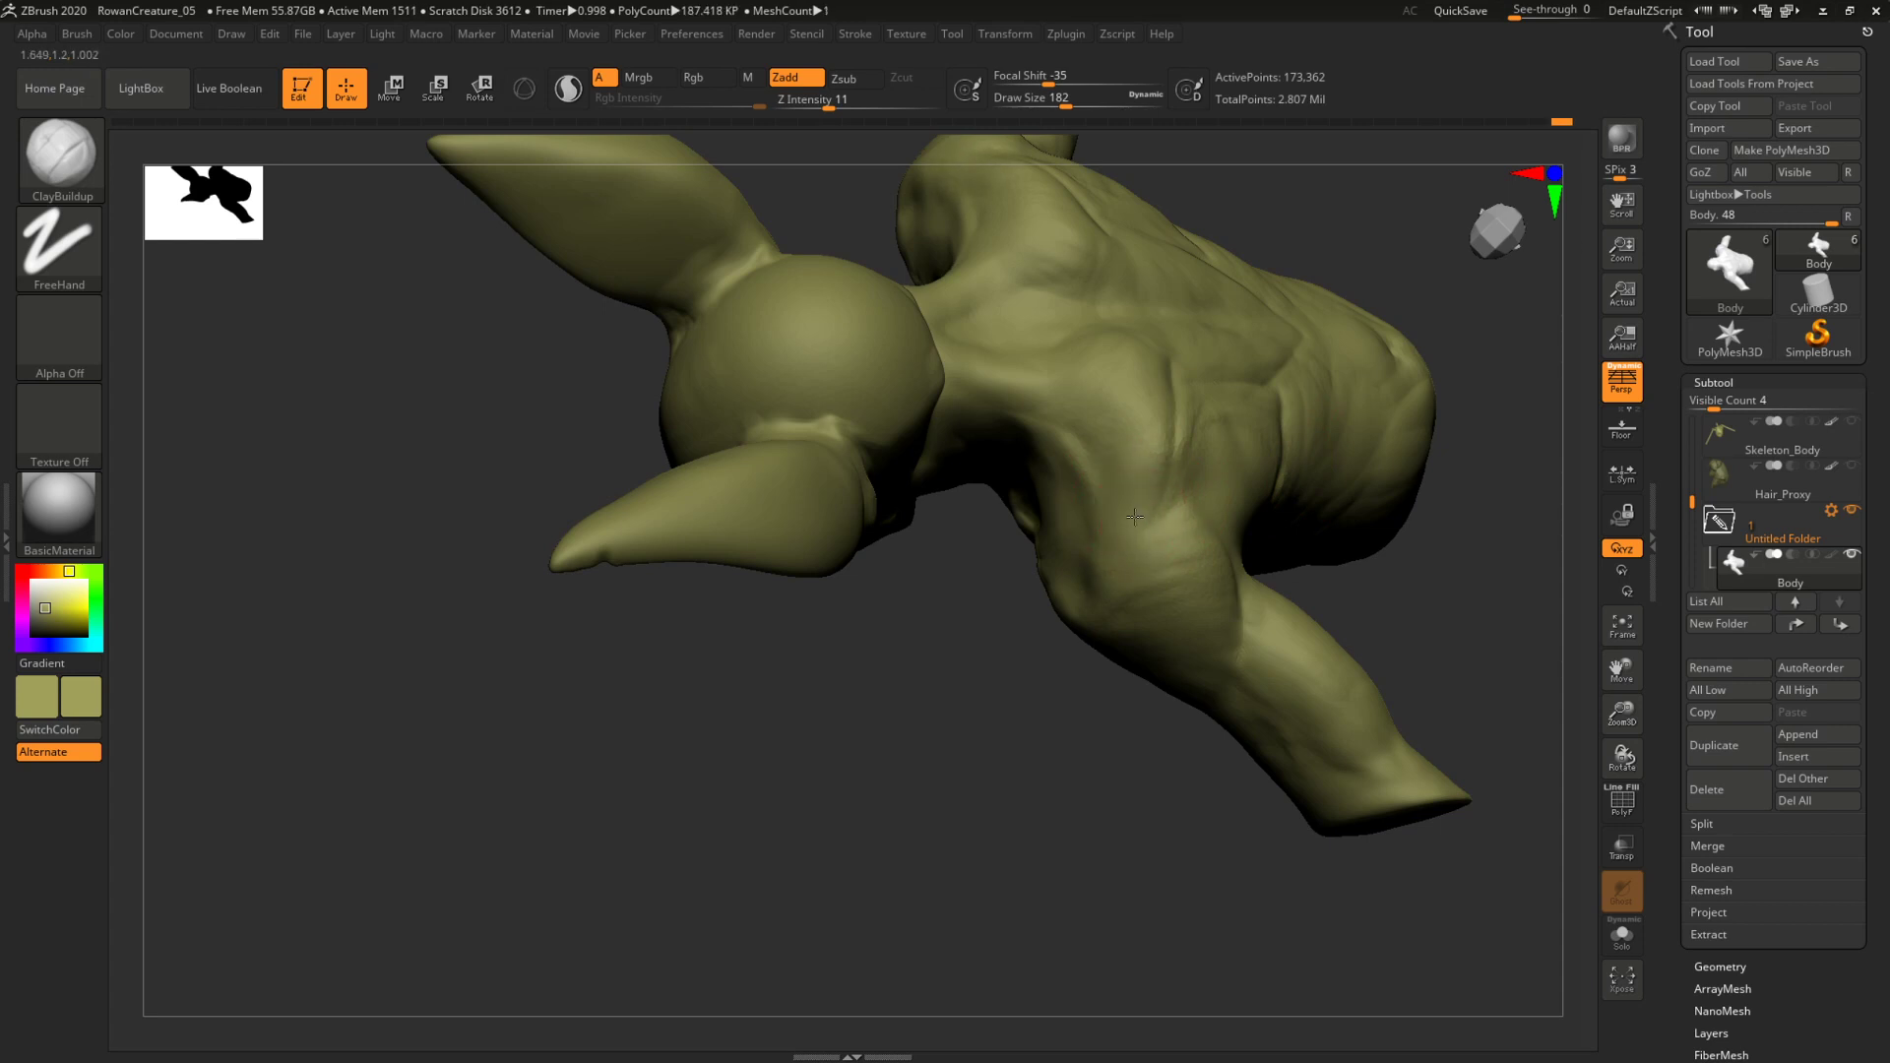
pyautogui.moveTo(1418, 590); pyautogui.dragTo(1345, 453)
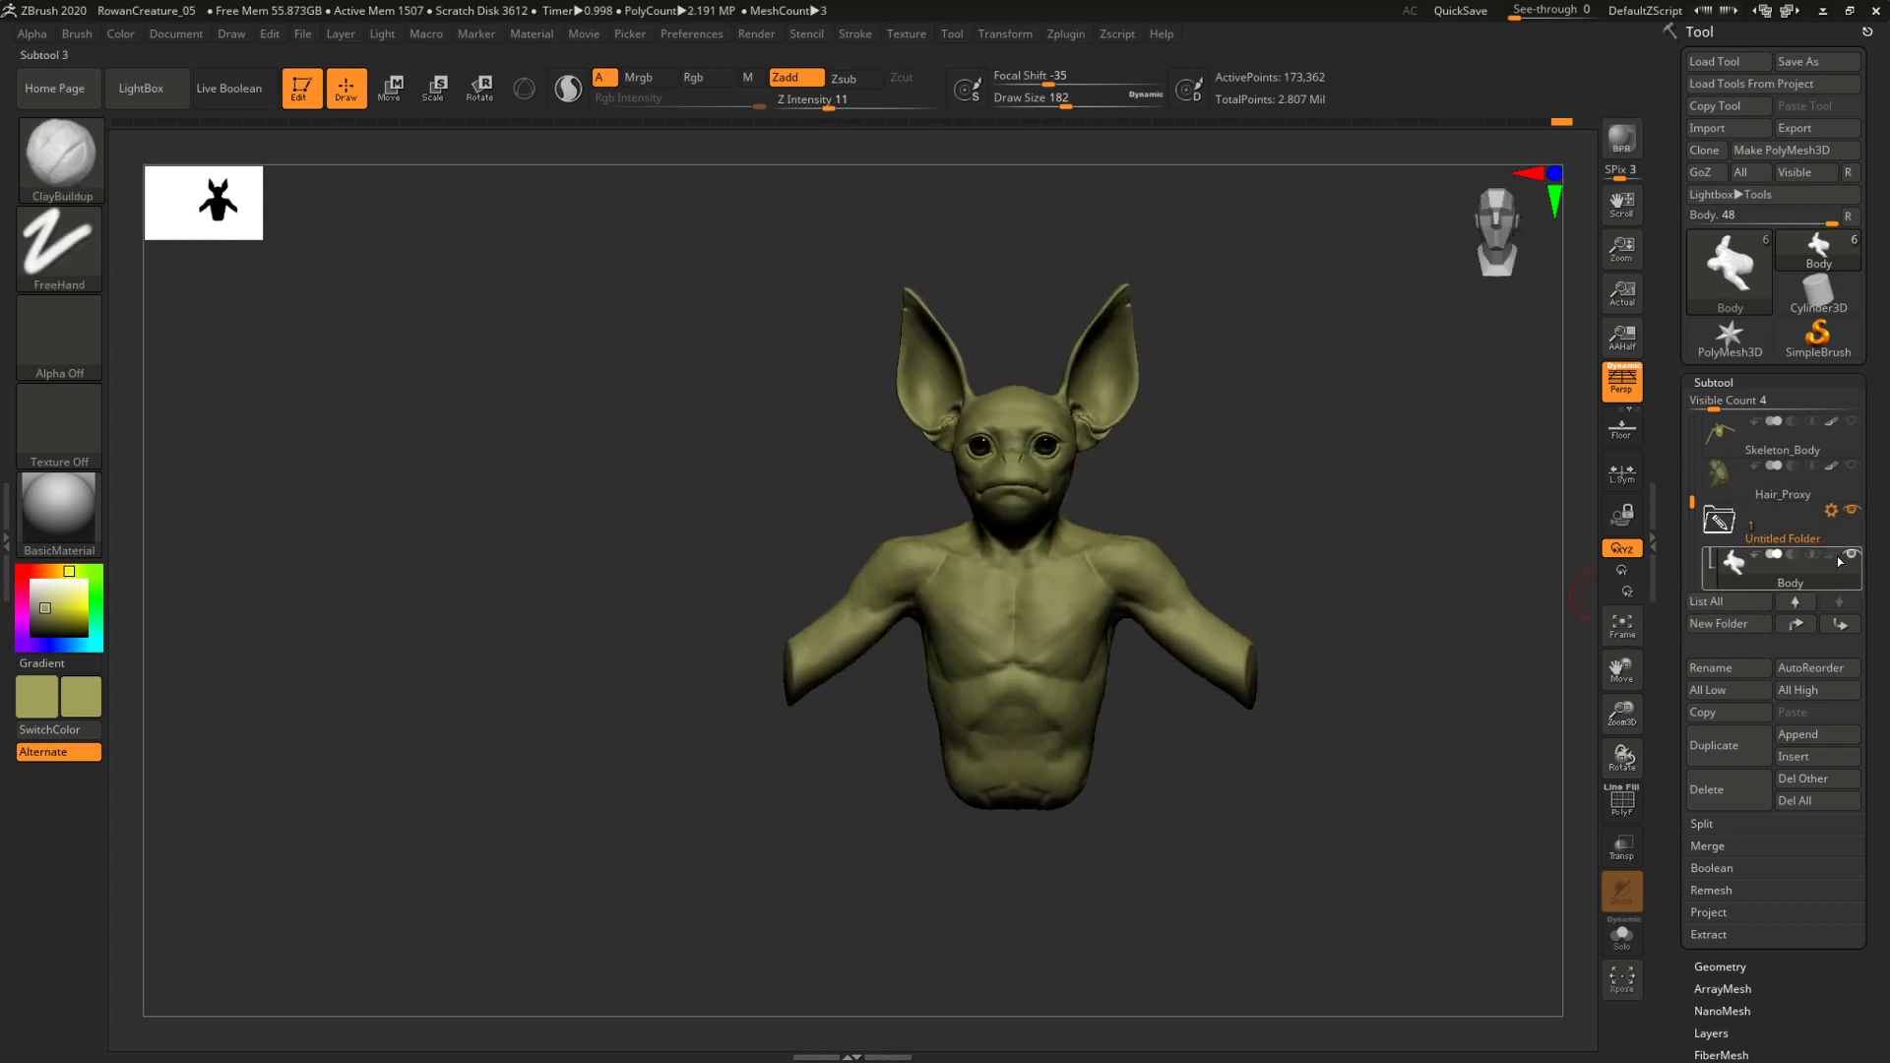
# Turn the Body subtool's polypaint back on and save the project over RowanCreature_05.ZPR.
pyautogui.click(1808, 566)
pyautogui.moveTo(1297, 520); pyautogui.dragTo(1396, 577)
pyautogui.hotkey('ctrl', 's')
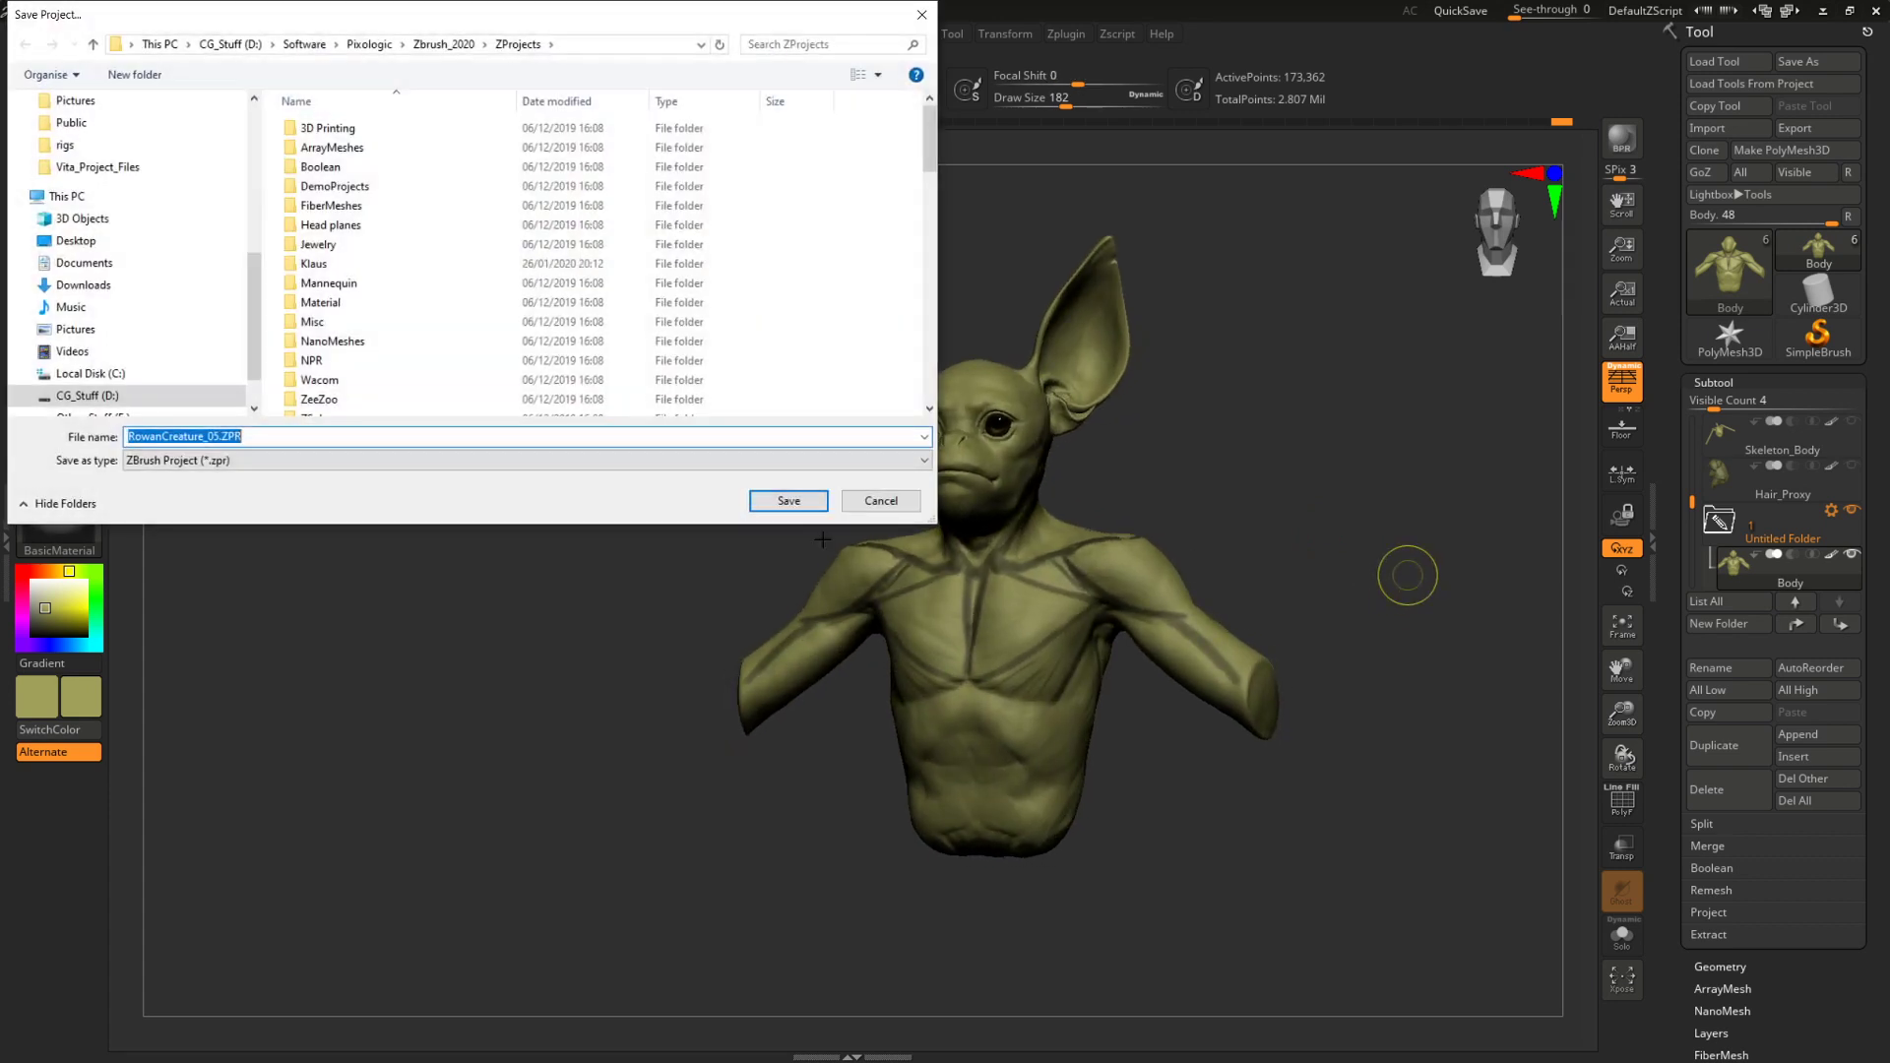
pyautogui.click(802, 502)
pyautogui.click(1004, 526)
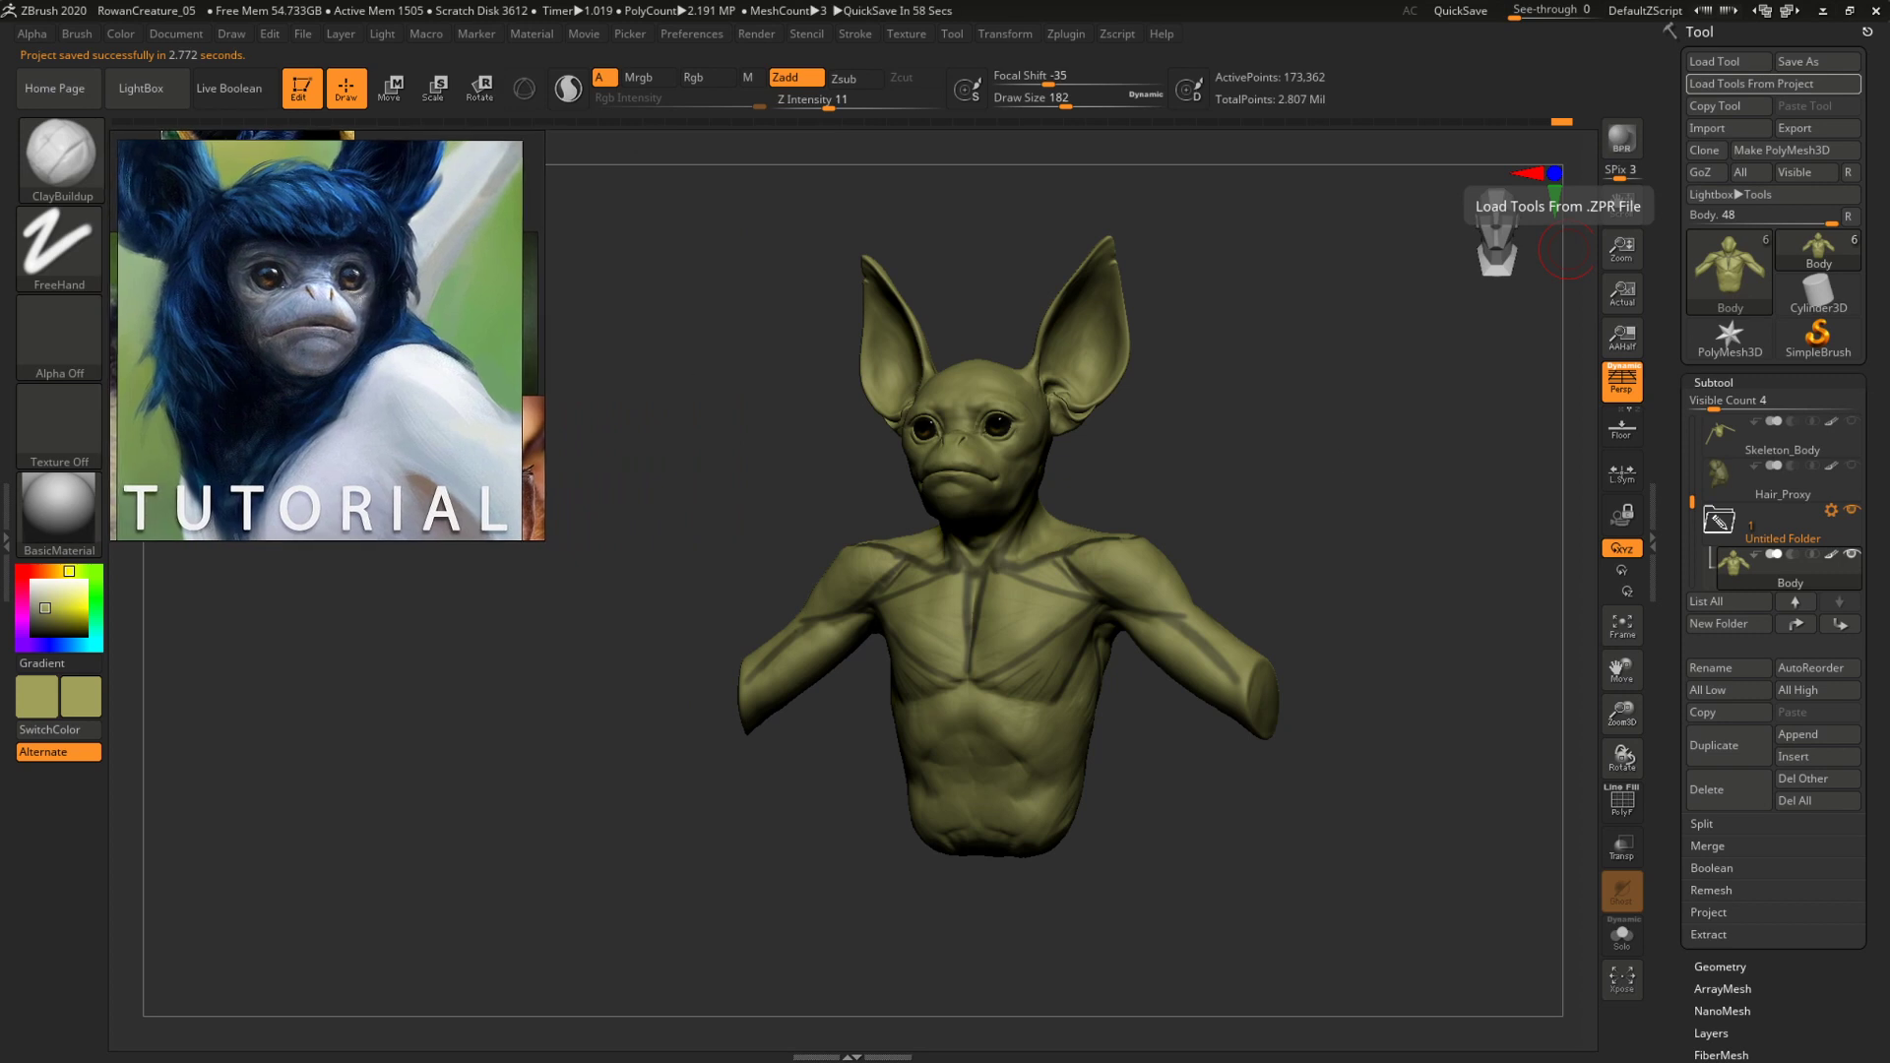
# Show the Hair_Proxy subtool on the creature and save the project again, replacing RowanCreature_05.ZPR.
pyautogui.click(1849, 467)
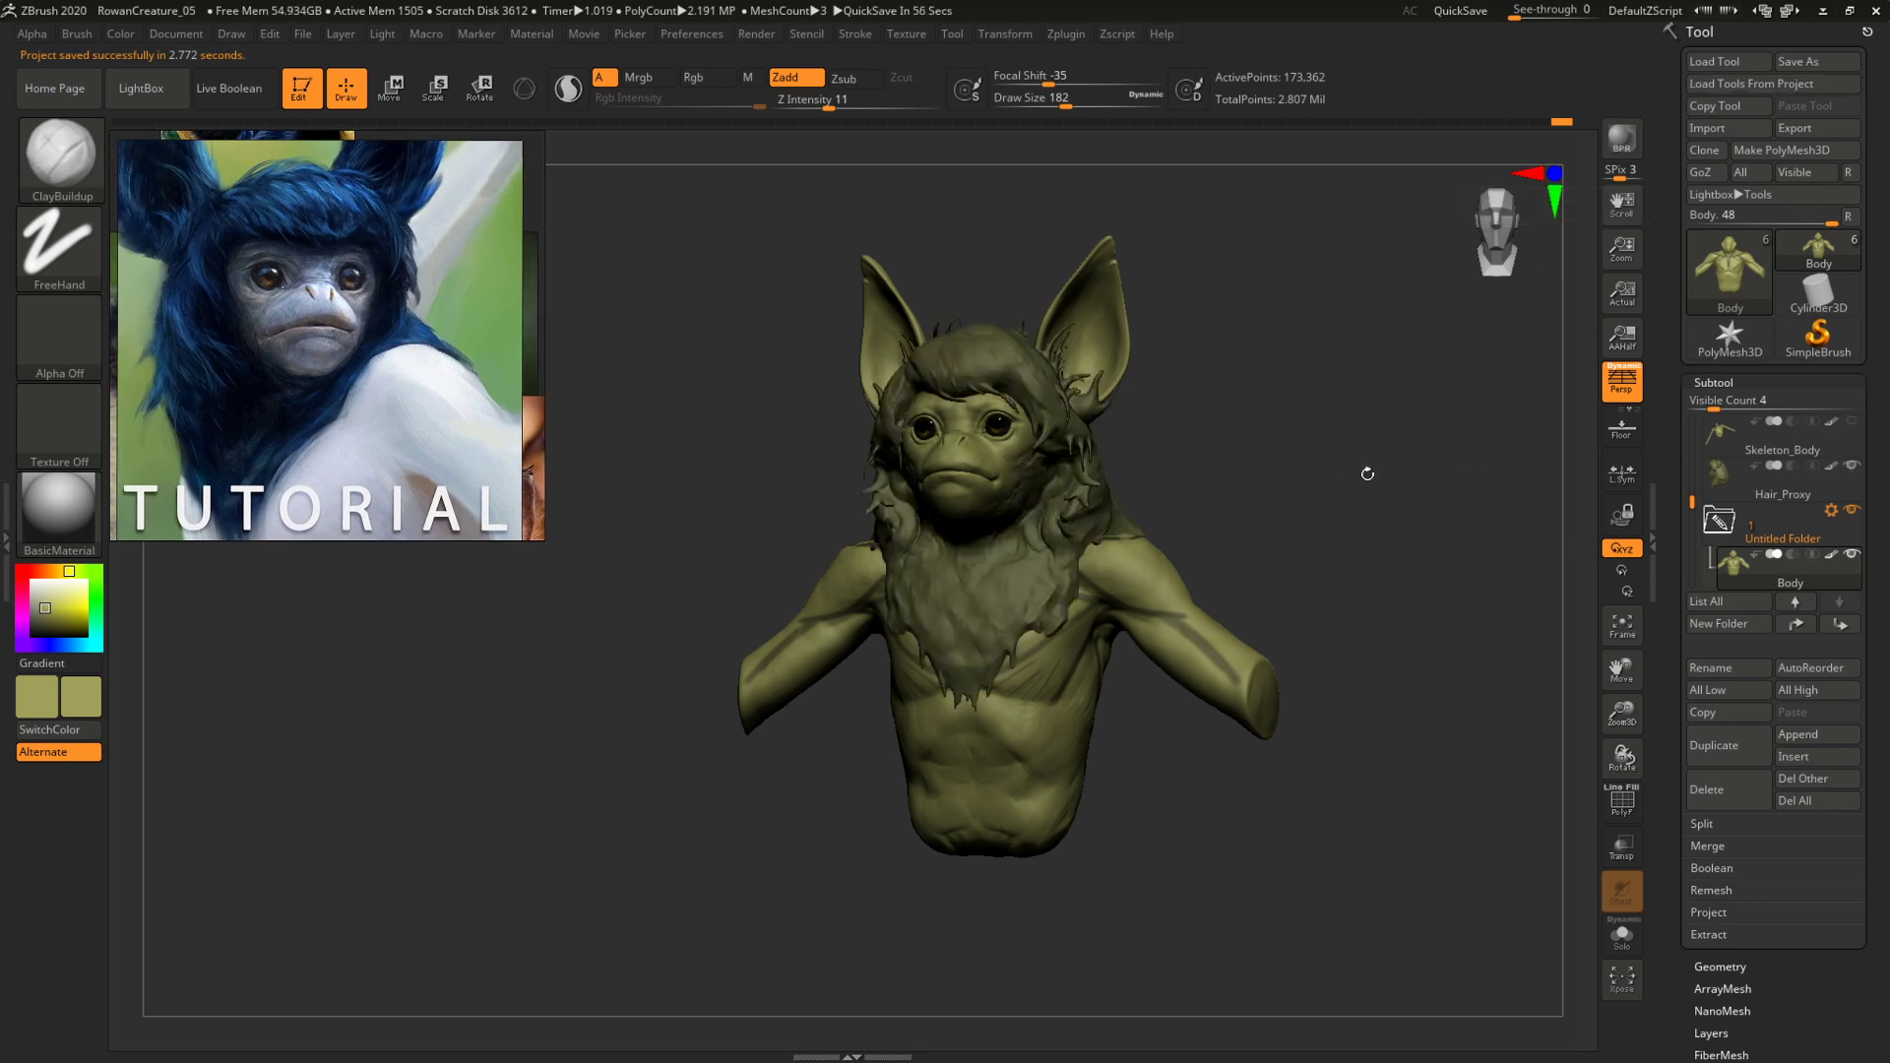
pyautogui.moveTo(1315, 428)
pyautogui.mouseDown()
pyautogui.moveTo(1333, 426)
pyautogui.moveTo(1284, 427)
pyautogui.mouseUp()
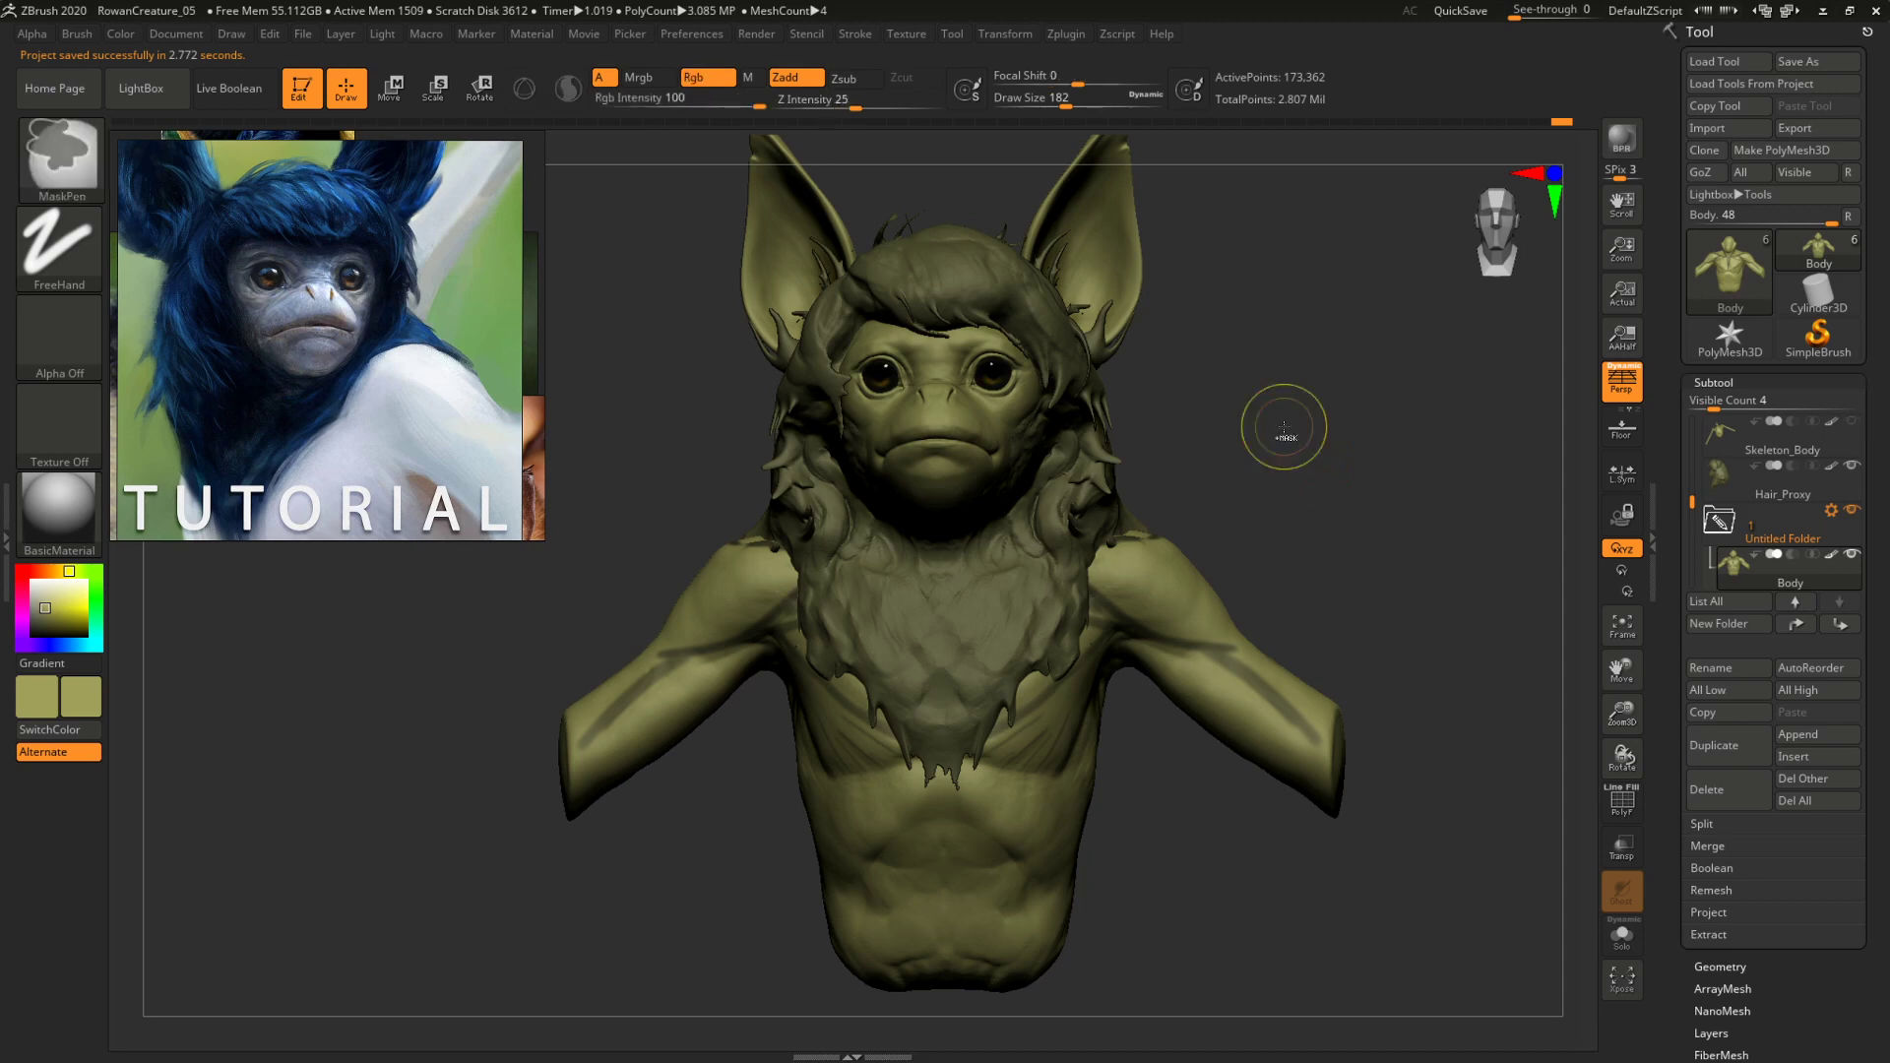
pyautogui.hotkey('ctrl', 's')
pyautogui.click(788, 501)
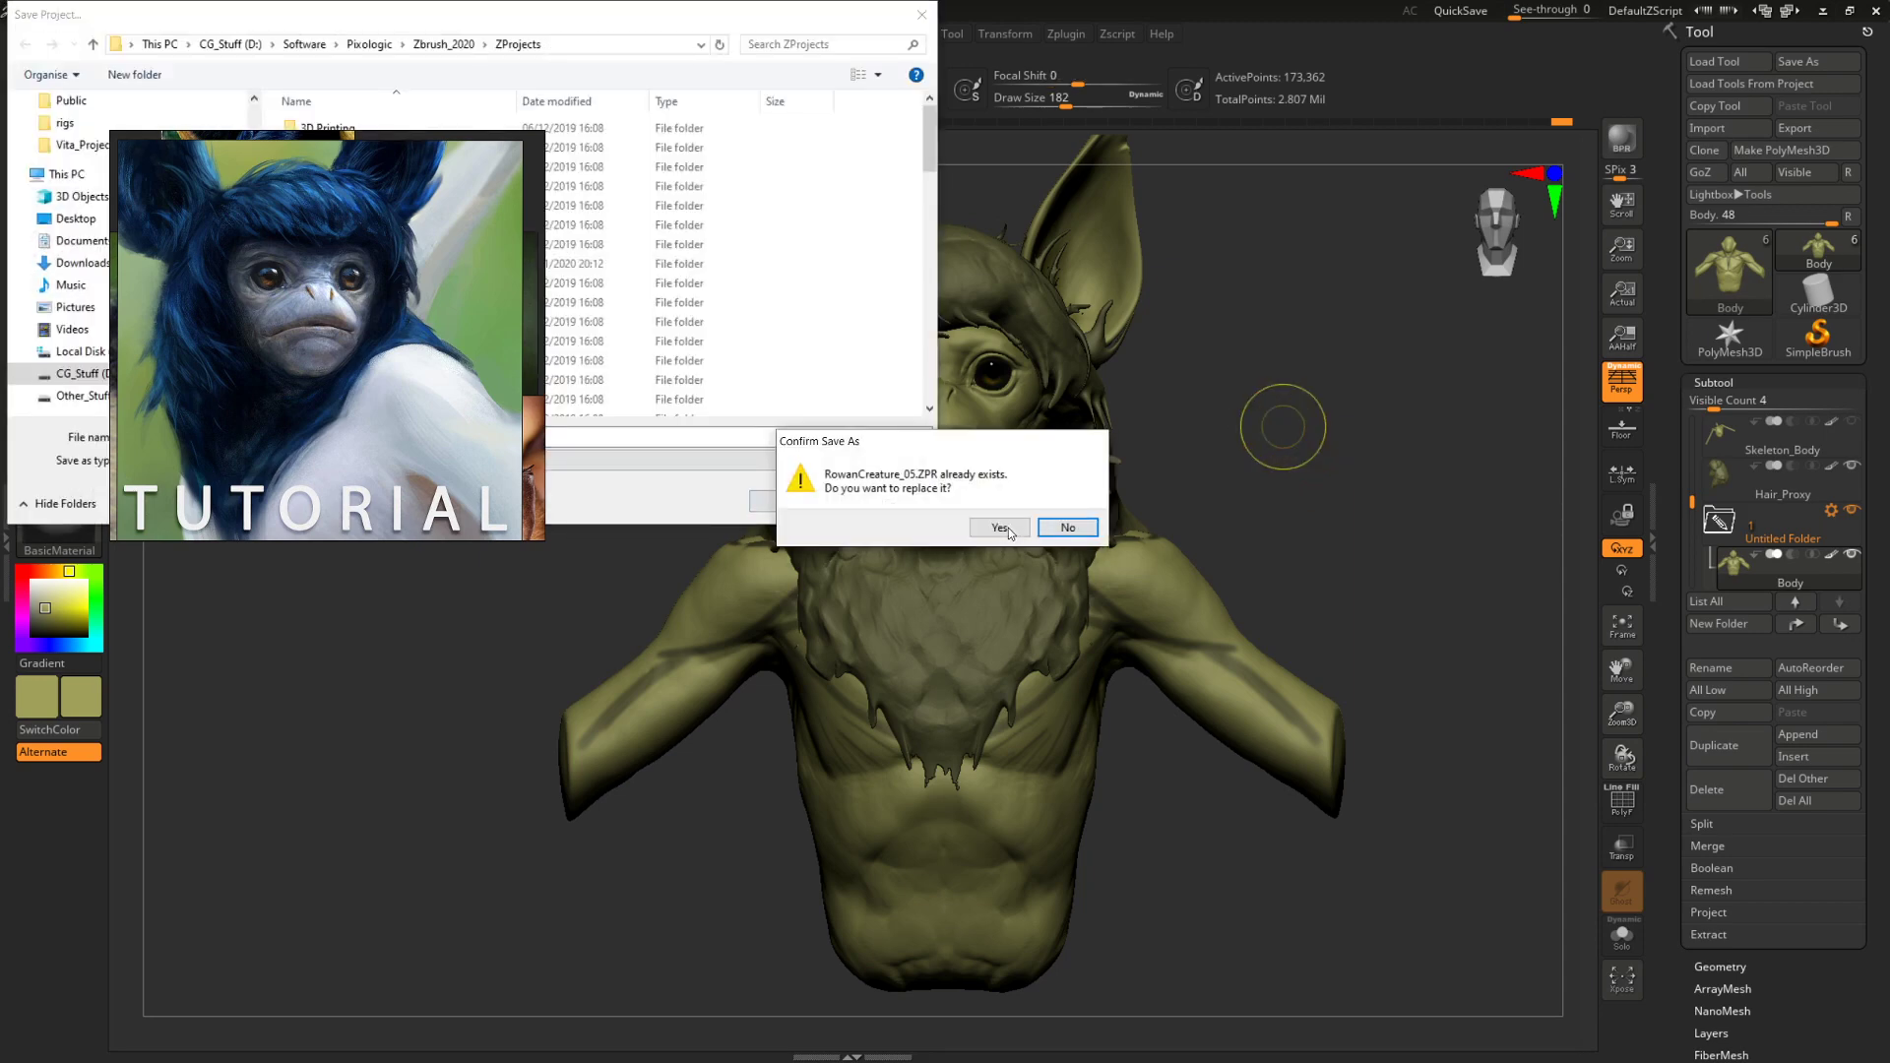
pyautogui.click(999, 529)
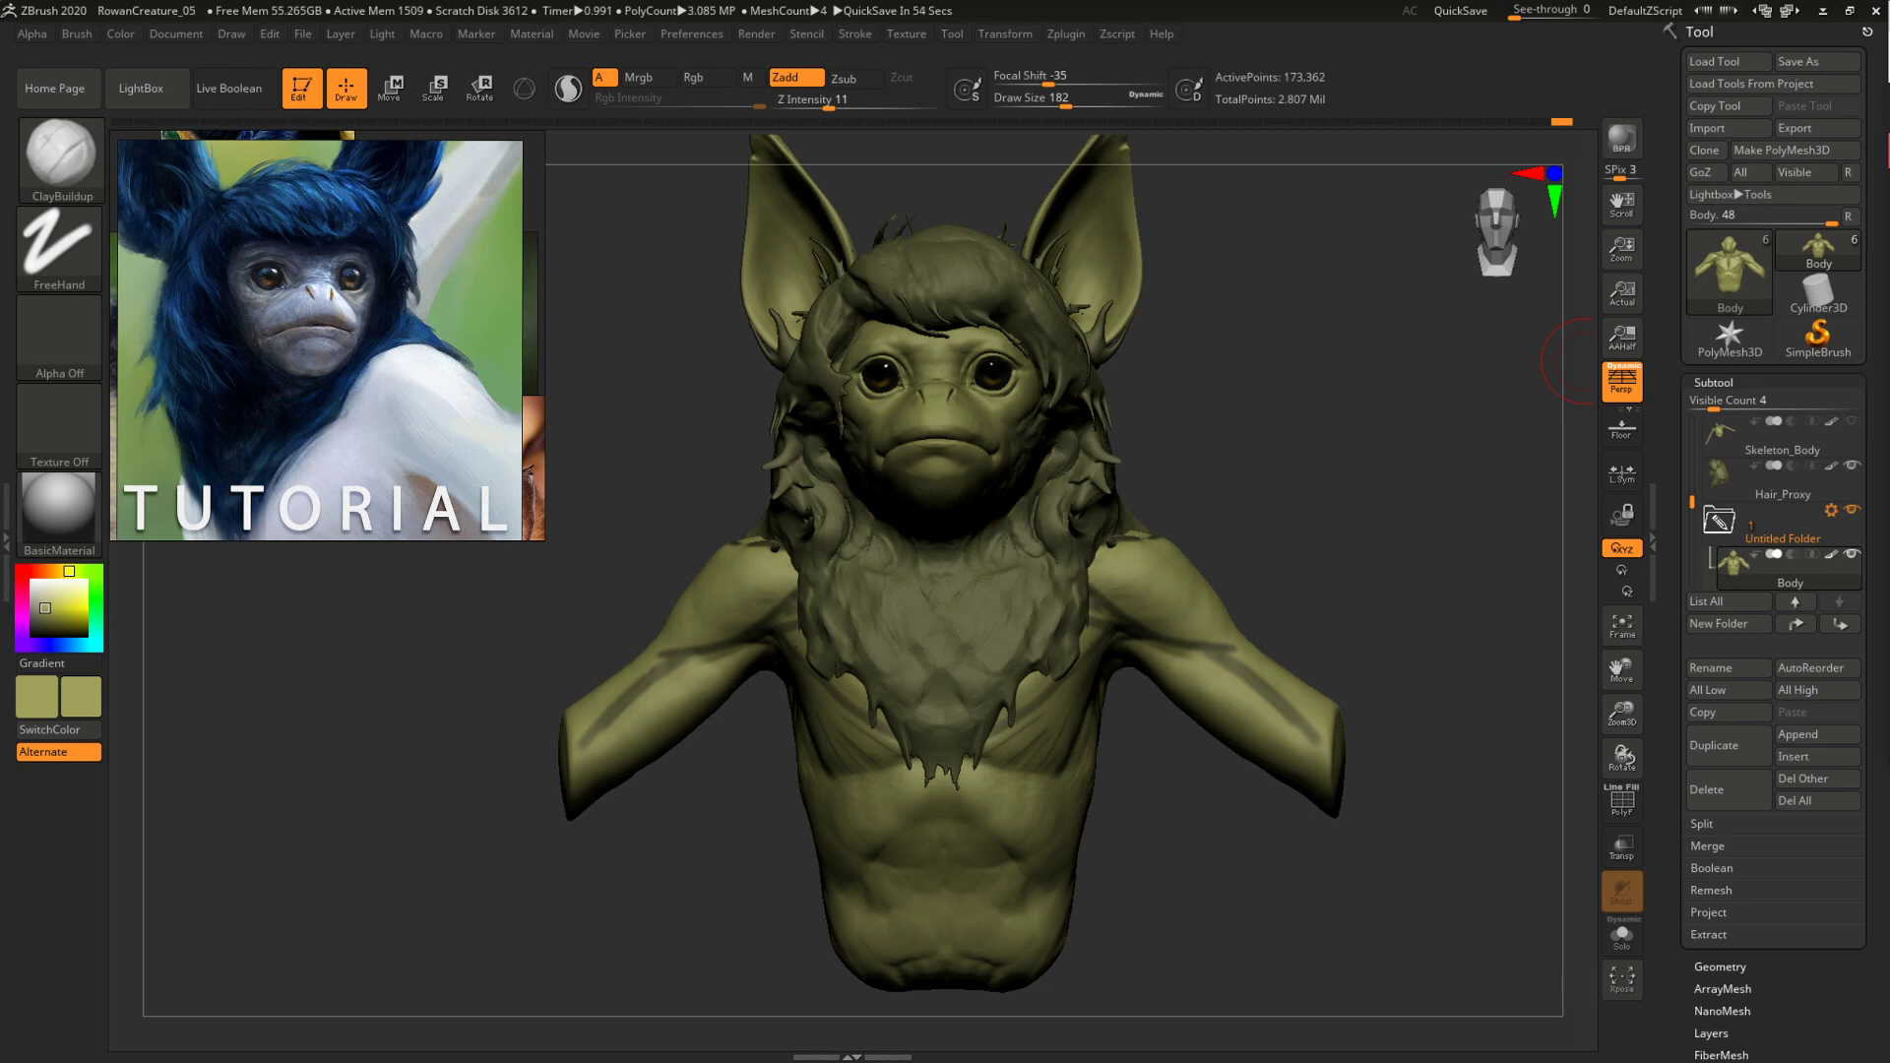
# Make Hair_Proxy the active subtool and set up the ClayTubes brush with draw size 274.
pyautogui.moveTo(1292, 388)
pyautogui.mouseDown()
pyautogui.moveTo(1354, 418)
pyautogui.moveTo(1271, 399)
pyautogui.mouseUp()
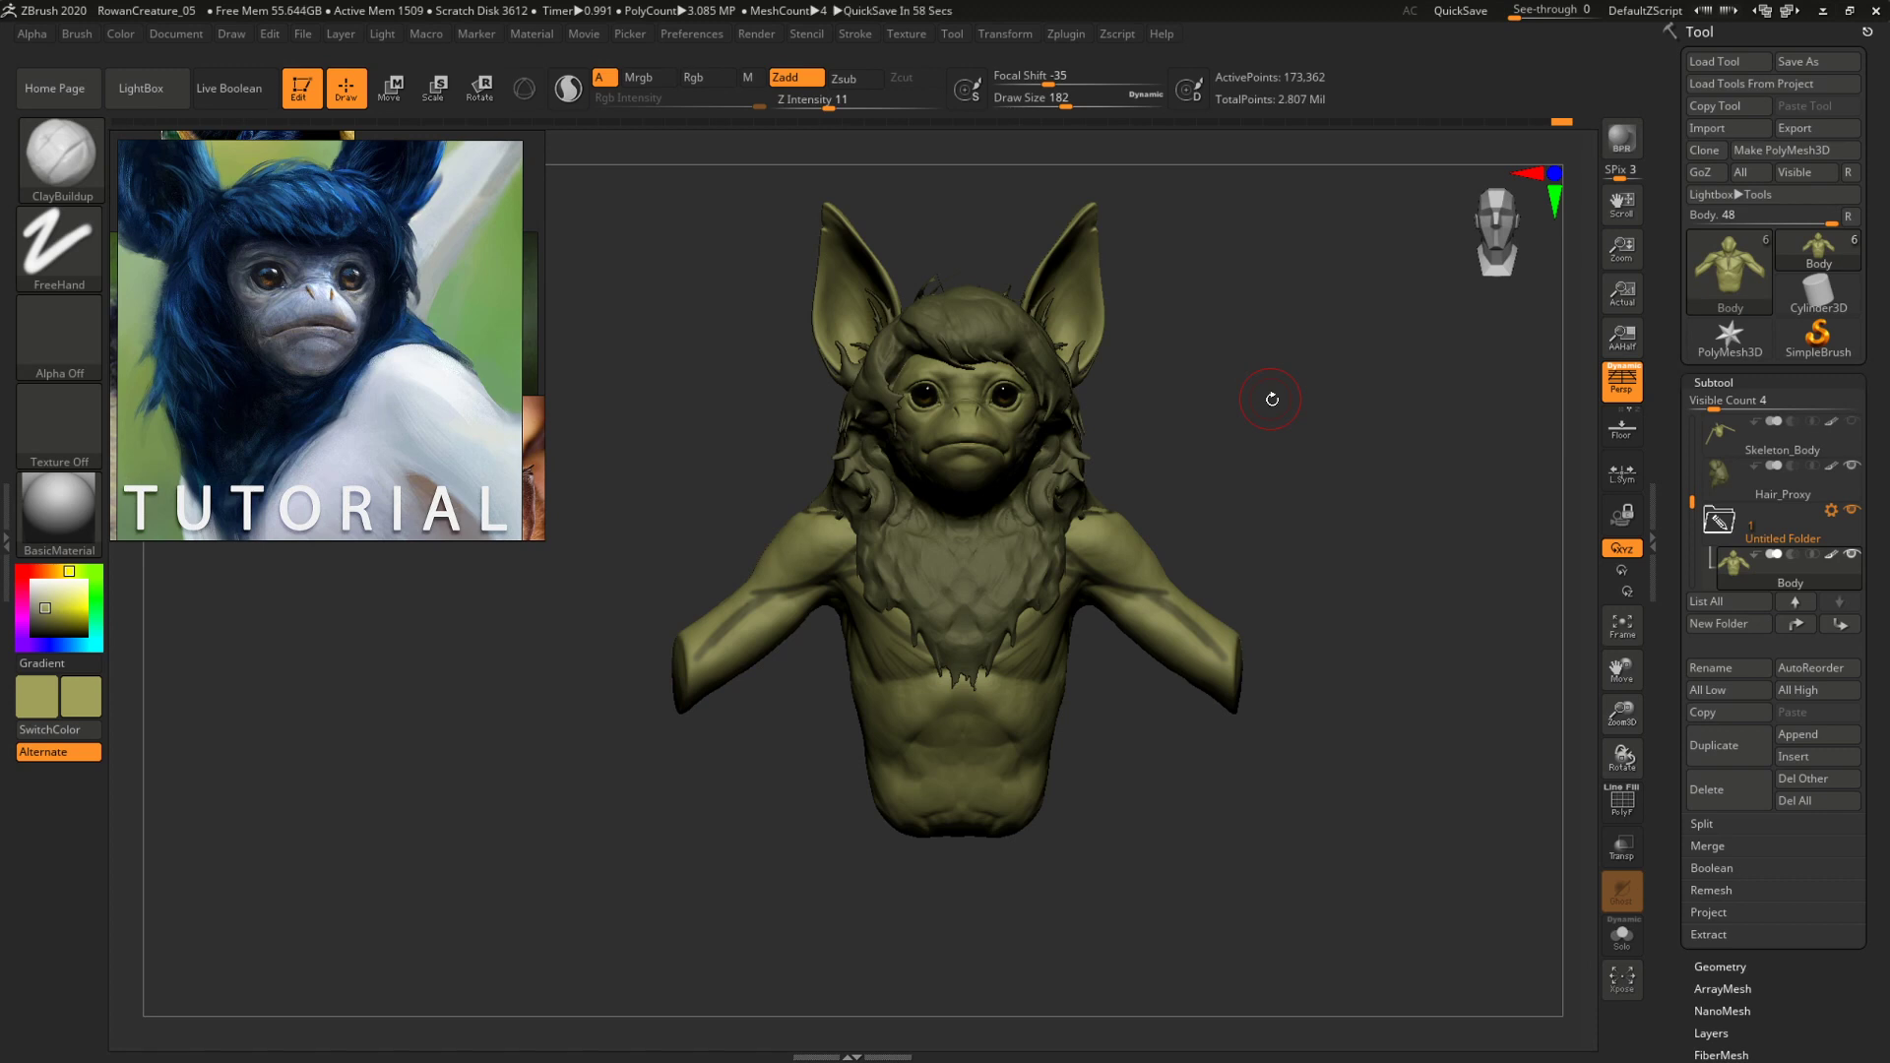
pyautogui.moveTo(1295, 462)
pyautogui.mouseDown()
pyautogui.moveTo(1338, 456)
pyautogui.moveTo(1364, 504)
pyautogui.moveTo(1314, 501)
pyautogui.moveTo(1300, 472)
pyautogui.moveTo(1397, 522)
pyautogui.moveTo(1333, 498)
pyautogui.moveTo(1389, 615)
pyautogui.moveTo(1358, 528)
pyautogui.moveTo(1365, 439)
pyautogui.moveTo(1388, 463)
pyautogui.moveTo(1367, 456)
pyautogui.moveTo(1425, 462)
pyautogui.moveTo(1321, 452)
pyautogui.moveTo(1248, 500)
pyautogui.mouseUp()
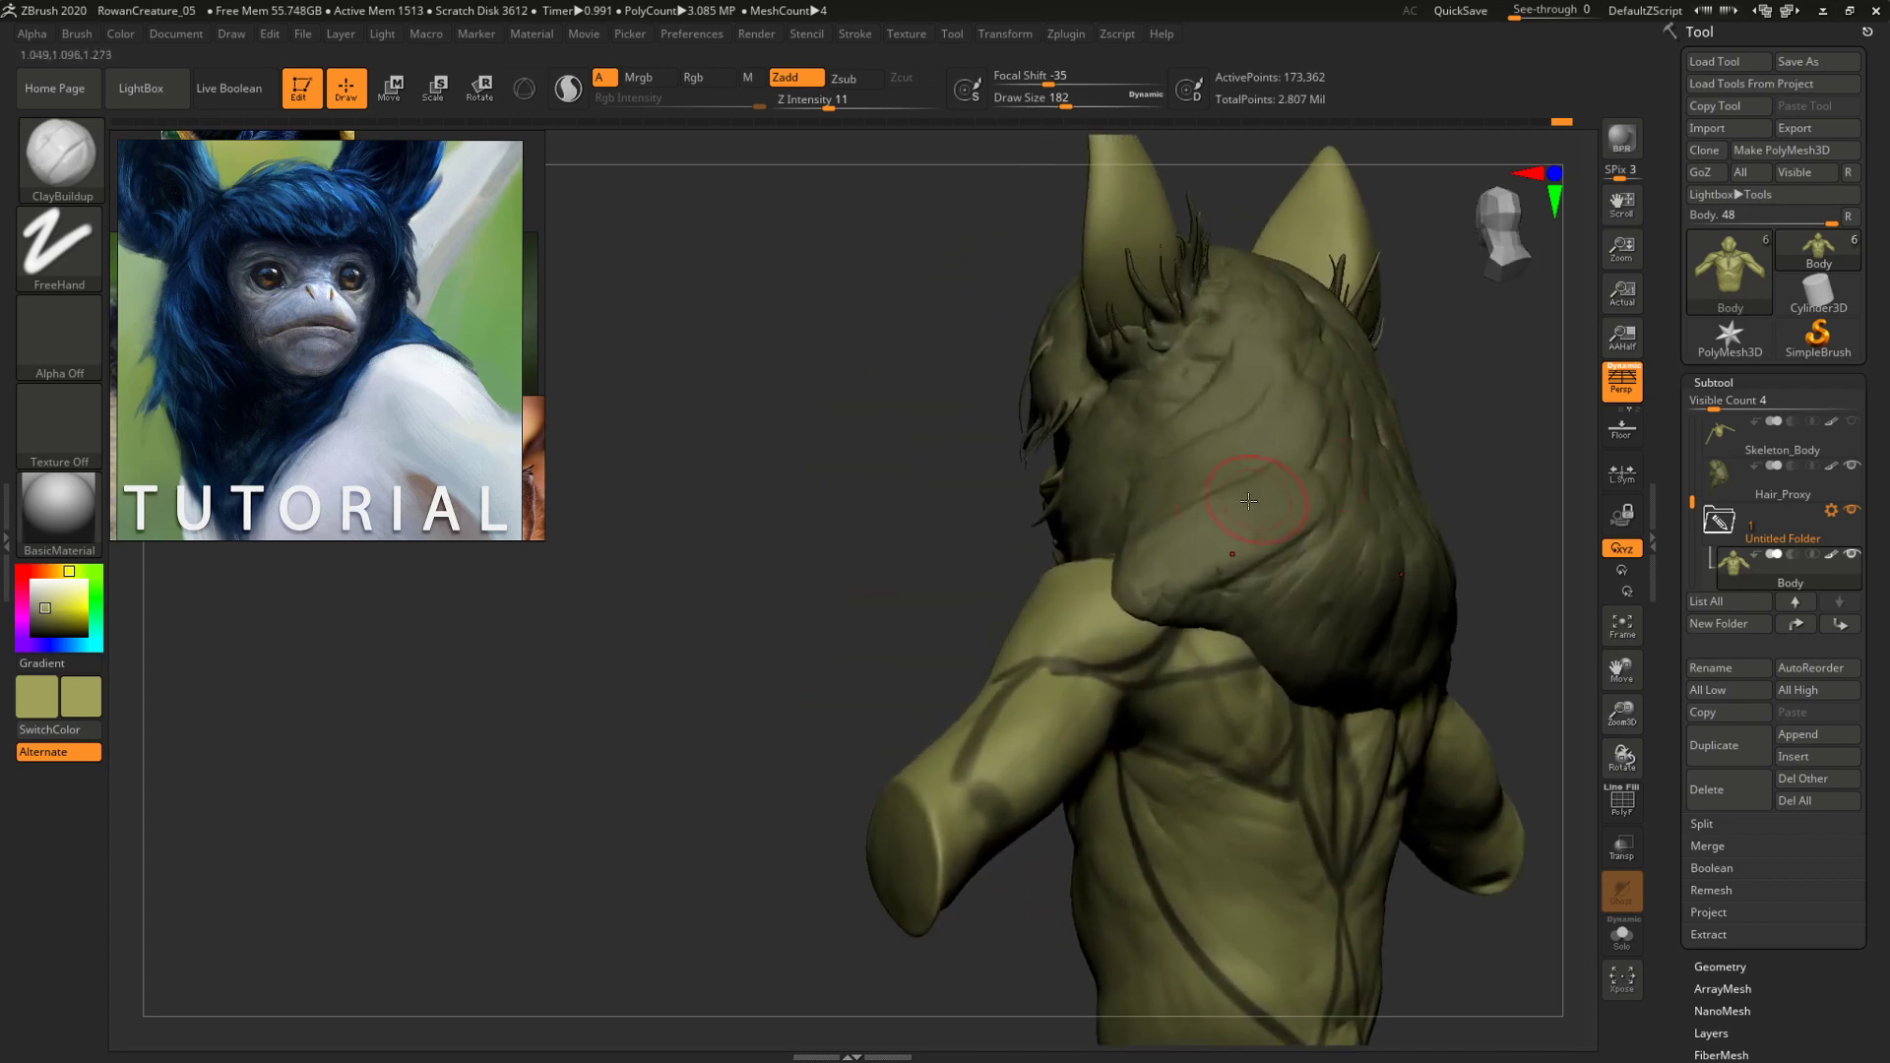
pyautogui.press('b')
pyautogui.press('c')
pyautogui.press('t')
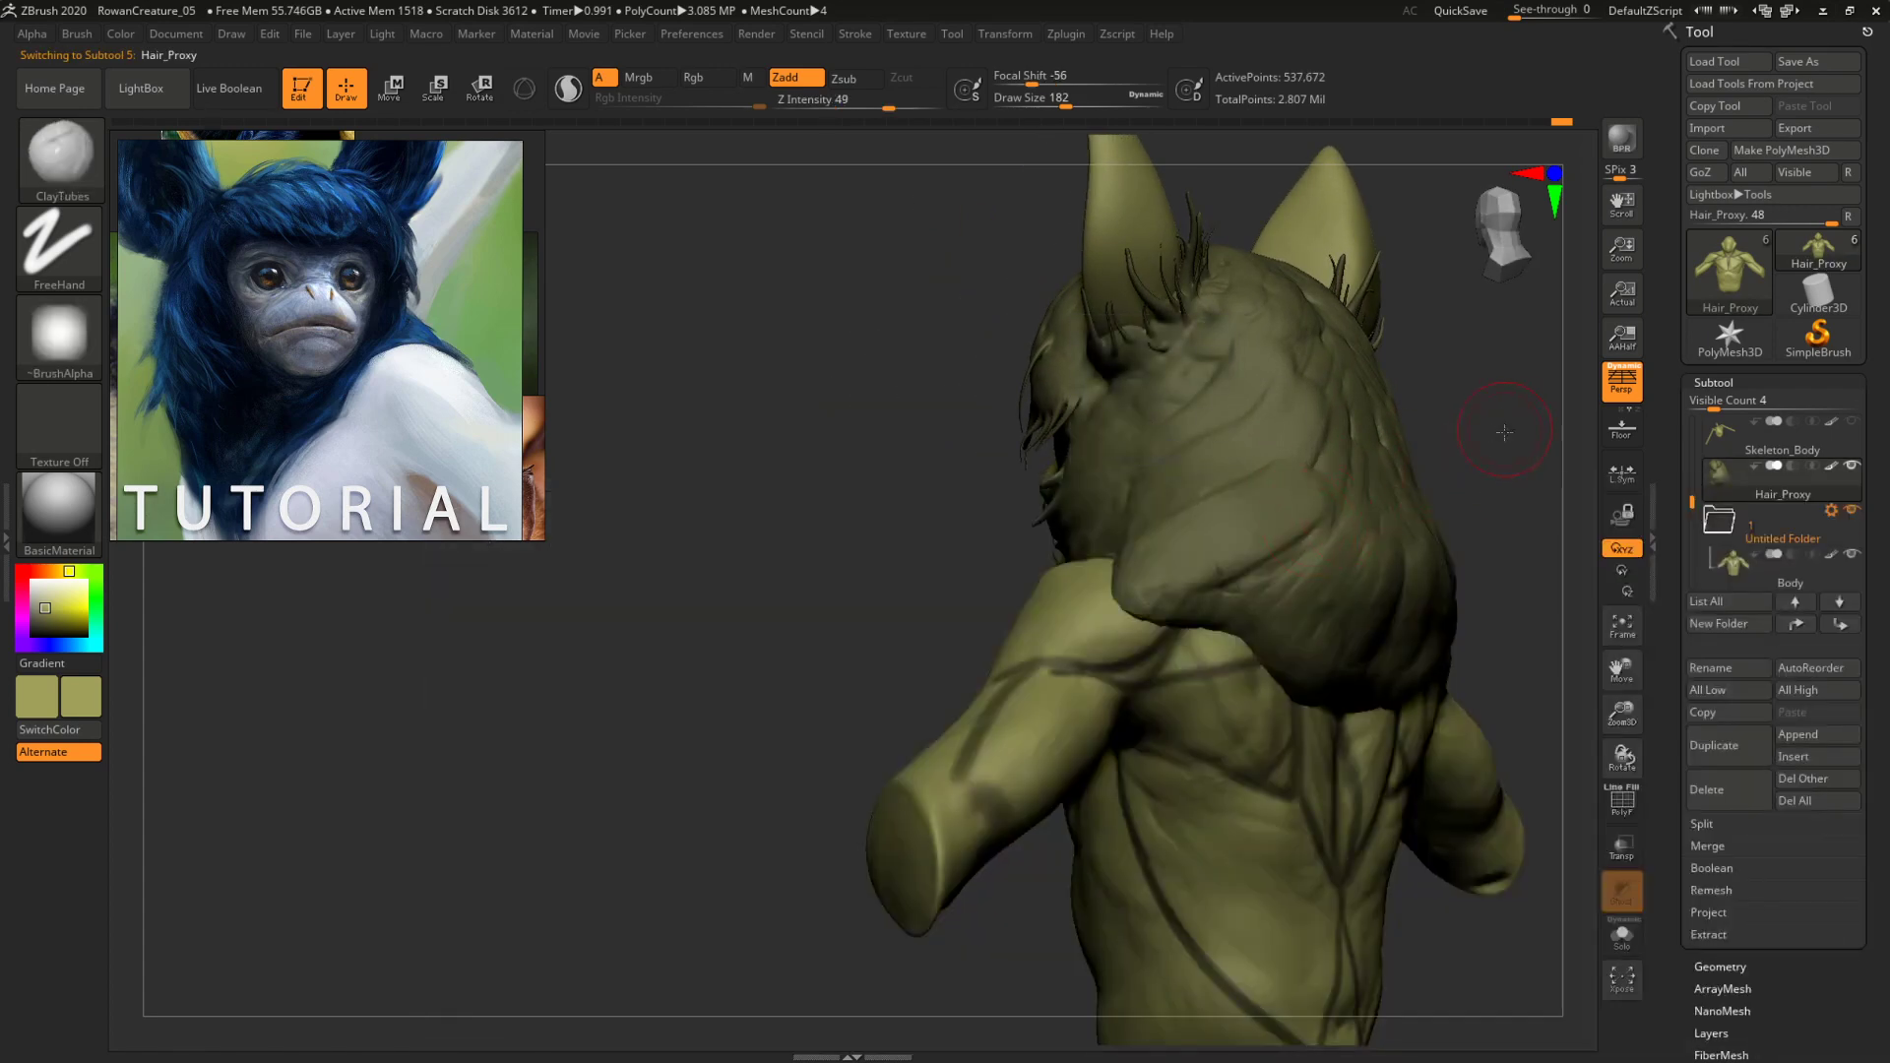
pyautogui.moveTo(1476, 421); pyautogui.dragTo(1298, 404)
pyautogui.press('space')
pyautogui.moveTo(1181, 455); pyautogui.dragTo(1218, 480)
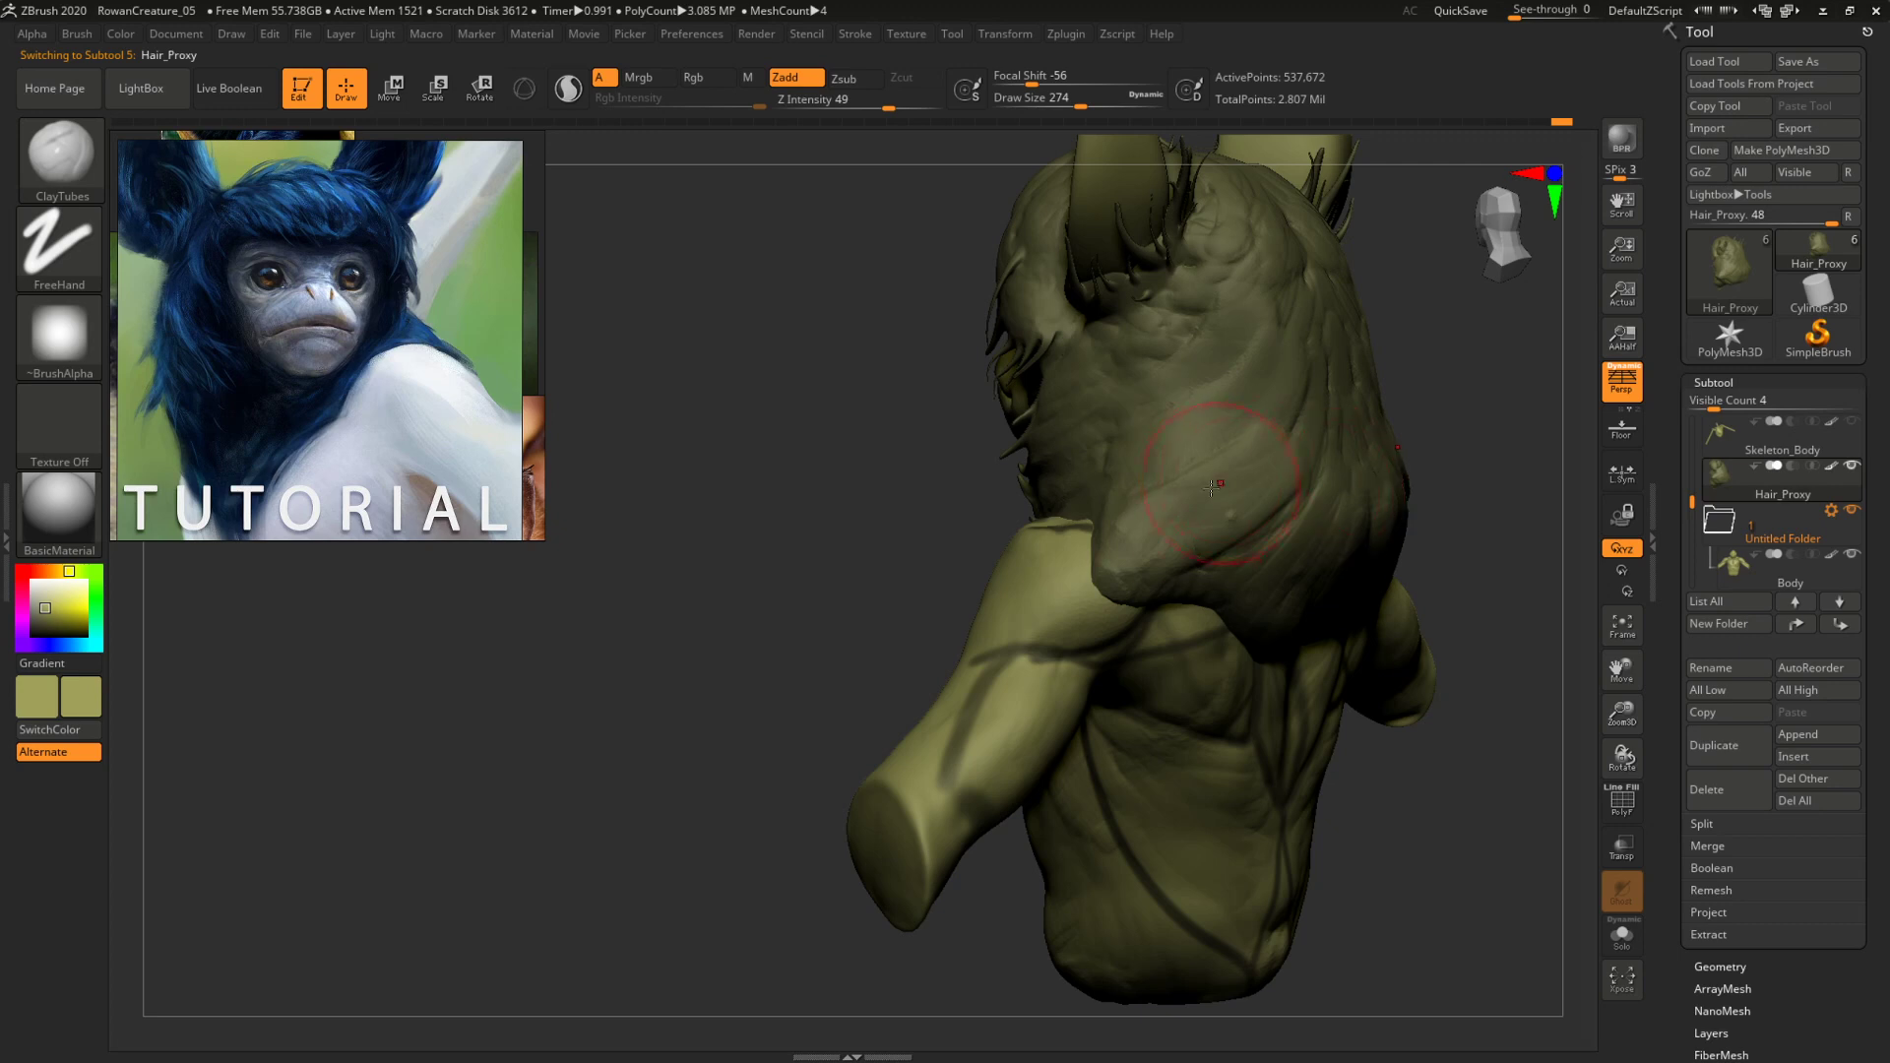
# Build up the Hair_Proxy mass over the rear shoulder and extend its lower edge down the upper back with ClayTubes.
pyautogui.moveTo(1116, 564); pyautogui.dragTo(1217, 492)
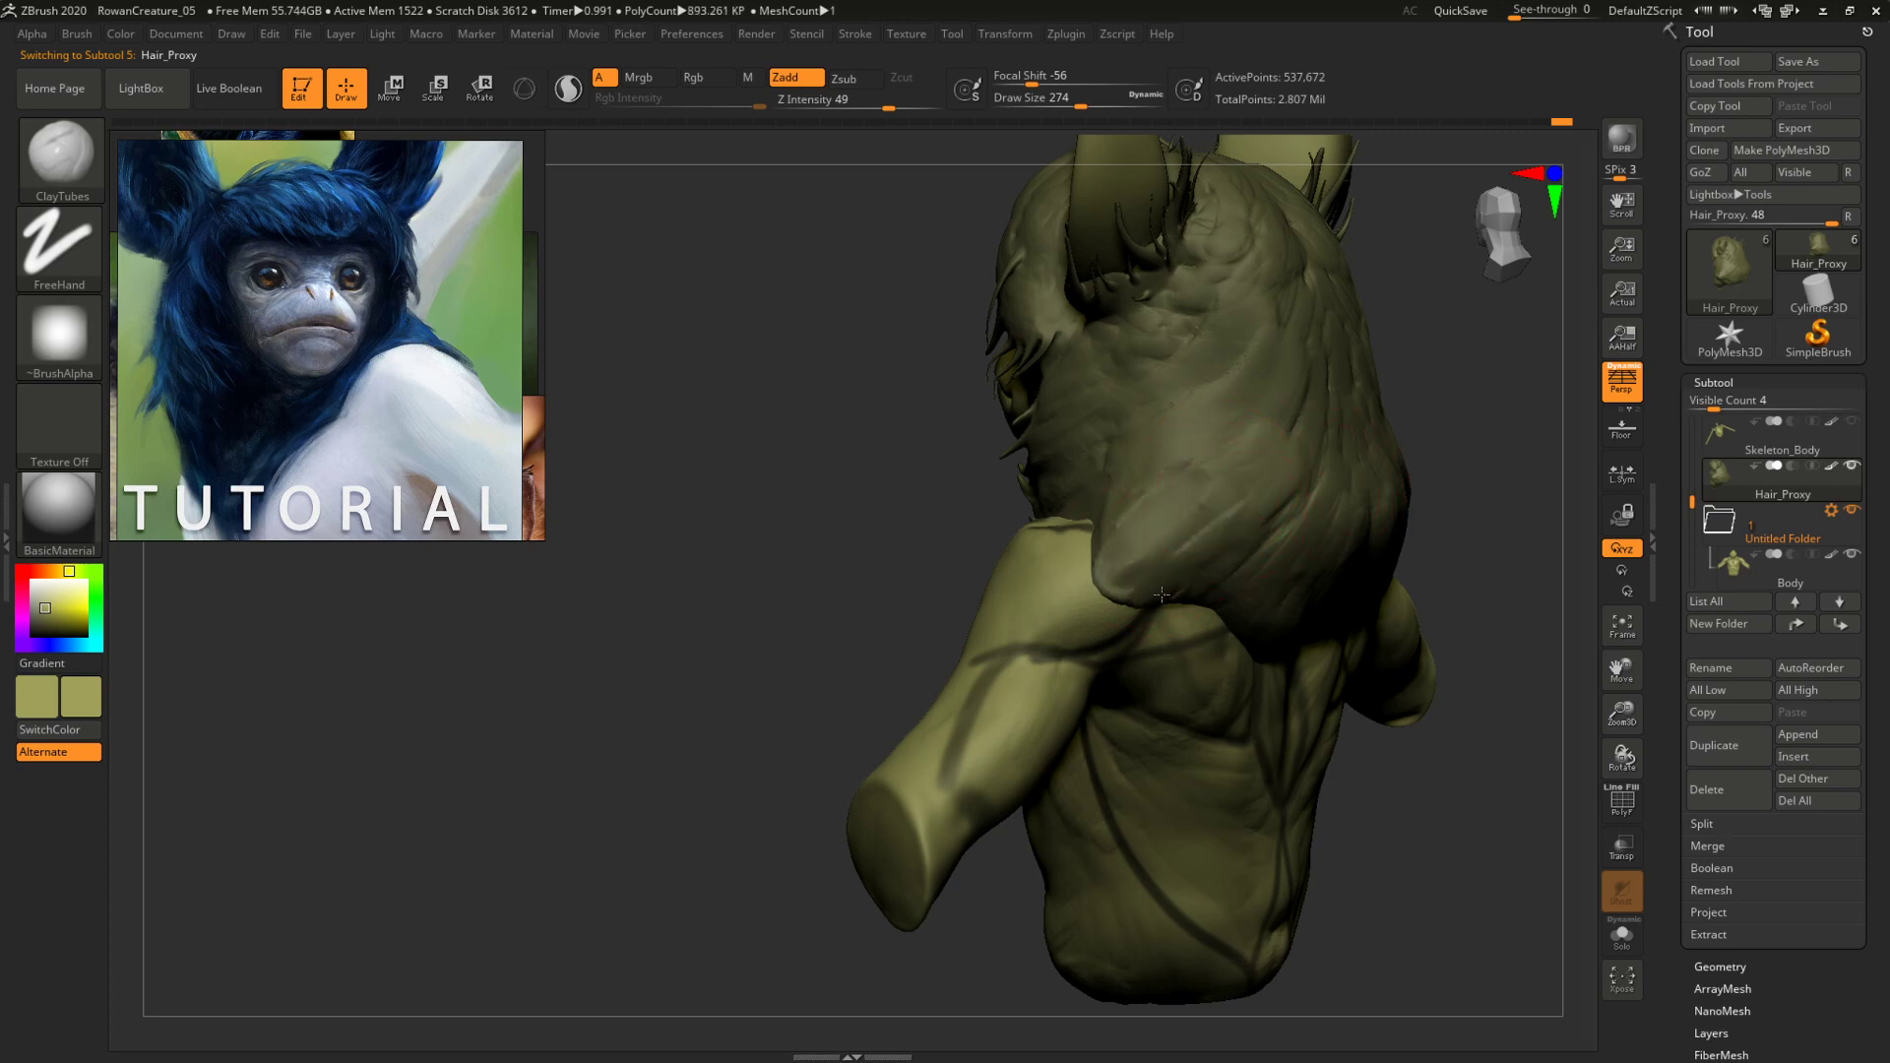
pyautogui.moveTo(1540, 418)
pyautogui.mouseDown()
pyautogui.moveTo(1417, 428)
pyautogui.moveTo(1535, 433)
pyautogui.mouseUp()
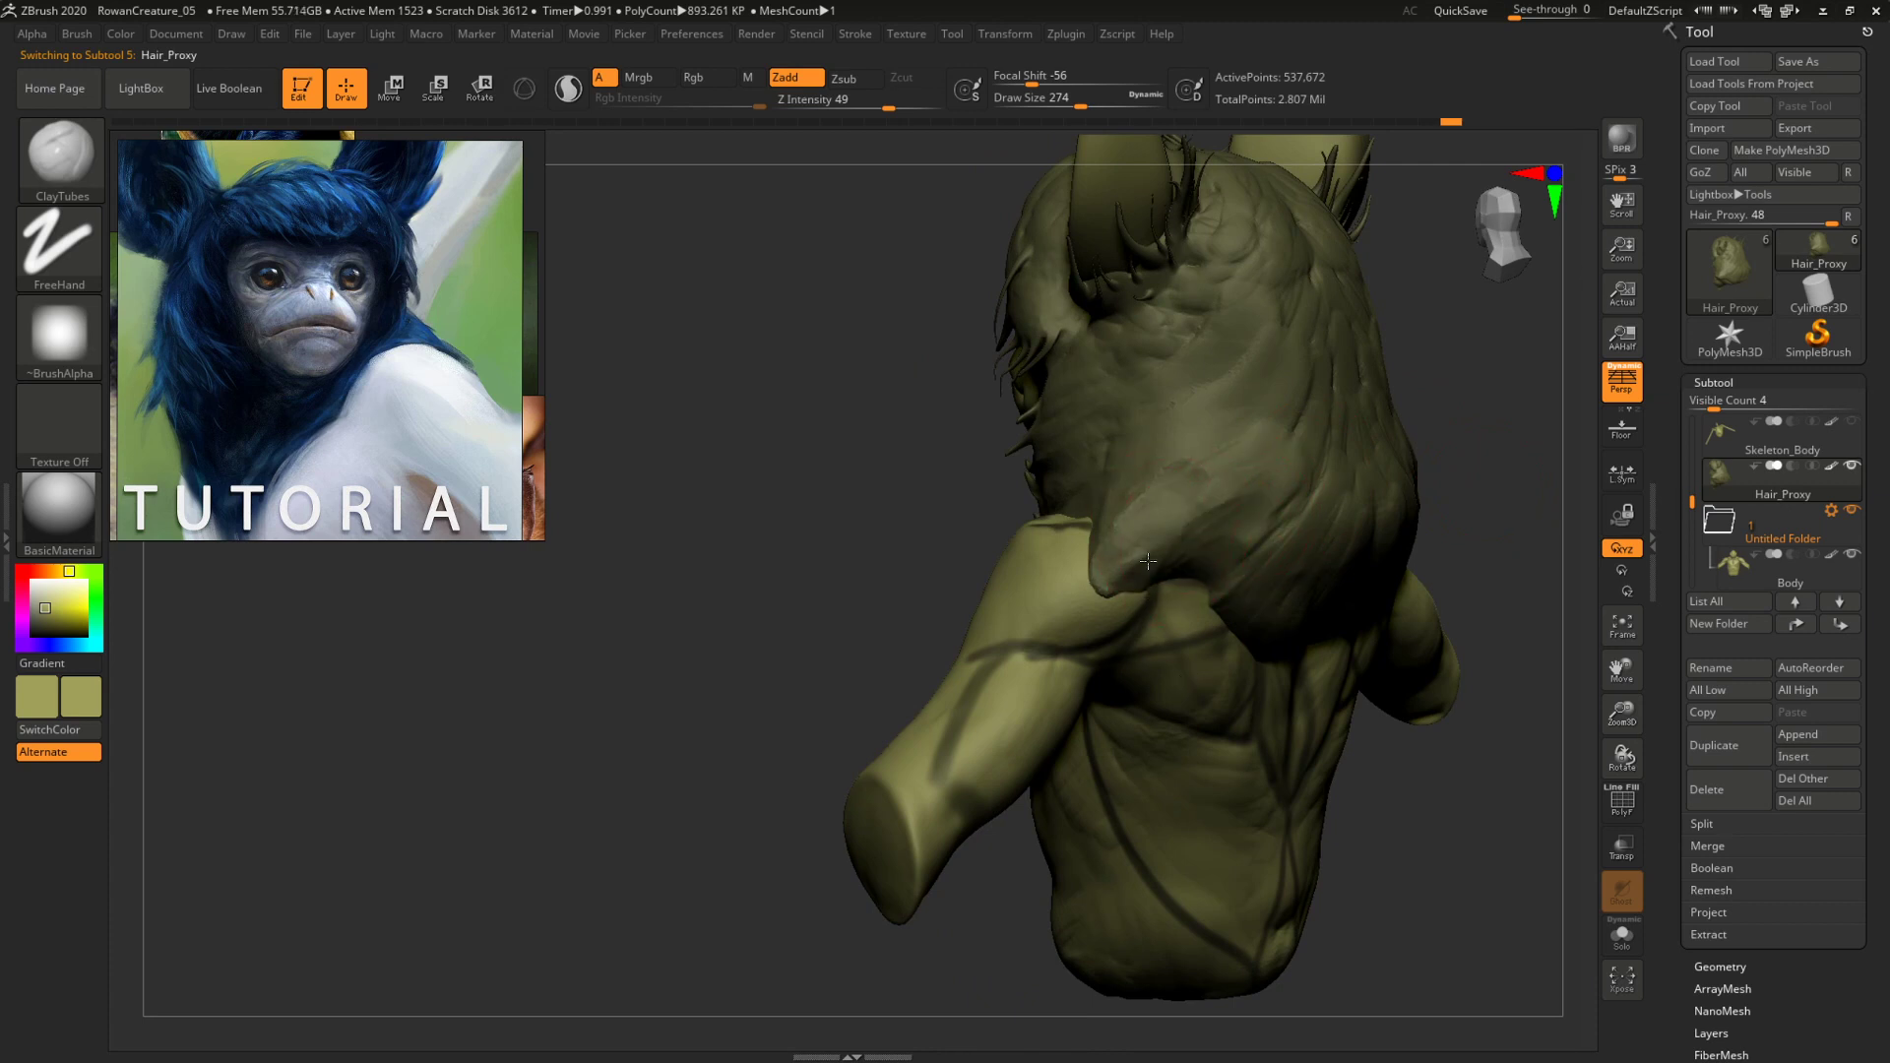
pyautogui.moveTo(1531, 522); pyautogui.dragTo(1140, 568)
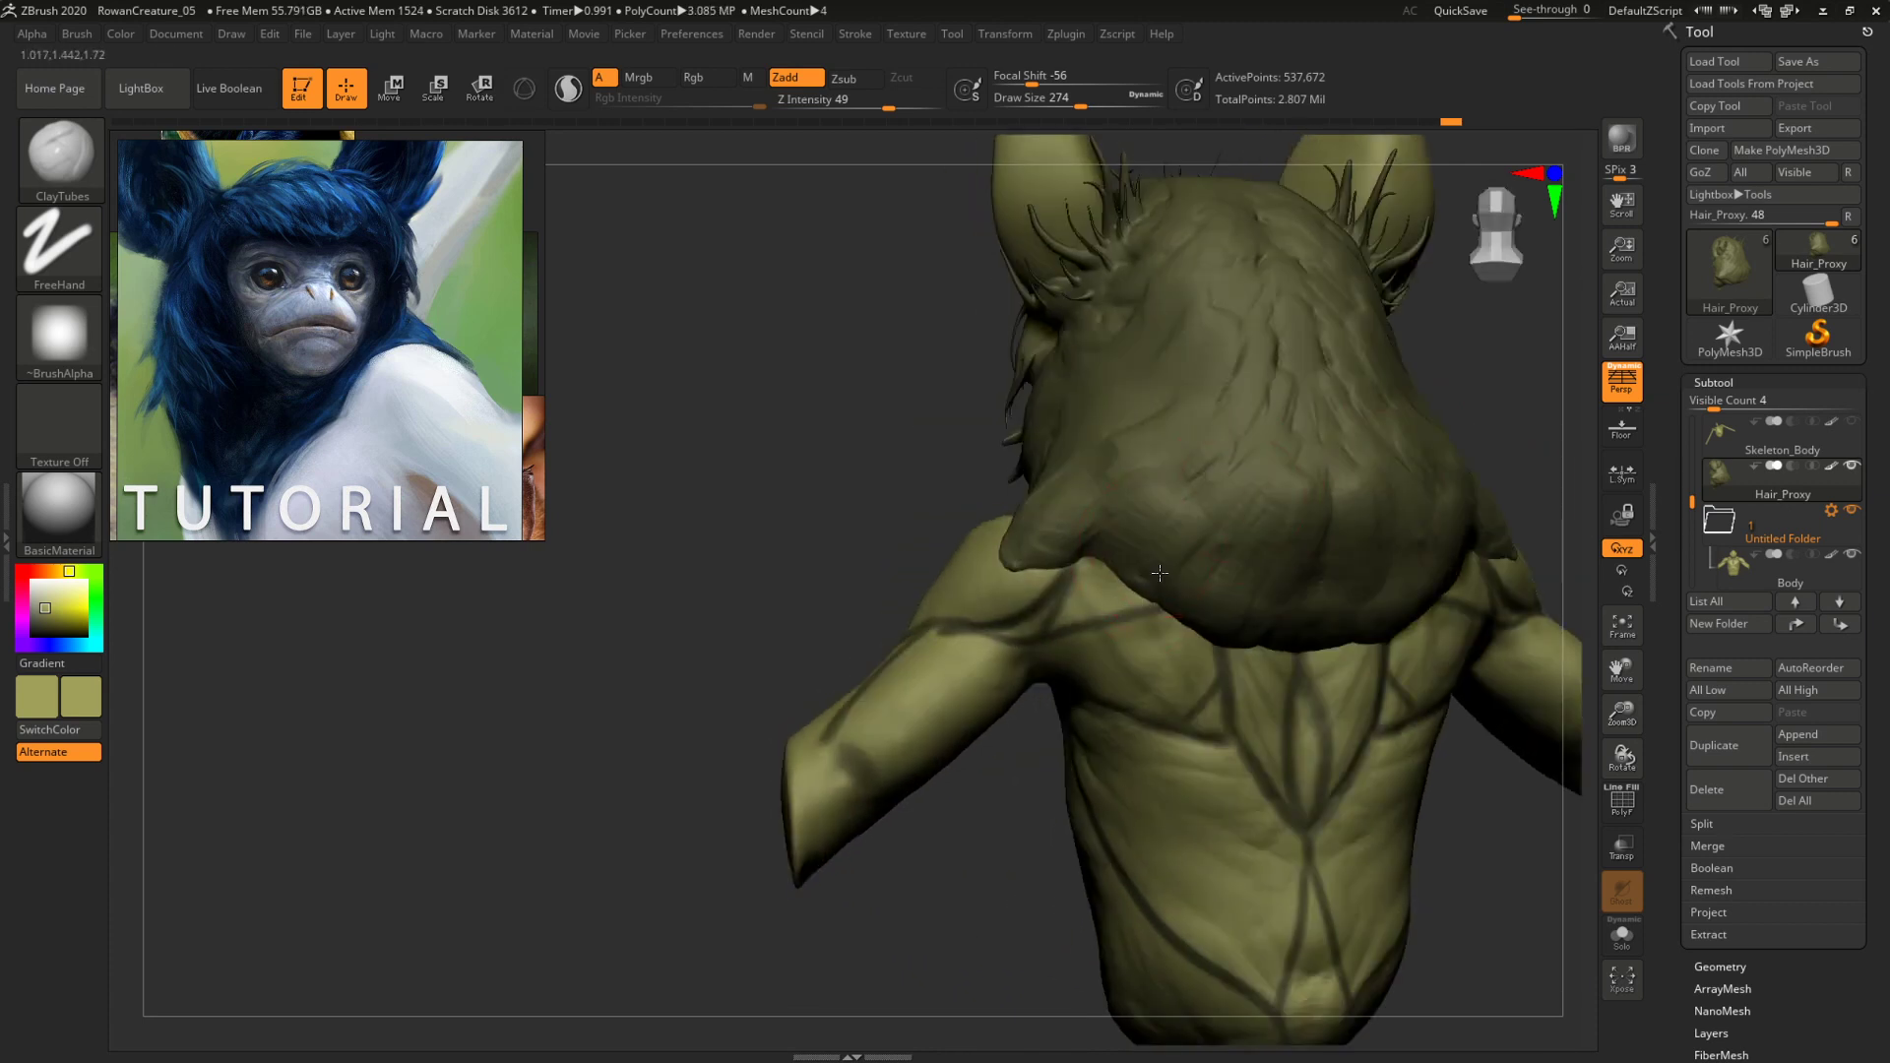
pyautogui.moveTo(1245, 650)
pyautogui.mouseDown()
pyautogui.moveTo(1244, 720)
pyautogui.moveTo(1268, 626)
pyautogui.moveTo(1309, 629)
pyautogui.moveTo(1280, 610)
pyautogui.moveTo(1245, 700)
pyautogui.moveTo(1289, 806)
pyautogui.mouseUp()
pyautogui.moveTo(1281, 673)
pyautogui.mouseDown()
pyautogui.moveTo(1230, 665)
pyautogui.moveTo(1166, 610)
pyautogui.mouseUp()
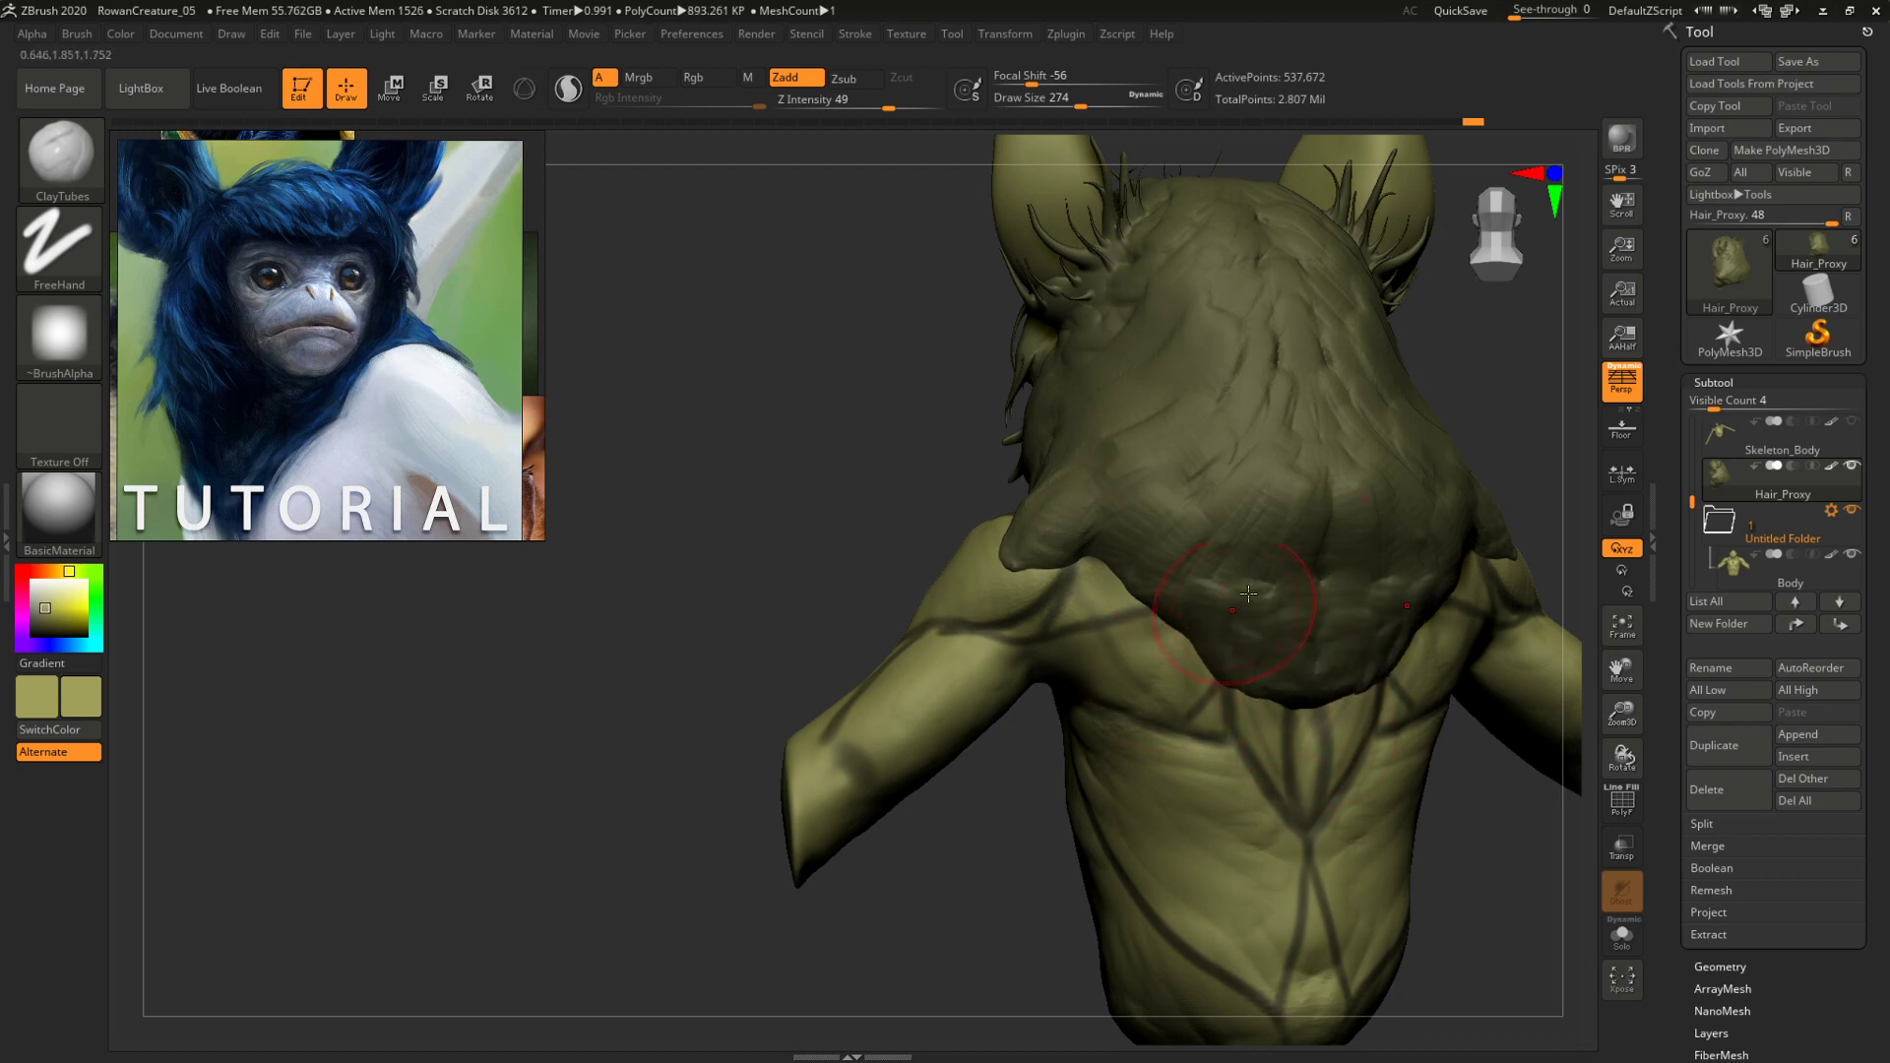
# Add more clay along the lower edge of the hair across the upper back.
pyautogui.scroll(-3, 1383, 448)
pyautogui.moveTo(1383, 448); pyautogui.dragTo(1291, 464)
pyautogui.scroll(3, 1164, 562)
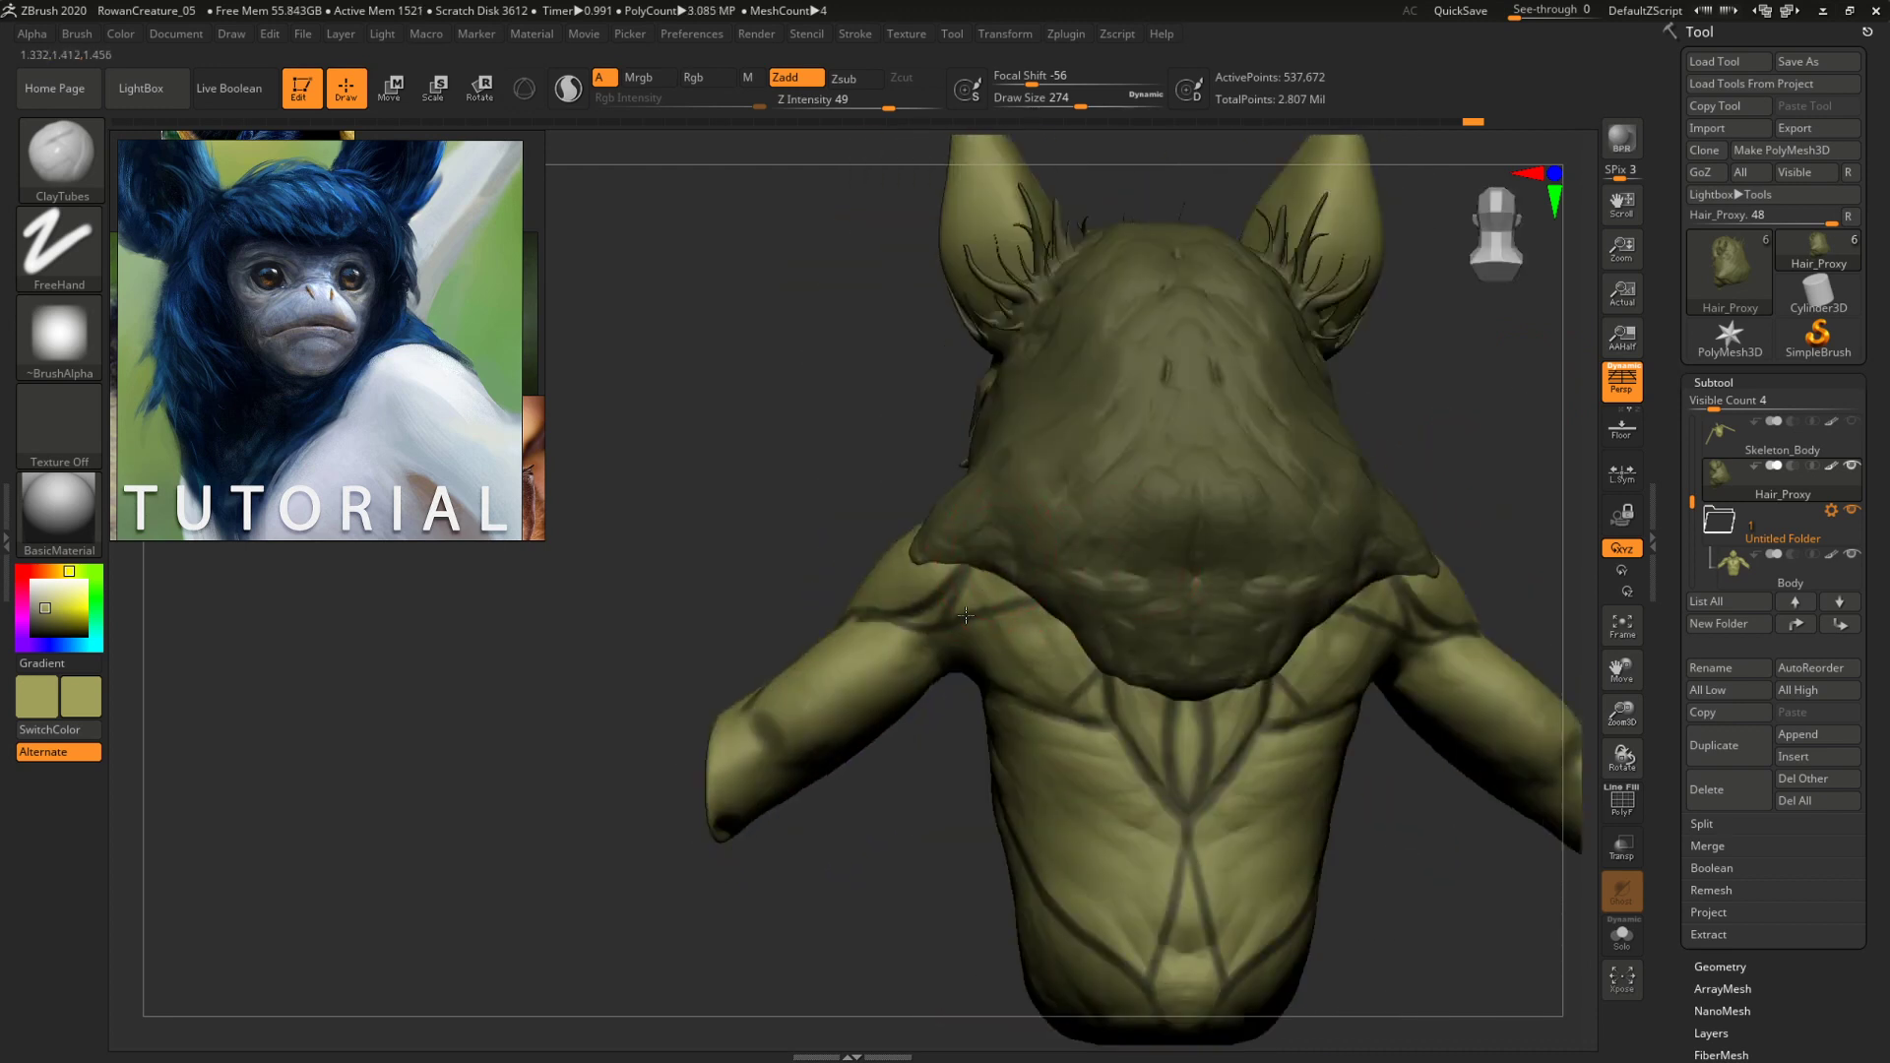
pyautogui.moveTo(995, 644); pyautogui.dragTo(1256, 704)
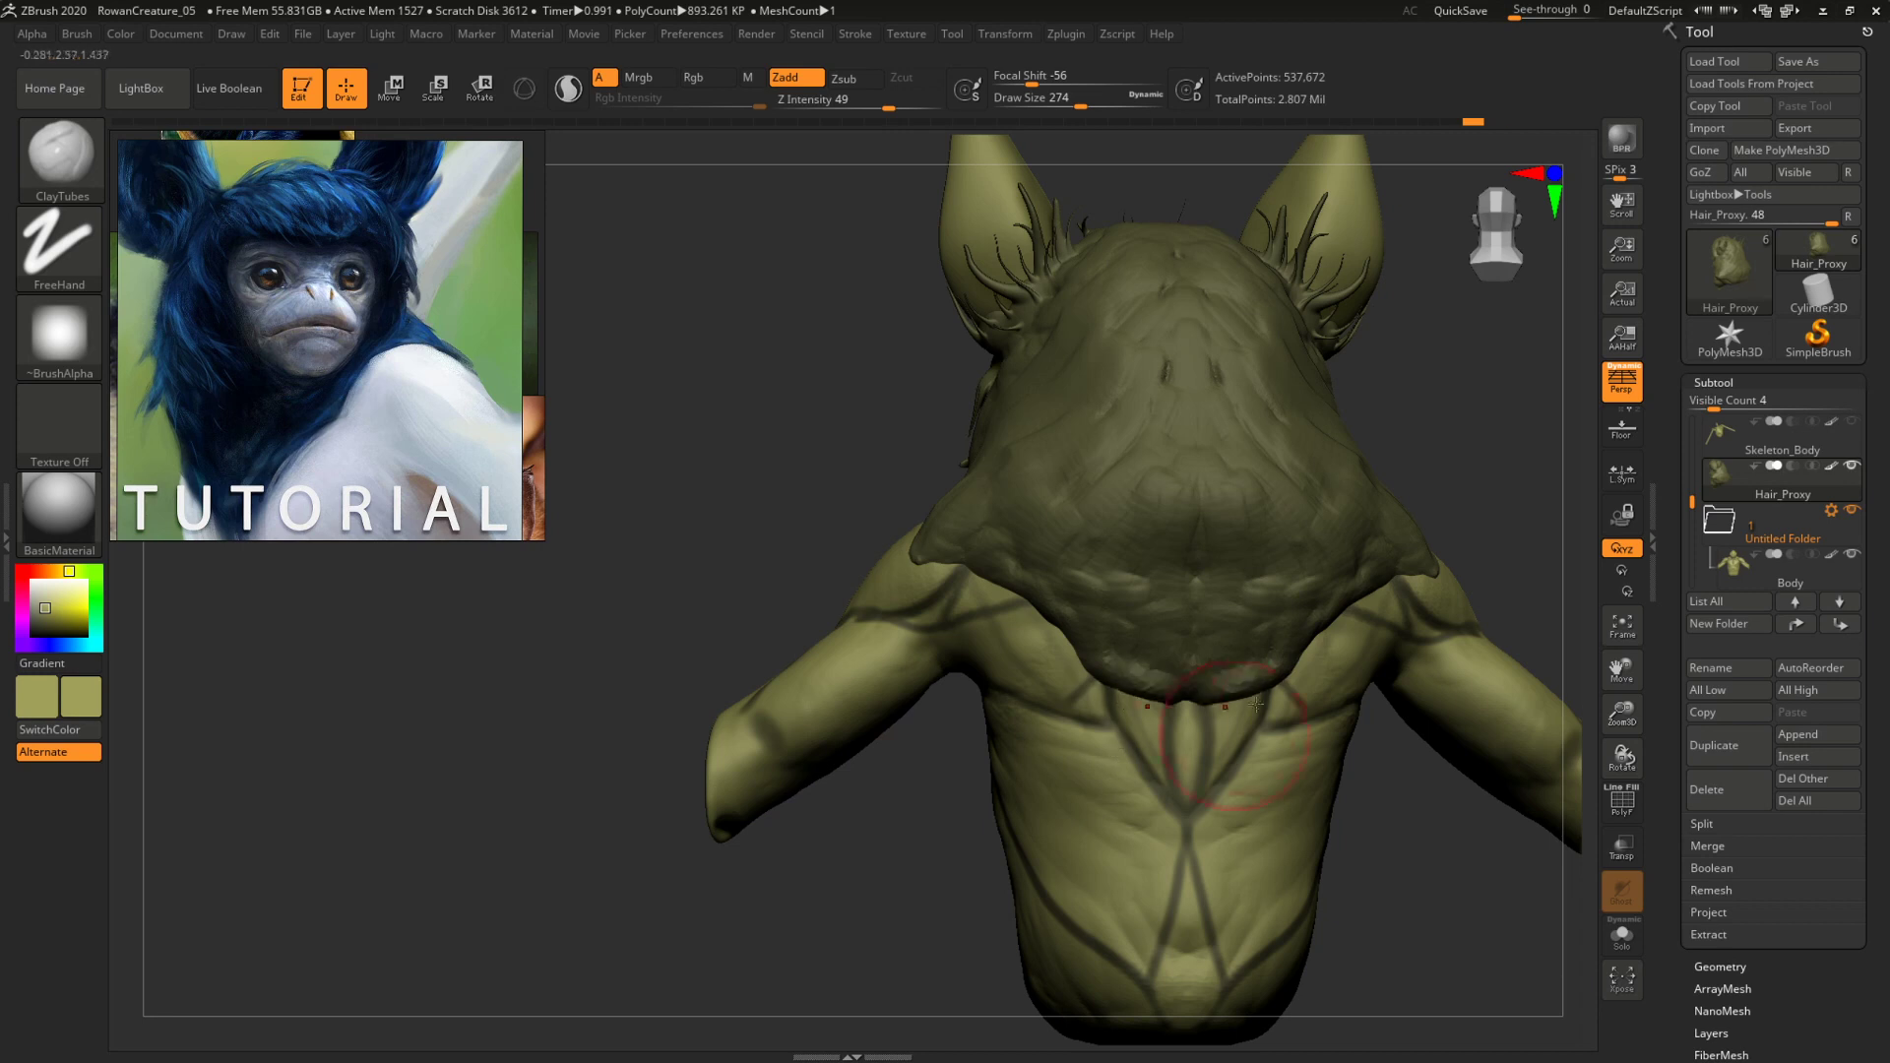
pyautogui.moveTo(1460, 476); pyautogui.dragTo(1324, 517)
pyautogui.scroll(-3, 1367, 522)
pyautogui.scroll(3, 1380, 509)
# Set the ClayTubes draw size to 460, broaden the back of the hair mass and check its side profile.
pyautogui.press('space')
pyautogui.click(1186, 495)
pyautogui.moveTo(1176, 418)
pyautogui.mouseDown()
pyautogui.moveTo(1163, 625)
pyautogui.moveTo(1123, 586)
pyautogui.moveTo(1117, 419)
pyautogui.mouseUp()
pyautogui.moveTo(1456, 473); pyautogui.dragTo(1438, 408)
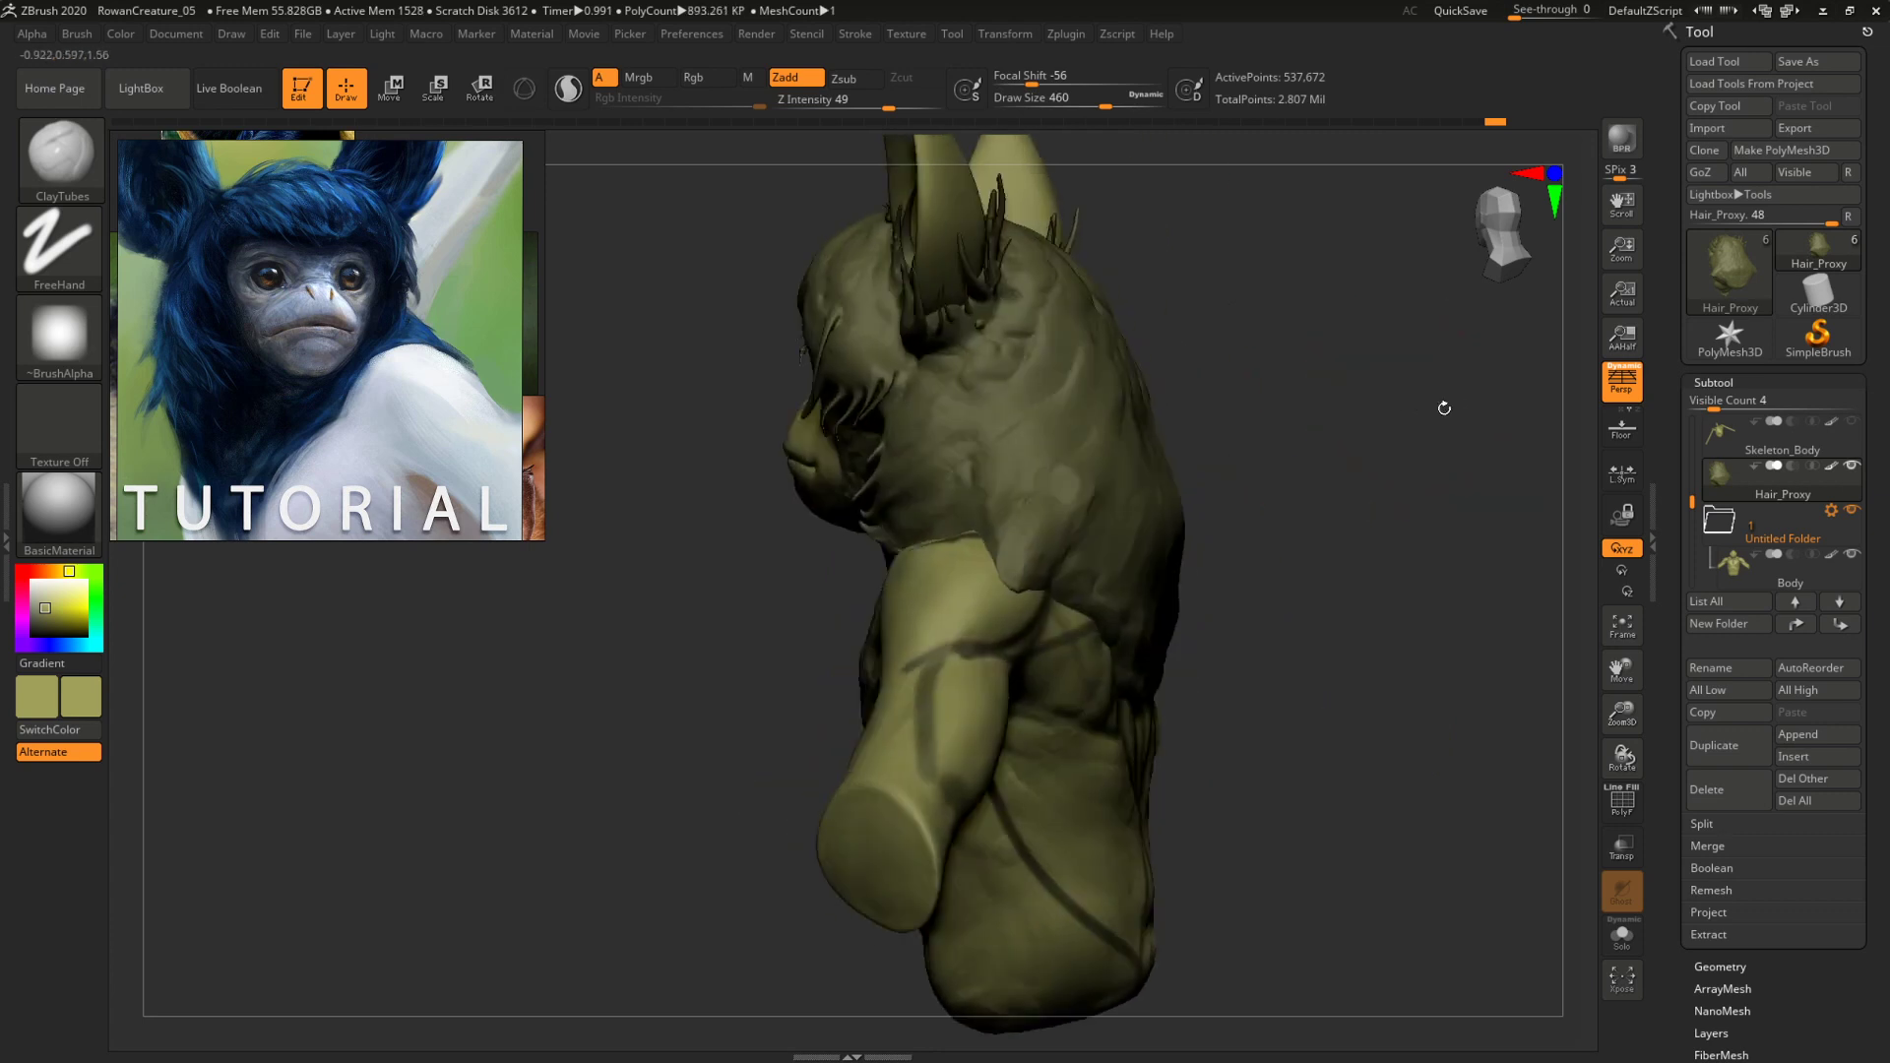
pyautogui.scroll(-3, 1264, 437)
pyautogui.moveTo(1264, 437)
pyautogui.mouseDown()
pyautogui.moveTo(1322, 462)
pyautogui.moveTo(1316, 443)
pyautogui.mouseUp()
pyautogui.scroll(5, 1318, 453)
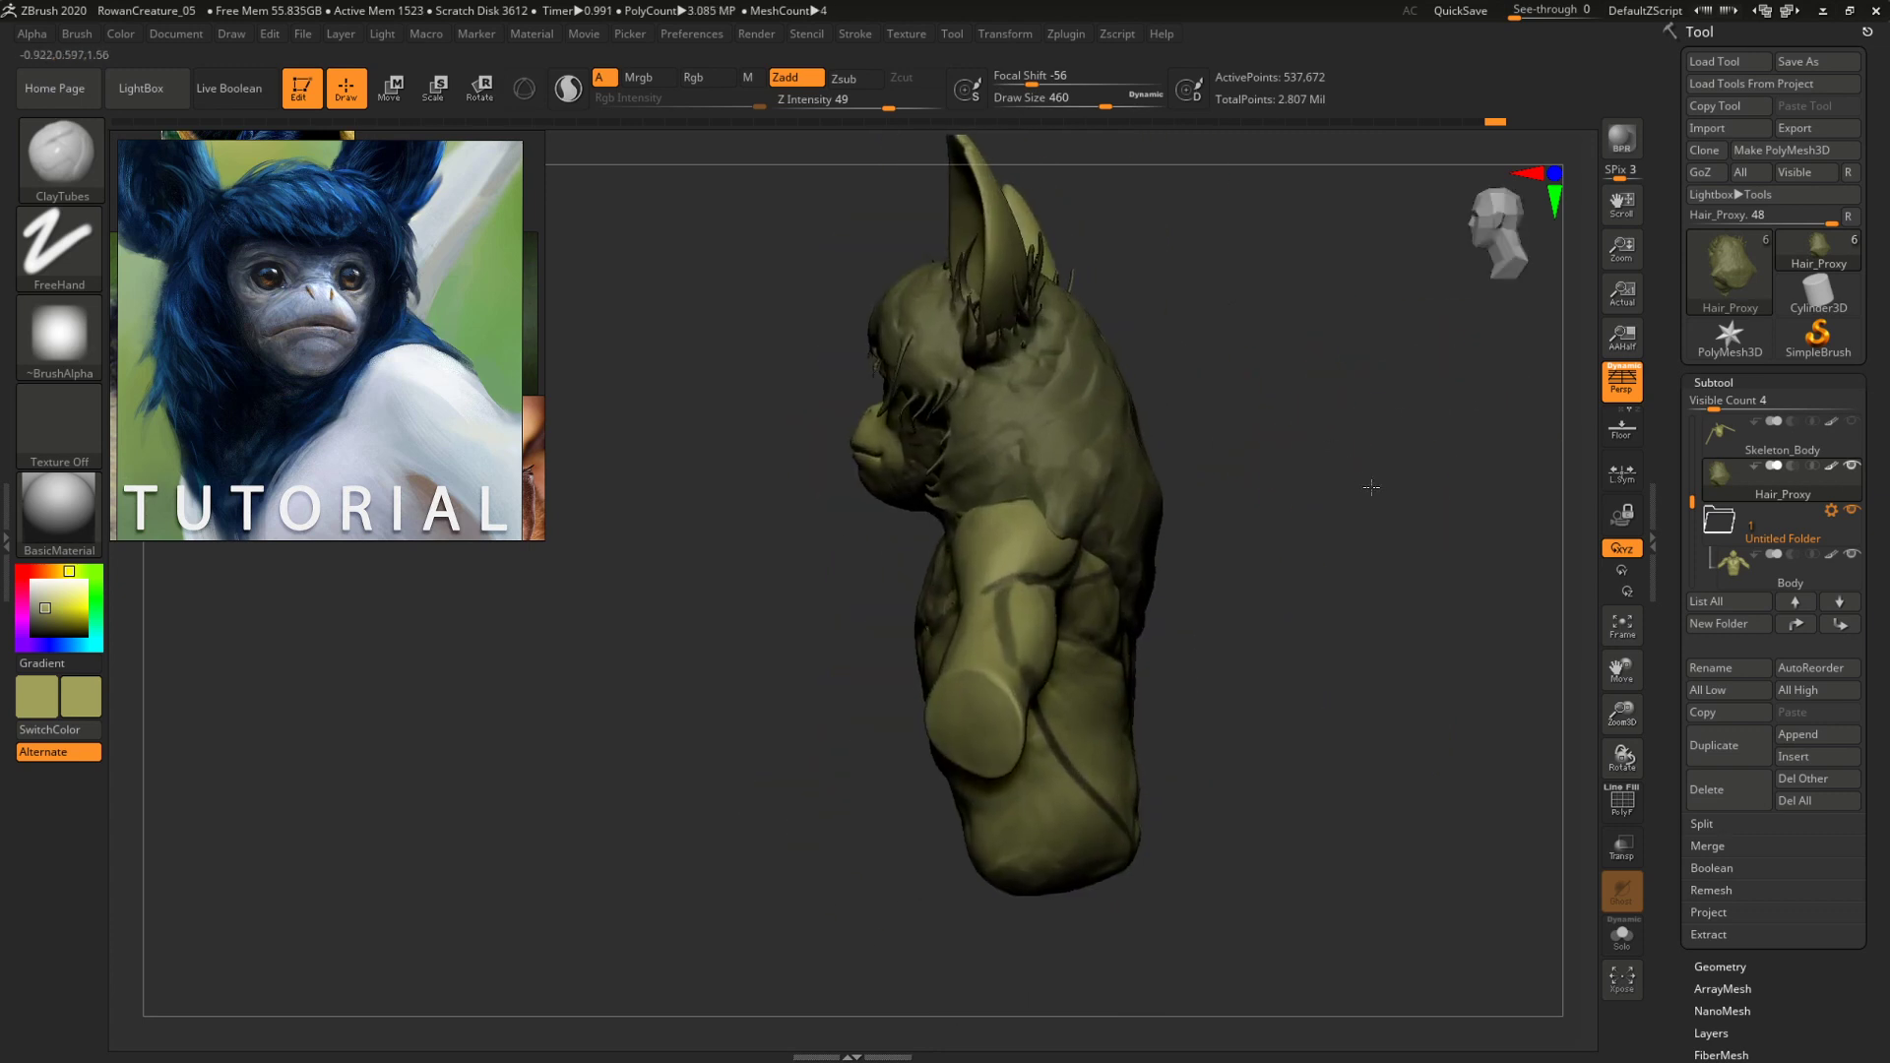
pyautogui.press('ctrl')
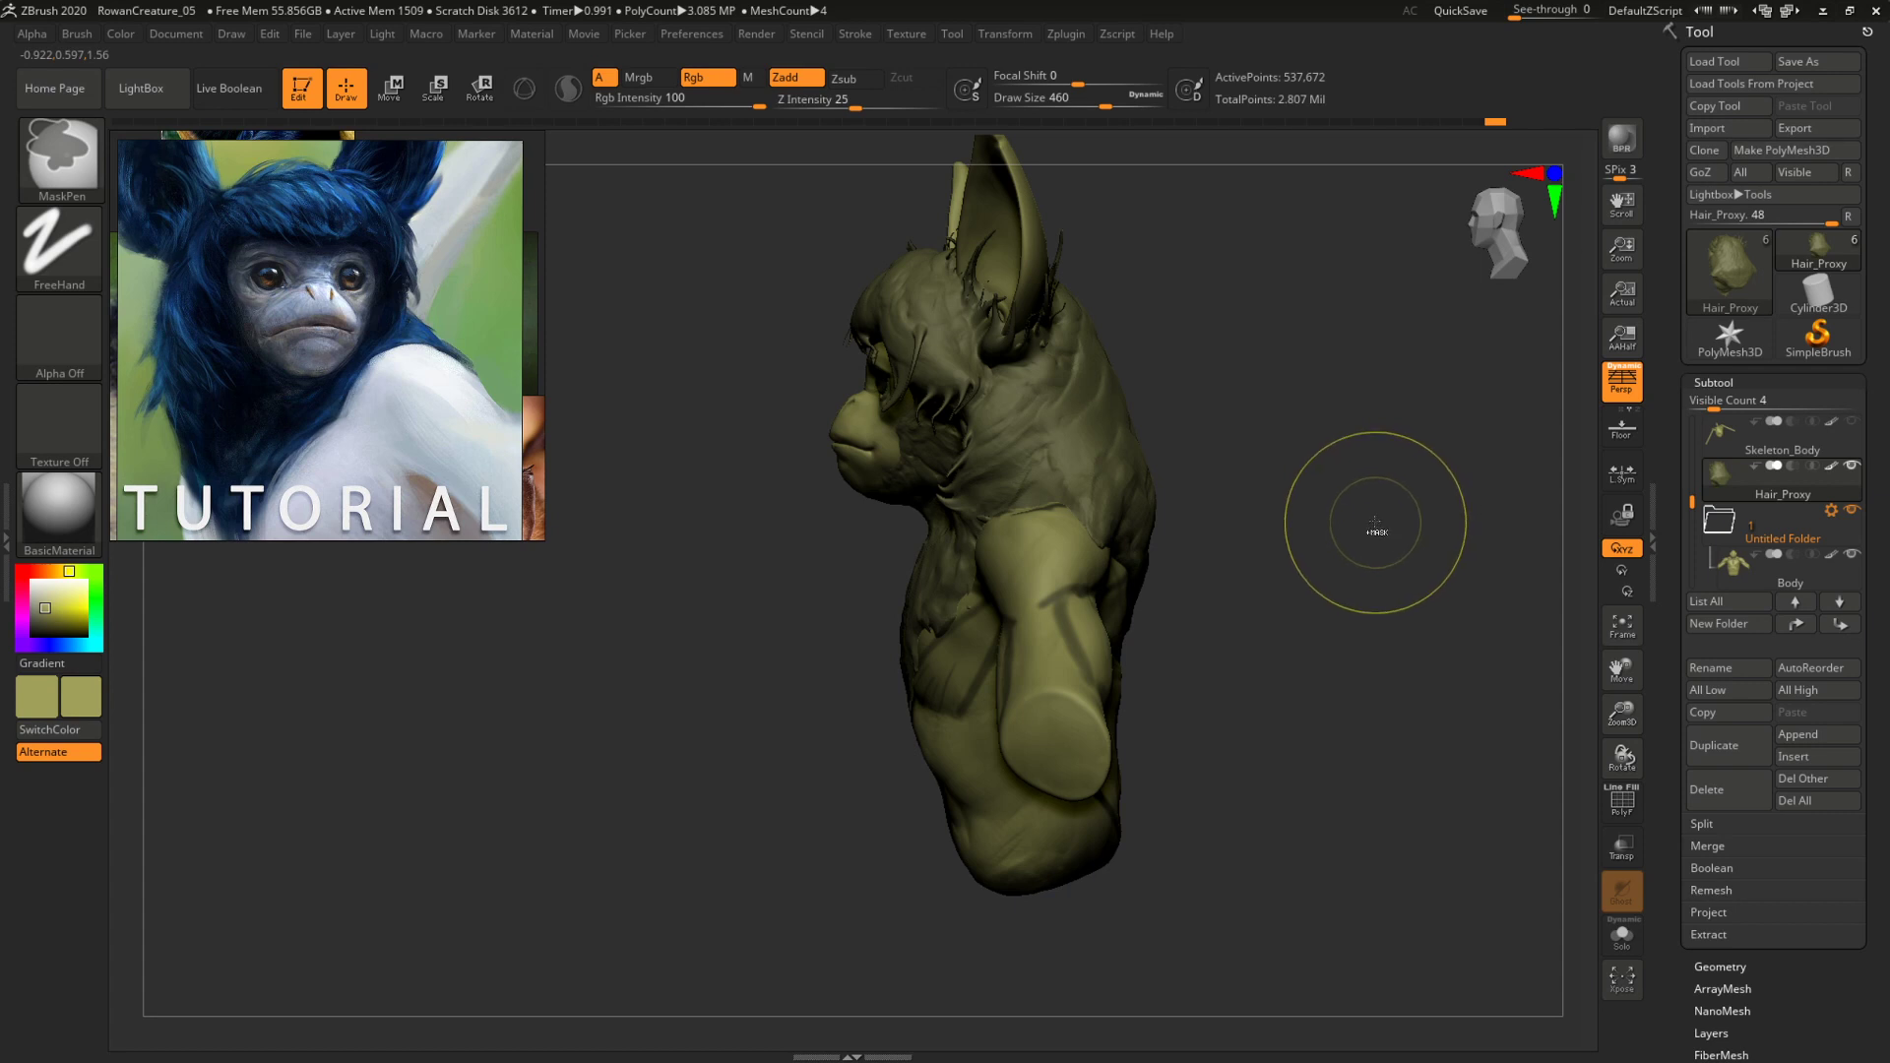
# Select the SnakeHook brush, reduce its draw size to 149 and undo the last pull on the hair.
pyautogui.moveTo(1371, 515)
pyautogui.mouseDown()
pyautogui.moveTo(1346, 518)
pyautogui.moveTo(1496, 512)
pyautogui.moveTo(1132, 499)
pyautogui.mouseUp()
pyautogui.press('b')
pyautogui.press('s')
pyautogui.press('h')
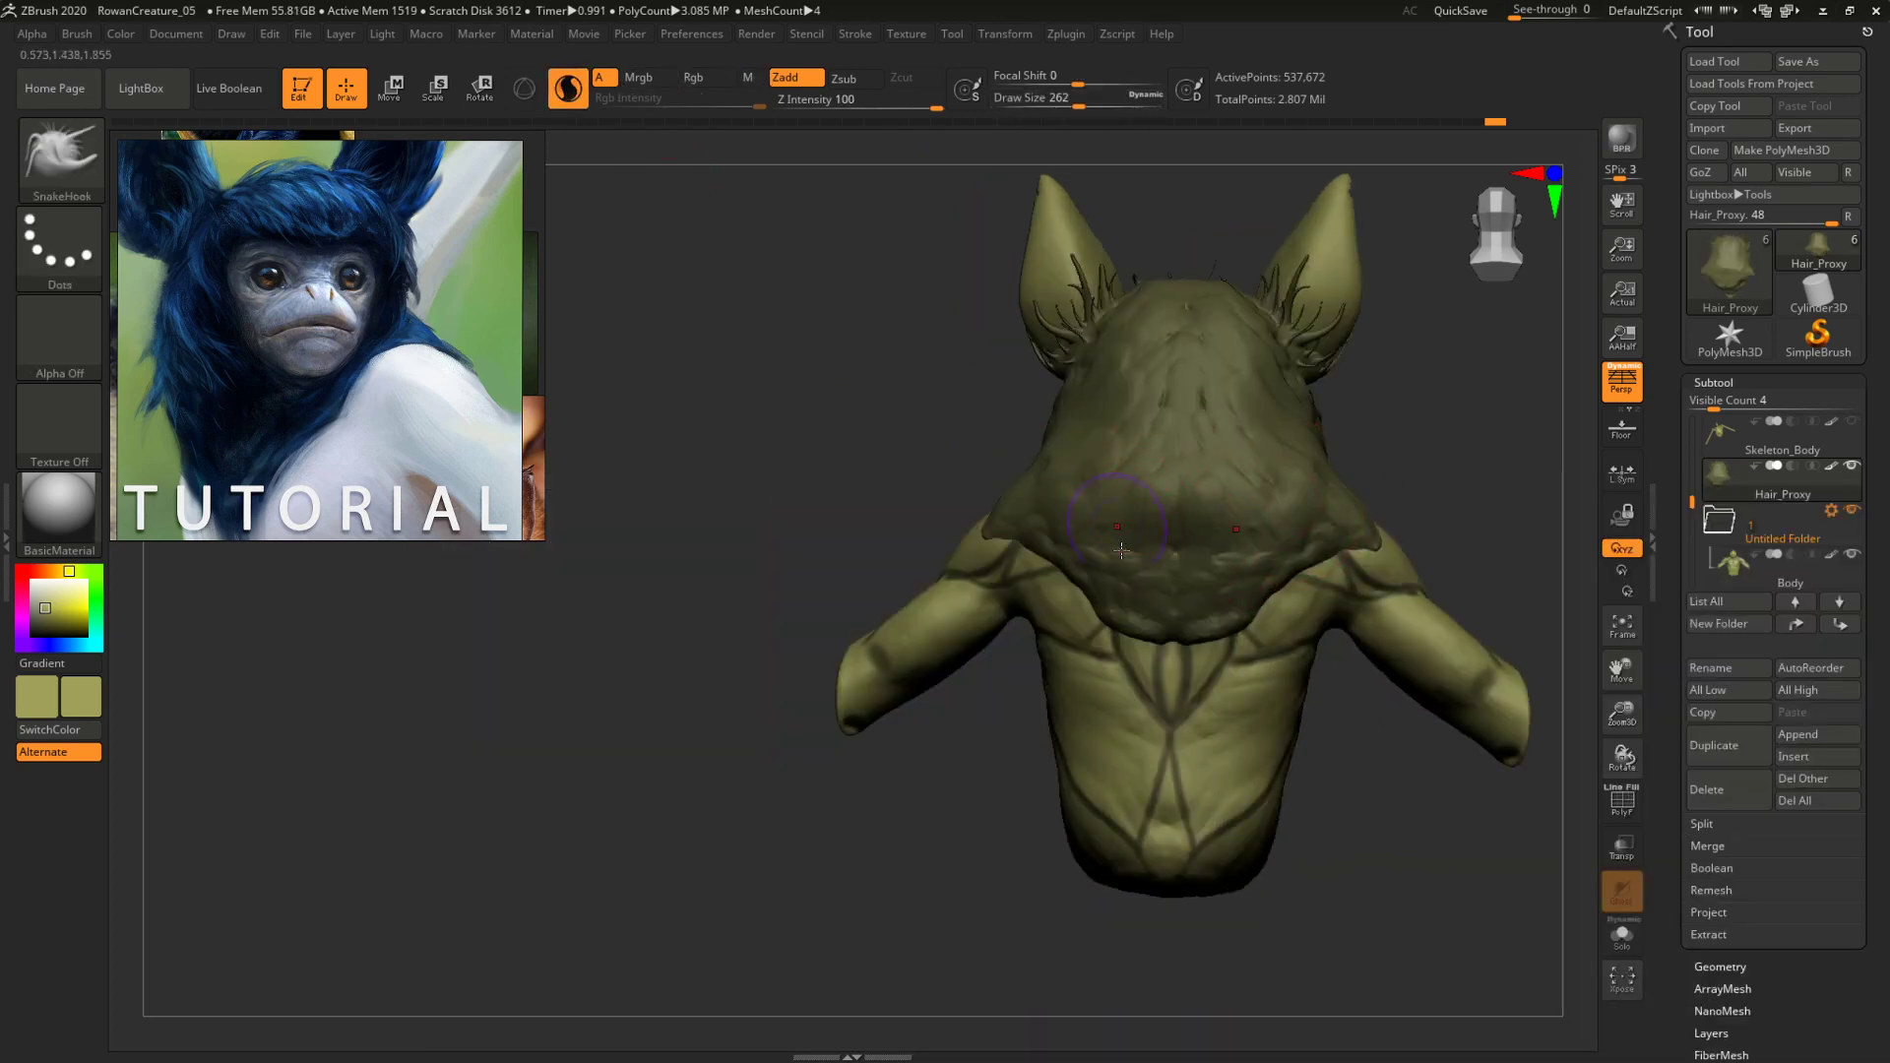
pyautogui.keyDown('shift'); pyautogui.moveTo(1152, 526); pyautogui.dragTo(1074, 592); pyautogui.keyUp('shift')
pyautogui.press('space')
pyautogui.moveTo(901, 511); pyautogui.dragTo(884, 482)
pyautogui.hotkey('ctrl', 'z')
# Try pulling tufted locks out across the back and lower sides of the hair with SnakeHook at draw size 149, and undo them.
pyautogui.moveTo(1143, 502)
pyautogui.mouseDown()
pyautogui.moveTo(1116, 574)
pyautogui.moveTo(1086, 574)
pyautogui.moveTo(1111, 610)
pyautogui.moveTo(1089, 612)
pyautogui.mouseUp()
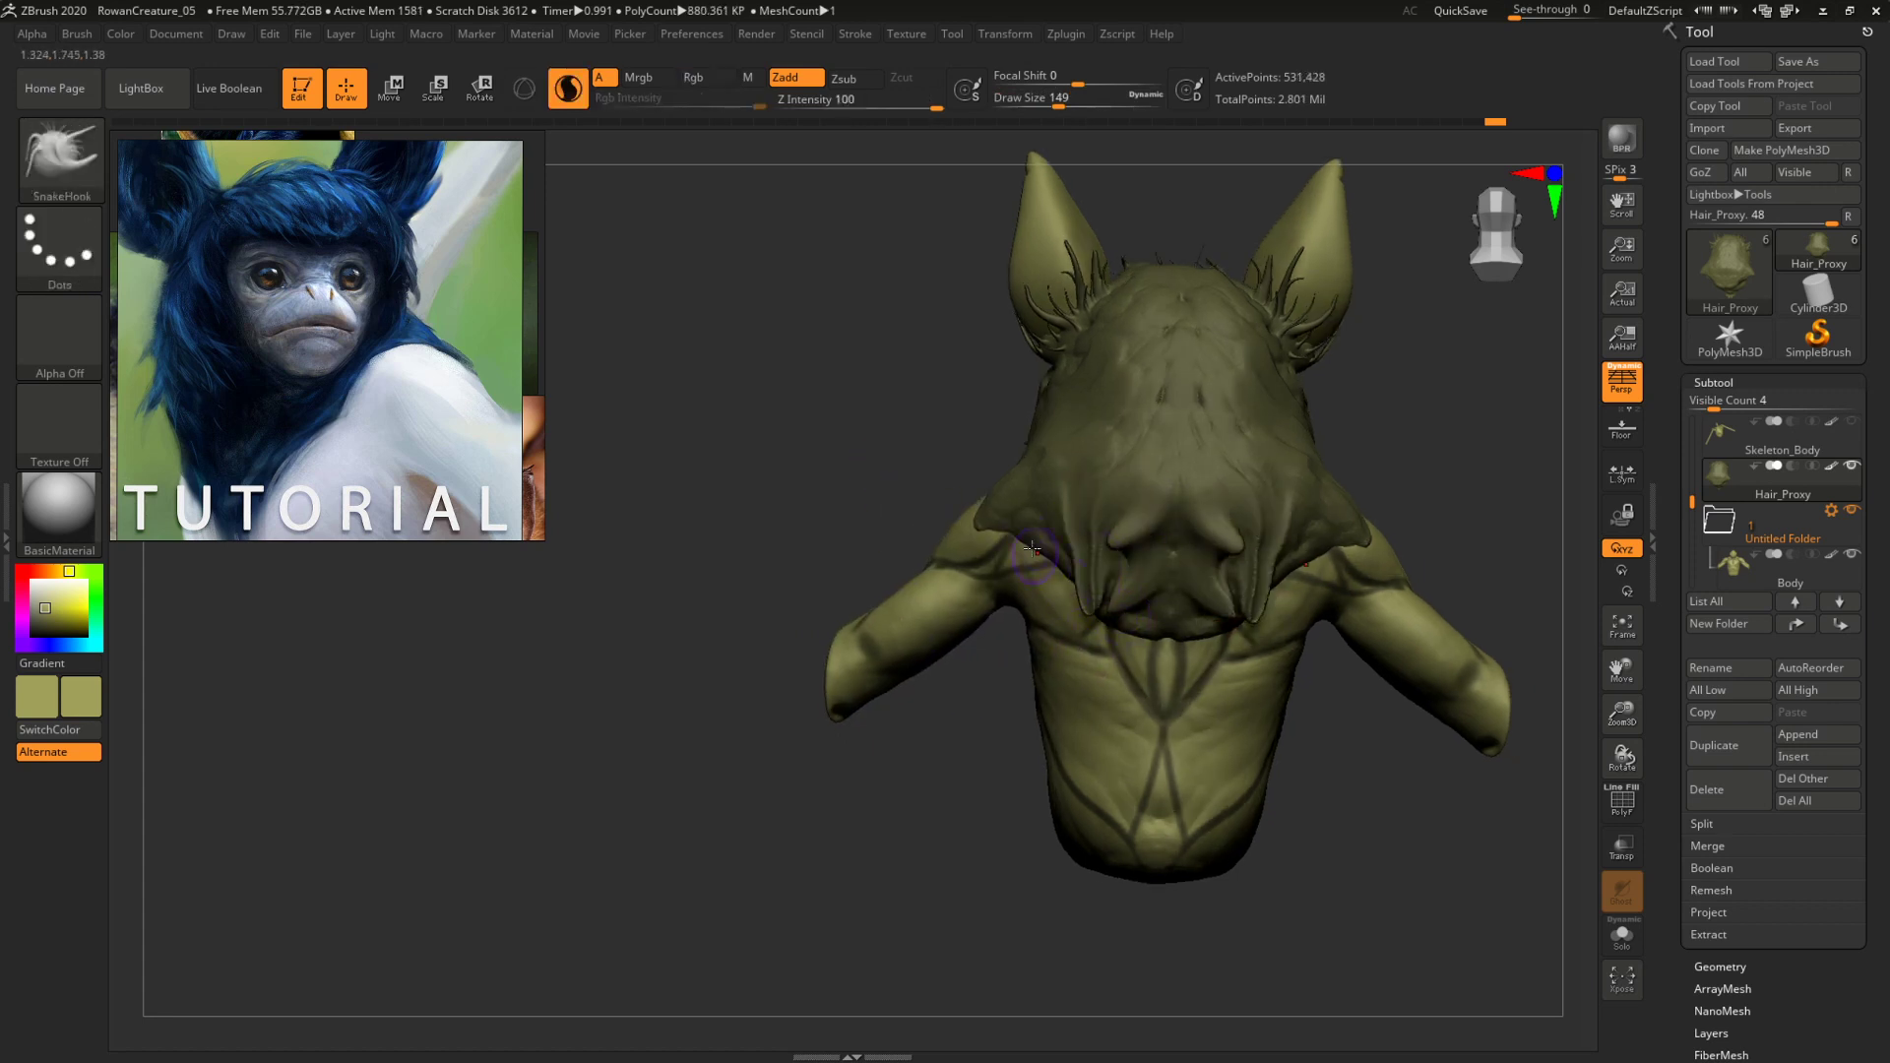
pyautogui.moveTo(1041, 524)
pyautogui.mouseDown()
pyautogui.moveTo(1008, 546)
pyautogui.moveTo(1034, 480)
pyautogui.moveTo(1053, 478)
pyautogui.mouseUp()
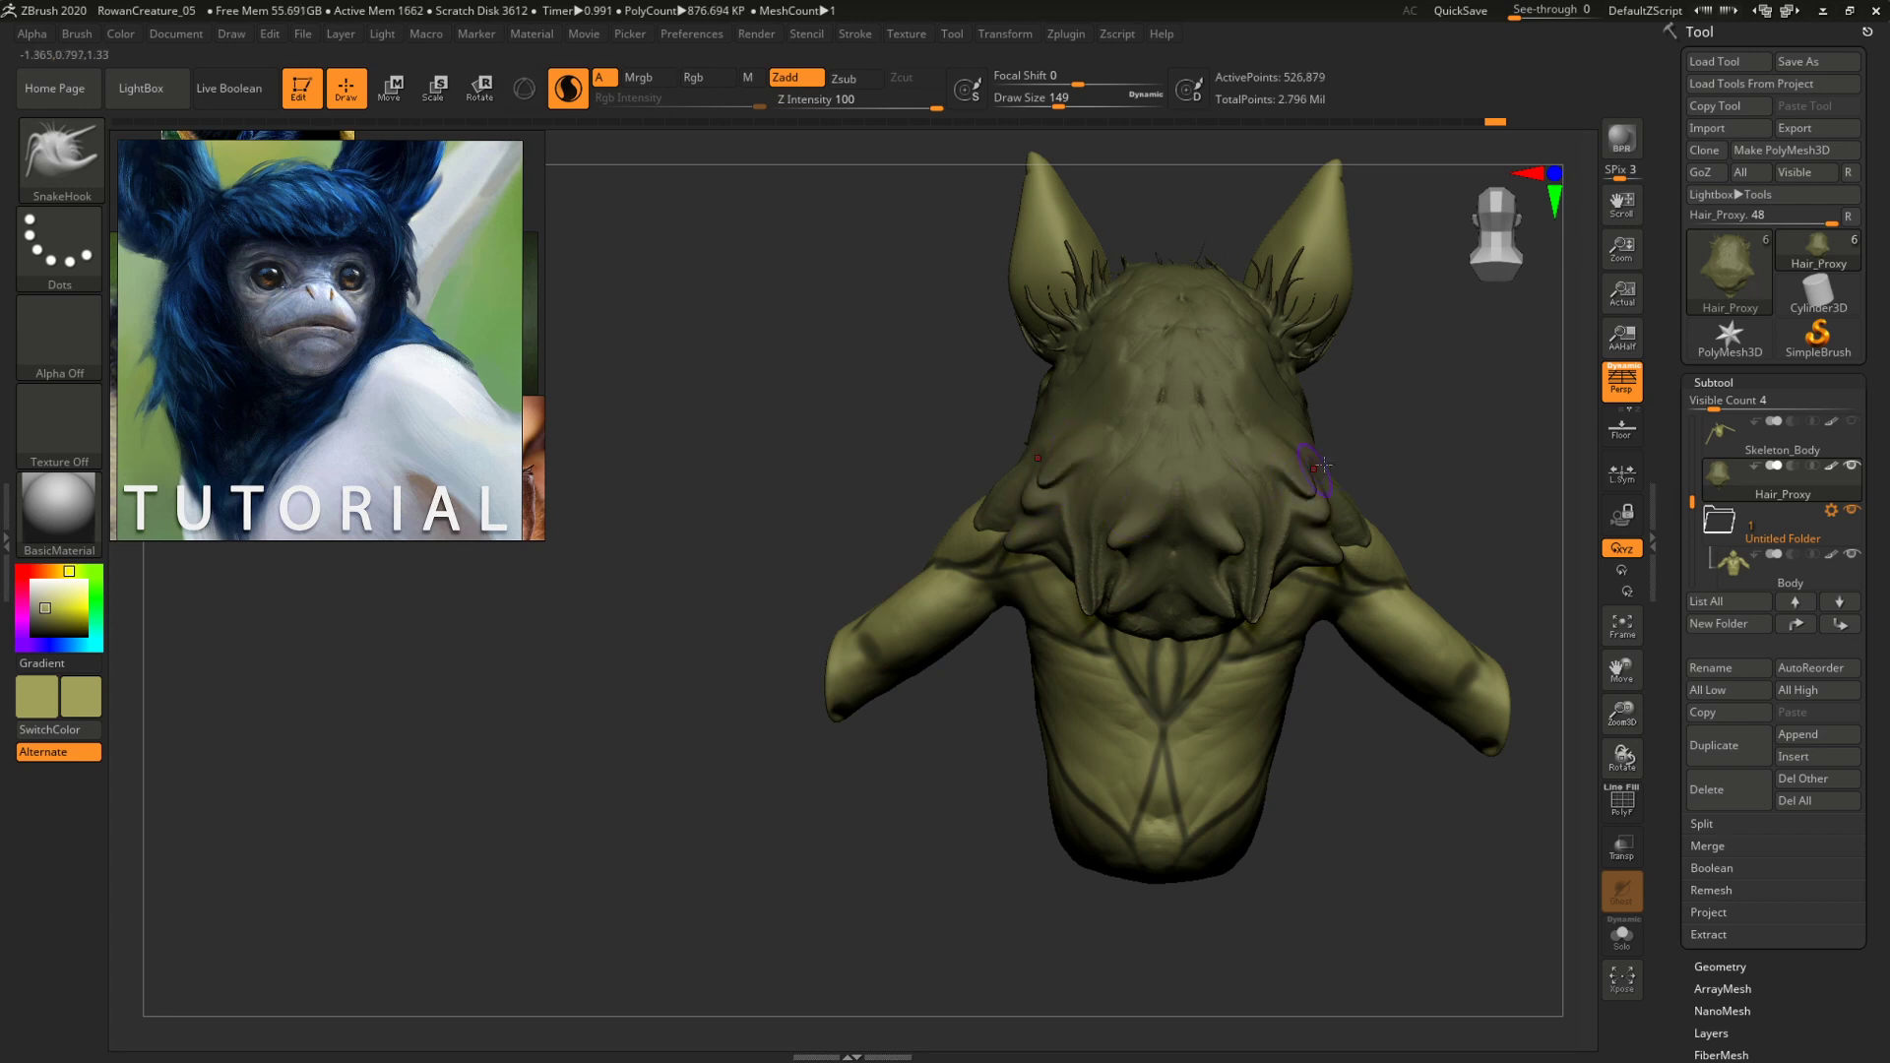
pyautogui.moveTo(1409, 423)
pyautogui.mouseDown()
pyautogui.moveTo(1397, 404)
pyautogui.moveTo(1082, 337)
pyautogui.moveTo(1043, 378)
pyautogui.mouseUp()
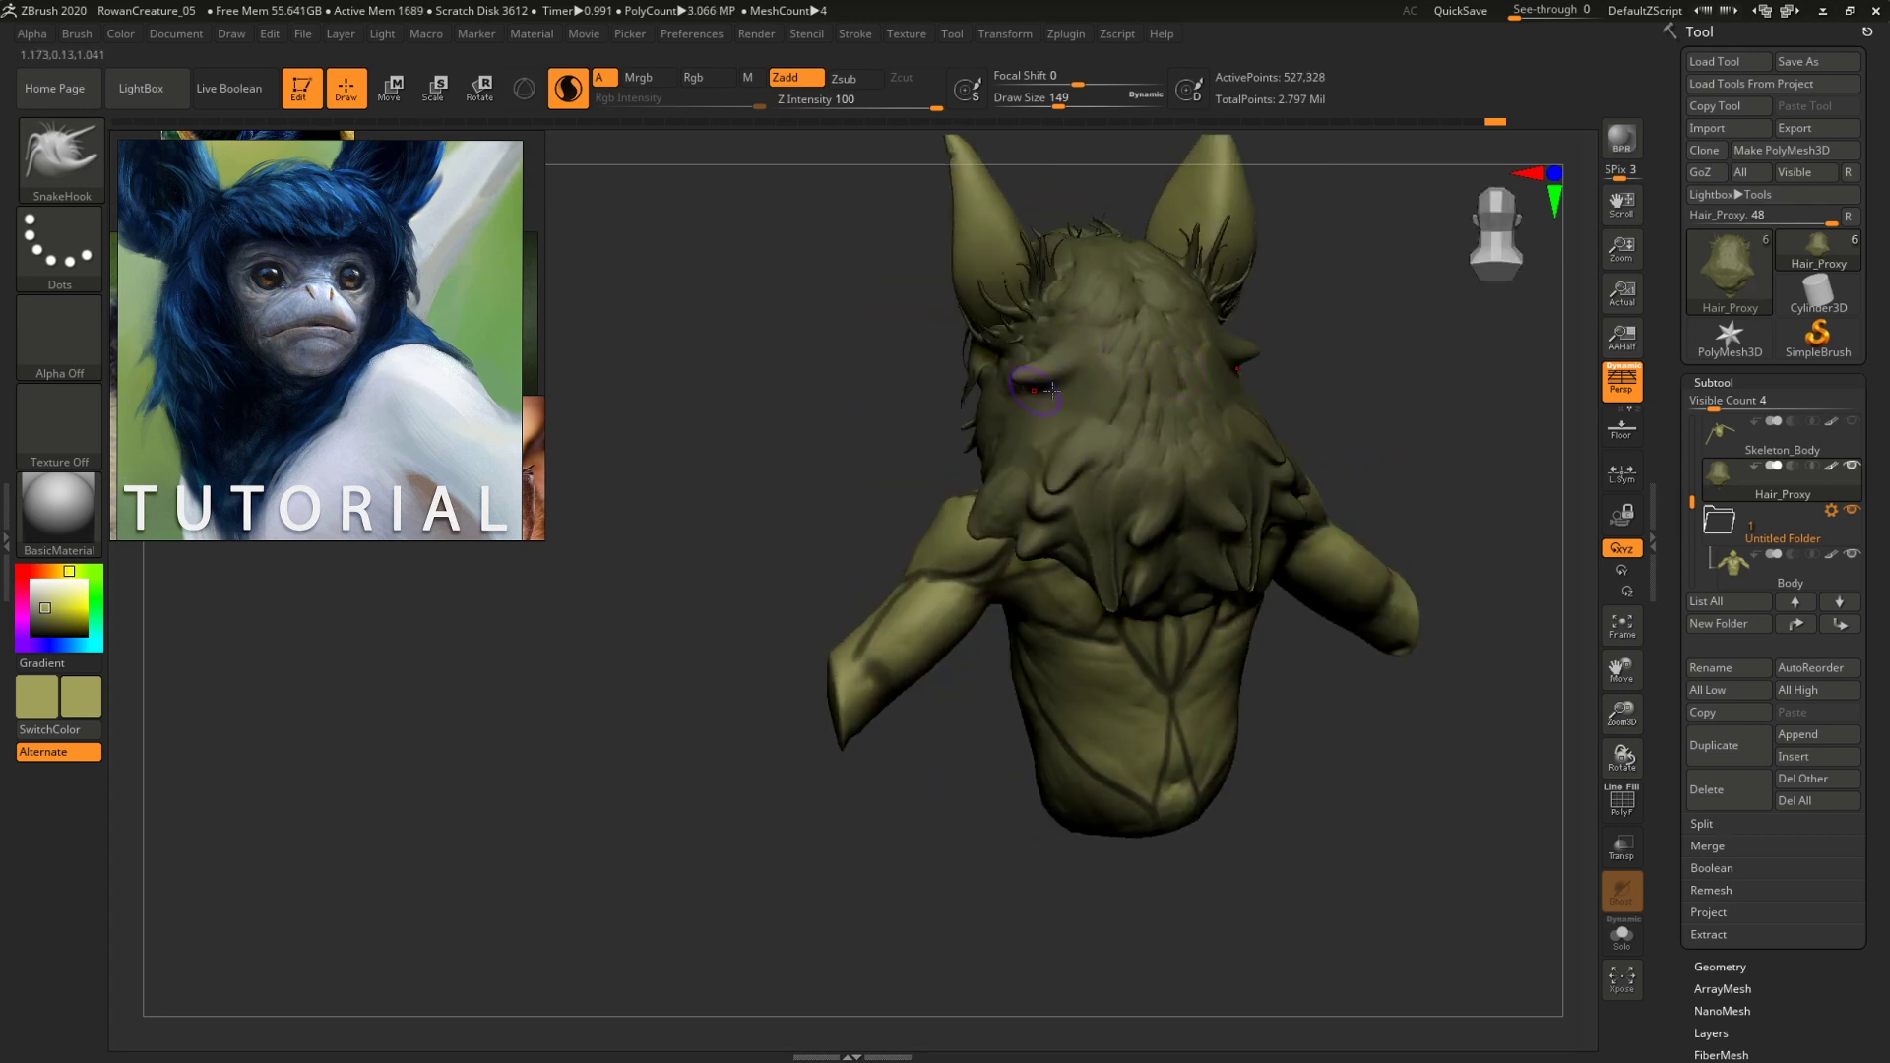
pyautogui.moveTo(1262, 336); pyautogui.dragTo(1217, 333)
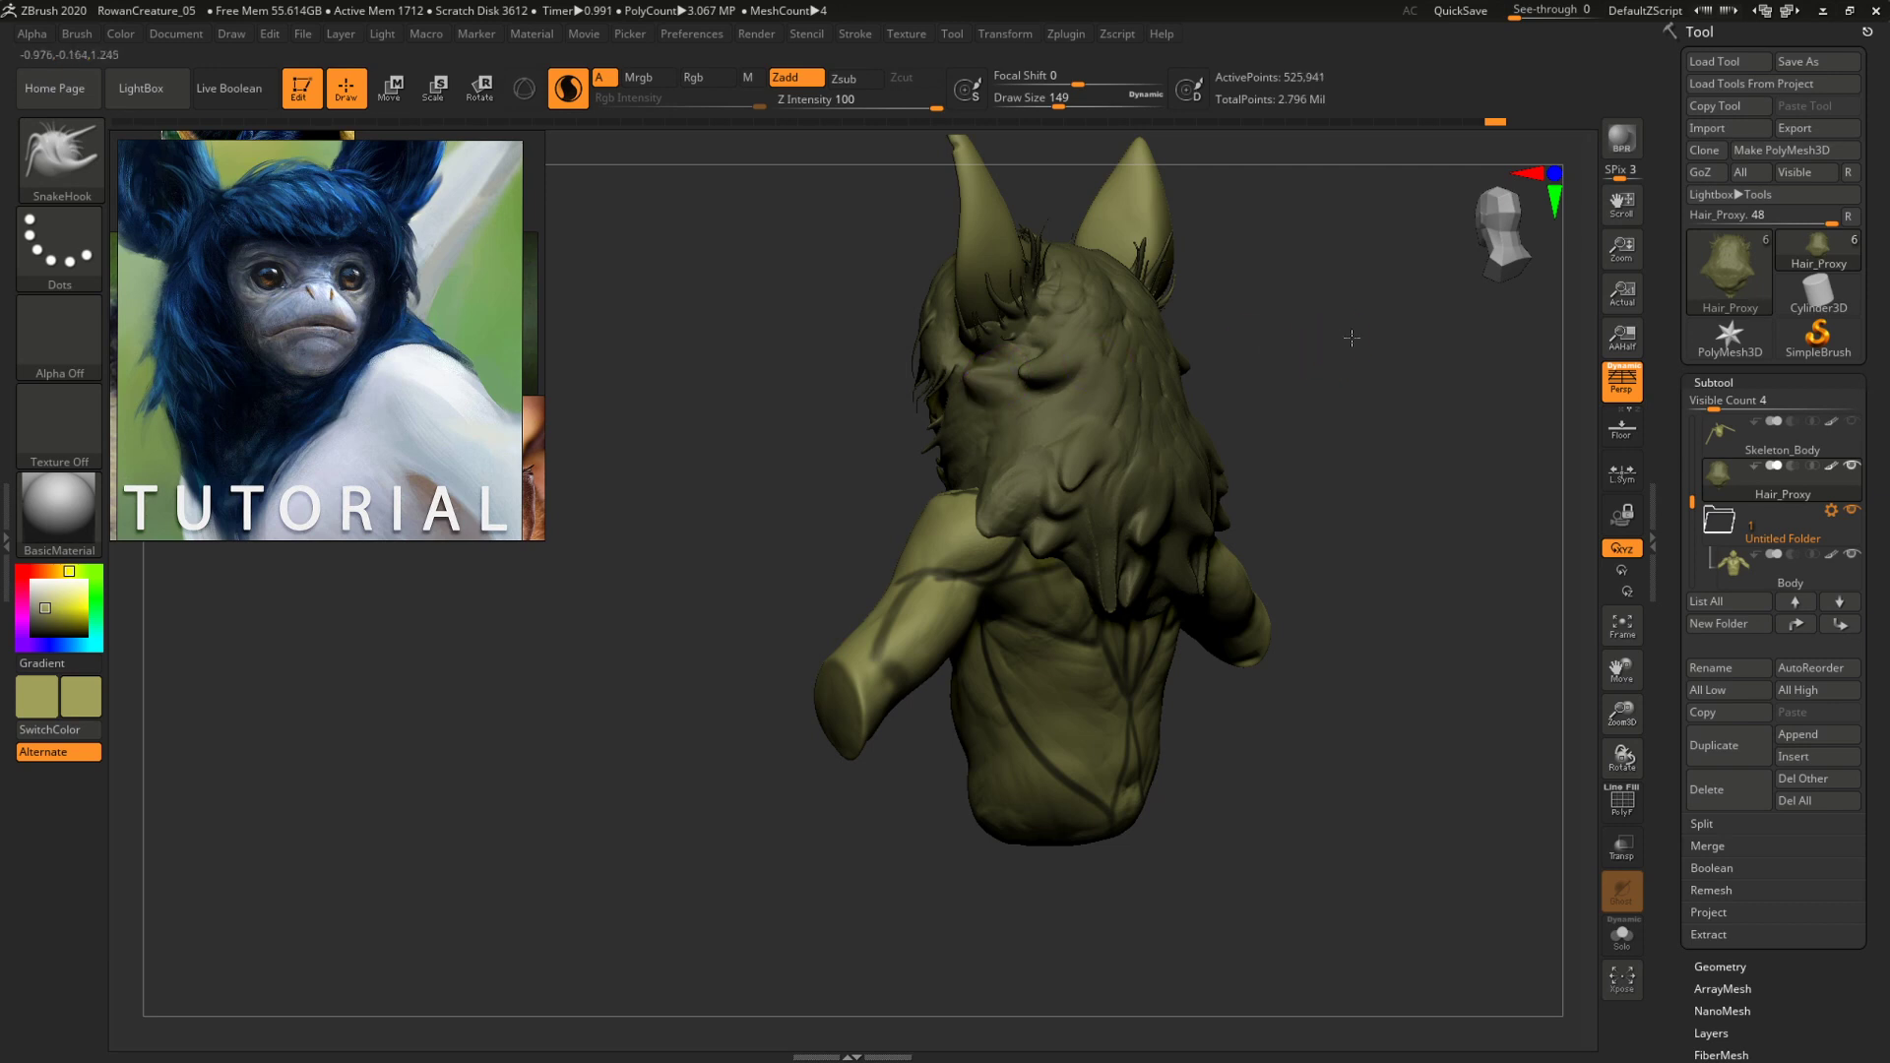
pyautogui.moveTo(1351, 337); pyautogui.dragTo(979, 420)
pyautogui.moveTo(1264, 379); pyautogui.dragTo(1188, 378)
pyautogui.hotkey('ctrl', 'z')
pyautogui.hotkey('ctrl', 'z')
pyautogui.hotkey('ctrl', 'z')
pyautogui.hotkey('ctrl', 'z')
pyautogui.hotkey('ctrl', 'z')
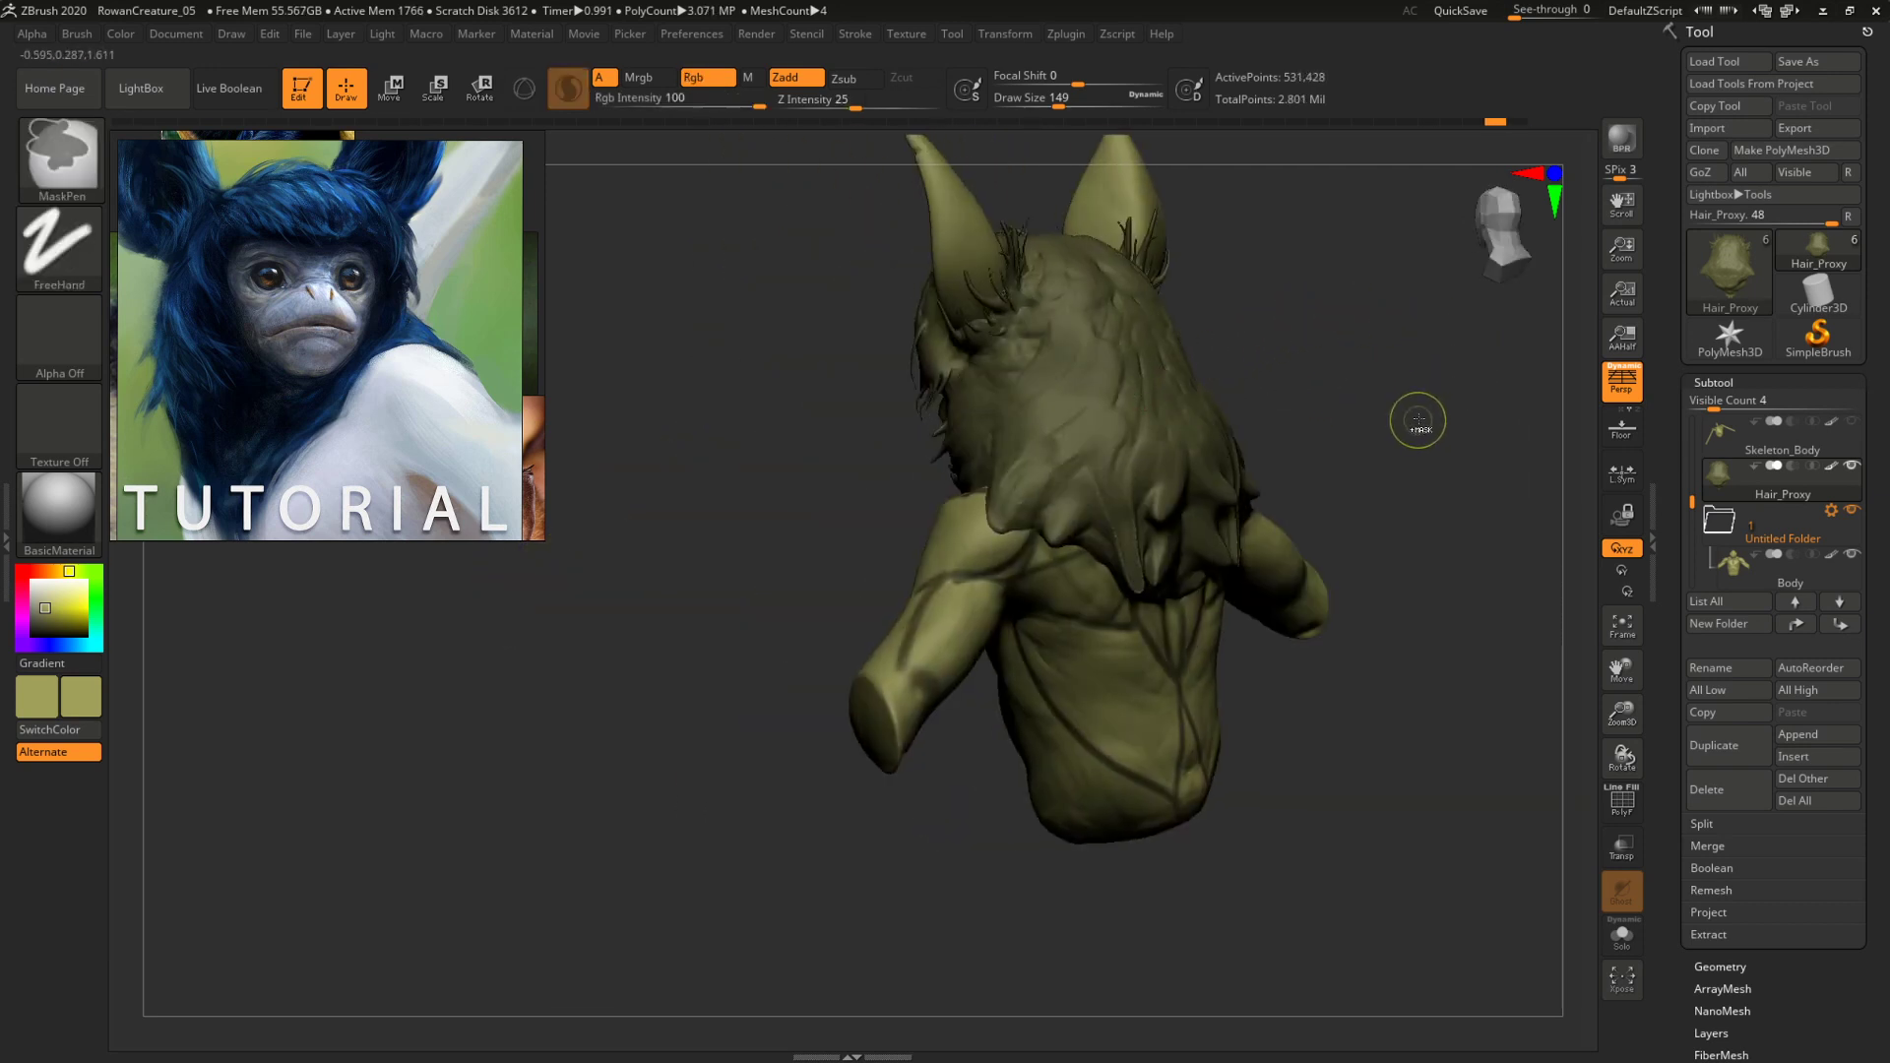
# Set the SnakeHook draw size to 101, try a first lock on the hair's lower back edge and undo it.
pyautogui.moveTo(1362, 430)
pyautogui.mouseDown()
pyautogui.moveTo(1456, 371)
pyautogui.moveTo(1376, 428)
pyautogui.mouseUp()
pyautogui.press('space')
pyautogui.moveTo(1170, 627); pyautogui.dragTo(1161, 627)
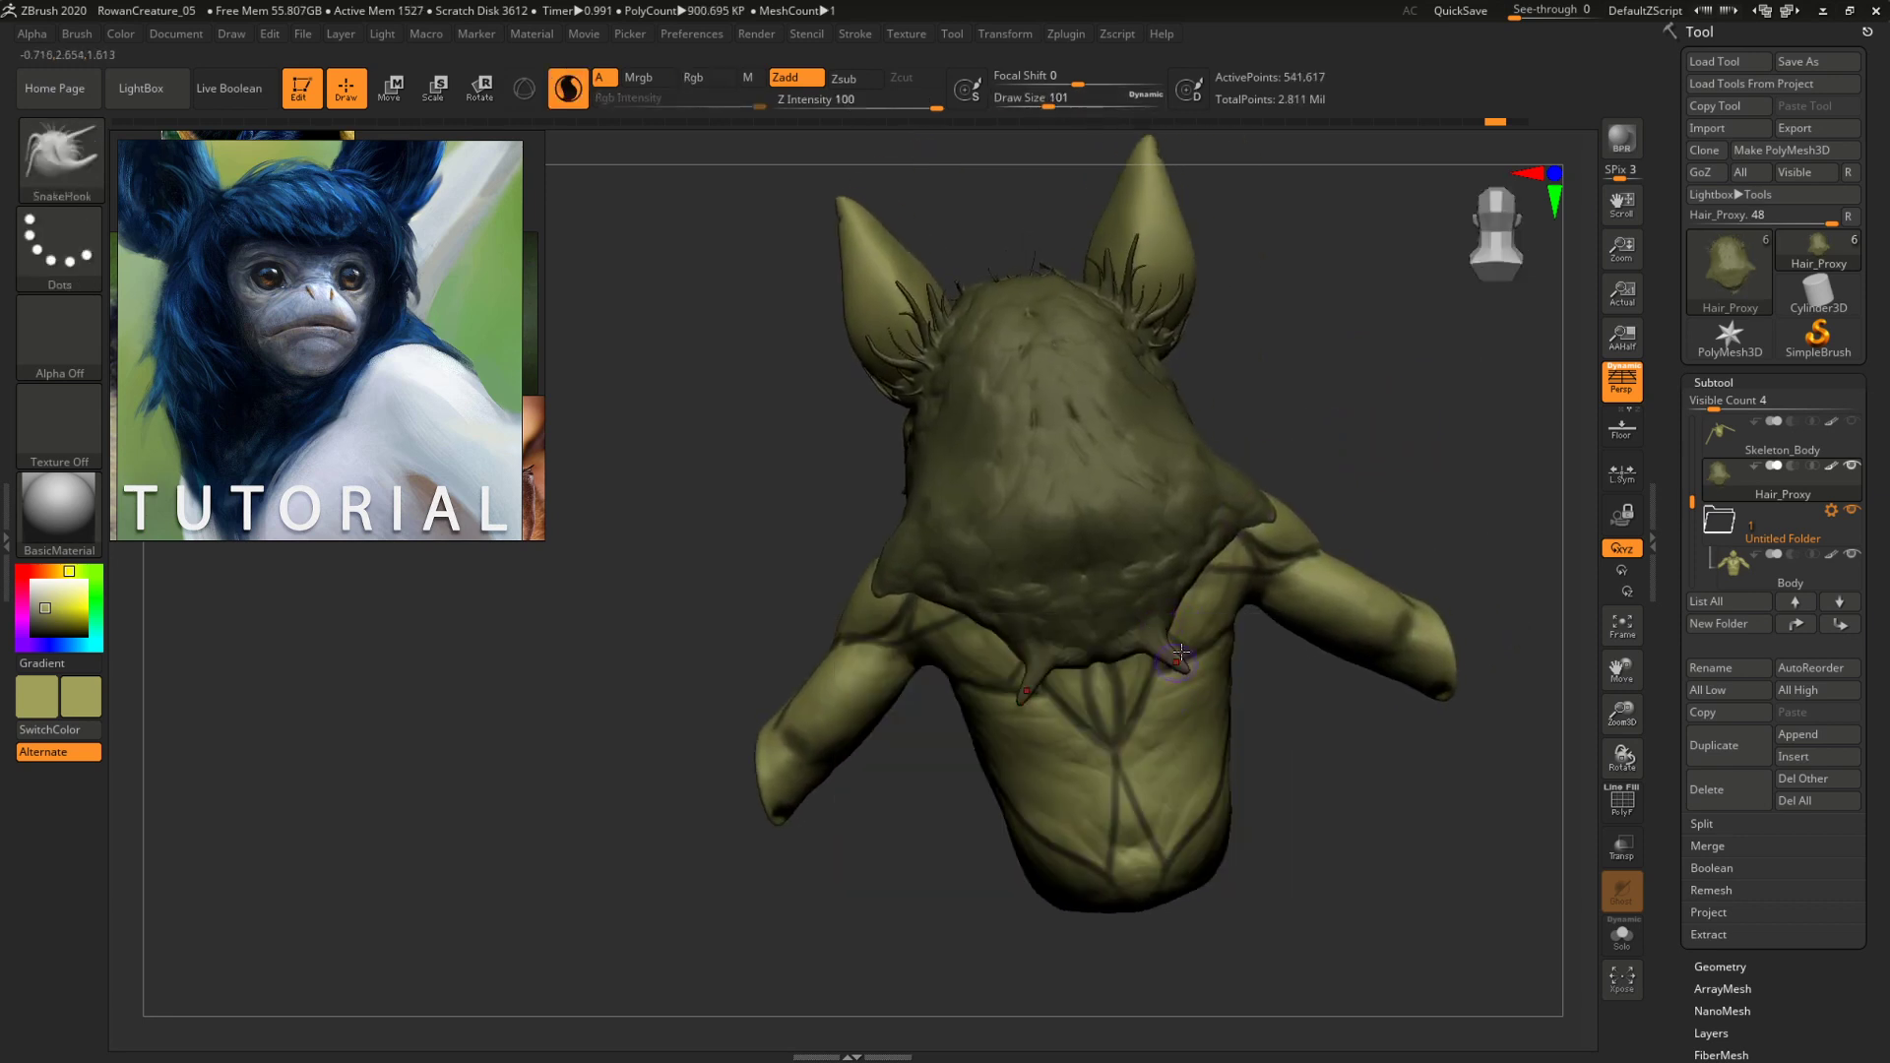
pyautogui.hotkey('ctrl', 'z')
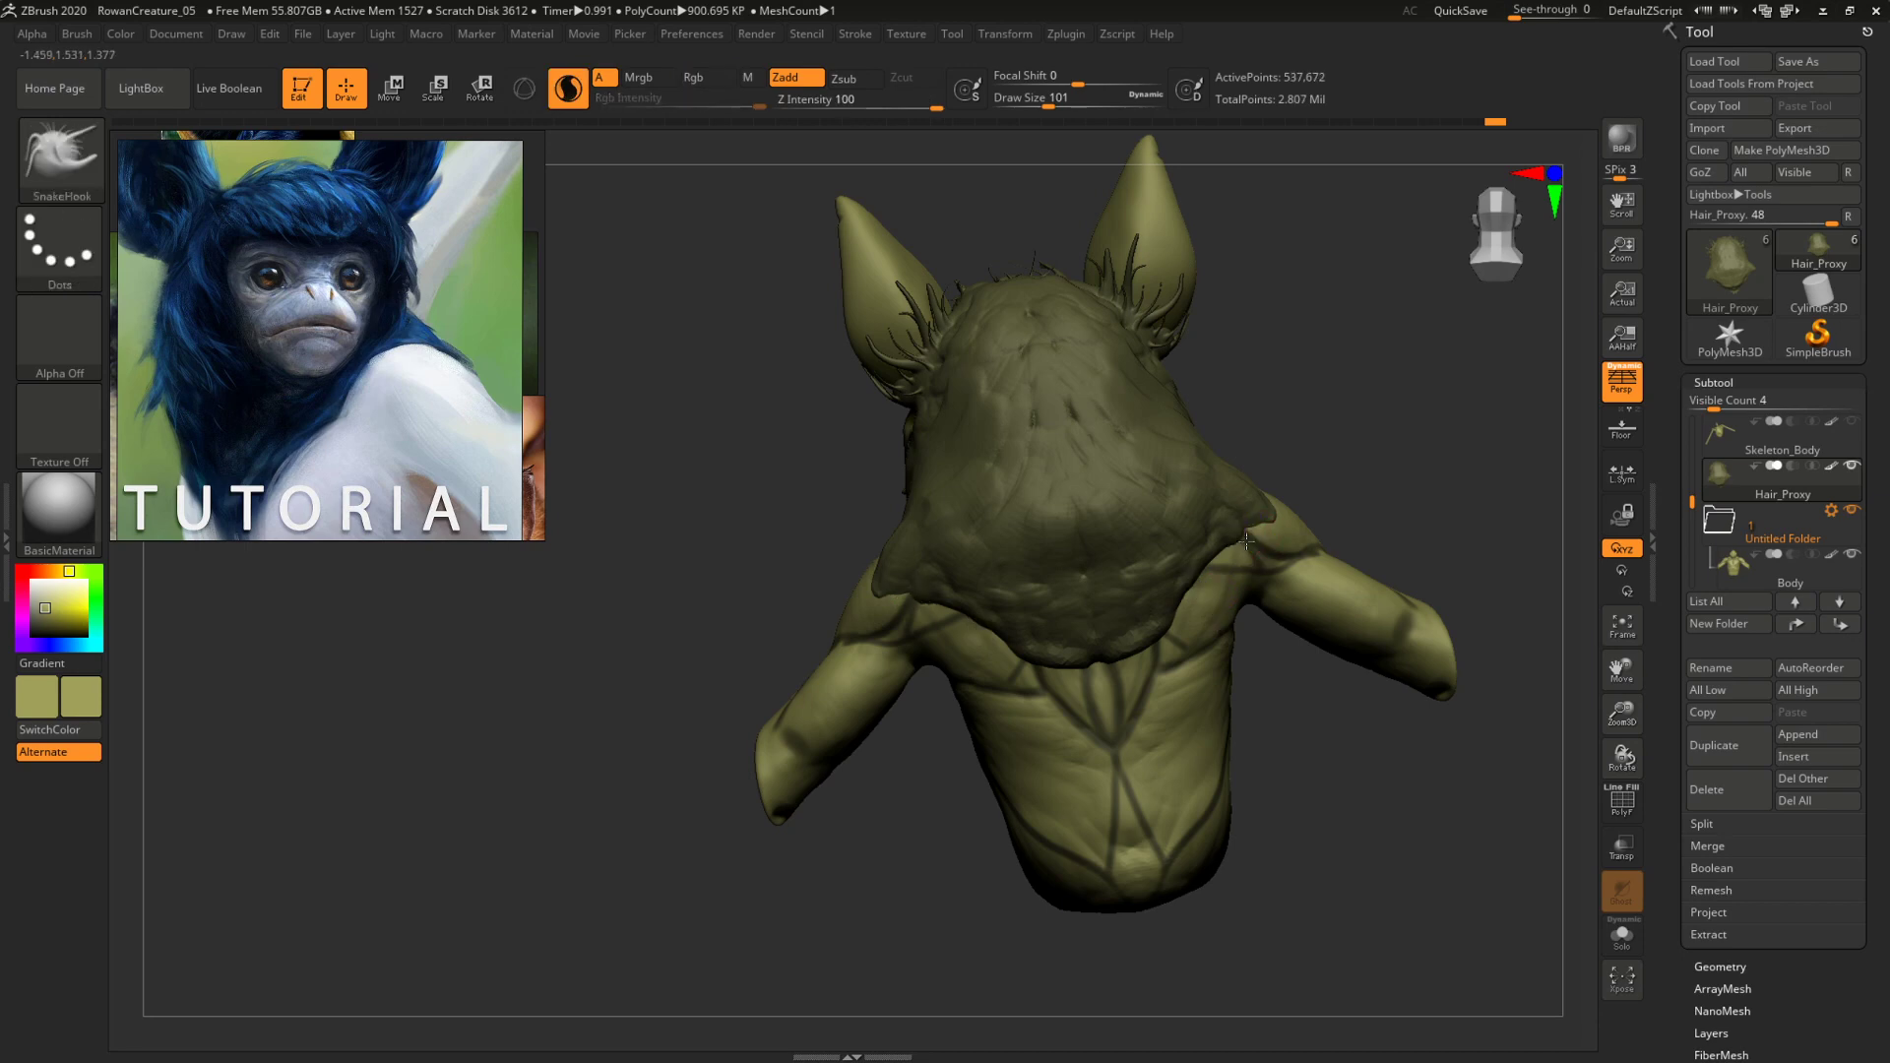
# Pull curved, pointed locks from the hair's lower edge down the upper back and undo the last one.
pyautogui.moveTo(1360, 475)
pyautogui.mouseDown()
pyautogui.moveTo(1392, 295)
pyautogui.moveTo(1378, 453)
pyautogui.moveTo(1363, 413)
pyautogui.moveTo(1413, 329)
pyautogui.moveTo(1329, 393)
pyautogui.moveTo(1122, 692)
pyautogui.moveTo(1137, 799)
pyautogui.mouseUp()
pyautogui.moveTo(1351, 487); pyautogui.dragTo(1255, 497)
pyautogui.moveTo(1185, 642); pyautogui.dragTo(1225, 719)
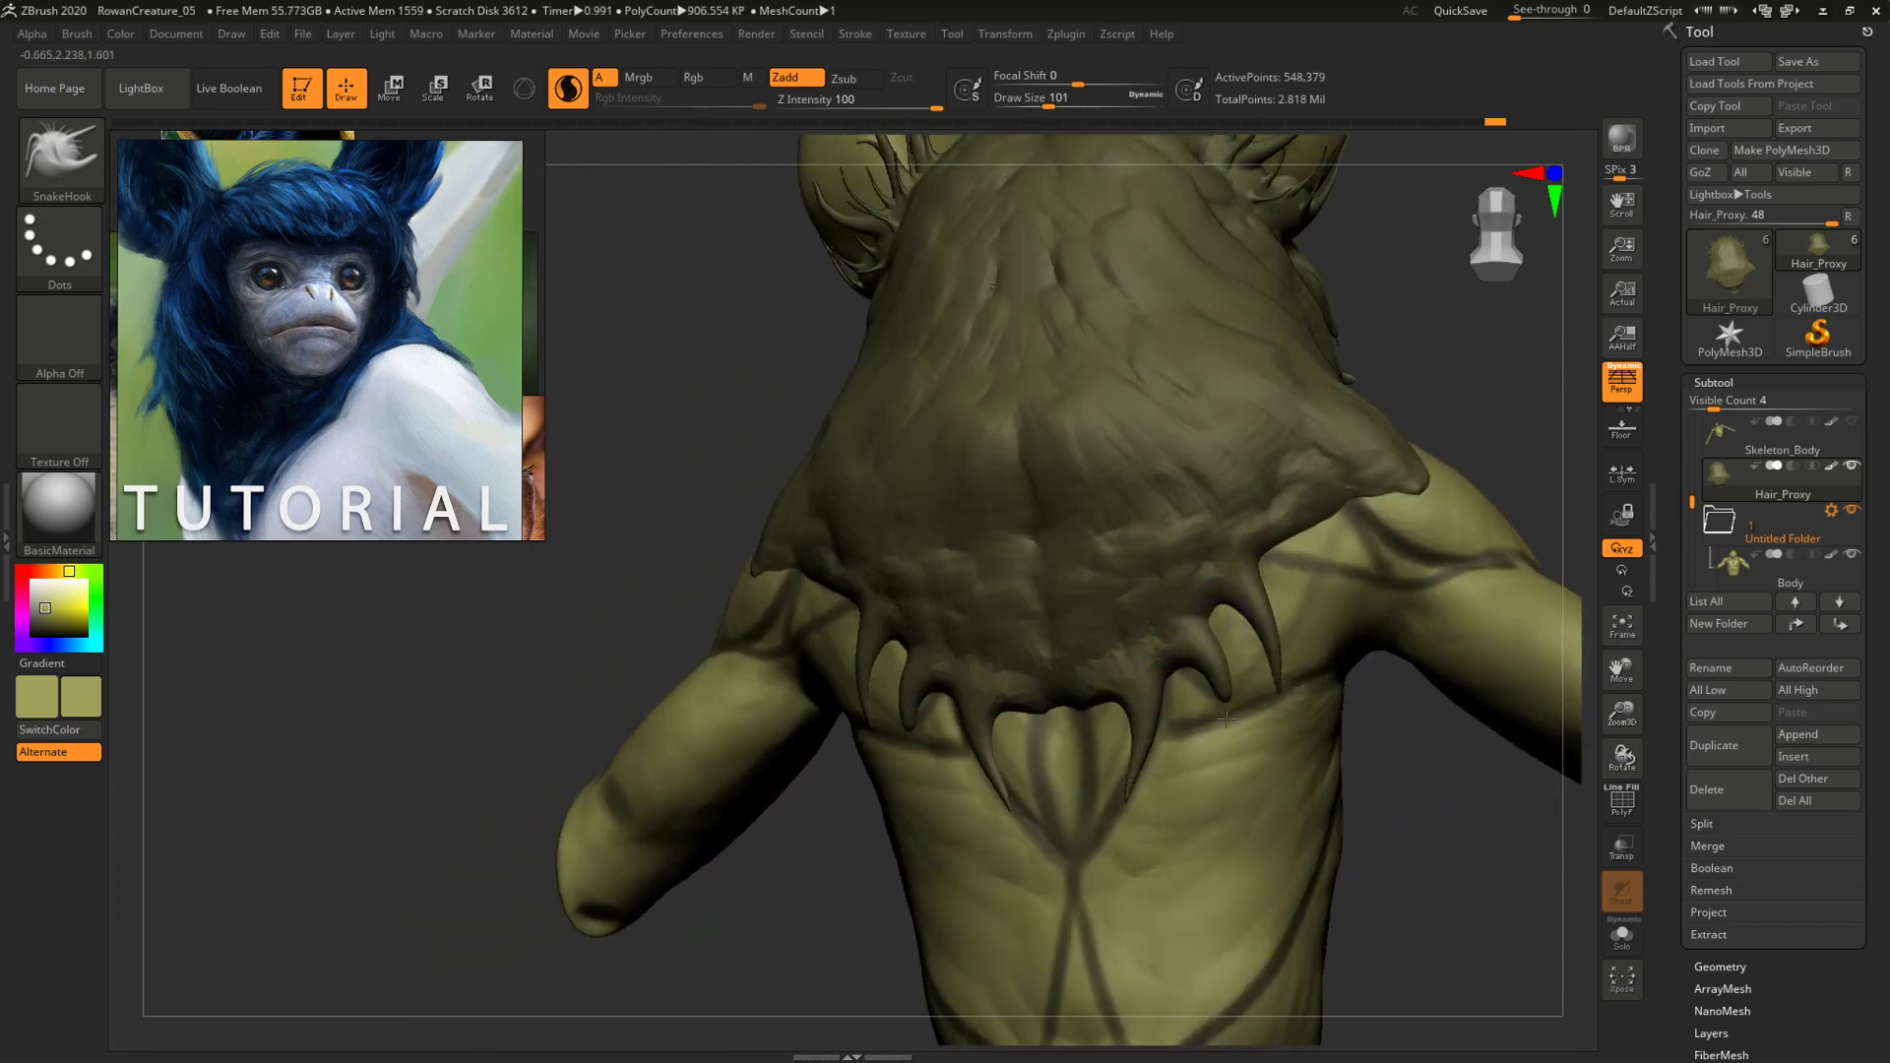
pyautogui.moveTo(1304, 521); pyautogui.dragTo(1321, 562)
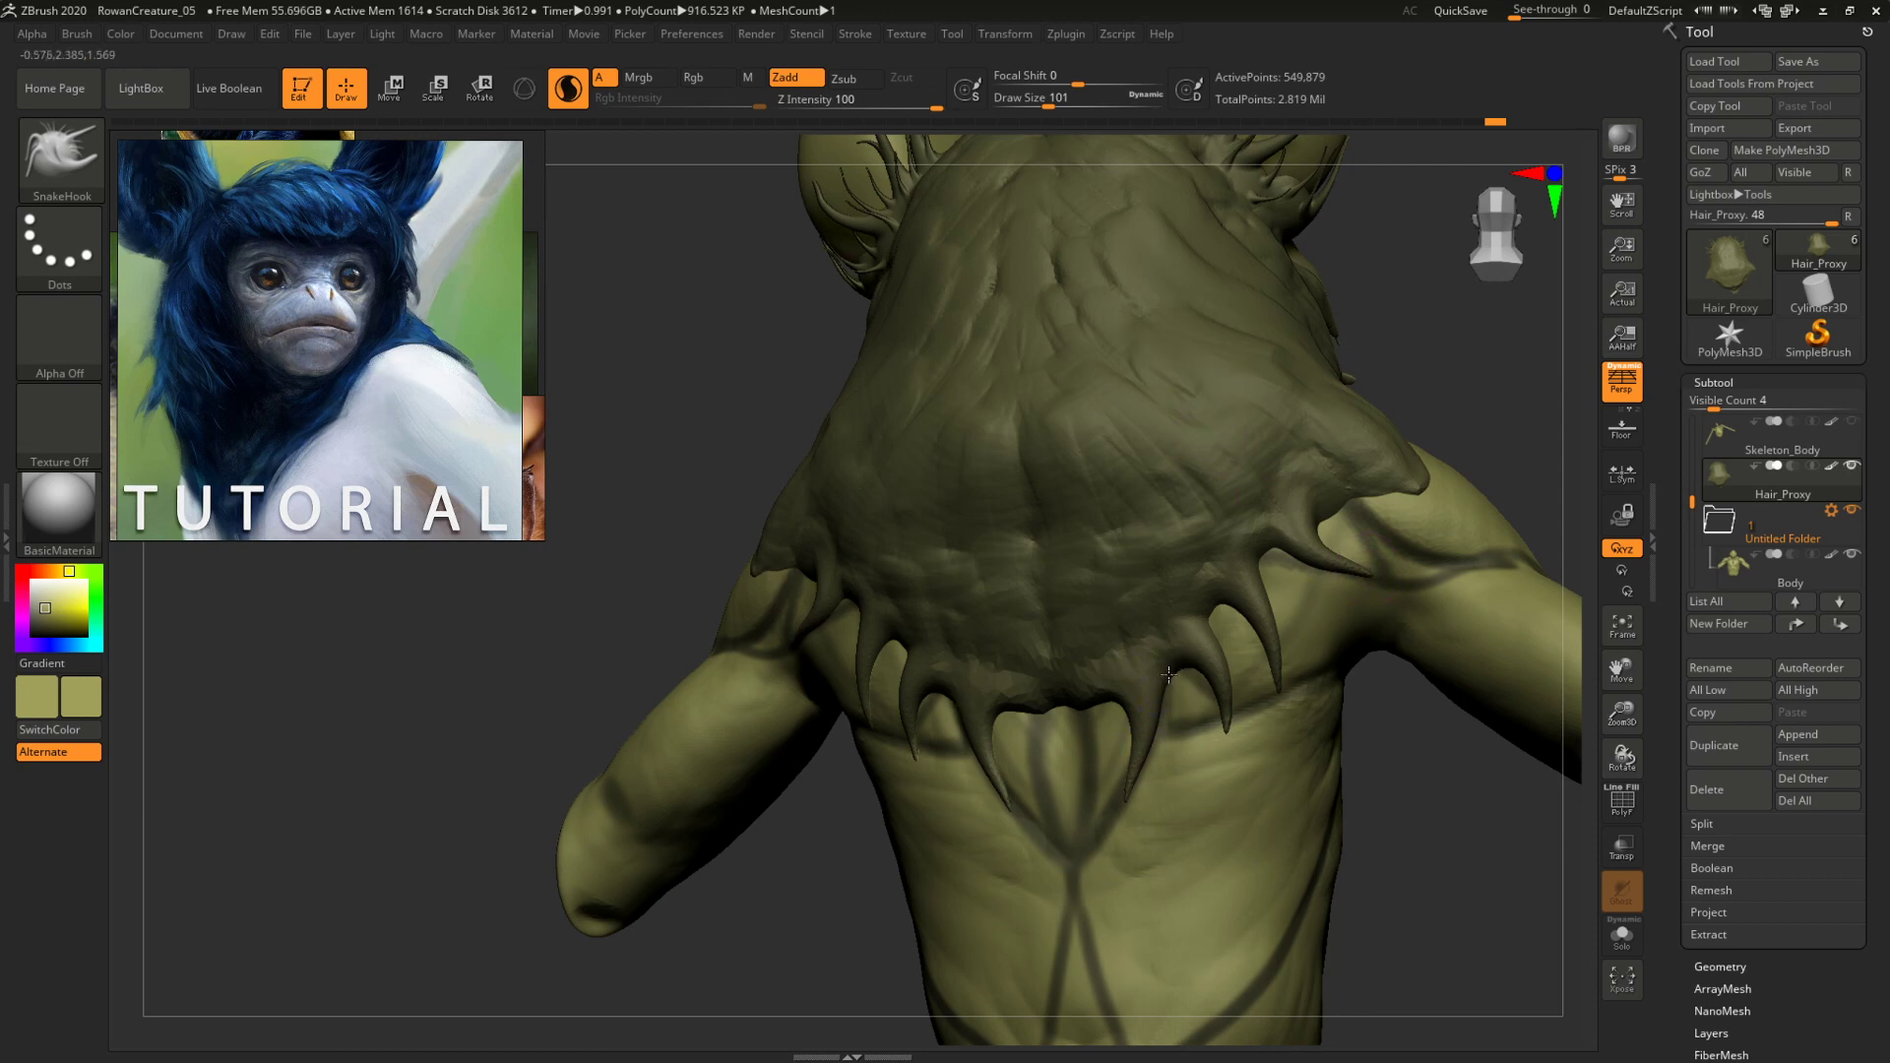
pyautogui.moveTo(1168, 674); pyautogui.dragTo(1177, 794)
pyautogui.hotkey('ctrl', 'z')
# Pull the side corner of the hair down over the rear shoulder into a pointed tip.
pyautogui.moveTo(1291, 559); pyautogui.dragTo(1211, 582, button='right')
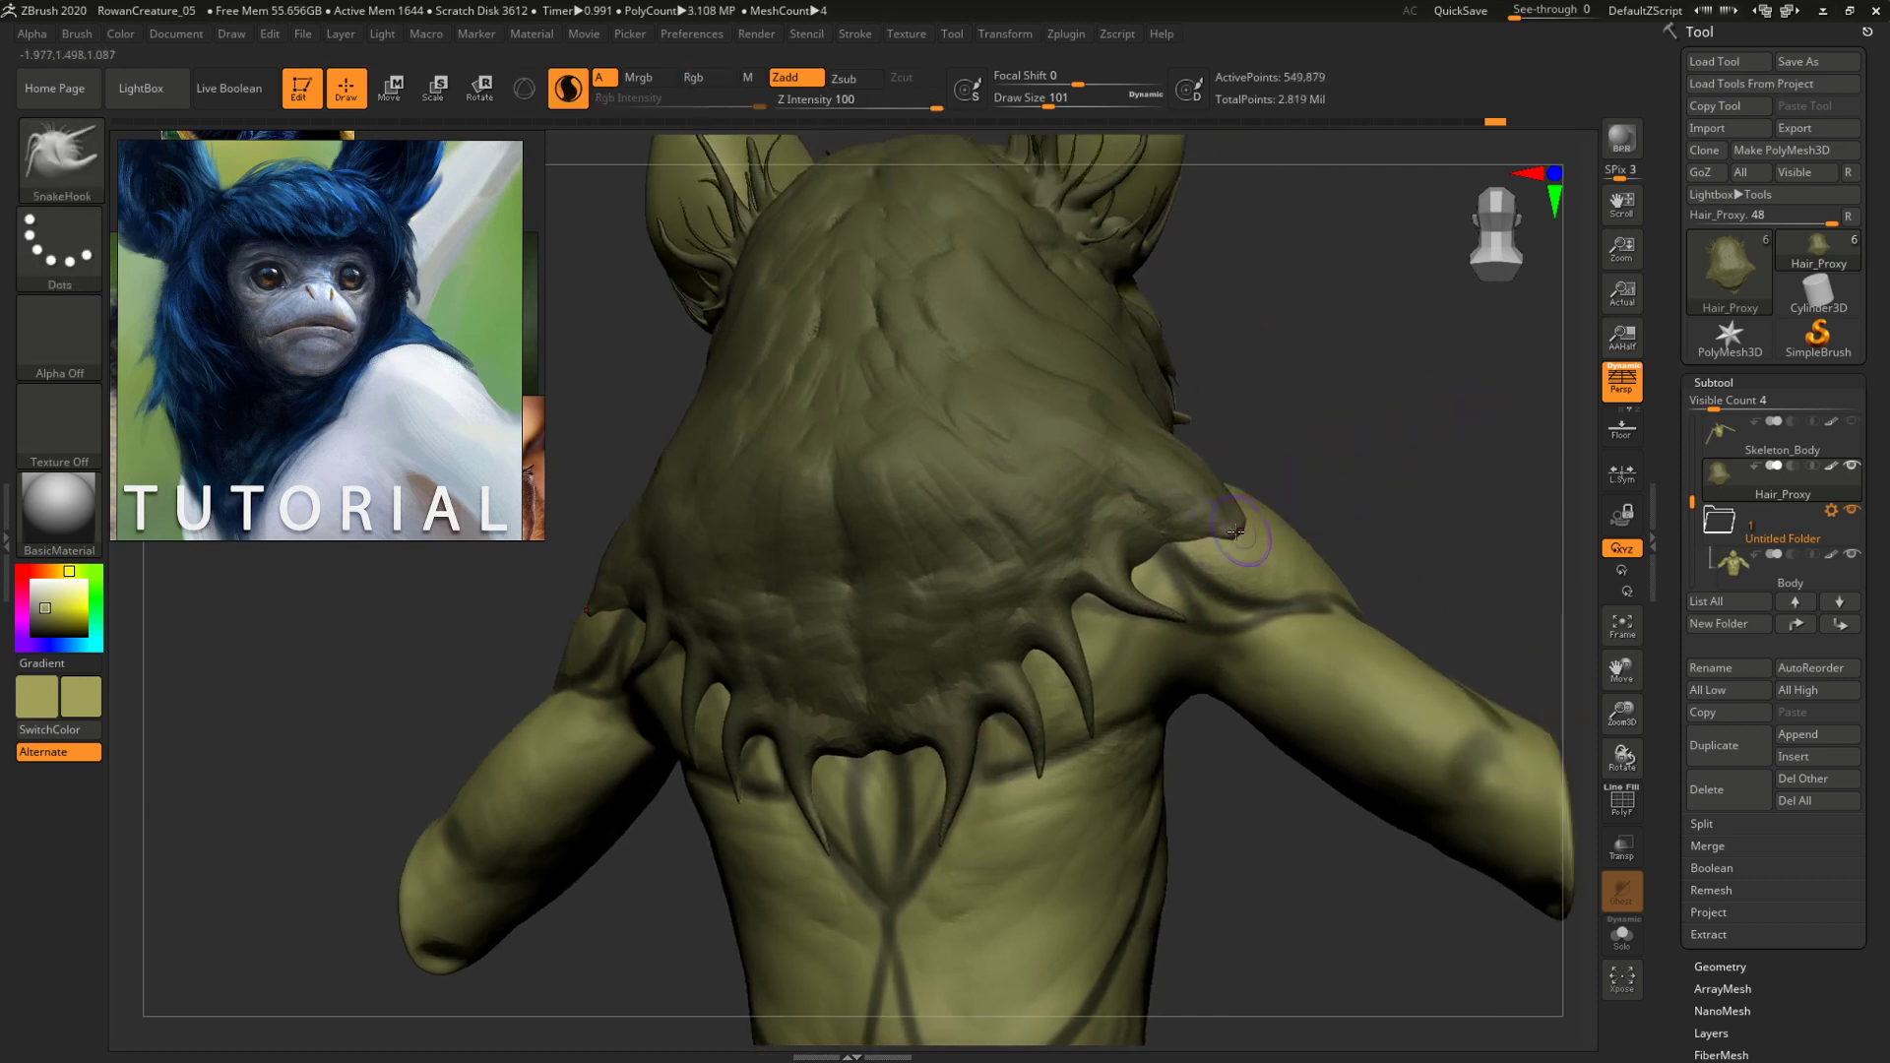
pyautogui.moveTo(1359, 469); pyautogui.dragTo(1188, 617, button='right')
pyautogui.moveTo(1232, 523); pyautogui.dragTo(1285, 563)
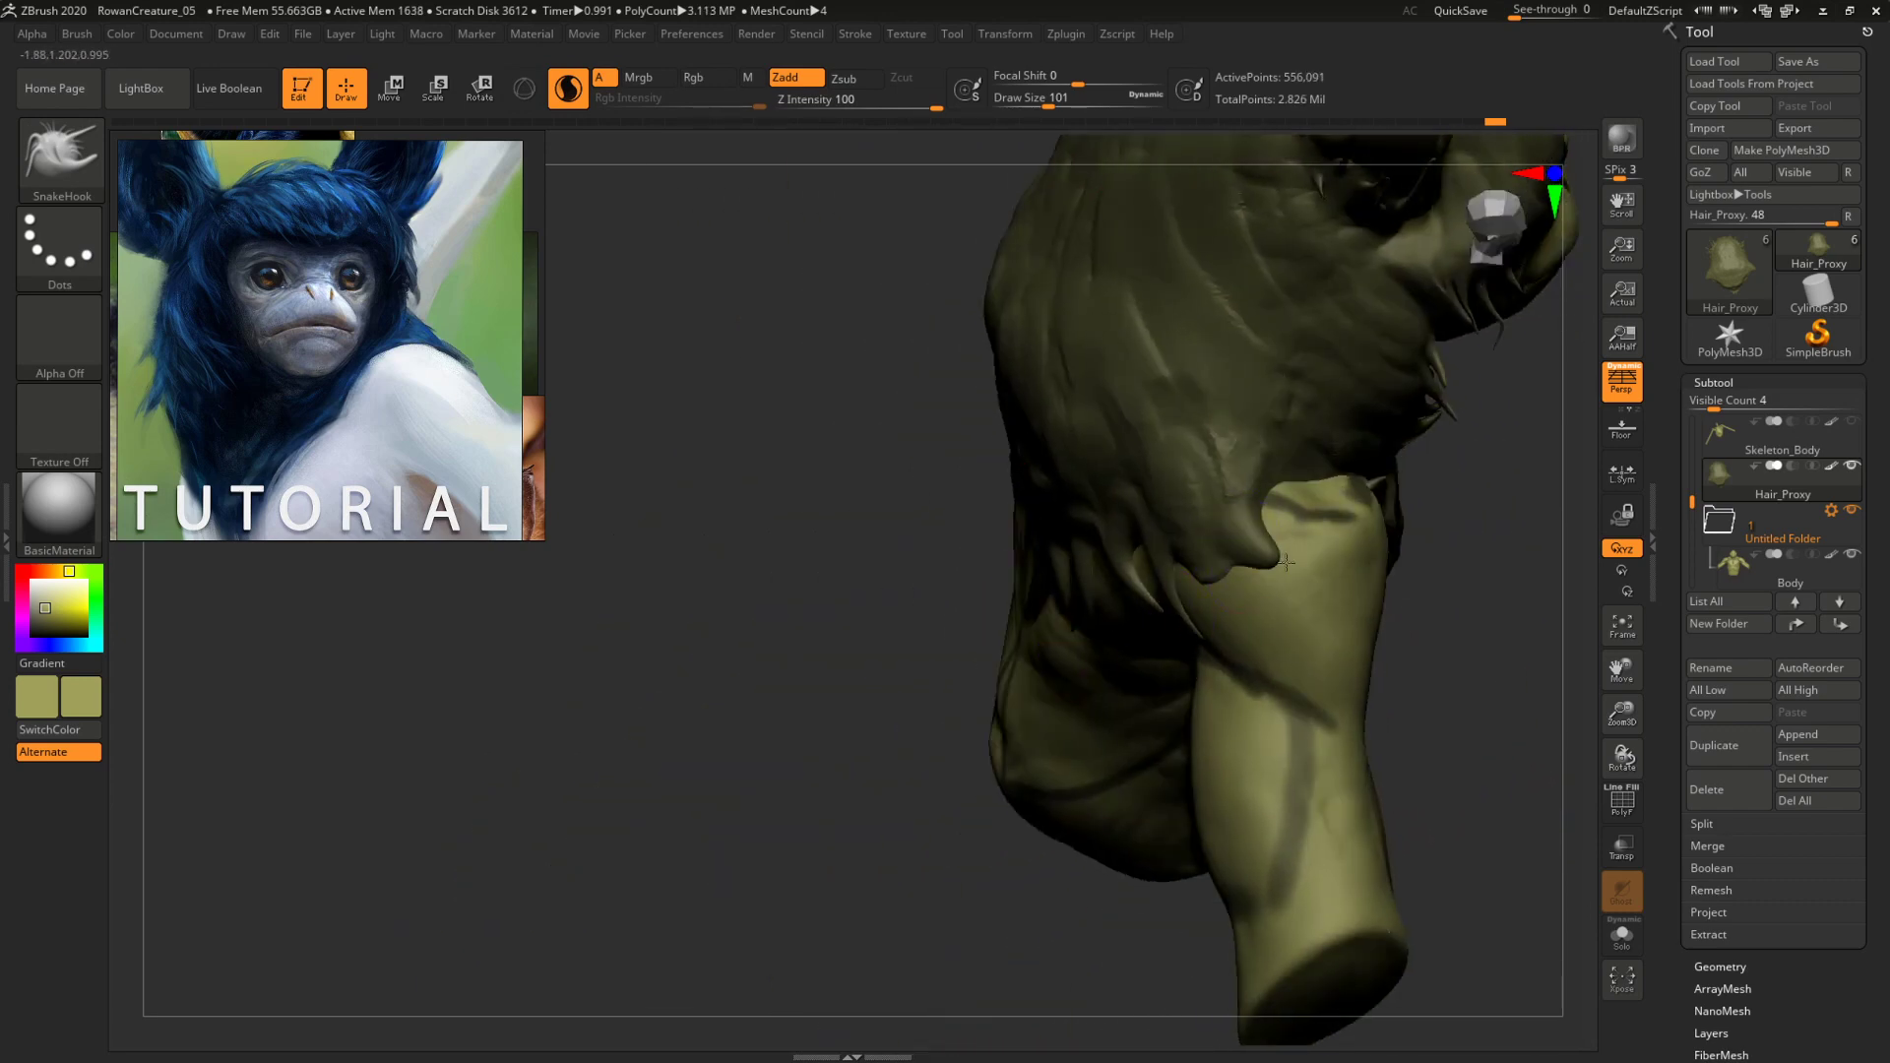
pyautogui.moveTo(1384, 606); pyautogui.dragTo(1397, 534, button='right')
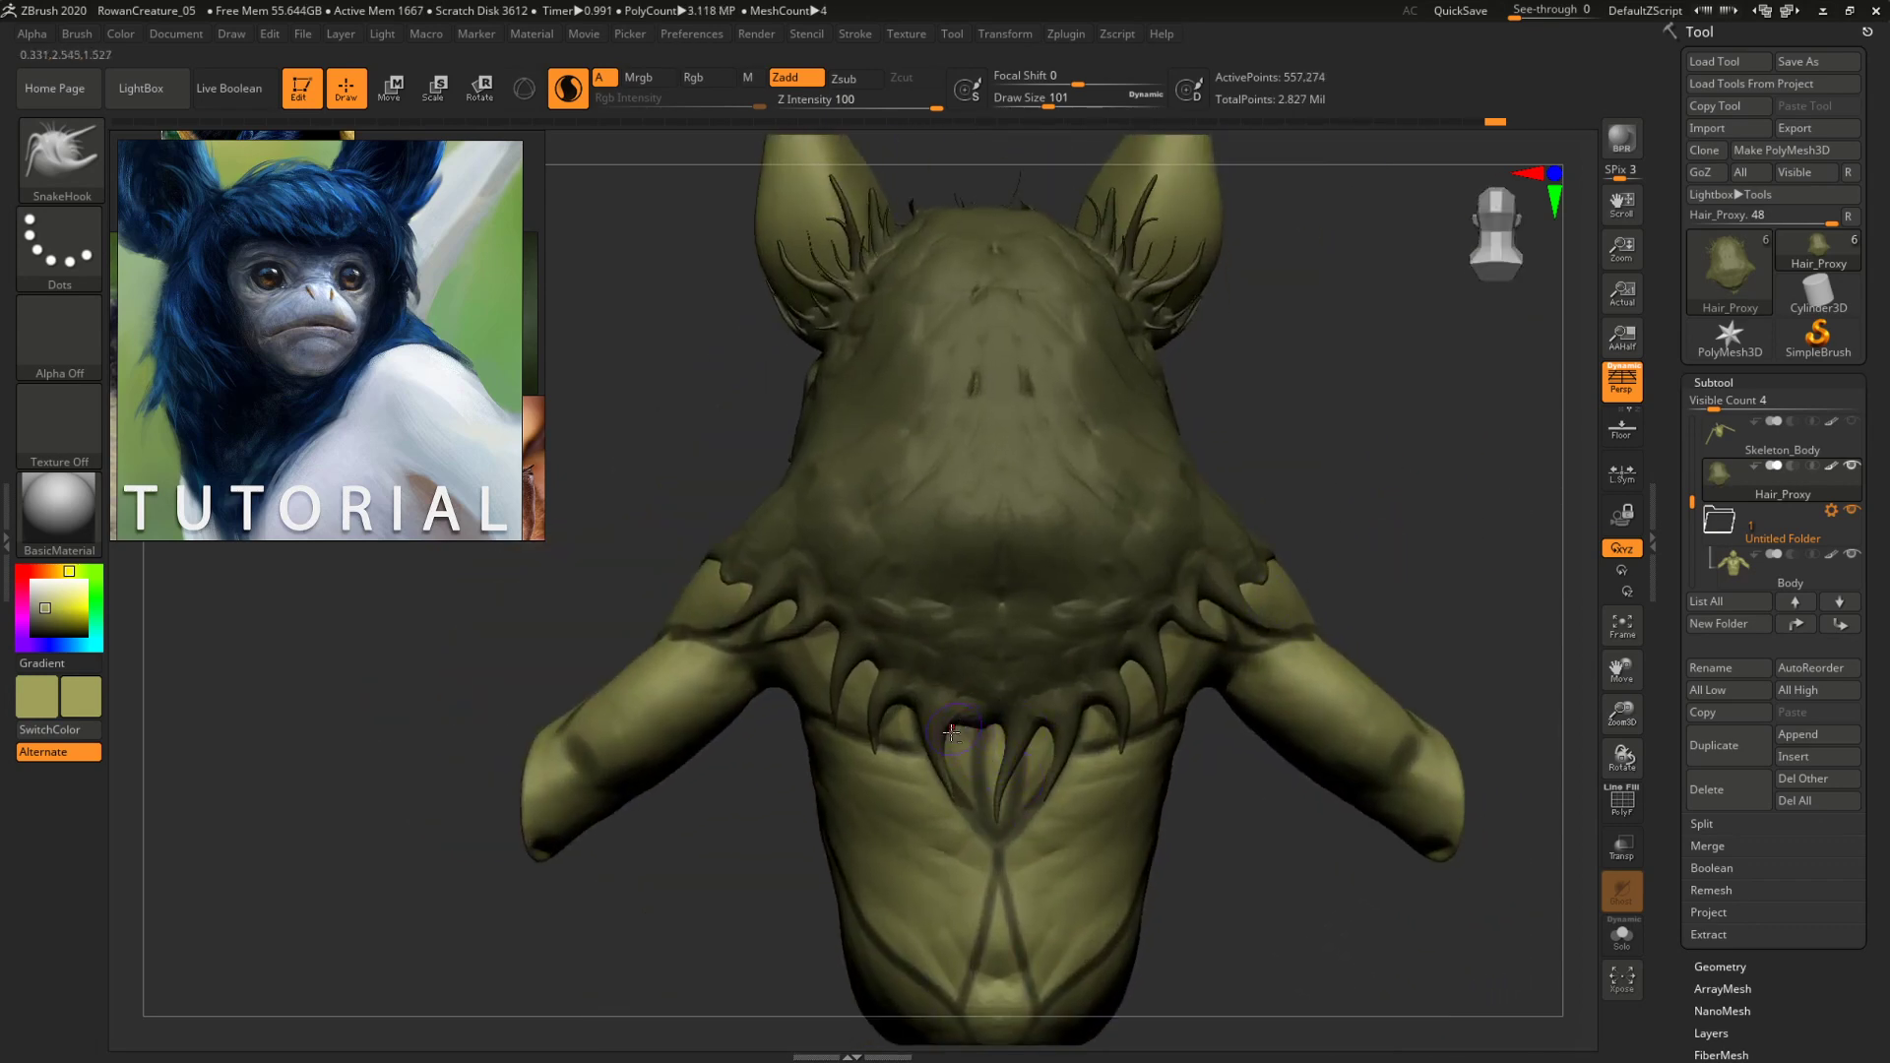
# Lengthen the central back locks and reshape the hair above the shoulders with SnakeHook at draw size 286.
pyautogui.keyDown('alt'); pyautogui.moveTo(940, 769); pyautogui.dragTo(957, 765, button='right'); pyautogui.keyUp('alt')
pyautogui.press('space')
pyautogui.moveTo(970, 759)
pyautogui.mouseDown()
pyautogui.moveTo(996, 738)
pyautogui.moveTo(941, 794)
pyautogui.mouseUp()
pyautogui.press('space')
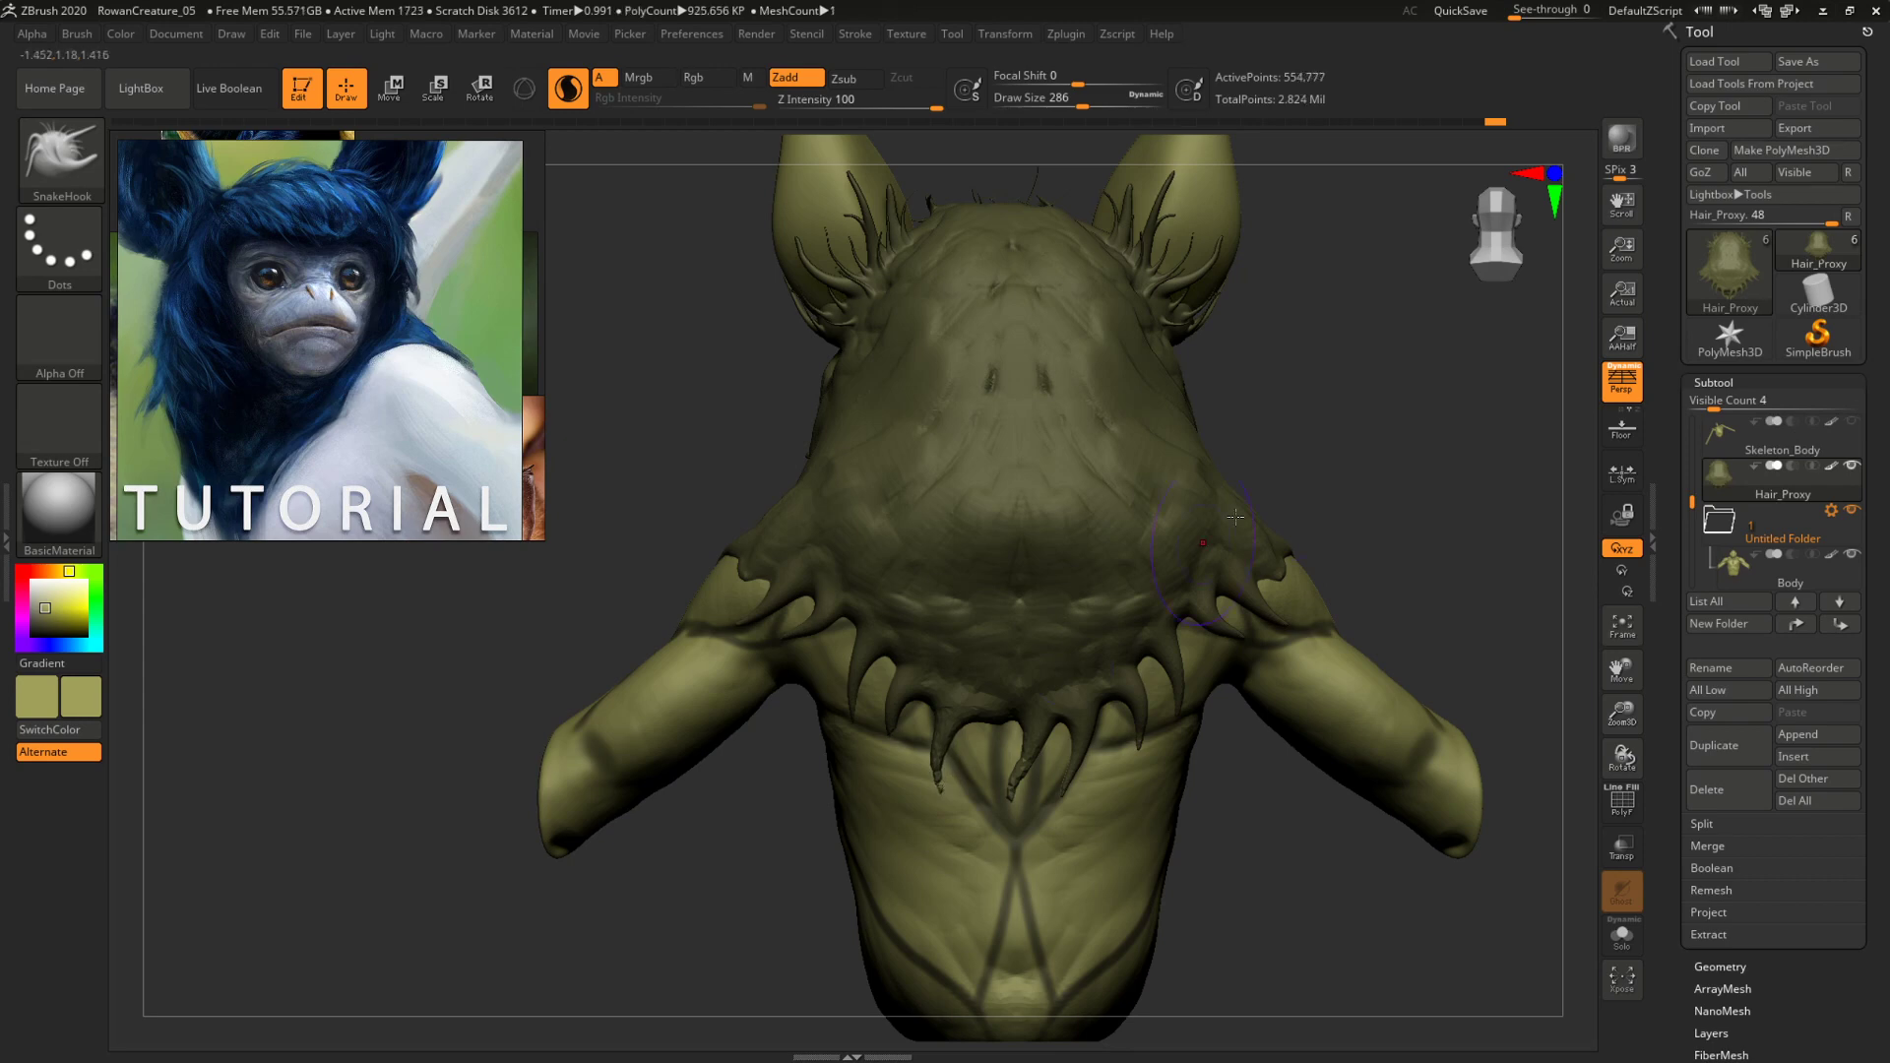
pyautogui.moveTo(1235, 516)
pyautogui.mouseDown()
pyautogui.moveTo(1395, 418)
pyautogui.moveTo(1224, 578)
pyautogui.moveTo(1132, 591)
pyautogui.mouseUp()
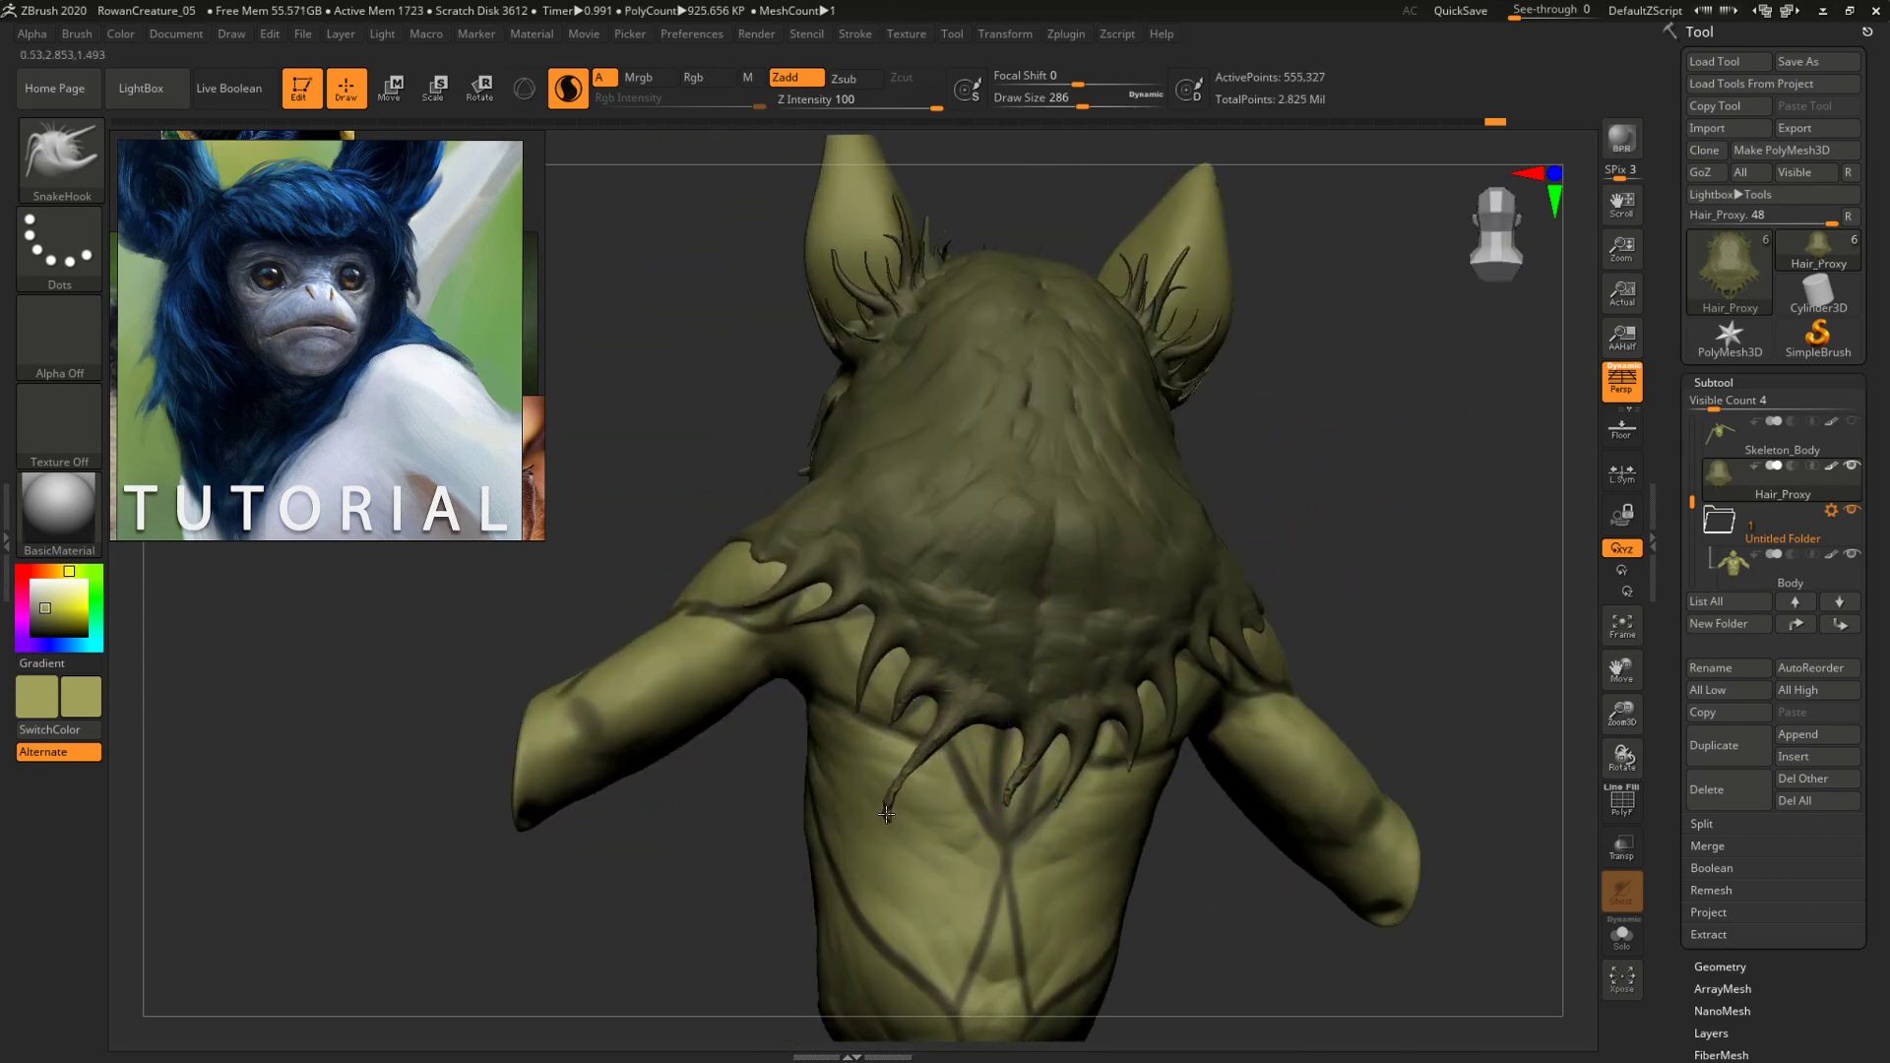
pyautogui.moveTo(861, 820); pyautogui.dragTo(1293, 584, button='right')
pyautogui.keyDown('shift'); pyautogui.moveTo(1293, 585); pyautogui.dragTo(1275, 587); pyautogui.keyUp('shift')
# Set the draw size to 97 and pull thin locks from the side edge of the hair over the shoulder.
pyautogui.keyDown('ctrl'); pyautogui.moveTo(1397, 537); pyautogui.dragTo(1413, 547); pyautogui.keyUp('ctrl')
pyautogui.press('space')
pyautogui.moveTo(941, 599); pyautogui.dragTo(928, 599)
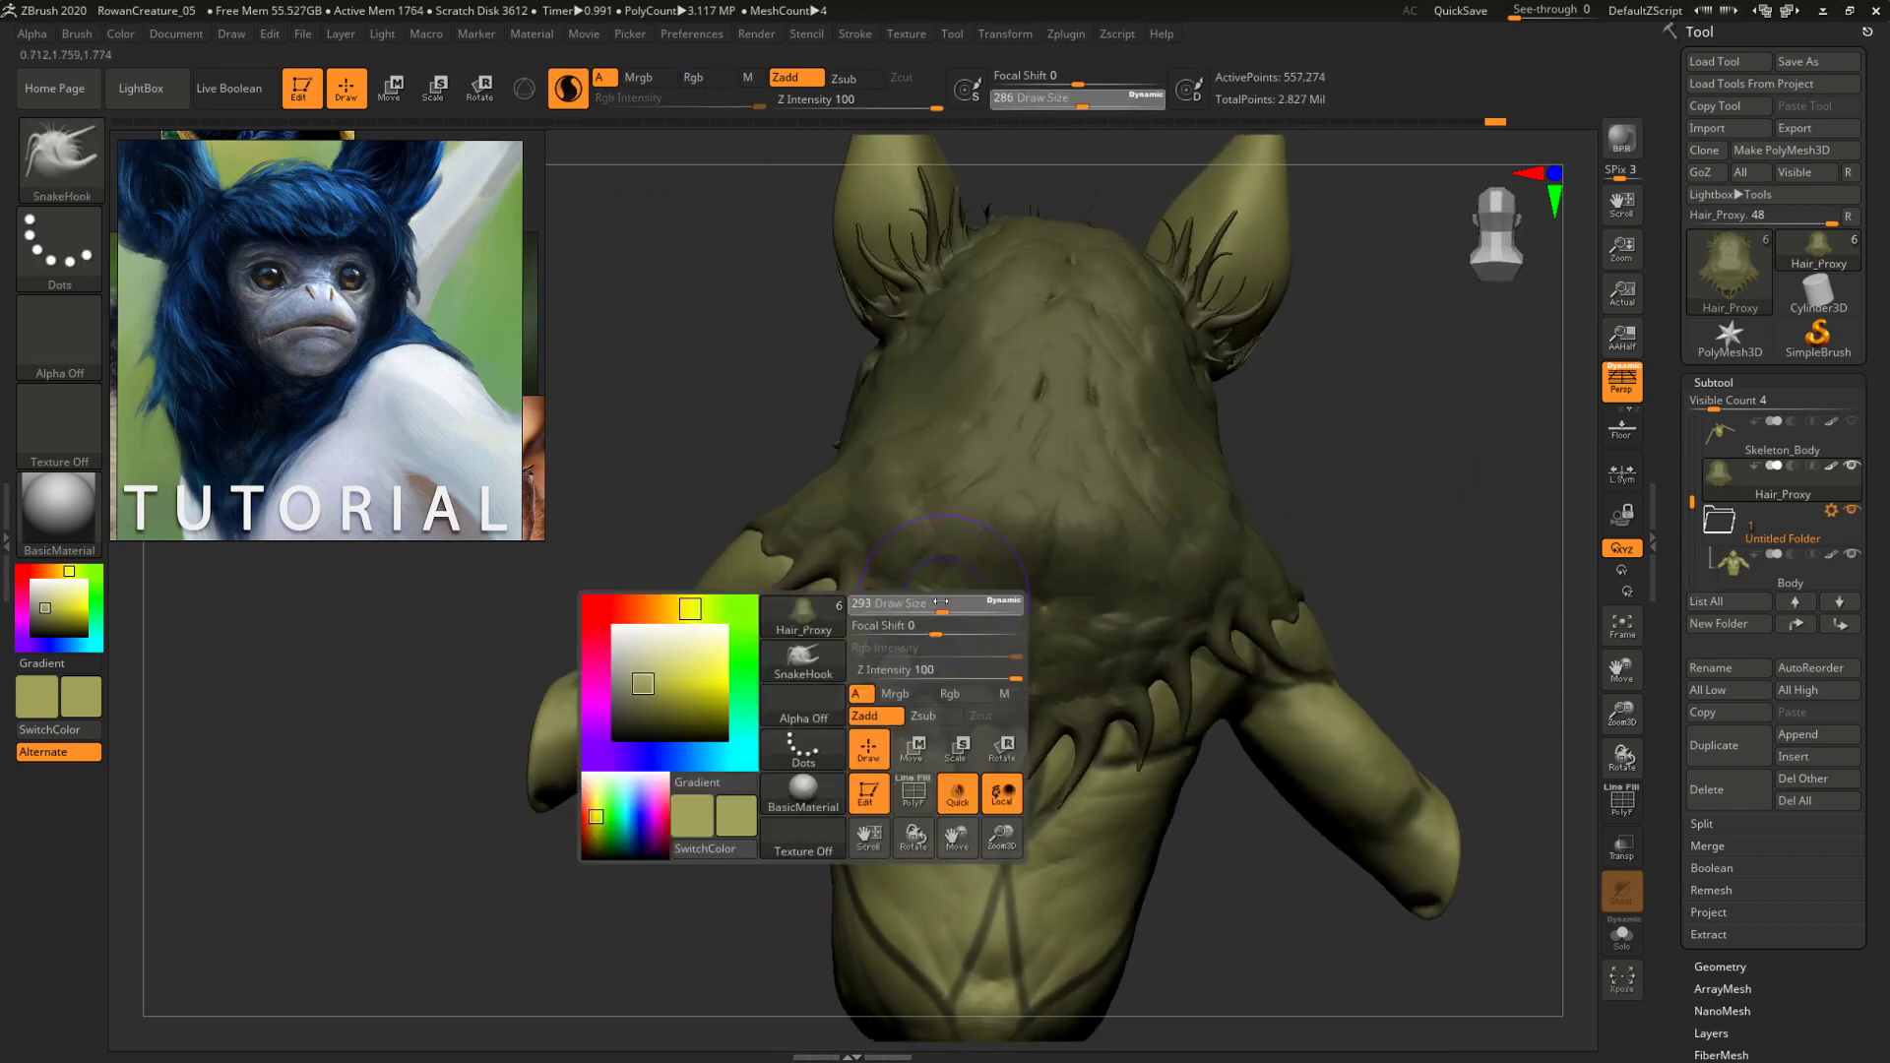
pyautogui.moveTo(1389, 426); pyautogui.dragTo(1033, 531)
pyautogui.press('space')
pyautogui.moveTo(866, 566); pyautogui.dragTo(847, 568)
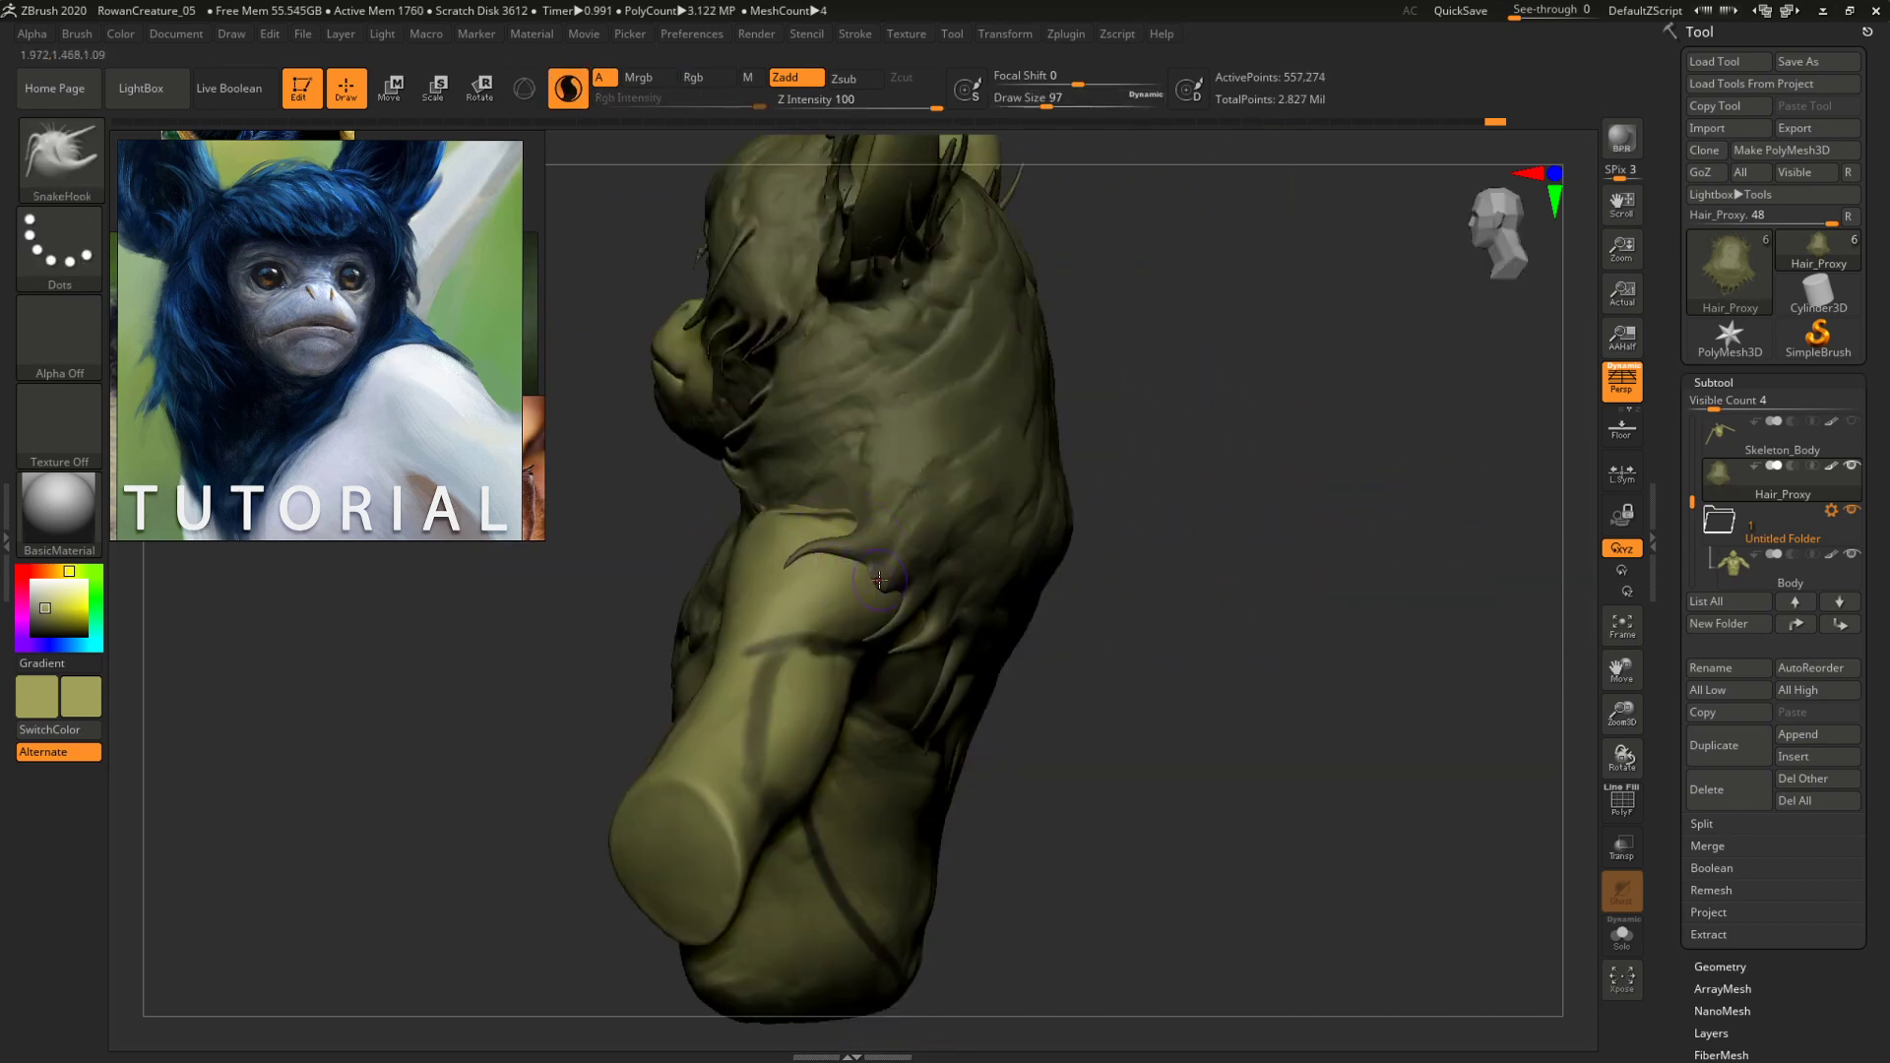
pyautogui.moveTo(1280, 523); pyautogui.dragTo(1206, 547)
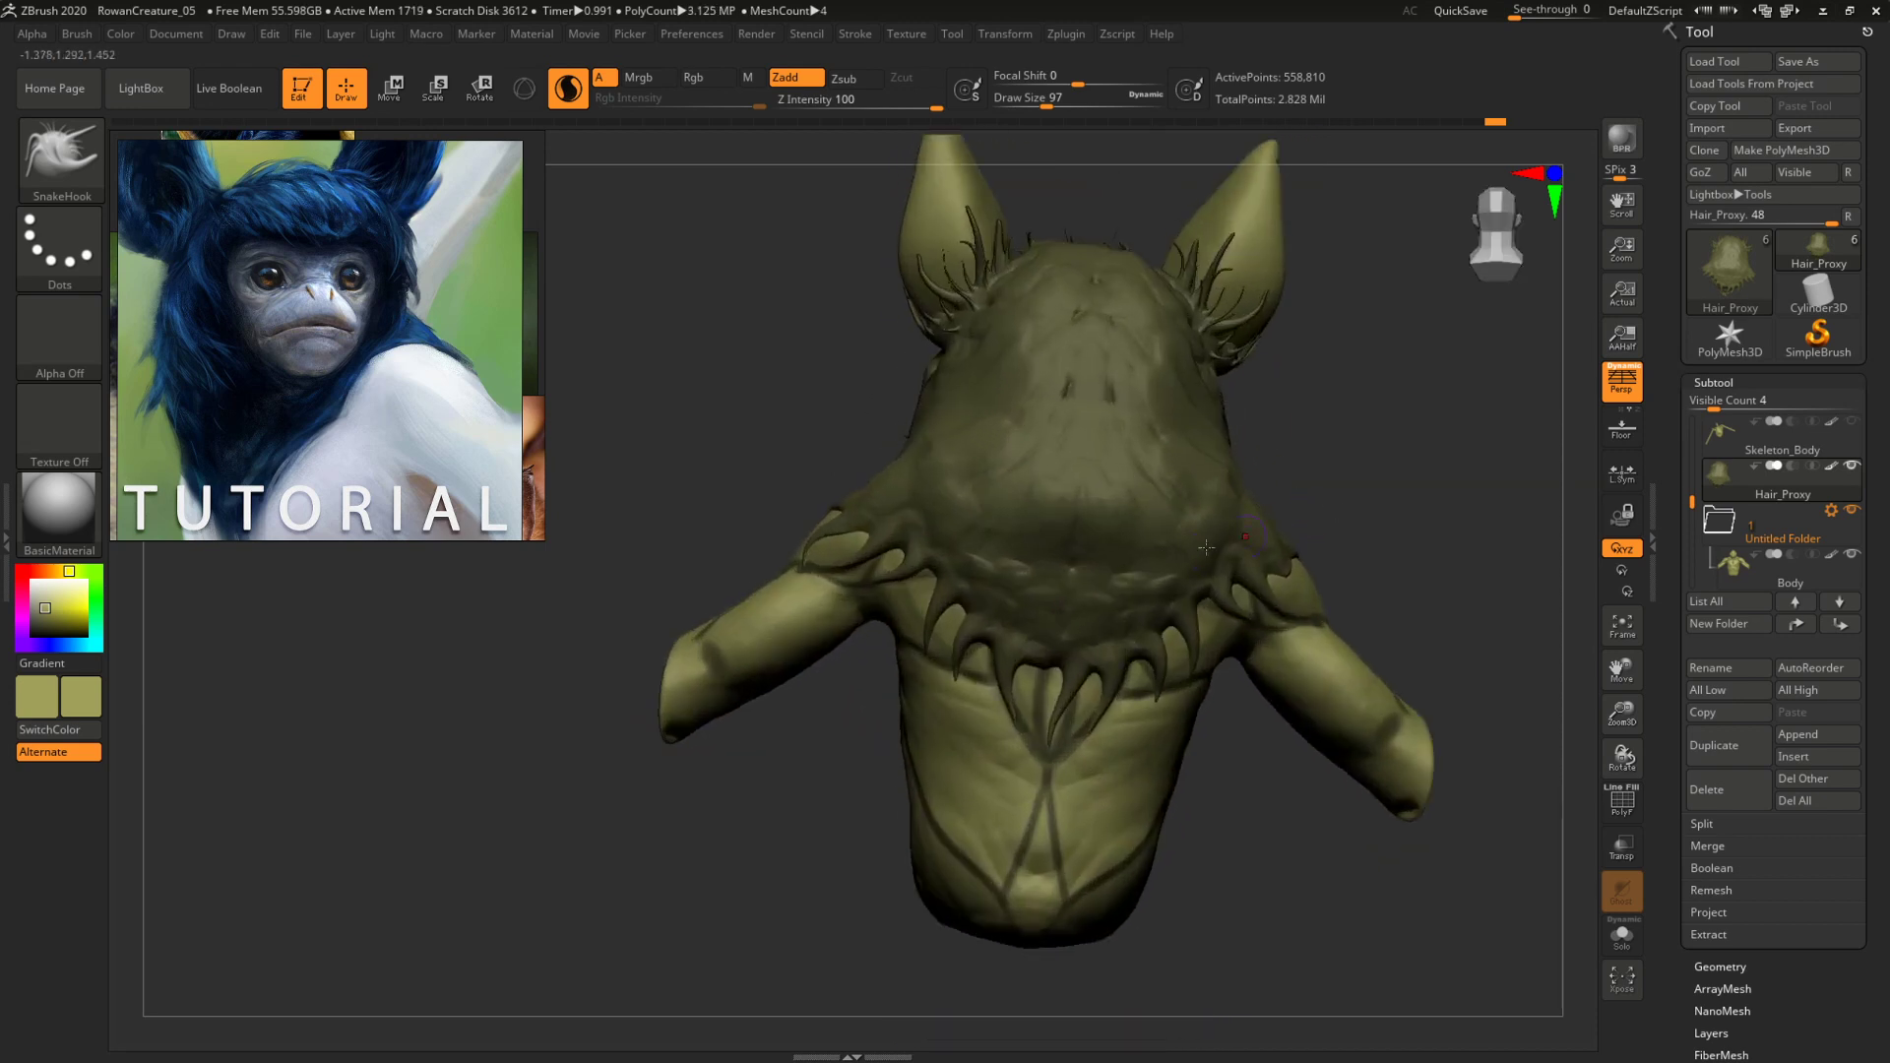
# Try blending the locks on the hair's lower back edge with ClayBuildup at draw size 197 and the Smooth brush.
pyautogui.press('b')
pyautogui.press('i')
pyautogui.press('n')
pyautogui.press('space')
pyautogui.moveTo(983, 700); pyautogui.dragTo(998, 701)
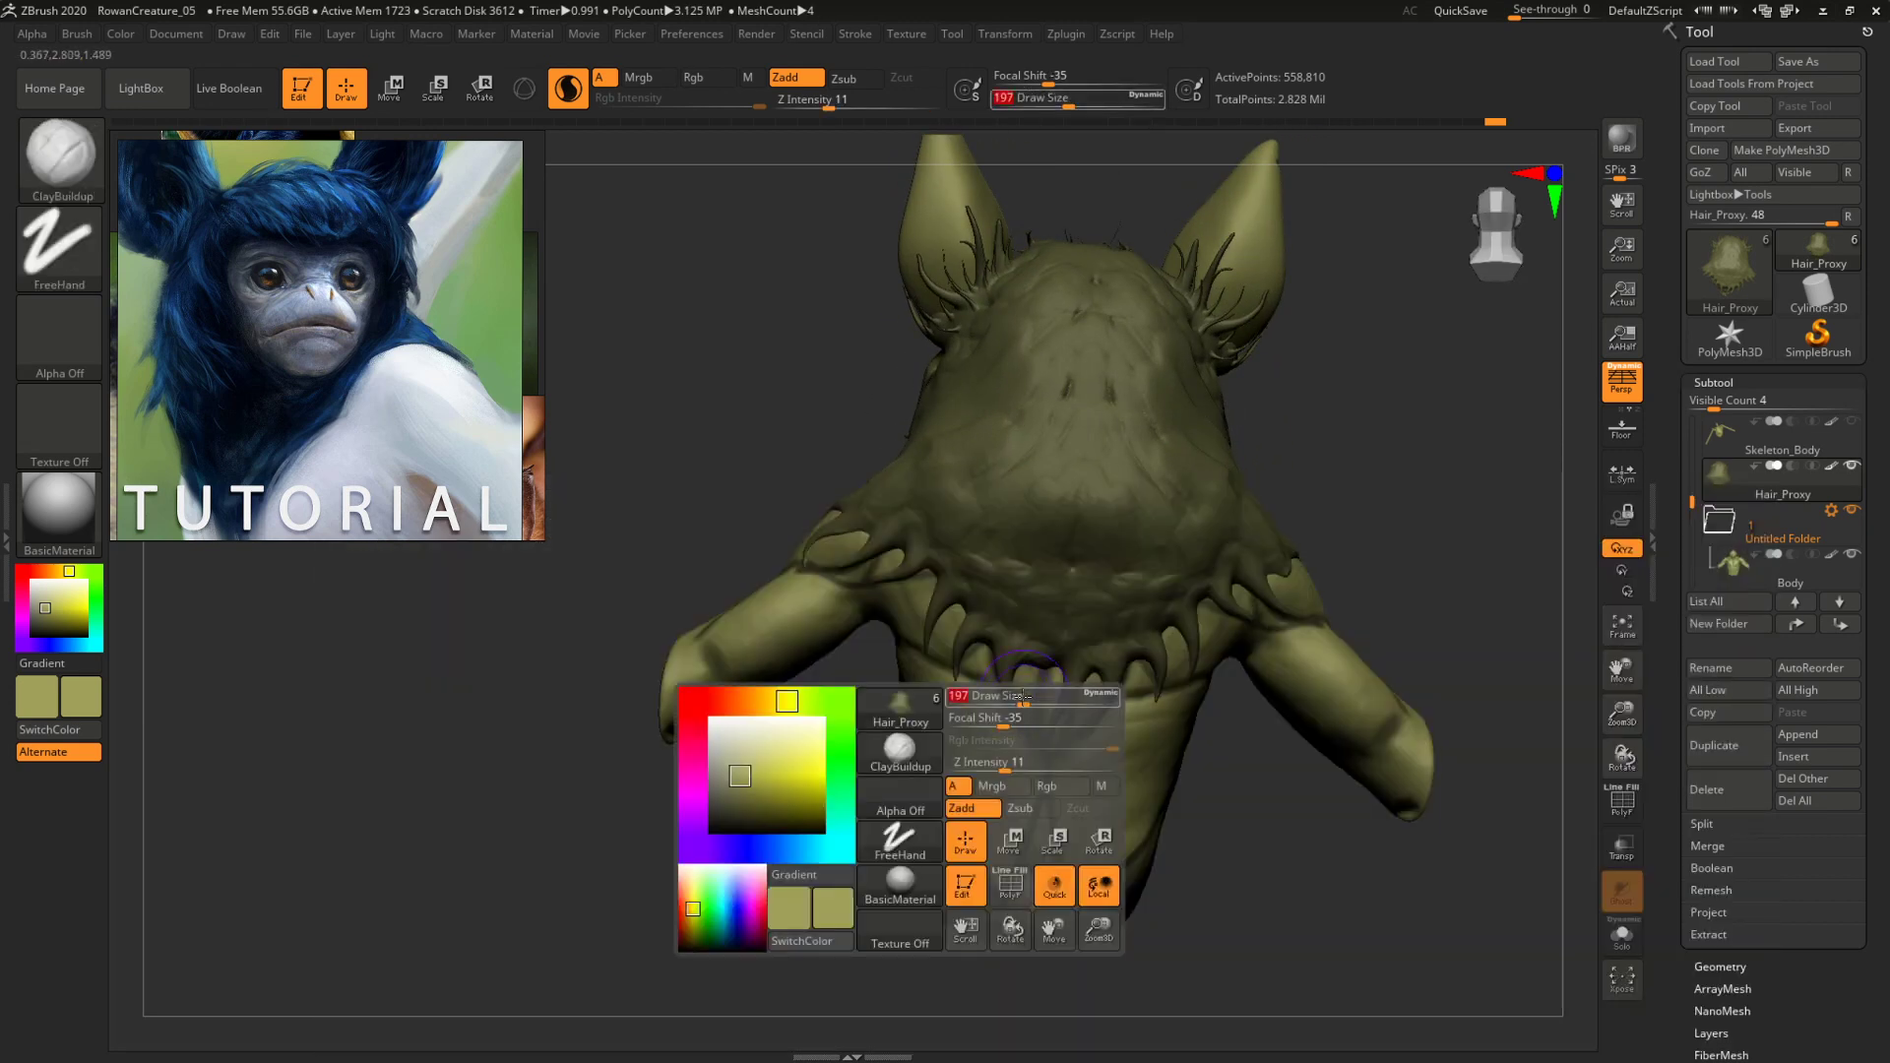
pyautogui.press('shift')
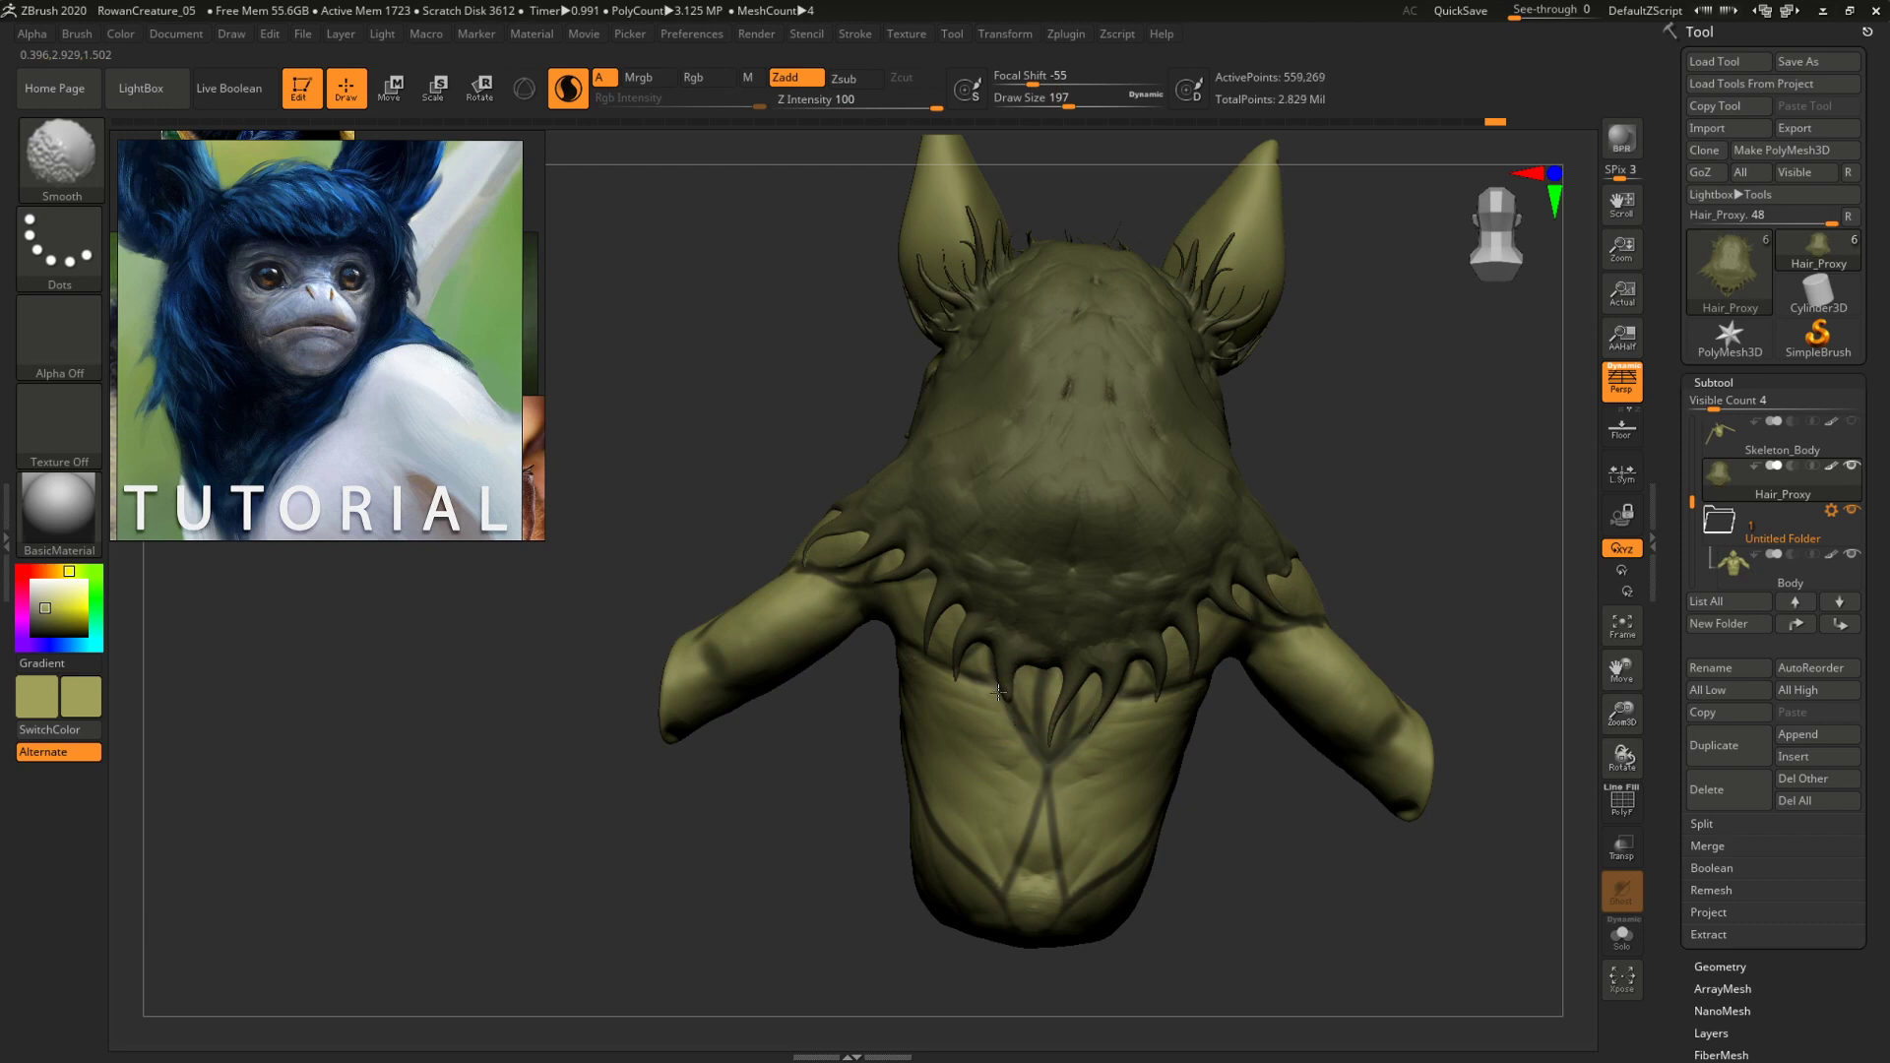
pyautogui.keyDown('shift'); pyautogui.moveTo(1060, 705); pyautogui.dragTo(1052, 730); pyautogui.keyUp('shift')
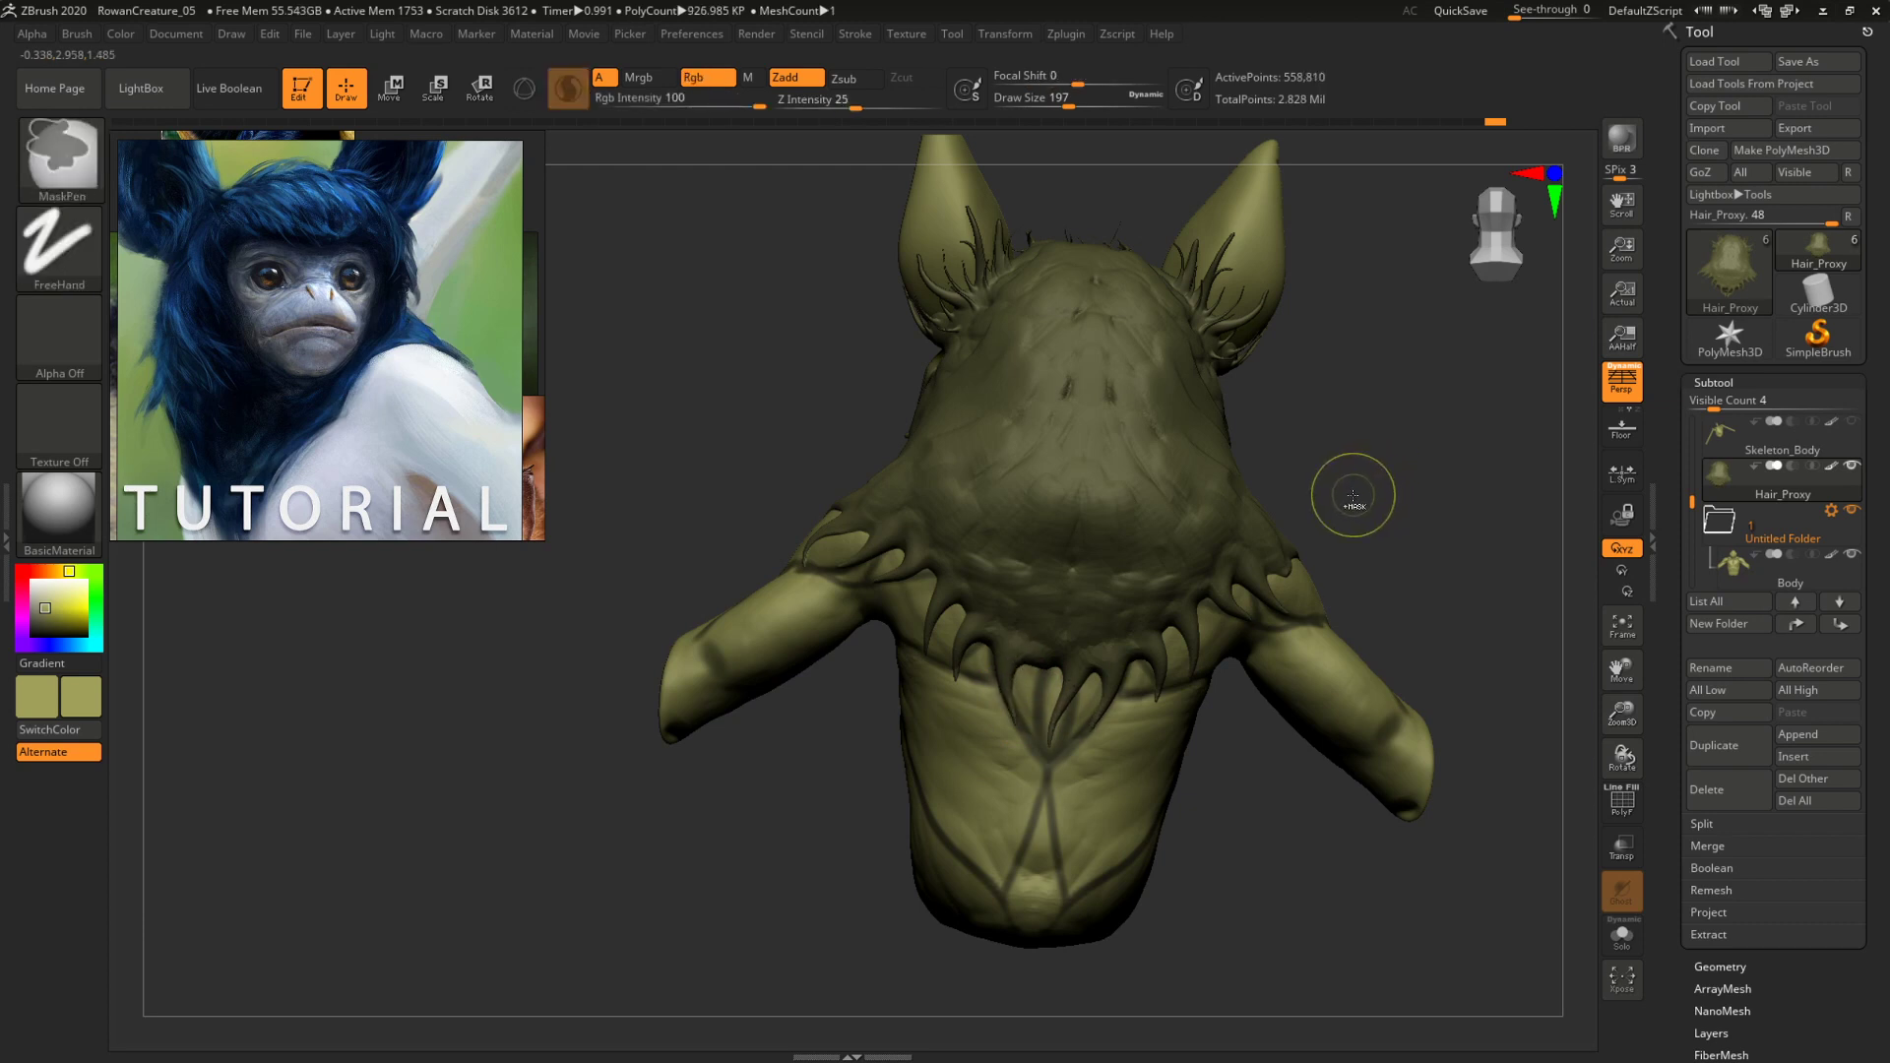
# Undo the blending strokes and all the locks pulled from the hair's rear lower edge.
pyautogui.hotkey('ctrl', 'z')
pyautogui.hotkey('ctrl', 'z')
pyautogui.hotkey('ctrl', 'z')
pyautogui.hotkey('ctrl', 'z')
pyautogui.hotkey('ctrl', 'z')
pyautogui.hotkey('ctrl', 'z')
pyautogui.hotkey('ctrl', 'z')
pyautogui.hotkey('ctrl', 'z')
pyautogui.hotkey('ctrl', 'z')
# Select the SnakeHook brush, set its draw size to 41 and pull small pointed locks along the lower edge of the chest hair.
pyautogui.moveTo(1340, 539)
pyautogui.mouseDown()
pyautogui.moveTo(1402, 475)
pyautogui.moveTo(1479, 484)
pyautogui.mouseUp()
pyautogui.keyDown('alt'); pyautogui.moveTo(1308, 463); pyautogui.dragTo(1378, 511); pyautogui.keyUp('alt')
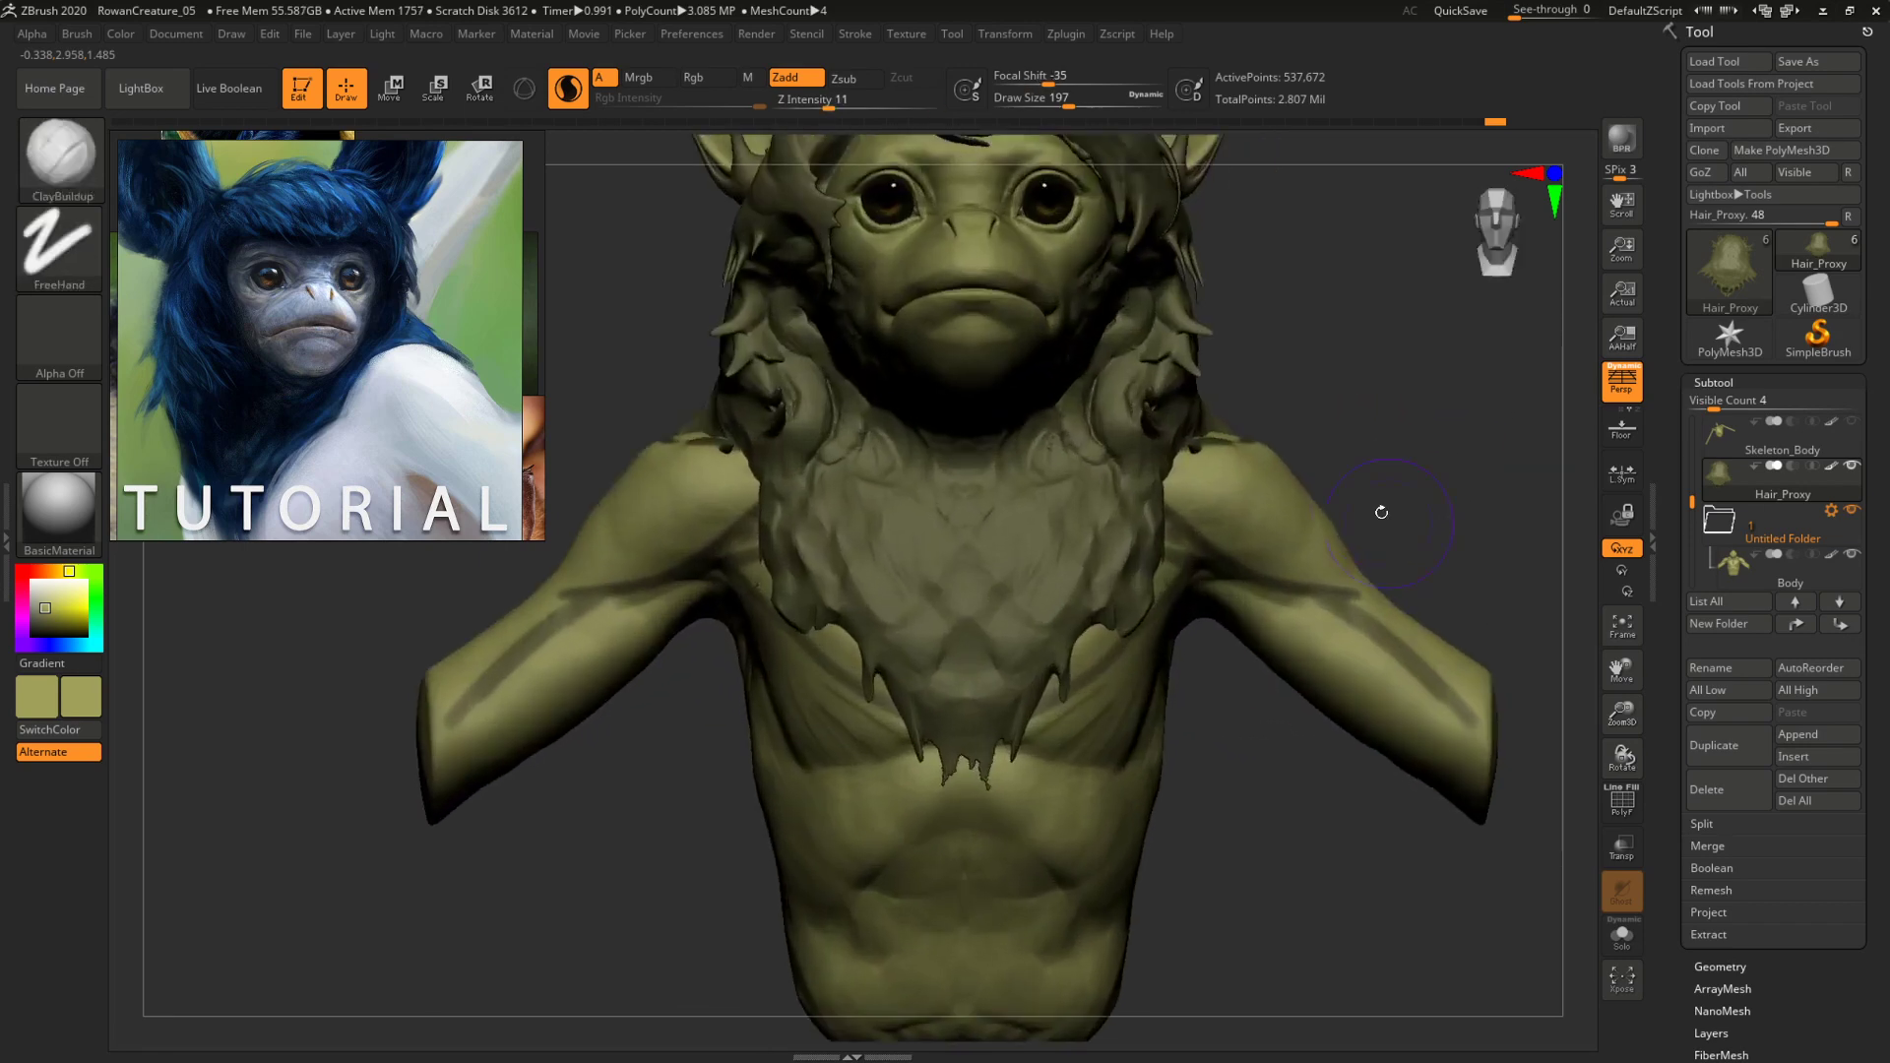
pyautogui.keyDown('alt'); pyautogui.moveTo(1378, 444); pyautogui.dragTo(1240, 487); pyautogui.keyUp('alt')
pyautogui.press('b')
pyautogui.click(1293, 501)
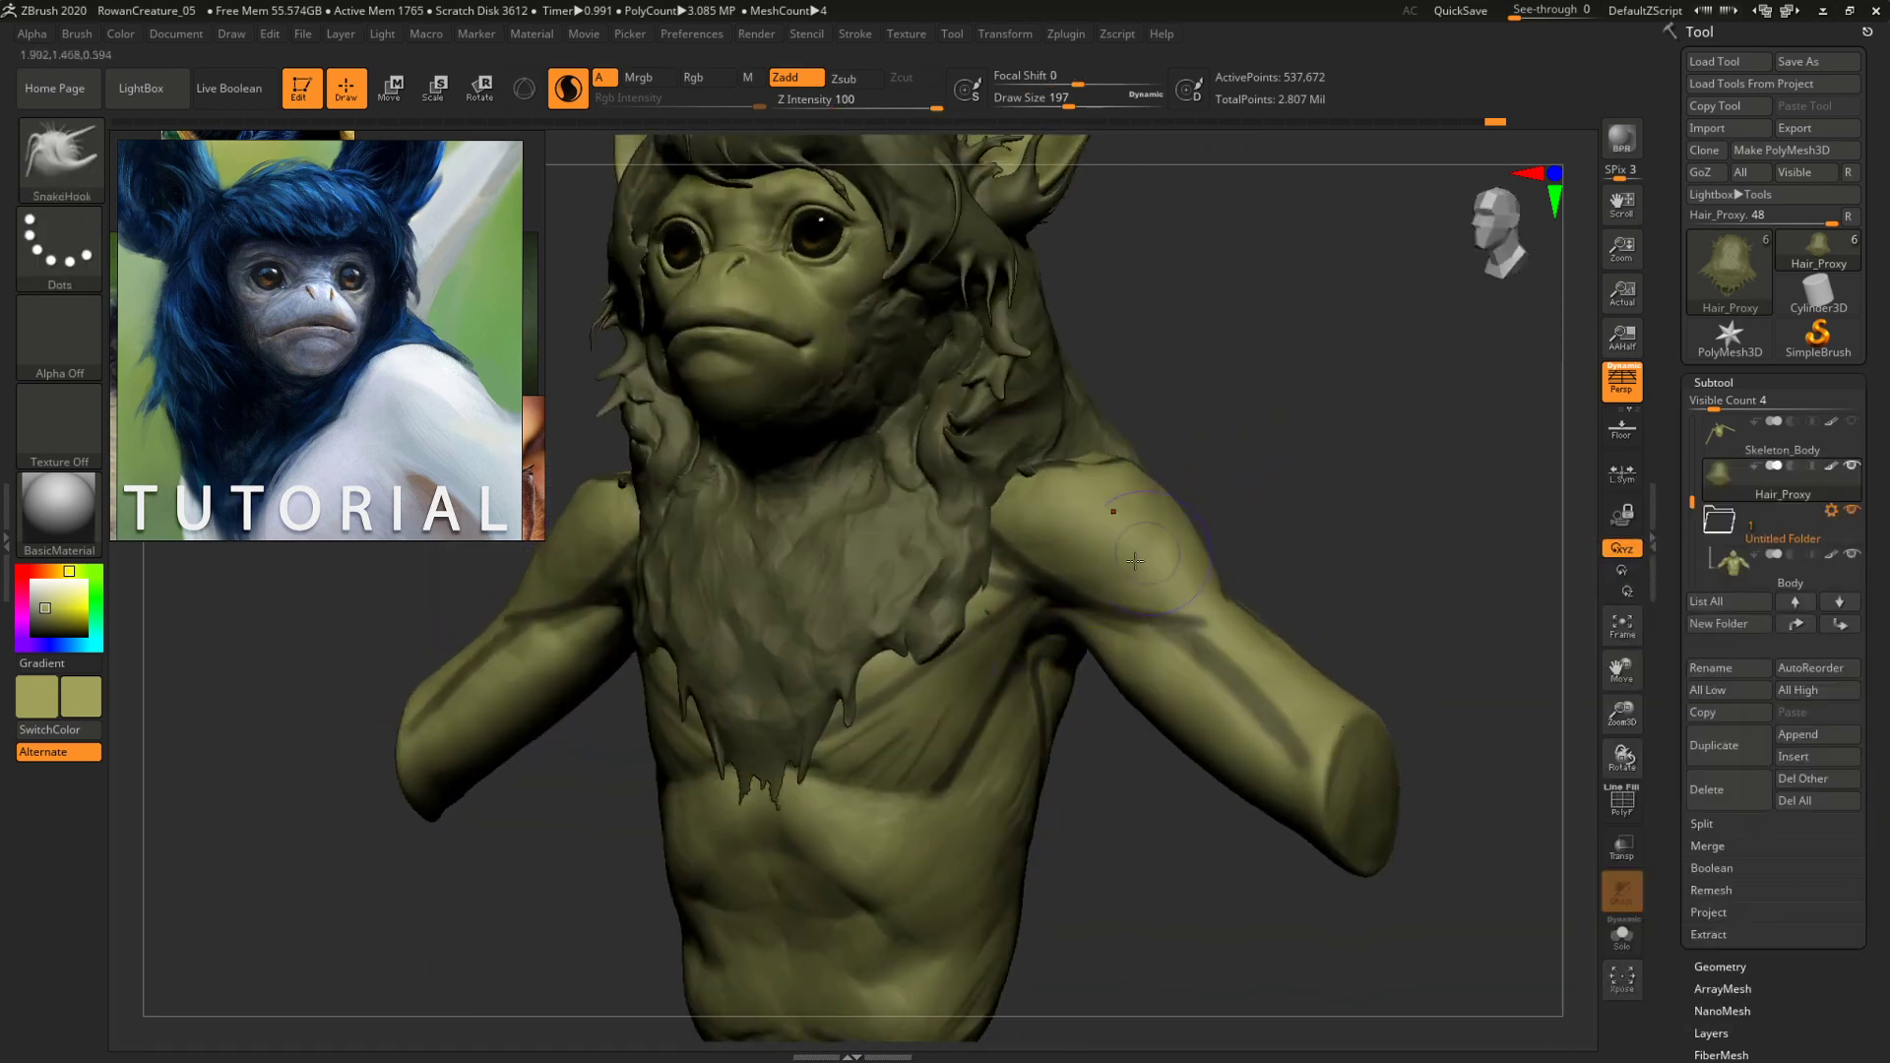
pyautogui.press('space')
pyautogui.moveTo(1011, 639); pyautogui.dragTo(983, 639)
pyautogui.moveTo(1249, 472); pyautogui.dragTo(1304, 477)
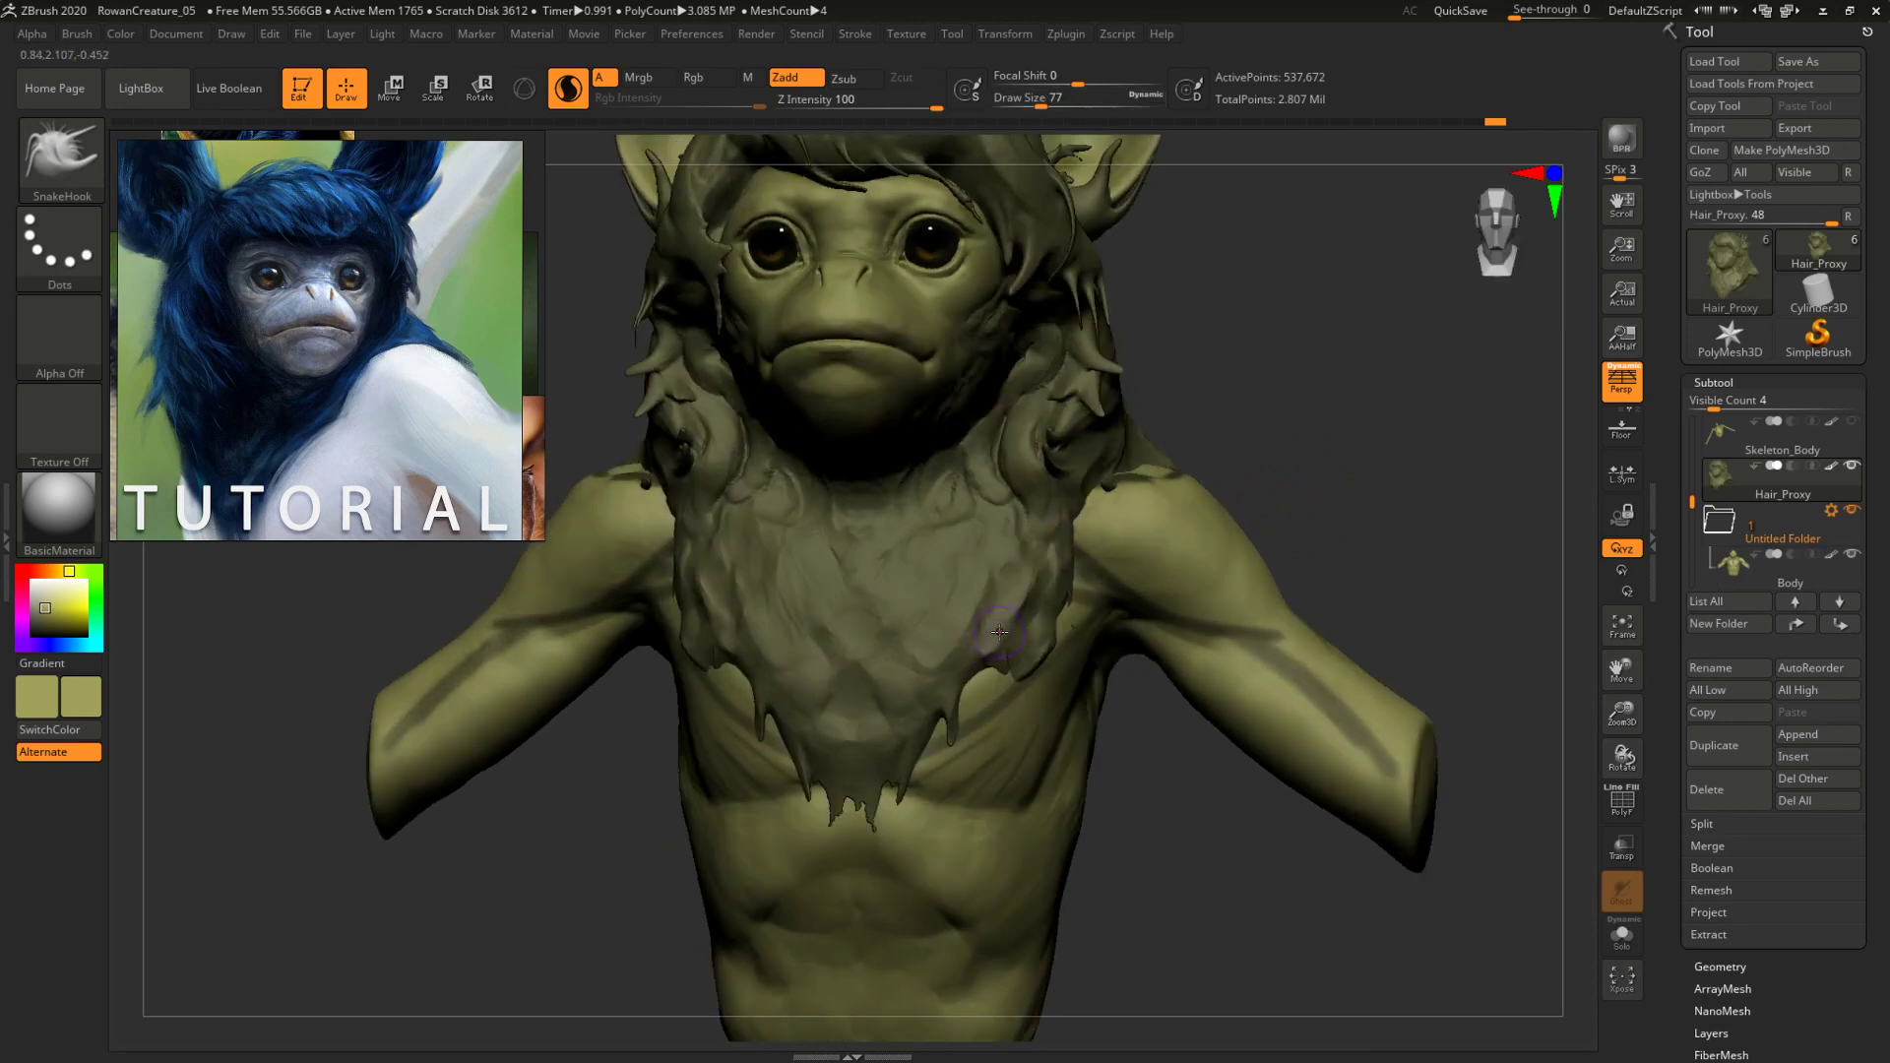
pyautogui.press('space')
pyautogui.moveTo(1010, 632); pyautogui.dragTo(989, 636)
pyautogui.moveTo(1268, 466); pyautogui.dragTo(1219, 473)
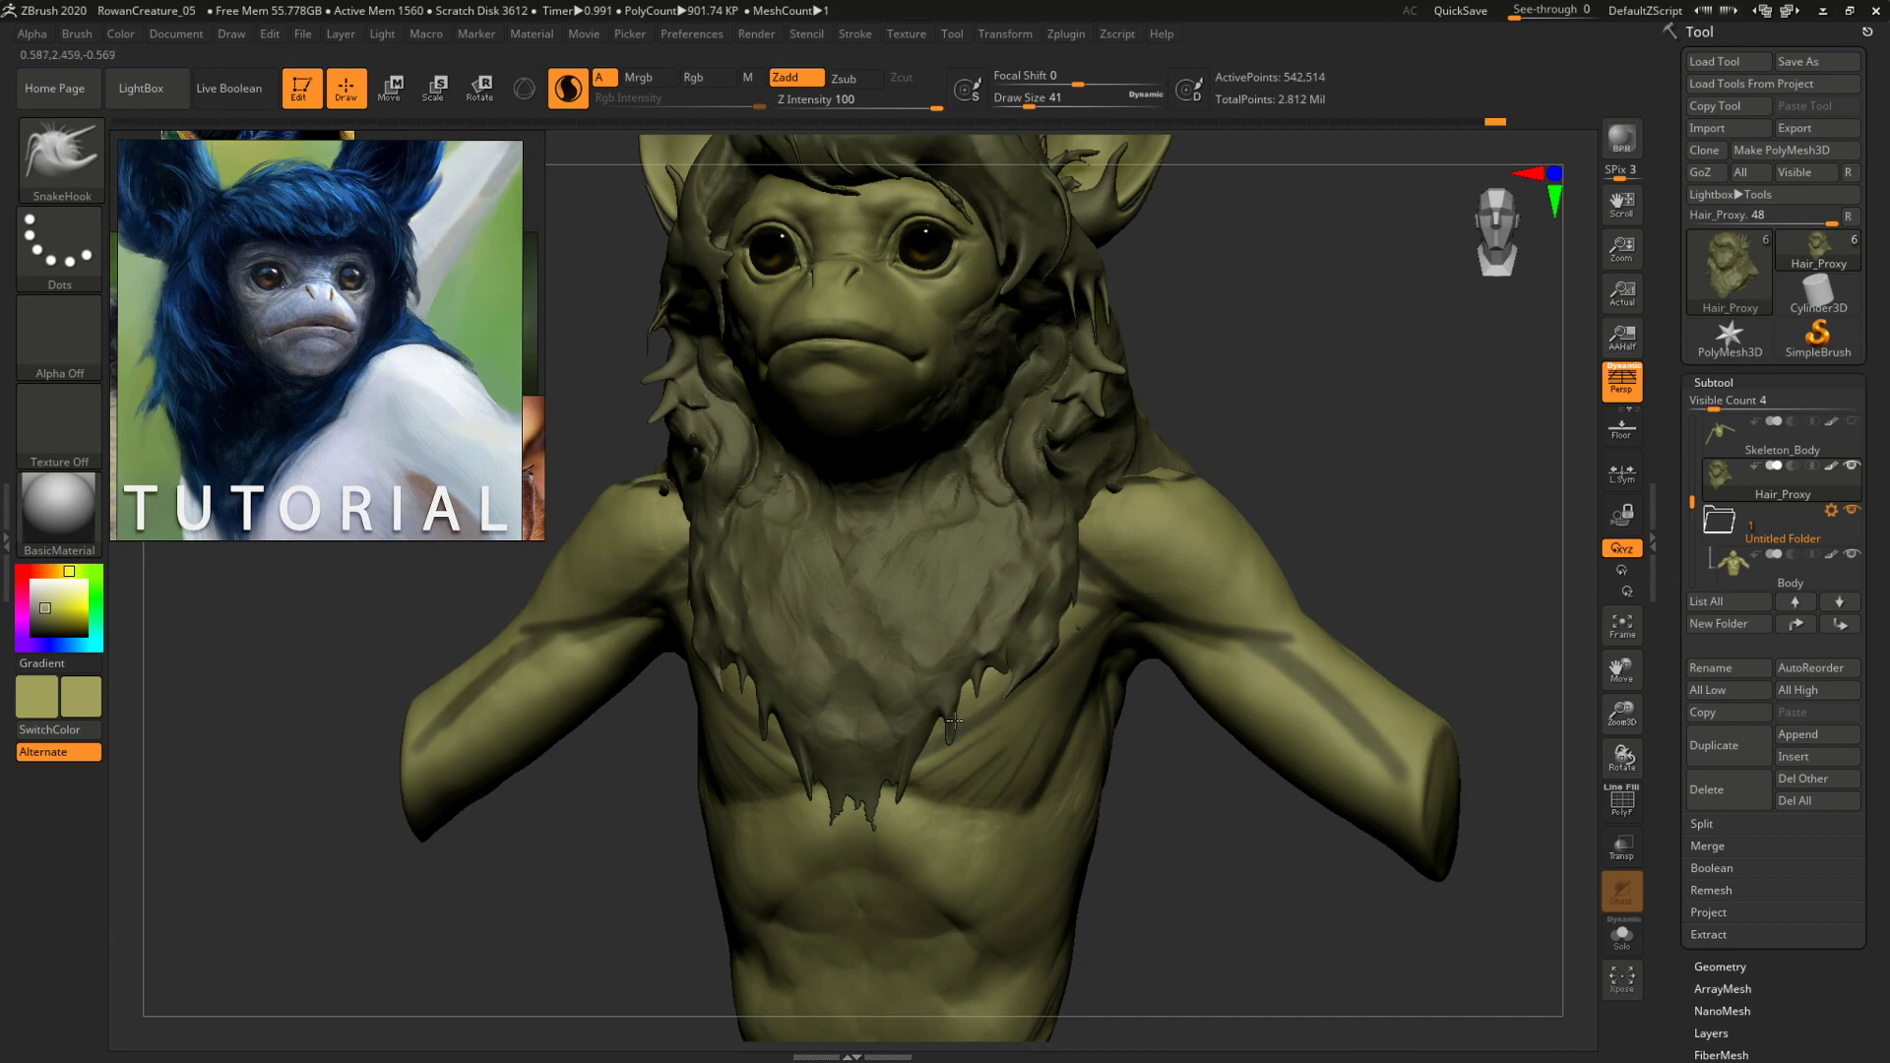
pyautogui.click(927, 761)
# Pull small pointed locks from the side of the chest hair and from the hair edge across the top of the shoulder.
pyautogui.moveTo(1262, 460); pyautogui.dragTo(1188, 502)
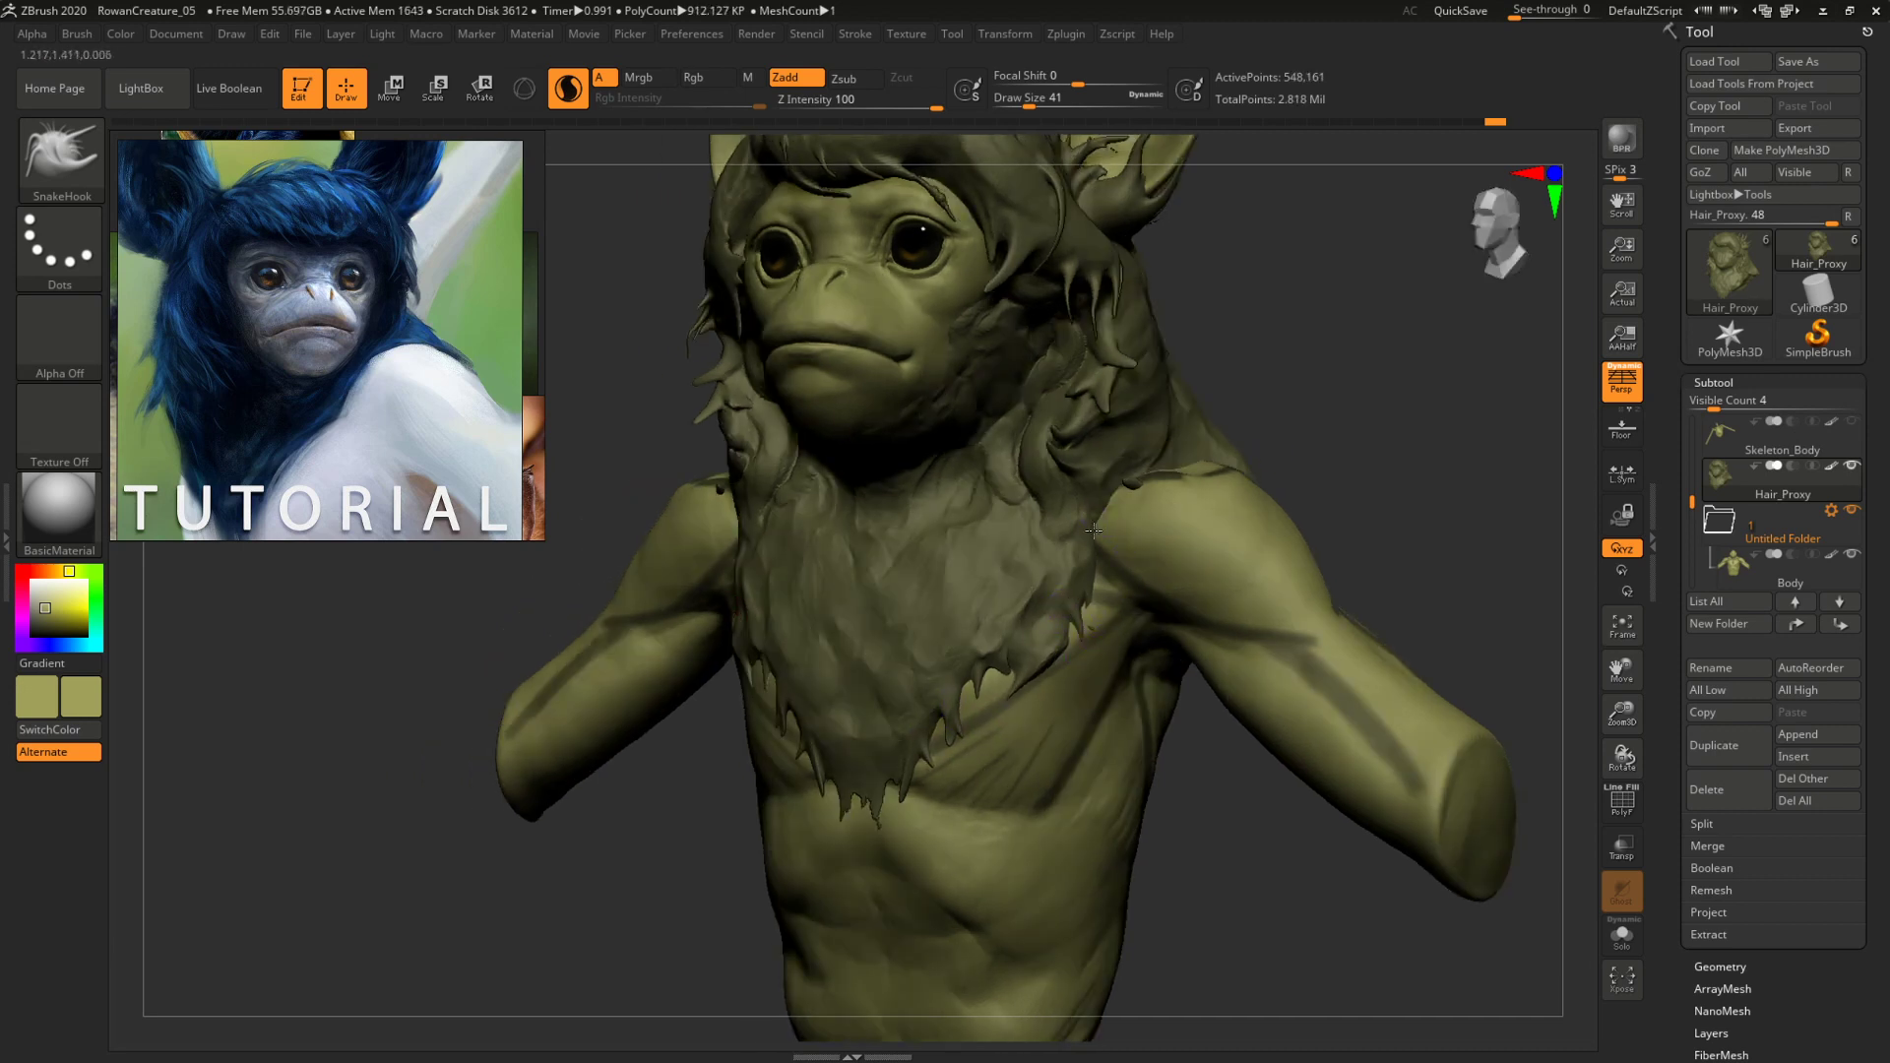
pyautogui.moveTo(1139, 539); pyautogui.dragTo(1231, 522)
pyautogui.moveTo(1274, 423); pyautogui.dragTo(1223, 461)
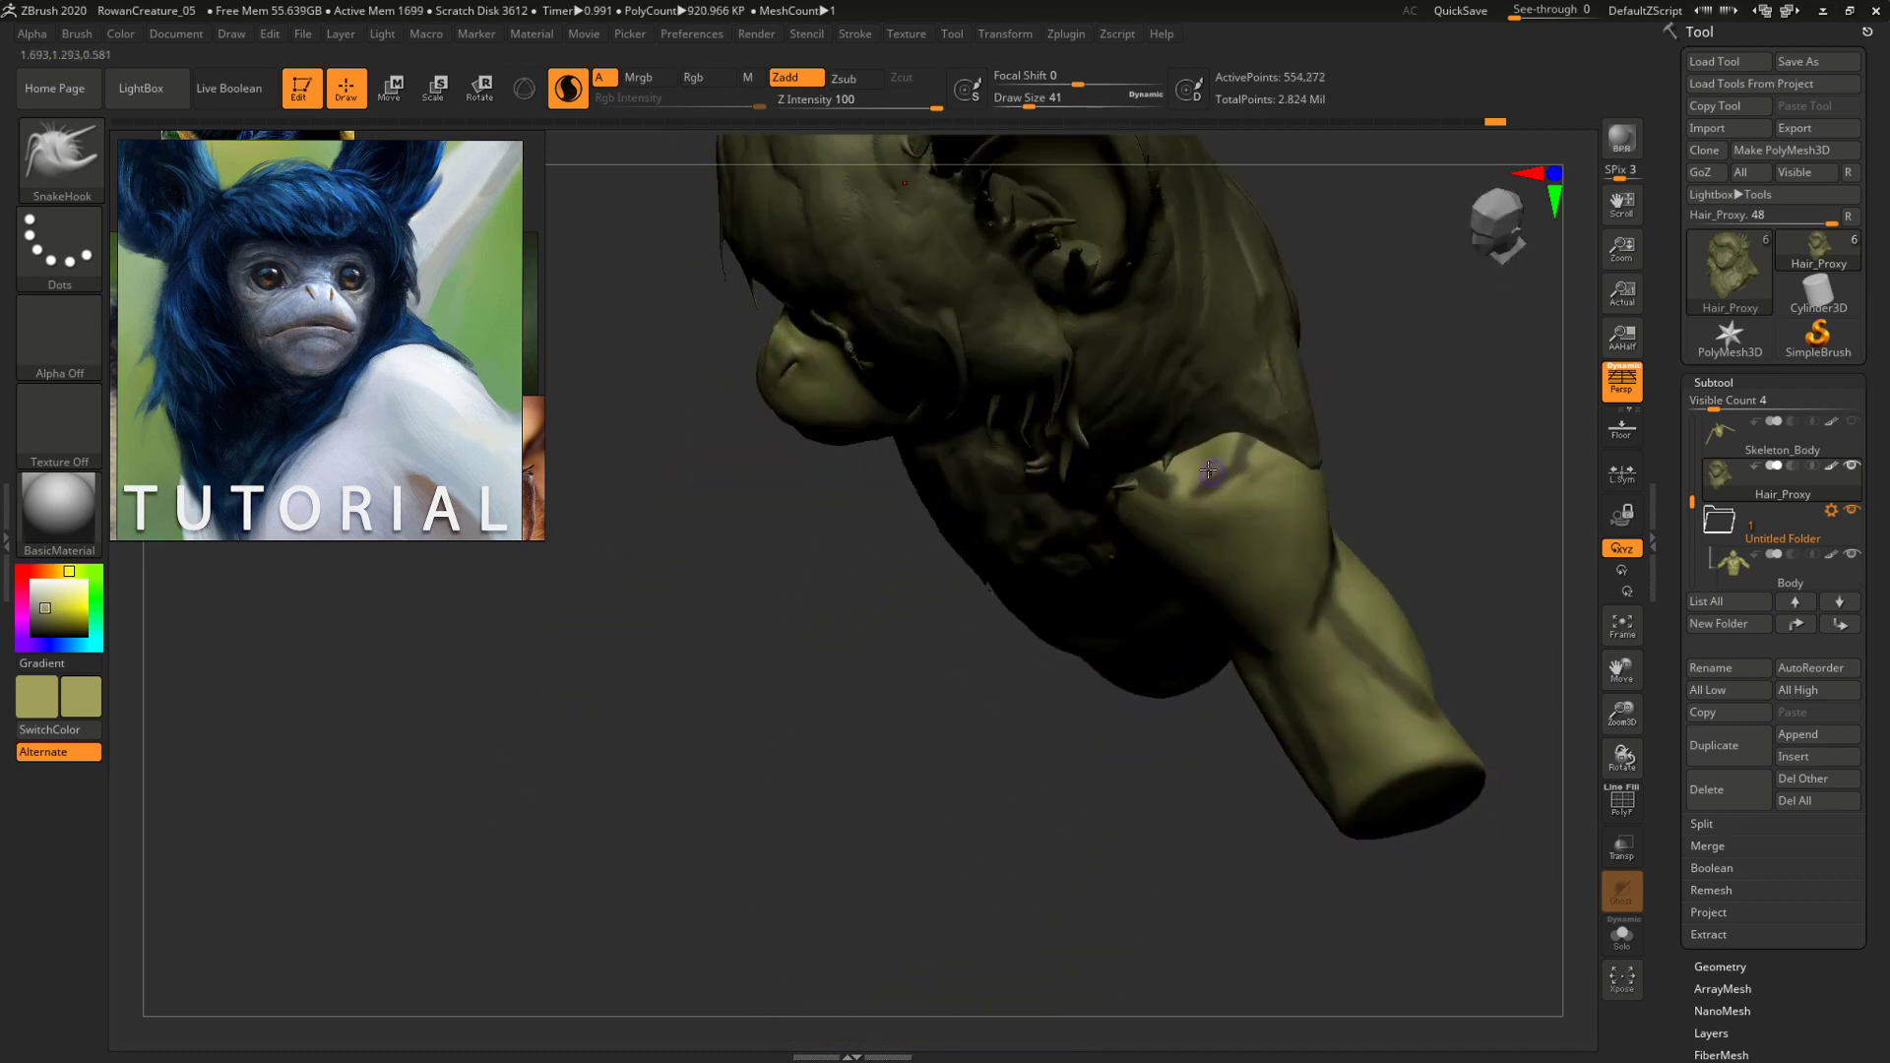
pyautogui.click(1223, 461)
pyautogui.moveTo(1401, 414); pyautogui.dragTo(1378, 493)
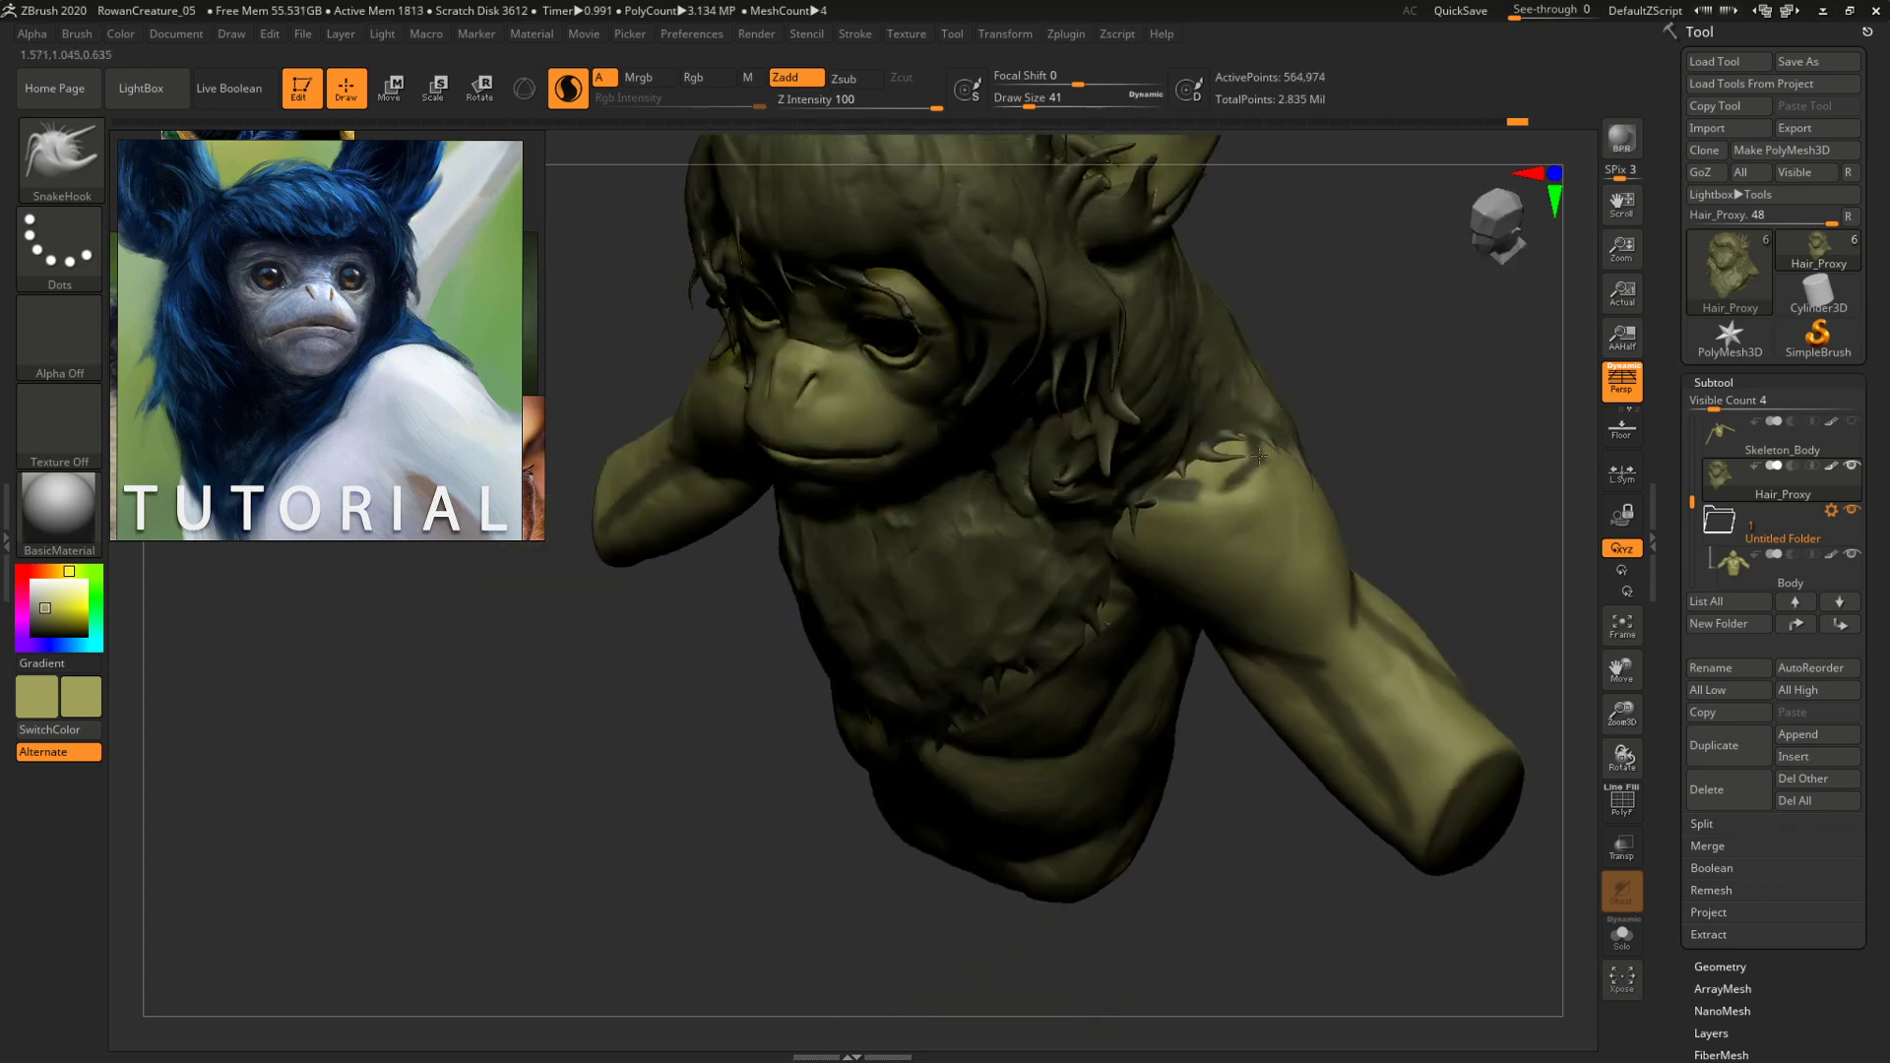
# Add more tufts along the shoulder hairline and lengthen the locks at the side of the chest hair.
pyautogui.moveTo(1259, 455); pyautogui.dragTo(1224, 442)
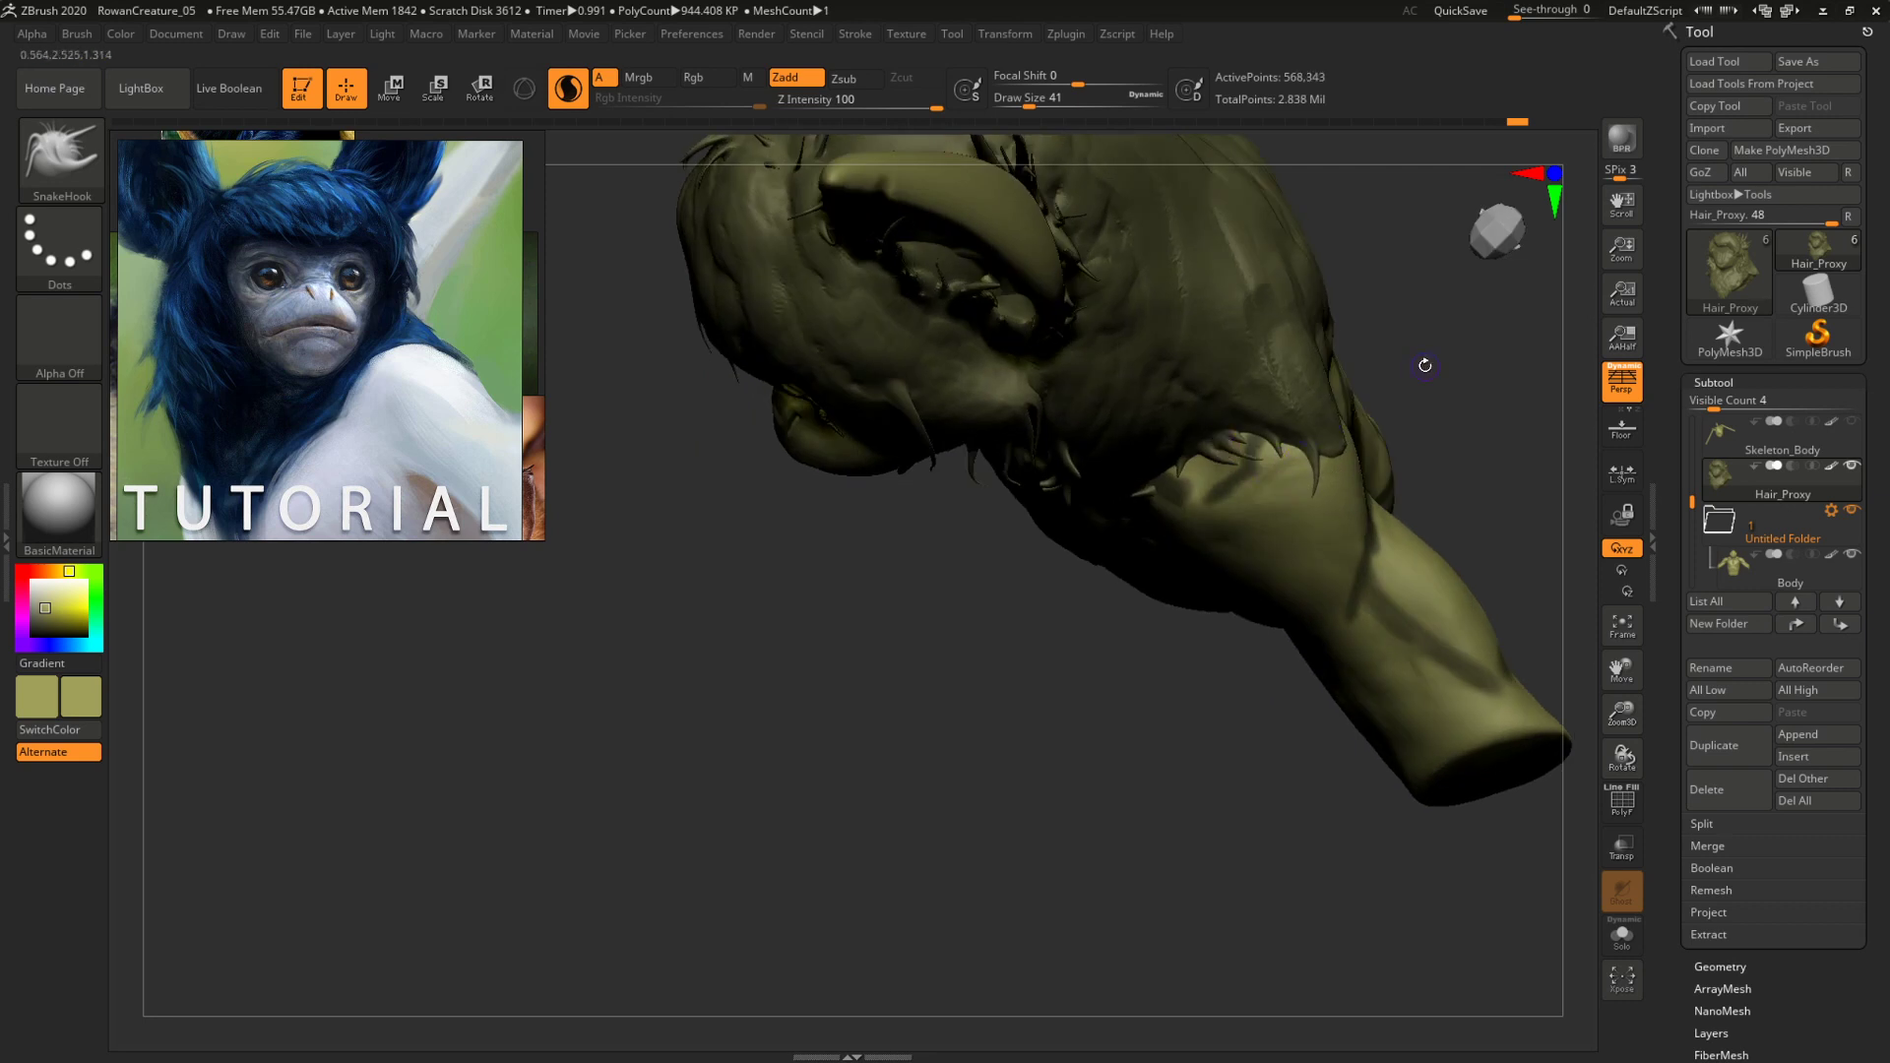
pyautogui.moveTo(1424, 365); pyautogui.dragTo(1236, 483)
pyautogui.moveTo(1350, 398); pyautogui.dragTo(1161, 467)
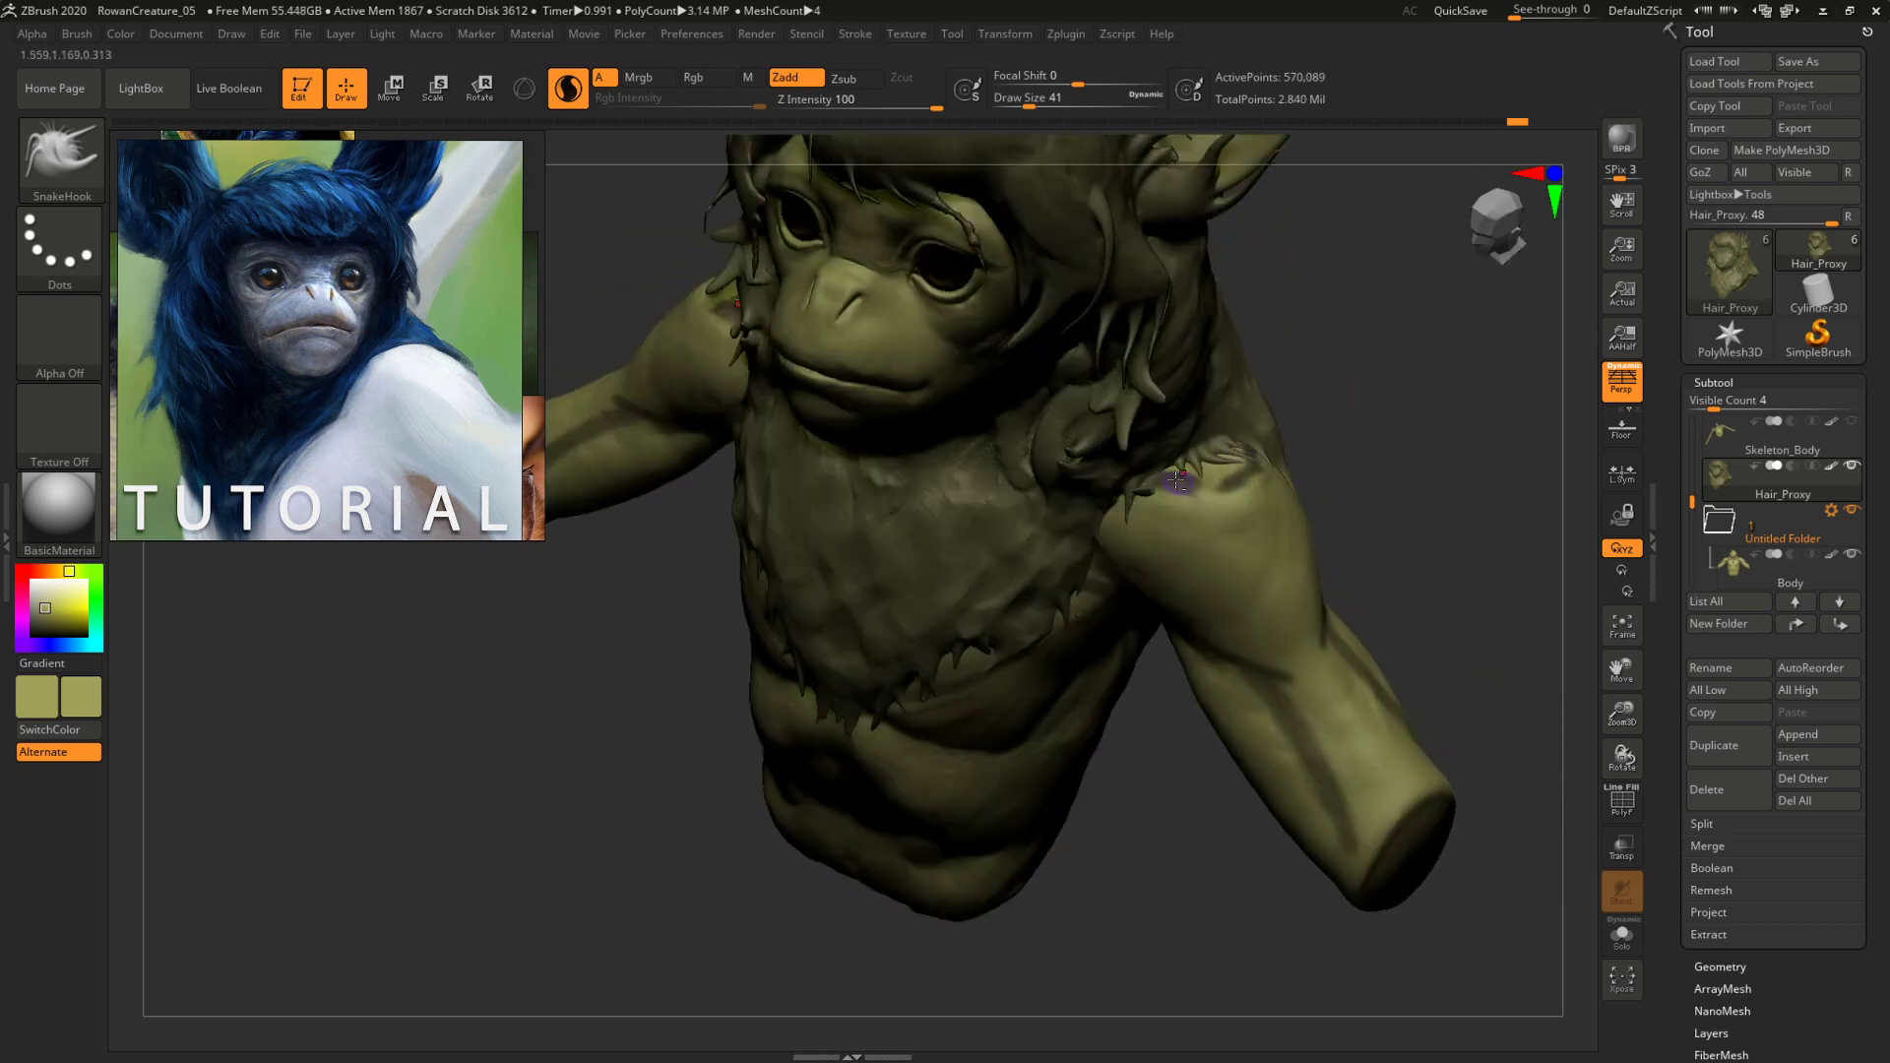
pyautogui.moveTo(1315, 410)
pyautogui.mouseDown()
pyautogui.moveTo(1094, 568)
pyautogui.moveTo(1094, 552)
pyautogui.moveTo(1080, 622)
pyautogui.mouseUp()
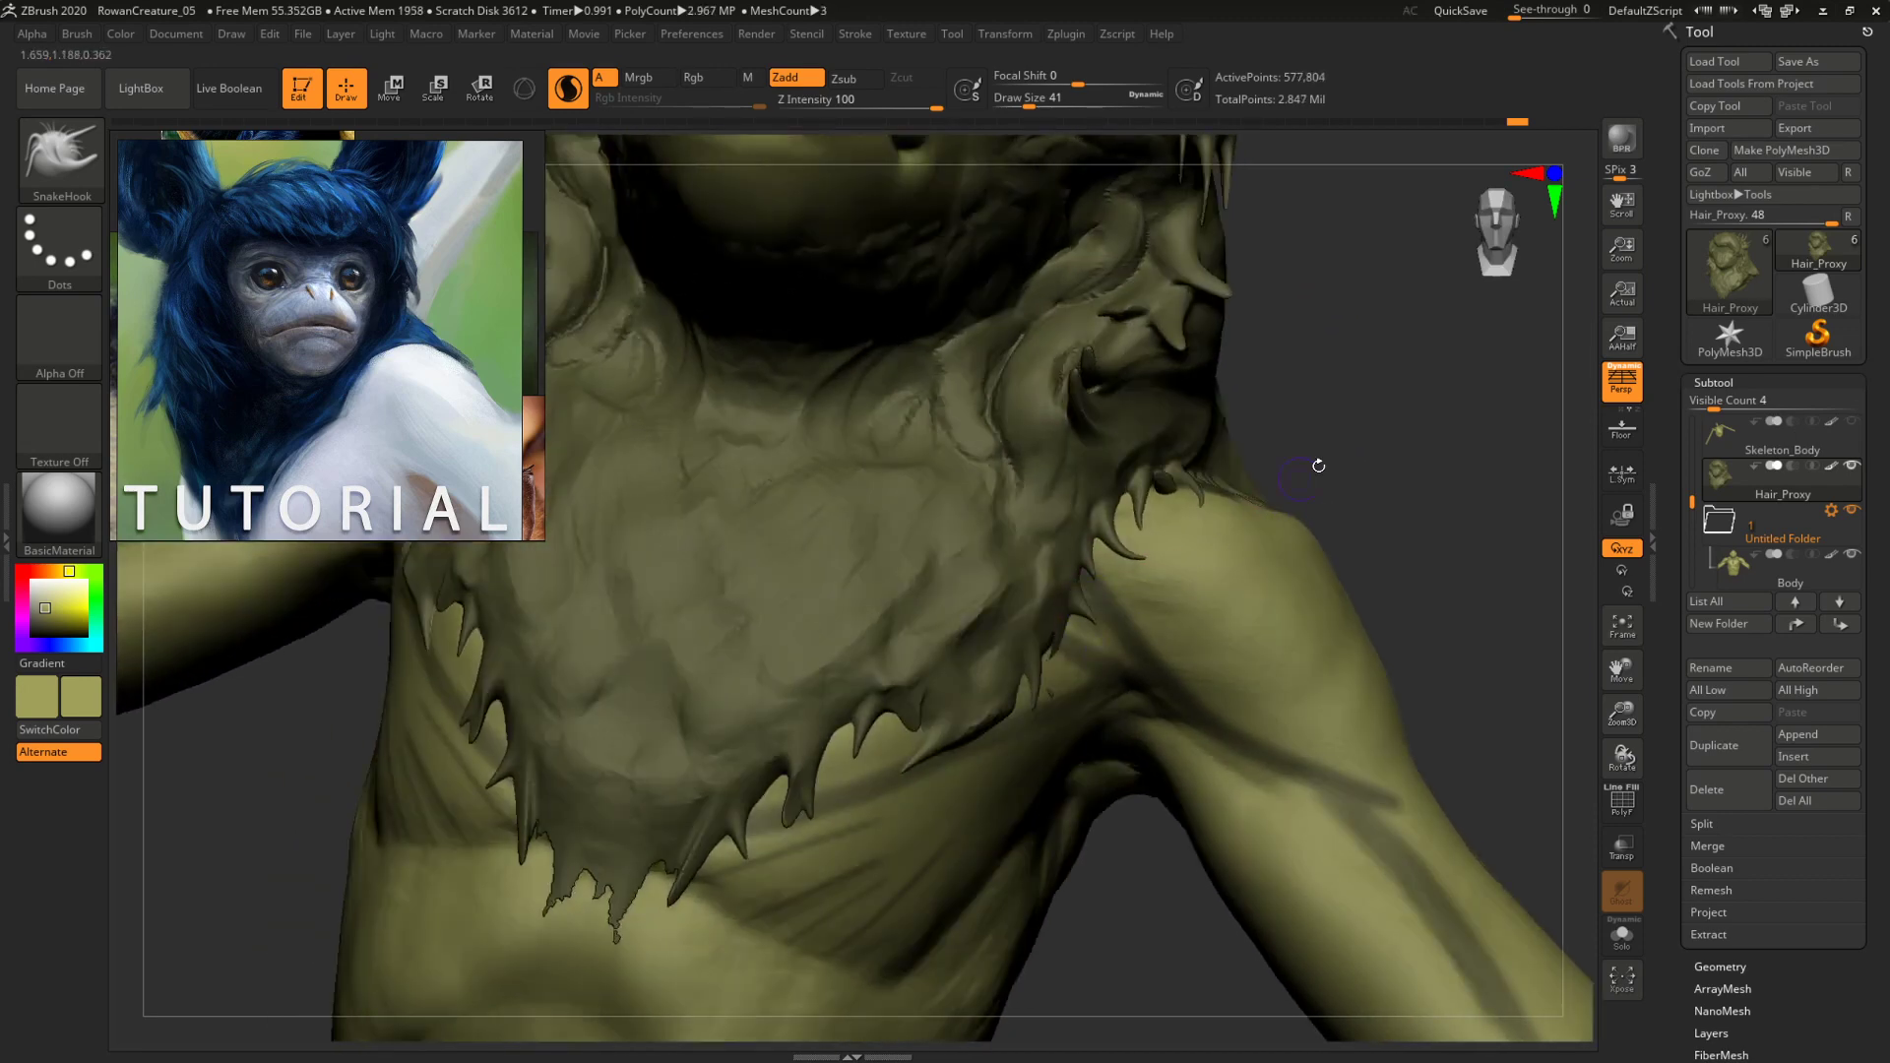
# Try a SnakeHook pull on the hair edge at the cheek, undo it and reduce the draw size to 13.
pyautogui.moveTo(1318, 466)
pyautogui.keyDown('alt'); pyautogui.mouseDown()
pyautogui.moveTo(1274, 566)
pyautogui.moveTo(1113, 455)
pyautogui.mouseUp(); pyautogui.keyUp('alt')
pyautogui.moveTo(1378, 462)
pyautogui.keyDown('alt'); pyautogui.mouseDown()
pyautogui.moveTo(1387, 565)
pyautogui.moveTo(1338, 482)
pyautogui.mouseUp(); pyautogui.keyUp('alt')
pyautogui.keyDown('alt'); pyautogui.moveTo(1392, 404); pyautogui.dragTo(1390, 512); pyautogui.keyUp('alt')
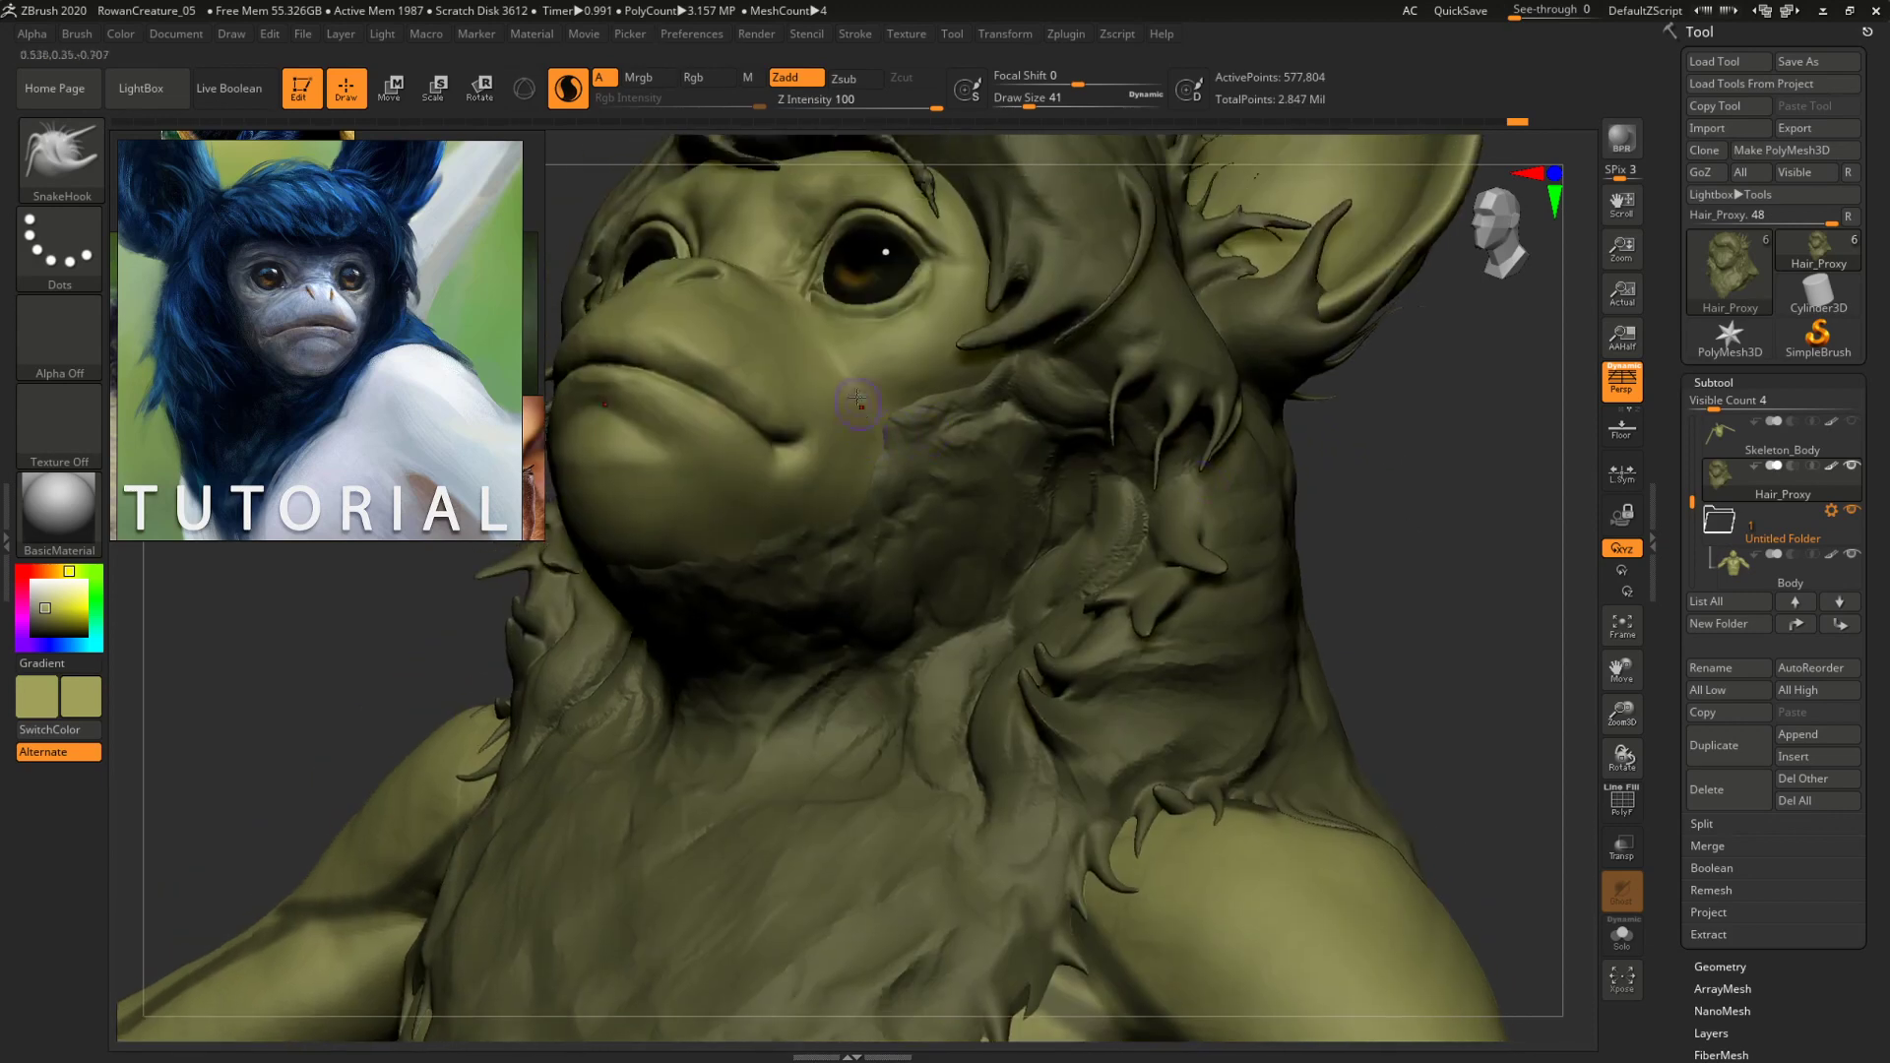
pyautogui.moveTo(907, 409)
pyautogui.mouseDown()
pyautogui.moveTo(877, 393)
pyautogui.moveTo(891, 407)
pyautogui.mouseUp()
pyautogui.hotkey('ctrl', 'z')
pyautogui.press('space')
pyautogui.hotkey('ctrl', 'z')
pyautogui.press('space')
pyautogui.hotkey('ctrl', 'z')
pyautogui.press('space')
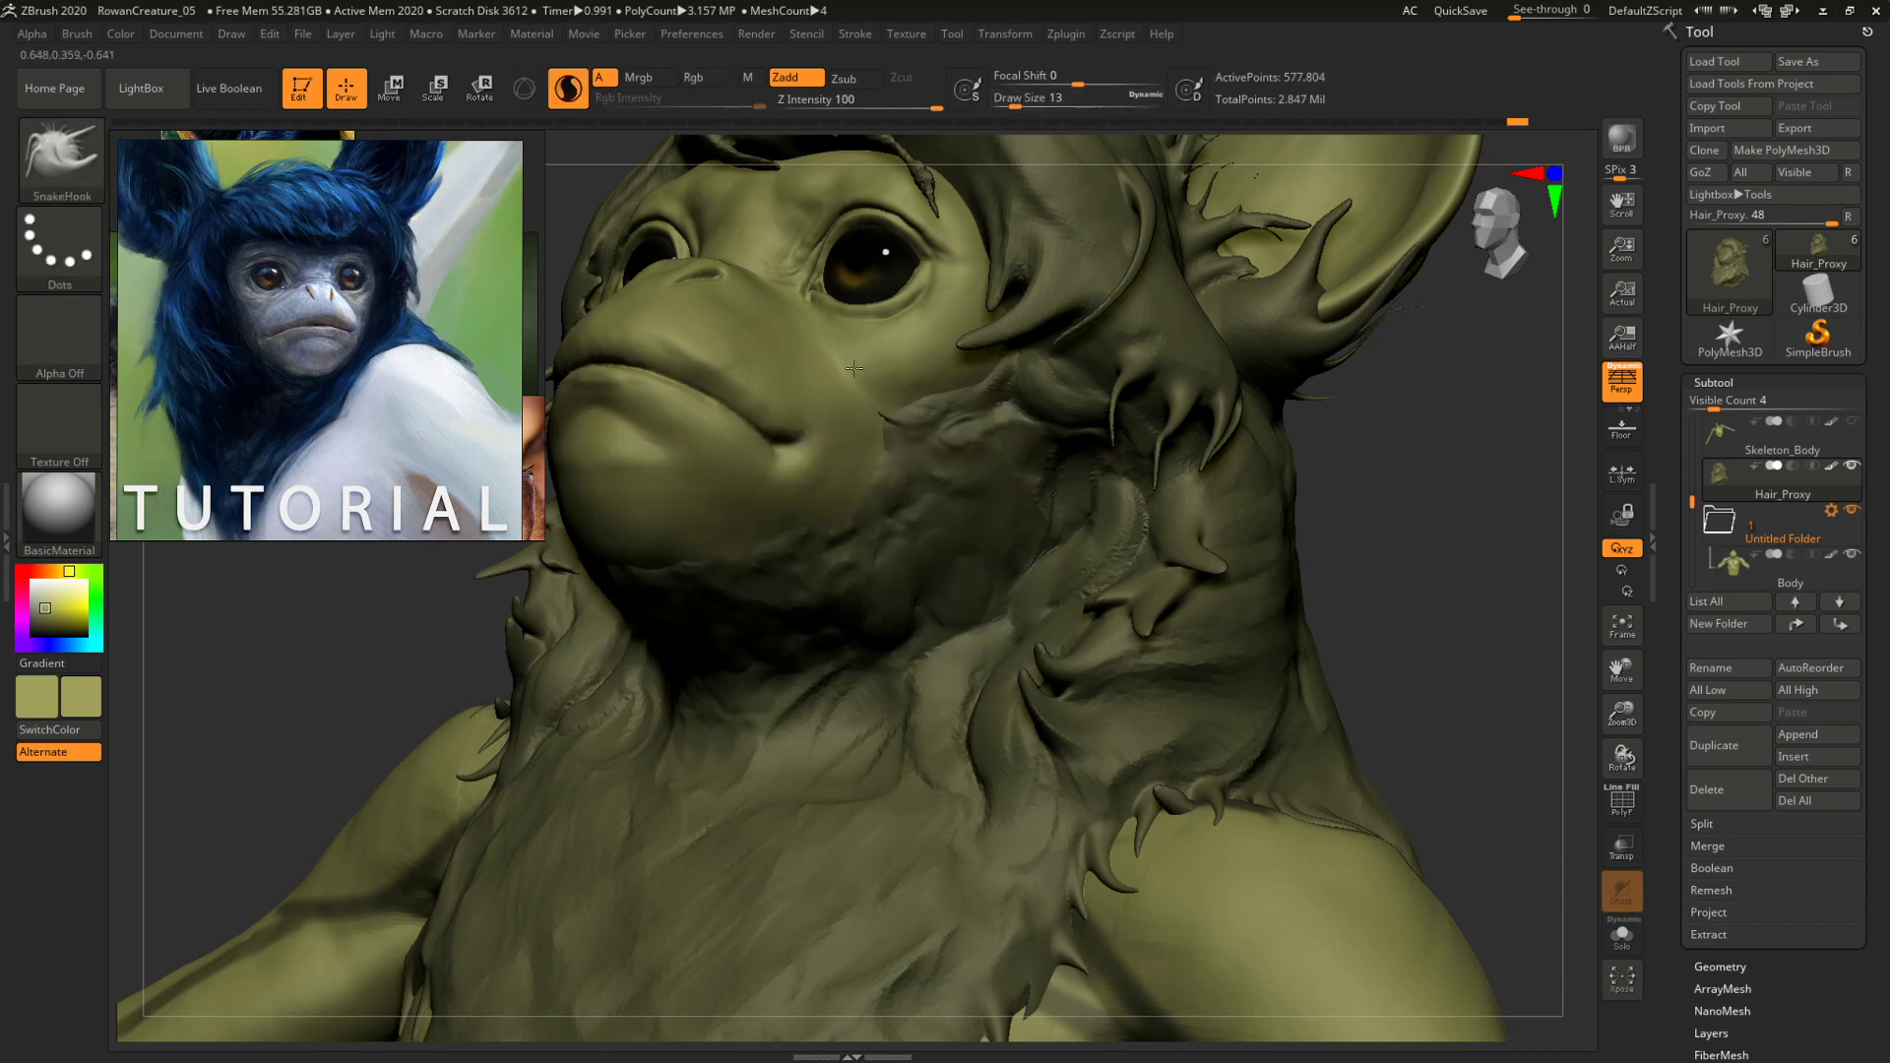
# Pull fine pointed locks from the cheek hairline toward the face, undoing unwanted pulls.
pyautogui.hotkey('ctrl', 'z')
pyautogui.hotkey('ctrl', 'z')
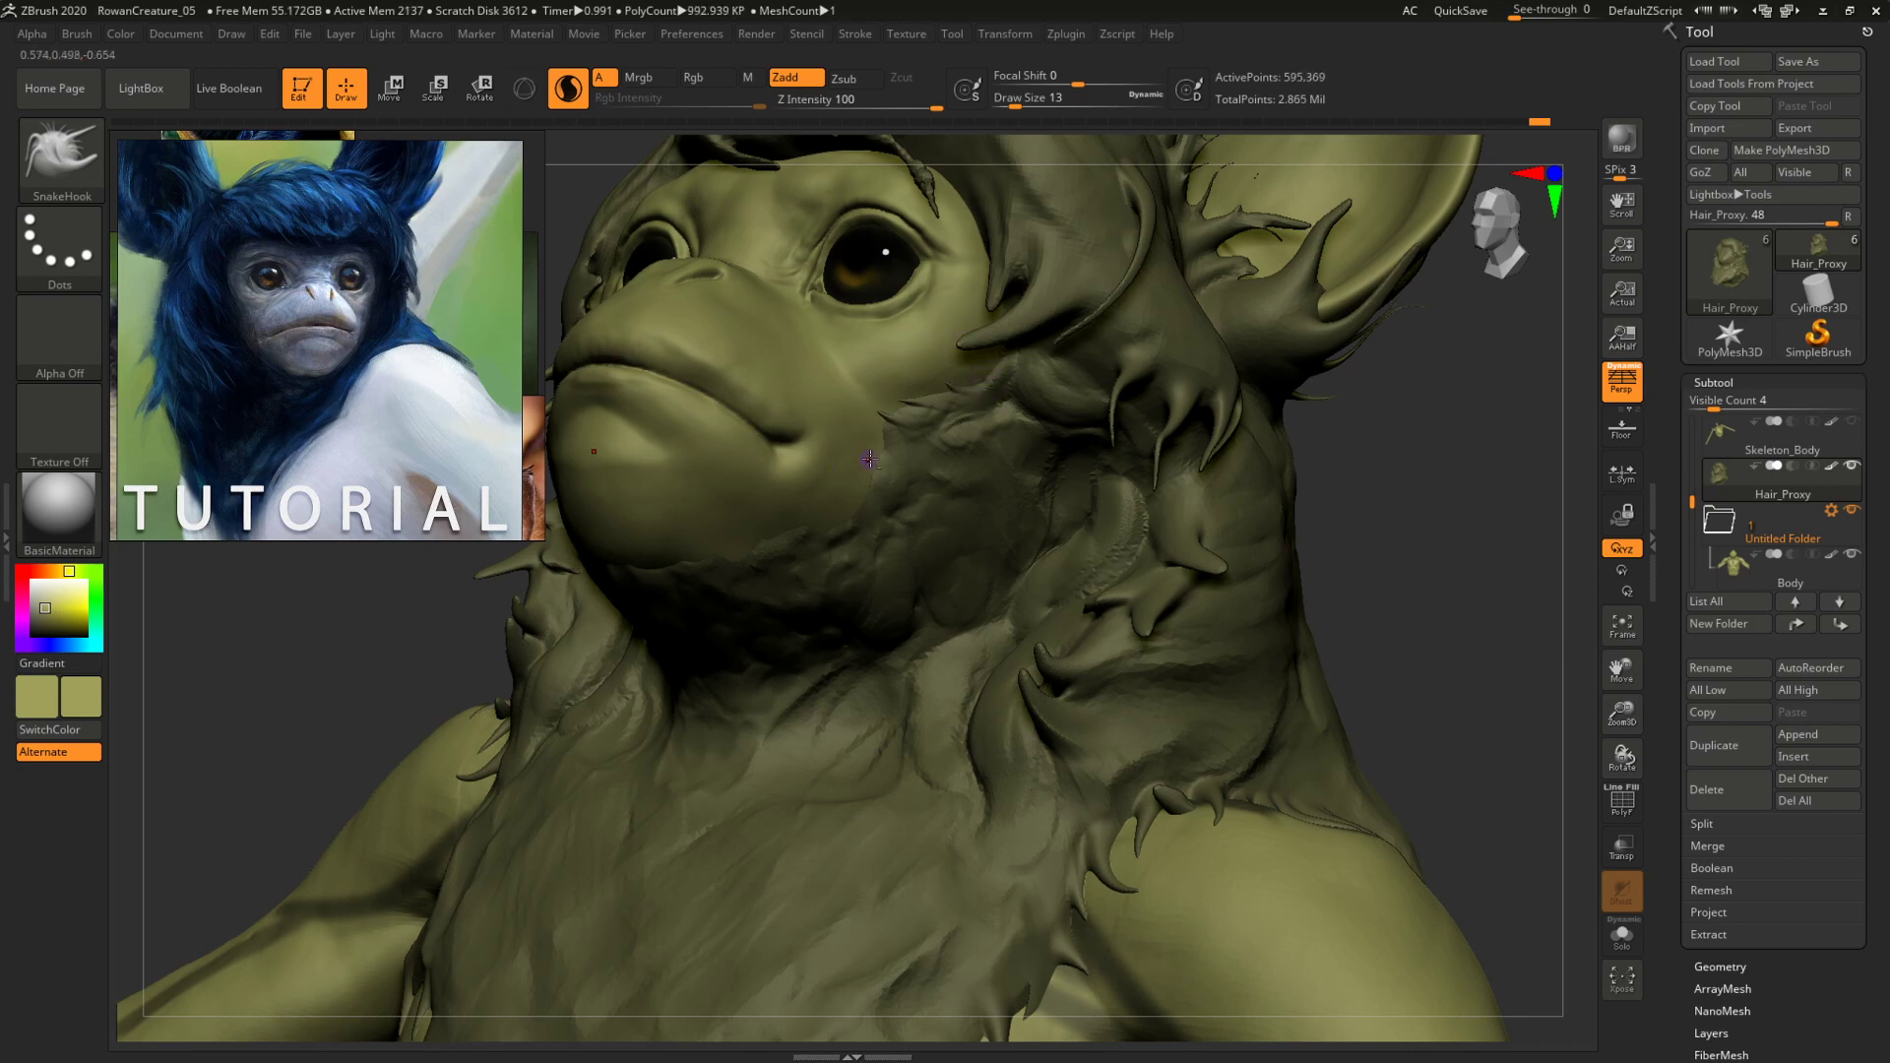
pyautogui.hotkey('ctrl', 'z')
# Pull more fine pointed locks from the cheek and jaw hairline, then set the draw size to 31.
pyautogui.moveTo(1345, 474)
pyautogui.mouseDown()
pyautogui.moveTo(1221, 473)
pyautogui.moveTo(1318, 492)
pyautogui.mouseUp()
pyautogui.moveTo(1378, 453); pyautogui.dragTo(1496, 418)
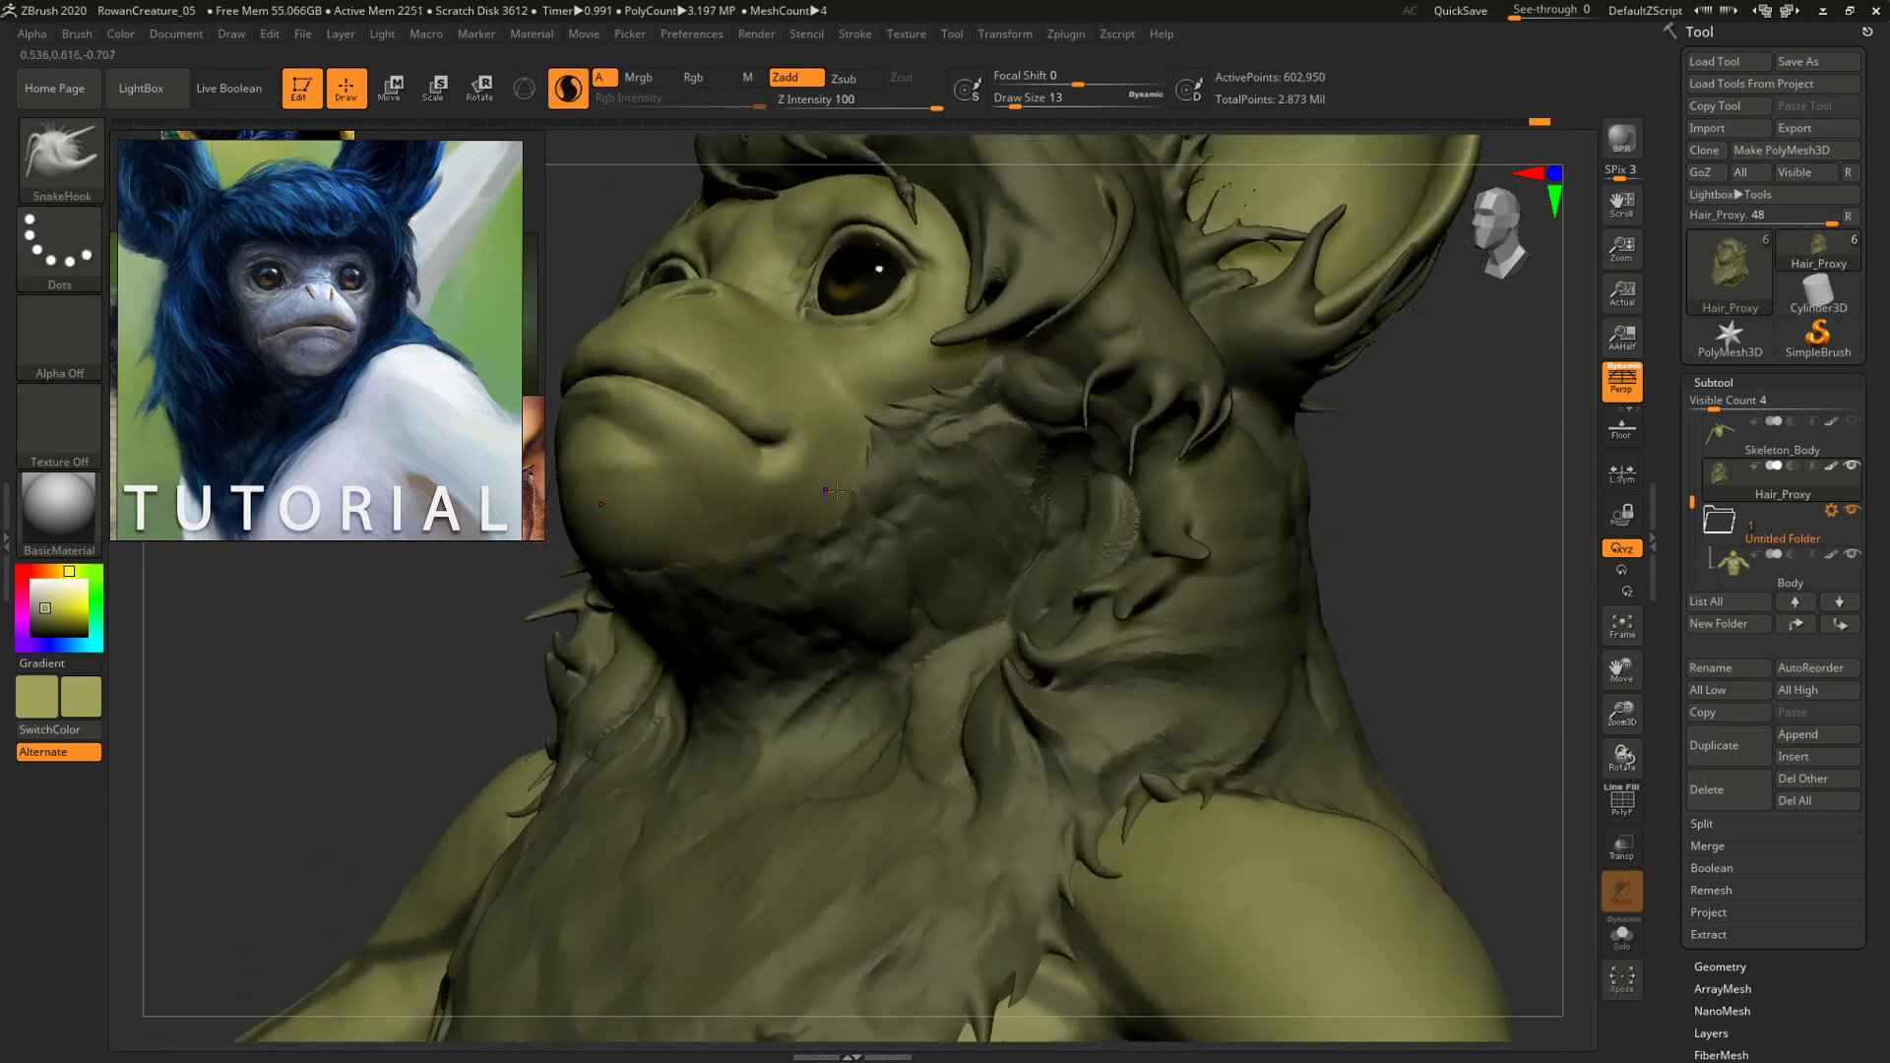
pyautogui.moveTo(1390, 385)
pyautogui.mouseDown()
pyautogui.moveTo(674, 481)
pyautogui.moveTo(672, 498)
pyautogui.moveTo(635, 439)
pyautogui.mouseUp()
pyautogui.press('space')
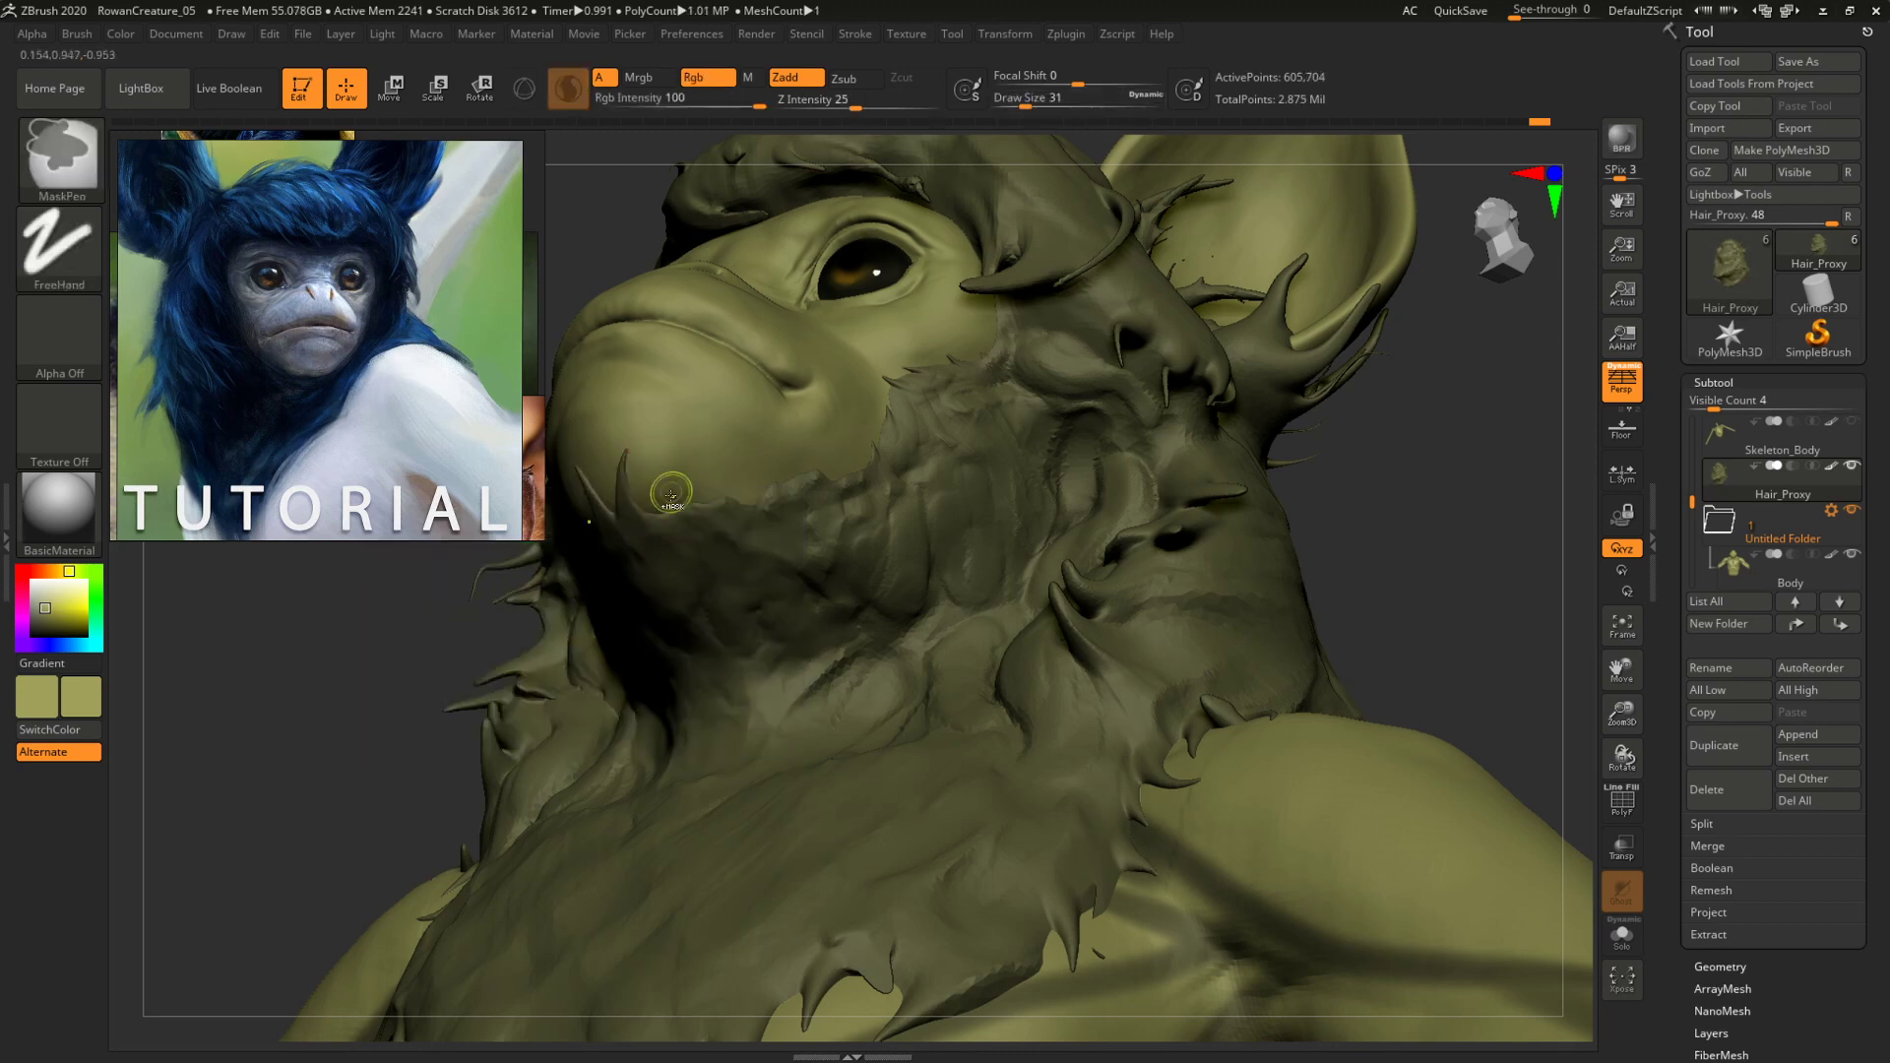
# Undo the lock pulled over the chin, enlarge the draw size to 71 and reshape the jaw hair edge with SnakeHook.
pyautogui.press('ctrl')
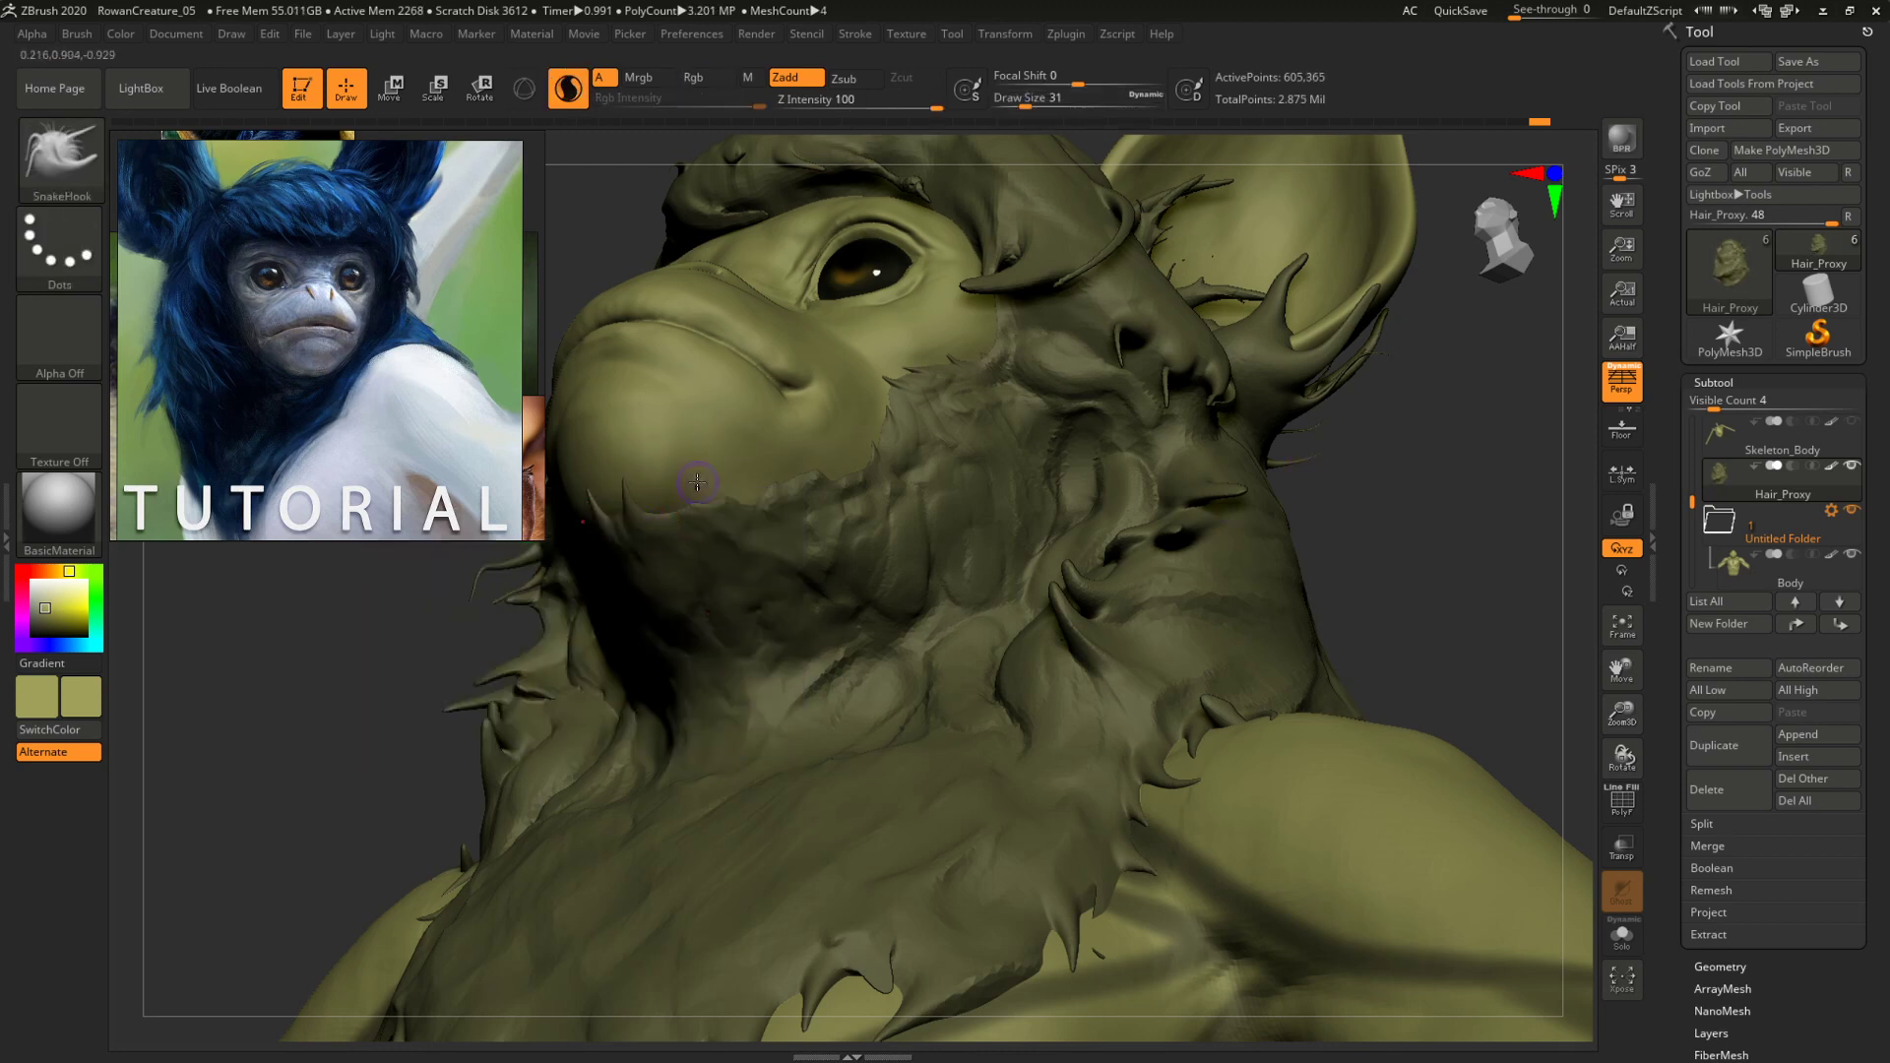
pyautogui.press('space')
pyautogui.moveTo(532, 497)
pyautogui.mouseDown()
pyautogui.moveTo(571, 497)
pyautogui.moveTo(673, 377)
pyautogui.mouseUp()
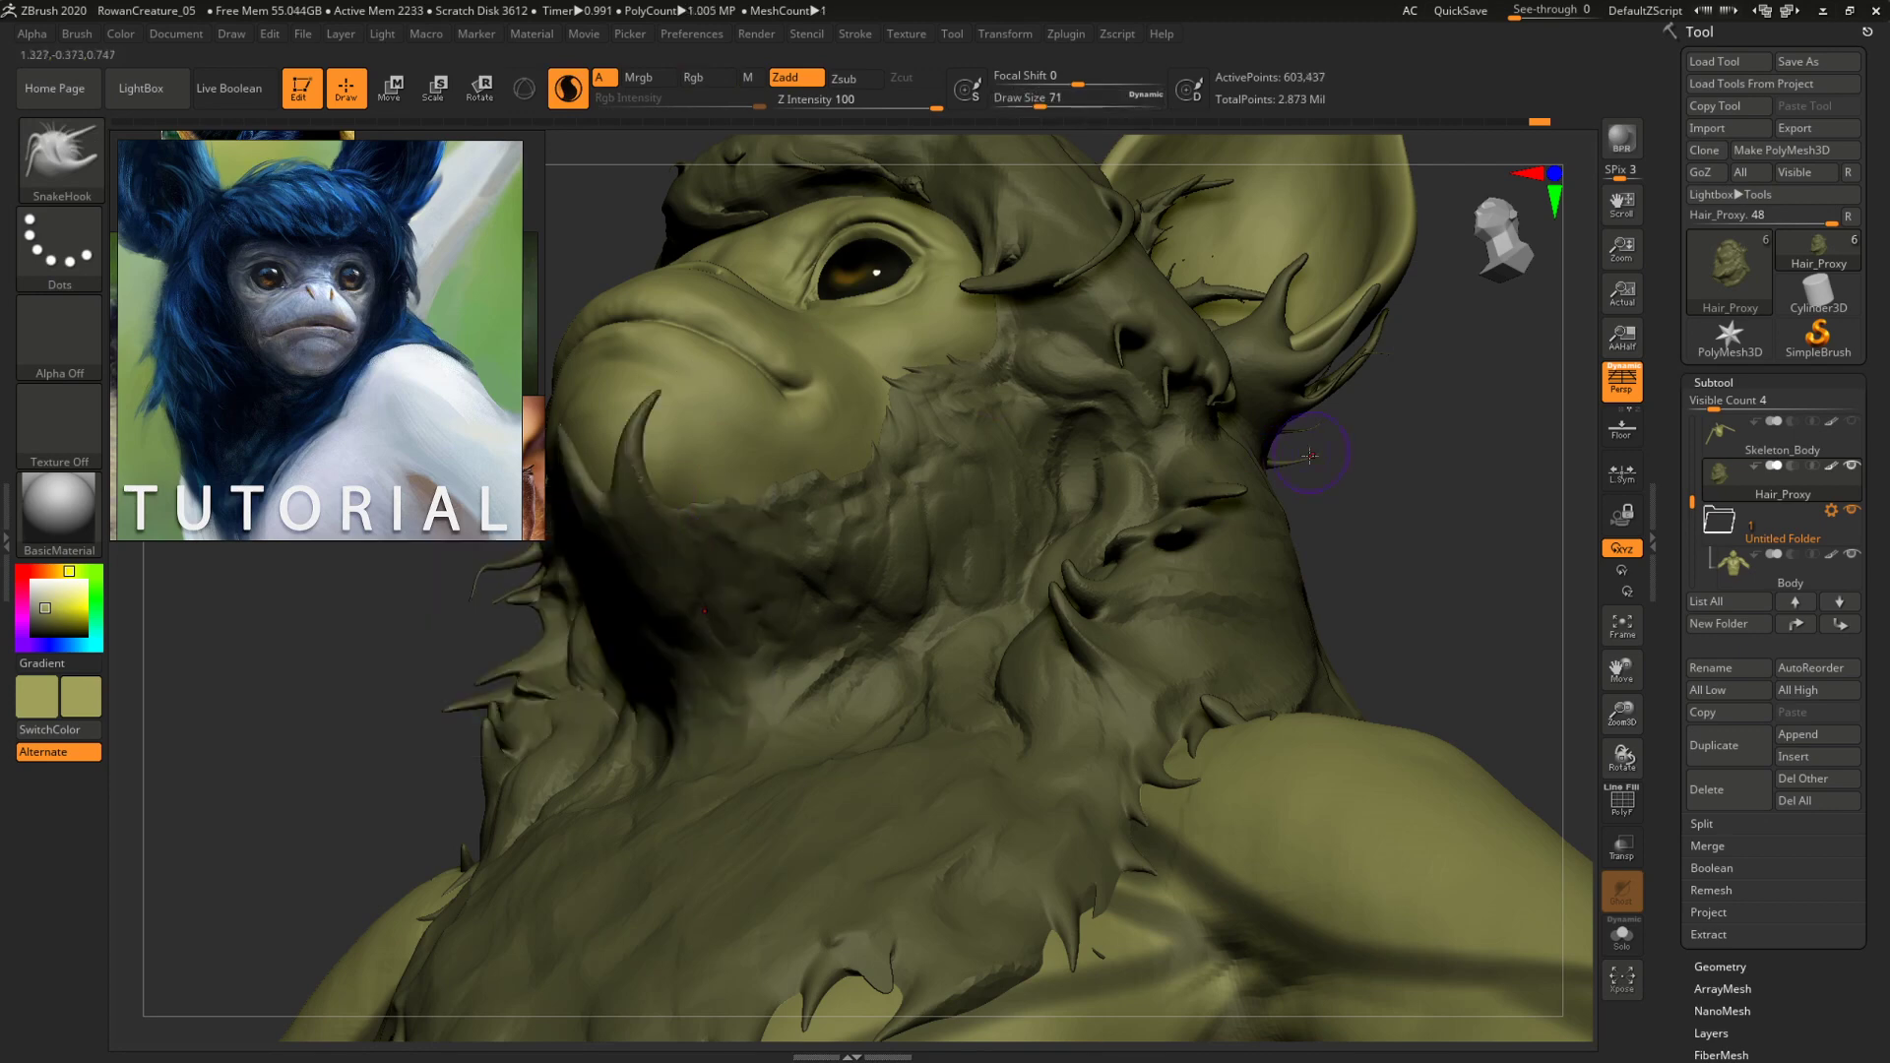
pyautogui.moveTo(1309, 455)
pyautogui.mouseDown()
pyautogui.moveTo(1400, 541)
pyautogui.moveTo(1341, 498)
pyautogui.moveTo(1371, 473)
pyautogui.moveTo(1230, 492)
pyautogui.moveTo(1316, 502)
pyautogui.moveTo(1077, 427)
pyautogui.moveTo(1194, 499)
pyautogui.moveTo(1265, 511)
pyautogui.moveTo(1320, 446)
pyautogui.moveTo(1435, 431)
pyautogui.mouseUp()
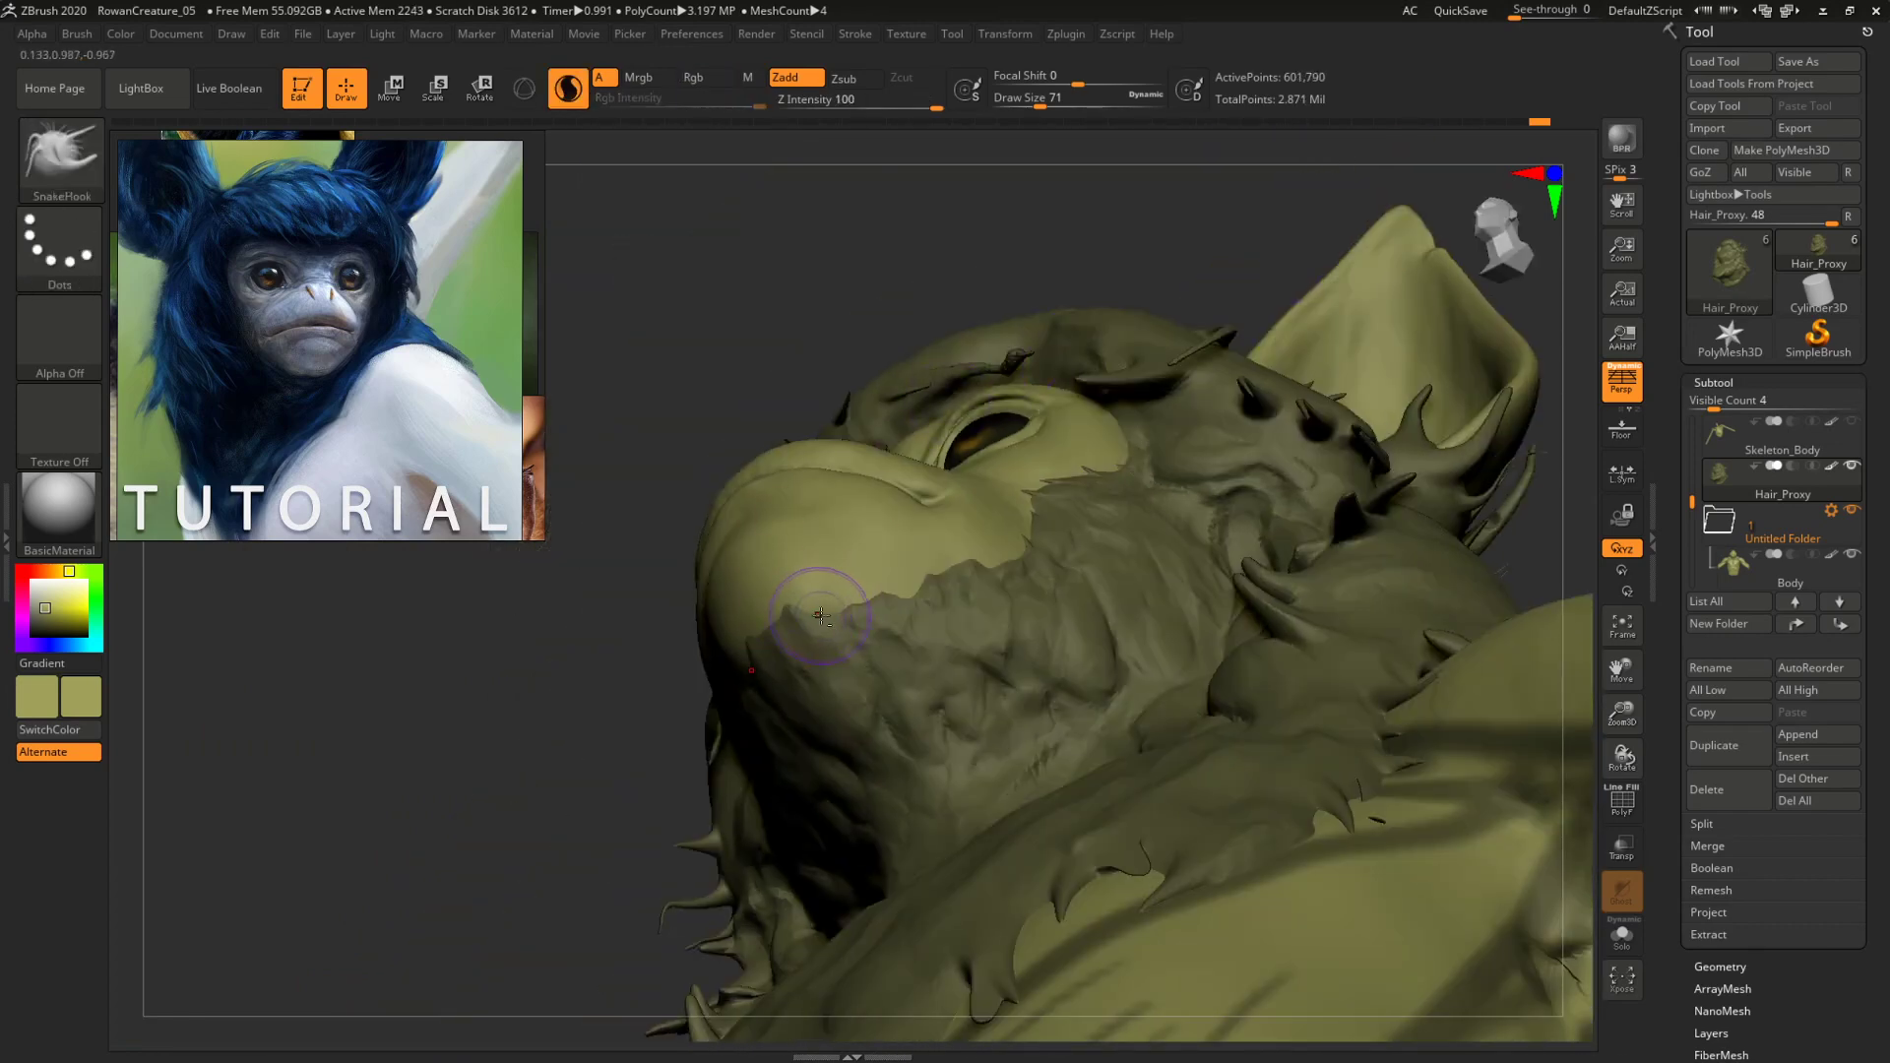
pyautogui.moveTo(821, 616); pyautogui.dragTo(1002, 579)
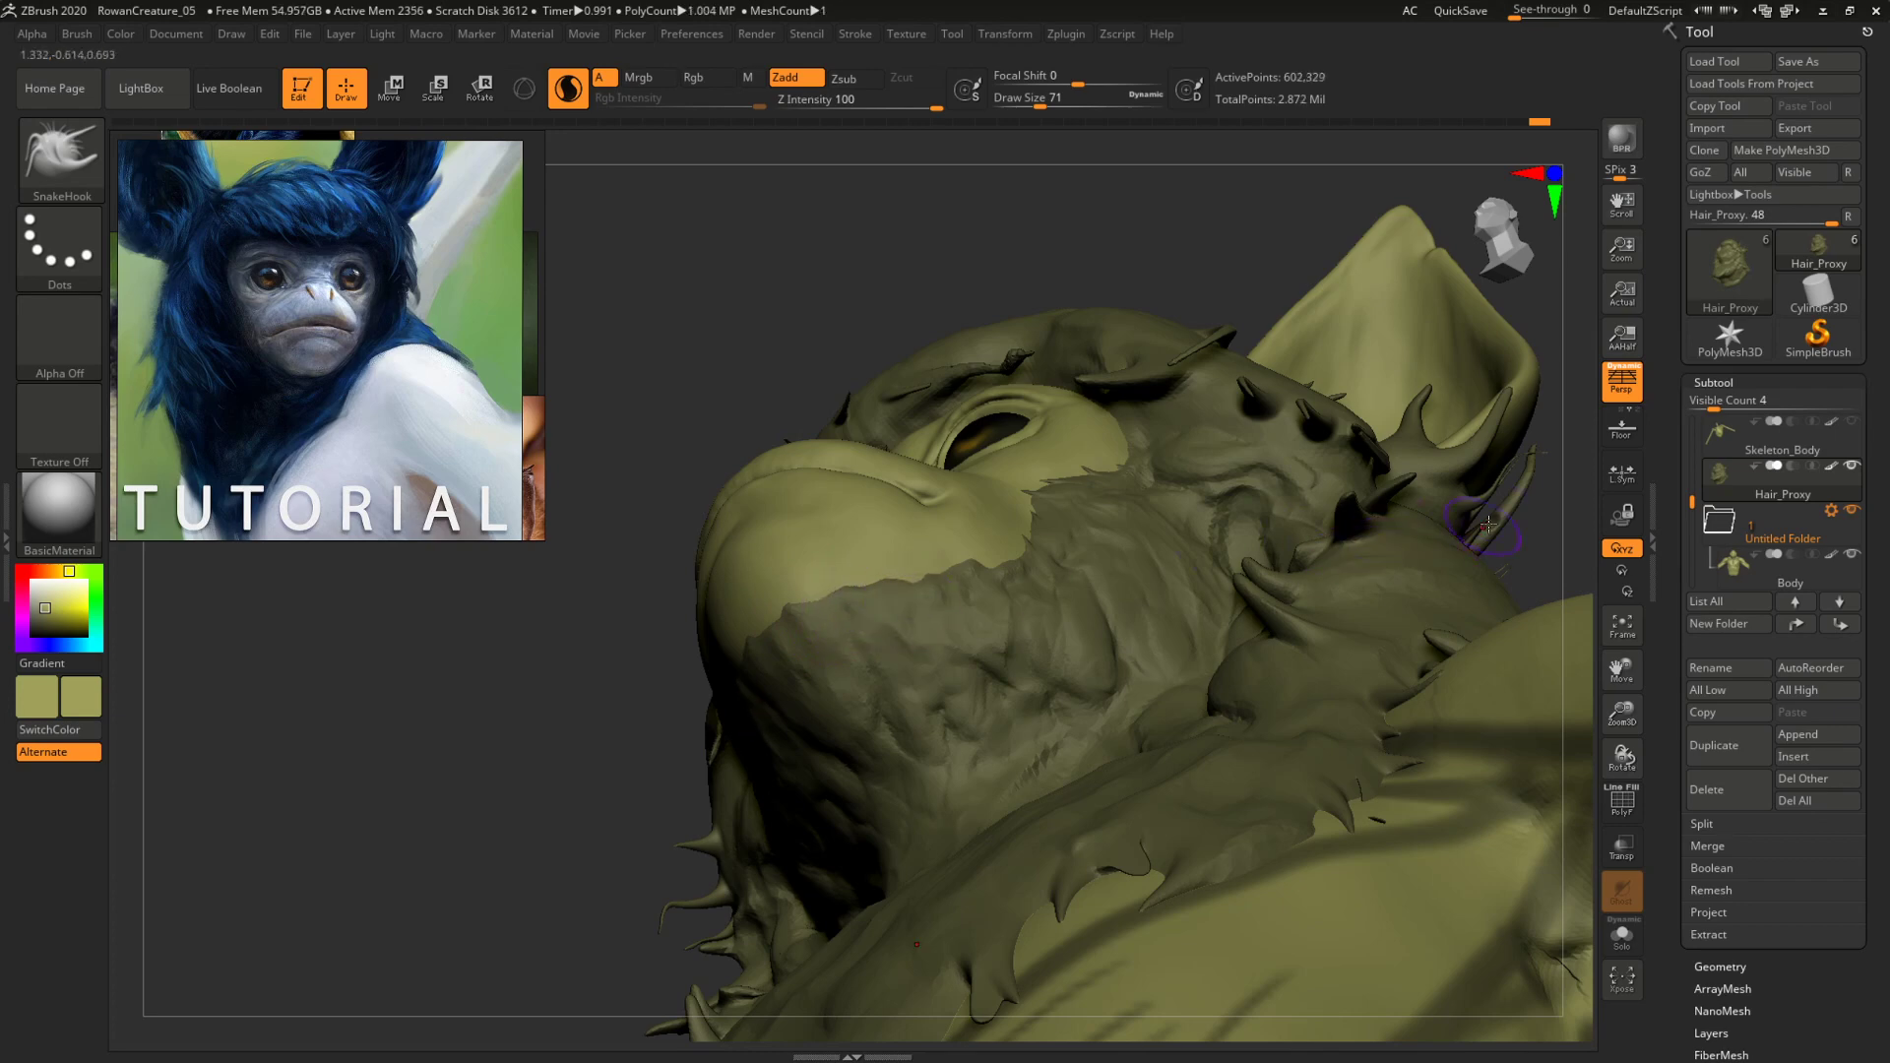
# Try pushing the jaw hair edge back along the underside of the chin with SnakeHook.
pyautogui.moveTo(1487, 525)
pyautogui.mouseDown()
pyautogui.moveTo(1286, 426)
pyautogui.moveTo(1312, 355)
pyautogui.moveTo(928, 571)
pyautogui.moveTo(953, 618)
pyautogui.mouseUp()
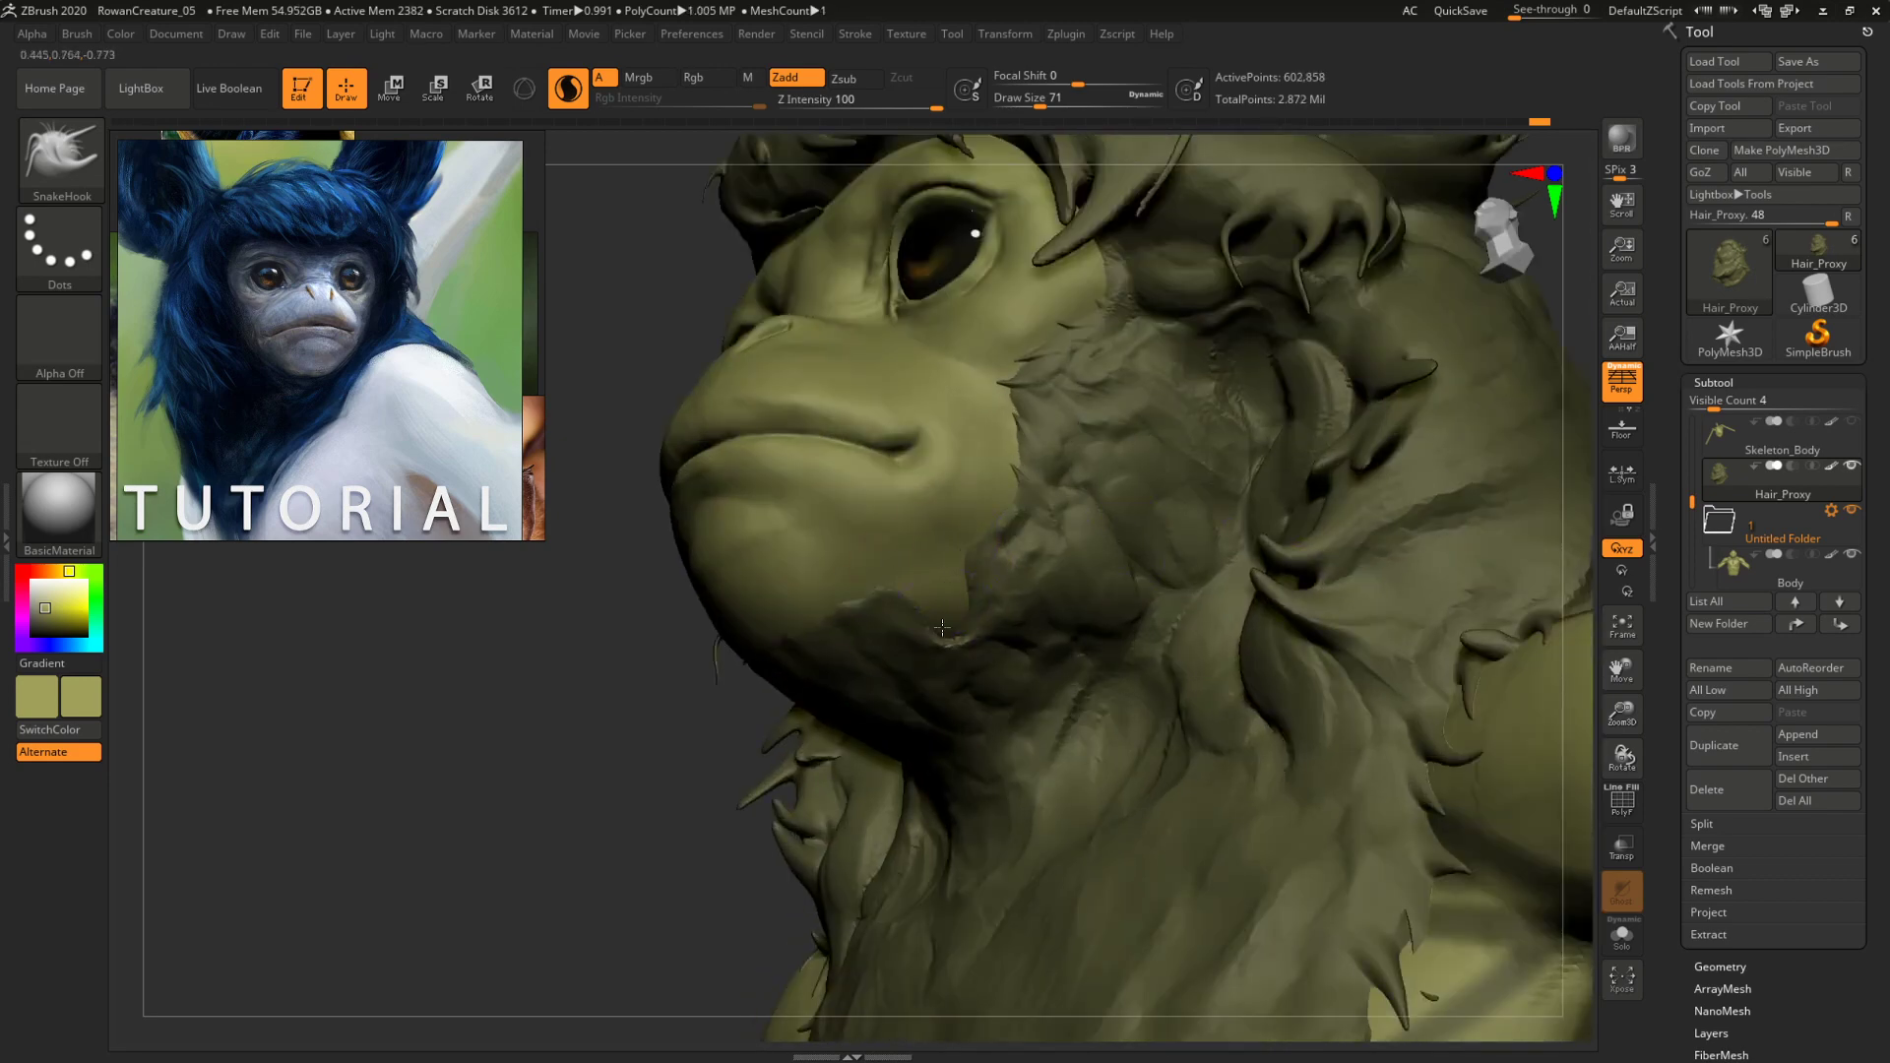
pyautogui.moveTo(958, 549); pyautogui.dragTo(986, 576)
pyautogui.moveTo(884, 615); pyautogui.dragTo(947, 651)
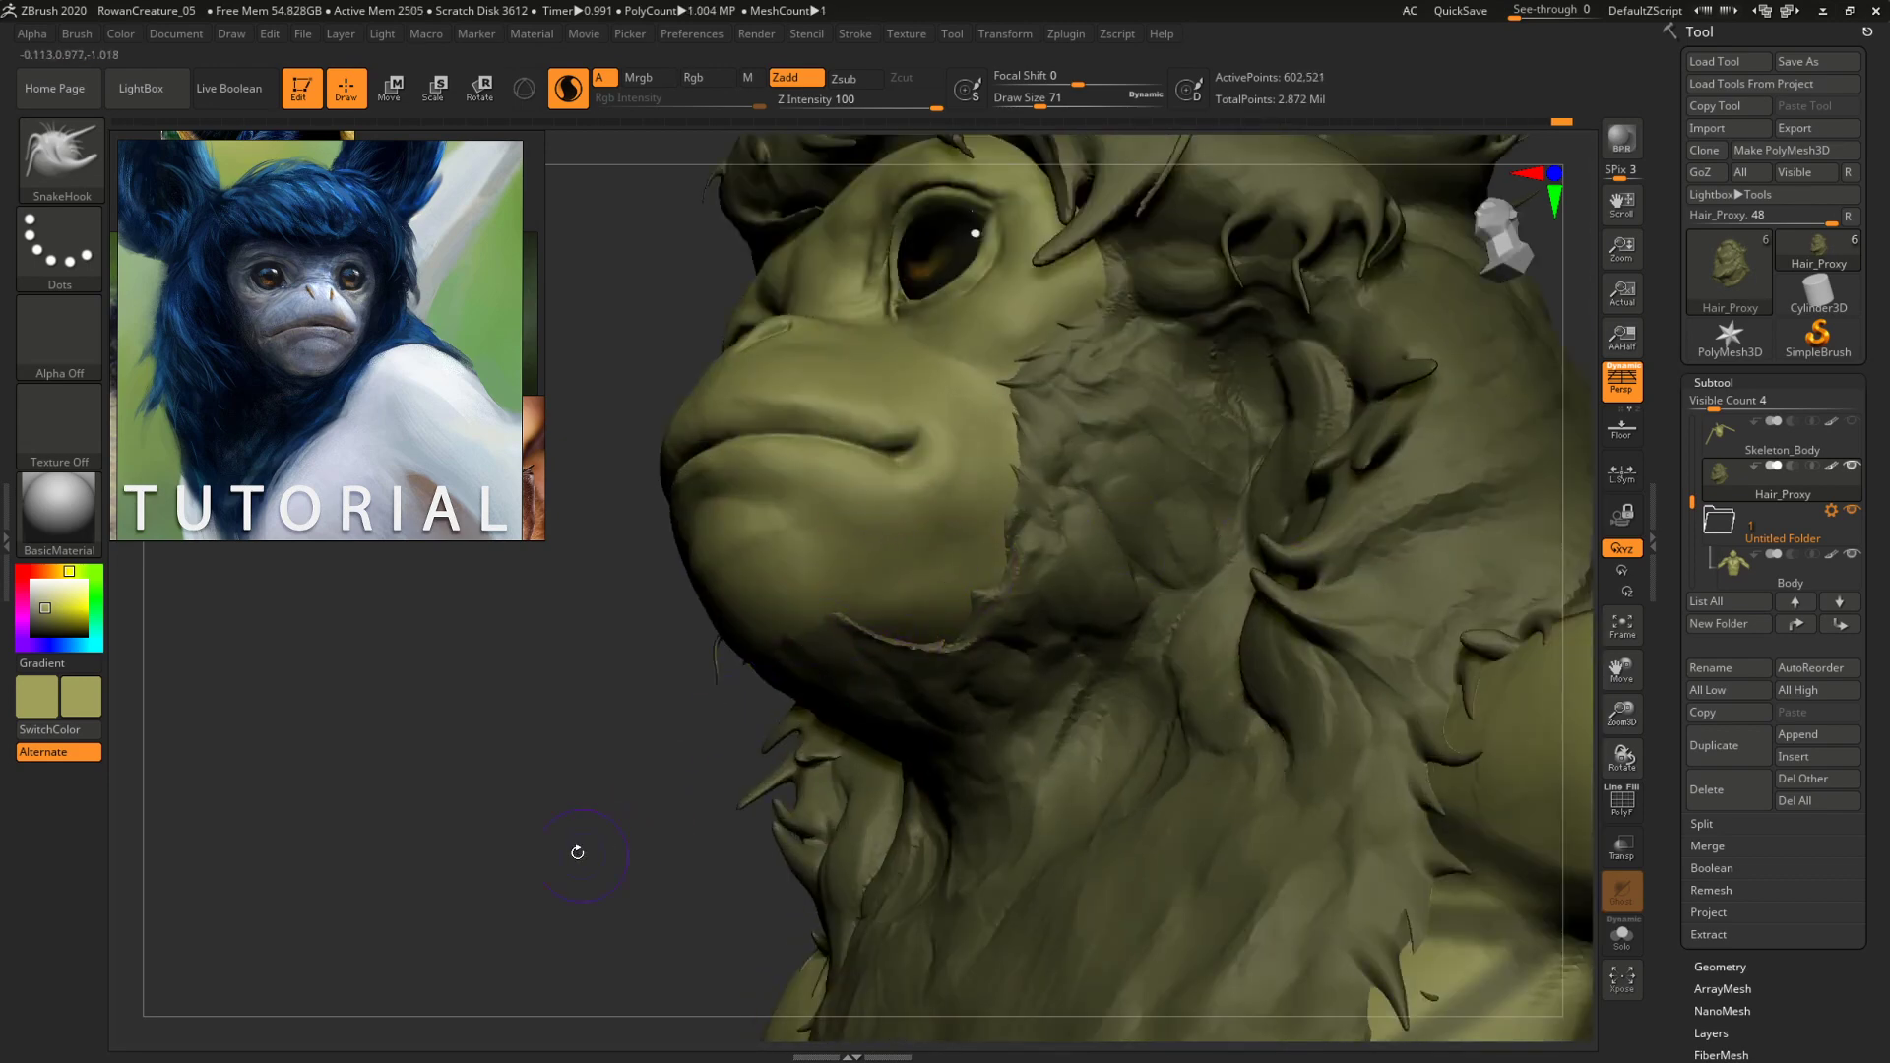
pyautogui.moveTo(583, 841); pyautogui.dragTo(817, 610)
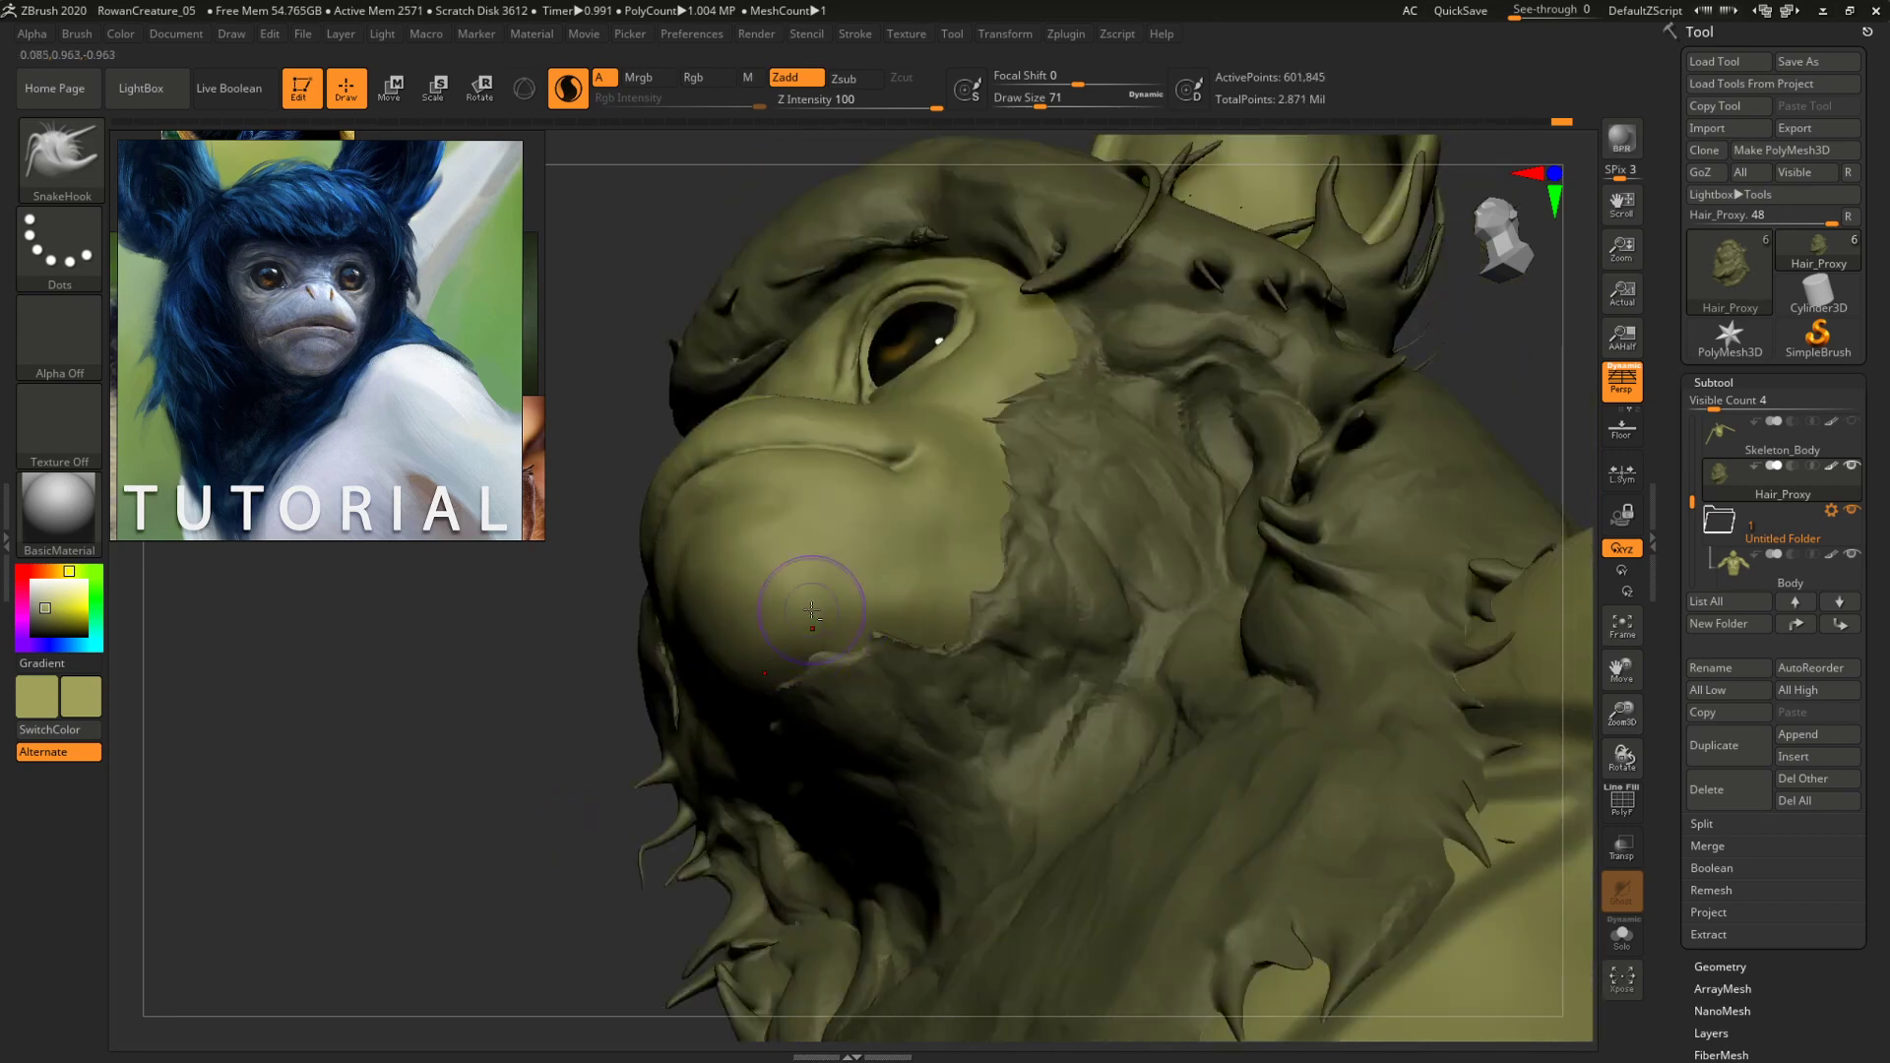
pyautogui.moveTo(1469, 337)
pyautogui.mouseDown()
pyautogui.moveTo(1447, 390)
pyautogui.moveTo(1223, 476)
pyautogui.mouseUp()
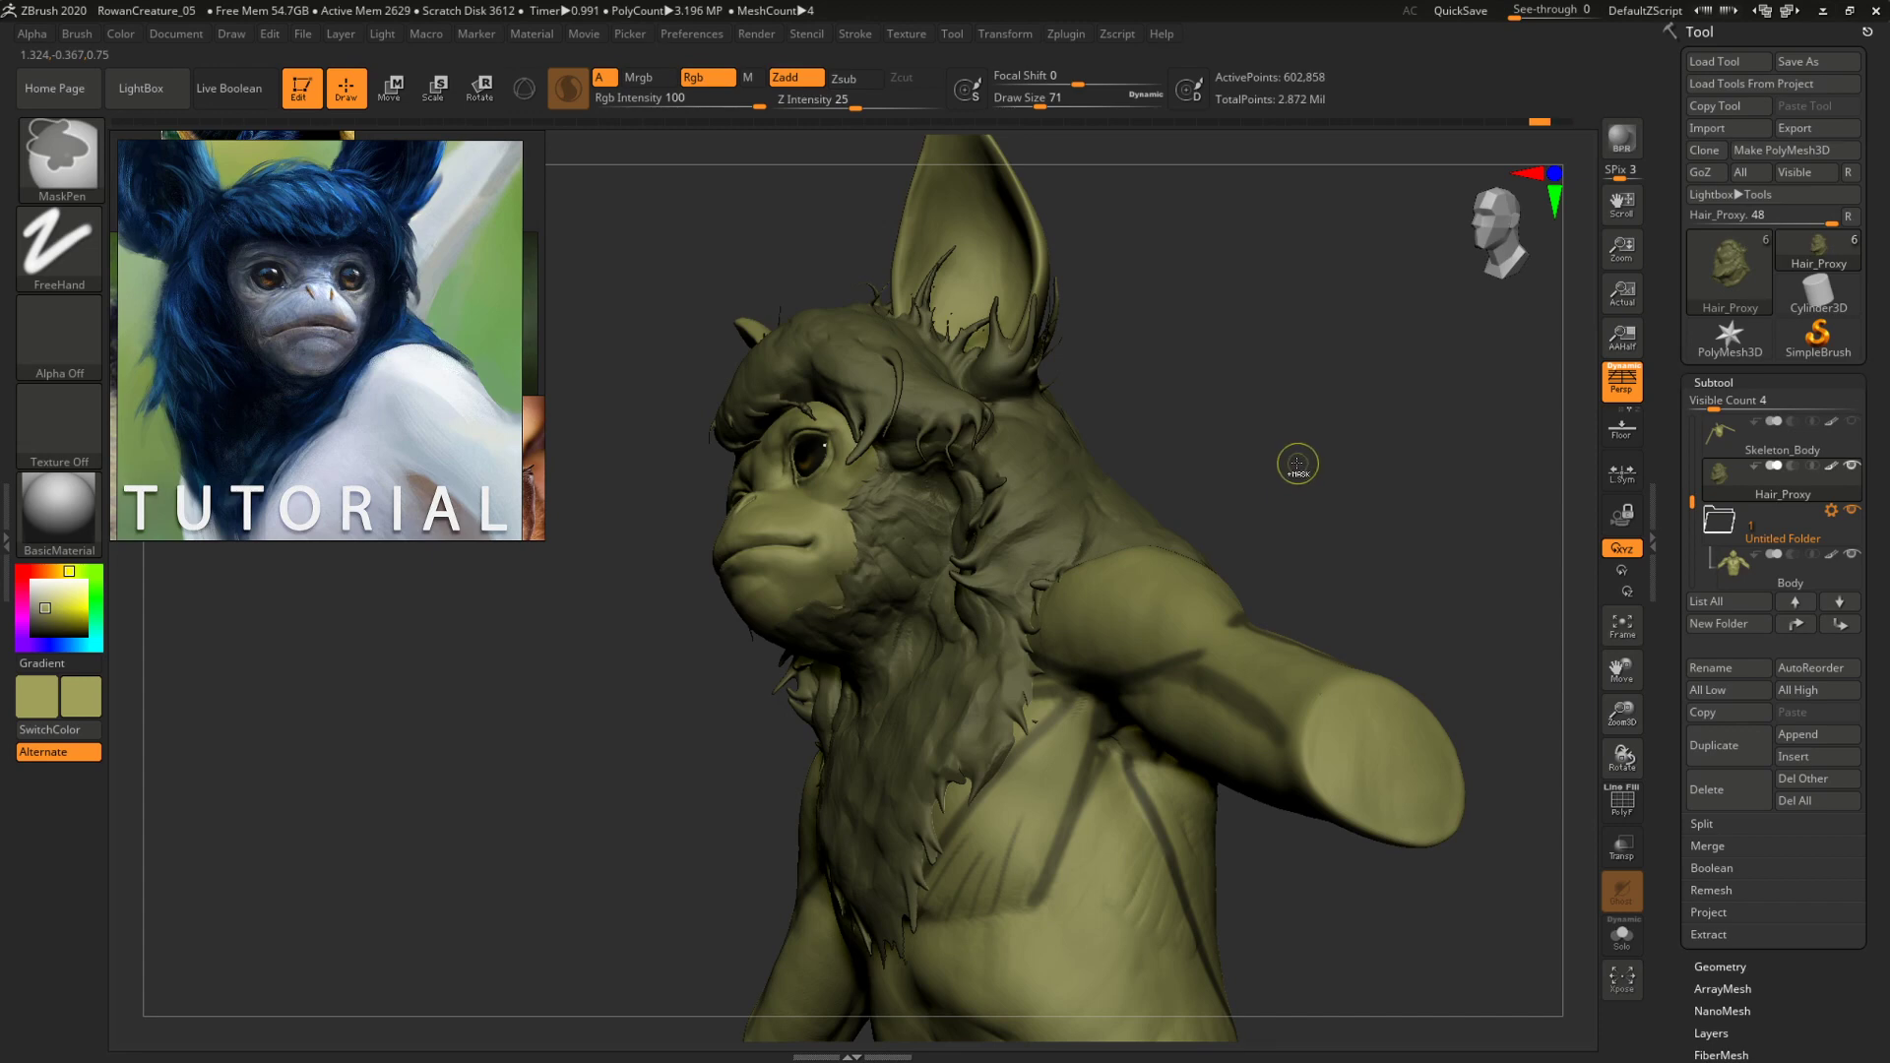
# Reduce the draw size to between 9 and 17 and pull fine pointed locks along the lower cheek and jaw hairline.
pyautogui.moveTo(1338, 405)
pyautogui.mouseDown()
pyautogui.moveTo(1350, 358)
pyautogui.moveTo(1482, 414)
pyautogui.moveTo(1484, 433)
pyautogui.mouseUp()
pyautogui.press('s')
pyautogui.moveTo(921, 524); pyautogui.dragTo(860, 516)
pyautogui.hotkey('ctrl', 'z')
pyautogui.press('space')
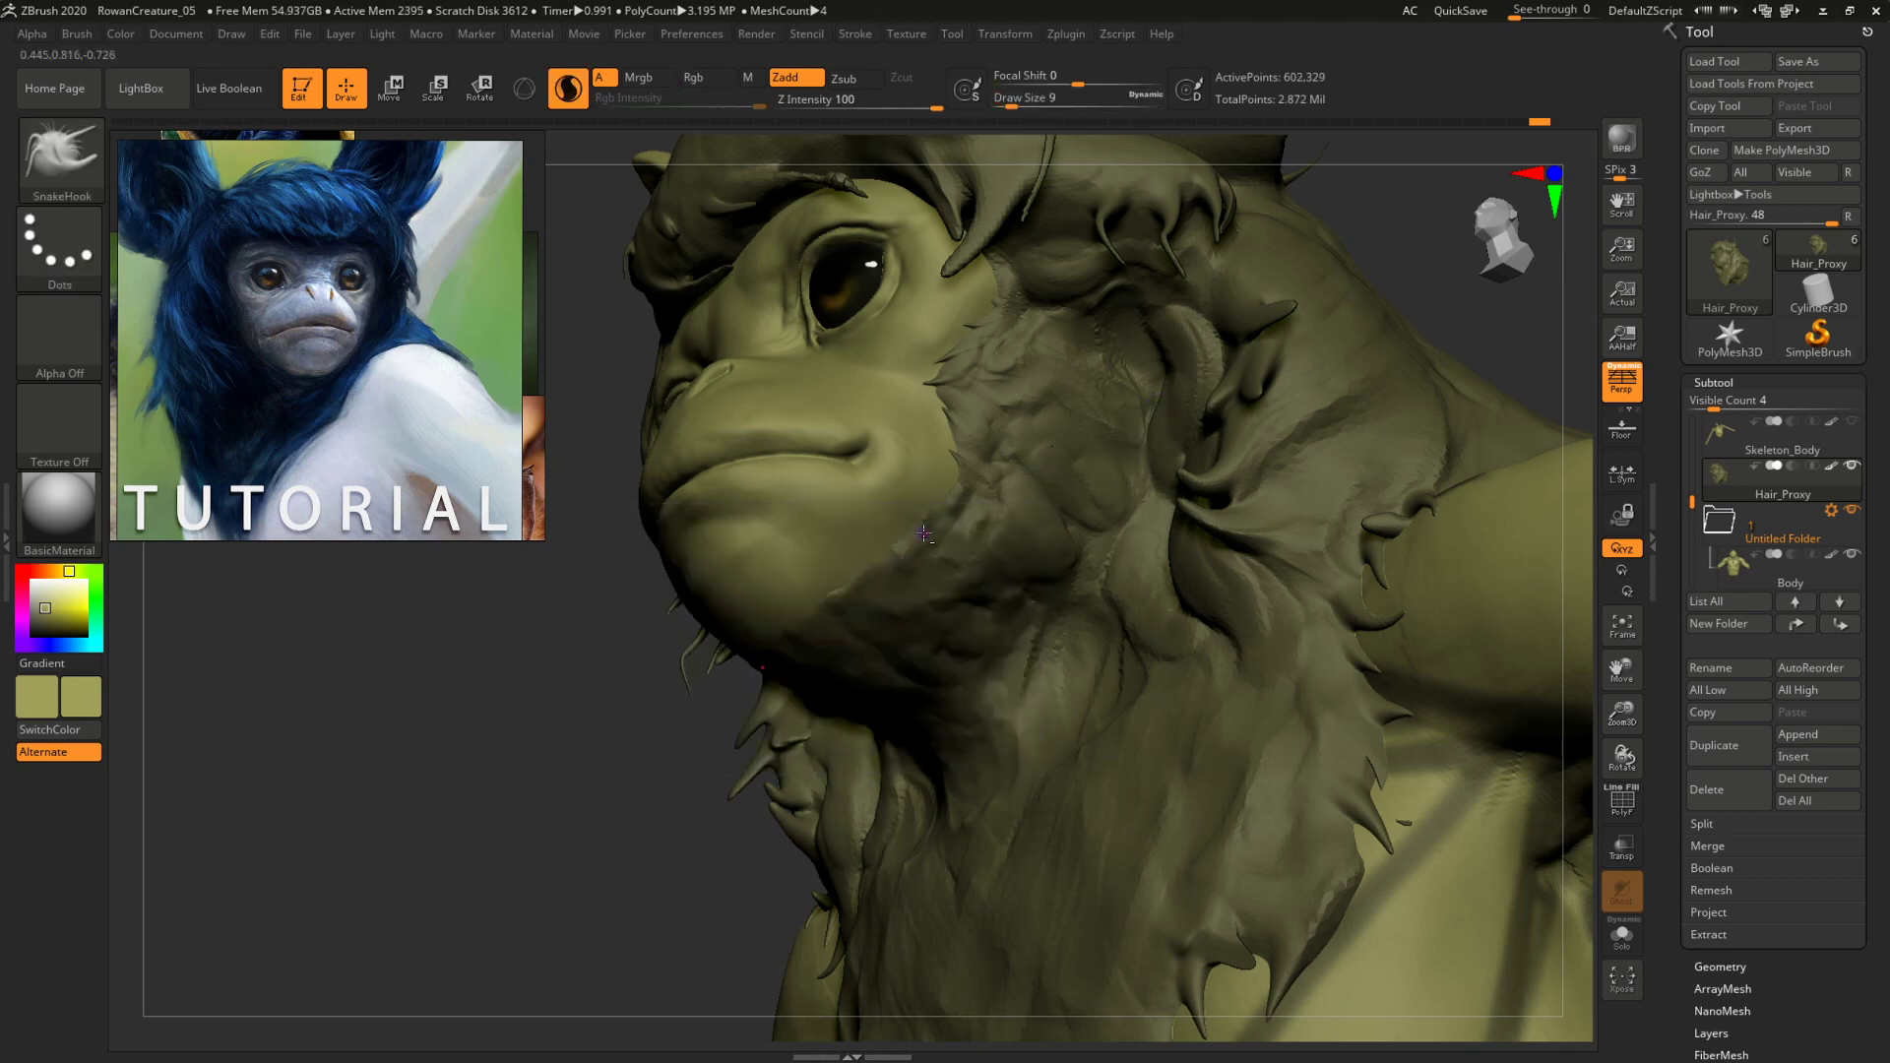
pyautogui.press('space')
pyautogui.moveTo(867, 499); pyautogui.dragTo(892, 522)
# Turn off Sculptris Pro and pull the fringe down over the brow with SnakeHook at draw size 192.
pyautogui.click(1485, 230)
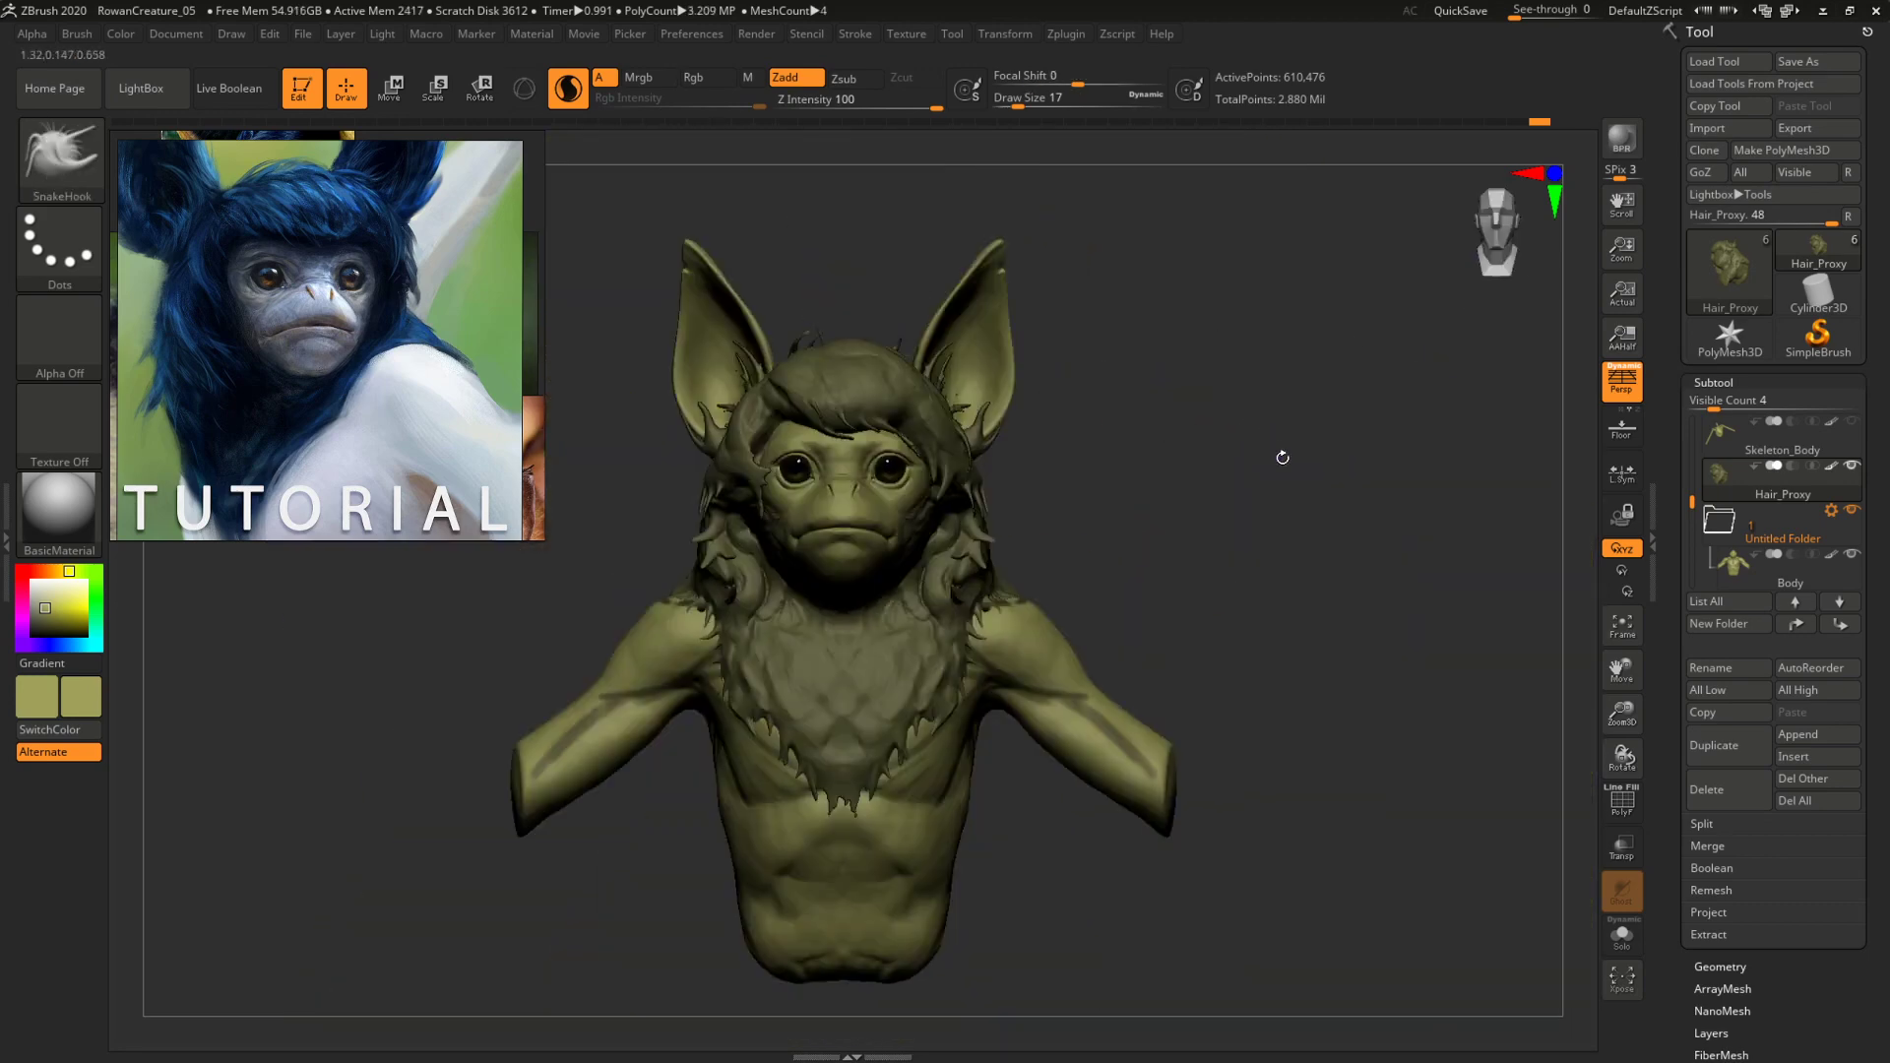
pyautogui.moveTo(1281, 456); pyautogui.dragTo(1345, 523)
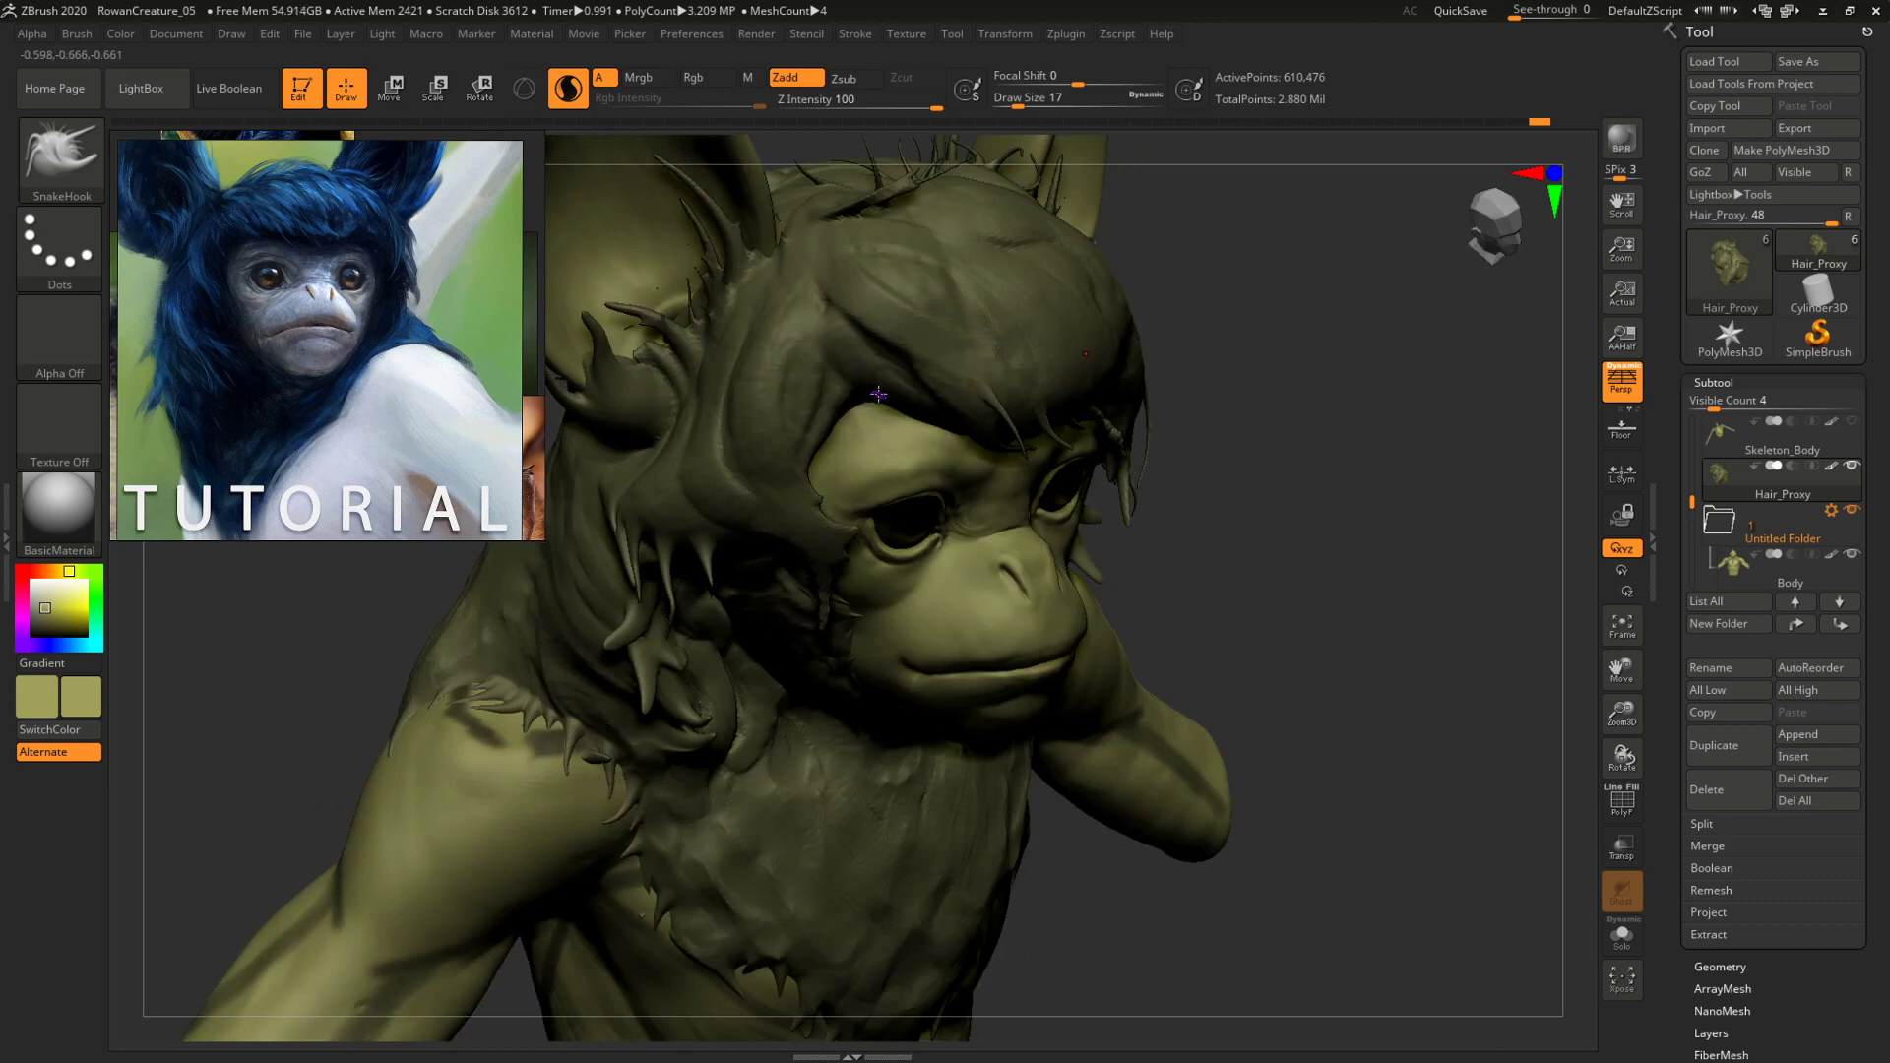
pyautogui.press('space')
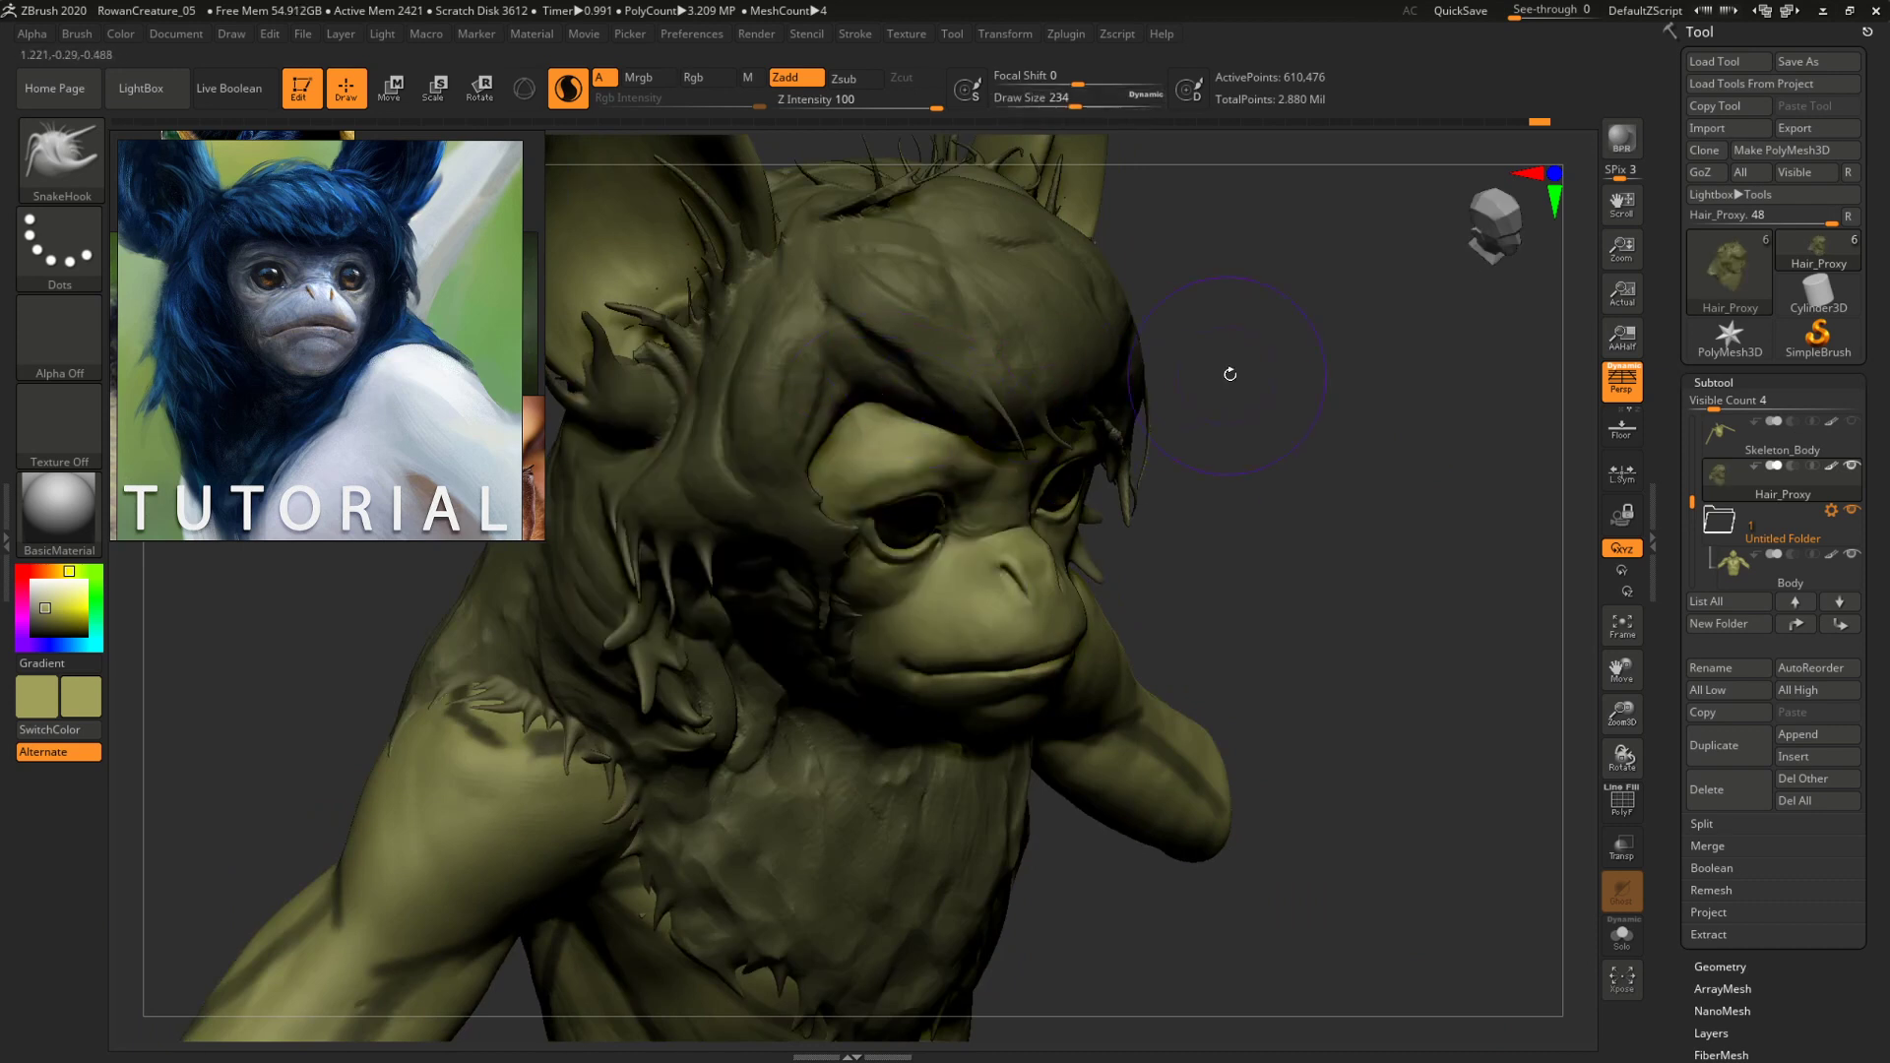
pyautogui.press('s')
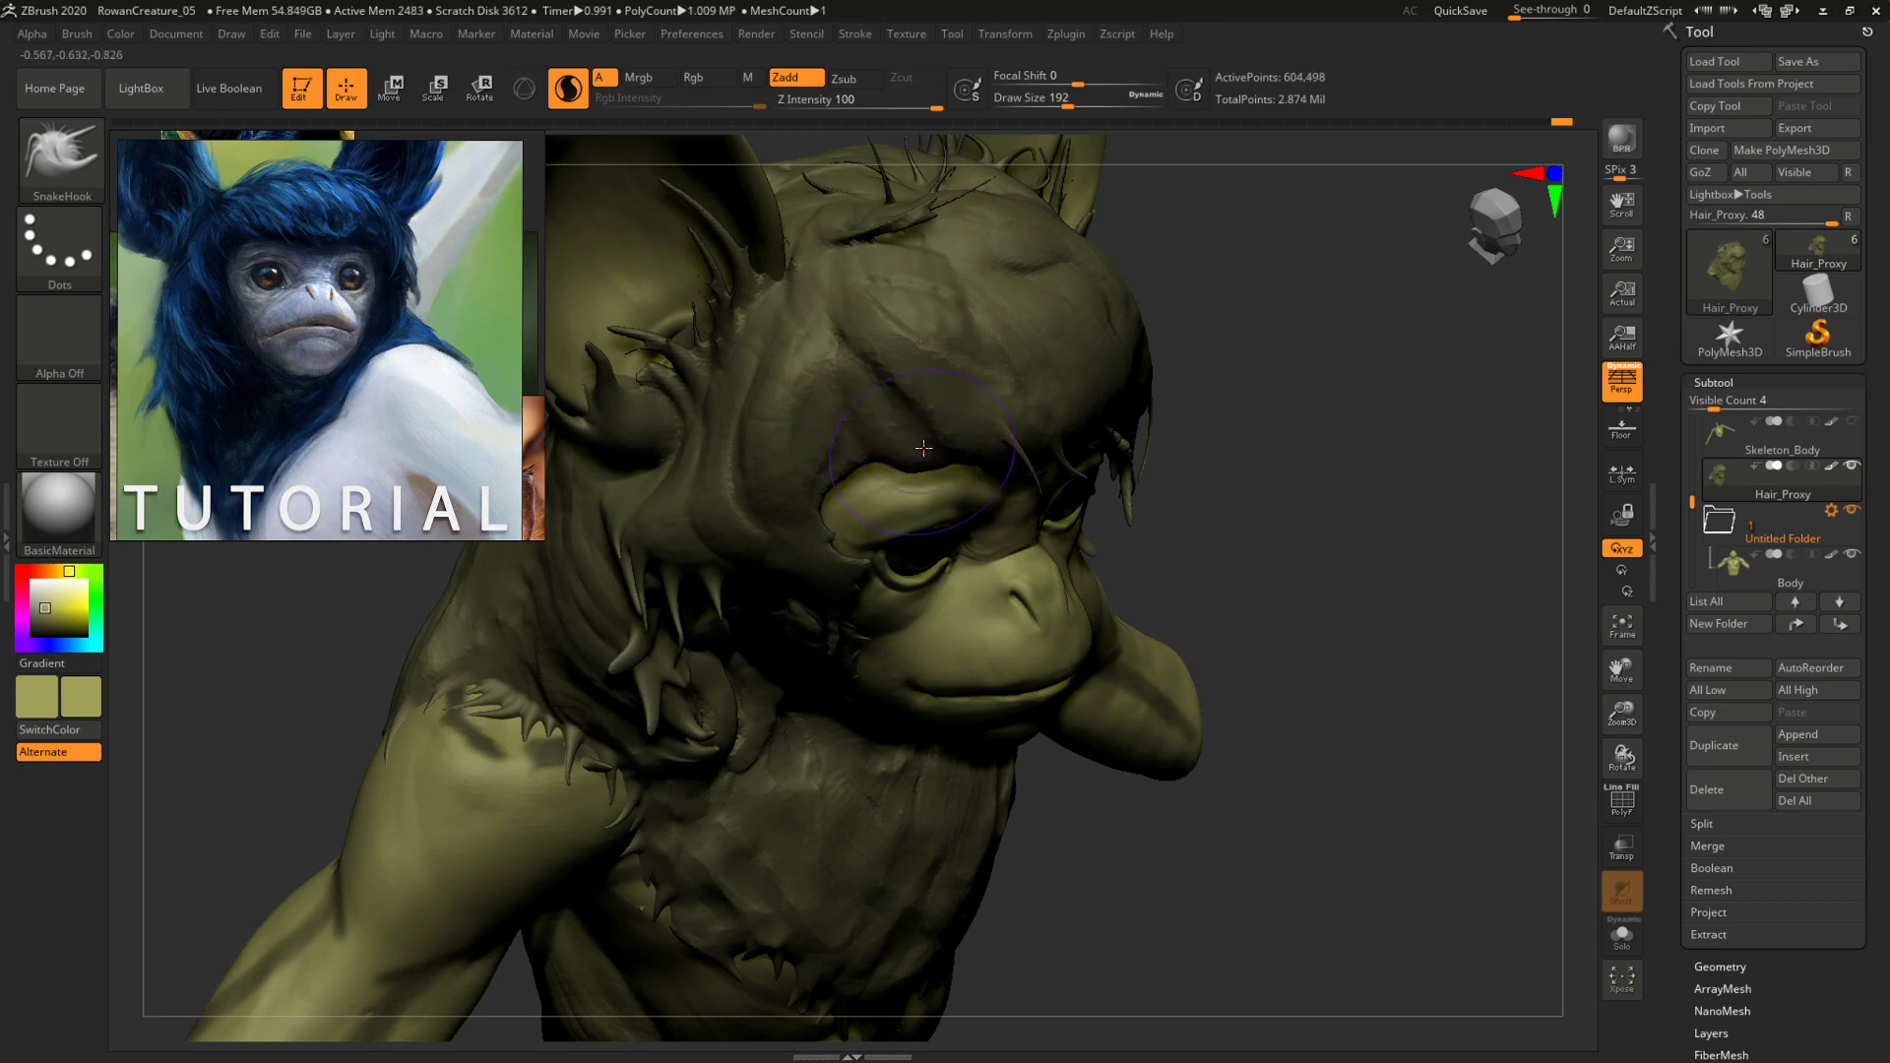
pyautogui.press('ctrl')
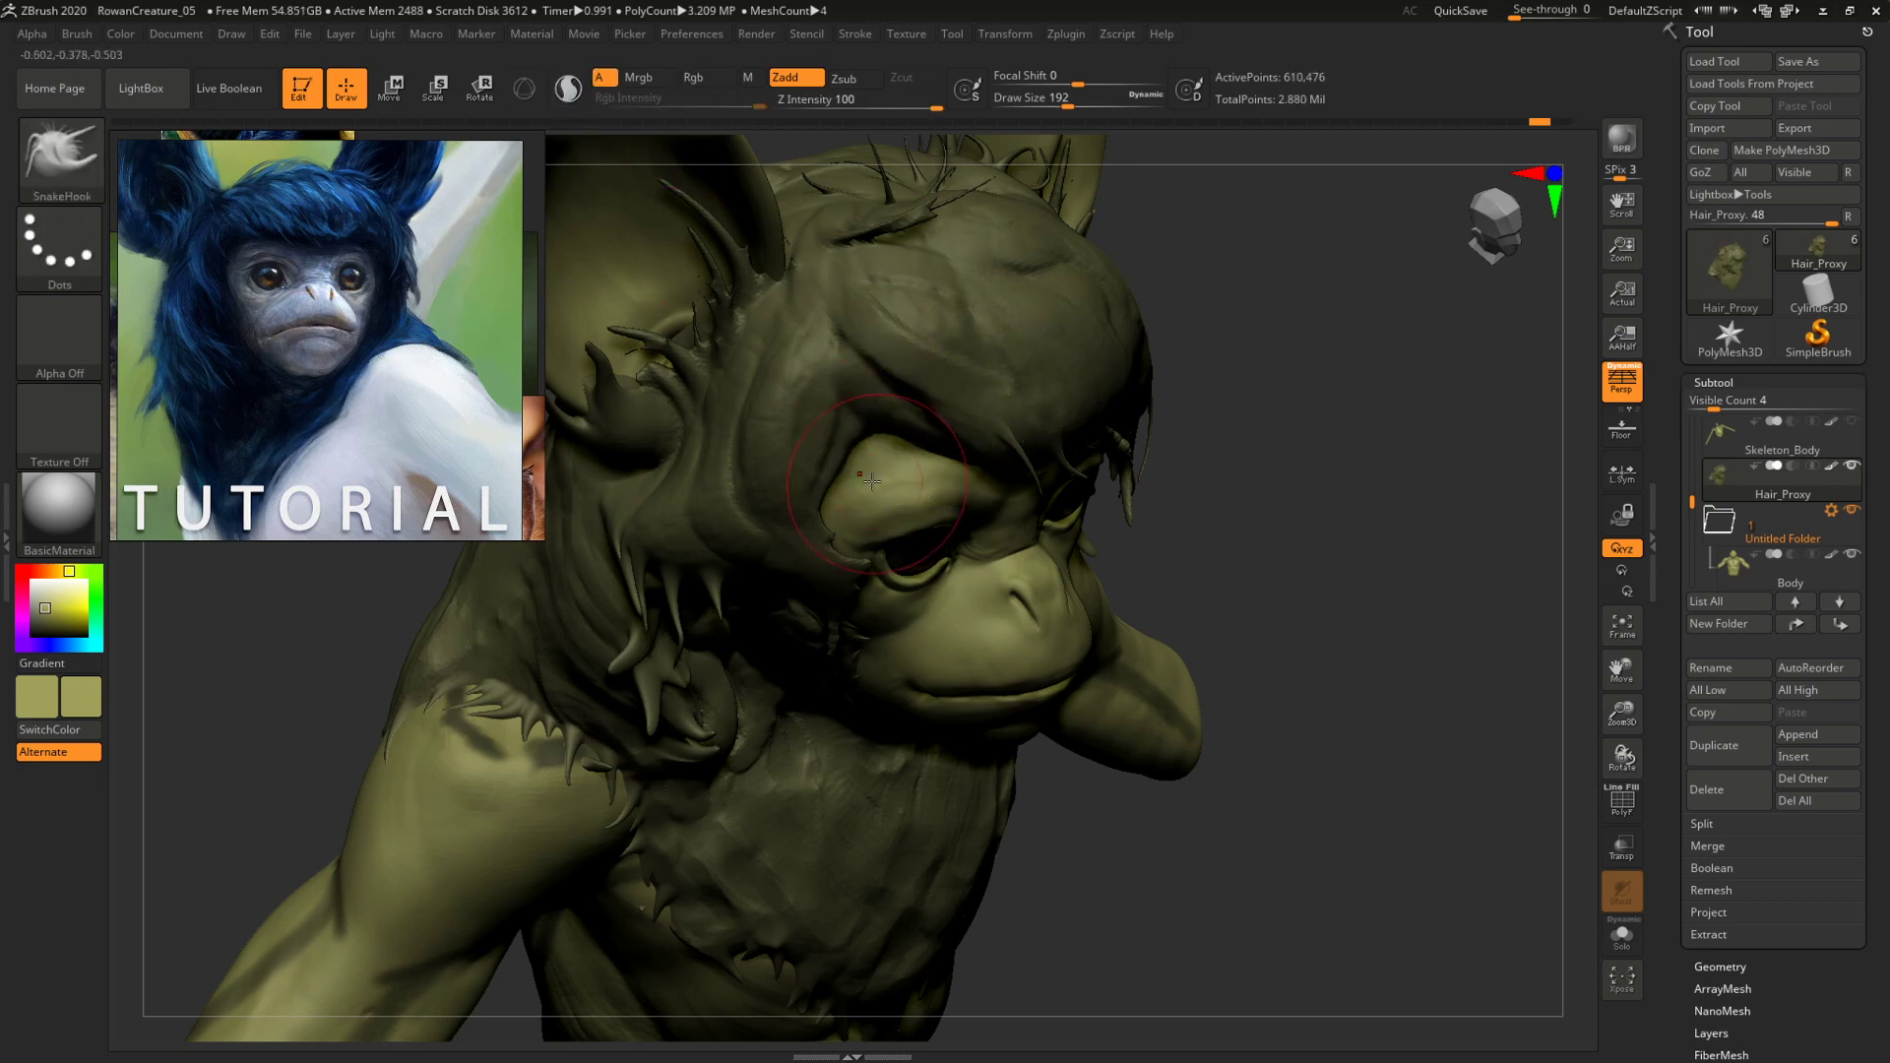
pyautogui.moveTo(893, 434)
pyautogui.mouseDown()
pyautogui.moveTo(917, 460)
pyautogui.moveTo(882, 469)
pyautogui.mouseUp()
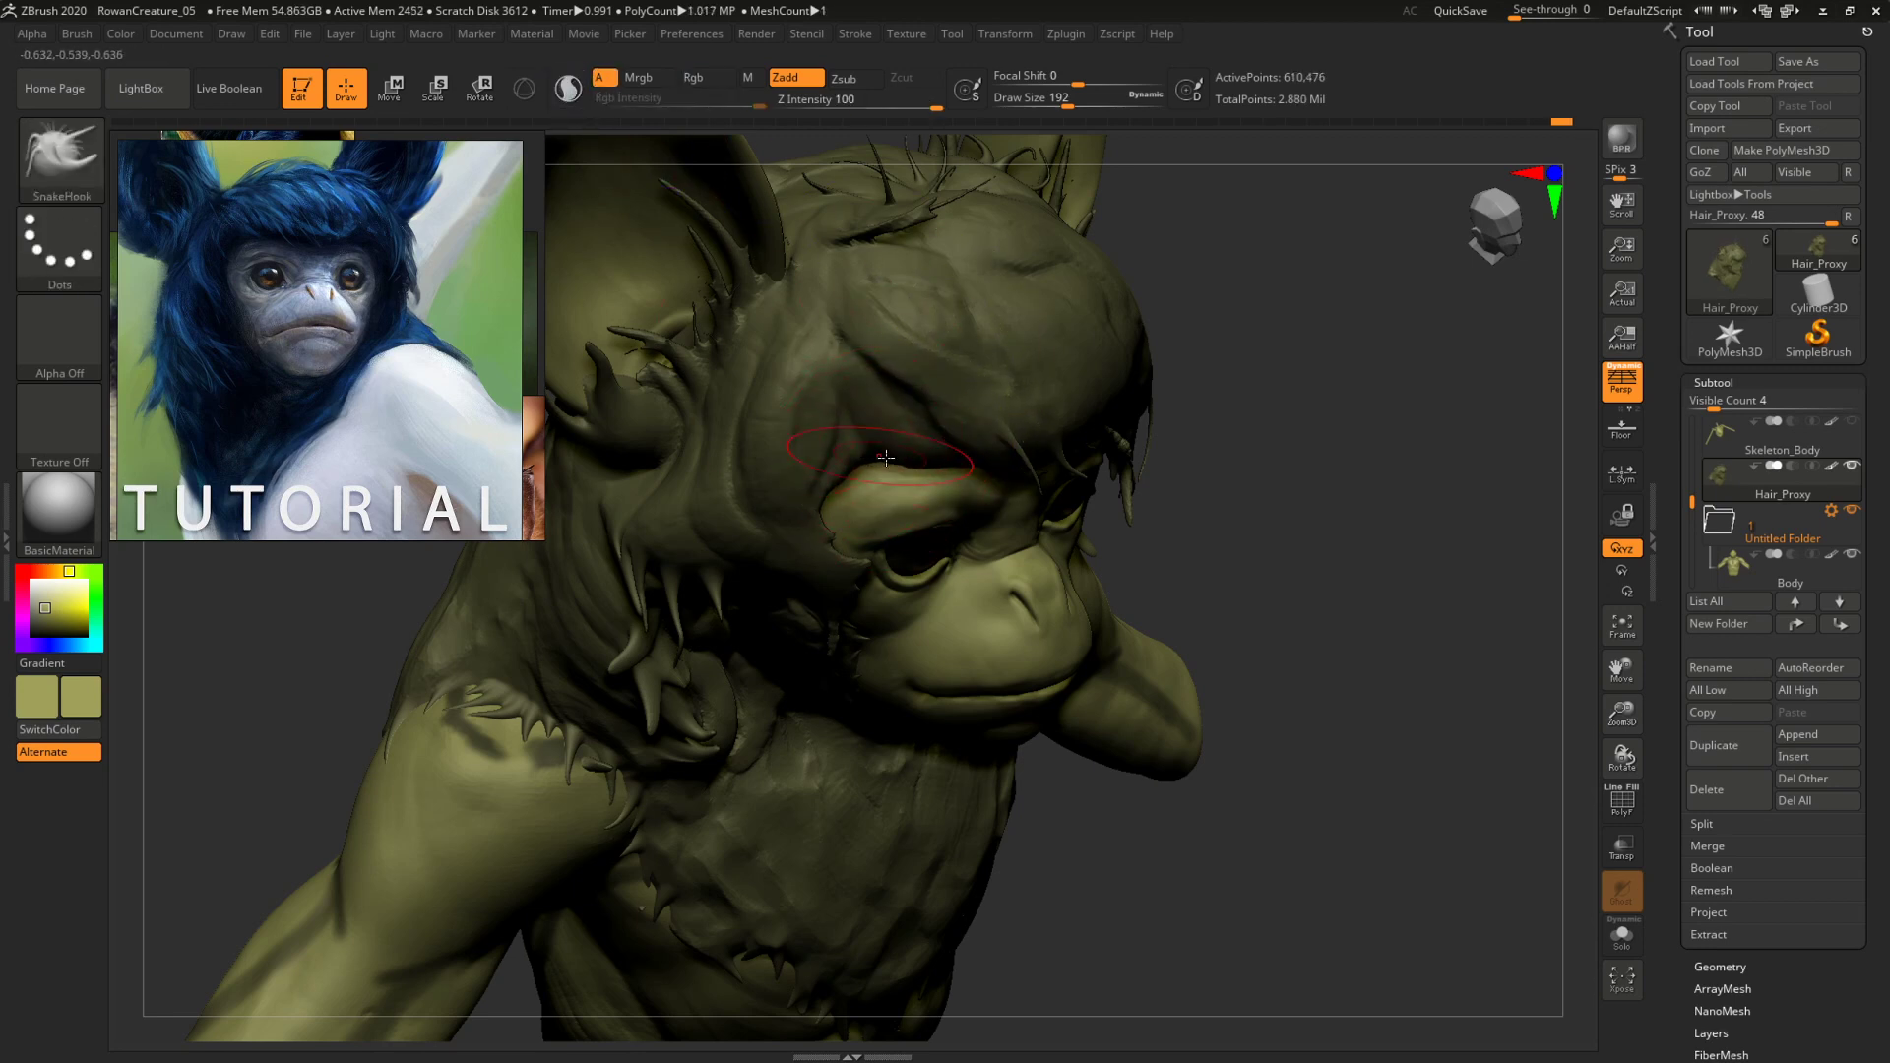
# Save the project from the front view, then save it a second time.
pyautogui.keyDown('shift'); pyautogui.moveTo(1307, 433); pyautogui.dragTo(1244, 426); pyautogui.keyUp('shift')
pyautogui.hotkey('ctrl', 's')
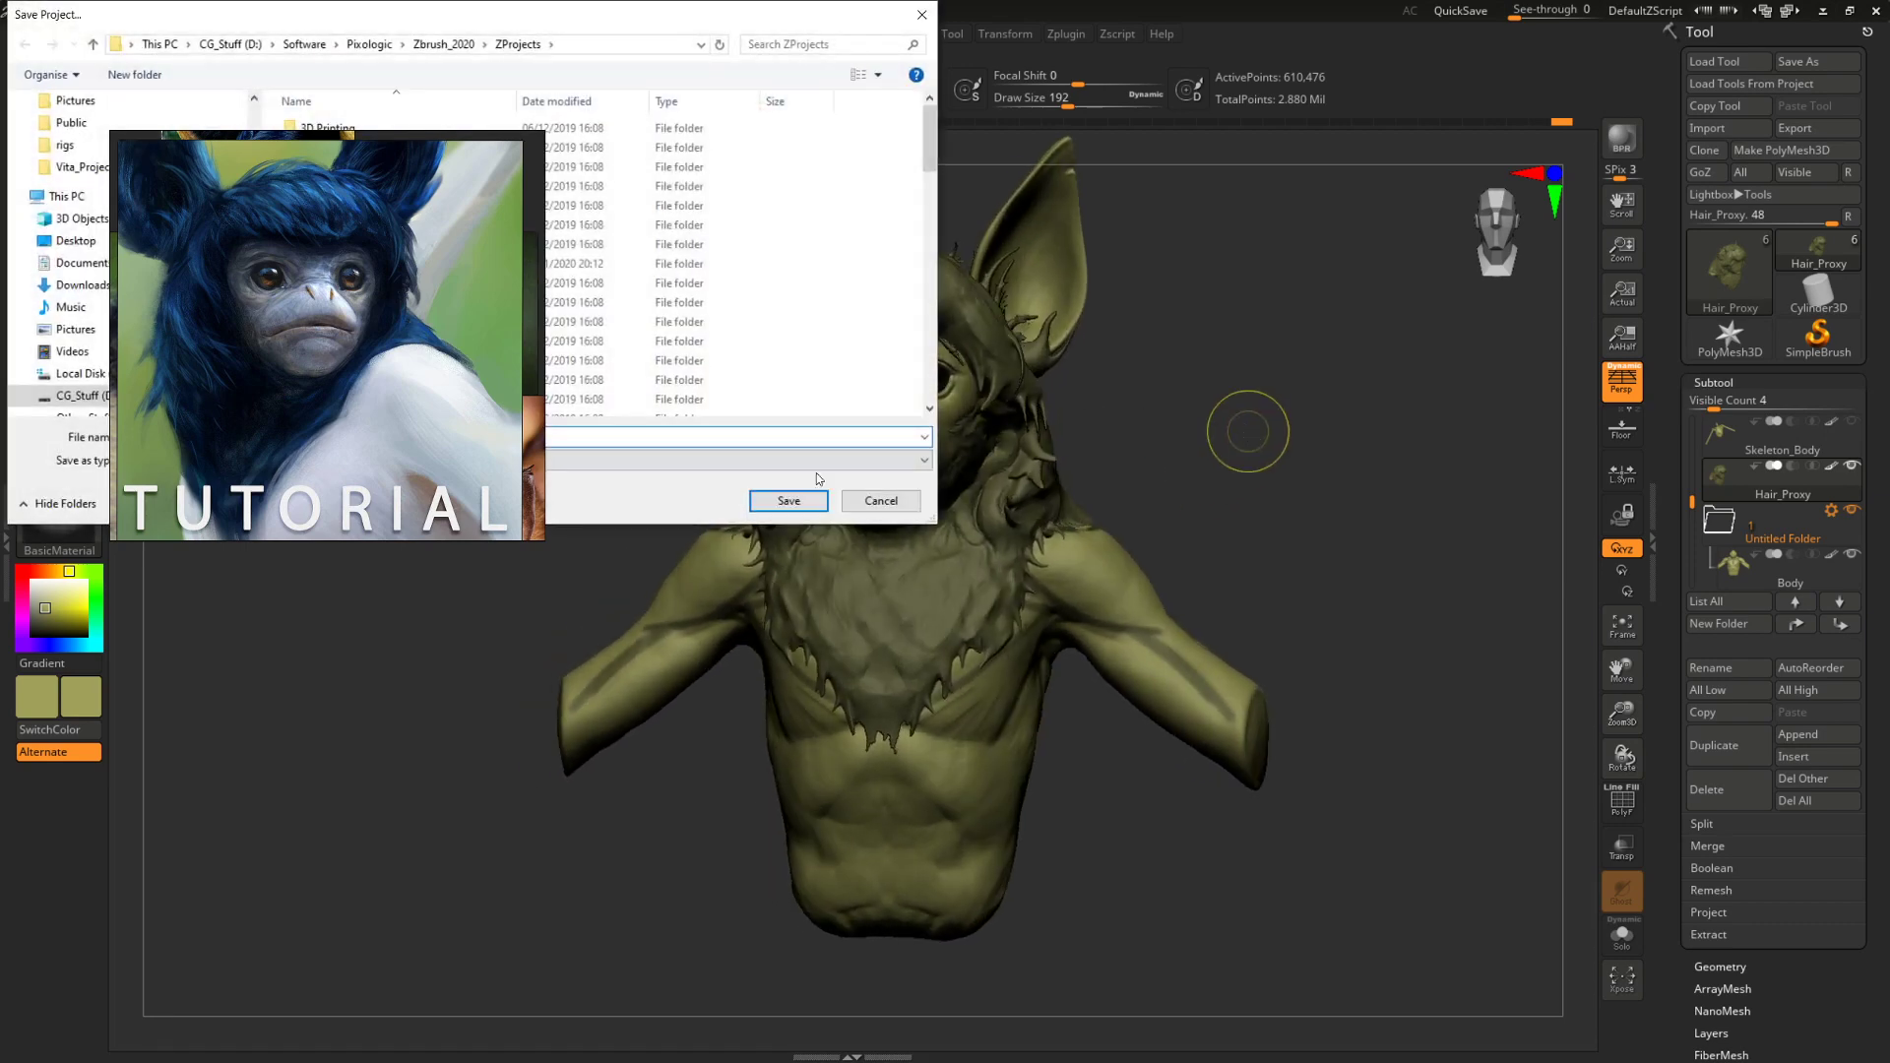
pyautogui.click(807, 499)
pyautogui.click(1025, 533)
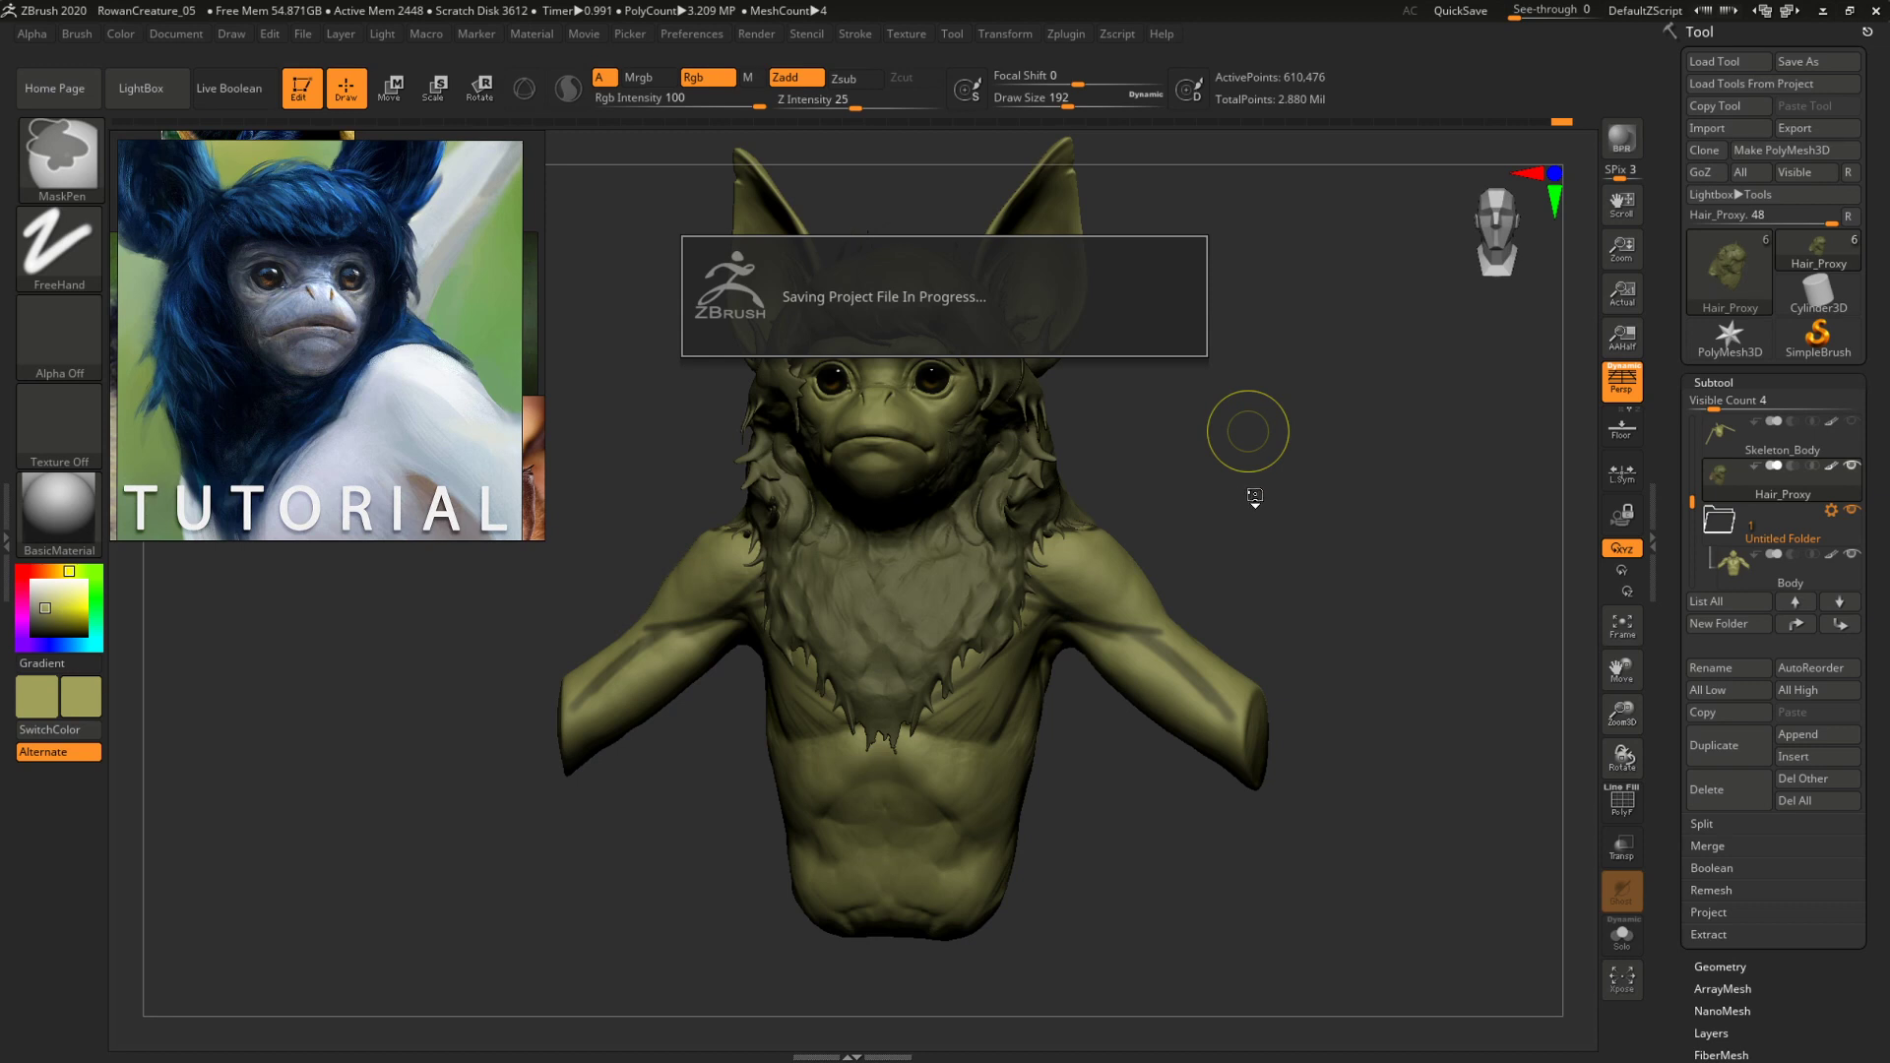
pyautogui.moveTo(1266, 488)
pyautogui.mouseDown()
pyautogui.moveTo(1200, 511)
pyautogui.moveTo(1223, 493)
pyautogui.moveTo(1303, 561)
pyautogui.moveTo(1271, 540)
pyautogui.moveTo(1325, 473)
pyautogui.moveTo(1279, 551)
pyautogui.moveTo(1244, 531)
pyautogui.moveTo(1295, 532)
pyautogui.mouseUp()
pyautogui.moveTo(1289, 533)
pyautogui.keyDown('alt'); pyautogui.mouseDown()
pyautogui.moveTo(1310, 258)
pyautogui.moveTo(1392, 367)
pyautogui.moveTo(1392, 246)
pyautogui.moveTo(1392, 473)
pyautogui.moveTo(1289, 444)
pyautogui.moveTo(1280, 603)
pyautogui.mouseUp(); pyautogui.keyUp('alt')
pyautogui.hotkey('ctrl', 's')
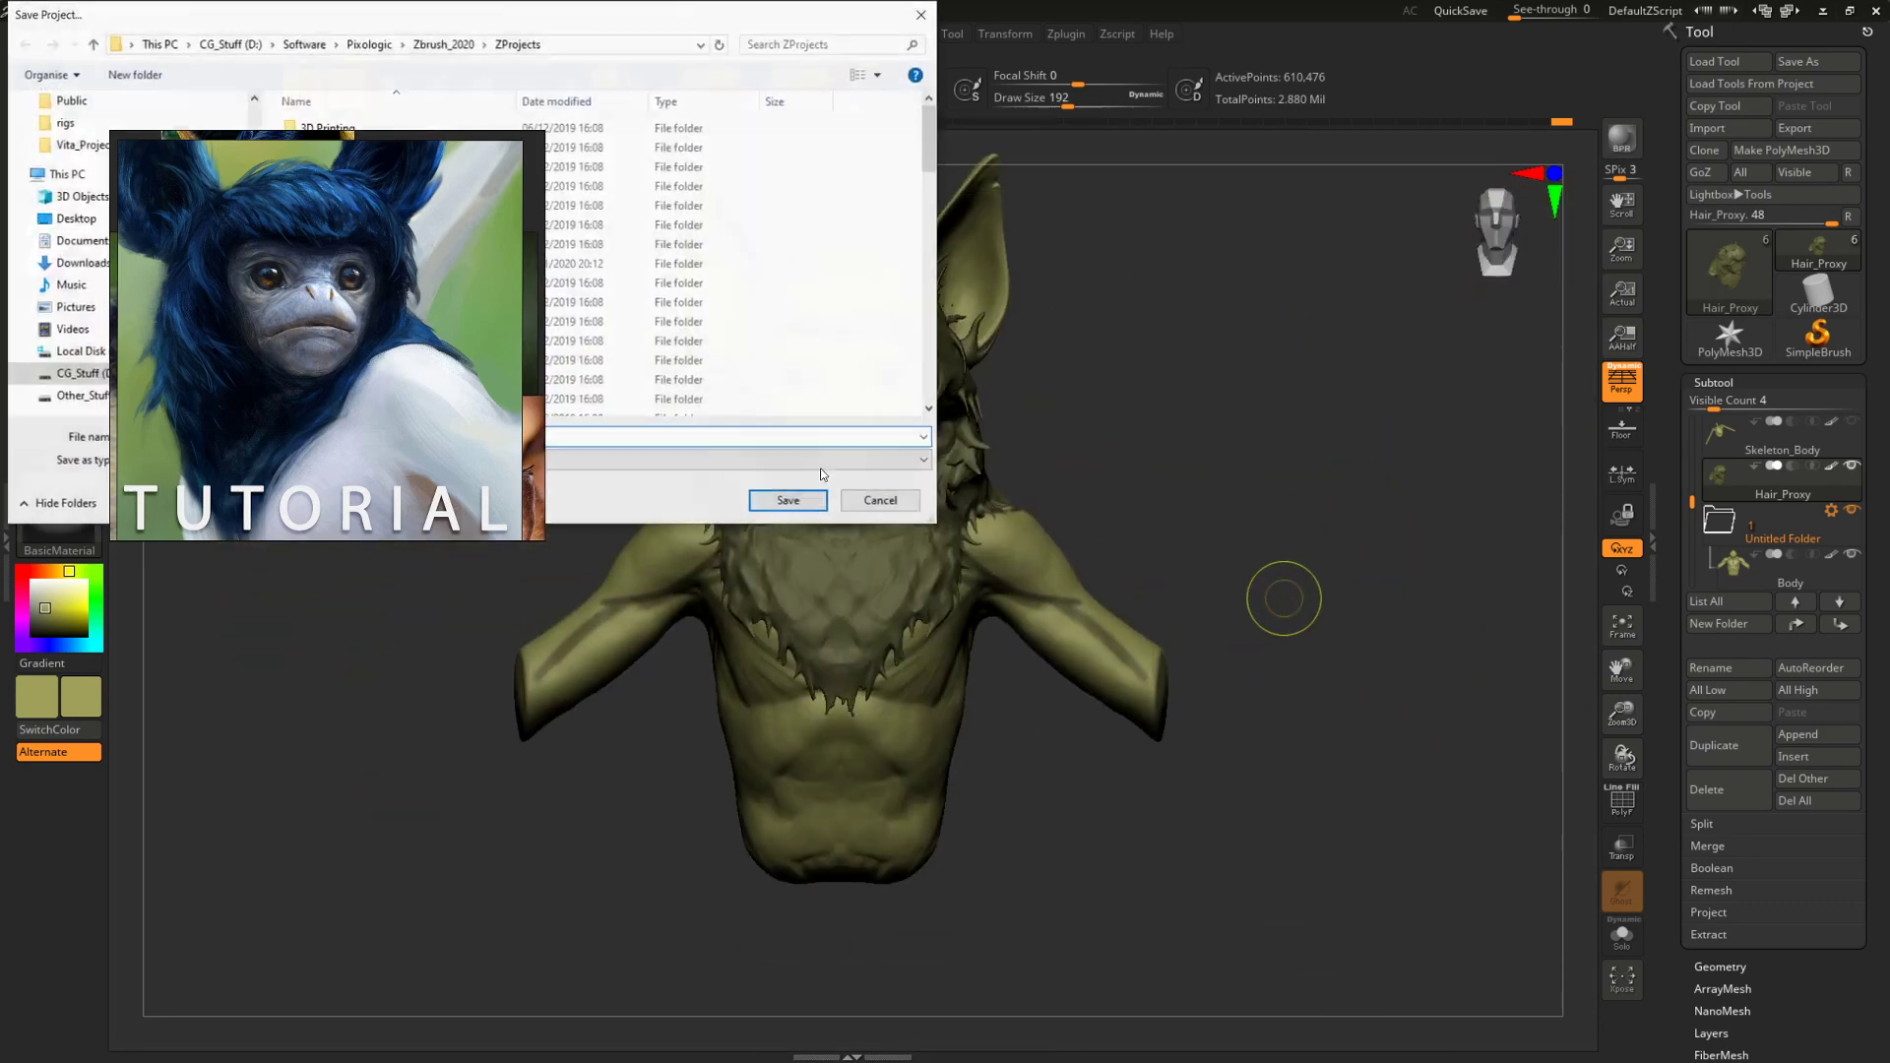
pyautogui.click(775, 501)
pyautogui.click(998, 528)
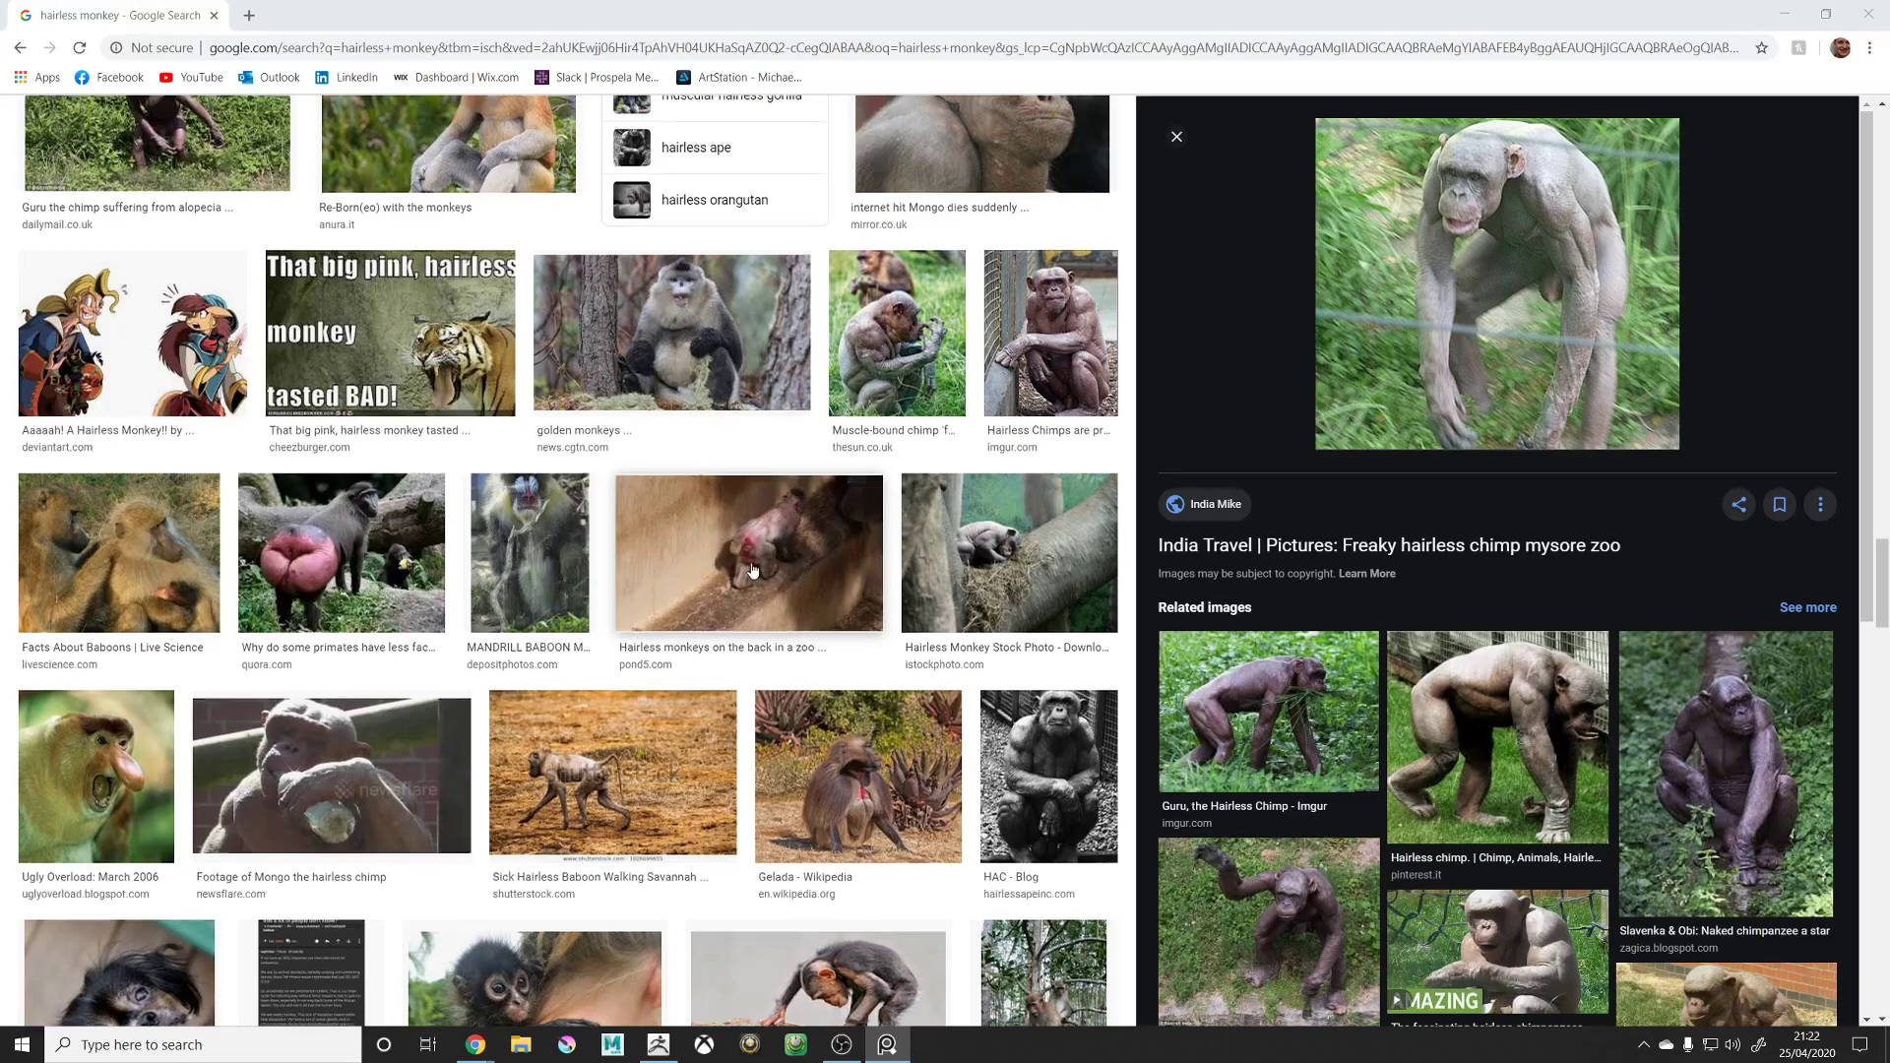
# Browse the hairless monkey image results in Chrome and open the Flickr photo showing the monkey's wrinkled back.
pyautogui.scroll(6, 753, 566)
pyautogui.scroll(5, 745, 563)
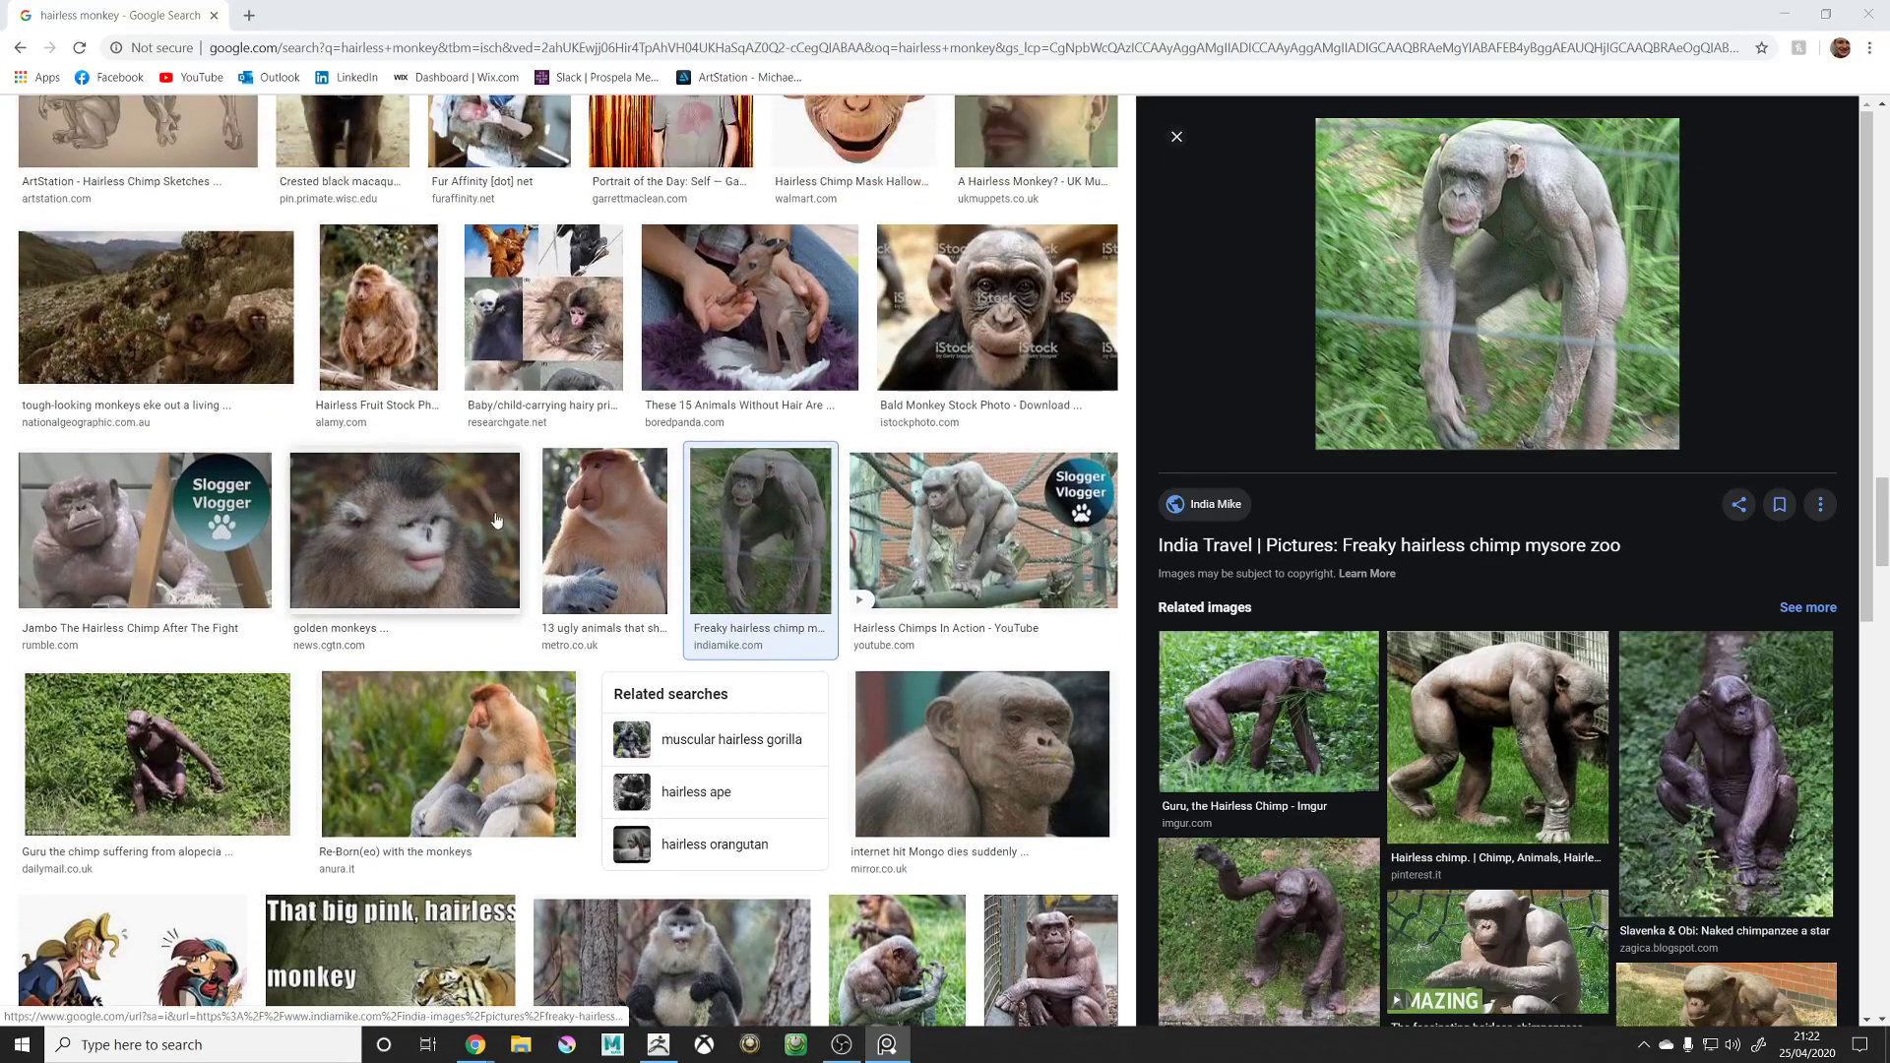
pyautogui.scroll(4, 390, 404)
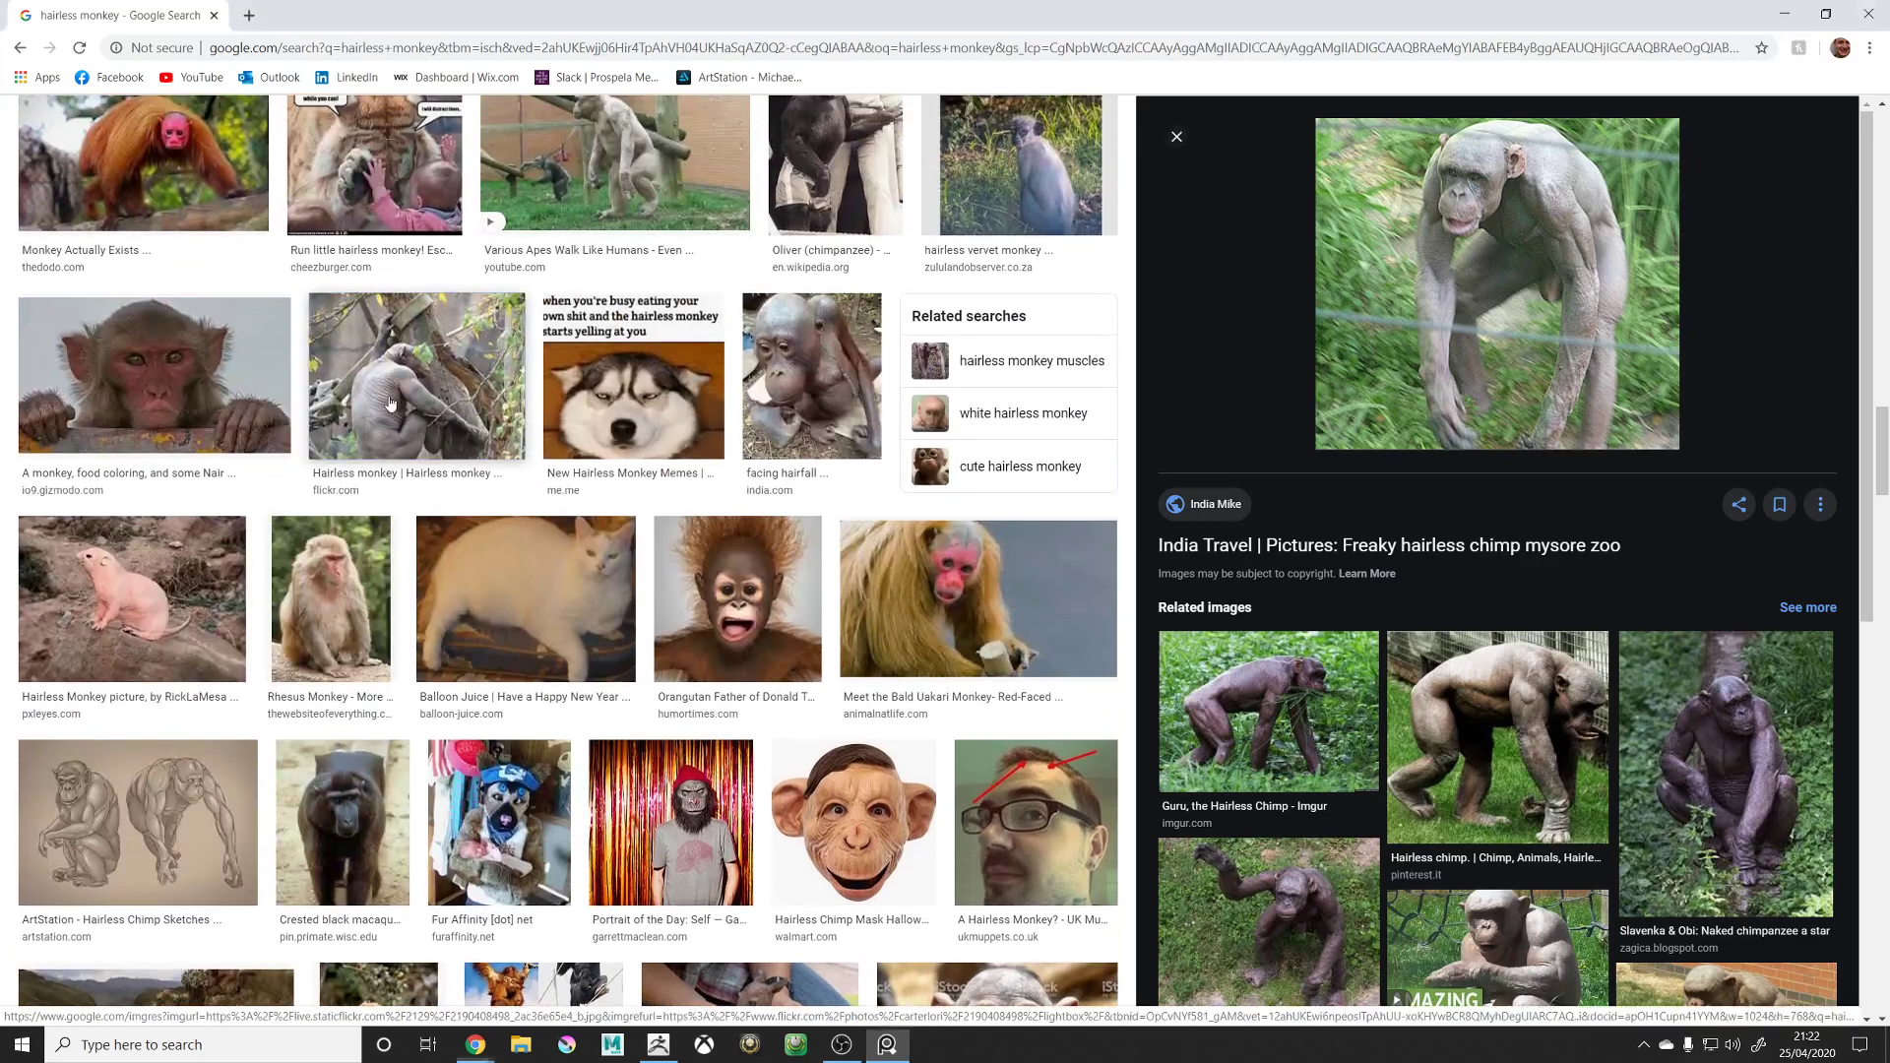
pyautogui.click(390, 404)
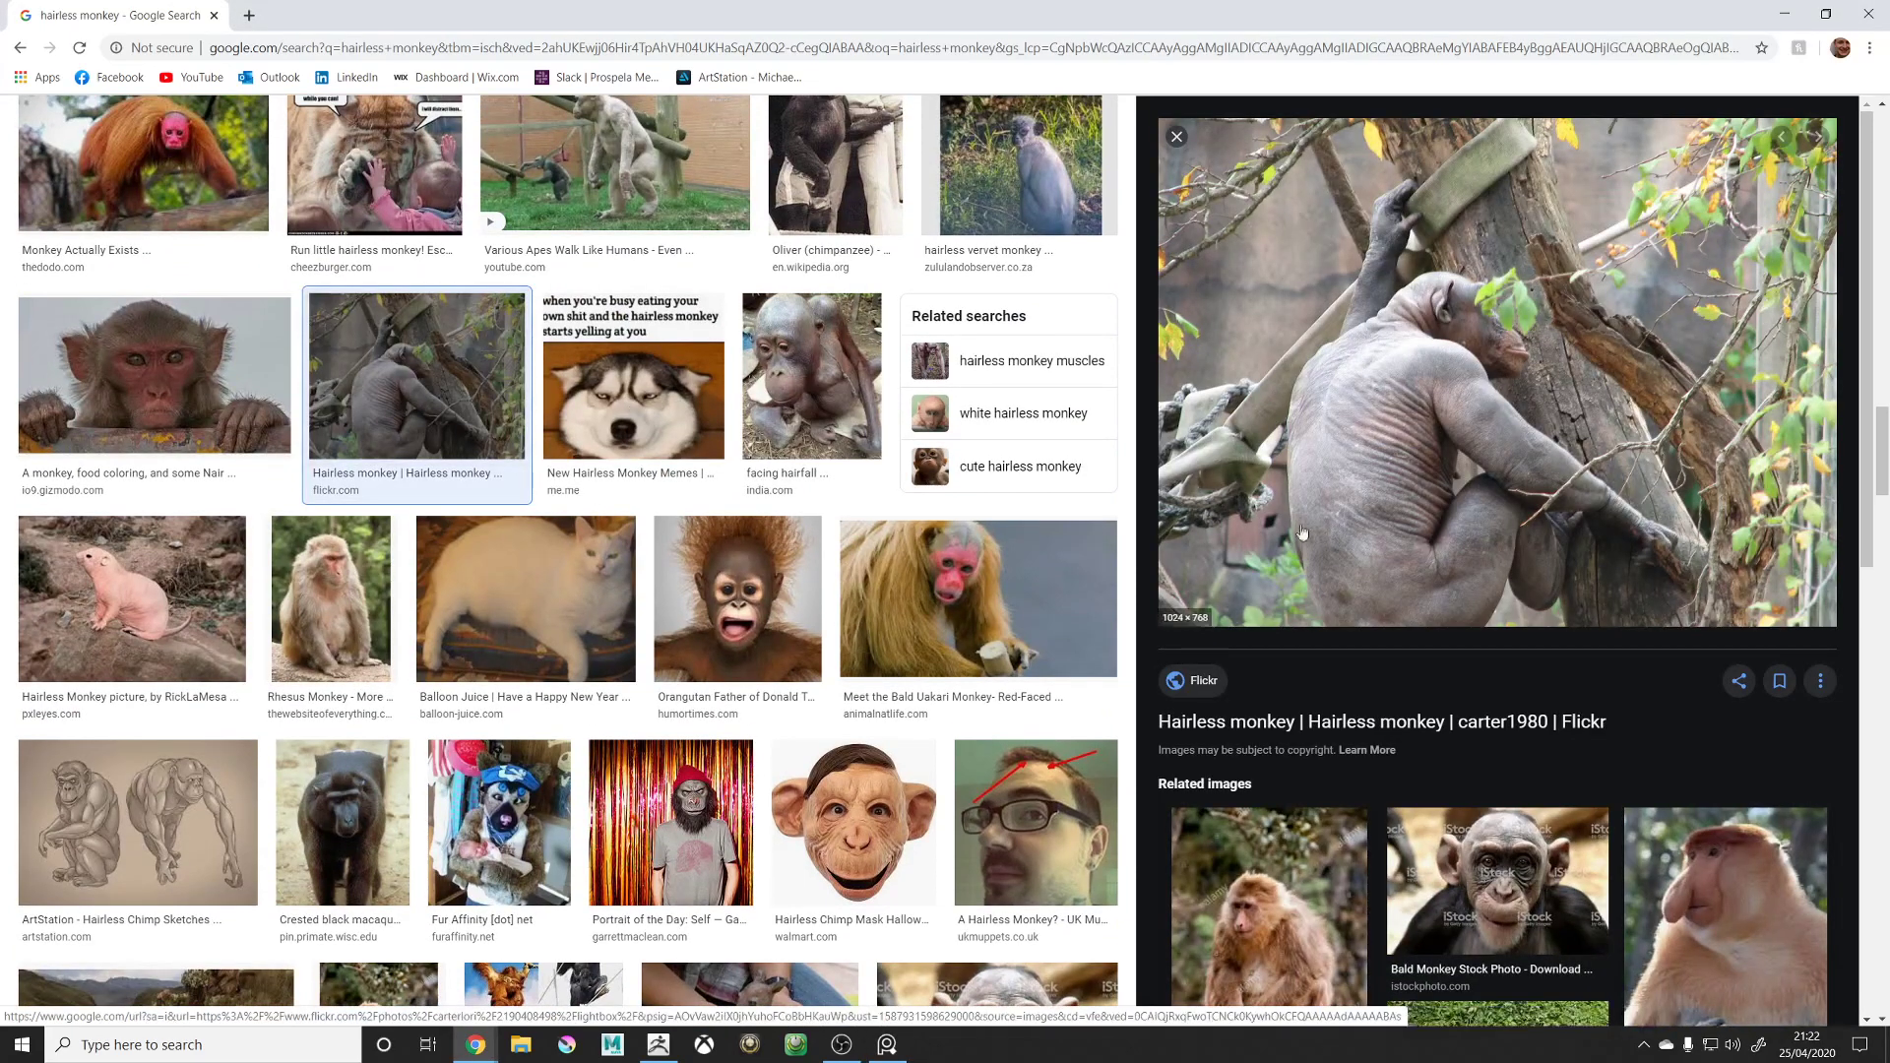
# Save the hairless monkey photo to the !REF folder as Skin_Back_Wrinkles.
pyautogui.rightClick(1379, 368)
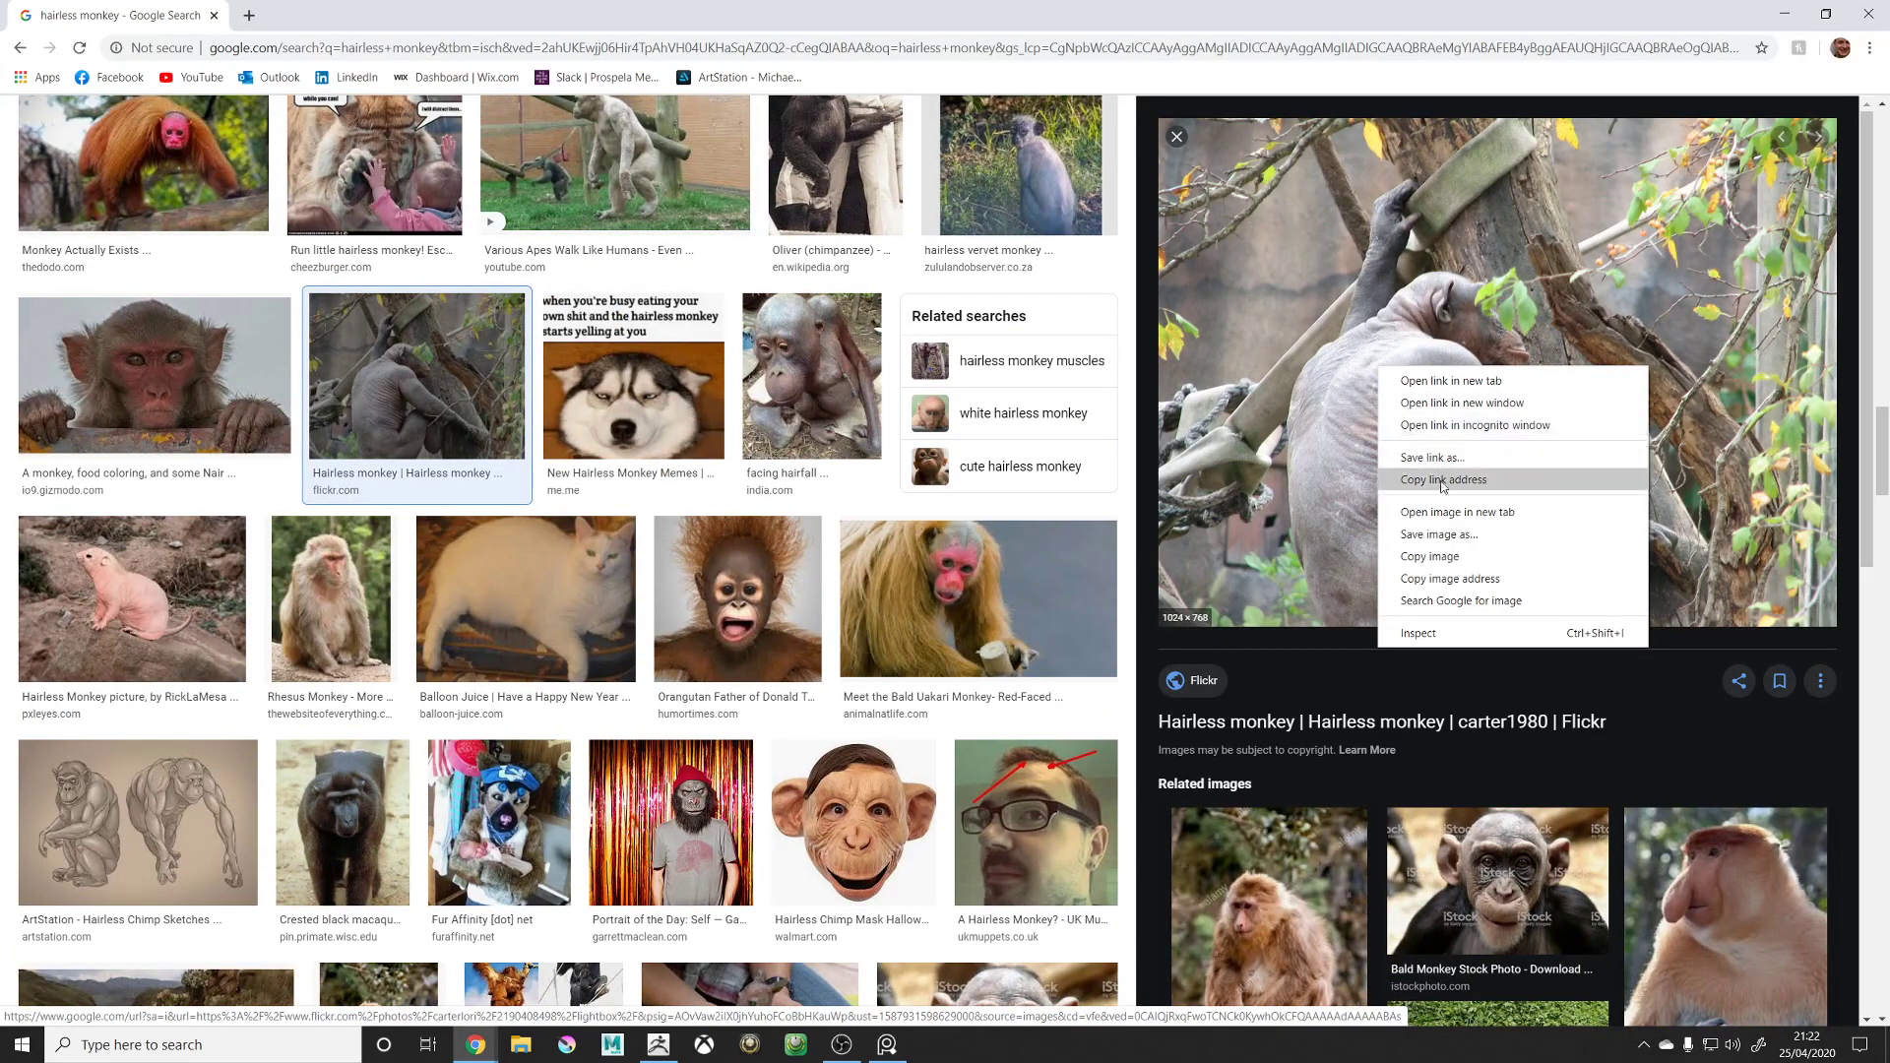
pyautogui.click(1439, 533)
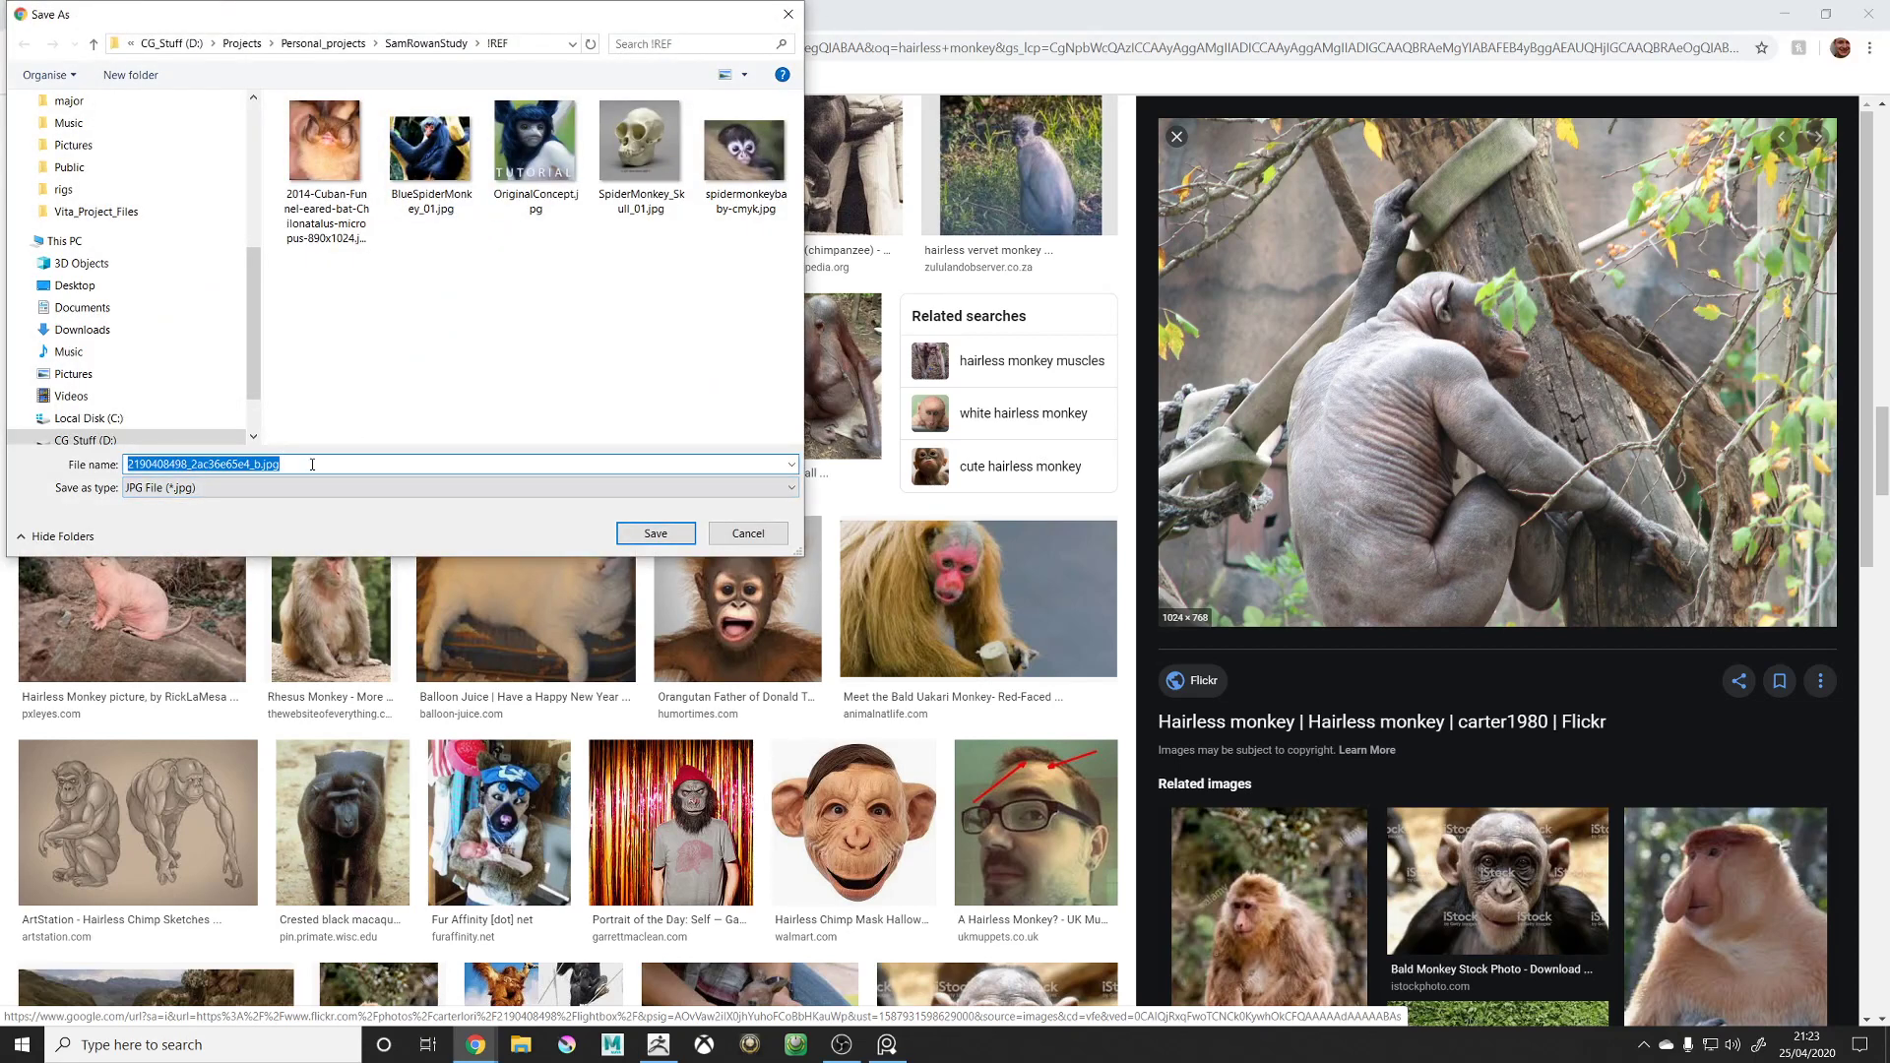
pyautogui.write('Skin_Back_Wrinkles')
pyautogui.press('Return')
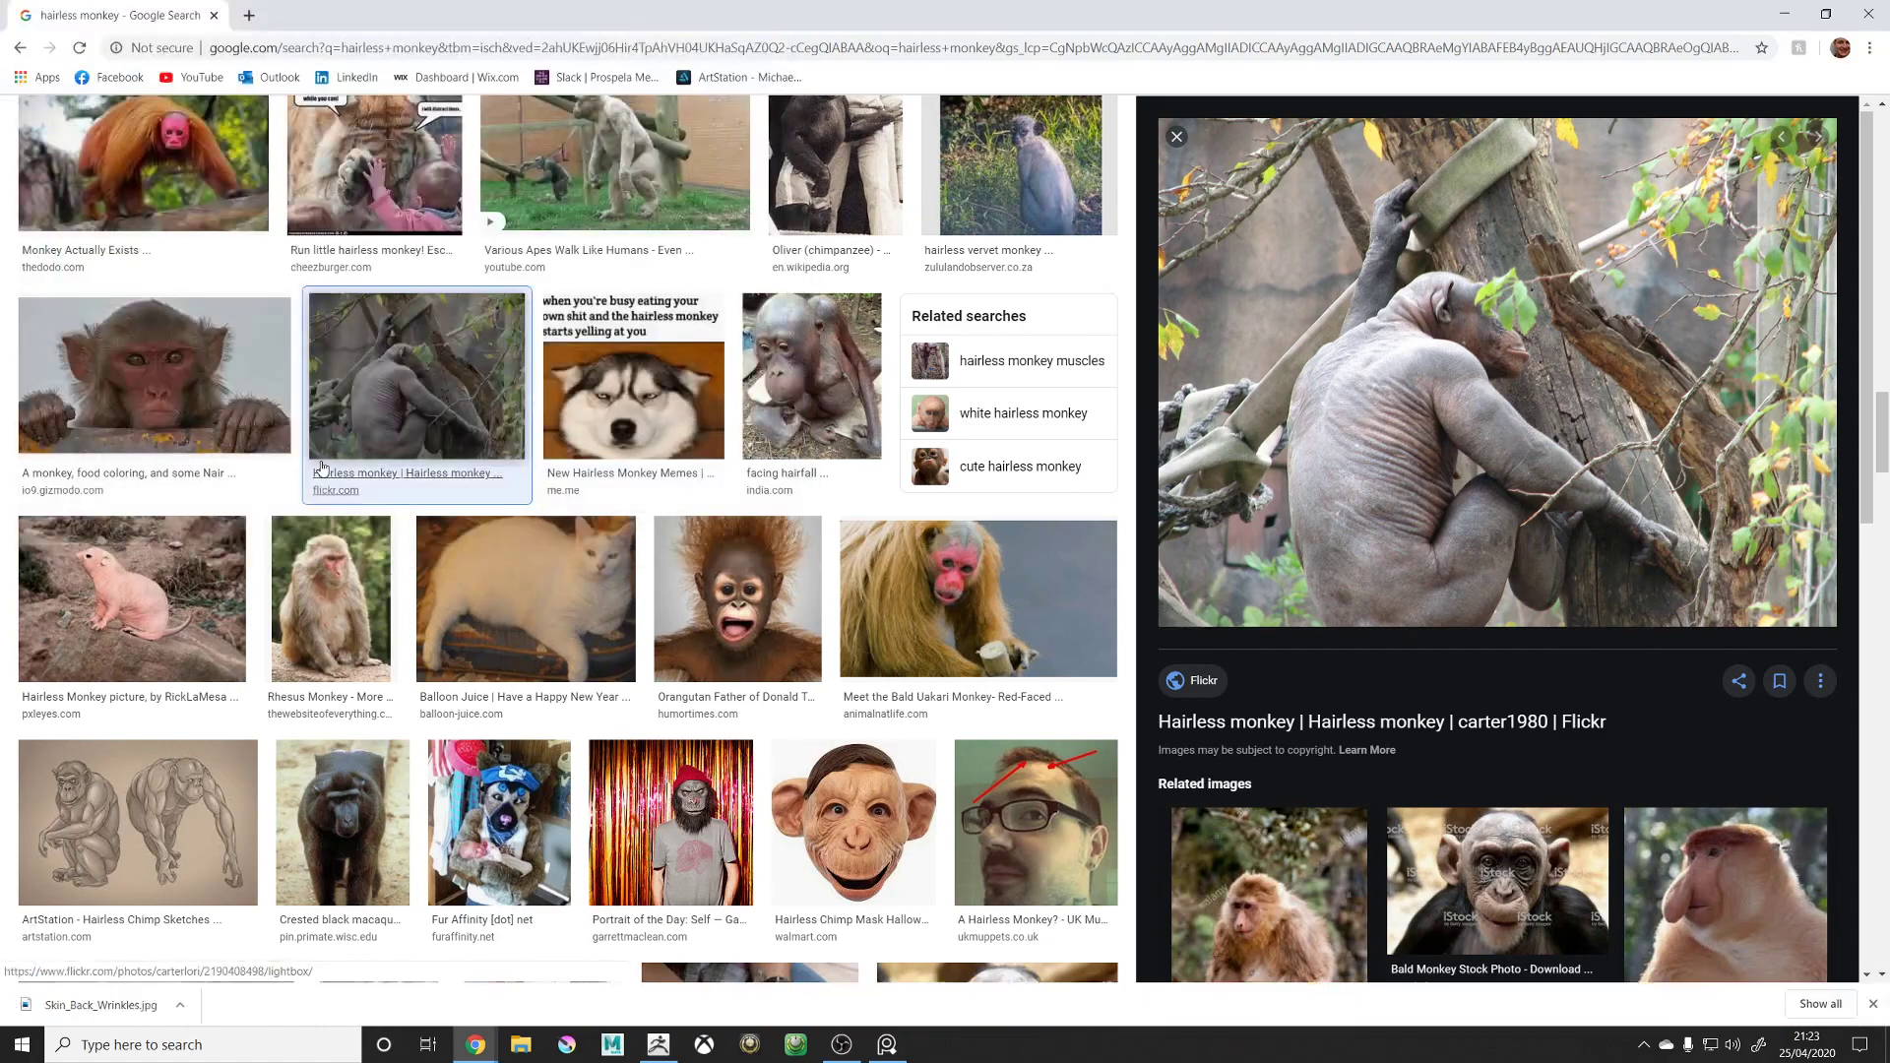
# Examine more hairless monkey images for skin reference, previewing the hairless baby macaque.
pyautogui.scroll(3, 679, 652)
pyautogui.scroll(1, 679, 653)
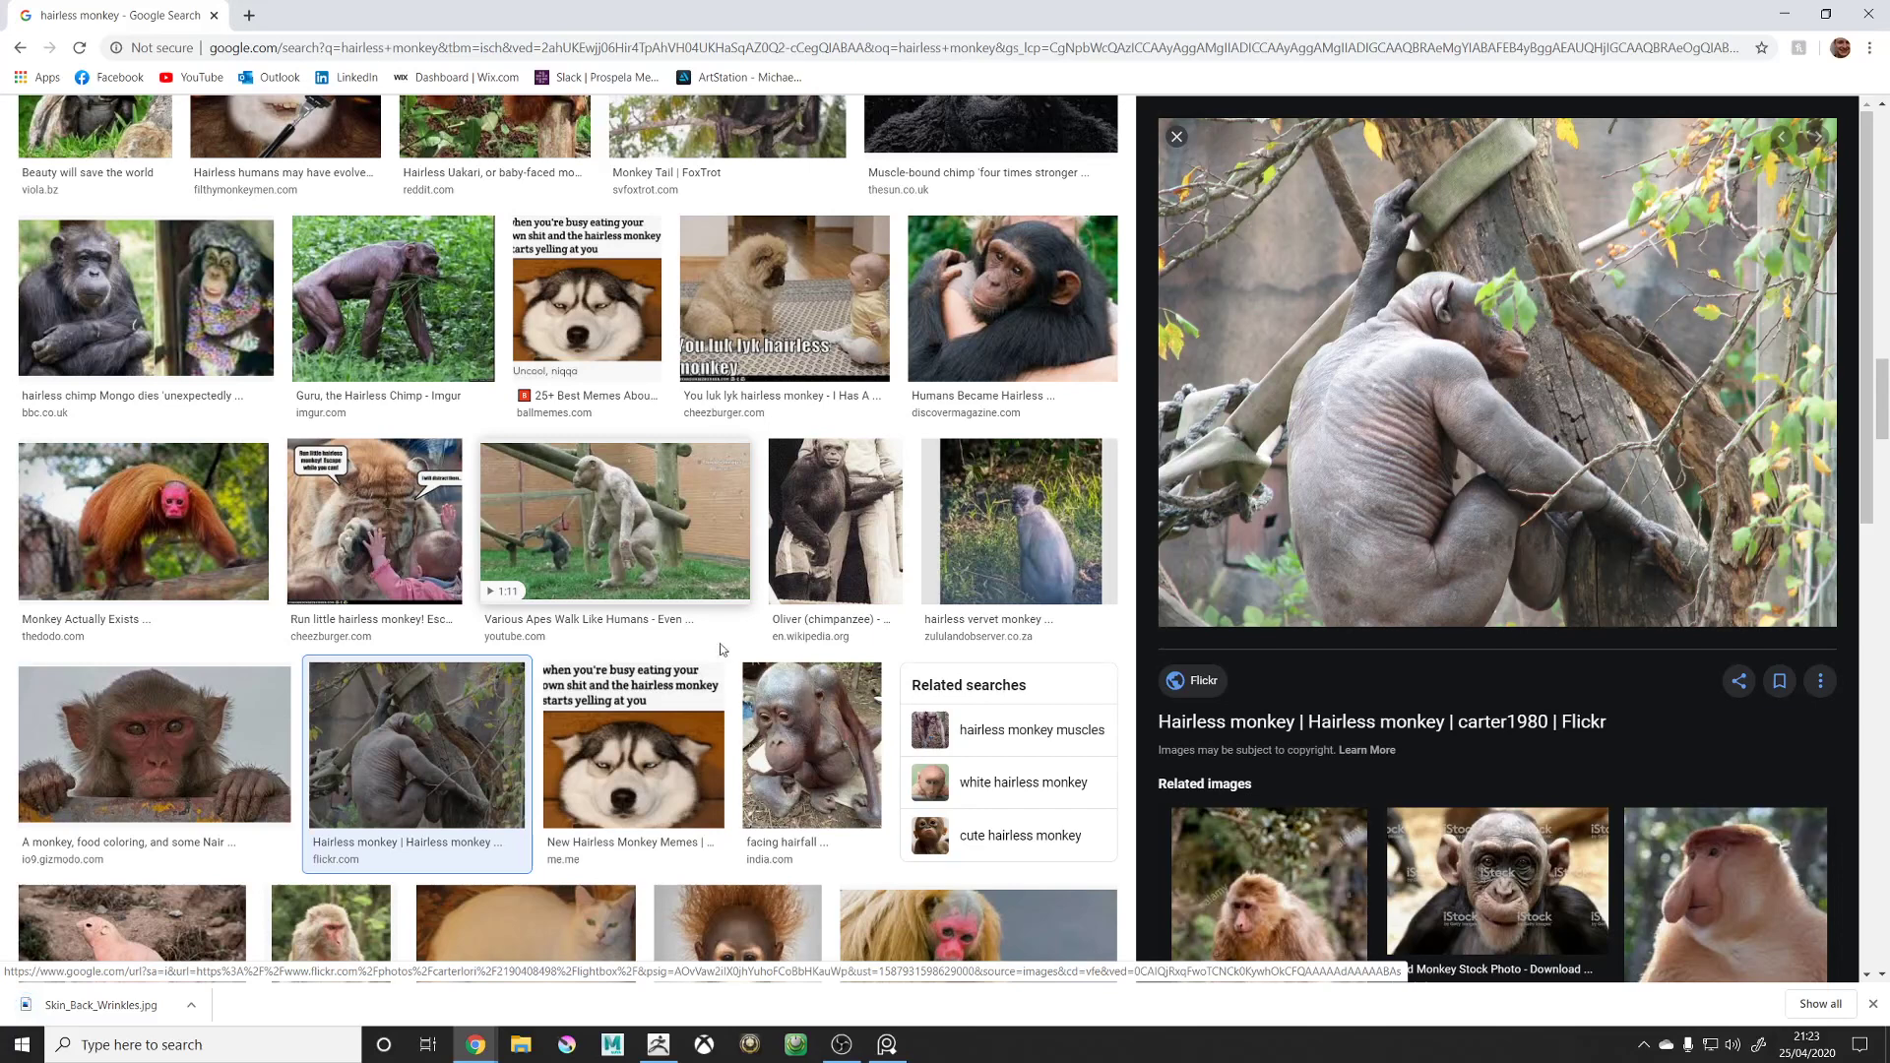
pyautogui.scroll(1, 554, 647)
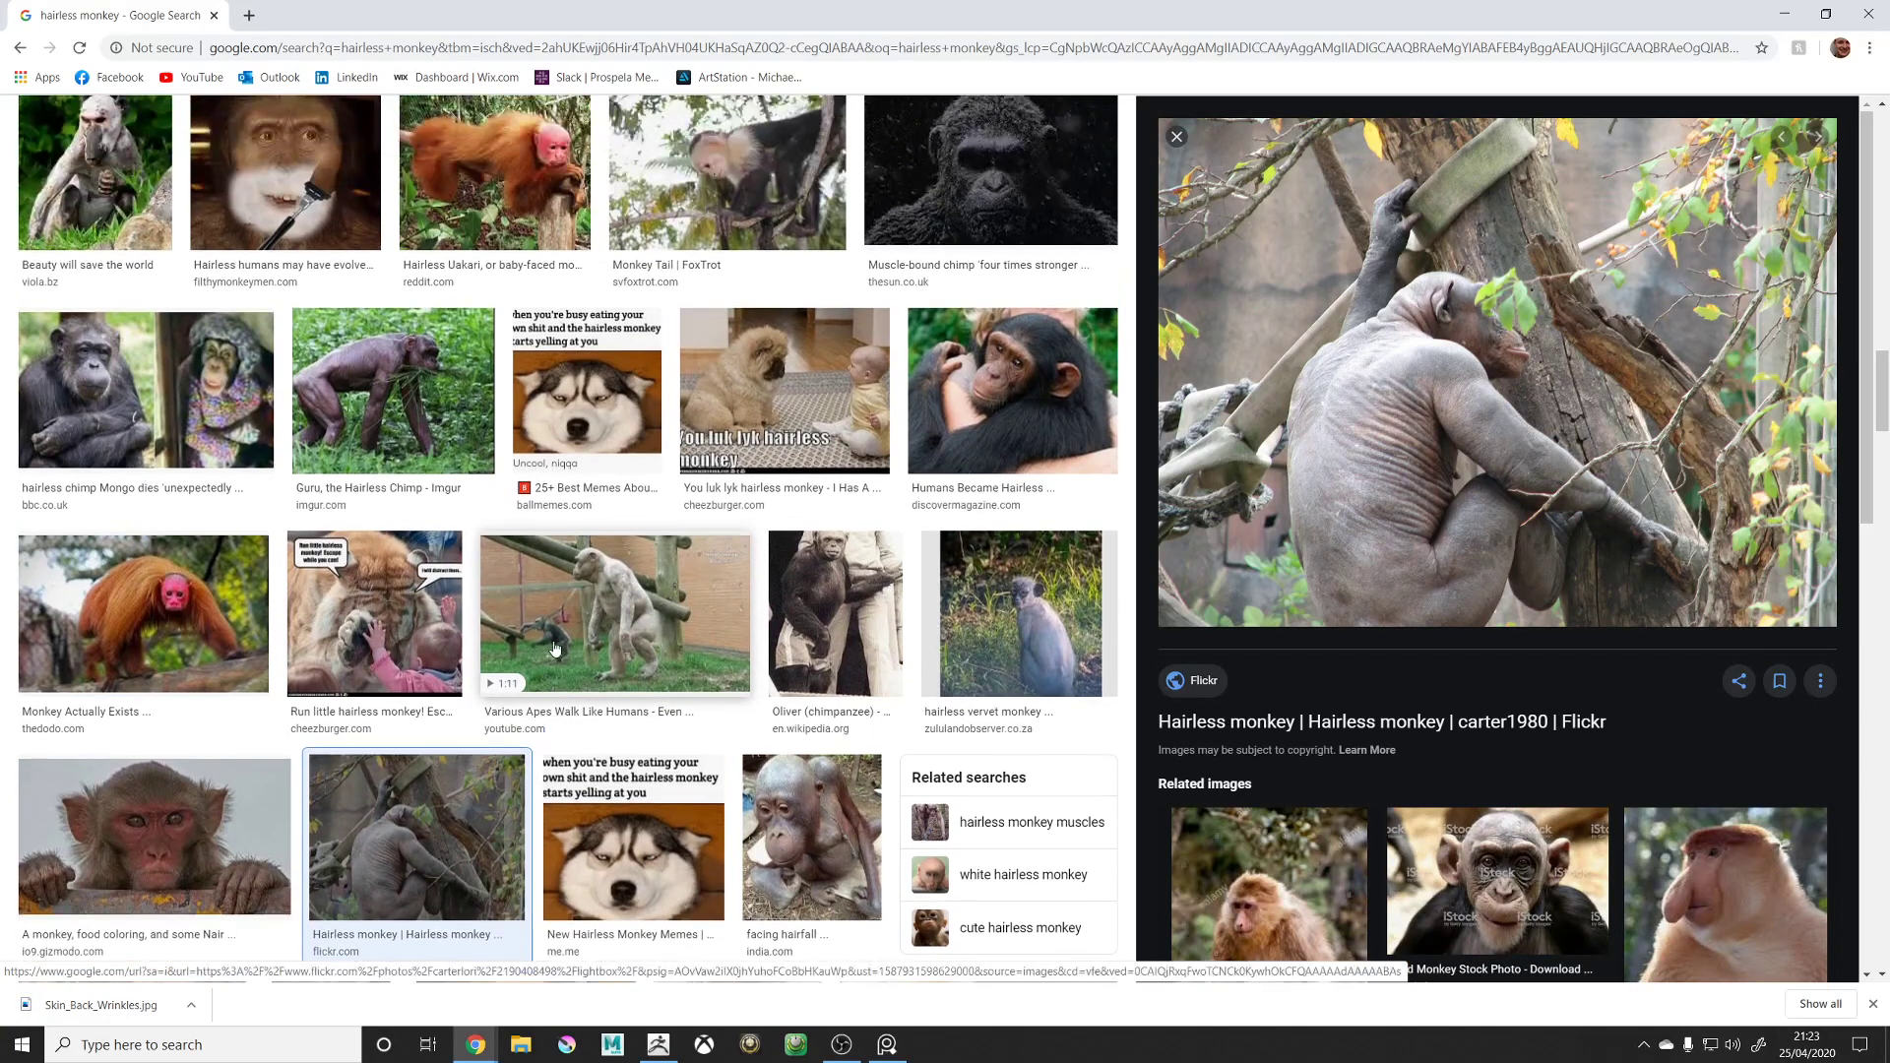
pyautogui.scroll(3, 563, 645)
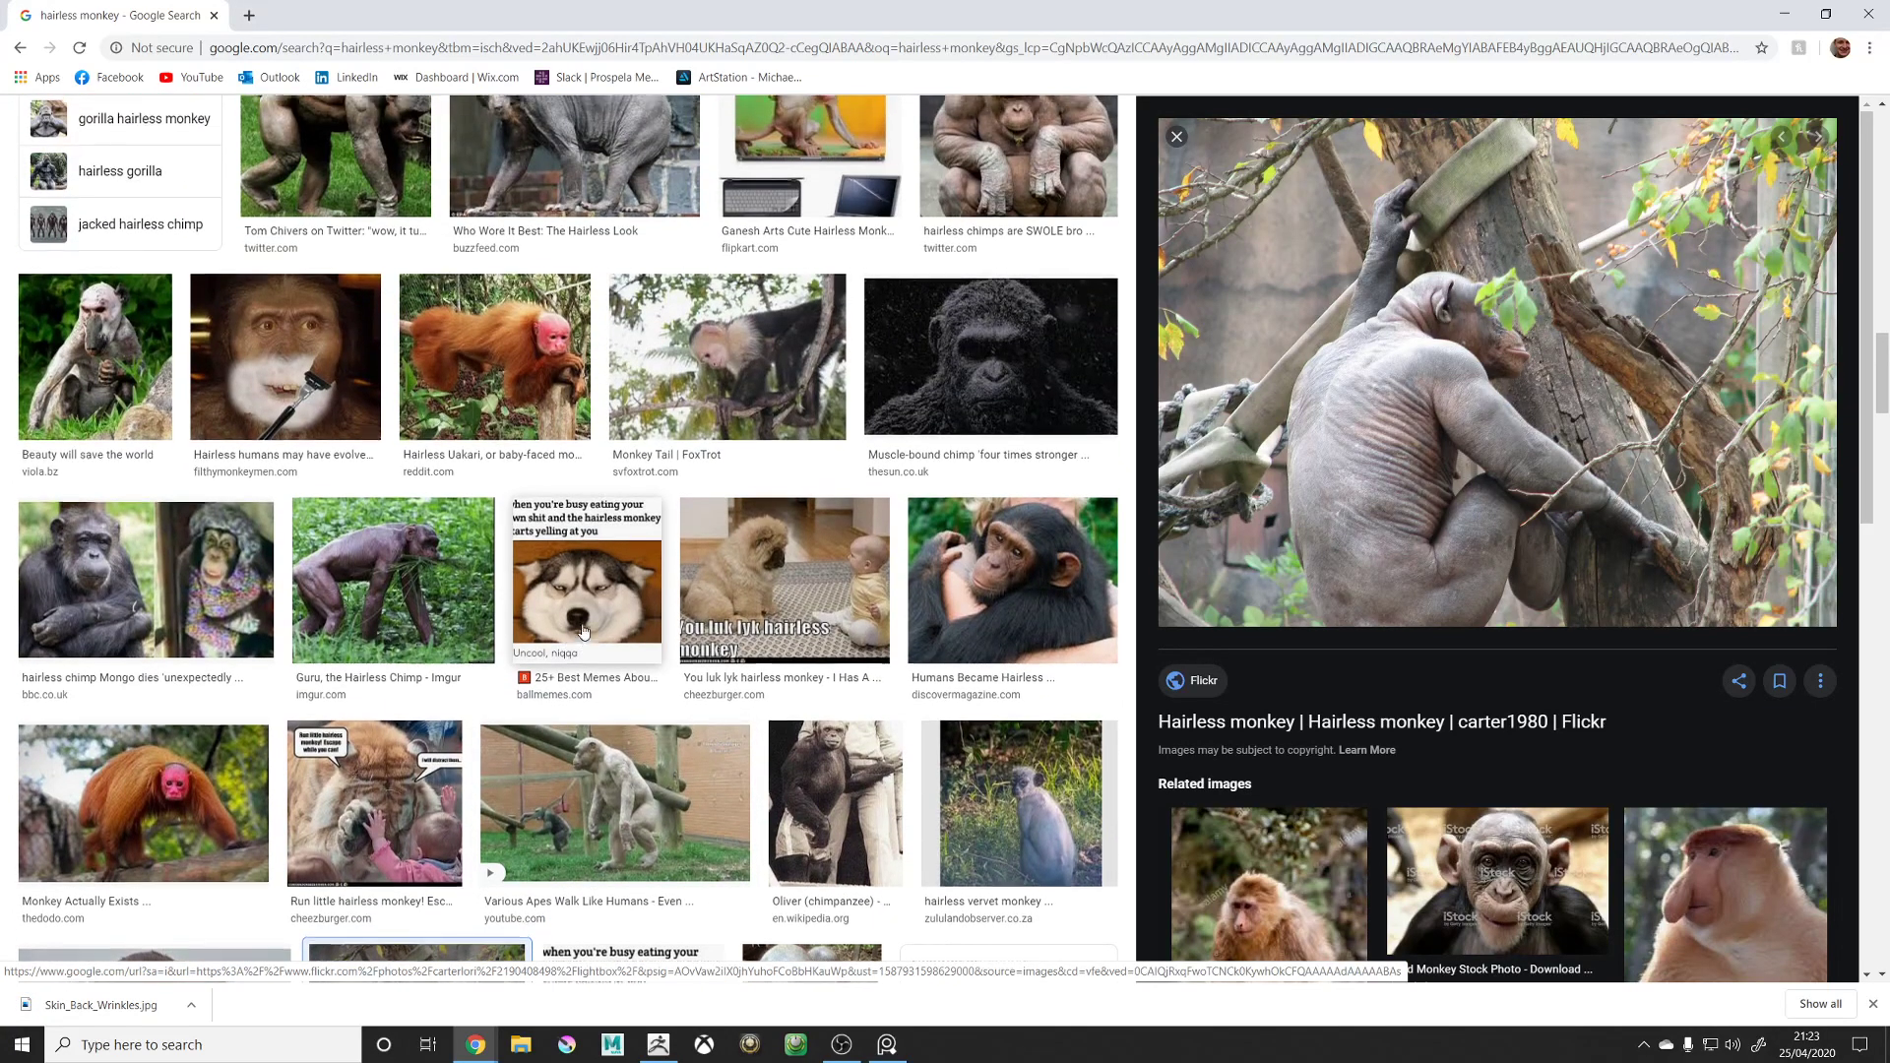
pyautogui.scroll(15, 573, 622)
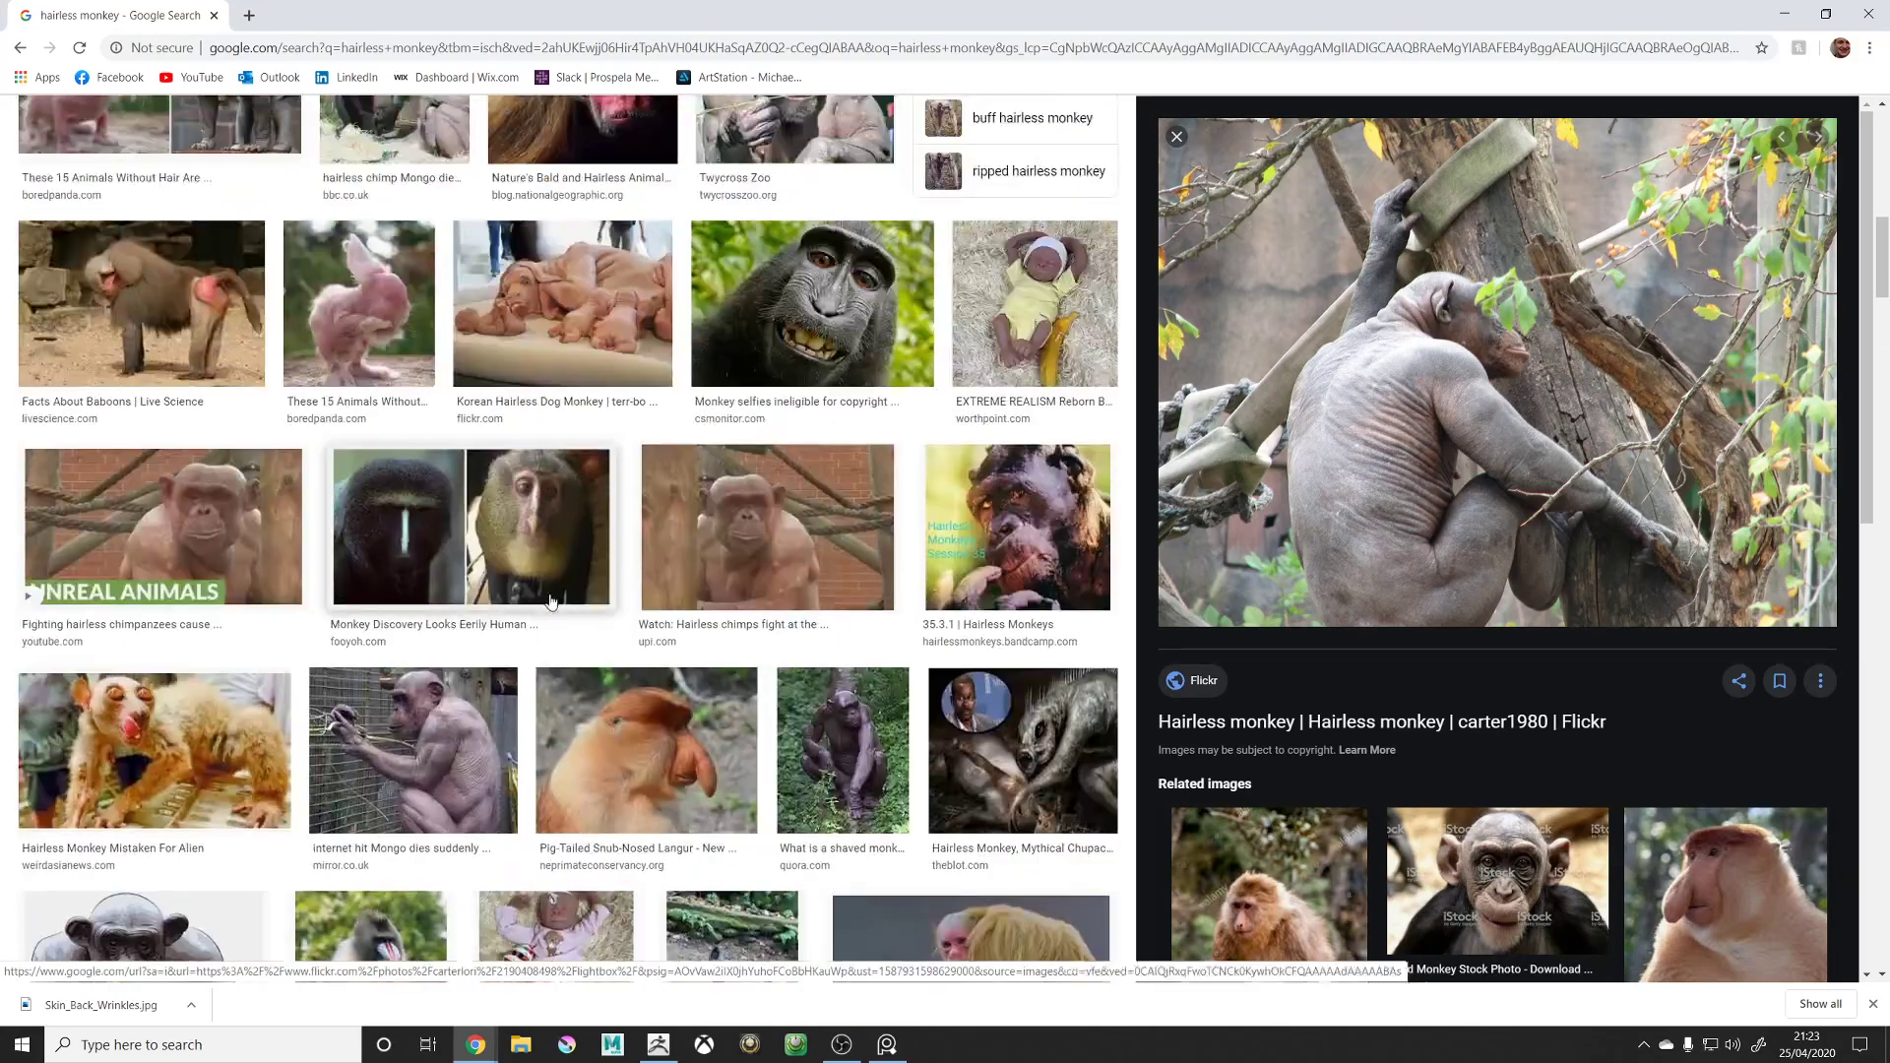
pyautogui.scroll(1, 562, 614)
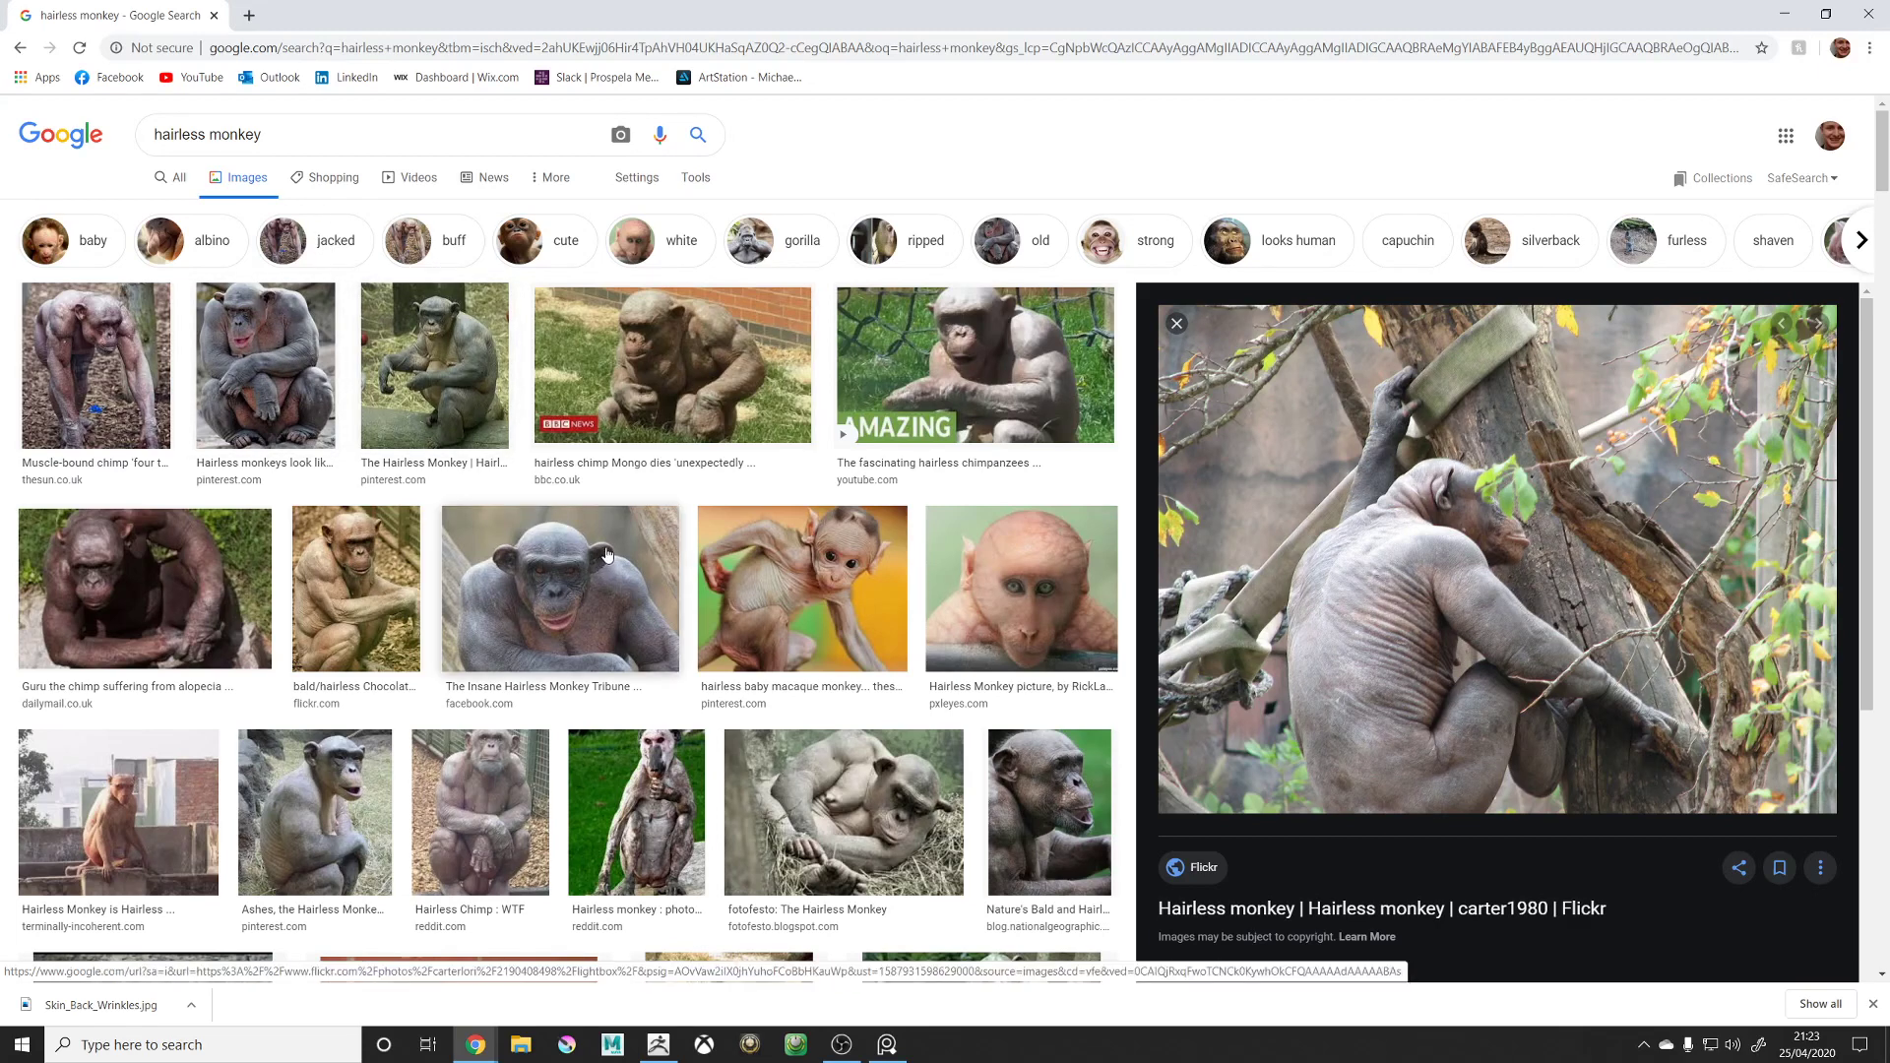
pyautogui.click(758, 556)
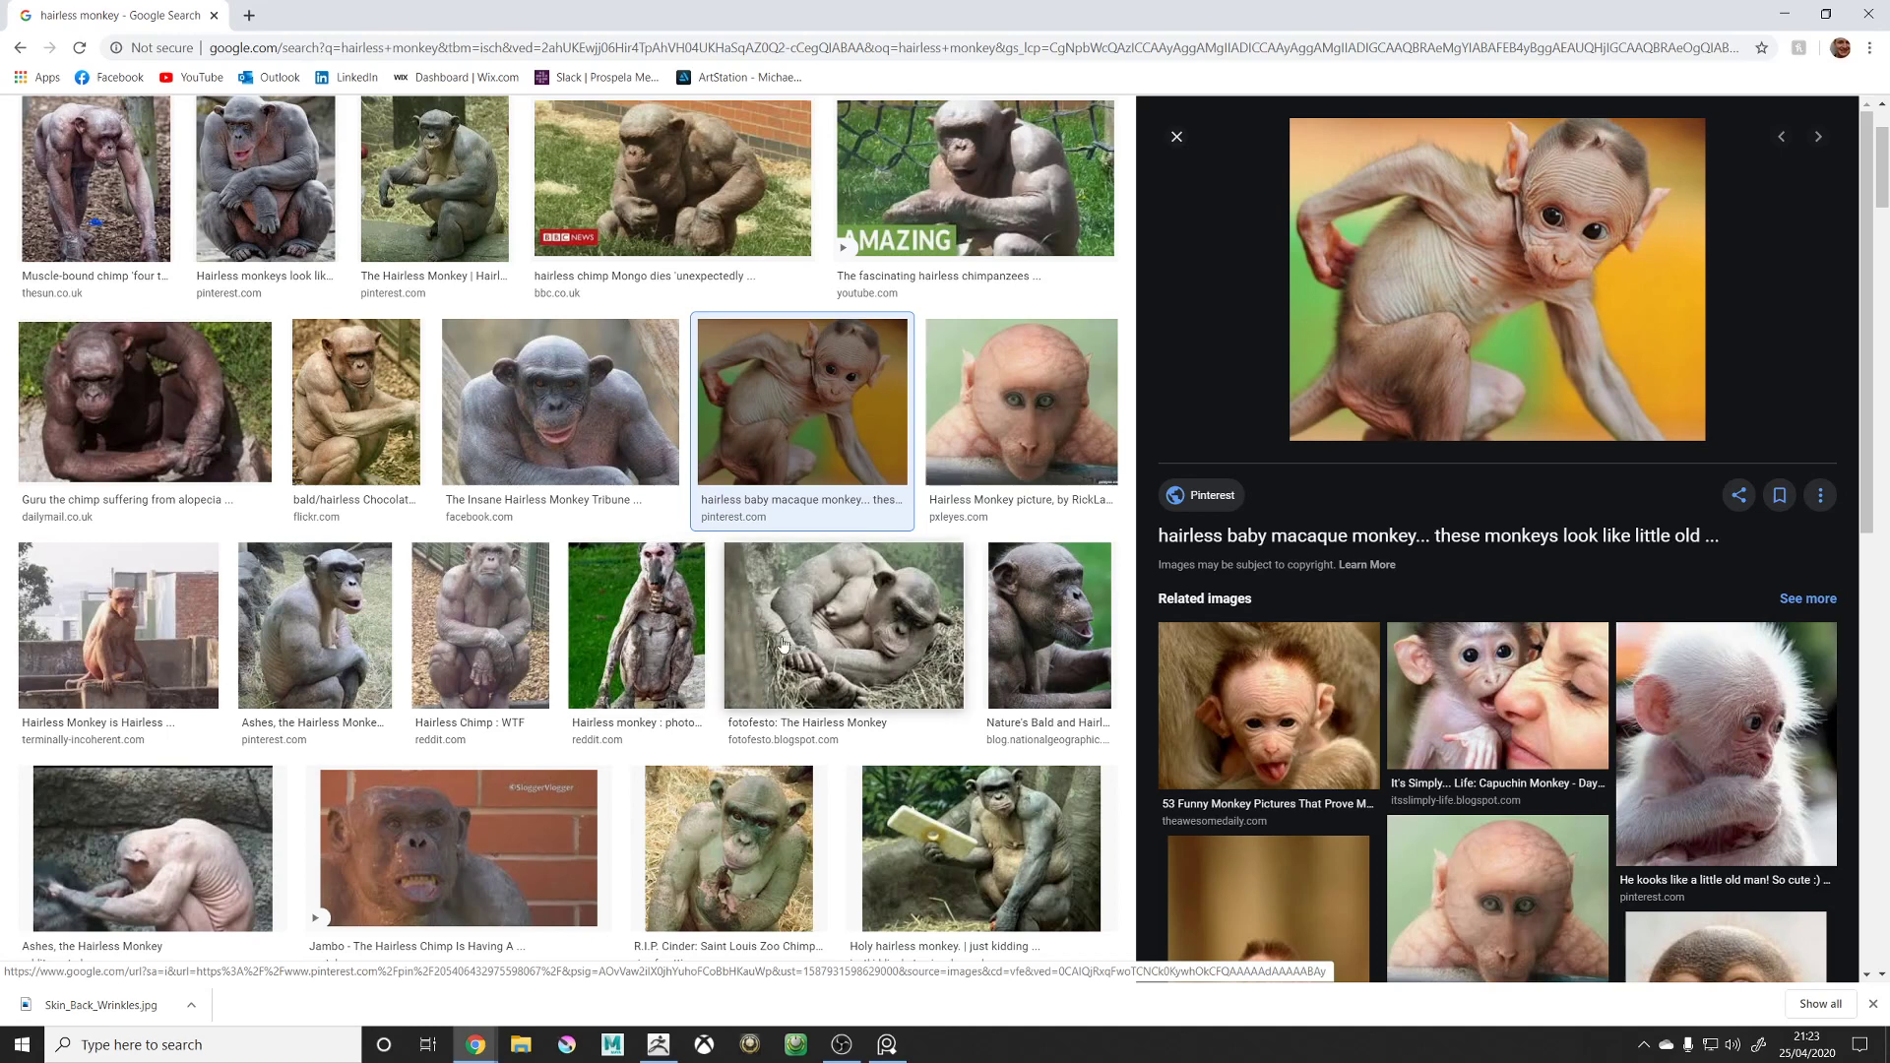
pyautogui.scroll(3, 325, 544)
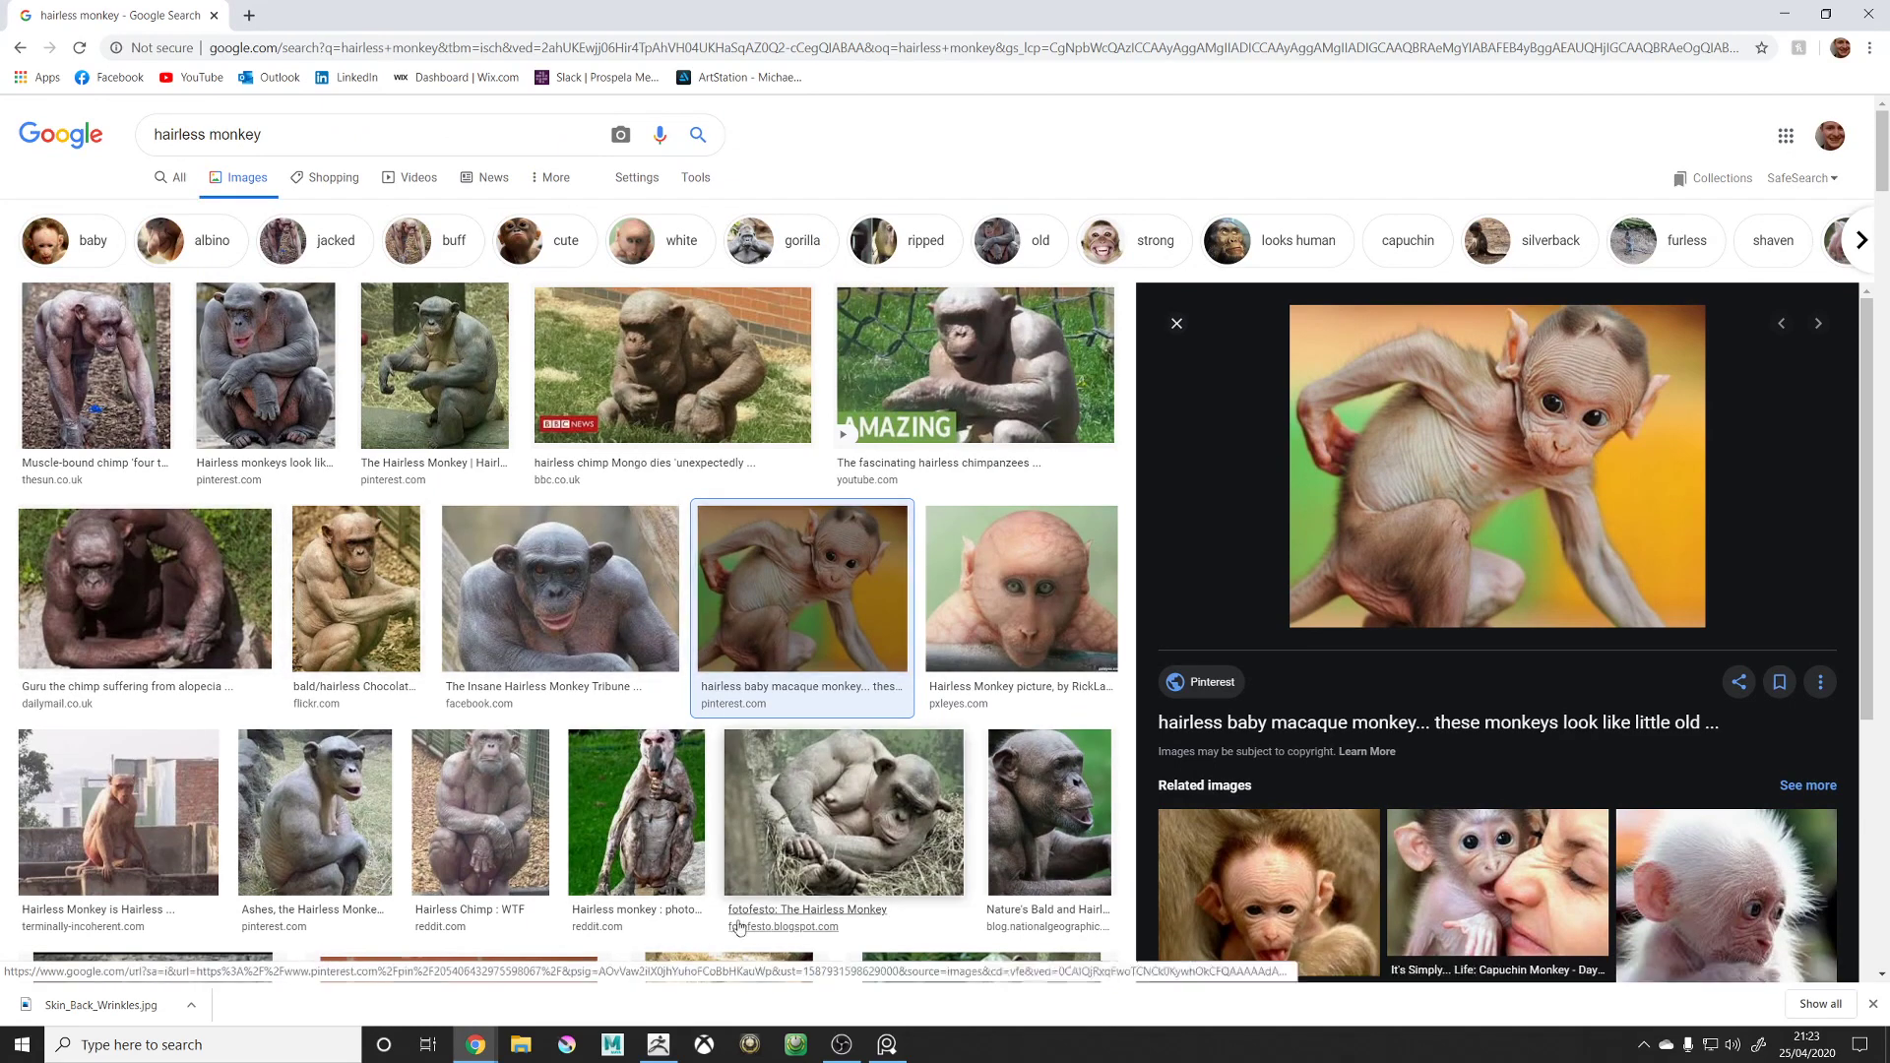
# Switch back to ZBrush and choose the ClayBuildup brush for sculpting the torso.
pyautogui.click(658, 1043)
pyautogui.moveTo(1037, 918); pyautogui.dragTo(1029, 903)
pyautogui.moveTo(1068, 840)
pyautogui.keyDown('alt'); pyautogui.mouseDown()
pyautogui.moveTo(1215, 941)
pyautogui.moveTo(1110, 360)
pyautogui.moveTo(1118, 486)
pyautogui.moveTo(1147, 502)
pyautogui.mouseUp(); pyautogui.keyUp('alt')
pyautogui.press('b')
pyautogui.press('c')
pyautogui.press('b')
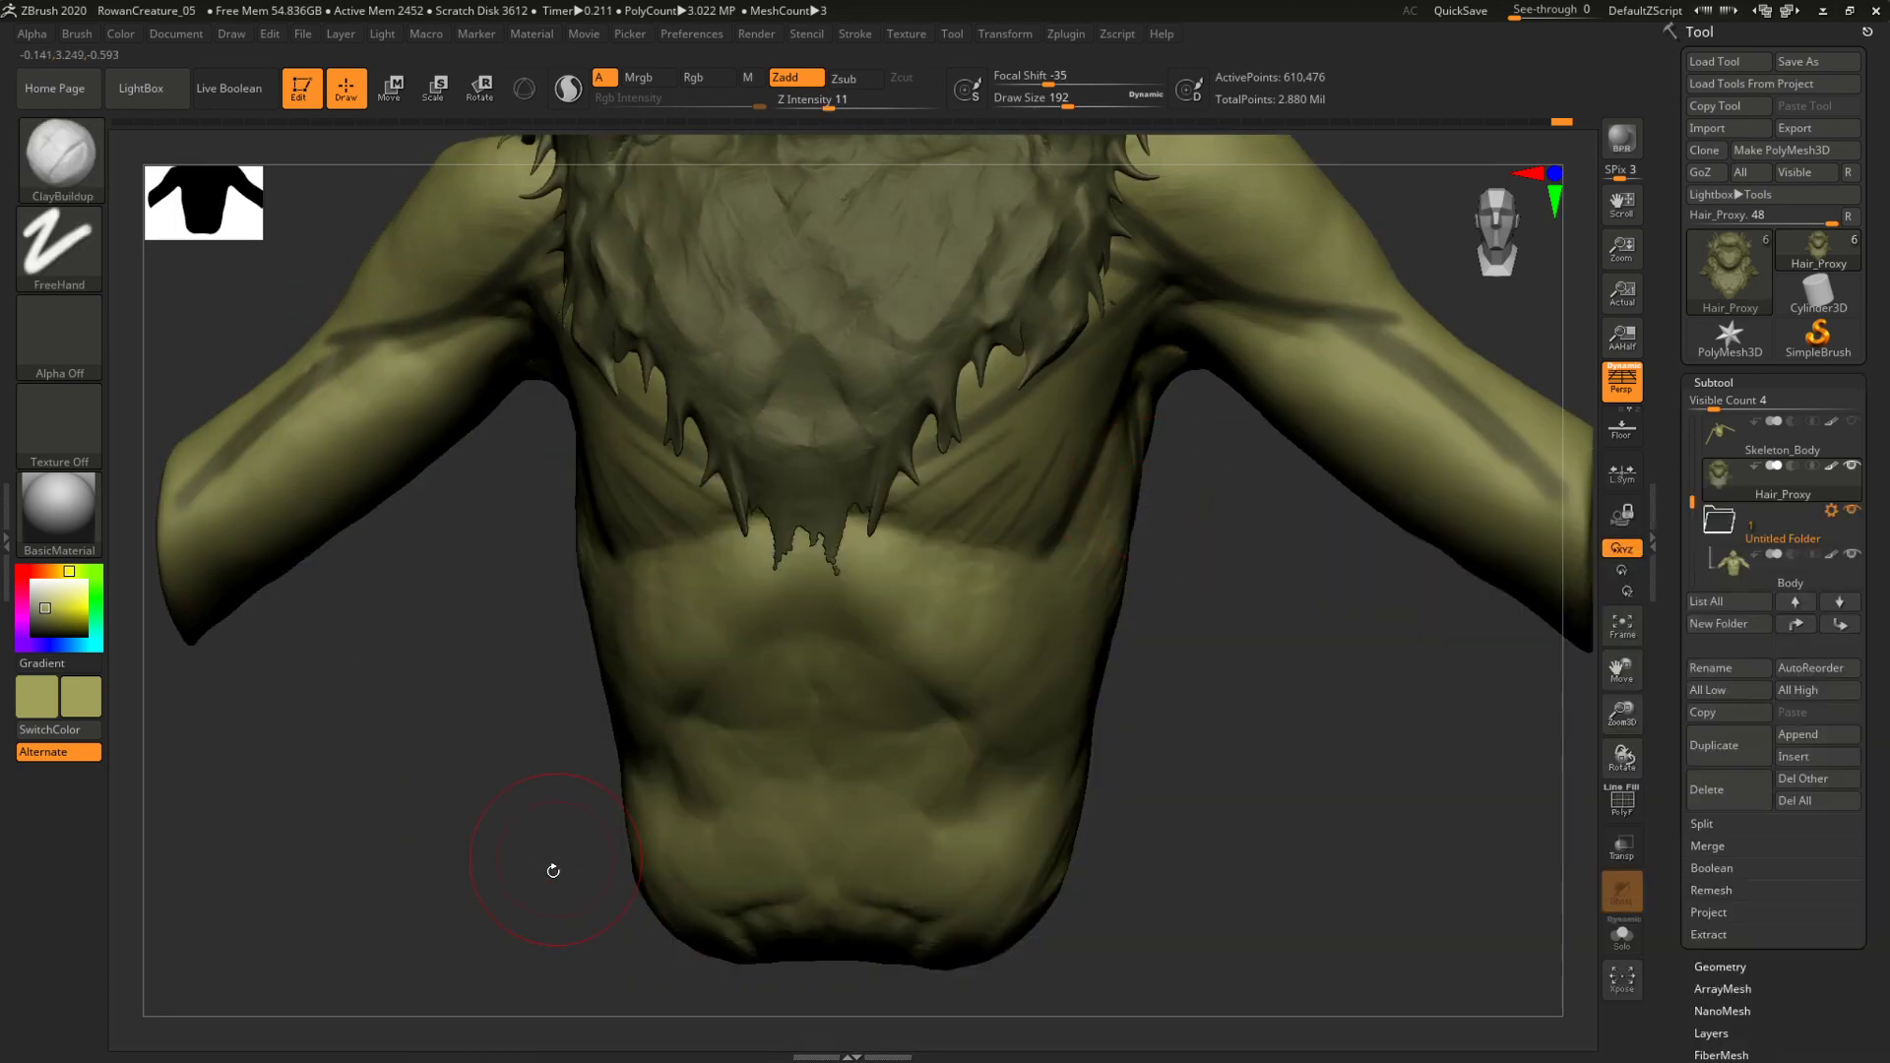
# Make the Body subtool active, enlarge the brush to draw size 331, and smooth out the middle of the abdomen.
pyautogui.keyDown('alt'); pyautogui.click(939, 683); pyautogui.keyUp('alt')
pyautogui.keyDown('alt'); pyautogui.moveTo(1250, 754); pyautogui.dragTo(1070, 652); pyautogui.keyUp('alt')
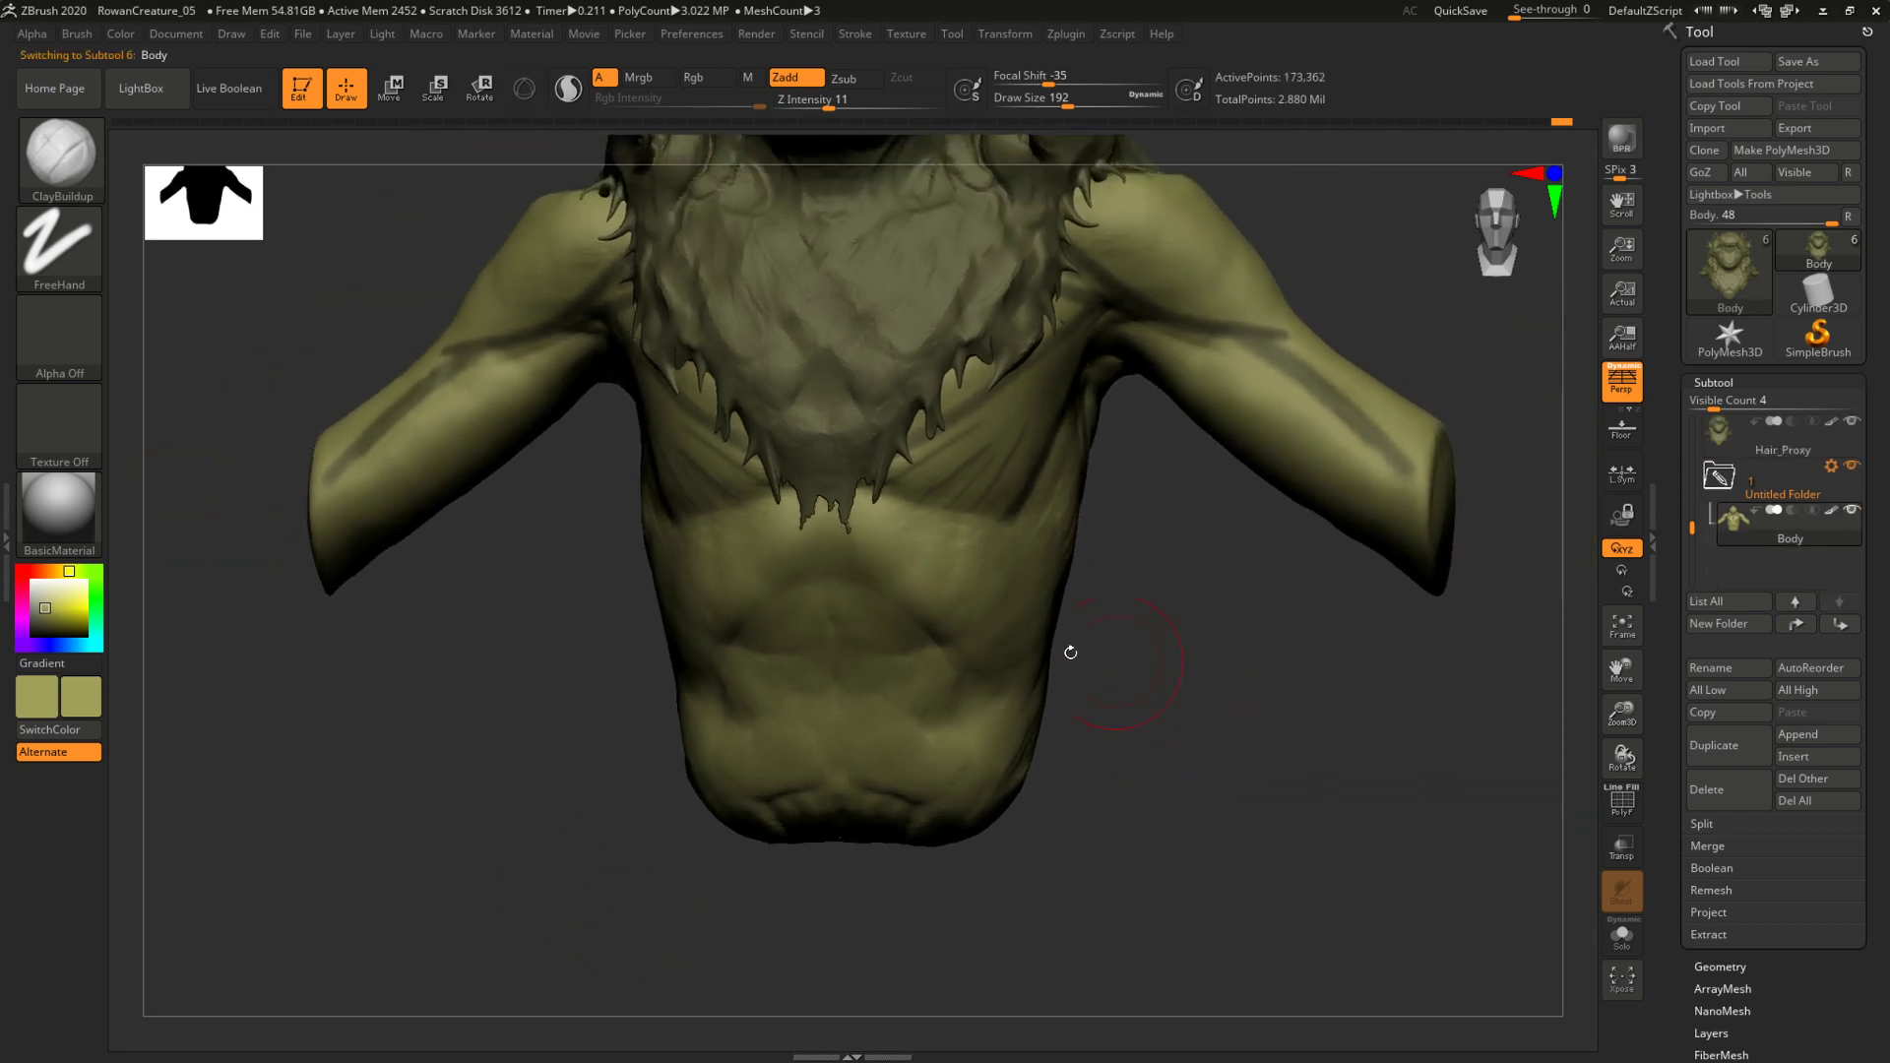
pyautogui.press(']')
pyautogui.press(']')
pyautogui.press(']')
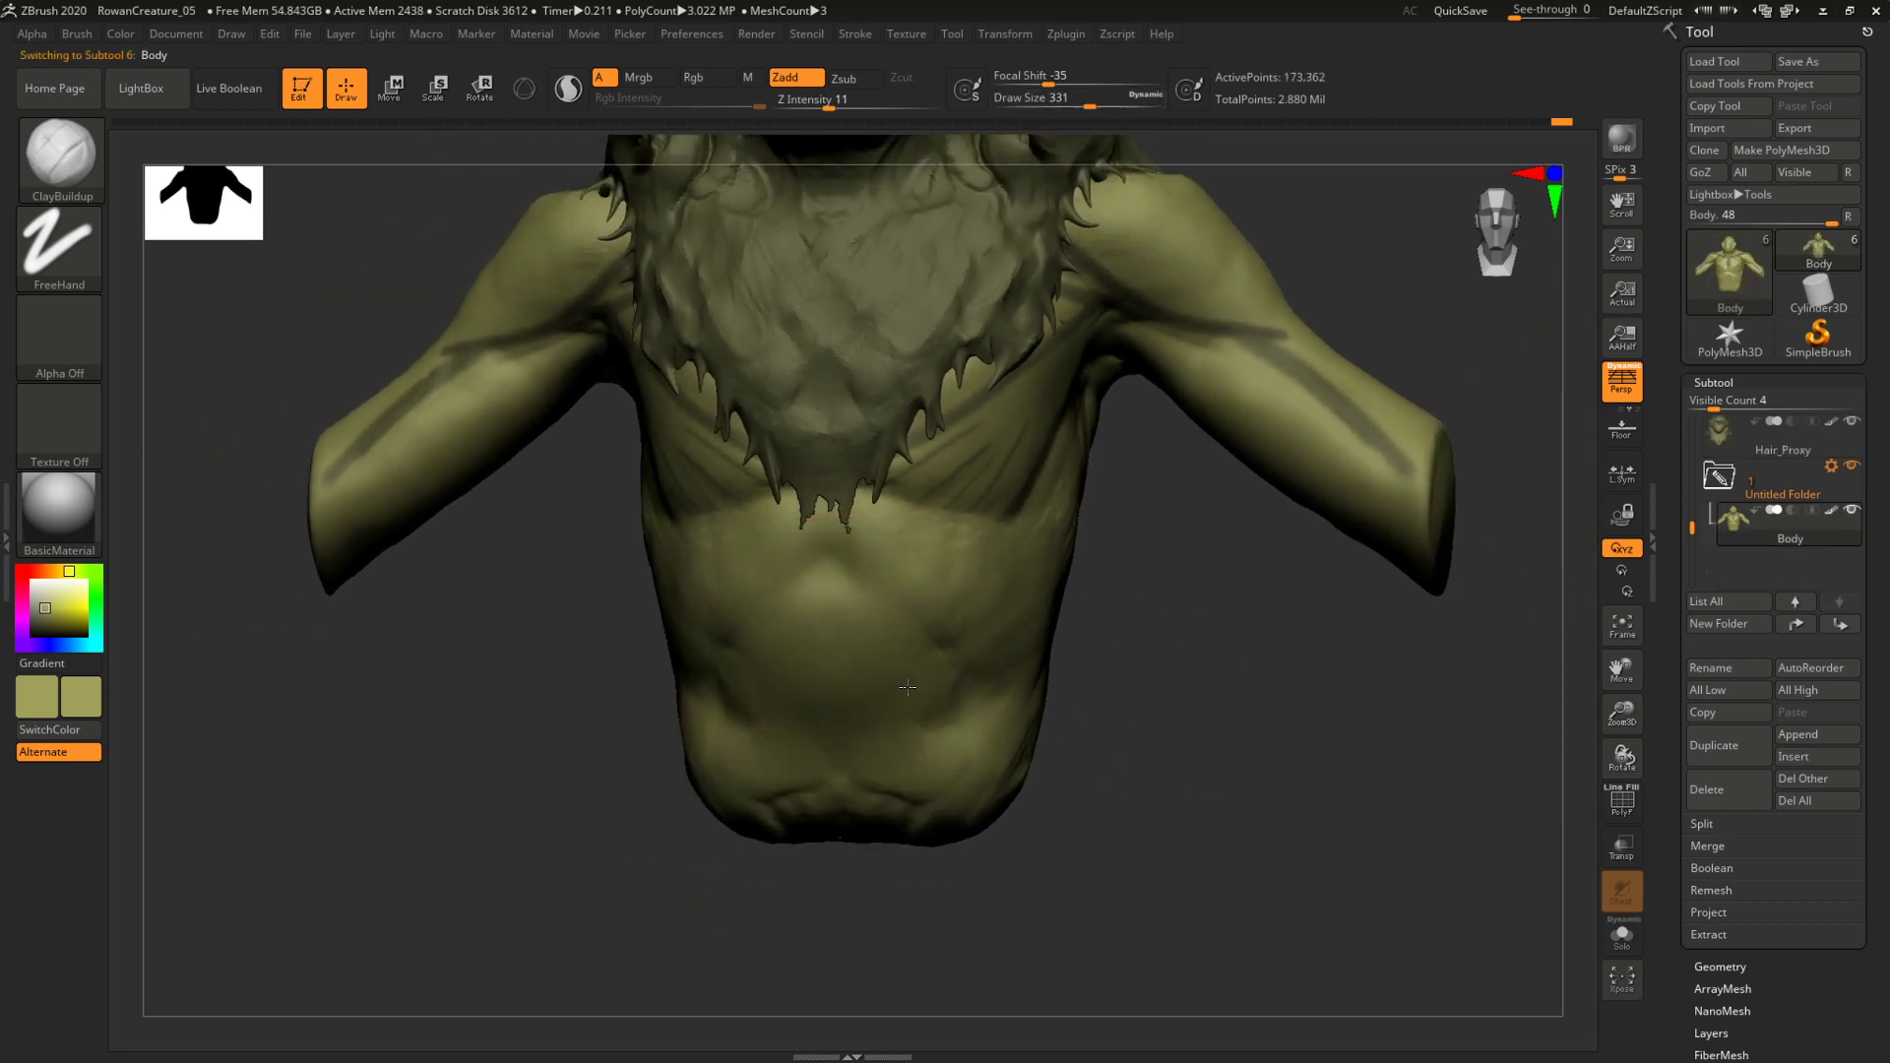
# Smooth away the remaining abdominal muscles and round the belly into one soft form with draw size 508.
pyautogui.moveTo(1093, 748)
pyautogui.mouseDown()
pyautogui.moveTo(1247, 756)
pyautogui.moveTo(983, 755)
pyautogui.moveTo(1260, 763)
pyautogui.mouseUp()
pyautogui.press('space')
pyautogui.moveTo(804, 642); pyautogui.dragTo(824, 643)
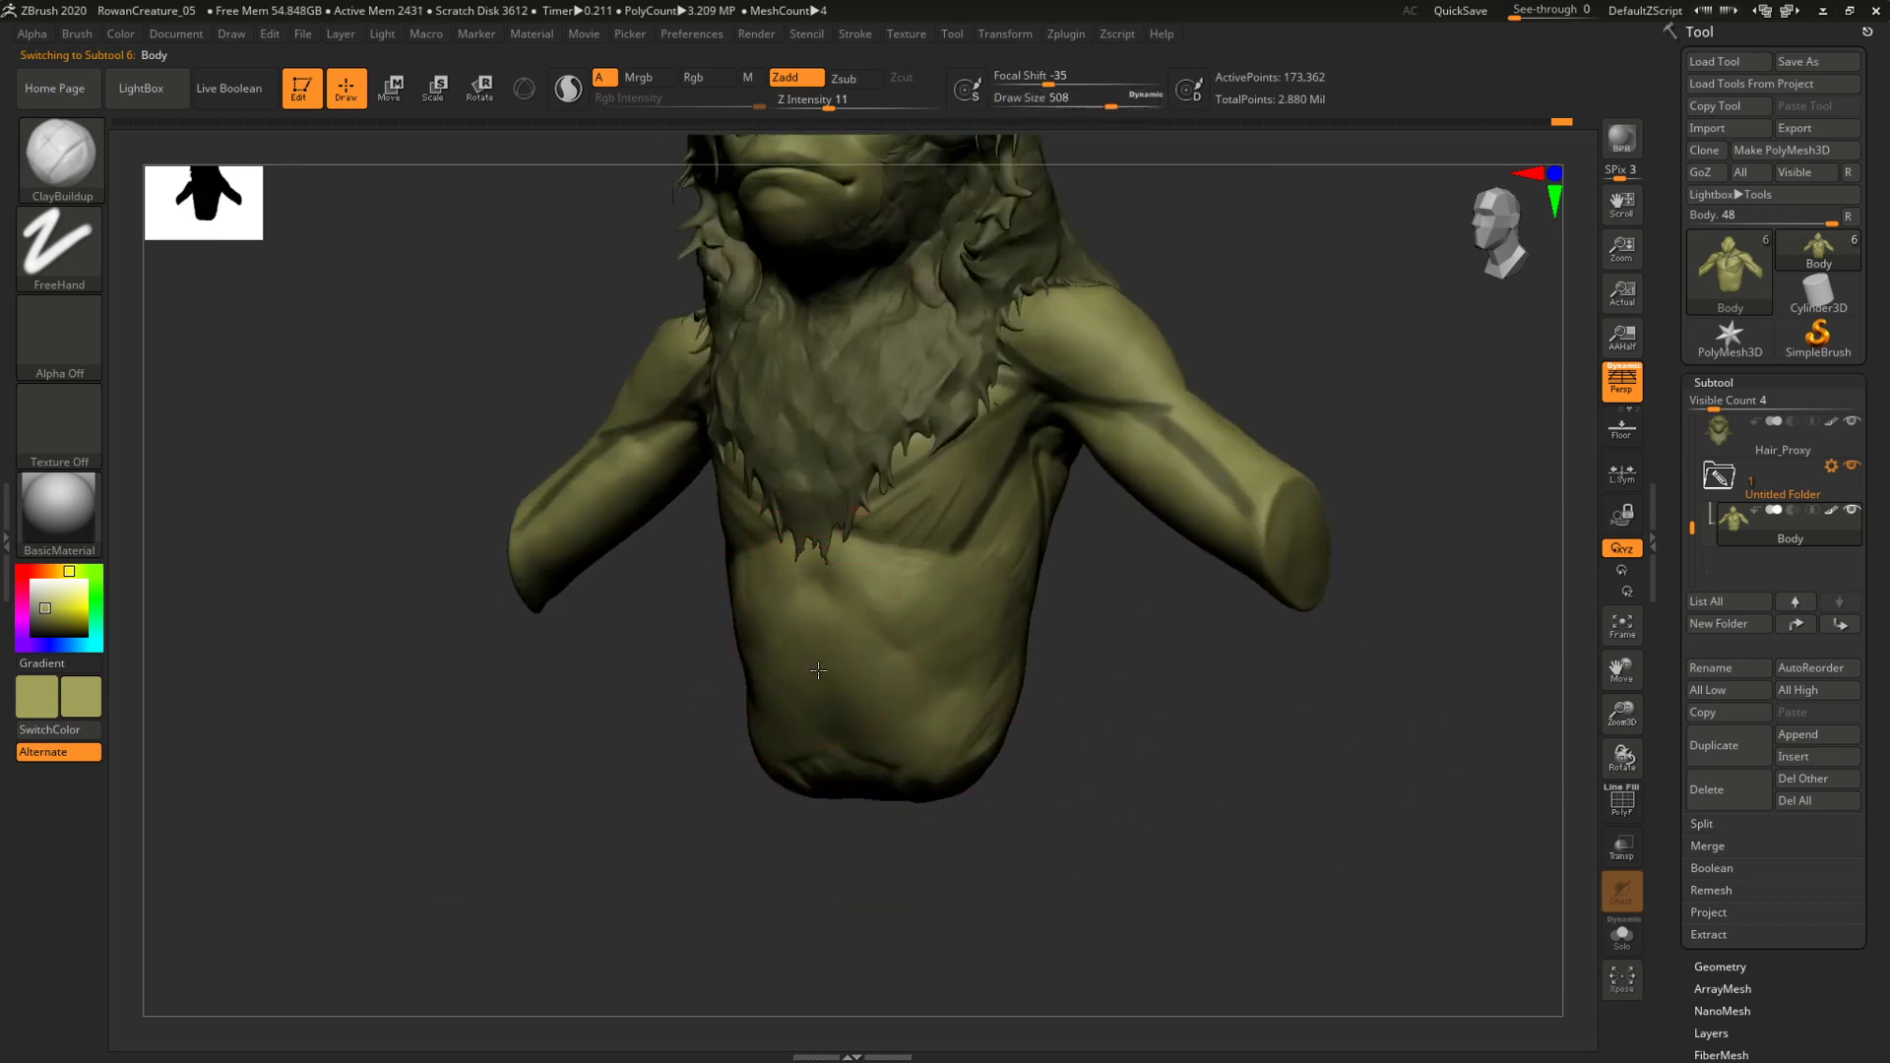
pyautogui.moveTo(948, 802)
pyautogui.keyDown('alt'); pyautogui.mouseDown()
pyautogui.moveTo(1194, 777)
pyautogui.moveTo(751, 748)
pyautogui.mouseUp(); pyautogui.keyUp('alt')
pyautogui.moveTo(1012, 793); pyautogui.dragTo(833, 704)
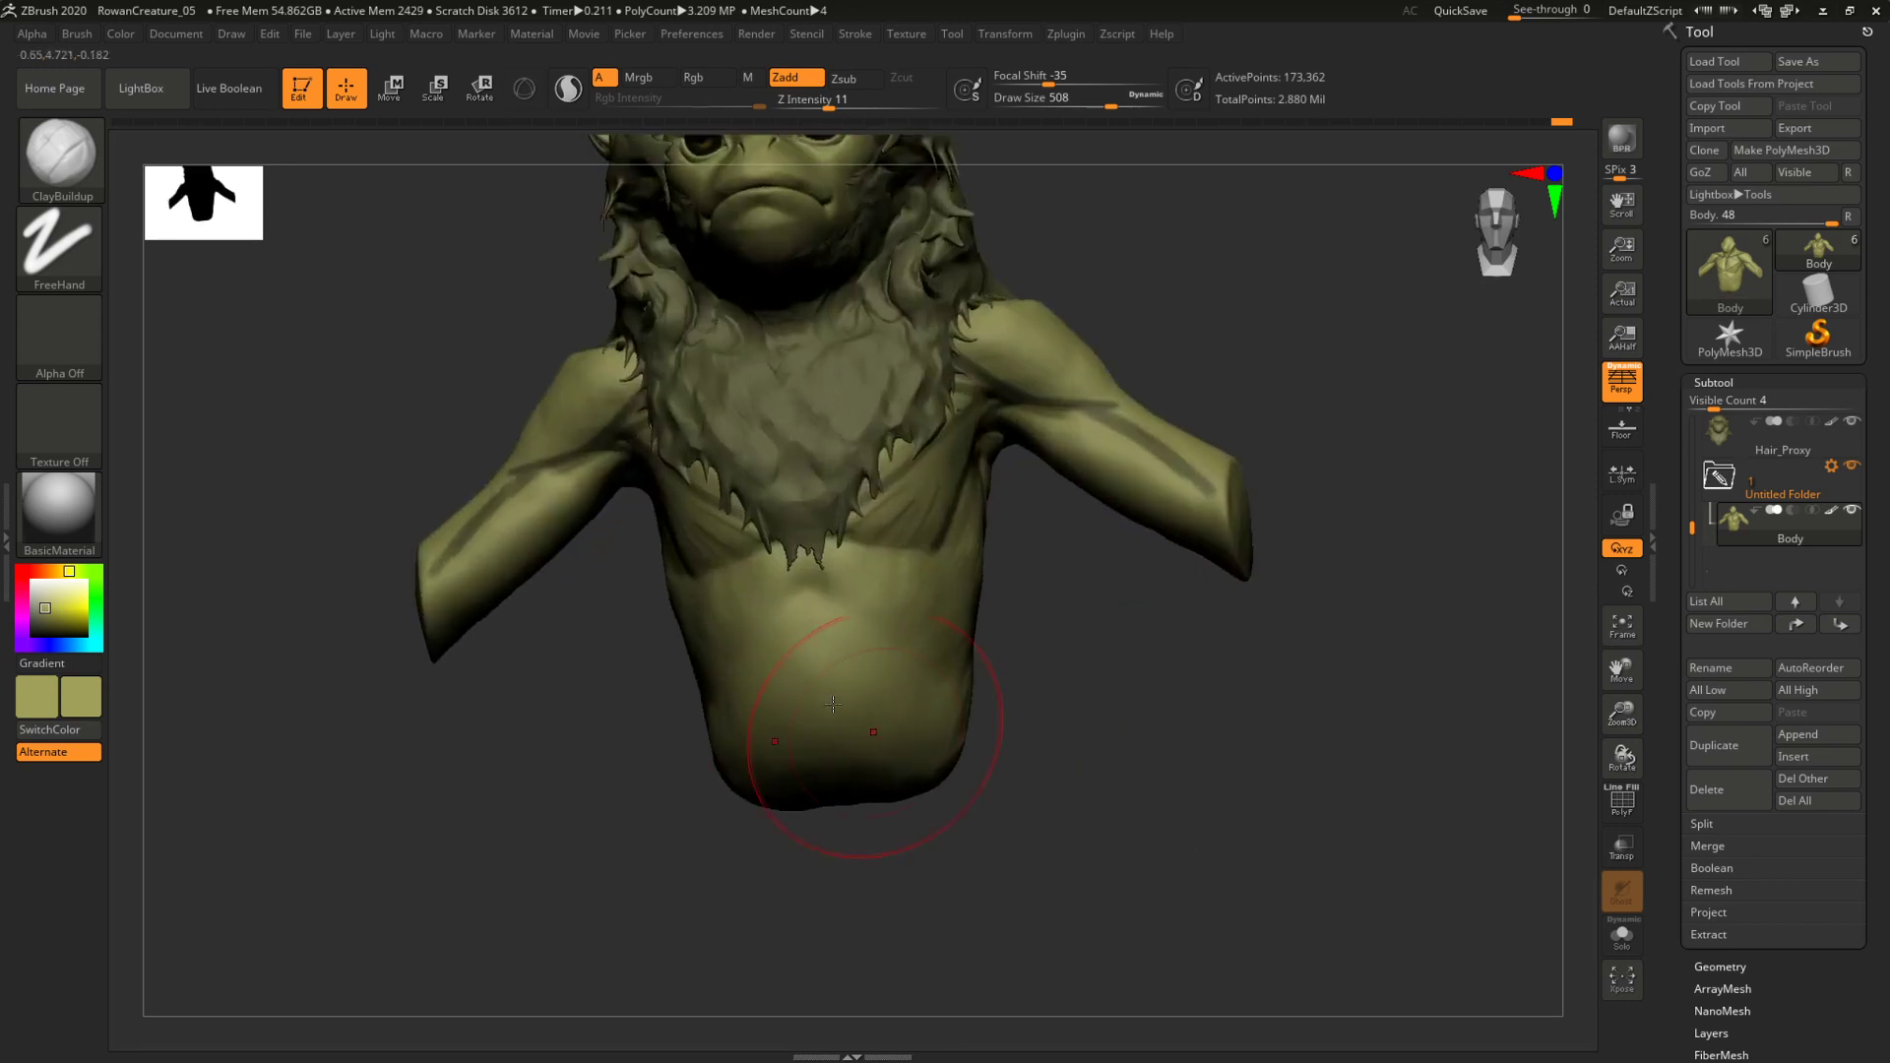
pyautogui.moveTo(940, 677); pyautogui.dragTo(822, 671)
pyautogui.moveTo(972, 728); pyautogui.dragTo(1044, 713)
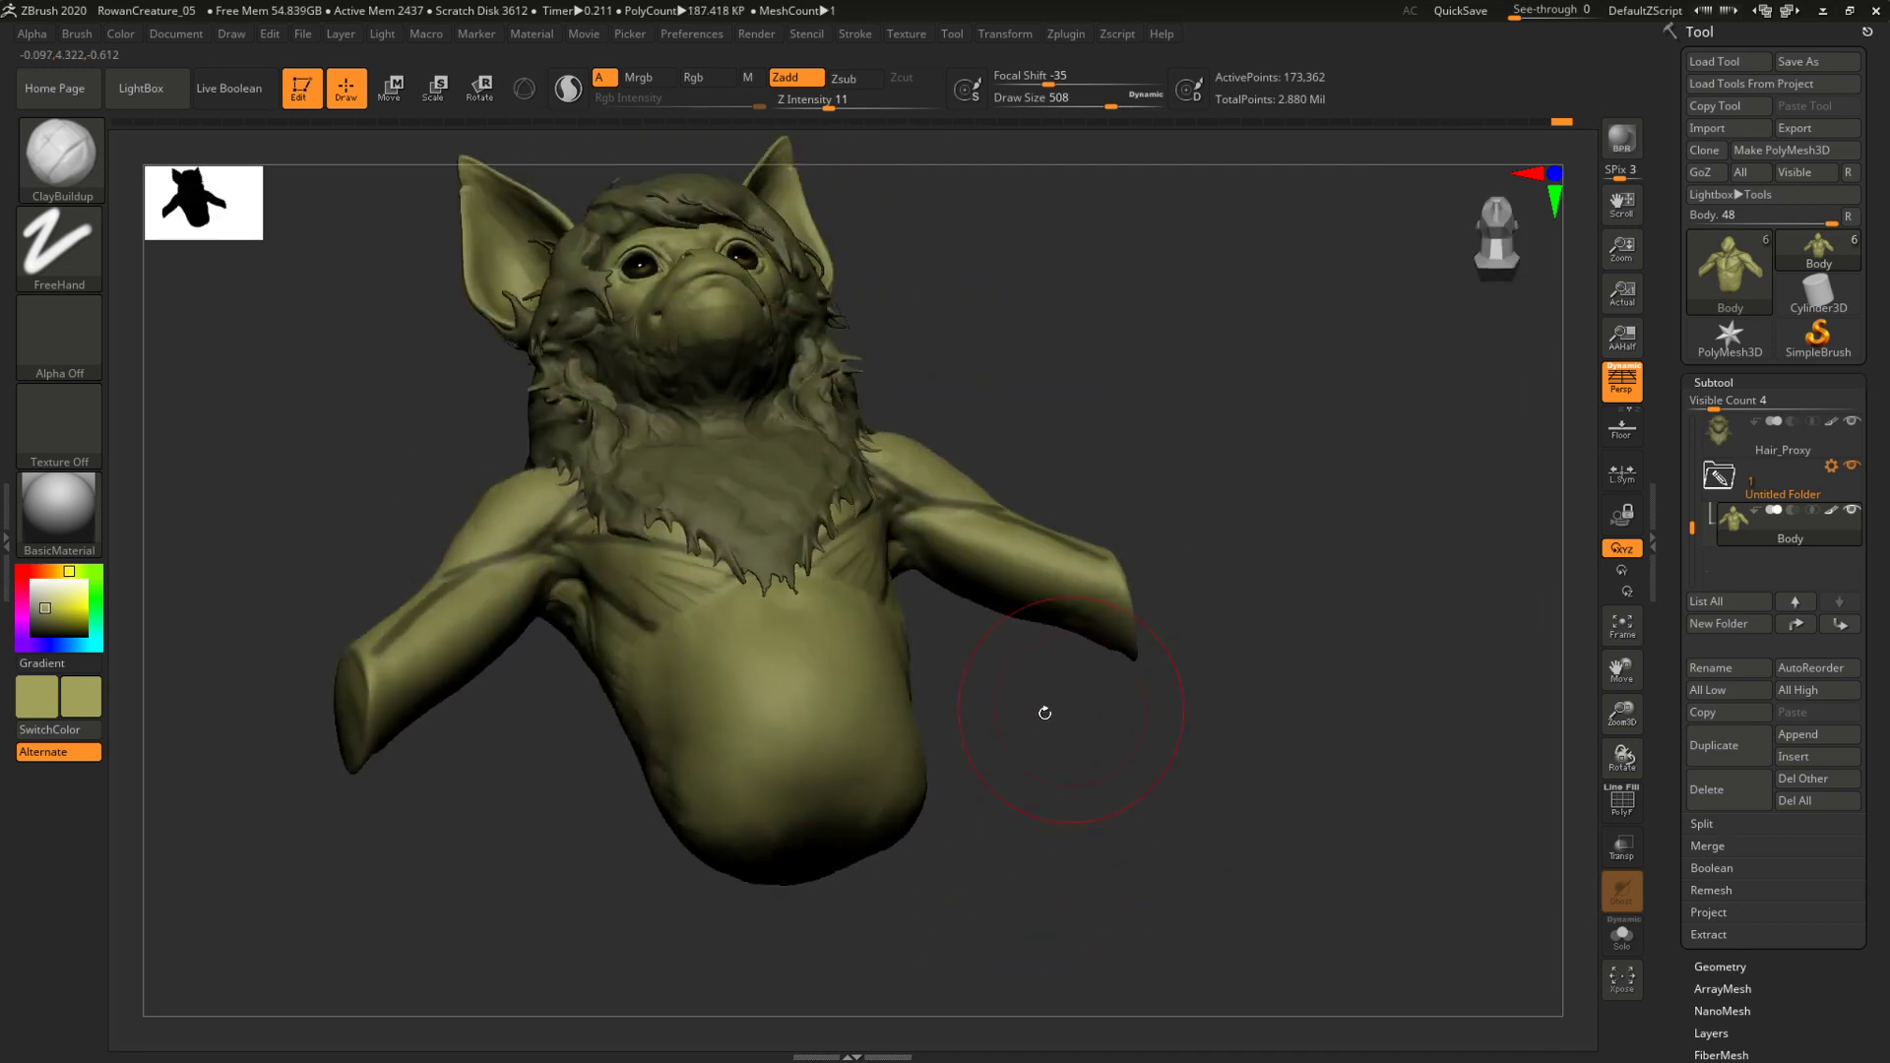
pyautogui.keyDown('alt'); pyautogui.moveTo(886, 777); pyautogui.dragTo(847, 802); pyautogui.keyUp('alt')
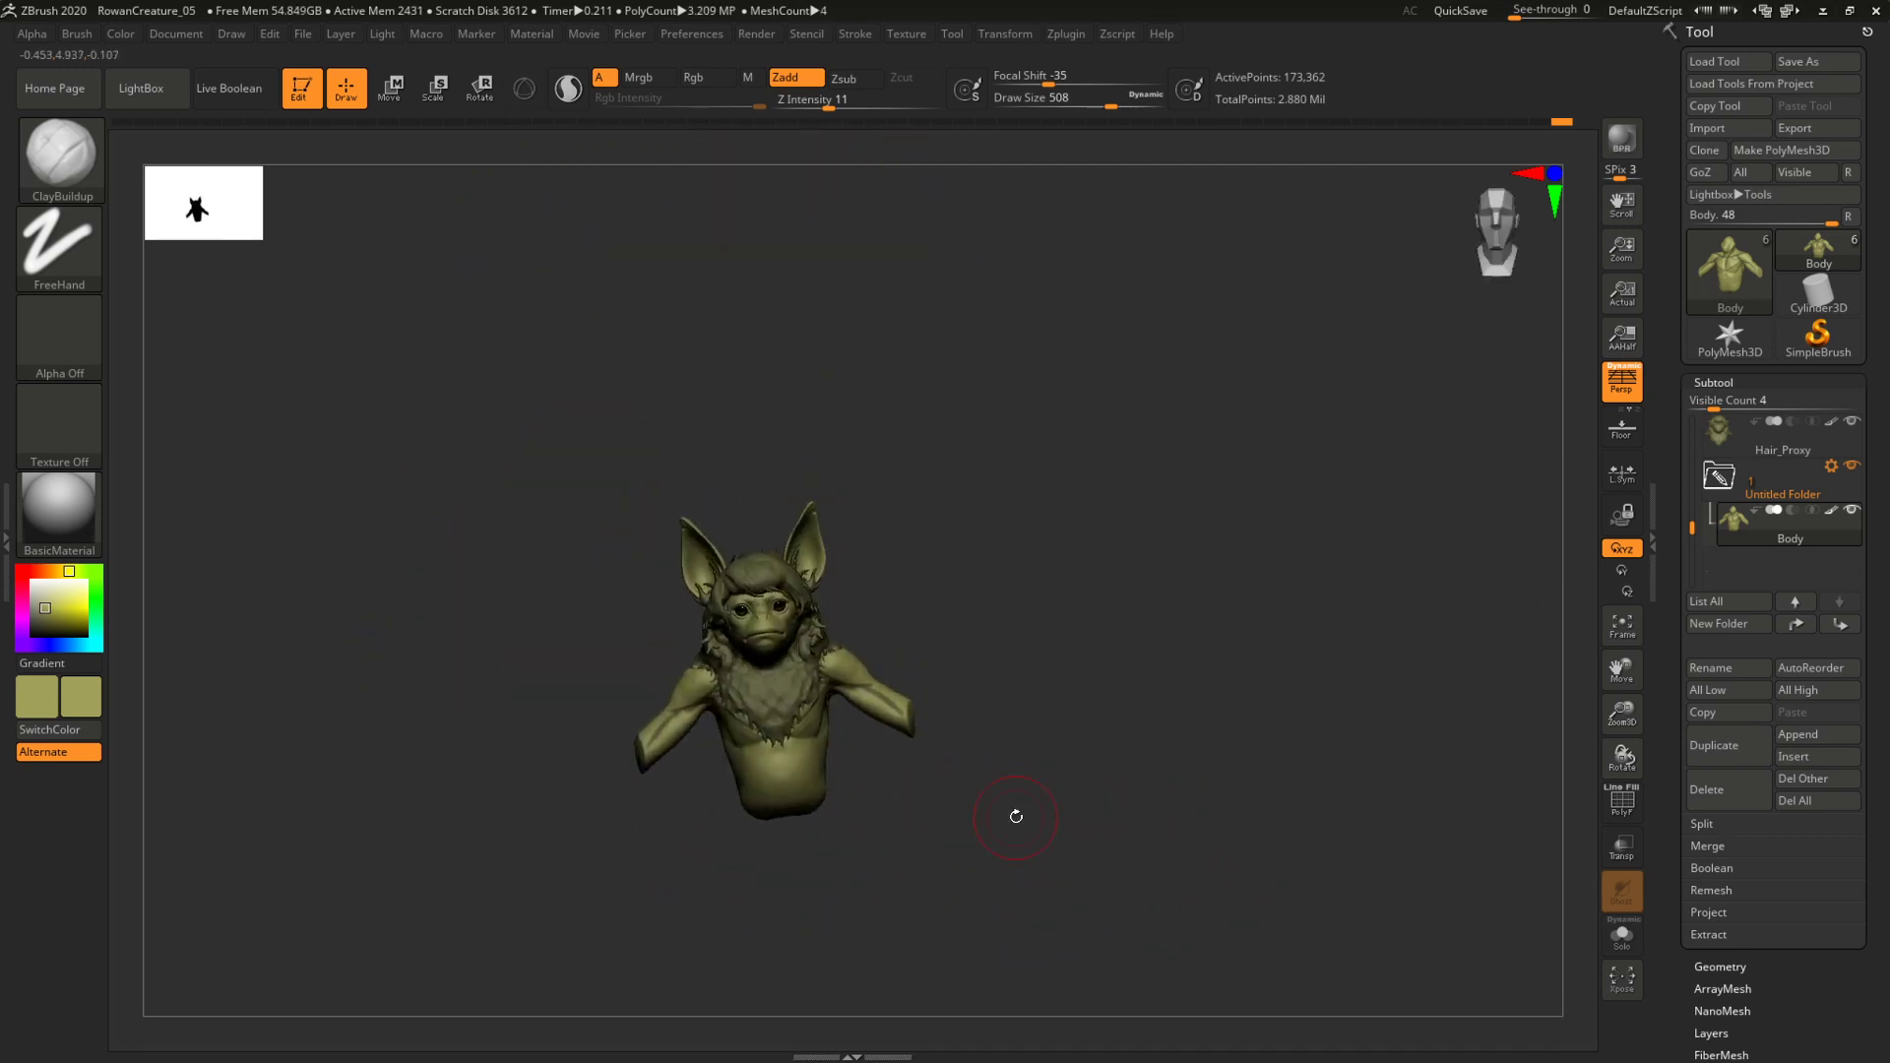
pyautogui.moveTo(1013, 814)
pyautogui.mouseDown()
pyautogui.moveTo(999, 771)
pyautogui.moveTo(1237, 725)
pyautogui.moveTo(1058, 698)
pyautogui.moveTo(1223, 675)
pyautogui.moveTo(1118, 633)
pyautogui.moveTo(1308, 717)
pyautogui.moveTo(1153, 713)
pyautogui.moveTo(1185, 772)
pyautogui.mouseUp()
# Switch to the Standard brush with Zadd on and Rgb off, and set the draw size to 145 for belly detail.
pyautogui.press('b')
pyautogui.press('d')
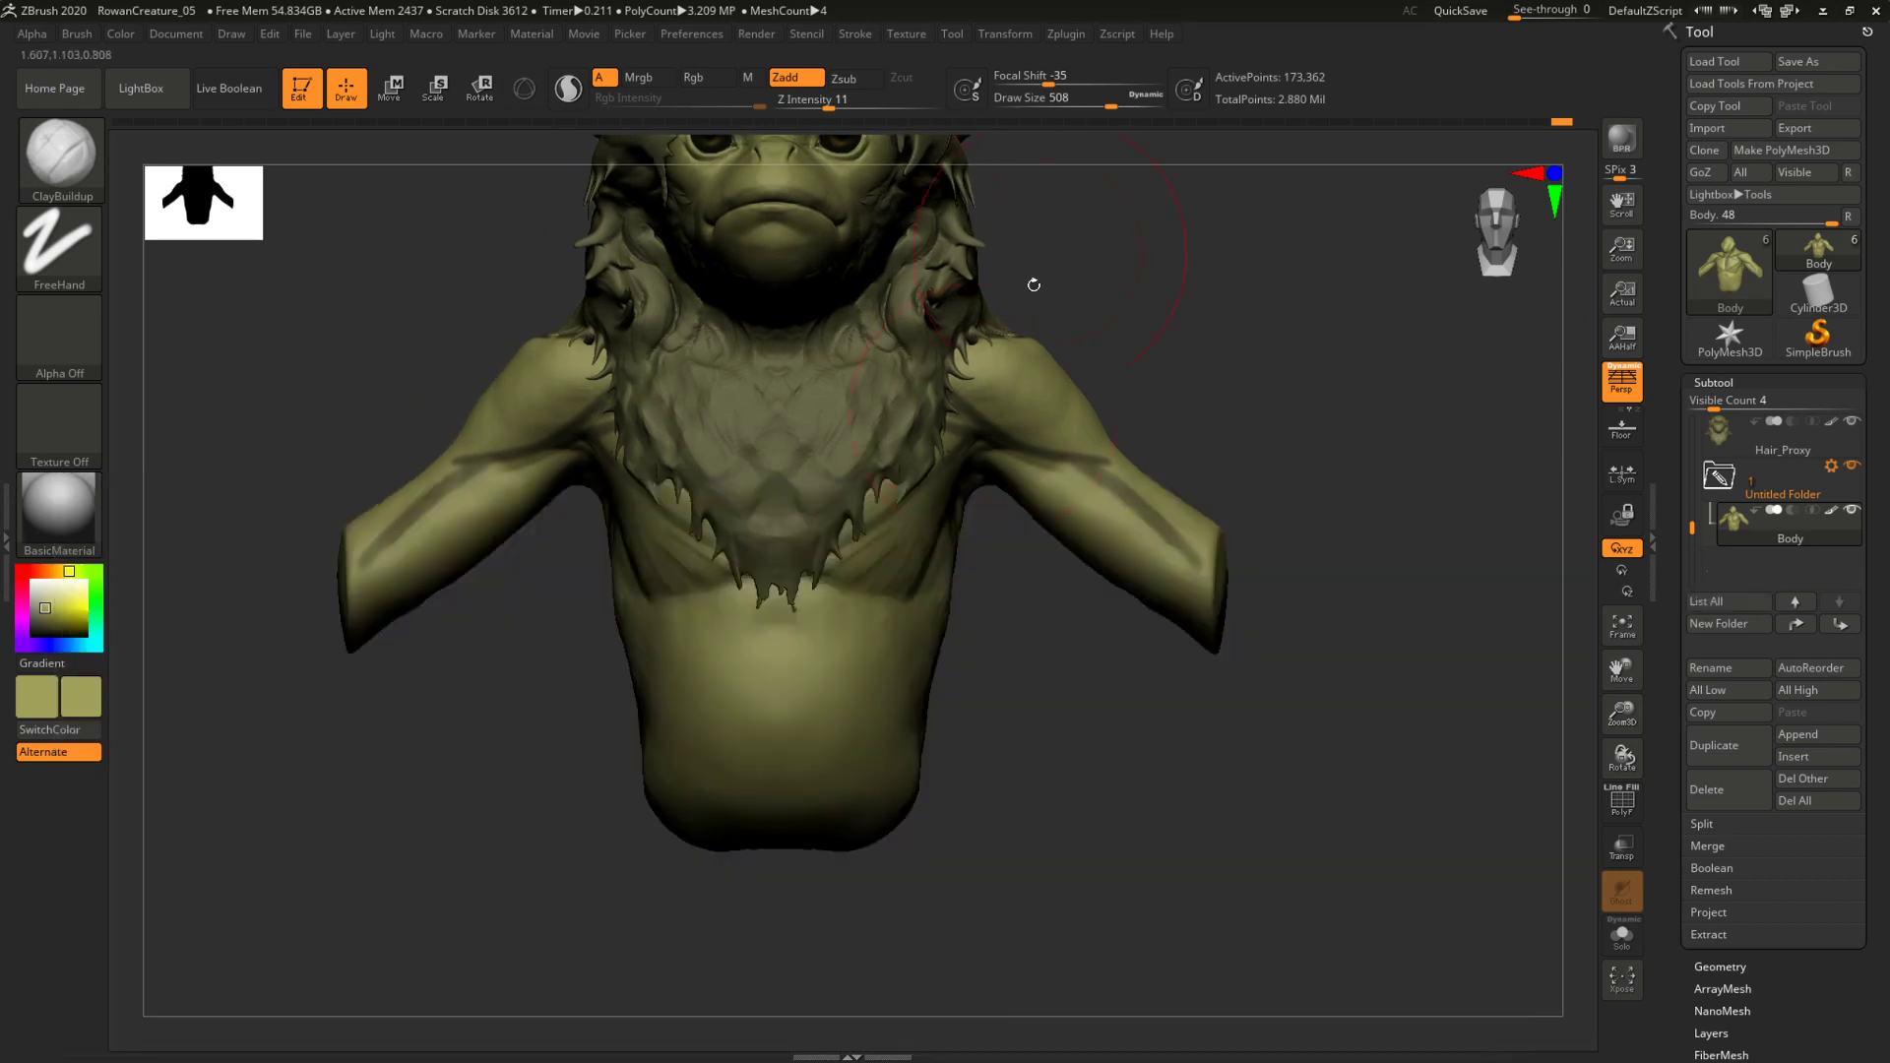
pyautogui.press('b')
pyautogui.press('s')
pyautogui.press('t')
pyautogui.click(790, 76)
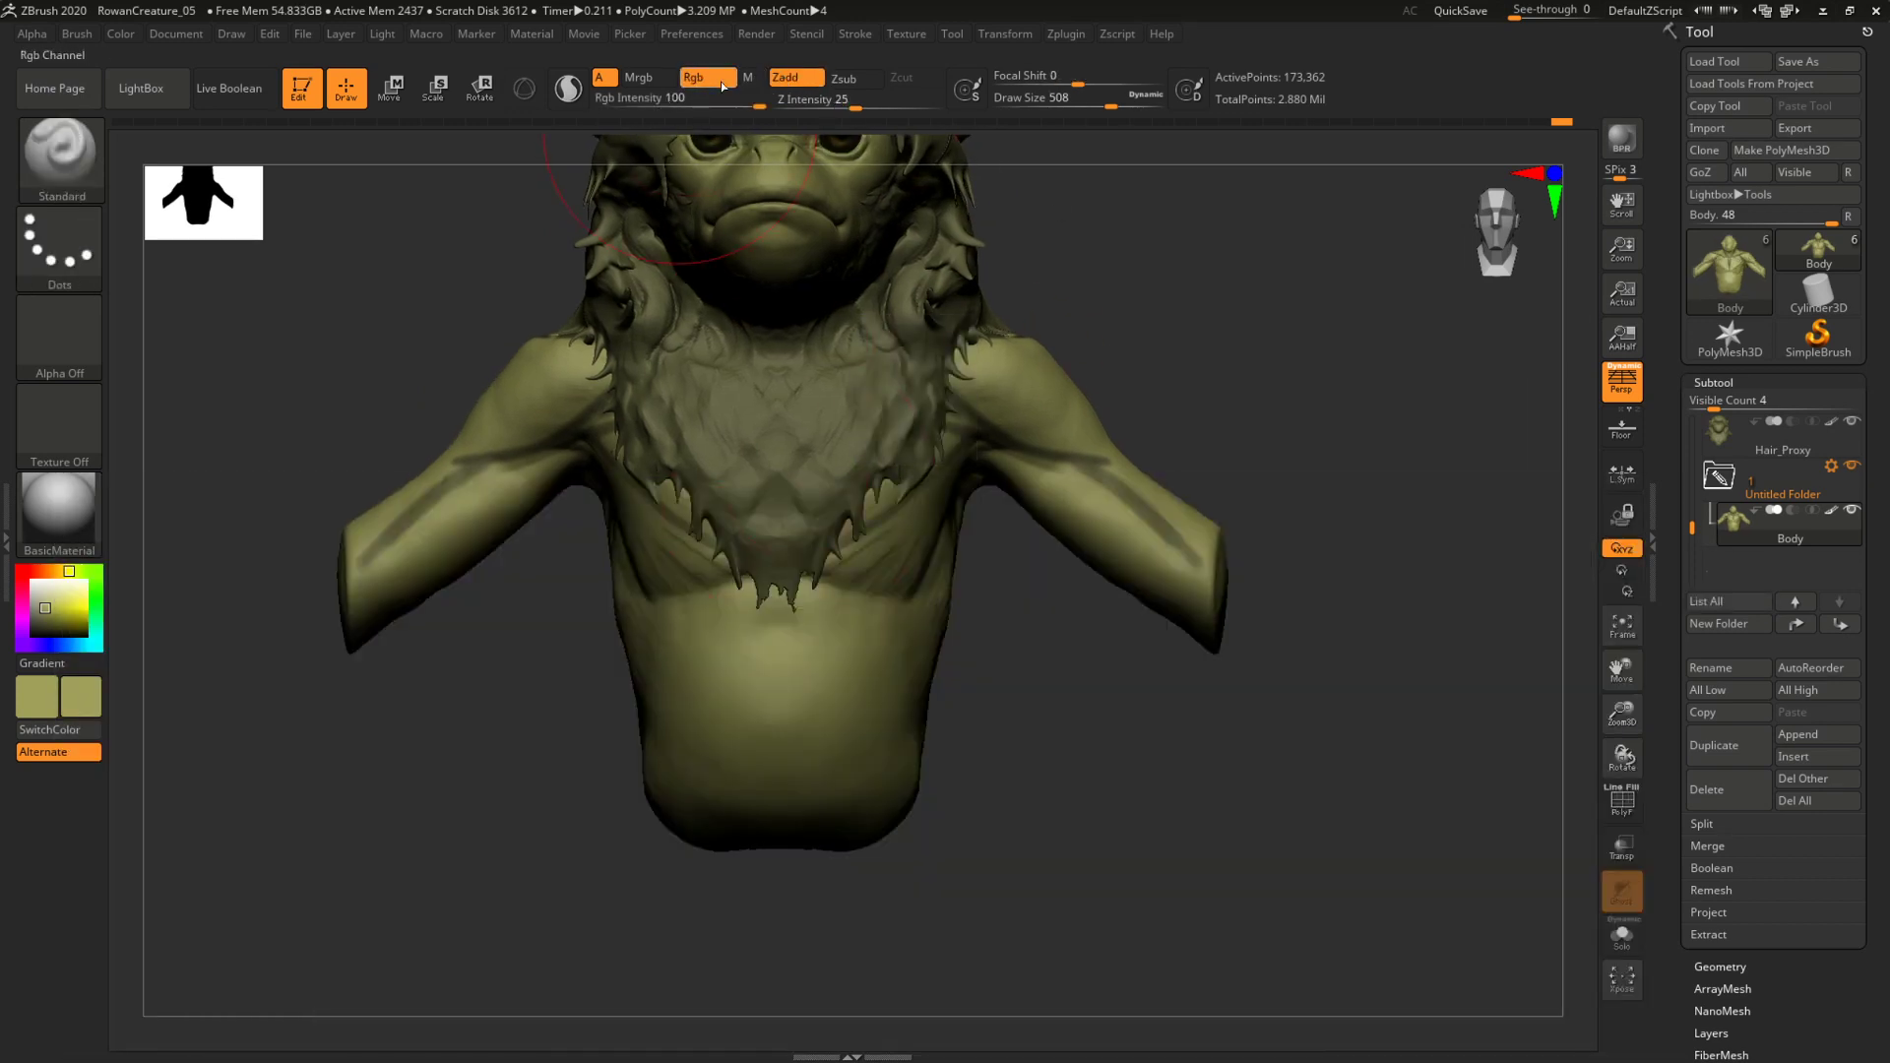
pyautogui.click(701, 78)
pyautogui.press('space')
pyautogui.click(747, 588)
pyautogui.press('space')
pyautogui.moveTo(747, 667); pyautogui.dragTo(729, 683)
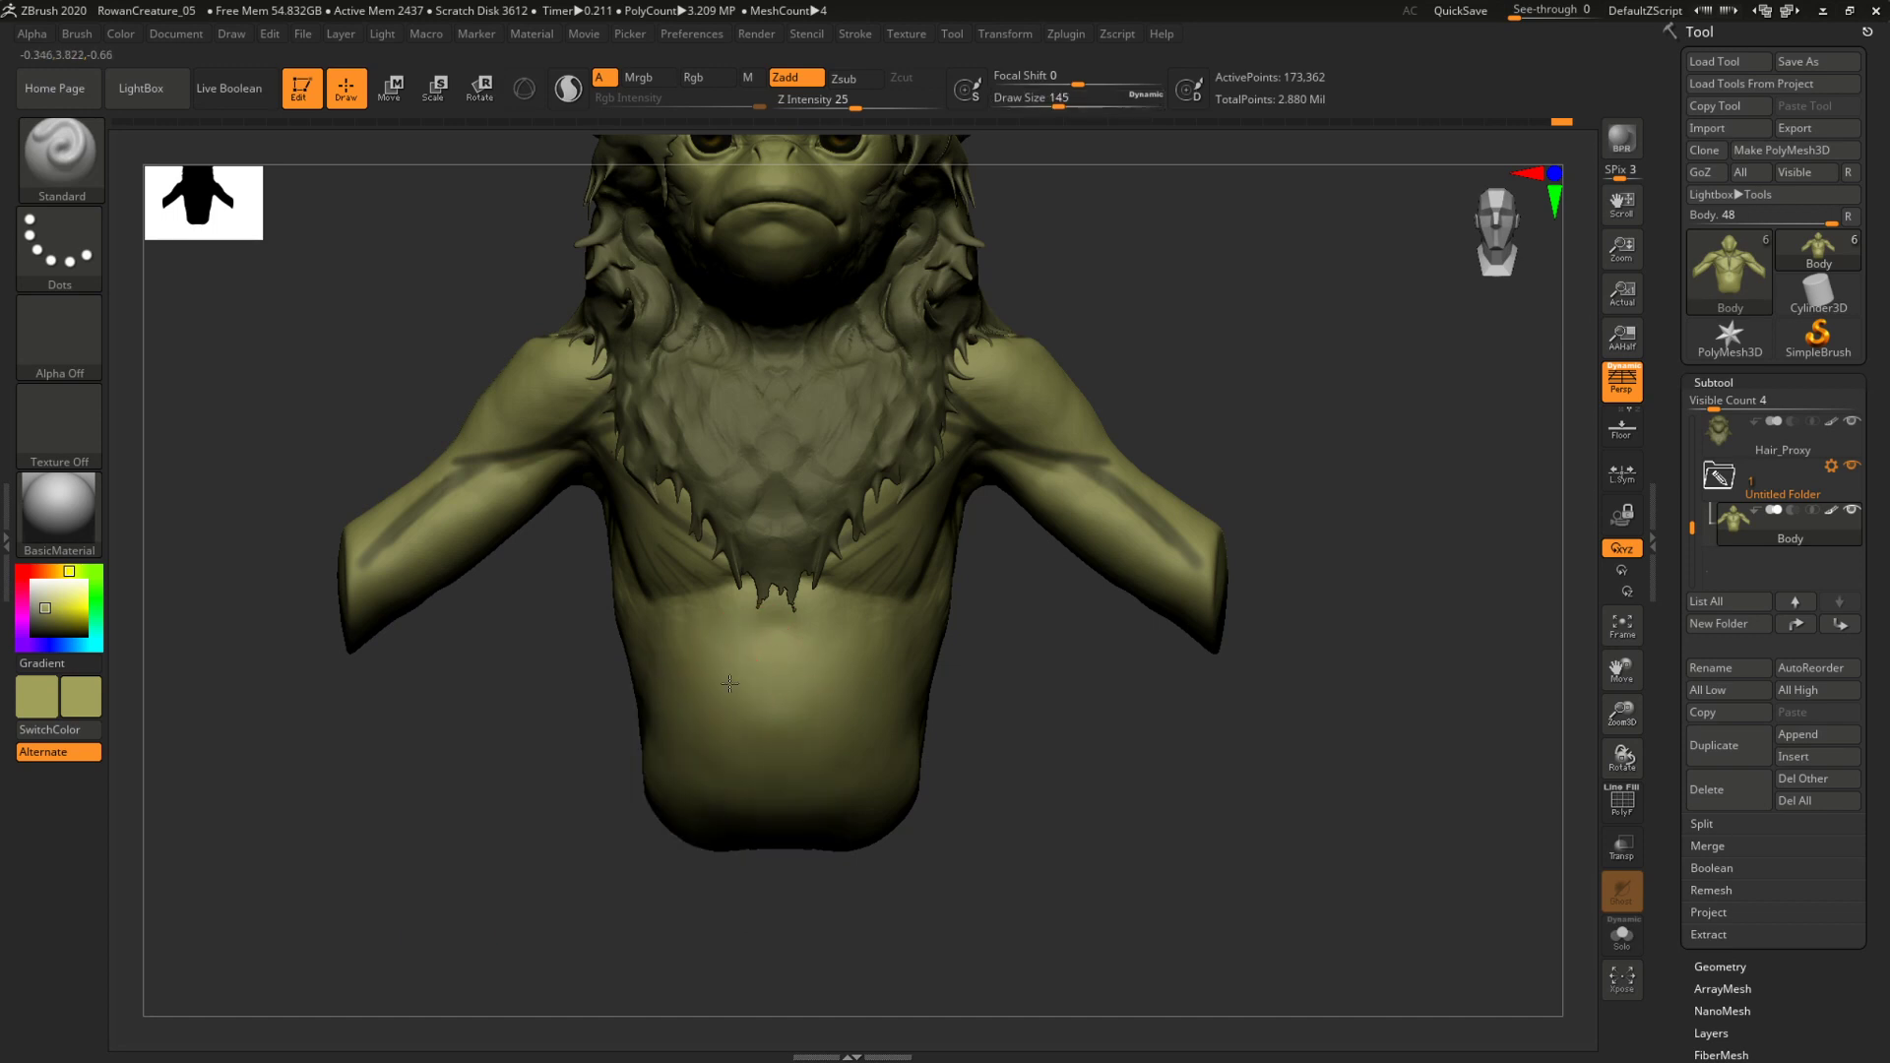
# Sculpt and soften shallow skin creases on the side of the upper belly with draw size 77.
pyautogui.moveTo(1036, 737); pyautogui.dragTo(910, 730)
pyautogui.moveTo(798, 701)
pyautogui.keyDown('shift'); pyautogui.mouseDown()
pyautogui.moveTo(857, 684)
pyautogui.moveTo(837, 670)
pyautogui.mouseUp(); pyautogui.keyUp('shift')
pyautogui.press('[')
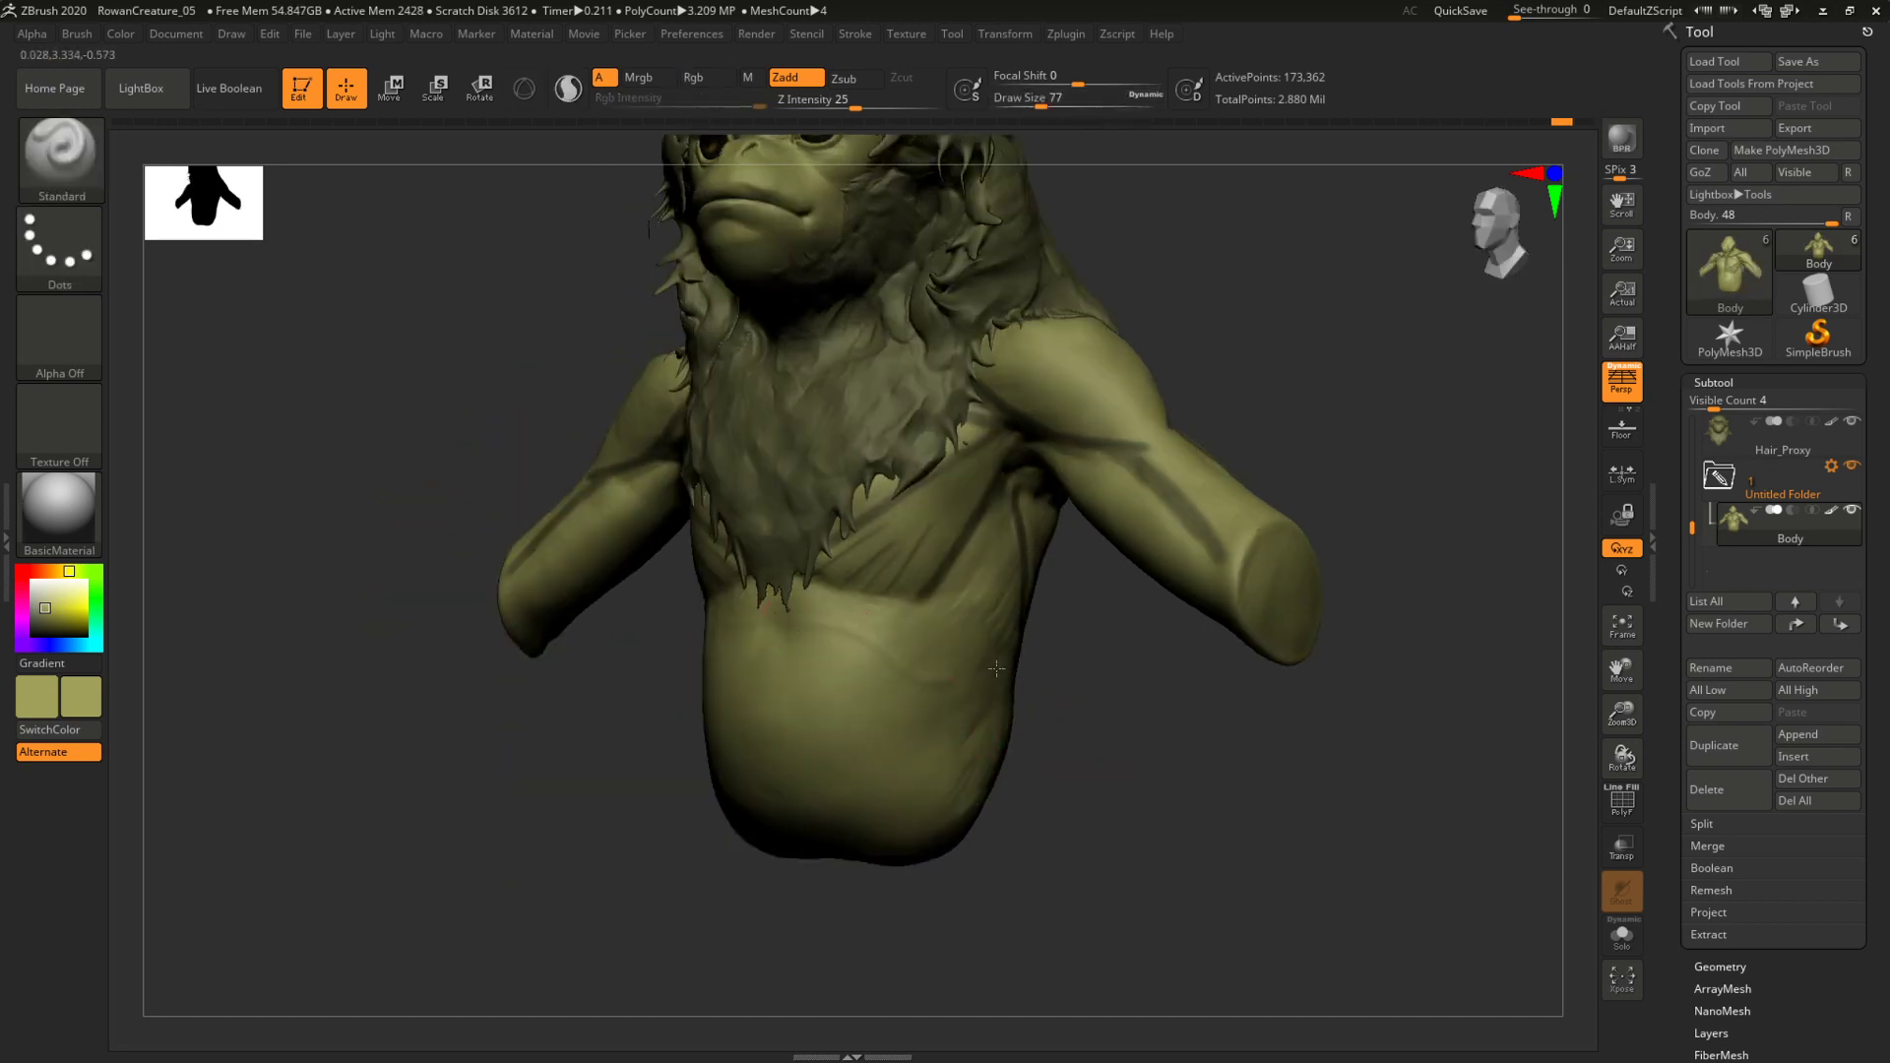
pyautogui.moveTo(1093, 736); pyautogui.dragTo(1017, 742)
pyautogui.keyDown('shift'); pyautogui.moveTo(945, 684); pyautogui.dragTo(870, 625); pyautogui.keyUp('shift')
# Add thin horizontal creases across the upper belly with draw size 83 and focal shift -5.
pyautogui.press('space')
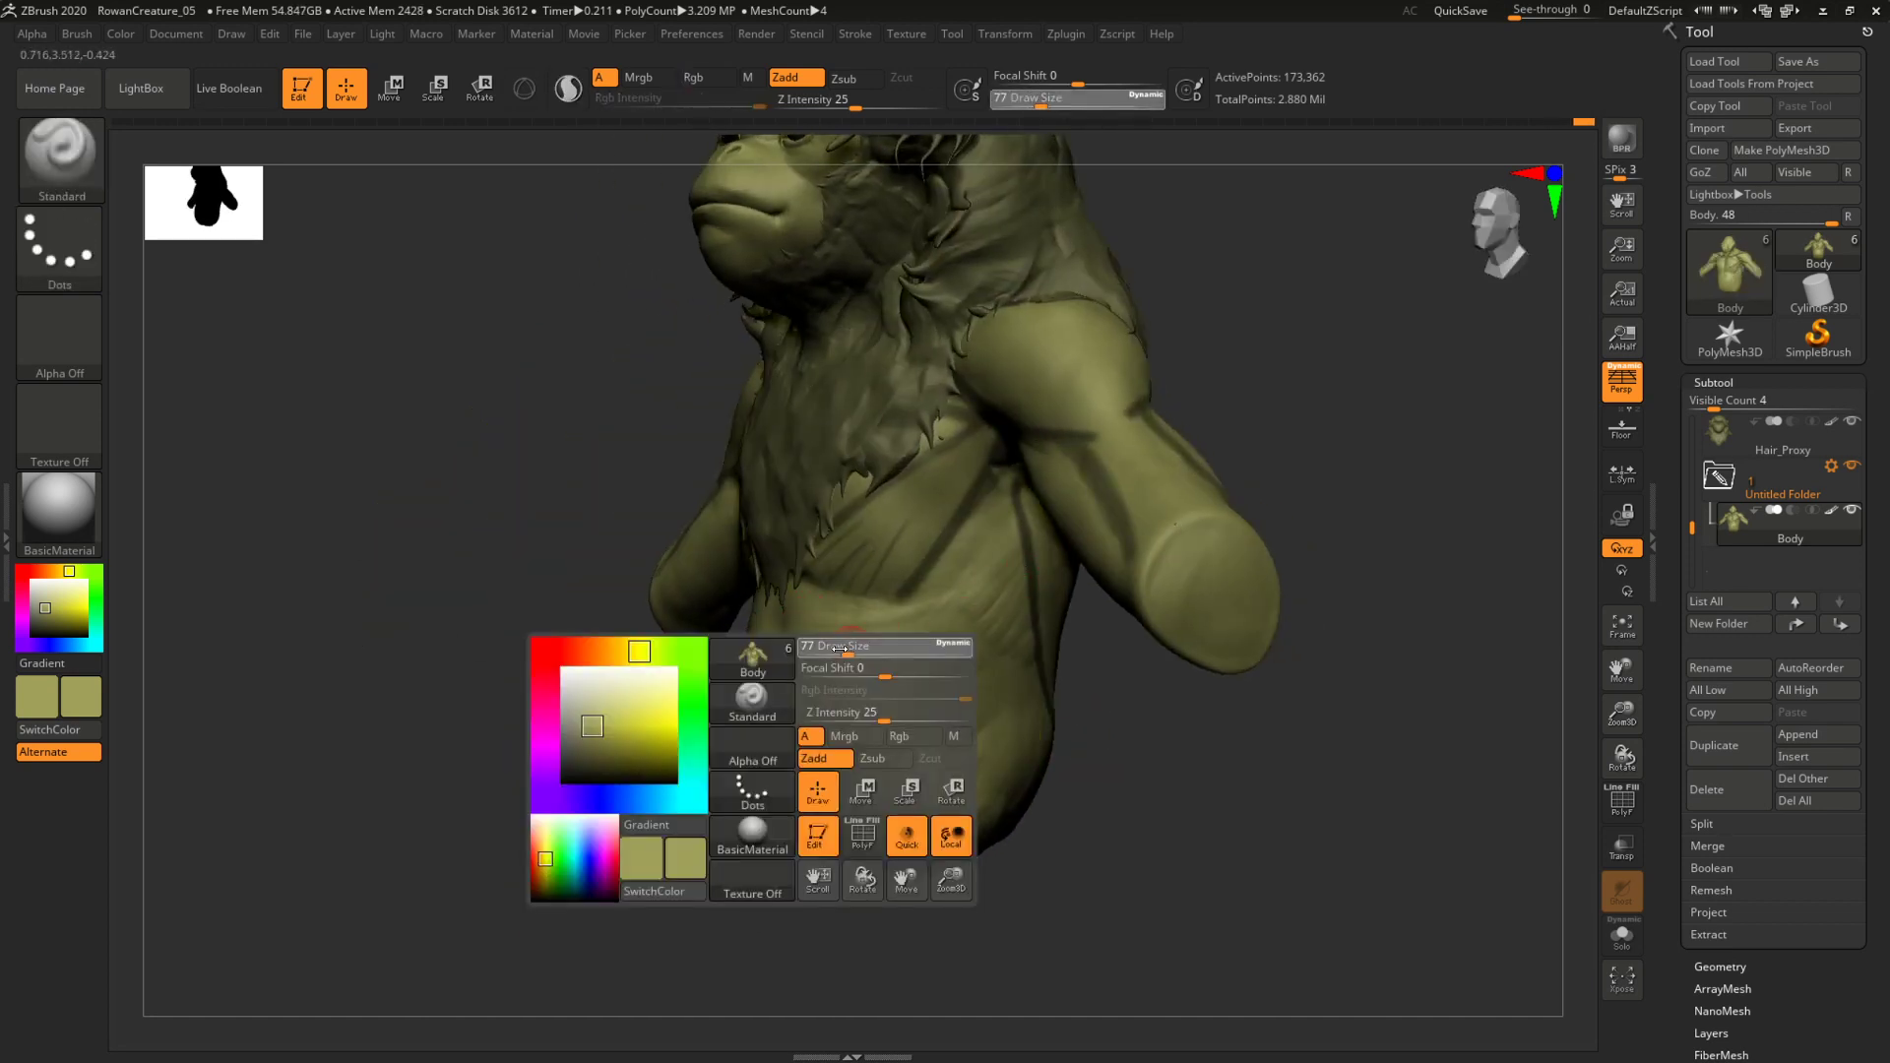
pyautogui.click(790, 652)
pyautogui.moveTo(1109, 783); pyautogui.dragTo(762, 677)
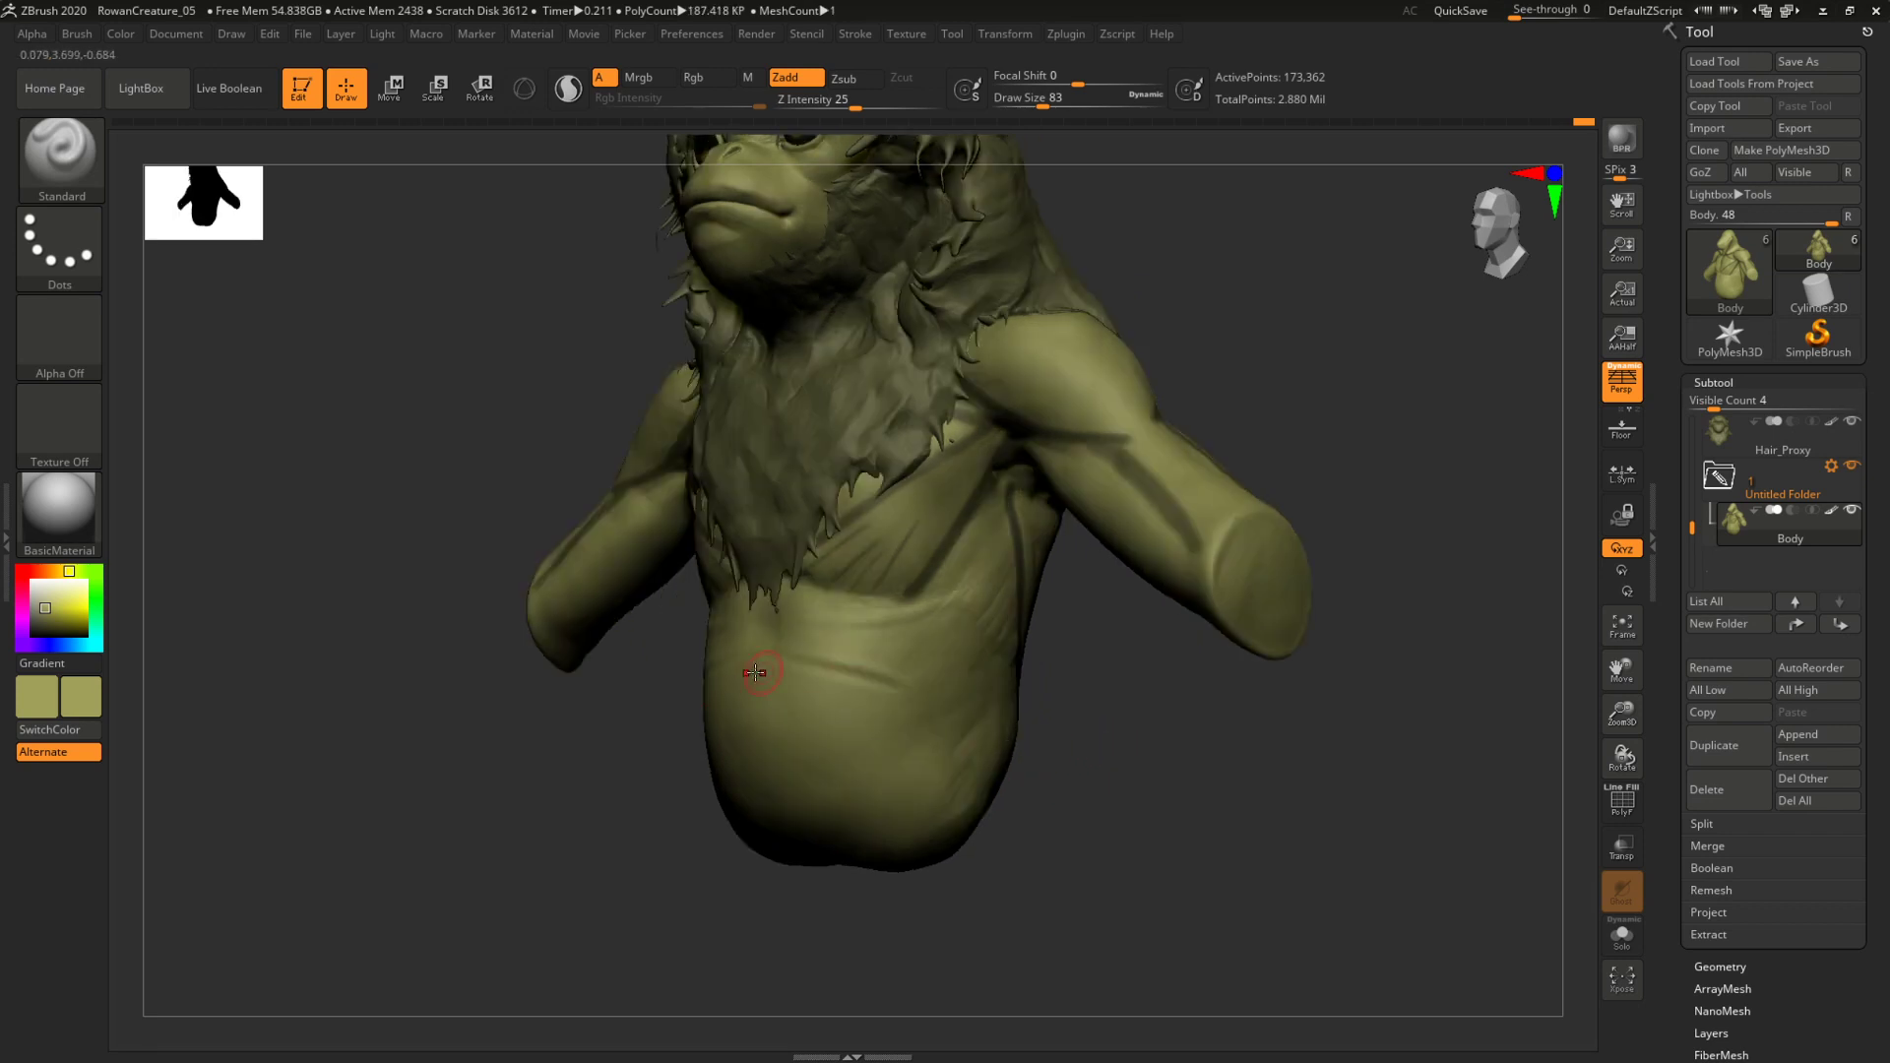
pyautogui.press('space')
pyautogui.press('space')
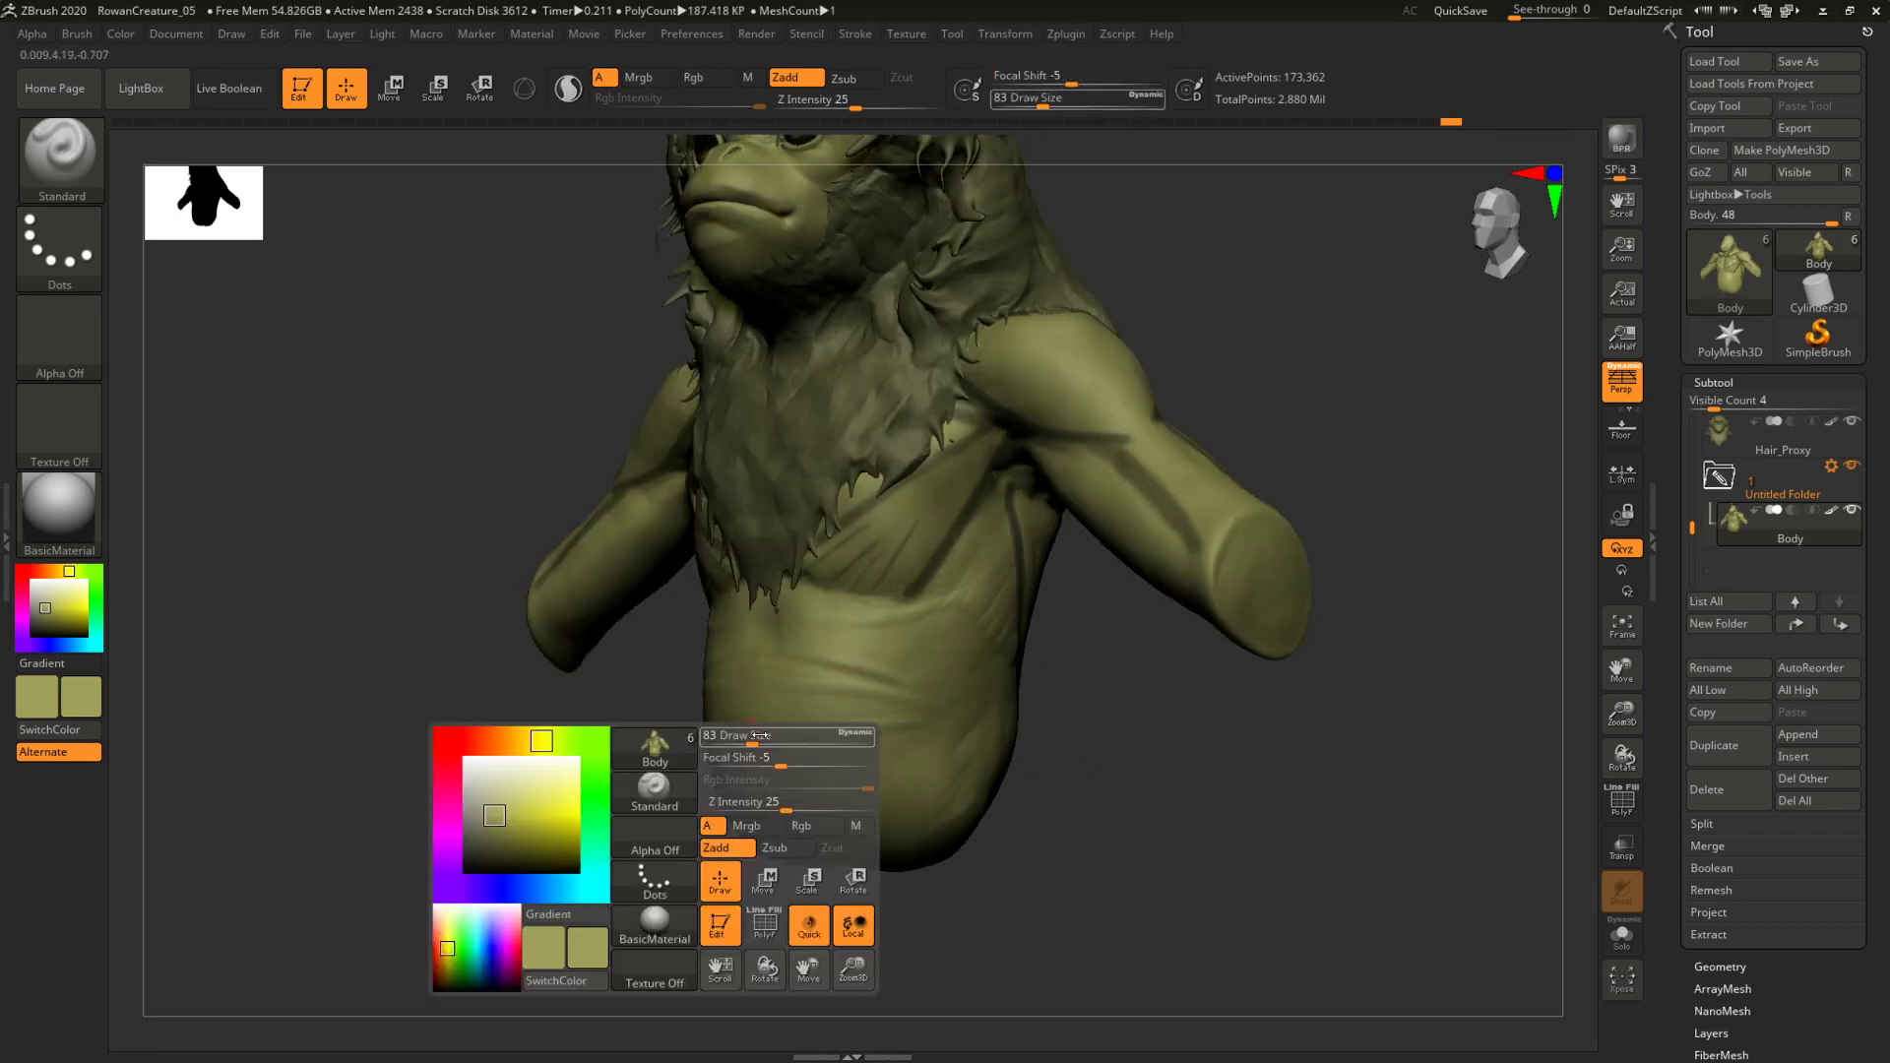
# Try sculpting broader horizontal skin folds across the belly with draw size 167 and focal shift 0.
pyautogui.moveTo(788, 757); pyautogui.dragTo(862, 762)
pyautogui.click(772, 740)
pyautogui.keyDown('alt'); pyautogui.moveTo(731, 779); pyautogui.dragTo(858, 776); pyautogui.keyUp('alt')
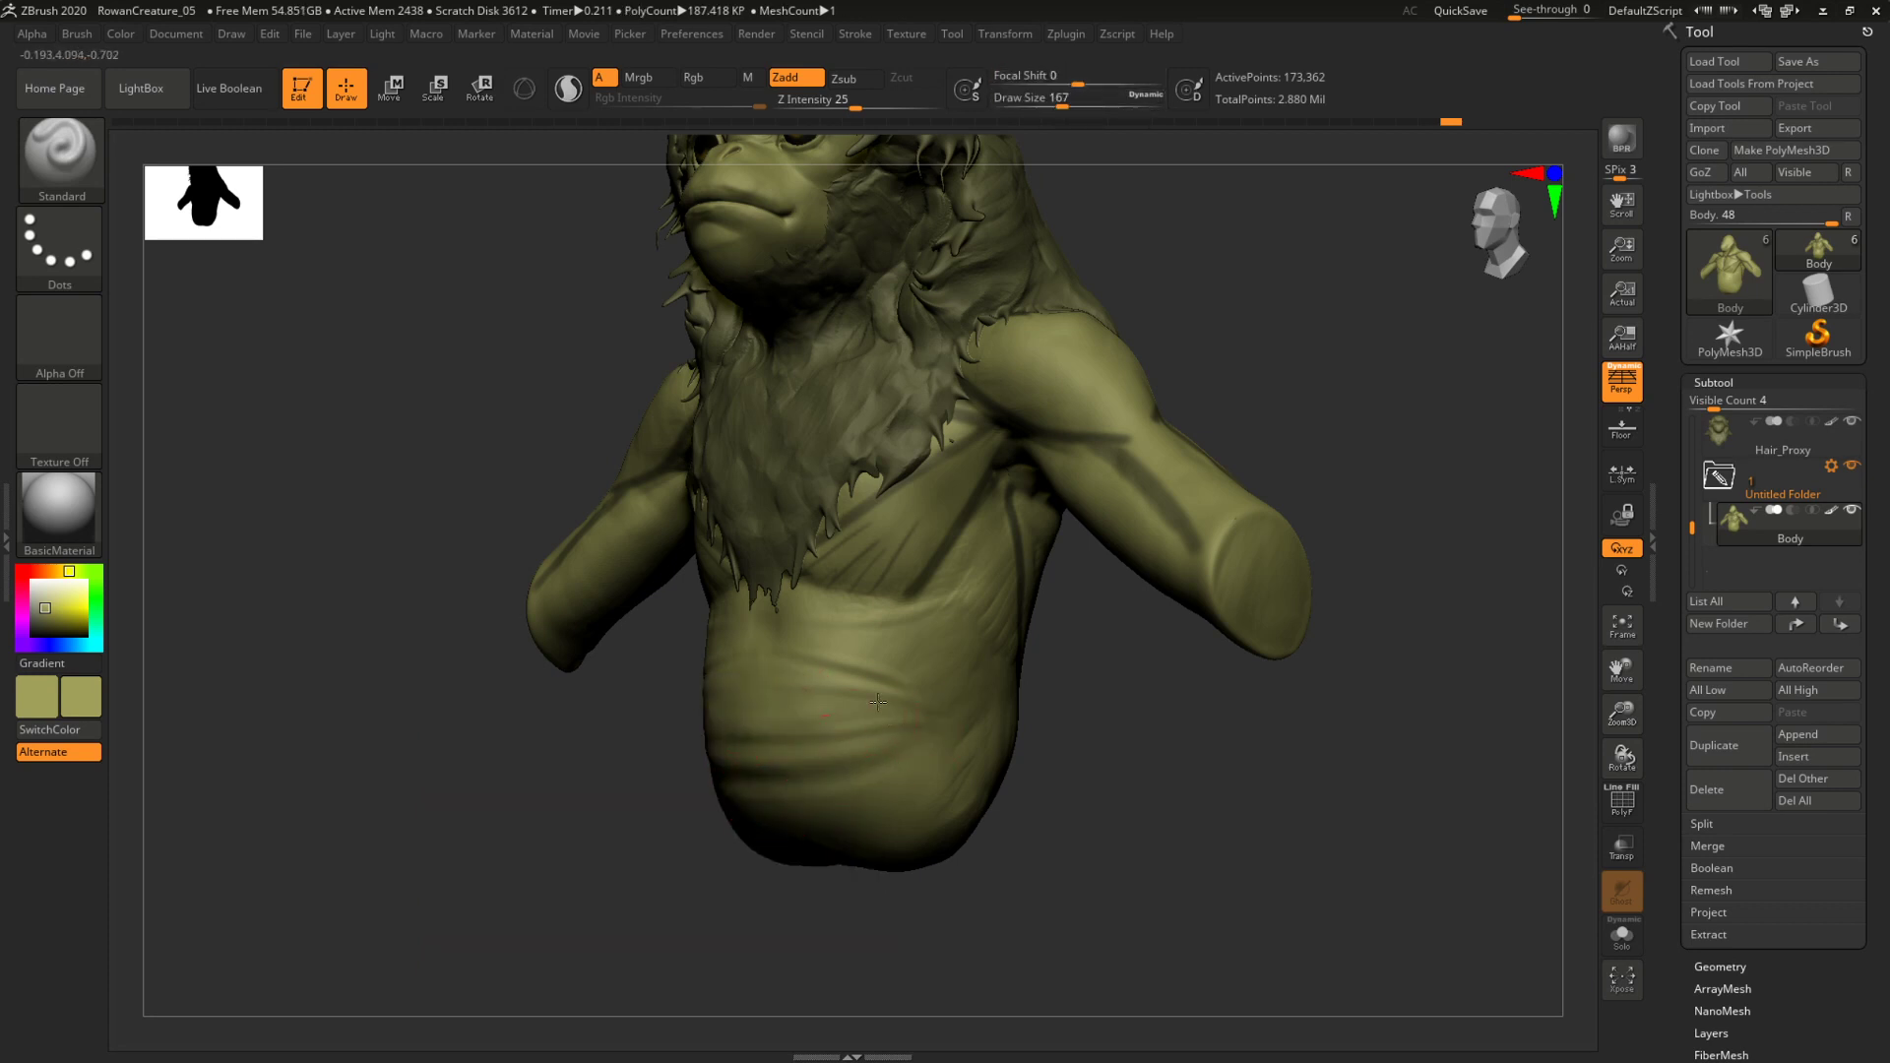
pyautogui.moveTo(831, 711); pyautogui.dragTo(783, 697)
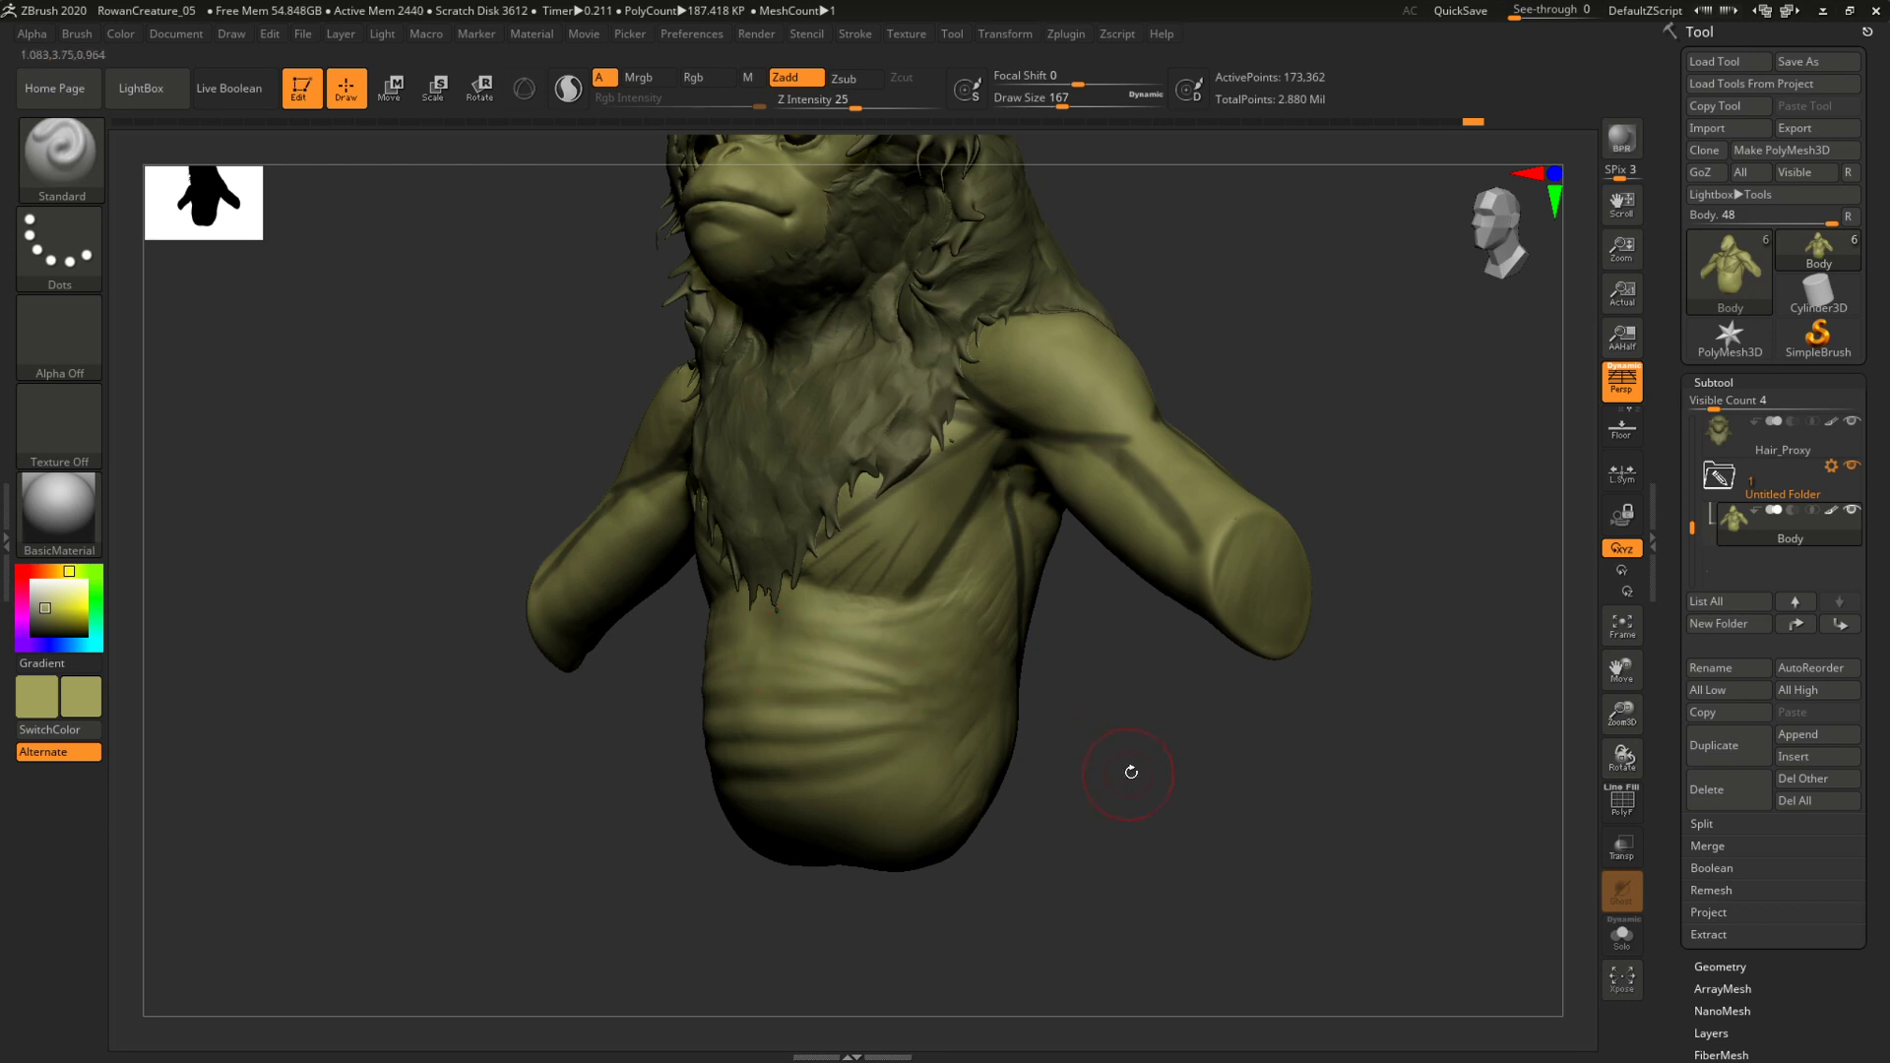
pyautogui.moveTo(1131, 772); pyautogui.dragTo(1031, 800)
pyautogui.moveTo(792, 821); pyautogui.dragTo(890, 784)
pyautogui.moveTo(989, 783); pyautogui.dragTo(785, 772)
# Enlarge the brush to draw size 331, soften the belly folds, and undo the recent fold strokes.
pyautogui.press('space')
pyautogui.press('space')
pyautogui.click(791, 742)
pyautogui.moveTo(1054, 810); pyautogui.dragTo(1147, 802)
pyautogui.moveTo(1048, 768)
pyautogui.keyDown('alt'); pyautogui.mouseDown()
pyautogui.moveTo(928, 793)
pyautogui.moveTo(963, 780)
pyautogui.mouseUp(); pyautogui.keyUp('alt')
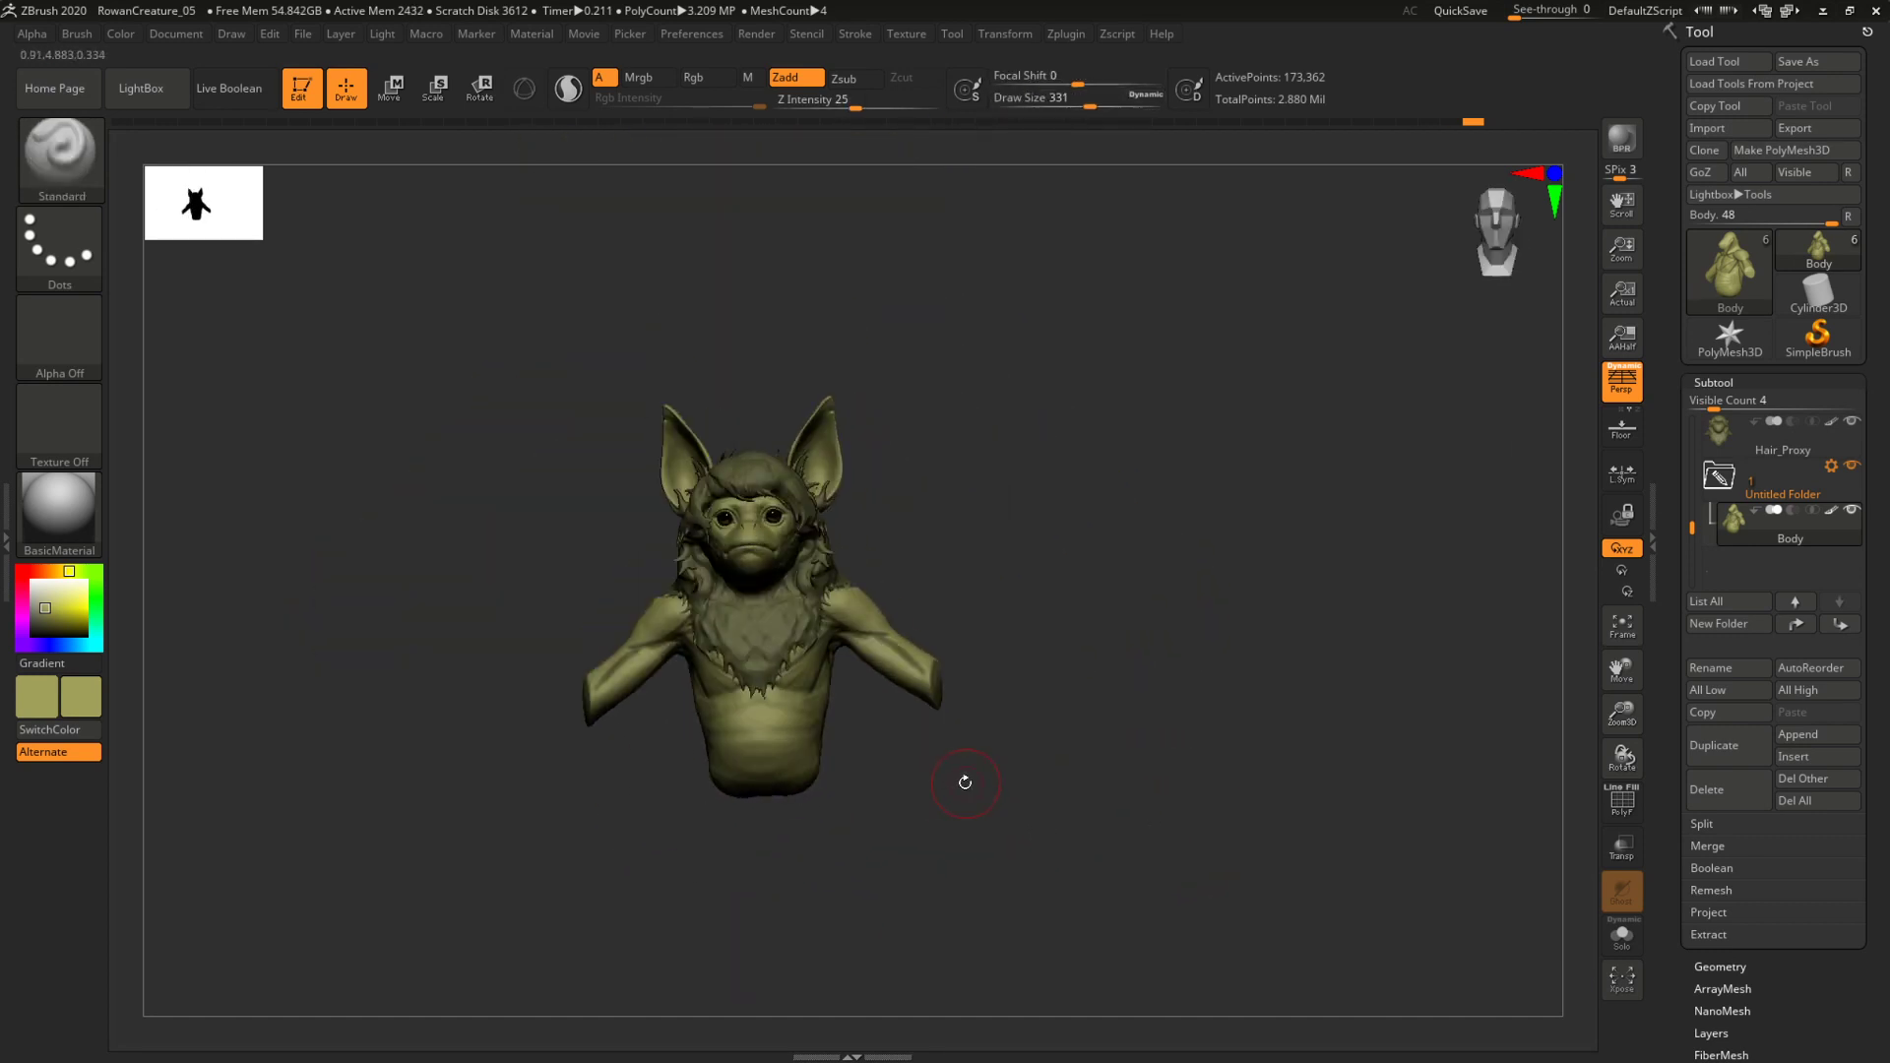
pyautogui.press('ctrl')
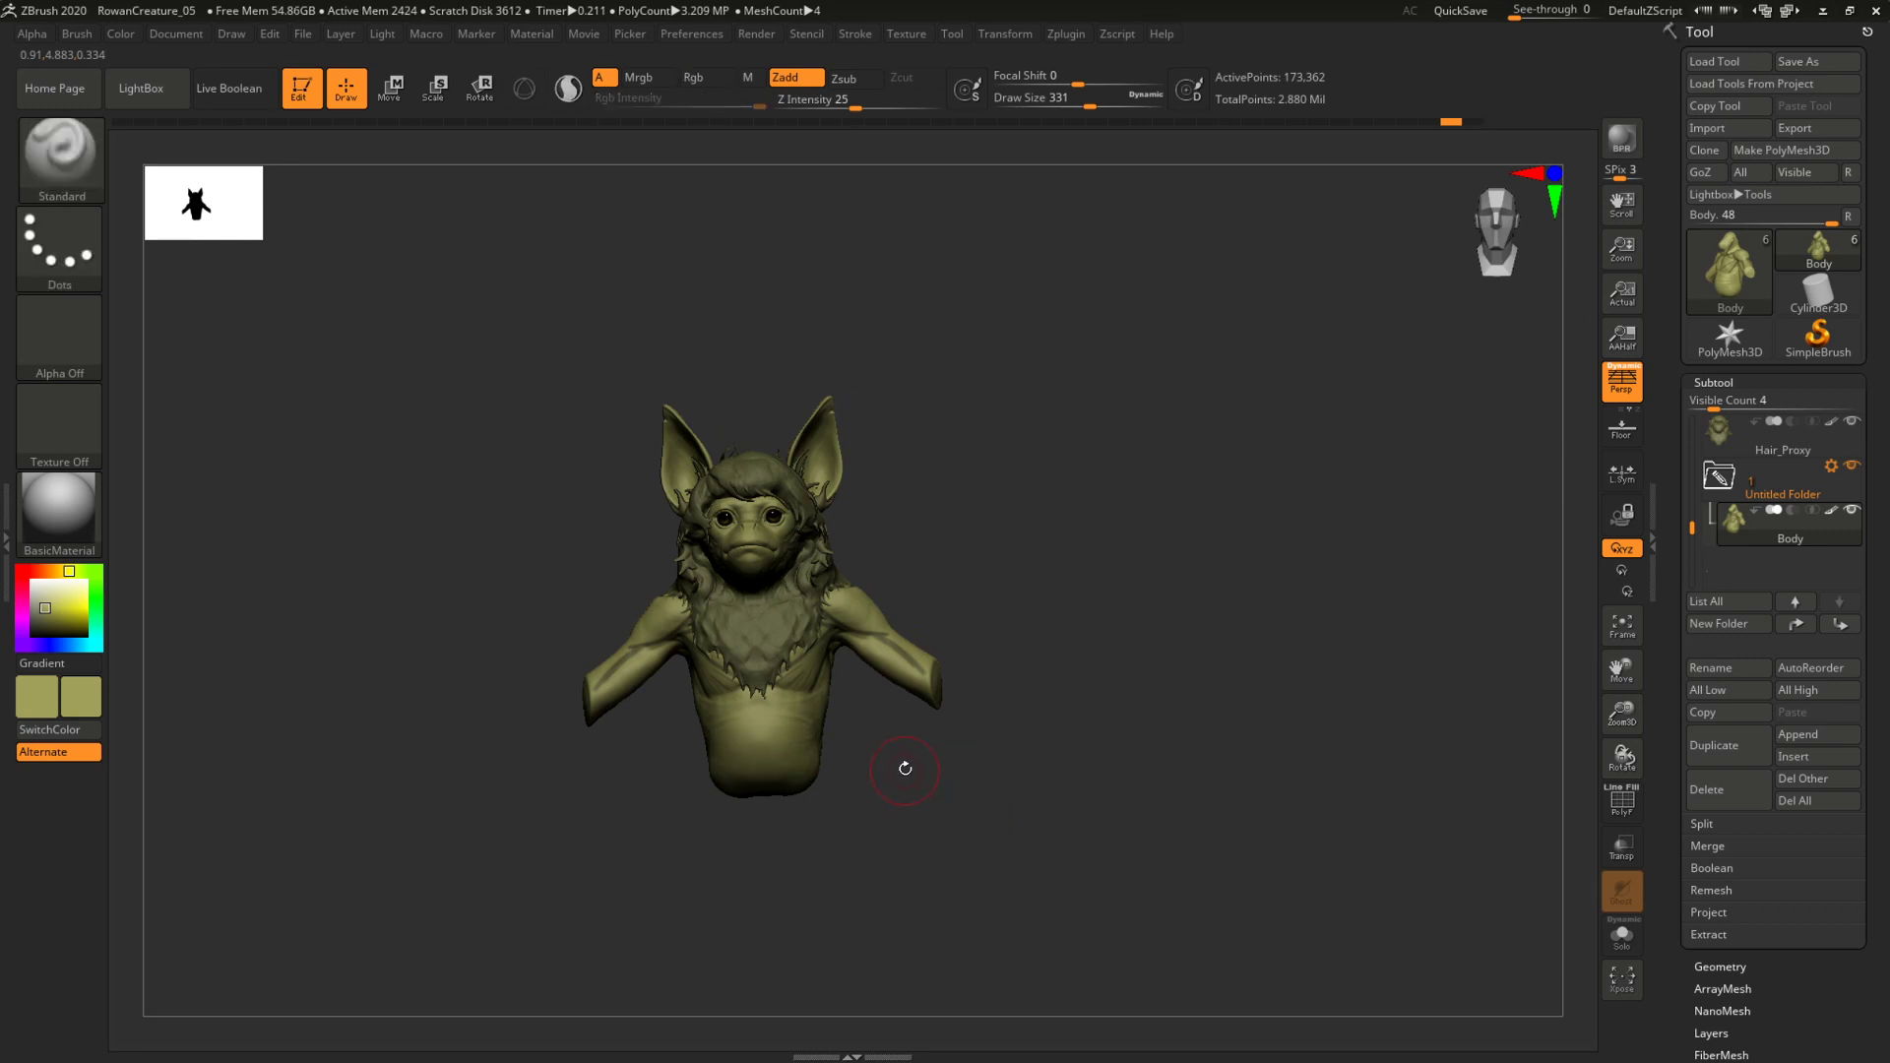
# Reshape the belly into broad, soft volumes with the Standard brush at draw size 331.
pyautogui.moveTo(905, 768); pyautogui.dragTo(806, 746)
pyautogui.moveTo(1039, 746)
pyautogui.mouseDown()
pyautogui.moveTo(849, 720)
pyautogui.moveTo(891, 649)
pyautogui.mouseUp()
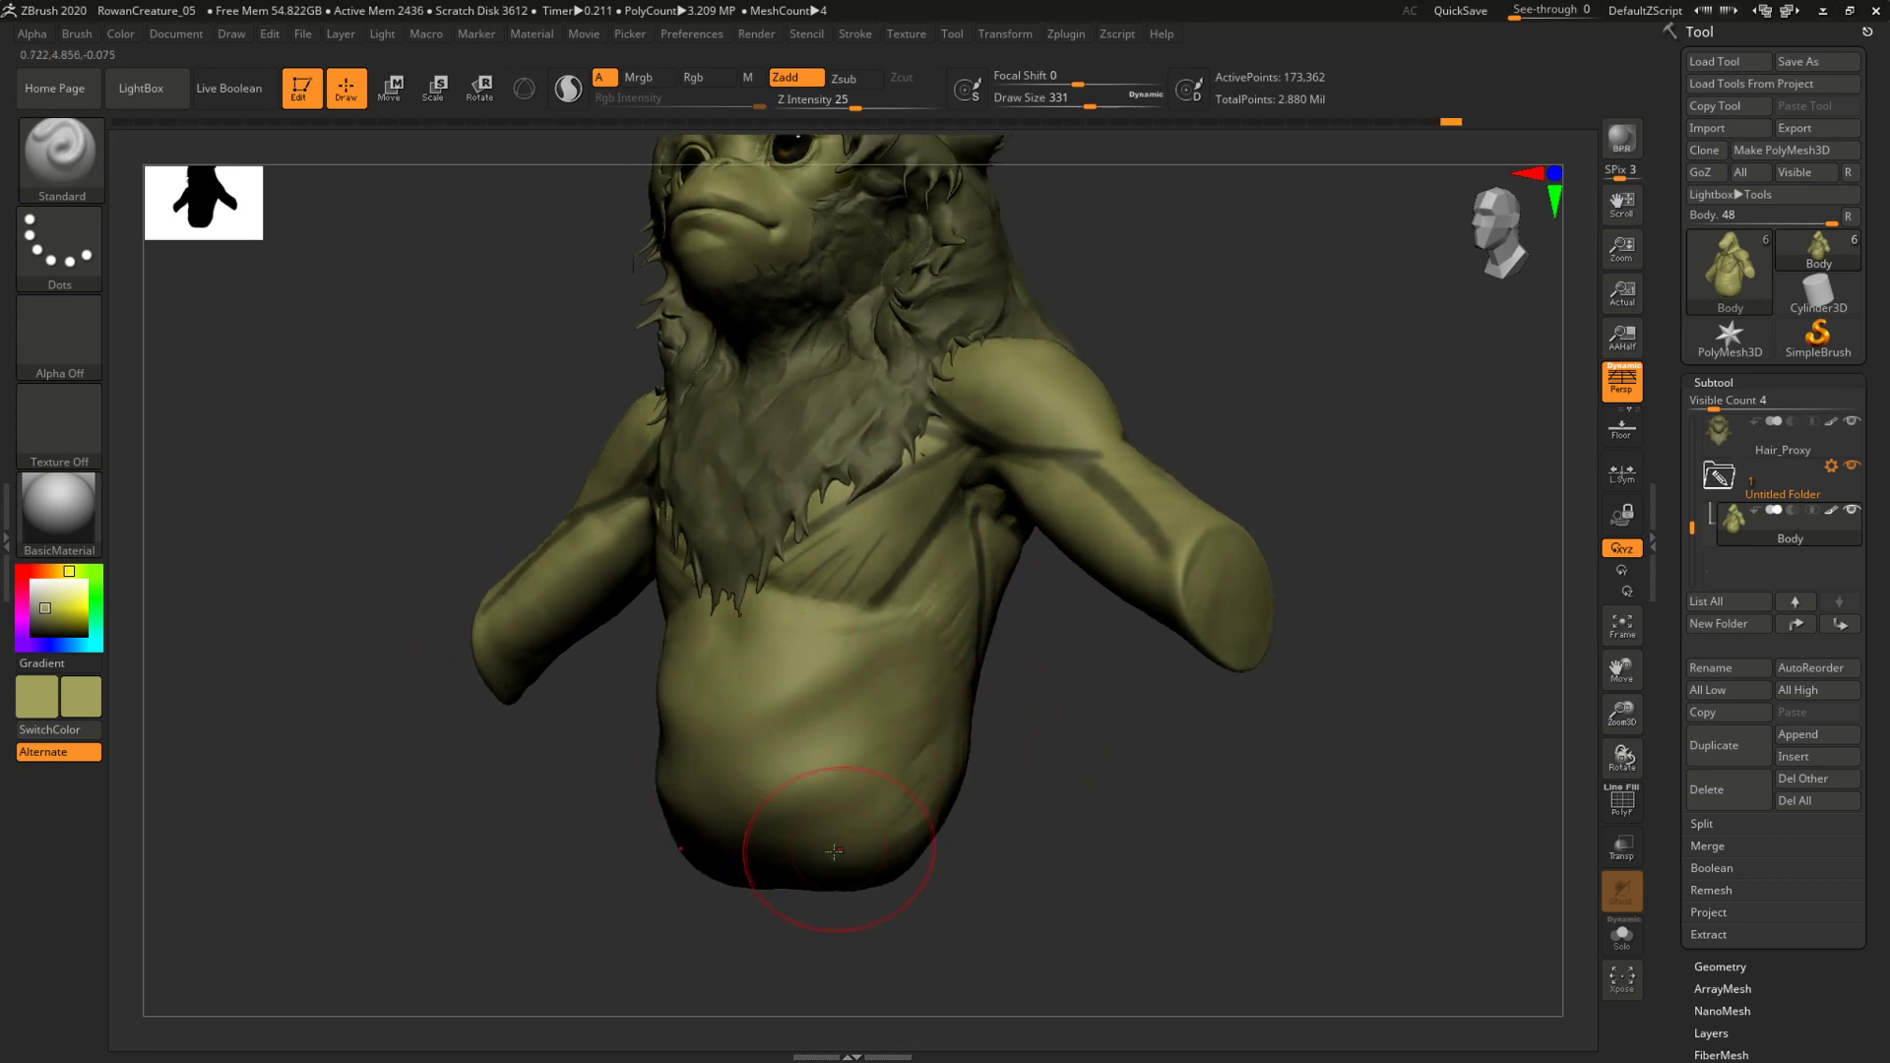
pyautogui.press('f')
pyautogui.moveTo(1076, 801)
pyautogui.keyDown('shift'); pyautogui.mouseDown()
pyautogui.moveTo(866, 830)
pyautogui.moveTo(935, 846)
pyautogui.mouseUp(); pyautogui.keyUp('shift')
# Switch to ClayBuildup at draw size 228 and build up soft forms across the abdomen below the chest hair.
pyautogui.press('b')
pyautogui.press('c')
pyautogui.press('b')
pyautogui.press('space')
pyautogui.moveTo(747, 727); pyautogui.dragTo(730, 729)
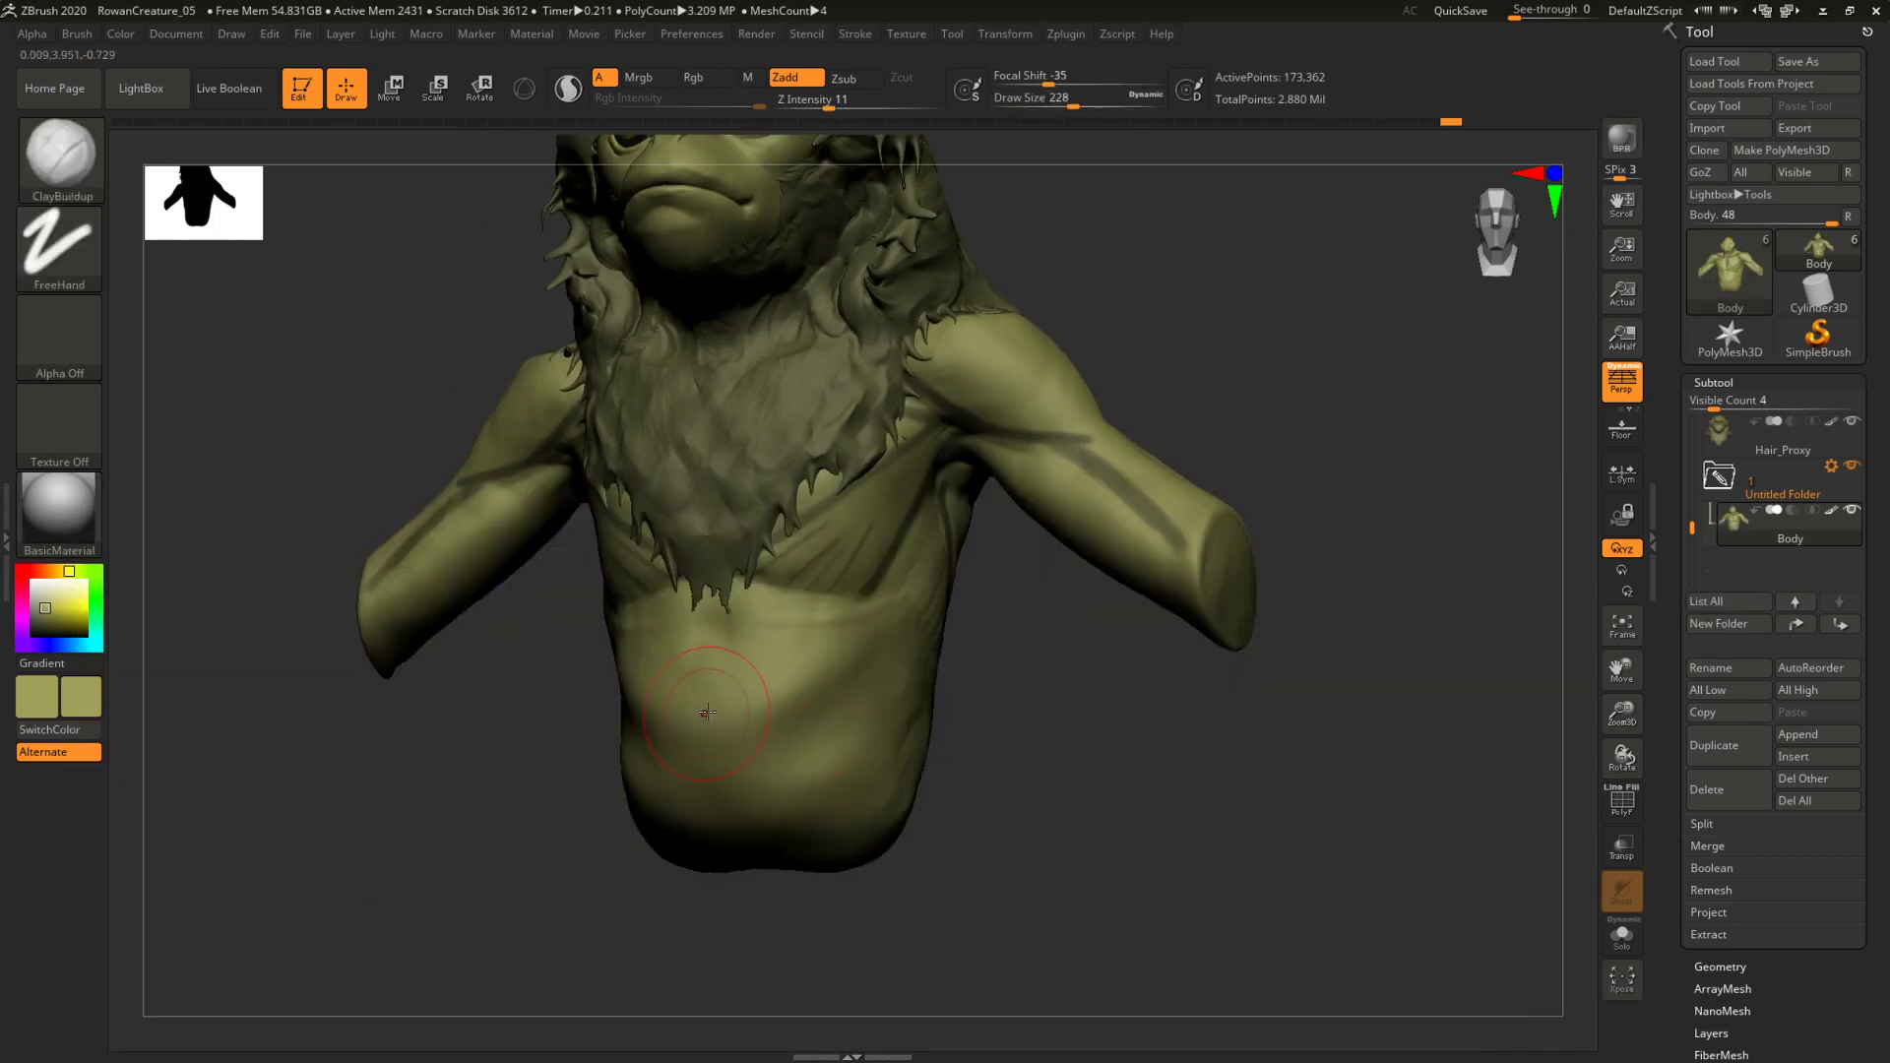
pyautogui.moveTo(859, 659); pyautogui.dragTo(962, 734, button='right')
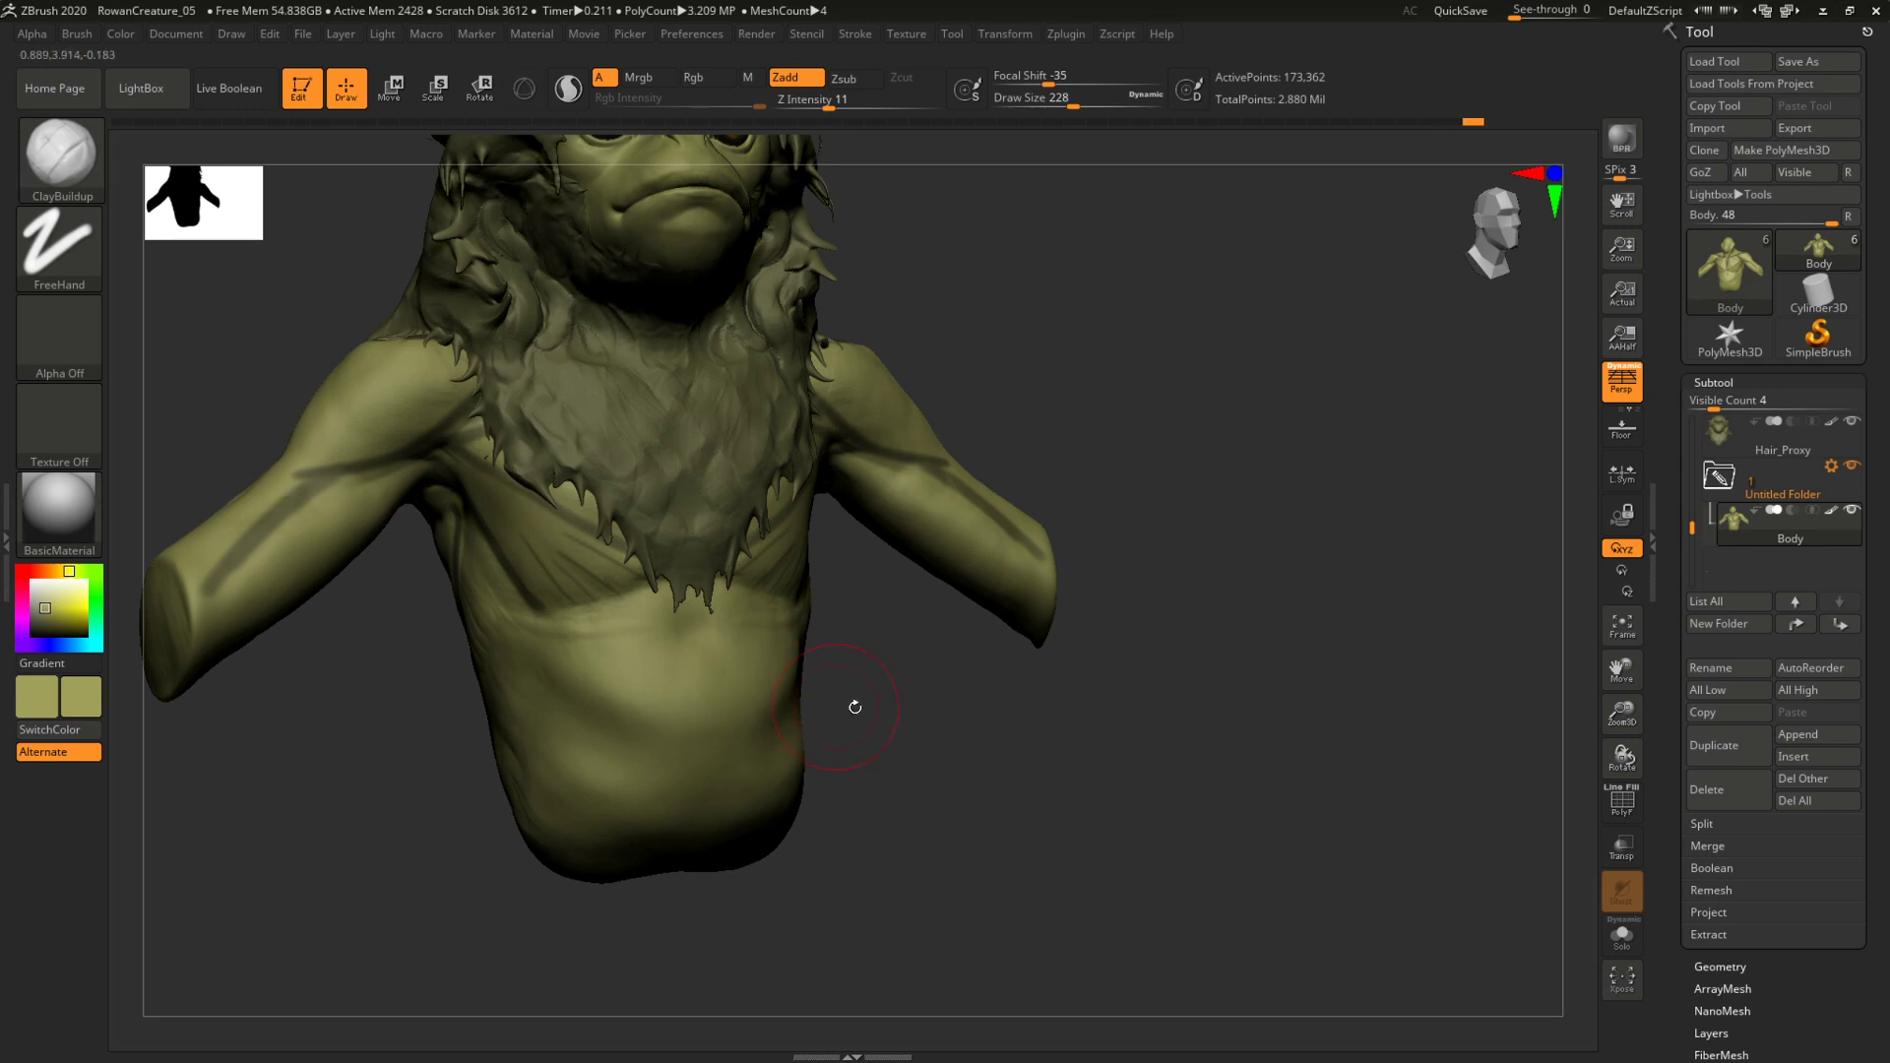
pyautogui.moveTo(854, 706); pyautogui.dragTo(1042, 649, button='right')
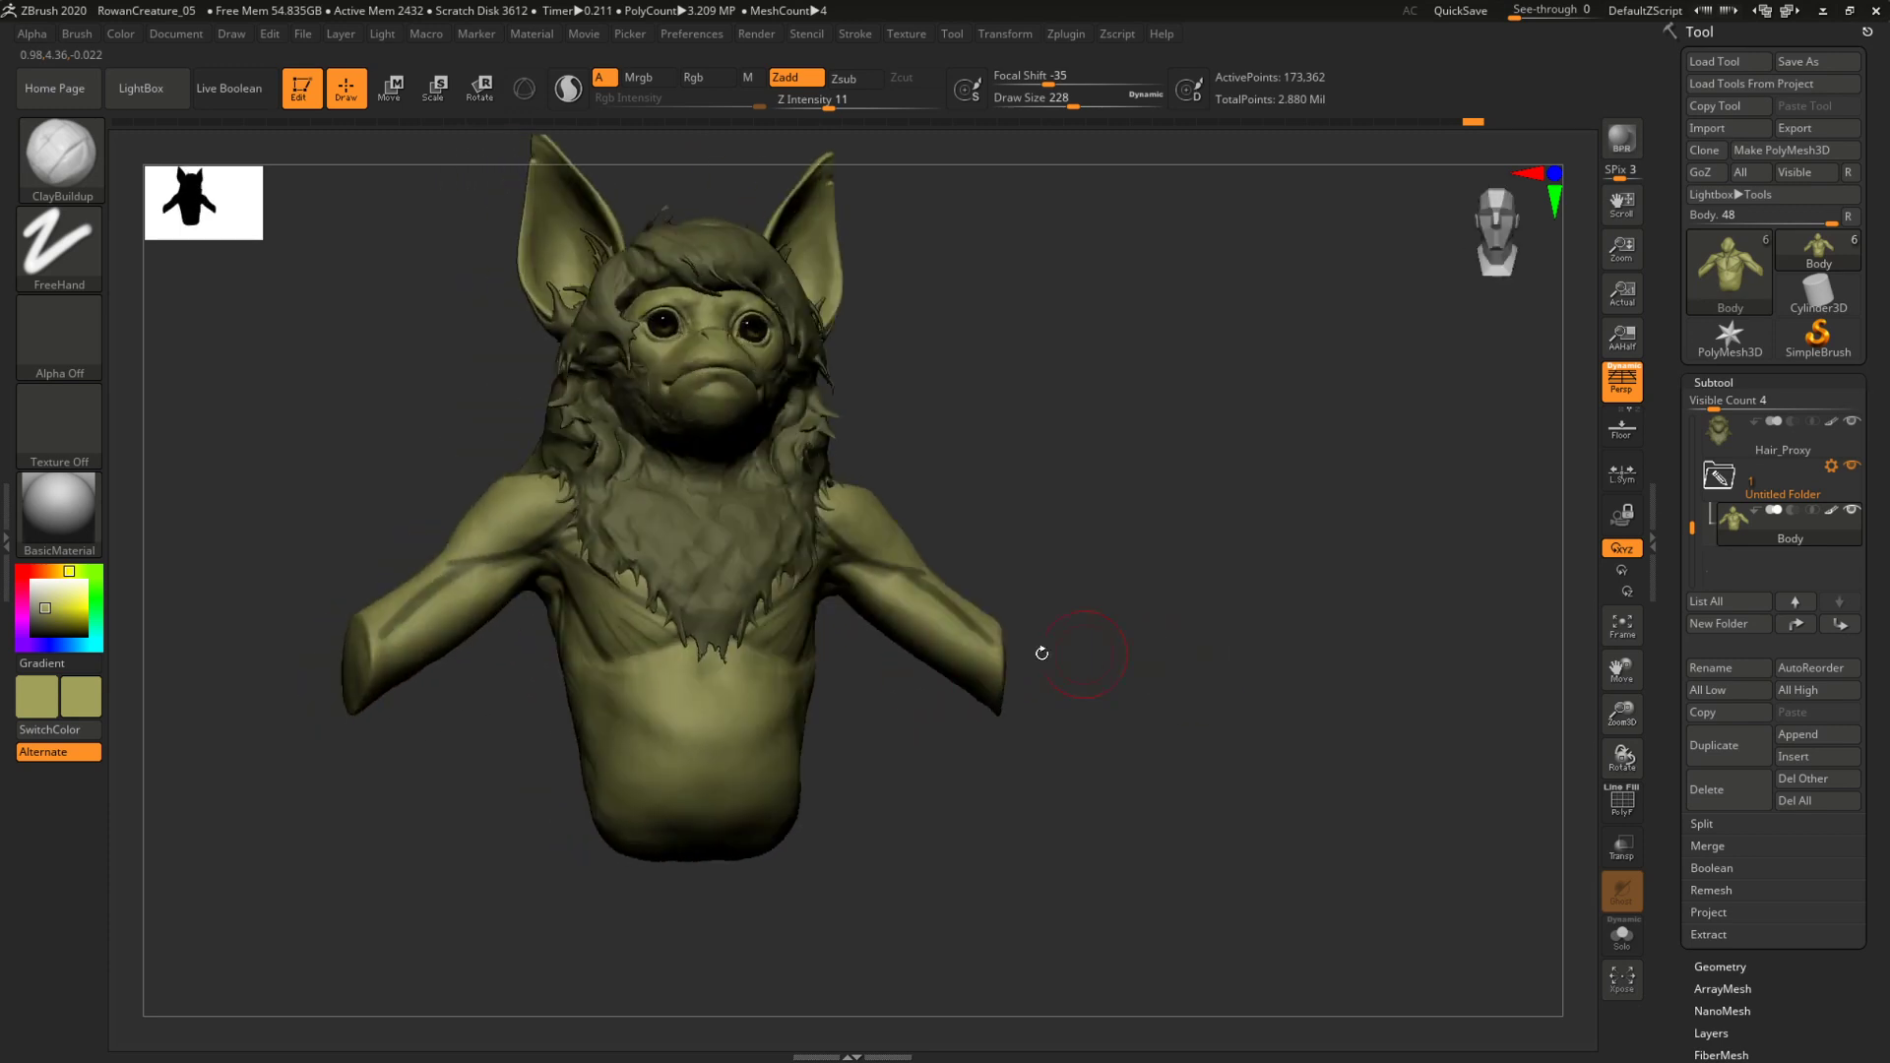
# Refine the shoulder and upper-arm forms on the Body with ClayBuildup, undoing the last stroke.
pyautogui.moveTo(1159, 460); pyautogui.dragTo(1079, 400, button='right')
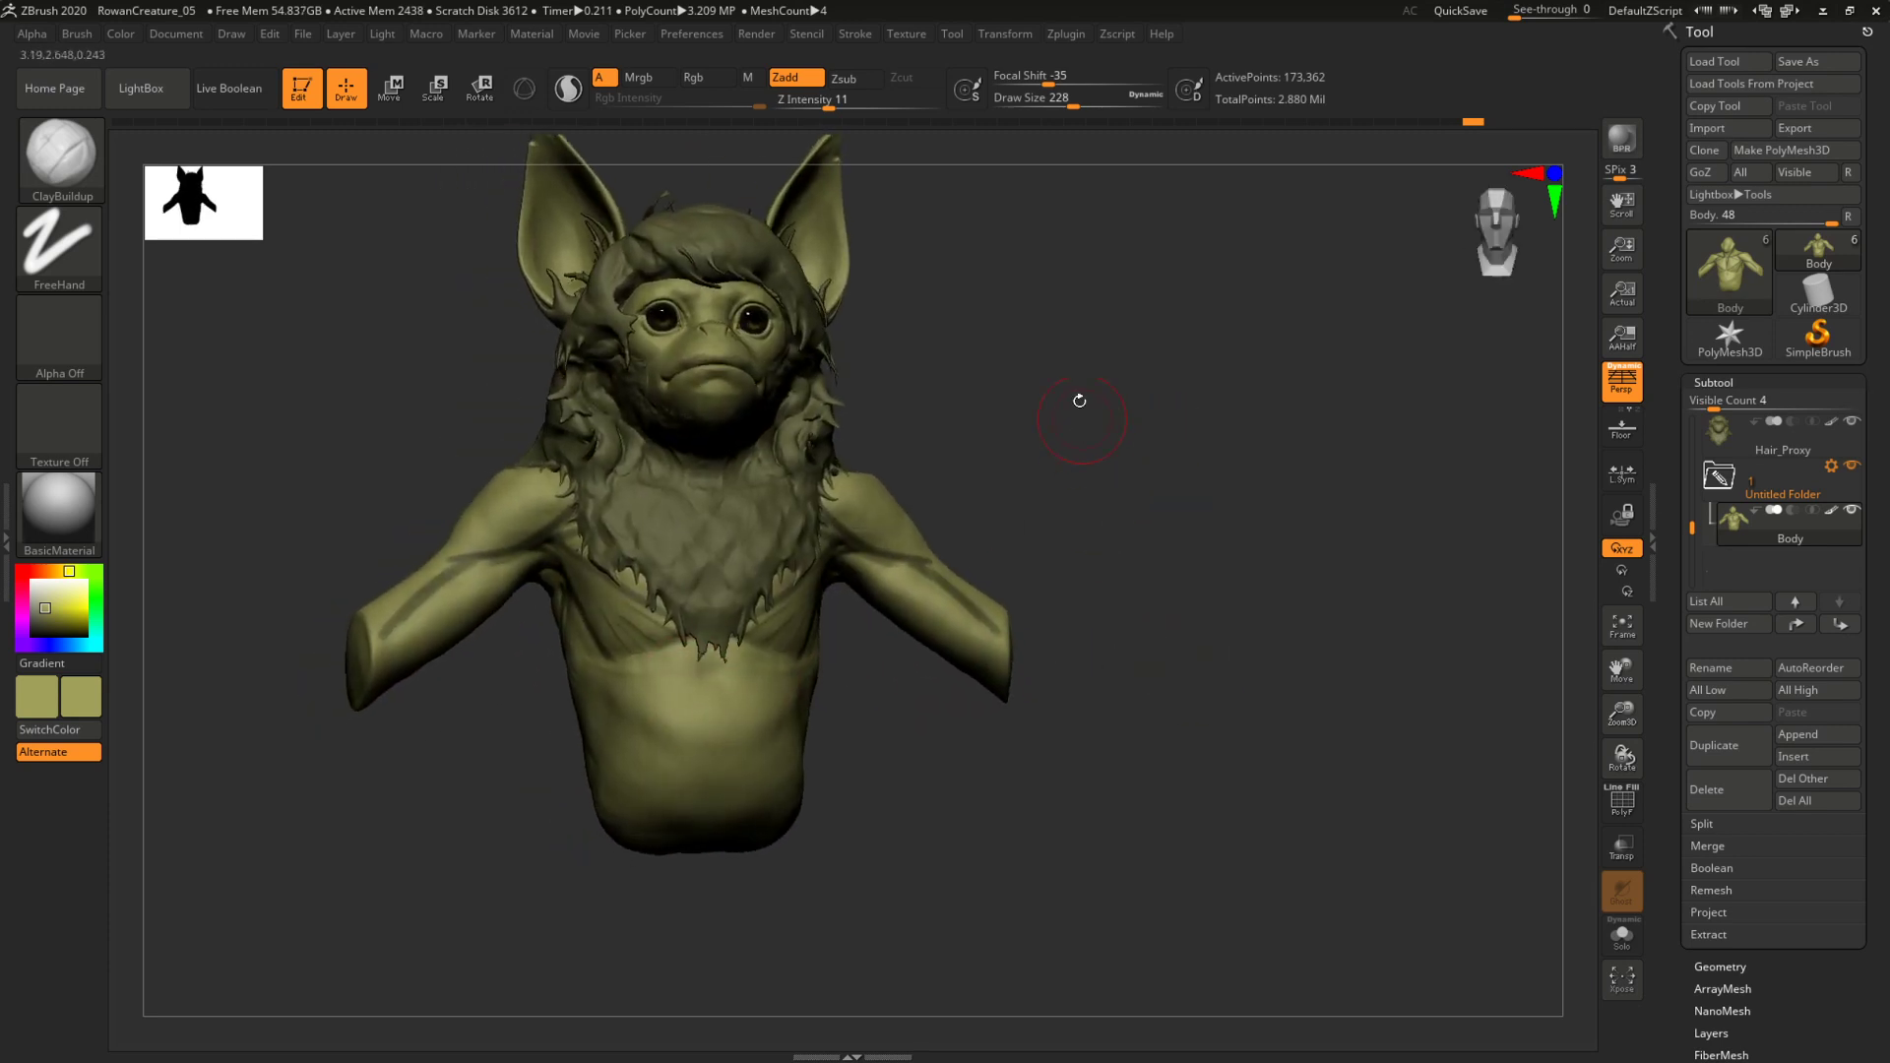
pyautogui.moveTo(1069, 525)
pyautogui.mouseDown(button='right')
pyautogui.moveTo(1177, 489)
pyautogui.moveTo(991, 493)
pyautogui.moveTo(1033, 519)
pyautogui.moveTo(936, 751)
pyautogui.moveTo(828, 594)
pyautogui.mouseUp(button='right')
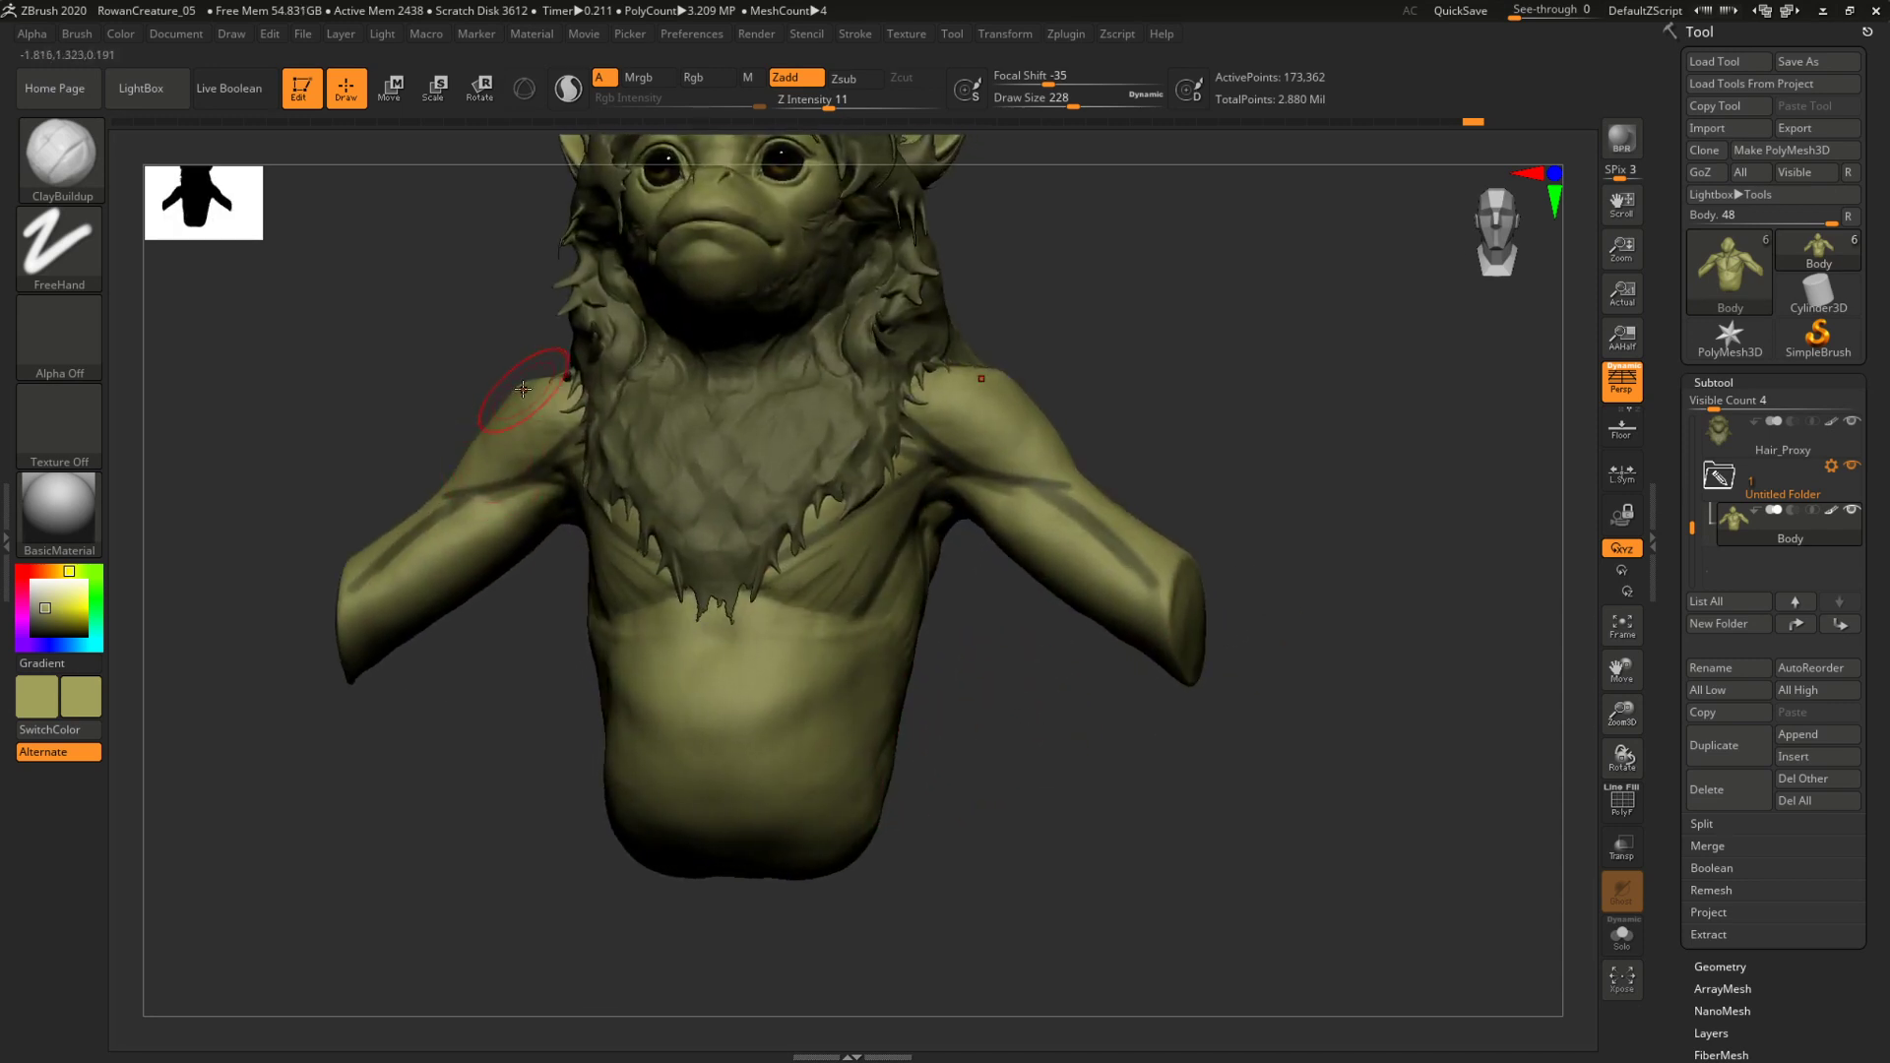
pyautogui.moveTo(1161, 433); pyautogui.dragTo(999, 369, button='right')
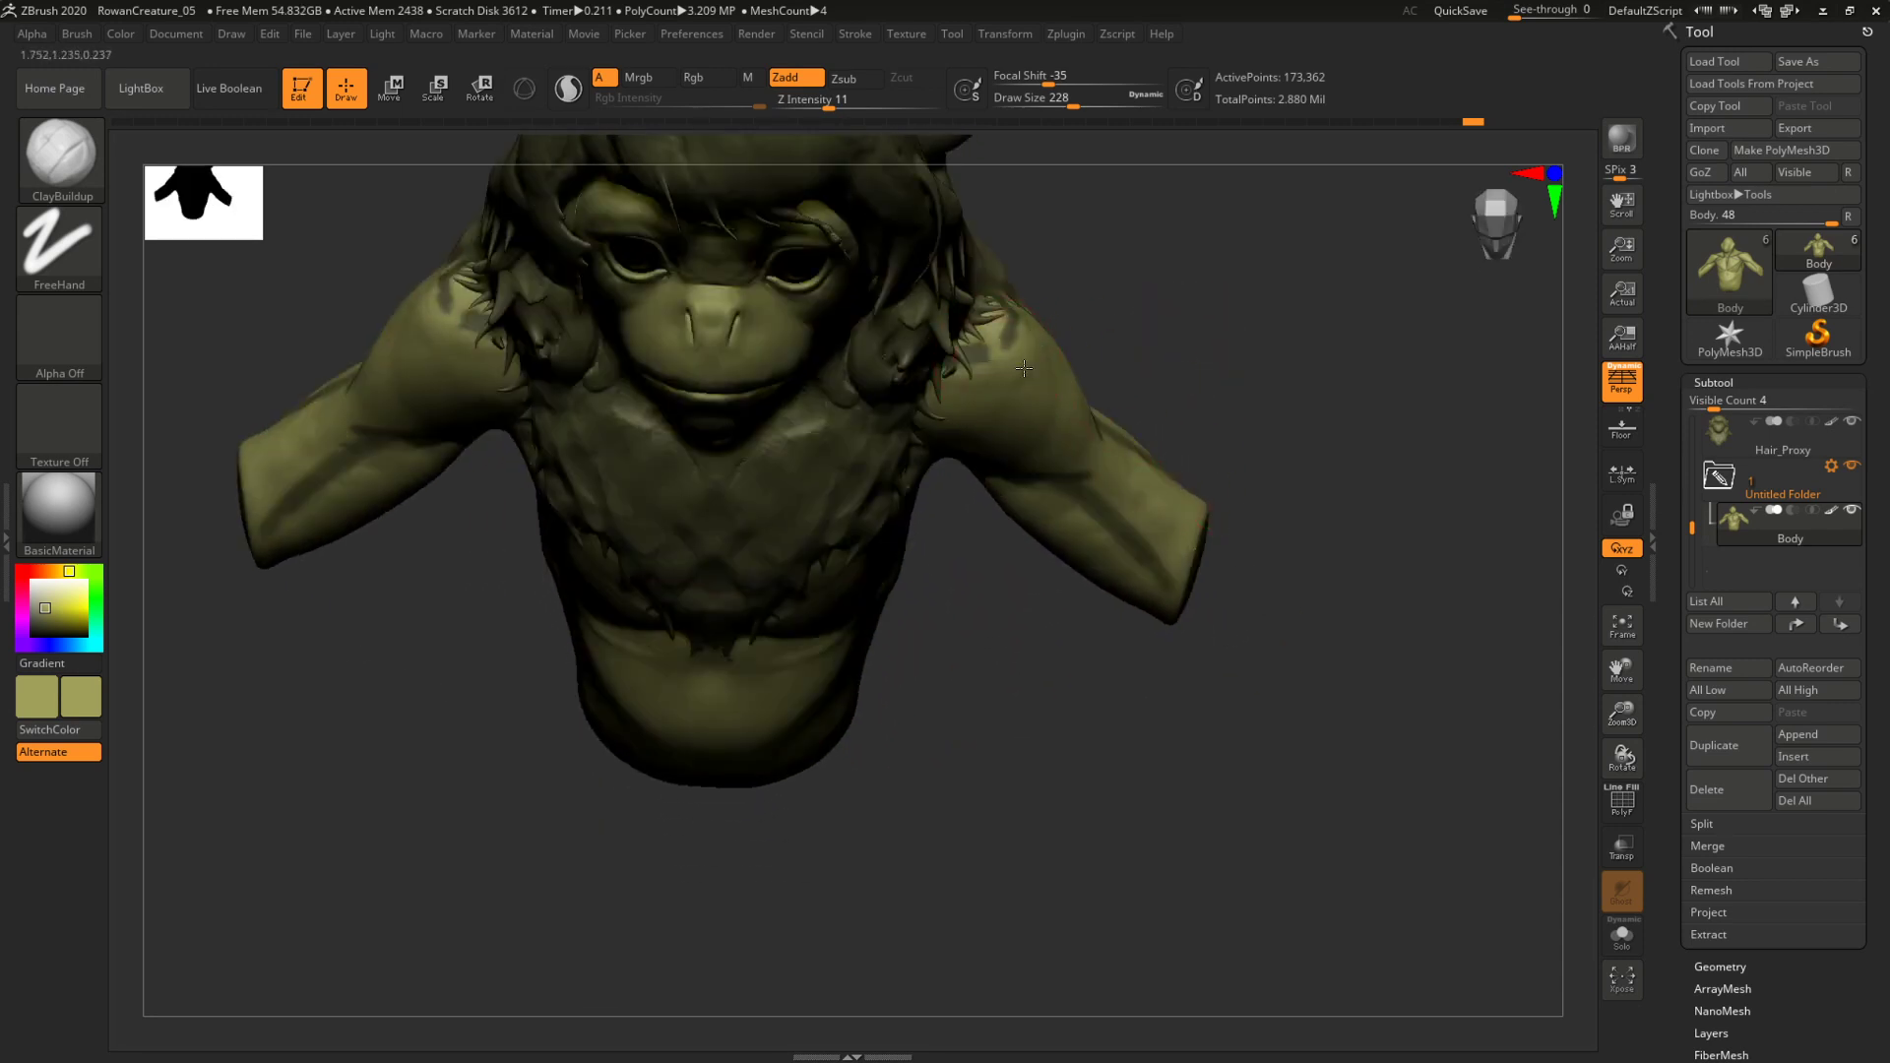
pyautogui.moveTo(1190, 349); pyautogui.dragTo(1004, 357, button='right')
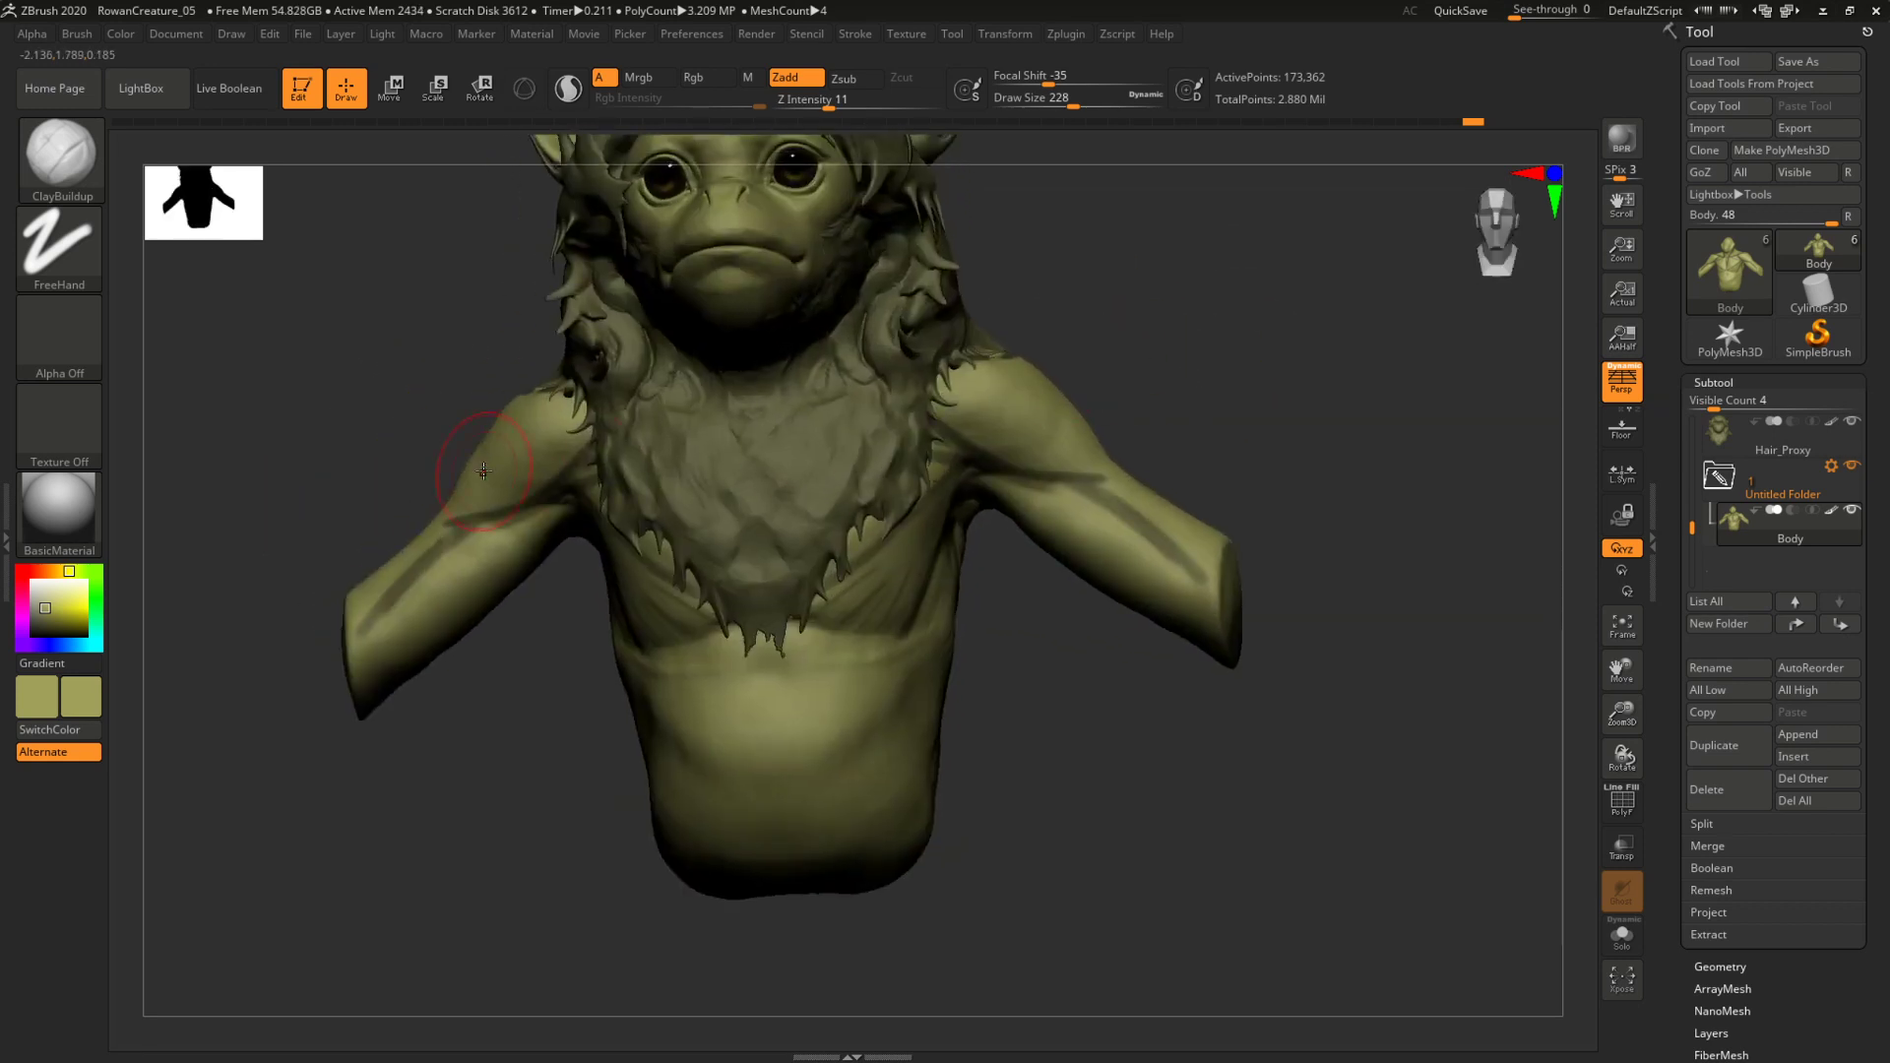
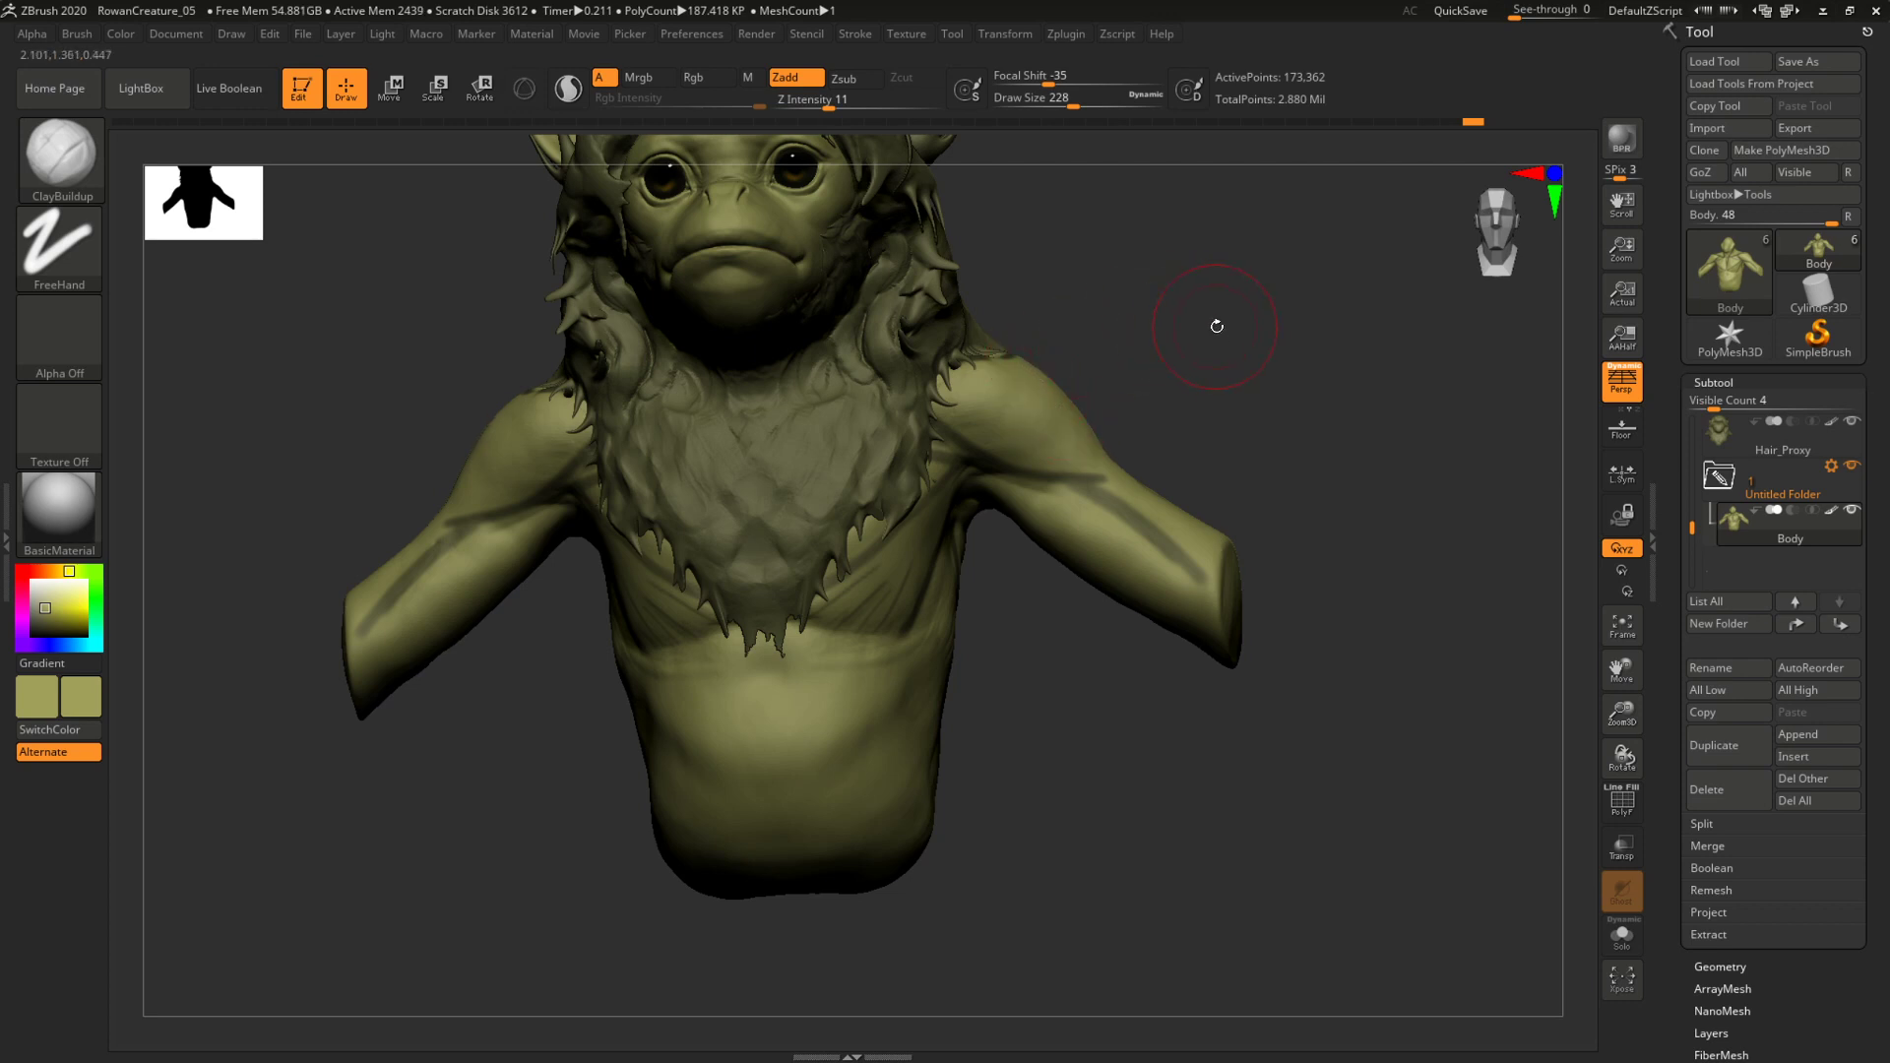
pyautogui.moveTo(1216, 326)
pyautogui.mouseDown()
pyautogui.moveTo(1093, 333)
pyautogui.moveTo(1238, 335)
pyautogui.moveTo(1228, 317)
pyautogui.mouseUp()
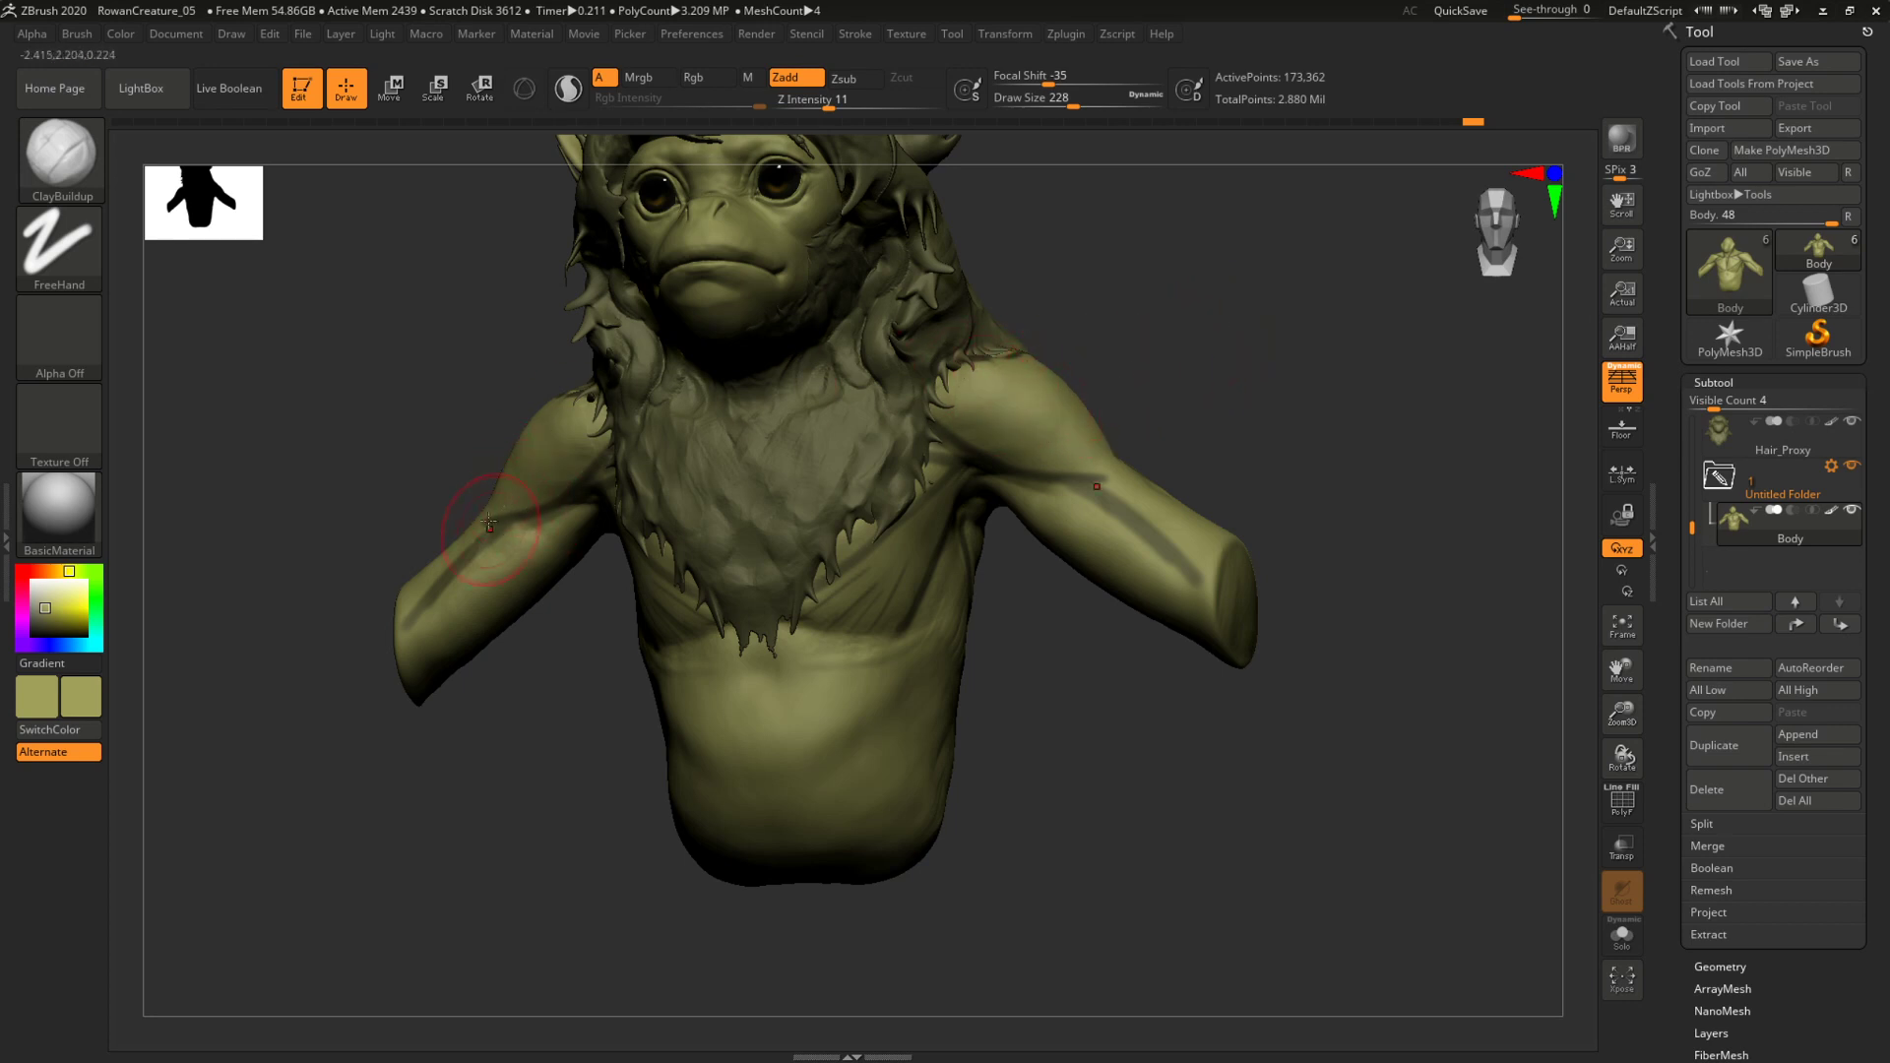
pyautogui.moveTo(1190, 345)
pyautogui.mouseDown()
pyautogui.moveTo(1179, 381)
pyautogui.moveTo(1142, 290)
pyautogui.moveTo(1002, 416)
pyautogui.mouseUp()
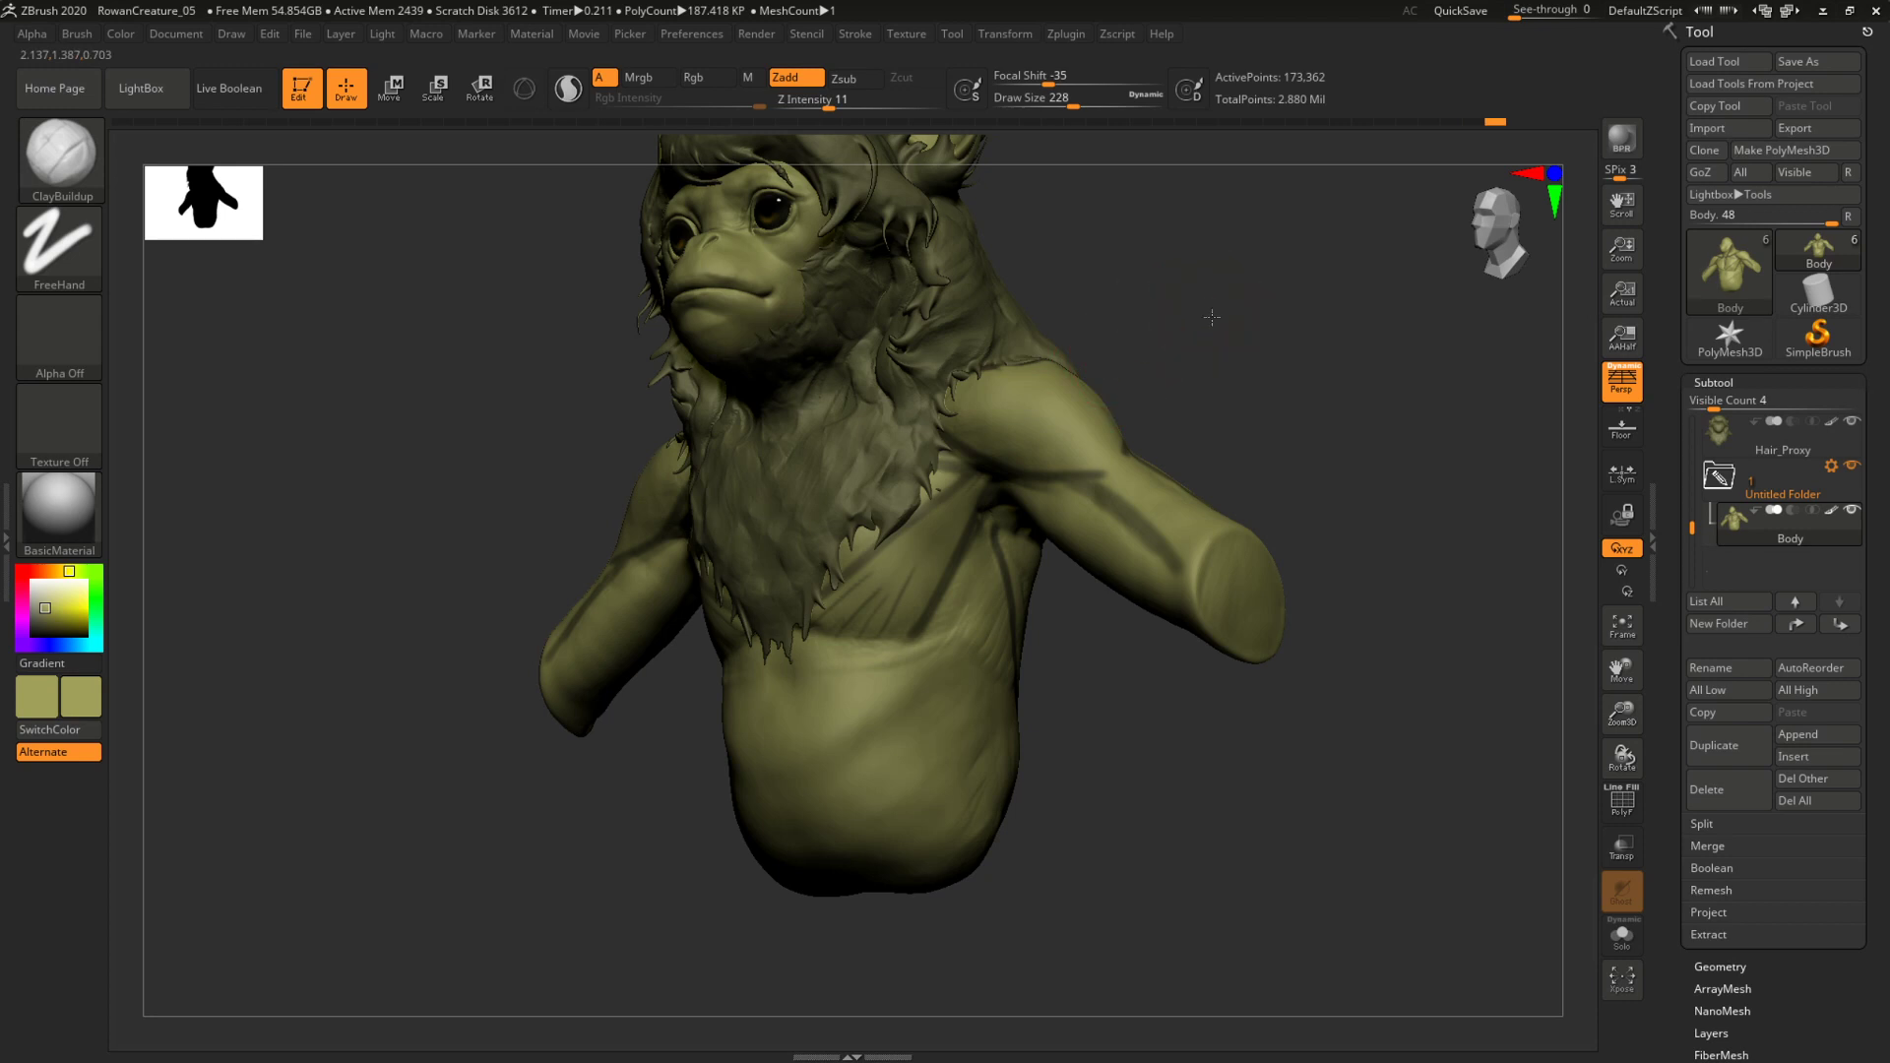
pyautogui.hotkey('ctrl', 'z')
# Make the Hair_Proxy subtool active and choose the ClayTubes brush with draw size 140.
pyautogui.moveTo(1181, 383)
pyautogui.mouseDown()
pyautogui.moveTo(1318, 400)
pyautogui.moveTo(1181, 321)
pyautogui.moveTo(1194, 431)
pyautogui.moveTo(1299, 461)
pyautogui.moveTo(1193, 448)
pyautogui.moveTo(1255, 448)
pyautogui.moveTo(1227, 427)
pyautogui.moveTo(1223, 383)
pyautogui.moveTo(616, 334)
pyautogui.moveTo(717, 421)
pyautogui.mouseUp()
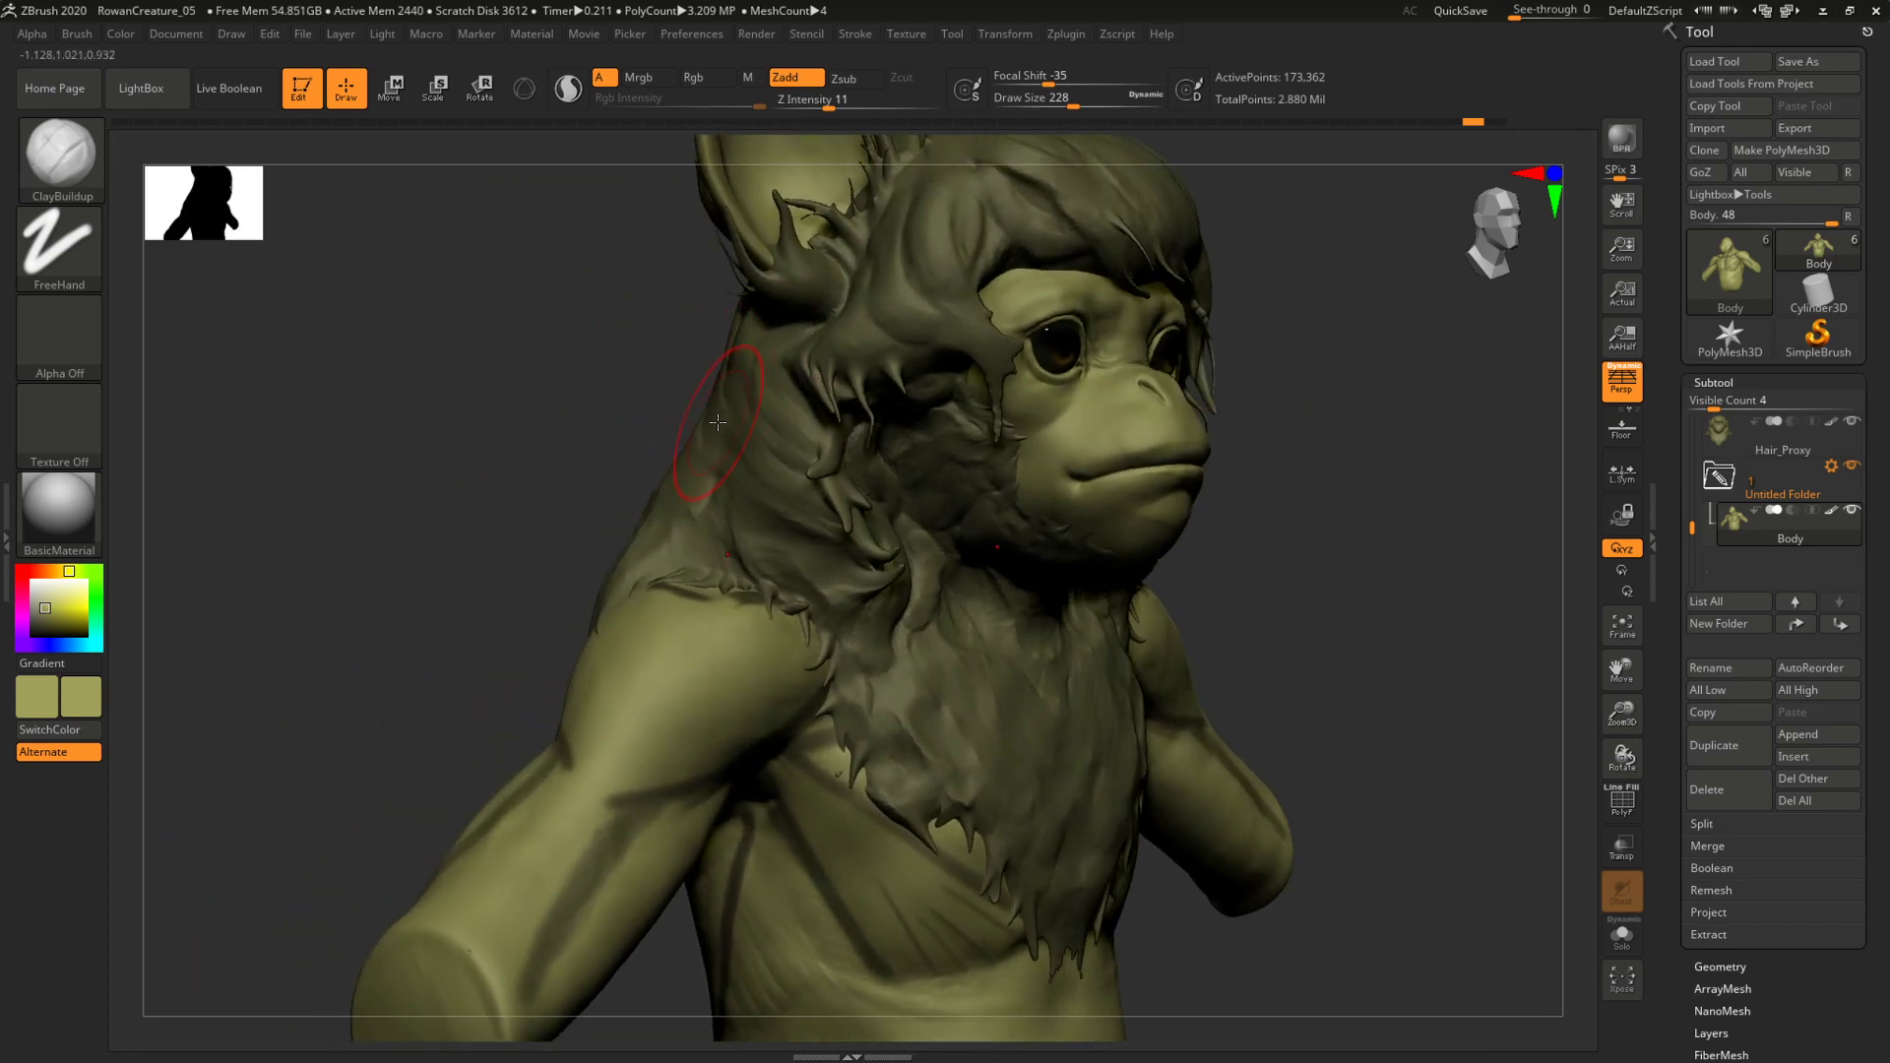
pyautogui.keyDown('alt'); pyautogui.click(769, 410); pyautogui.keyUp('alt')
pyautogui.press('b')
pyautogui.press('c')
pyautogui.press('t')
pyautogui.moveTo(748, 423); pyautogui.dragTo(705, 441)
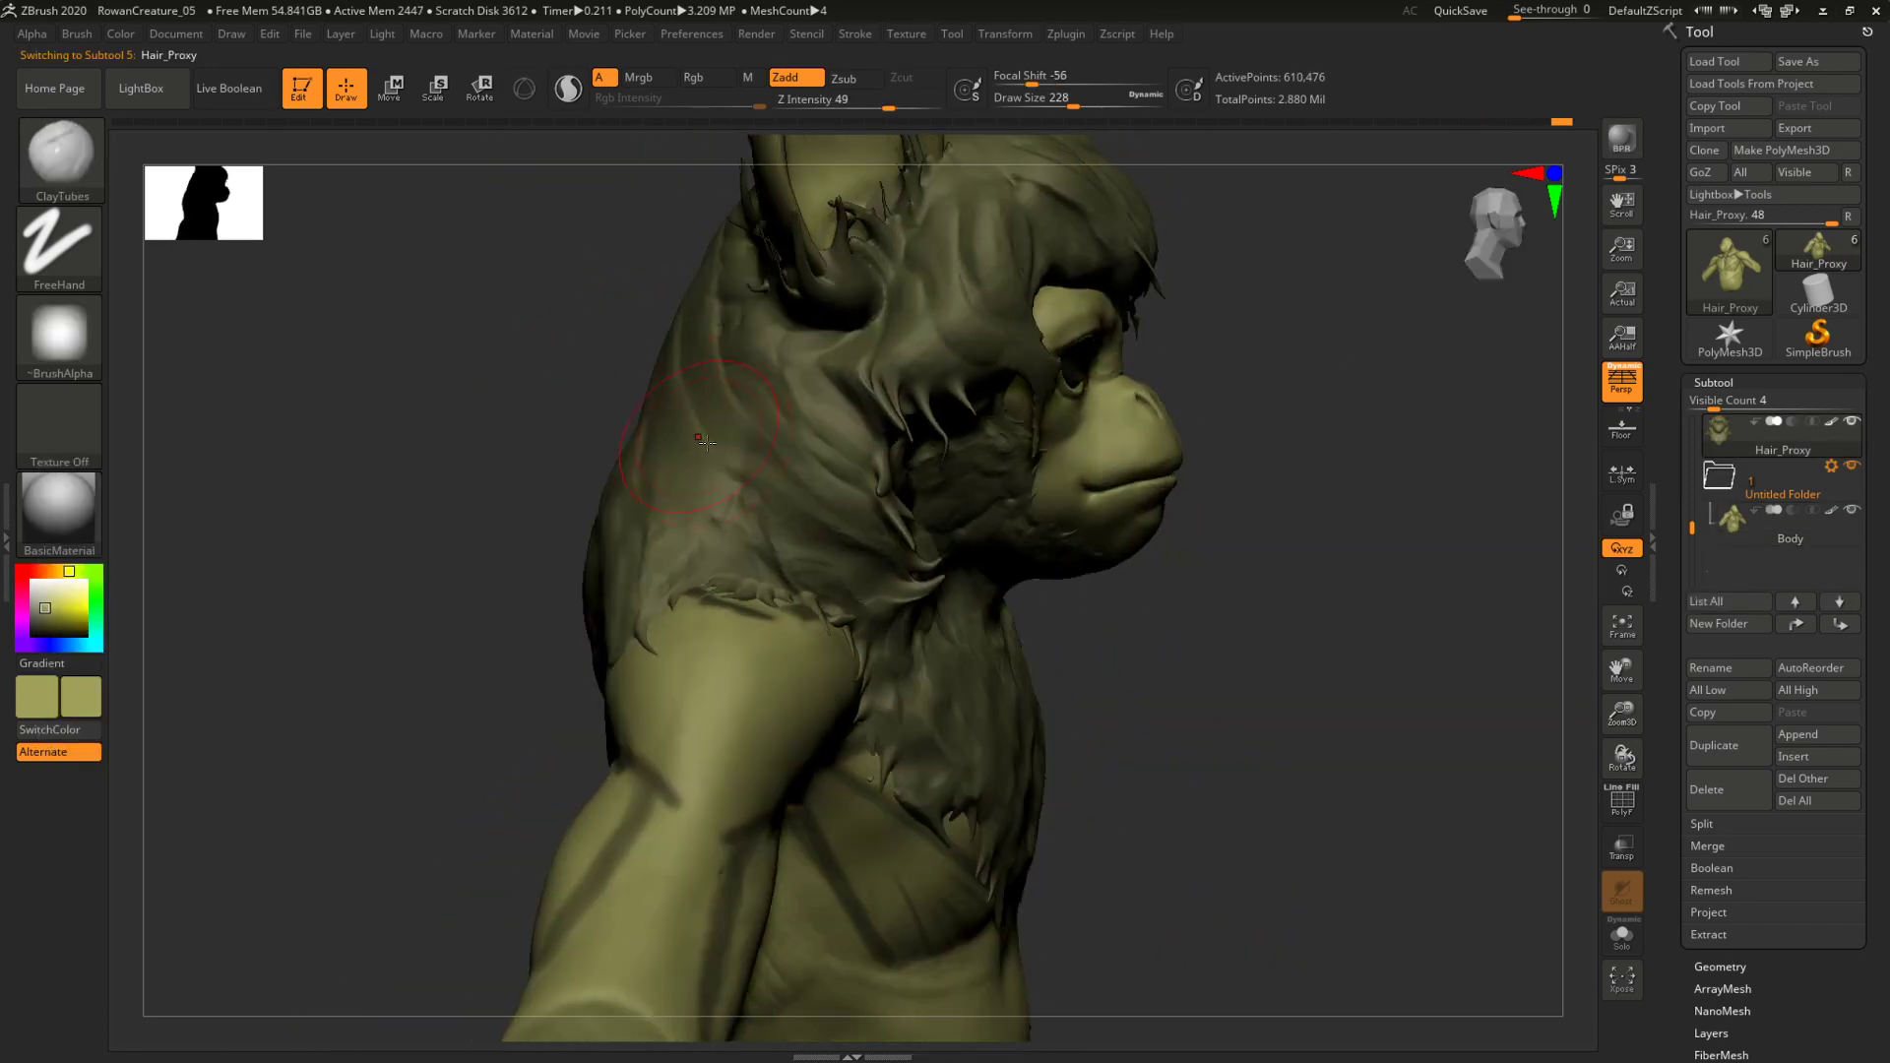
pyautogui.press('space')
pyautogui.press('space')
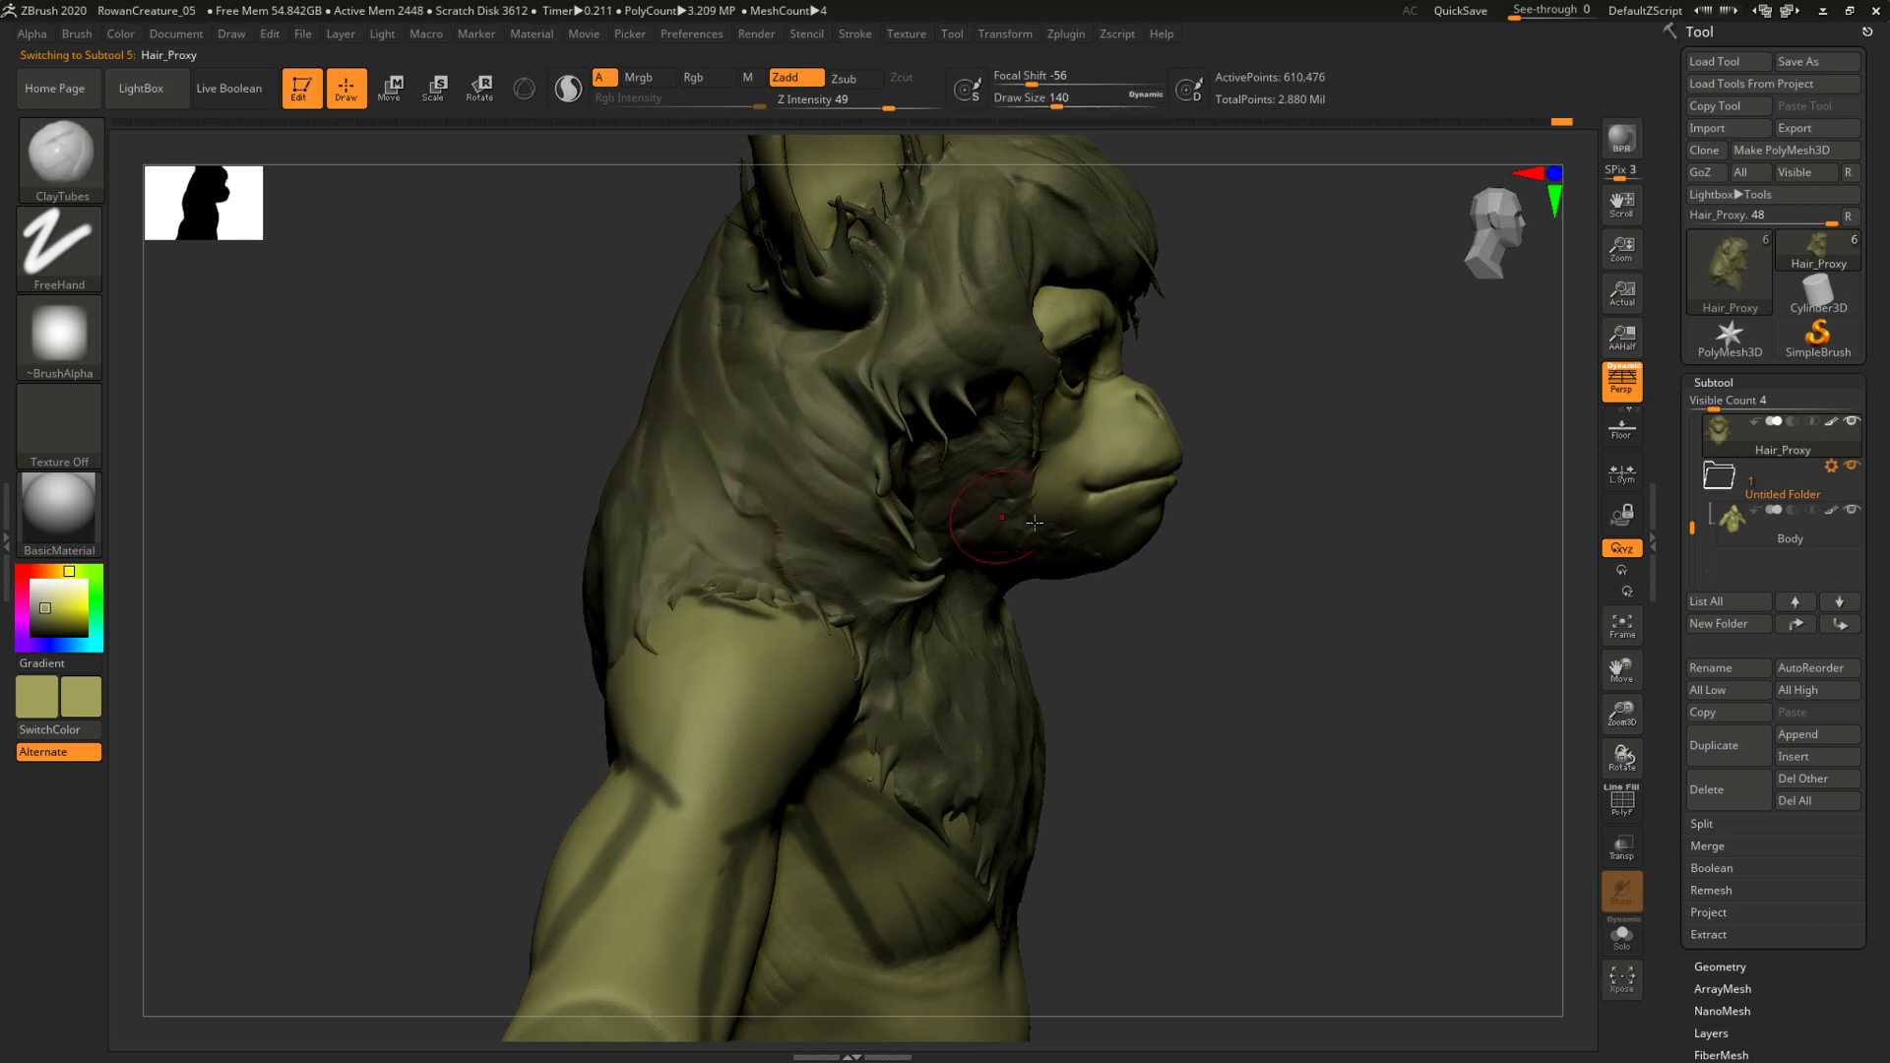
# Sculpt flowing hair clumps along the side and back of the neck on Hair_Proxy with ClayTubes.
pyautogui.moveTo(1034, 522); pyautogui.dragTo(733, 532)
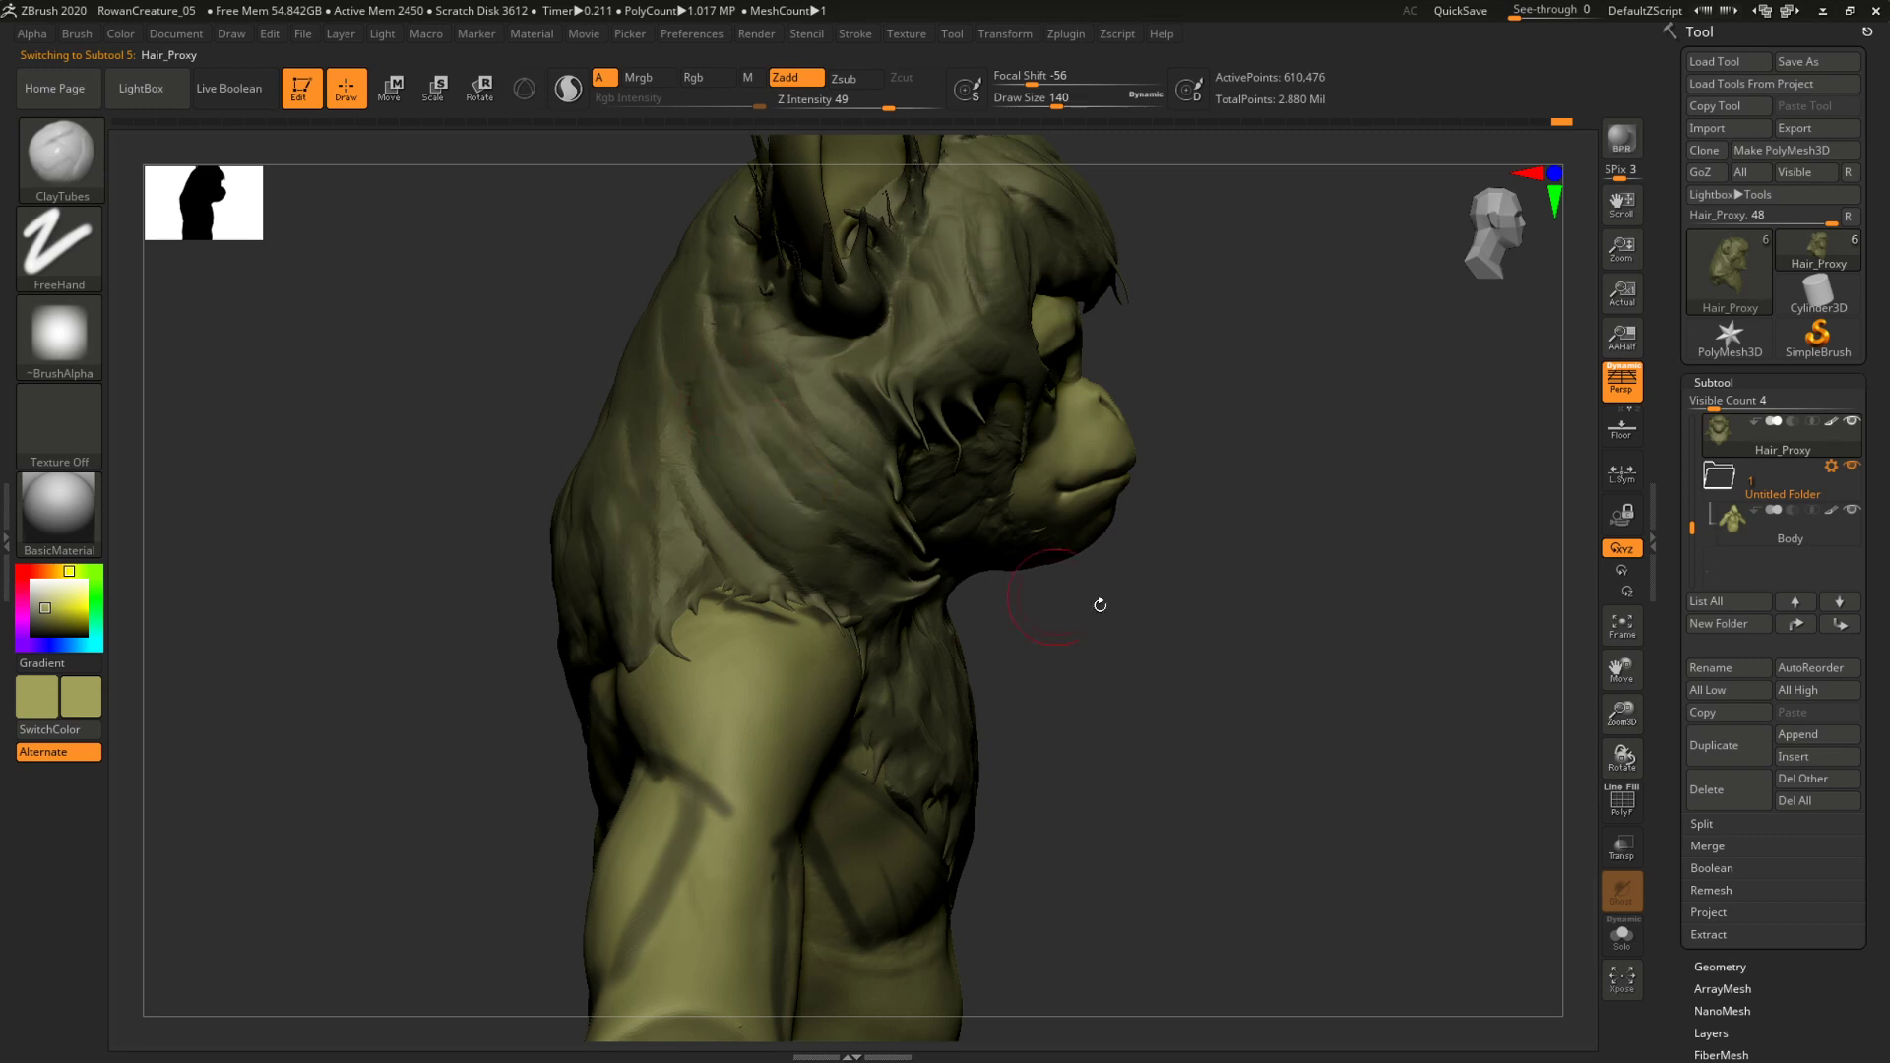
pyautogui.moveTo(1096, 604)
pyautogui.mouseDown()
pyautogui.moveTo(1278, 599)
pyautogui.moveTo(1383, 482)
pyautogui.moveTo(1373, 464)
pyautogui.moveTo(672, 456)
pyautogui.mouseUp()
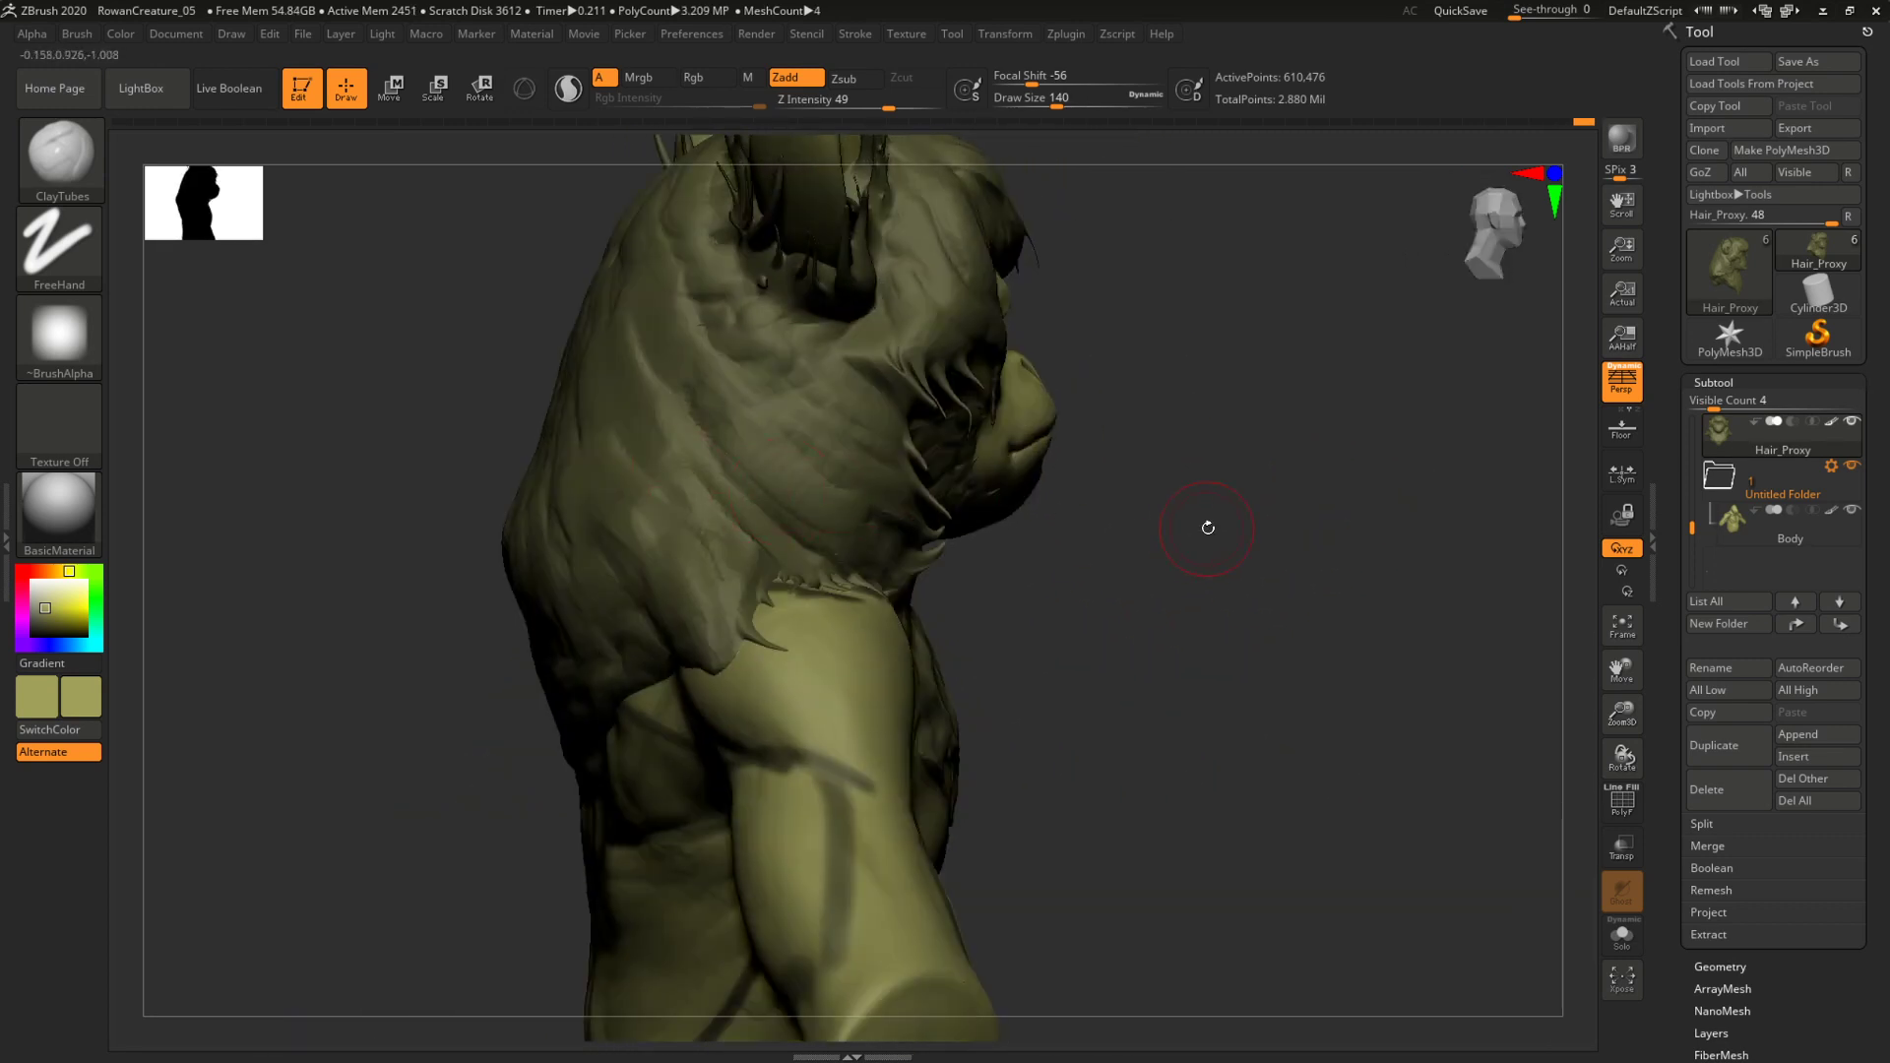
pyautogui.moveTo(1208, 527)
pyautogui.mouseDown()
pyautogui.moveTo(1109, 489)
pyautogui.moveTo(1168, 570)
pyautogui.moveTo(1135, 502)
pyautogui.moveTo(1132, 528)
pyautogui.moveTo(1093, 541)
pyautogui.moveTo(1151, 483)
pyautogui.moveTo(1205, 497)
pyautogui.moveTo(1047, 563)
pyautogui.moveTo(919, 548)
pyautogui.mouseUp()
pyautogui.press('ctrl')
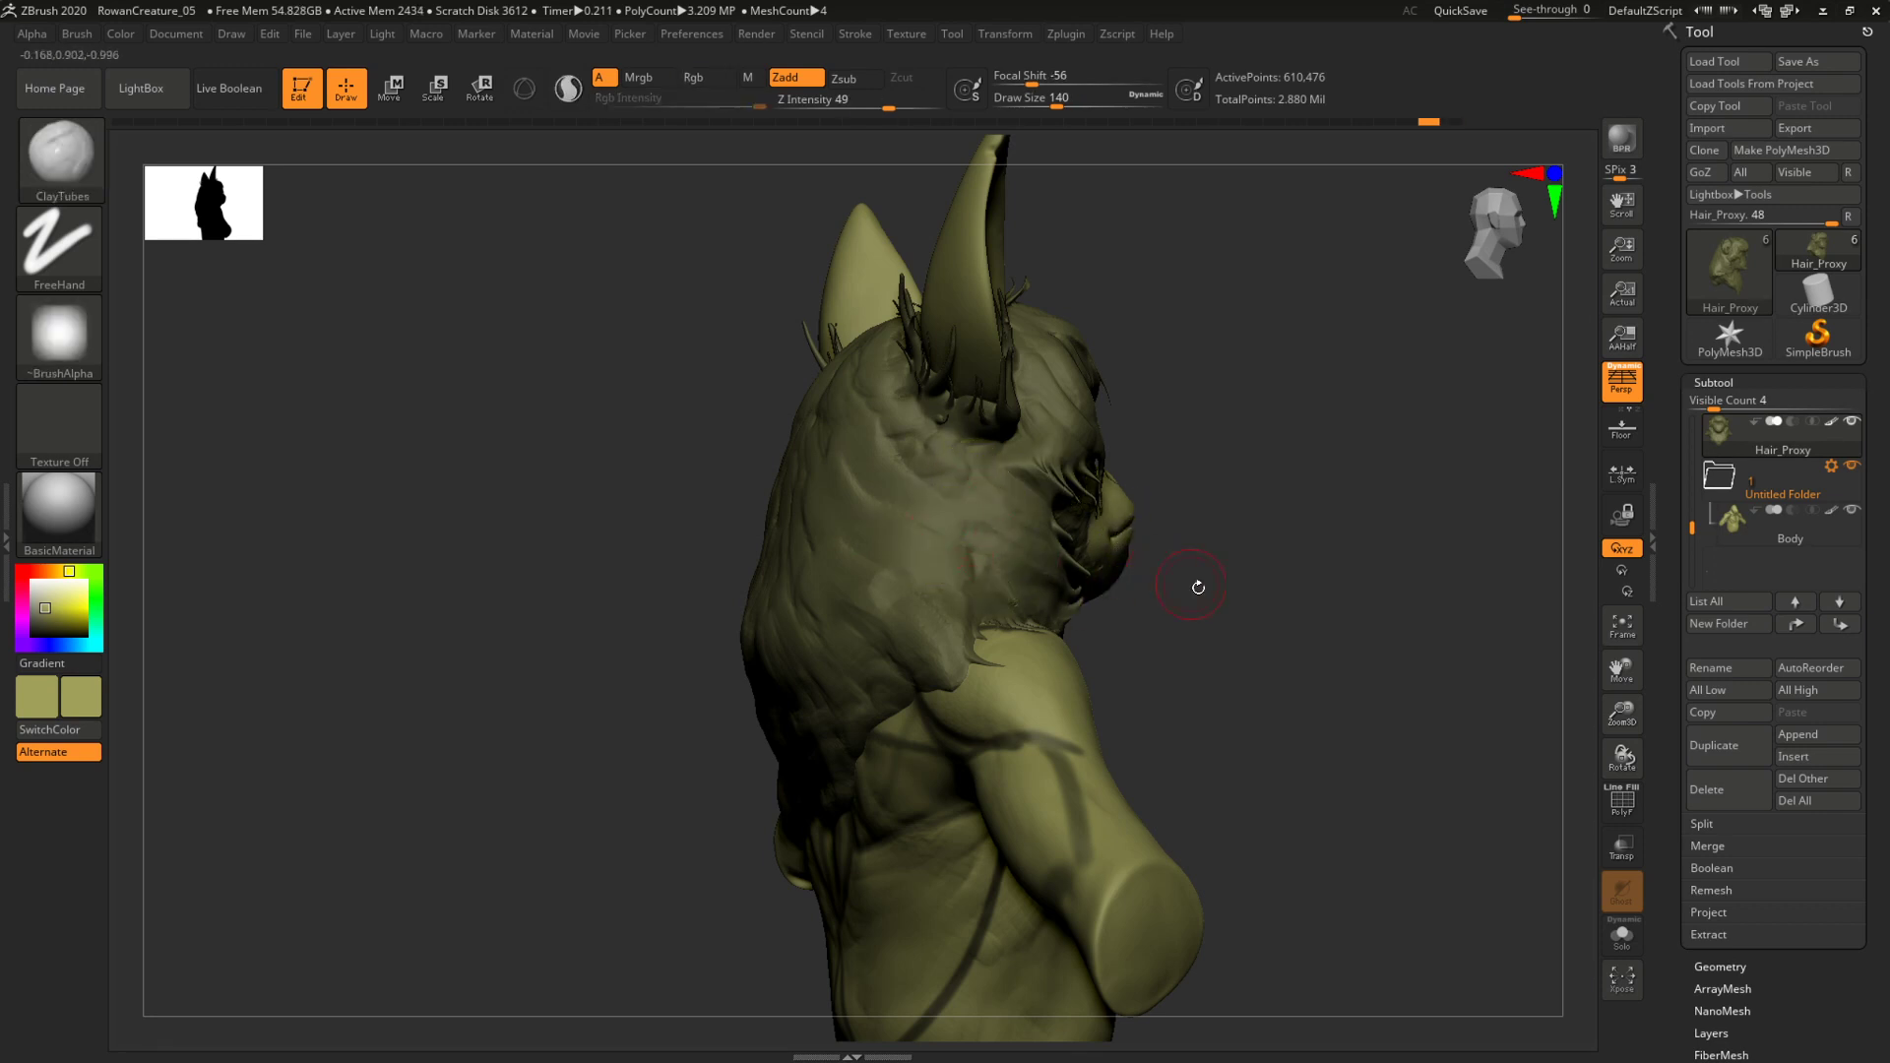
pyautogui.moveTo(1198, 587); pyautogui.dragTo(841, 633)
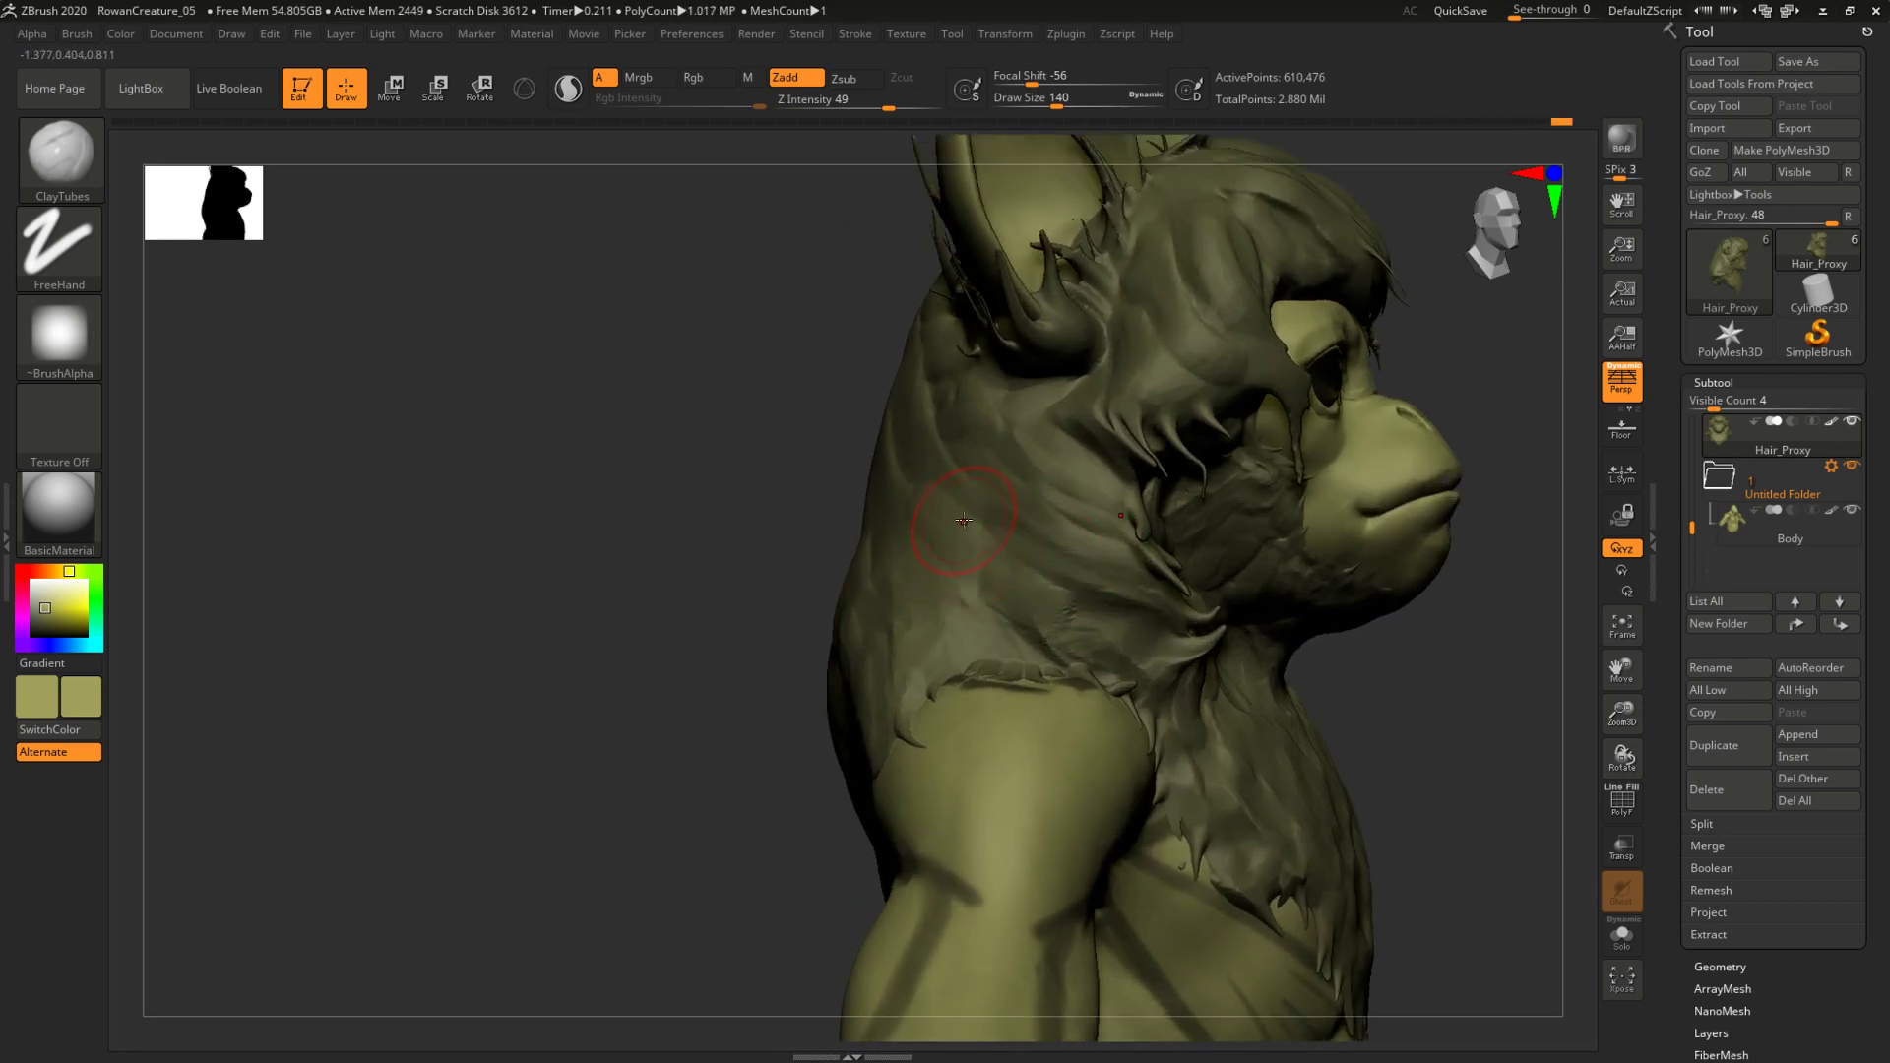
# Sculpt long flowing clumps along the side and back of the neck on Hair_Proxy with ClayTubes at draw size 140.
pyautogui.moveTo(941, 543)
pyautogui.mouseDown()
pyautogui.moveTo(1024, 612)
pyautogui.moveTo(897, 531)
pyautogui.moveTo(998, 633)
pyautogui.mouseUp()
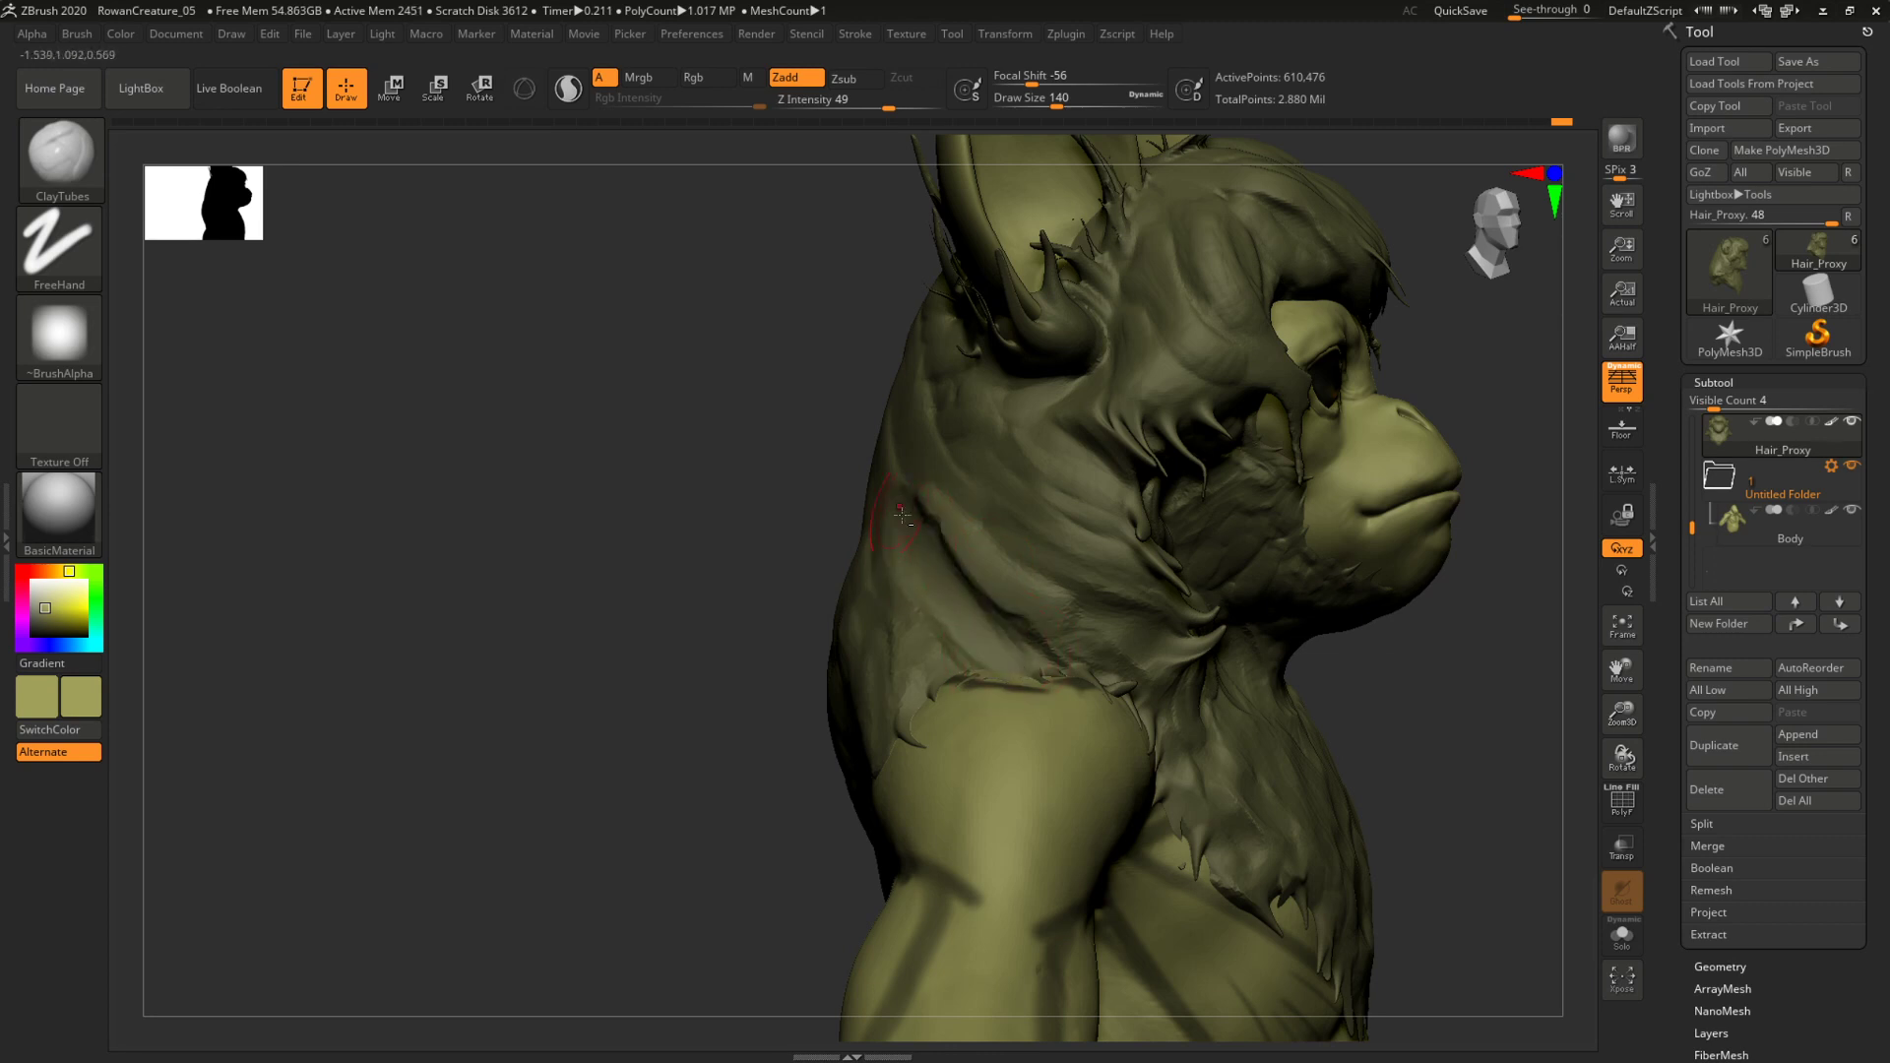
pyautogui.moveTo(1020, 627)
pyautogui.mouseDown()
pyautogui.moveTo(1023, 590)
pyautogui.moveTo(955, 488)
pyautogui.mouseUp()
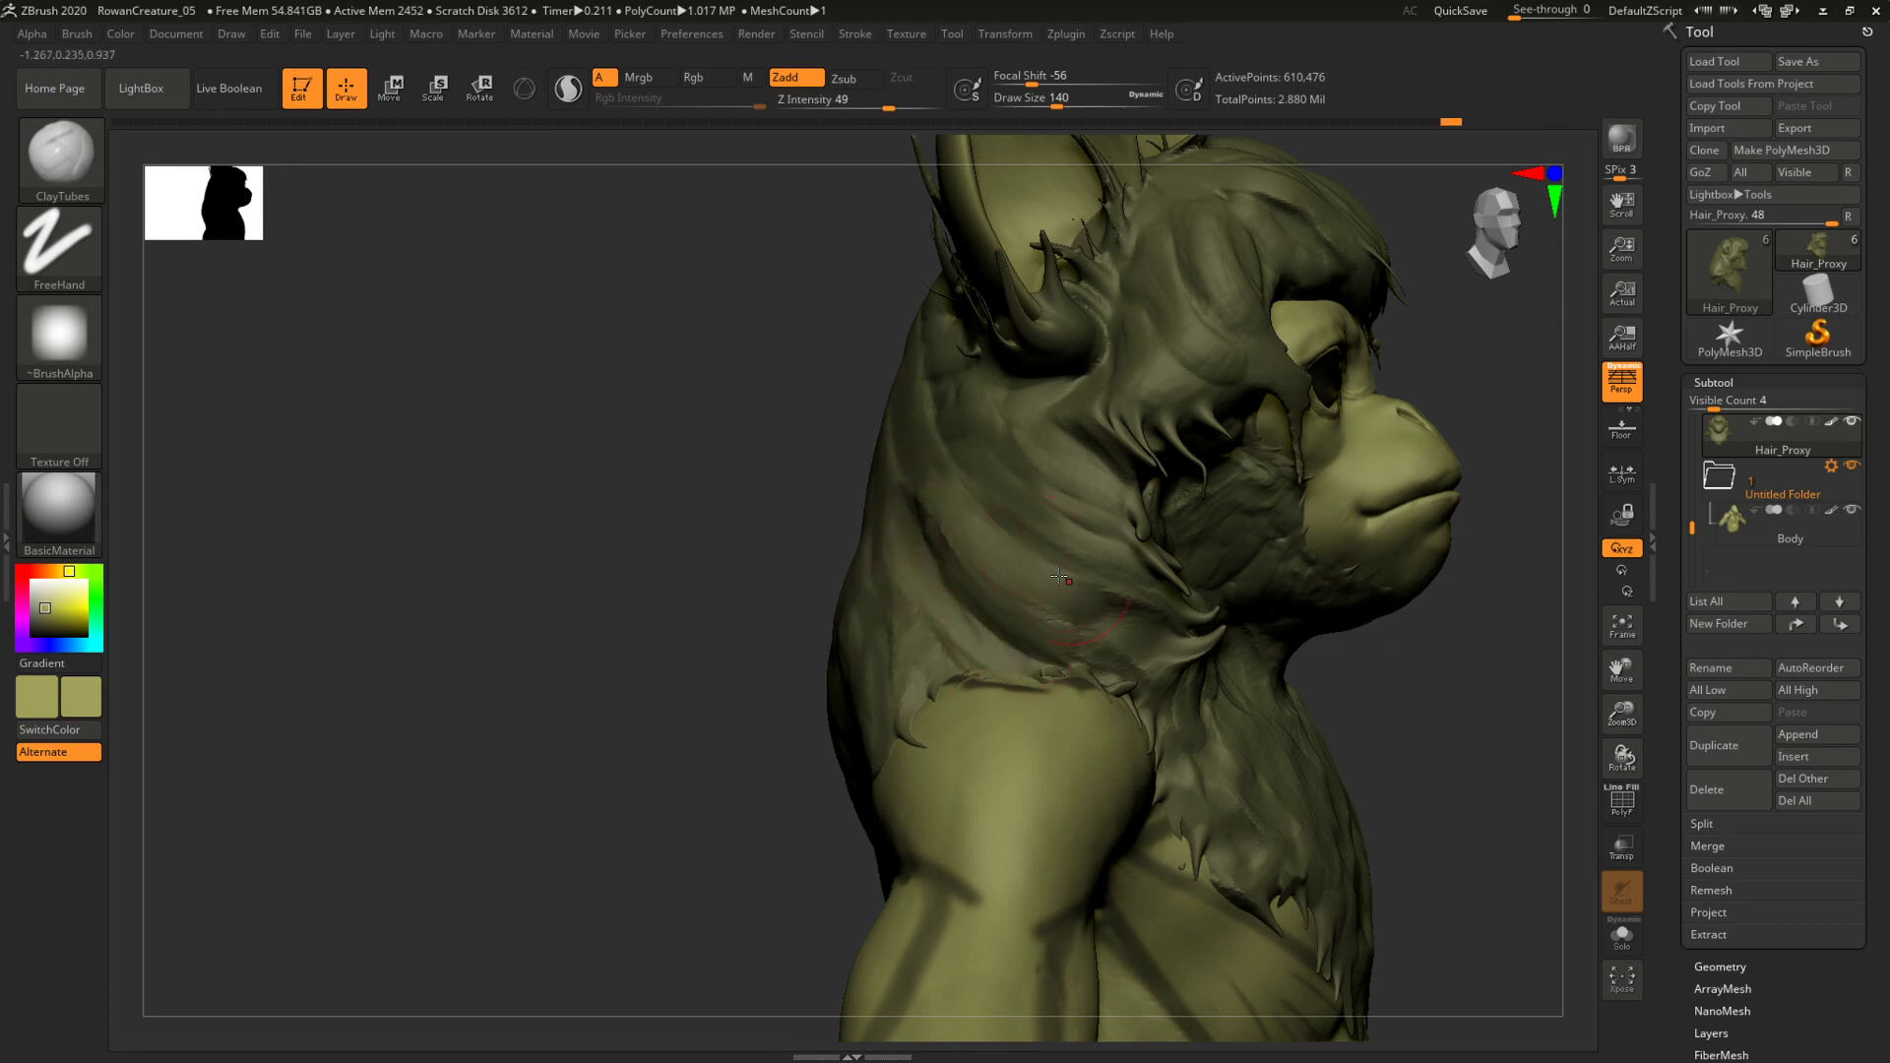
pyautogui.moveTo(700, 620); pyautogui.dragTo(870, 545)
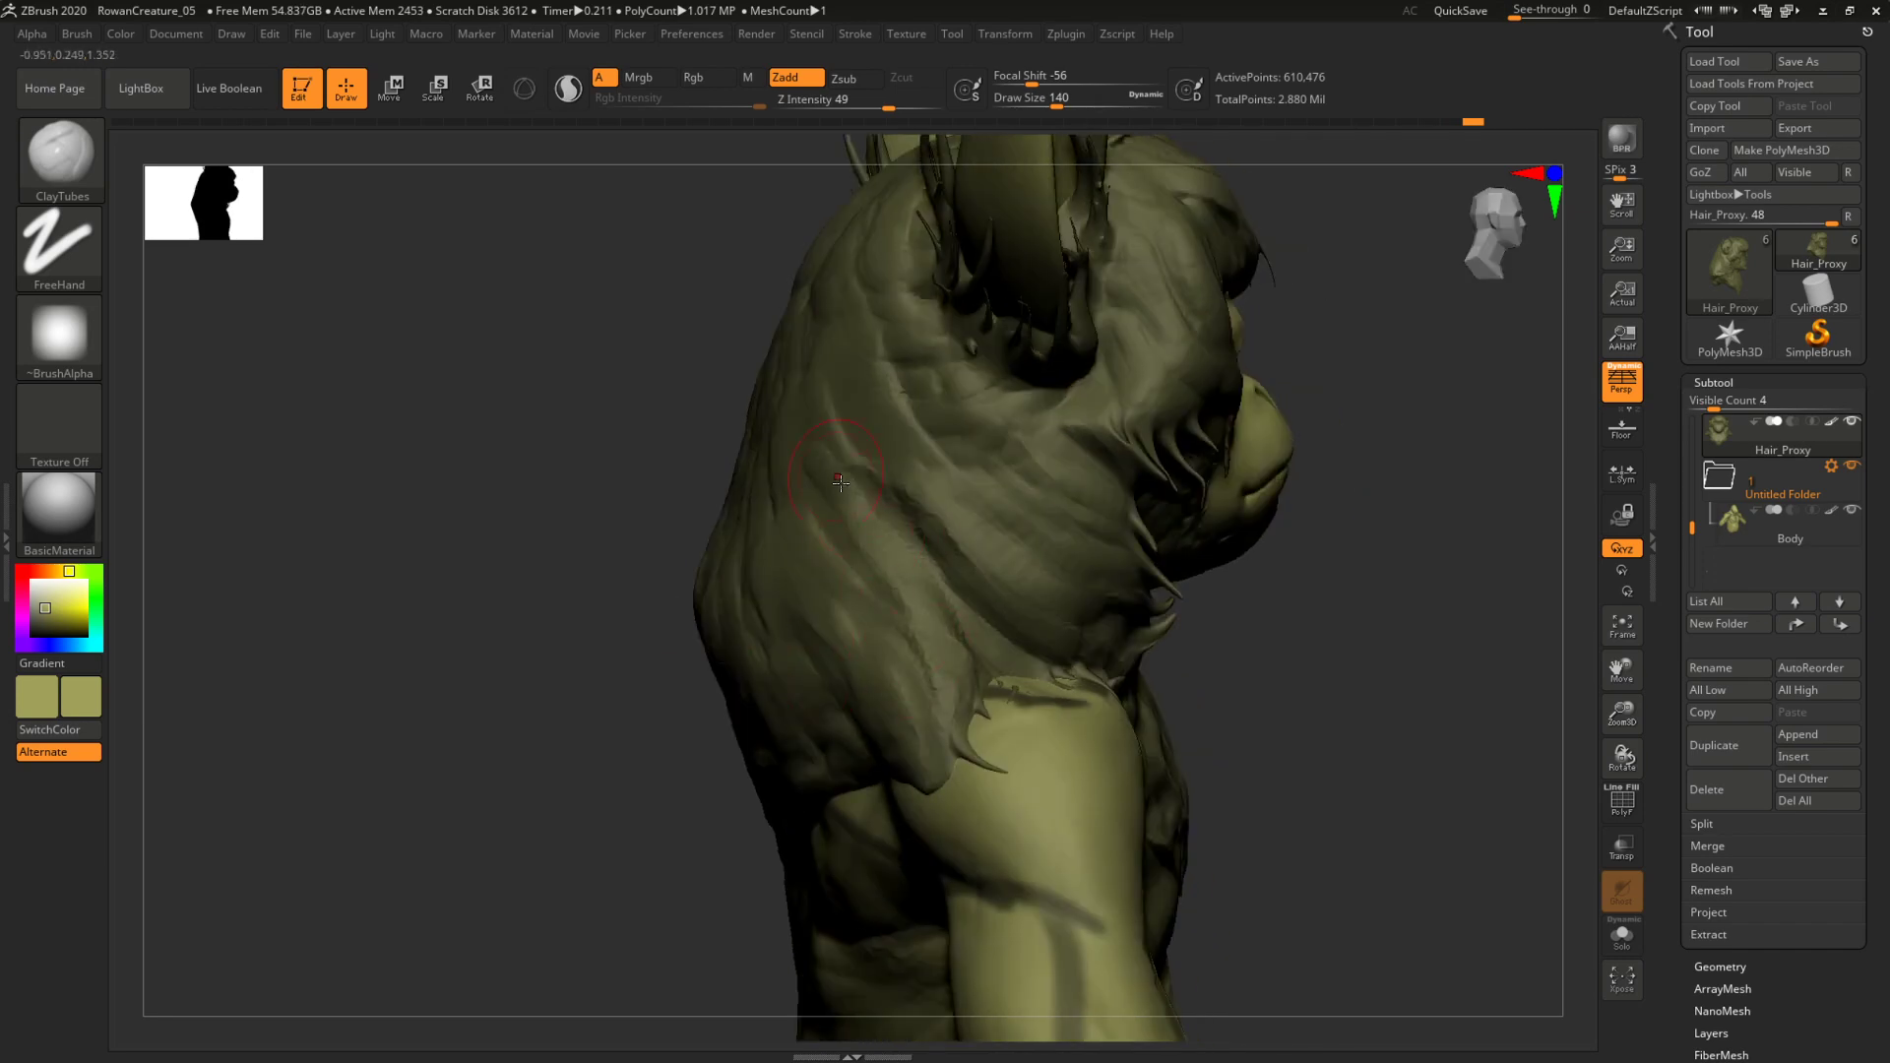
pyautogui.moveTo(1296, 610); pyautogui.dragTo(881, 617)
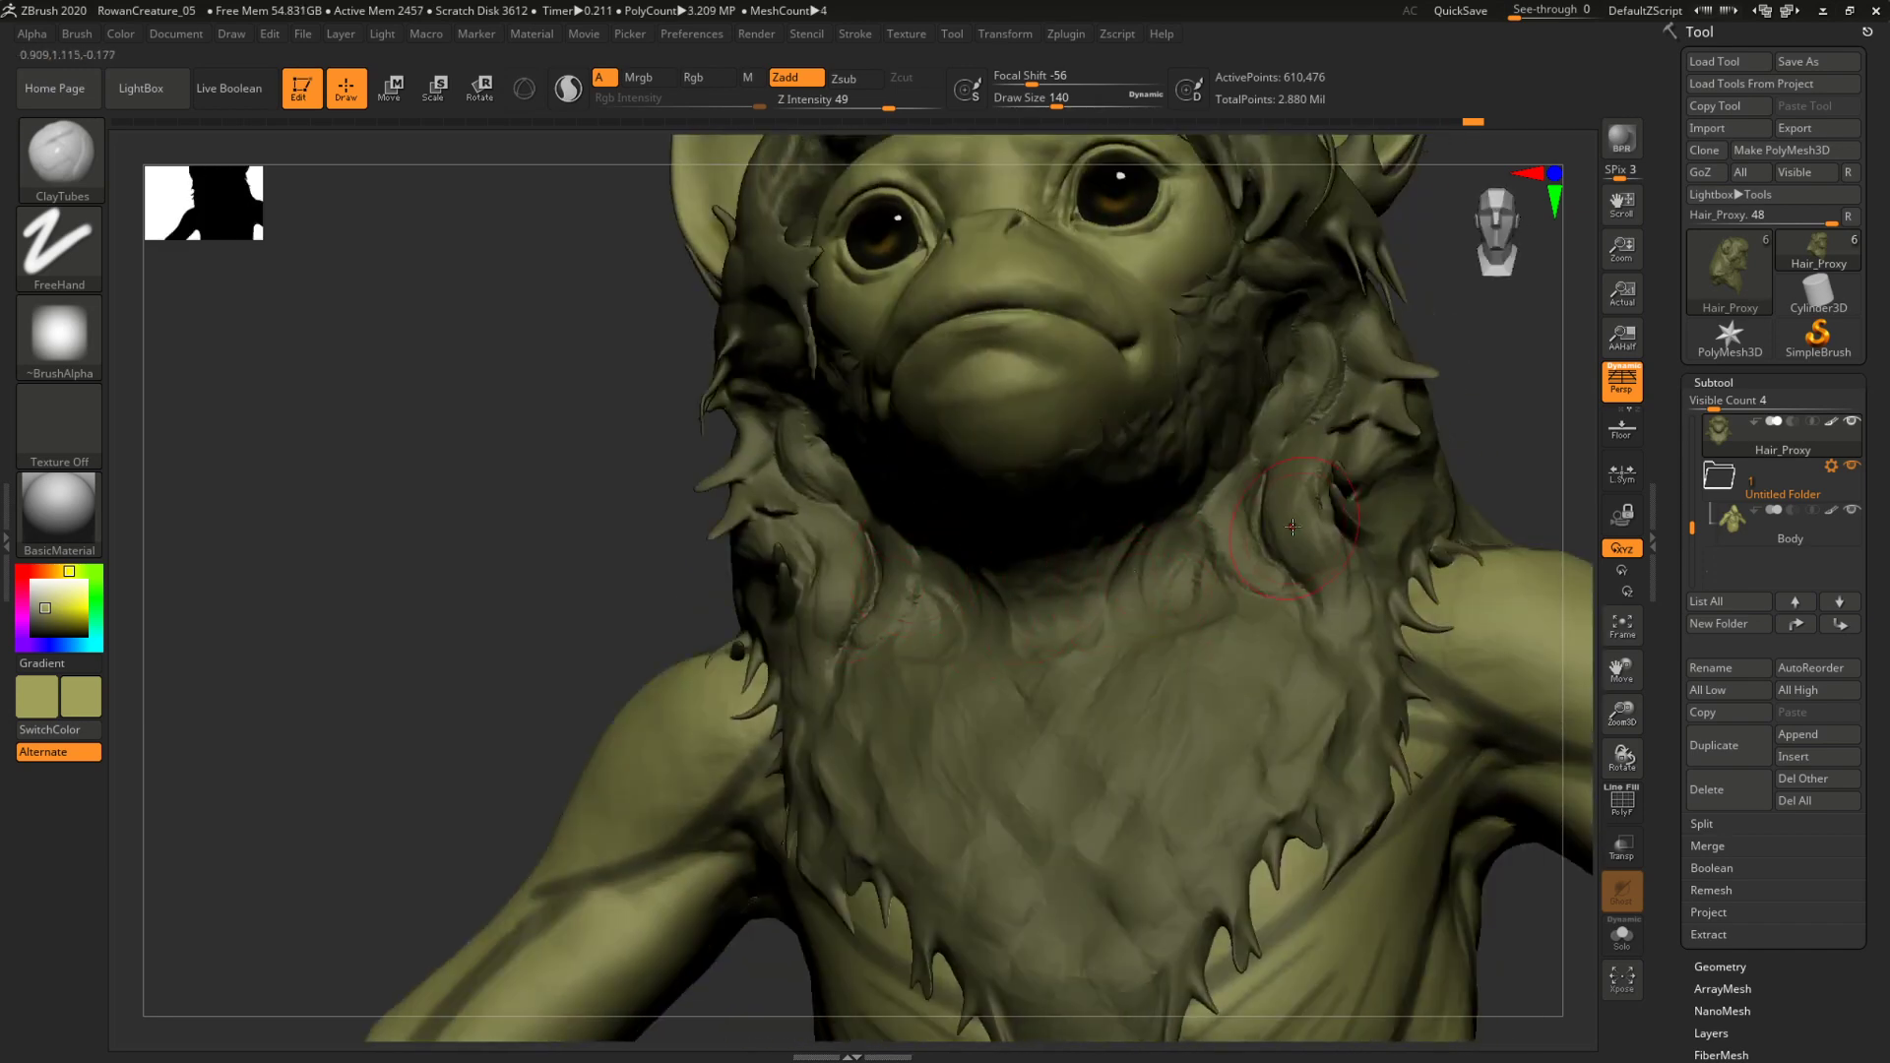
pyautogui.moveTo(1514, 368); pyautogui.dragTo(1476, 400)
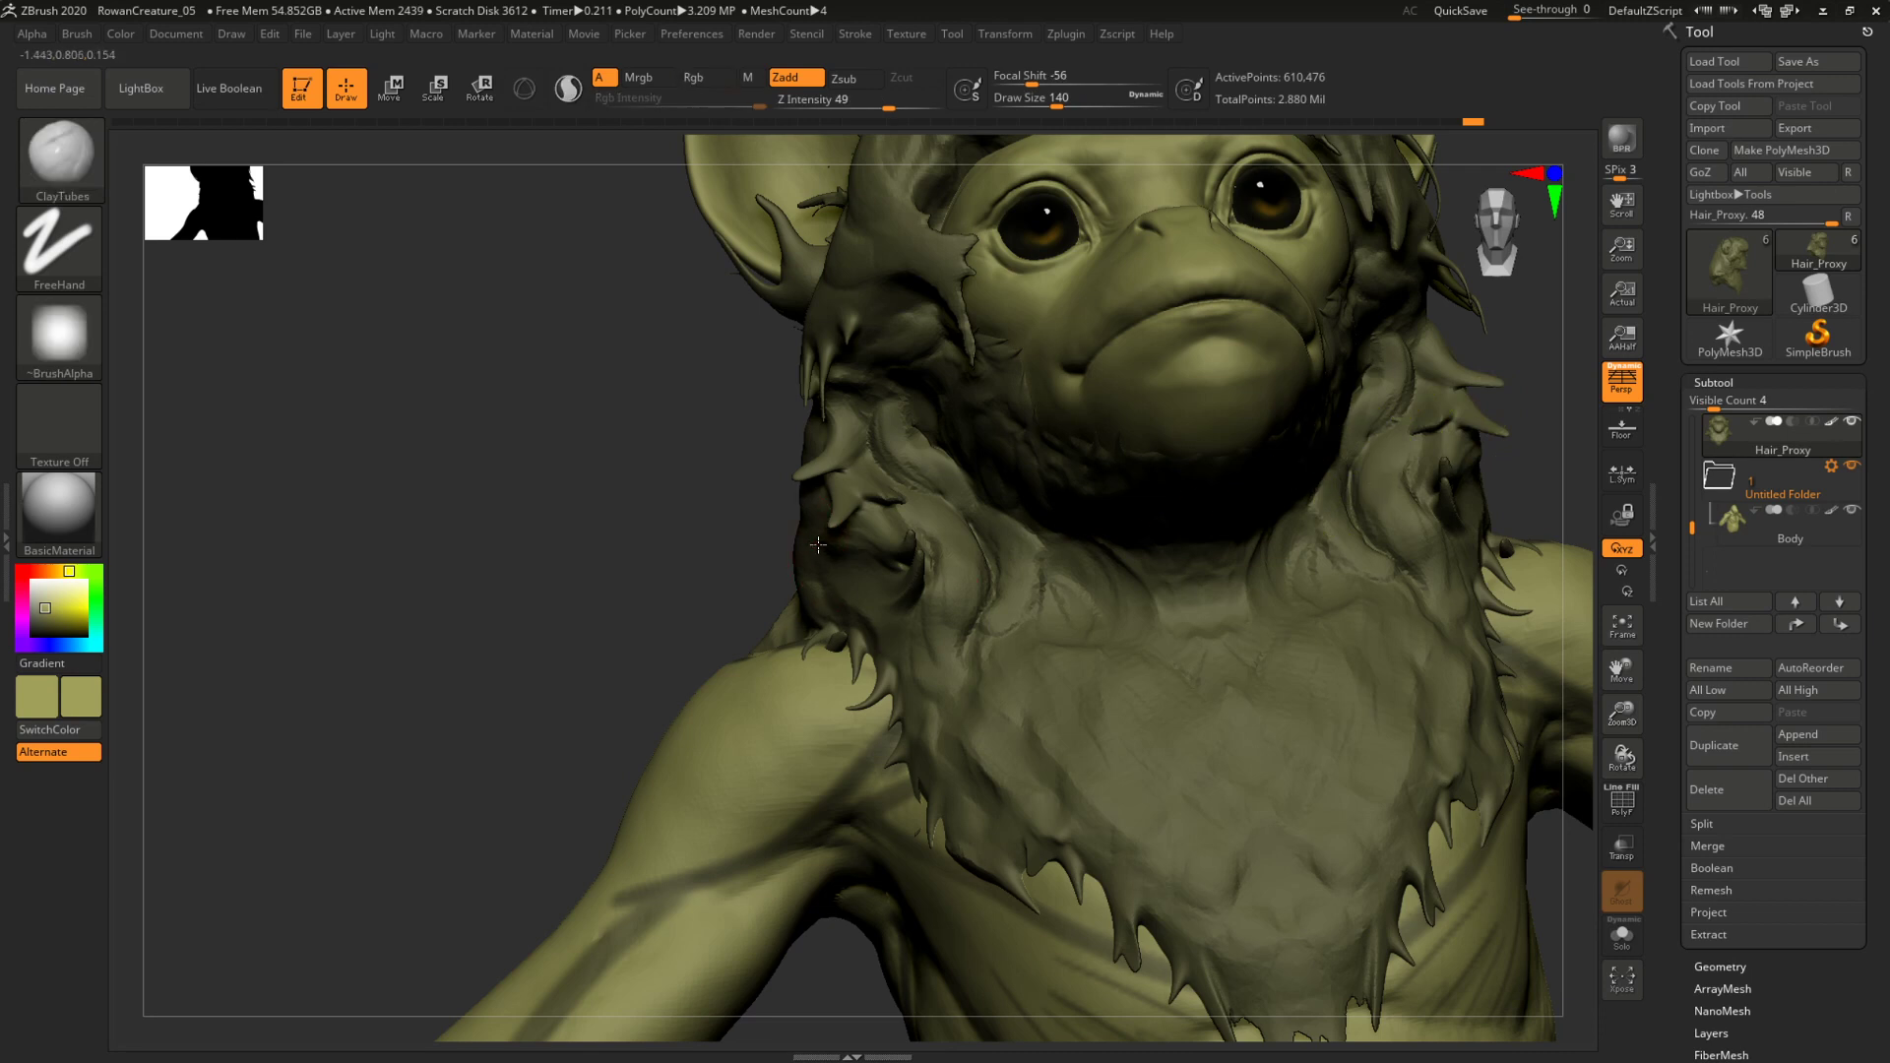
pyautogui.keyDown('alt'); pyautogui.moveTo(746, 525); pyautogui.dragTo(630, 522); pyautogui.keyUp('alt')
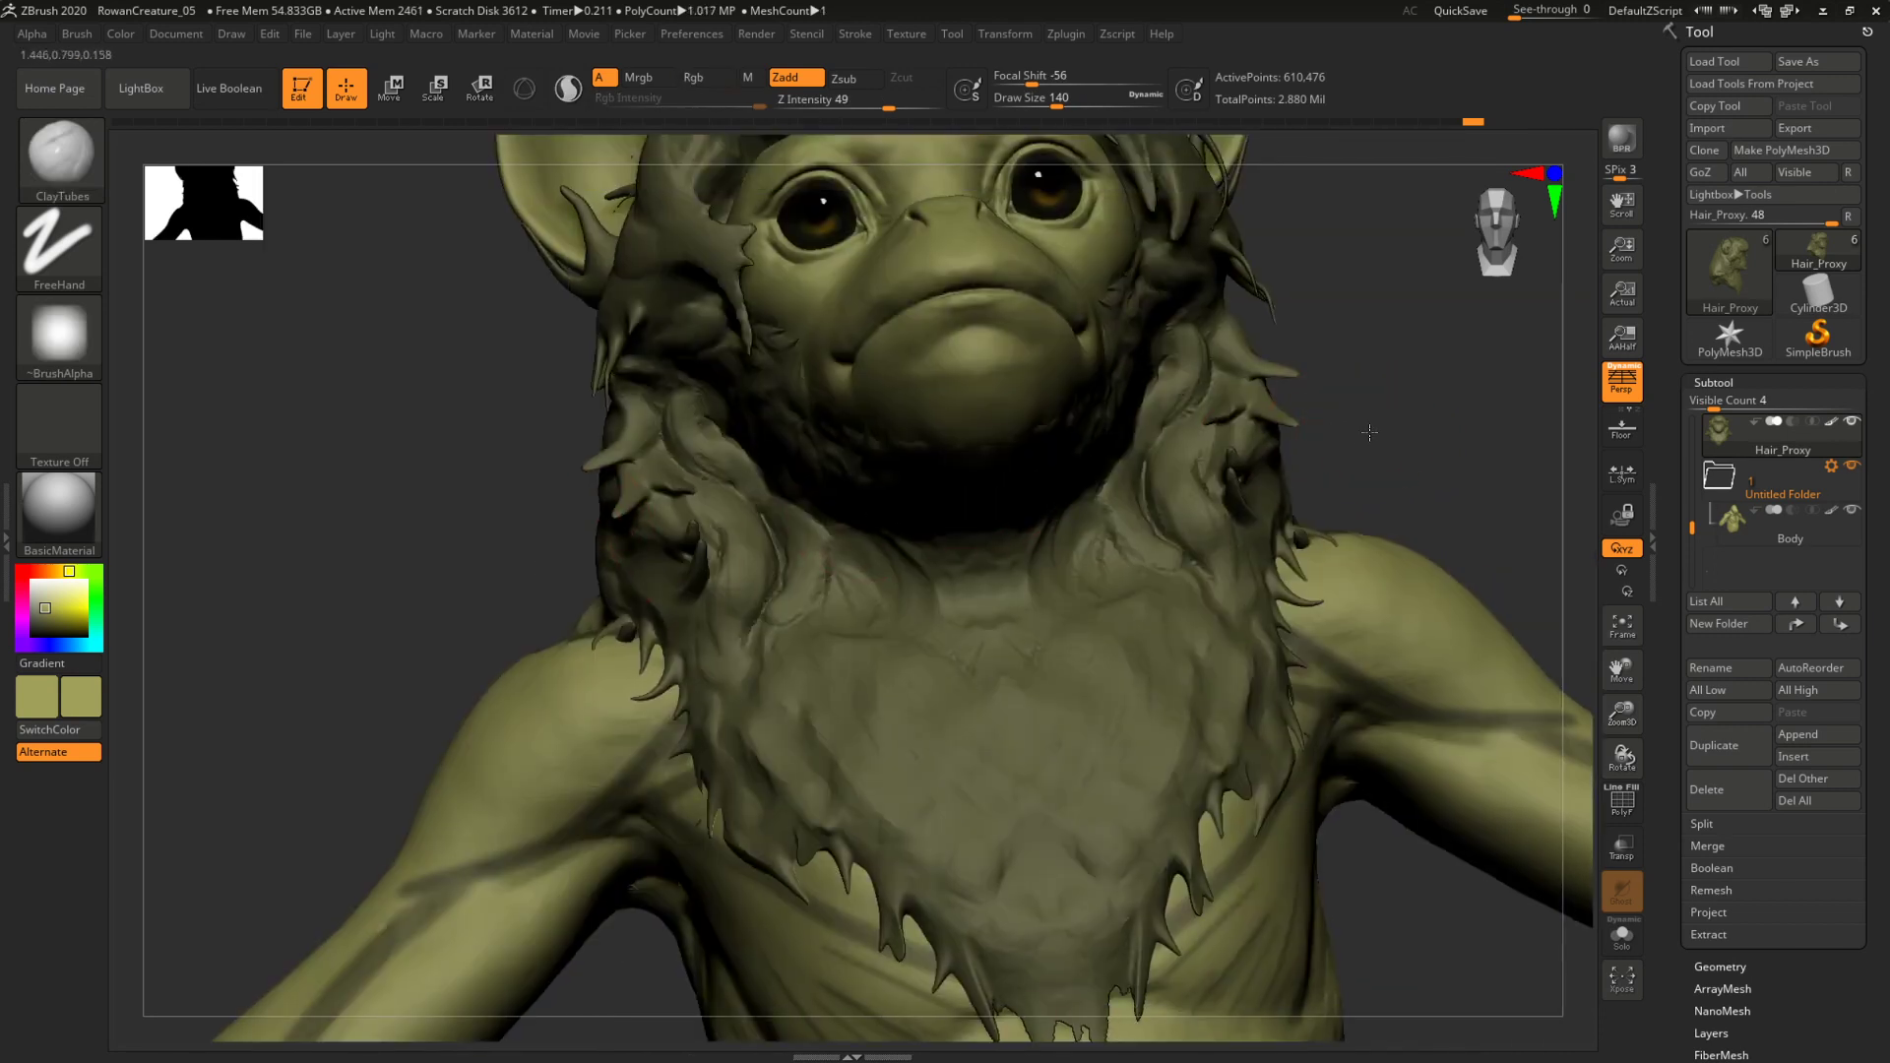
pyautogui.keyDown('alt'); pyautogui.moveTo(1366, 430); pyautogui.dragTo(956, 490); pyautogui.keyUp('alt')
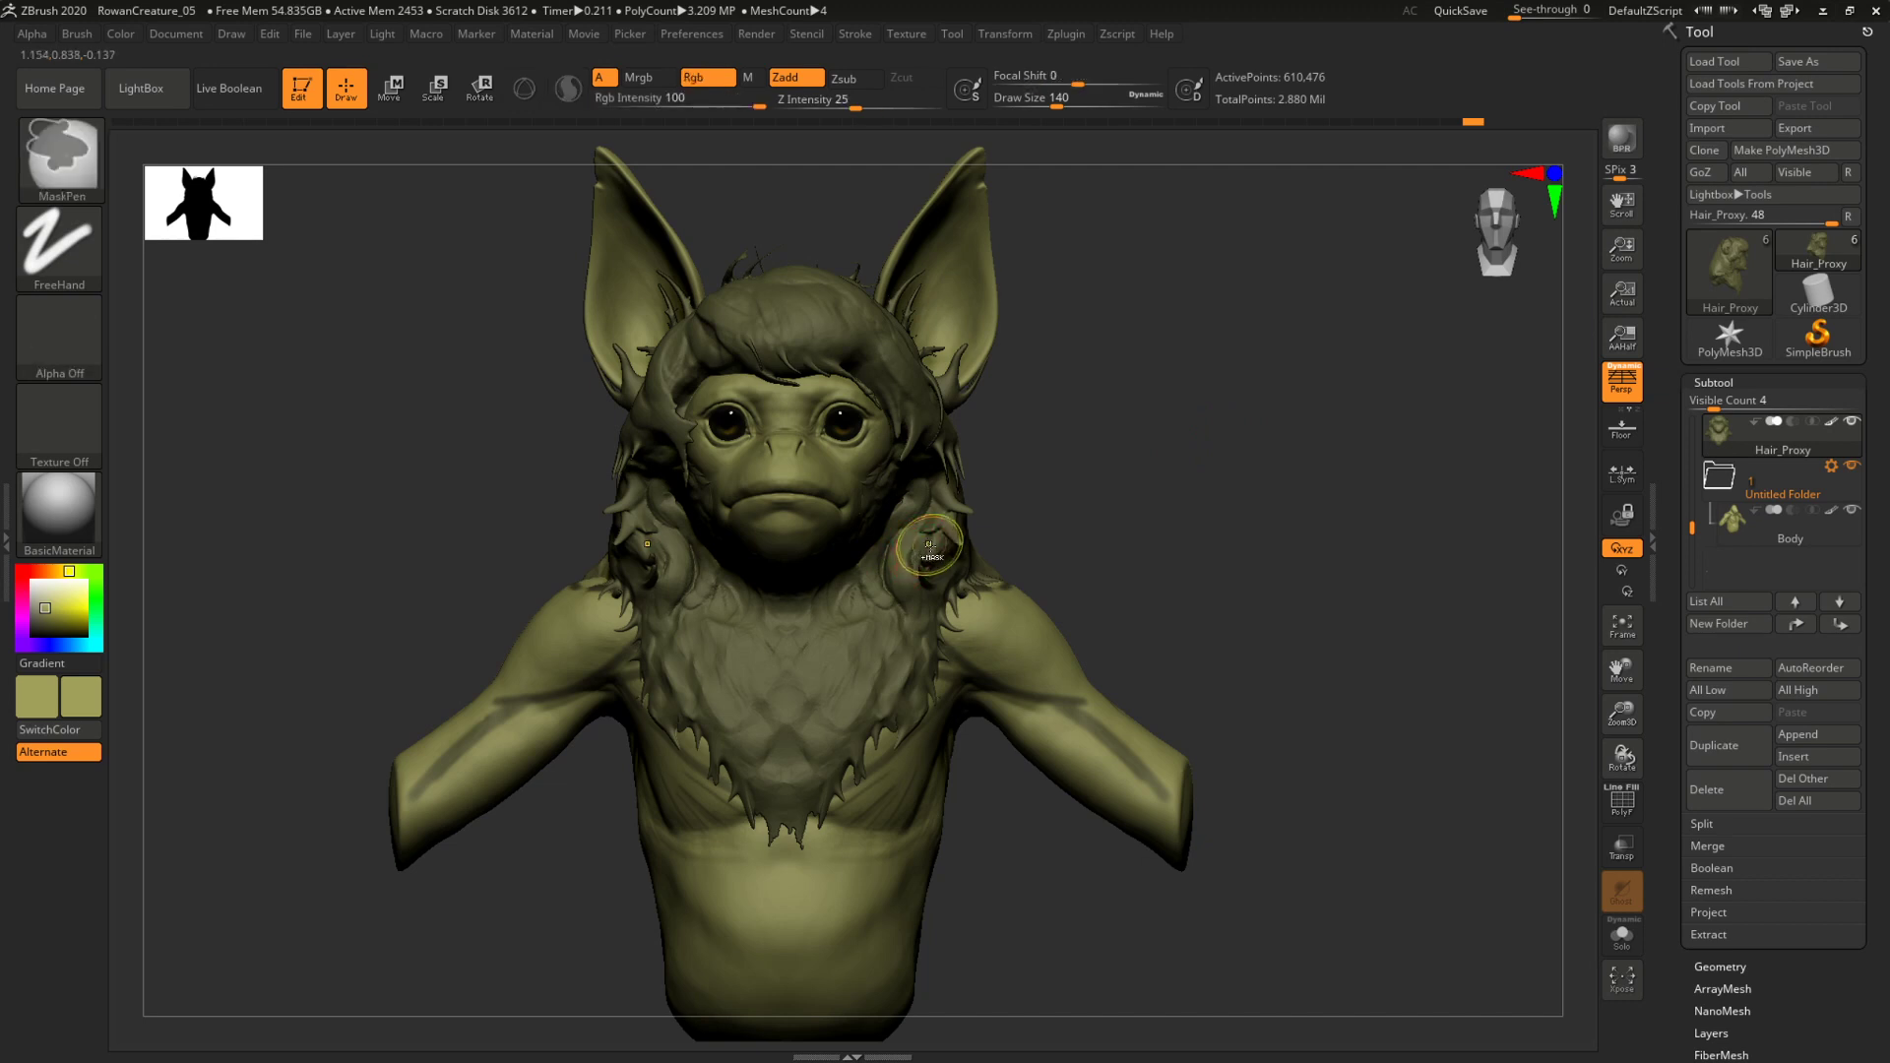
# Build up the hair clump hanging over the back of the shoulder with ClayTubes.
pyautogui.moveTo(1147, 422); pyautogui.dragTo(1253, 439)
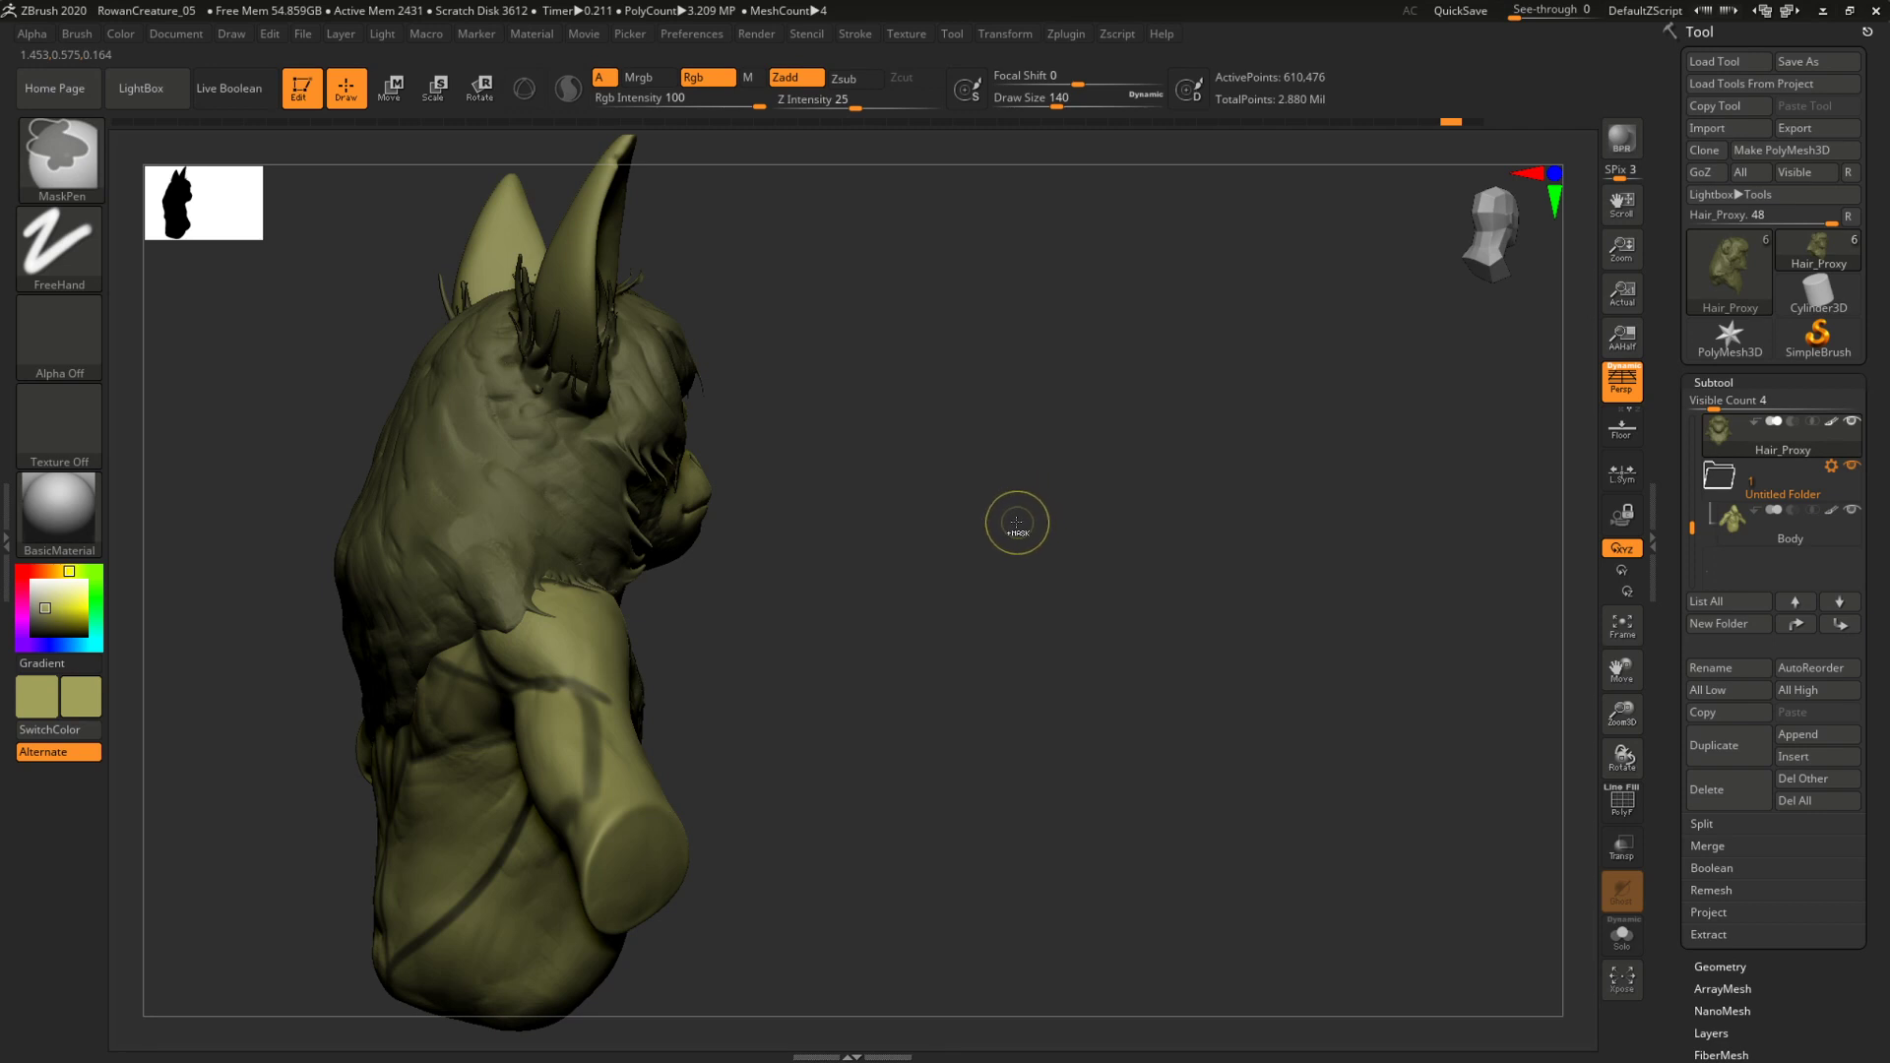
pyautogui.moveTo(987, 522)
pyautogui.mouseDown()
pyautogui.moveTo(1112, 531)
pyautogui.moveTo(1190, 589)
pyautogui.moveTo(689, 551)
pyautogui.mouseUp()
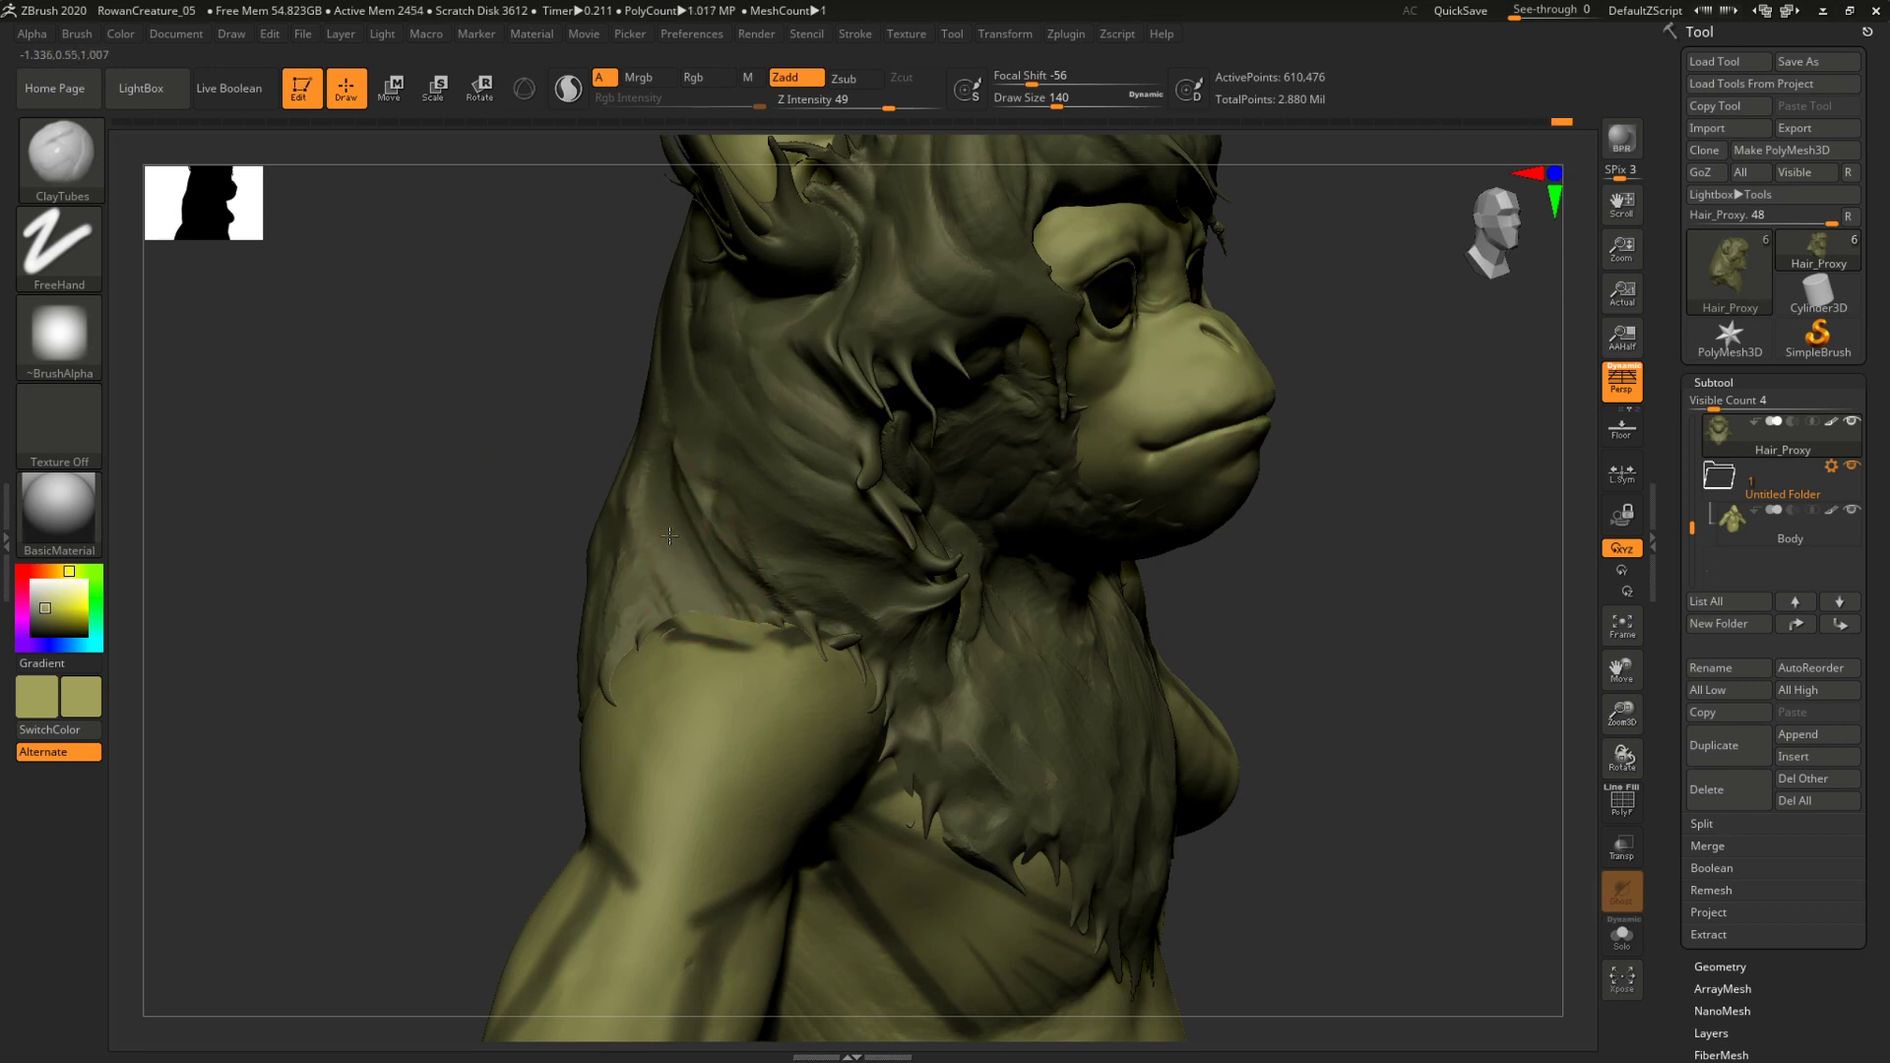
pyautogui.moveTo(765, 612)
pyautogui.mouseDown()
pyautogui.moveTo(707, 511)
pyautogui.moveTo(783, 603)
pyautogui.mouseUp()
pyautogui.moveTo(551, 566); pyautogui.dragTo(1213, 532)
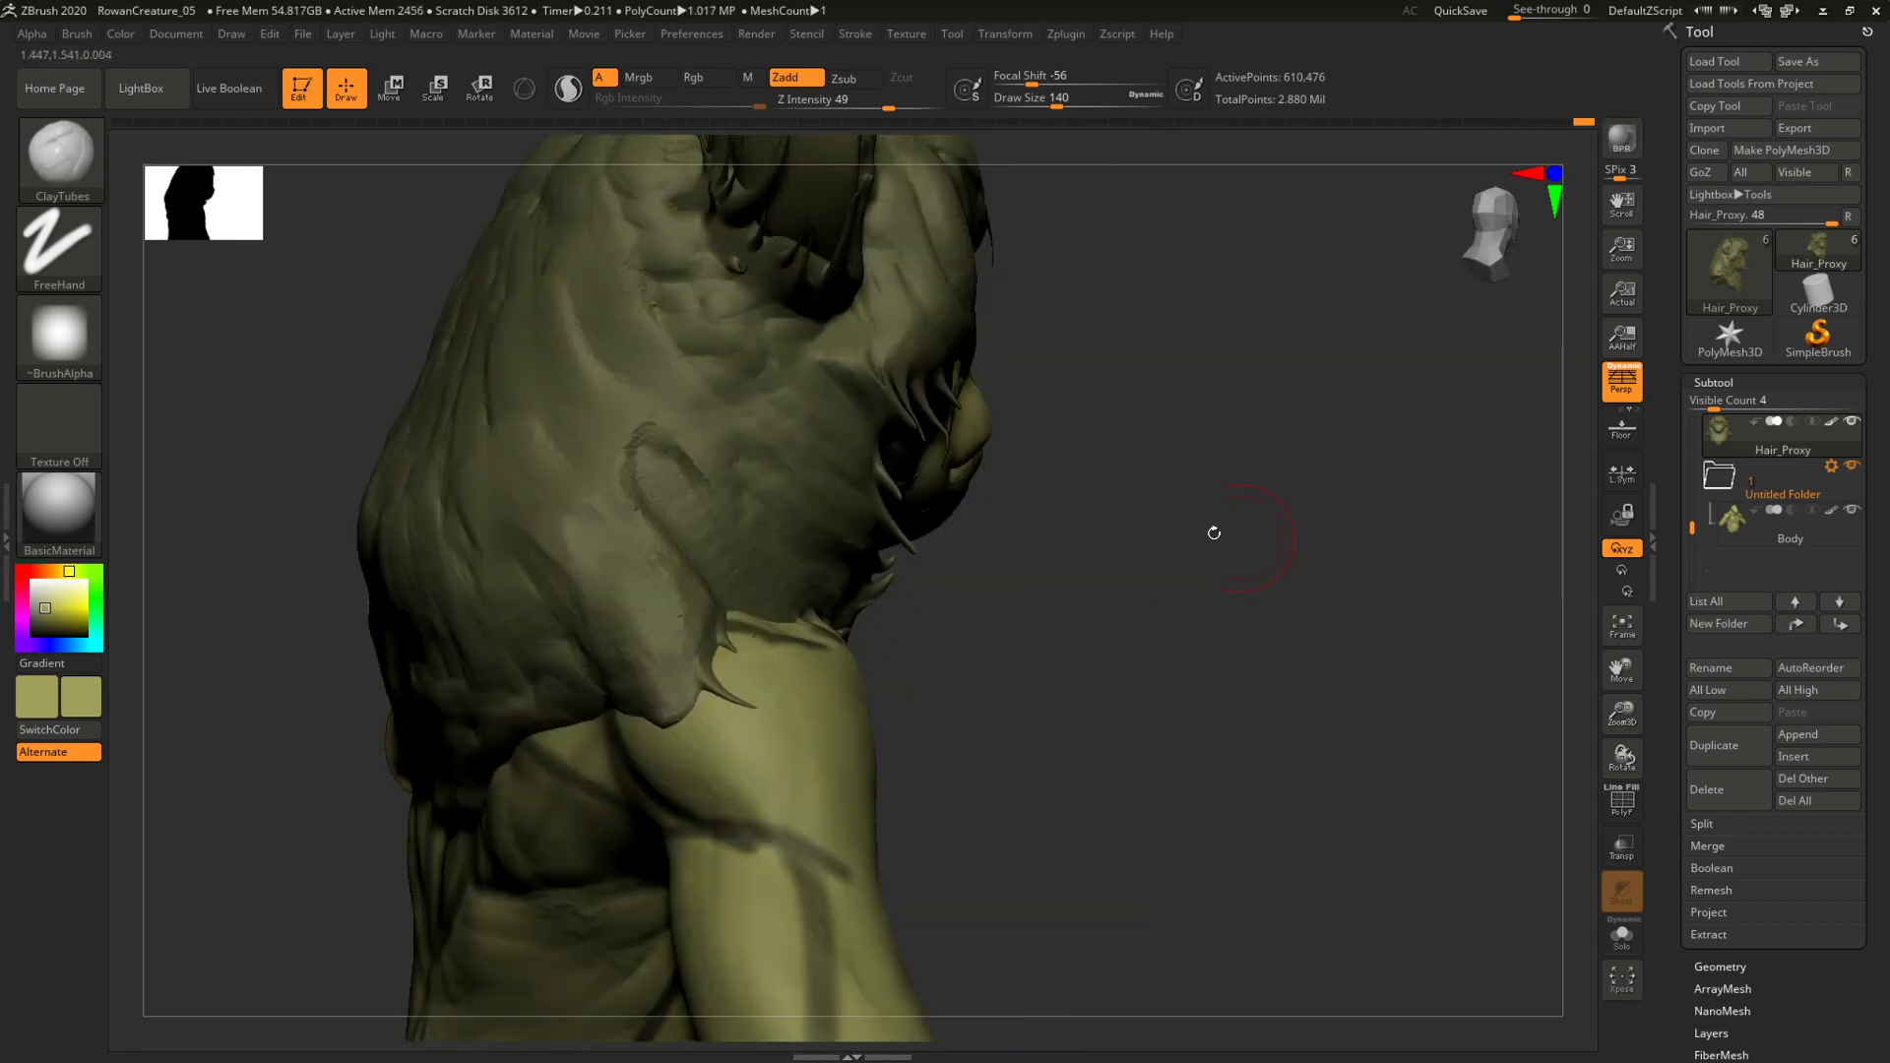
pyautogui.moveTo(687, 427); pyautogui.dragTo(611, 464, button='right')
pyautogui.moveTo(655, 657)
pyautogui.mouseDown(button='right')
pyautogui.moveTo(675, 675)
pyautogui.moveTo(1236, 662)
pyautogui.moveTo(1063, 578)
pyautogui.moveTo(936, 561)
pyautogui.moveTo(954, 522)
pyautogui.moveTo(1265, 429)
pyautogui.moveTo(961, 448)
pyautogui.mouseUp(button='right')
# Switch to DamStandard and carve strand grooves into the hair above the shoulder with a reduced brush, undoing the first stroke.
pyautogui.press('b')
pyautogui.press('d')
pyautogui.press('s')
pyautogui.rightClick(716, 517)
pyautogui.moveTo(717, 516)
pyautogui.mouseDown()
pyautogui.moveTo(777, 519)
pyautogui.moveTo(615, 479)
pyautogui.mouseUp()
pyautogui.hotkey('ctrl', 'z')
pyautogui.press('[')
pyautogui.moveTo(713, 632); pyautogui.dragTo(622, 423)
pyautogui.press('[')
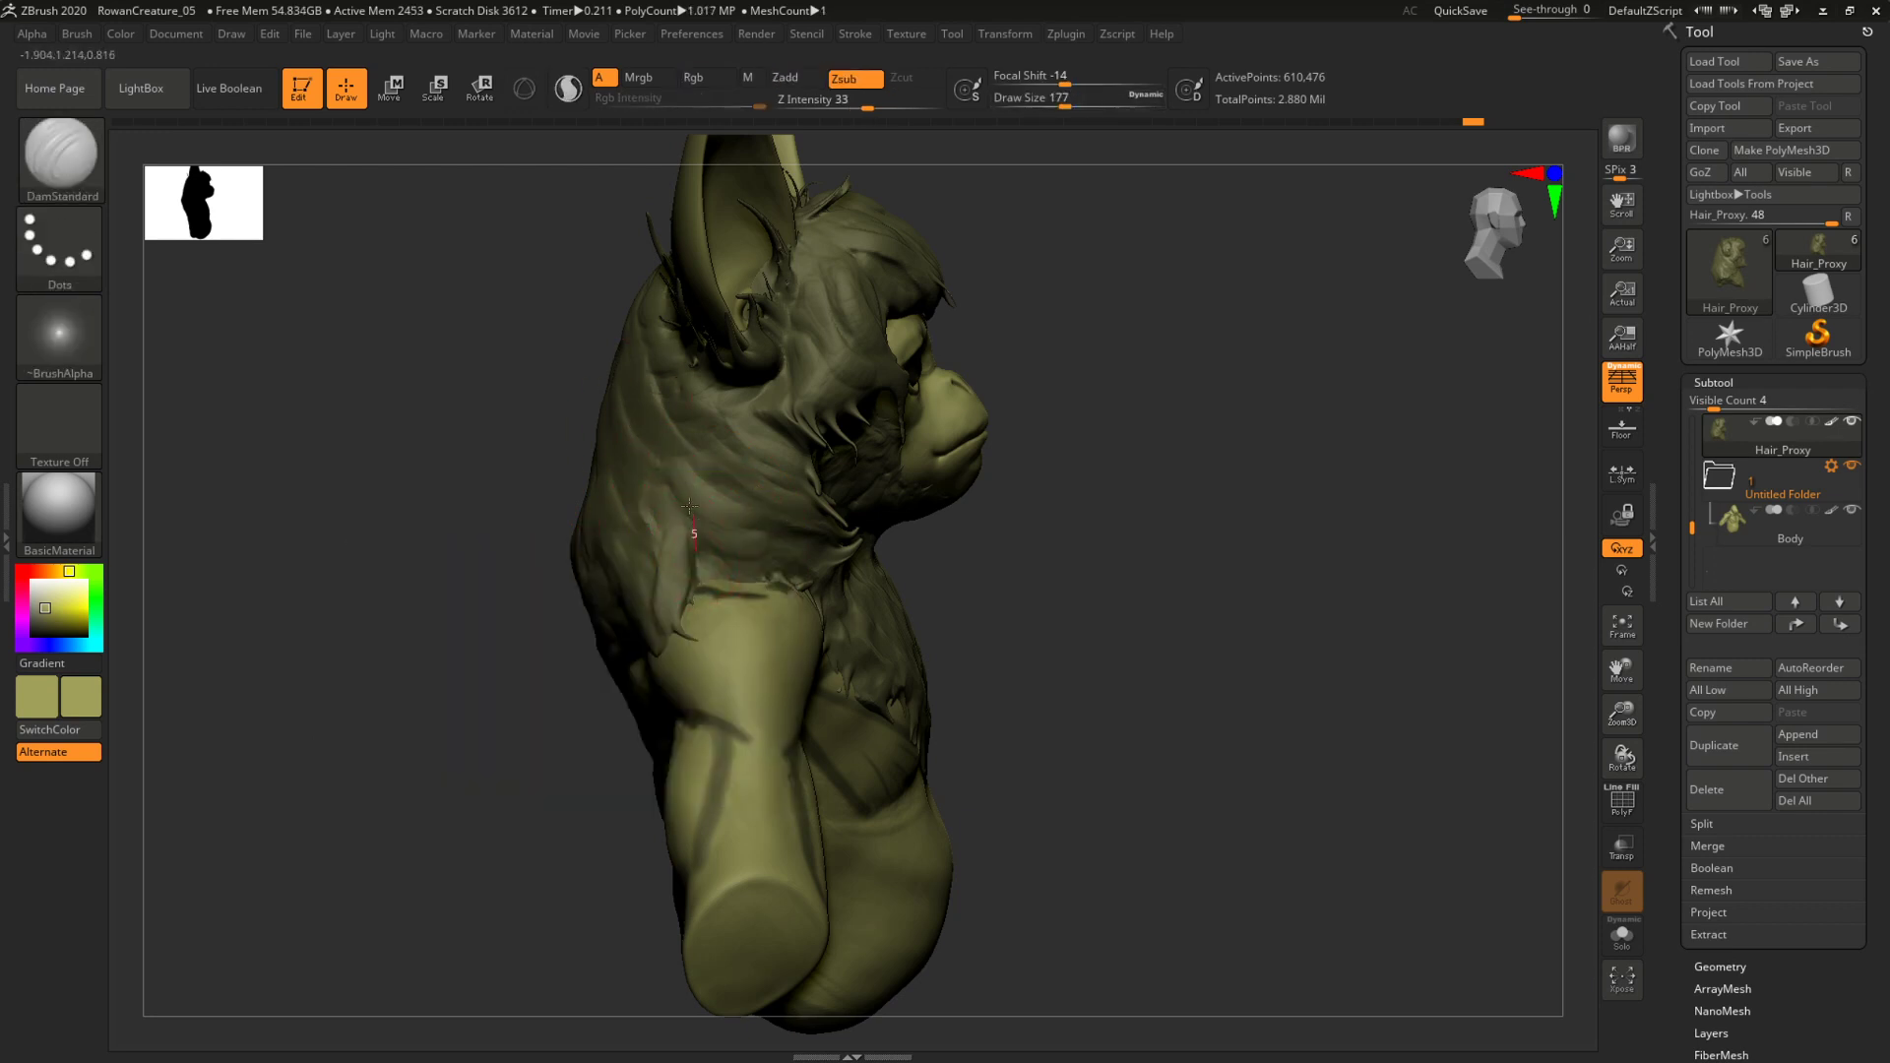
# Choose the SnakeHook brush and start pulling the hair edge out over the shoulder.
pyautogui.moveTo(1127, 513)
pyautogui.mouseDown()
pyautogui.moveTo(1329, 442)
pyautogui.moveTo(1215, 443)
pyautogui.moveTo(1391, 434)
pyautogui.moveTo(1266, 426)
pyautogui.moveTo(1249, 485)
pyautogui.moveTo(1063, 587)
pyautogui.moveTo(1010, 441)
pyautogui.moveTo(1053, 452)
pyautogui.mouseUp()
pyautogui.press('b')
pyautogui.press('s')
pyautogui.press('h')
pyautogui.press('space')
pyautogui.moveTo(968, 550); pyautogui.dragTo(935, 547)
pyautogui.press('shift')
# Pull pointed tufts from the Hair_Proxy edge down over the shoulder with SnakeHook at draw size 51.
pyautogui.press('space')
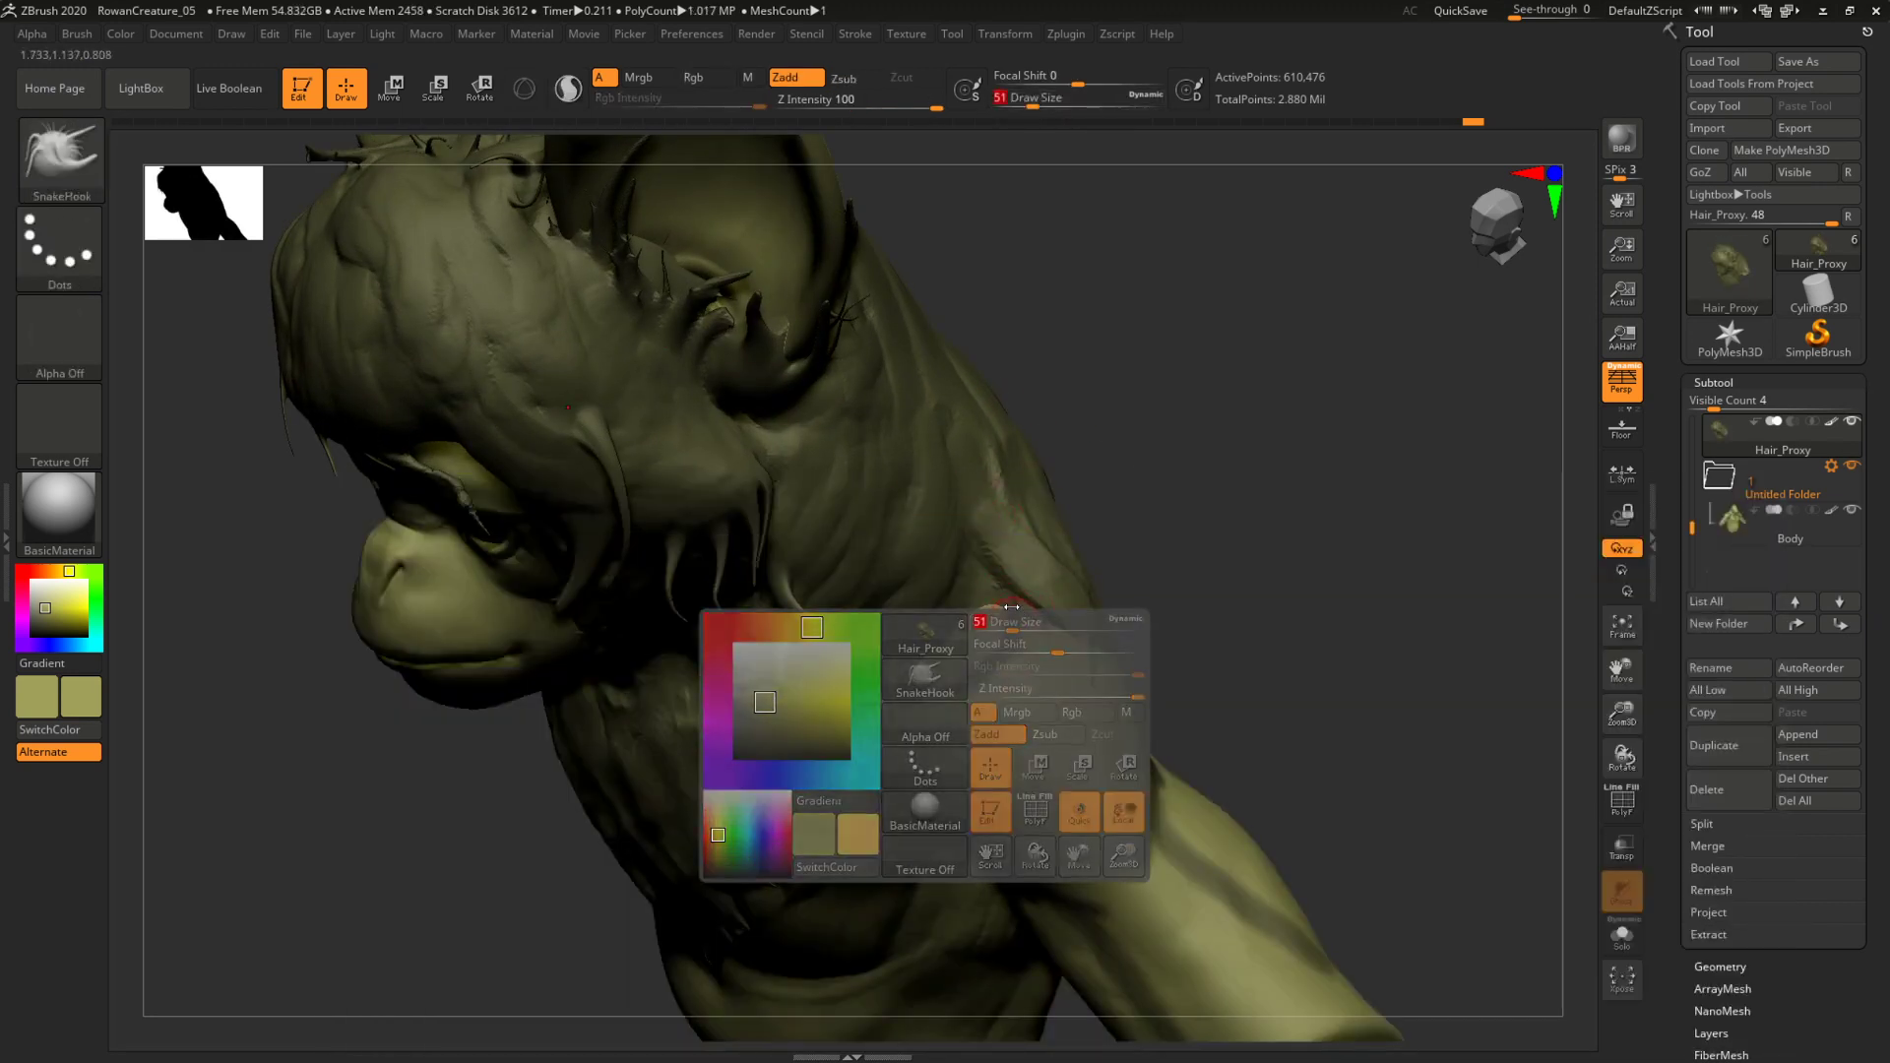
pyautogui.moveTo(1011, 606)
pyautogui.mouseDown()
pyautogui.moveTo(1043, 607)
pyautogui.moveTo(1007, 598)
pyautogui.mouseUp()
pyautogui.press('space')
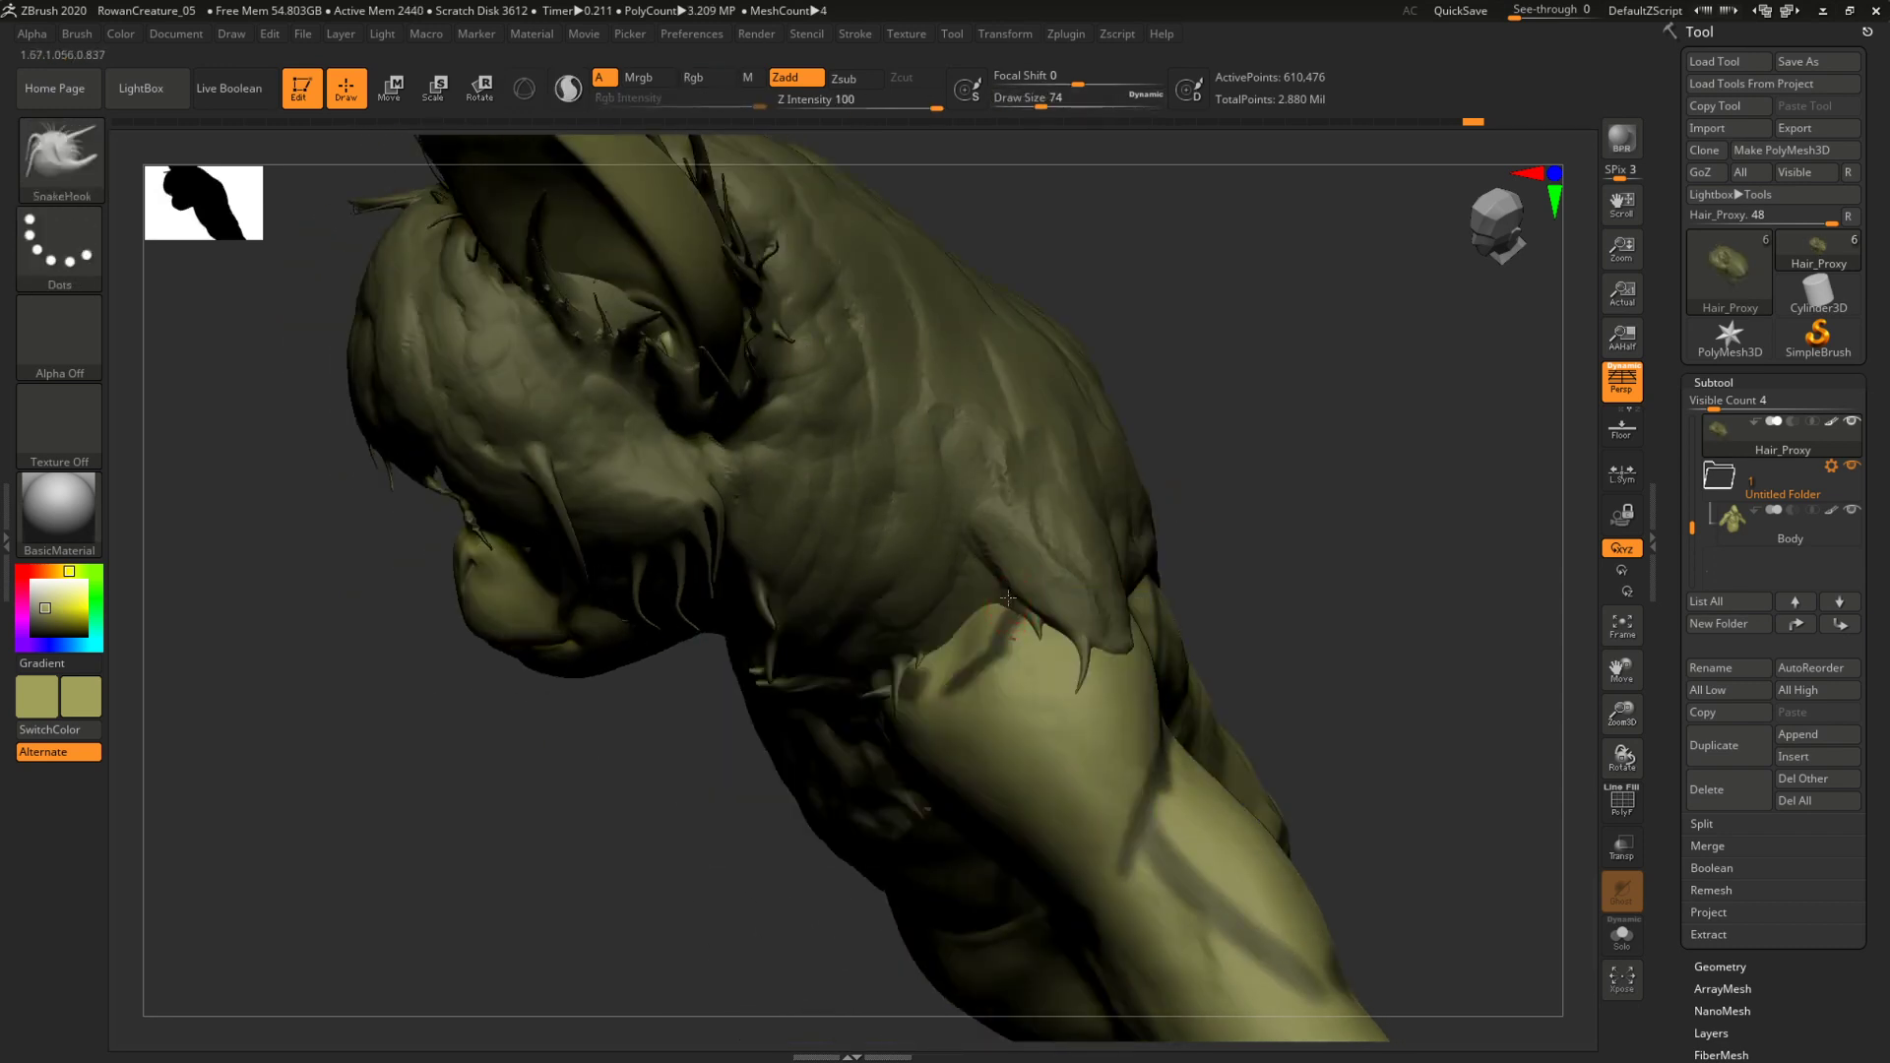
pyautogui.moveTo(1207, 484); pyautogui.dragTo(1029, 620)
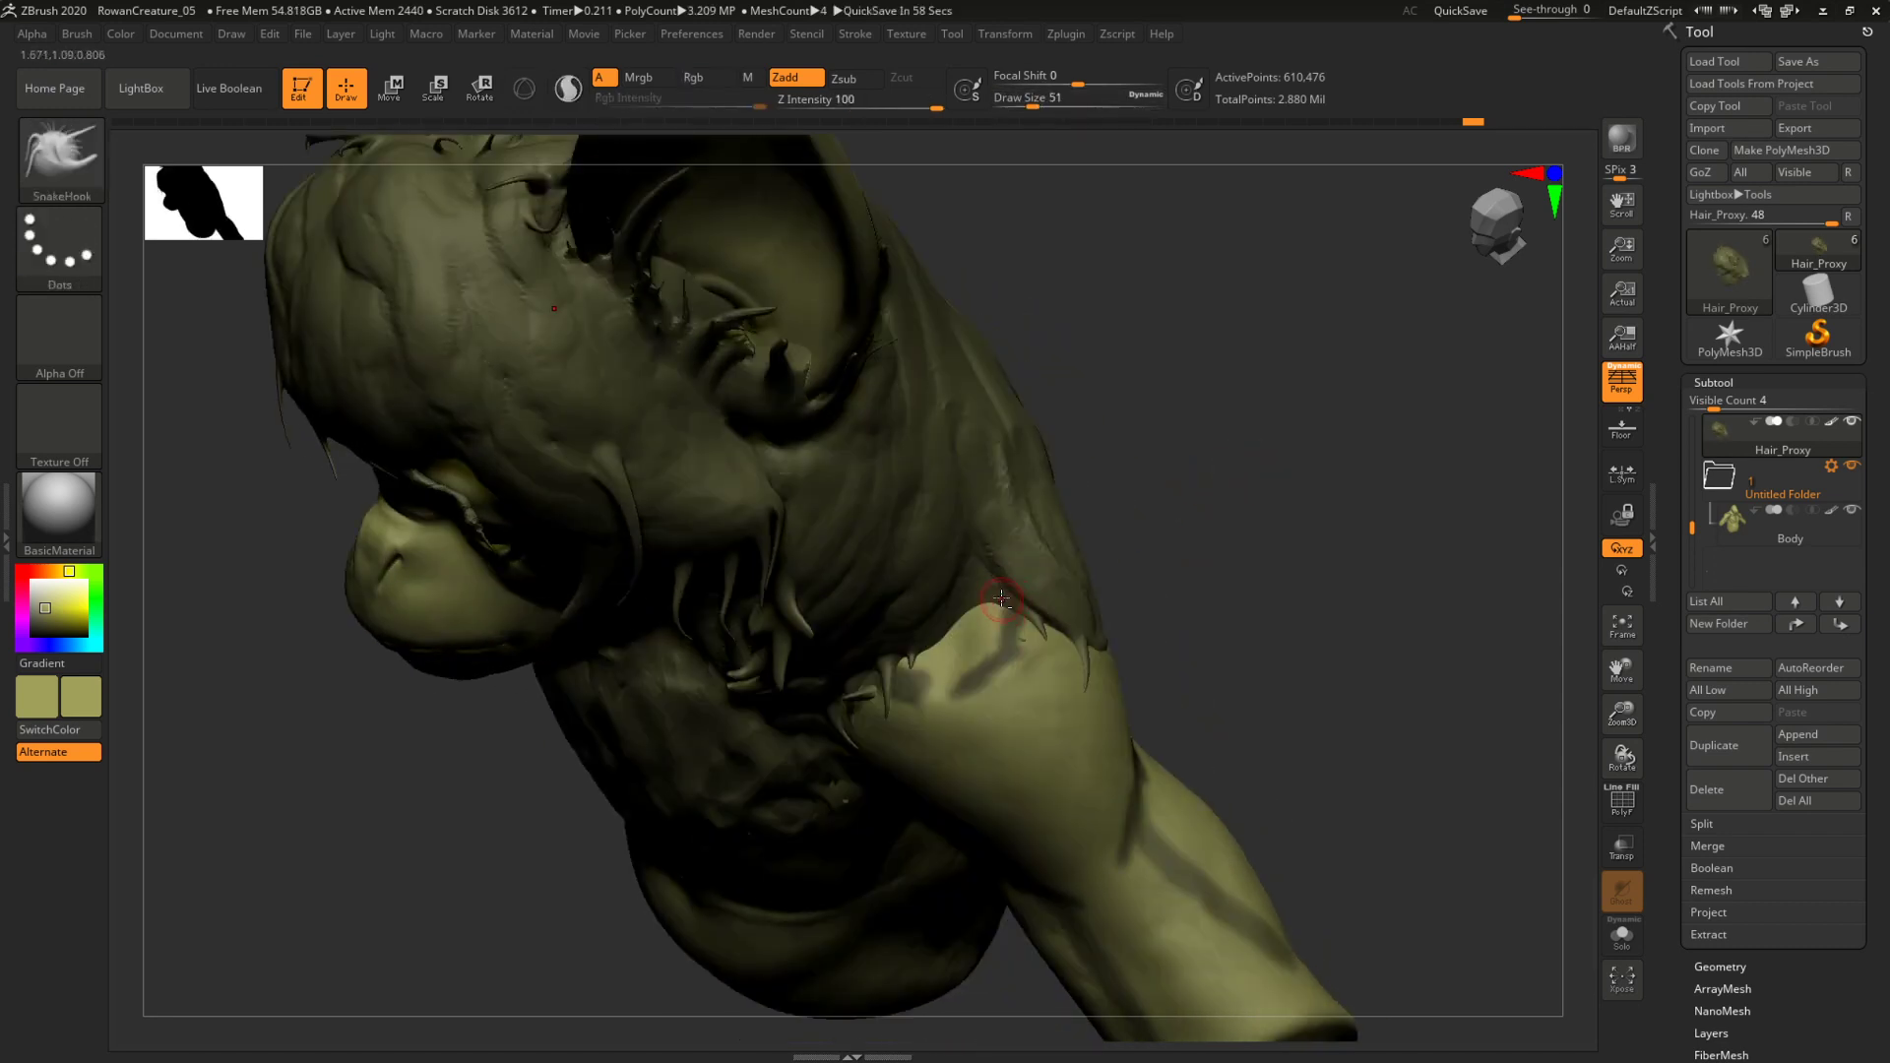
pyautogui.moveTo(1175, 558); pyautogui.dragTo(996, 624)
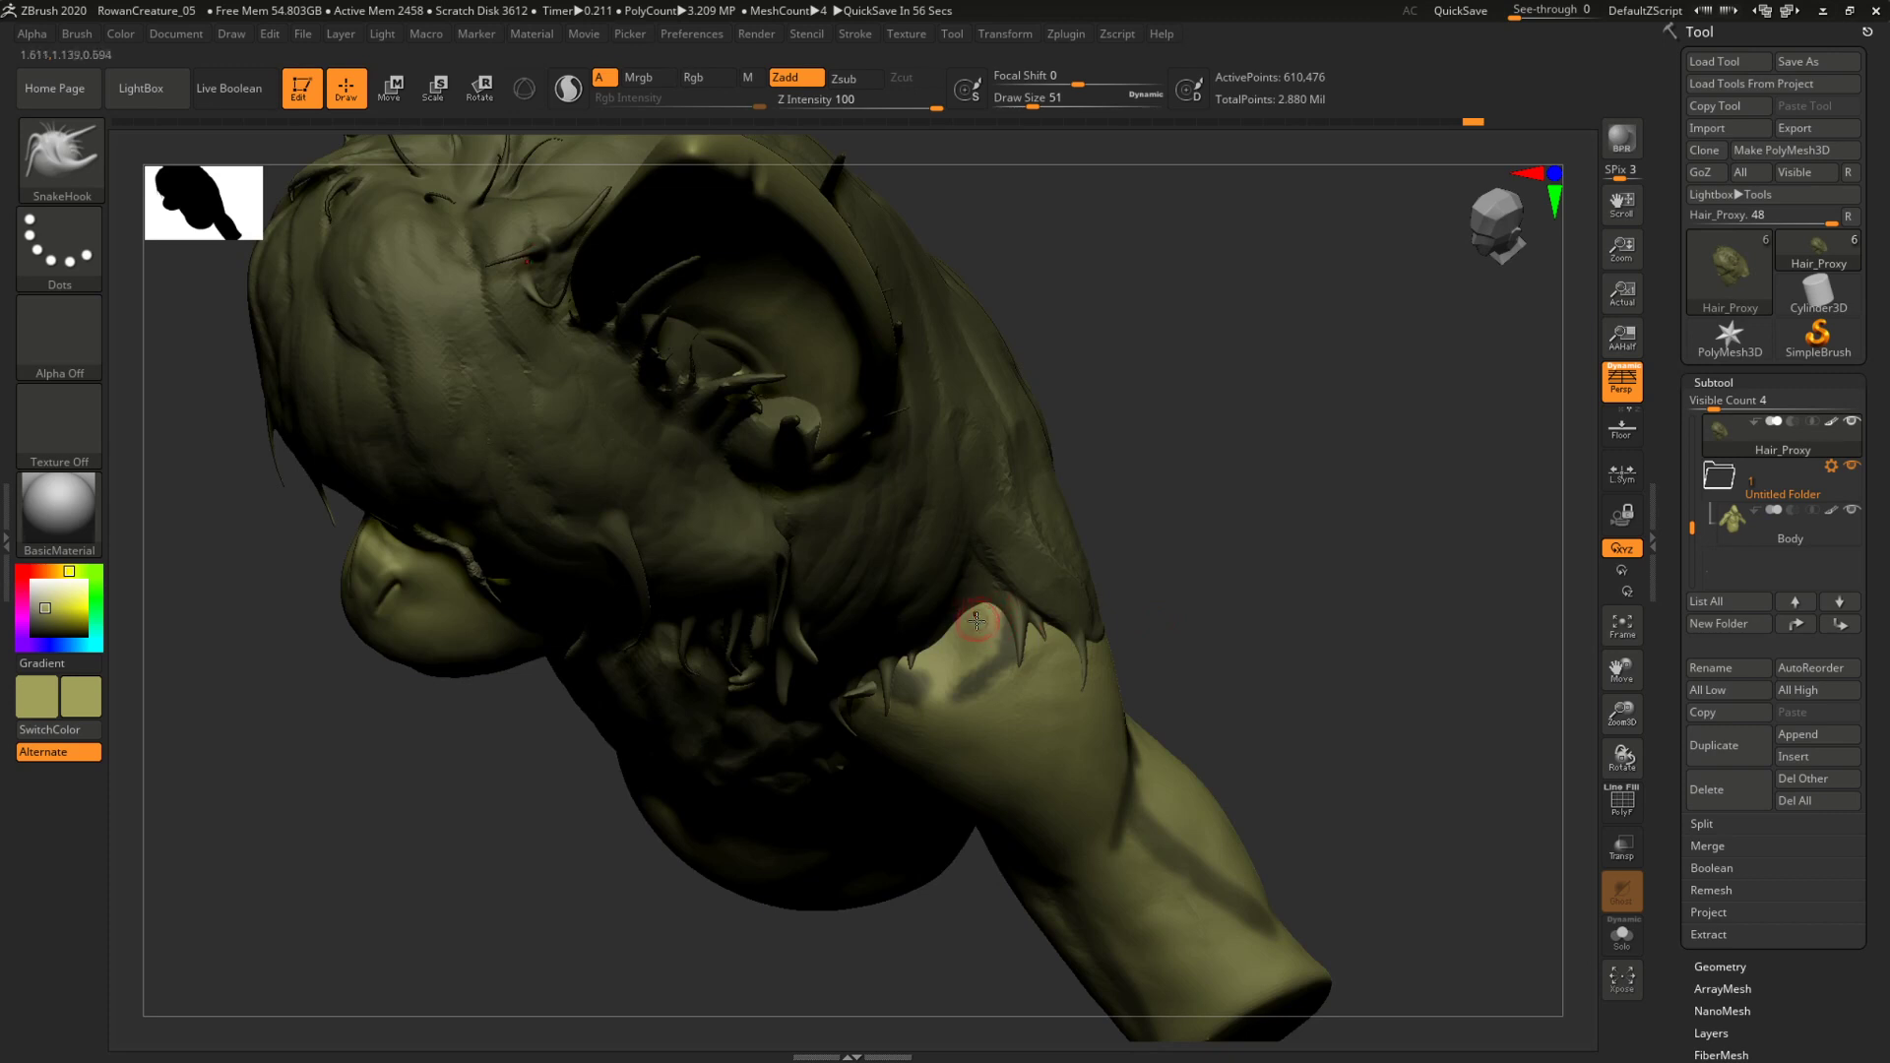
pyautogui.moveTo(1184, 461); pyautogui.dragTo(990, 602)
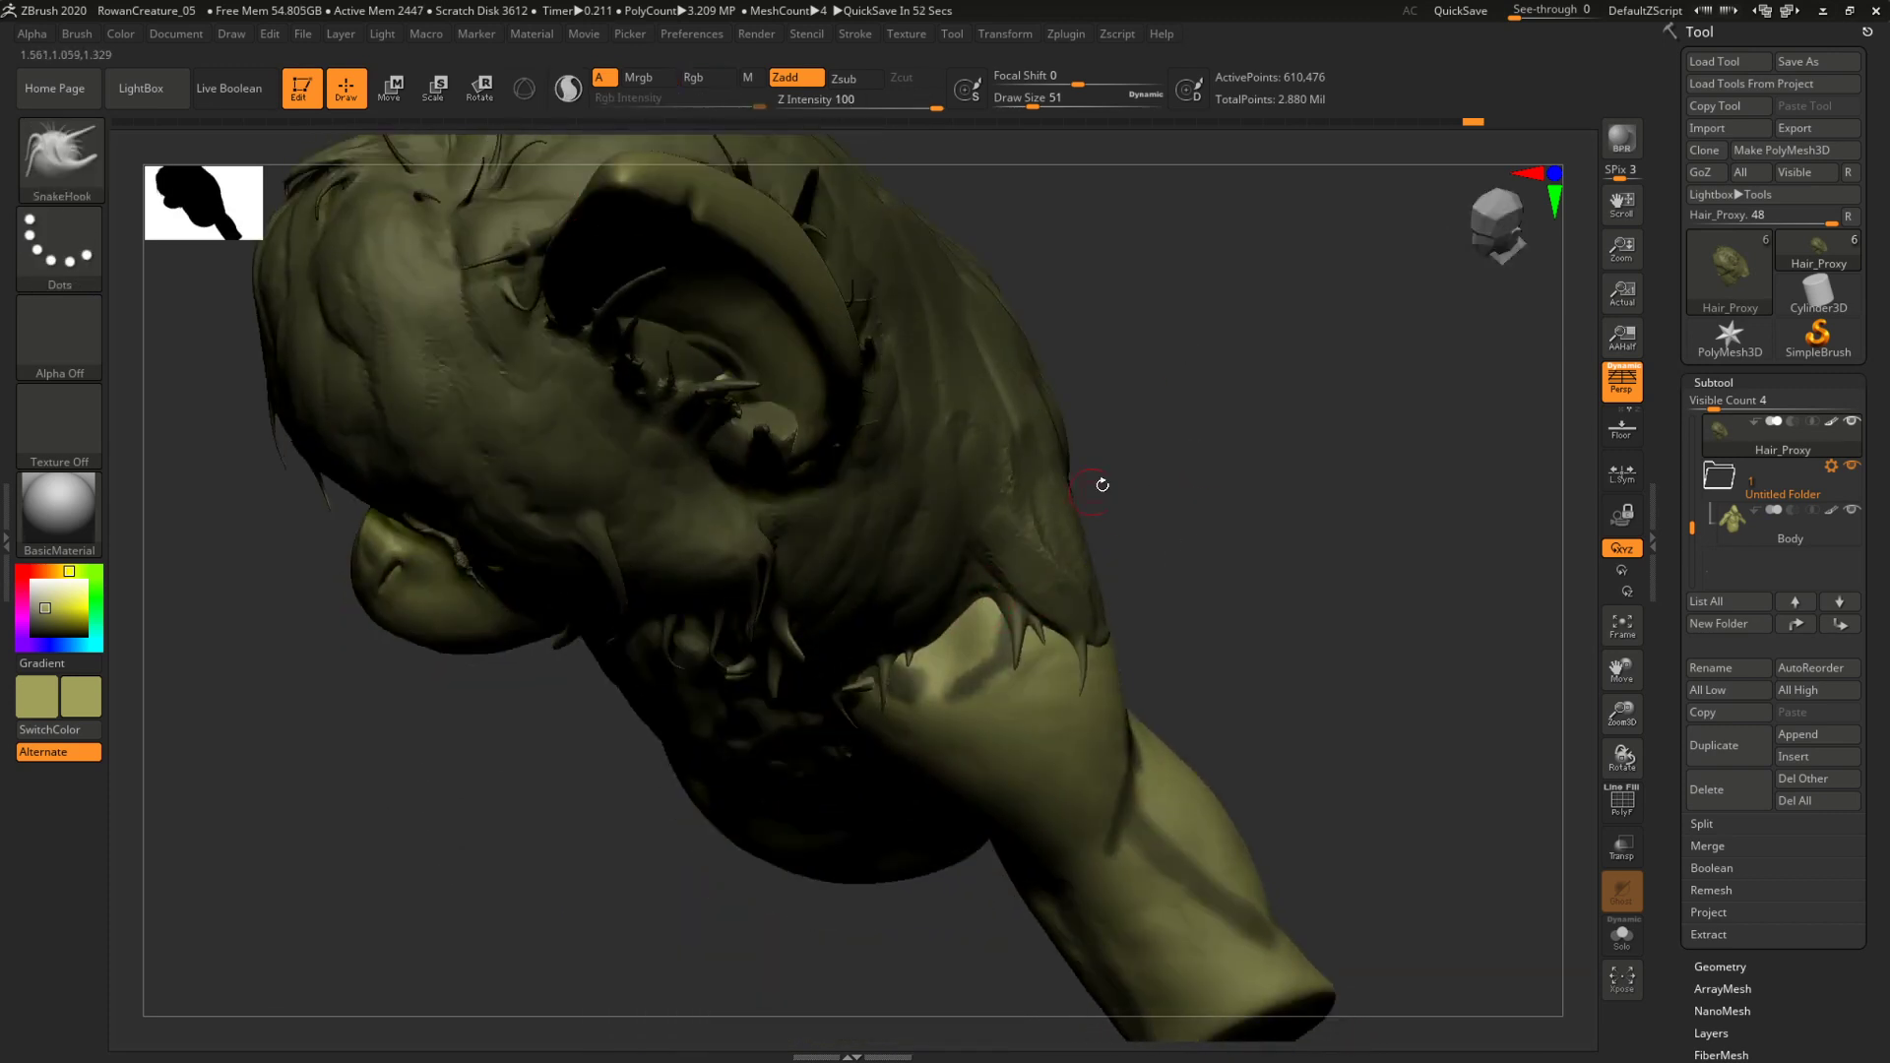
# Reduce the SnakeHook draw size to 39 and pull finer spiky hair tips along the shoulder edge.
pyautogui.moveTo(1103, 484)
pyautogui.mouseDown()
pyautogui.moveTo(1207, 350)
pyautogui.moveTo(1132, 398)
pyautogui.mouseUp()
pyautogui.press('space')
pyautogui.click(972, 610)
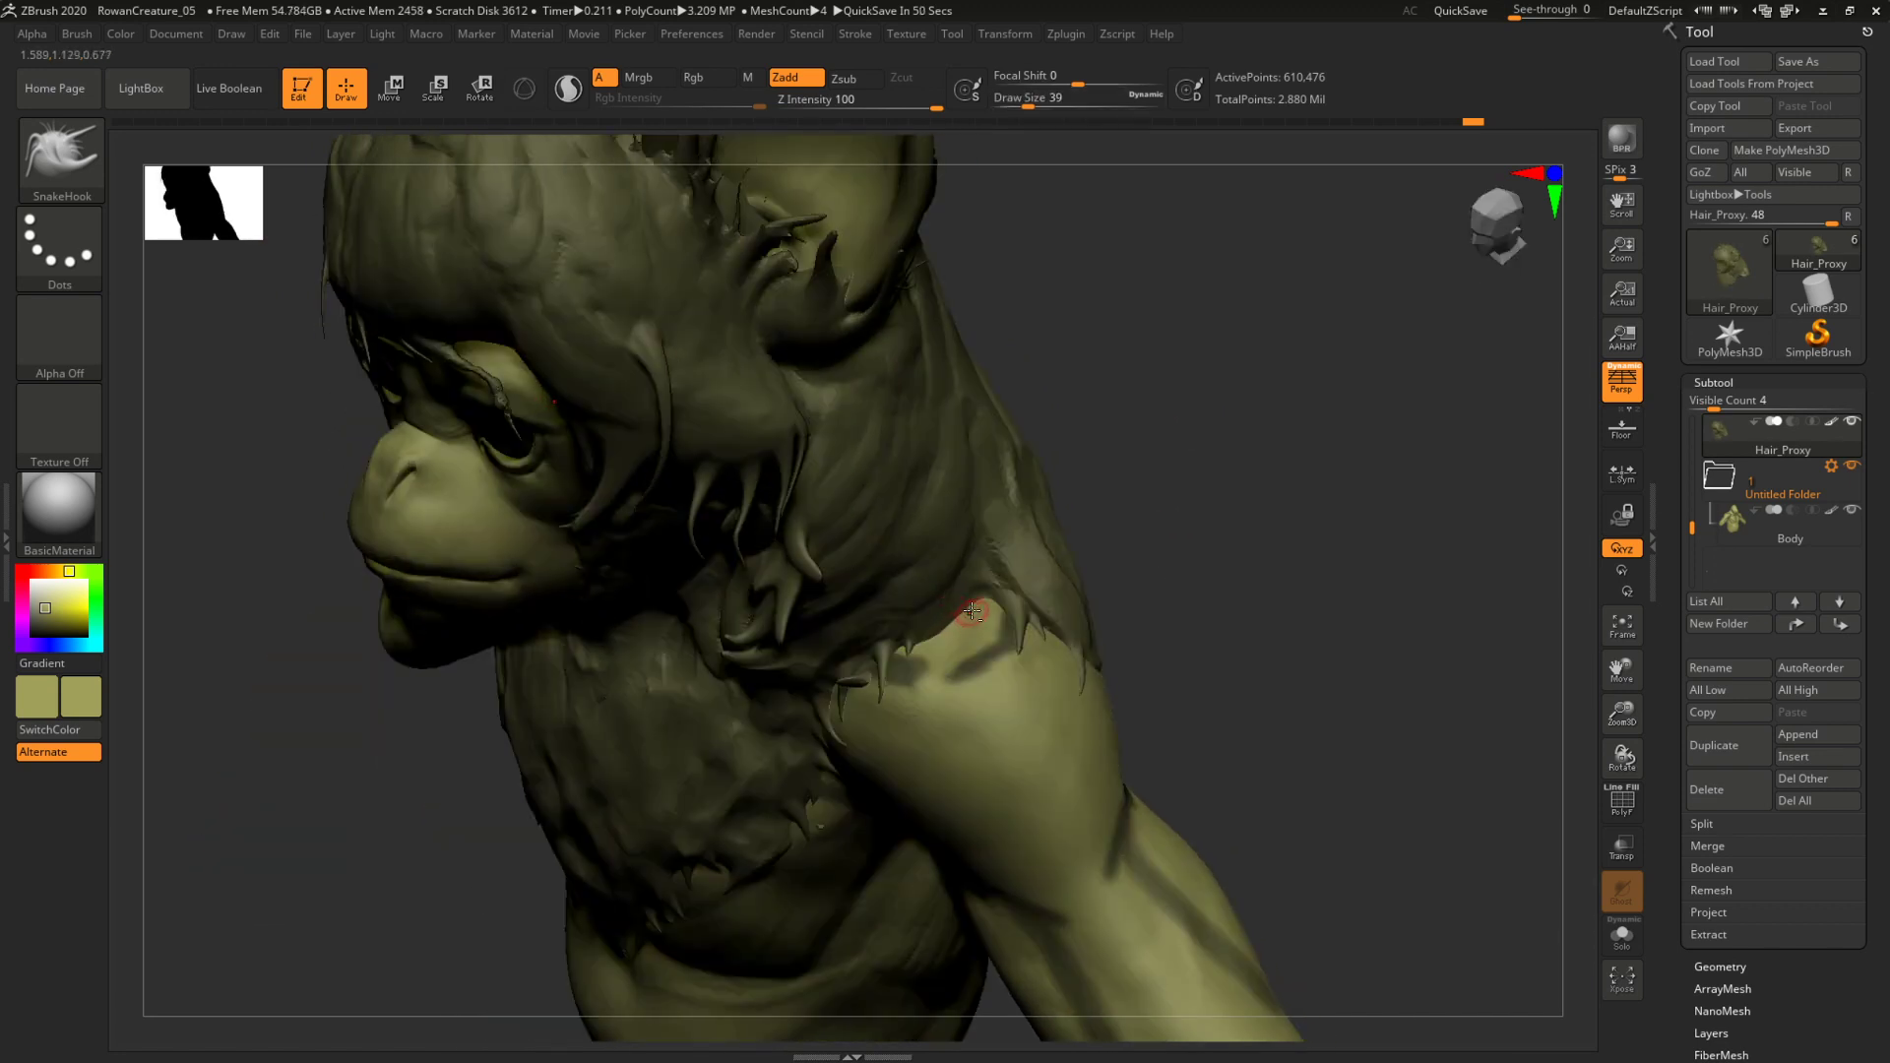
pyautogui.moveTo(1146, 503)
pyautogui.mouseDown()
pyautogui.moveTo(966, 595)
pyautogui.moveTo(1083, 610)
pyautogui.moveTo(1046, 630)
pyautogui.mouseUp()
pyautogui.press('ctrl')
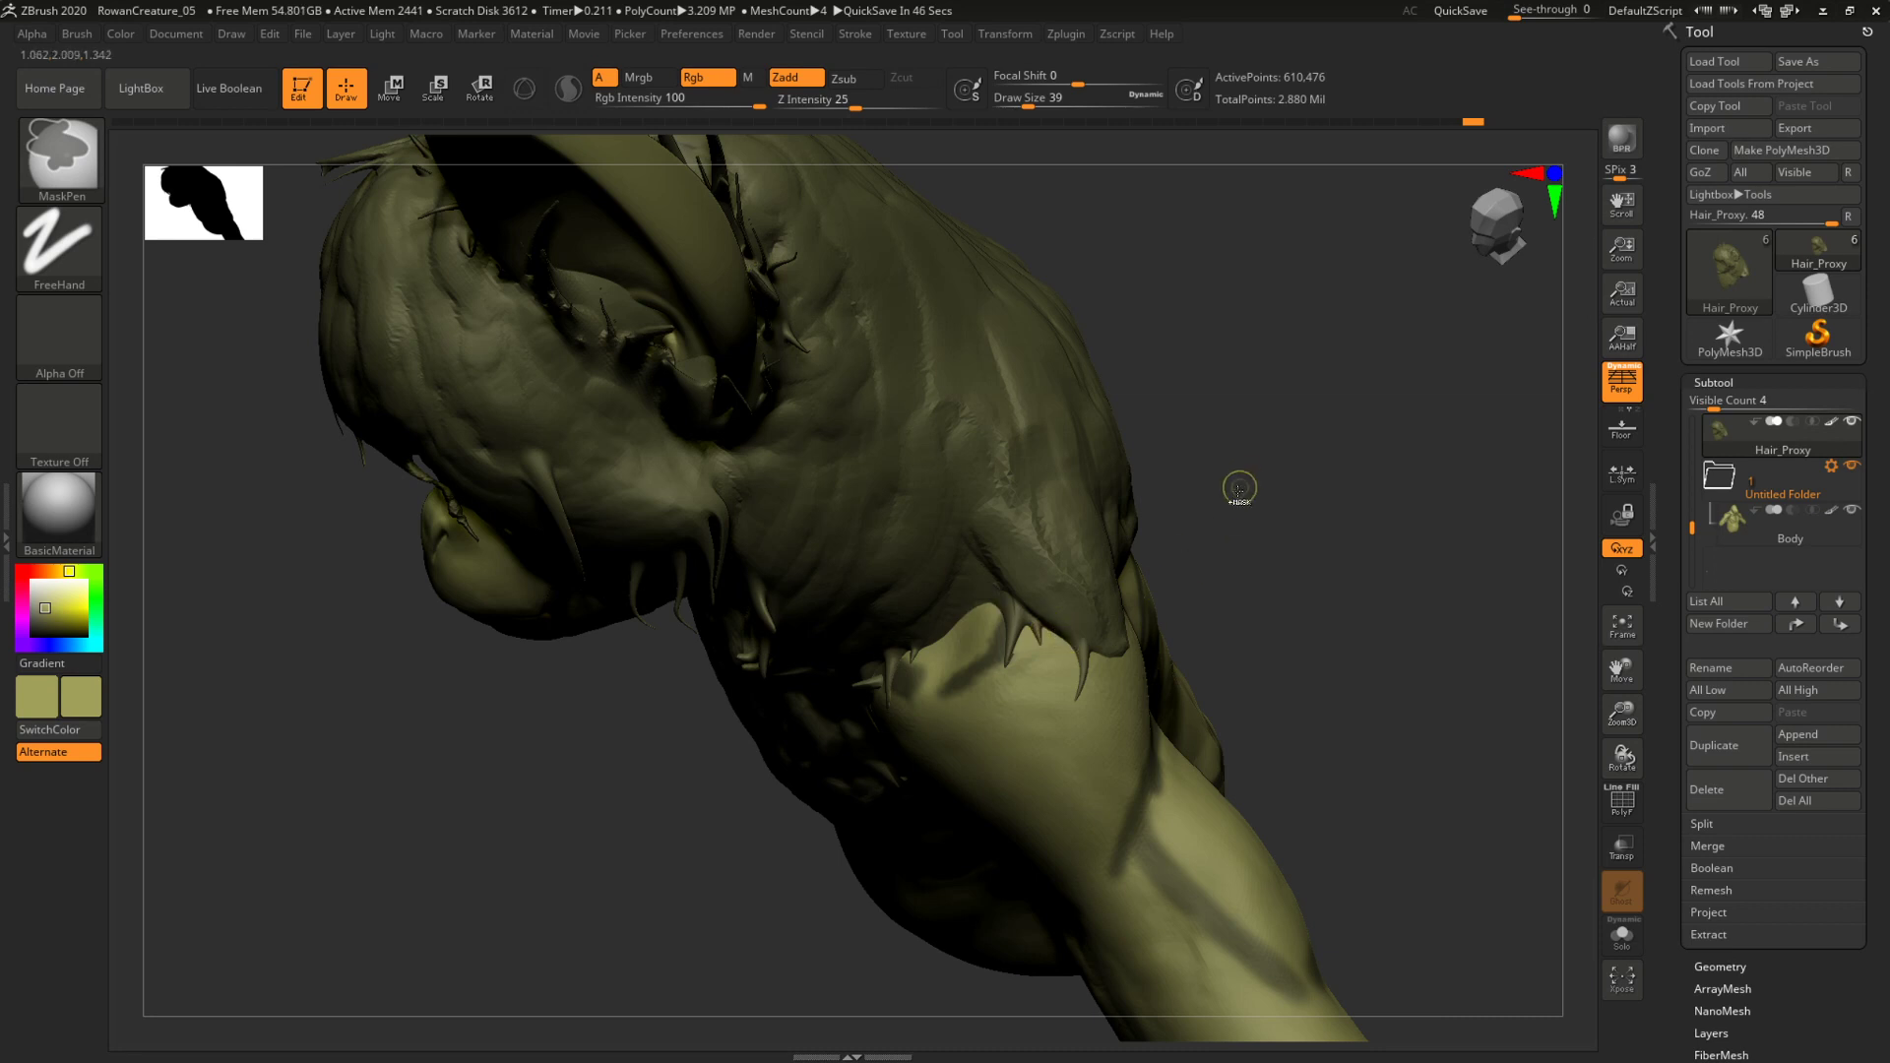
pyautogui.moveTo(1219, 521); pyautogui.dragTo(1009, 609)
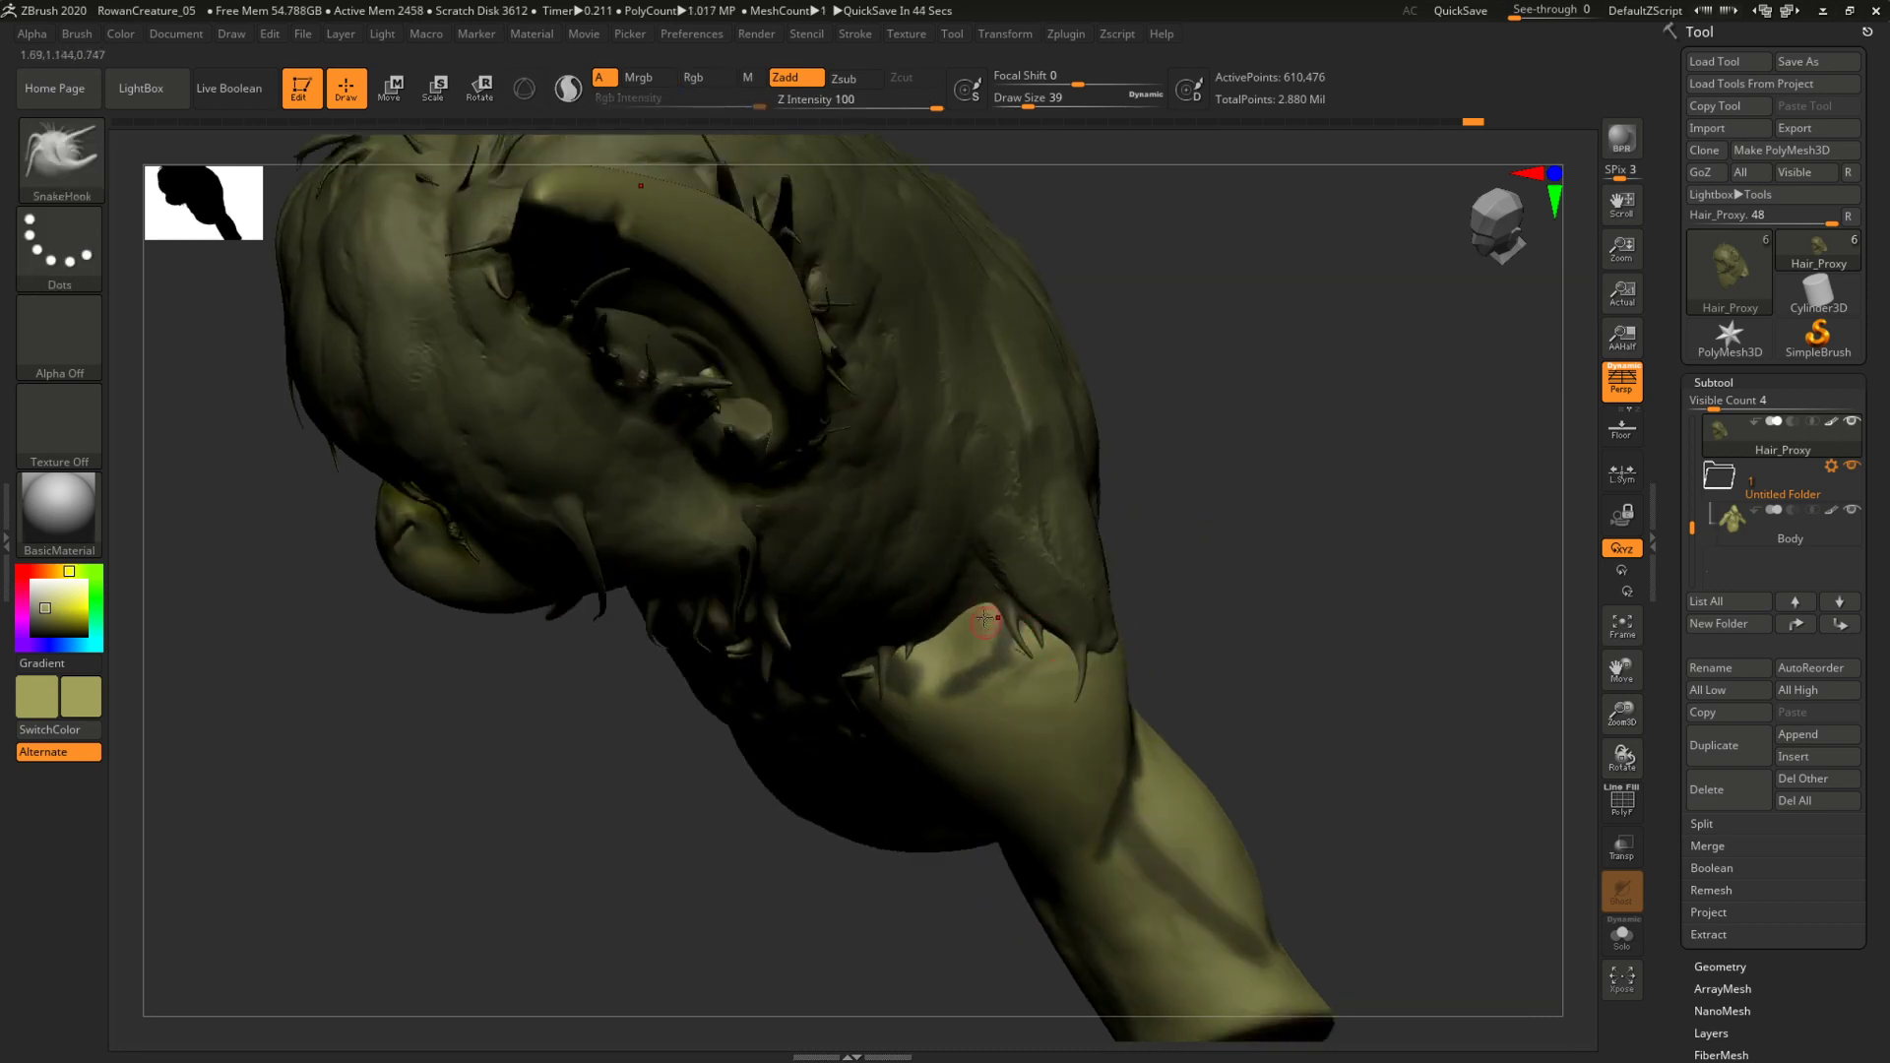
pyautogui.moveTo(1169, 462); pyautogui.dragTo(984, 473)
# Frame the whole creature and bring up the blue-furred monkey reference image beside it for comparison.
pyautogui.press('f')
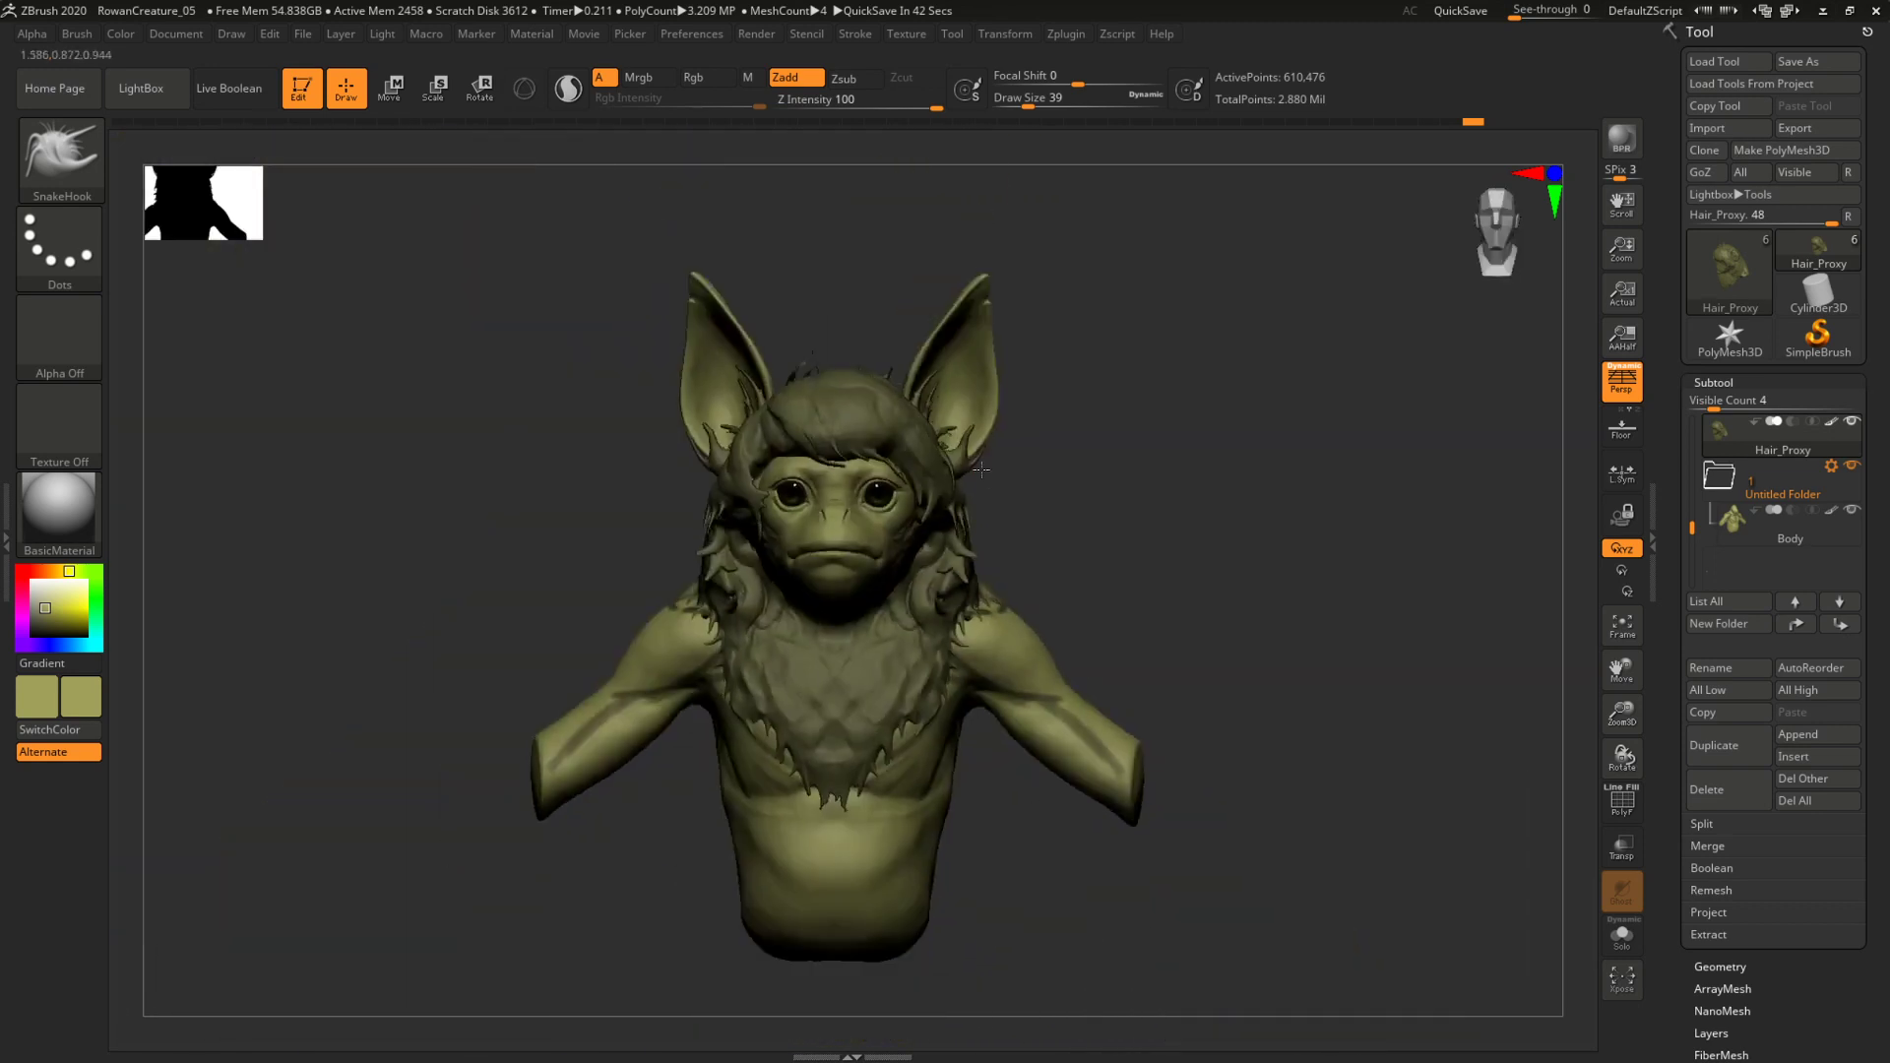
pyautogui.moveTo(1158, 505)
pyautogui.mouseDown()
pyautogui.moveTo(1110, 506)
pyautogui.moveTo(1135, 504)
pyautogui.mouseUp()
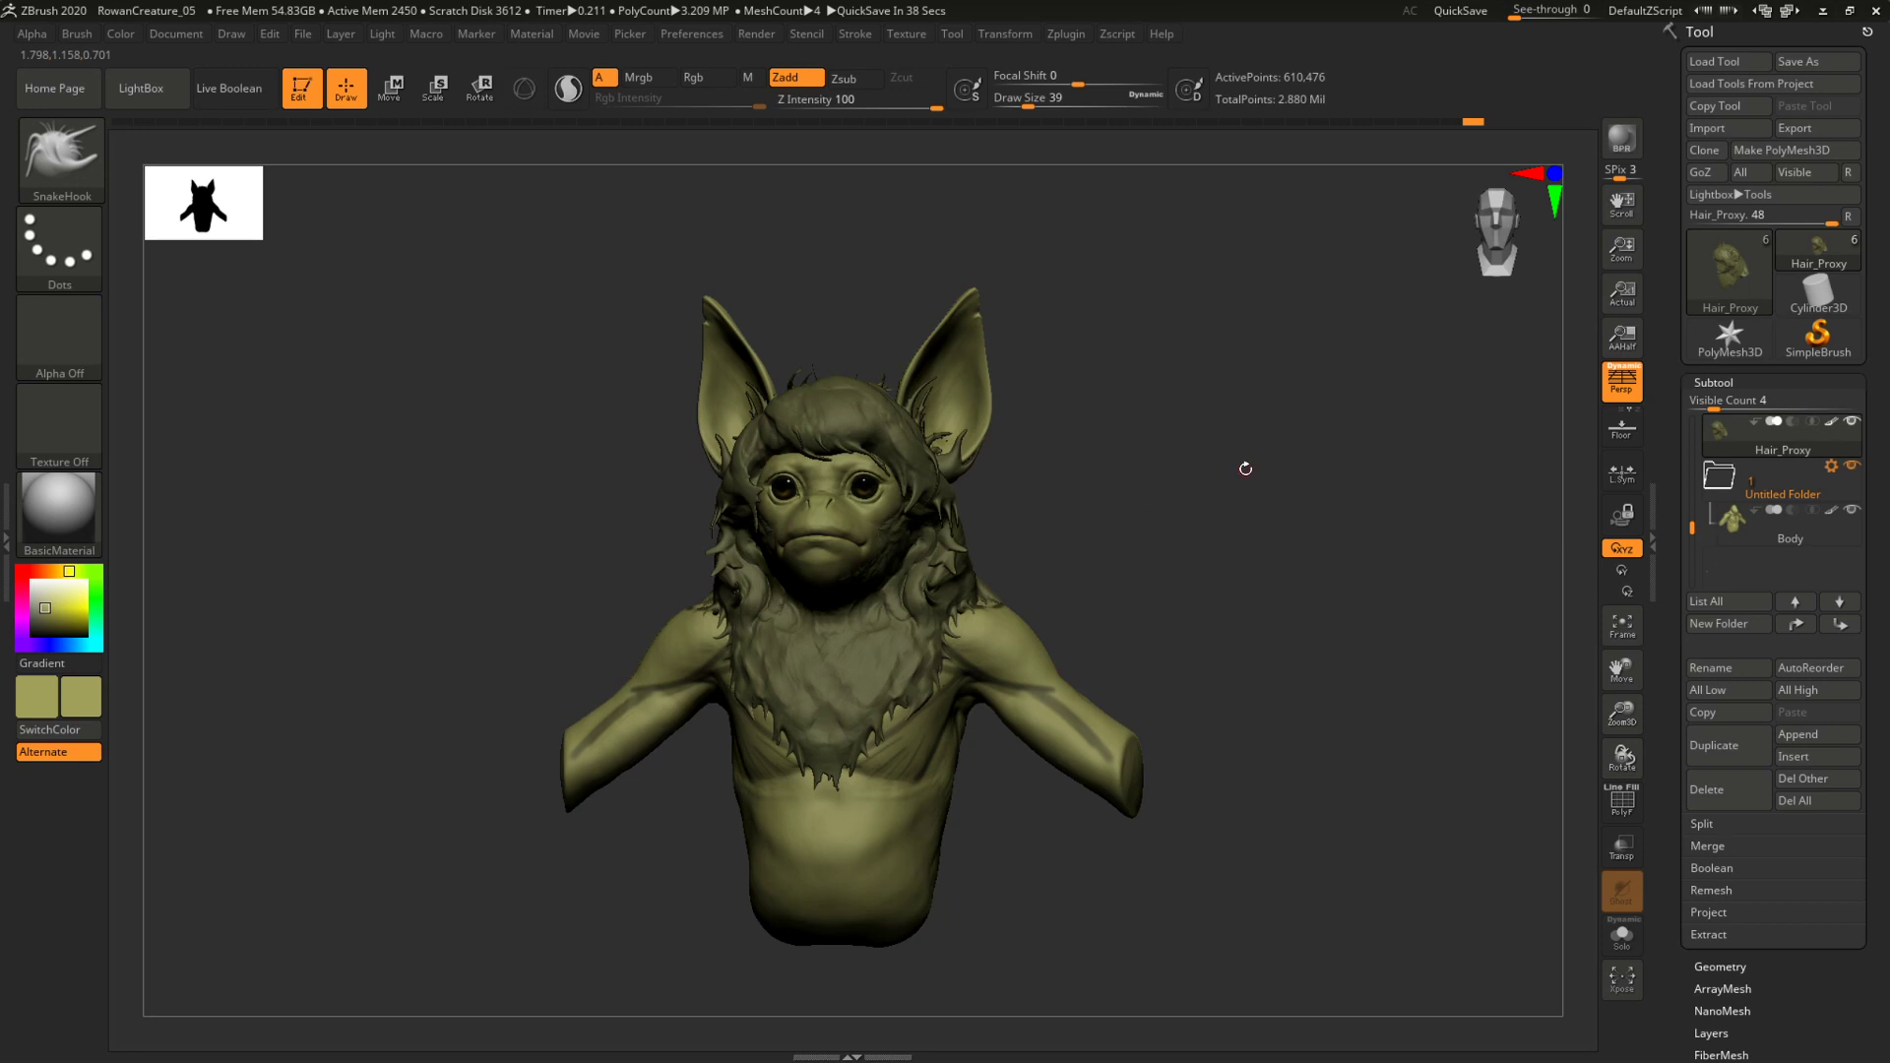
pyautogui.moveTo(1818, 292)
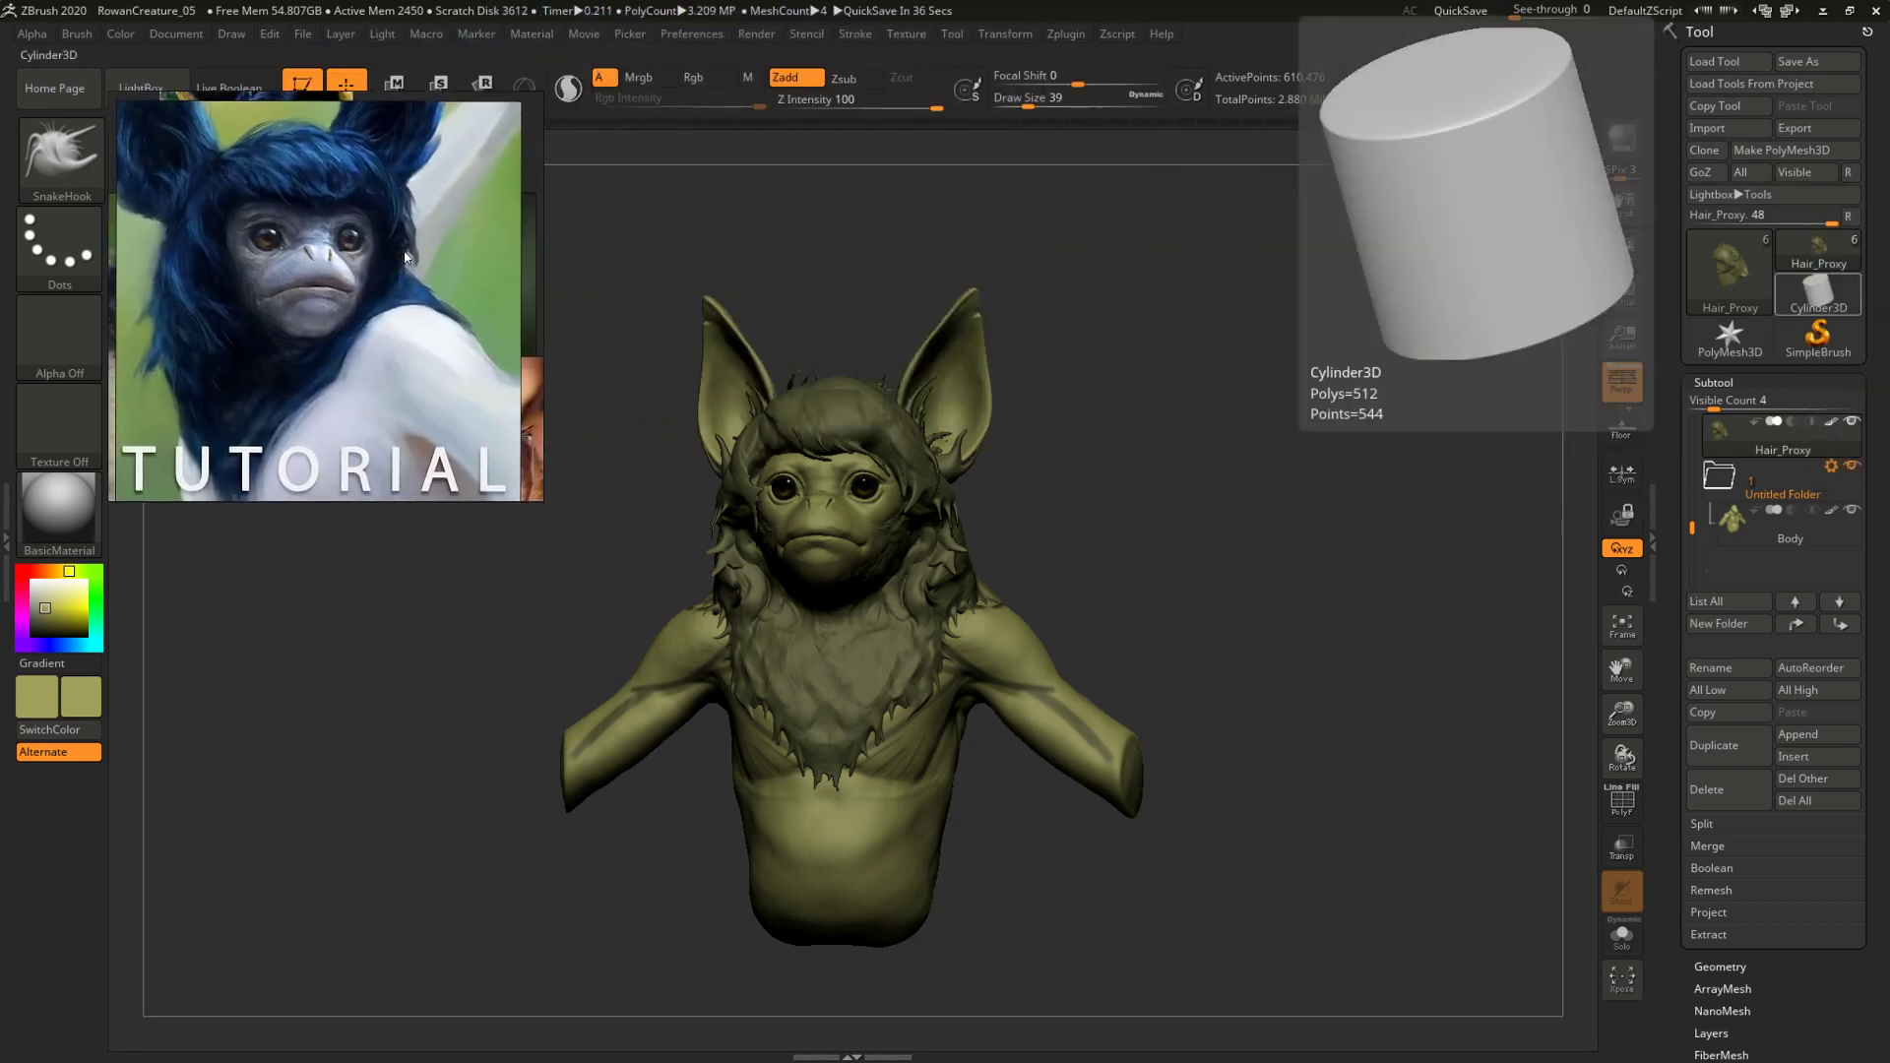
pyautogui.moveTo(1117, 562); pyautogui.dragTo(1148, 539)
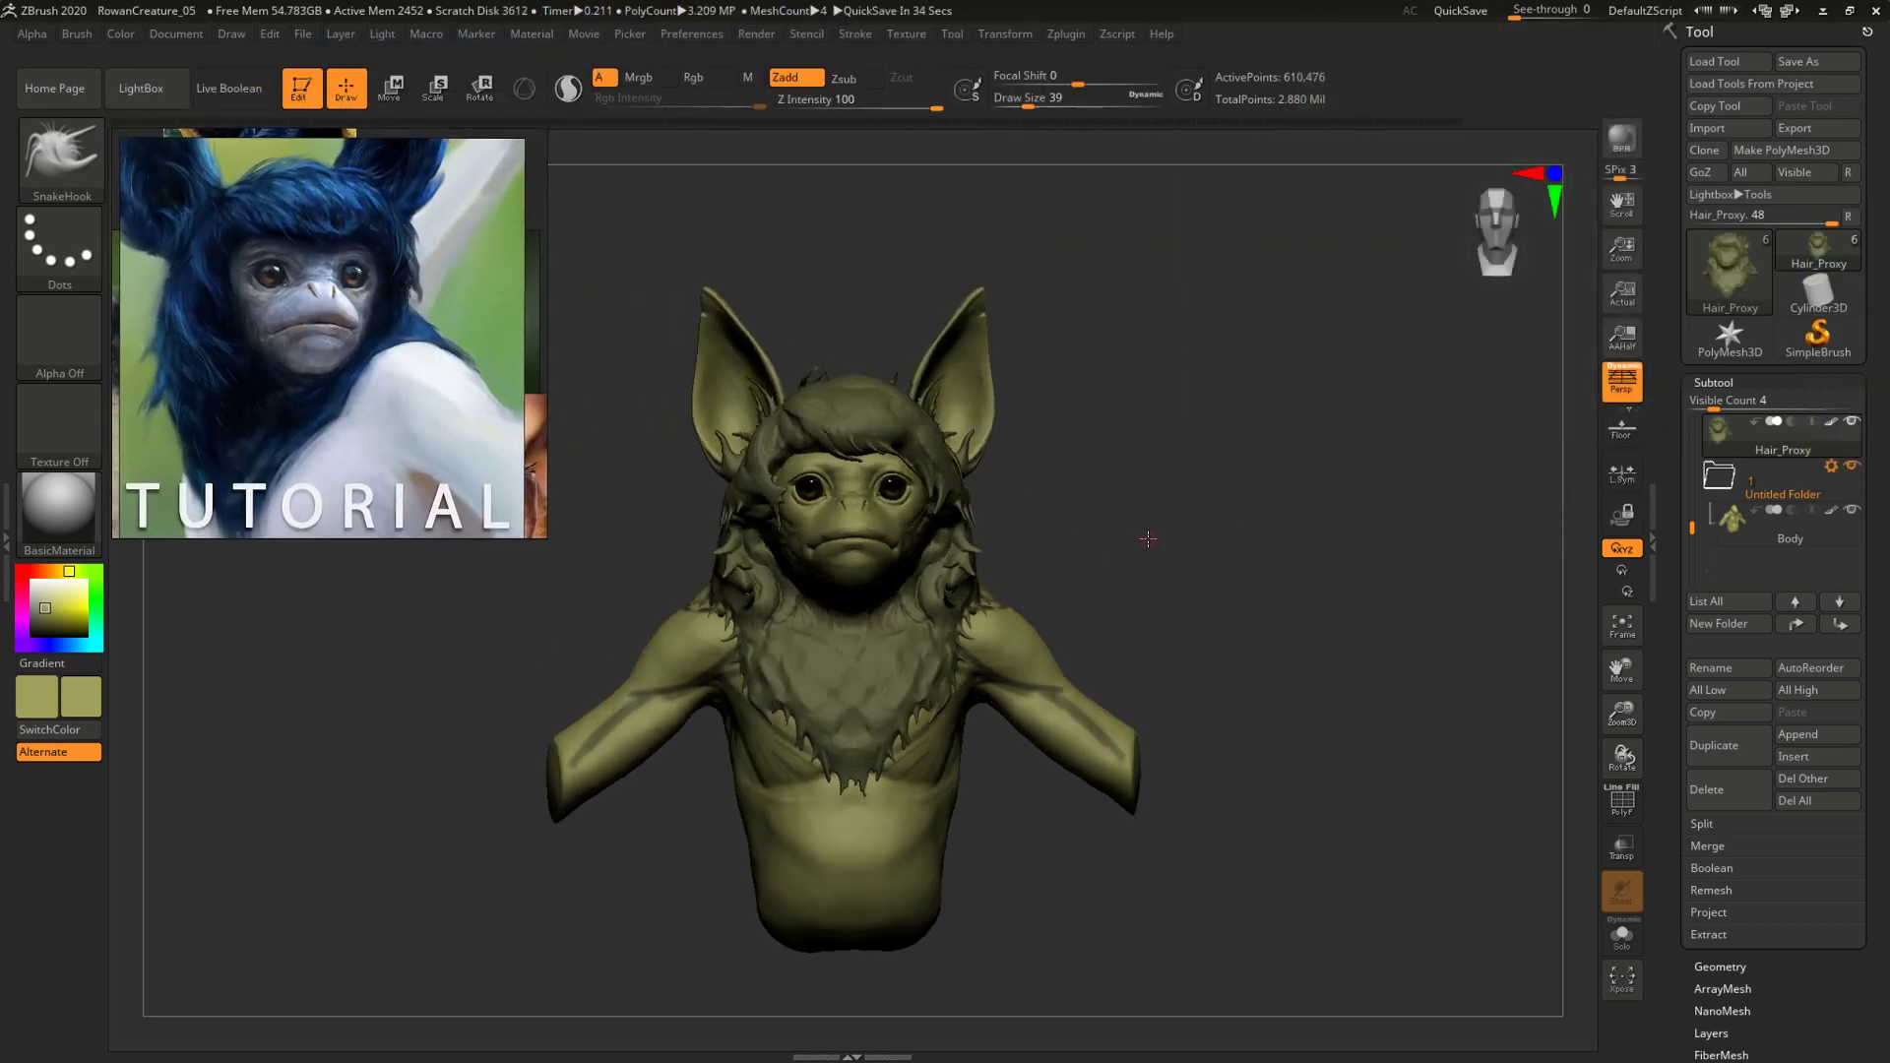
# Select the ClayBuildup brush and make the Body subtool active.
pyautogui.press('b')
pyautogui.press('c')
pyautogui.press('b')
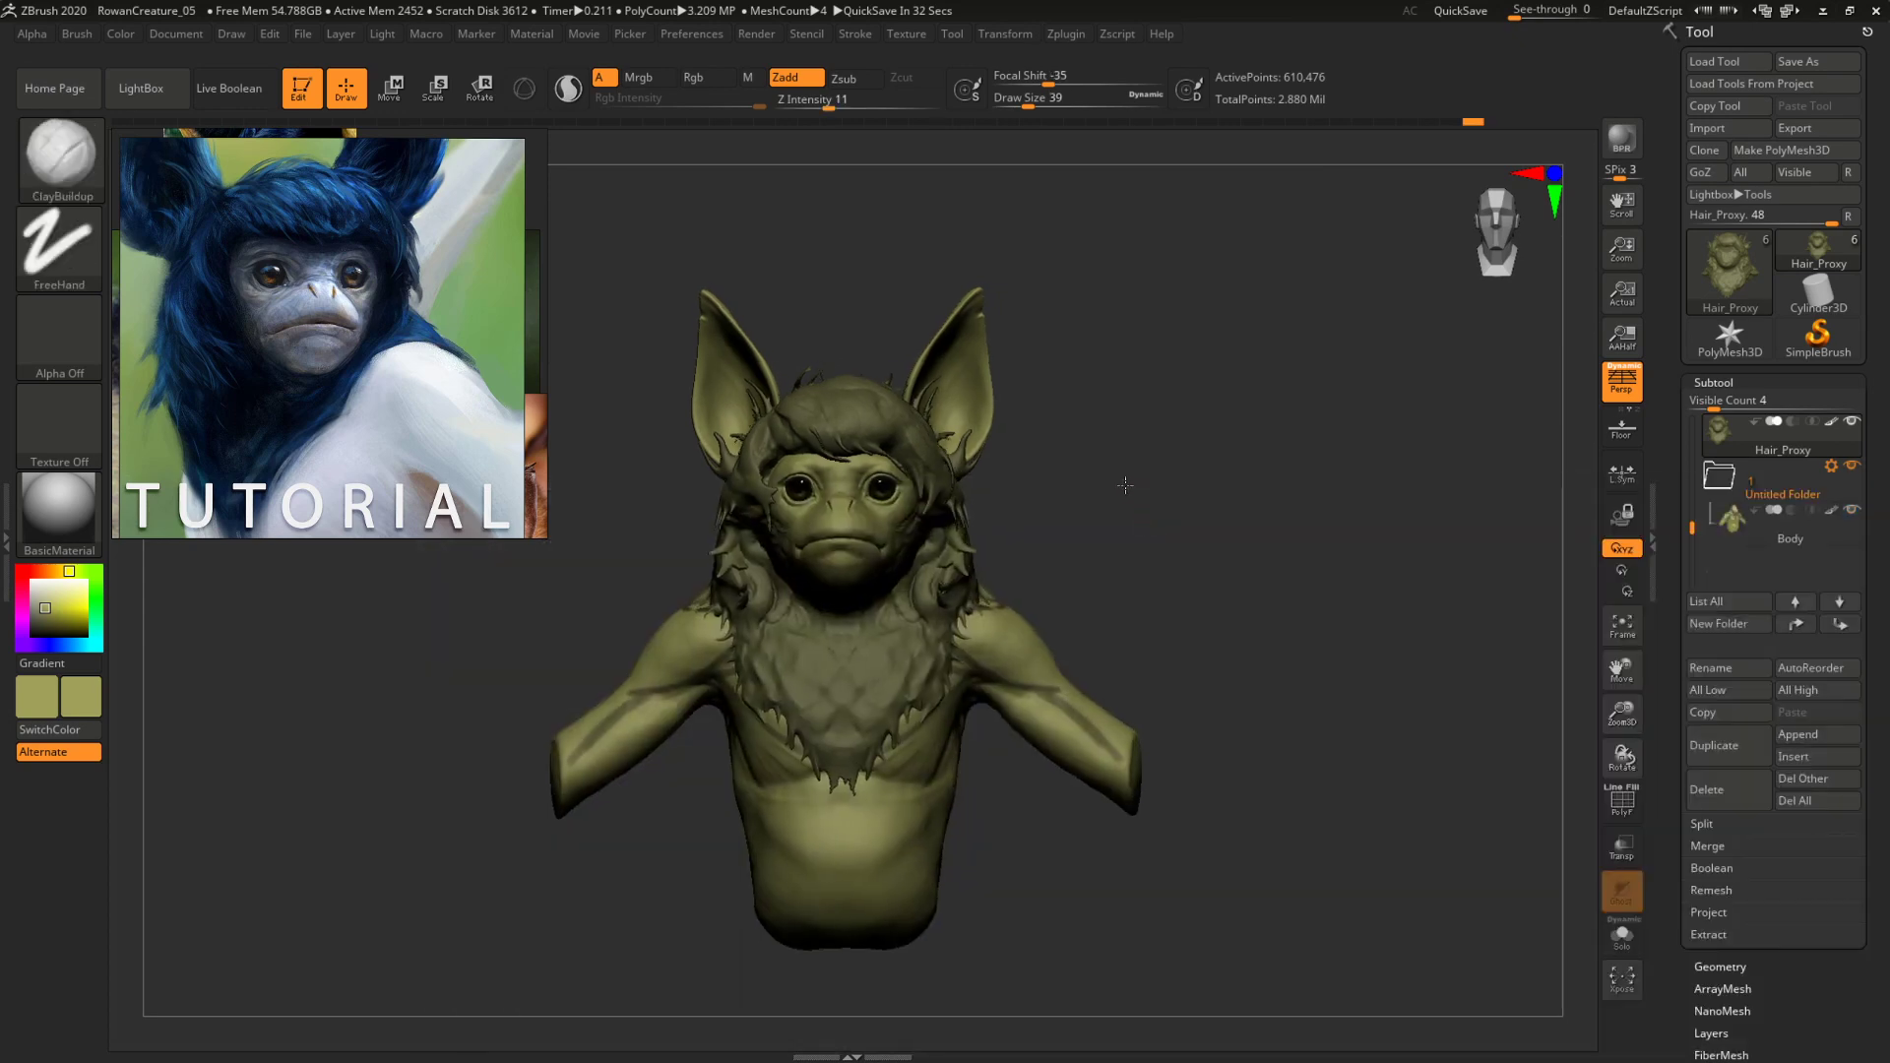
pyautogui.keyDown('alt'); pyautogui.moveTo(1129, 492); pyautogui.dragTo(1268, 369); pyautogui.keyUp('alt')
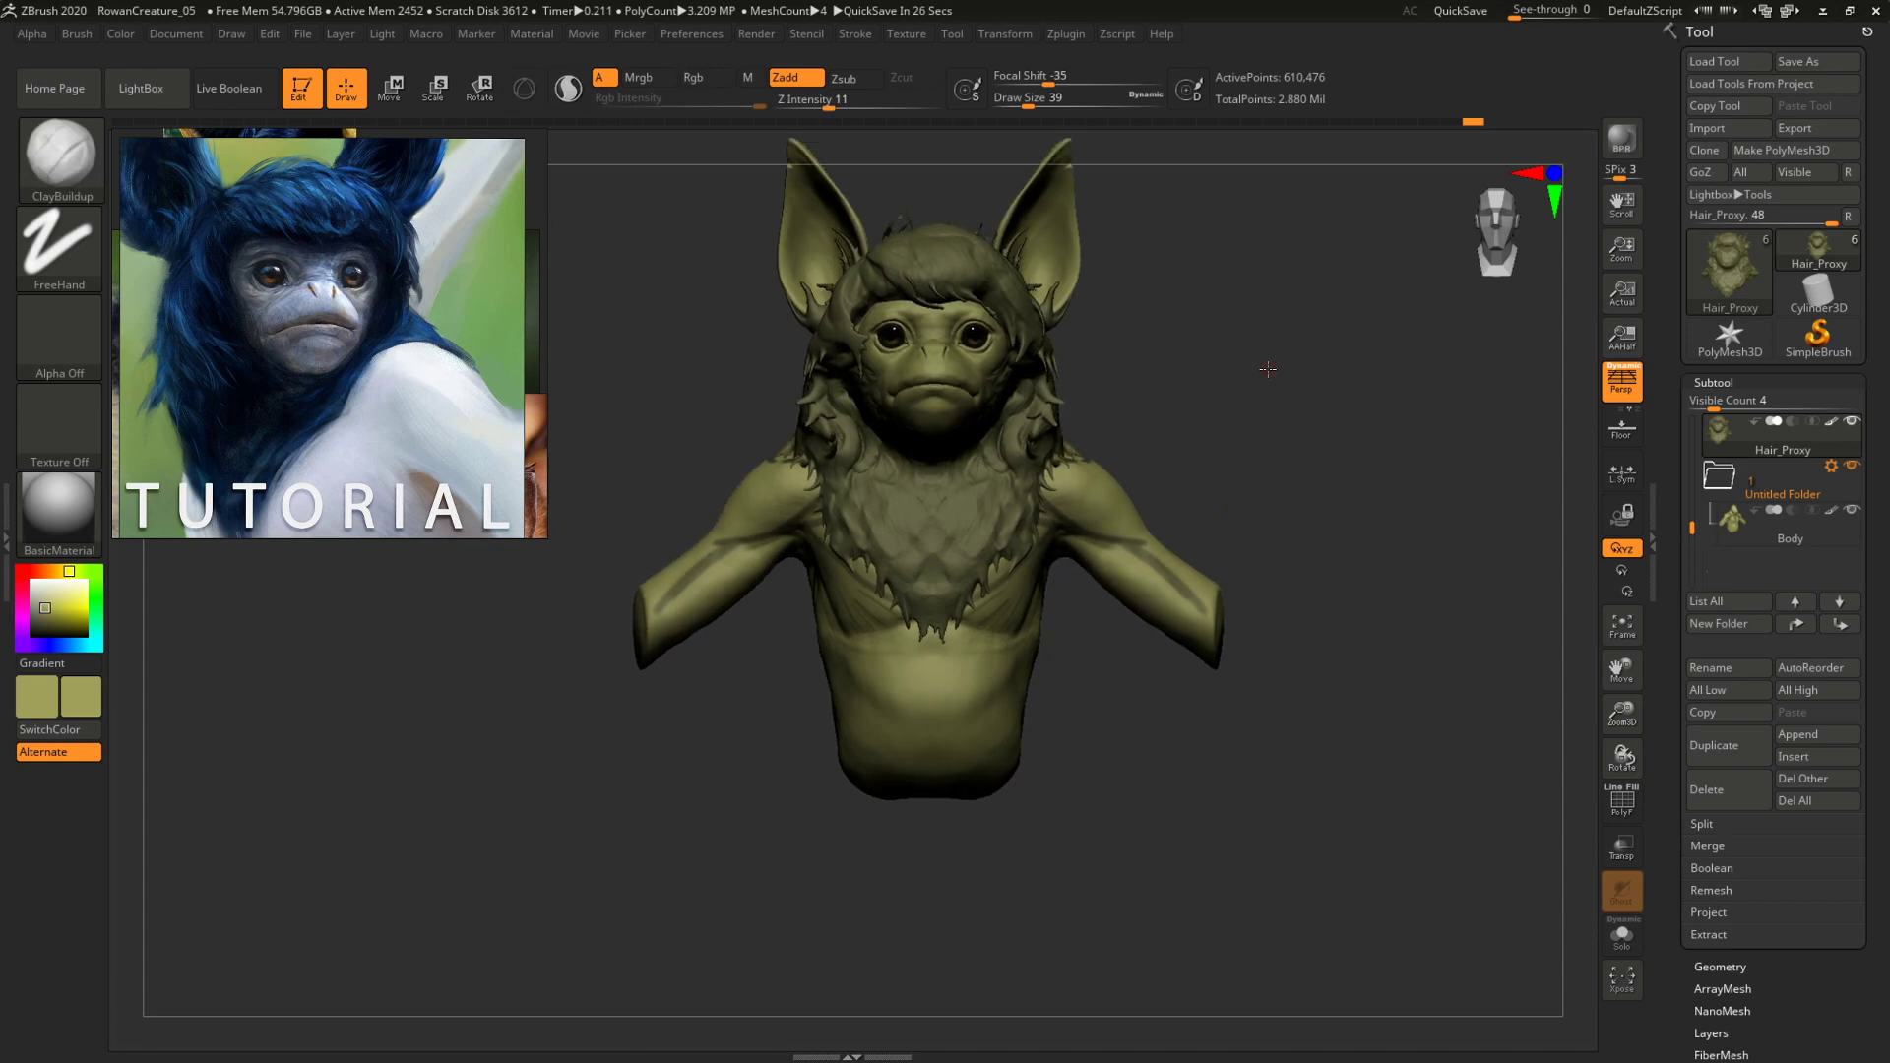
pyautogui.press('b')
pyautogui.press('c')
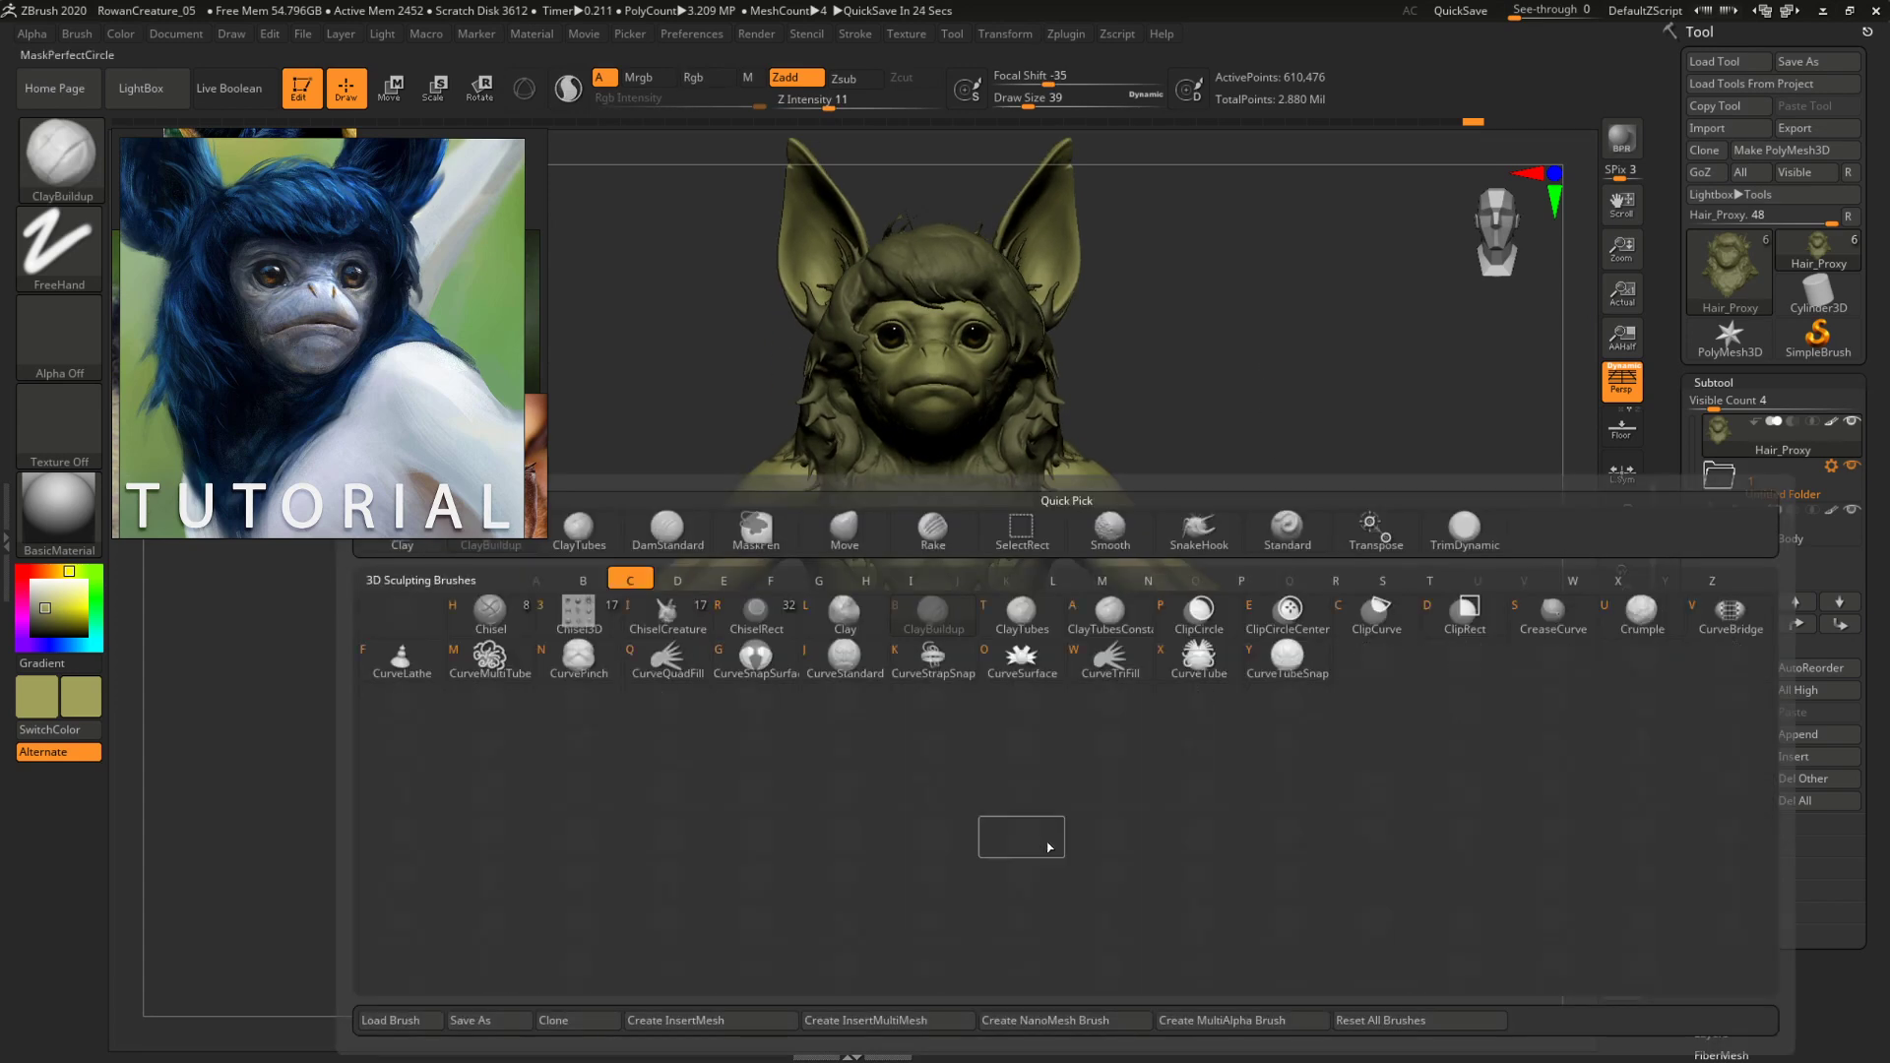
pyautogui.press('b')
pyautogui.keyDown('alt'); pyautogui.click(989, 723); pyautogui.keyUp('alt')
pyautogui.moveTo(1107, 694)
pyautogui.keyDown('alt'); pyautogui.mouseDown()
pyautogui.moveTo(1109, 617)
pyautogui.moveTo(1088, 673)
pyautogui.moveTo(1055, 640)
pyautogui.mouseUp(); pyautogui.keyUp('alt')
# Enlarge the ClayBuildup draw size to 408 and build up volume on the Body's belly.
pyautogui.press('space')
pyautogui.moveTo(1213, 581); pyautogui.dragTo(1143, 537)
pyautogui.press('space')
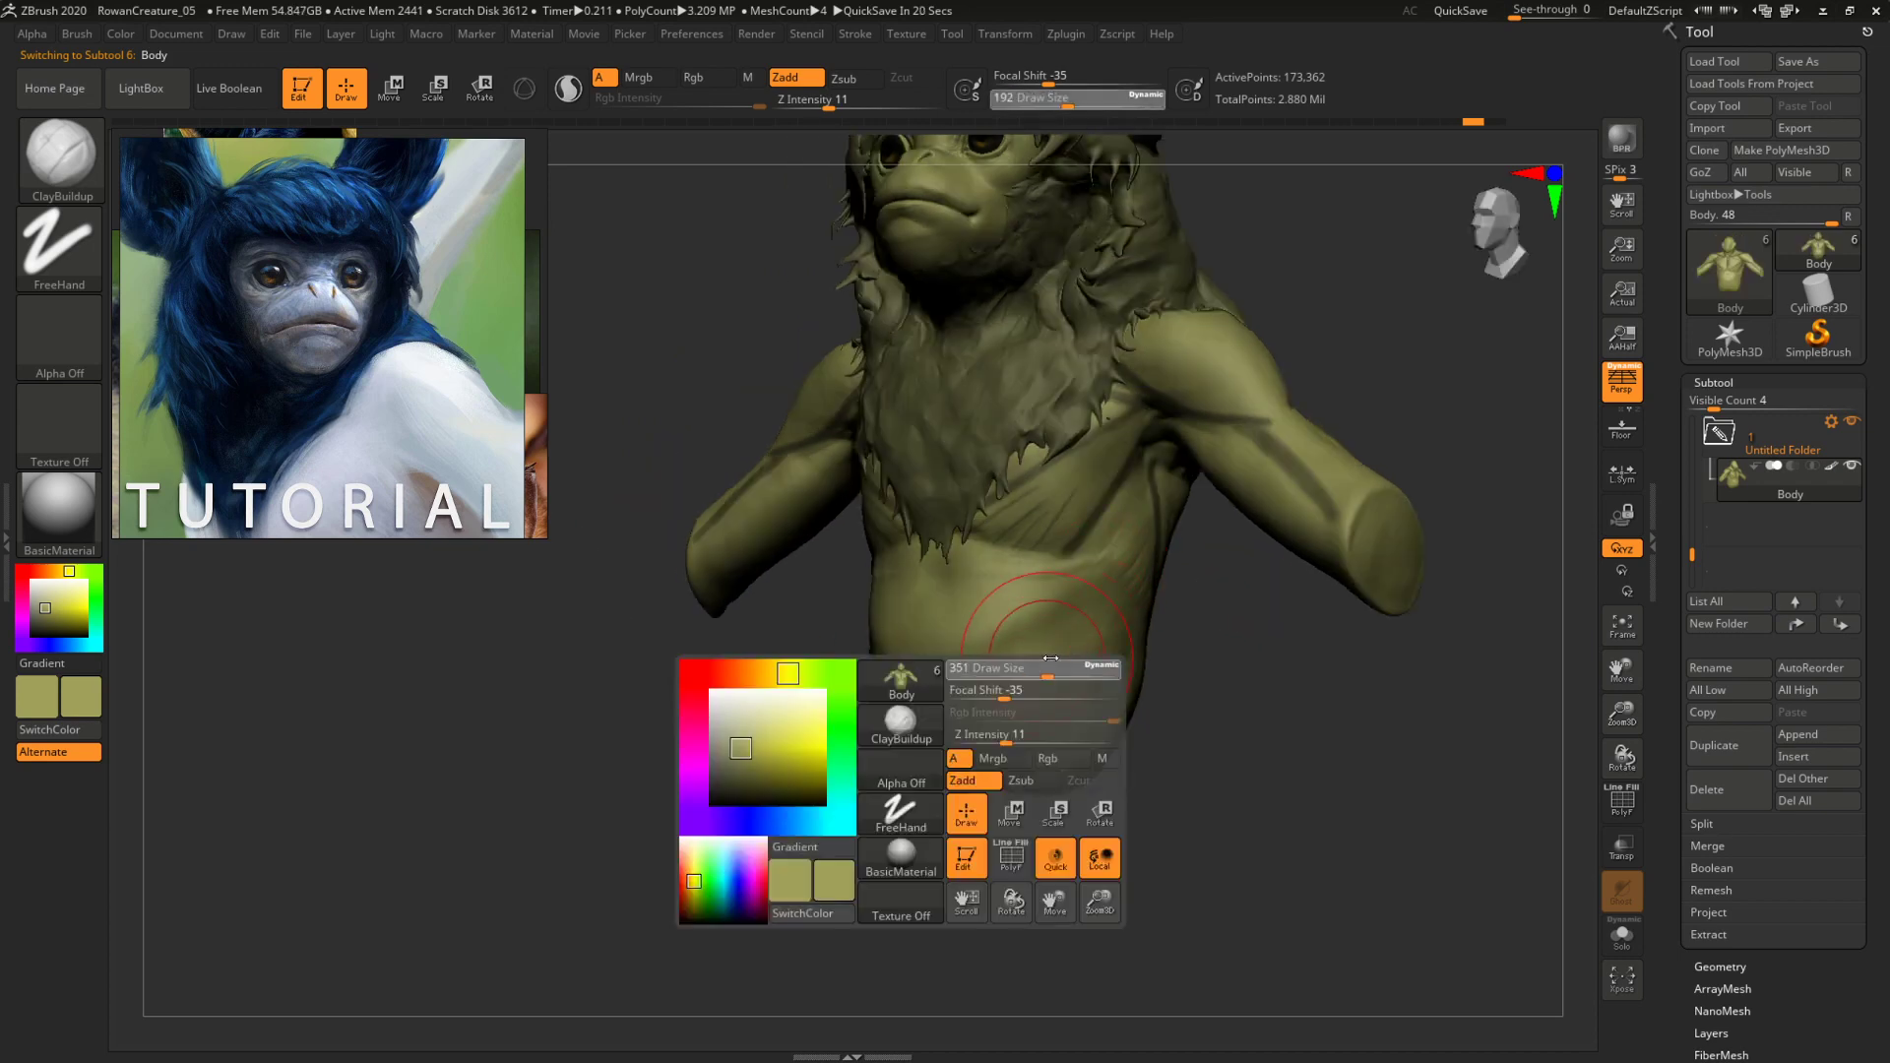
pyautogui.moveTo(1033, 669); pyautogui.dragTo(1055, 669)
pyautogui.moveTo(1187, 680)
pyautogui.mouseDown()
pyautogui.moveTo(1286, 725)
pyautogui.moveTo(1168, 725)
pyautogui.moveTo(1248, 683)
pyautogui.mouseUp()
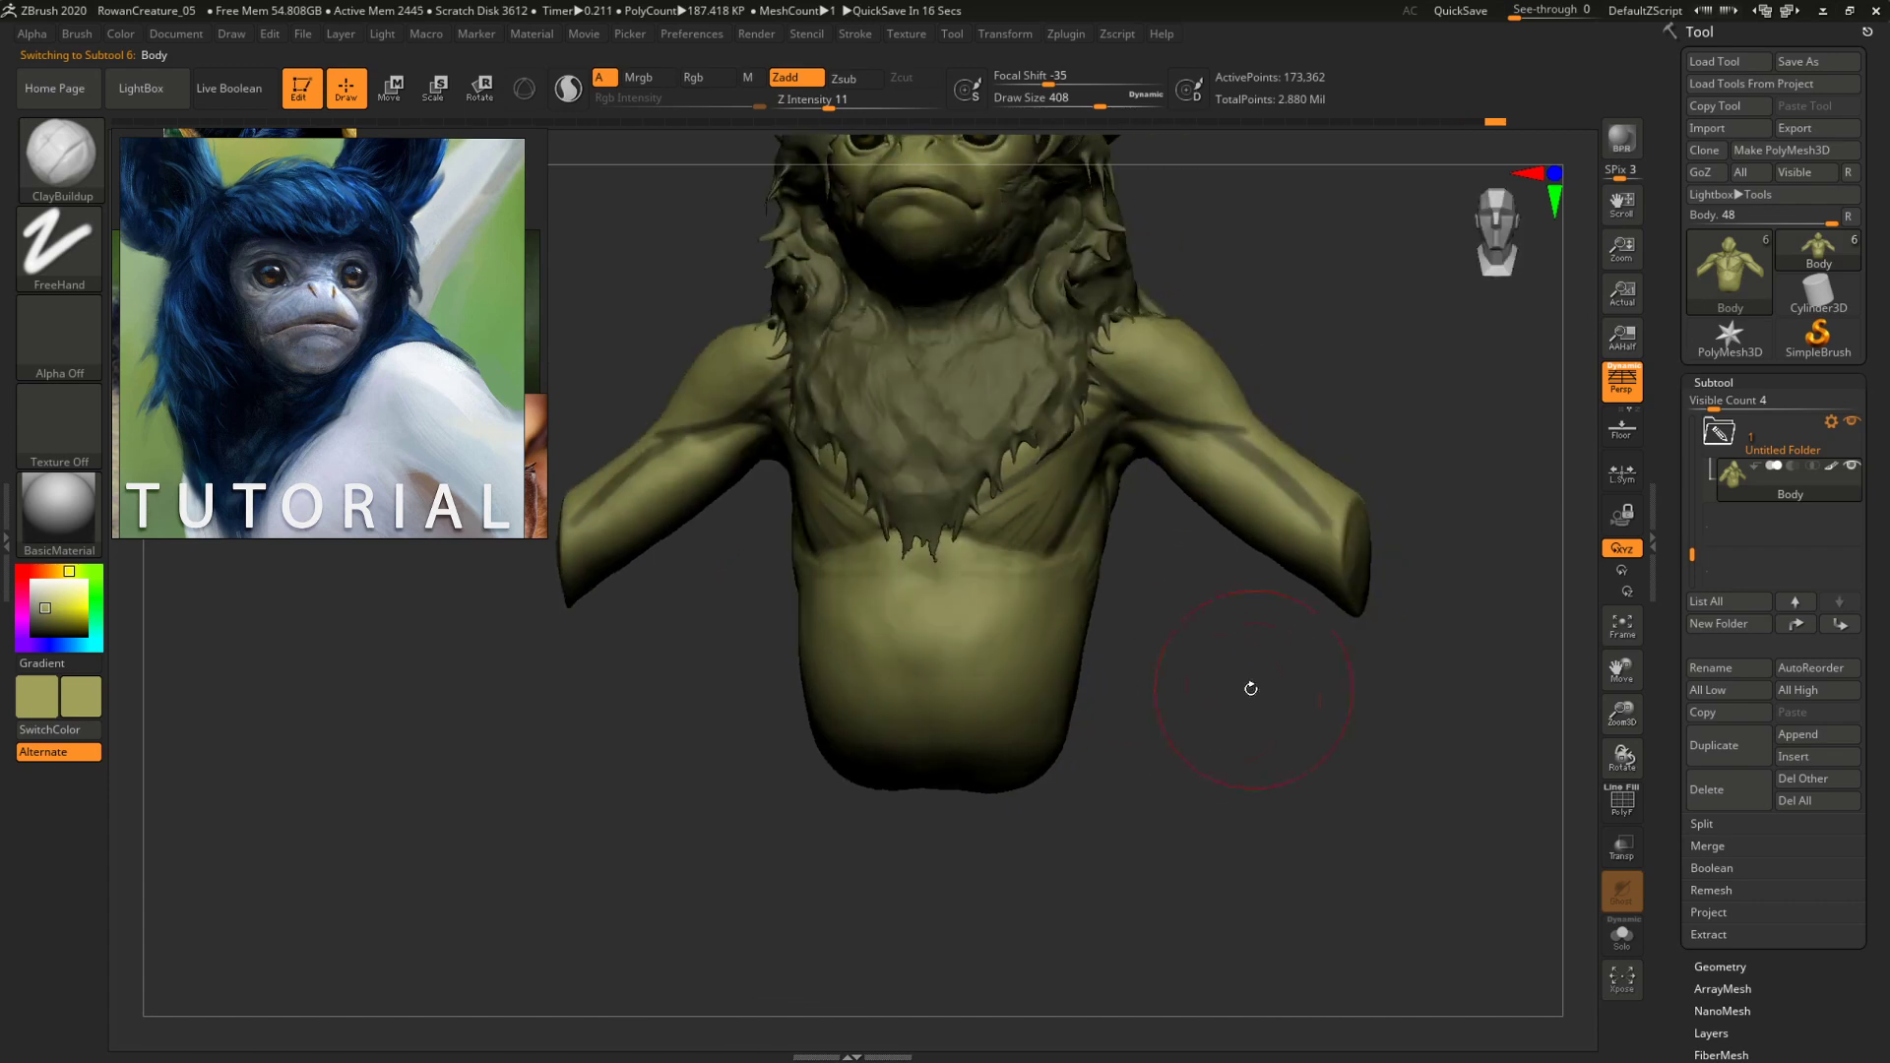
pyautogui.moveTo(1081, 680)
pyautogui.mouseDown()
pyautogui.moveTo(1101, 663)
pyautogui.moveTo(1332, 747)
pyautogui.moveTo(1130, 771)
pyautogui.moveTo(992, 637)
pyautogui.moveTo(903, 645)
pyautogui.moveTo(930, 630)
pyautogui.moveTo(950, 699)
pyautogui.moveTo(1013, 640)
pyautogui.mouseUp()
# Raise the draw size to 508 and shape broad, soft volume across the abdomen below the chest hair.
pyautogui.press('space')
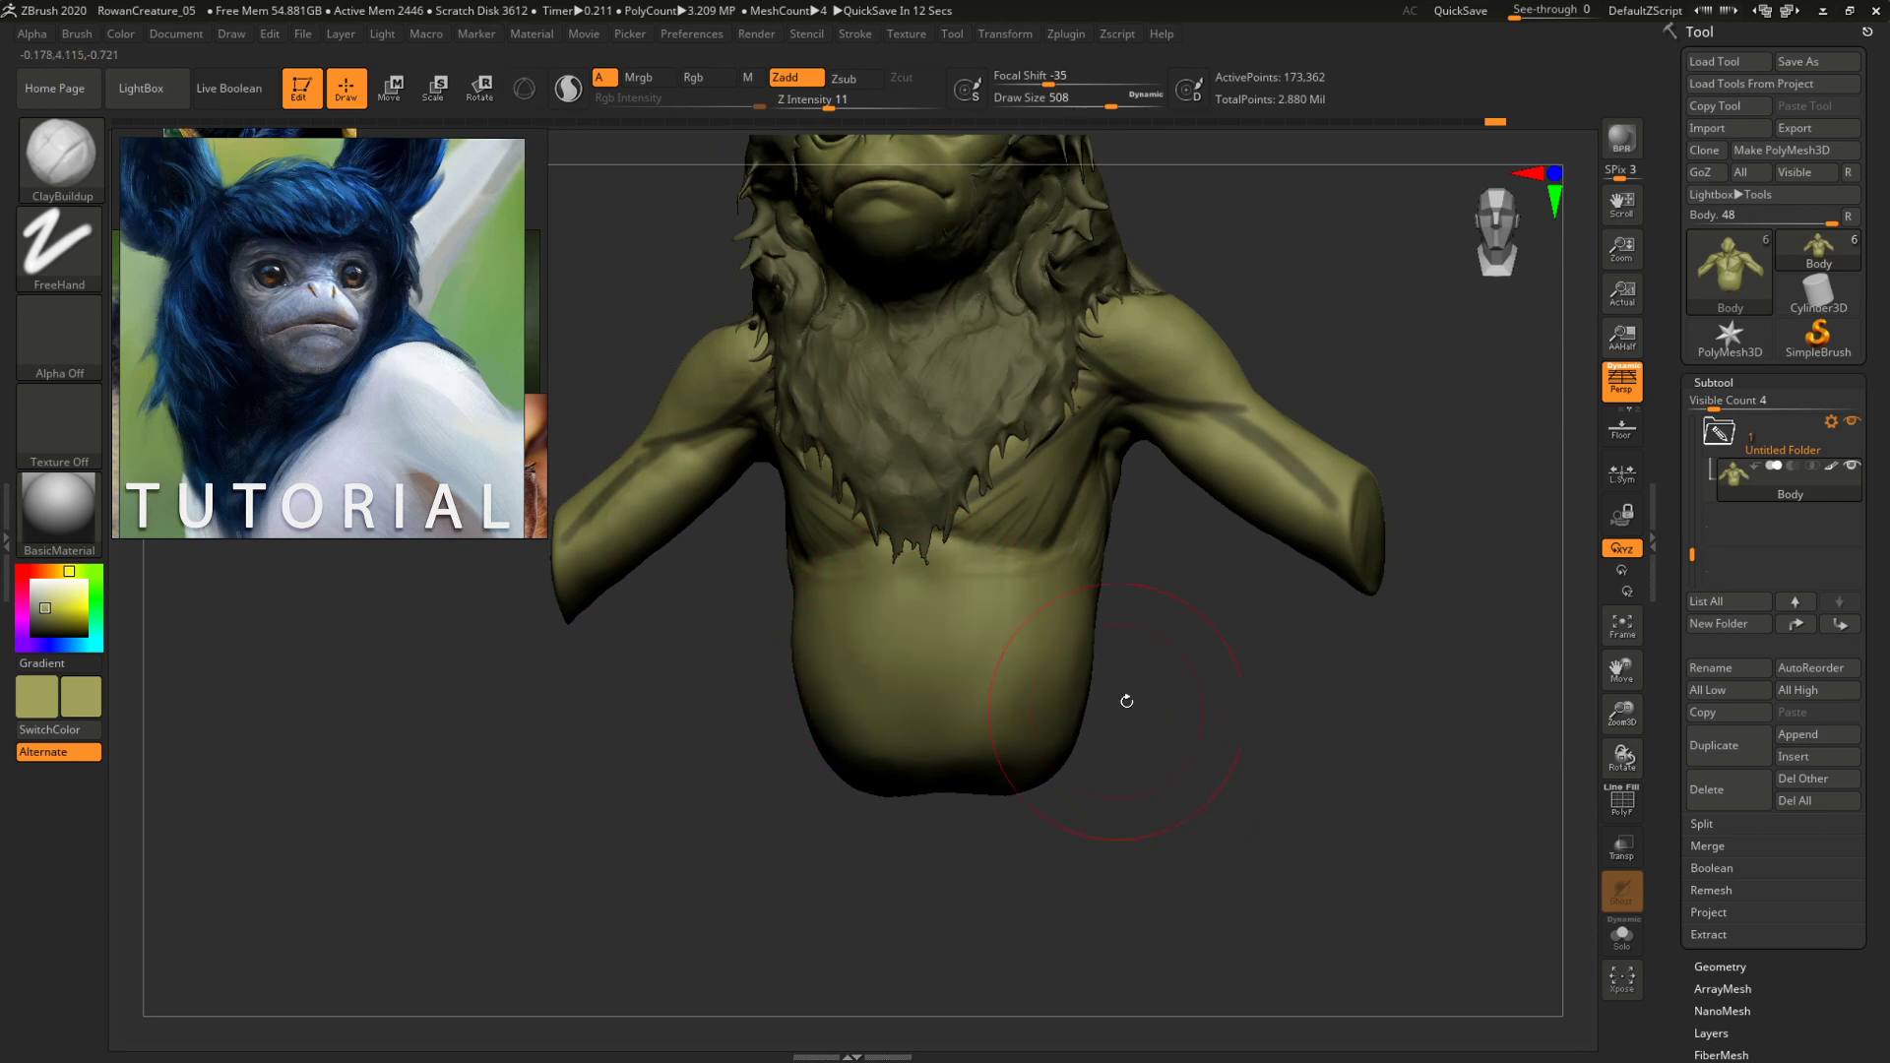
pyautogui.moveTo(1127, 701); pyautogui.dragTo(970, 694)
pyautogui.moveTo(1262, 685)
pyautogui.mouseDown()
pyautogui.moveTo(1279, 707)
pyautogui.moveTo(1082, 649)
pyautogui.moveTo(1286, 709)
pyautogui.moveTo(1076, 736)
pyautogui.moveTo(1147, 762)
pyautogui.moveTo(898, 632)
pyautogui.mouseUp()
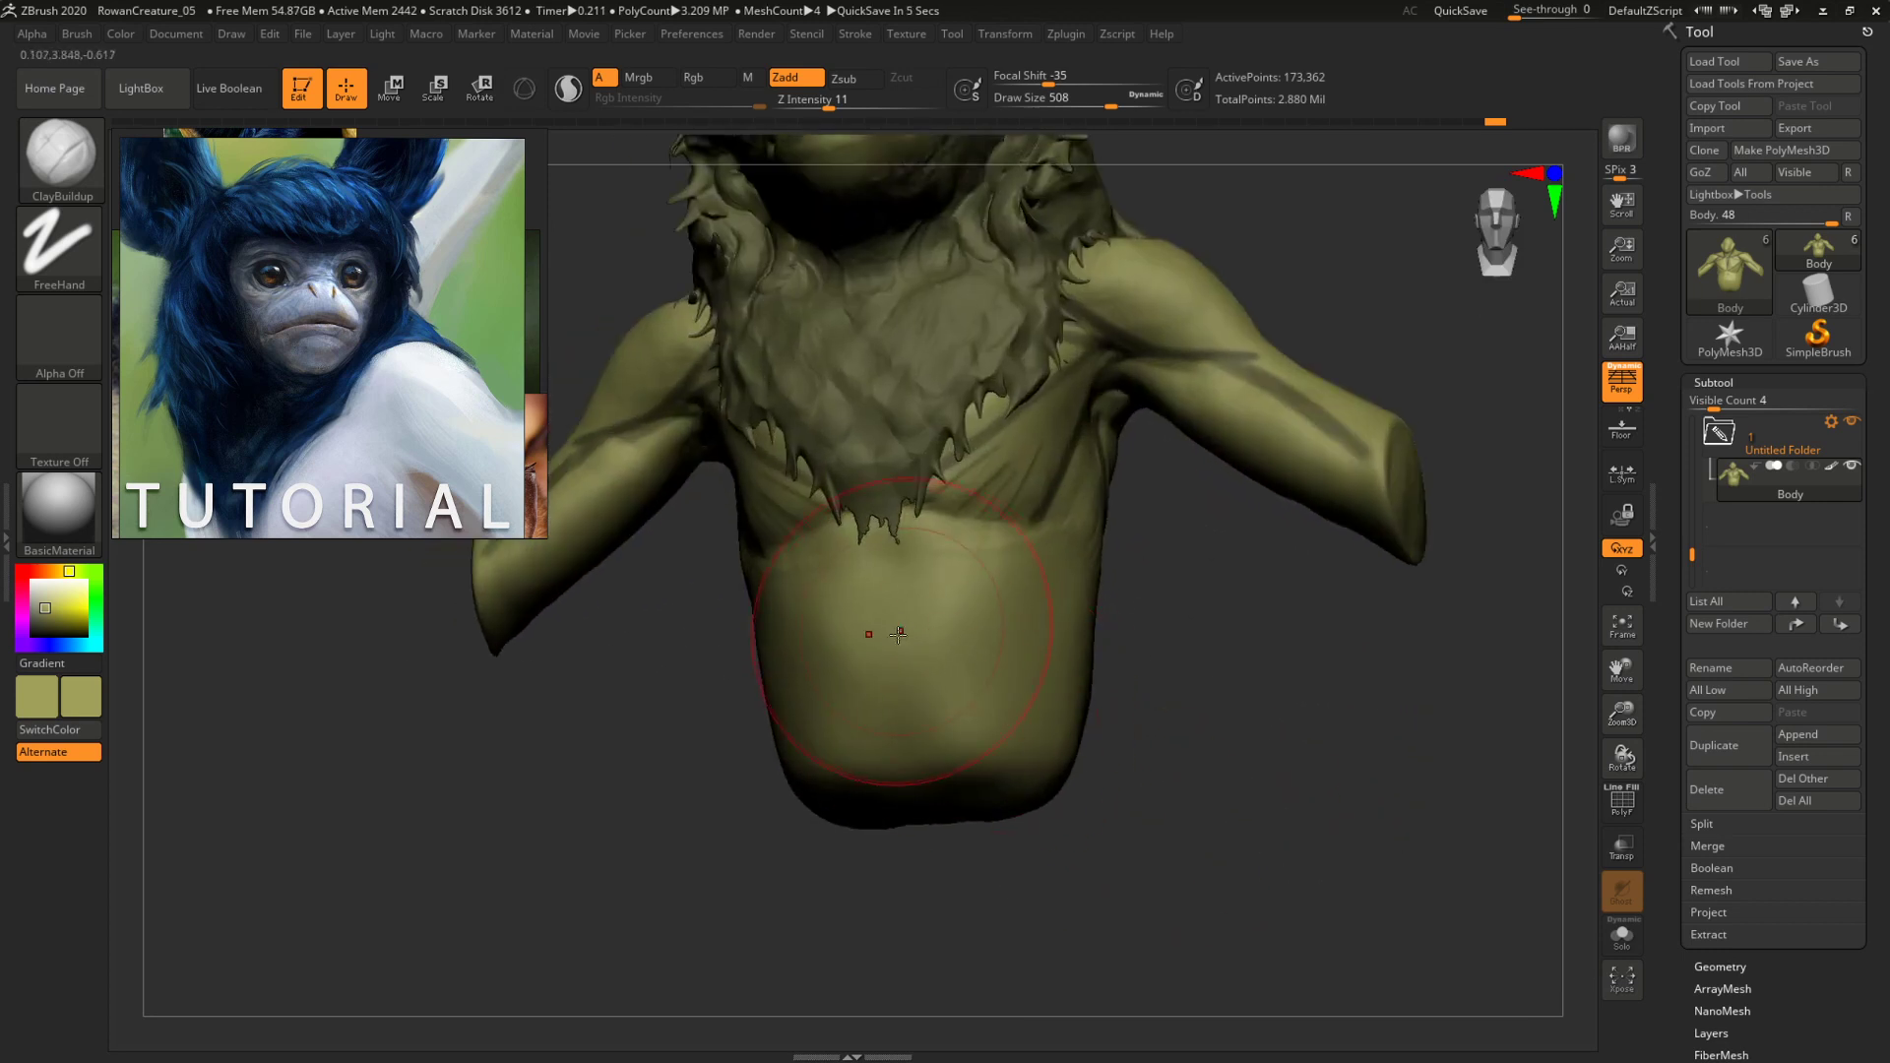
pyautogui.moveTo(1222, 709)
pyautogui.mouseDown()
pyautogui.moveTo(1132, 679)
pyautogui.moveTo(1255, 679)
pyautogui.mouseUp()
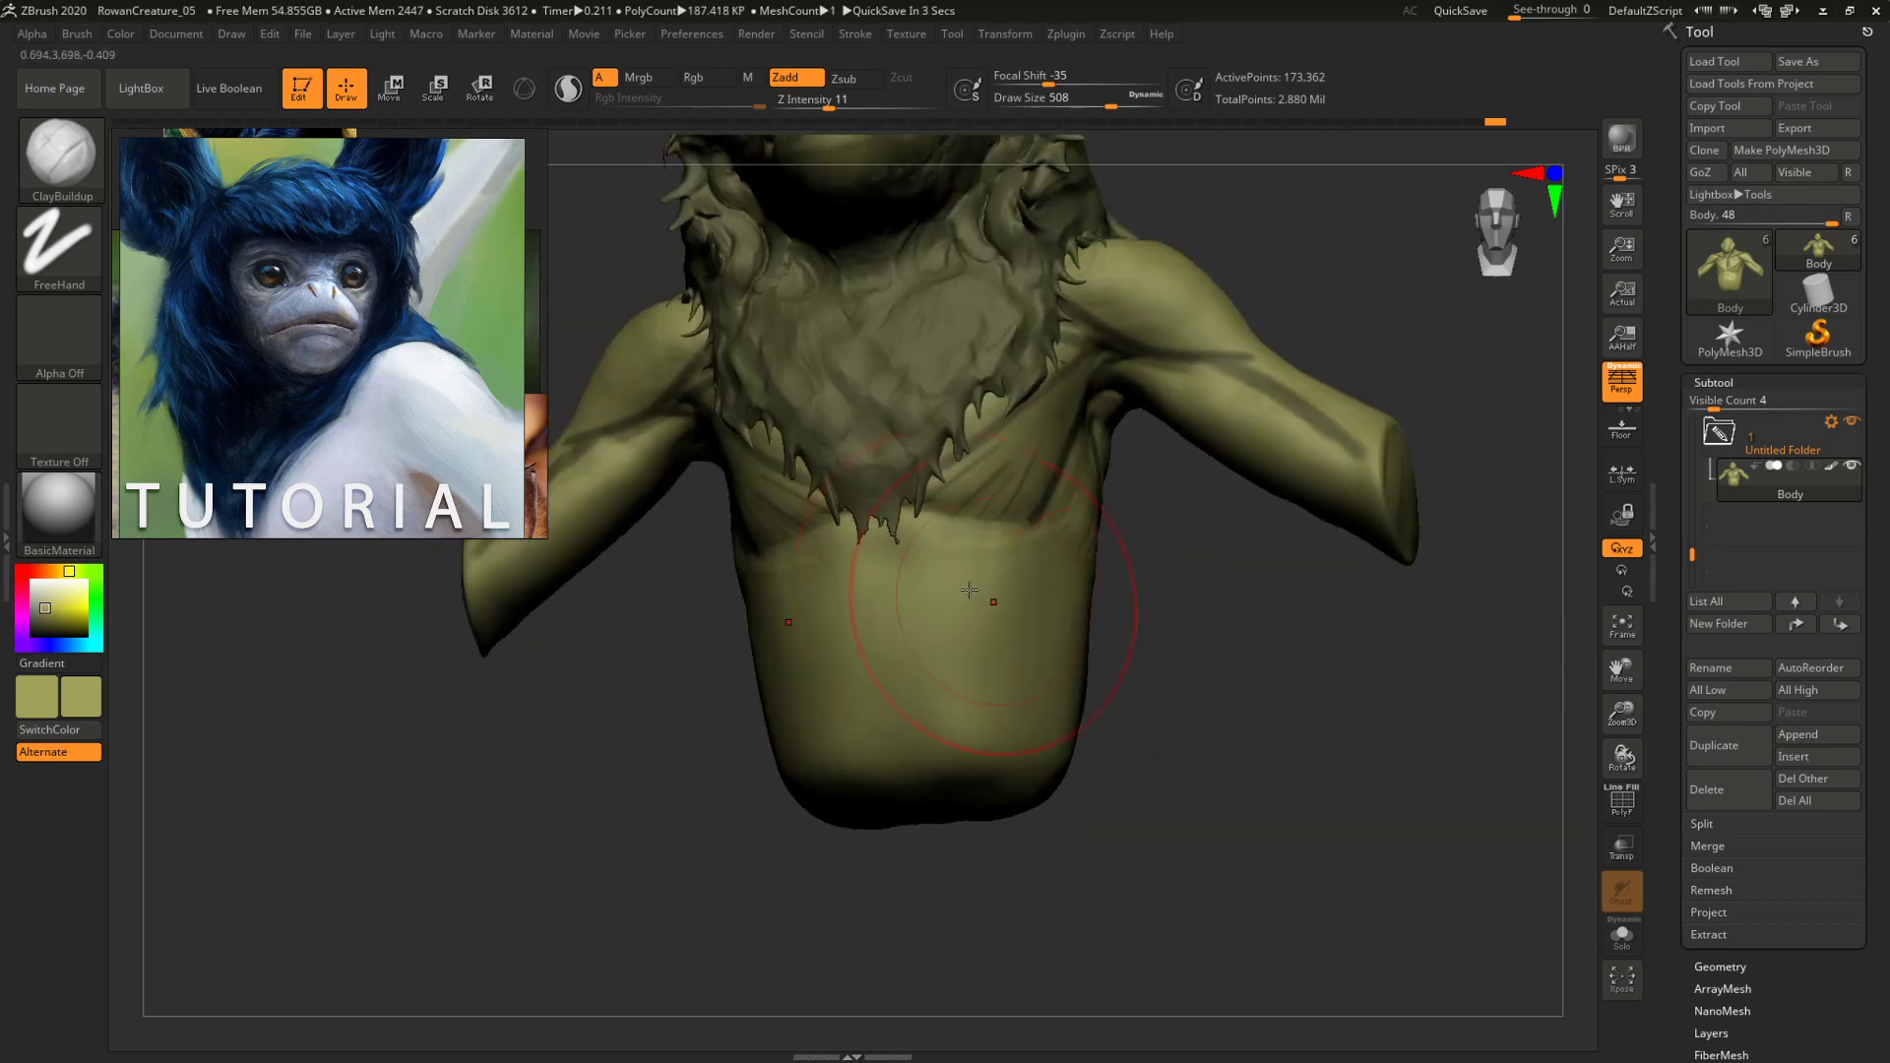
# Set ClayBuildup to focal shift 9 and draw size 280, and round out the lower belly and its side.
pyautogui.press('space')
pyautogui.moveTo(960, 590)
pyautogui.mouseDown()
pyautogui.moveTo(920, 591)
pyautogui.moveTo(899, 540)
pyautogui.mouseUp()
pyautogui.press('space')
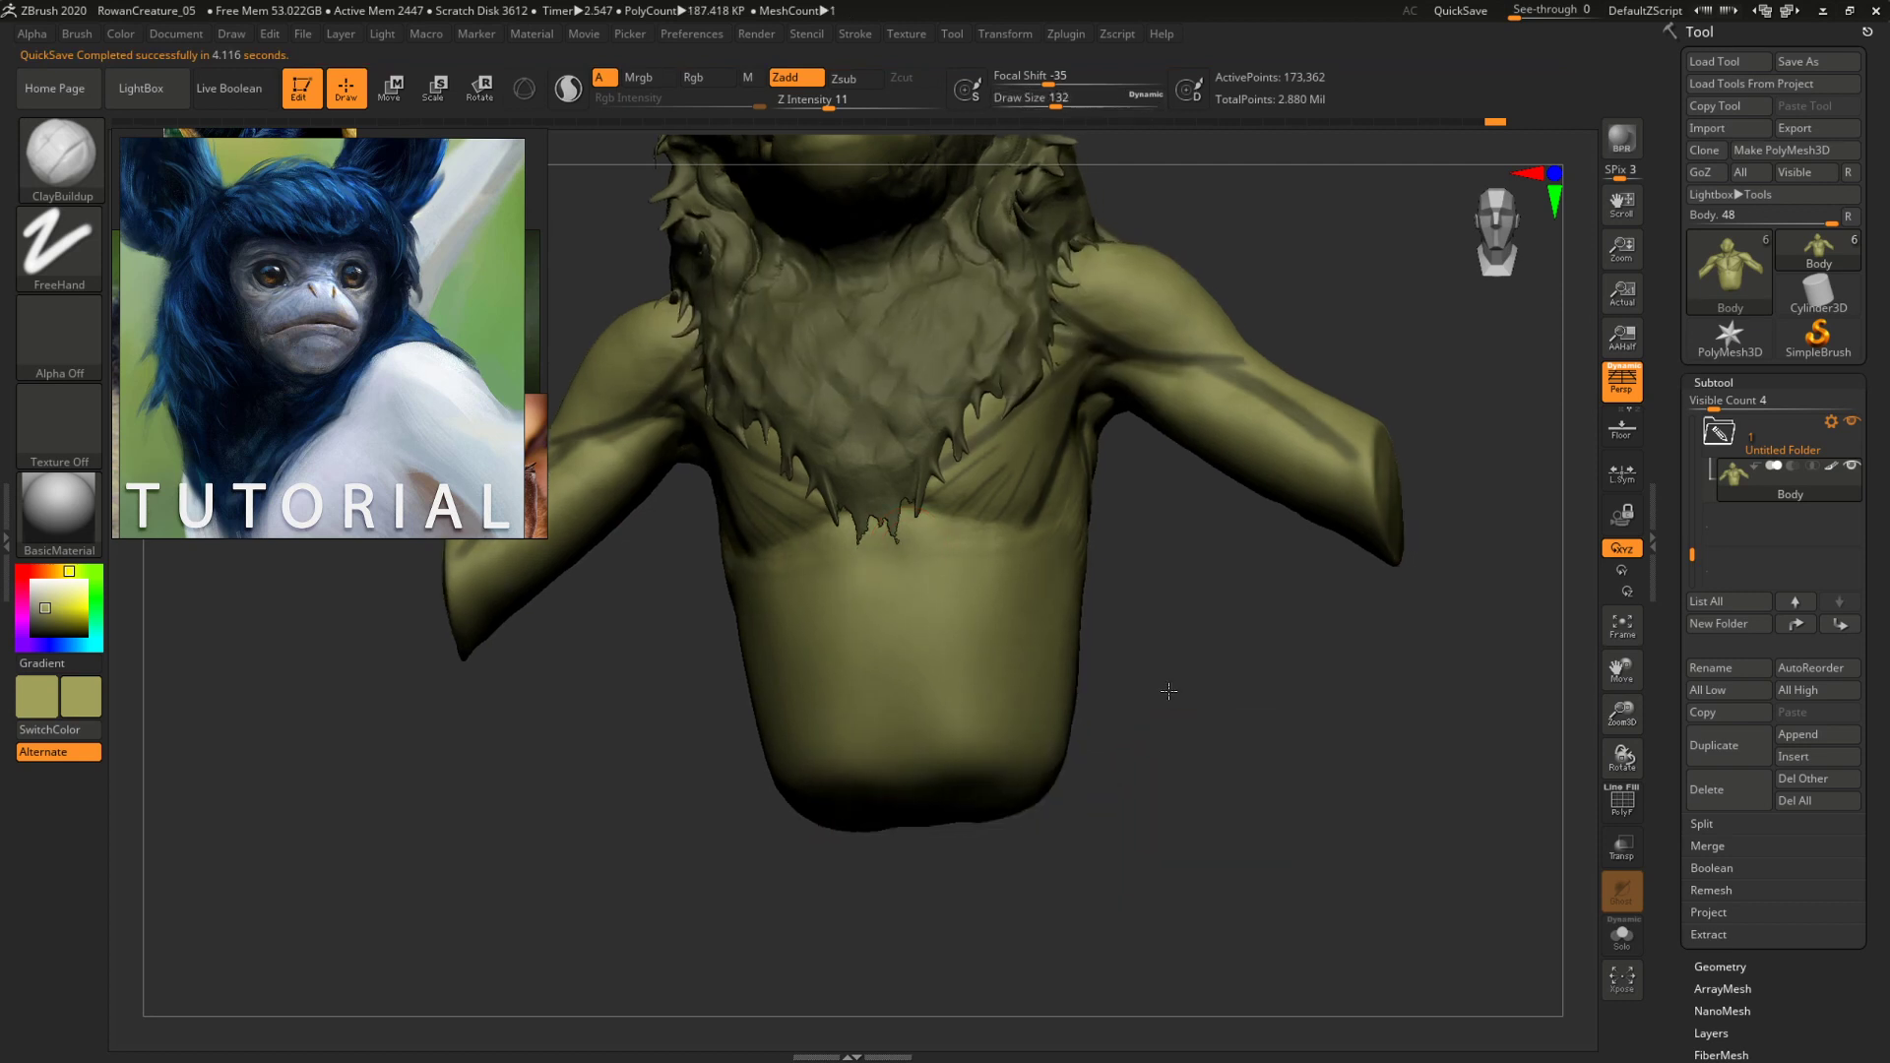
pyautogui.press('space')
pyautogui.moveTo(866, 606)
pyautogui.mouseDown()
pyautogui.moveTo(854, 619)
pyautogui.moveTo(897, 650)
pyautogui.moveTo(888, 703)
pyautogui.mouseUp()
pyautogui.press('space')
pyautogui.press('space')
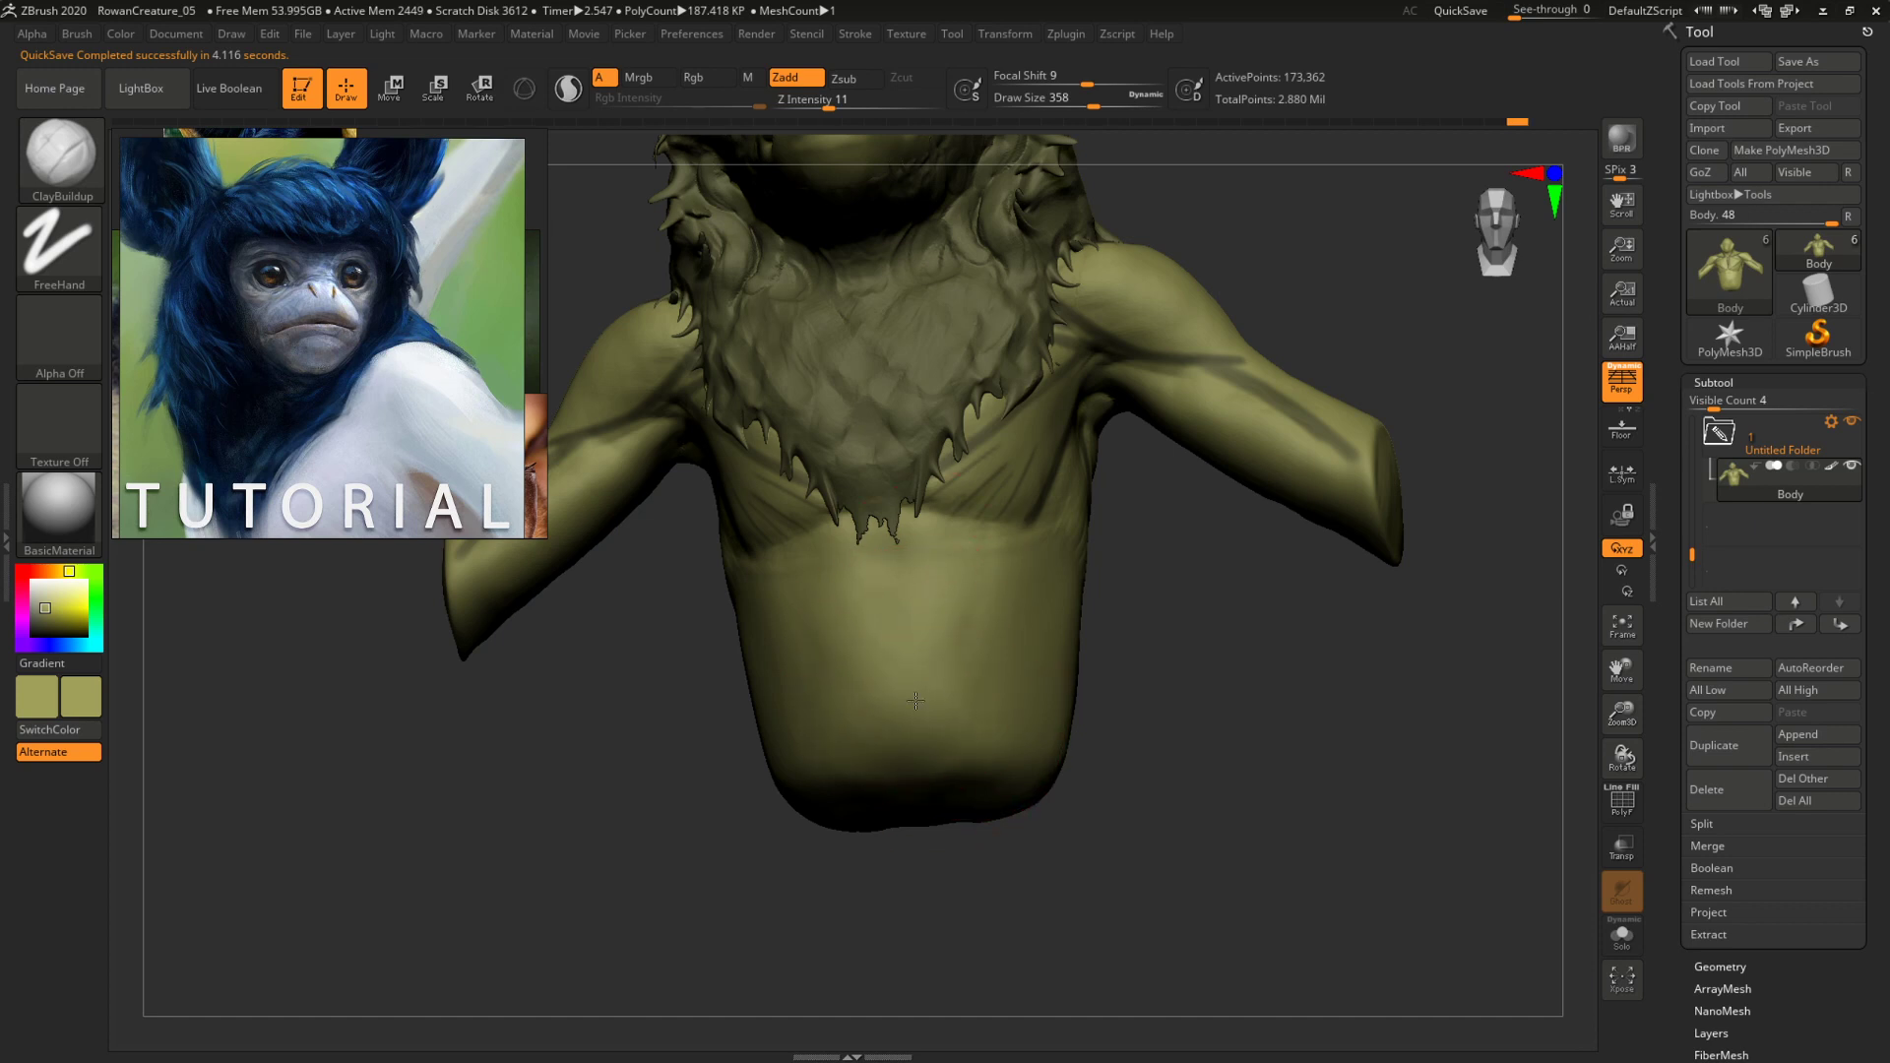
pyautogui.moveTo(1045, 589)
pyautogui.mouseDown()
pyautogui.moveTo(979, 660)
pyautogui.moveTo(1004, 677)
pyautogui.mouseUp()
pyautogui.press('space')
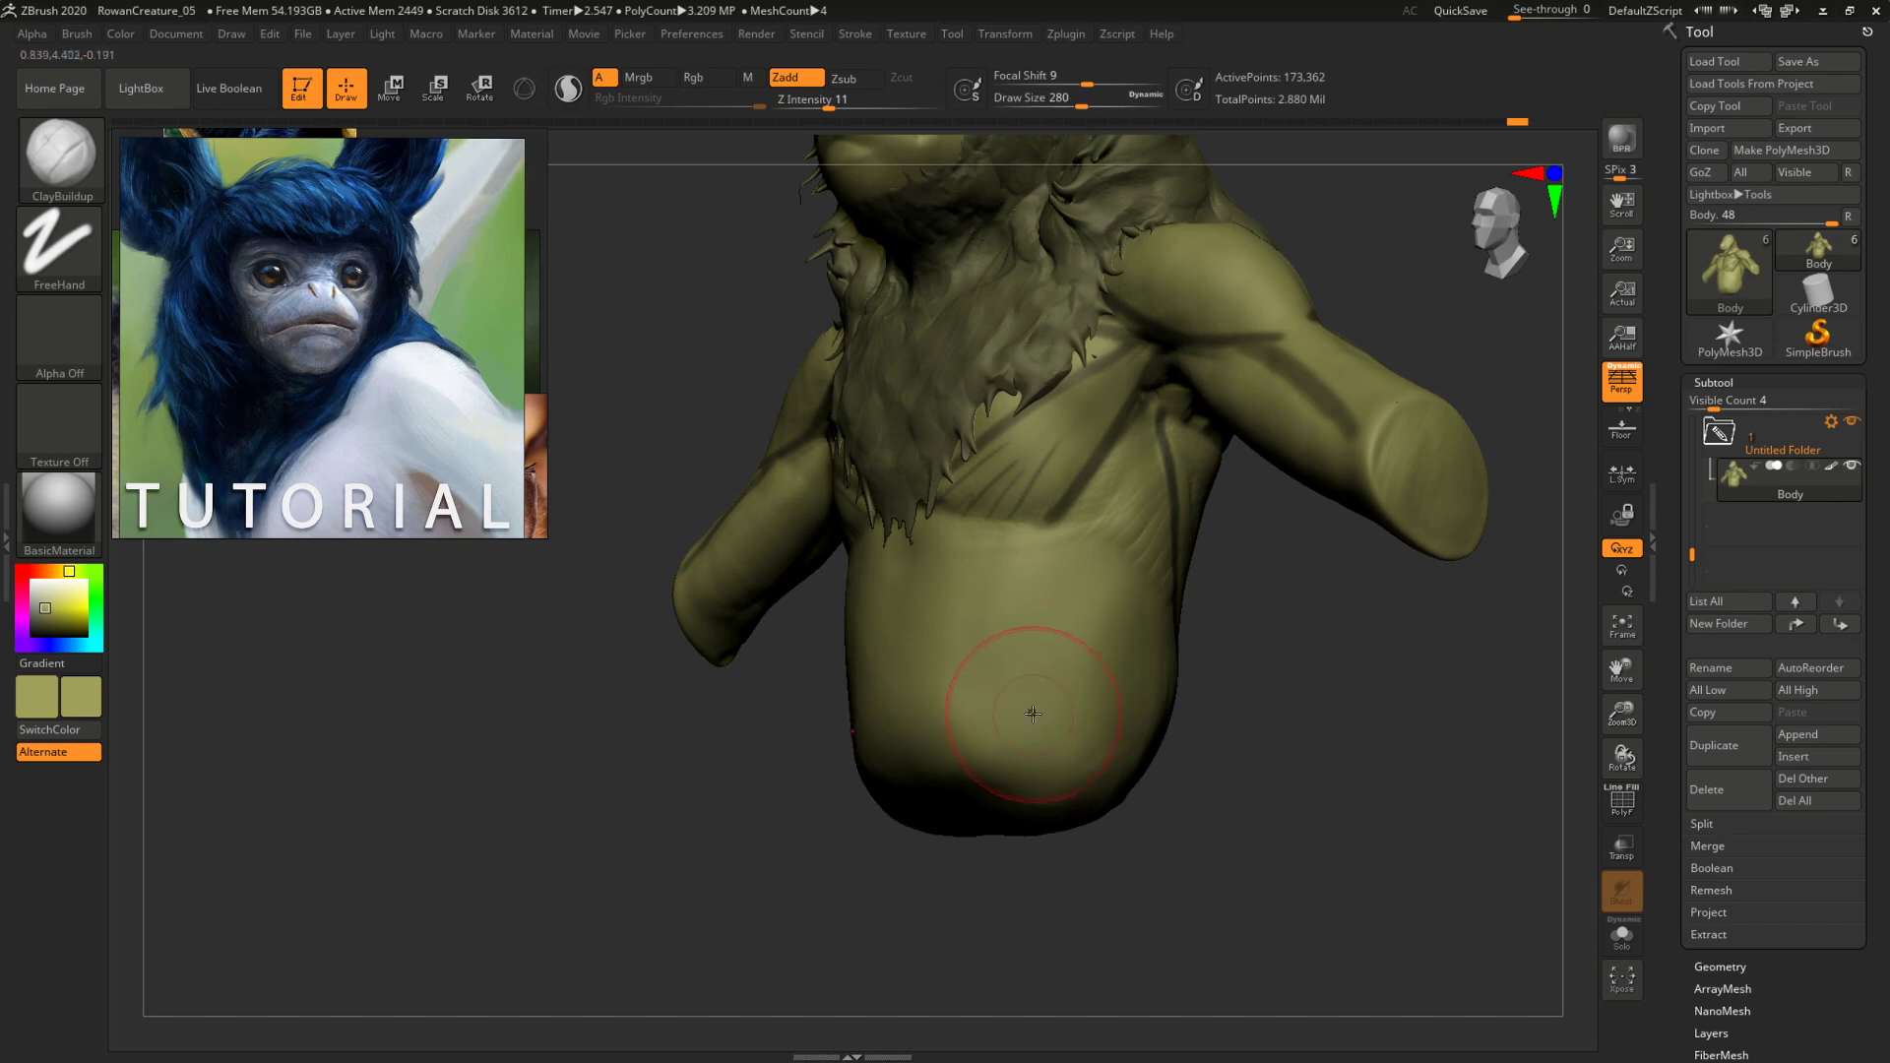
pyautogui.moveTo(1092, 694); pyautogui.dragTo(1160, 759, button='right')
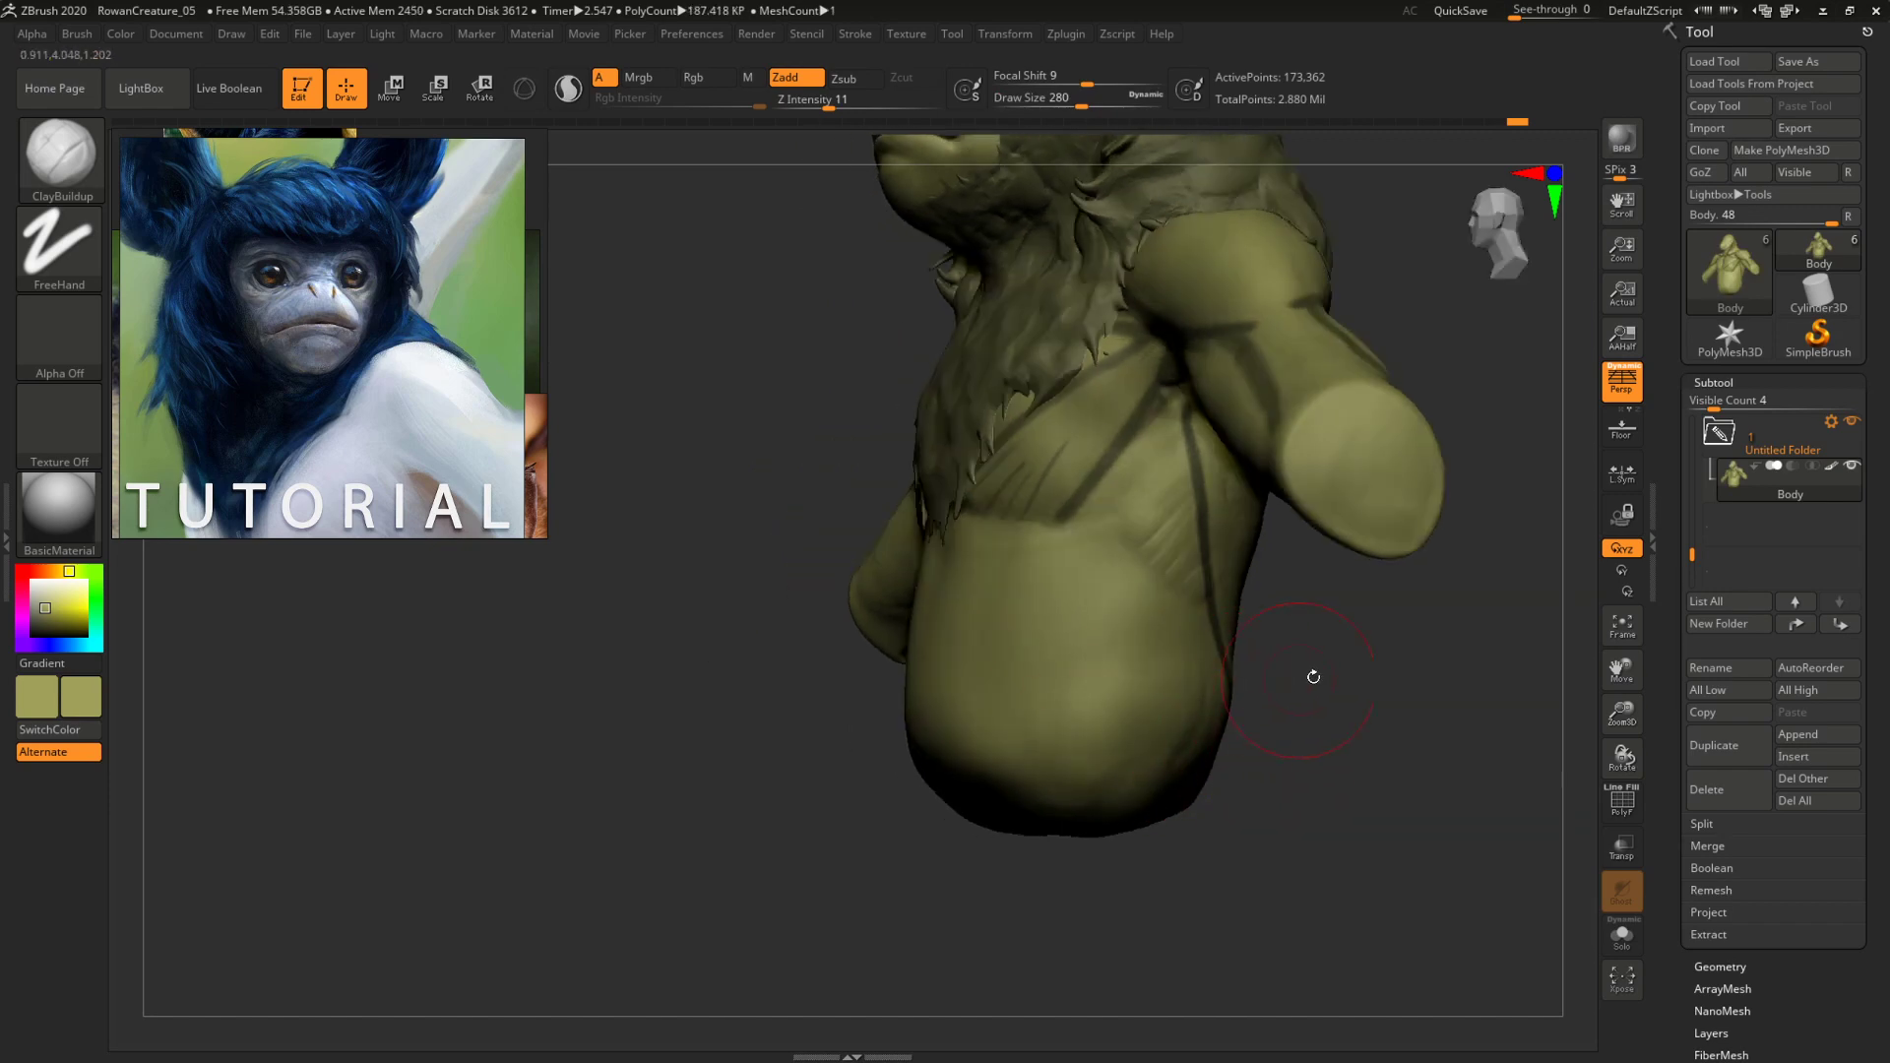
# Set the ClayBuildup draw size to 351 for broad shaping of the Body's belly.
pyautogui.moveTo(1312, 675)
pyautogui.keyDown('shift'); pyautogui.mouseDown(button='right')
pyautogui.moveTo(1327, 692)
pyautogui.moveTo(1202, 735)
pyautogui.moveTo(1307, 764)
pyautogui.moveTo(1205, 733)
pyautogui.mouseUp(button='right'); pyautogui.keyUp('shift')
pyautogui.press('space')
pyautogui.moveTo(1028, 713); pyautogui.dragTo(1047, 712)
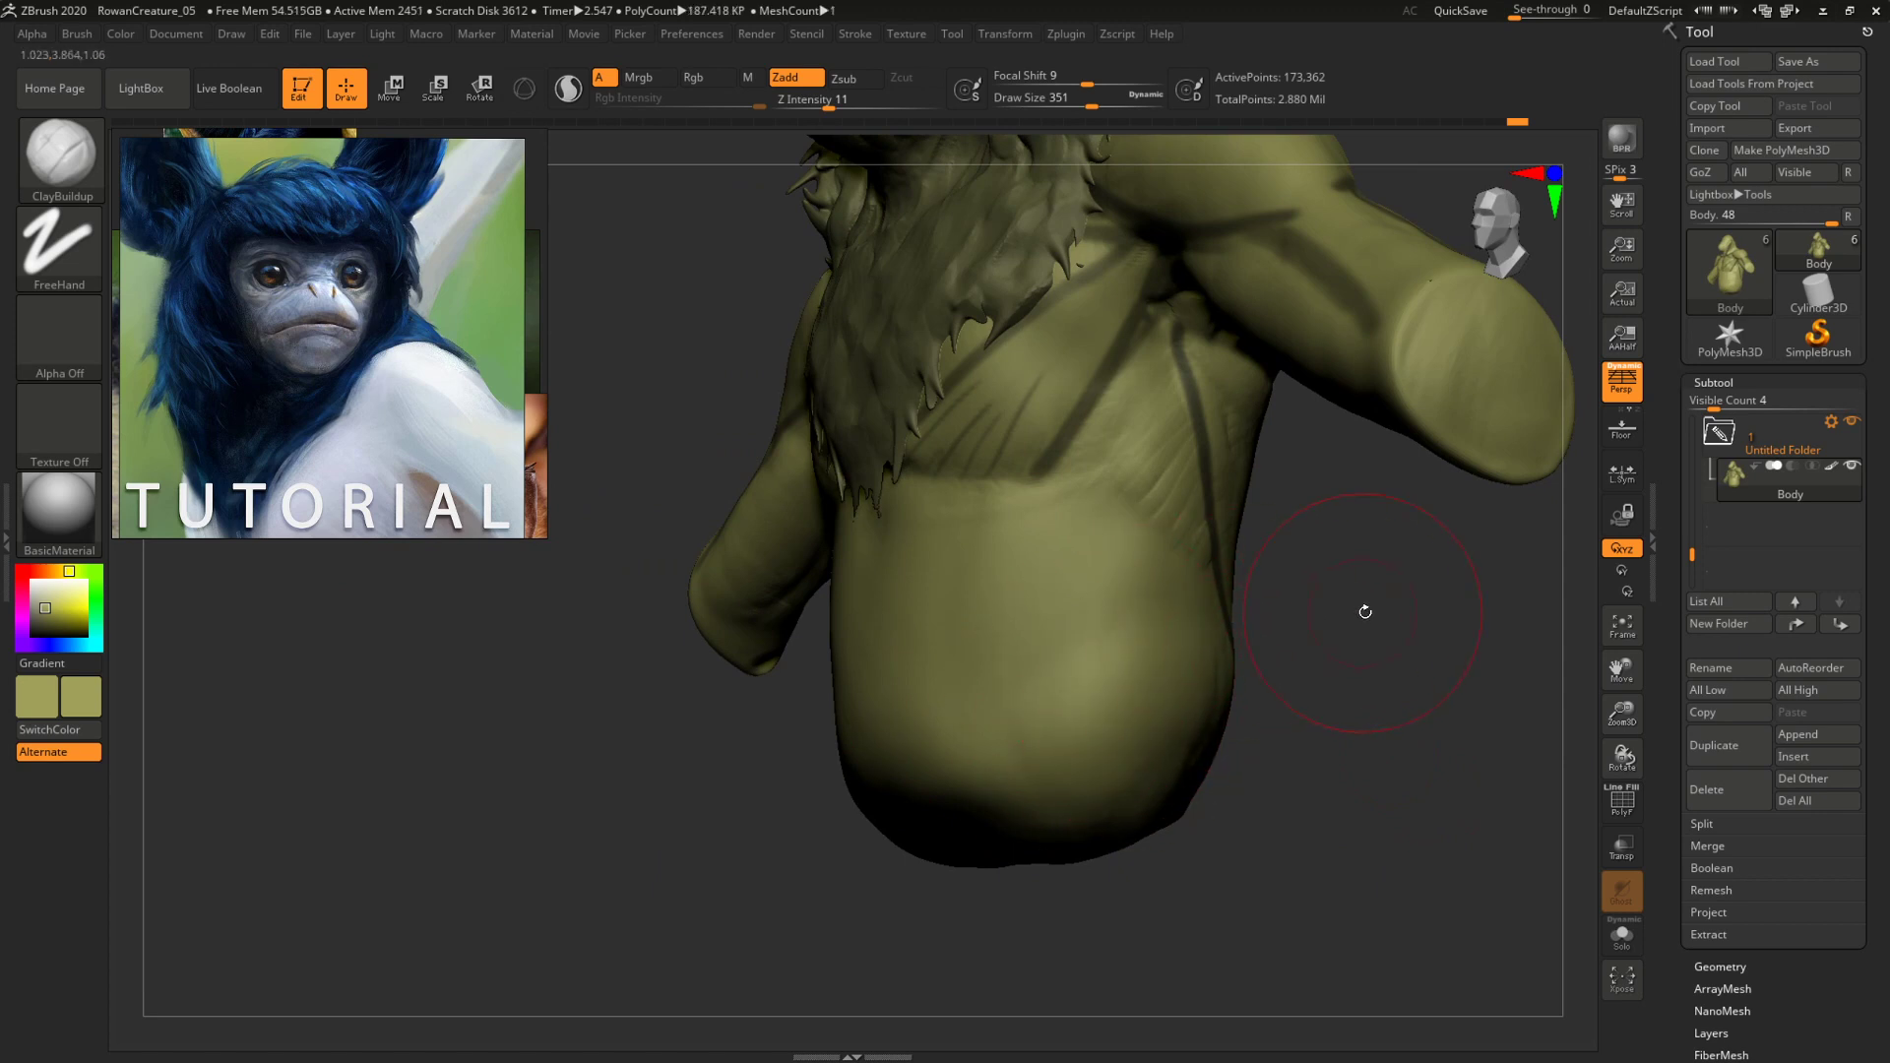
pyautogui.moveTo(1362, 611)
pyautogui.keyDown('shift'); pyautogui.mouseDown(button='right')
pyautogui.moveTo(1266, 675)
pyautogui.moveTo(1333, 771)
pyautogui.moveTo(931, 601)
pyautogui.mouseUp(button='right'); pyautogui.keyUp('shift')
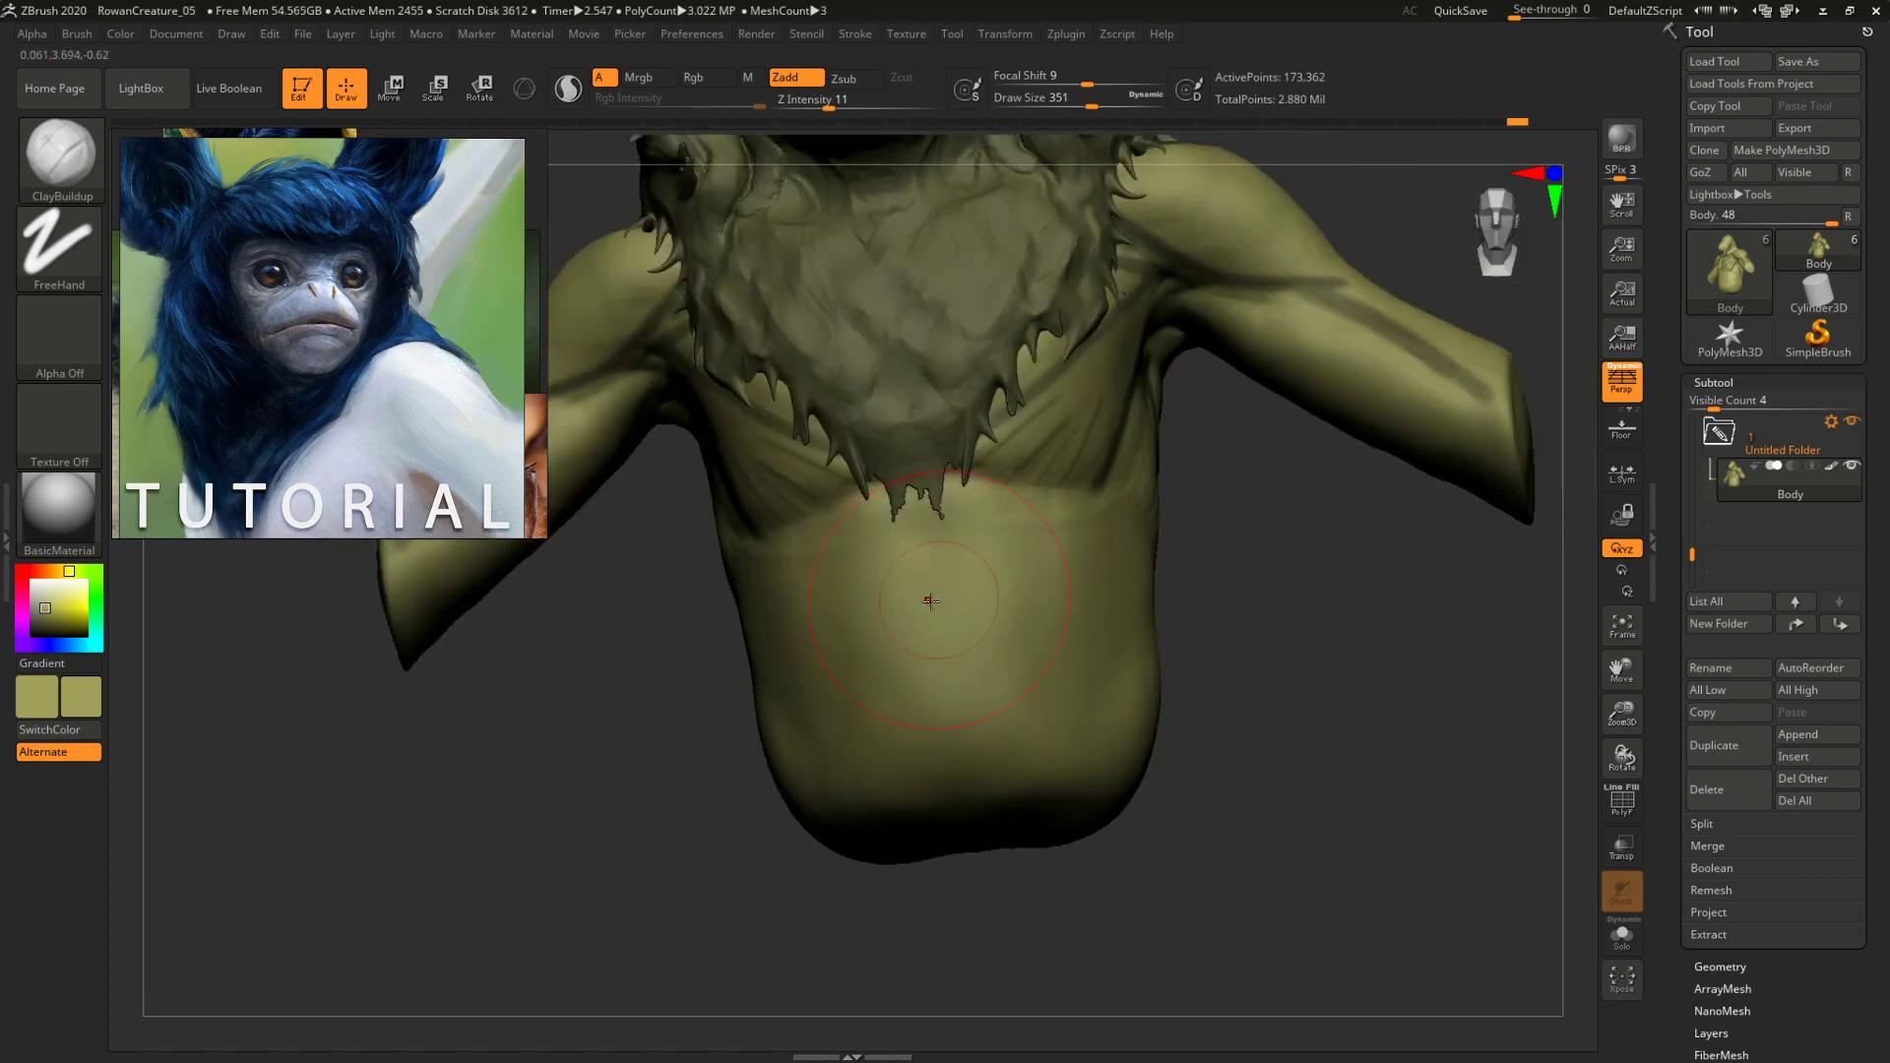
pyautogui.moveTo(1252, 659)
pyautogui.mouseDown(button='right')
pyautogui.moveTo(1043, 639)
pyautogui.moveTo(1061, 651)
pyautogui.mouseUp(button='right')
pyautogui.moveTo(1365, 662); pyautogui.dragTo(1231, 705, button='right')
# Switch to the Standard brush at draw size 251 and sculpt faint horizontal folds across the middle of the belly.
pyautogui.press('b')
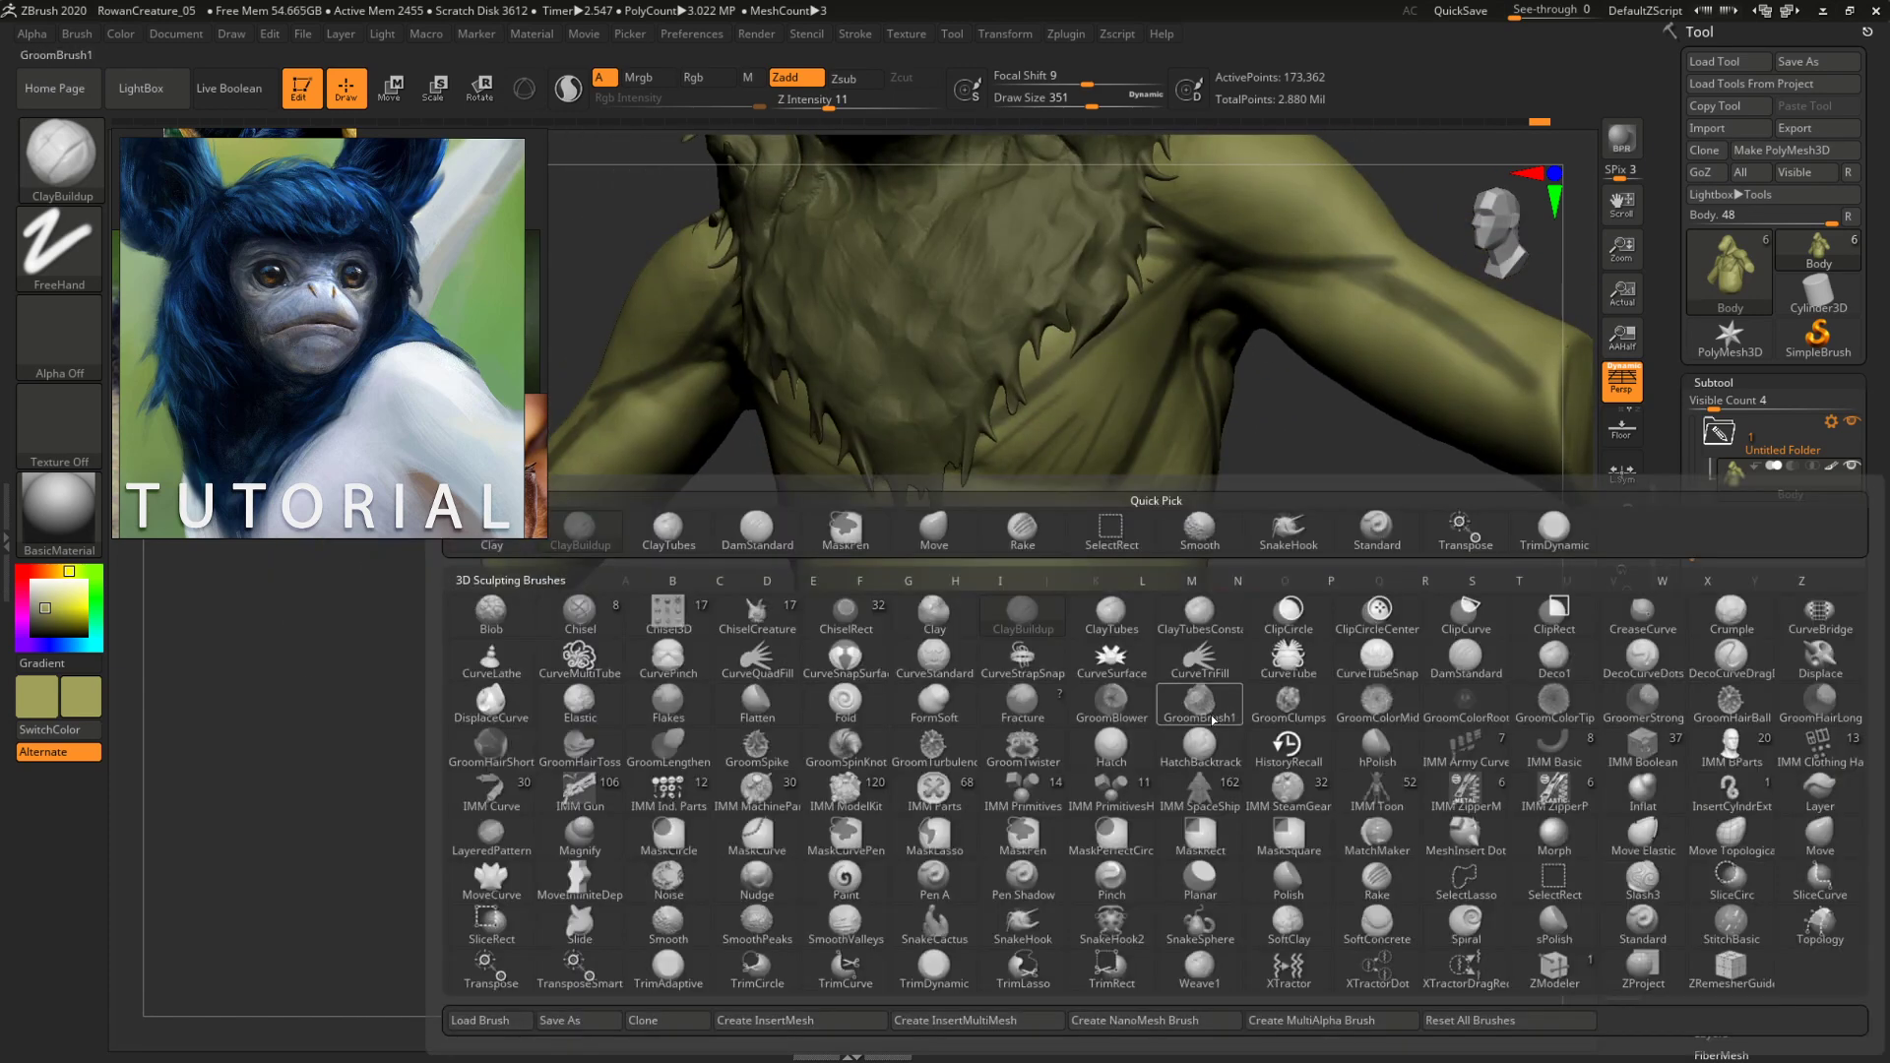
pyautogui.press('s')
pyautogui.press('t')
pyautogui.moveTo(1237, 550)
pyautogui.mouseDown(button='right')
pyautogui.moveTo(1126, 573)
pyautogui.moveTo(1279, 612)
pyautogui.mouseUp(button='right')
pyautogui.press('space')
pyautogui.click(977, 568)
pyautogui.keyDown('shift'); pyautogui.moveTo(975, 589); pyautogui.dragTo(982, 589); pyautogui.keyUp('shift')
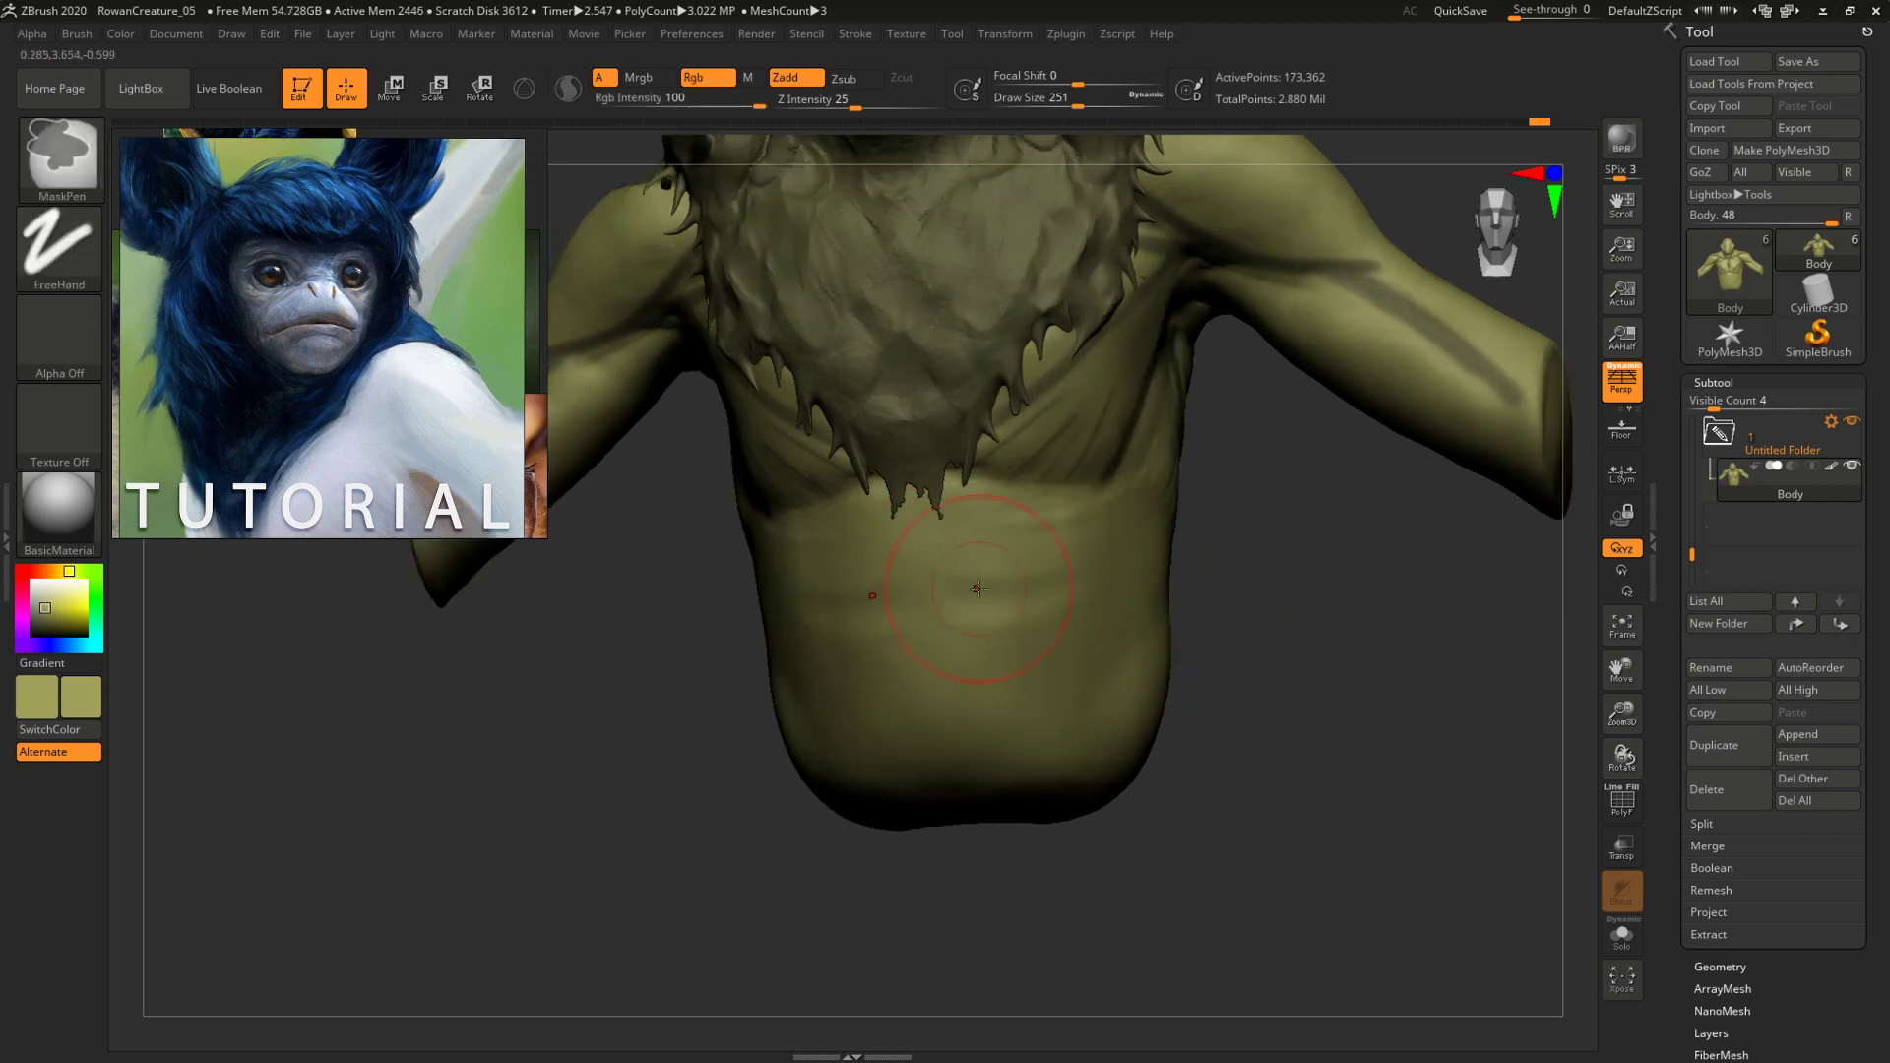
# Move the Body subtool out of Untitled Folder so it sits directly below Hair_Proxy.
pyautogui.moveTo(1099, 677)
pyautogui.mouseDown(button='right')
pyautogui.moveTo(1253, 624)
pyautogui.moveTo(1299, 754)
pyautogui.moveTo(1303, 725)
pyautogui.moveTo(1250, 733)
pyautogui.moveTo(1305, 684)
pyautogui.moveTo(1286, 652)
pyautogui.moveTo(1255, 657)
pyautogui.moveTo(1279, 641)
pyautogui.moveTo(1207, 641)
pyautogui.moveTo(1341, 641)
pyautogui.moveTo(1247, 866)
pyautogui.mouseUp(button='right')
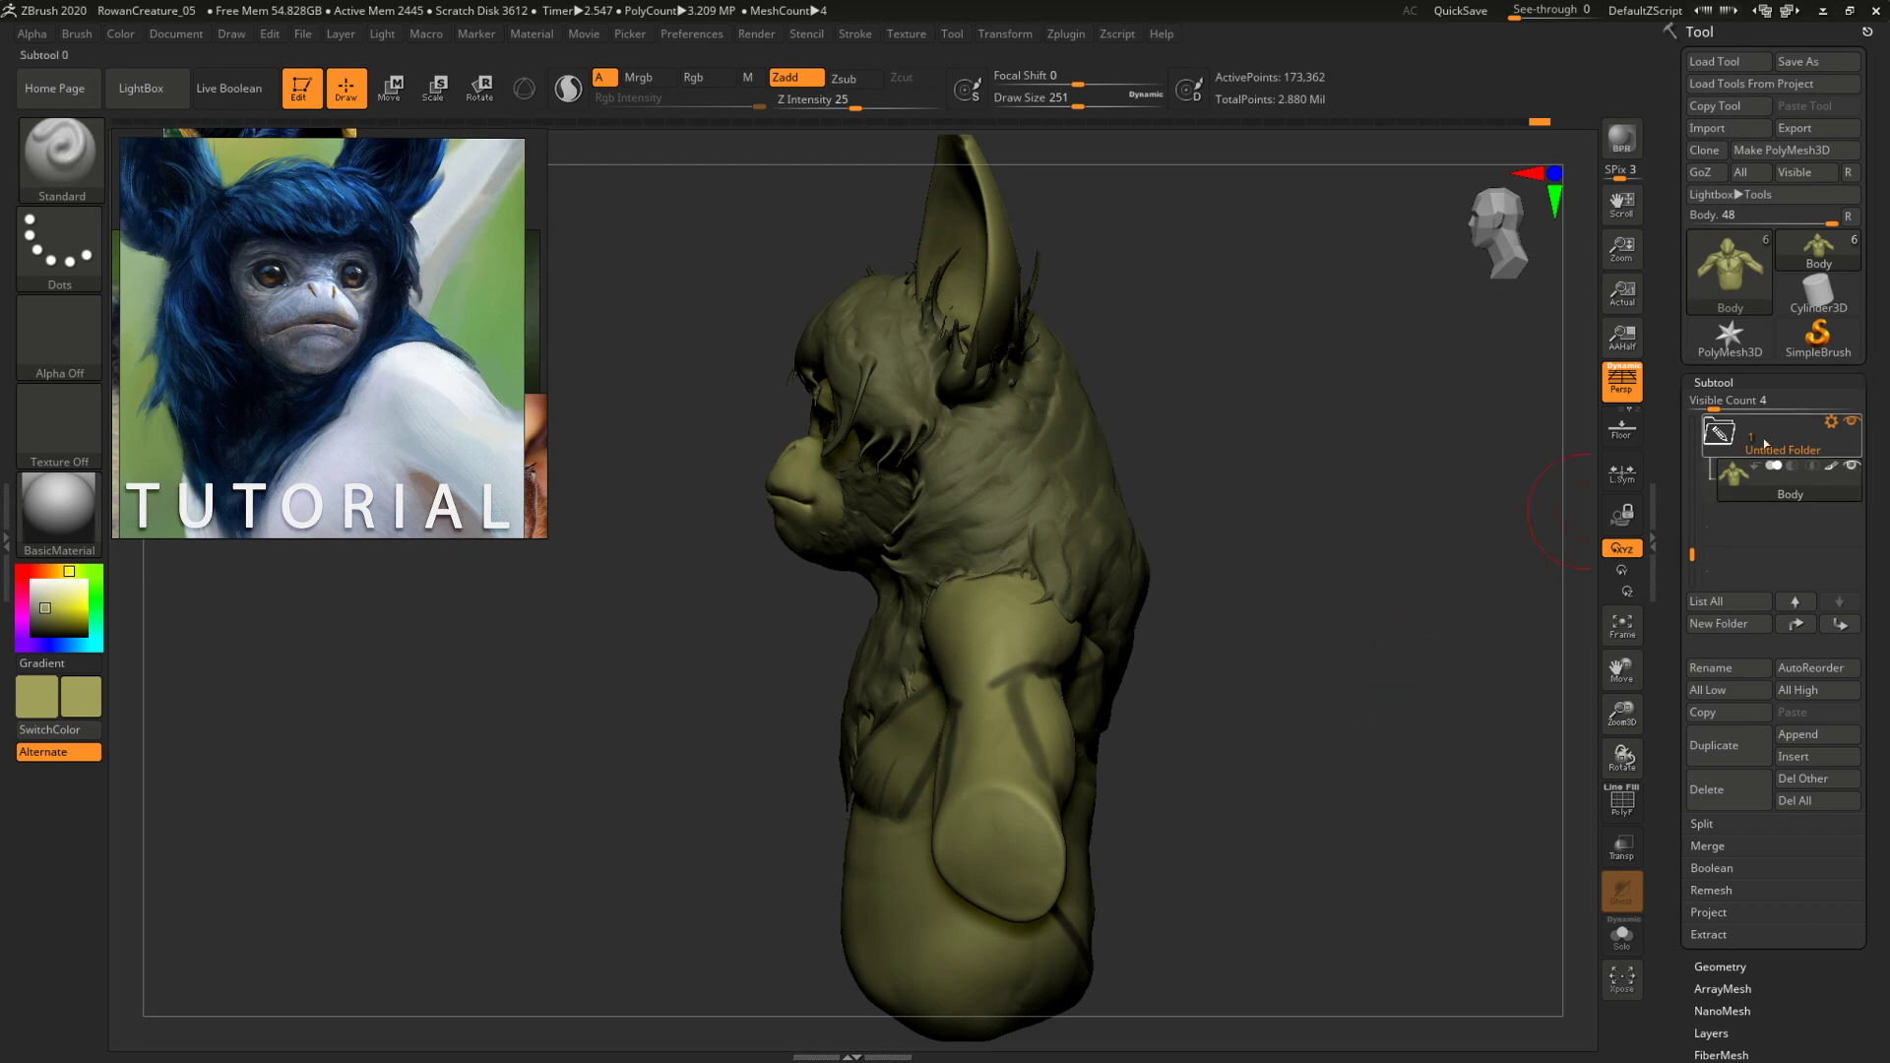
pyautogui.moveTo(1690, 550); pyautogui.dragTo(1691, 492)
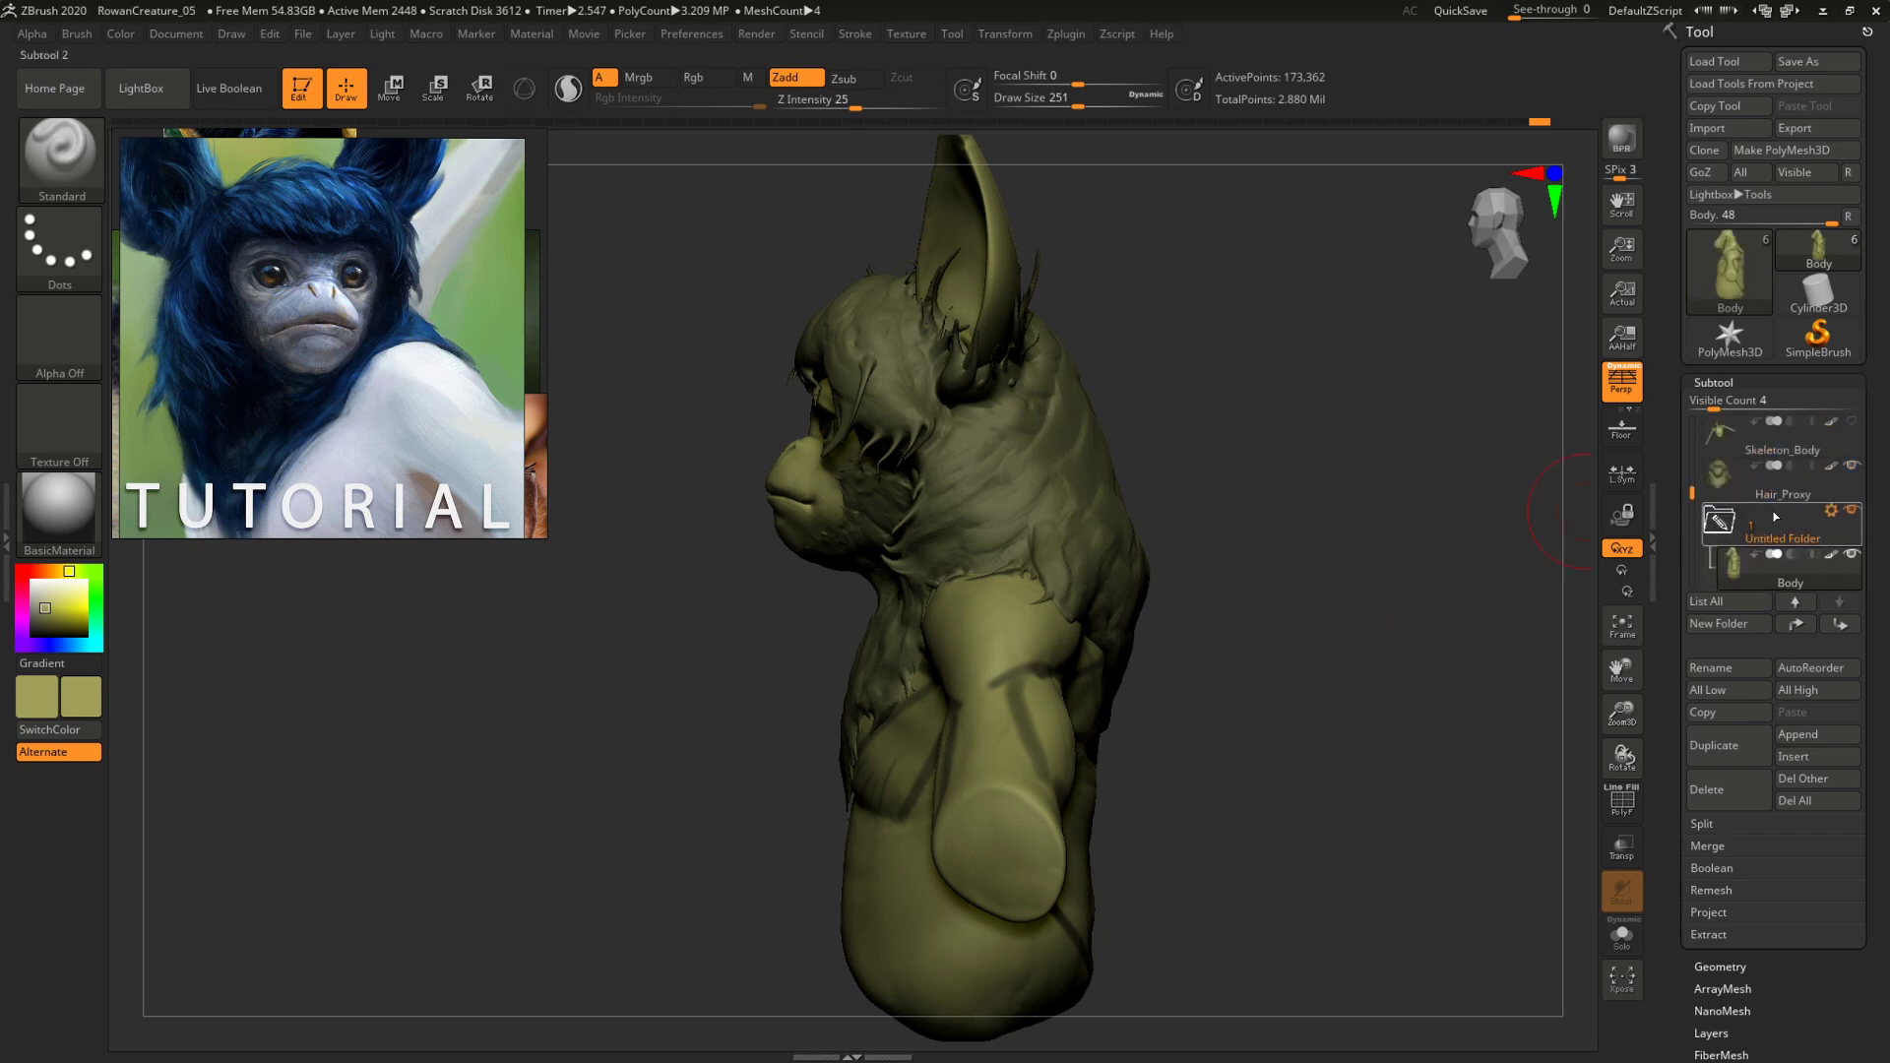
pyautogui.moveTo(1731, 571)
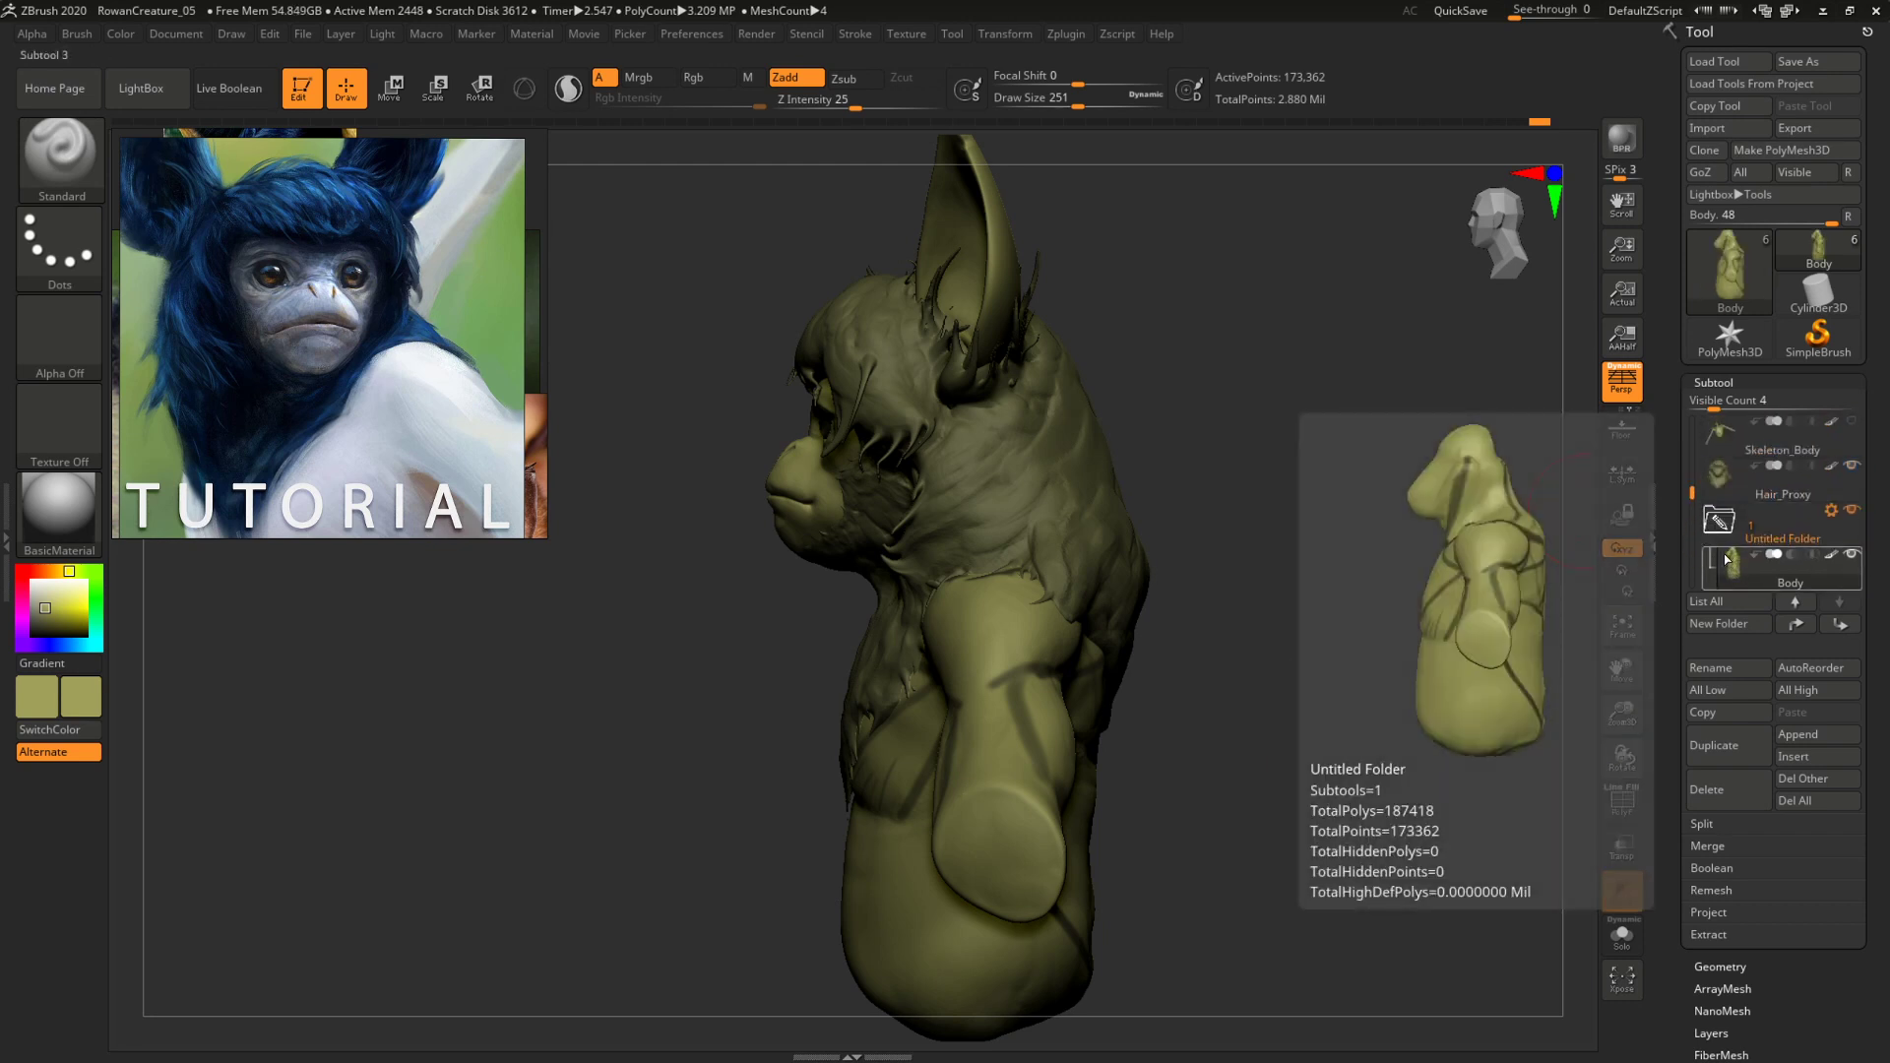
pyautogui.moveTo(1731, 566); pyautogui.dragTo(1732, 510)
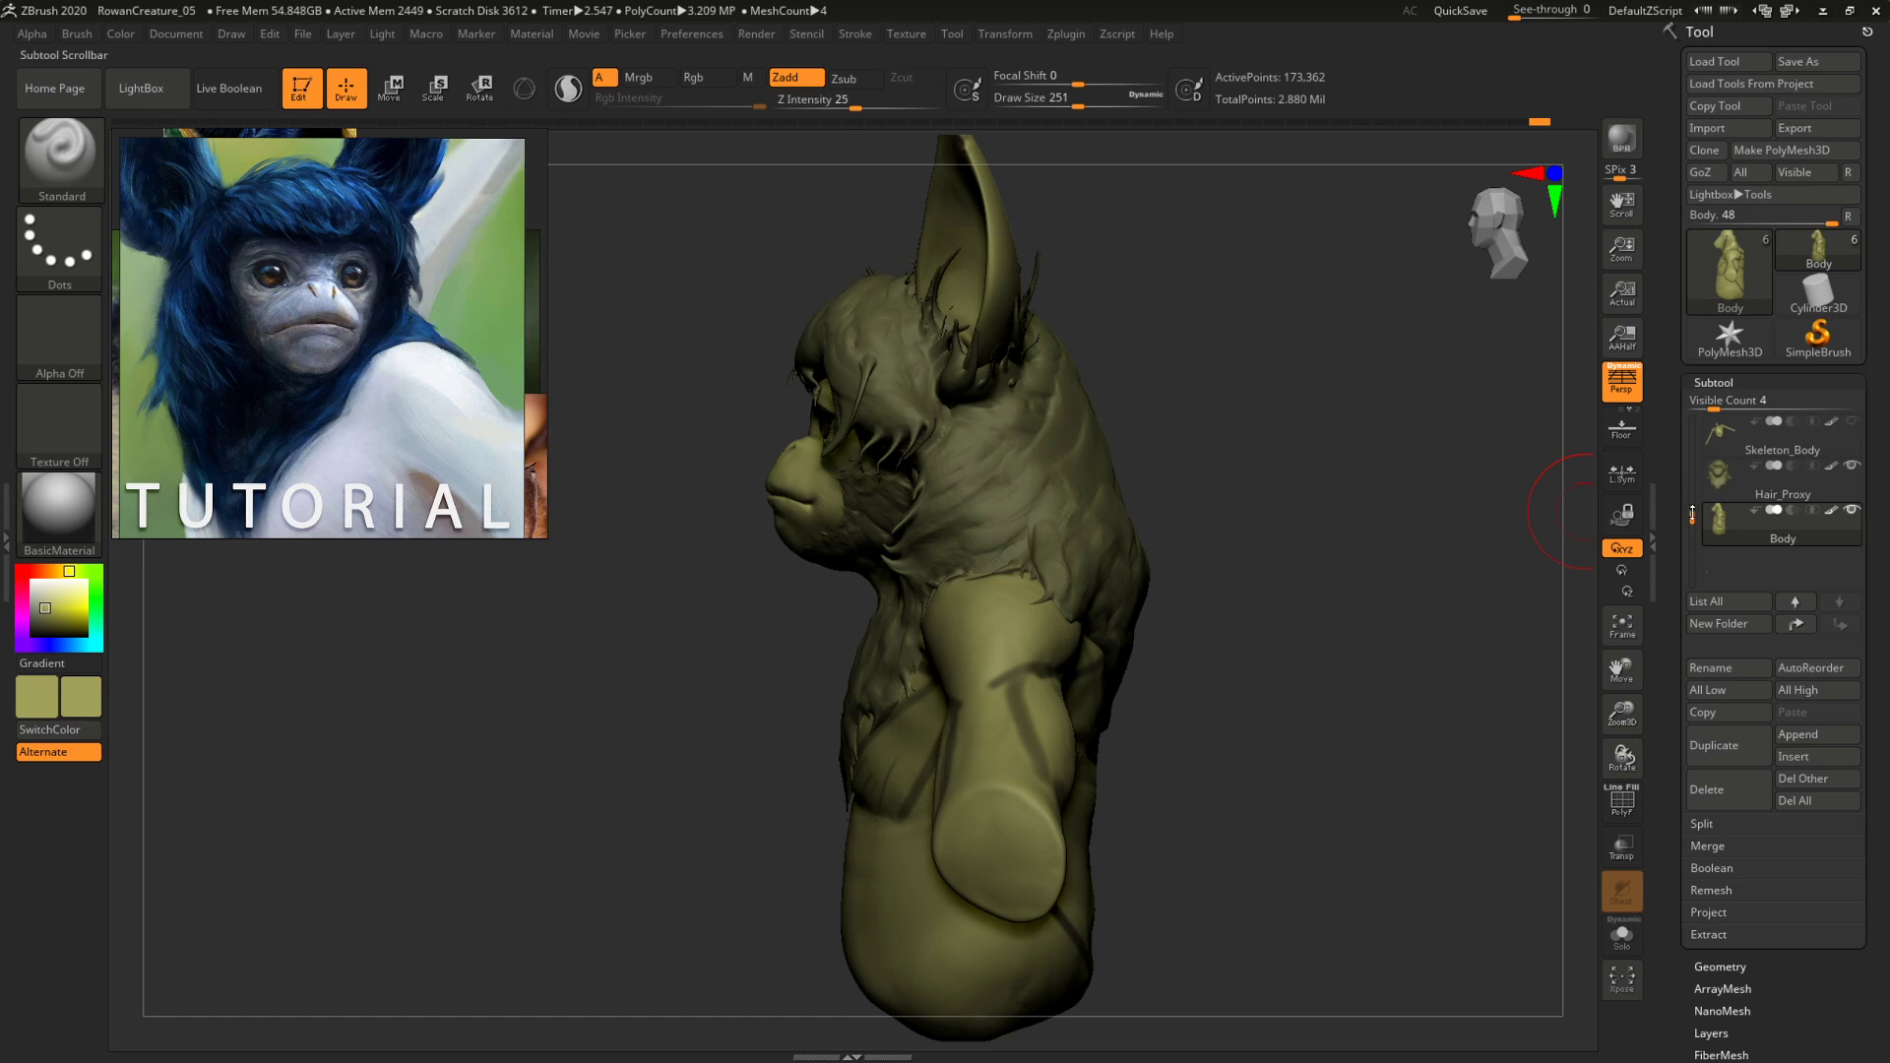
# Delete the Skeleton_Skull subtool and confirm the deletion.
pyautogui.moveTo(1692, 514); pyautogui.dragTo(1678, 398)
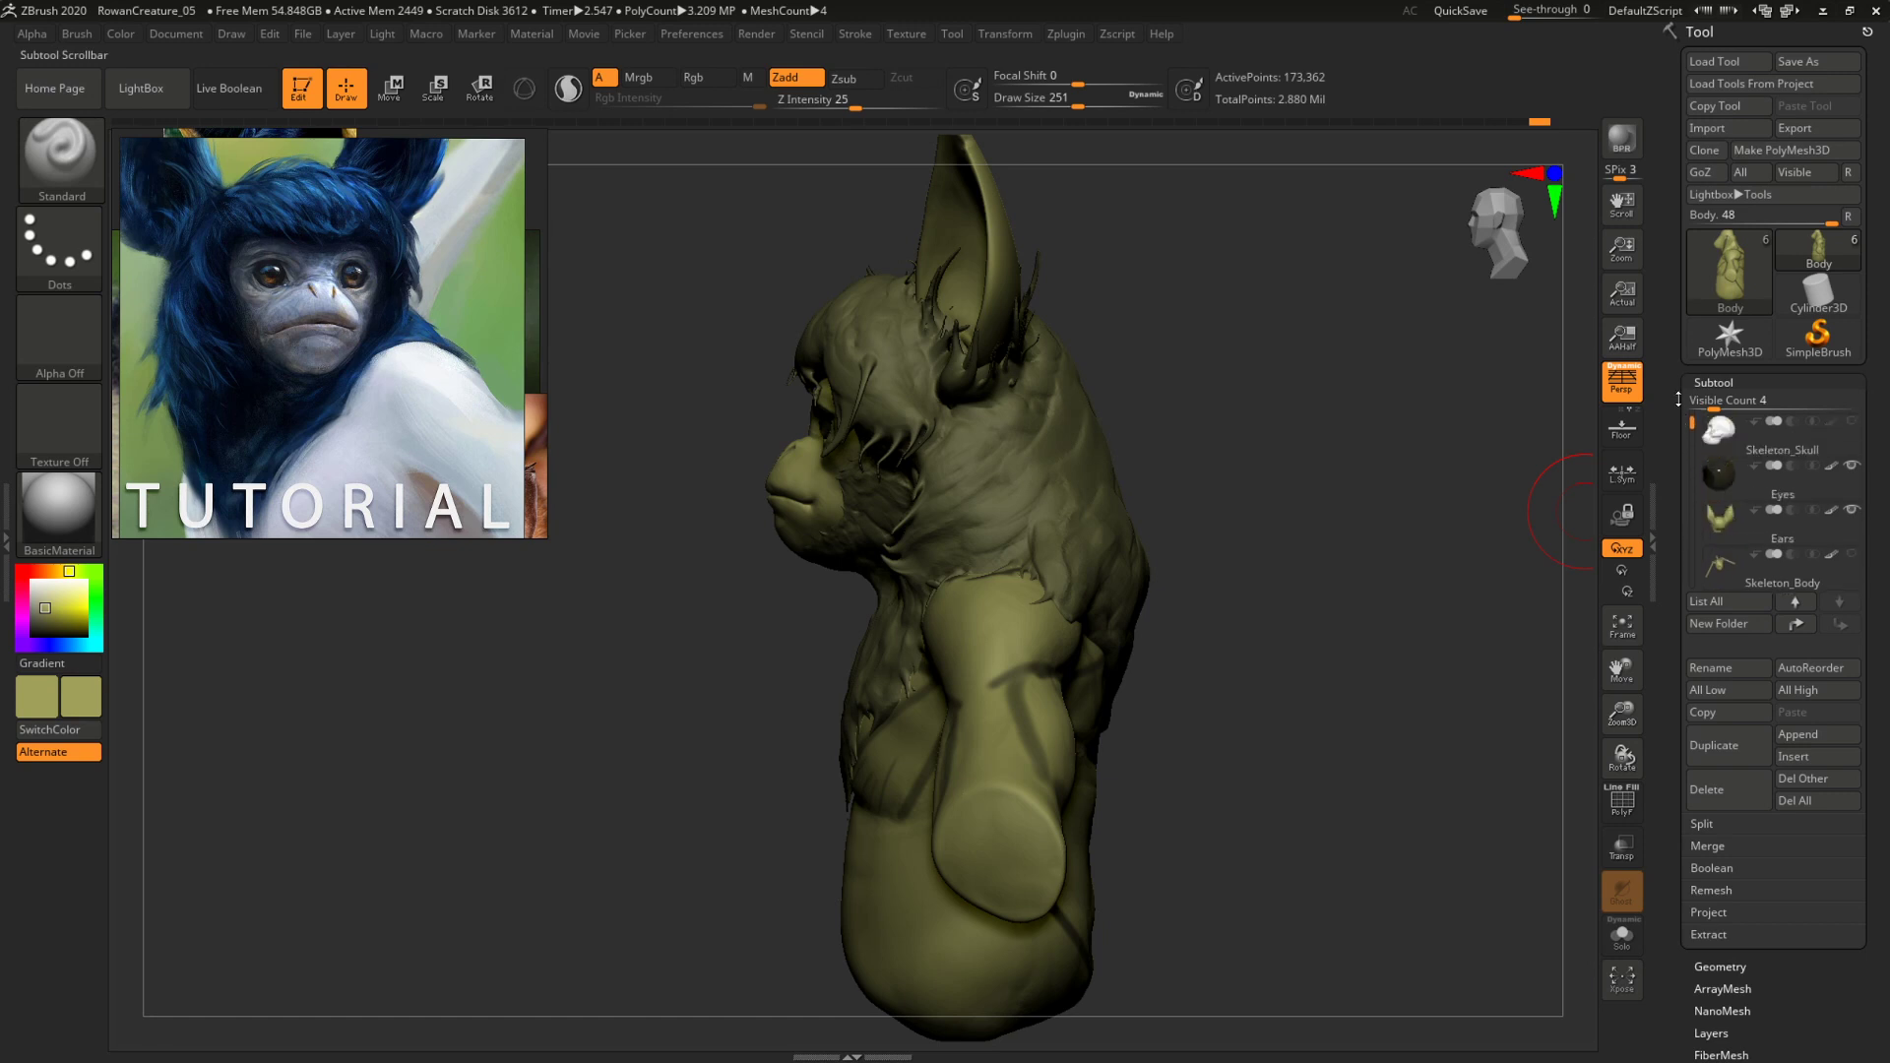
pyautogui.click(1718, 433)
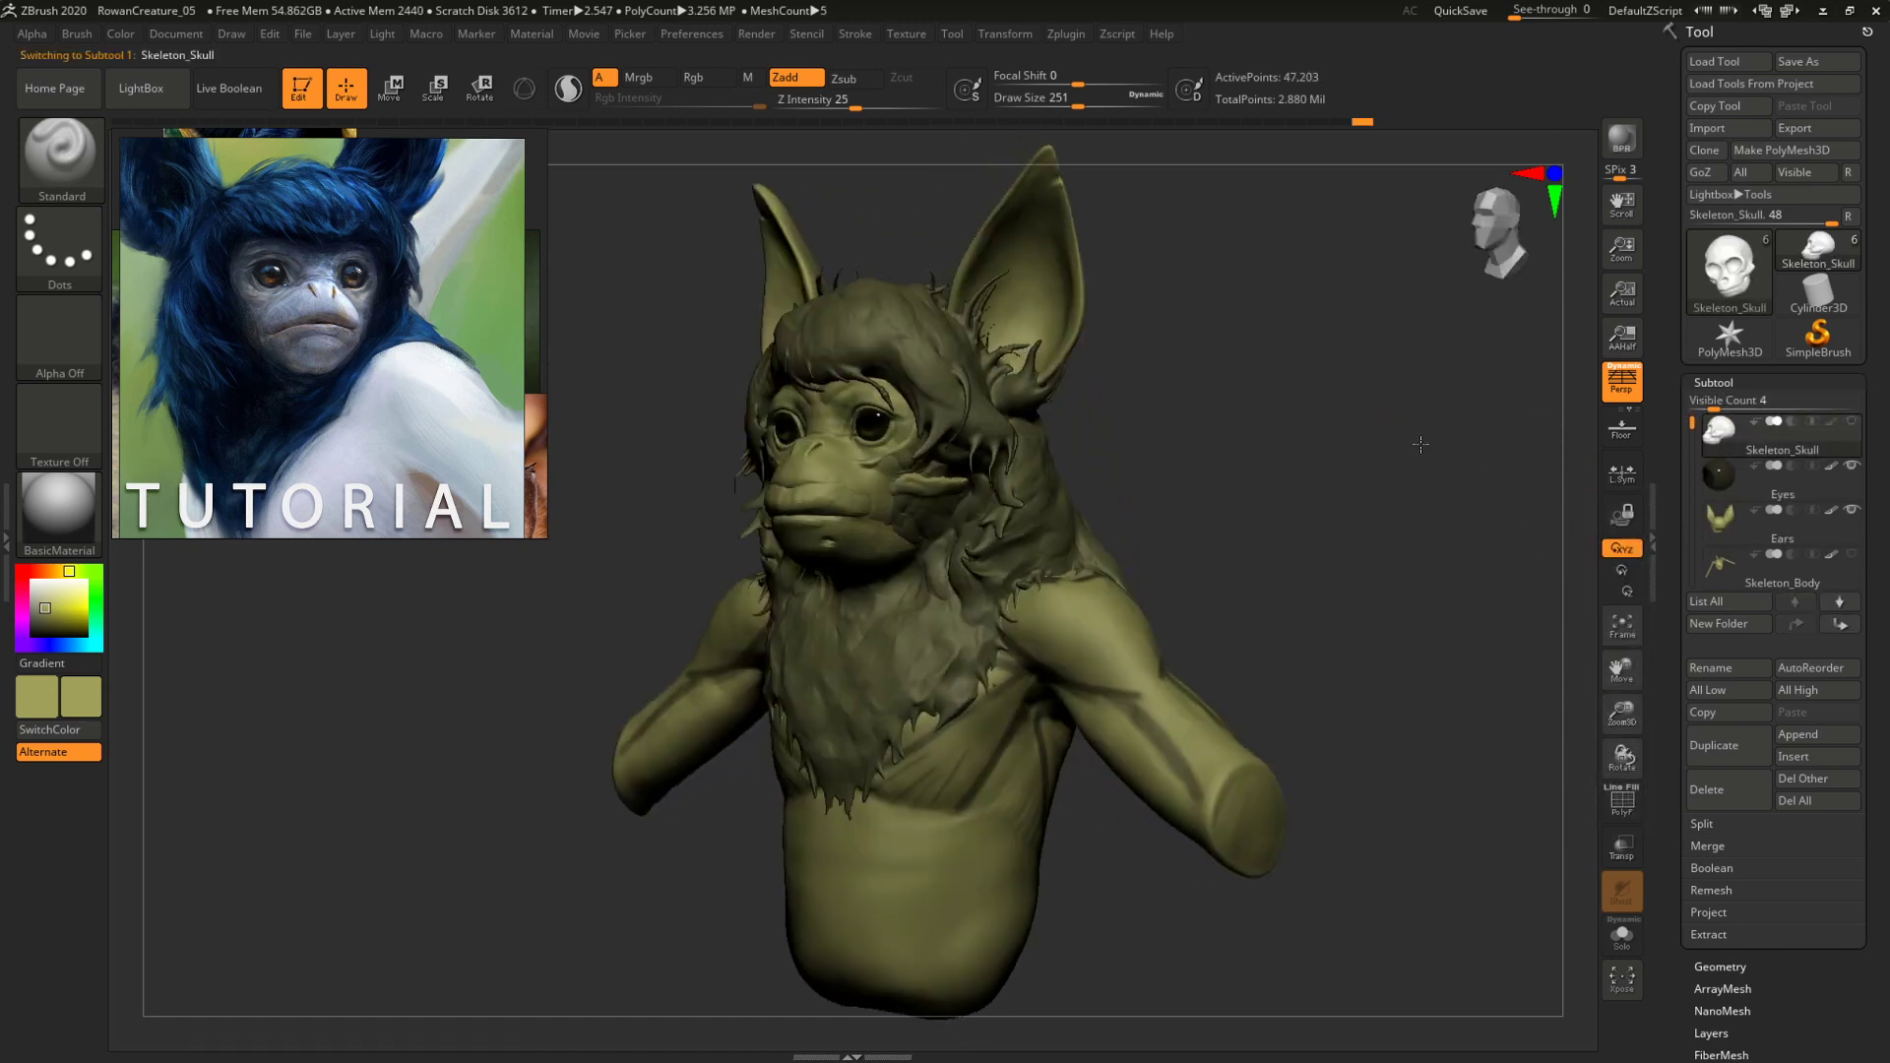
pyautogui.click(1716, 797)
pyautogui.click(1559, 834)
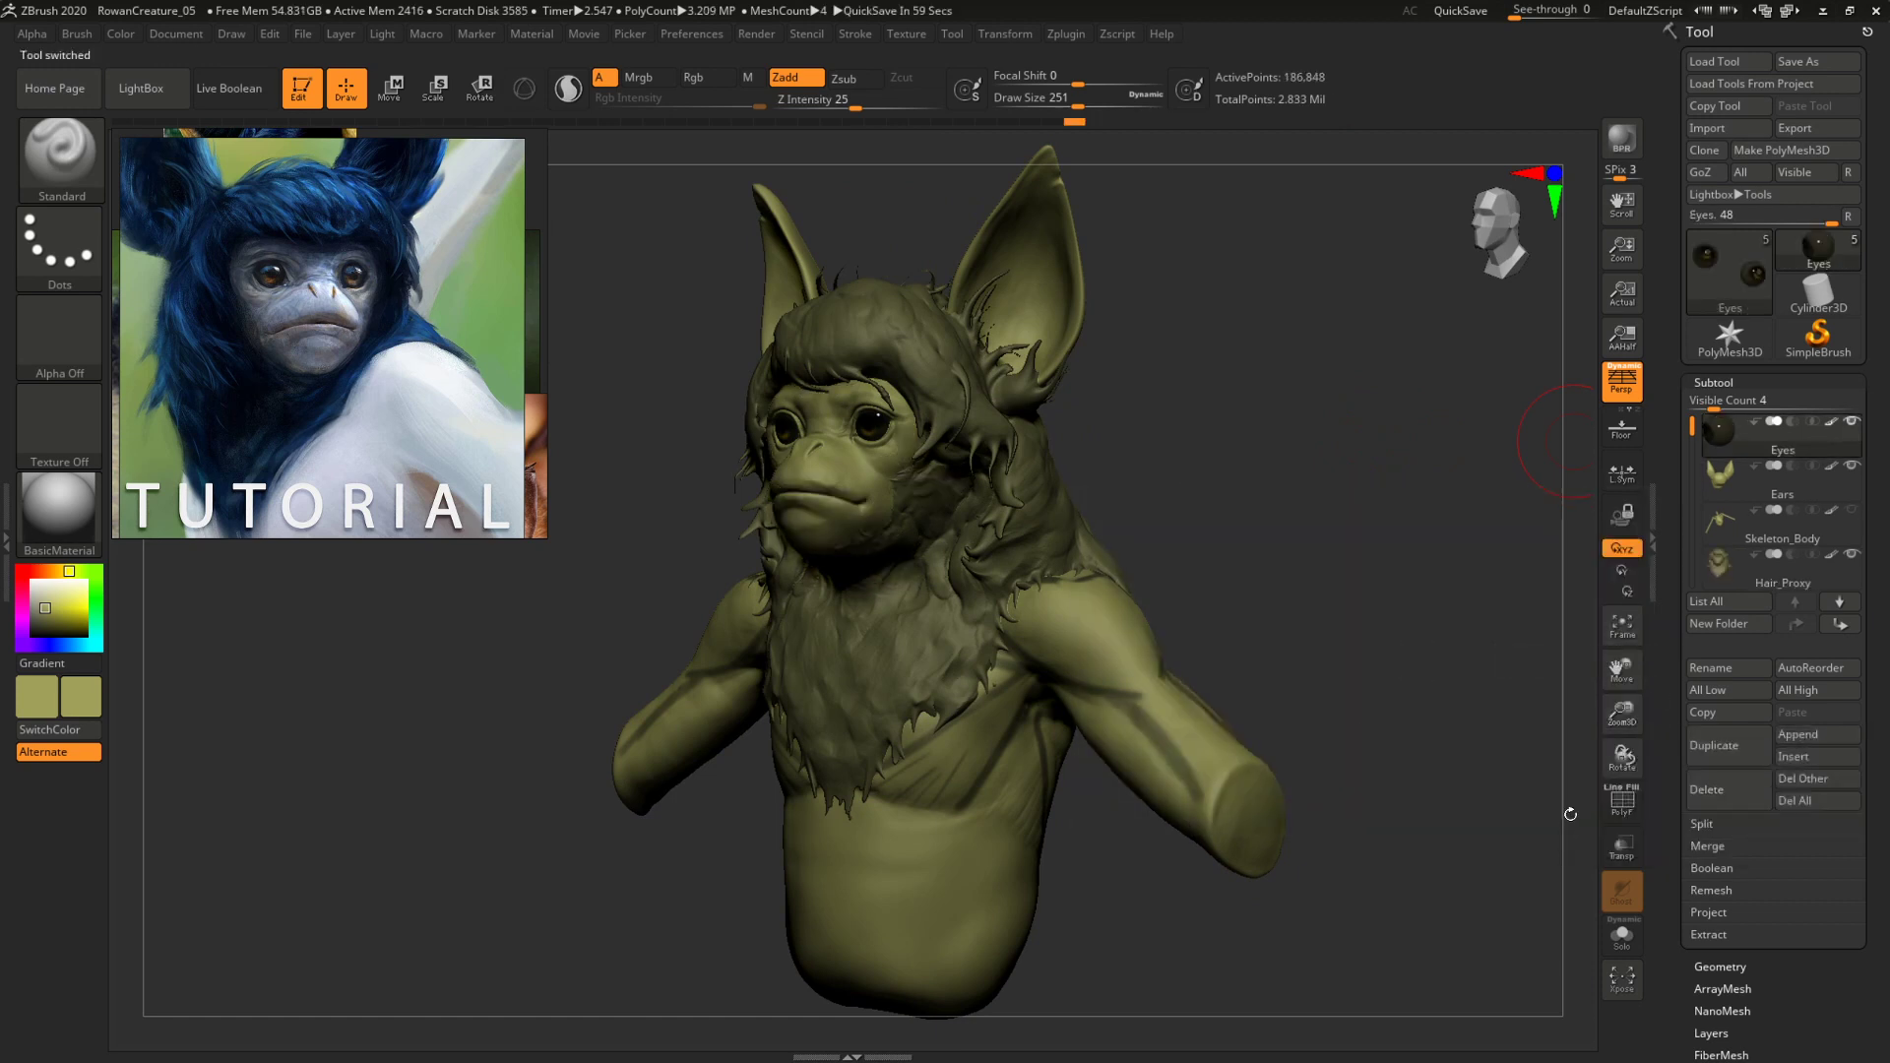
# Delete the Skeleton_Body subtool and confirm the deletion.
pyautogui.click(1717, 536)
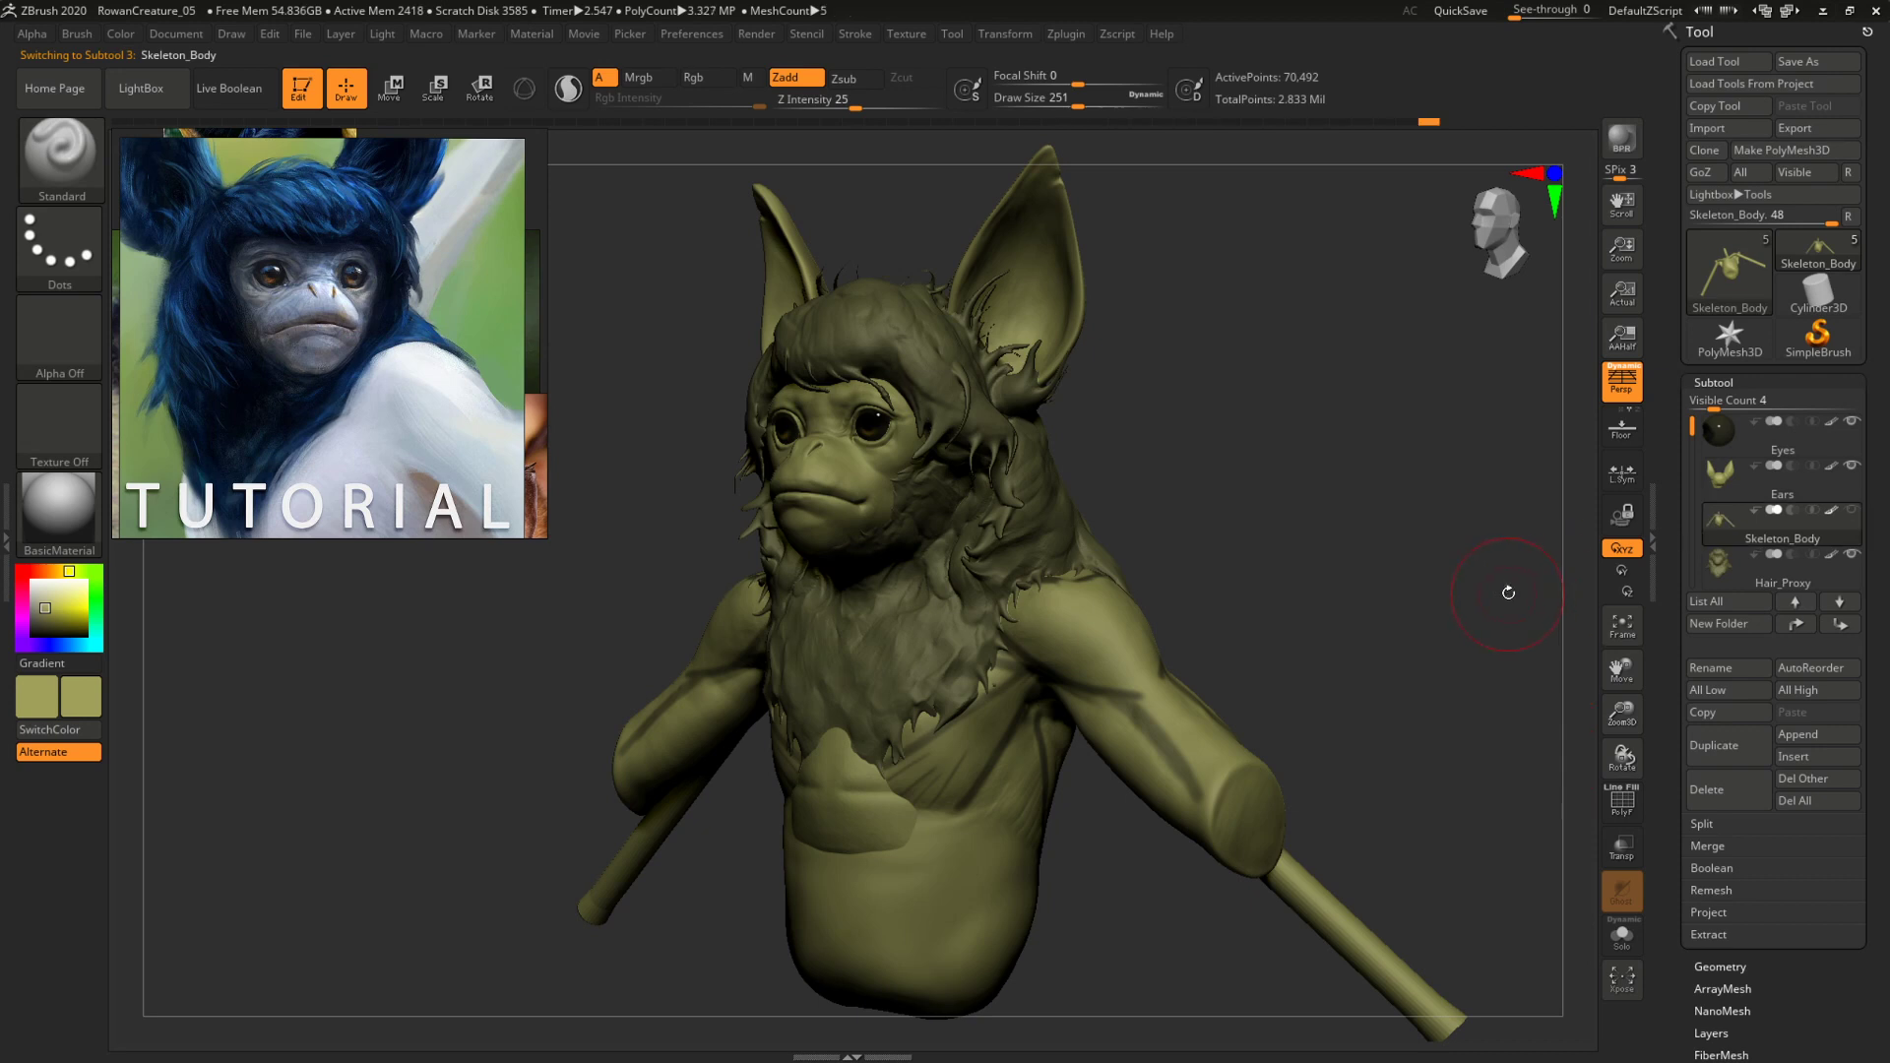
pyautogui.click(1713, 797)
pyautogui.click(1559, 832)
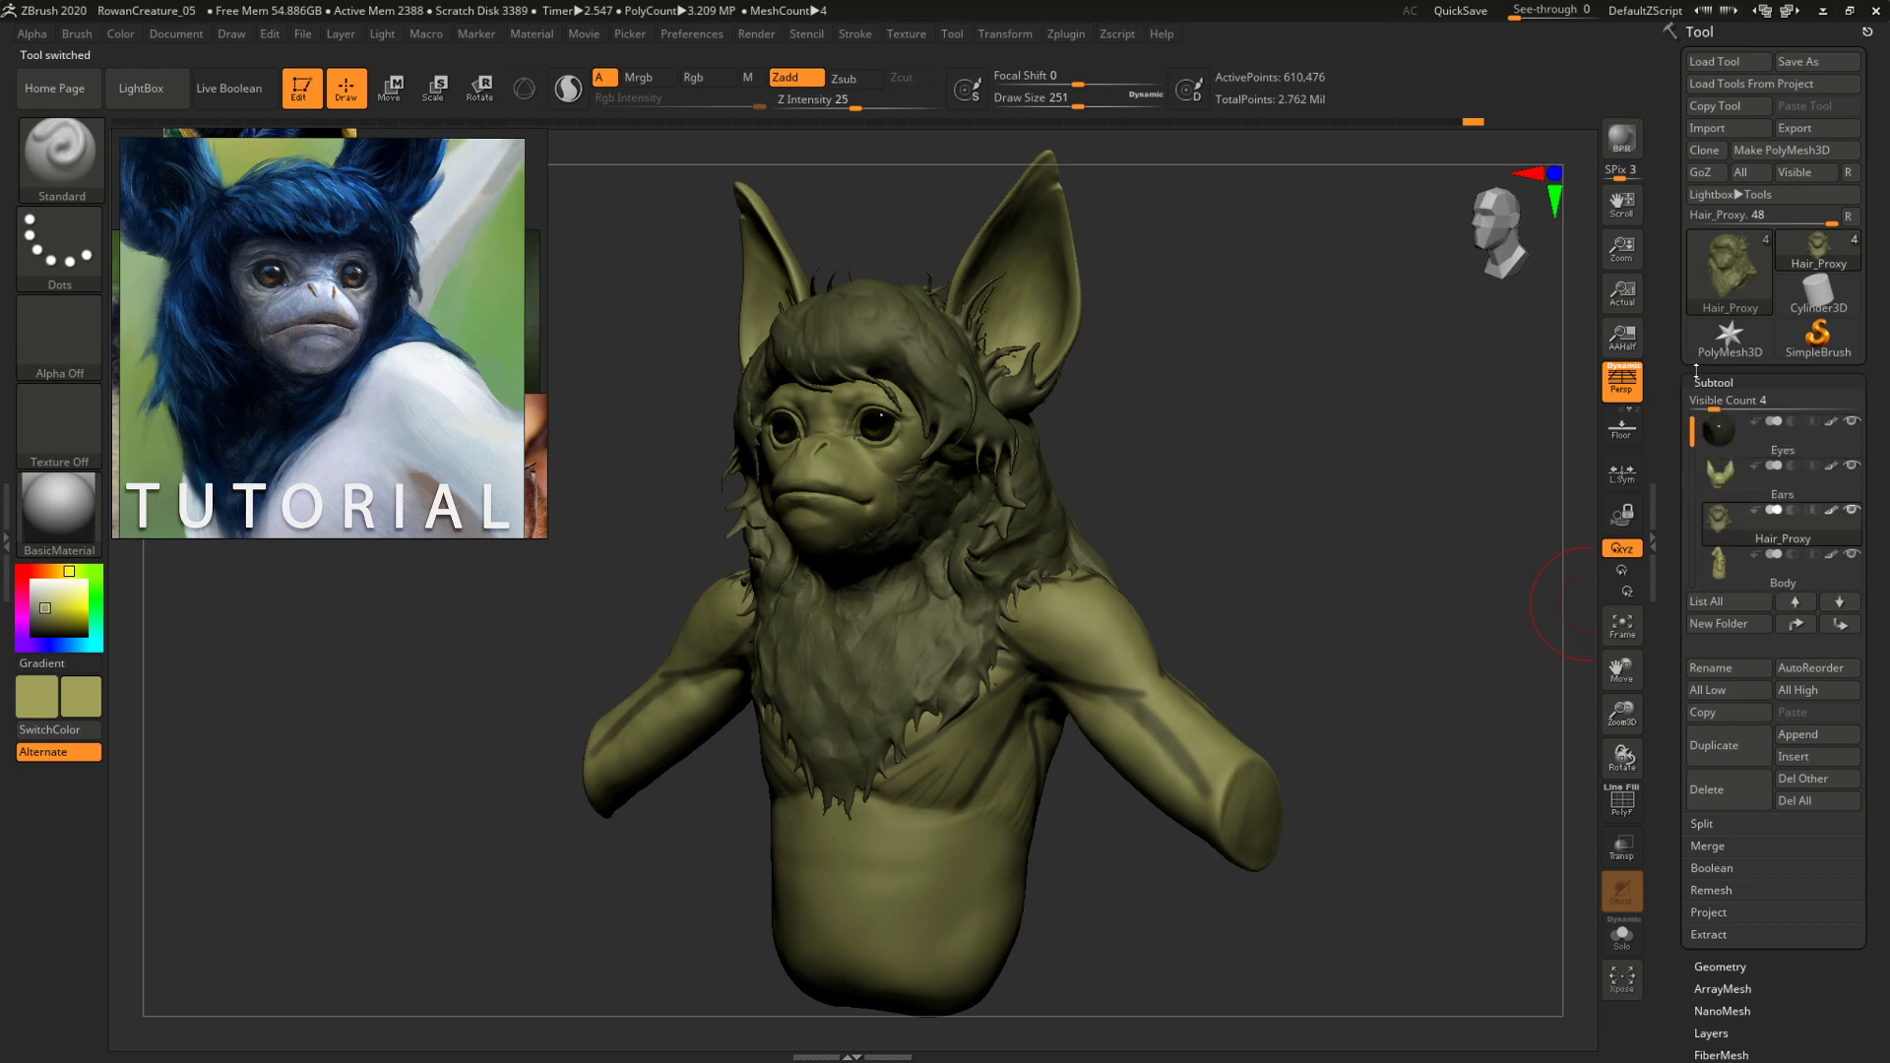
# Make the Body subtool active and hide Hair_Proxy to expose the head, neck and chest.
pyautogui.keyDown('shift'); pyautogui.moveTo(1220, 430); pyautogui.dragTo(1273, 427); pyautogui.keyUp('shift')
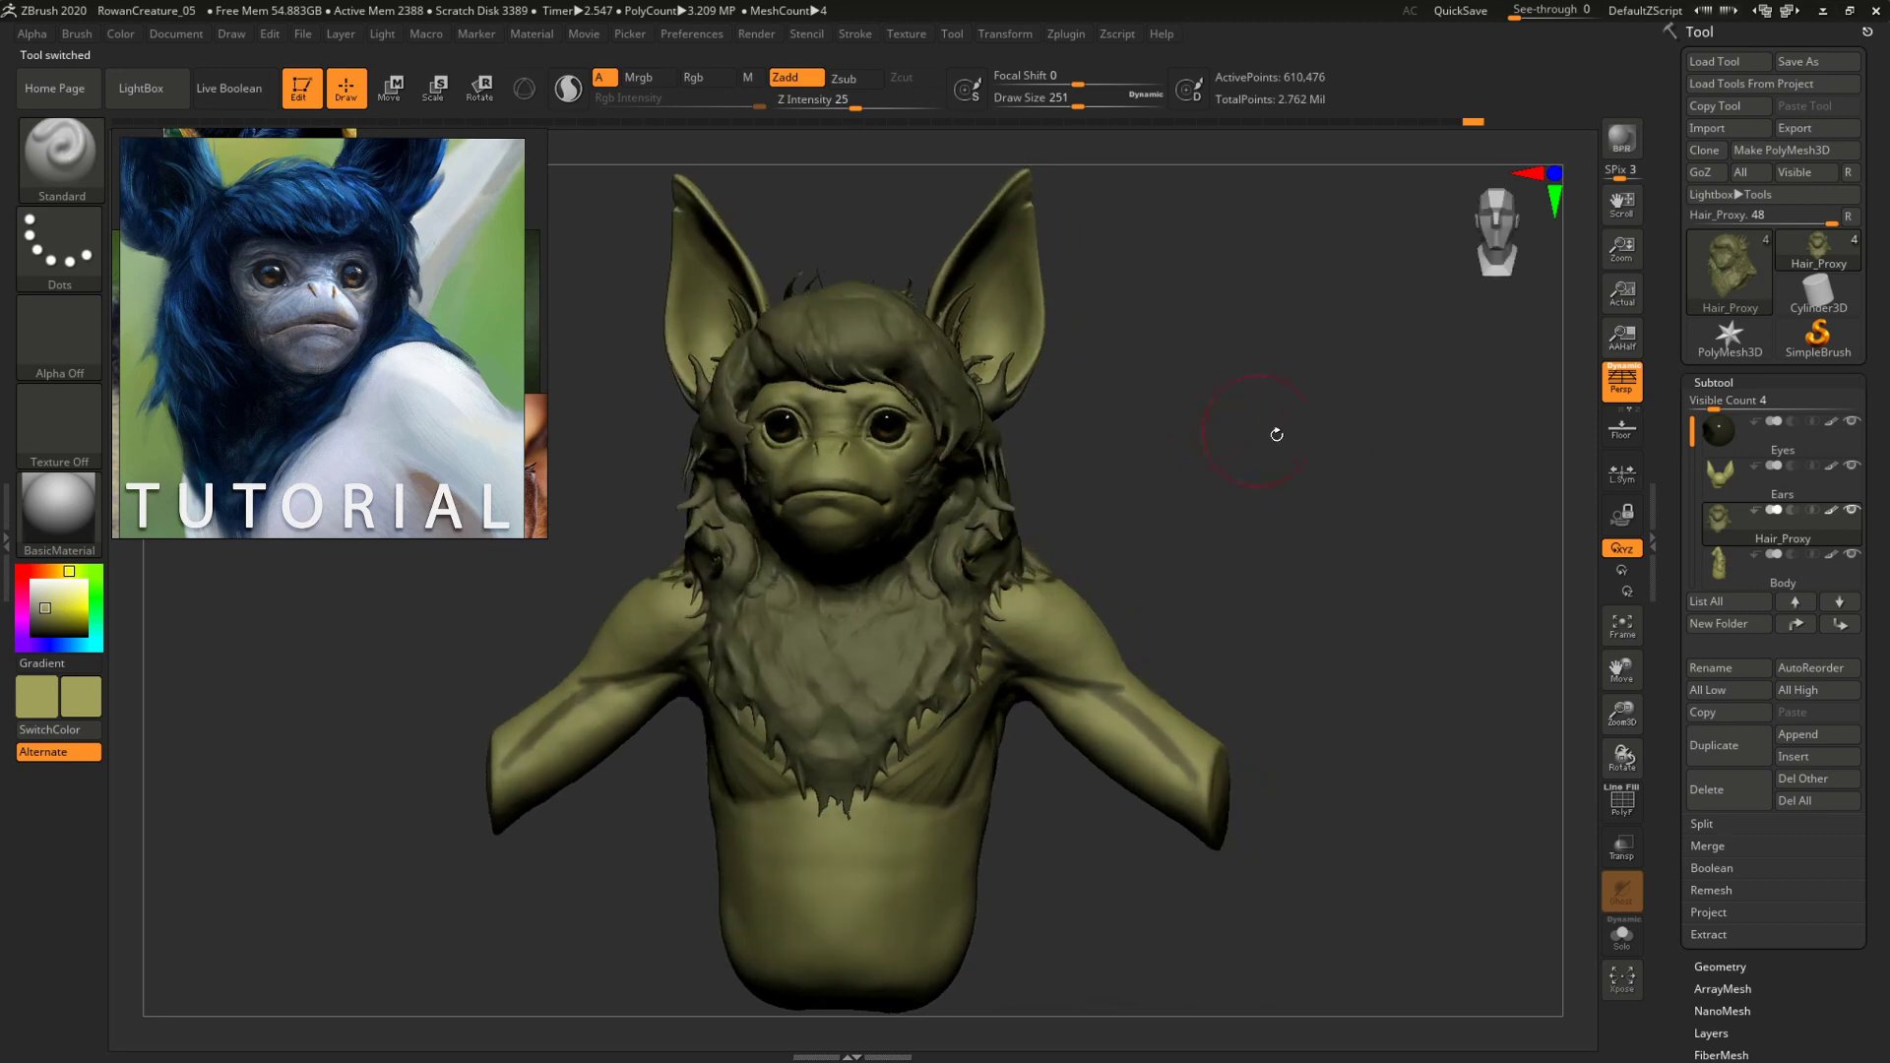
pyautogui.moveTo(1835, 521)
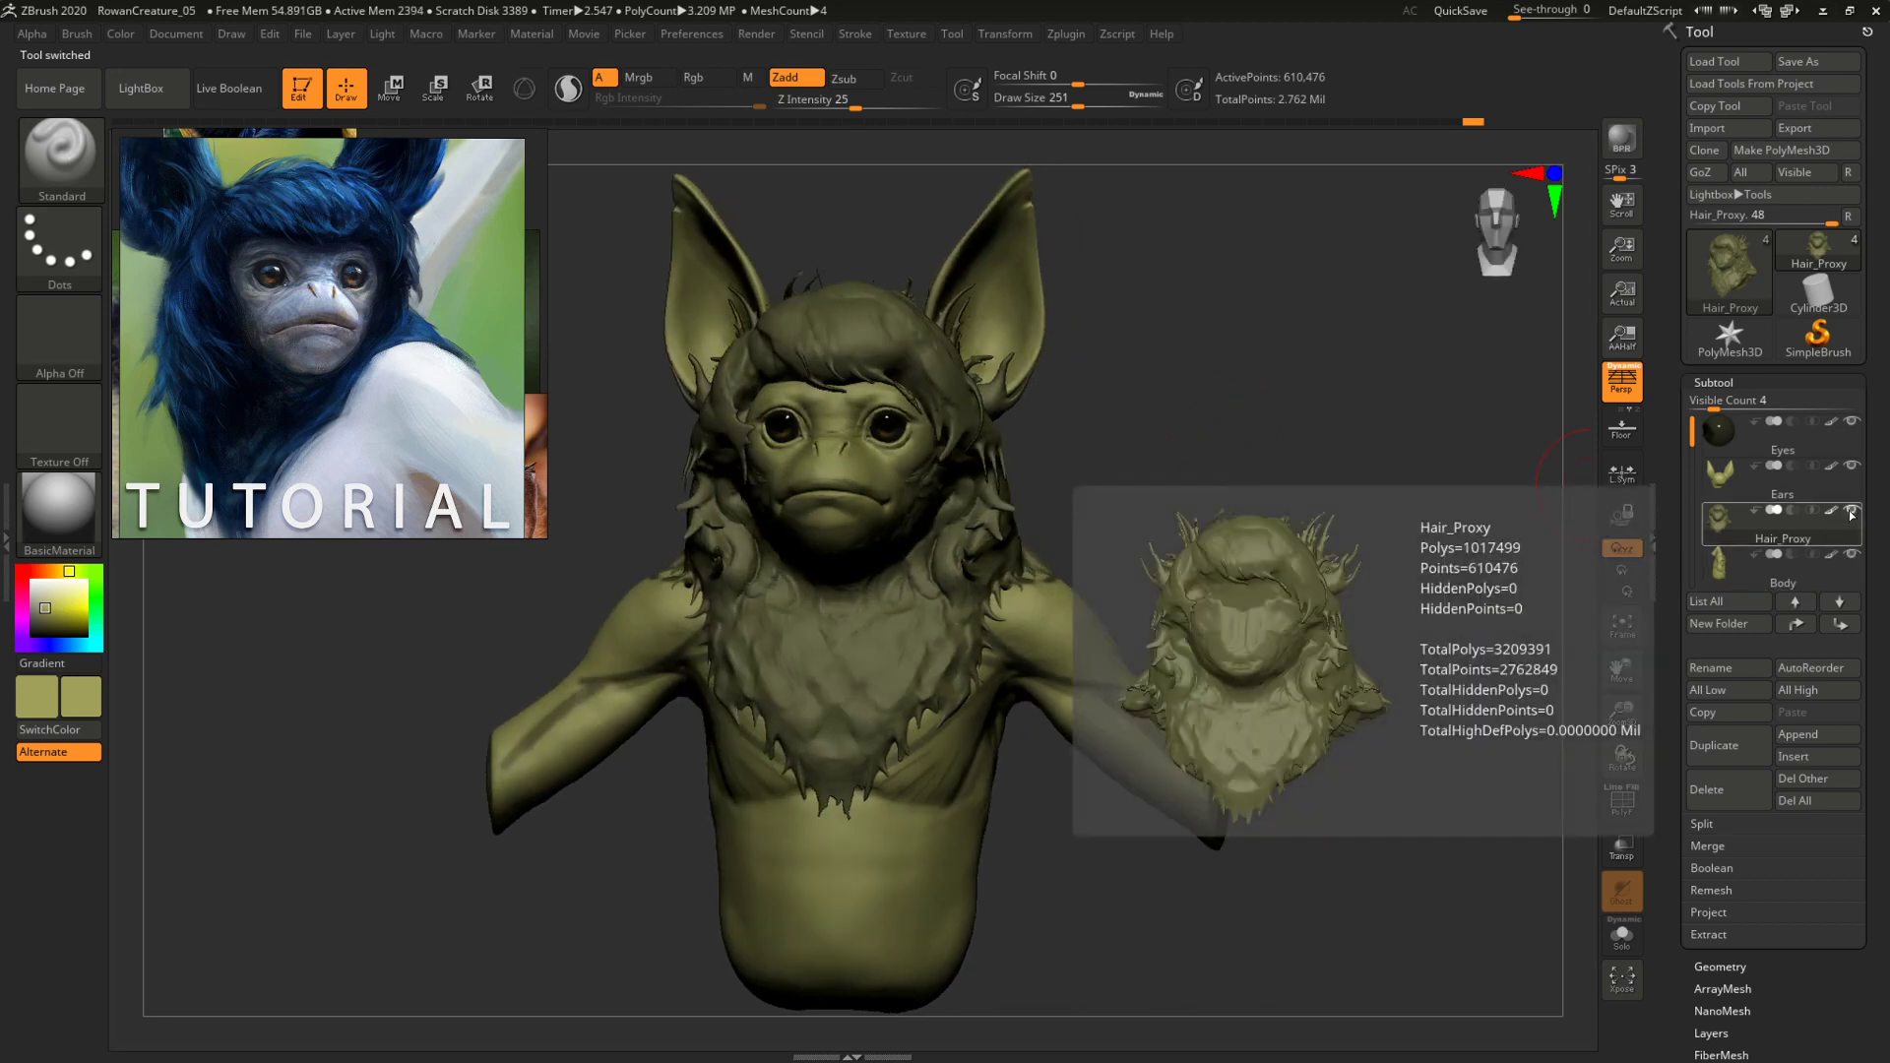
pyautogui.click(1762, 566)
pyautogui.click(1851, 510)
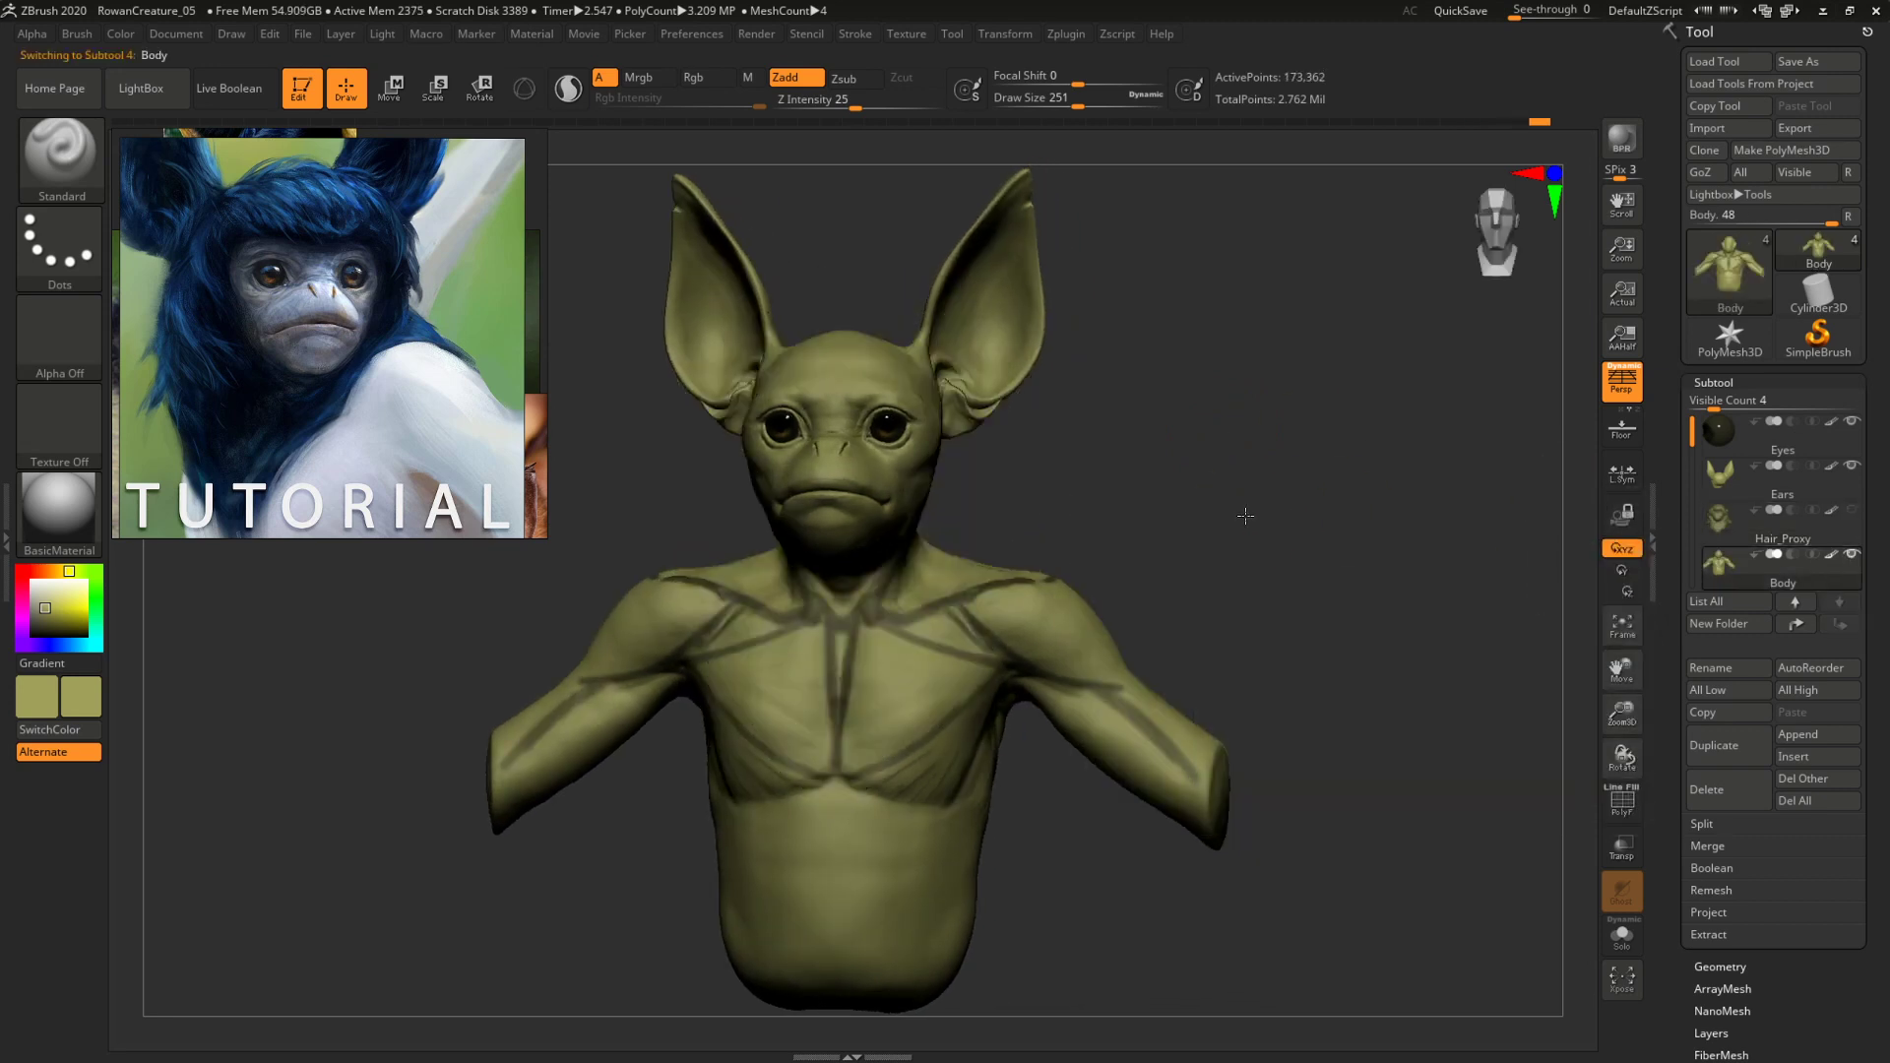
pyautogui.moveTo(1245, 516)
pyautogui.mouseDown()
pyautogui.moveTo(1199, 522)
pyautogui.moveTo(1268, 460)
pyautogui.moveTo(1180, 474)
pyautogui.moveTo(1169, 515)
pyautogui.moveTo(1303, 452)
pyautogui.moveTo(1210, 527)
pyautogui.moveTo(1243, 489)
pyautogui.moveTo(1210, 512)
pyautogui.mouseUp()
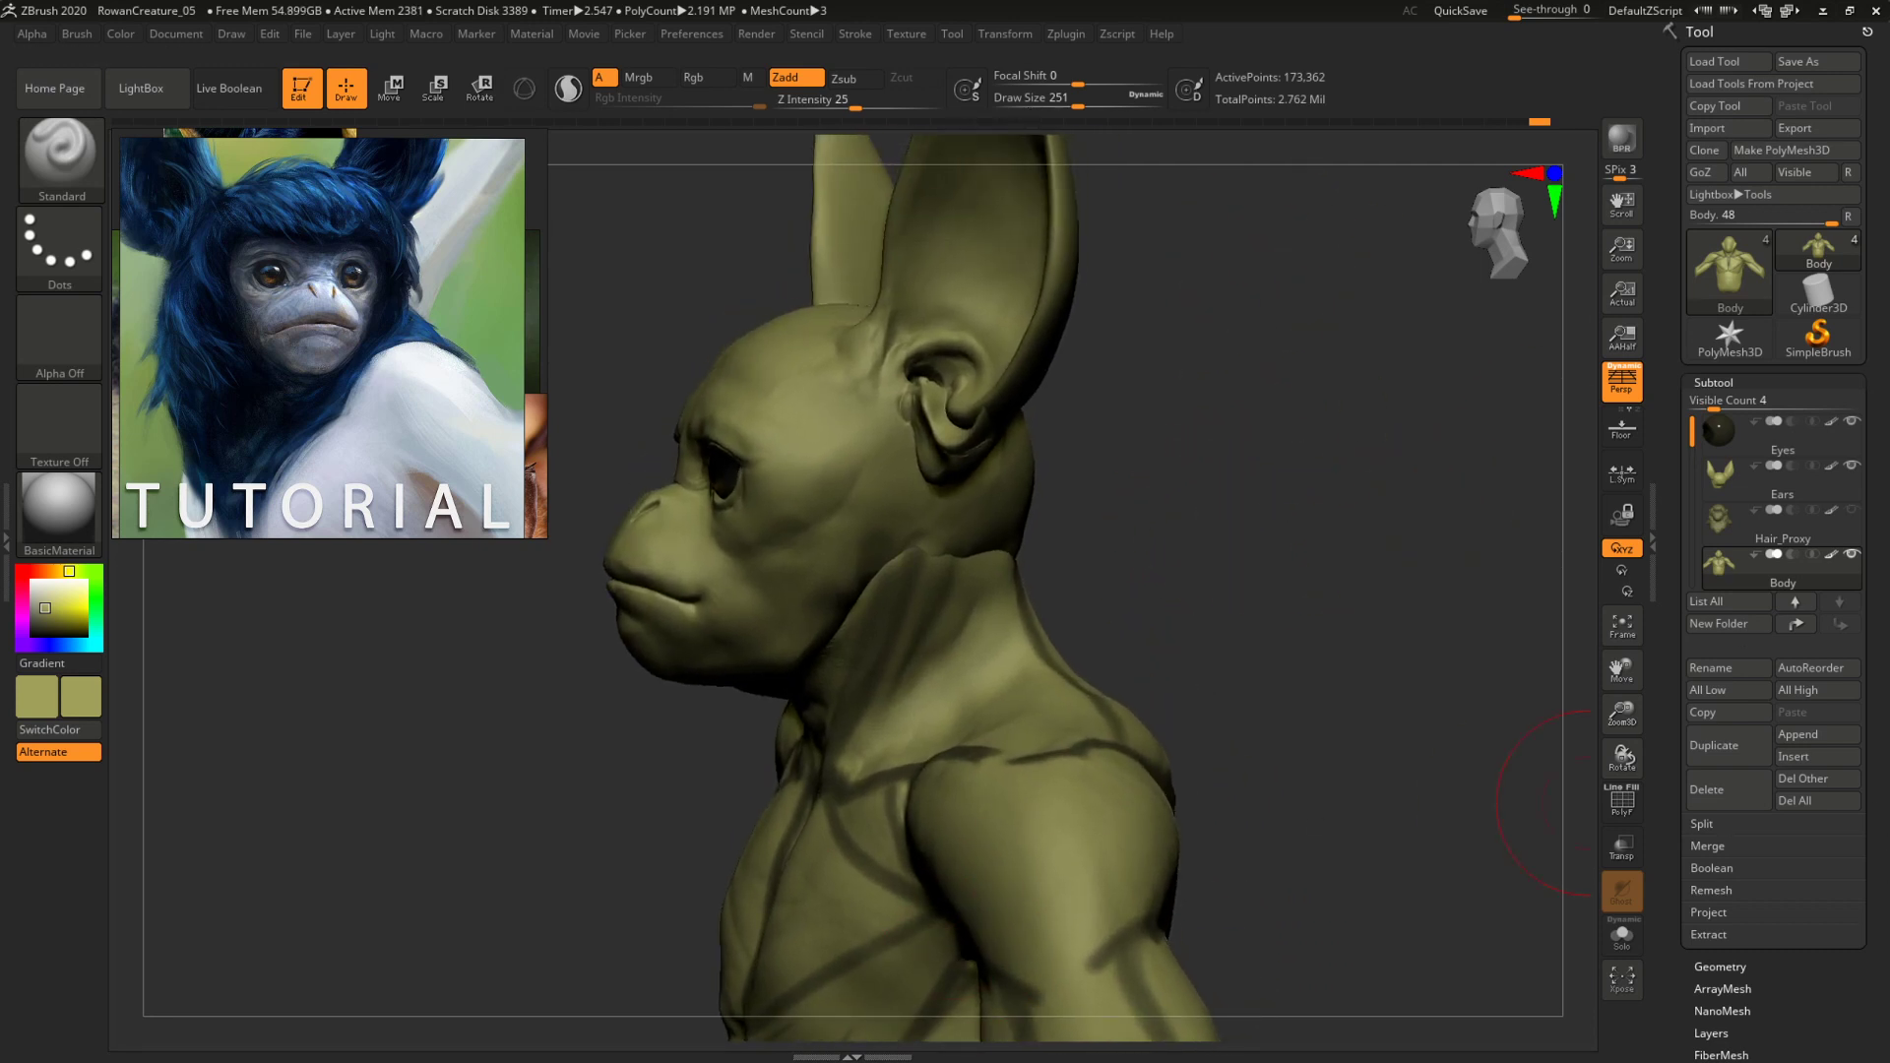
# Switch to Chrome and search Google Images for "monkey neck" references.
pyautogui.hotkey('alt', 'Tab')
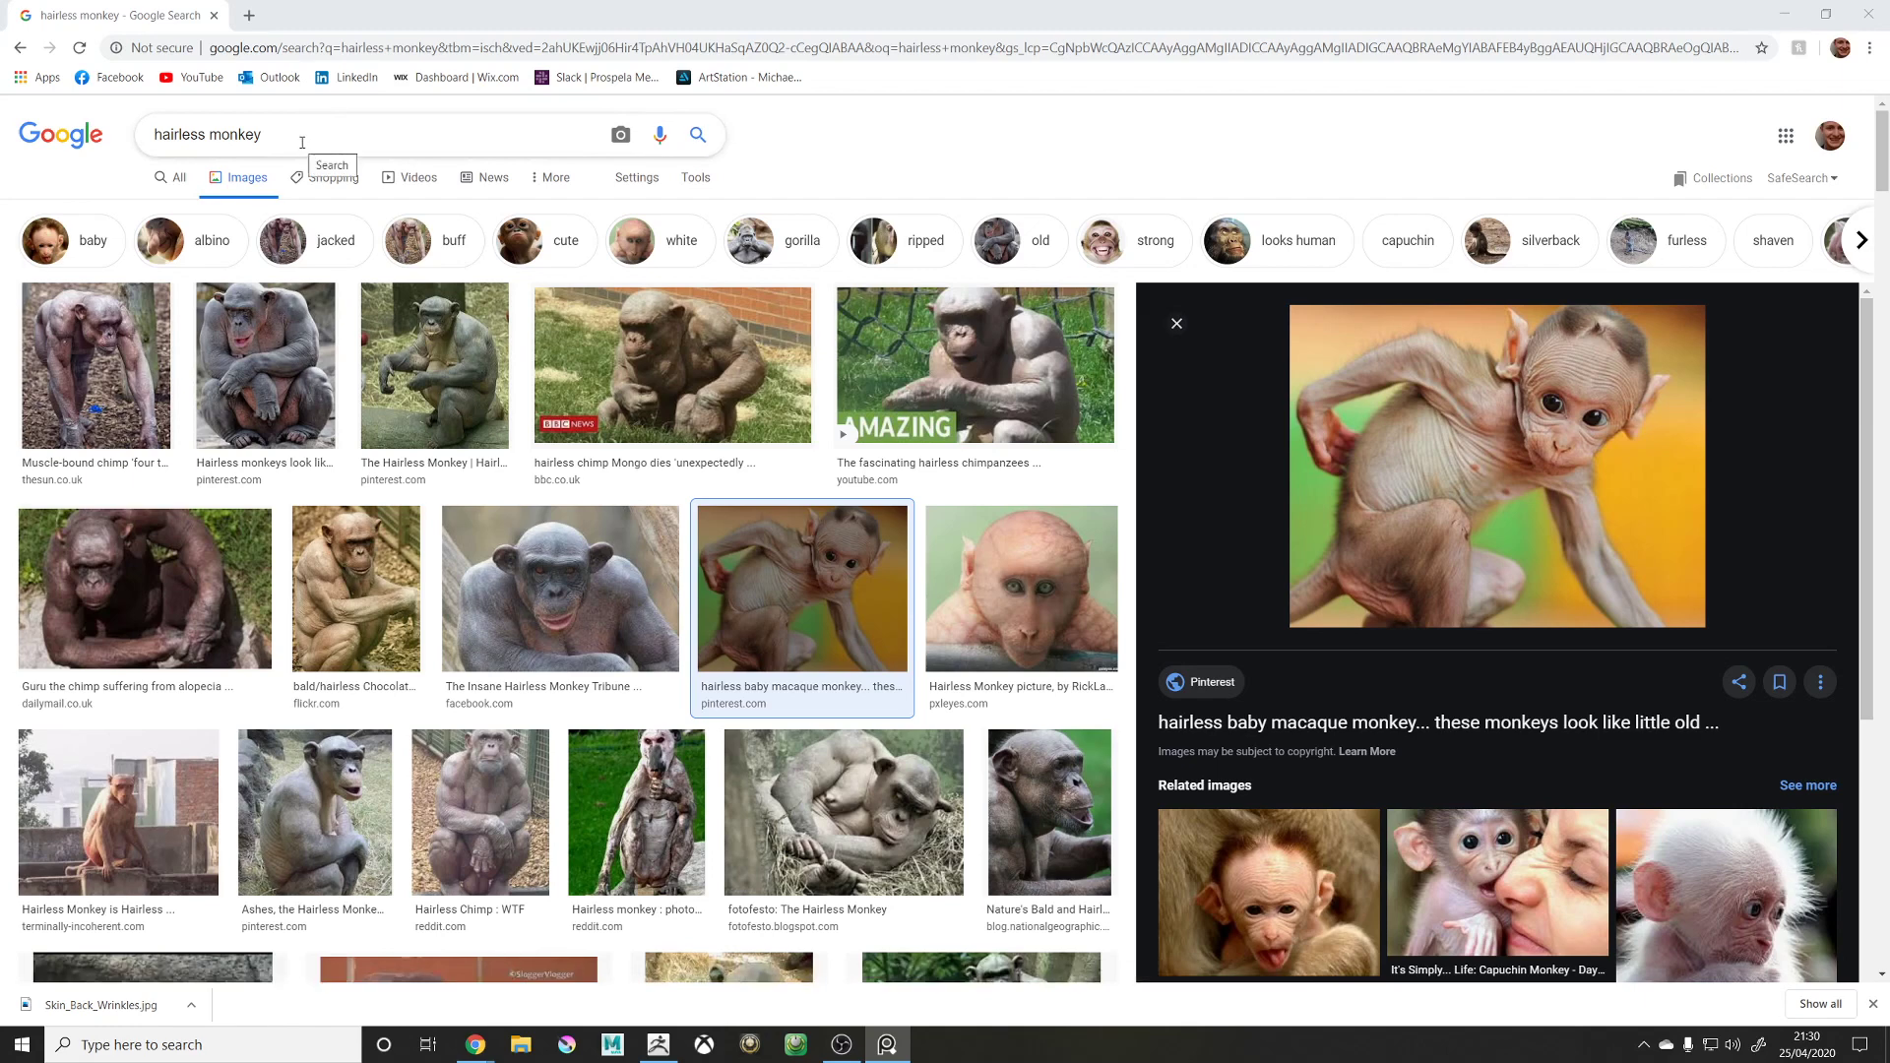
pyautogui.doubleClick(202, 134)
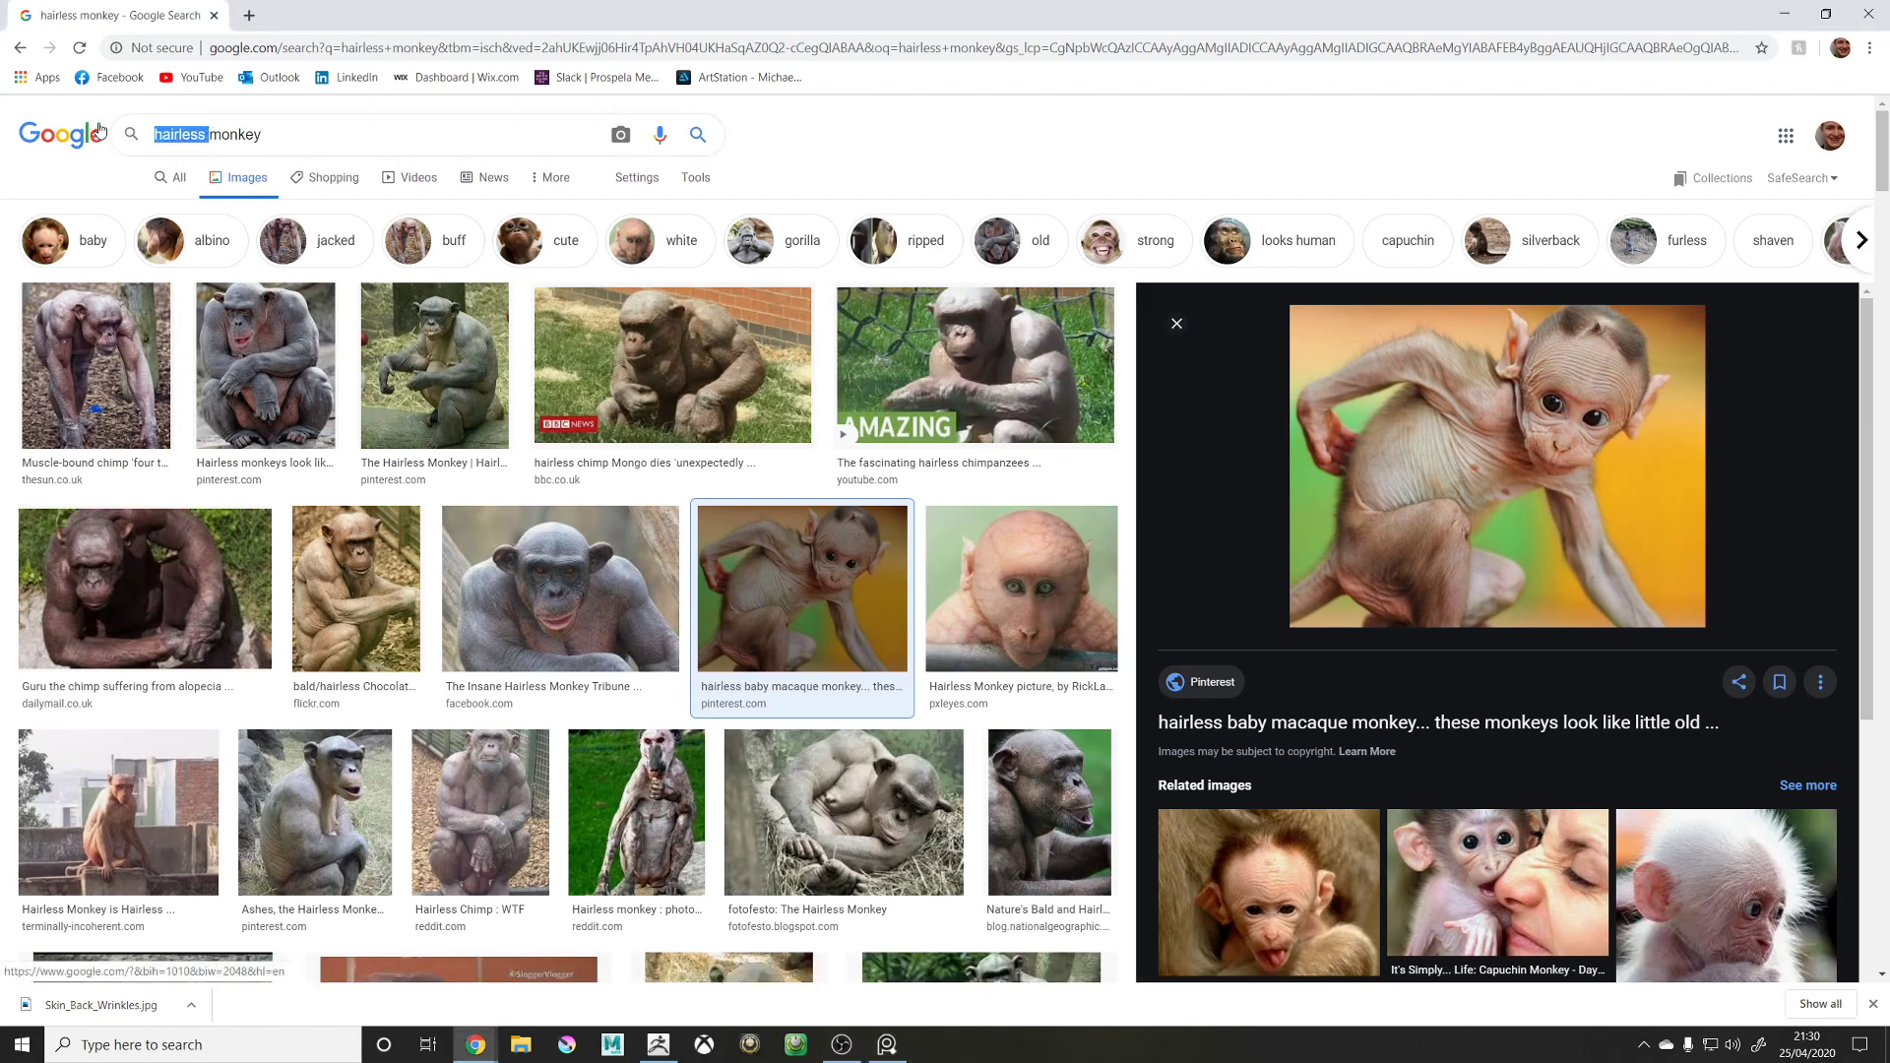
pyautogui.press('BackSpace')
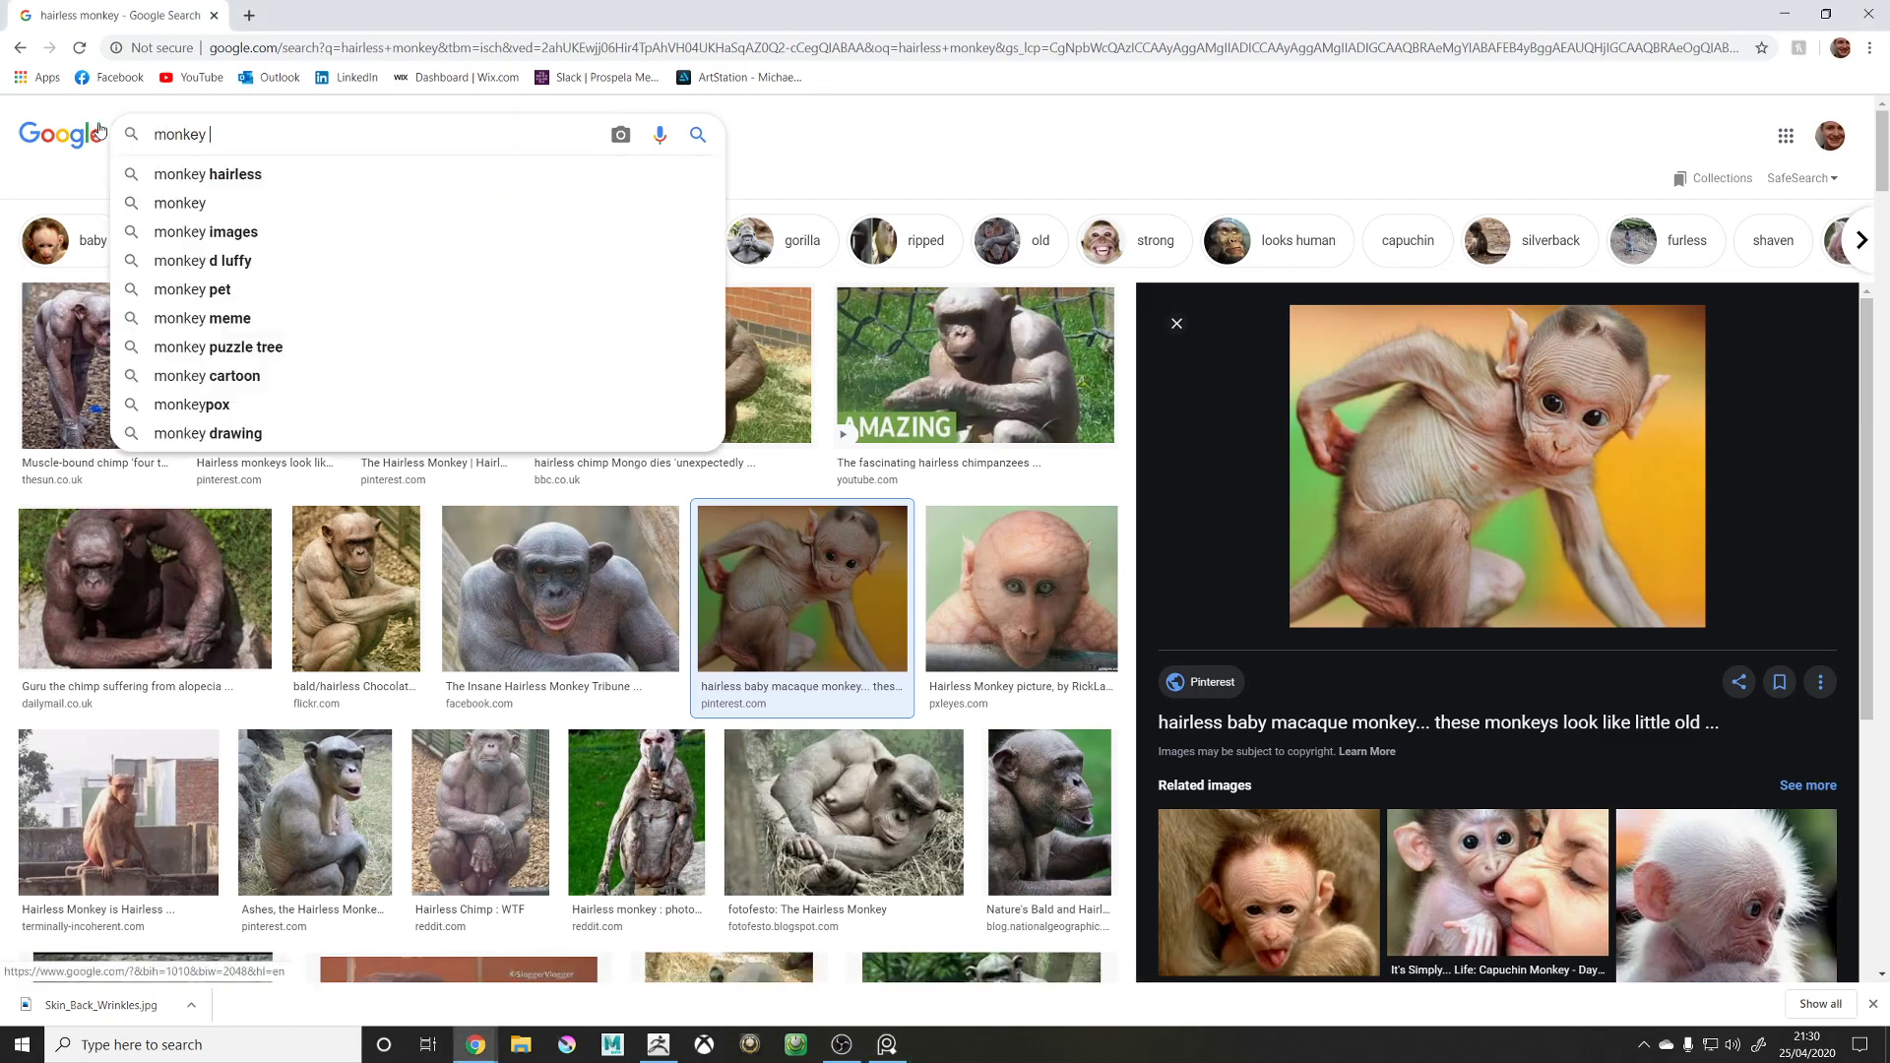
pyautogui.write('neck')
pyautogui.press('Return')
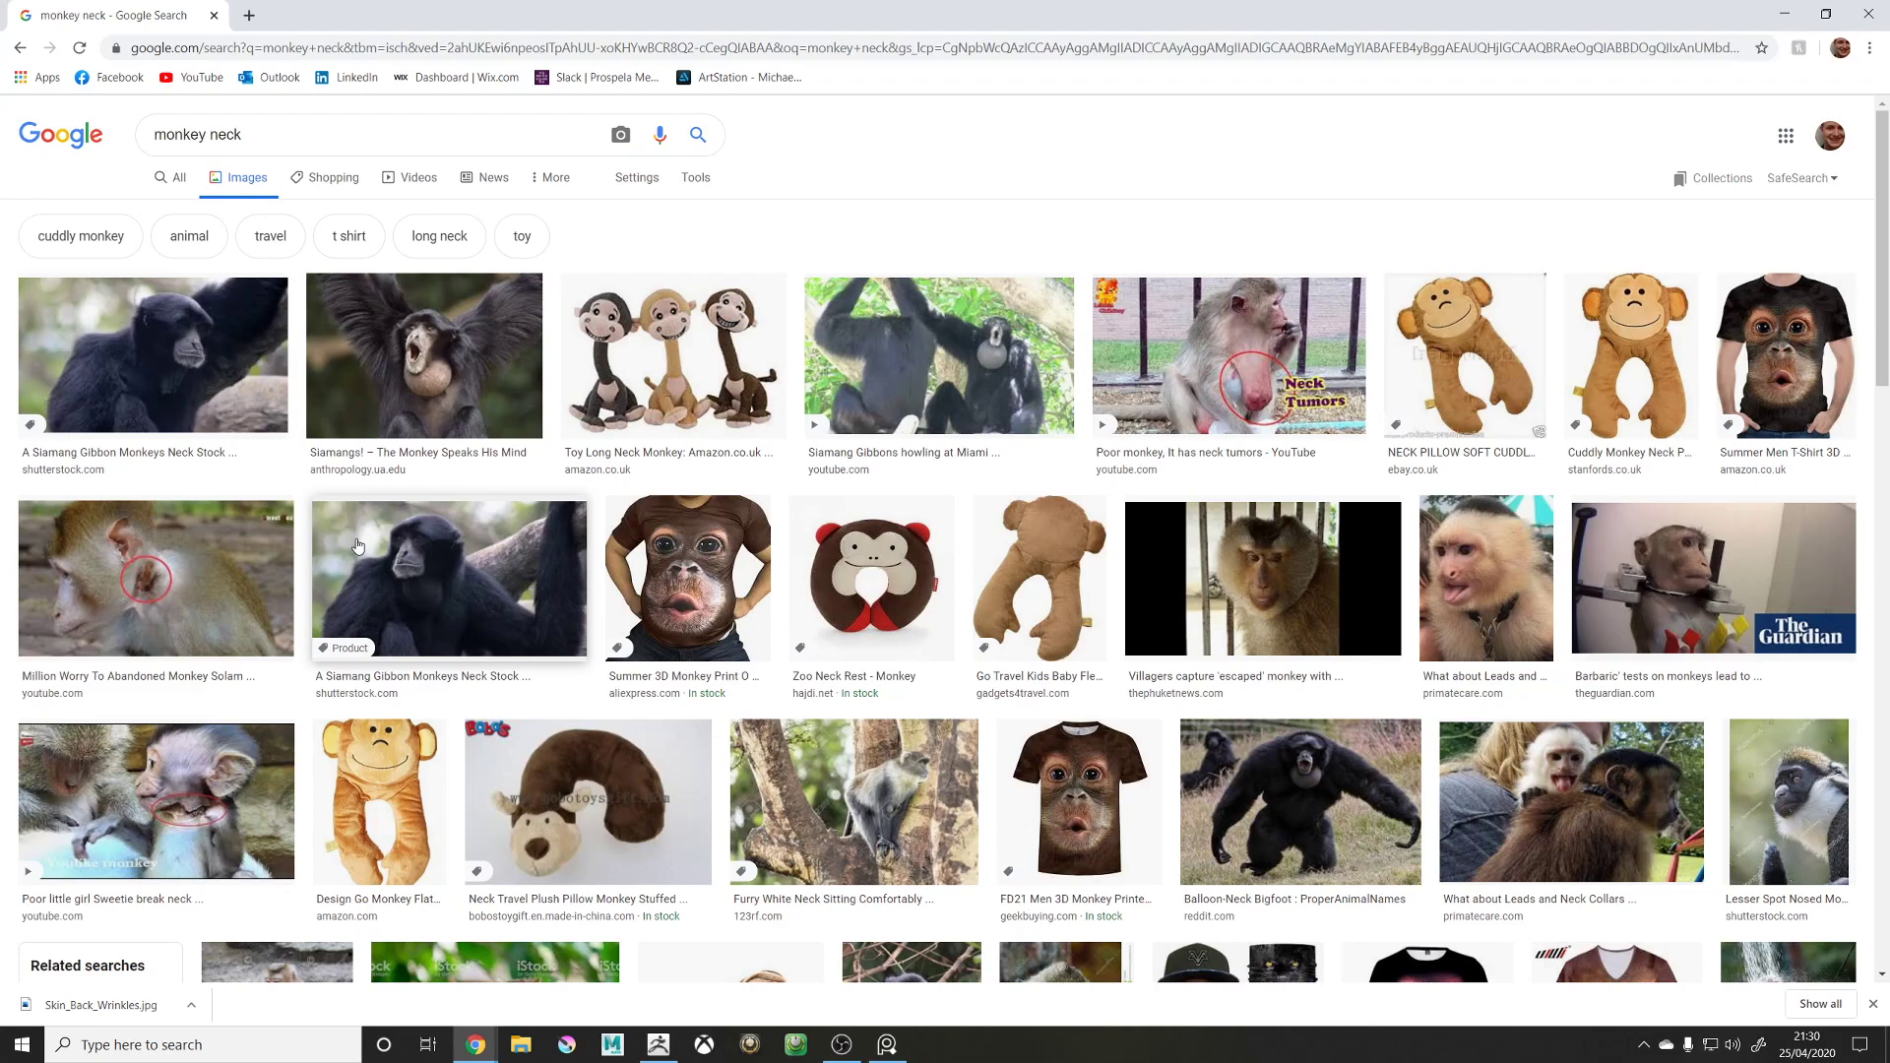
pyautogui.scroll(-3, 357, 546)
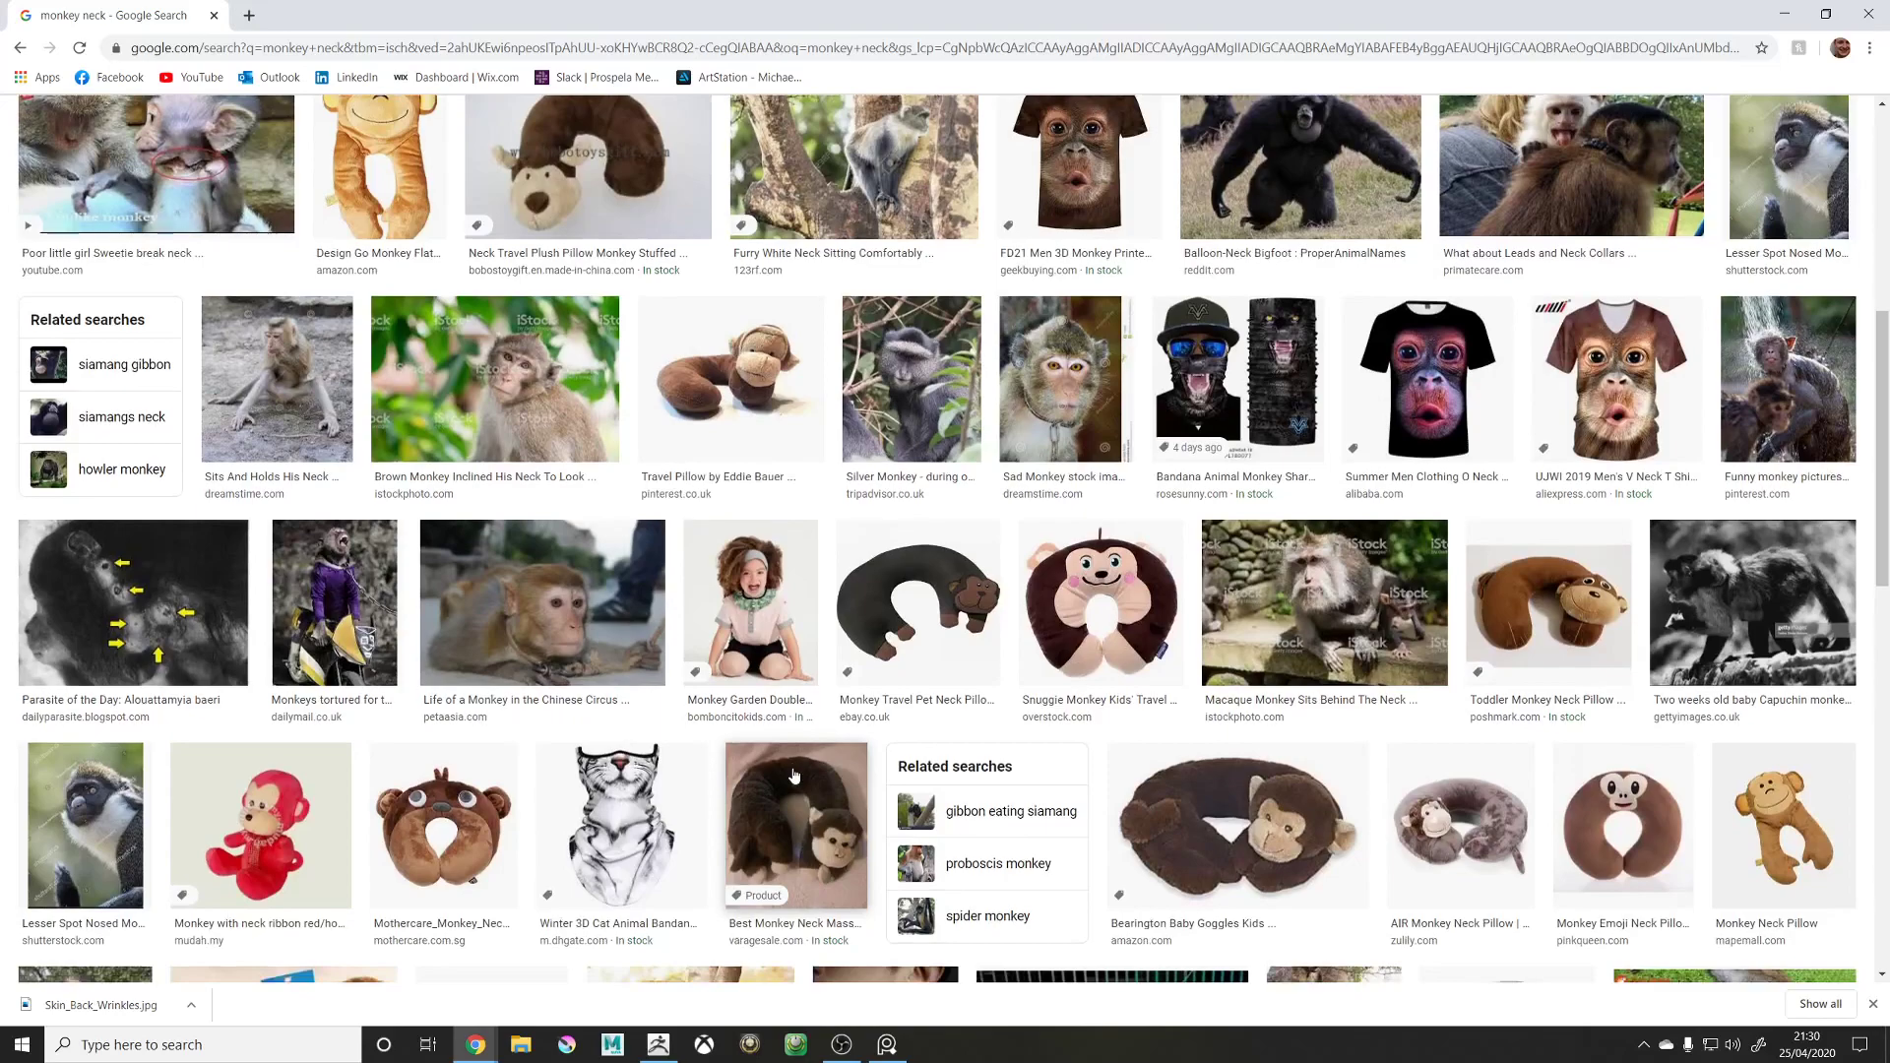
pyautogui.scroll(6, 805, 773)
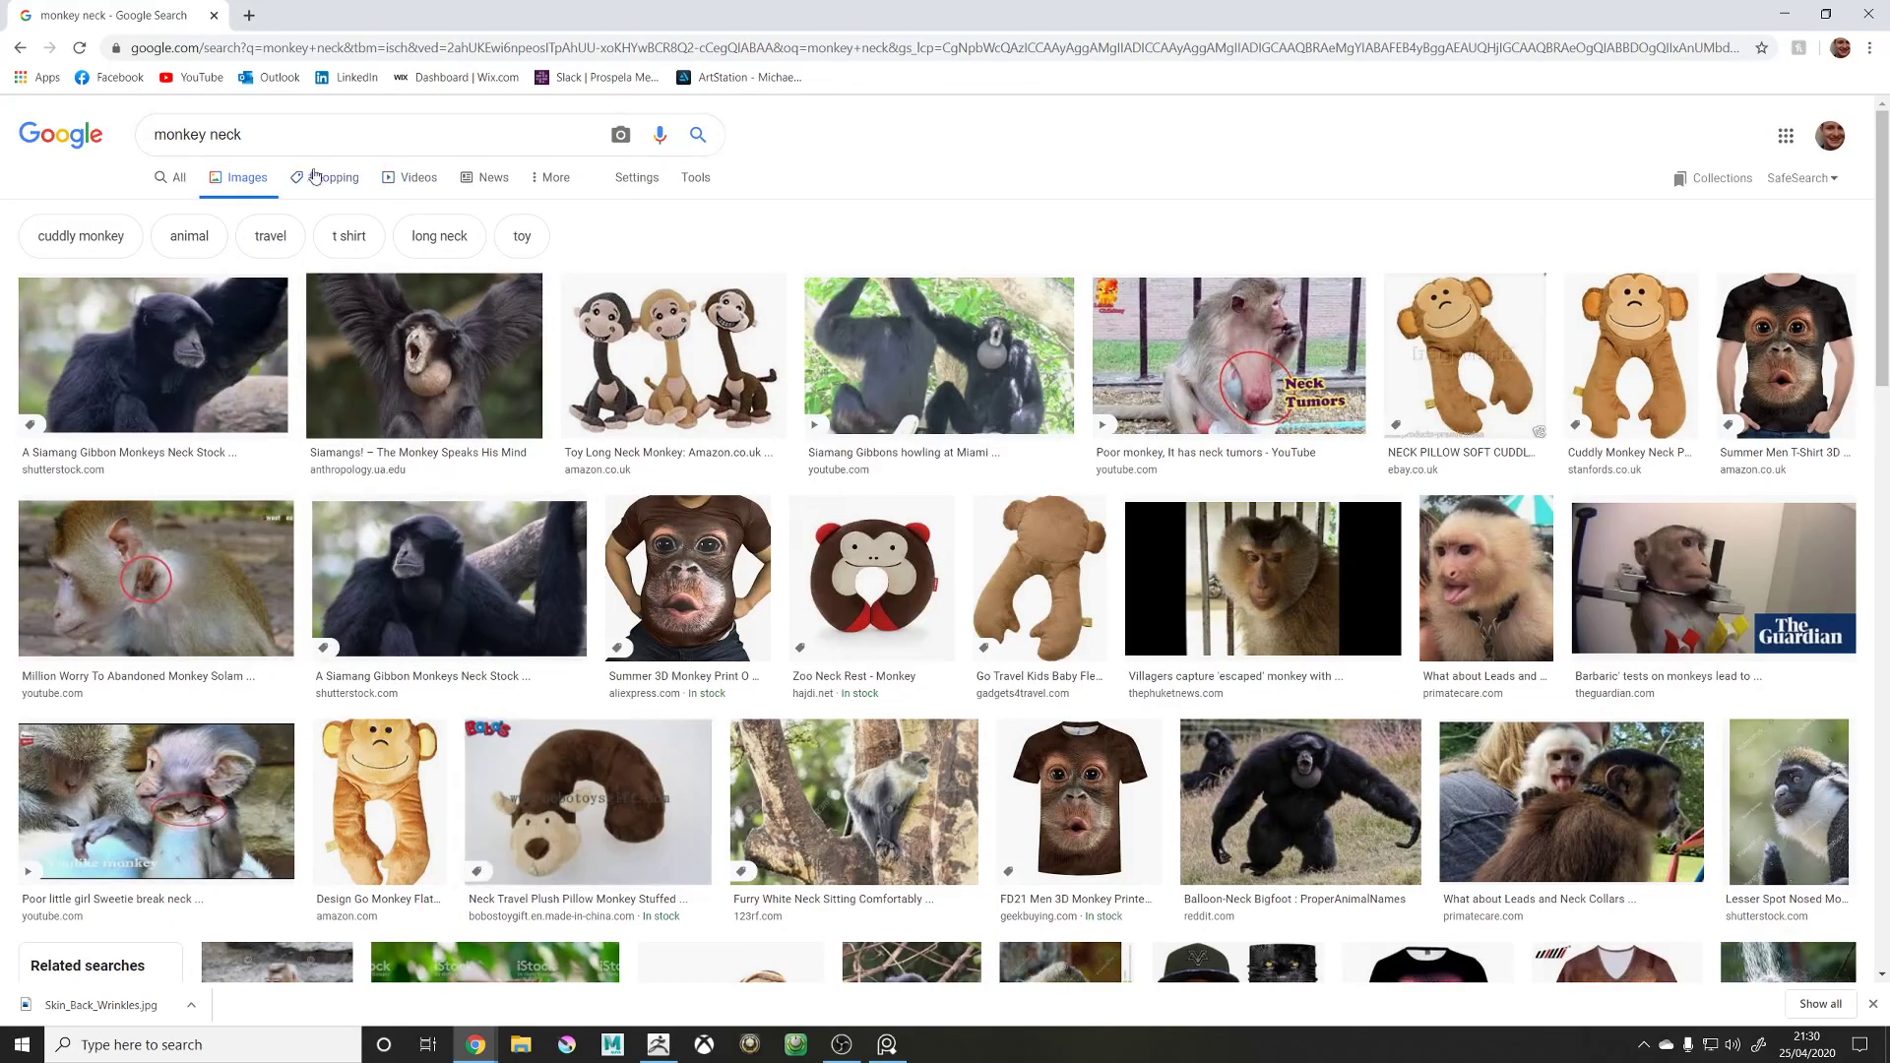
# Extend the image search to "monkey neck anatomy".
pyautogui.click(284, 138)
pyautogui.write('ana')
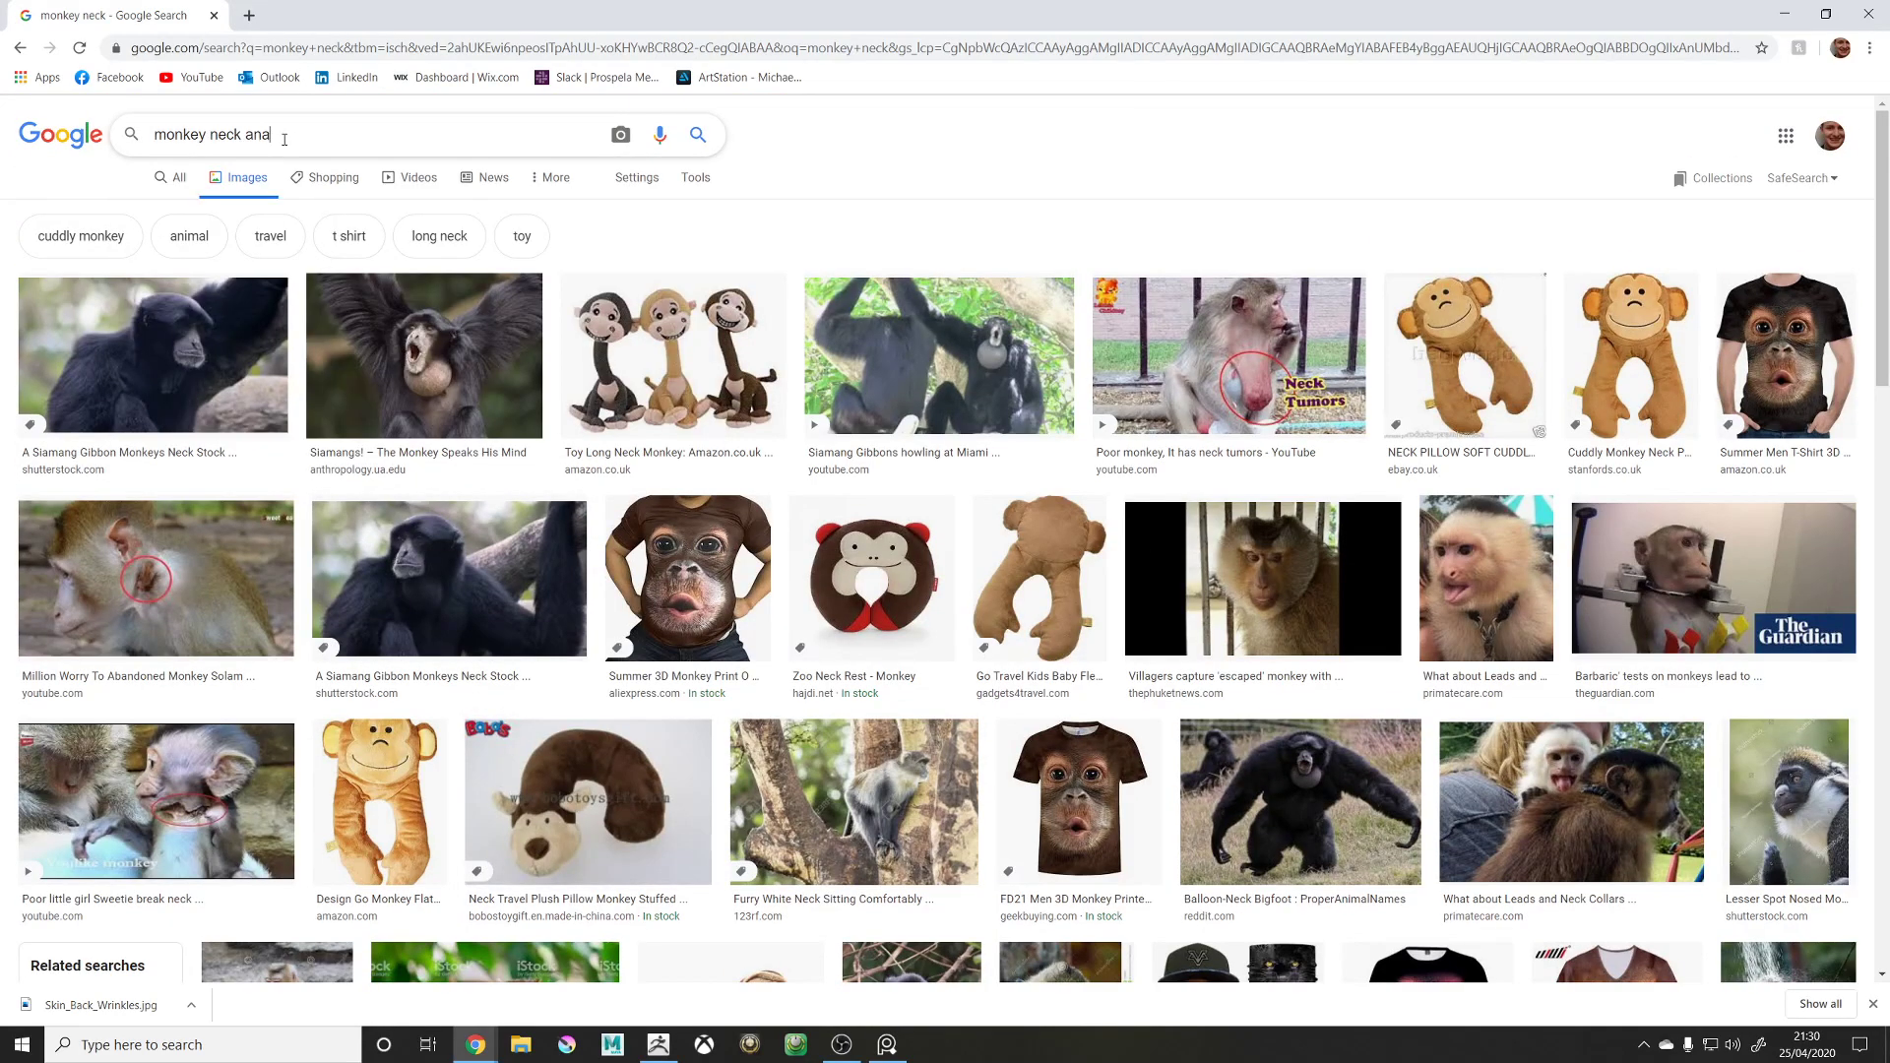
pyautogui.write('tomy')
pyautogui.press('Return')
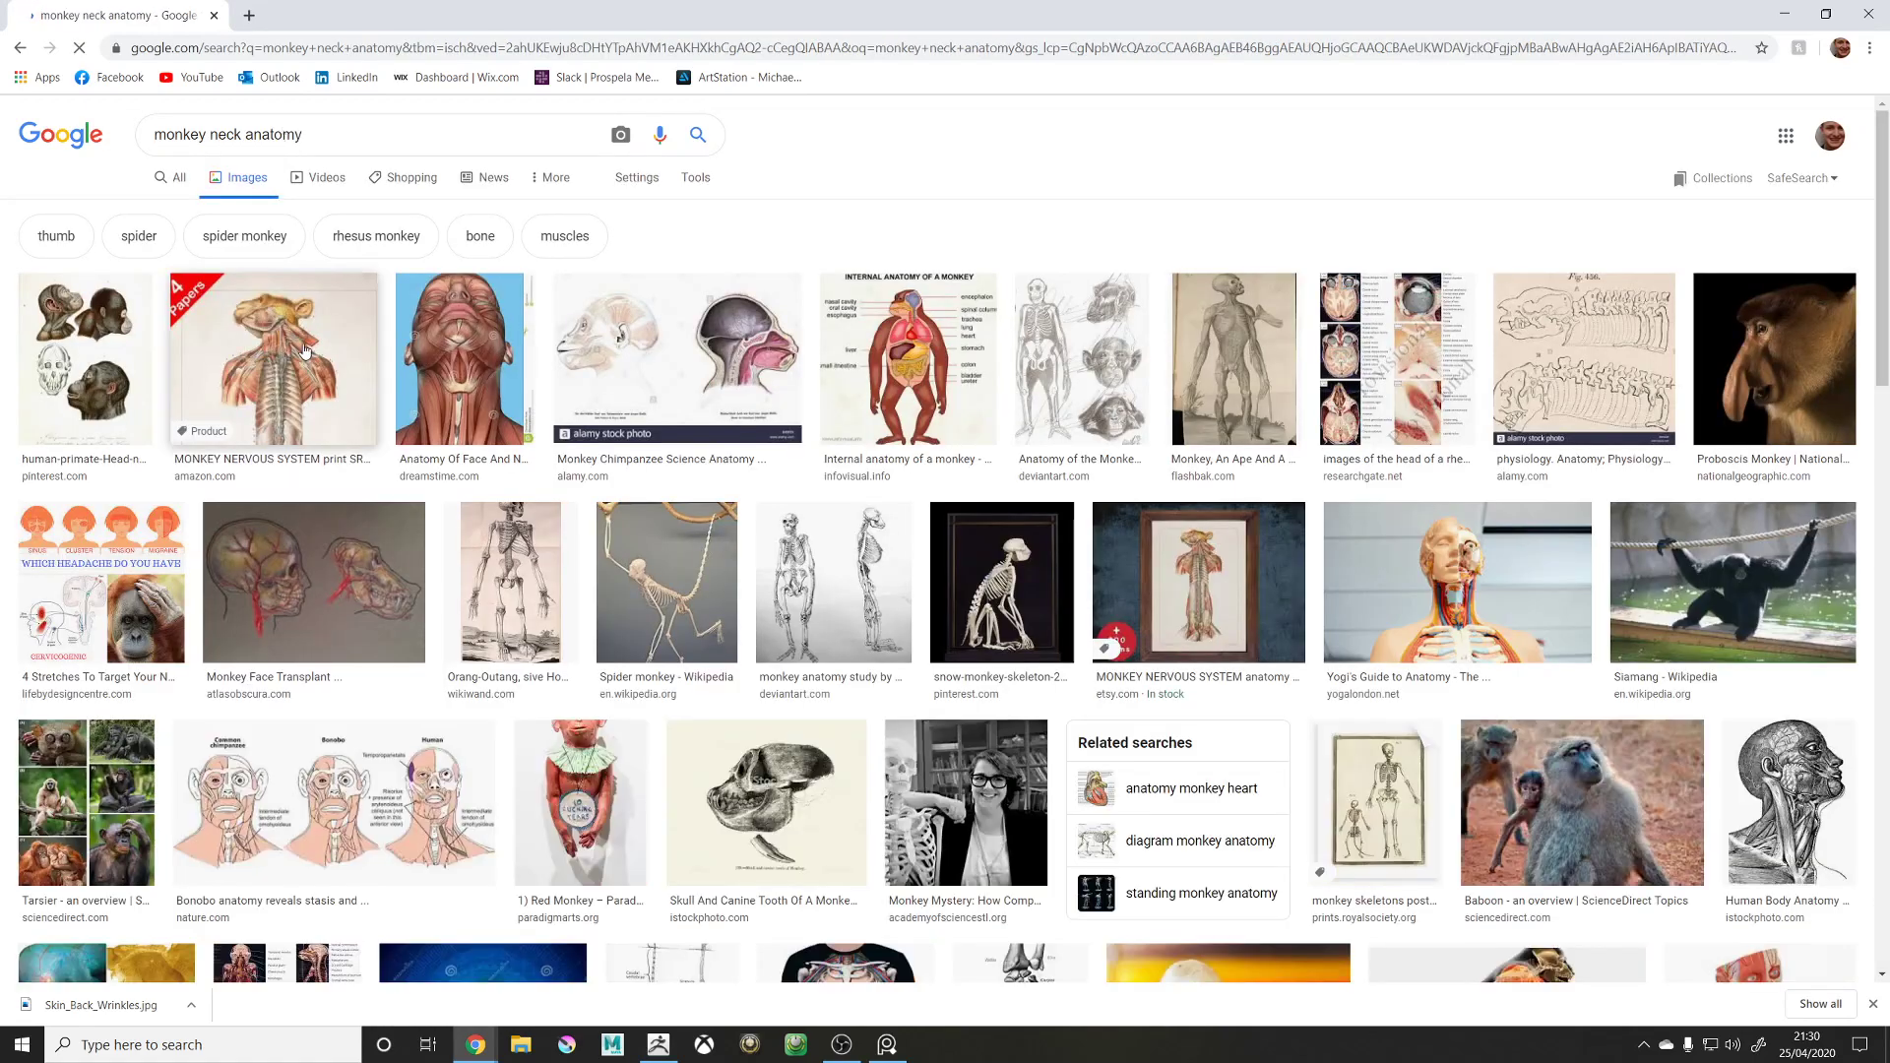
# Examine the monkey nervous system print, the chimpanzee-bonobo-human anatomy comparison and the antique human neck illustration.
pyautogui.click(298, 369)
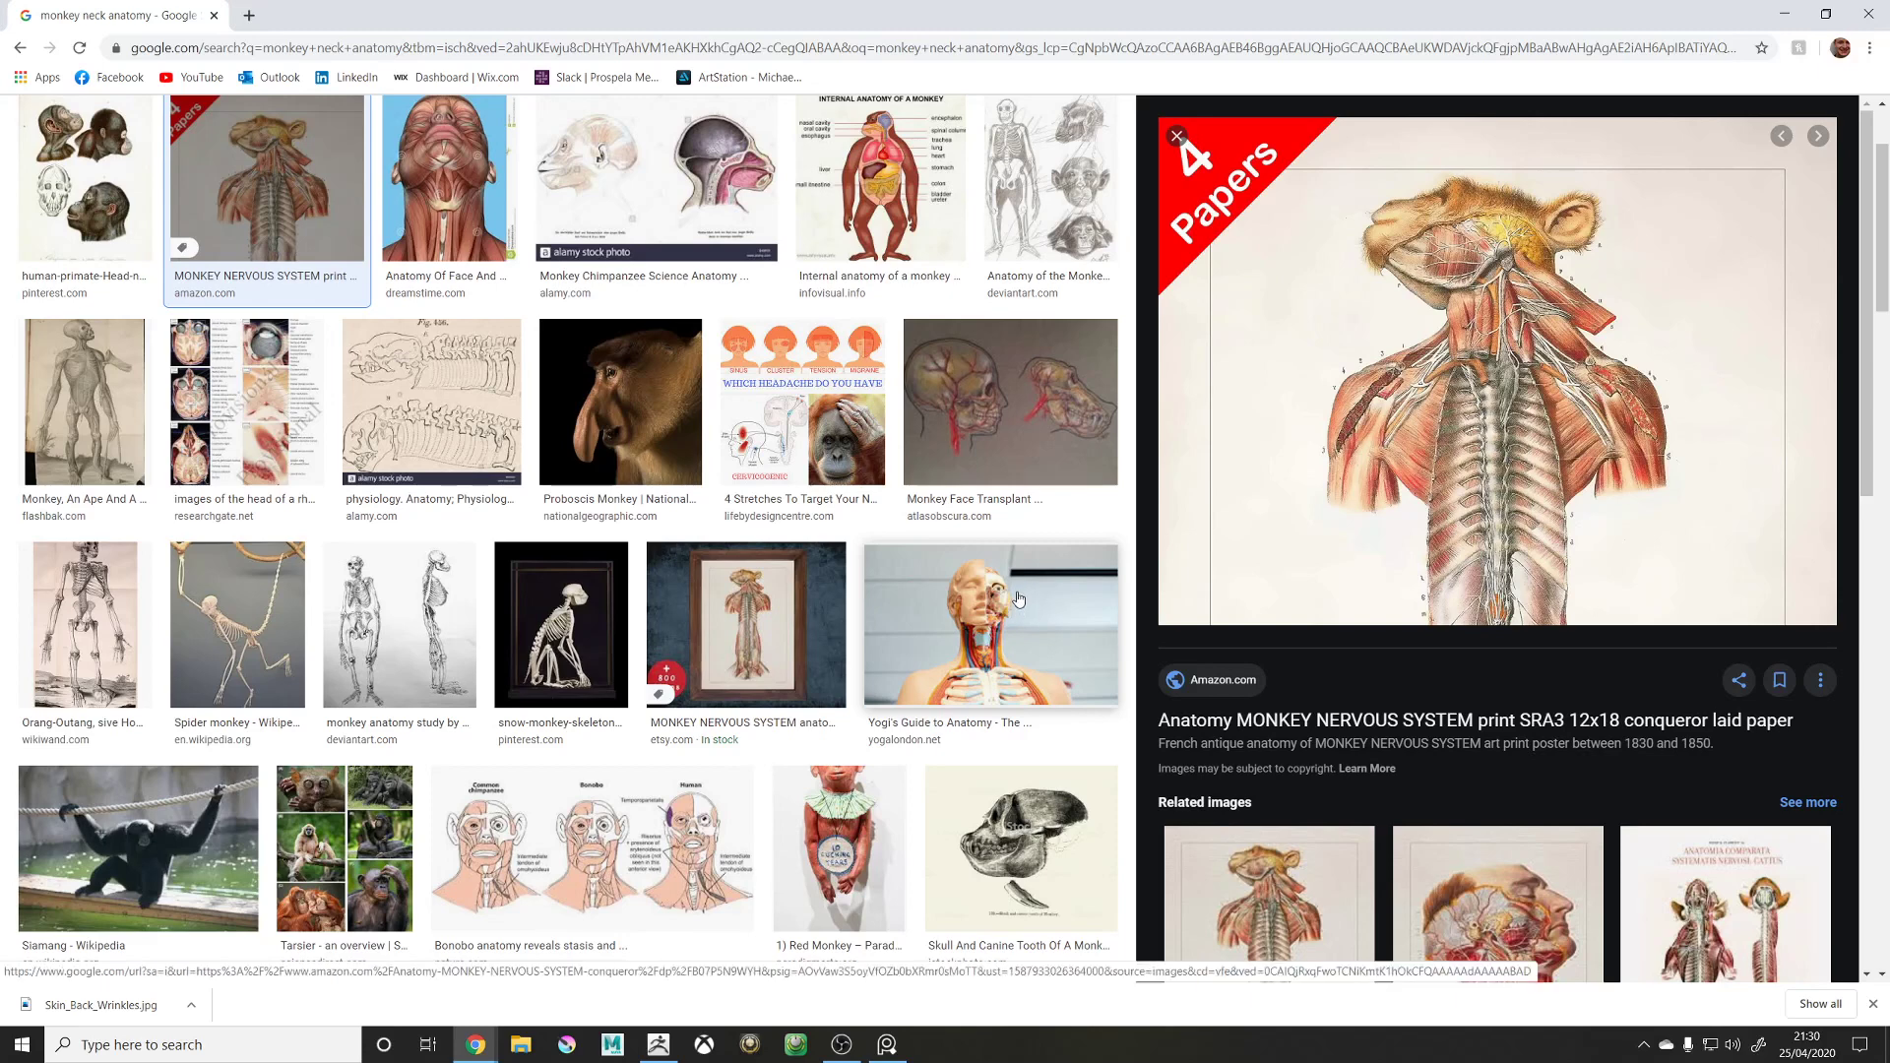
pyautogui.click(591, 846)
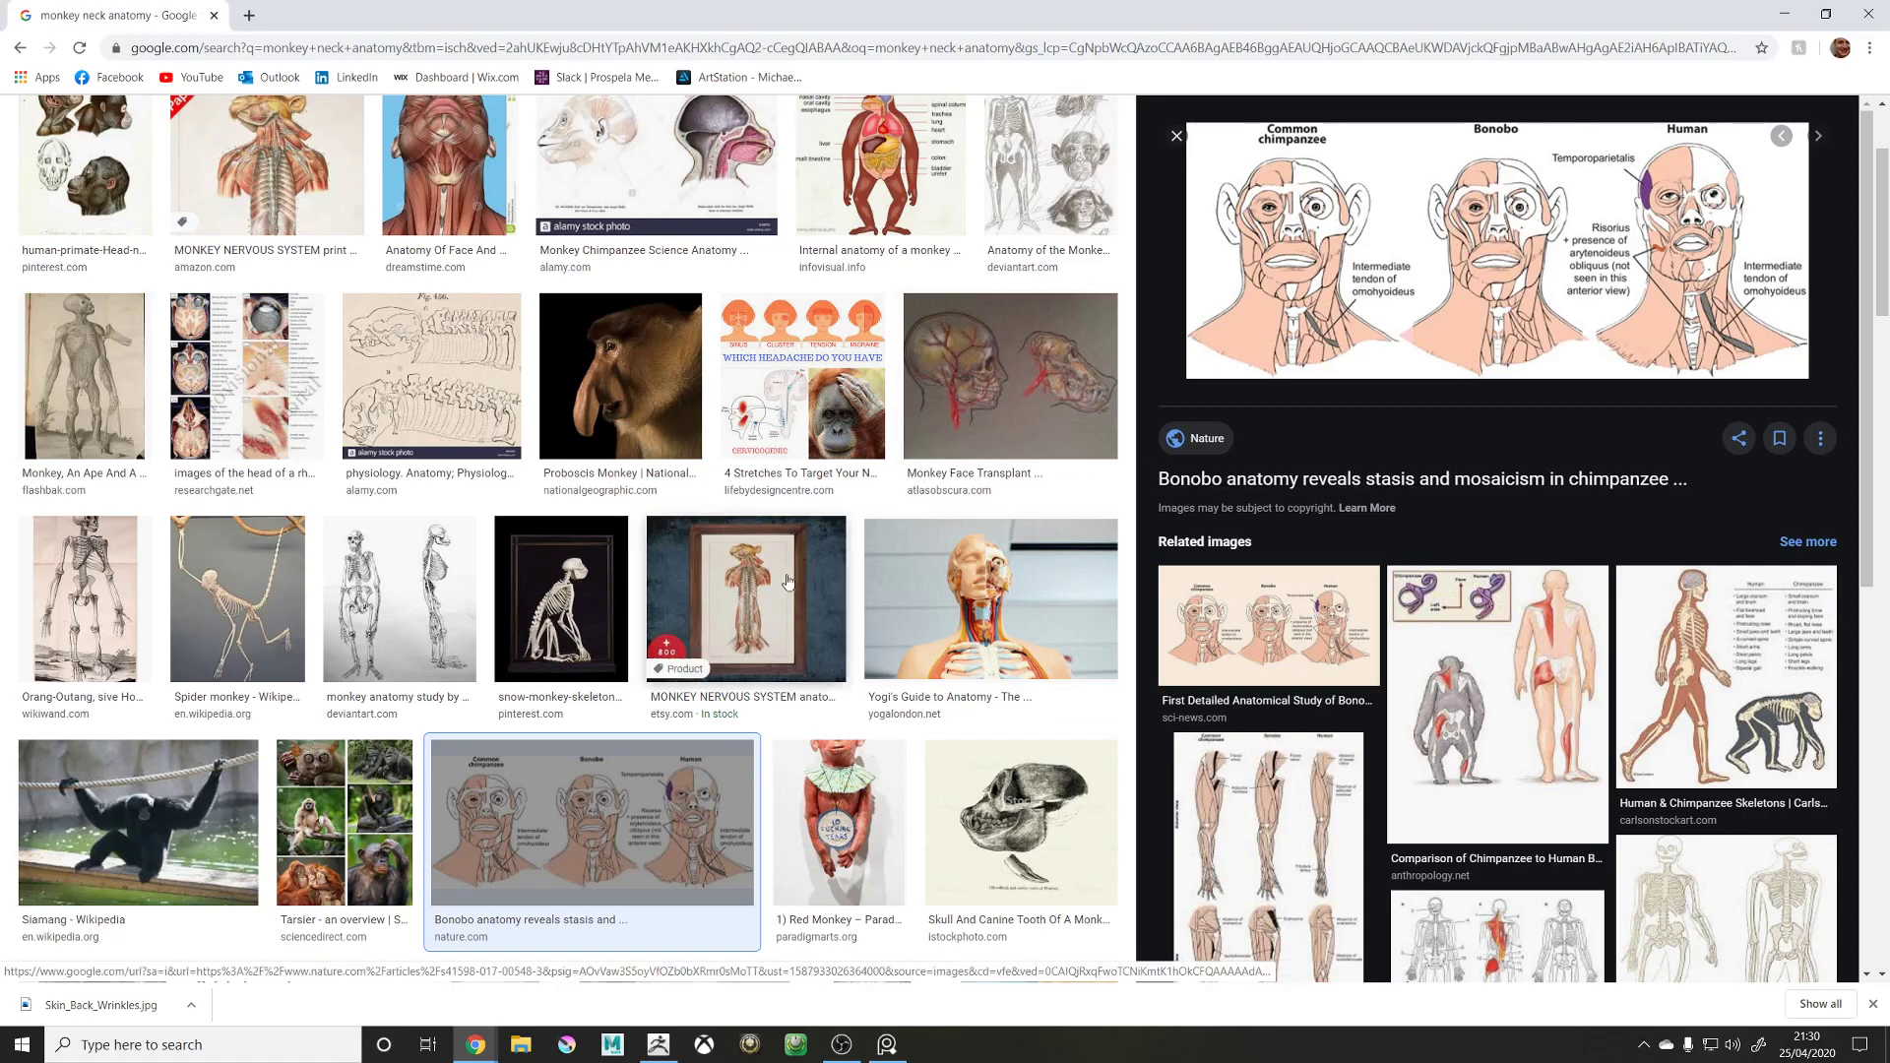
pyautogui.scroll(-5, 668, 618)
pyautogui.scroll(6, 650, 609)
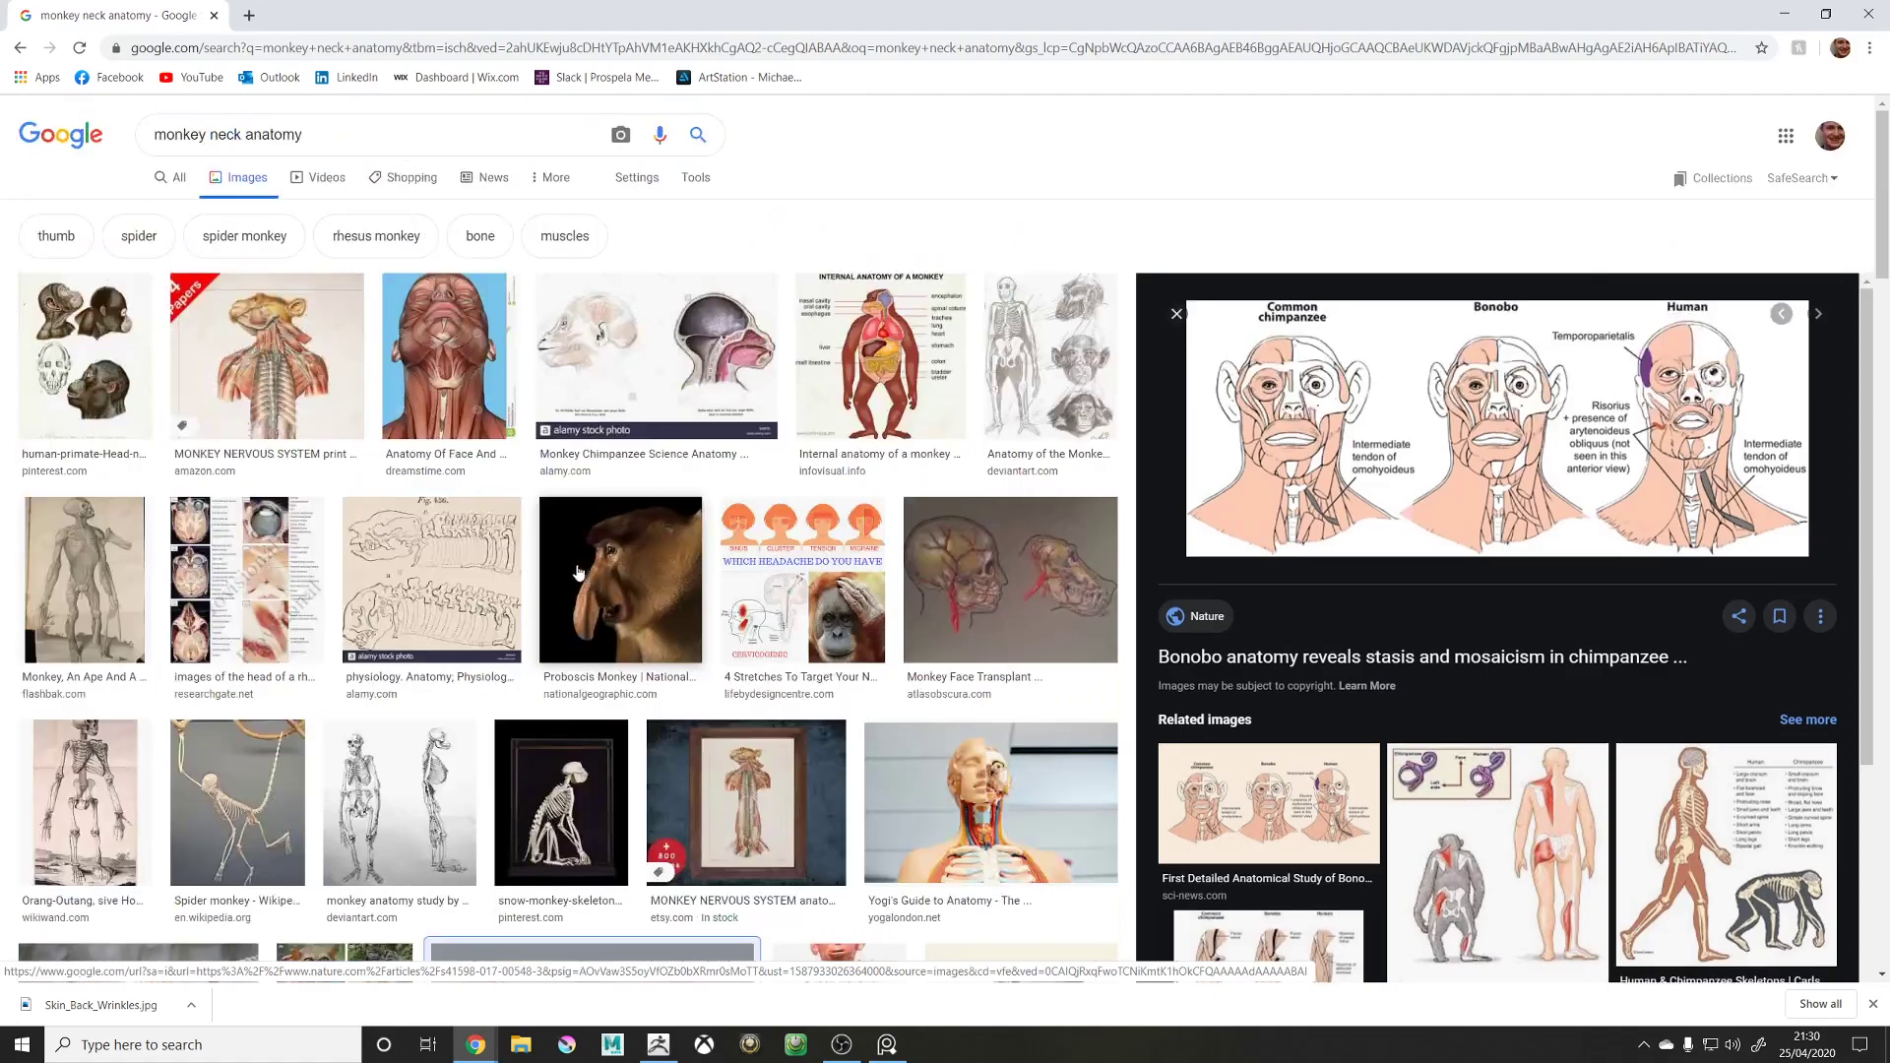
pyautogui.scroll(-7, 574, 572)
pyautogui.click(875, 512)
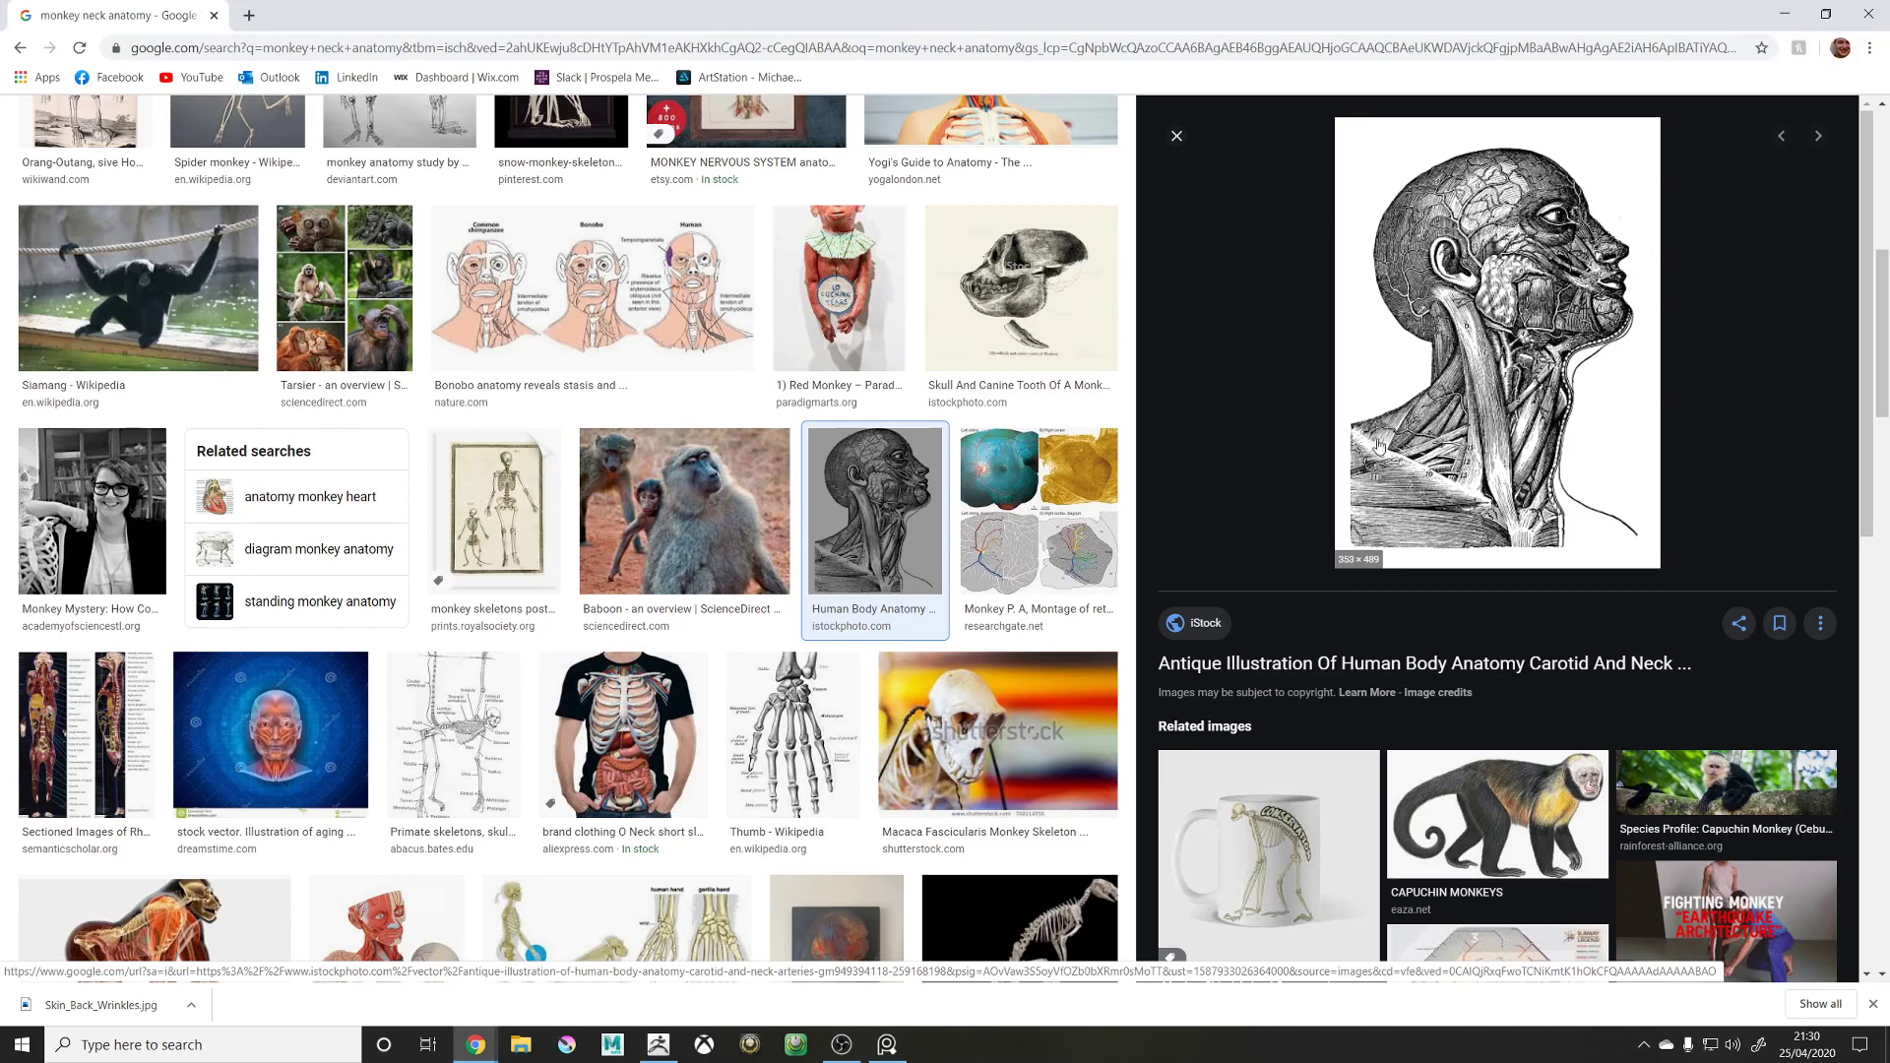
# Search the images for "trapezius muscle clavicle" and open the Outlander Anatomy shoulder illustration.
pyautogui.scroll(7, 1379, 446)
pyautogui.tripleClick(333, 135)
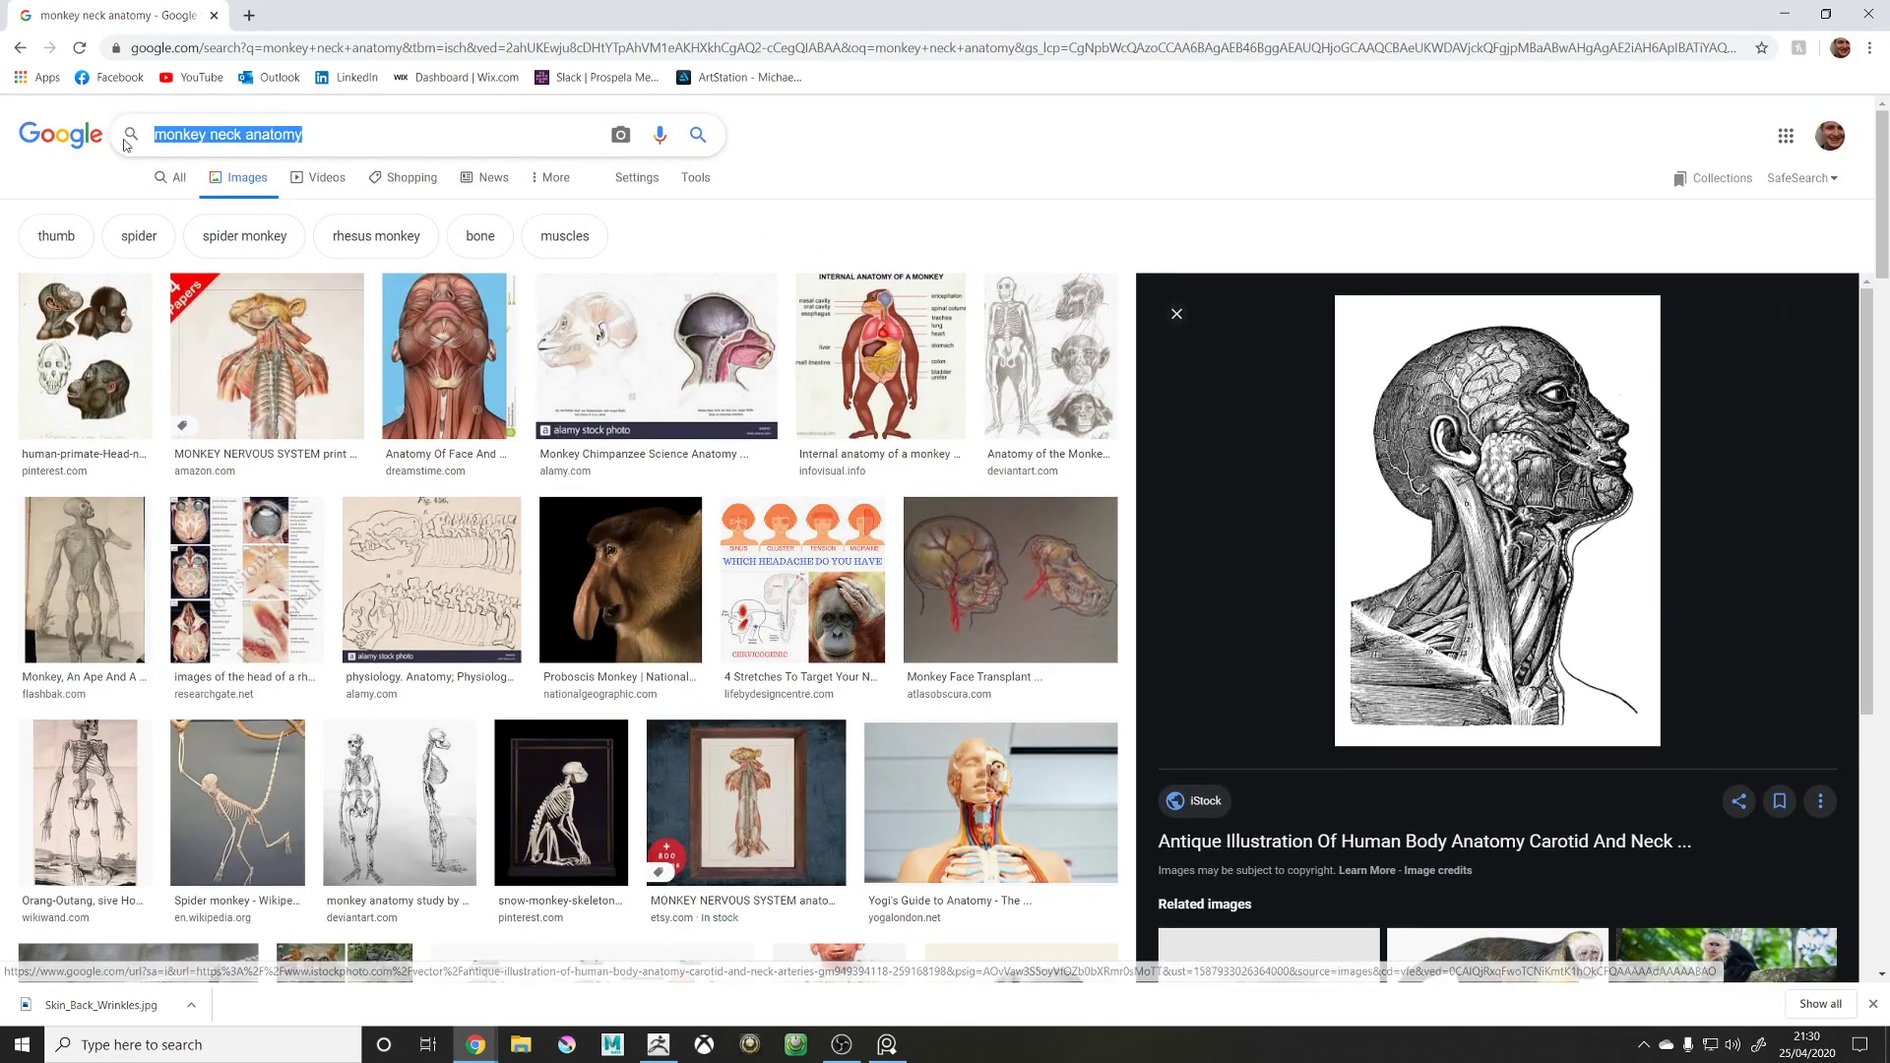
pyautogui.write('trap')
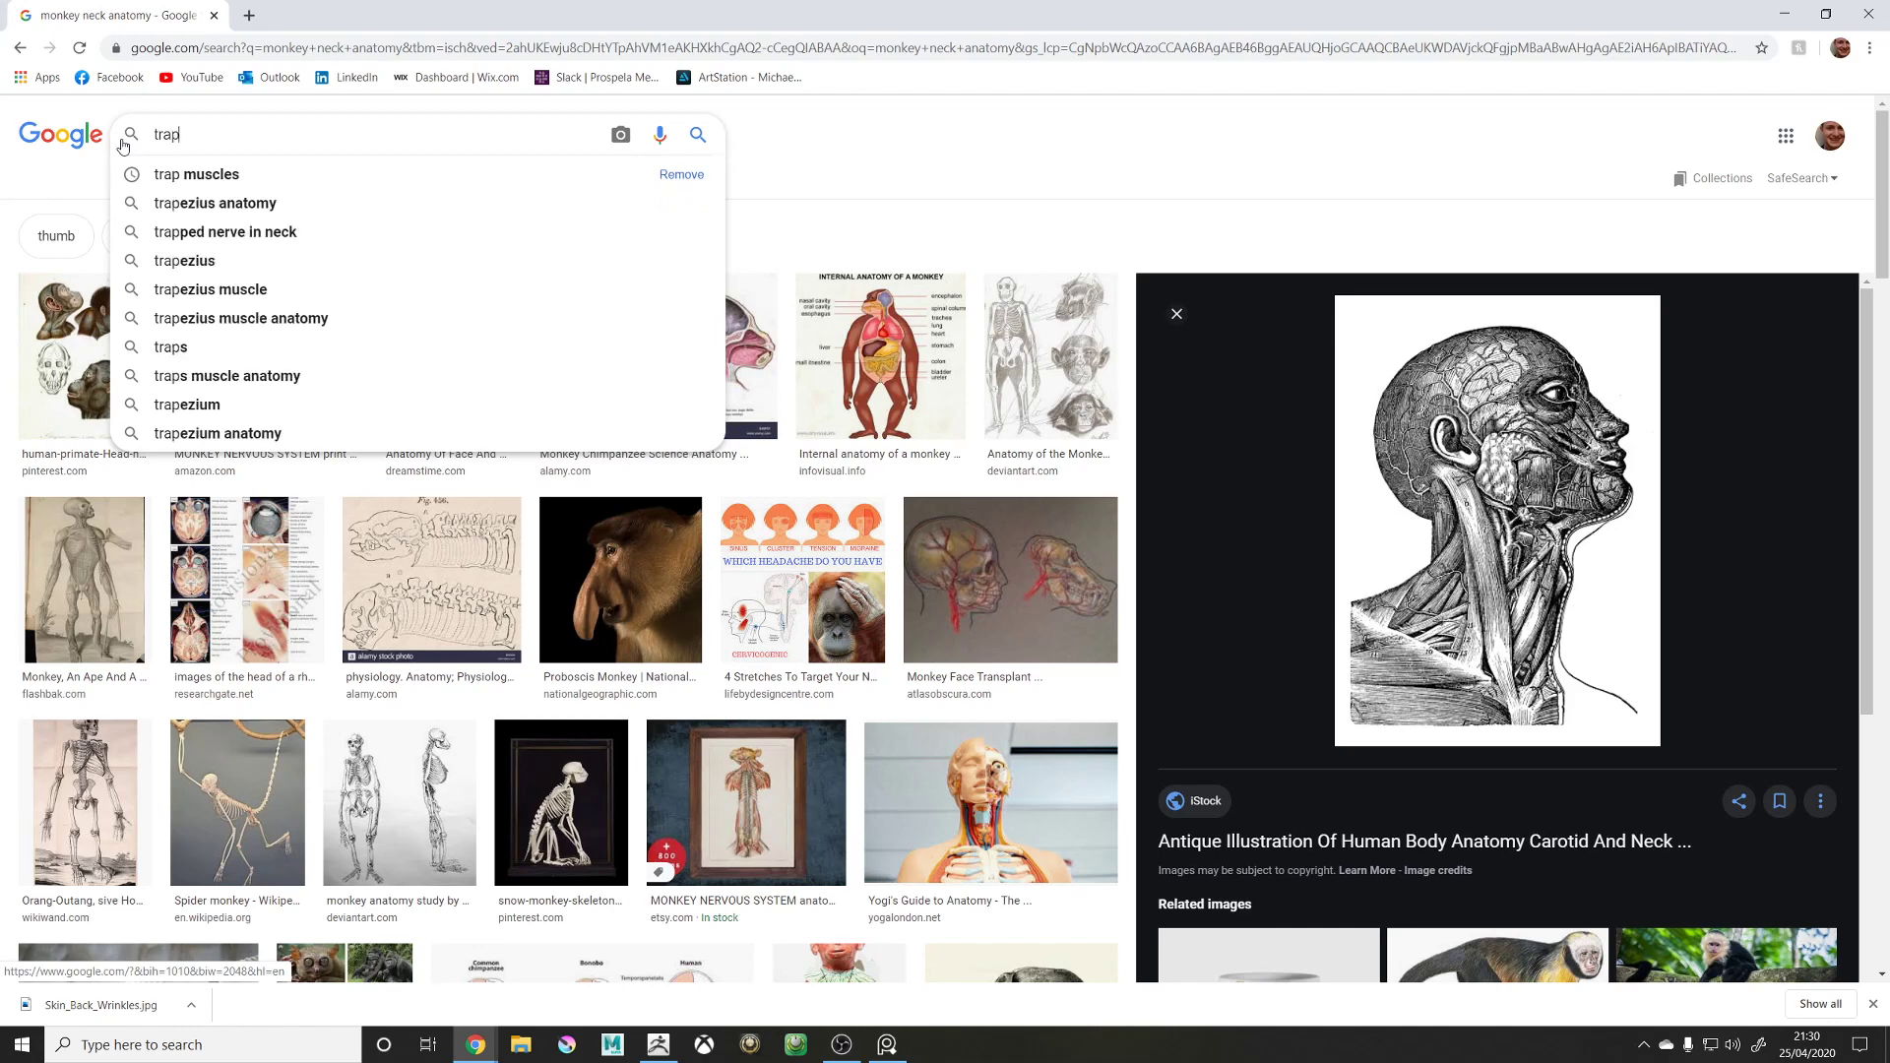
pyautogui.write('ezius muscle cla')
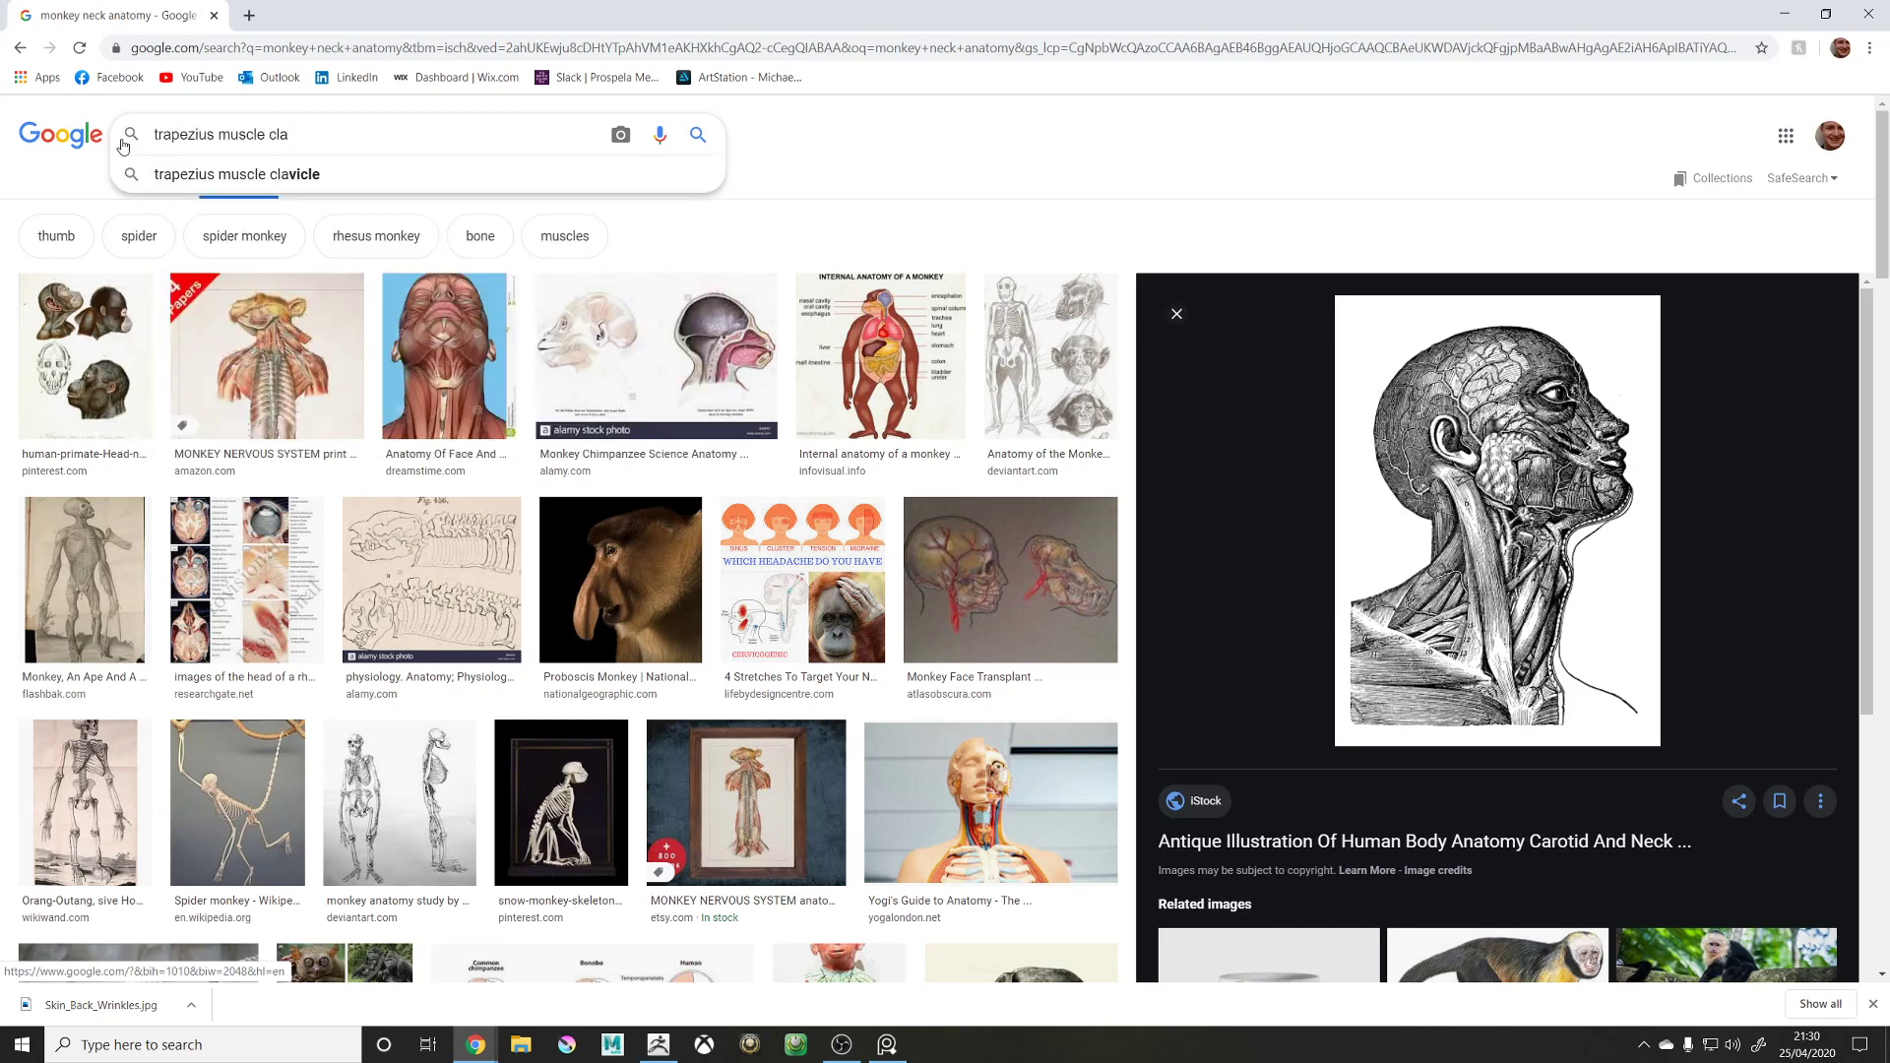
pyautogui.press('Return')
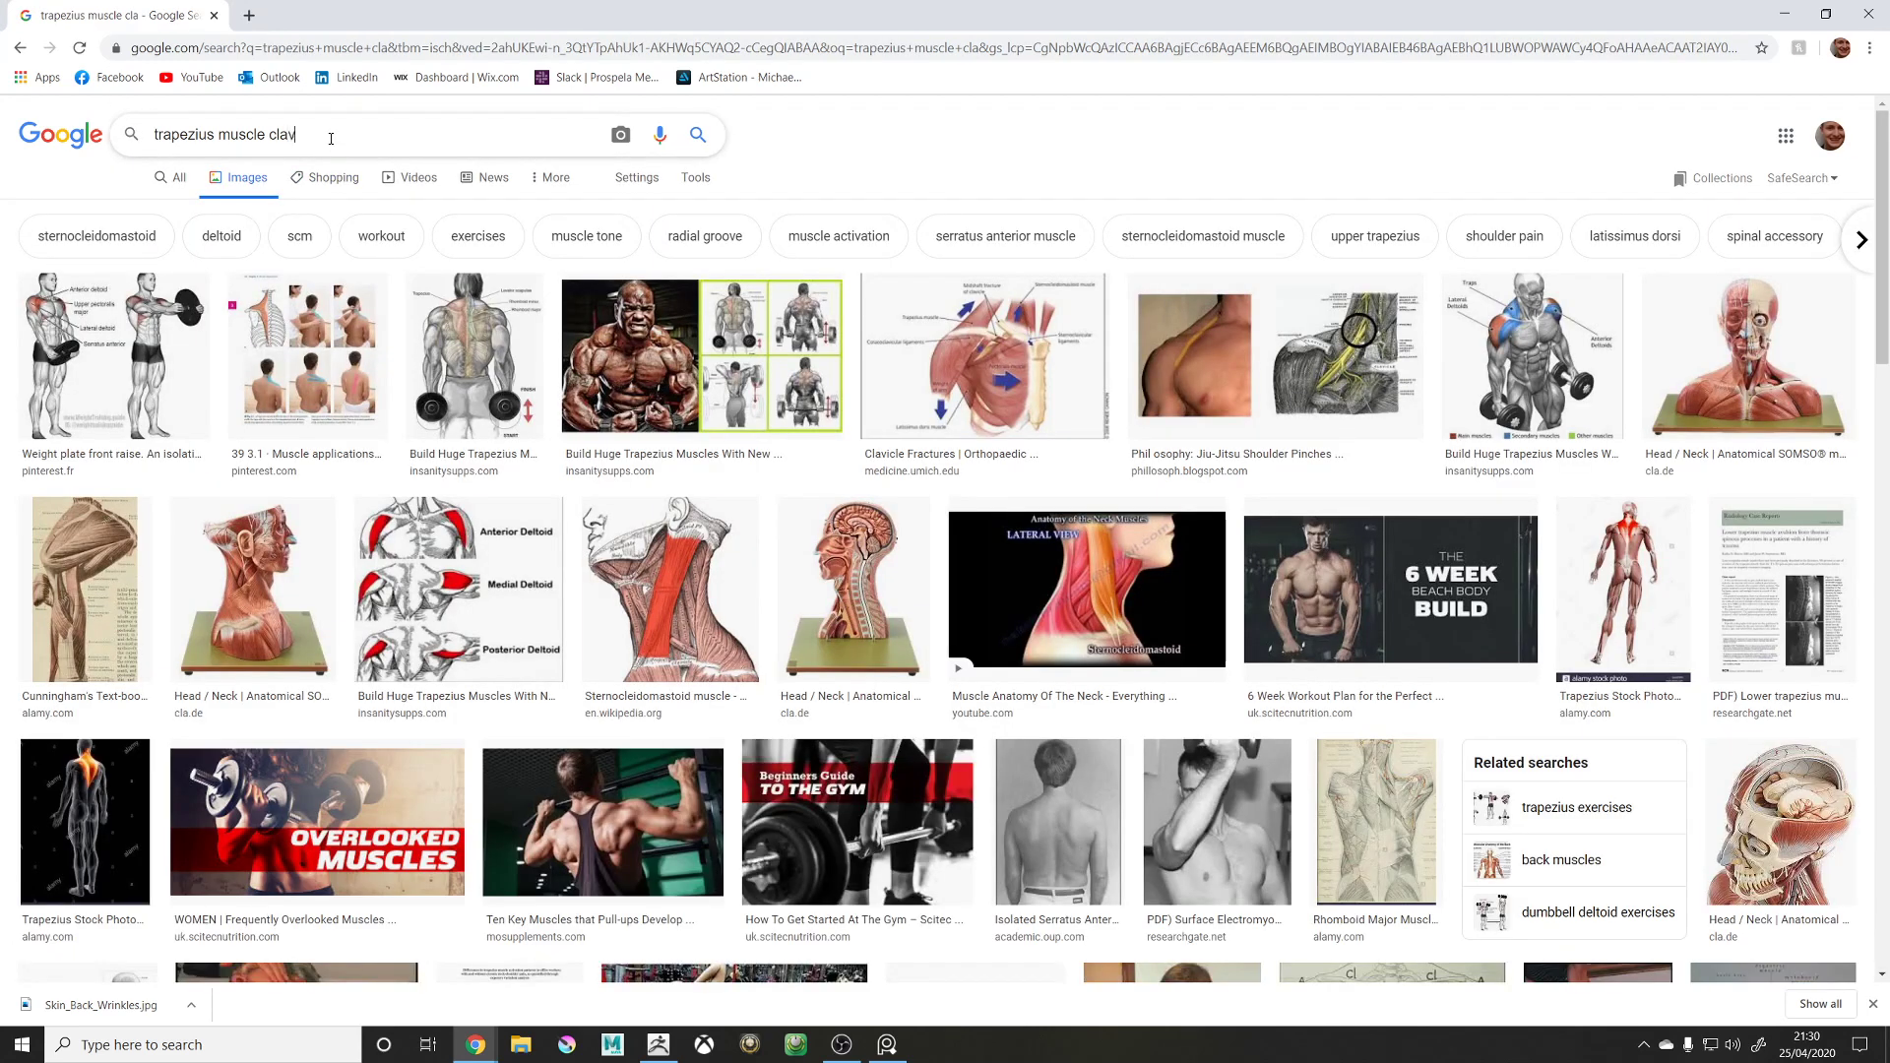
pyautogui.write('v')
pyautogui.press('Down')
pyautogui.press('Return')
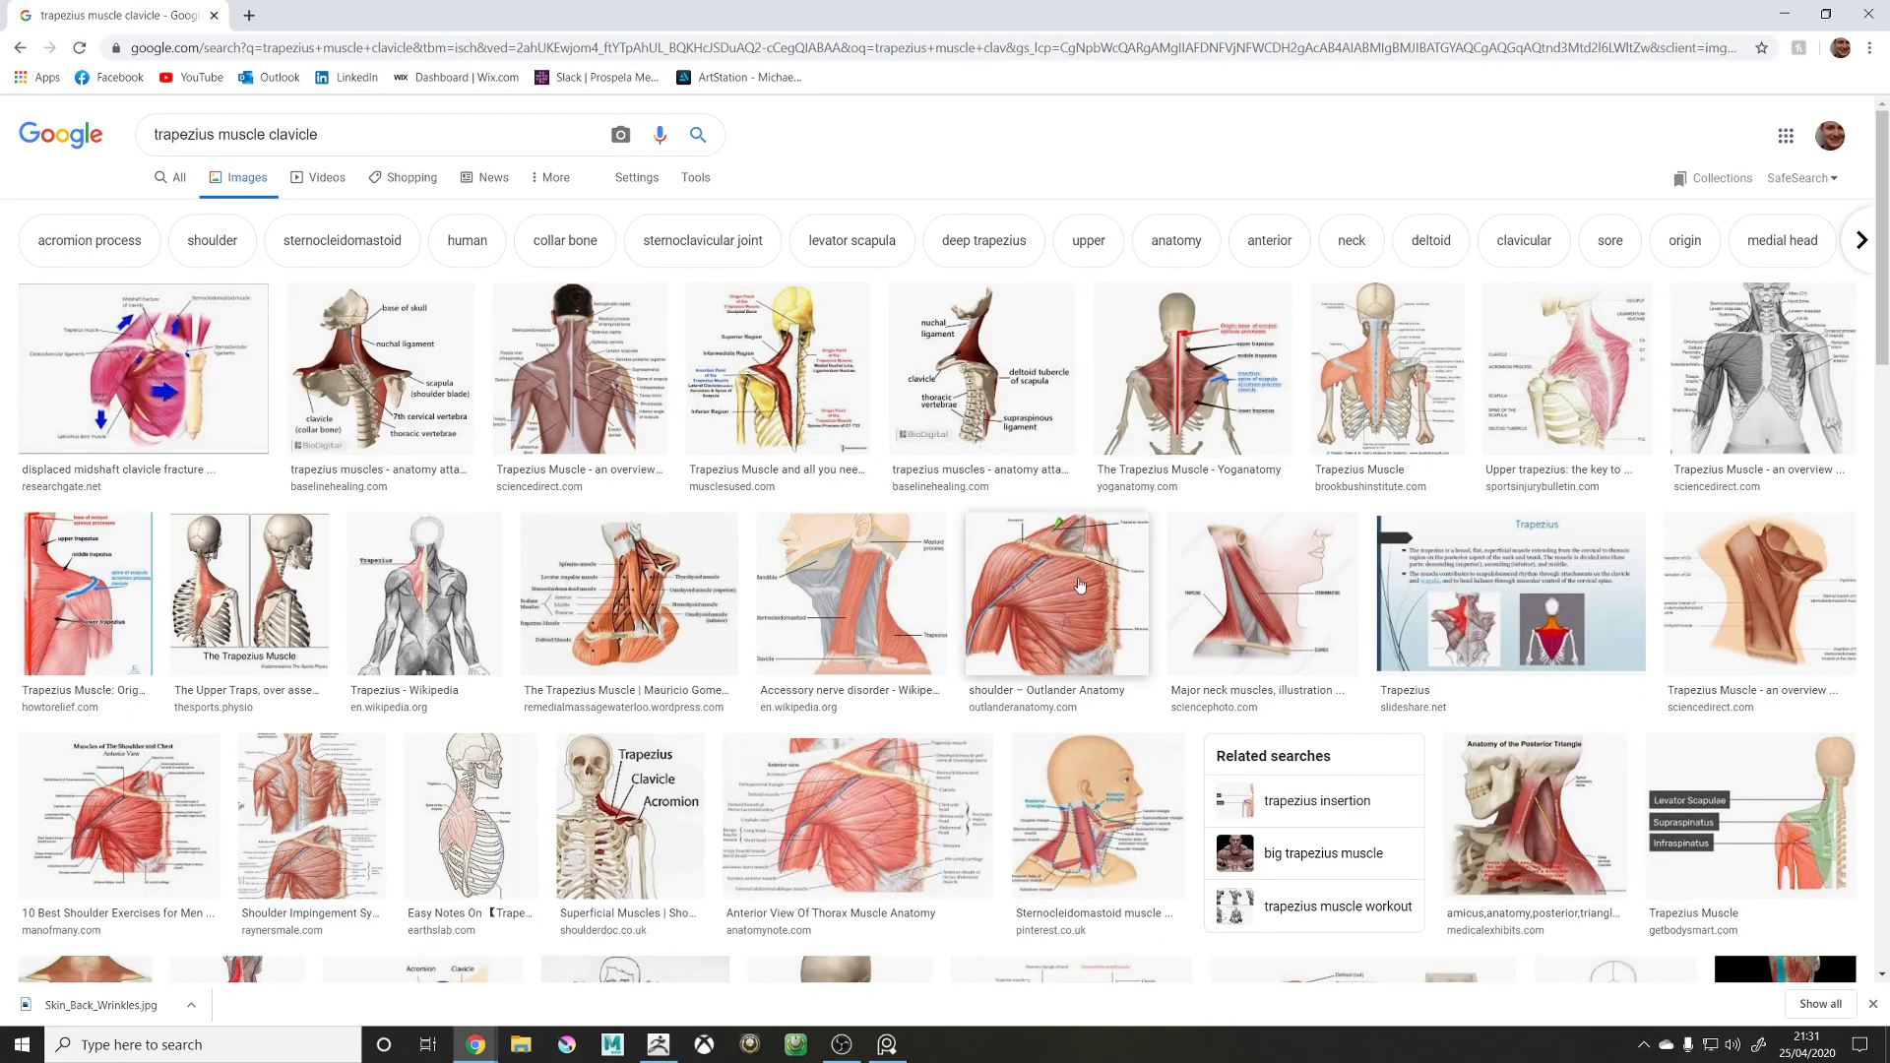
pyautogui.click(1052, 540)
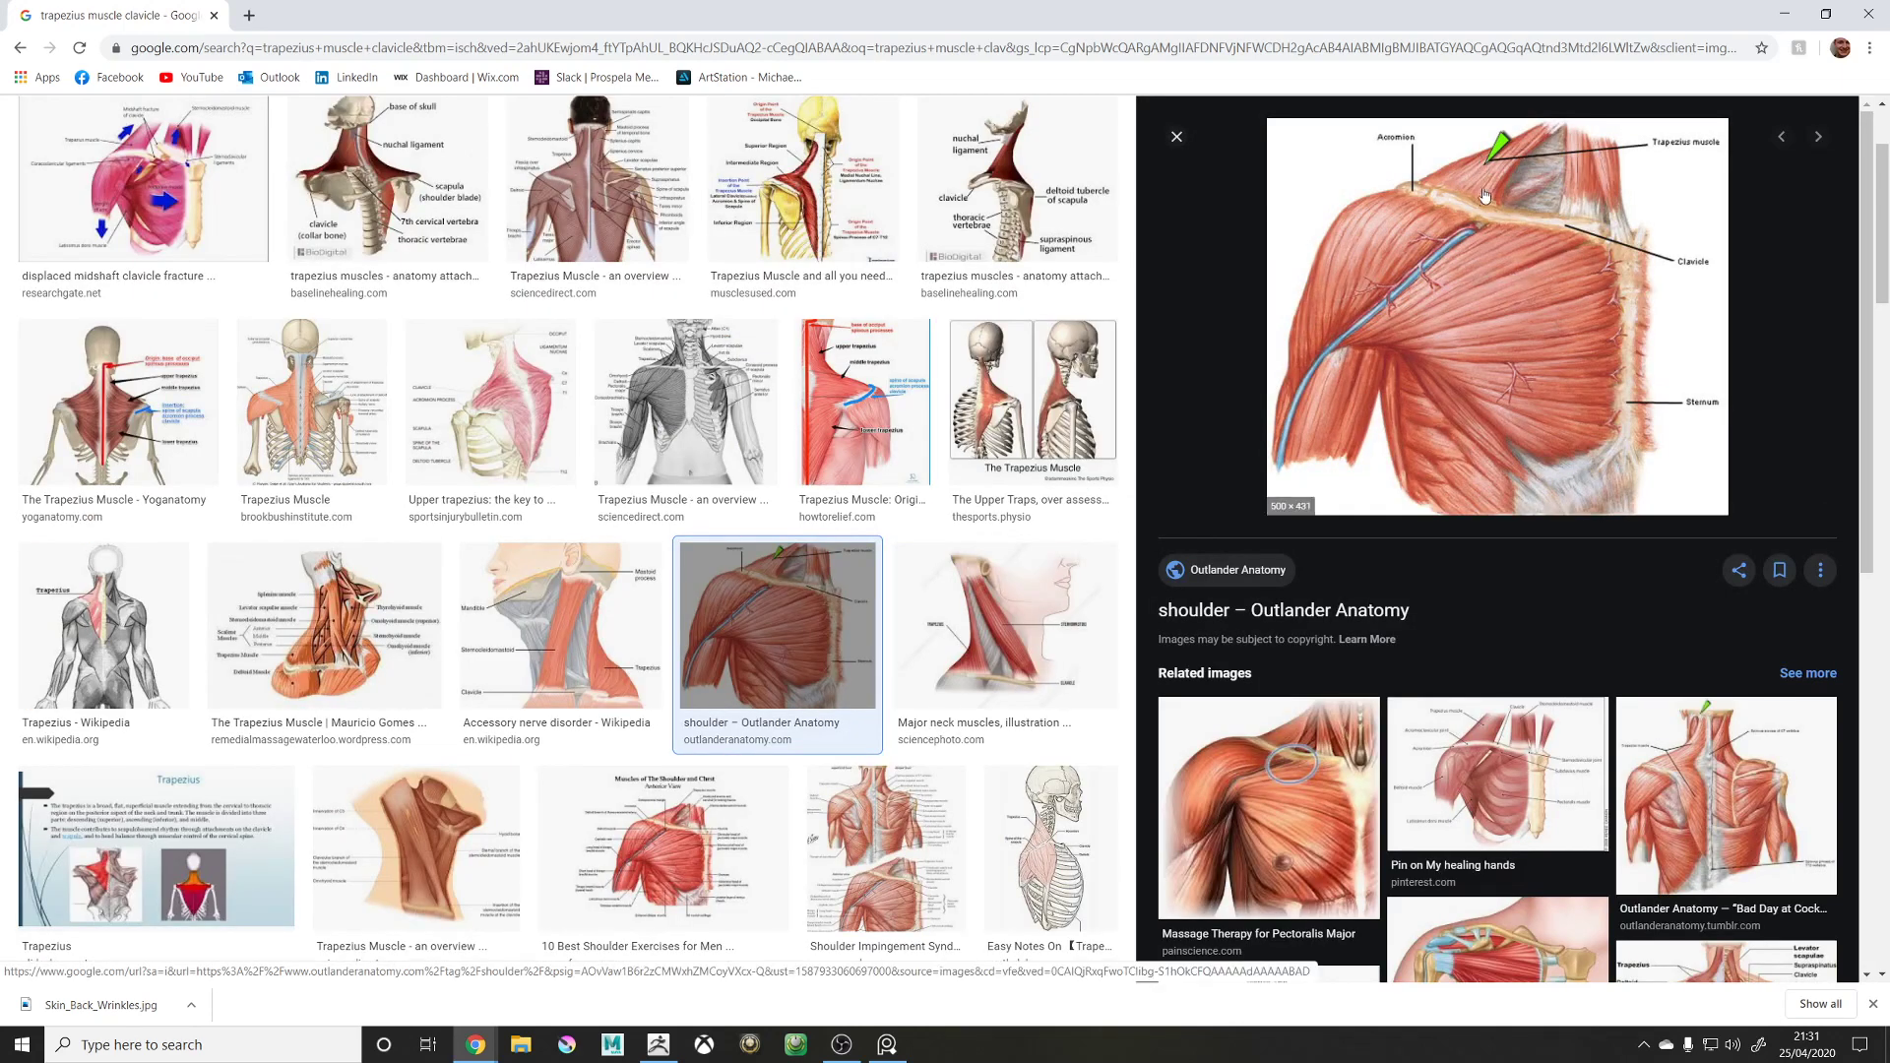
# Switch to ZBrush and adjust the form of the upper shoulder beside the neck with the Move brush.
pyautogui.click(658, 1044)
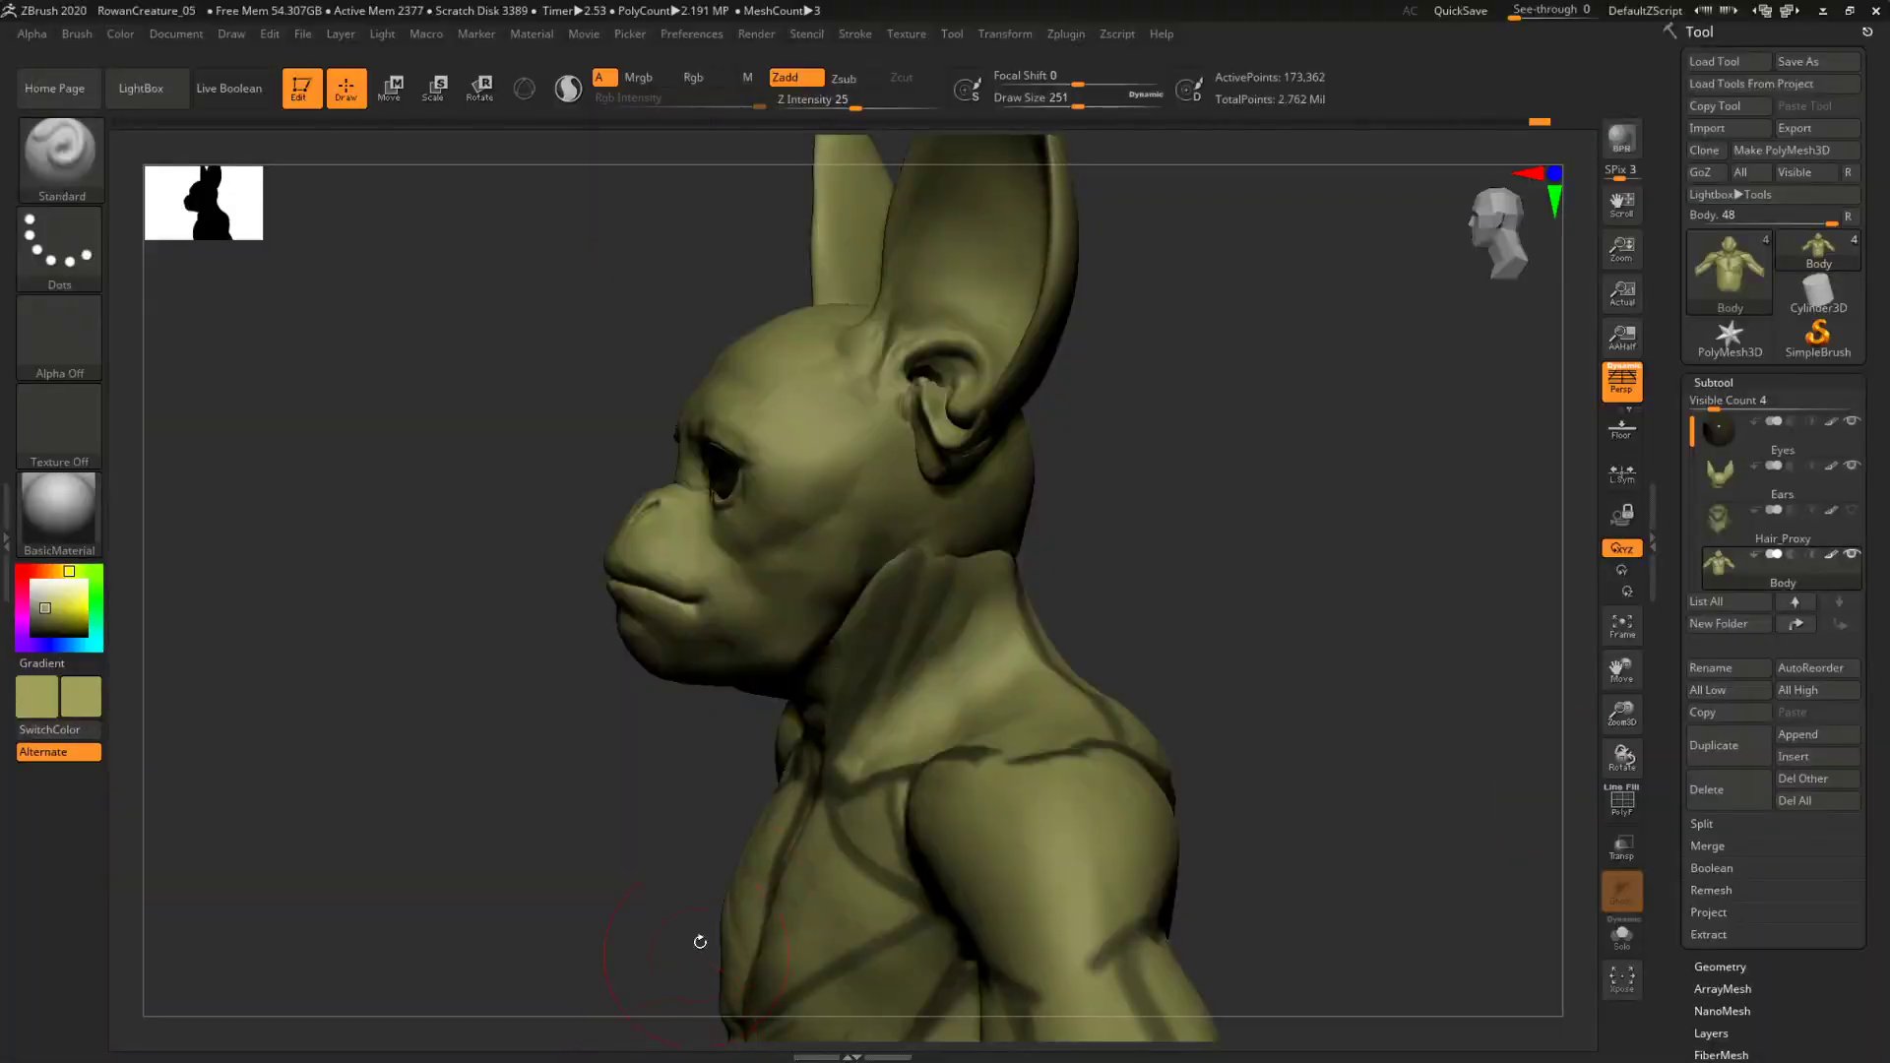
pyautogui.moveTo(1347, 619); pyautogui.dragTo(1246, 578)
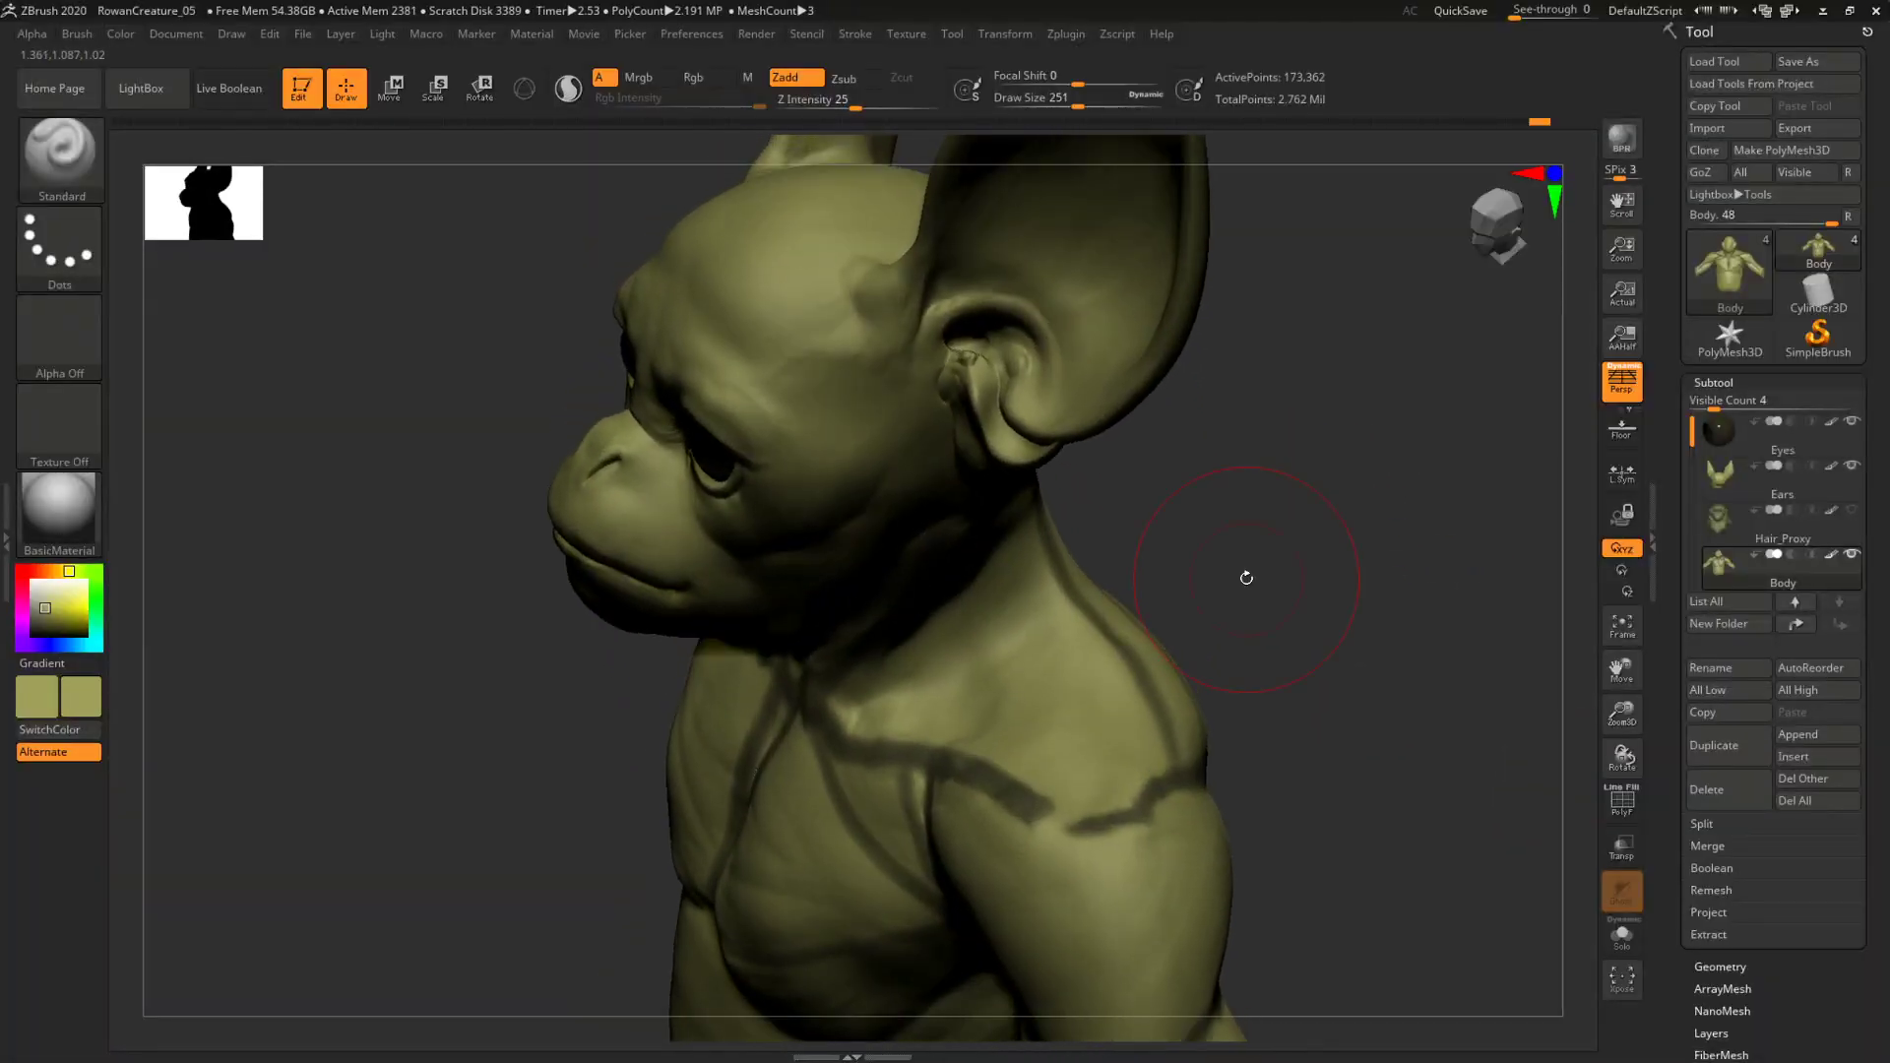
pyautogui.press('b')
pyautogui.press('c')
pyautogui.press('b')
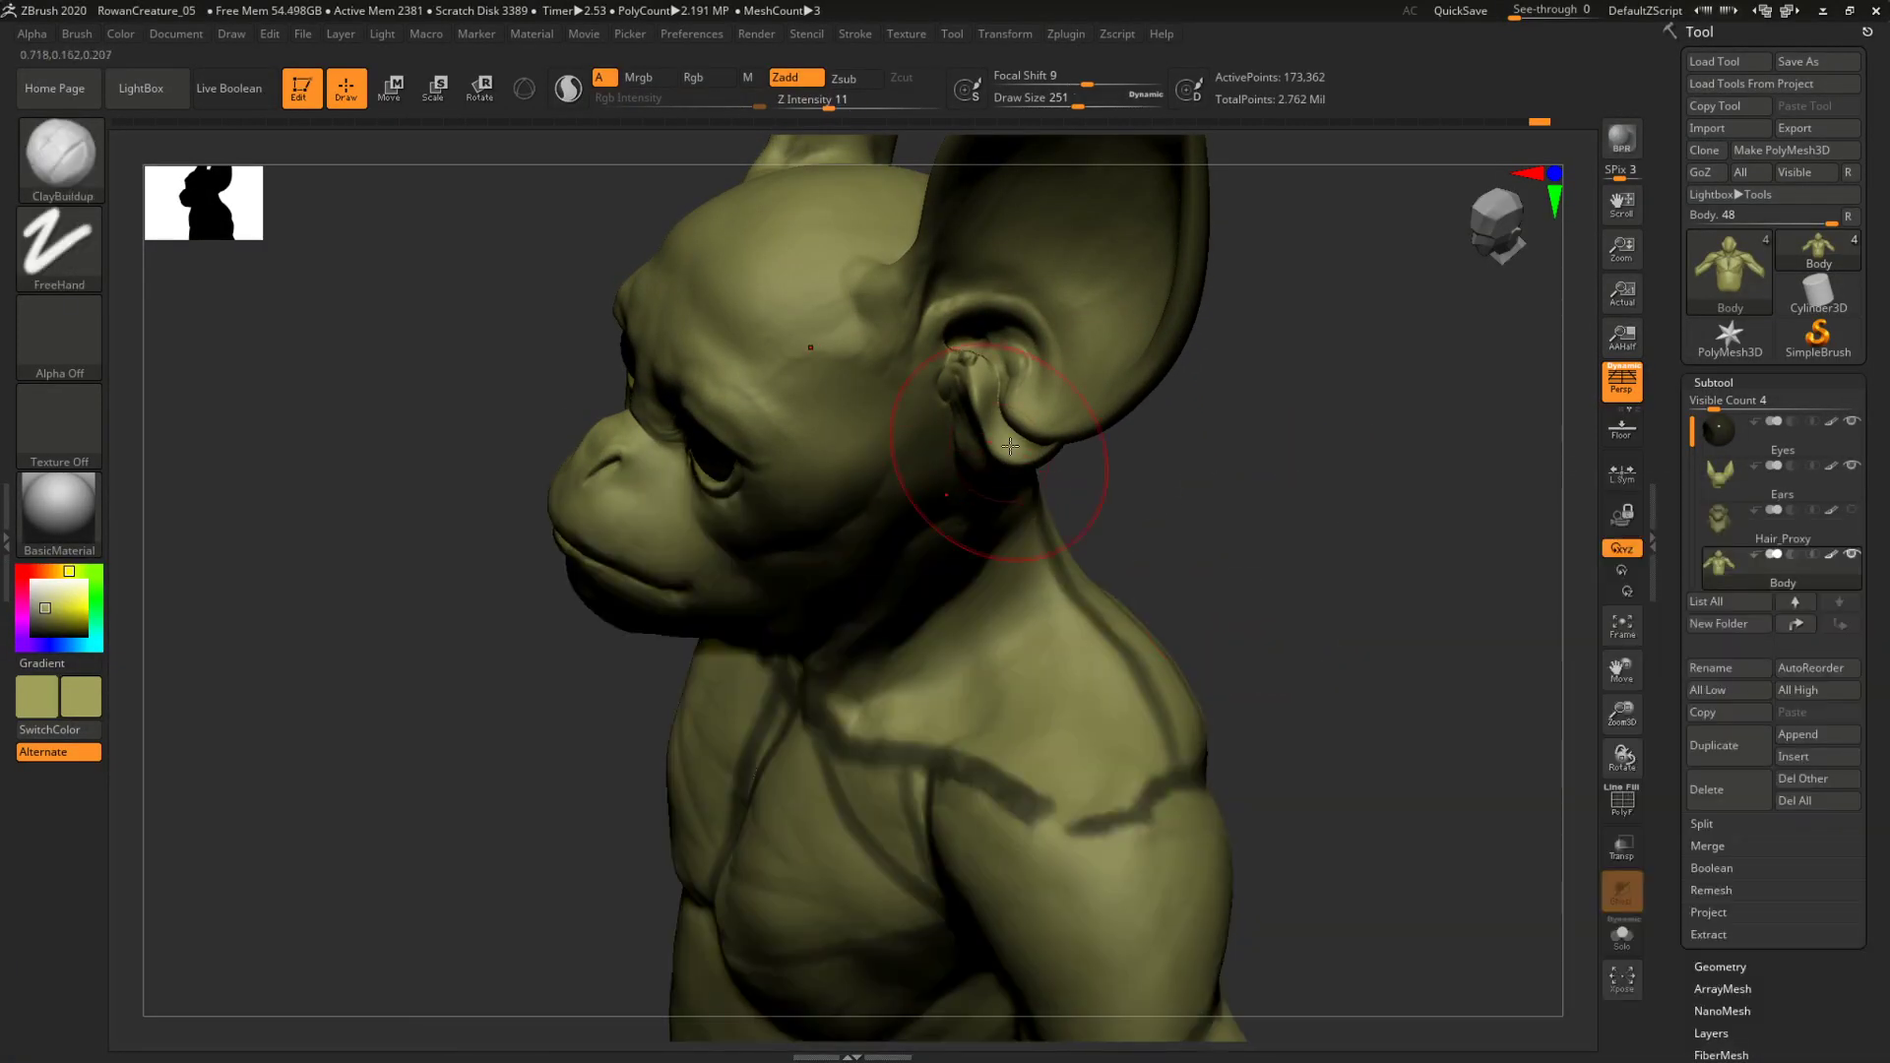
pyautogui.moveTo(1350, 509)
pyautogui.mouseDown()
pyautogui.moveTo(1299, 552)
pyautogui.moveTo(1349, 561)
pyautogui.moveTo(1329, 498)
pyautogui.moveTo(1336, 581)
pyautogui.moveTo(1338, 489)
pyautogui.moveTo(1312, 553)
pyautogui.mouseUp()
pyautogui.press('b')
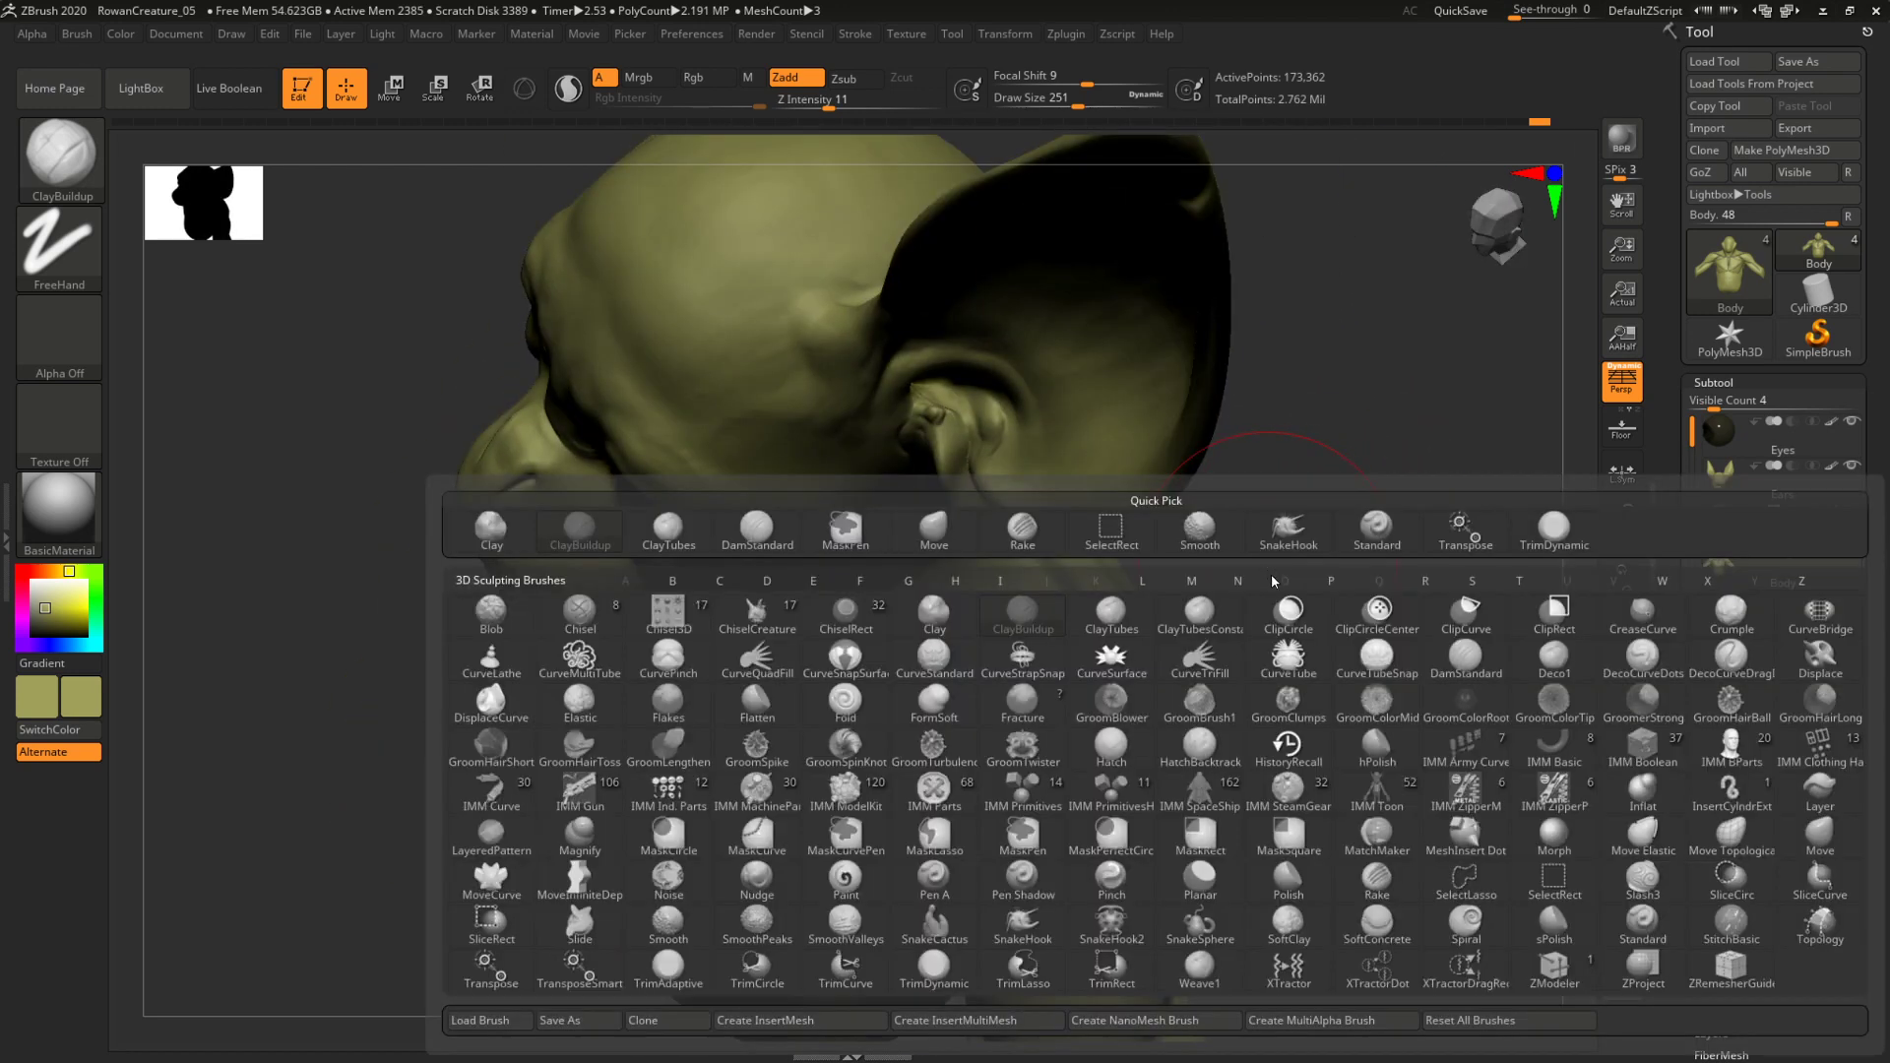
pyautogui.press('m')
pyautogui.press('v')
pyautogui.press('space')
pyautogui.moveTo(954, 737); pyautogui.dragTo(948, 735)
pyautogui.moveTo(1299, 686); pyautogui.dragTo(1358, 646)
# Set the Standard brush to paint colour only, with Rgb on, Zadd off and Rgb Intensity 100.
pyautogui.press('b')
pyautogui.press('c')
pyautogui.press('b')
pyautogui.press('space')
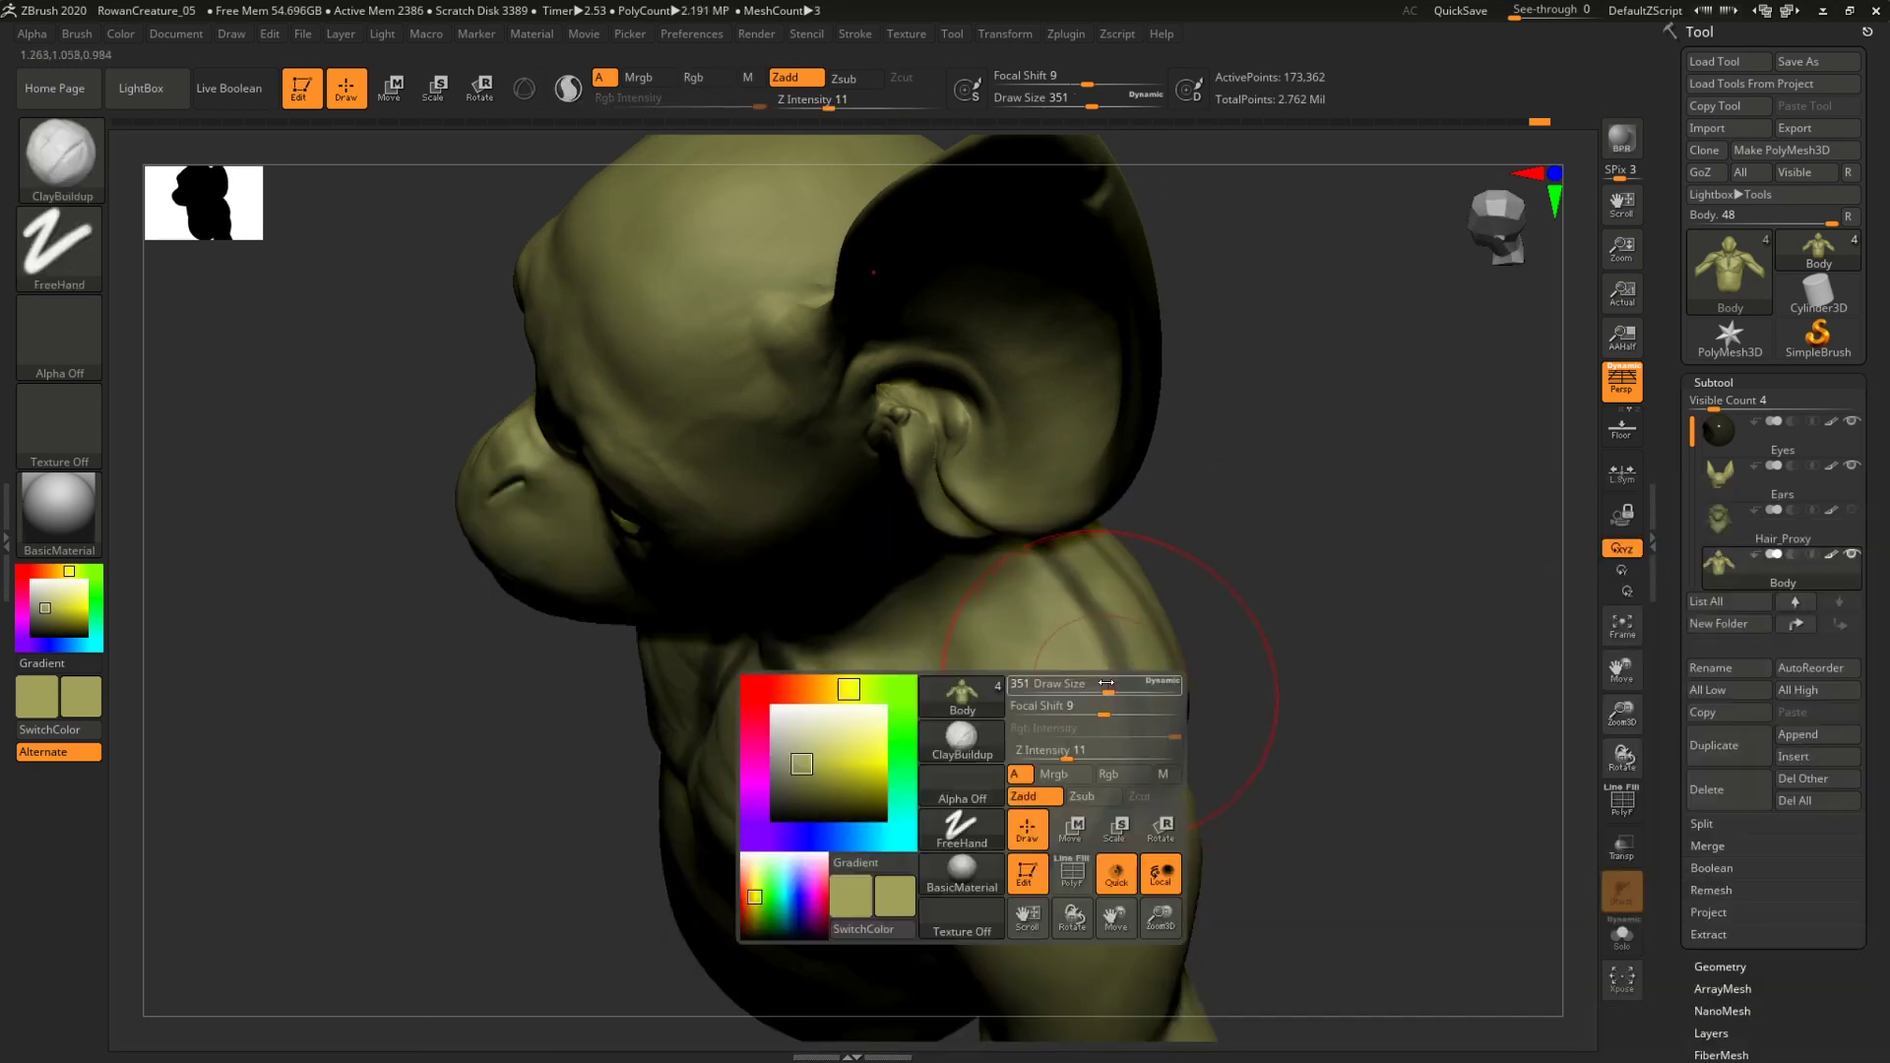
pyautogui.press('b')
pyautogui.press('s')
pyautogui.press('t')
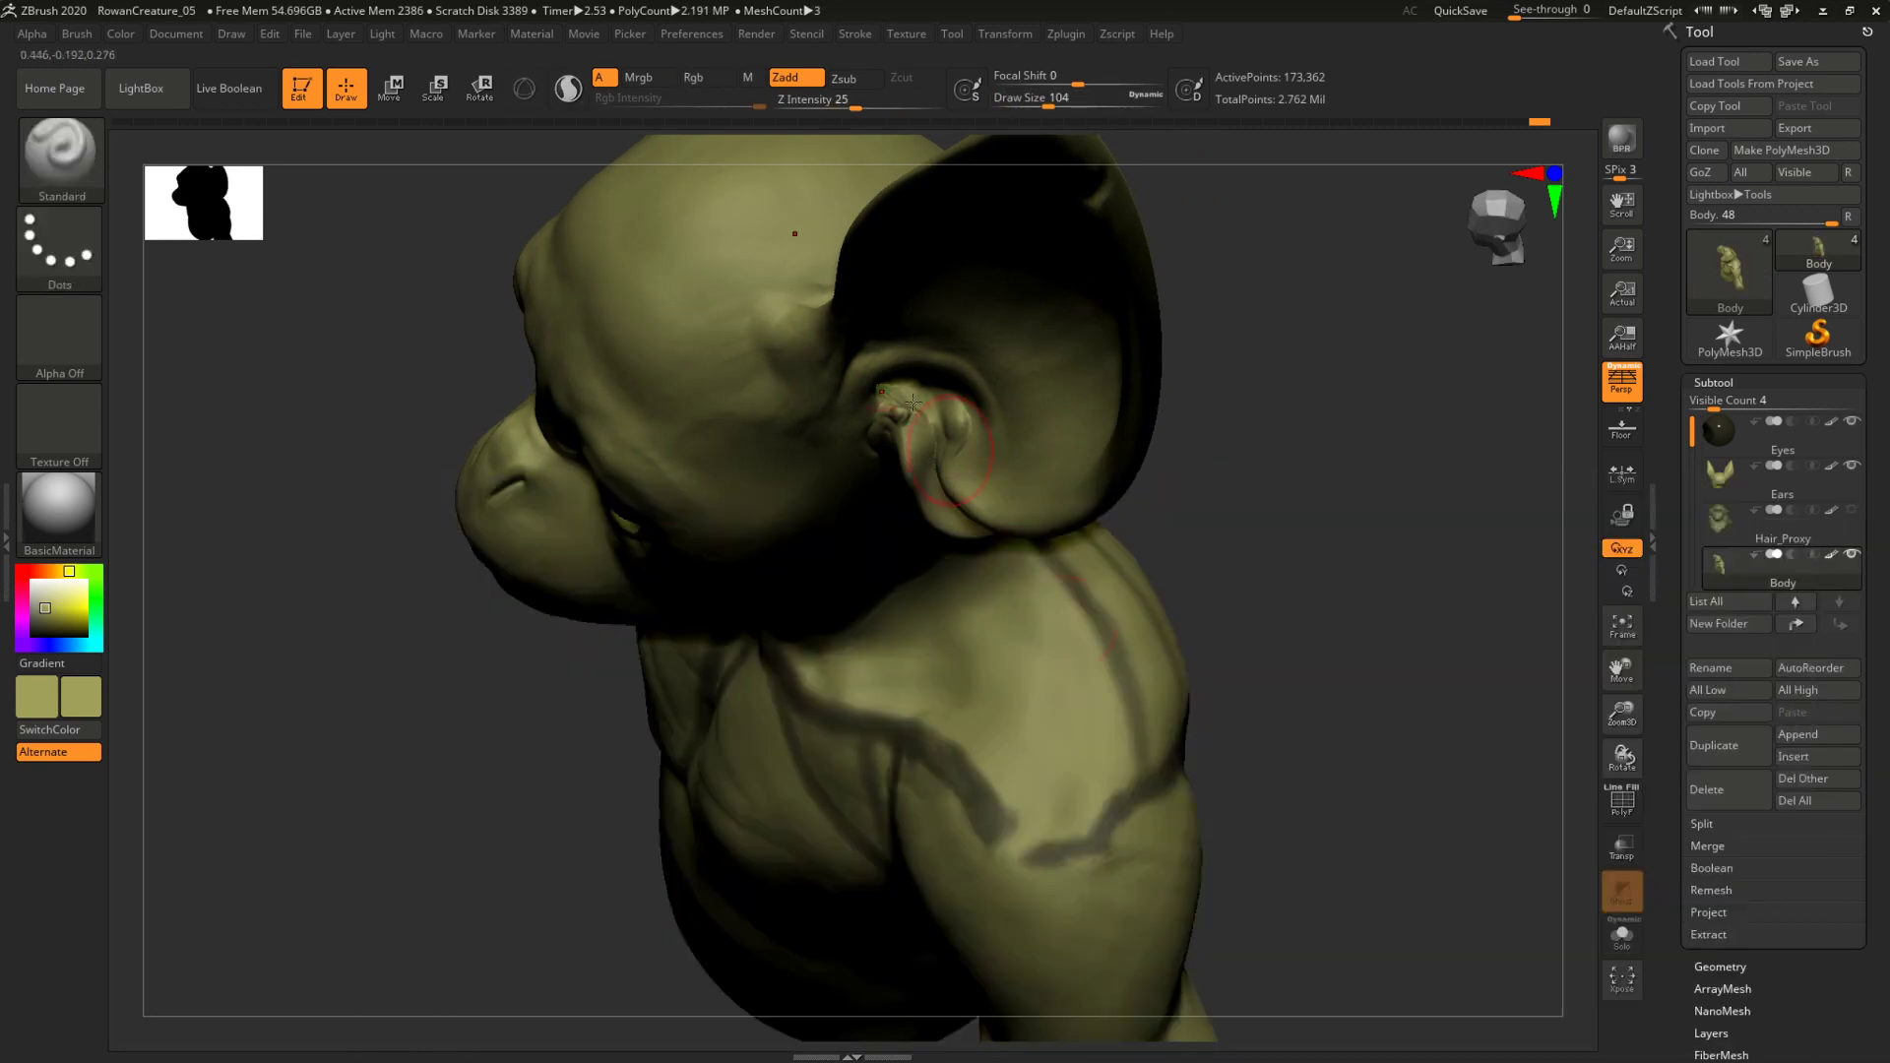
pyautogui.click(796, 78)
pyautogui.click(693, 77)
pyautogui.moveTo(1257, 523); pyautogui.dragTo(1166, 533)
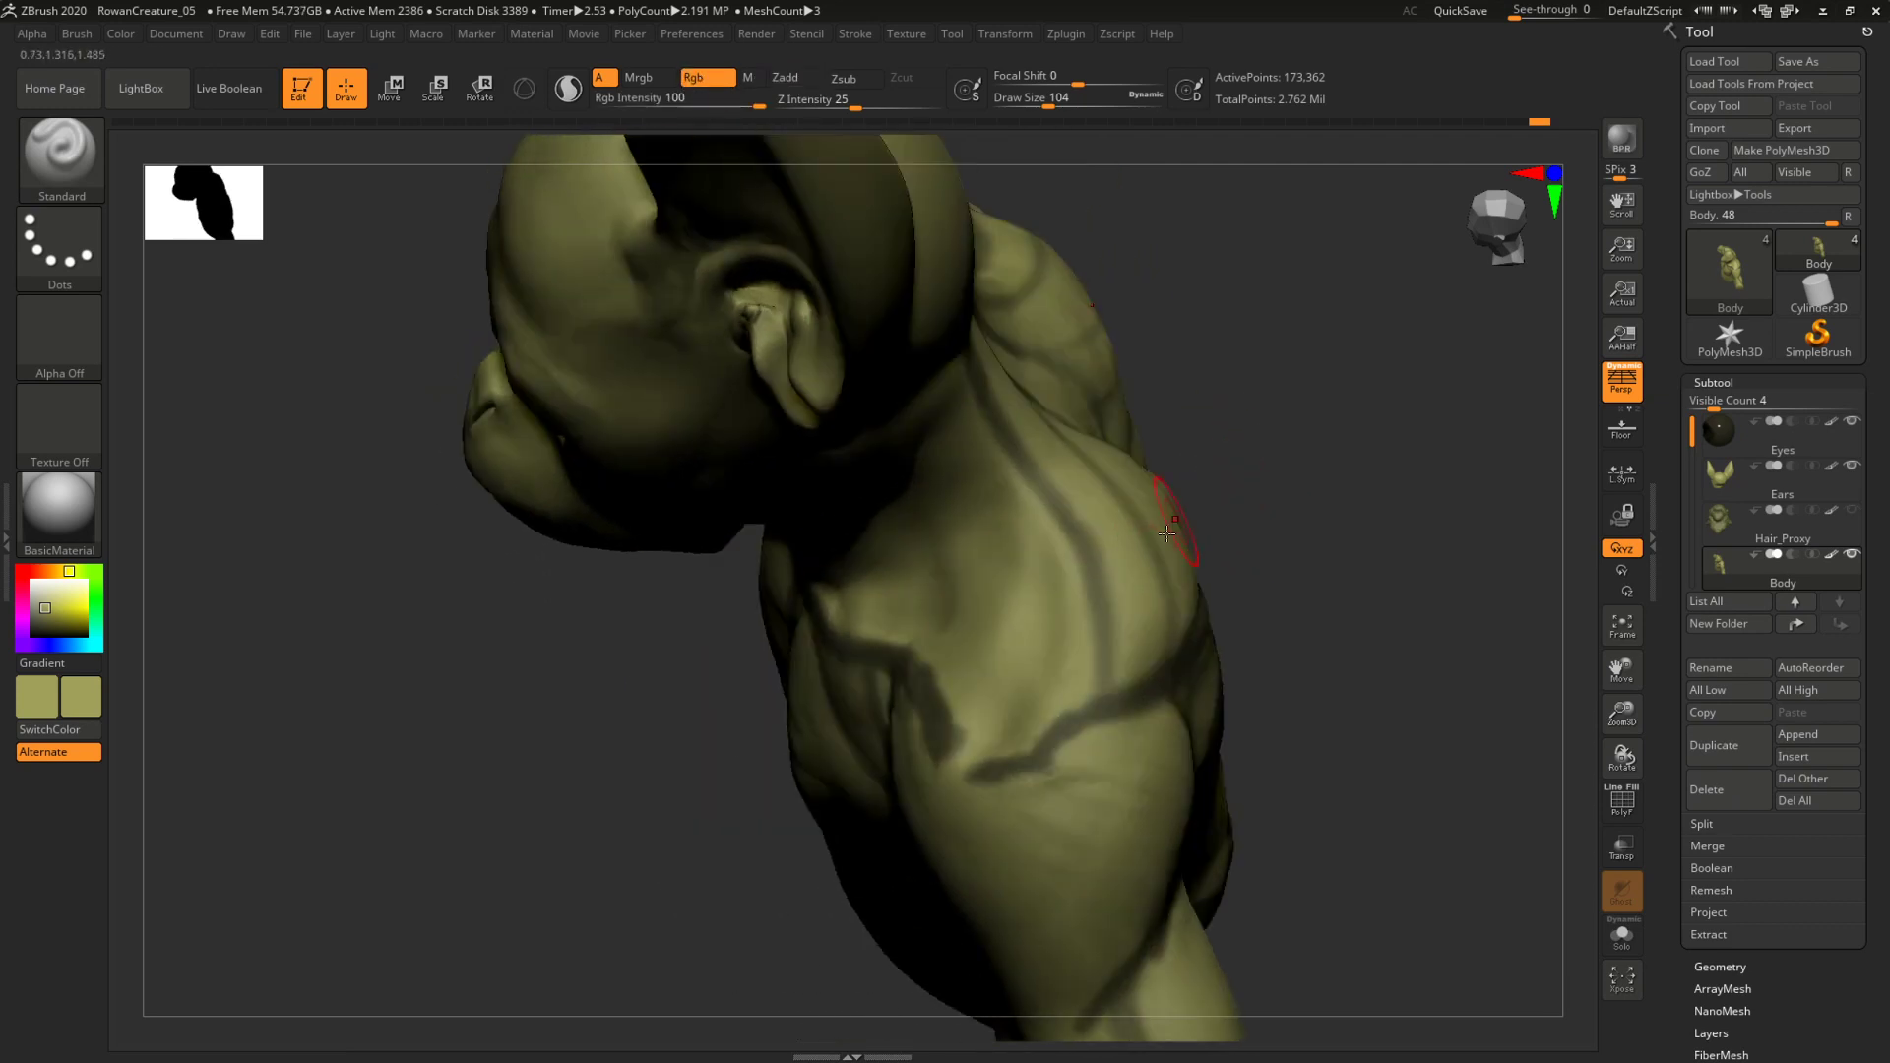
pyautogui.moveTo(1217, 644); pyautogui.dragTo(1179, 670)
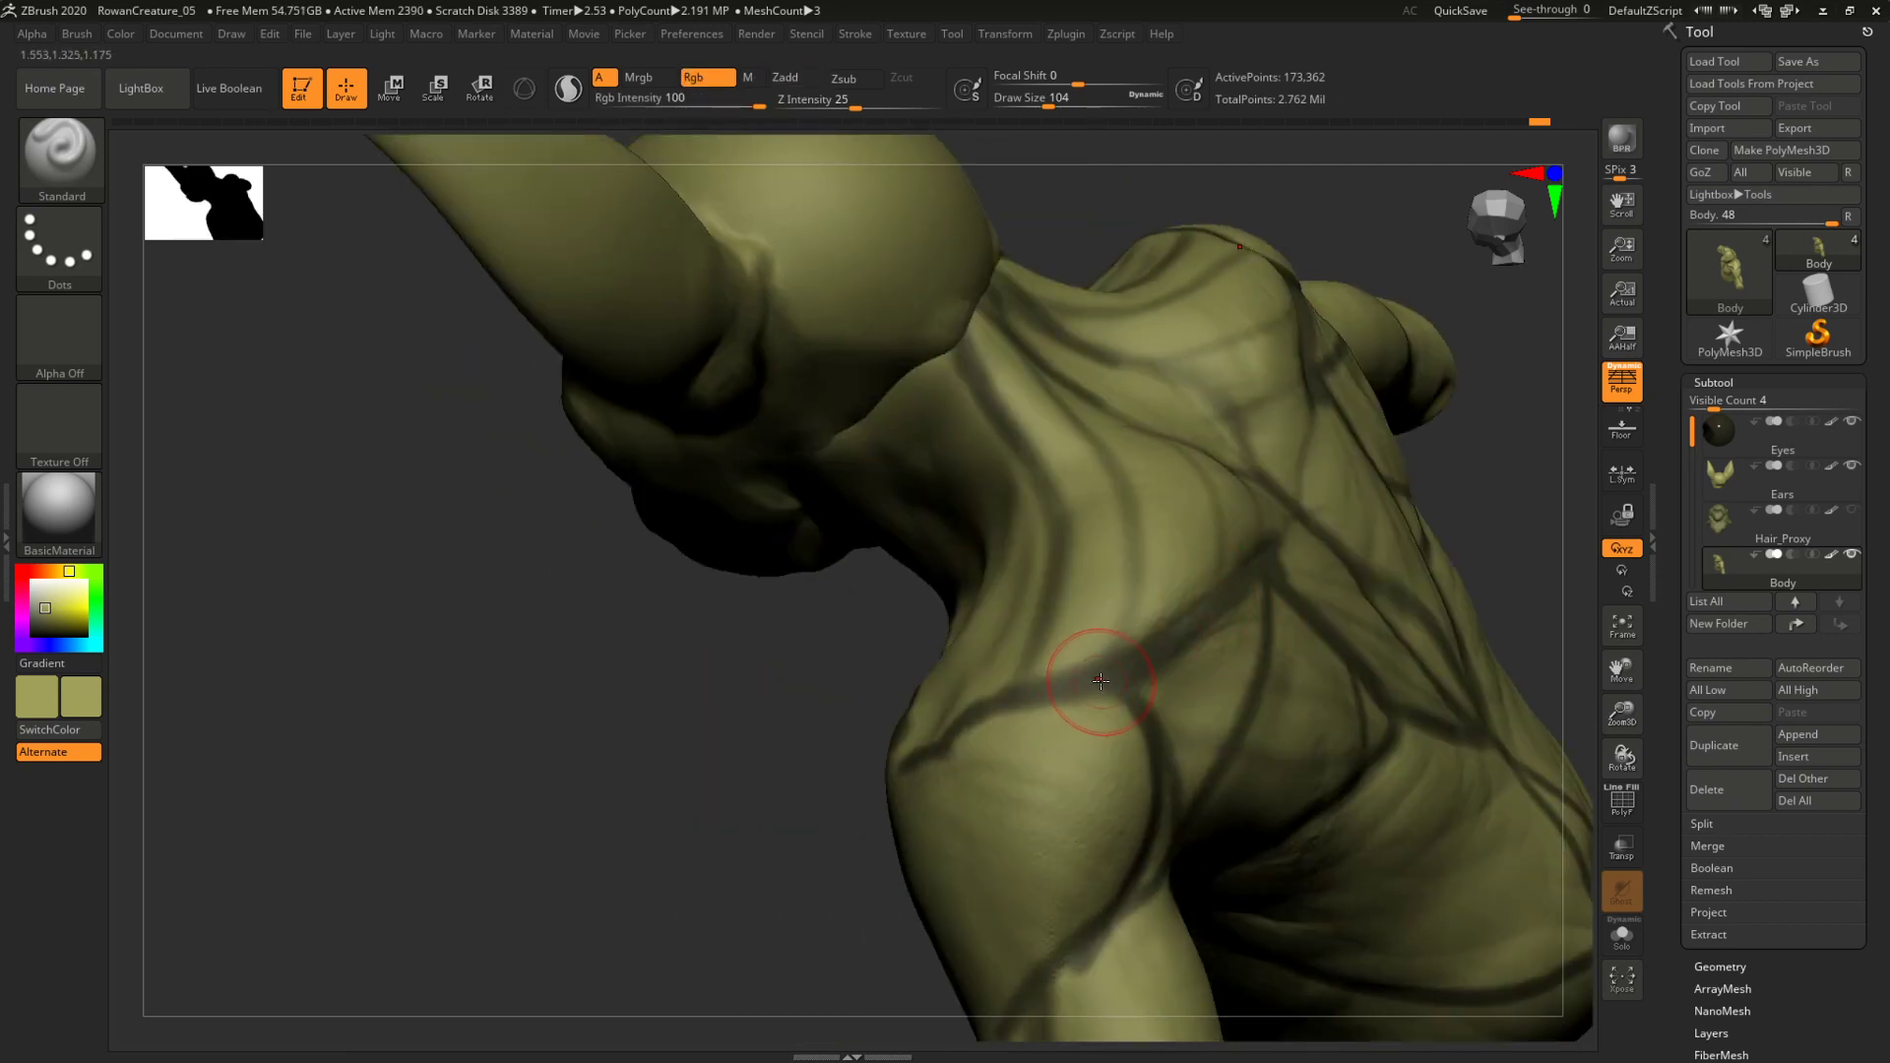
# Sample the dark guide colour and paint the trapezius's front edge from the neck down to the clavicle's outer end.
pyautogui.press('c')
pyautogui.moveTo(742, 633)
pyautogui.mouseDown()
pyautogui.moveTo(1031, 485)
pyautogui.moveTo(1000, 687)
pyautogui.mouseUp()
pyautogui.press('space')
pyautogui.moveTo(1269, 364)
pyautogui.mouseDown()
pyautogui.moveTo(1295, 367)
pyautogui.moveTo(1193, 467)
pyautogui.mouseUp()
pyautogui.press('space')
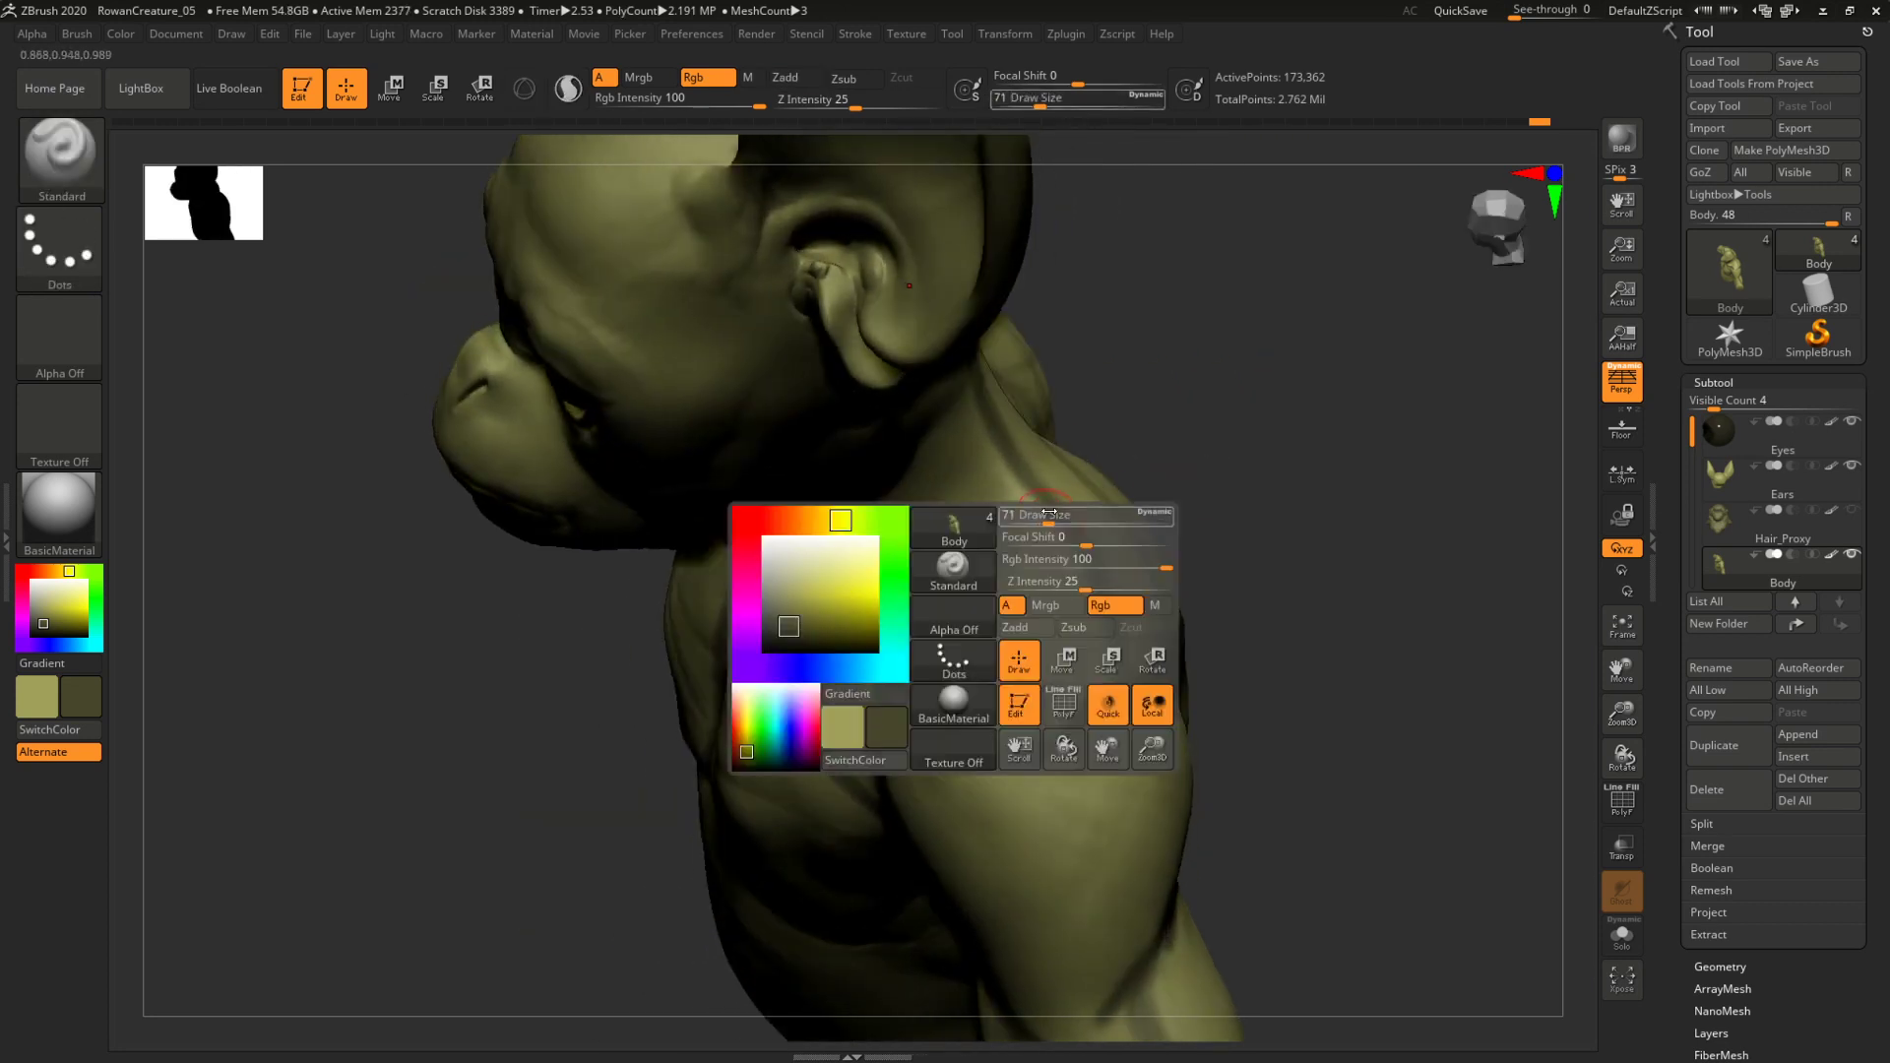
pyautogui.moveTo(1049, 513); pyautogui.dragTo(1035, 513)
pyautogui.moveTo(1001, 451)
pyautogui.mouseDown()
pyautogui.moveTo(1024, 541)
pyautogui.moveTo(1000, 707)
pyautogui.mouseUp()
pyautogui.moveTo(1280, 414)
pyautogui.mouseDown()
pyautogui.moveTo(1252, 449)
pyautogui.moveTo(1101, 439)
pyautogui.moveTo(1202, 434)
pyautogui.moveTo(1329, 528)
pyautogui.moveTo(1030, 502)
pyautogui.moveTo(1013, 620)
pyautogui.moveTo(974, 691)
pyautogui.moveTo(1290, 453)
pyautogui.moveTo(1084, 493)
pyautogui.moveTo(1253, 473)
pyautogui.moveTo(1244, 498)
pyautogui.moveTo(1404, 519)
pyautogui.moveTo(1252, 573)
pyautogui.mouseUp()
# Build up the trapezius between the painted guide lines at the shoulder tip with the ClayTubes brush at draw size 177.
pyautogui.press('ctrl')
pyautogui.press('b')
pyautogui.press('c')
pyautogui.press('b')
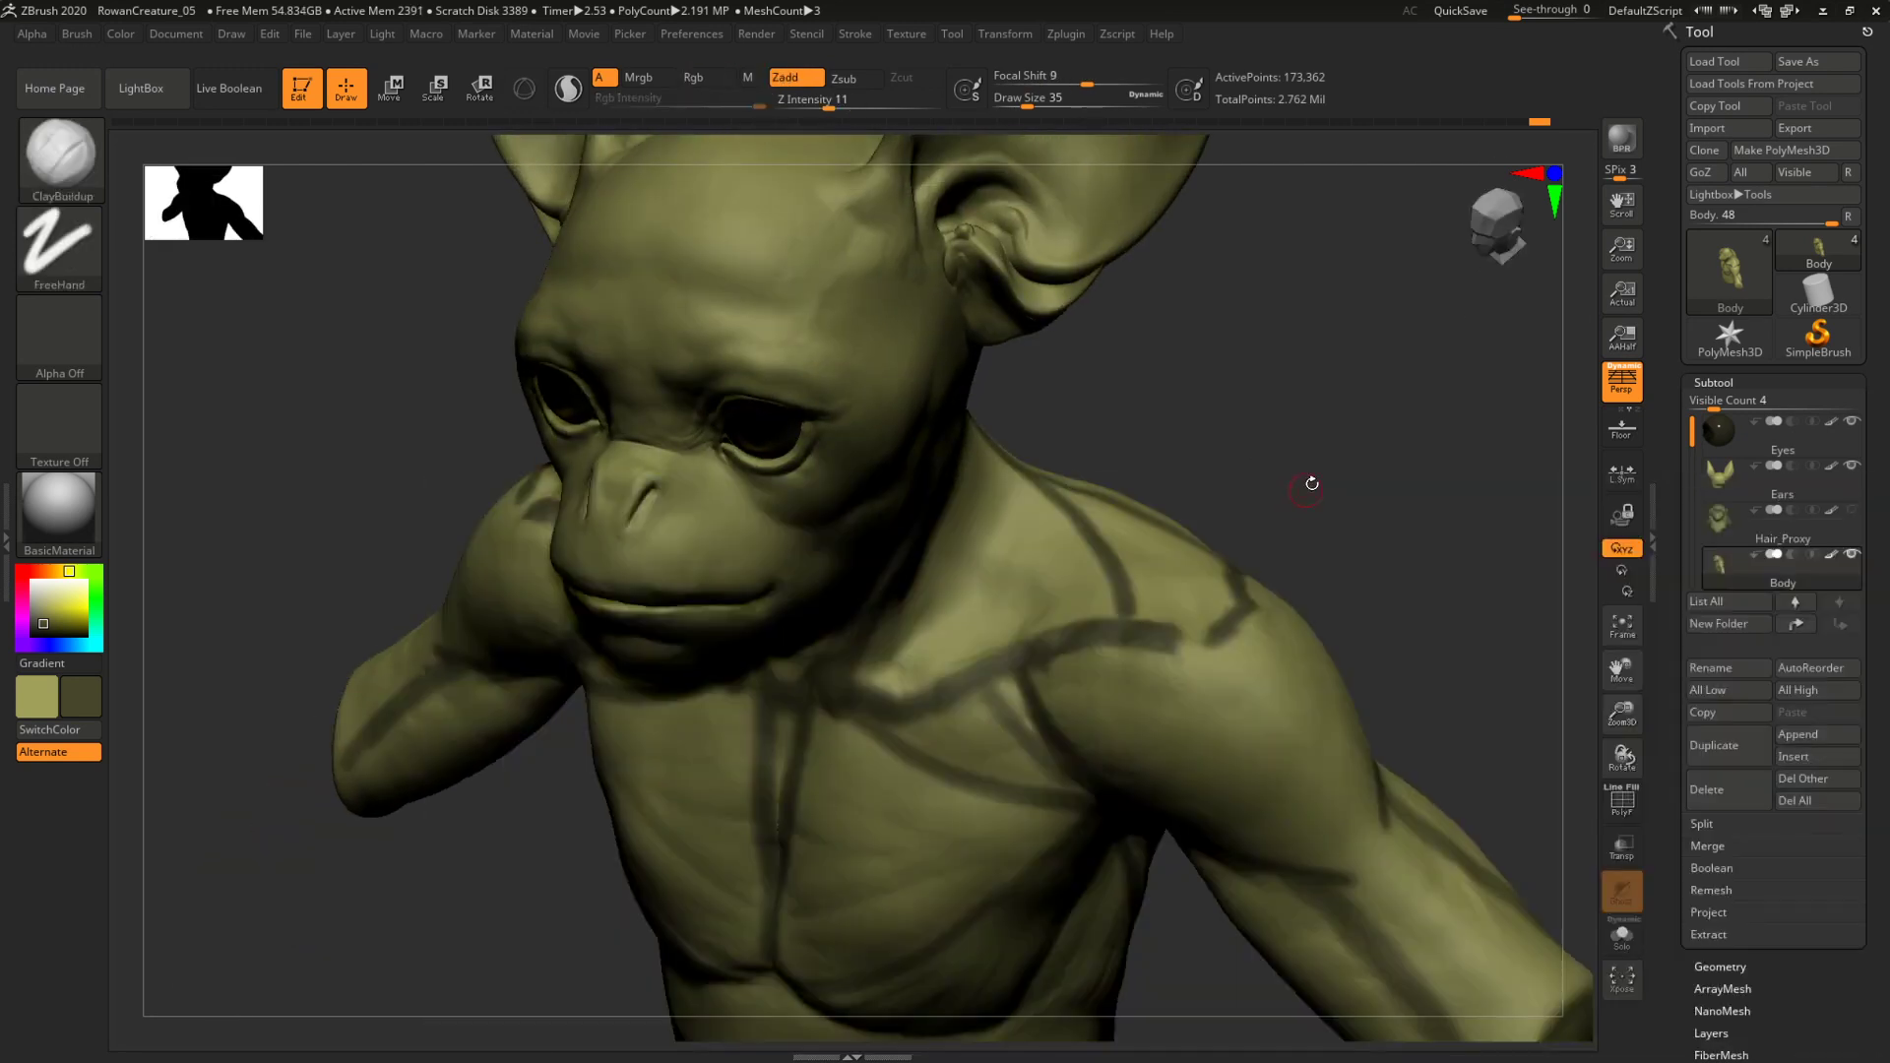
pyautogui.press('space')
pyautogui.moveTo(1311, 483)
pyautogui.mouseDown()
pyautogui.moveTo(962, 654)
pyautogui.moveTo(1082, 528)
pyautogui.mouseUp()
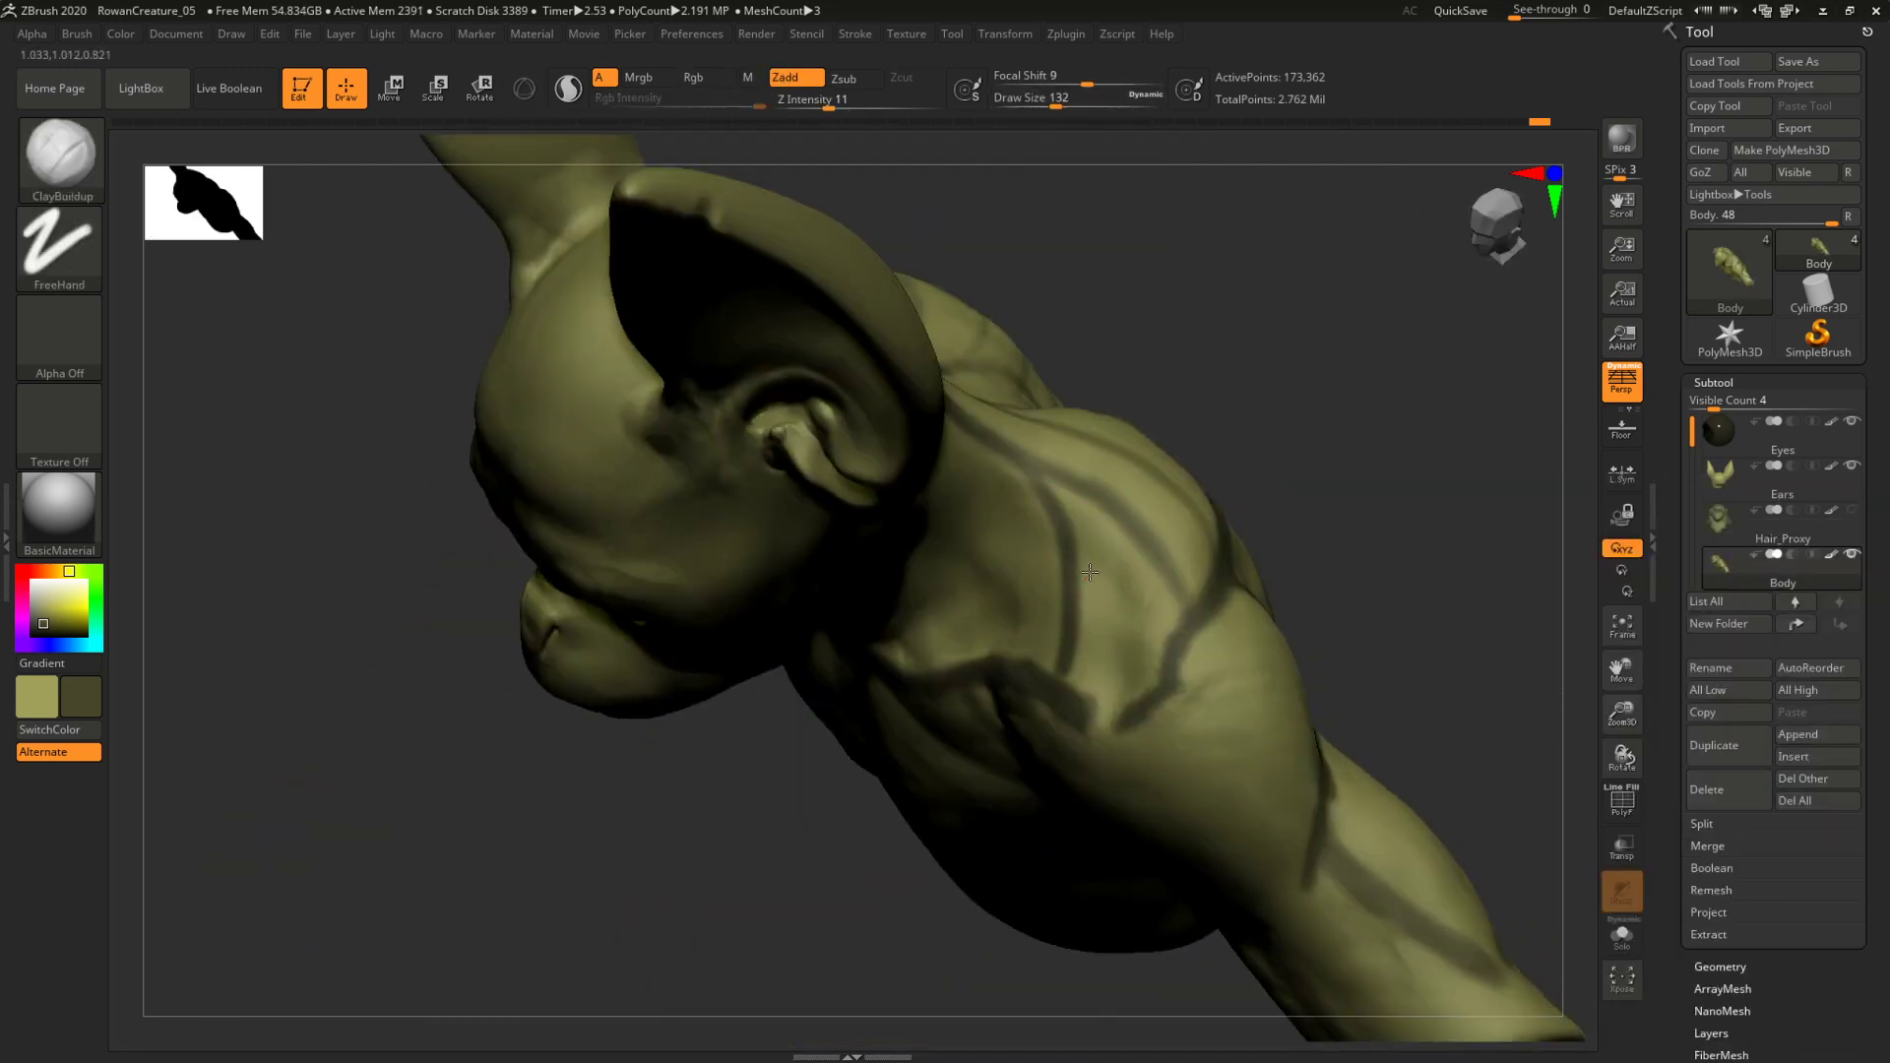
pyautogui.press('b')
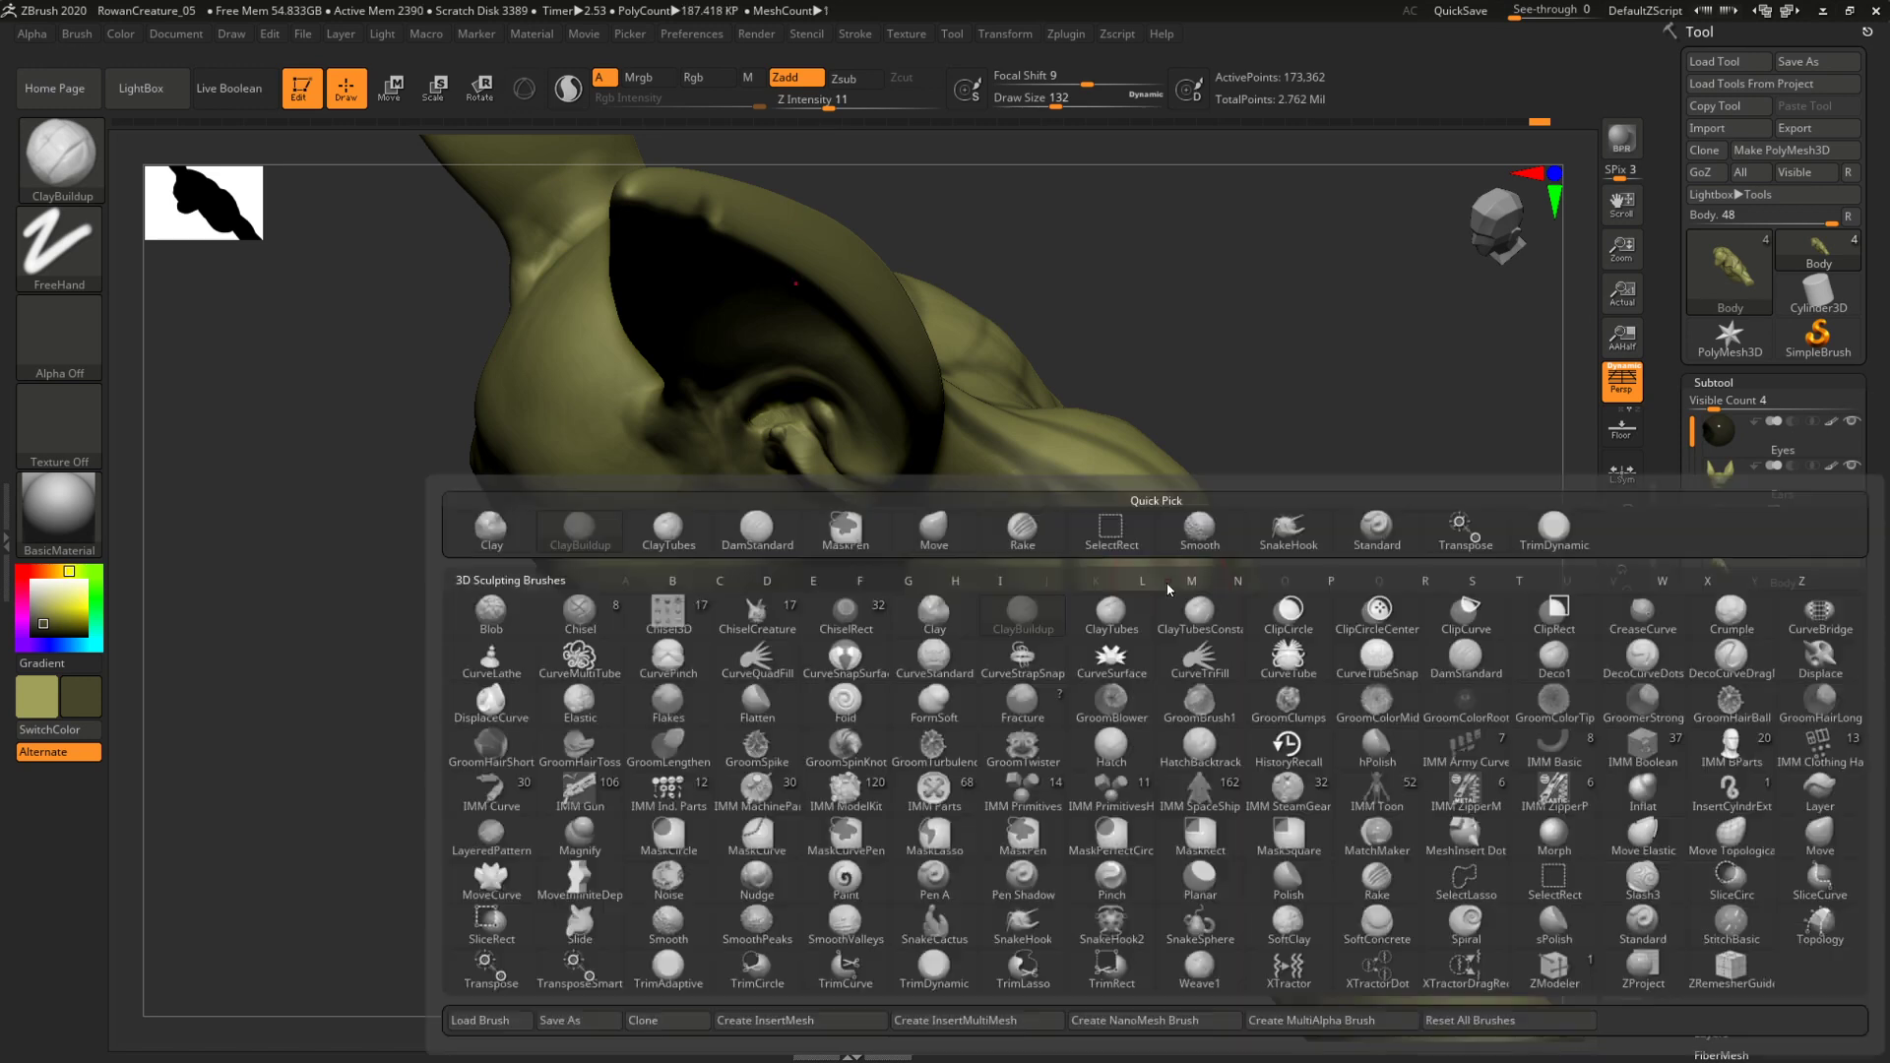
pyautogui.press('c')
pyautogui.press('t')
pyautogui.press('space')
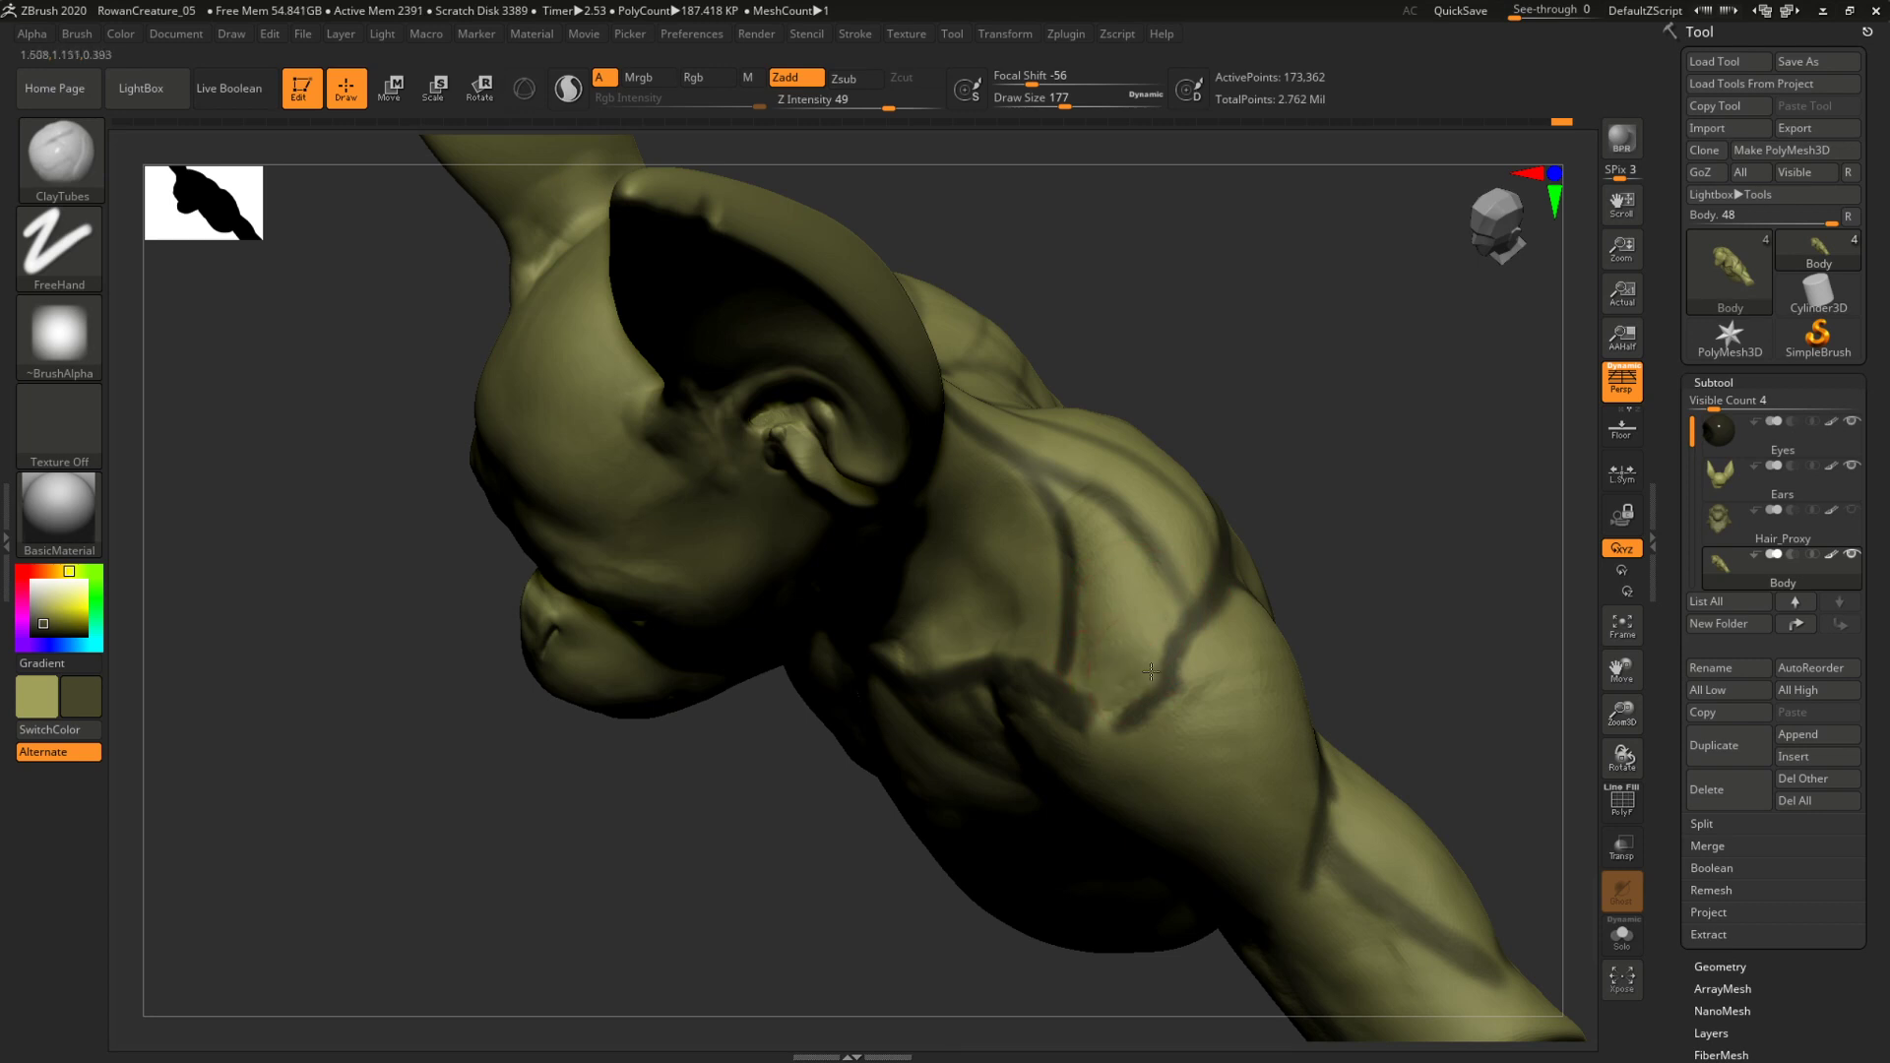
pyautogui.moveTo(1075, 673); pyautogui.dragTo(1150, 633)
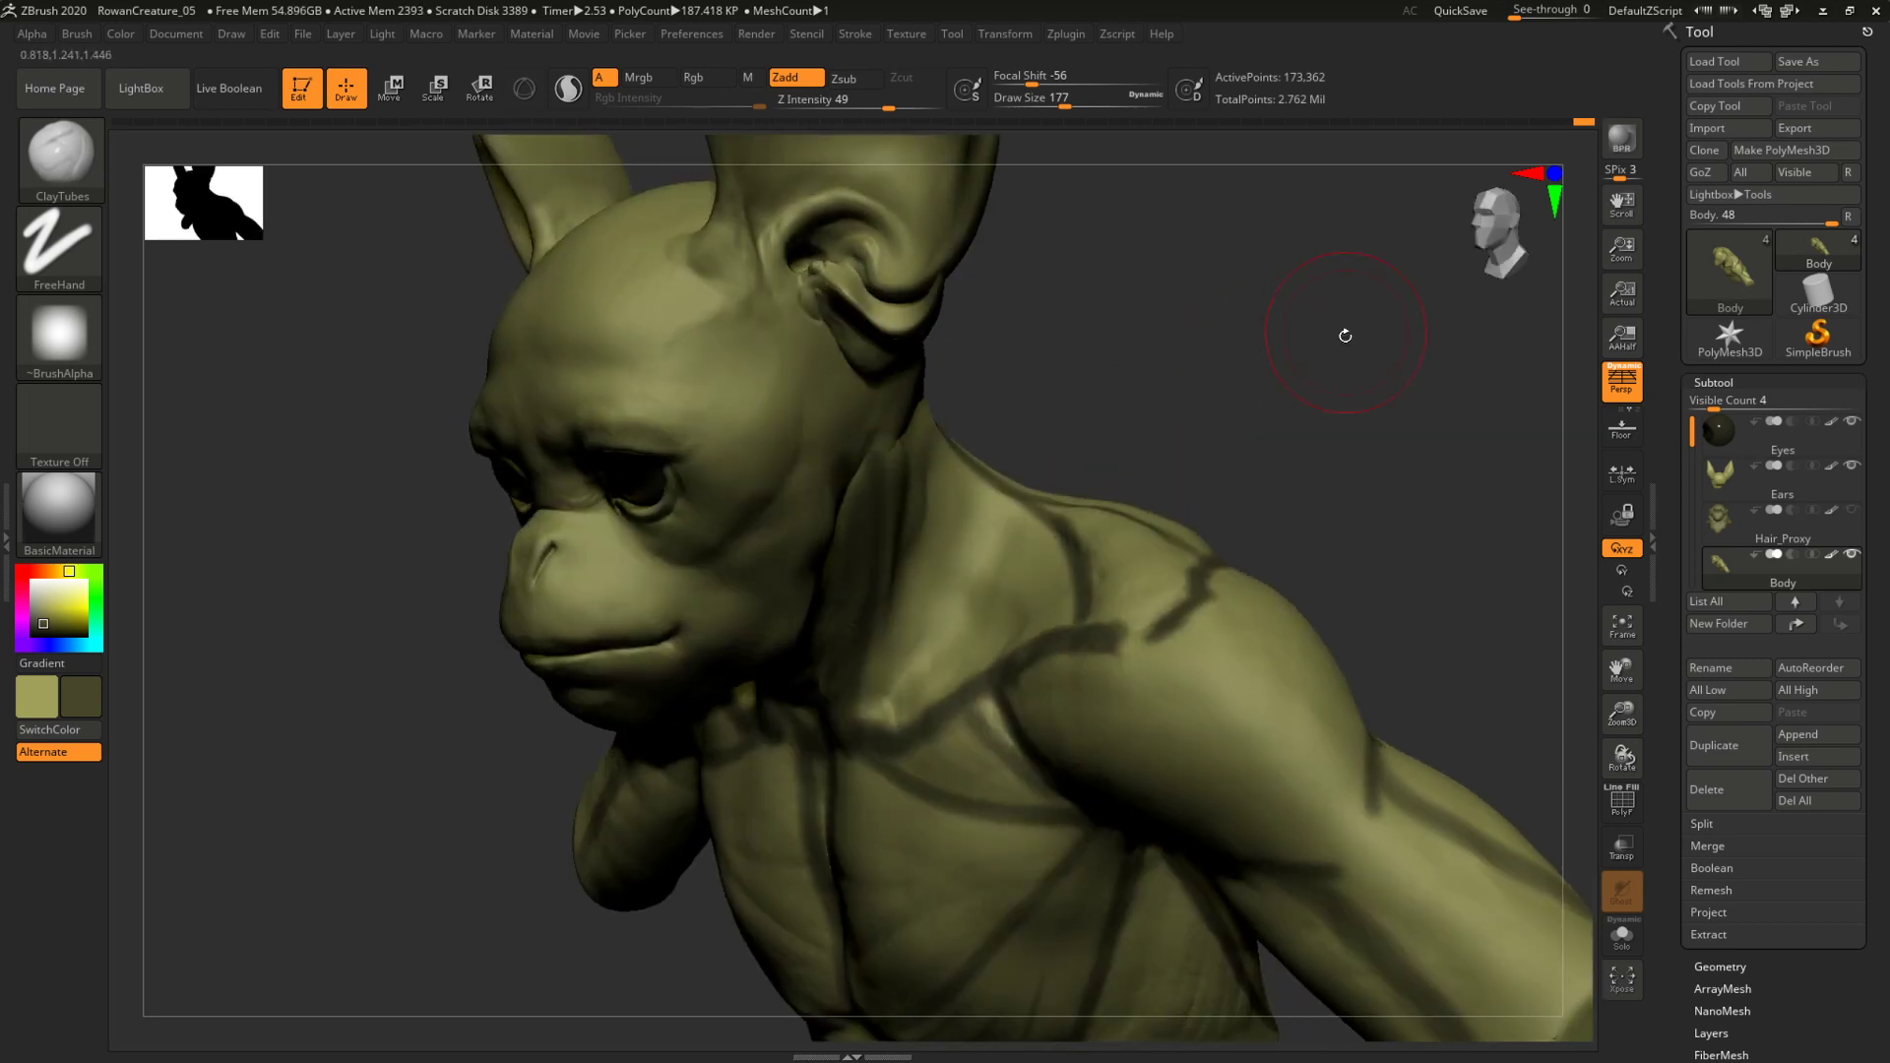
# Hide the Body subtool's painted guide lines and sculpt the trapezius over the back of the shoulder with ClayTubes.
pyautogui.click(1829, 563)
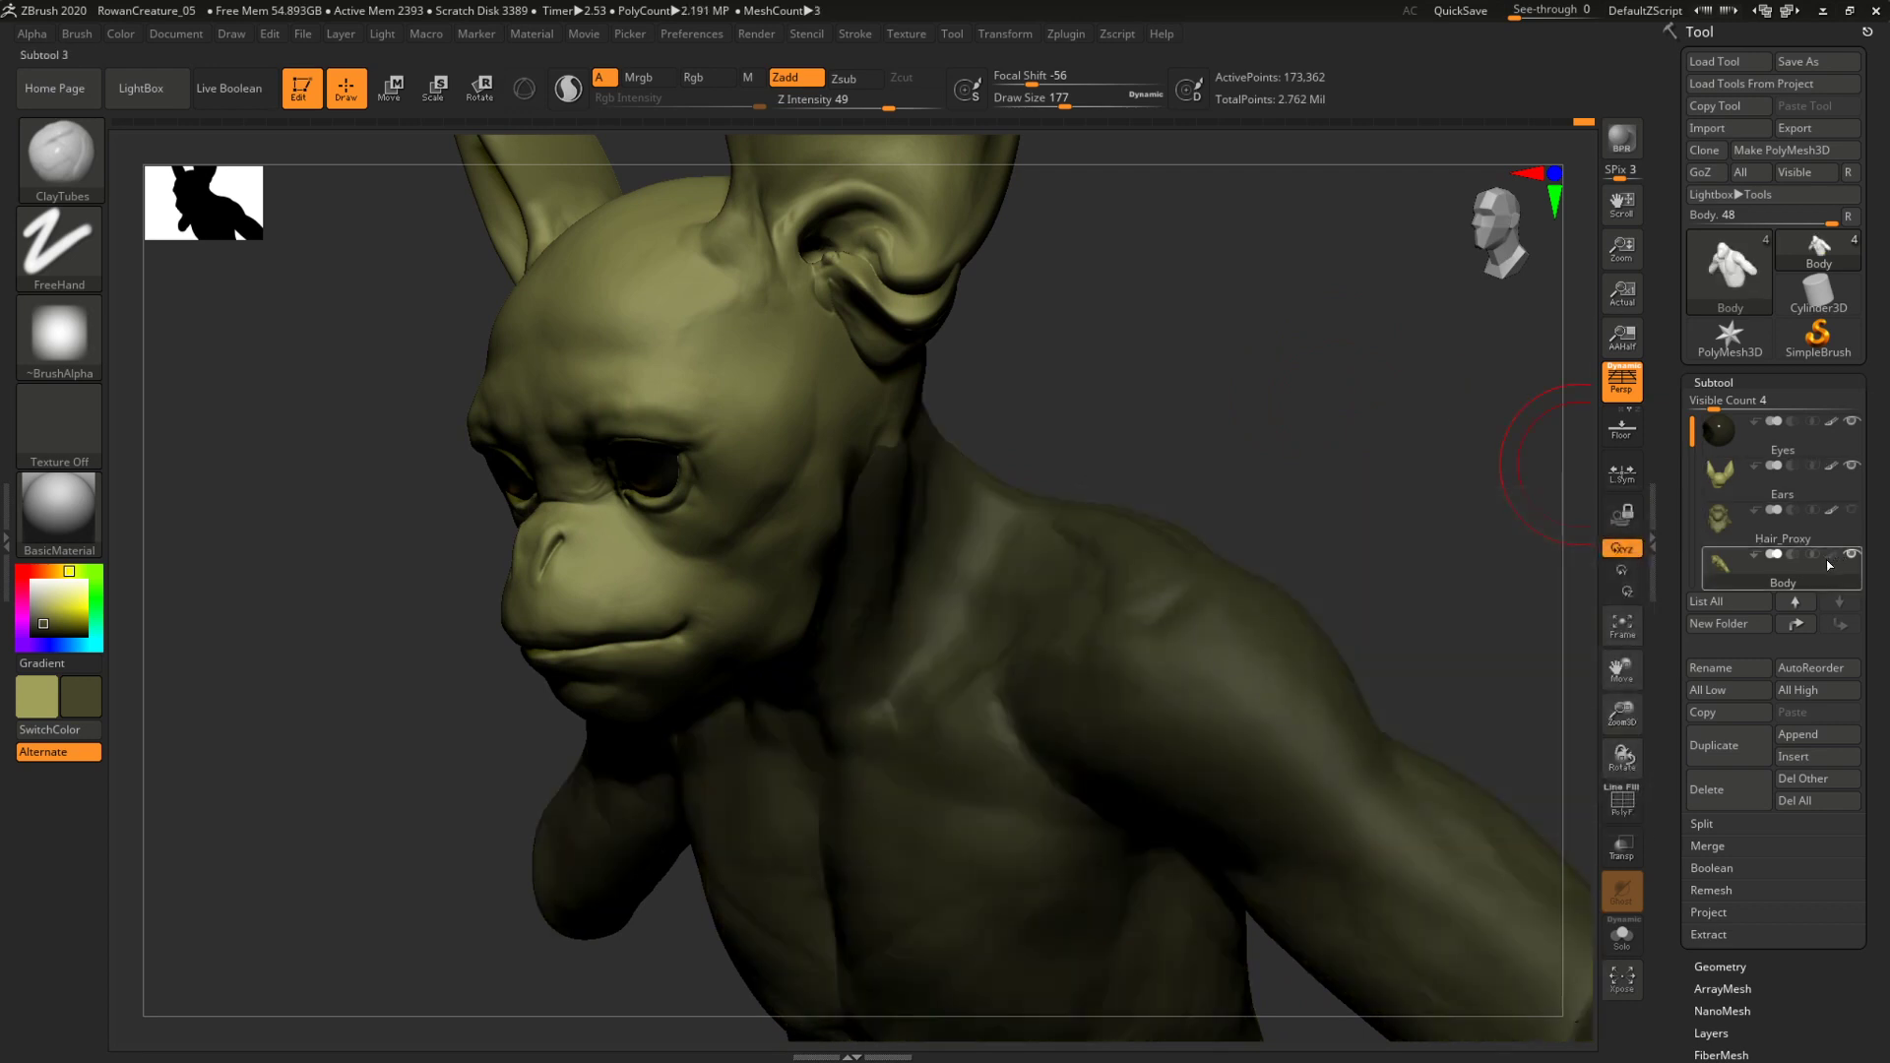
pyautogui.moveTo(762, 371)
pyautogui.mouseDown()
pyautogui.moveTo(1089, 388)
pyautogui.moveTo(1163, 572)
pyautogui.mouseUp()
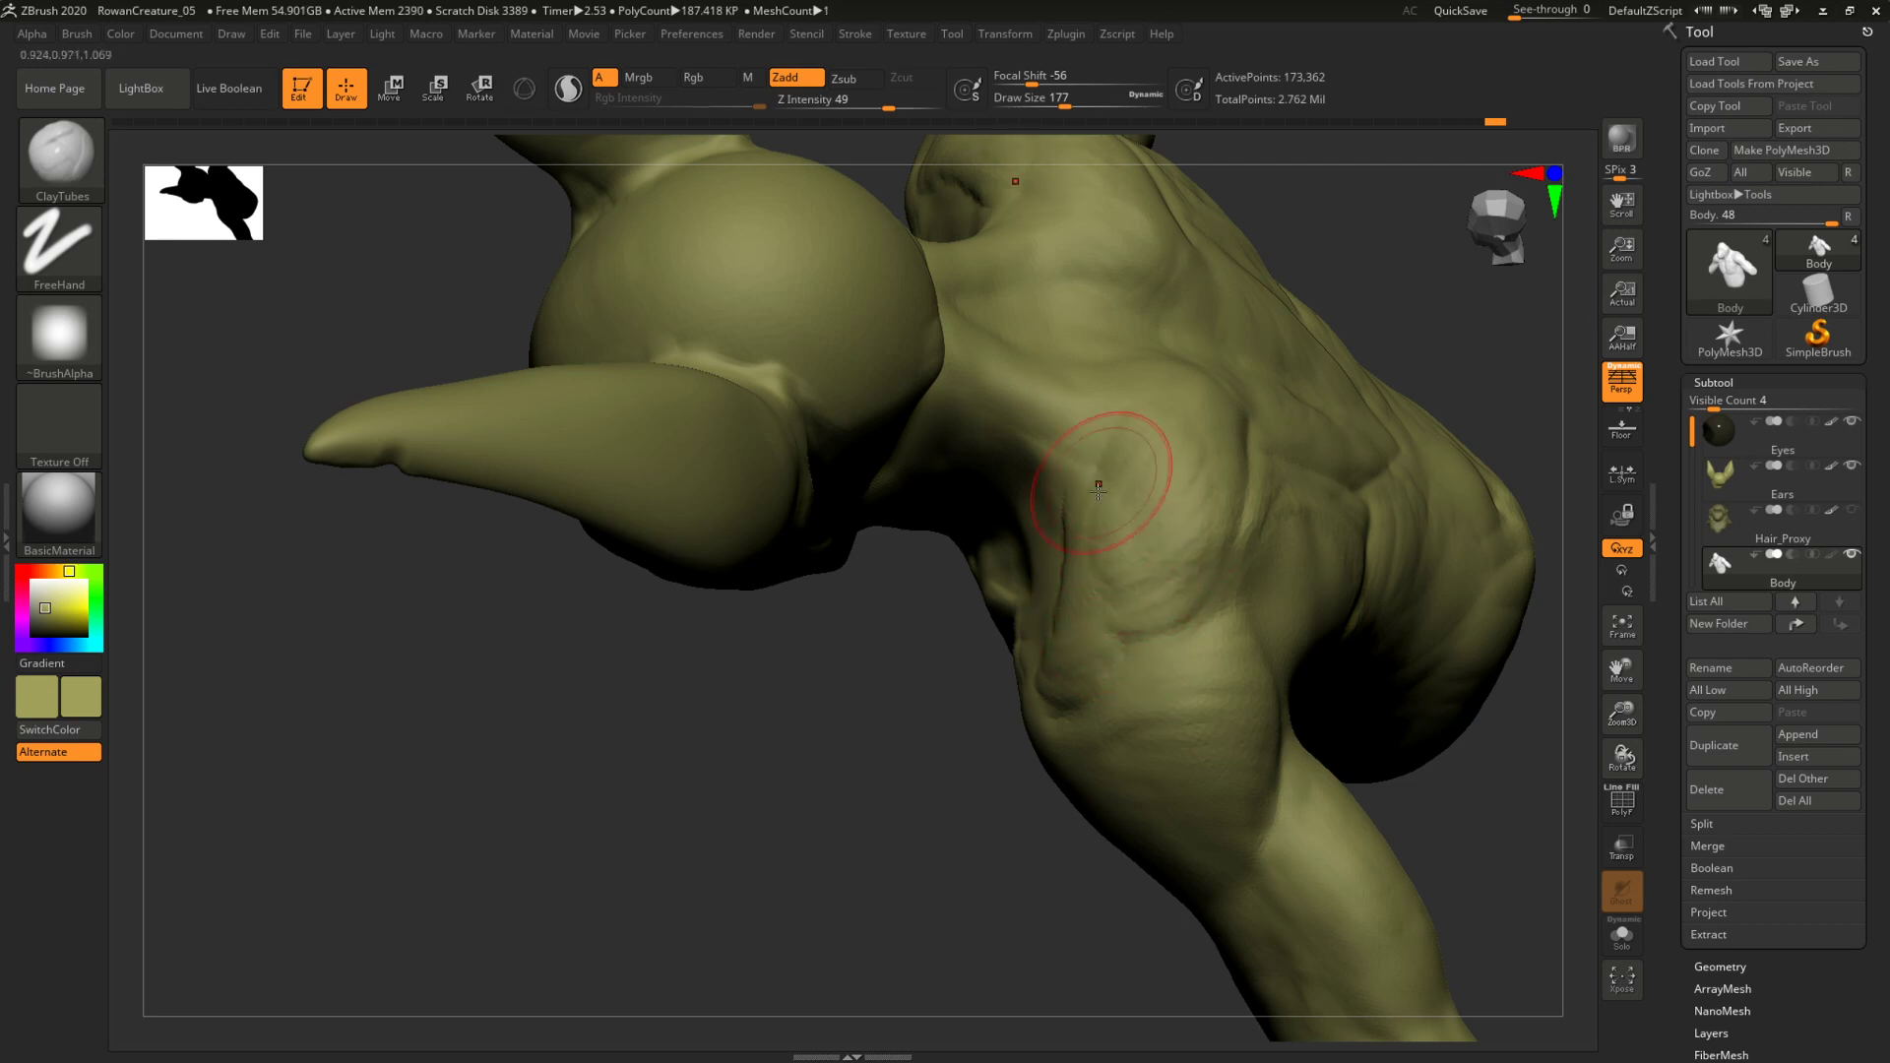
pyautogui.moveTo(1407, 278); pyautogui.dragTo(1201, 472)
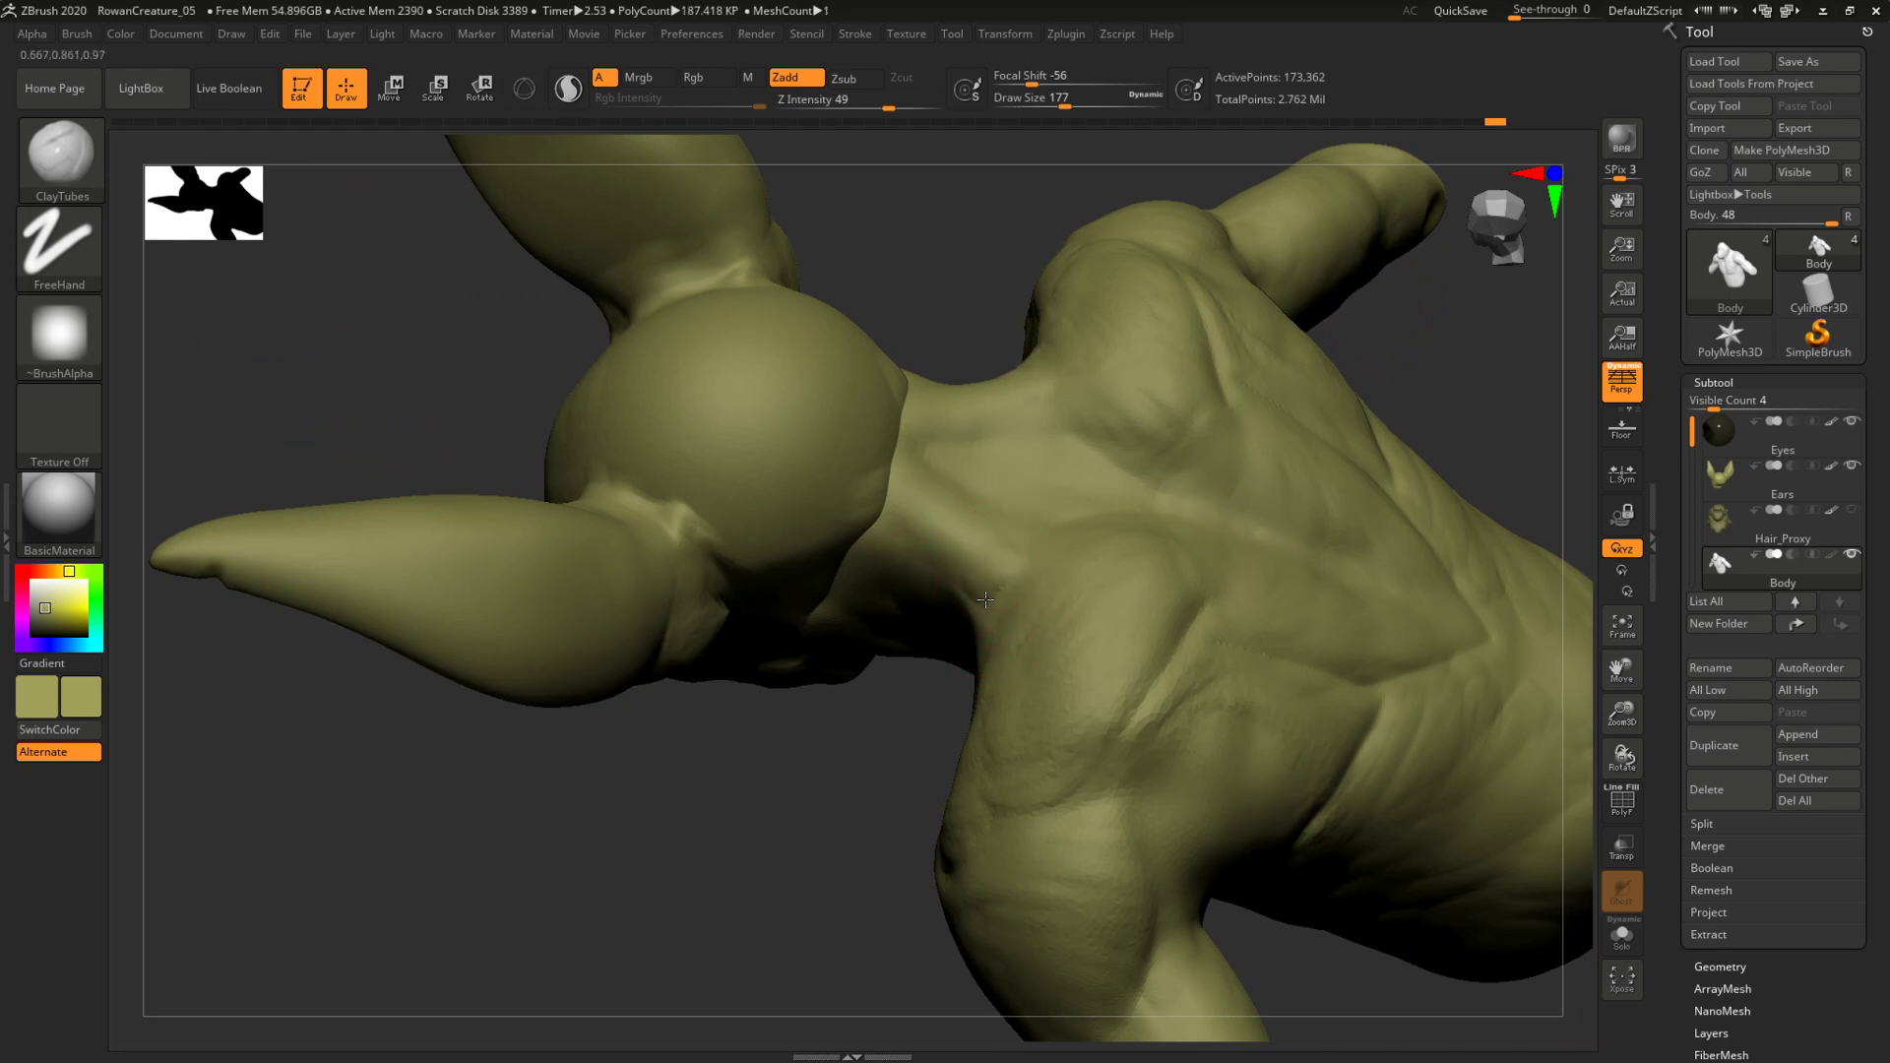
pyautogui.moveTo(1093, 580); pyautogui.dragTo(1016, 615, button='right')
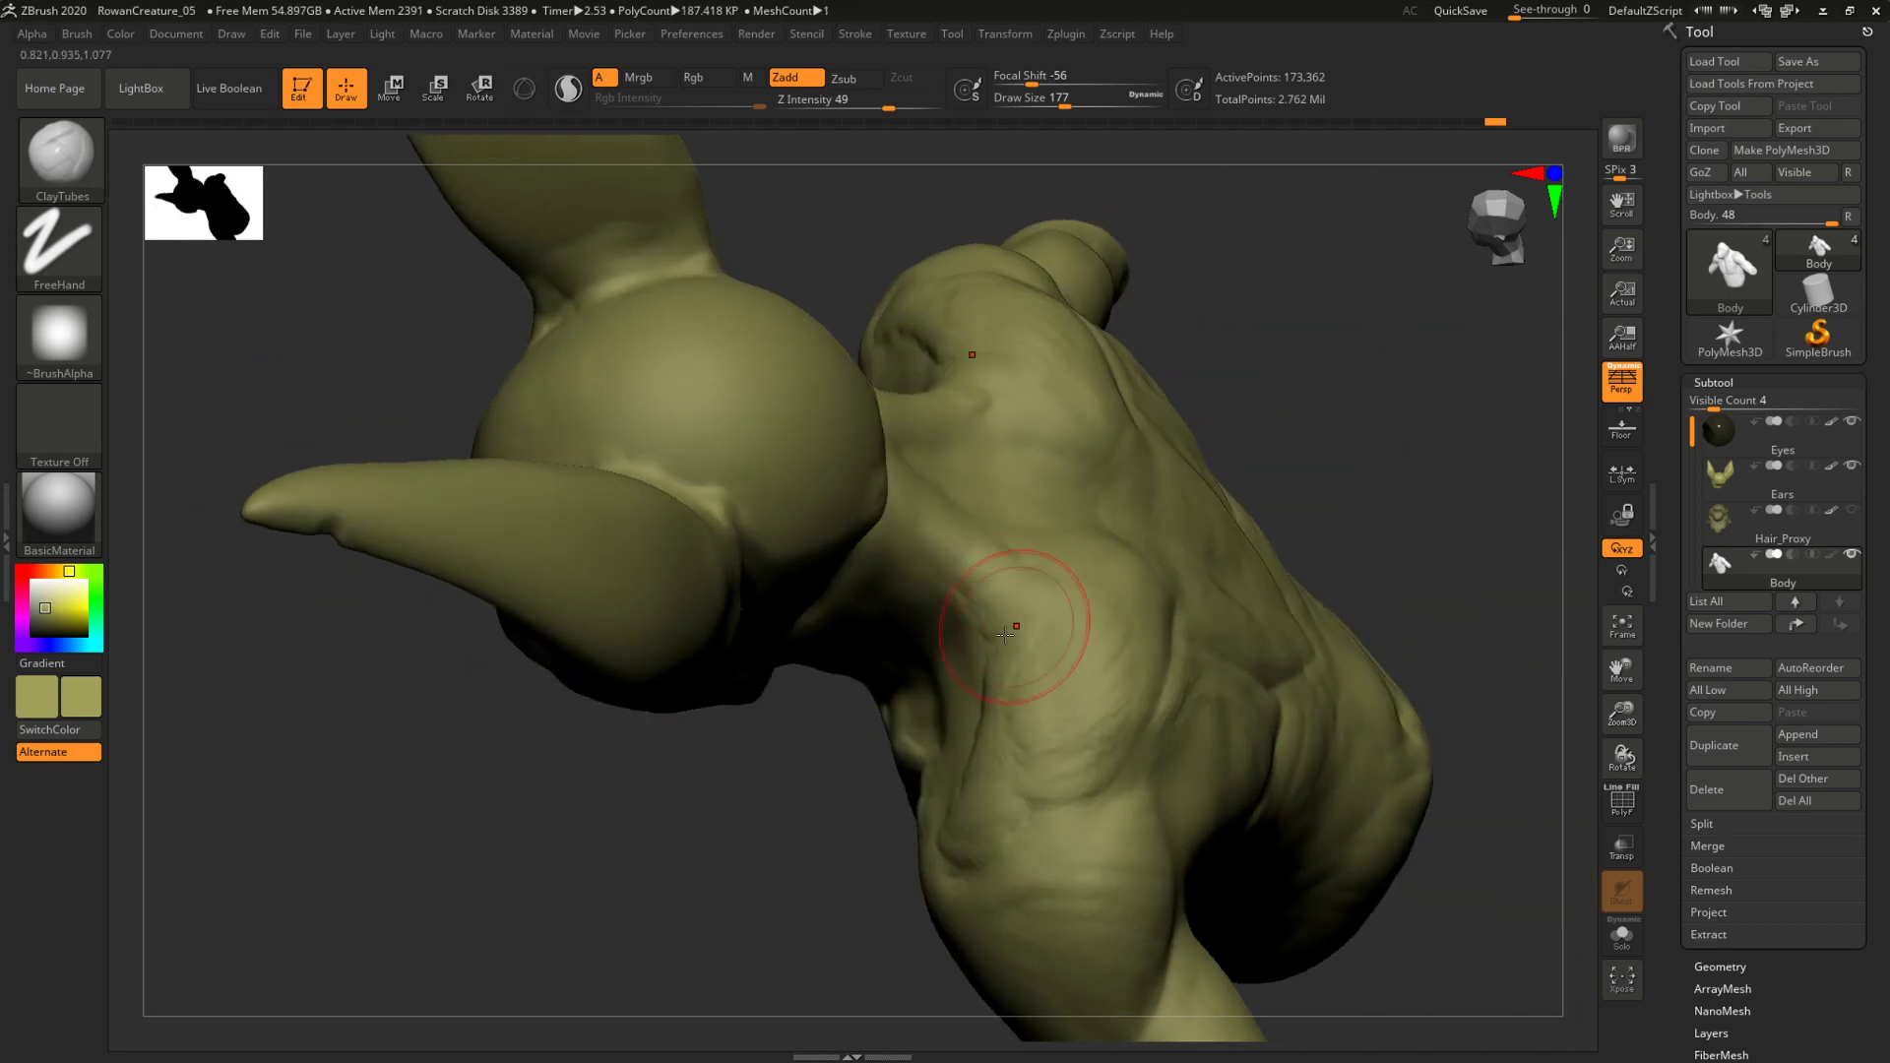
pyautogui.press('shift')
pyautogui.moveTo(1071, 668); pyautogui.dragTo(1279, 519, button='right')
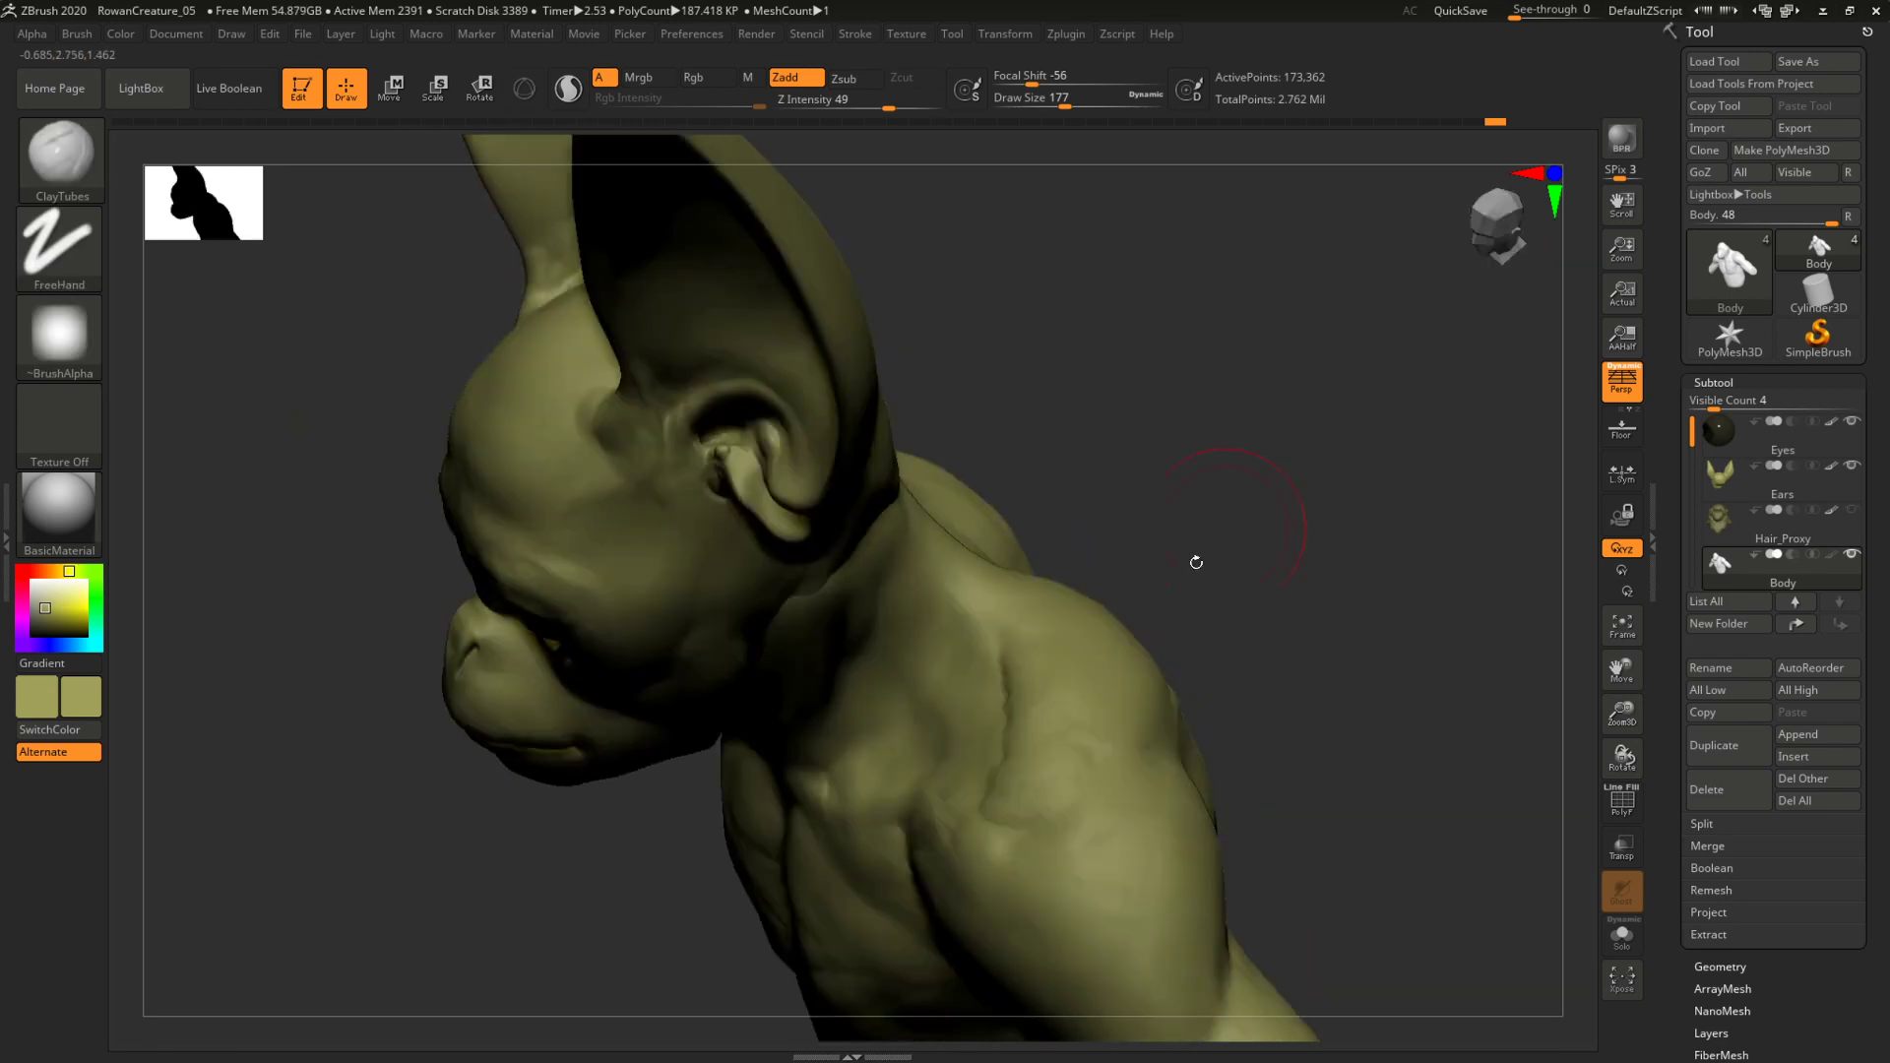
# Reduce the brush size and smooth the trapezius's transition into the top of the shoulder.
pyautogui.press('space')
pyautogui.moveTo(1095, 680); pyautogui.dragTo(1063, 679)
pyautogui.keyDown('shift'); pyautogui.moveTo(1068, 659); pyautogui.dragTo(1031, 724); pyautogui.keyUp('shift')
pyautogui.moveTo(1236, 483)
pyautogui.mouseDown(button='right')
pyautogui.moveTo(1319, 522)
pyautogui.moveTo(1181, 505)
pyautogui.moveTo(1289, 492)
pyautogui.moveTo(1269, 581)
pyautogui.moveTo(1075, 676)
pyautogui.moveTo(1250, 492)
pyautogui.moveTo(1264, 482)
pyautogui.moveTo(1274, 529)
pyautogui.moveTo(1319, 493)
pyautogui.moveTo(1223, 641)
pyautogui.moveTo(1316, 463)
pyautogui.moveTo(1270, 512)
pyautogui.mouseUp(button='right')
pyautogui.keyDown('ctrl'); pyautogui.moveTo(1269, 511); pyautogui.dragTo(1215, 537, button='right'); pyautogui.keyUp('ctrl')
# Set the ClayTubes draw size to 202 and shape the trapezius's front edge above the shoulder.
pyautogui.press('space')
pyautogui.press('space')
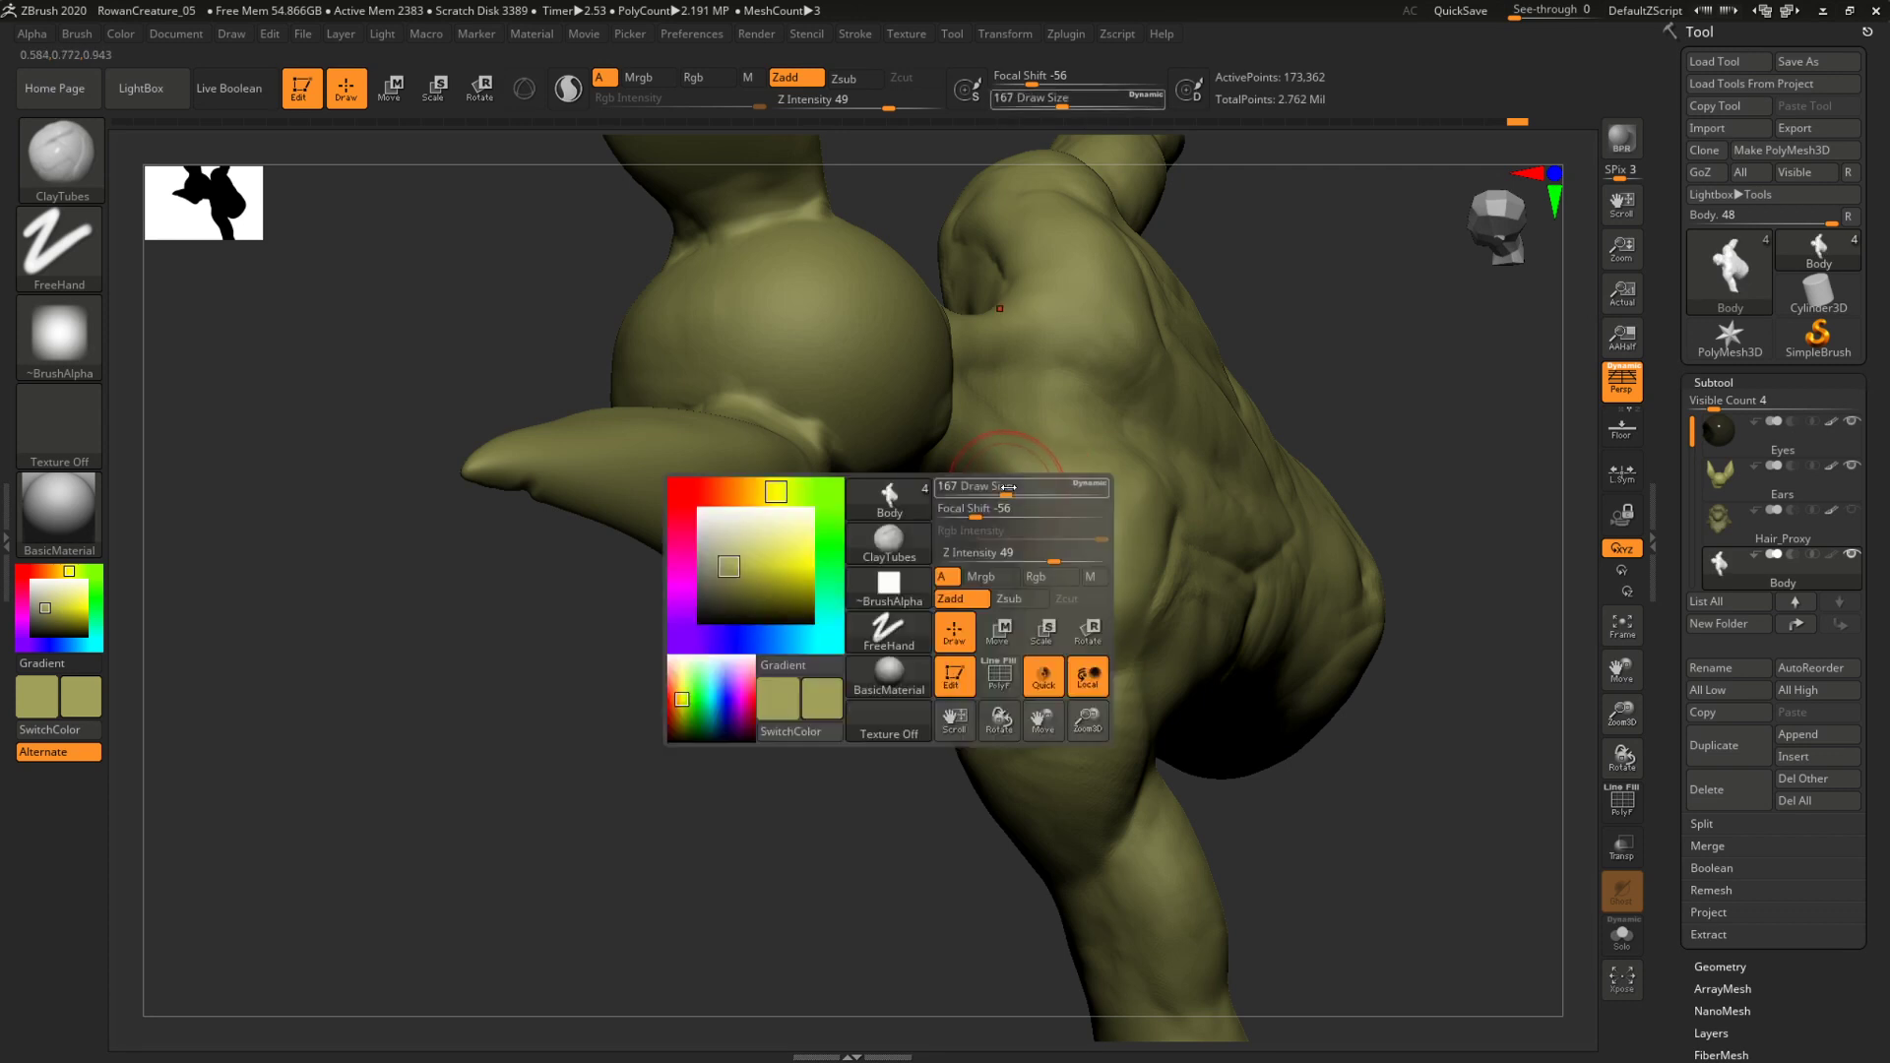
pyautogui.moveTo(999, 492); pyautogui.dragTo(1015, 492)
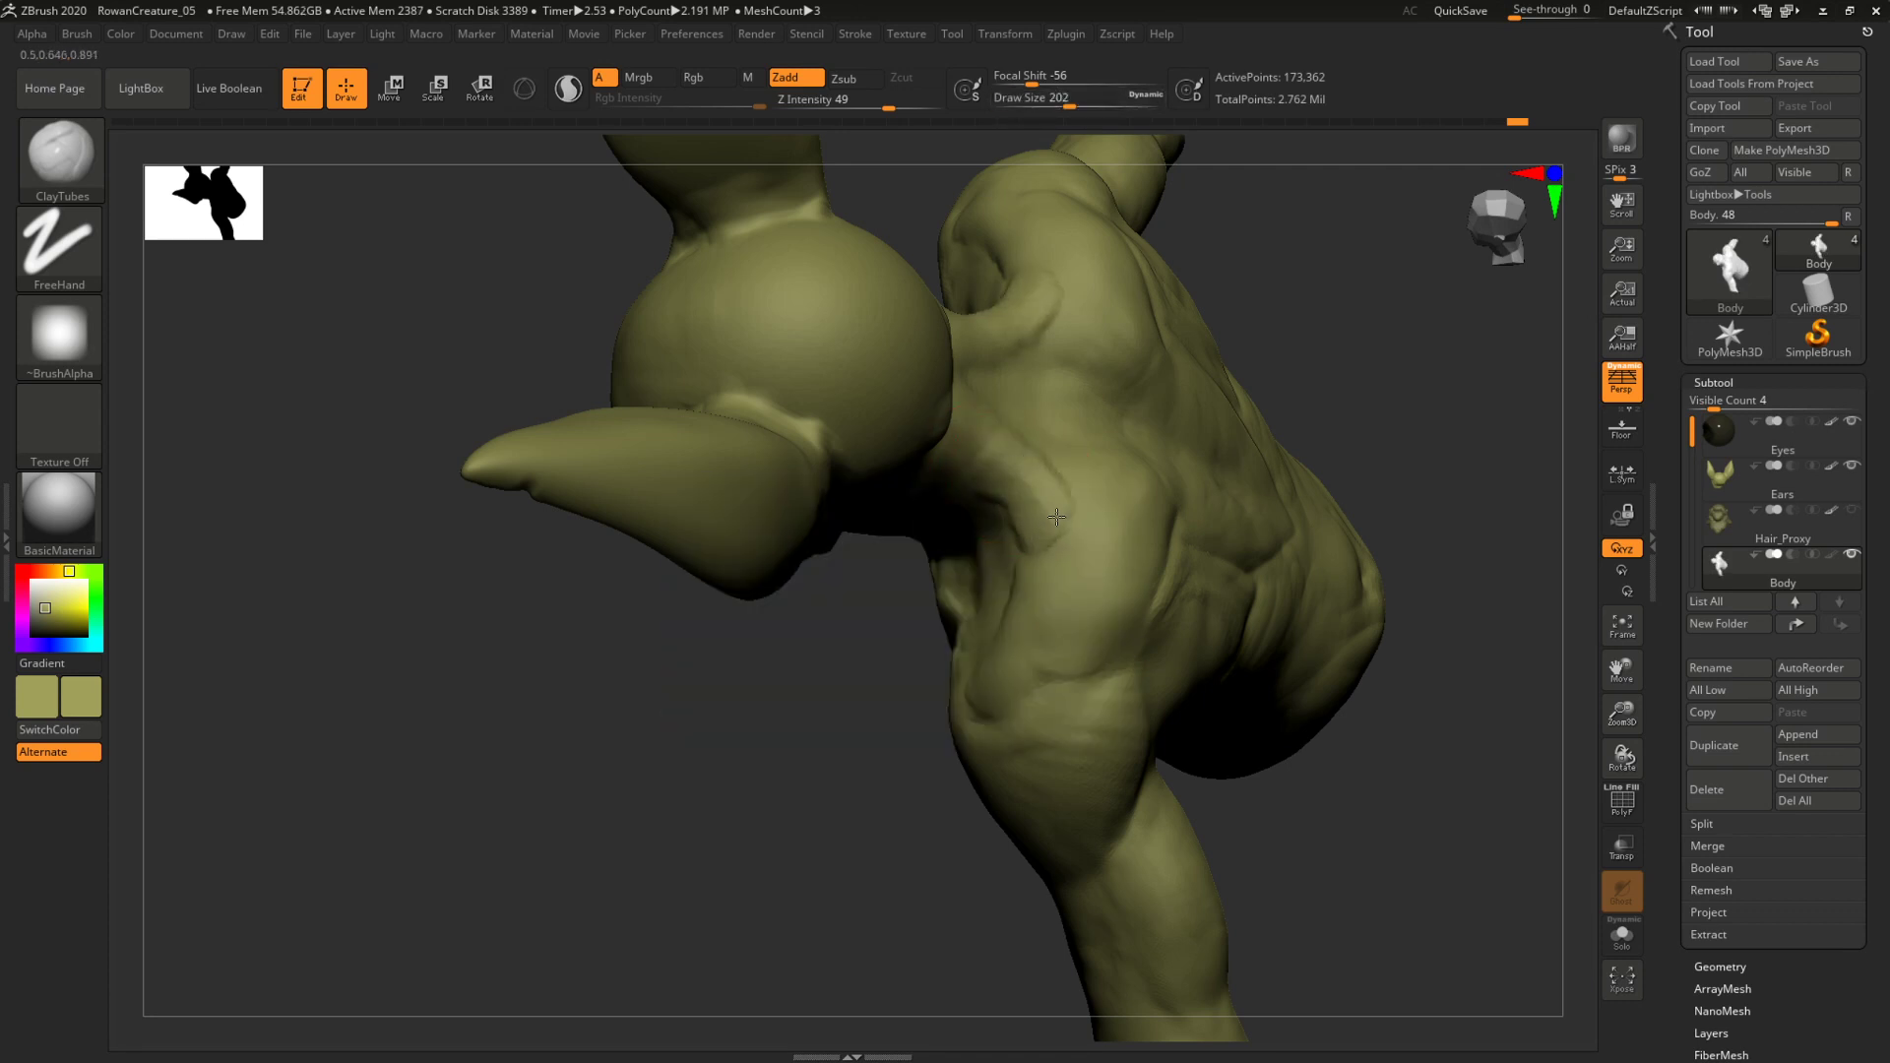
pyautogui.moveTo(1028, 633); pyautogui.dragTo(1016, 647)
# Enlarge ClayTubes to draw size 245 and fill out the trapezius across the upper back and rear shoulder.
pyautogui.moveTo(1392, 503)
pyautogui.mouseDown(button='right')
pyautogui.moveTo(1333, 535)
pyautogui.moveTo(1378, 492)
pyautogui.mouseUp(button='right')
pyautogui.press('space')
pyautogui.moveTo(1103, 504)
pyautogui.mouseDown()
pyautogui.moveTo(1078, 502)
pyautogui.moveTo(1184, 559)
pyautogui.moveTo(1132, 512)
pyautogui.mouseUp()
pyautogui.moveTo(1069, 453)
pyautogui.mouseDown()
pyautogui.moveTo(1016, 369)
pyautogui.moveTo(1072, 442)
pyautogui.moveTo(1191, 429)
pyautogui.moveTo(1221, 449)
pyautogui.mouseUp()
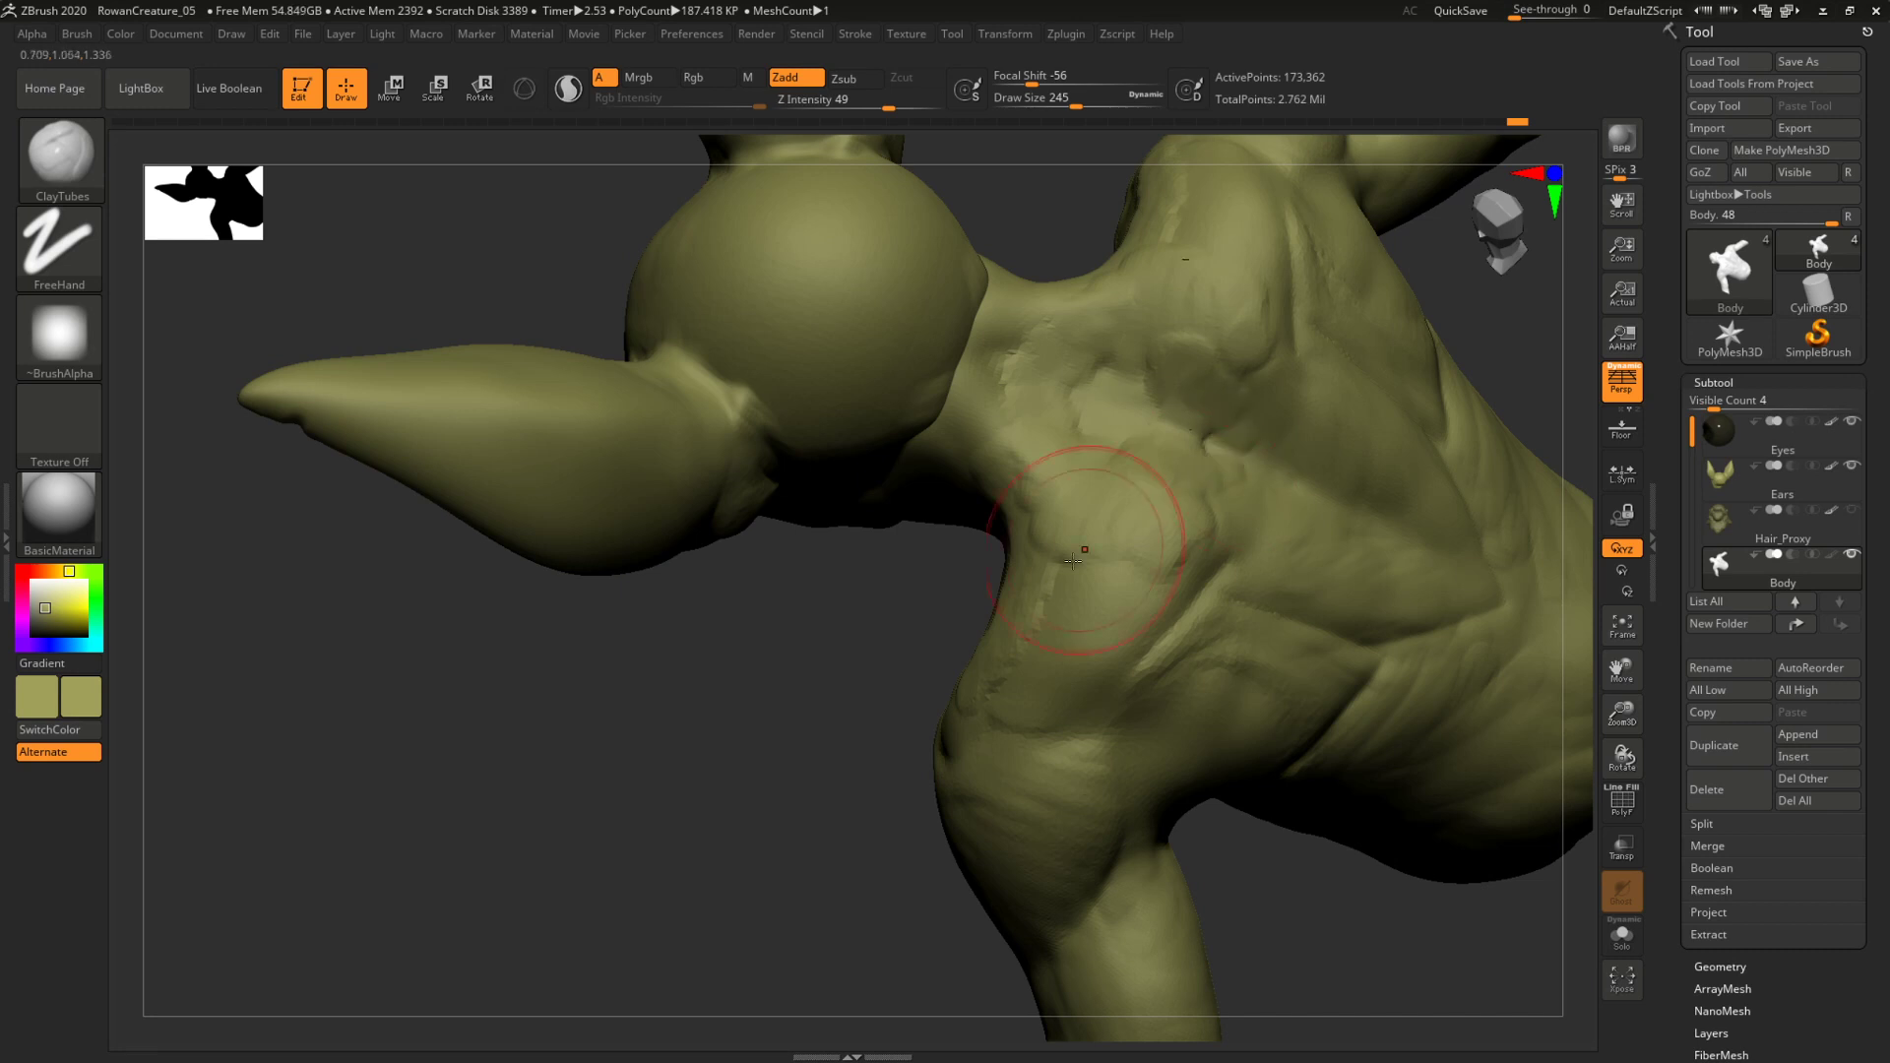
pyautogui.moveTo(1068, 510)
pyautogui.mouseDown()
pyautogui.moveTo(1097, 576)
pyautogui.moveTo(1034, 611)
pyautogui.moveTo(1068, 638)
pyautogui.mouseUp()
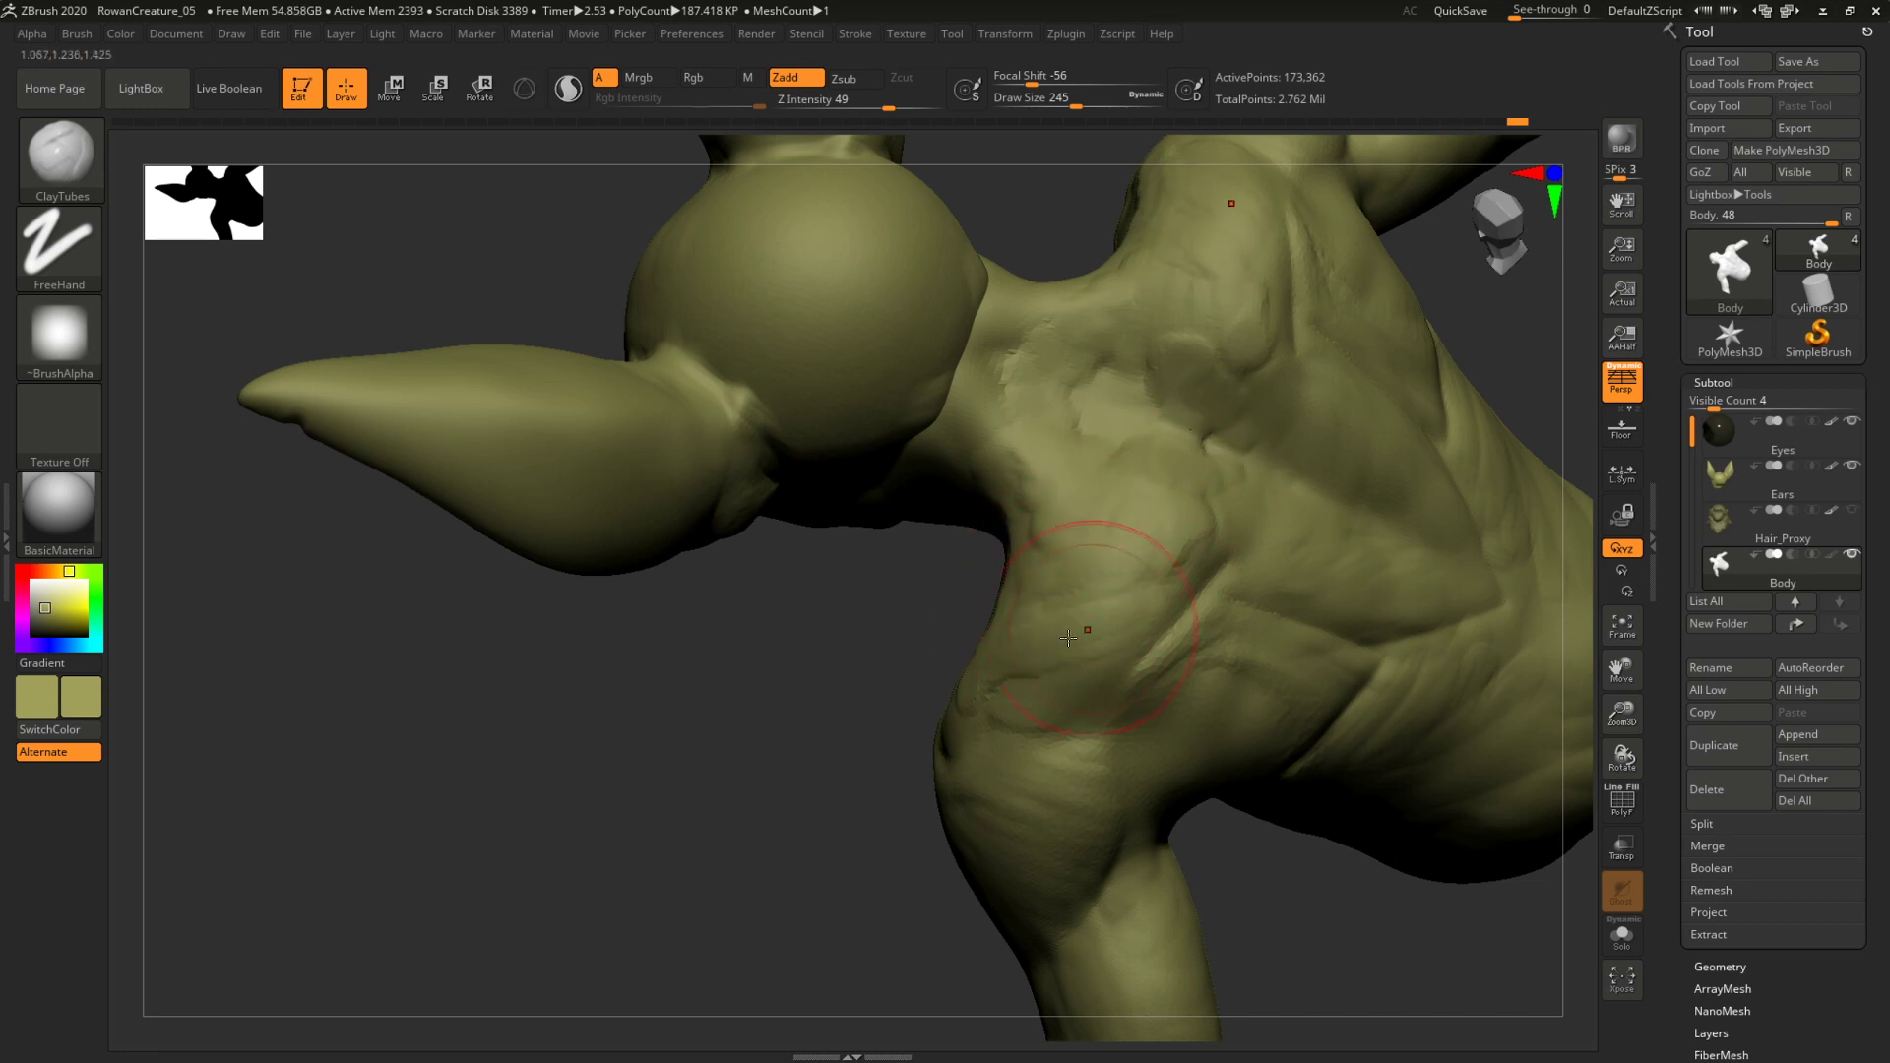
# Add volume along the trapezius ridge from the neck to the shoulder with the ClayBuildup brush at draw size 217.
pyautogui.moveTo(845, 846); pyautogui.dragTo(966, 671)
pyautogui.moveTo(1406, 505)
pyautogui.mouseDown()
pyautogui.moveTo(1202, 548)
pyautogui.moveTo(795, 559)
pyautogui.moveTo(1164, 552)
pyautogui.moveTo(1131, 590)
pyautogui.moveTo(889, 642)
pyautogui.mouseUp()
pyautogui.press('ctrl')
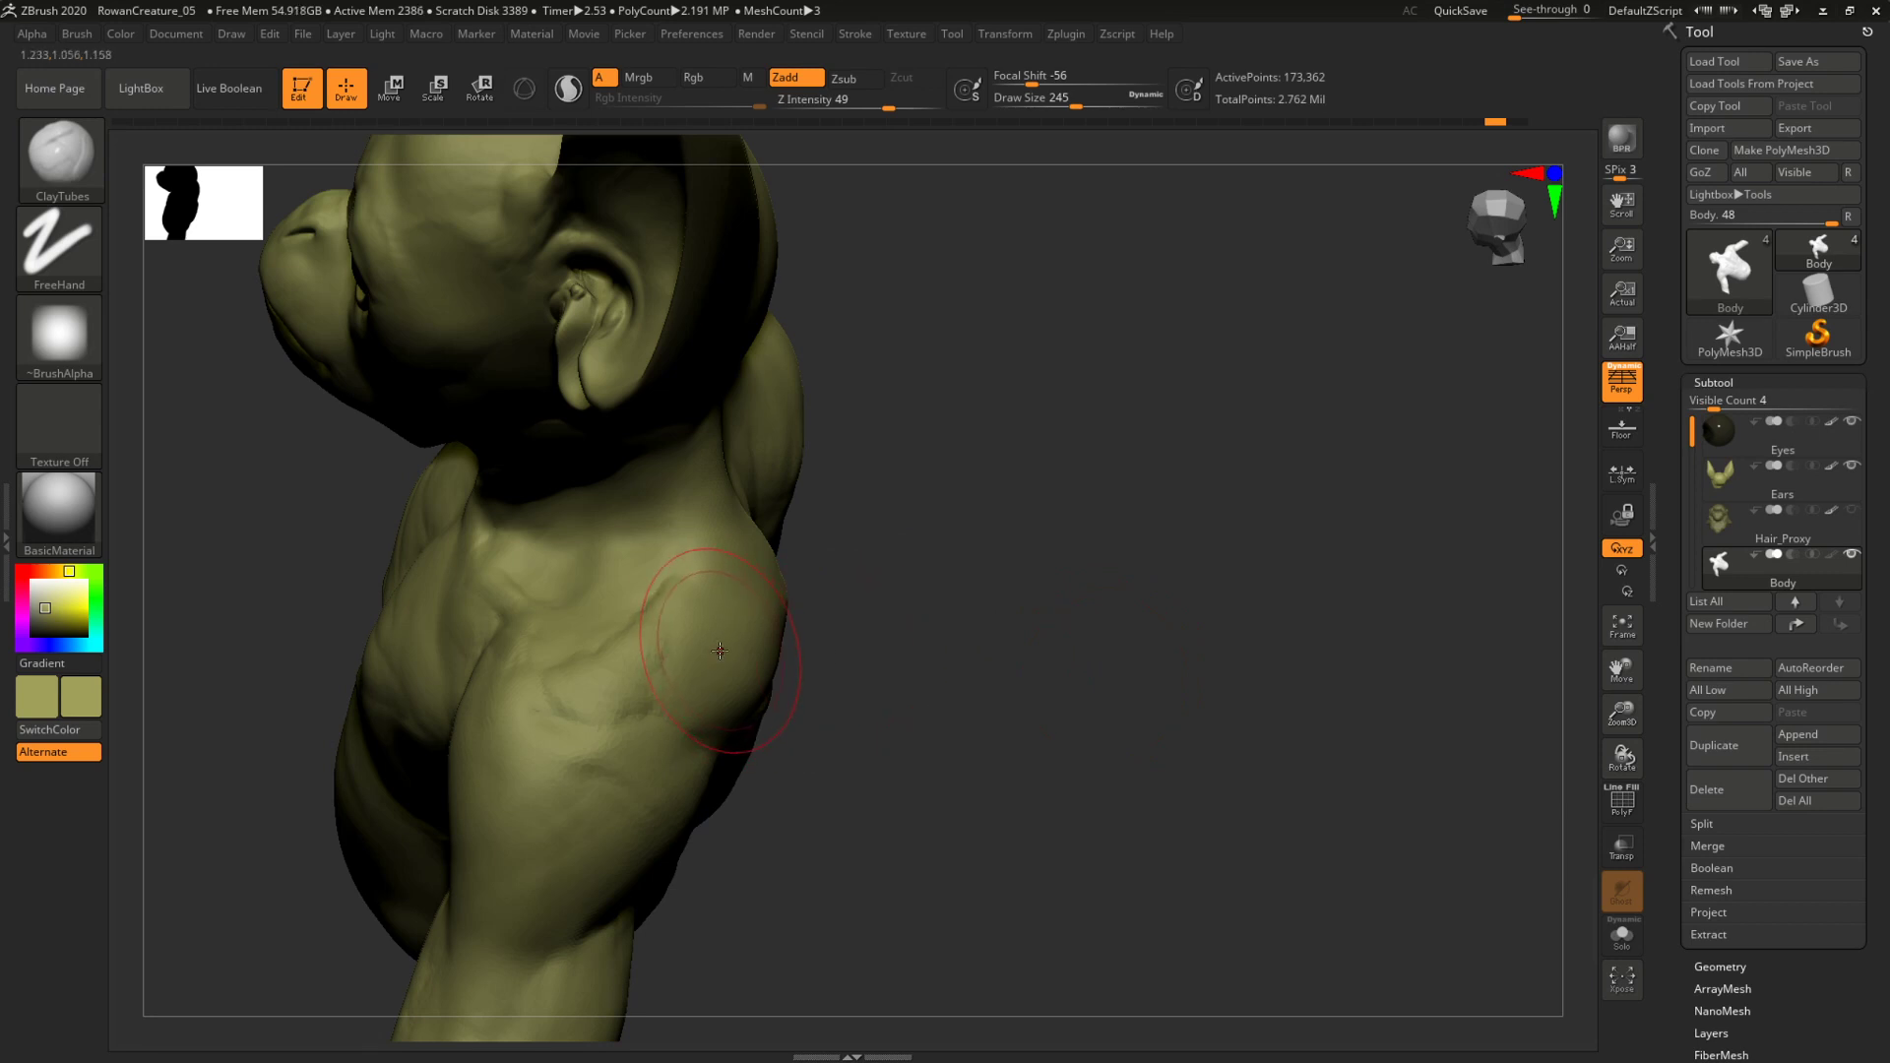
pyautogui.press('b')
pyautogui.press('c')
pyautogui.press('b')
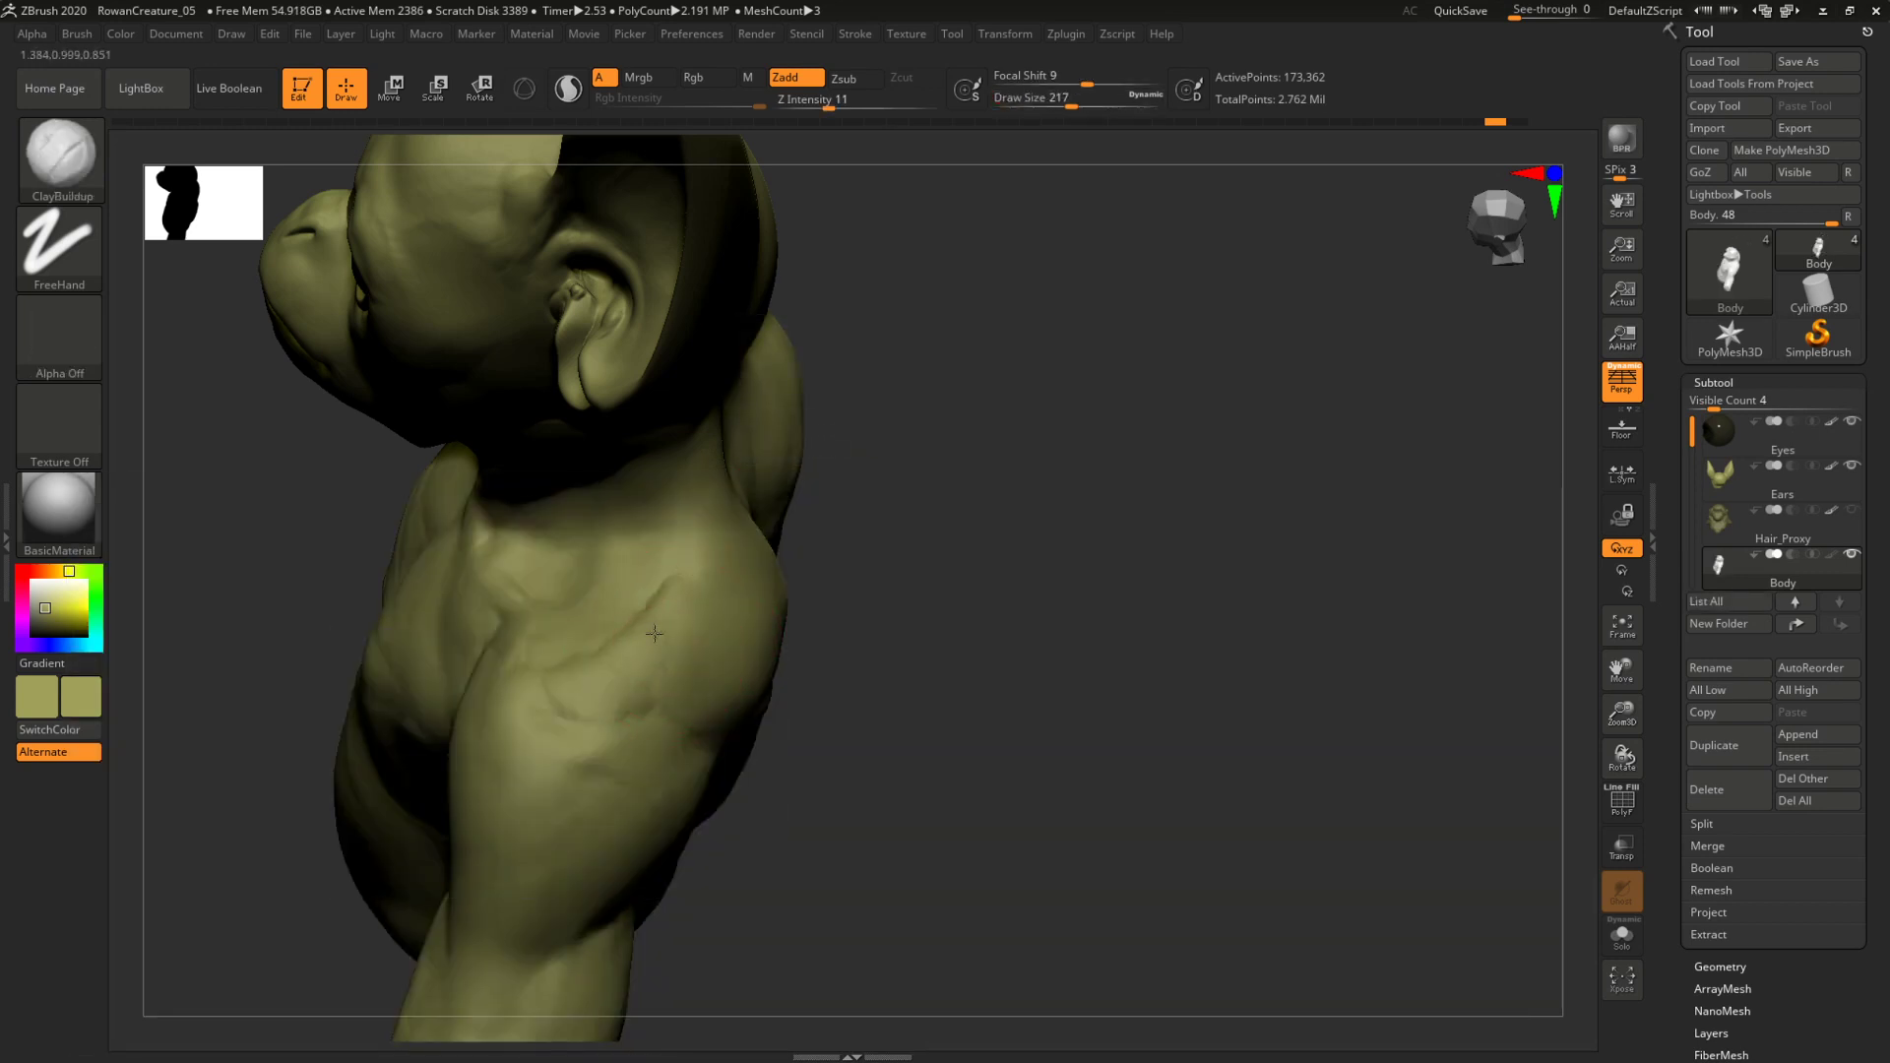
pyautogui.moveTo(932, 494); pyautogui.dragTo(724, 637)
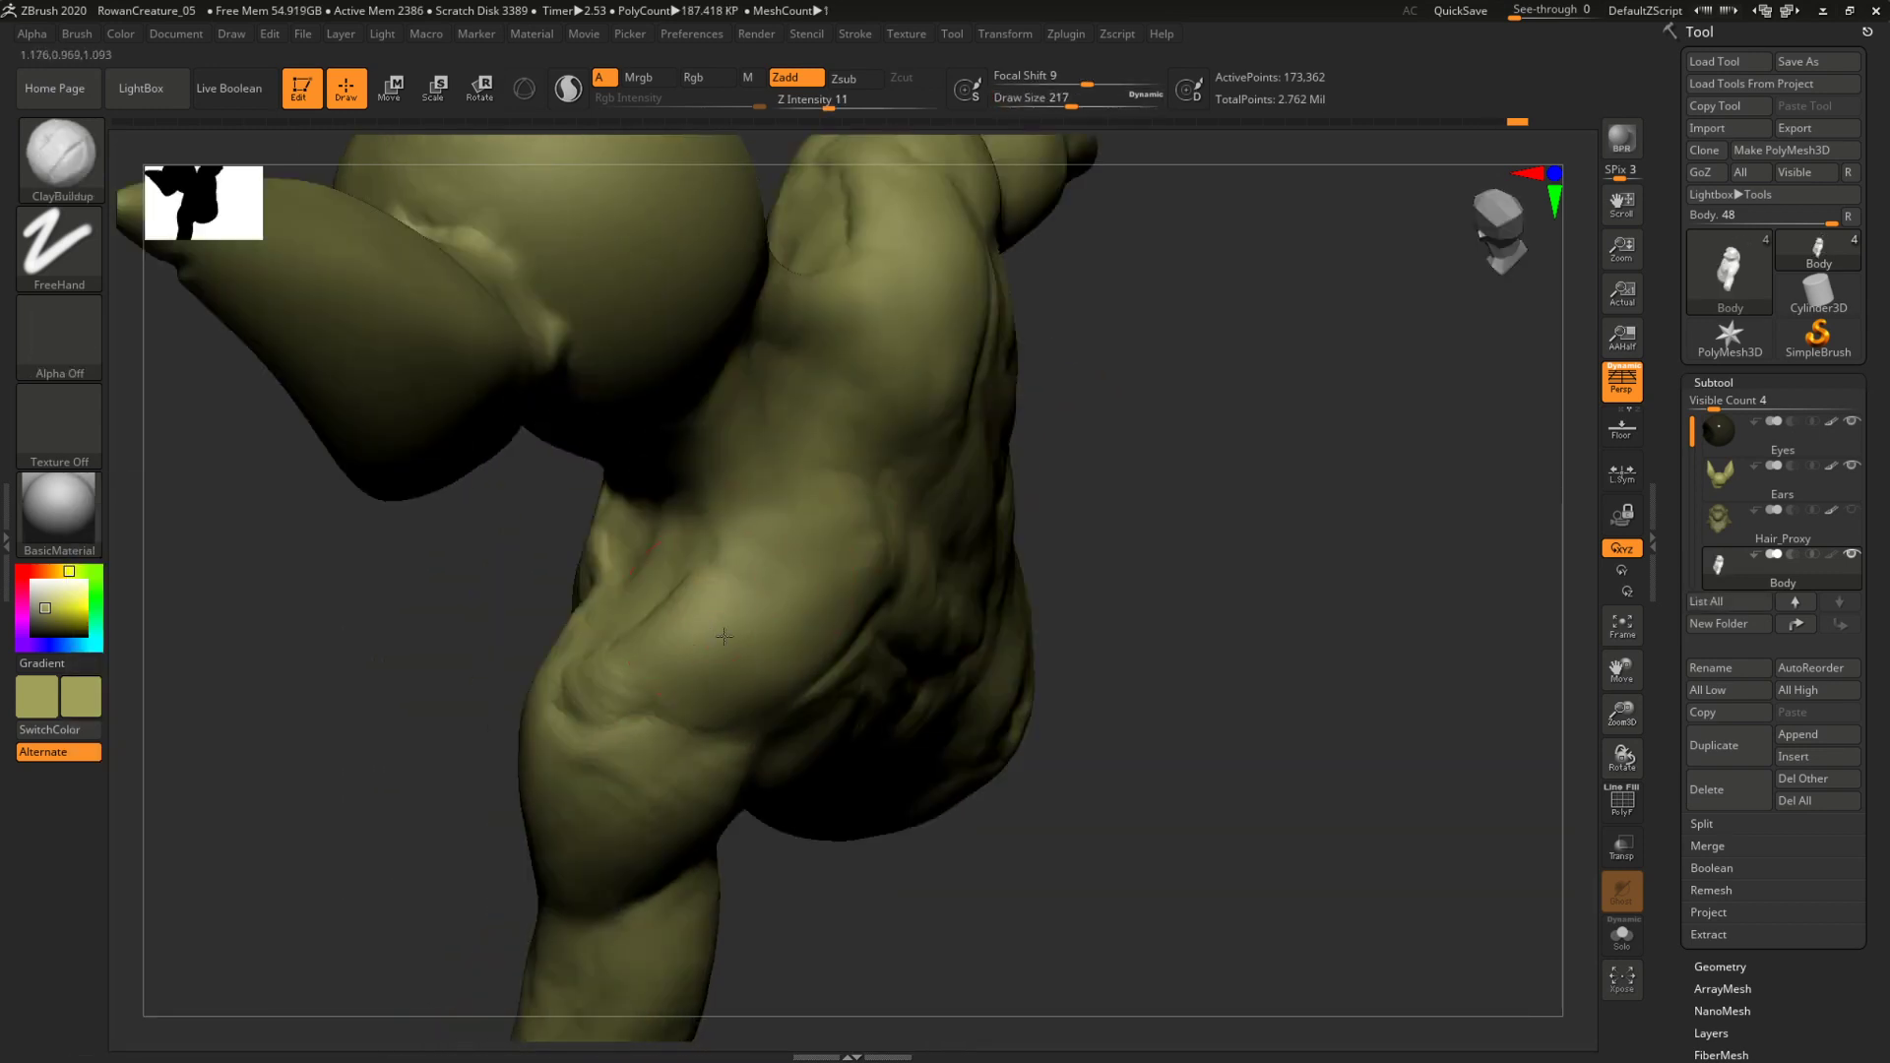
pyautogui.moveTo(798, 499); pyautogui.dragTo(1224, 397)
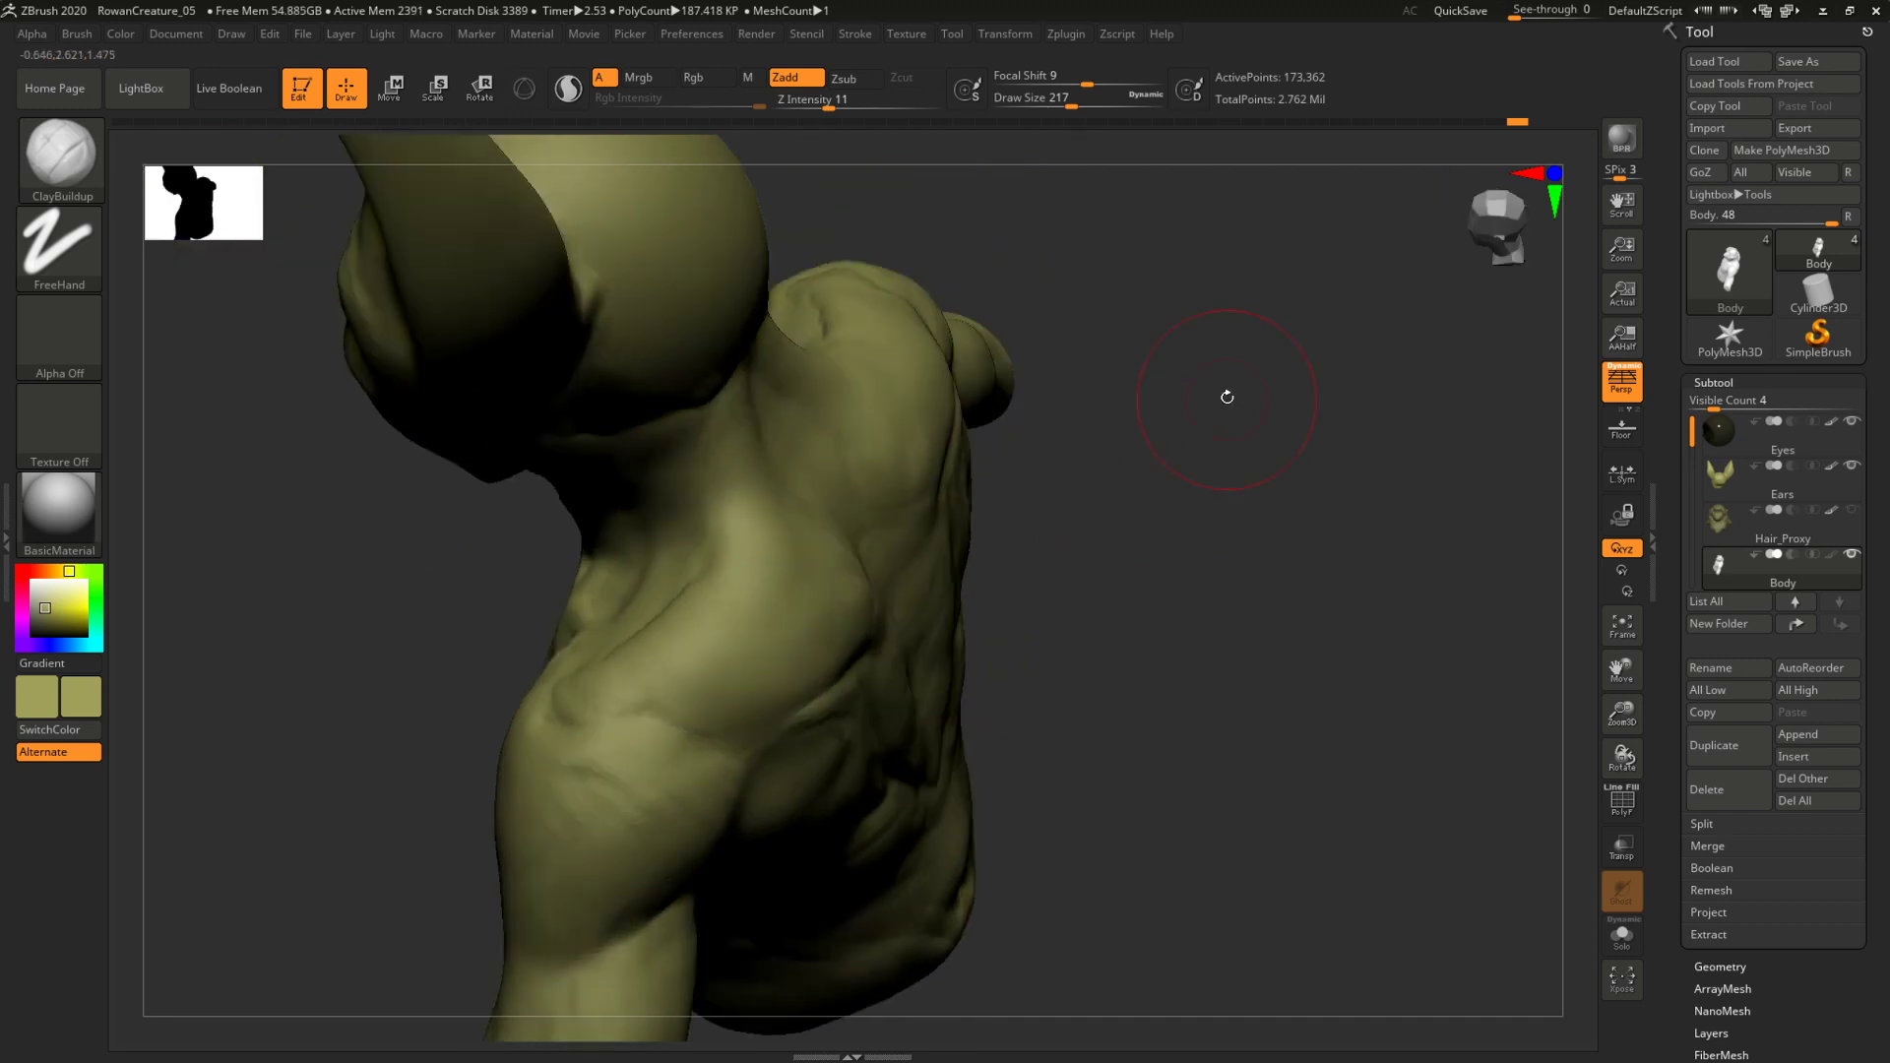
# Show the Body's painted guide lines again and refine the neck and trapezius above the clavicle with ClayBuildup.
pyautogui.click(1832, 557)
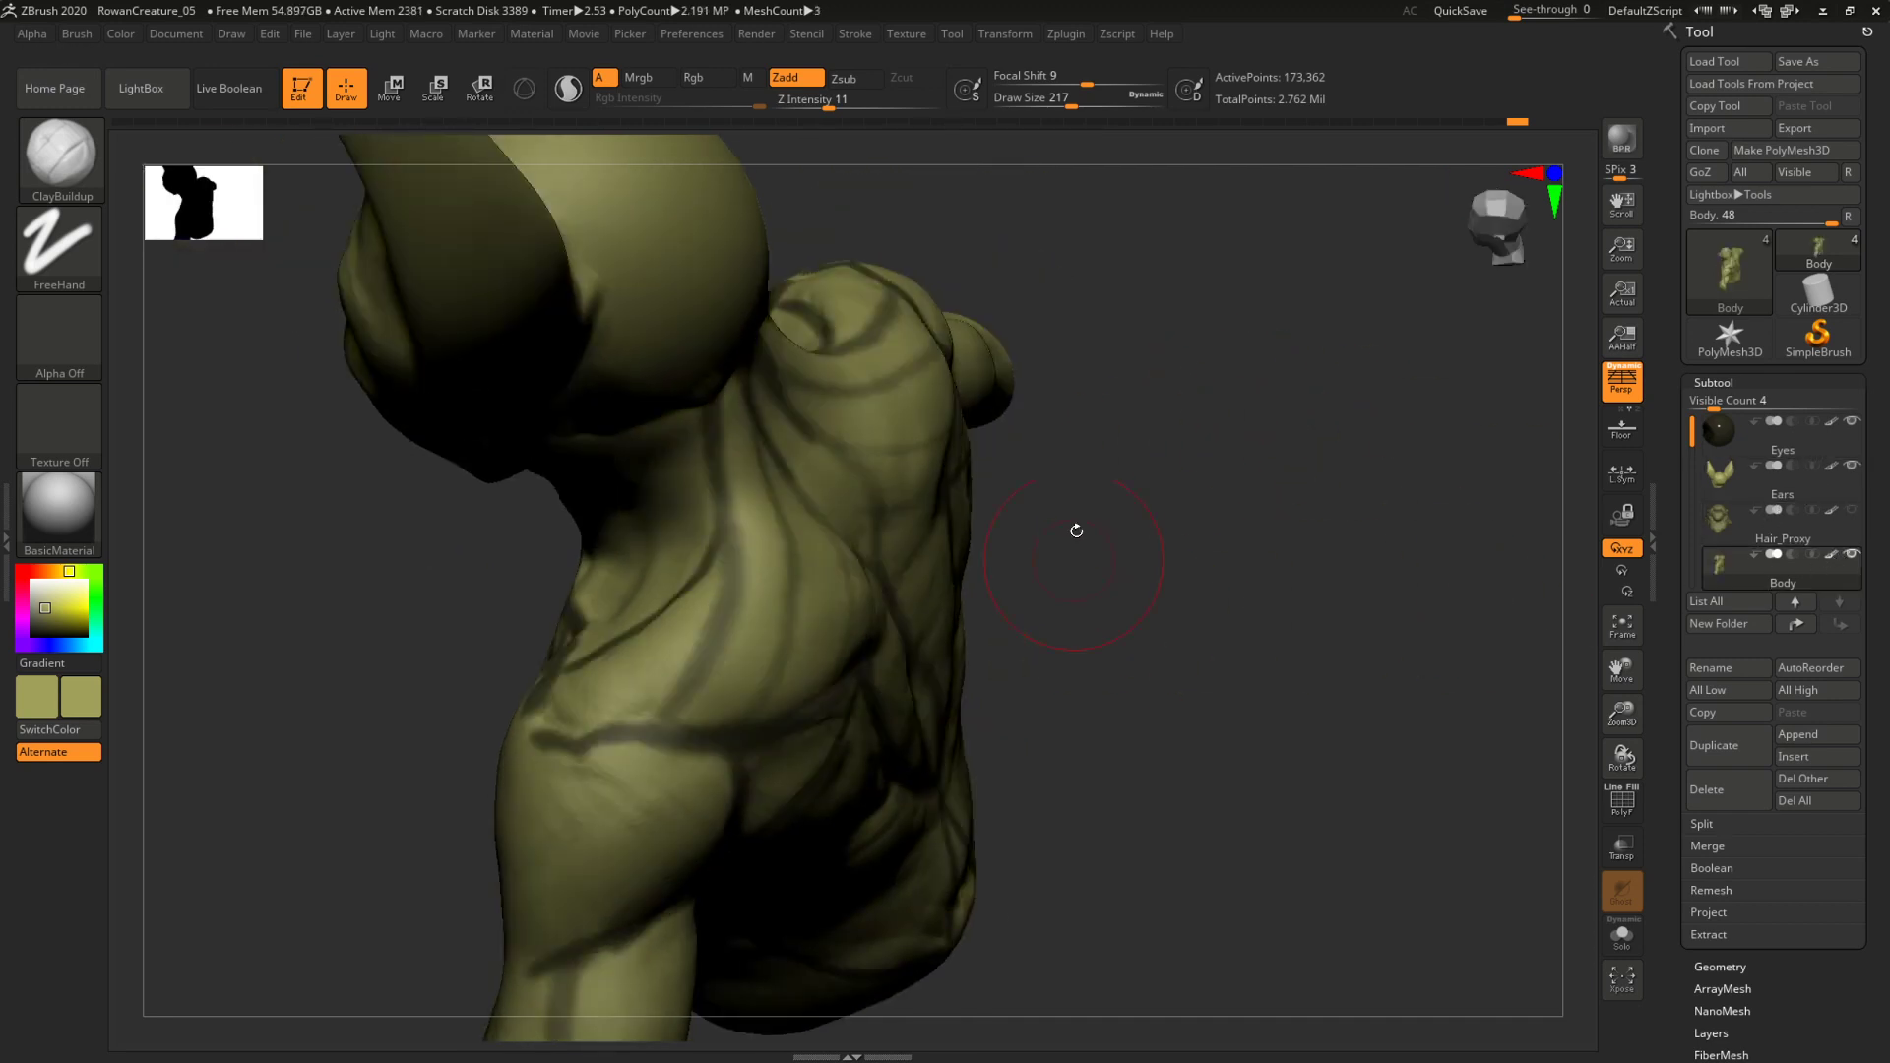
pyautogui.moveTo(1076, 528)
pyautogui.mouseDown()
pyautogui.moveTo(767, 463)
pyautogui.moveTo(755, 421)
pyautogui.mouseUp()
pyautogui.press('space')
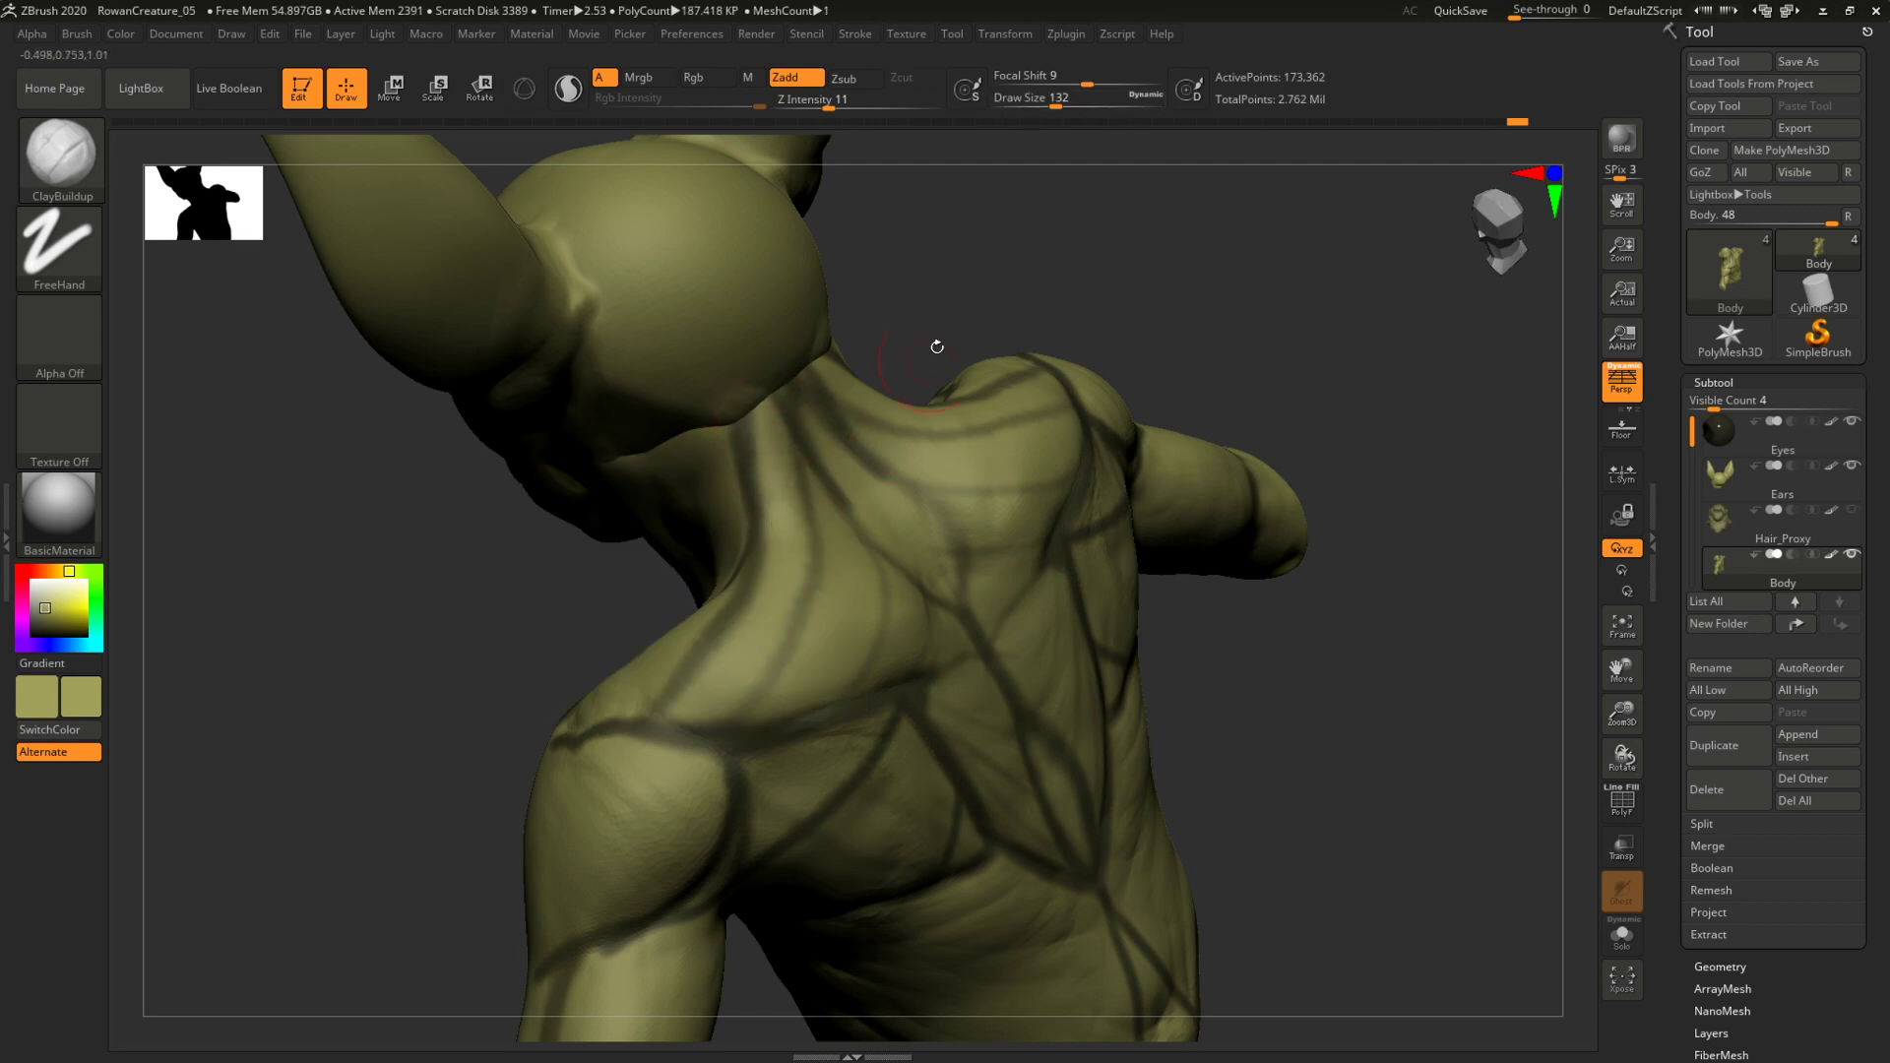
pyautogui.moveTo(936, 345); pyautogui.dragTo(762, 494)
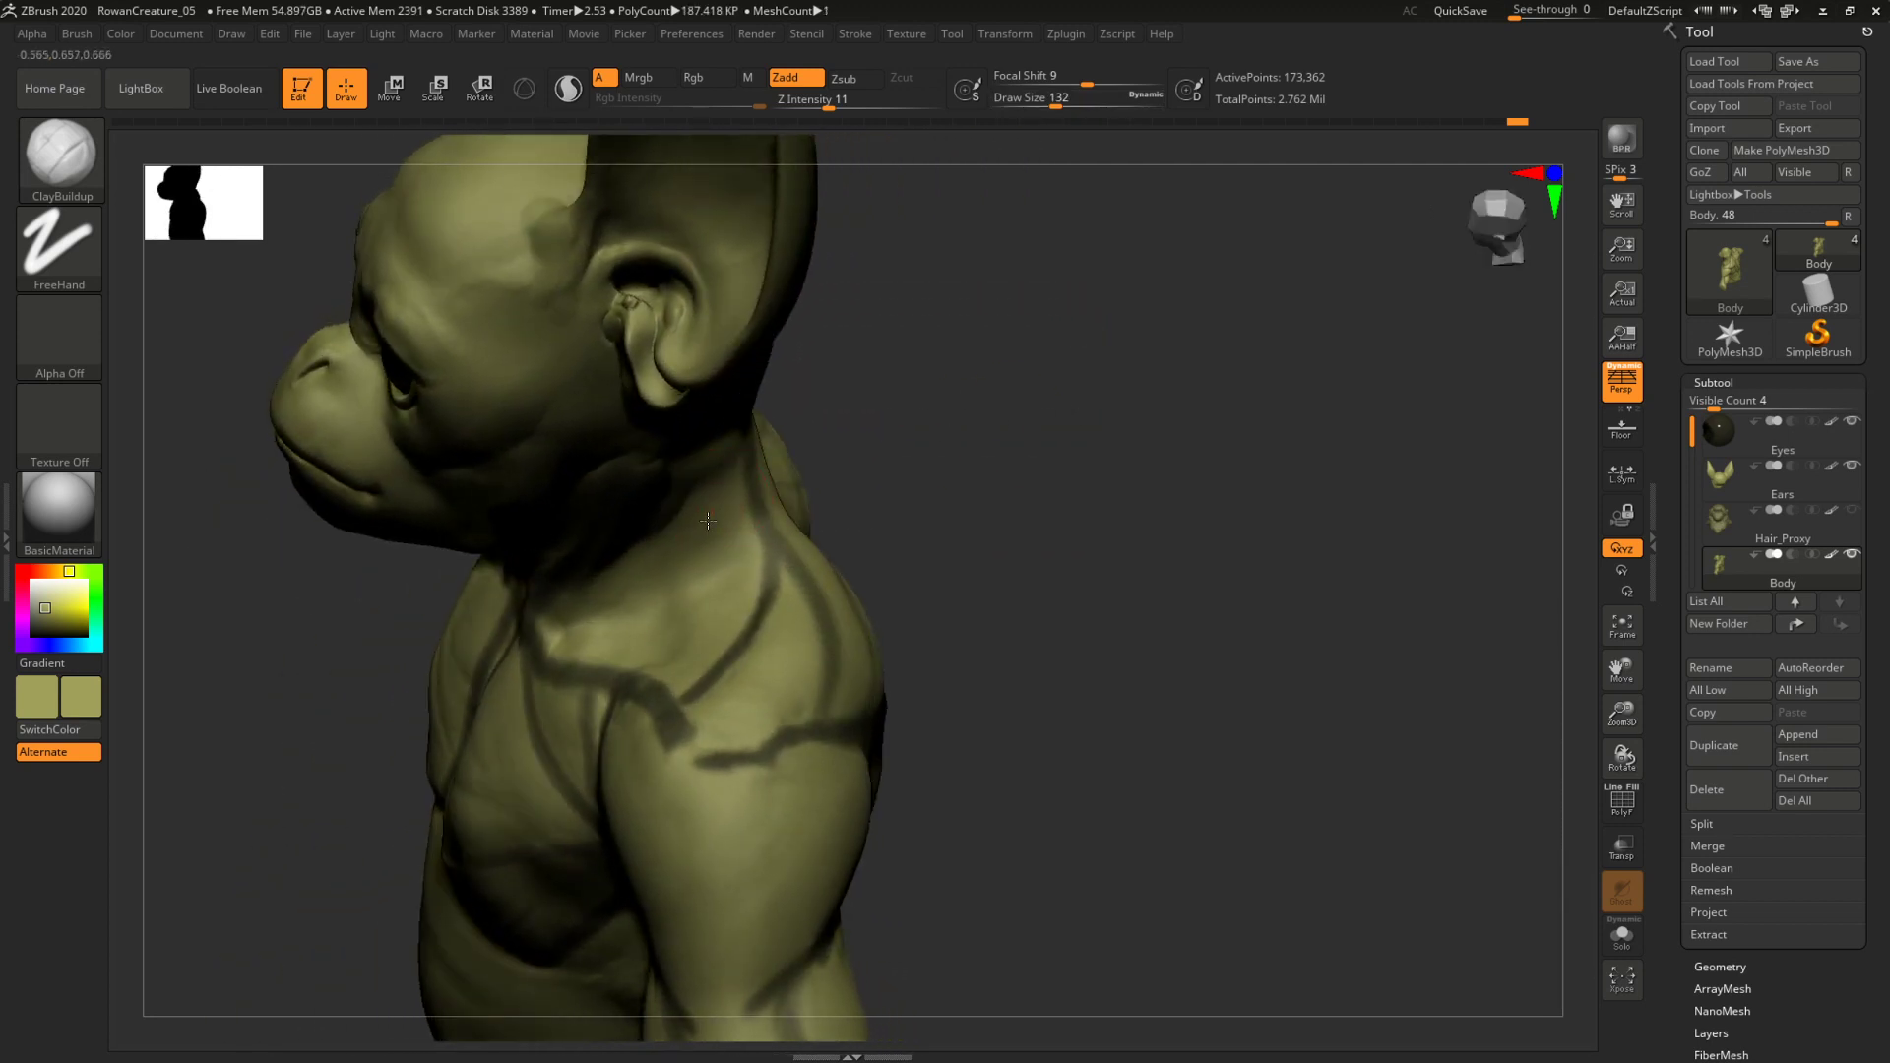
pyautogui.moveTo(750, 603); pyautogui.dragTo(696, 576)
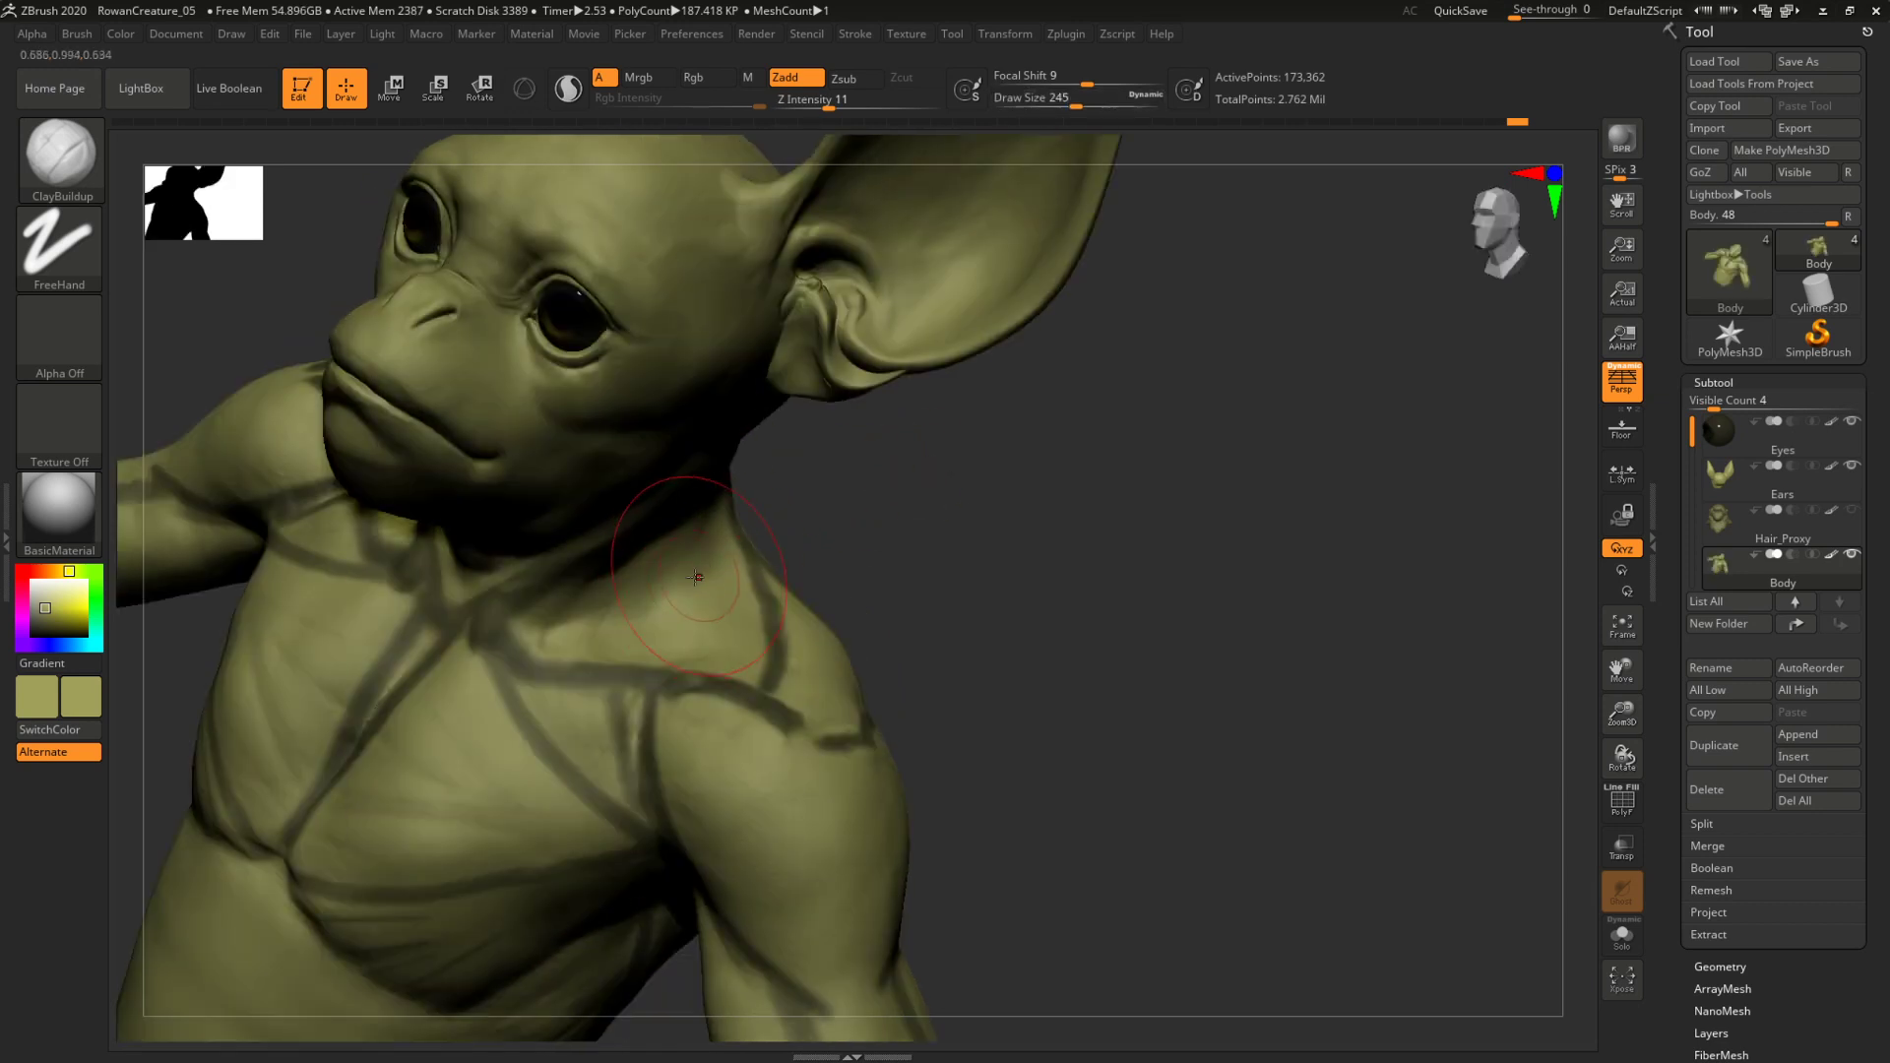
pyautogui.moveTo(730, 662)
pyautogui.mouseDown()
pyautogui.moveTo(1075, 498)
pyautogui.moveTo(1198, 591)
pyautogui.moveTo(794, 575)
pyautogui.mouseUp()
pyautogui.press('space')
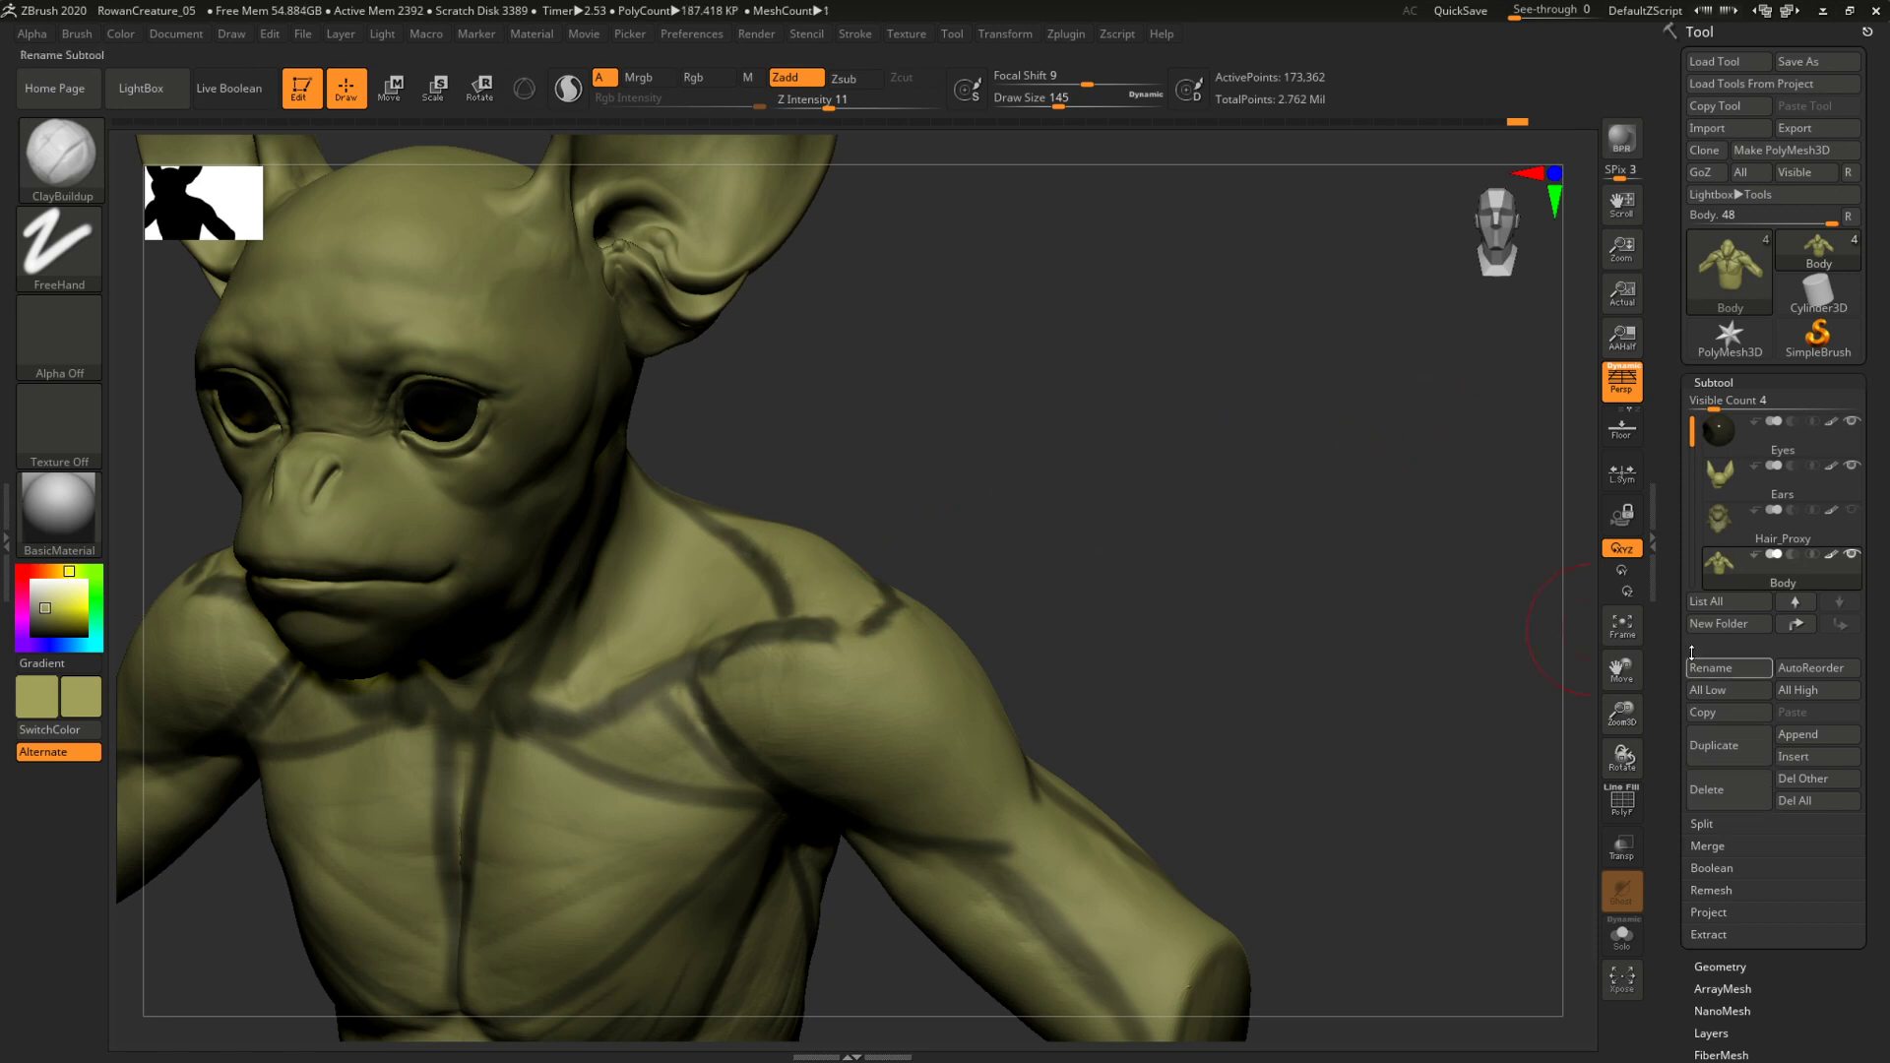
# Hide the Body's painted guide lines and refine the trapezius above the shoulder with the ClayBuildup brush.
pyautogui.click(1831, 557)
pyautogui.press('f')
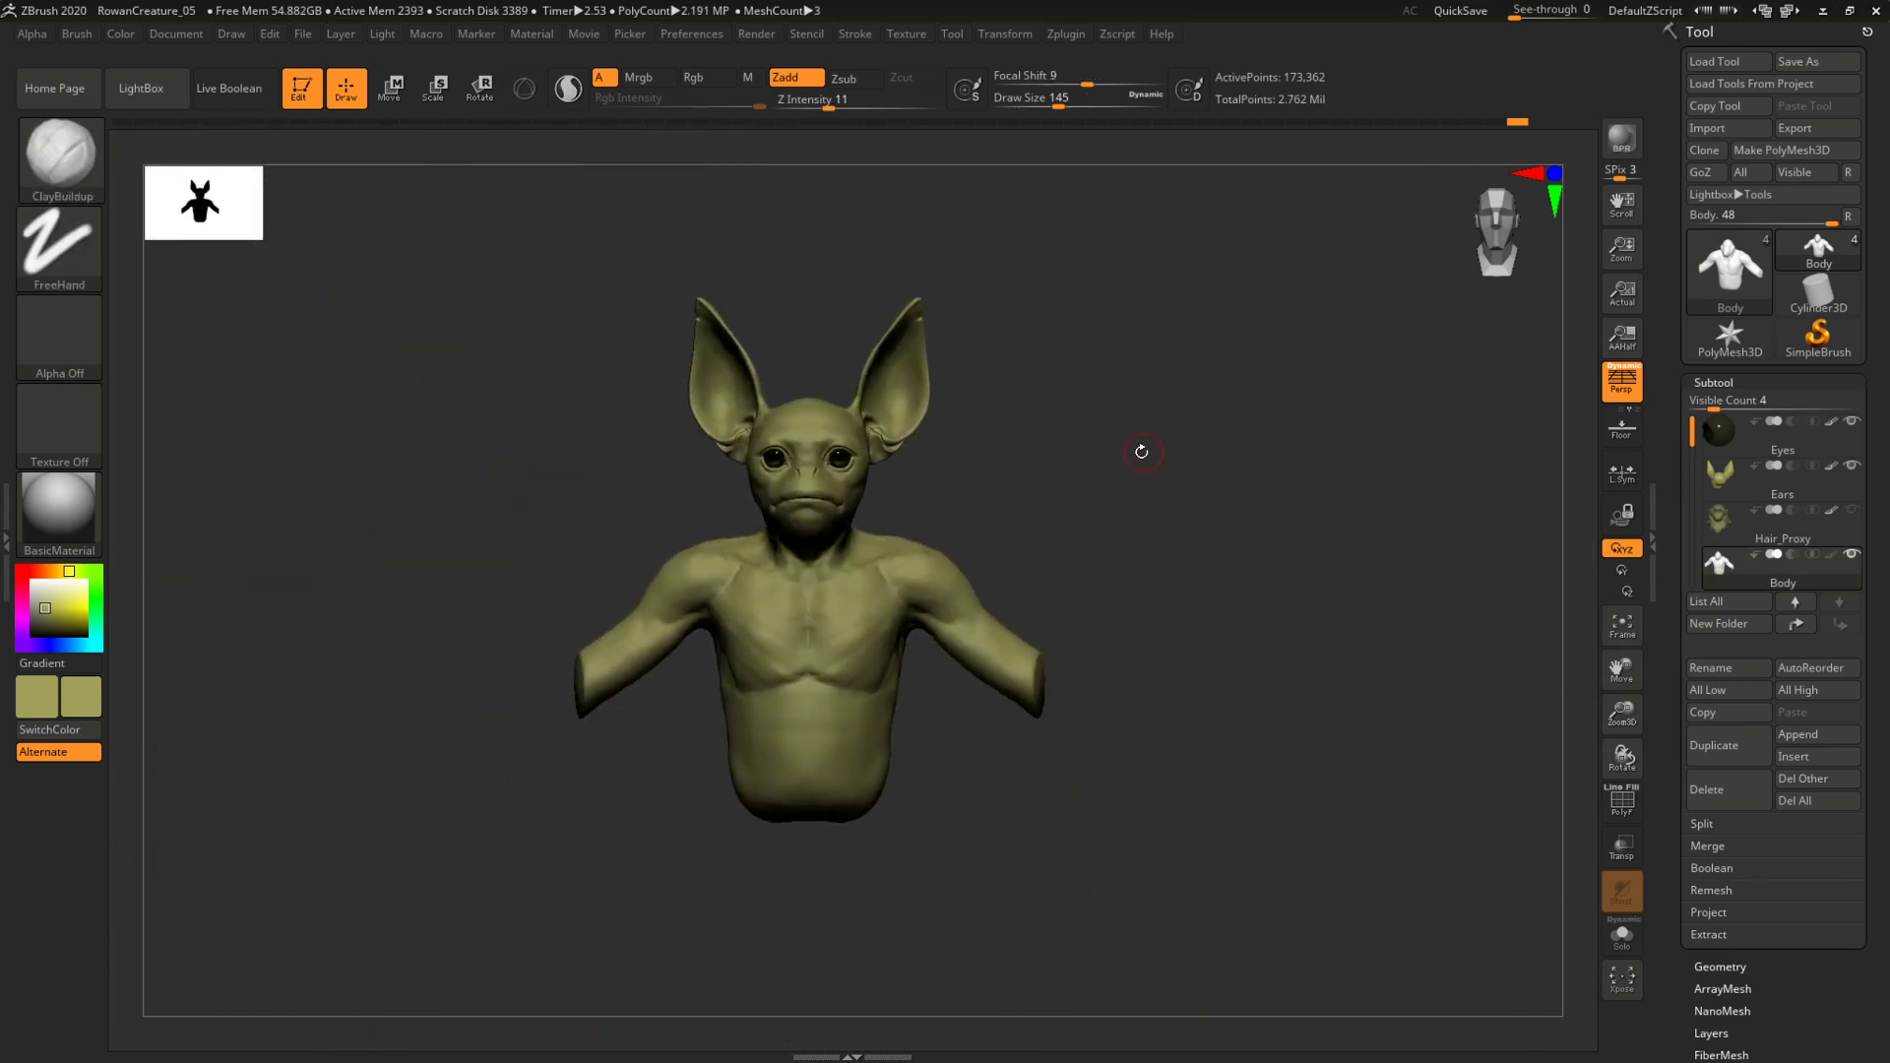
pyautogui.moveTo(1193, 468); pyautogui.dragTo(886, 476)
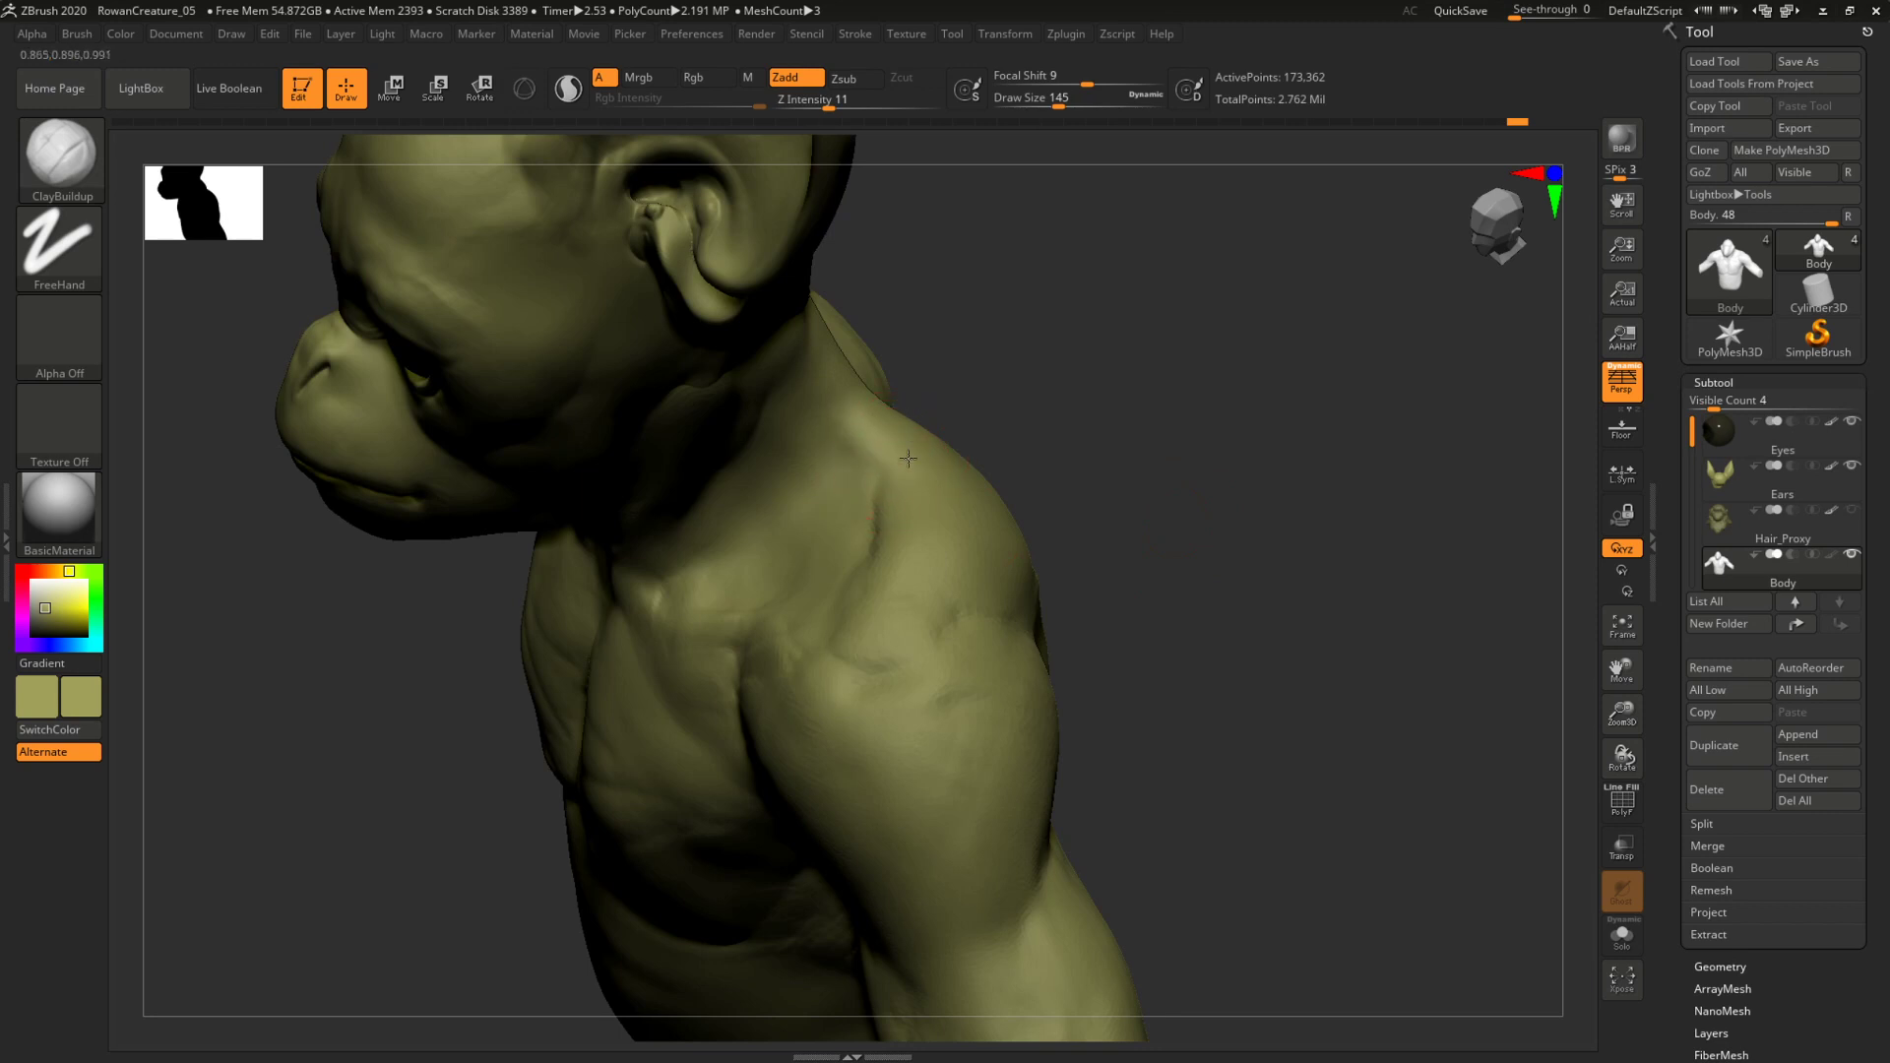
pyautogui.moveTo(862, 423); pyautogui.dragTo(872, 396, button='right')
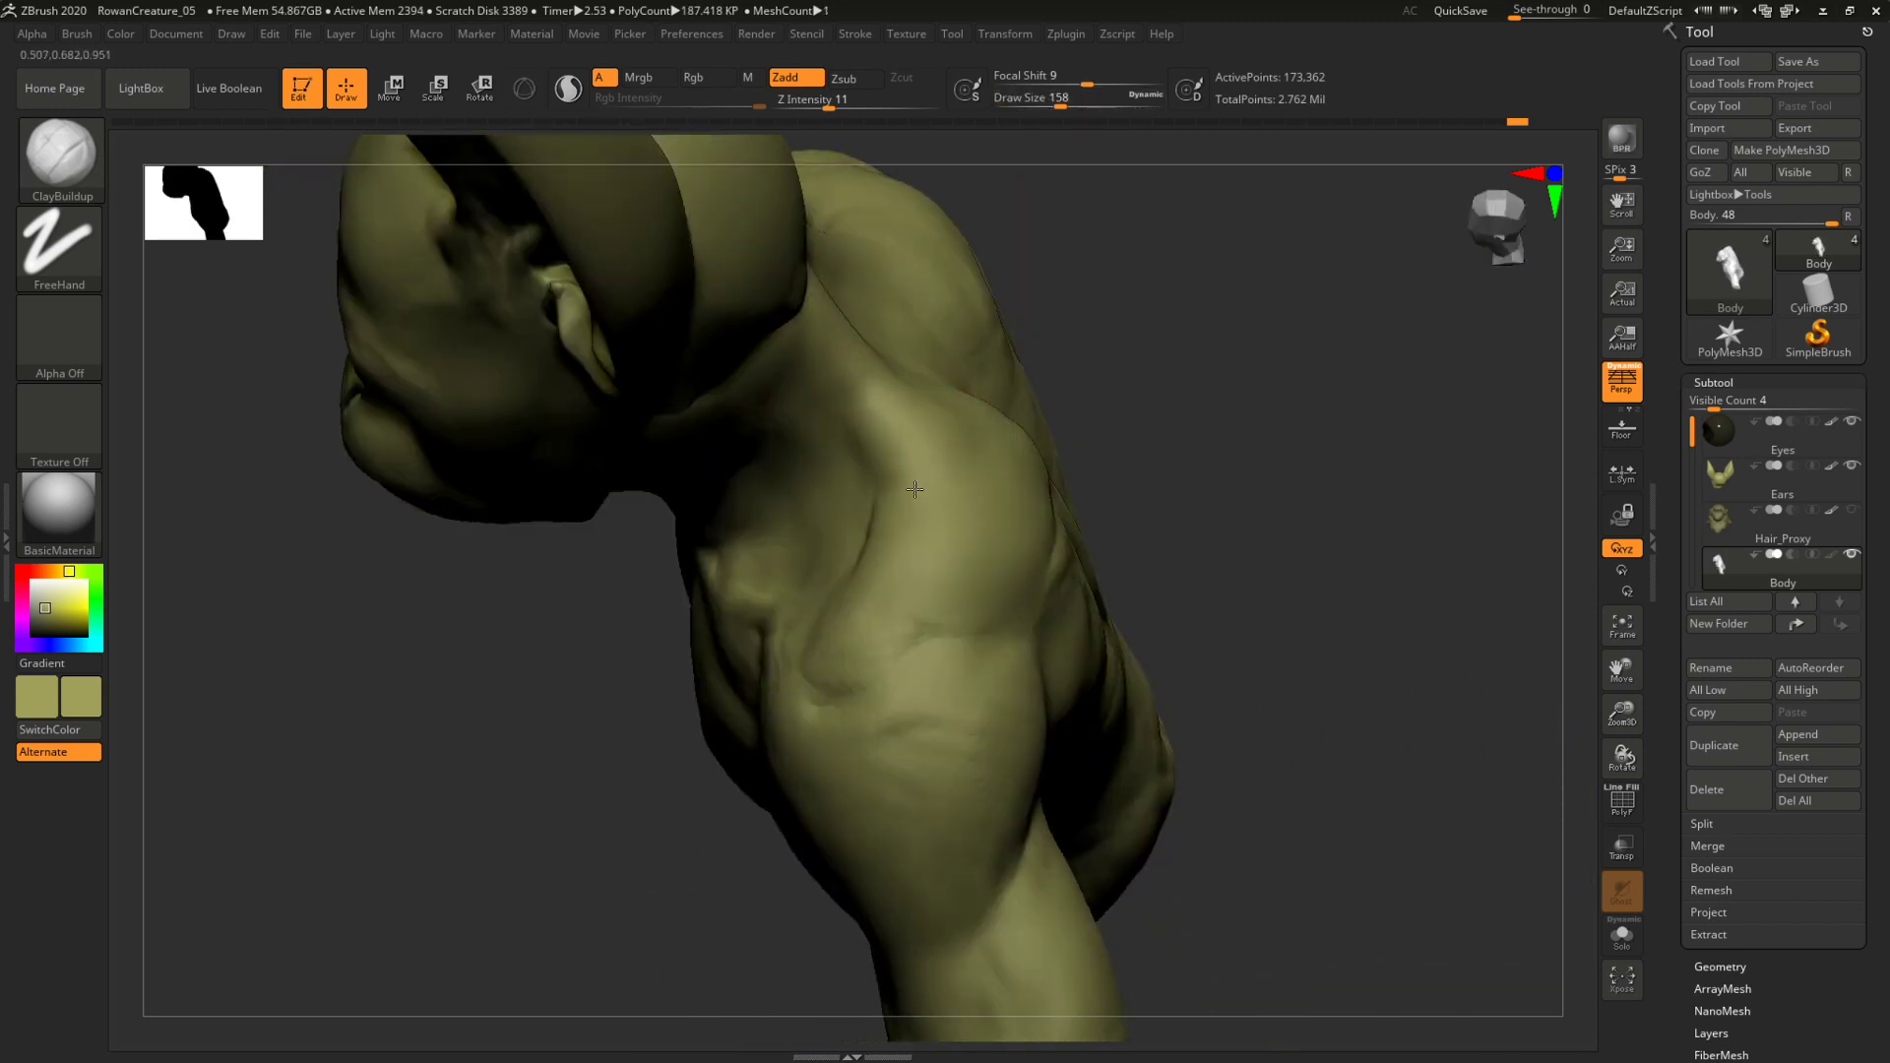
# Enlarge ClayBuildup to draw size 251 and shape the trapezius across the upper back and rear shoulder.
pyautogui.moveTo(1238, 388); pyautogui.dragTo(1112, 413)
pyautogui.press('space')
pyautogui.press('space')
pyautogui.moveTo(943, 399); pyautogui.dragTo(920, 385)
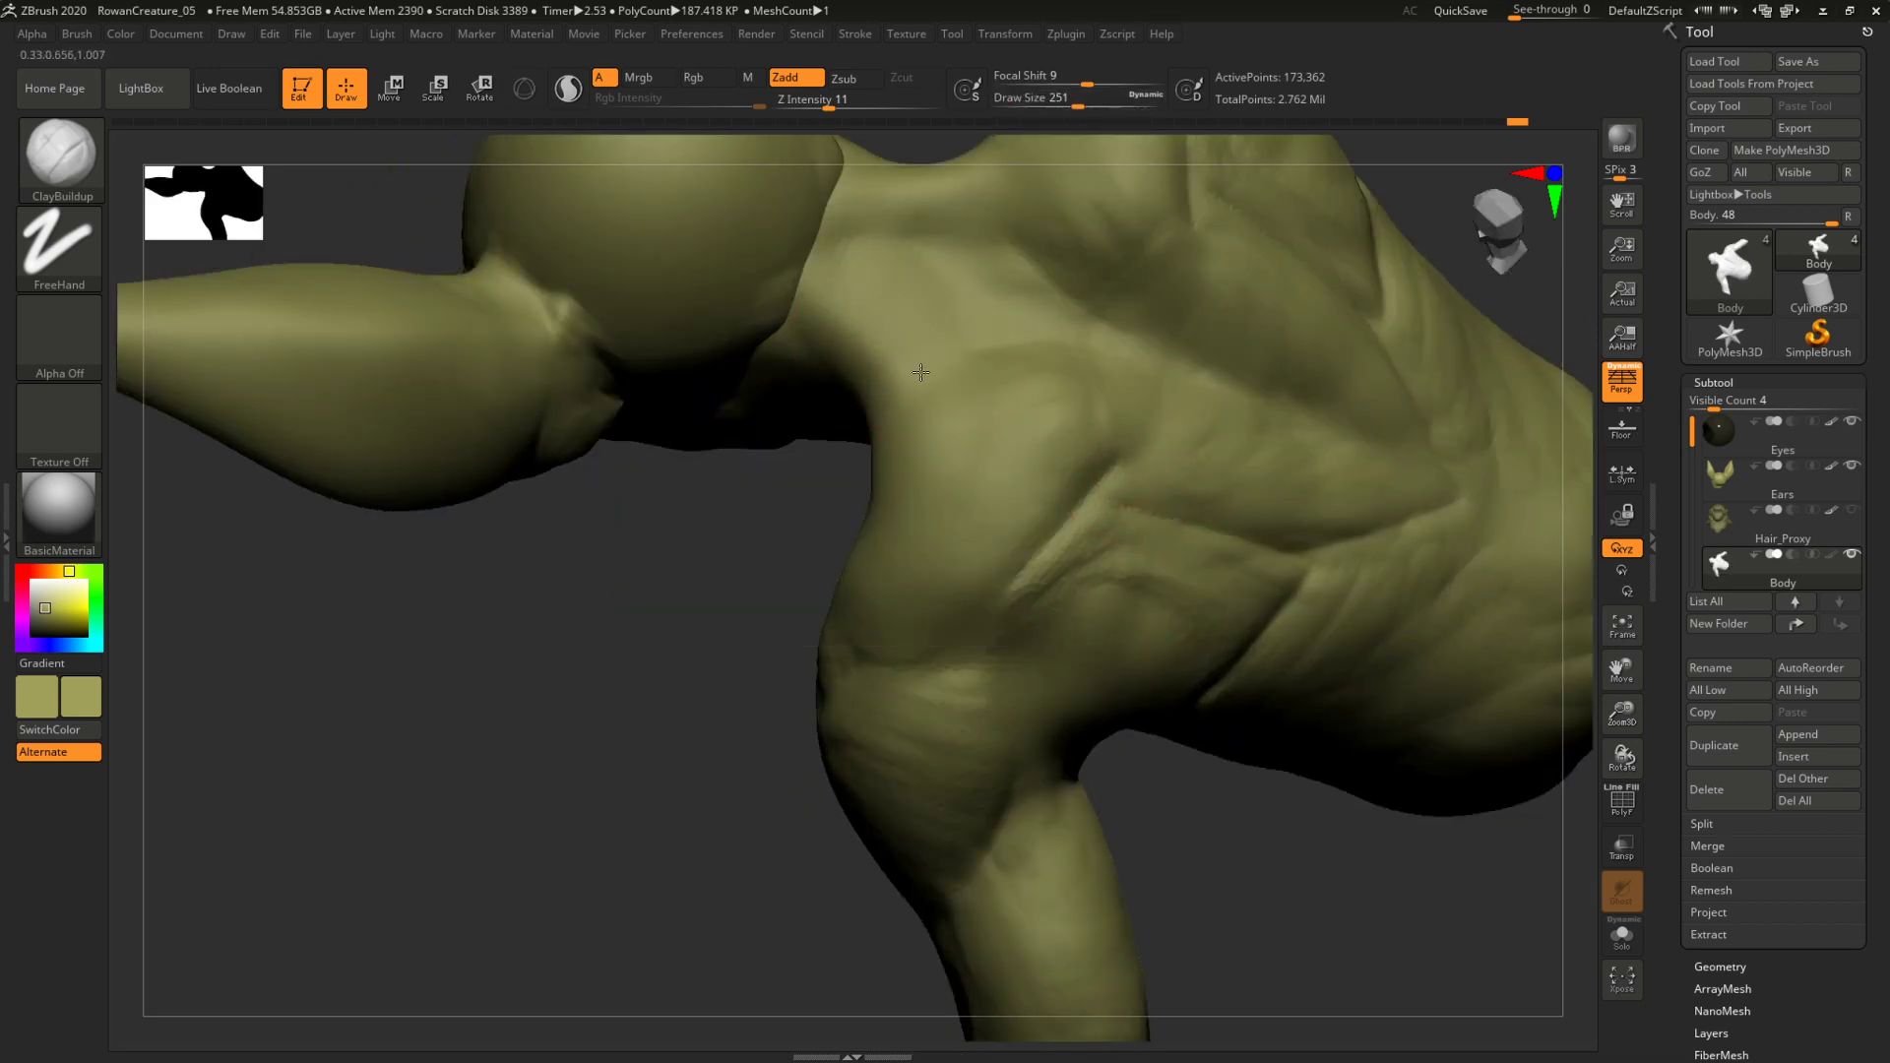
pyautogui.moveTo(854, 564); pyautogui.dragTo(1263, 455, button='right')
pyautogui.moveTo(1340, 538); pyautogui.dragTo(1456, 472, button='right')
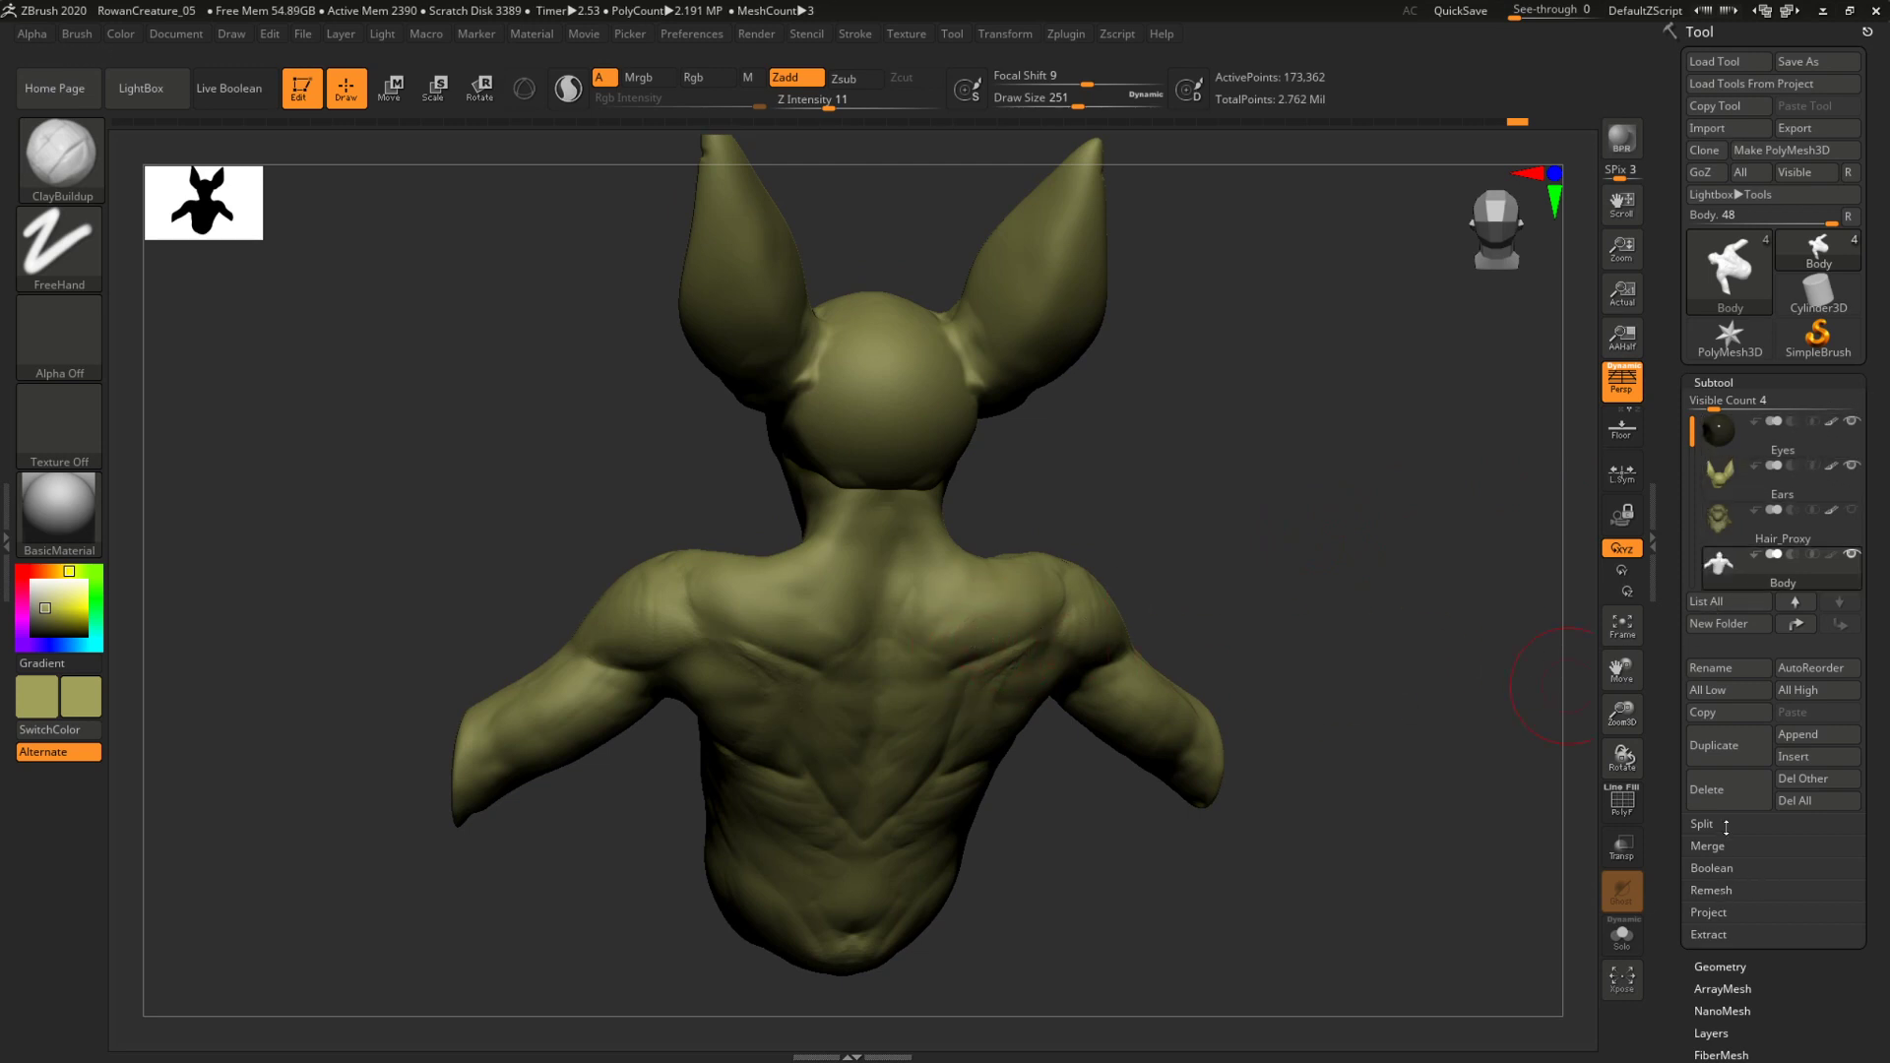
# Try to make the Body symmetrical with Mirror And Weld.
pyautogui.click(1741, 964)
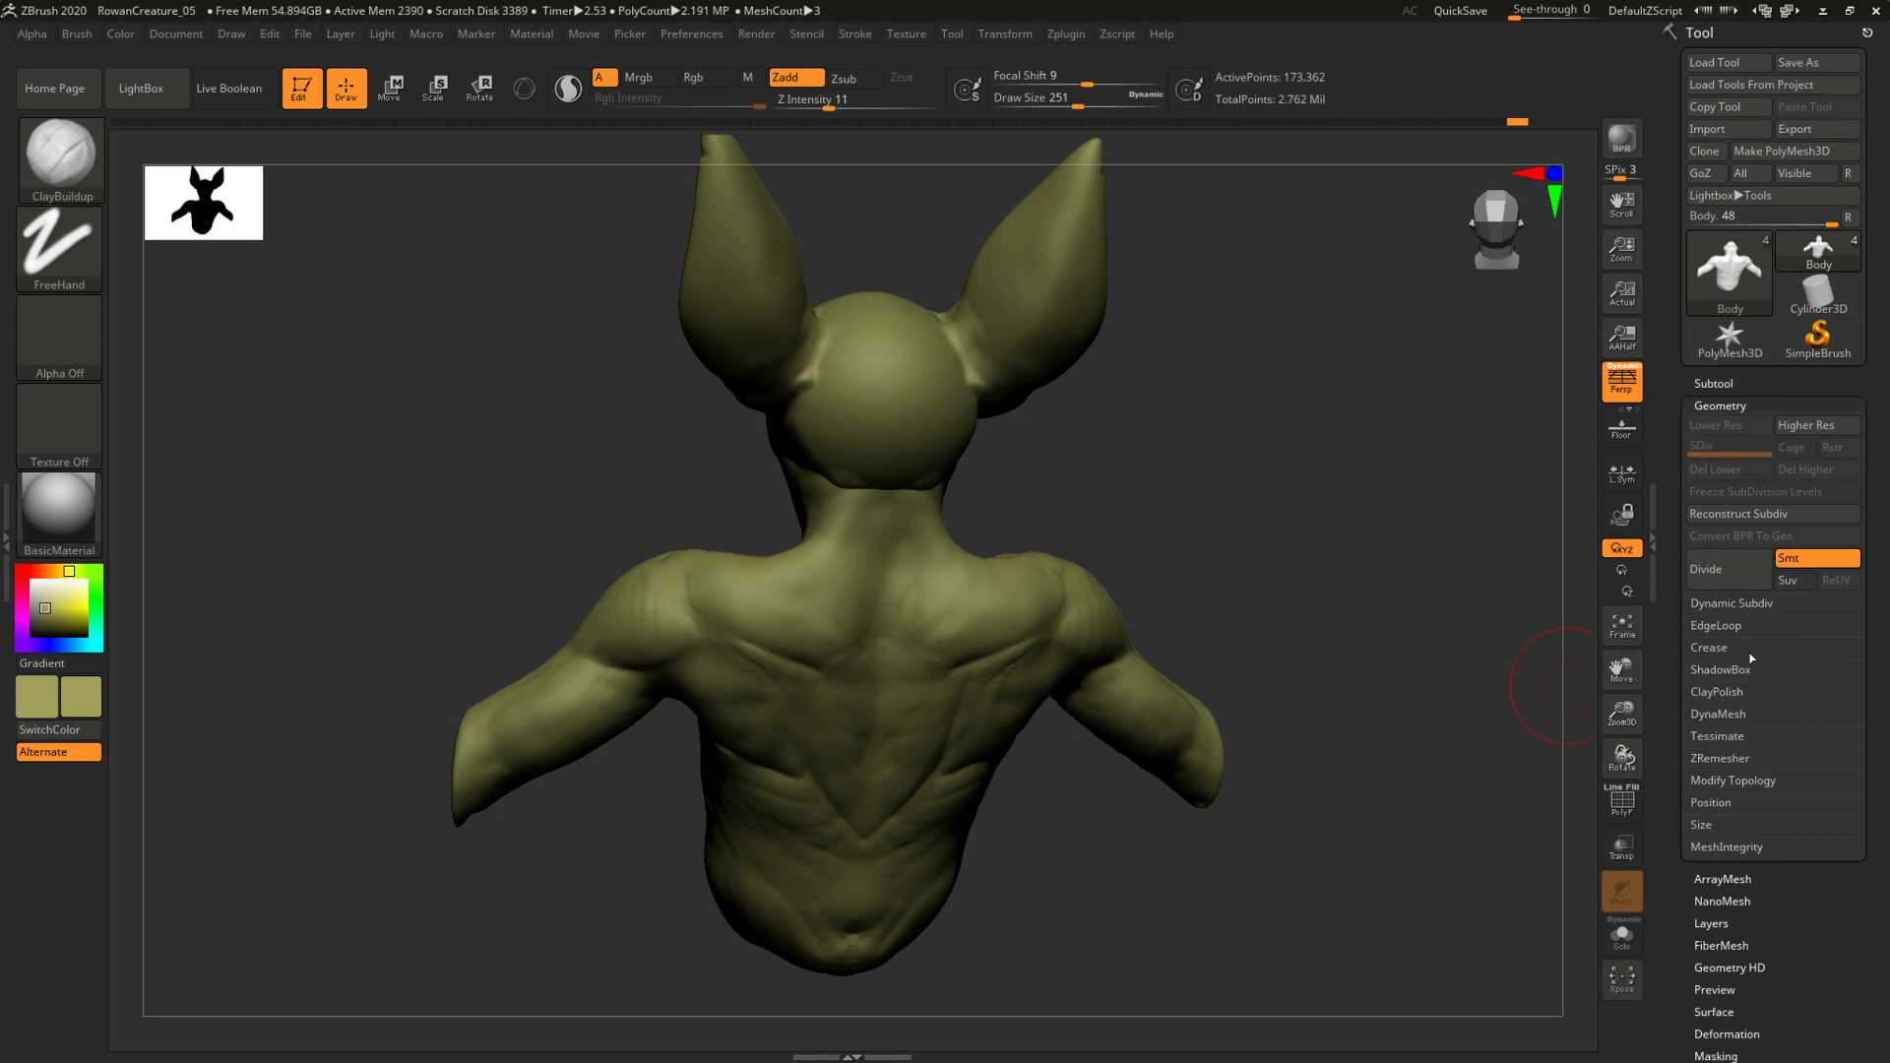
pyautogui.click(1736, 780)
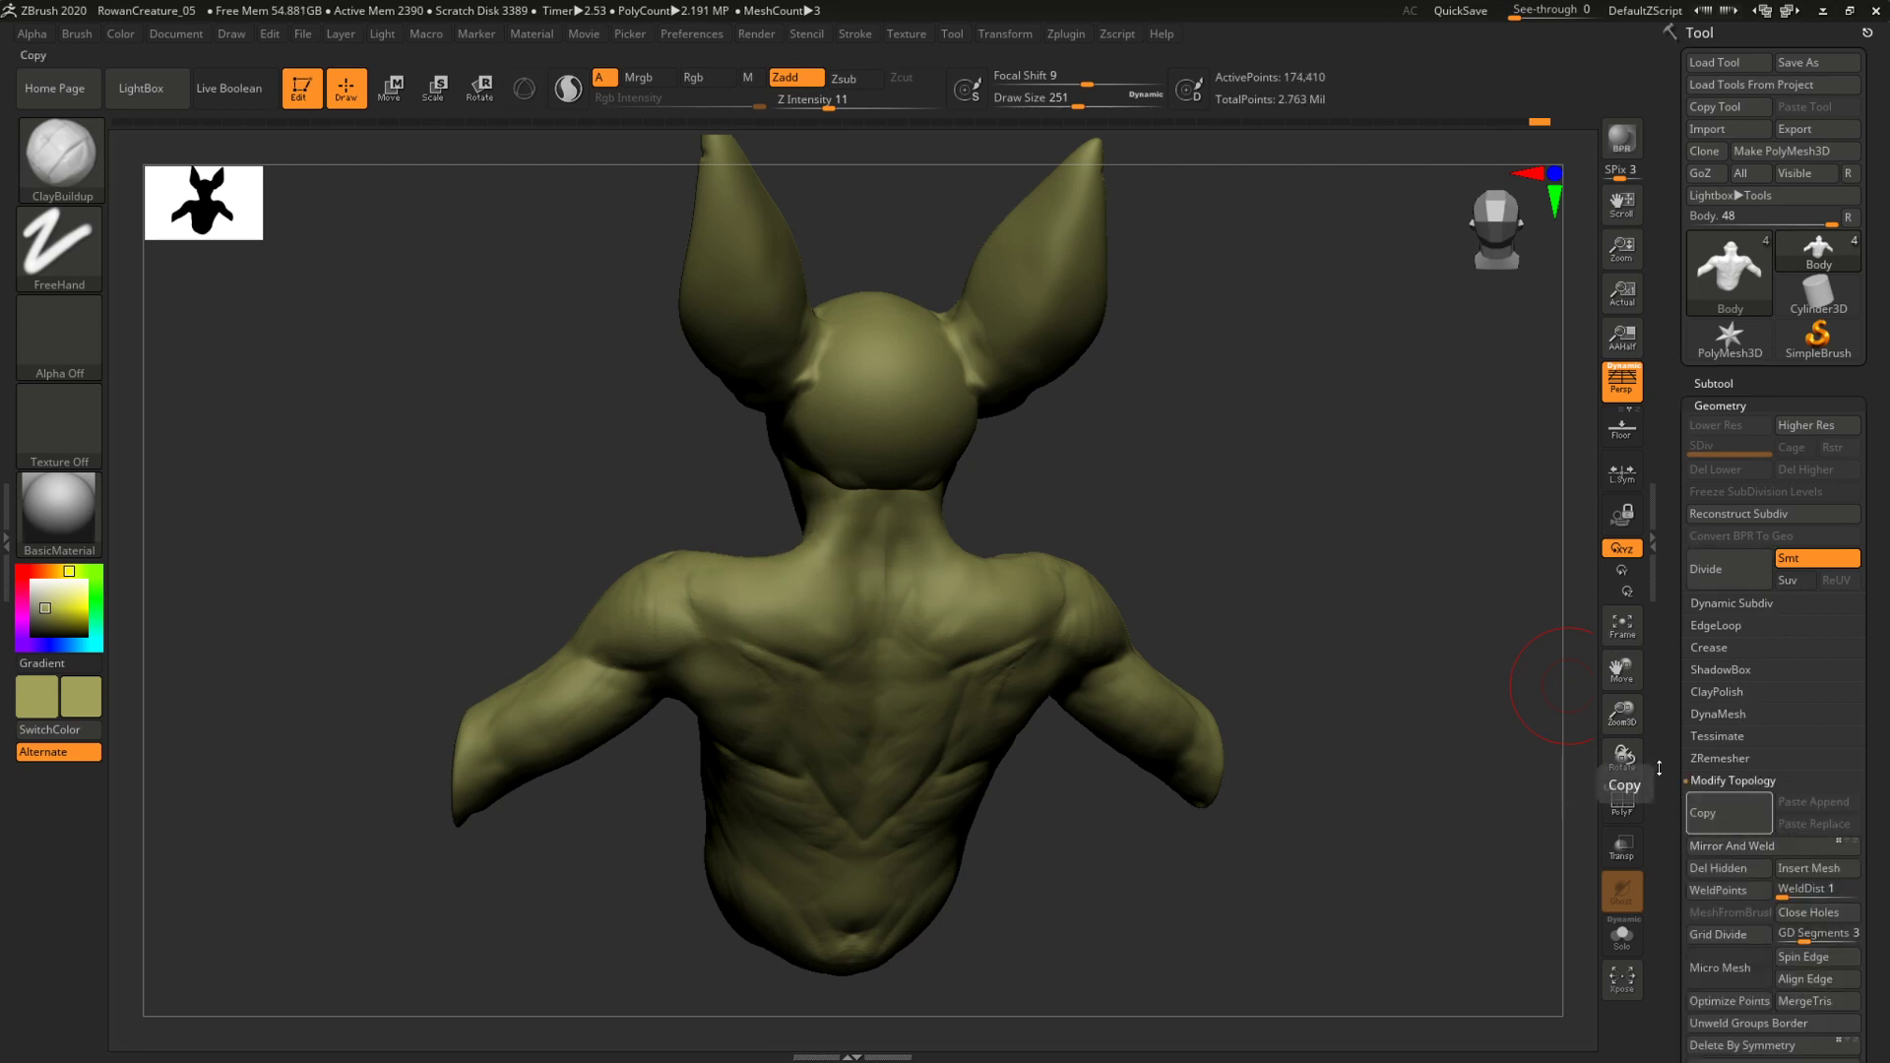
pyautogui.moveTo(1223, 493); pyautogui.dragTo(1265, 540)
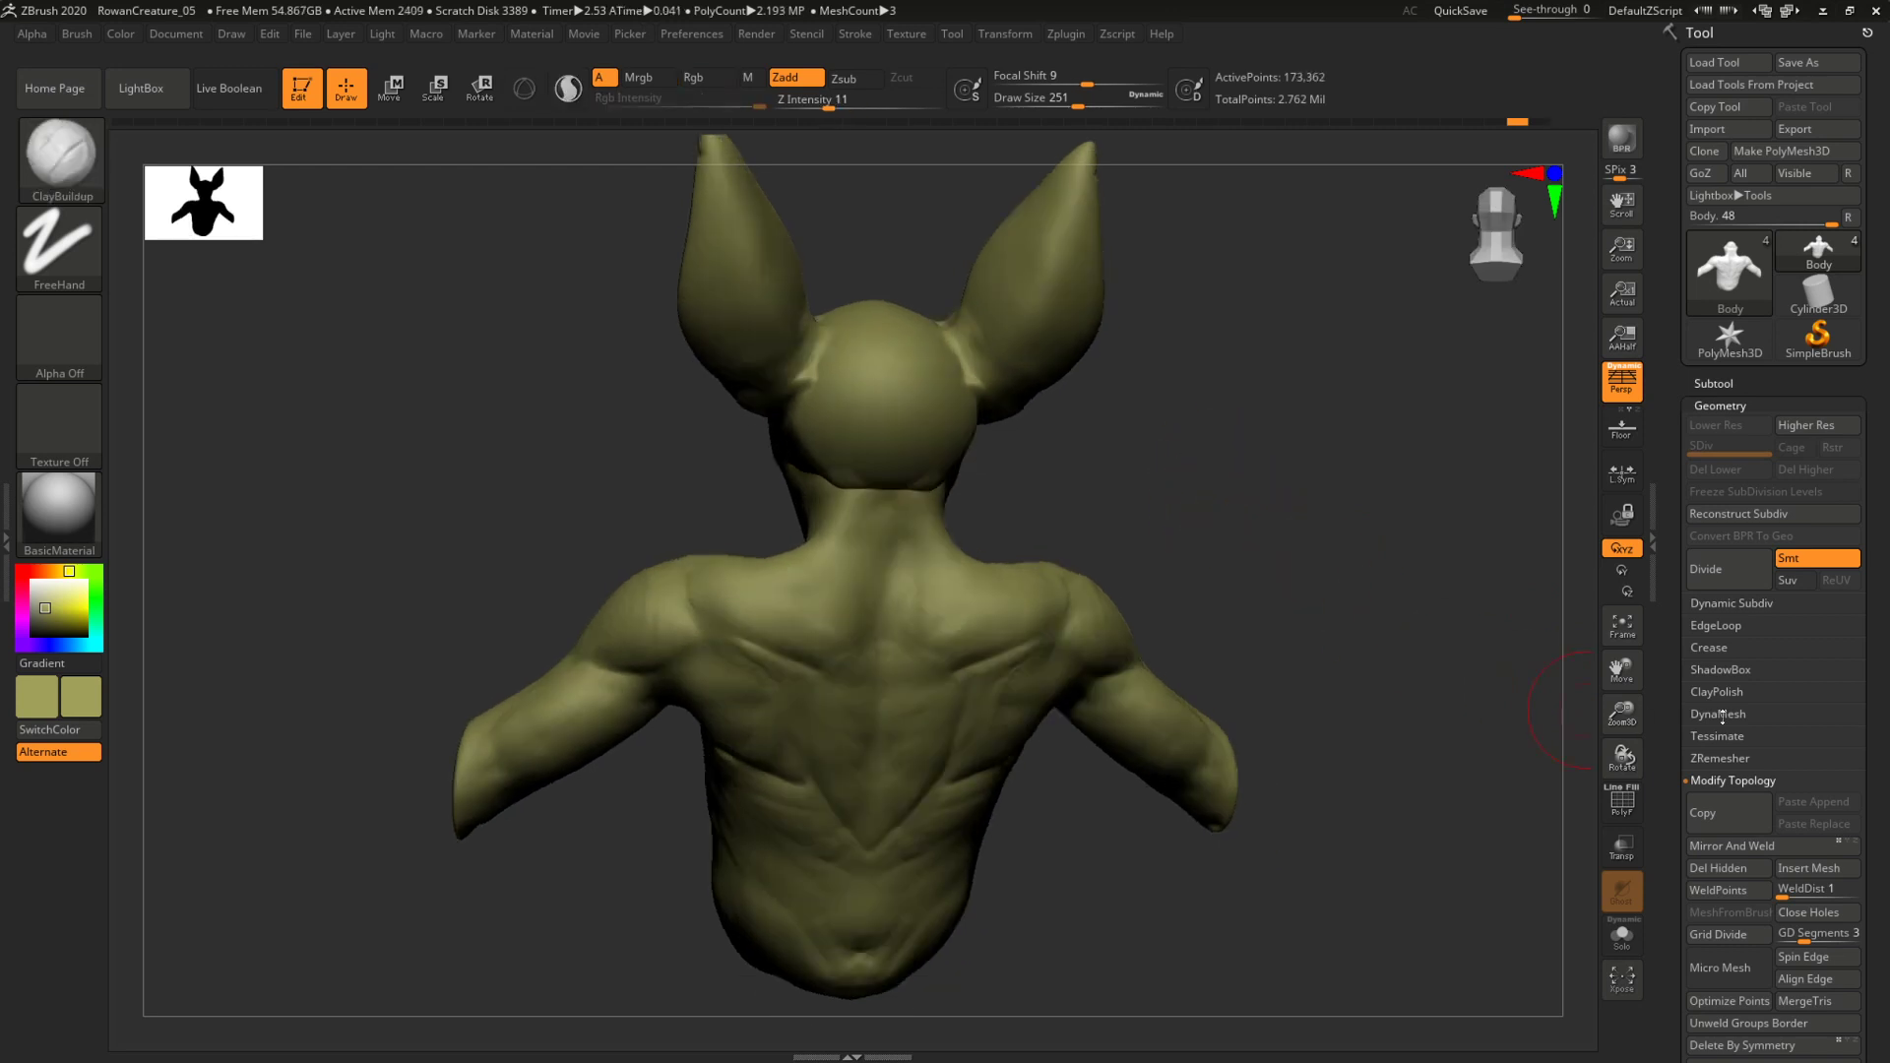
# Try to restore the Body's symmetry with the Smart ReSym deformation.
pyautogui.scroll(-5, 1878, 720)
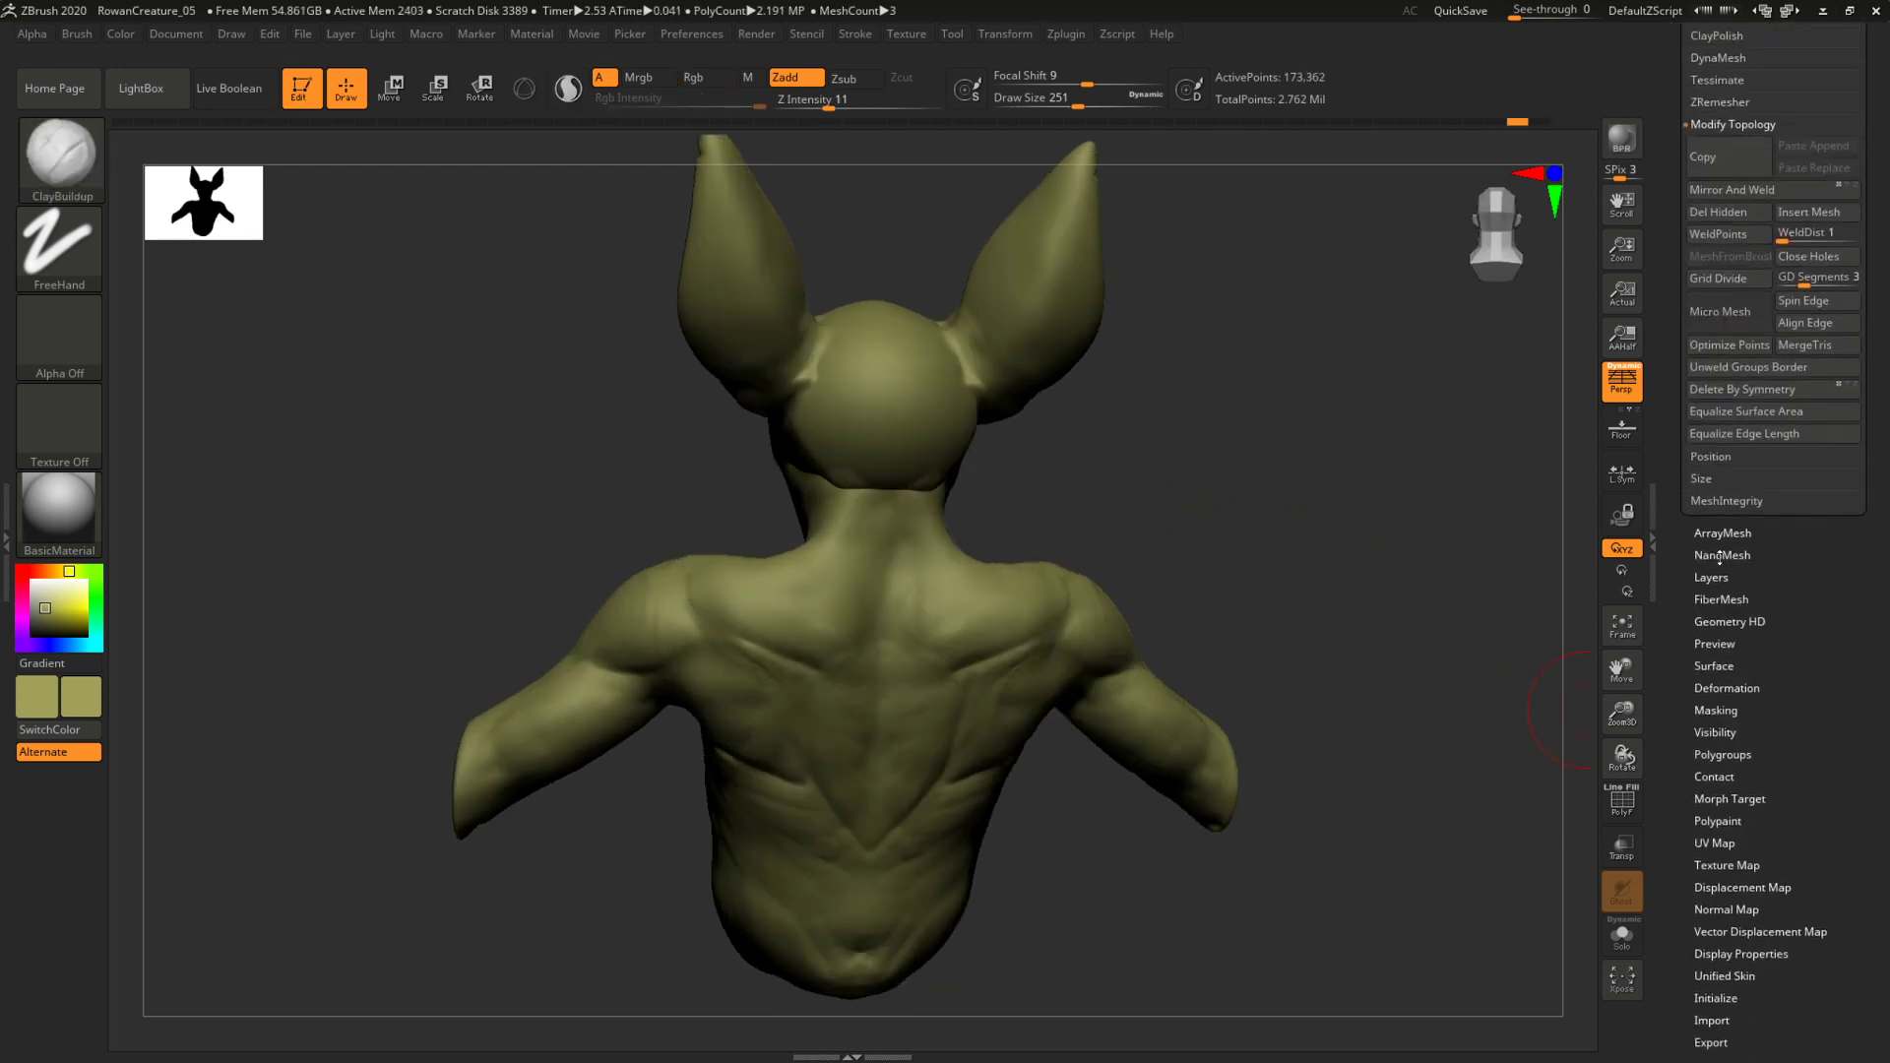
pyautogui.click(1742, 688)
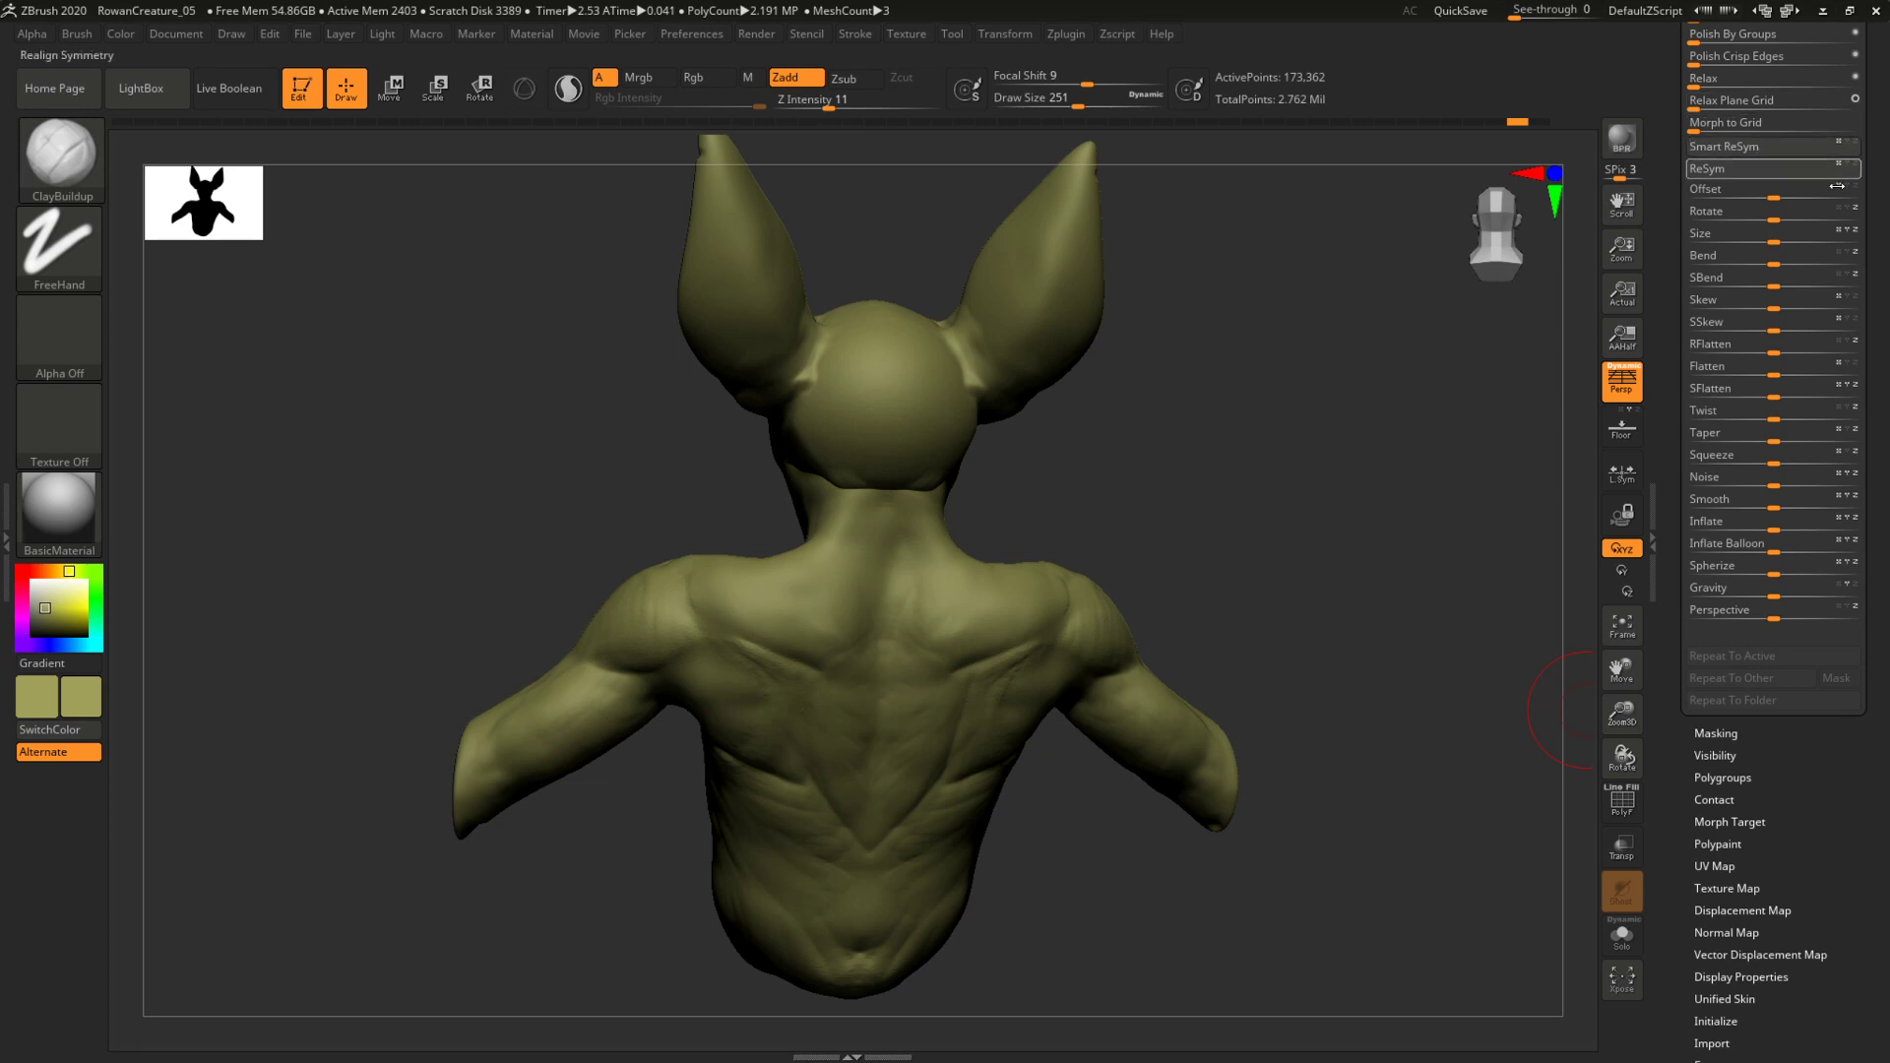
pyautogui.scroll(5, 1771, 295)
pyautogui.click(1751, 384)
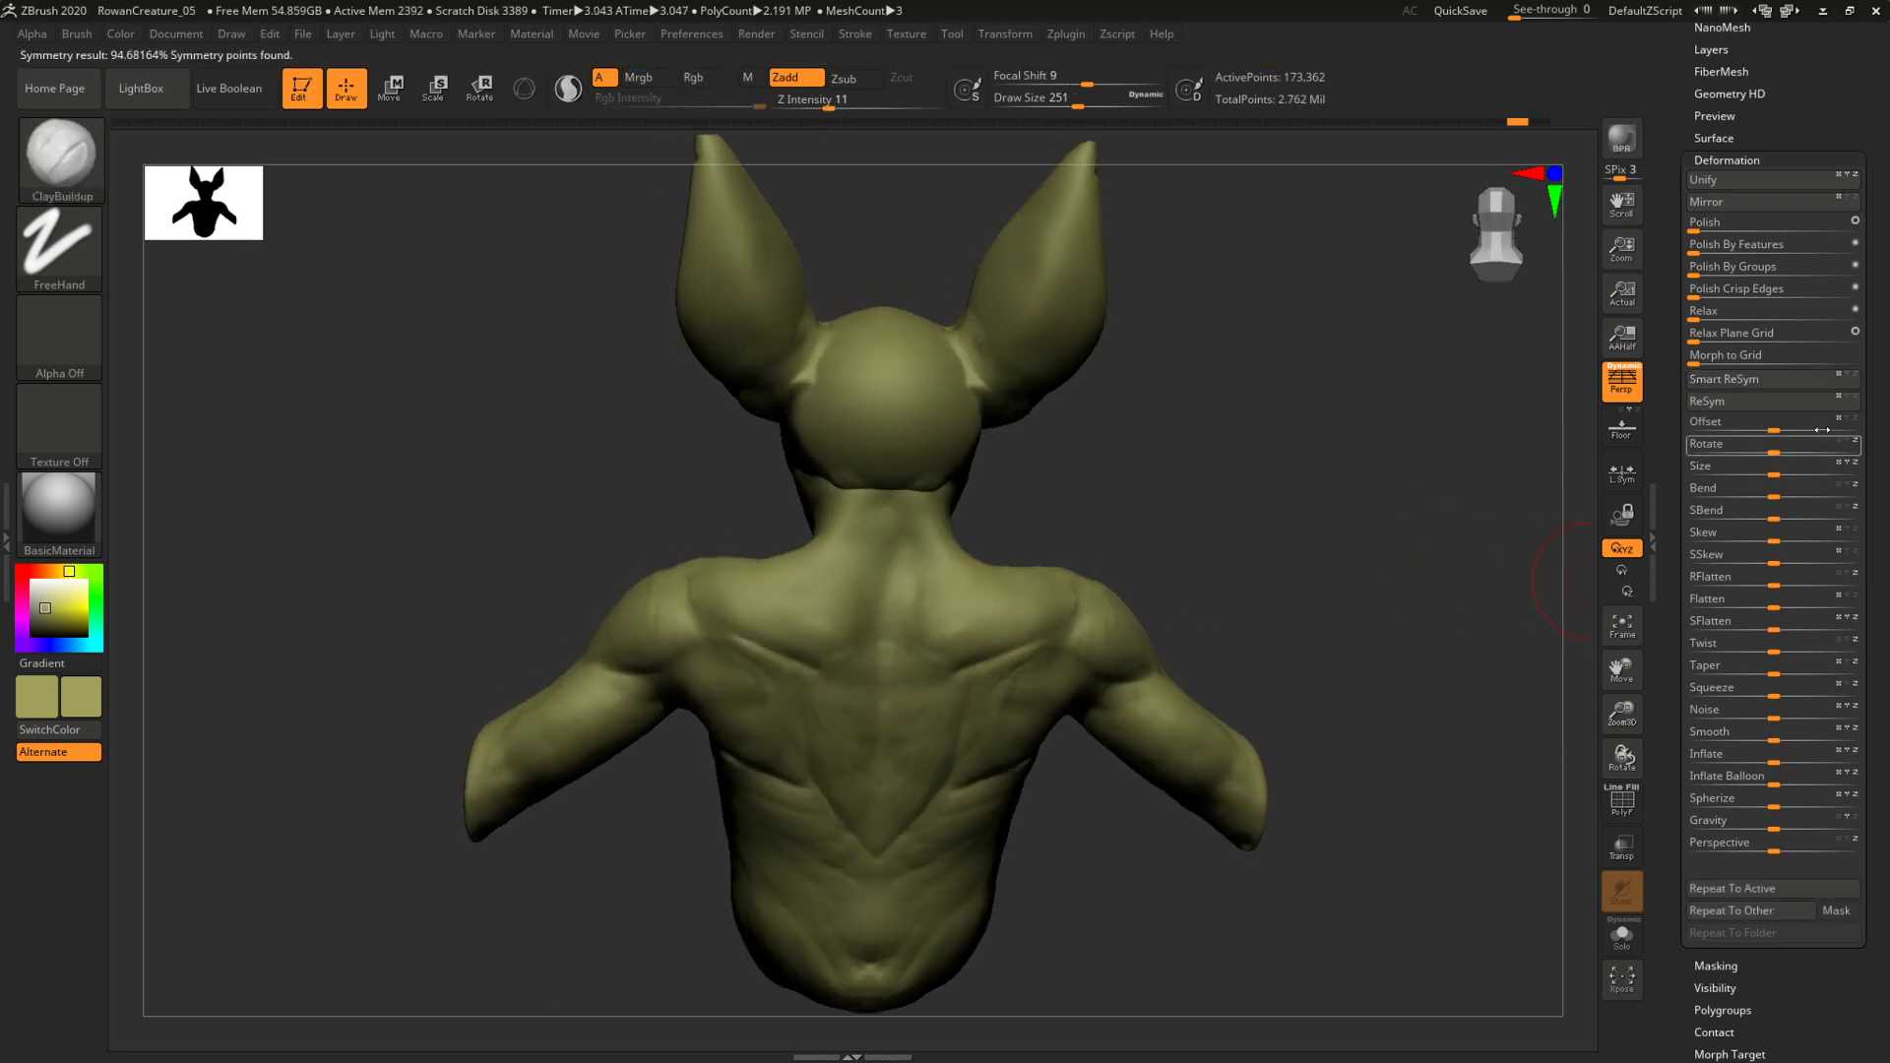
# Flip the Body with the Mirror deformation and apply Mirror And Weld.
pyautogui.click(1733, 203)
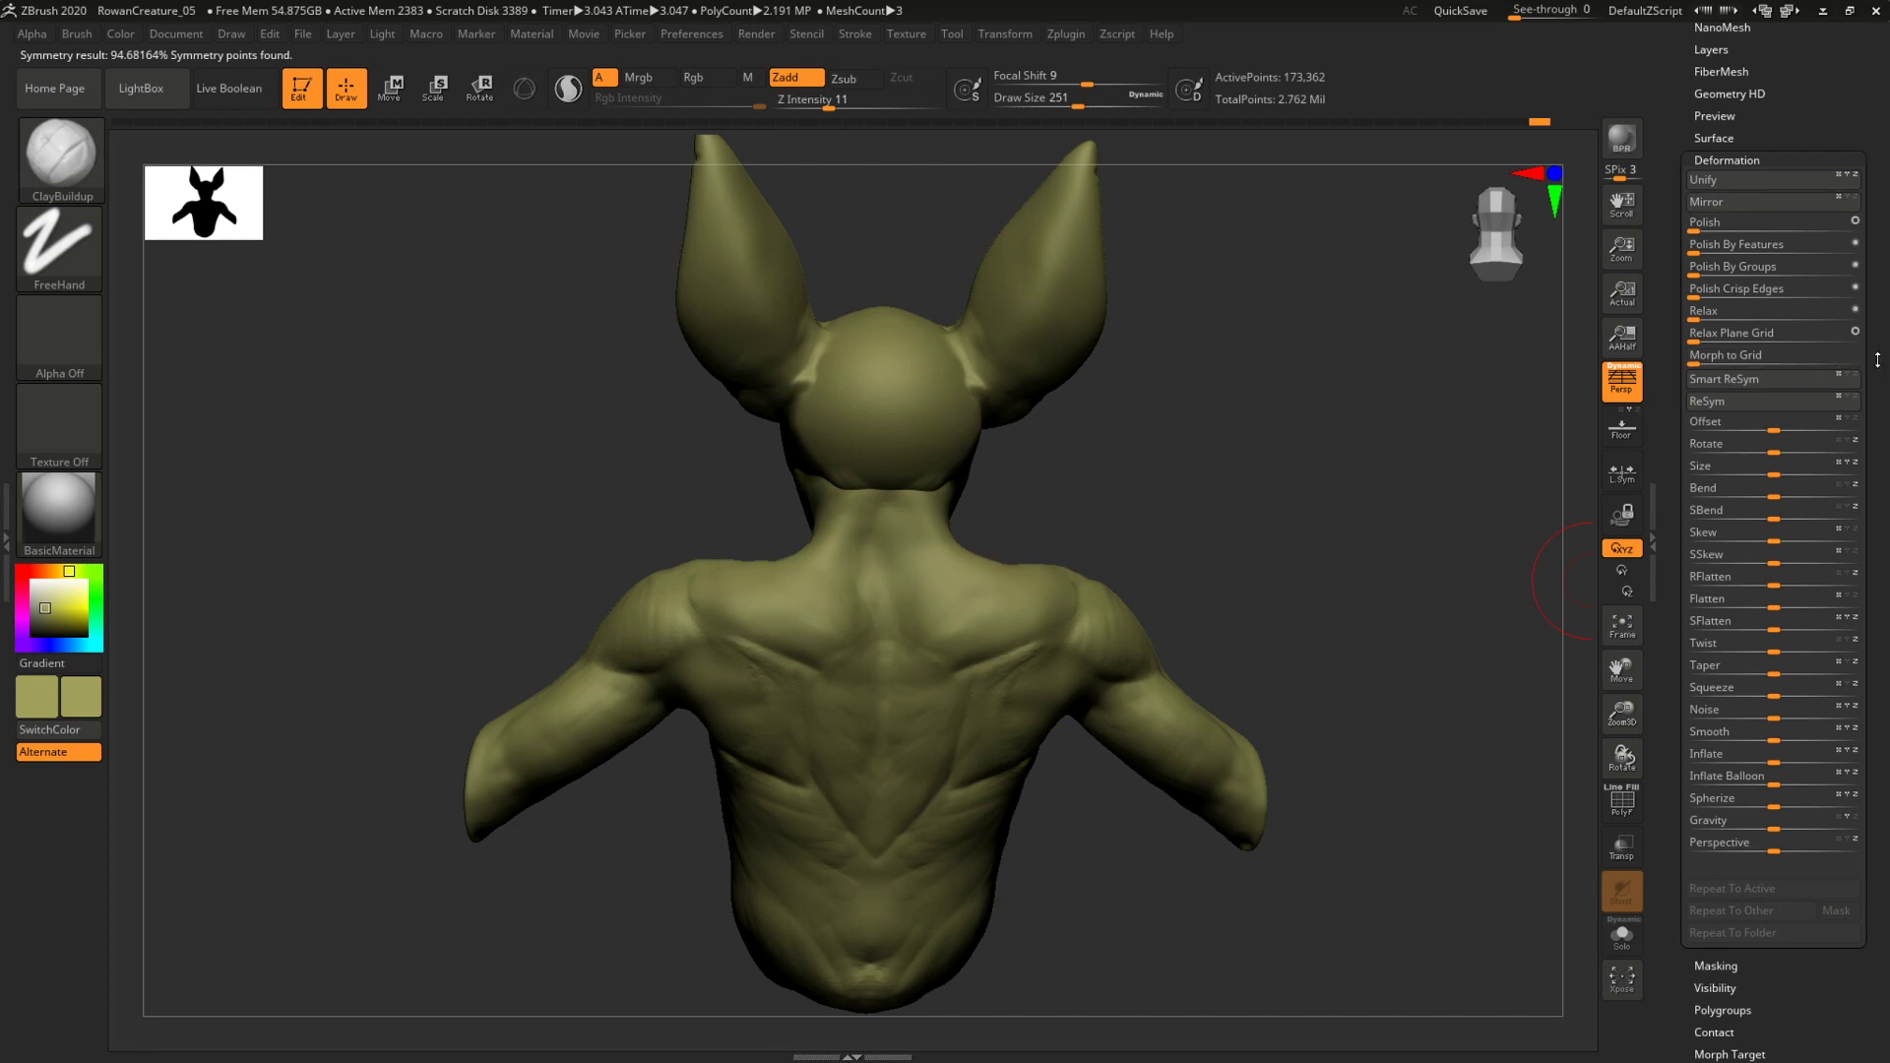
pyautogui.scroll(10, 1877, 360)
pyautogui.click(1718, 383)
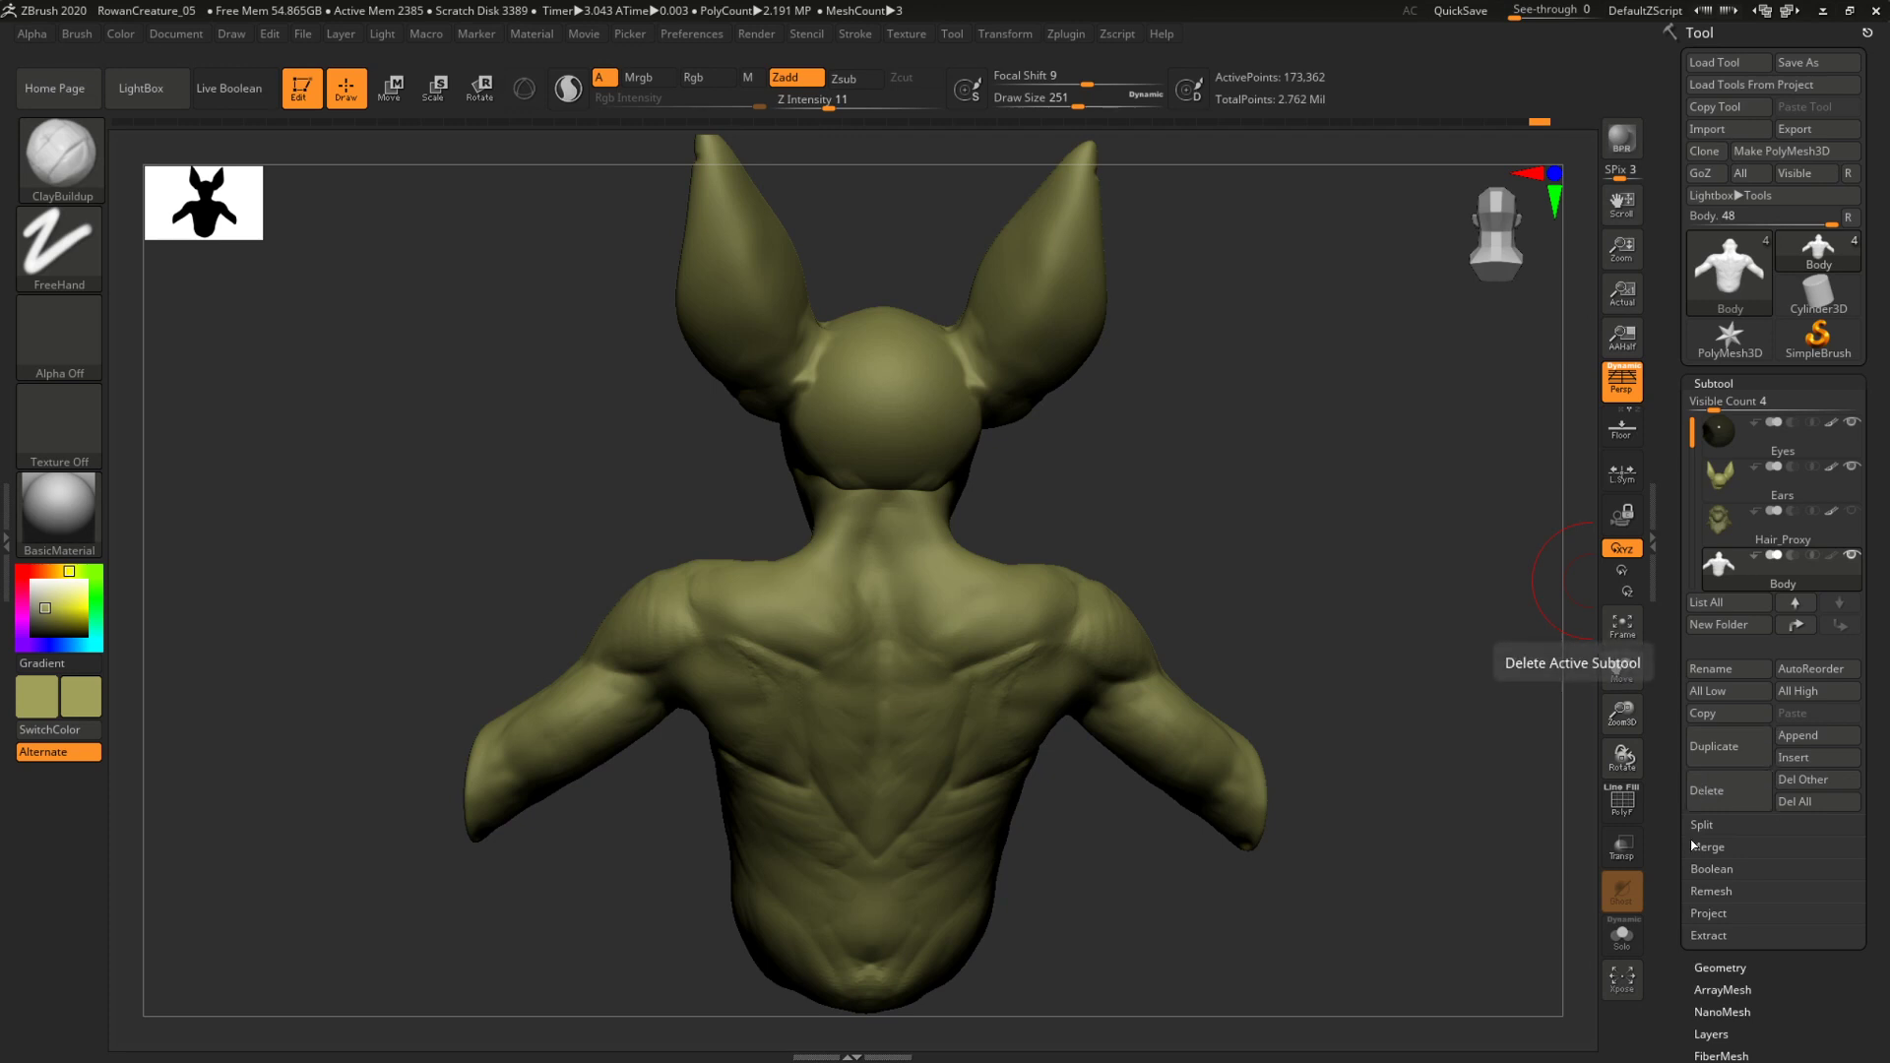
pyautogui.click(1710, 969)
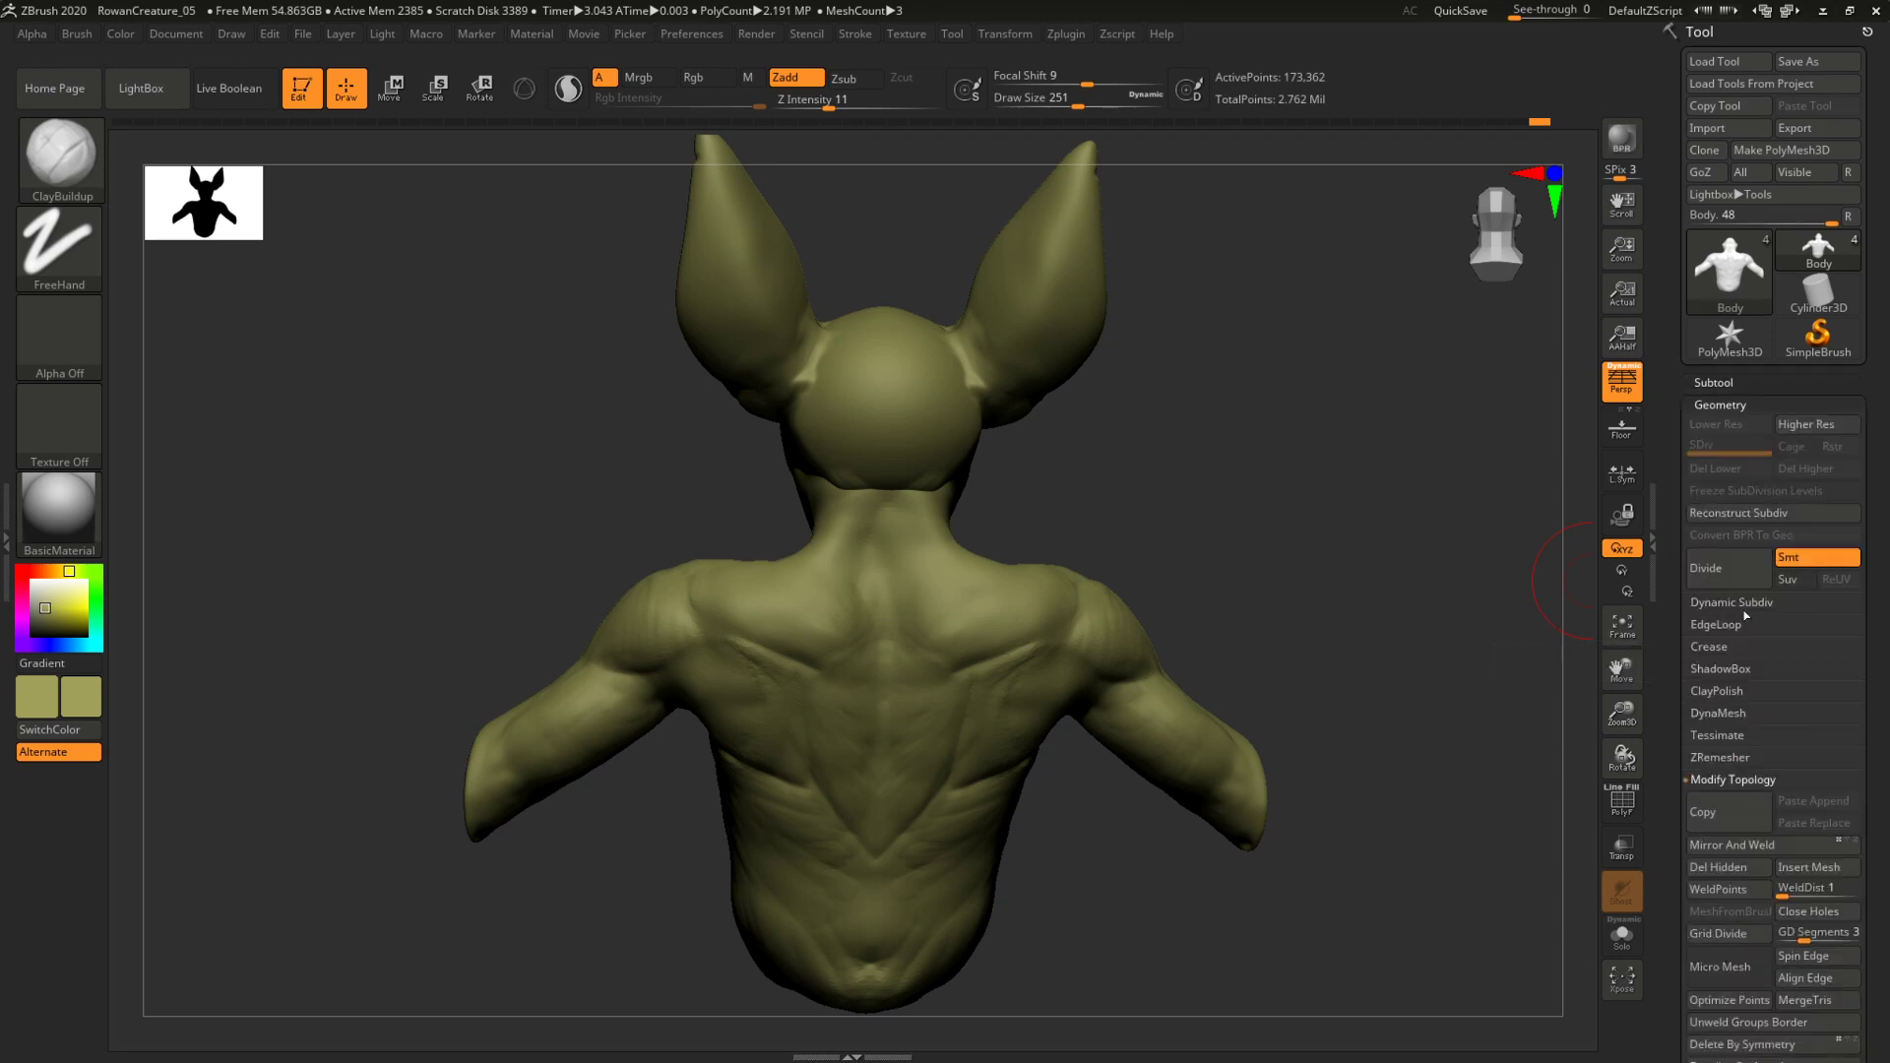
pyautogui.click(1730, 844)
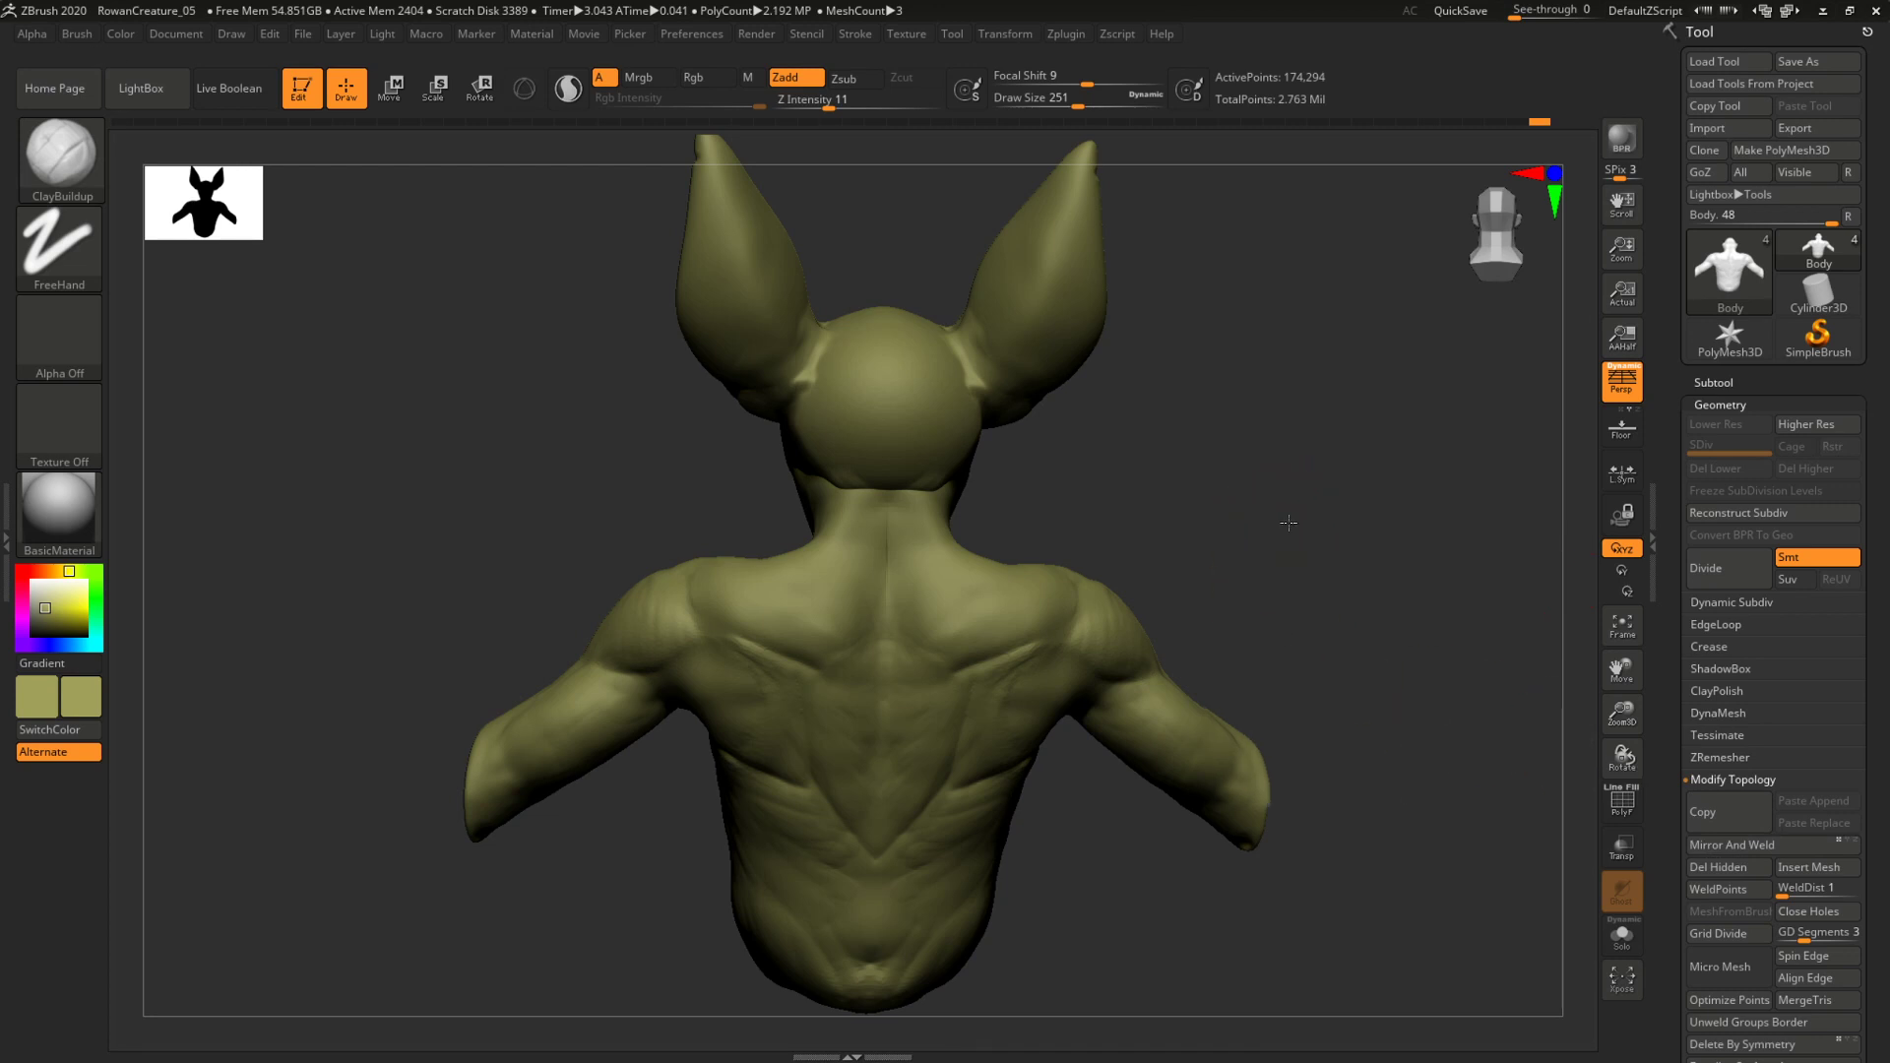
# Check the mirrored torso from the back and front, and undo the flip and the weld.
pyautogui.moveTo(1286, 522); pyautogui.dragTo(1311, 600)
pyautogui.press('space')
pyautogui.moveTo(916, 566)
pyautogui.mouseDown()
pyautogui.moveTo(896, 567)
pyautogui.moveTo(917, 635)
pyautogui.moveTo(918, 606)
pyautogui.mouseUp()
pyautogui.keyDown('alt'); pyautogui.moveTo(1251, 539); pyautogui.dragTo(1242, 477); pyautogui.keyUp('alt')
pyautogui.moveTo(1242, 478)
pyautogui.mouseDown()
pyautogui.moveTo(1167, 485)
pyautogui.moveTo(1295, 481)
pyautogui.moveTo(1308, 518)
pyautogui.moveTo(1253, 426)
pyautogui.moveTo(1327, 492)
pyautogui.mouseUp()
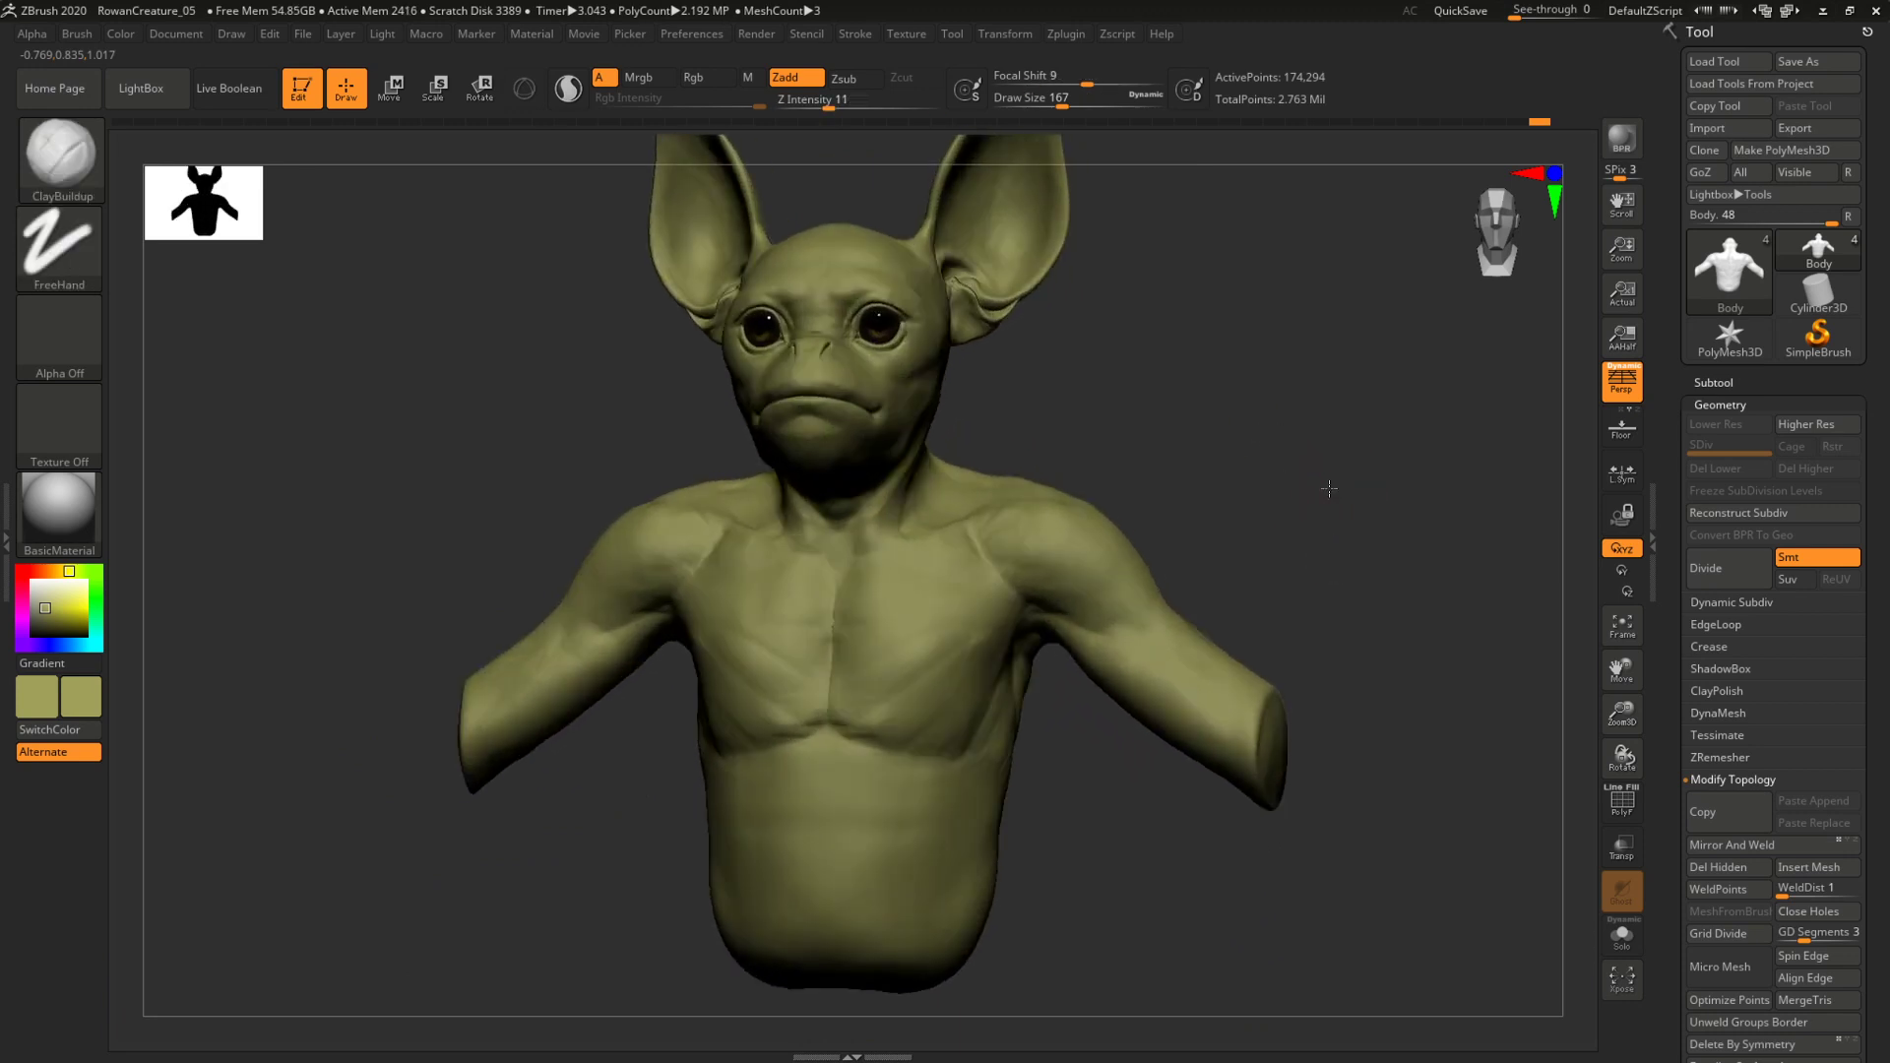
pyautogui.press('ctrl')
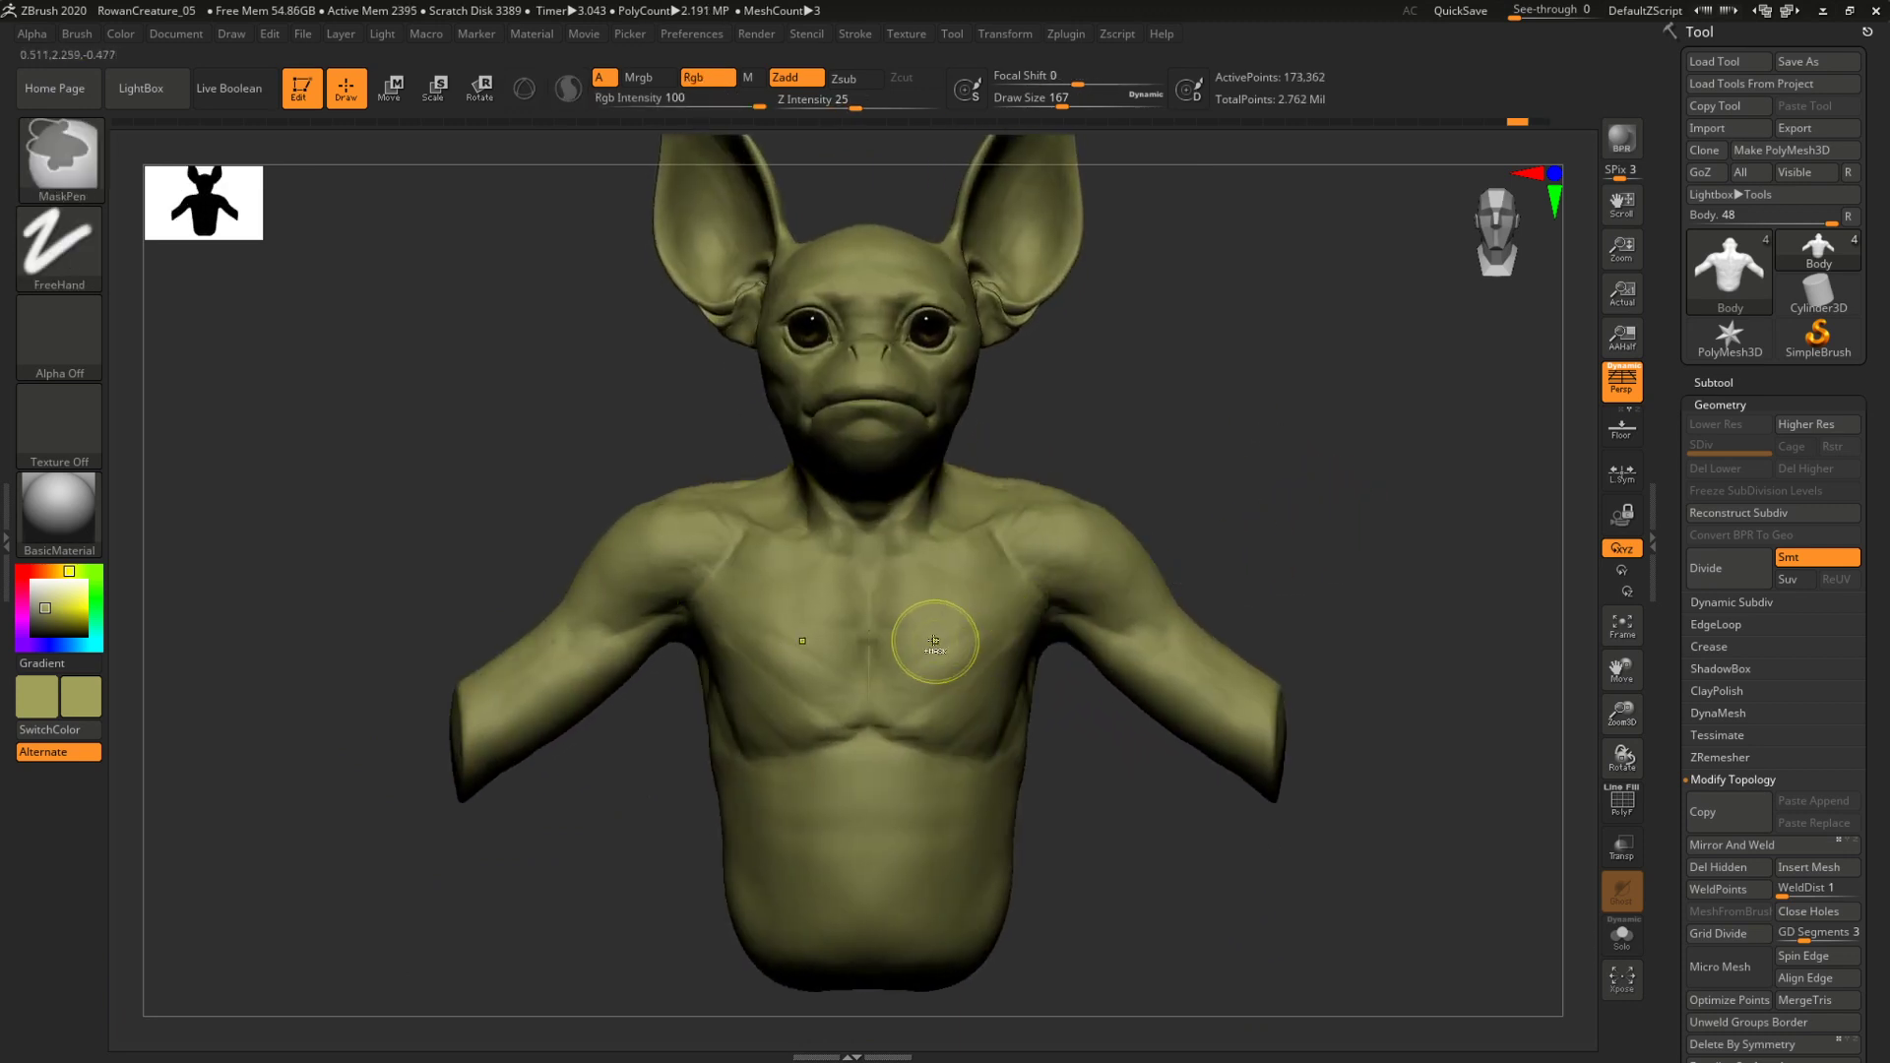
# Flip the Body again with the Mirror deformation and run Mirror And Weld to make both sides symmetrical.
pyautogui.moveTo(1291, 481)
pyautogui.mouseDown()
pyautogui.moveTo(1120, 511)
pyautogui.moveTo(1168, 548)
pyautogui.moveTo(1161, 595)
pyautogui.moveTo(1218, 434)
pyautogui.moveTo(1274, 405)
pyautogui.mouseUp()
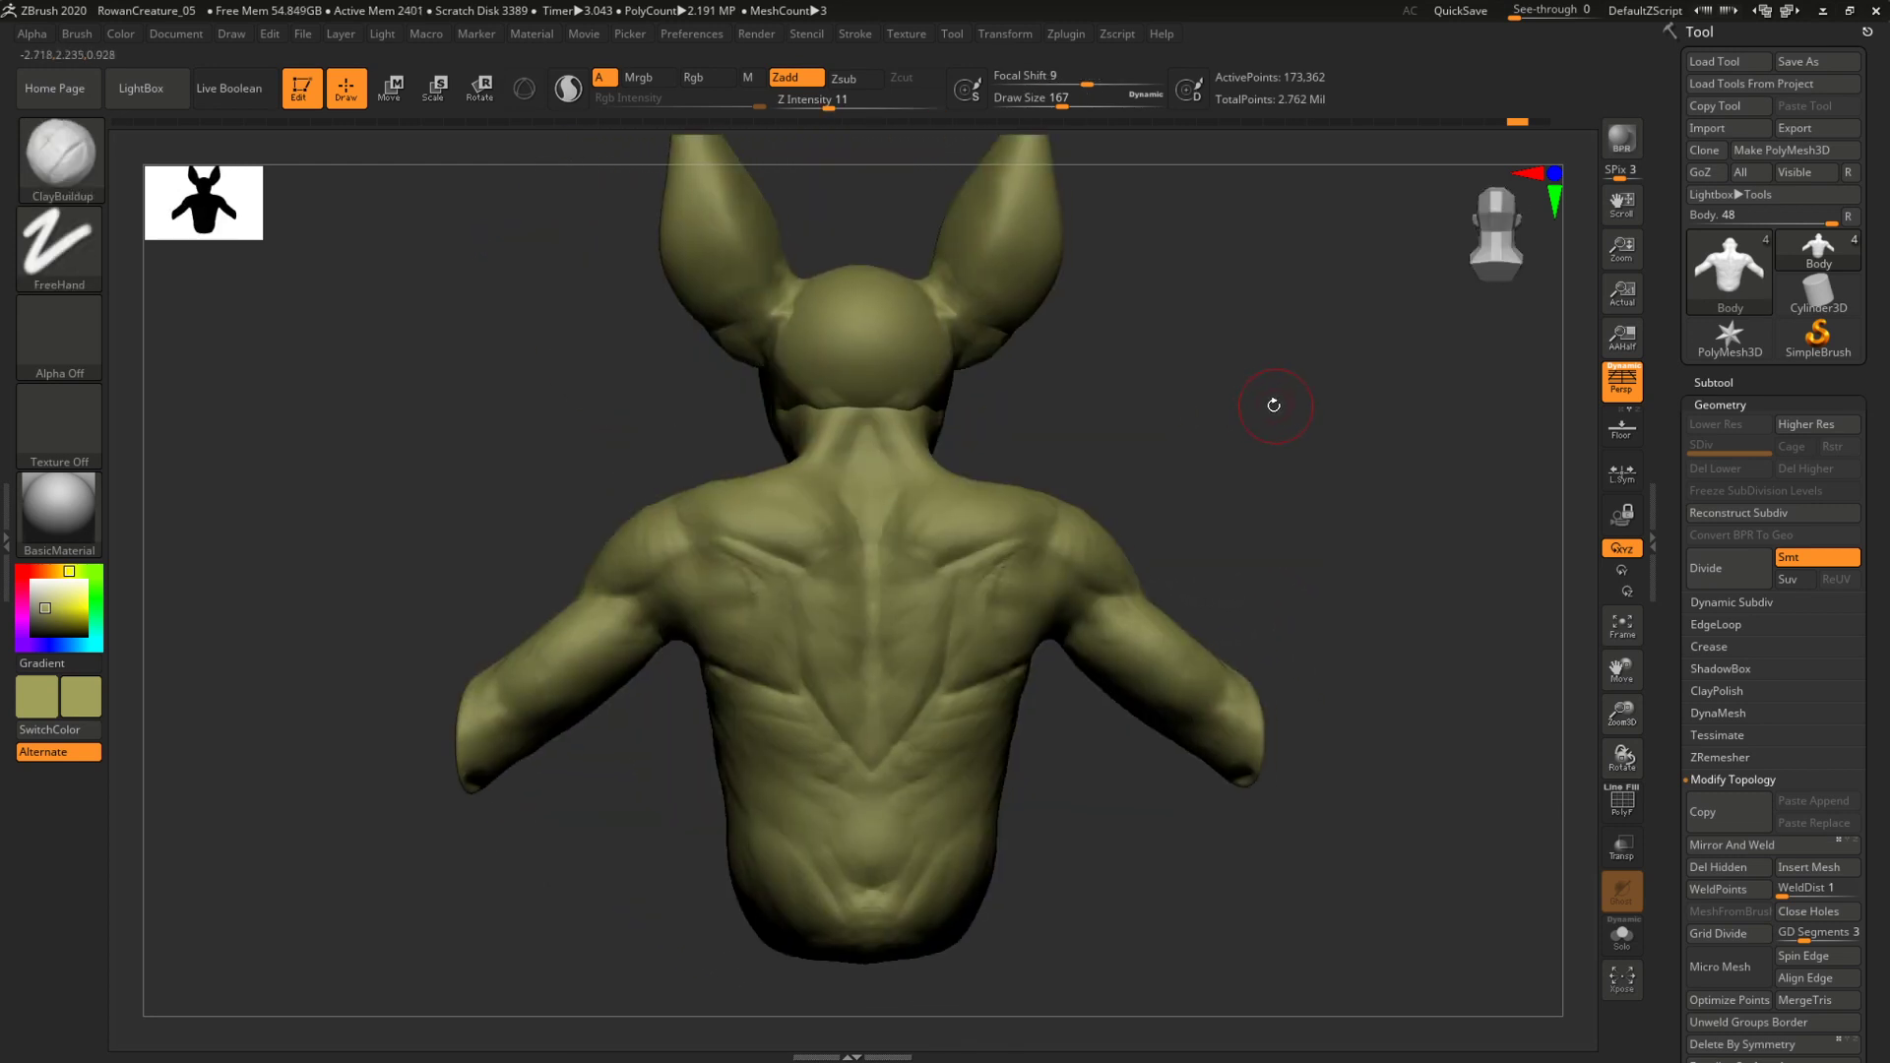
pyautogui.click(1761, 813)
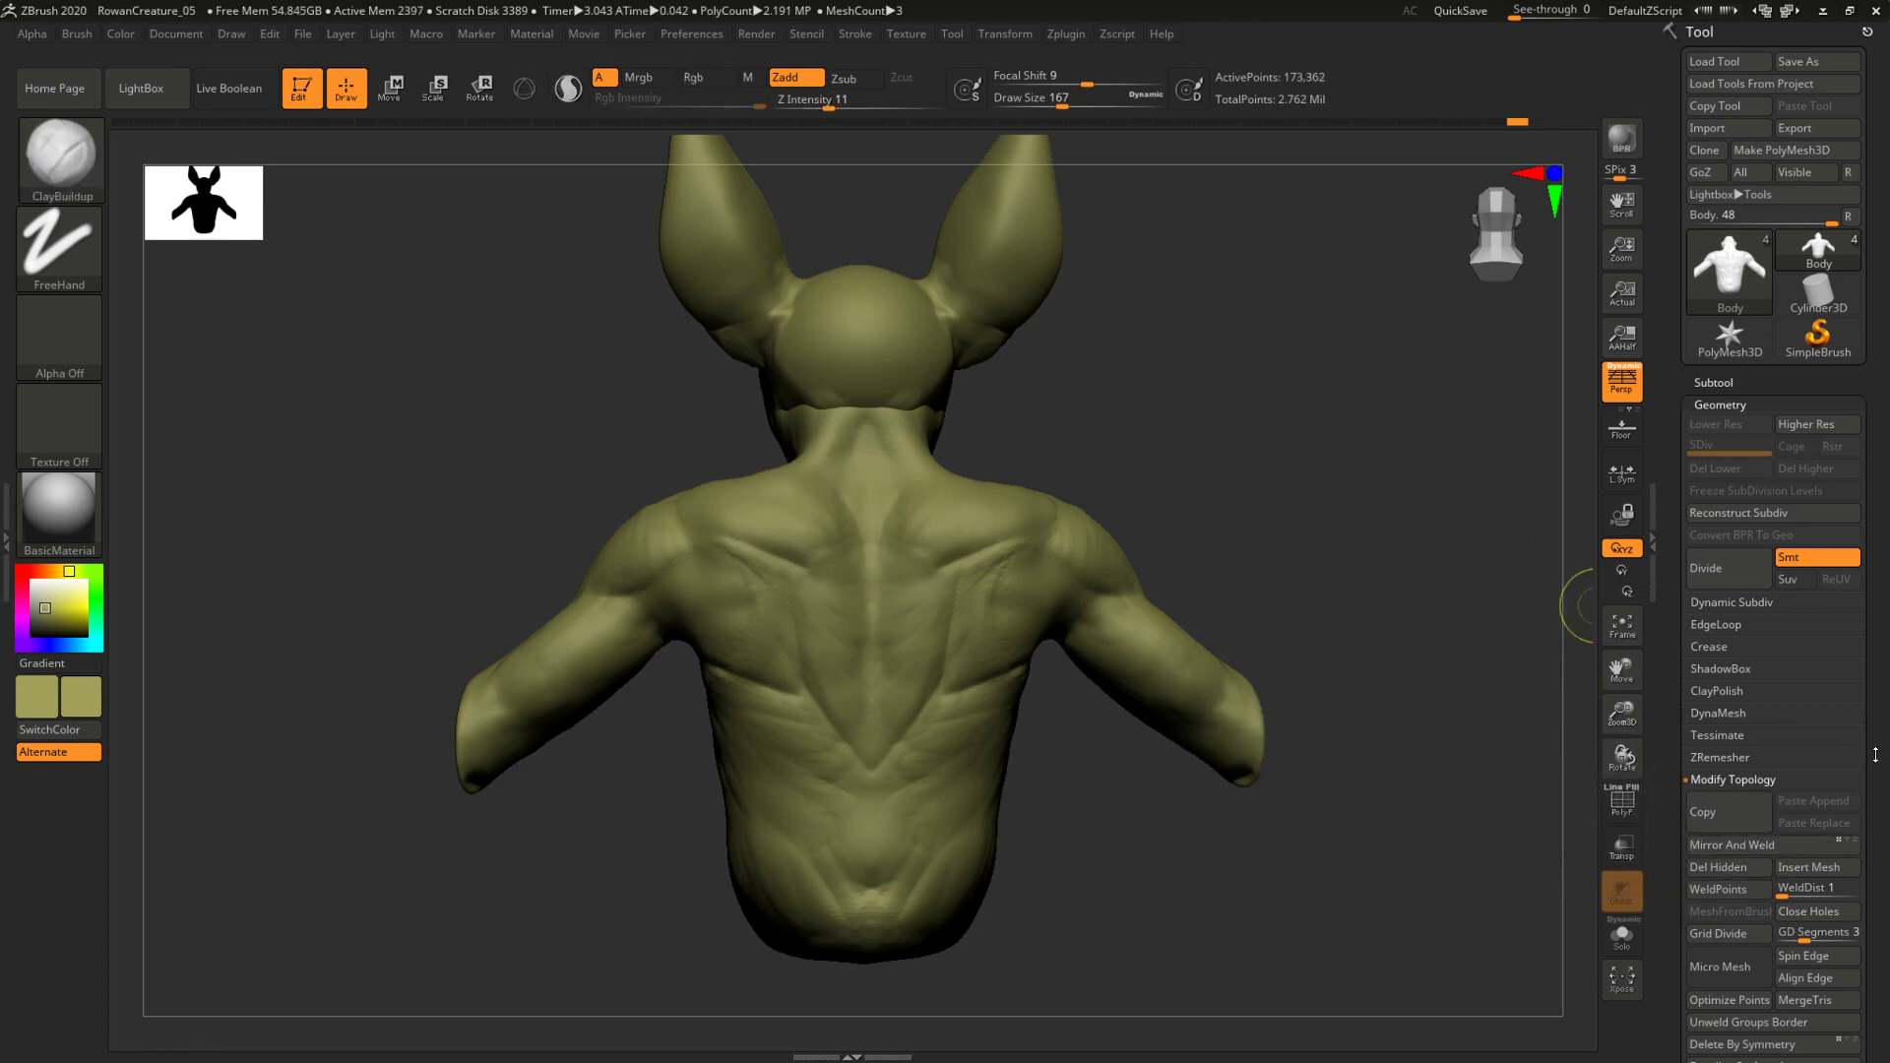
pyautogui.scroll(-3, 1733, 885)
pyautogui.moveTo(1752, 988); pyautogui.dragTo(1788, 831)
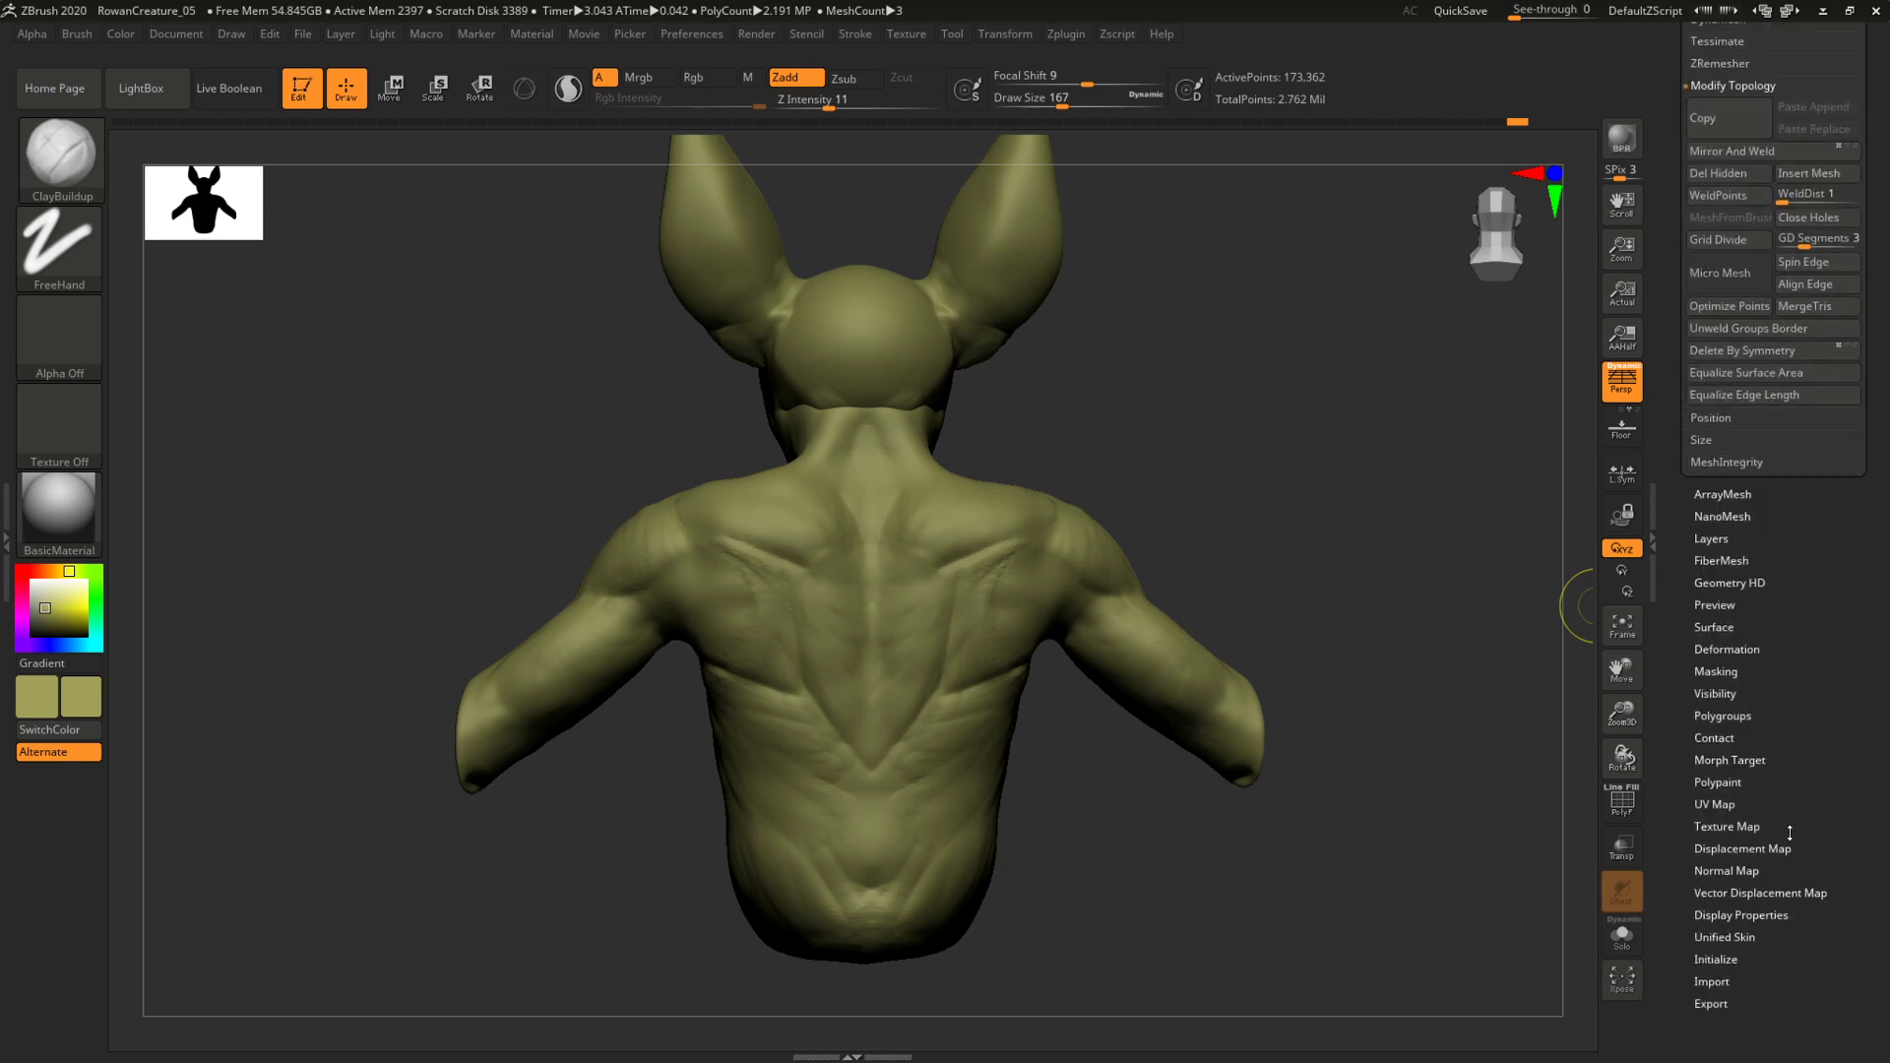
pyautogui.click(1724, 669)
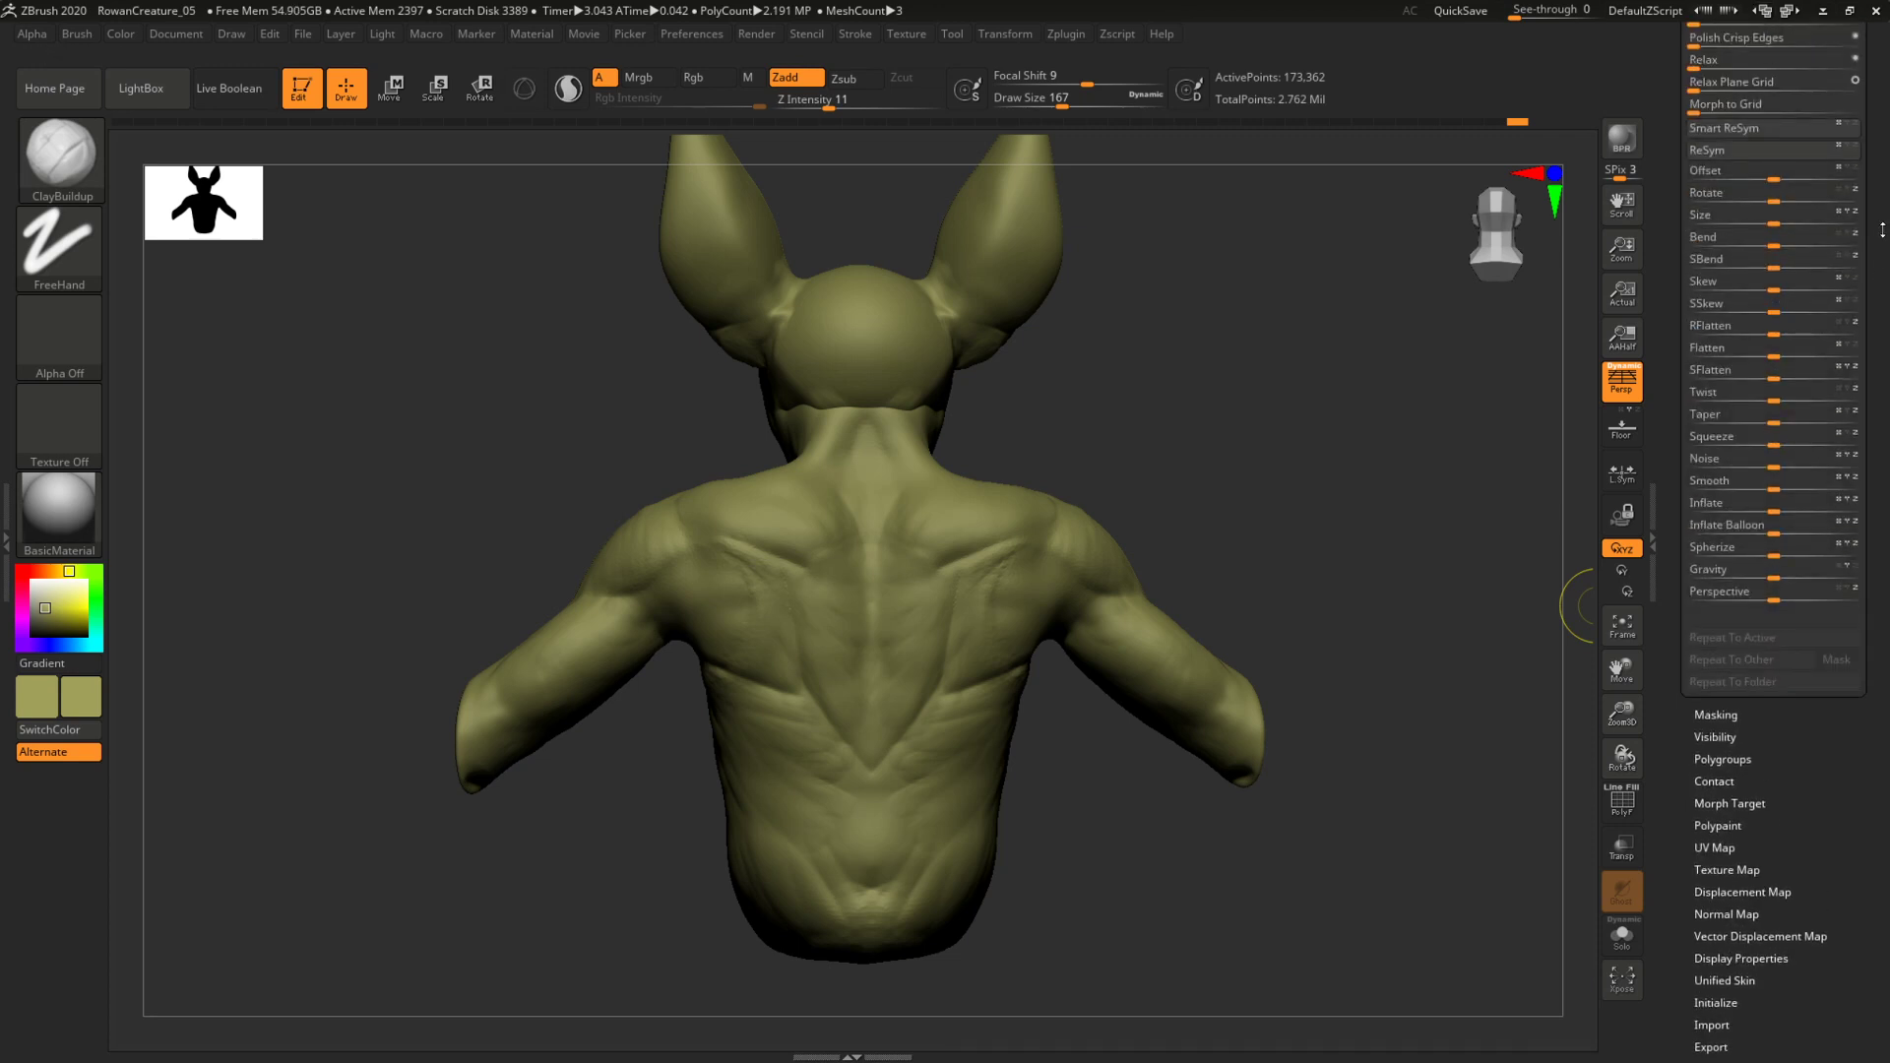
pyautogui.scroll(3, 1882, 229)
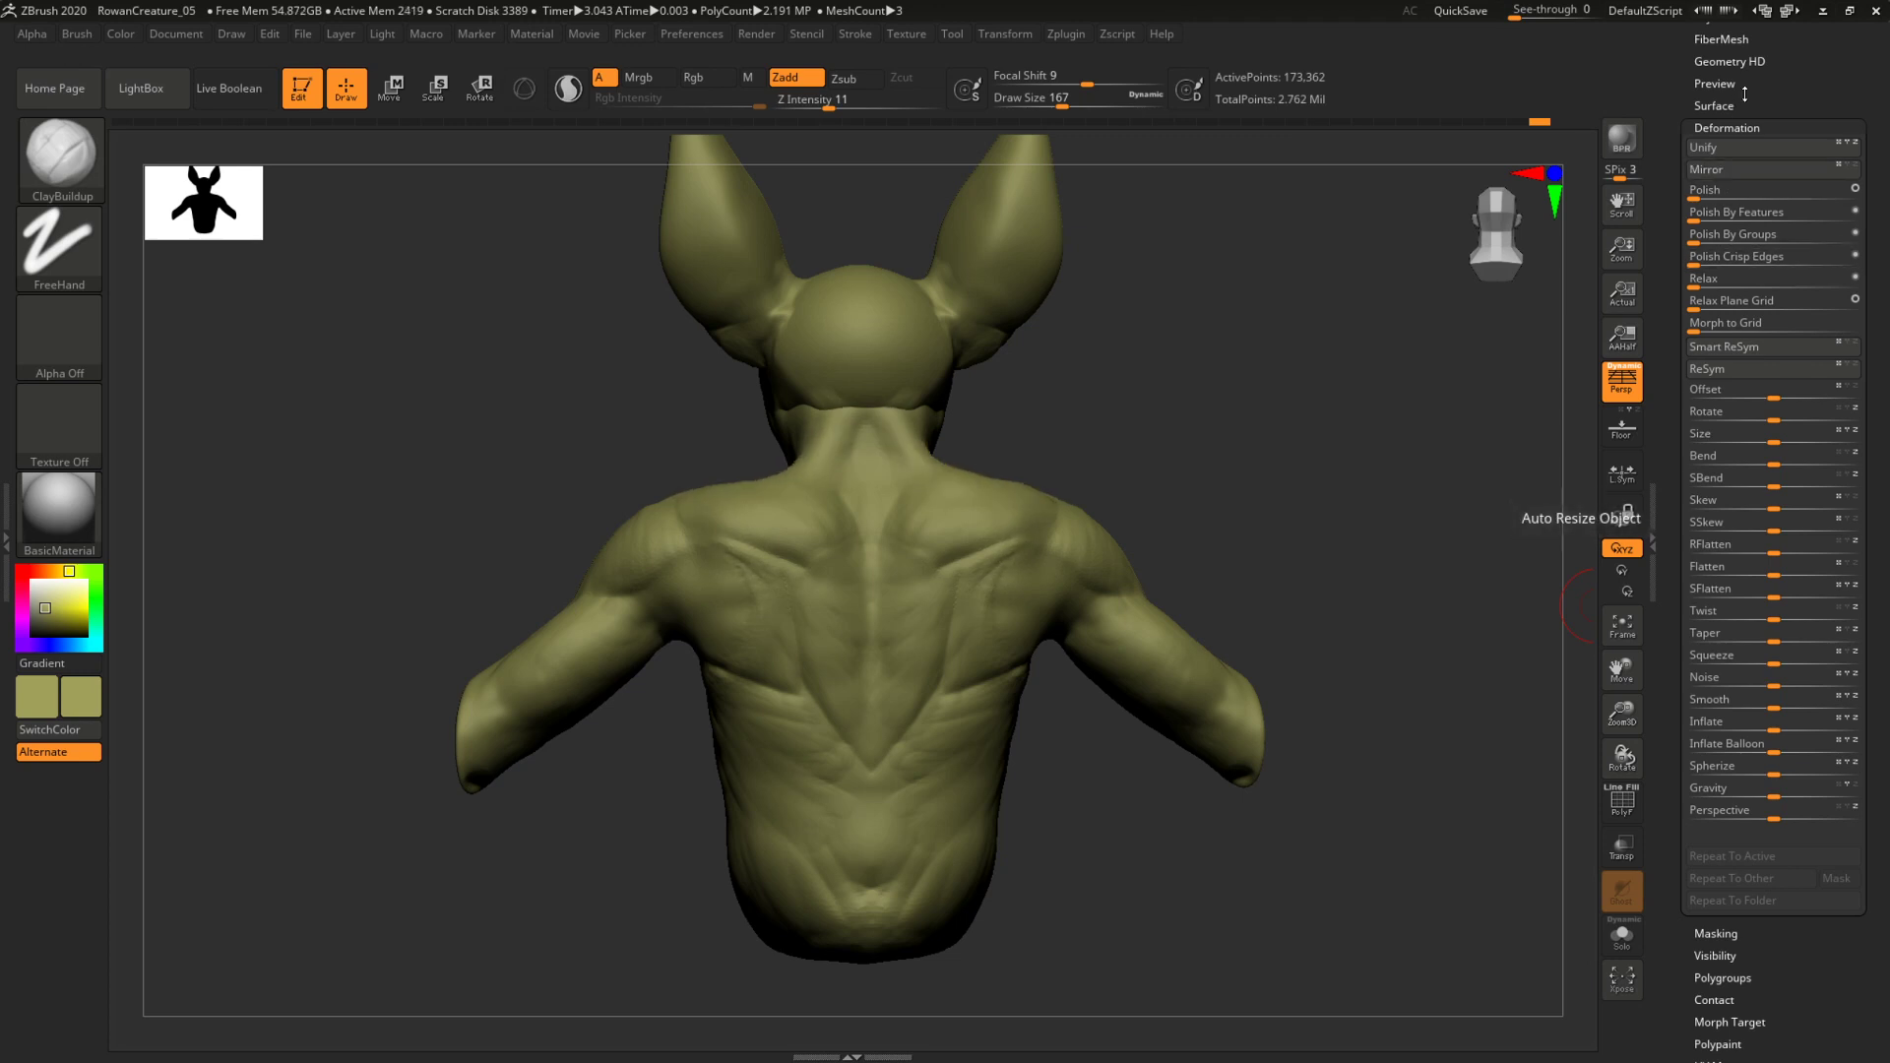
pyautogui.scroll(3, 1770, 190)
pyautogui.click(1720, 142)
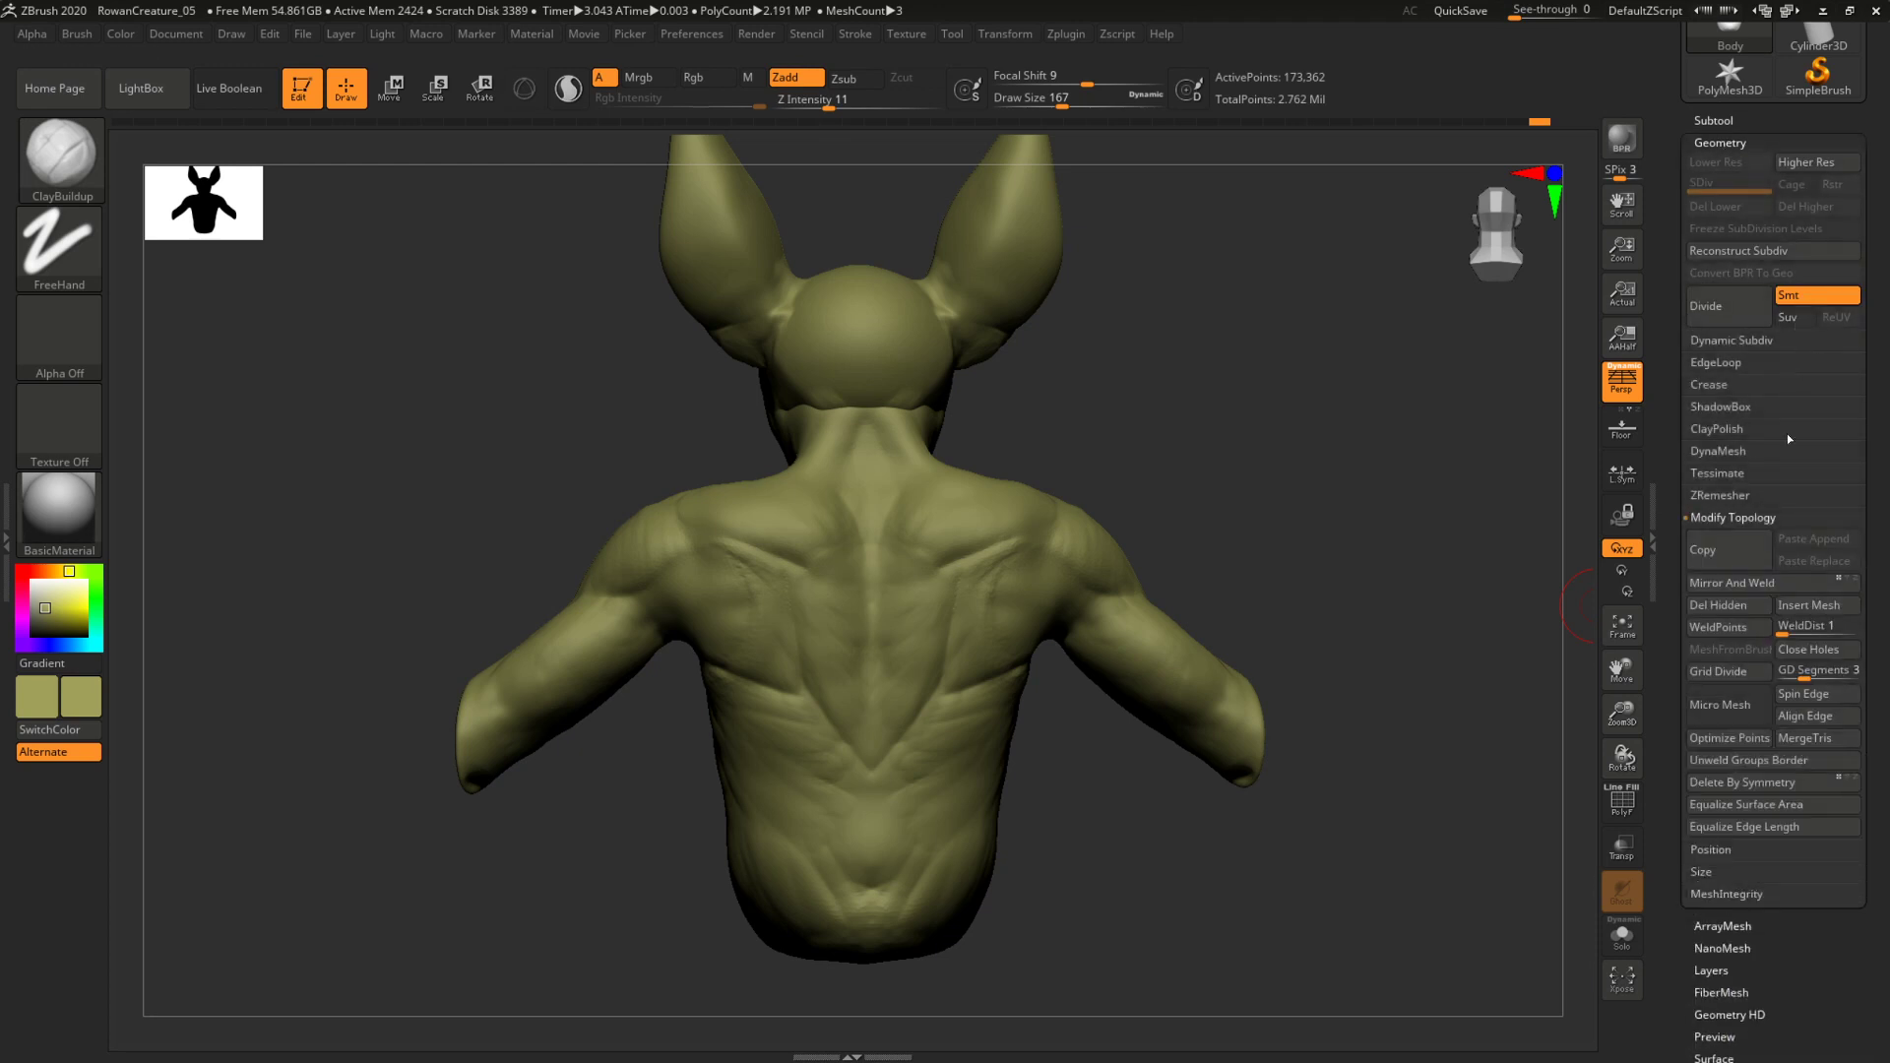
pyautogui.click(1724, 581)
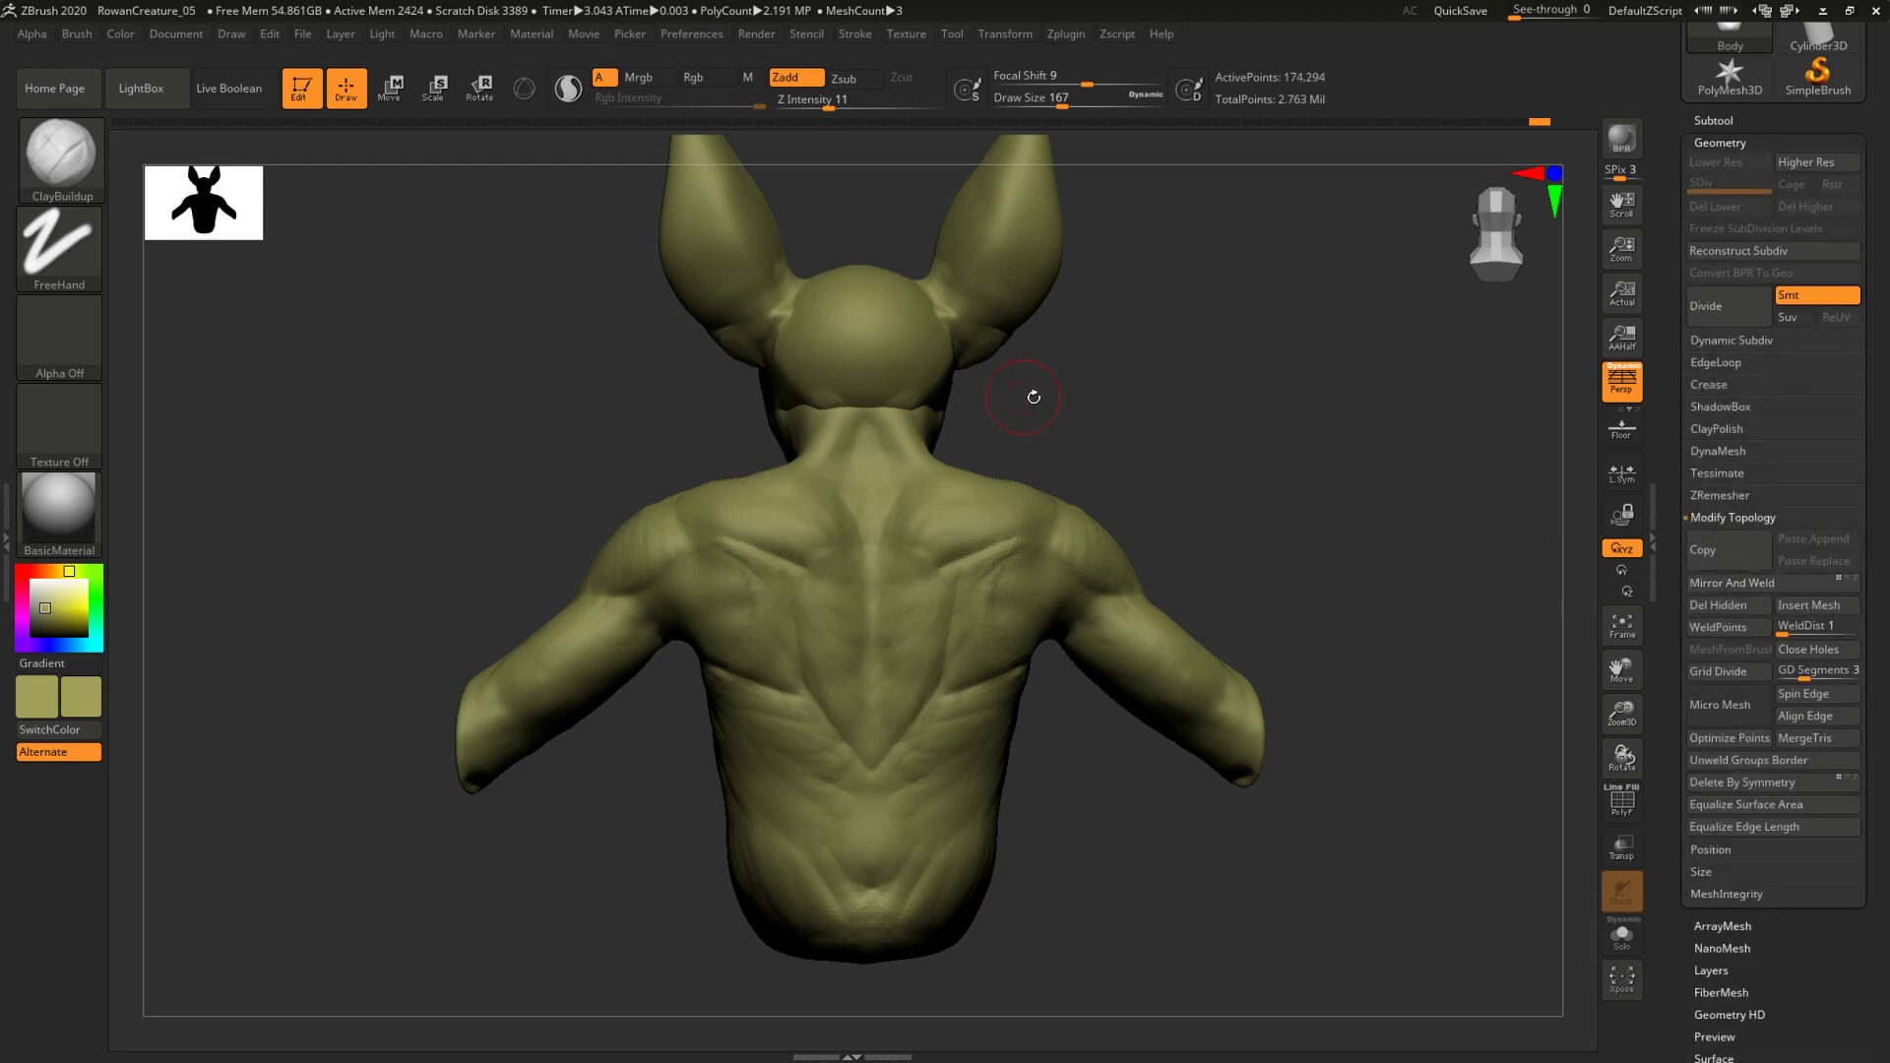
# Examine the welded torso, neck and shoulders from the front, side and above for symmetry and overall form.
pyautogui.moveTo(1029, 393)
pyautogui.mouseDown()
pyautogui.moveTo(1309, 414)
pyautogui.moveTo(1248, 527)
pyautogui.moveTo(1114, 536)
pyautogui.mouseUp()
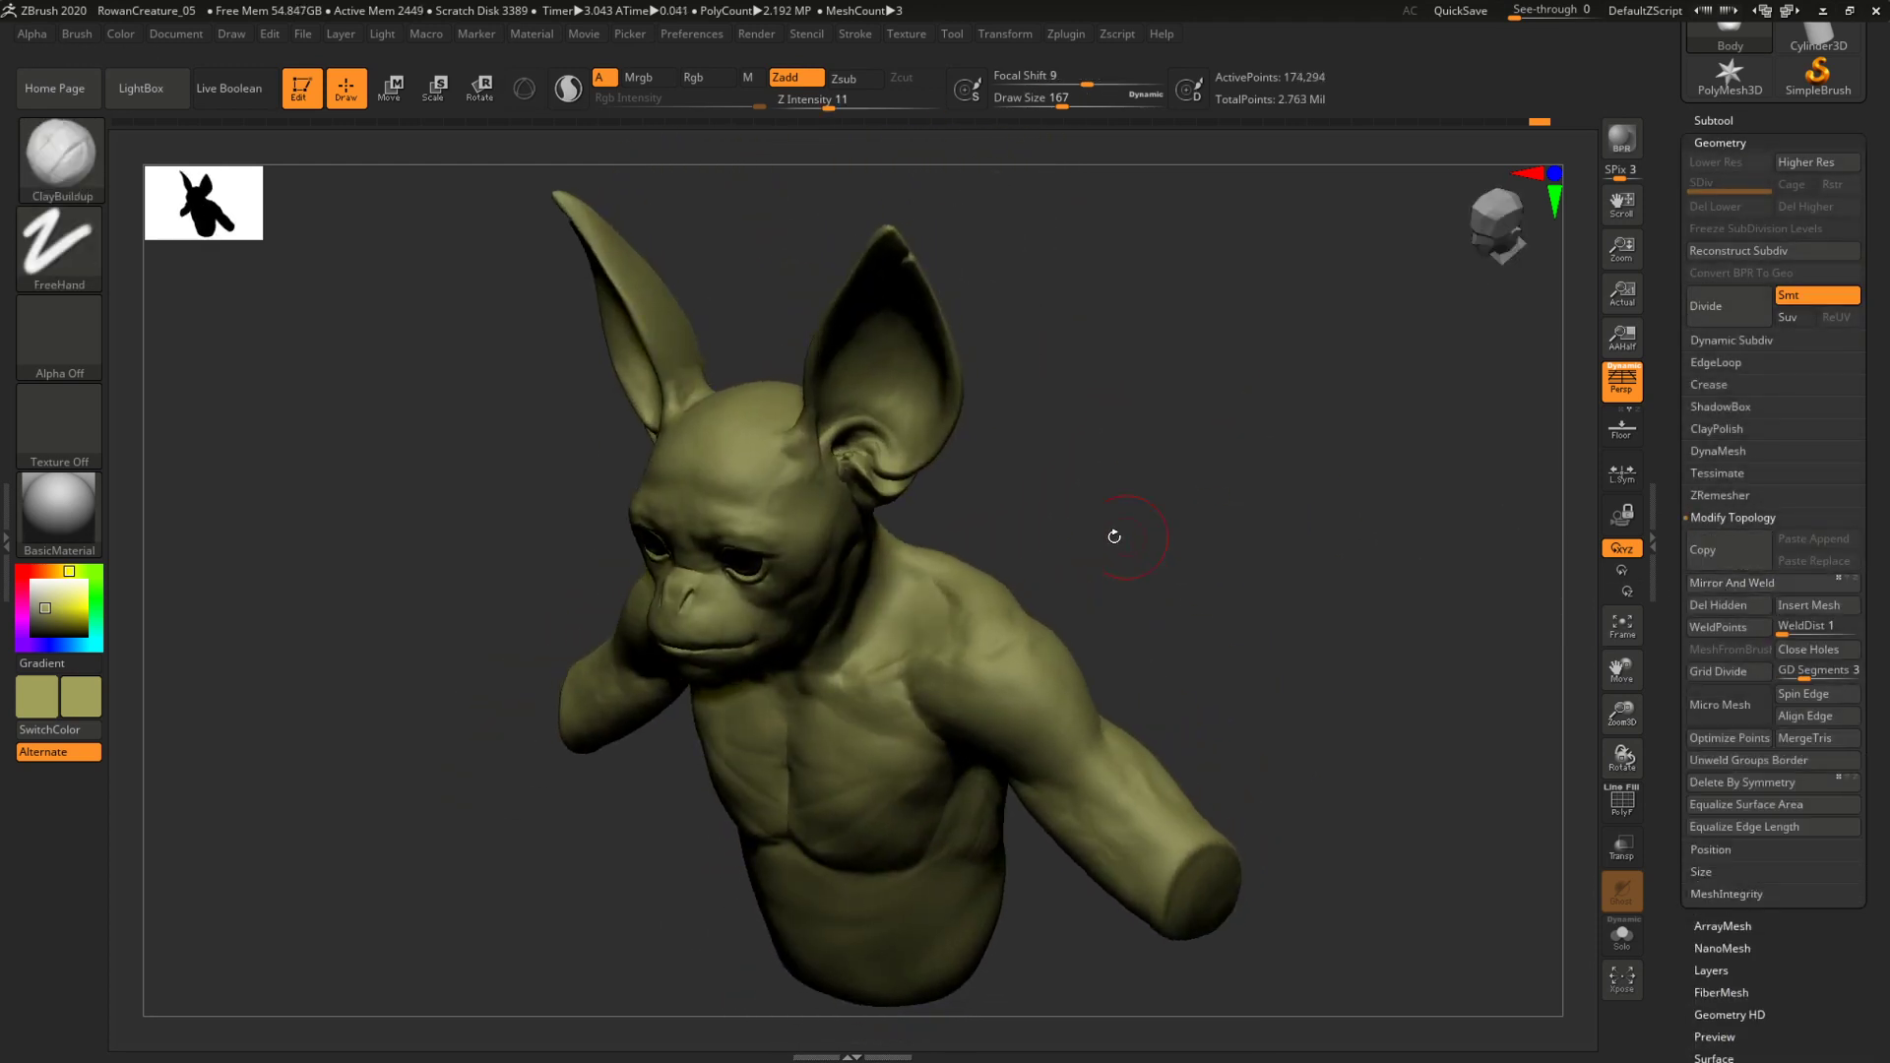
pyautogui.moveTo(1107, 446)
pyautogui.keyDown('alt'); pyautogui.mouseDown()
pyautogui.moveTo(1122, 531)
pyautogui.moveTo(1304, 523)
pyautogui.mouseUp(); pyautogui.keyUp('alt')
pyautogui.press('shift')
pyautogui.keyDown('alt'); pyautogui.moveTo(1196, 581); pyautogui.dragTo(1113, 460); pyautogui.keyUp('alt')
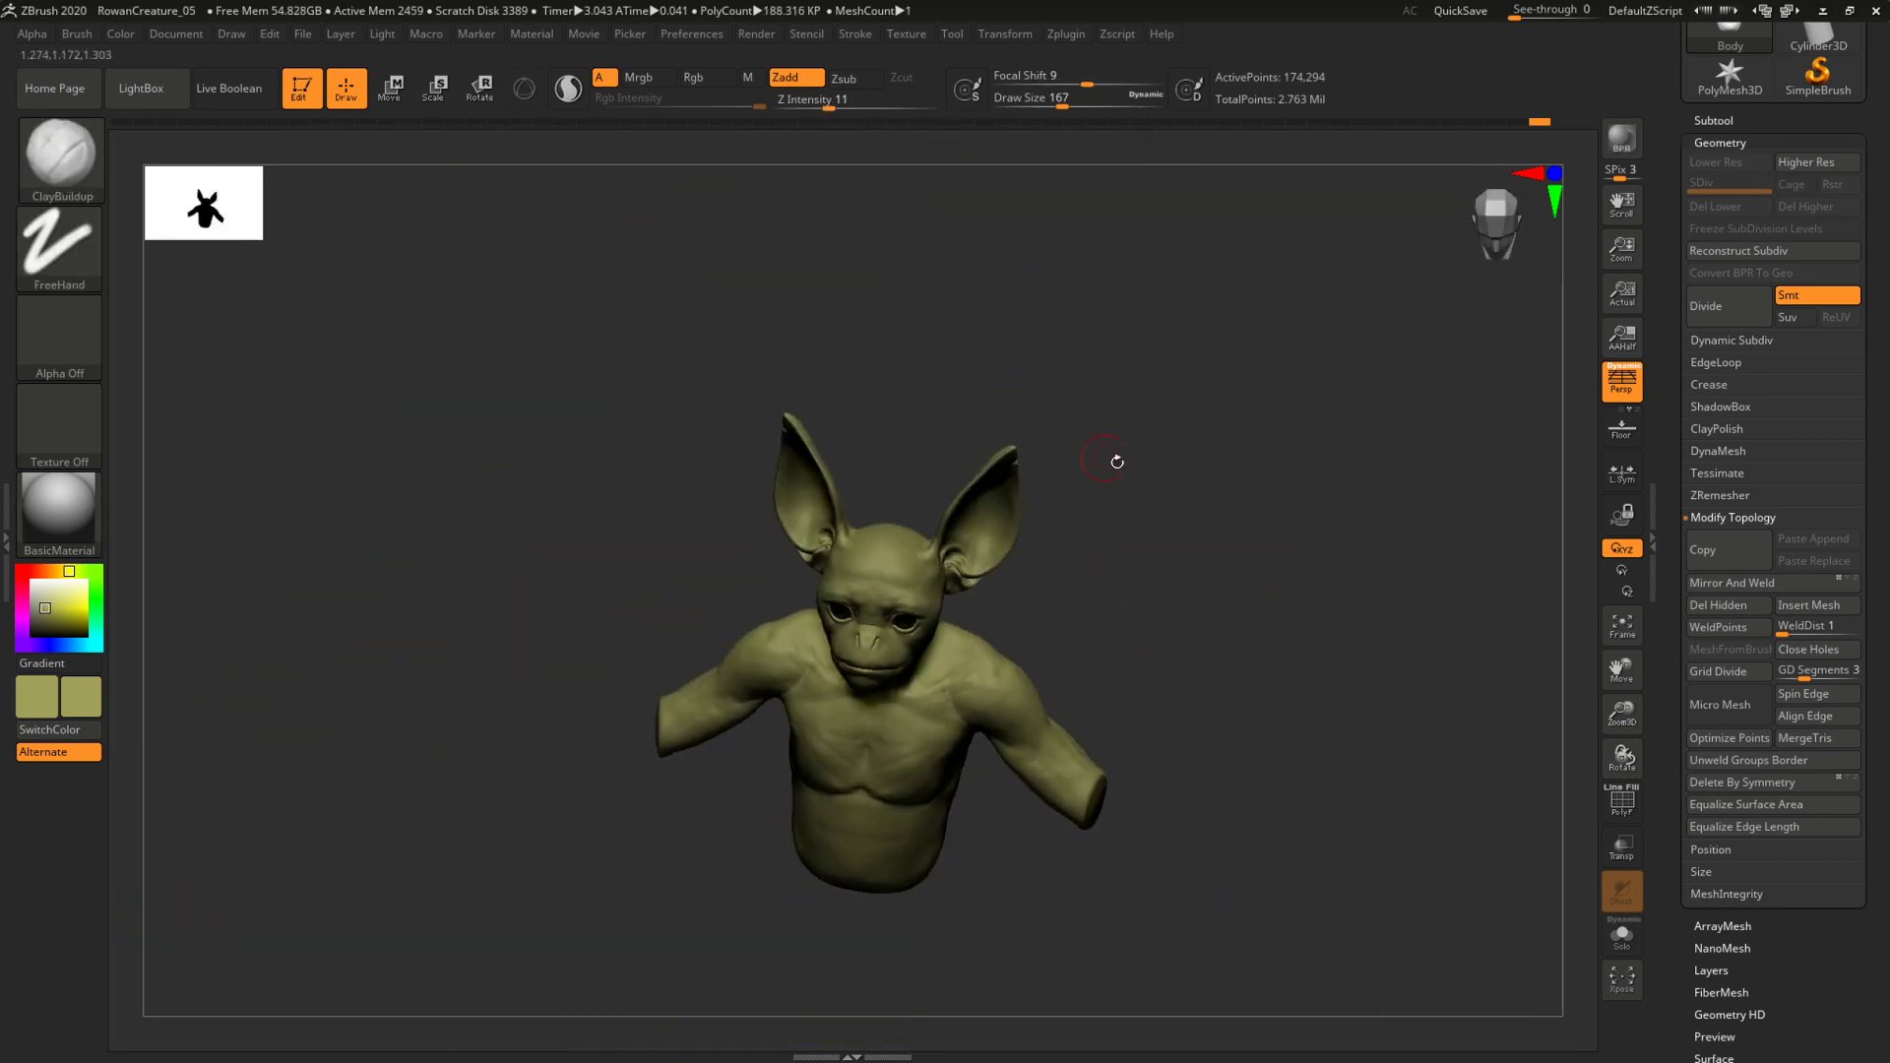
pyautogui.moveTo(1231, 479); pyautogui.dragTo(1280, 551)
pyautogui.moveTo(1348, 502)
pyautogui.keyDown('alt'); pyautogui.mouseDown()
pyautogui.moveTo(1393, 604)
pyautogui.moveTo(1045, 761)
pyautogui.mouseUp(); pyautogui.keyUp('alt')
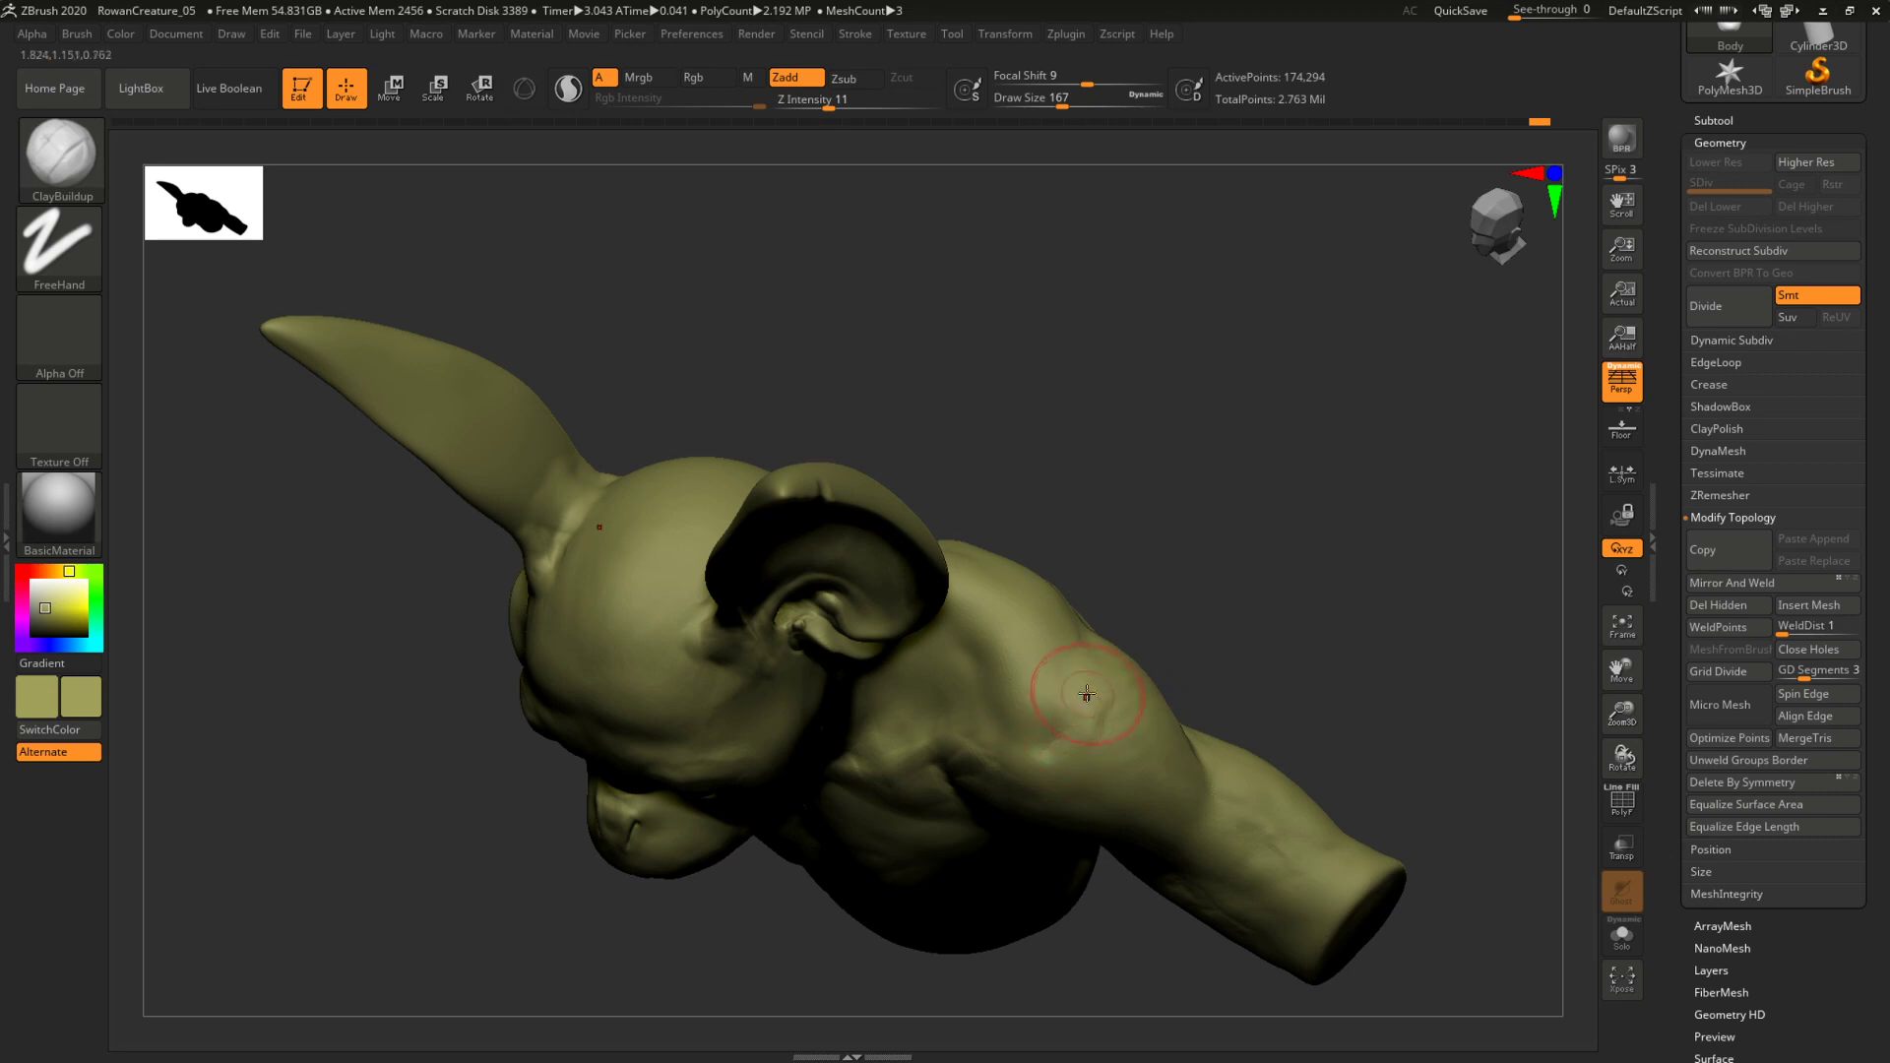
pyautogui.moveTo(1255, 579)
pyautogui.mouseDown()
pyautogui.moveTo(1319, 519)
pyautogui.moveTo(1376, 526)
pyautogui.moveTo(1199, 543)
pyautogui.moveTo(1248, 598)
pyautogui.moveTo(1236, 502)
pyautogui.moveTo(1249, 523)
pyautogui.moveTo(1181, 519)
pyautogui.moveTo(1292, 533)
pyautogui.mouseUp()
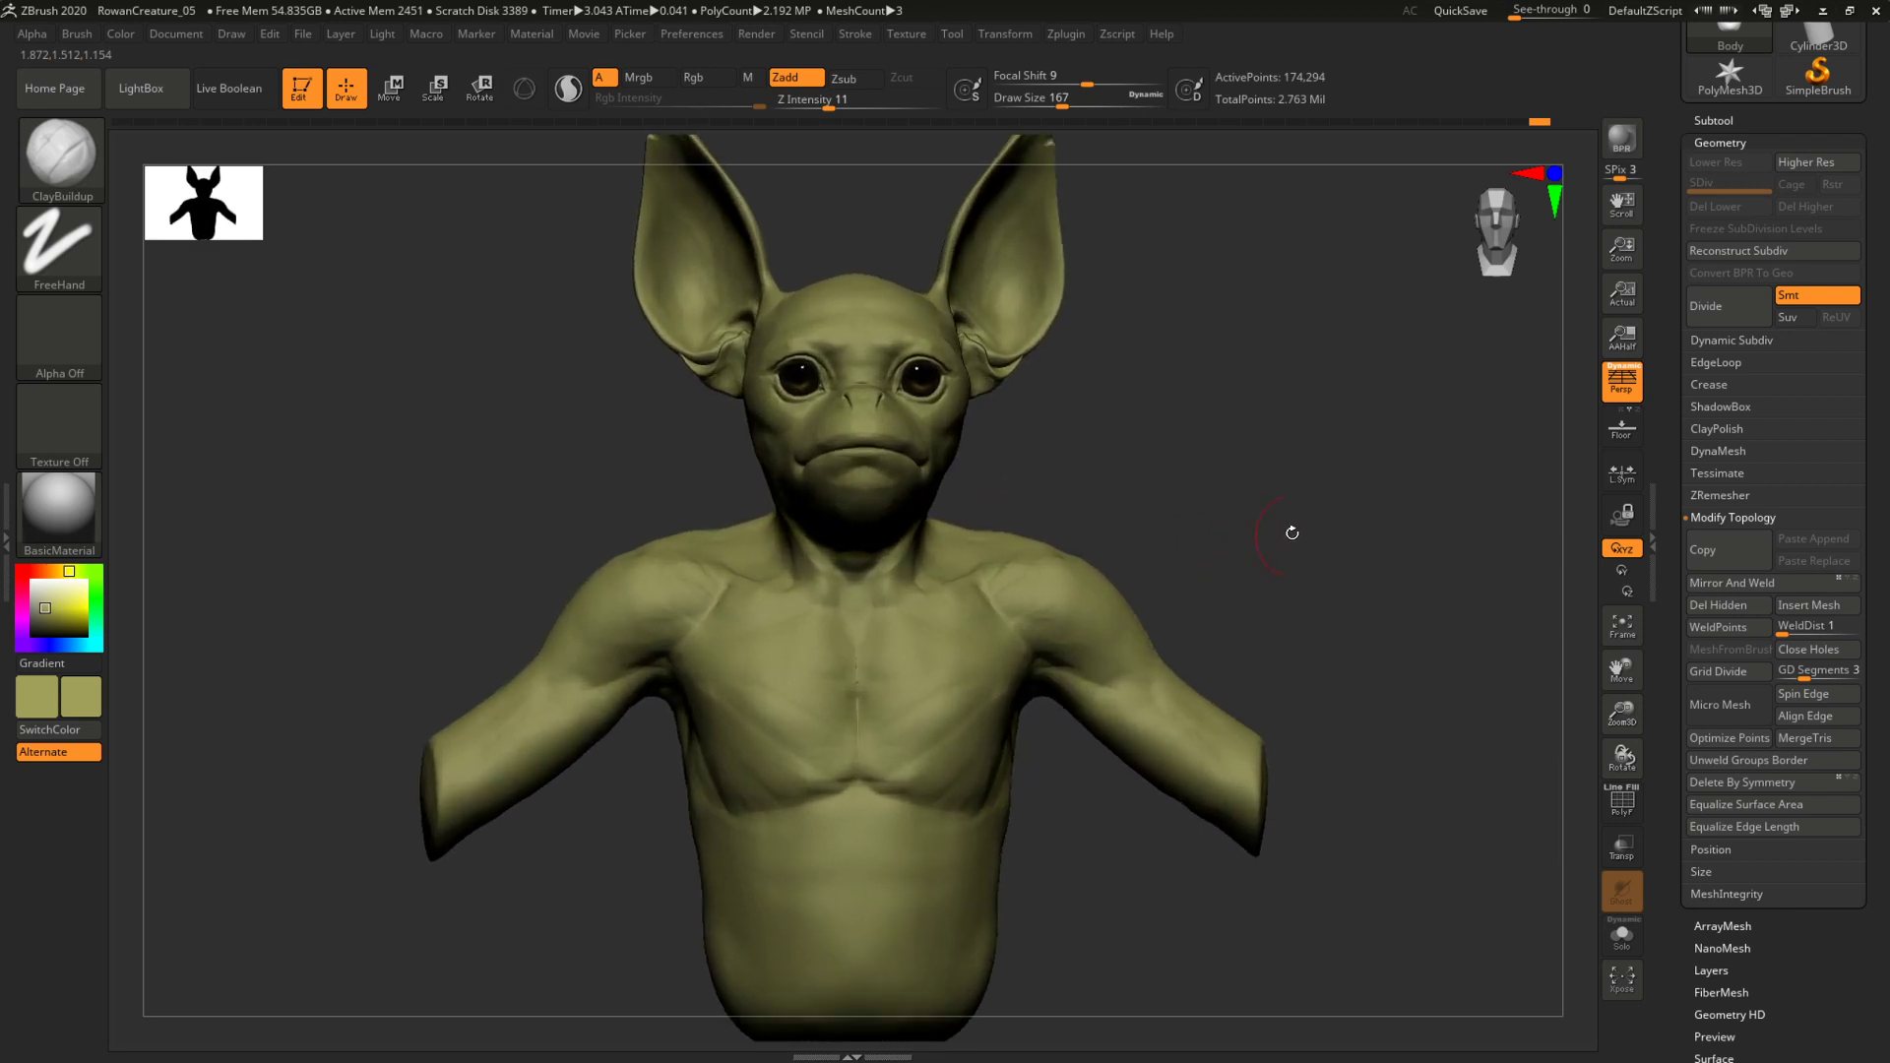
# Refine the trapezius and the front of the shoulder with the ClayBuildup brush.
pyautogui.moveTo(1187, 458)
pyautogui.mouseDown()
pyautogui.moveTo(1218, 458)
pyautogui.moveTo(1206, 531)
pyautogui.mouseUp()
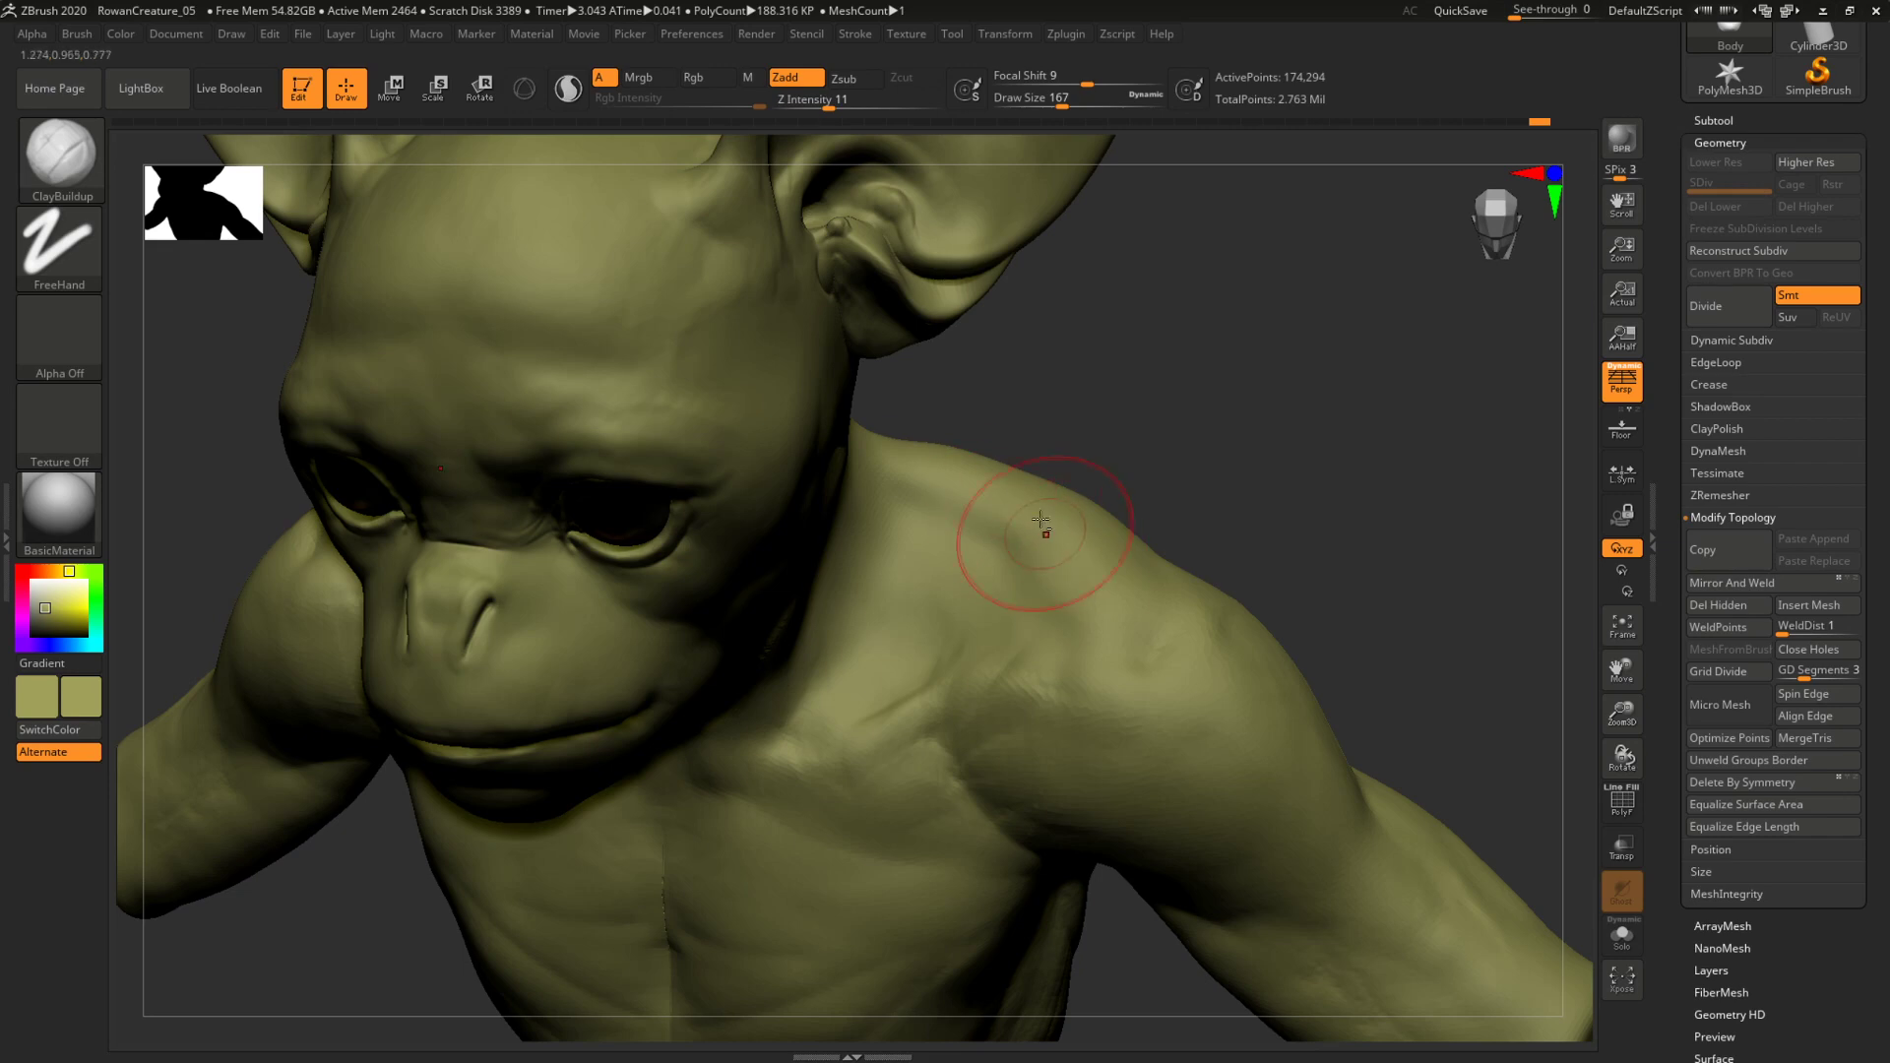
pyautogui.moveTo(1146, 571); pyautogui.dragTo(1169, 589)
pyautogui.moveTo(1277, 532)
pyautogui.mouseDown()
pyautogui.moveTo(1320, 459)
pyautogui.moveTo(1202, 445)
pyautogui.moveTo(1299, 557)
pyautogui.moveTo(1261, 581)
pyautogui.moveTo(1231, 434)
pyautogui.moveTo(1098, 631)
pyautogui.mouseUp()
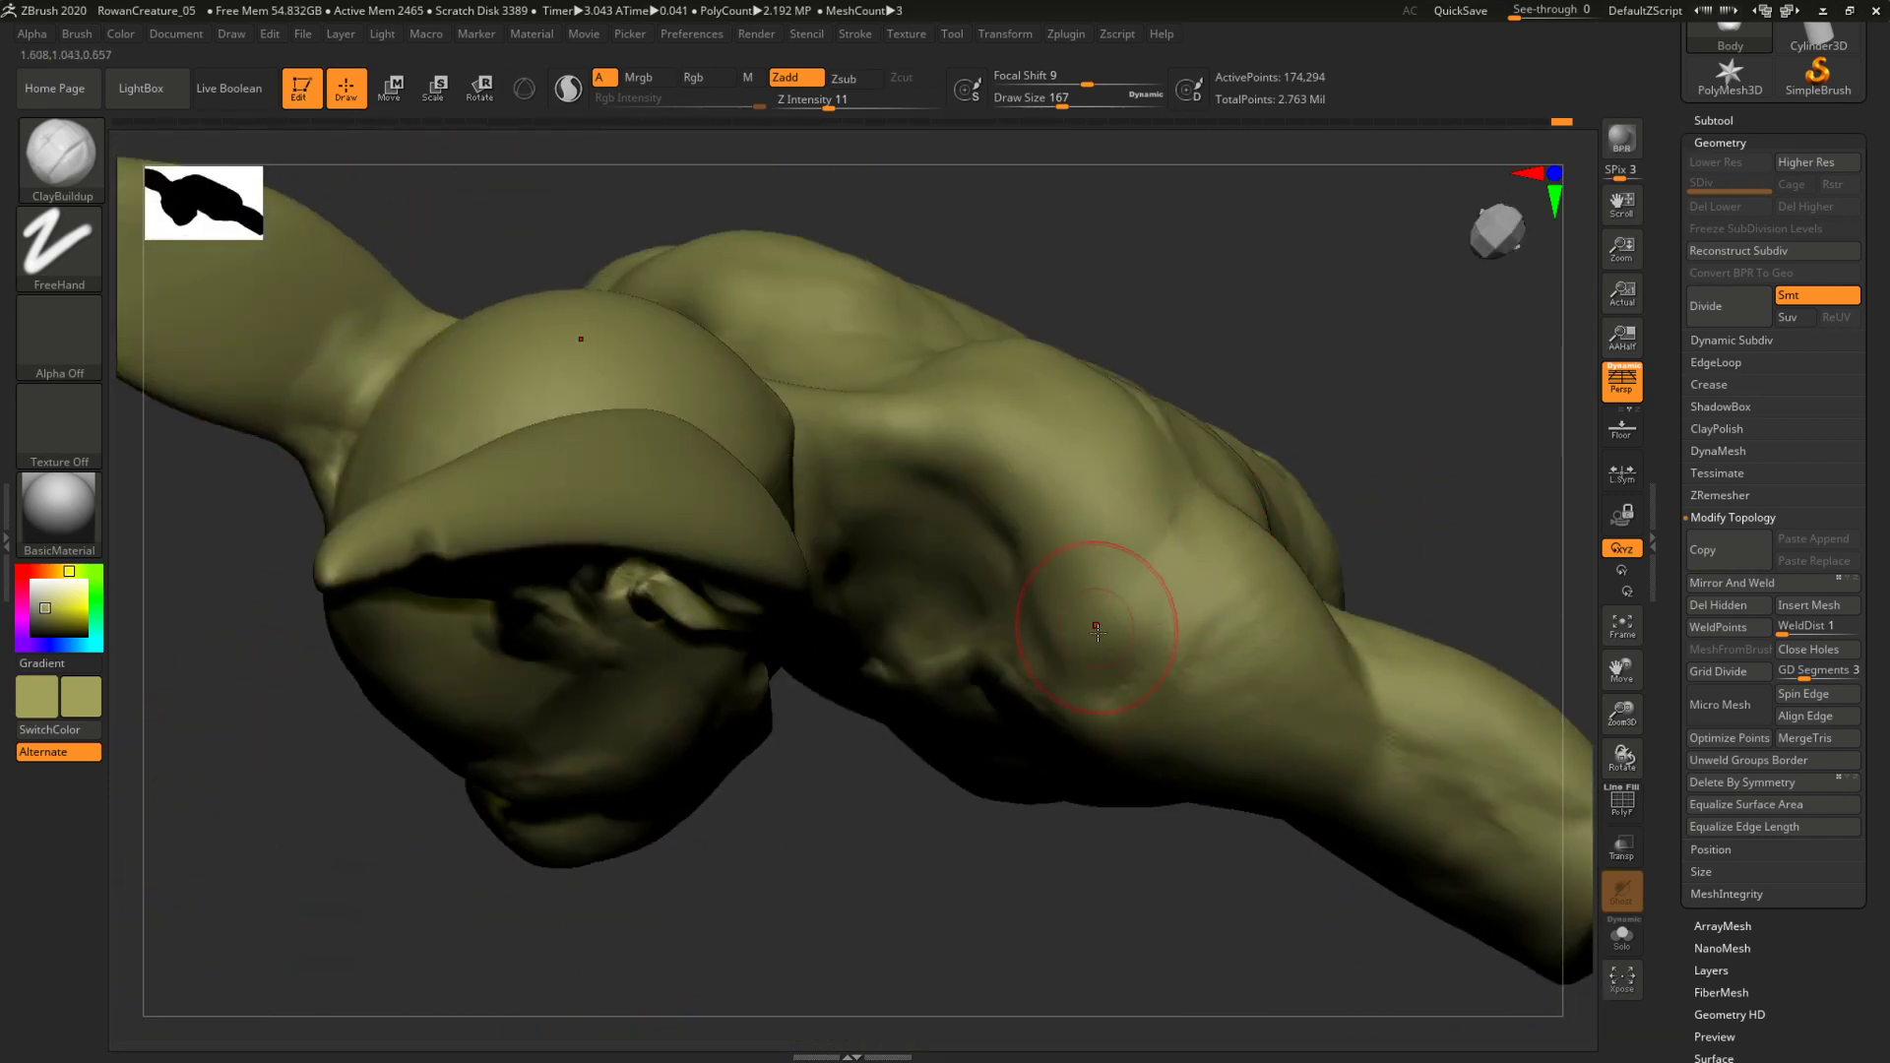
pyautogui.moveTo(1159, 414)
pyautogui.mouseDown()
pyautogui.moveTo(1337, 329)
pyautogui.moveTo(1350, 414)
pyautogui.moveTo(1509, 513)
pyautogui.moveTo(814, 612)
pyautogui.moveTo(768, 561)
pyautogui.mouseUp()
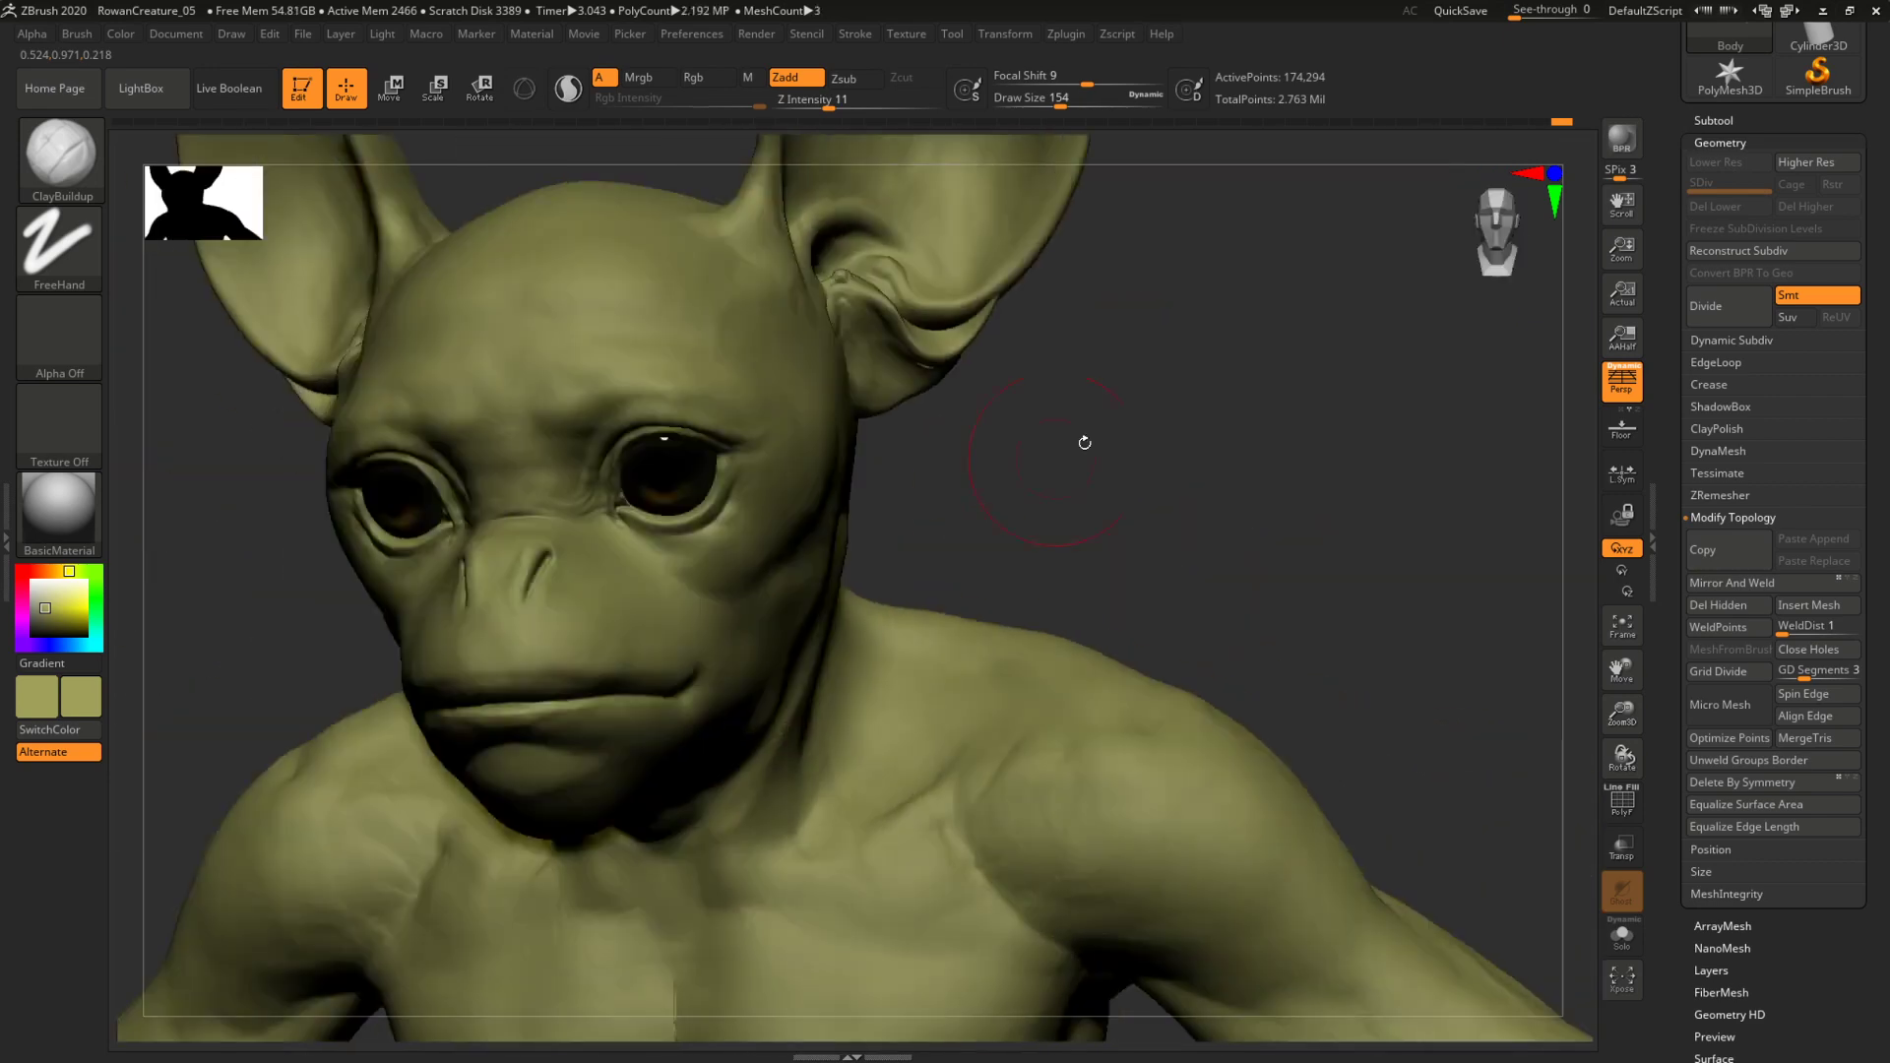
# Define the back of the neck and the upper spine with ClayBuildup at draw size 154.
pyautogui.moveTo(1083, 439)
pyautogui.keyDown('shift'); pyautogui.mouseDown()
pyautogui.moveTo(1304, 528)
pyautogui.moveTo(1013, 540)
pyautogui.moveTo(1174, 460)
pyautogui.moveTo(1013, 570)
pyautogui.mouseUp(); pyautogui.keyUp('shift')
pyautogui.press('space')
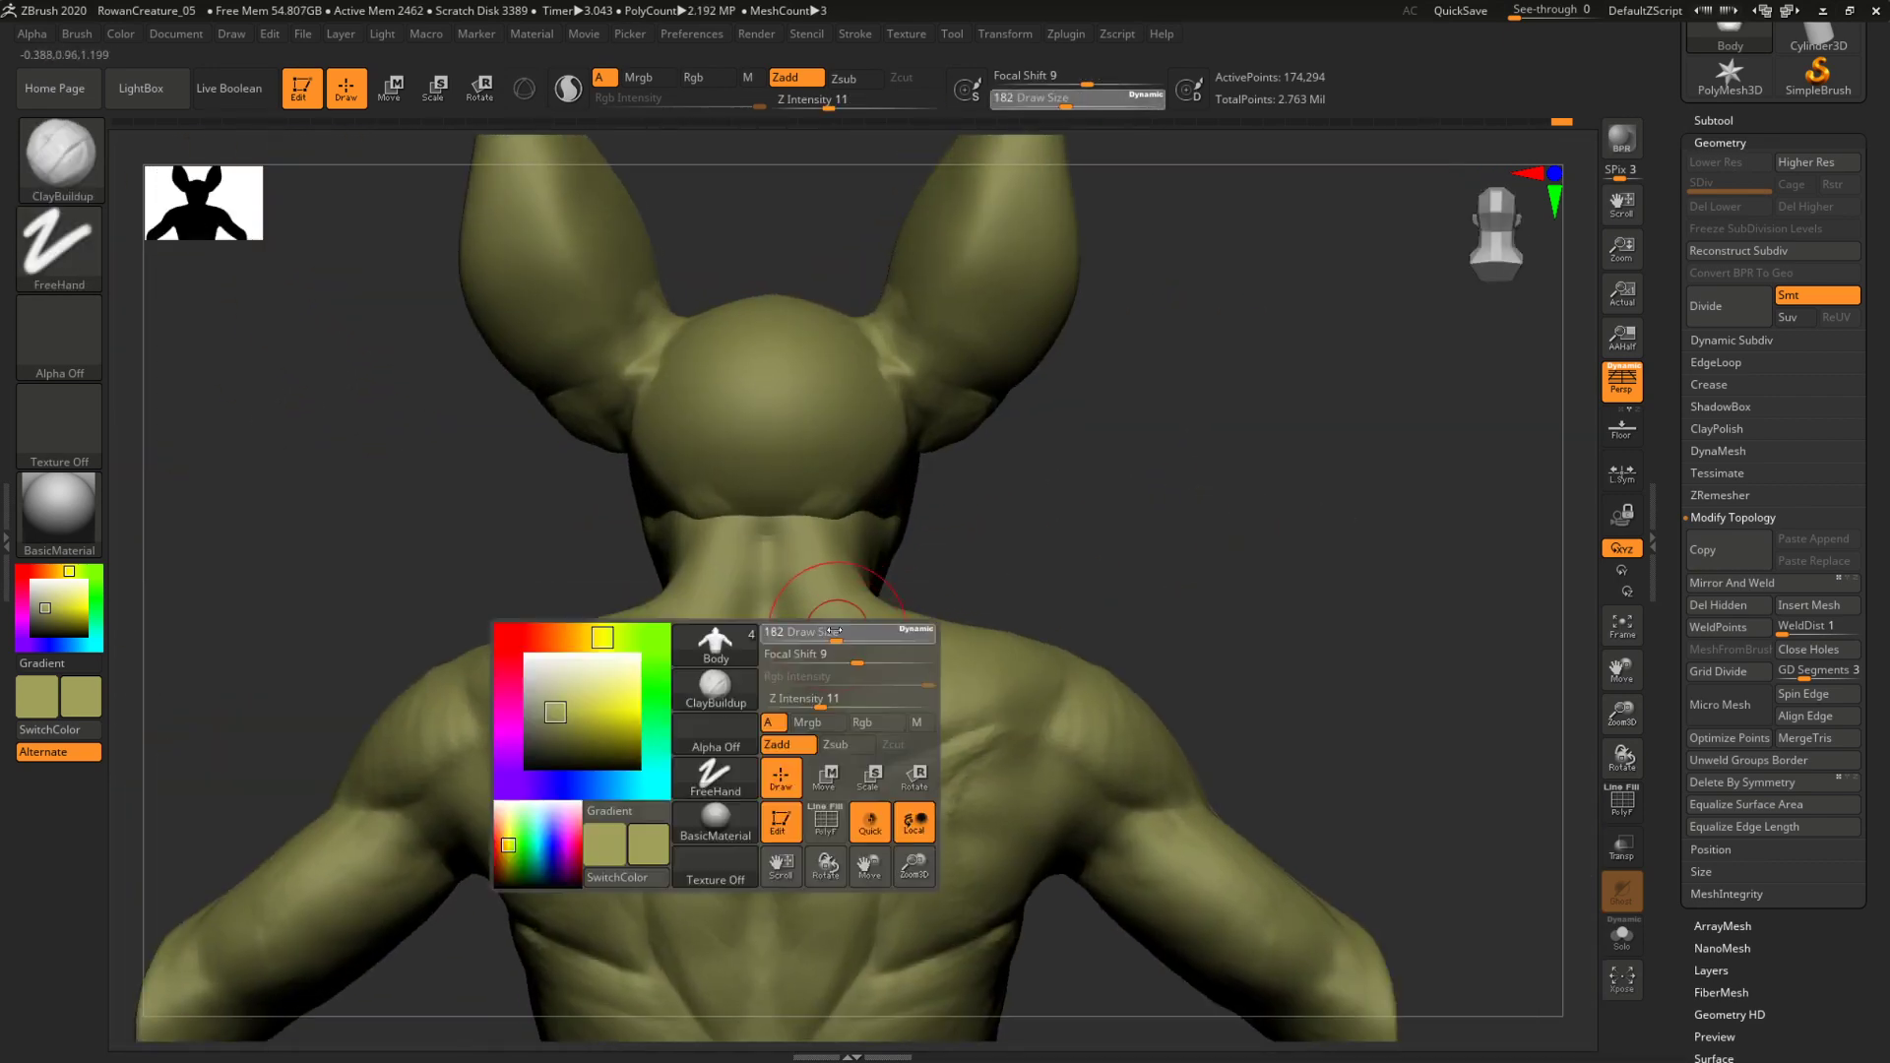
pyautogui.keyDown('ctrl'); pyautogui.keyDown('shift'); pyautogui.click(801, 689); pyautogui.keyUp('shift'); pyautogui.keyUp('ctrl')
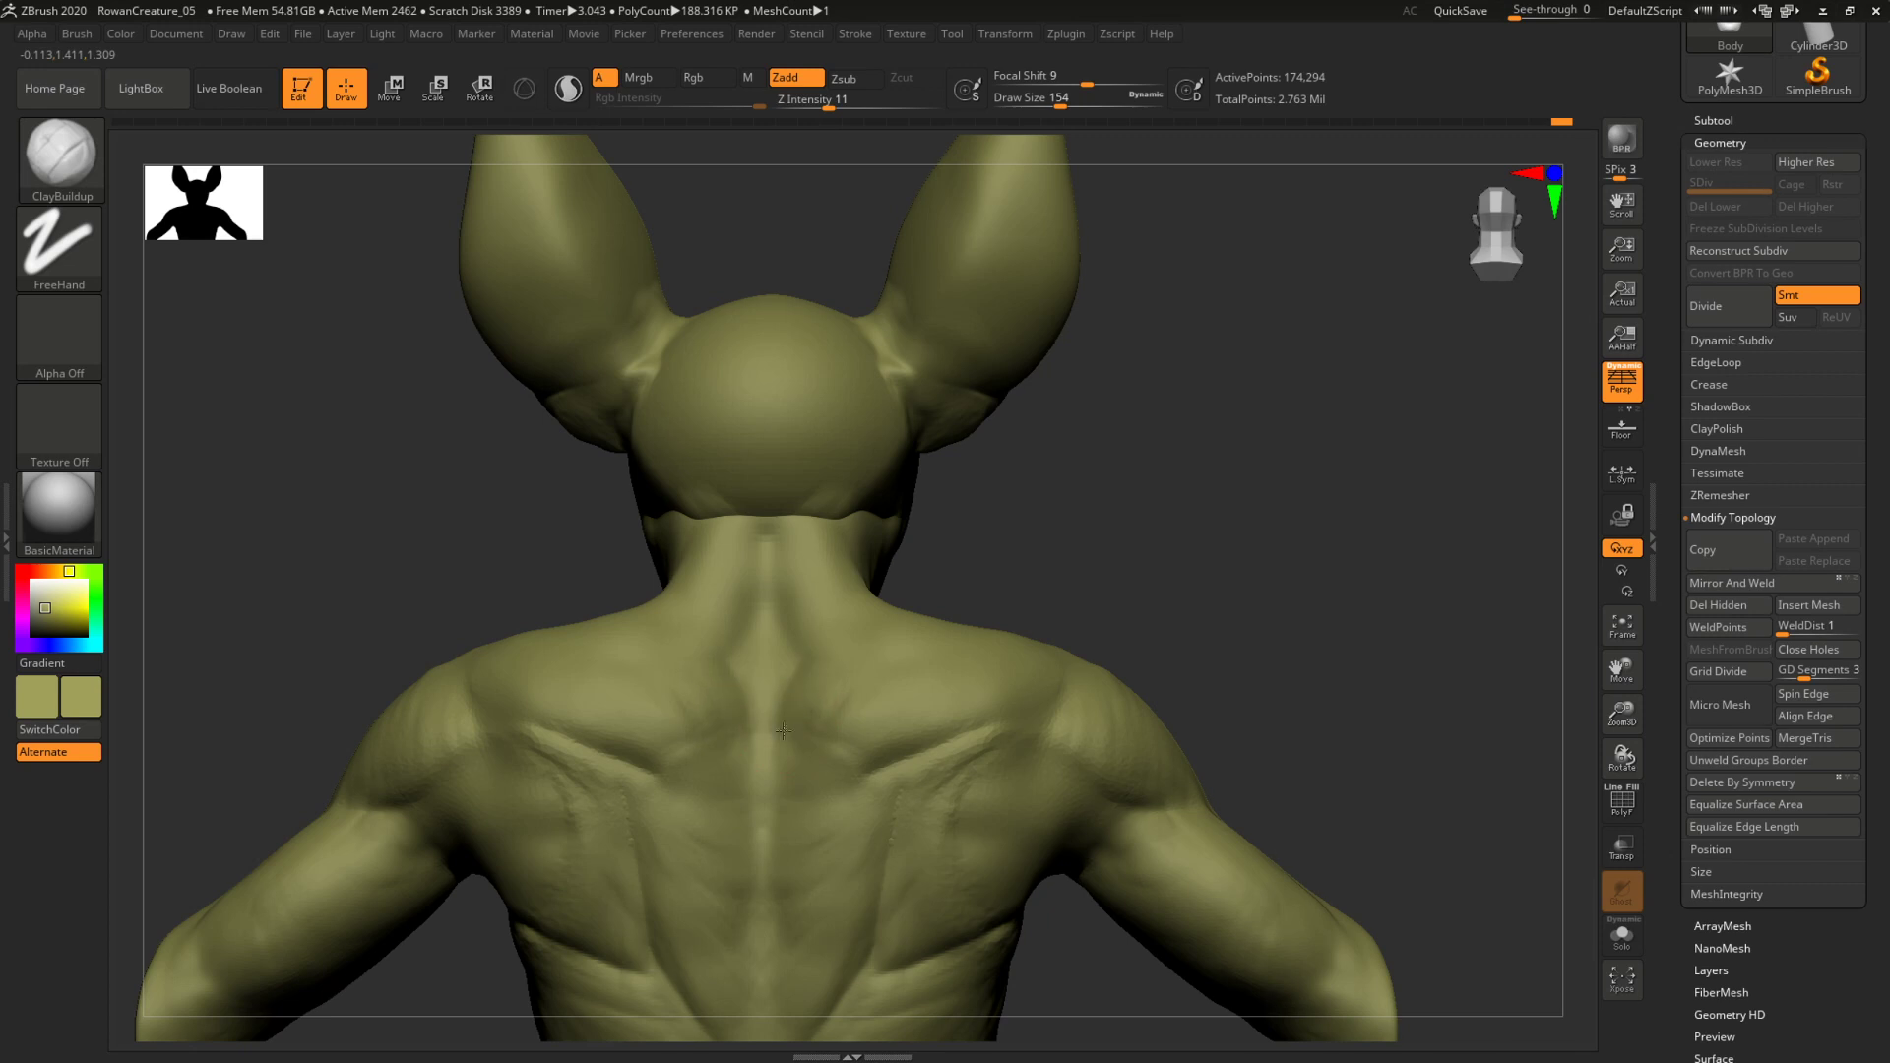
pyautogui.moveTo(1197, 540)
pyautogui.keyDown('alt'); pyautogui.mouseDown()
pyautogui.moveTo(1046, 518)
pyautogui.moveTo(1118, 553)
pyautogui.moveTo(1146, 399)
pyautogui.moveTo(1086, 411)
pyautogui.moveTo(1130, 439)
pyautogui.mouseUp(); pyautogui.keyUp('alt')
# Enlarge ClayBuildup to draw size 192 and shape the trapezius along the spine down the middle of the back.
pyautogui.press('space')
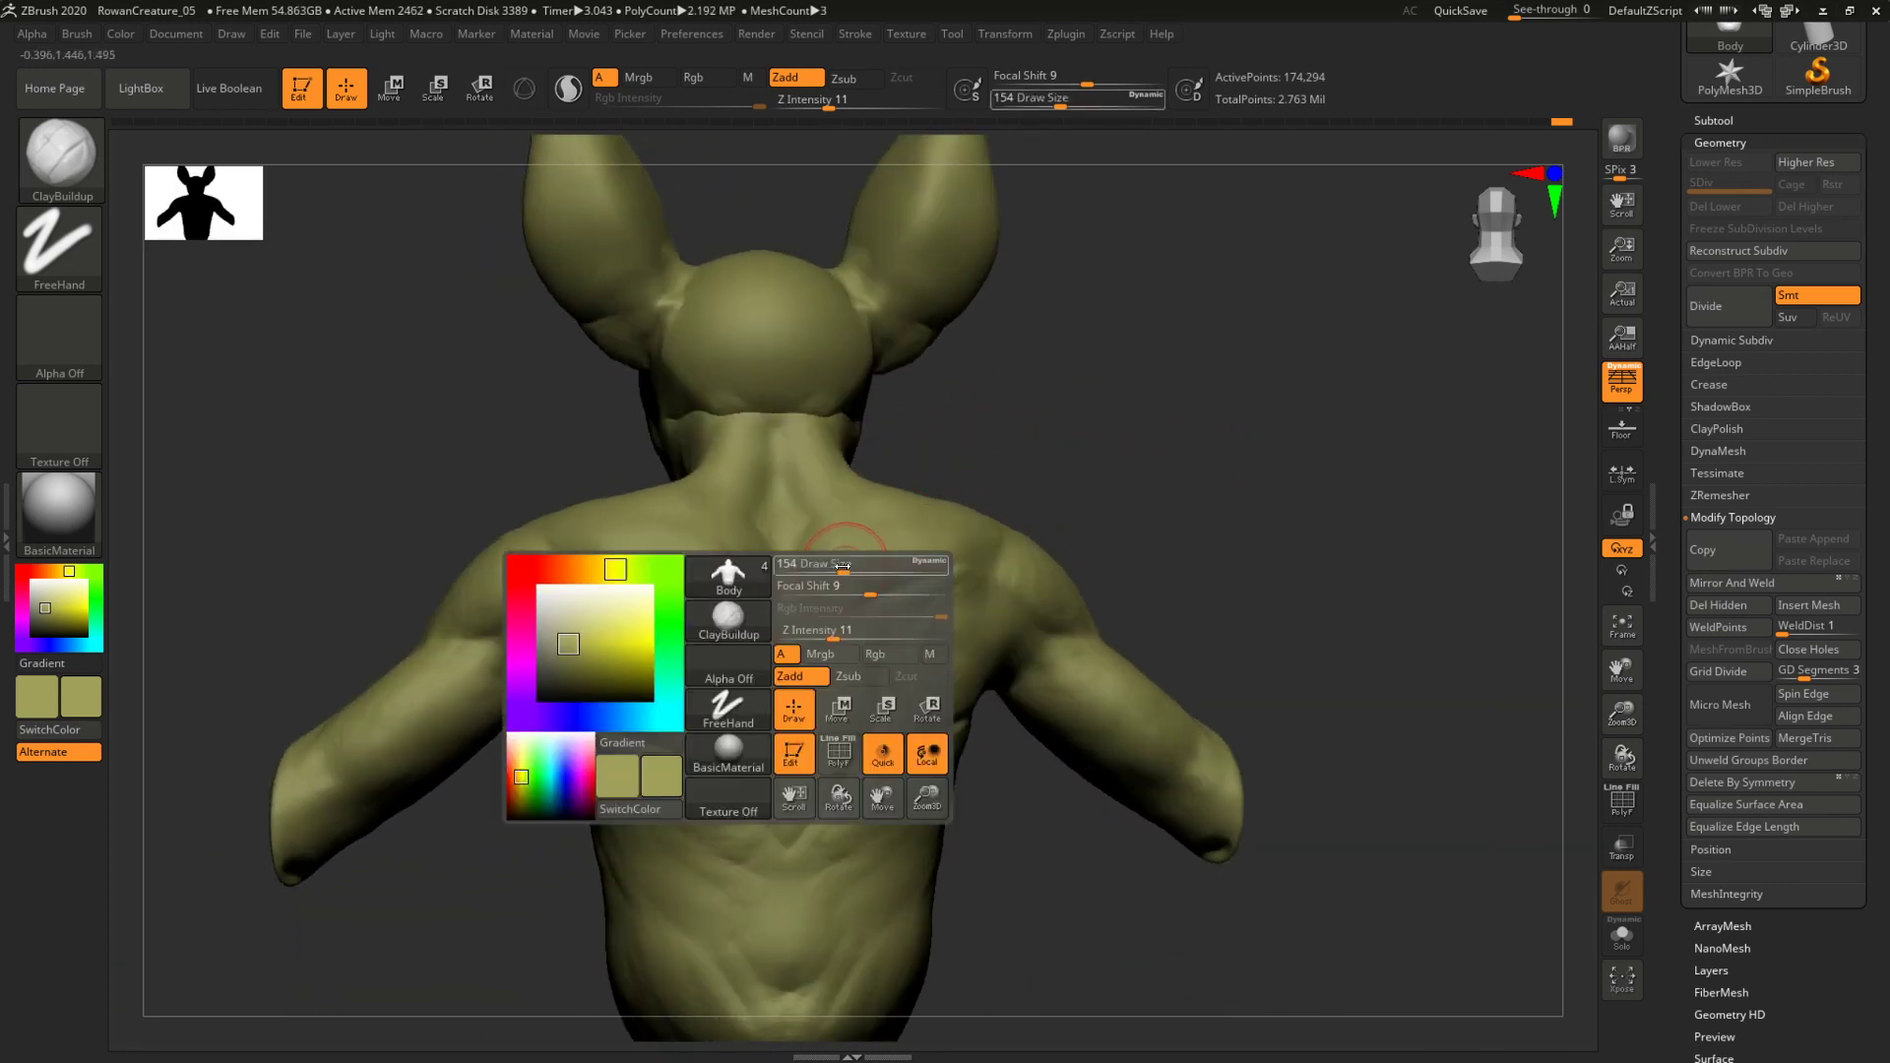
pyautogui.moveTo(843, 568); pyautogui.dragTo(852, 568)
pyautogui.moveTo(1043, 472); pyautogui.dragTo(974, 469)
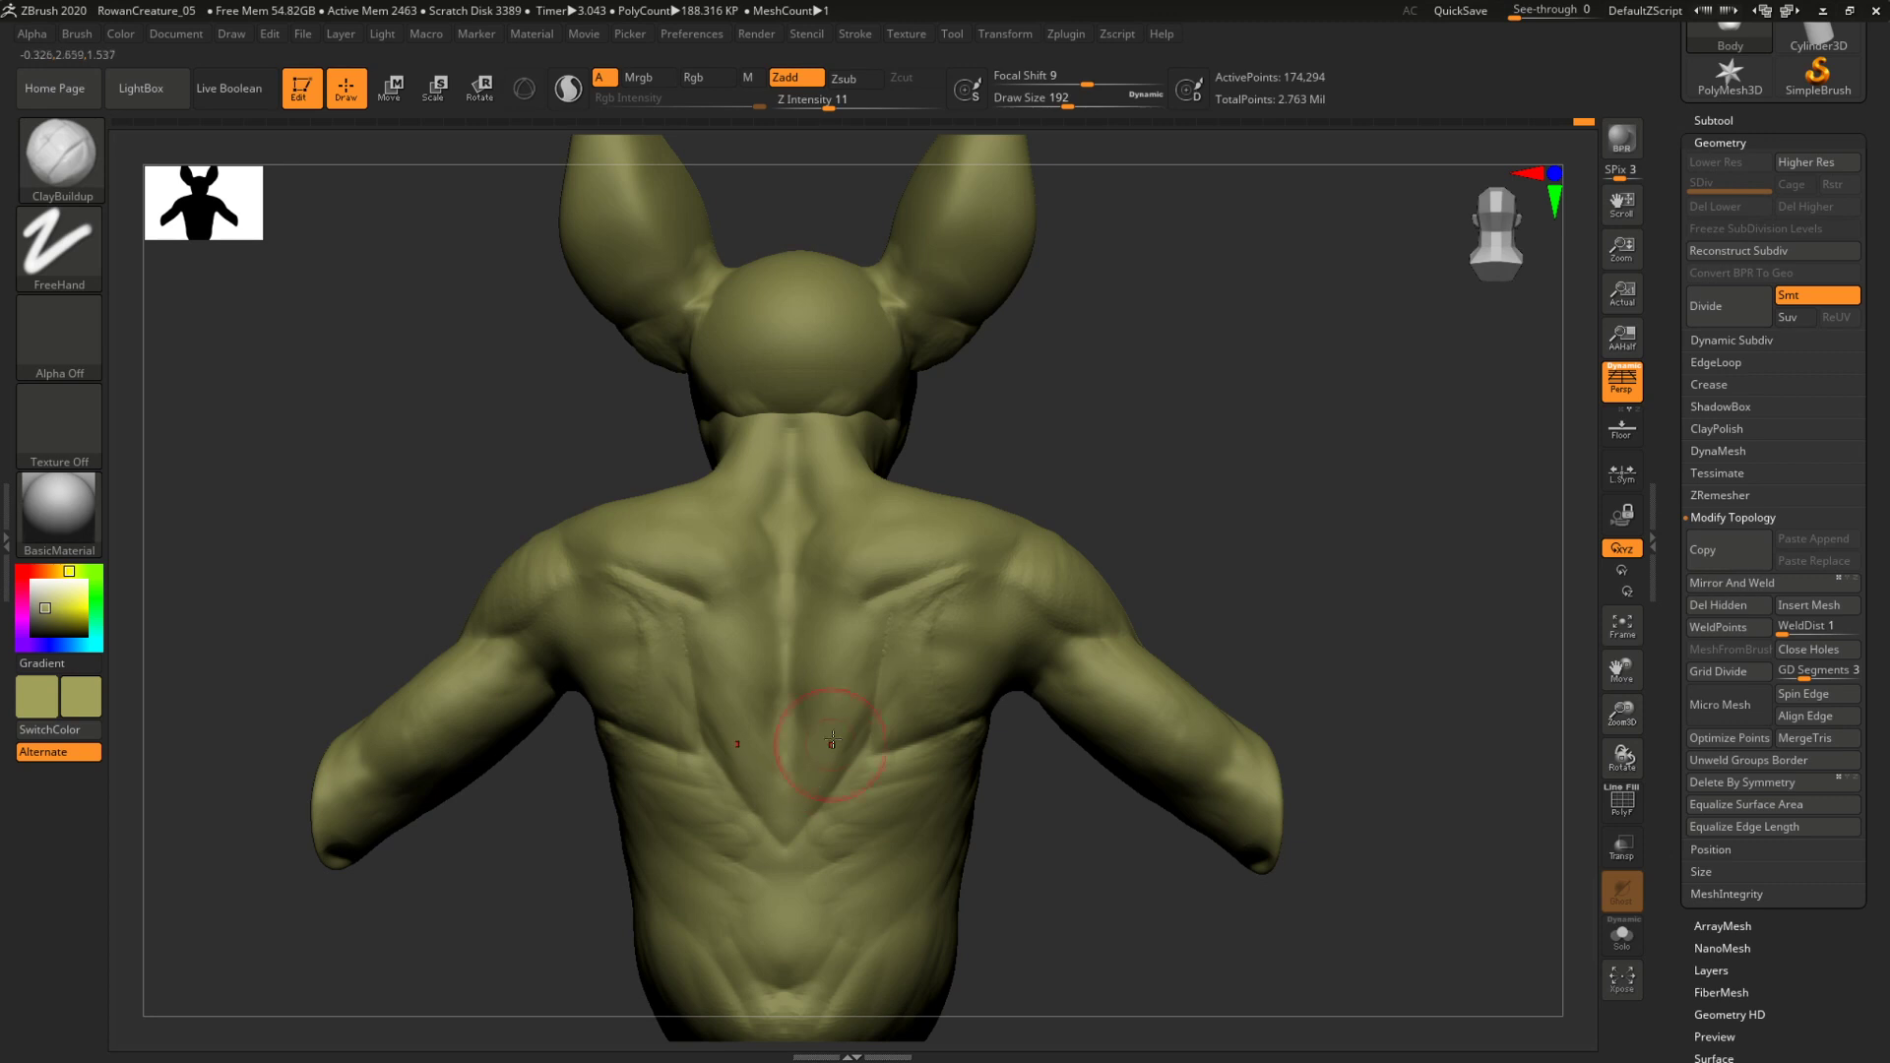
# Enlarge ClayBuildup to draw size 228 and build up the trapezius and shoulder blade areas of the upper back.
pyautogui.press('space')
pyautogui.moveTo(831, 588); pyautogui.dragTo(867, 588)
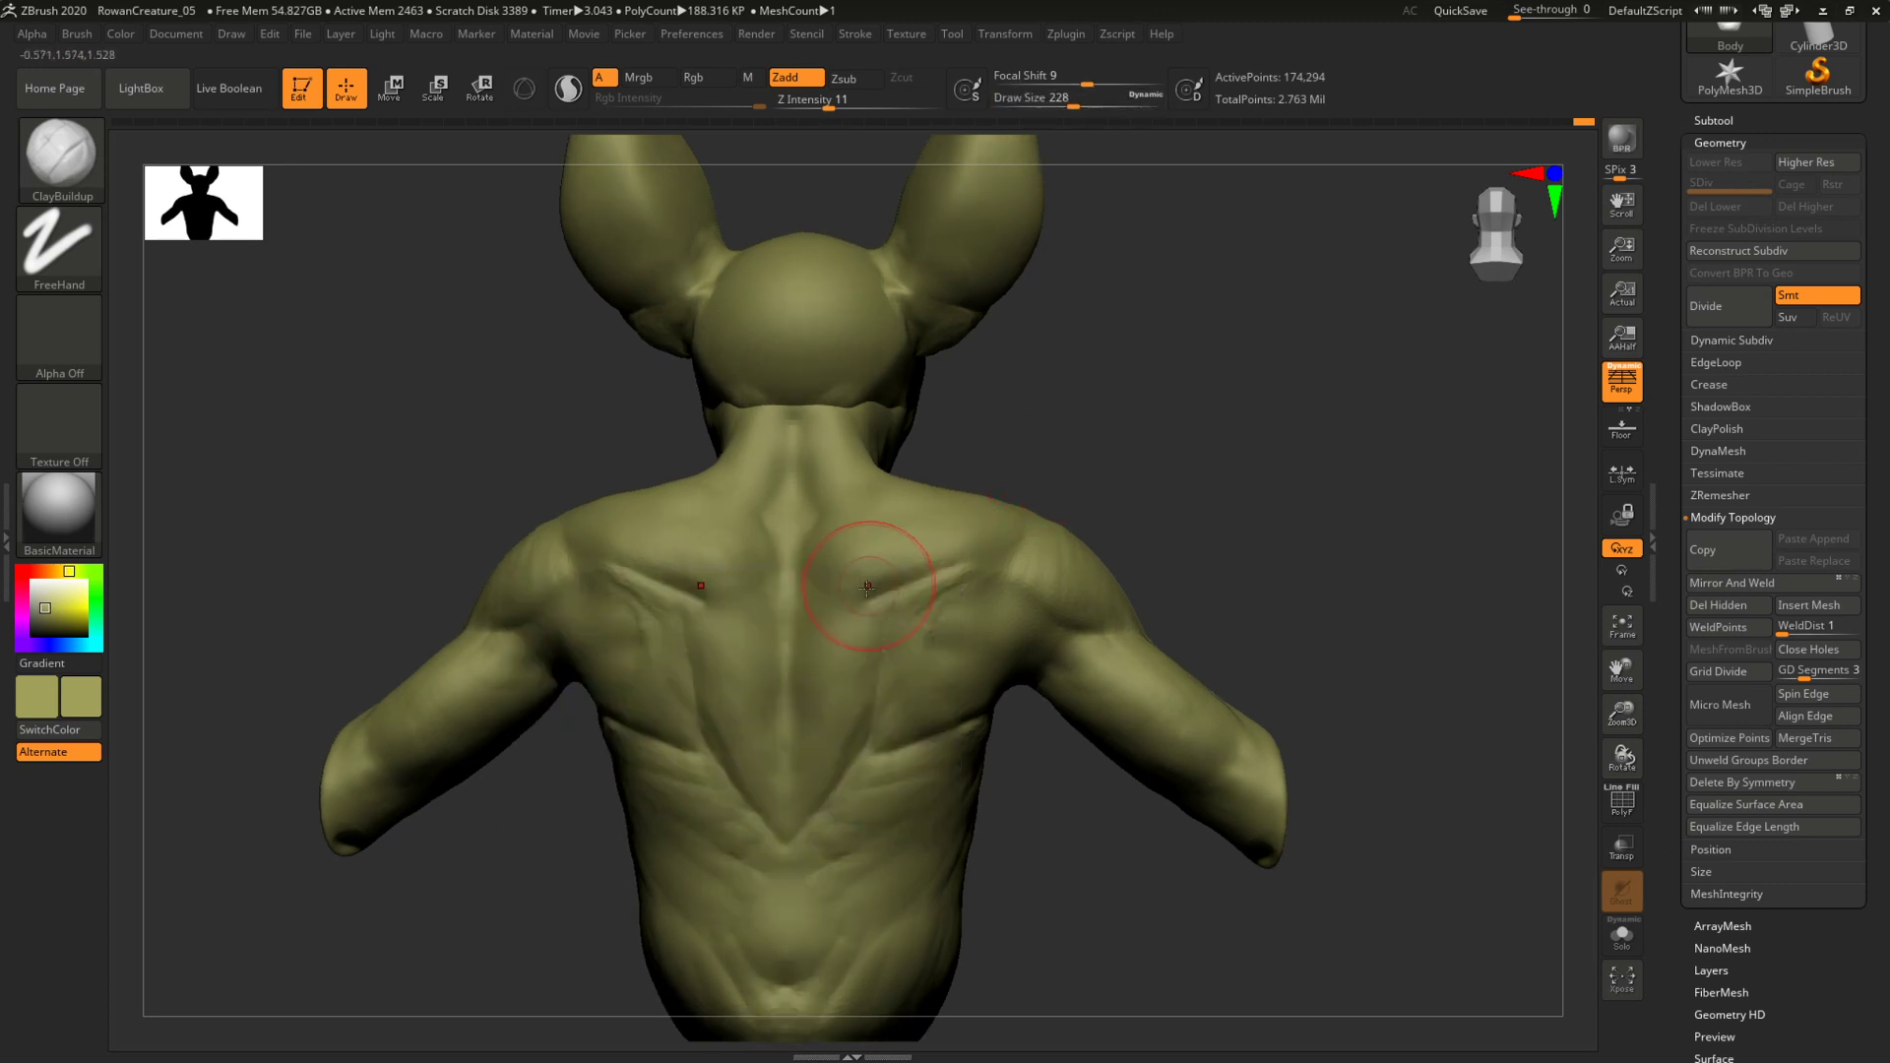
pyautogui.moveTo(1101, 464); pyautogui.dragTo(882, 474)
pyautogui.moveTo(1126, 427); pyautogui.dragTo(975, 638)
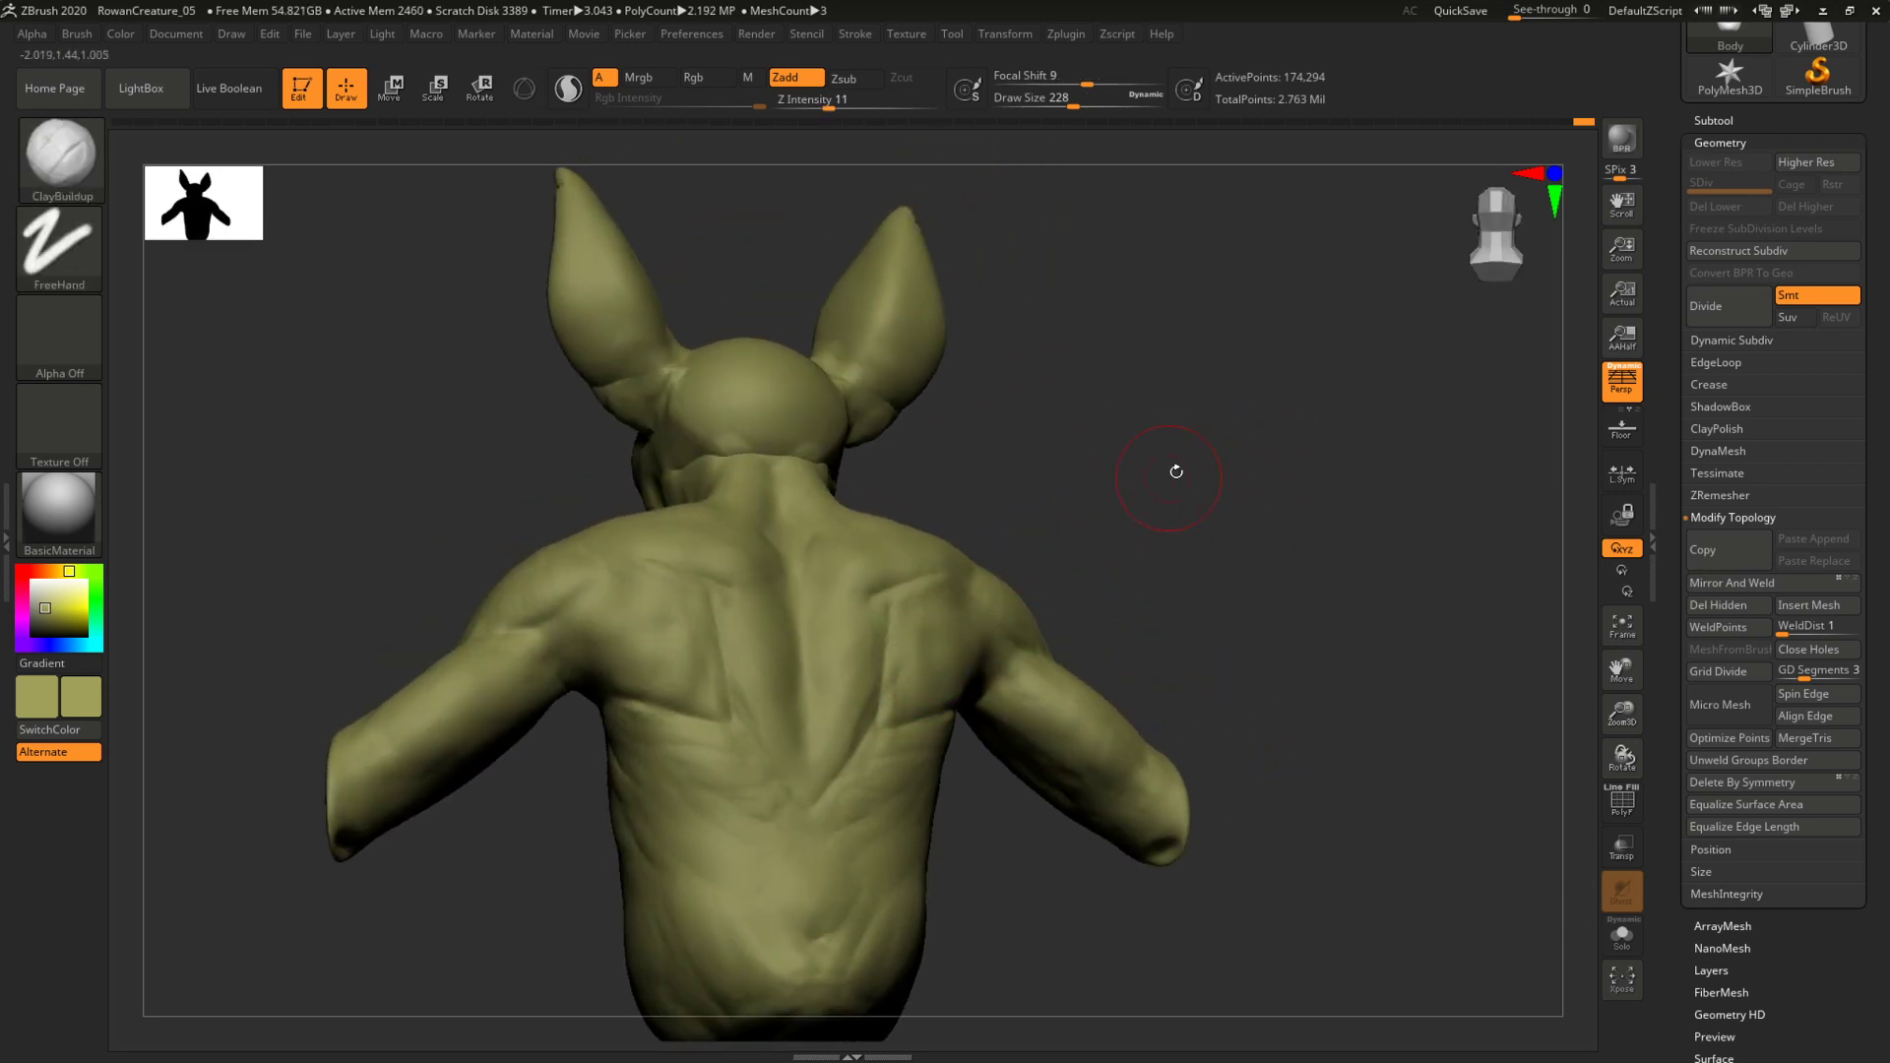
pyautogui.moveTo(1172, 469); pyautogui.dragTo(920, 551)
# Smooth the upper back and the base of the neck at draw size 351, checking the overall silhouette.
pyautogui.press('space')
pyautogui.press('shift')
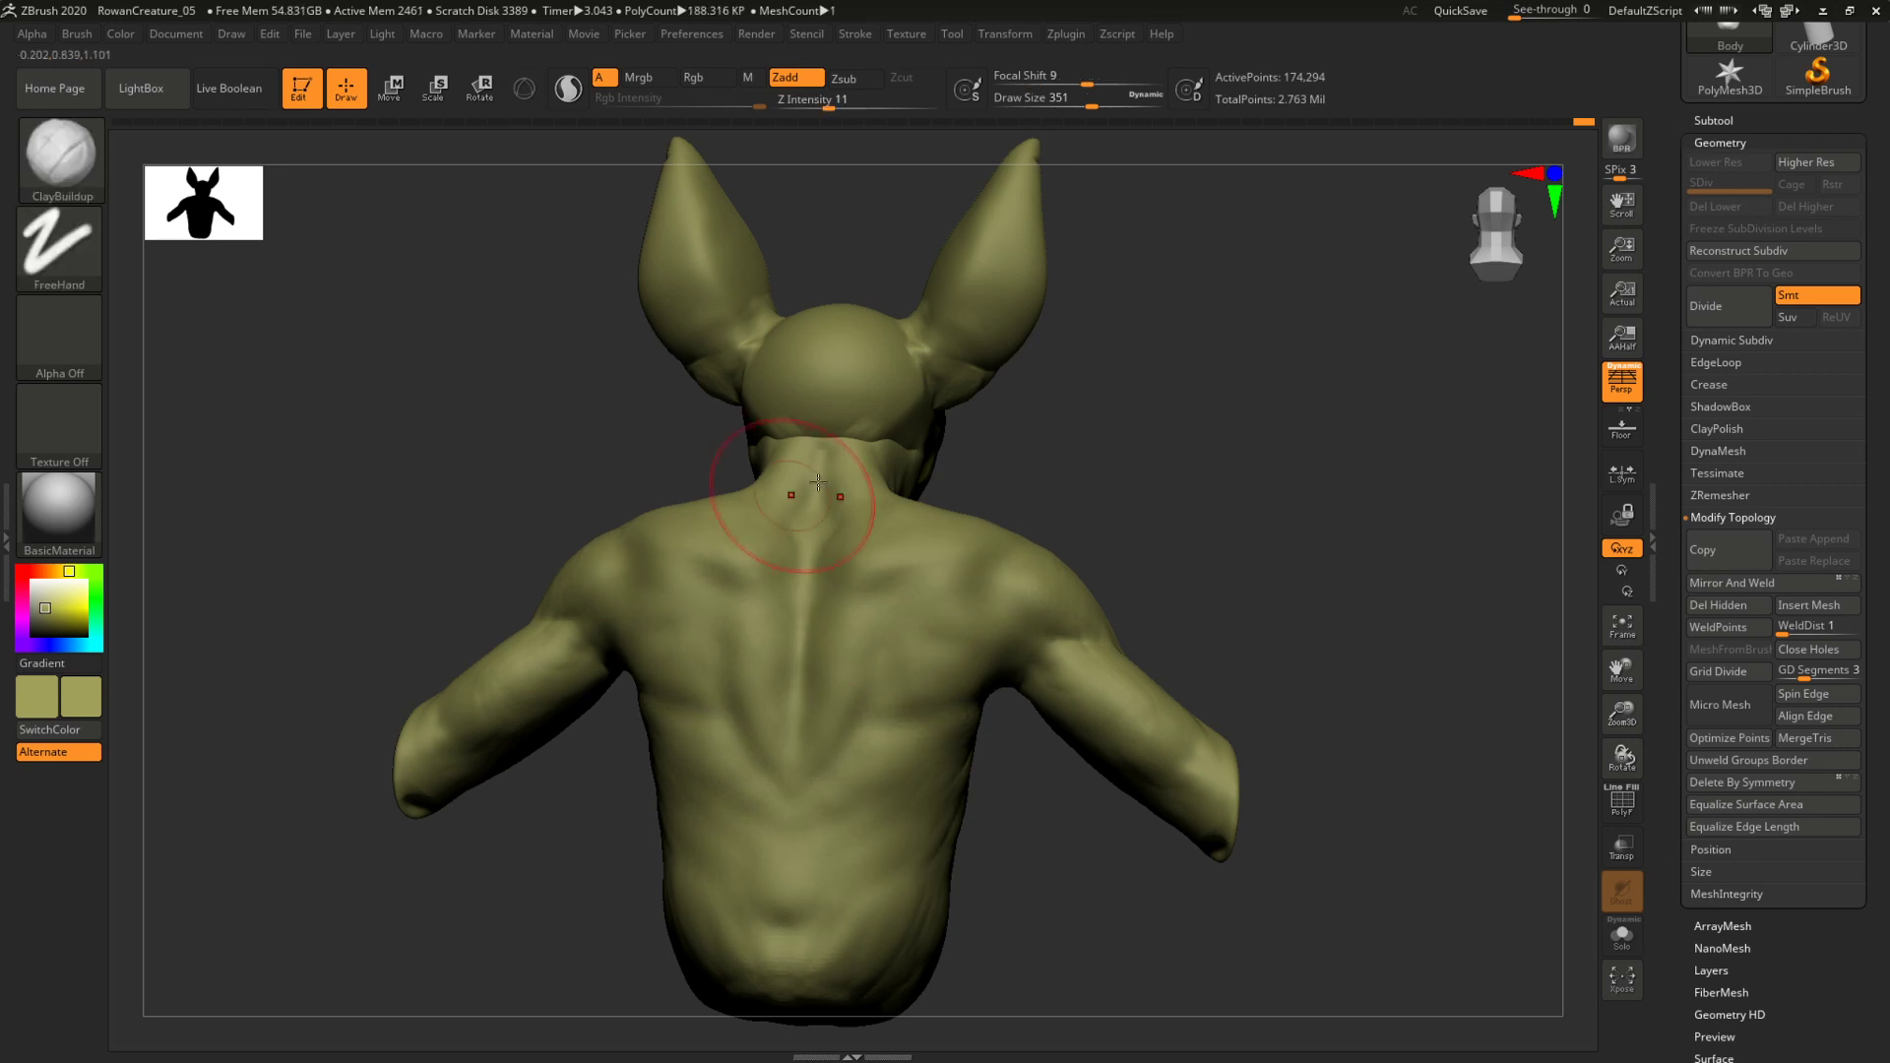
pyautogui.moveTo(1196, 477)
pyautogui.mouseDown()
pyautogui.moveTo(1299, 489)
pyautogui.moveTo(1118, 460)
pyautogui.moveTo(1124, 445)
pyautogui.mouseUp()
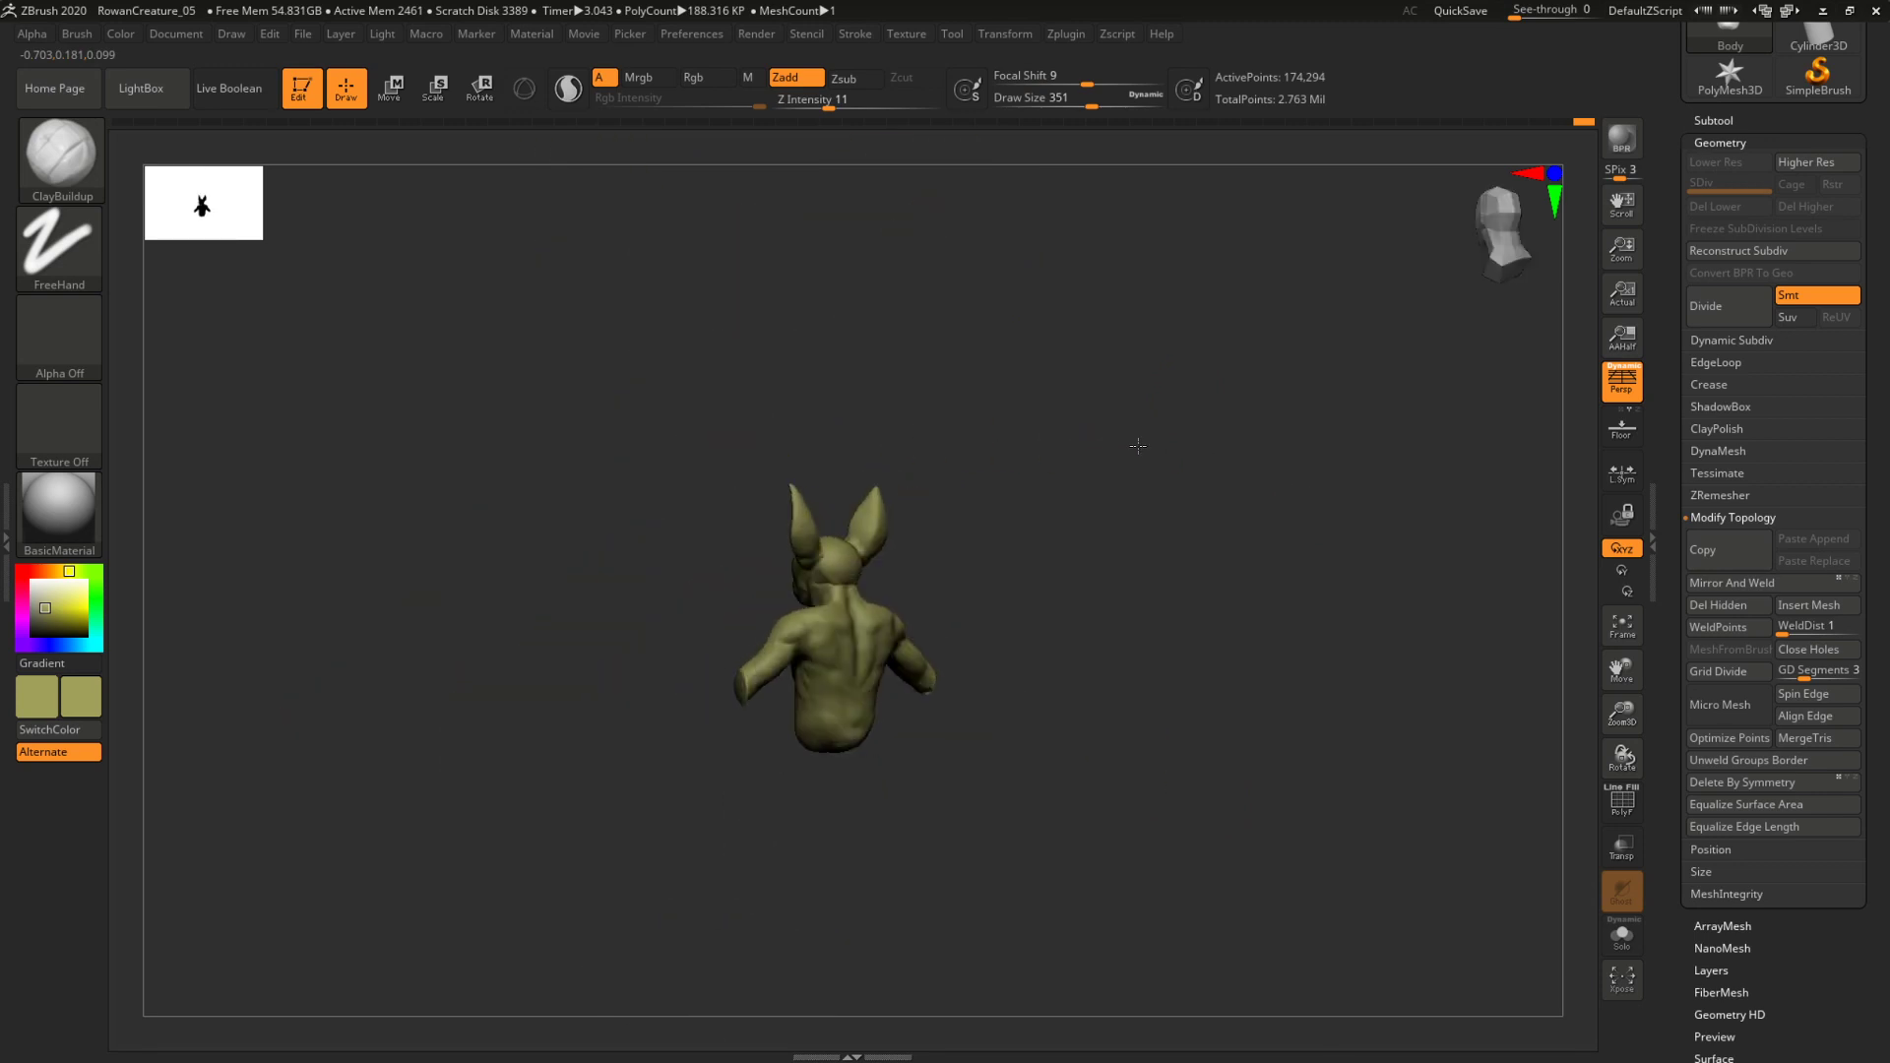
pyautogui.press('f')
pyautogui.keyDown('alt'); pyautogui.moveTo(1196, 521); pyautogui.dragTo(946, 526); pyautogui.keyUp('alt')
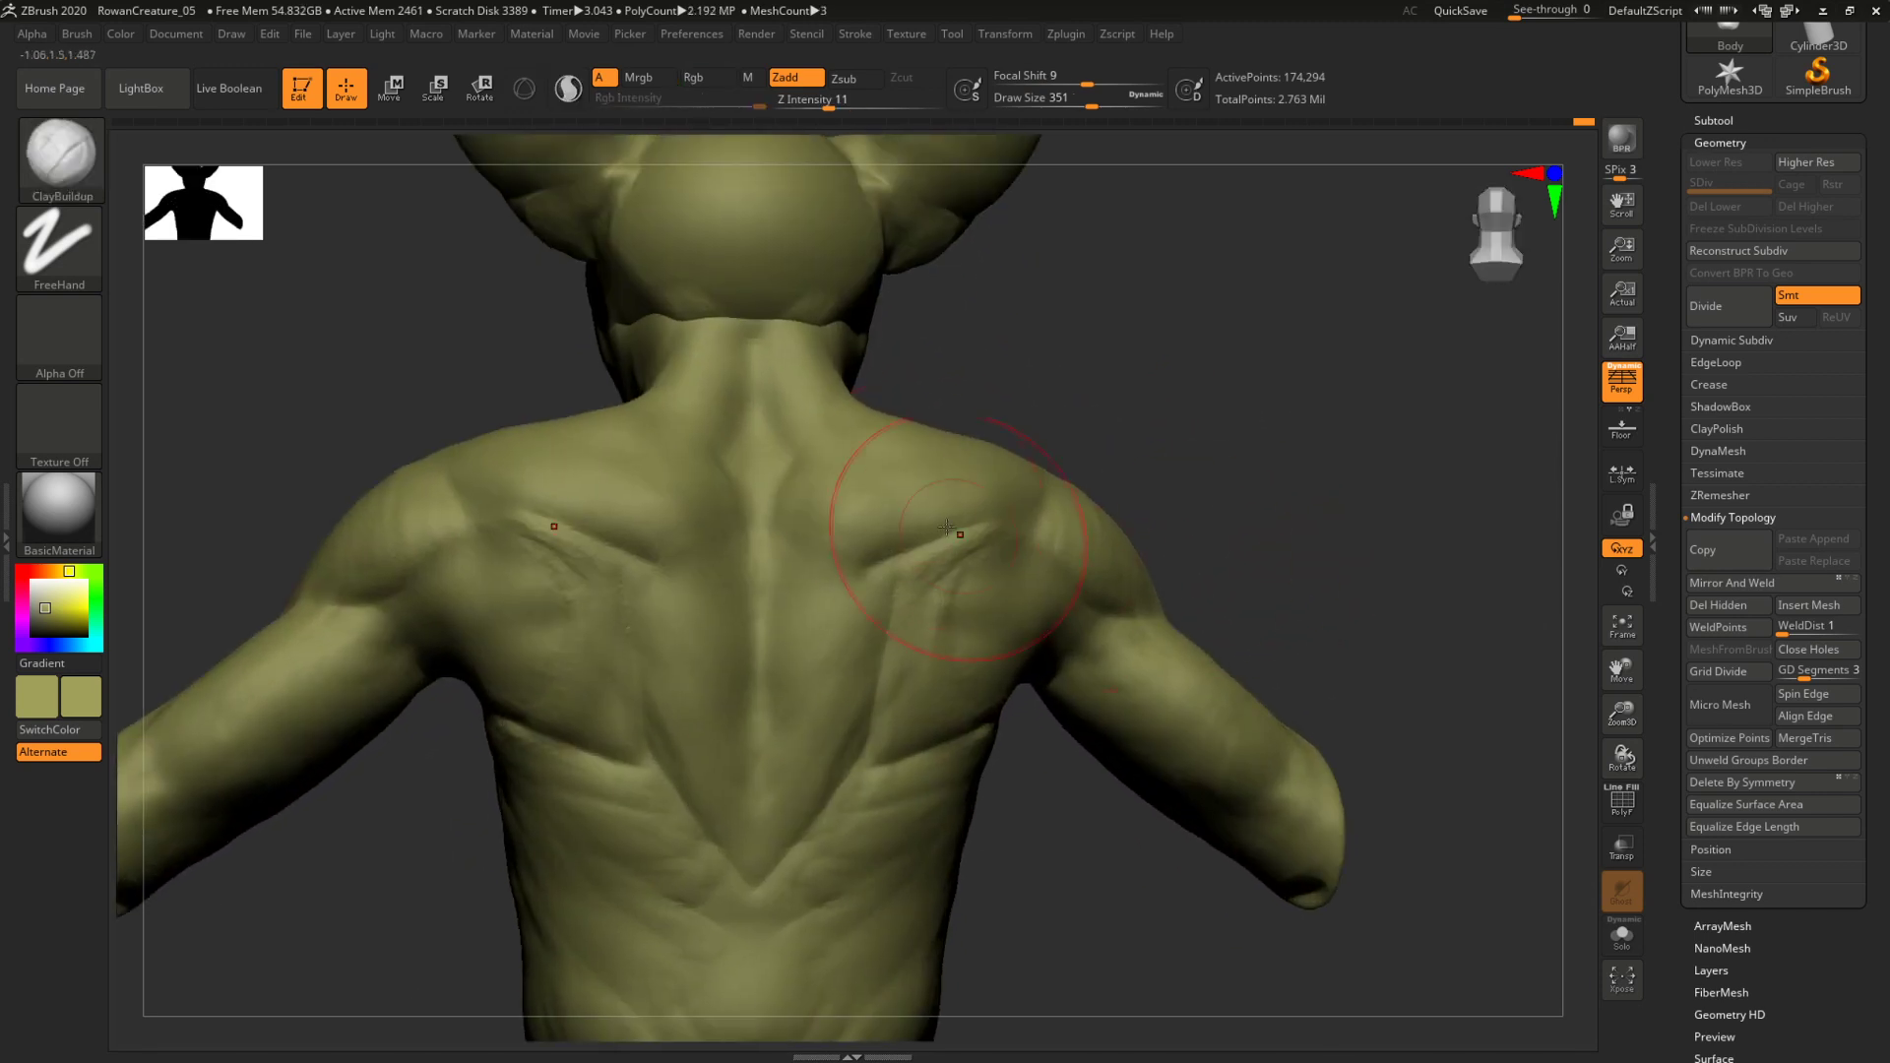
# Switch to TrimDynamic at draw size 228 and flatten the trapezius beside the upper spine.
pyautogui.press('b')
pyautogui.press('t')
pyautogui.press('d')
pyautogui.press('space')
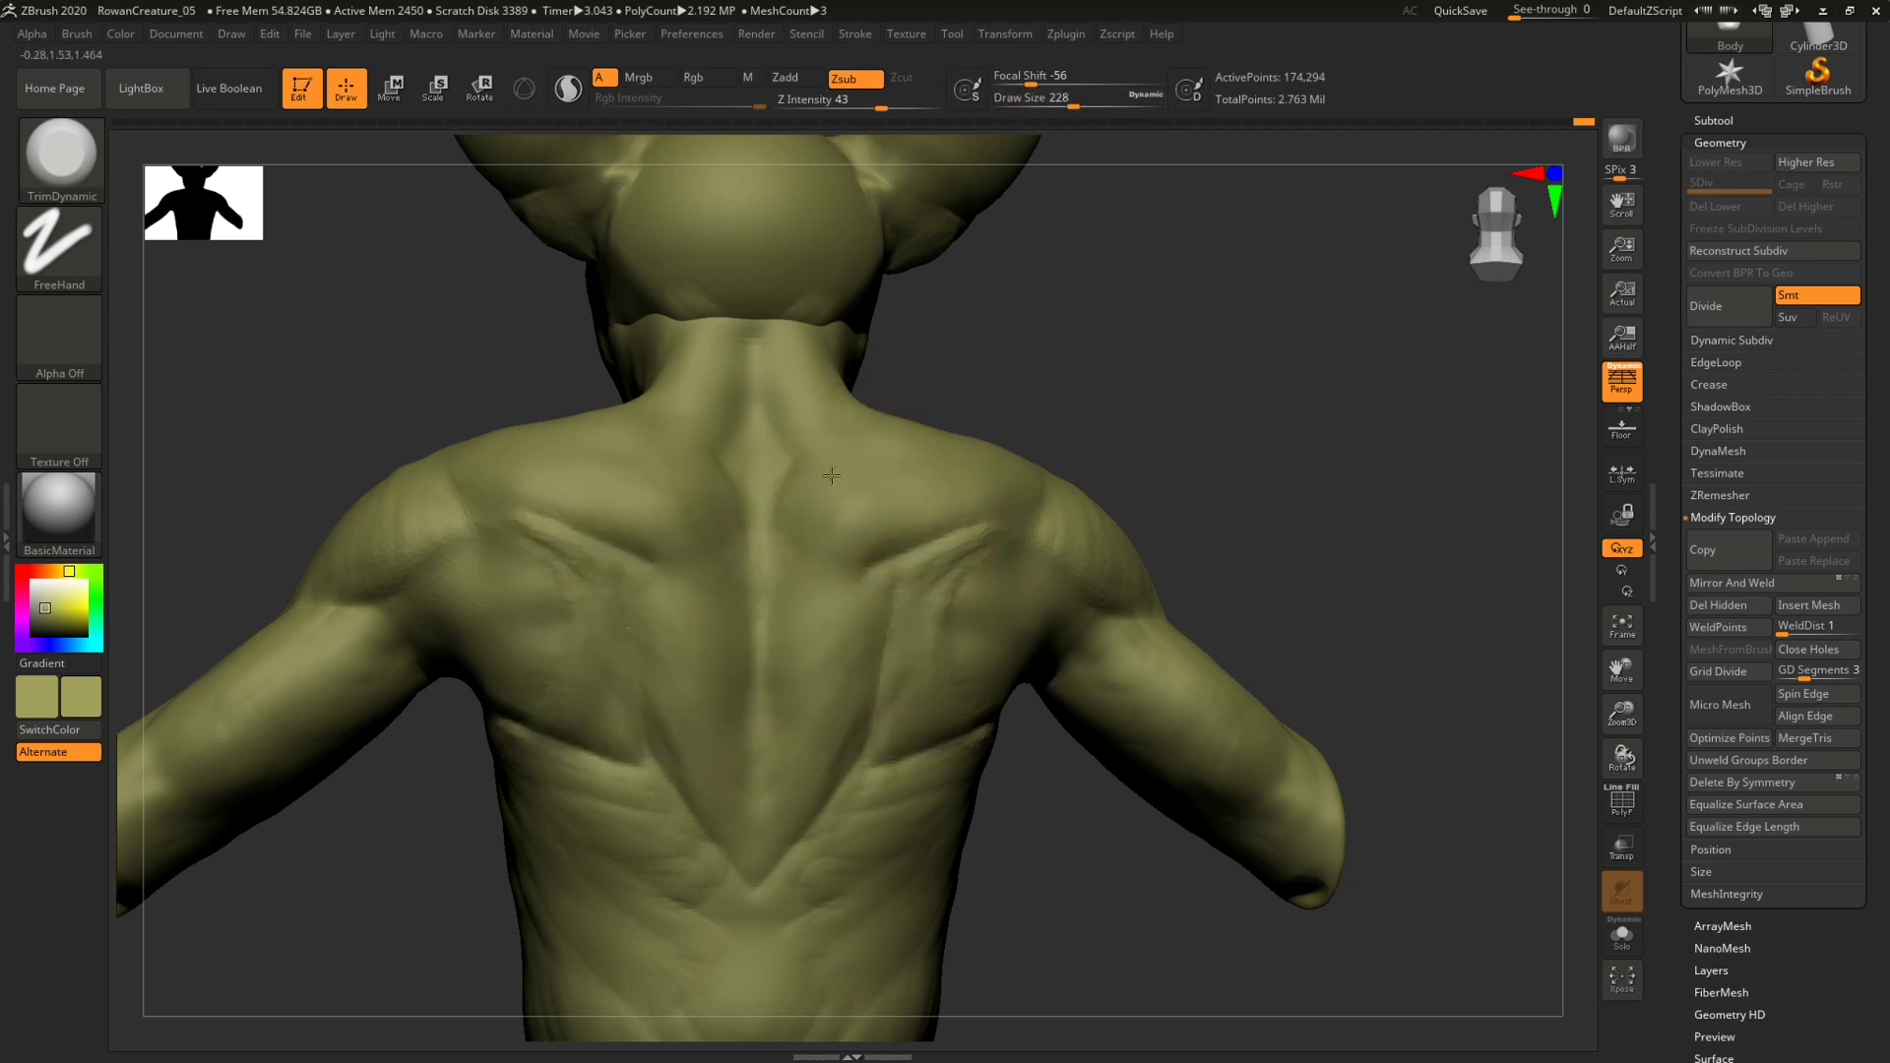
pyautogui.moveTo(865, 461); pyautogui.dragTo(876, 522)
pyautogui.moveTo(1054, 333); pyautogui.dragTo(1028, 428)
# Enlarge TrimDynamic to draw size 358 and plane the tops of the shoulders and the upper trapezius.
pyautogui.press('space')
pyautogui.moveTo(844, 503)
pyautogui.mouseDown()
pyautogui.moveTo(959, 514)
pyautogui.moveTo(1066, 407)
pyautogui.mouseUp()
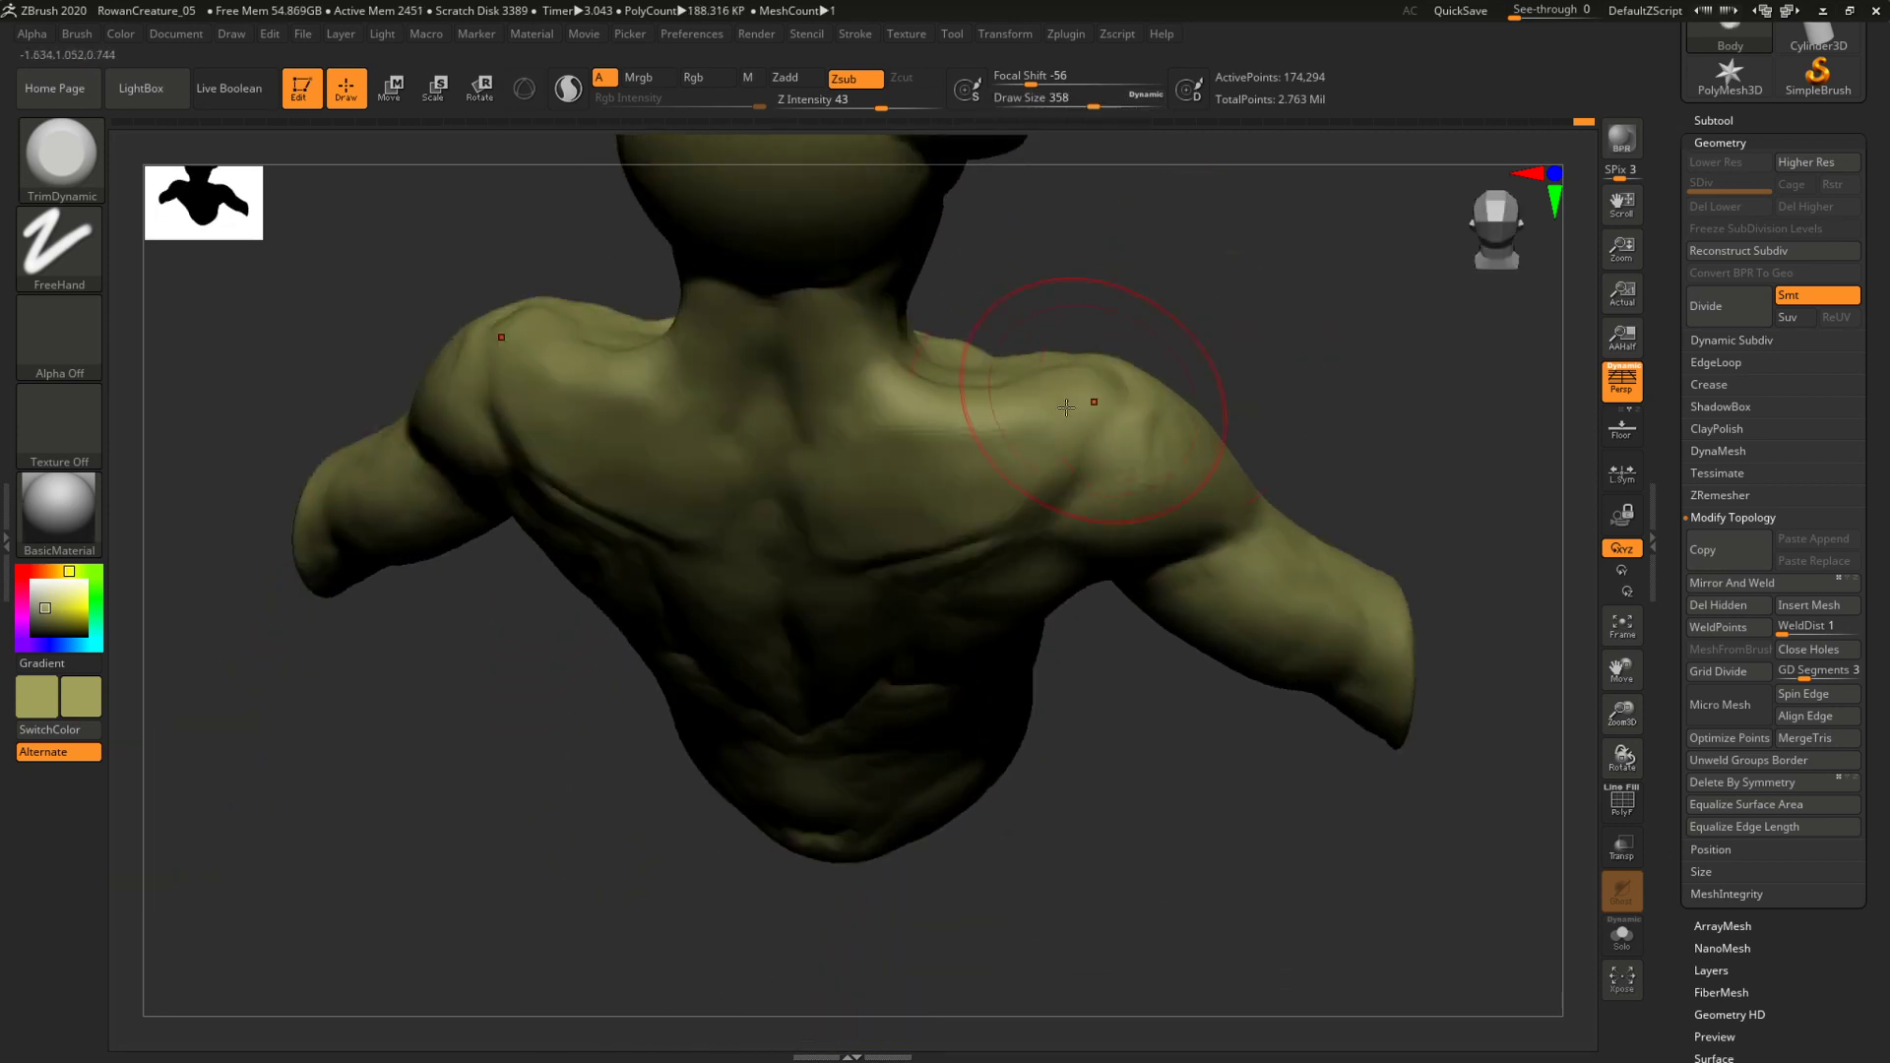
pyautogui.moveTo(985, 499); pyautogui.dragTo(947, 465)
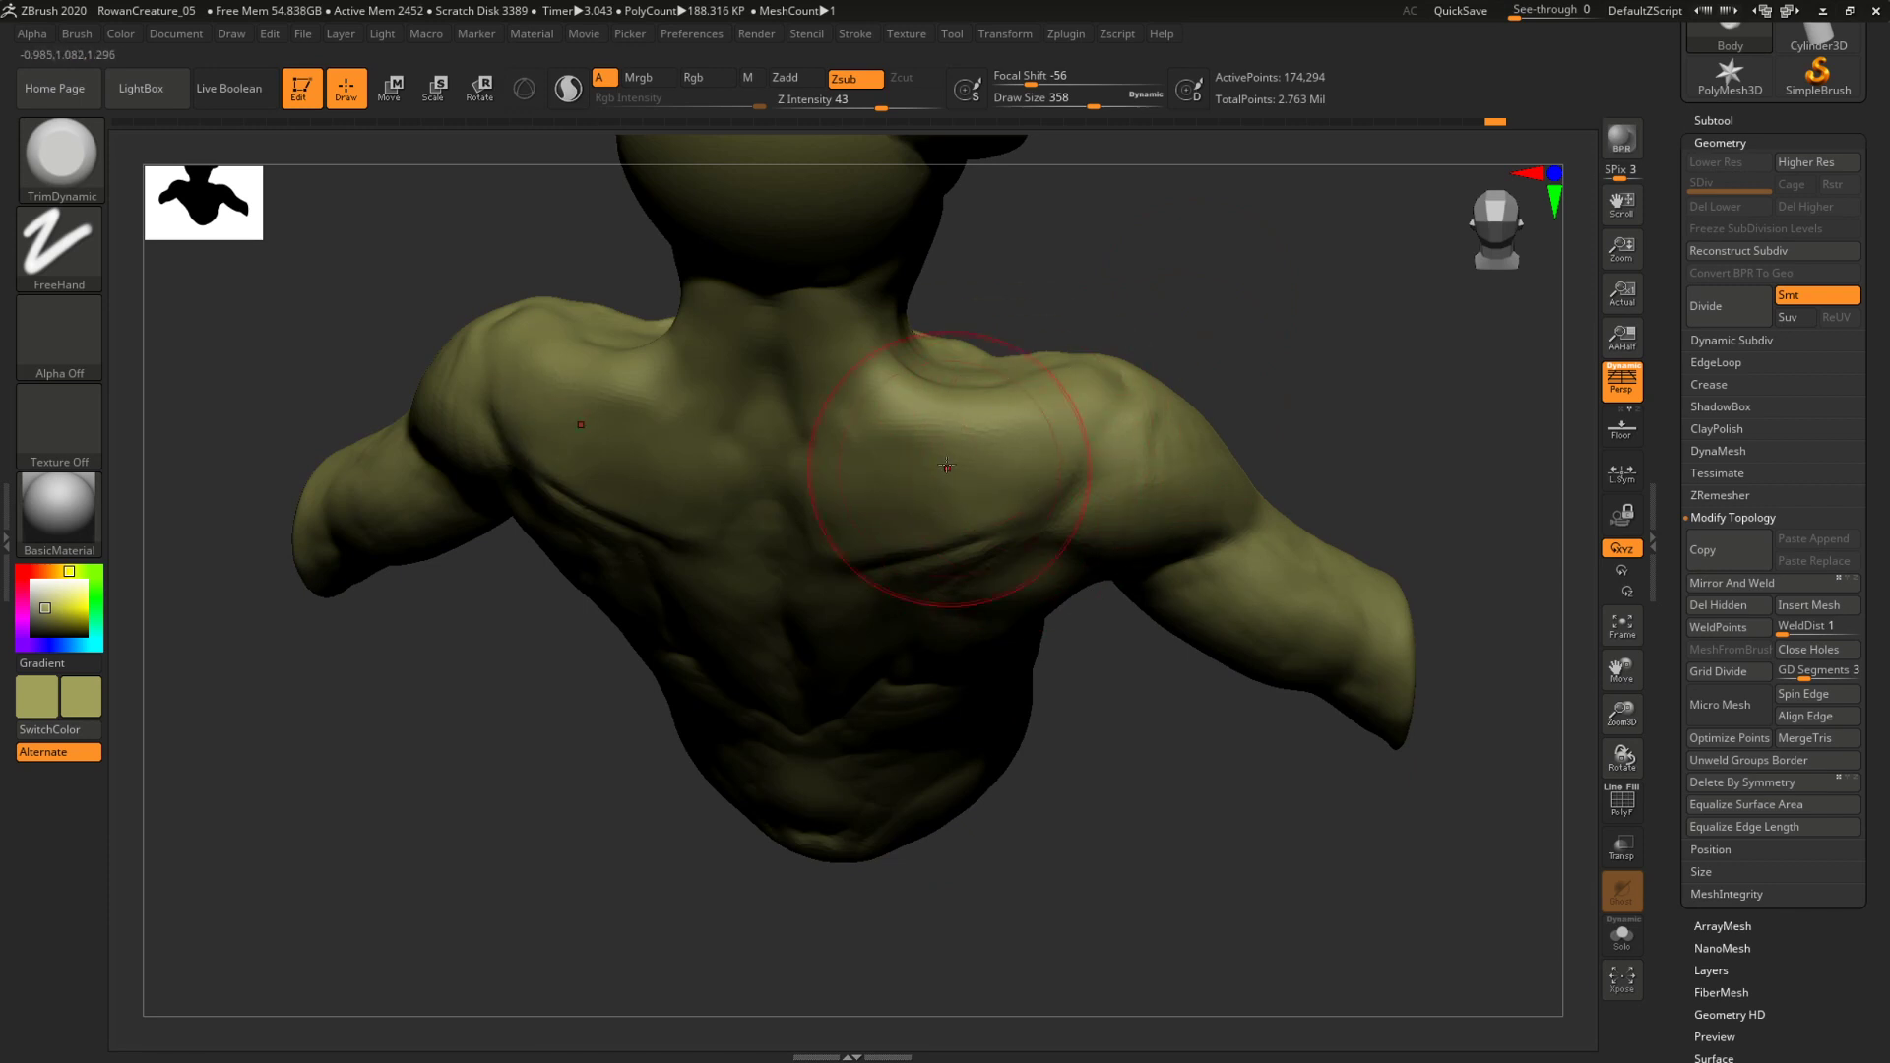
pyautogui.moveTo(1230, 369)
pyautogui.mouseDown()
pyautogui.moveTo(1240, 232)
pyautogui.moveTo(1185, 477)
pyautogui.moveTo(1139, 482)
pyautogui.mouseUp()
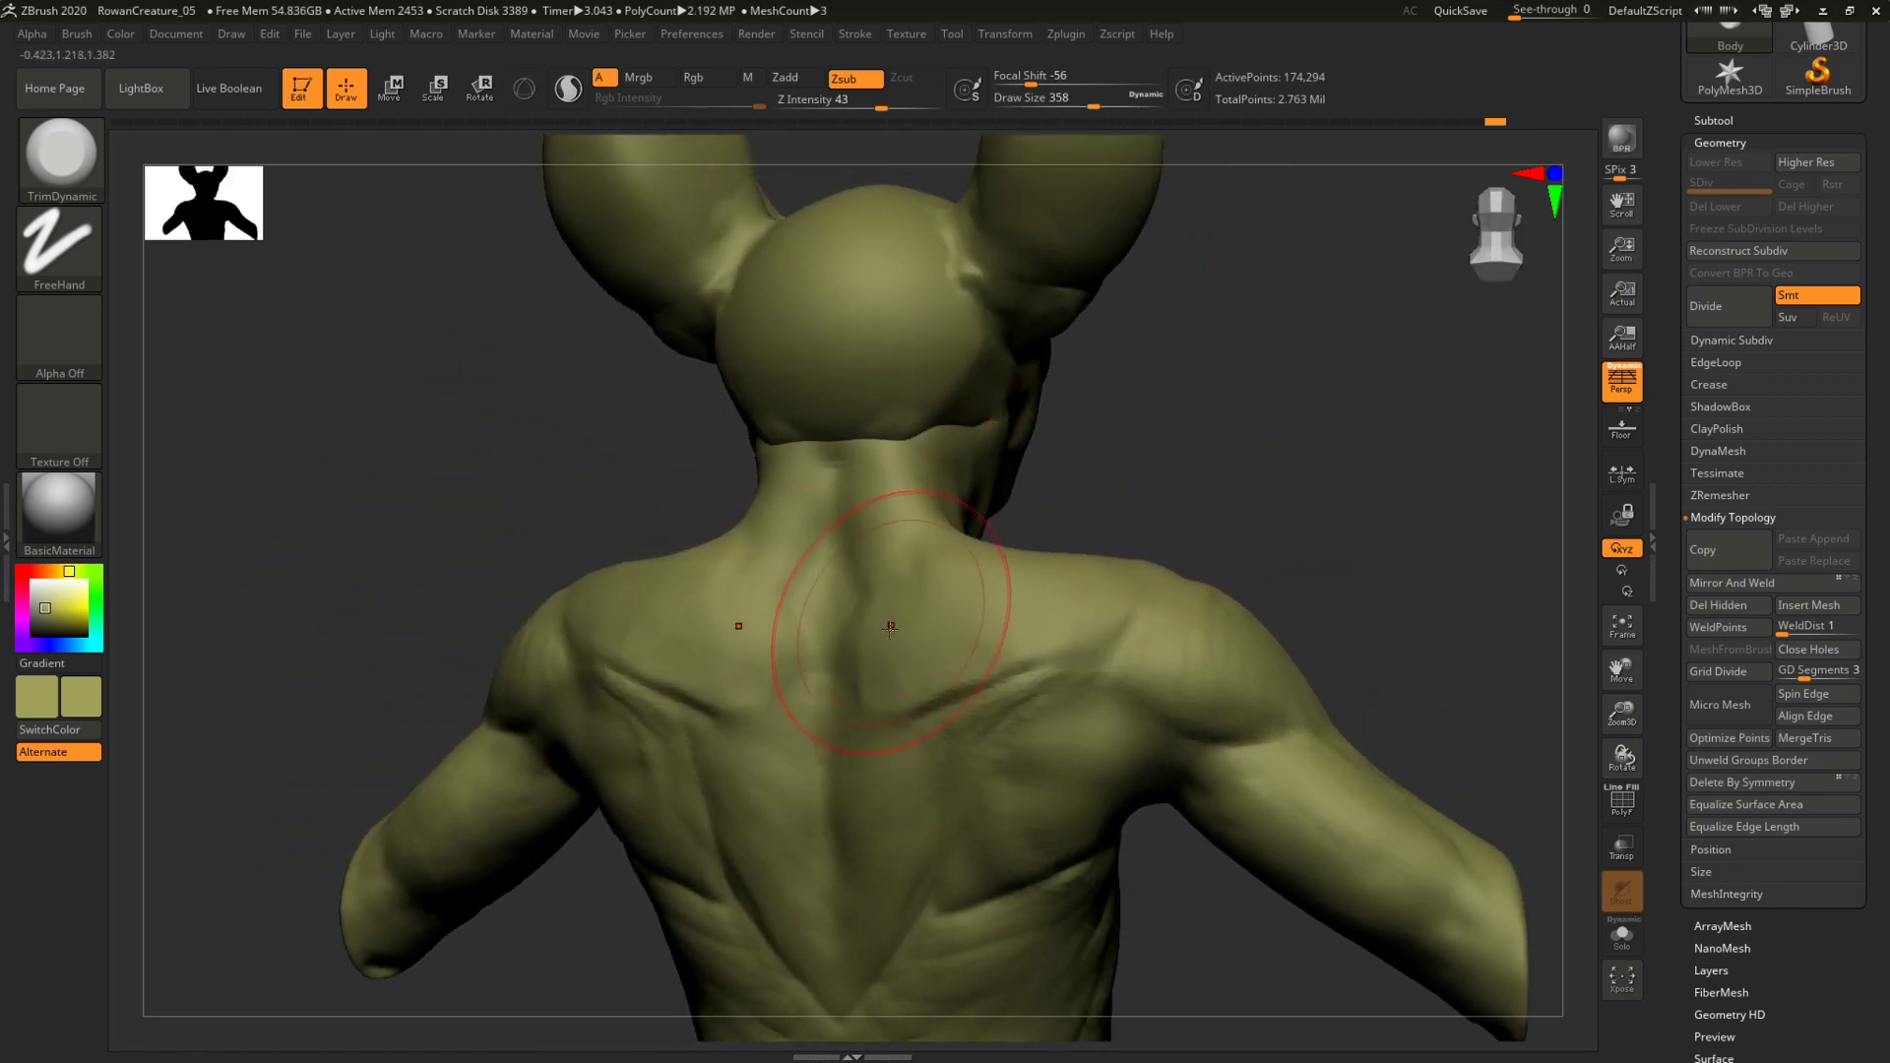
# Trim the trapezius along the spine and around the shoulder blades with TrimDynamic at draw sizes 245 and 192.
pyautogui.press('space')
pyautogui.moveTo(875, 607); pyautogui.dragTo(862, 606)
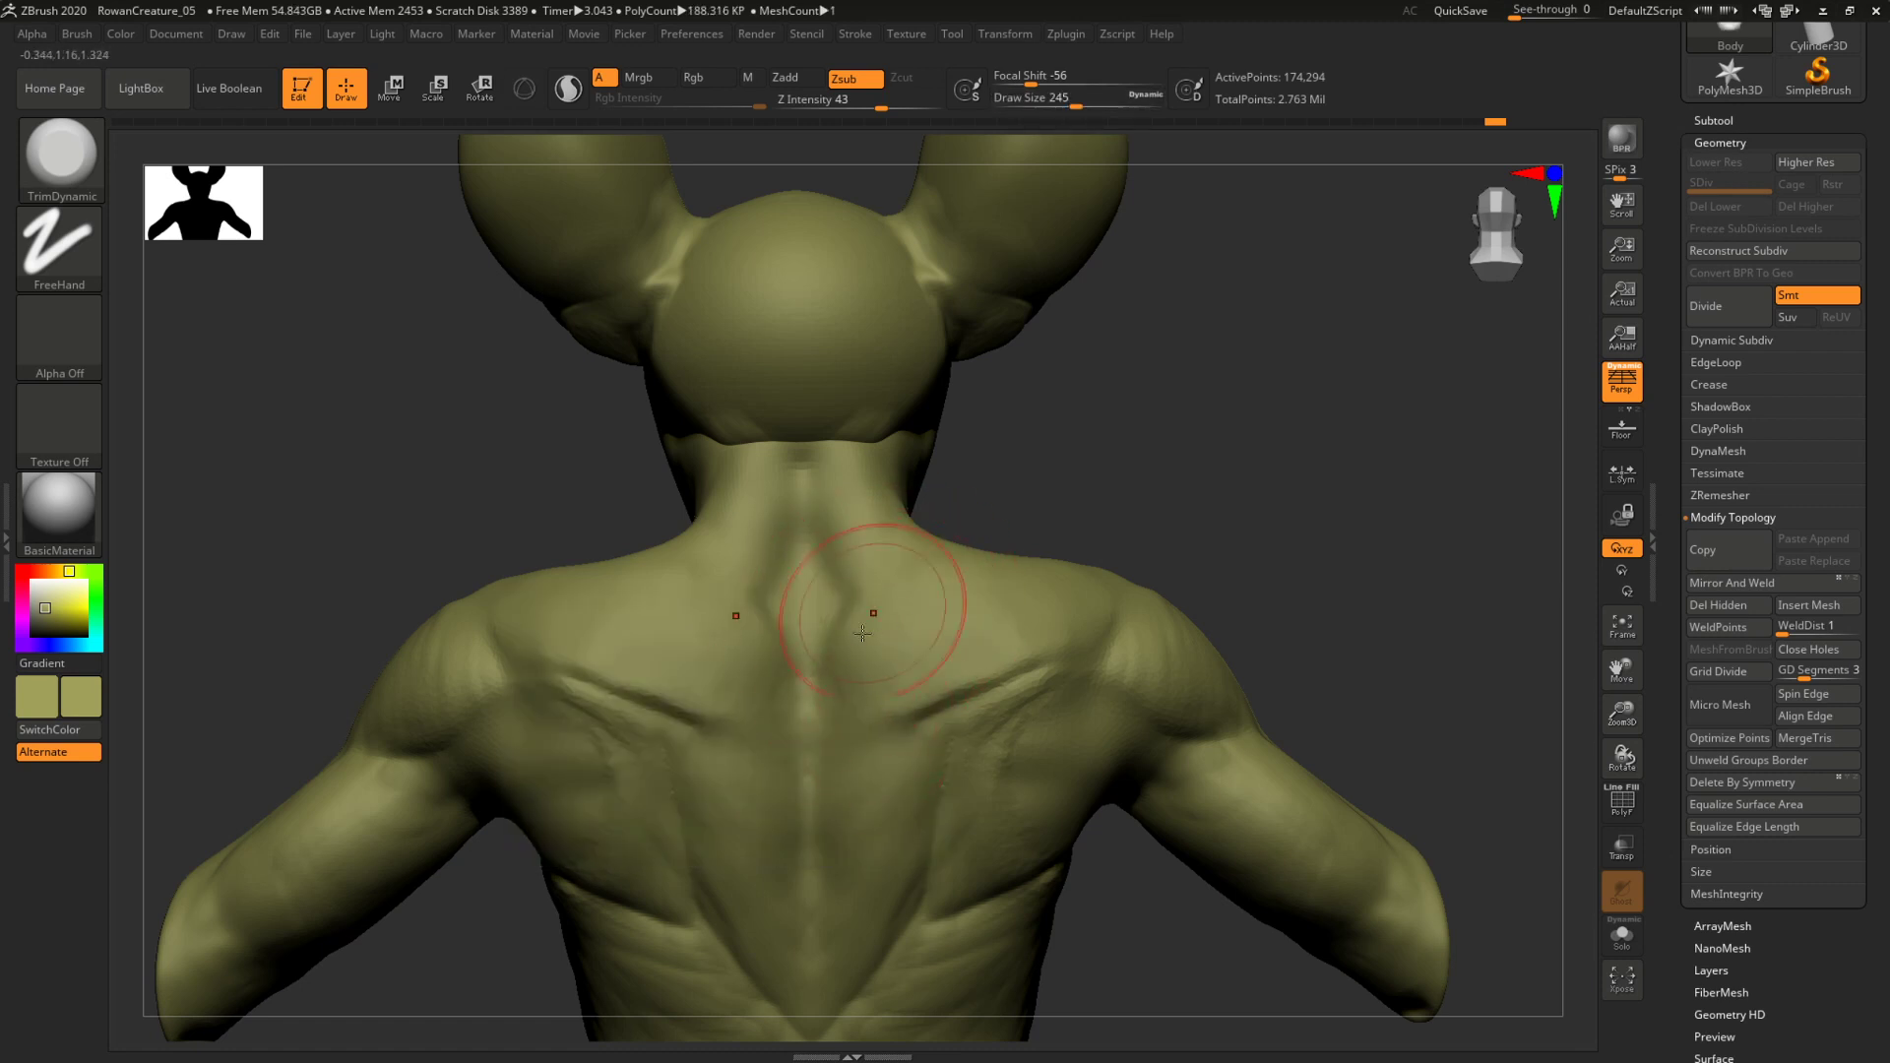
pyautogui.moveTo(1122, 459); pyautogui.dragTo(935, 640)
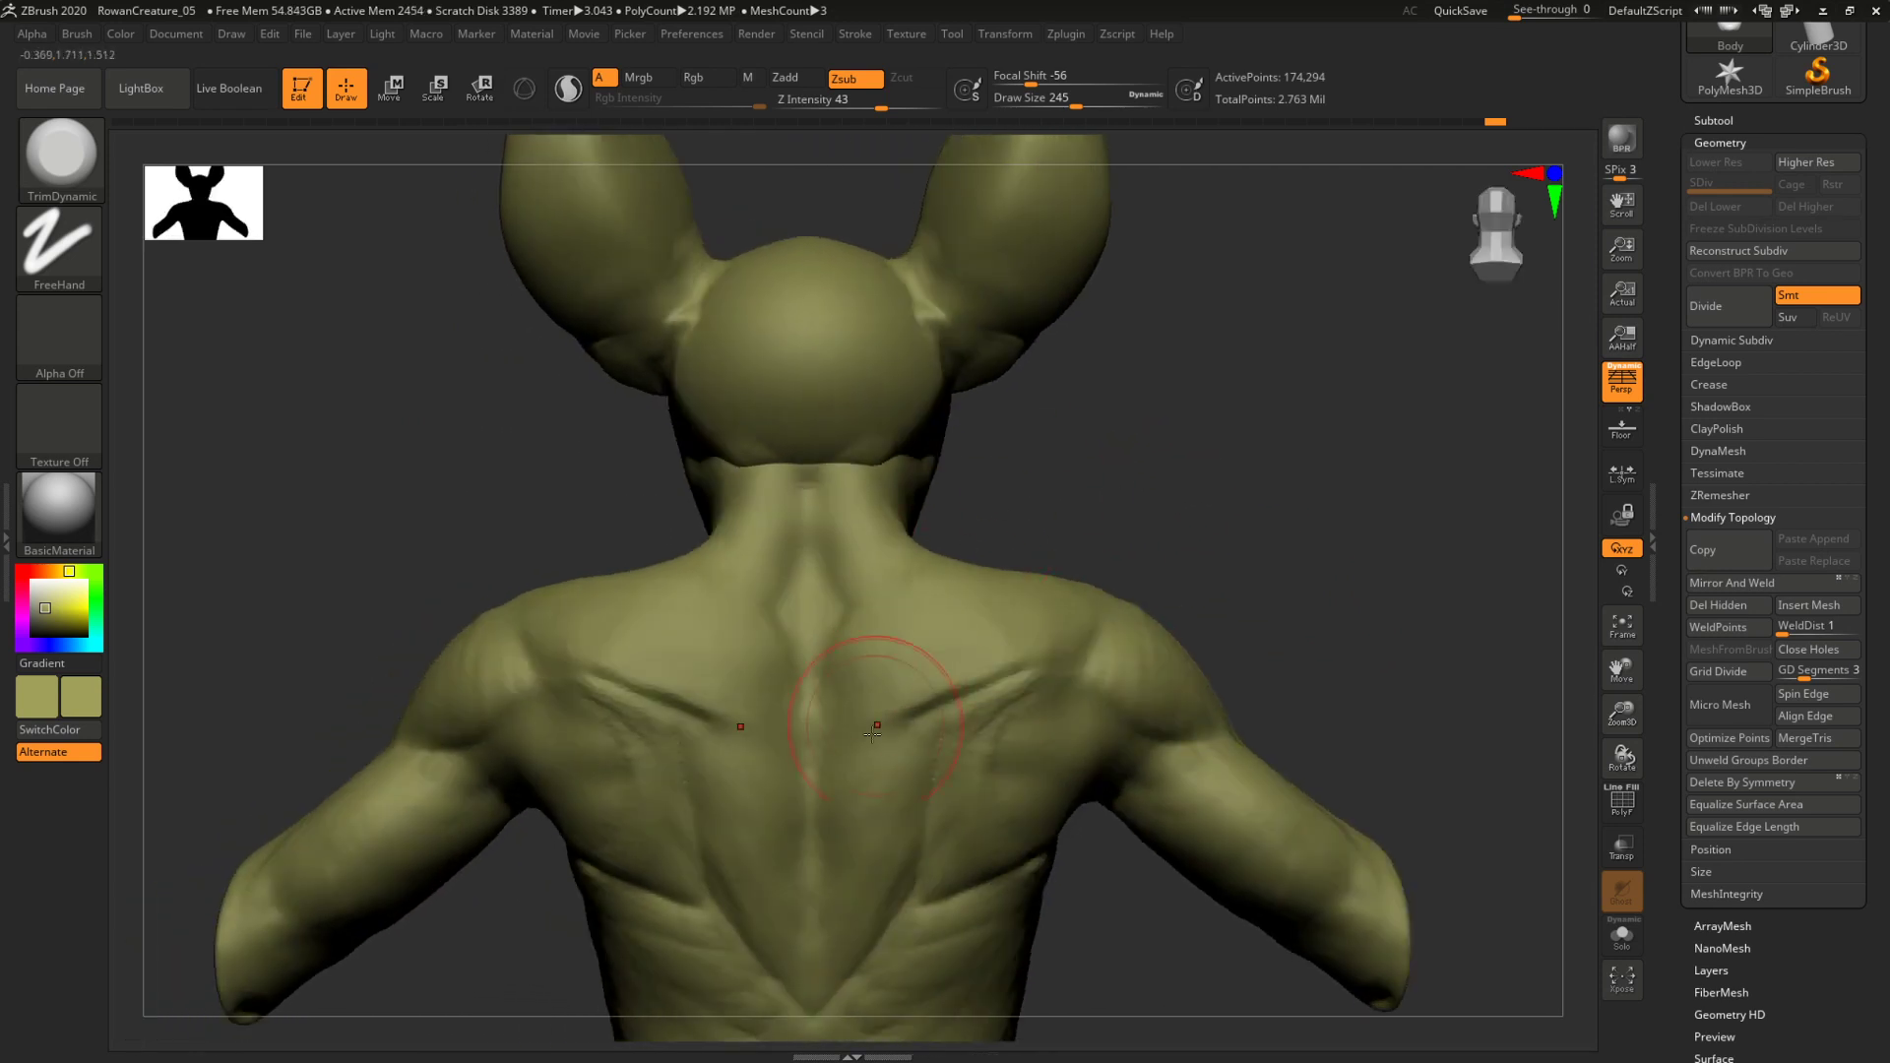
pyautogui.keyDown('alt'); pyautogui.moveTo(1038, 527); pyautogui.dragTo(919, 615); pyautogui.keyUp('alt')
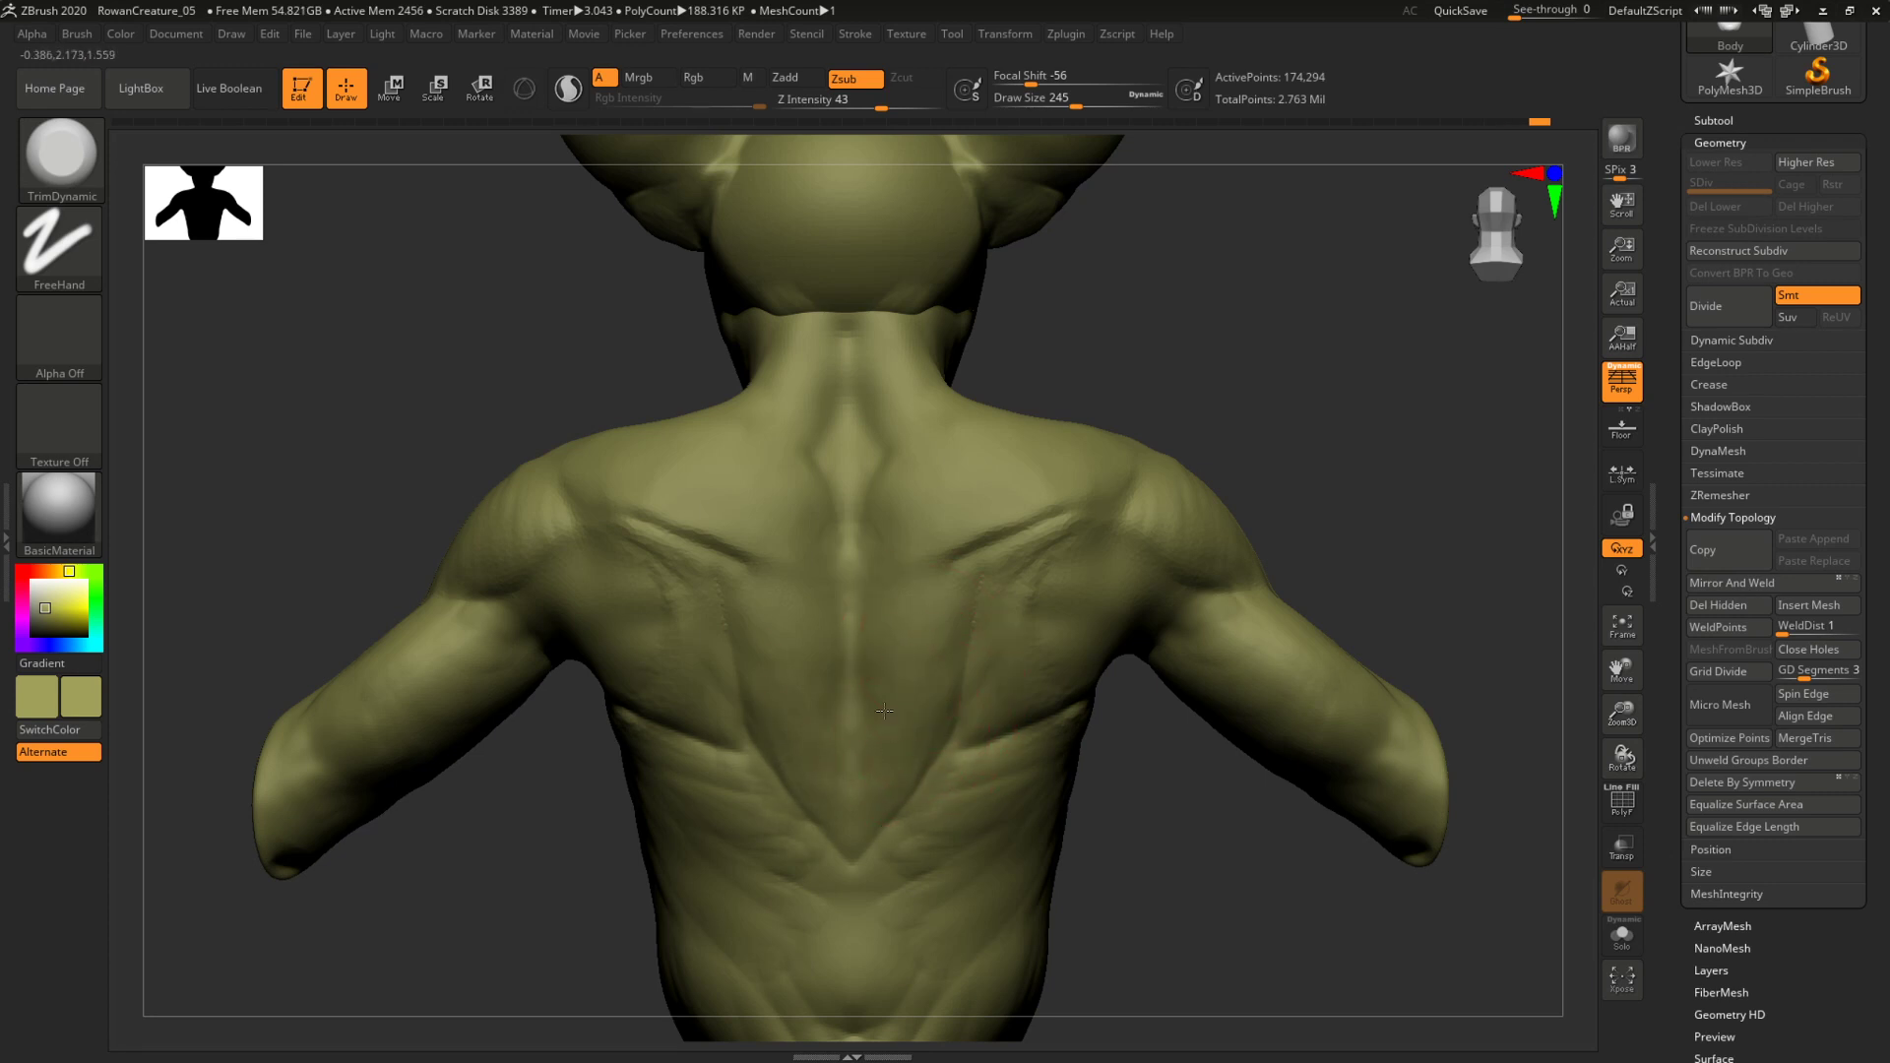
pyautogui.moveTo(1224, 432)
pyautogui.keyDown('alt'); pyautogui.mouseDown()
pyautogui.moveTo(881, 475)
pyautogui.moveTo(1122, 472)
pyautogui.moveTo(1181, 498)
pyautogui.moveTo(1350, 455)
pyautogui.moveTo(1250, 443)
pyautogui.moveTo(1220, 409)
pyautogui.mouseUp(); pyautogui.keyUp('alt')
pyautogui.moveTo(1105, 514)
pyautogui.mouseDown()
pyautogui.moveTo(936, 569)
pyautogui.moveTo(1034, 527)
pyautogui.mouseUp()
pyautogui.moveTo(1288, 407); pyautogui.dragTo(1131, 463)
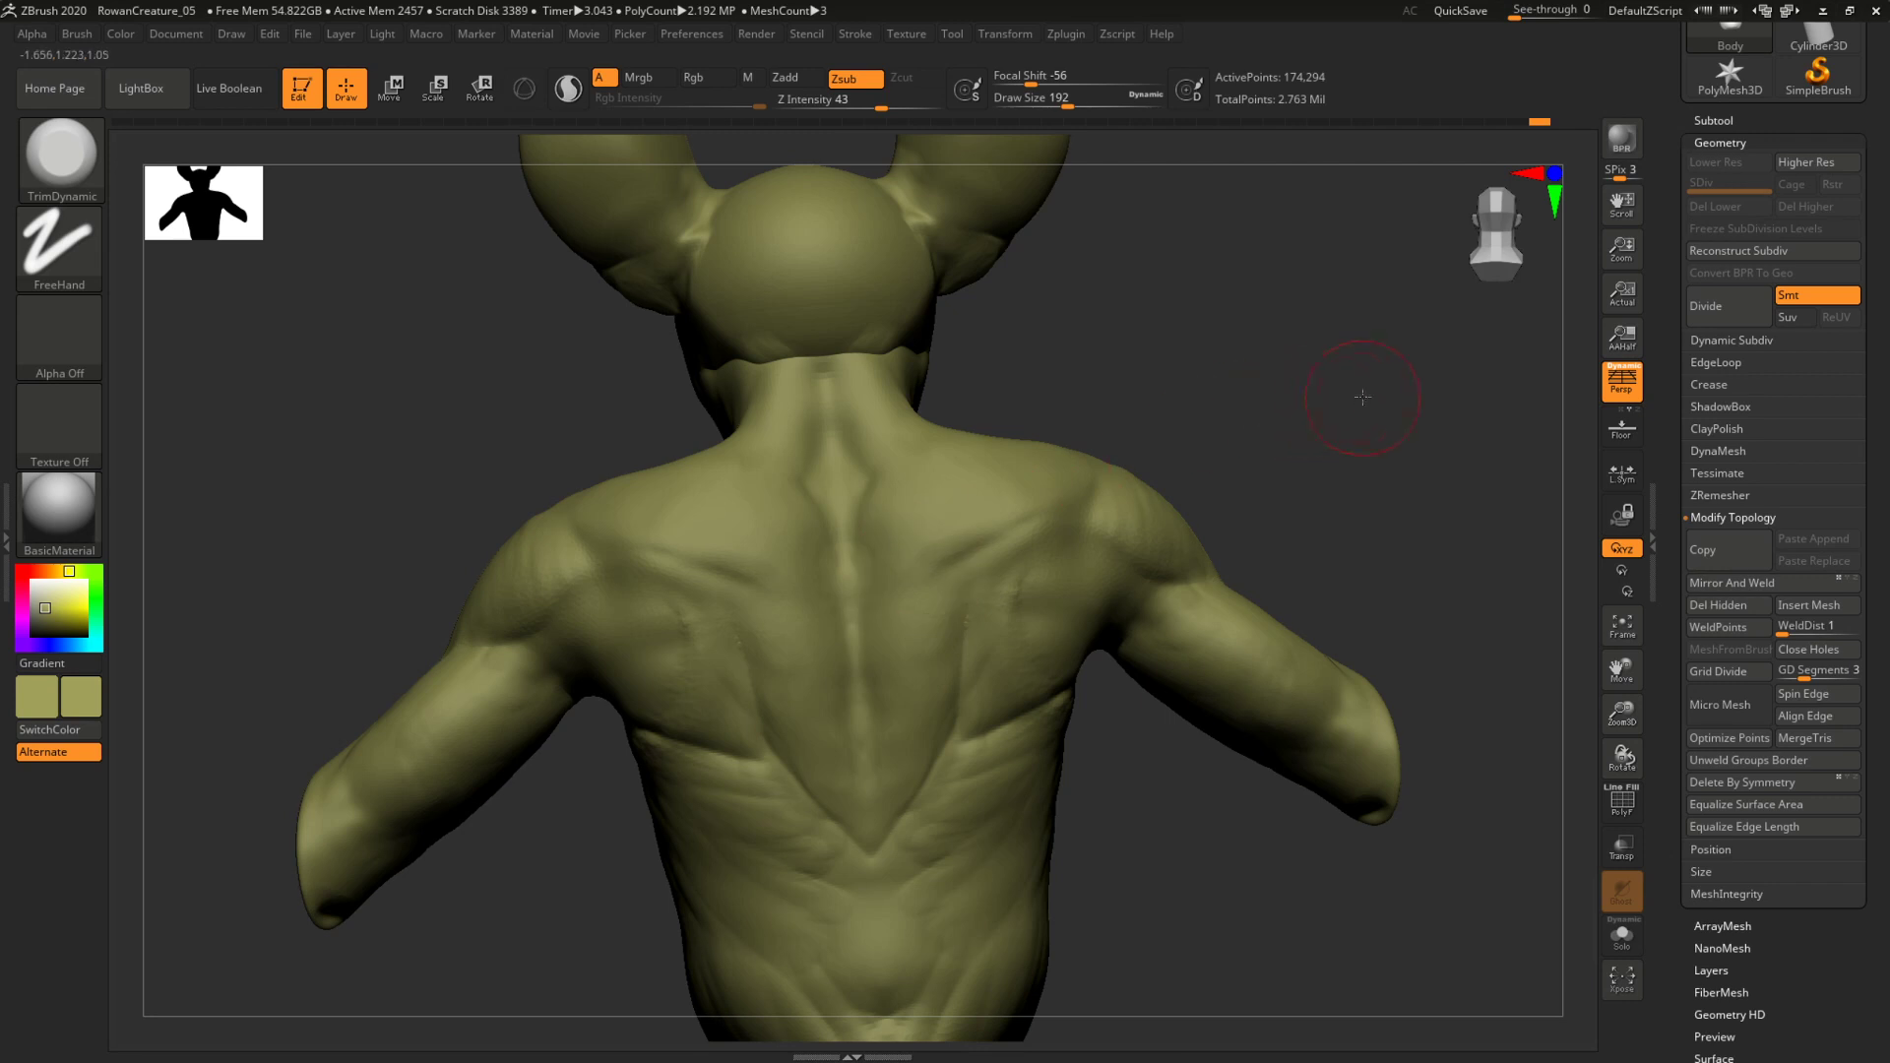
# Flatten the lower back, the latissimus and the side of the ribcage with TrimDynamic at draw size 280.
pyautogui.moveTo(1362, 397)
pyautogui.keyDown('alt'); pyautogui.mouseDown()
pyautogui.moveTo(1071, 476)
pyautogui.moveTo(1339, 349)
pyautogui.moveTo(971, 541)
pyautogui.mouseUp(); pyautogui.keyUp('alt')
pyautogui.press(']')
pyautogui.press(']')
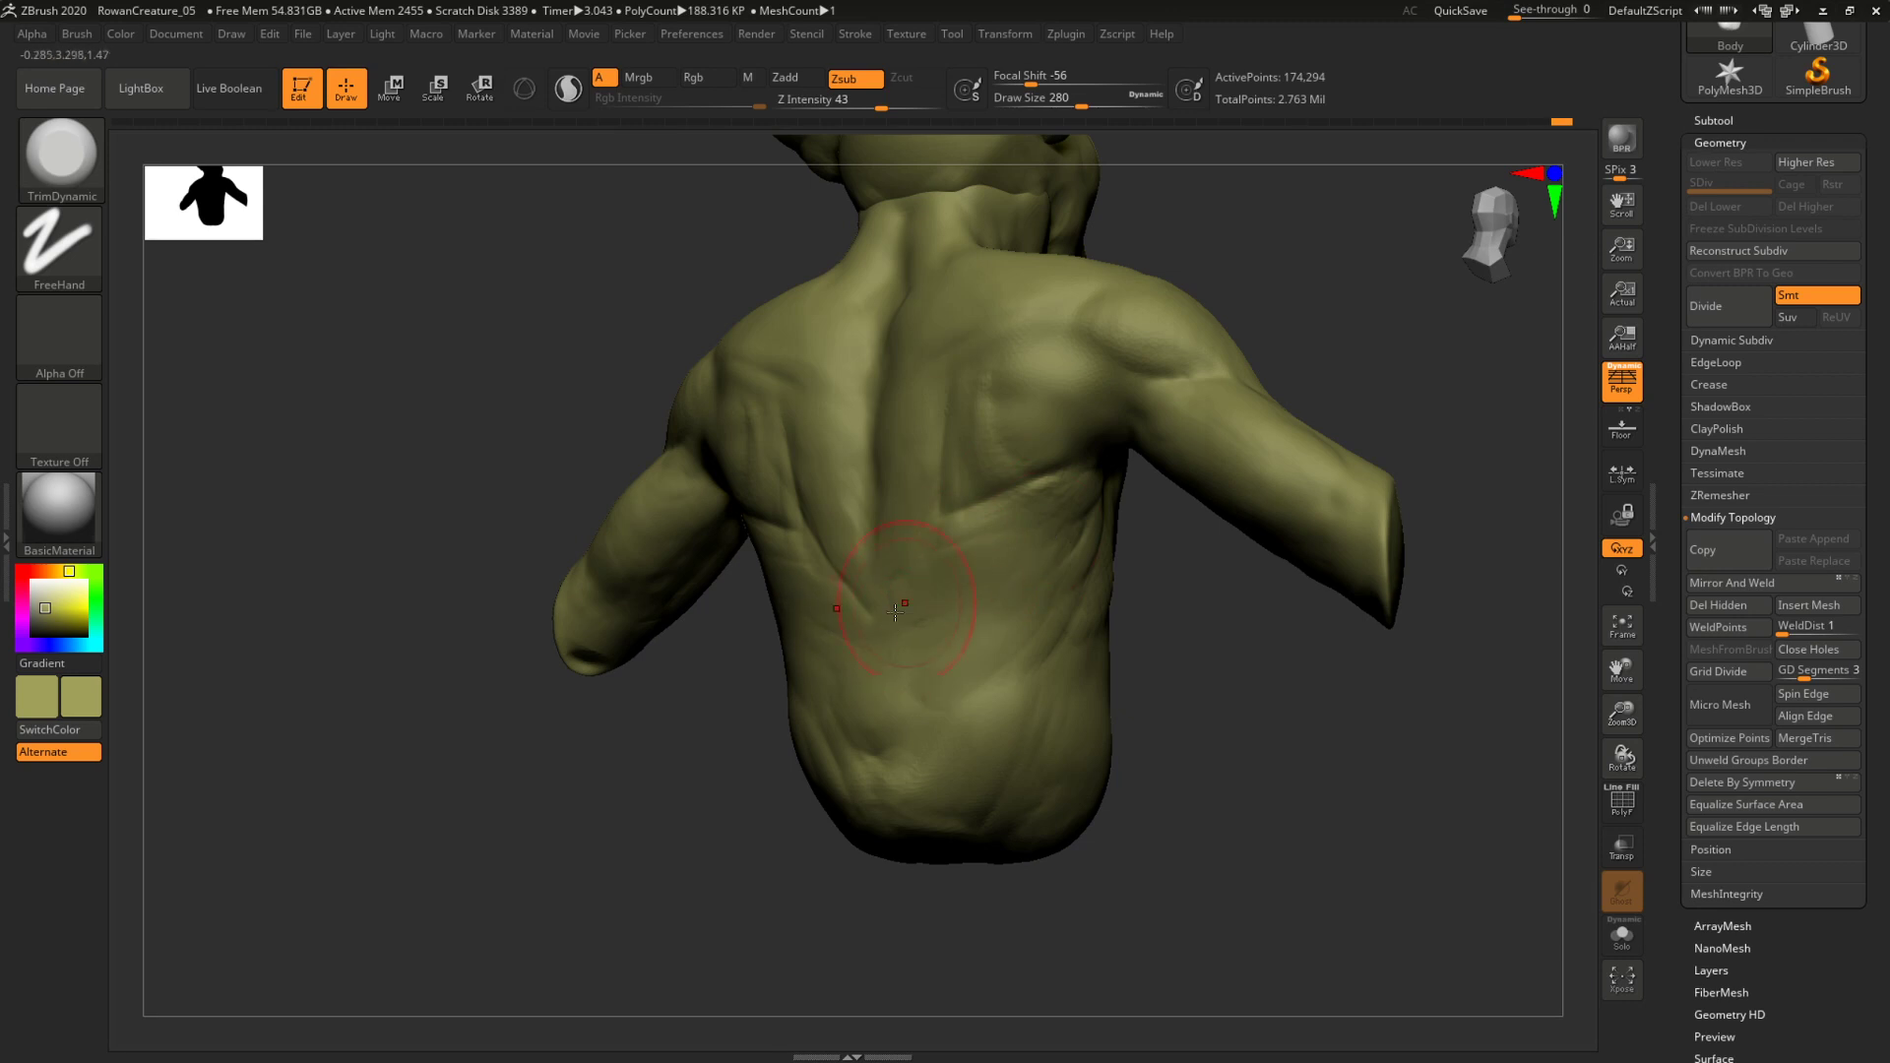
pyautogui.moveTo(1196, 627); pyautogui.dragTo(931, 654)
pyautogui.moveTo(1128, 499); pyautogui.dragTo(1068, 530, button='right')
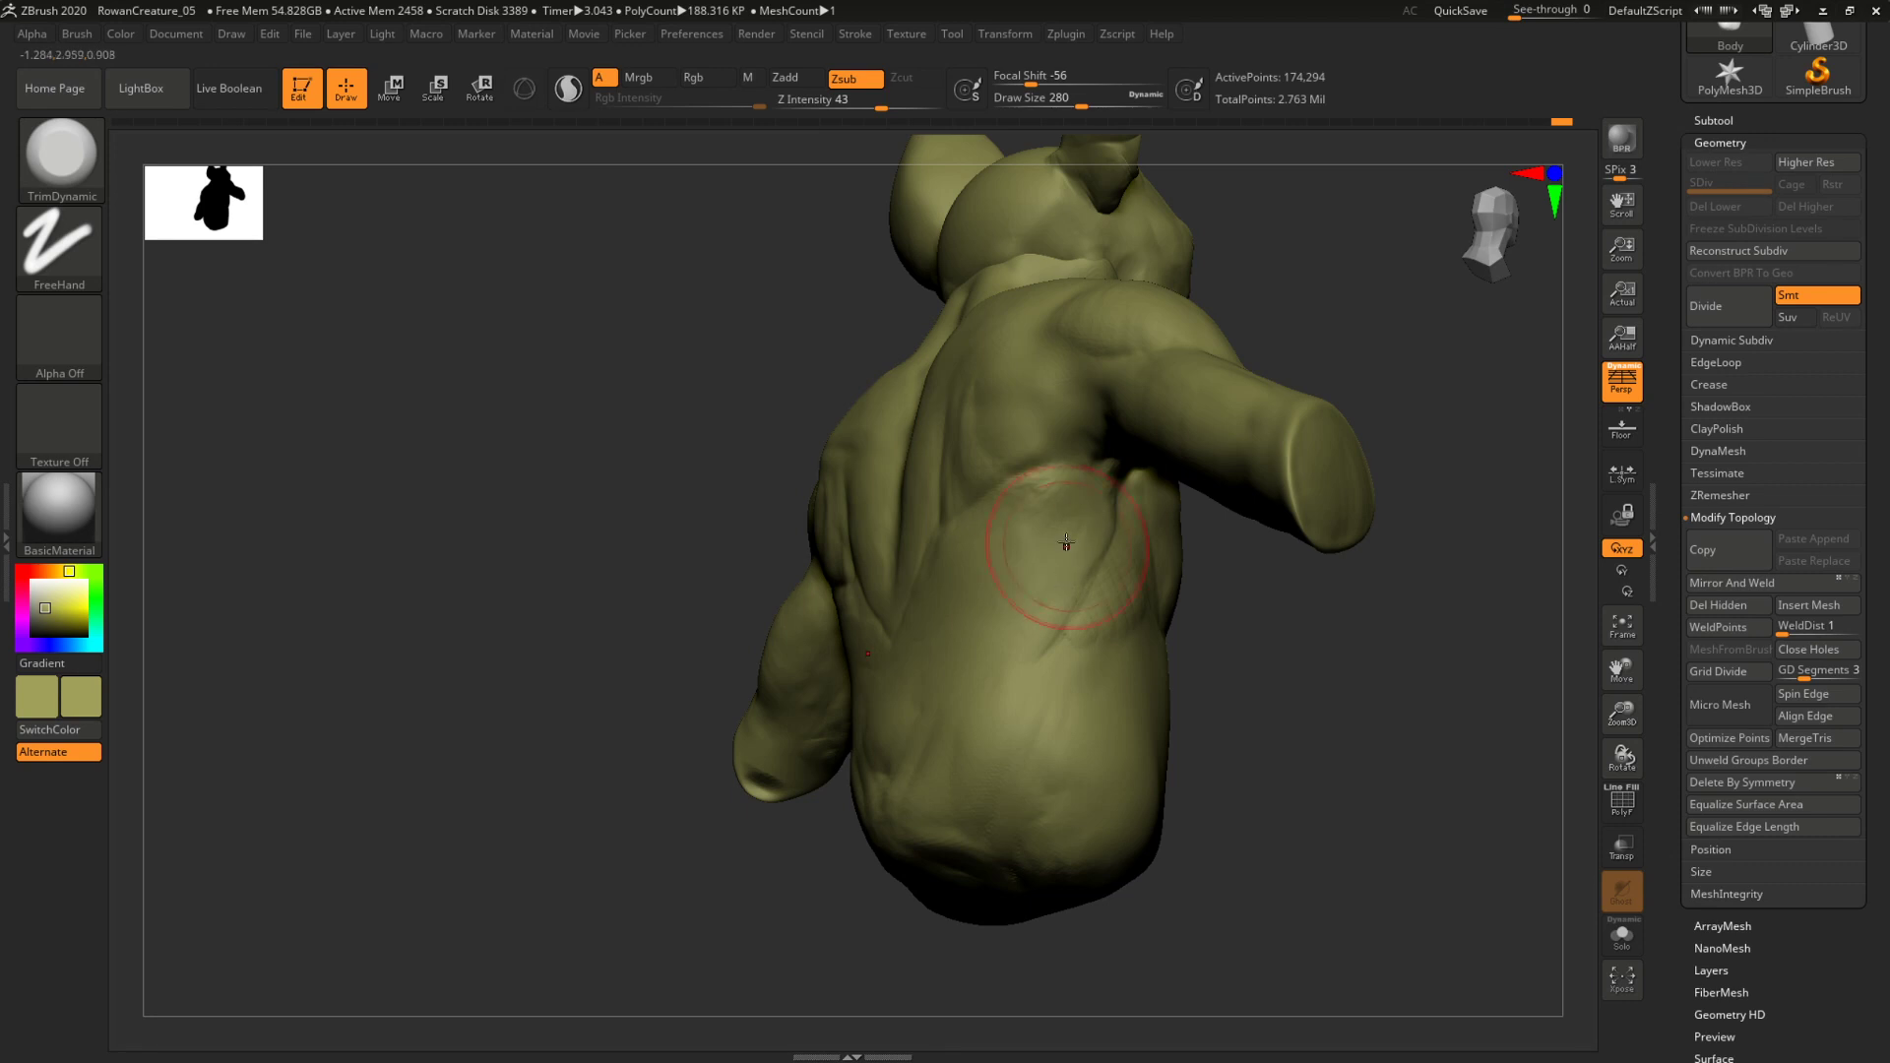
pyautogui.moveTo(1199, 590); pyautogui.dragTo(997, 534)
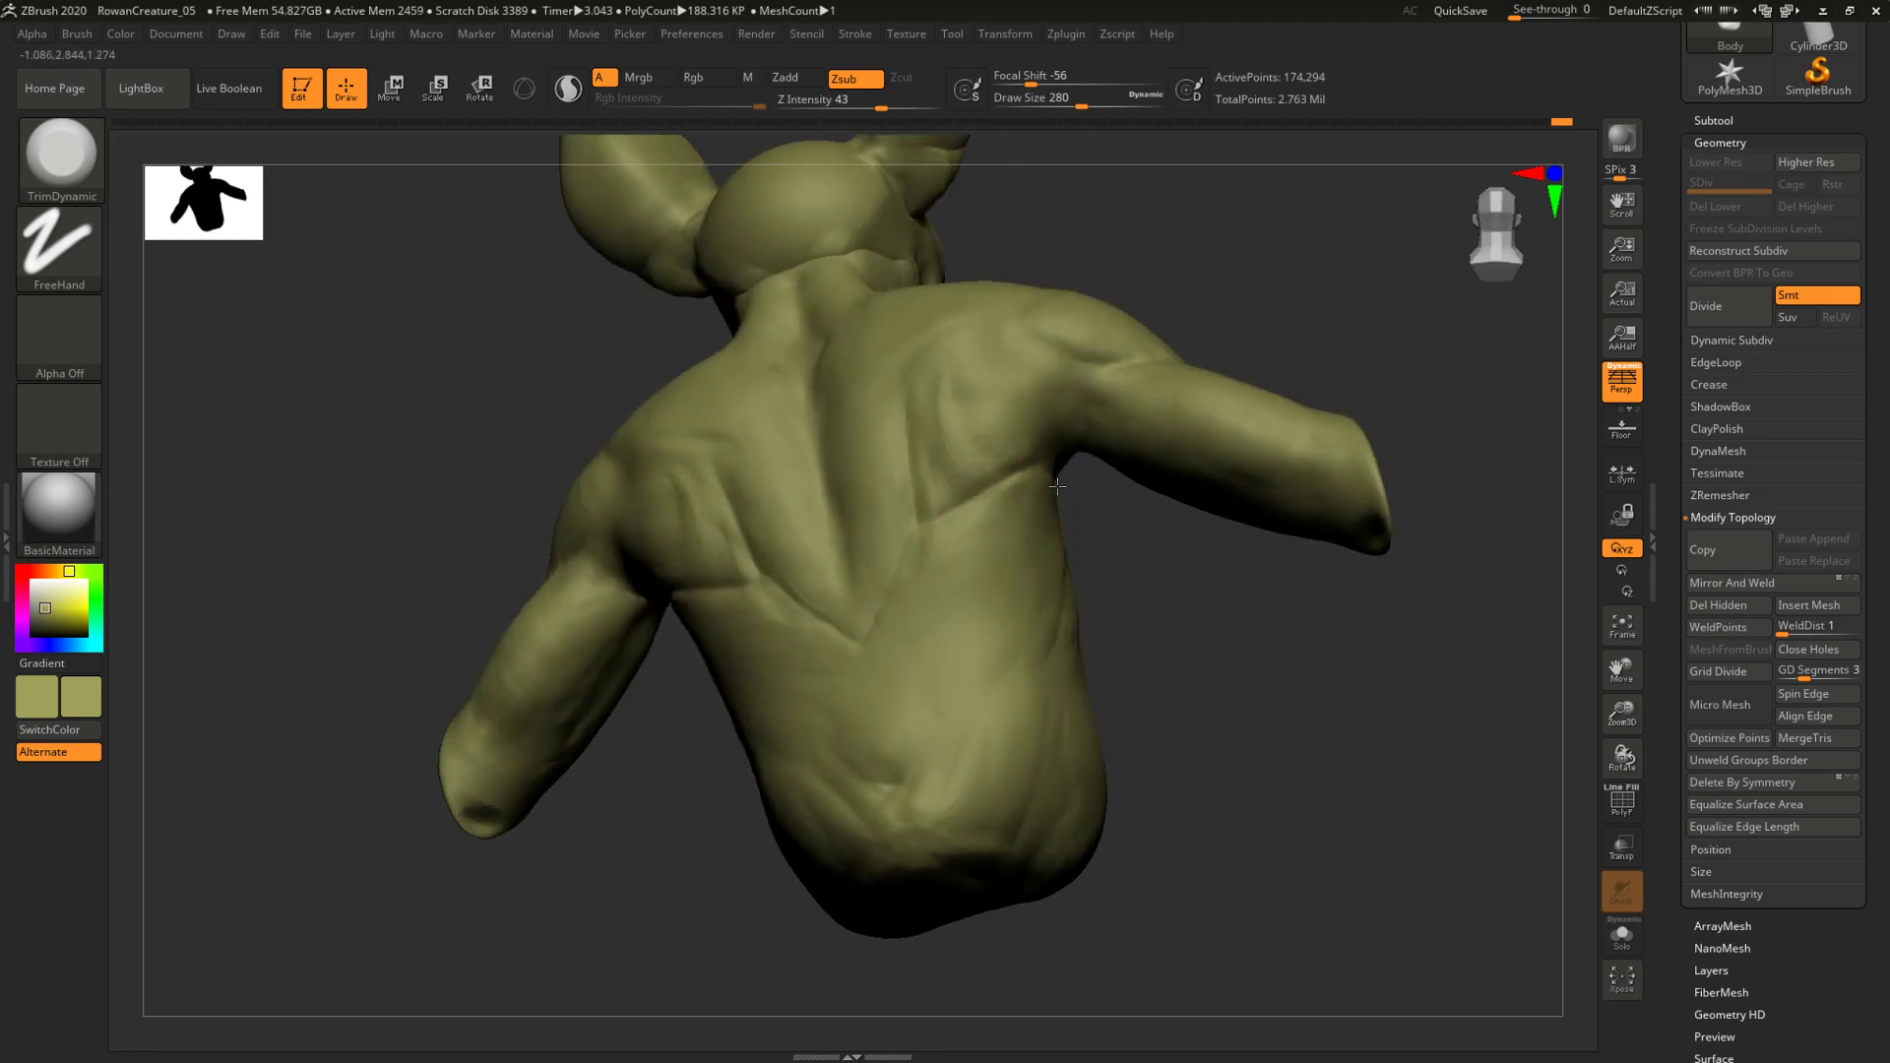
pyautogui.moveTo(1155, 527); pyautogui.dragTo(1042, 604)
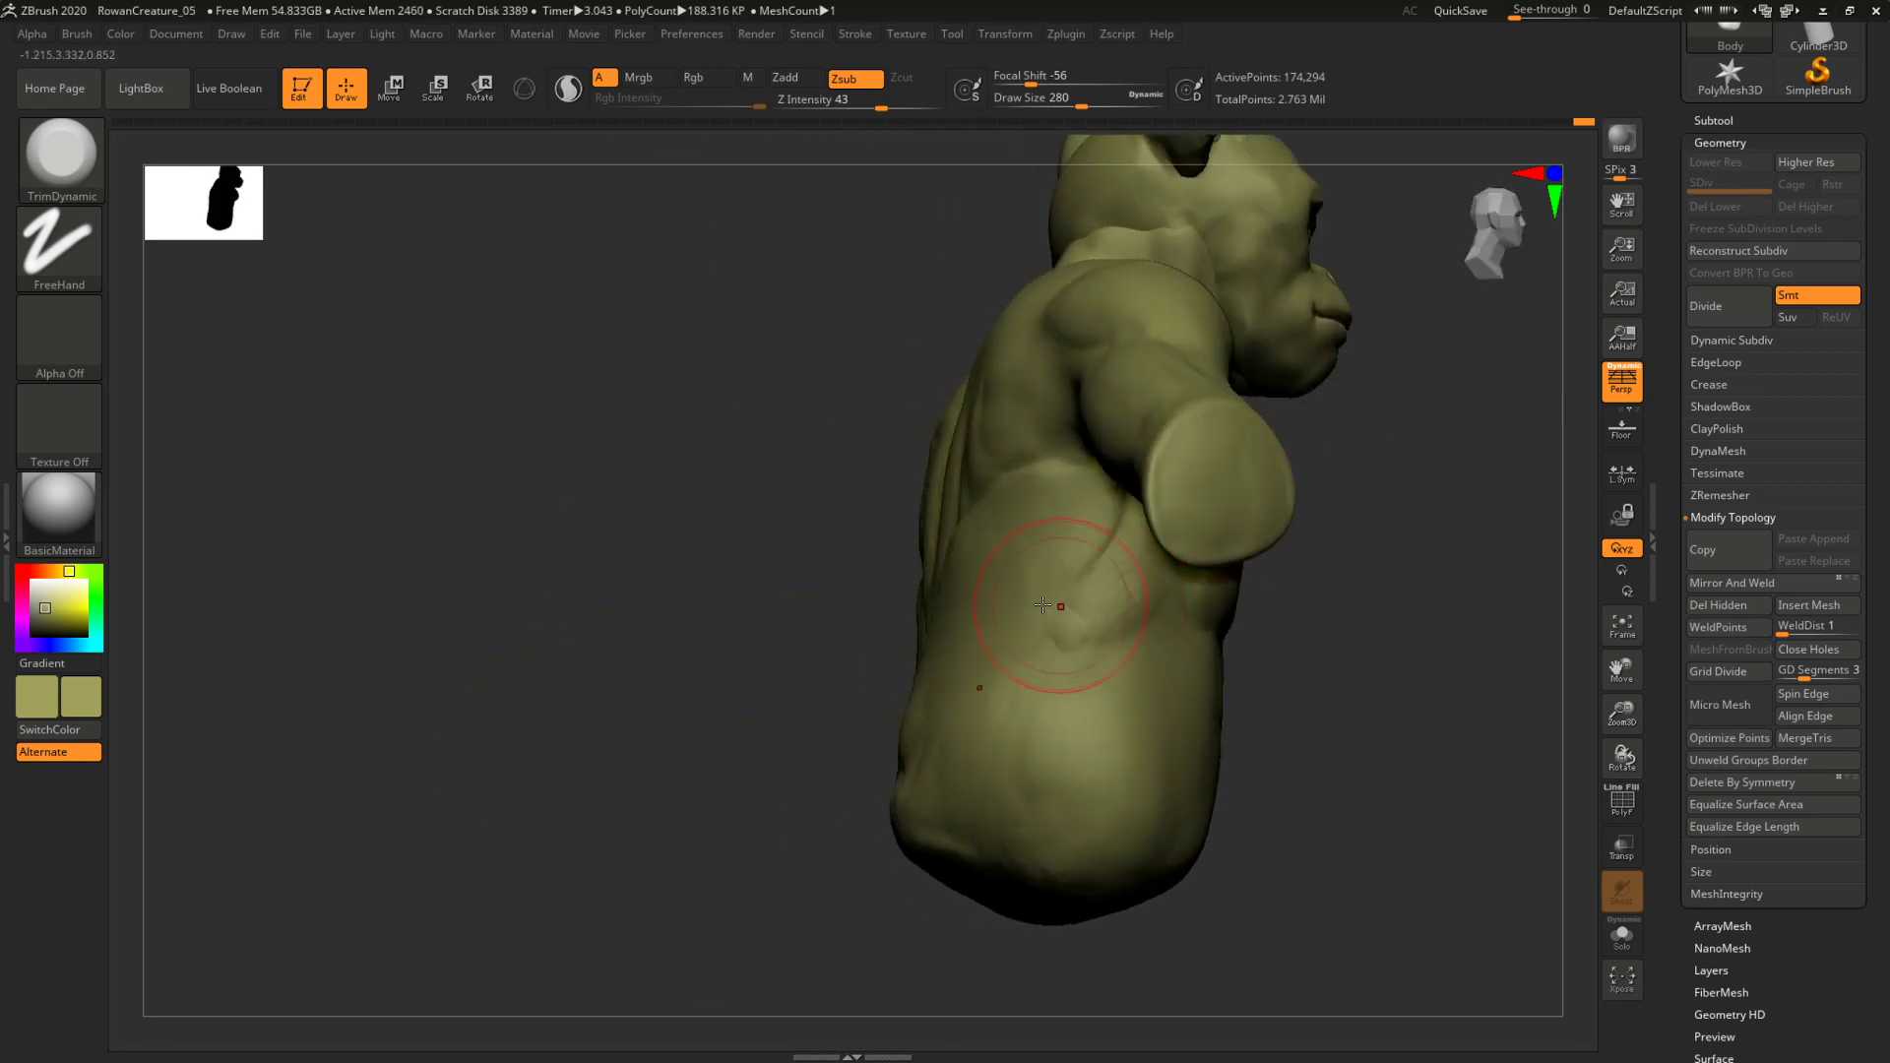
pyautogui.moveTo(1117, 555); pyautogui.dragTo(1190, 468)
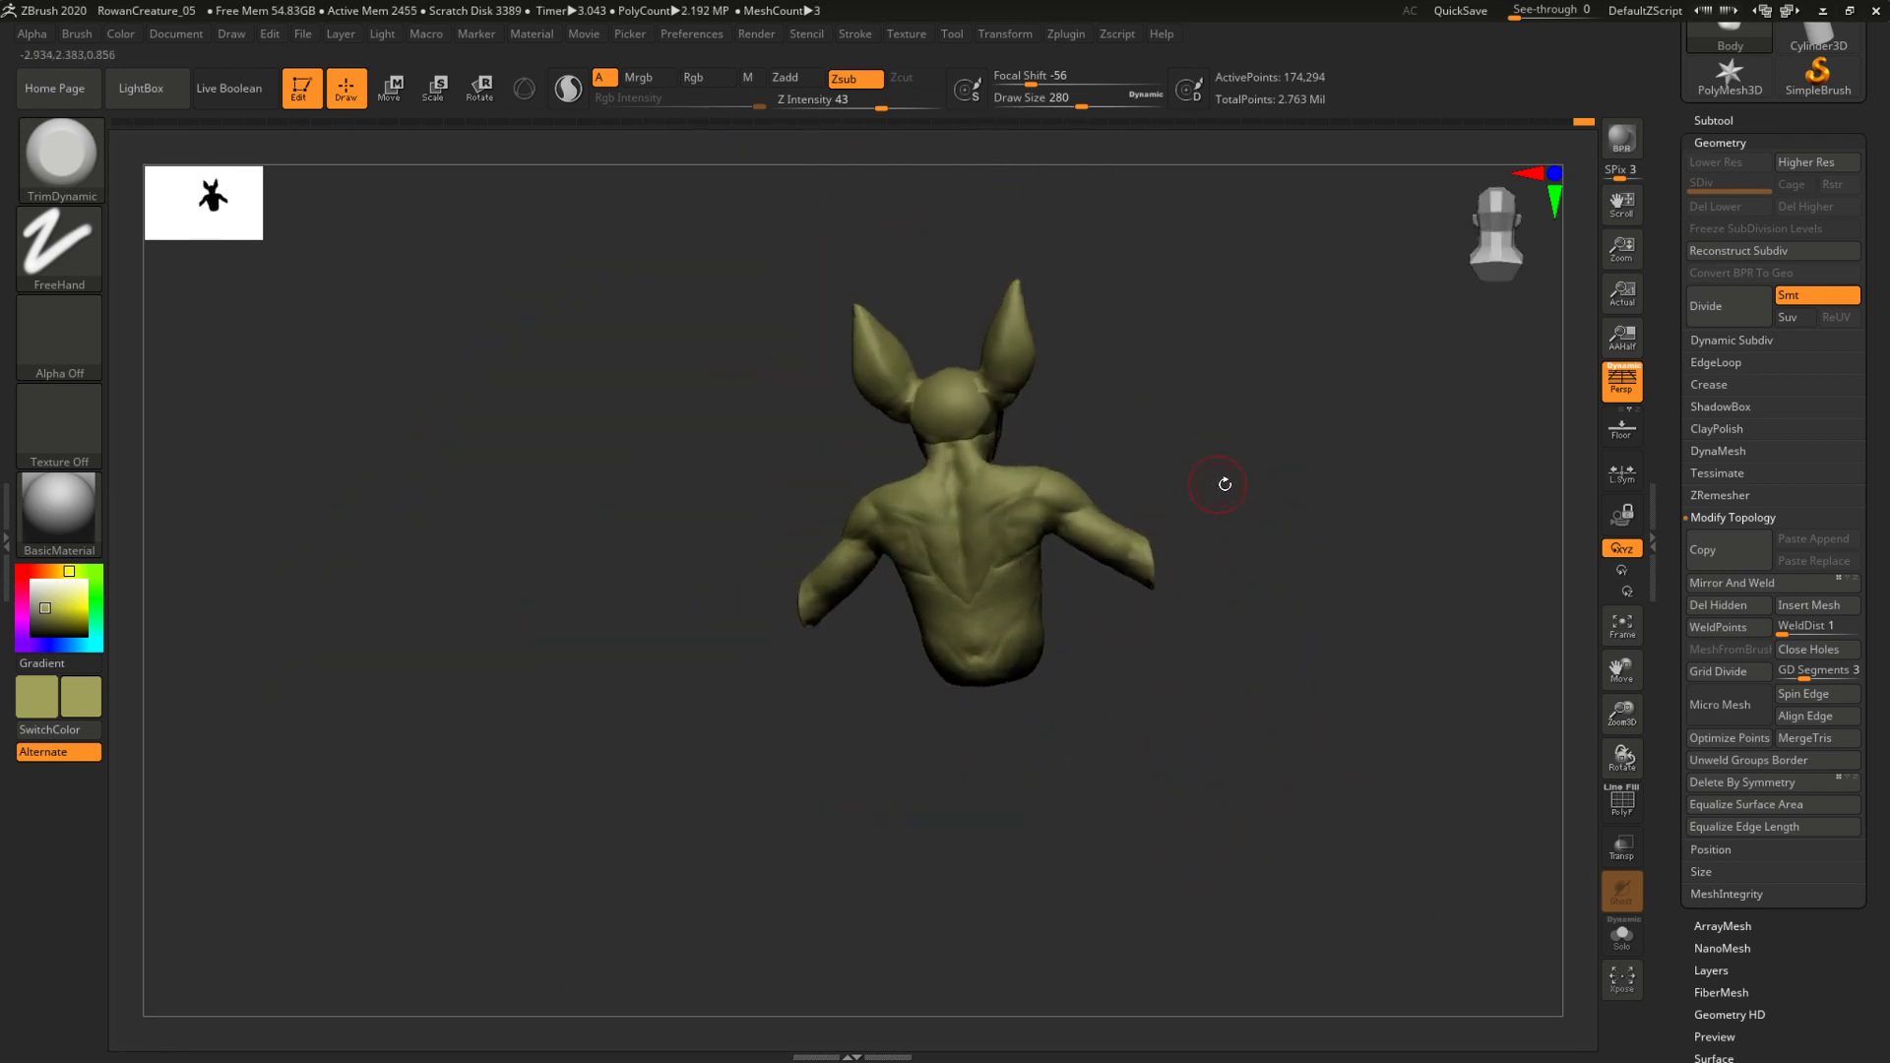
# Try to smooth the cracked seam down the sternum between the pectorals at draw size 65.
pyautogui.moveTo(1220, 336); pyautogui.dragTo(1259, 320)
pyautogui.press('space')
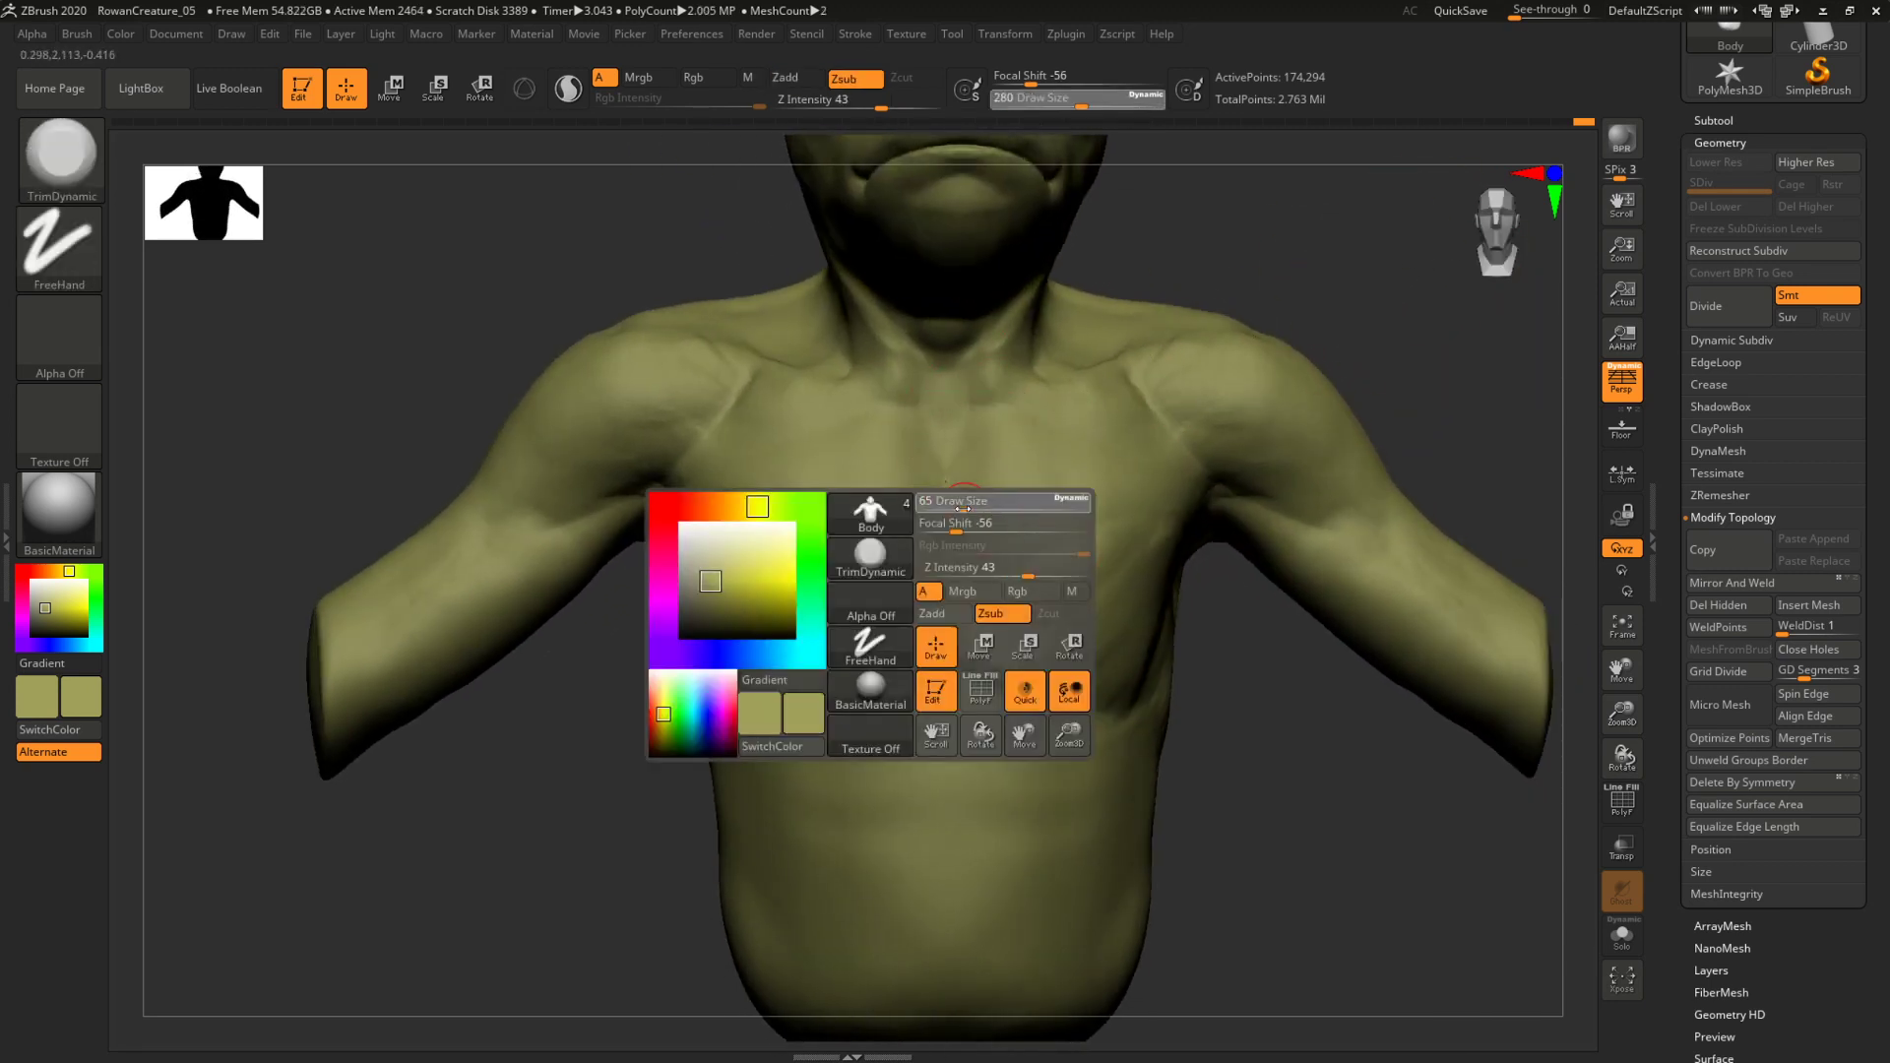
pyautogui.moveTo(993, 498); pyautogui.dragTo(949, 499)
pyautogui.keyDown('shift'); pyautogui.moveTo(945, 541); pyautogui.dragTo(946, 442); pyautogui.keyUp('shift')
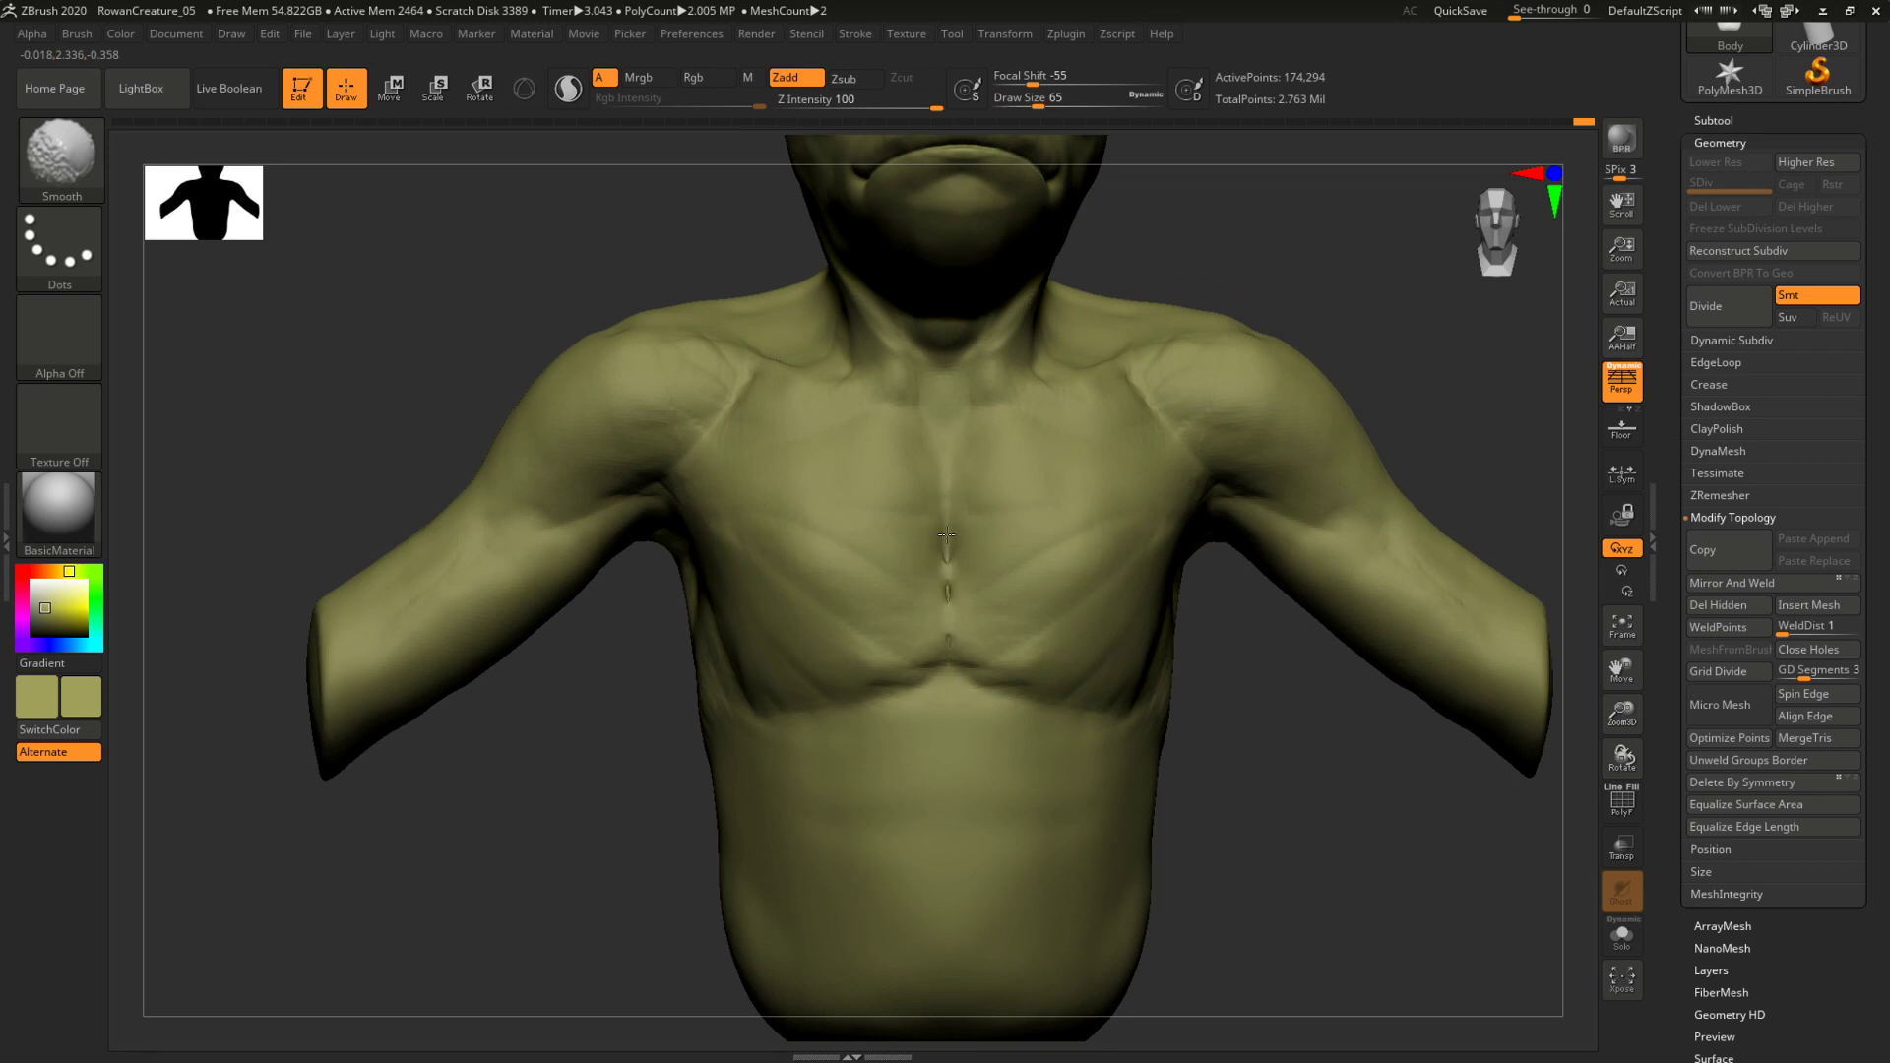
pyautogui.moveTo(1307, 354)
pyautogui.keyDown('alt'); pyautogui.mouseDown()
pyautogui.moveTo(1370, 1004)
pyautogui.moveTo(1250, 748)
pyautogui.mouseUp(); pyautogui.keyUp('alt')
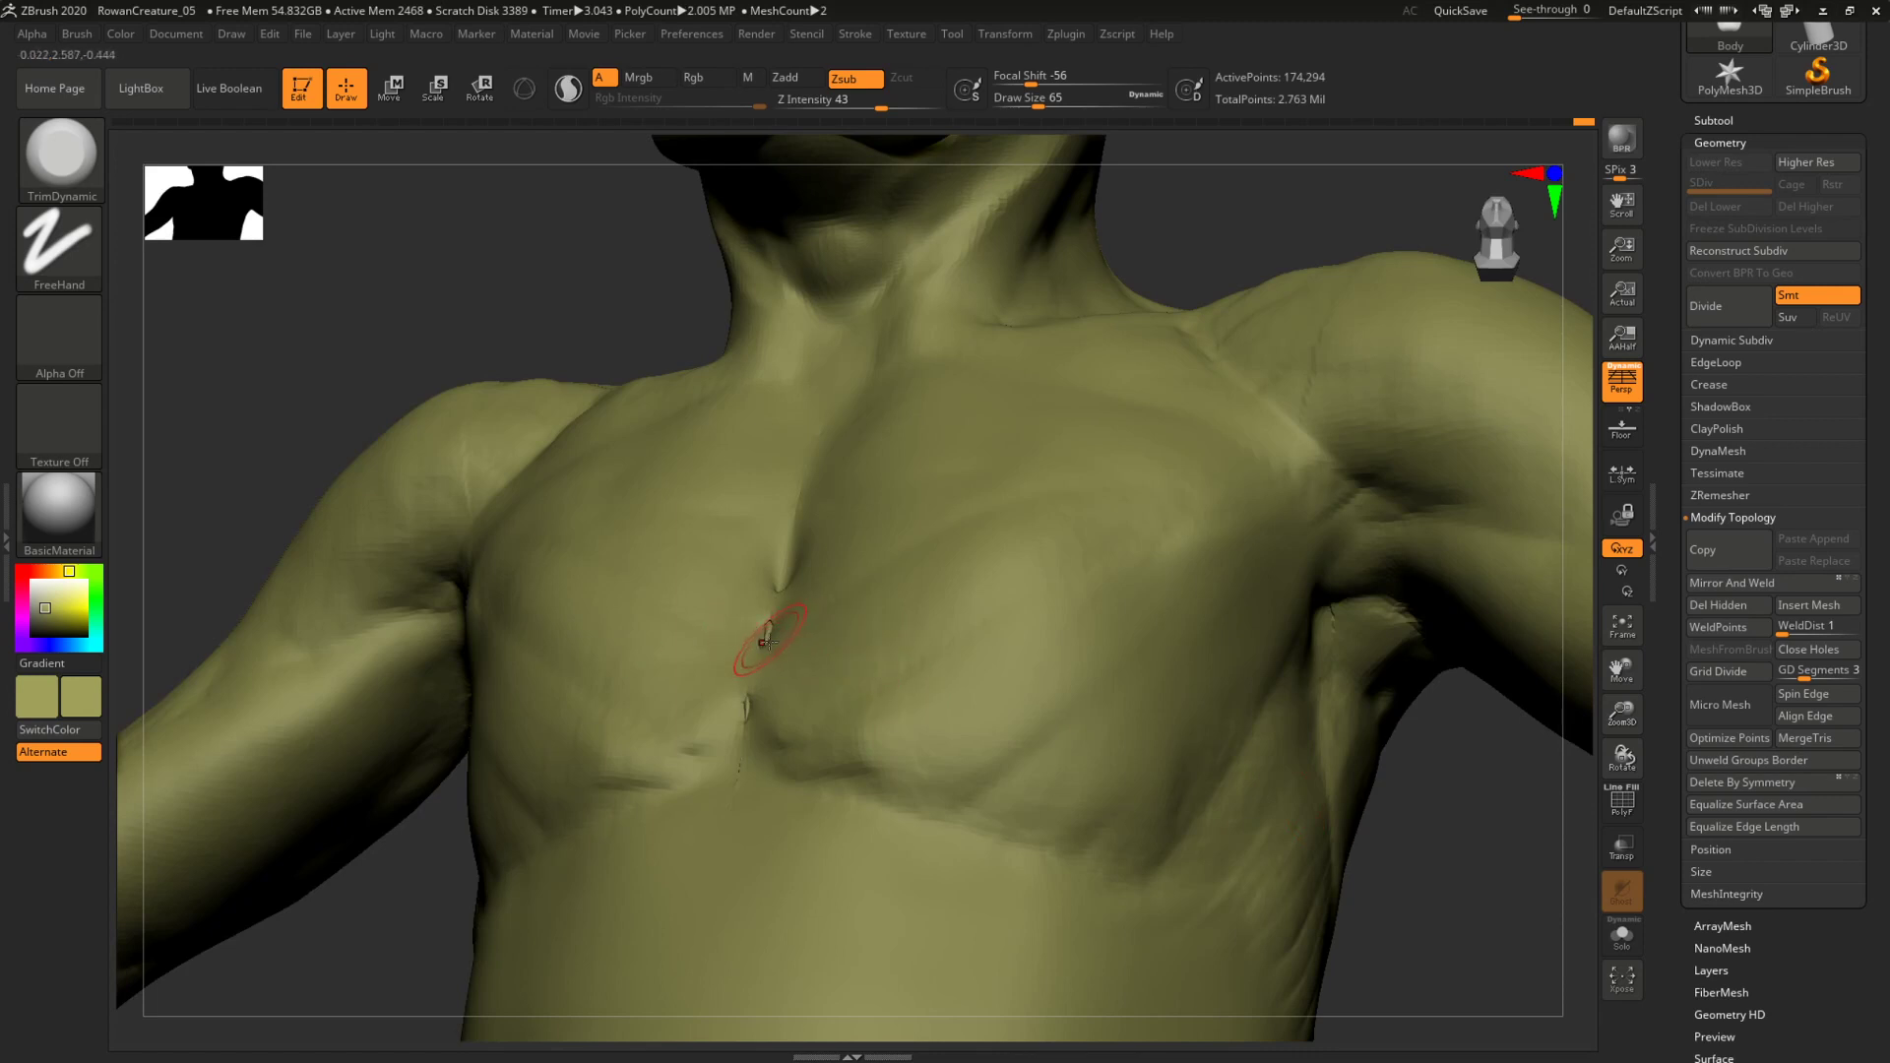
pyautogui.keyDown('shift'); pyautogui.moveTo(777, 596); pyautogui.dragTo(778, 569); pyautogui.keyUp('shift')
pyautogui.keyDown('shift'); pyautogui.moveTo(1443, 912); pyautogui.dragTo(1451, 953); pyautogui.keyUp('shift')
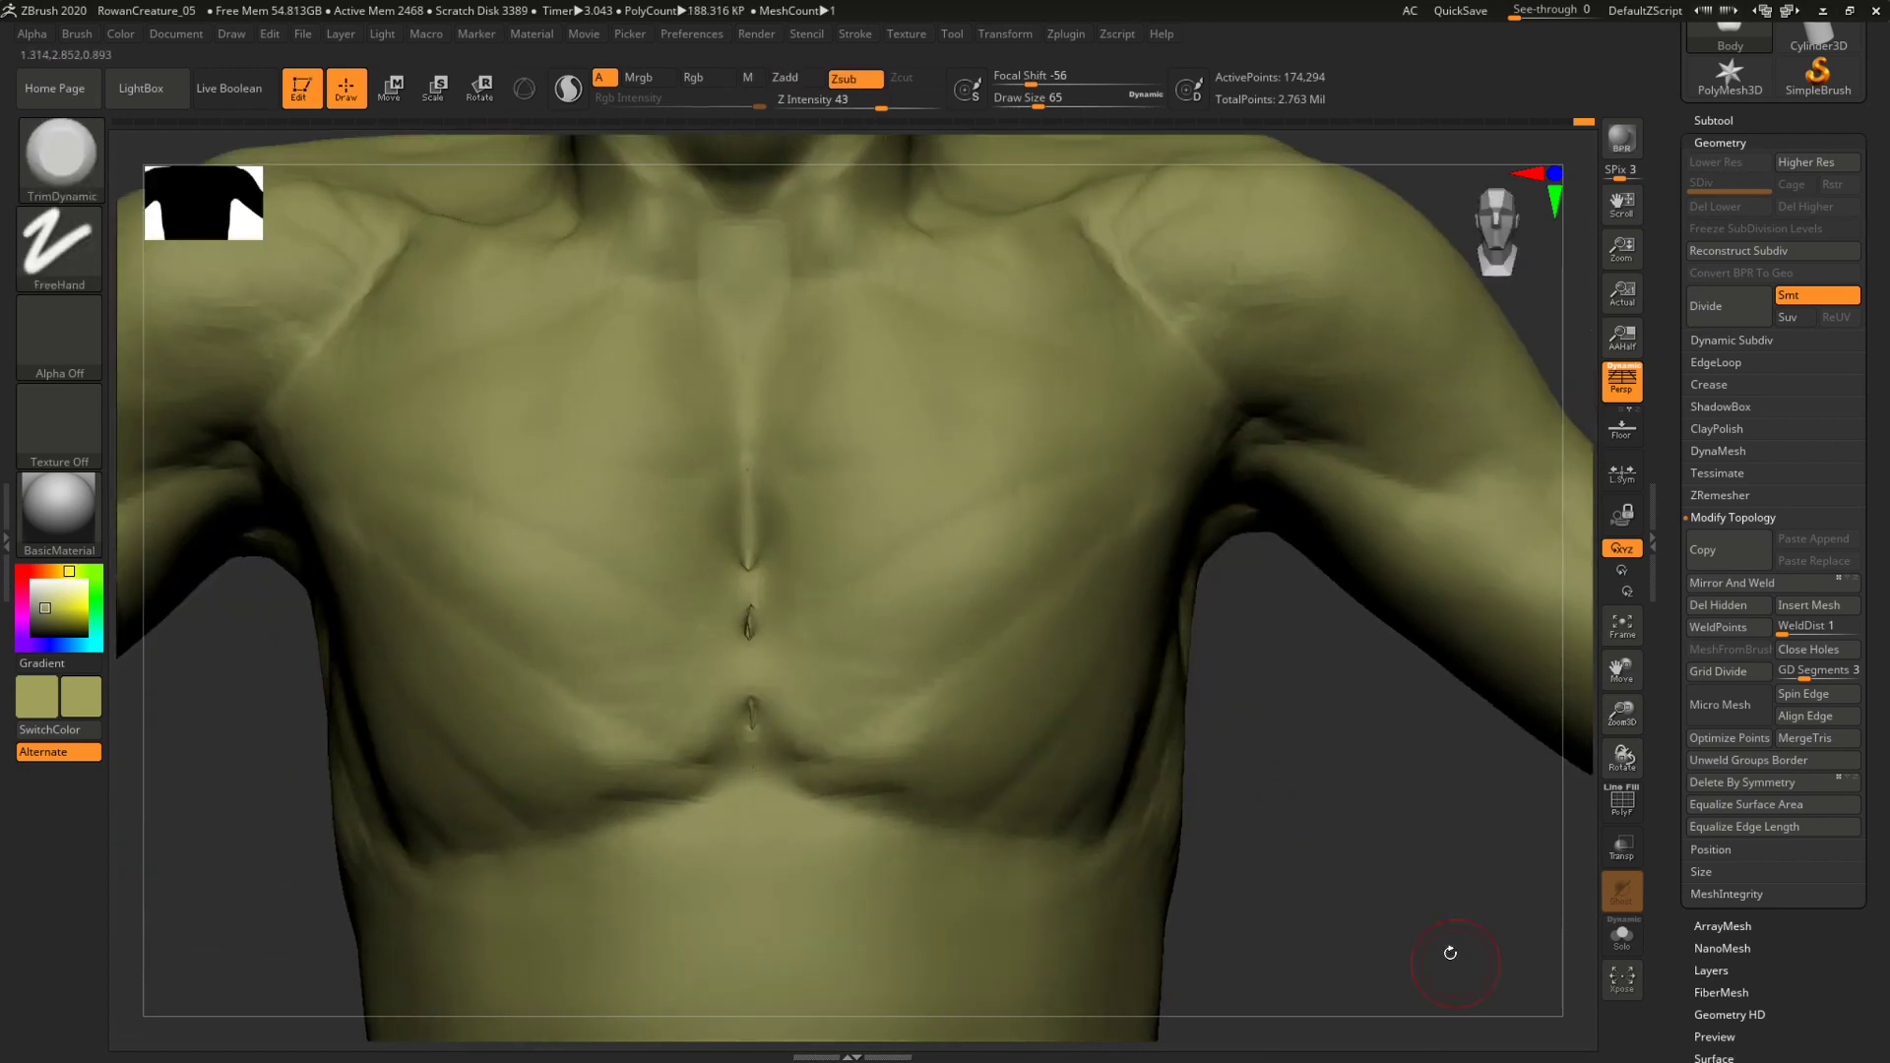
# Inspect the sternum's wireframe and polygroups, and undo the last smoothing of the seam.
pyautogui.hotkey('shift', 'f')
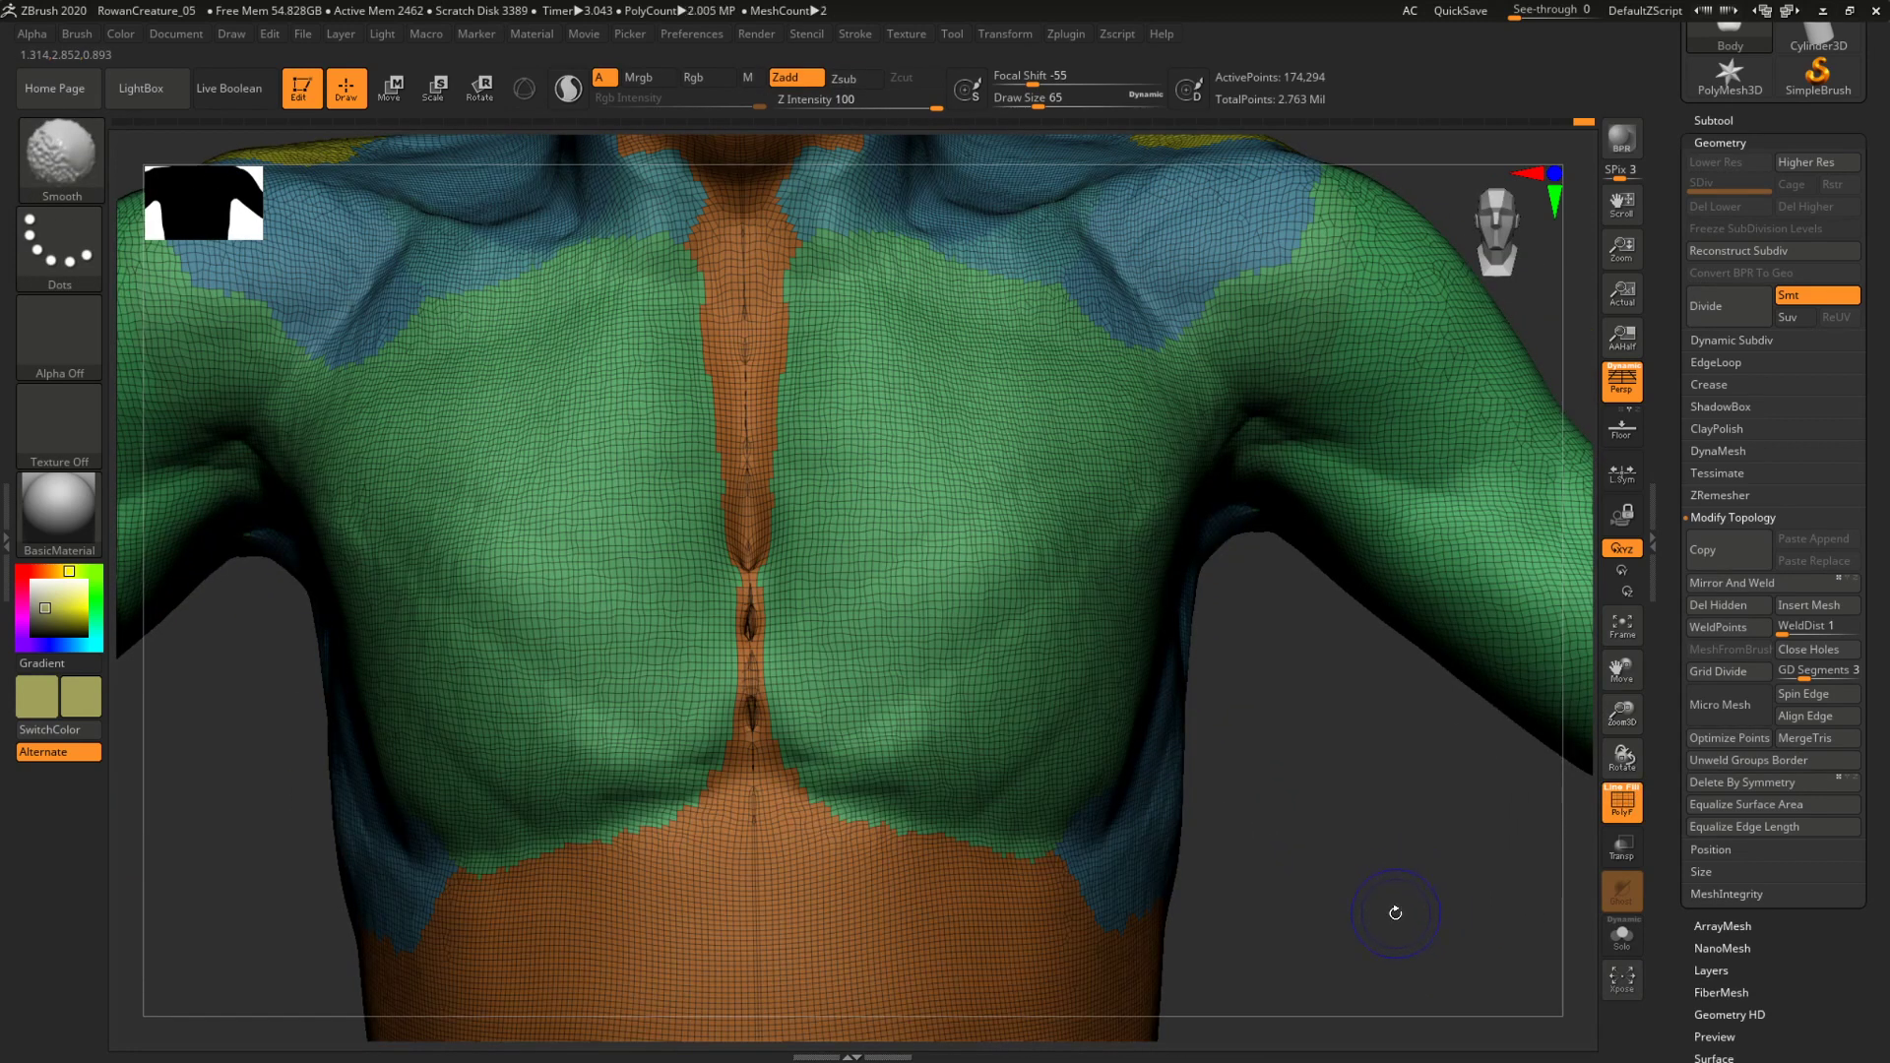
pyautogui.hotkey('shift', 'f')
pyautogui.moveTo(1358, 907)
pyautogui.keyDown('alt'); pyautogui.mouseDown()
pyautogui.moveTo(1193, 616)
pyautogui.moveTo(1337, 676)
pyautogui.moveTo(1309, 733)
pyautogui.mouseUp(); pyautogui.keyUp('alt')
pyautogui.hotkey('ctrl', 'z')
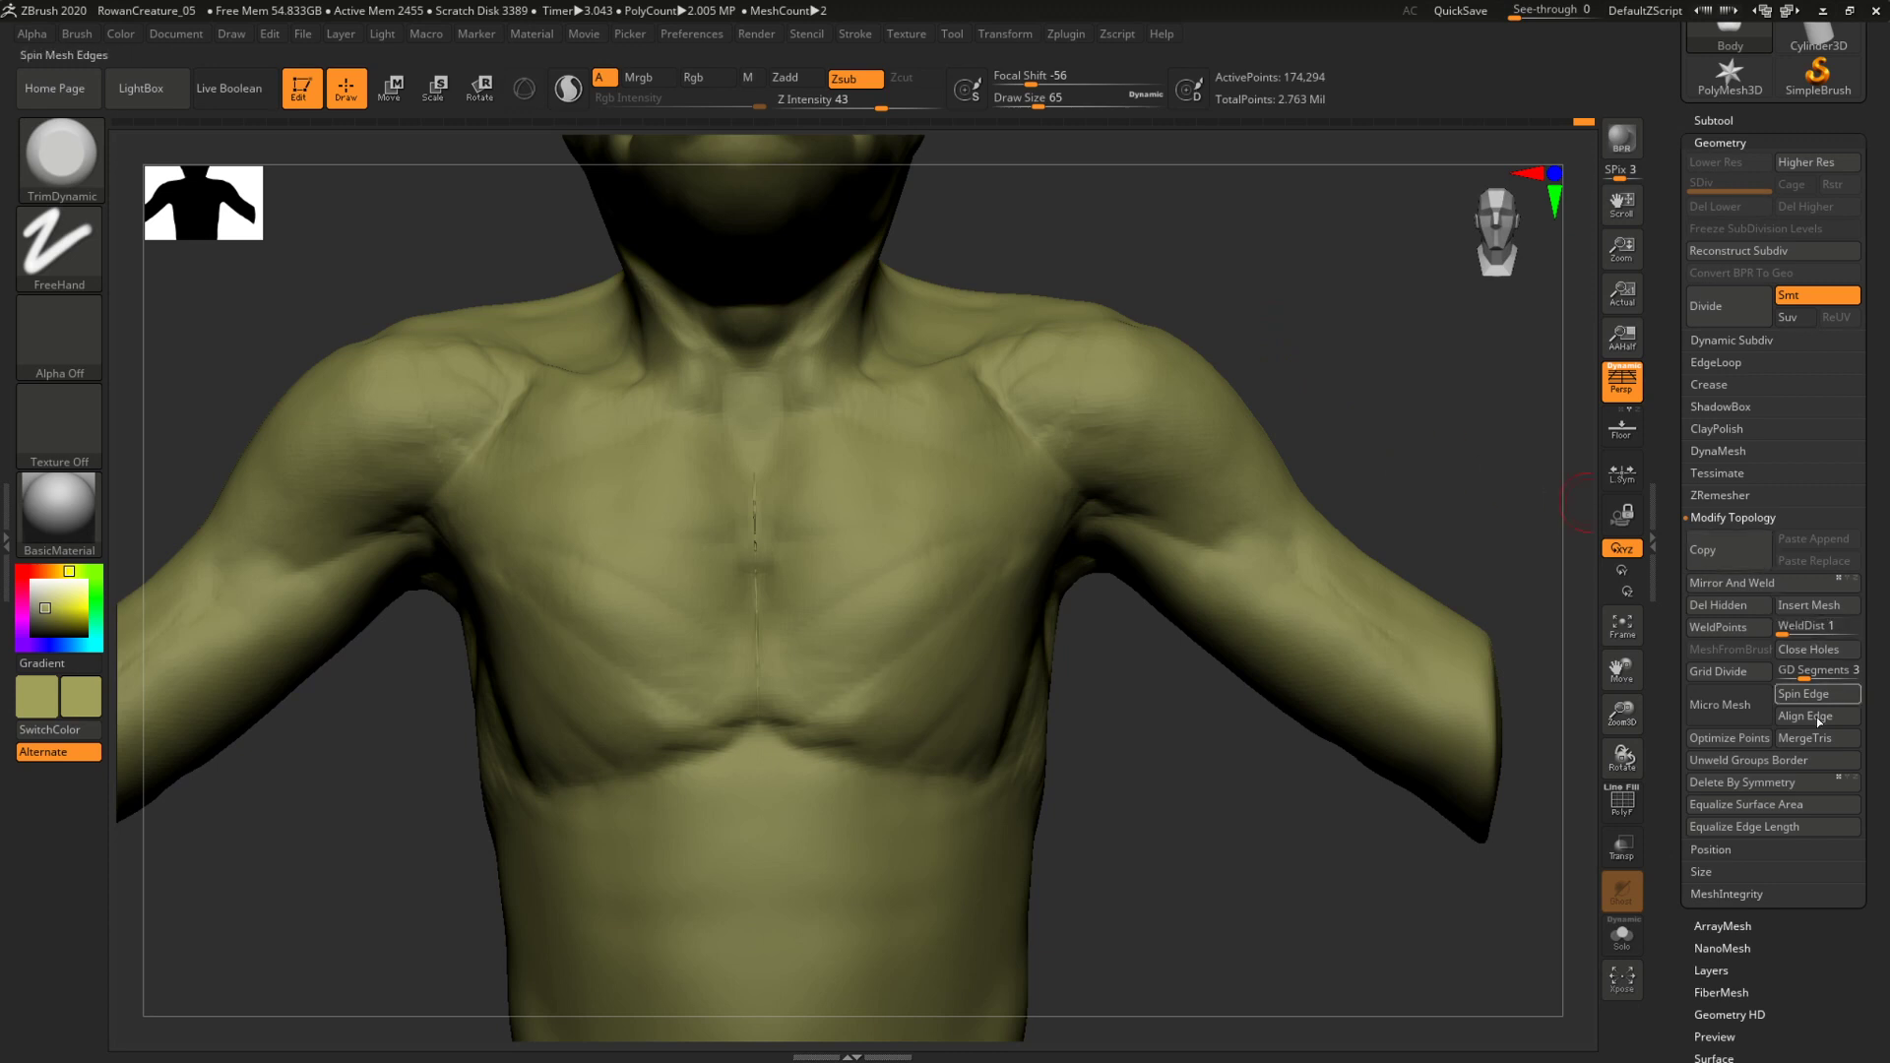
# Remesh the body with DynaMesh at resolution 128, comparing the surface with and without the remesh.
pyautogui.click(1713, 452)
pyautogui.click(1730, 479)
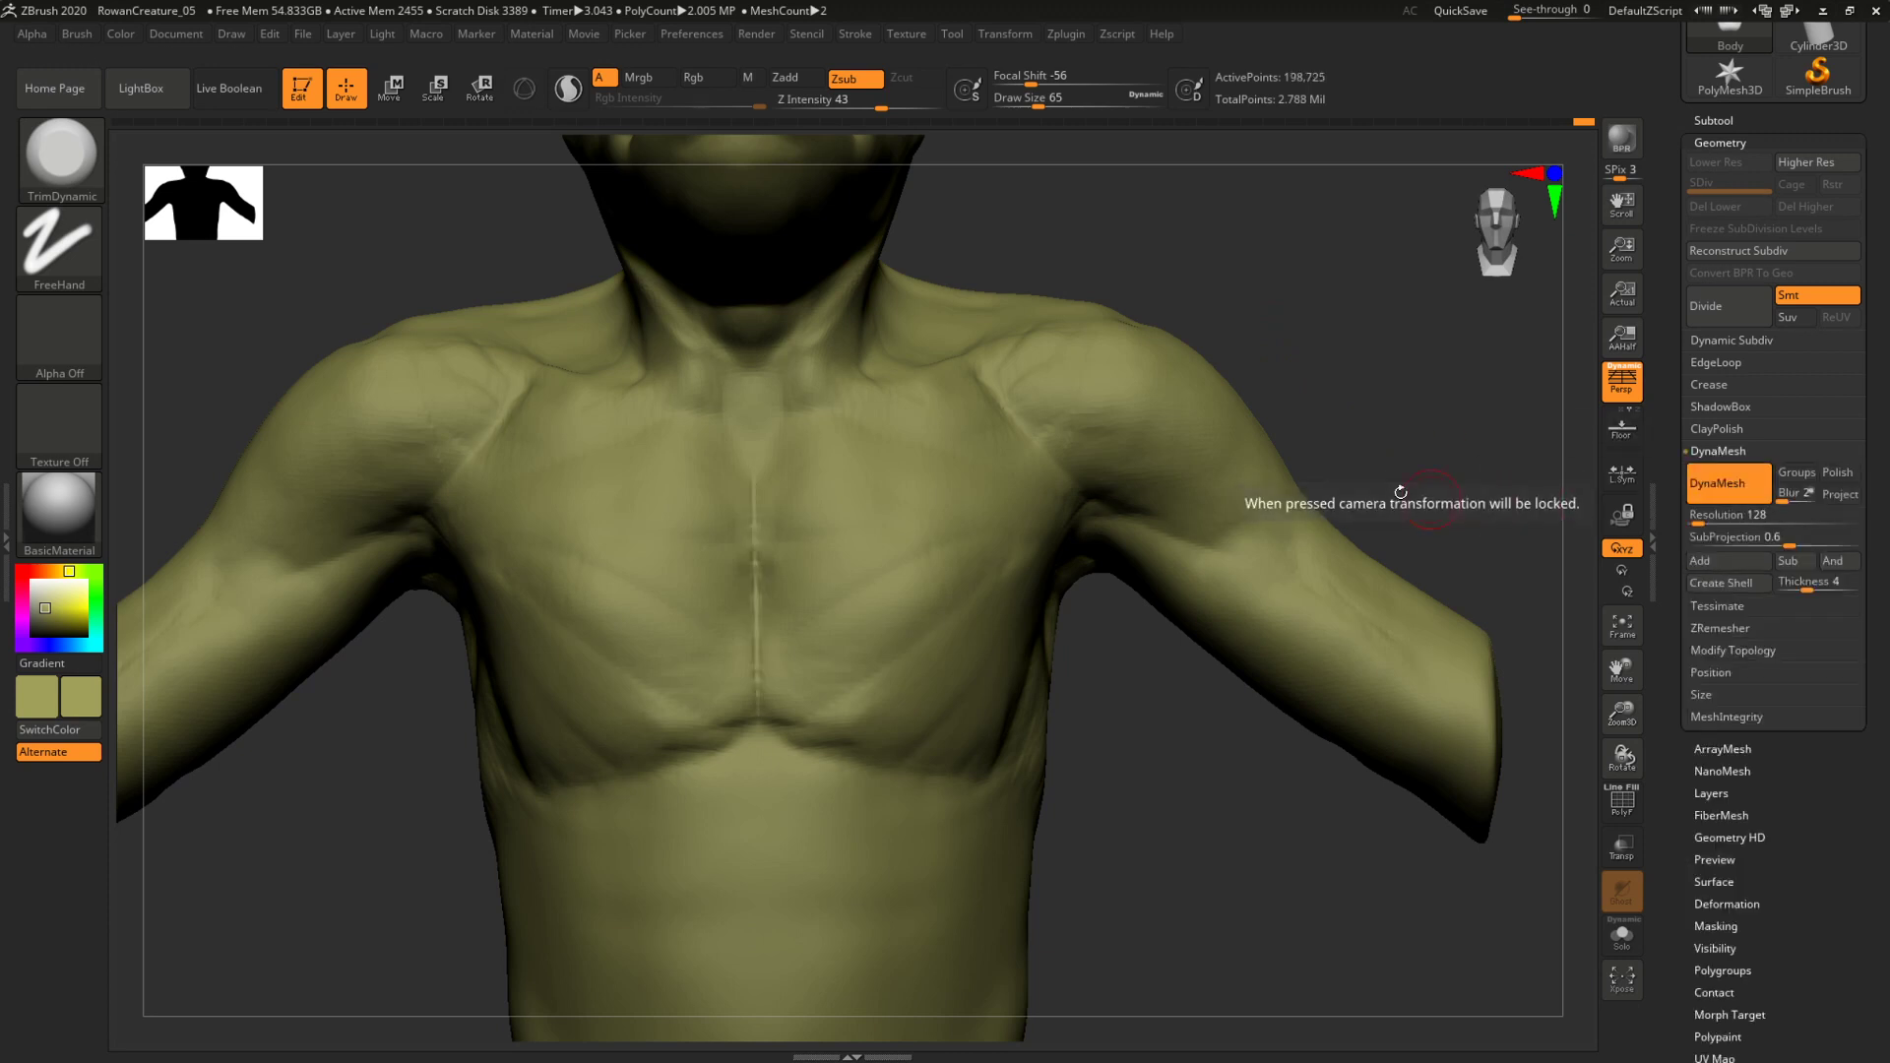
pyautogui.press('f')
pyautogui.keyDown('shift'); pyautogui.moveTo(1146, 317); pyautogui.dragTo(1359, 392); pyautogui.keyUp('shift')
pyautogui.hotkey('shift', 'f')
pyautogui.hotkey('shift', 'f')
pyautogui.hotkey('ctrl', 'z')
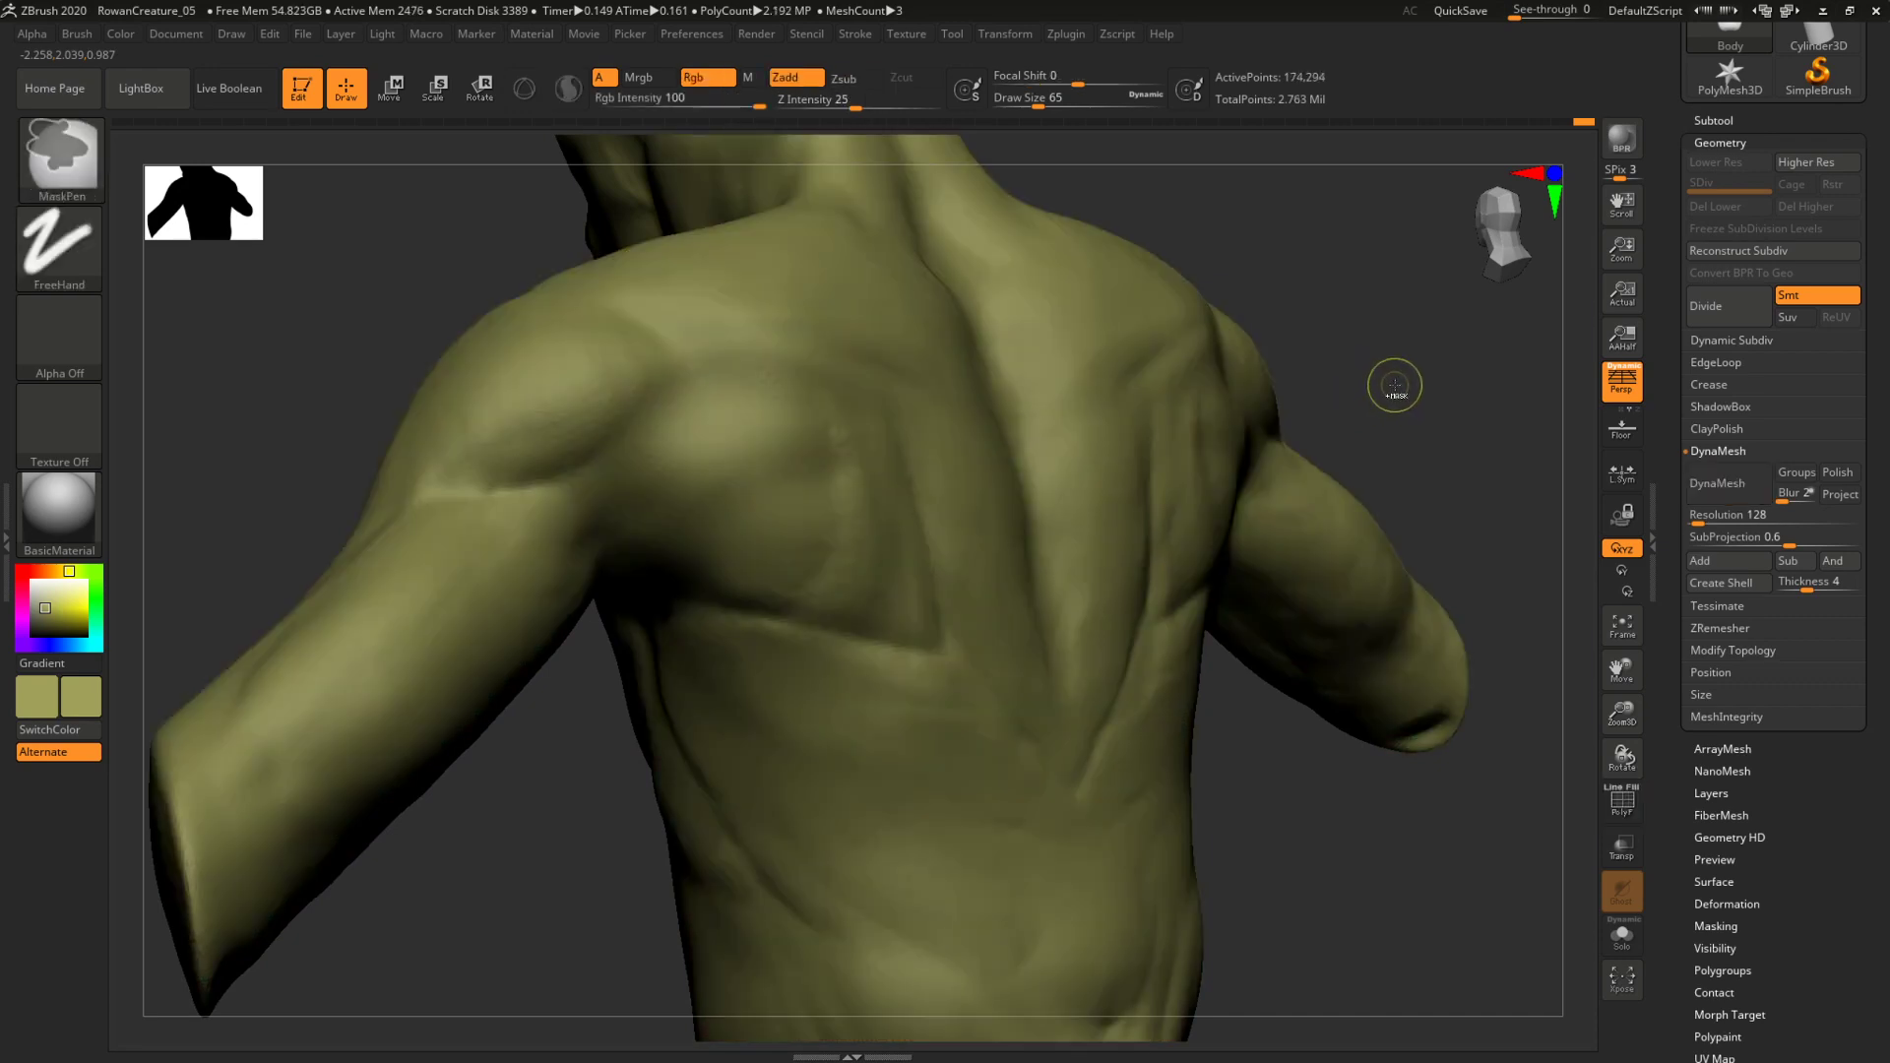
pyautogui.click(1730, 483)
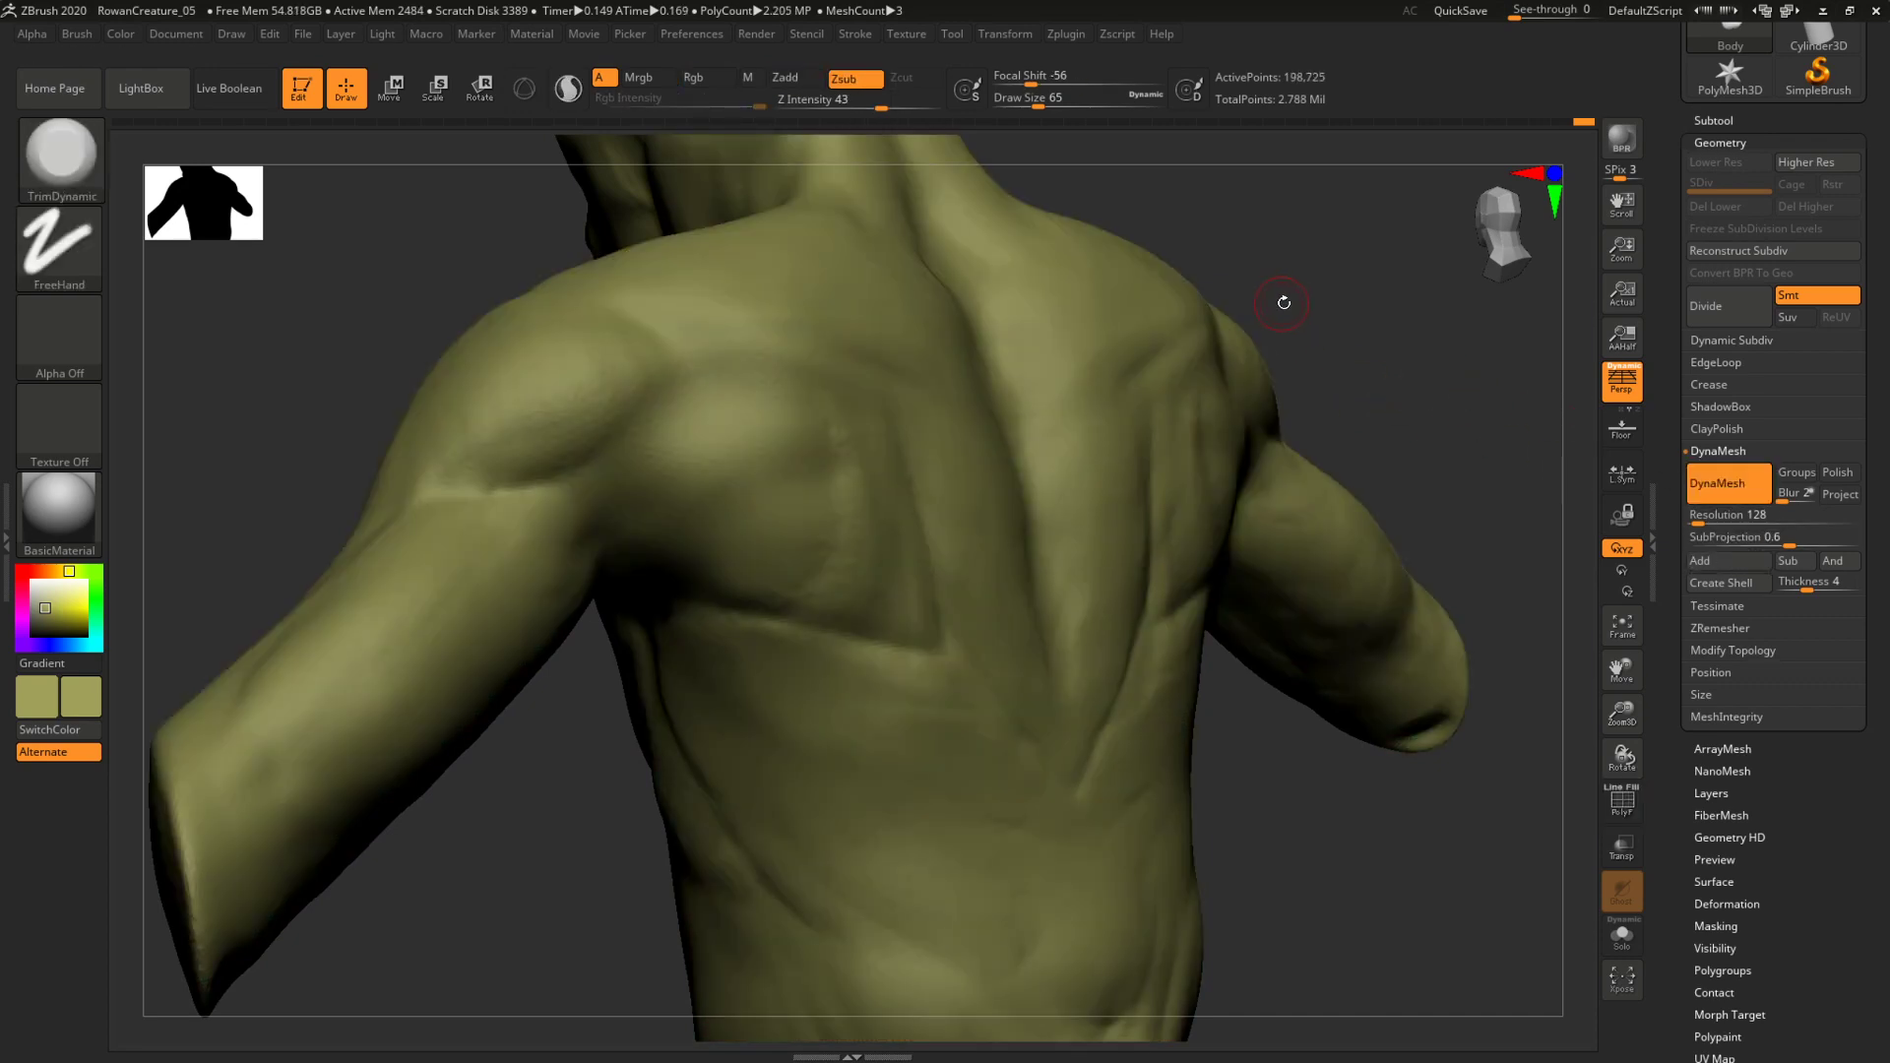
# Smooth the remeshed seam down the sternum at draw size 65.
pyautogui.moveTo(1289, 305); pyautogui.dragTo(1412, 342)
pyautogui.moveTo(1250, 353); pyautogui.dragTo(1324, 362)
pyautogui.moveTo(1324, 362)
pyautogui.keyDown('alt'); pyautogui.mouseDown()
pyautogui.moveTo(1405, 476)
pyautogui.moveTo(1407, 521)
pyautogui.mouseUp(); pyautogui.keyUp('alt')
pyautogui.press('shift')
pyautogui.keyDown('shift'); pyautogui.moveTo(765, 623); pyautogui.dragTo(764, 679); pyautogui.keyUp('shift')
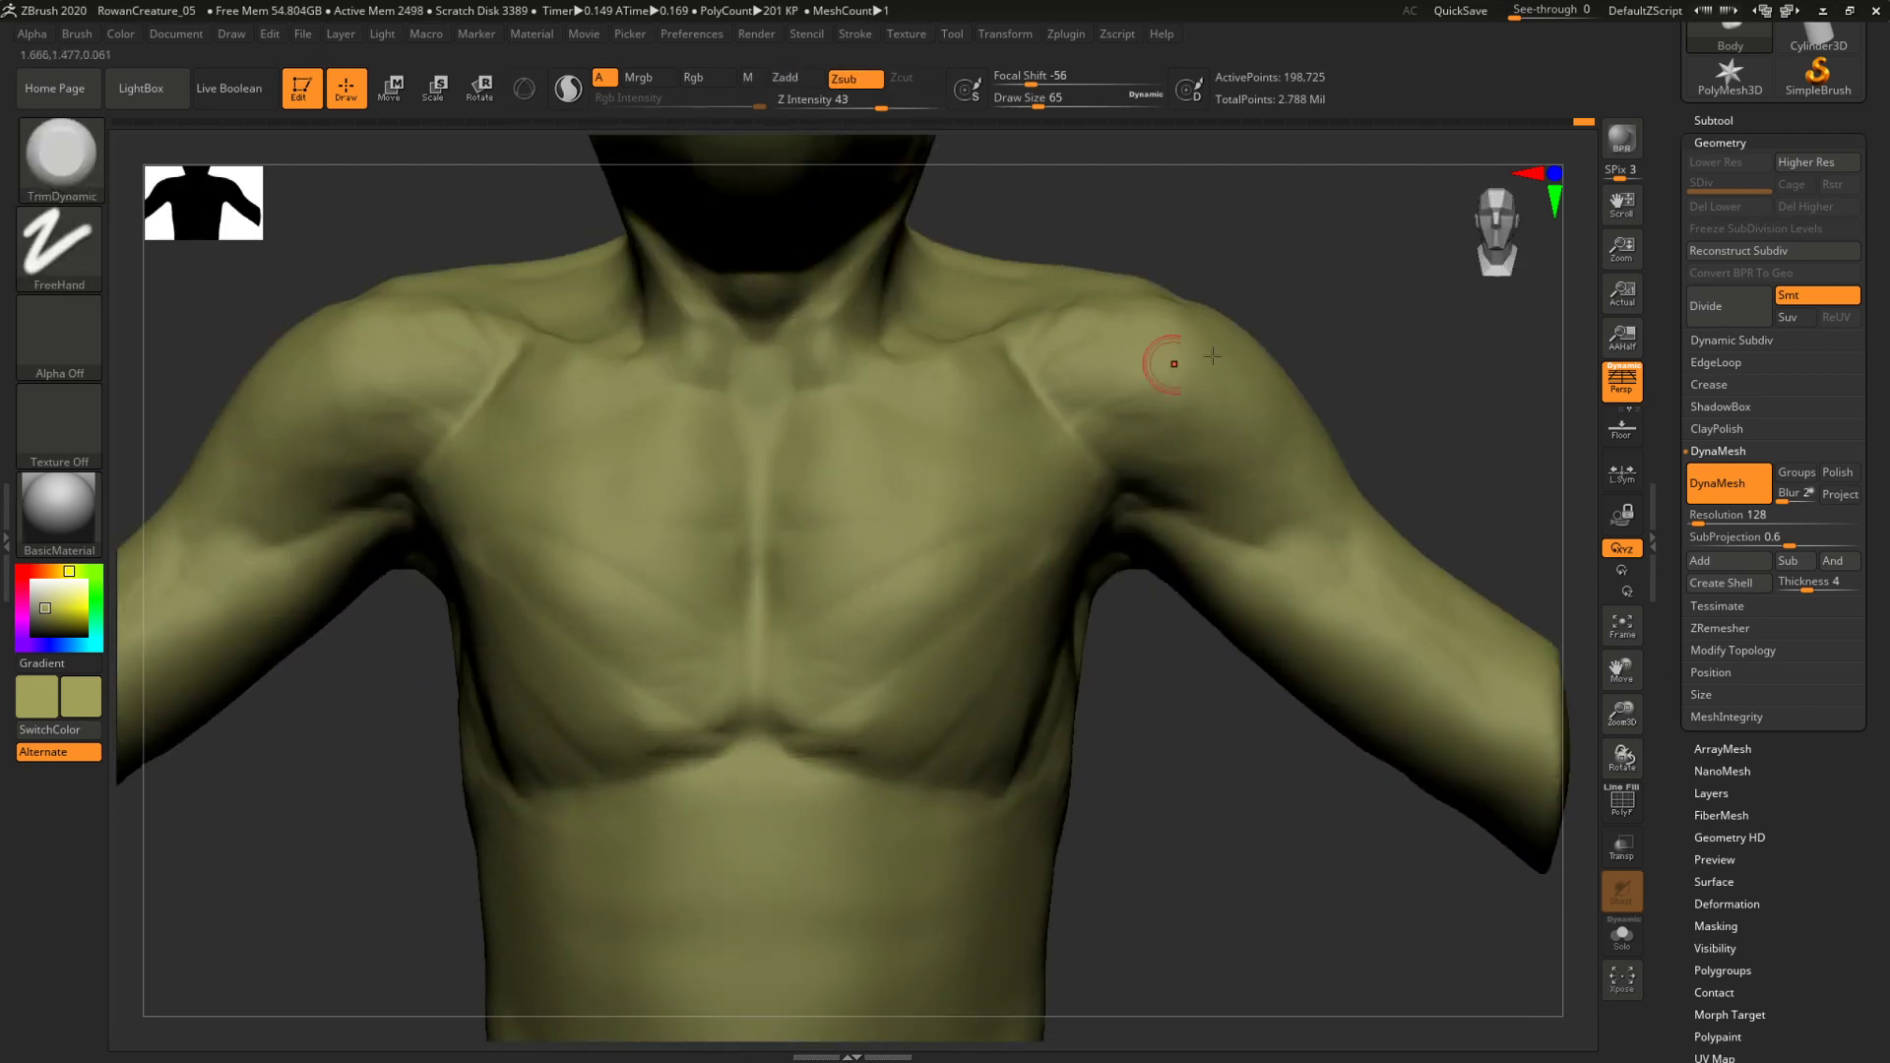
pyautogui.moveTo(1291, 345); pyautogui.dragTo(1288, 366)
# Build up the lower inner corners of the pectorals beside the sternum with ClayBuildup at draw sizes 97 and 145.
pyautogui.press('b')
pyautogui.press('c')
pyautogui.press('b')
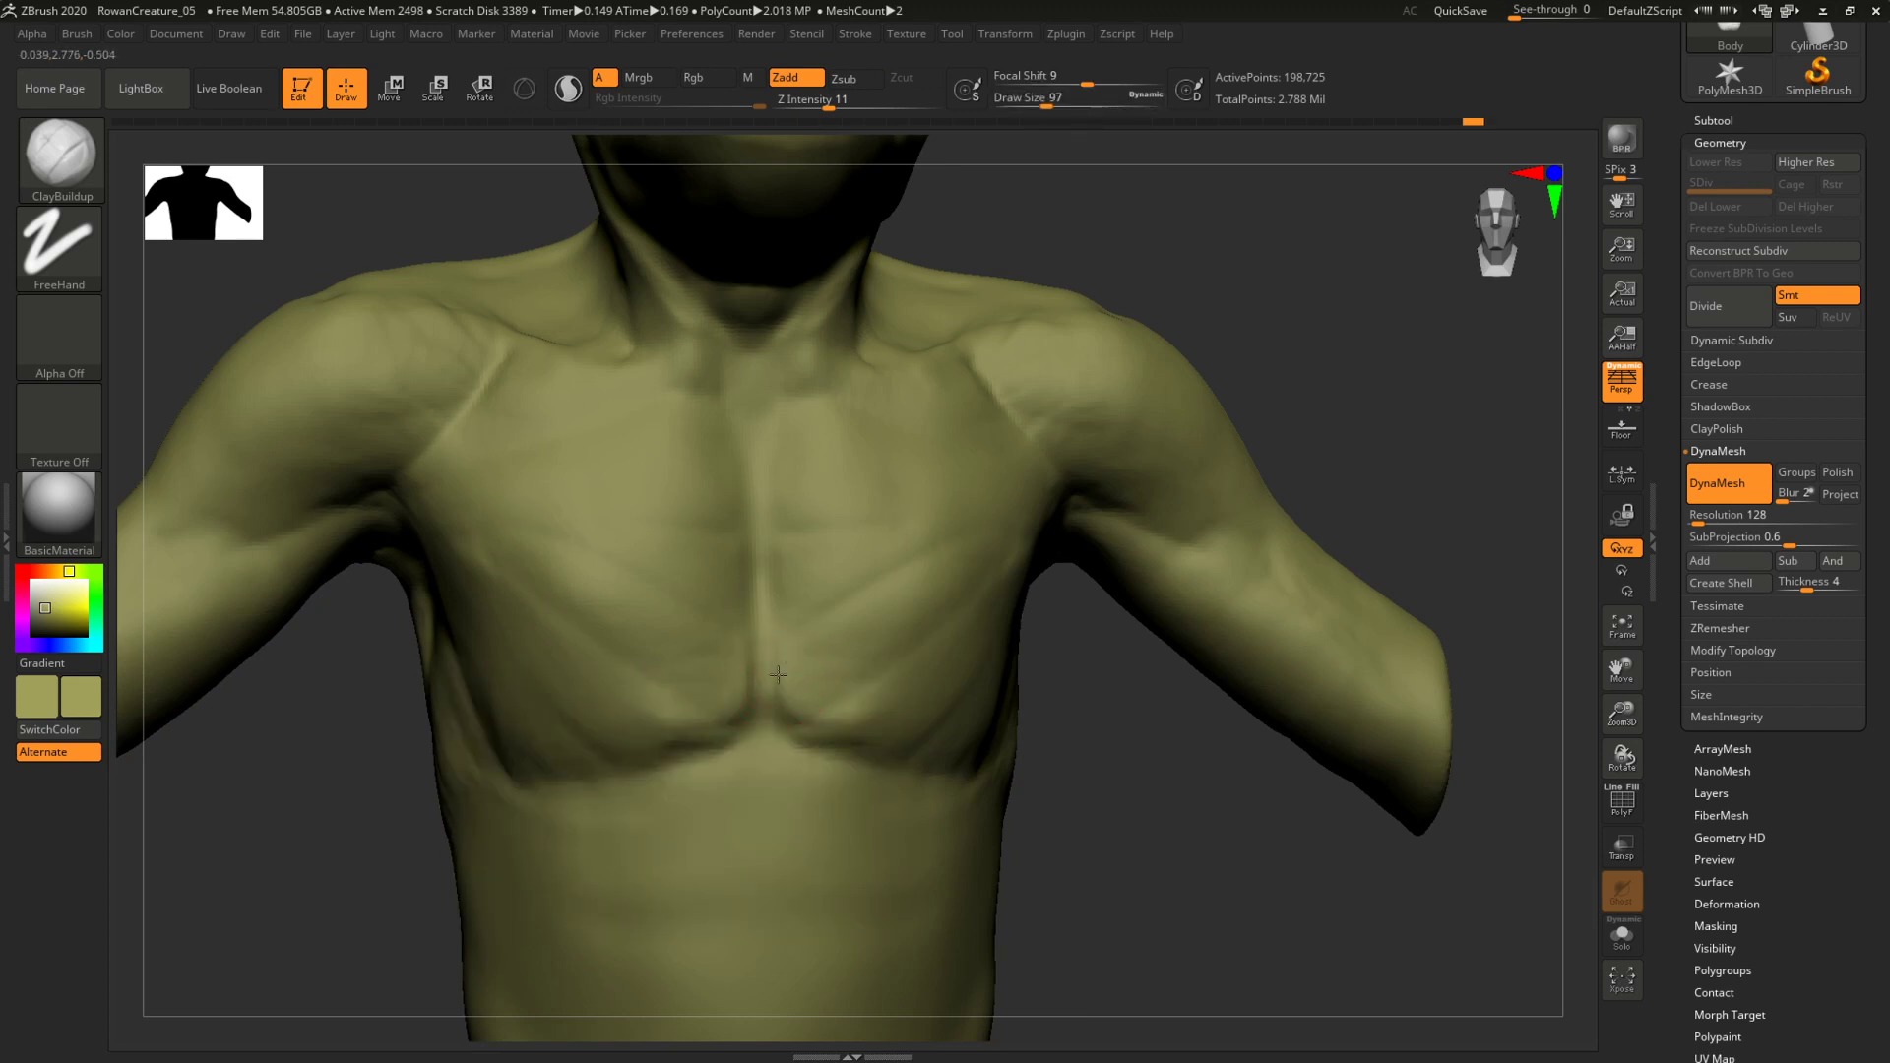
pyautogui.moveTo(797, 703); pyautogui.dragTo(1021, 502)
pyautogui.press(']')
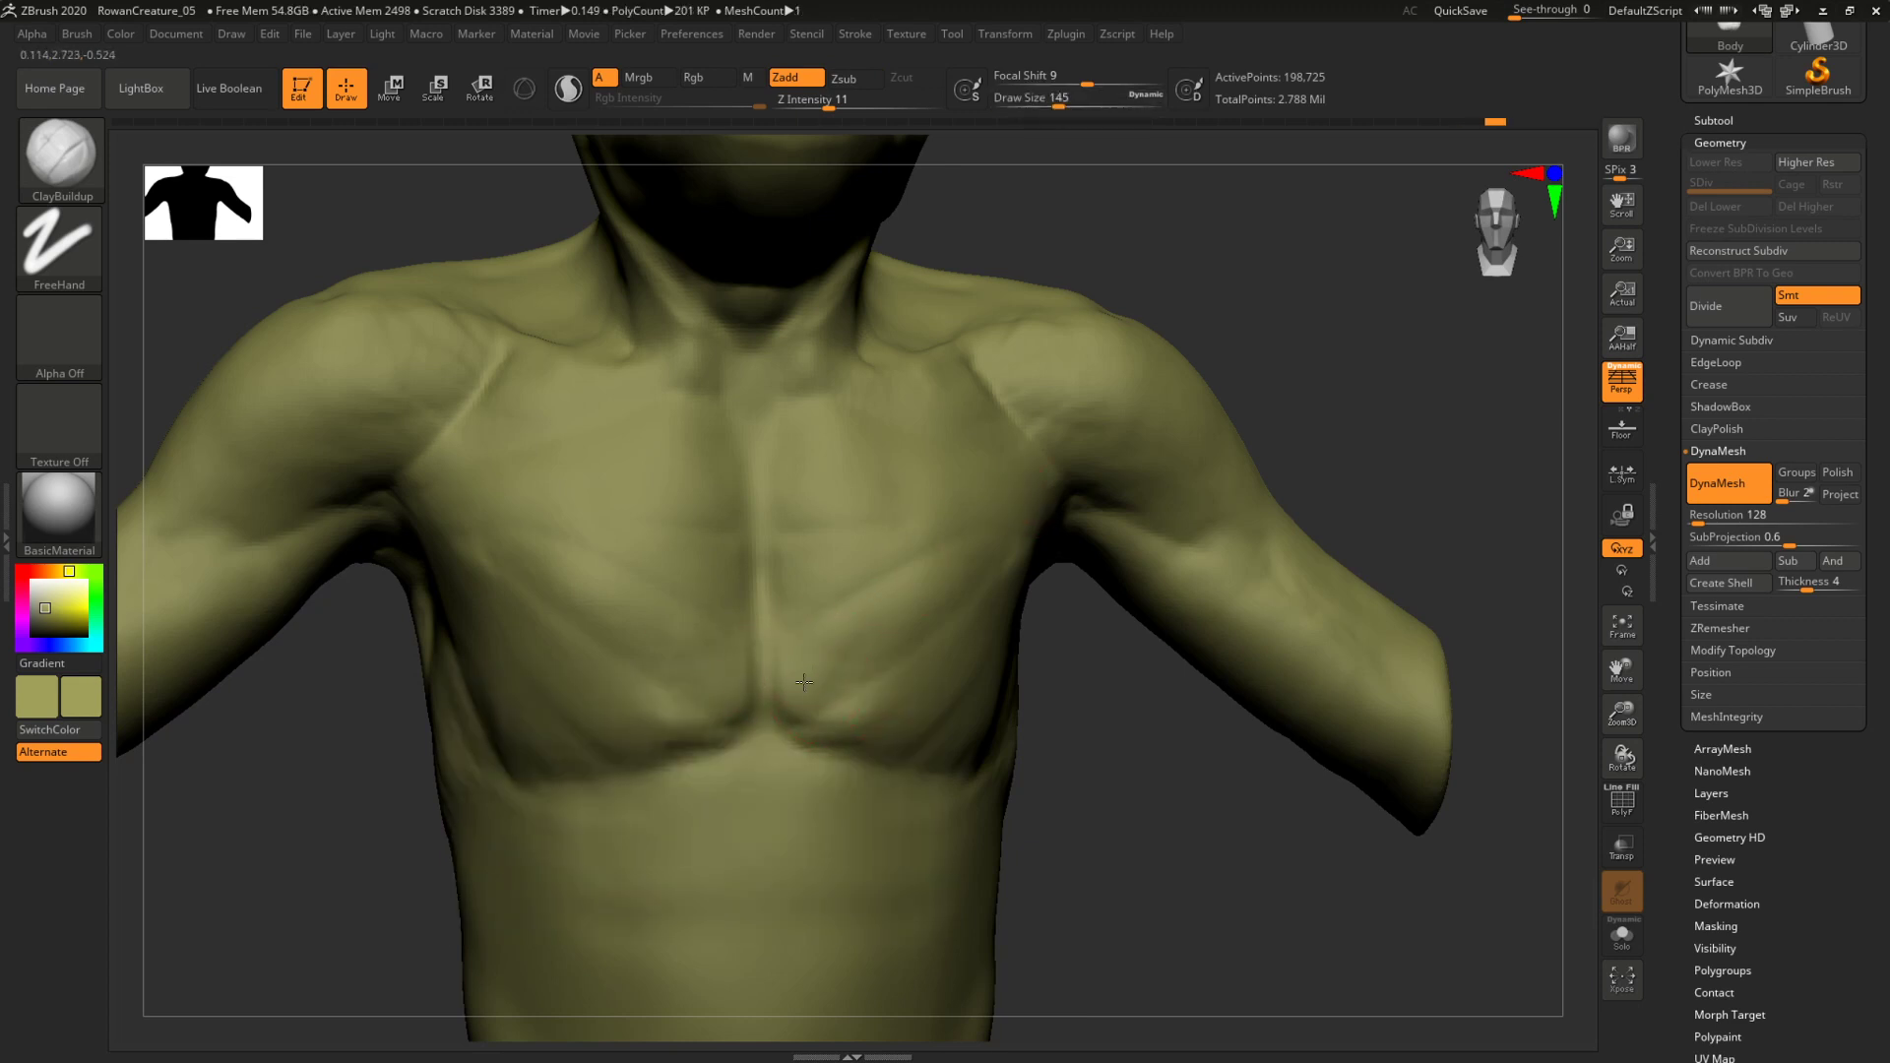
# Switch back to TrimDynamic and flatten the lower pectorals, reducing the draw size to 187.
pyautogui.moveTo(1376, 352)
pyautogui.mouseDown()
pyautogui.moveTo(1080, 380)
pyautogui.moveTo(1168, 375)
pyautogui.moveTo(1210, 534)
pyautogui.mouseUp()
pyautogui.press('b')
pyautogui.press('t')
pyautogui.press('d')
pyautogui.press('space')
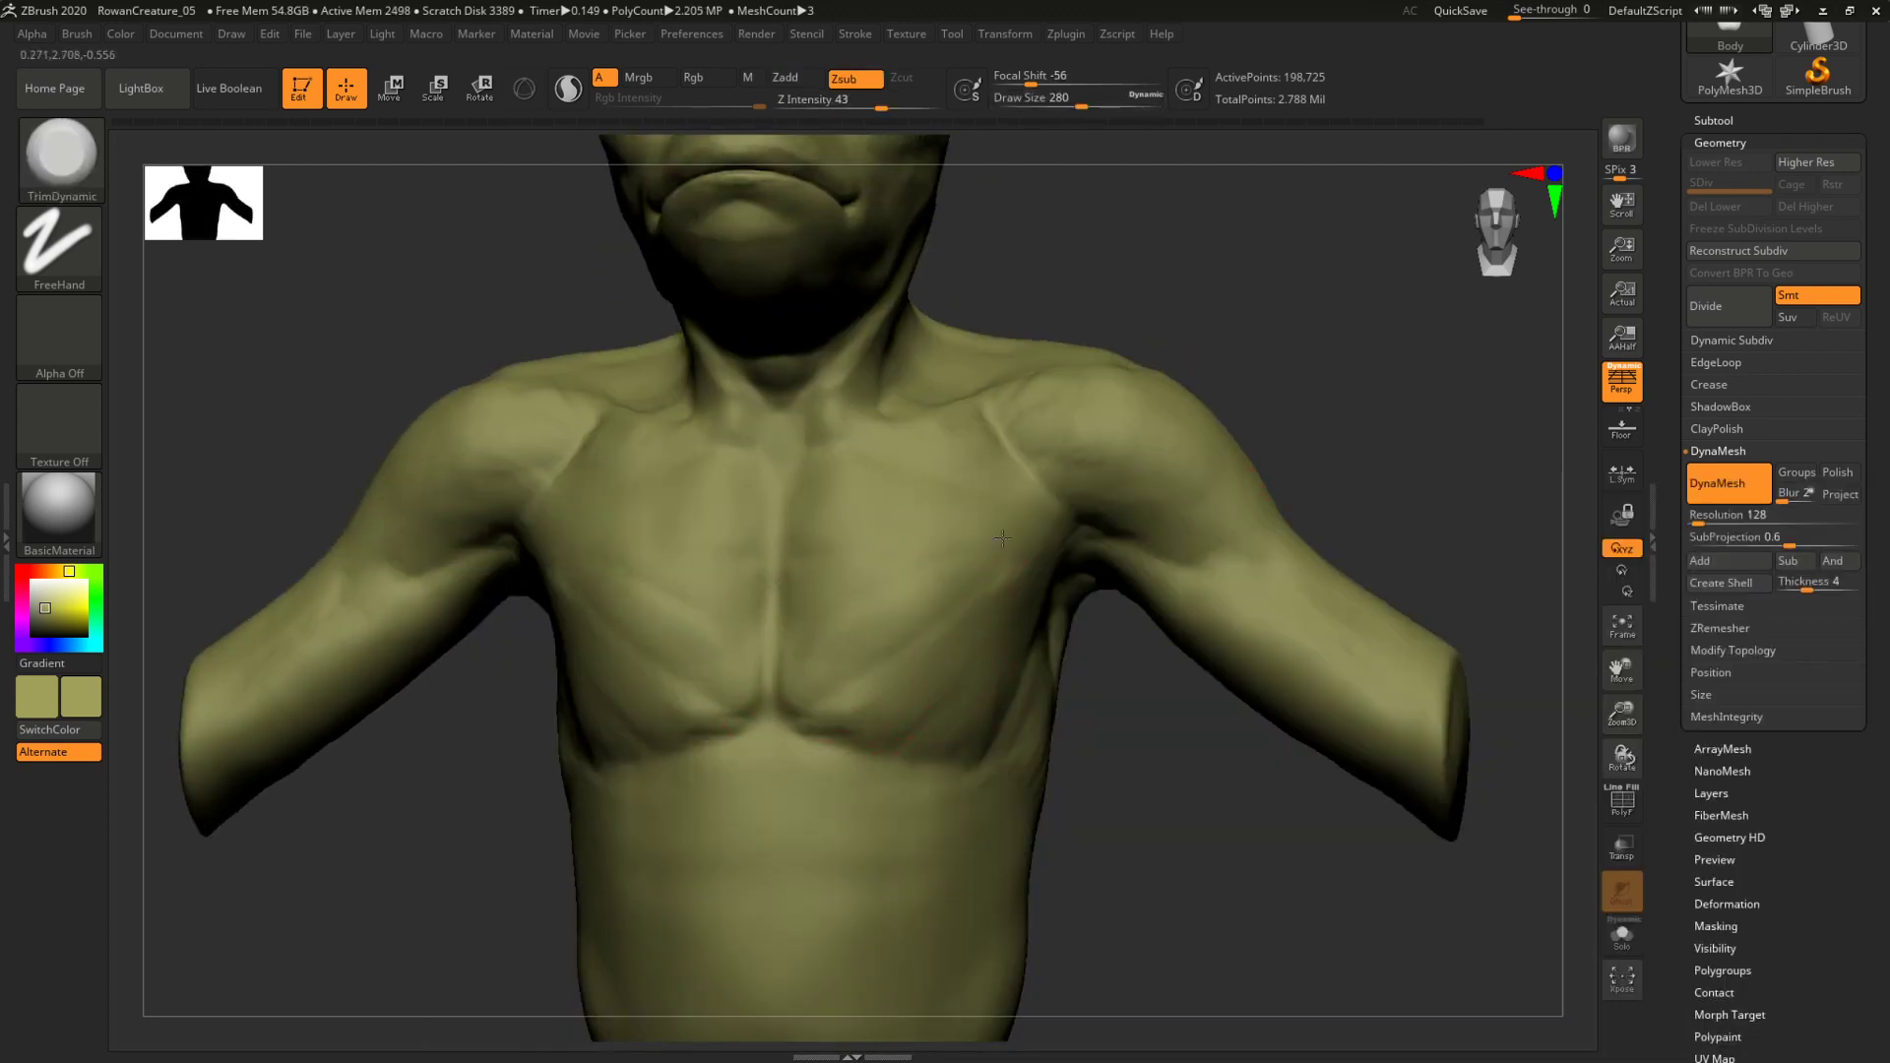
pyautogui.moveTo(847, 625)
pyautogui.mouseDown()
pyautogui.moveTo(831, 626)
pyautogui.moveTo(849, 673)
pyautogui.mouseUp()
pyautogui.press('space')
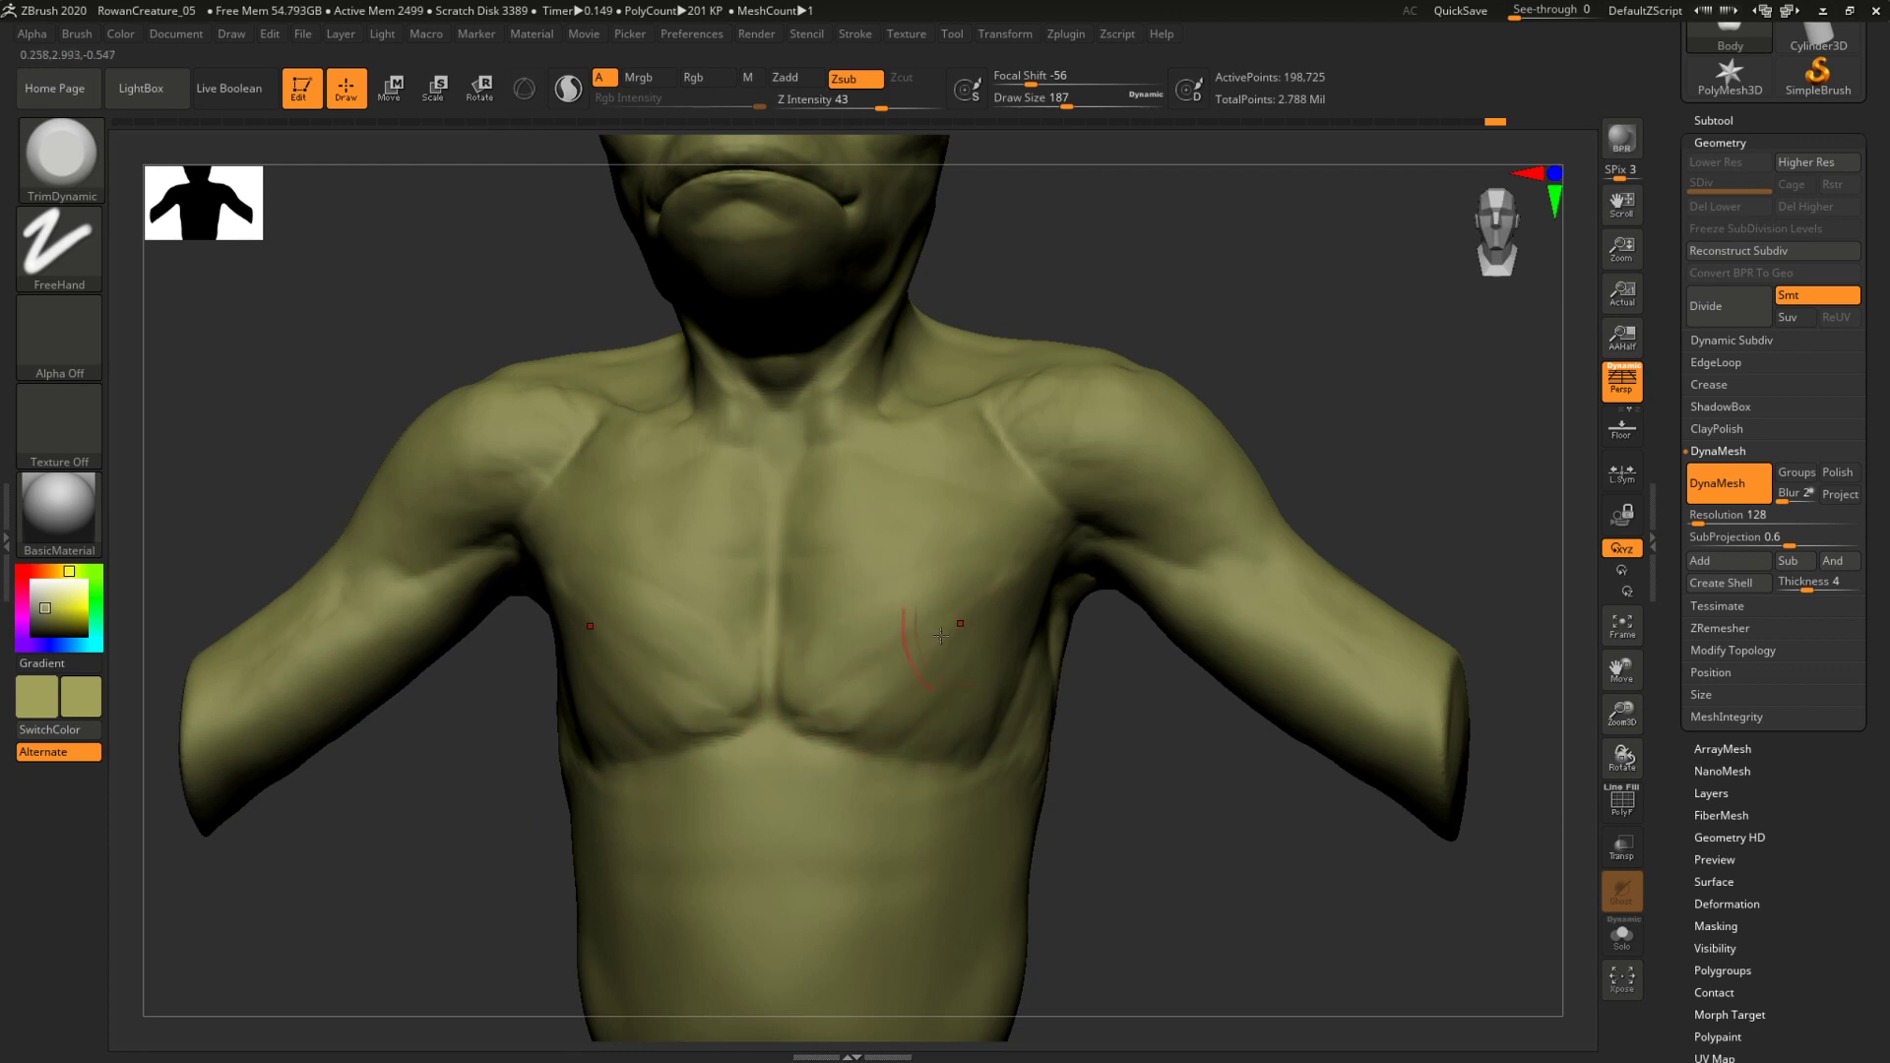
# Refine the inner pectoral planes beside the sternum with TrimDynamic at draw sizes 132 and 207.
pyautogui.press('space')
pyautogui.moveTo(871, 666); pyautogui.dragTo(815, 698)
pyautogui.moveTo(981, 542)
pyautogui.mouseDown(button='right')
pyautogui.moveTo(1287, 388)
pyautogui.moveTo(1275, 404)
pyautogui.mouseUp(button='right')
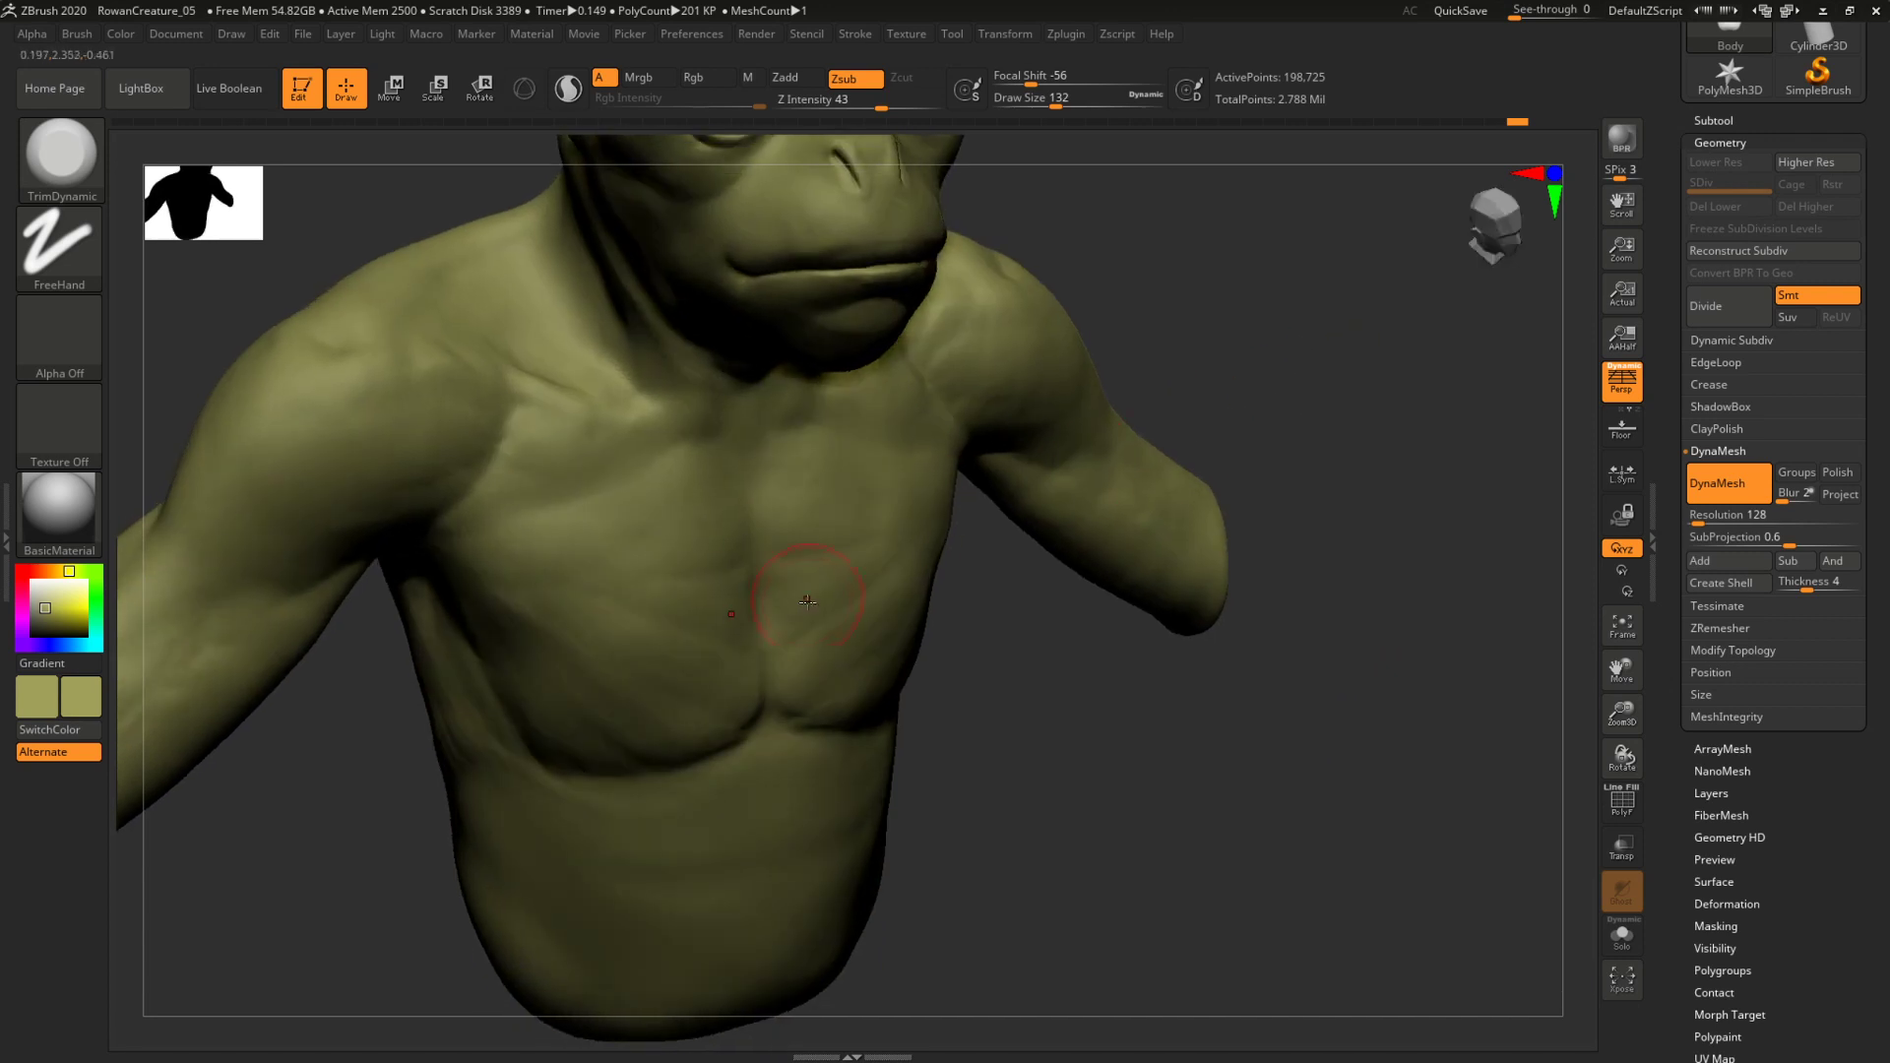
pyautogui.press('space')
pyautogui.moveTo(777, 606); pyautogui.dragTo(867, 588)
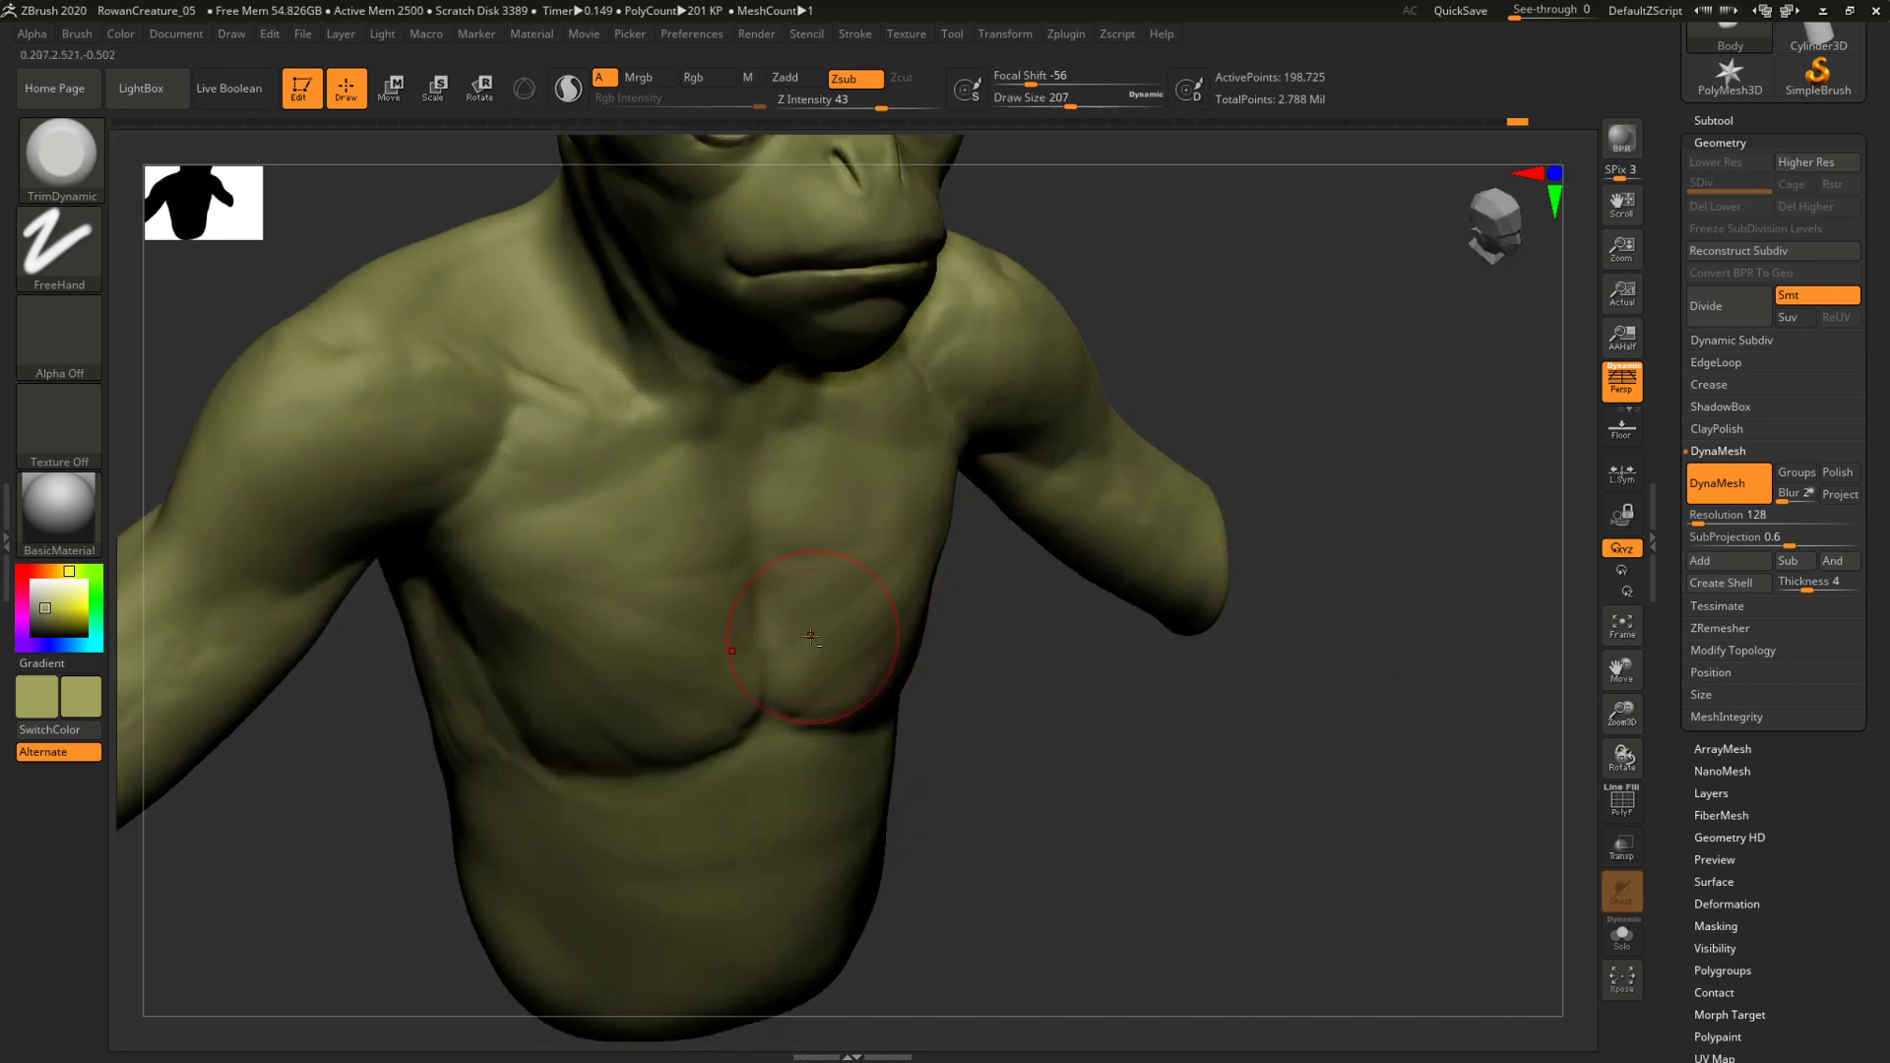
pyautogui.moveTo(848, 584); pyautogui.dragTo(932, 588, button='right')
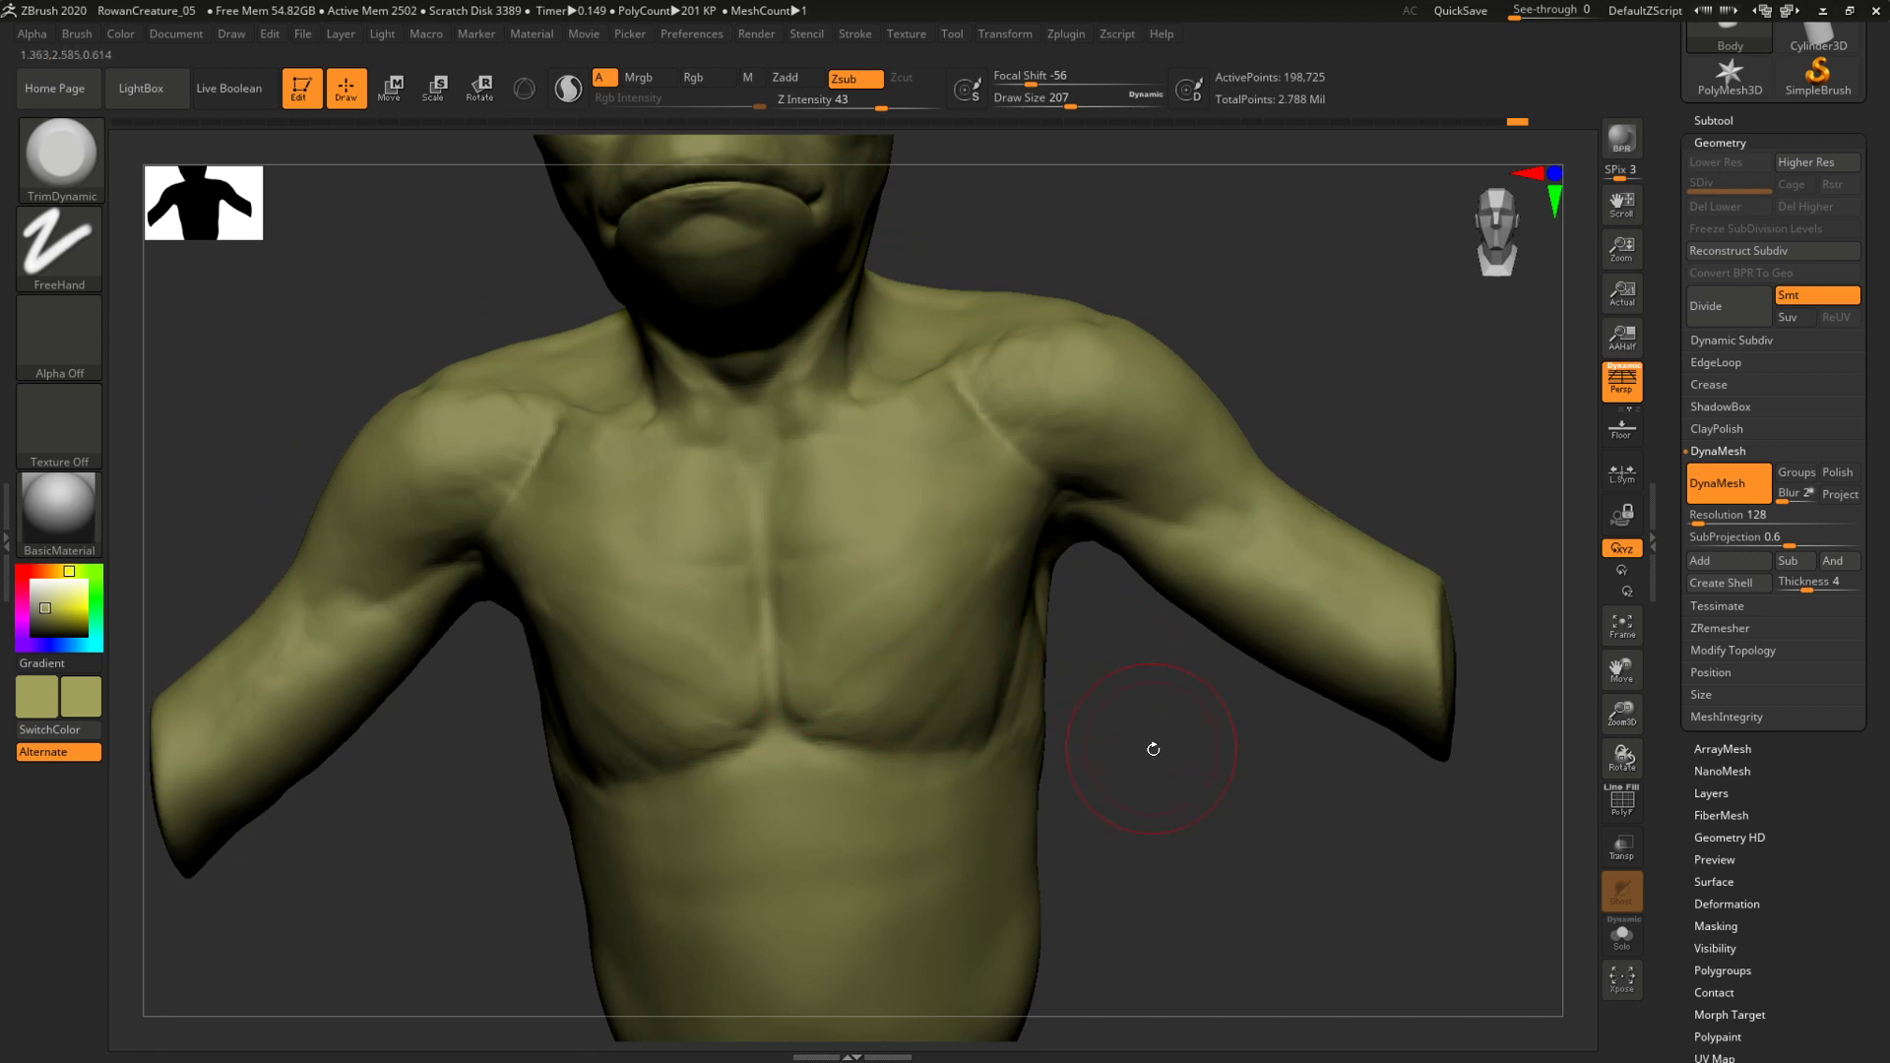
# Flatten the middle of the pectorals with TrimDynamic at draw size 182.
pyautogui.moveTo(1152, 749)
pyautogui.mouseDown(button='right')
pyautogui.moveTo(998, 775)
pyautogui.moveTo(1139, 793)
pyautogui.moveTo(1236, 873)
pyautogui.moveTo(1202, 872)
pyautogui.moveTo(1223, 924)
pyautogui.moveTo(1122, 910)
pyautogui.mouseUp(button='right')
pyautogui.press('f')
pyautogui.press('s')
pyautogui.moveTo(983, 624); pyautogui.dragTo(969, 624)
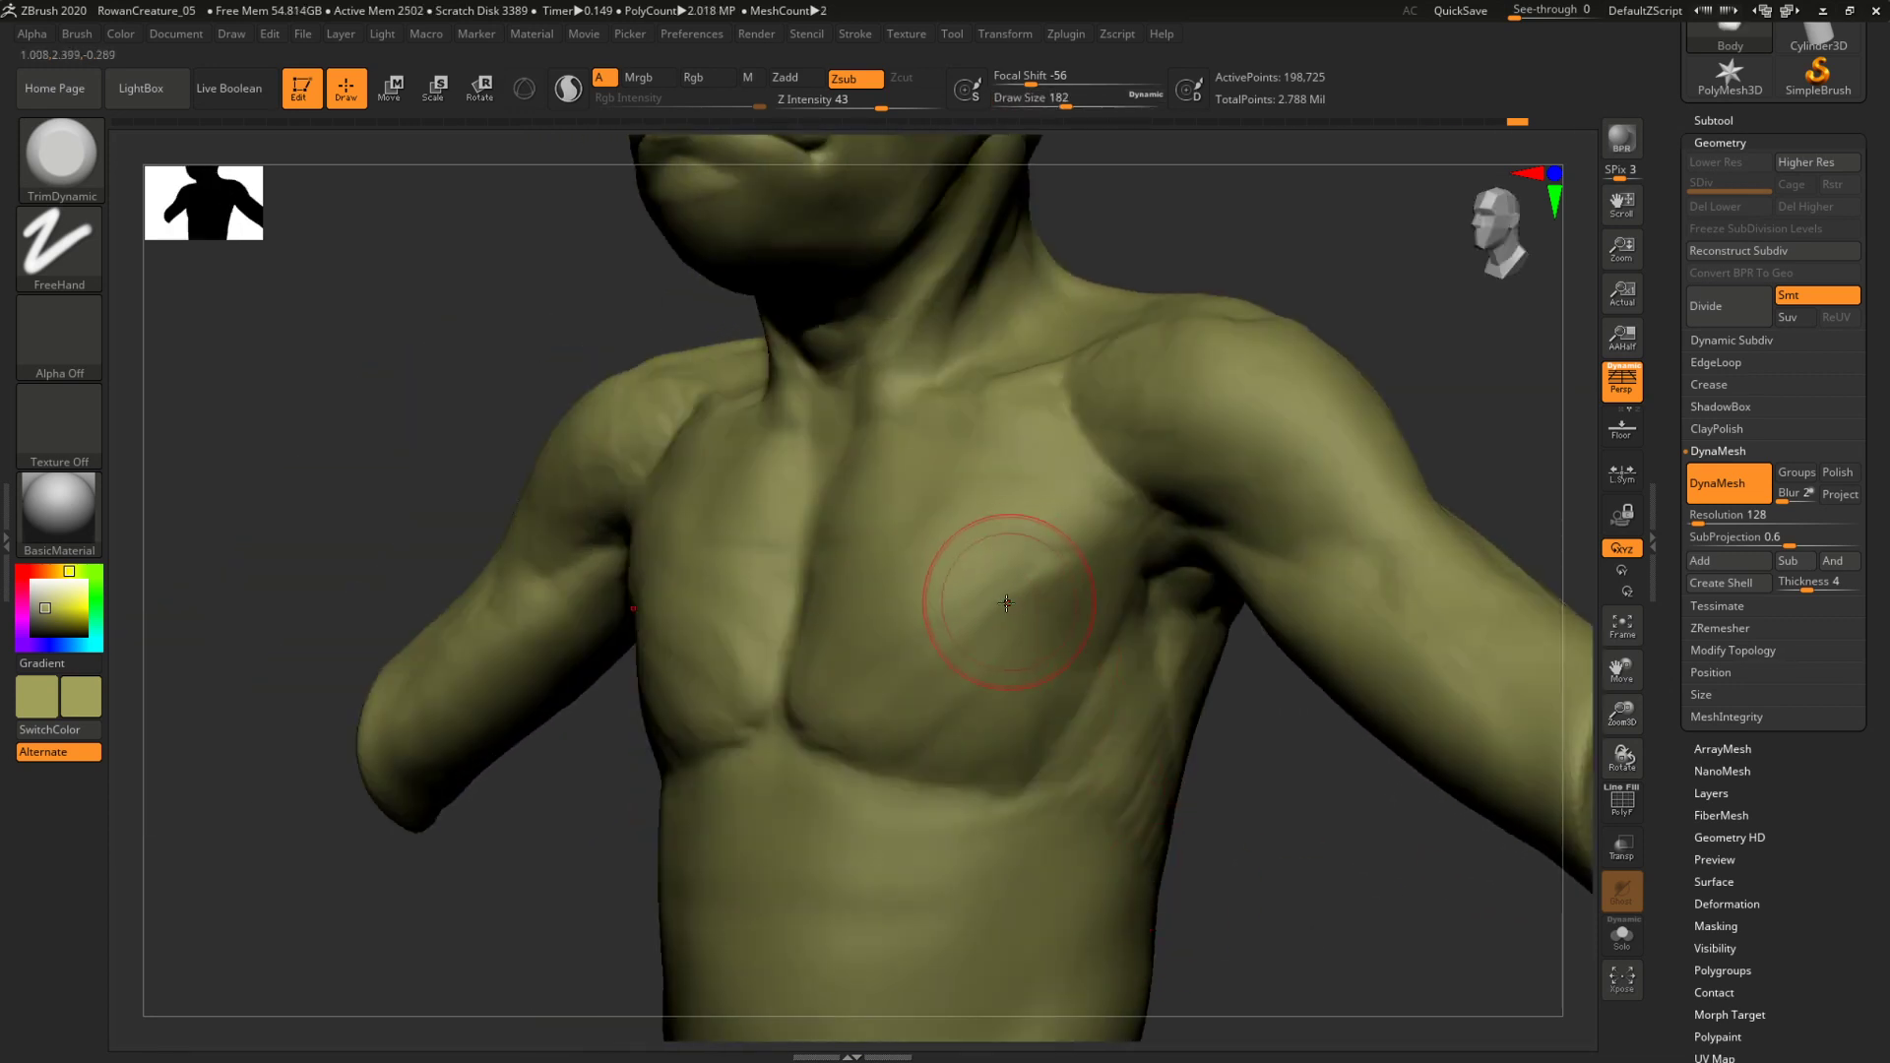
pyautogui.moveTo(1073, 610); pyautogui.dragTo(1434, 354, button='right')
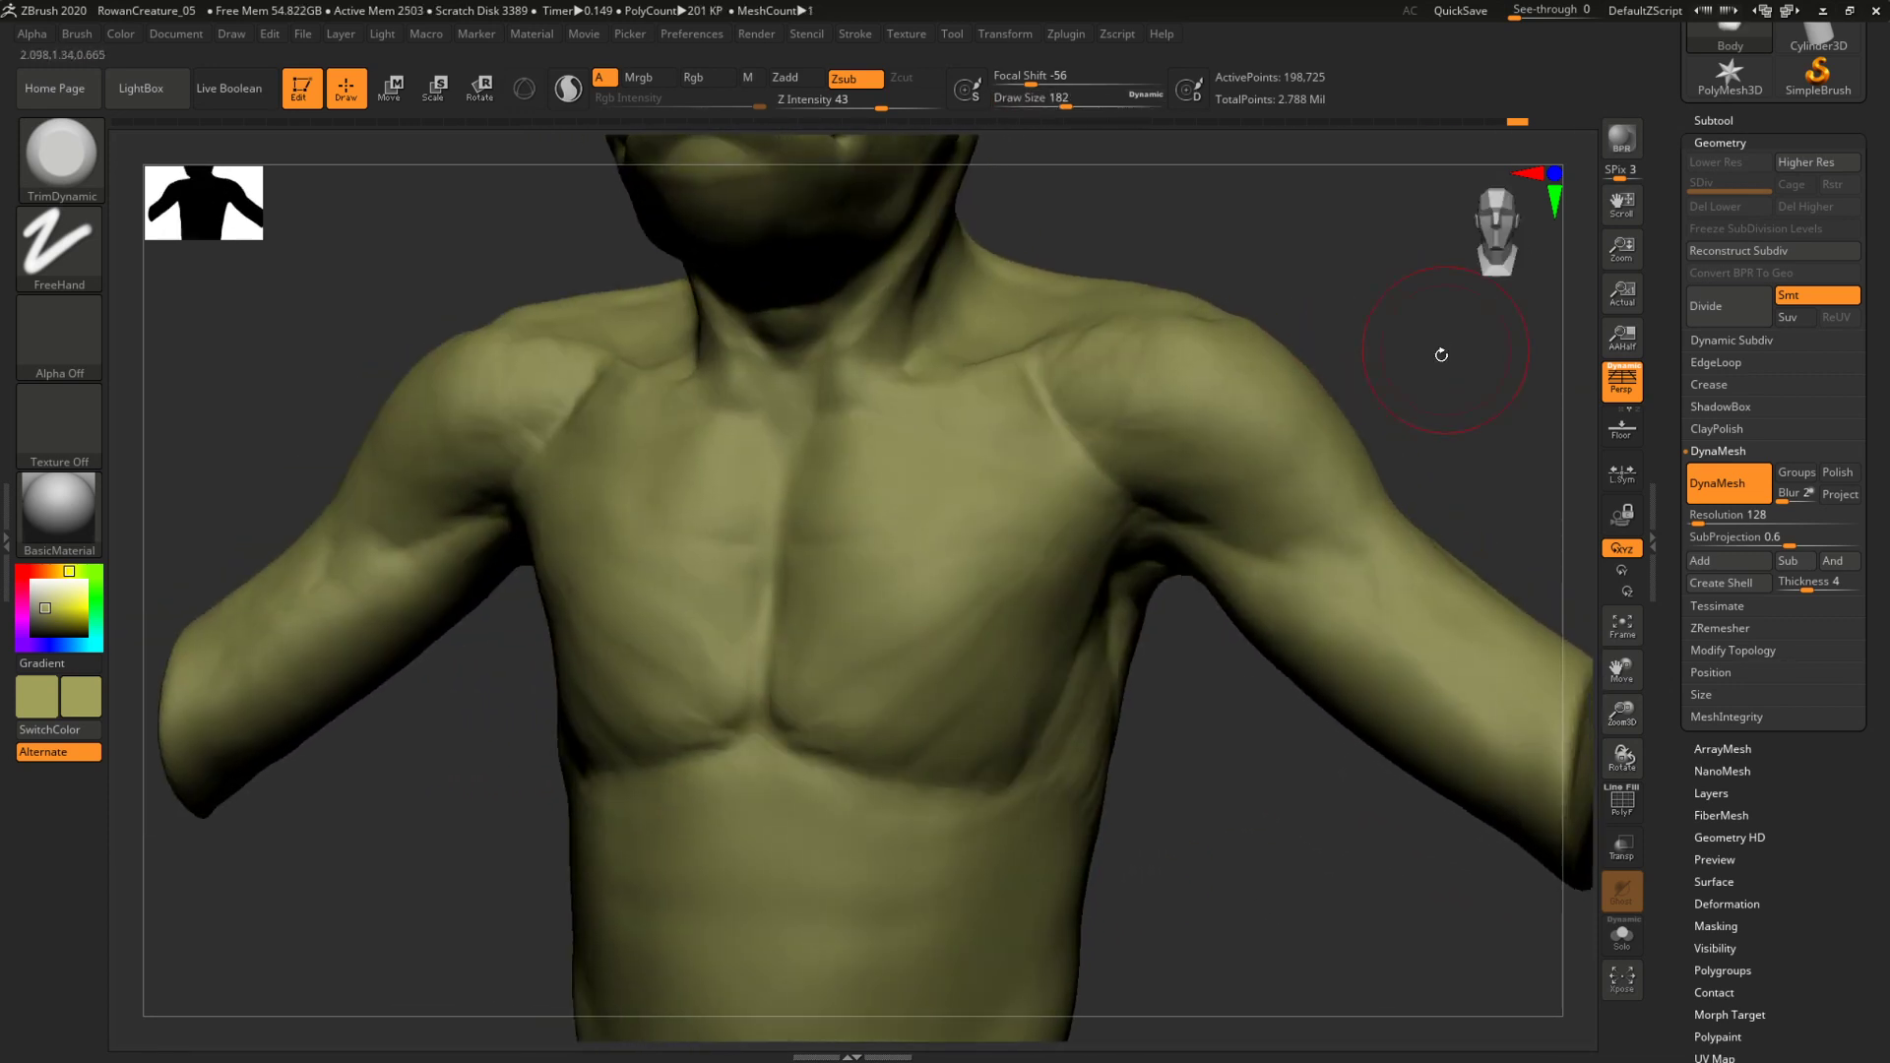
pyautogui.press('f')
# Trim the abdomen below the chest into broad planes with TrimDynamic, raising the draw size to 274 and 344.
pyautogui.moveTo(1159, 380)
pyautogui.mouseDown(button='right')
pyautogui.moveTo(1249, 515)
pyautogui.moveTo(1377, 551)
pyautogui.moveTo(1408, 472)
pyautogui.moveTo(1218, 646)
pyautogui.moveTo(955, 605)
pyautogui.mouseUp(button='right')
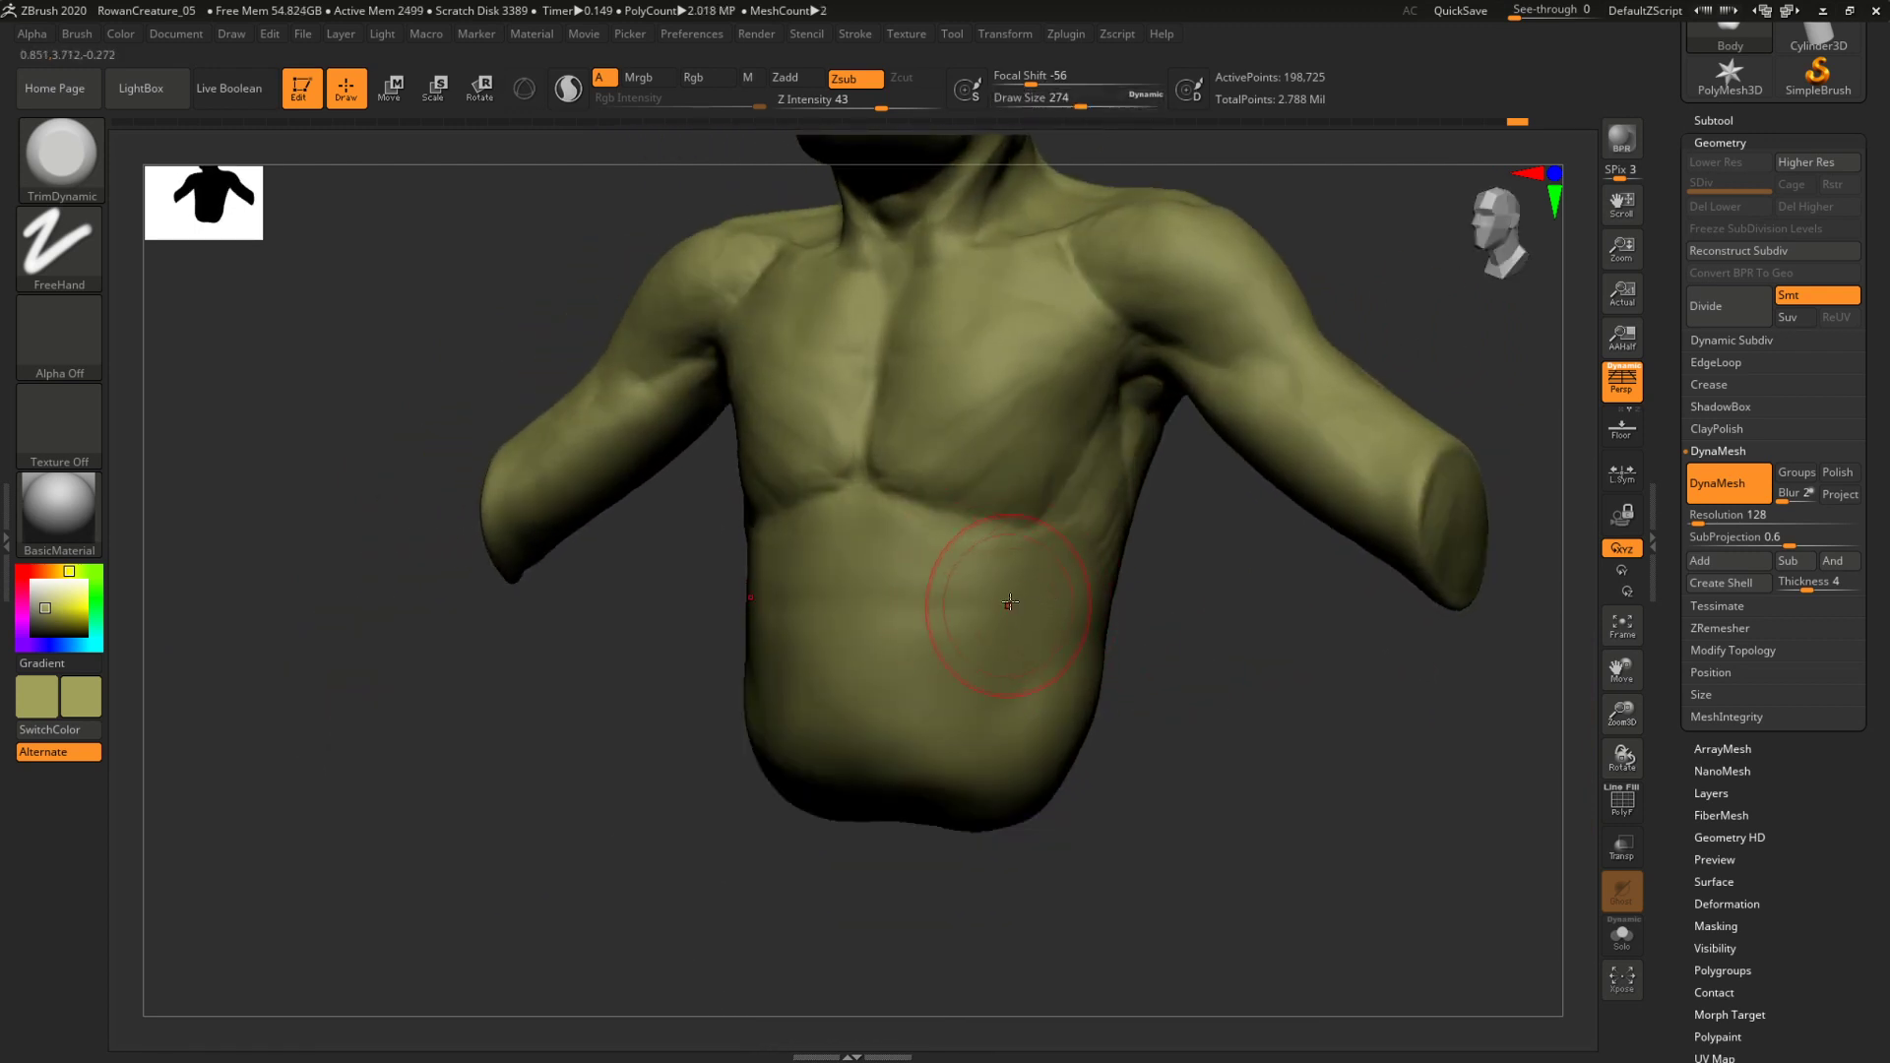
pyautogui.keyDown('shift'); pyautogui.moveTo(1206, 607); pyautogui.dragTo(905, 619, button='right'); pyautogui.keyUp('shift')
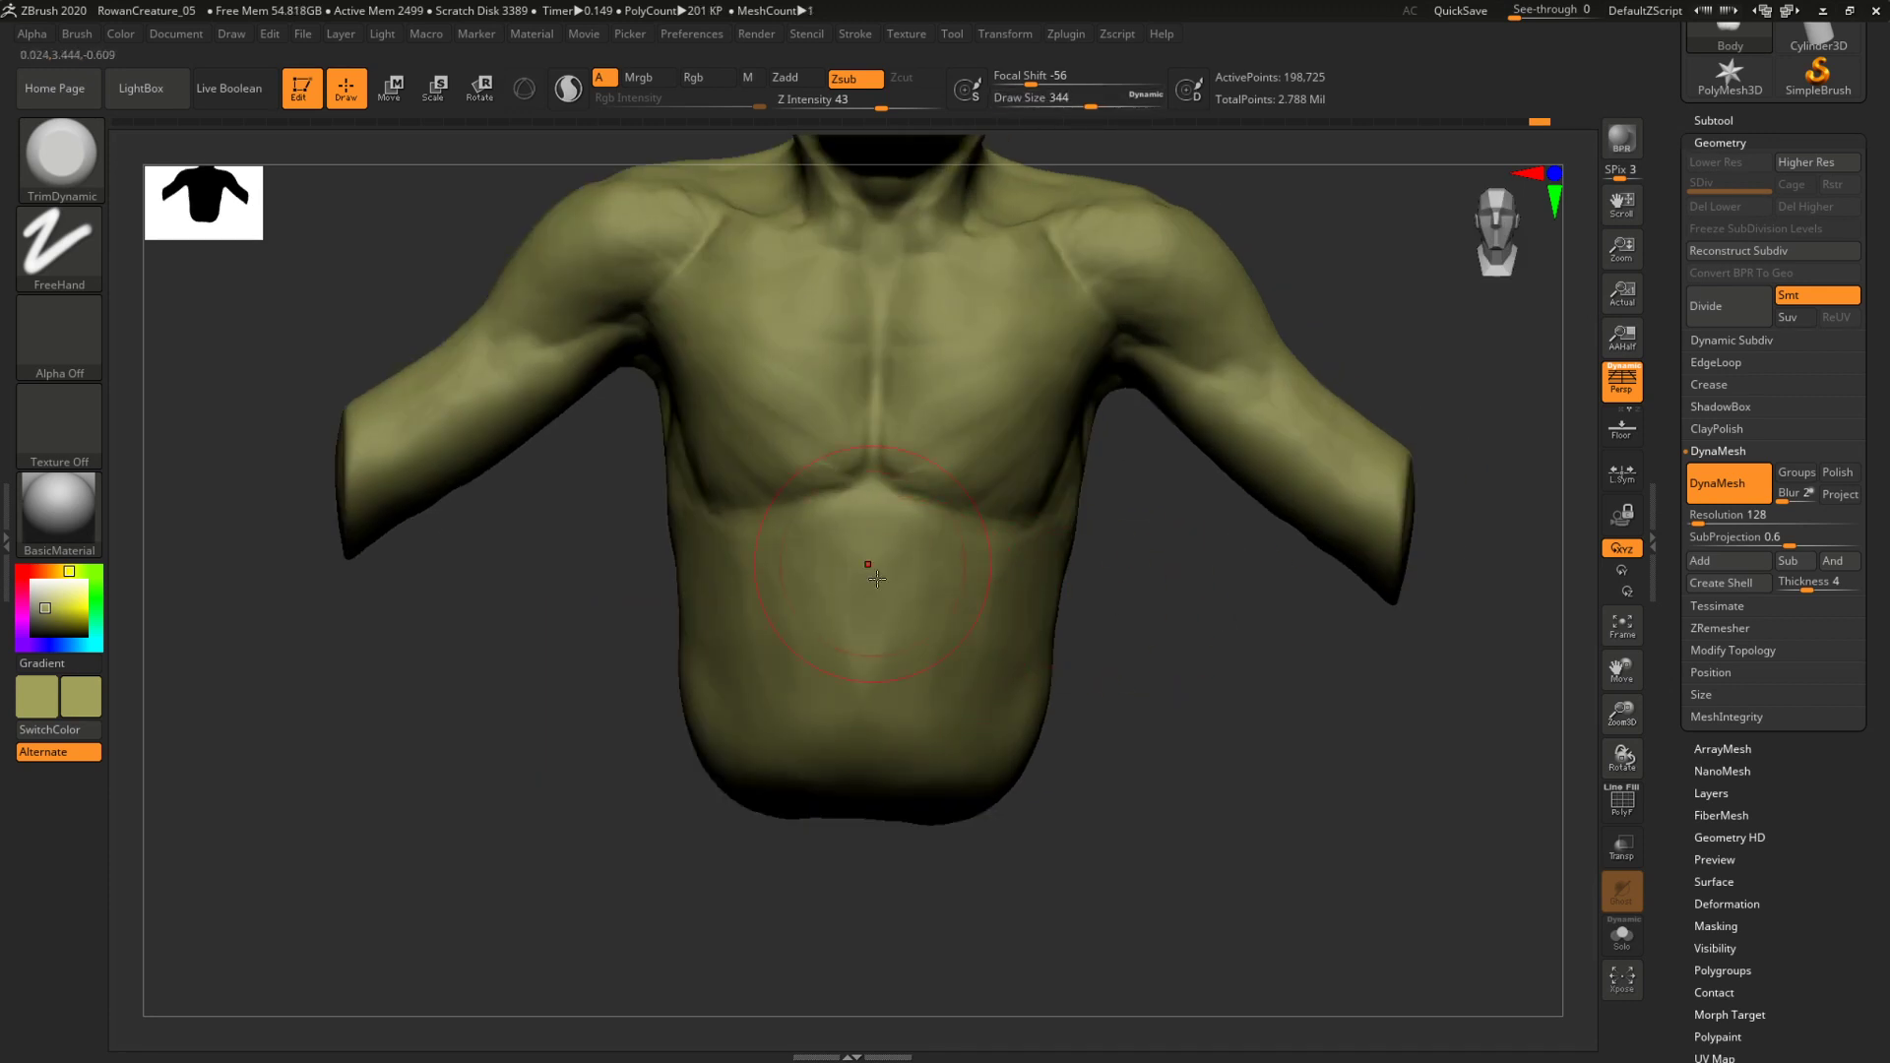
pyautogui.moveTo(1177, 776); pyautogui.dragTo(1113, 759, button='right')
pyautogui.press('f')
pyautogui.press('f')
pyautogui.press('space')
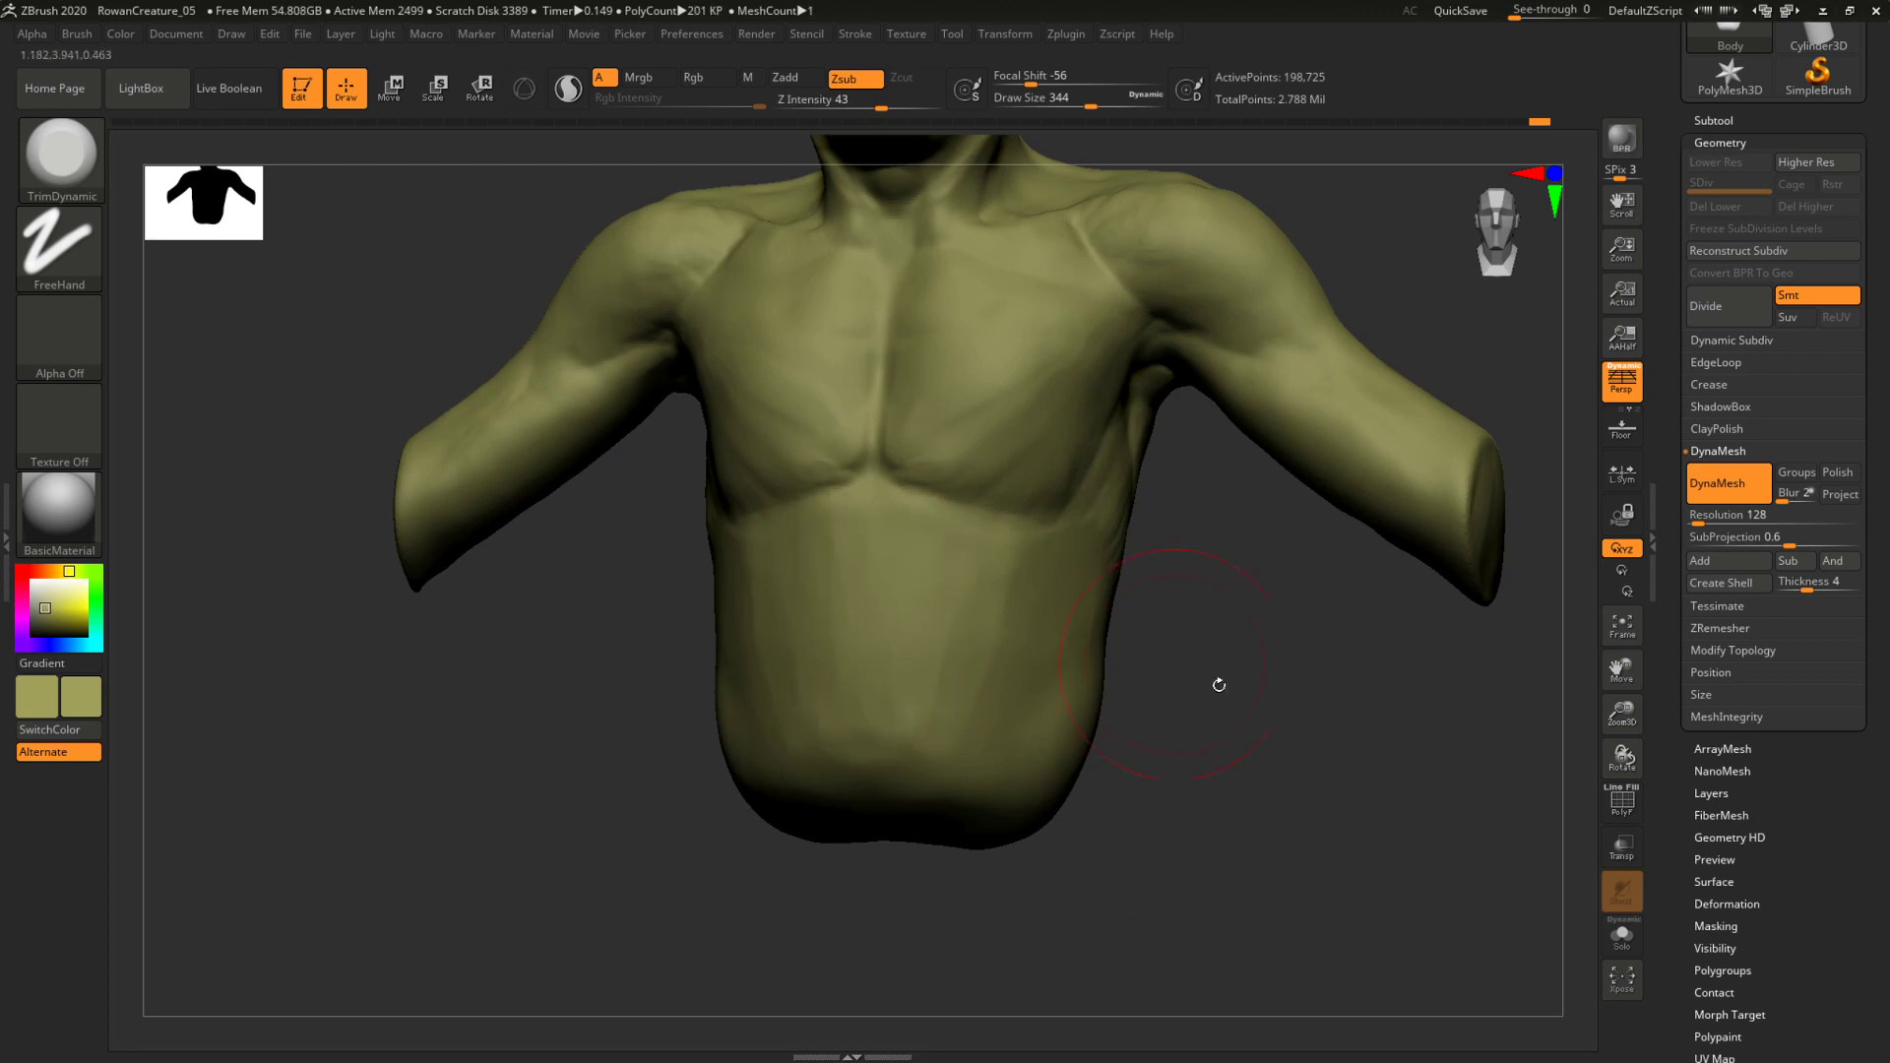
# Open the subtool list and preview the Body subtool with its polypaint shown, switching the polypaint off again.
pyautogui.click(1729, 119)
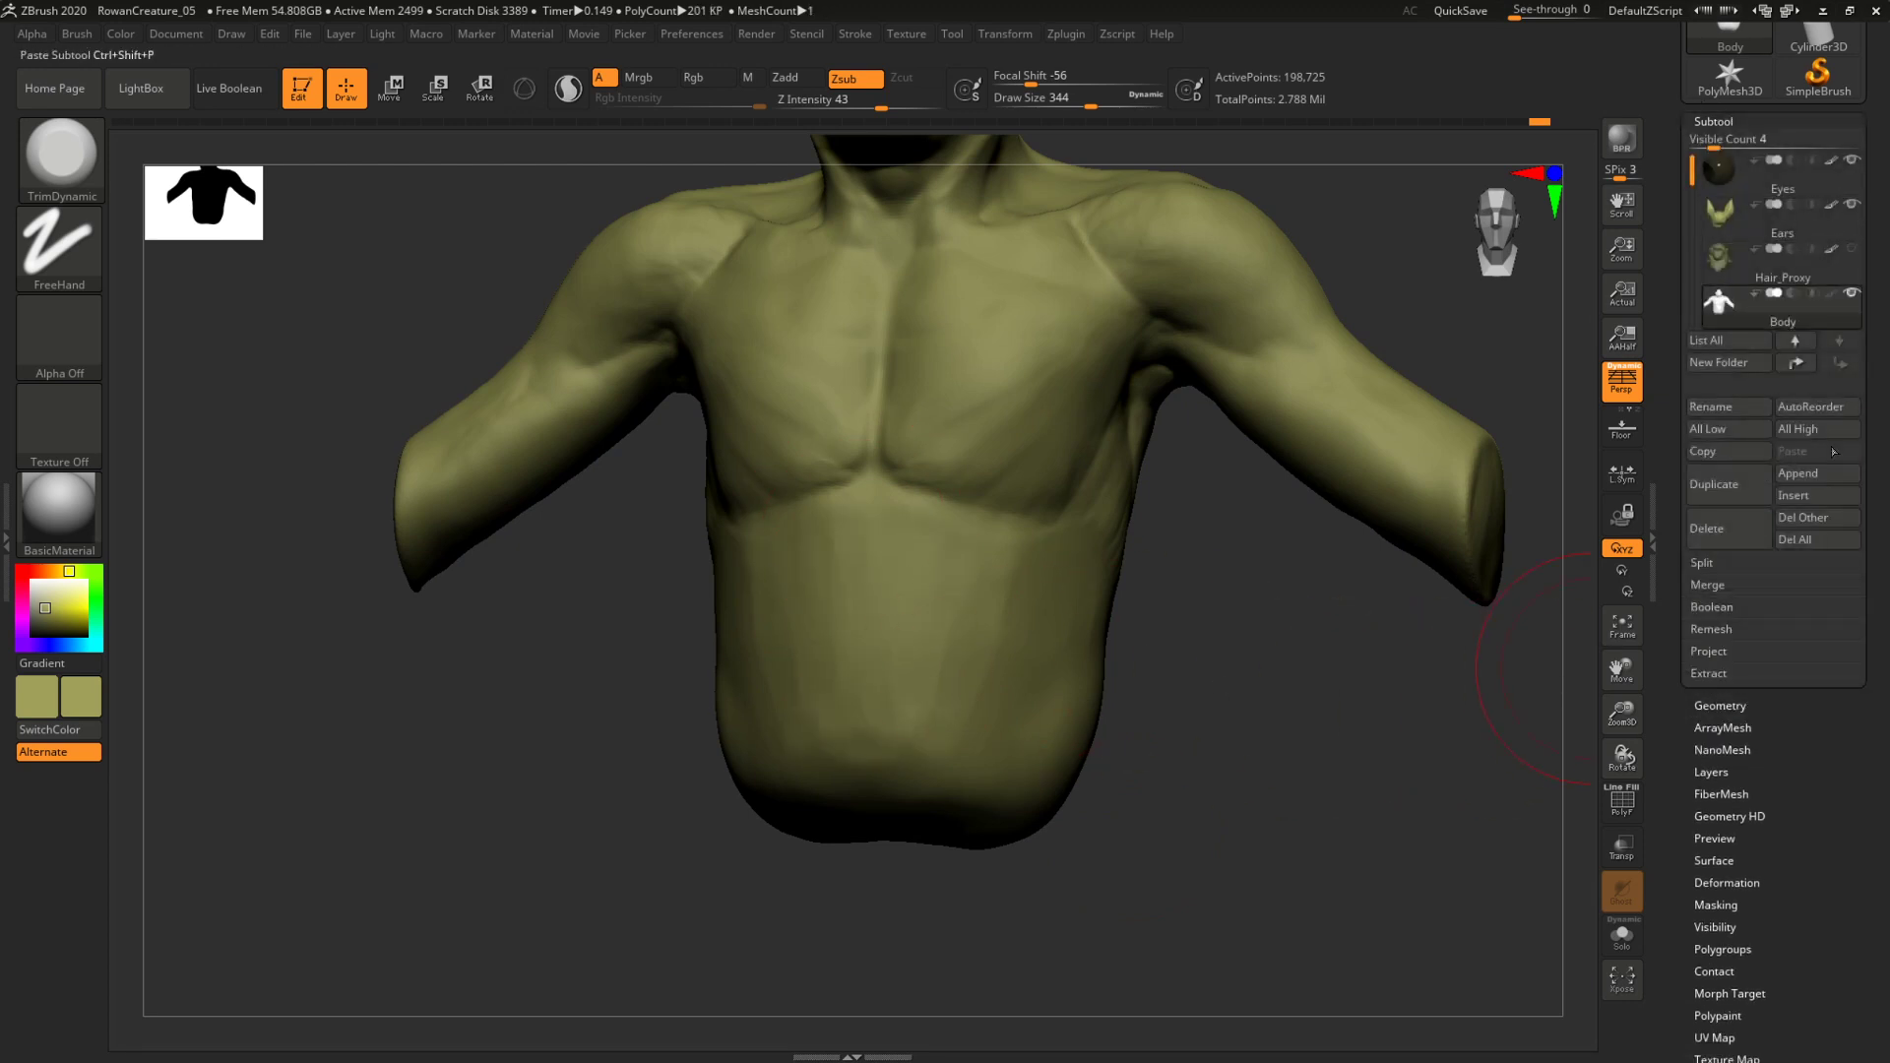
pyautogui.click(1806, 317)
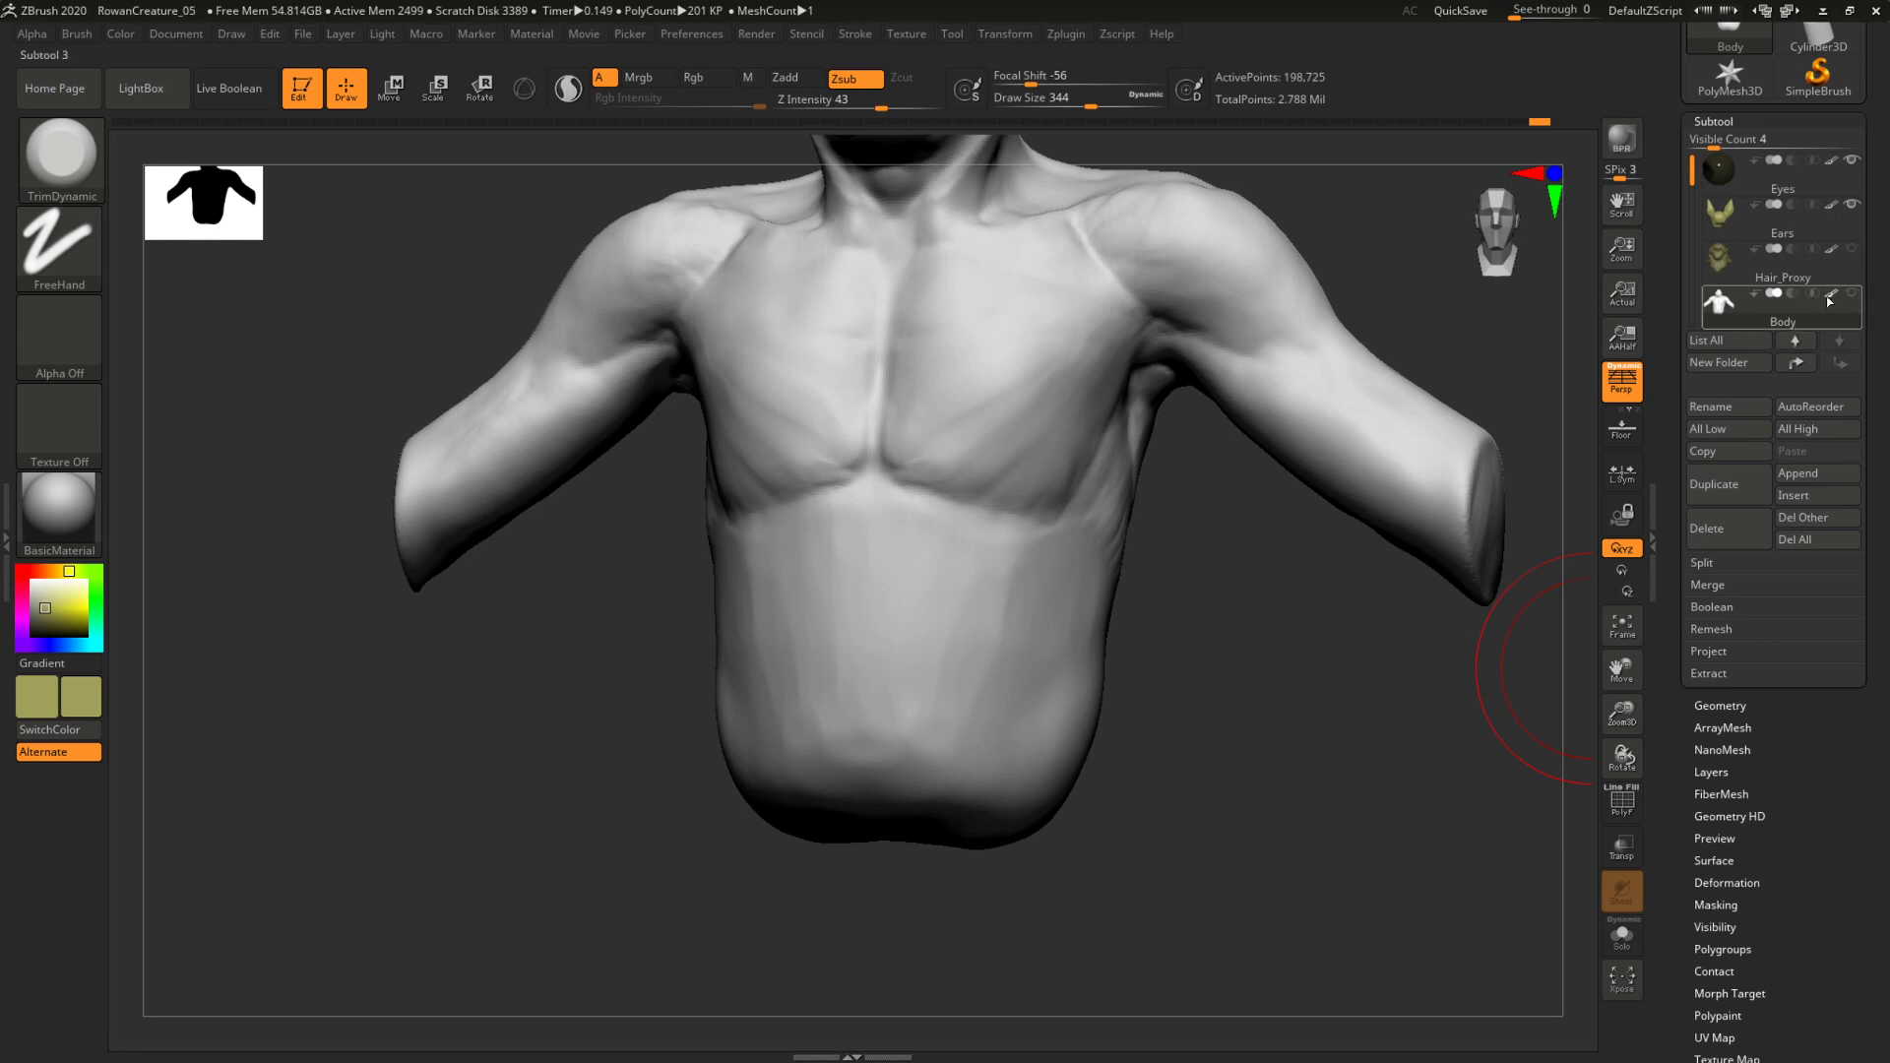
pyautogui.click(1827, 298)
pyautogui.click(1828, 299)
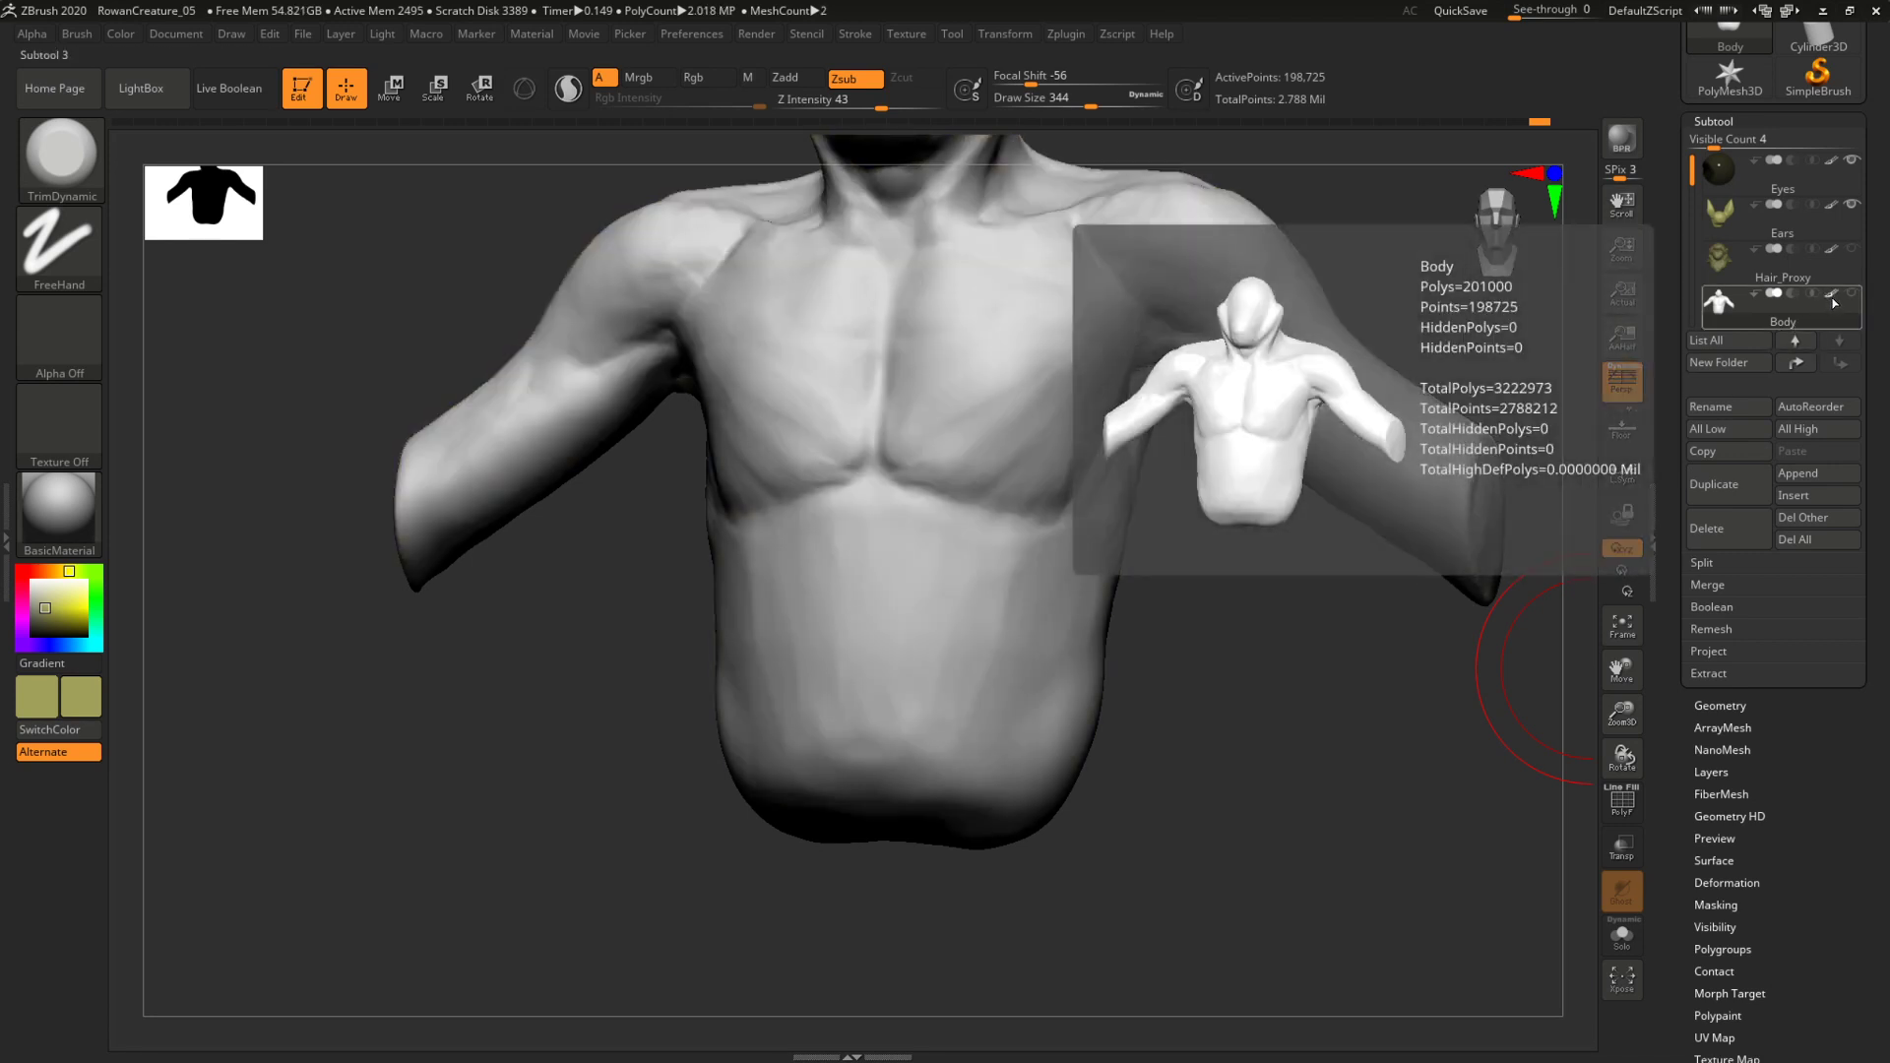
pyautogui.click(1833, 296)
# Duplicate the Body subtool, bring the face into view and reselect the original Body.
pyautogui.click(1732, 483)
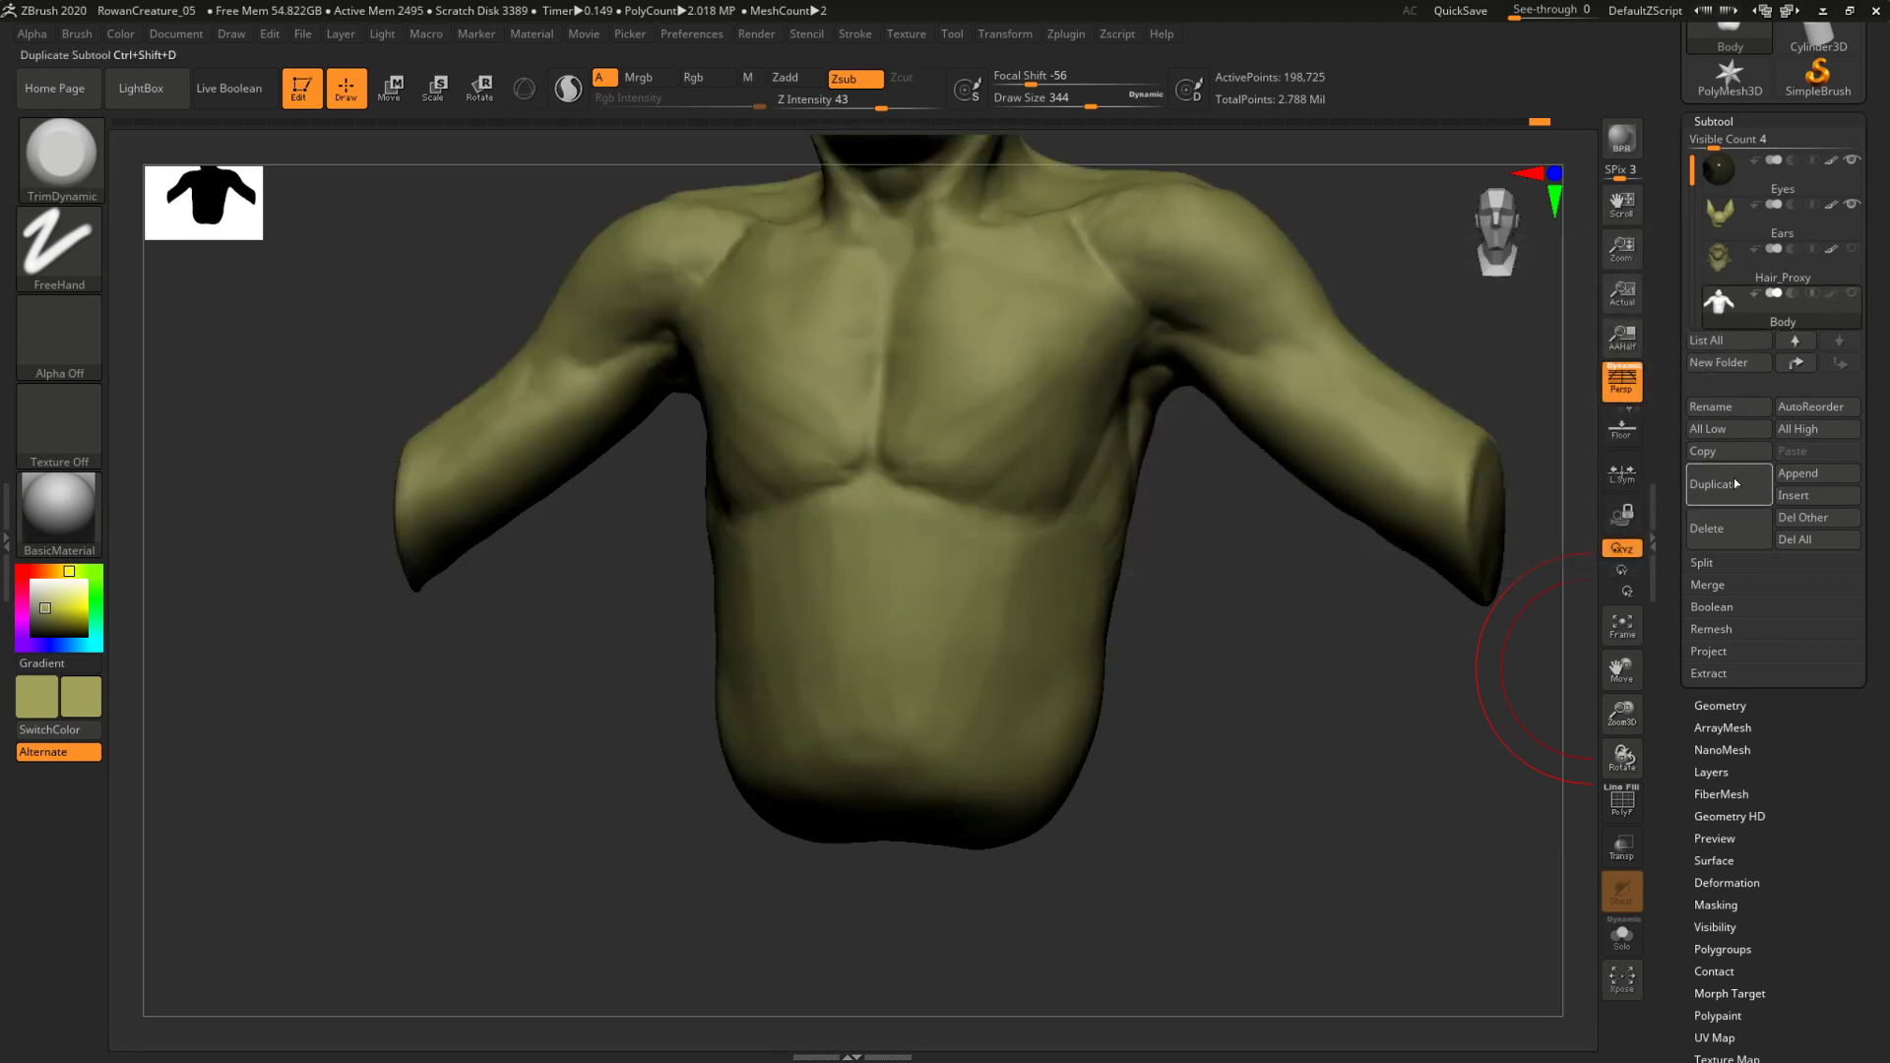
pyautogui.keyDown('alt'); pyautogui.moveTo(1412, 218); pyautogui.dragTo(1501, 397); pyautogui.keyUp('alt')
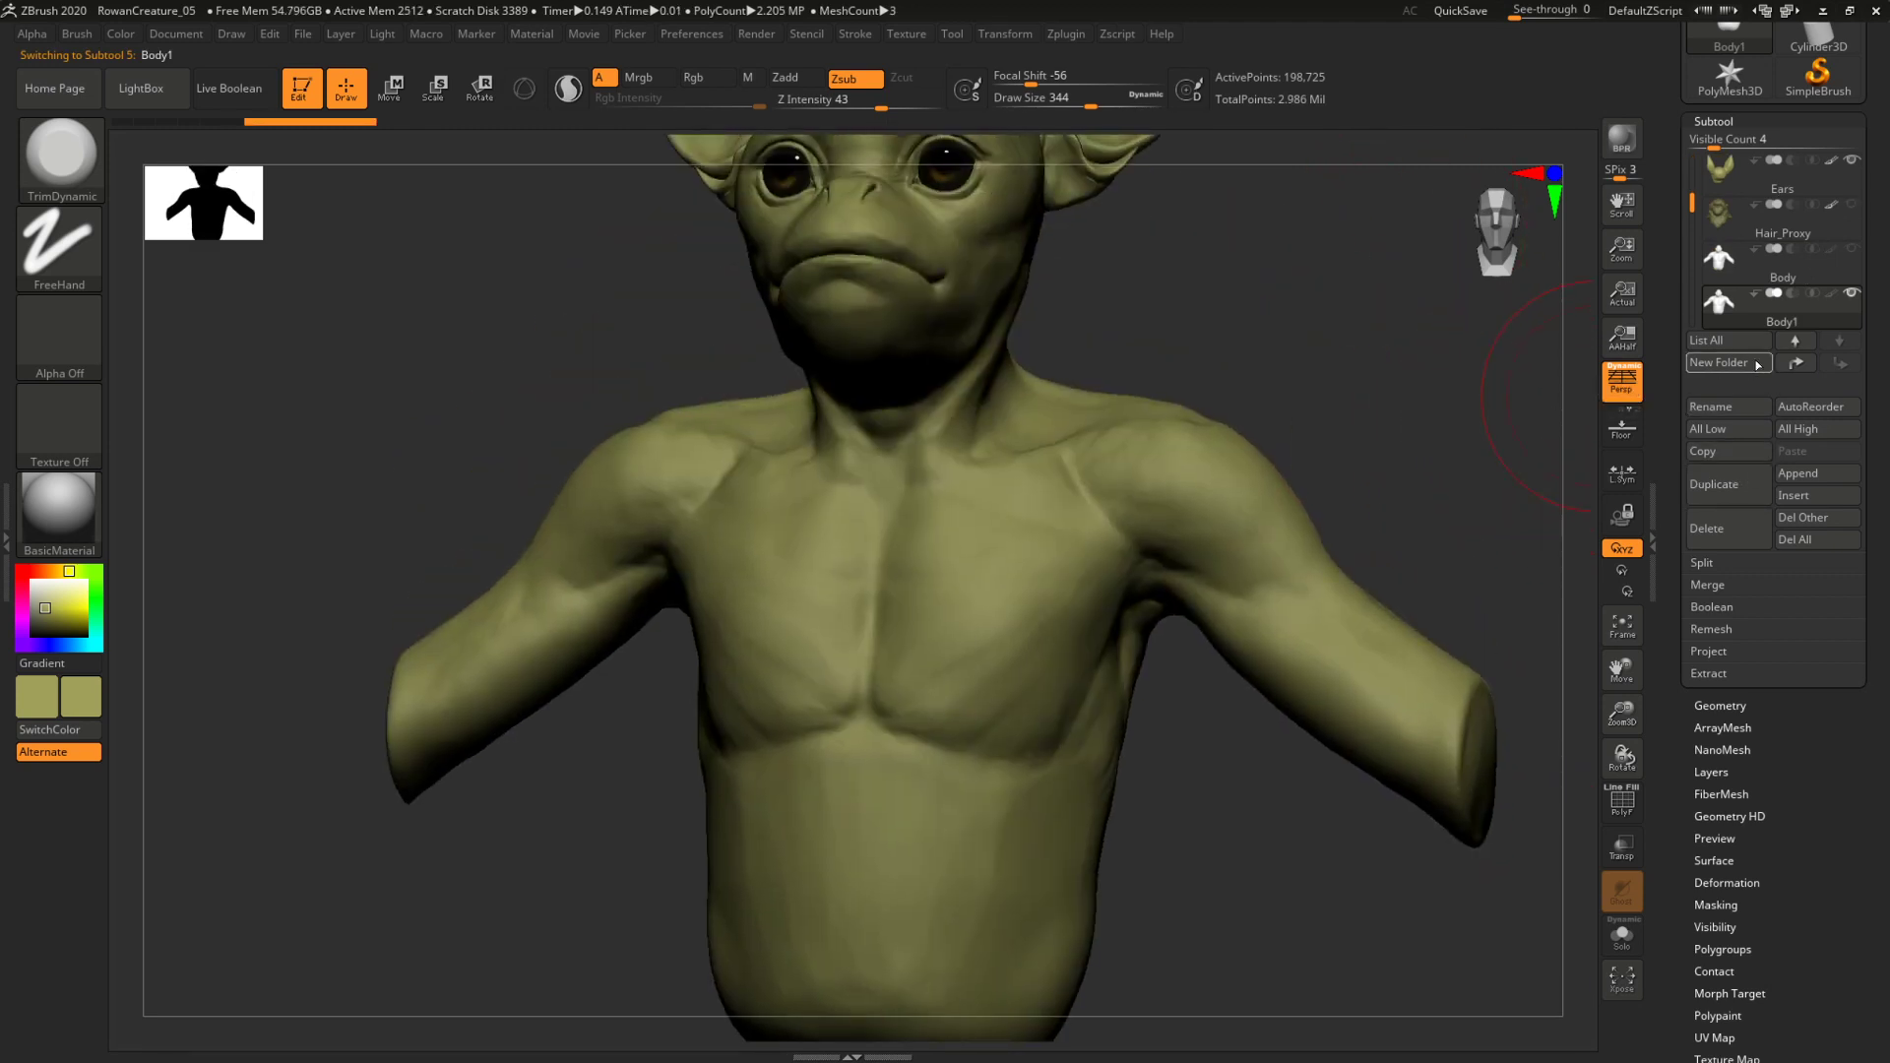
pyautogui.click(1771, 264)
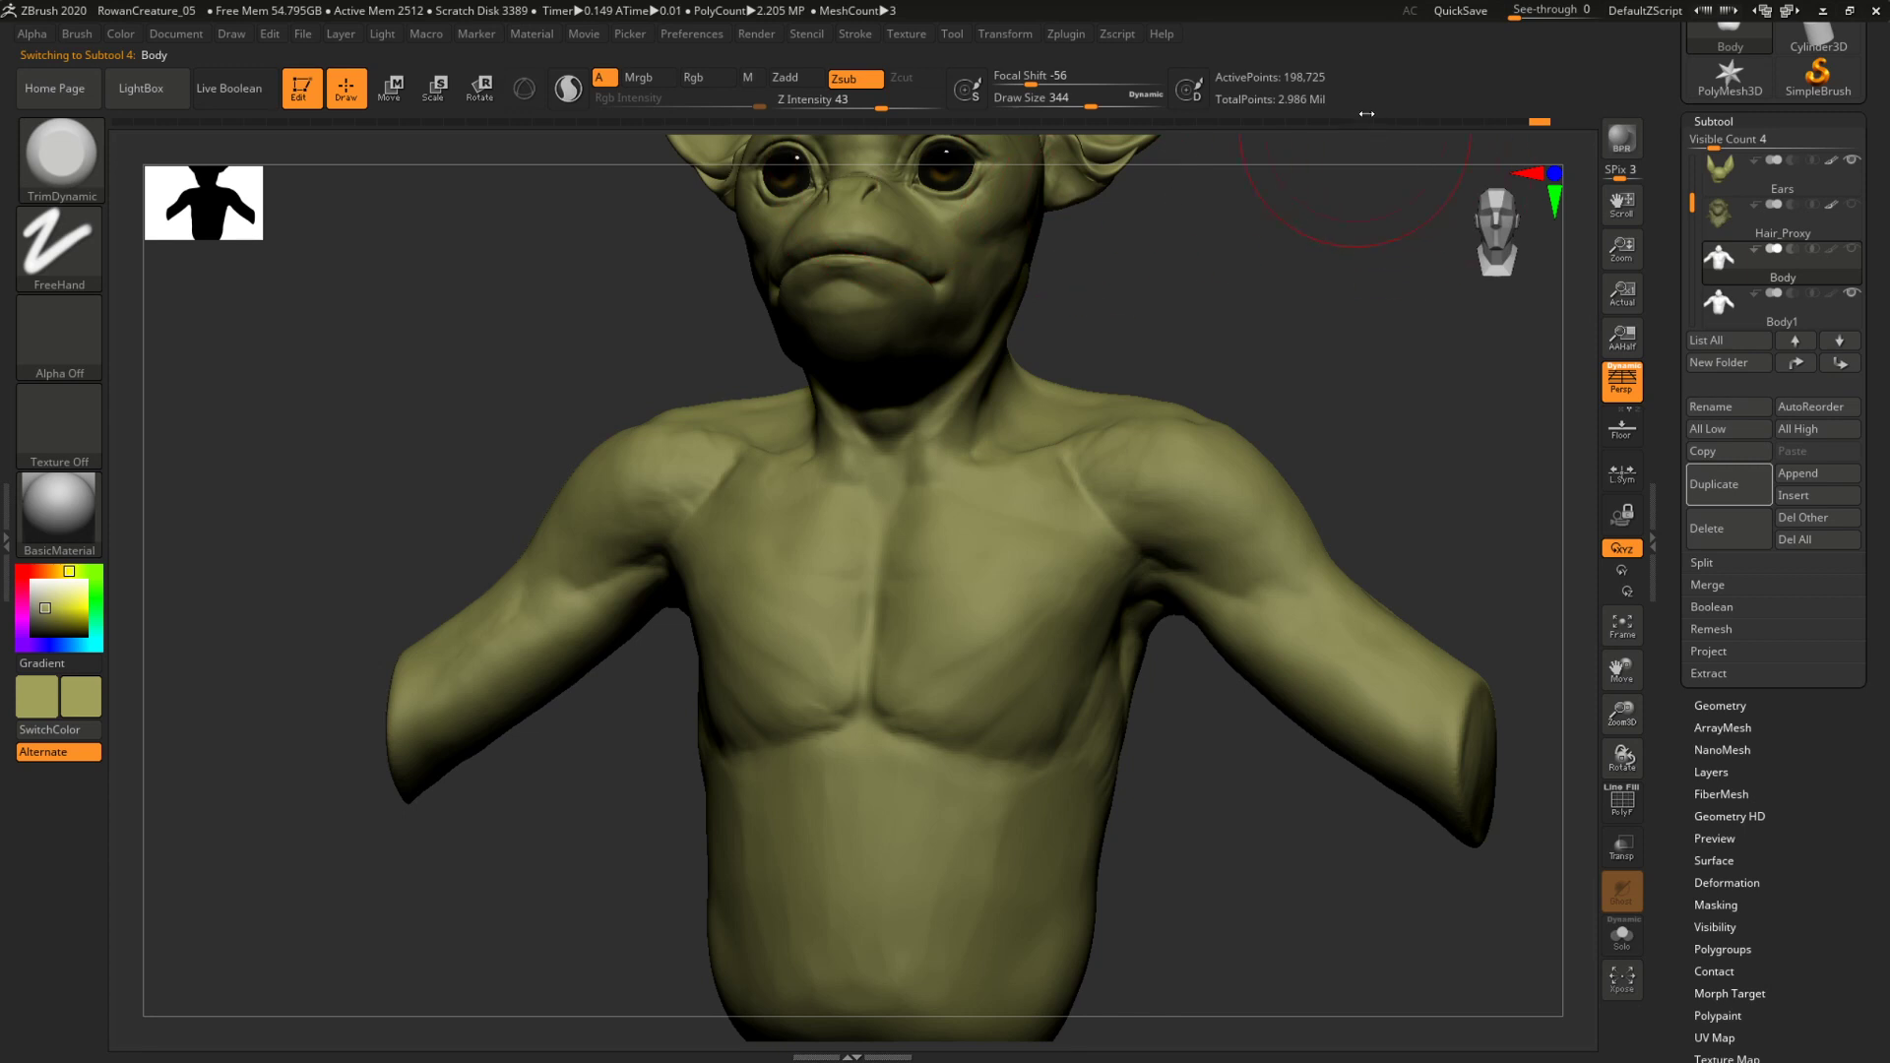
# Roll the original Body back to an earlier history state, show its painted muscle guidelines and isolate it in Solo.
pyautogui.click(1363, 122)
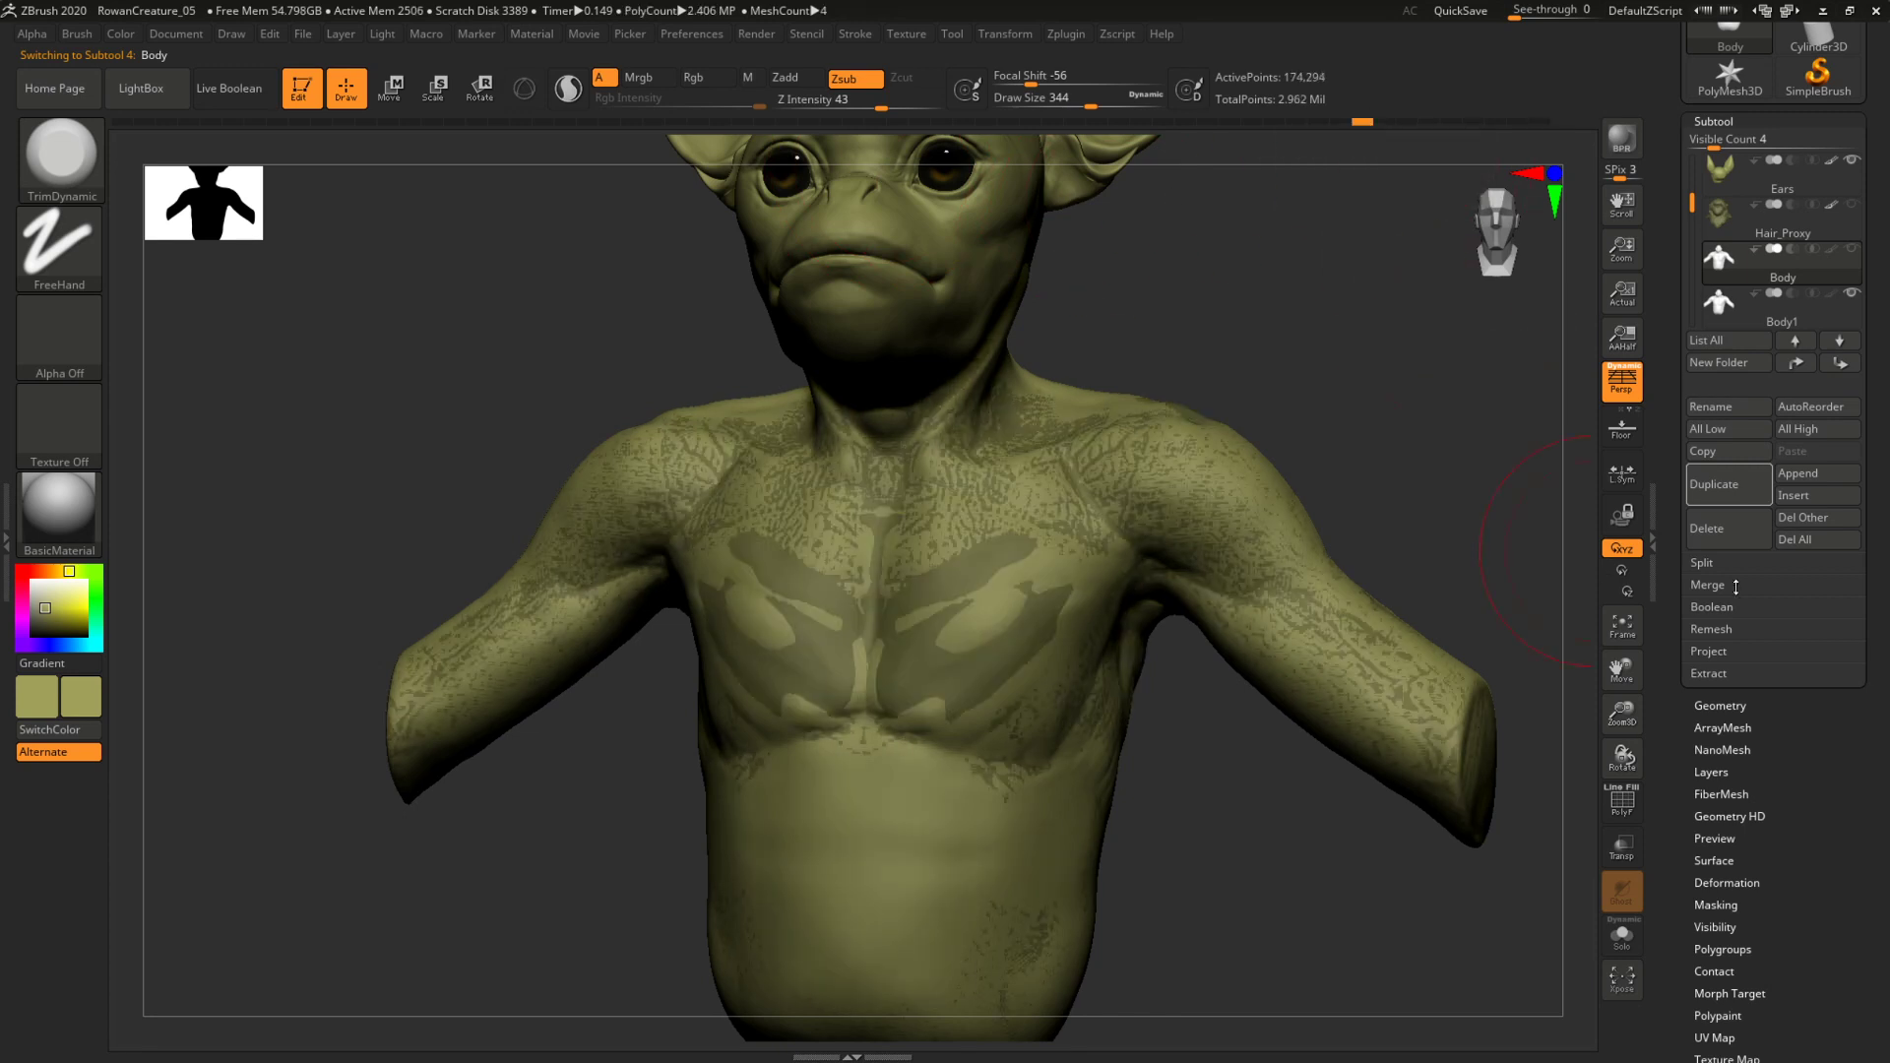
pyautogui.click(1829, 252)
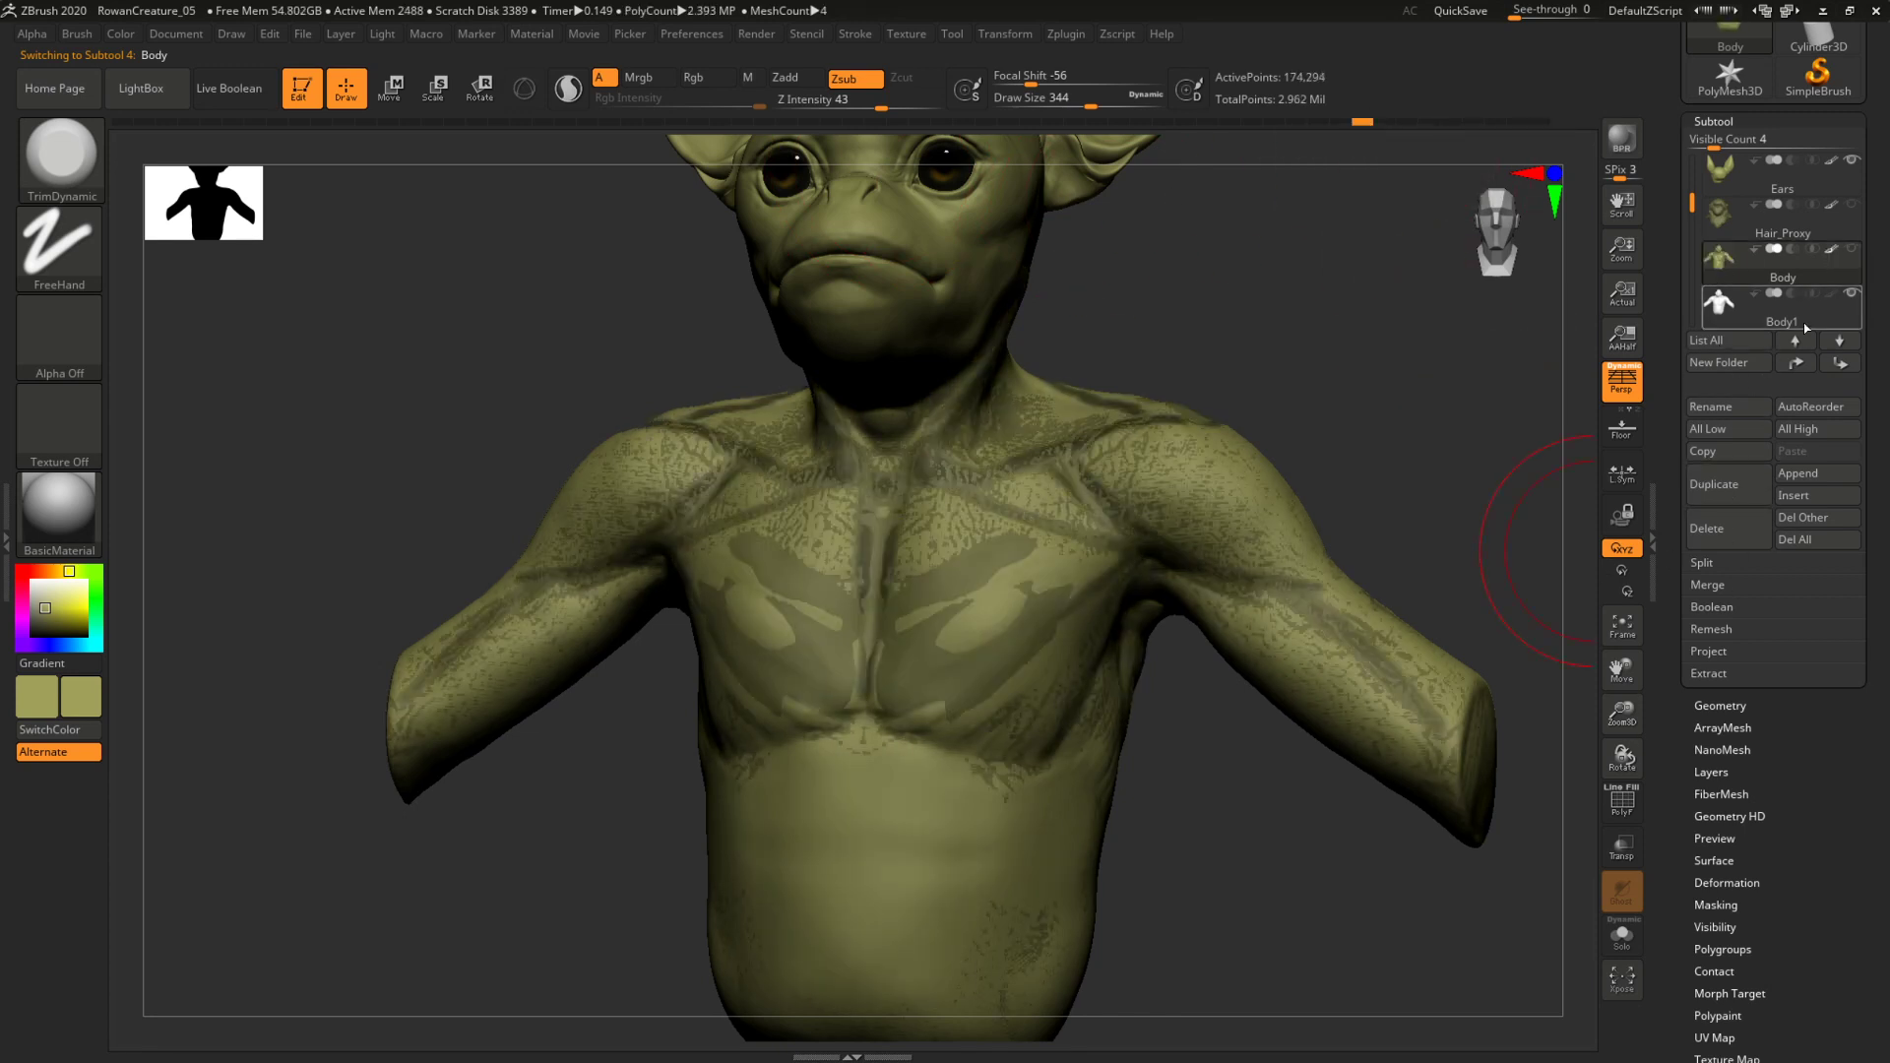
pyautogui.click(1624, 932)
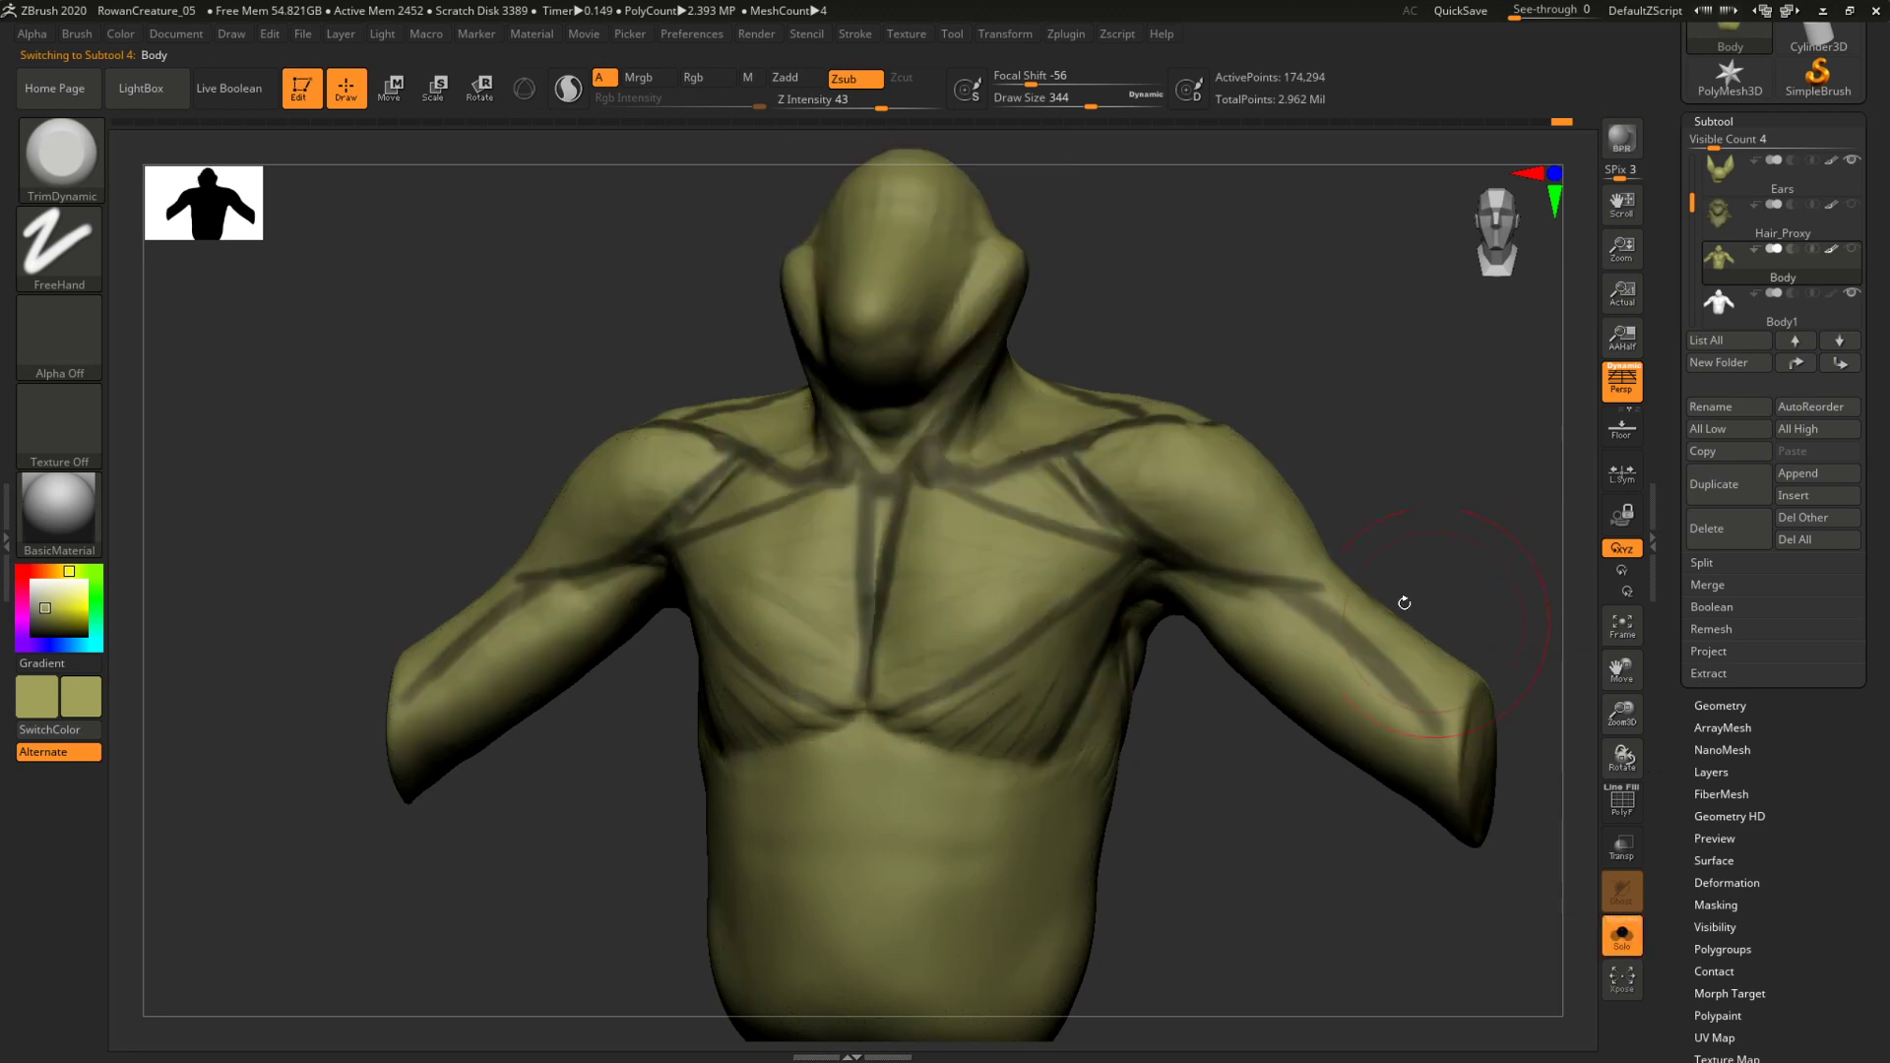
# Compare the line-marked Body subtool with its clean counterpart Body1, examining the torso from an angle.
pyautogui.moveTo(1283, 304); pyautogui.dragTo(1186, 184)
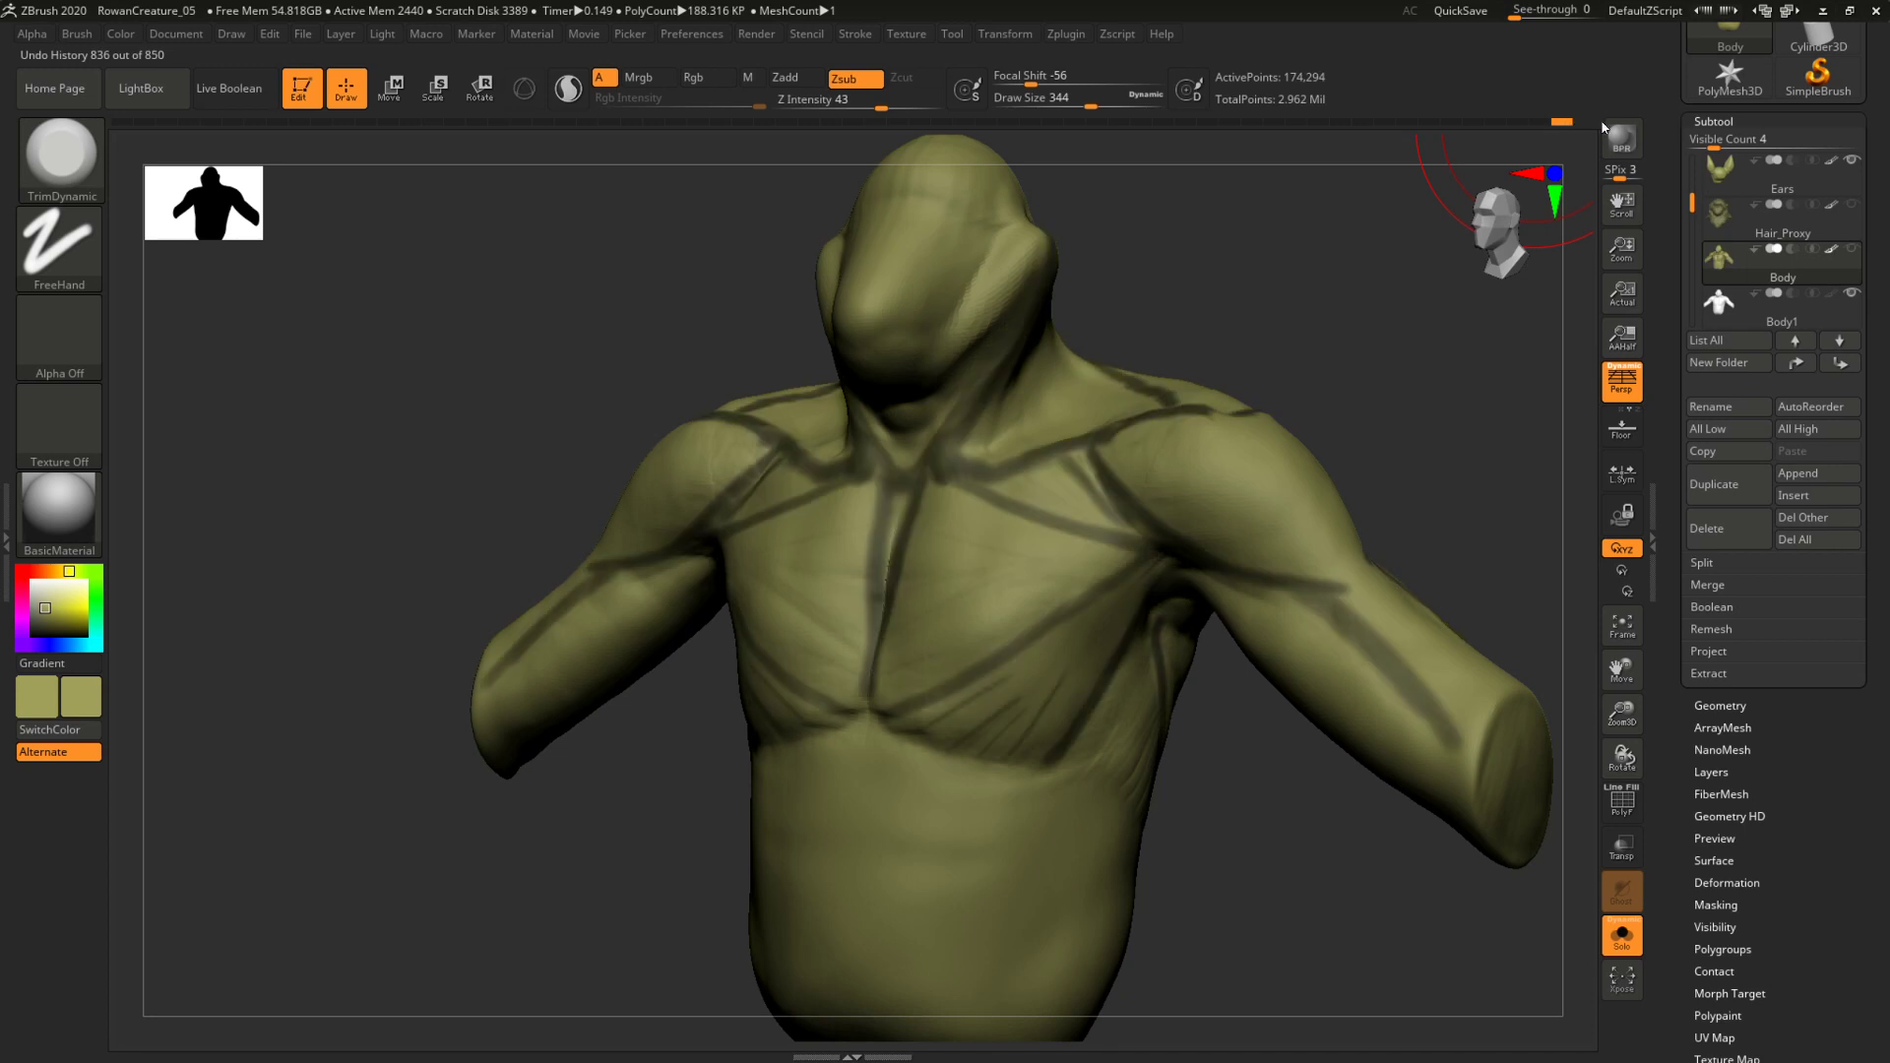
pyautogui.keyDown('shift'); pyautogui.moveTo(1392, 273); pyautogui.dragTo(1236, 295); pyautogui.keyUp('shift')
pyautogui.moveTo(1378, 330); pyautogui.dragTo(1307, 312)
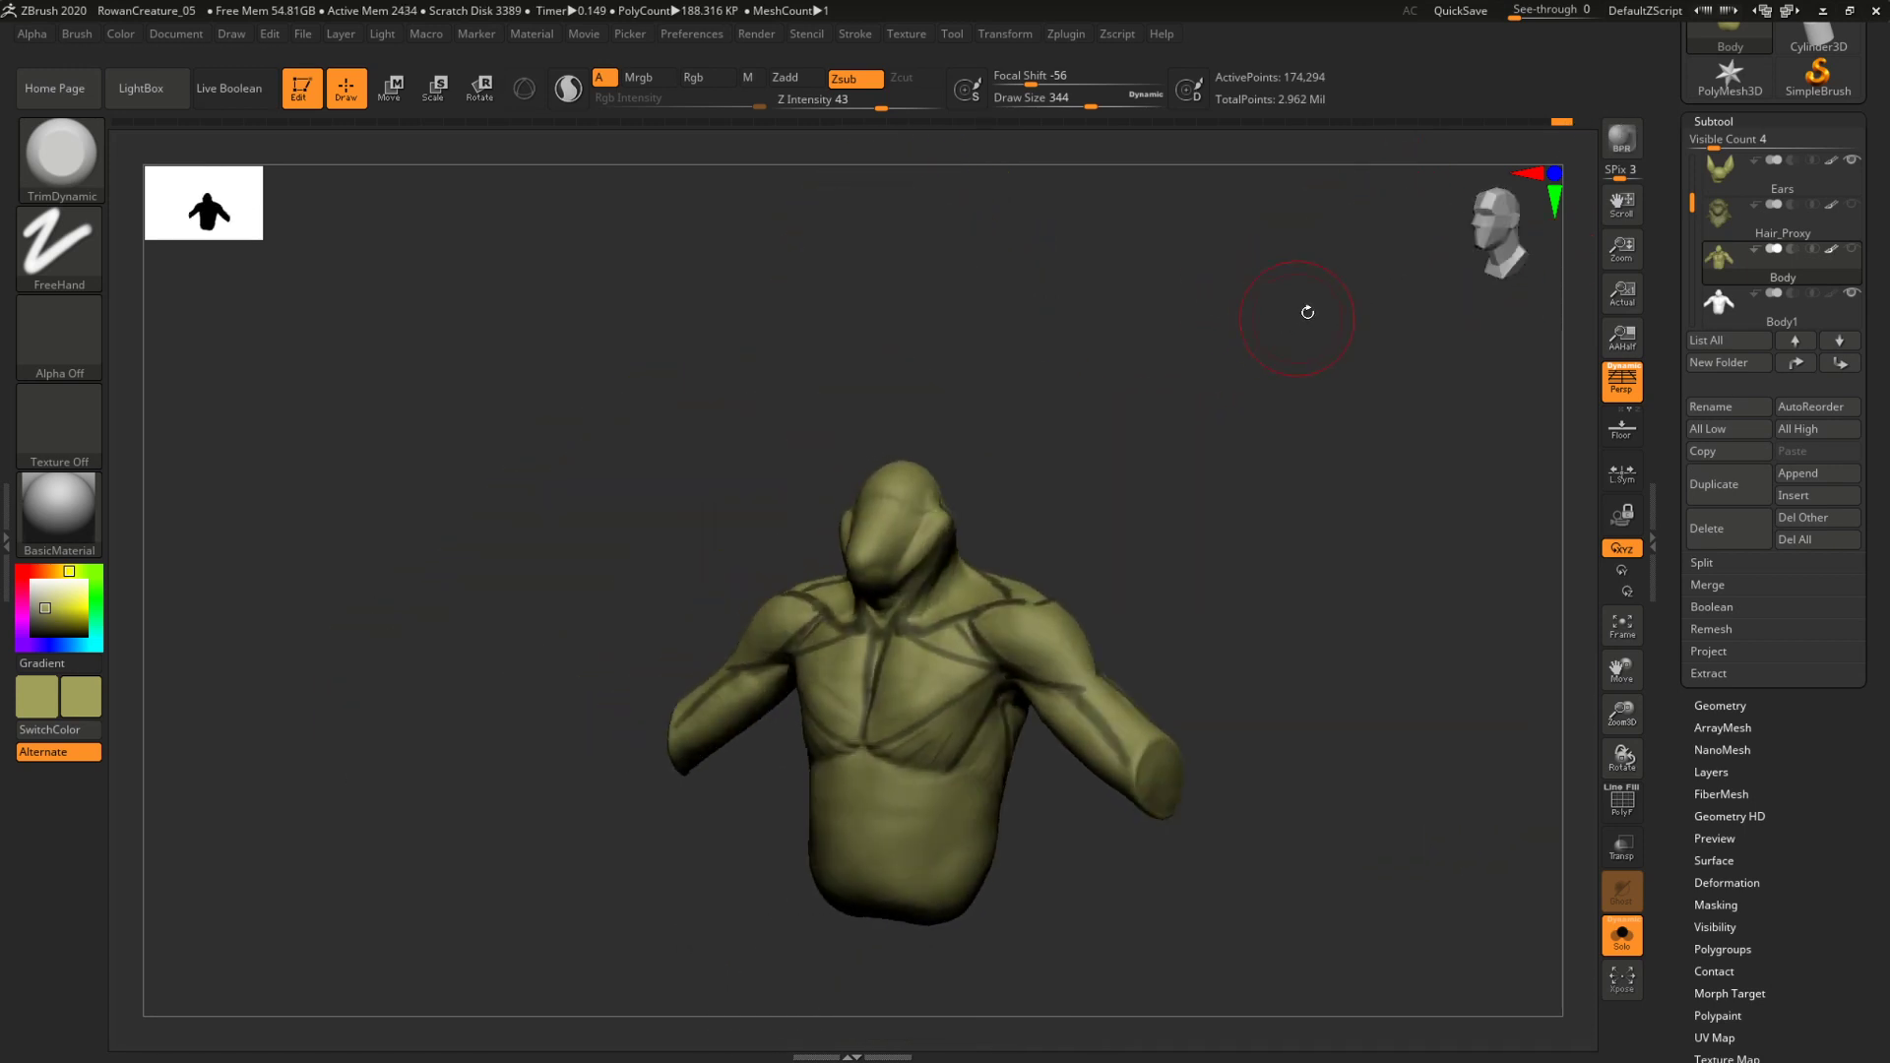
pyautogui.click(1816, 310)
pyautogui.click(1826, 304)
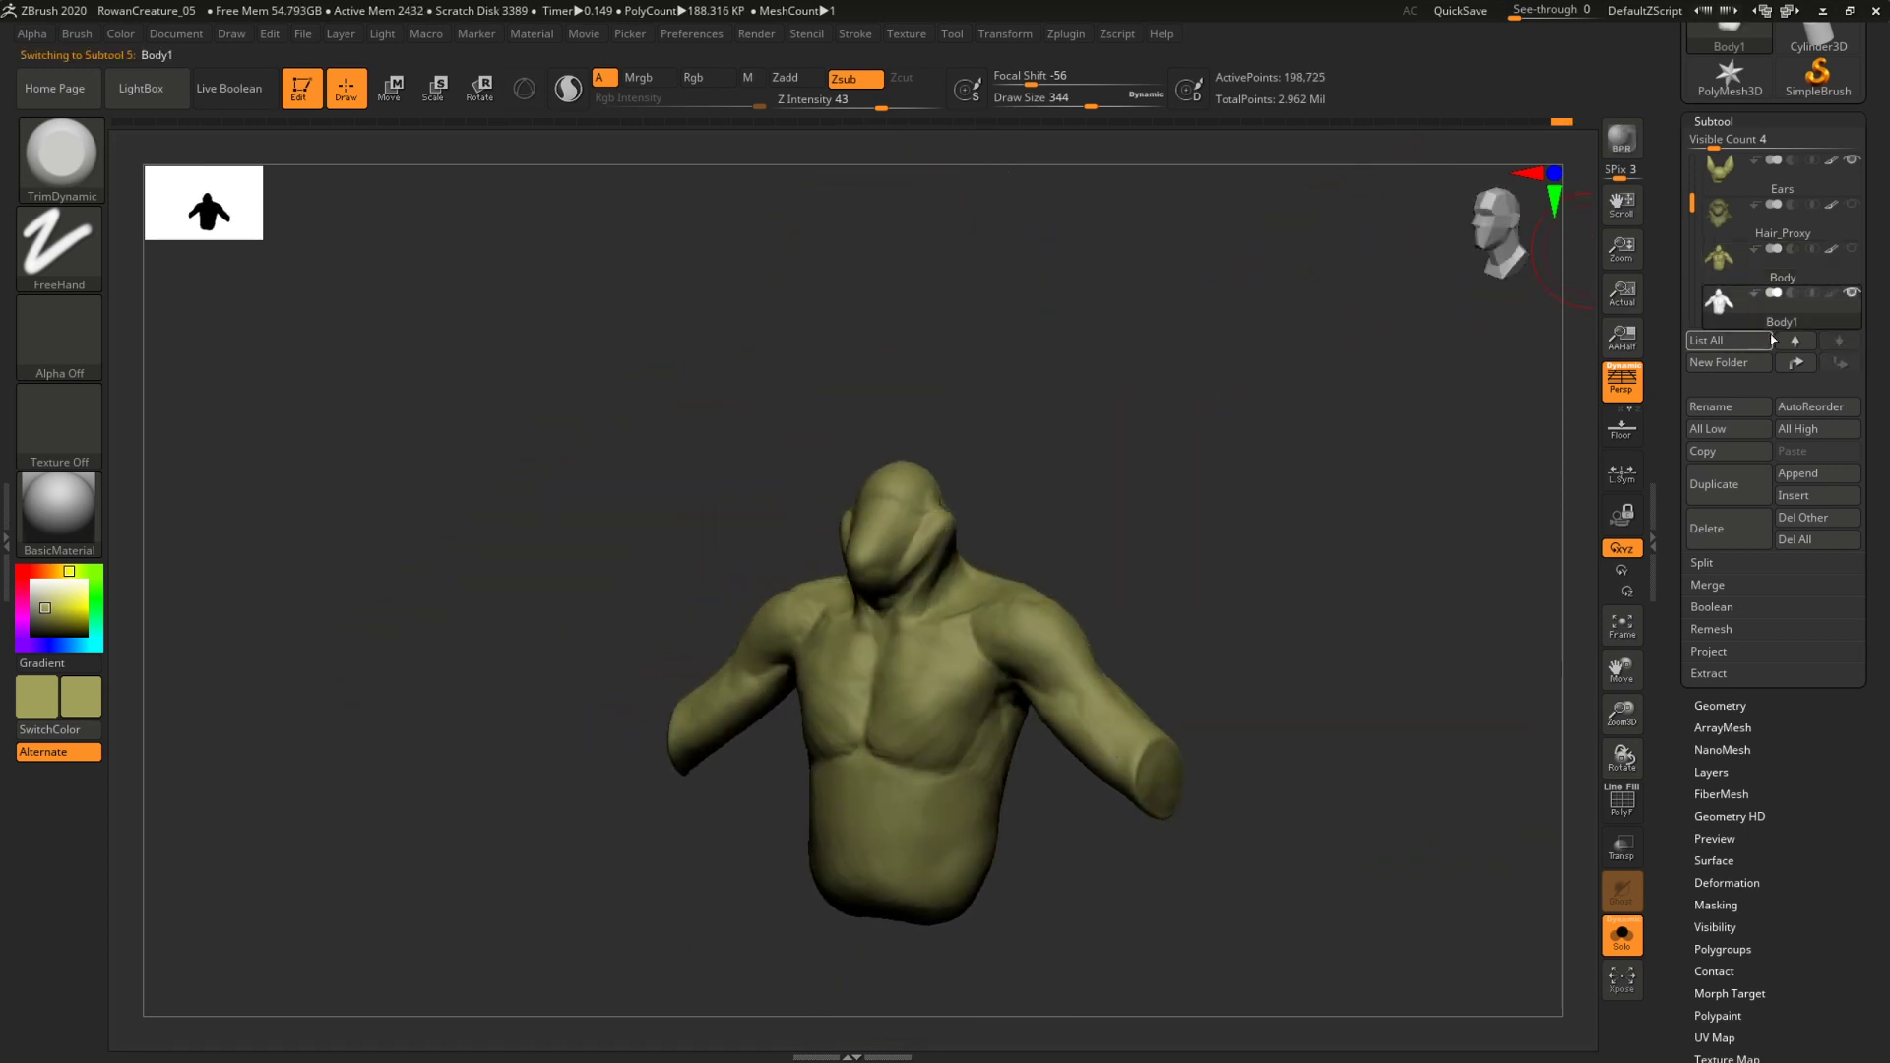
# Delete the Body subtool that carries the painted muscle guidelines, leaving Body1 in the list.
pyautogui.click(1717, 260)
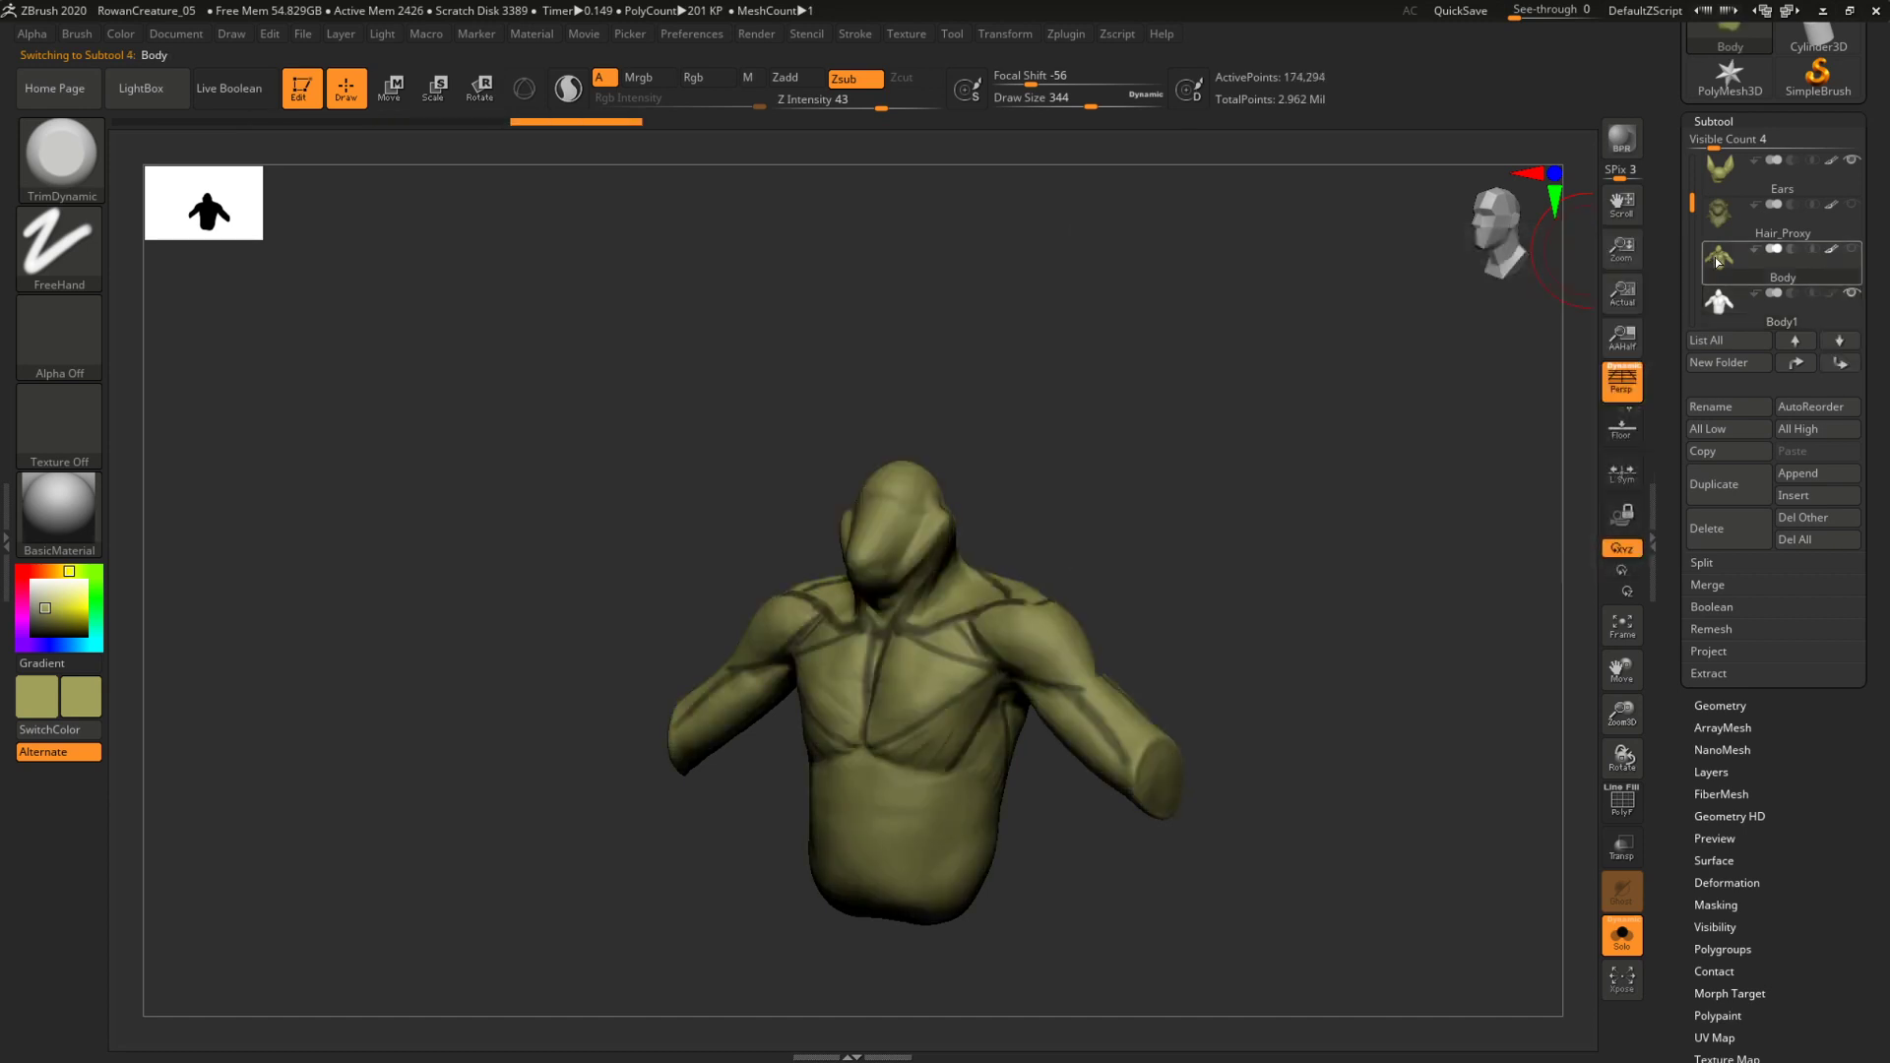
pyautogui.moveTo(1294, 453); pyautogui.dragTo(1563, 336)
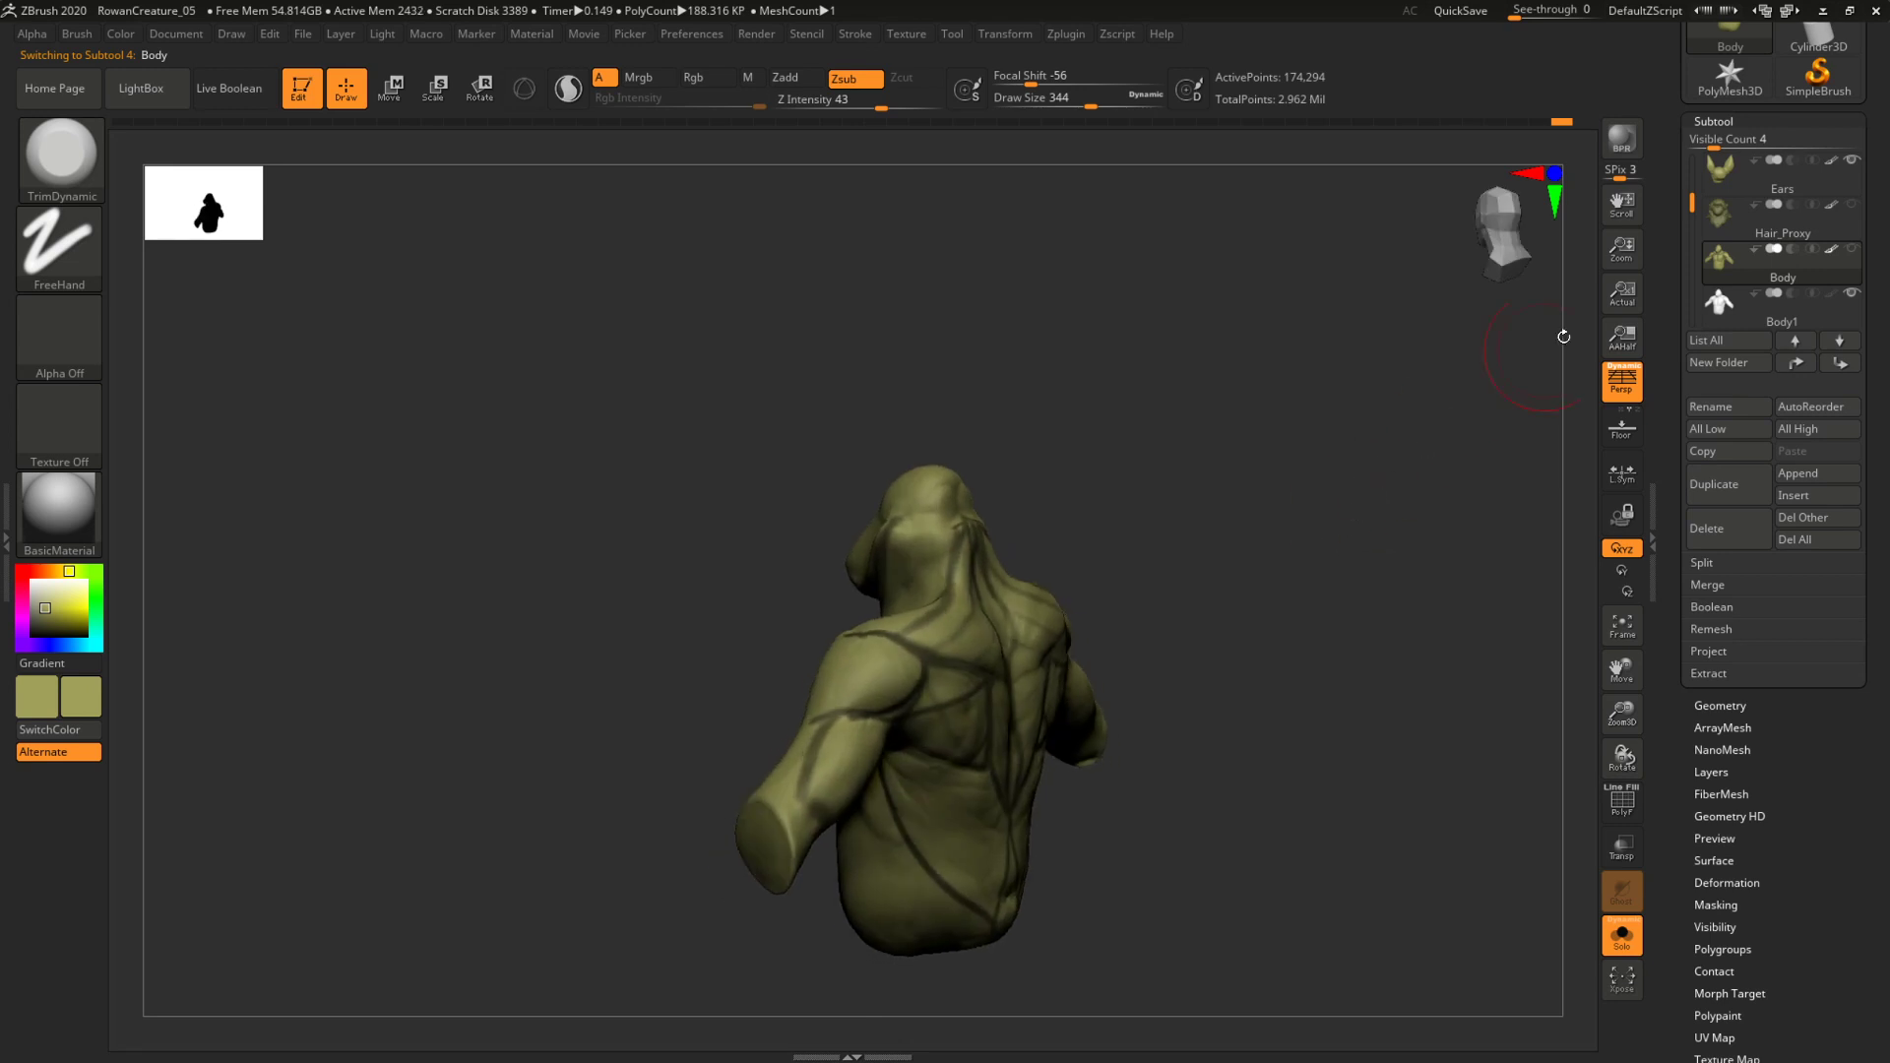
pyautogui.moveTo(1712, 300)
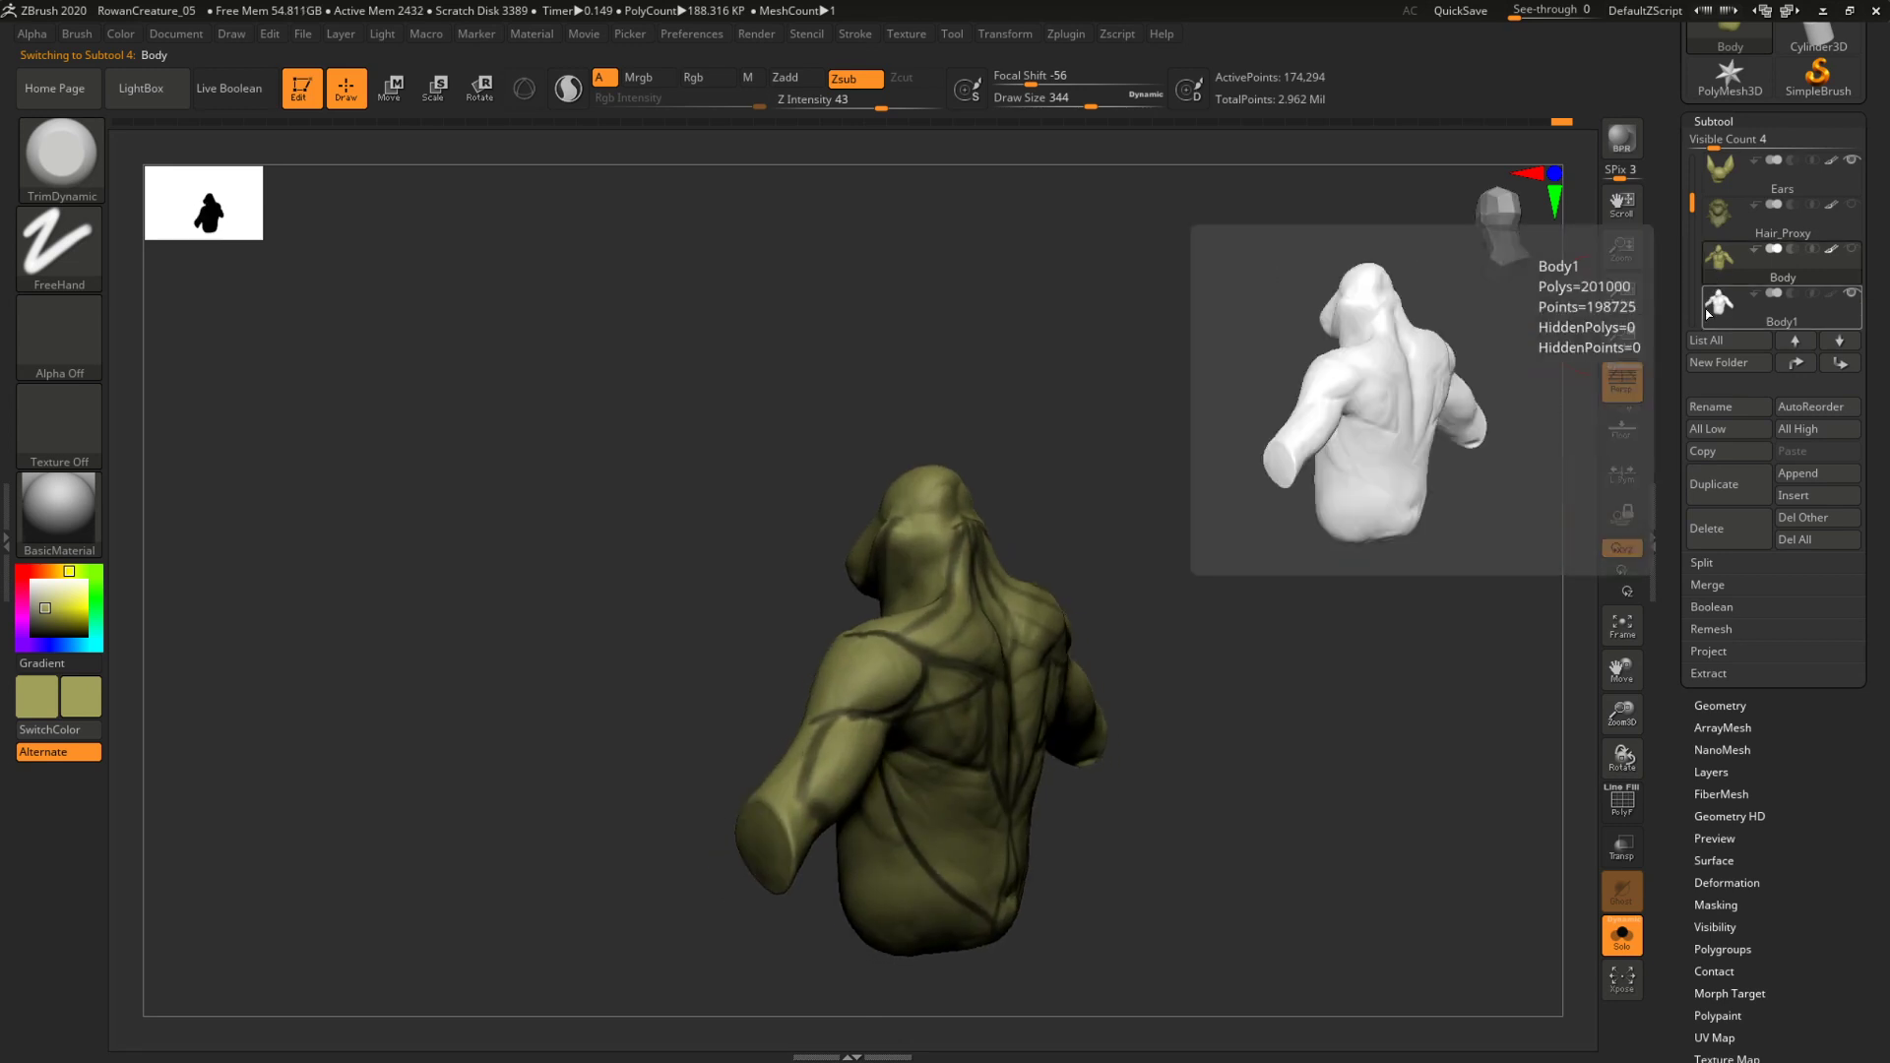
pyautogui.click(1740, 536)
pyautogui.click(1559, 572)
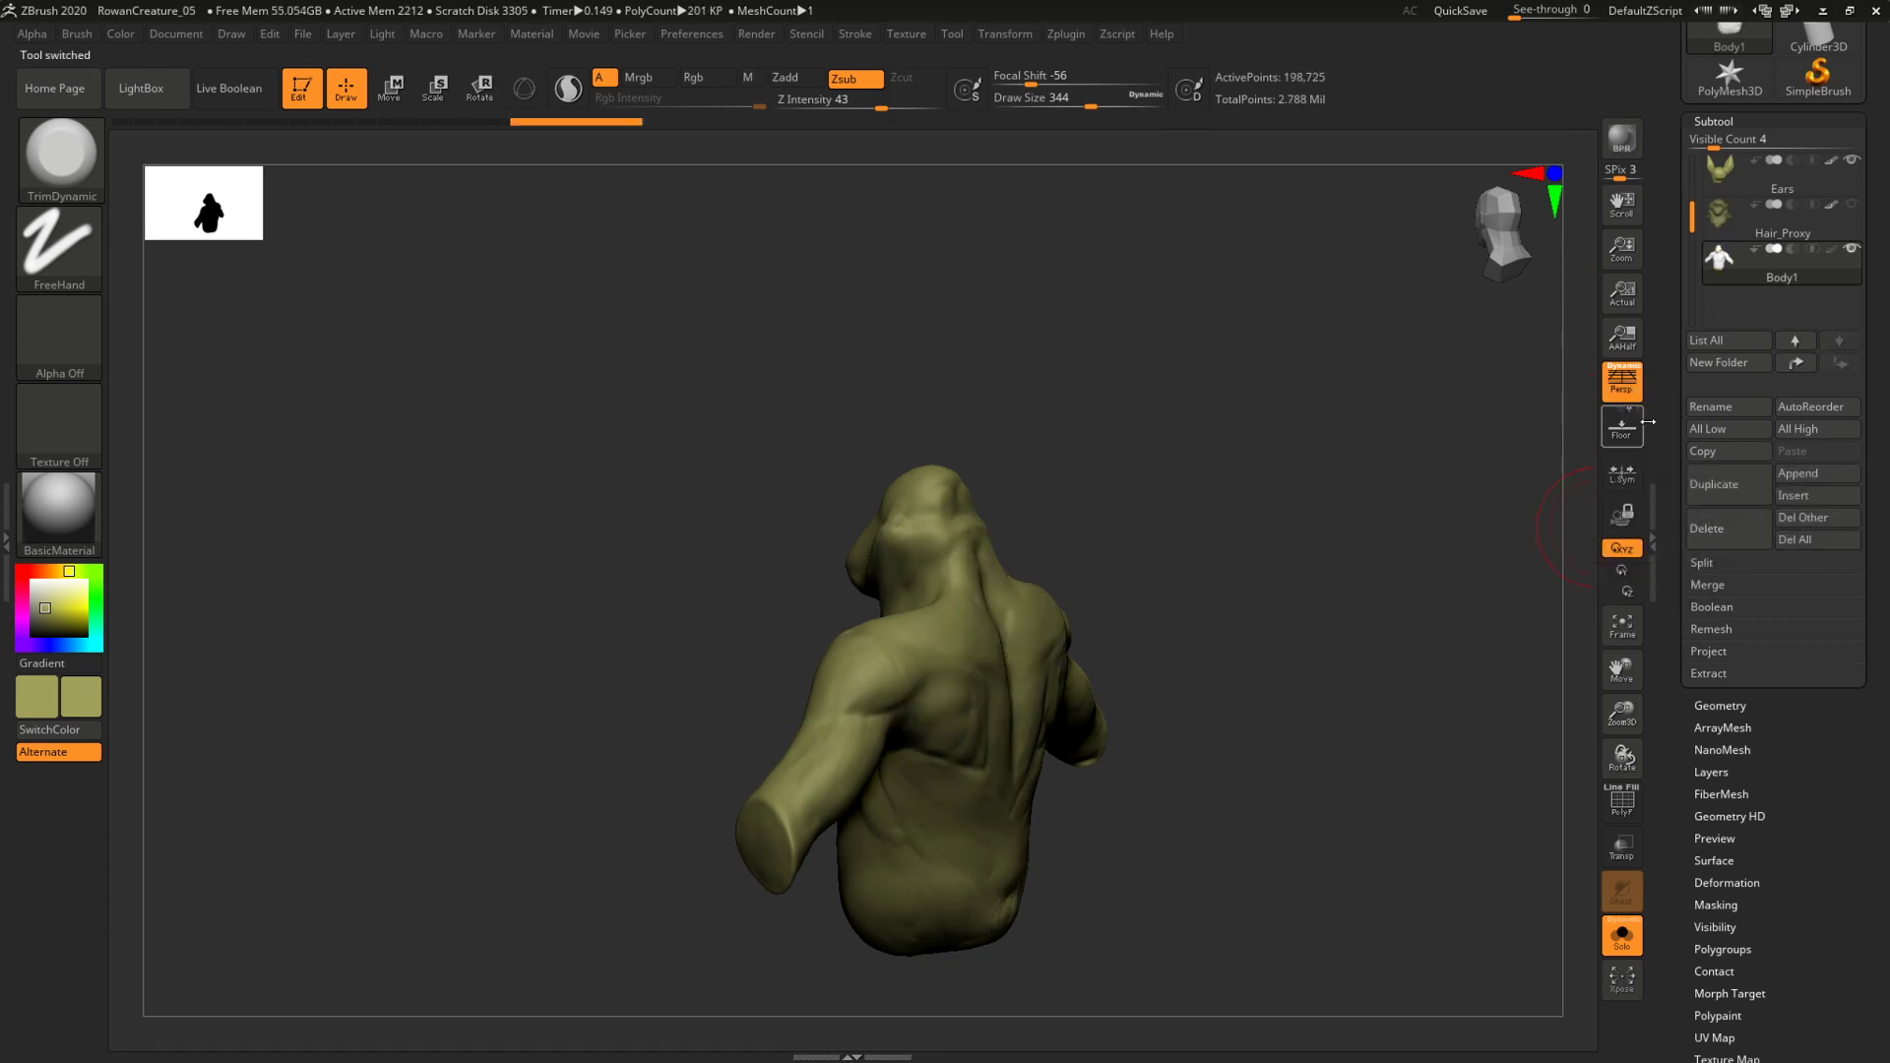
# Fill the Body1 subtool with the olive colour R 160, G 160, B 90, using the Standard brush in Rgb mode.
pyautogui.moveTo(1408, 423); pyautogui.dragTo(1290, 552)
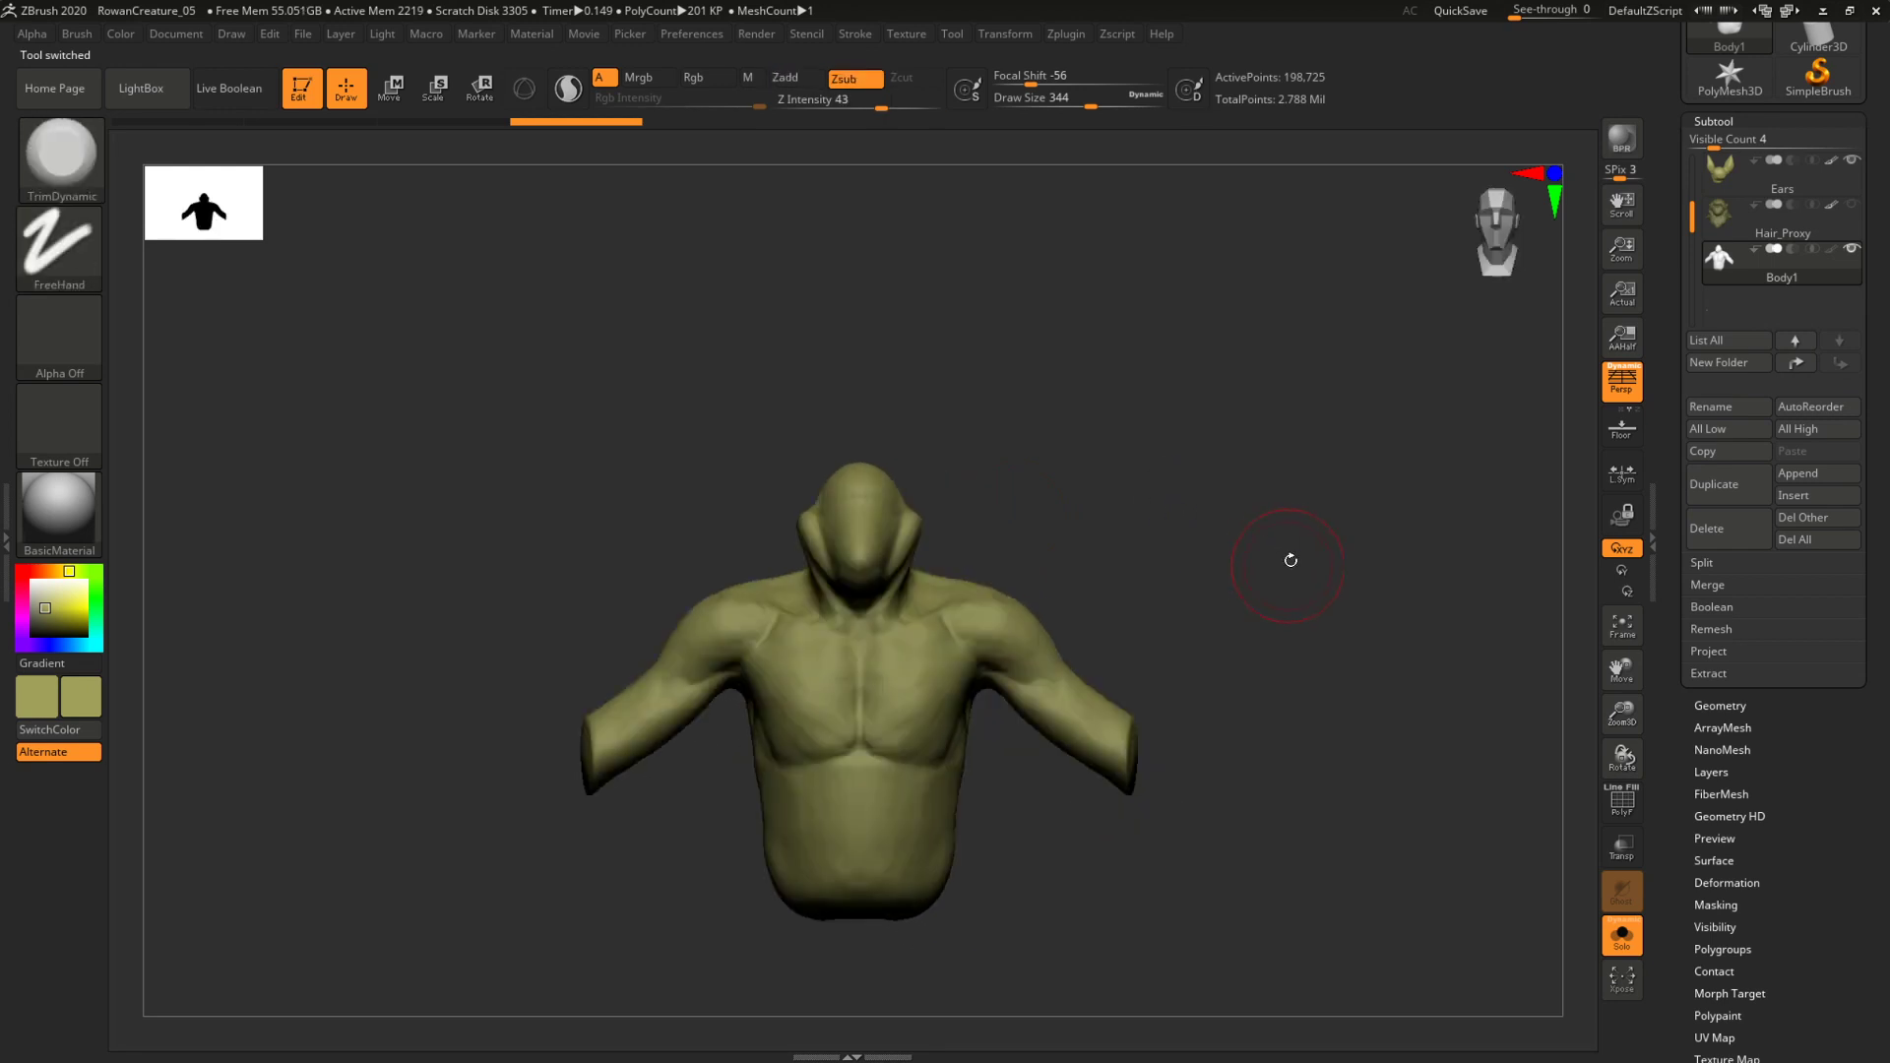
pyautogui.press('f')
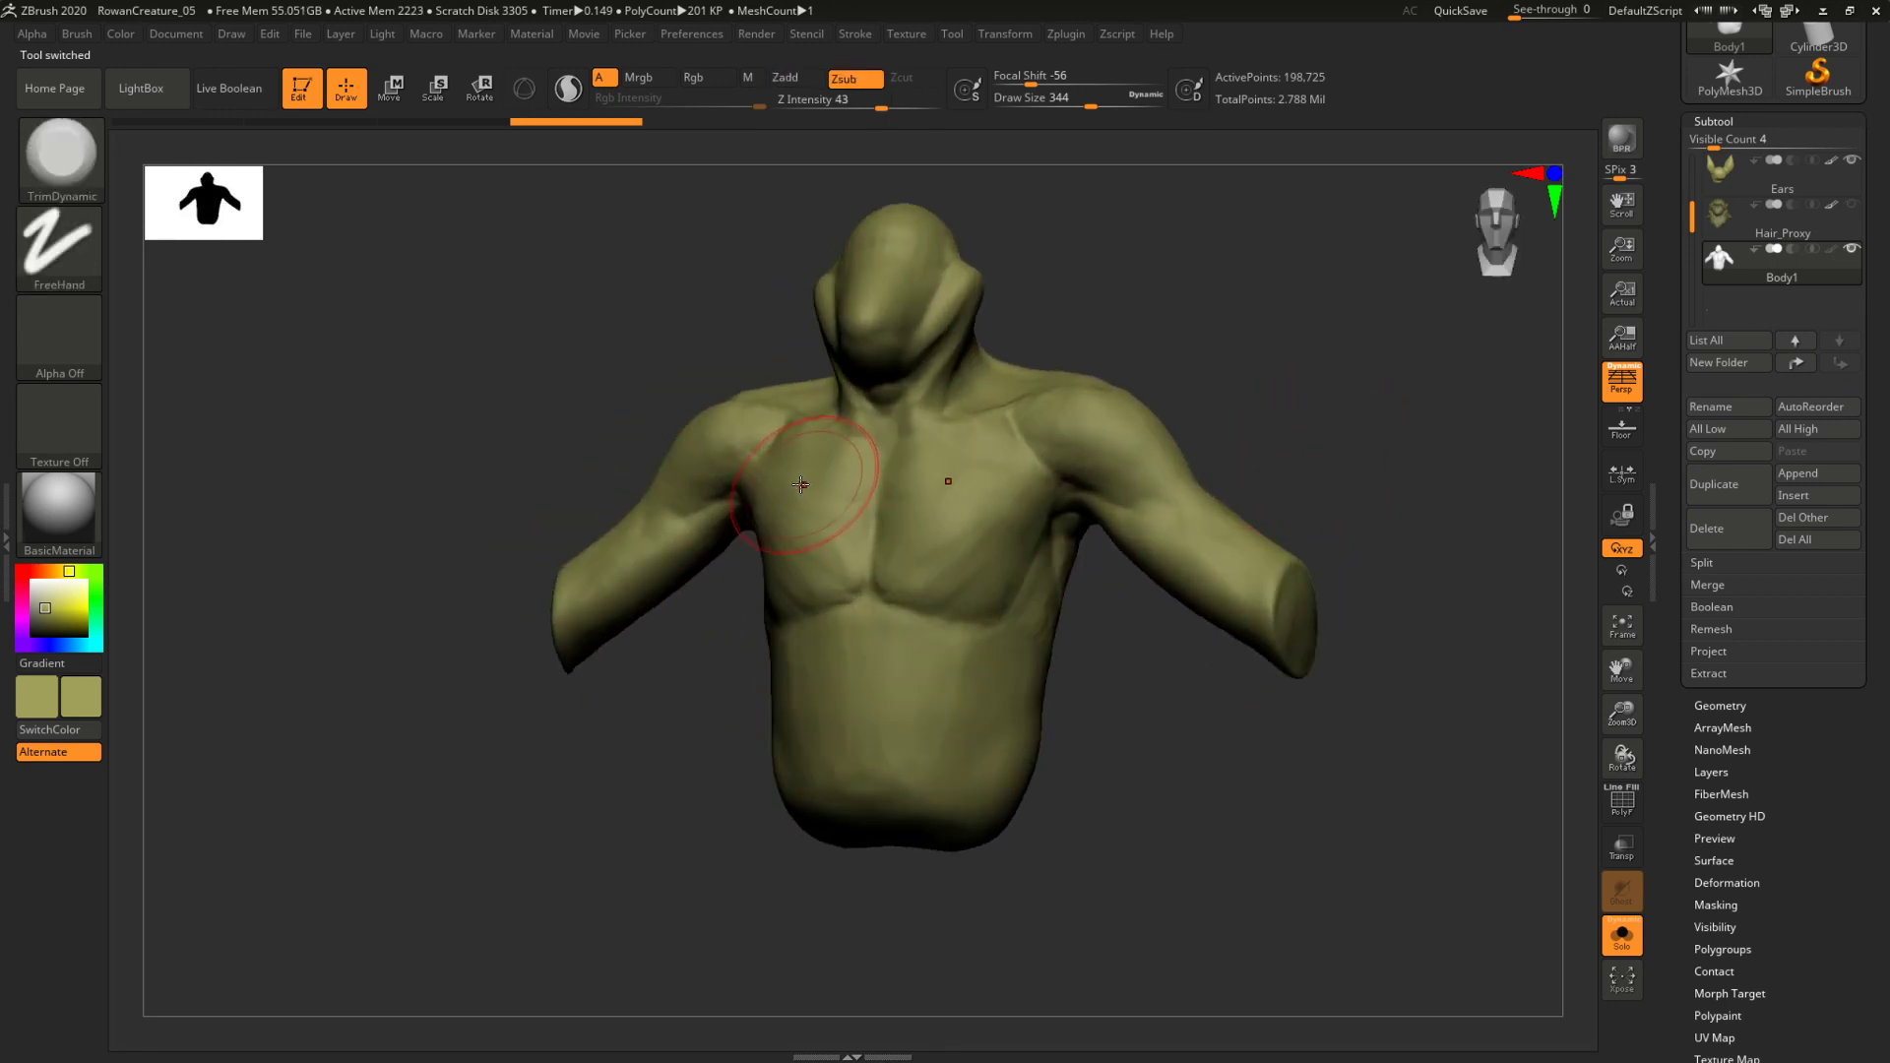
pyautogui.press('b')
pyautogui.press('s')
pyautogui.press('t')
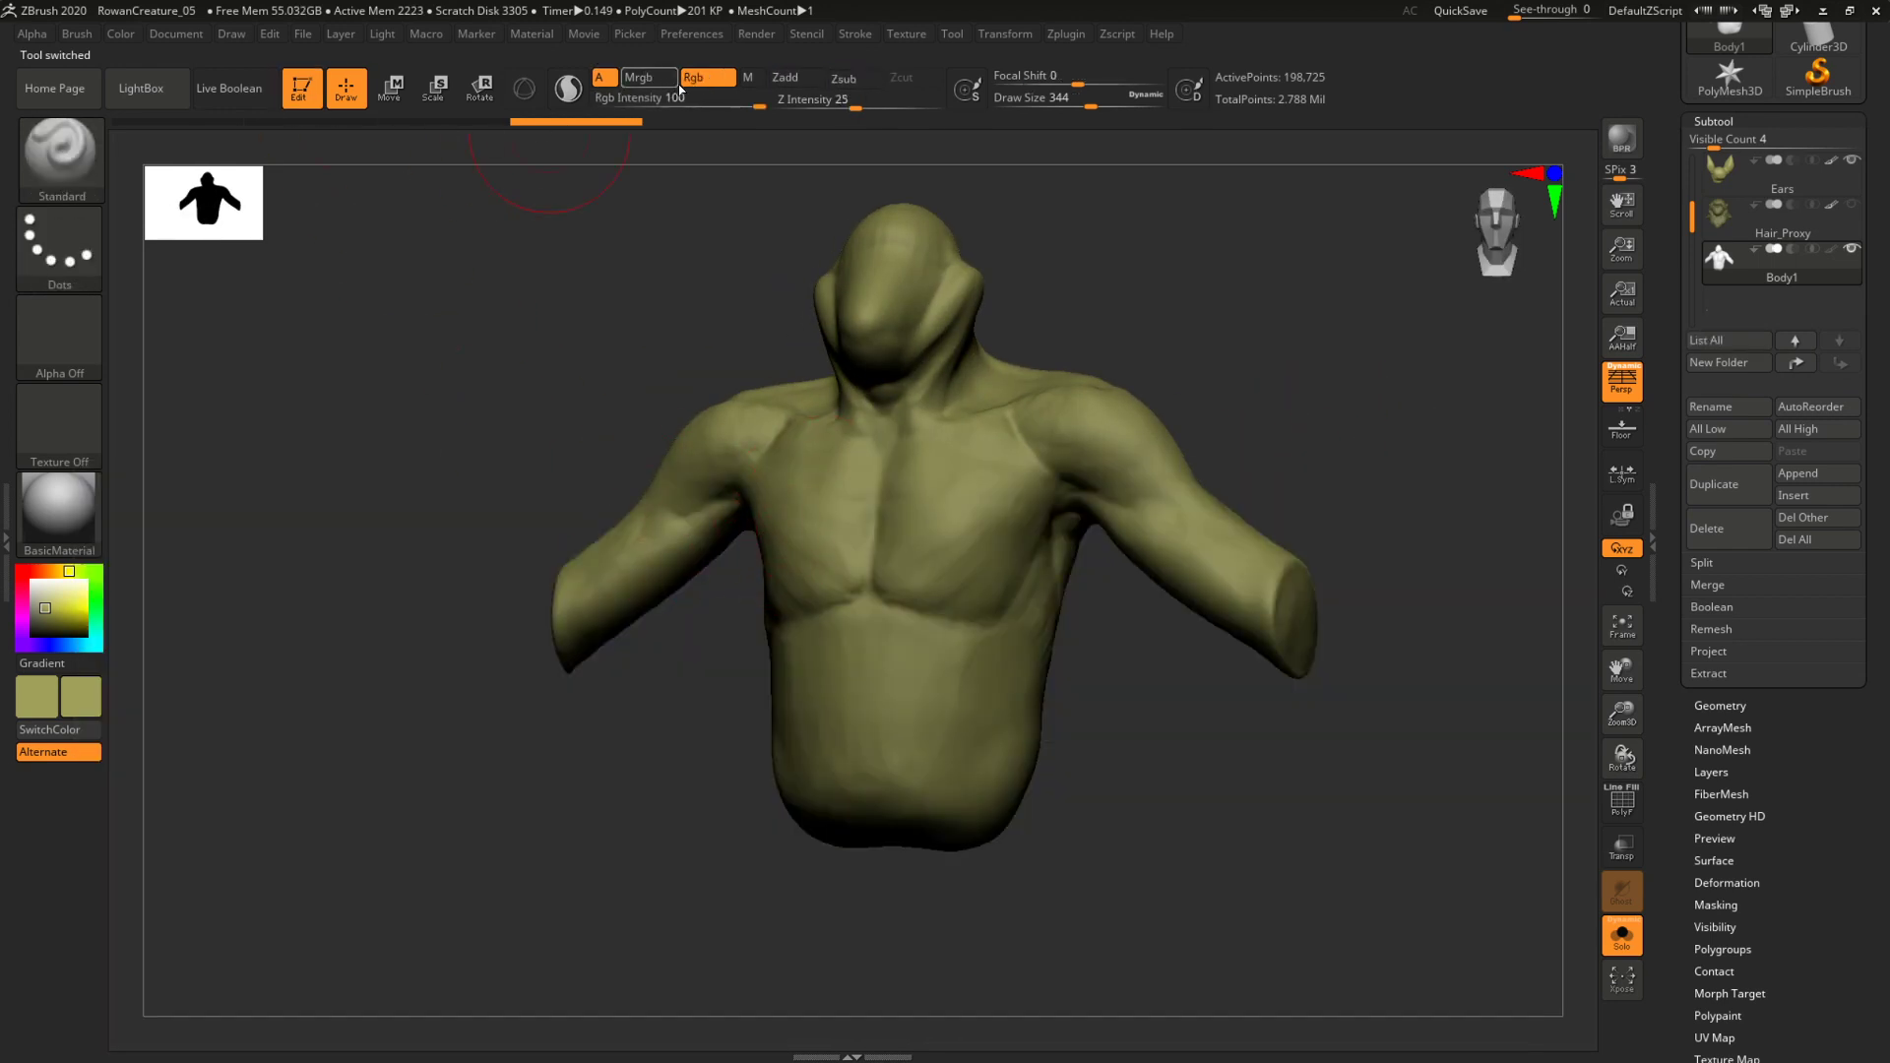
pyautogui.click(122, 34)
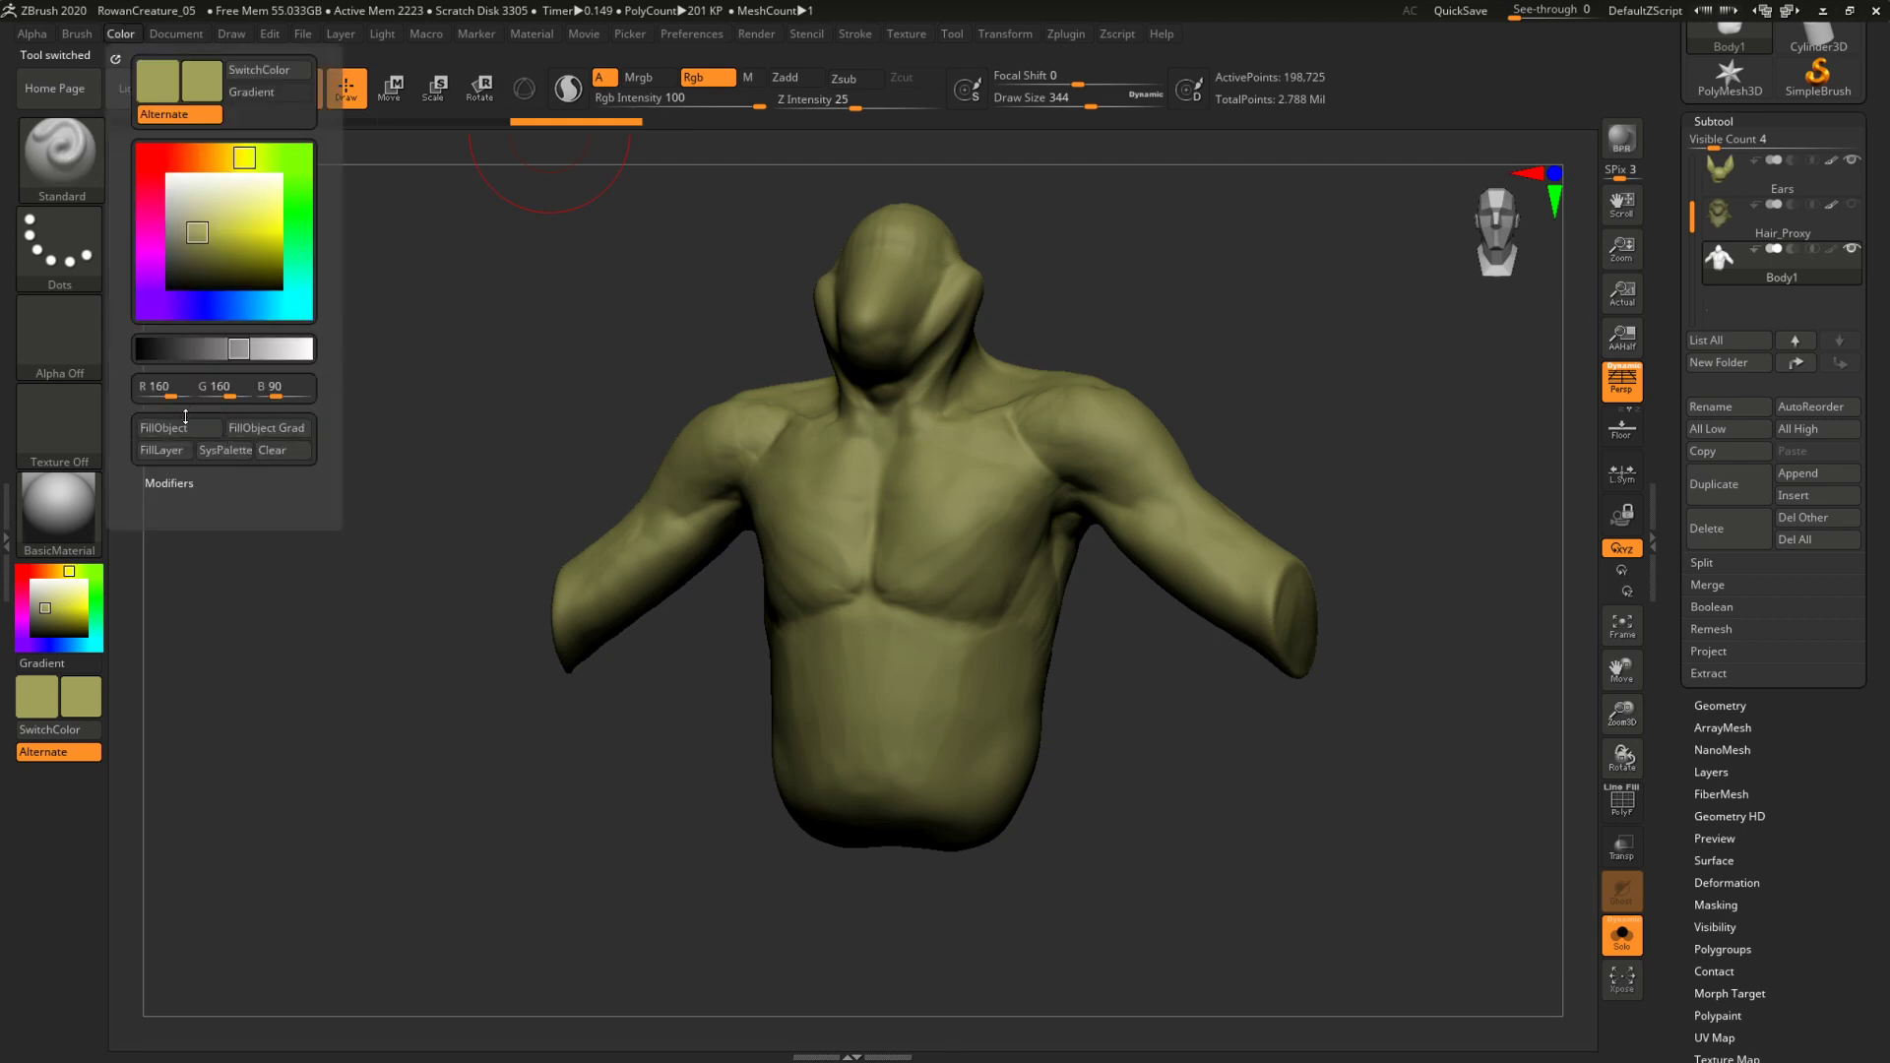
pyautogui.keyDown('alt'); pyautogui.moveTo(1376, 287); pyautogui.dragTo(1336, 481); pyautogui.keyUp('alt')
pyautogui.moveTo(1686, 214); pyautogui.dragTo(1684, 140)
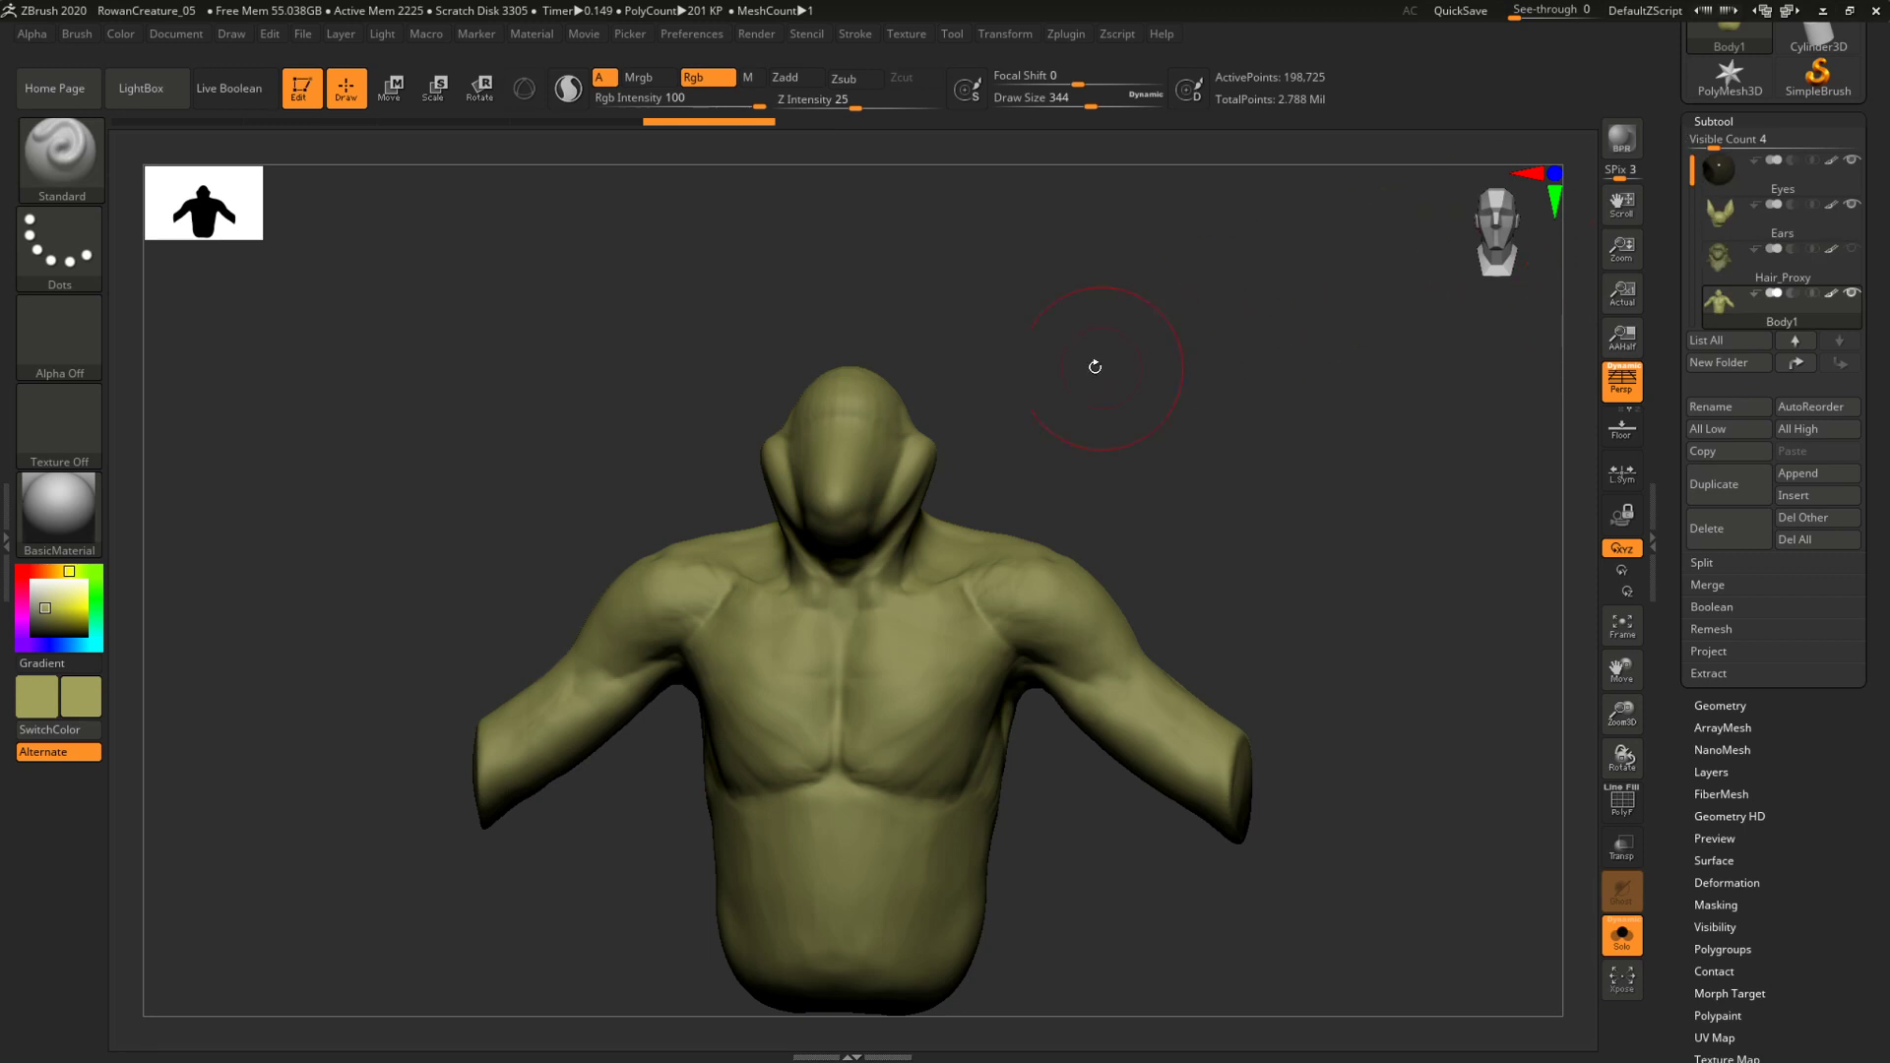
# Save the project over the existing RowanCreature_05.ZPR file.
pyautogui.hotkey('ctrl', 's')
pyautogui.click(792, 502)
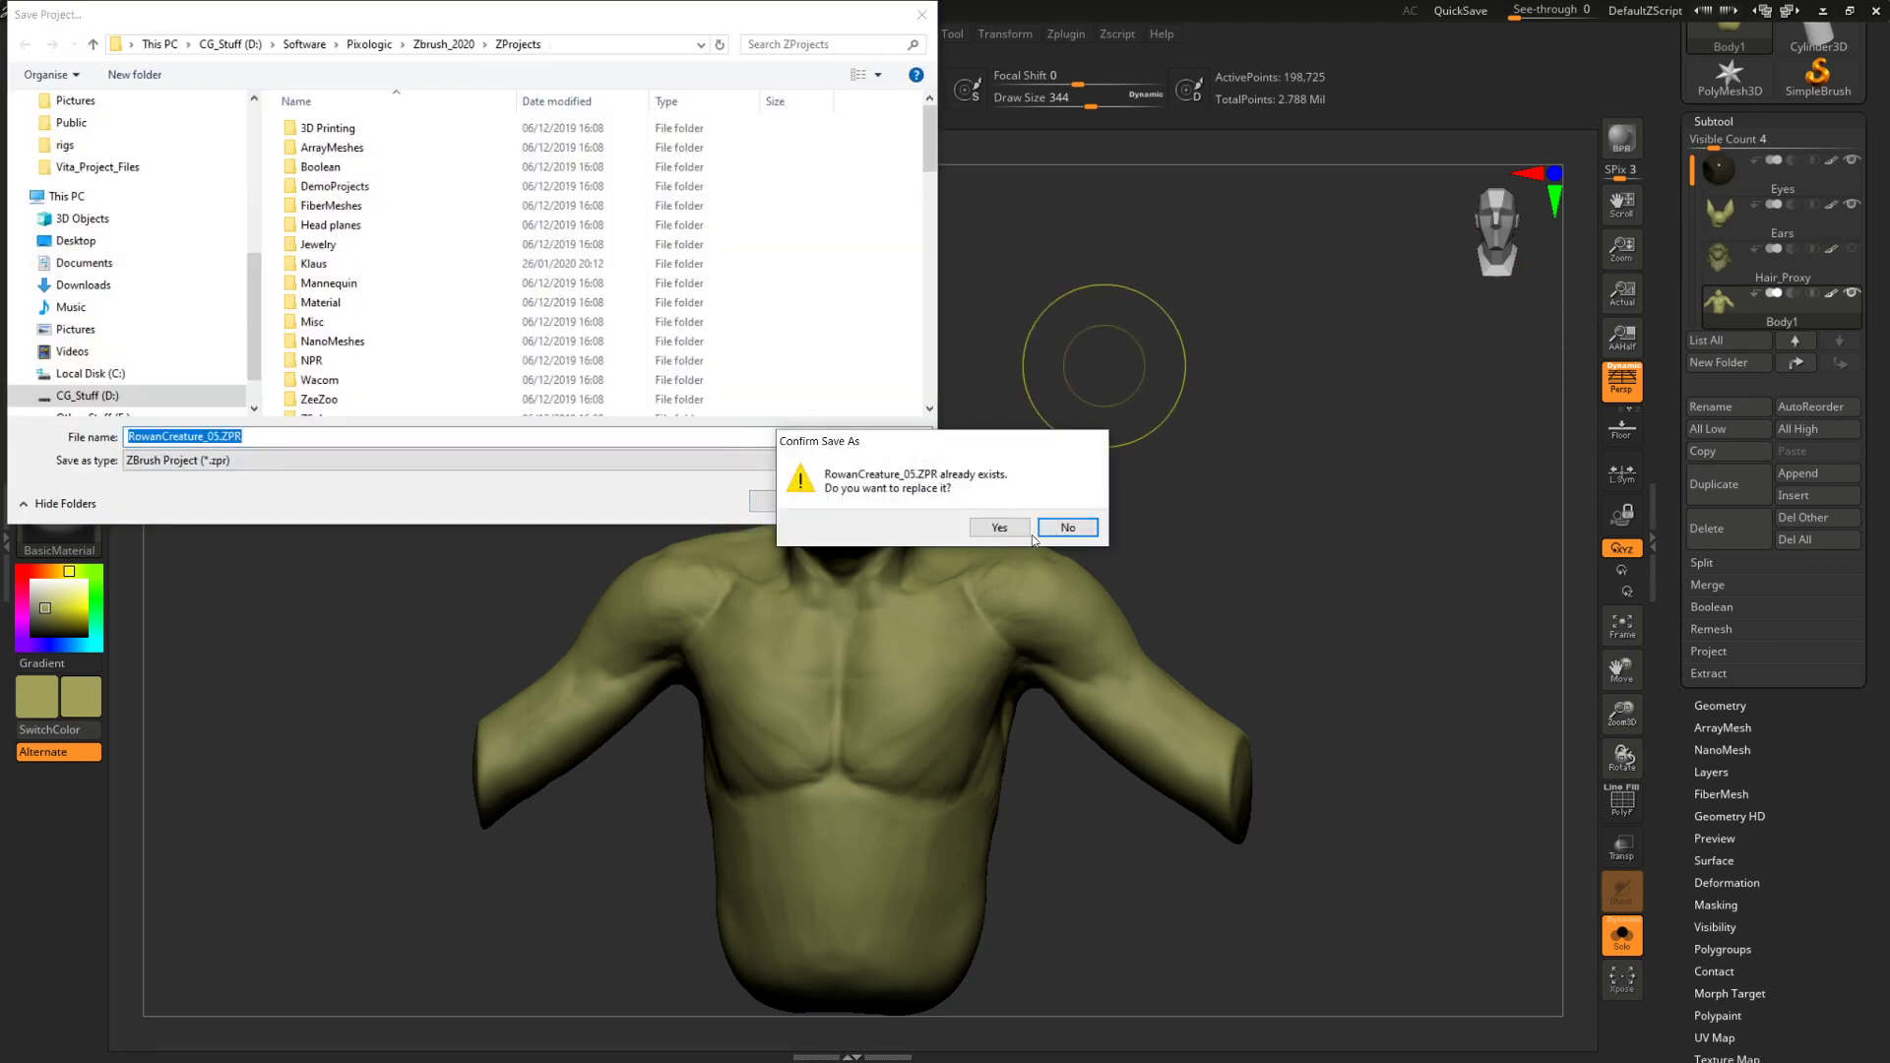
pyautogui.click(1025, 530)
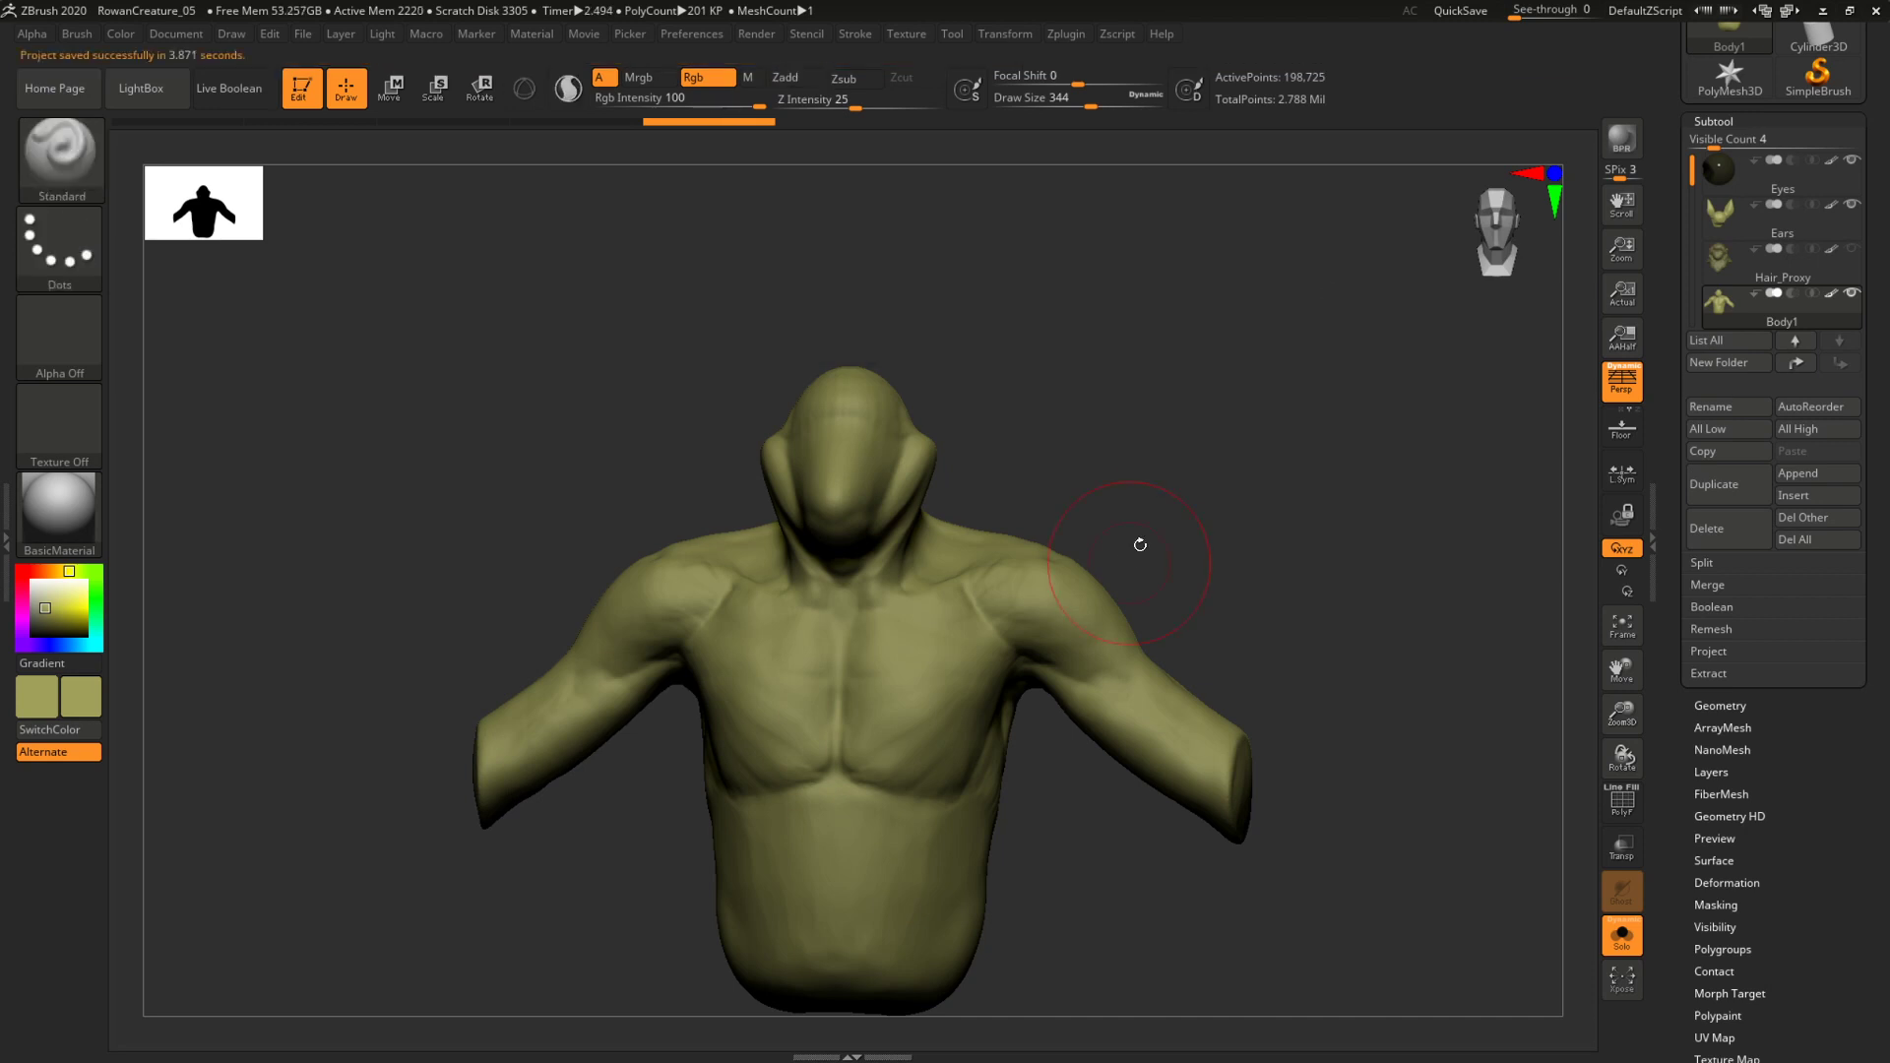
# Nudge the inner collarbone area of Body1 with the Move brush at draw size 163.
pyautogui.moveTo(1247, 332)
pyautogui.mouseDown()
pyautogui.moveTo(1067, 548)
pyautogui.moveTo(1277, 587)
pyautogui.moveTo(1232, 312)
pyautogui.mouseUp()
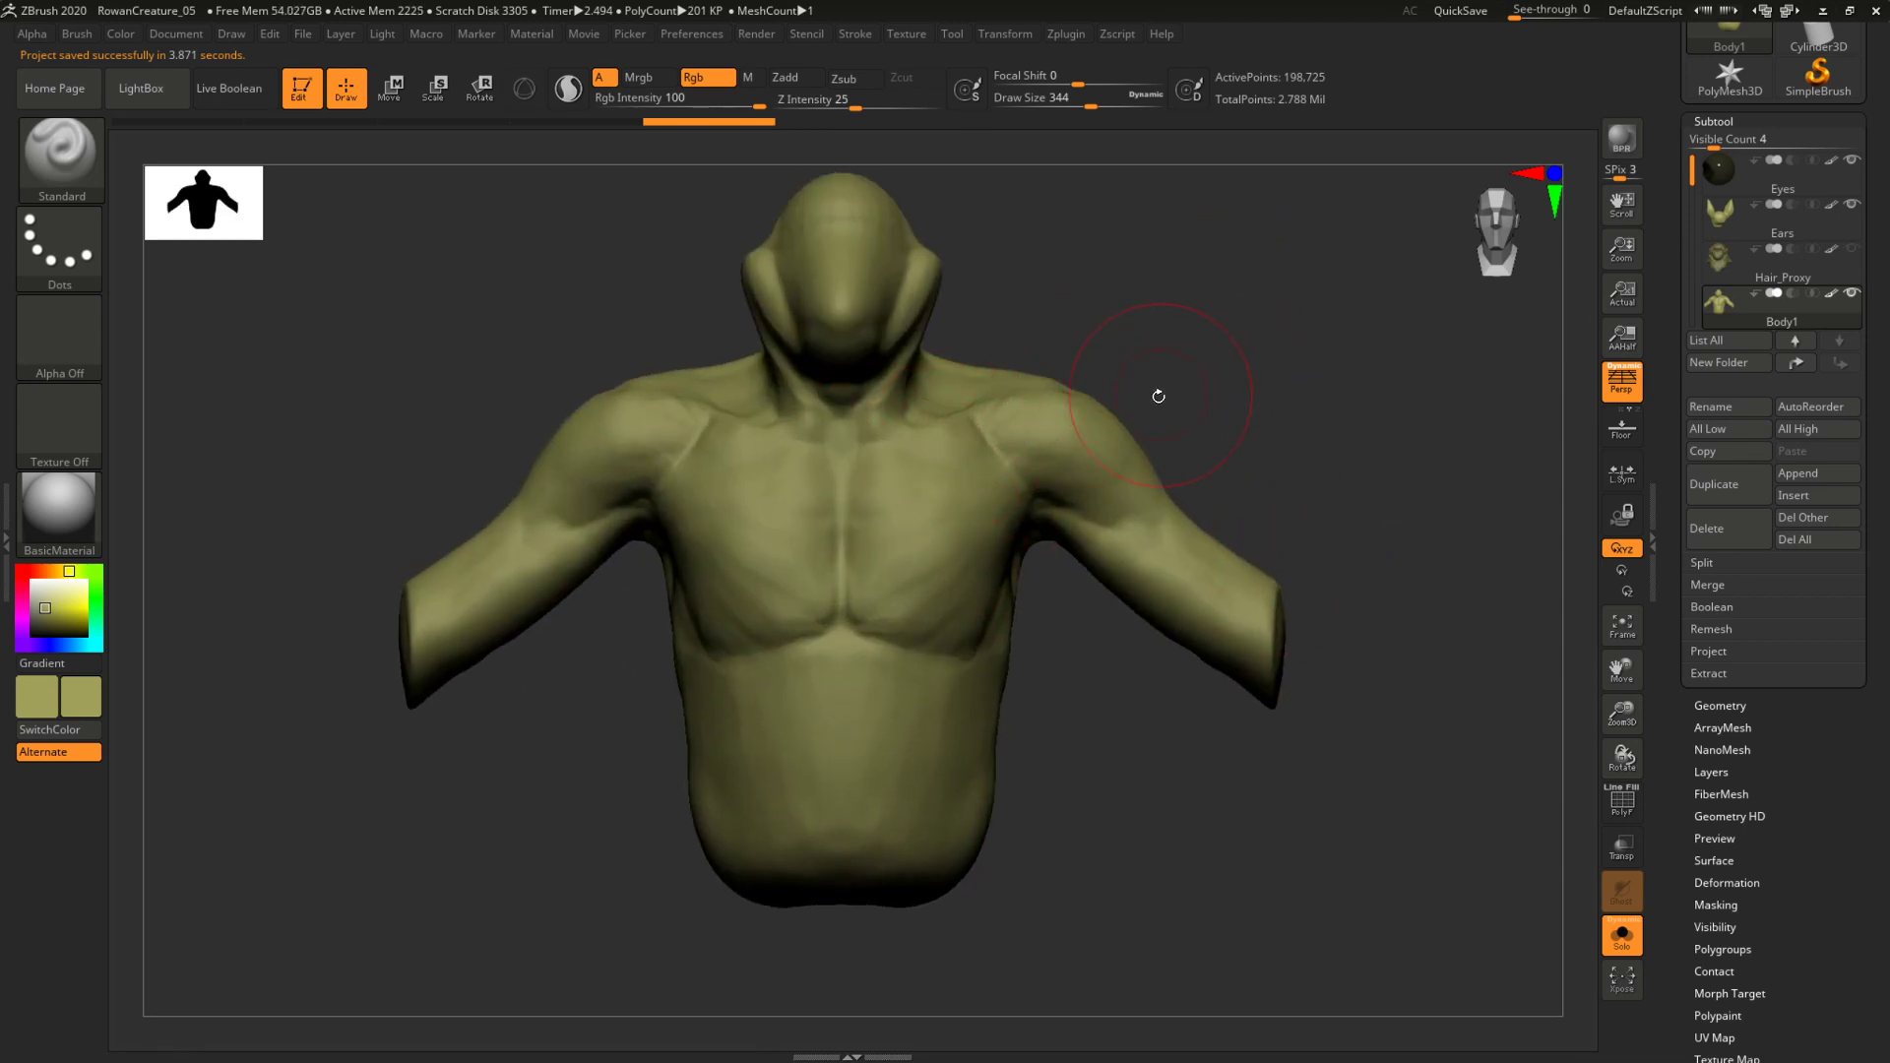
pyautogui.press('b')
pyautogui.press('m')
pyautogui.press('v')
pyautogui.press('space')
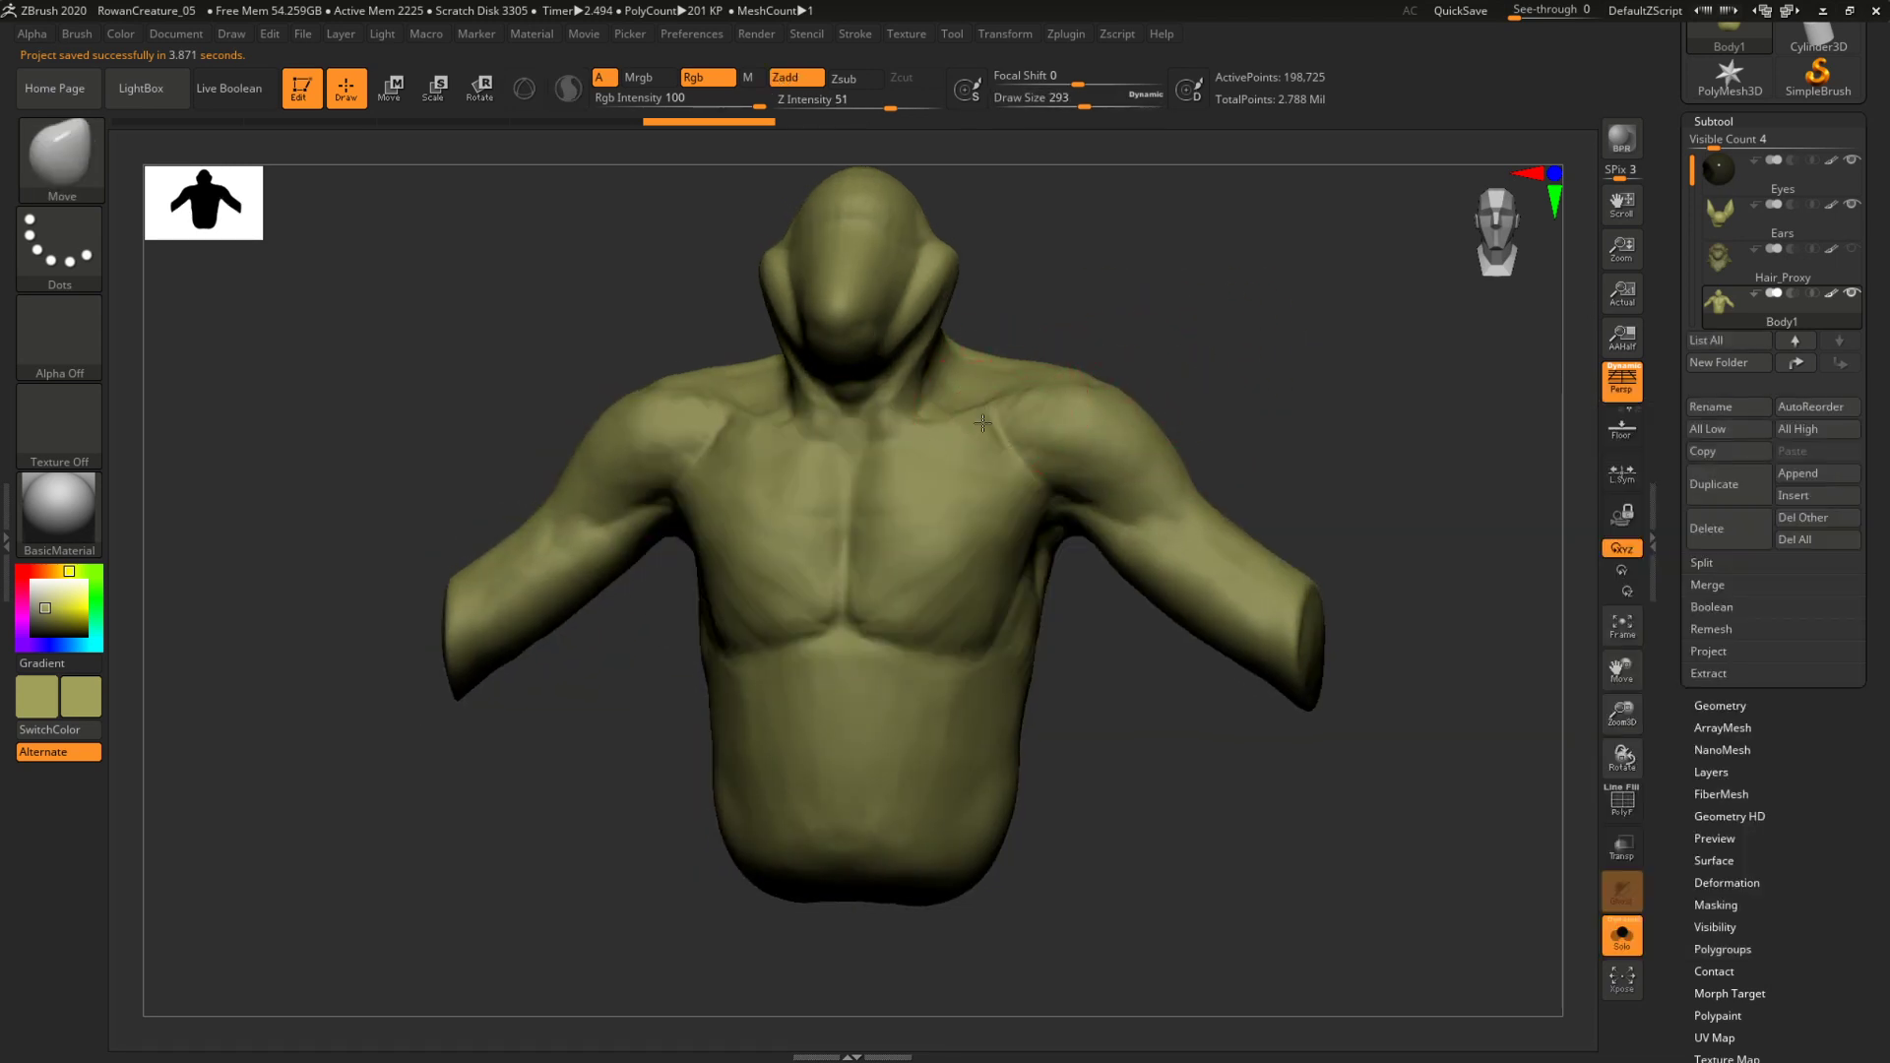
pyautogui.moveTo(1186, 358); pyautogui.dragTo(1235, 307)
pyautogui.press('space')
pyautogui.moveTo(952, 421); pyautogui.dragTo(920, 423)
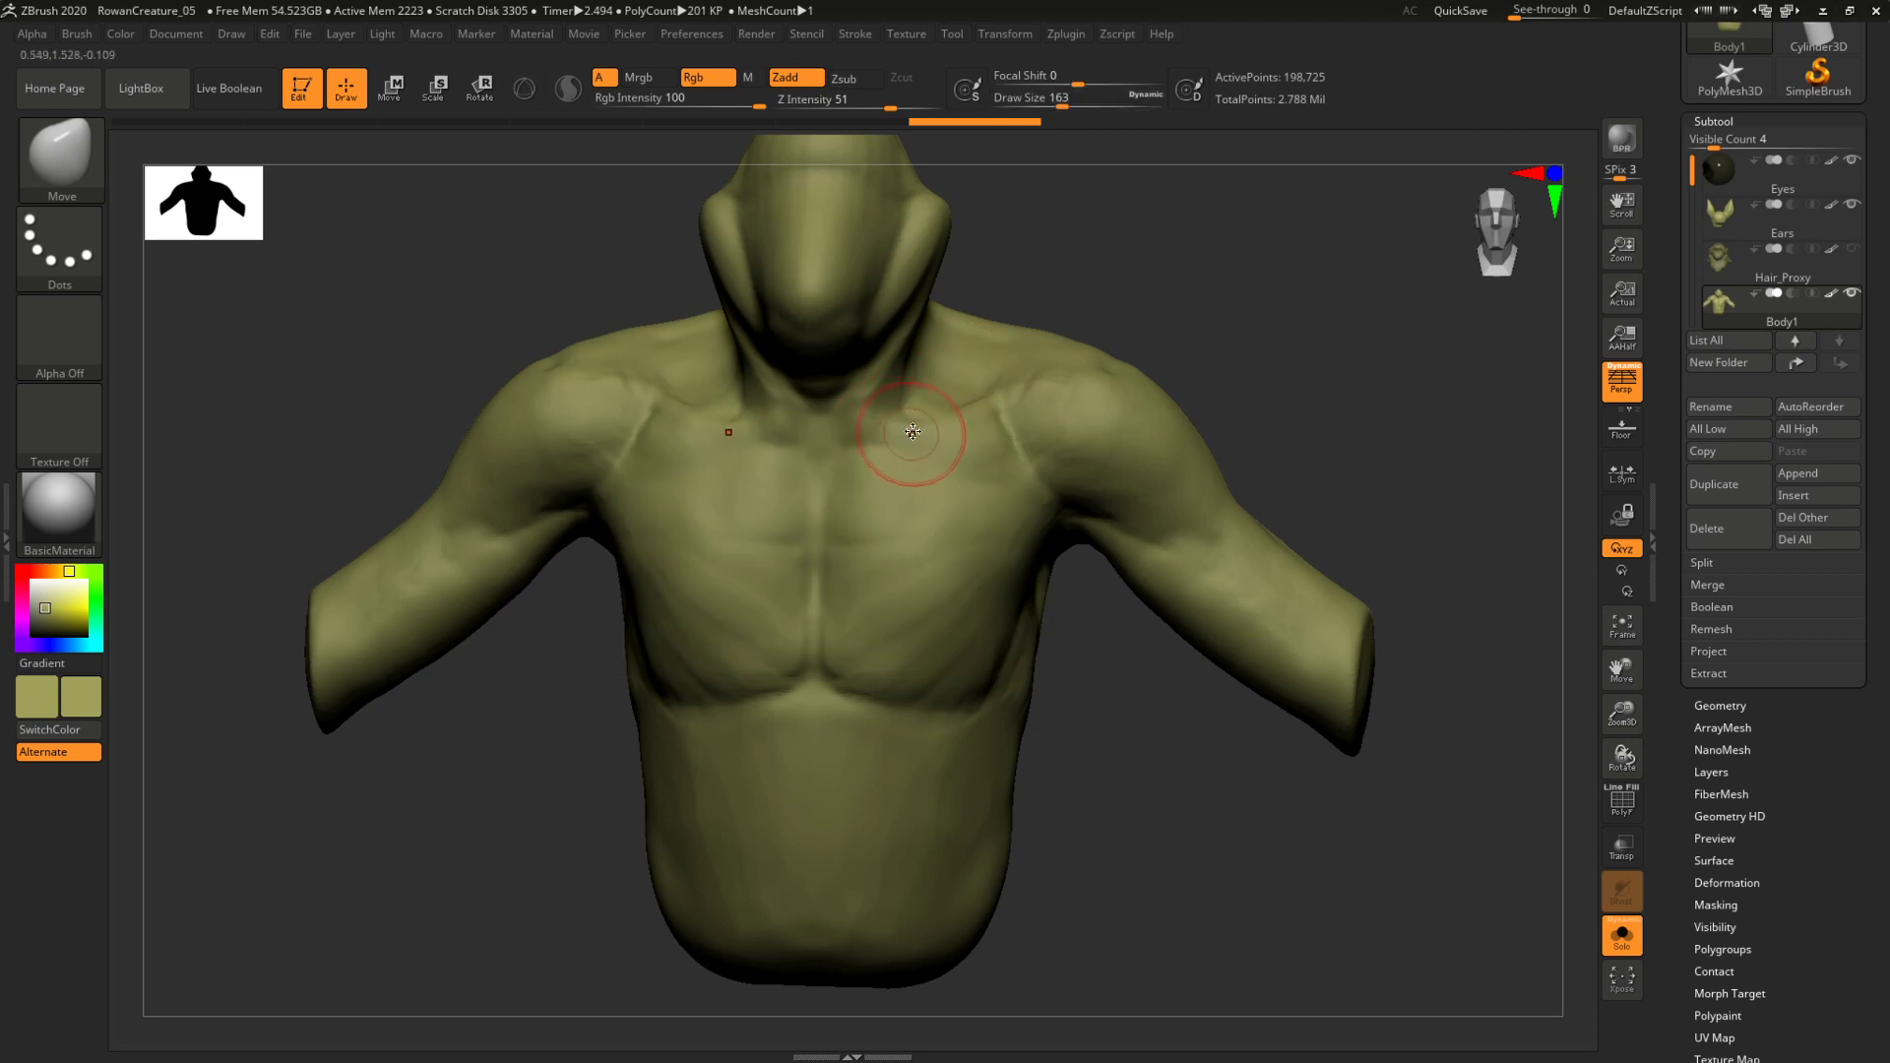
# Try masking a line along the collarbones from the neck to the shoulders, and undo it.
pyautogui.moveTo(1252, 187); pyautogui.dragTo(1236, 252)
pyautogui.keyDown('alt'); pyautogui.moveTo(1236, 252); pyautogui.dragTo(1309, 239); pyautogui.keyUp('alt')
pyautogui.press('space')
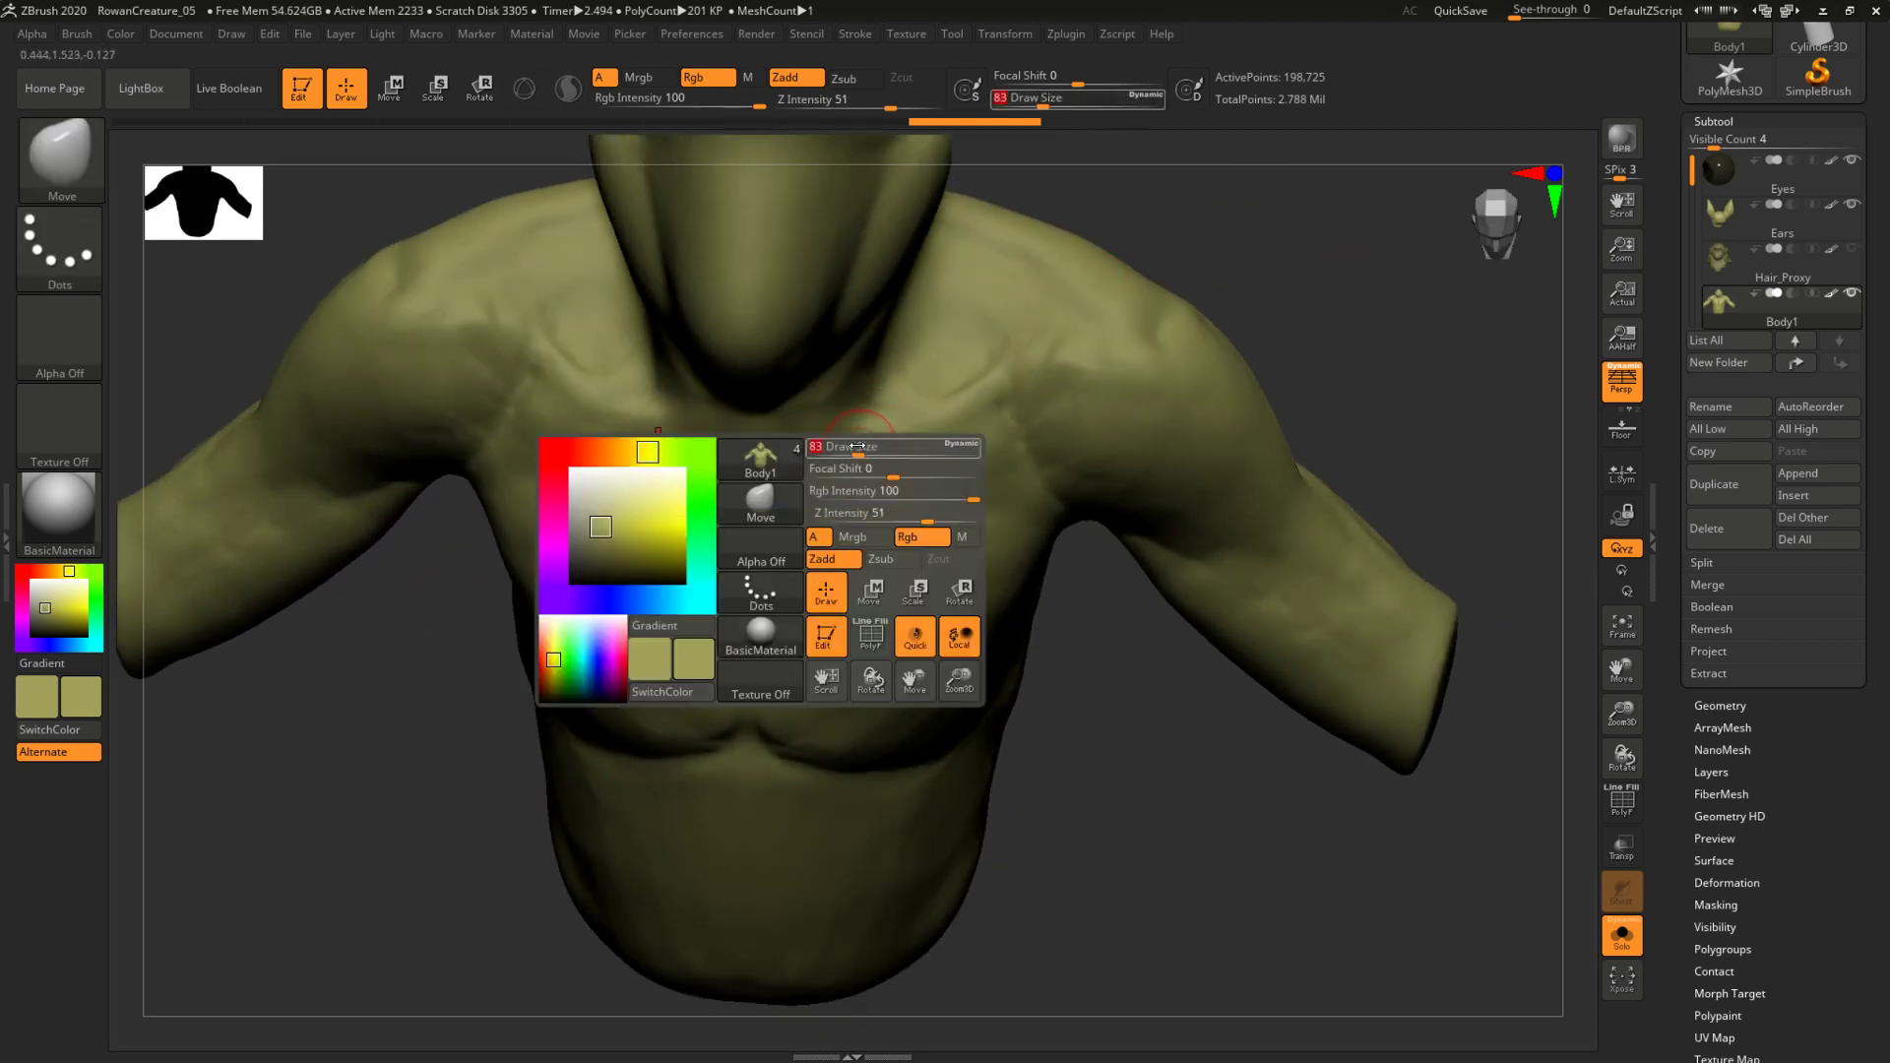
pyautogui.moveTo(862, 448); pyautogui.dragTo(856, 448)
pyautogui.moveTo(830, 430)
pyautogui.keyDown('ctrl'); pyautogui.mouseDown()
pyautogui.moveTo(929, 451)
pyautogui.moveTo(837, 440)
pyautogui.moveTo(919, 440)
pyautogui.moveTo(1047, 356)
pyautogui.moveTo(1157, 389)
pyautogui.mouseUp(); pyautogui.keyUp('ctrl')
pyautogui.hotkey('ctrl', 'z')
pyautogui.press('space')
pyautogui.moveTo(1312, 351)
pyautogui.mouseDown()
pyautogui.moveTo(1333, 325)
pyautogui.moveTo(1198, 295)
pyautogui.moveTo(1295, 414)
pyautogui.moveTo(1297, 455)
pyautogui.mouseUp()
pyautogui.hotkey('ctrl', 'z')
# Mask the S-shaped course of the collarbones at draw size 29, inspect it, and undo the mask strokes.
pyautogui.moveTo(1309, 295); pyautogui.dragTo(1309, 394)
pyautogui.moveTo(832, 436)
pyautogui.keyDown('ctrl'); pyautogui.mouseDown()
pyautogui.moveTo(1009, 402)
pyautogui.moveTo(1153, 340)
pyautogui.mouseUp(); pyautogui.keyUp('ctrl')
pyautogui.moveTo(1363, 286)
pyautogui.mouseDown()
pyautogui.moveTo(1371, 210)
pyautogui.moveTo(1054, 236)
pyautogui.mouseUp()
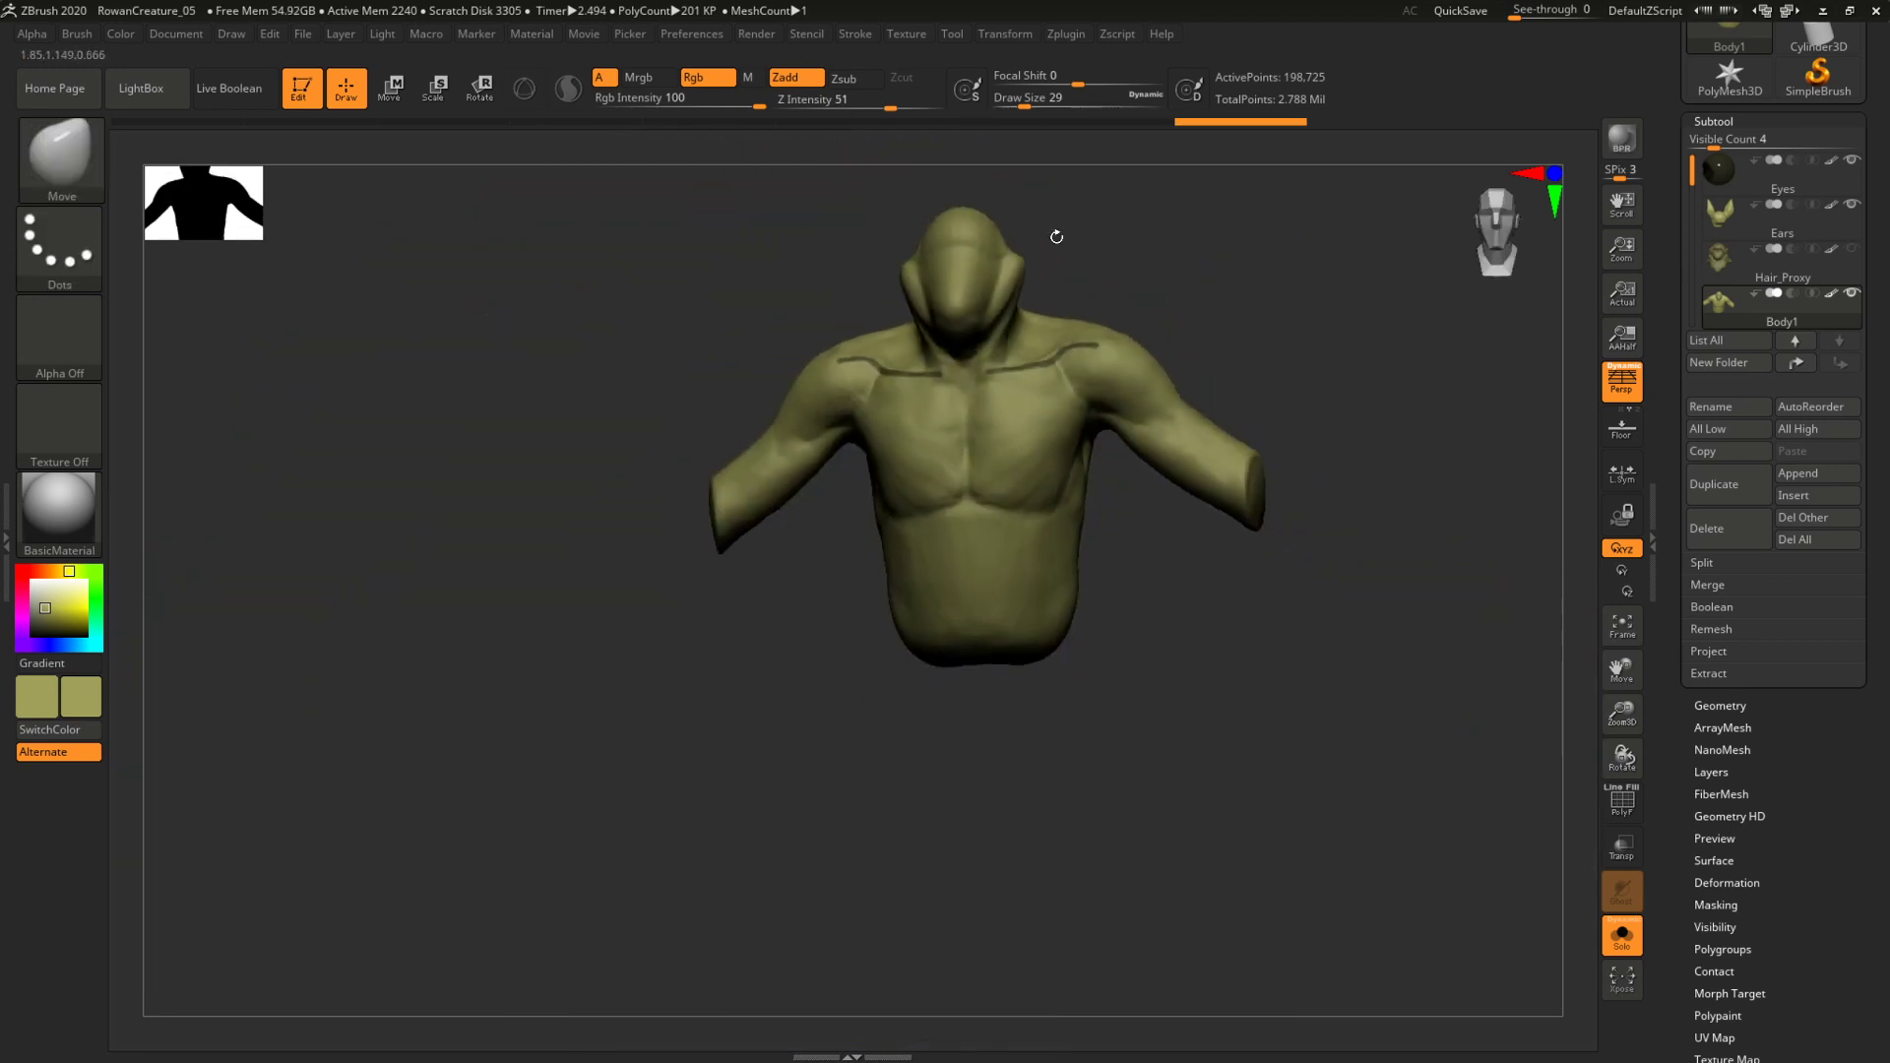
pyautogui.moveTo(1169, 212)
pyautogui.keyDown('alt'); pyautogui.mouseDown()
pyautogui.moveTo(1368, 187)
pyautogui.moveTo(1348, 295)
pyautogui.mouseUp(); pyautogui.keyUp('alt')
pyautogui.hotkey('ctrl', 'z')
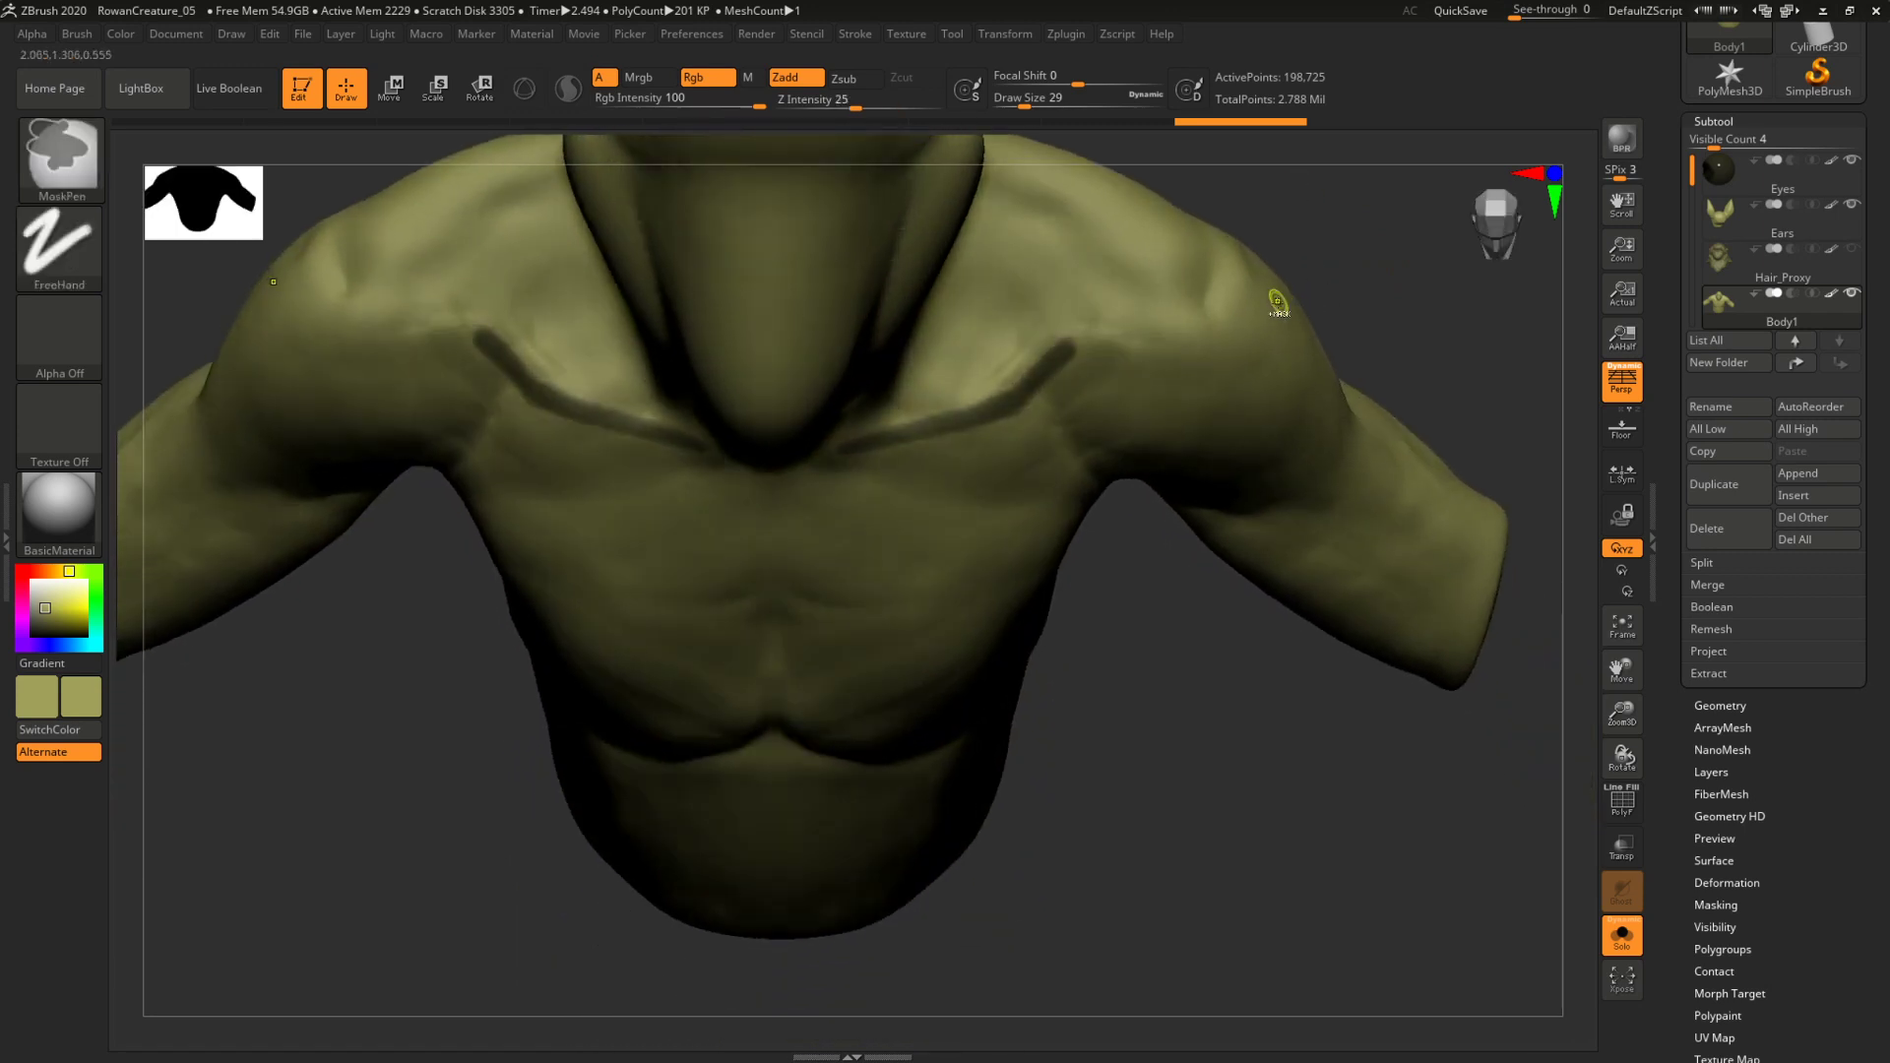
pyautogui.hotkey('ctrl', 'z')
pyautogui.press('b')
pyautogui.press('Escape')
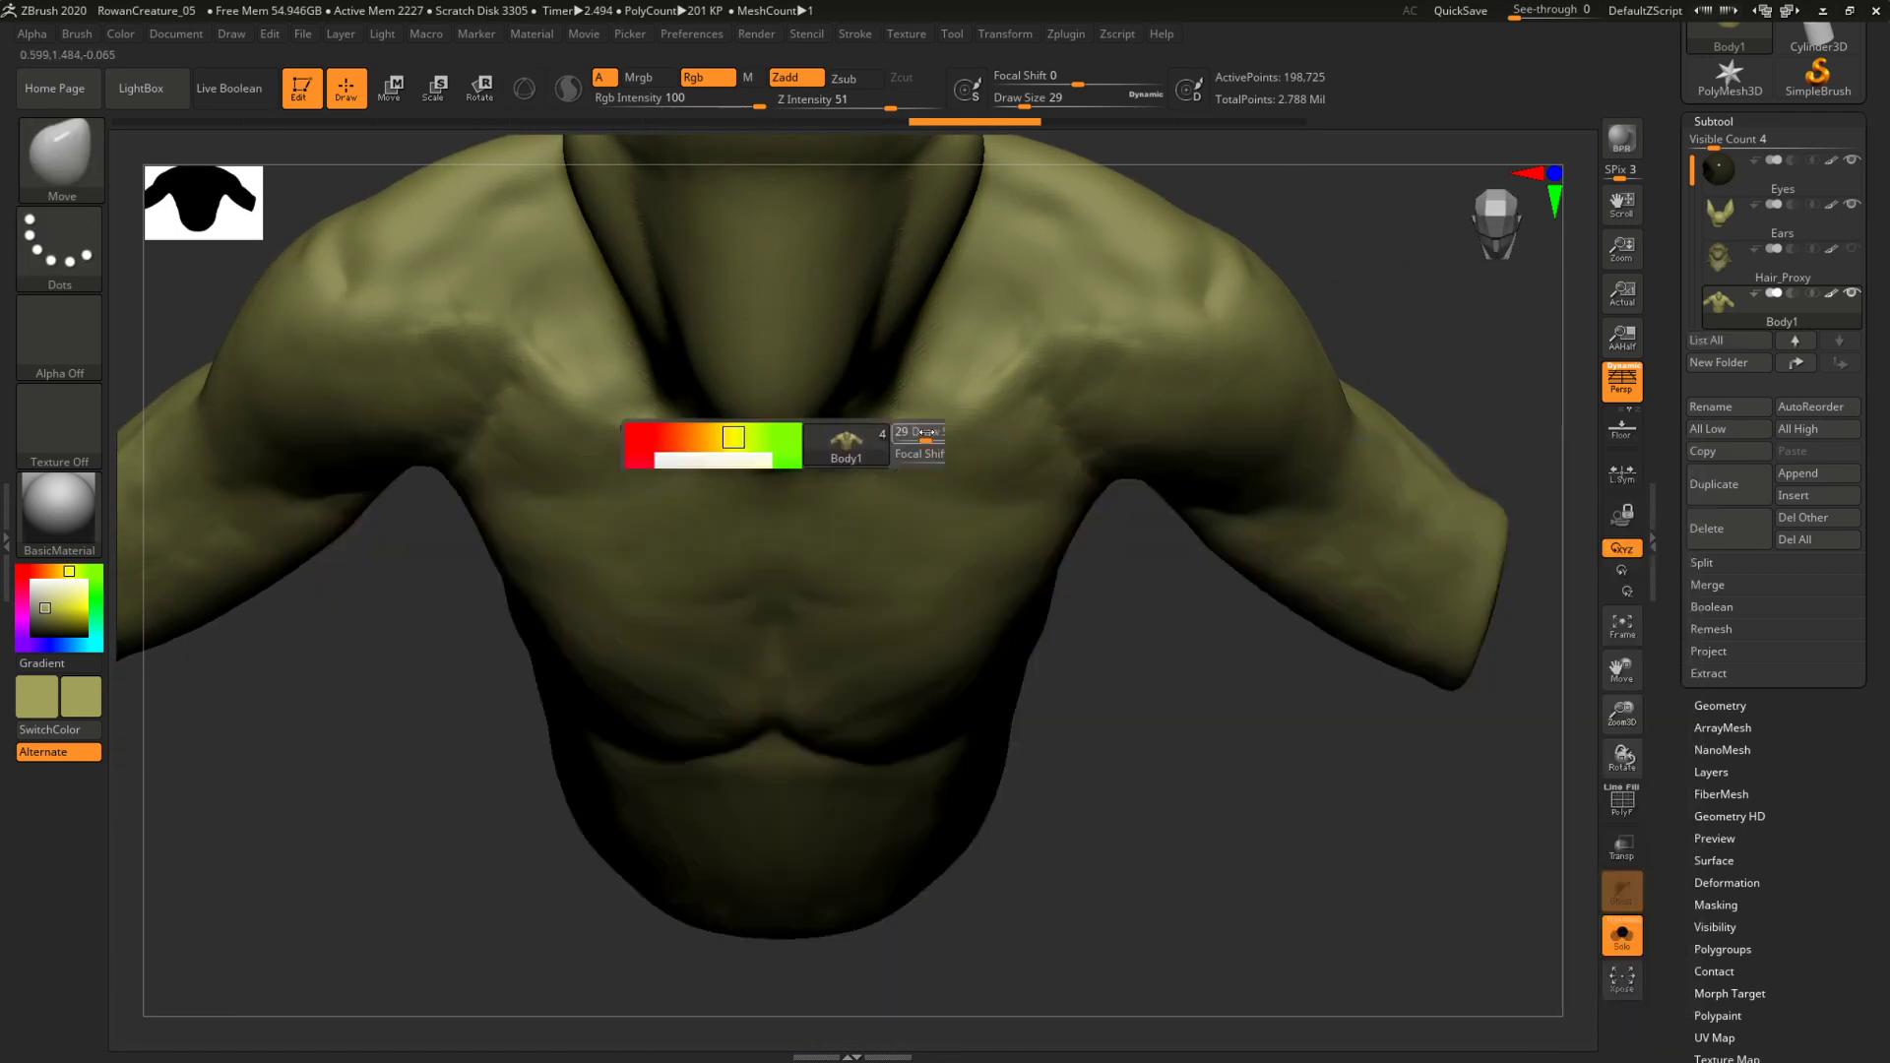
# Reshape the curve of the collarbones from below with the Move brush at a draw size of about 100.
pyautogui.press('space')
pyautogui.moveTo(944, 406)
pyautogui.mouseDown()
pyautogui.moveTo(985, 407)
pyautogui.moveTo(1220, 244)
pyautogui.mouseUp()
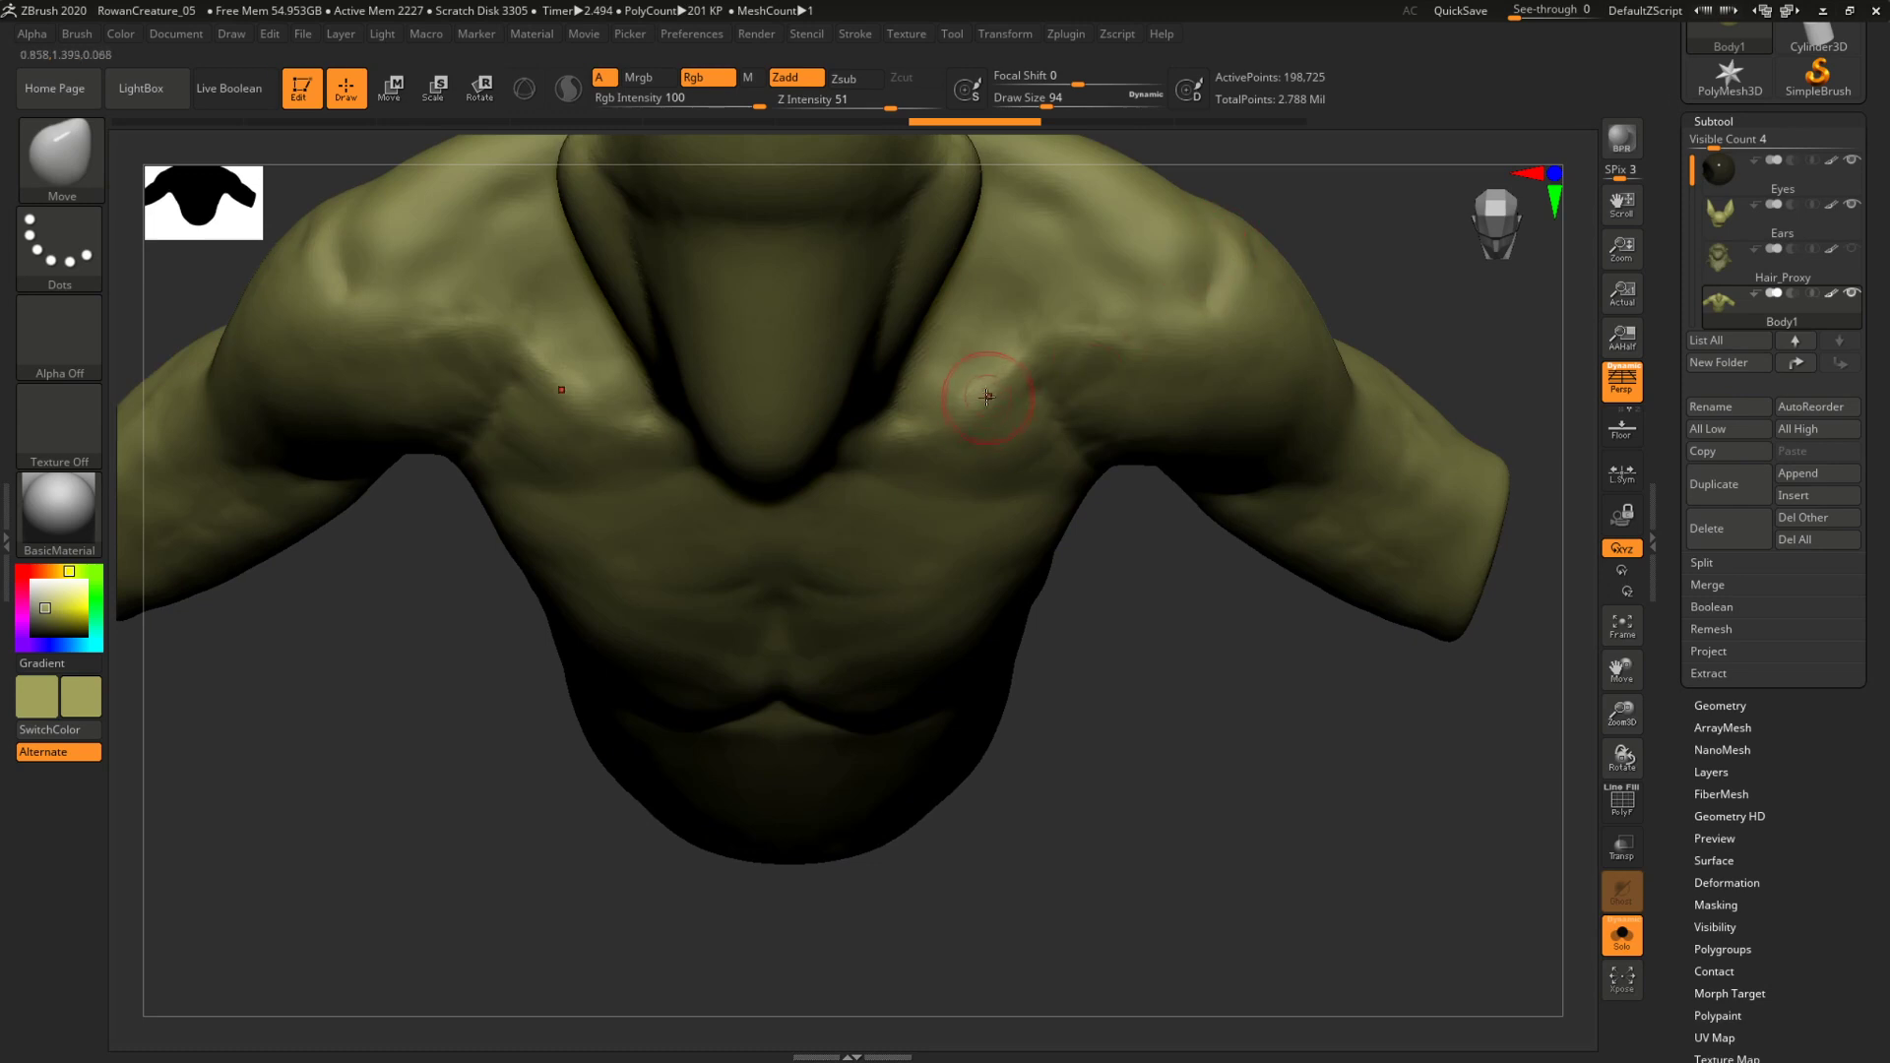
pyautogui.moveTo(991, 391); pyautogui.dragTo(941, 418)
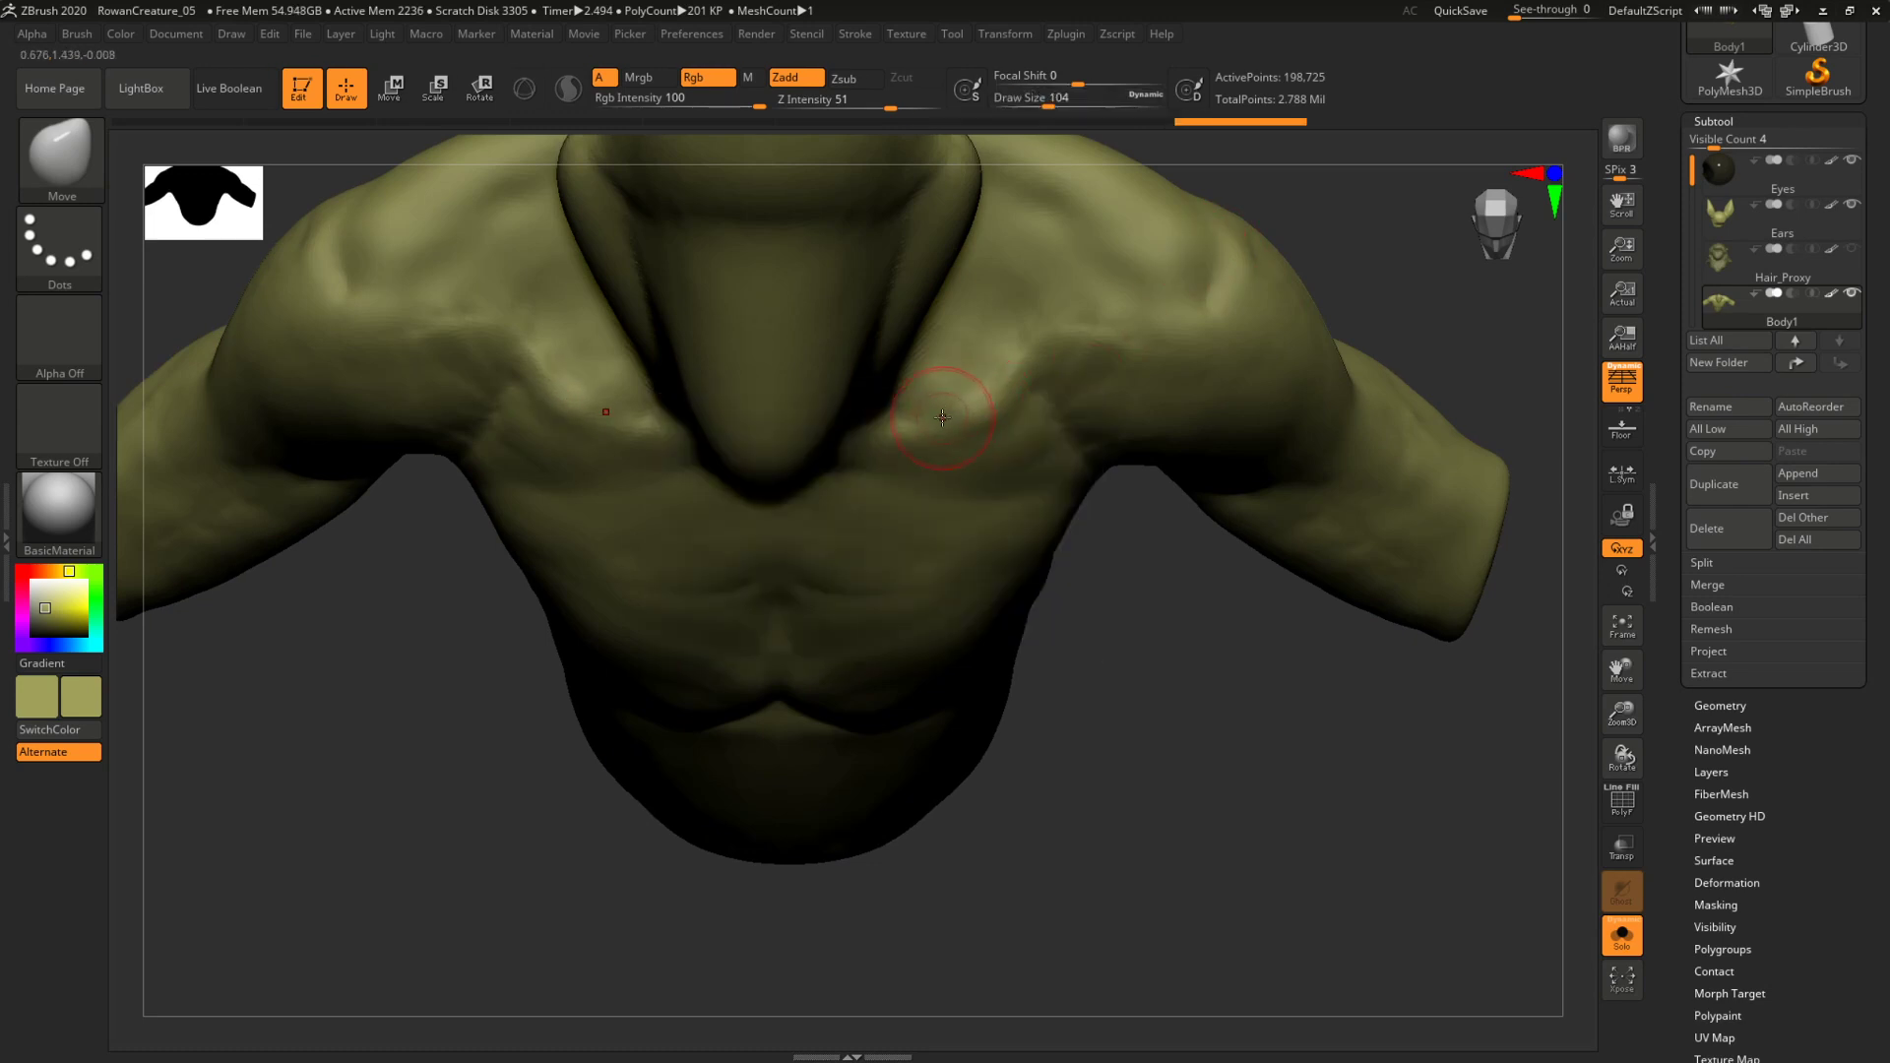
# Refine the collarbones and upper chest from the front with the Move brush at draw size 149.
pyautogui.moveTo(1420, 284); pyautogui.dragTo(1371, 262)
pyautogui.press('f')
pyautogui.keyDown('alt'); pyautogui.moveTo(1177, 257); pyautogui.dragTo(1010, 336); pyautogui.keyUp('alt')
pyautogui.press('space')
pyautogui.moveTo(975, 423); pyautogui.dragTo(1028, 424)
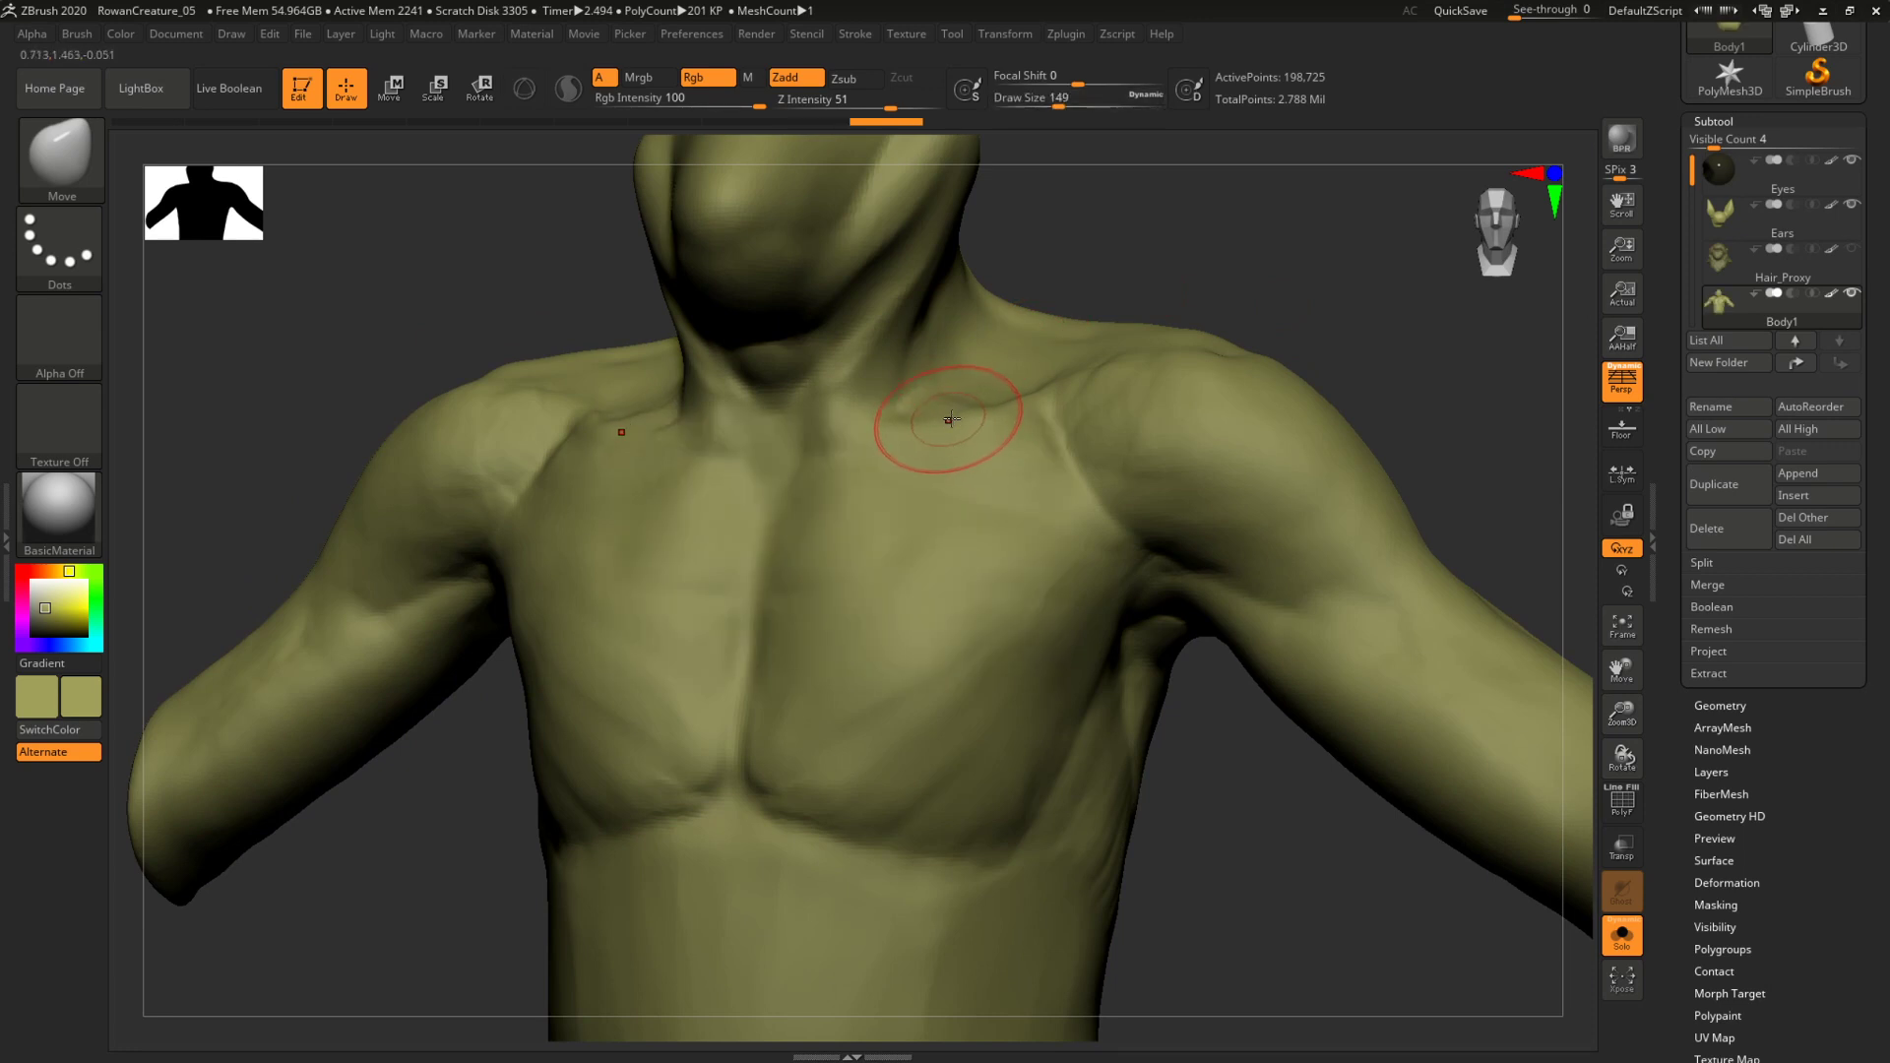
pyautogui.moveTo(1131, 336); pyautogui.dragTo(913, 437, button='right')
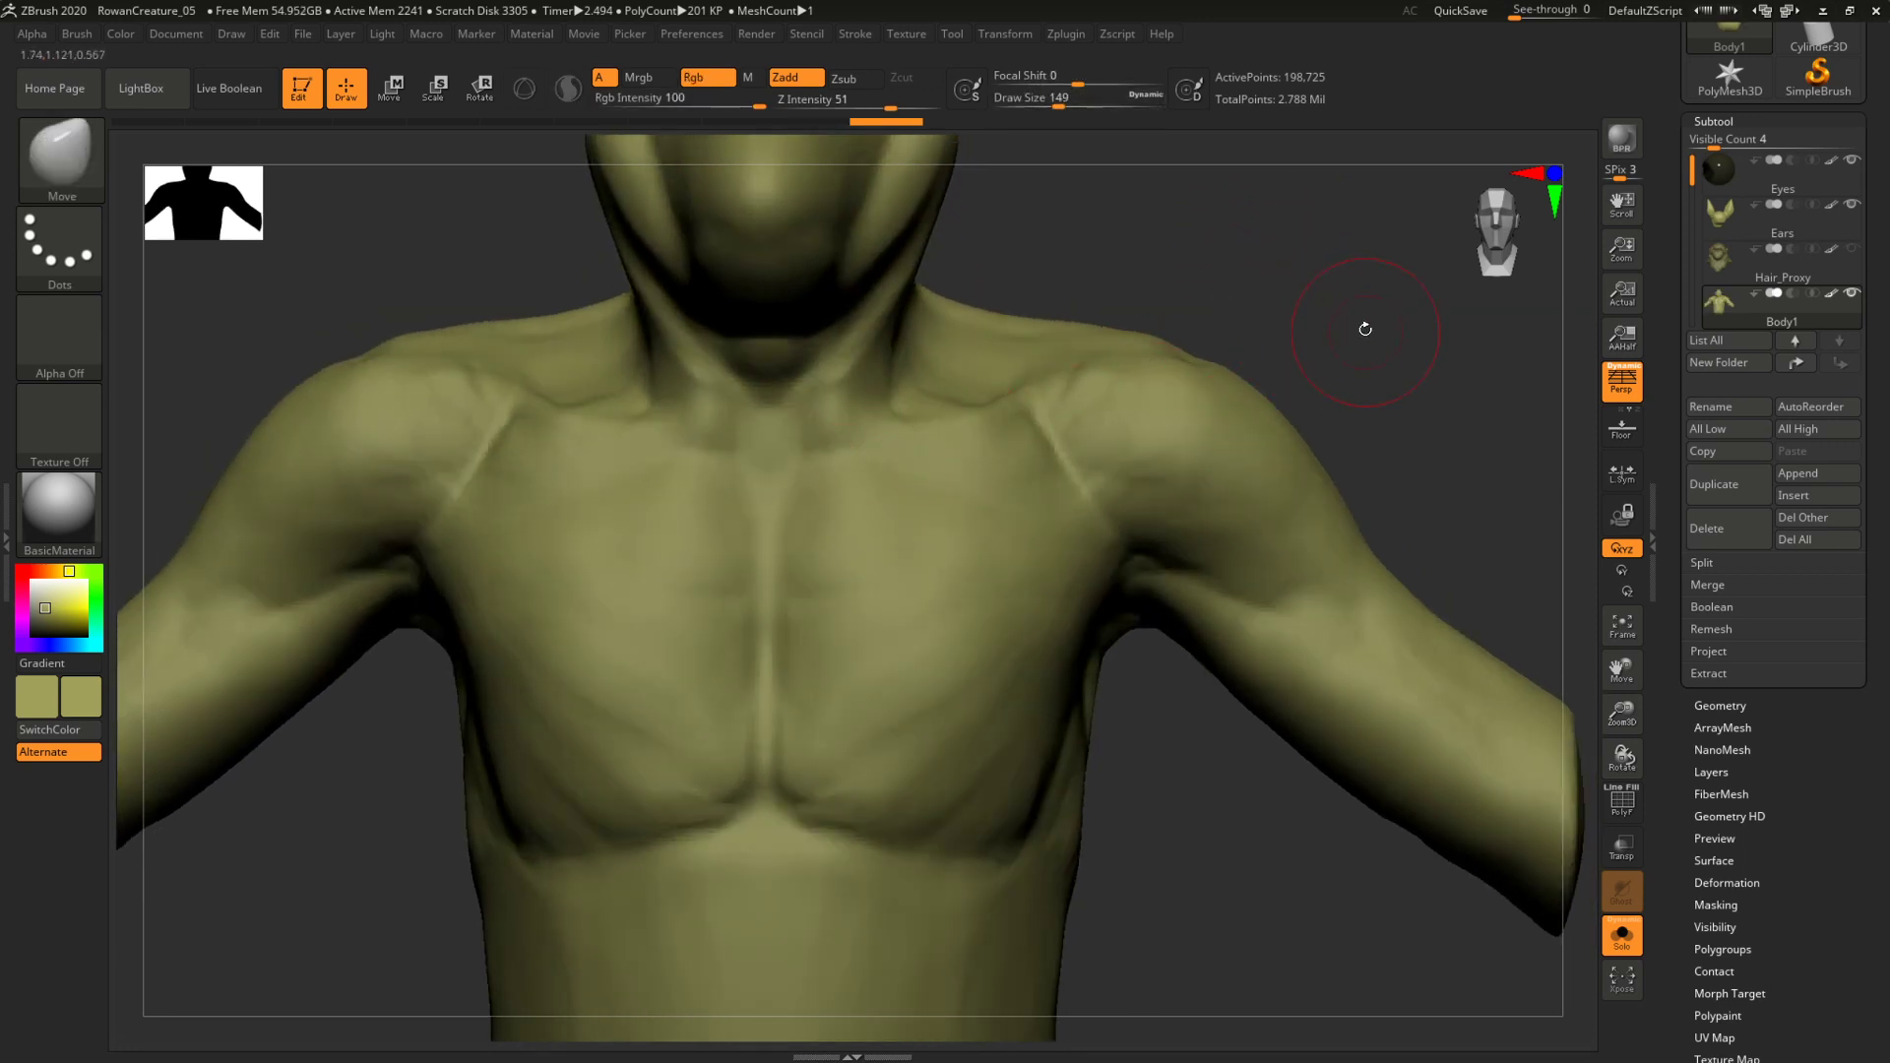
# Turn off Solo mode to display the head, eyes and ears together with the body.
pyautogui.keyDown('alt'); pyautogui.moveTo(1365, 328); pyautogui.dragTo(1037, 363); pyautogui.keyUp('alt')
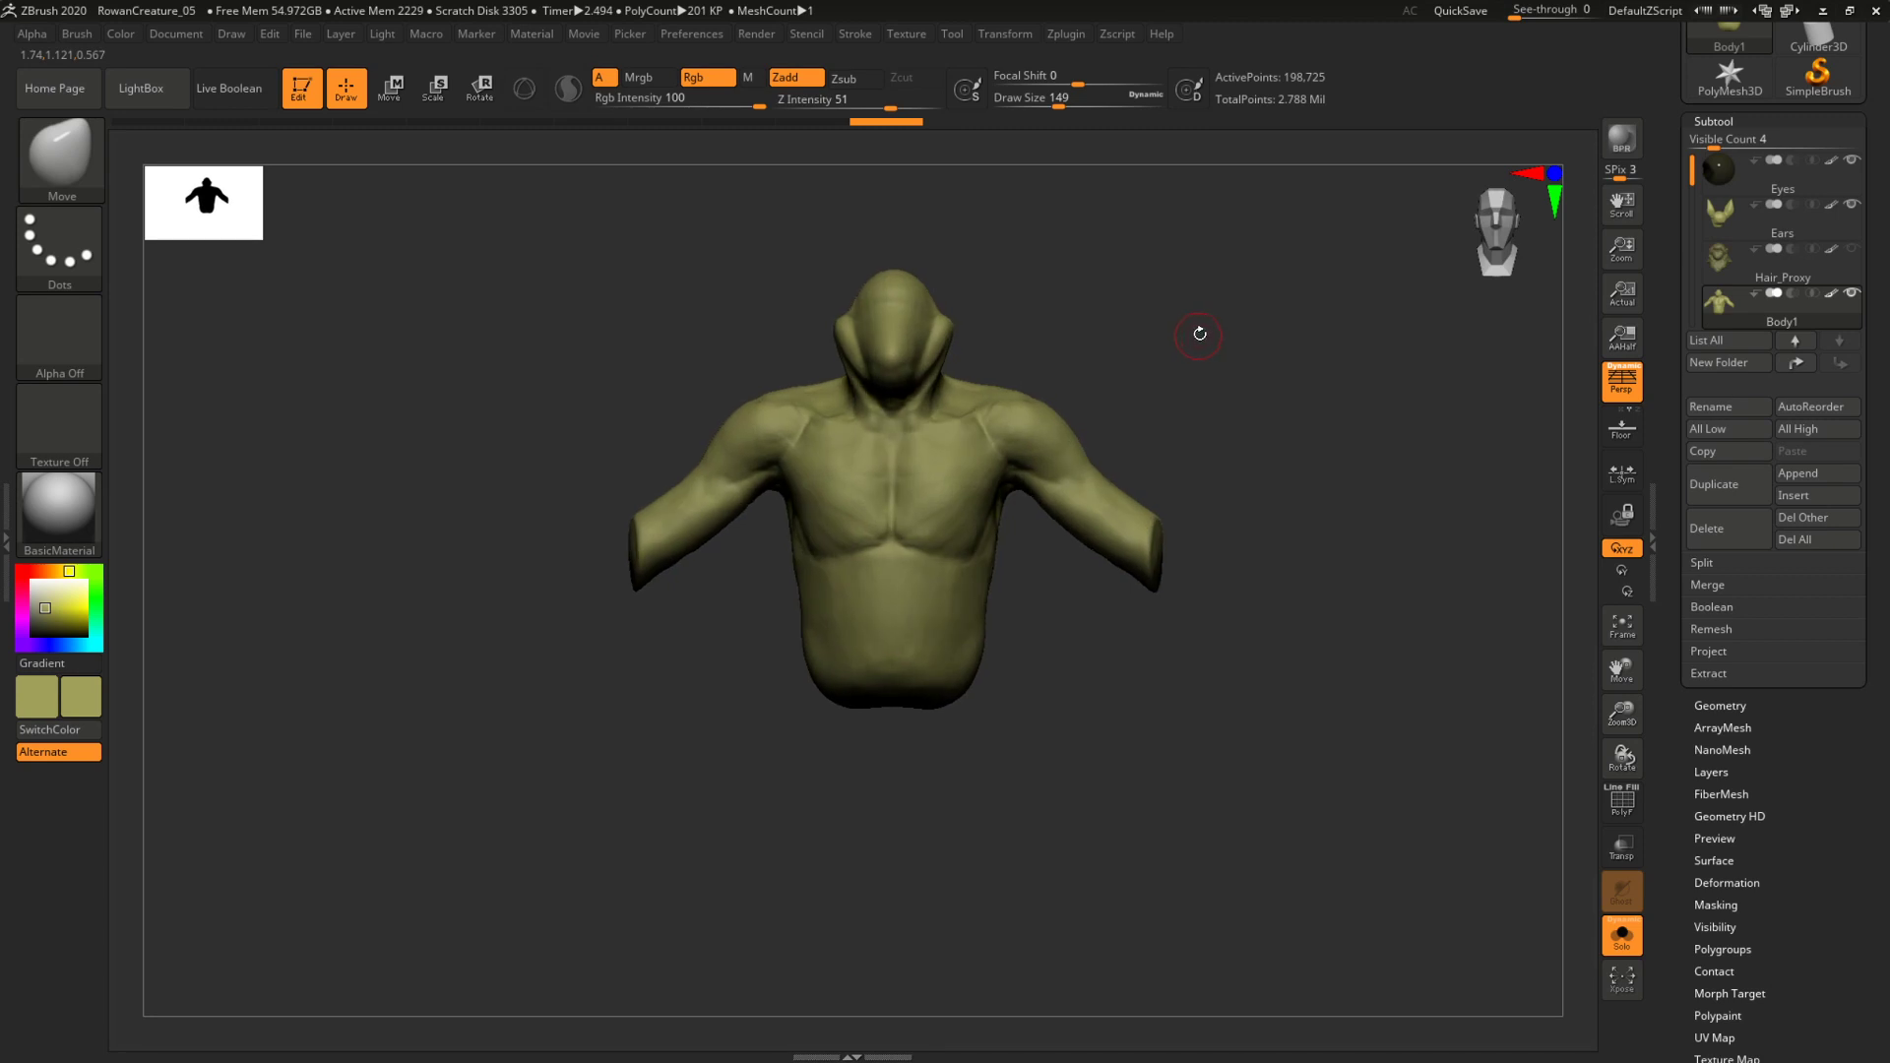
pyautogui.moveTo(1199, 333)
pyautogui.keyDown('alt'); pyautogui.mouseDown()
pyautogui.moveTo(1278, 400)
pyautogui.moveTo(1232, 369)
pyautogui.moveTo(1379, 357)
pyautogui.moveTo(1328, 439)
pyautogui.moveTo(1286, 371)
pyautogui.moveTo(1333, 384)
pyautogui.moveTo(1219, 410)
pyautogui.moveTo(1148, 361)
pyautogui.moveTo(1342, 418)
pyautogui.mouseUp(); pyautogui.keyUp('alt')
pyautogui.click(1622, 935)
pyautogui.moveTo(1464, 775)
pyautogui.mouseDown()
pyautogui.moveTo(1319, 490)
pyautogui.moveTo(1273, 661)
pyautogui.moveTo(1303, 630)
pyautogui.moveTo(1271, 539)
pyautogui.moveTo(1342, 553)
pyautogui.moveTo(1314, 512)
pyautogui.mouseUp()
# Save the updated sculpt over RowanCreature_05.ZPR, replacing the existing project file.
pyautogui.press('ctrl')
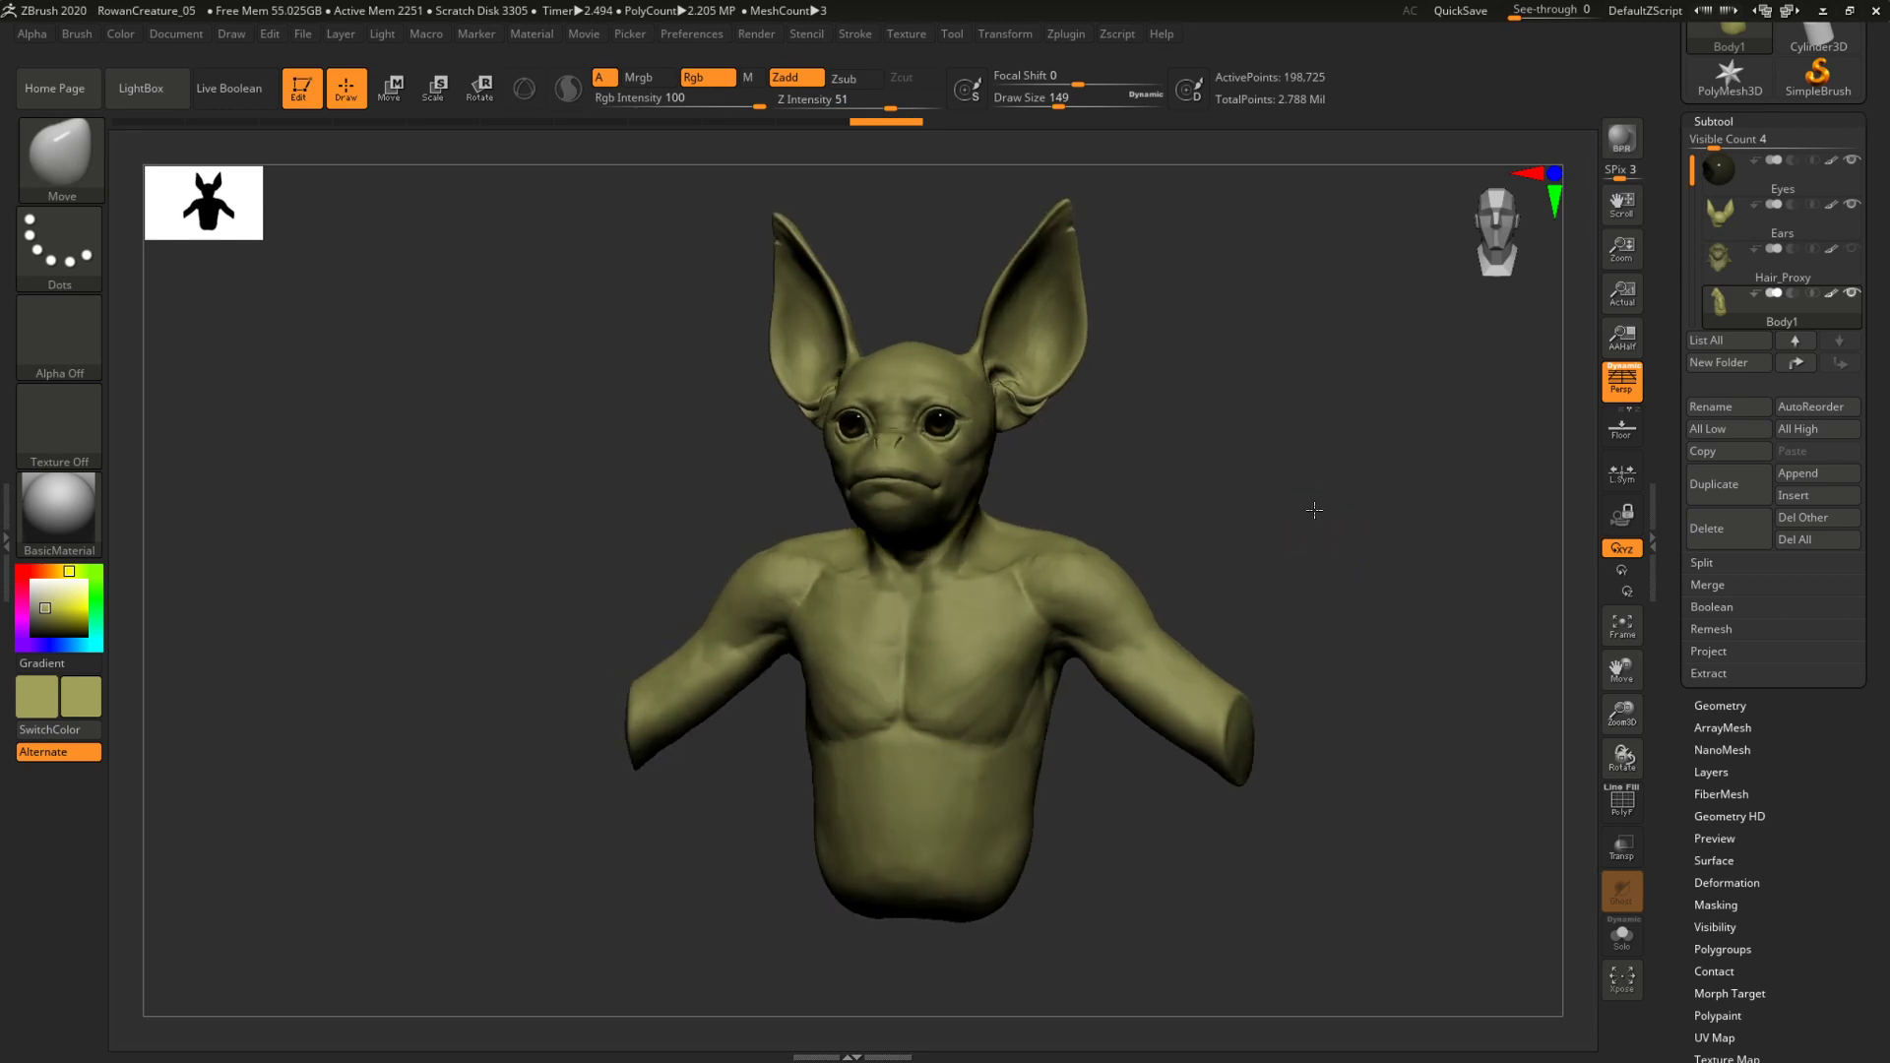
pyautogui.hotkey('ctrl', 's')
pyautogui.click(788, 502)
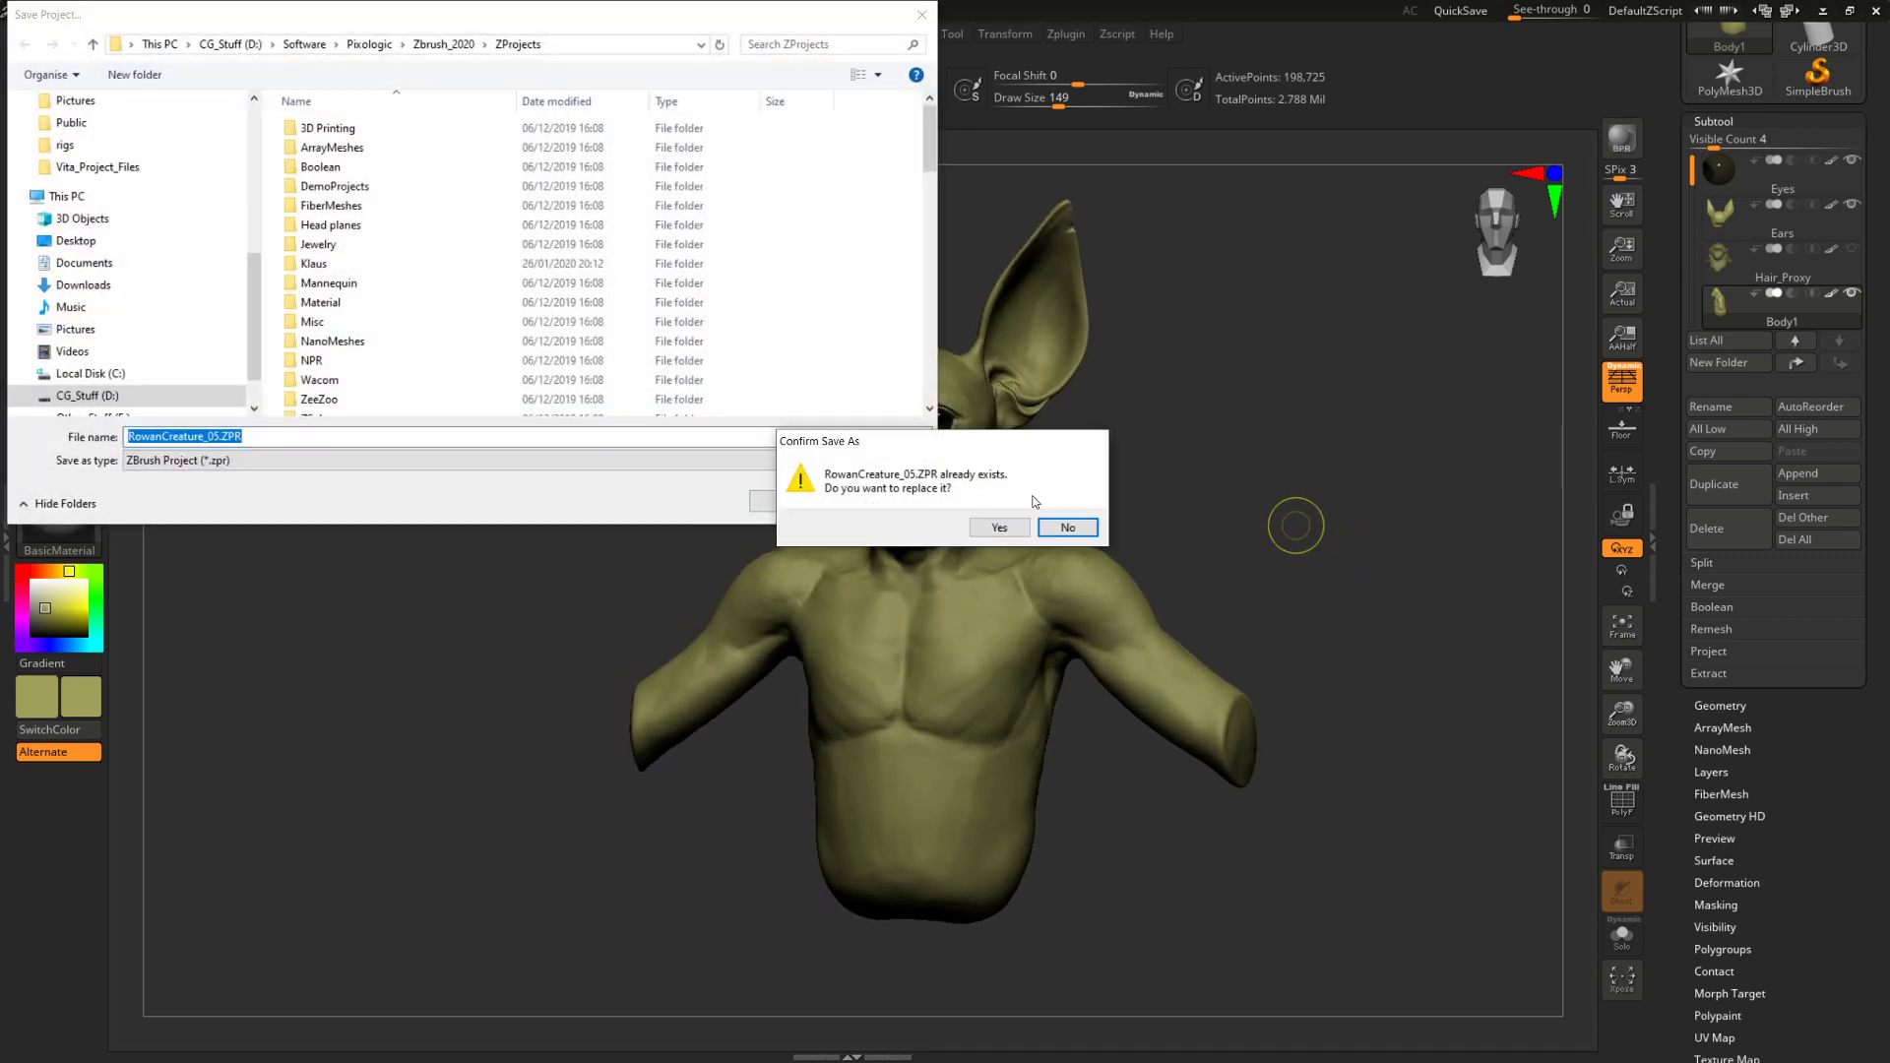
pyautogui.click(999, 526)
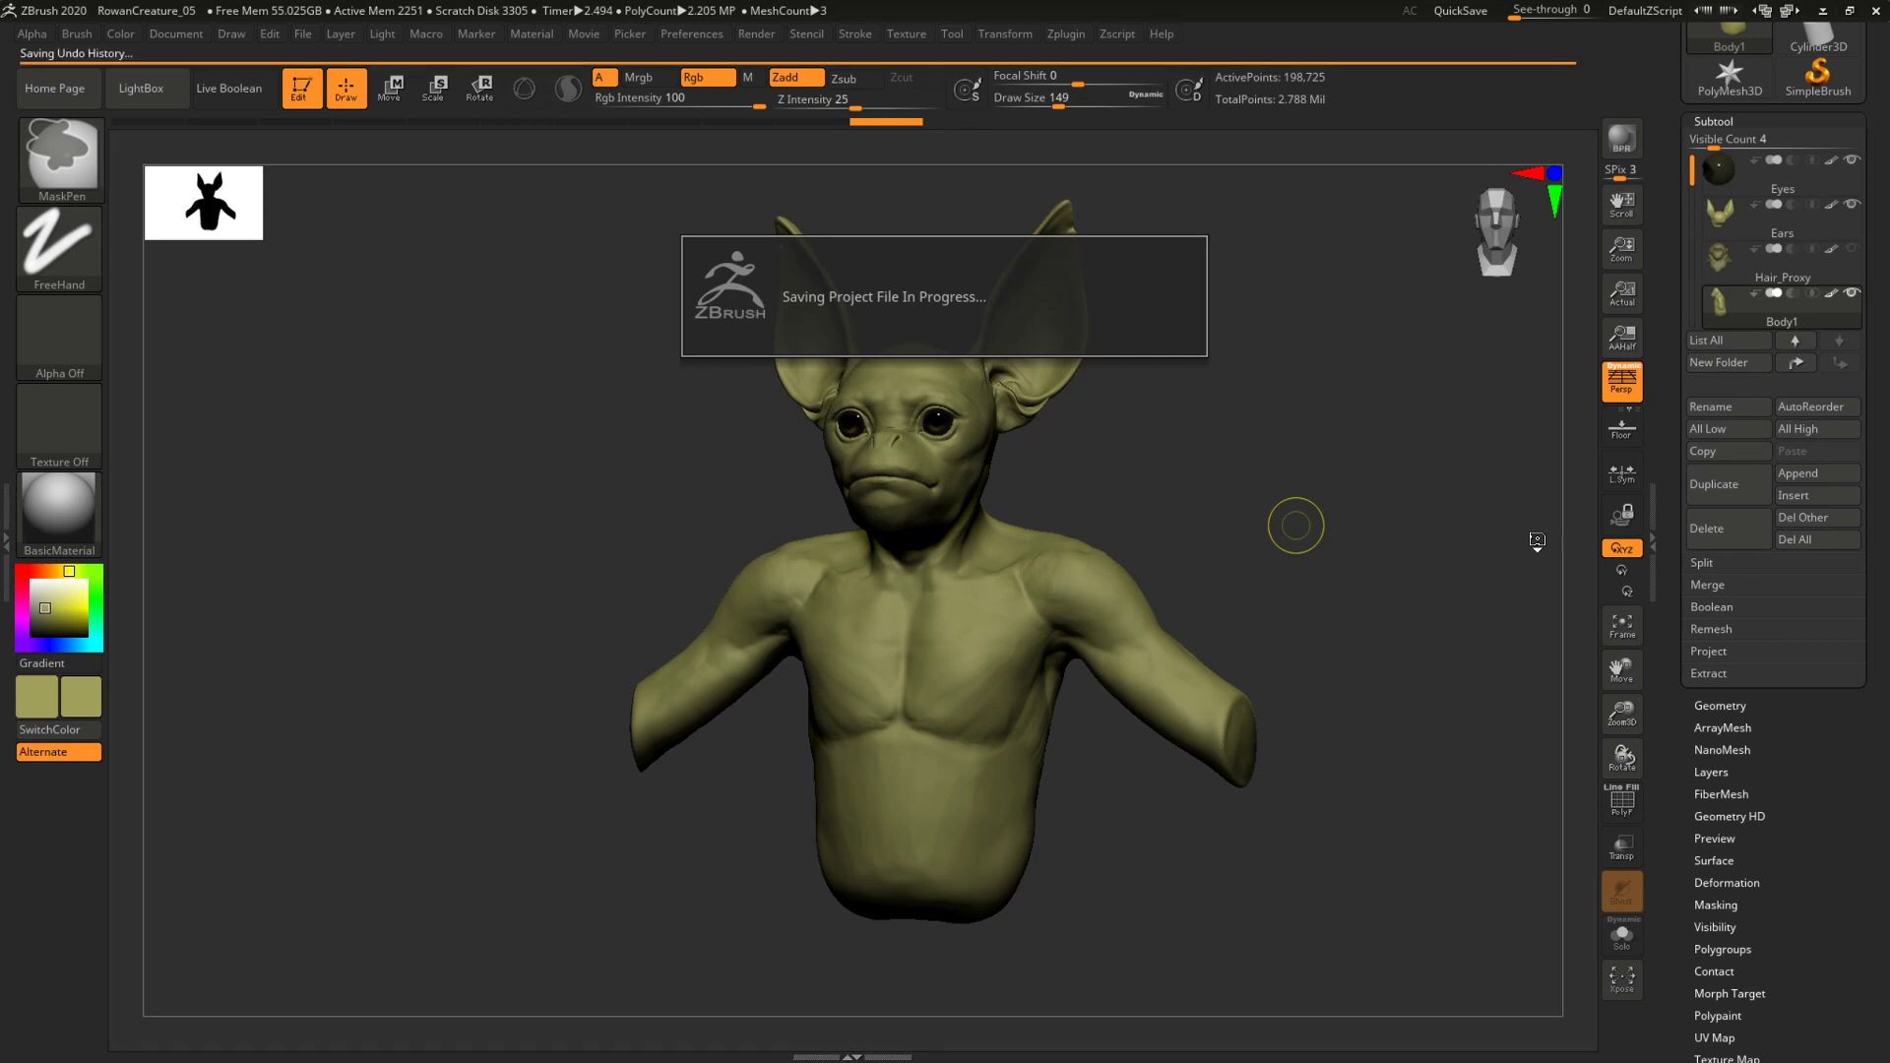
# Show the Hair_Proxy subtool, examine the creature from several sides against the reference painting, and hide the hair again.
pyautogui.click(1851, 250)
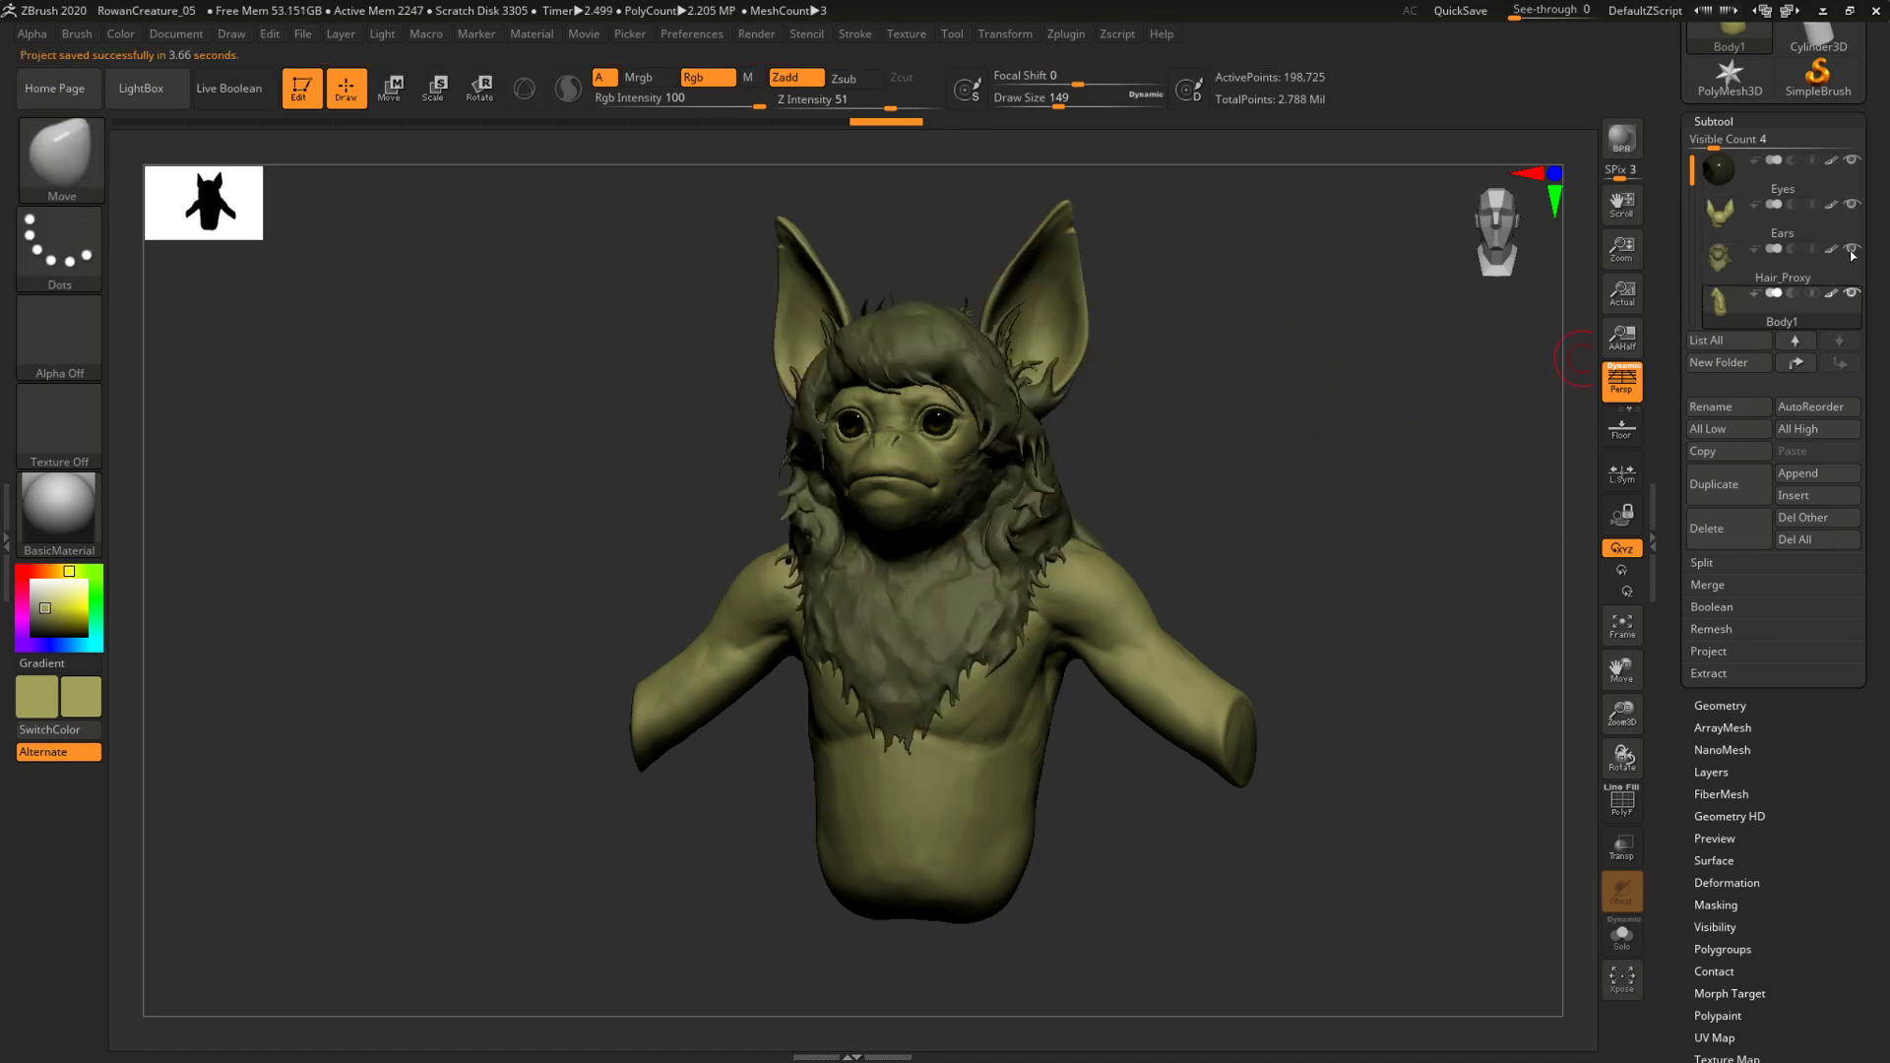
pyautogui.moveTo(1312, 402); pyautogui.dragTo(1290, 427)
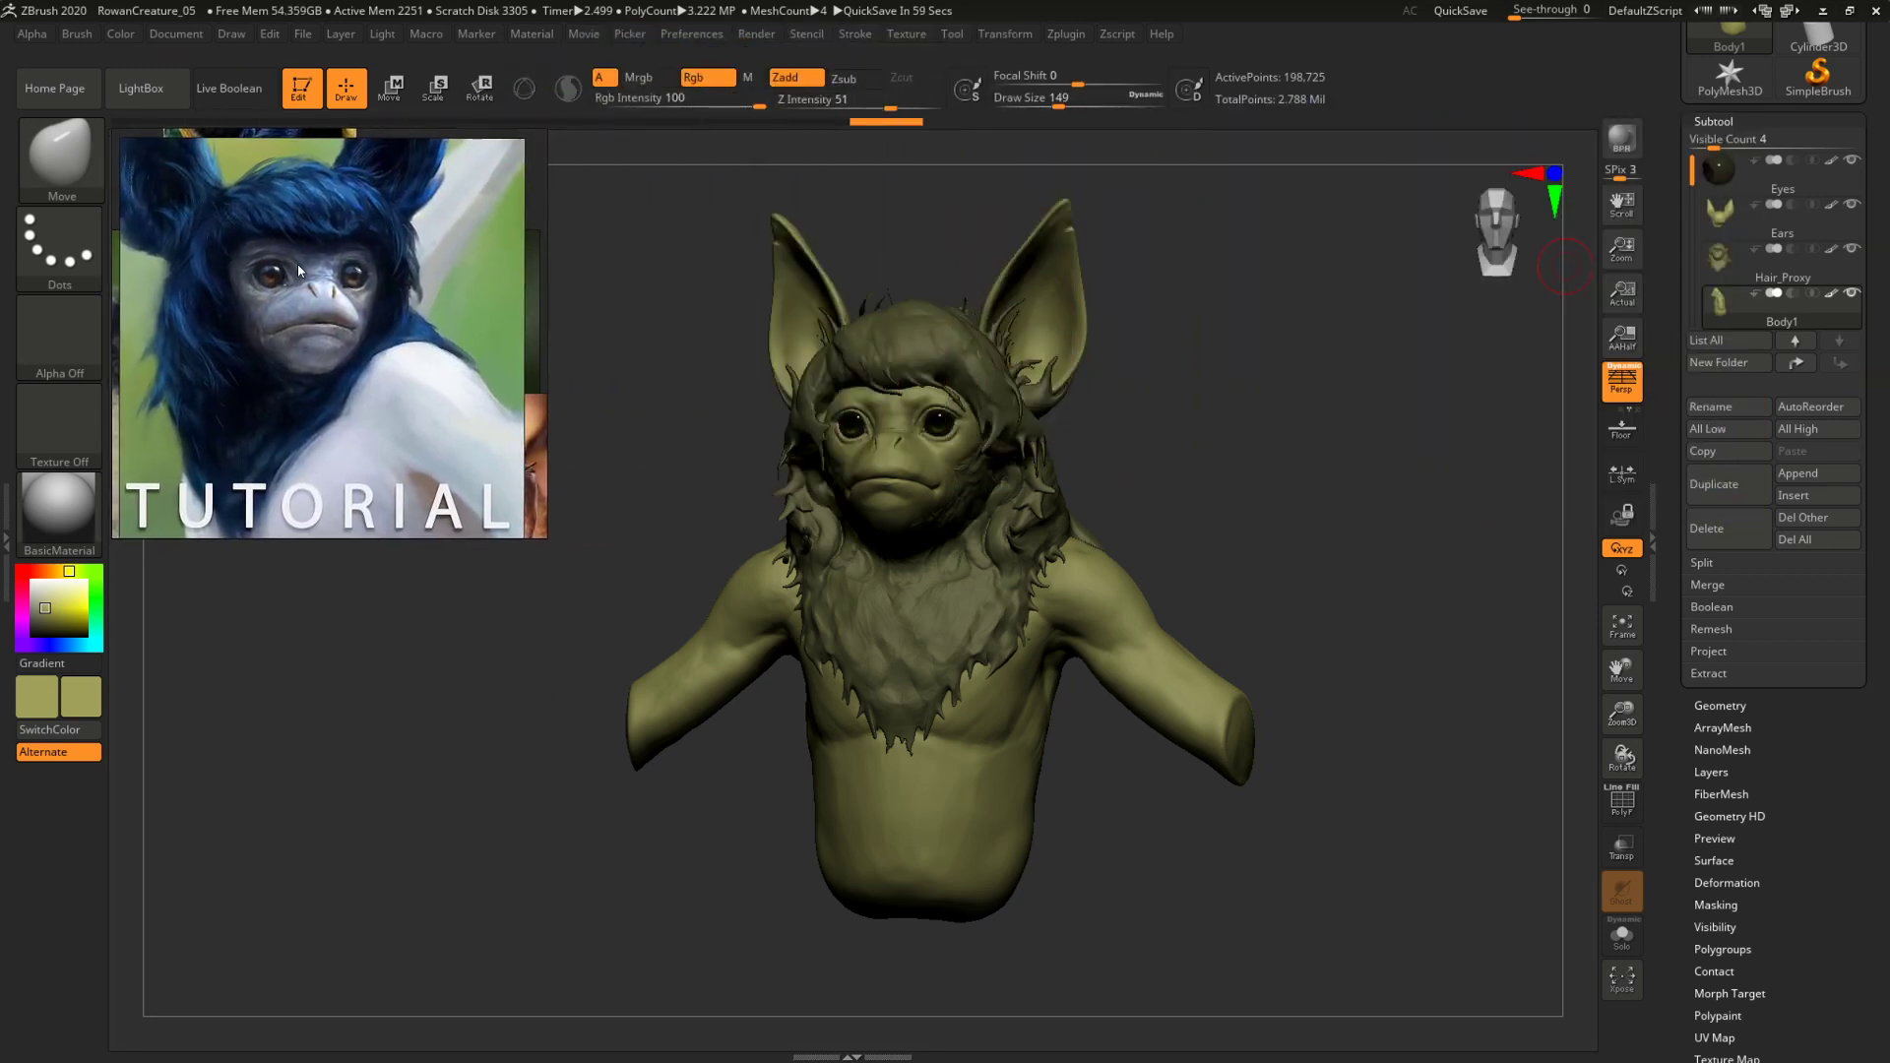
pyautogui.moveTo(1272, 394); pyautogui.dragTo(1321, 403)
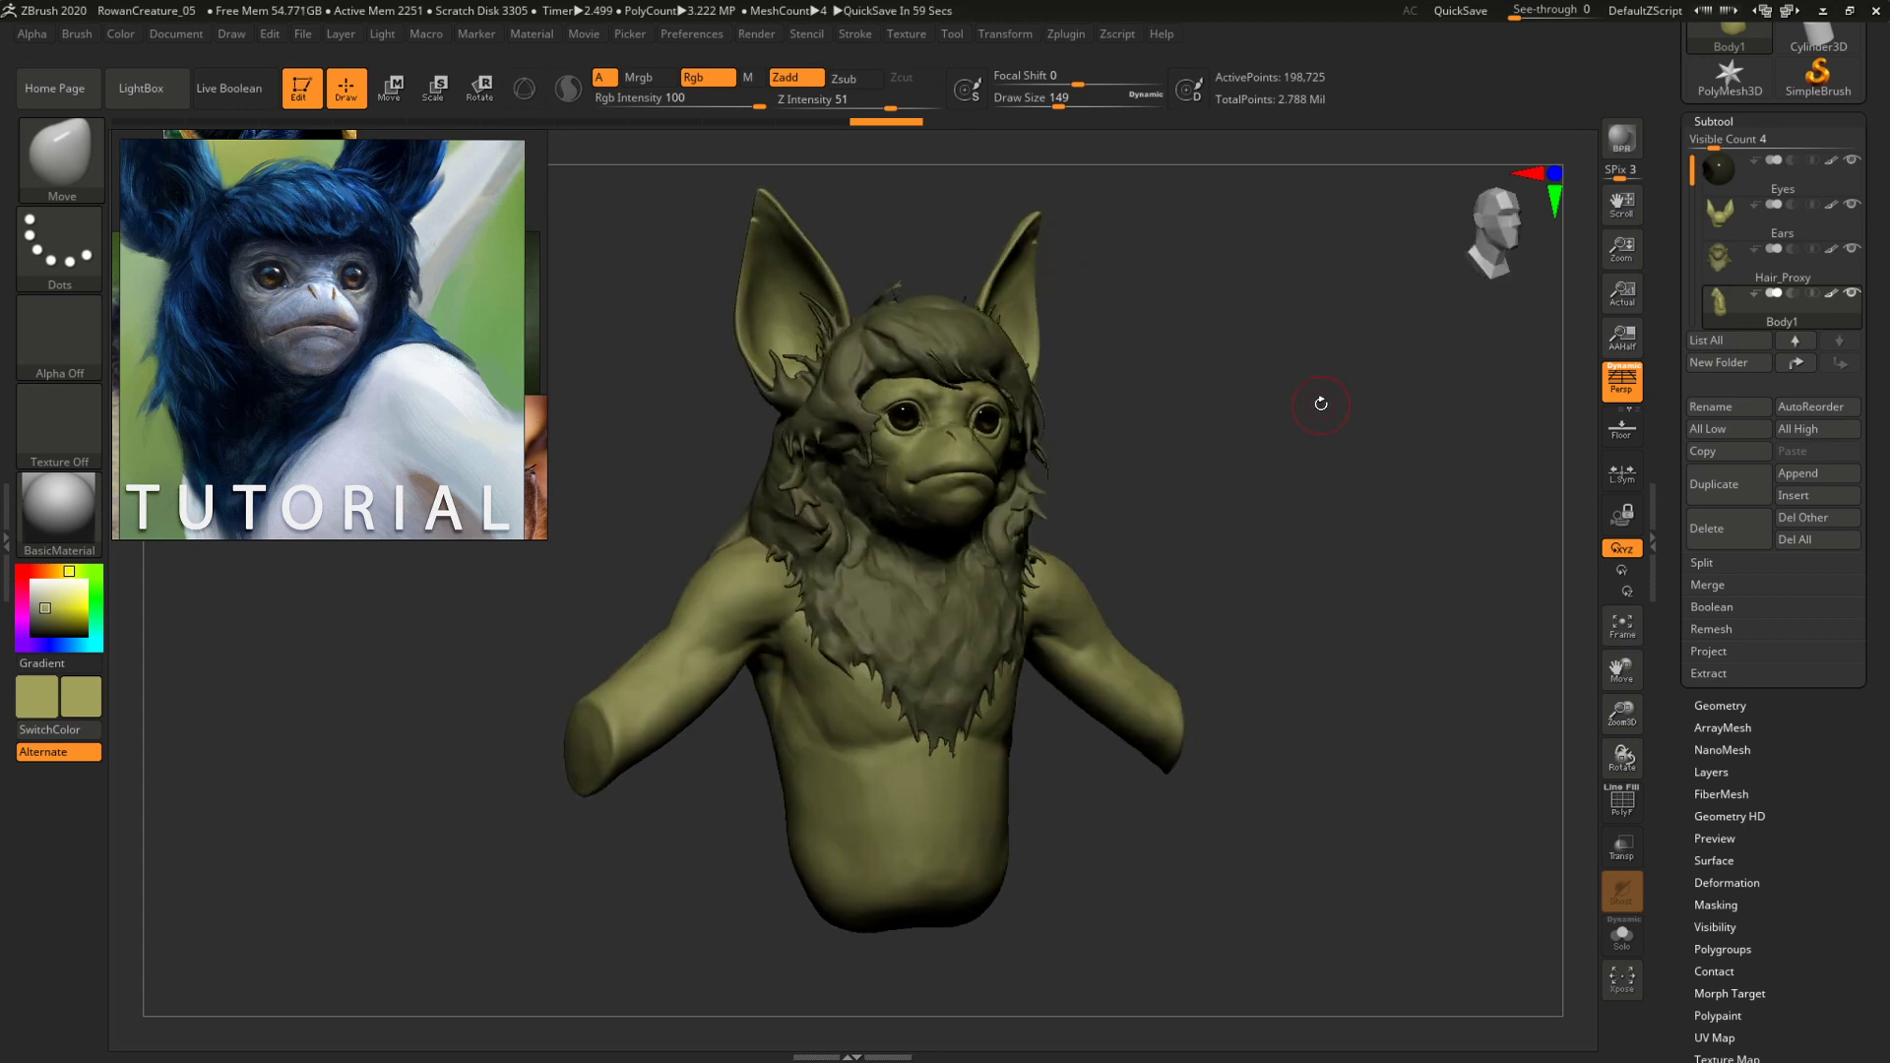
pyautogui.moveTo(1312, 381); pyautogui.dragTo(1274, 393)
pyautogui.moveTo(1273, 391)
pyautogui.keyDown('shift'); pyautogui.mouseDown()
pyautogui.moveTo(1309, 387)
pyautogui.moveTo(1237, 403)
pyautogui.moveTo(1271, 400)
pyautogui.mouseUp(); pyautogui.keyUp('shift')
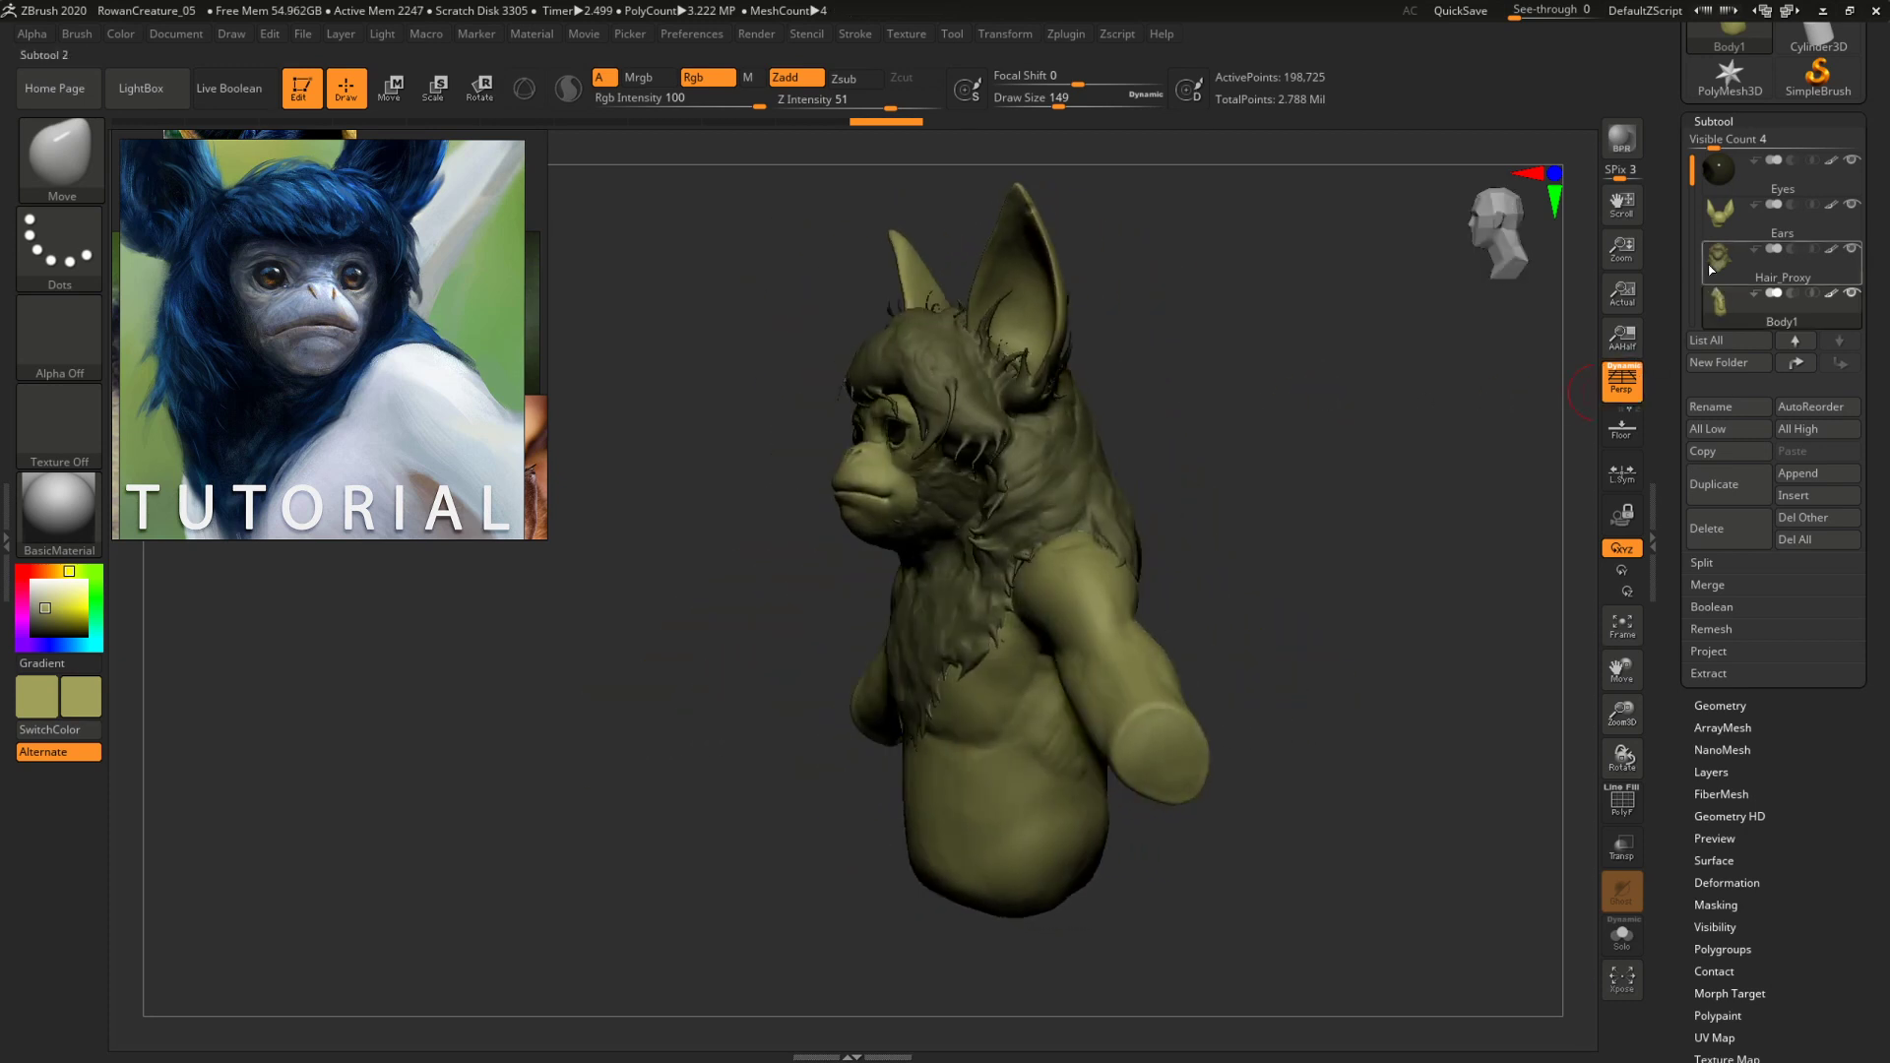
pyautogui.click(1852, 253)
pyautogui.moveTo(1434, 367)
pyautogui.mouseDown()
pyautogui.moveTo(1131, 410)
pyautogui.moveTo(1291, 400)
pyautogui.mouseUp()
# Save the project over RowanCreature_05.ZPR, and save it again as a new version named RowanCreature_06.
pyautogui.press('ctrl')
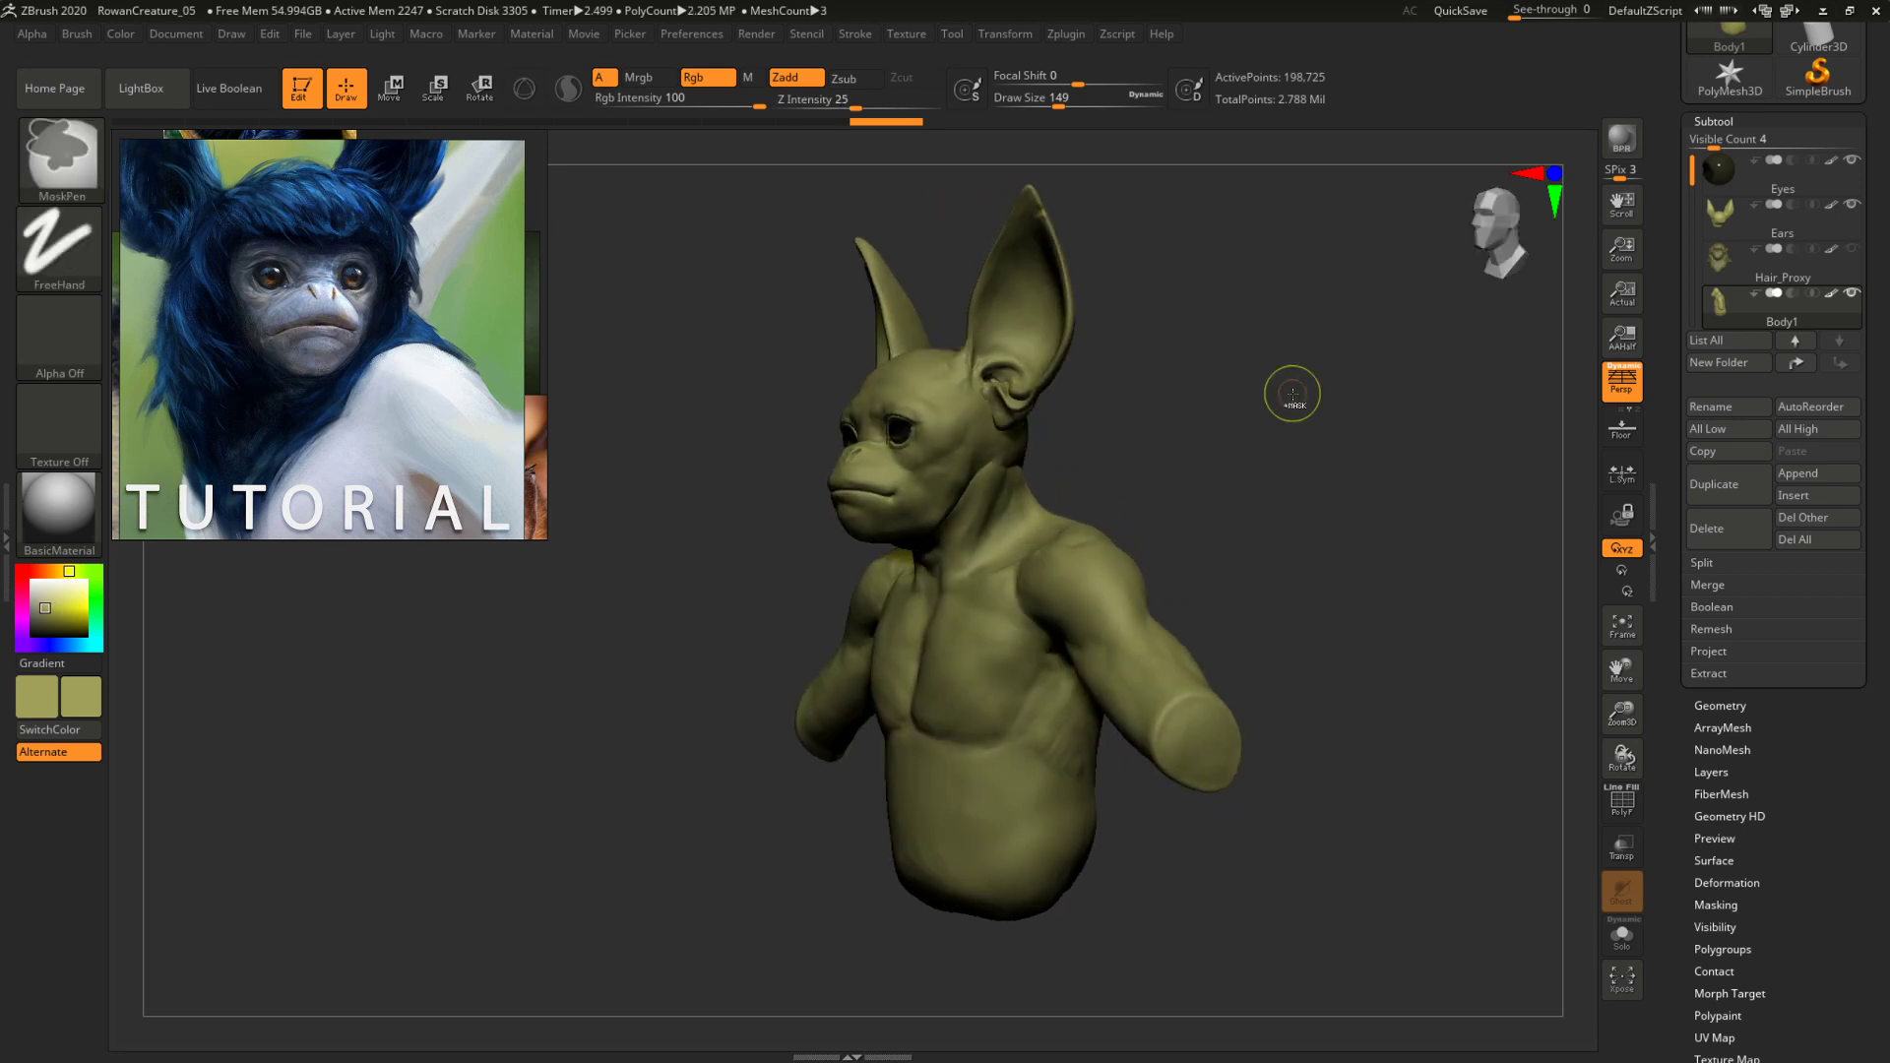
pyautogui.hotkey('ctrl', 's')
pyautogui.click(790, 502)
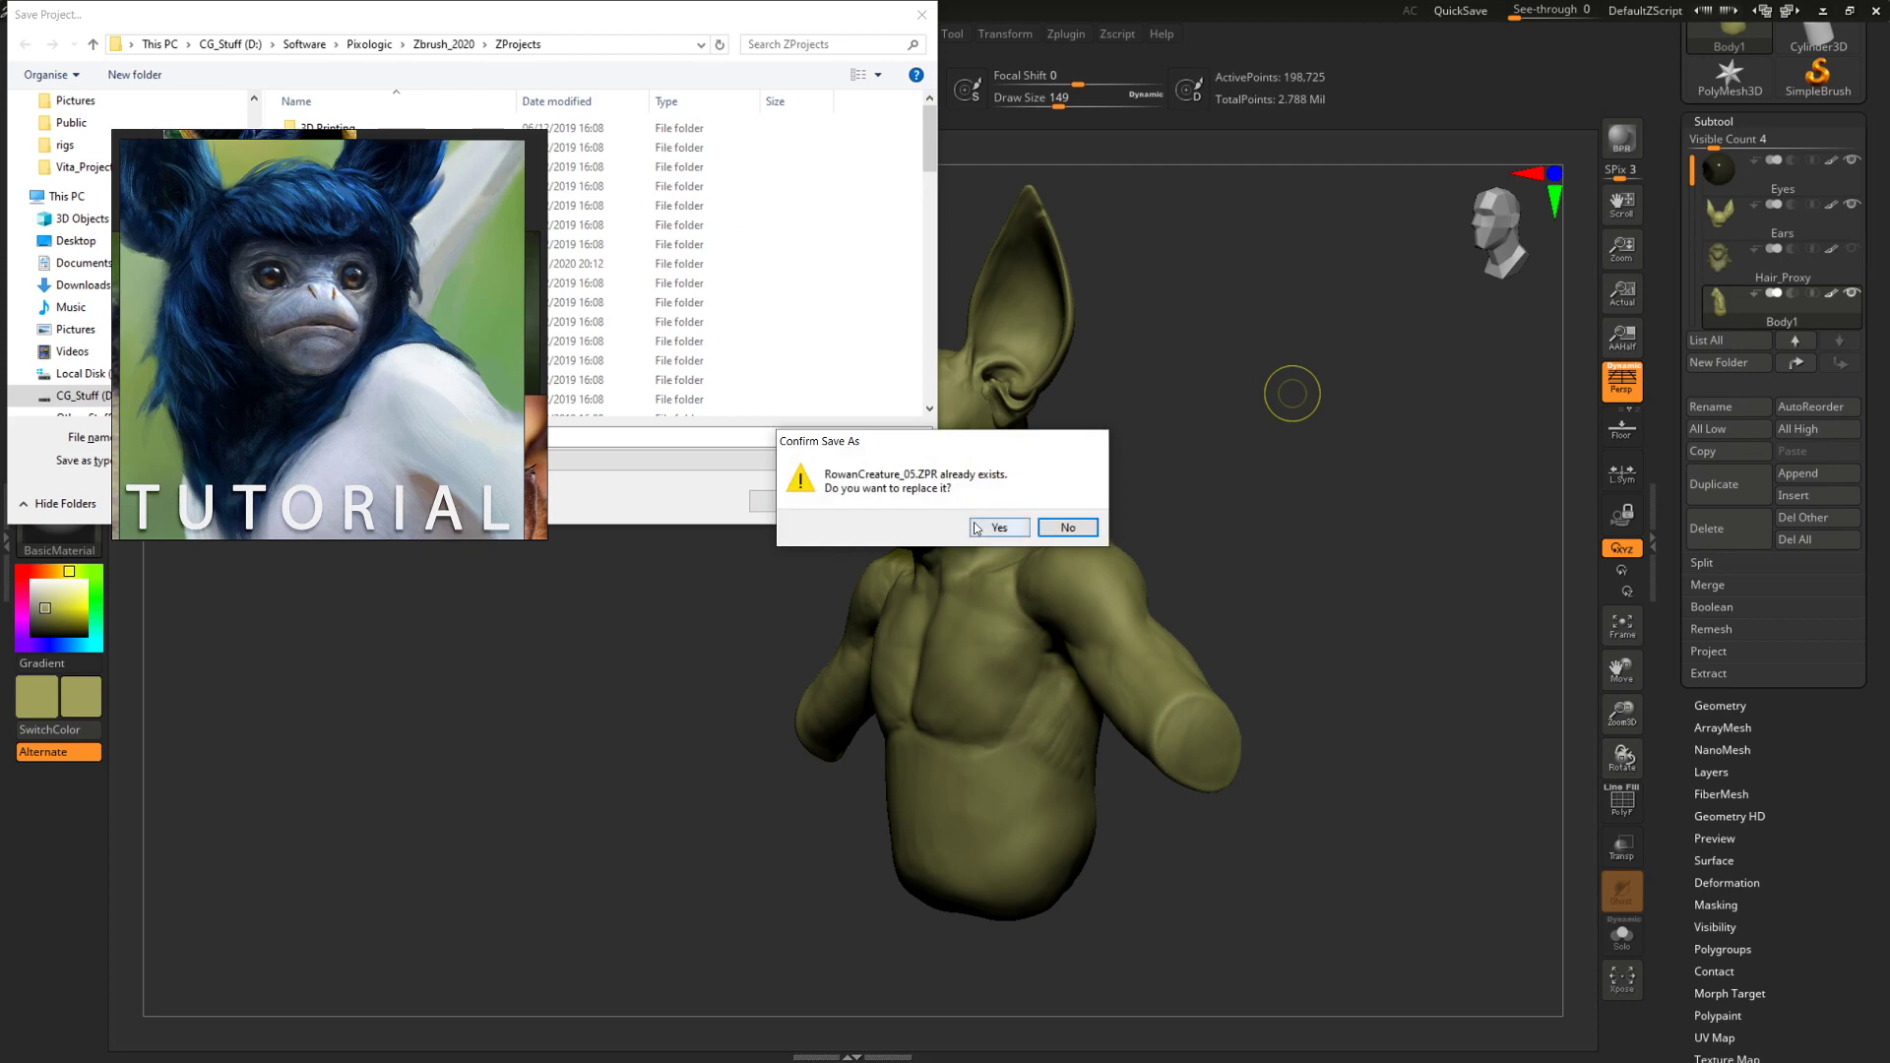
pyautogui.click(996, 528)
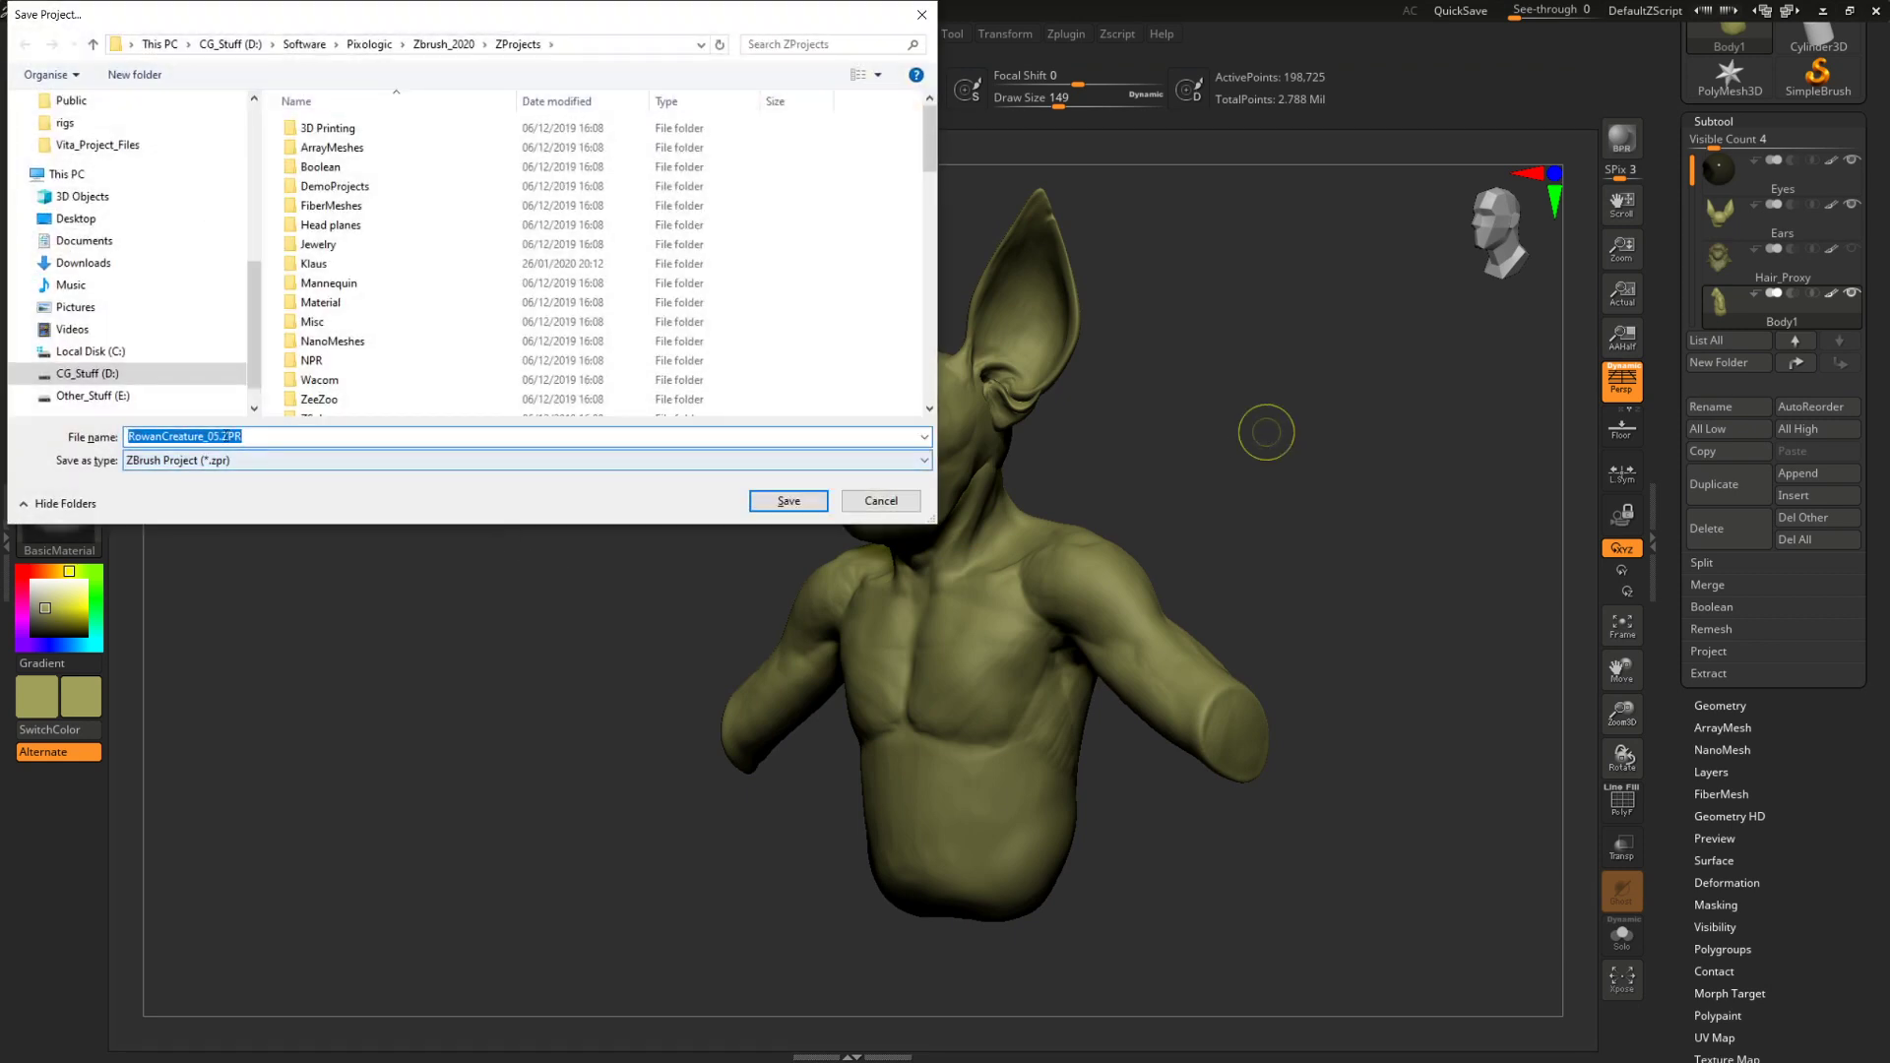
pyautogui.click(214, 436)
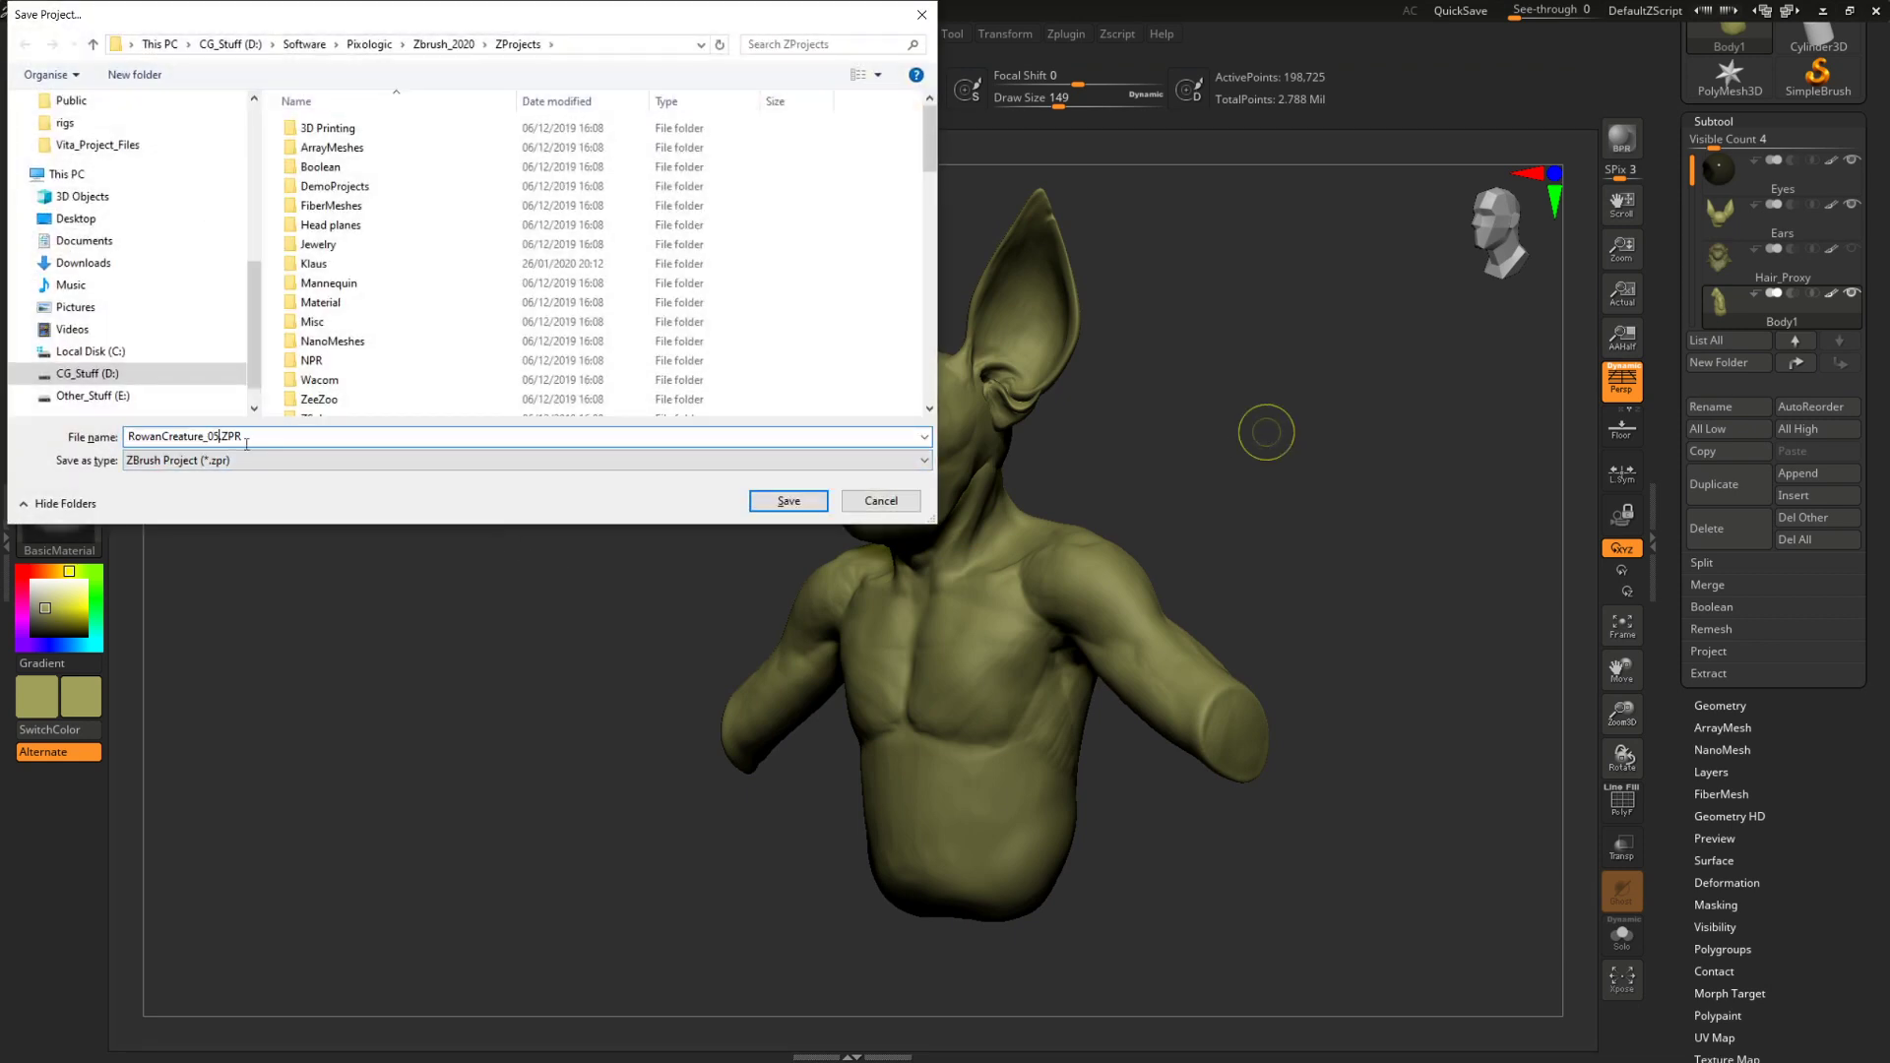
pyautogui.press('Return')
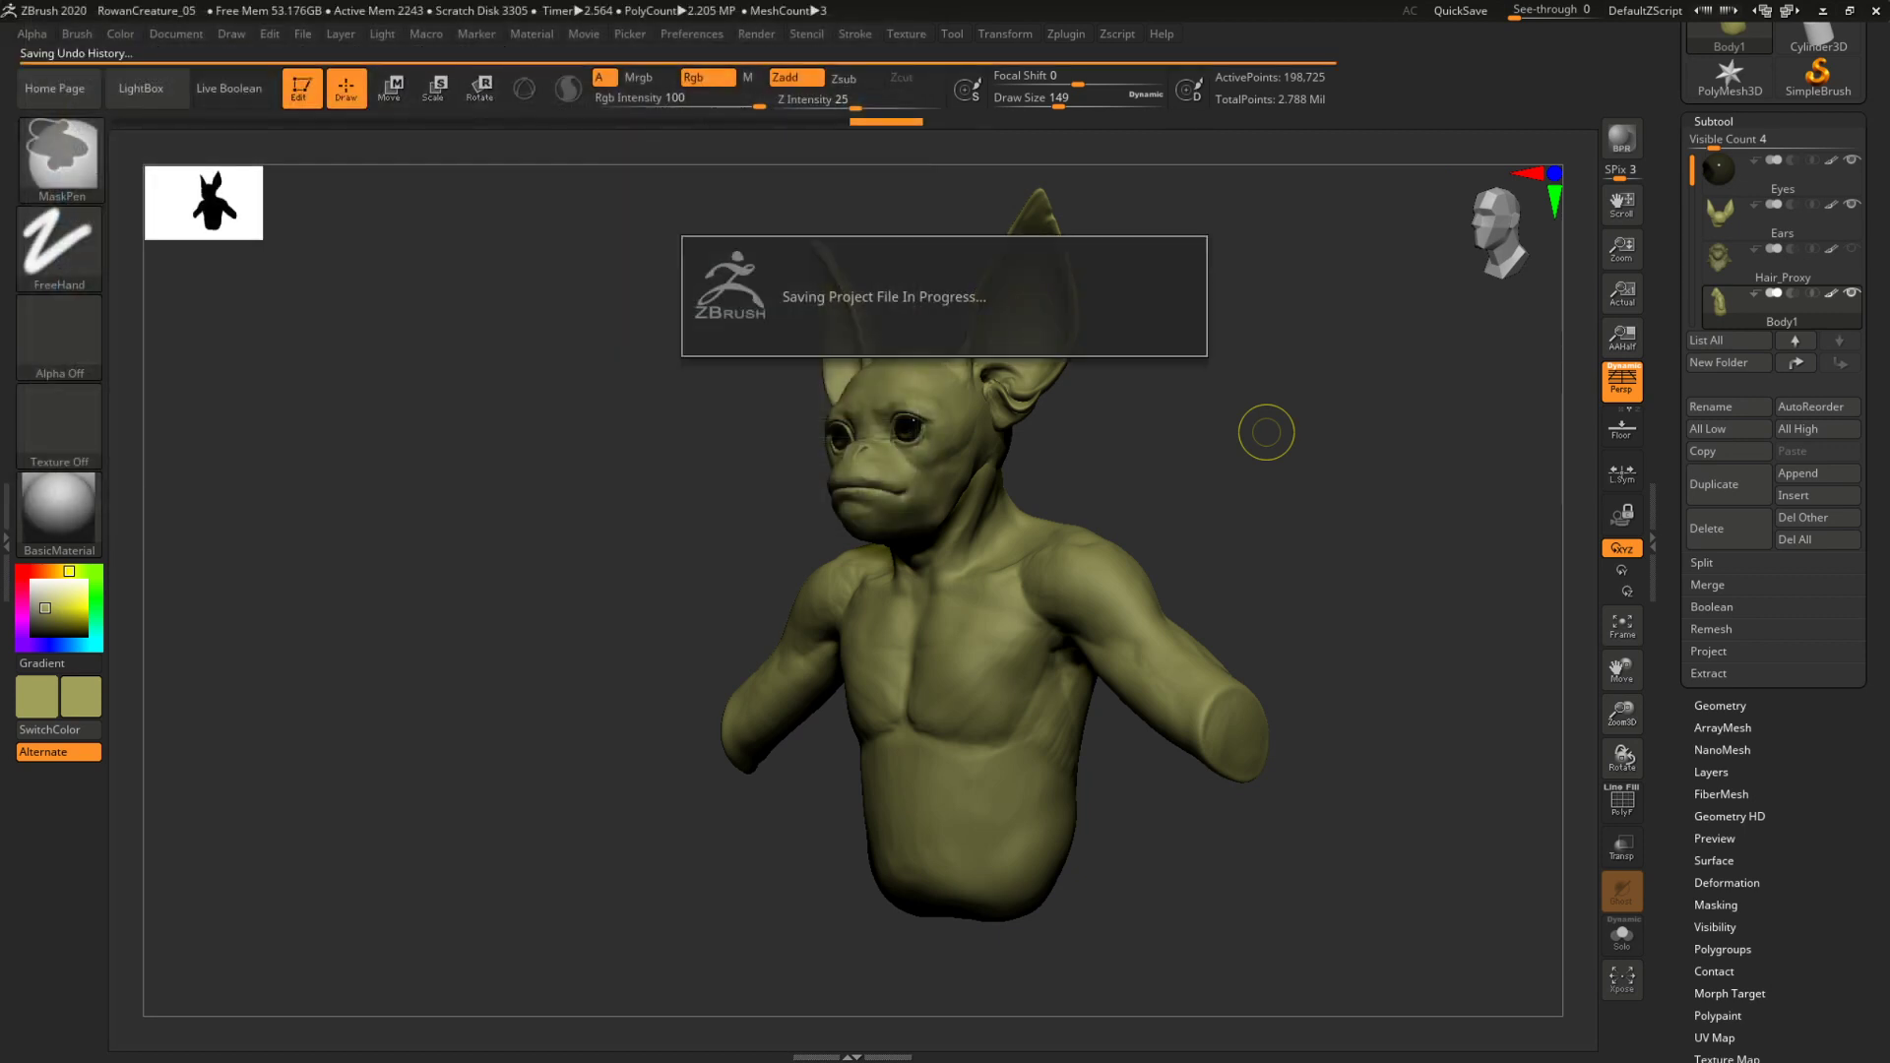
# Move the Ears subtool below Hair_Proxy and merge it down with Body1, accepting the non-undoable operation.
pyautogui.press('b')
pyautogui.press('m')
pyautogui.press('v')
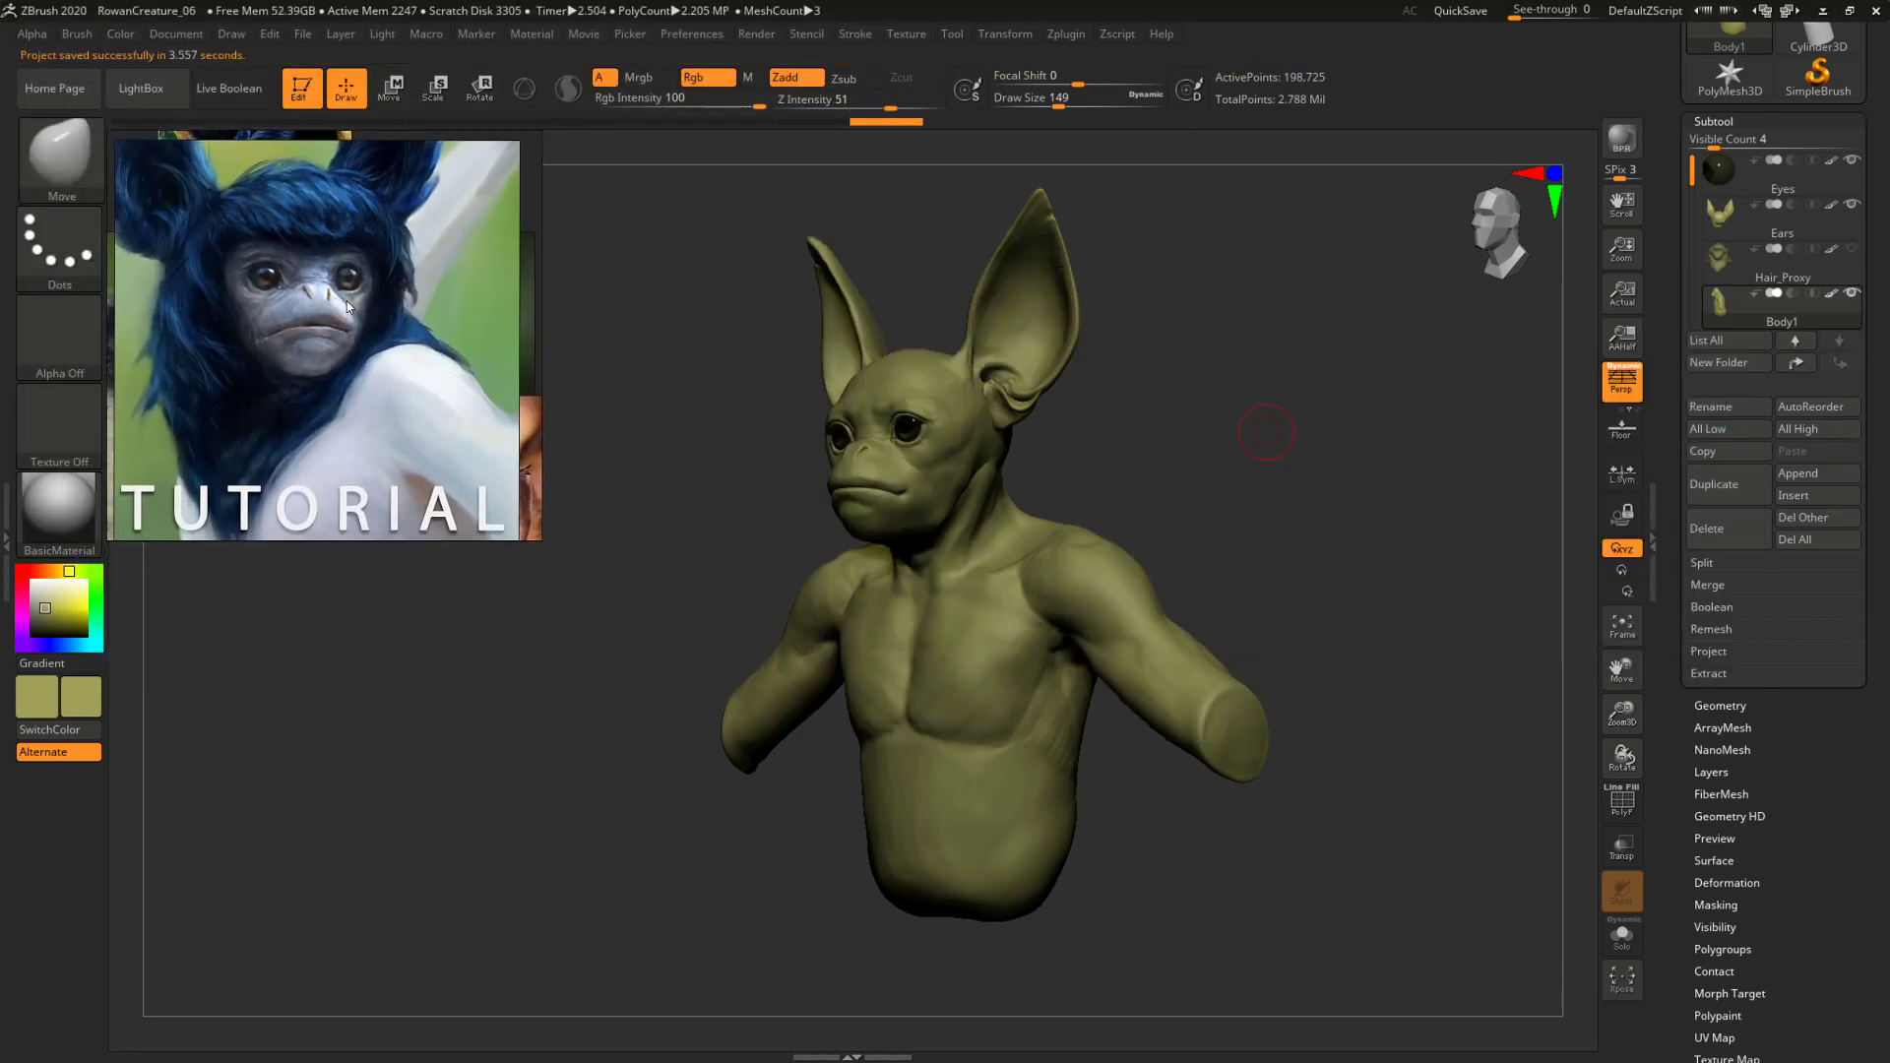
pyautogui.moveTo(1292, 433); pyautogui.dragTo(1378, 429)
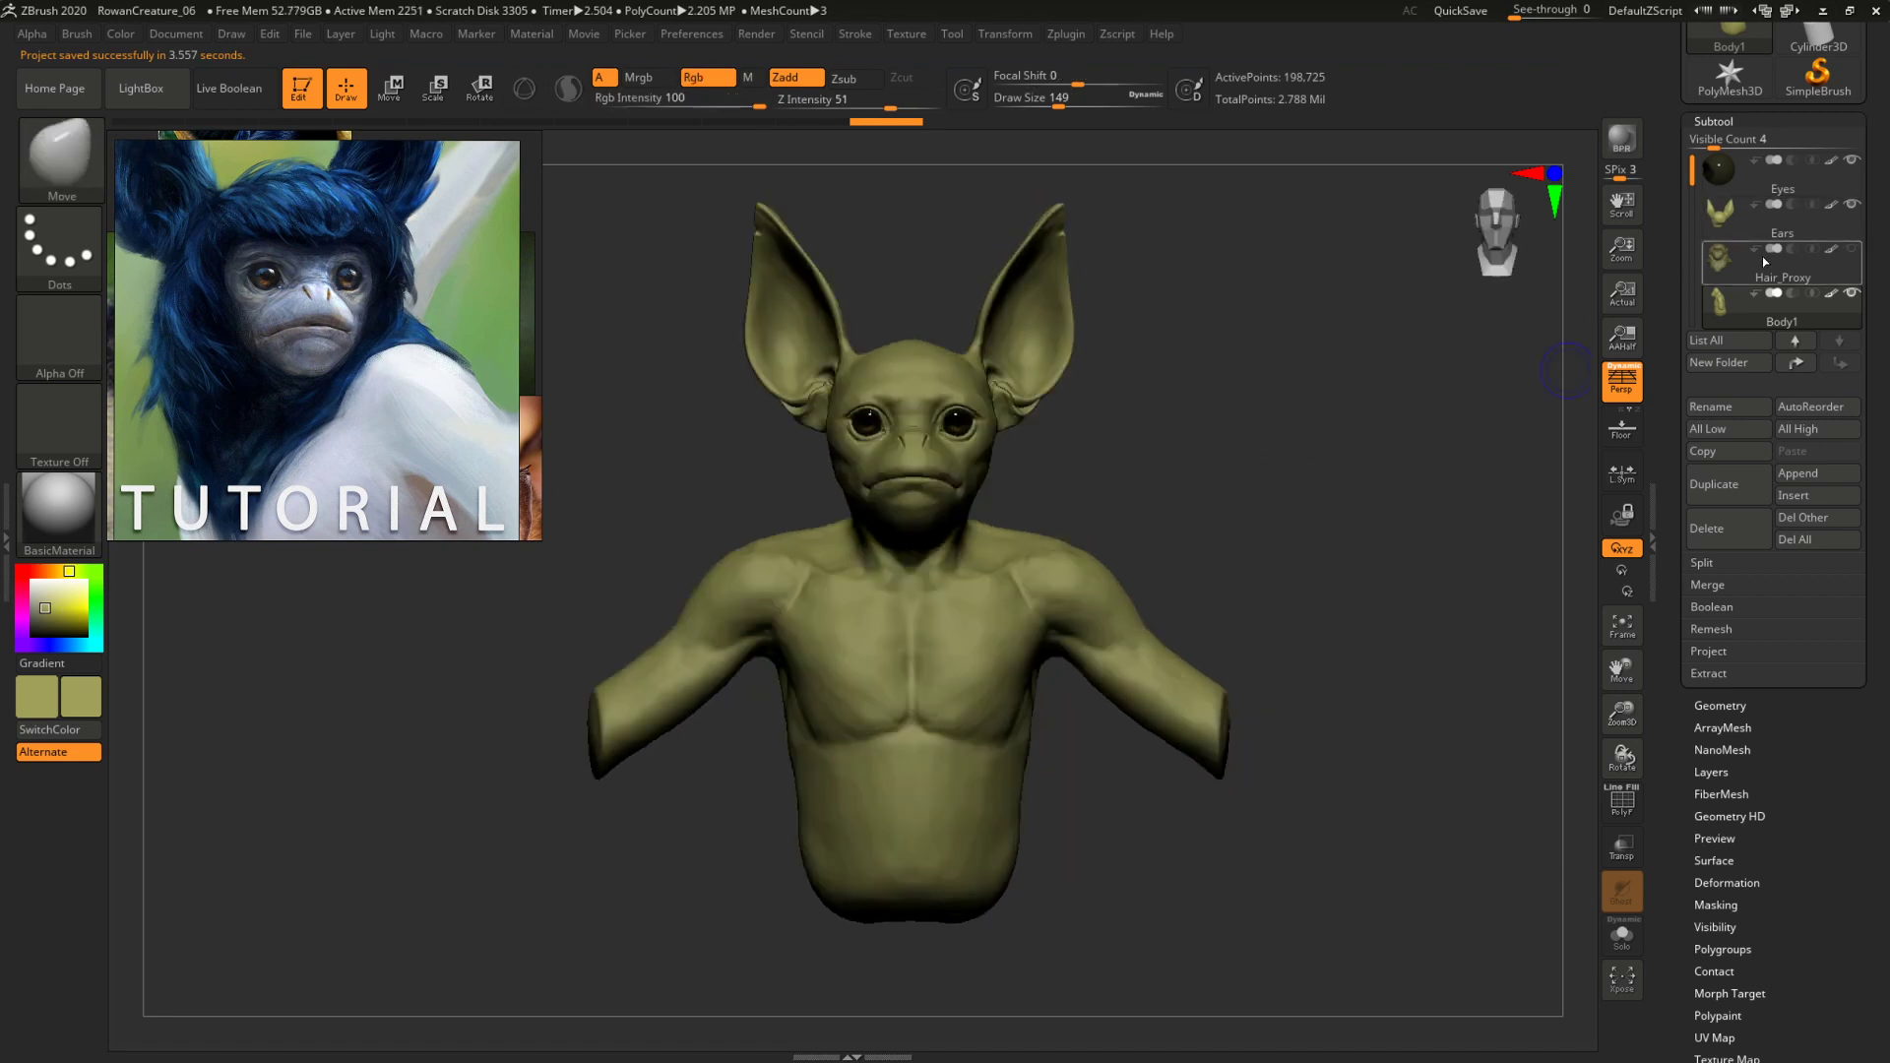
pyautogui.click(1730, 216)
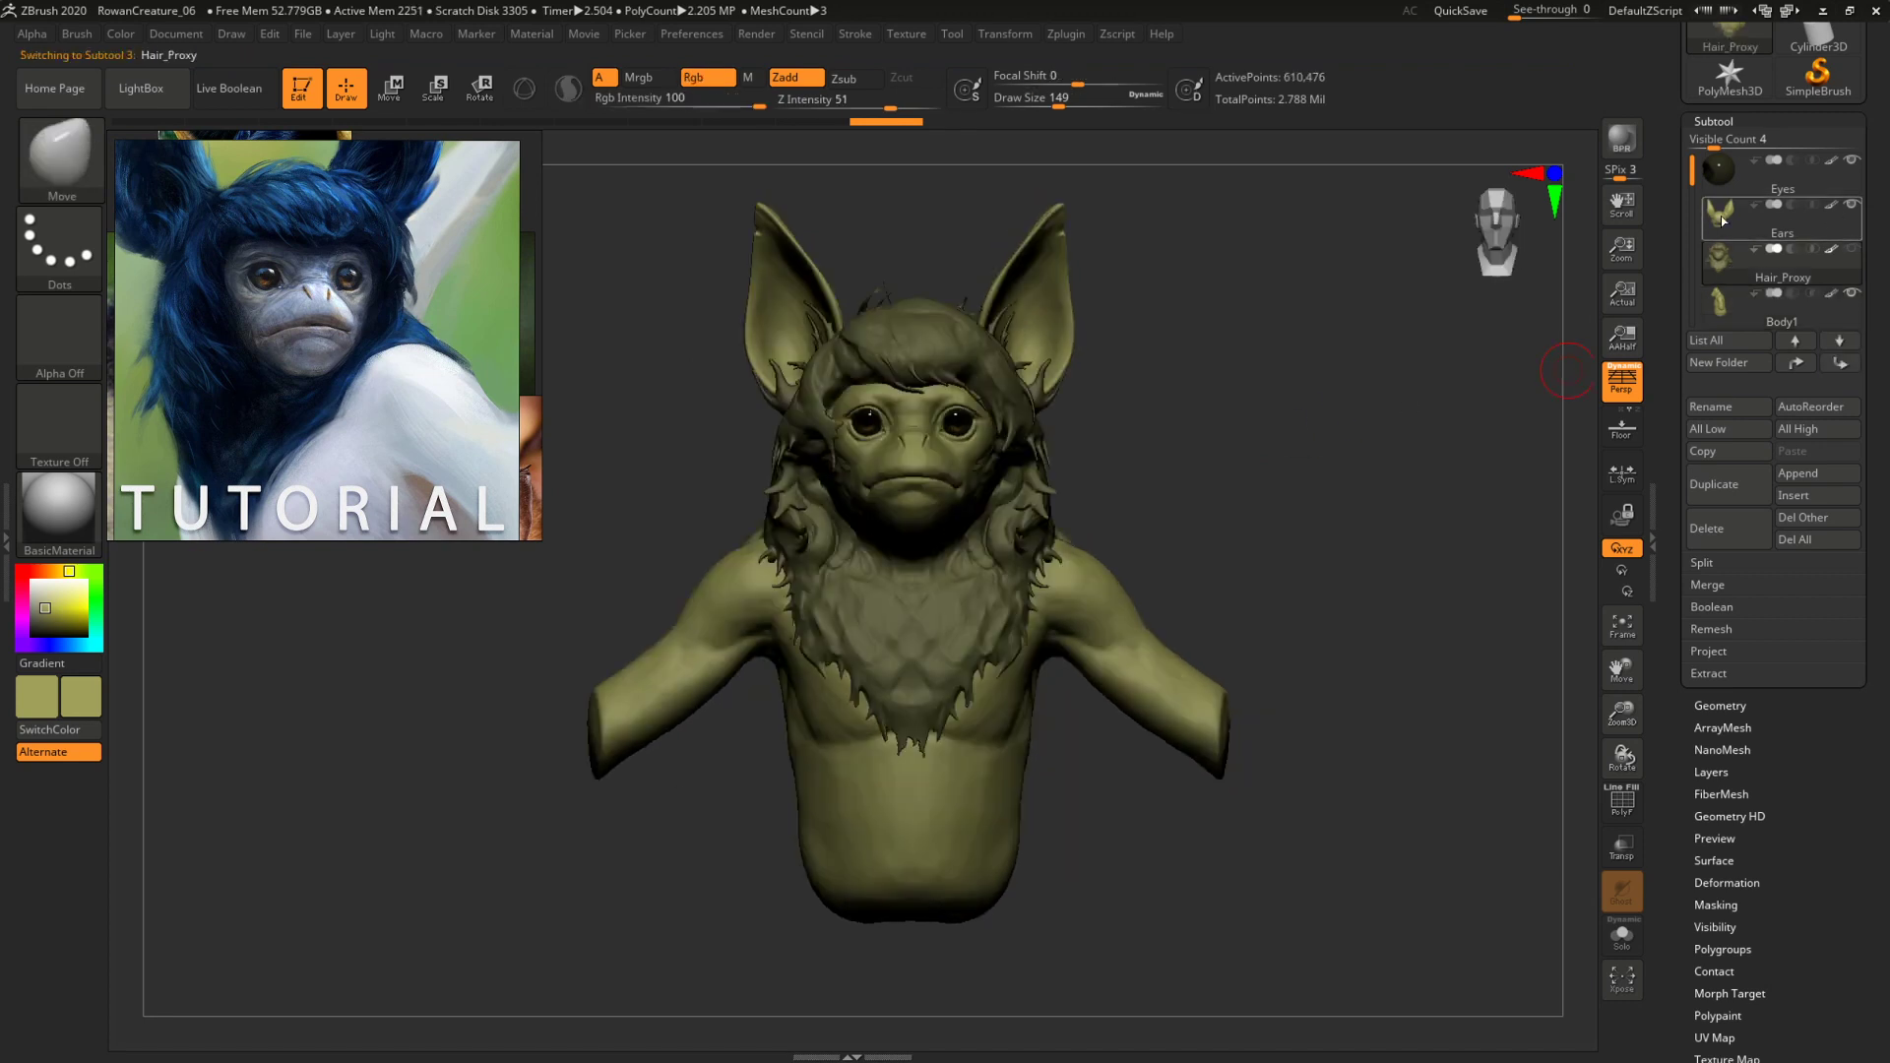
pyautogui.click(1838, 363)
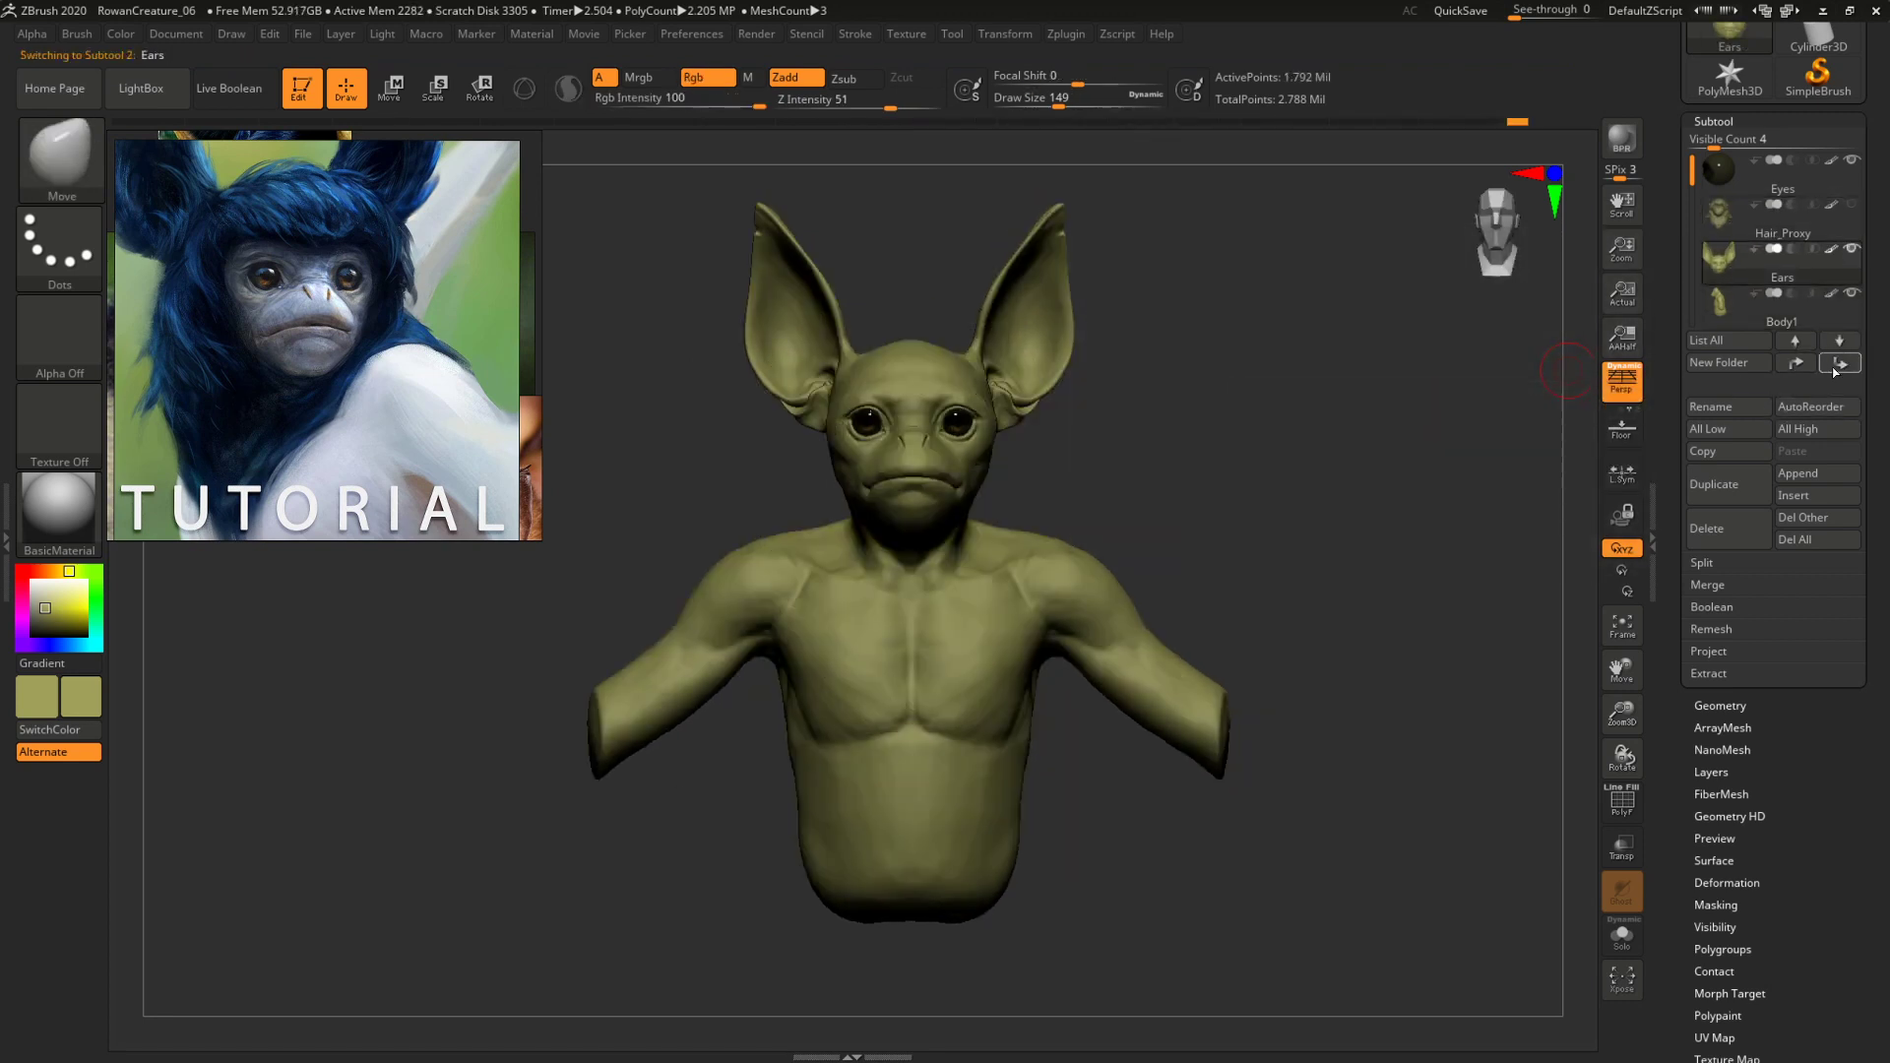
pyautogui.click(1709, 585)
pyautogui.click(1734, 611)
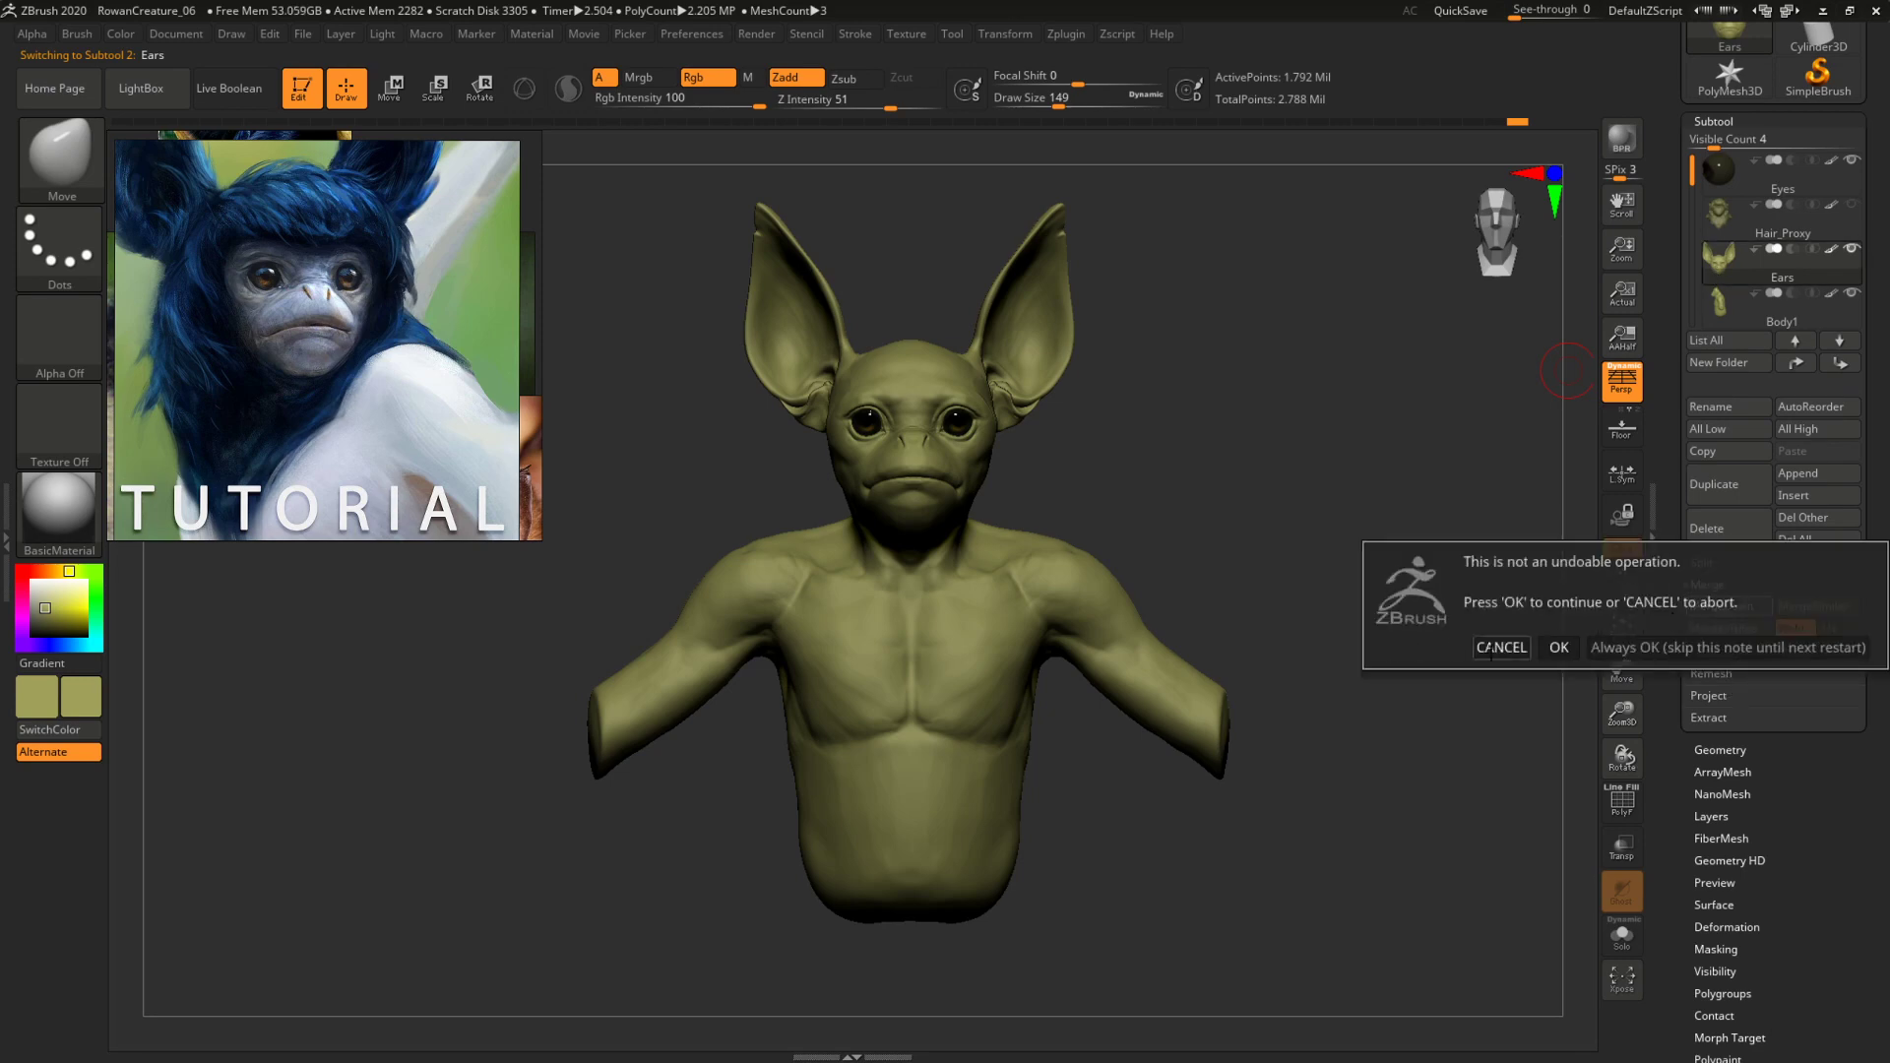
pyautogui.click(1558, 647)
# Examine the merged ears, head and body mesh with PolyFrame from three-quarter and front views.
pyautogui.moveTo(1336, 527); pyautogui.dragTo(1325, 531)
pyautogui.hotkey('shift', 'f')
pyautogui.keyDown('alt'); pyautogui.moveTo(1257, 470); pyautogui.dragTo(1271, 354); pyautogui.keyUp('alt')
pyautogui.hotkey('shift', 'f')
pyautogui.press('f')
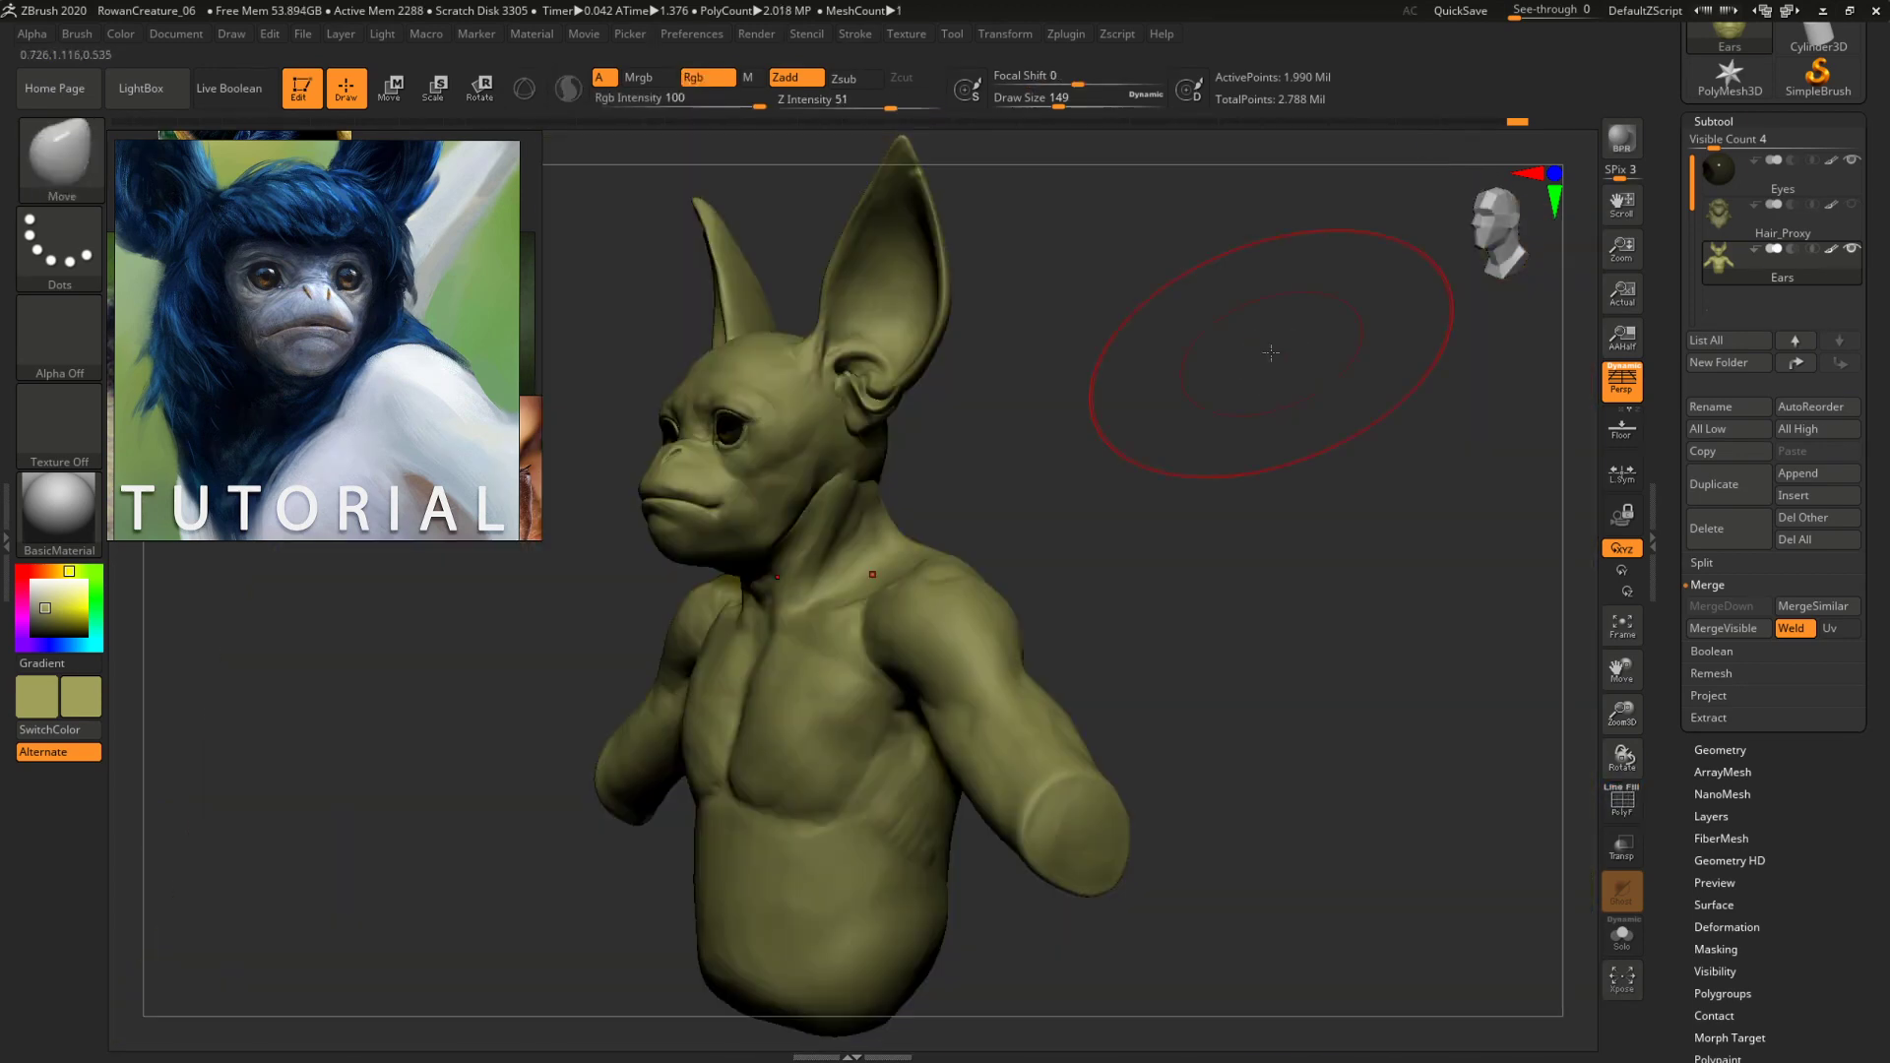
pyautogui.keyDown('shift'); pyautogui.moveTo(1101, 405); pyautogui.dragTo(1163, 436); pyautogui.keyUp('shift')
pyautogui.hotkey('shift', 'f')
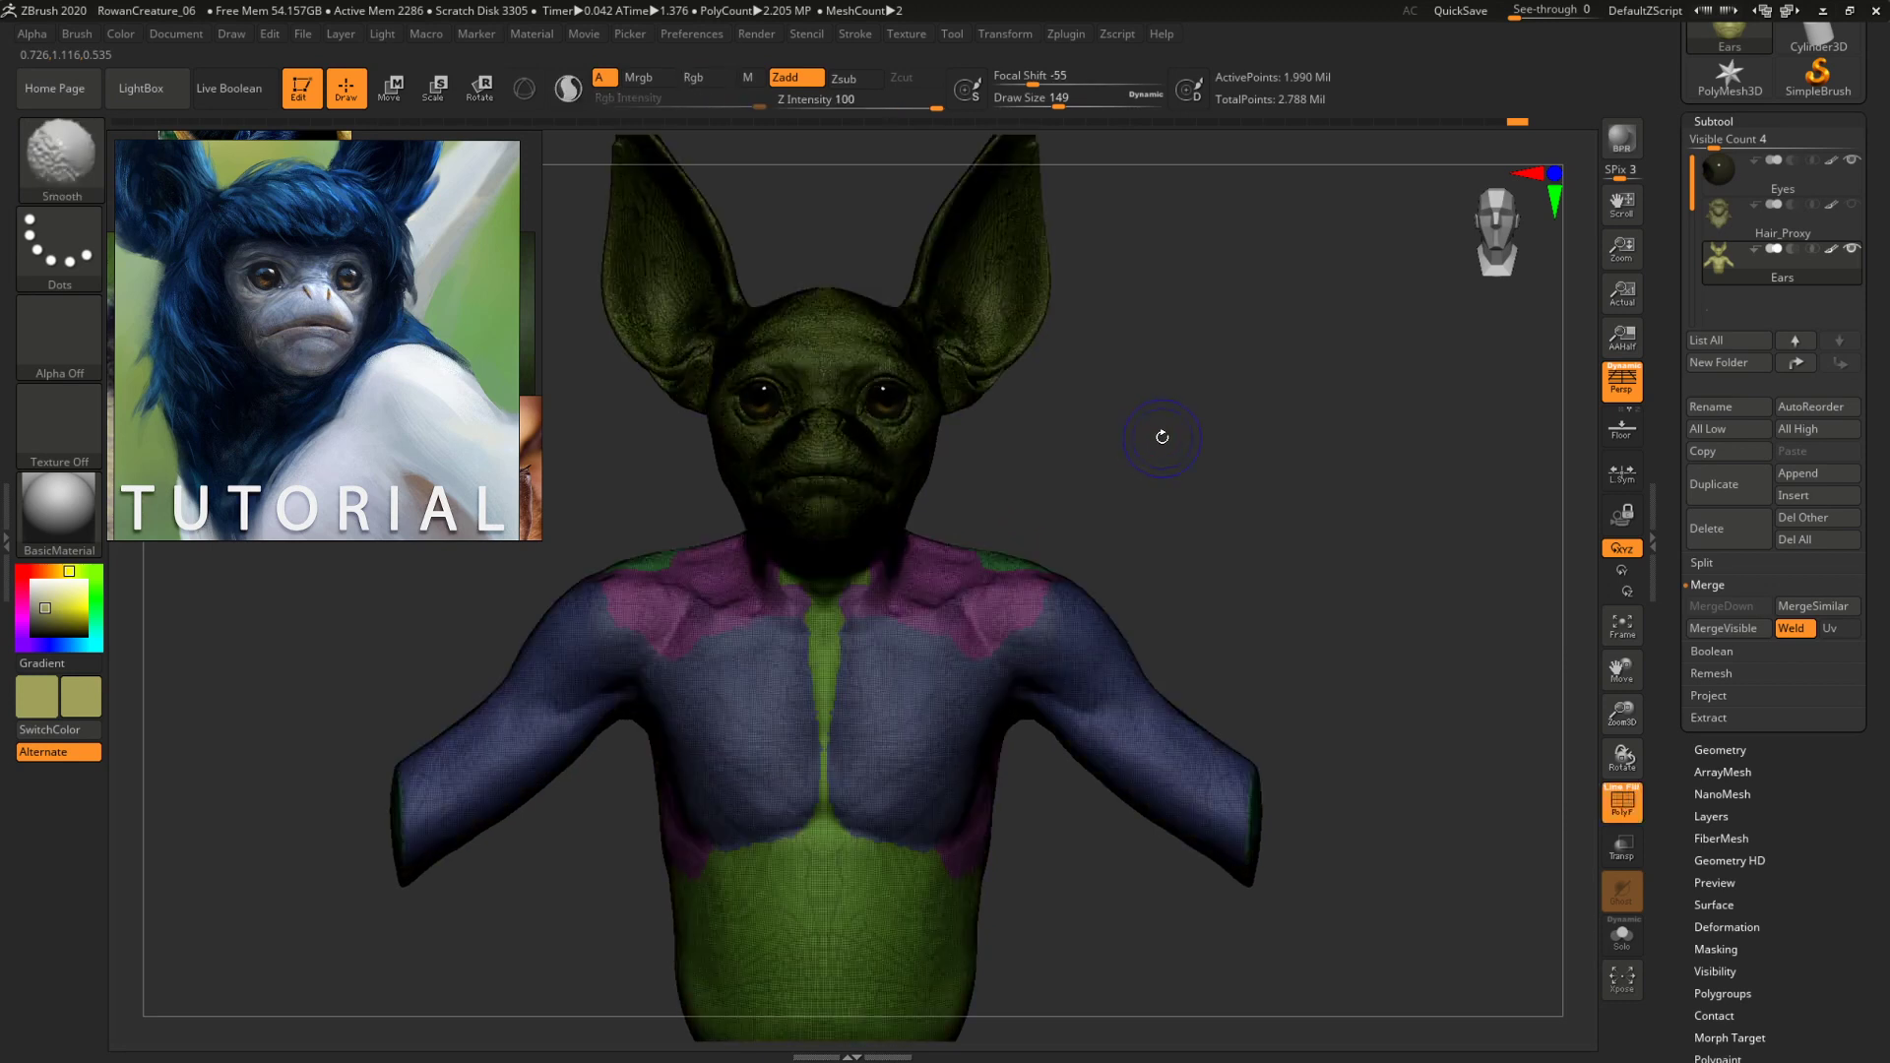
pyautogui.hotkey('shift', 'f')
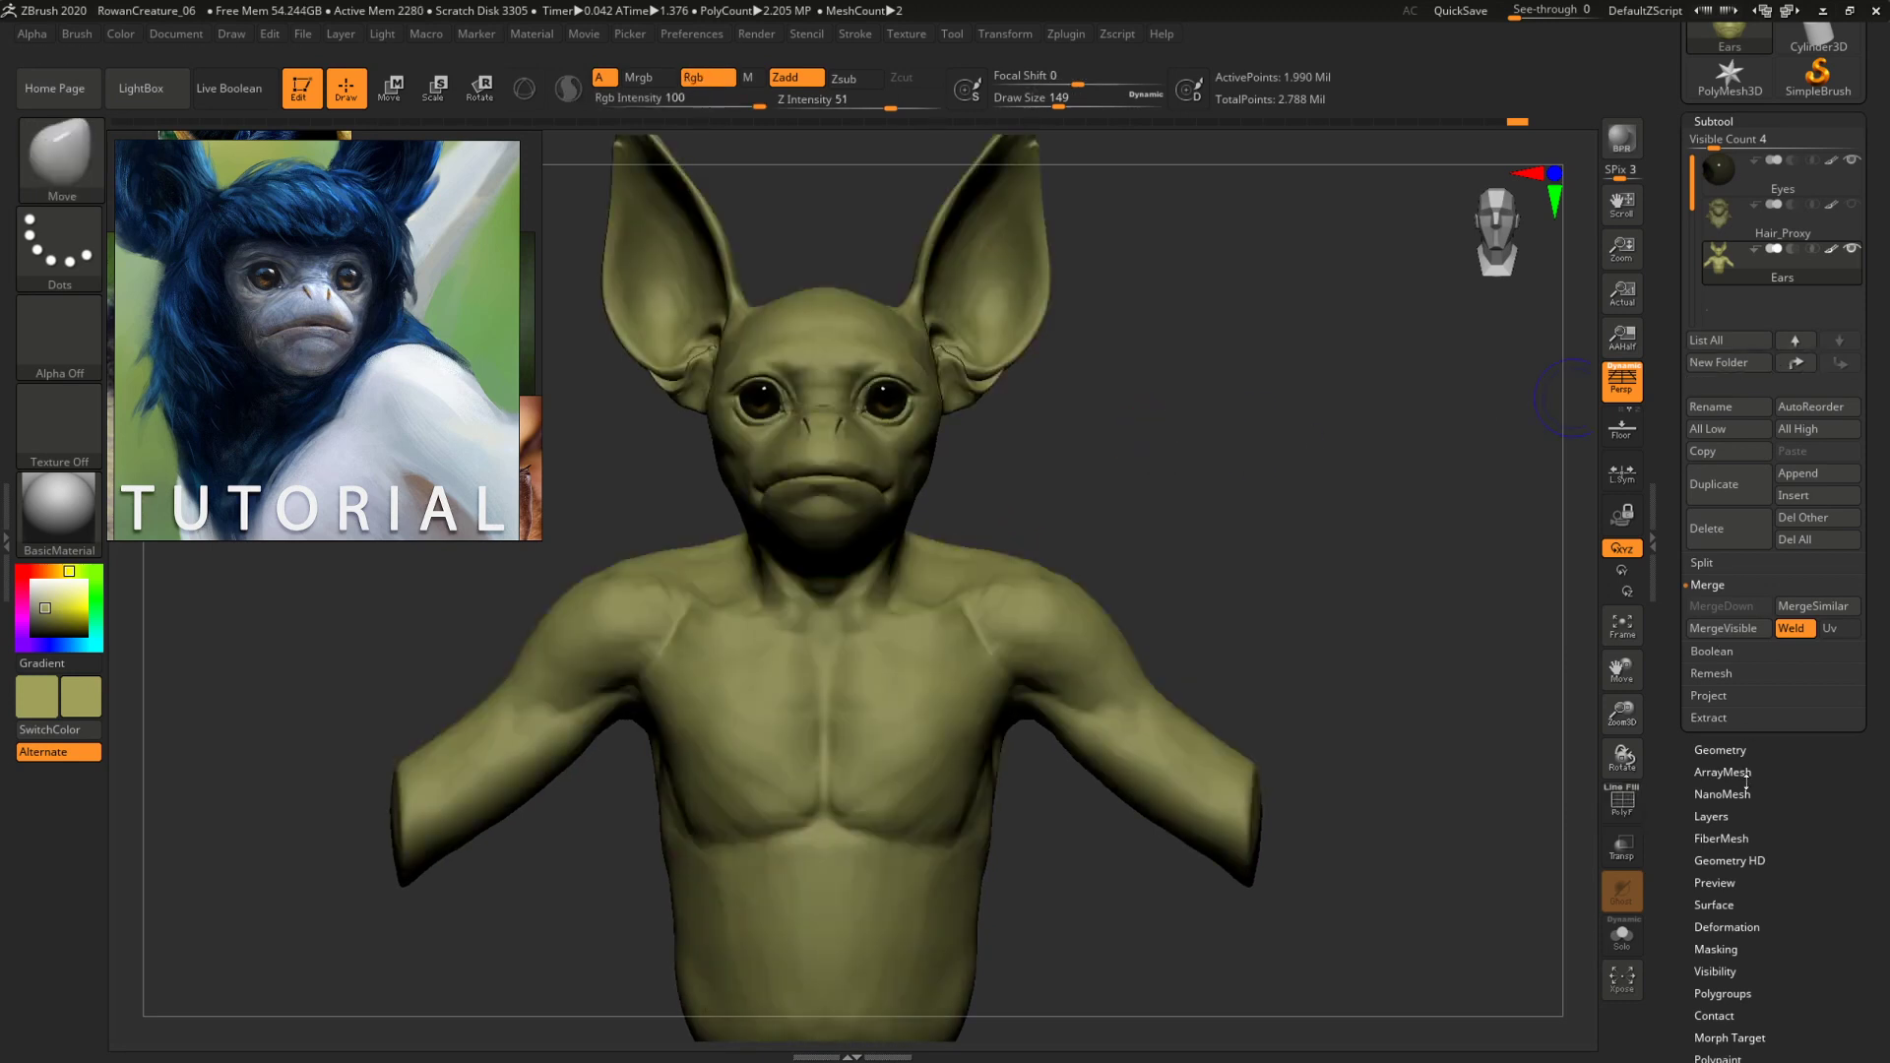
# Remesh the merged figure with DynaMesh at resolution 600 and inspect the face, ears and neck with PolyFrame.
pyautogui.click(1721, 749)
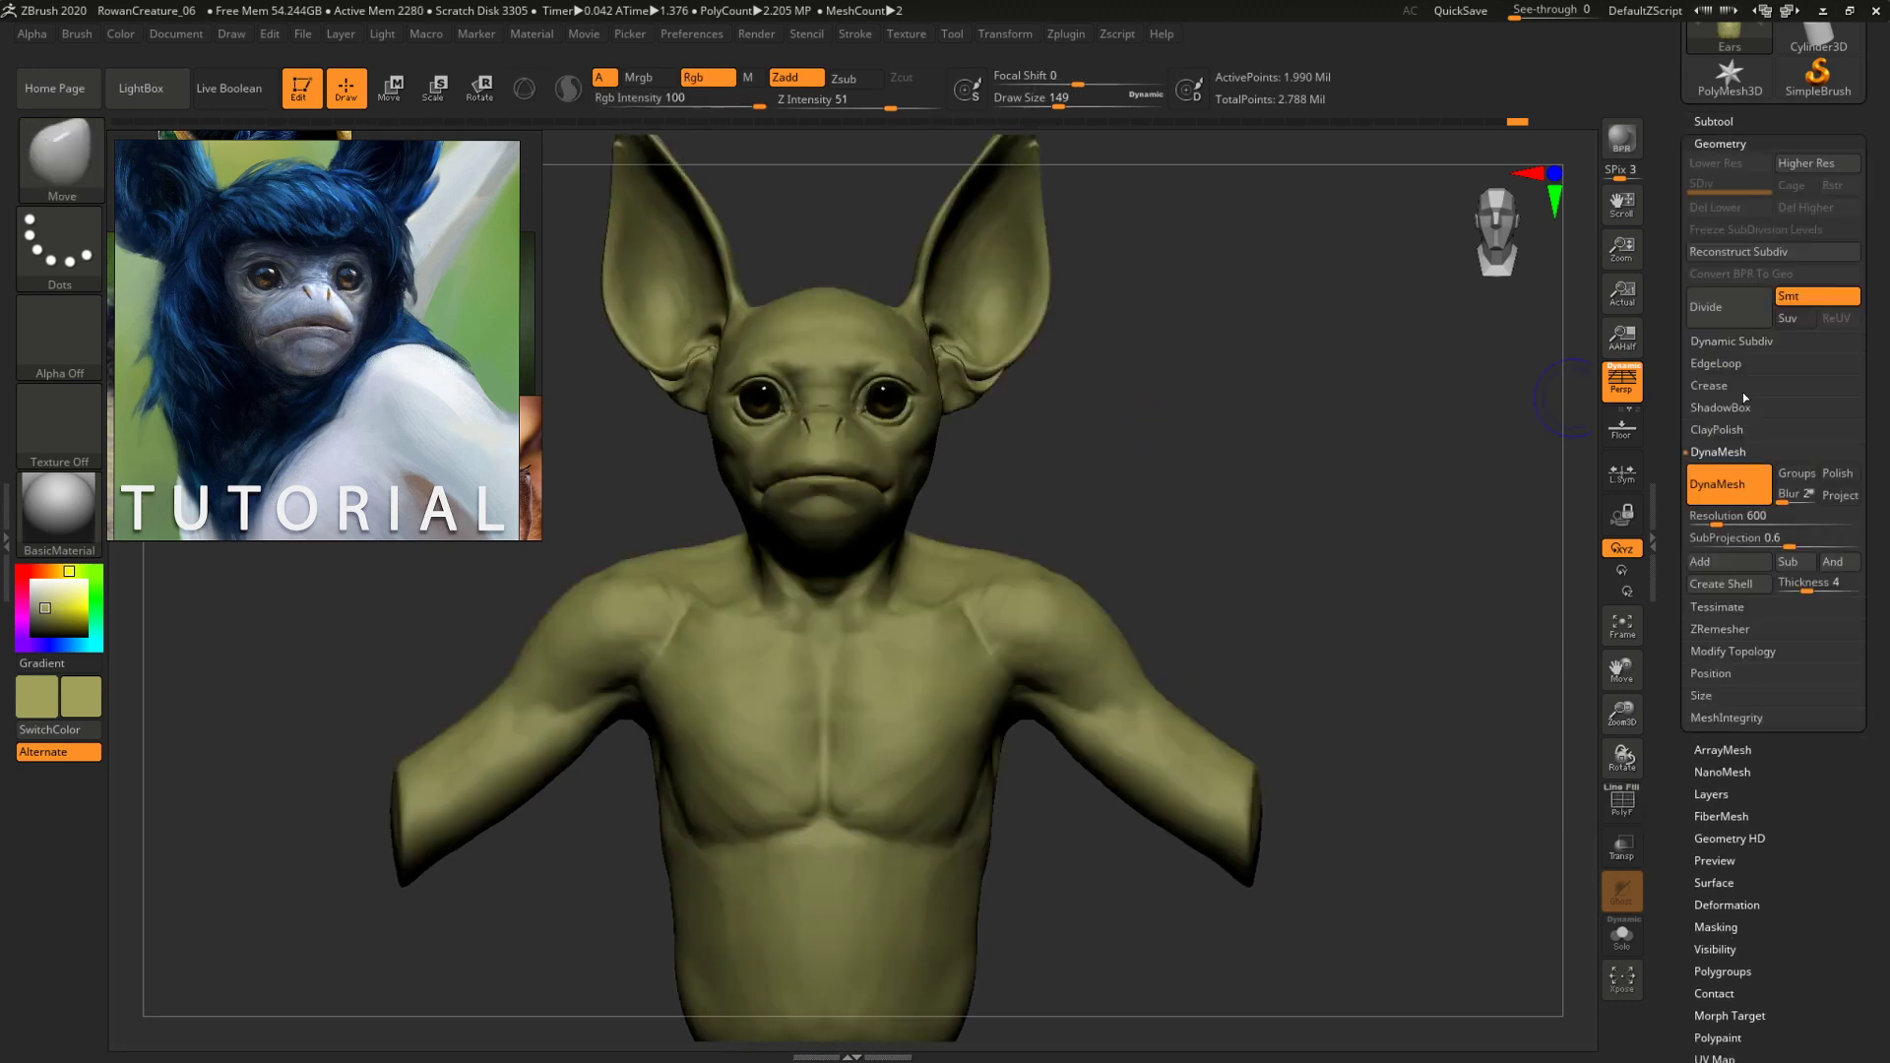
pyautogui.click(1718, 484)
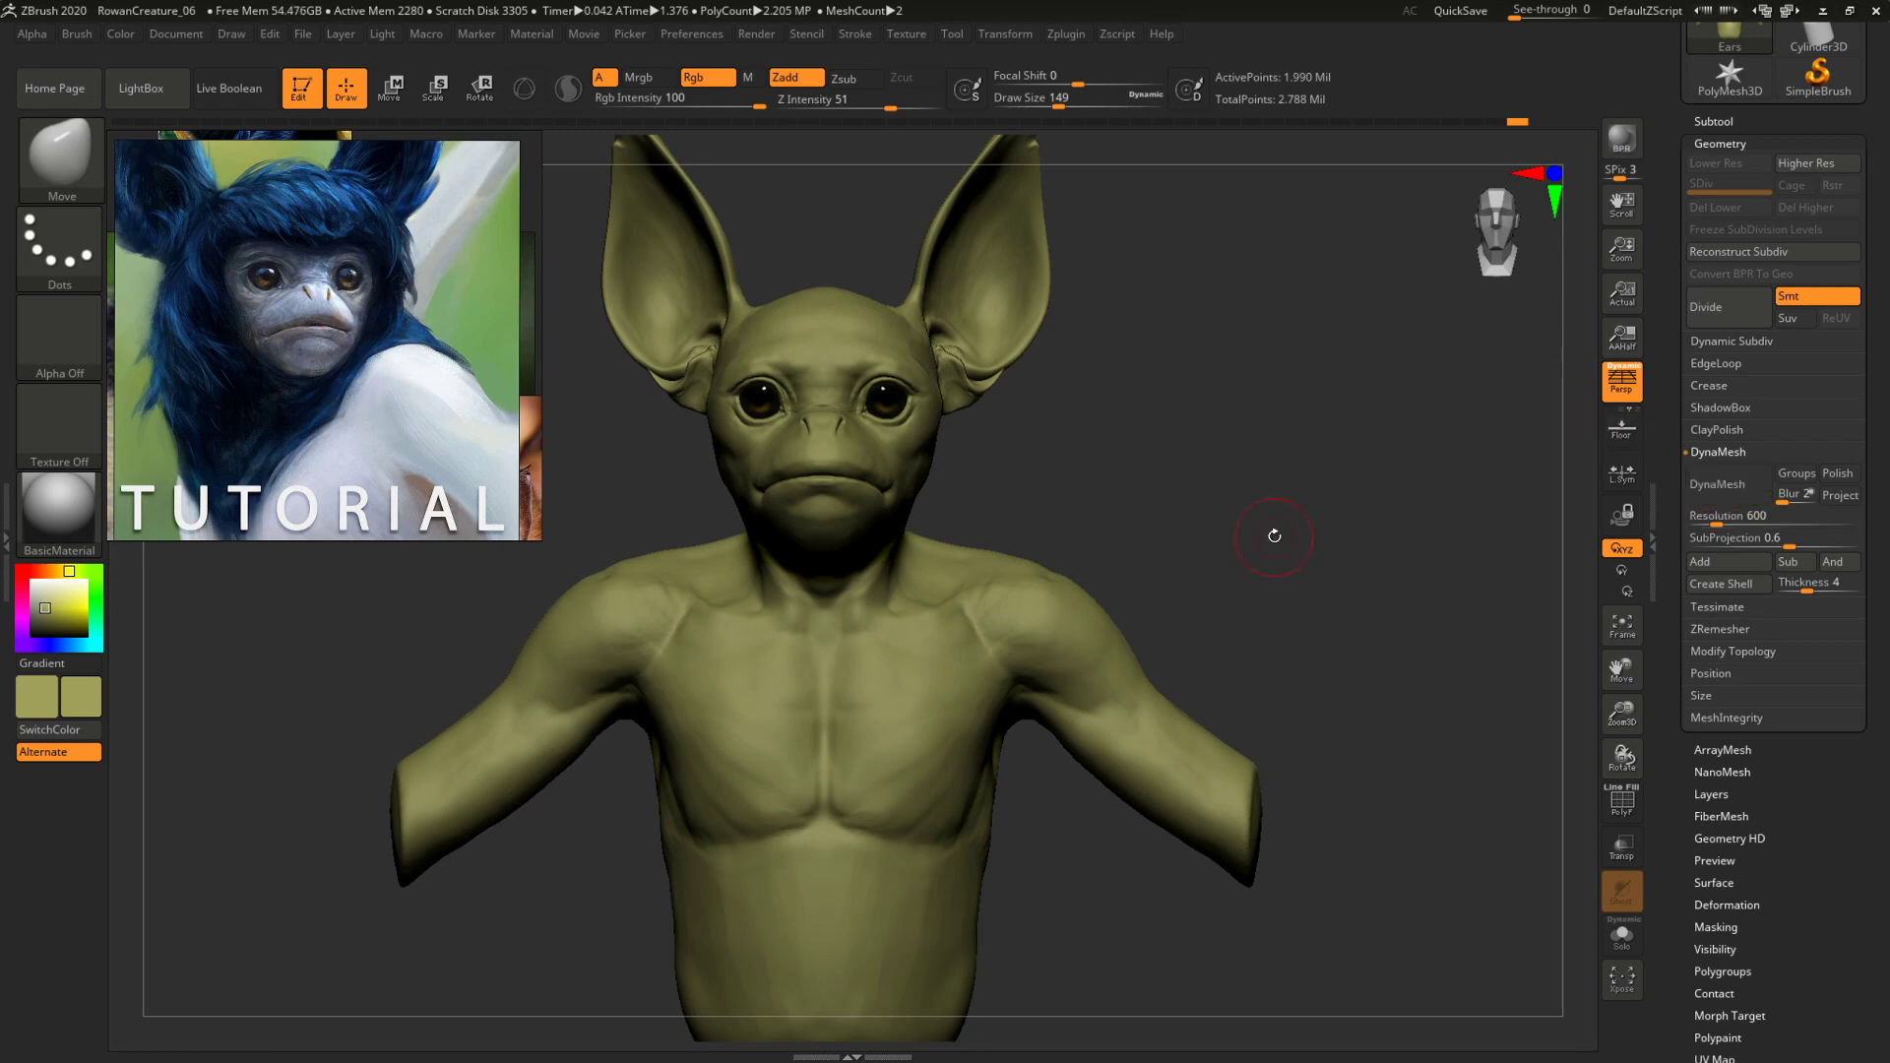
pyautogui.moveTo(1270, 536); pyautogui.dragTo(1414, 724)
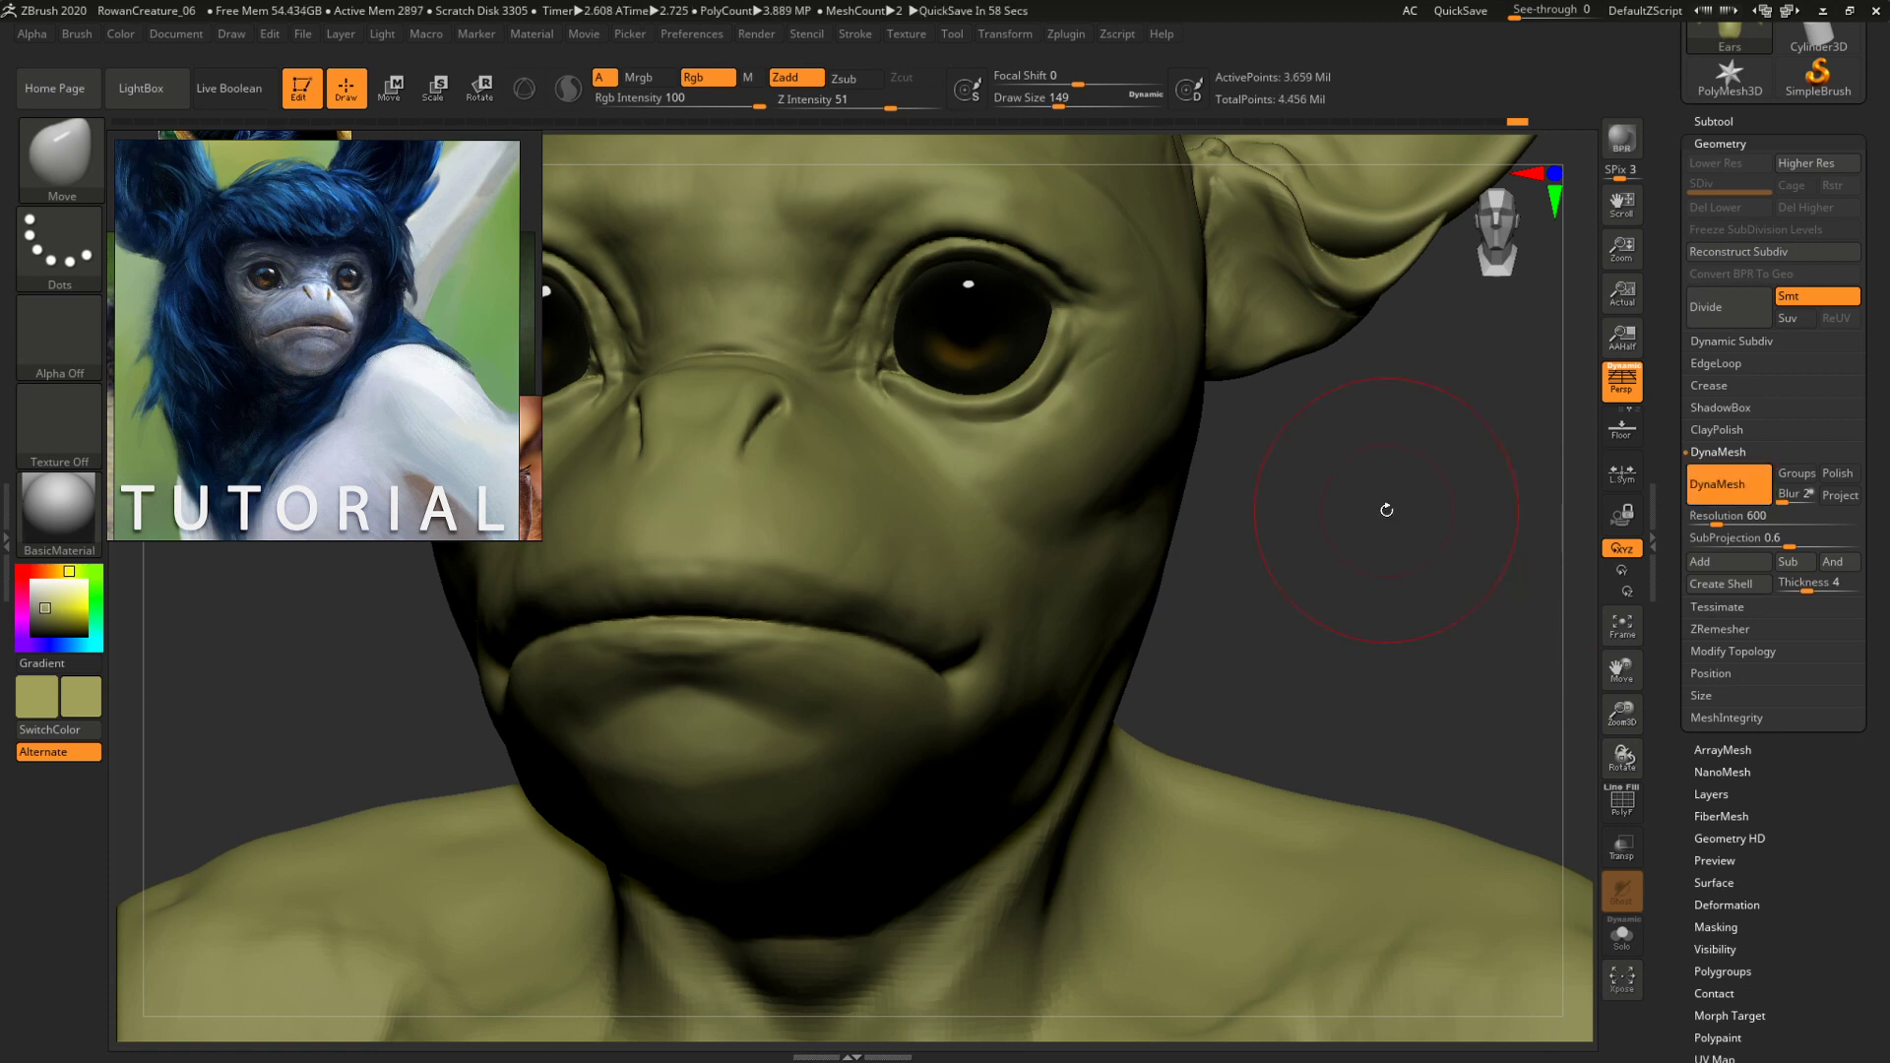
pyautogui.keyDown('alt'); pyautogui.moveTo(1387, 526); pyautogui.dragTo(1138, 557); pyautogui.keyUp('alt')
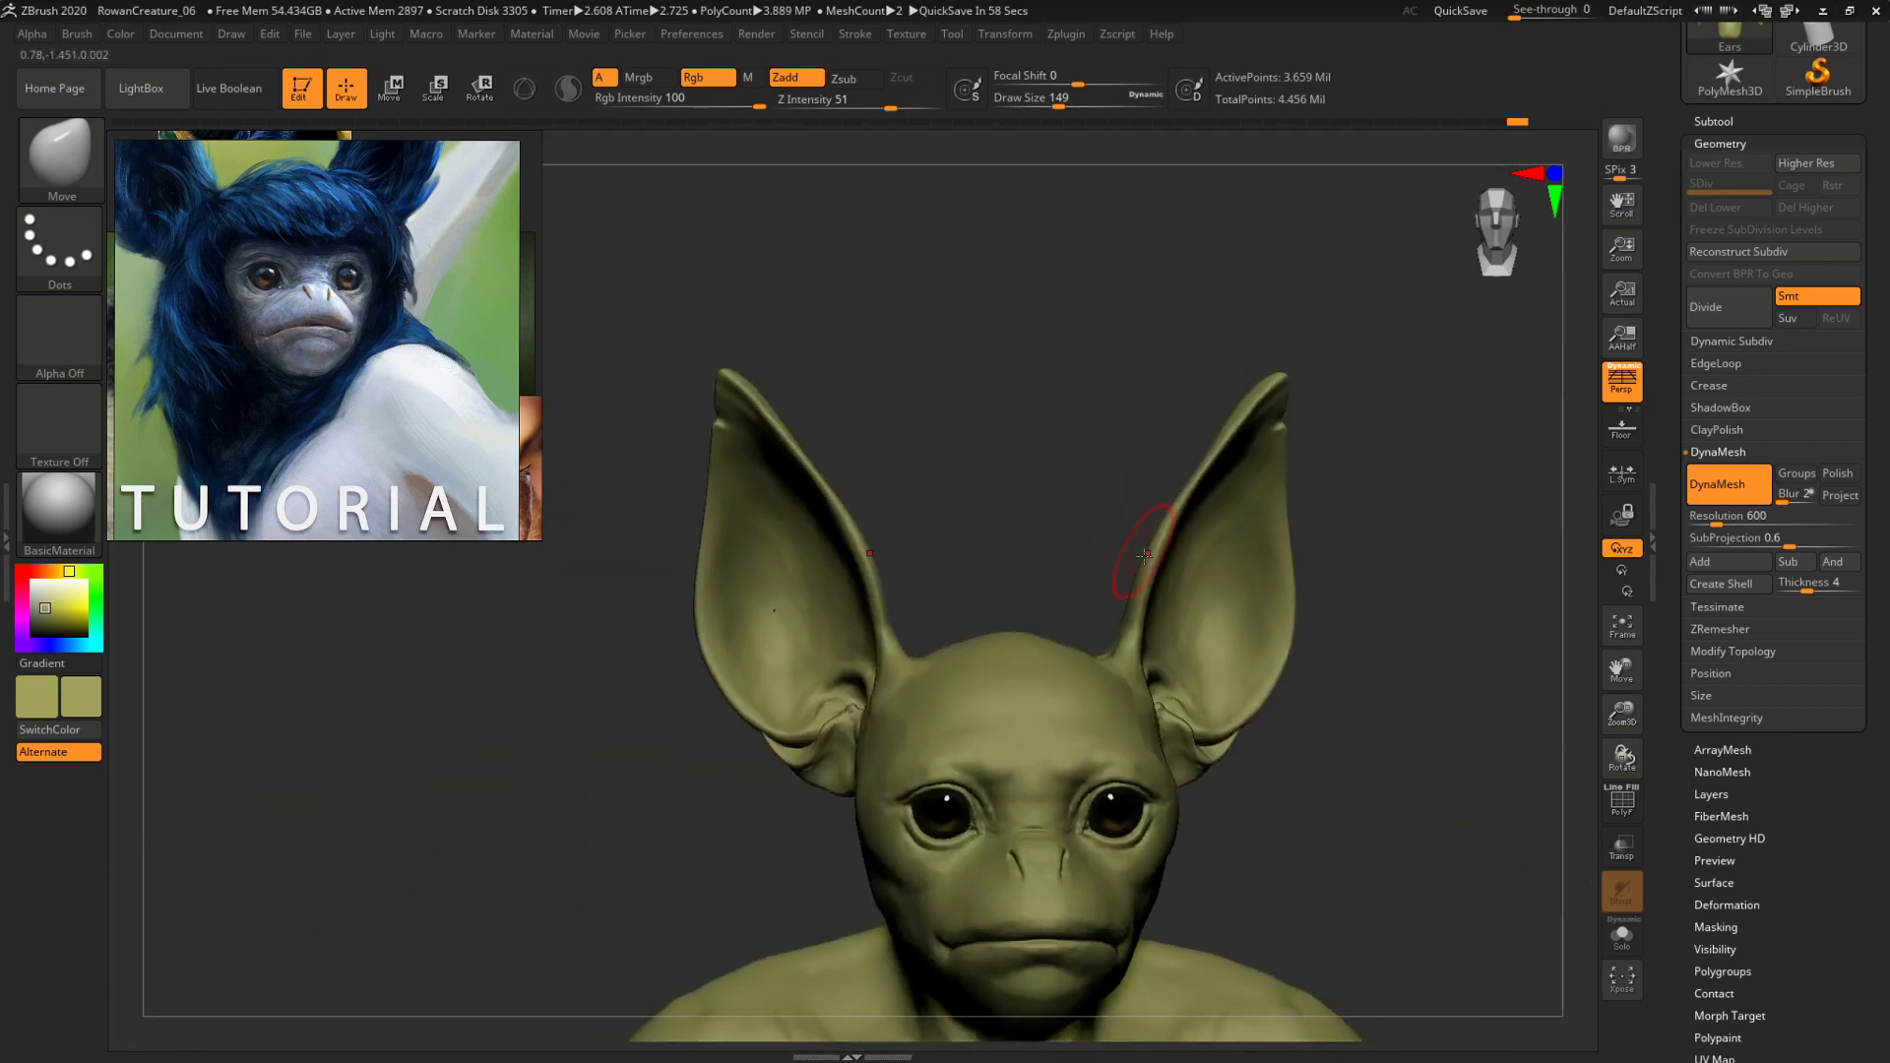
pyautogui.hotkey('shift', 'f')
pyautogui.keyDown('alt'); pyautogui.moveTo(1426, 742); pyautogui.dragTo(1306, 196); pyautogui.keyUp('alt')
pyautogui.keyDown('alt'); pyautogui.moveTo(1373, 635); pyautogui.dragTo(1379, 408); pyautogui.keyUp('alt')
pyautogui.moveTo(1505, 423); pyautogui.dragTo(1054, 472)
pyautogui.hotkey('shift', 'f')
pyautogui.keyDown('shift'); pyautogui.moveTo(1296, 388); pyautogui.dragTo(1320, 387); pyautogui.keyUp('shift')
pyautogui.keyDown('alt'); pyautogui.moveTo(1321, 387); pyautogui.dragTo(1330, 510); pyautogui.keyUp('alt')
# Select the ClayBuildup brush and, after checking that X symmetry is active, close the Transform palette.
pyautogui.press('b')
pyautogui.press('c')
pyautogui.press('b')
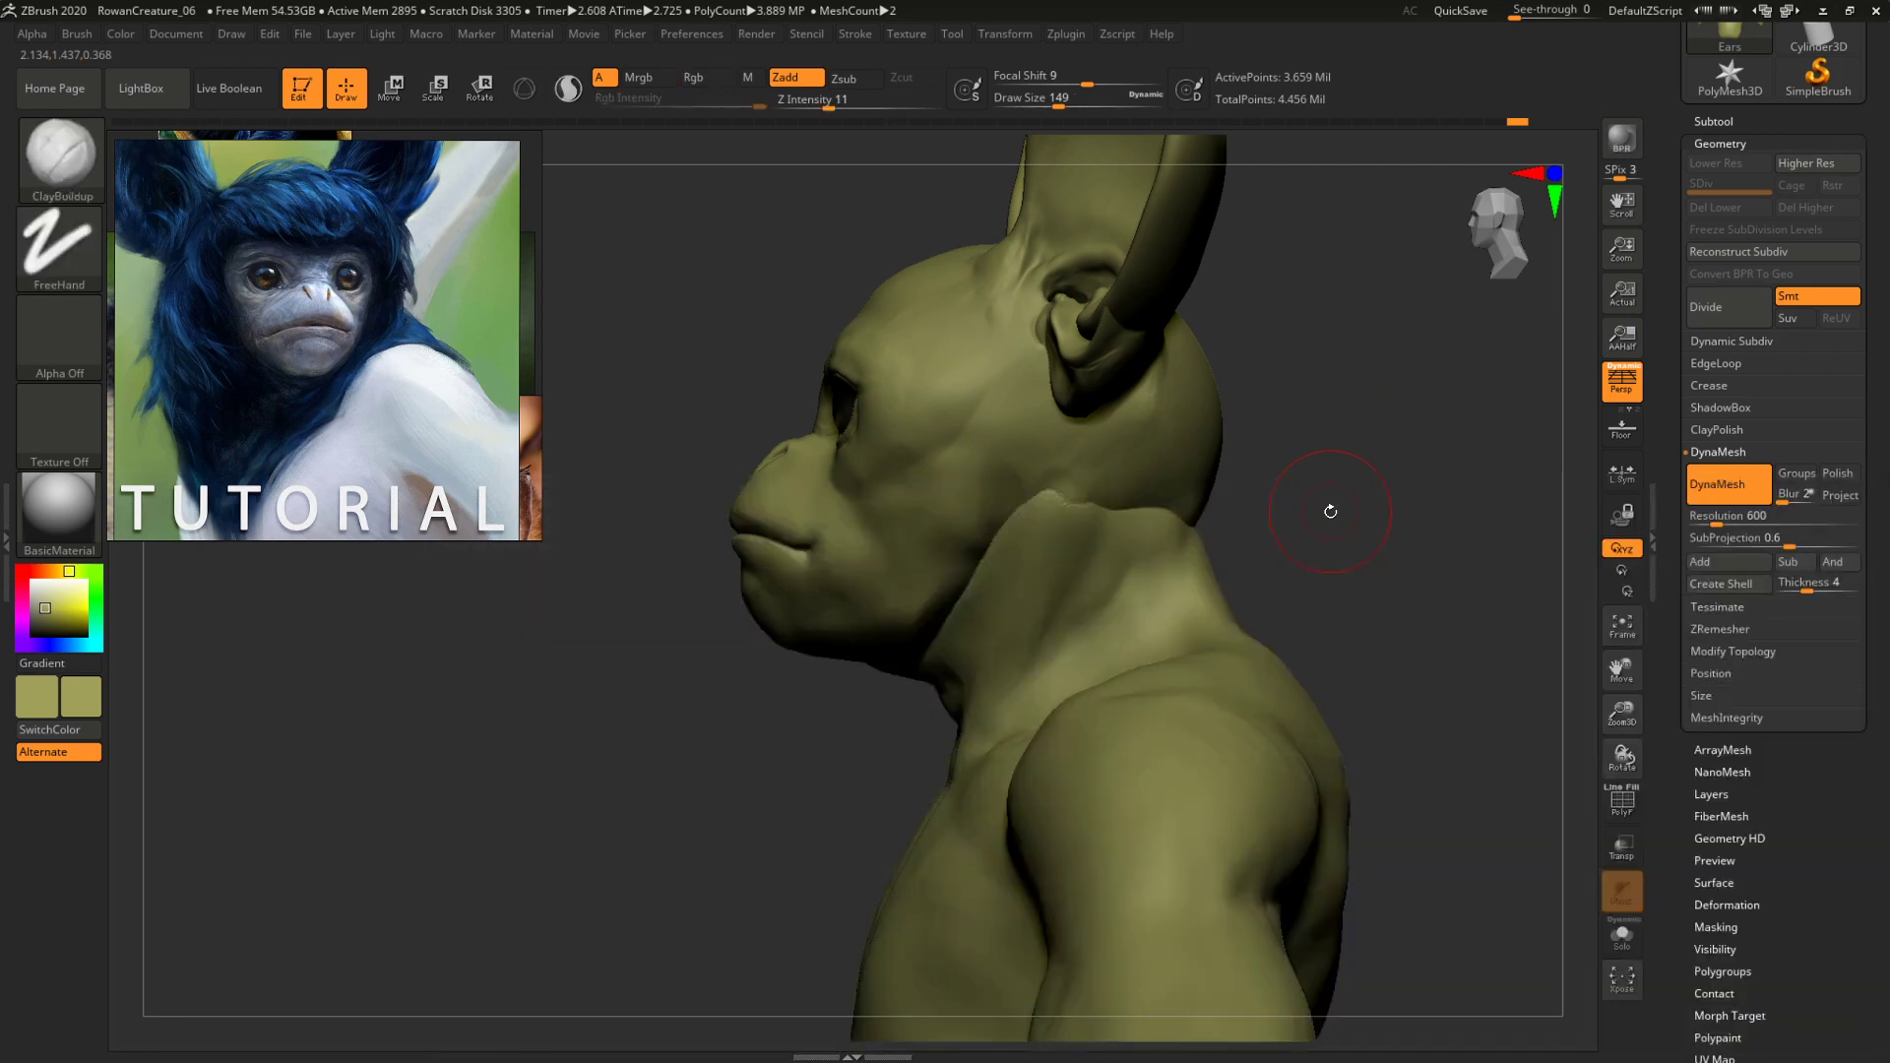
pyautogui.press('x')
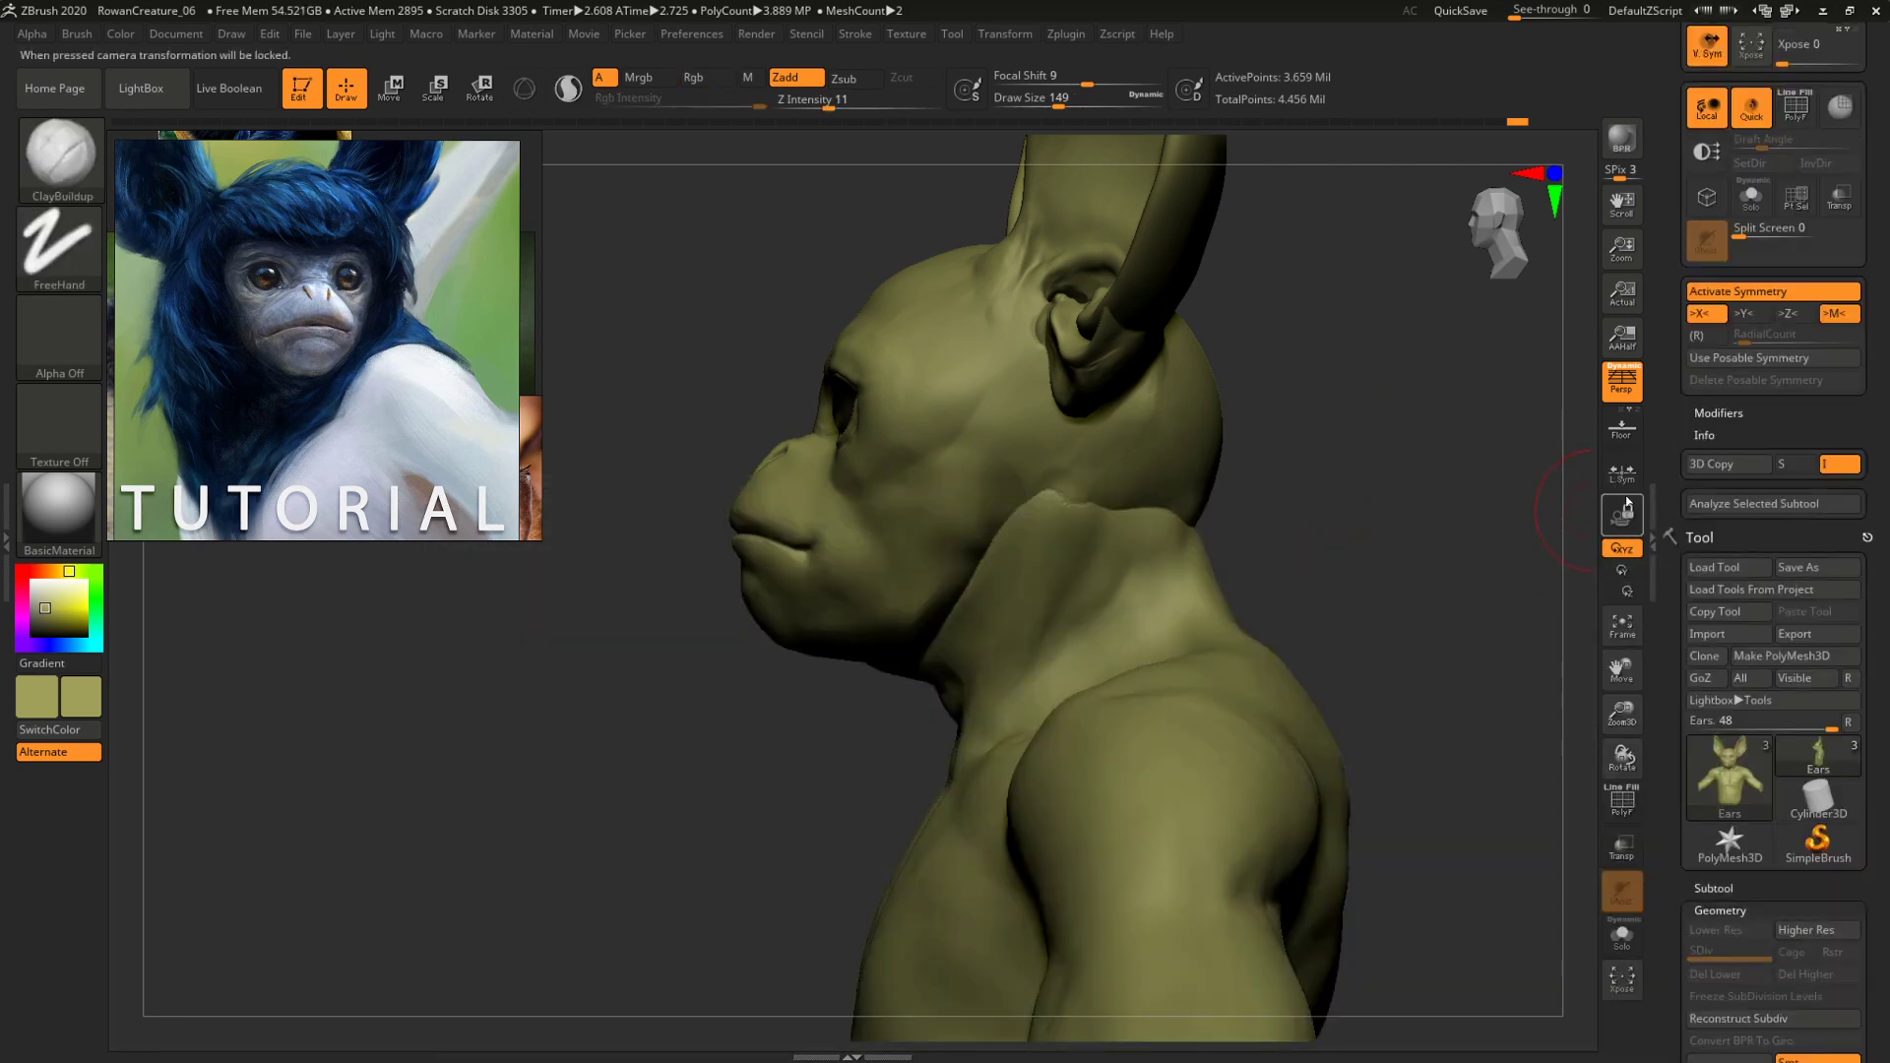
pyautogui.moveTo(1888, 123); pyautogui.dragTo(1886, 387)
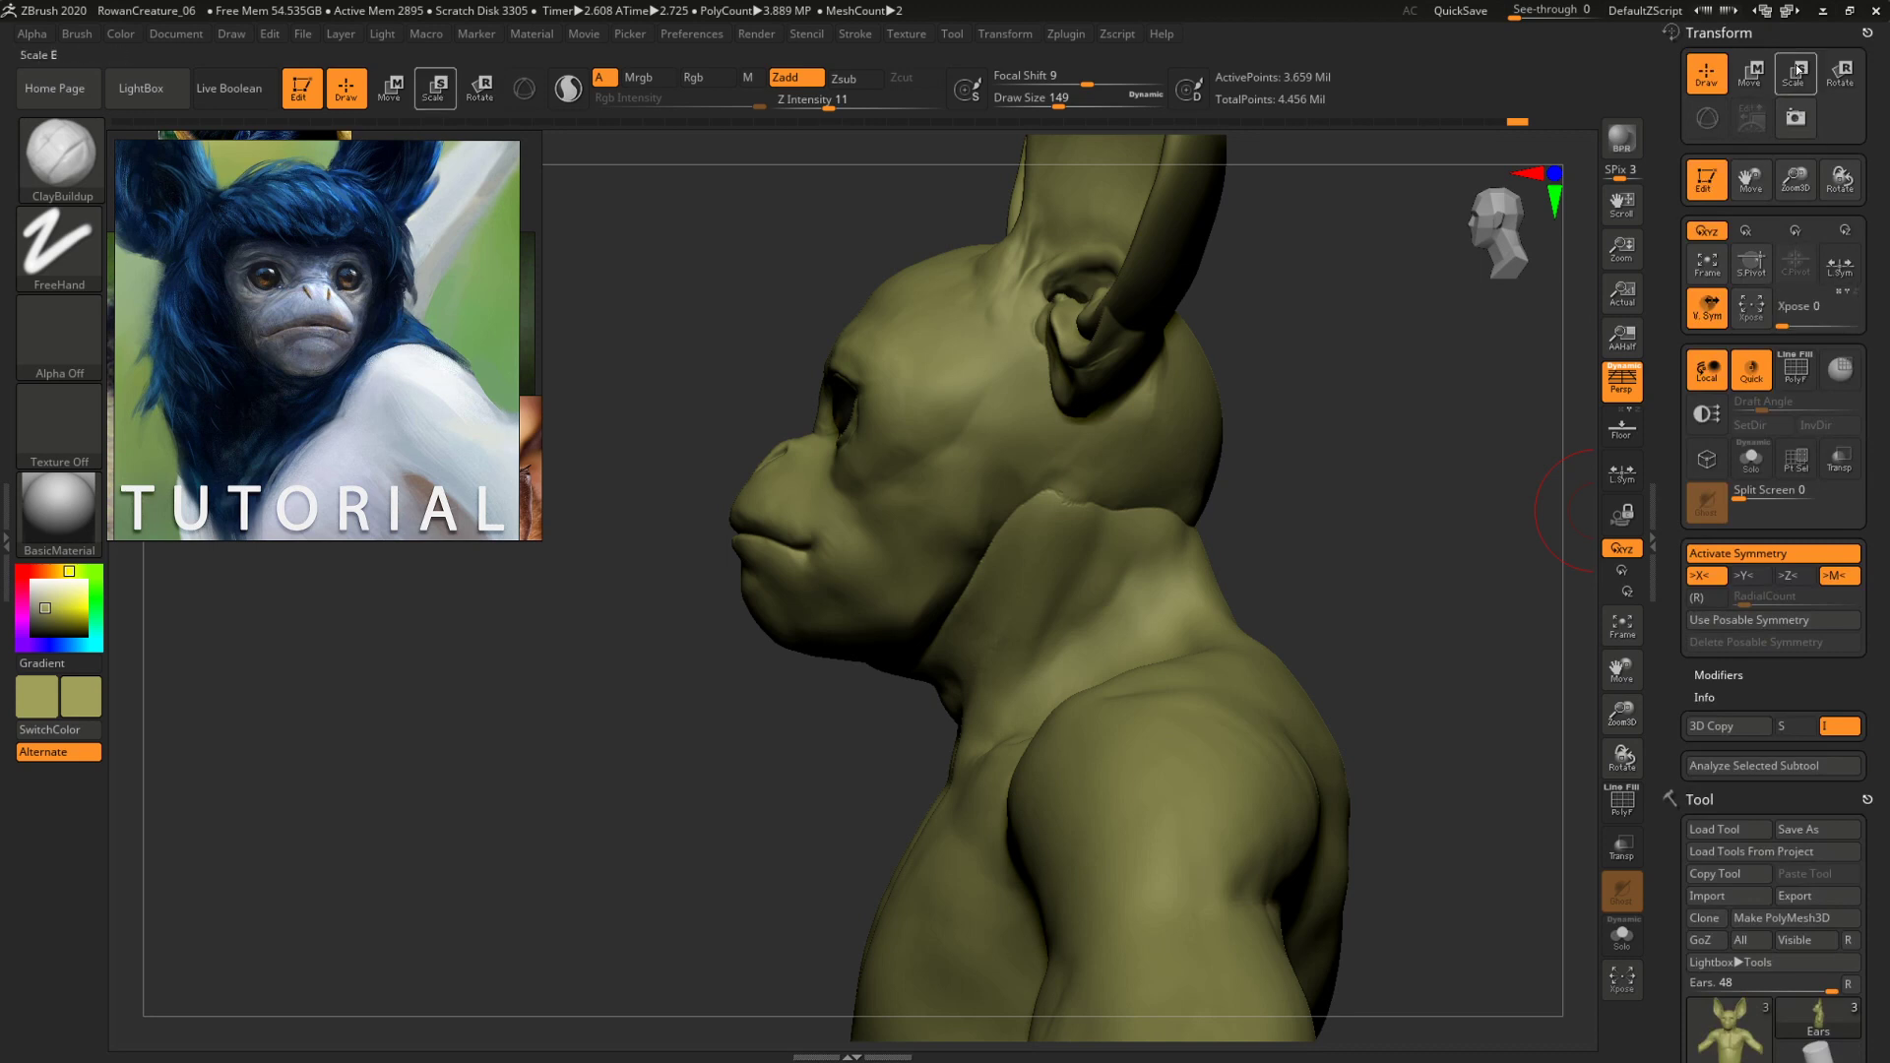
pyautogui.click(1869, 34)
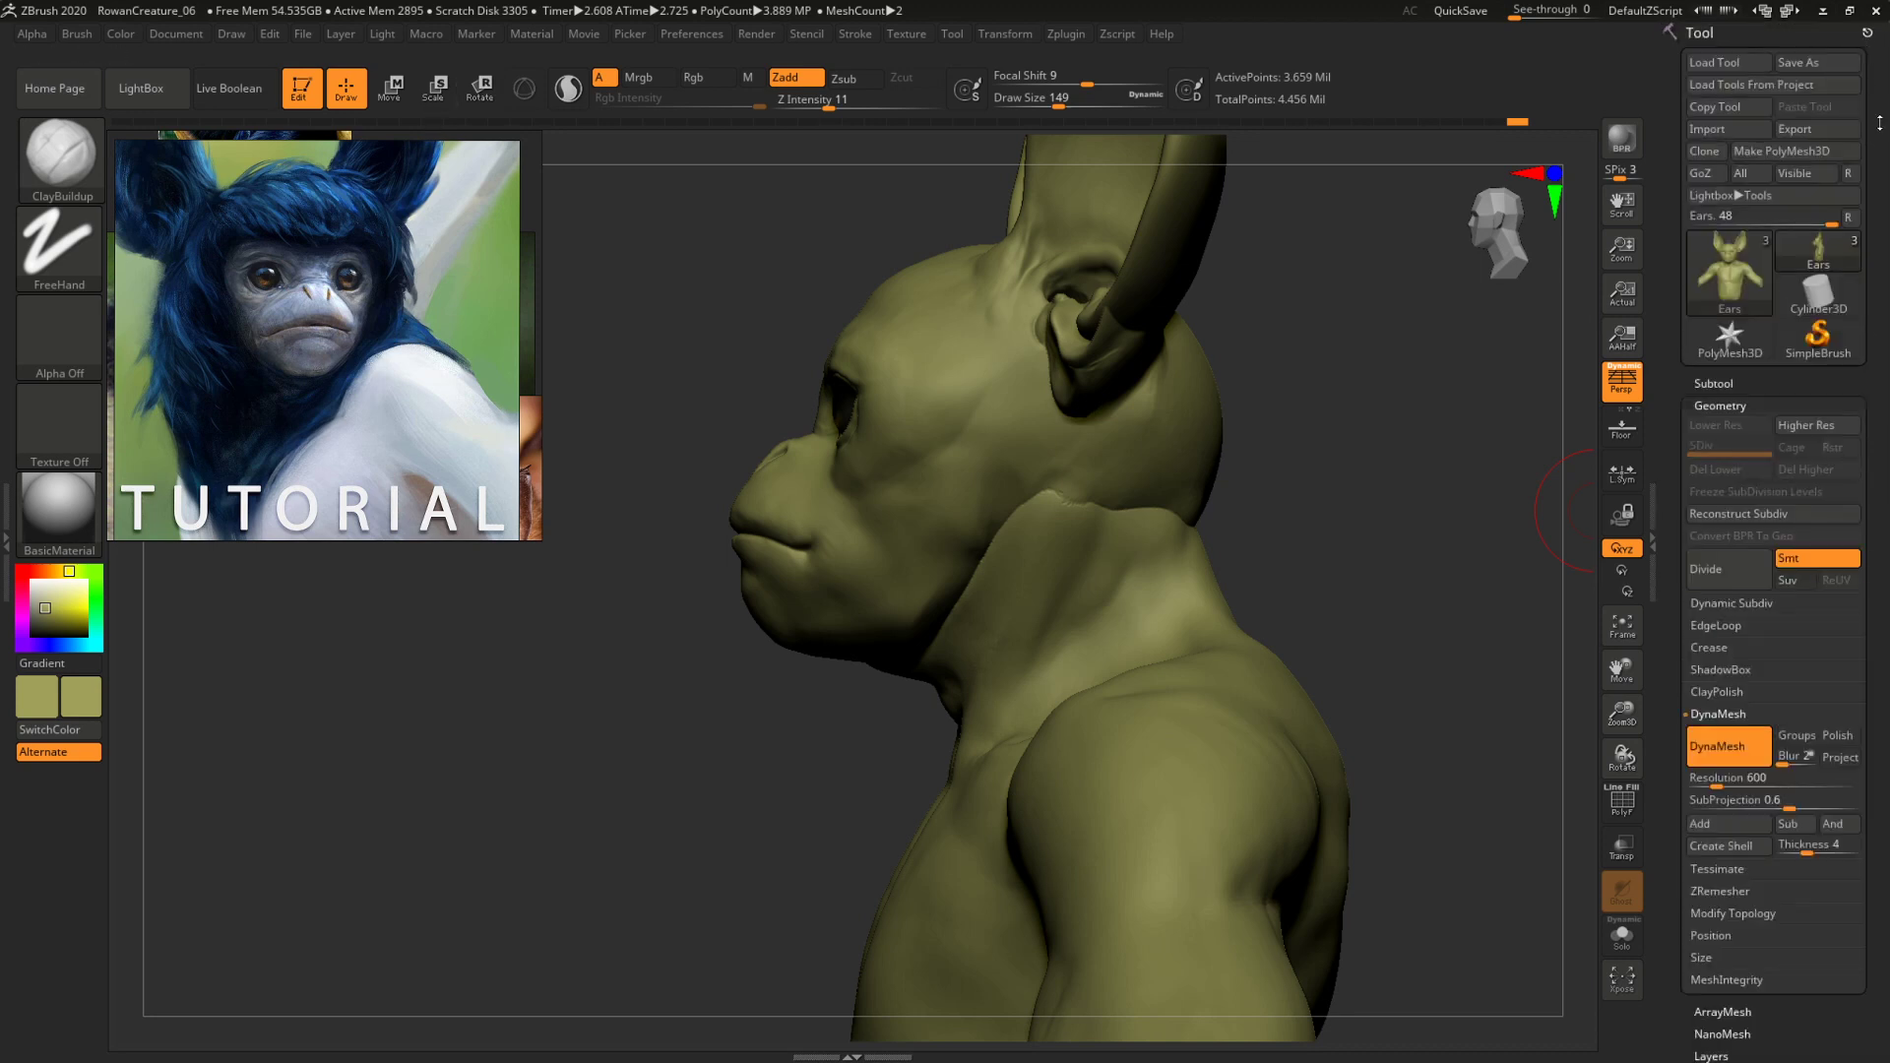
# Blend the seam between the neck muscle and the skull below the ear using ClayBuildup at draw size 71.
pyautogui.moveTo(1332, 579); pyautogui.dragTo(1329, 512)
pyautogui.keyDown('alt'); pyautogui.moveTo(1423, 354); pyautogui.dragTo(1393, 547); pyautogui.keyUp('alt')
pyautogui.press('[')
pyautogui.press('[')
pyautogui.press('[')
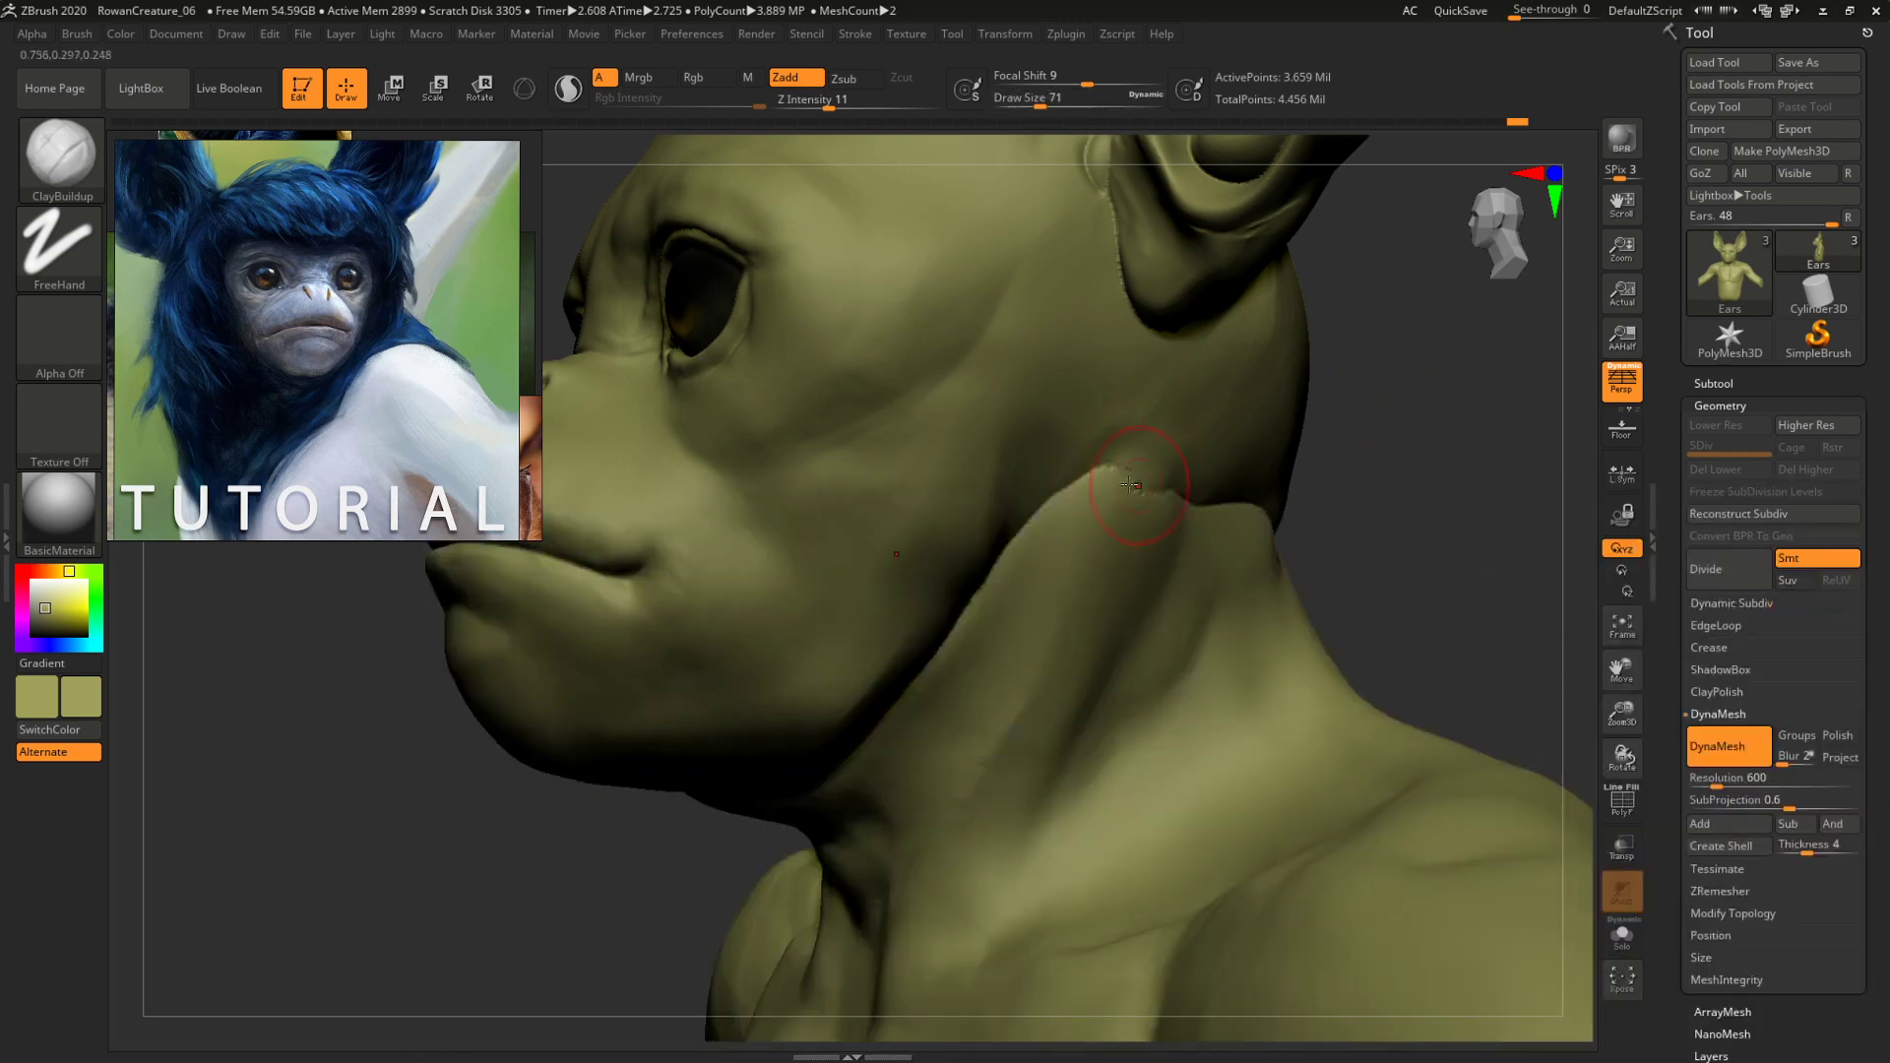
pyautogui.moveTo(1223, 461); pyautogui.dragTo(1107, 464, button='right')
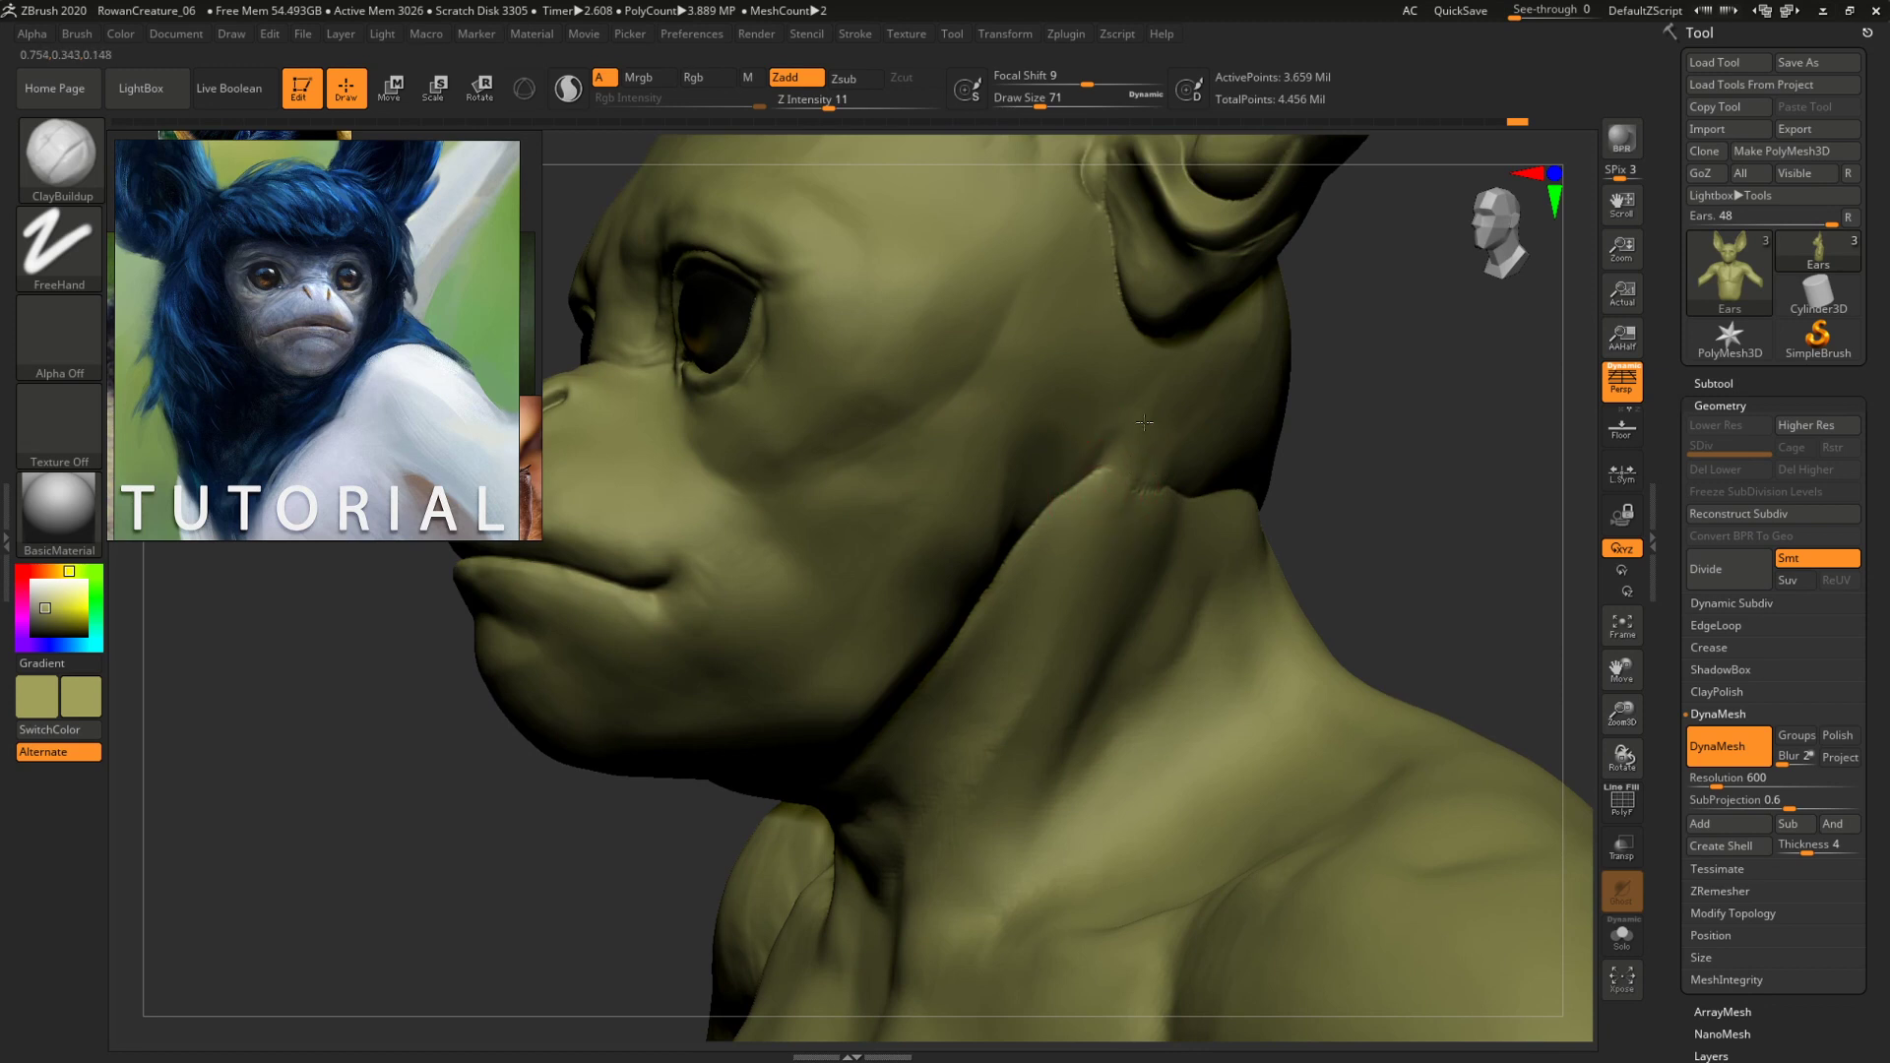
pyautogui.moveTo(1369, 426); pyautogui.dragTo(1250, 438)
# Build up the muscle along the side of the neck with ClayBuildup at draw sizes 128 and 83.
pyautogui.press('space')
pyautogui.moveTo(1109, 549); pyautogui.dragTo(1124, 549)
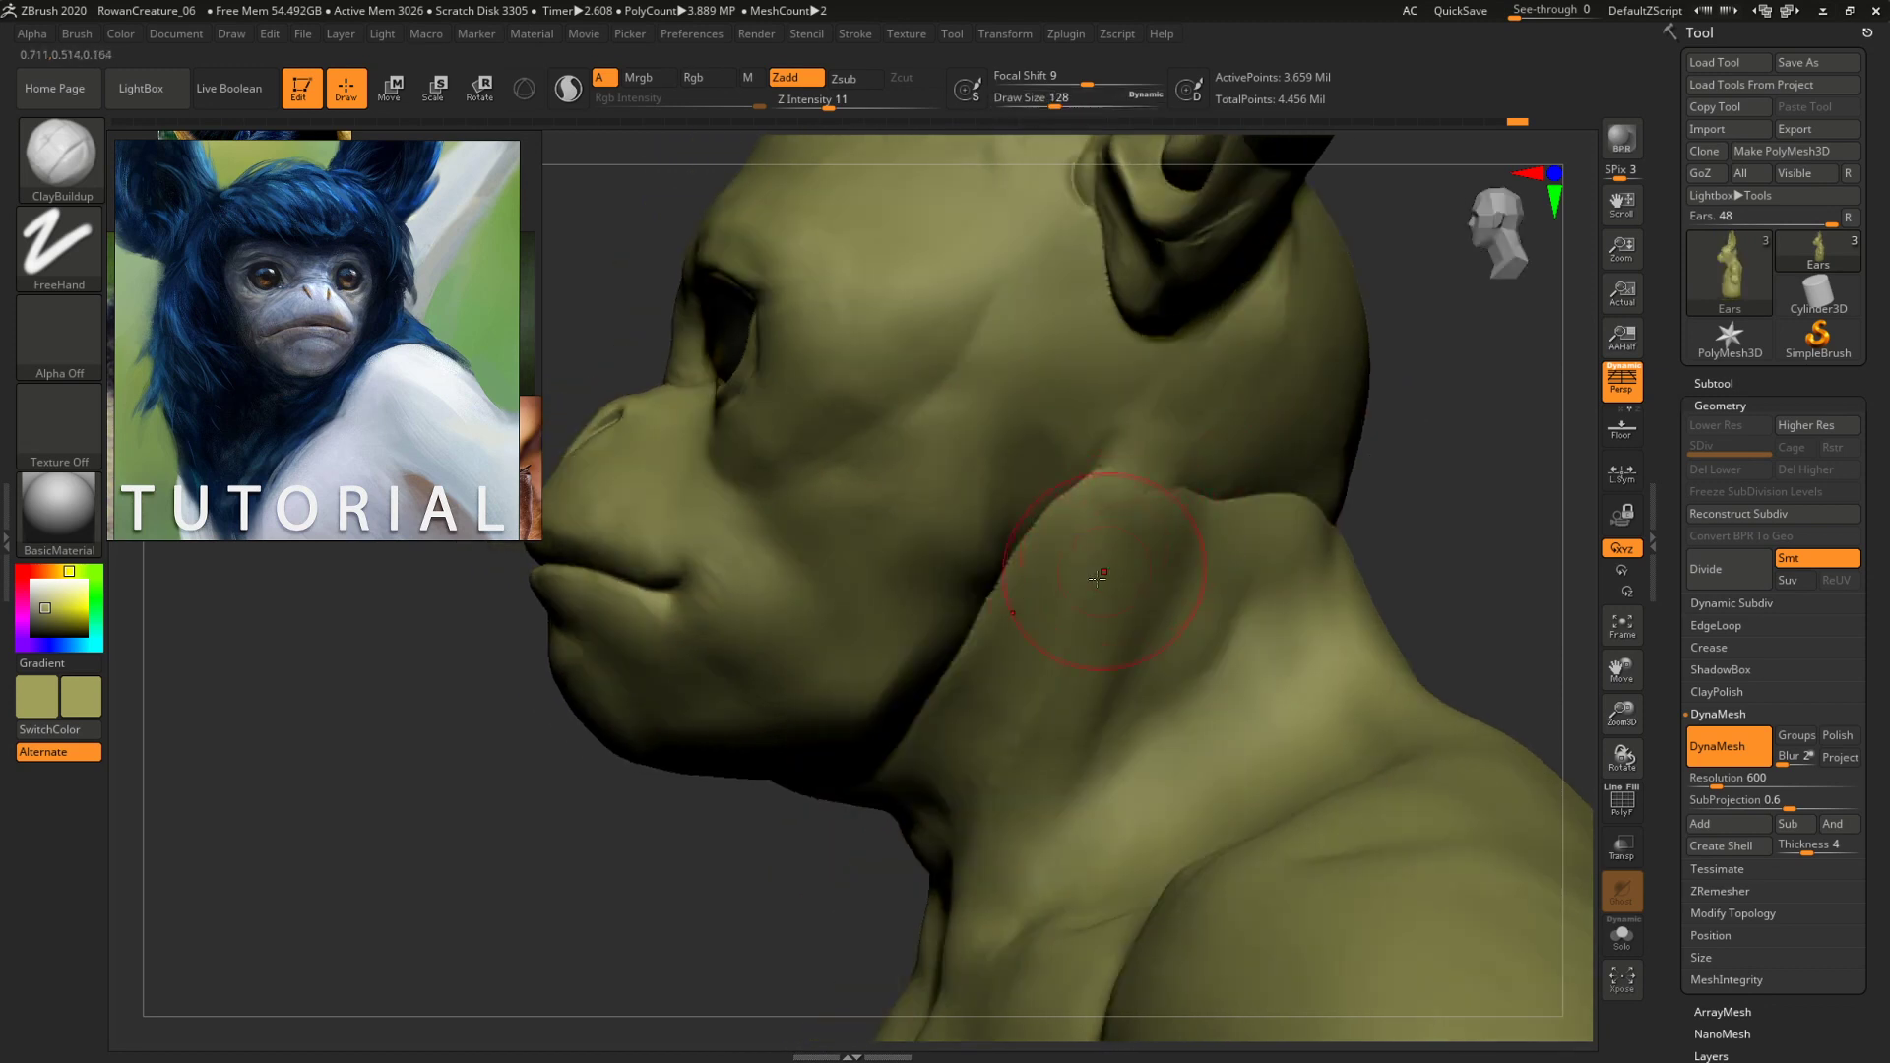
pyautogui.moveTo(1418, 451); pyautogui.dragTo(1486, 443)
pyautogui.press('space')
pyautogui.moveTo(1058, 587); pyautogui.dragTo(1044, 586)
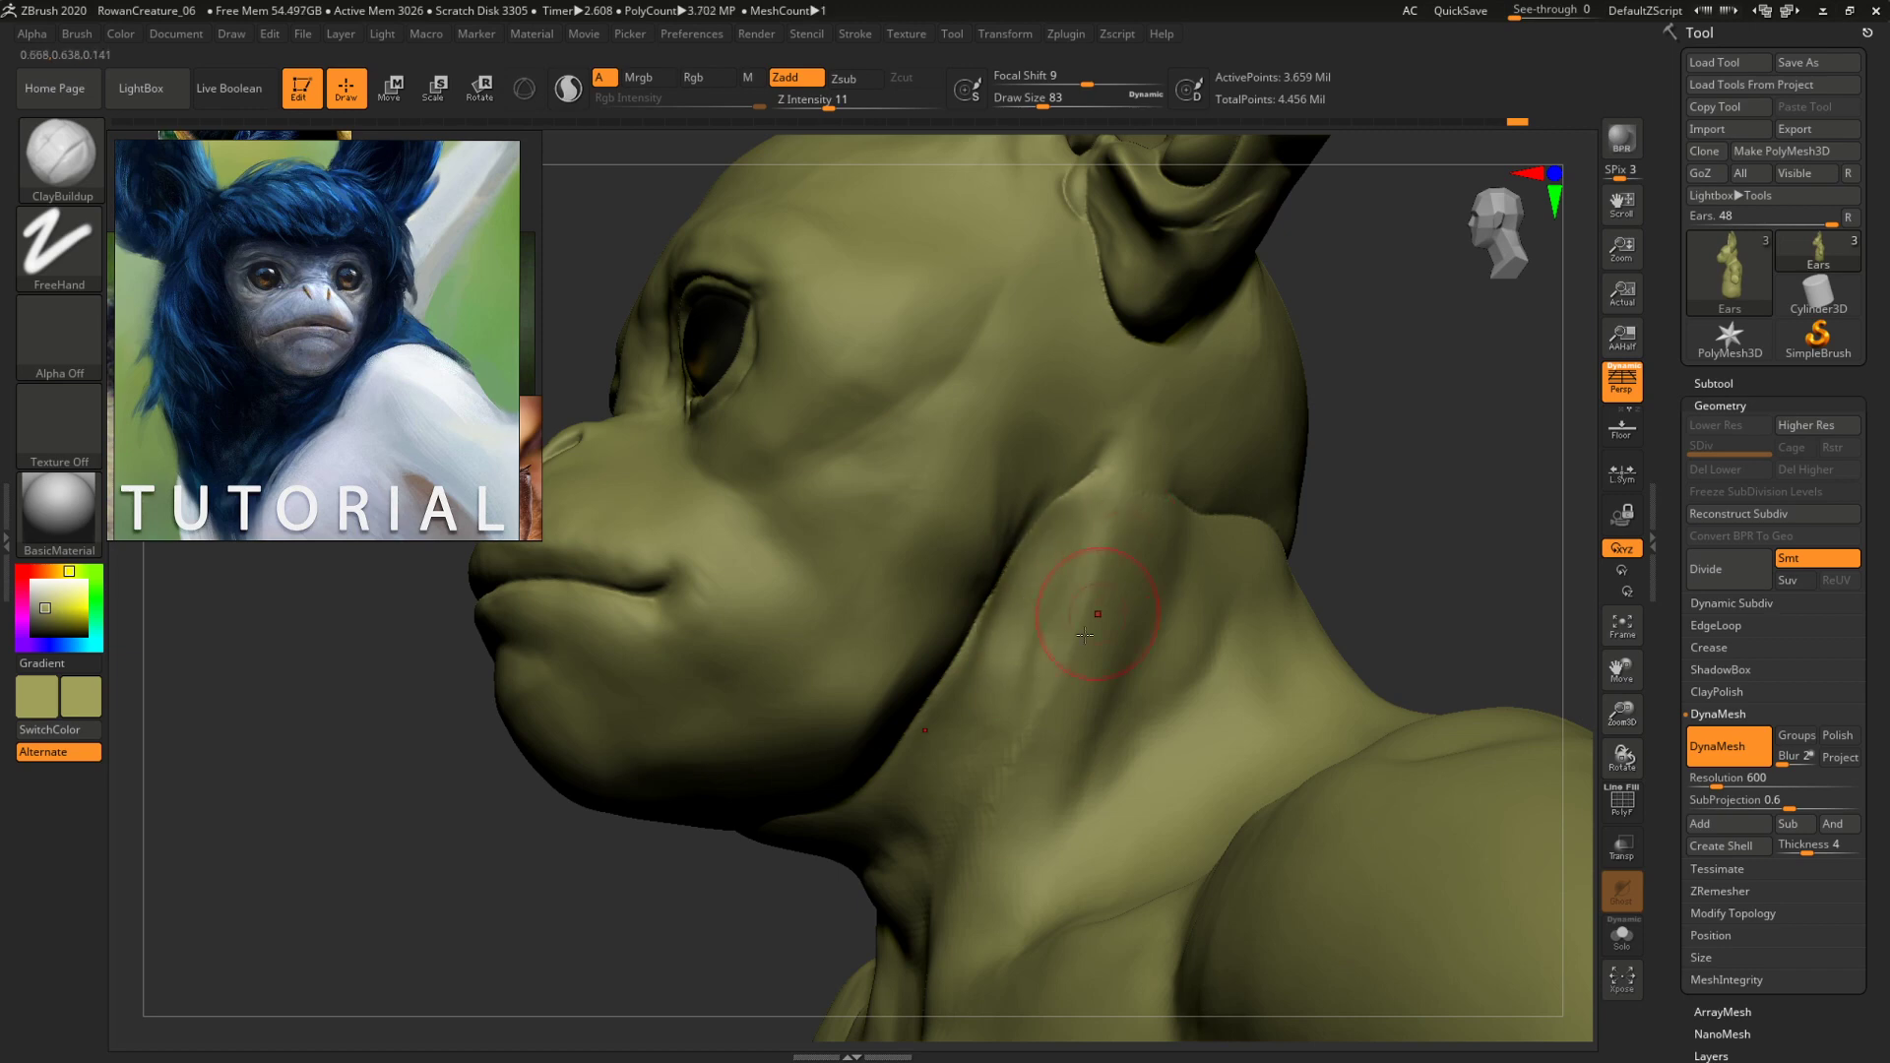
pyautogui.moveTo(1429, 566)
pyautogui.mouseDown()
pyautogui.moveTo(950, 572)
pyautogui.moveTo(932, 640)
pyautogui.moveTo(946, 673)
pyautogui.mouseUp()
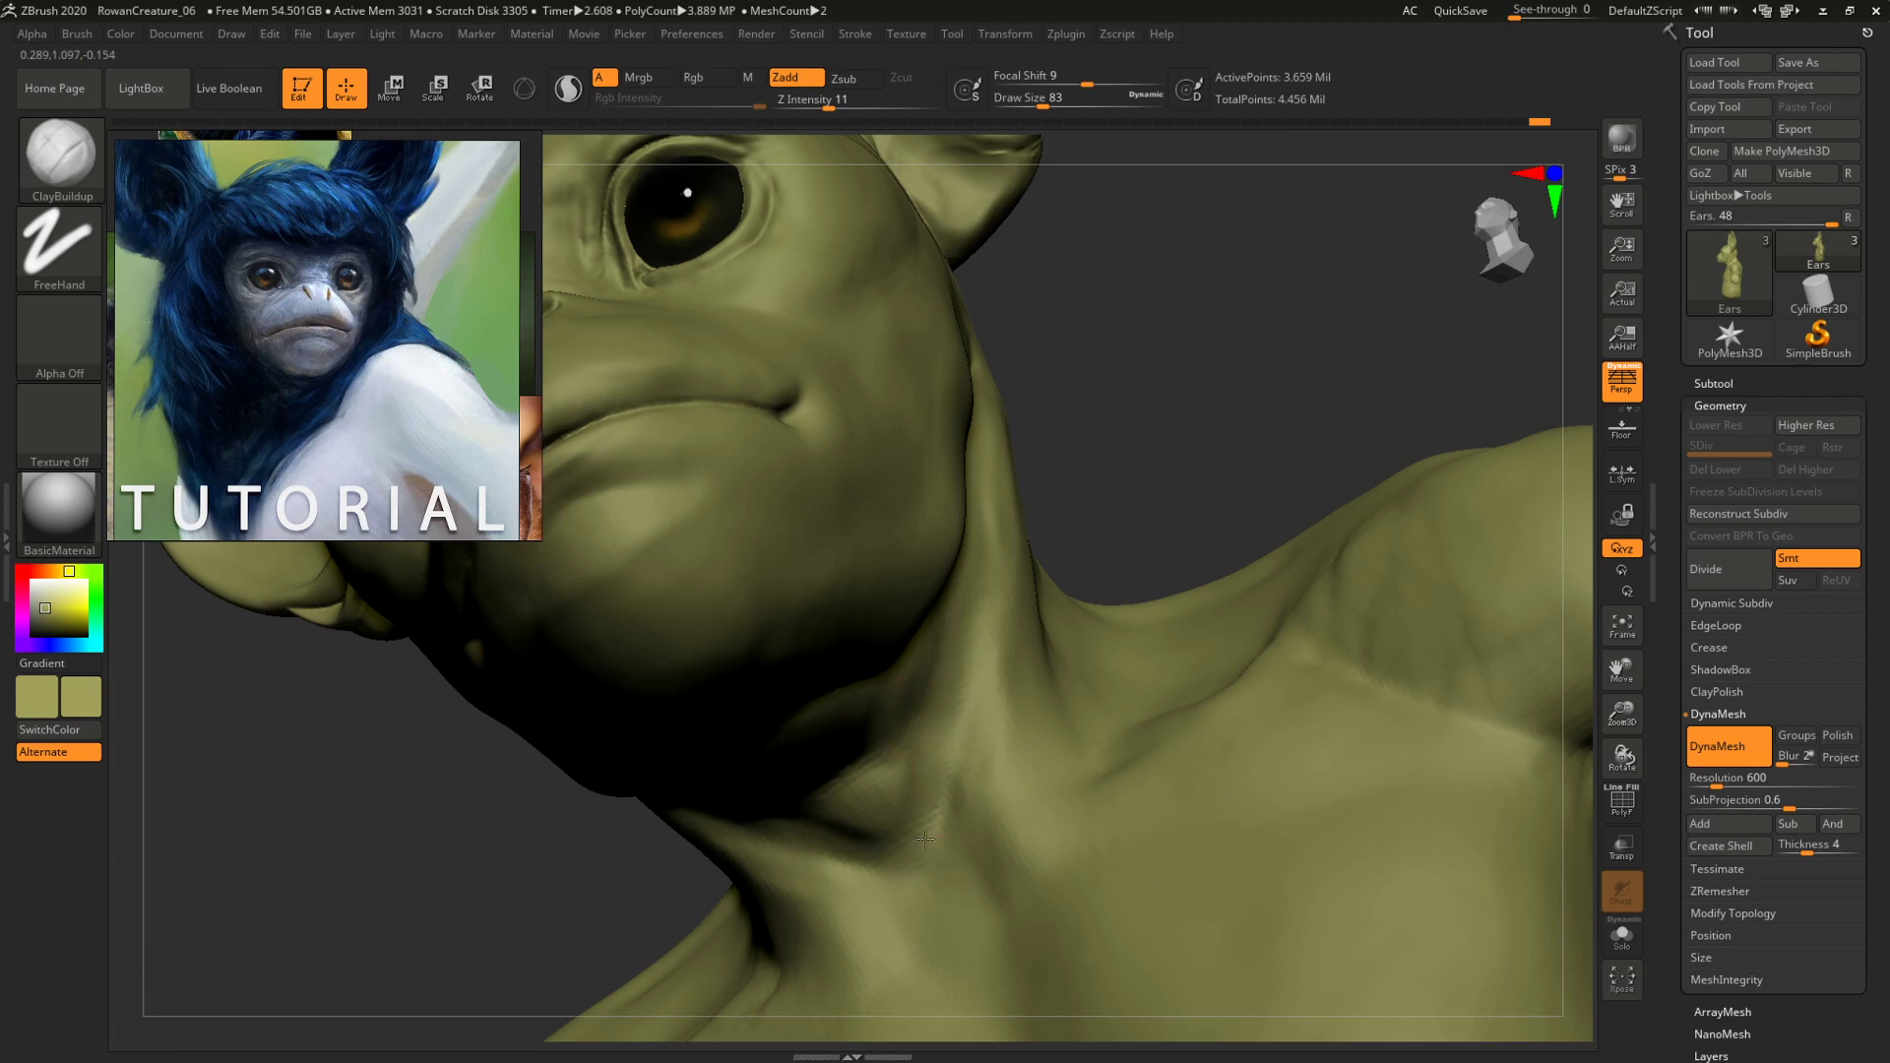
# Sculpt and smooth the transition from the jaw into the neck and throat with ClayBuildup at draw size 87.
pyautogui.moveTo(925, 838); pyautogui.dragTo(957, 552)
pyautogui.press('space')
pyautogui.press('space')
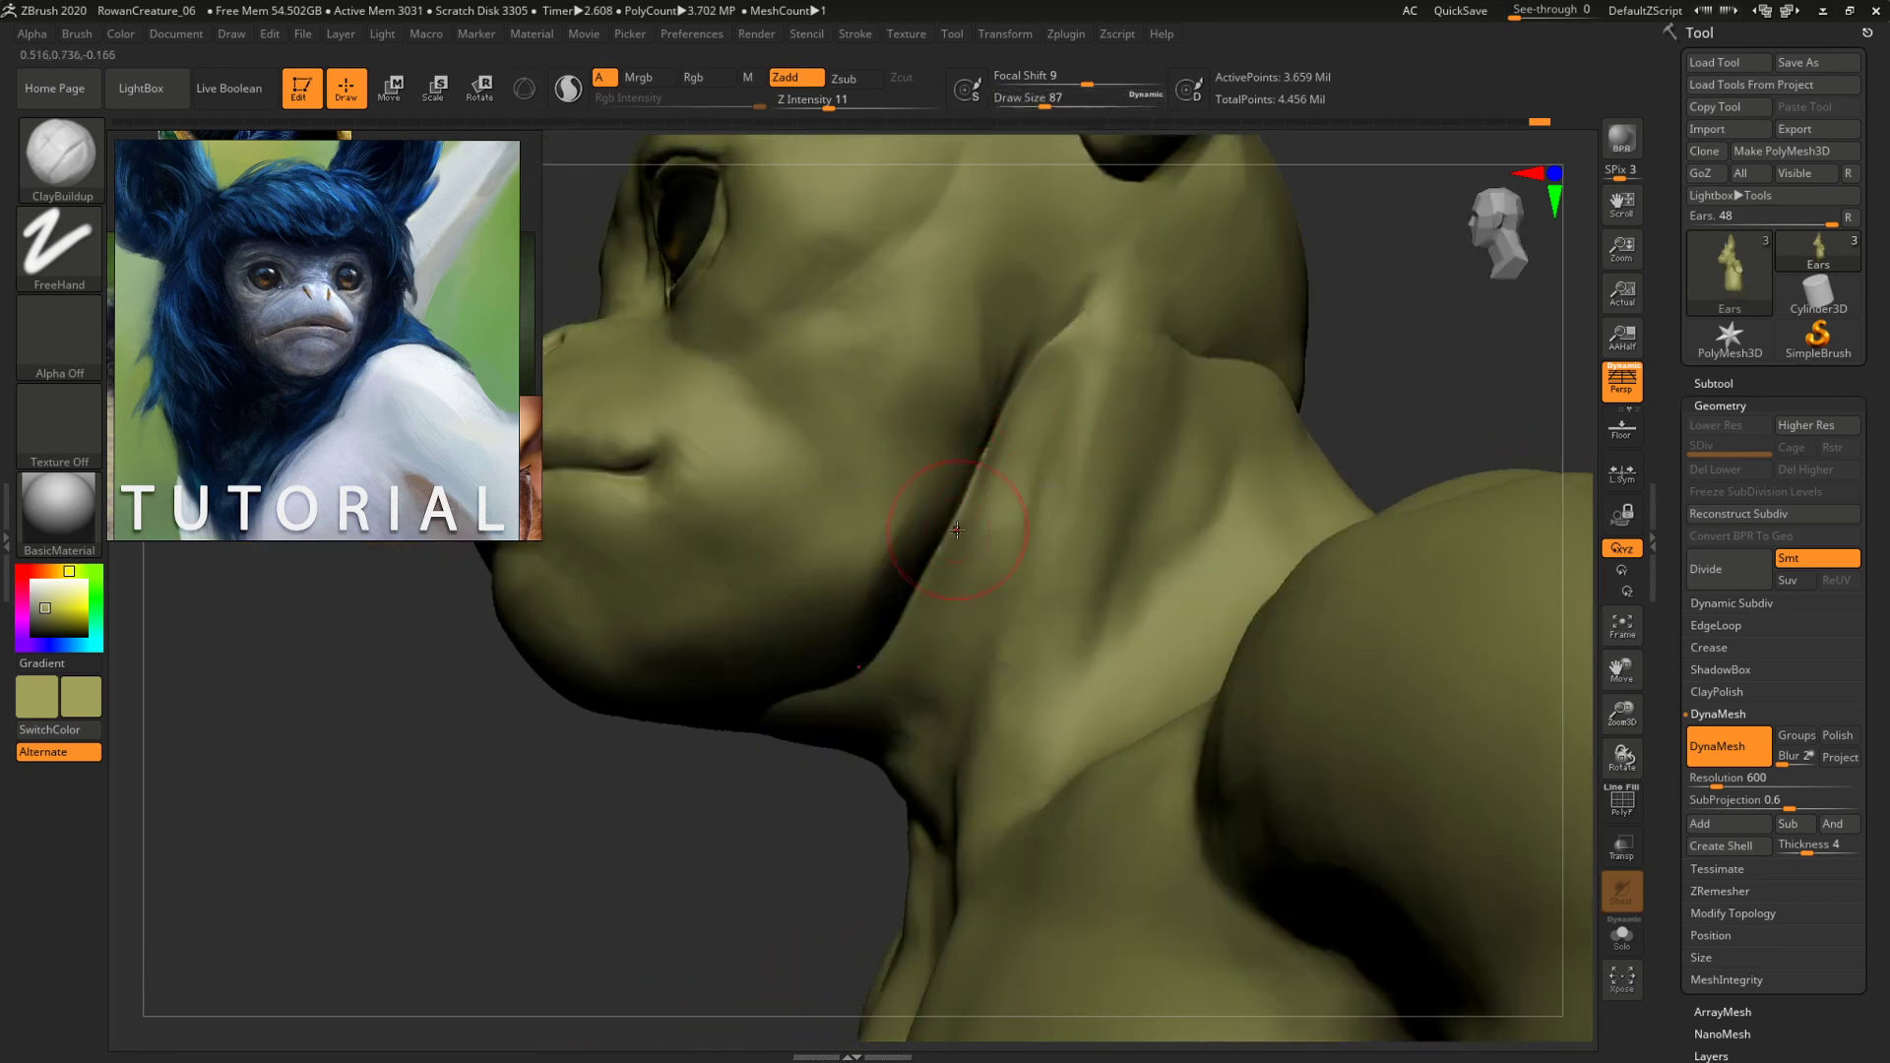
pyautogui.moveTo(1271, 341); pyautogui.dragTo(1016, 489)
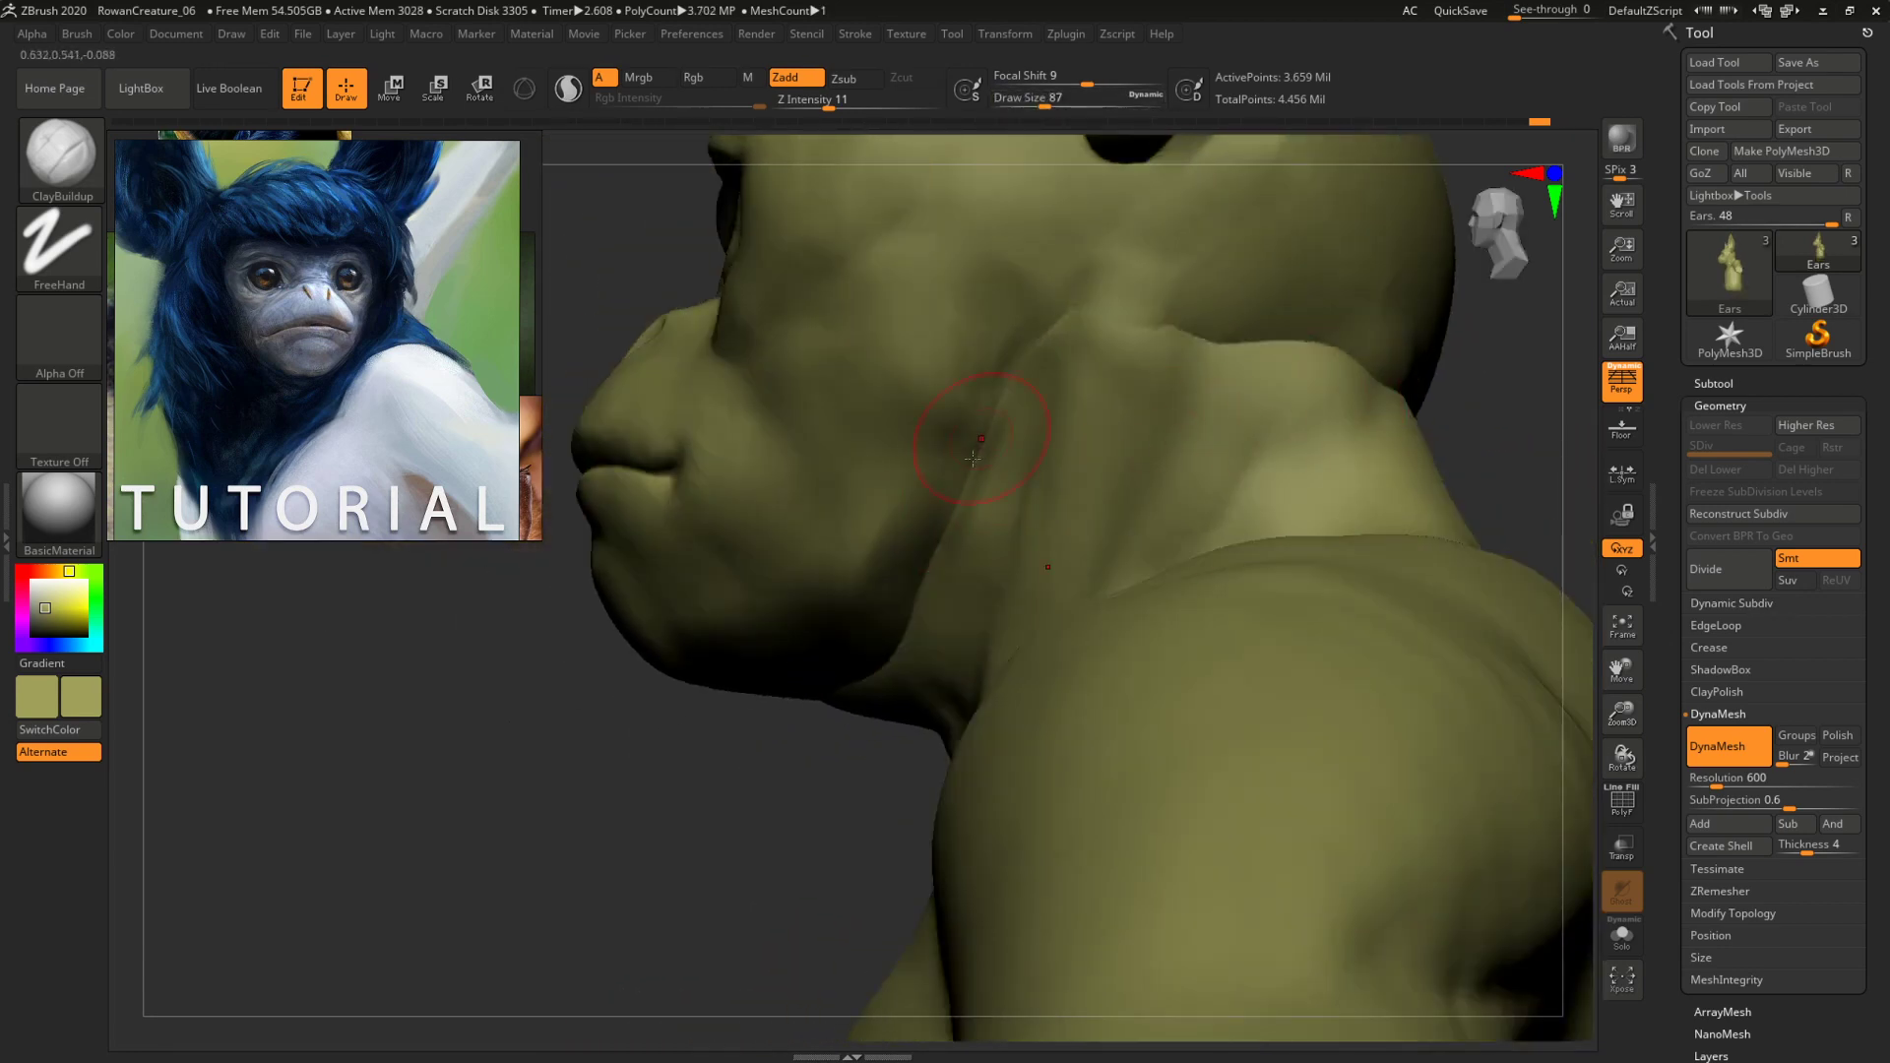
pyautogui.press('shift')
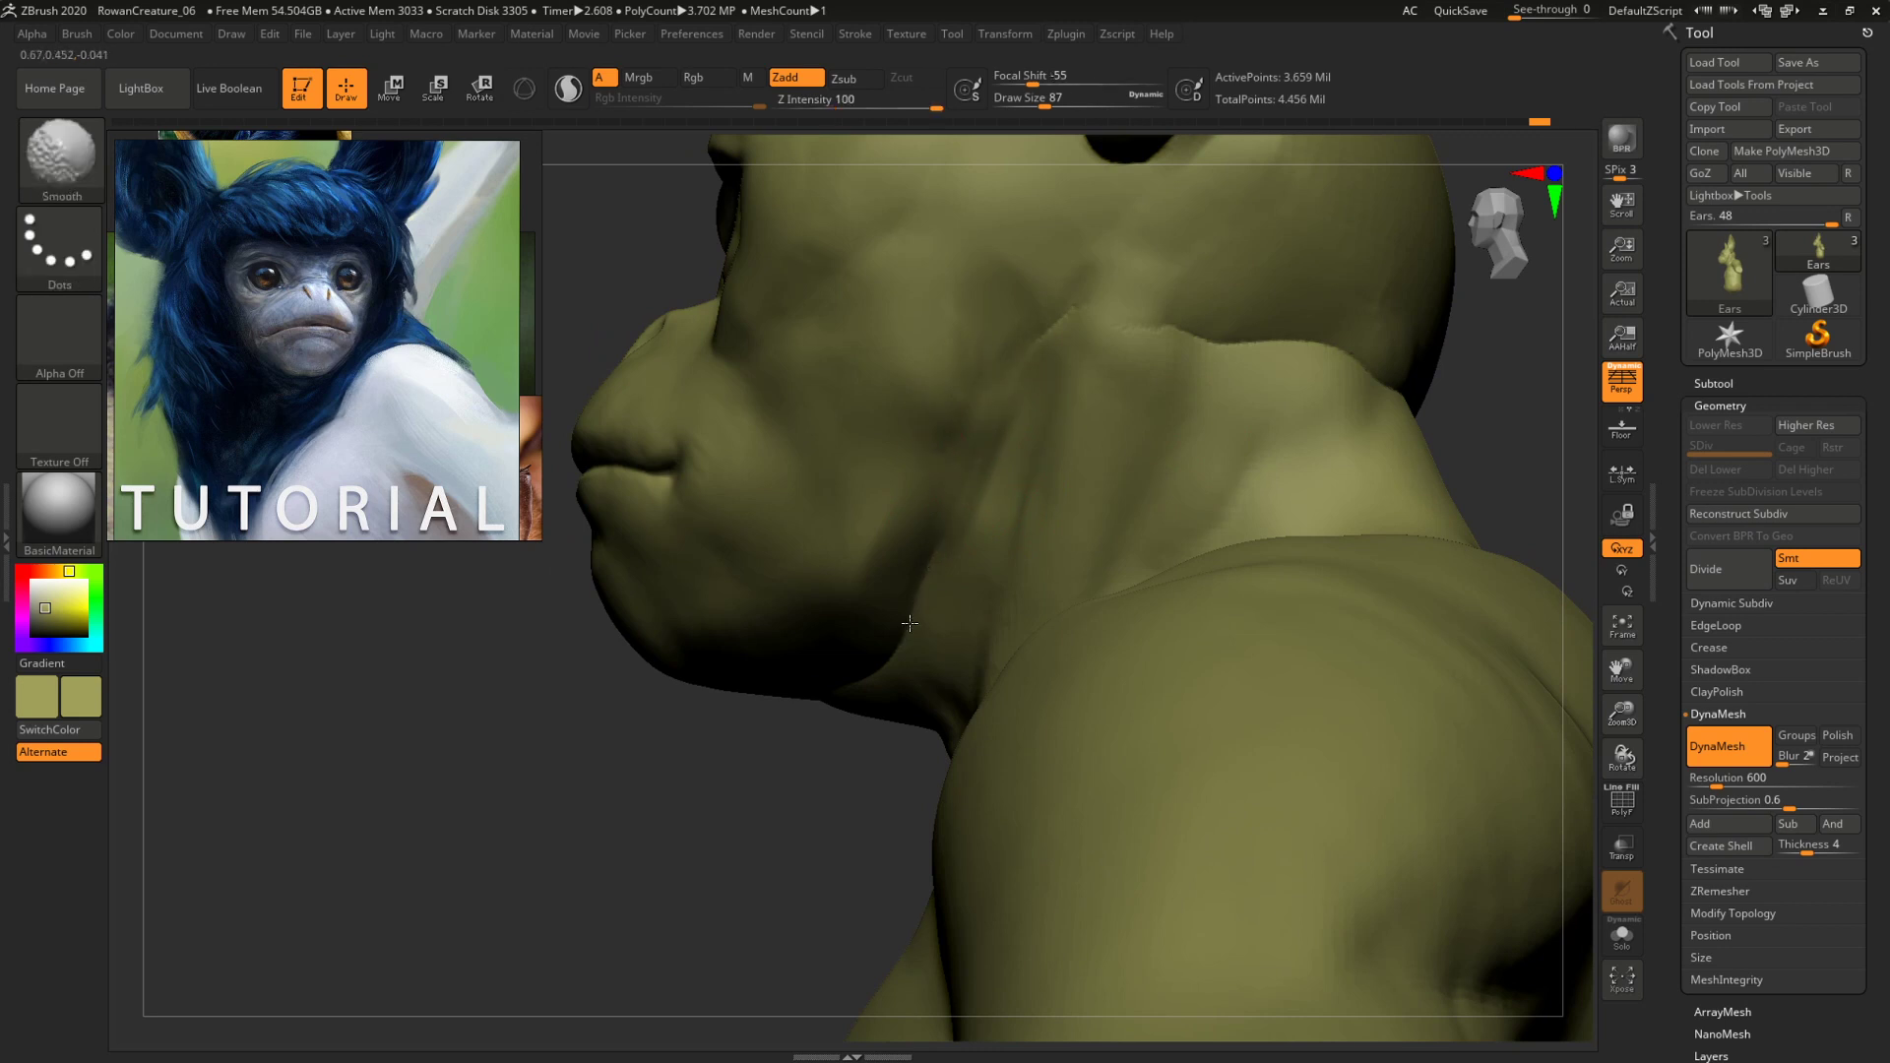
pyautogui.moveTo(688, 823); pyautogui.dragTo(866, 640)
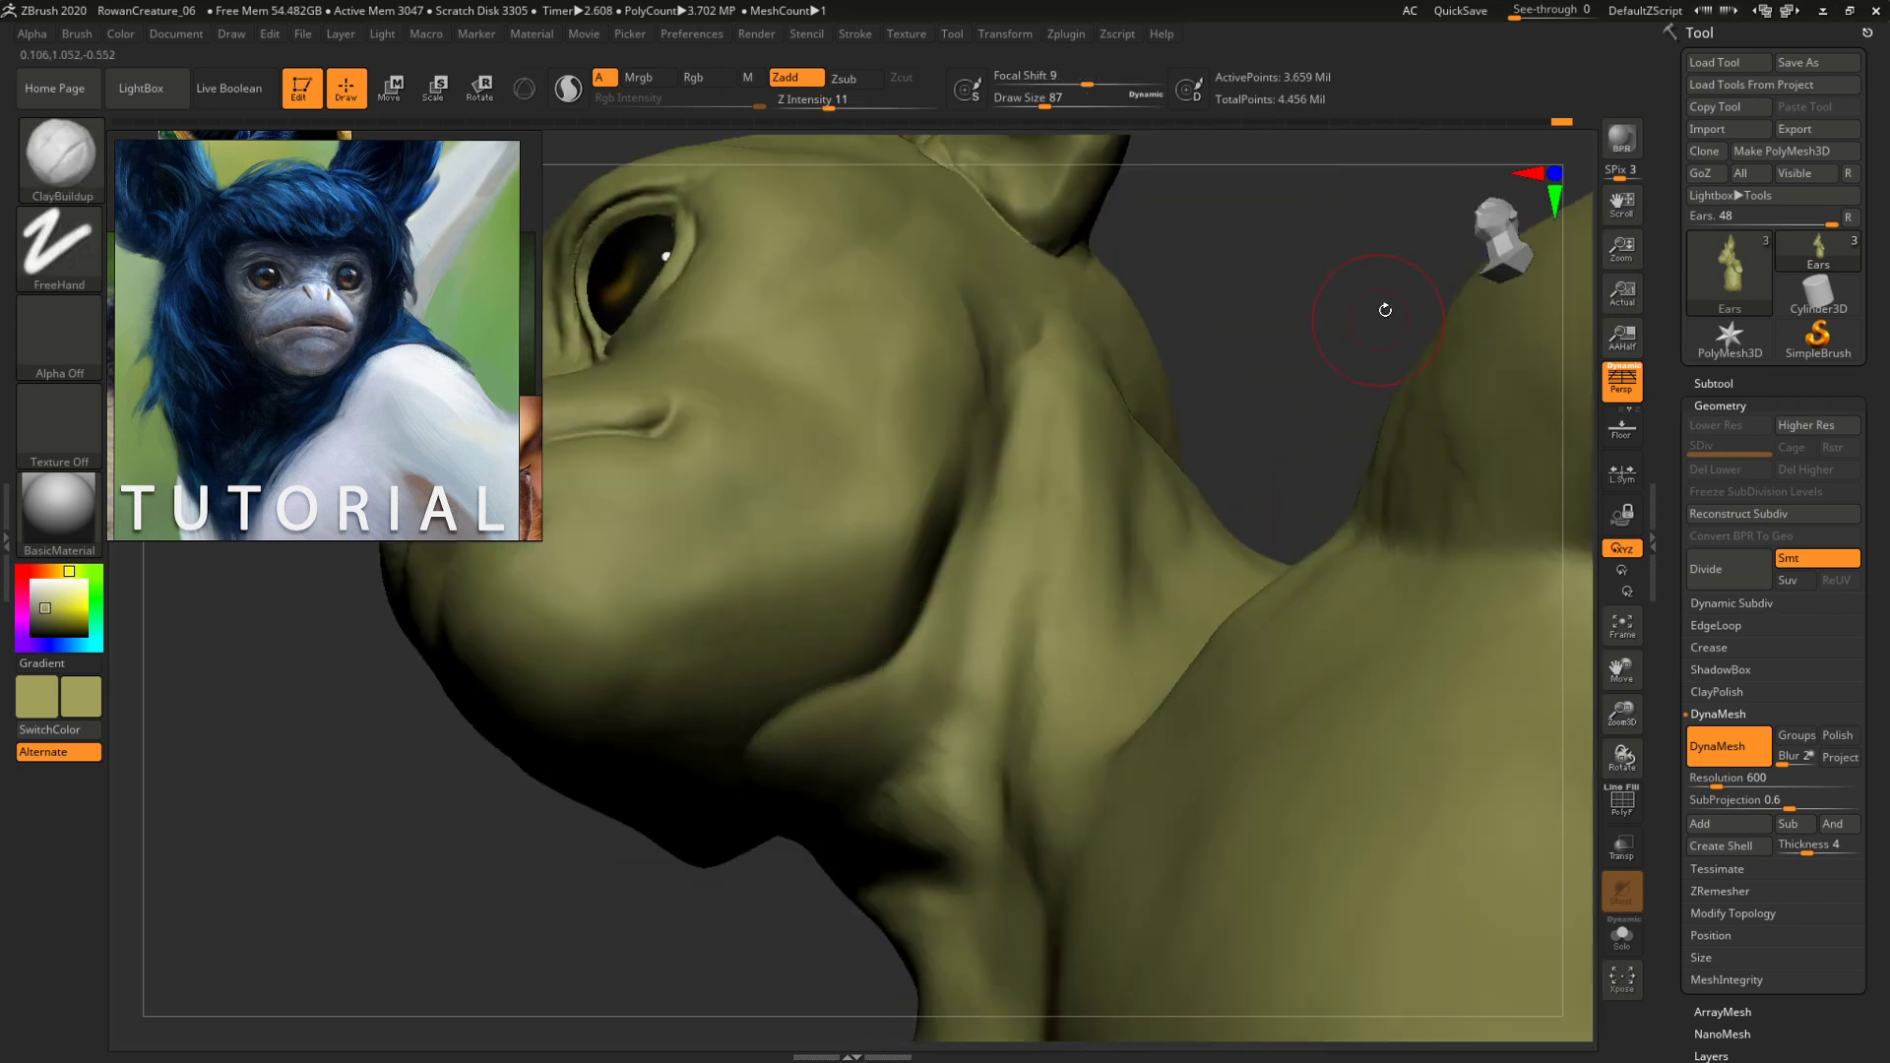
pyautogui.moveTo(1385, 310); pyautogui.dragTo(906, 590)
pyautogui.press('shift')
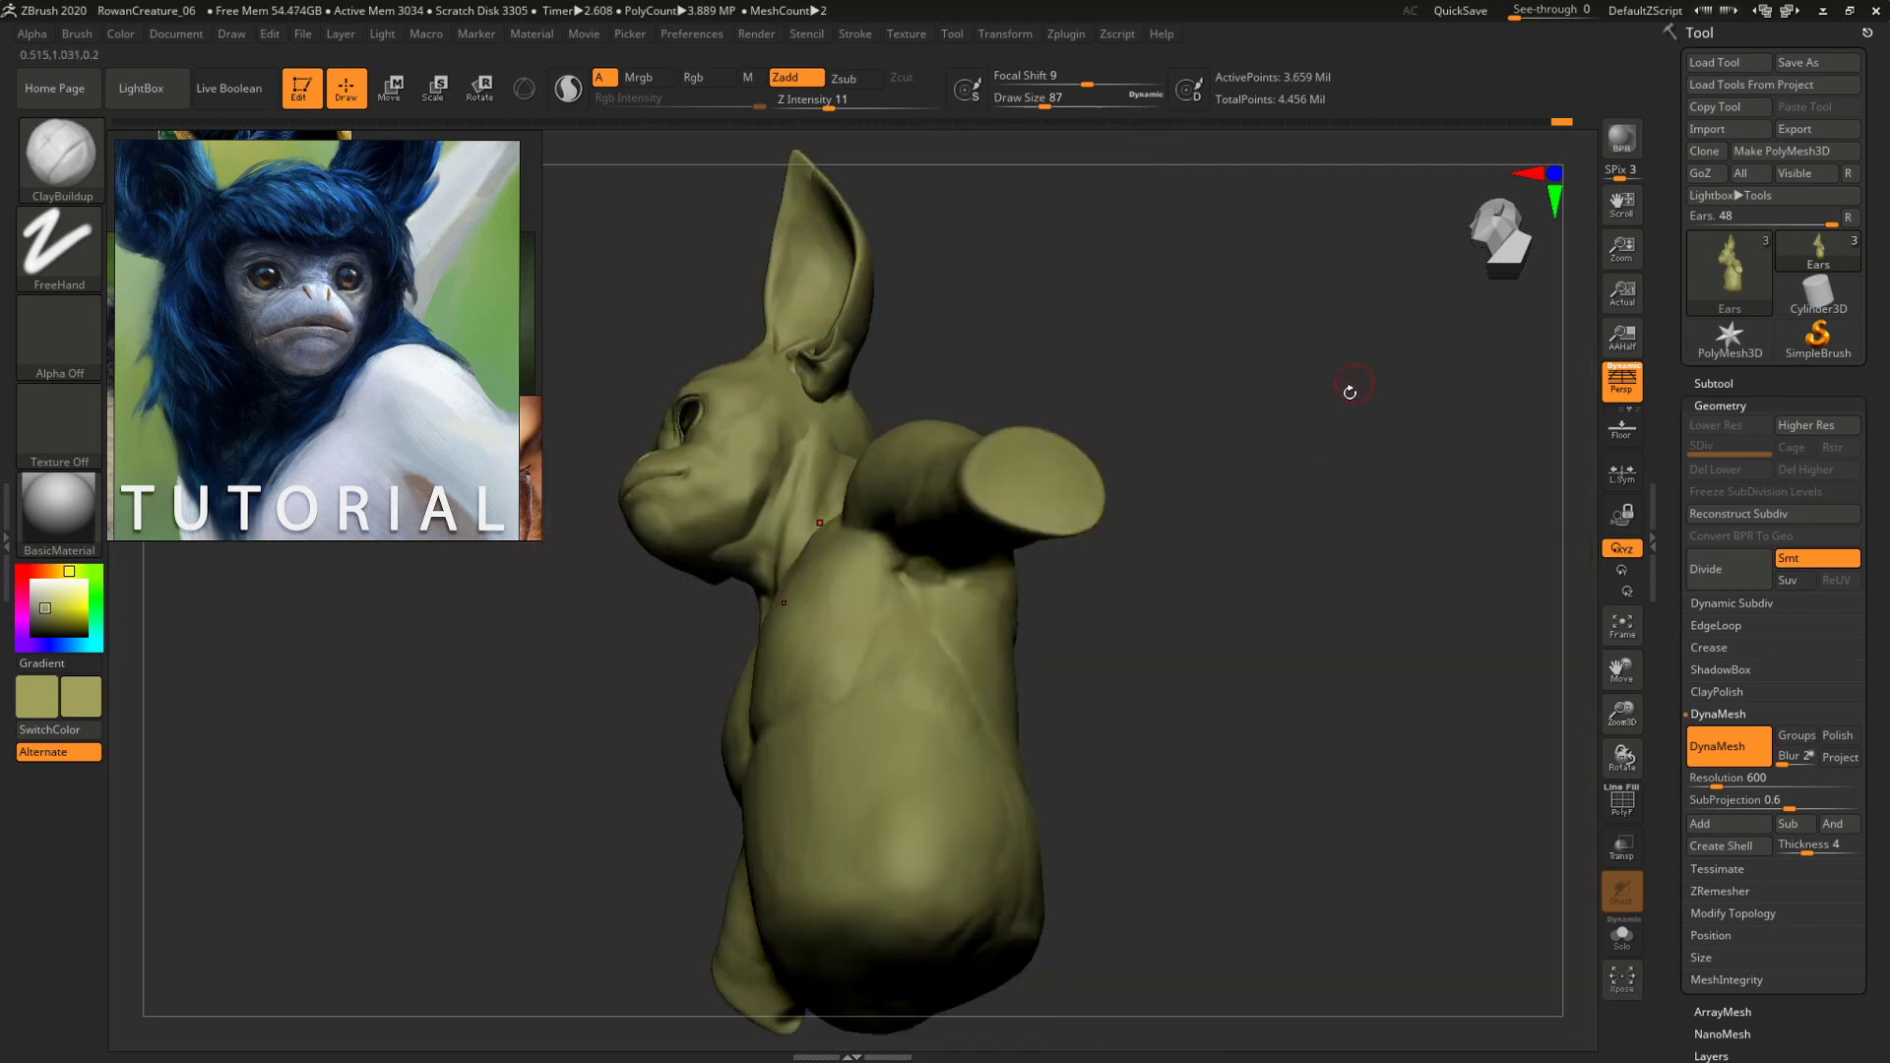
pyautogui.moveTo(1345, 388); pyautogui.dragTo(1294, 428)
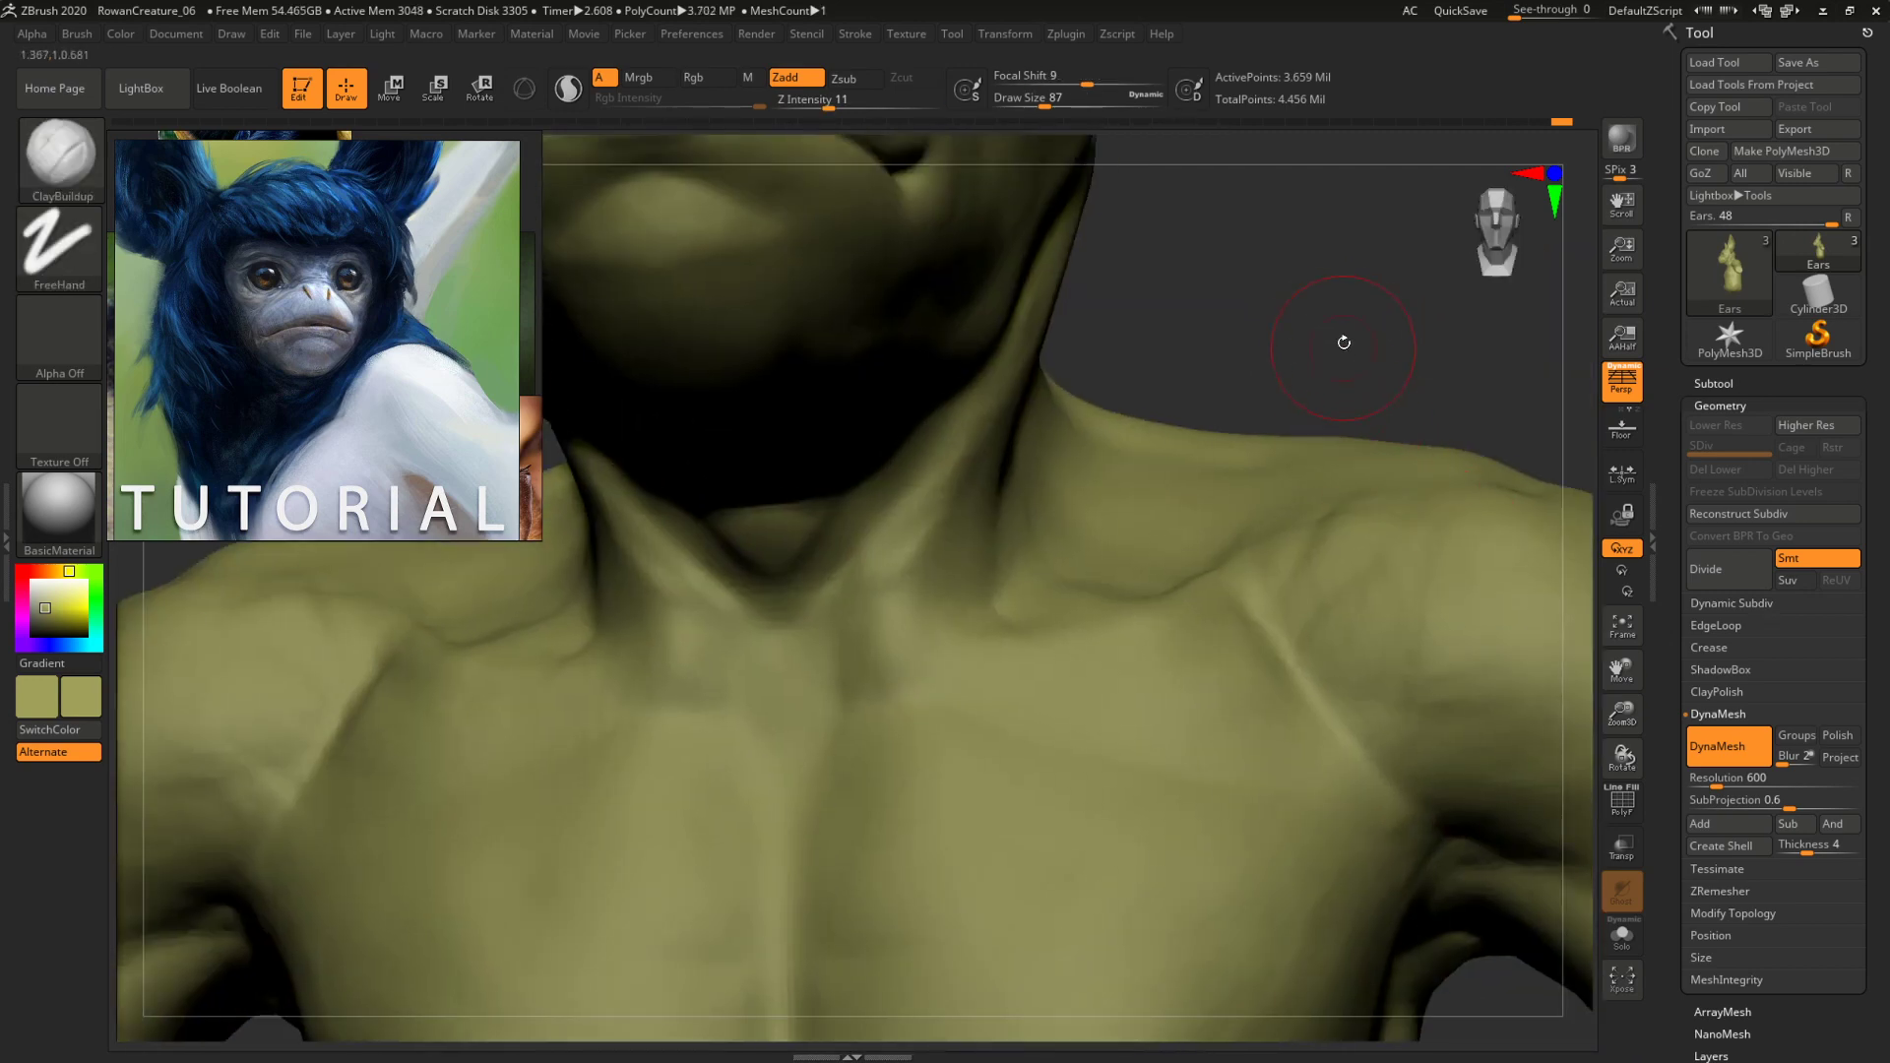
pyautogui.moveTo(1341, 316)
pyautogui.mouseDown()
pyautogui.moveTo(1312, 282)
pyautogui.moveTo(1013, 598)
pyautogui.mouseUp()
pyautogui.press('b')
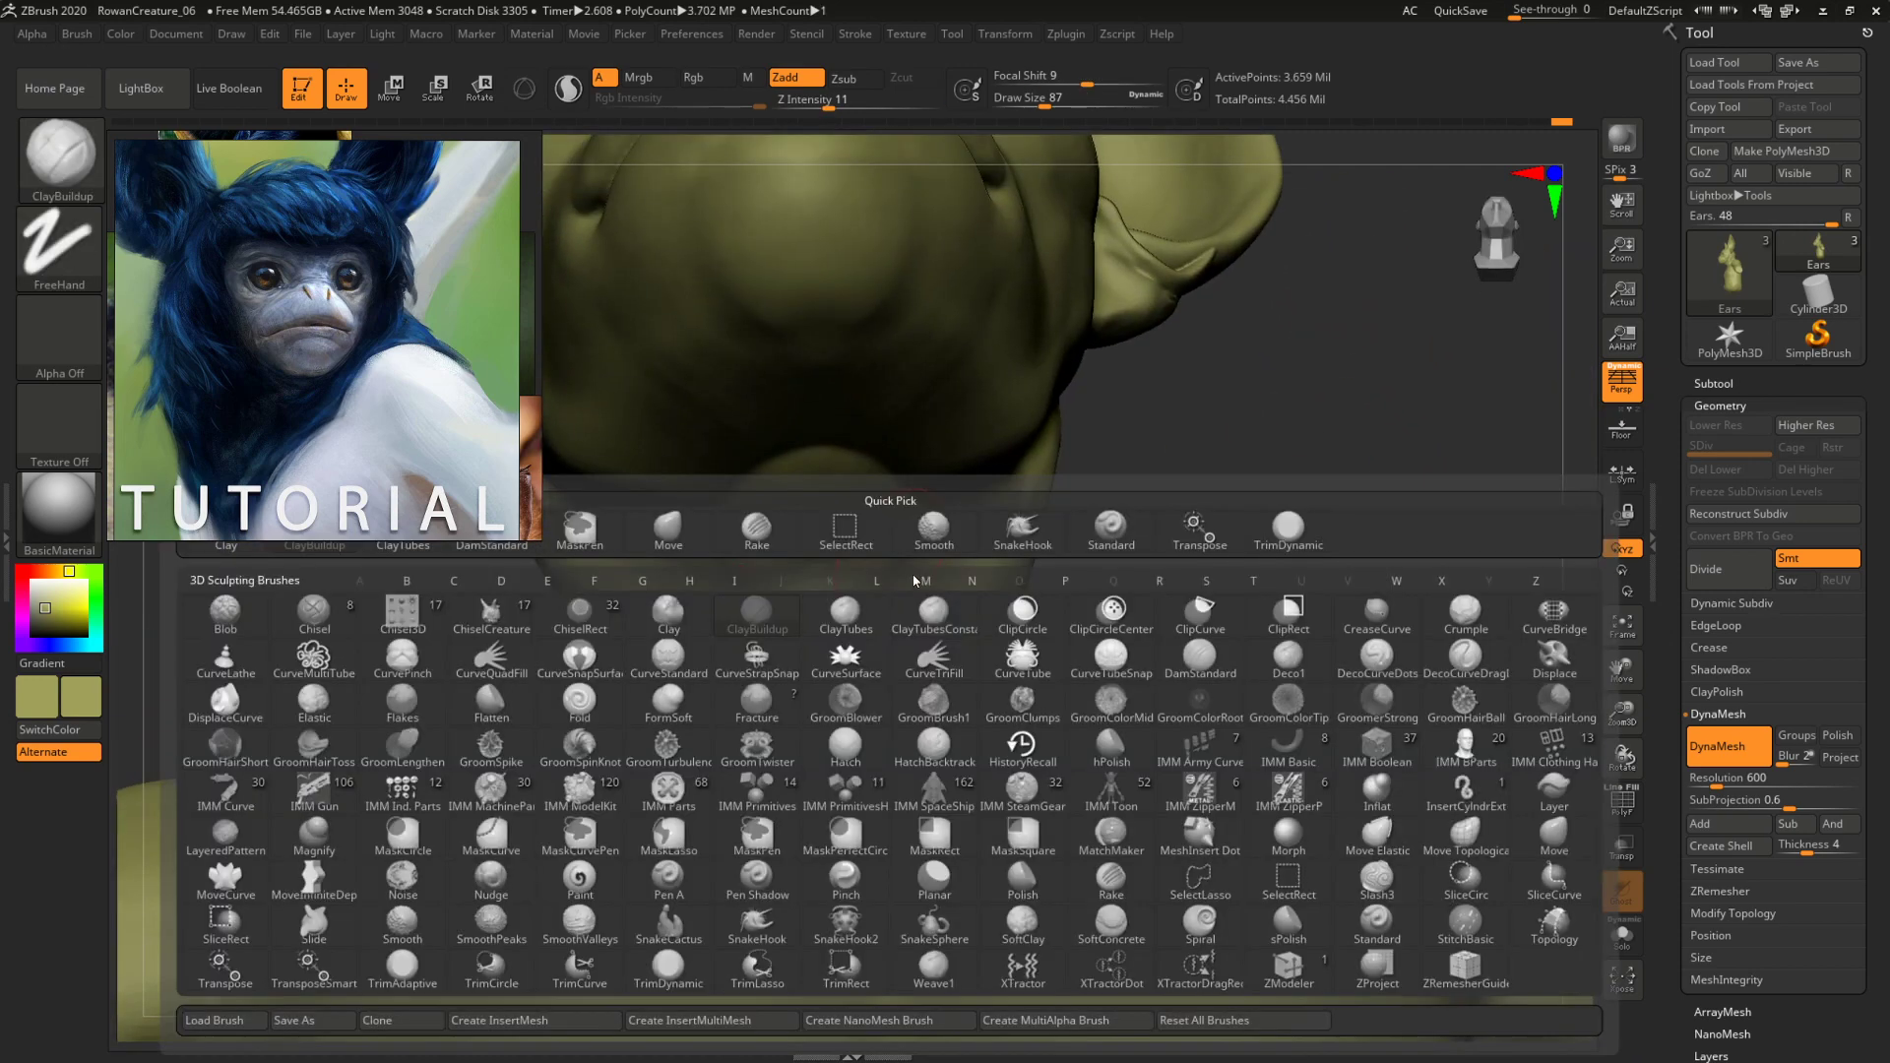
pyautogui.press('d')
pyautogui.press('s')
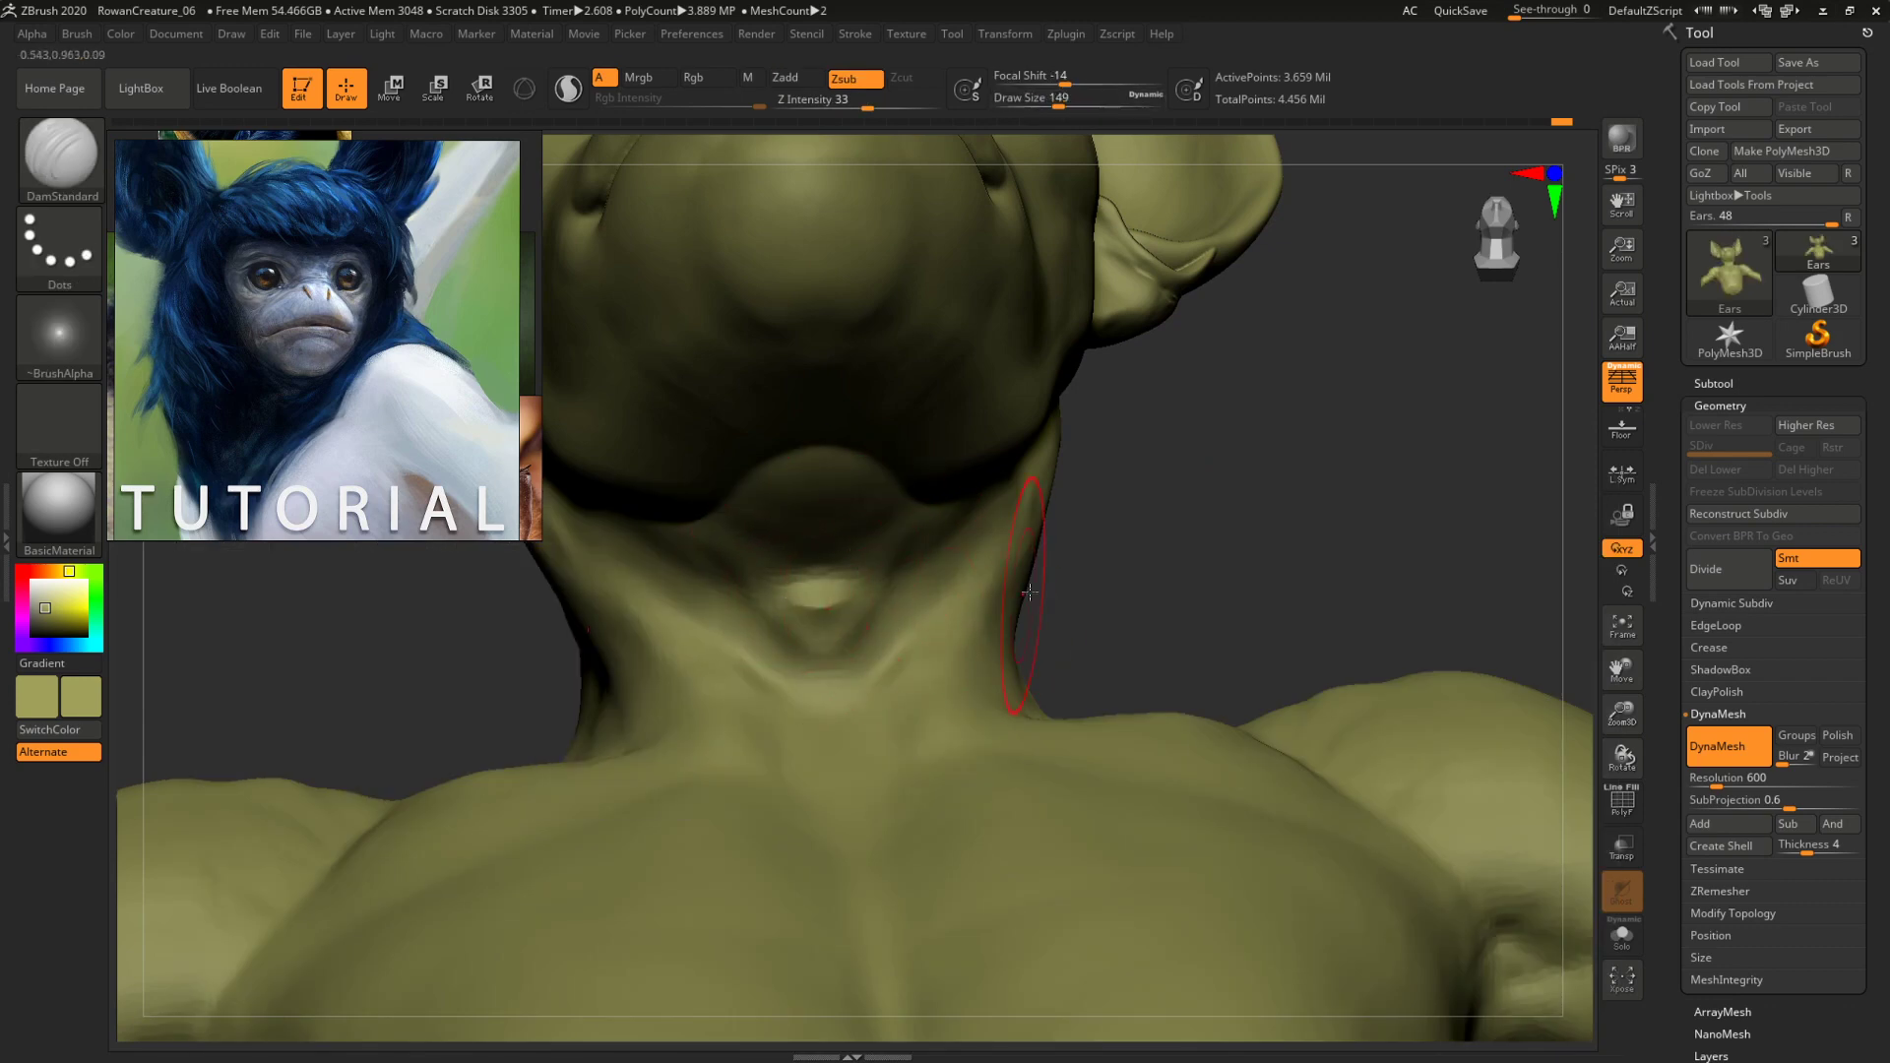
pyautogui.moveTo(1253, 493)
pyautogui.mouseDown()
pyautogui.moveTo(1320, 450)
pyautogui.moveTo(1269, 580)
pyautogui.moveTo(1242, 470)
pyautogui.mouseUp()
# Refine the throat and the underside of the jaw with the ClayBuildup brush at draw size 124.
pyautogui.press('b')
pyautogui.press('c')
pyautogui.press('b')
pyautogui.press('space')
pyautogui.moveTo(784, 592)
pyautogui.mouseDown()
pyautogui.moveTo(756, 594)
pyautogui.moveTo(788, 611)
pyautogui.mouseUp()
pyautogui.press(']')
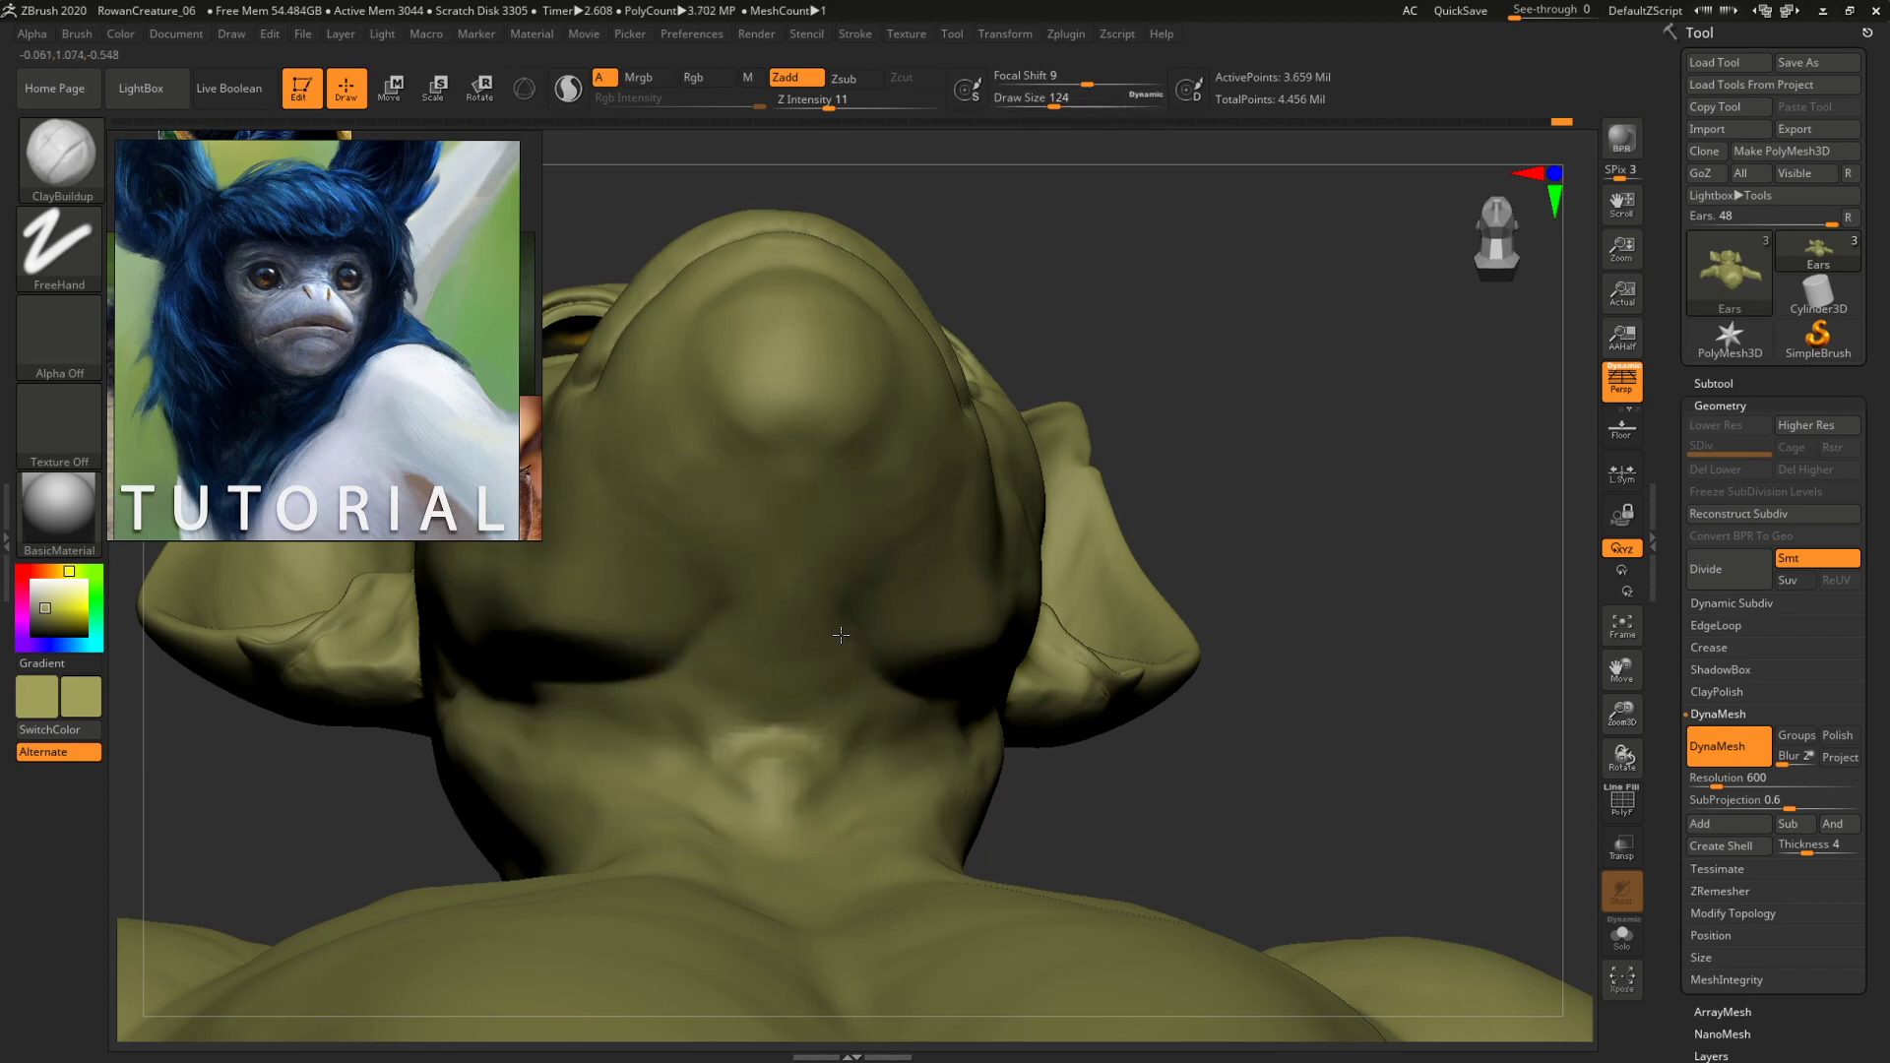
pyautogui.moveTo(1270, 443)
pyautogui.mouseDown()
pyautogui.moveTo(1320, 409)
pyautogui.moveTo(1106, 514)
pyautogui.moveTo(912, 749)
pyautogui.moveTo(950, 729)
pyautogui.moveTo(1049, 736)
pyautogui.mouseUp()
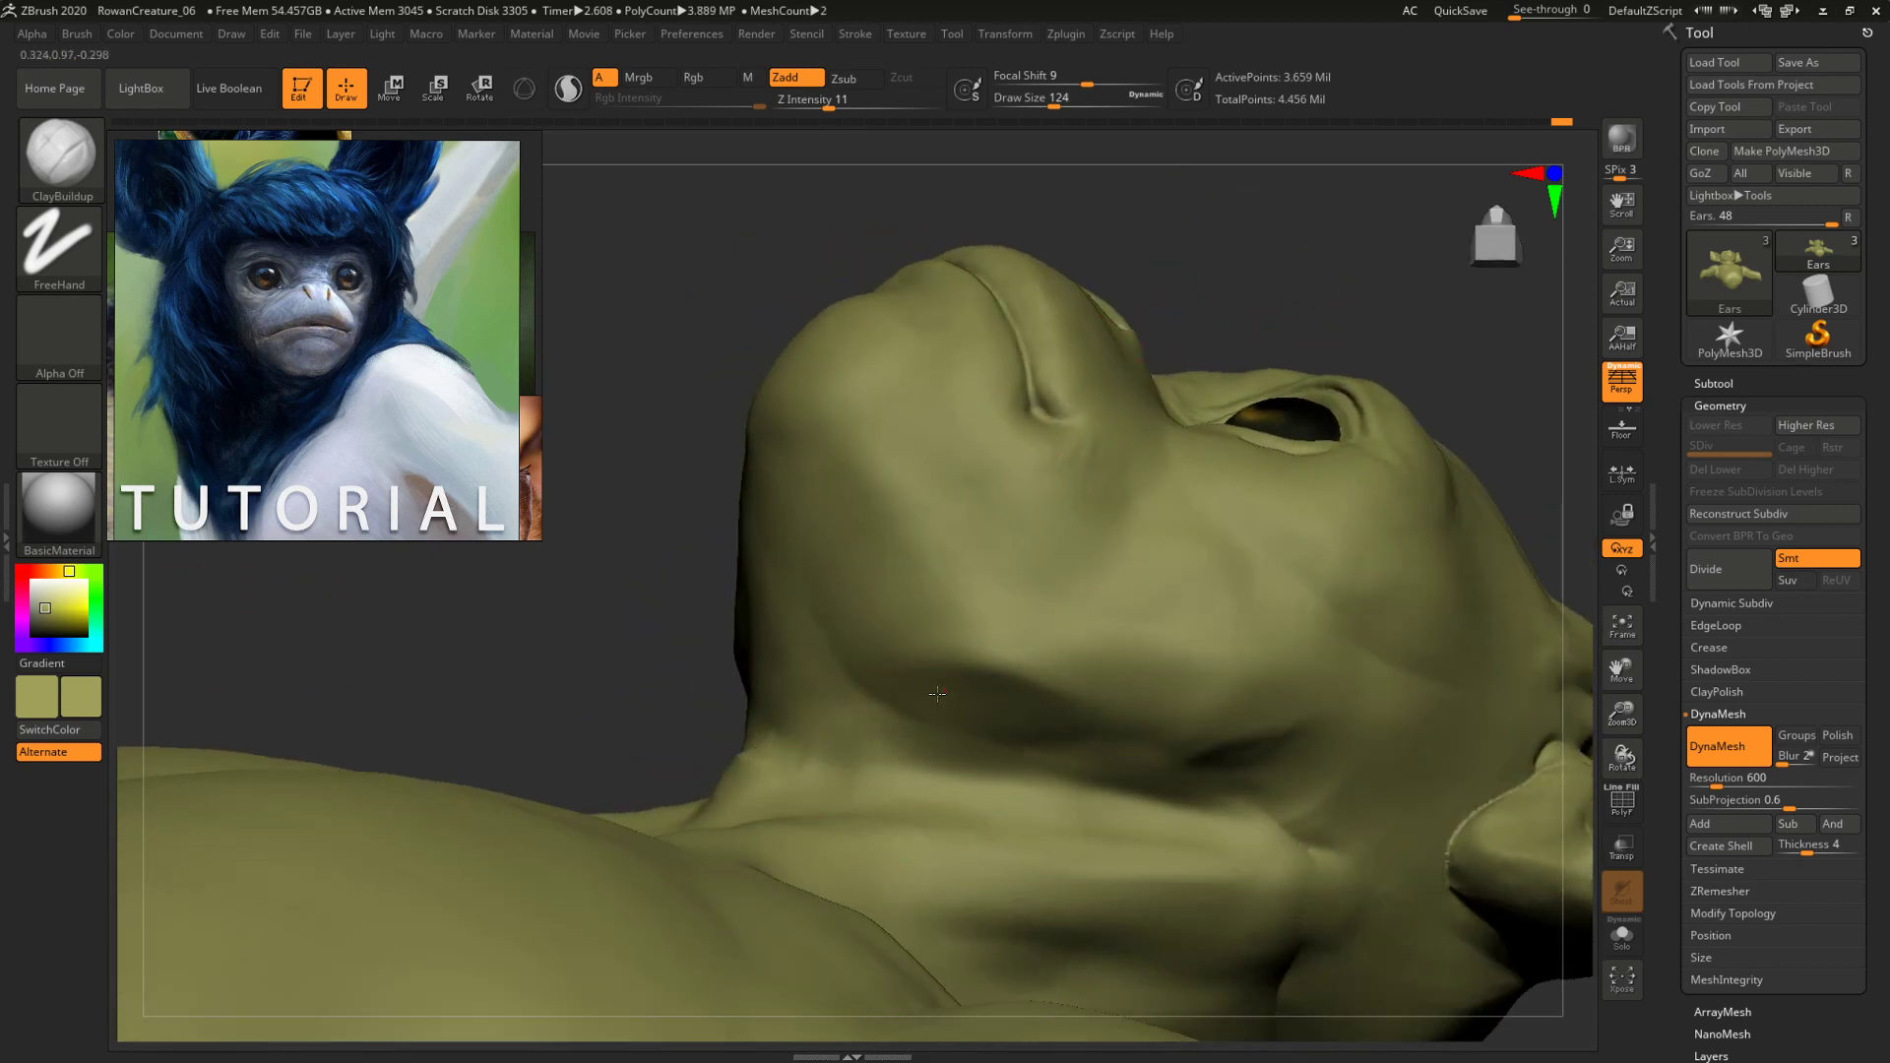
pyautogui.moveTo(1378, 472); pyautogui.dragTo(1472, 527)
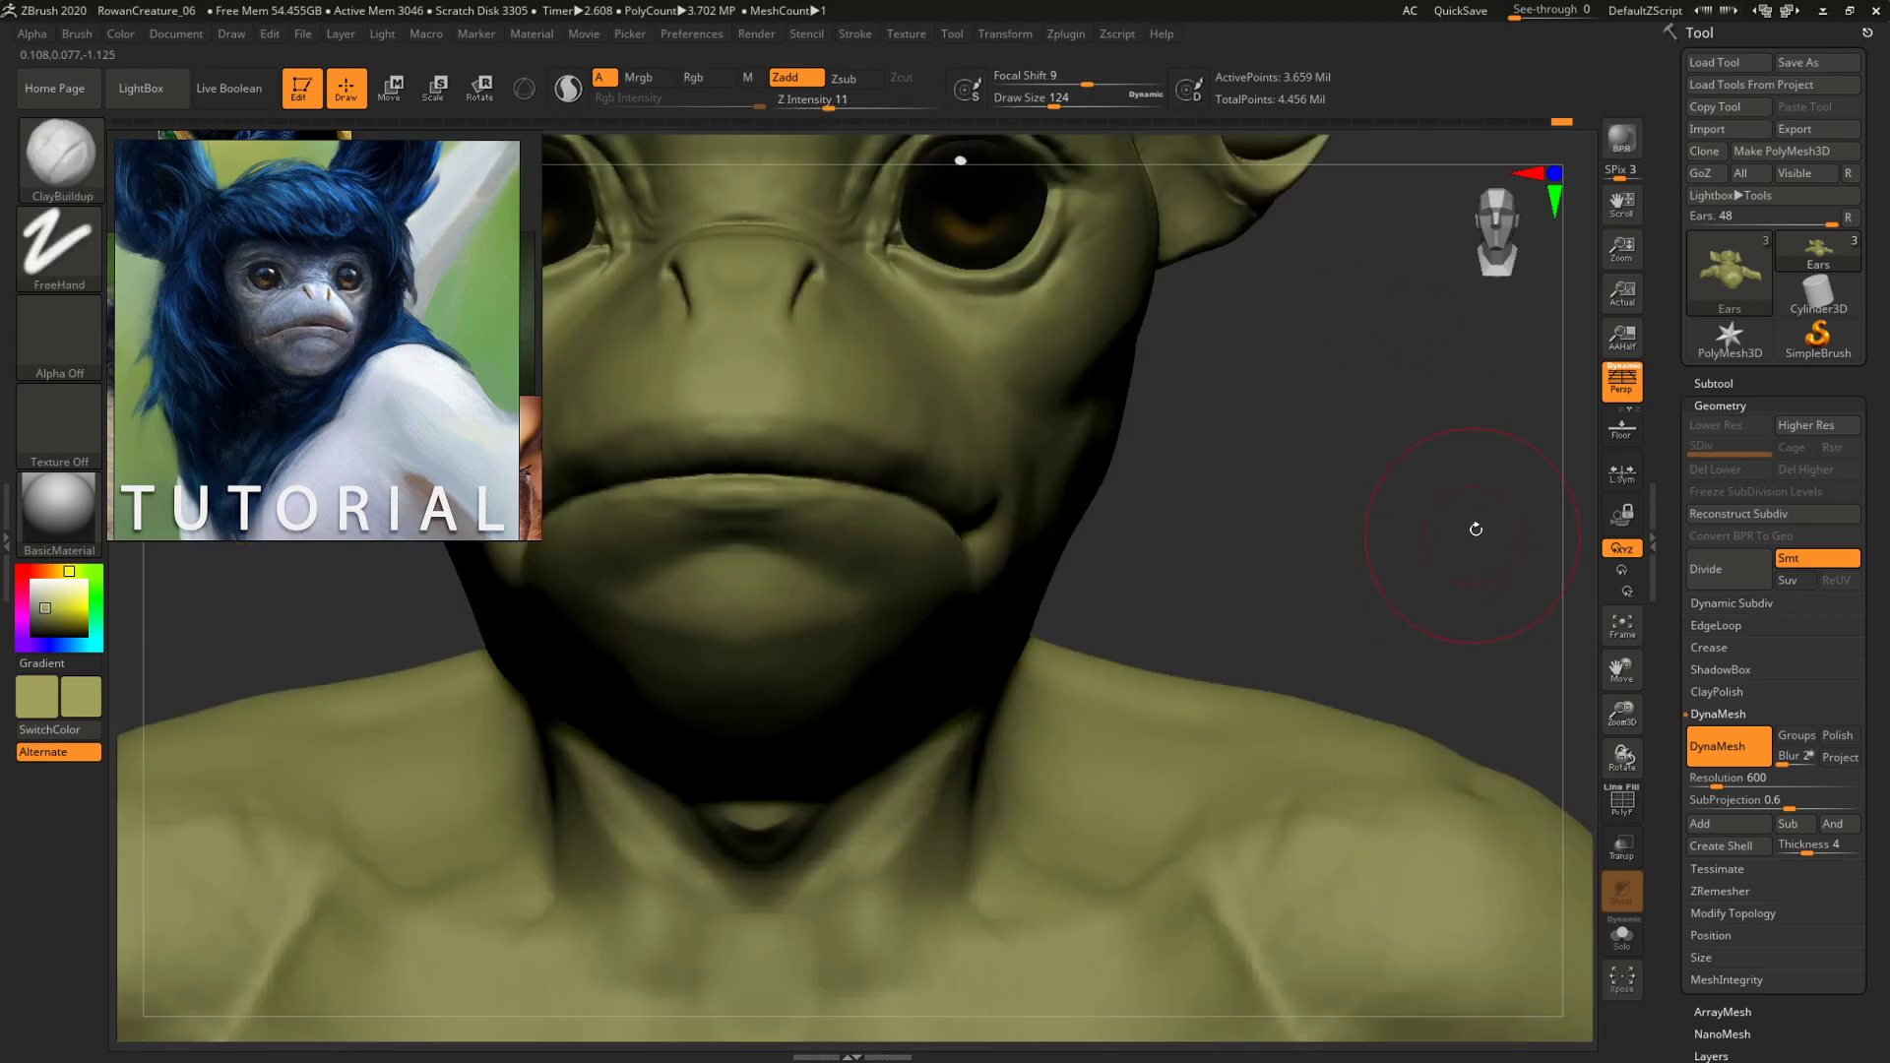
# Save the project, overwriting RowanCreature_06.ZPR.
pyautogui.press('f')
pyautogui.moveTo(1104, 508); pyautogui.dragTo(1333, 476)
pyautogui.hotkey('ctrl', 's')
pyautogui.click(813, 502)
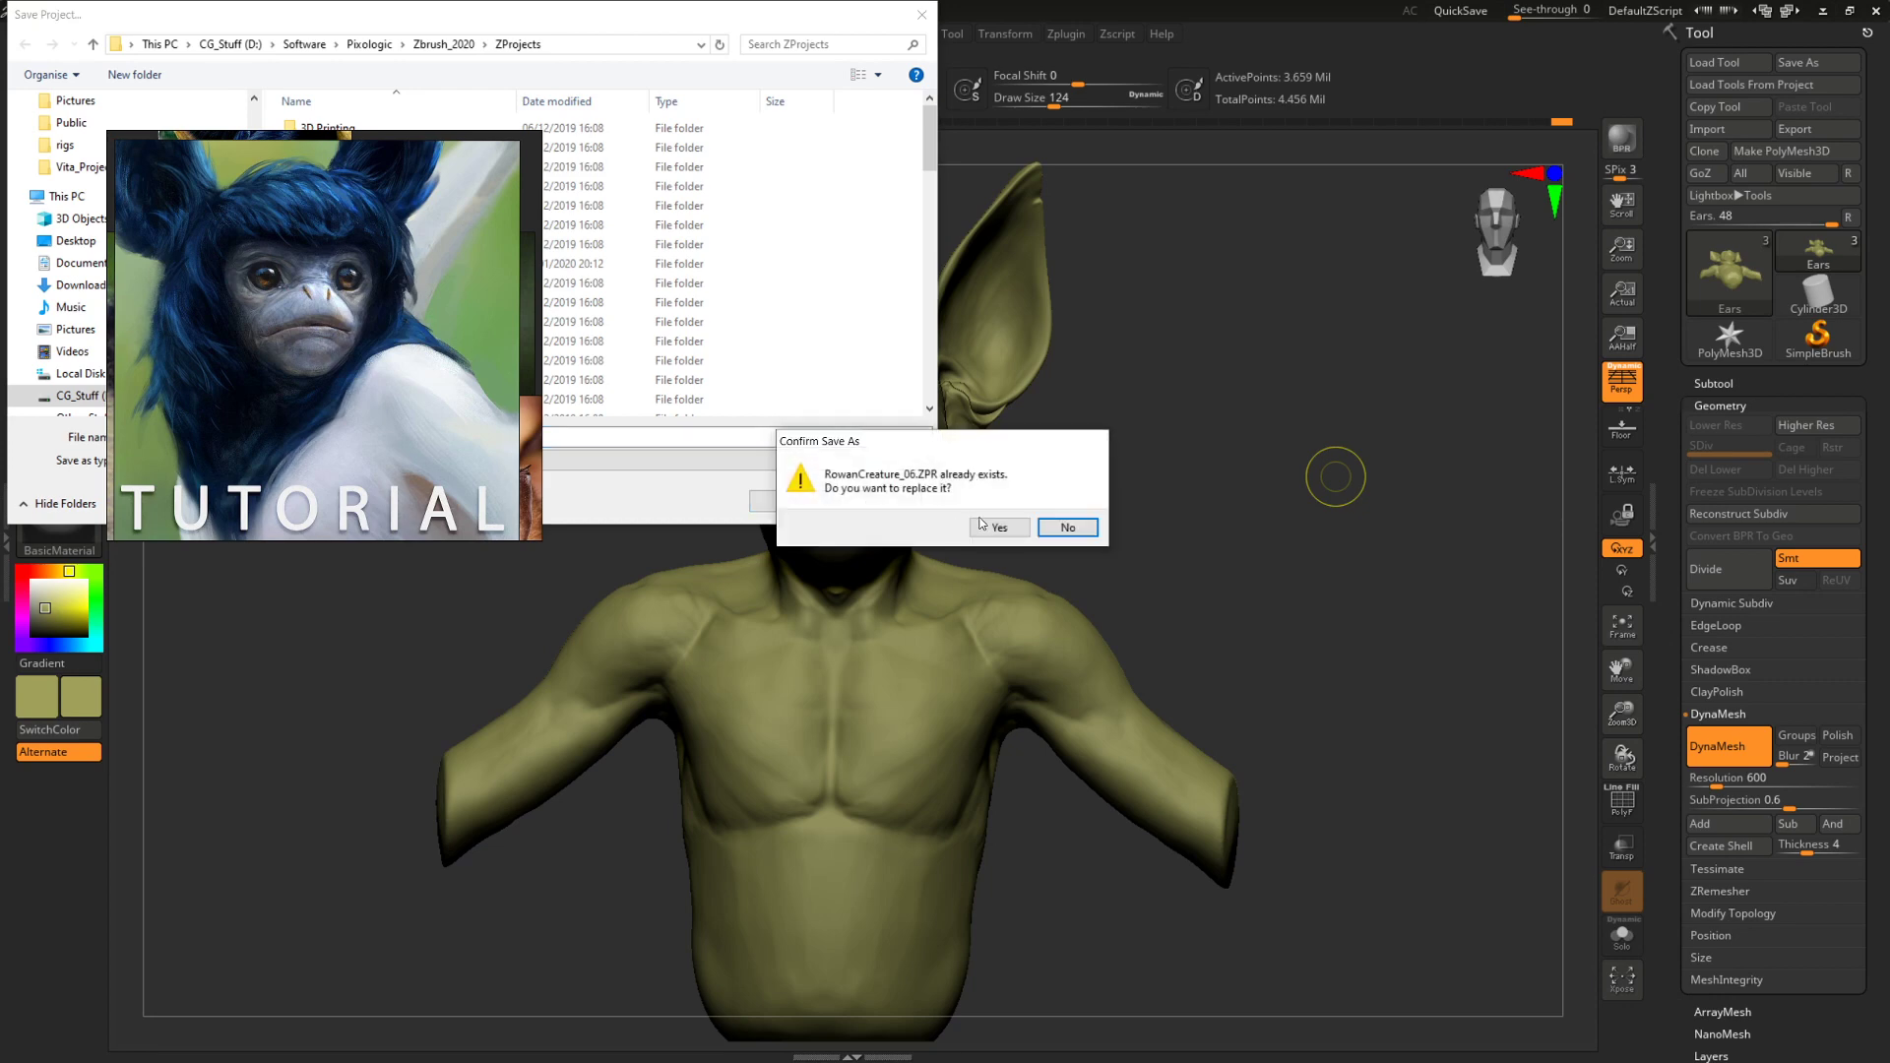
pyautogui.click(999, 528)
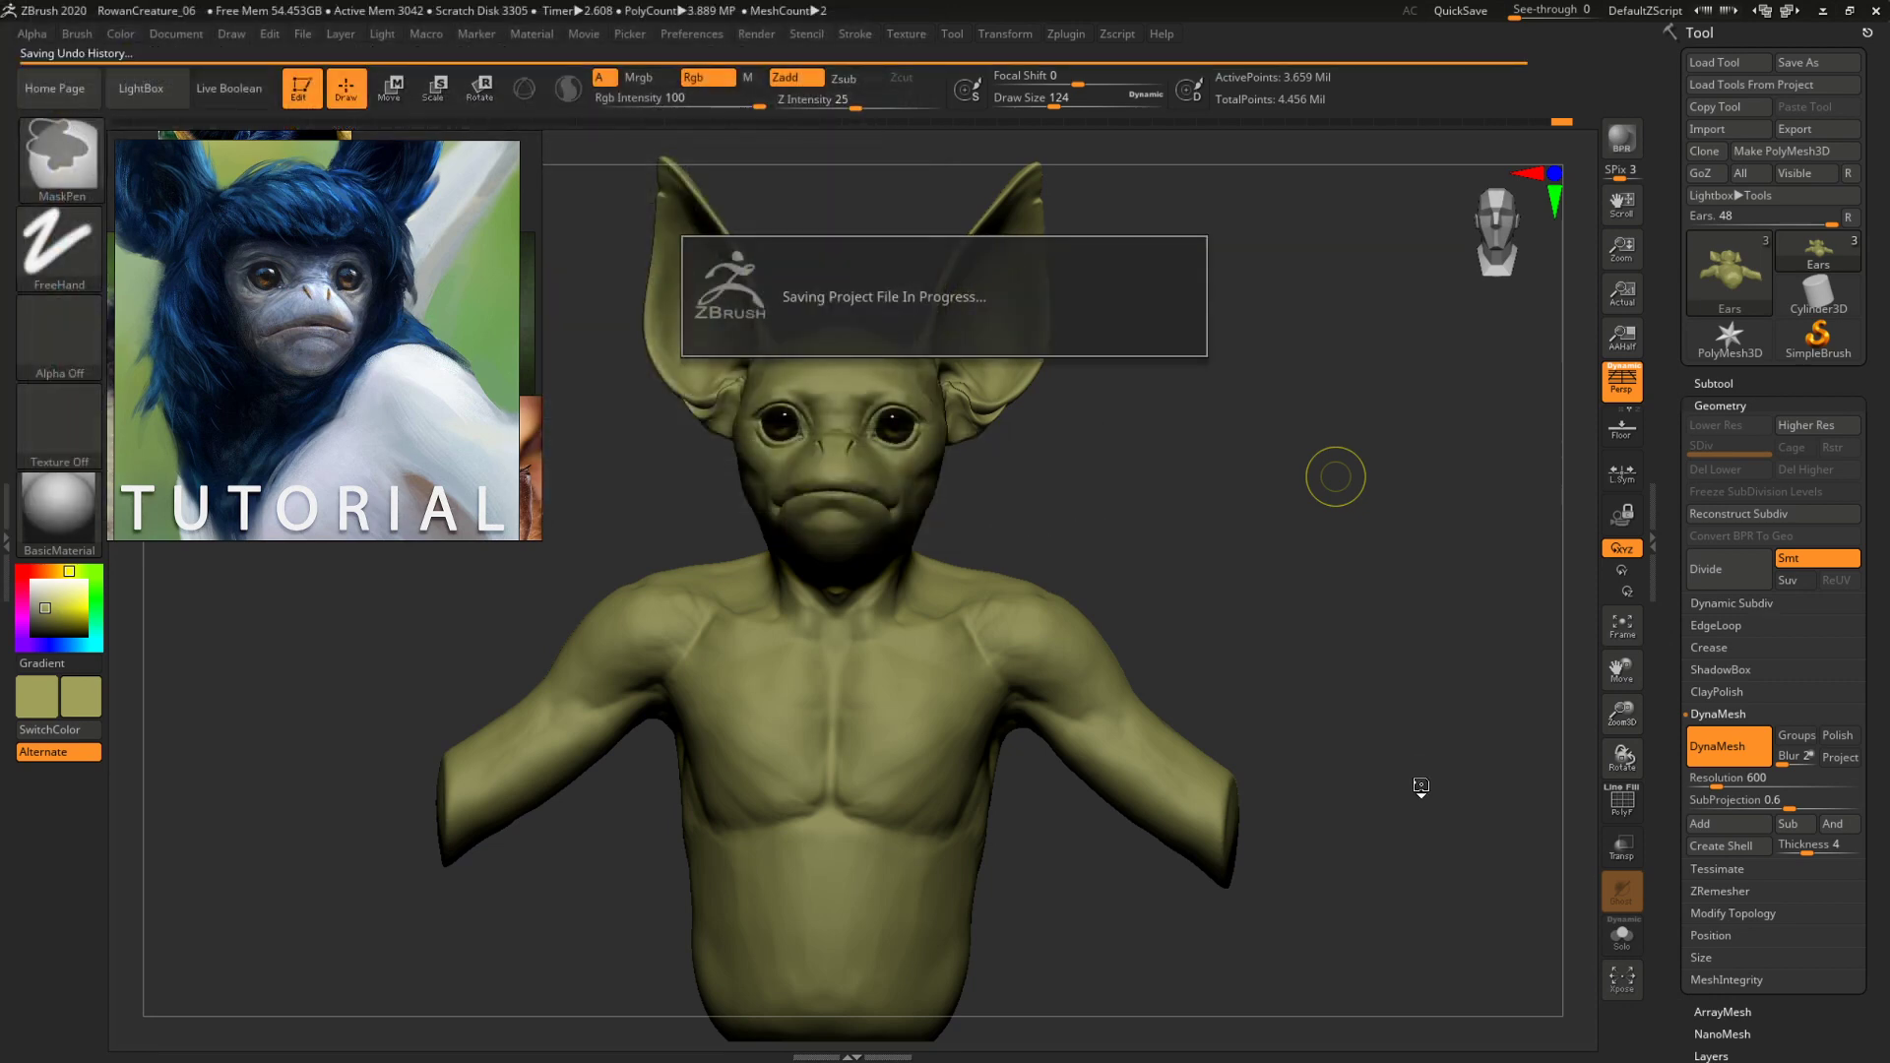
# Adjust the creature's overall body proportions with the Move brush at draw size 743.
pyautogui.moveTo(1231, 583); pyautogui.dragTo(1228, 586)
pyautogui.press('b')
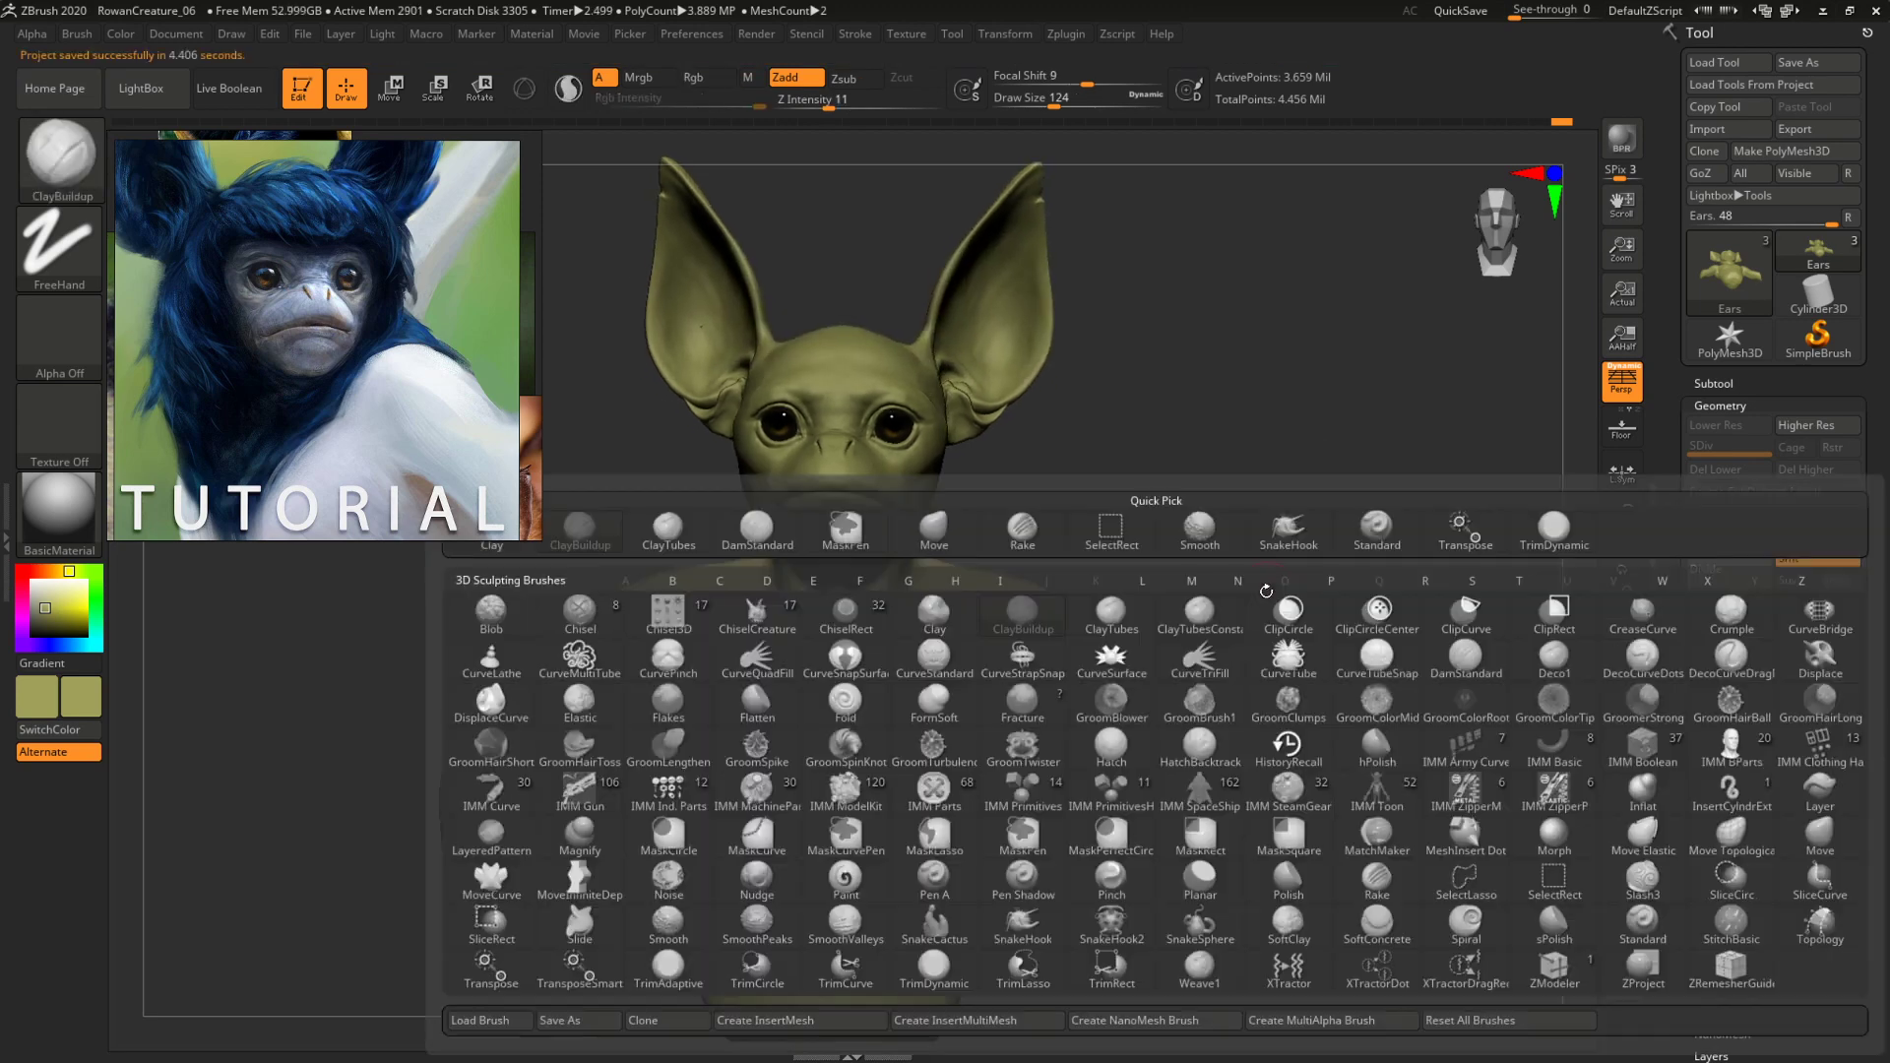
pyautogui.press('m')
pyautogui.press('v')
pyautogui.moveTo(1039, 436); pyautogui.dragTo(1112, 440)
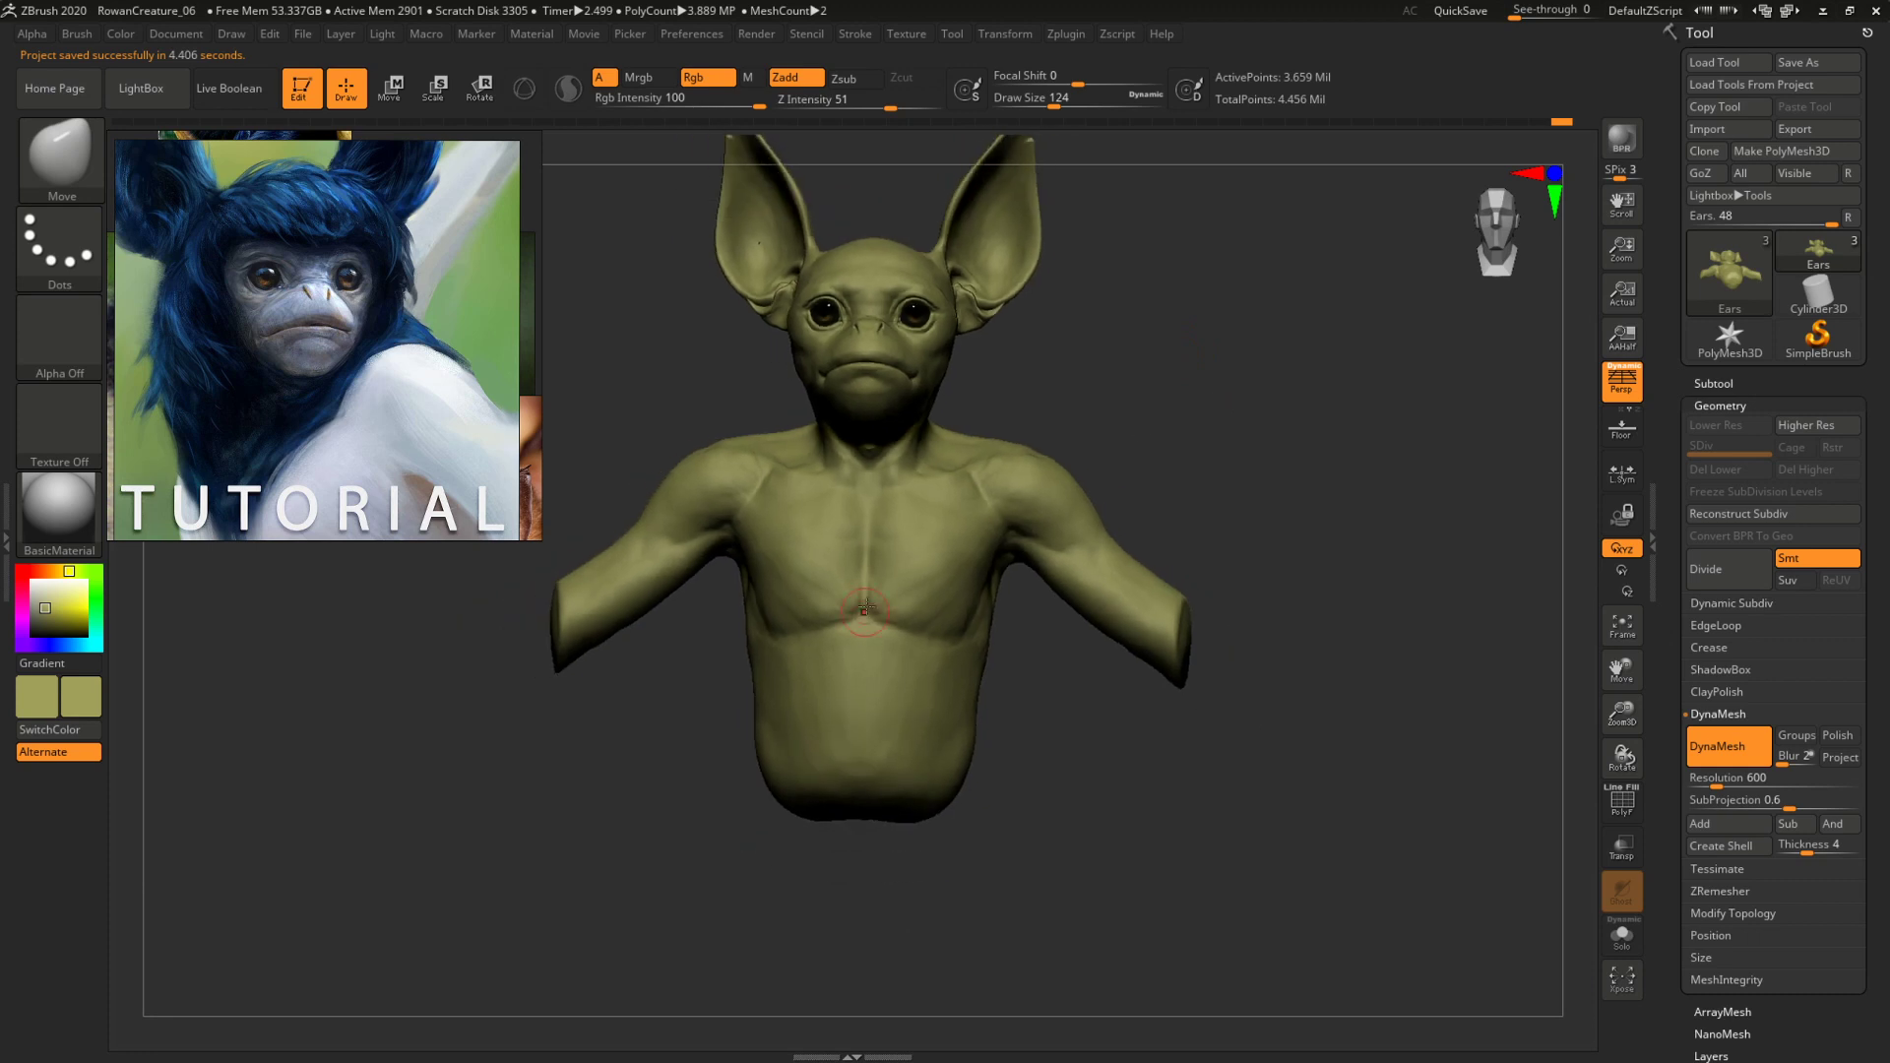
pyautogui.press('space')
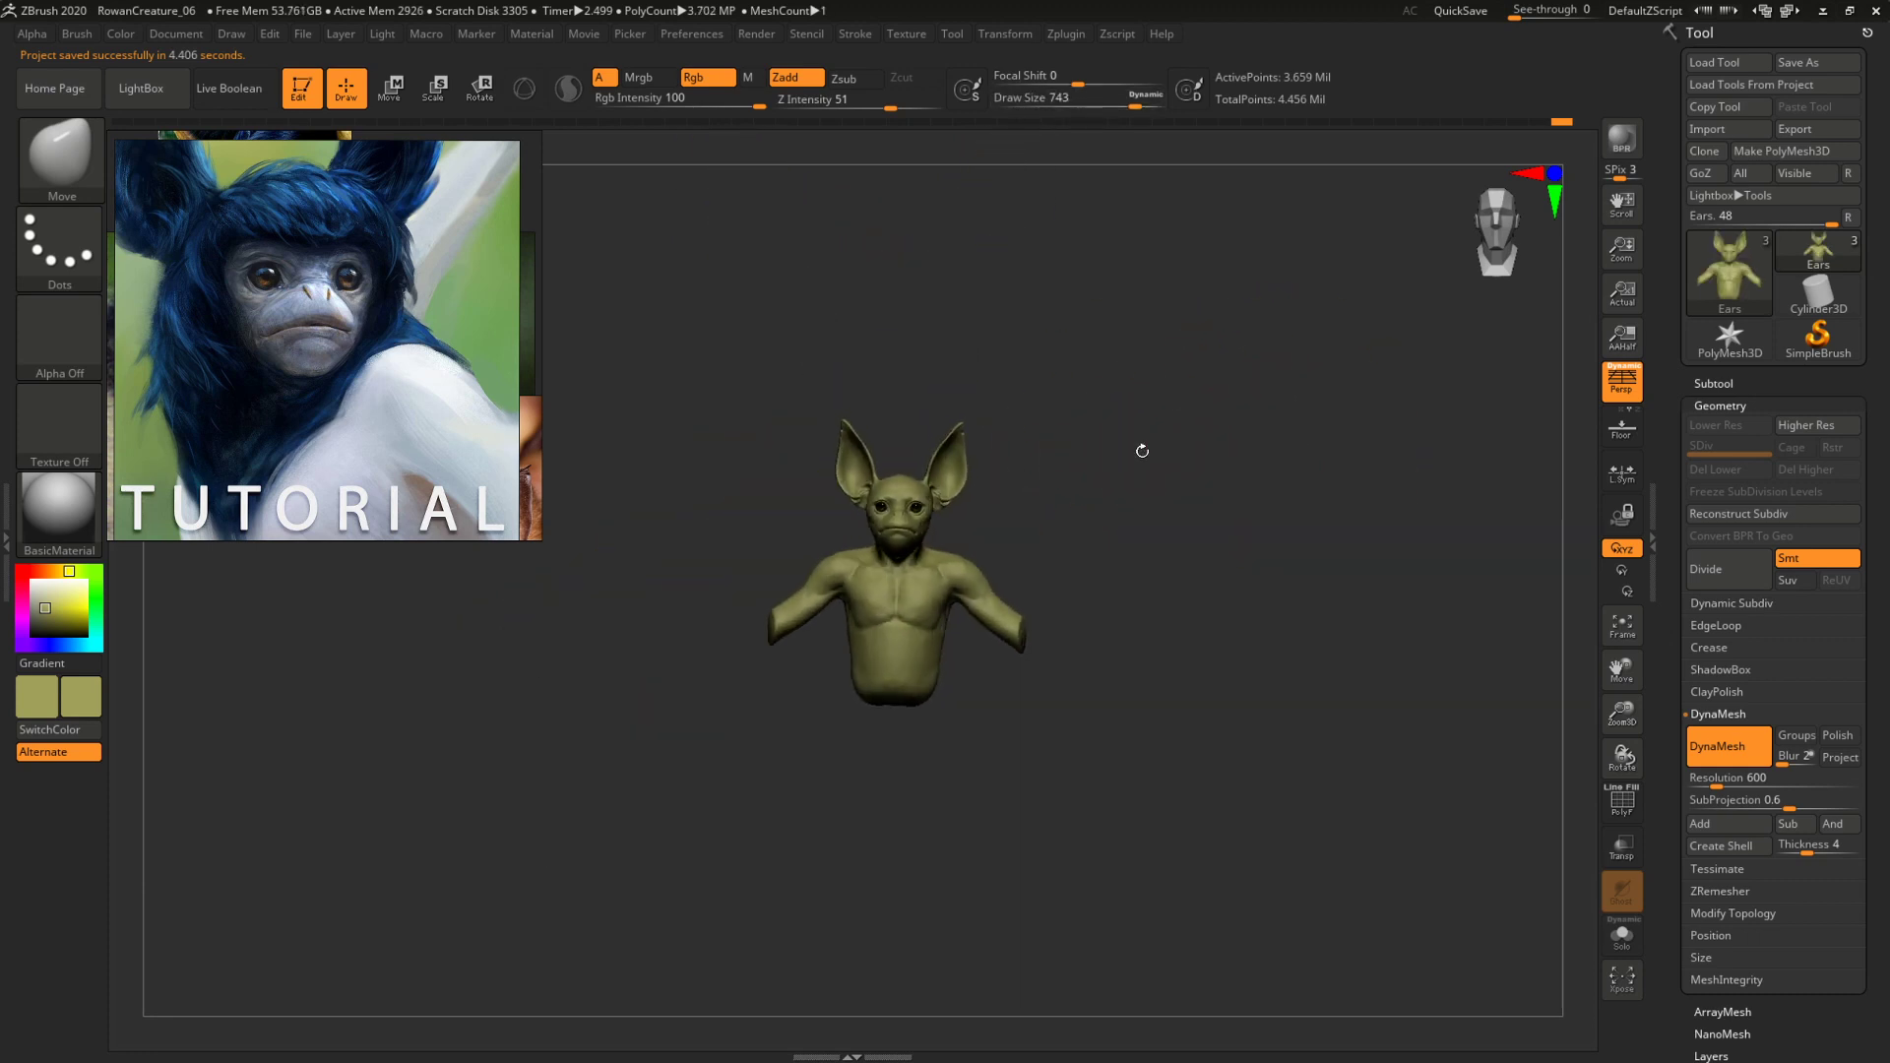
pyautogui.press('ctrl')
pyautogui.moveTo(1291, 477); pyautogui.dragTo(1301, 441)
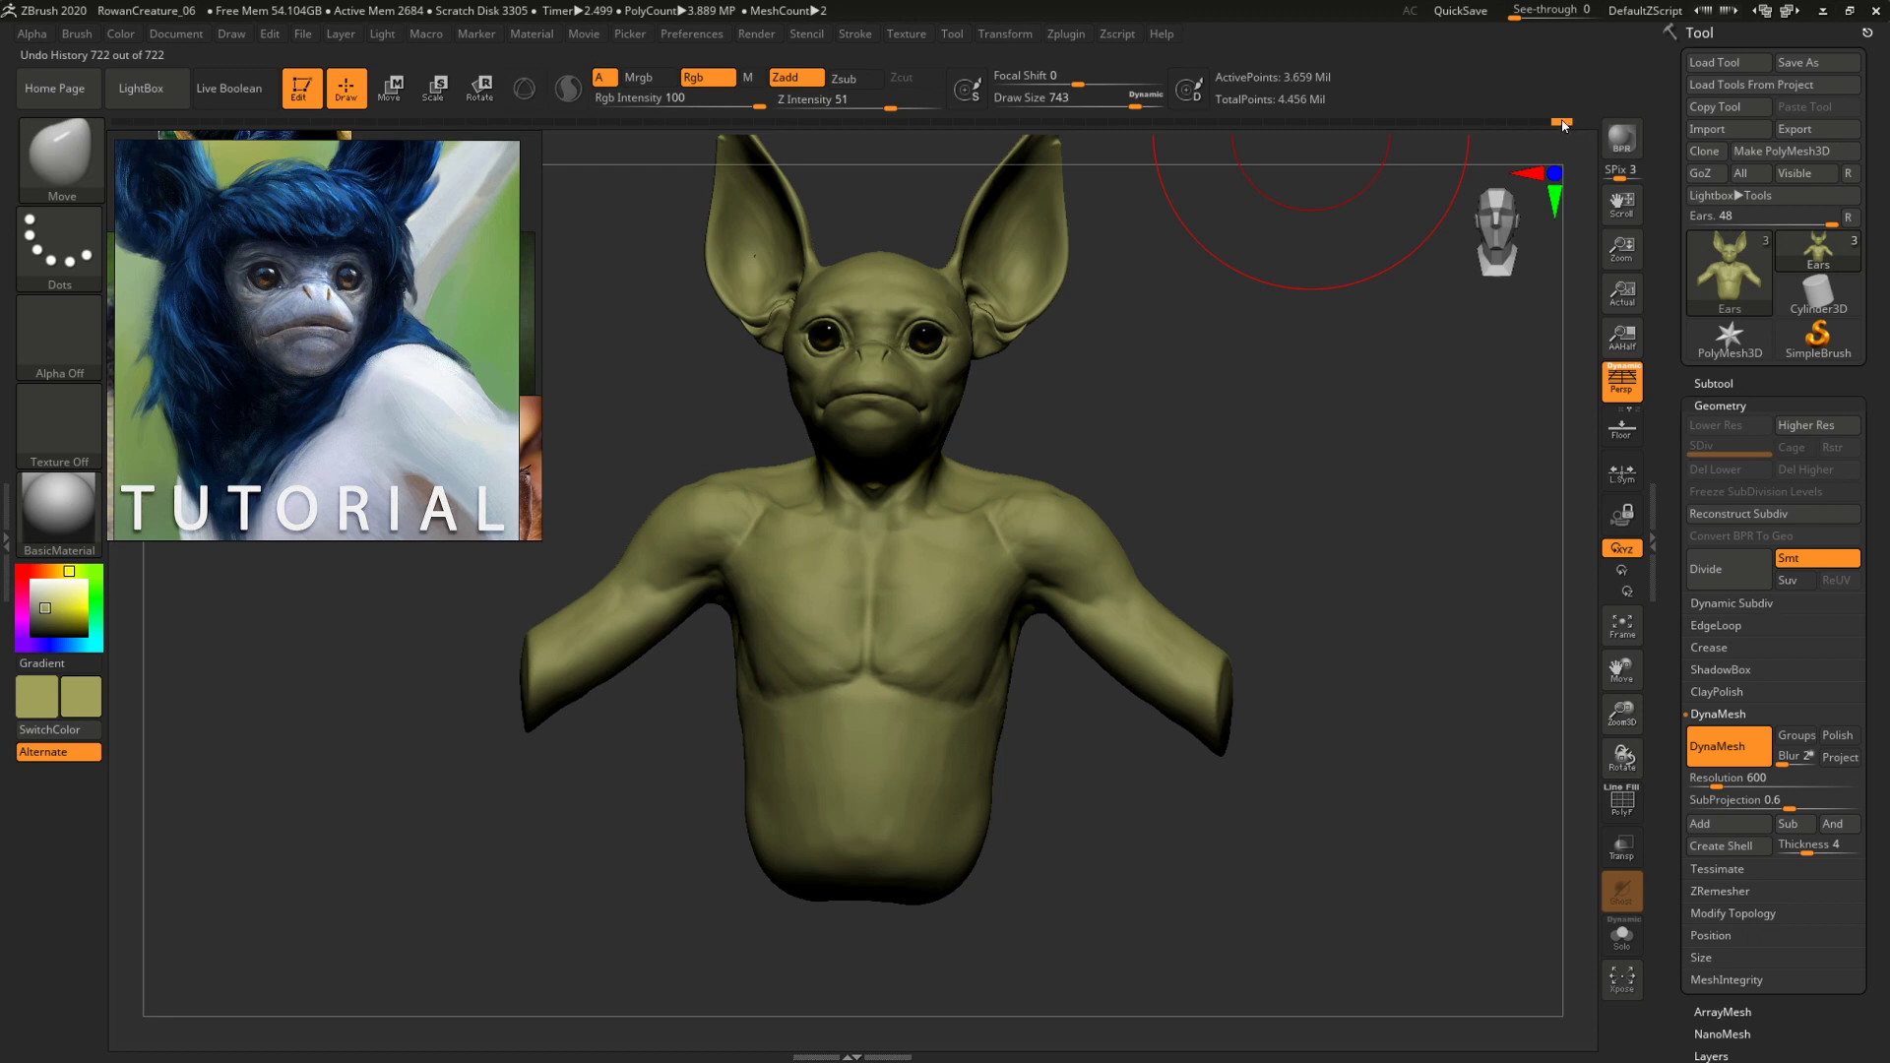
# Build up the chest muscles with the ClayBuildup brush at draw size 311.
pyautogui.moveTo(1398, 441)
pyautogui.mouseDown()
pyautogui.moveTo(1324, 452)
pyautogui.moveTo(1373, 434)
pyautogui.moveTo(1339, 470)
pyautogui.mouseUp()
pyautogui.press('b')
pyautogui.press('c')
pyautogui.press('b')
pyautogui.press('space')
pyautogui.moveTo(1066, 463); pyautogui.dragTo(1042, 464)
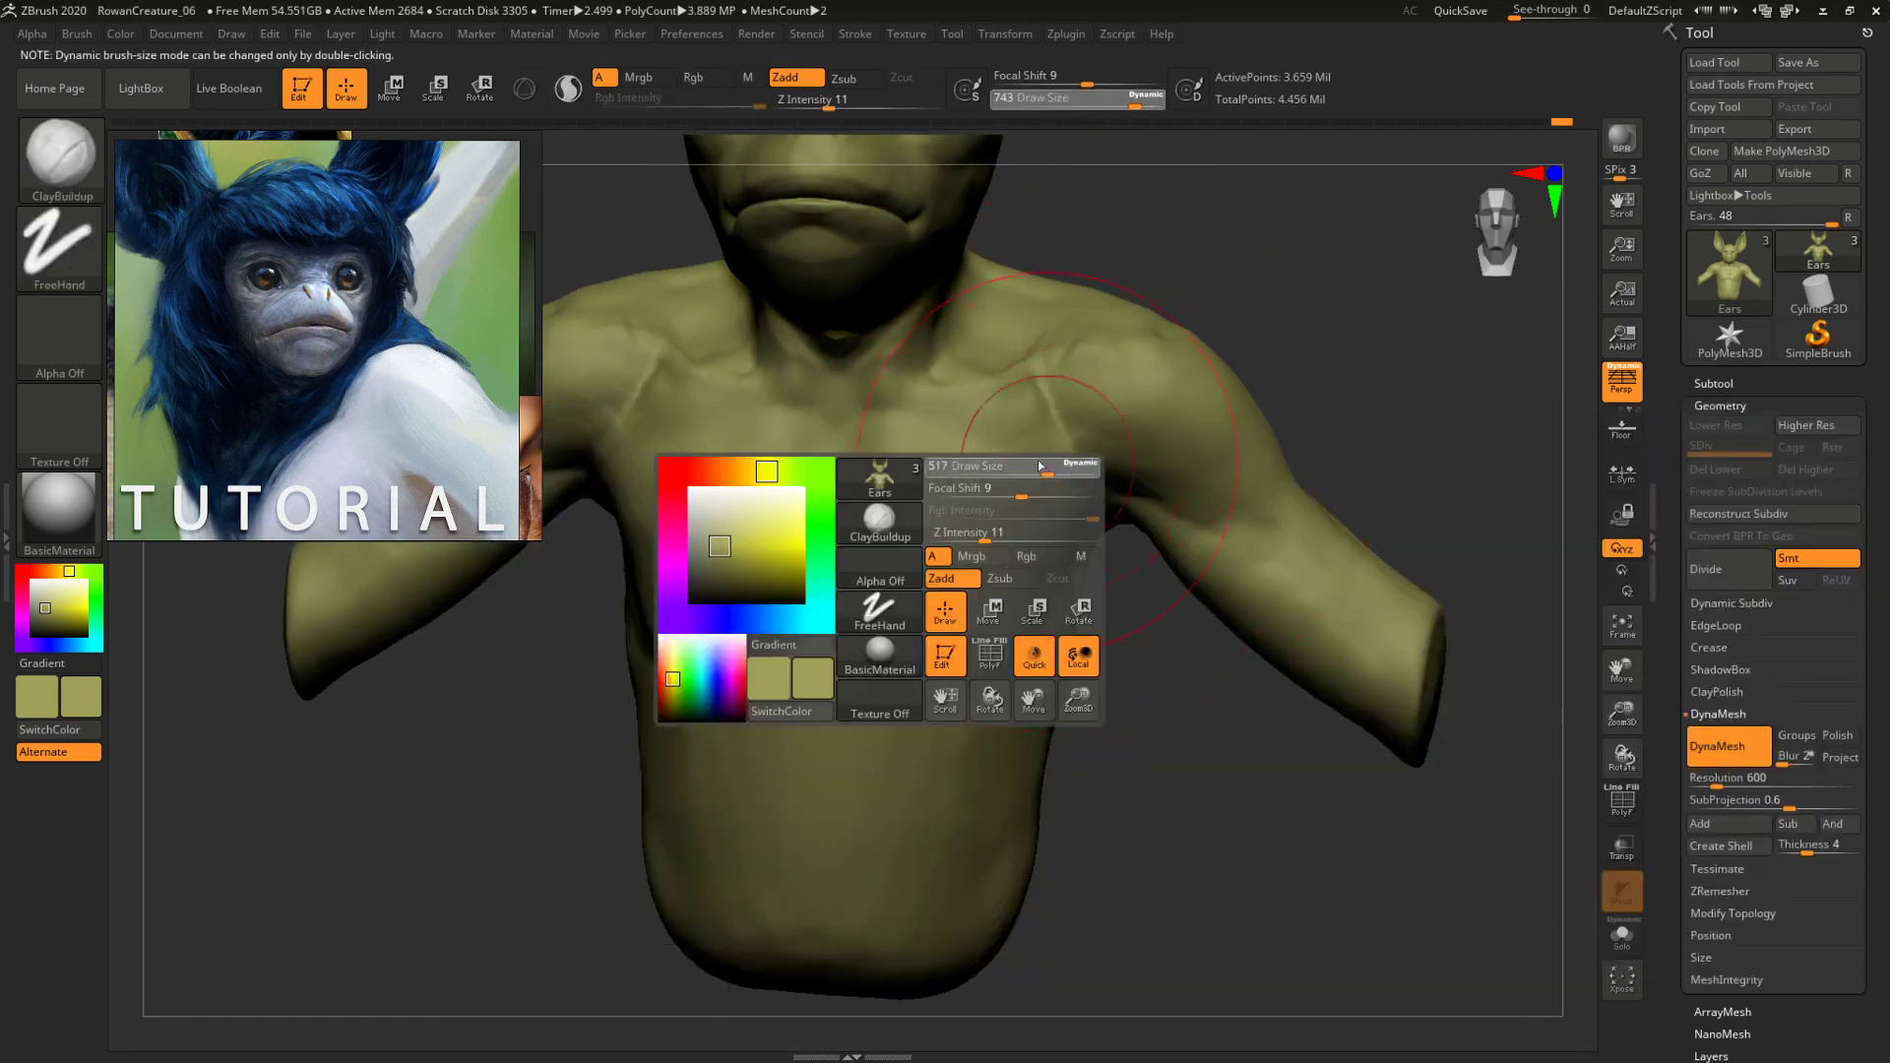
pyautogui.press('space')
pyautogui.moveTo(915, 456); pyautogui.dragTo(897, 457)
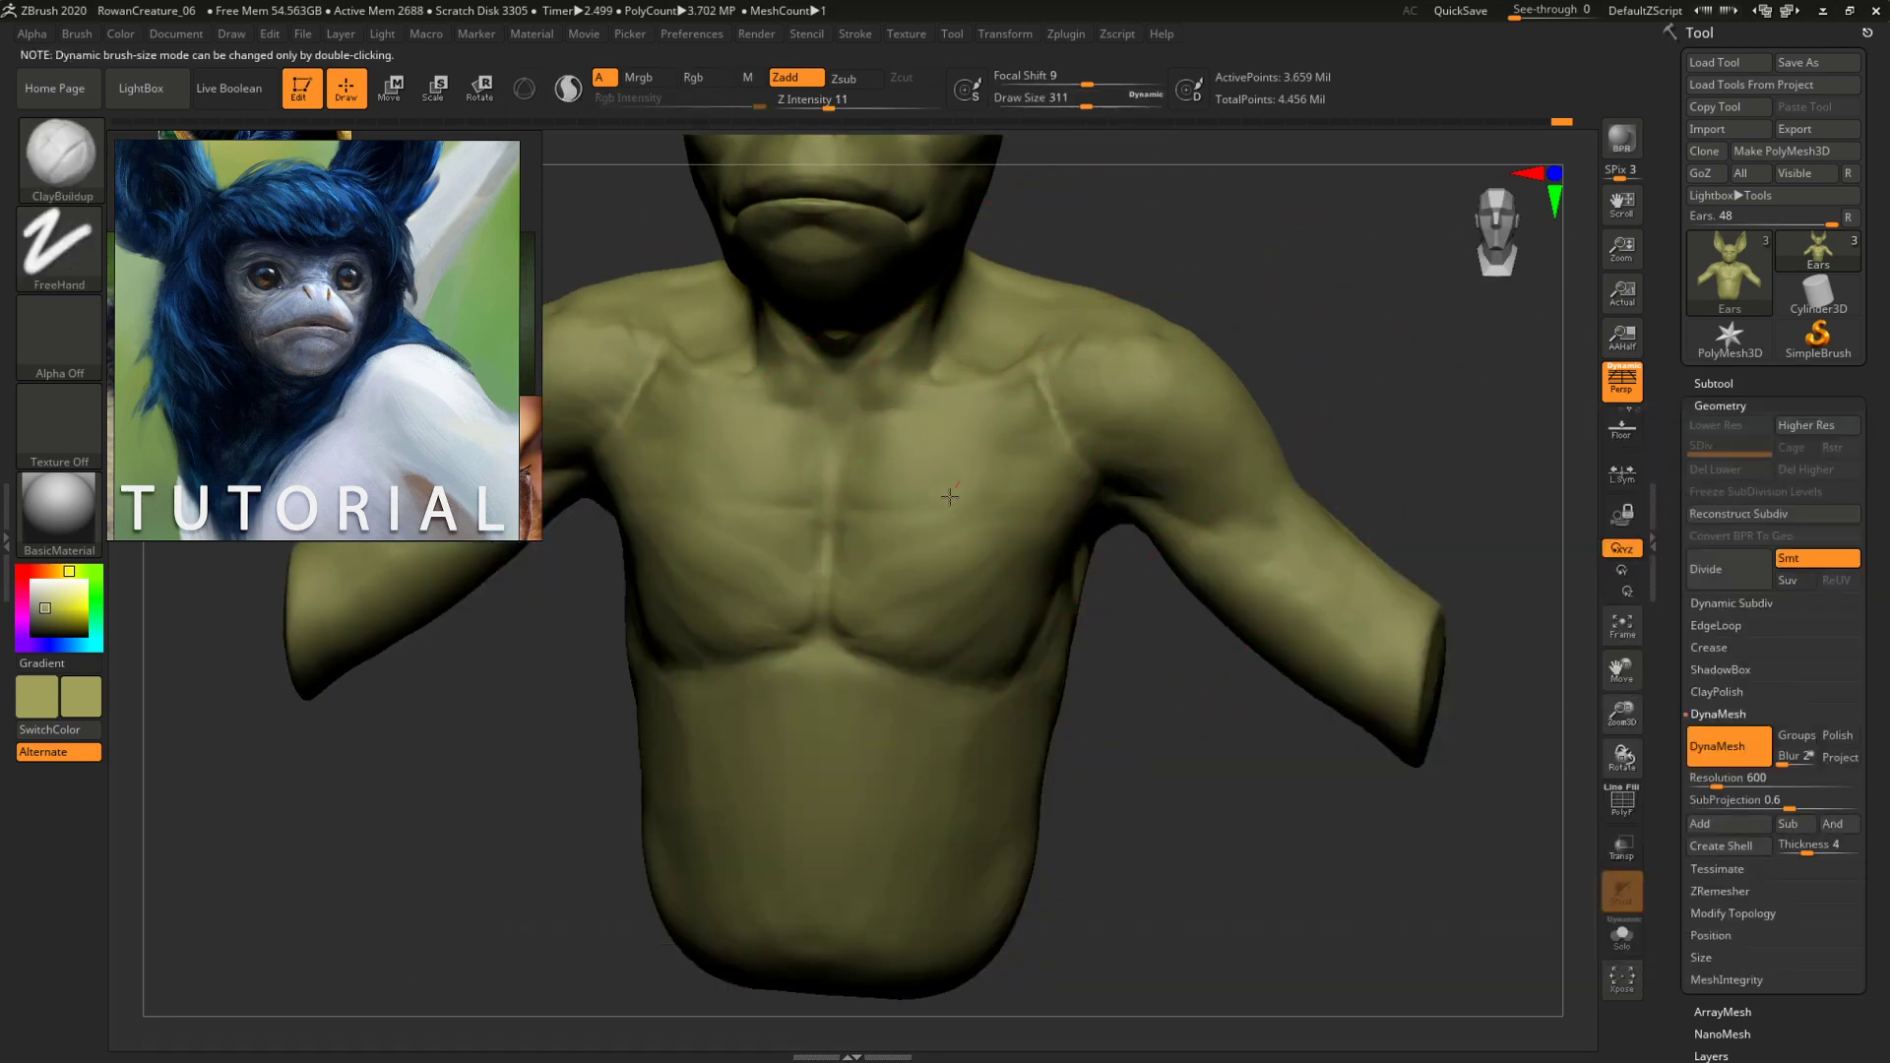
pyautogui.moveTo(1324, 287); pyautogui.dragTo(921, 483)
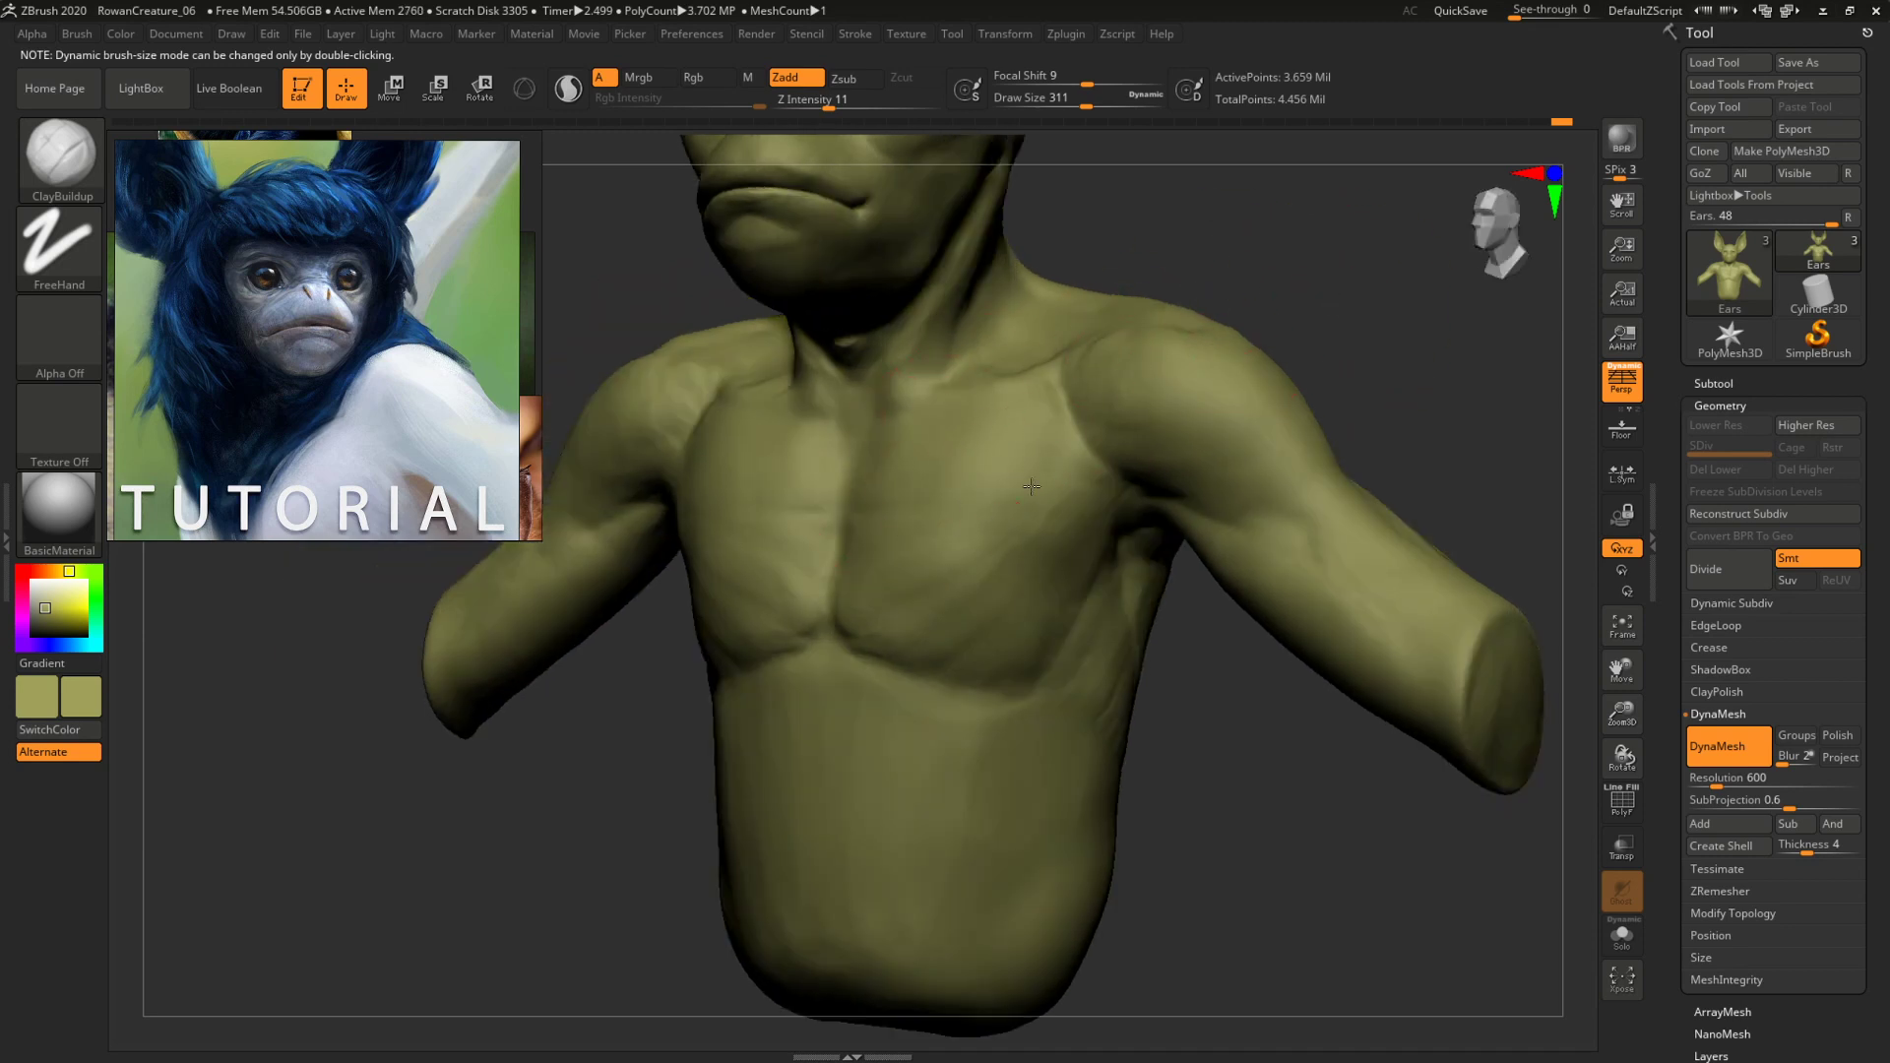
pyautogui.moveTo(1290, 283)
pyautogui.mouseDown()
pyautogui.moveTo(1299, 325)
pyautogui.moveTo(1185, 325)
pyautogui.moveTo(1351, 393)
pyautogui.moveTo(926, 576)
pyautogui.mouseUp()
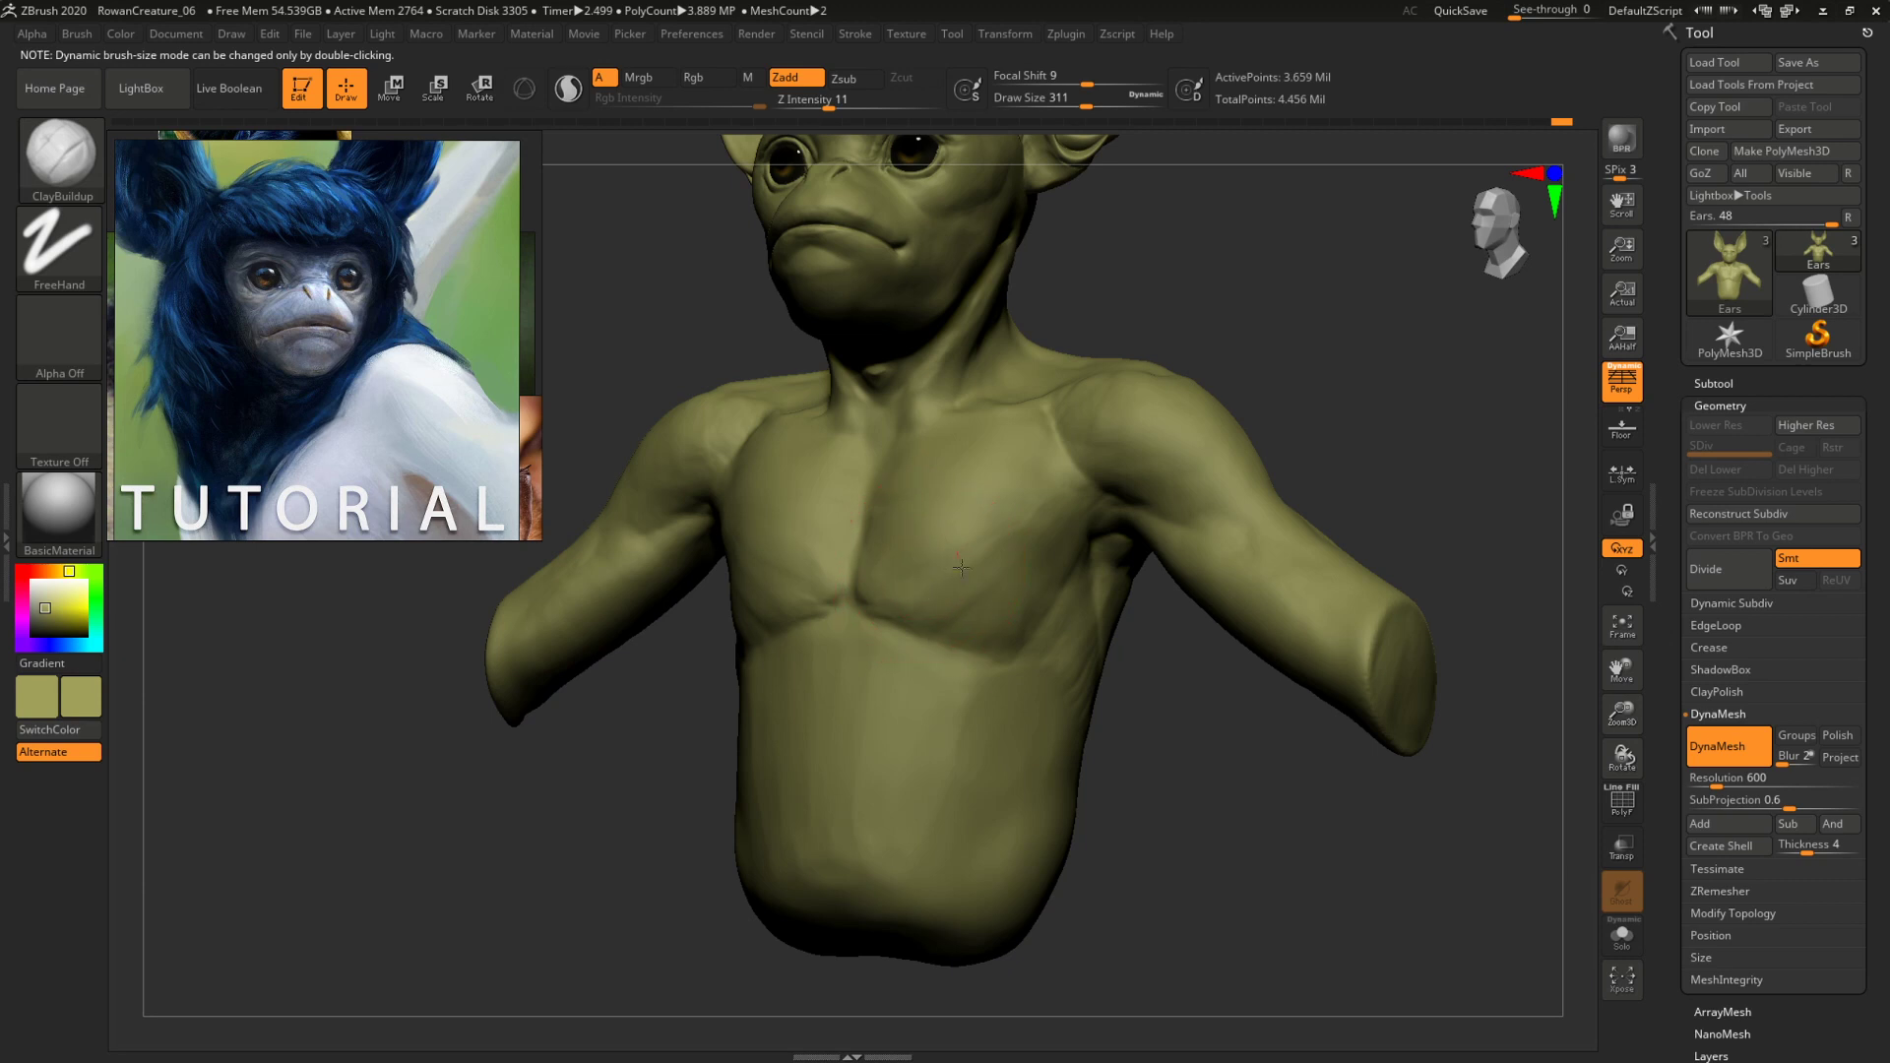
# Sculpt the upper chest and shoulder forms with ClayBuildup at draw size 234.
pyautogui.moveTo(1279, 414)
pyautogui.mouseDown()
pyautogui.moveTo(1392, 371)
pyautogui.moveTo(1187, 408)
pyautogui.moveTo(1185, 359)
pyautogui.moveTo(1224, 418)
pyautogui.moveTo(1202, 421)
pyautogui.moveTo(1219, 452)
pyautogui.moveTo(1181, 452)
pyautogui.moveTo(1240, 394)
pyautogui.moveTo(1359, 364)
pyautogui.moveTo(1358, 425)
pyautogui.mouseUp()
pyautogui.press('space')
pyautogui.moveTo(1087, 478); pyautogui.dragTo(1065, 477)
pyautogui.moveTo(1329, 379); pyautogui.dragTo(1331, 482)
pyautogui.moveTo(1135, 450); pyautogui.dragTo(1318, 315)
pyautogui.press('space')
pyautogui.moveTo(1171, 446); pyautogui.dragTo(1182, 446)
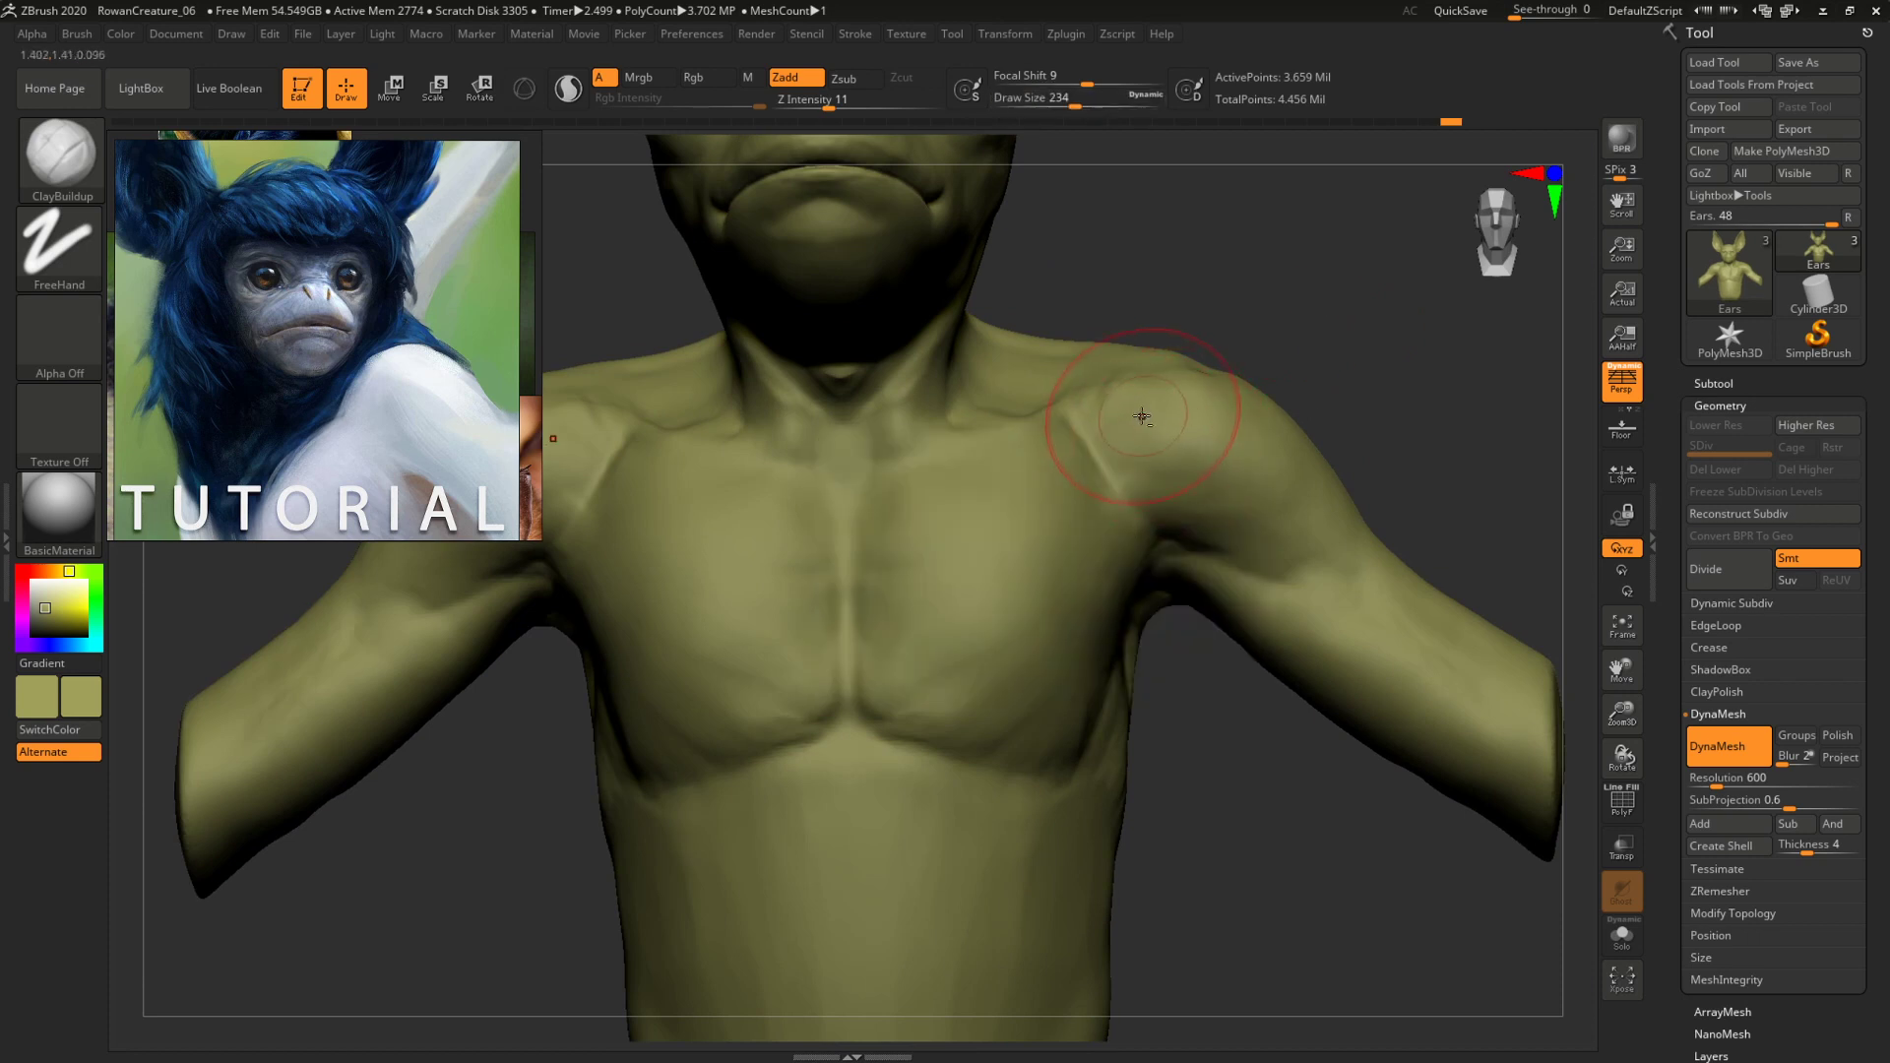
# Refine the collarbone and its transition into the shoulder with ClayBuildup at draw sizes 177 and 239.
pyautogui.moveTo(1335, 353)
pyautogui.mouseDown()
pyautogui.moveTo(1096, 443)
pyautogui.moveTo(1021, 439)
pyautogui.mouseUp()
pyautogui.press('space')
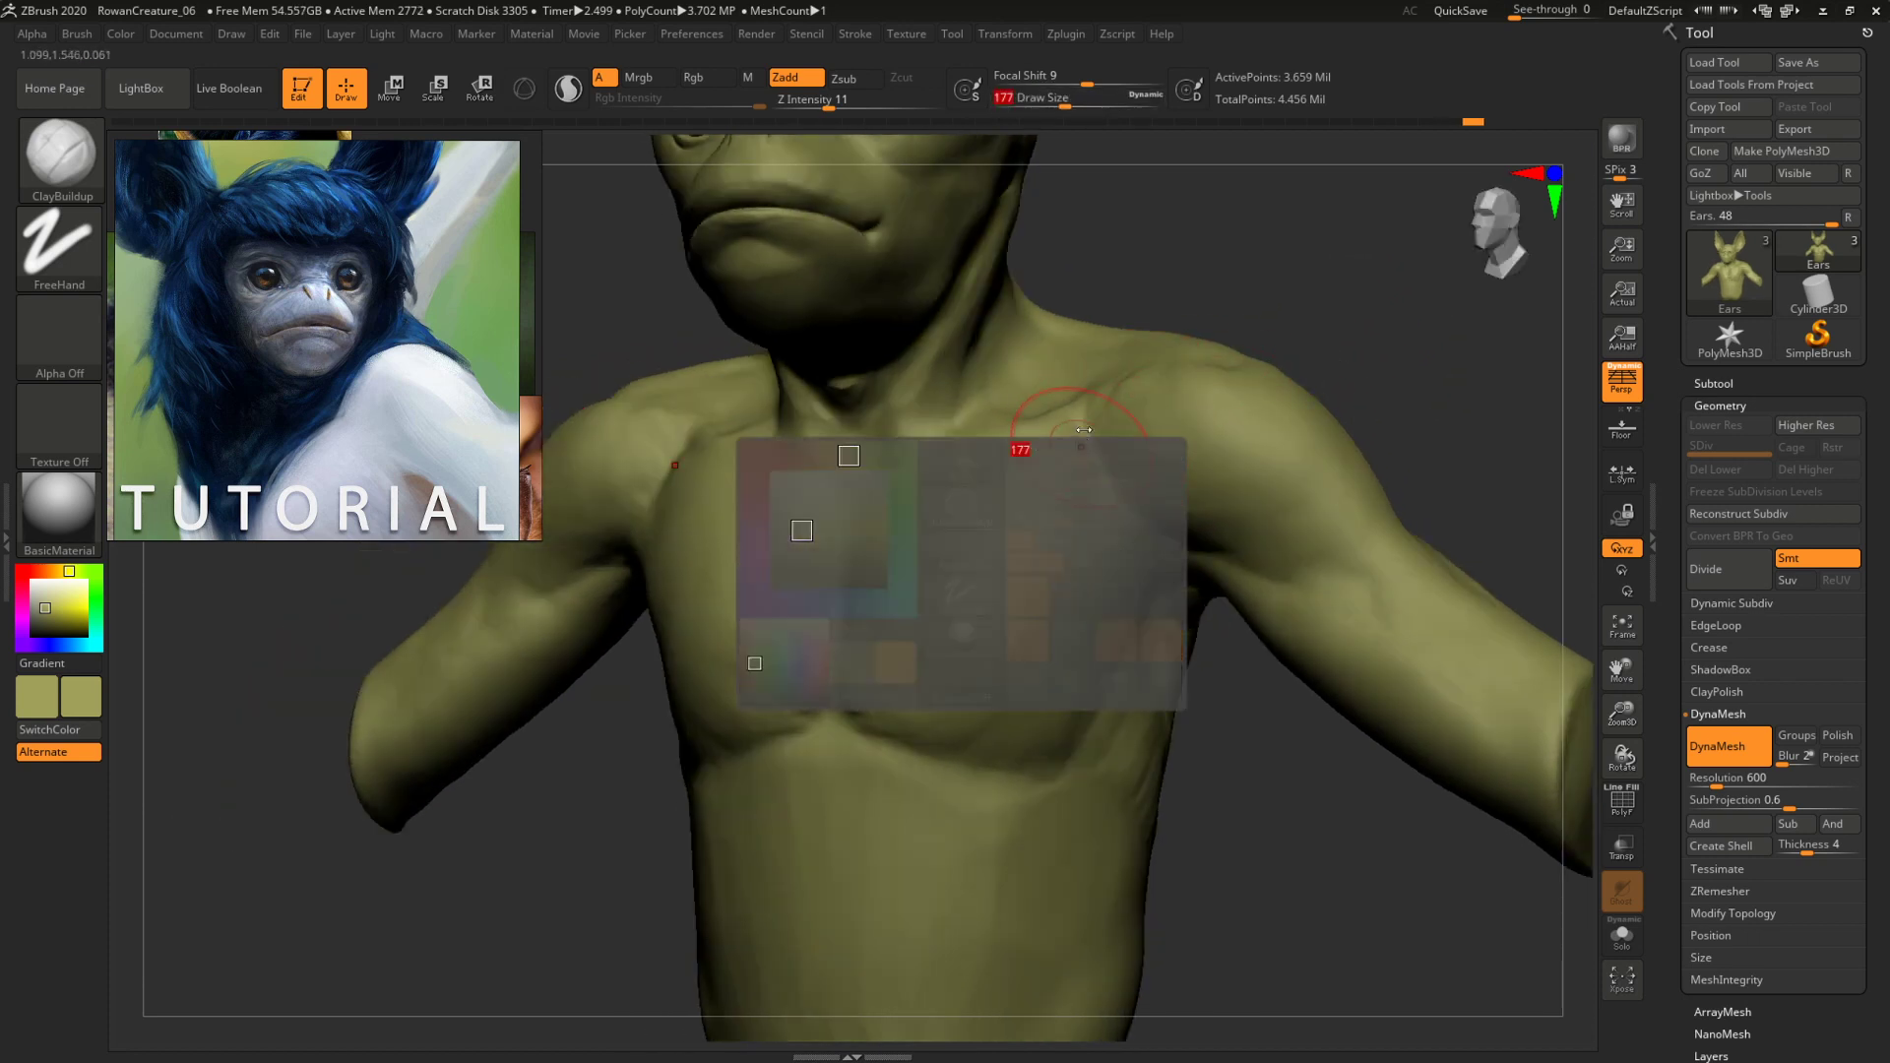
pyautogui.moveTo(1381, 331)
pyautogui.keyDown('shift'); pyautogui.mouseDown()
pyautogui.moveTo(1375, 355)
pyautogui.moveTo(1224, 355)
pyautogui.moveTo(1360, 484)
pyautogui.moveTo(1107, 419)
pyautogui.mouseUp(); pyautogui.keyUp('shift')
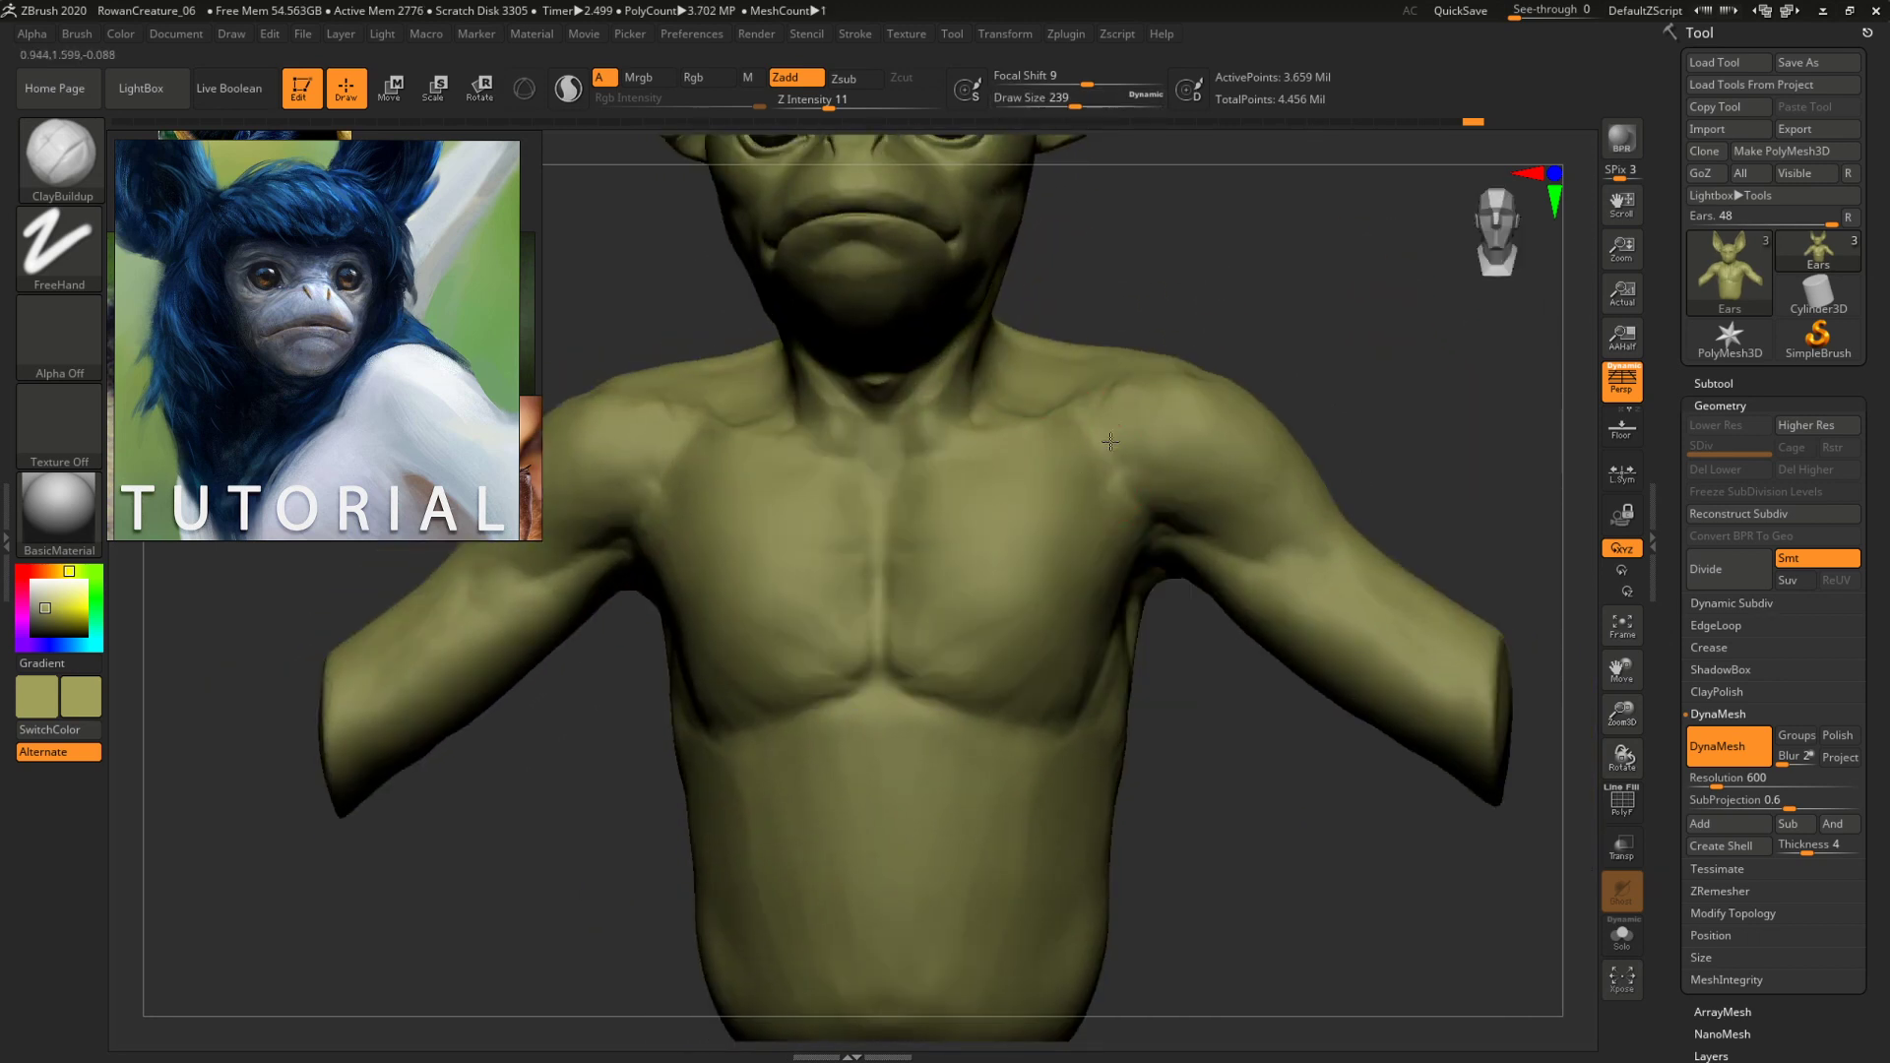
# Save the sculpted chest and shoulder changes over the existing RowanCreature_06 project file.
pyautogui.keyDown('alt'); pyautogui.moveTo(1408, 338); pyautogui.dragTo(1312, 385); pyautogui.keyUp('alt')
pyautogui.moveTo(1279, 388)
pyautogui.keyDown('ctrl'); pyautogui.mouseDown(button='right')
pyautogui.moveTo(1362, 426)
pyautogui.moveTo(1323, 513)
pyautogui.mouseUp(button='right'); pyautogui.keyUp('ctrl')
pyautogui.hotkey('ctrl', 's')
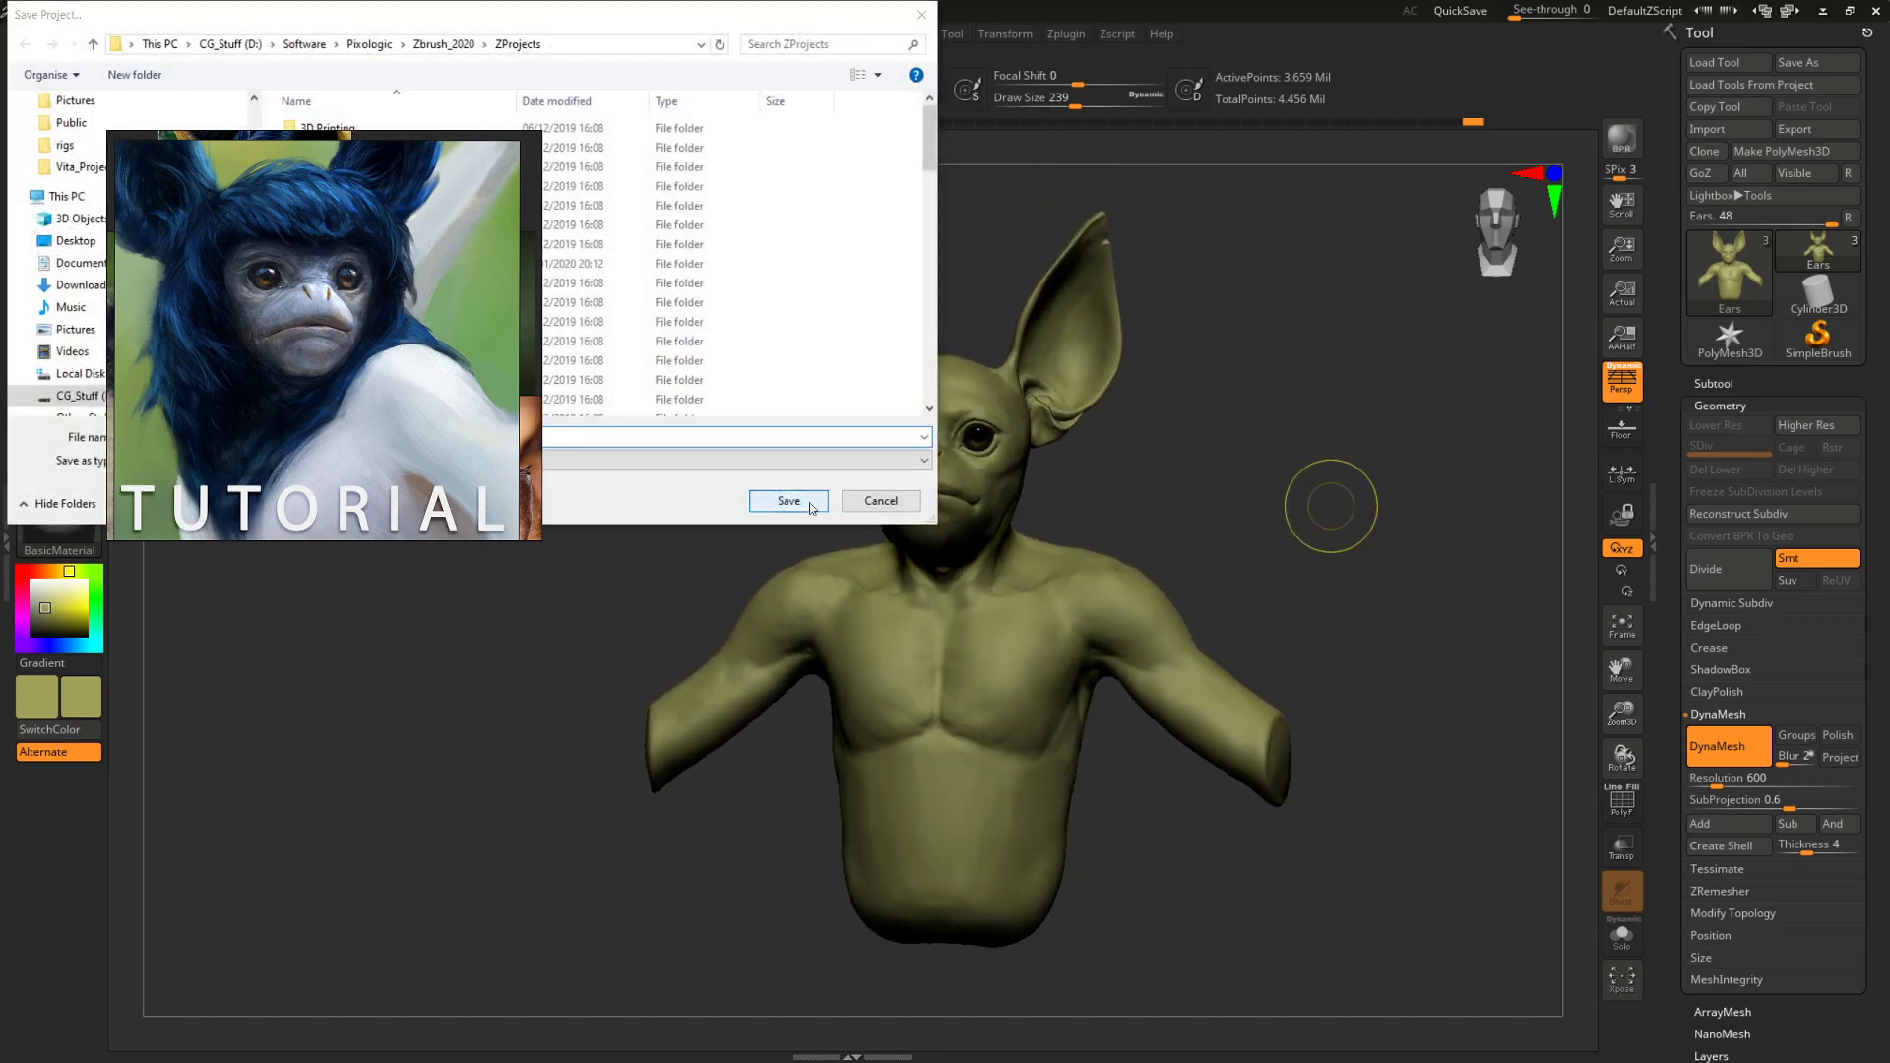
pyautogui.click(809, 502)
pyautogui.click(989, 528)
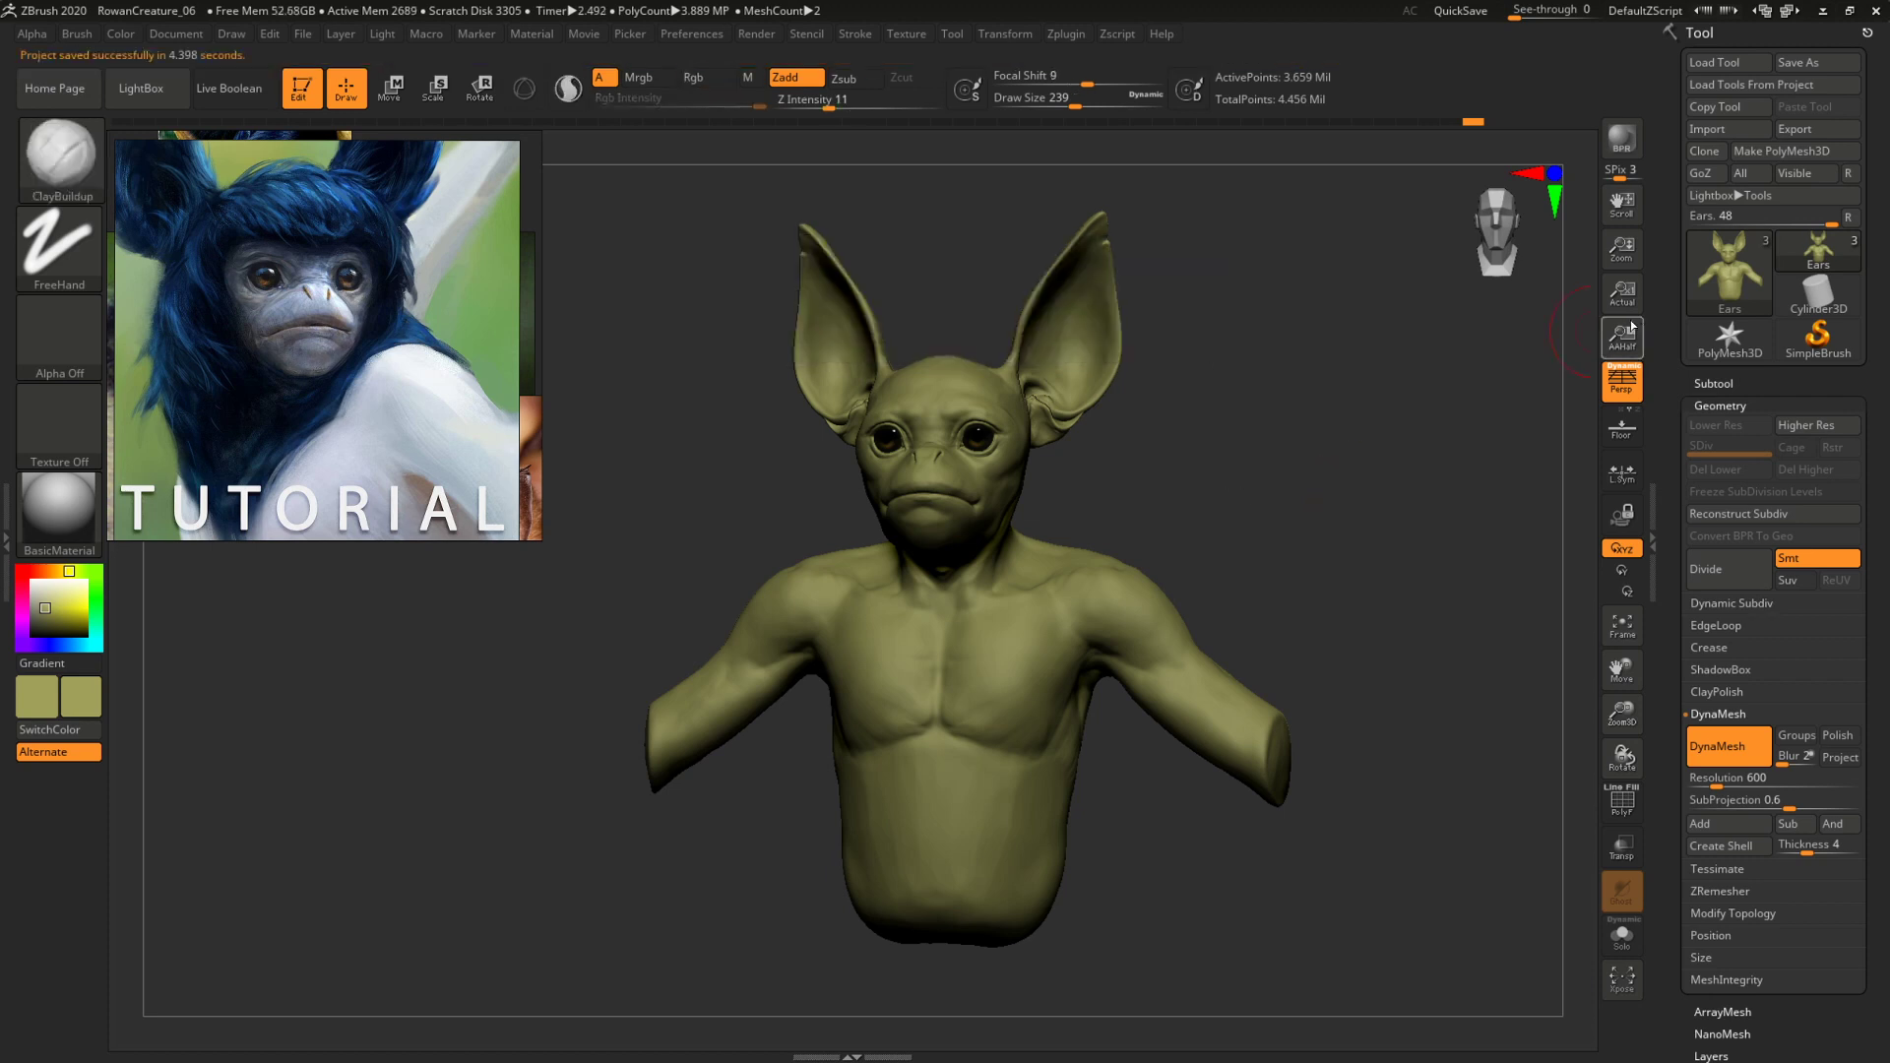
# Show the Hair_Proxy subtool to check the hair against the body, and hide it again.
pyautogui.click(1714, 383)
pyautogui.click(1852, 467)
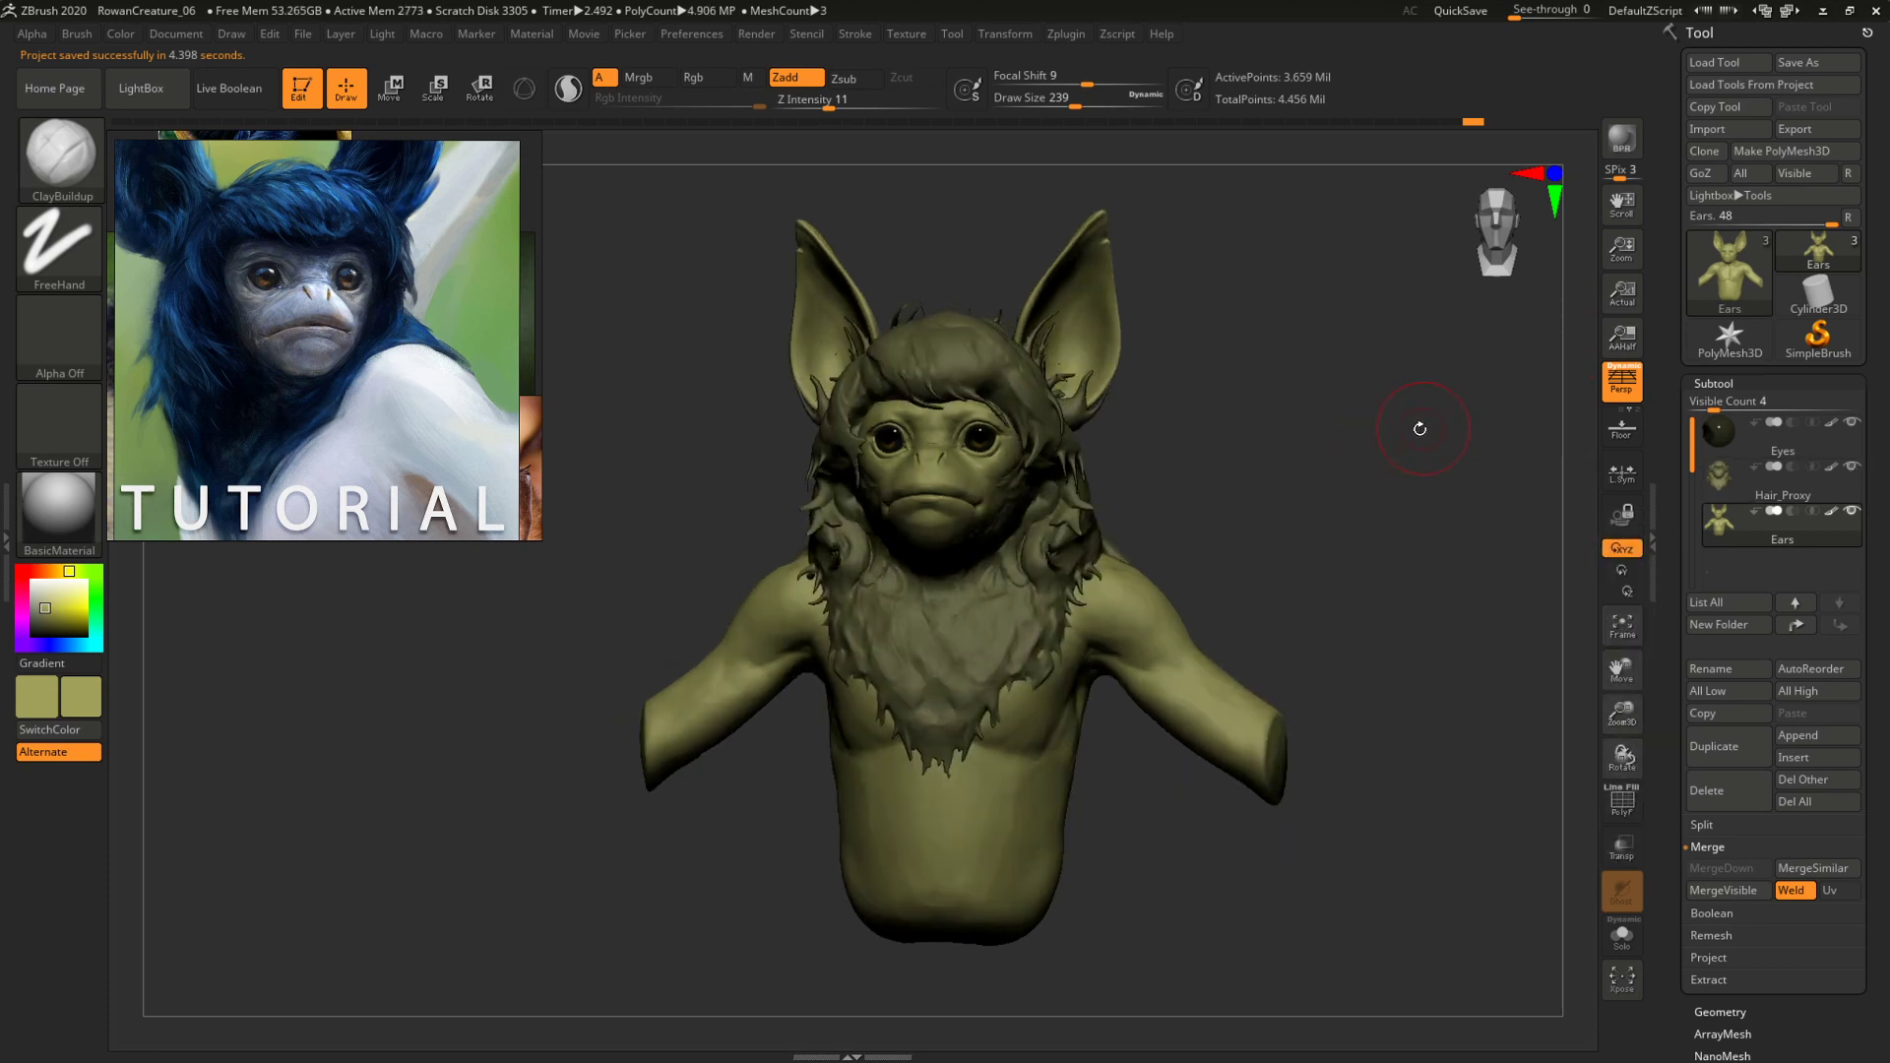
pyautogui.moveTo(1371, 422); pyautogui.dragTo(1368, 418)
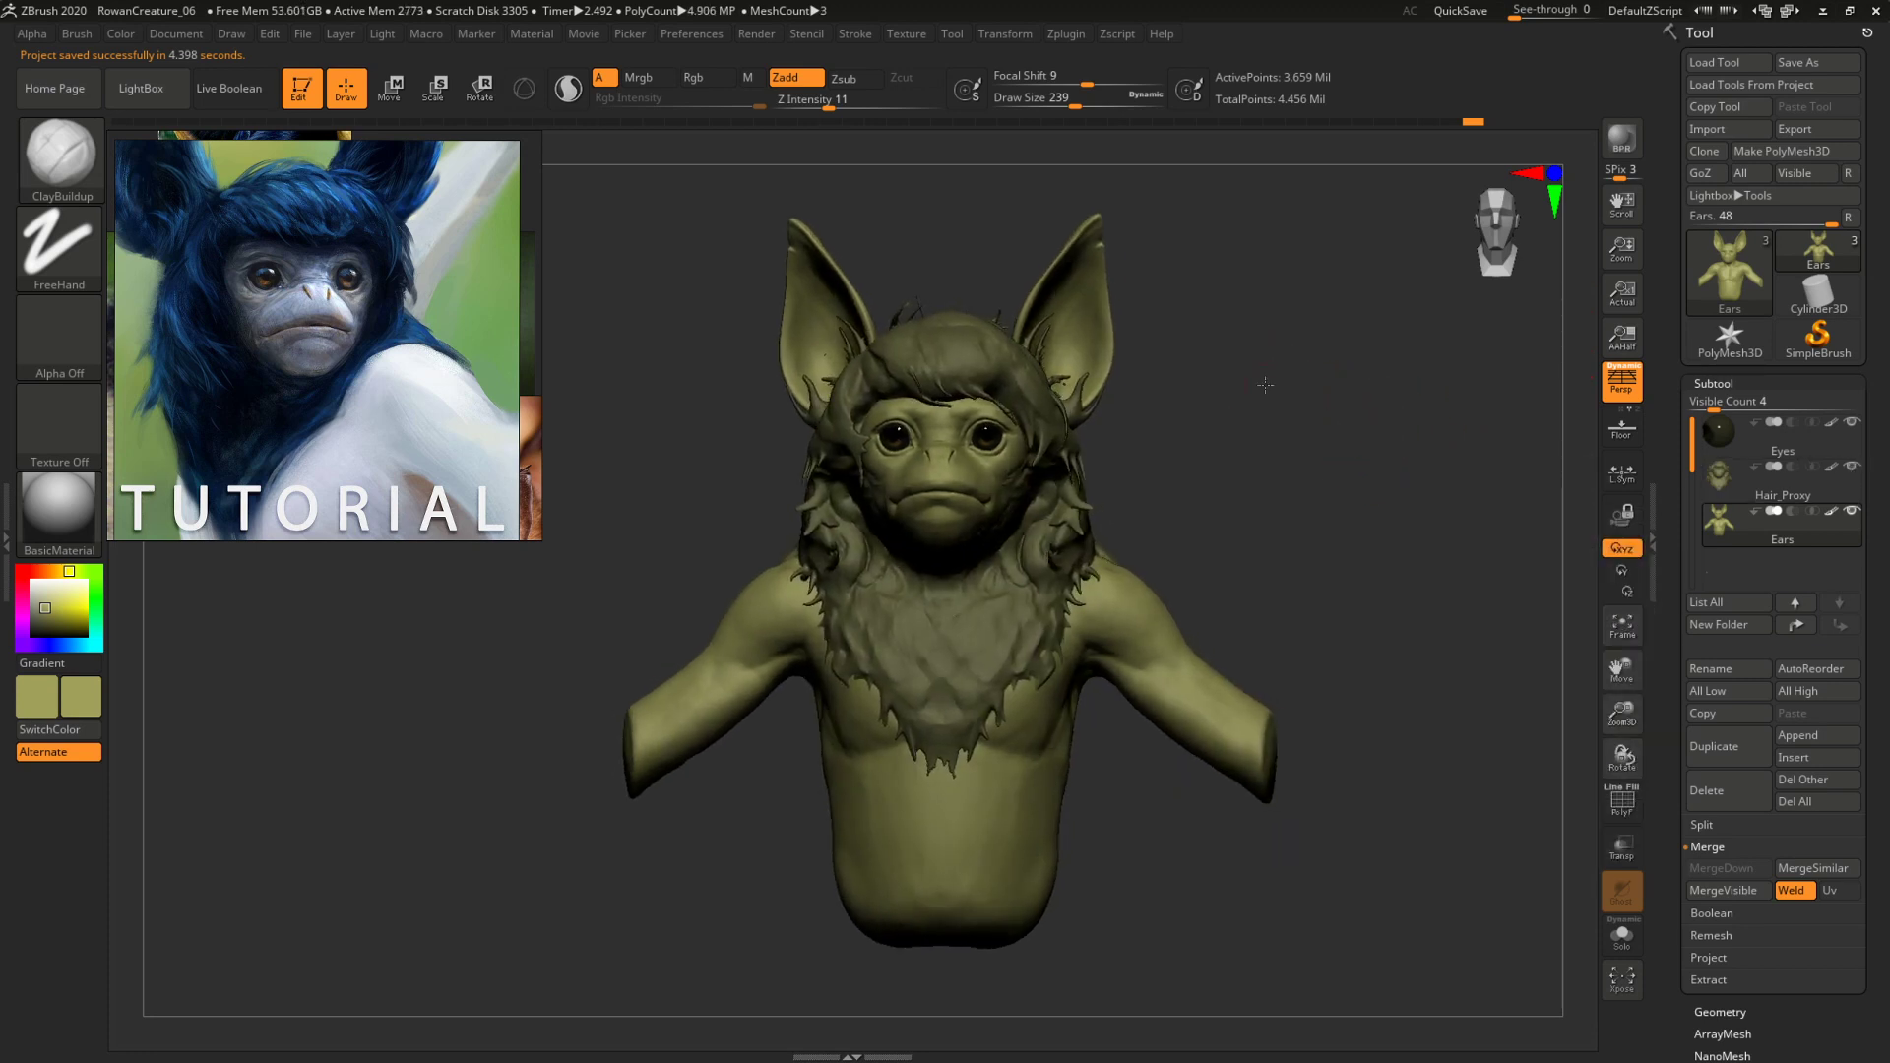
pyautogui.moveTo(1265, 384); pyautogui.dragTo(1301, 395)
pyautogui.click(1852, 466)
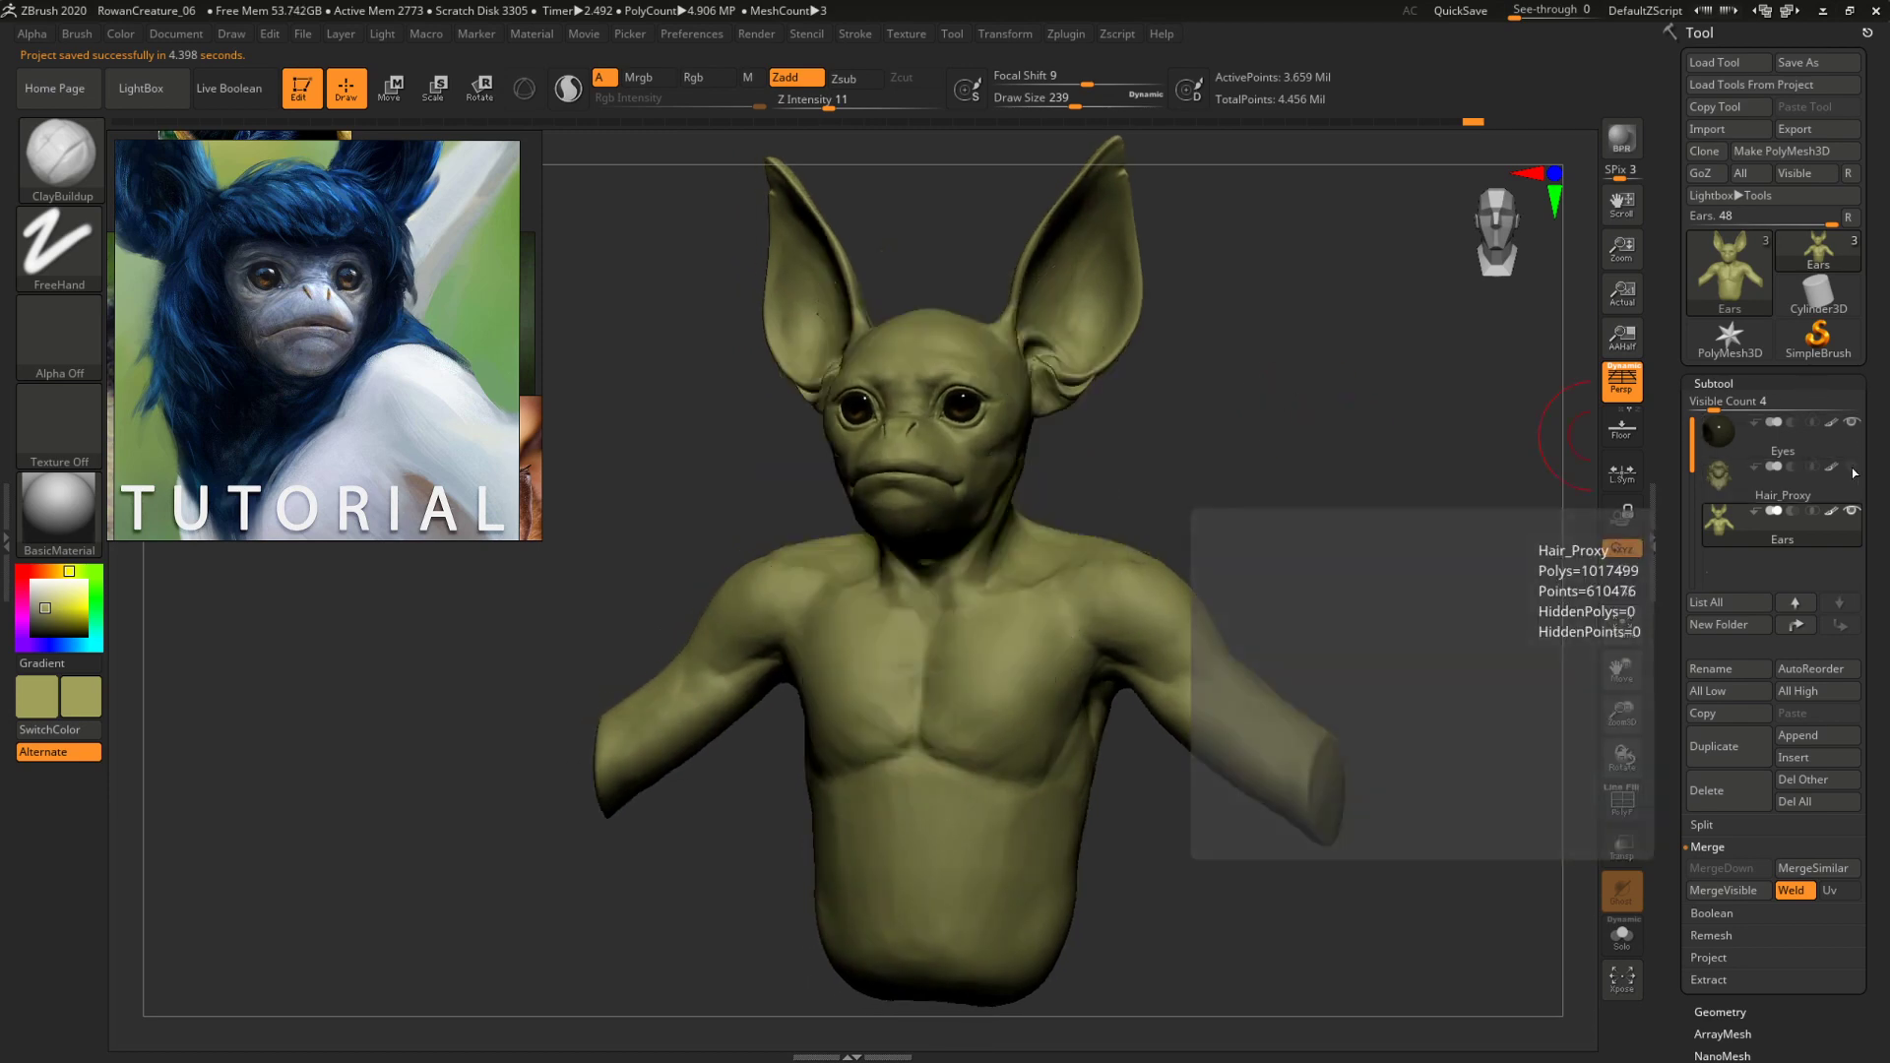
# Save the project over RowanCreature_06 with the Hair_Proxy subtool hidden.
pyautogui.moveTo(1296, 469); pyautogui.dragTo(1304, 468)
pyautogui.hotkey('ctrl', 's')
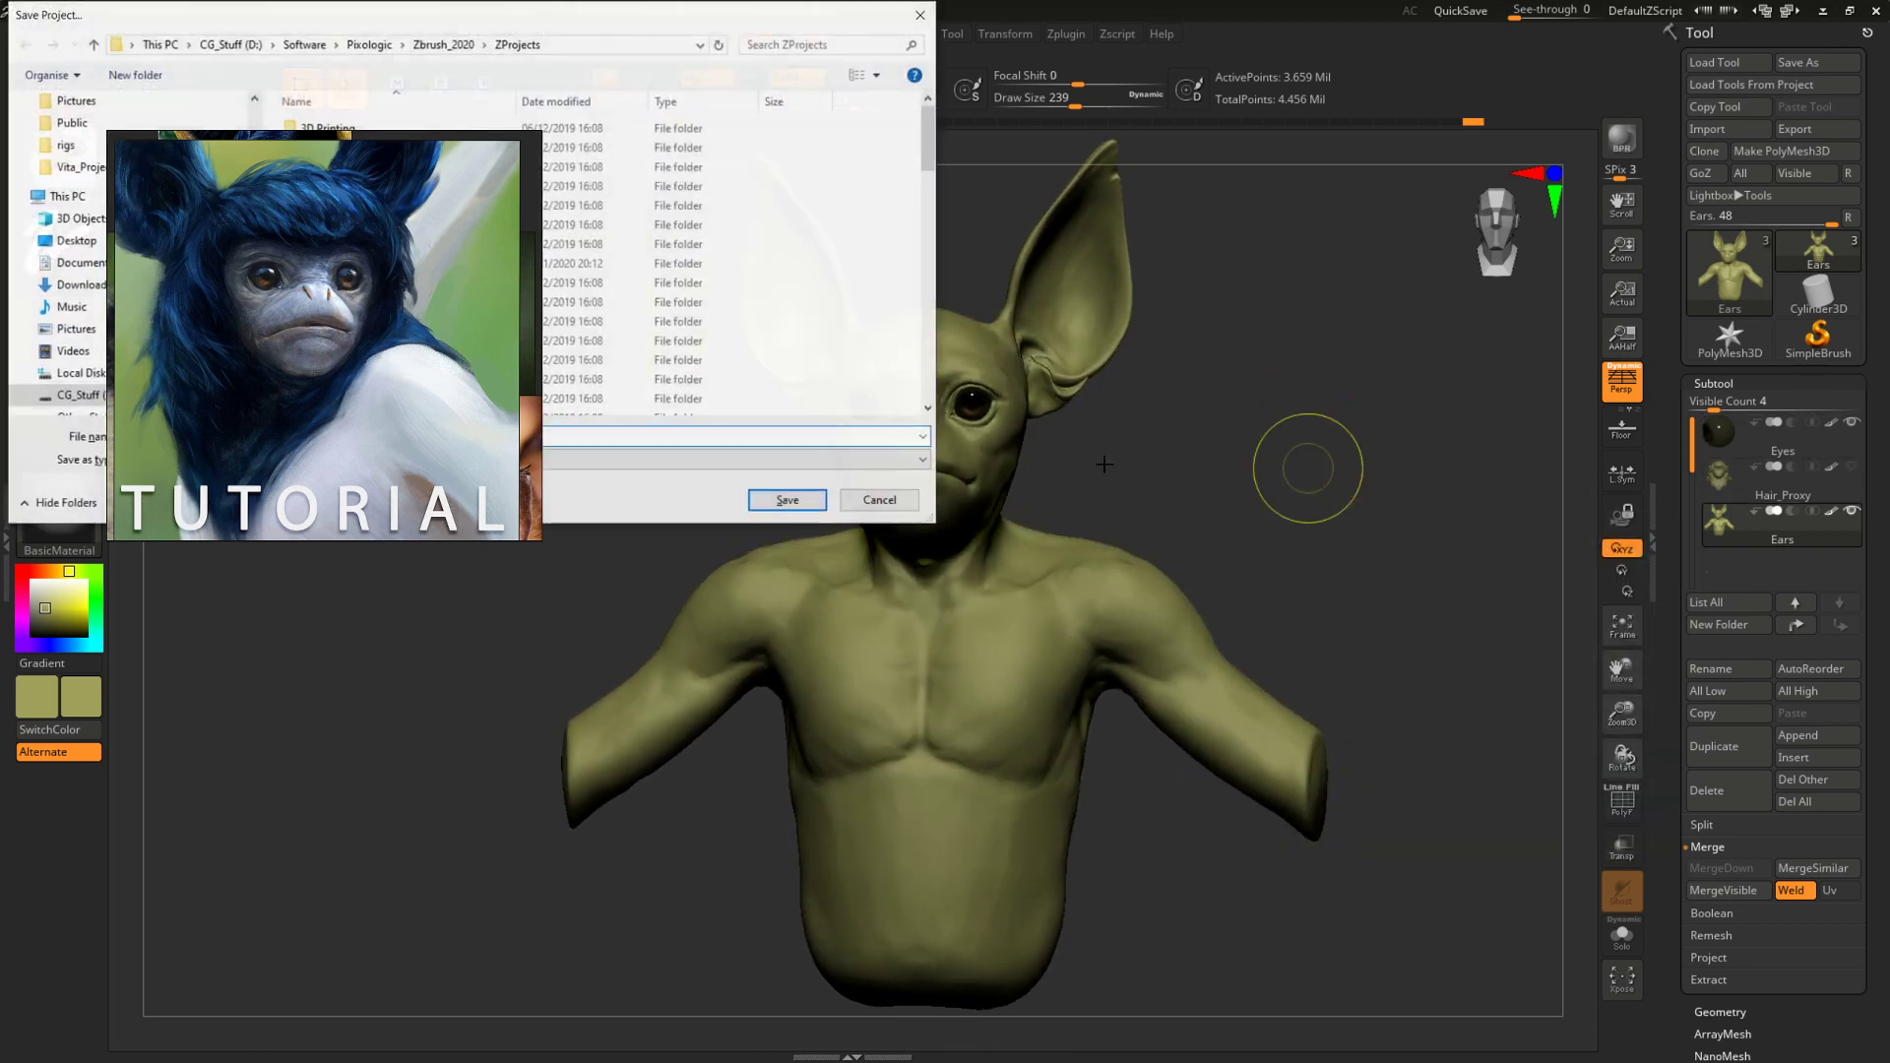
pyautogui.click(795, 500)
pyautogui.click(1002, 528)
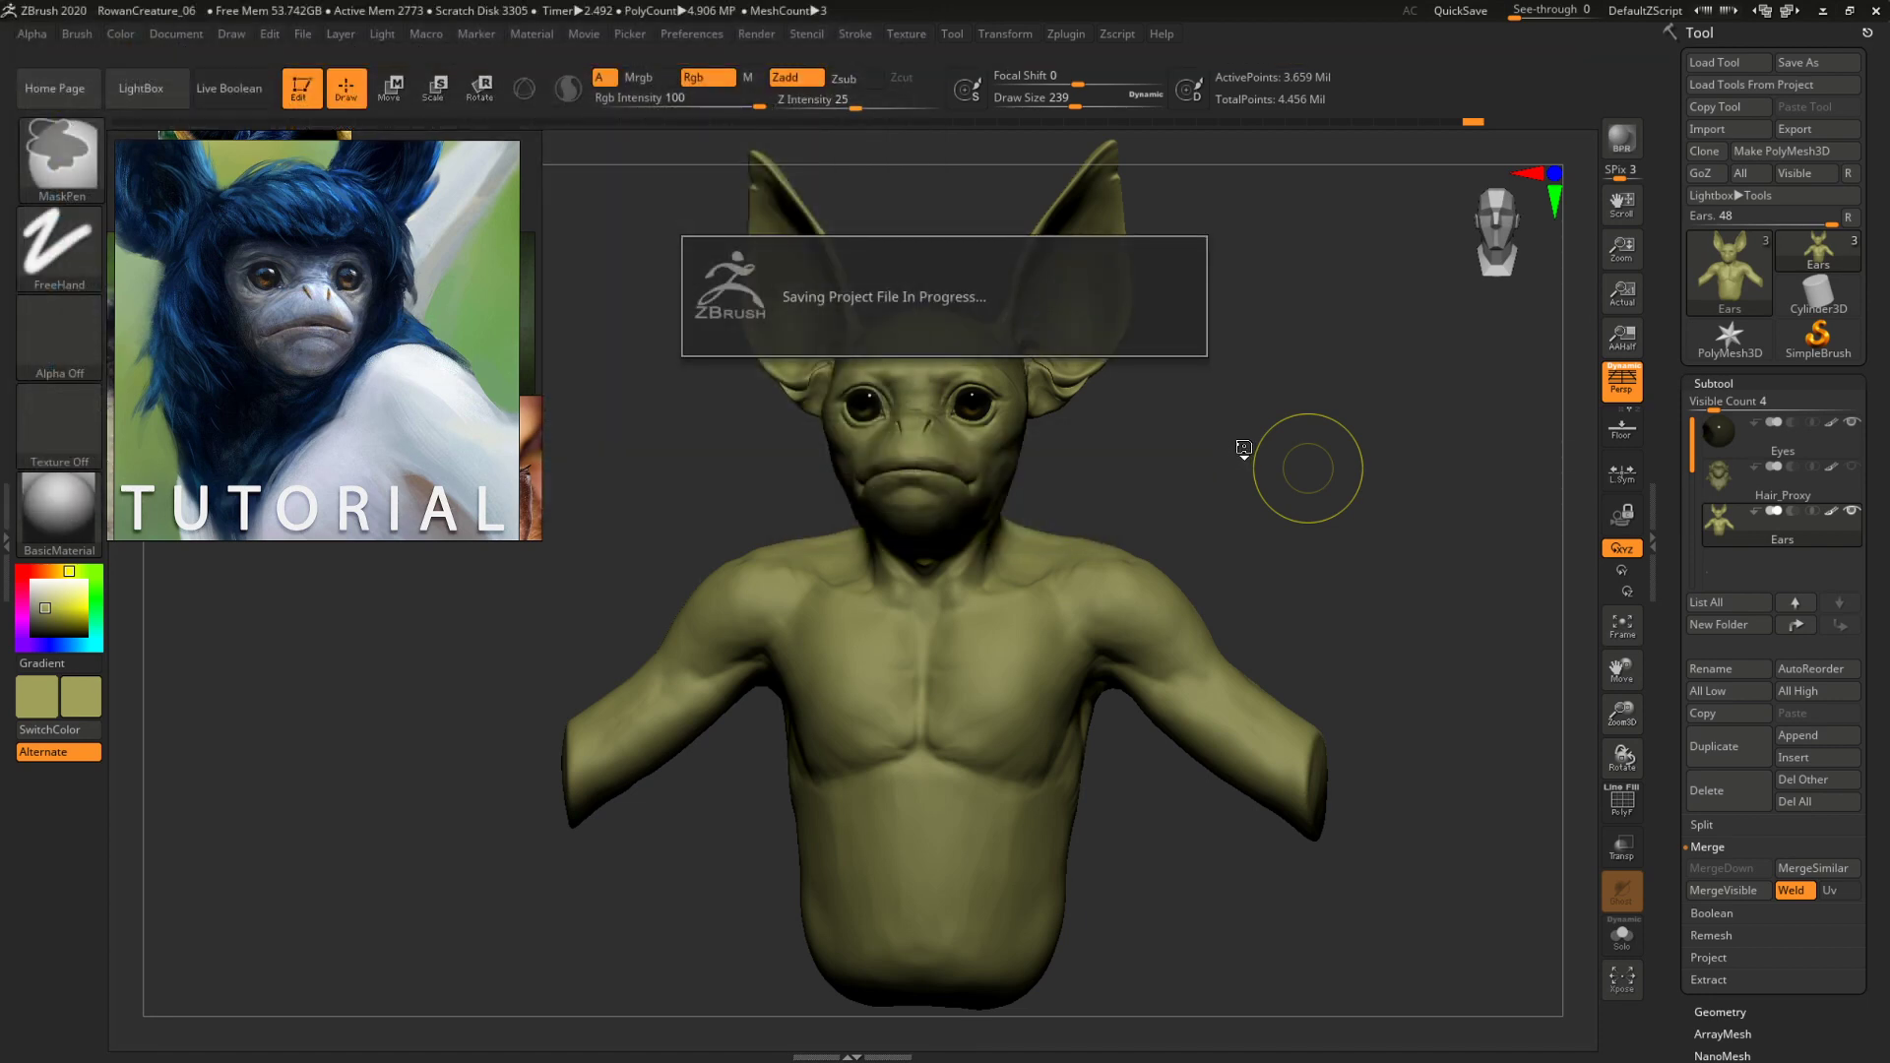
# Make the Hair_Proxy subtool visible and inspect the full creature from several angles.
pyautogui.moveTo(1236, 439); pyautogui.dragTo(1575, 448)
pyautogui.click(1851, 468)
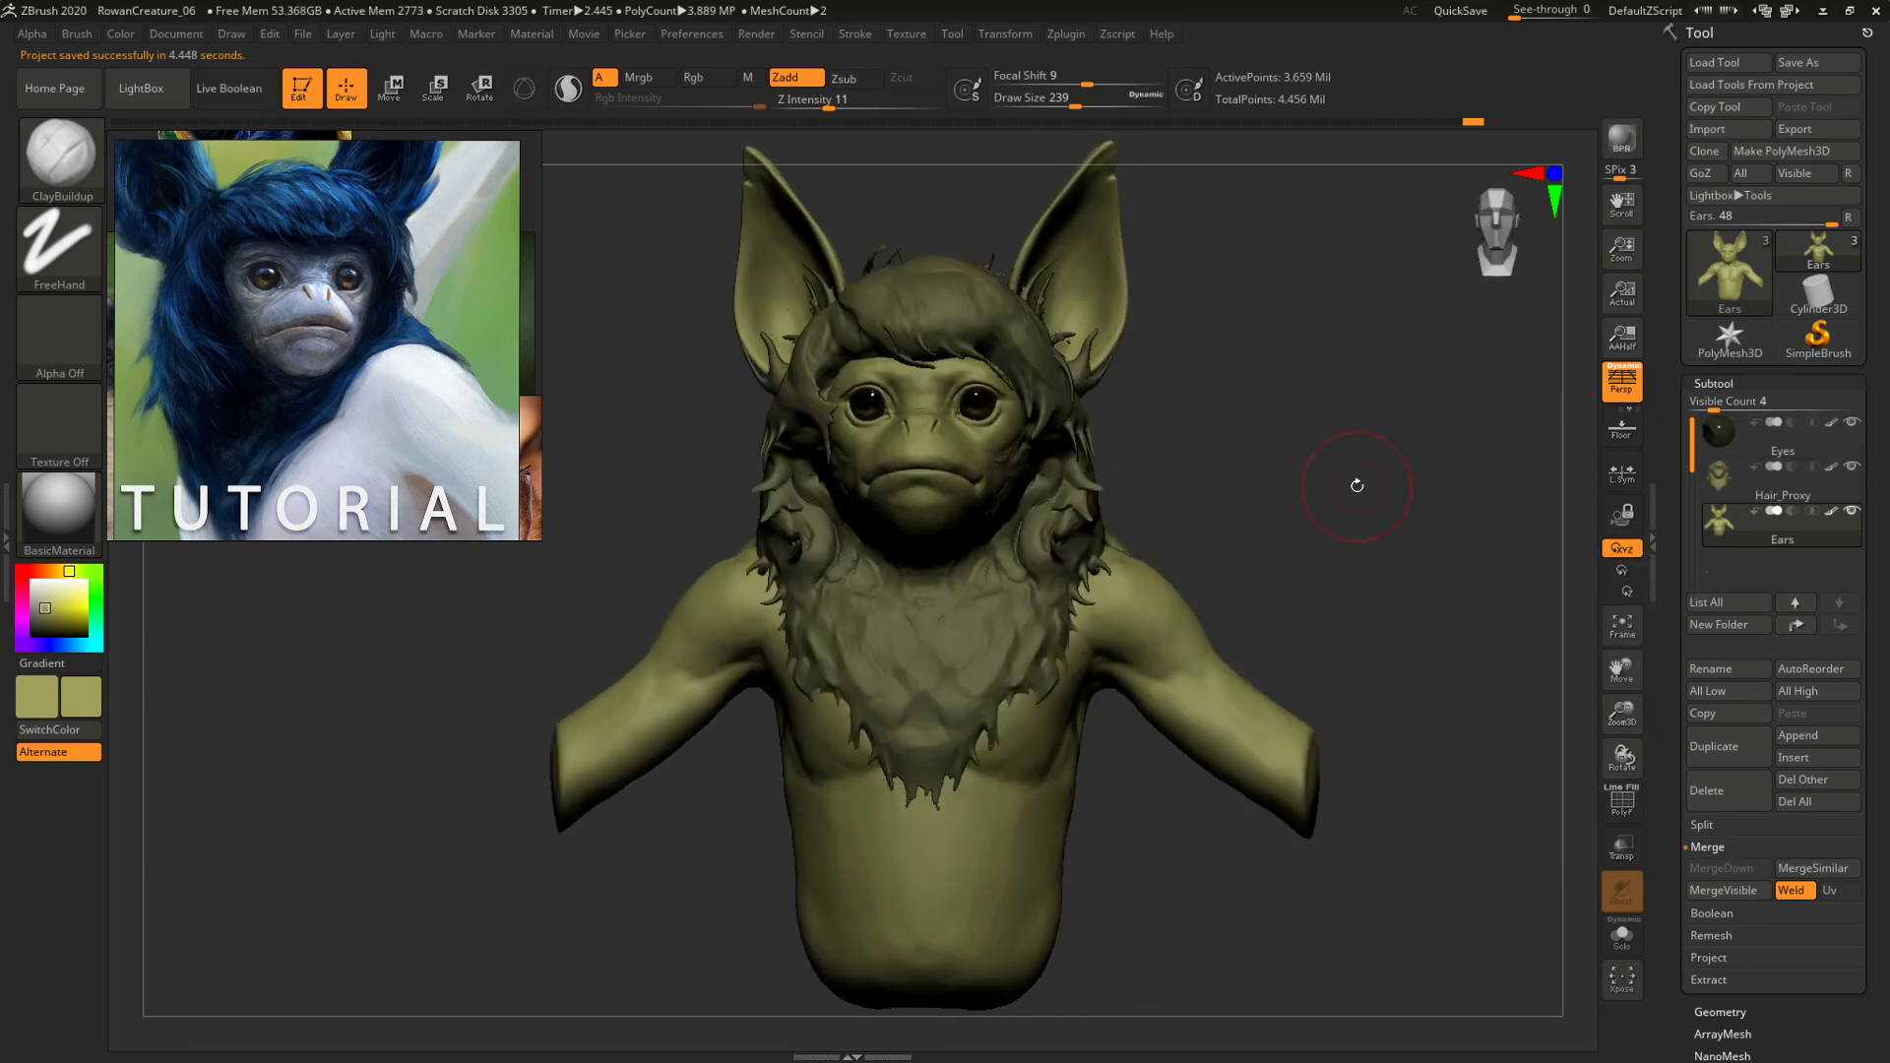
pyautogui.moveTo(1355, 482); pyautogui.dragTo(1281, 516)
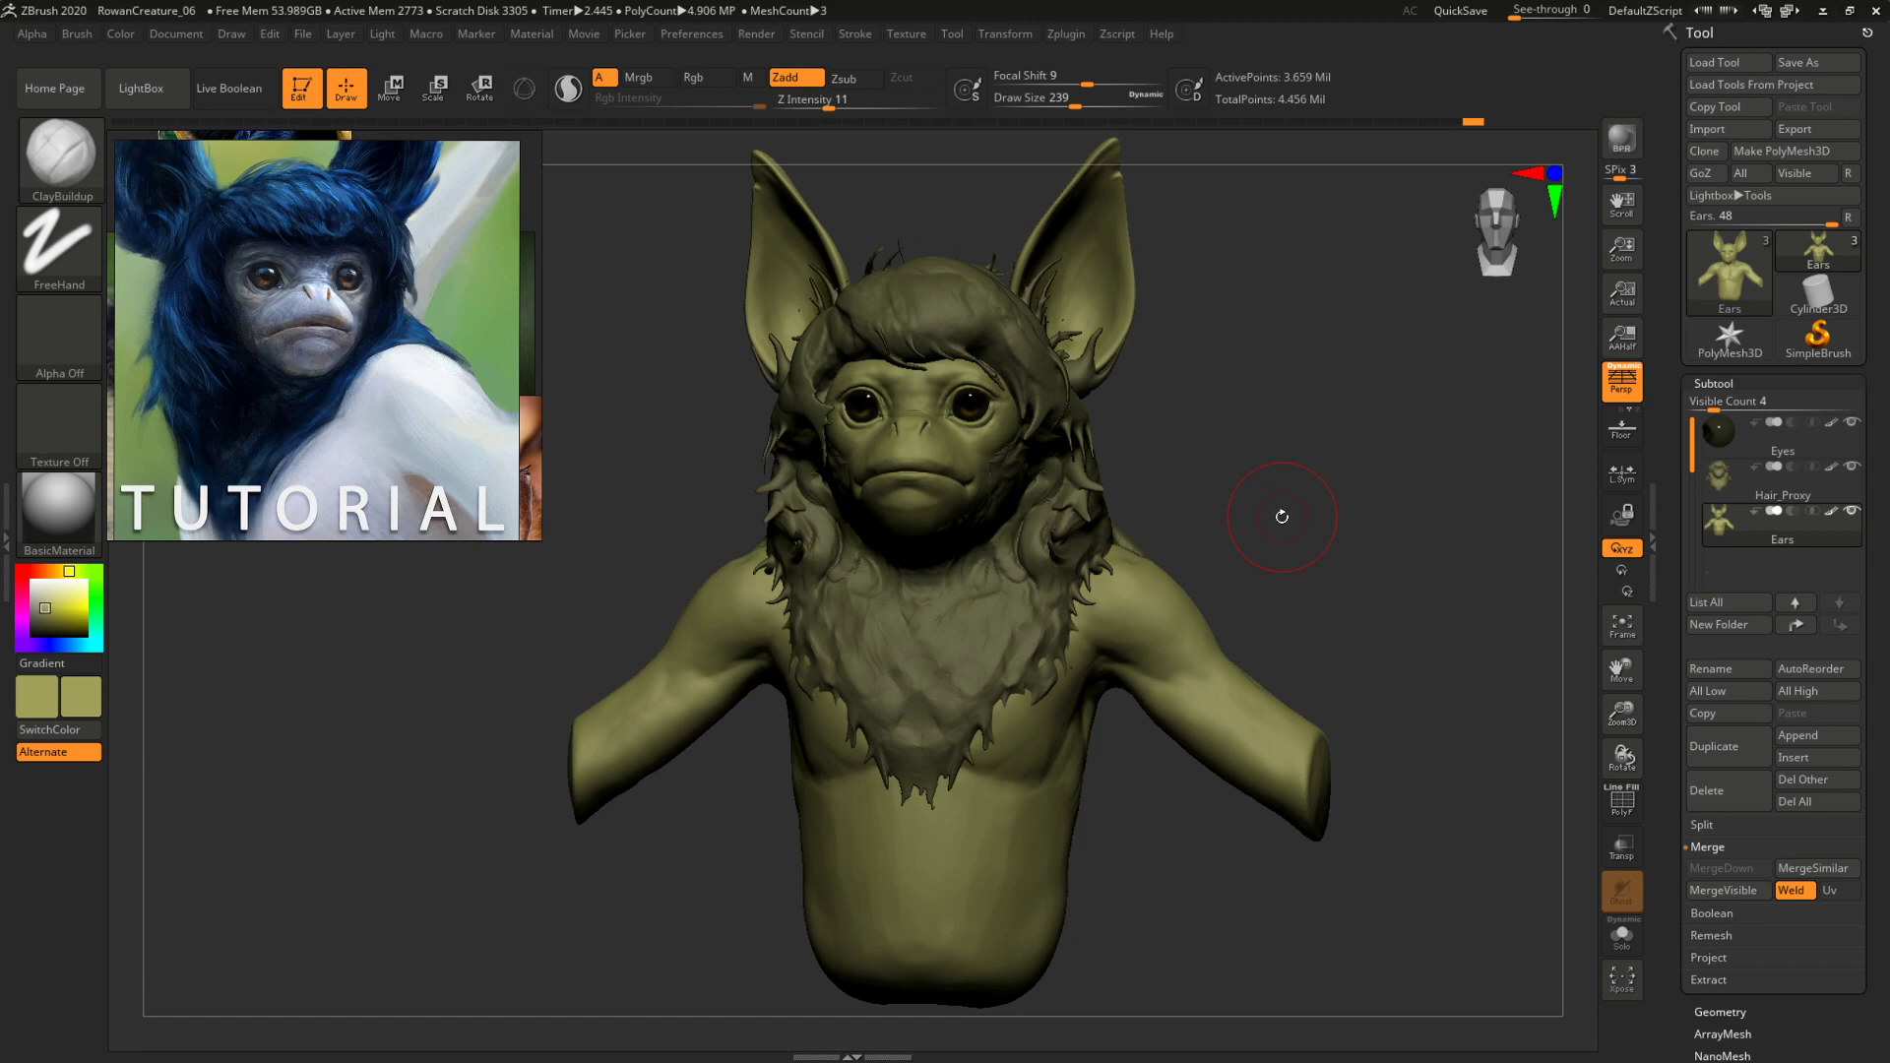
pyautogui.moveTo(1282, 517)
pyautogui.mouseDown()
pyautogui.moveTo(1252, 532)
pyautogui.moveTo(1324, 535)
pyautogui.moveTo(1329, 516)
pyautogui.moveTo(1299, 569)
pyautogui.mouseUp()
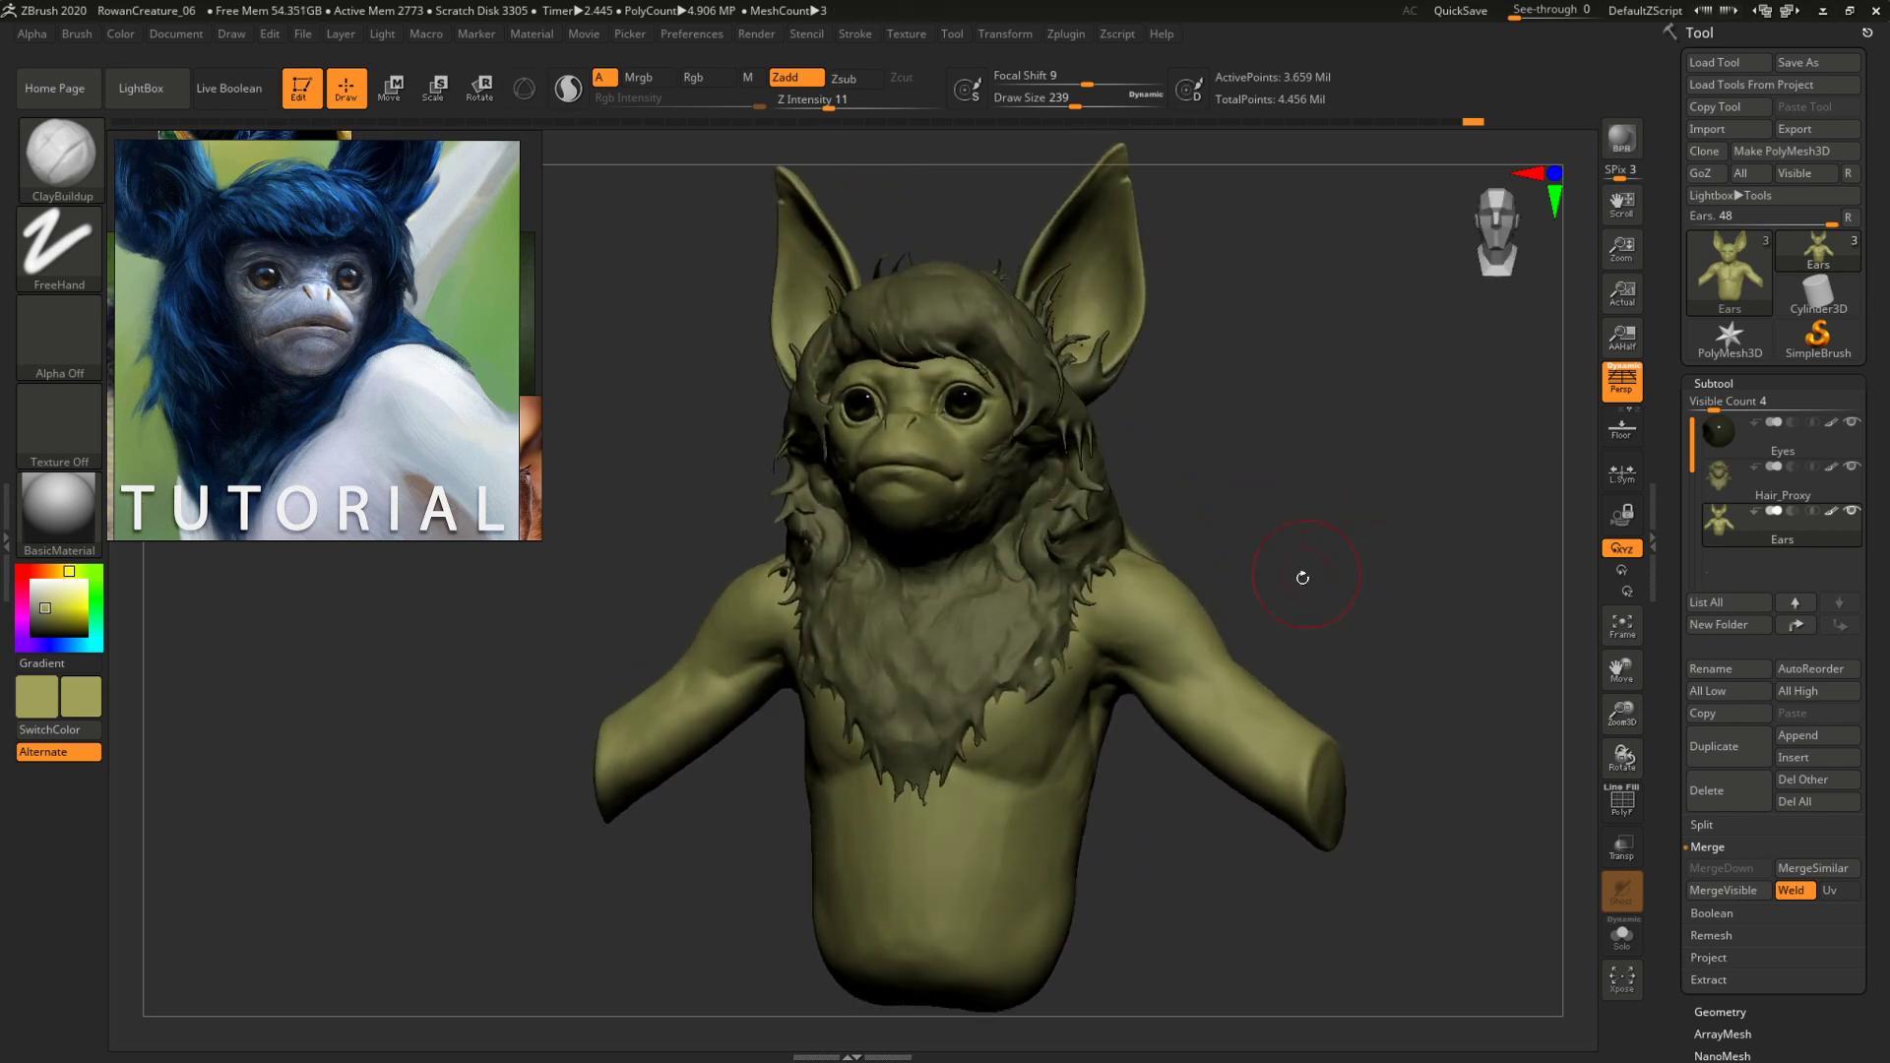
# Save the project over RowanCreature_06 with the Hair_Proxy subtool visible.
pyautogui.hotkey('ctrl', 's')
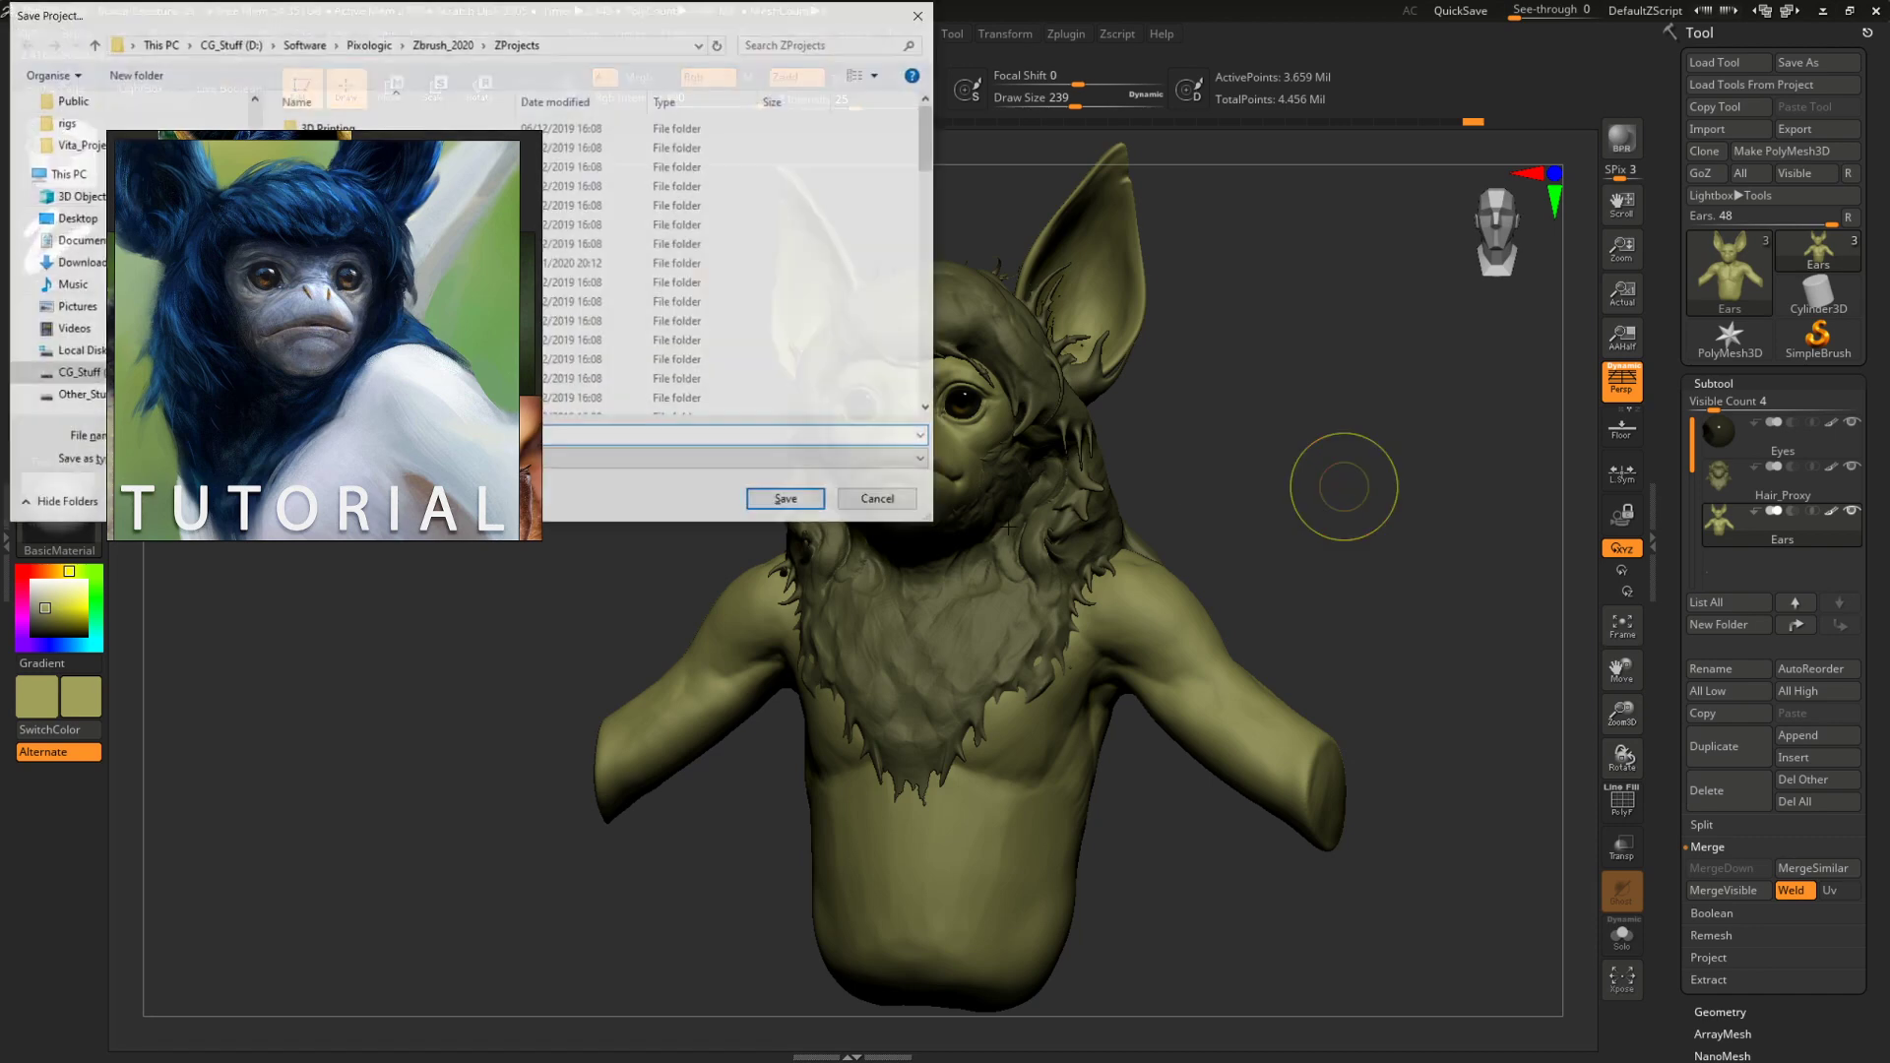
pyautogui.click(789, 502)
pyautogui.click(999, 527)
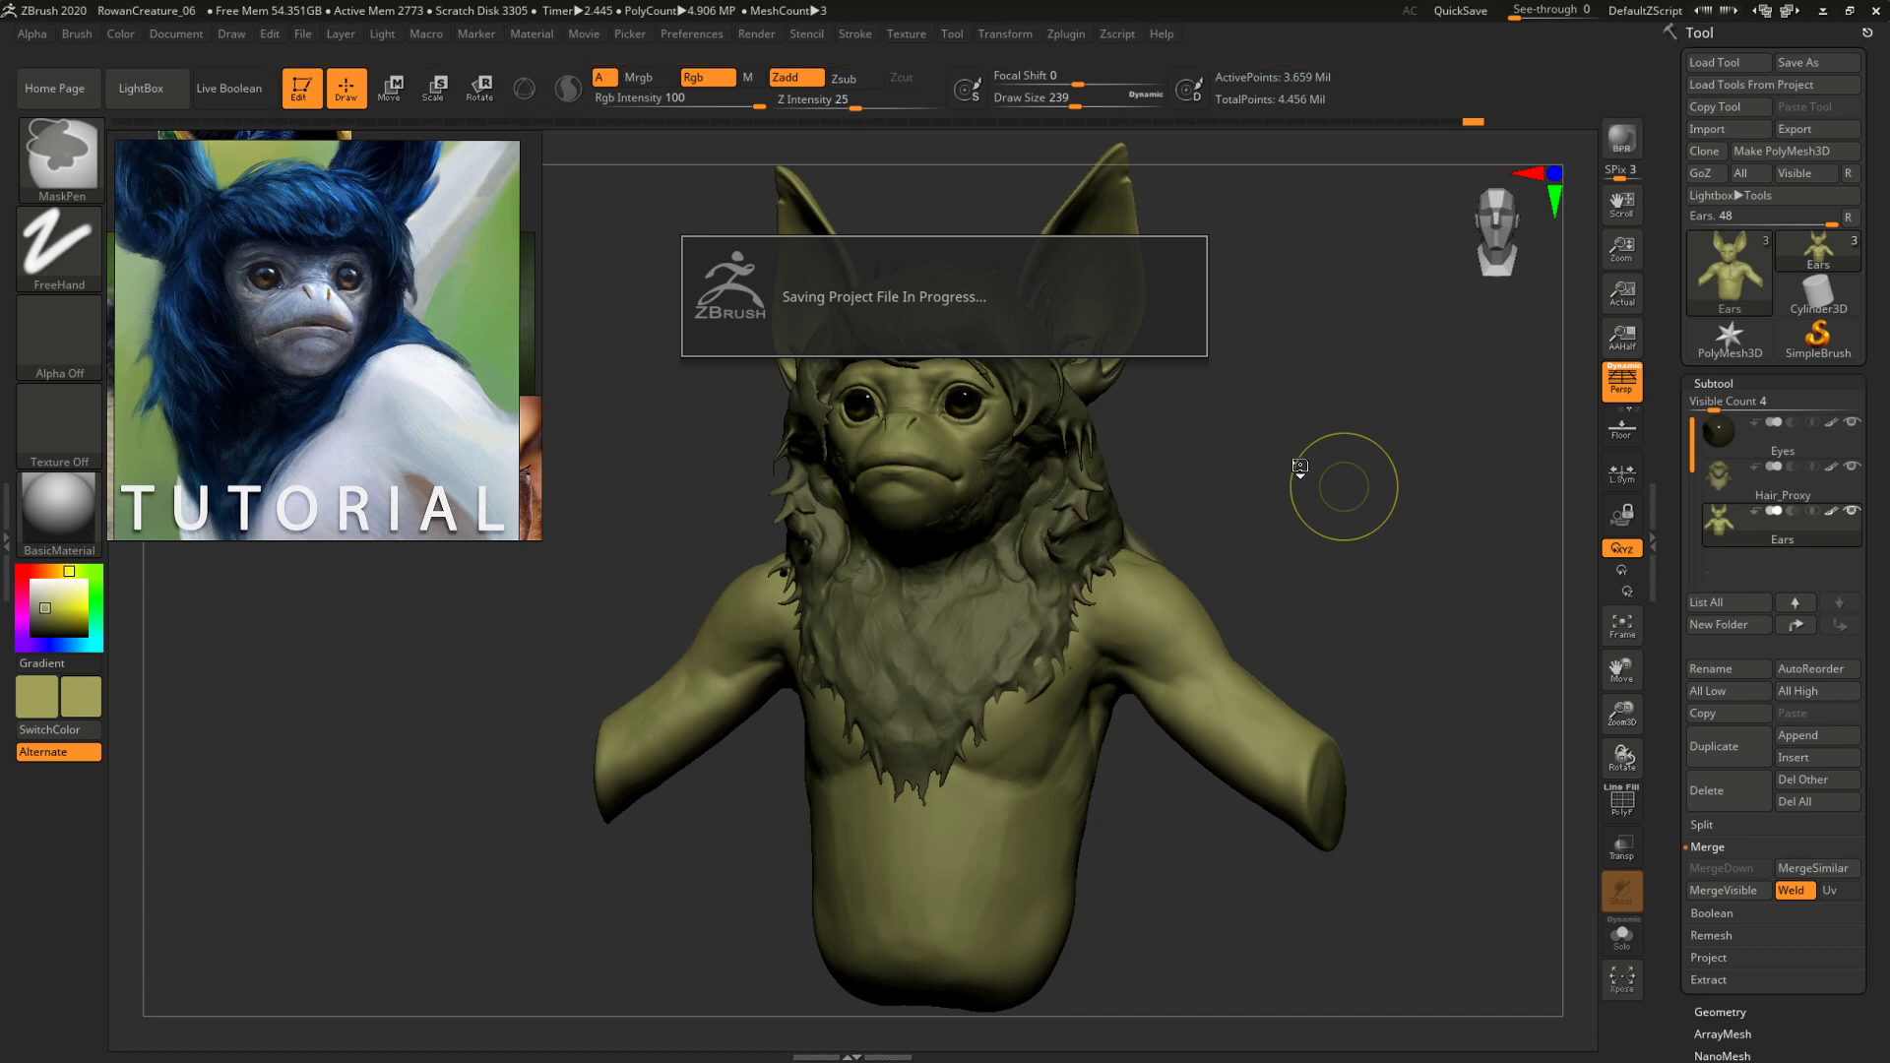
pyautogui.keyDown('shift'); pyautogui.moveTo(1248, 458); pyautogui.dragTo(1266, 453); pyautogui.keyUp('shift')
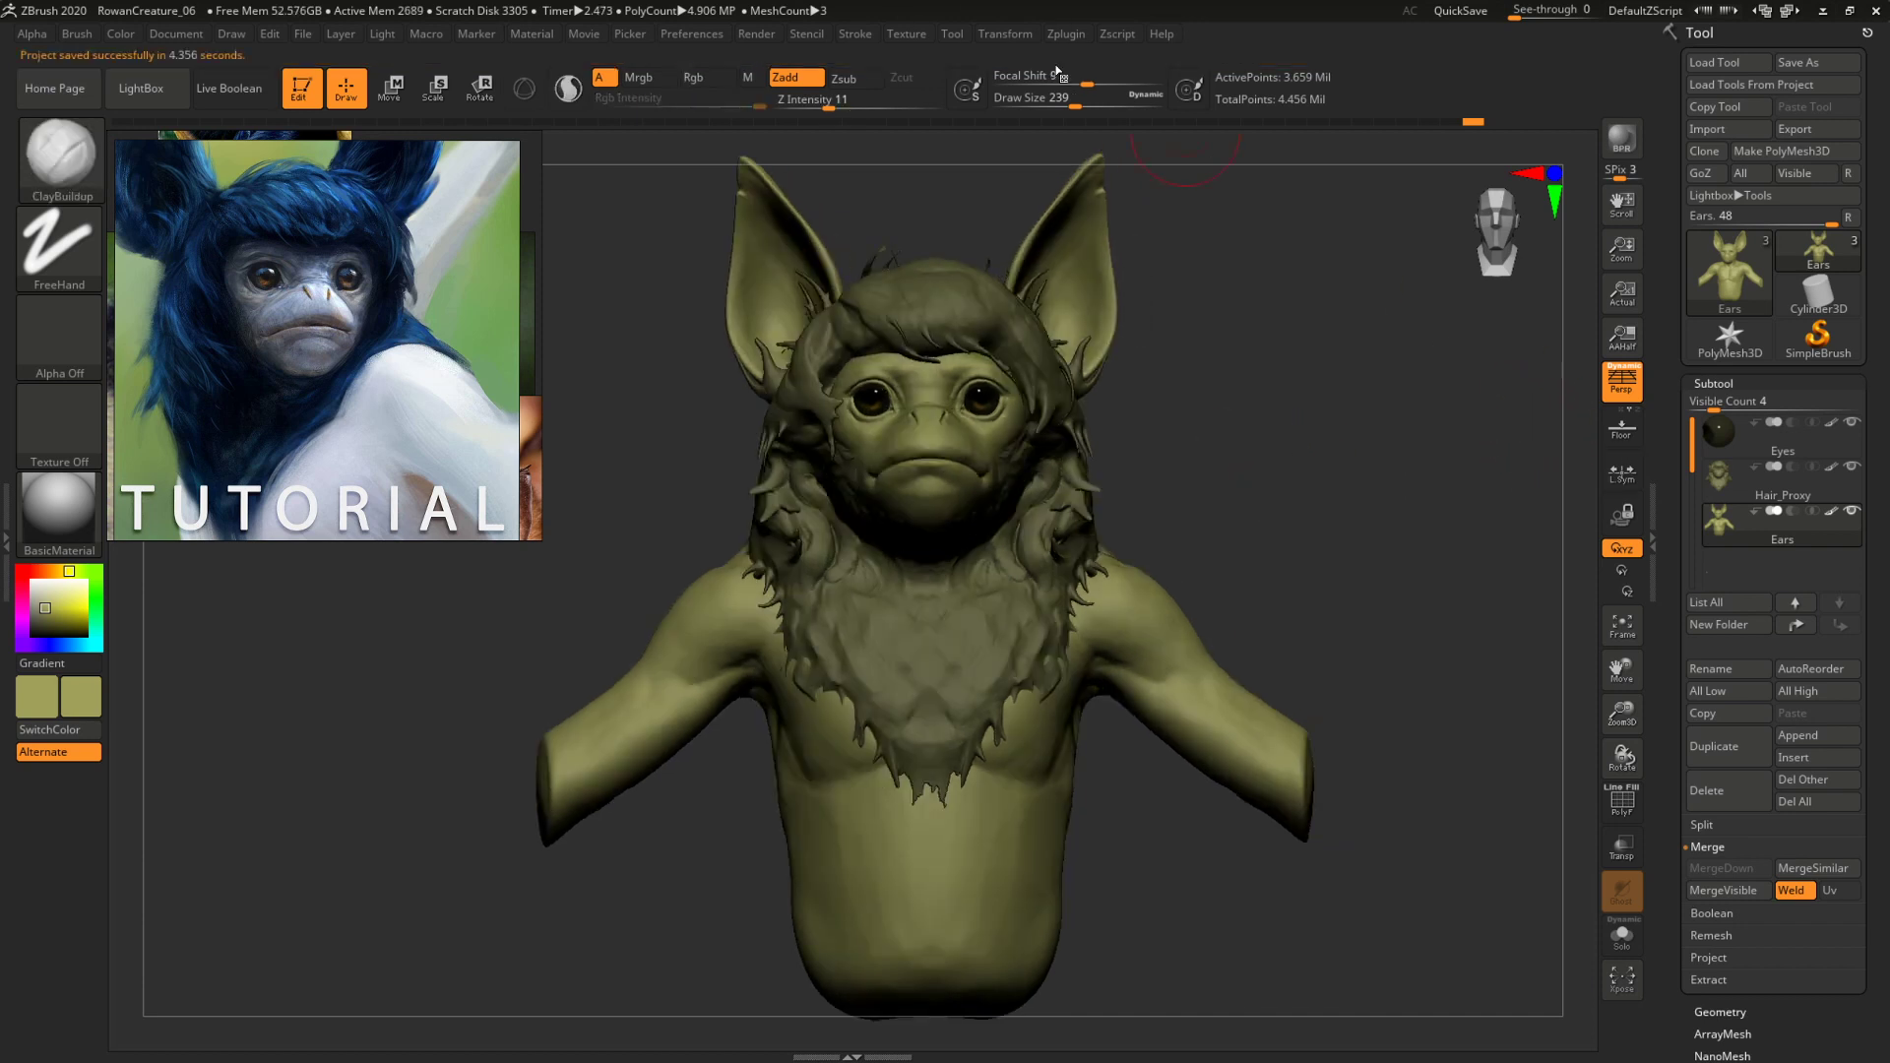
# Pre-process the current Ears subtool with Decimation Master.
pyautogui.click(909, 35)
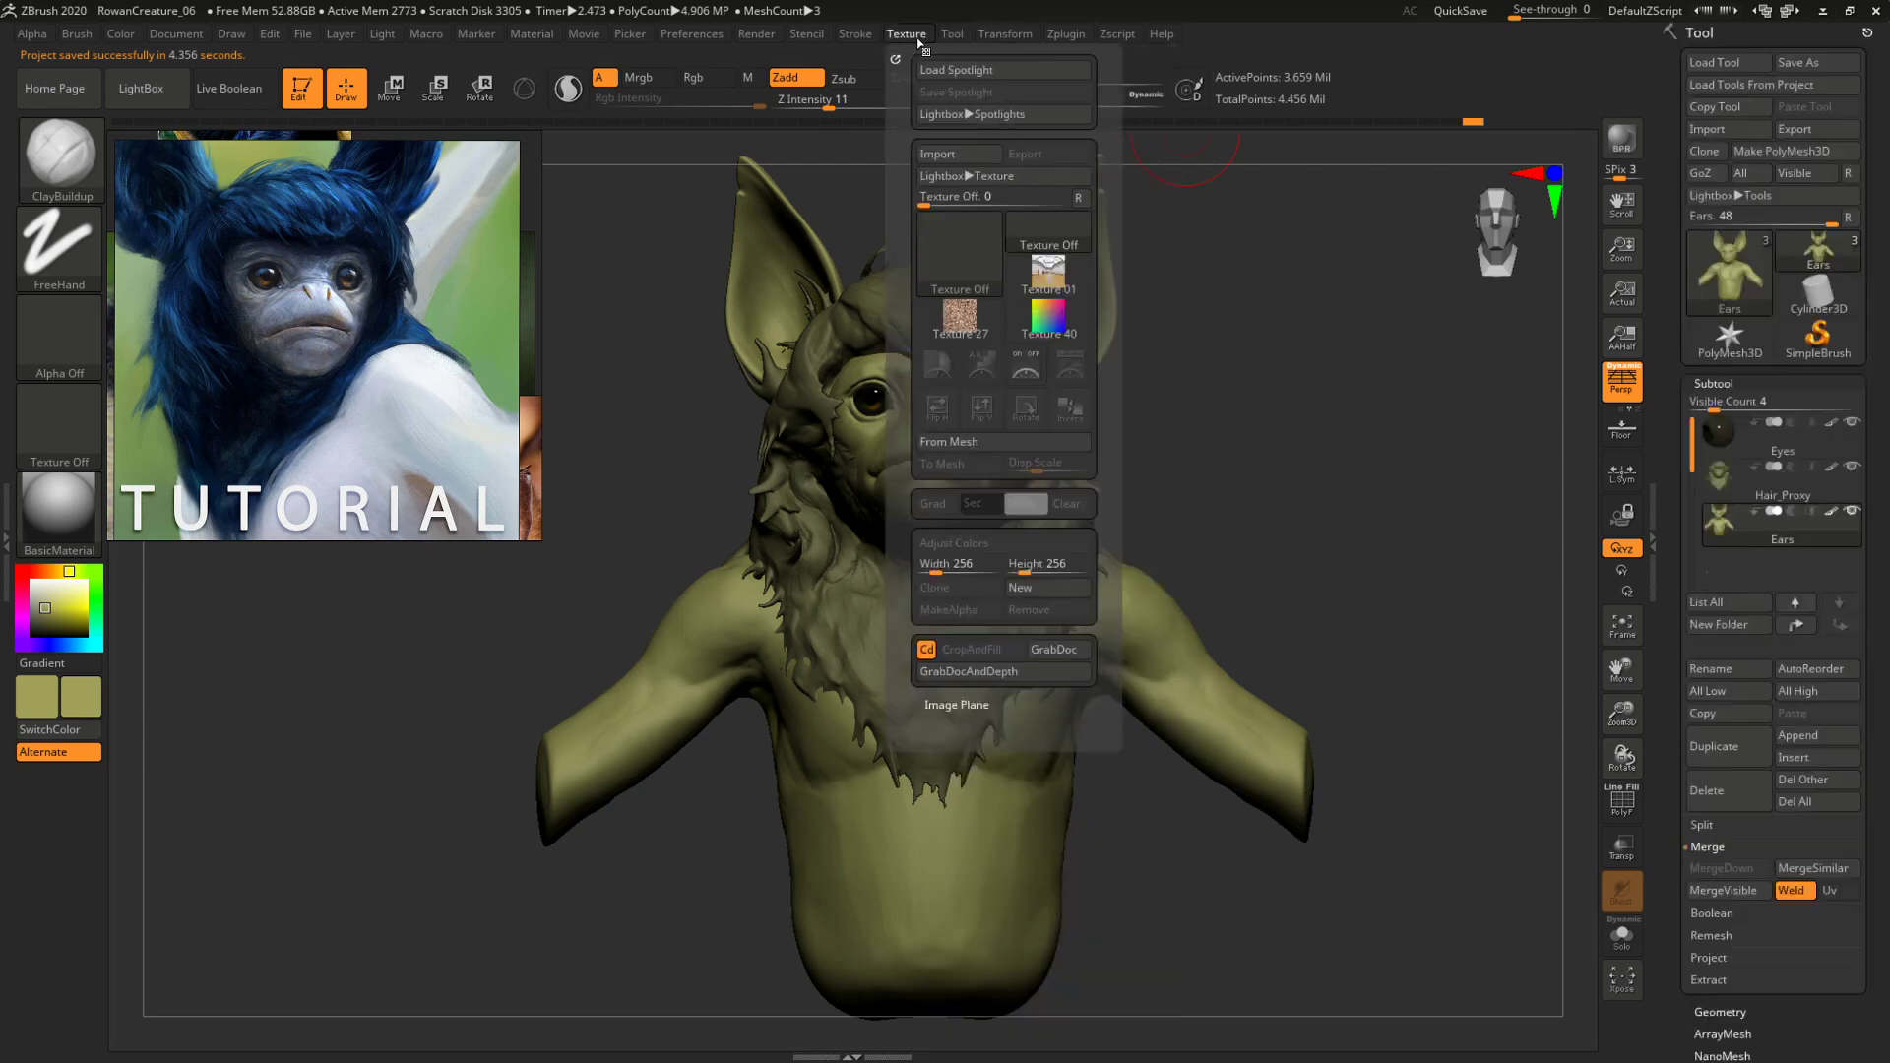
pyautogui.moveTo(1073, 37)
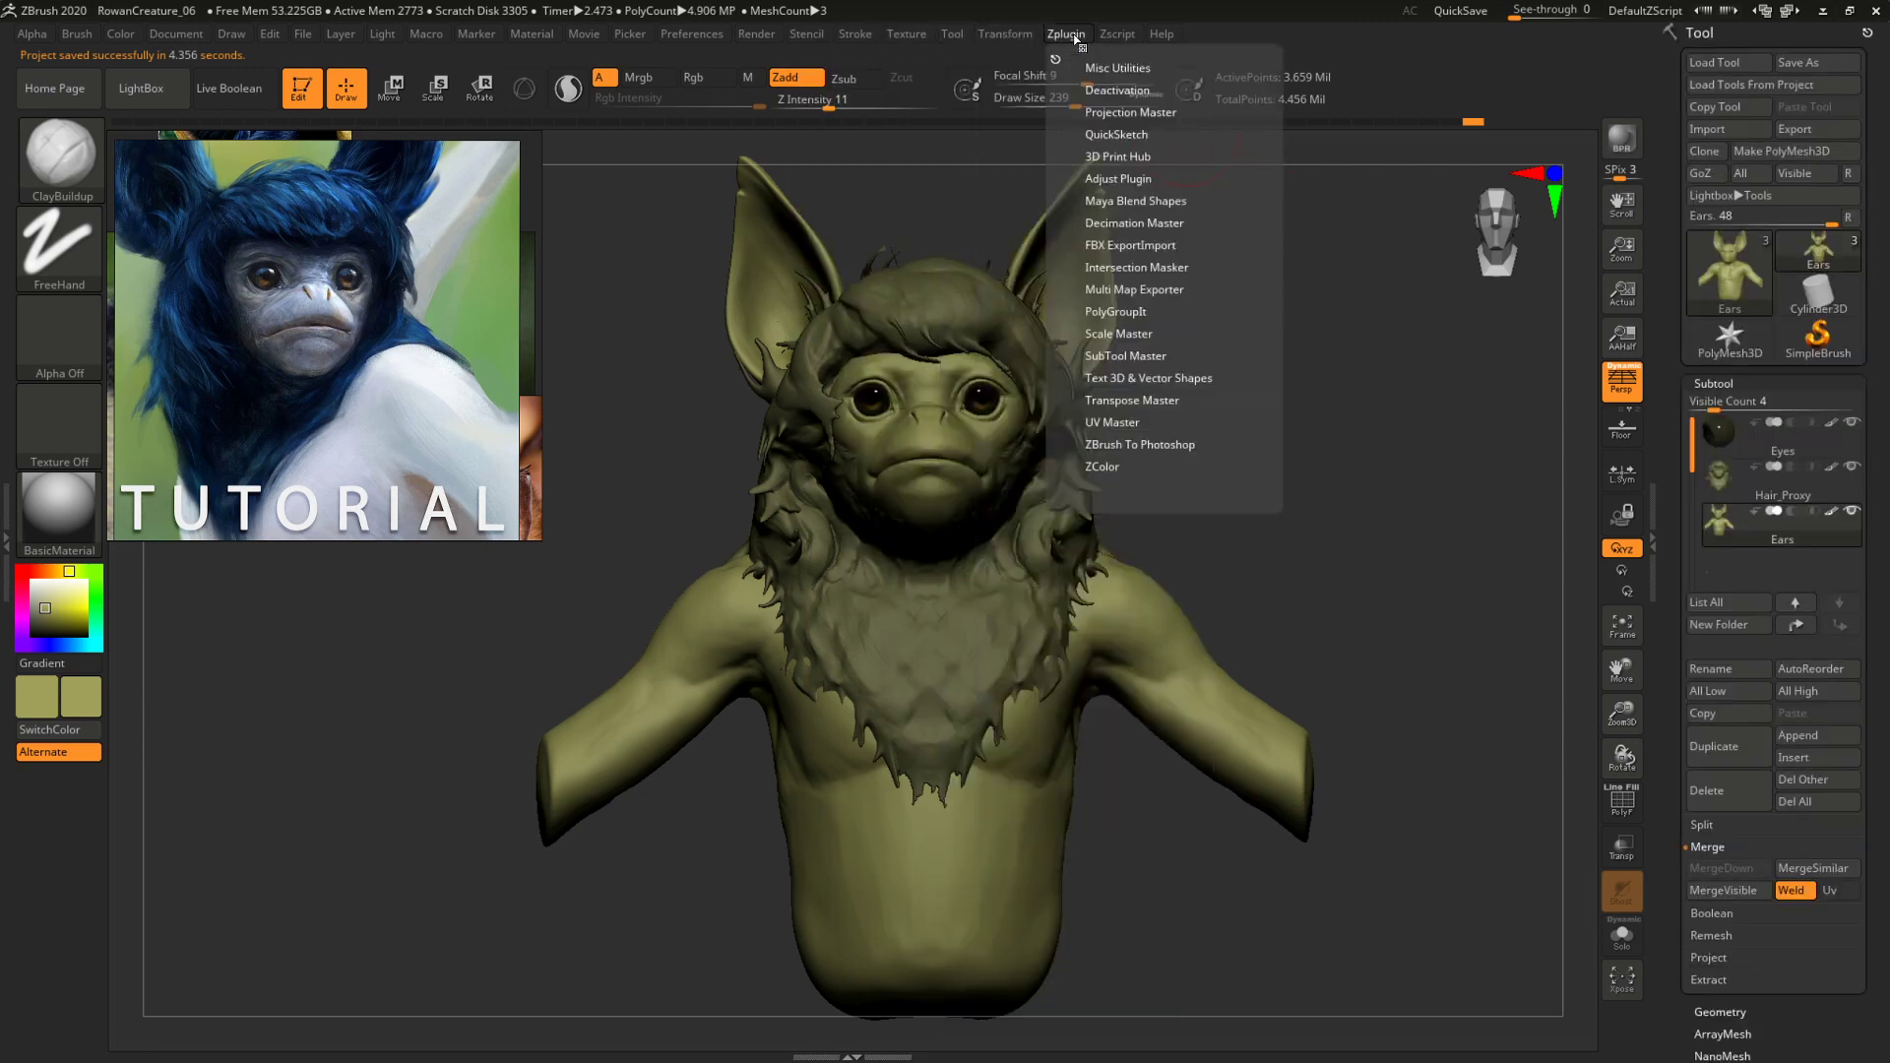
pyautogui.click(1122, 225)
pyautogui.click(1137, 396)
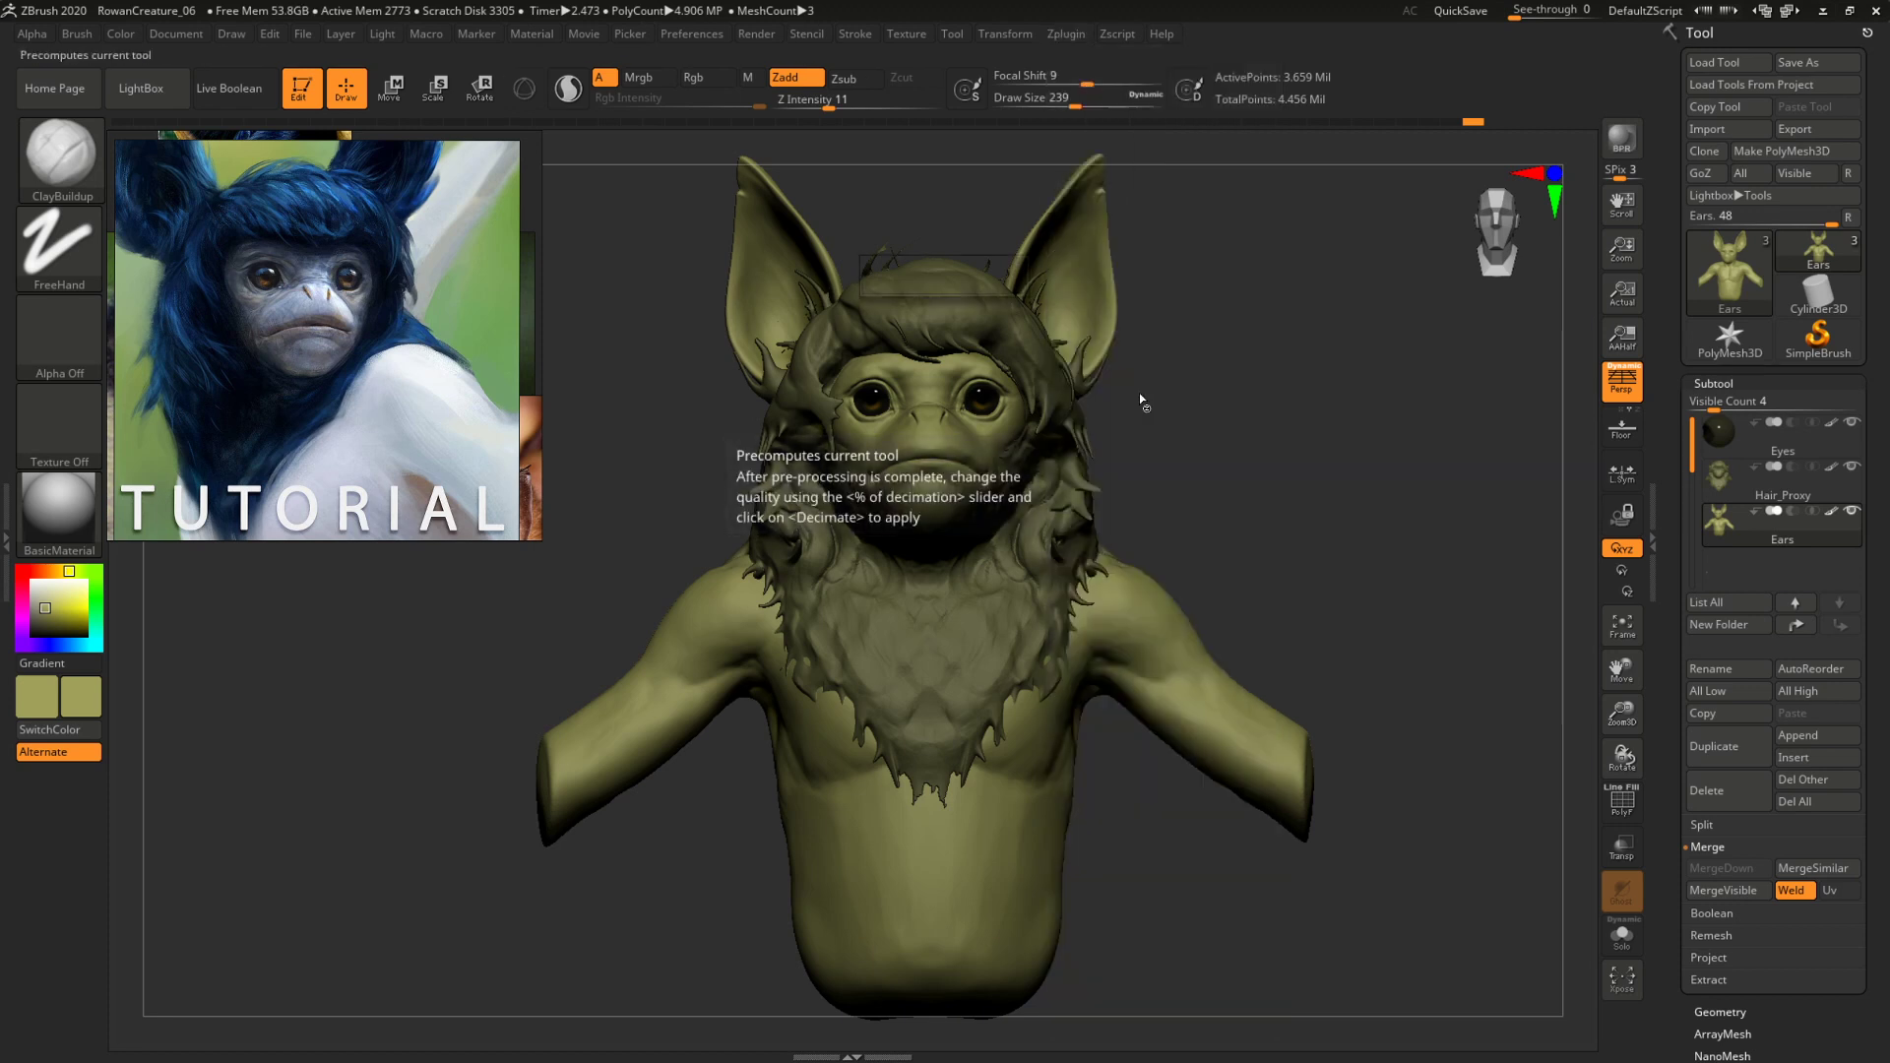
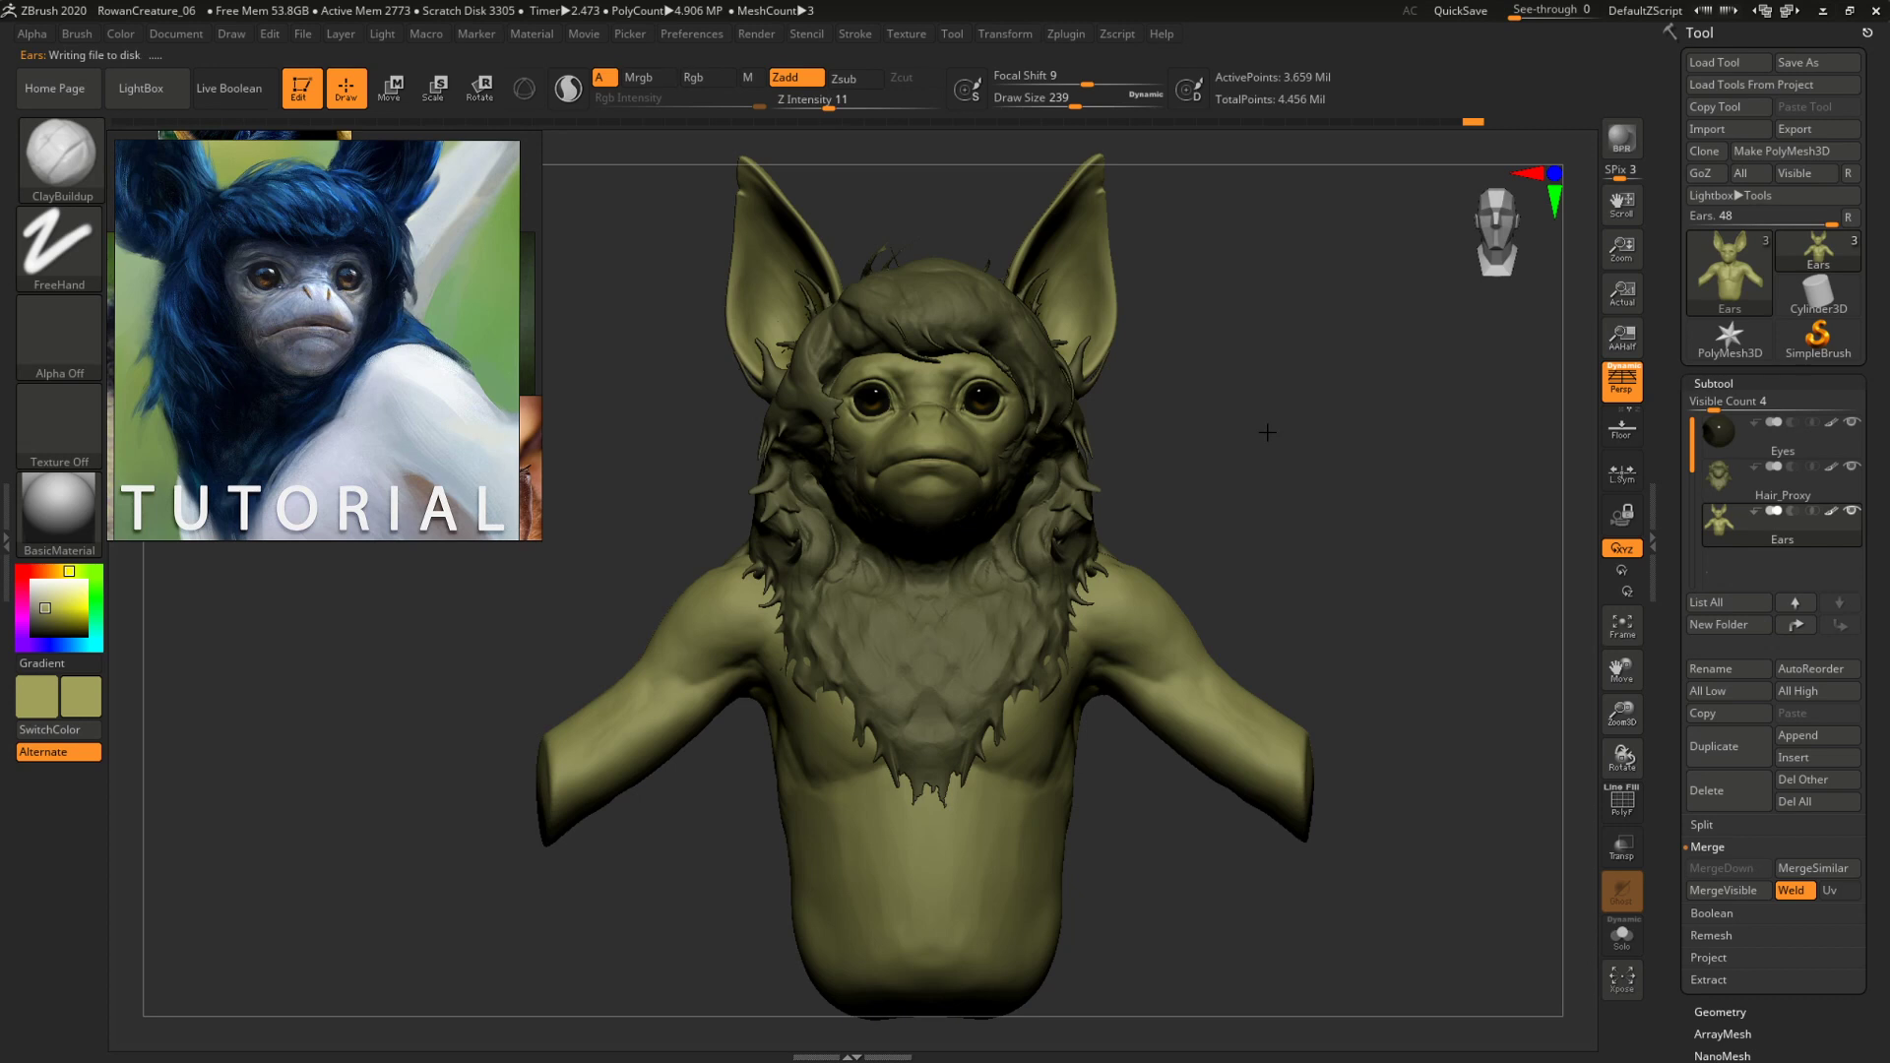
pyautogui.moveTo(1268, 431); pyautogui.dragTo(1287, 422)
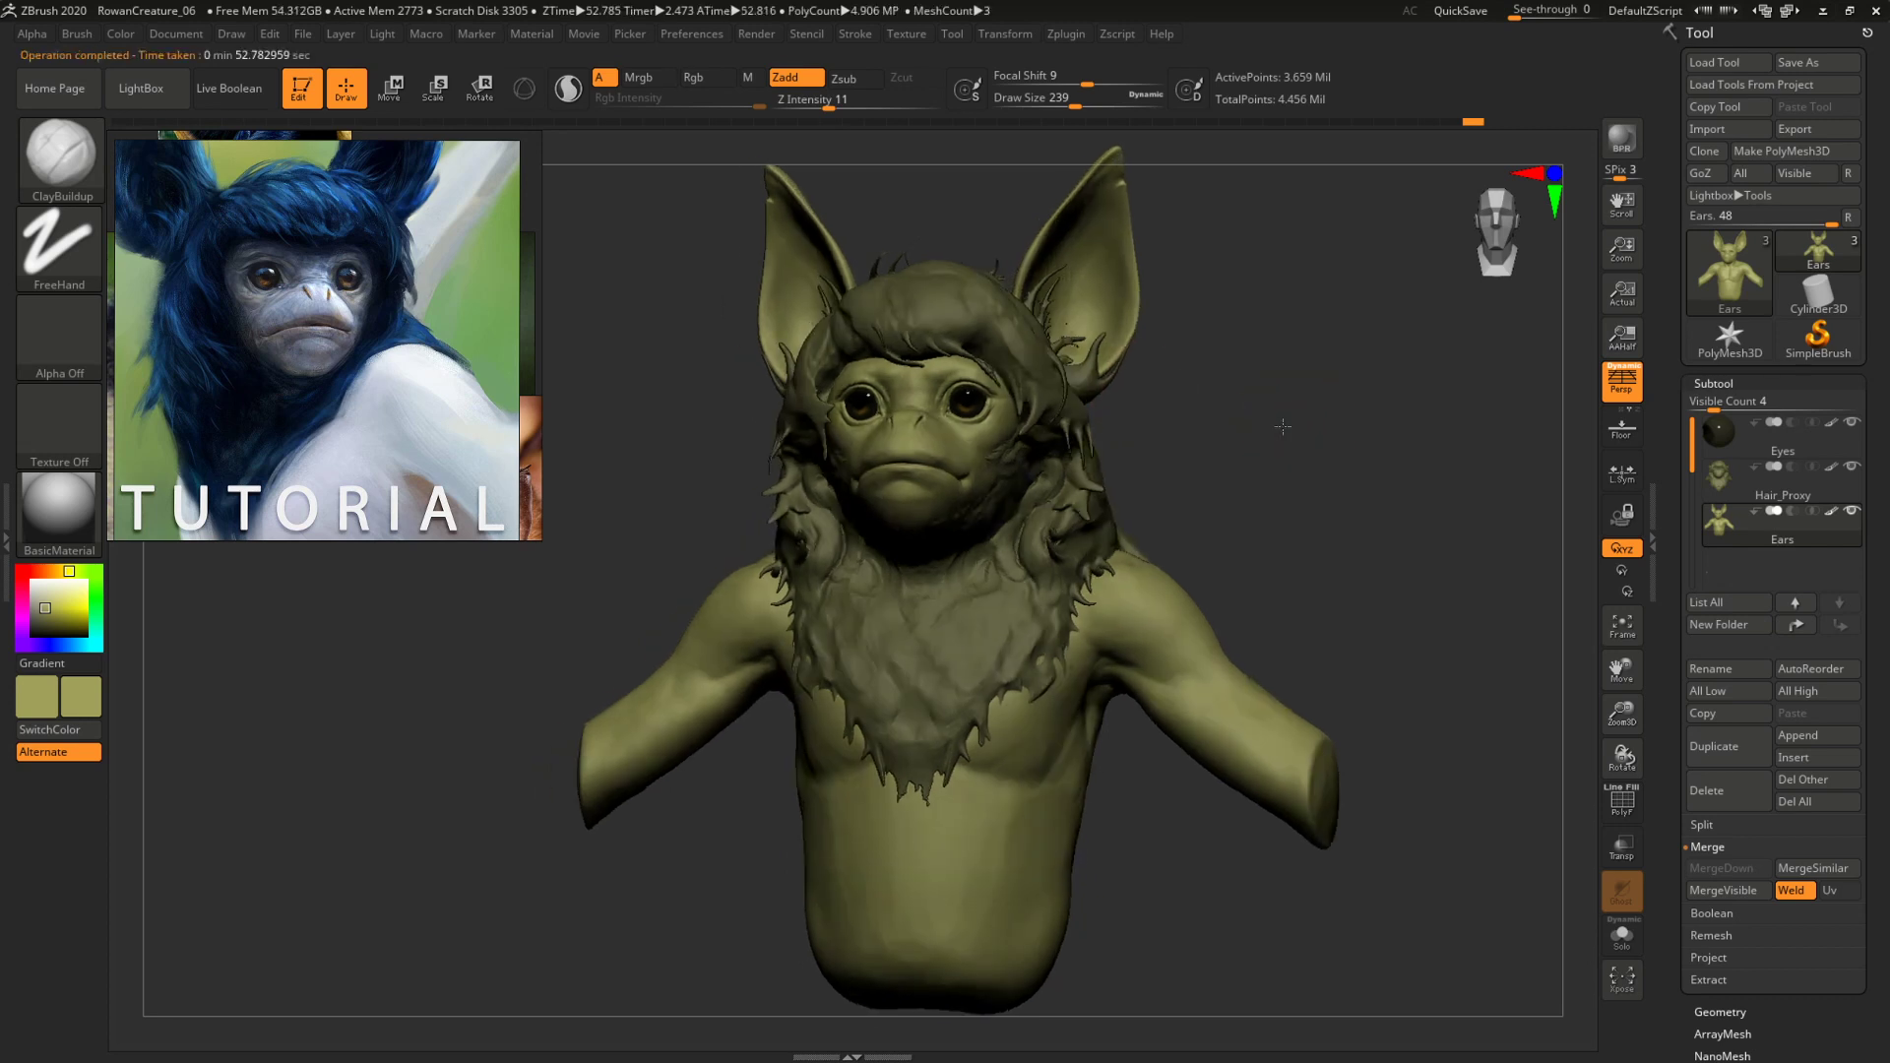
pyautogui.click(1008, 33)
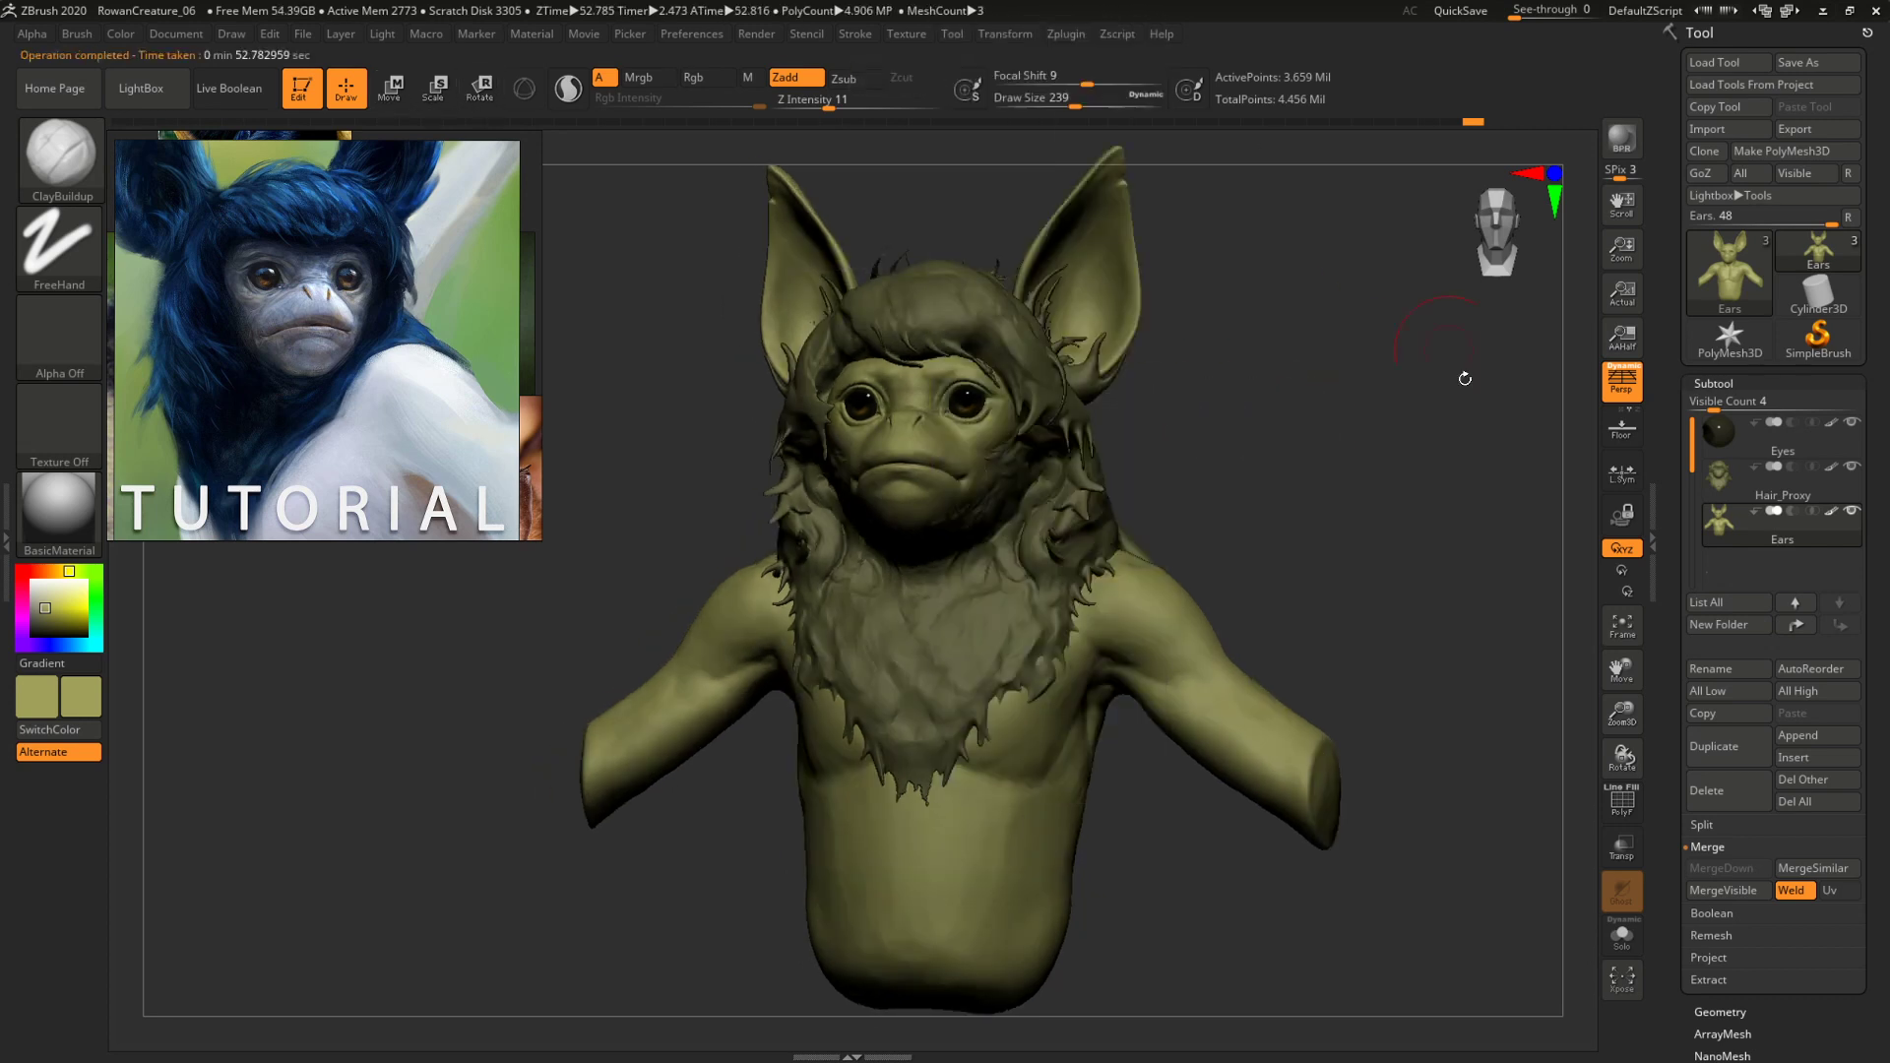
# Decimate the current Ears subtool at 20% with Decimation Master and check the reduced body mesh's wireframe and surface.
pyautogui.click(1066, 33)
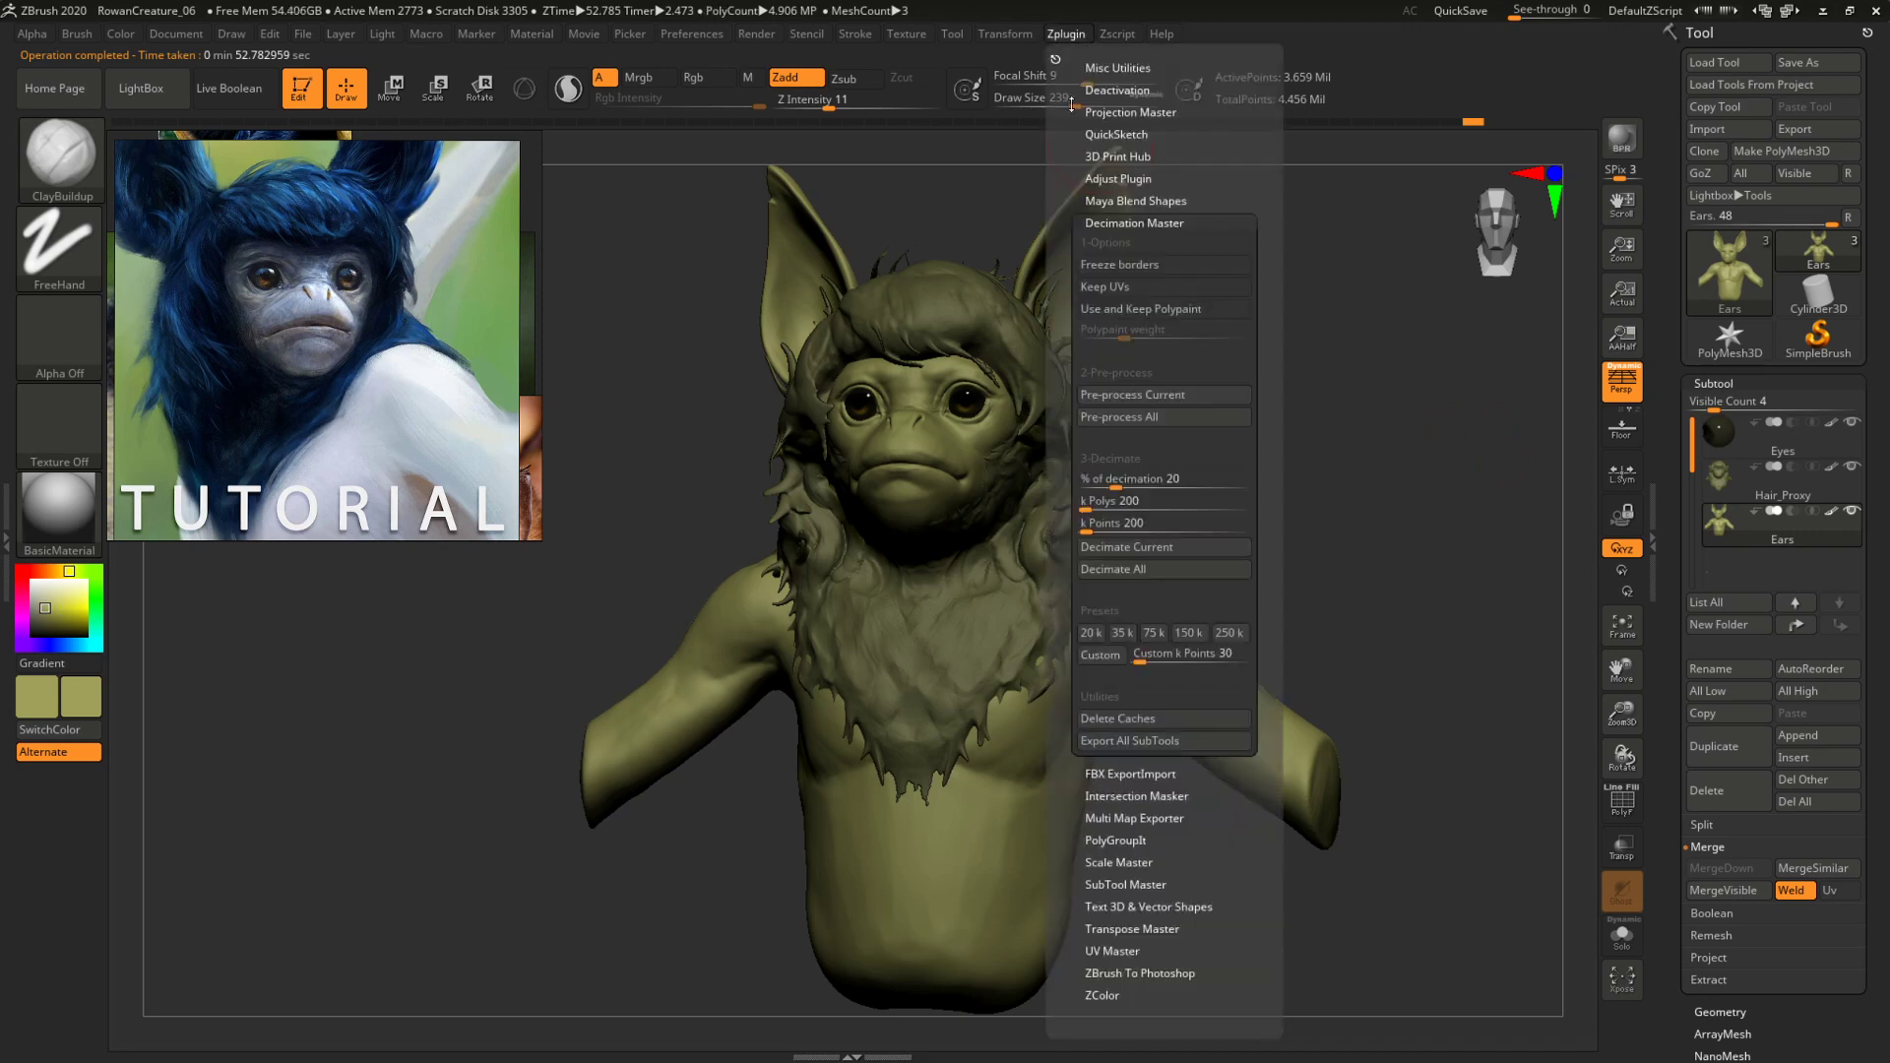
pyautogui.click(1137, 546)
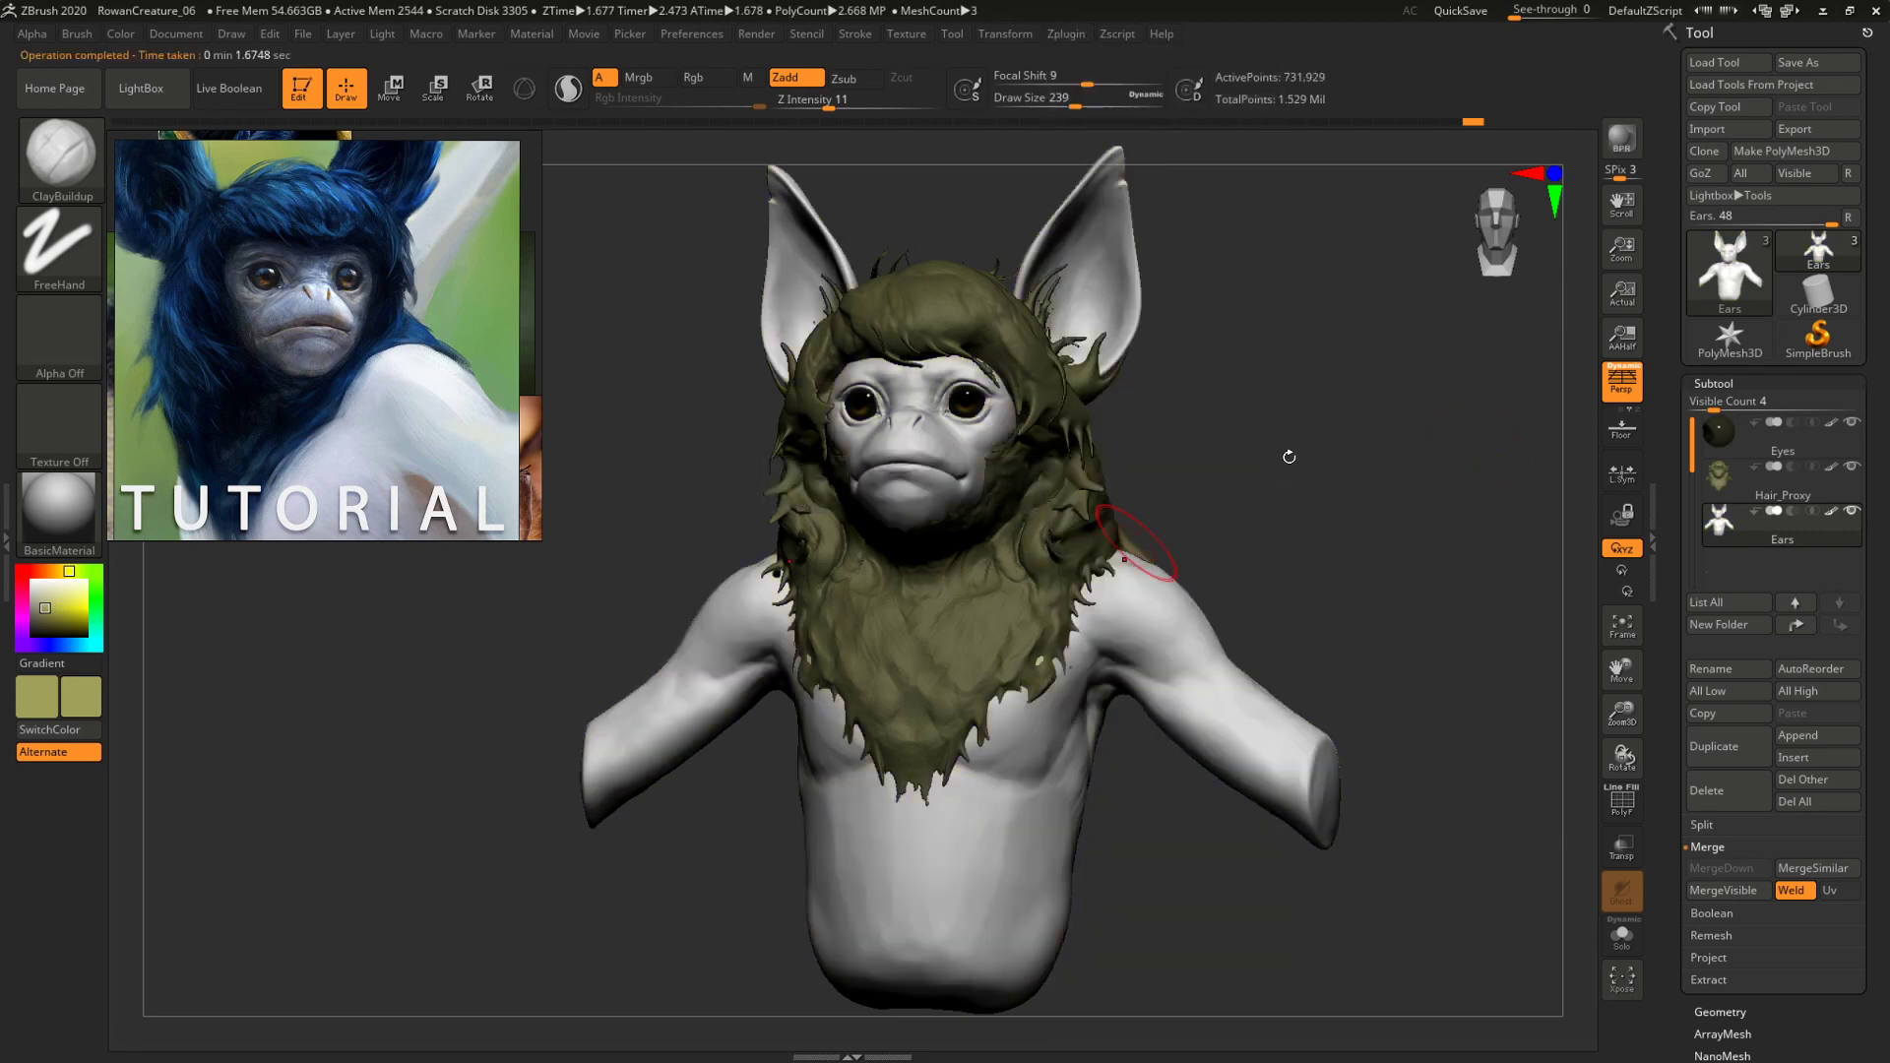
pyautogui.keyDown('alt'); pyautogui.moveTo(1284, 456); pyautogui.dragTo(1350, 493); pyautogui.keyUp('alt')
pyautogui.press('shift')
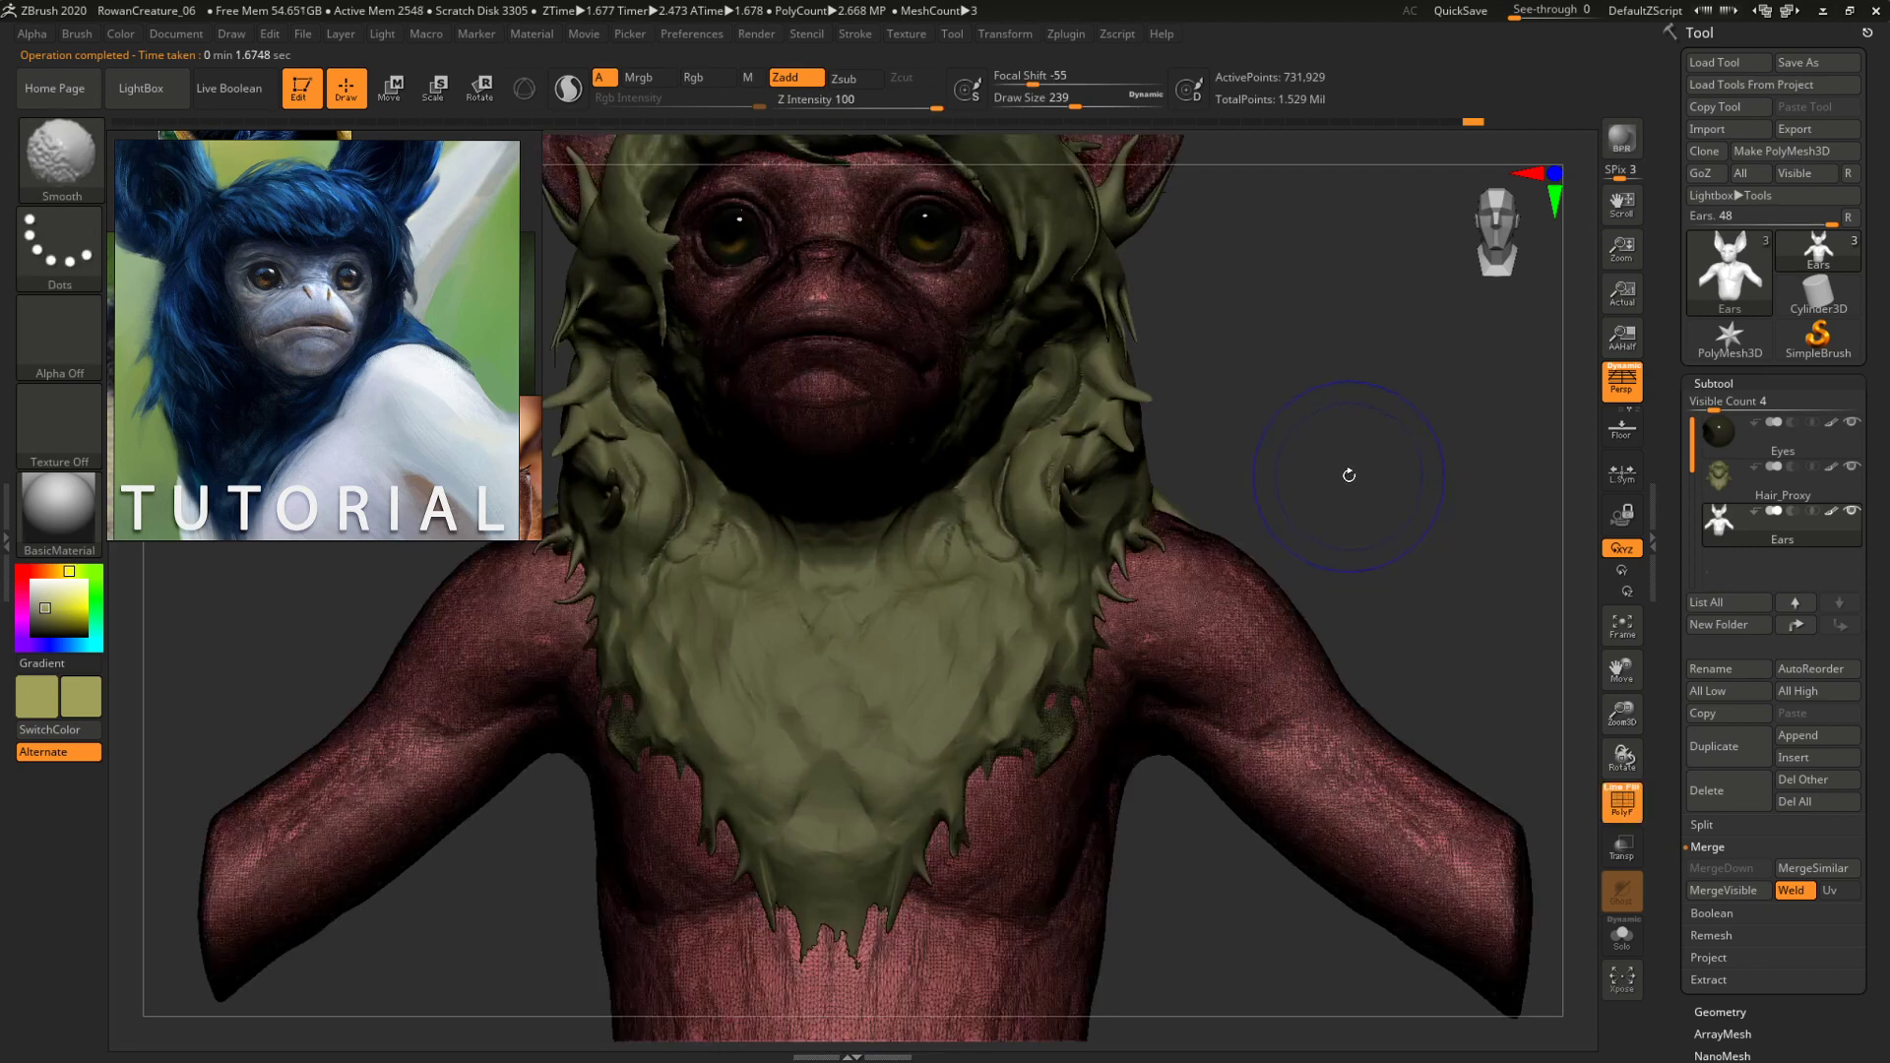
pyautogui.keyDown('shift'); pyautogui.moveTo(1310, 402); pyautogui.dragTo(1303, 612); pyautogui.keyUp('shift')
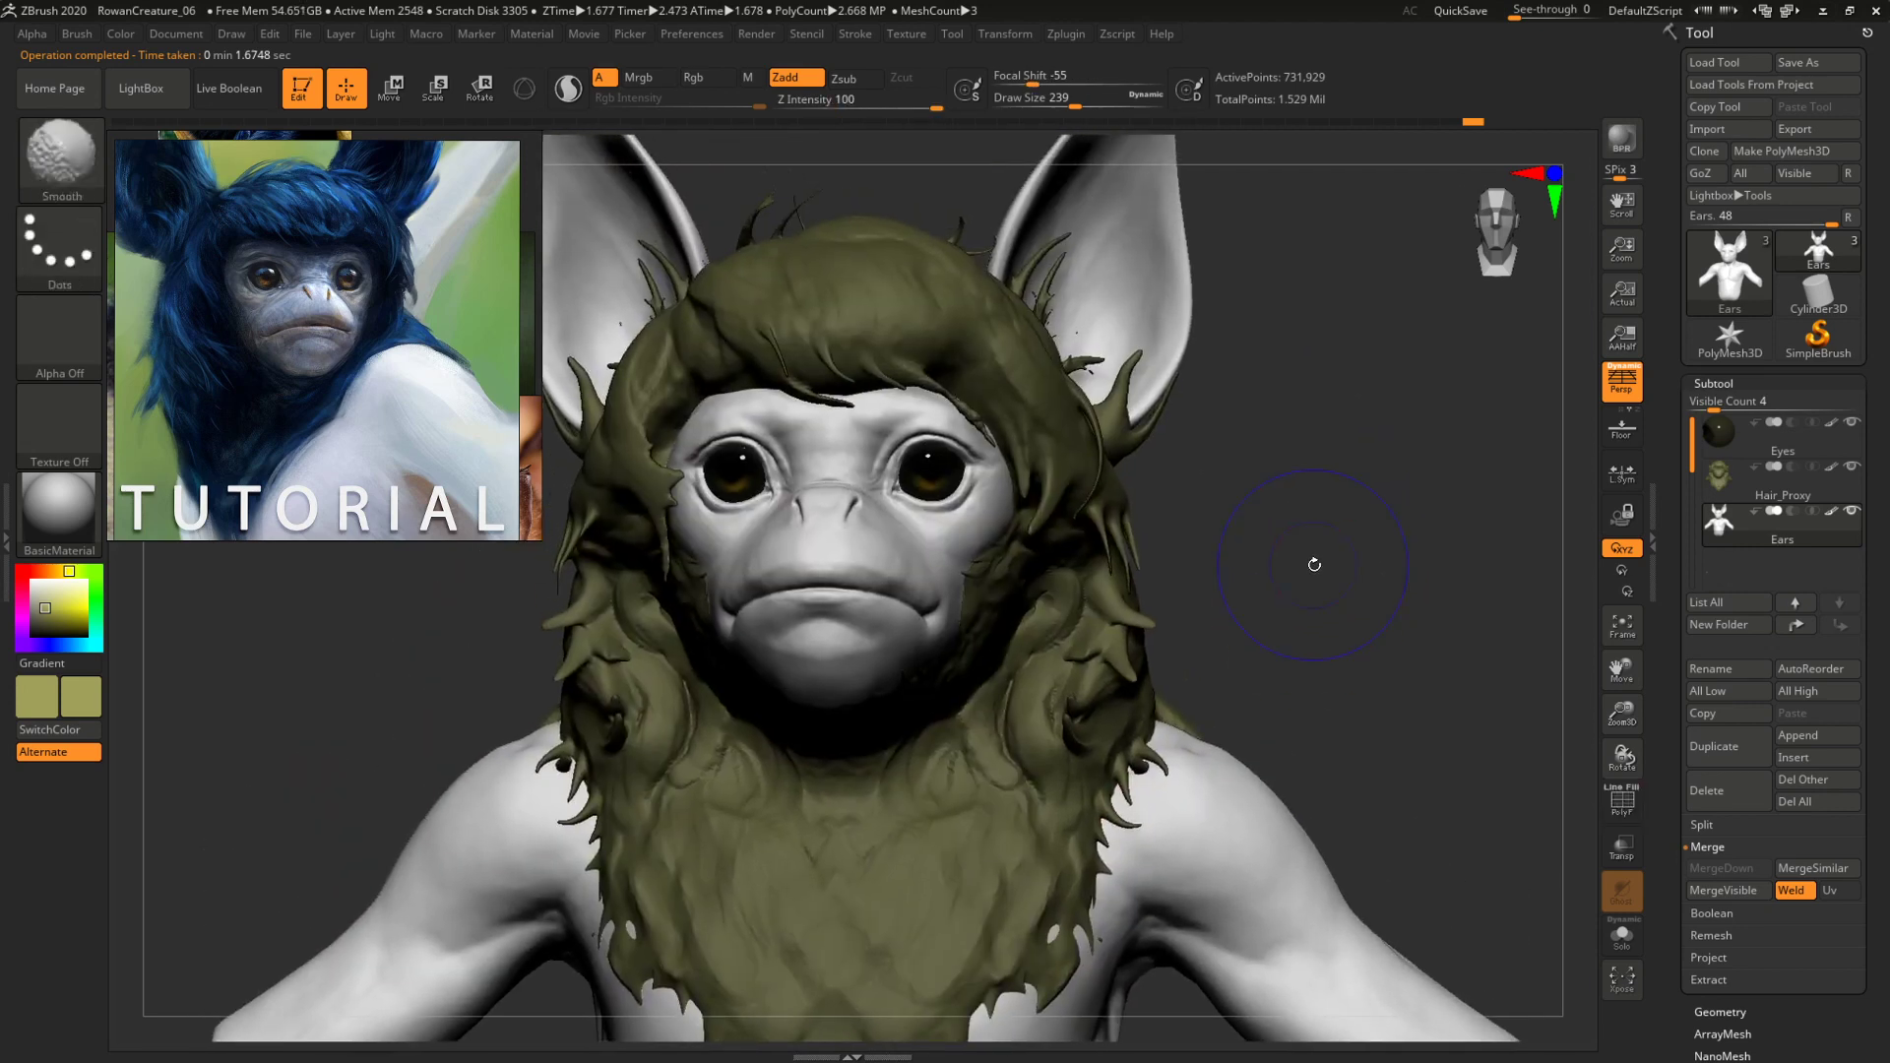
# Test-paint the face with the Standard brush at Rgb intensity 100, and fill the whole Ears subtool with colour R 160, G 160, B 90.
pyautogui.press('b')
pyautogui.press('s')
pyautogui.press('t')
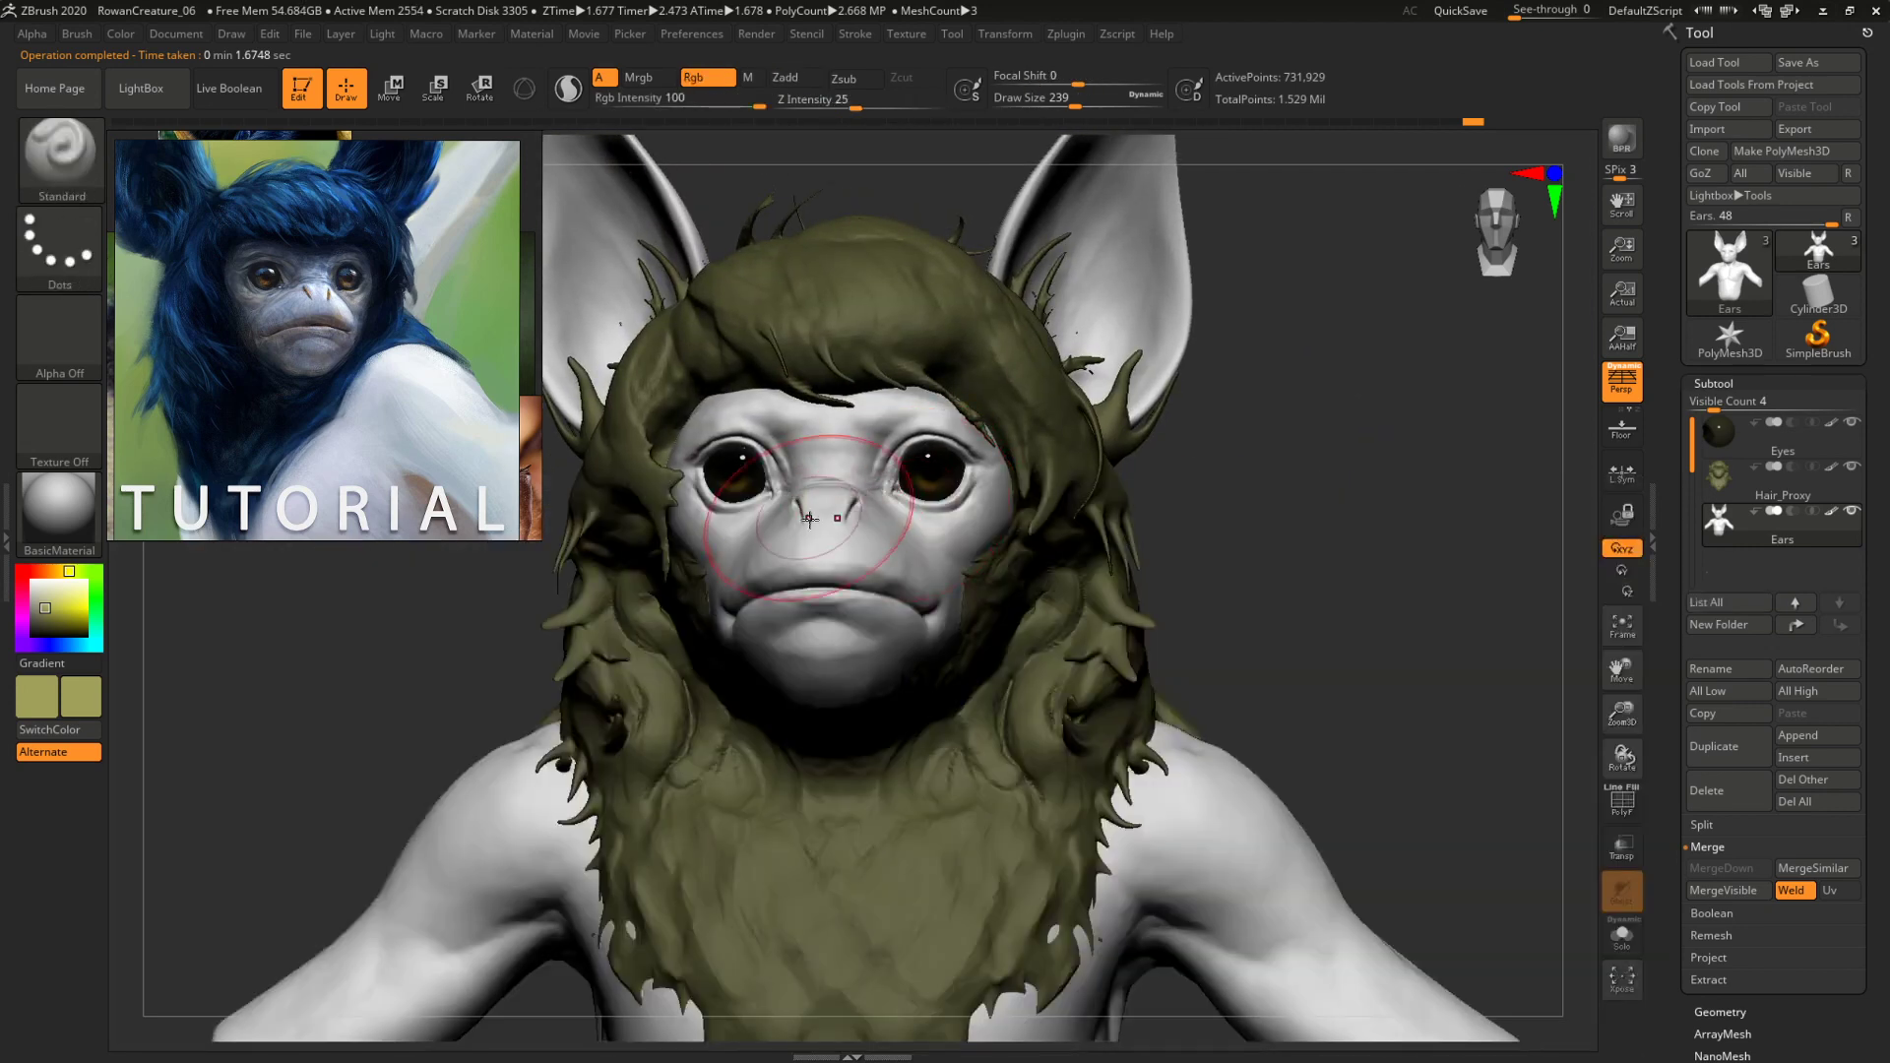
pyautogui.moveTo(809, 519)
pyautogui.mouseDown()
pyautogui.moveTo(846, 492)
pyautogui.moveTo(837, 463)
pyautogui.moveTo(832, 679)
pyautogui.mouseUp()
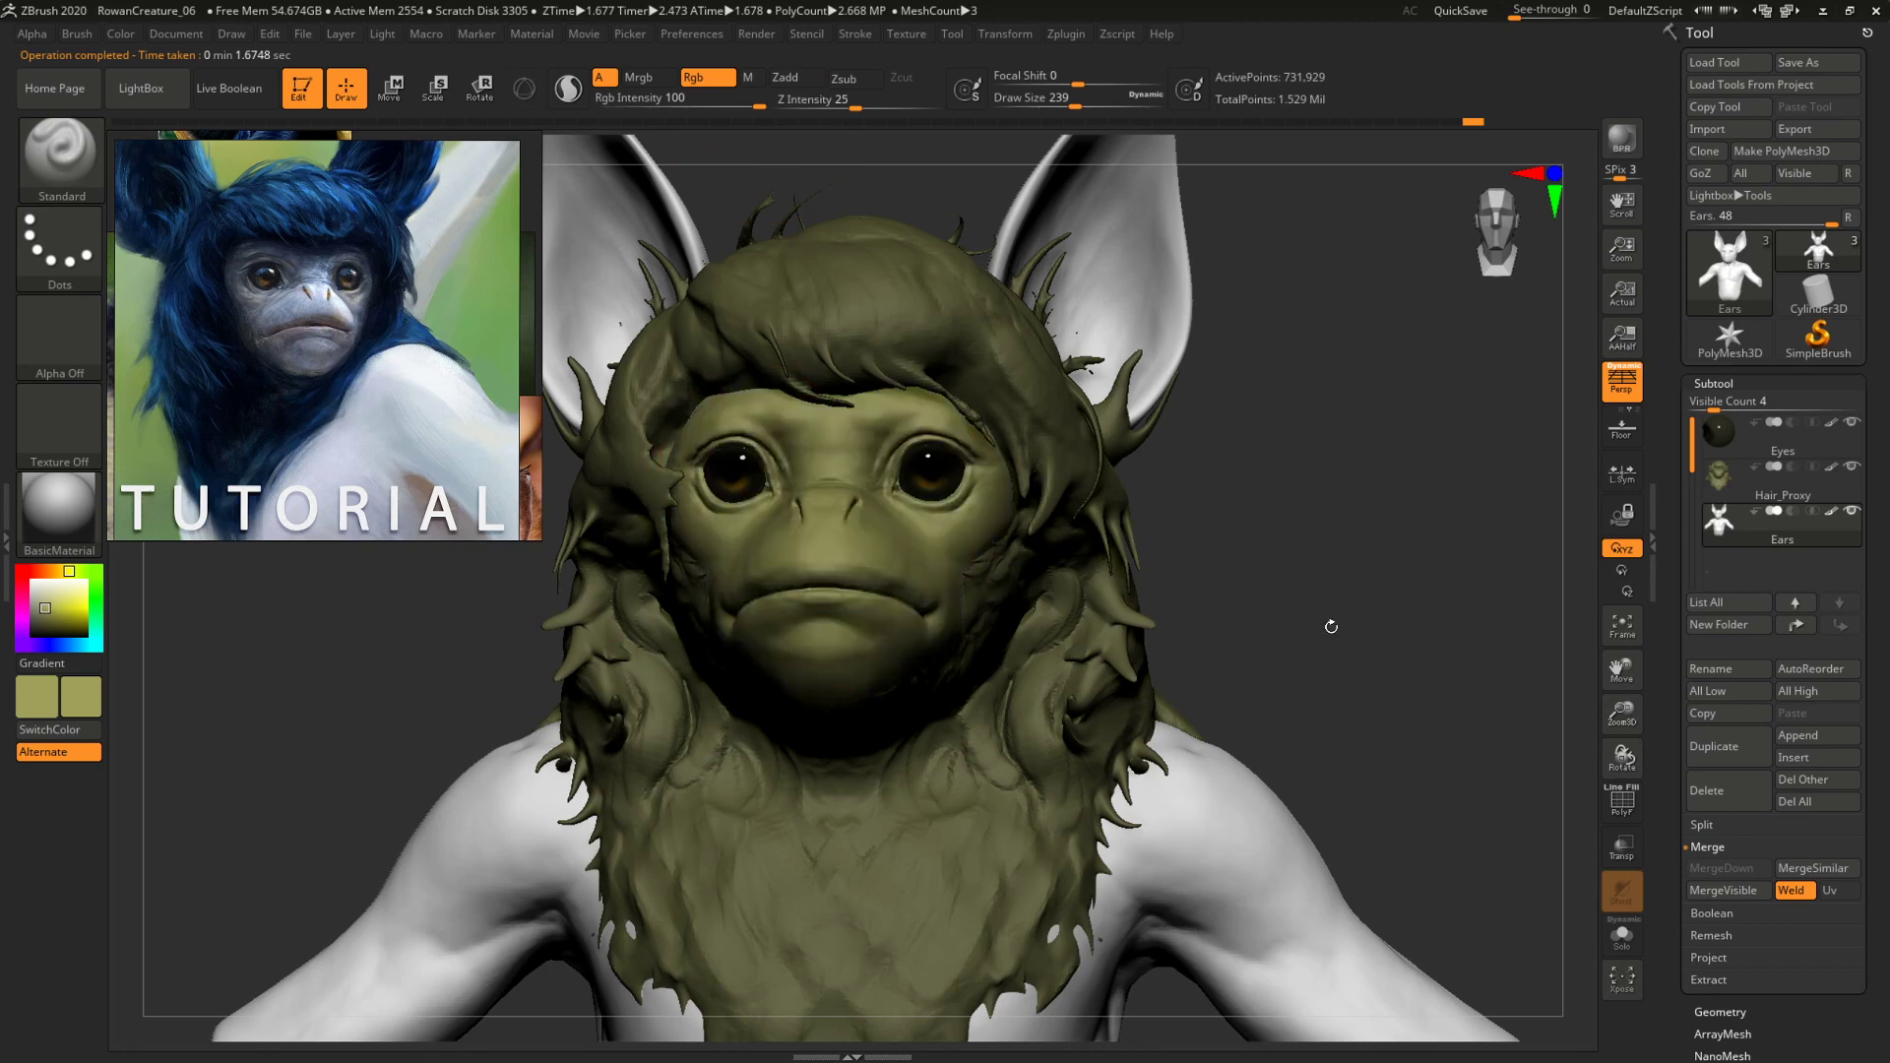
pyautogui.keyDown('alt'); pyautogui.moveTo(1331, 626); pyautogui.dragTo(1324, 504); pyautogui.keyUp('alt')
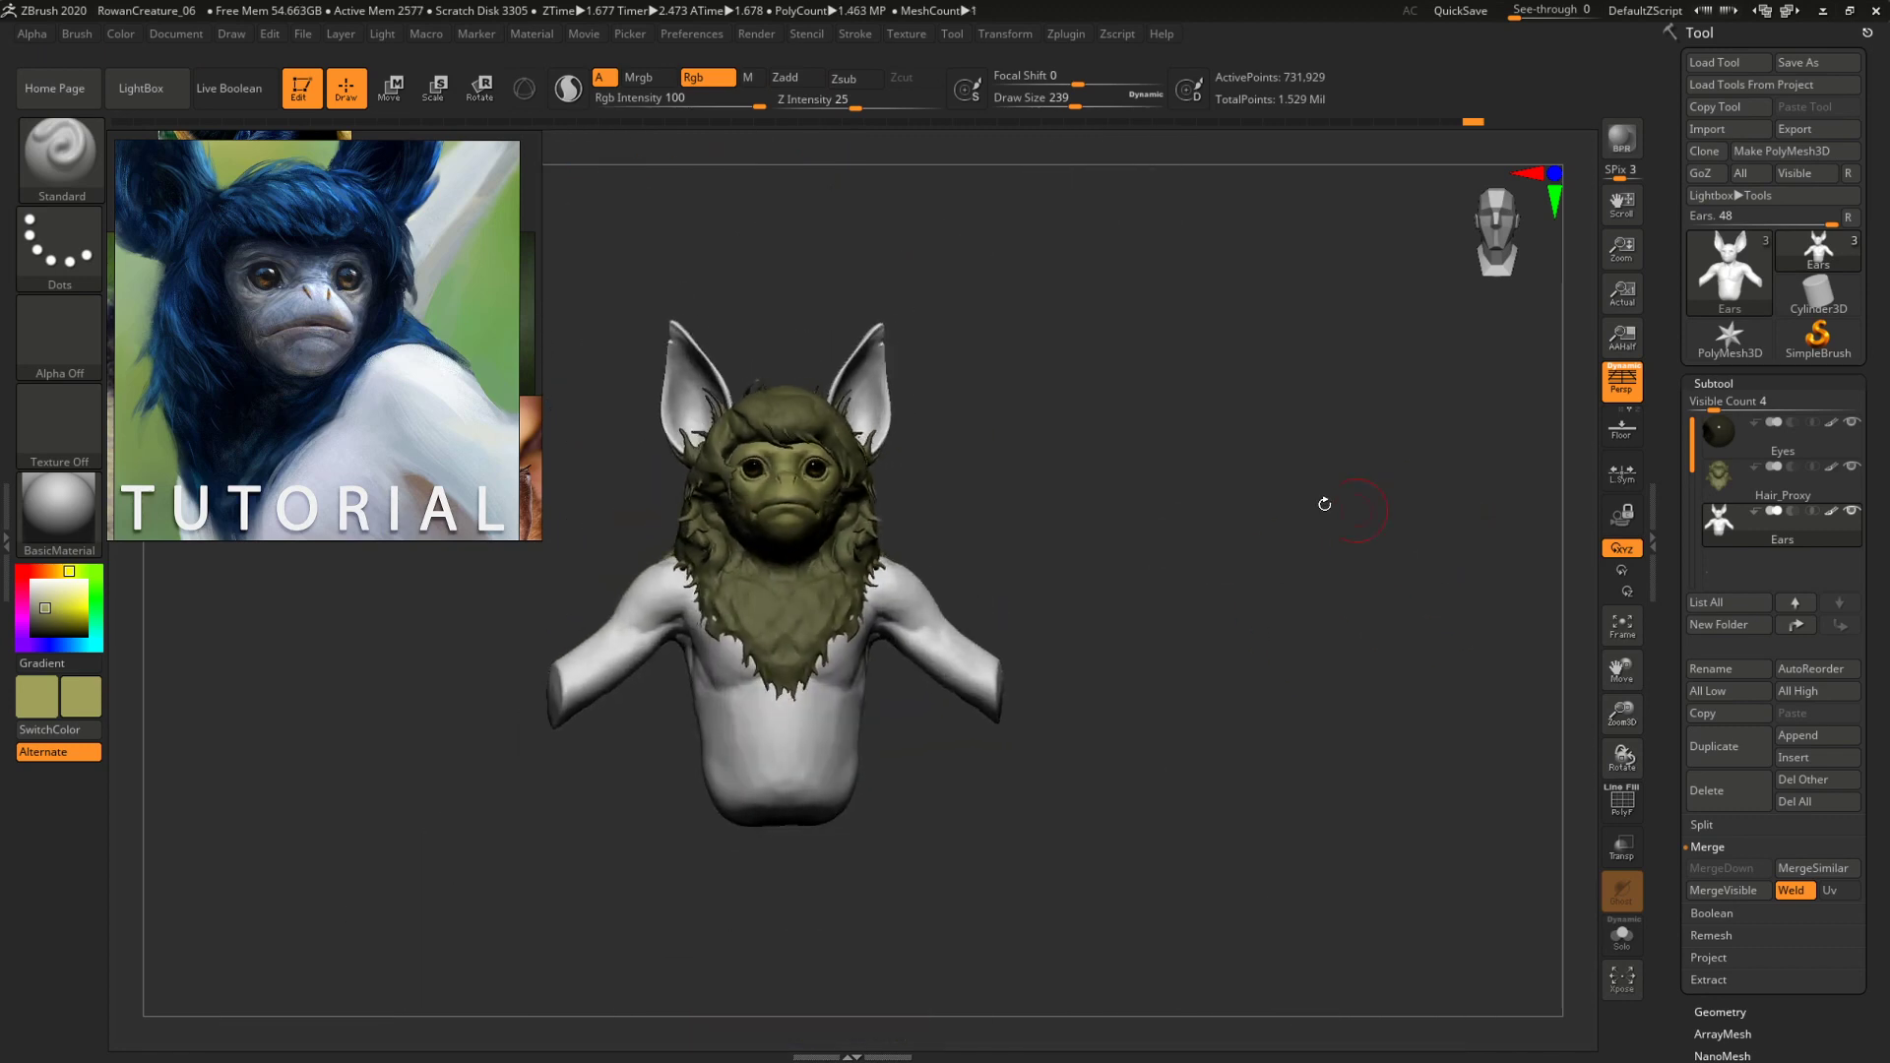
pyautogui.click(120, 33)
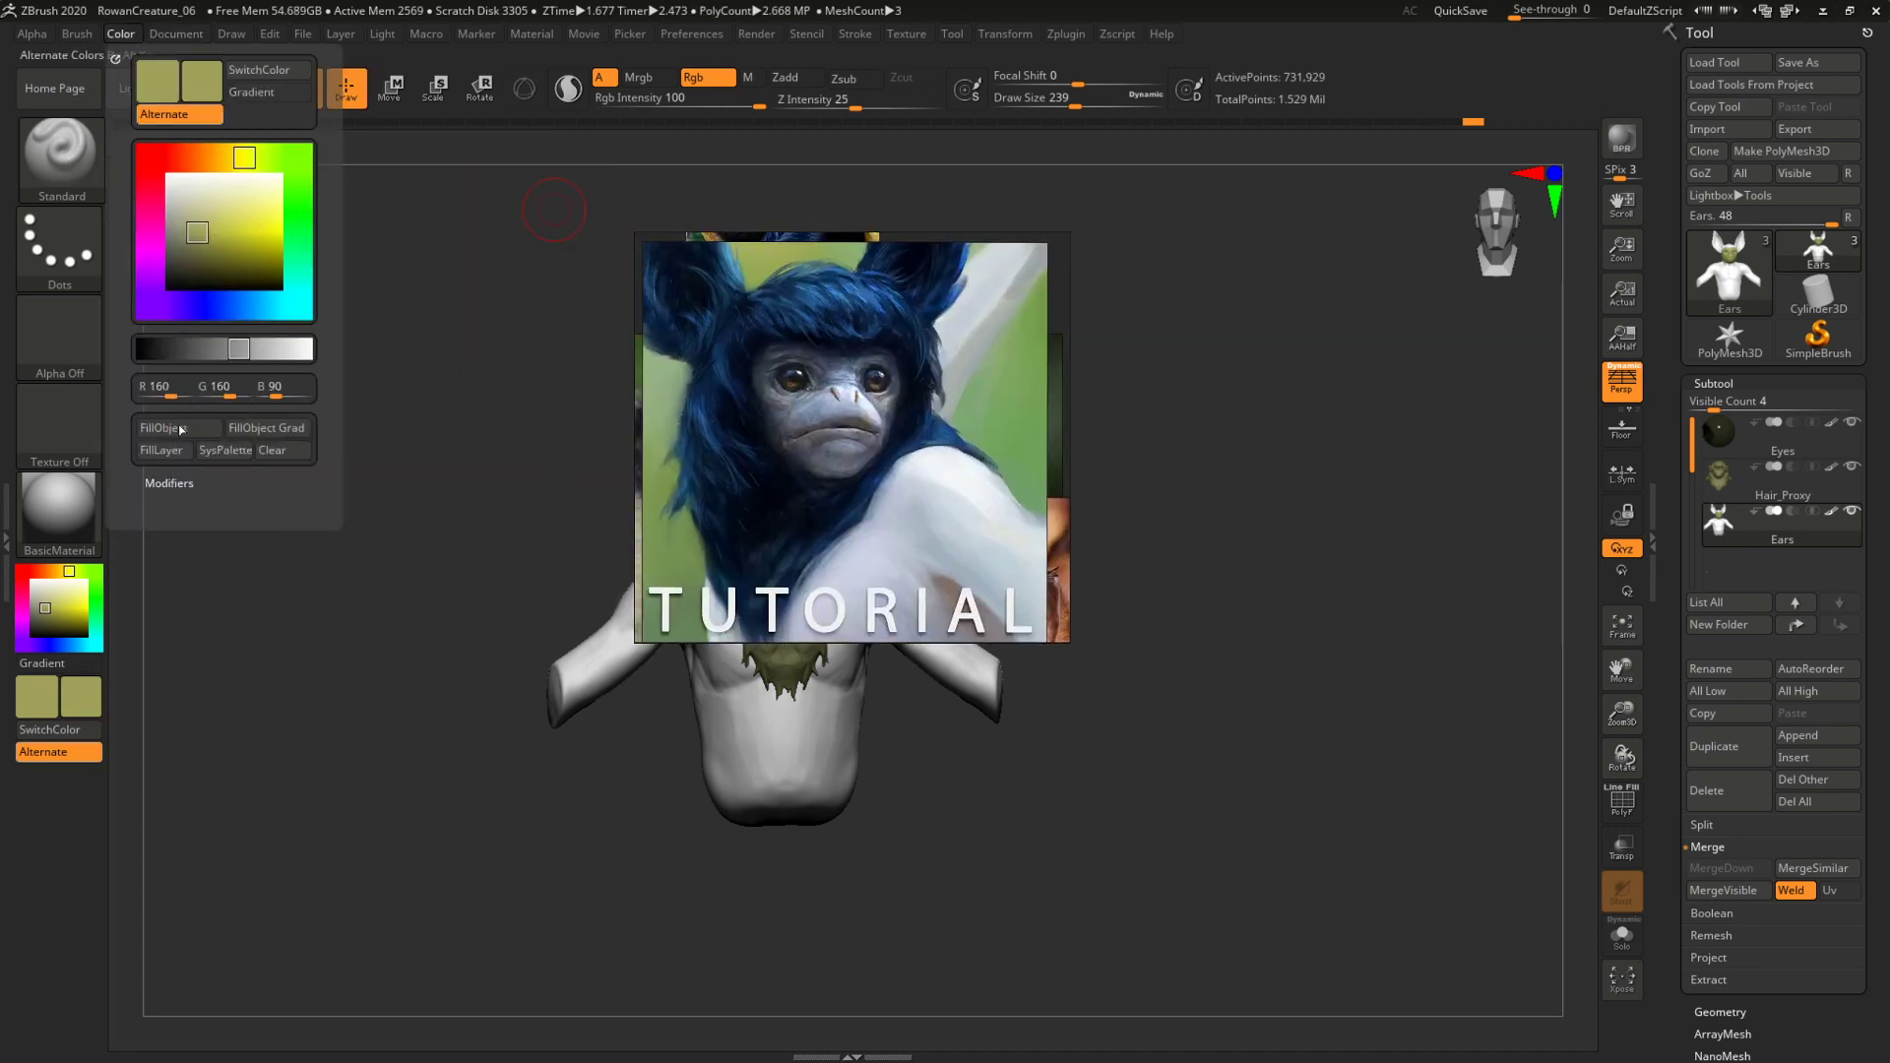
pyautogui.click(181, 429)
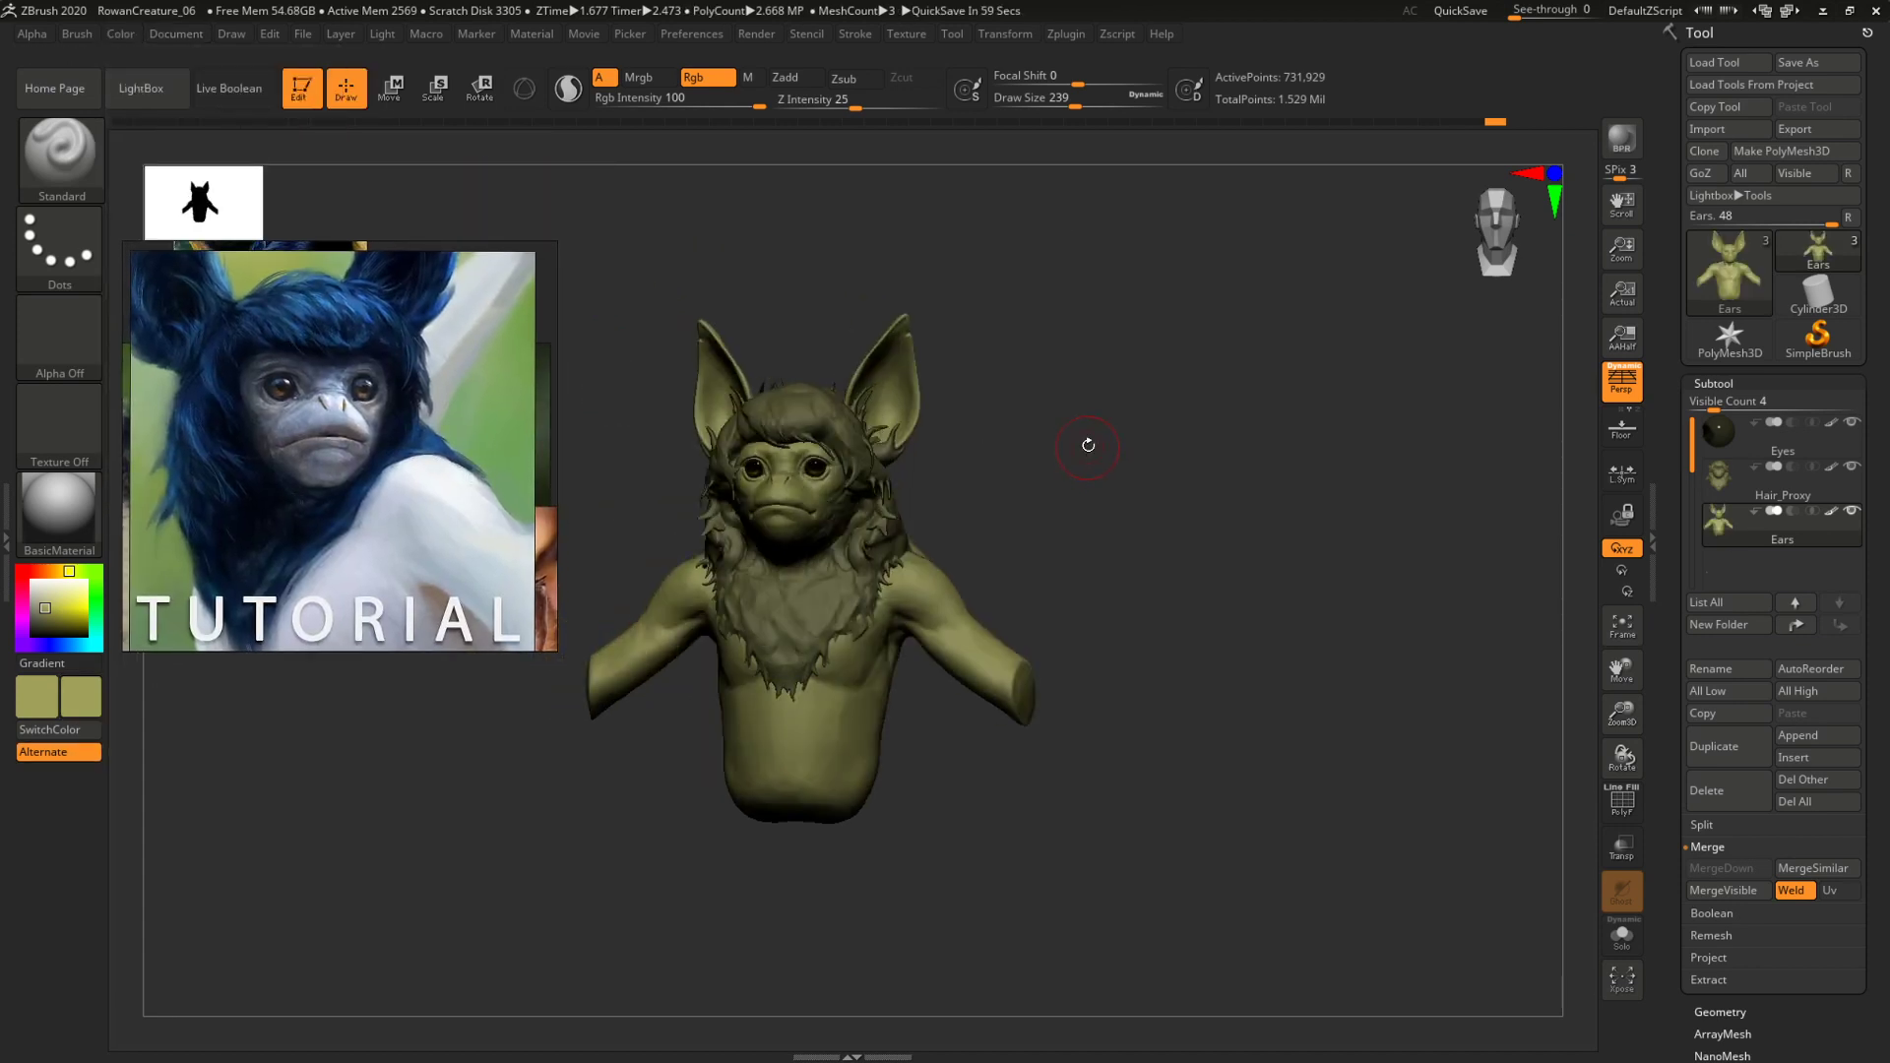
# Inspect the decimated, filled creature up close and from slightly different angles.
pyautogui.scroll(3, 1359, 515)
pyautogui.scroll(3, 1299, 482)
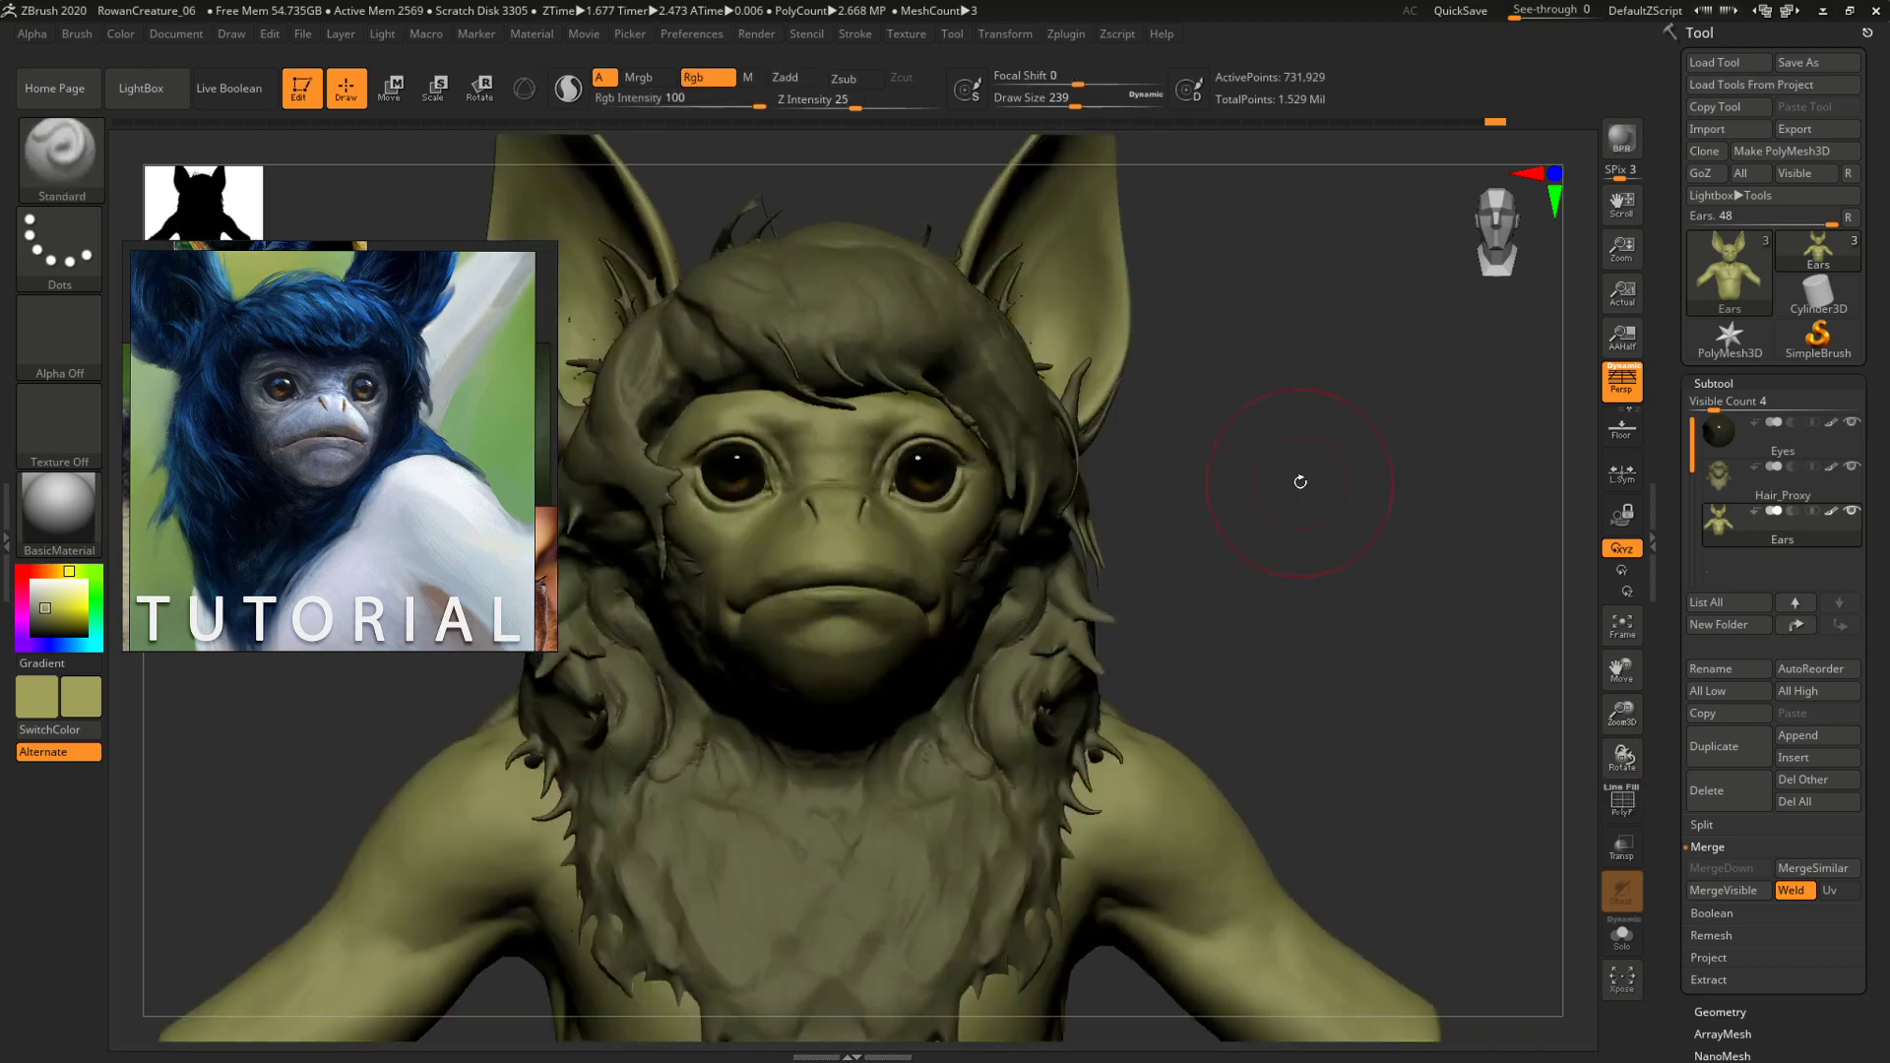
pyautogui.scroll(3, 1299, 481)
pyautogui.hotkey('shift', 'f')
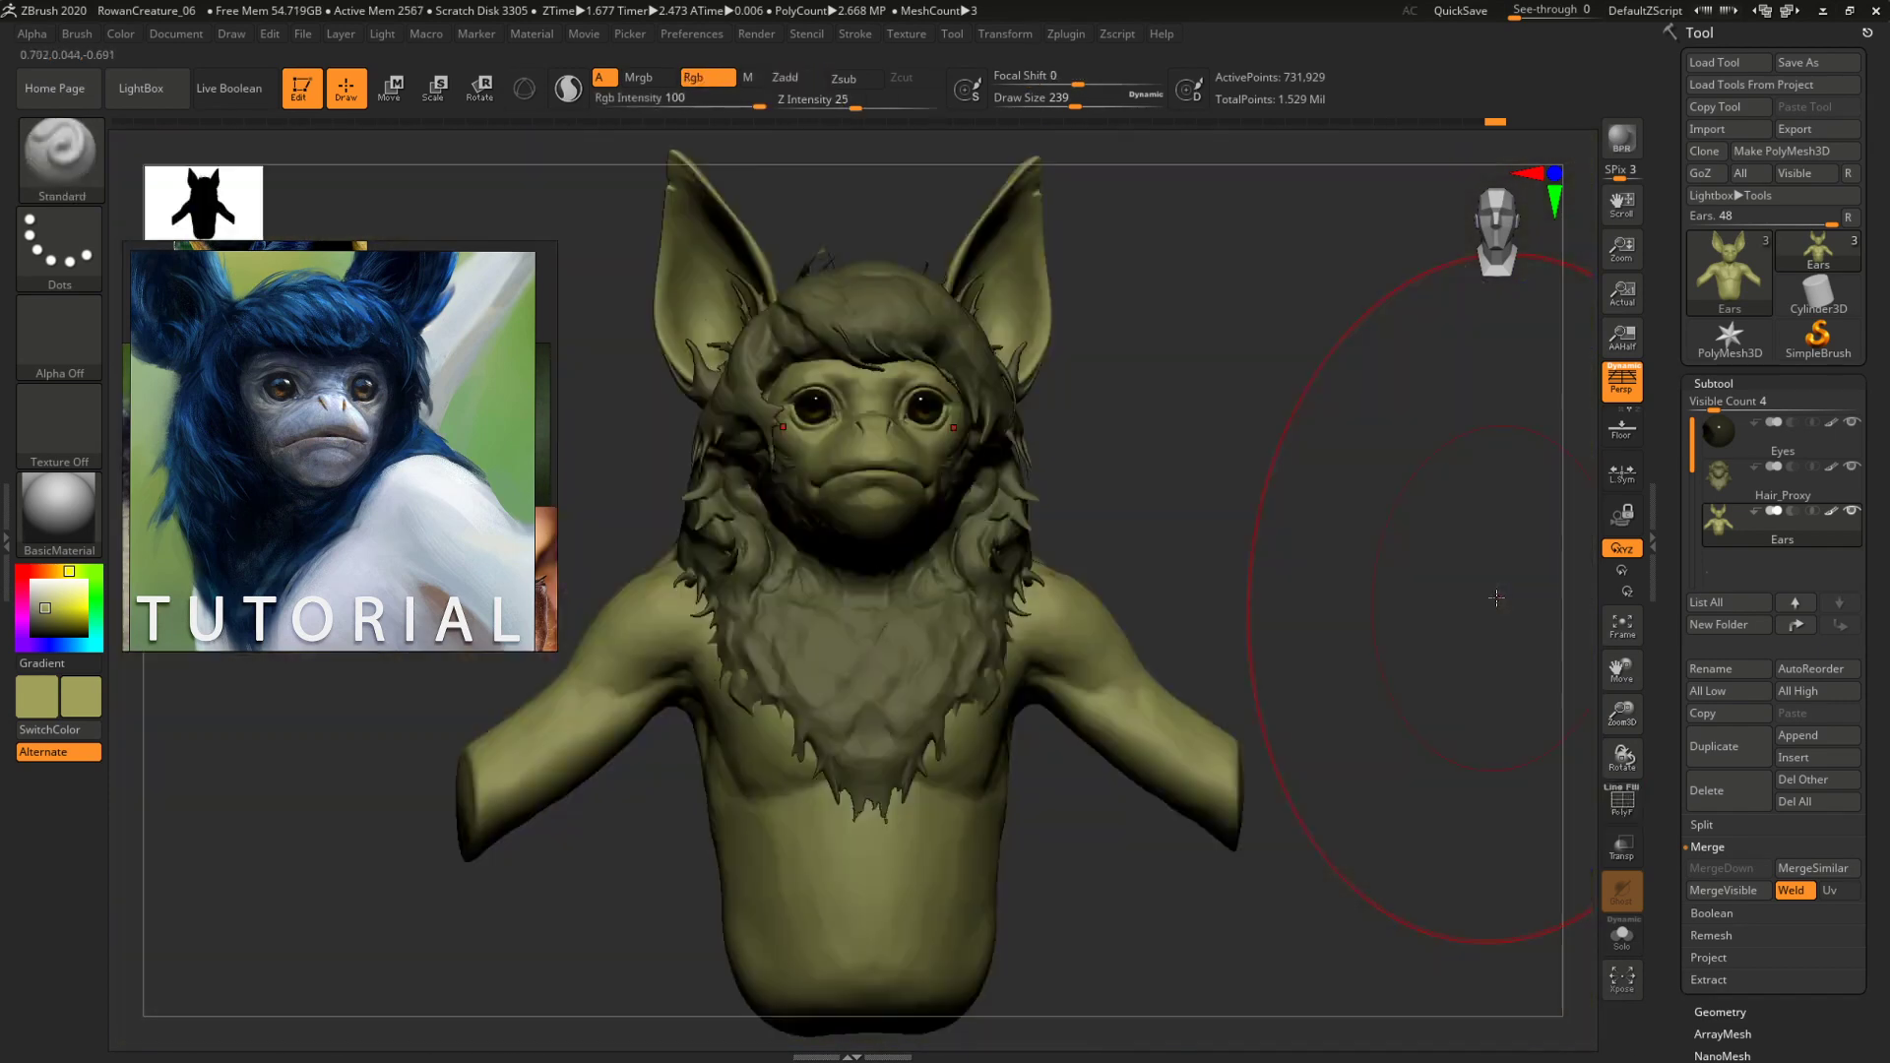
pyautogui.moveTo(1497, 590)
pyautogui.mouseDown()
pyautogui.moveTo(1336, 590)
pyautogui.moveTo(1411, 591)
pyautogui.mouseUp()
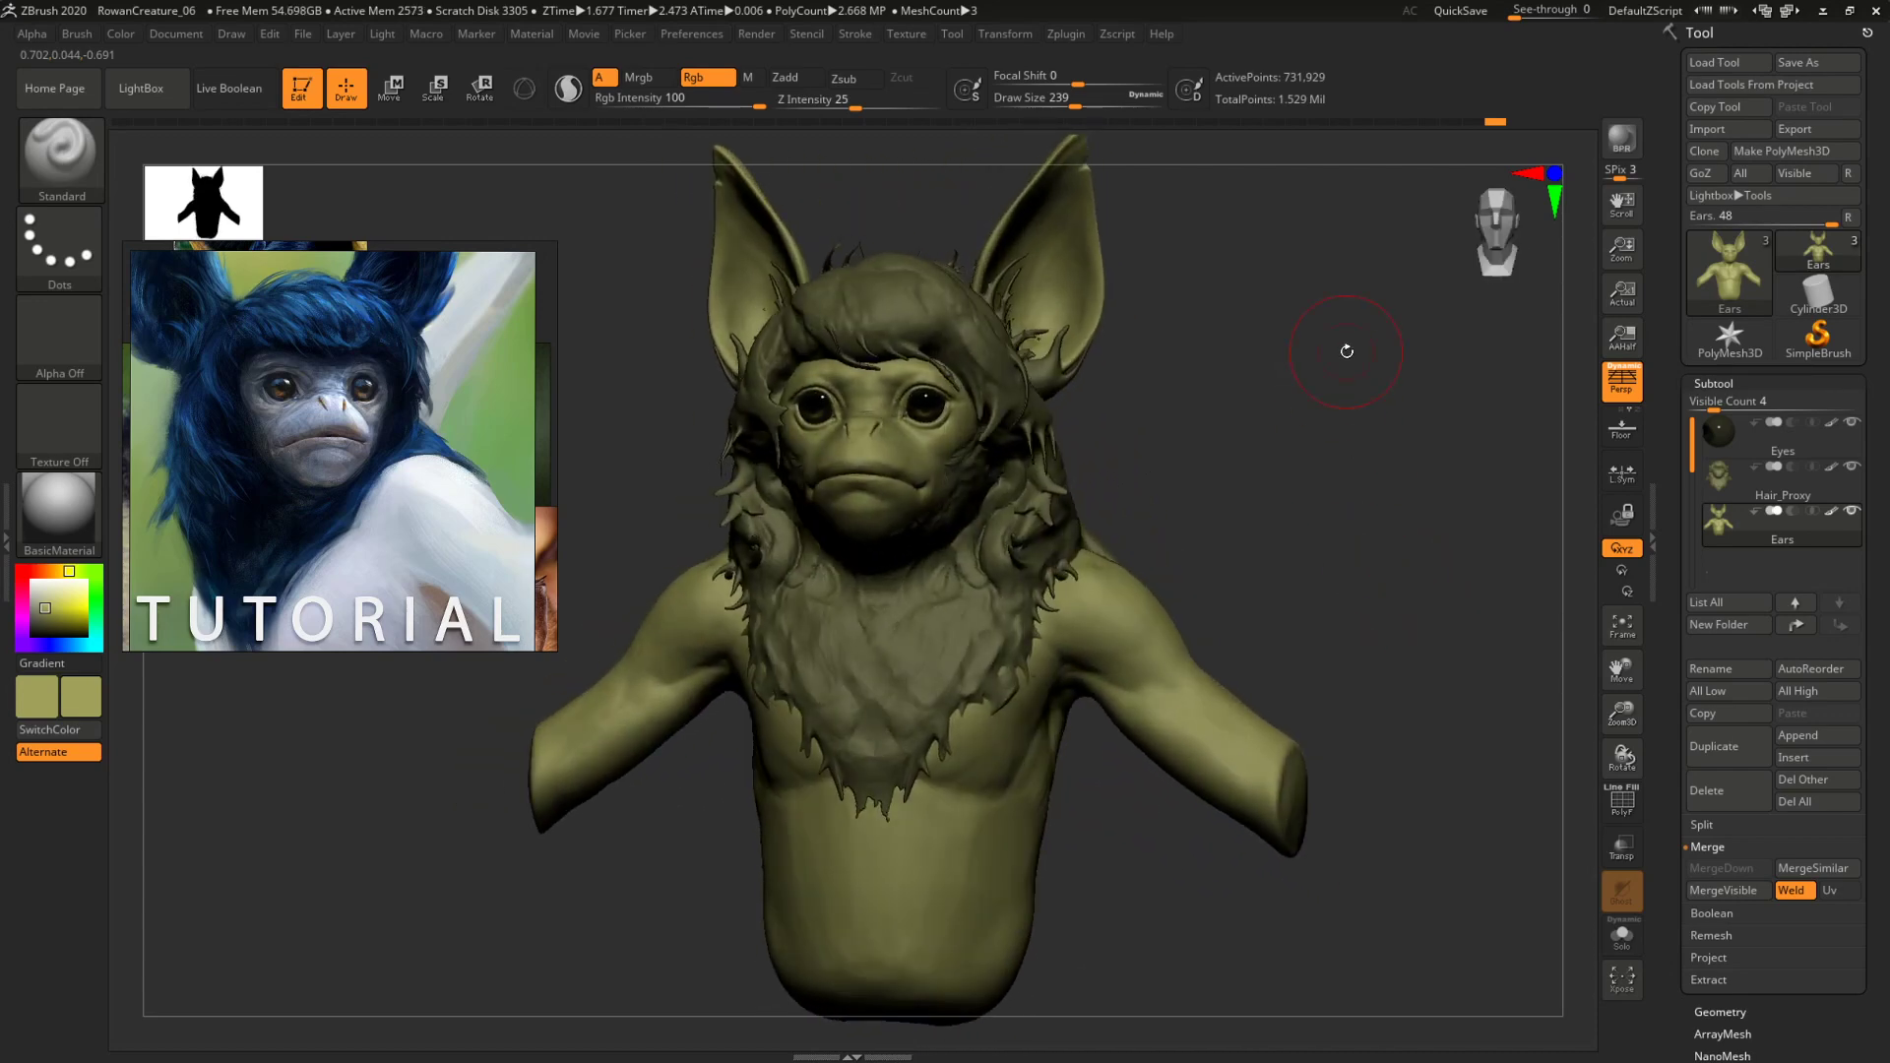
pyautogui.moveTo(1234, 465); pyautogui.dragTo(1246, 467)
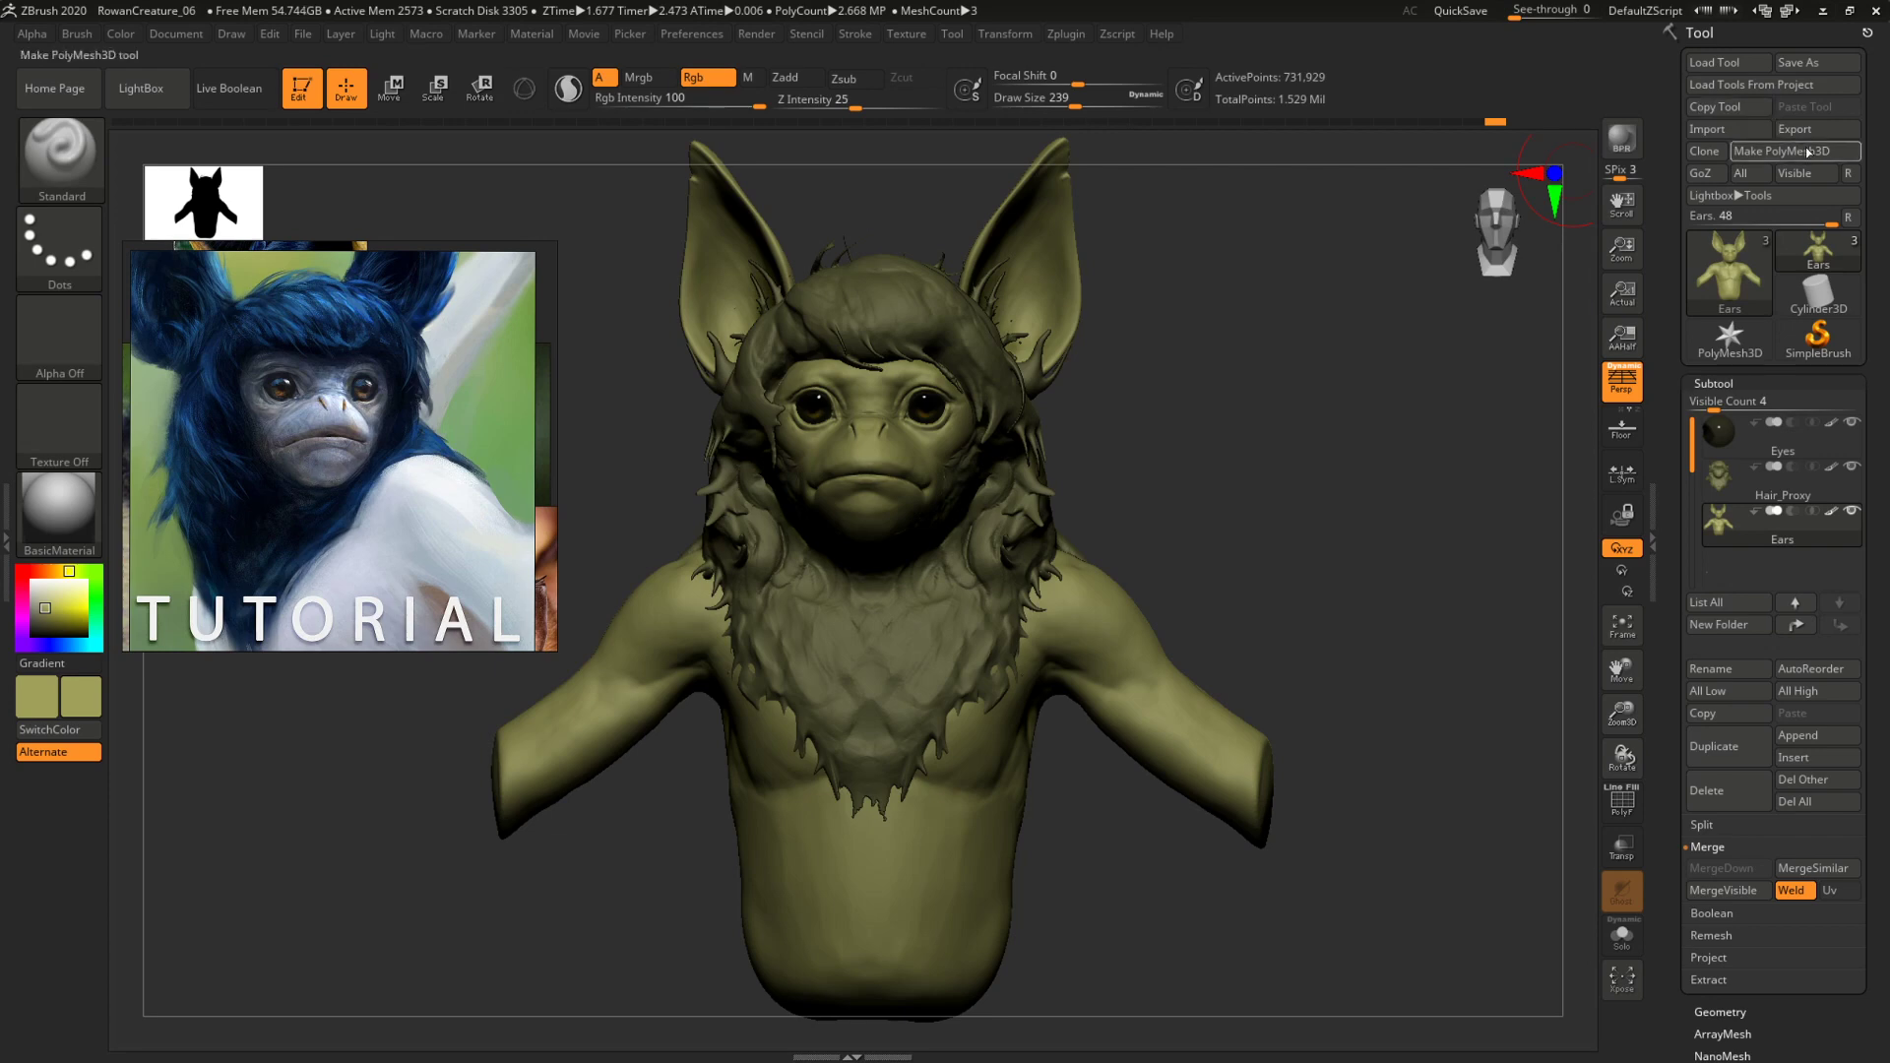
# Turn off the Grp export option for the Ears, Hair_Proxy and Eyes subtools.
pyautogui.moveTo(1880, 403); pyautogui.dragTo(1849, 159)
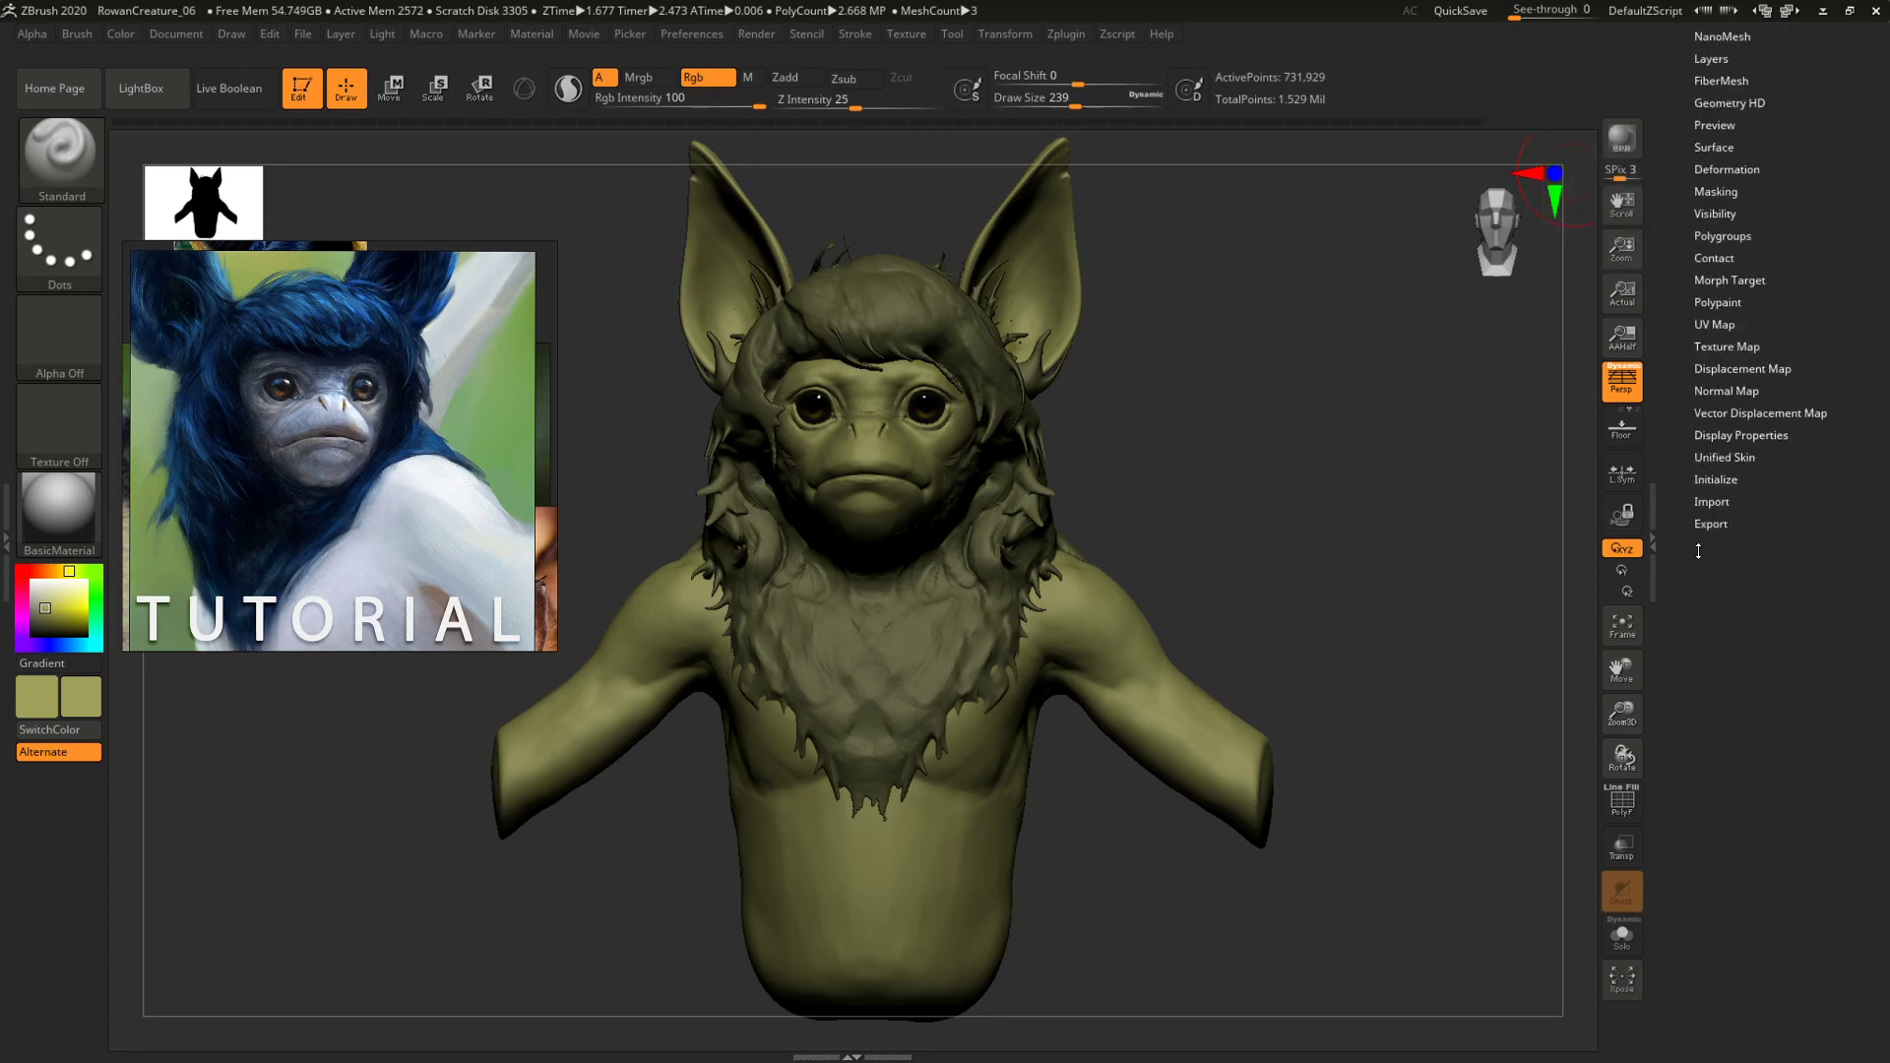
pyautogui.click(1711, 524)
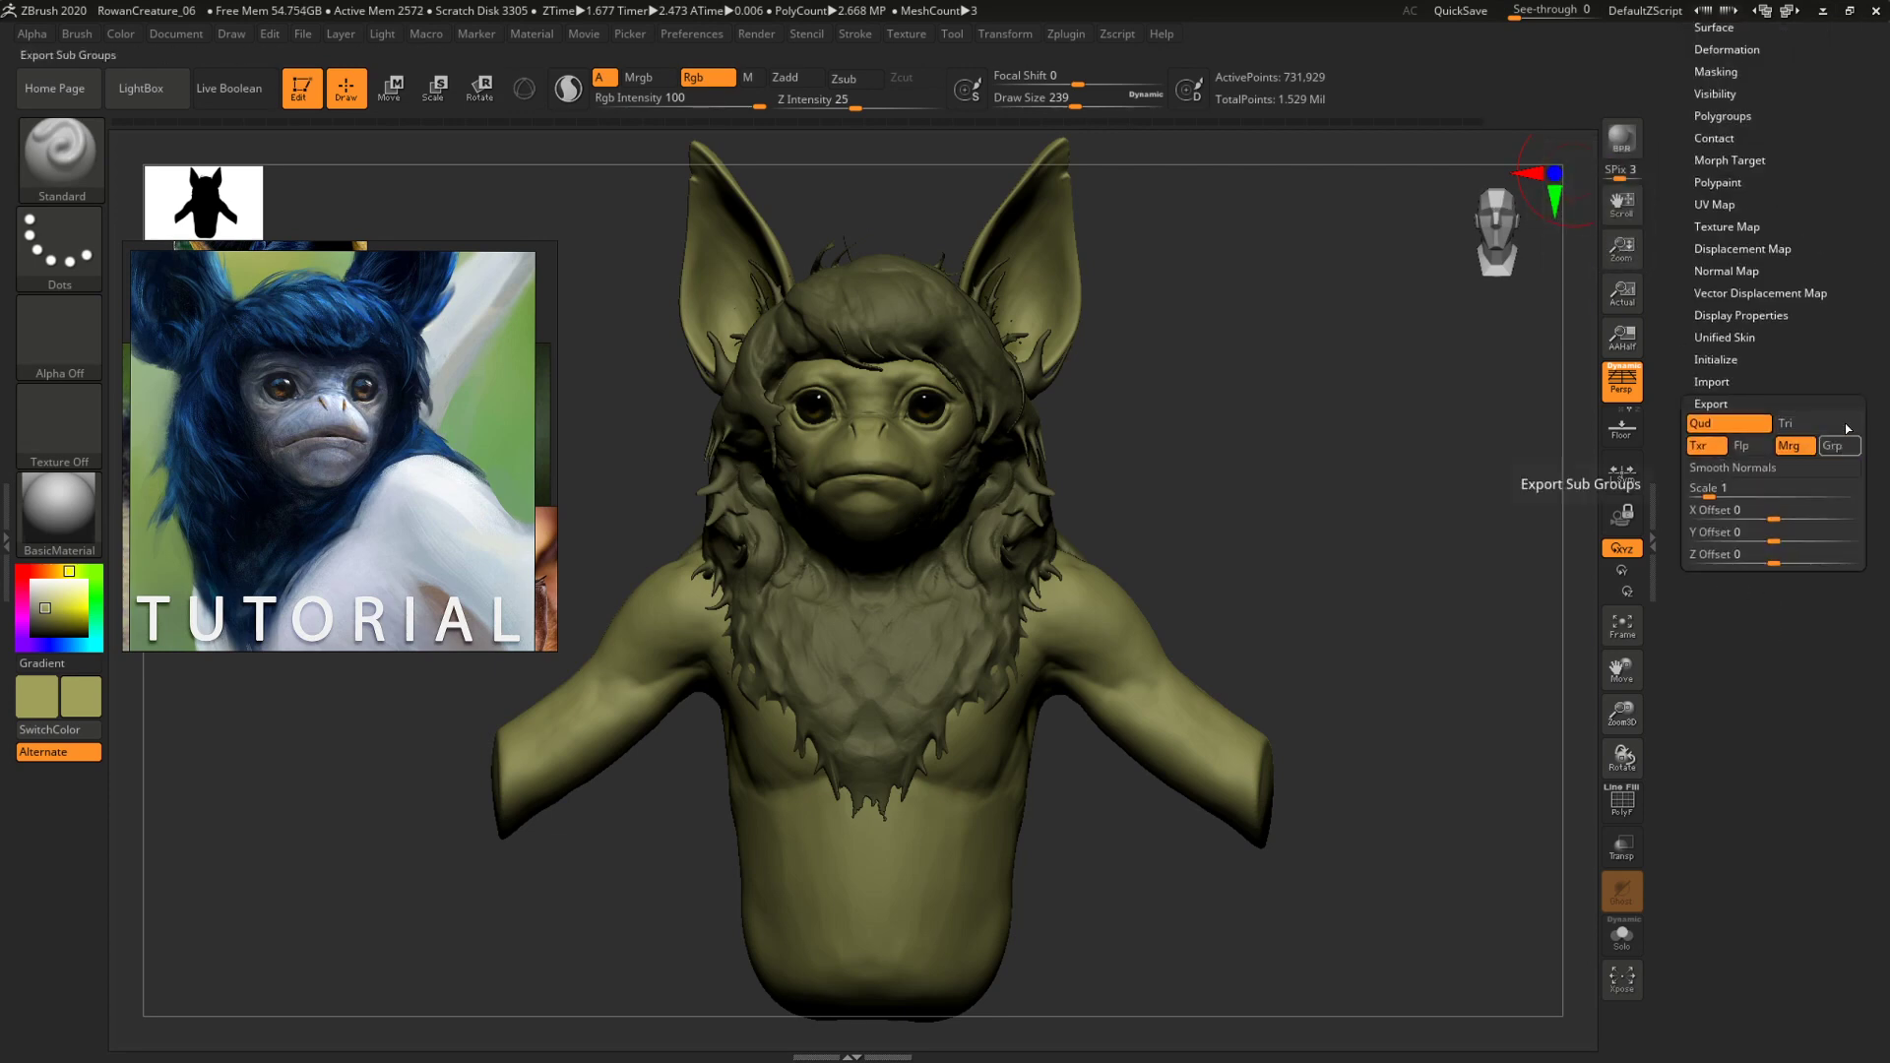
pyautogui.keyDown('alt'); pyautogui.click(994, 457); pyautogui.keyUp('alt')
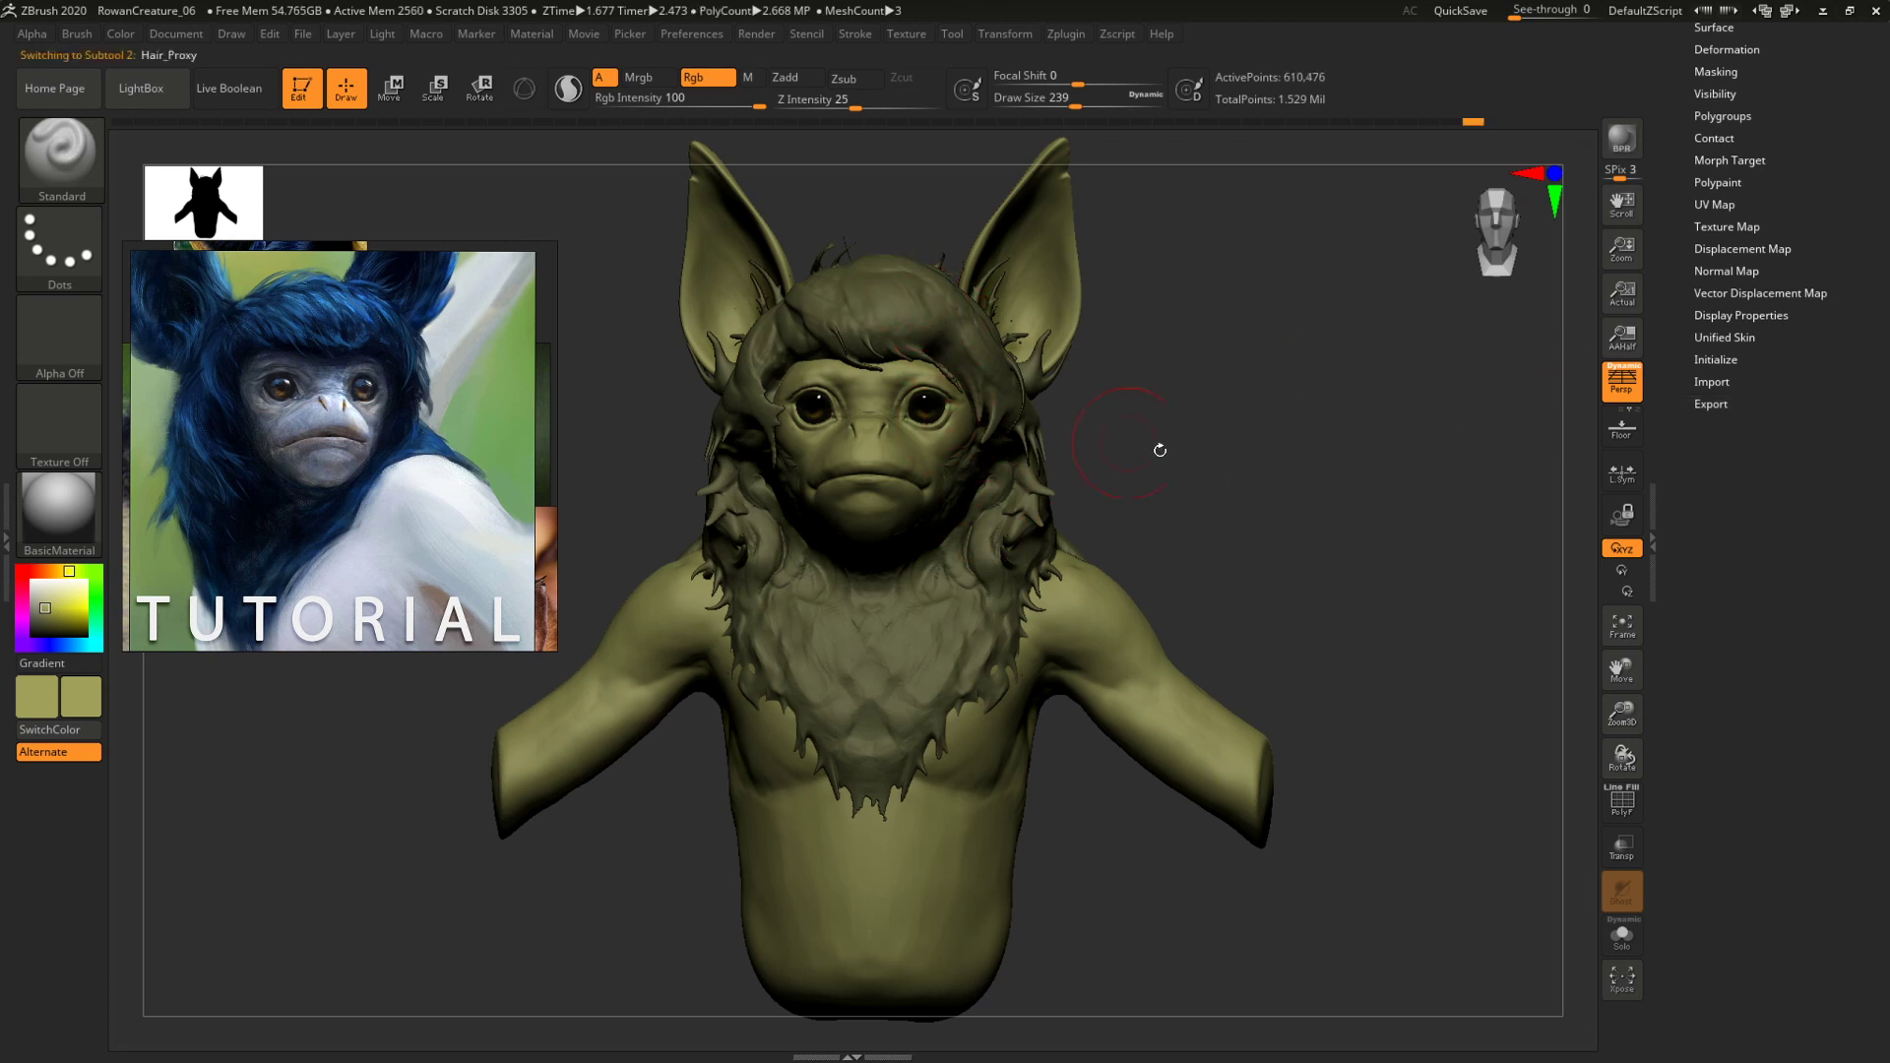
pyautogui.click(1698, 408)
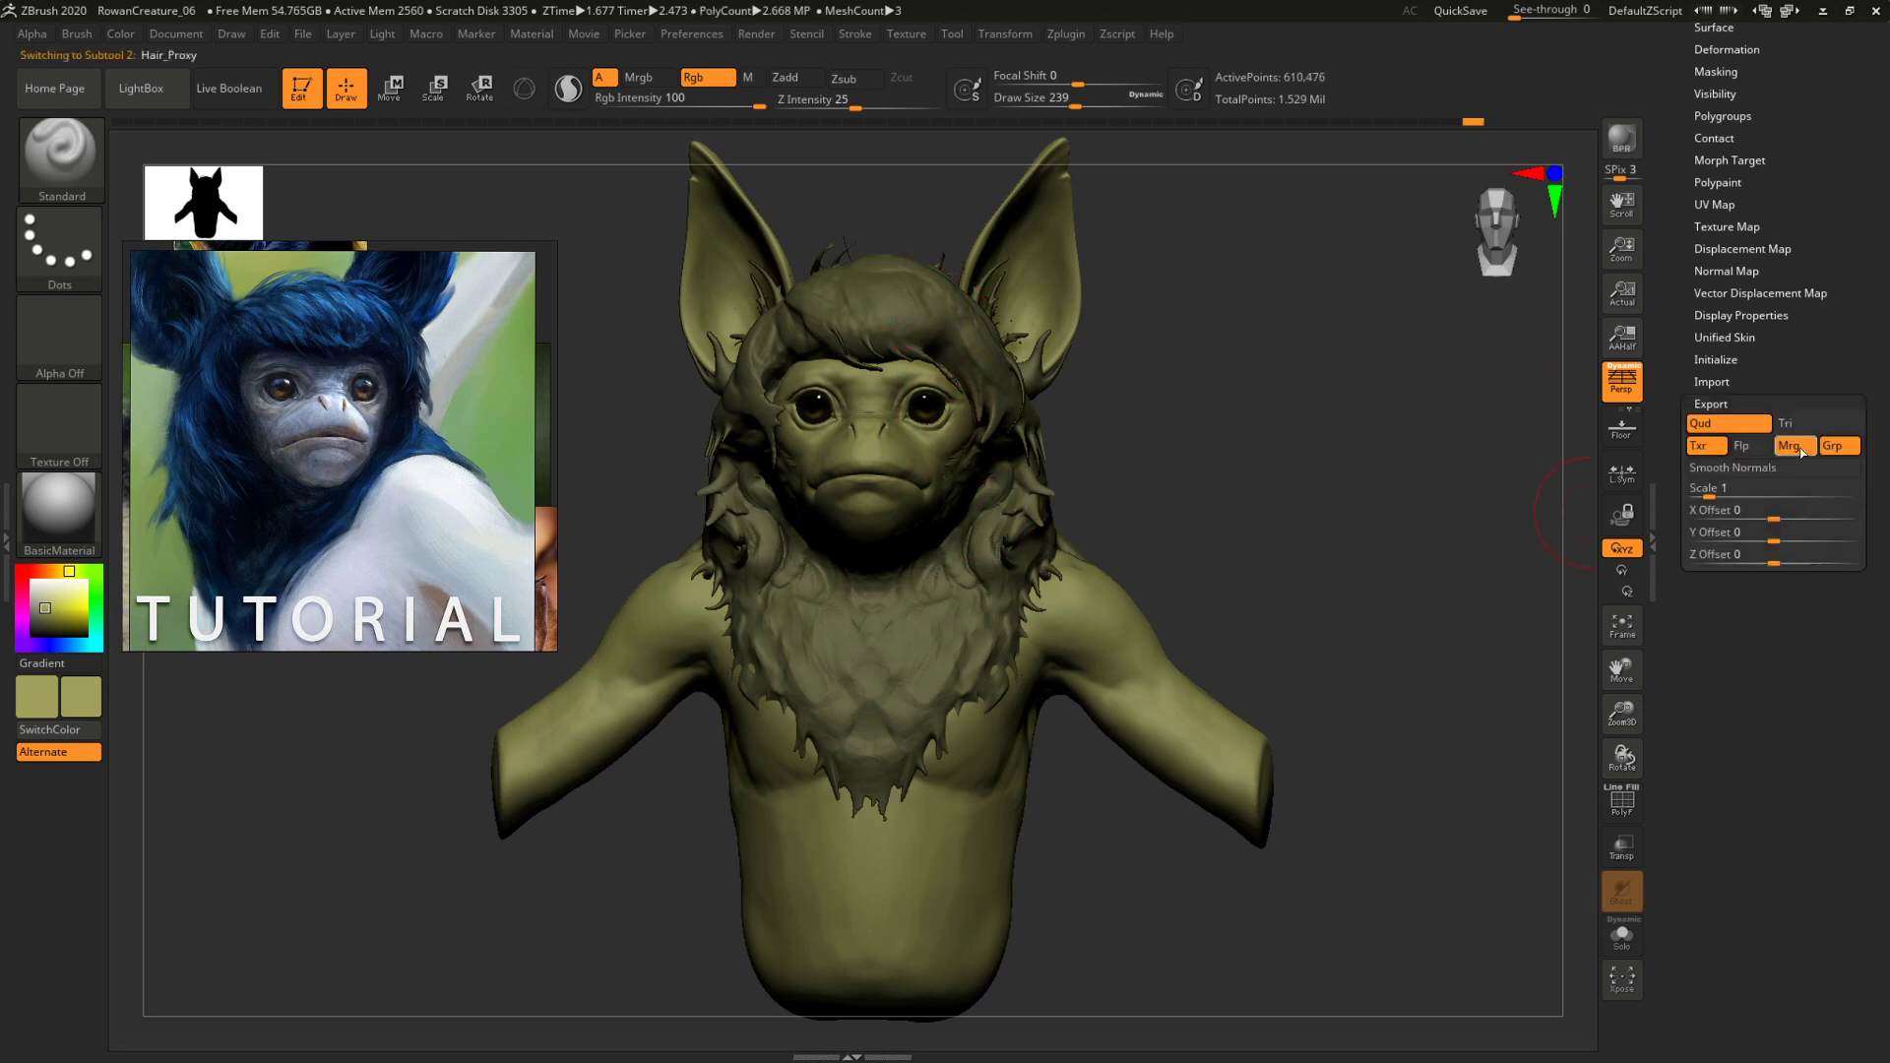
pyautogui.keyDown('alt'); pyautogui.click(928, 405); pyautogui.keyUp('alt')
pyautogui.click(1711, 403)
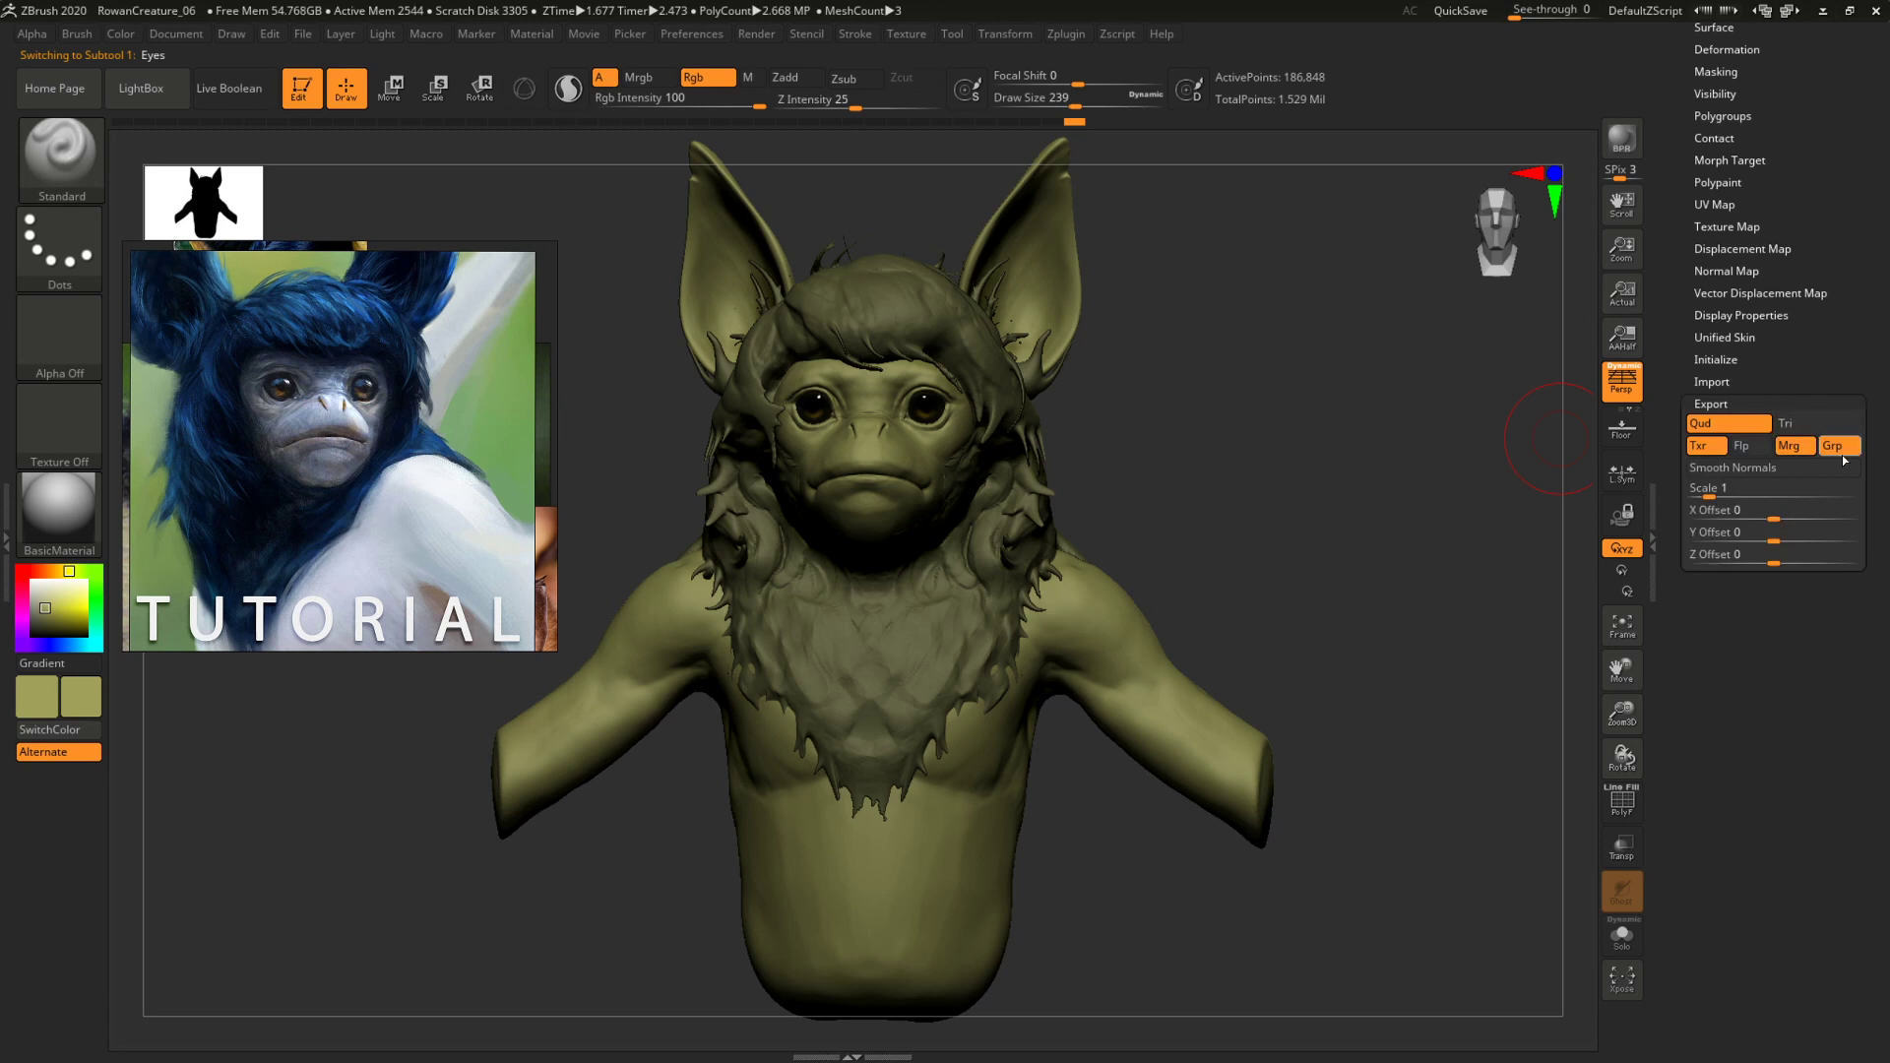
pyautogui.moveTo(1304, 523)
pyautogui.mouseDown()
pyautogui.moveTo(1278, 457)
pyautogui.moveTo(1230, 512)
pyautogui.moveTo(1227, 474)
pyautogui.mouseUp()
pyautogui.moveTo(1158, 405)
pyautogui.mouseDown()
pyautogui.moveTo(1173, 391)
pyautogui.moveTo(1341, 490)
pyautogui.moveTo(1632, 610)
pyautogui.moveTo(1651, 573)
pyautogui.moveTo(1210, 588)
pyautogui.moveTo(1256, 515)
pyautogui.moveTo(1427, 443)
pyautogui.mouseUp()
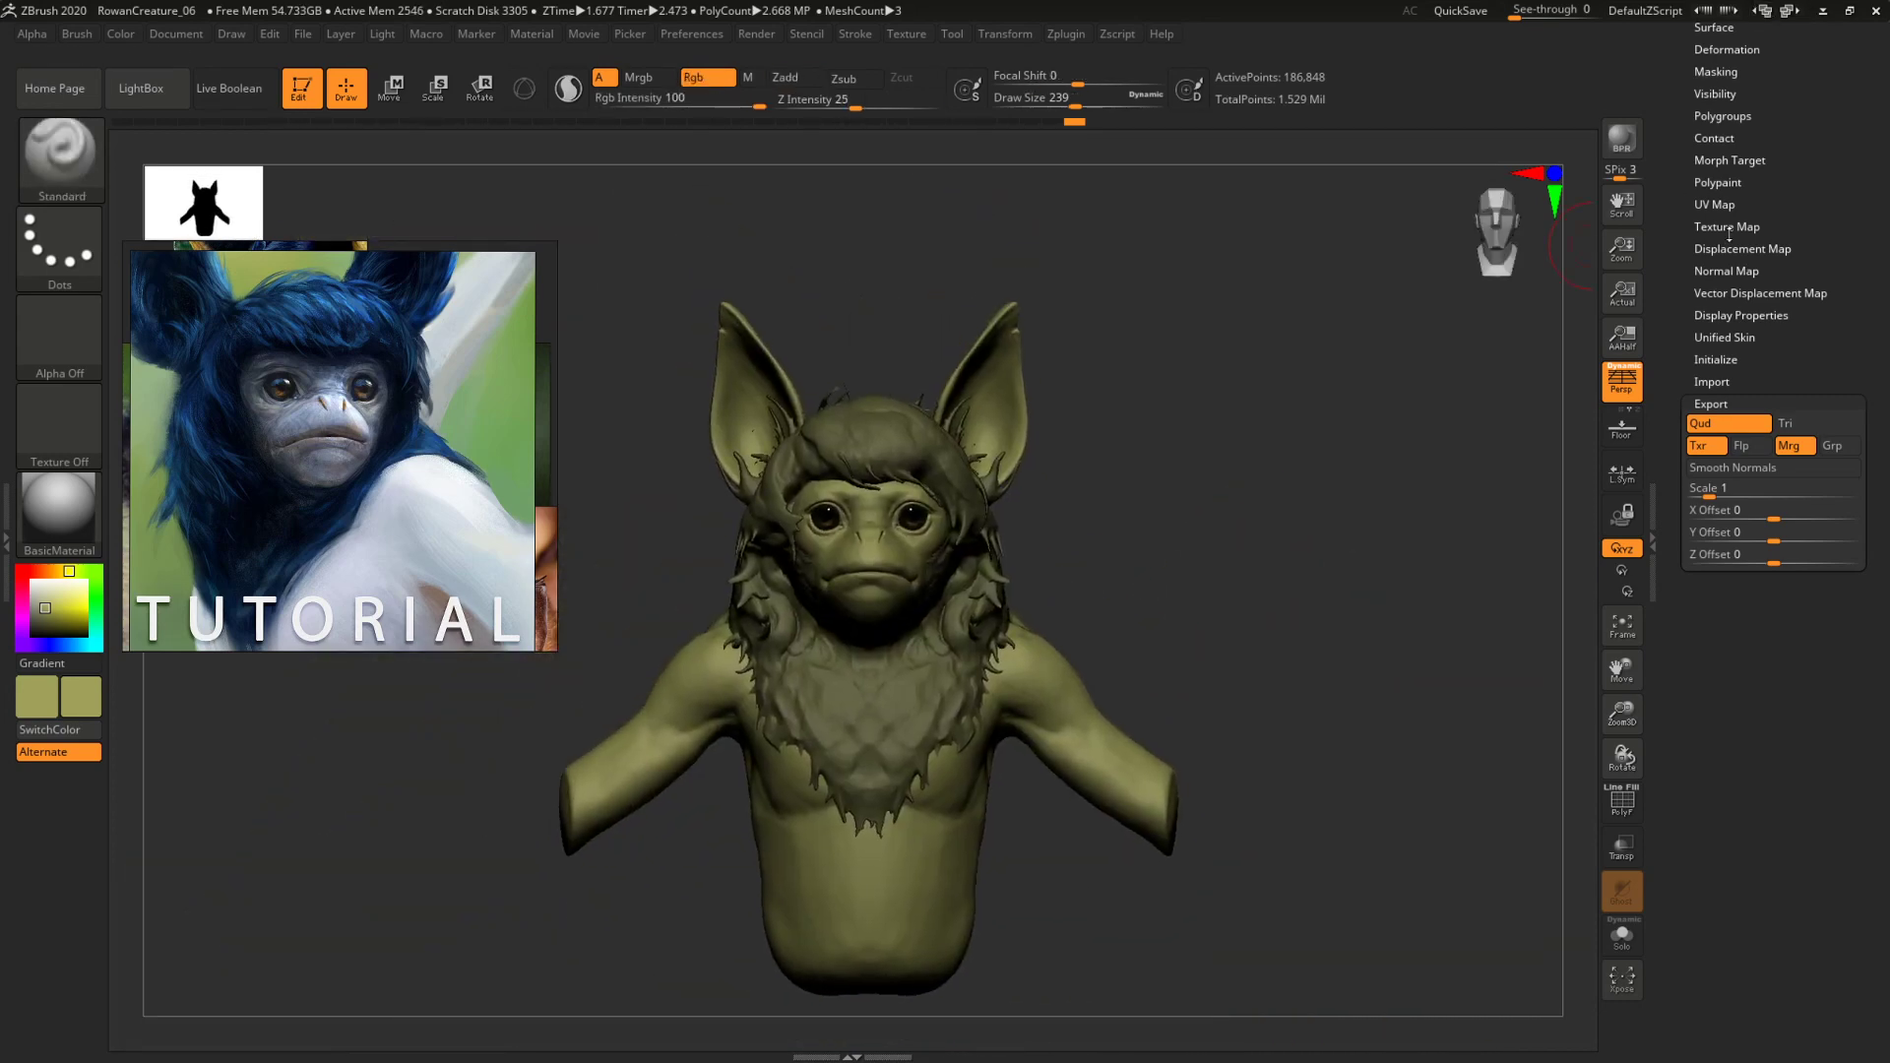
# Start exporting the Eyes mesh as OBJ and browse to Projects, Personal_projects, SamRowanStudy on the CG_Stuff (D:) drive.
pyautogui.scroll(5, 1852, 137)
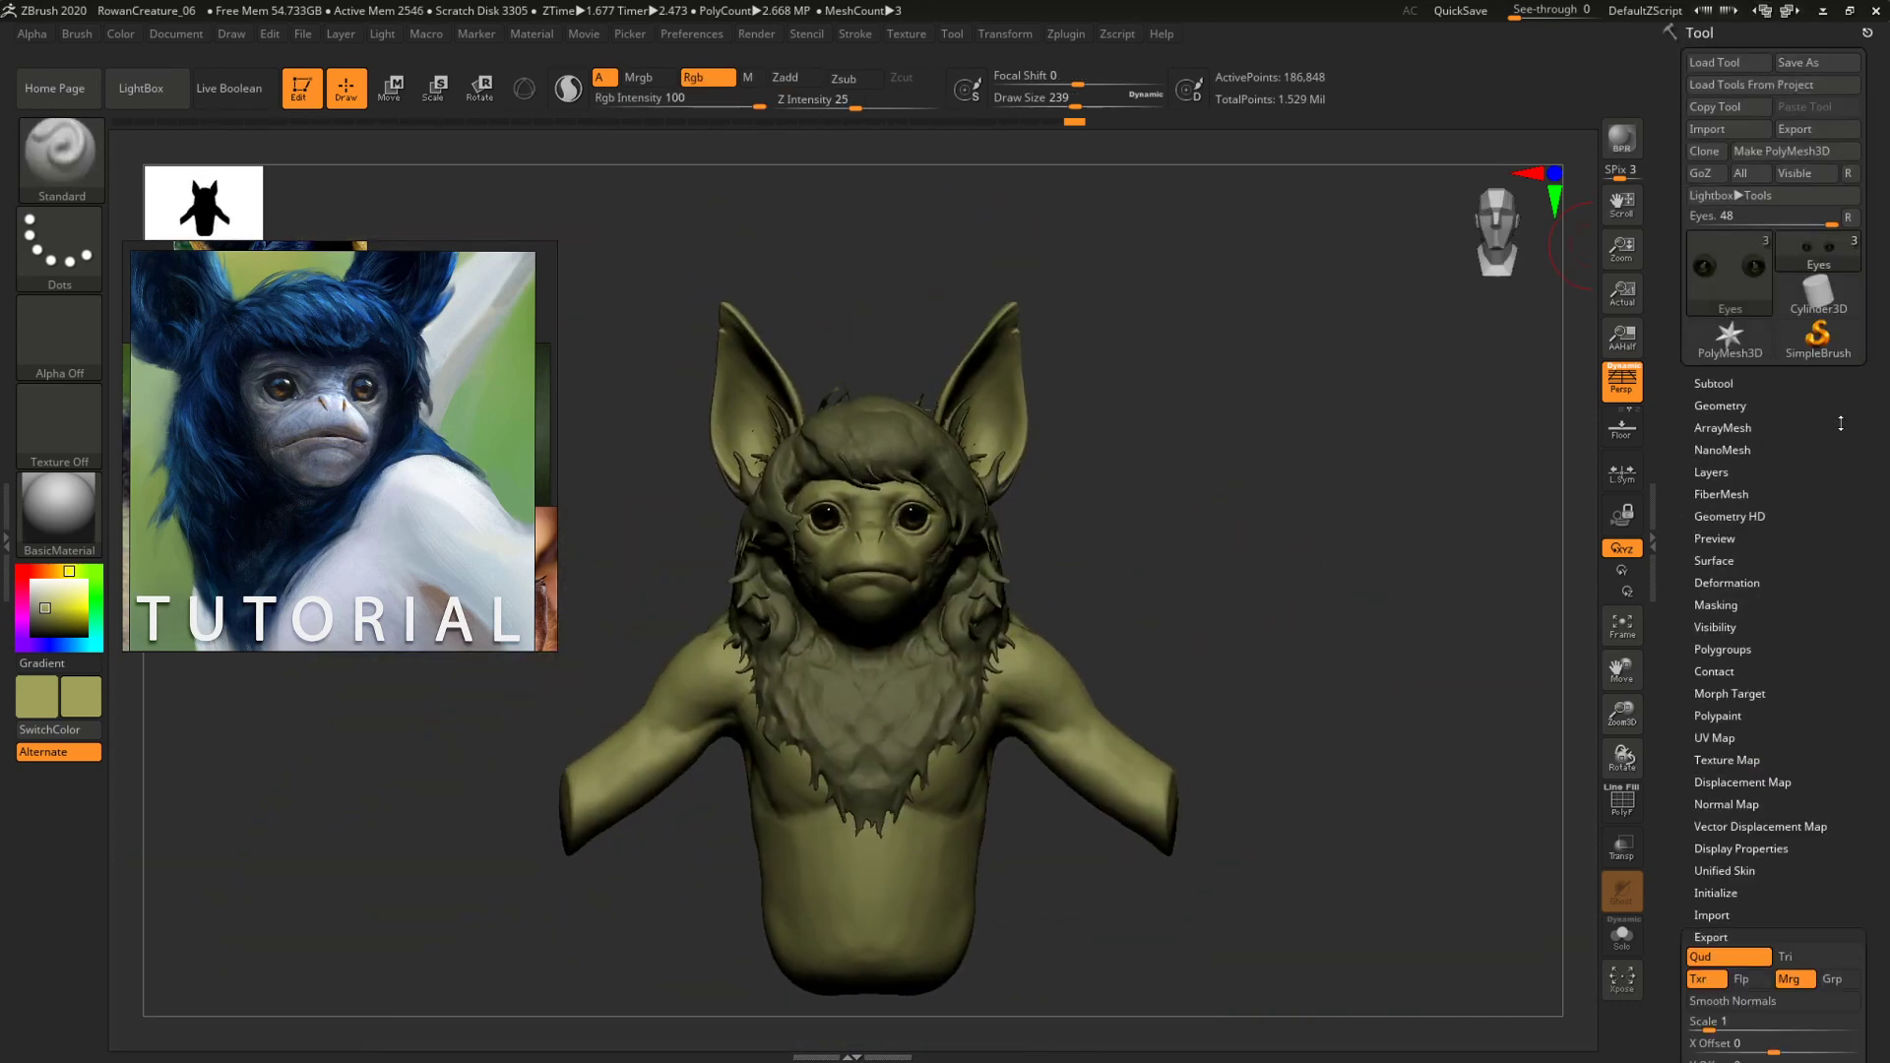
pyautogui.click(1794, 129)
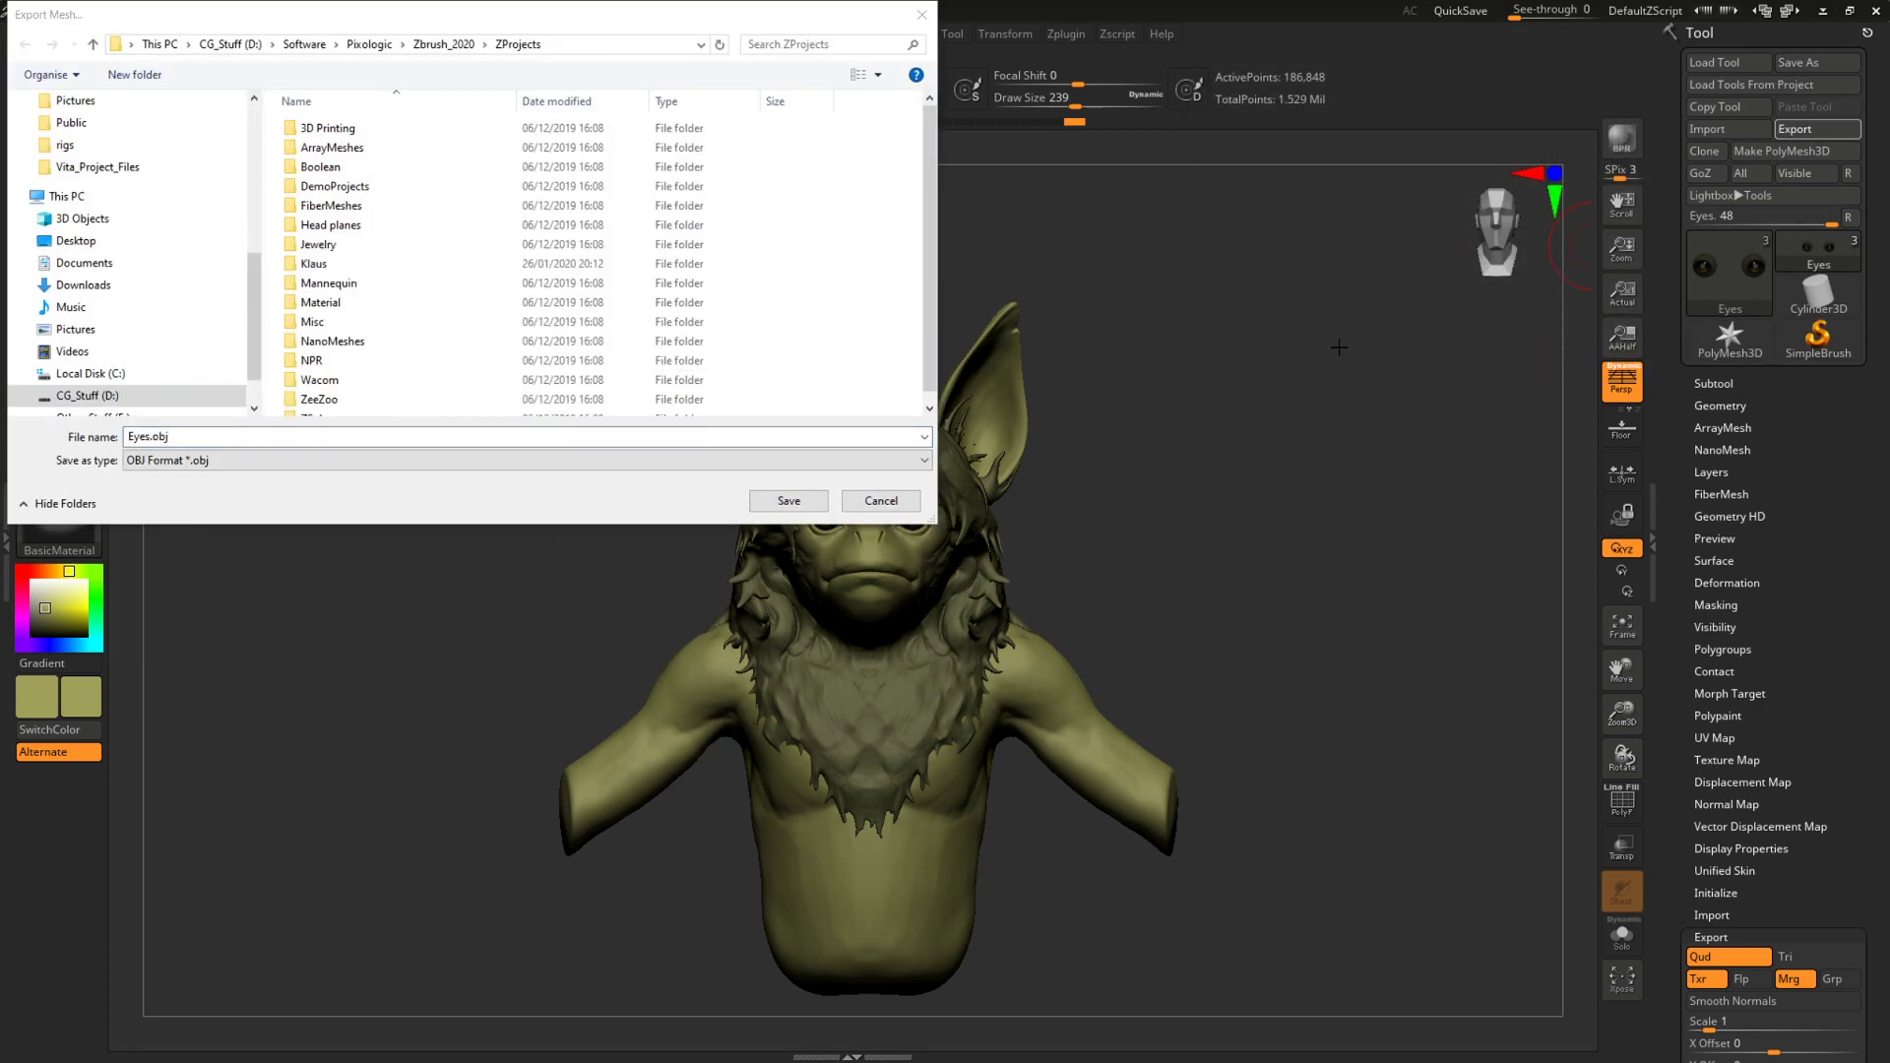
pyautogui.click(230, 45)
pyautogui.doubleClick(333, 149)
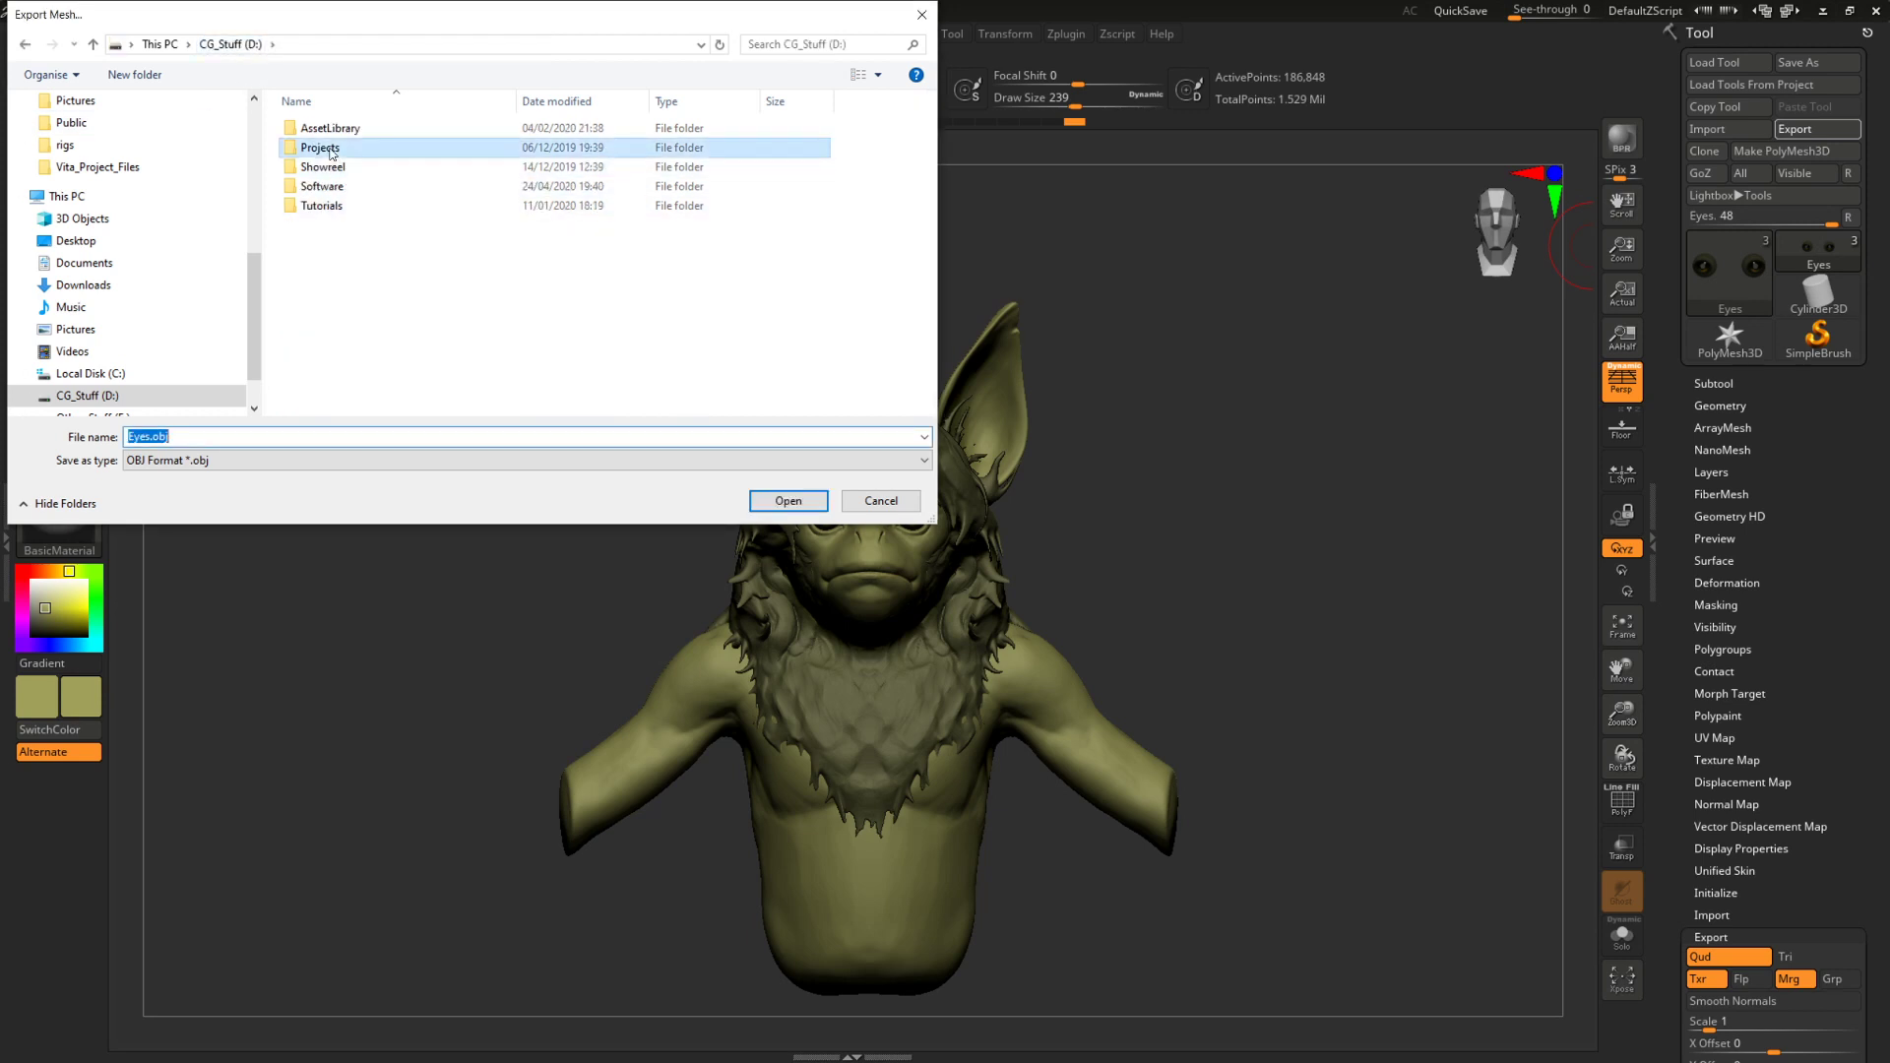
pyautogui.doubleClick(370, 152)
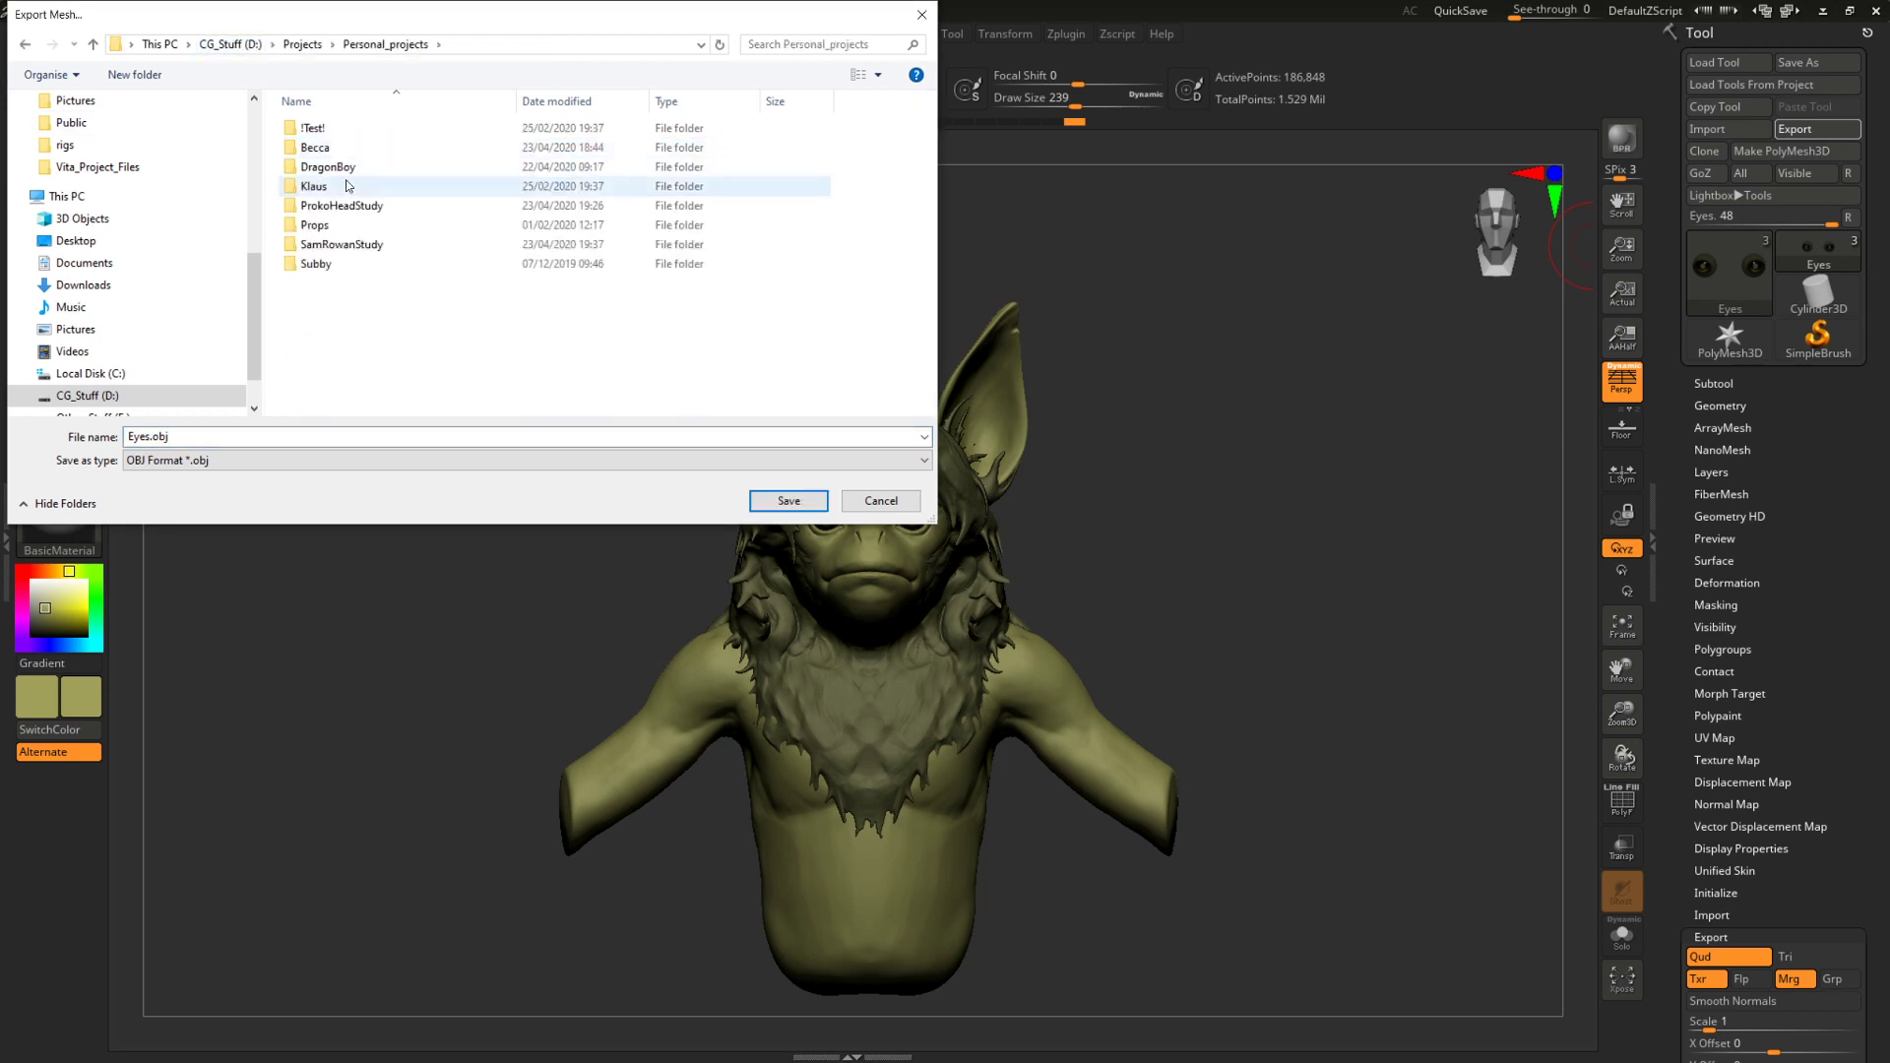
pyautogui.click(351, 246)
pyautogui.doubleClick(351, 246)
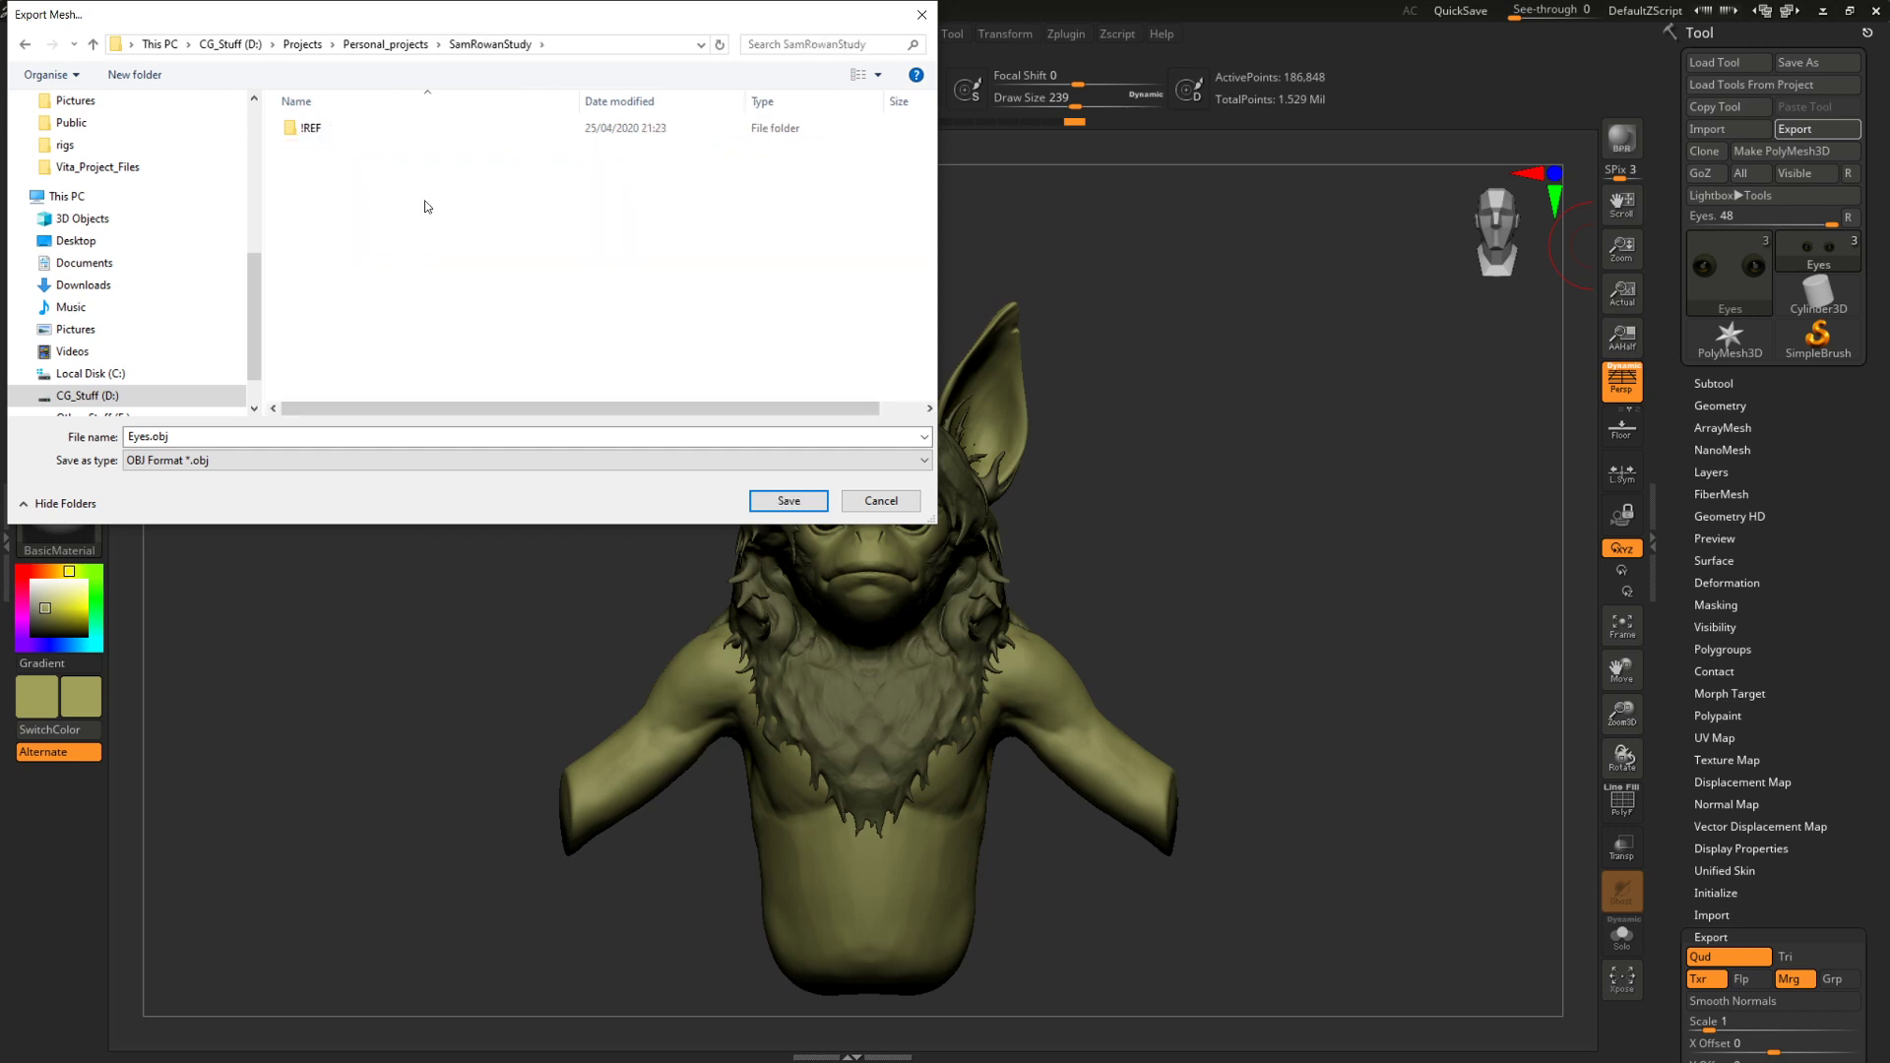
pyautogui.rightClick(371, 211)
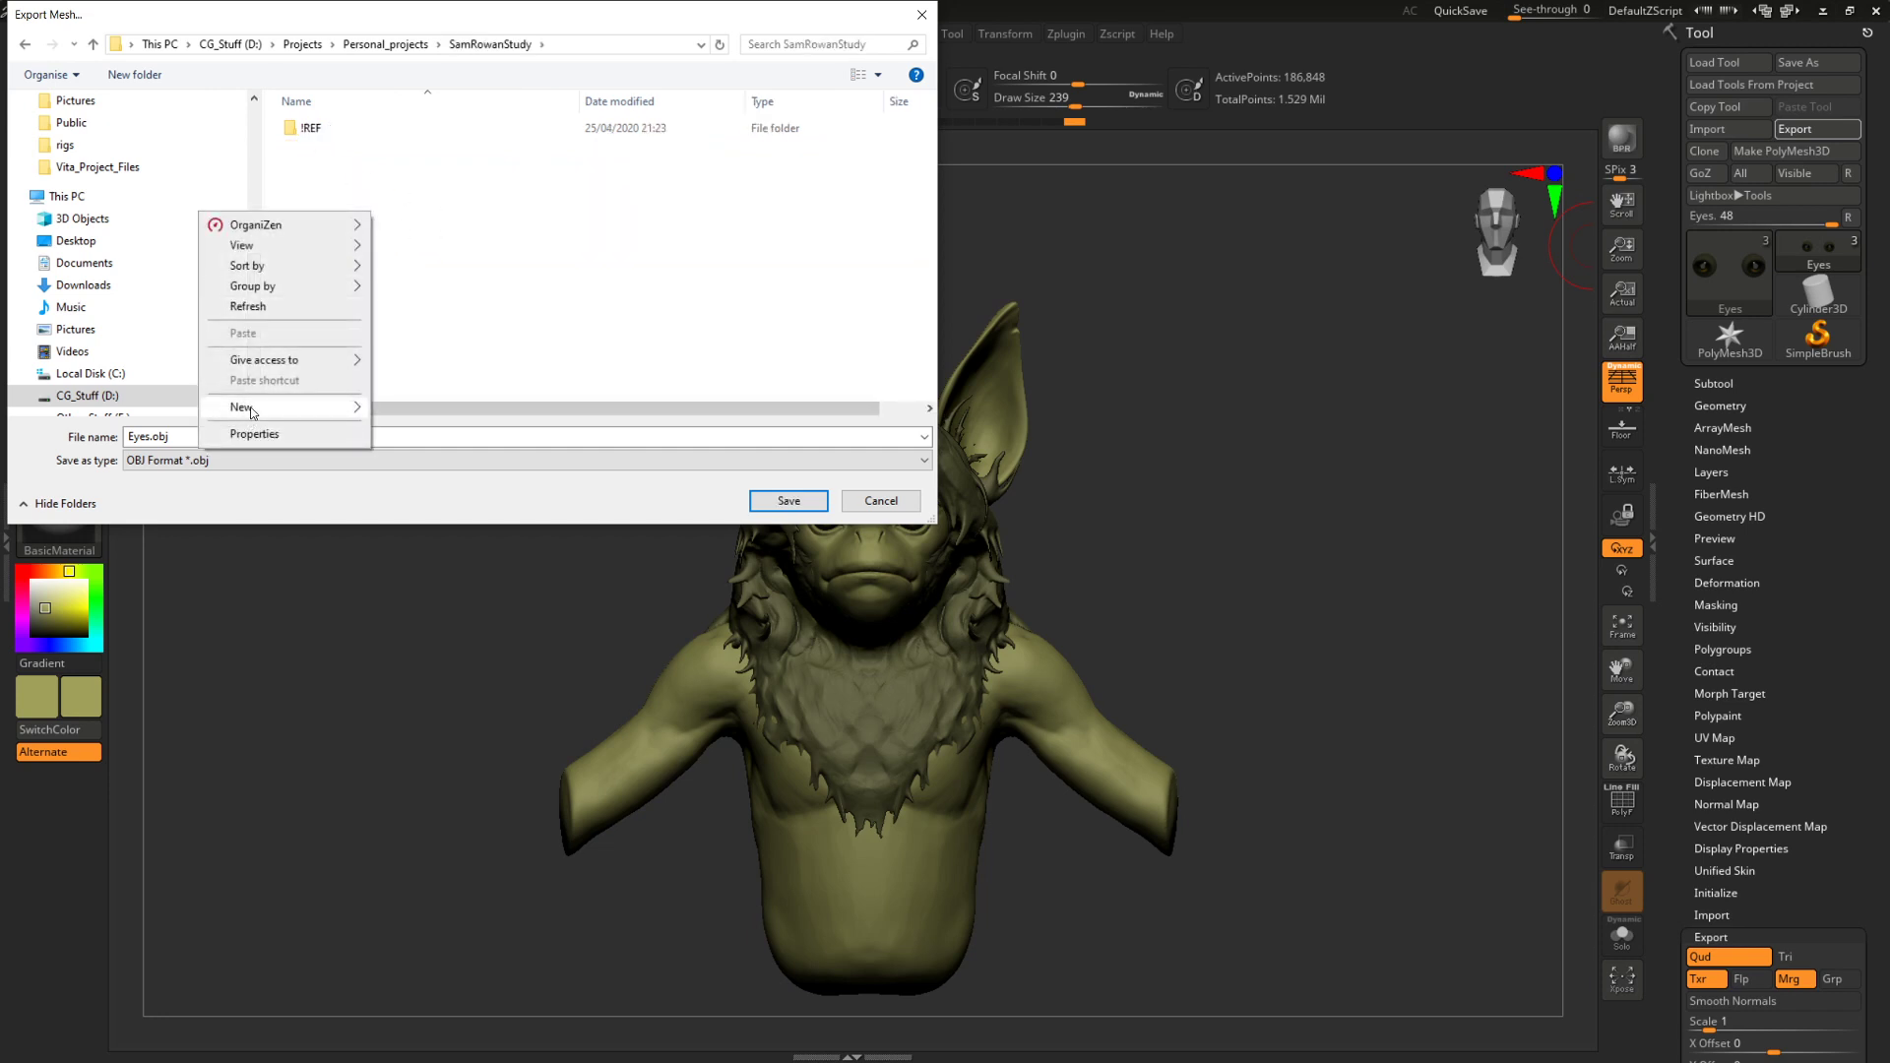
pyautogui.moveTo(295, 407)
pyautogui.click(408, 408)
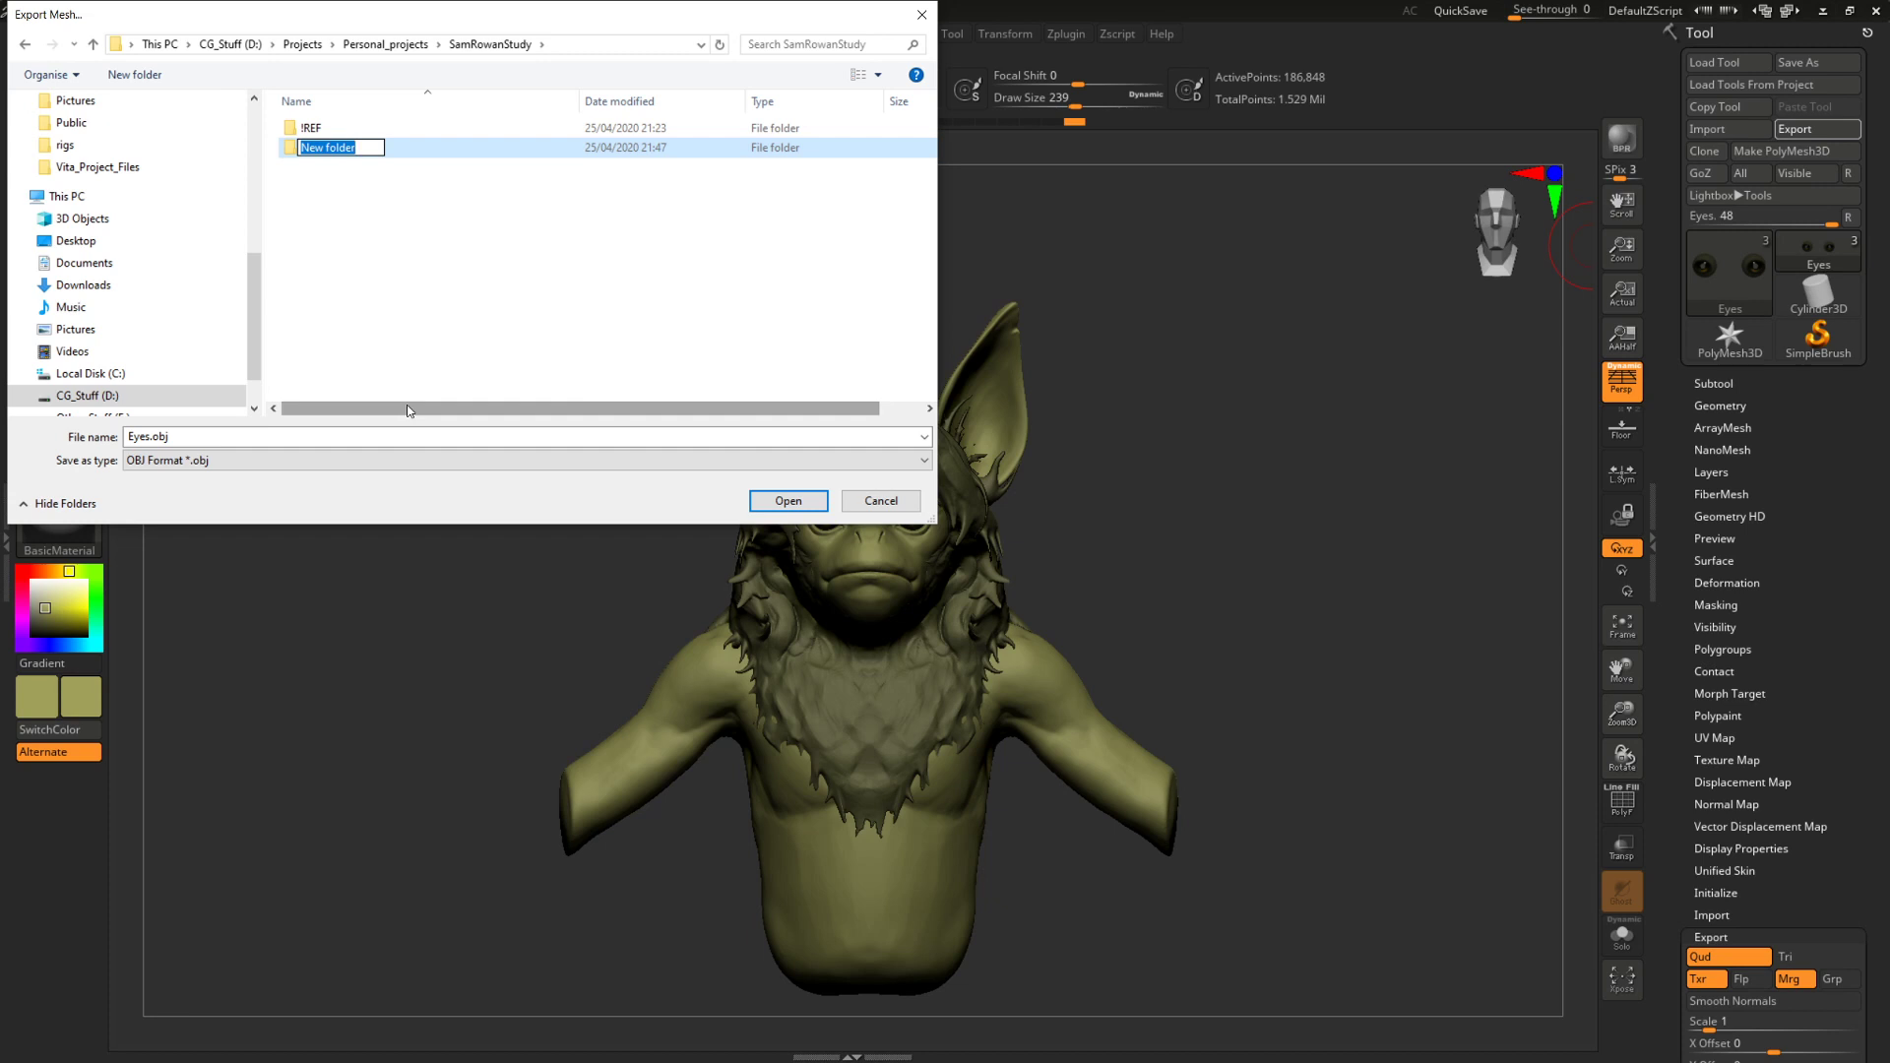
pyautogui.write('Model')
pyautogui.press('Return')
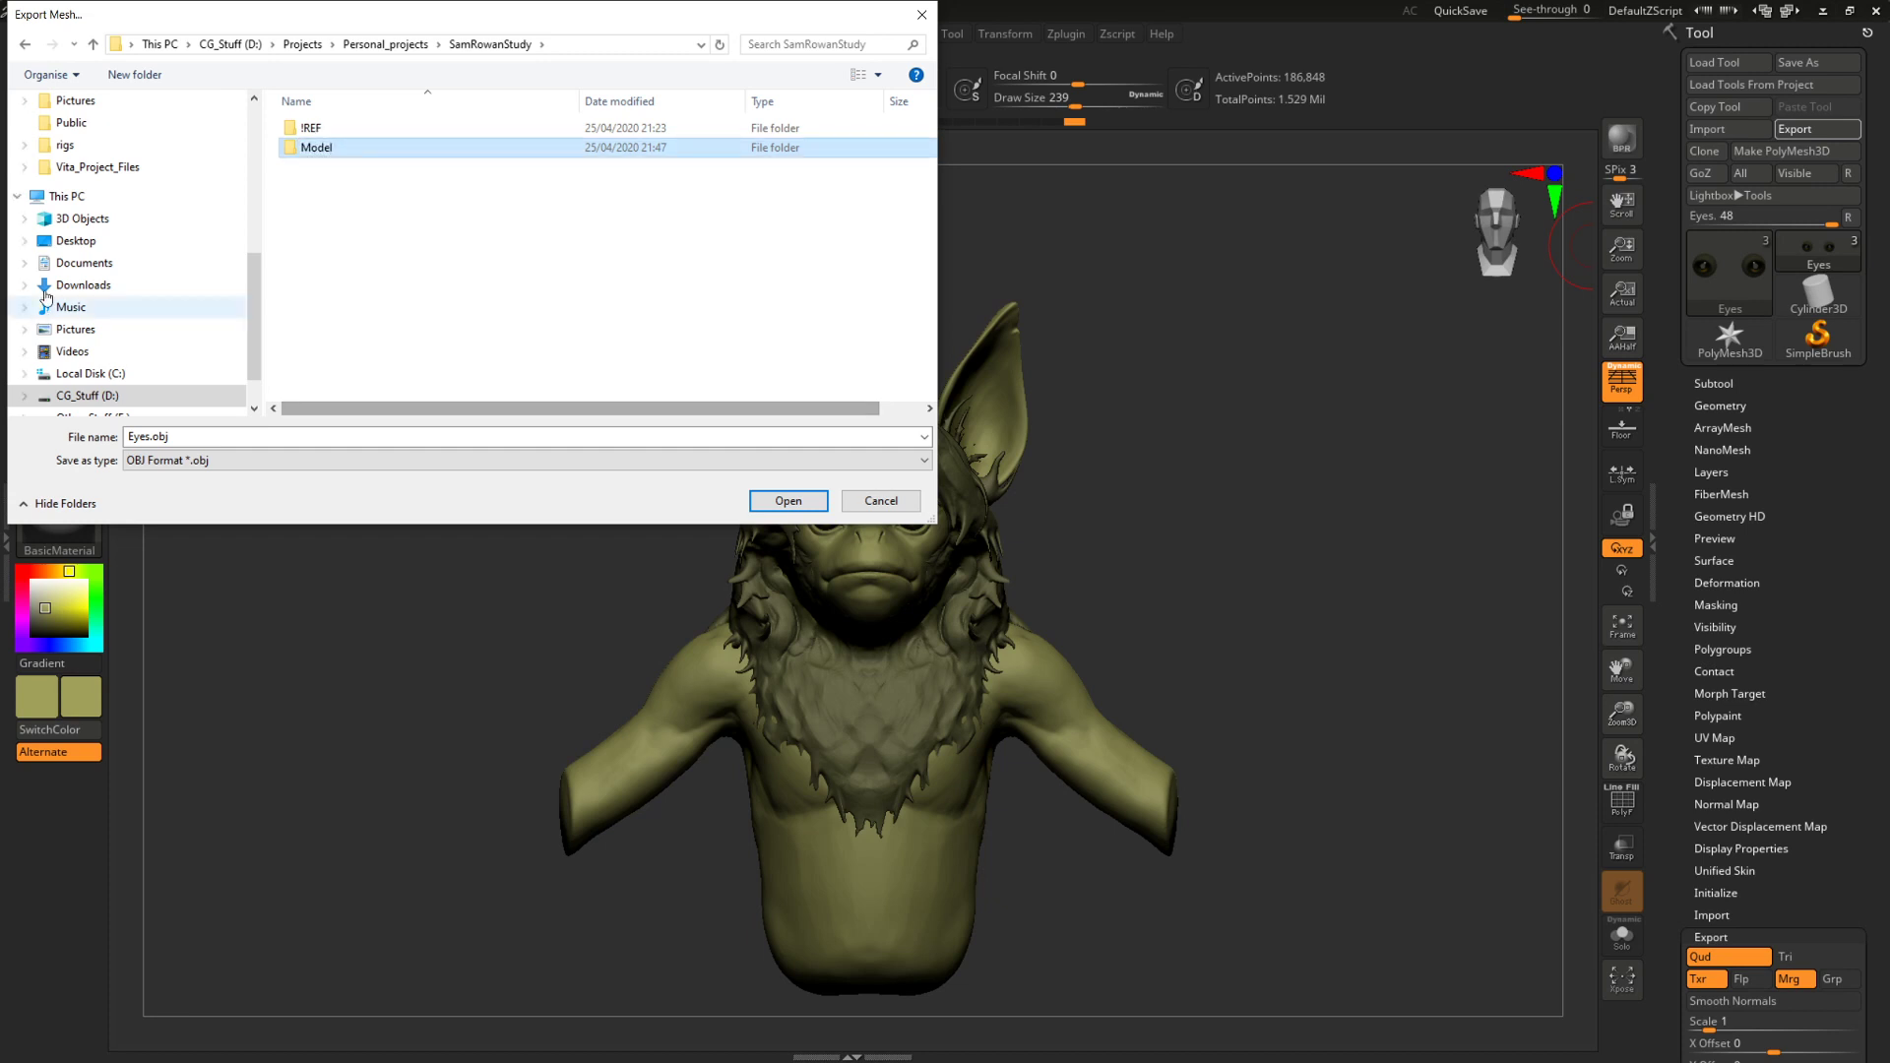
# Open the Model folder and create a subfolder named ZbrushExports in it.
pyautogui.doubleClick(309, 150)
pyautogui.rightClick(372, 264)
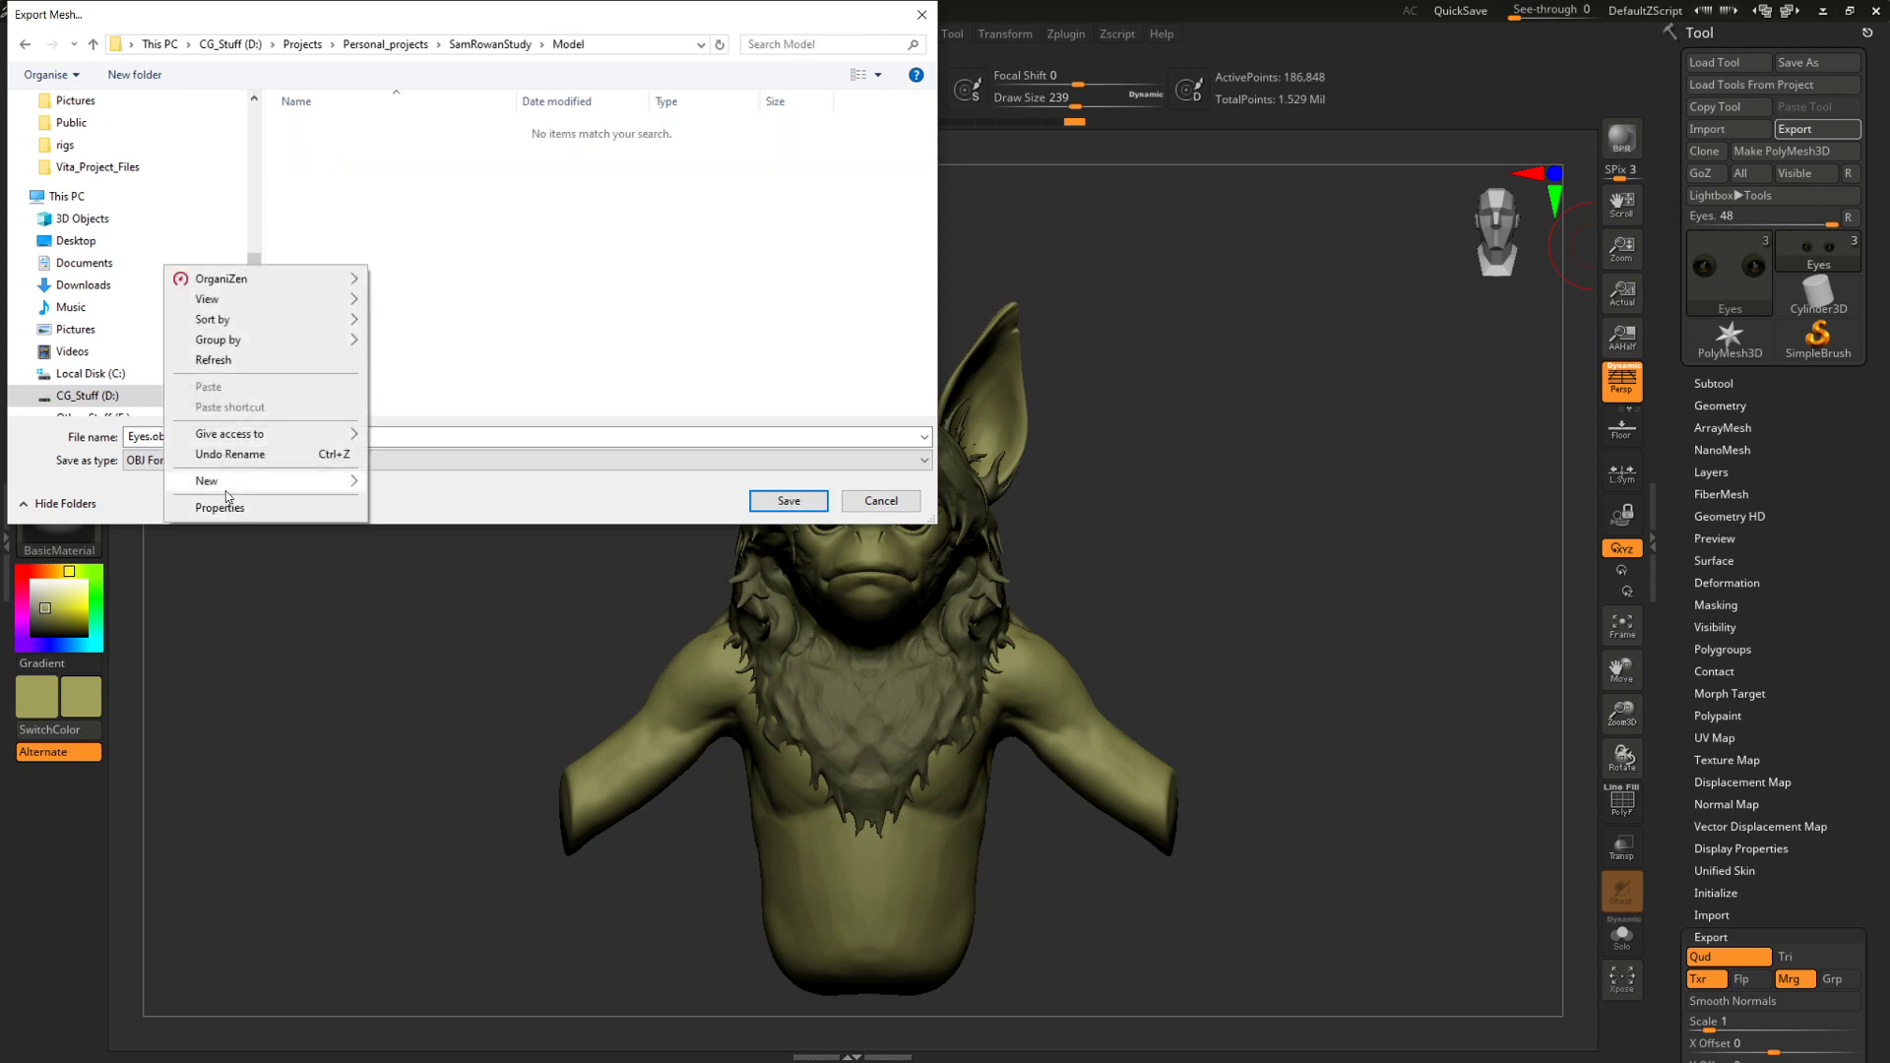
pyautogui.moveTo(227, 489)
pyautogui.click(404, 484)
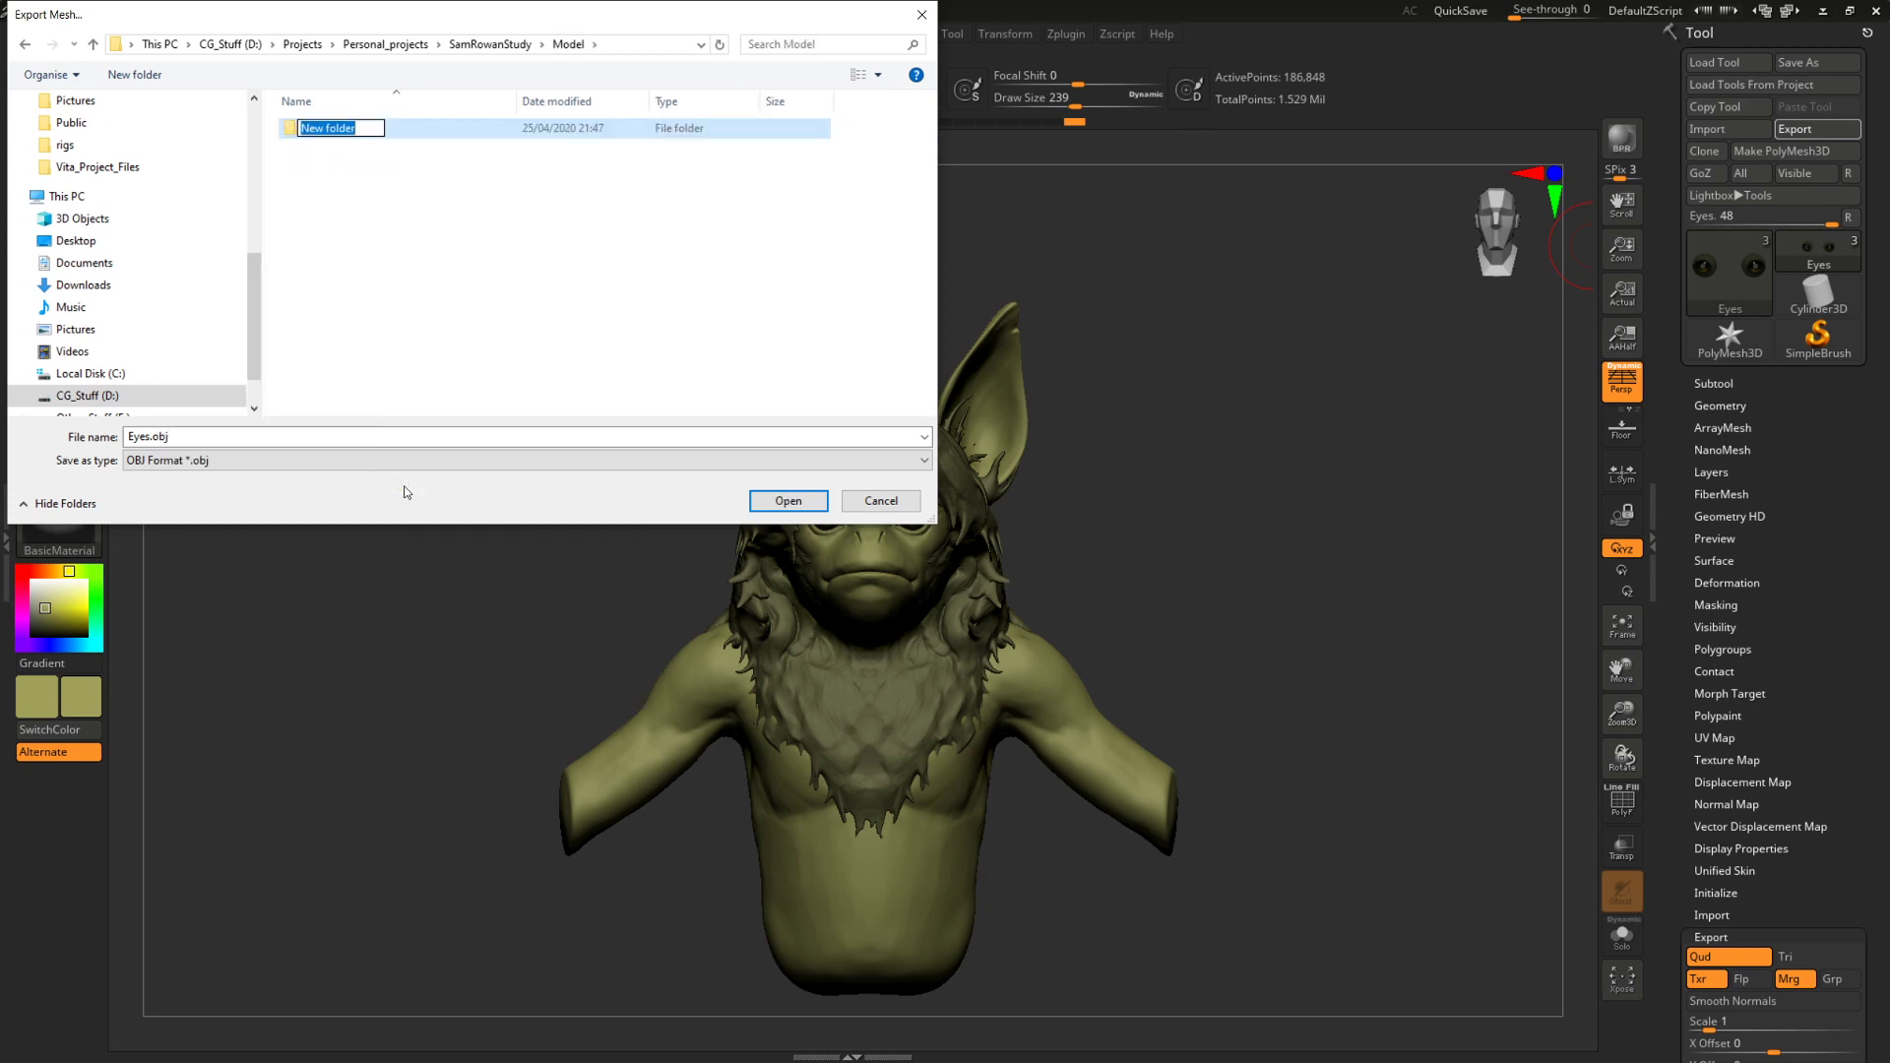
pyautogui.write('Zbruis')
pyautogui.press('BackSpace')
pyautogui.press('BackSpace')
pyautogui.write('shExports')
pyautogui.press('Return')
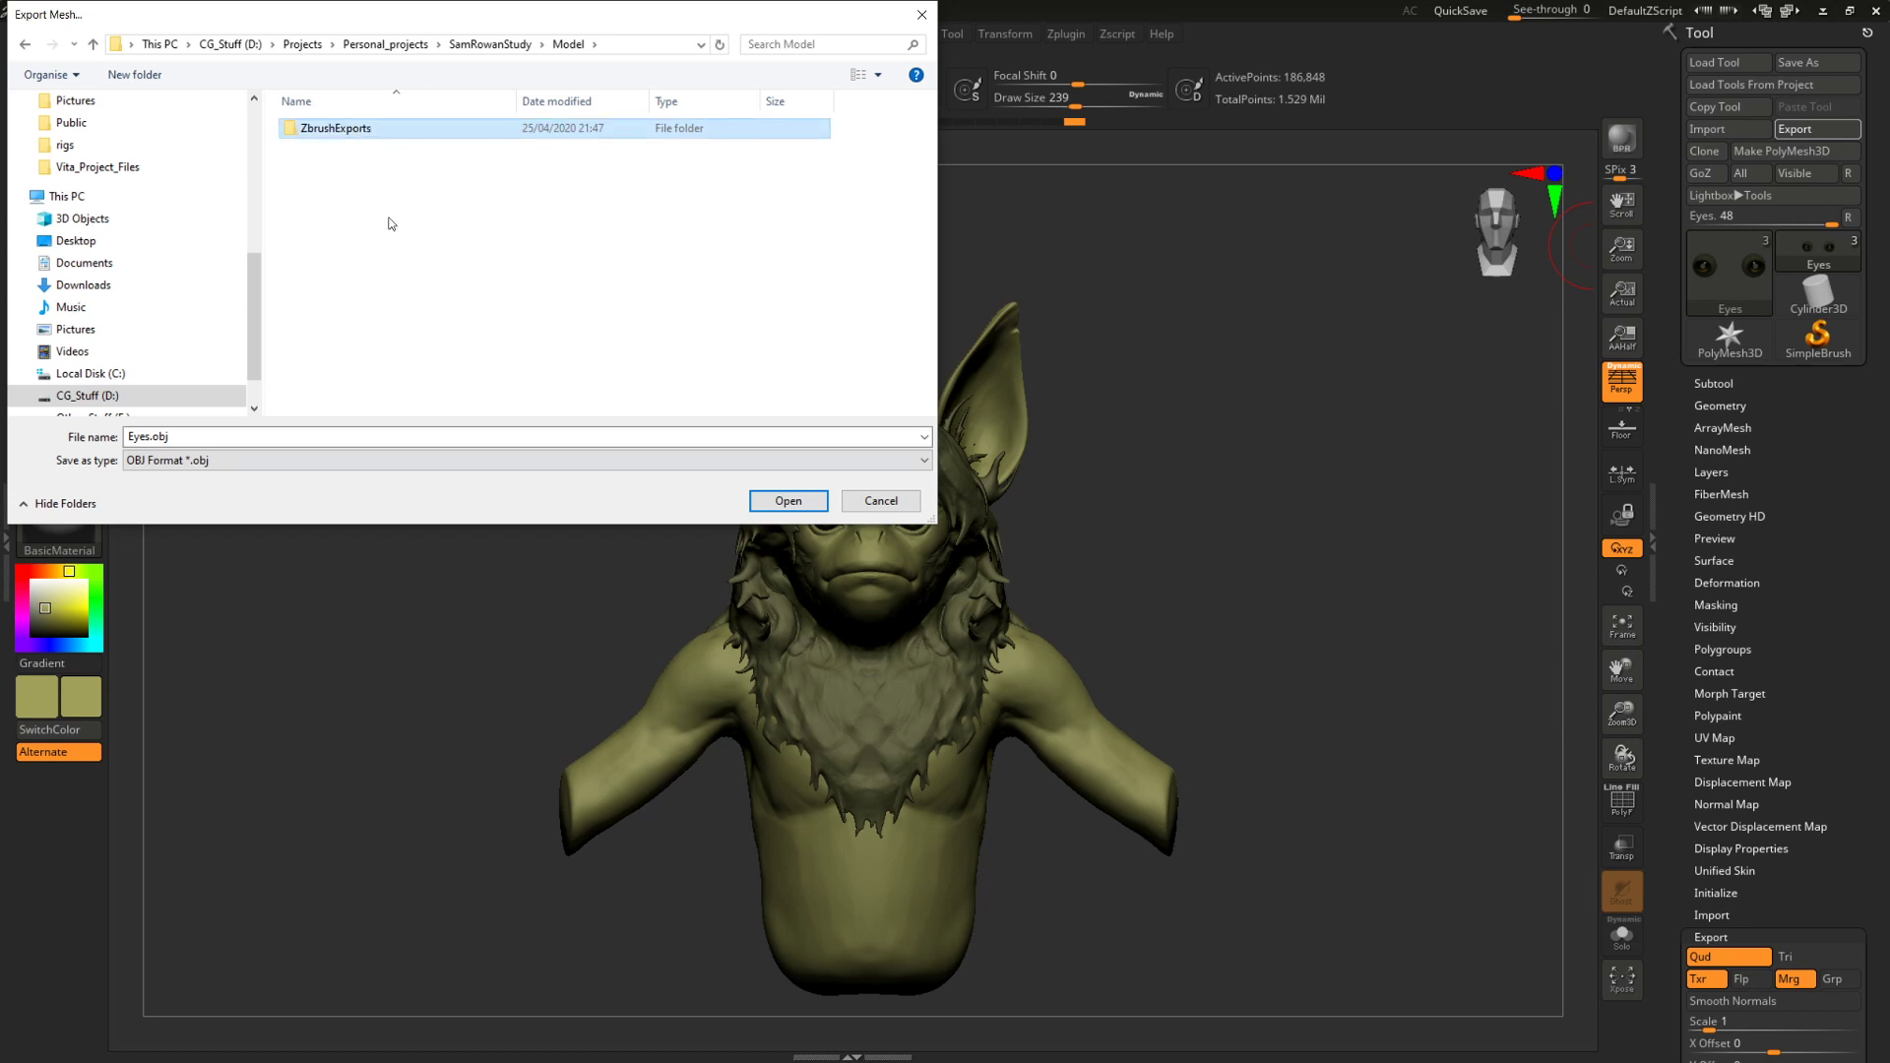
# Create a Sculpt folder inside ZbrushExports and open it as the export location.
pyautogui.doubleClick(326, 129)
pyautogui.rightClick(395, 240)
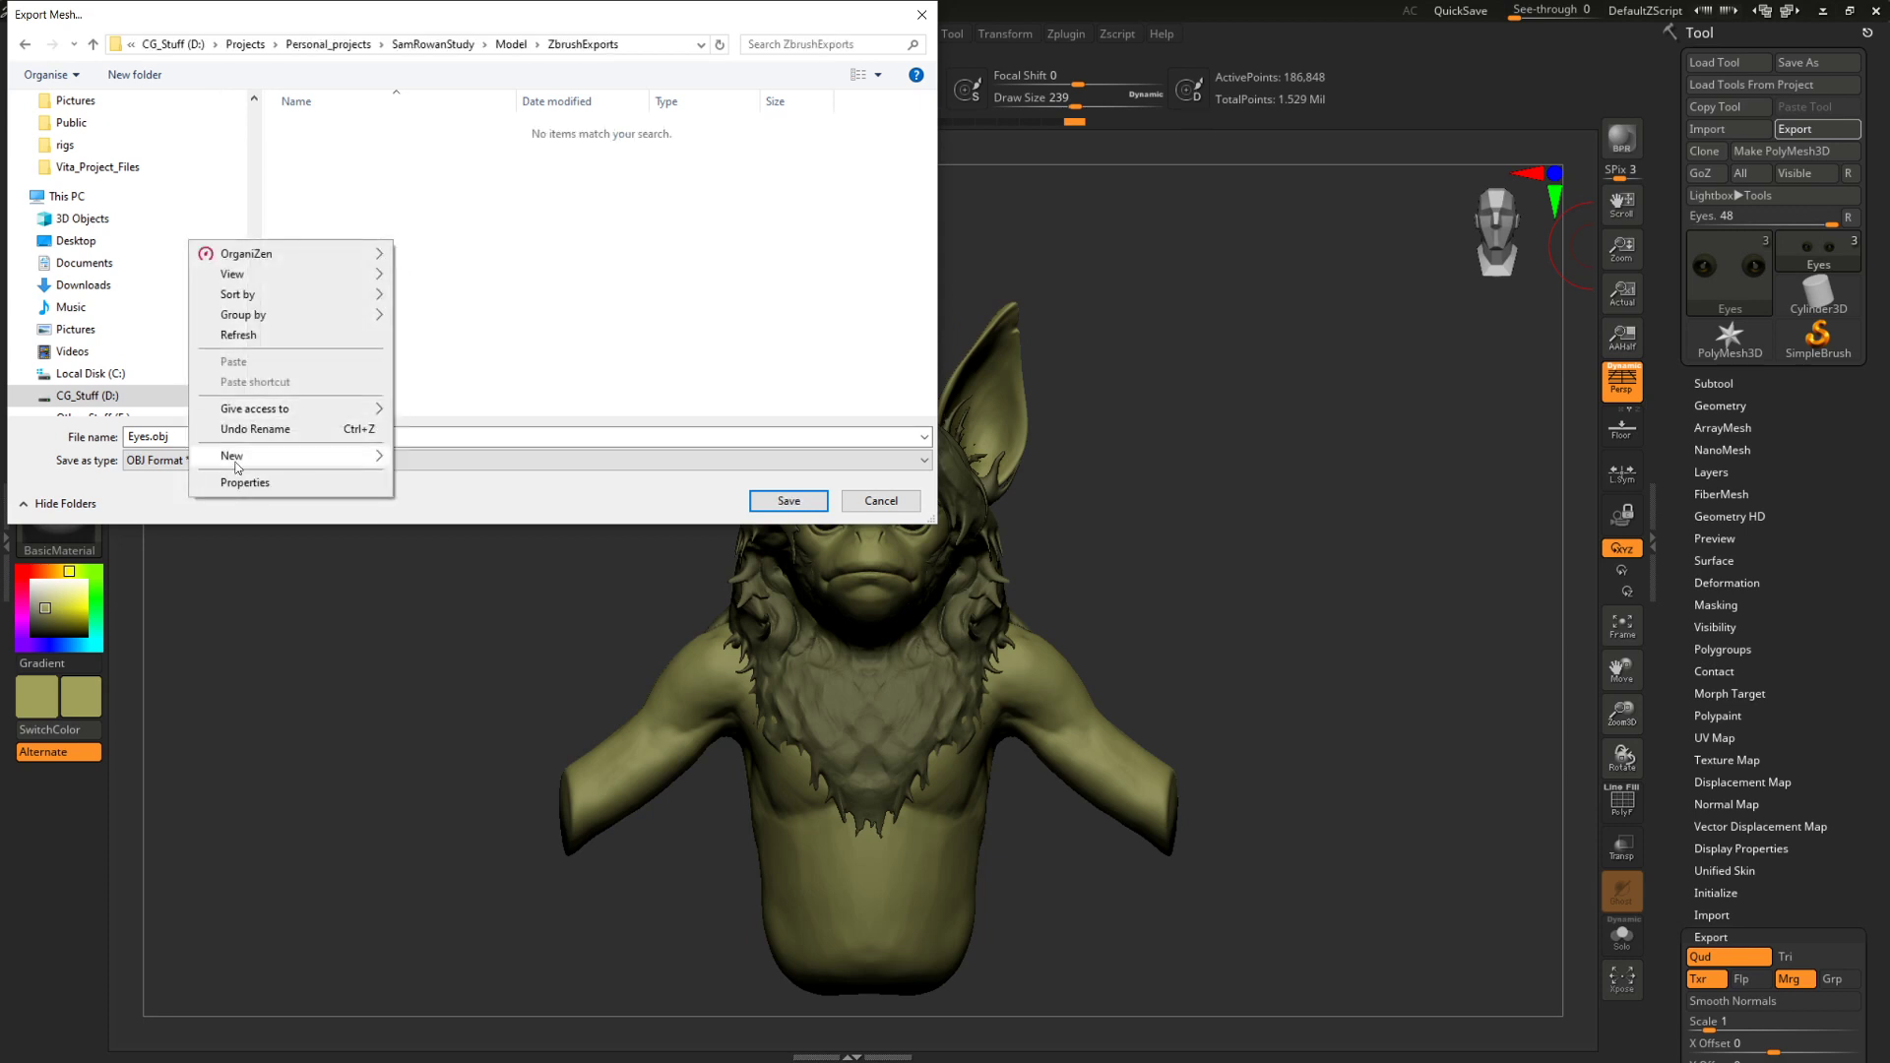
pyautogui.moveTo(345, 456)
pyautogui.click(433, 453)
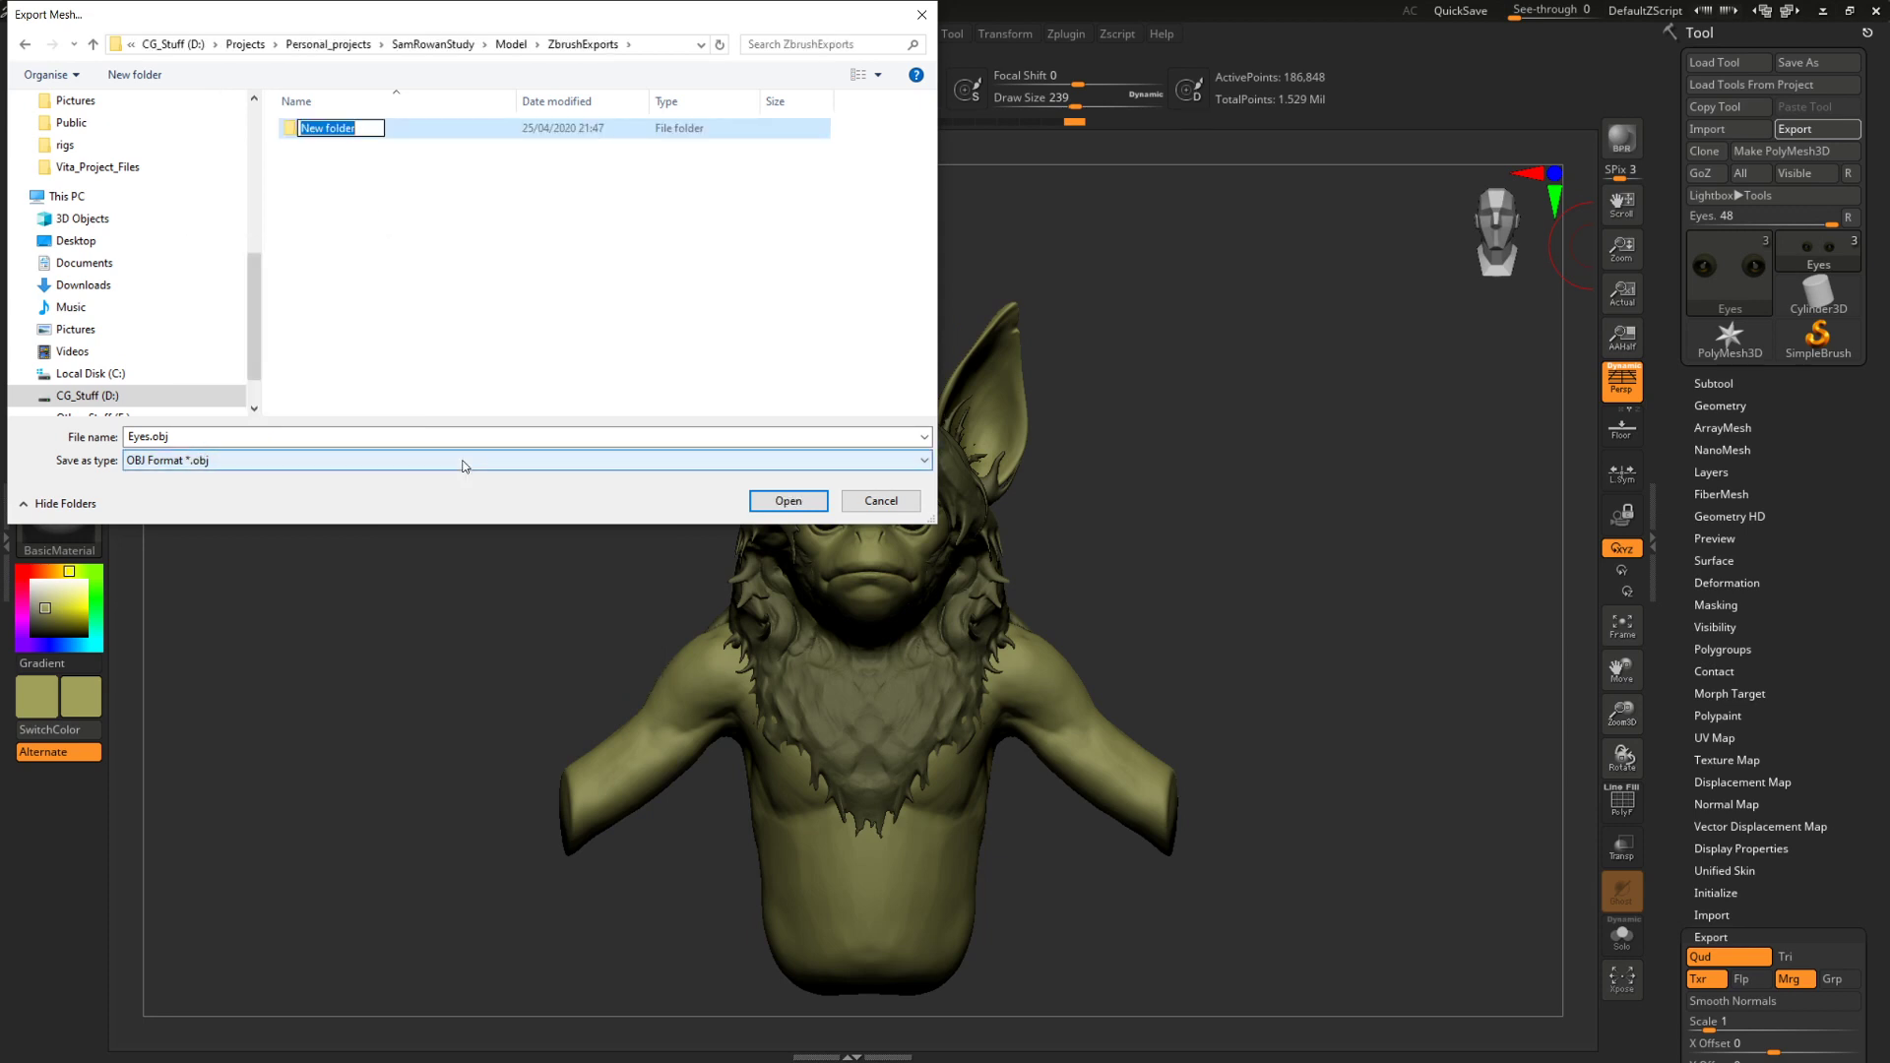
pyautogui.write('Sculpt')
pyautogui.press('Return')
pyautogui.doubleClick(340, 132)
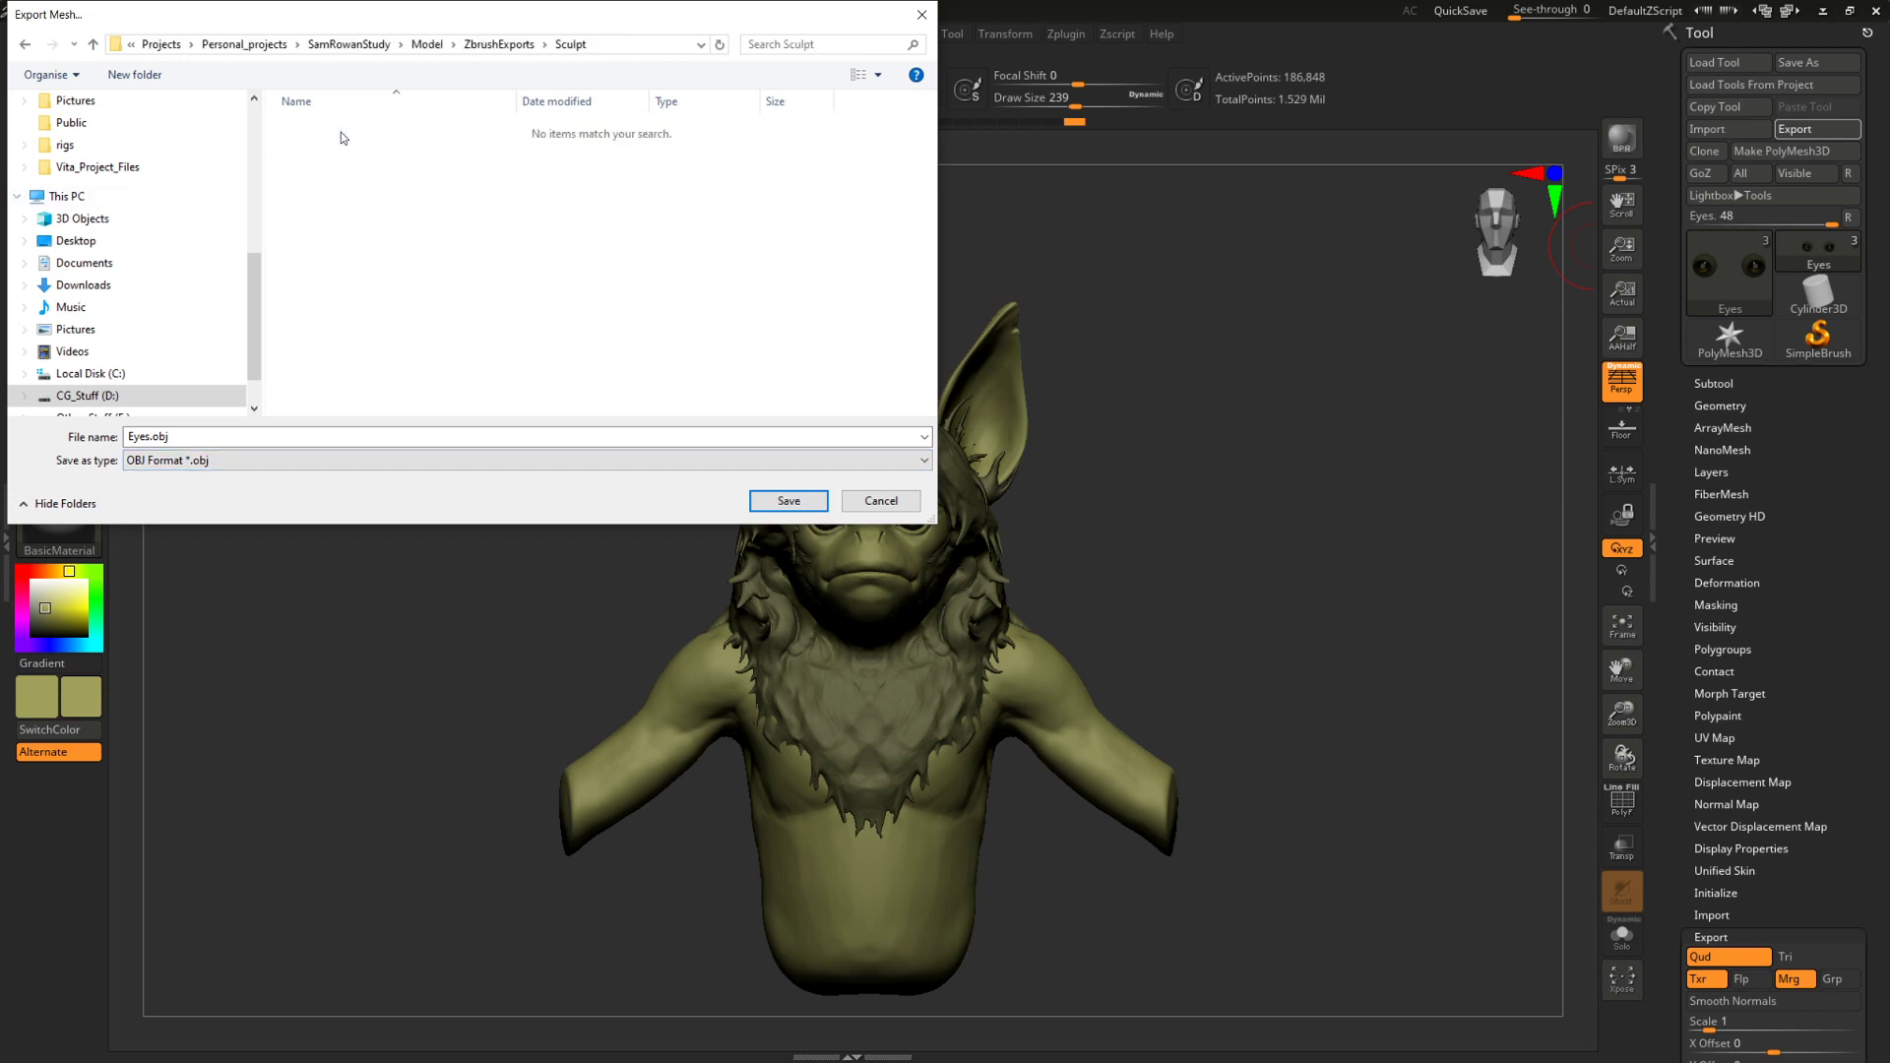
# Name the export file Eyes_01.obj and save the Eyes mesh in the Sculpt folder.
pyautogui.click(148, 436)
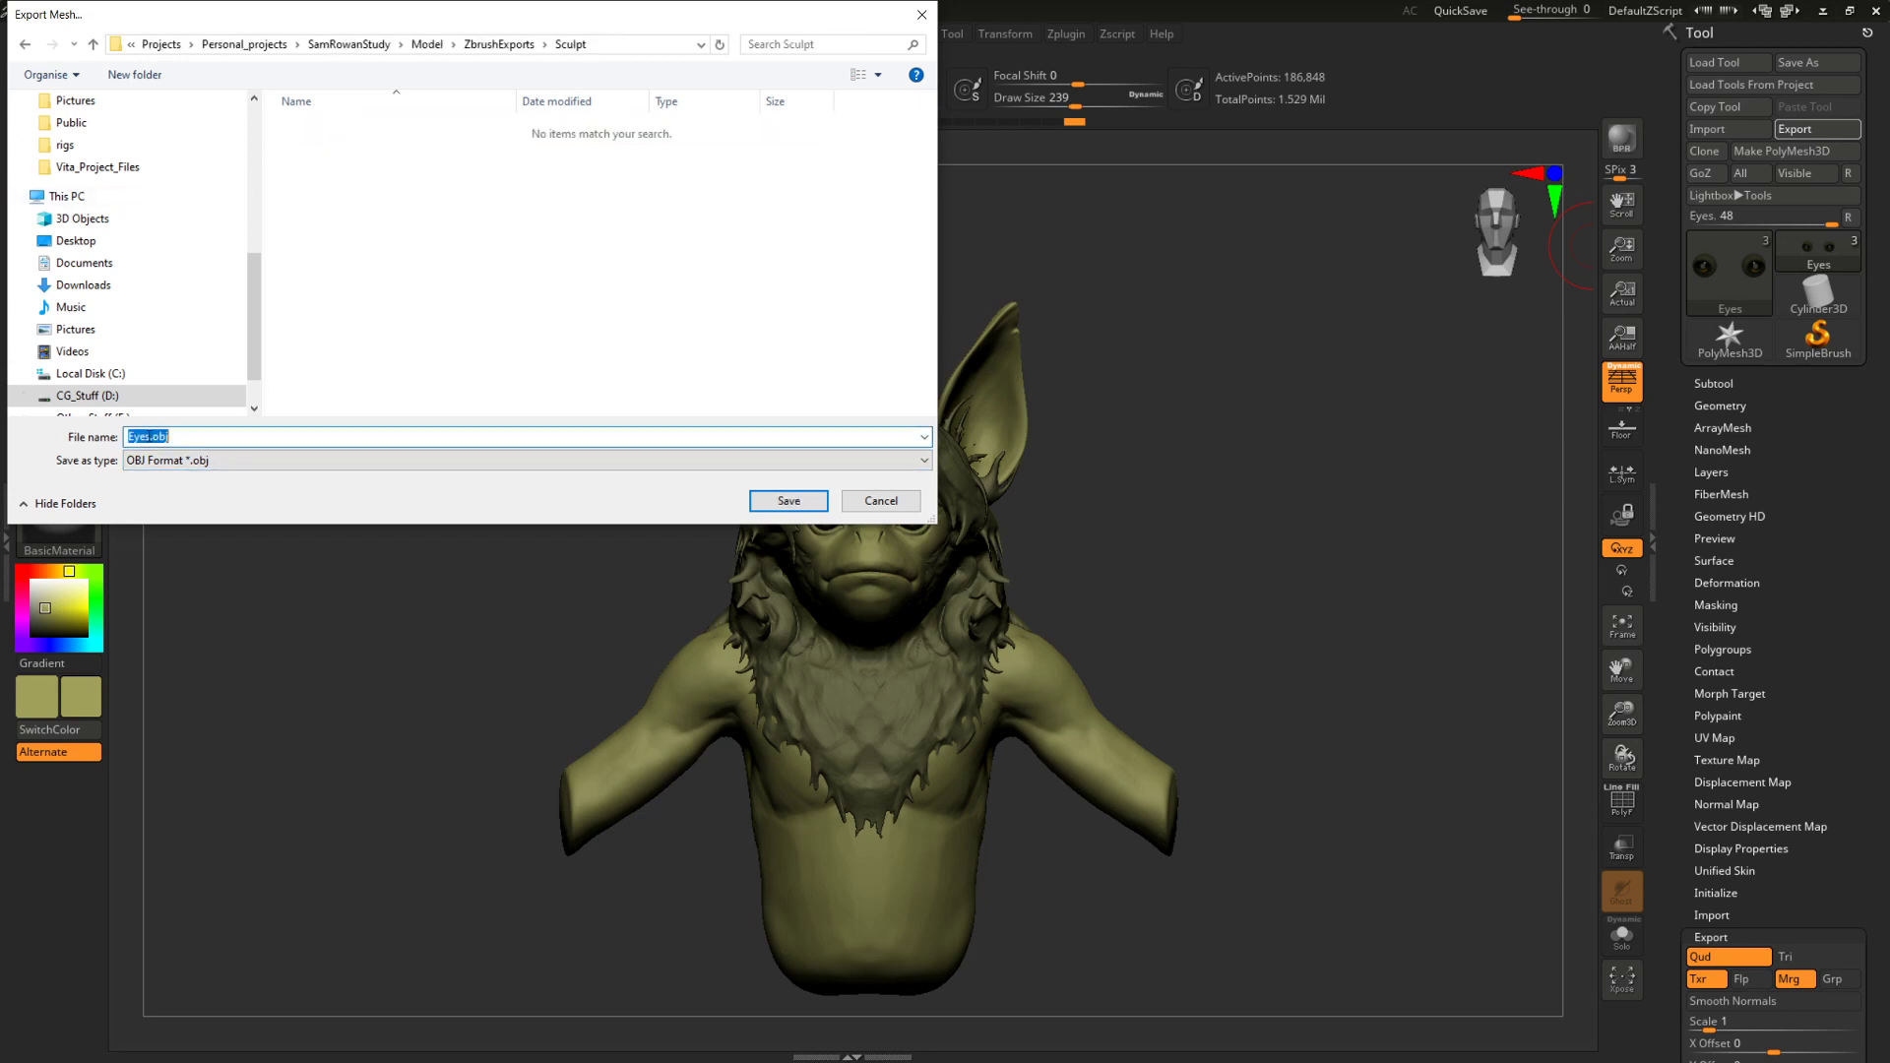
pyautogui.click(151, 436)
pyautogui.write('_01')
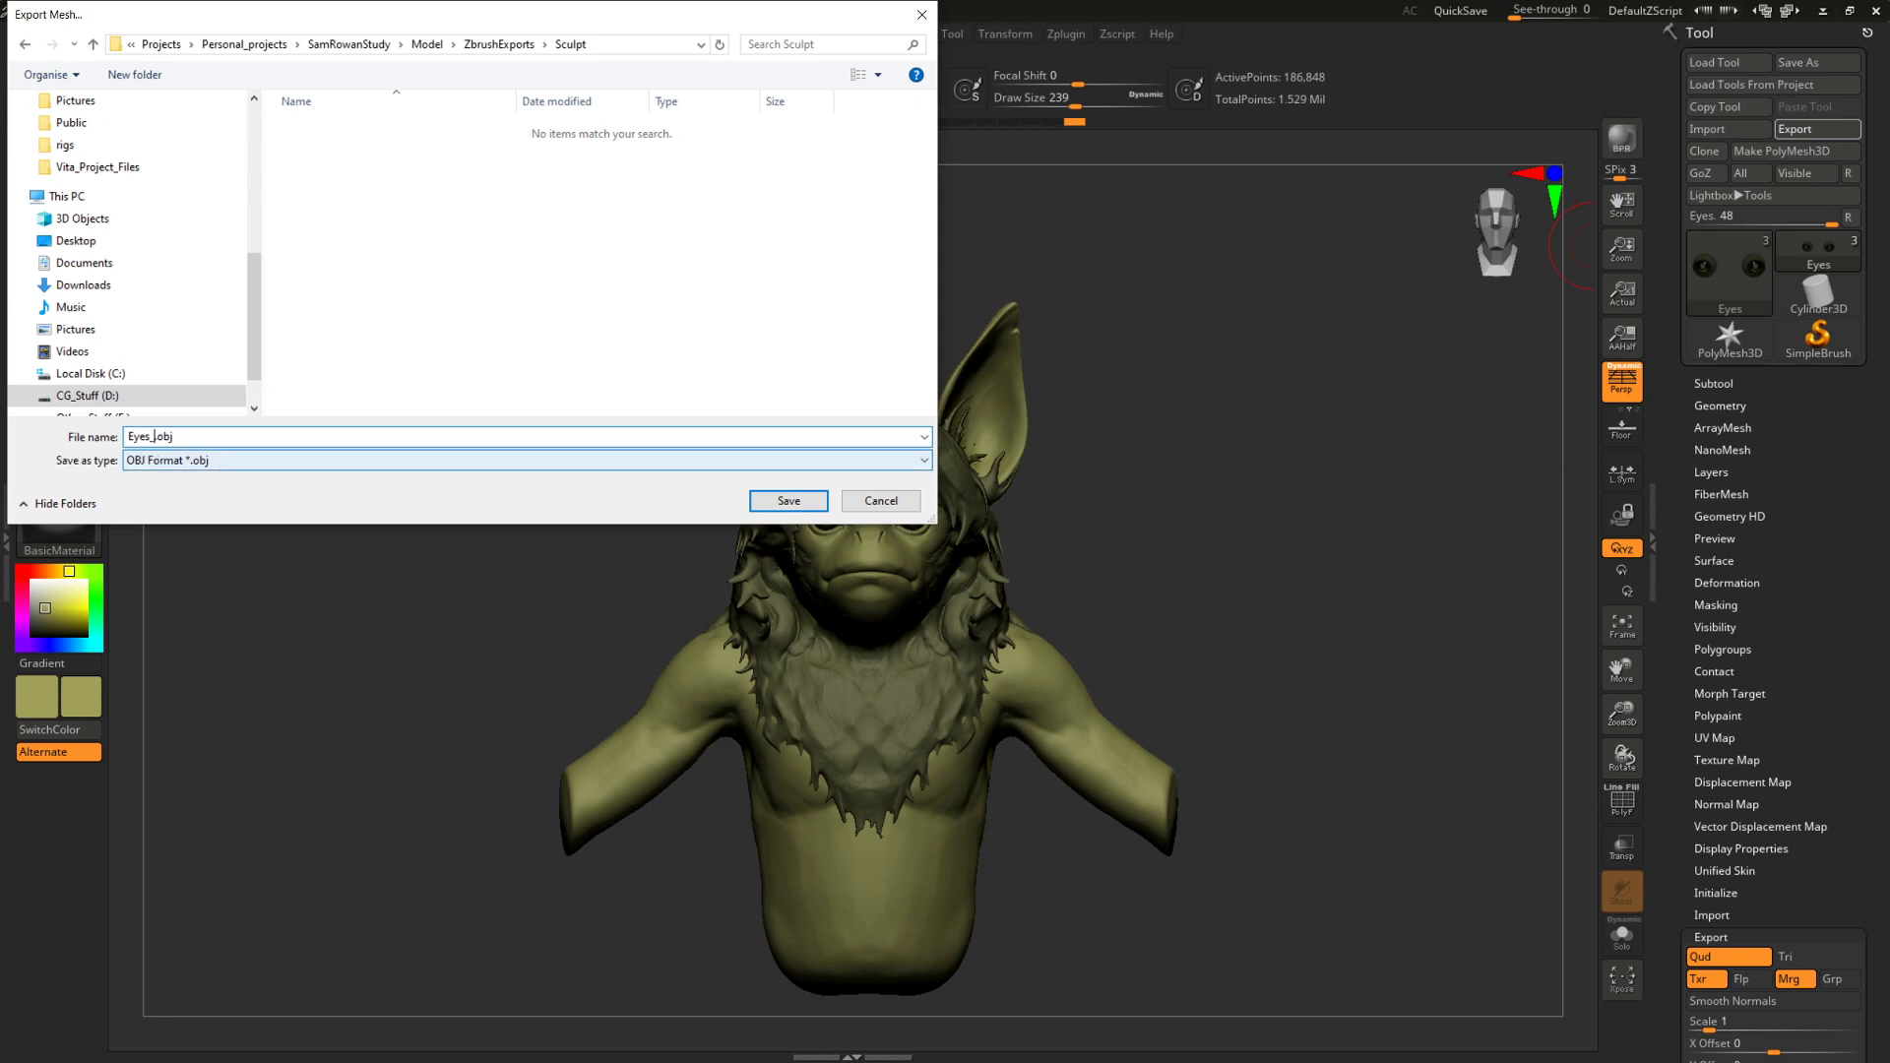
pyautogui.press('Return')
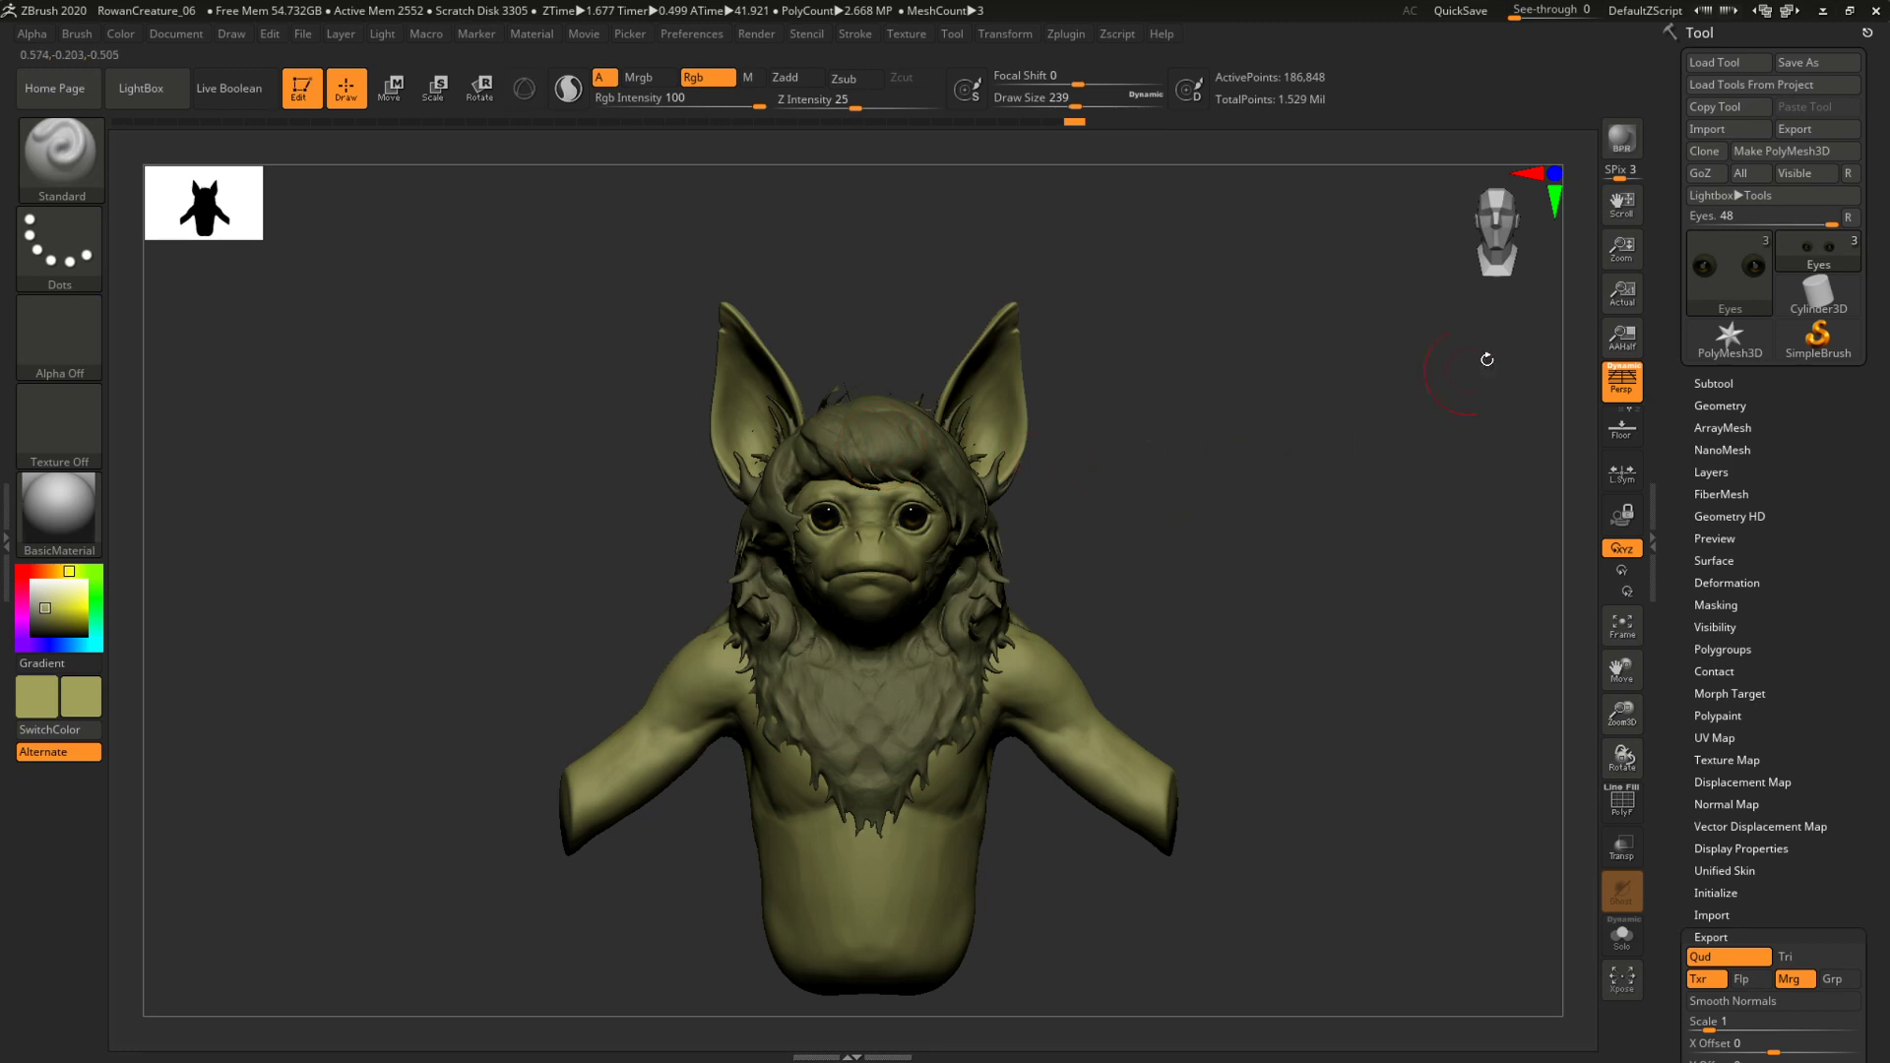
# Collapse the Export settings for the Hair_Proxy and Eyes subtools and make Hair_Proxy the active subtool.
pyautogui.keyDown('alt'); pyautogui.click(903, 431); pyautogui.keyUp('alt')
pyautogui.moveTo(1073, 423); pyautogui.dragTo(1161, 425)
pyautogui.click(1710, 937)
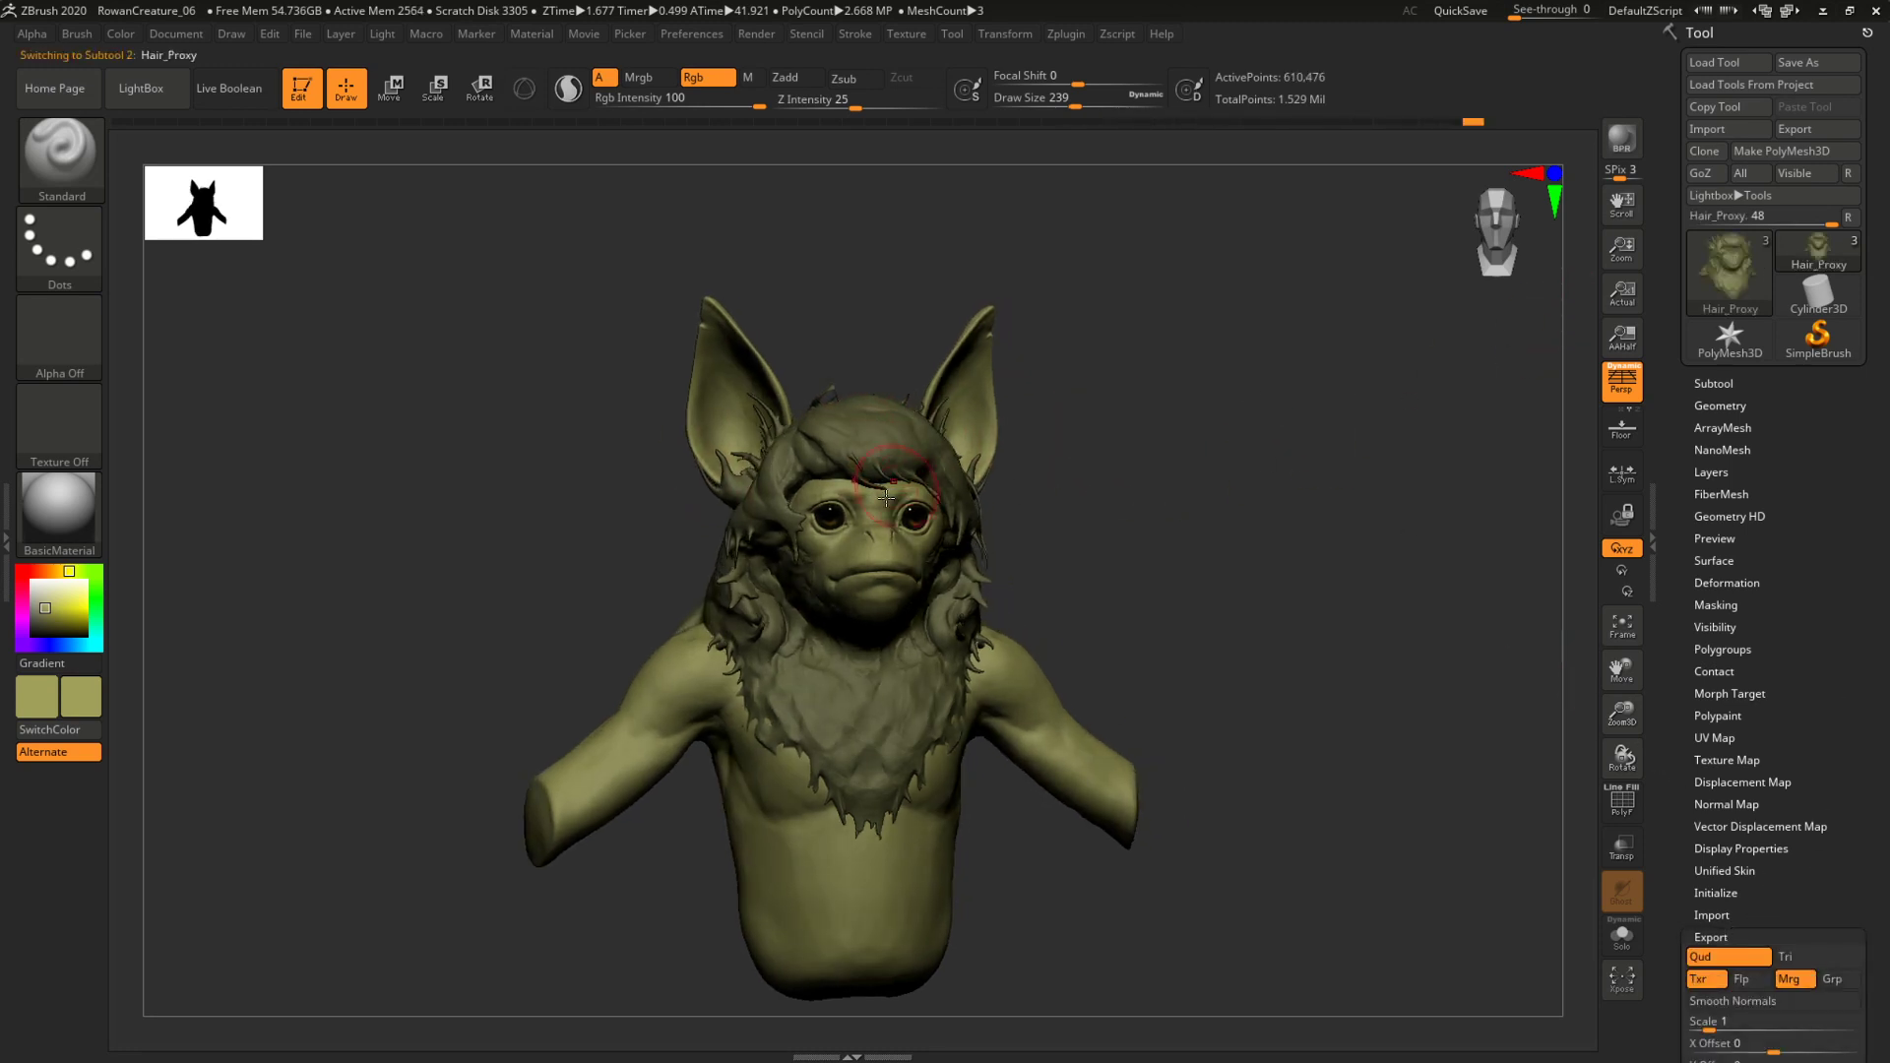
pyautogui.keyDown('alt'); pyautogui.click(912, 519); pyautogui.keyUp('alt')
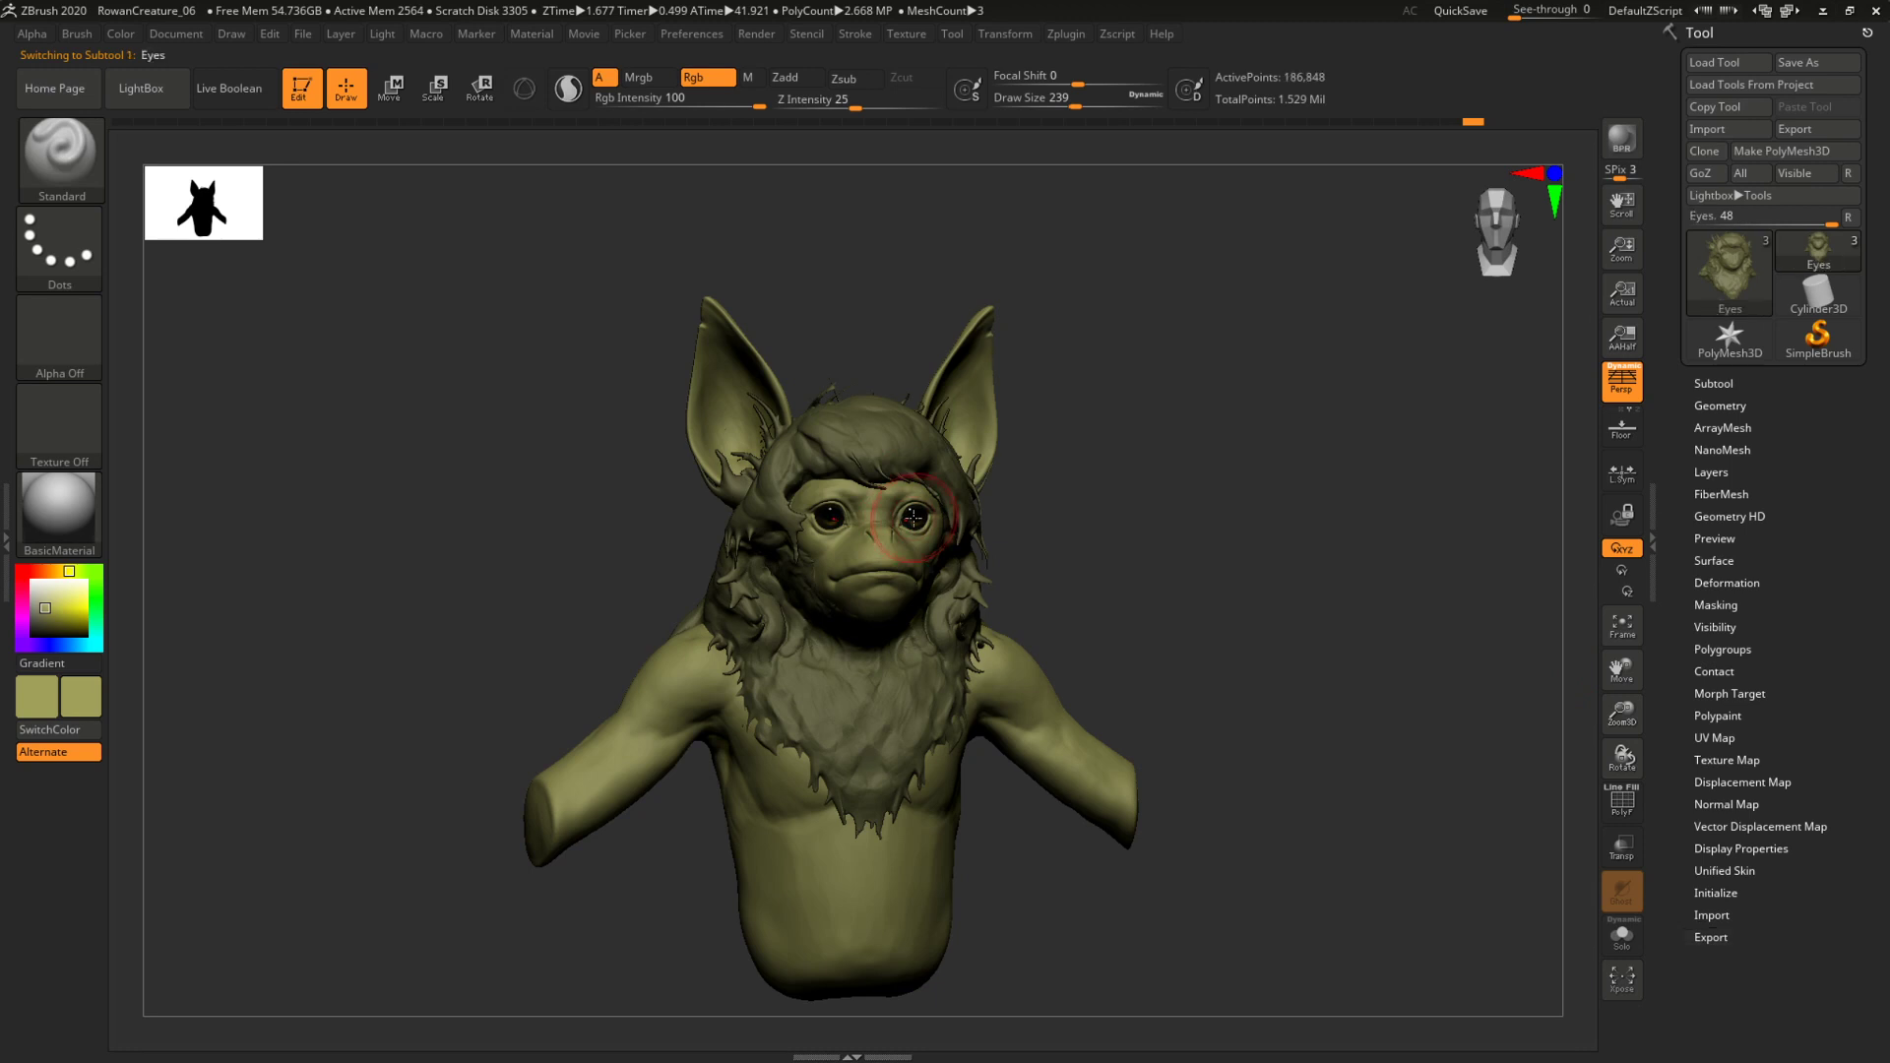
pyautogui.click(1708, 937)
pyautogui.keyDown('alt'); pyautogui.click(864, 430); pyautogui.keyUp('alt')
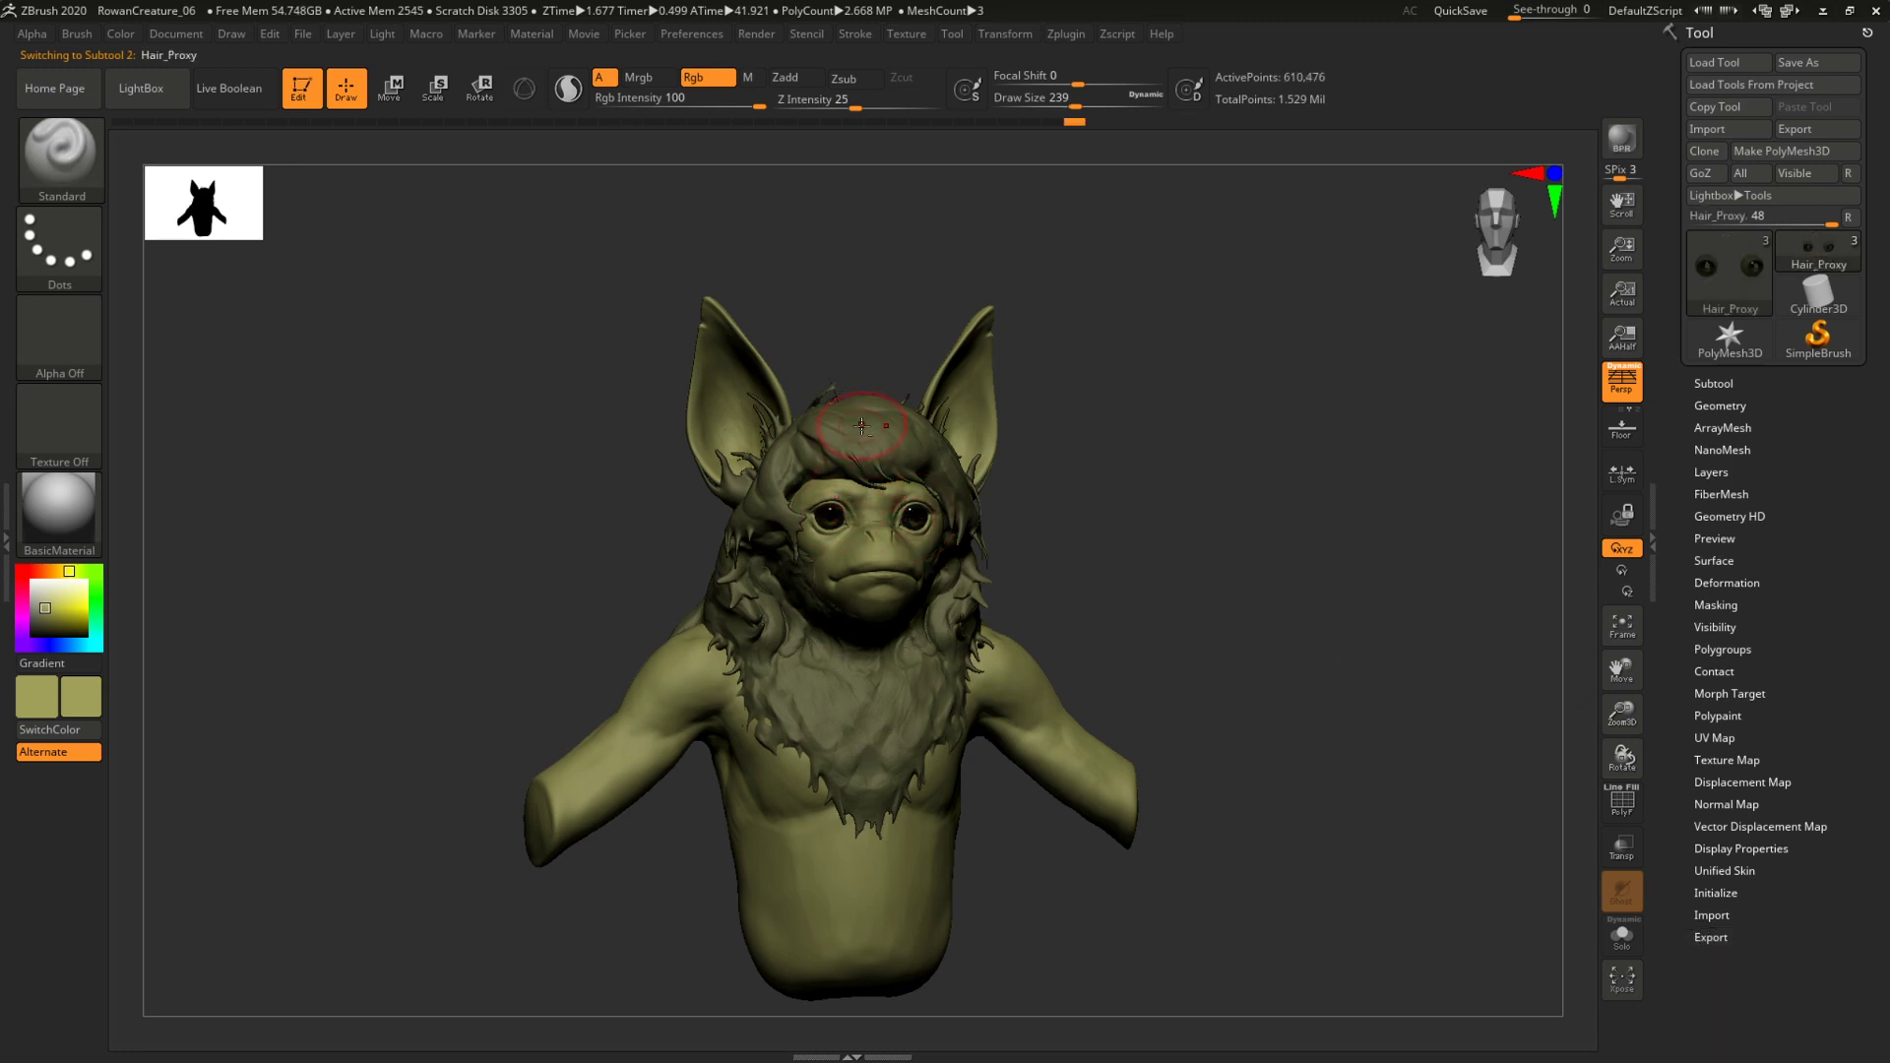
pyautogui.moveTo(1386, 398); pyautogui.dragTo(1442, 347)
pyautogui.moveTo(1102, 405); pyautogui.dragTo(1207, 477)
pyautogui.hotkey('shift', 'f')
pyautogui.hotkey('shift', 'f')
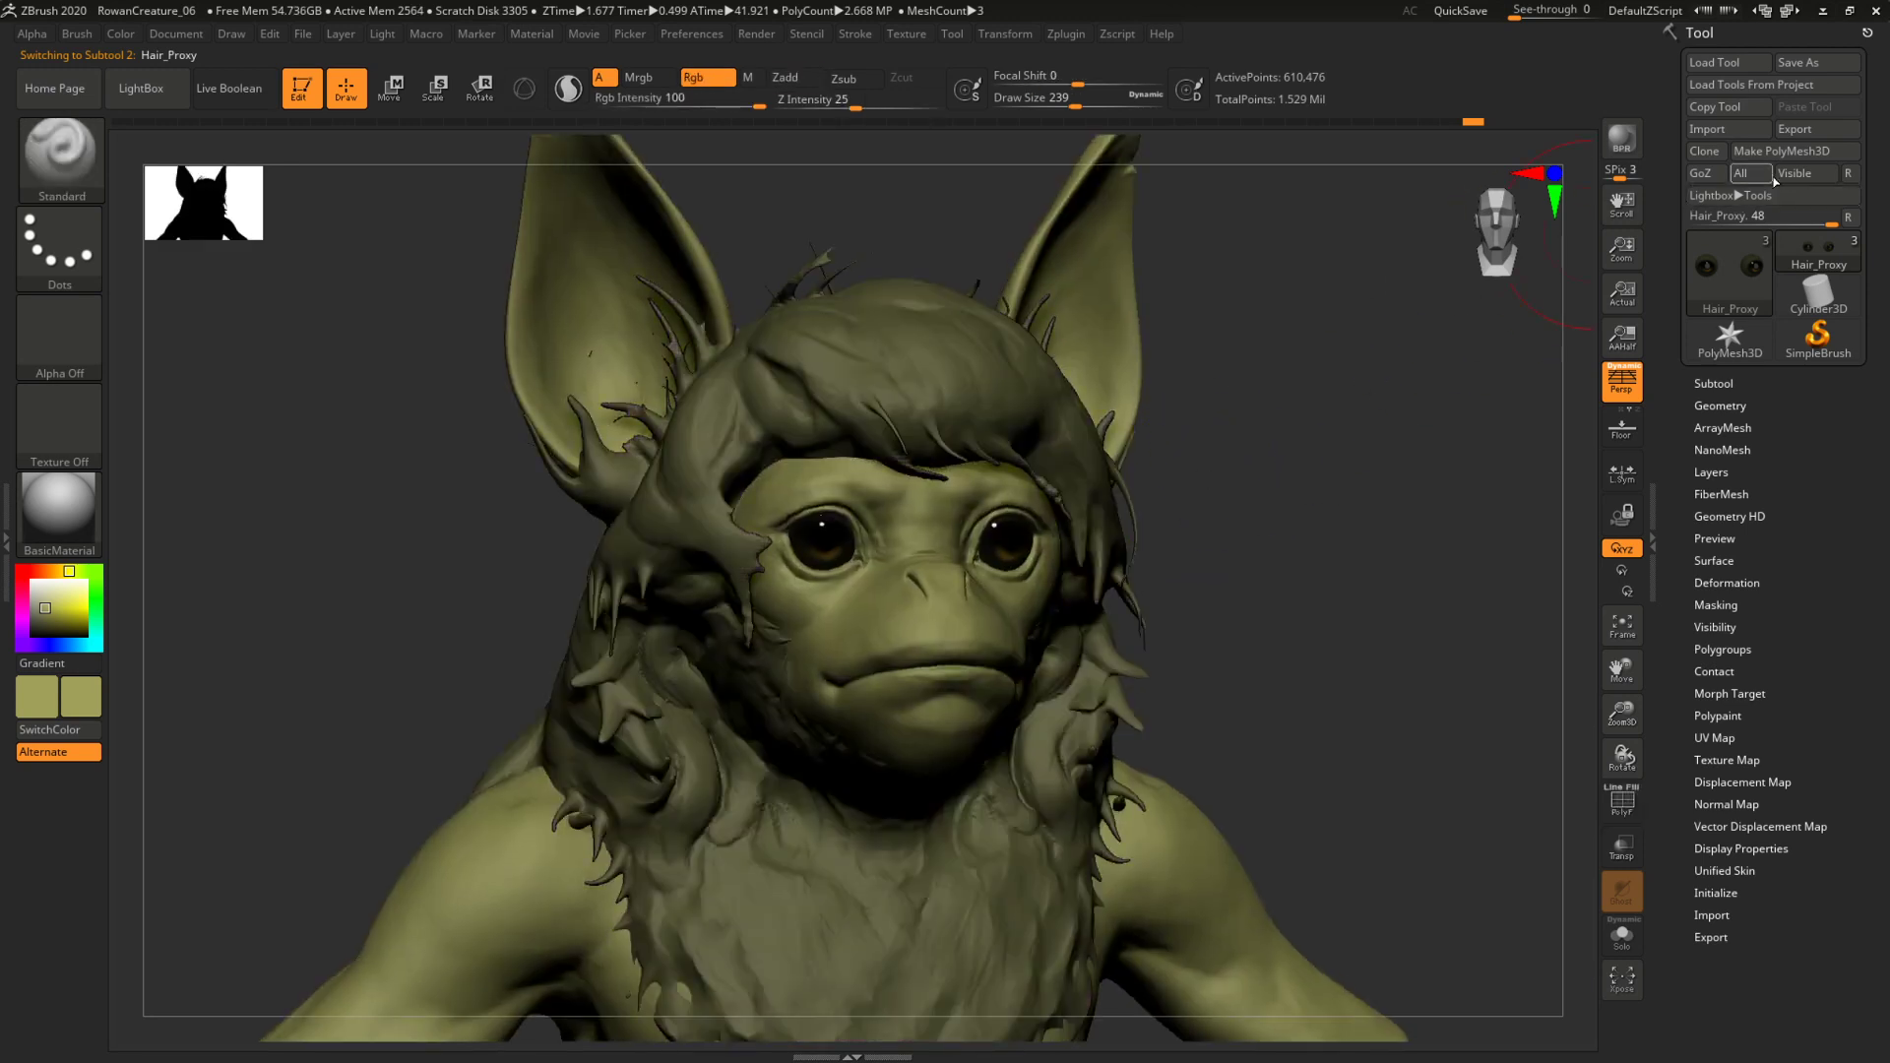
# Export the Hair_Proxy mesh into the Sculpt folder as Hair_01.OBJ.
pyautogui.click(1794, 129)
pyautogui.click(332, 129)
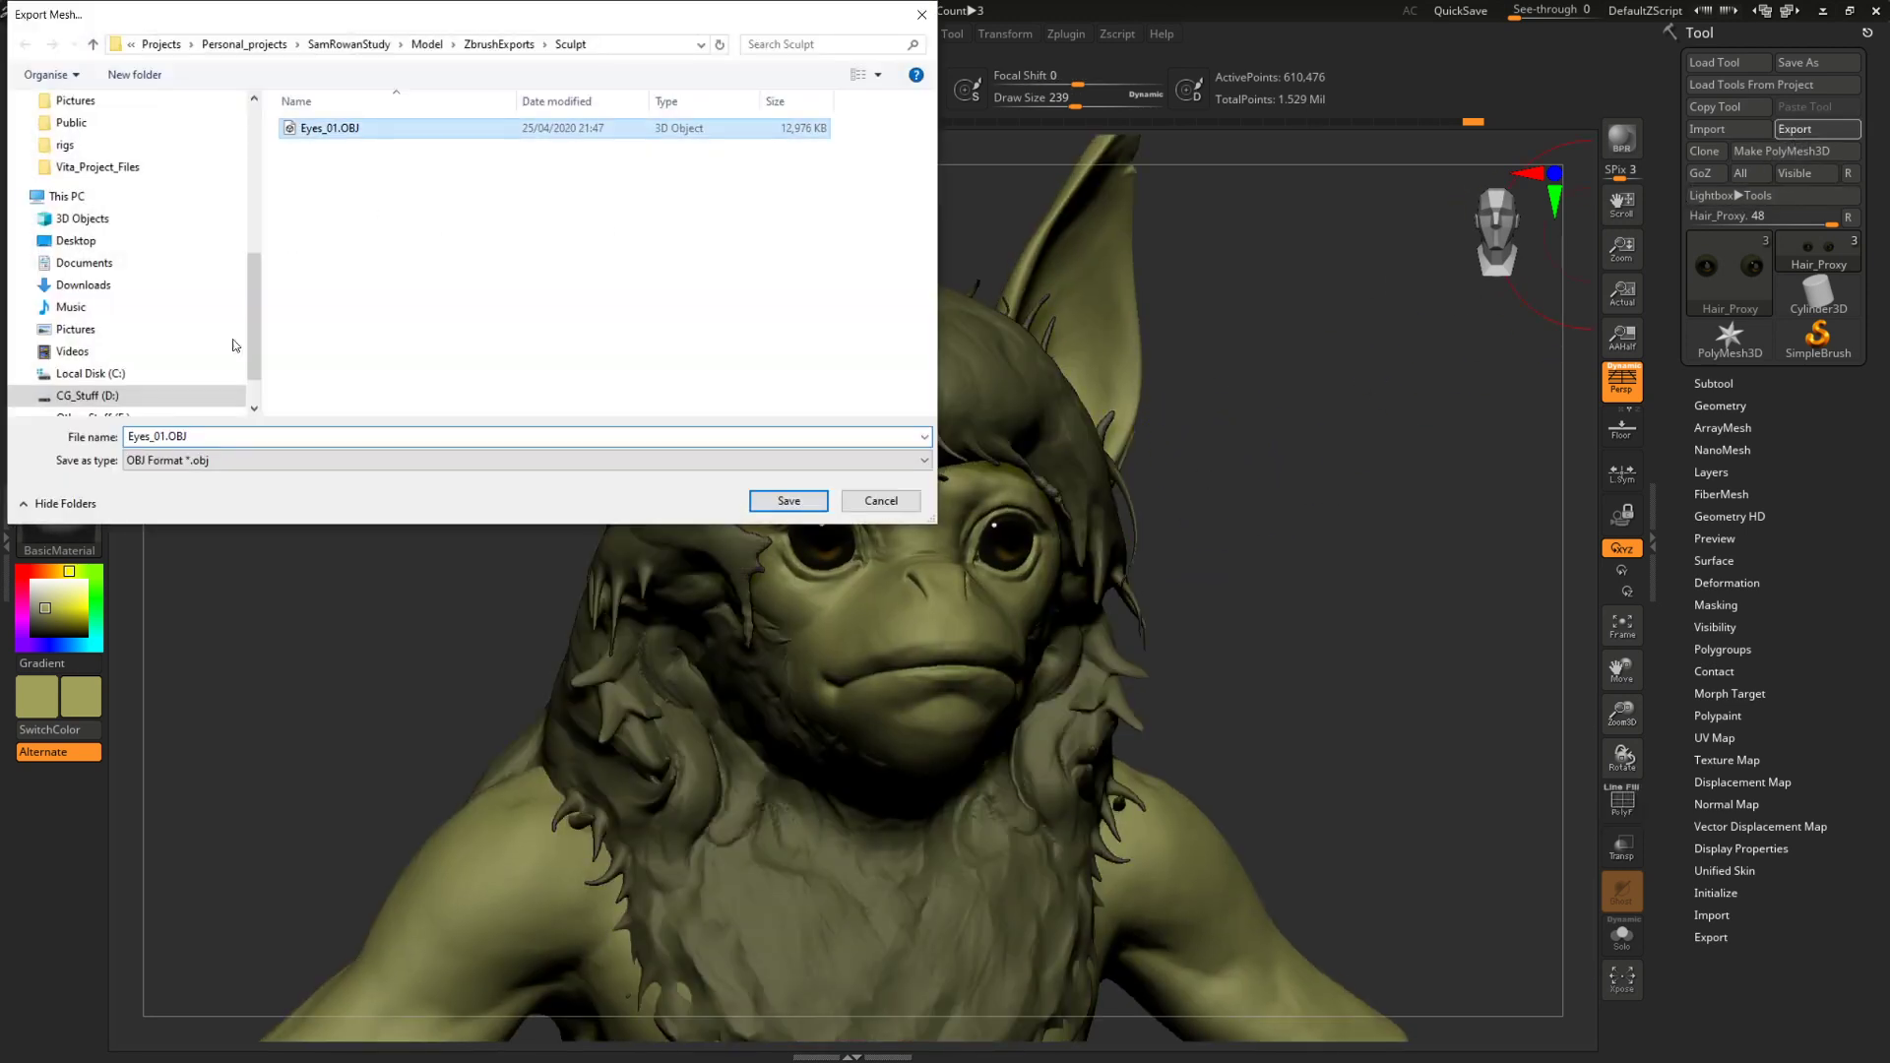
pyautogui.click(147, 437)
pyautogui.click(150, 436)
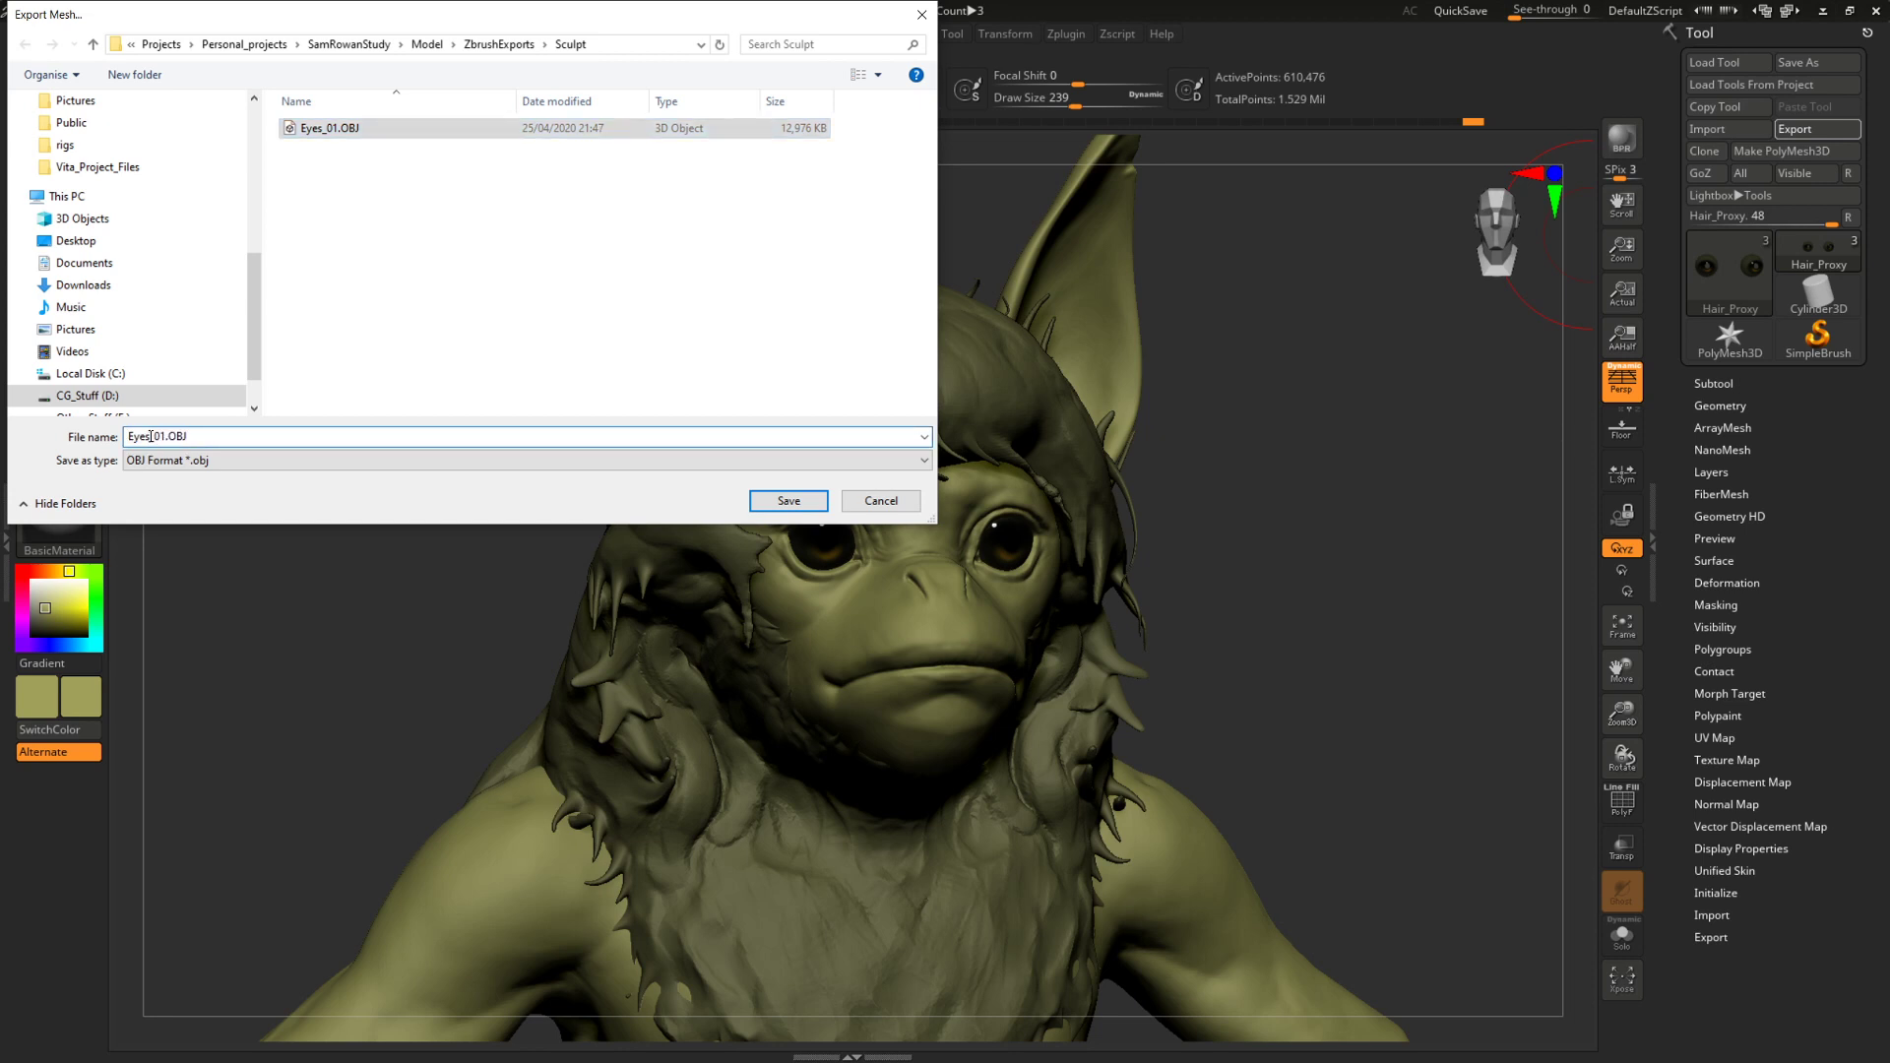
pyautogui.press('BackSpace')
pyautogui.press('BackSpace')
pyautogui.press('BackSpace')
pyautogui.press('BackSpace')
pyautogui.write('Hair')
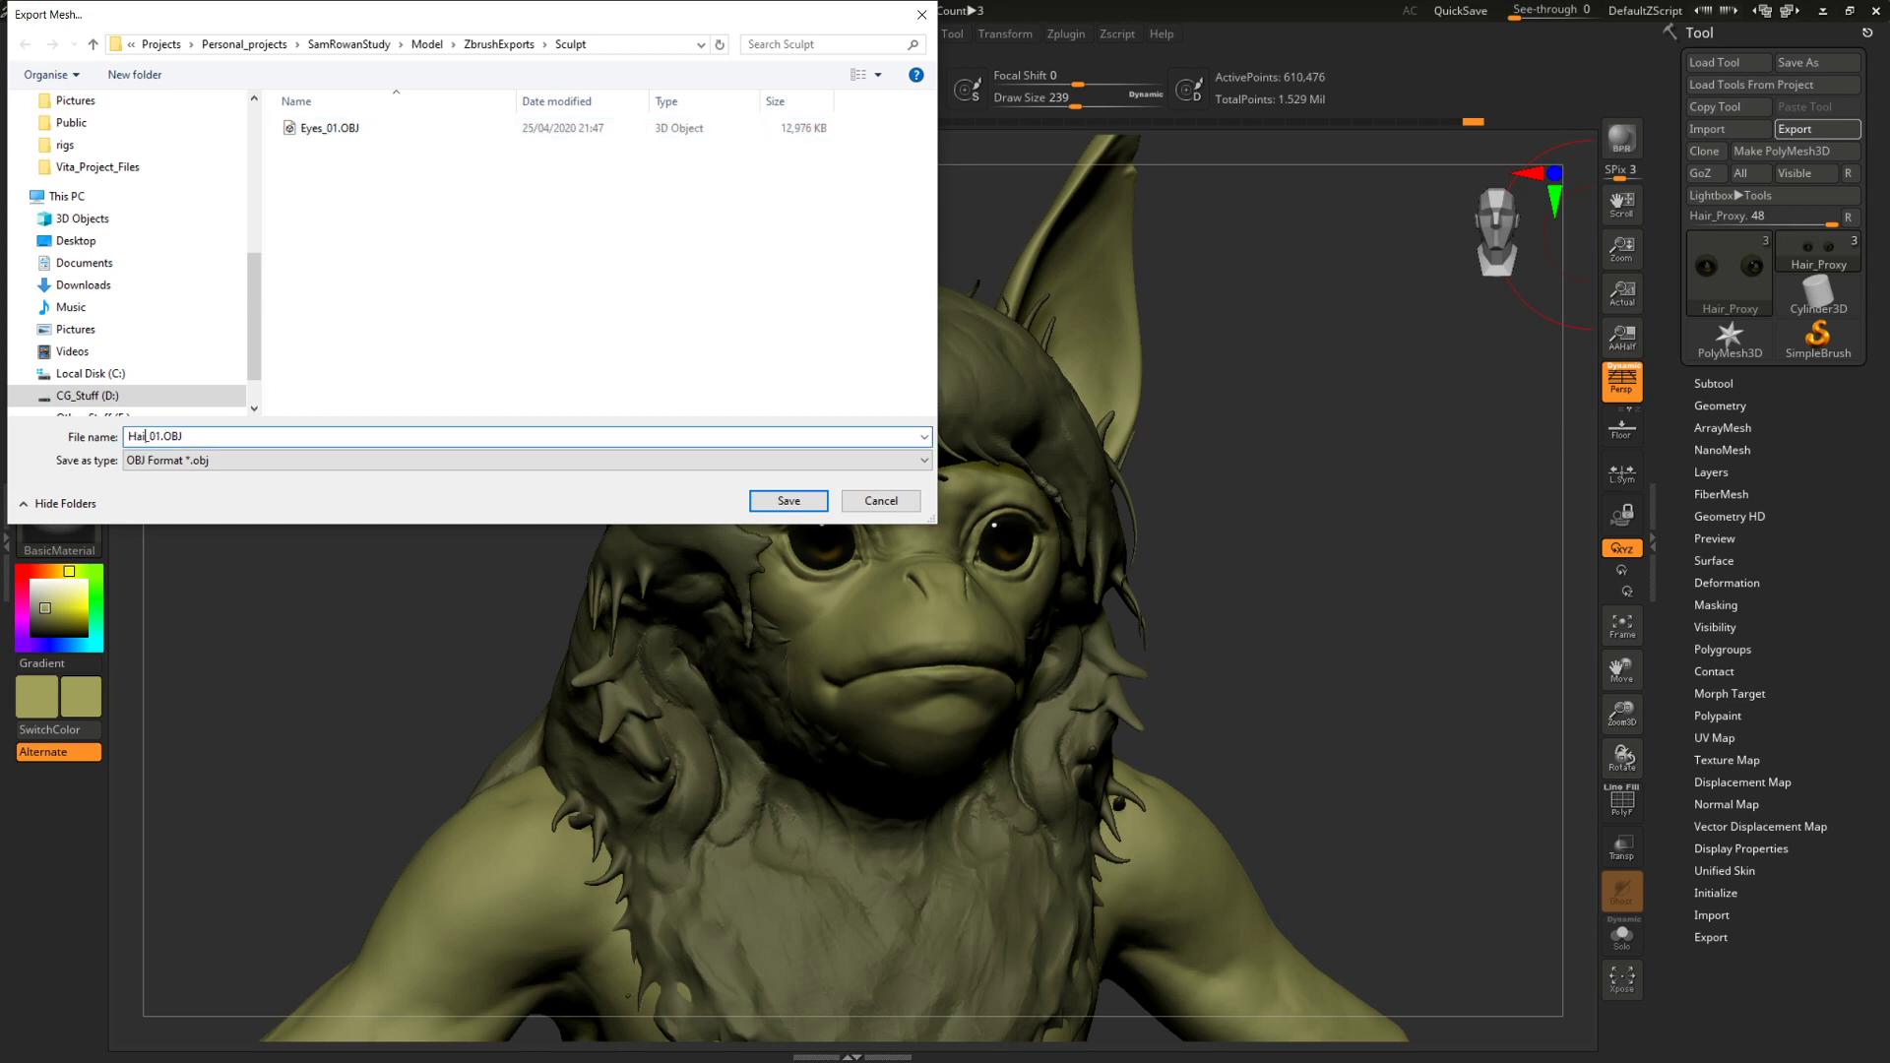
pyautogui.press('Return')
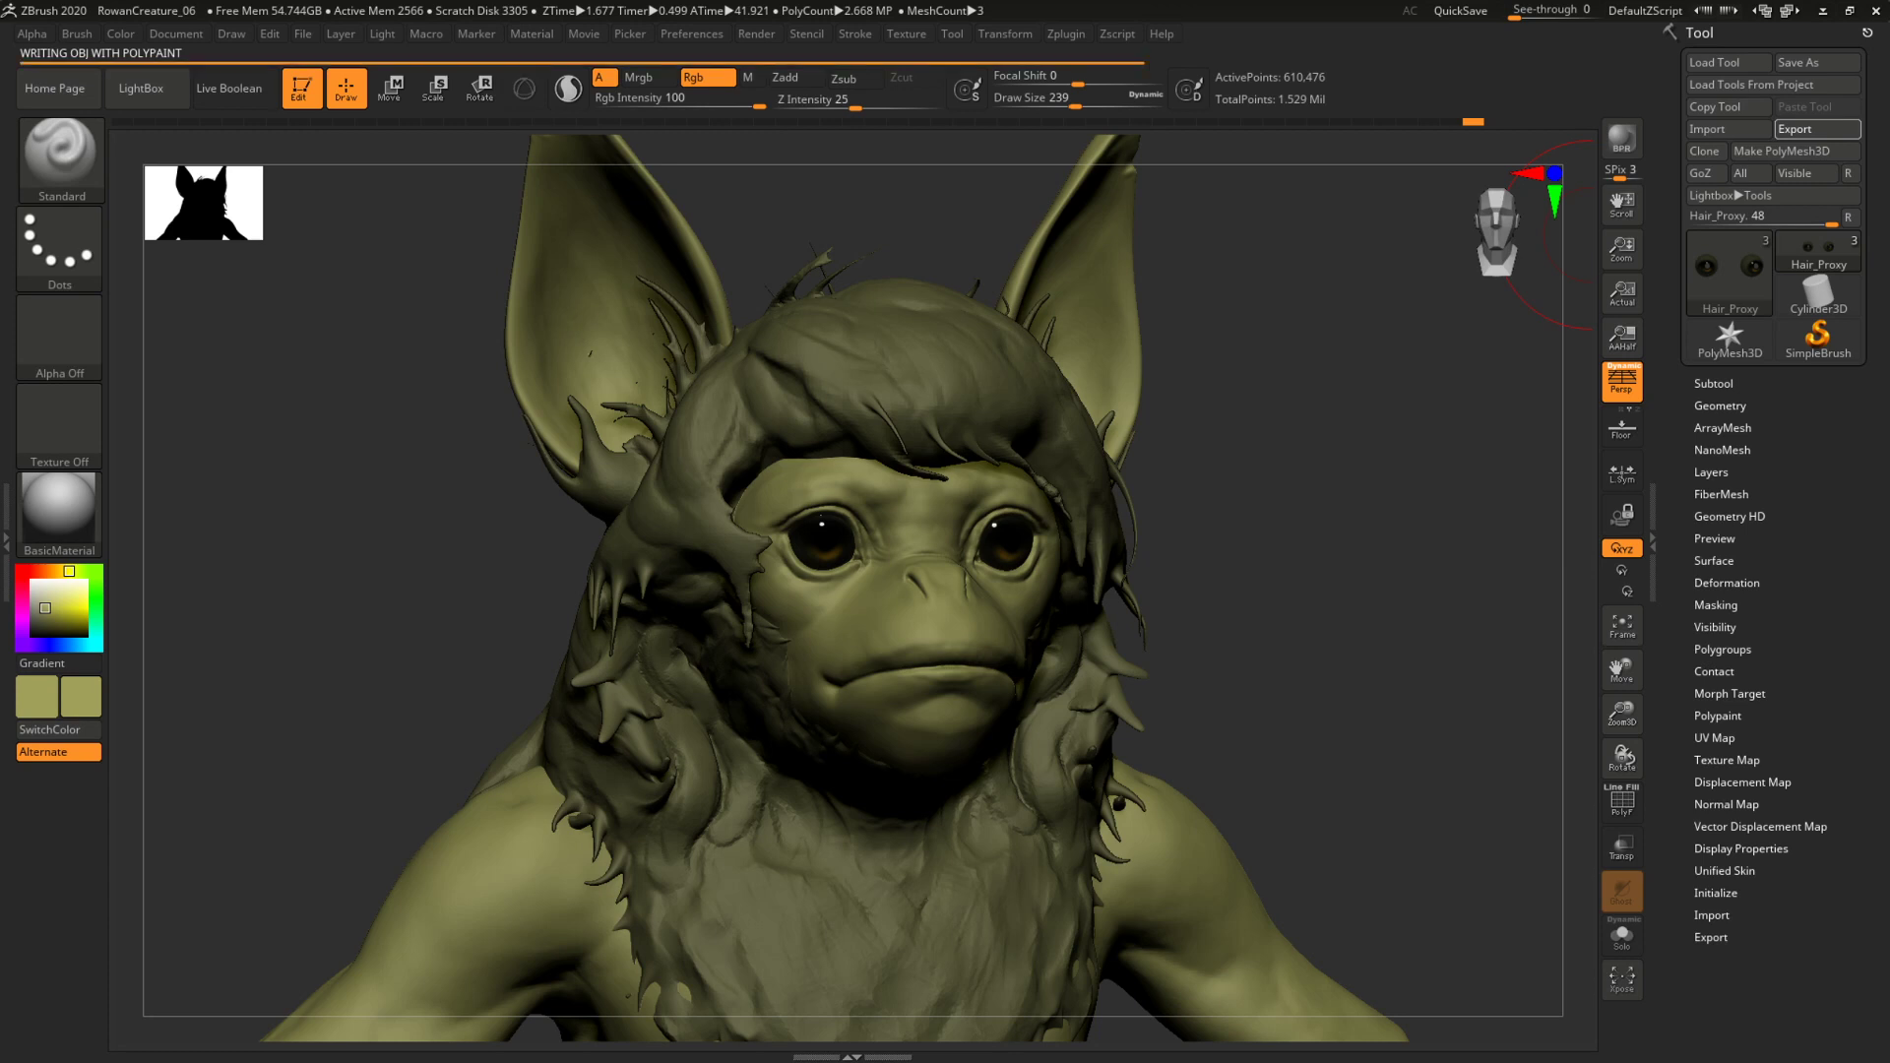
# Select the Ears subtool containing the body and export its mesh into the Sculpt folder as Body_01.OBJ.
pyautogui.keyDown('alt'); pyautogui.click(552, 256); pyautogui.keyUp('alt')
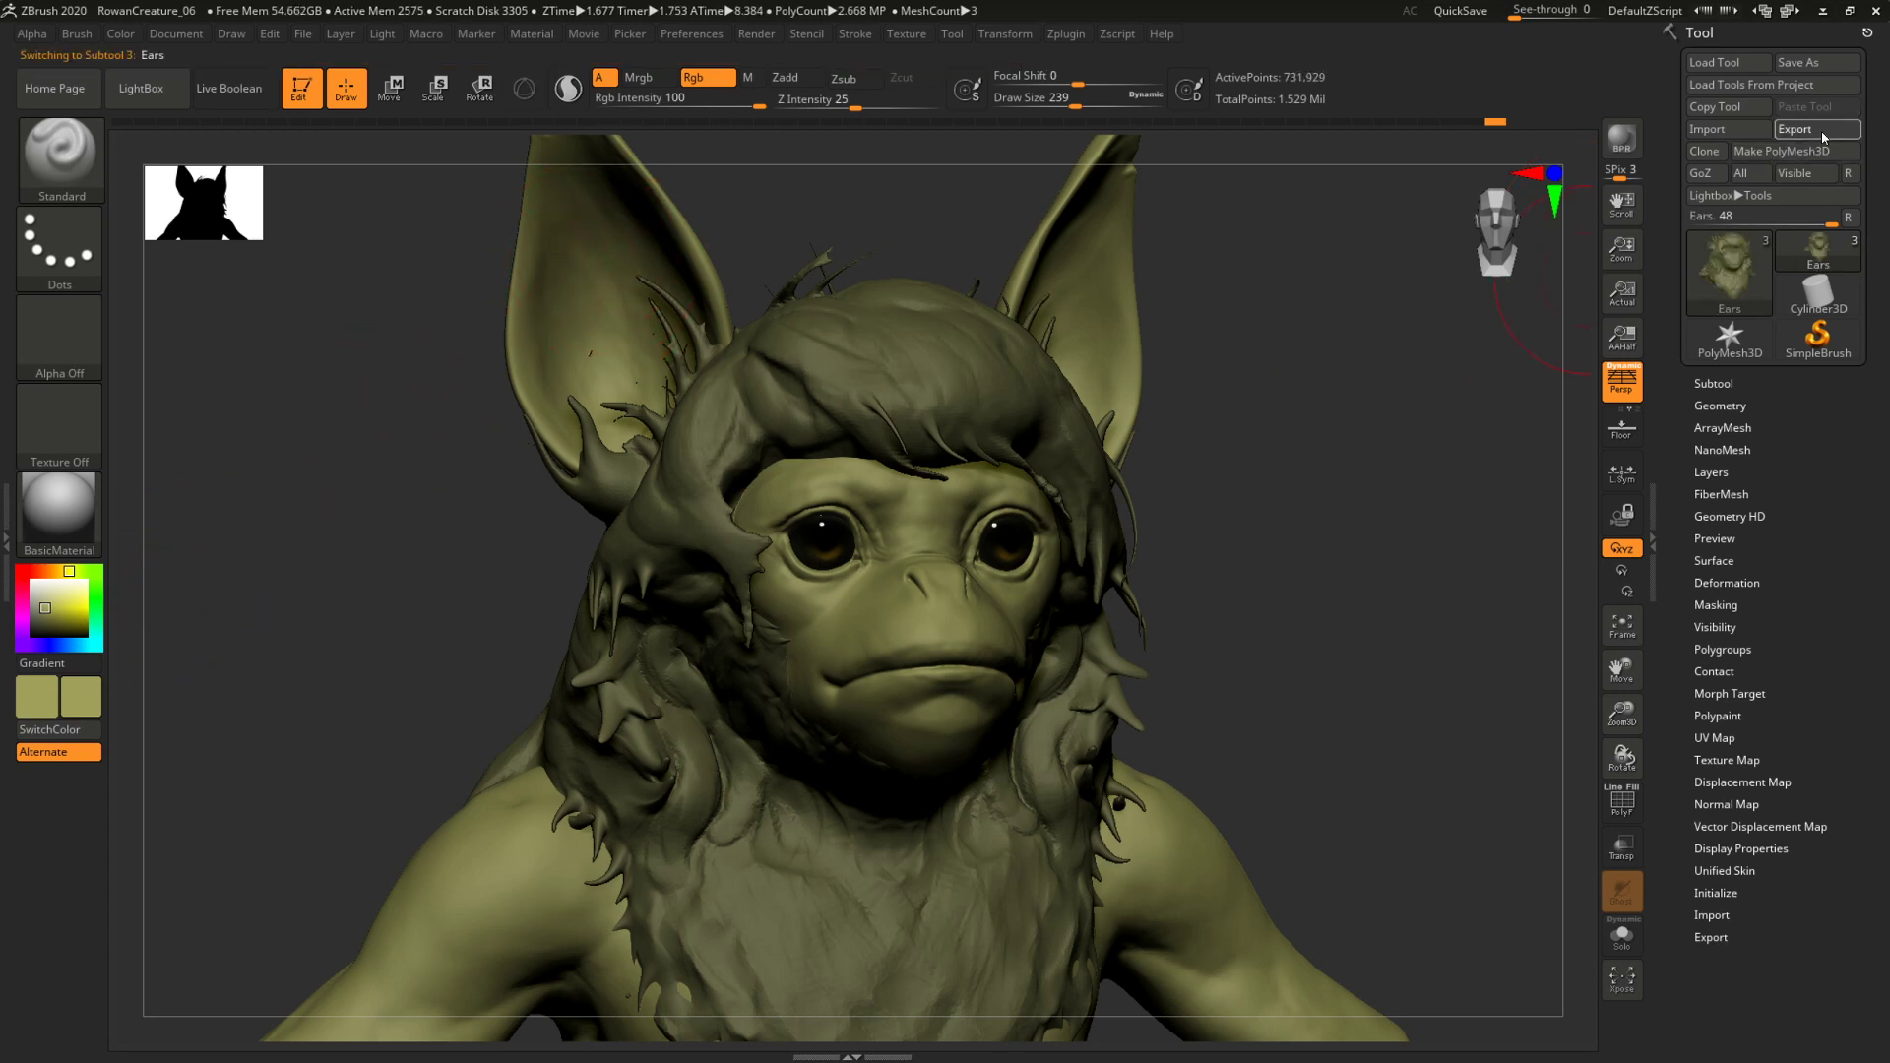
pyautogui.click(1802, 129)
pyautogui.click(330, 147)
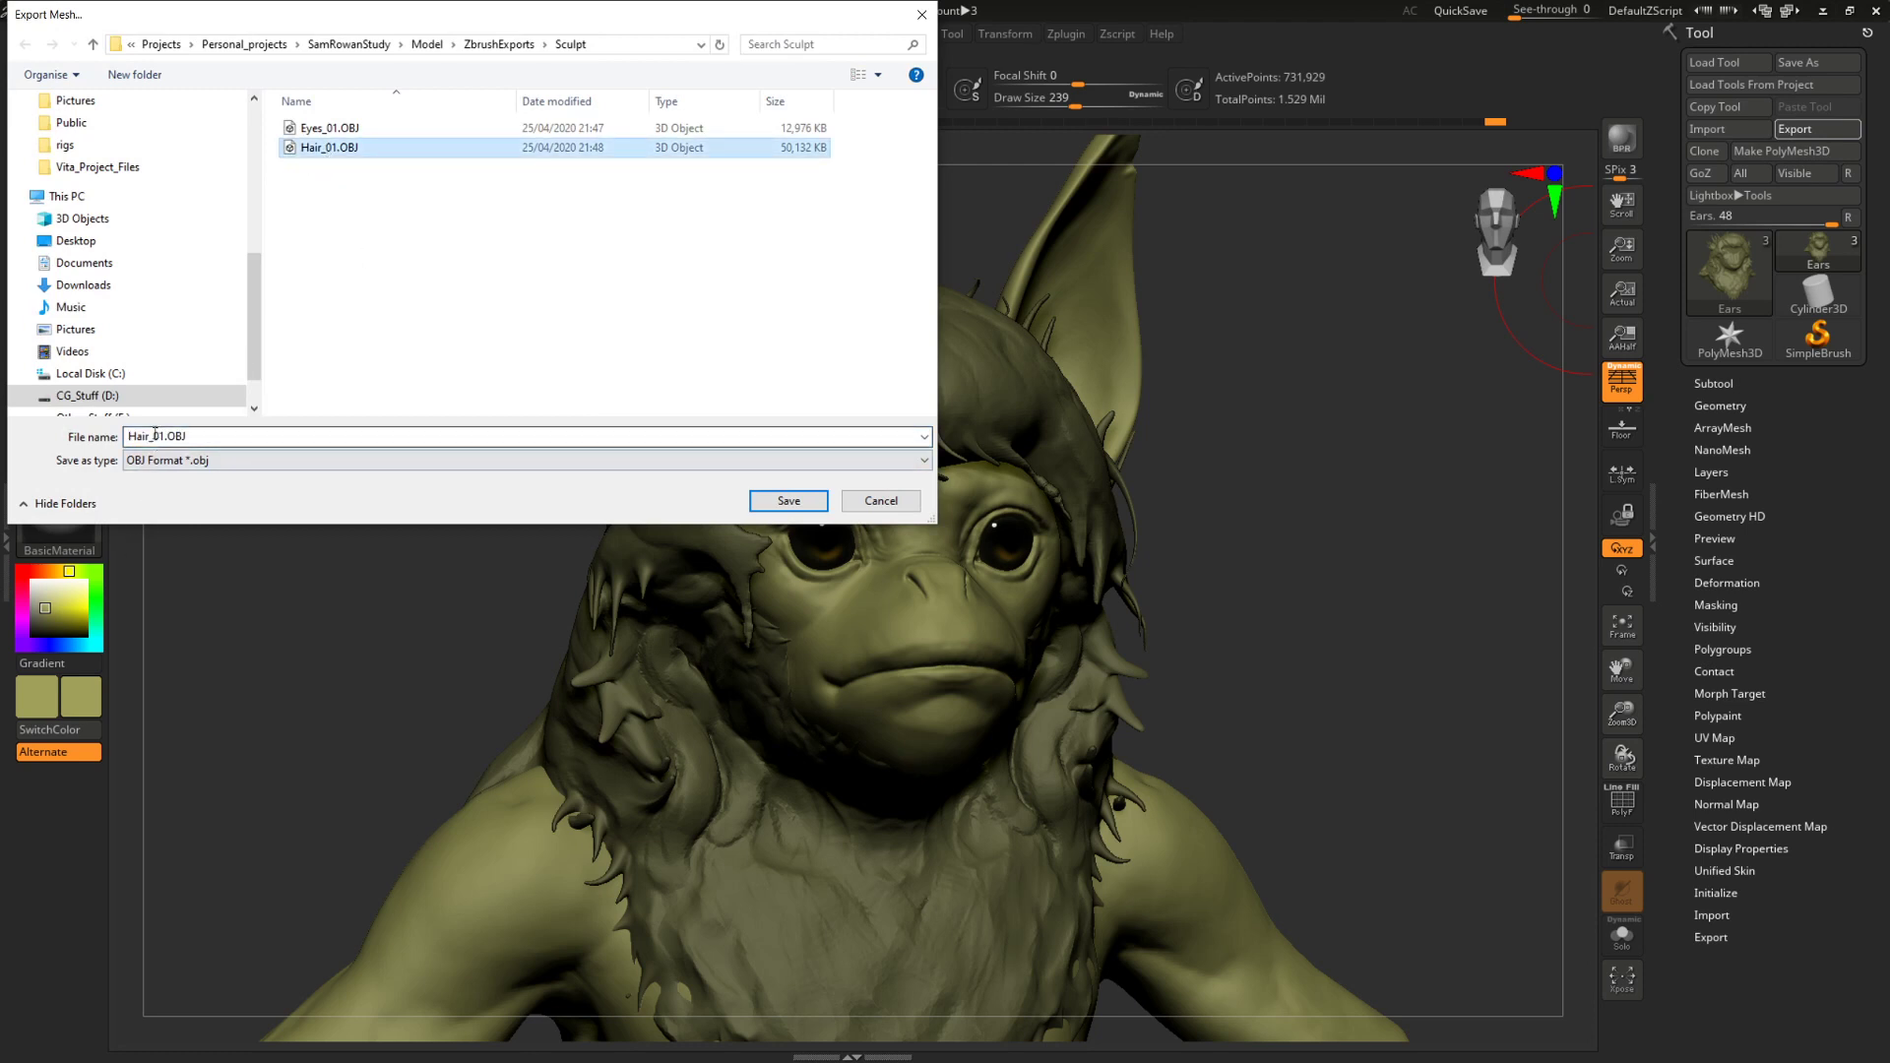
pyautogui.moveTo(152, 436); pyautogui.dragTo(118, 443)
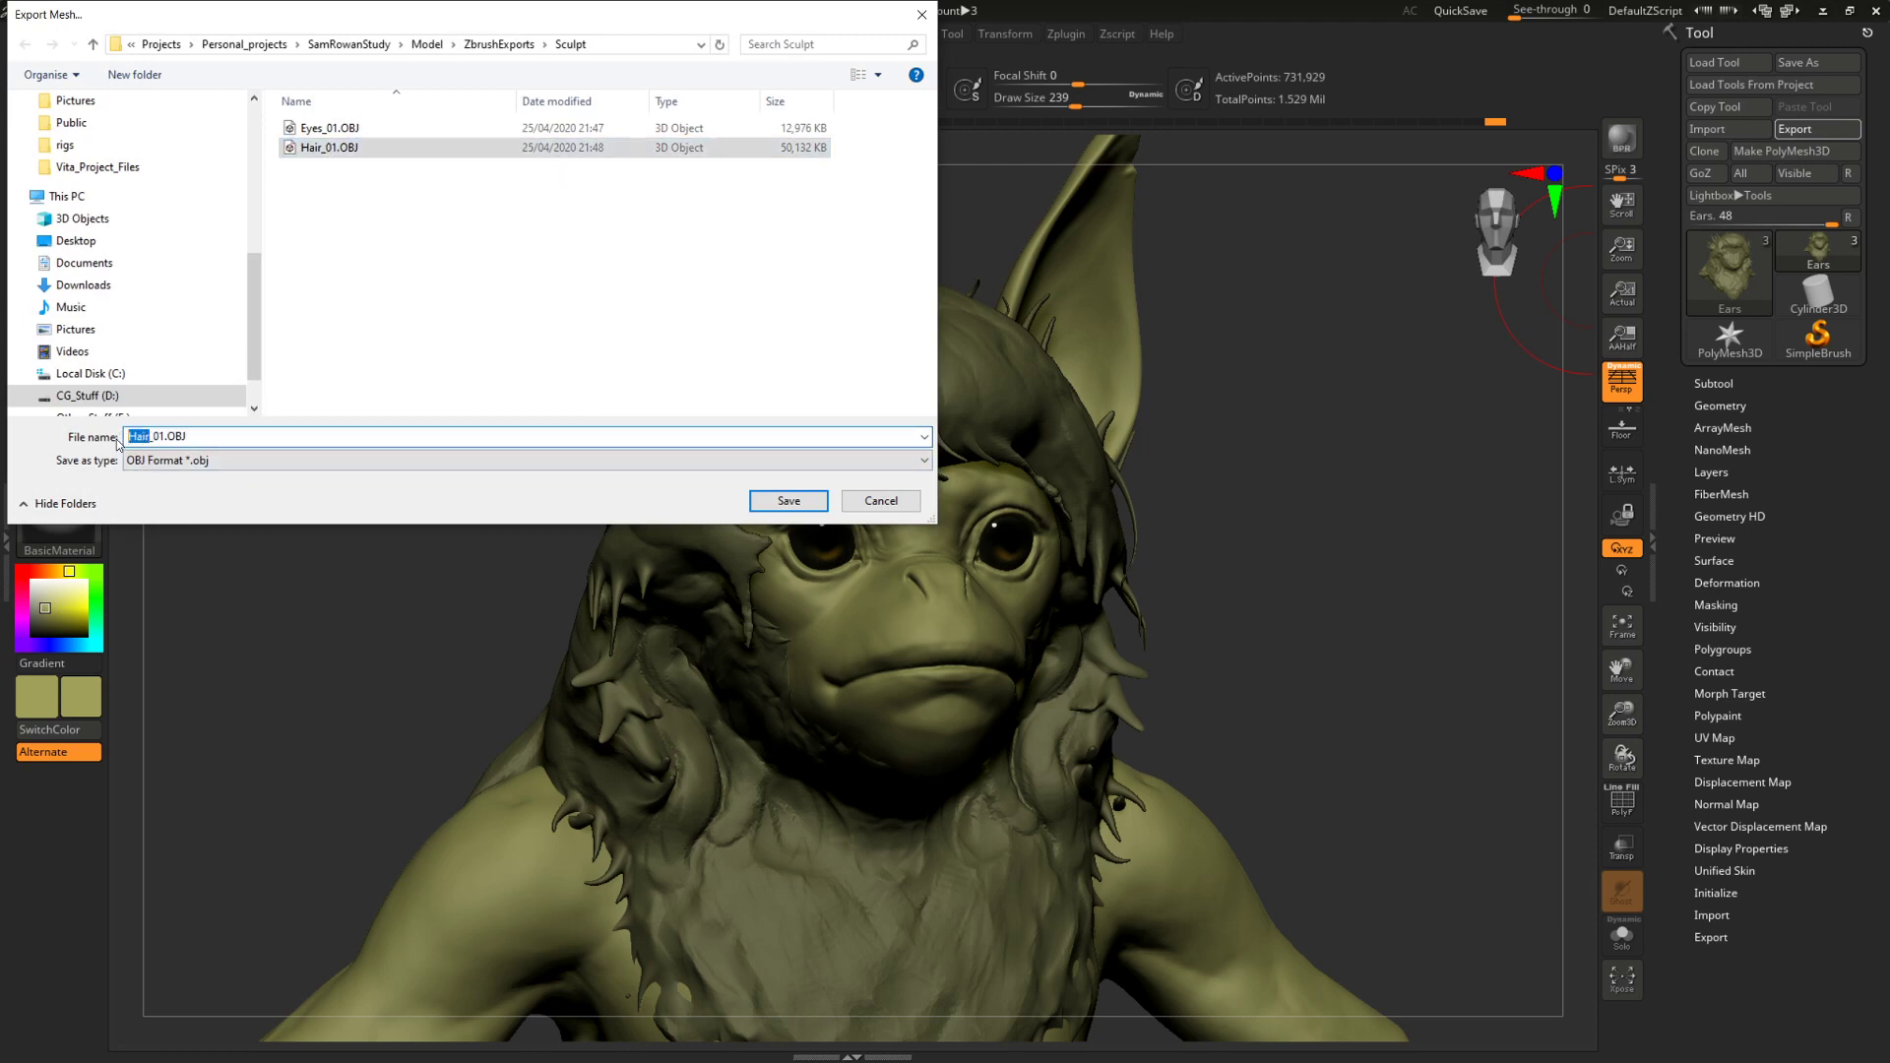
pyautogui.write('Body')
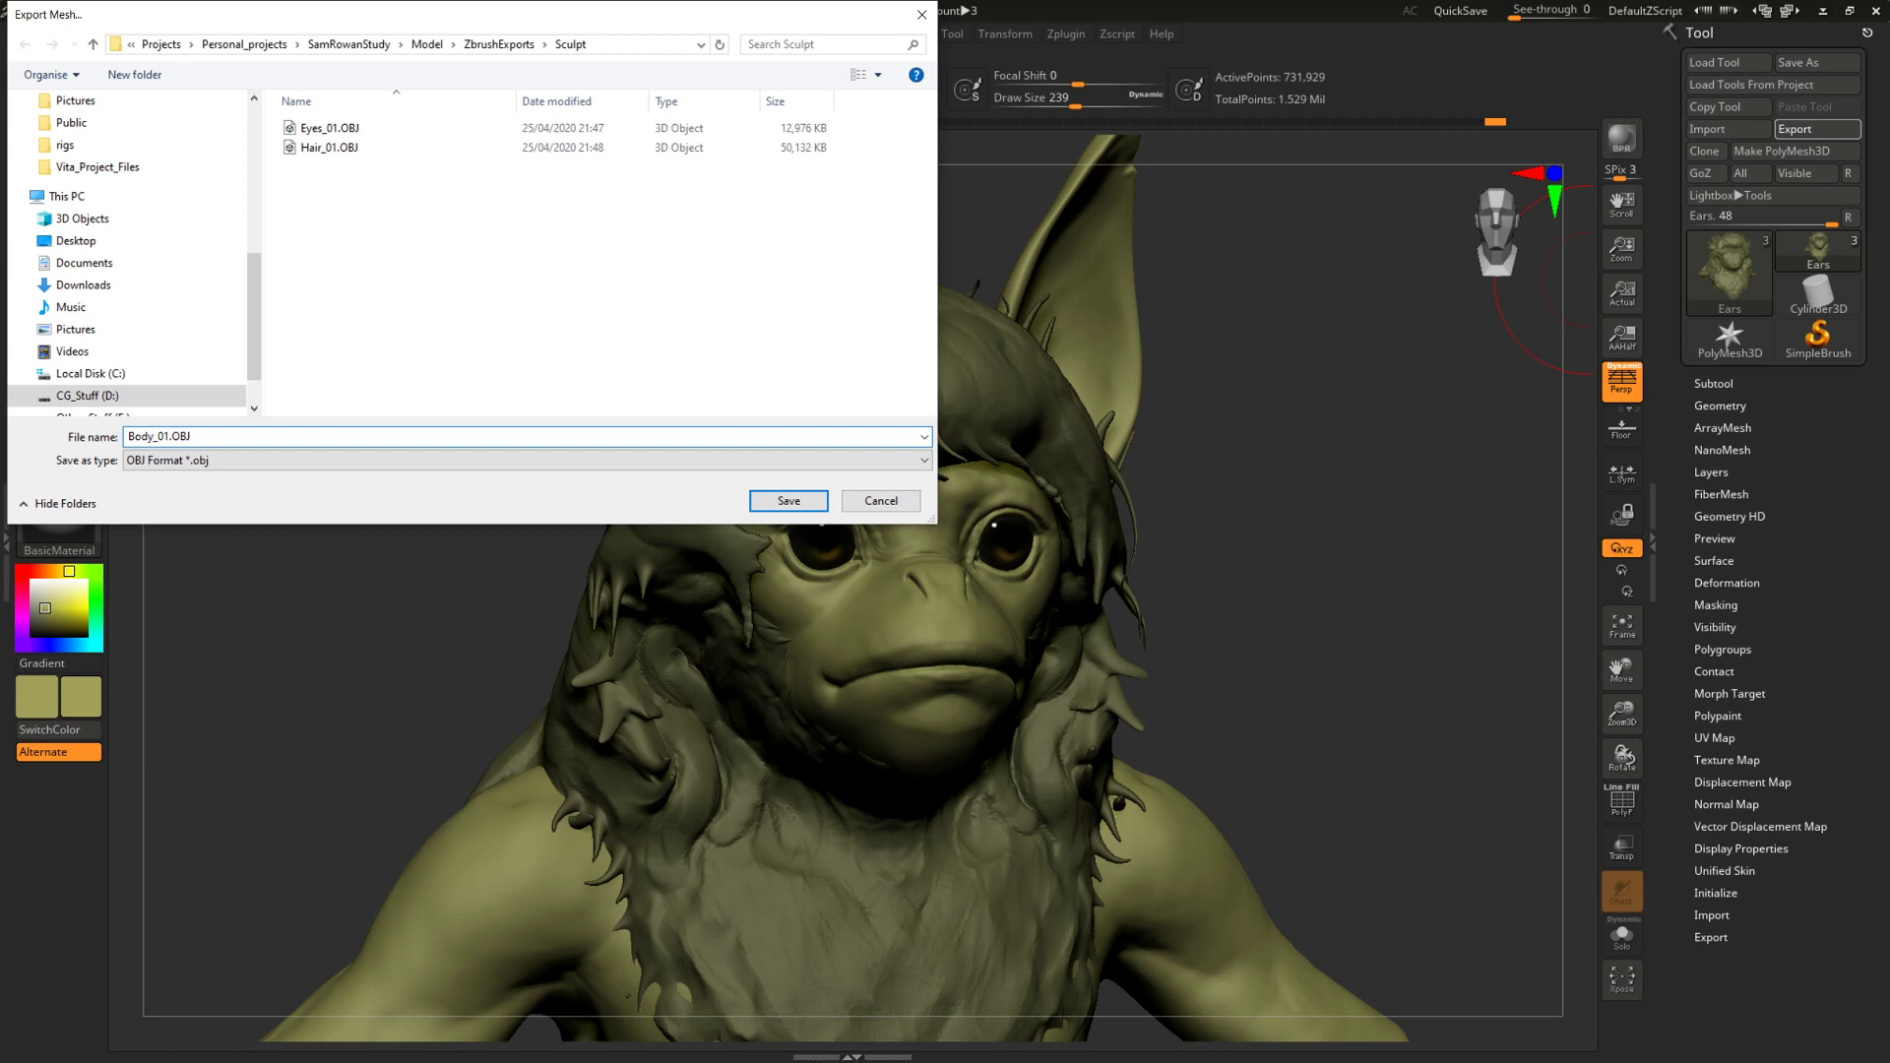
pyautogui.press('Return')
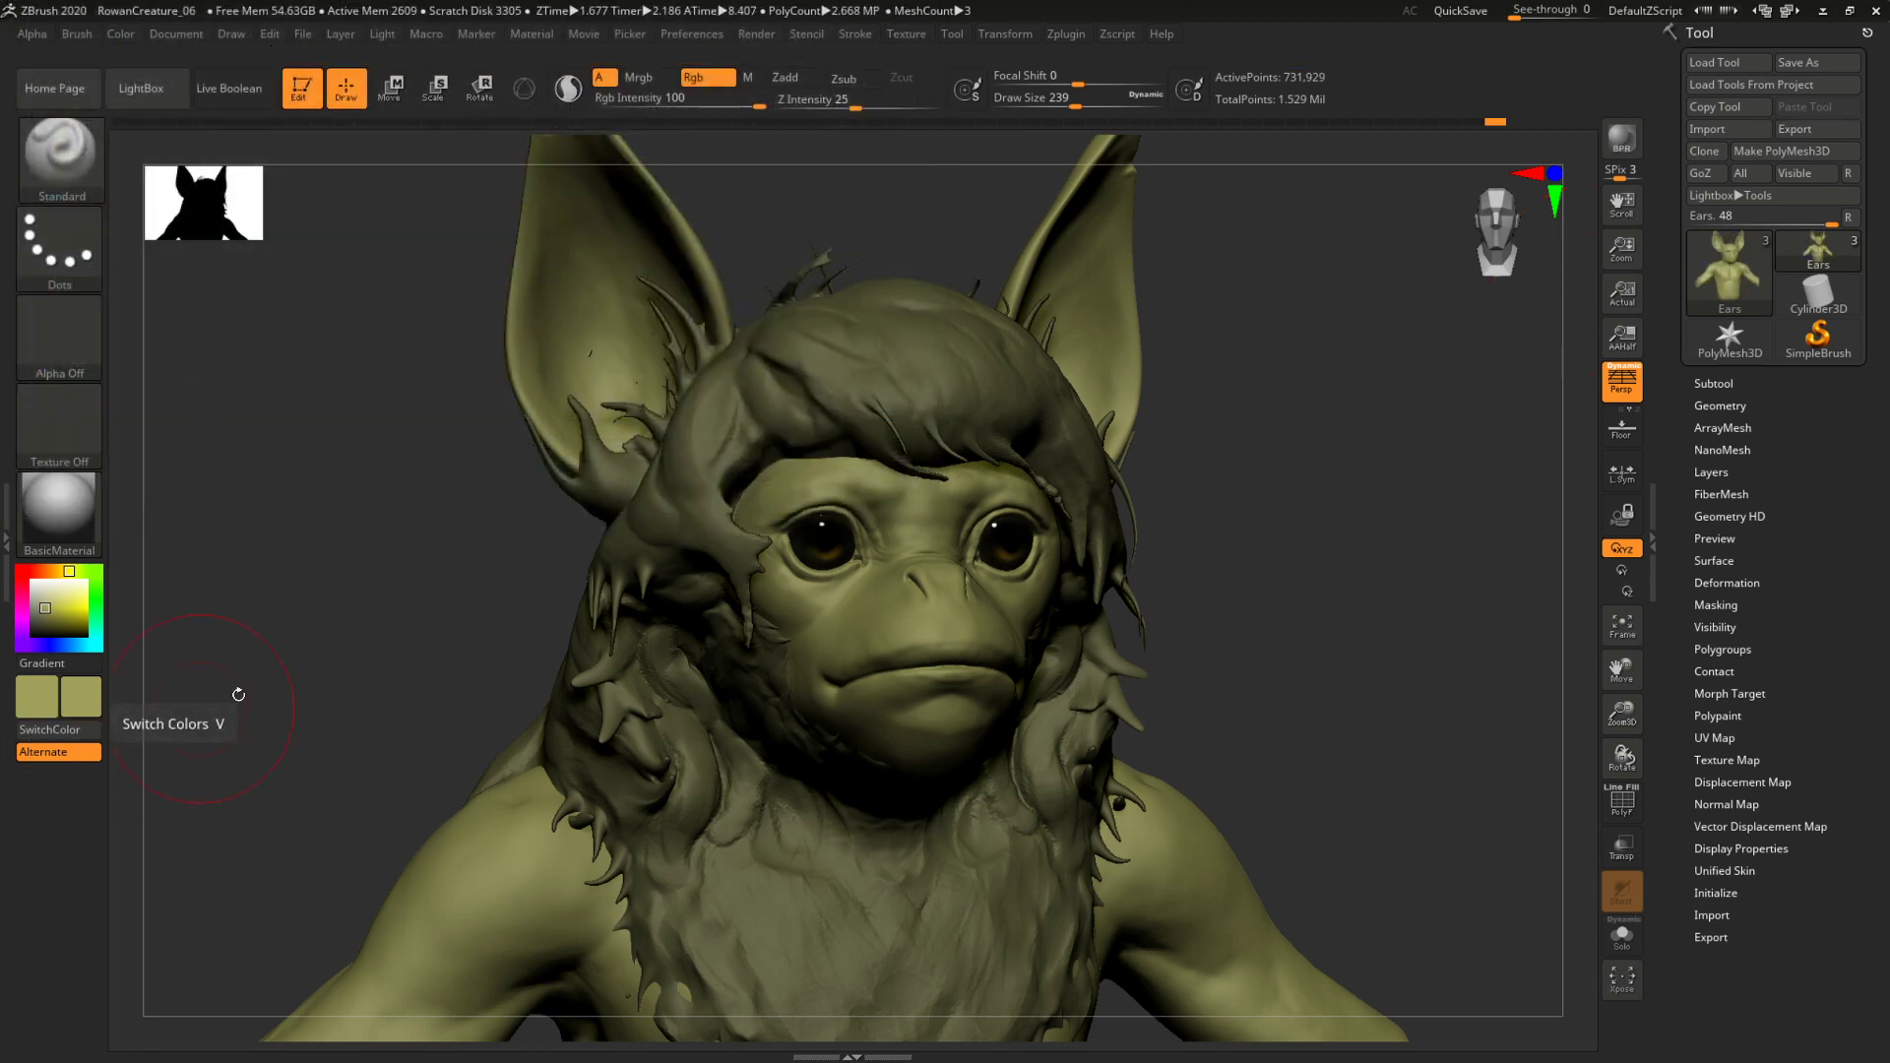
# Frame the whole creature, start saving the project, and browse from the Sculpt folder to ZbrushExports.
pyautogui.moveTo(1321, 536)
pyautogui.mouseDown()
pyautogui.moveTo(1387, 560)
pyautogui.moveTo(1332, 526)
pyautogui.moveTo(1233, 576)
pyautogui.moveTo(1303, 540)
pyautogui.moveTo(1286, 545)
pyautogui.mouseUp()
pyautogui.press('f')
pyautogui.press('ctrl')
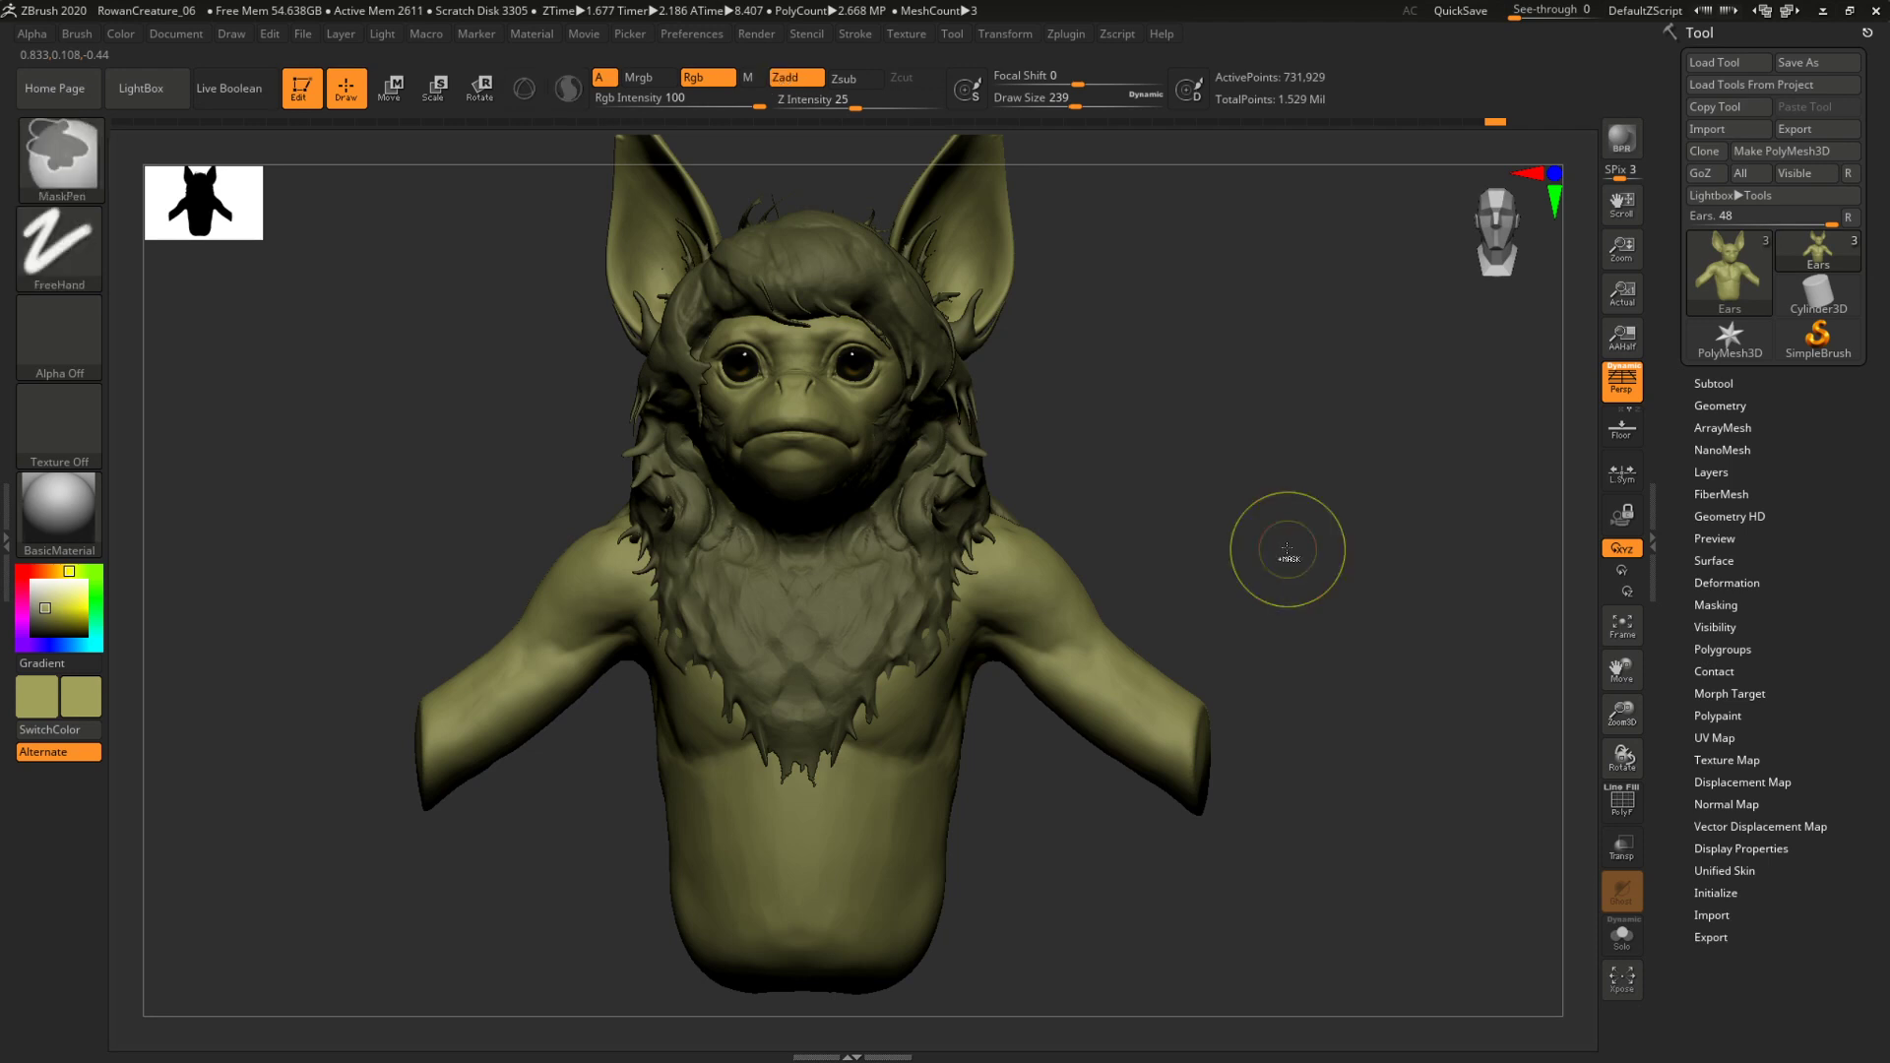
pyautogui.hotkey('ctrl', 's')
pyautogui.press('Right')
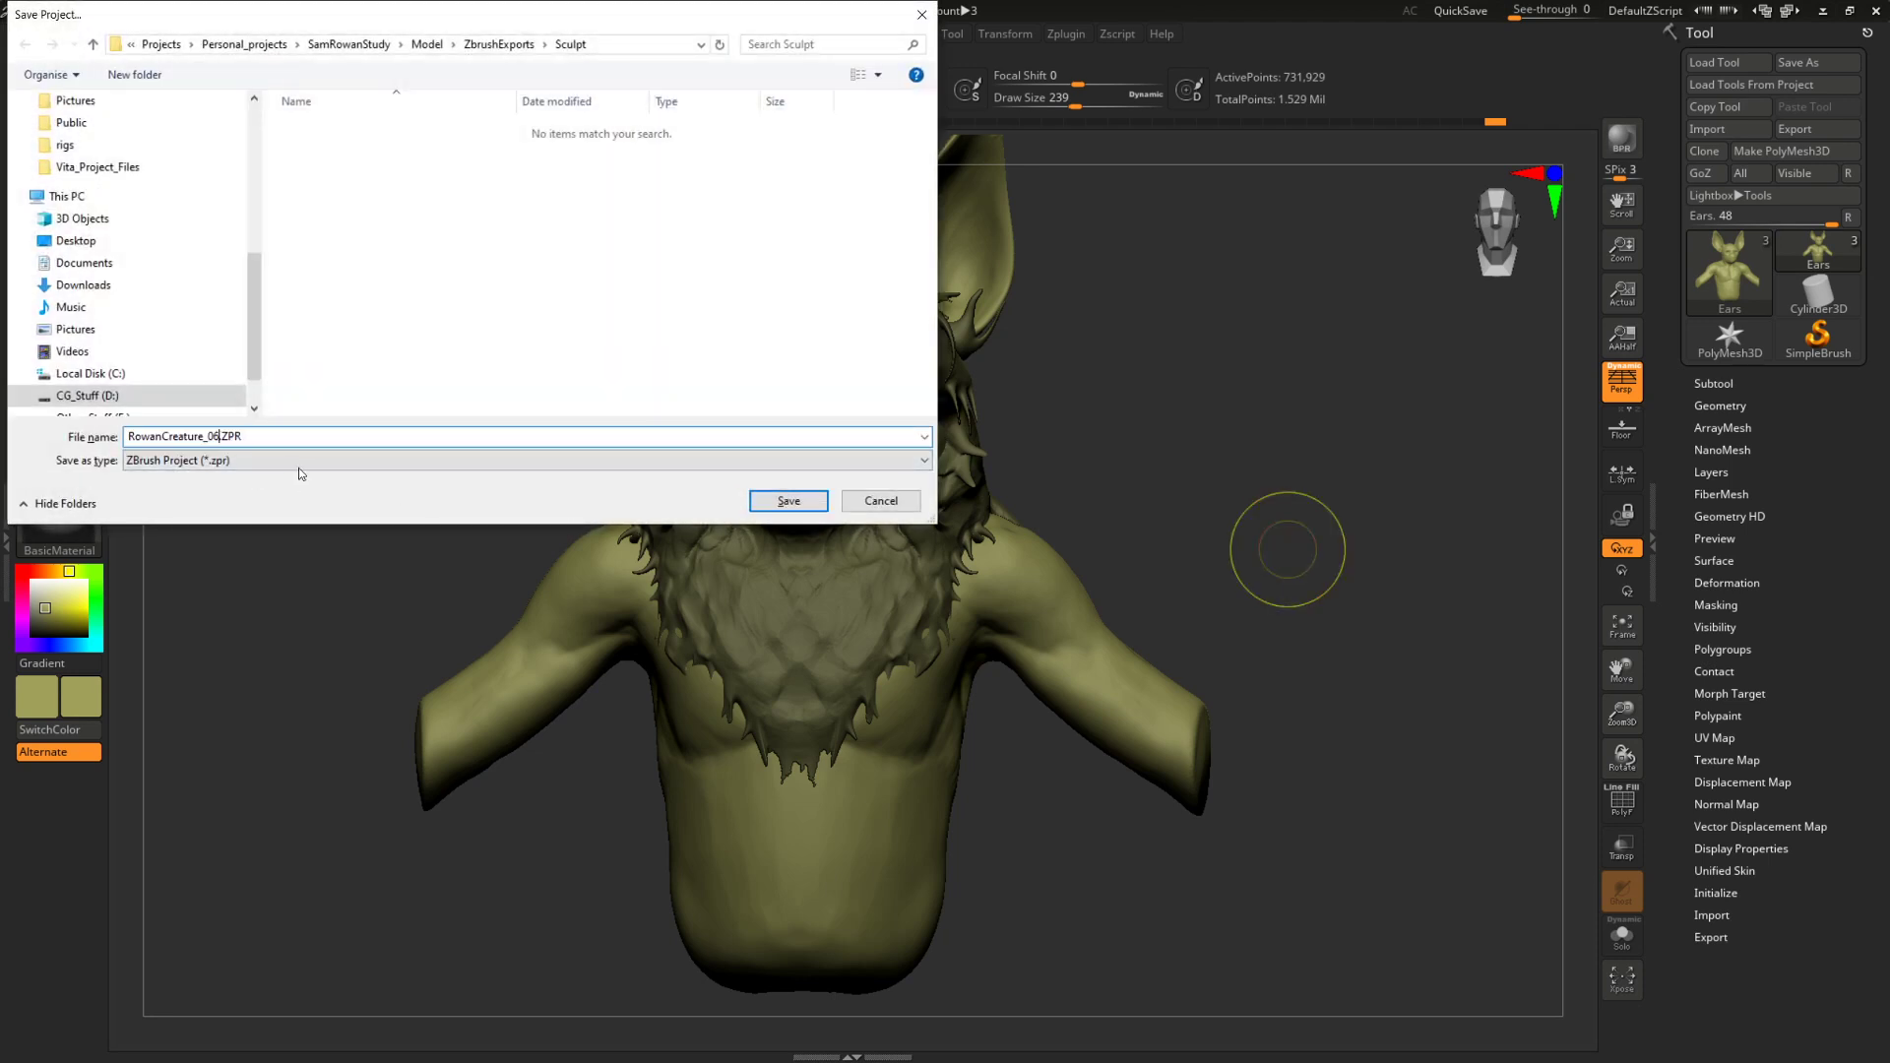
pyautogui.click(504, 46)
pyautogui.click(506, 46)
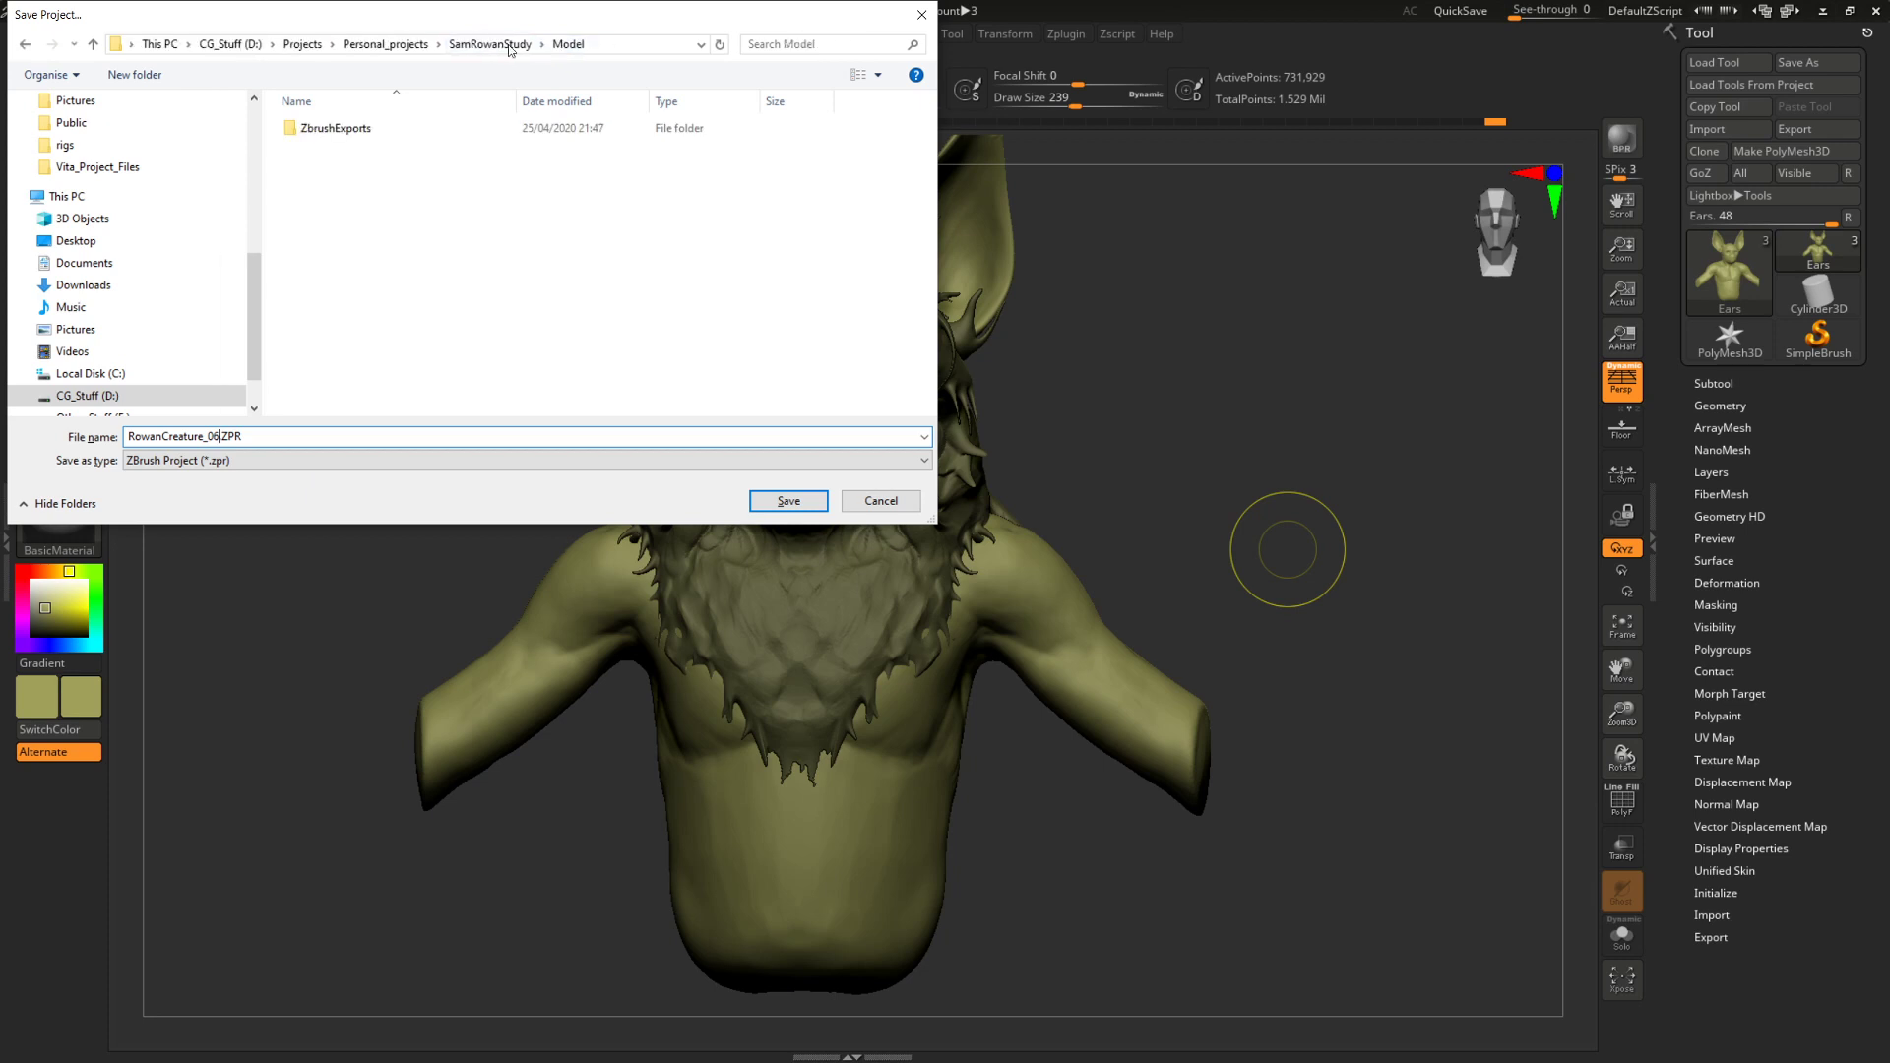
pyautogui.doubleClick(364, 130)
# Create a Scenes folder inside ZbrushExports and save the project in it as RowanCreature_07.ZPR.
pyautogui.rightClick(365, 174)
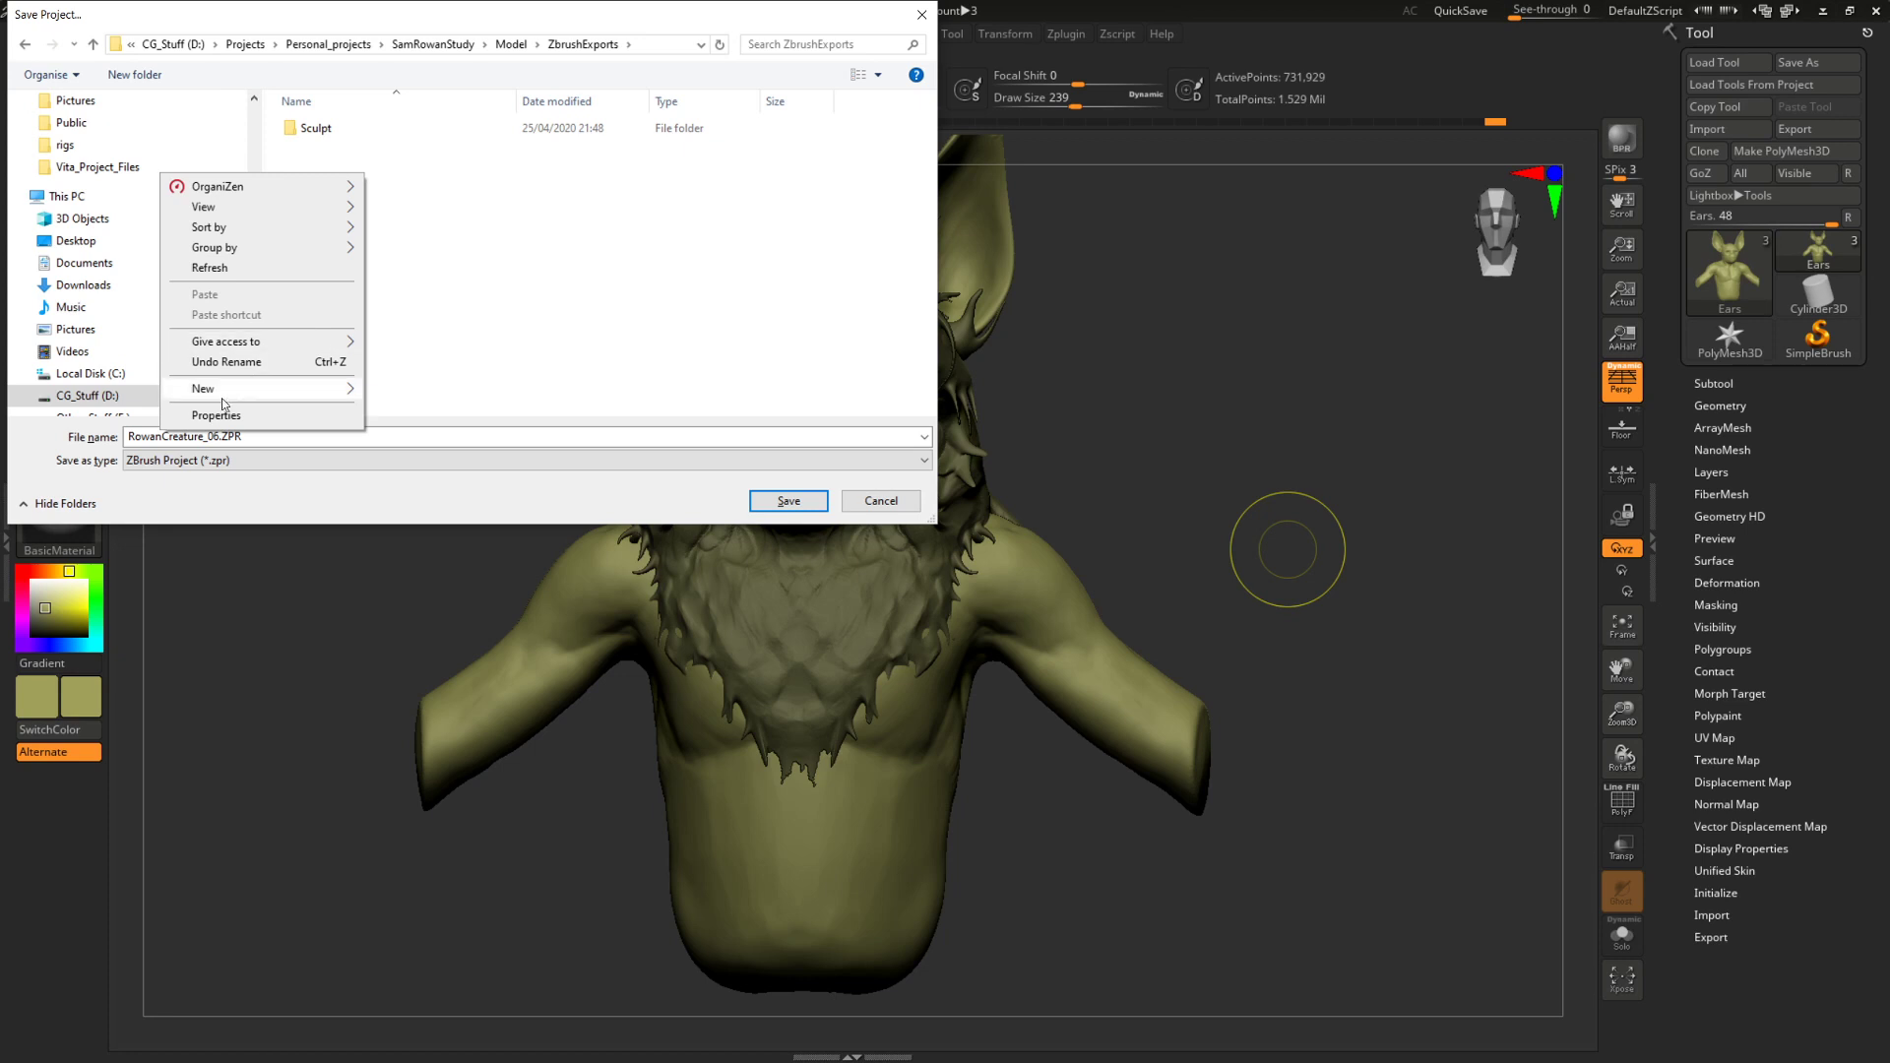
pyautogui.moveTo(222, 388)
pyautogui.click(399, 389)
pyautogui.write('S')
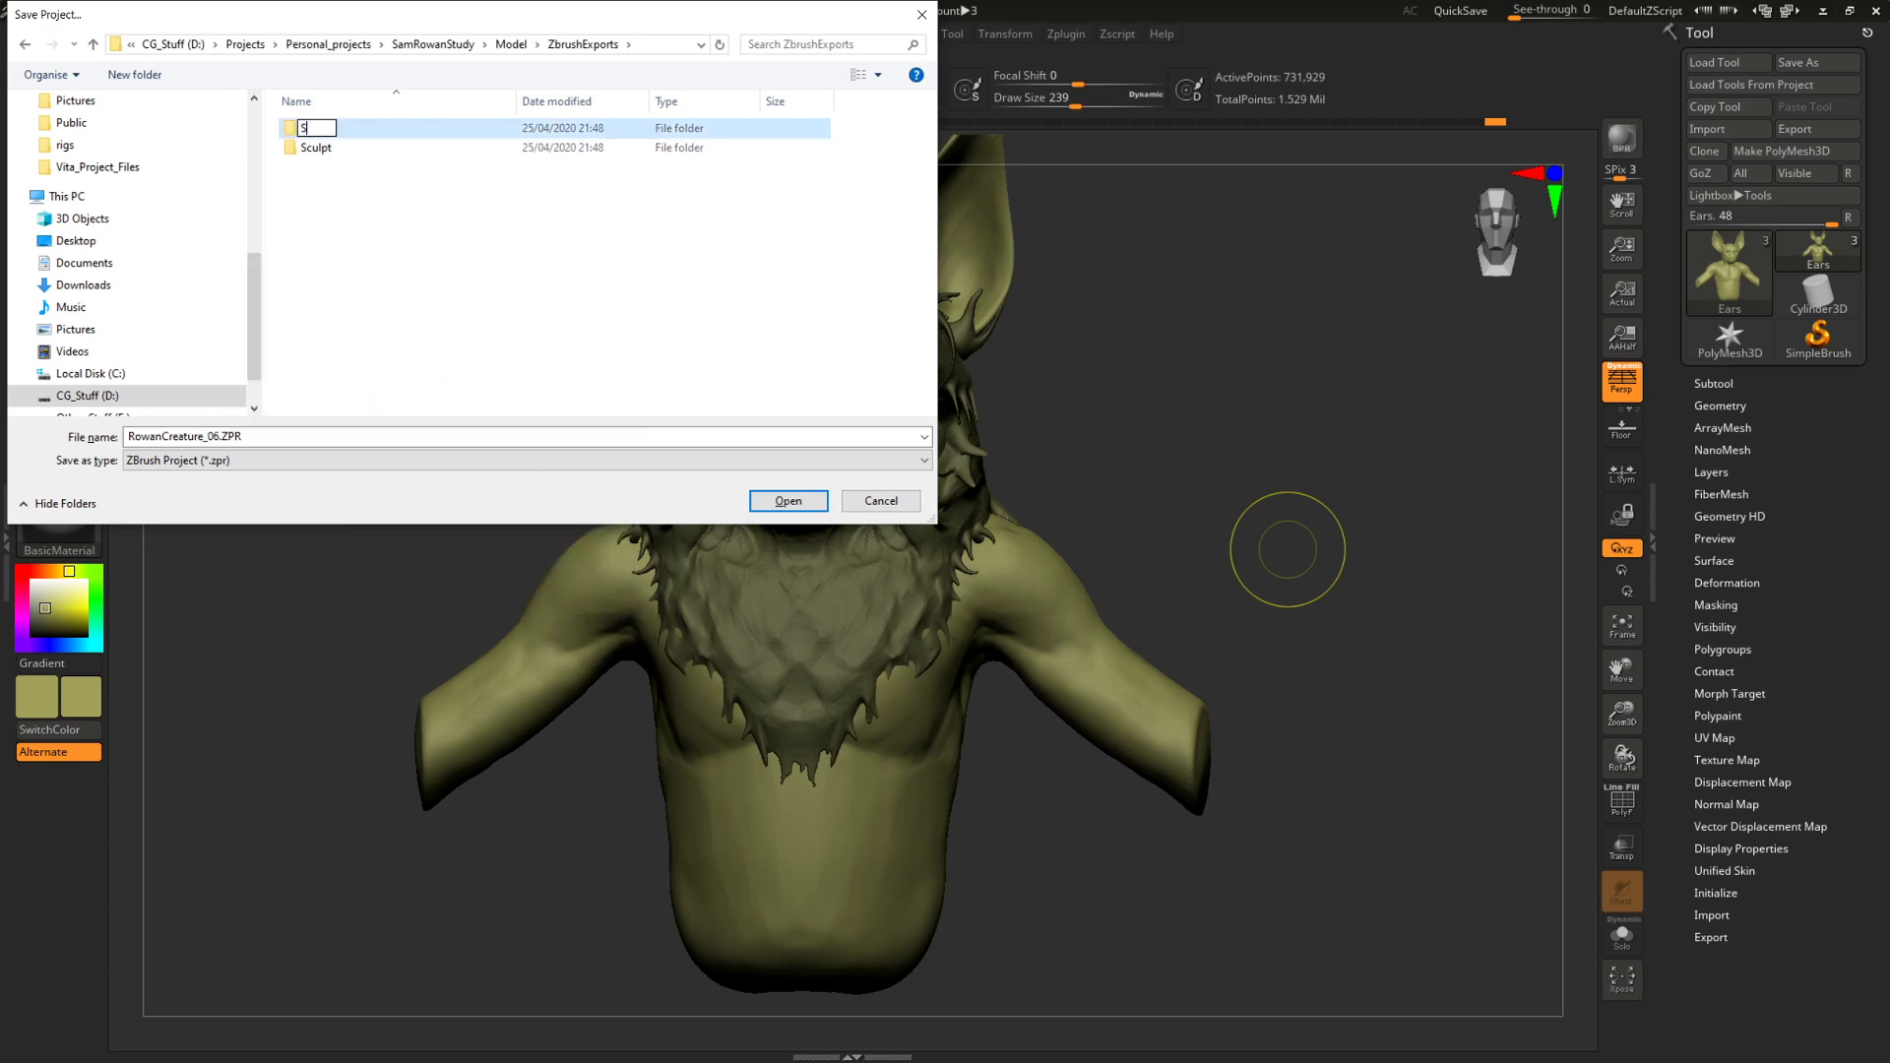
pyautogui.write('cenes')
pyautogui.press('Return')
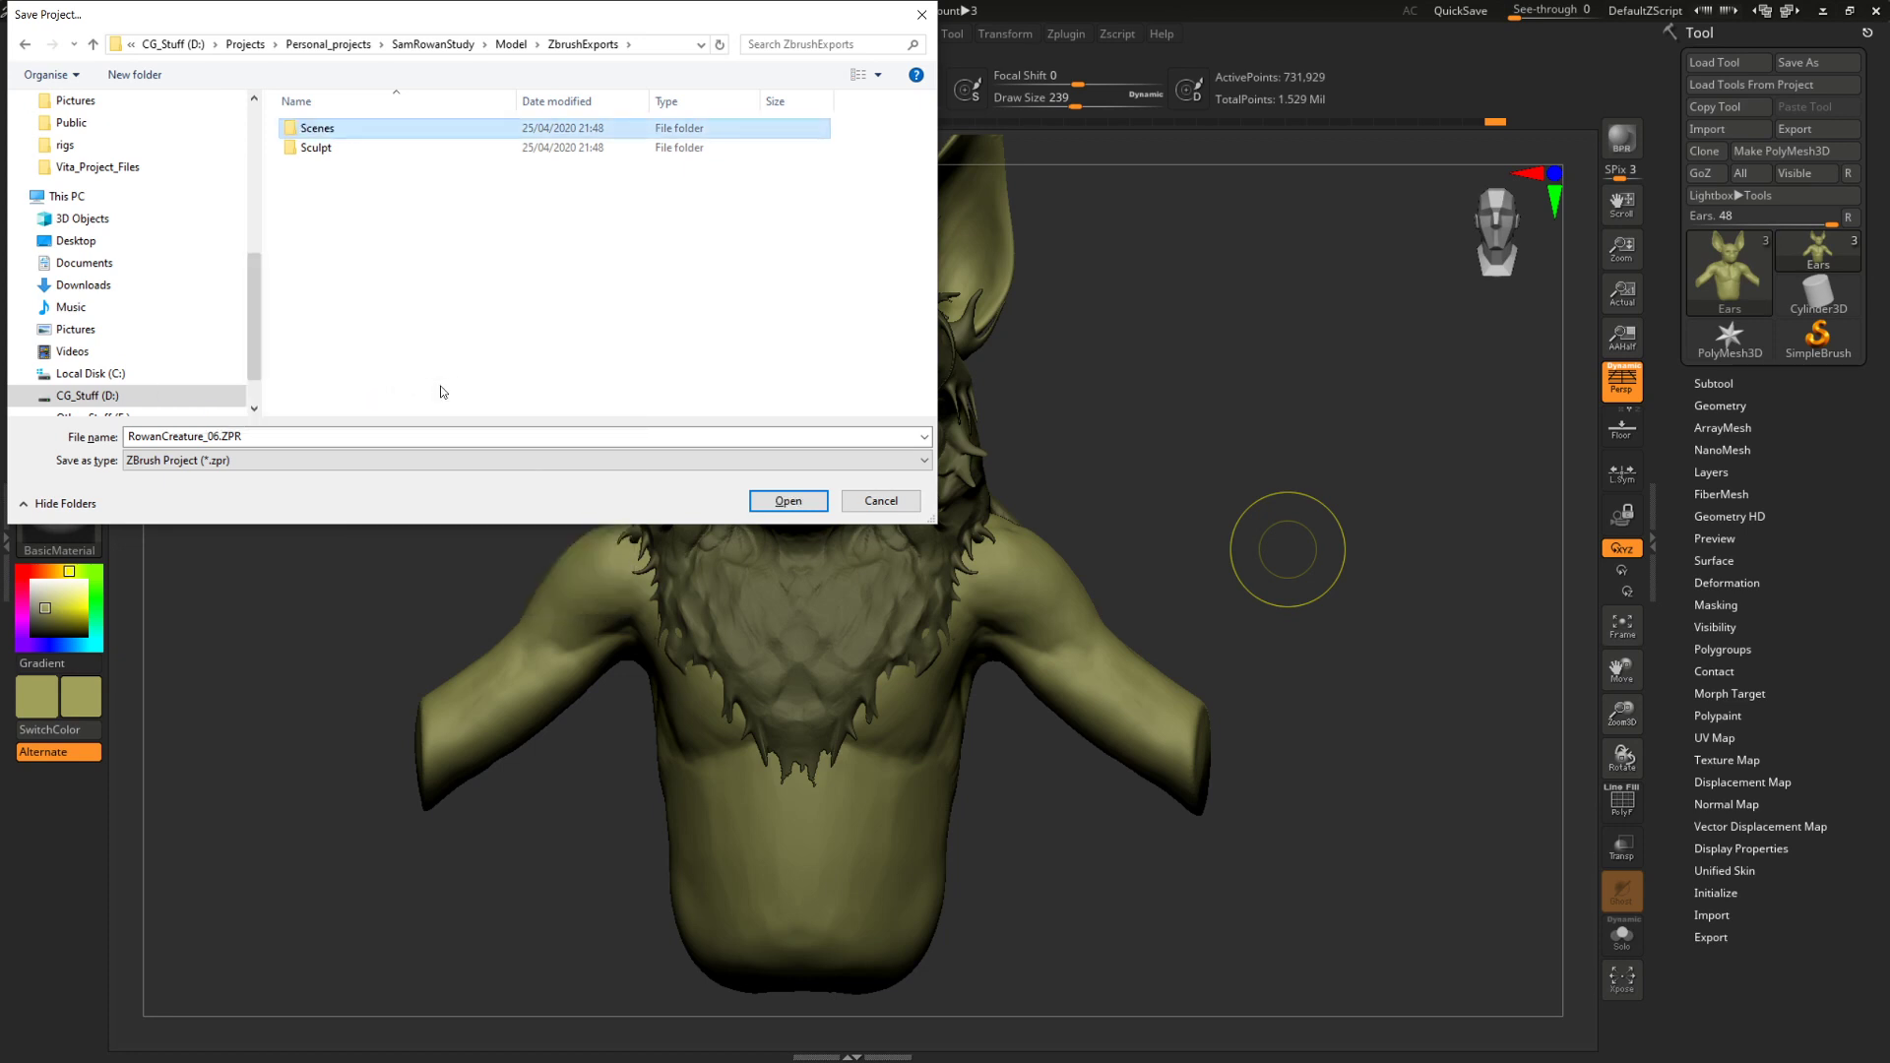
pyautogui.doubleClick(340, 138)
pyautogui.click(228, 439)
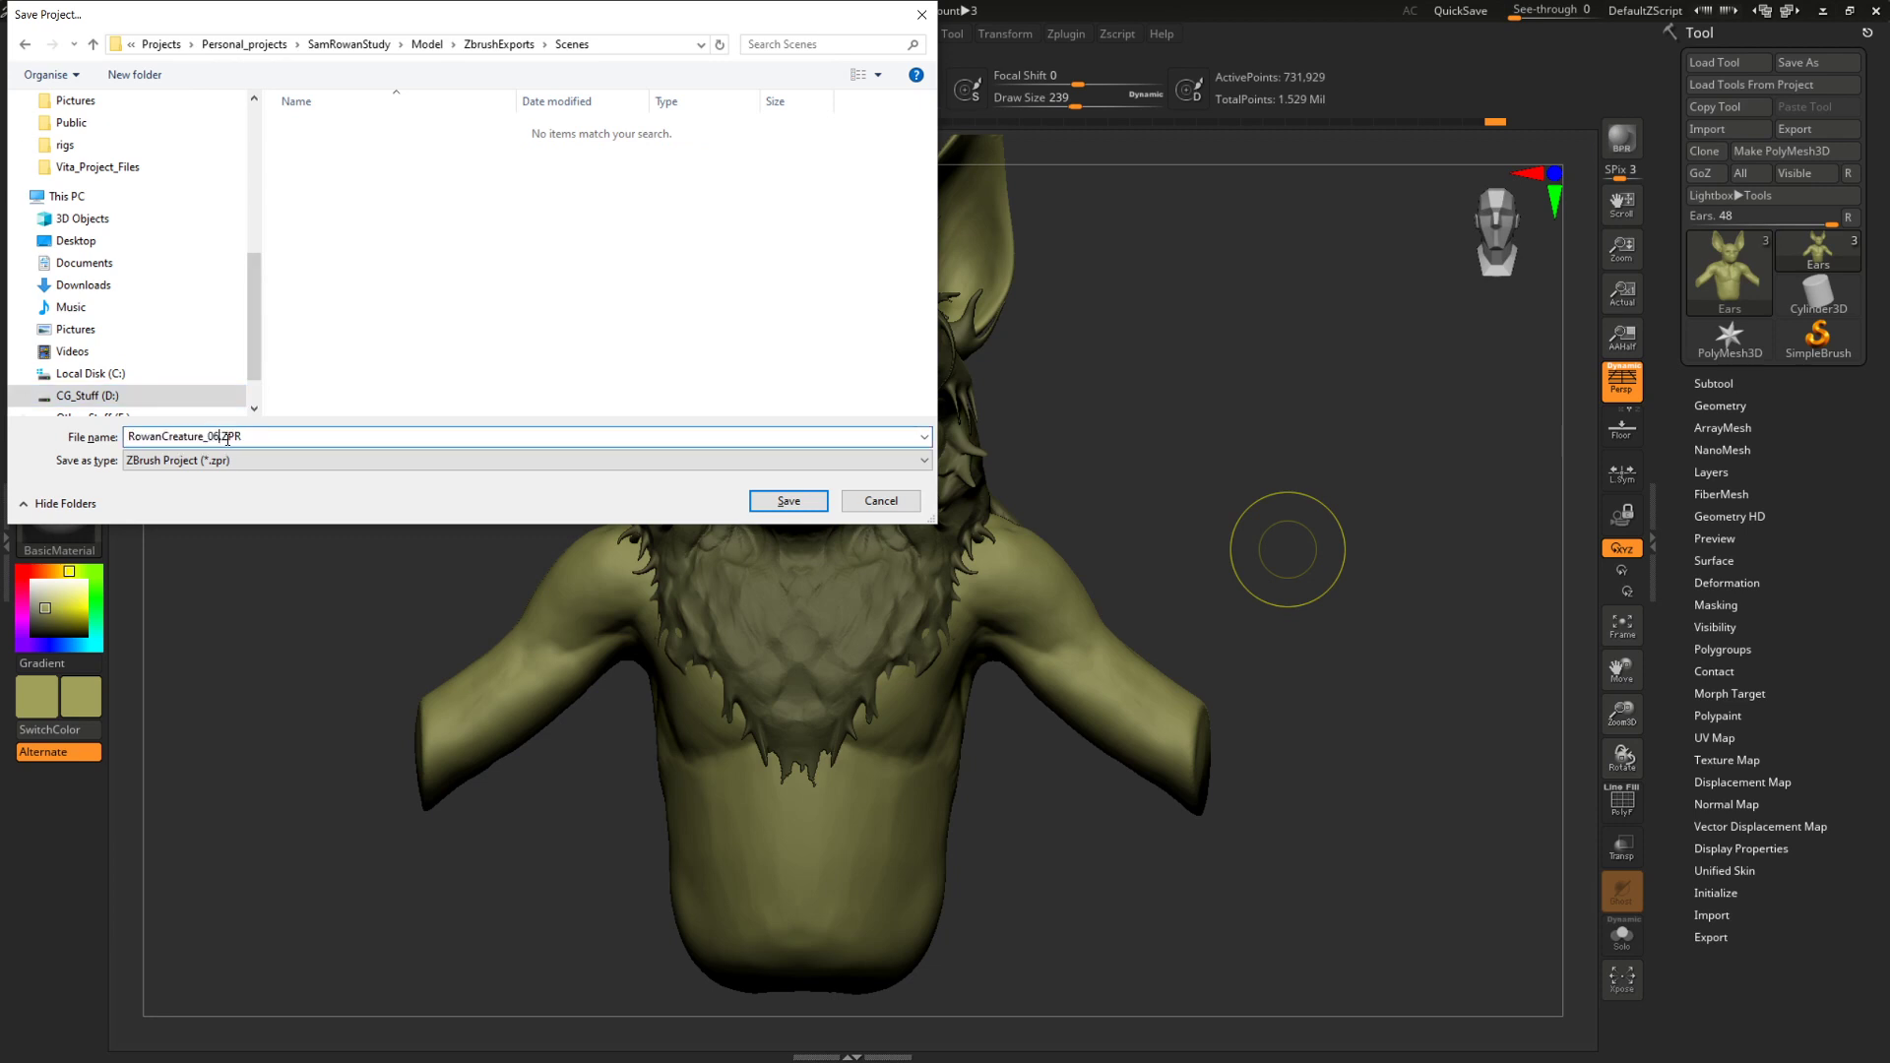
pyautogui.press('Return')
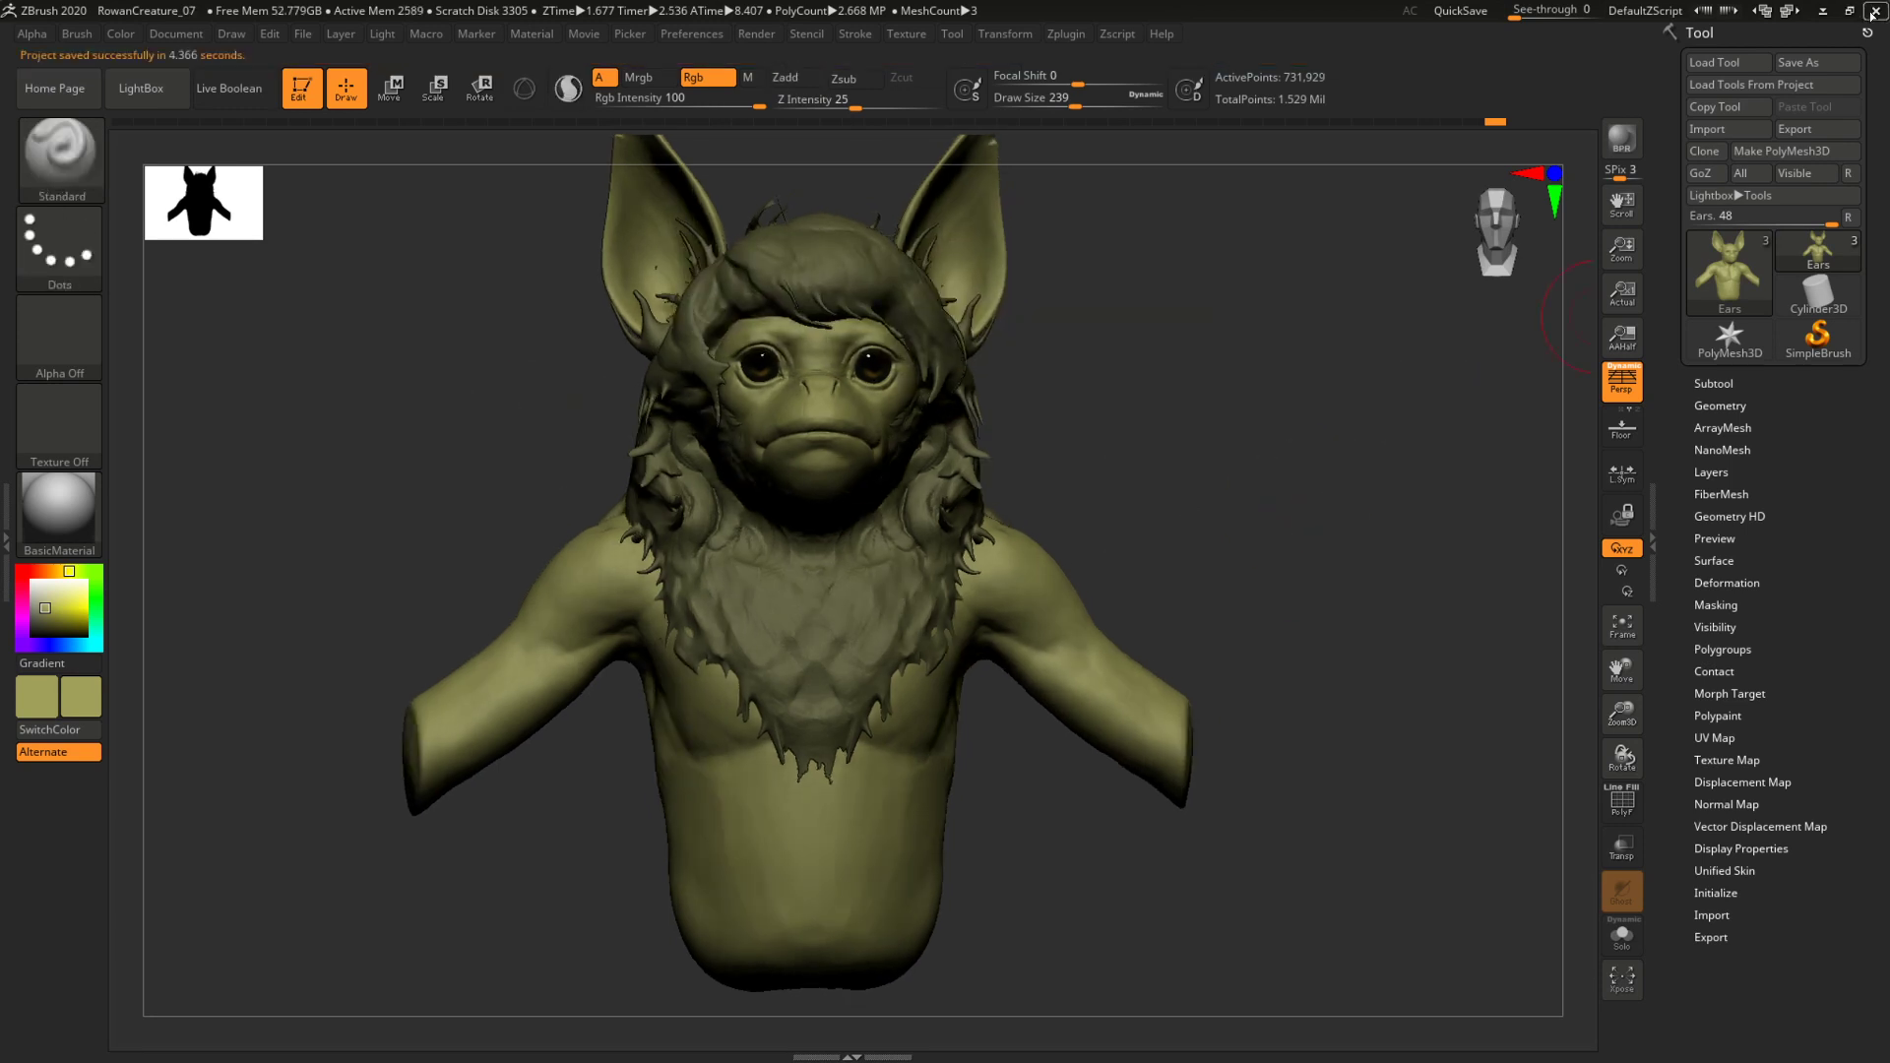
# Close ZBrush, the browser window with the anatomy references, and PureRef.
pyautogui.click(1875, 10)
pyautogui.click(965, 589)
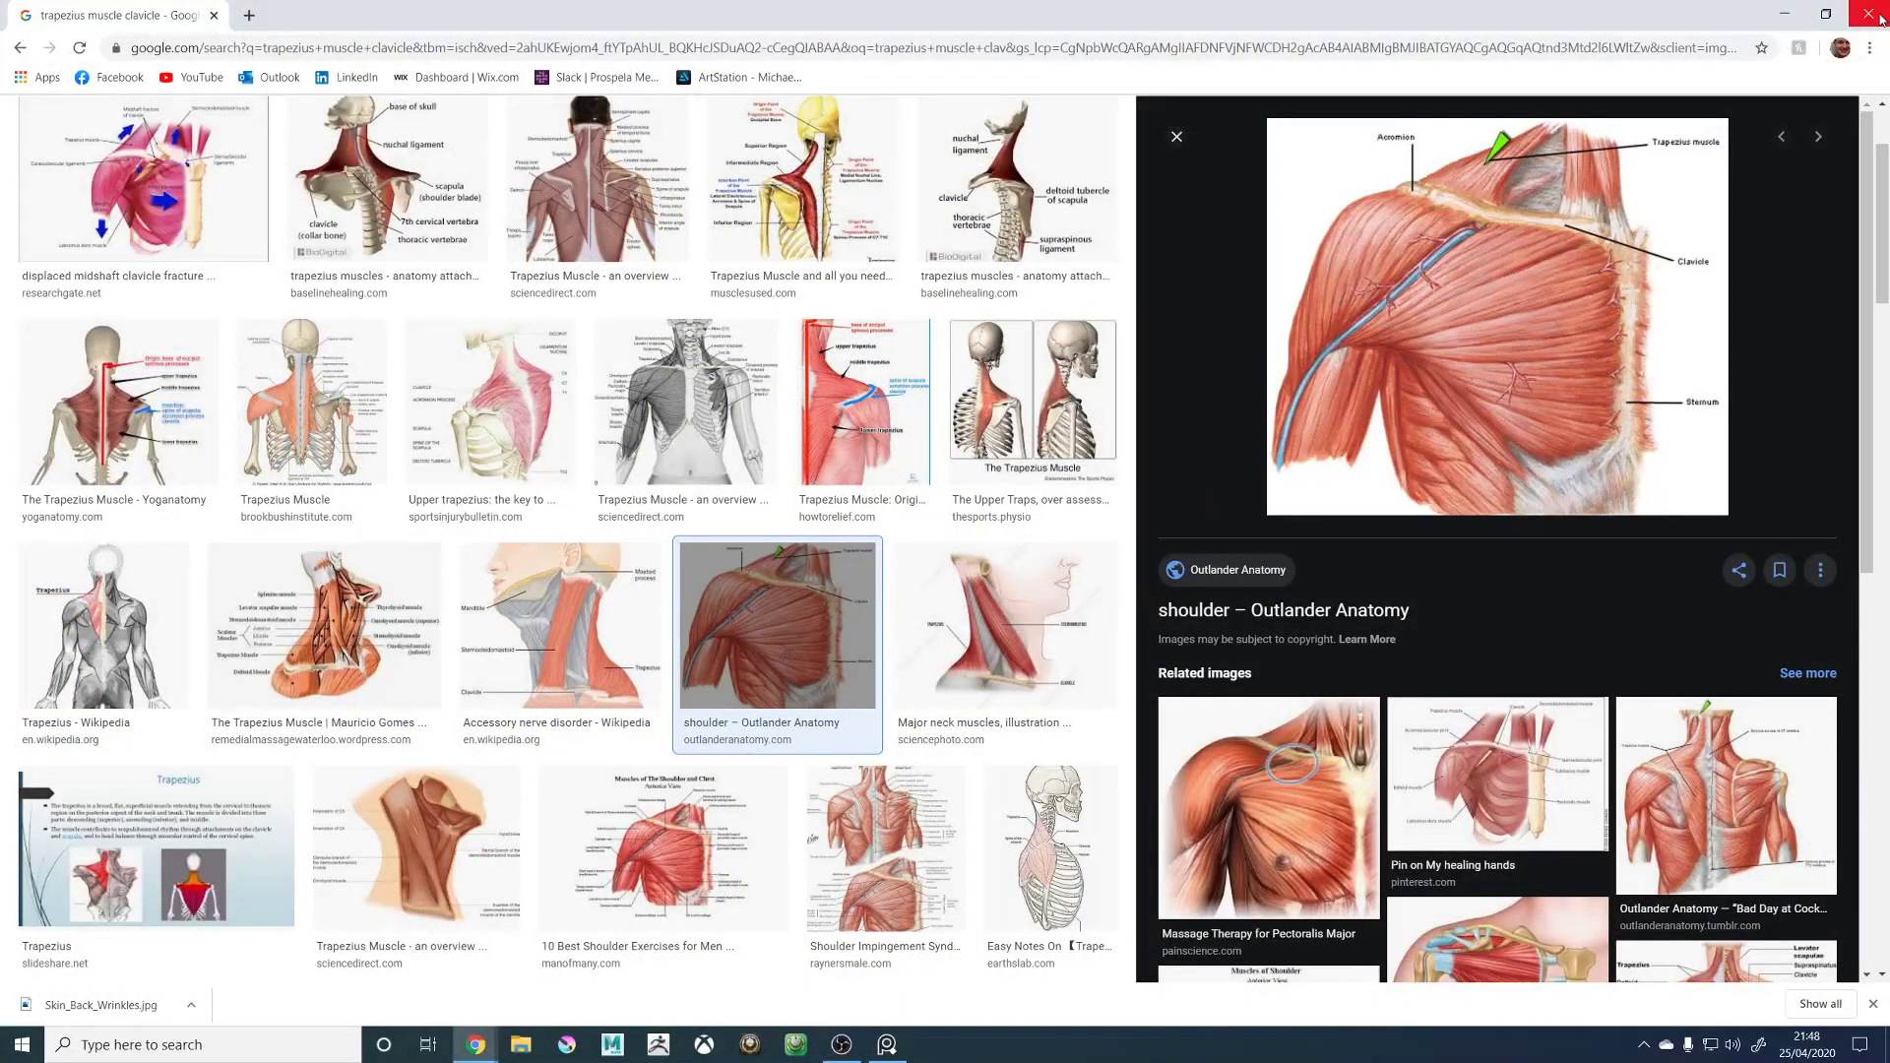
pyautogui.click(1875, 14)
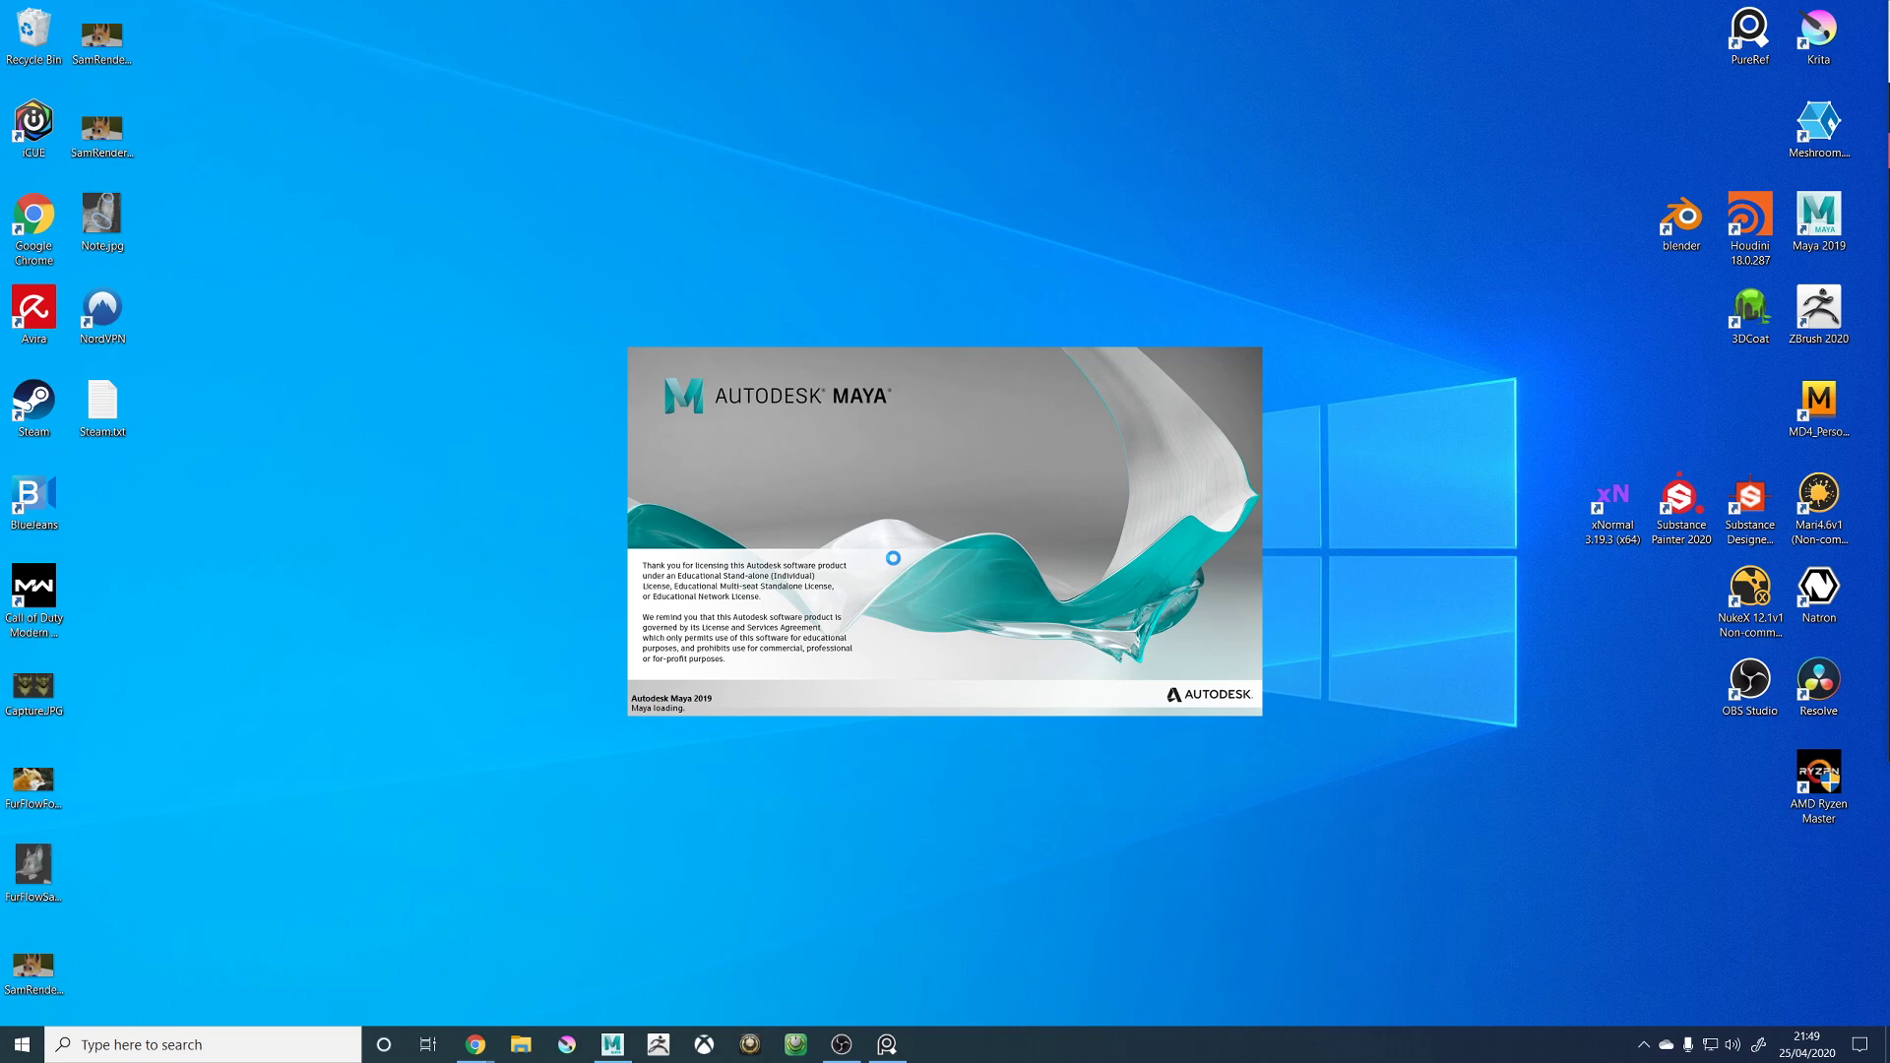
pyautogui.rightClick(902, 1046)
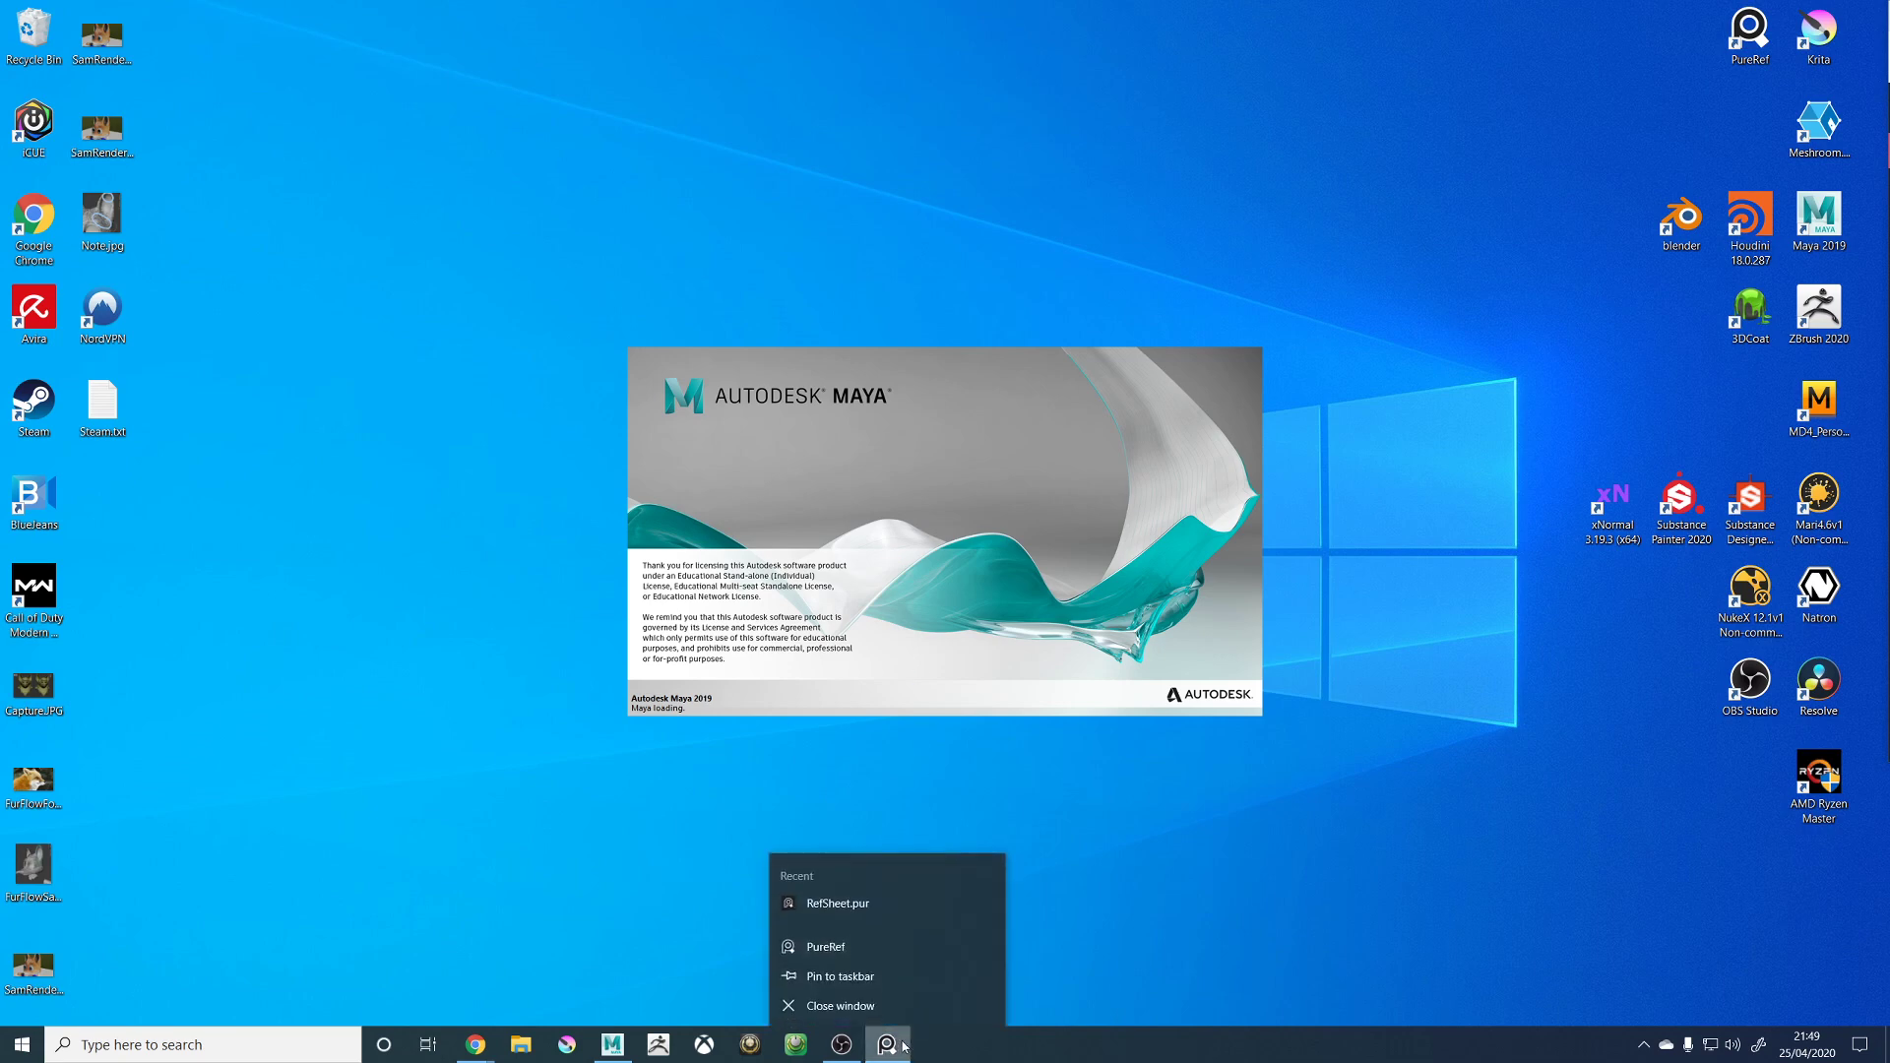
pyautogui.click(866, 1008)
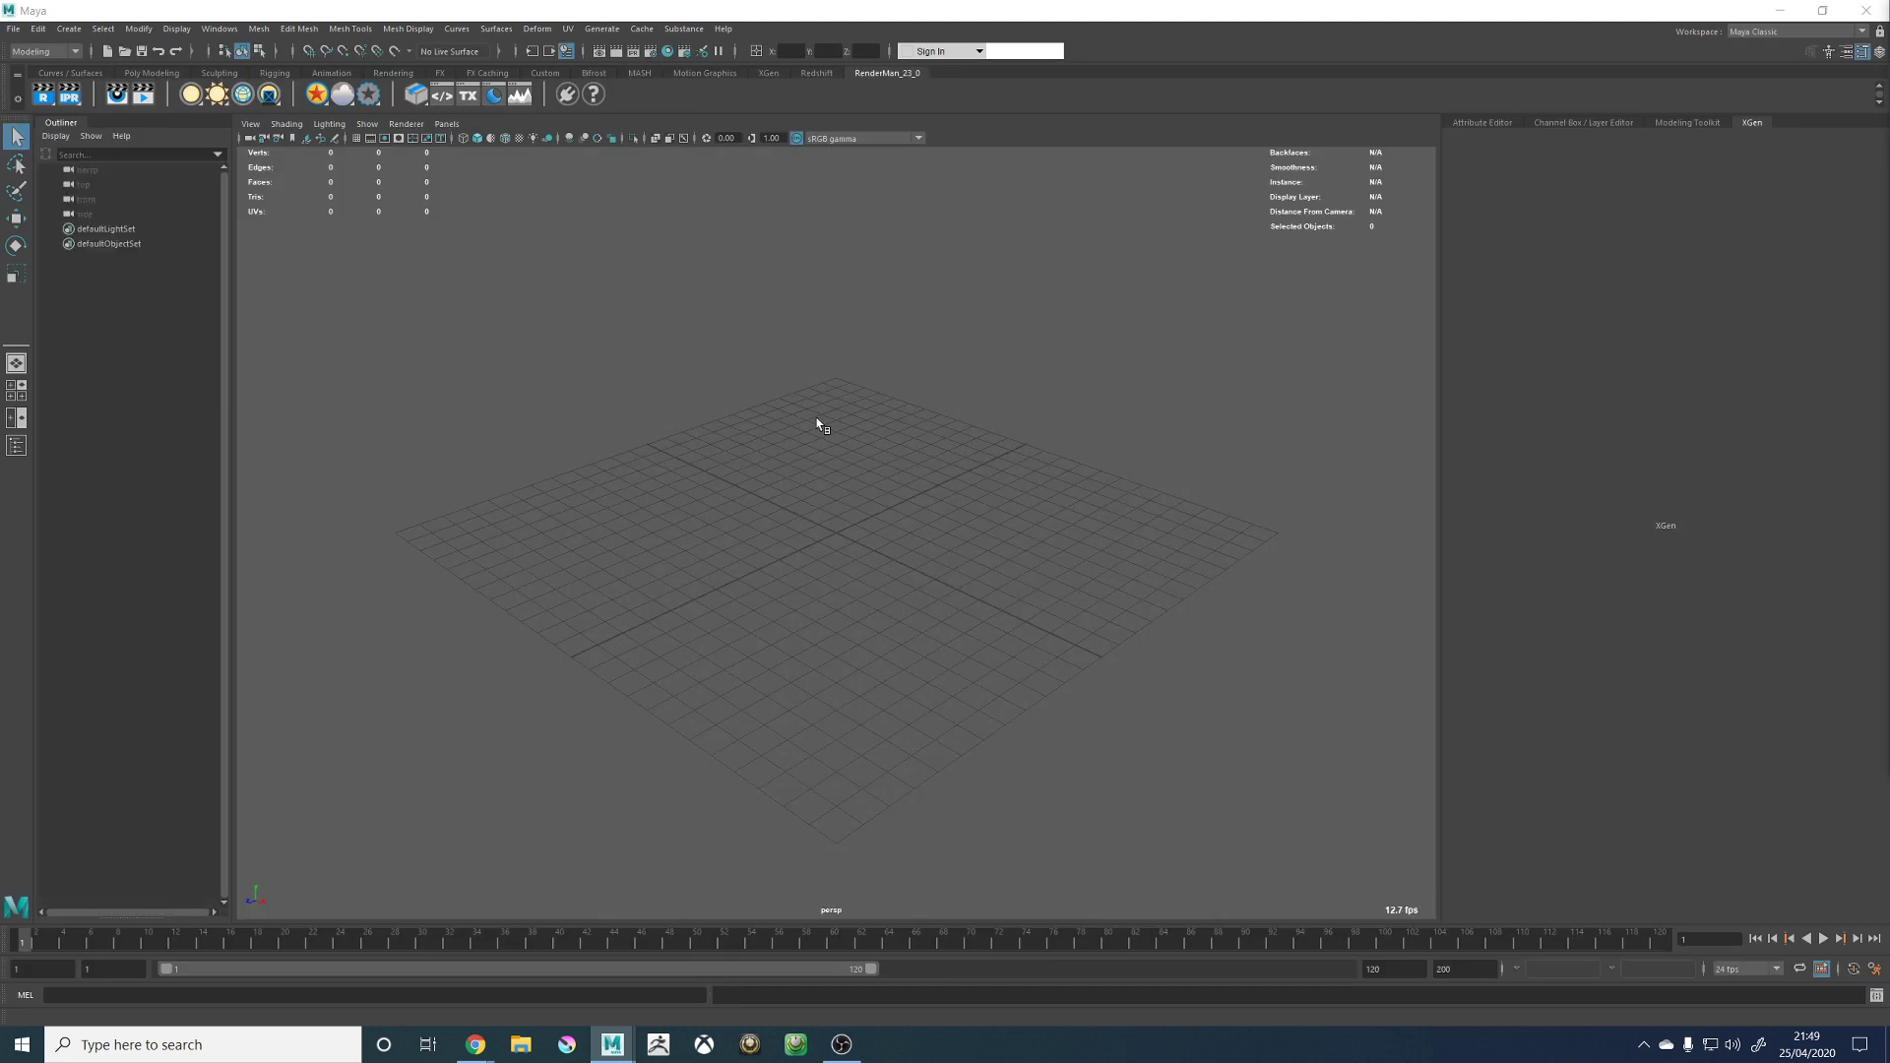
# In Maya, set the viewport to look through the persp camera.
pyautogui.moveTo(803, 421); pyautogui.dragTo(776, 483)
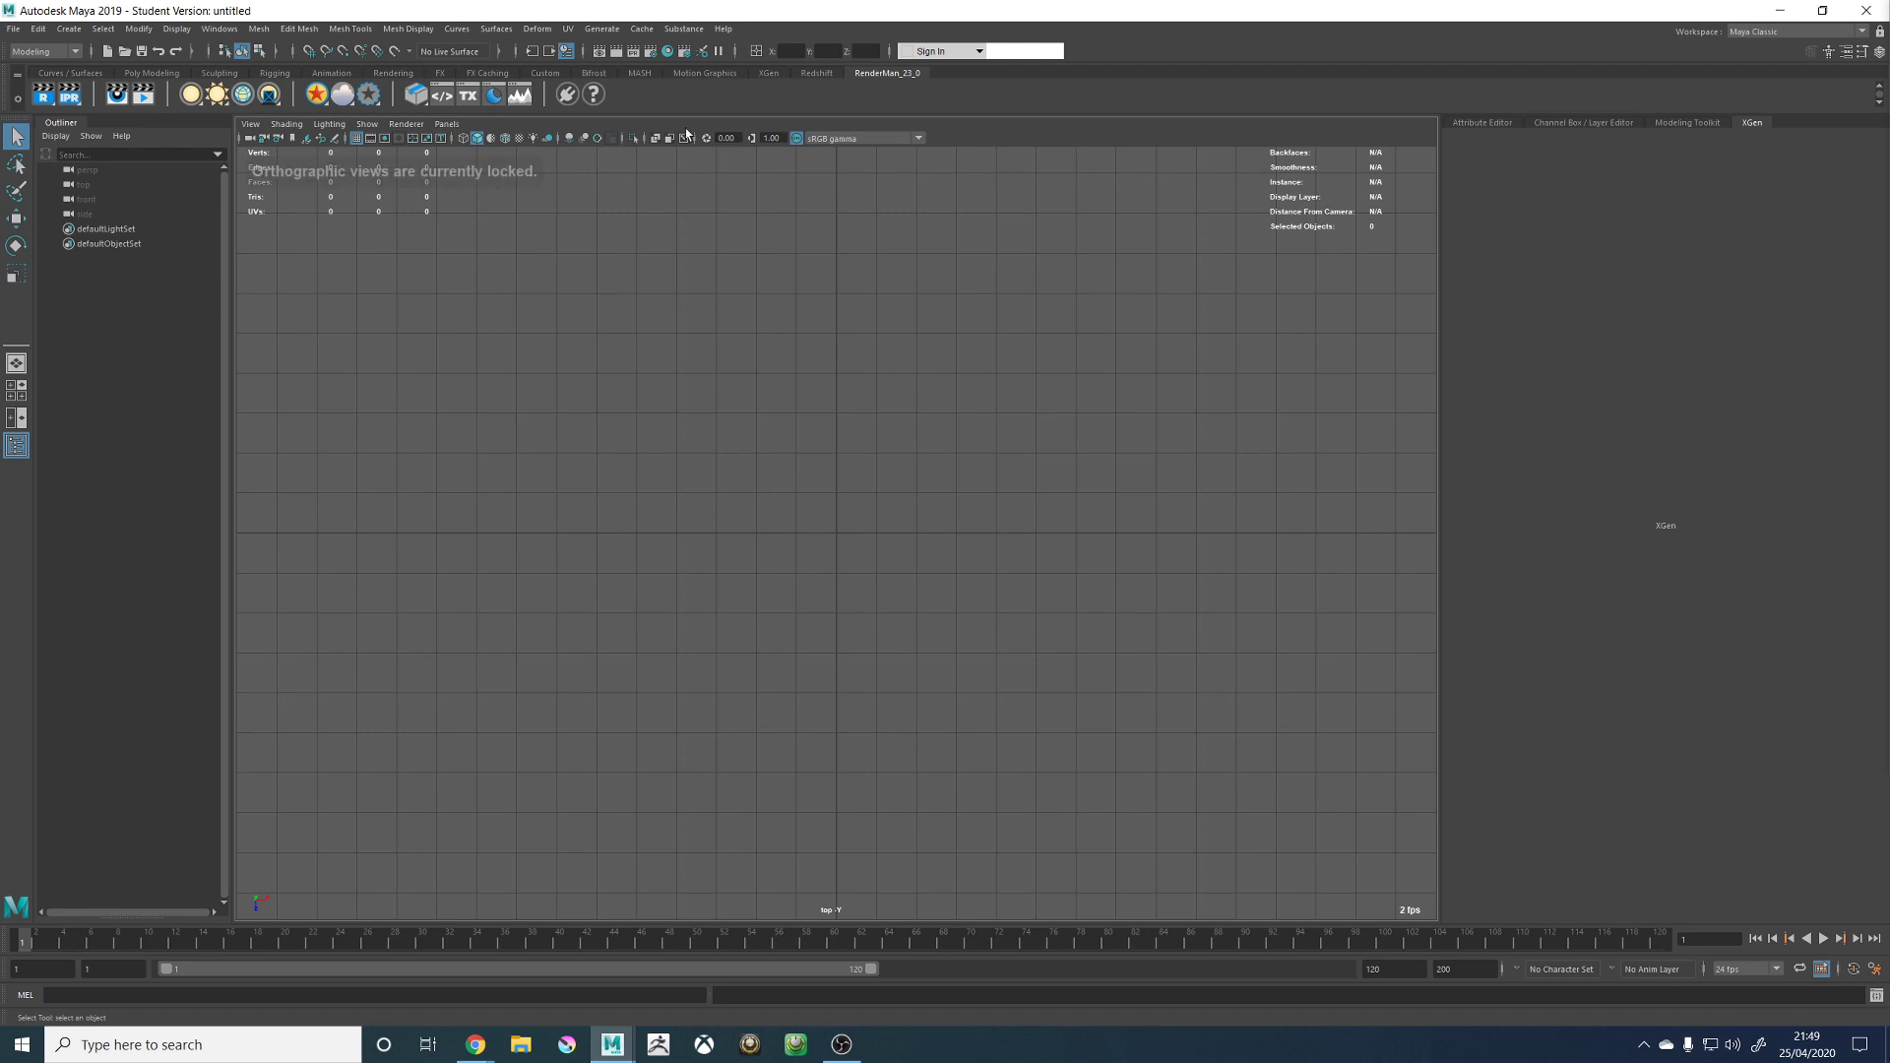
pyautogui.click(444, 124)
pyautogui.moveTo(550, 143)
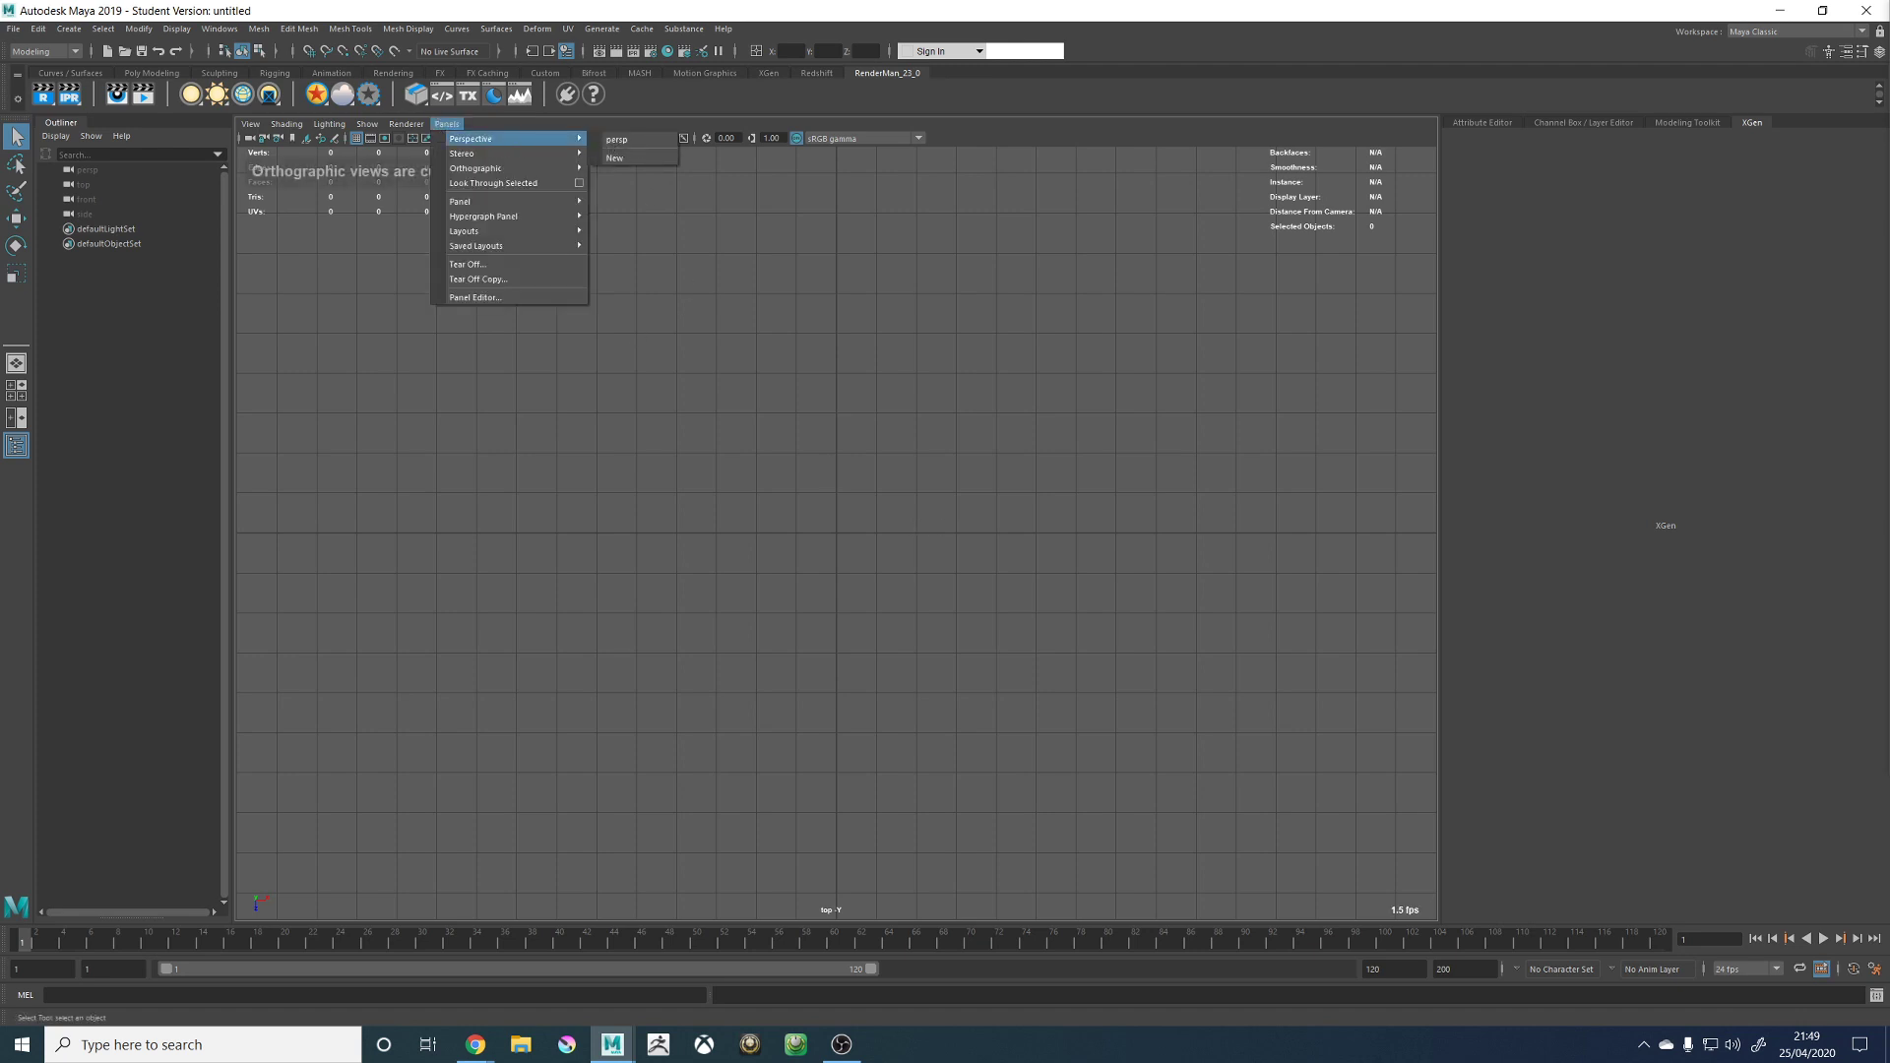
pyautogui.click(617, 140)
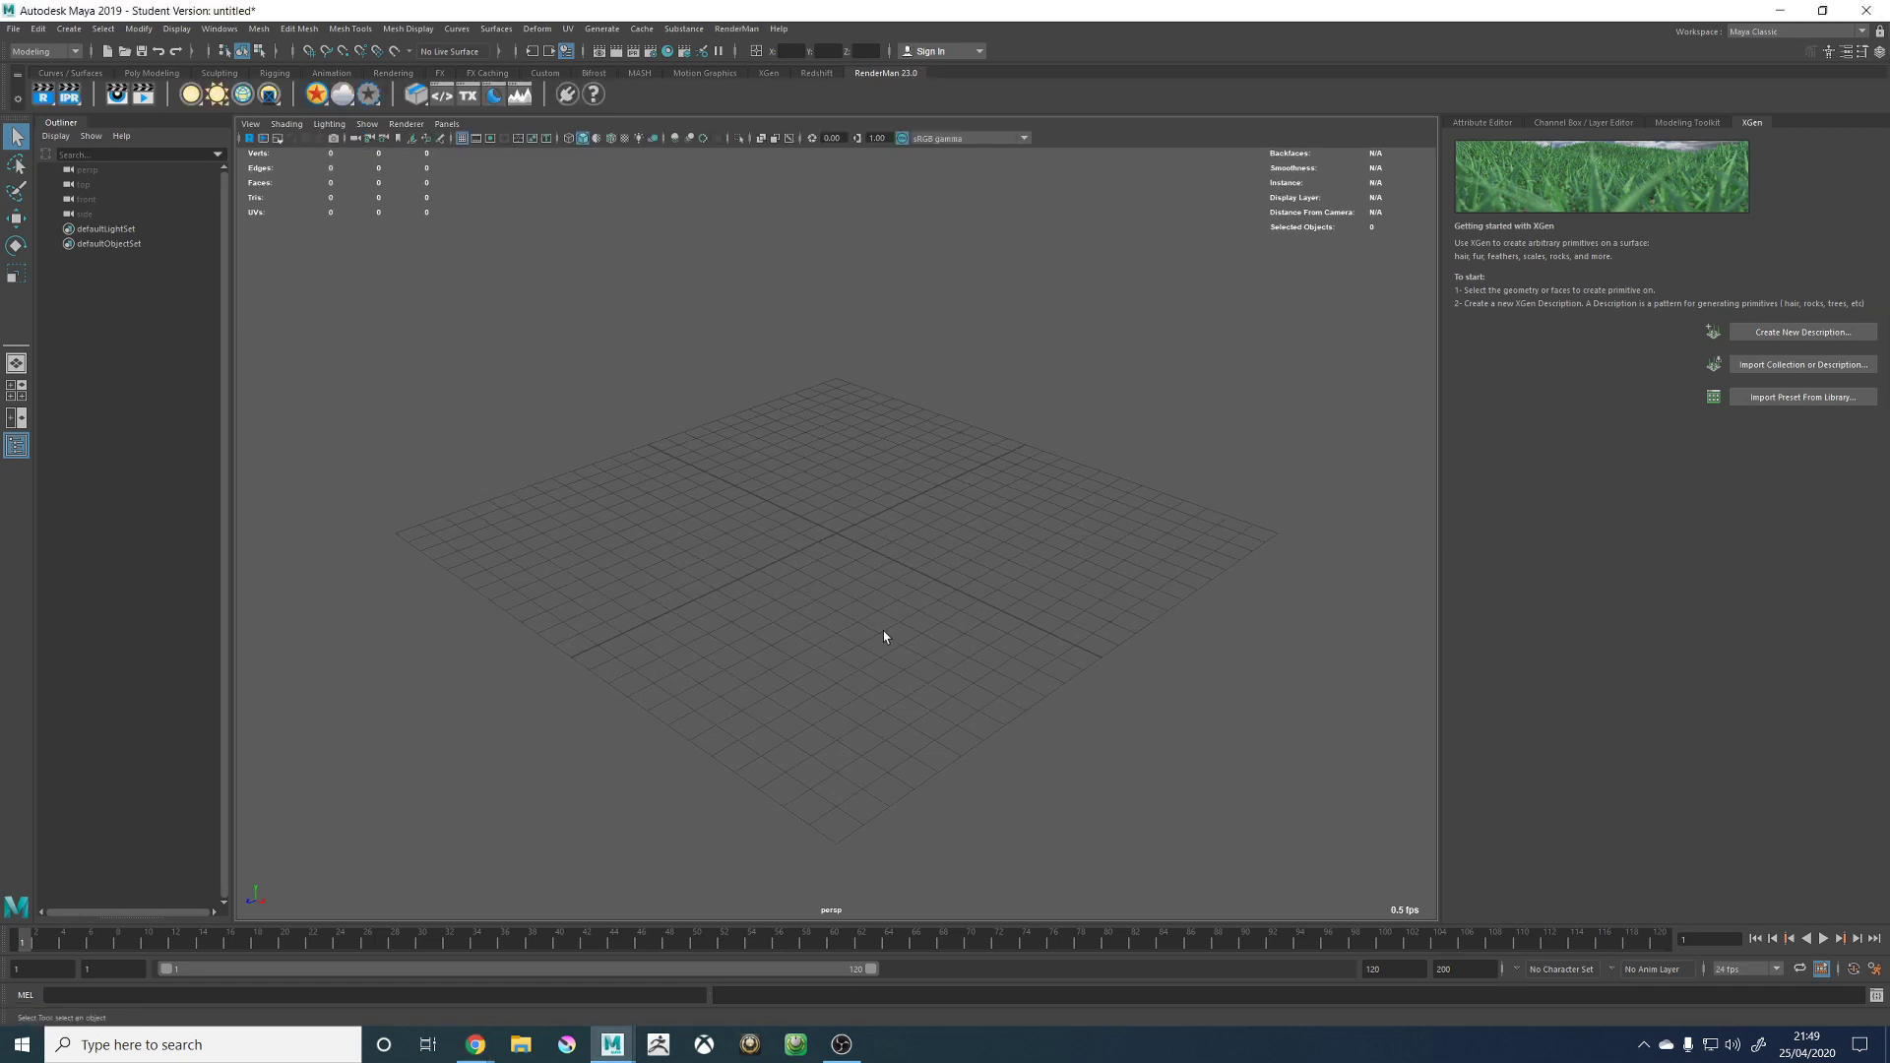
# Set the Maya project to the SamRowanStudy folder in Personal_projects and create a default workspace there.
pyautogui.keyDown('alt'); pyautogui.moveTo(886, 638); pyautogui.dragTo(882, 519); pyautogui.keyUp('alt')
pyautogui.click(14, 28)
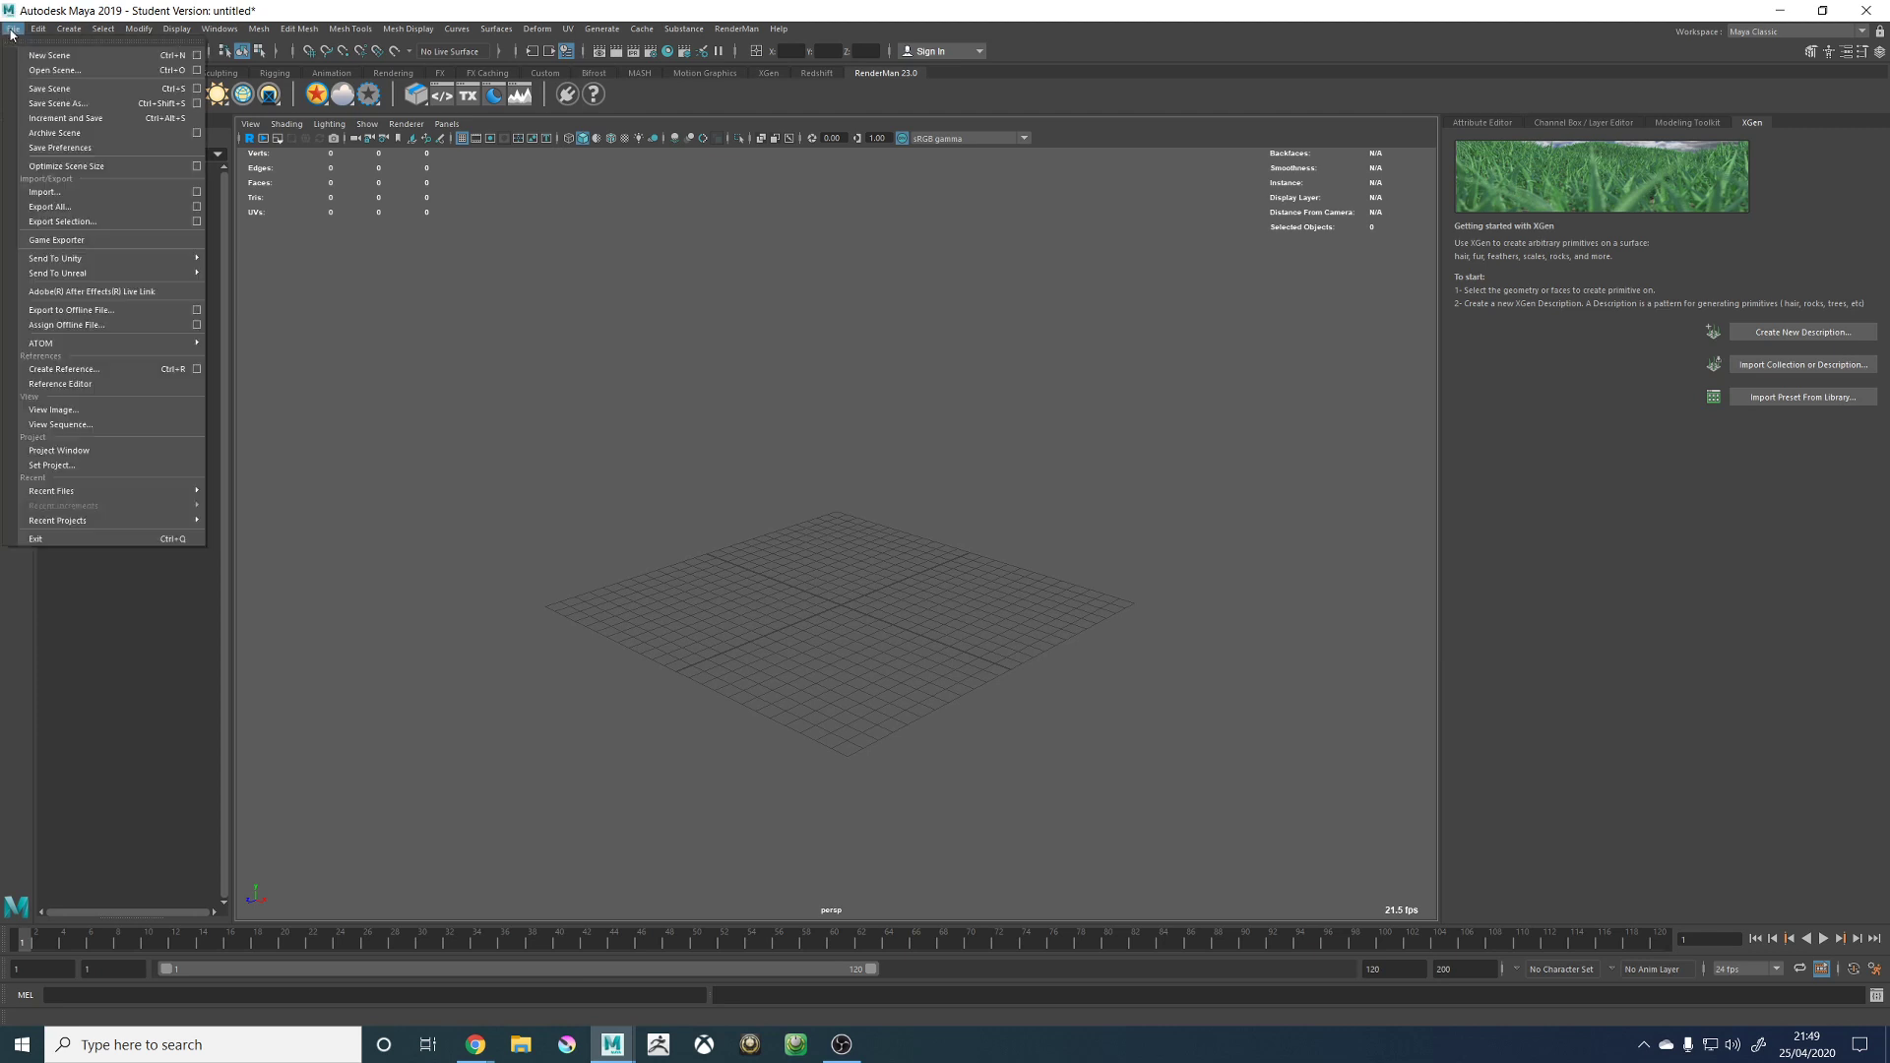
pyautogui.click(69, 464)
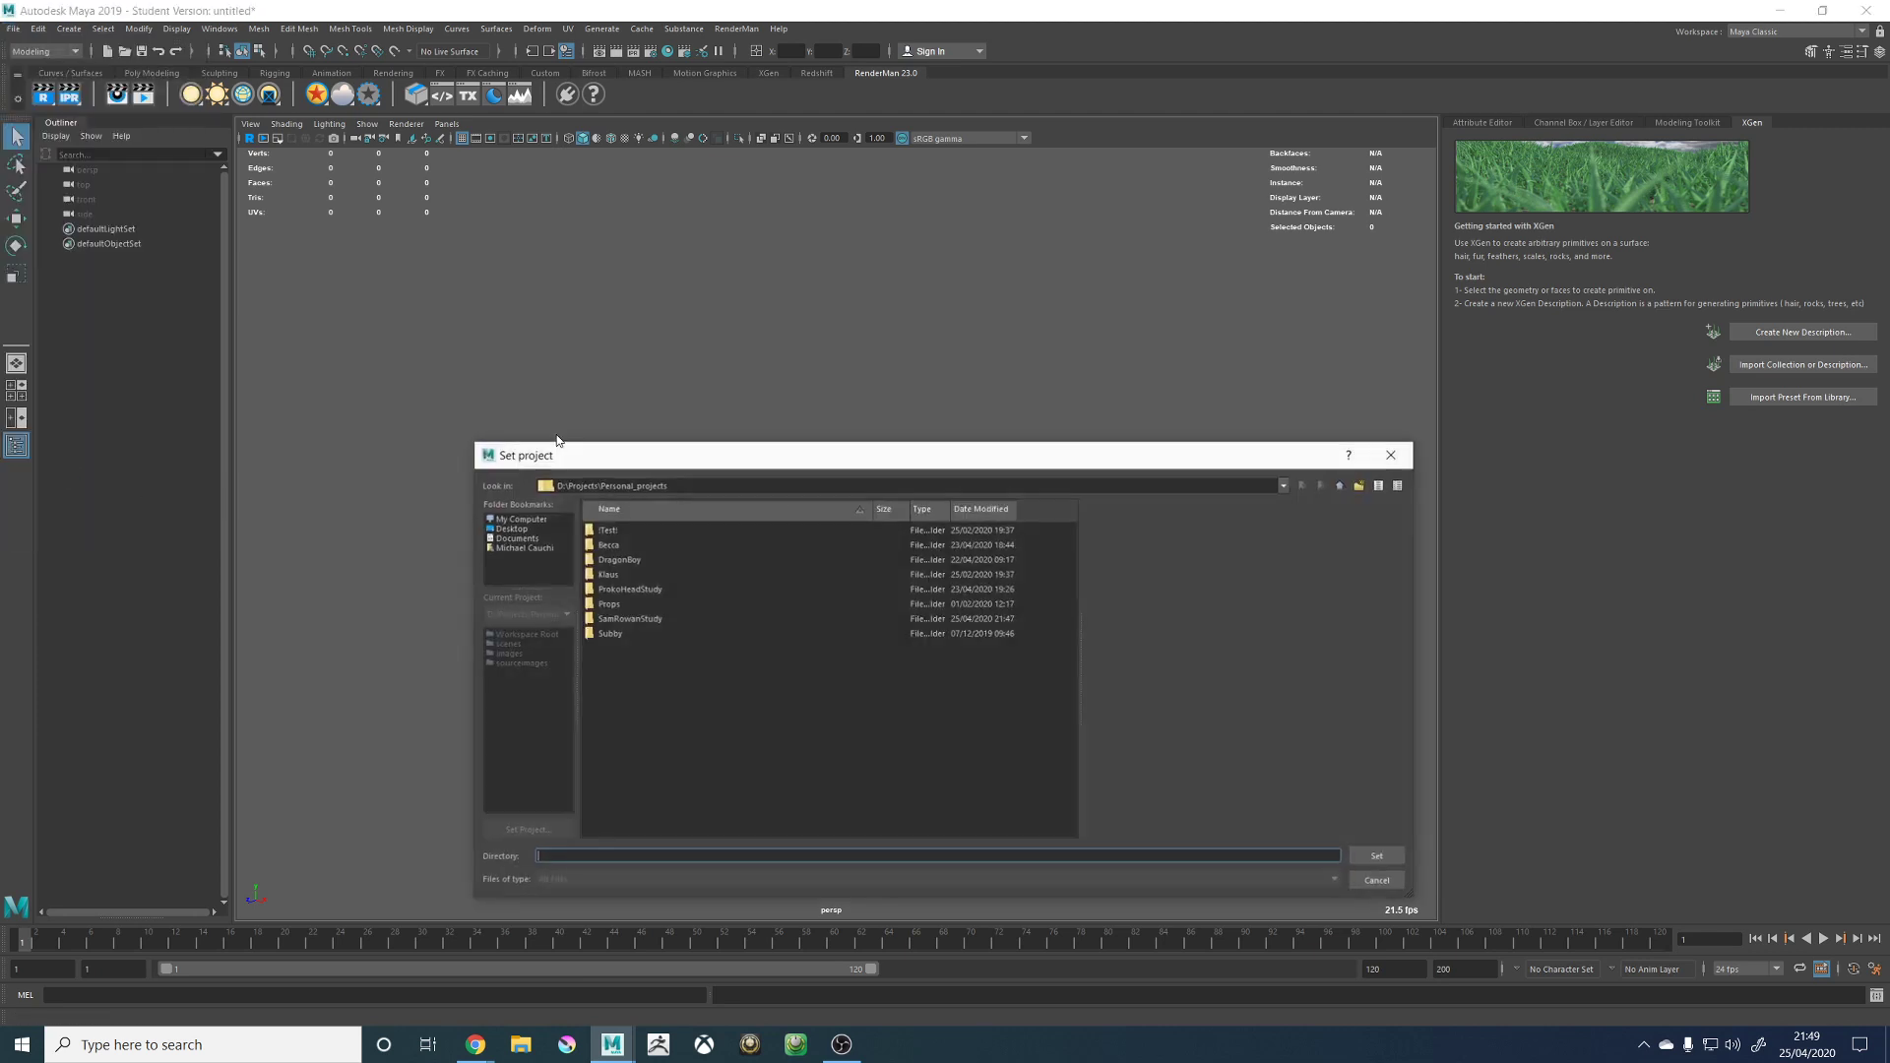
pyautogui.click(637, 620)
pyautogui.click(1377, 855)
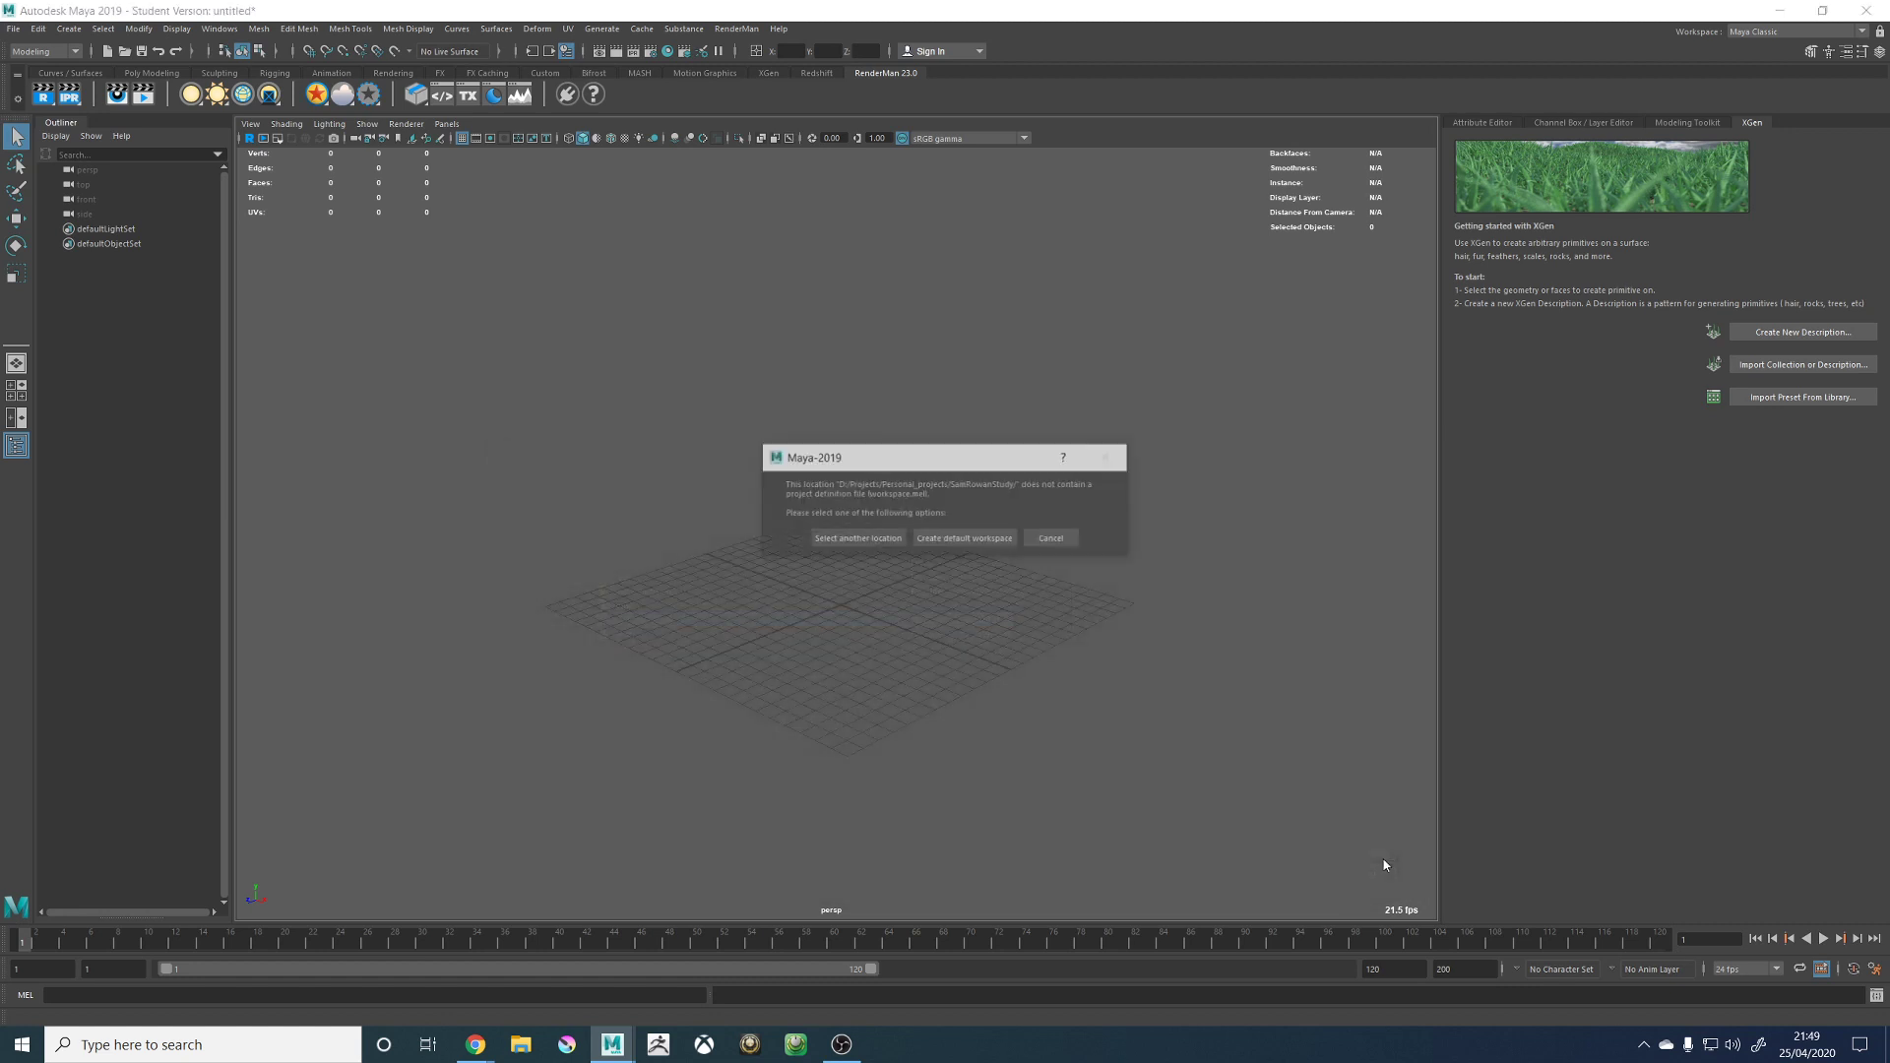
pyautogui.click(956, 541)
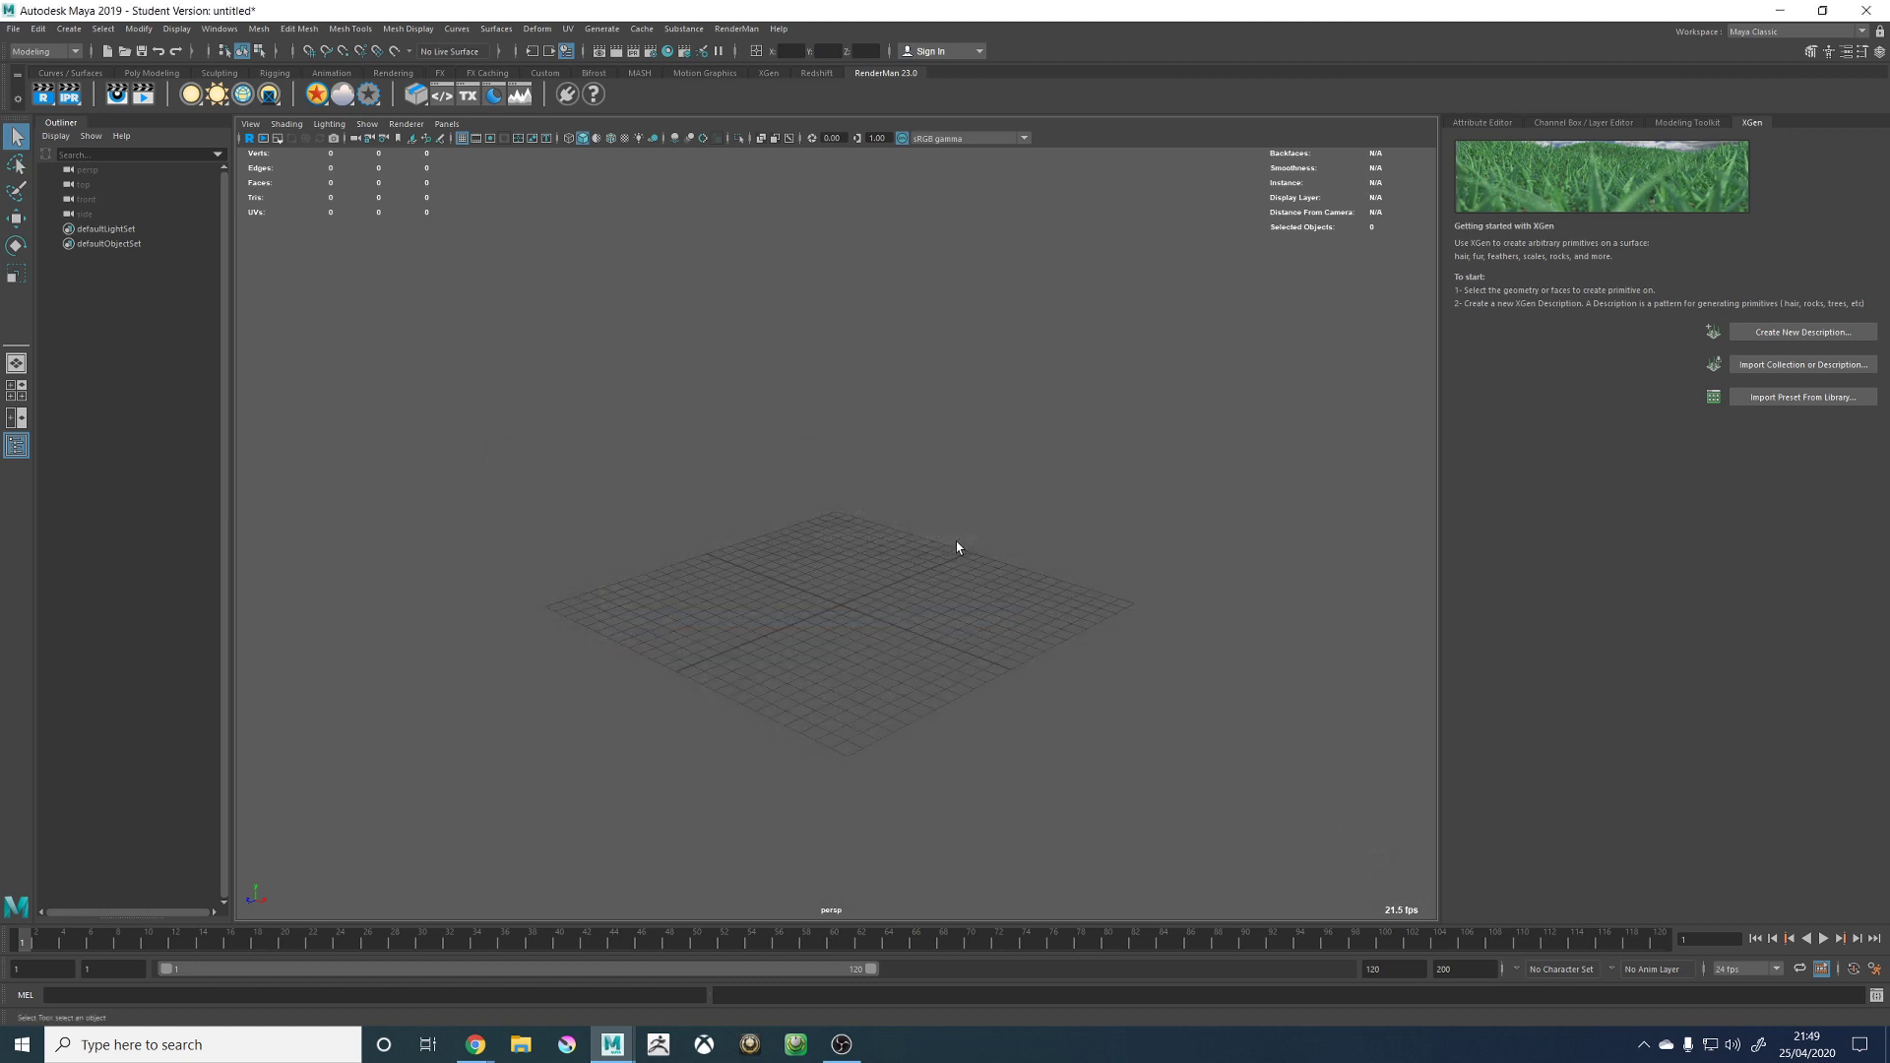
# Using the Reference Editor, create a reference to Body_01.OBJ from the Model/ZbrushExports/Sculpt folder.
pyautogui.click(14, 29)
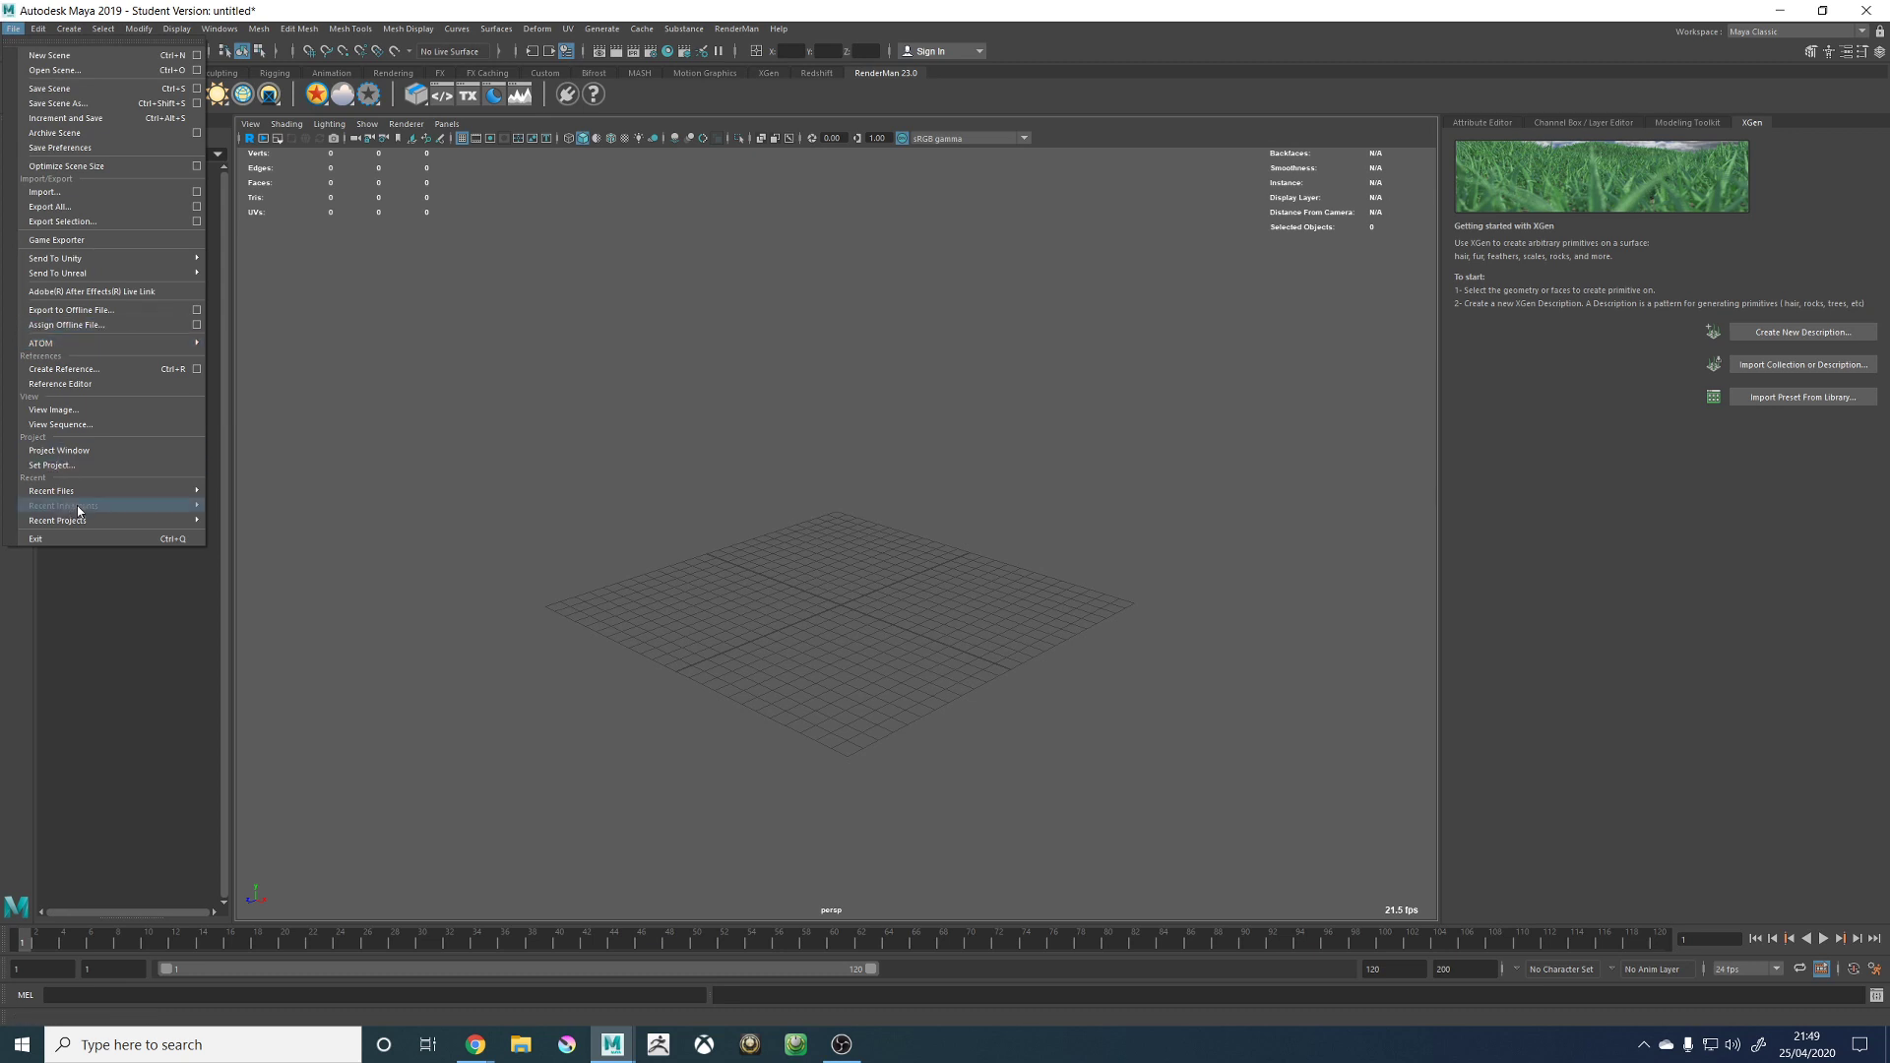
pyautogui.click(81, 384)
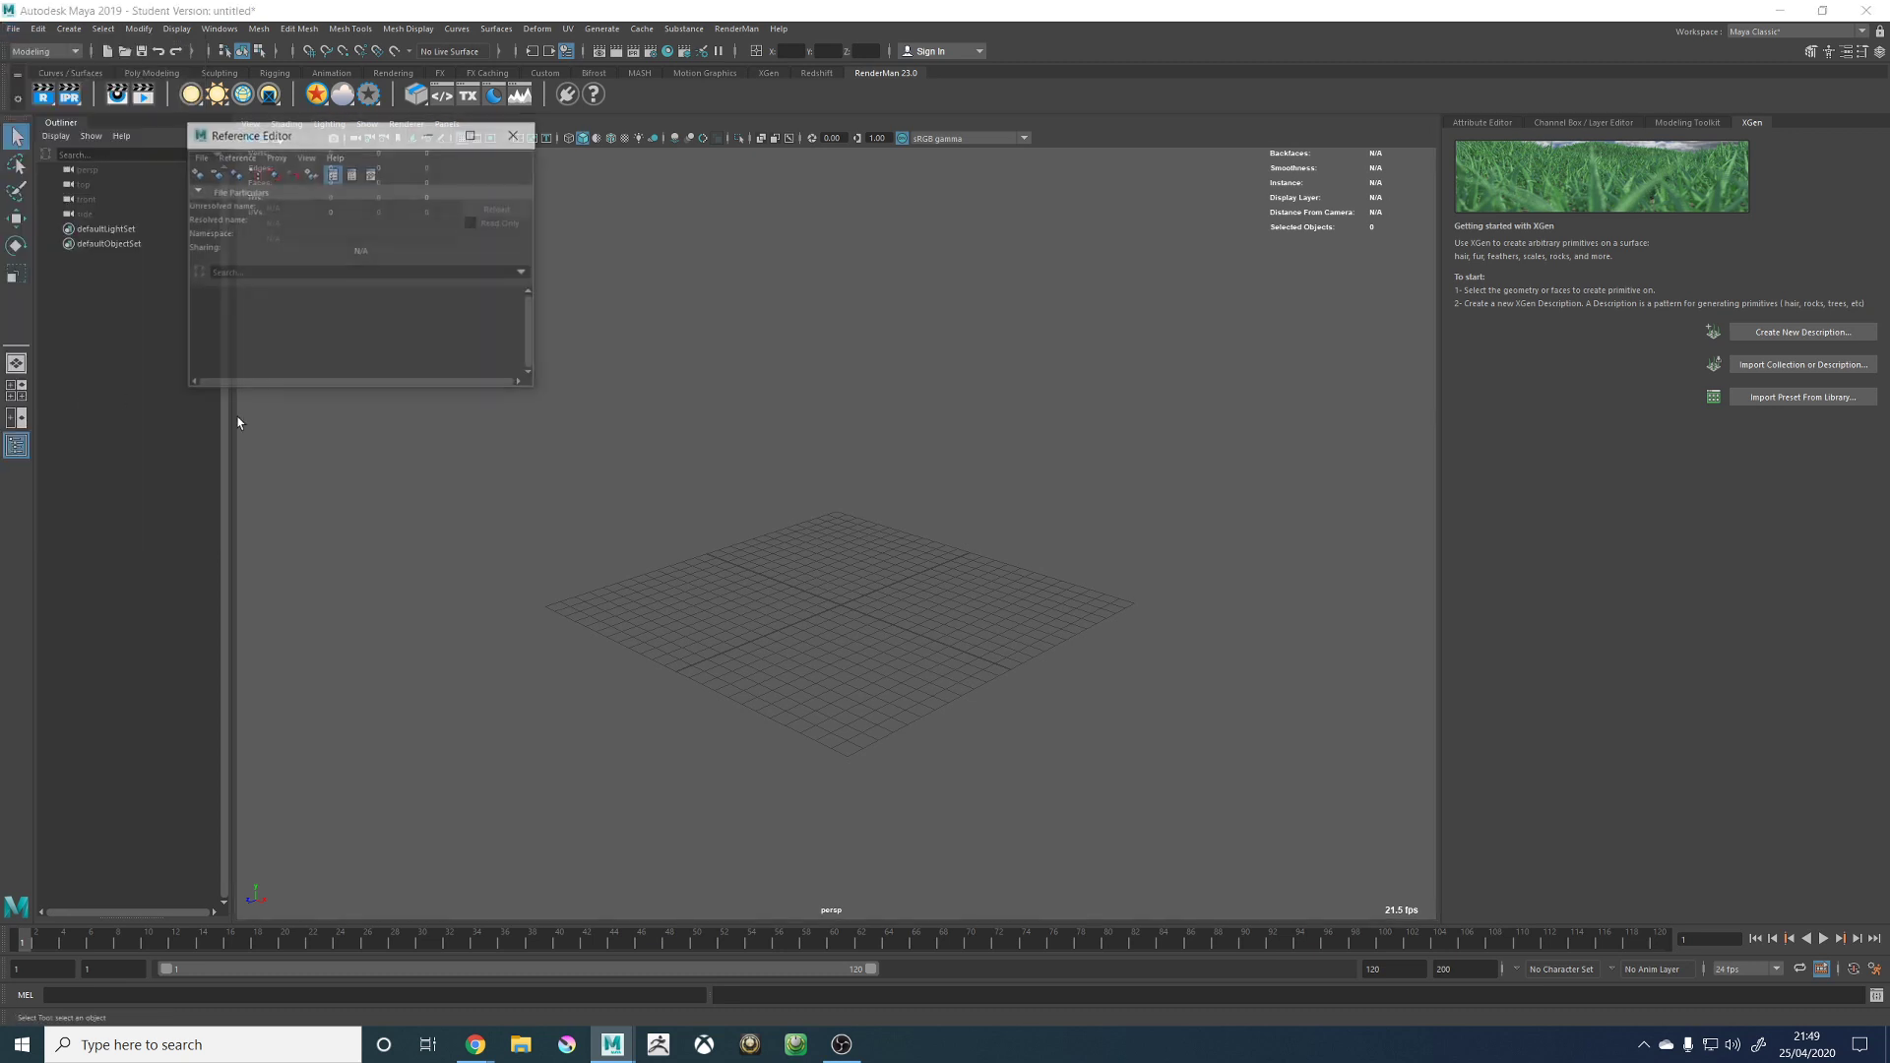
pyautogui.click(197, 174)
pyautogui.doubleClick(624, 549)
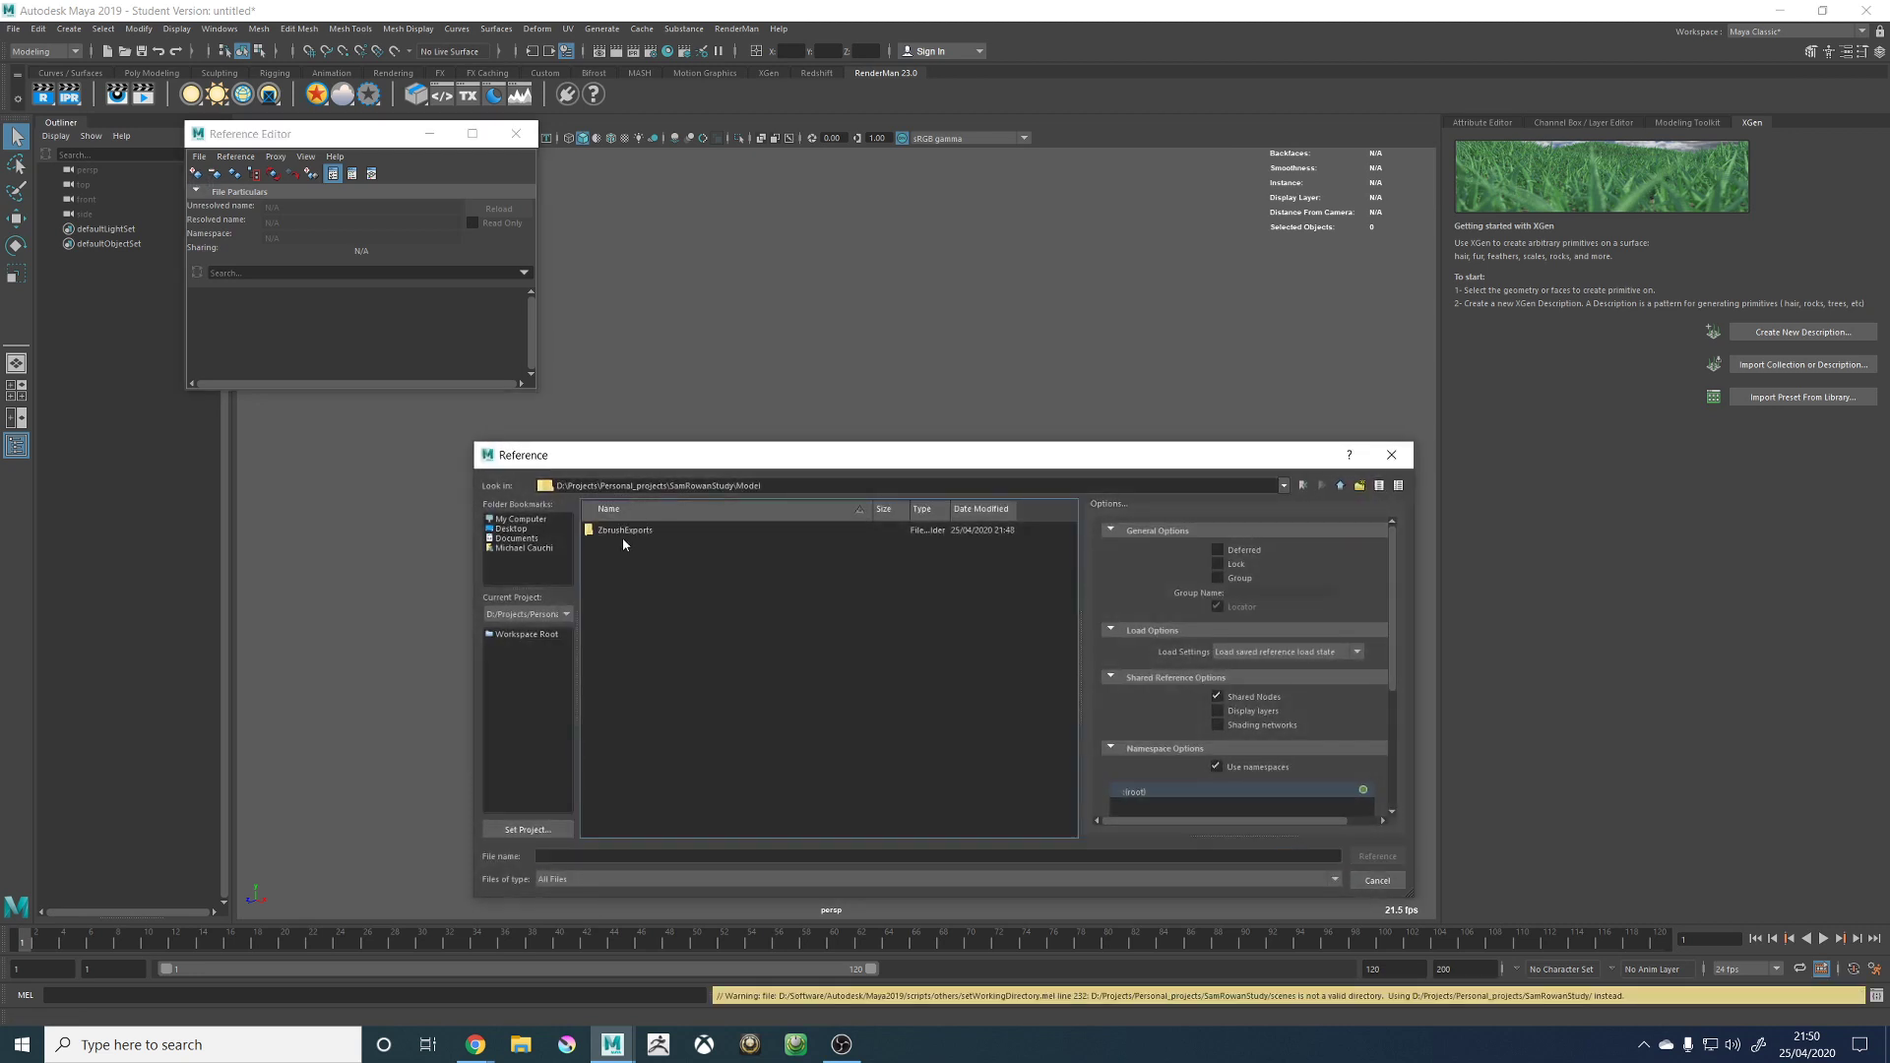
pyautogui.doubleClick(622, 531)
pyautogui.doubleClick(611, 545)
pyautogui.click(635, 535)
pyautogui.click(622, 561)
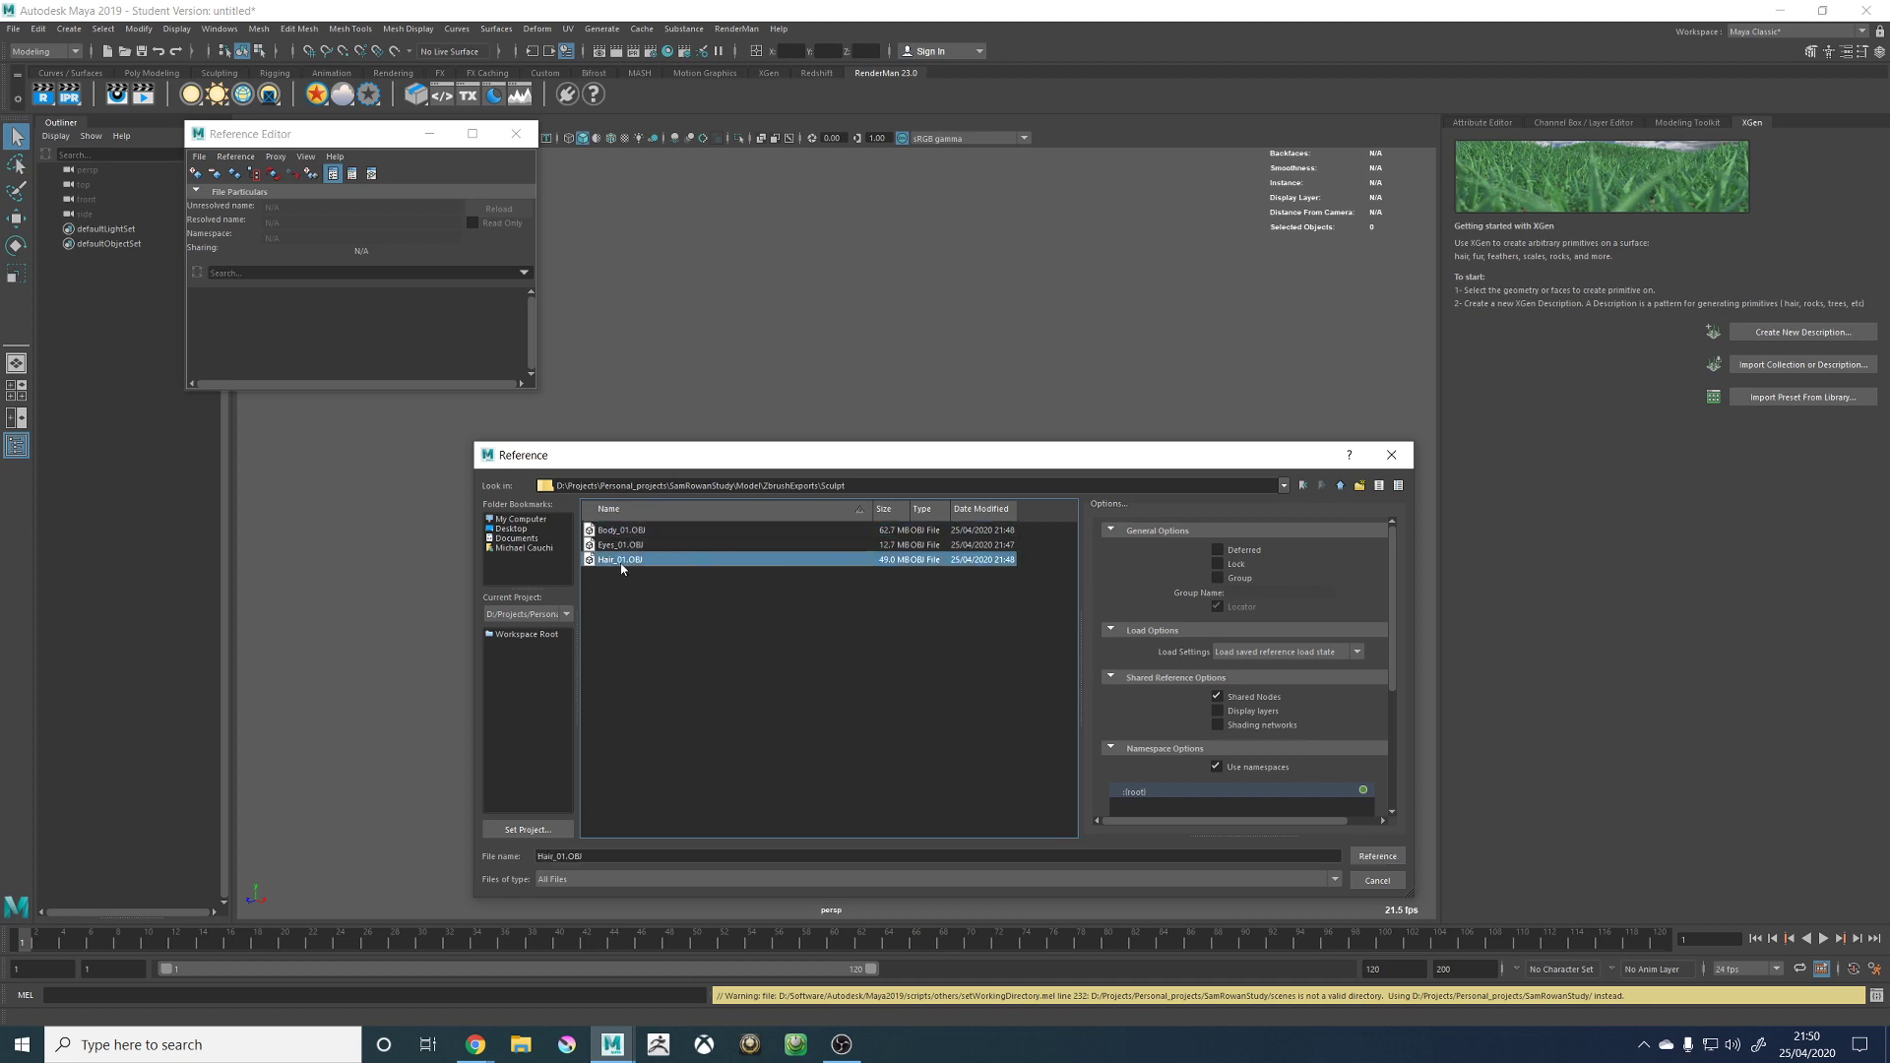
pyautogui.click(642, 531)
pyautogui.click(1377, 855)
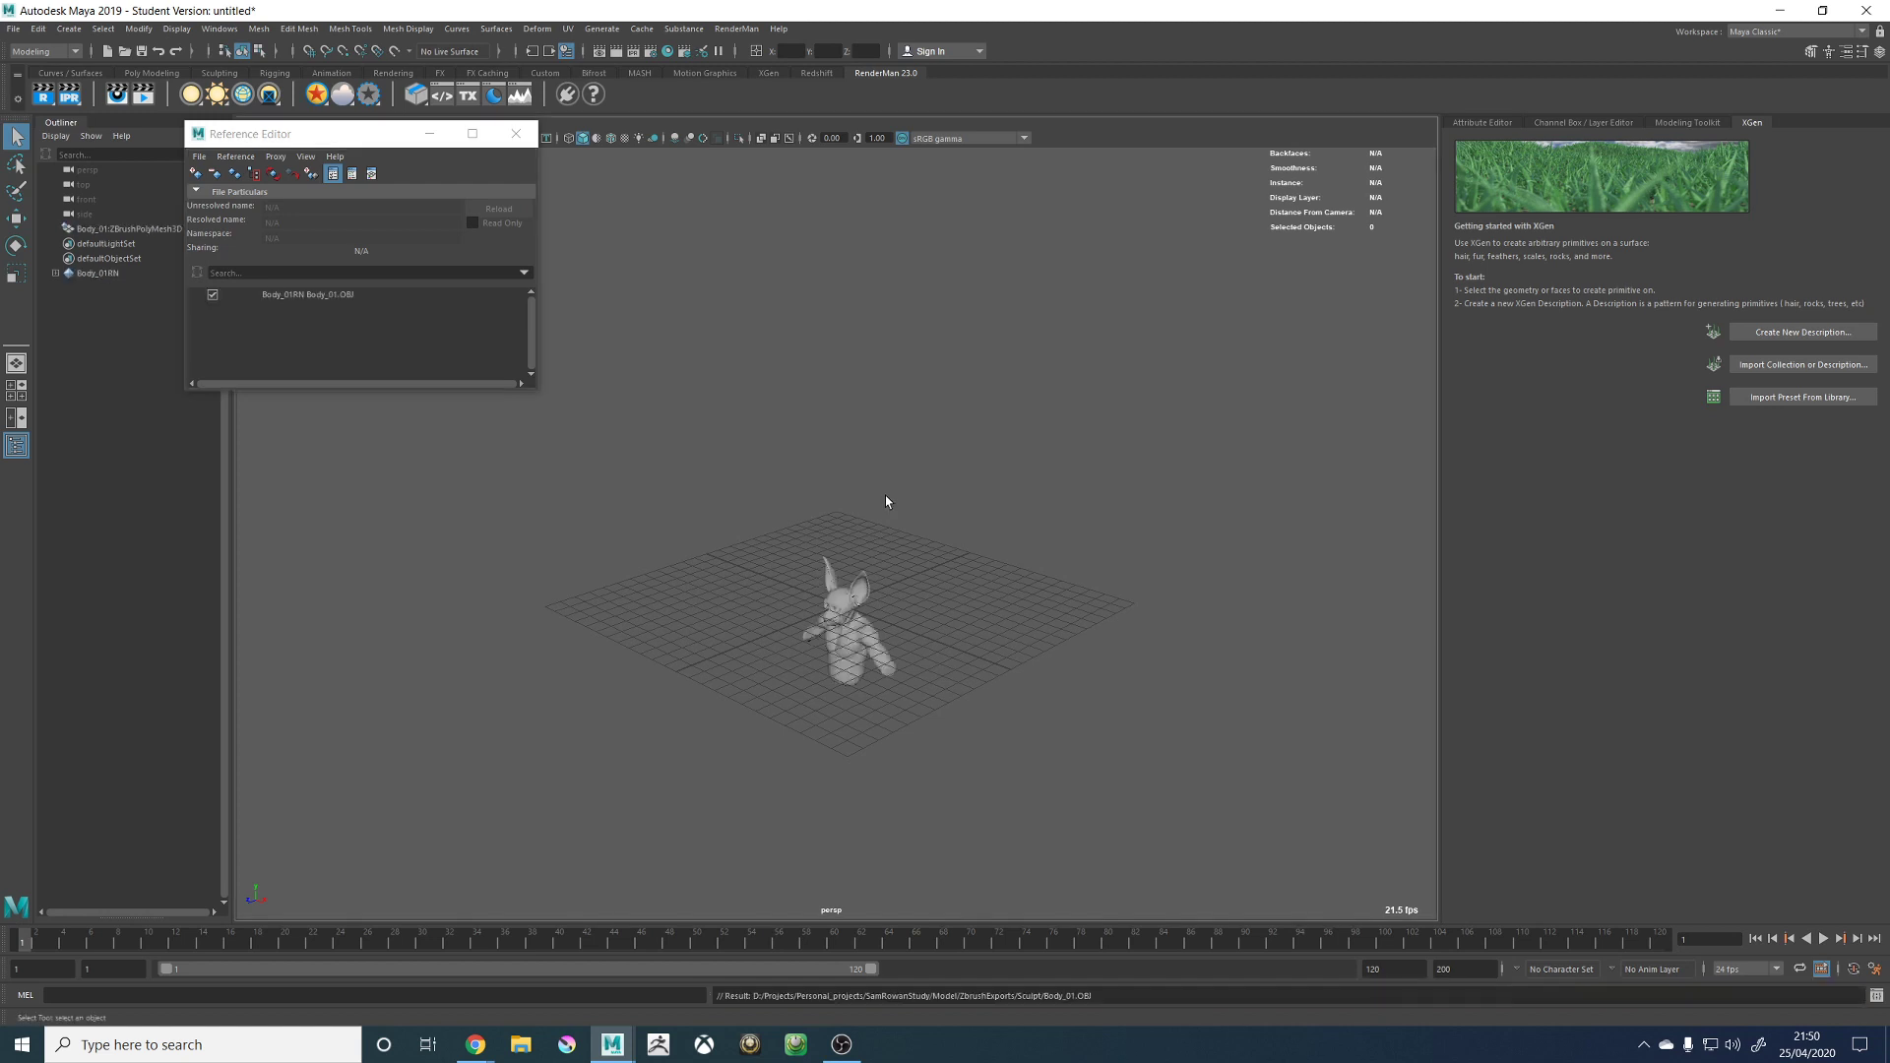
# Add references to Eyes_01.OBJ and Hair_01.OBJ from the Sculpt folder to the scene.
pyautogui.scroll(5, 853, 570)
pyautogui.keyDown('alt'); pyautogui.moveTo(948, 674); pyautogui.dragTo(991, 430); pyautogui.keyUp('alt')
pyautogui.keyDown('alt'); pyautogui.moveTo(991, 430); pyautogui.dragTo(995, 388, button='middle'); pyautogui.keyUp('alt')
pyautogui.keyDown('alt'); pyautogui.moveTo(758, 545); pyautogui.dragTo(865, 480); pyautogui.keyUp('alt')
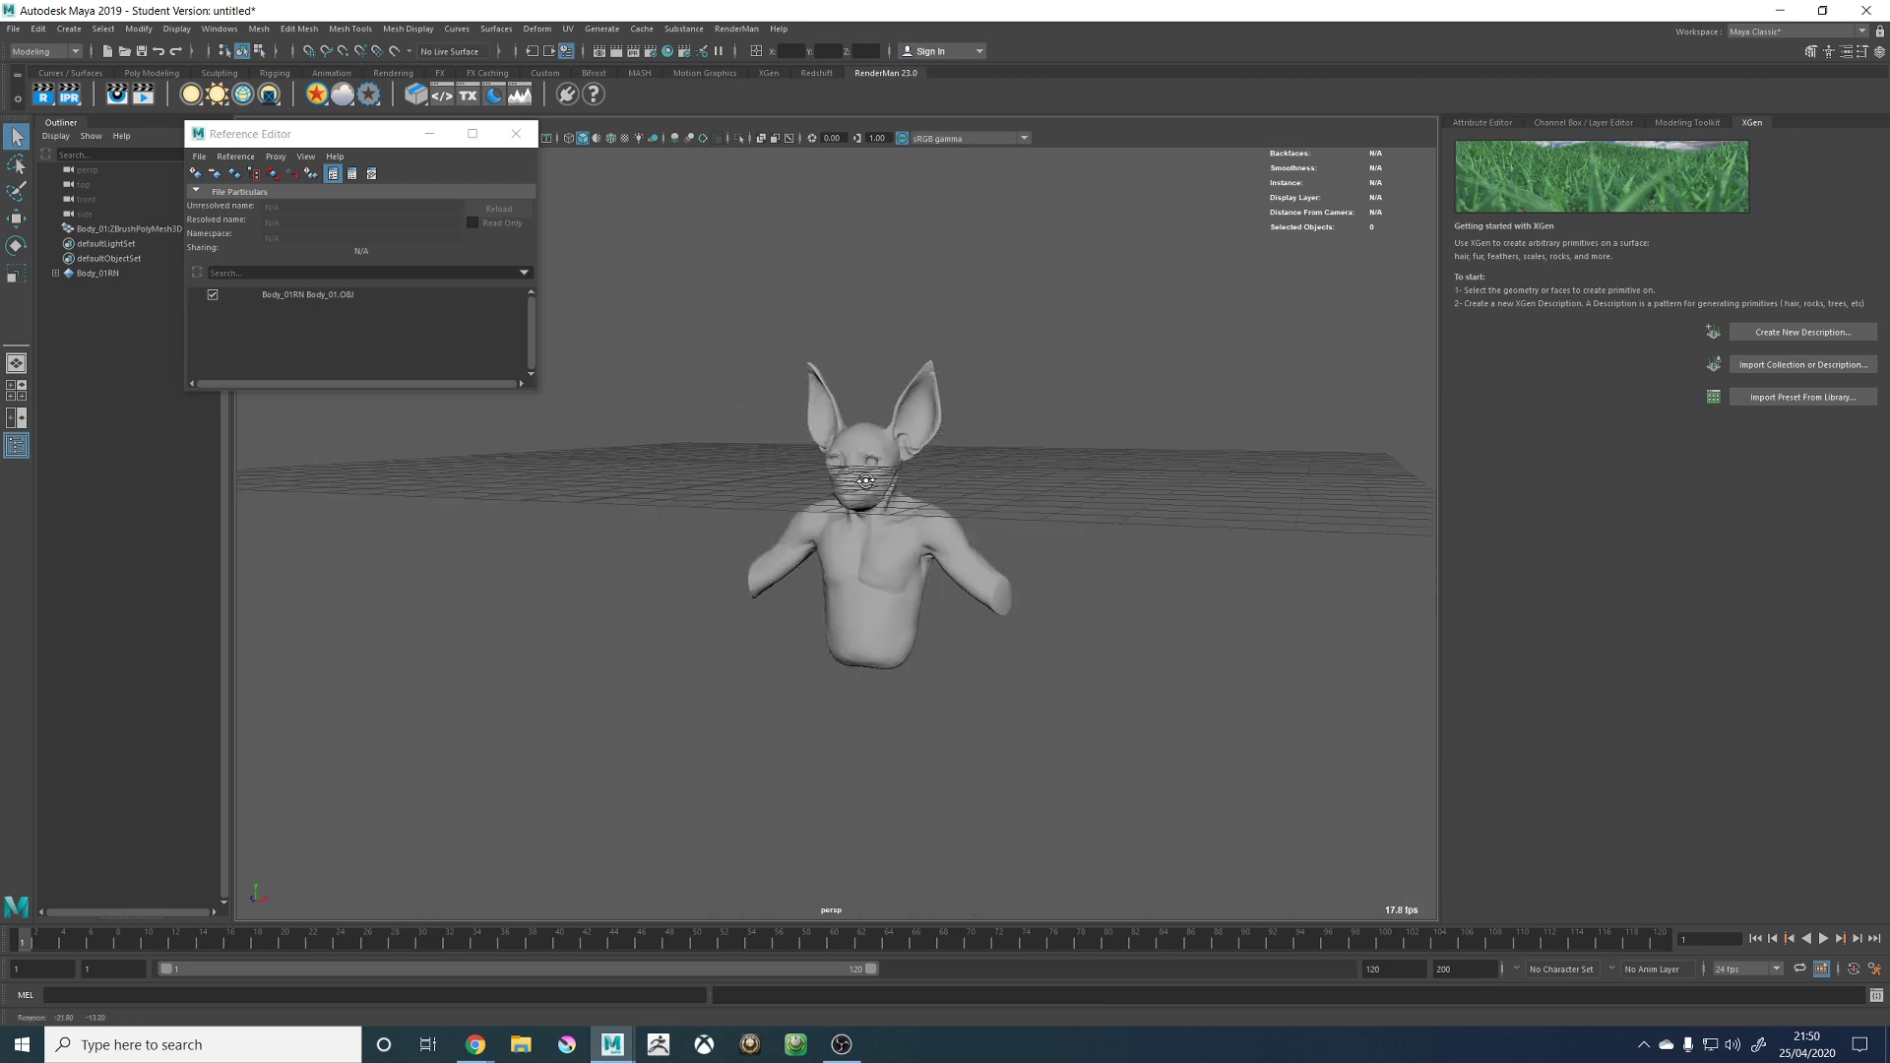
pyautogui.scroll(10, 865, 480)
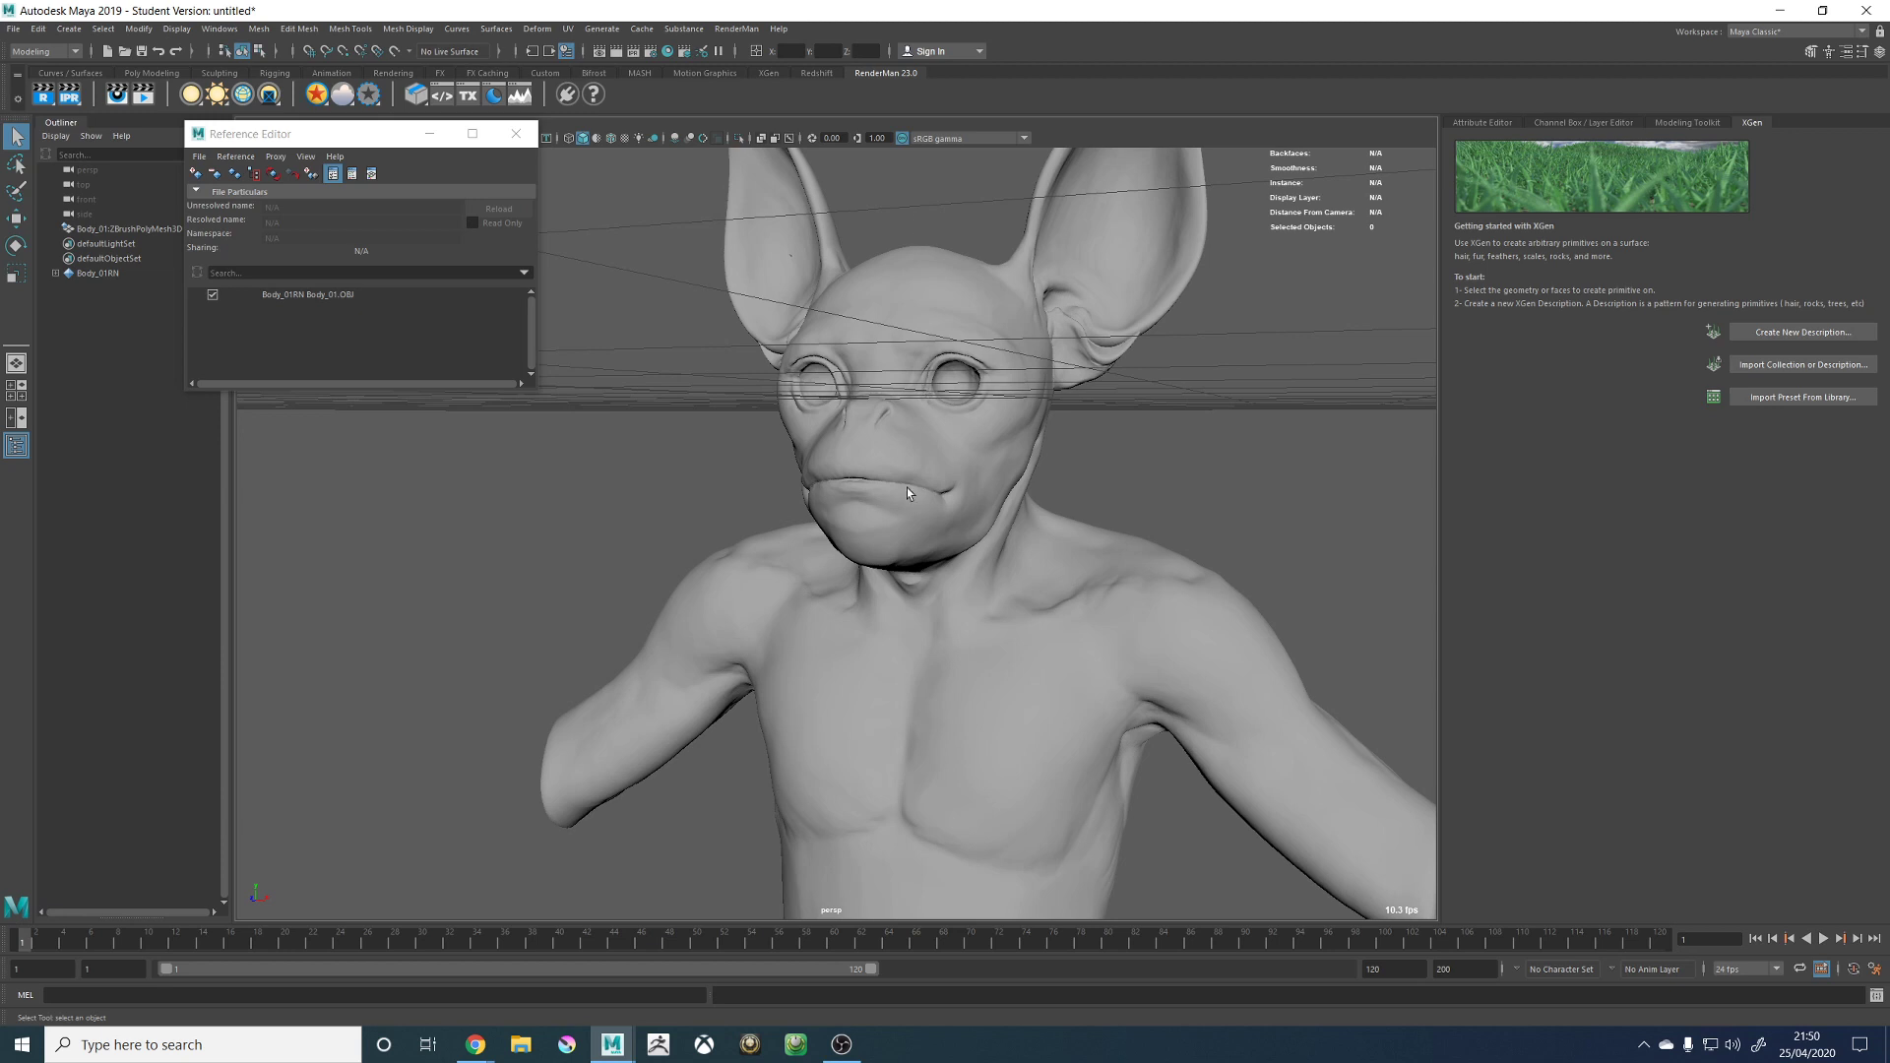
pyautogui.scroll(-5, 1190, 521)
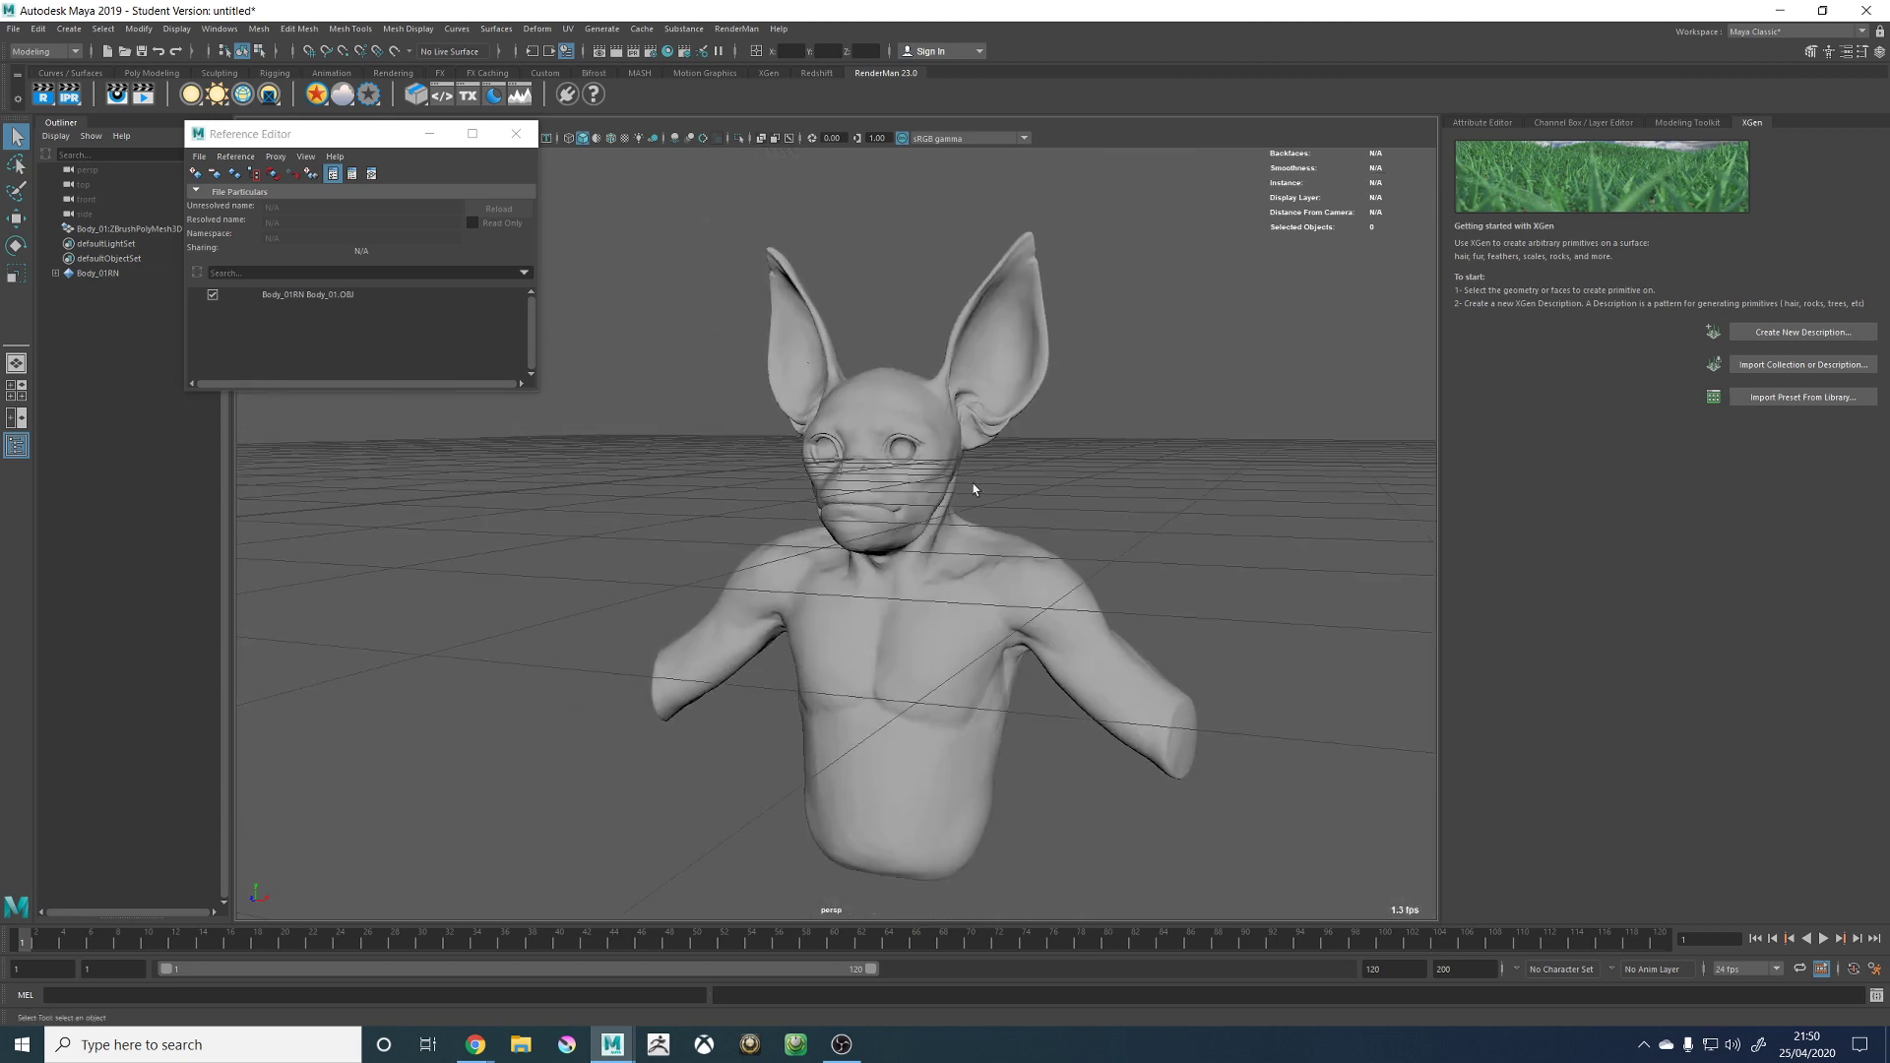
pyautogui.click(195, 174)
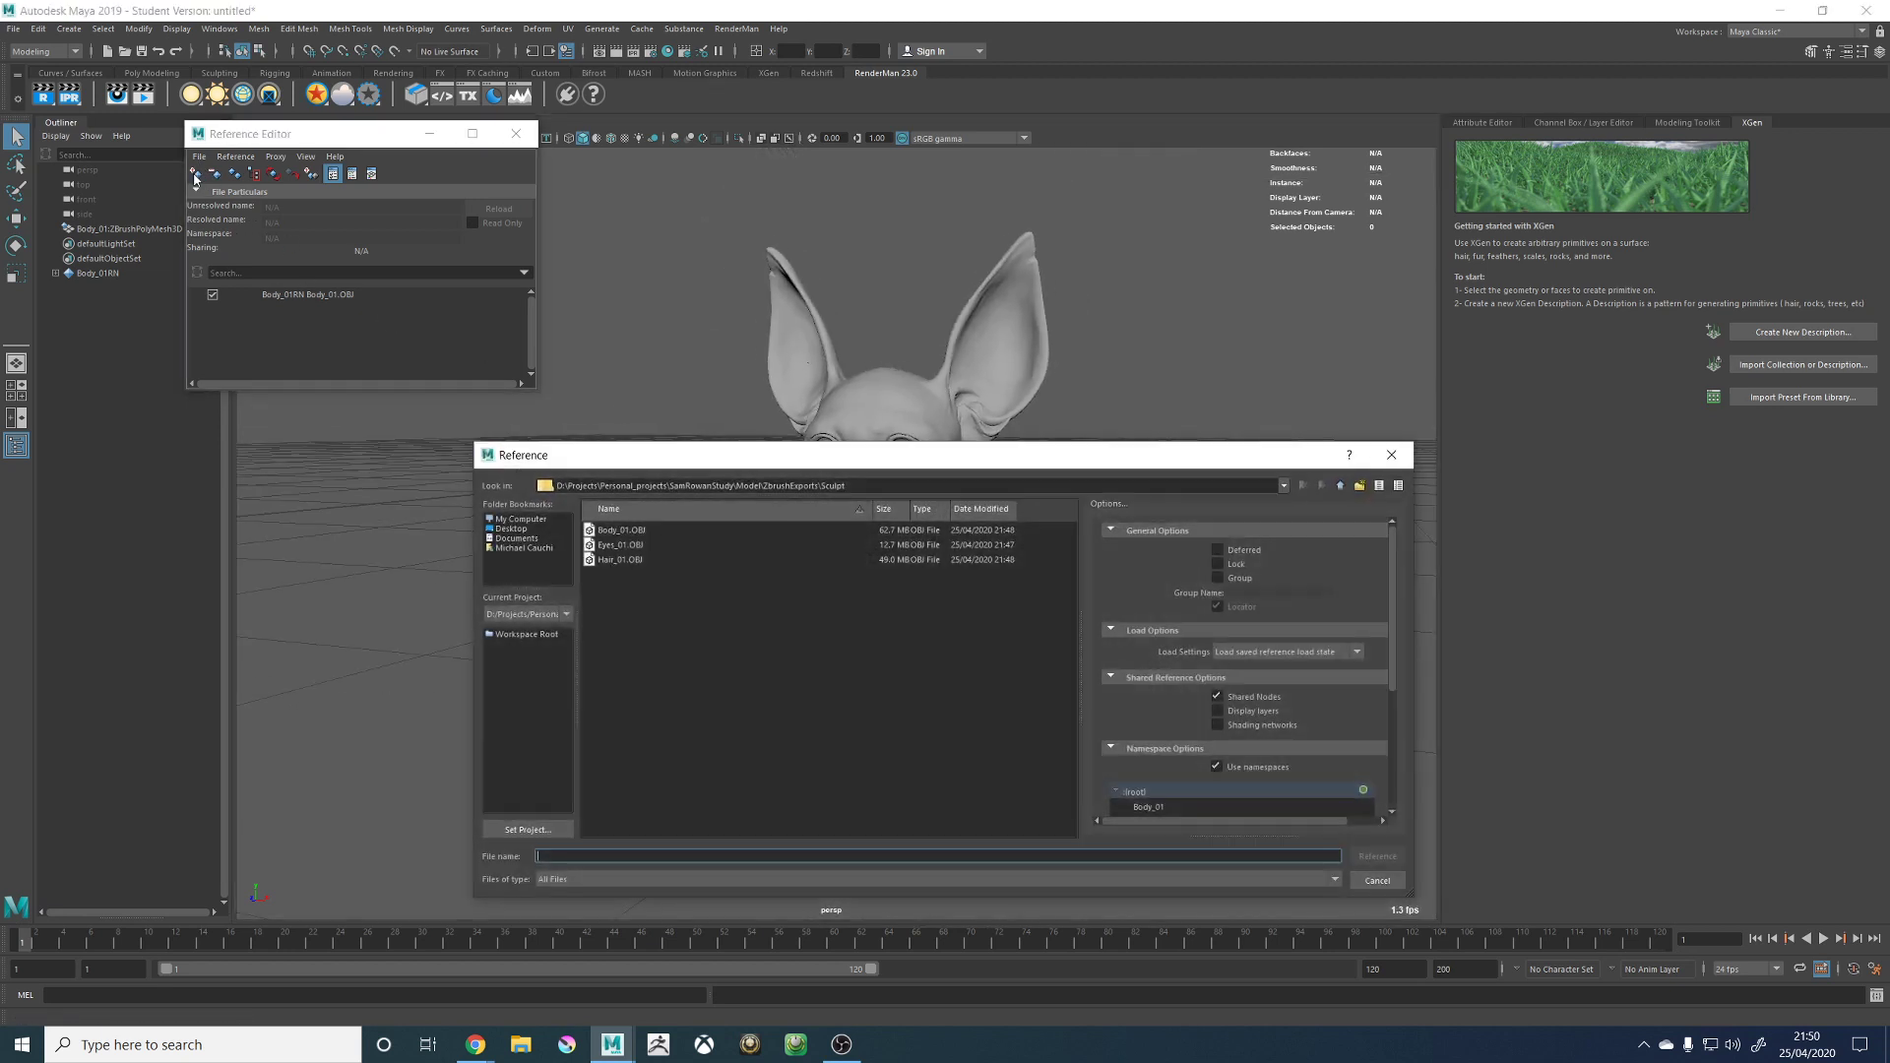
pyautogui.doubleClick(642, 546)
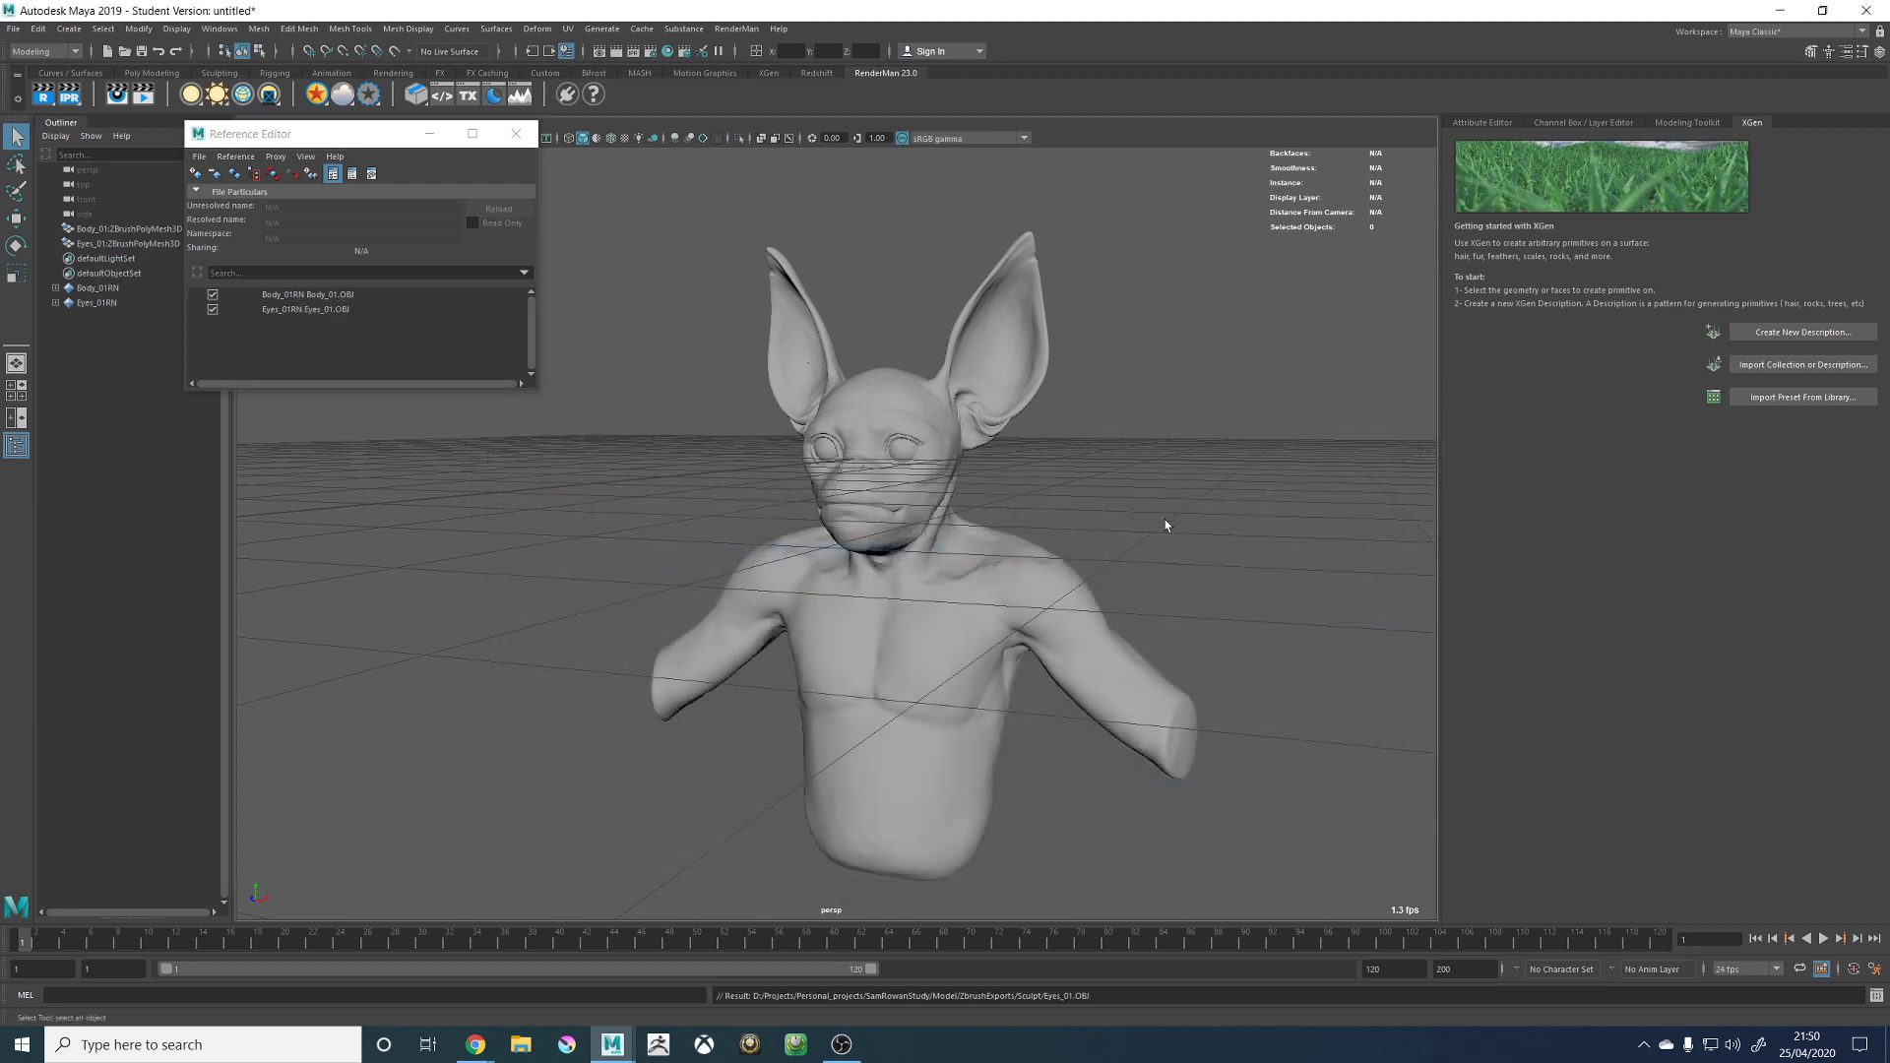
pyautogui.click(195, 174)
pyautogui.doubleClick(618, 559)
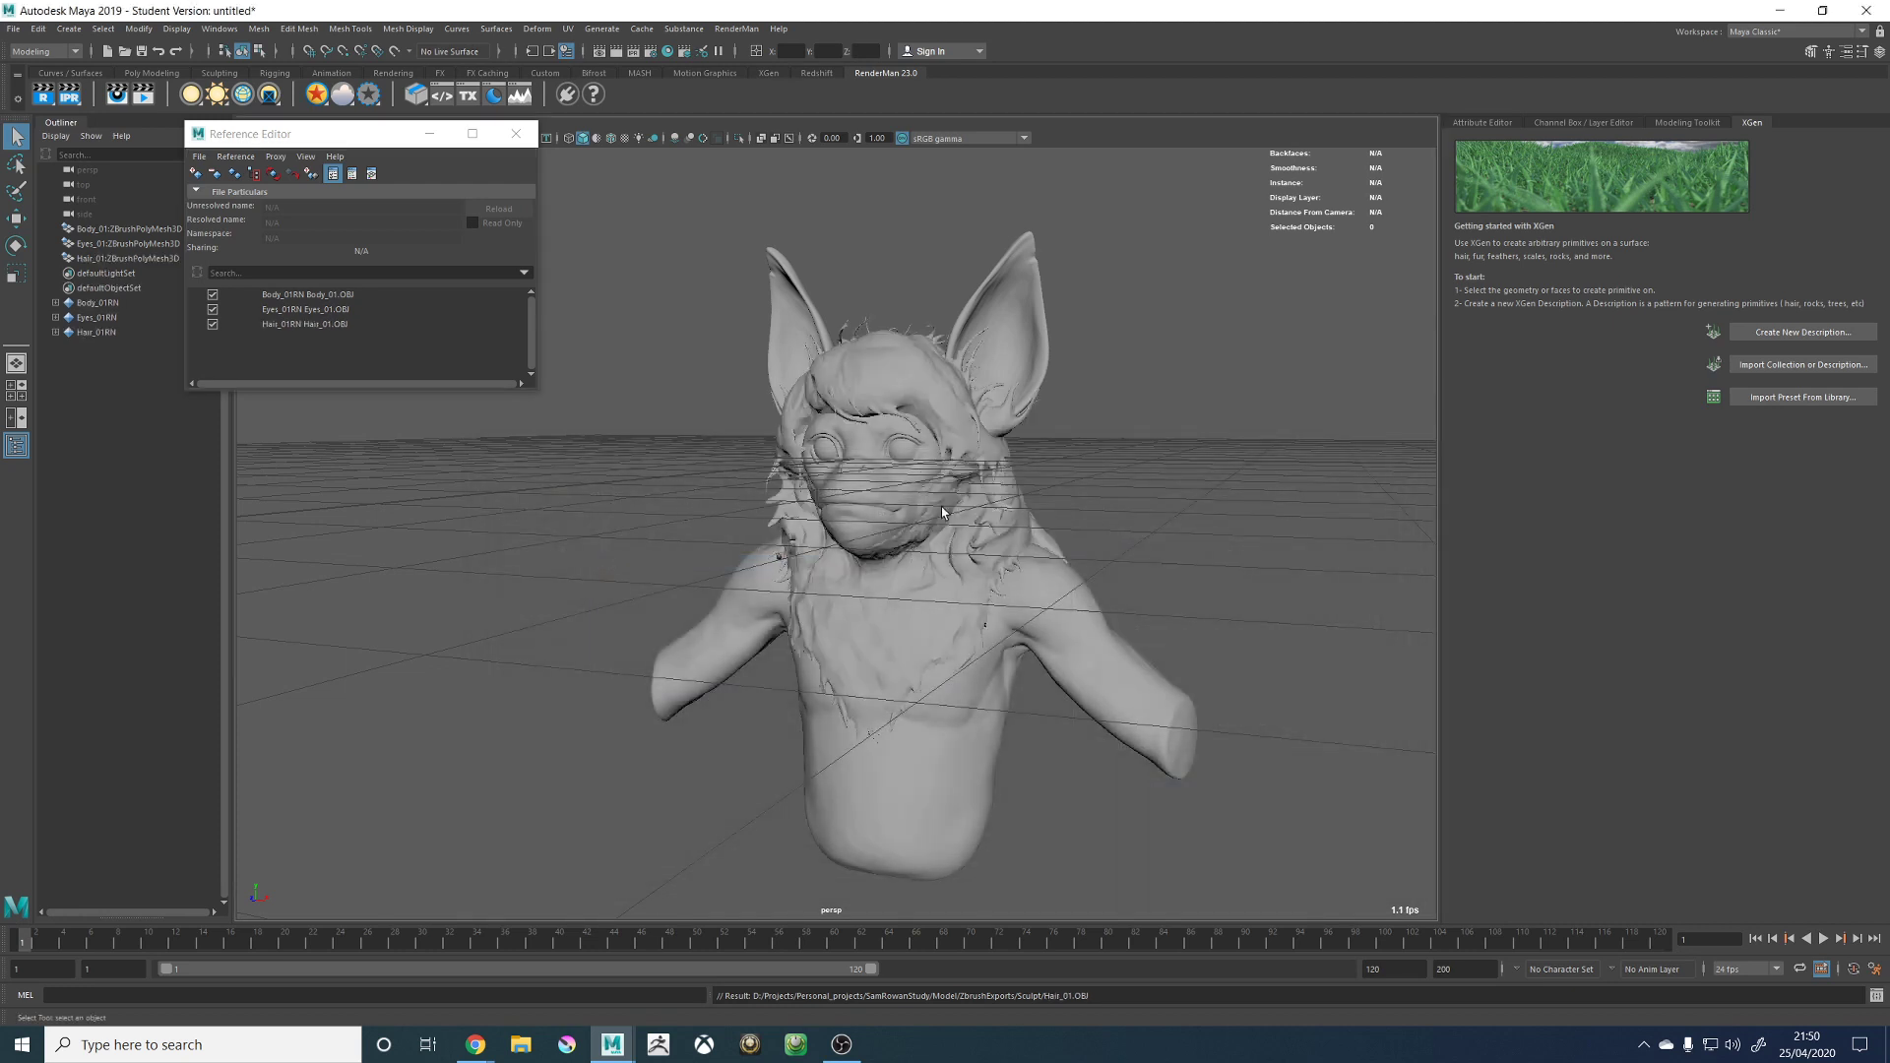
# Group the referenced body, eyes and hair meshes together.
pyautogui.click(950, 443)
pyautogui.press('f')
pyautogui.click(1156, 433)
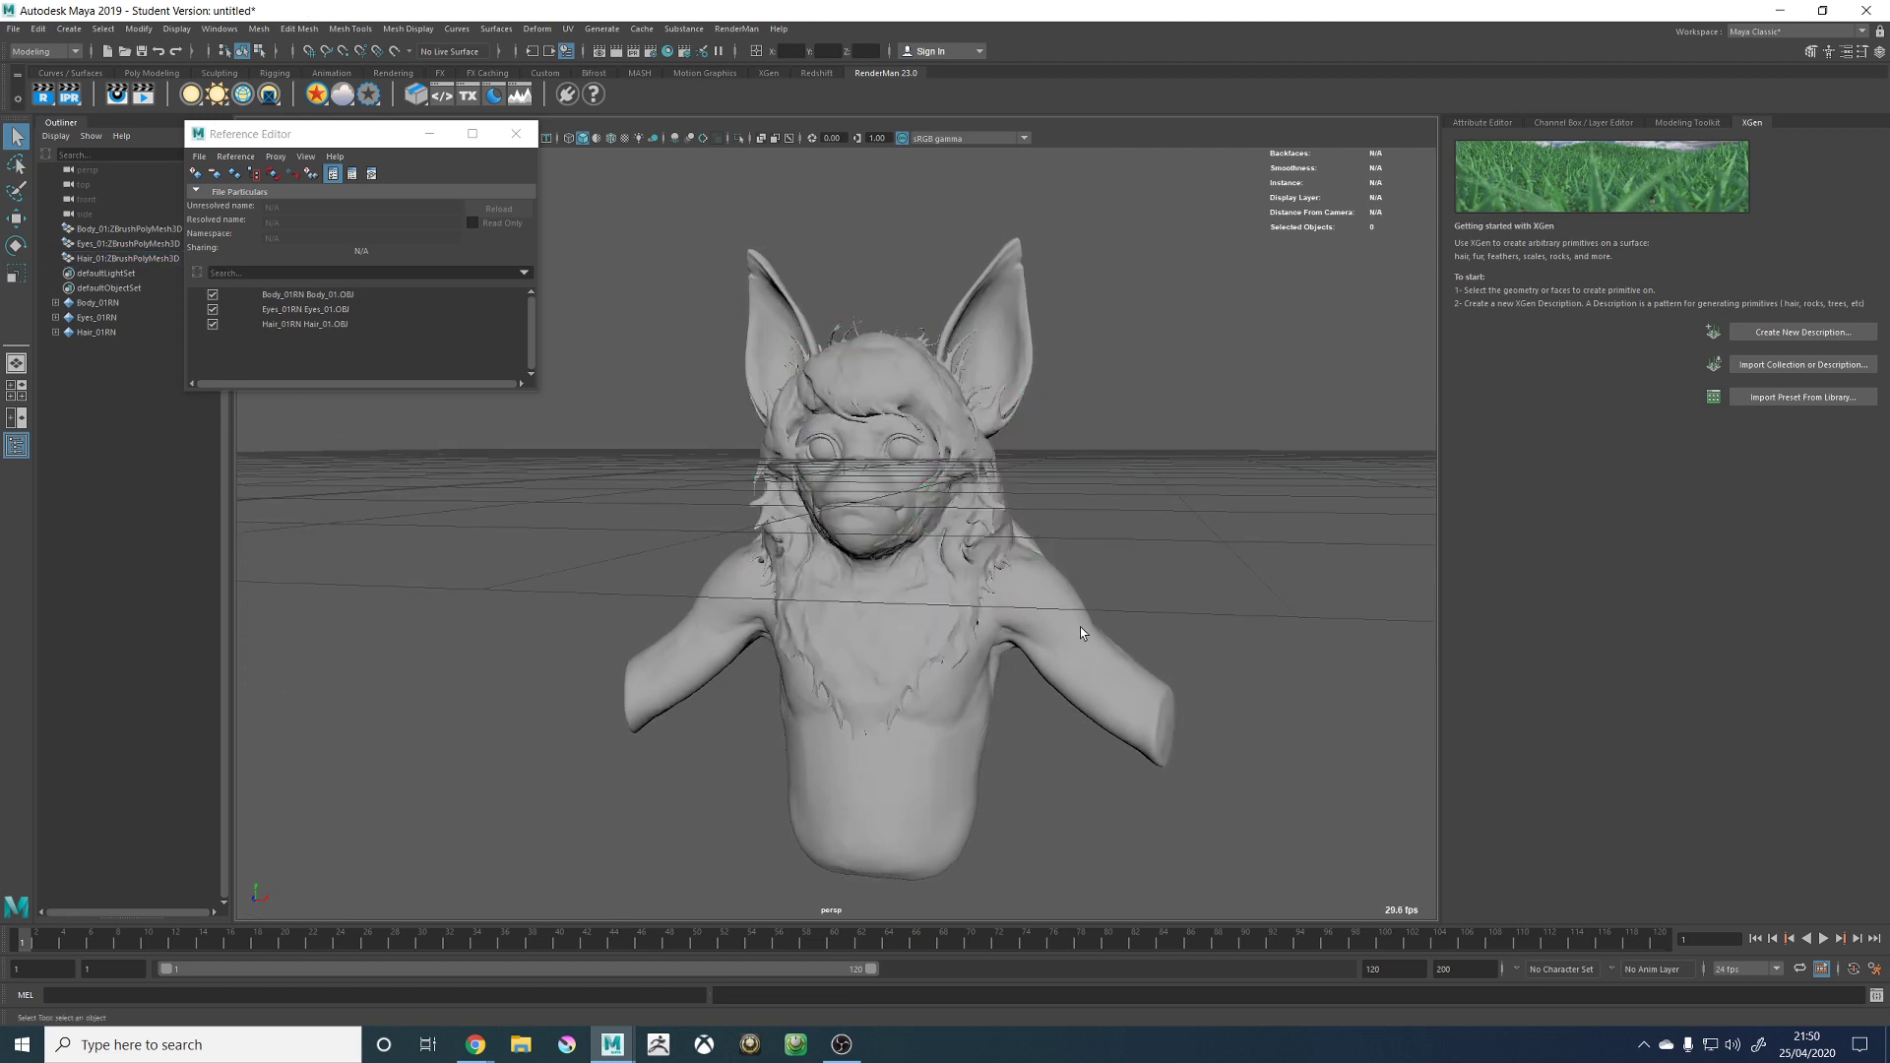
pyautogui.click(1080, 633)
pyautogui.click(1214, 531)
pyautogui.click(130, 228)
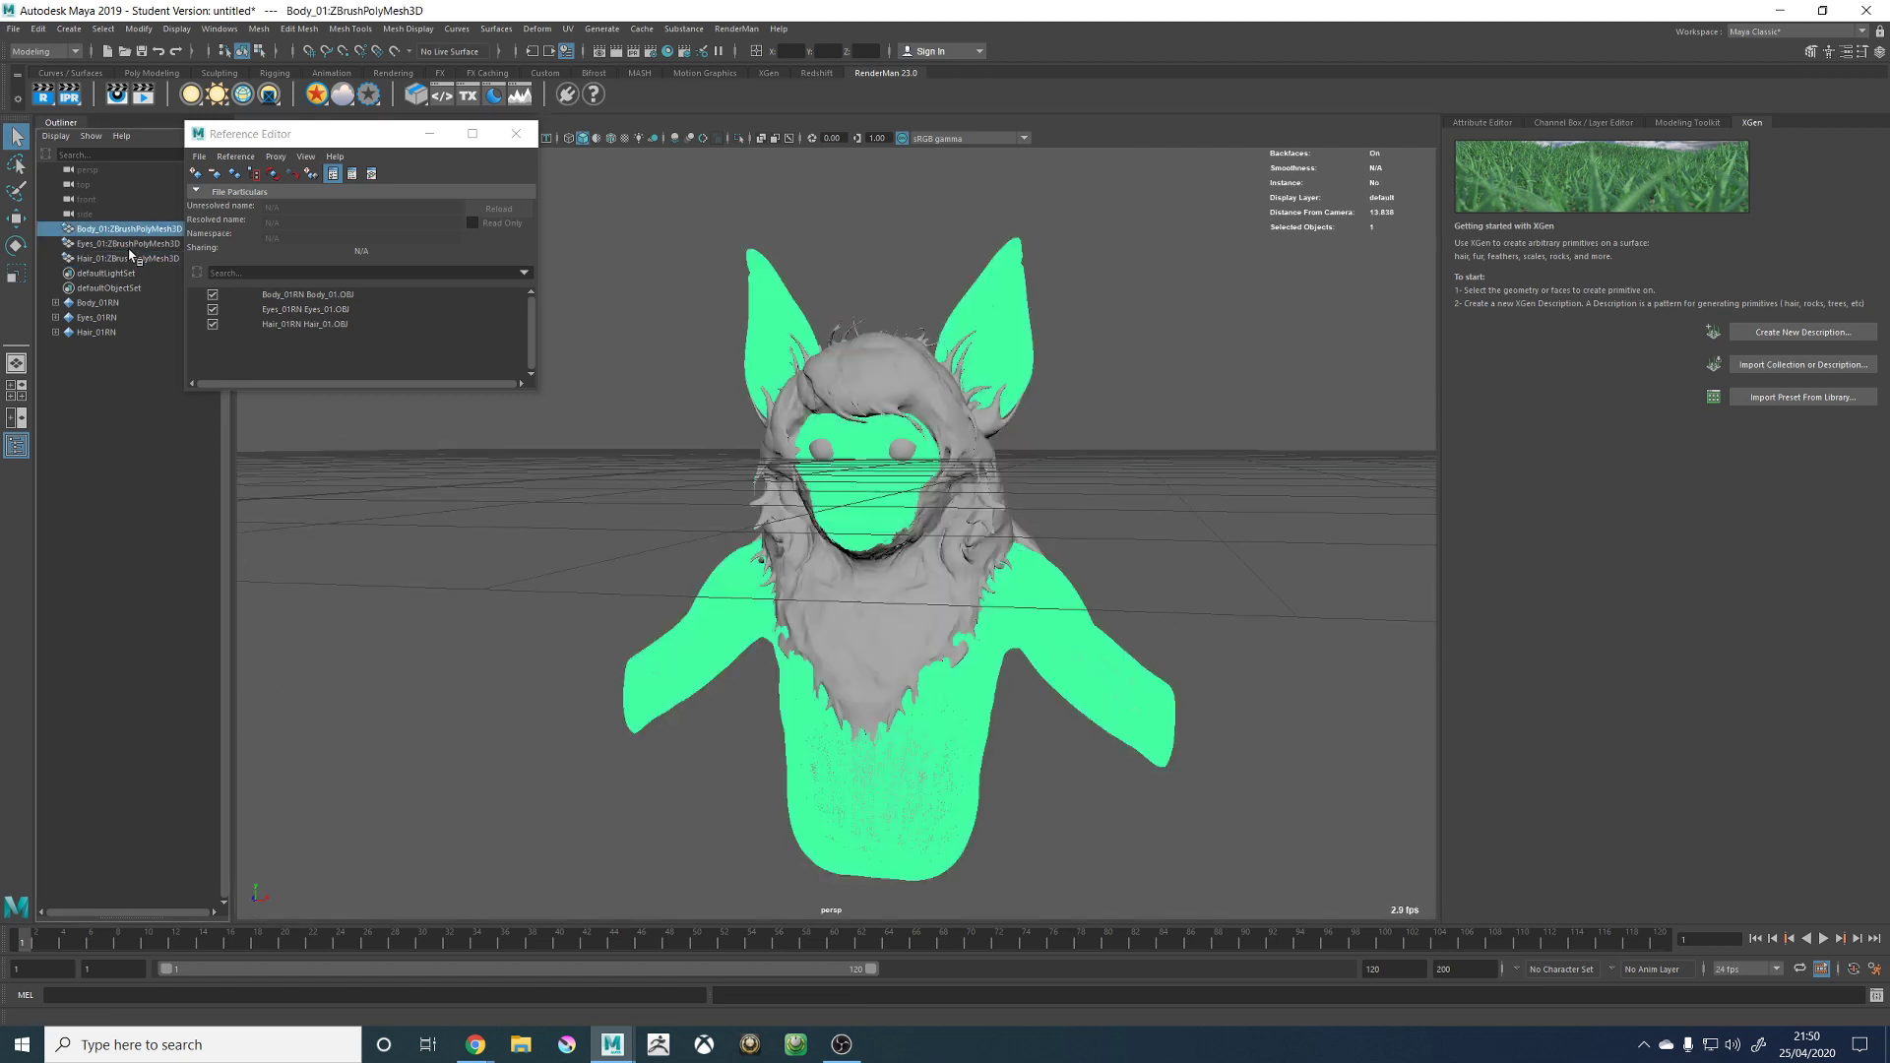
pyautogui.keyDown('shift'); pyautogui.click(131, 259); pyautogui.keyUp('shift')
pyautogui.hotkey('ctrl', 'g')
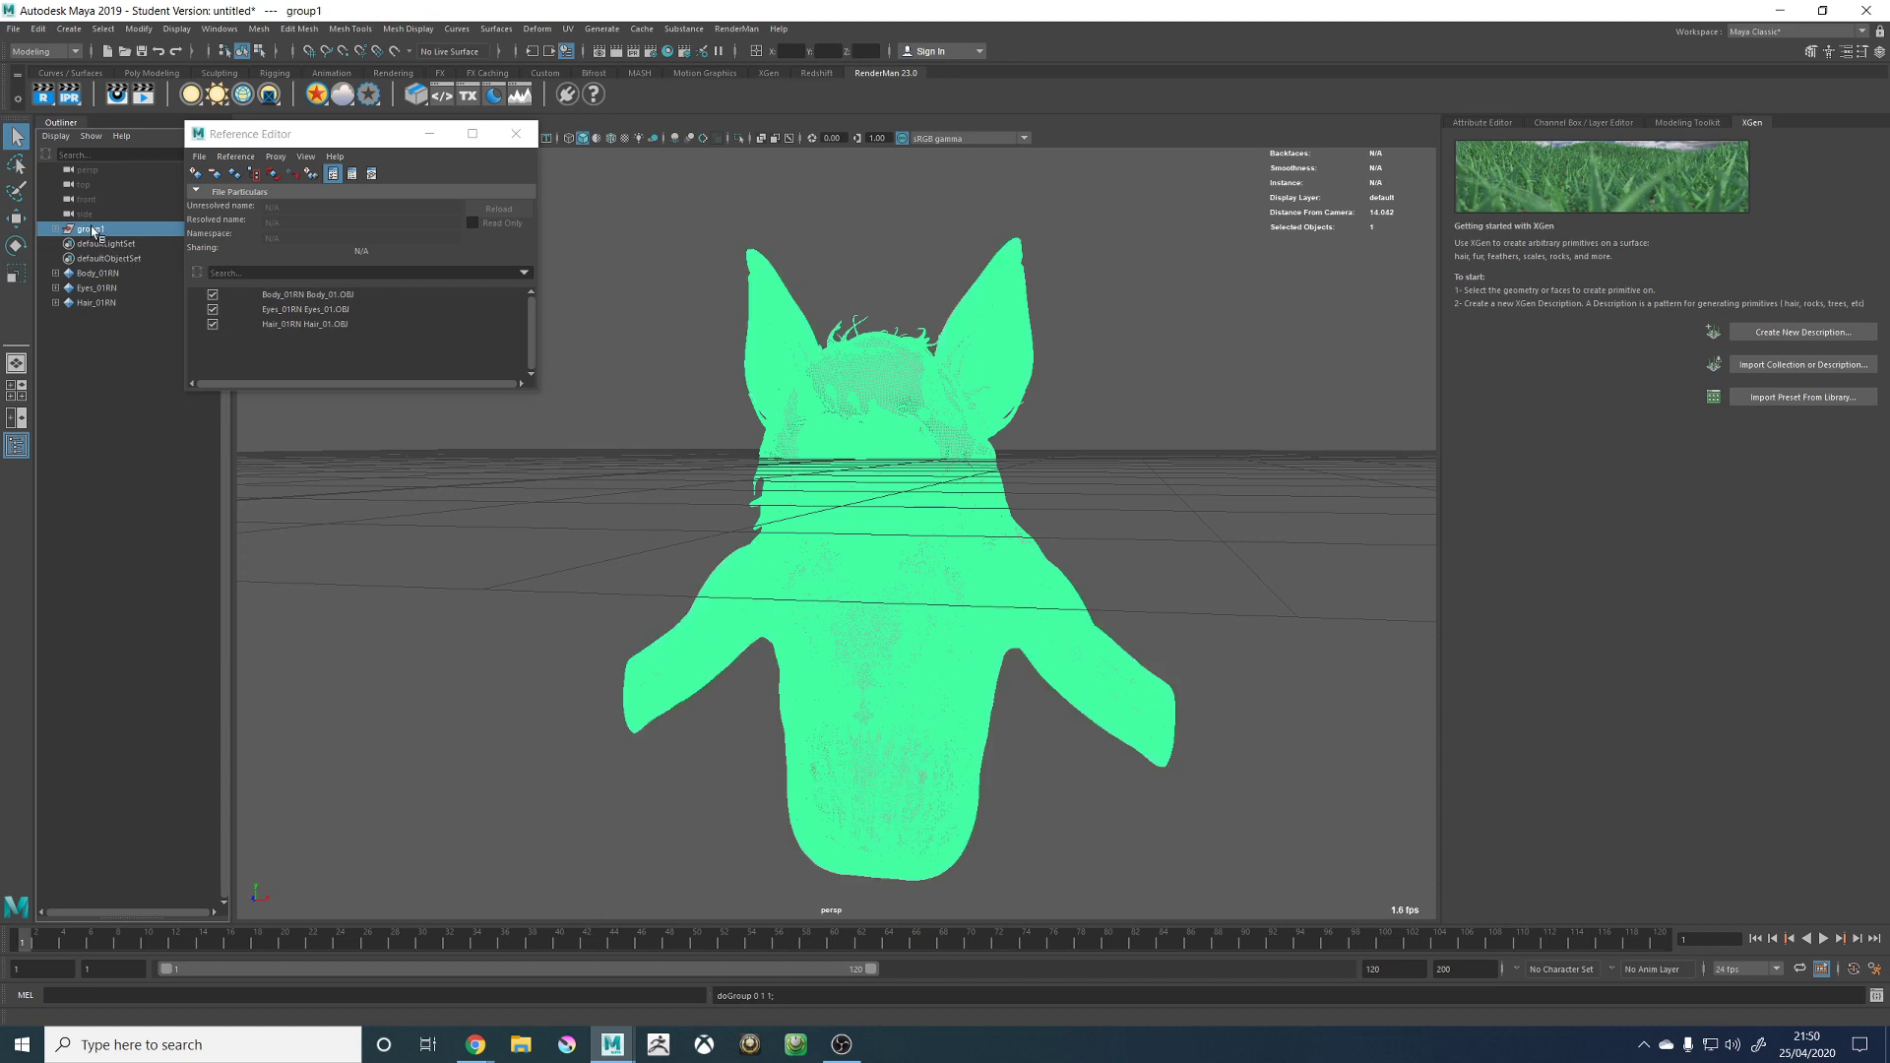
# Close the Reference Editor and rename the new group RowanCreature_GRP.
pyautogui.doubleClick(92, 229)
pyautogui.click(531, 128)
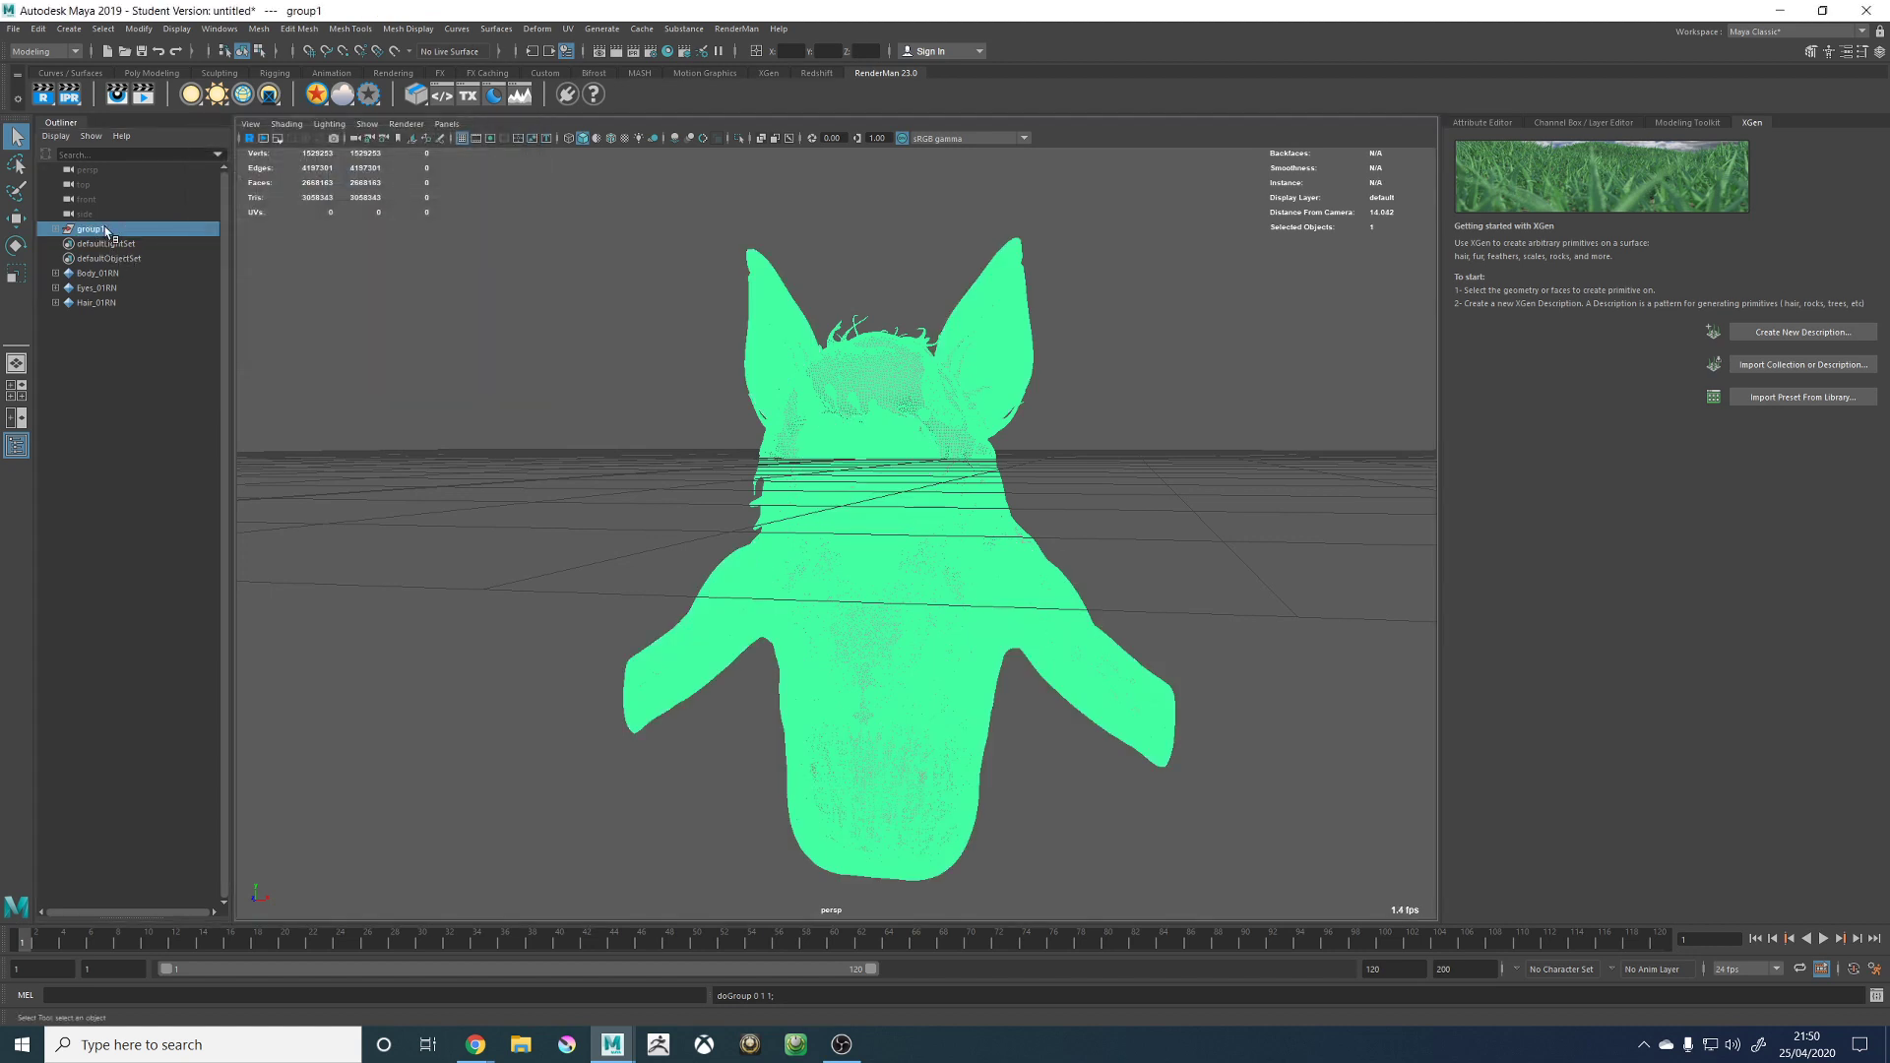
pyautogui.write('RowanCreat')
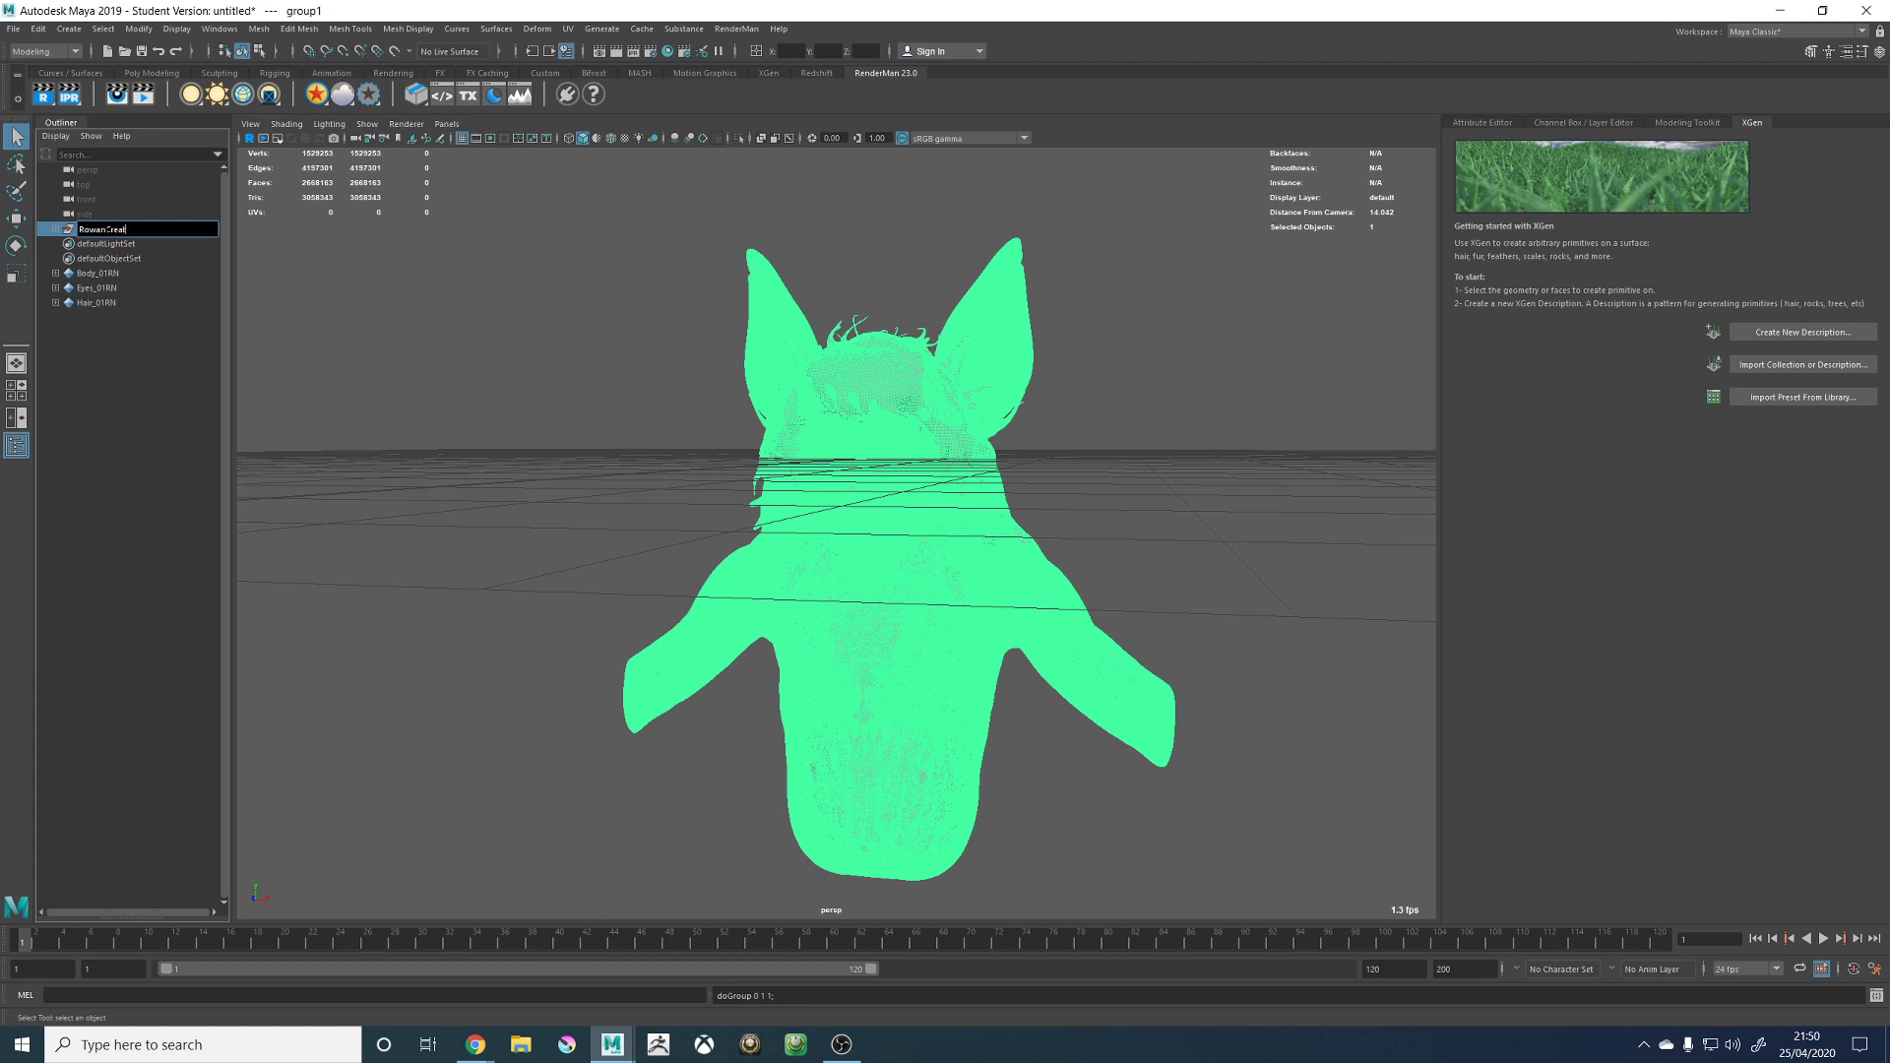
pyautogui.write('ure_GRP')
pyautogui.press('Return')
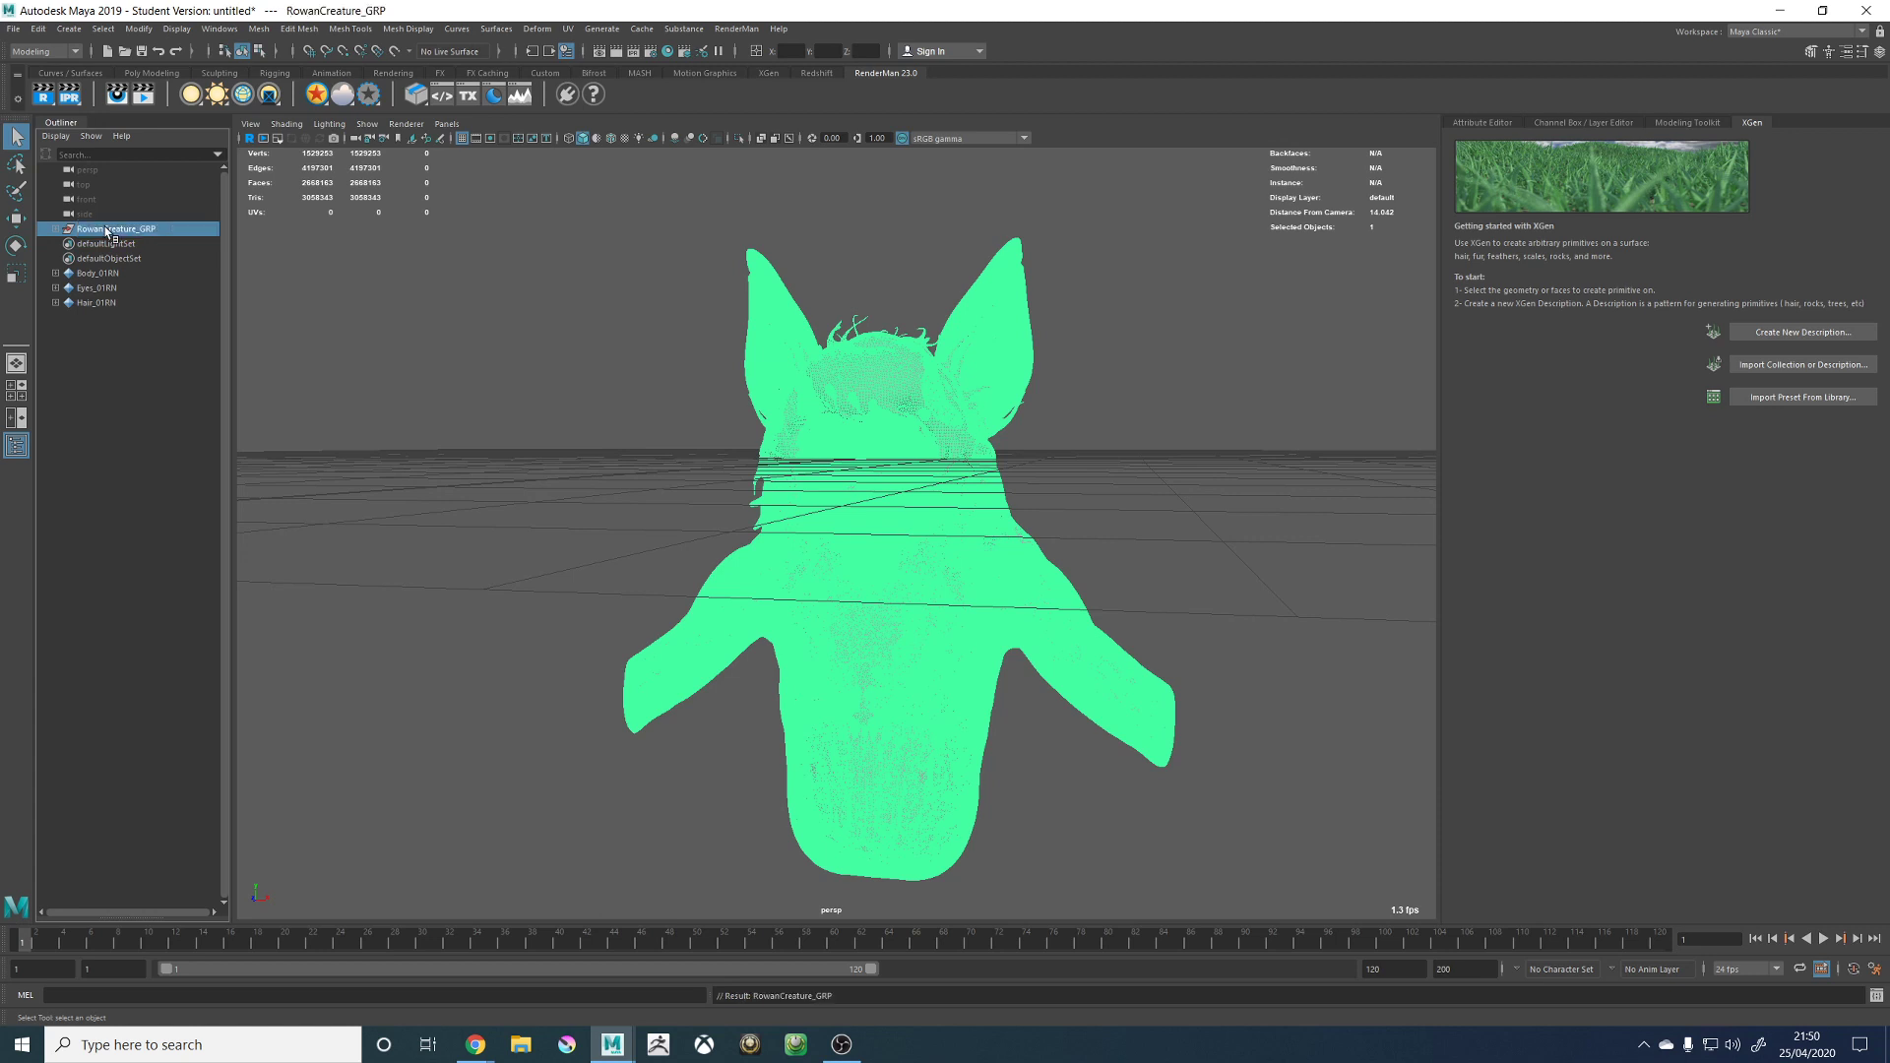
# Move RowanCreature_GRP straight up until the base of the torso rests on the grid.
pyautogui.click(1130, 417)
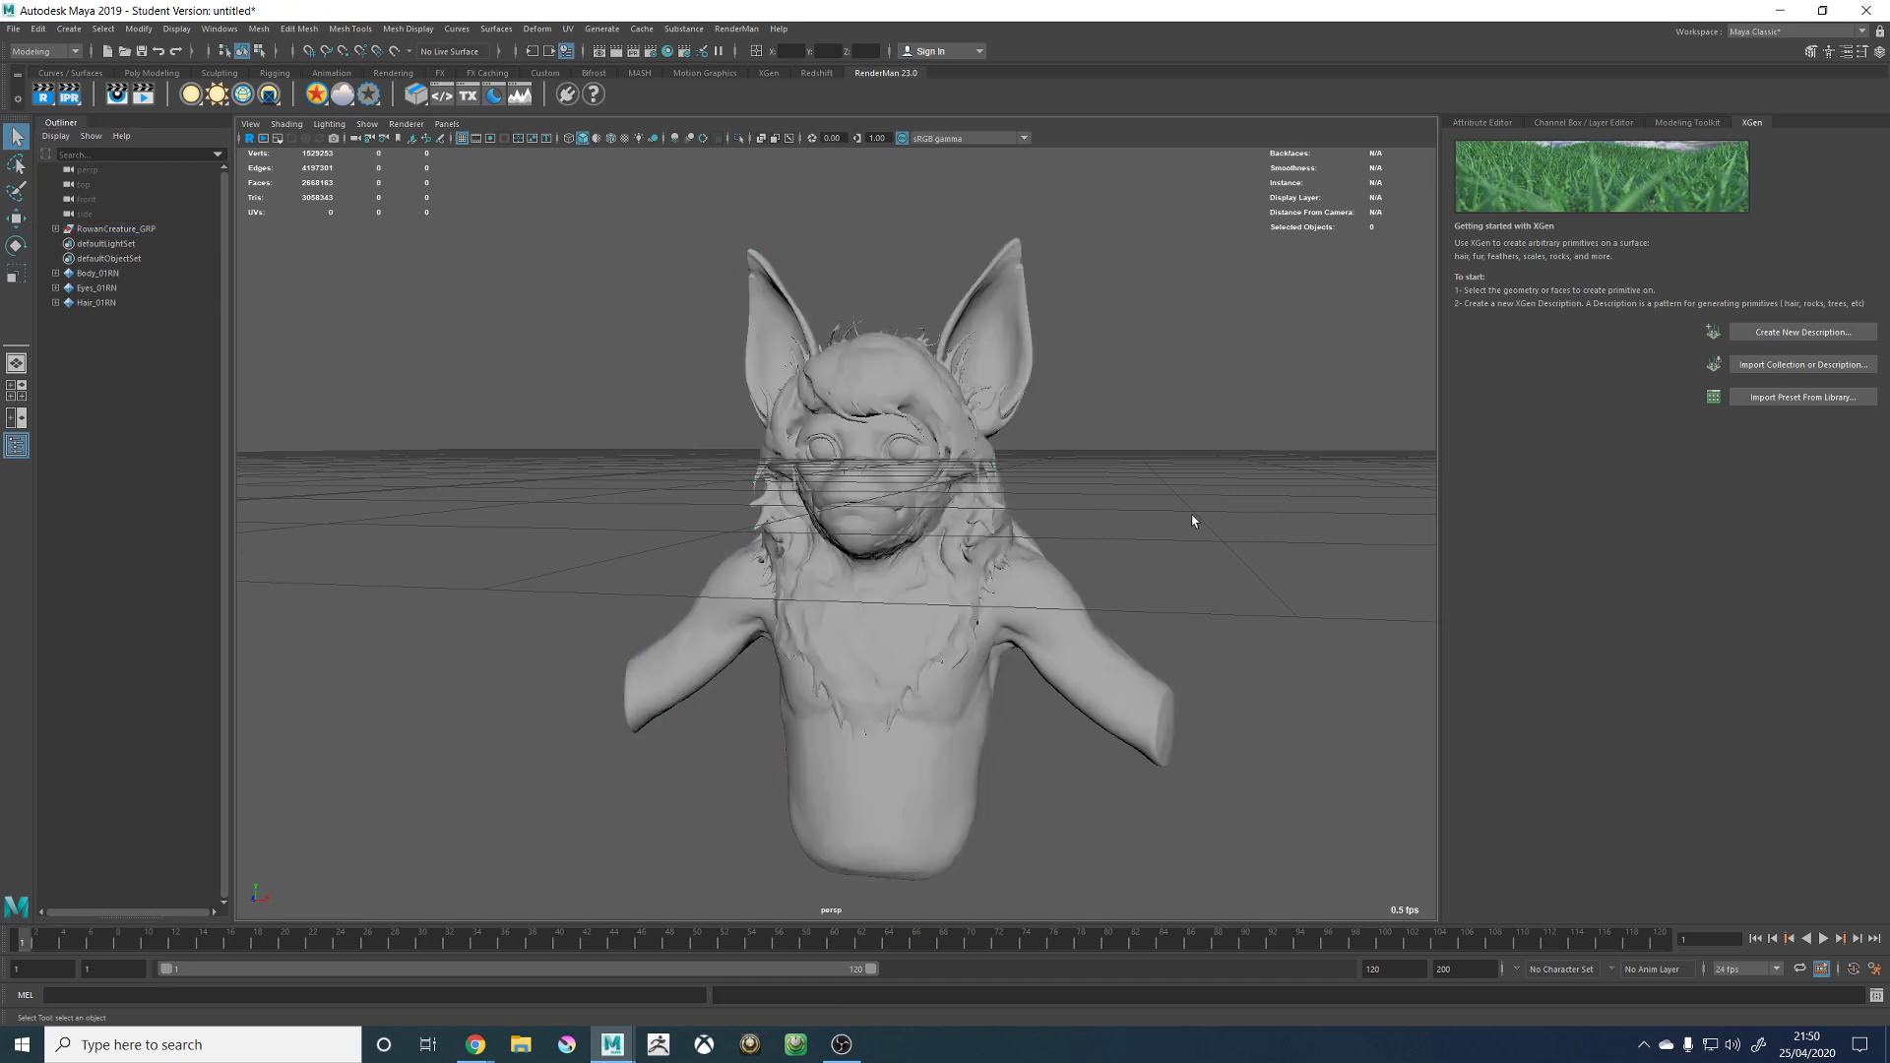
pyautogui.scroll(-2, 963, 537)
pyautogui.click(111, 230)
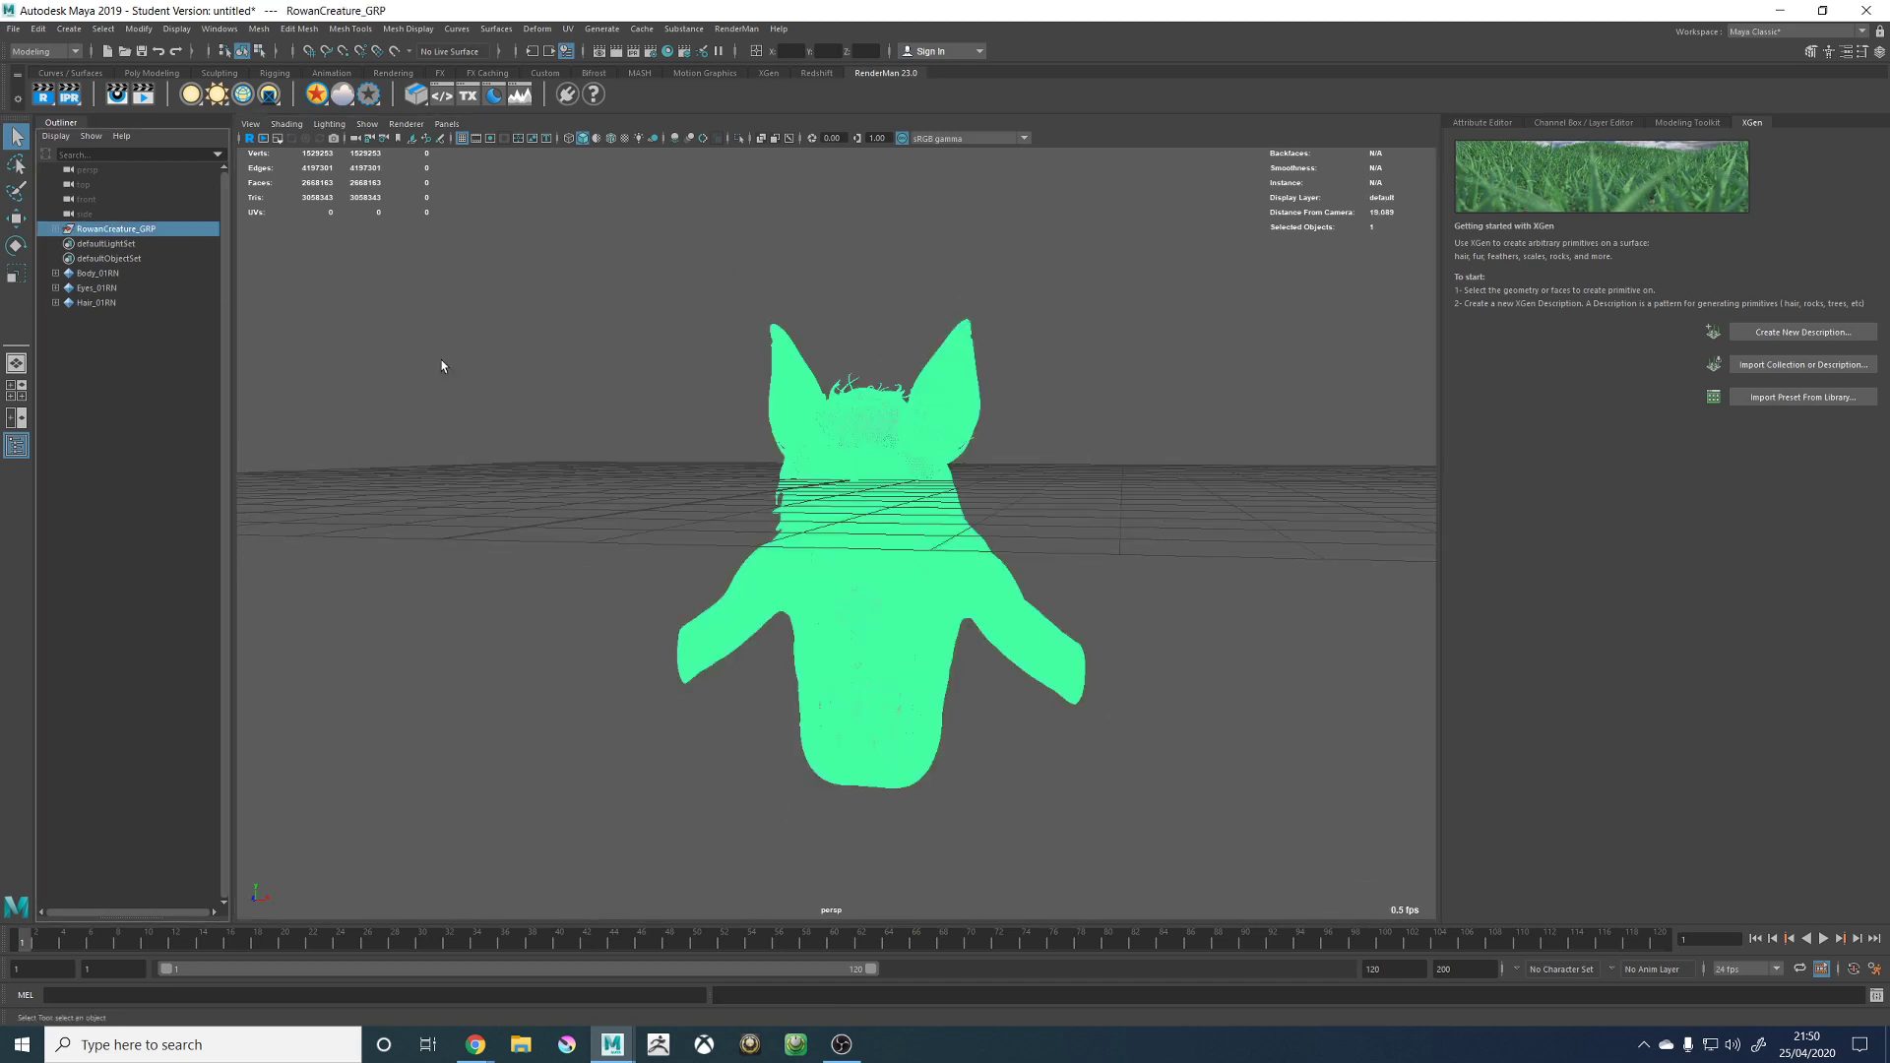
pyautogui.click(1054, 487)
pyautogui.click(98, 230)
pyautogui.press('w')
pyautogui.moveTo(864, 421); pyautogui.dragTo(864, 103)
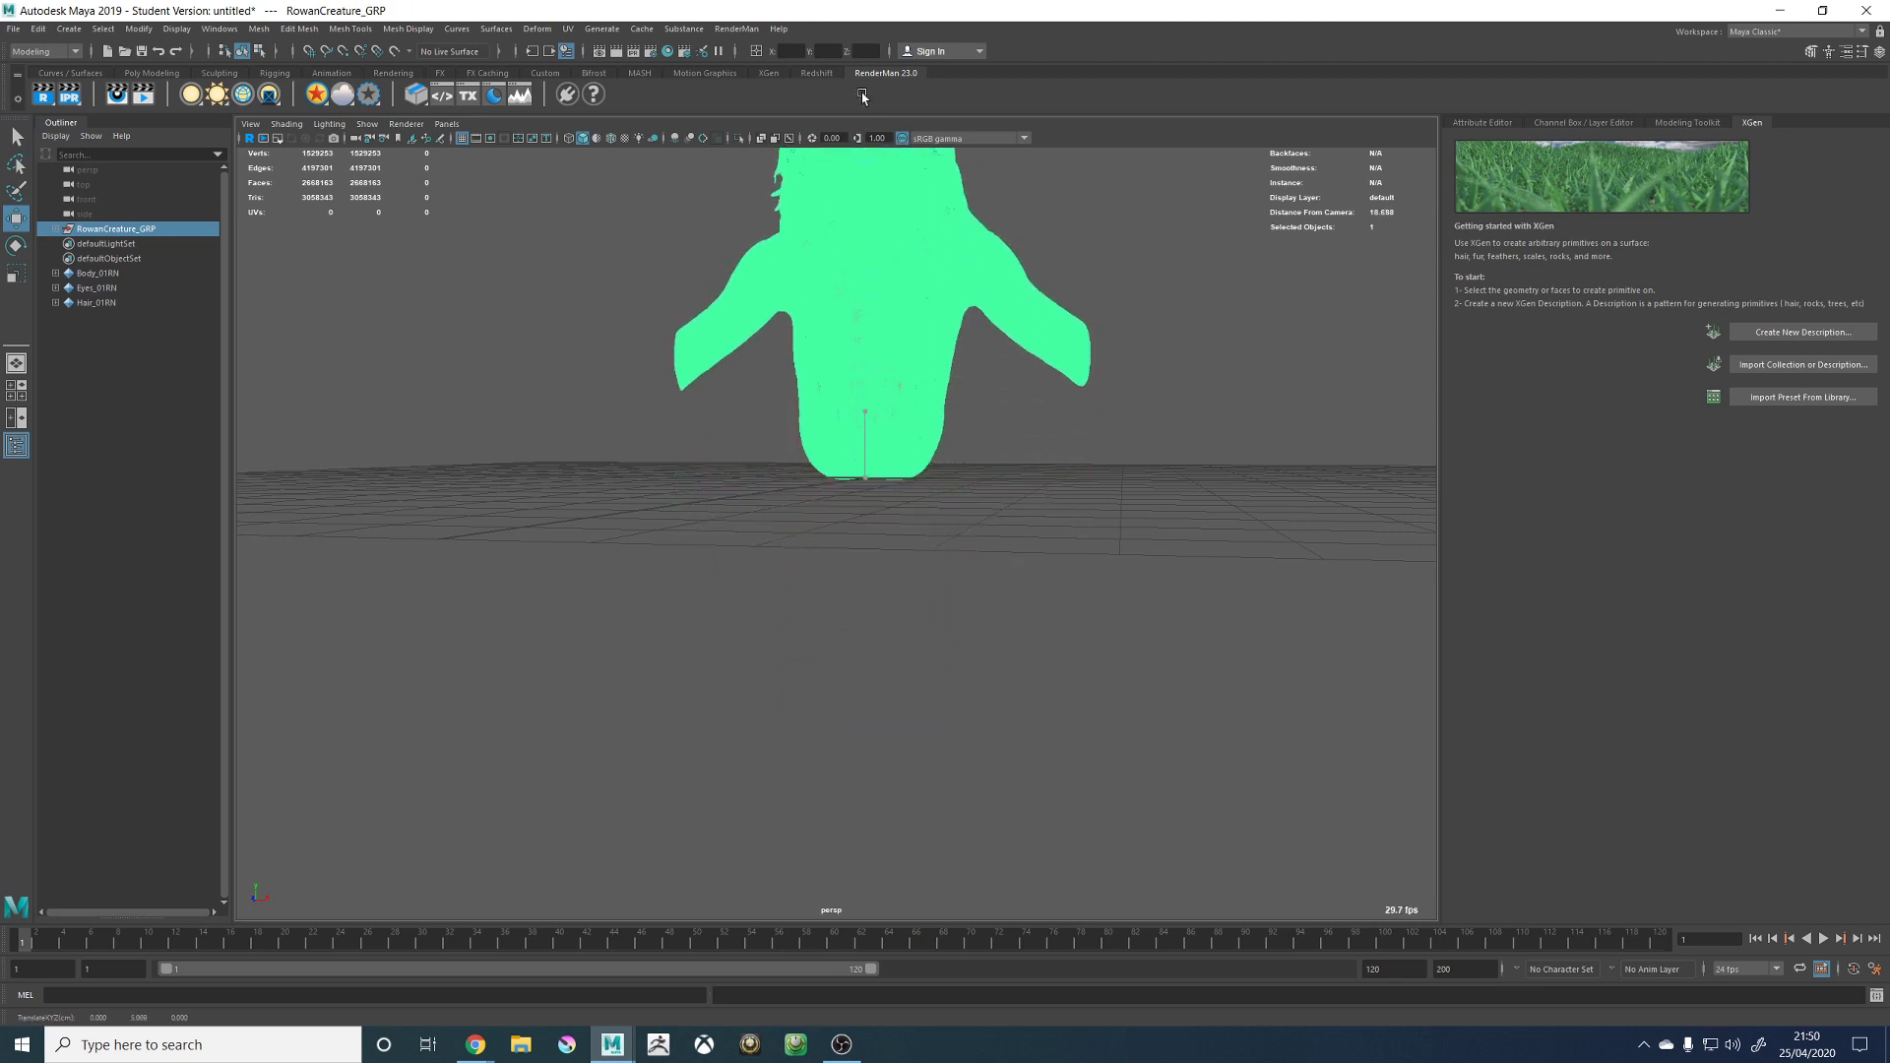
pyautogui.keyDown('alt'); pyautogui.moveTo(1181, 342); pyautogui.dragTo(1184, 558, button='middle'); pyautogui.keyUp('alt')
pyautogui.click(1184, 557)
pyautogui.moveTo(1184, 557)
pyautogui.keyDown('alt'); pyautogui.mouseDown()
pyautogui.moveTo(1002, 482)
pyautogui.moveTo(1191, 527)
pyautogui.mouseUp(); pyautogui.keyUp('alt')
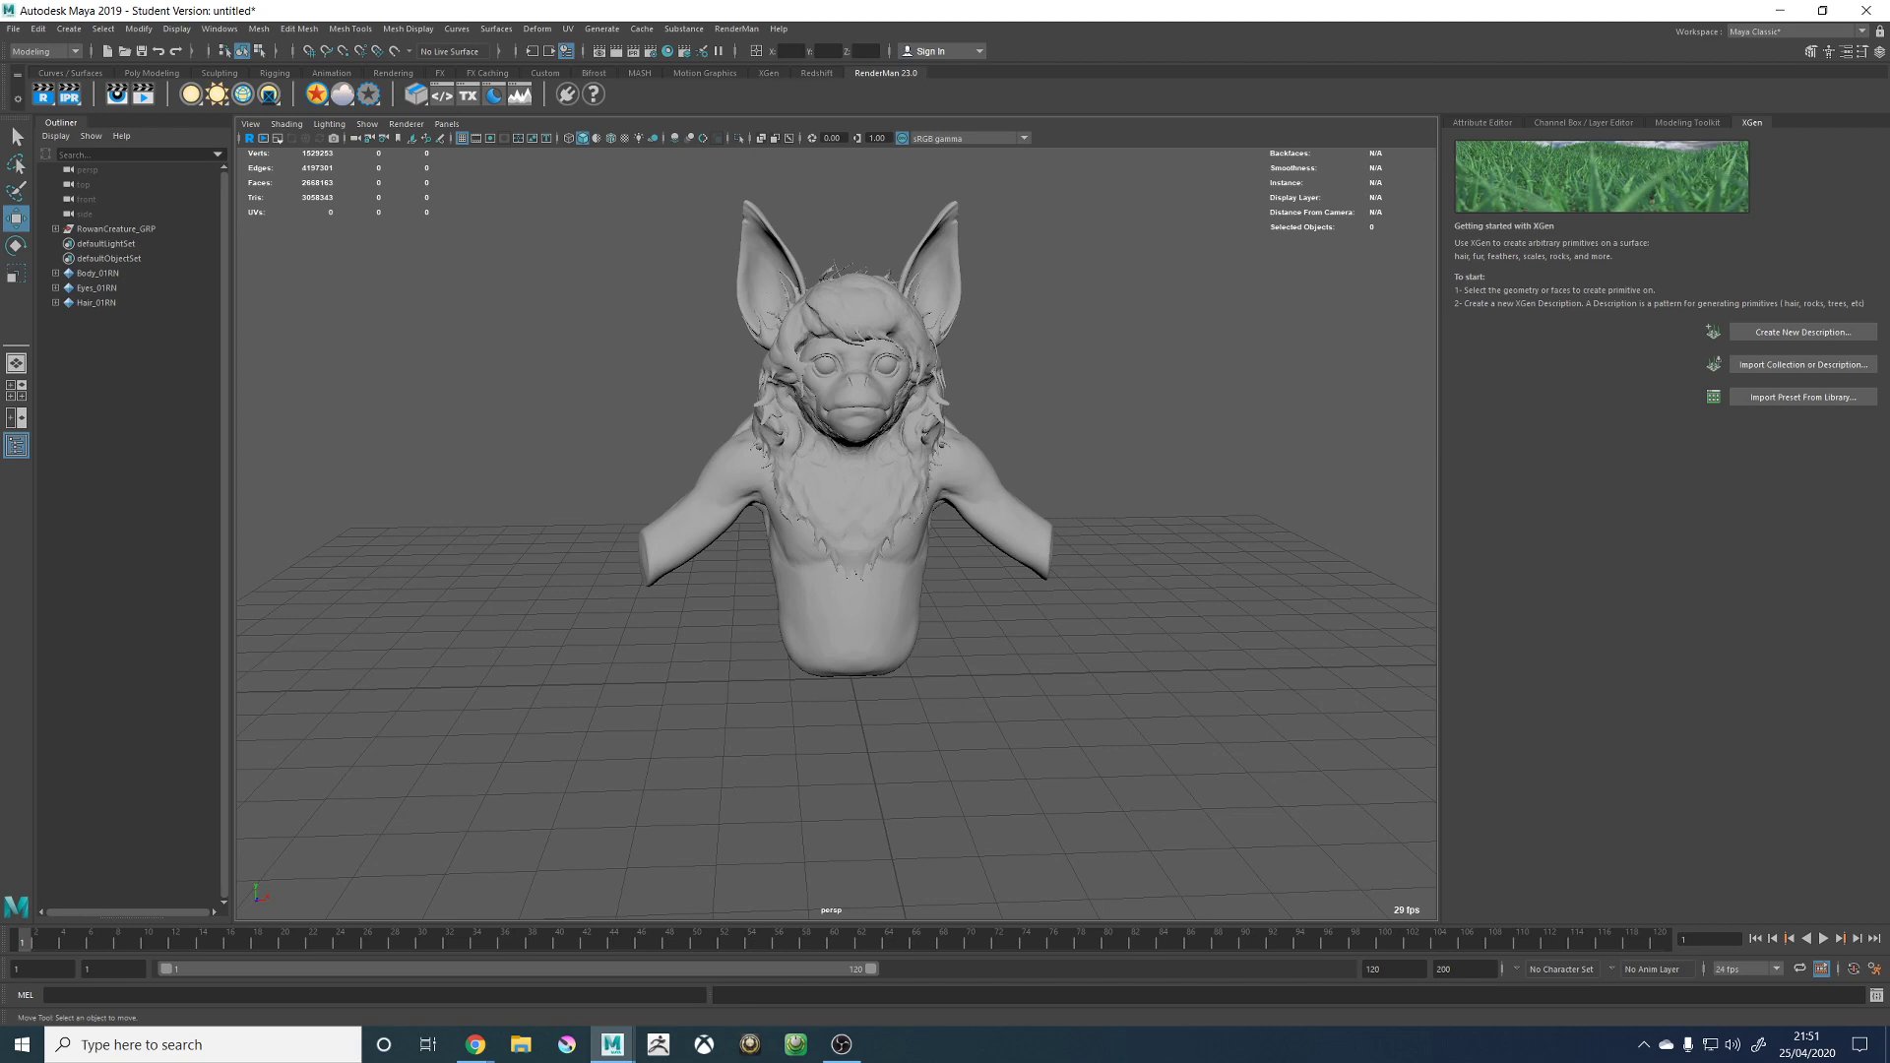
# In Chrome, search for "spider monkey skull dimensions", check the image and web results, and move the browser window off this screen.
pyautogui.hotkey('alt', 'Tab')
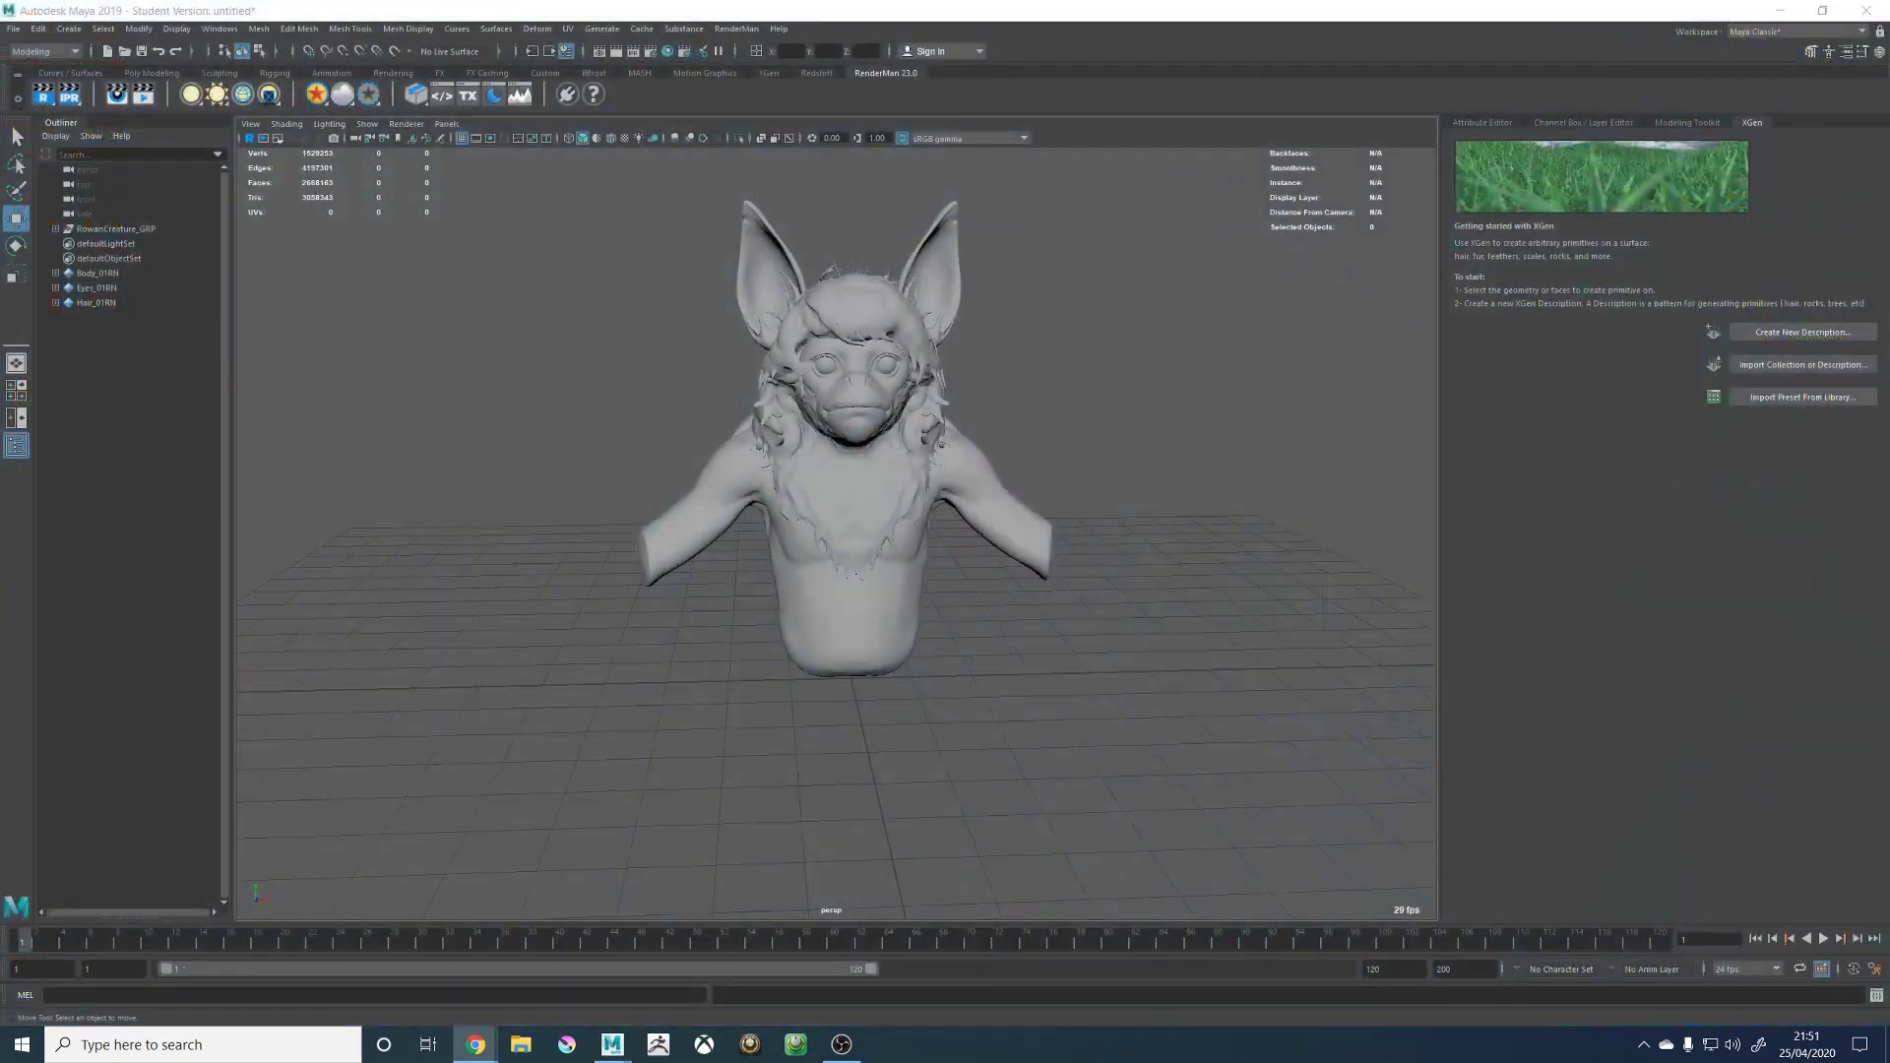
pyautogui.moveTo(1880, 748); pyautogui.dragTo(787, 1)
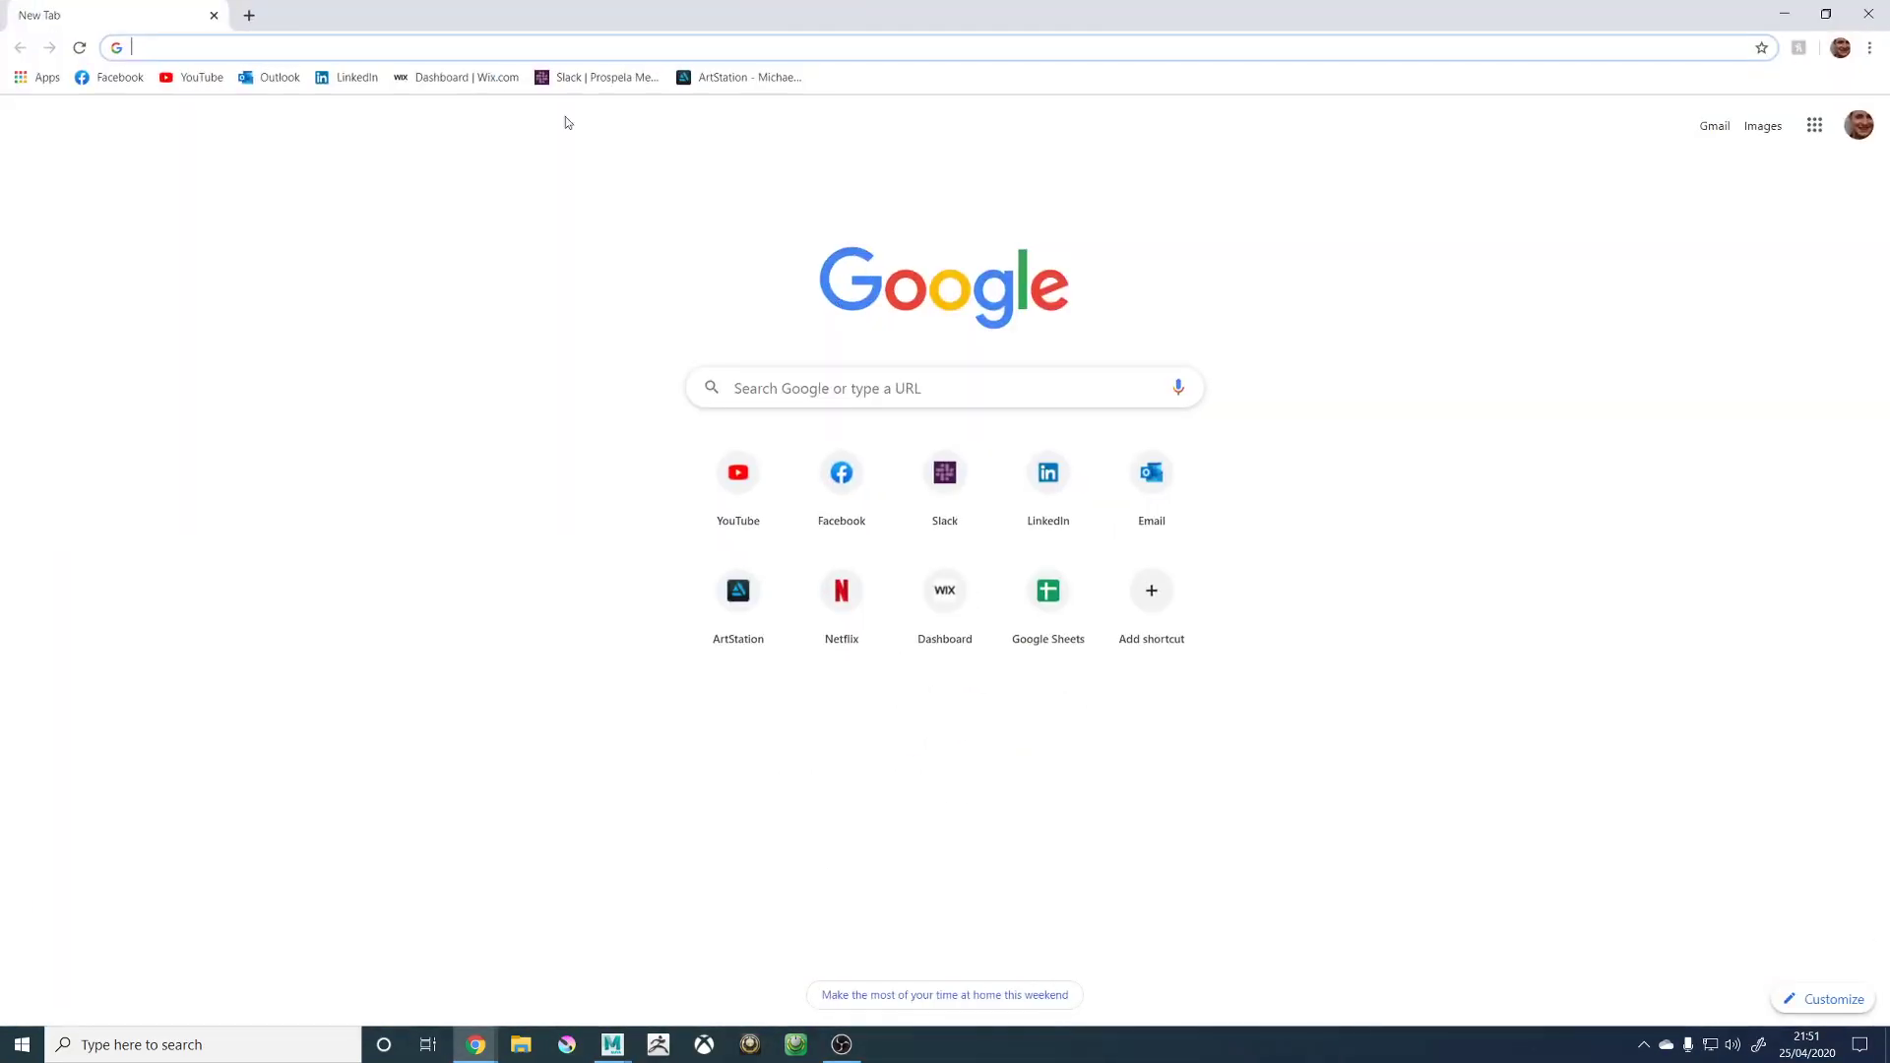
pyautogui.write('spid')
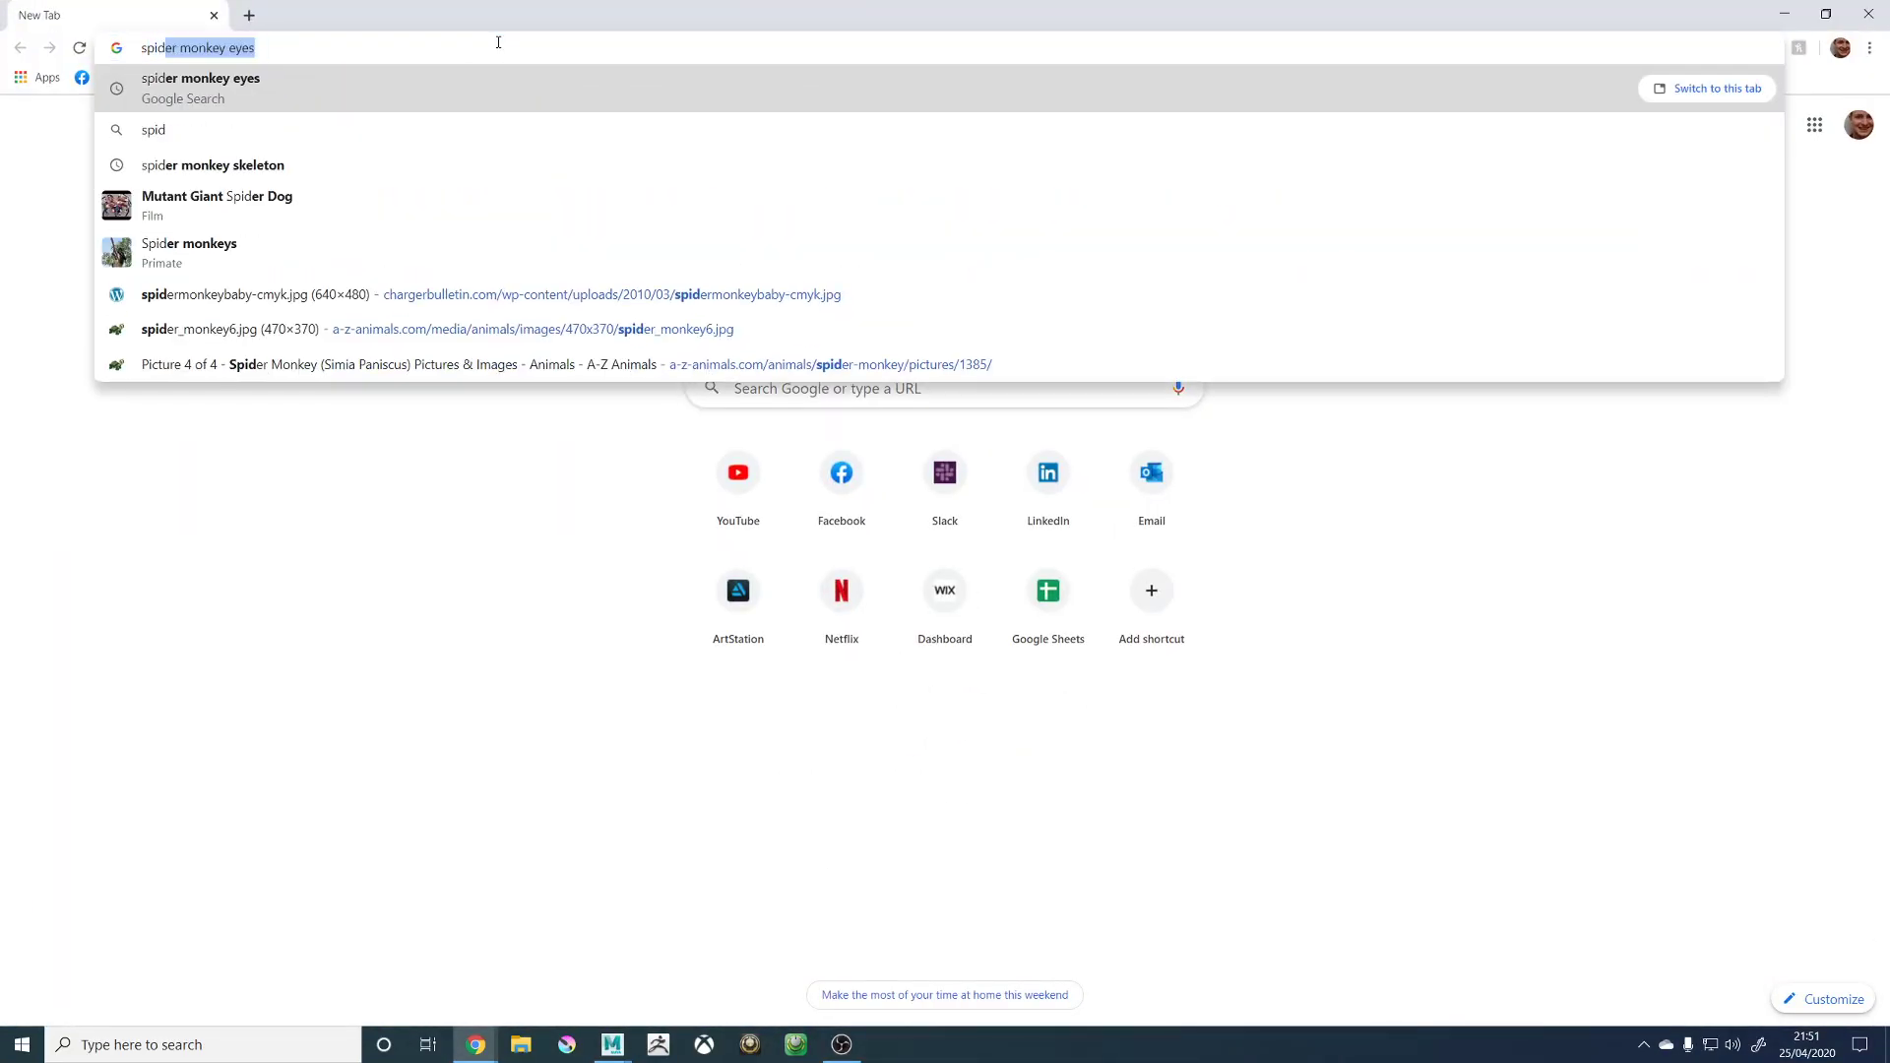
pyautogui.write('er monkey sk')
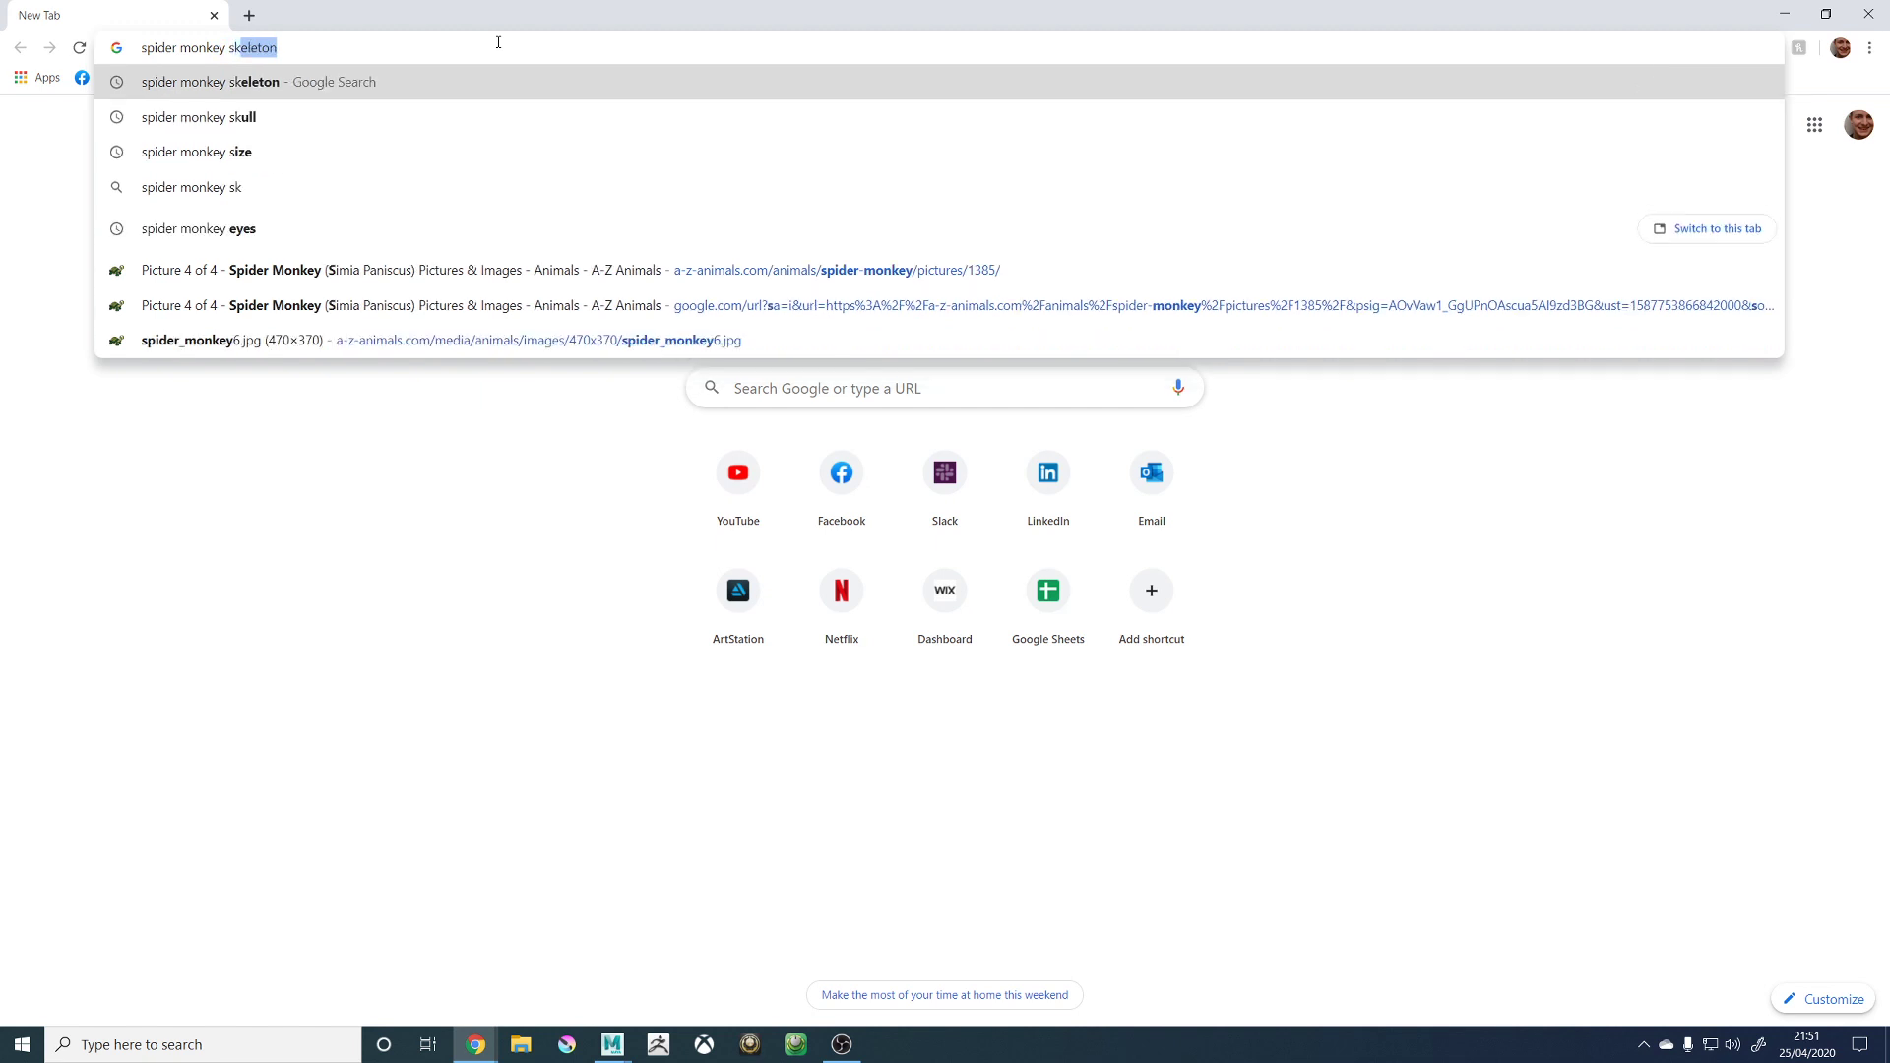
pyautogui.write('ull dimensions')
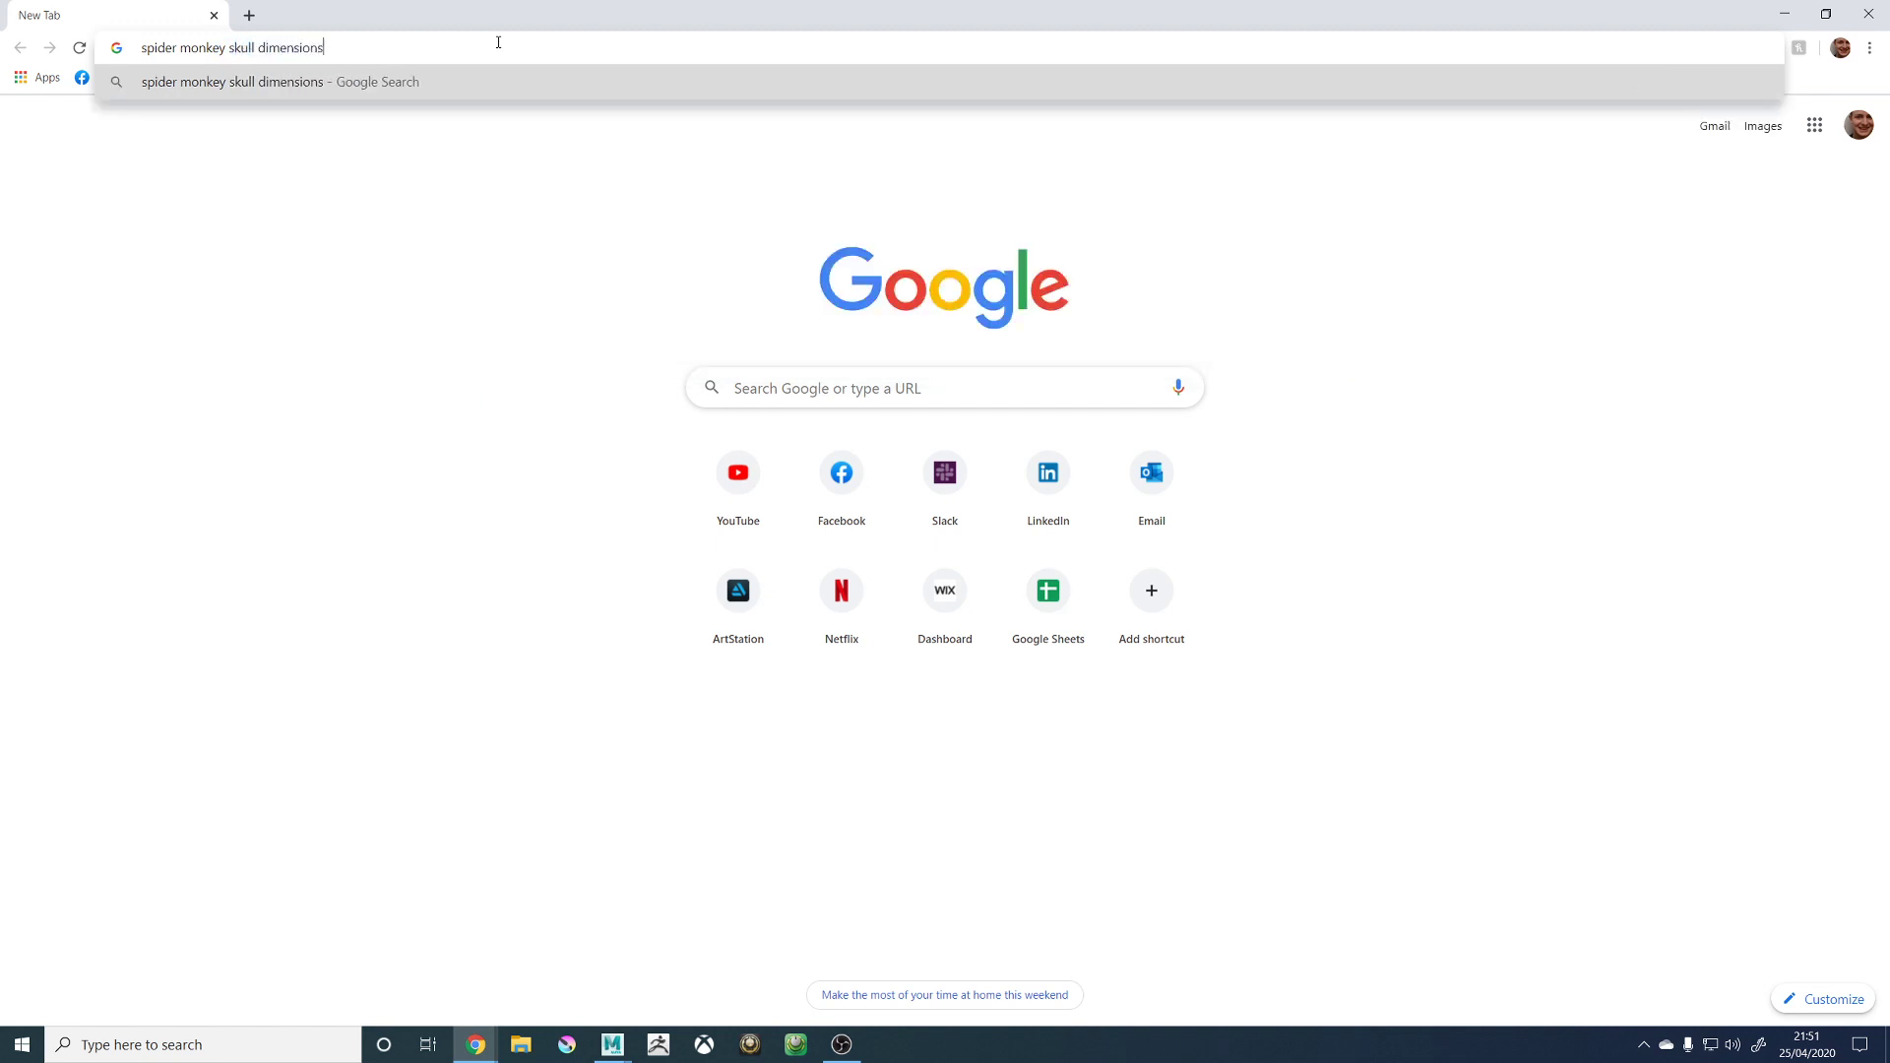
pyautogui.press('Return')
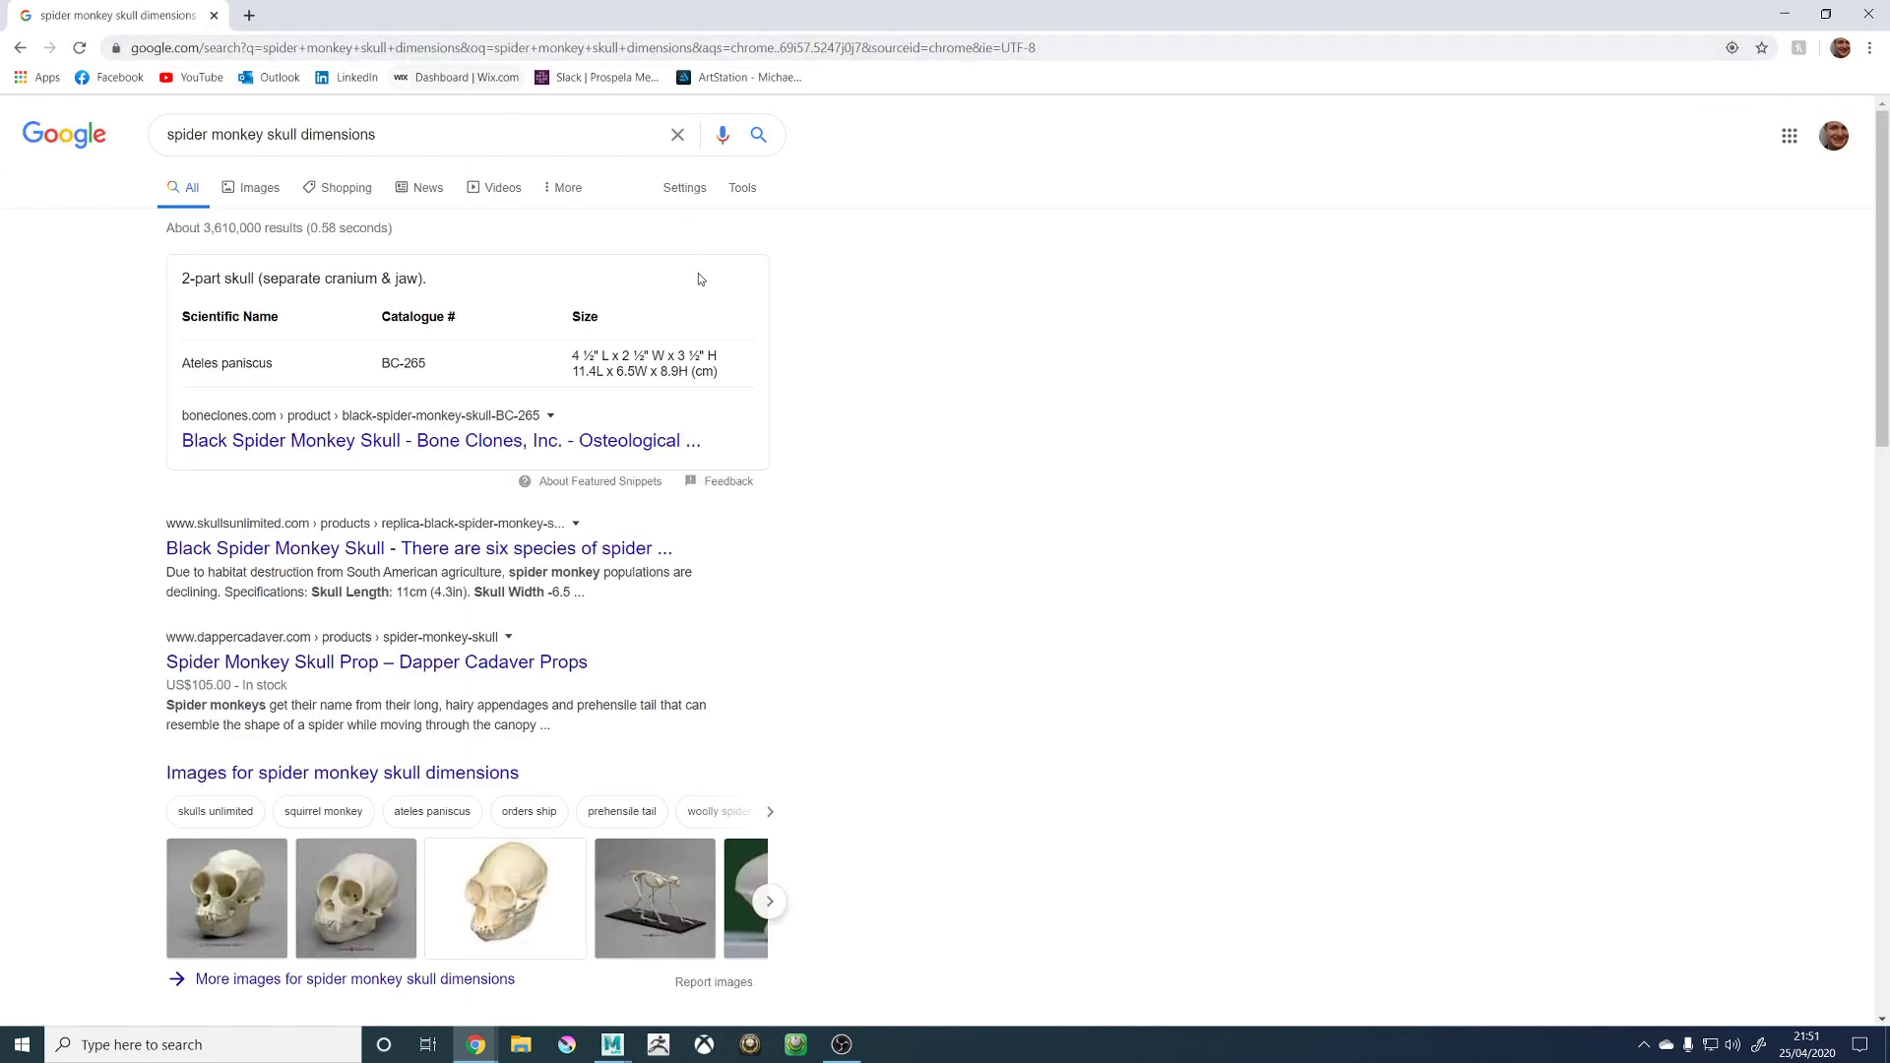
pyautogui.click(261, 188)
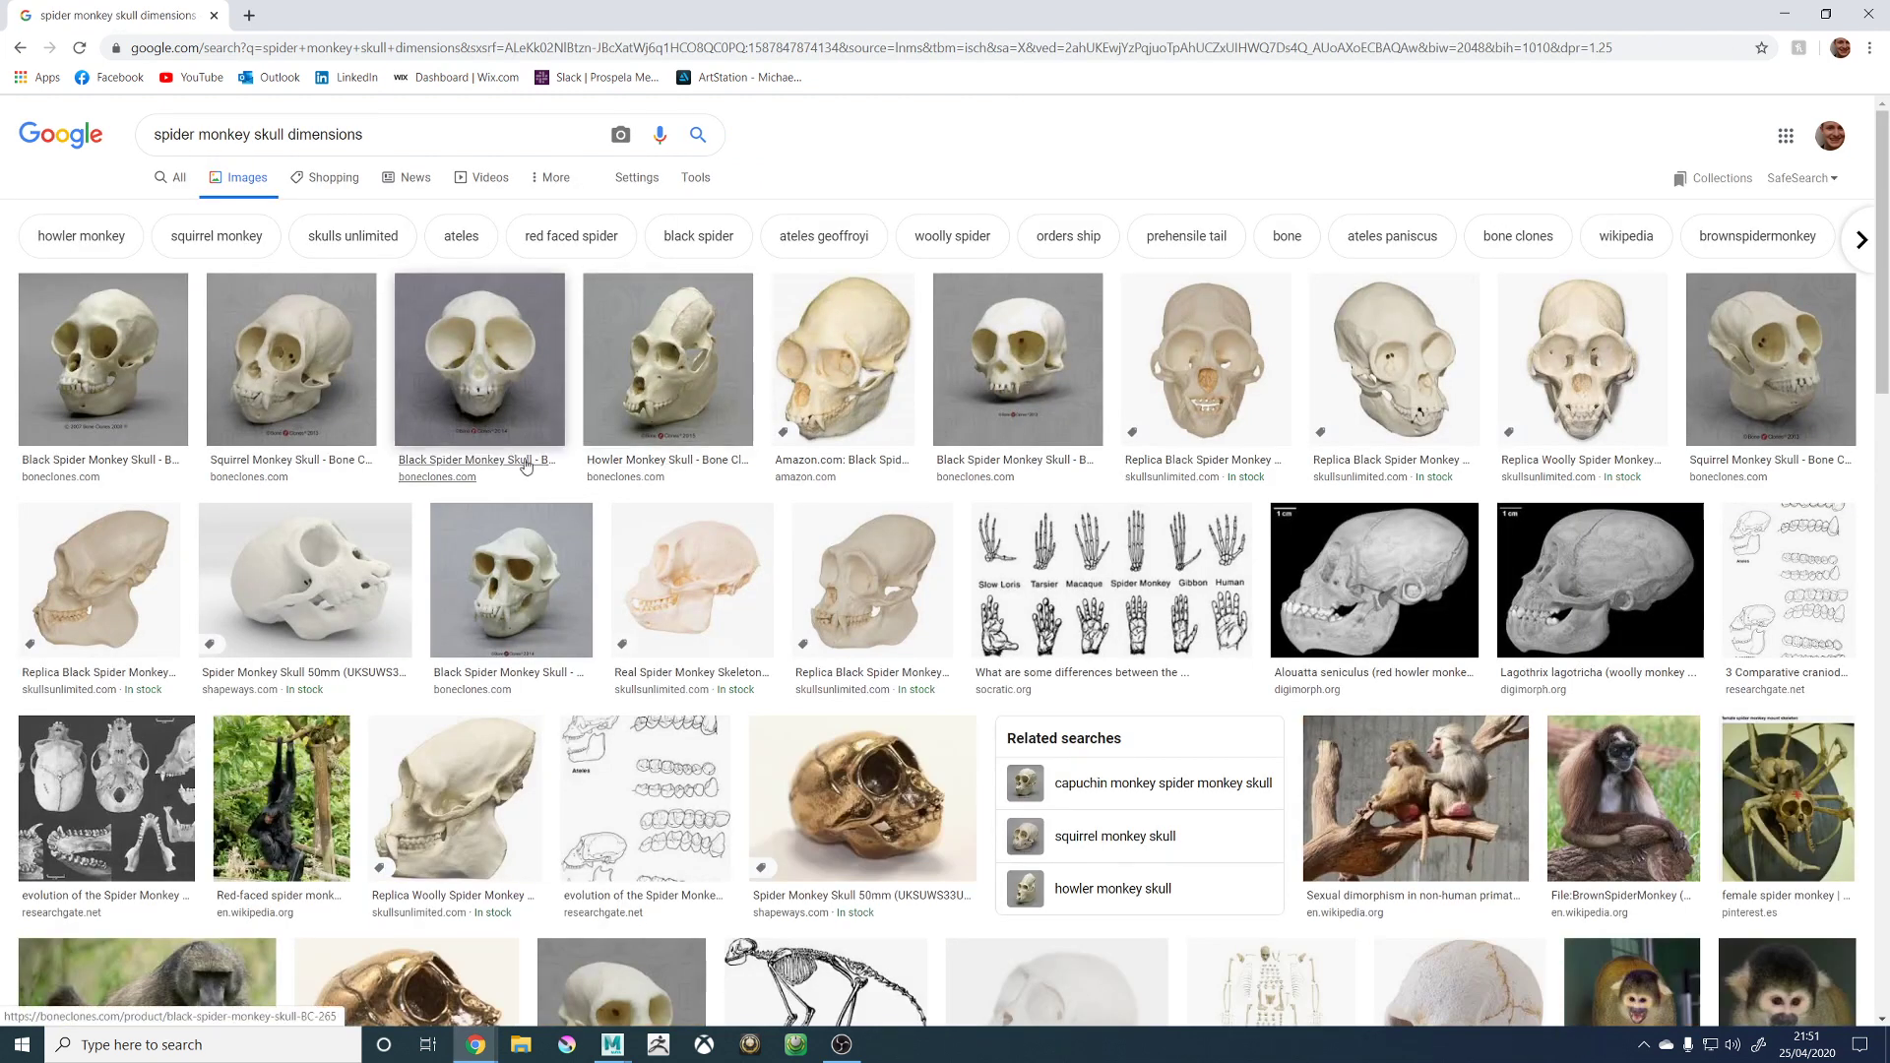
pyautogui.click(175, 183)
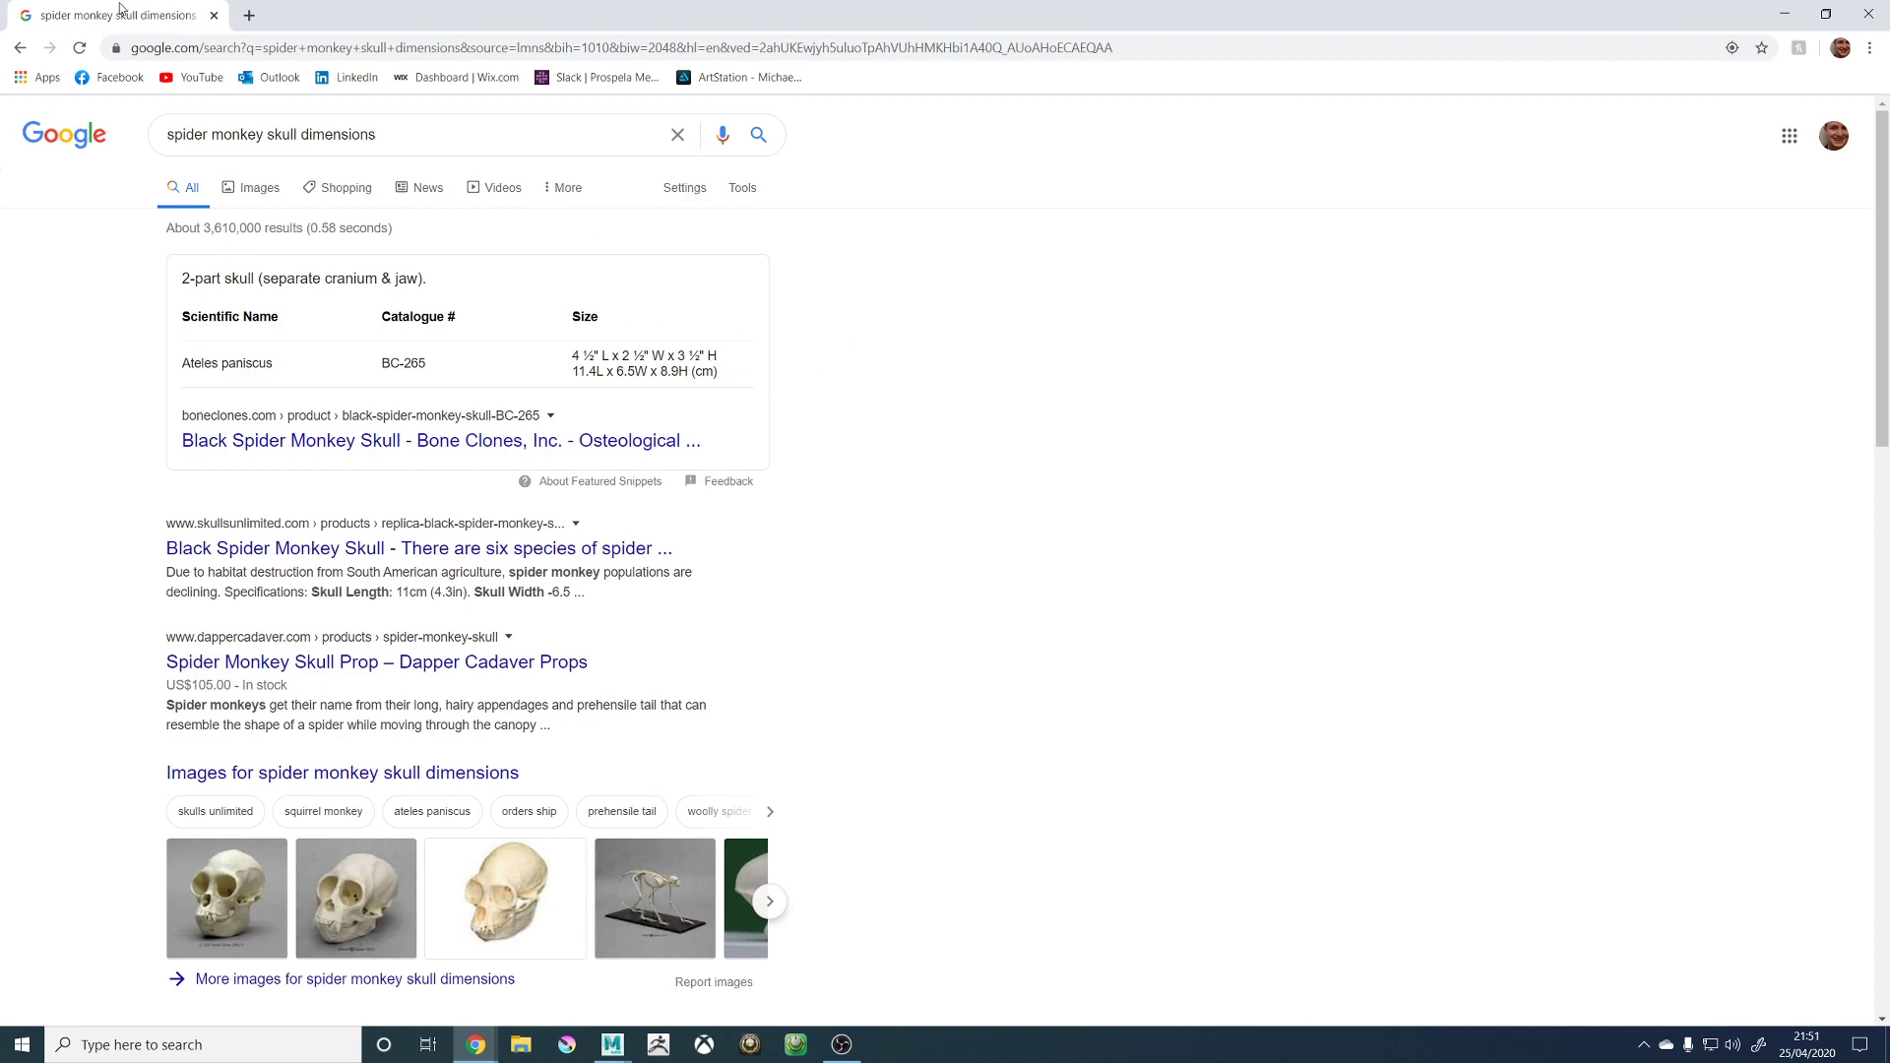
pyautogui.moveTo(121, 10); pyautogui.dragTo(1889, 10)
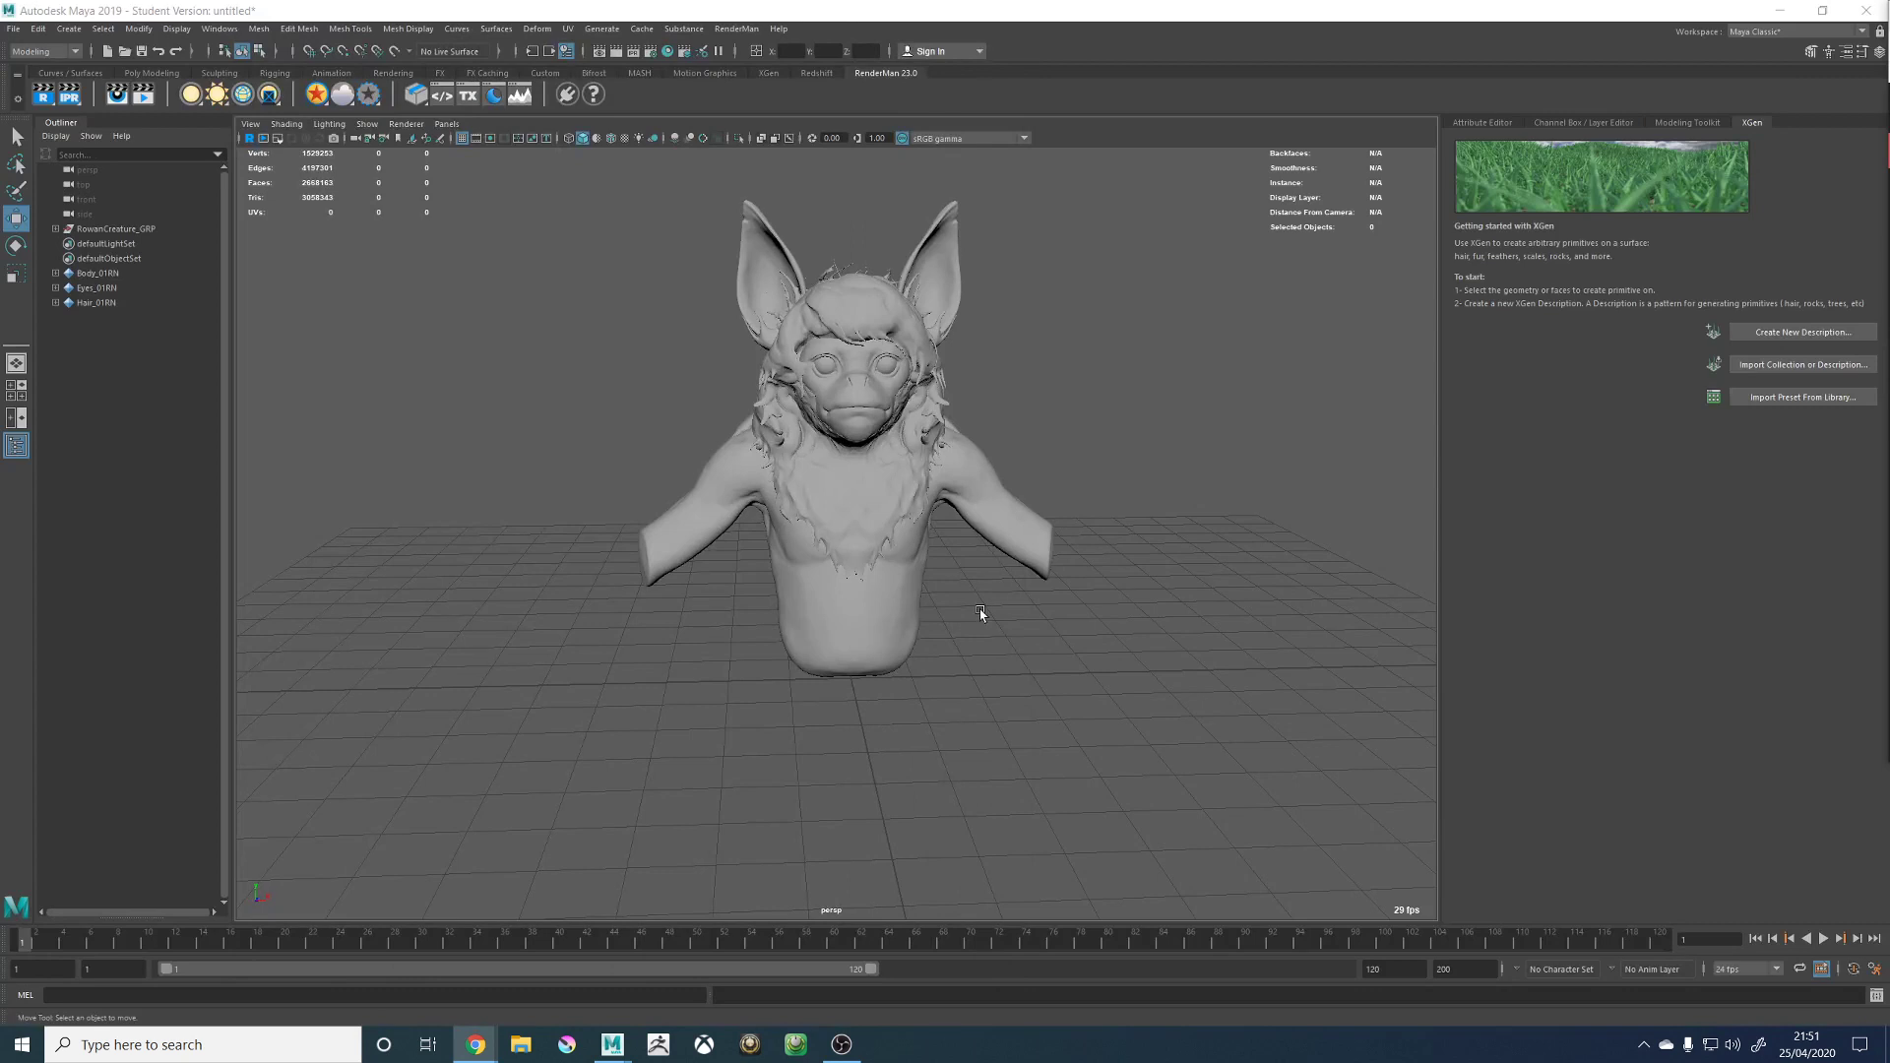
# In the front view, use the Distance Tool to measure from the origin at the torso's base up to a point above the ears.
pyautogui.keyDown('alt'); pyautogui.moveTo(1139, 793); pyautogui.dragTo(1120, 767); pyautogui.keyUp('alt')
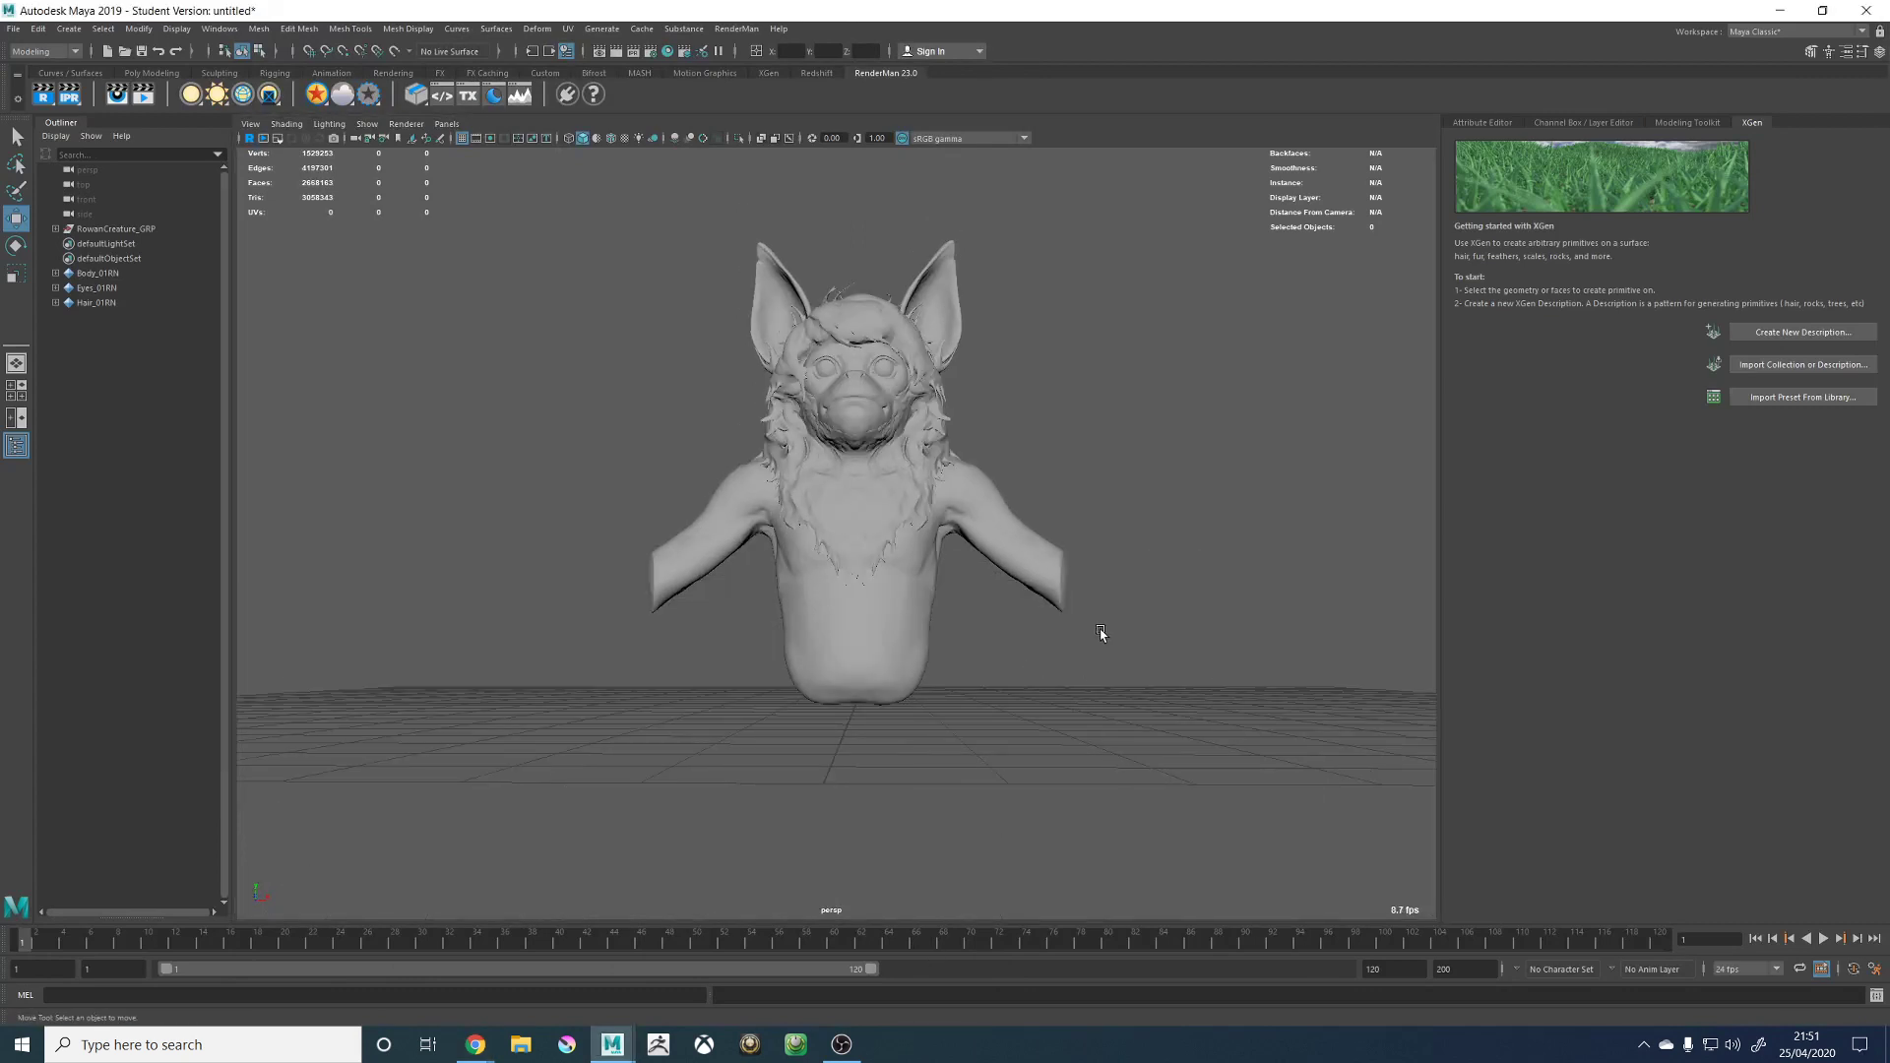
pyautogui.press('space')
pyautogui.click(15, 389)
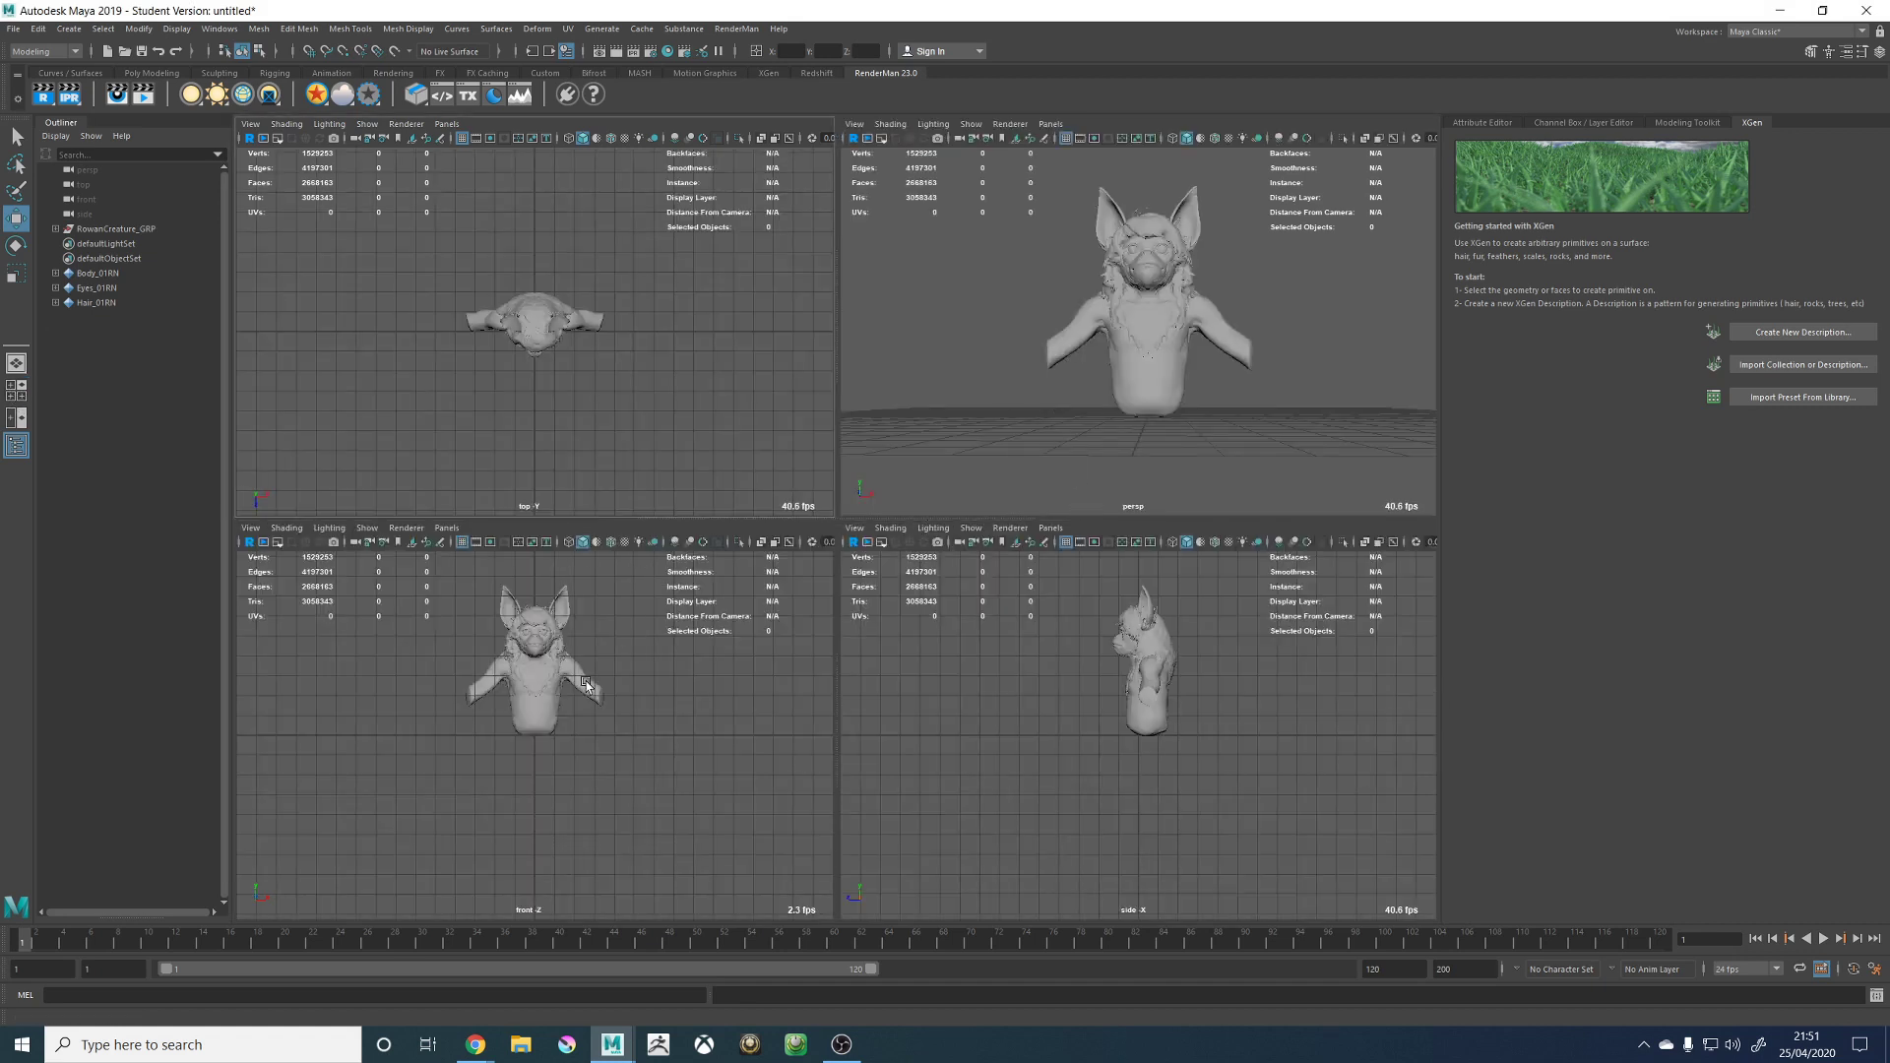
pyautogui.press('space')
pyautogui.press('f')
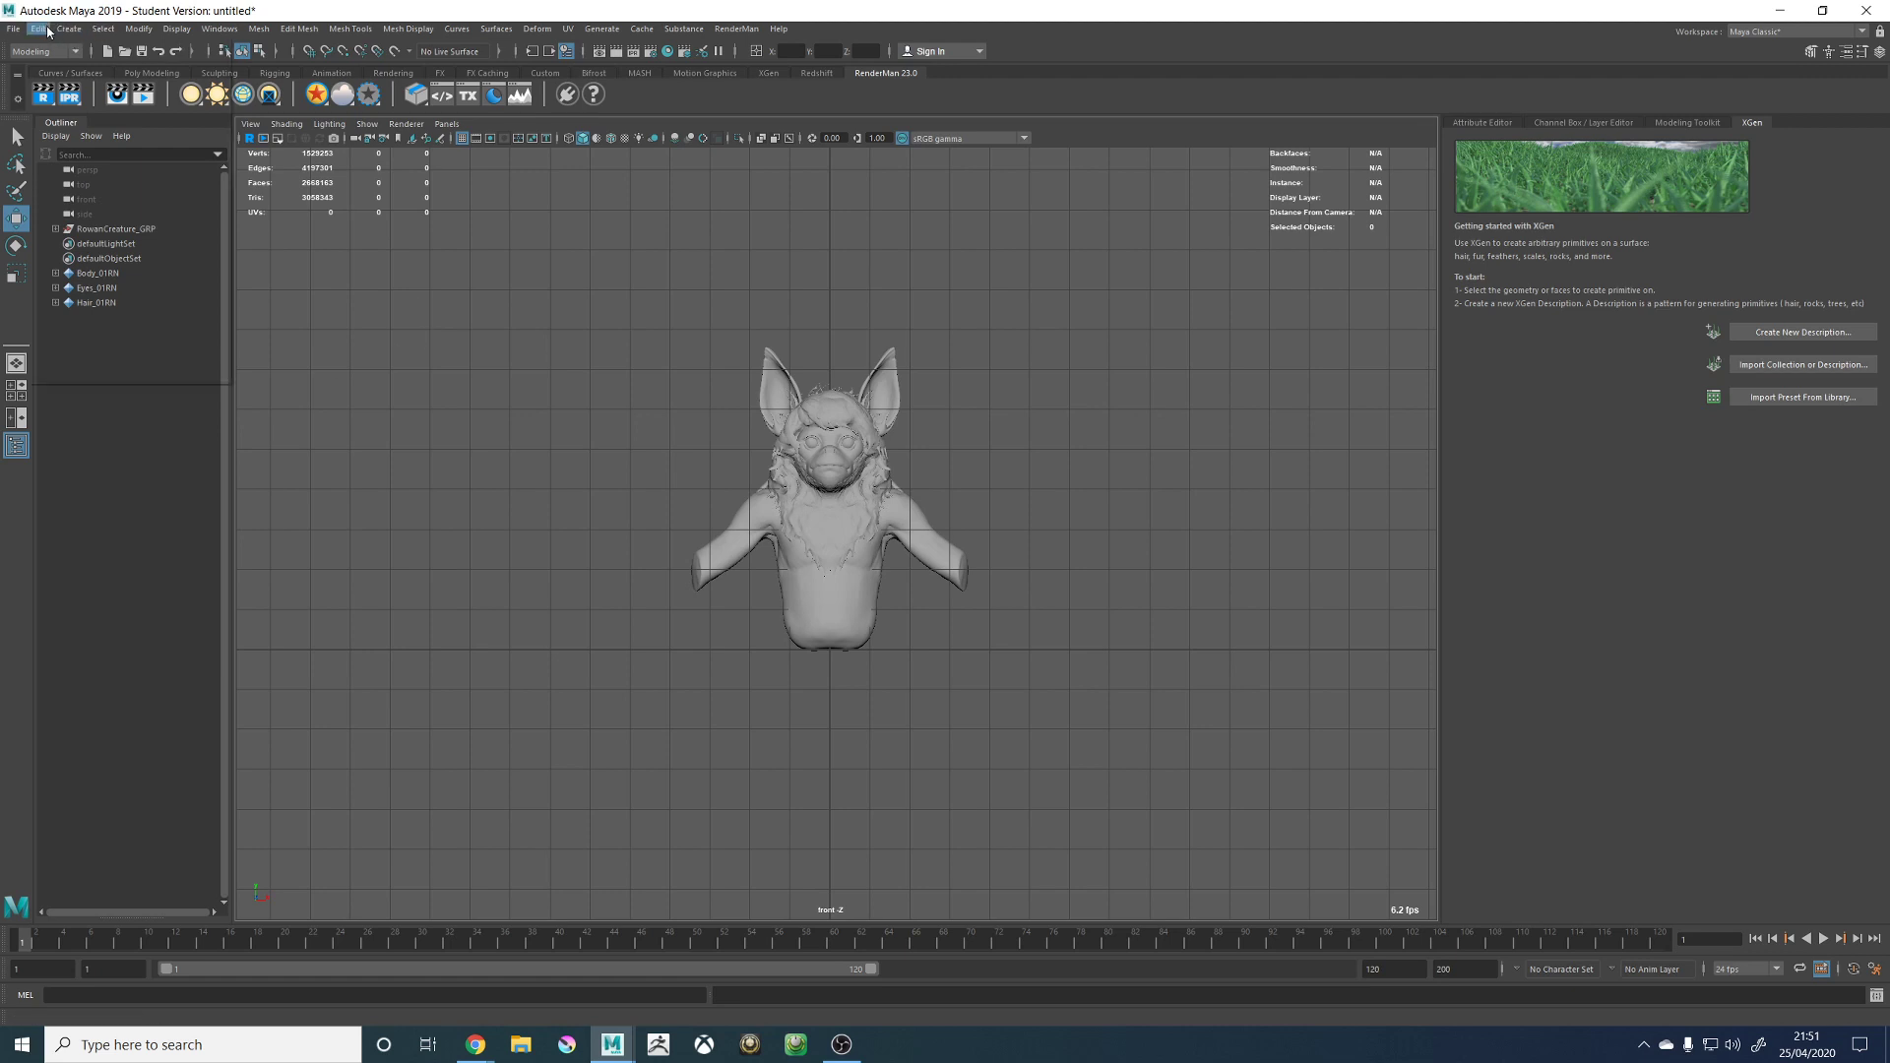
pyautogui.click(71, 28)
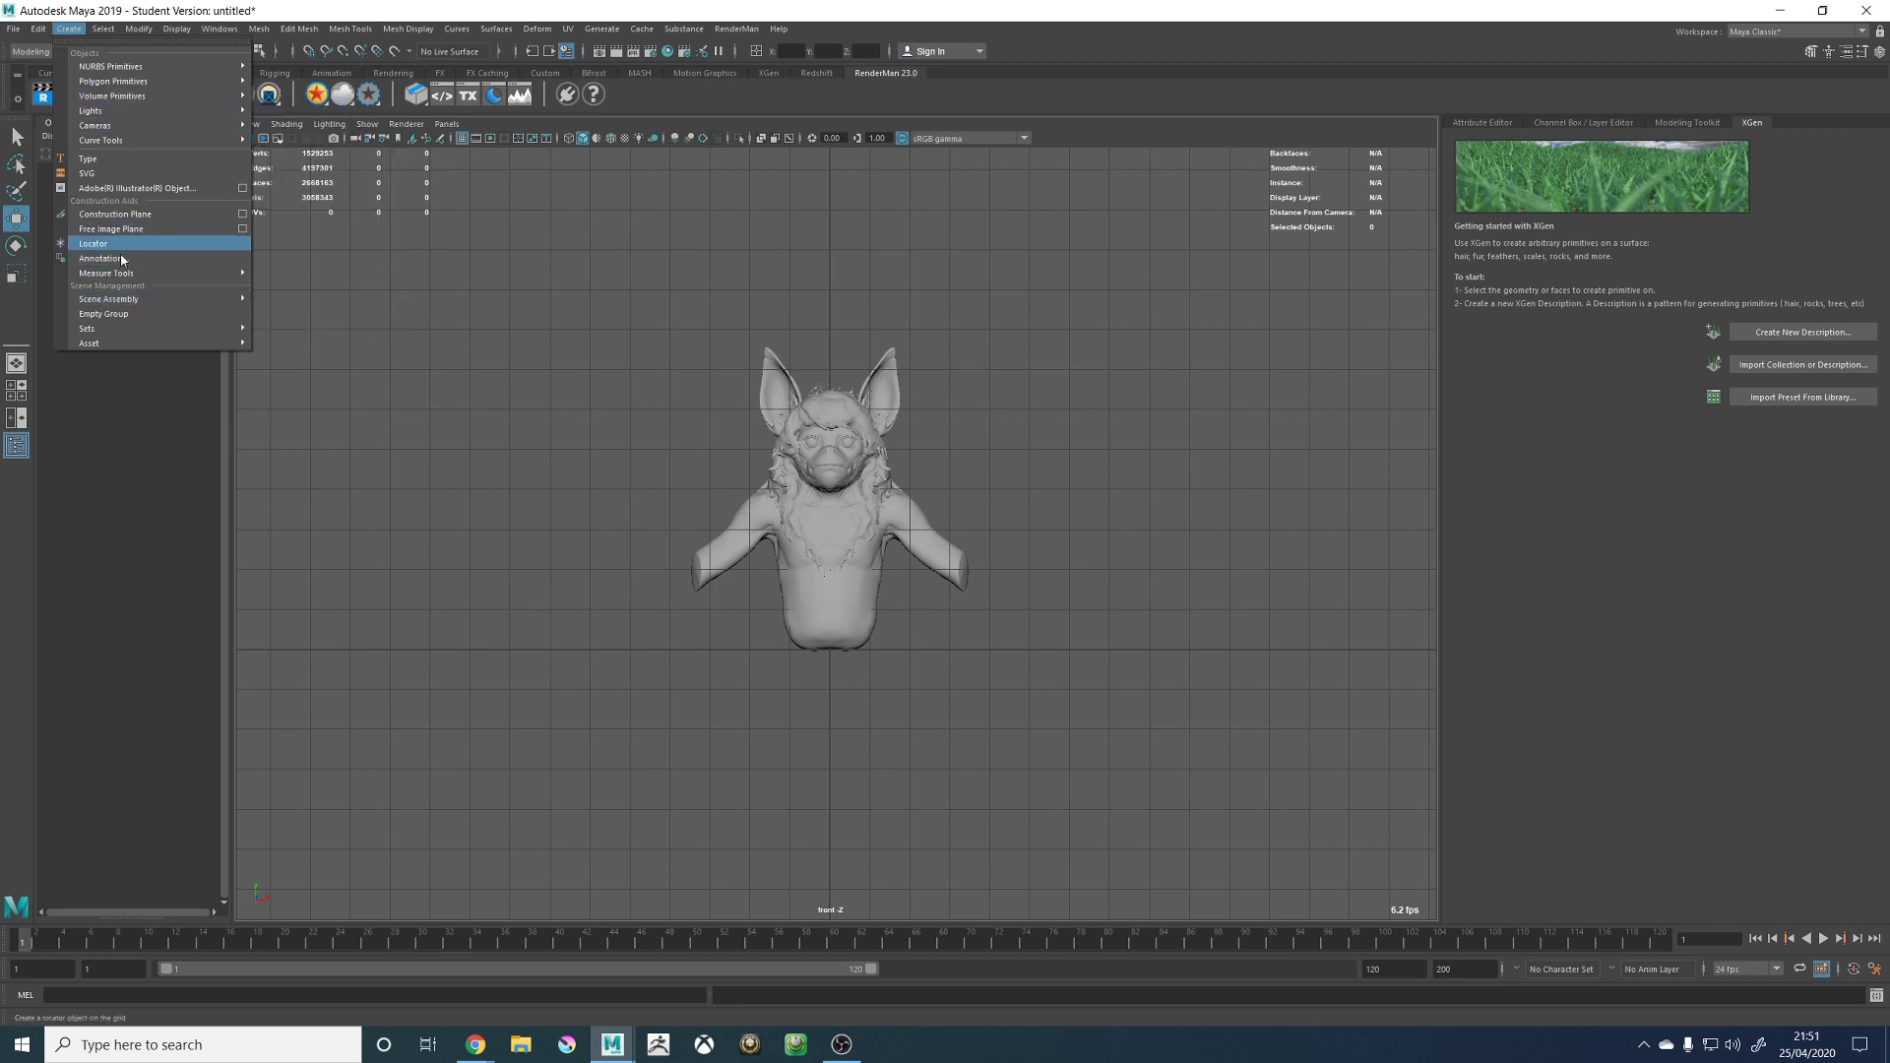
pyautogui.moveTo(241, 272)
pyautogui.click(300, 285)
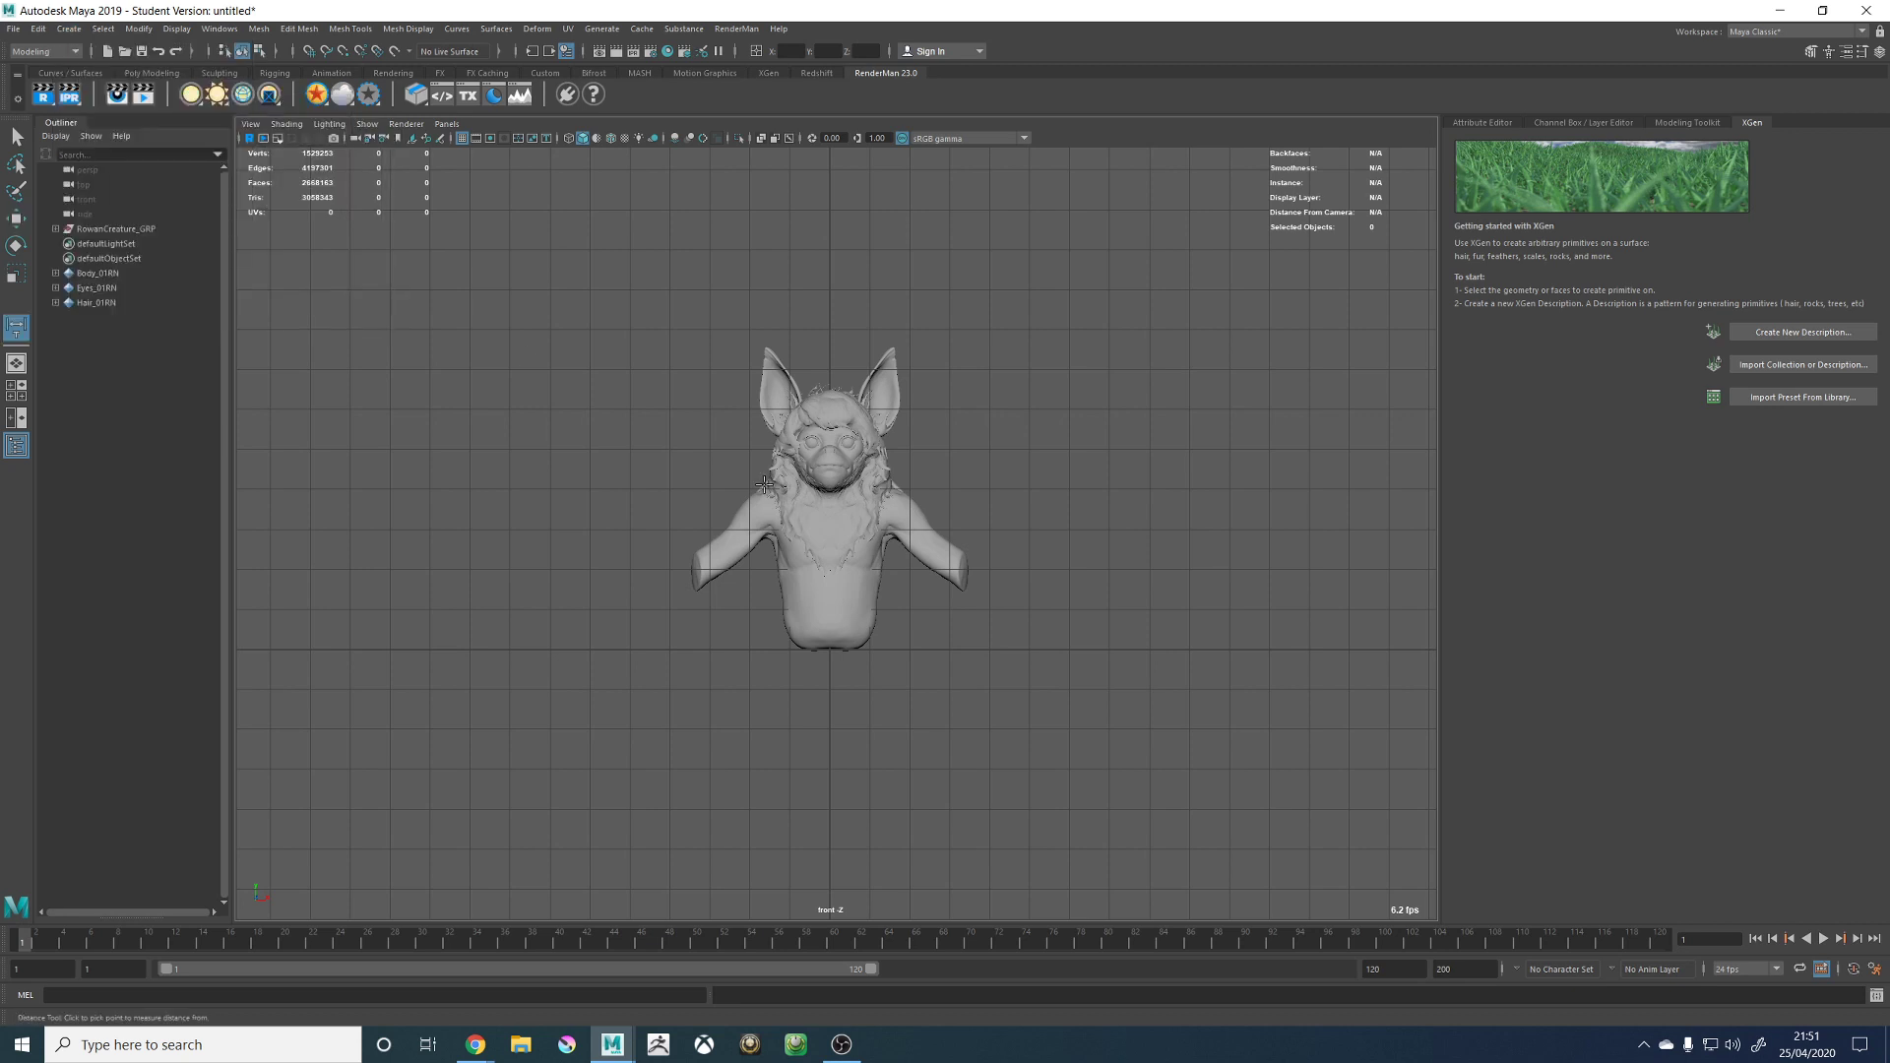
pyautogui.click(831, 647)
pyautogui.click(817, 298)
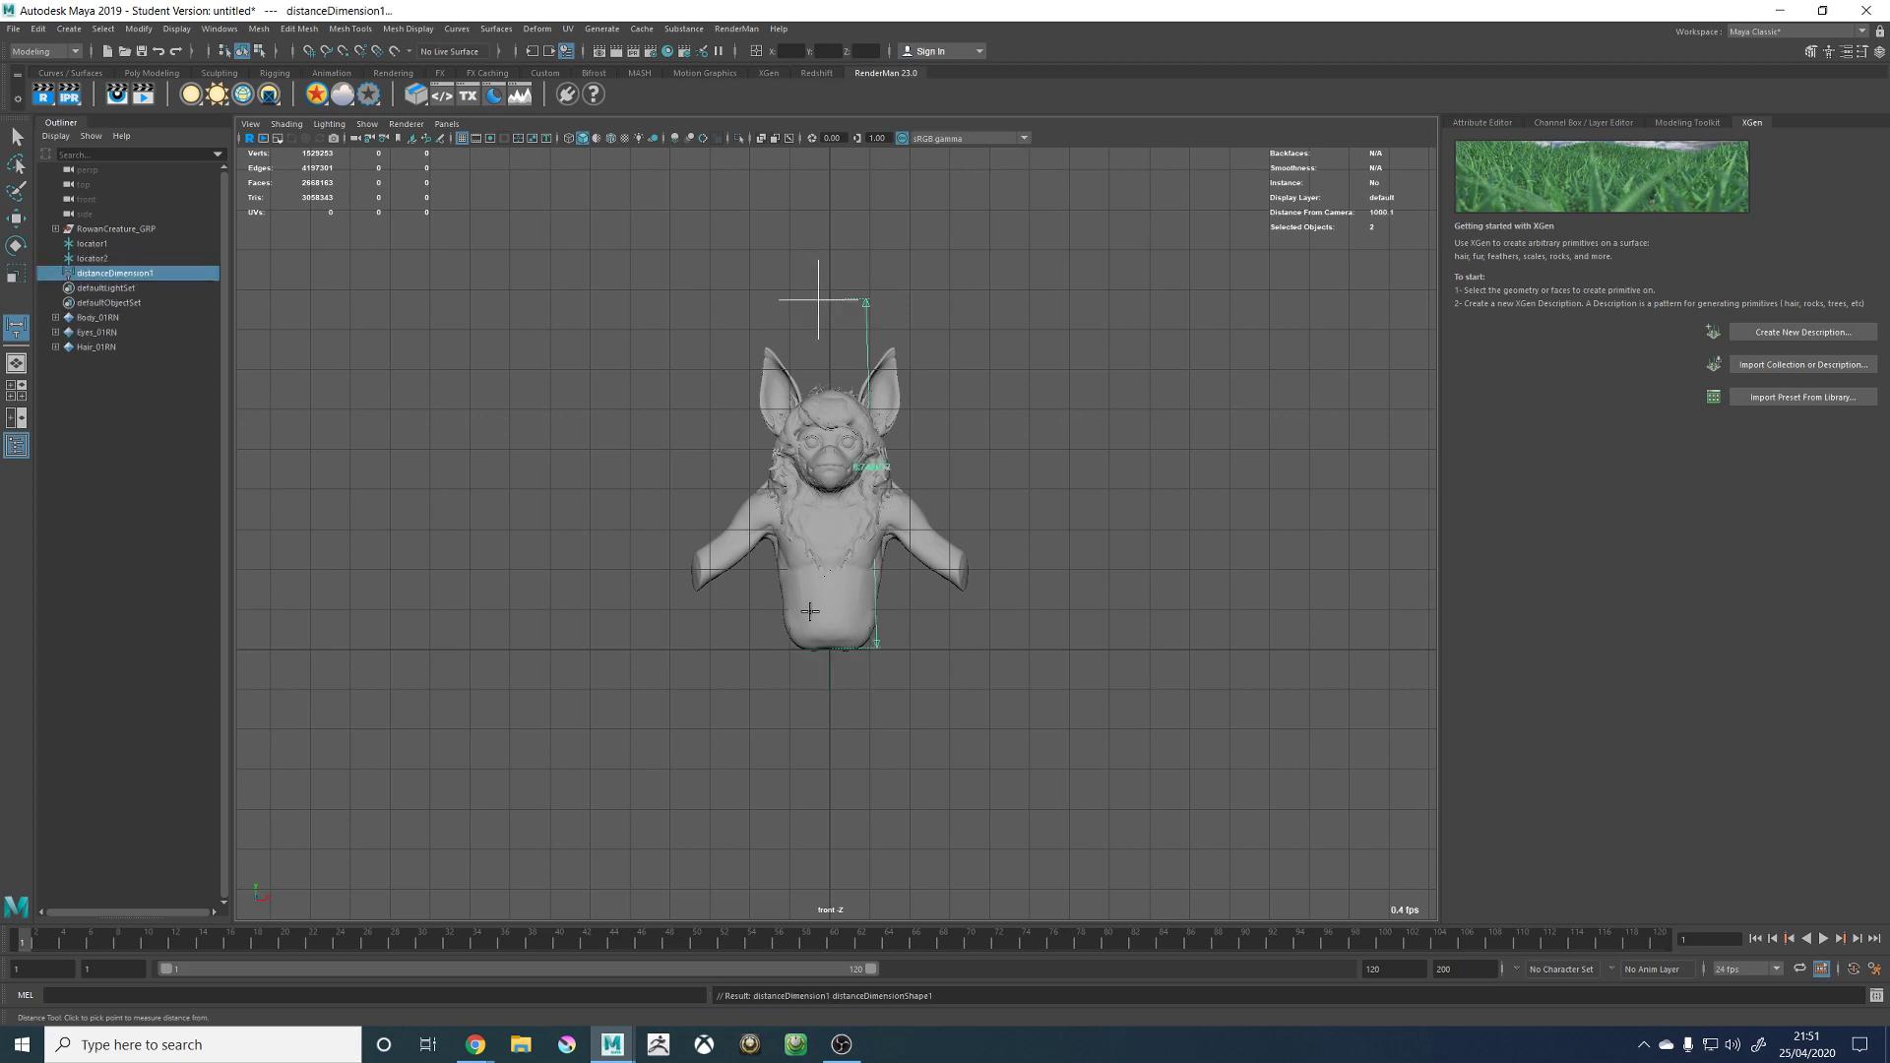
pyautogui.press('w')
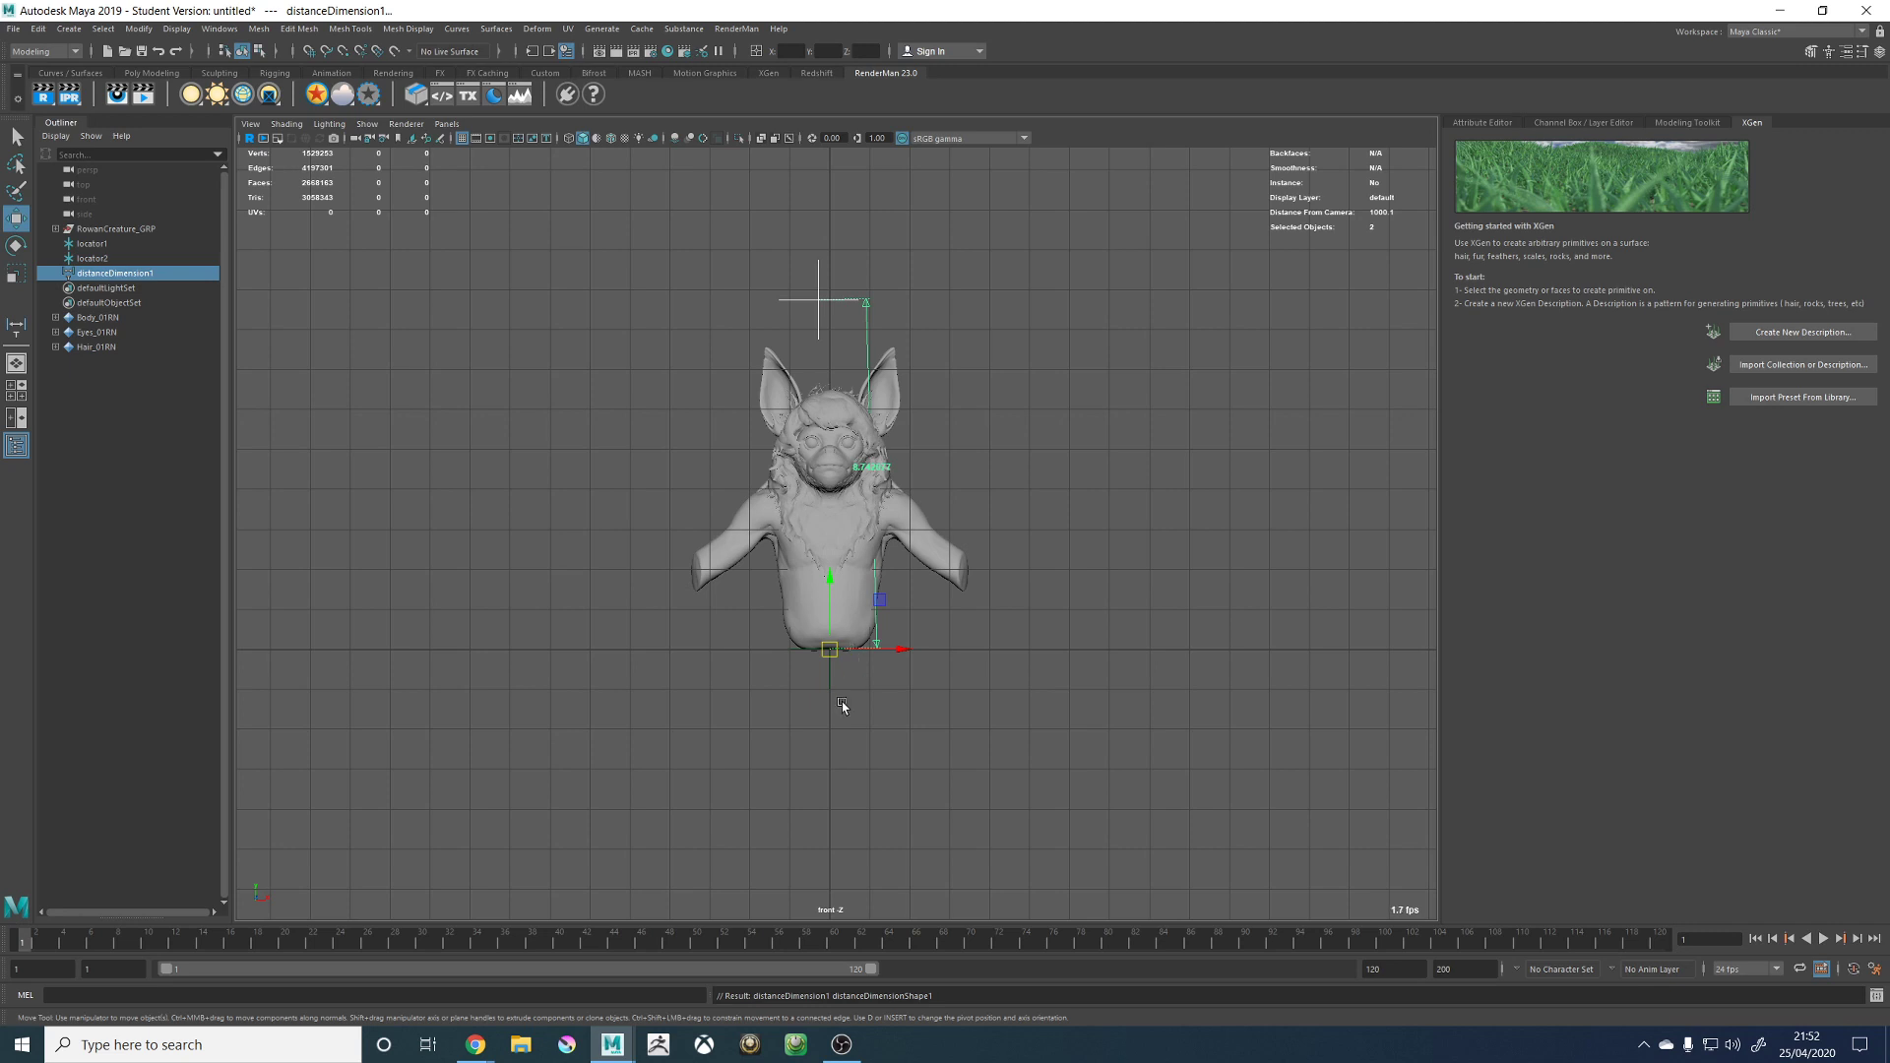
# Centre the upper locator on the creature's midline and raise it until it sits about 8.9 units above the lower locator.
pyautogui.scroll(4, 842, 701)
pyautogui.click(785, 736)
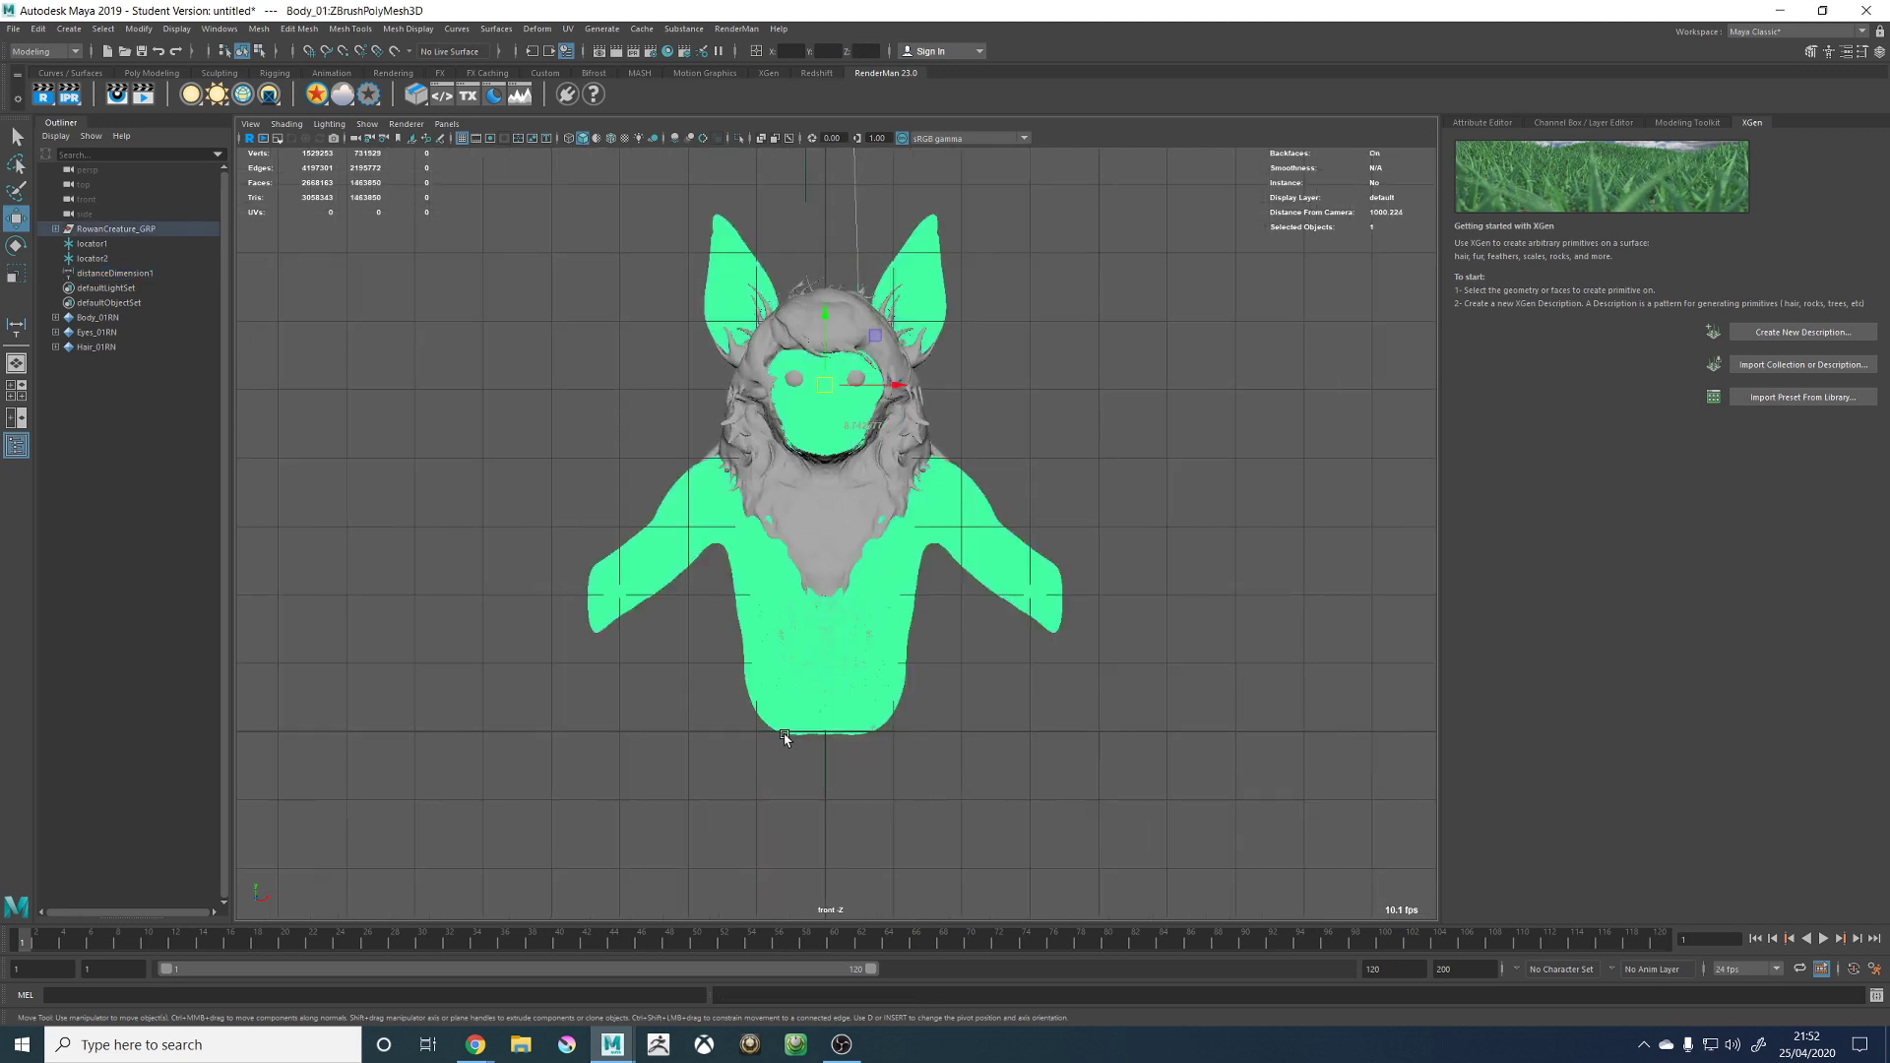
pyautogui.click(819, 740)
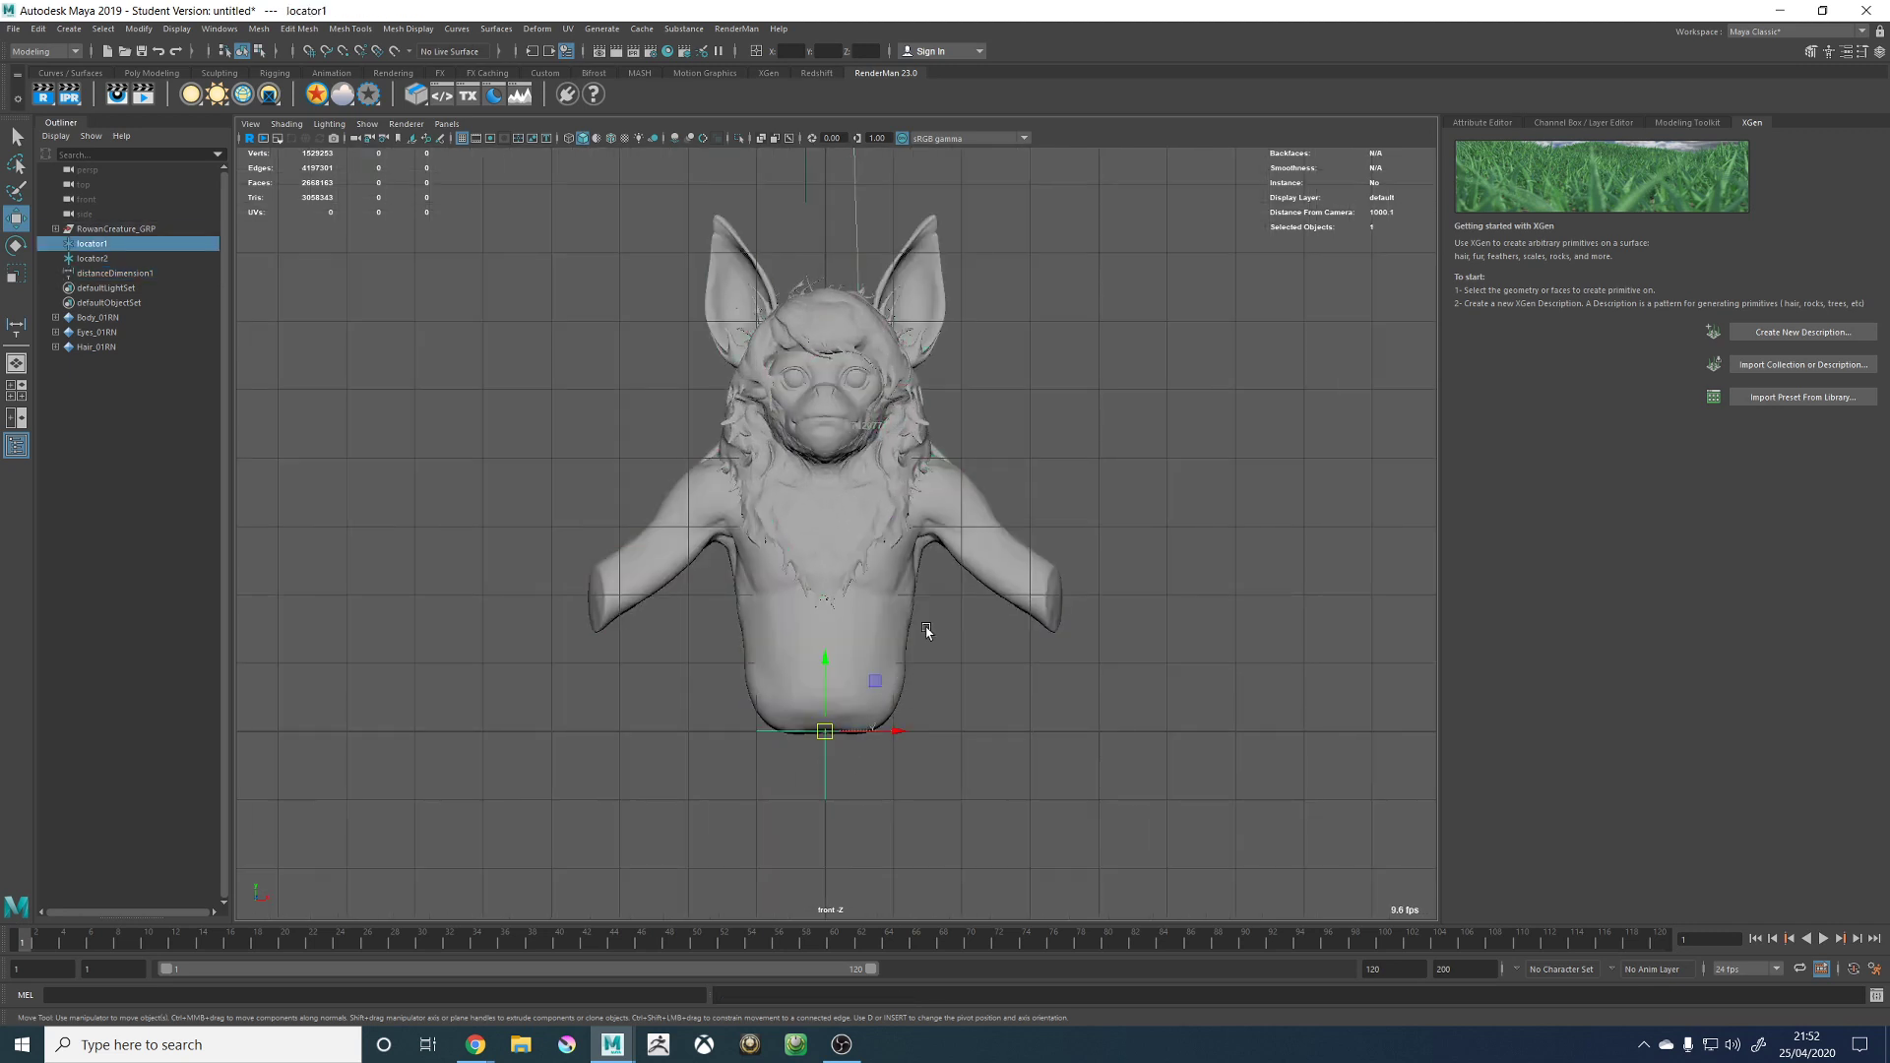
pyautogui.keyDown('alt'); pyautogui.moveTo(983, 427); pyautogui.dragTo(986, 722, button='middle'); pyautogui.keyUp('alt')
pyautogui.moveTo(738, 402); pyautogui.dragTo(860, 523)
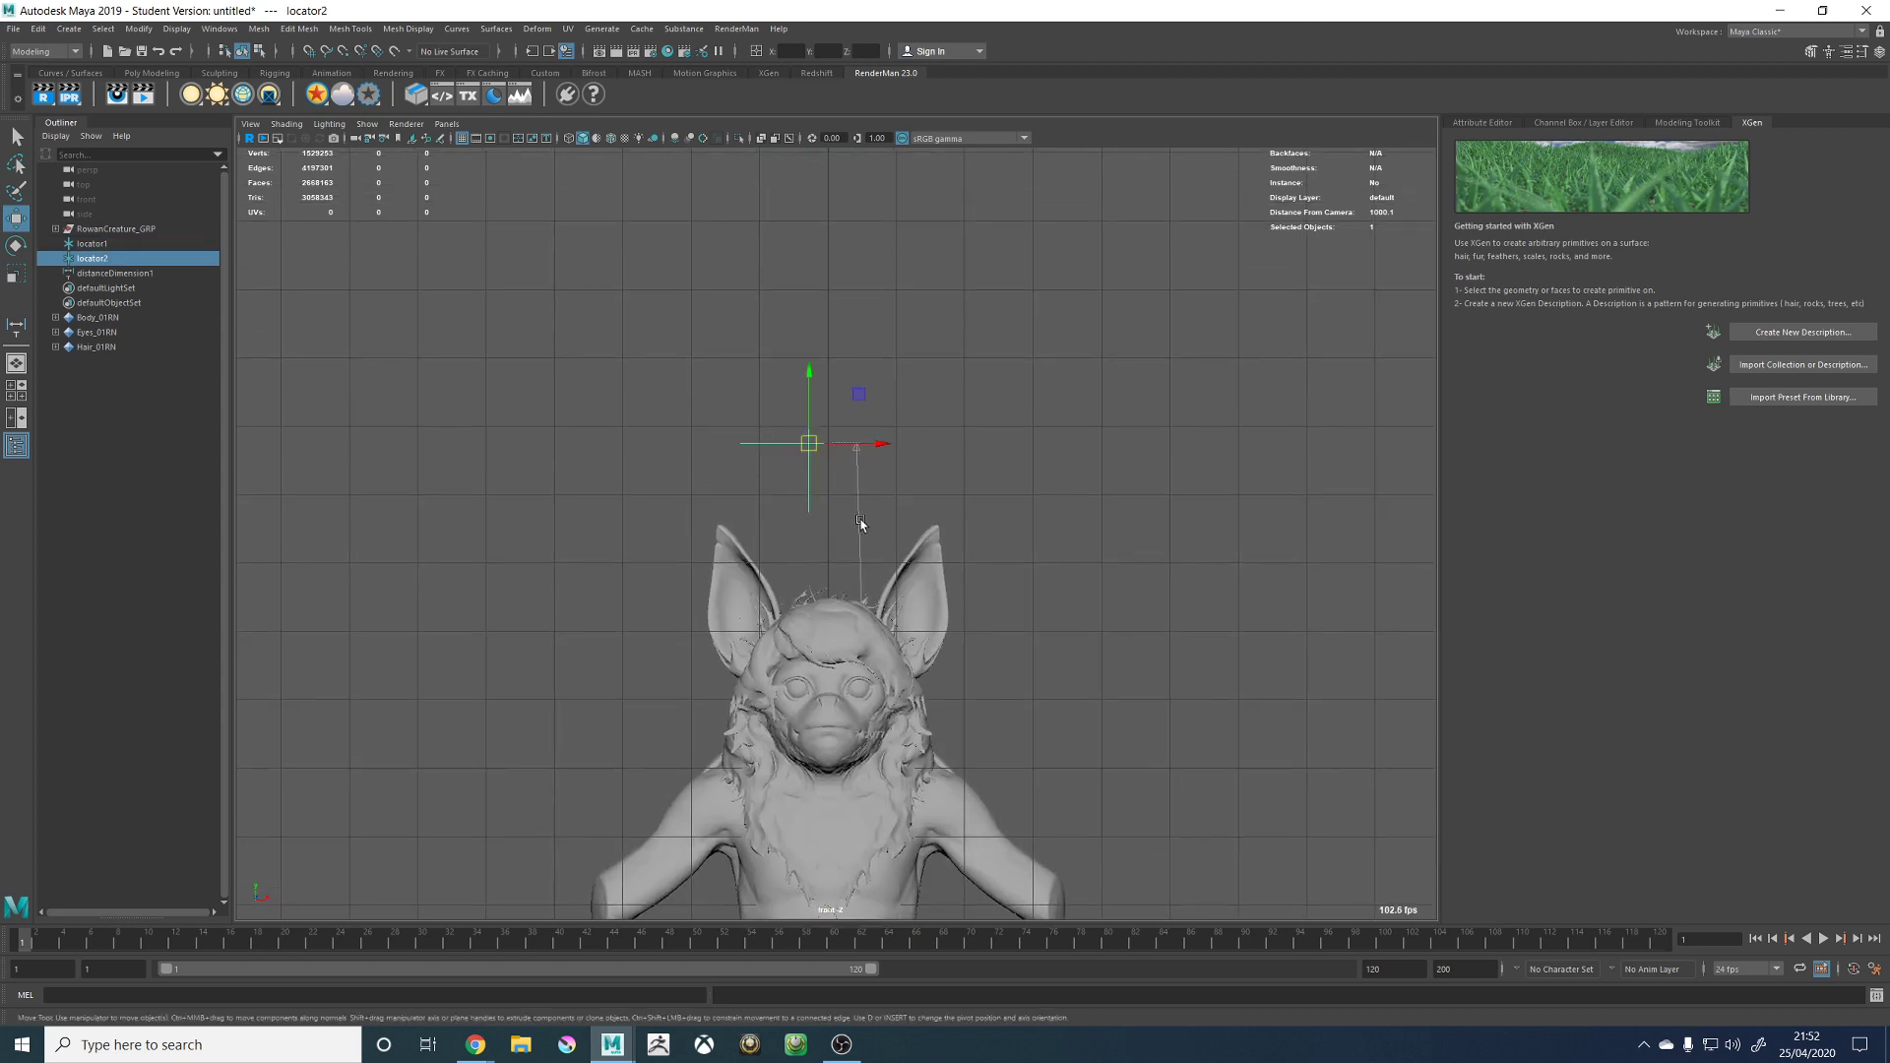
pyautogui.moveTo(884, 443); pyautogui.dragTo(904, 443)
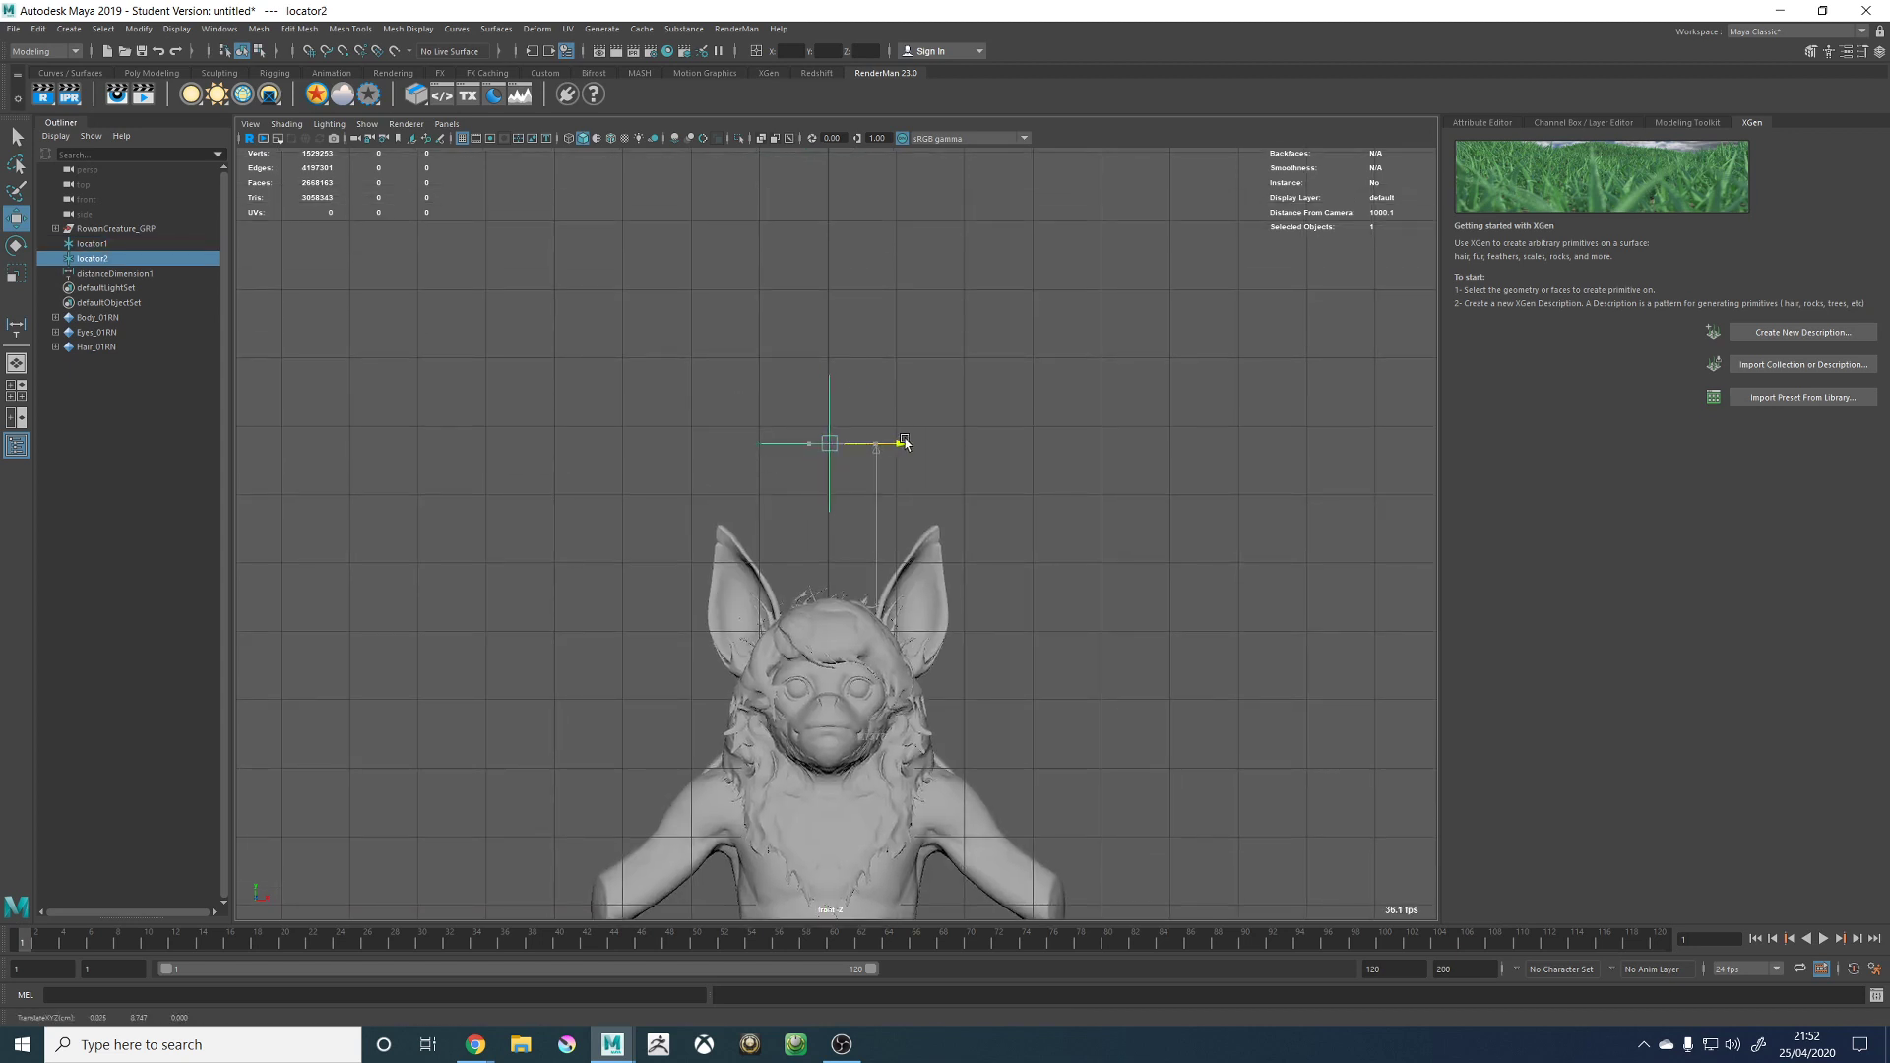
pyautogui.moveTo(829, 372); pyautogui.dragTo(830, 361)
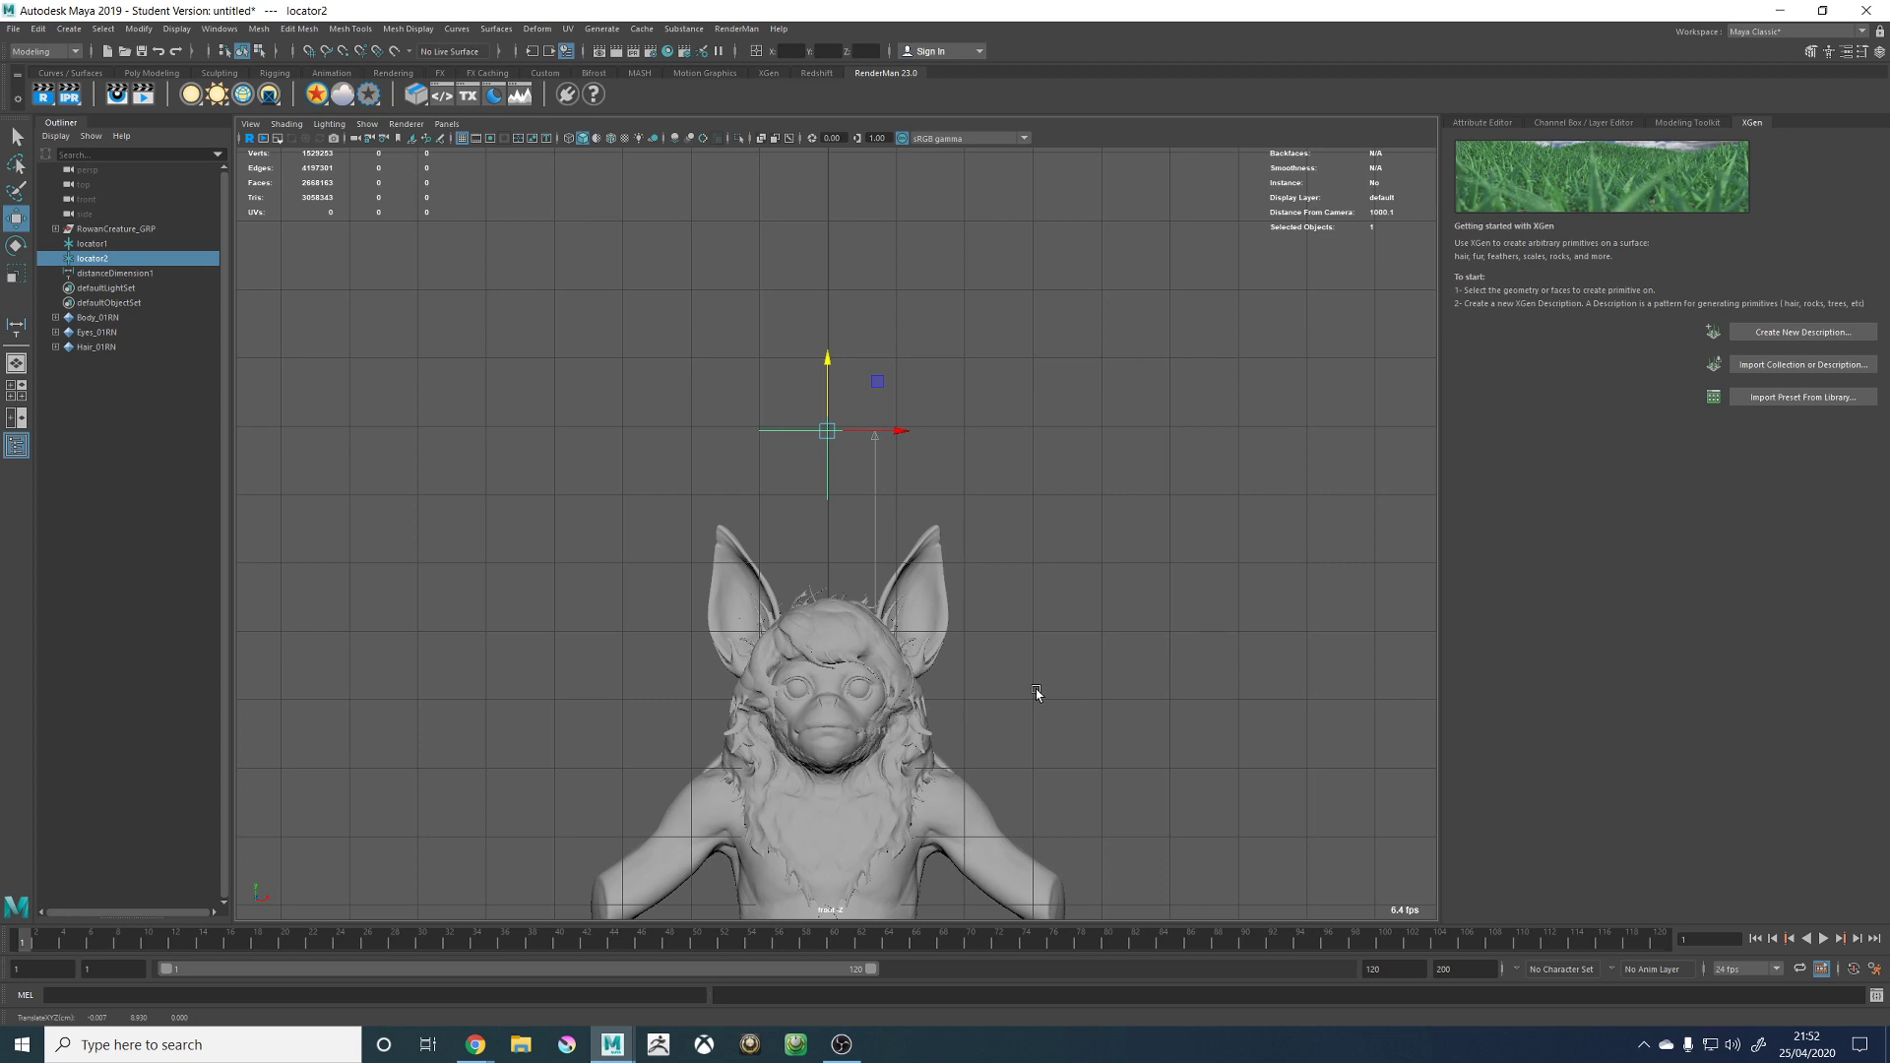
# In the perspective view, scale RowanCreature_GRP up uniformly to about 3.2 times its size.
pyautogui.keyDown('alt'); pyautogui.moveTo(1038, 582); pyautogui.dragTo(1052, 385, button='middle'); pyautogui.keyUp('alt')
pyautogui.click(125, 230)
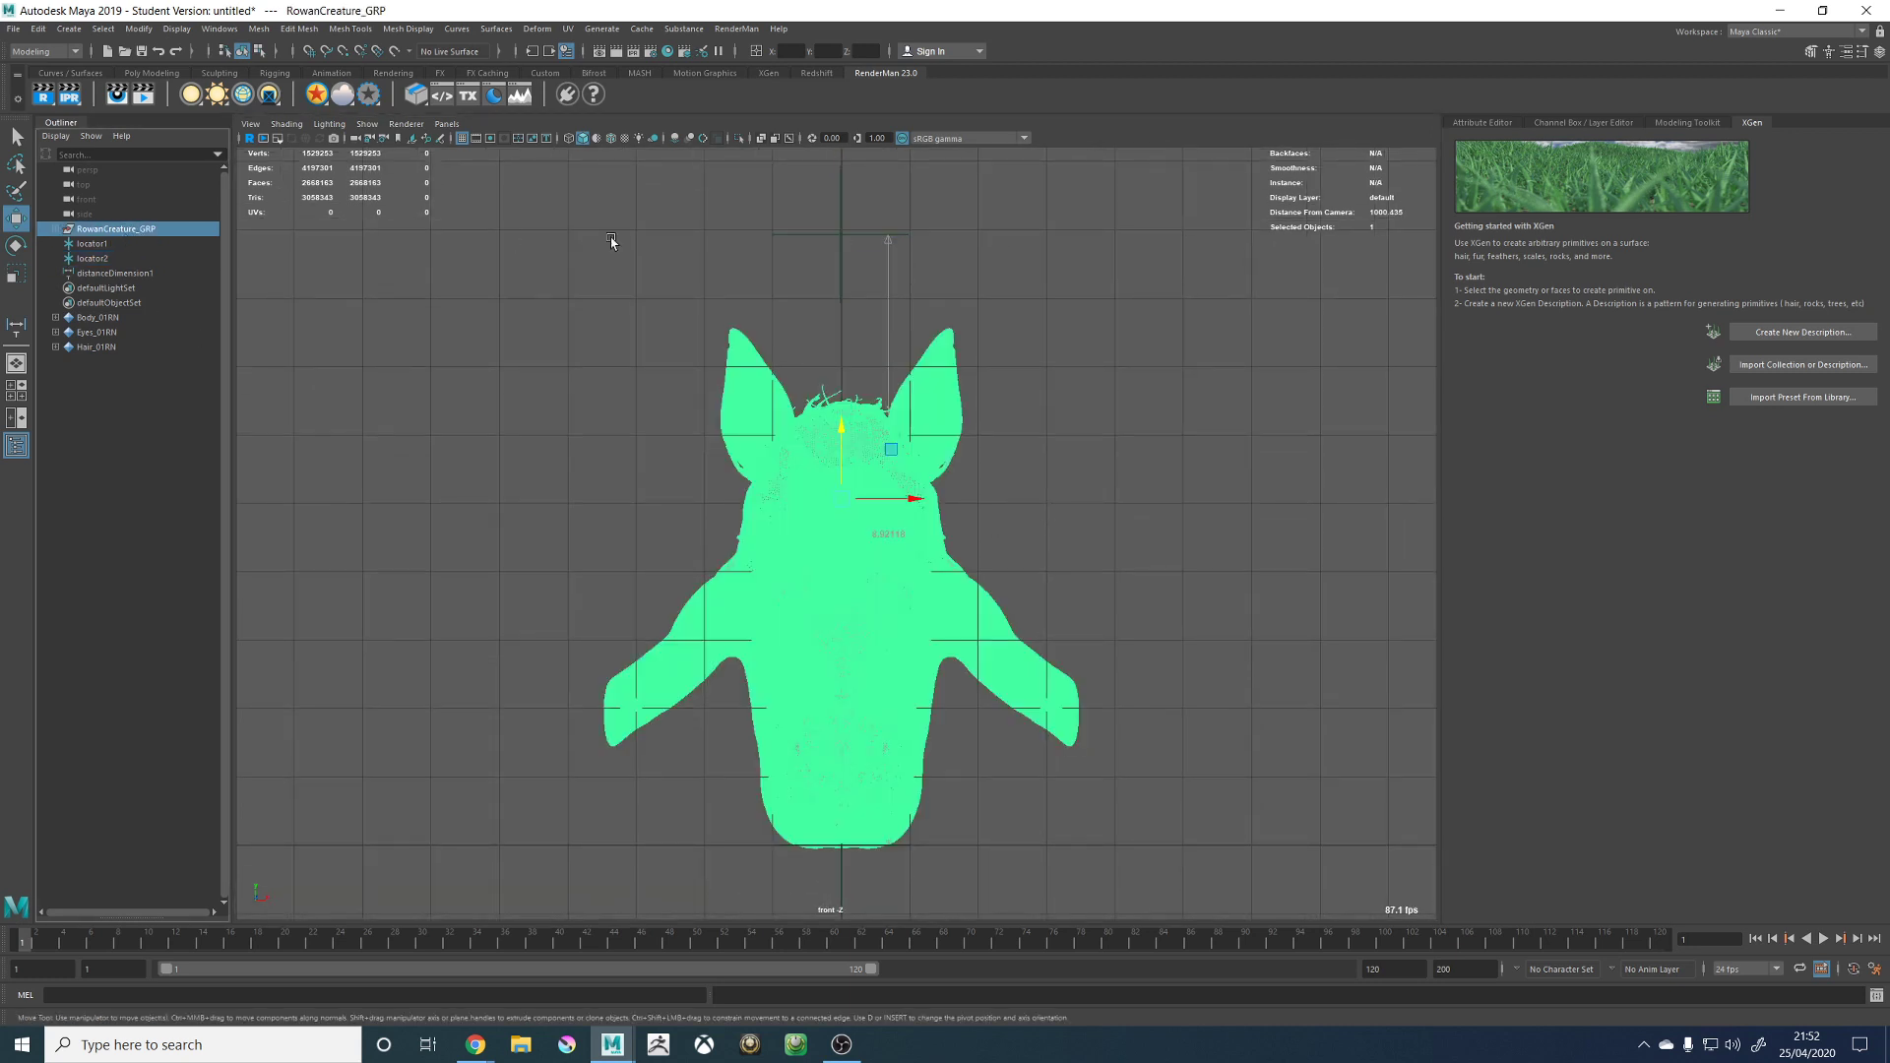
pyautogui.press('space')
pyautogui.press('space')
pyautogui.keyDown('alt'); pyautogui.moveTo(887, 372); pyautogui.dragTo(1354, 484); pyautogui.keyUp('alt')
pyautogui.press('r')
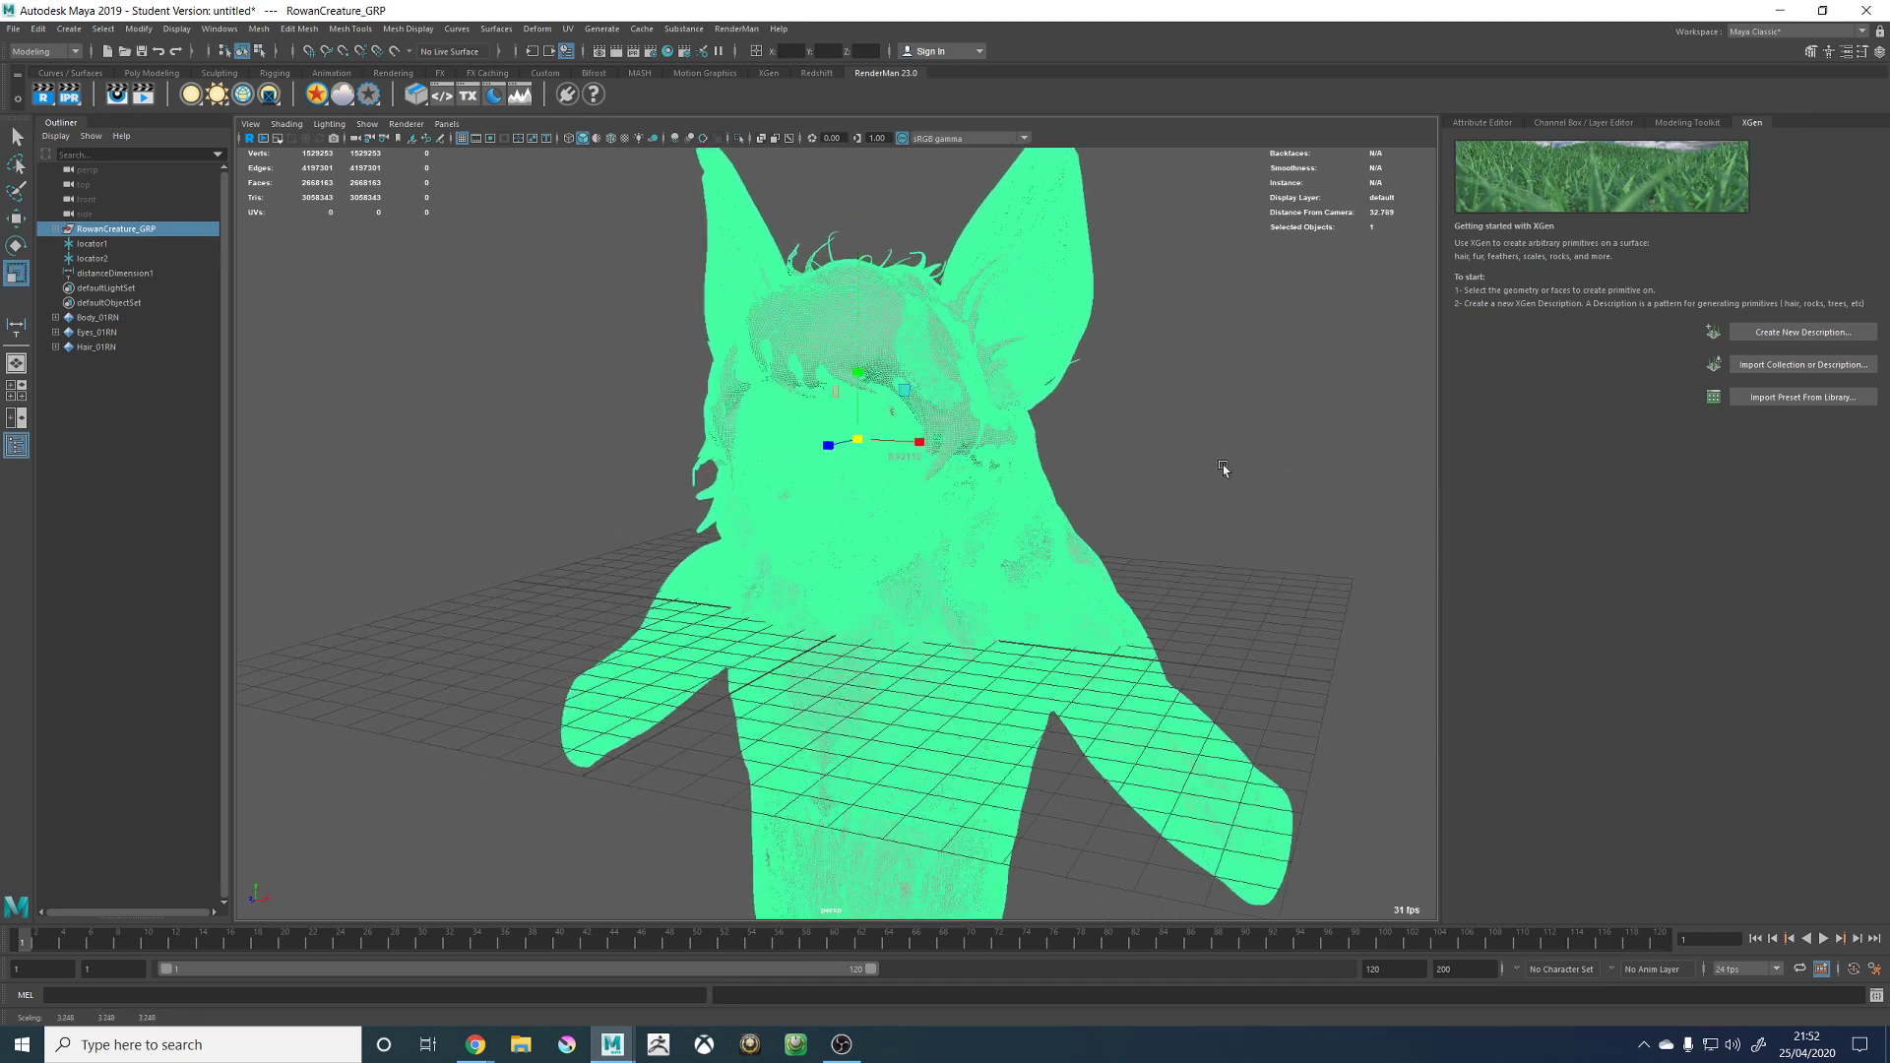
pyautogui.click(1223, 465)
pyautogui.keyDown('alt'); pyautogui.moveTo(1222, 465); pyautogui.dragTo(553, 347); pyautogui.keyUp('alt')
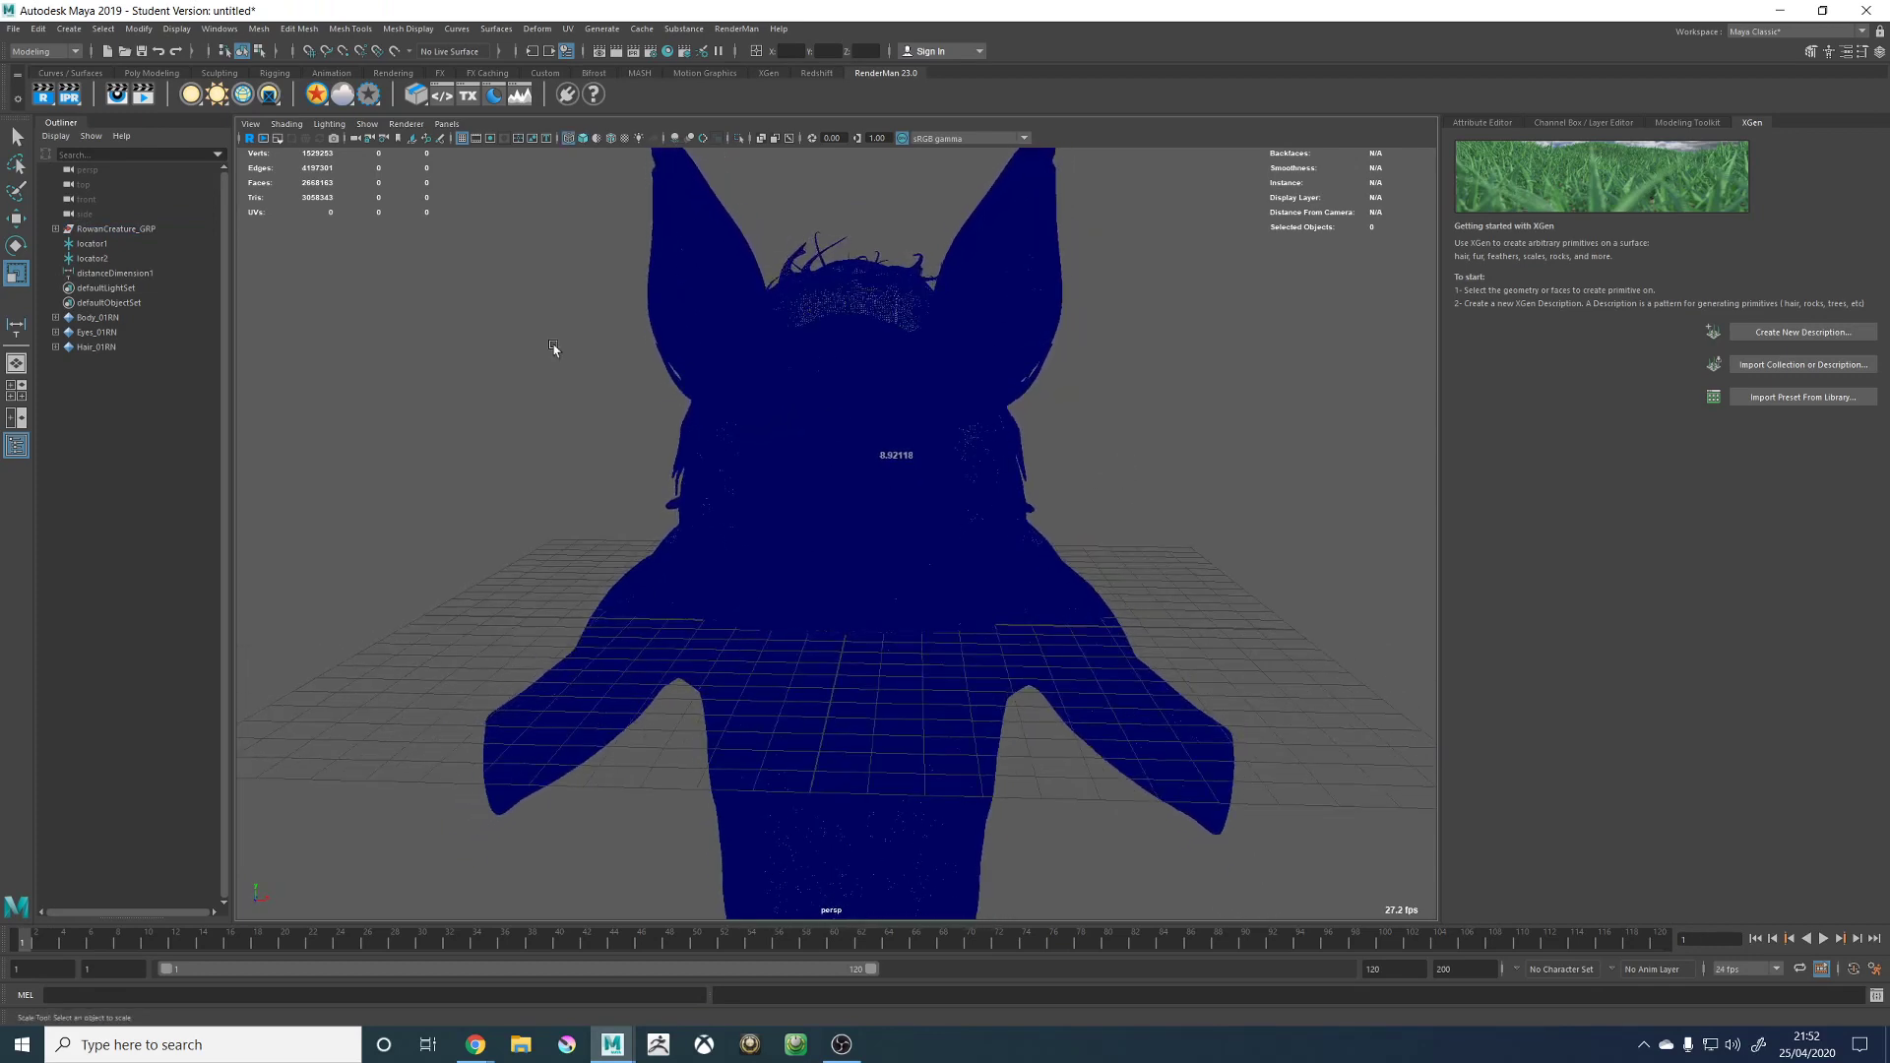
# Move both distance locators forward so they stand in front of the creature.
pyautogui.click(92, 246)
pyautogui.press('space')
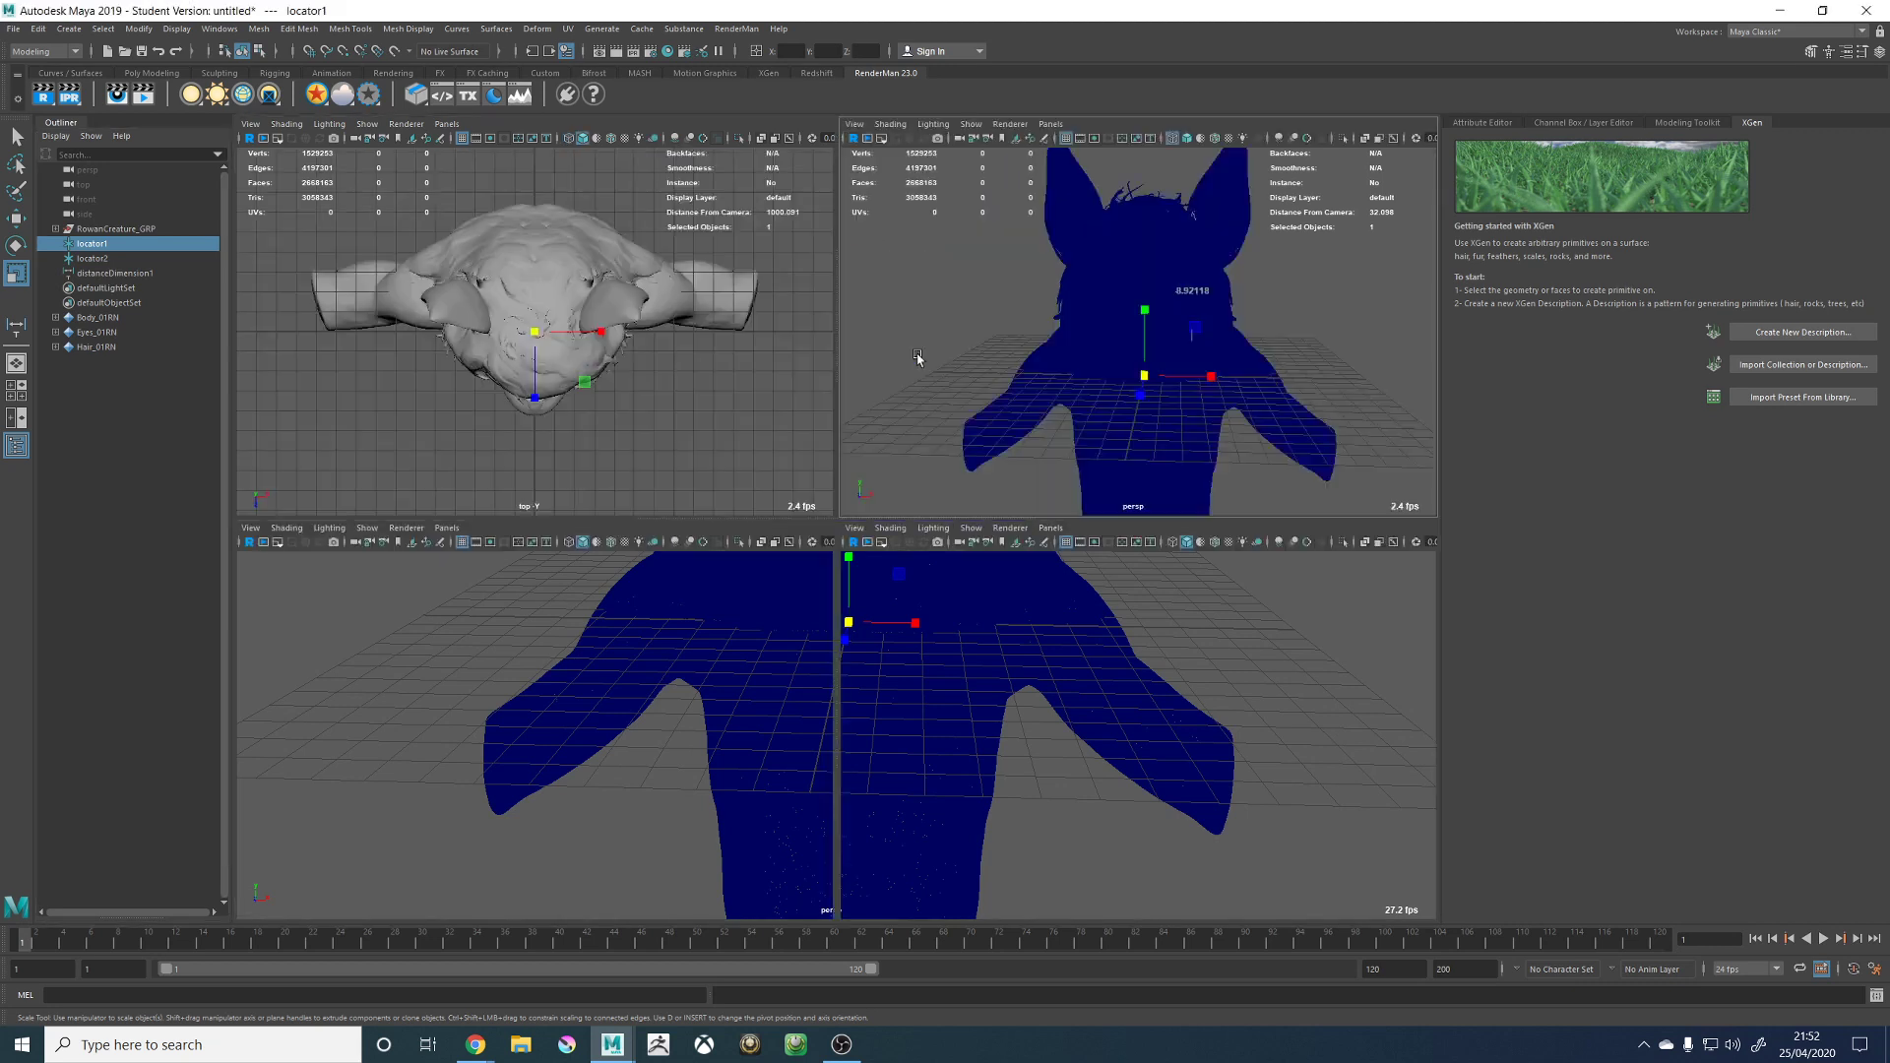
pyautogui.press('space')
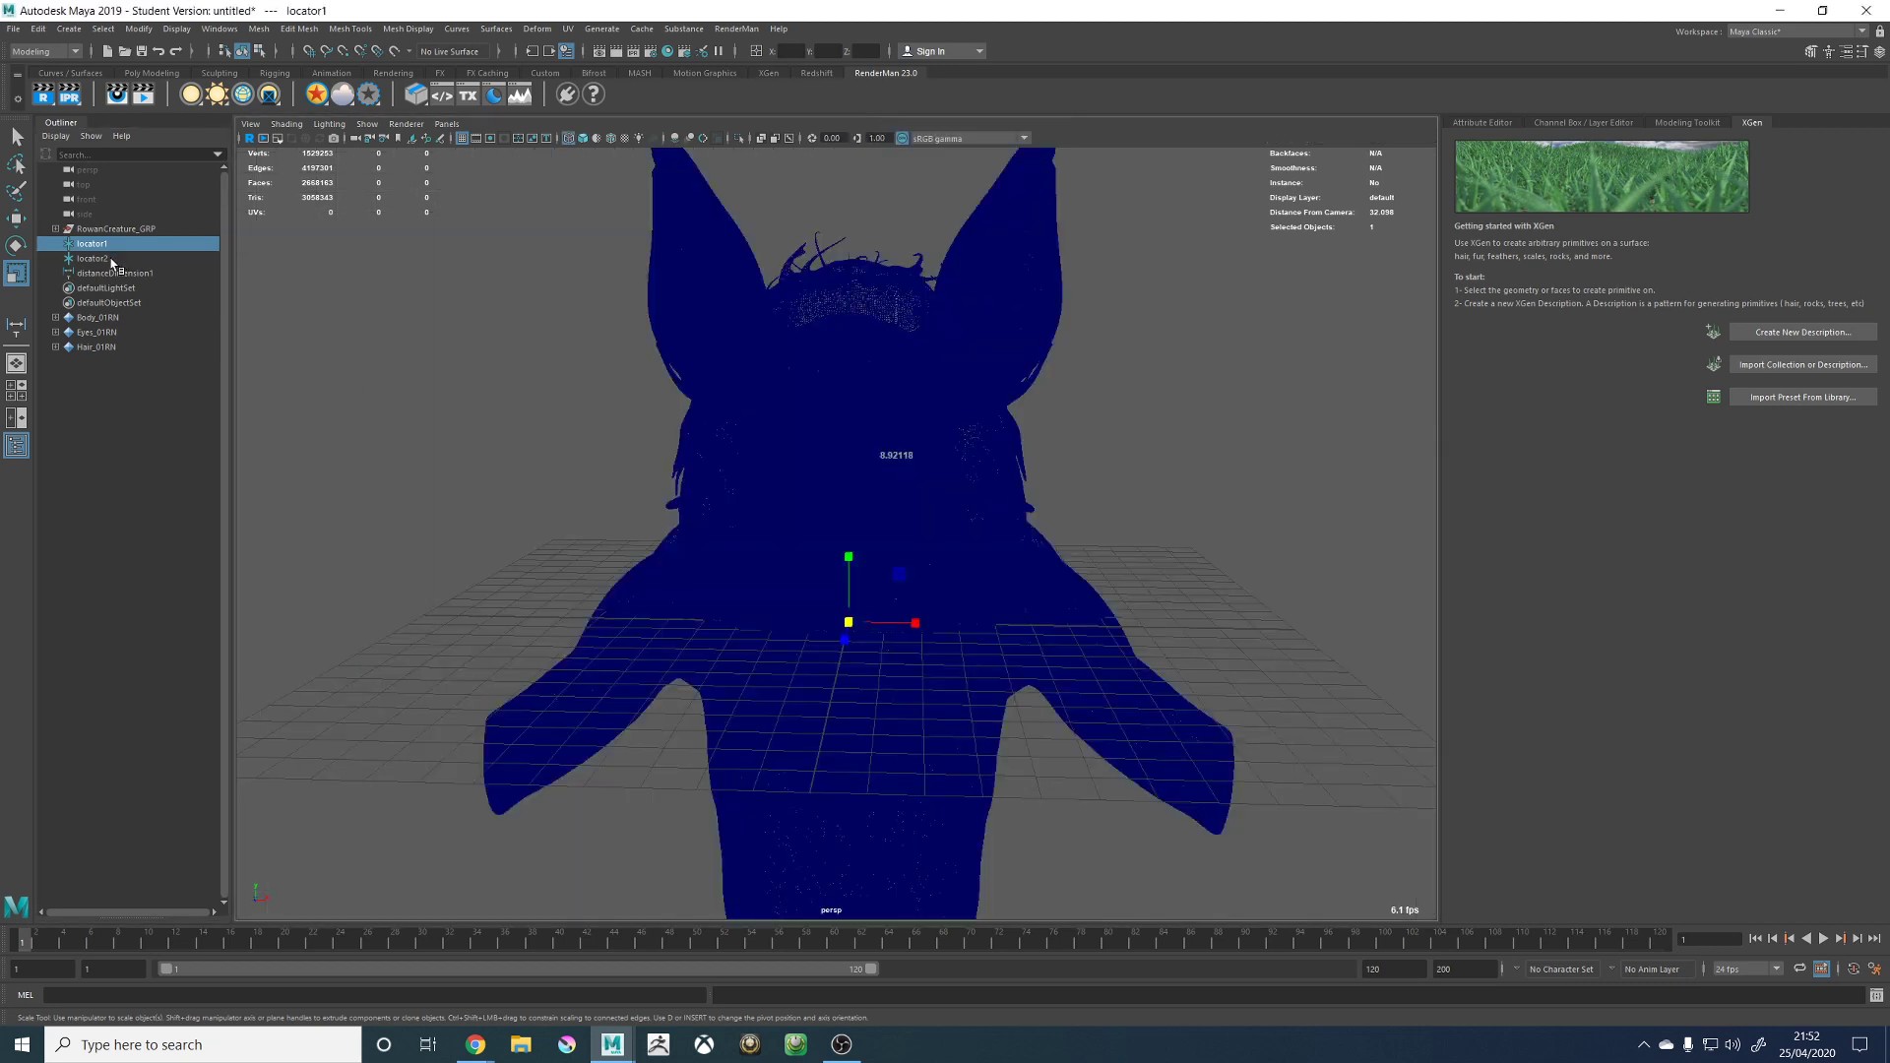
pyautogui.keyDown('ctrl'); pyautogui.click(108, 259); pyautogui.keyUp('ctrl')
pyautogui.keyDown('alt'); pyautogui.moveTo(1050, 380); pyautogui.dragTo(900, 423, button='right'); pyautogui.keyUp('alt')
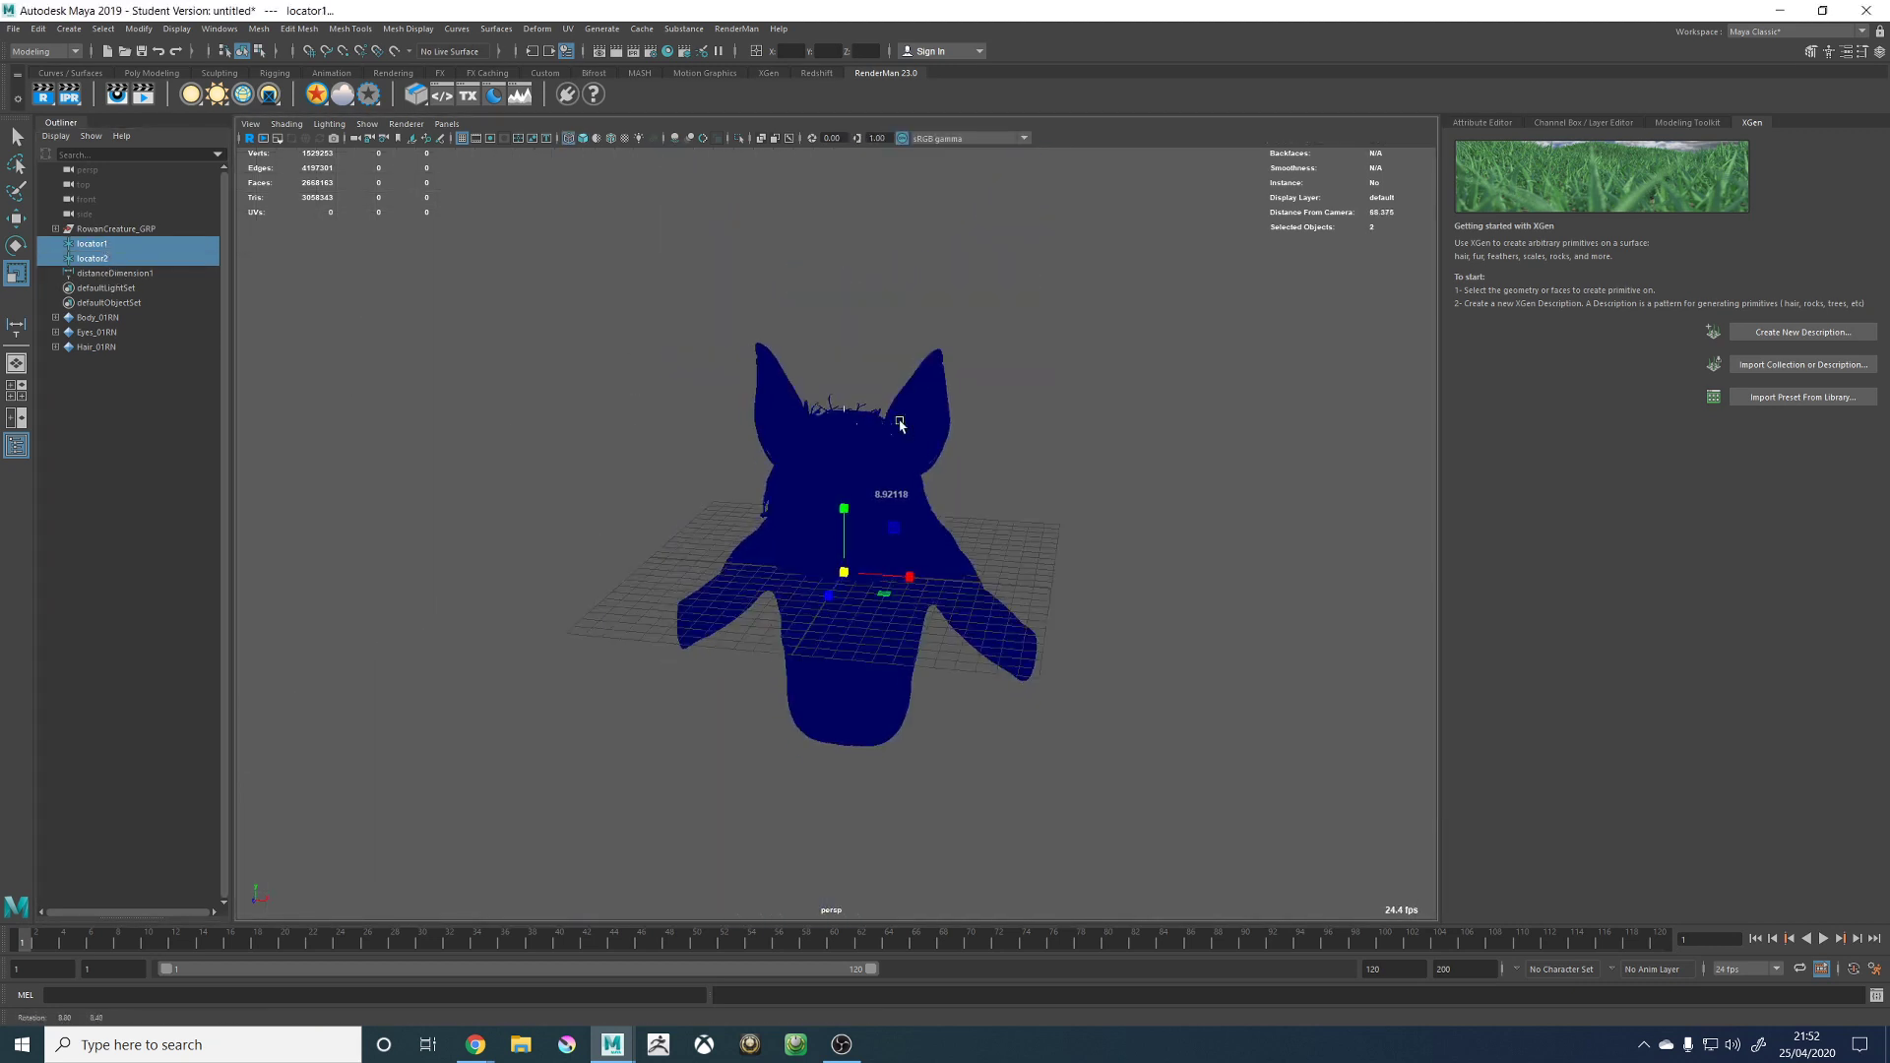
pyautogui.press('w')
pyautogui.keyDown('alt'); pyautogui.moveTo(900, 423); pyautogui.dragTo(728, 591); pyautogui.keyUp('alt')
pyautogui.click(1001, 612)
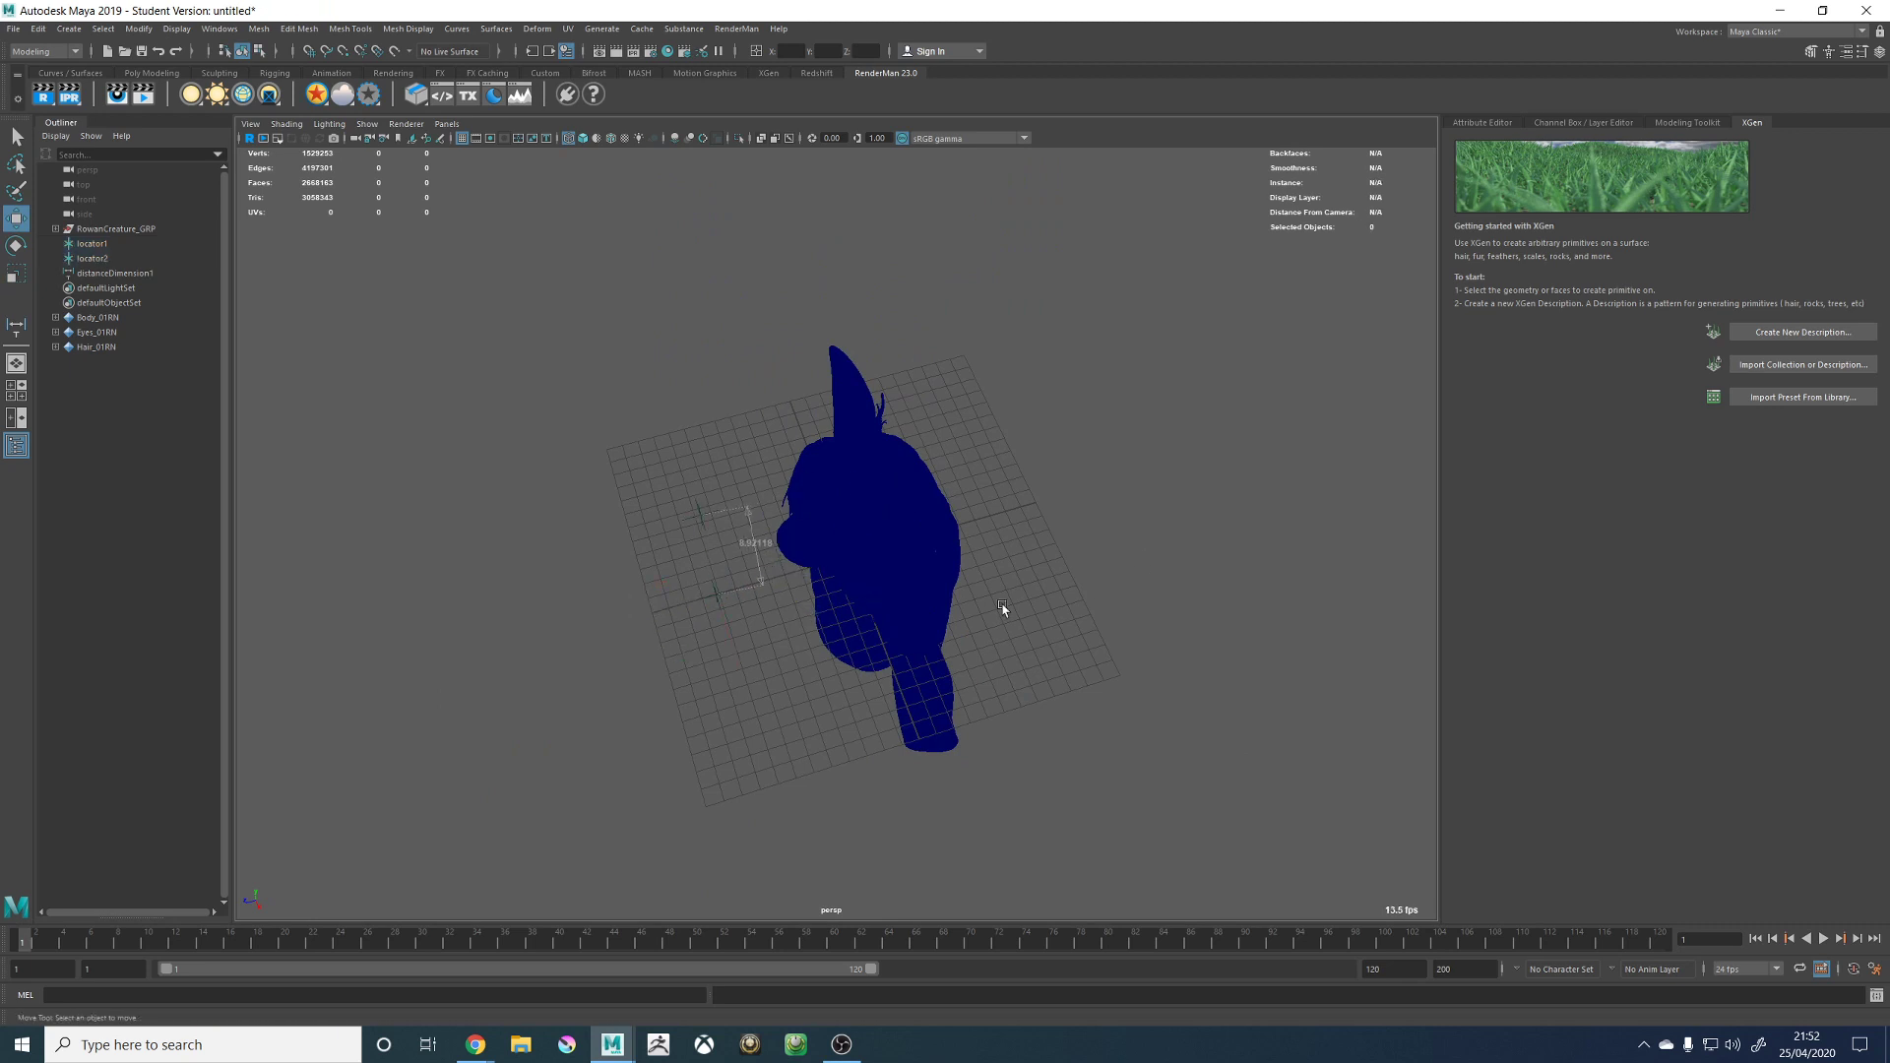
pyautogui.keyDown('alt'); pyautogui.moveTo(1001, 613); pyautogui.dragTo(1059, 561); pyautogui.keyUp('alt')
# In the front view, scale RowanCreature_GRP up slightly more to bring the head closer to the measured span.
pyautogui.press('space')
pyautogui.press('space')
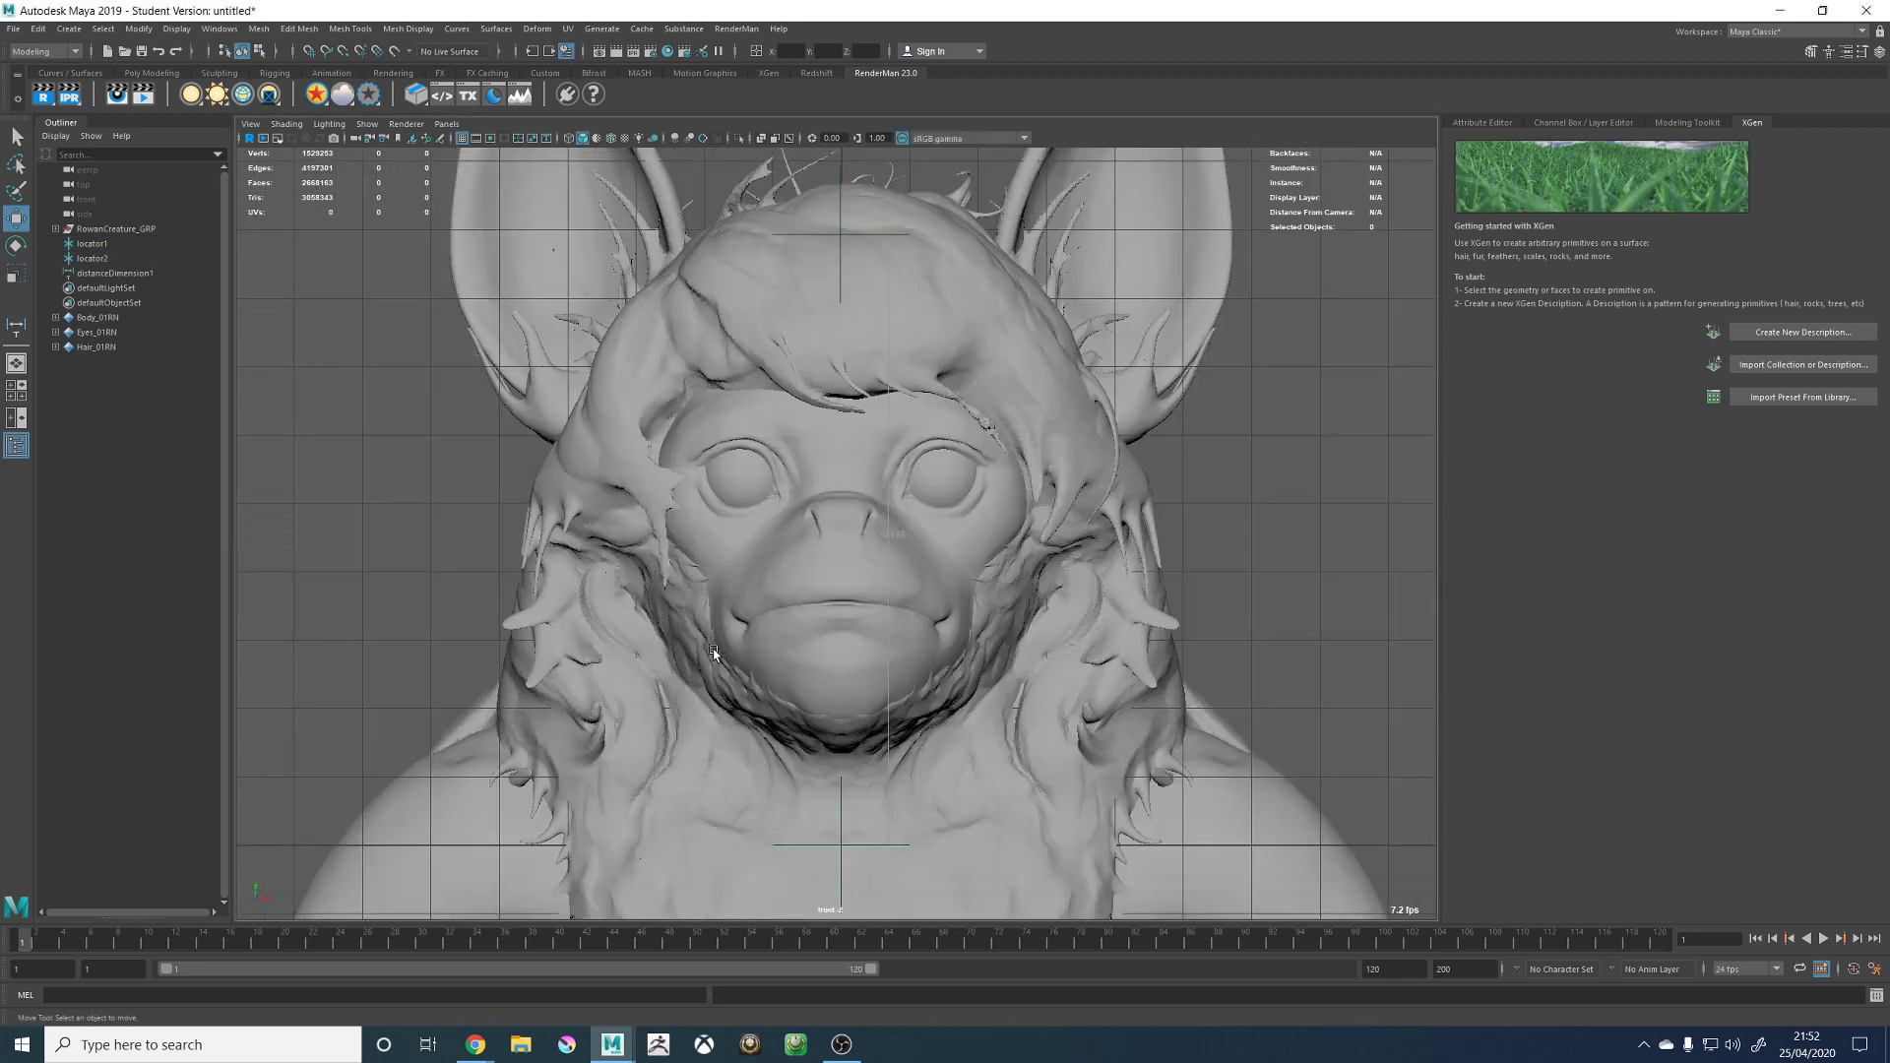
pyautogui.scroll(-2, 722, 640)
pyautogui.scroll(3, 807, 613)
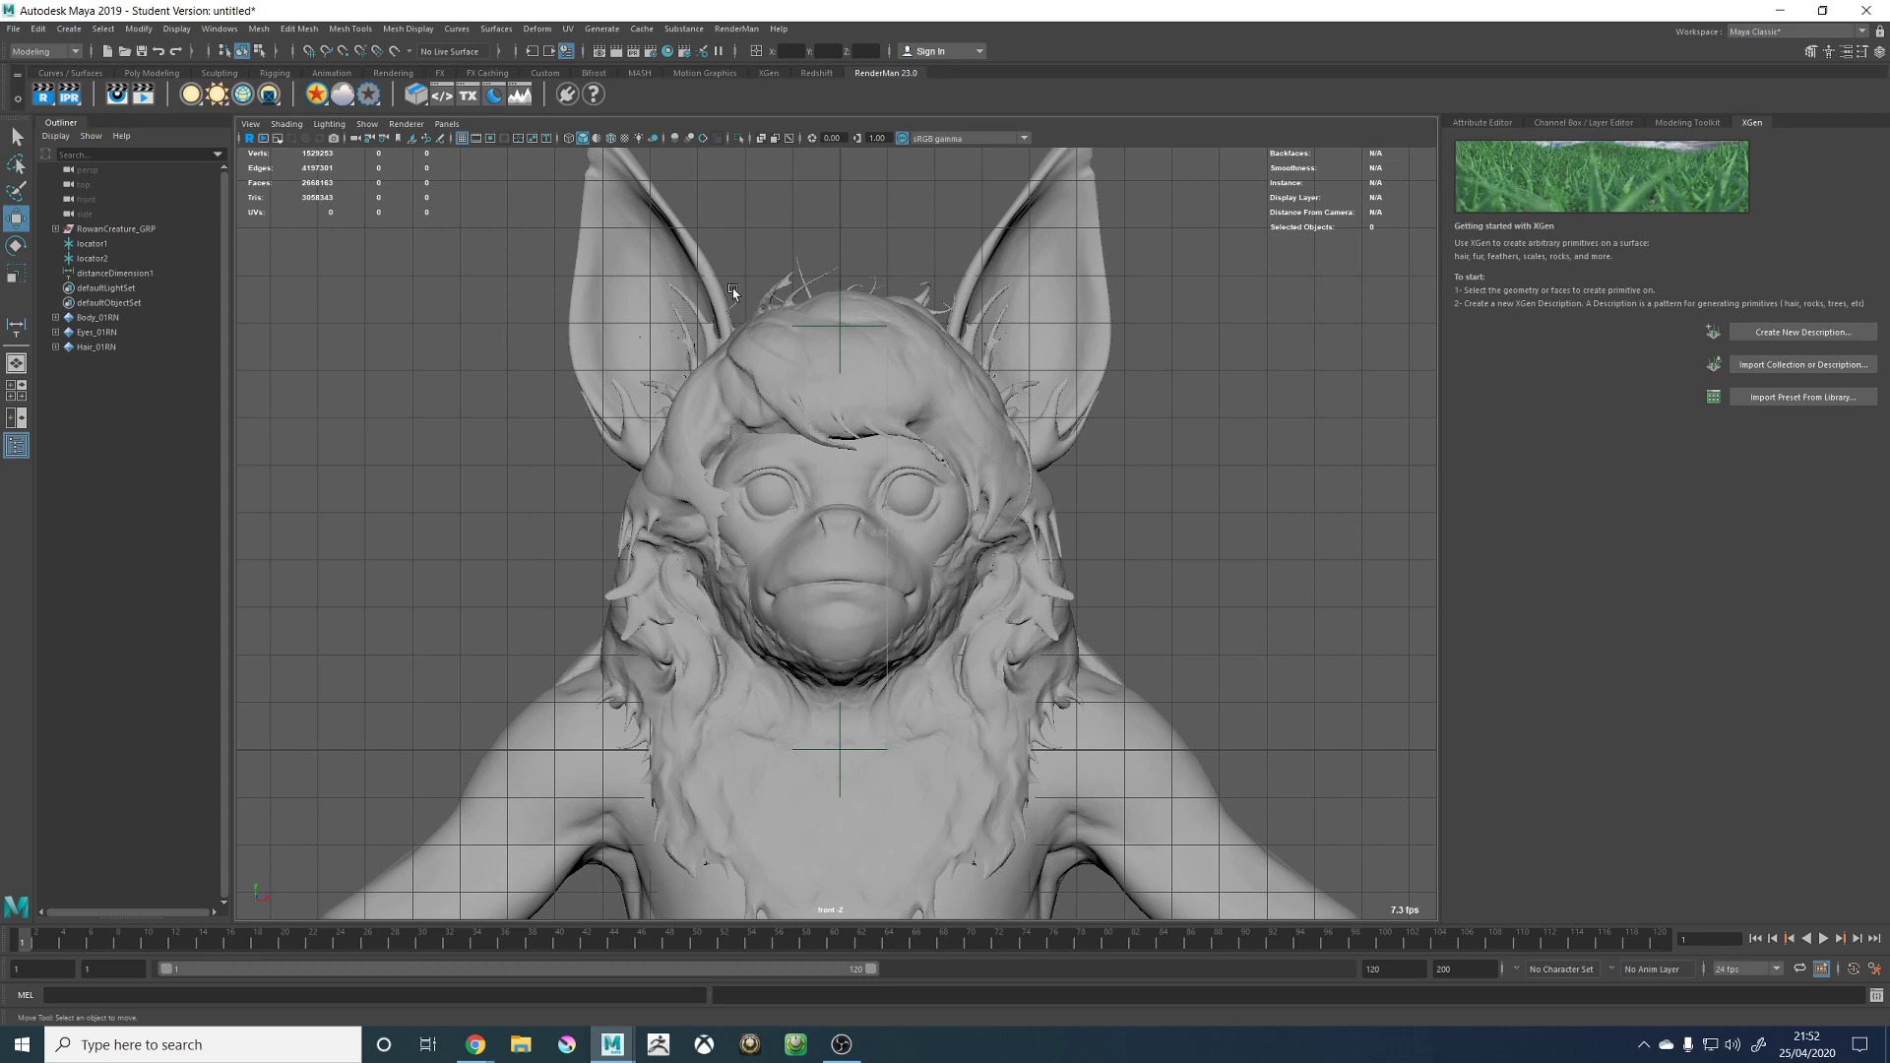
pyautogui.click(119, 229)
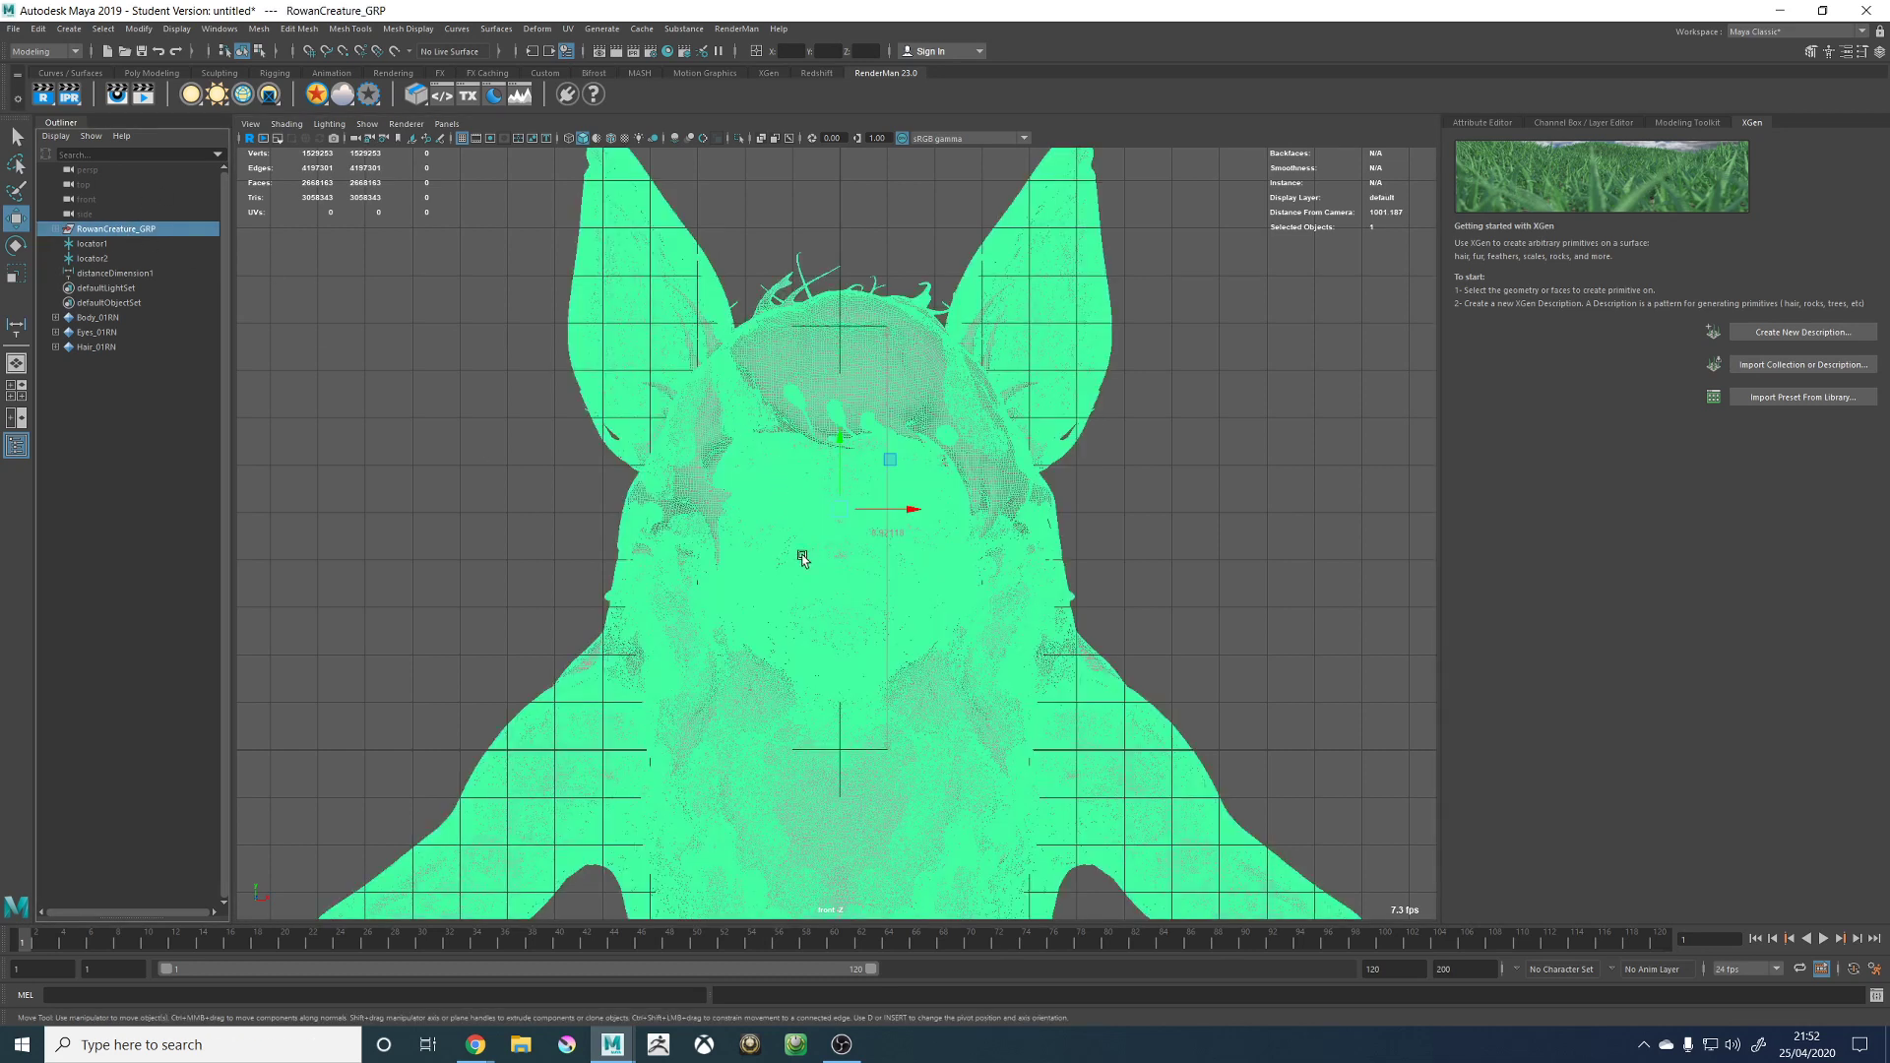
pyautogui.press('r')
pyautogui.moveTo(842, 513)
pyautogui.mouseDown()
pyautogui.moveTo(911, 511)
pyautogui.moveTo(860, 511)
pyautogui.mouseUp()
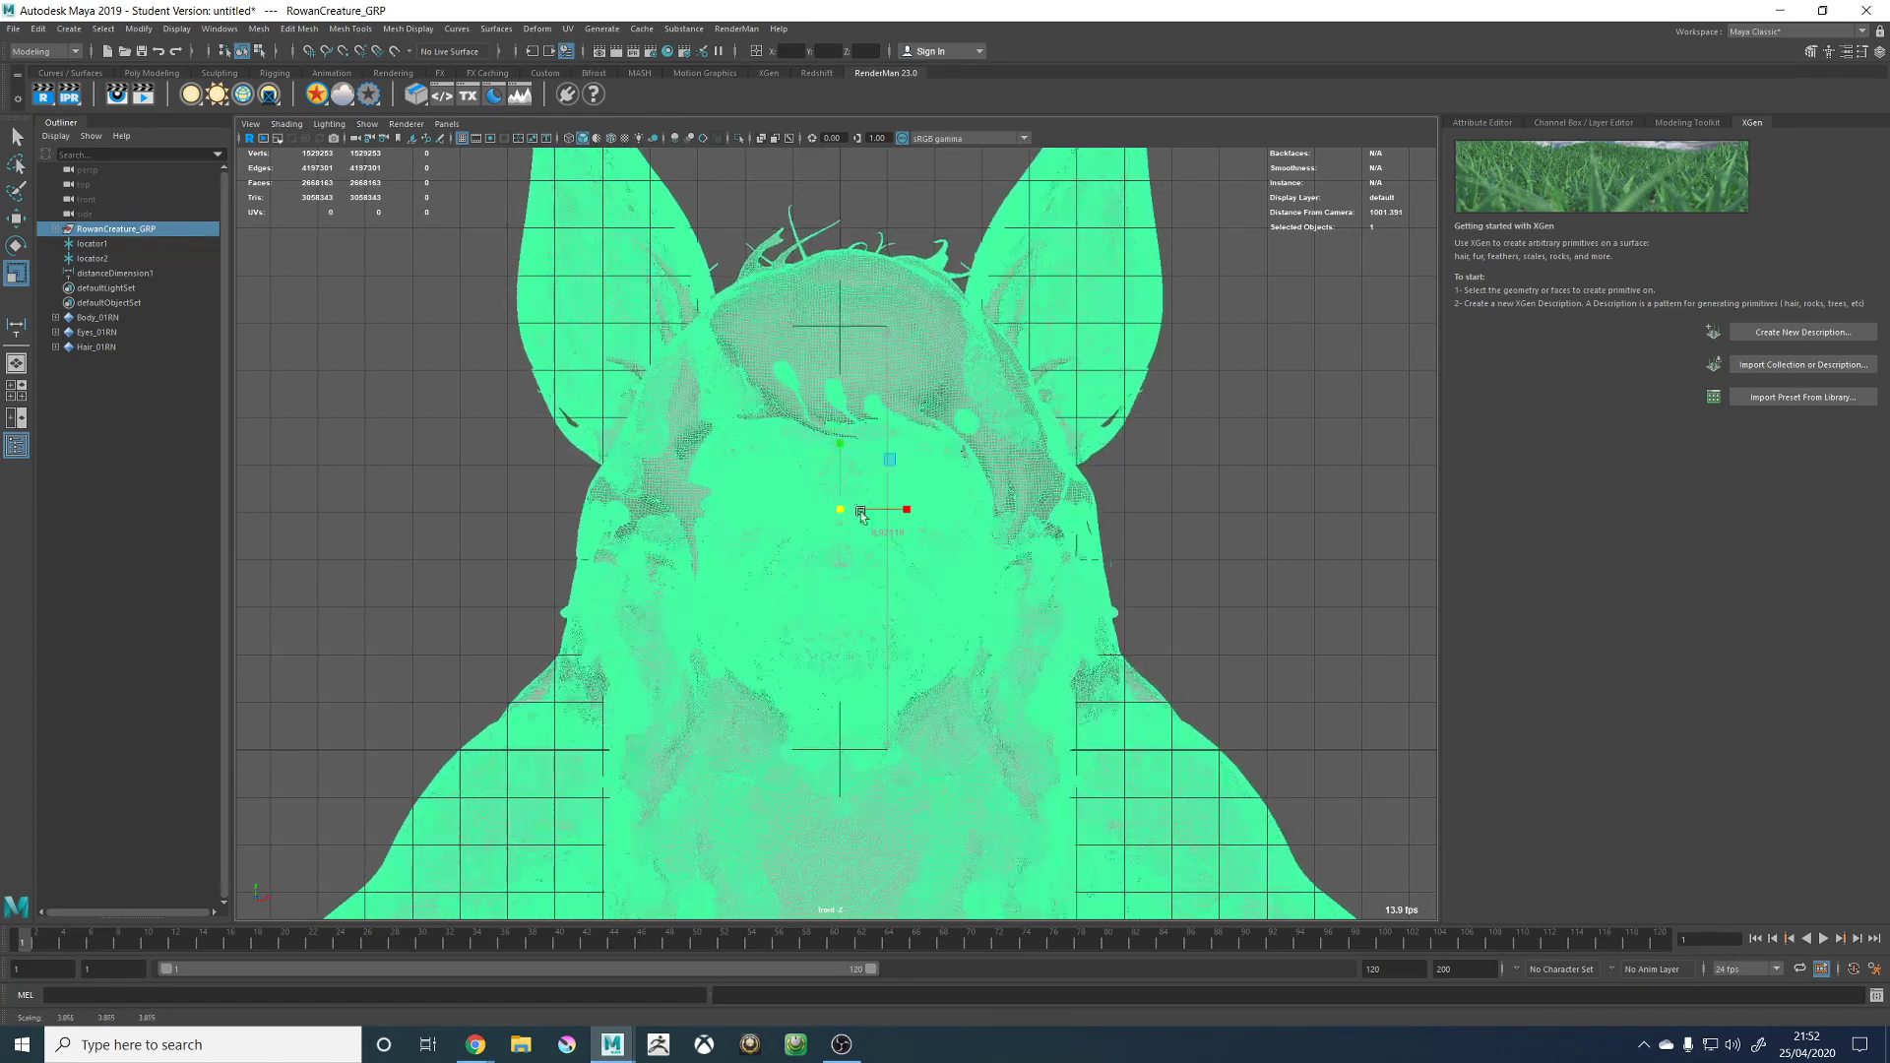
# Expand RowanCreature_GRP and hide its hair mesh to expose the bare skull.
pyautogui.click(55, 229)
pyautogui.click(148, 258)
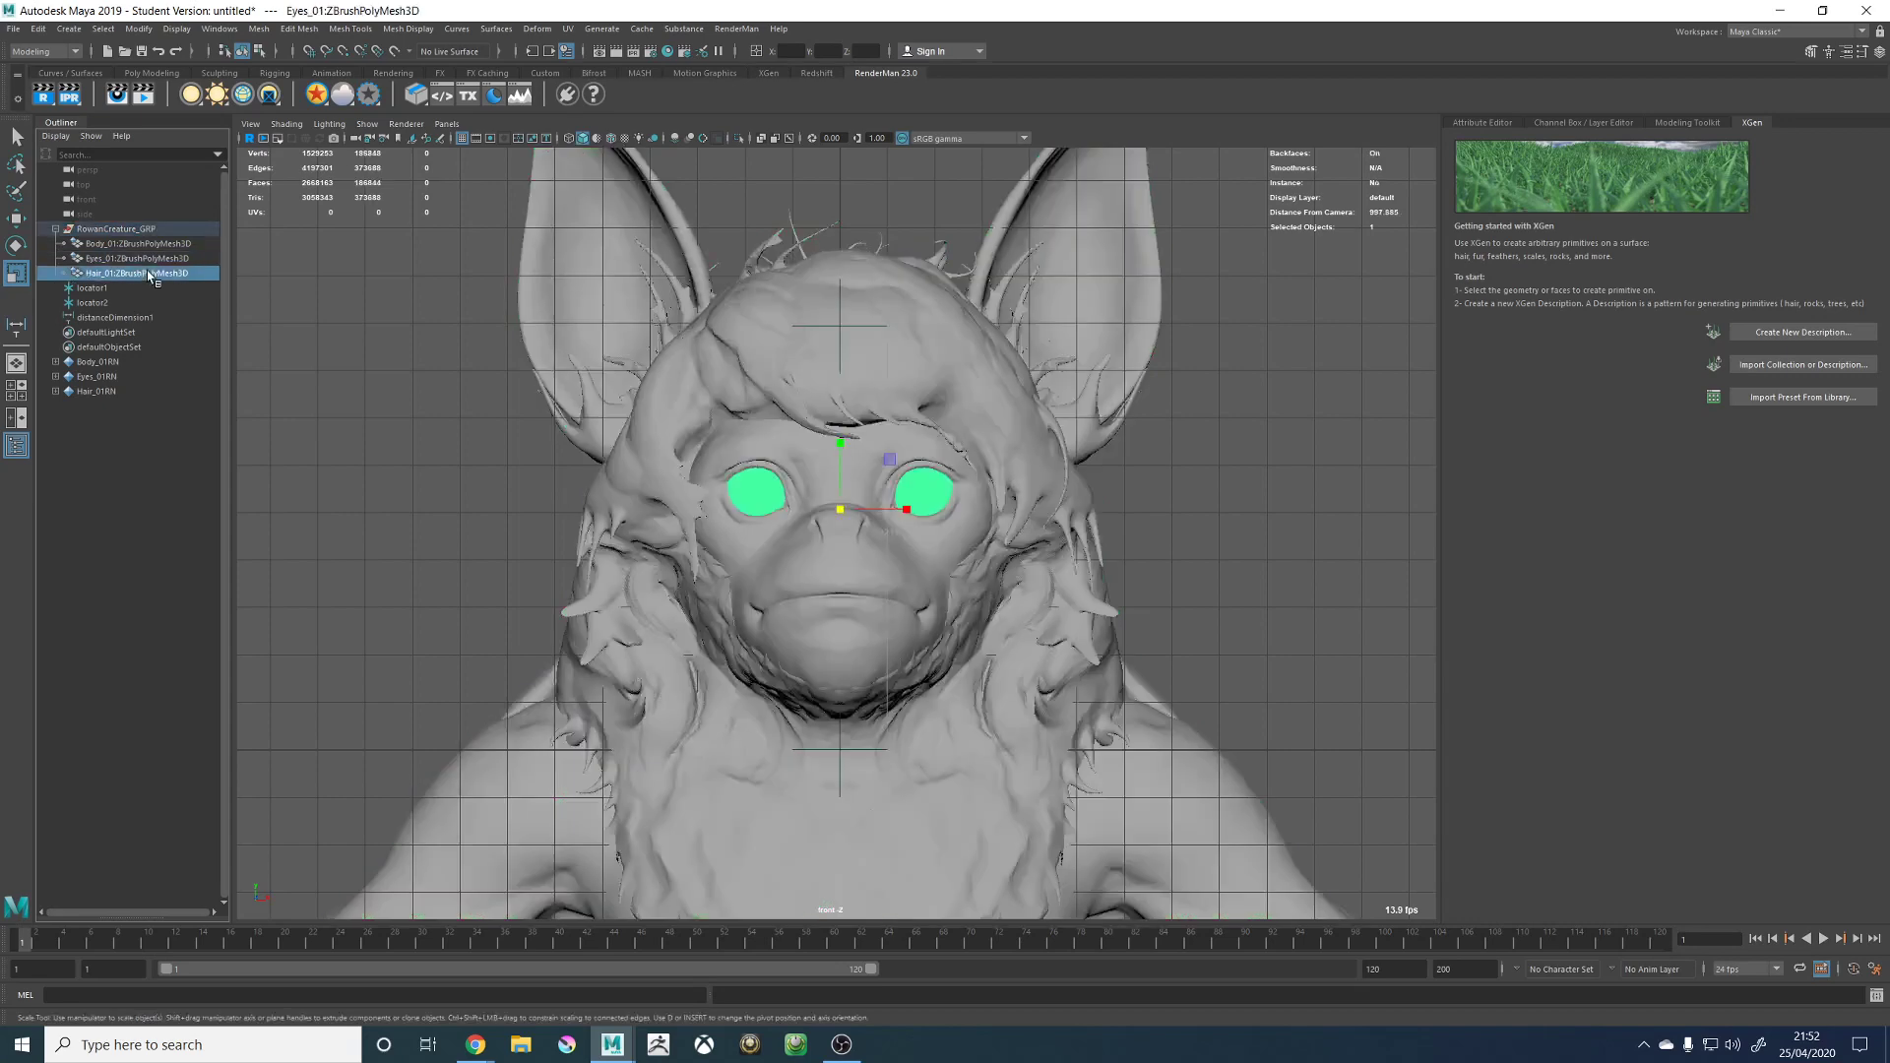
pyautogui.click(148, 273)
pyautogui.hotkey('ctrl', 'h')
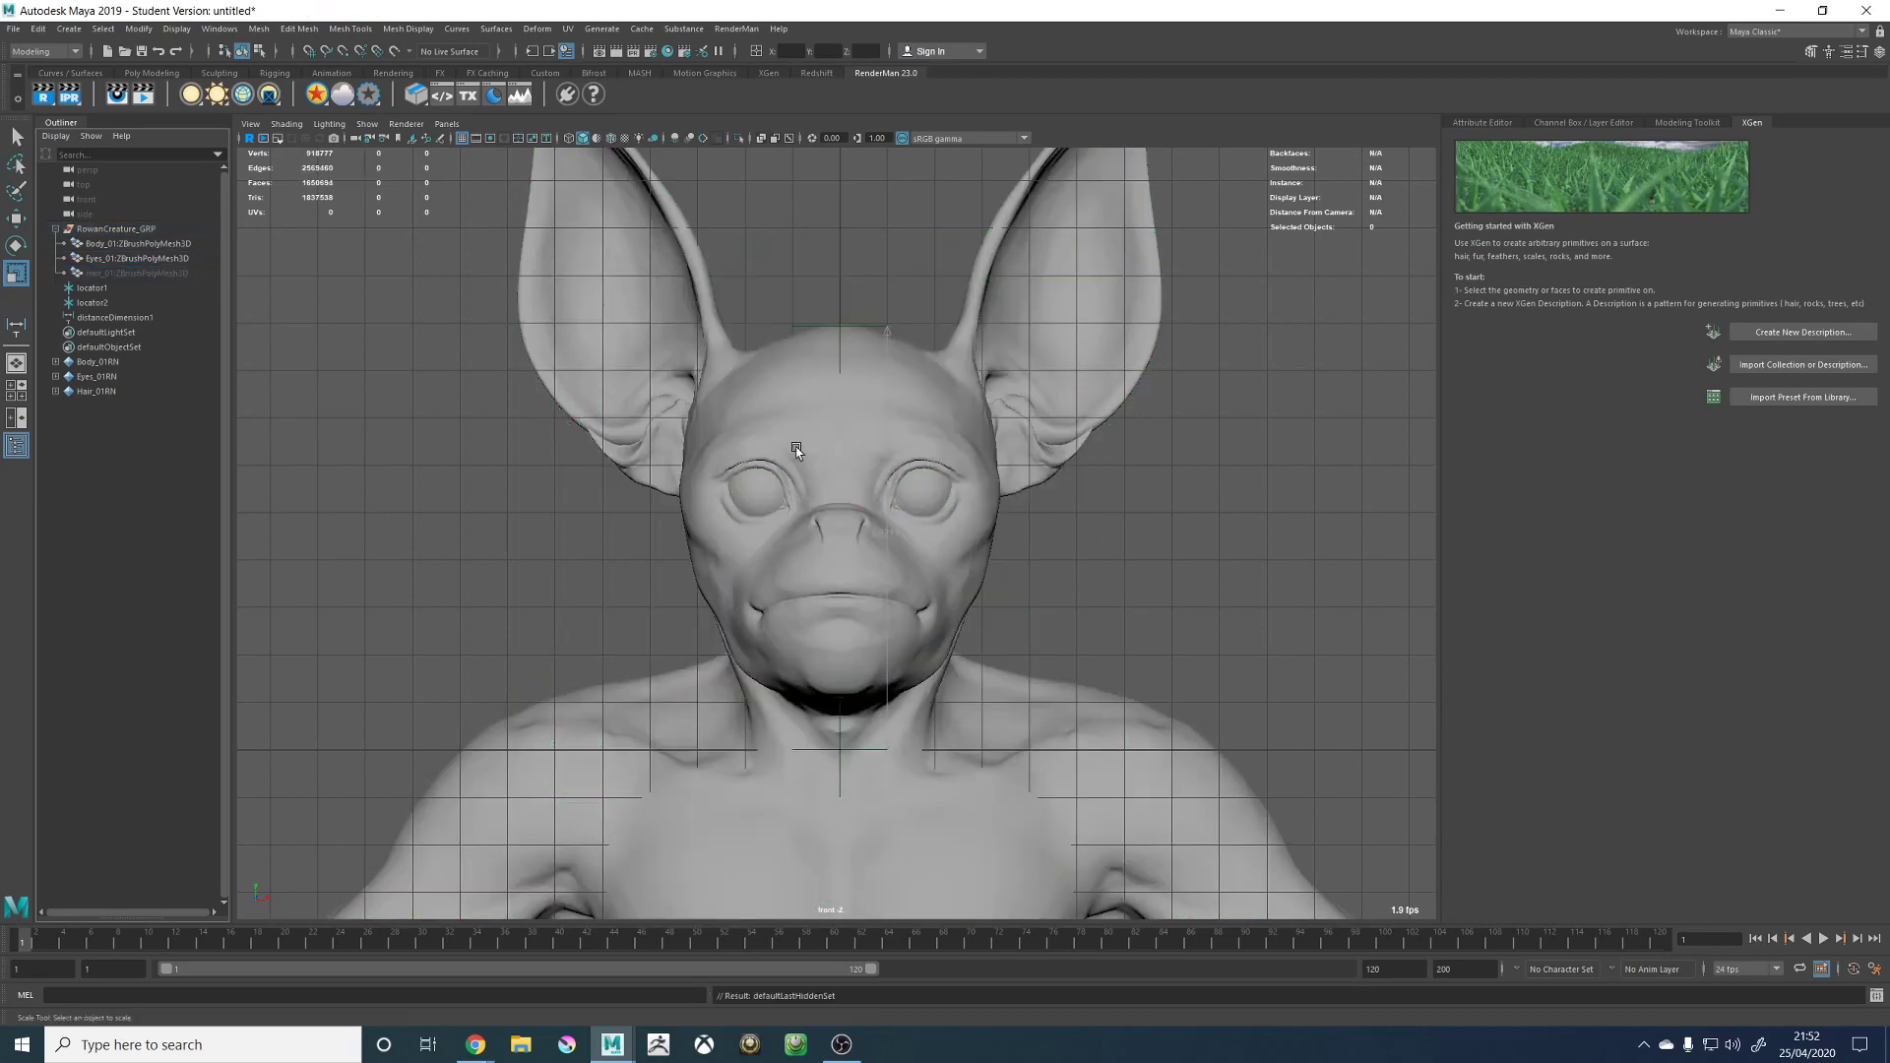
# Move RowanCreature_GRP's pivot up to the upper locator at the skull's crown and scale the group up until the chin nears the lower locator.
pyautogui.click(109, 229)
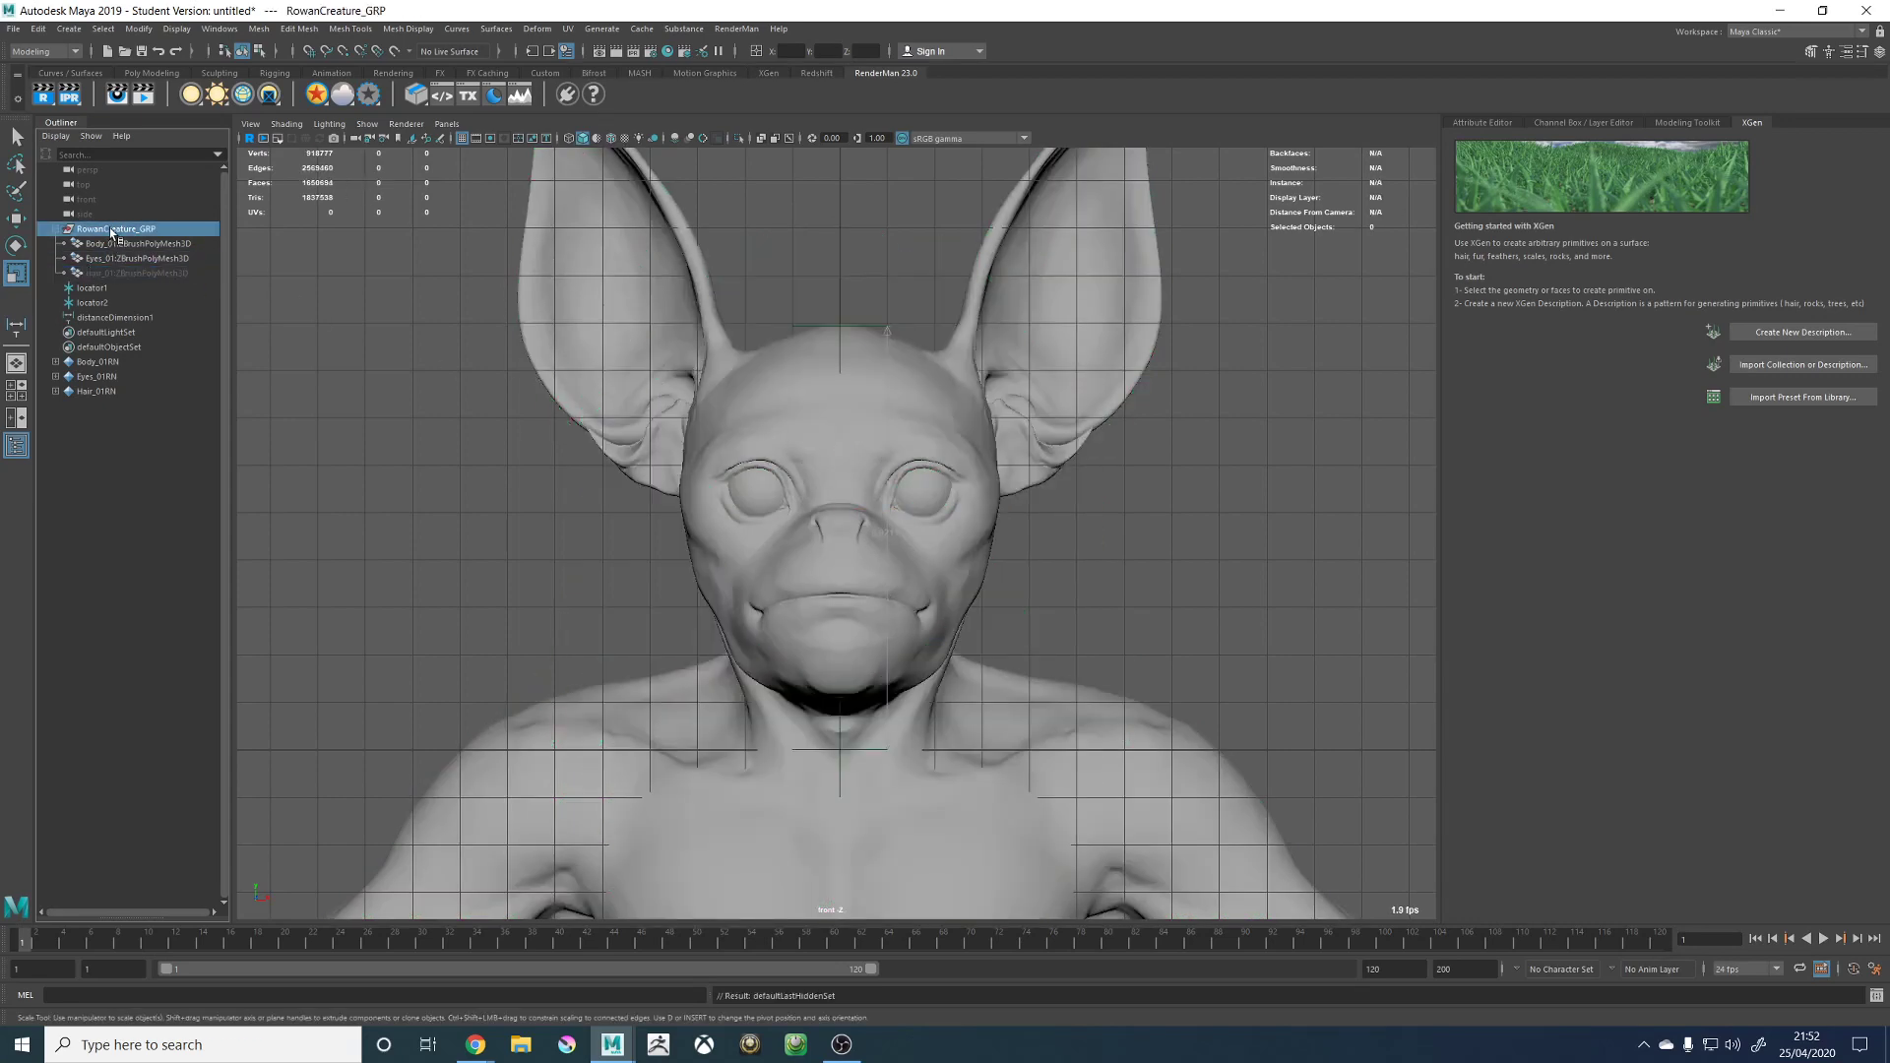
pyautogui.press('w')
pyautogui.press('r')
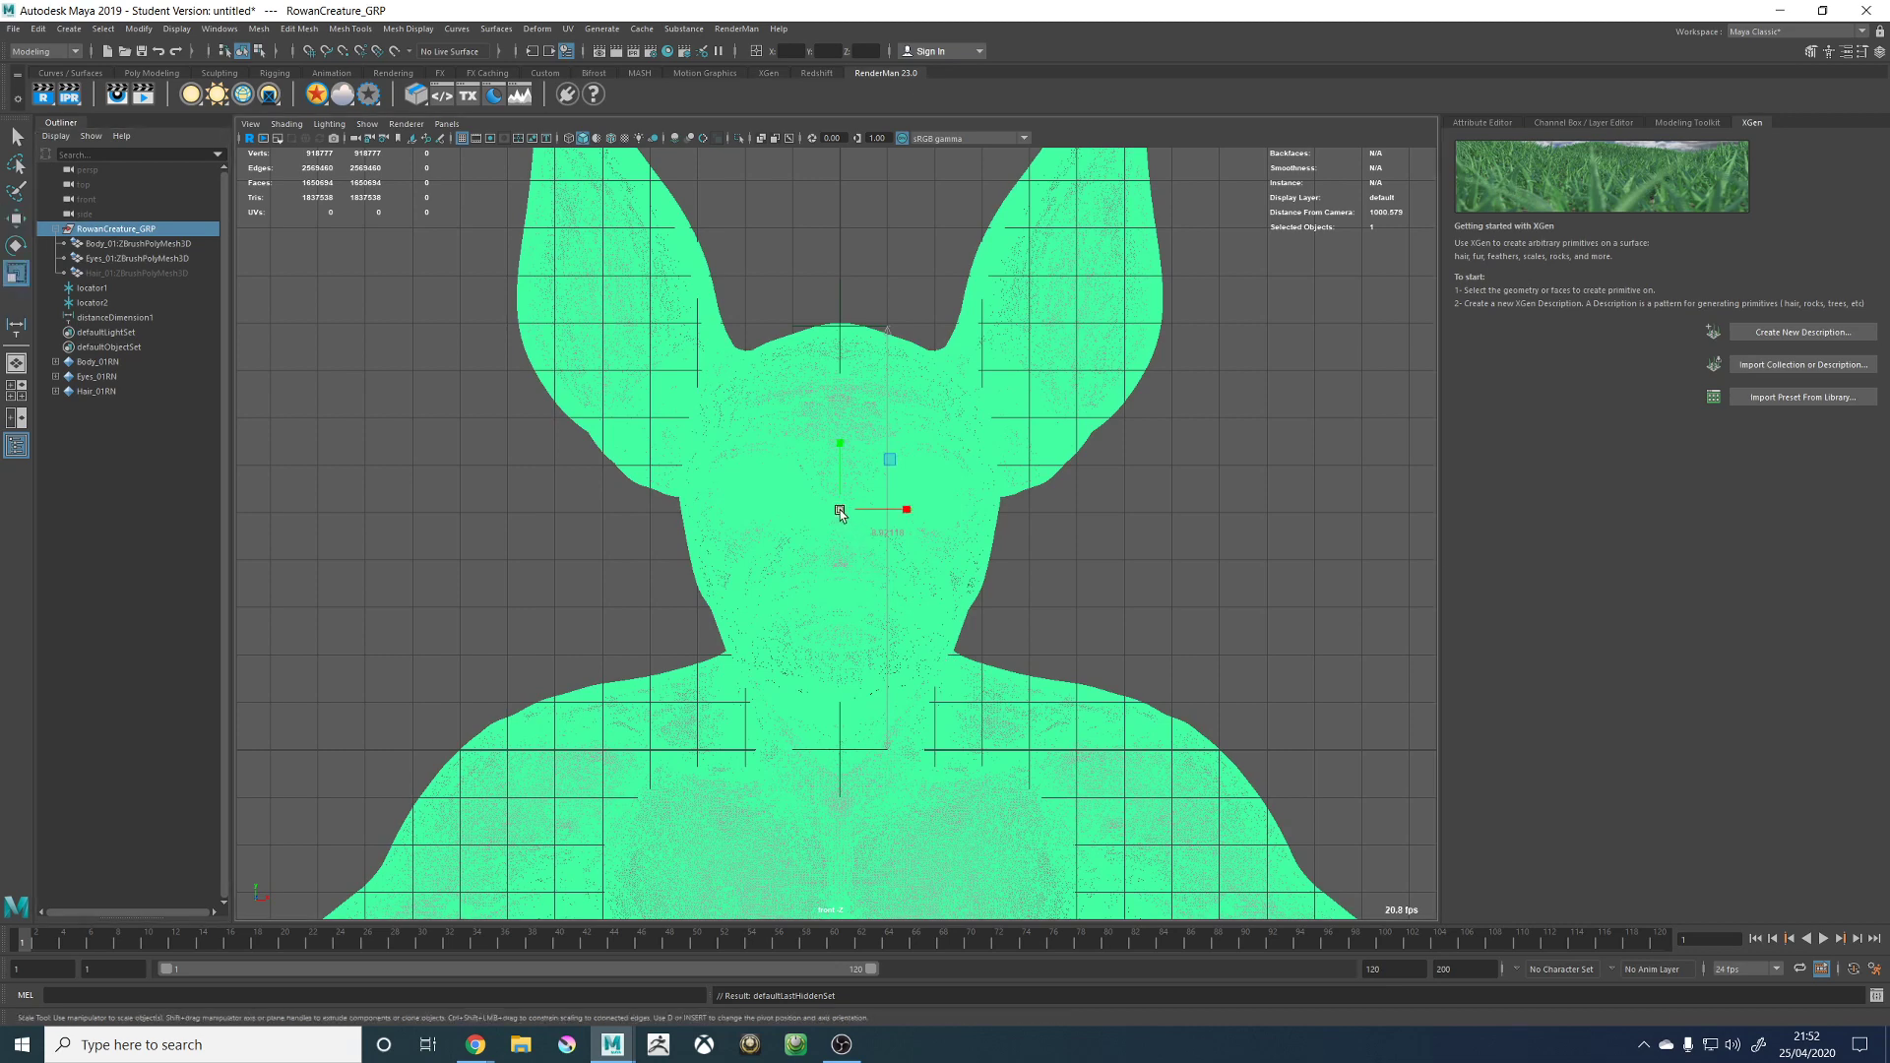
pyautogui.press('d')
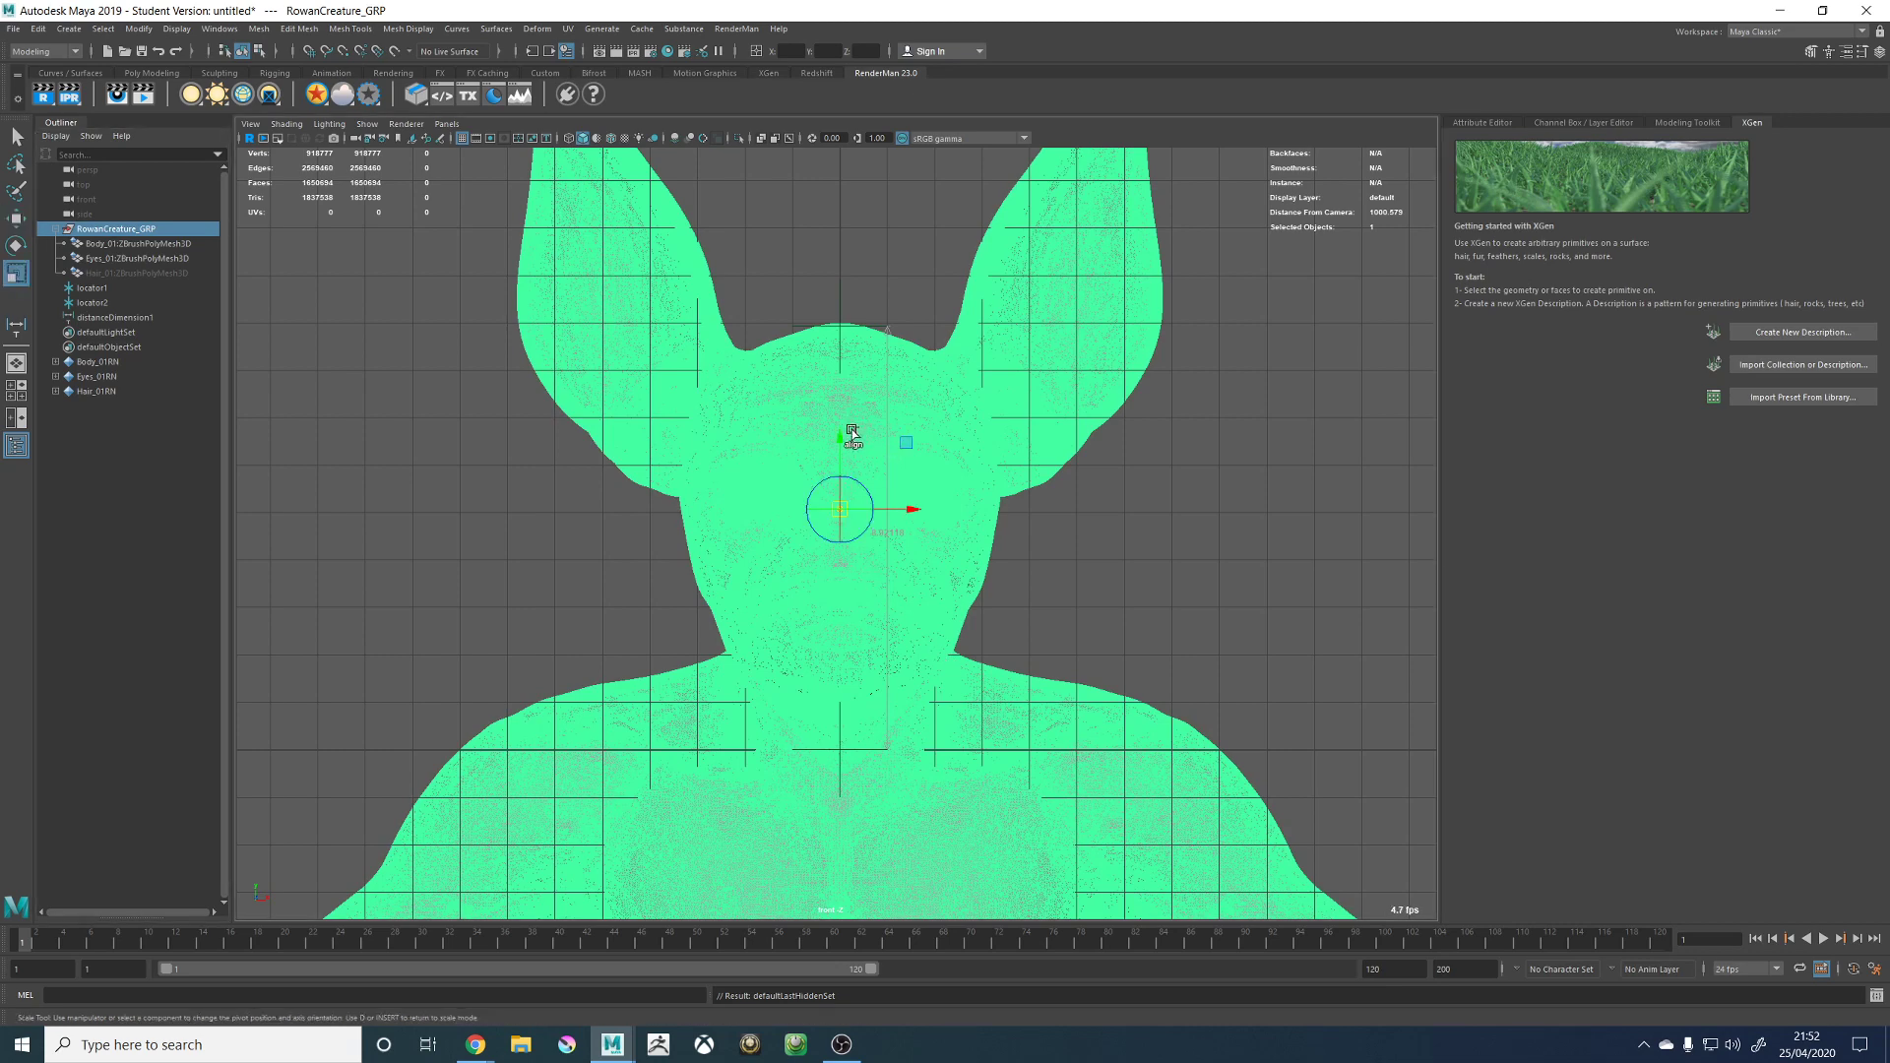
pyautogui.moveTo(842, 424); pyautogui.dragTo(841, 258)
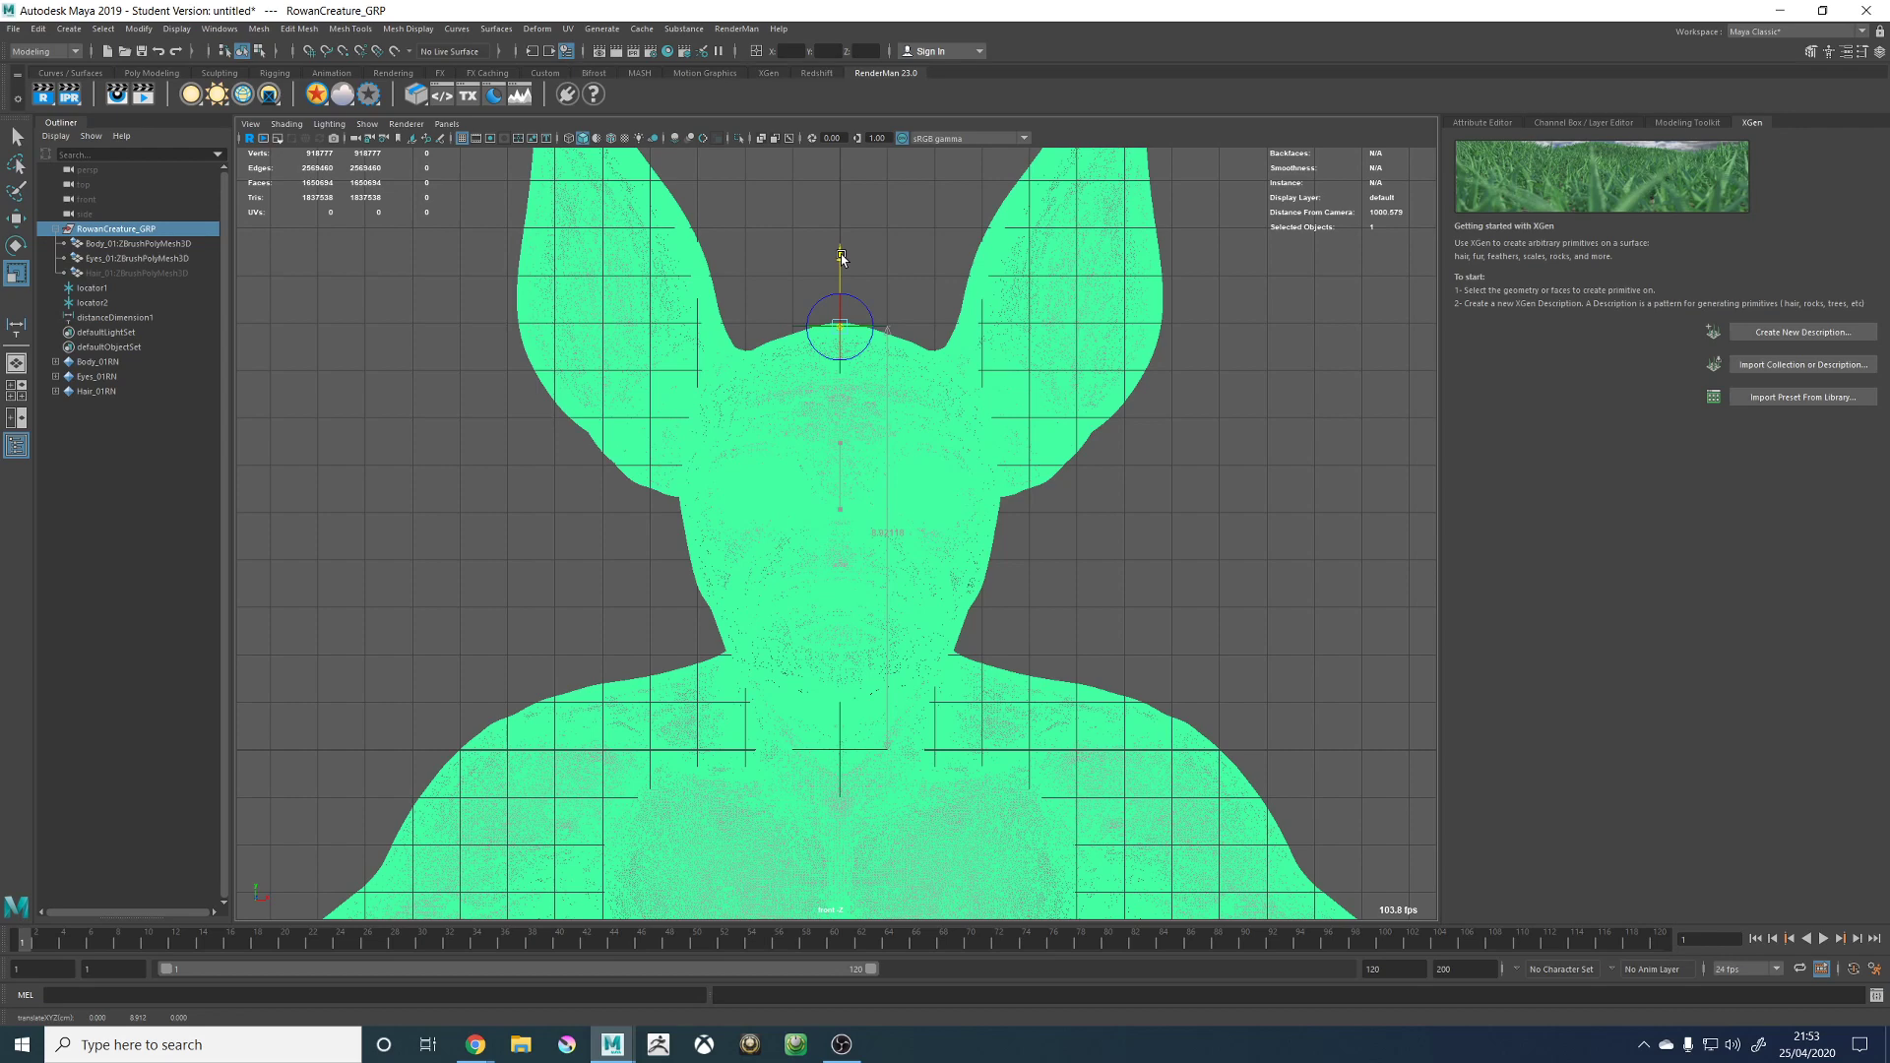
pyautogui.press('d')
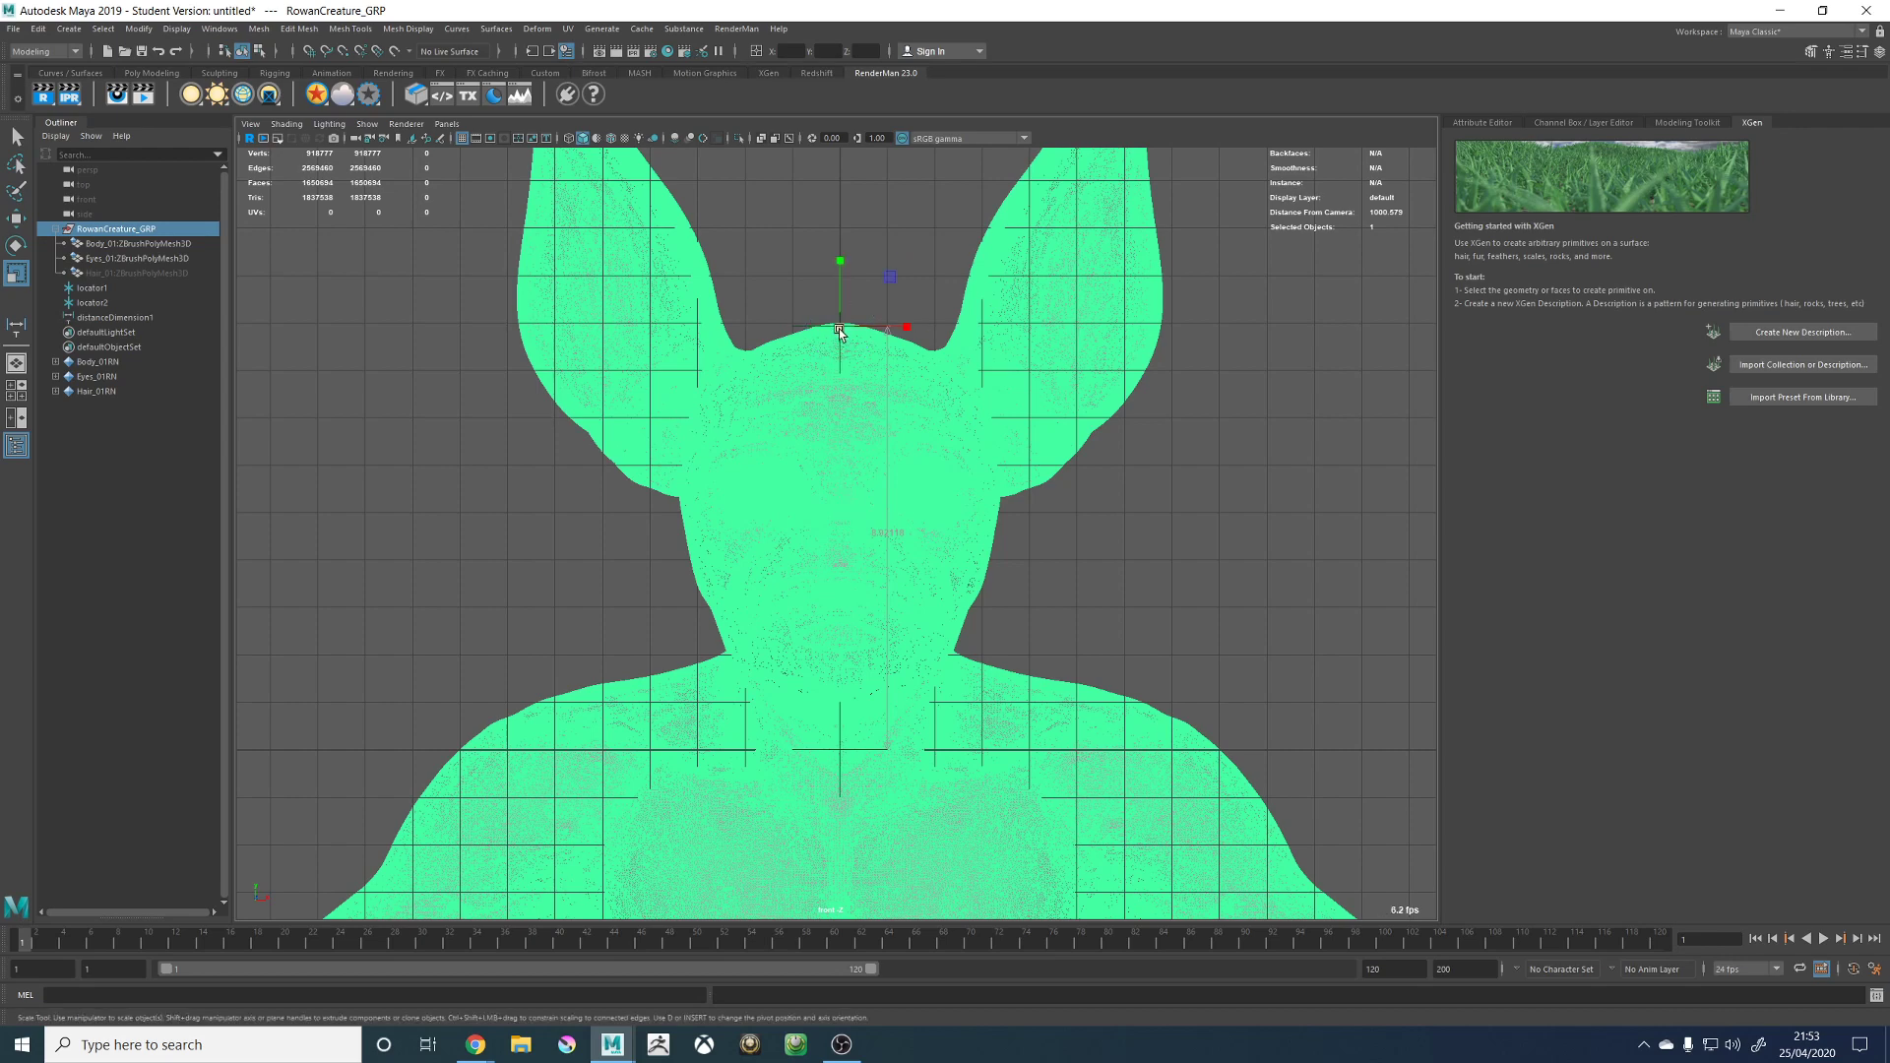
pyautogui.moveTo(839, 329); pyautogui.dragTo(1017, 368)
pyautogui.click(1160, 583)
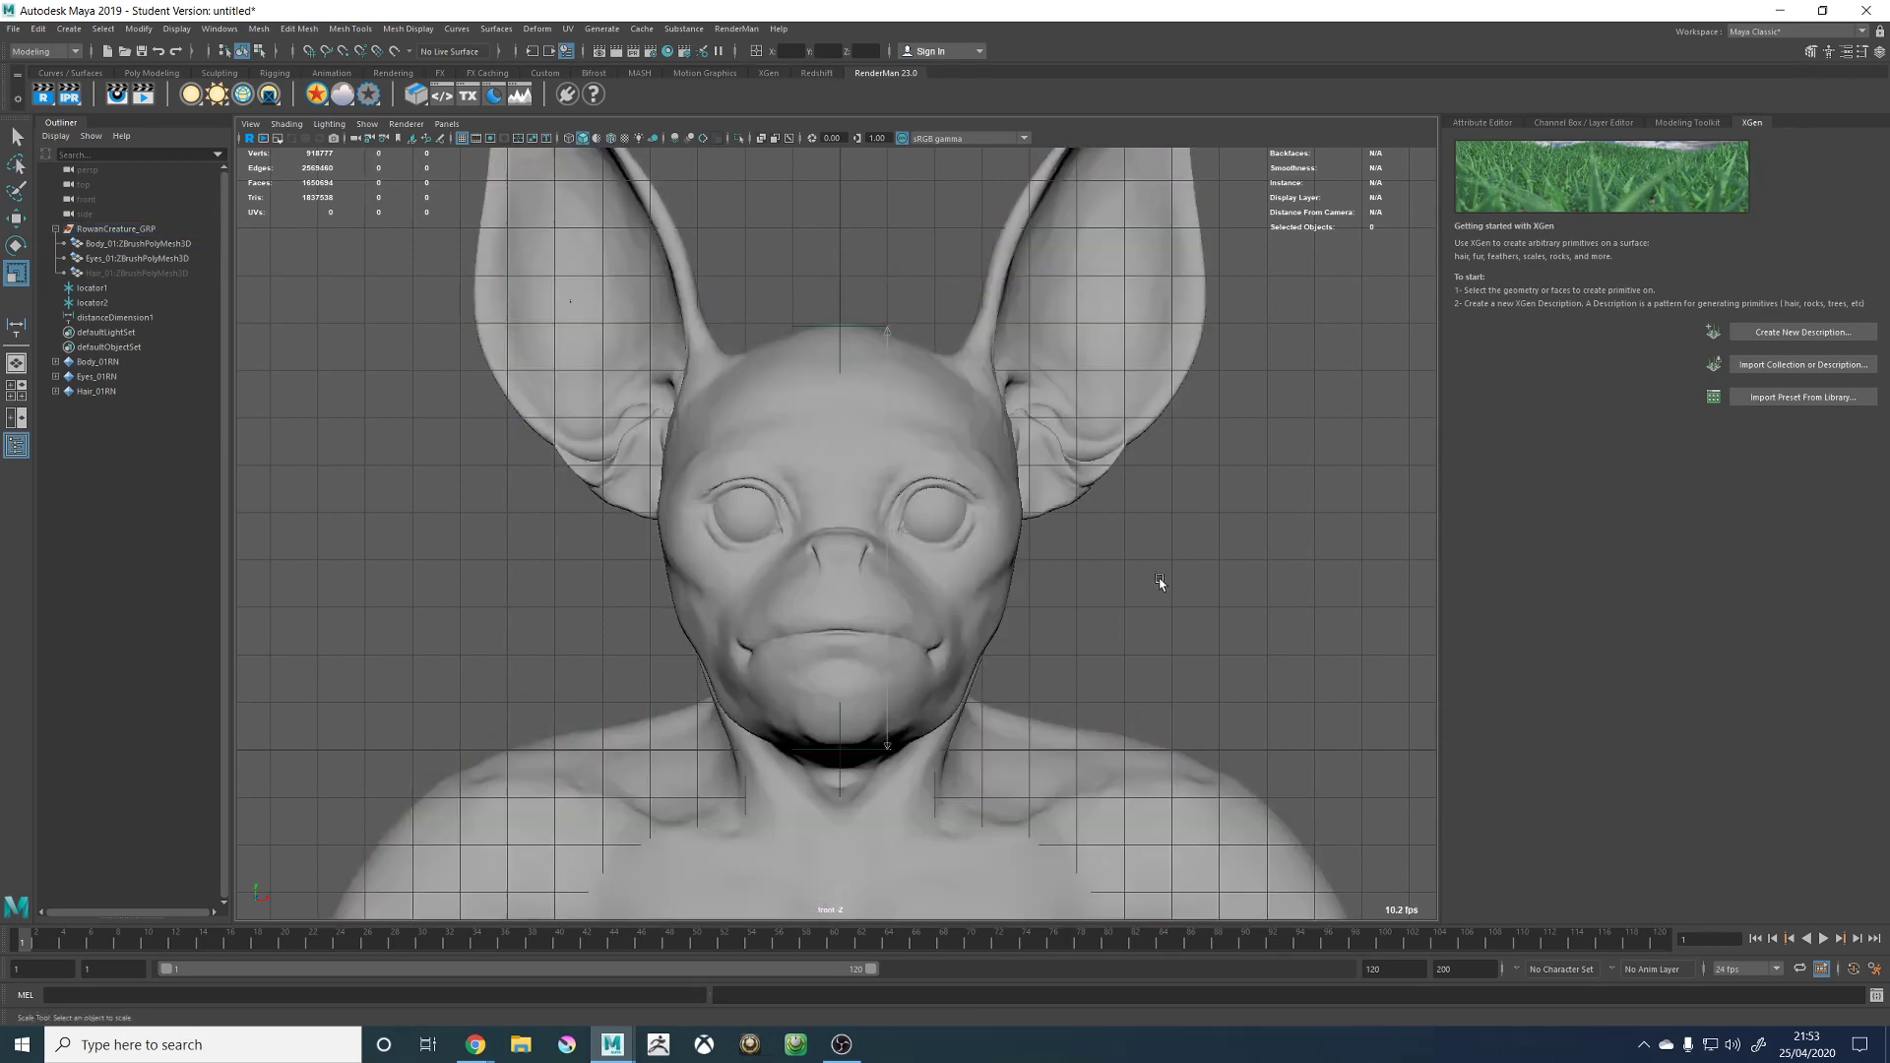
# Unhide the hair mesh, delete both locators and the distance dimension, and return to the perspective view.
pyautogui.click(128, 273)
pyautogui.hotkey('shift', 'h')
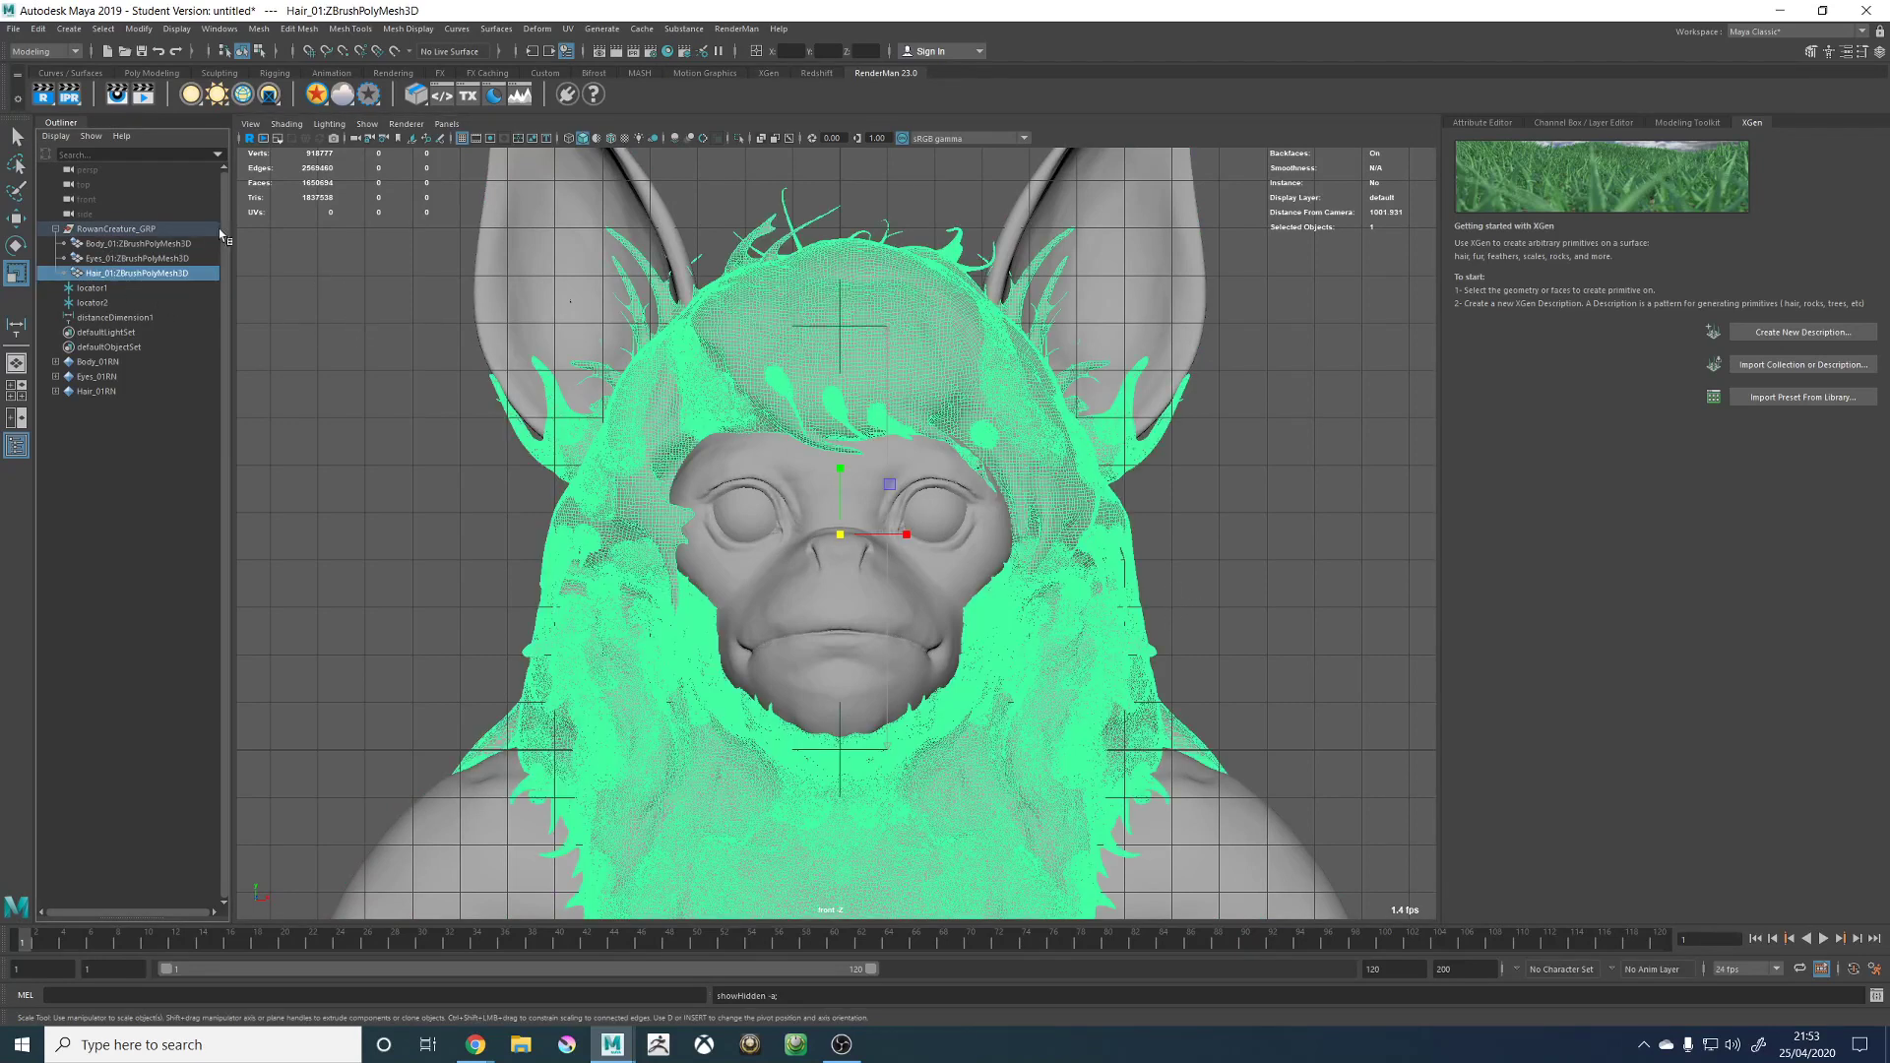
pyautogui.click(107, 290)
pyautogui.keyDown('shift'); pyautogui.click(114, 318); pyautogui.keyUp('shift')
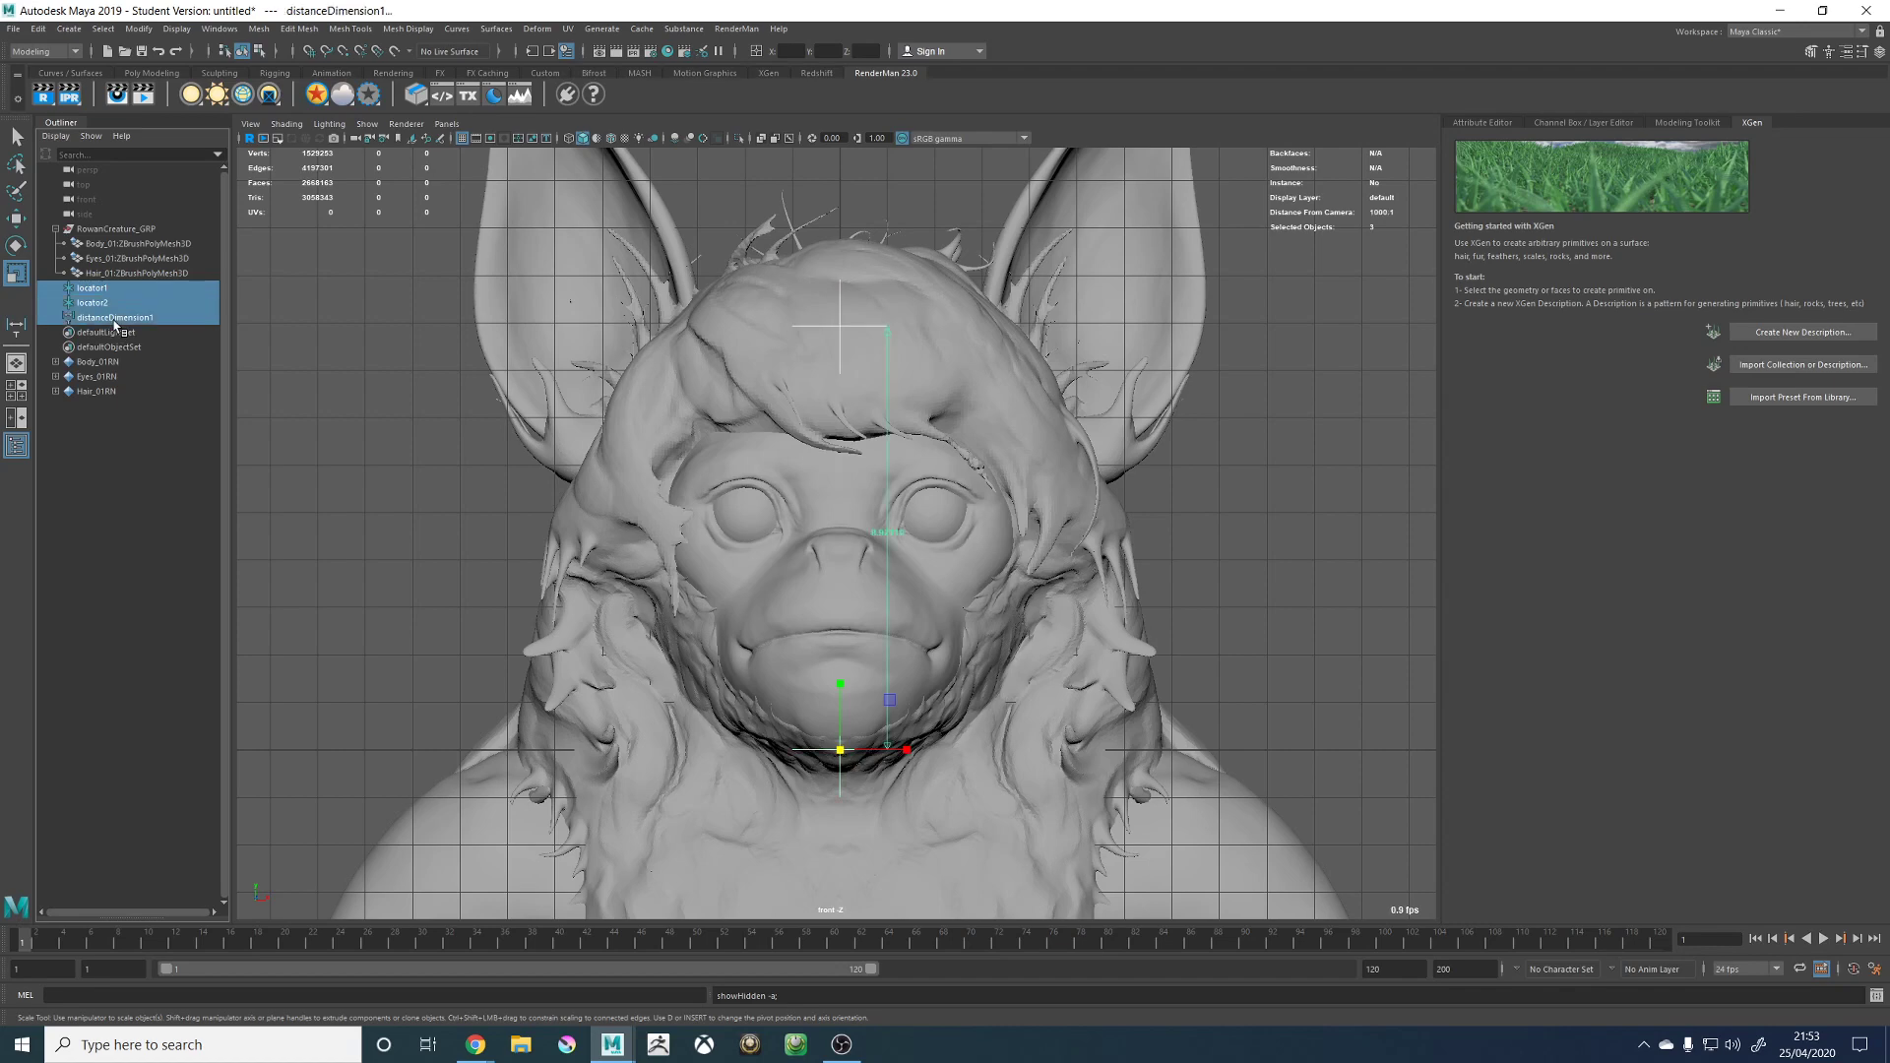
pyautogui.press('Delete')
pyautogui.press('space')
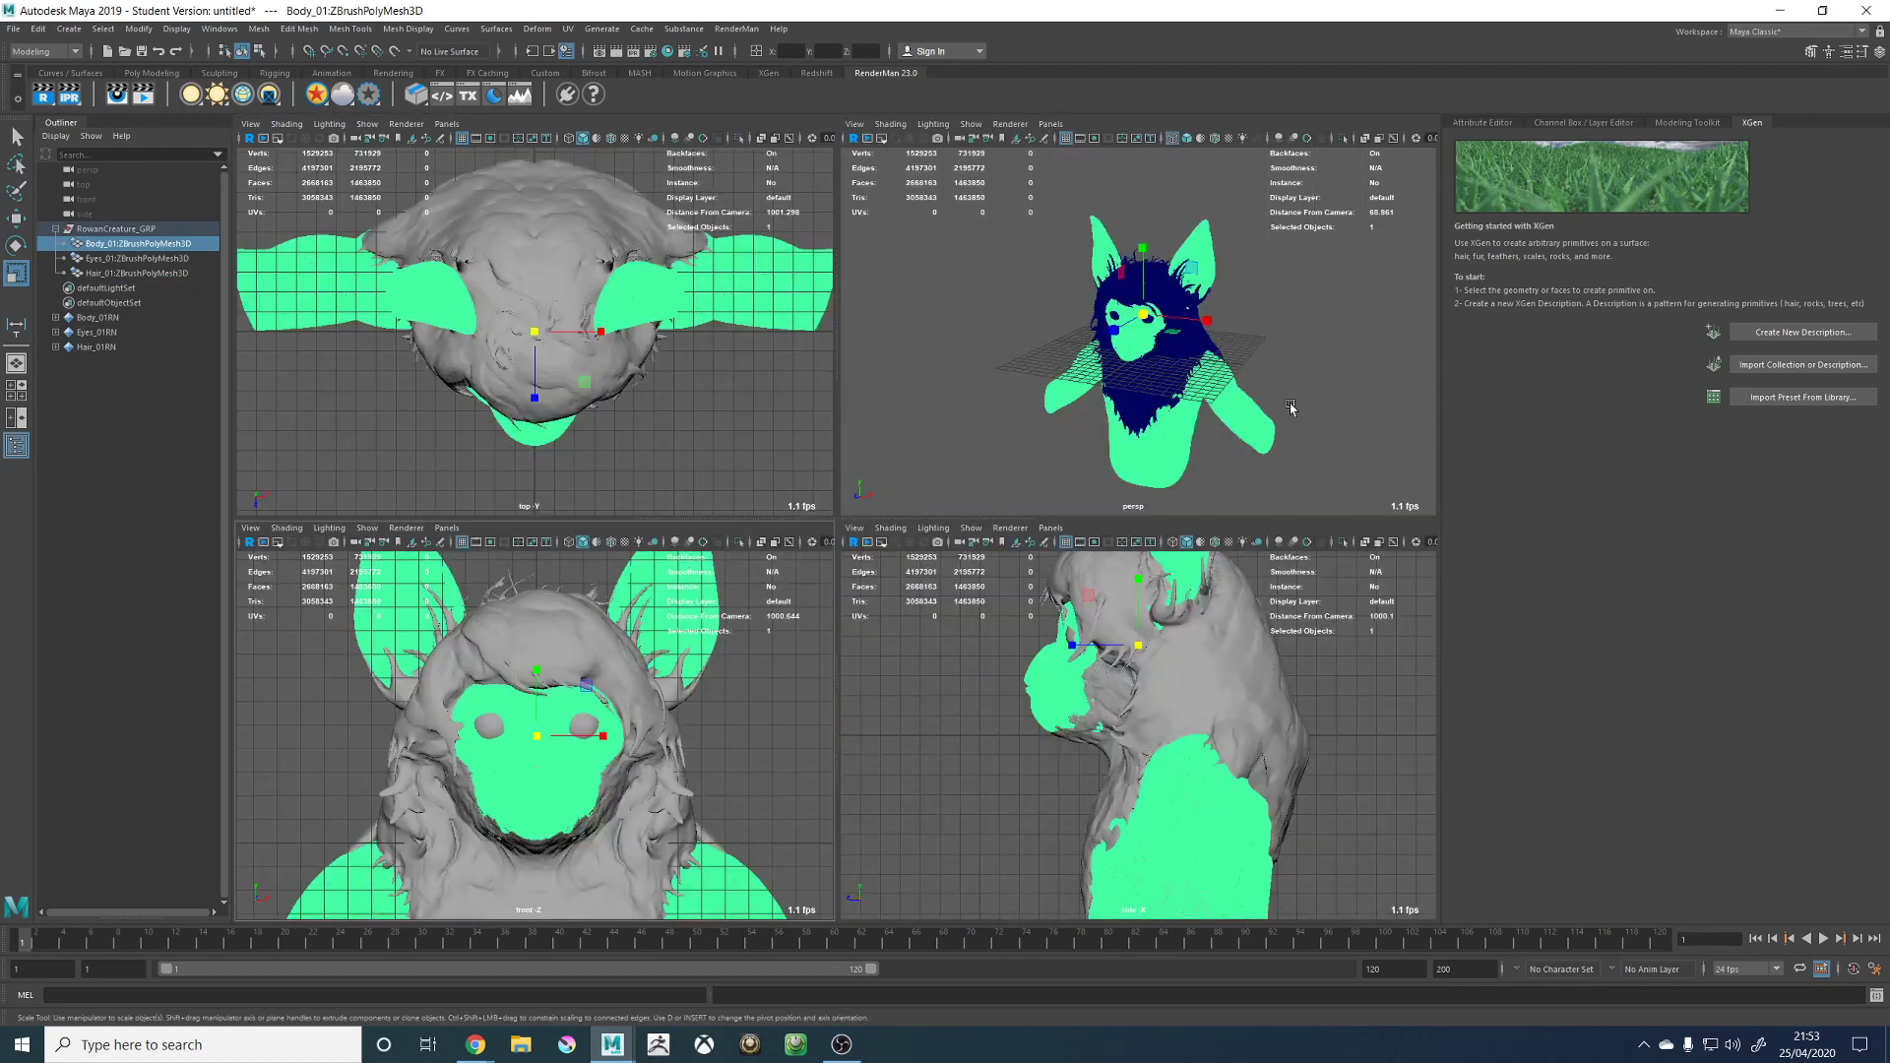
pyautogui.press('space')
pyautogui.moveTo(1180, 436)
pyautogui.keyDown('alt'); pyautogui.mouseDown()
pyautogui.moveTo(1201, 423)
pyautogui.moveTo(965, 473)
pyautogui.moveTo(1112, 497)
pyautogui.mouseUp(); pyautogui.keyUp('alt')
pyautogui.scroll(3, 1158, 481)
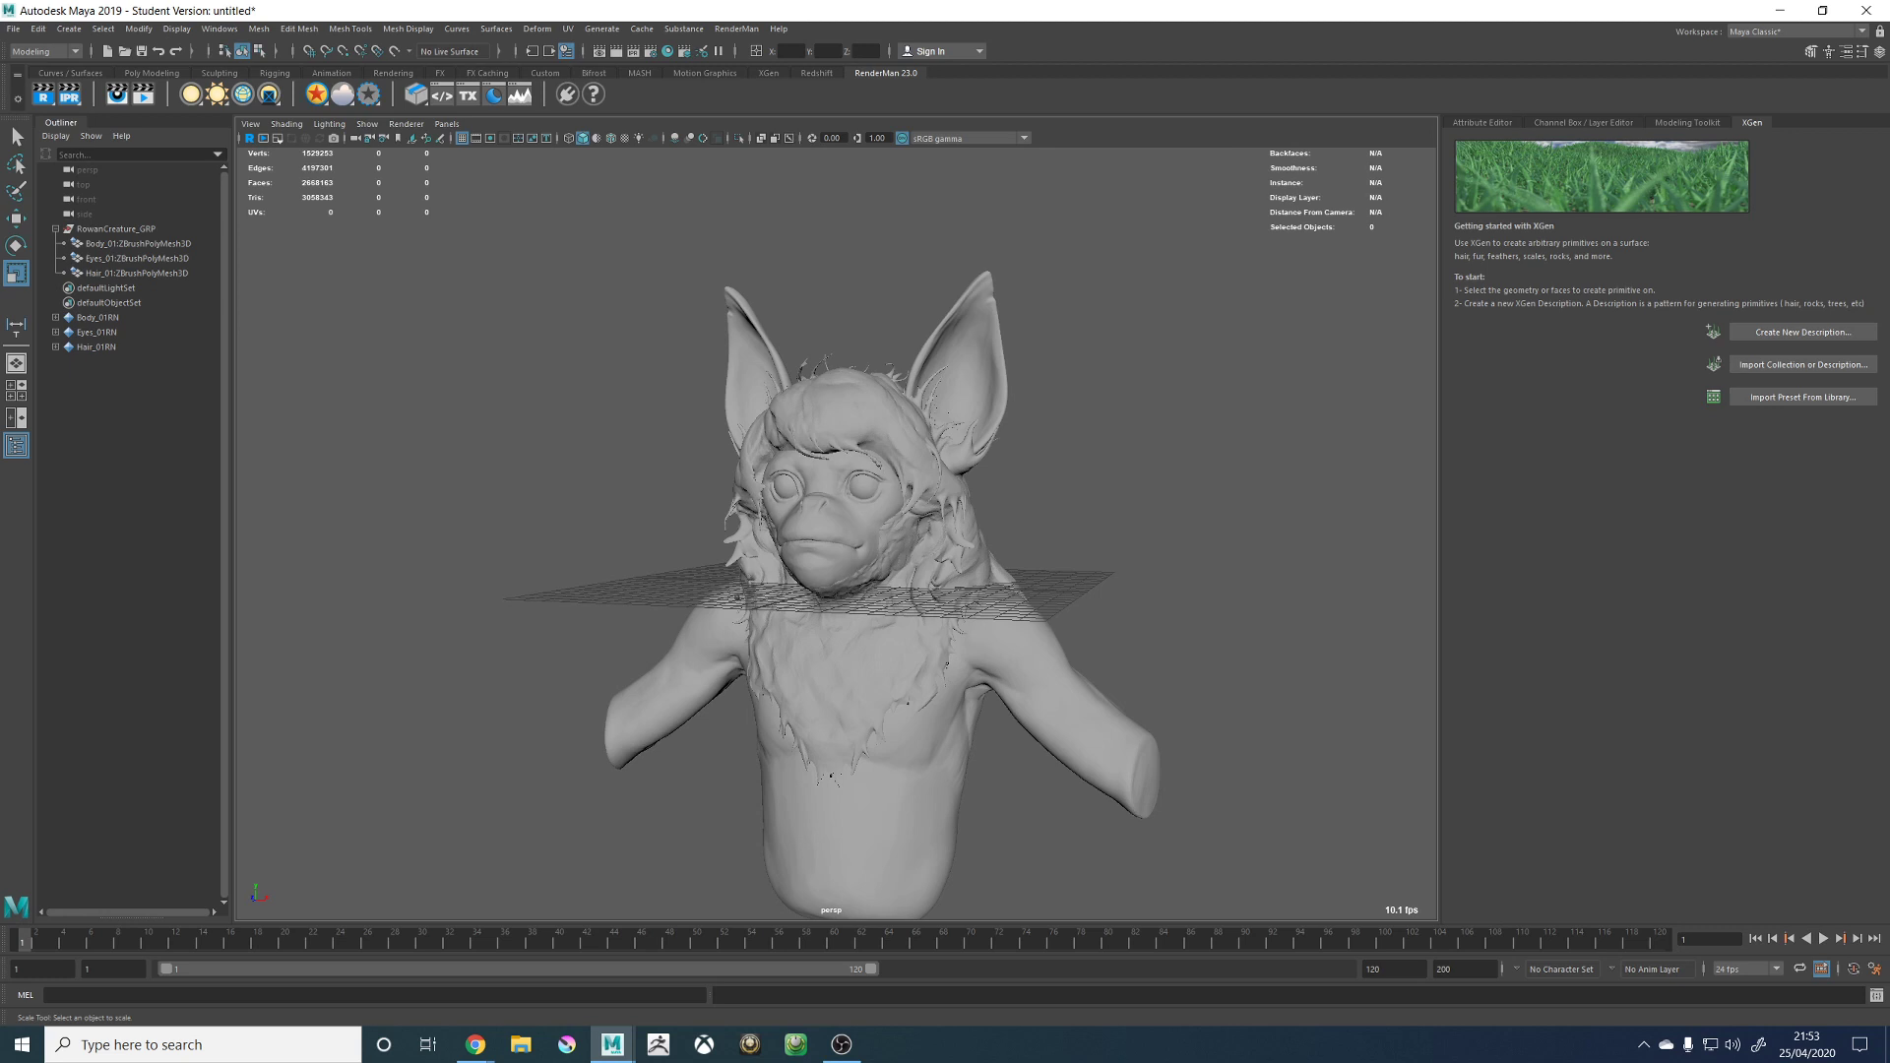
# Move RowanCreature_GRP up until the base of the creature's torso rests on the grid.
pyautogui.hotkey('alt', 'Tab')
pyautogui.keyDown('alt'); pyautogui.moveTo(1253, 430); pyautogui.dragTo(1316, 215); pyautogui.keyUp('alt')
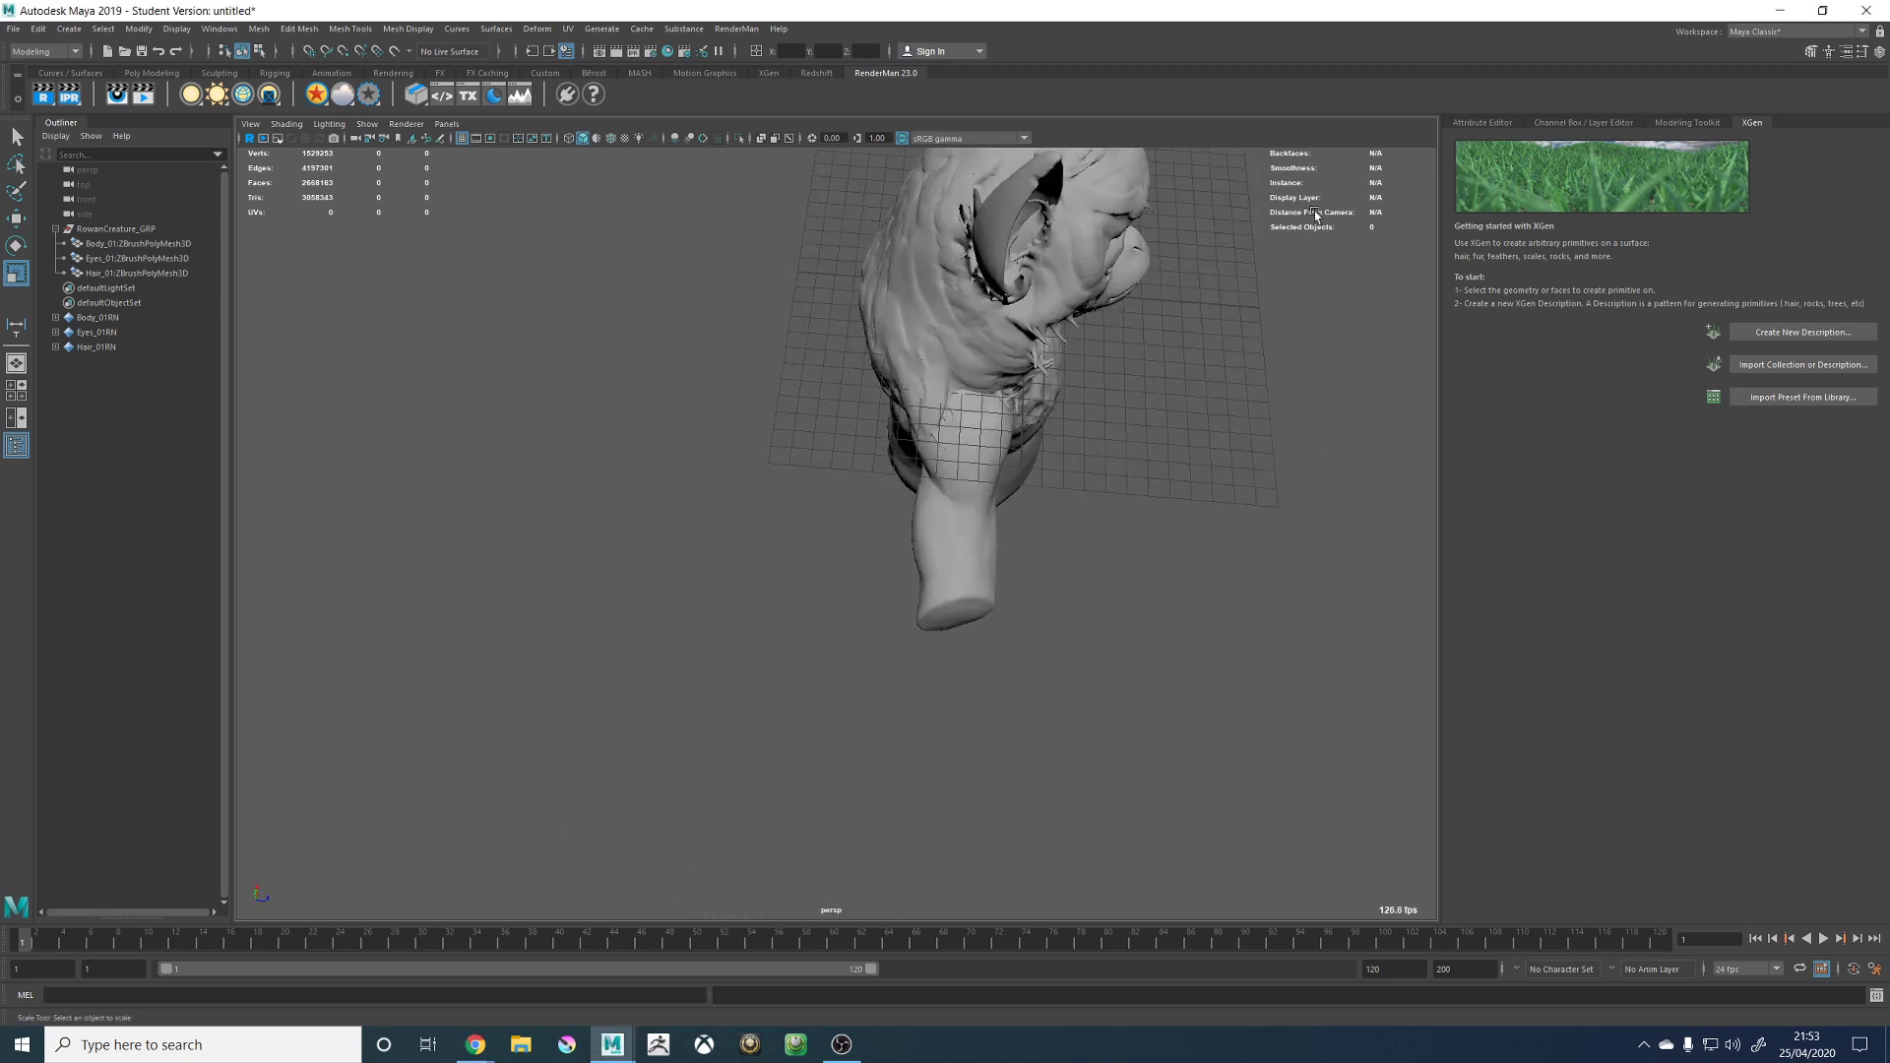
pyautogui.keyDown('alt'); pyautogui.moveTo(917, 571); pyautogui.dragTo(1159, 474); pyautogui.keyUp('alt')
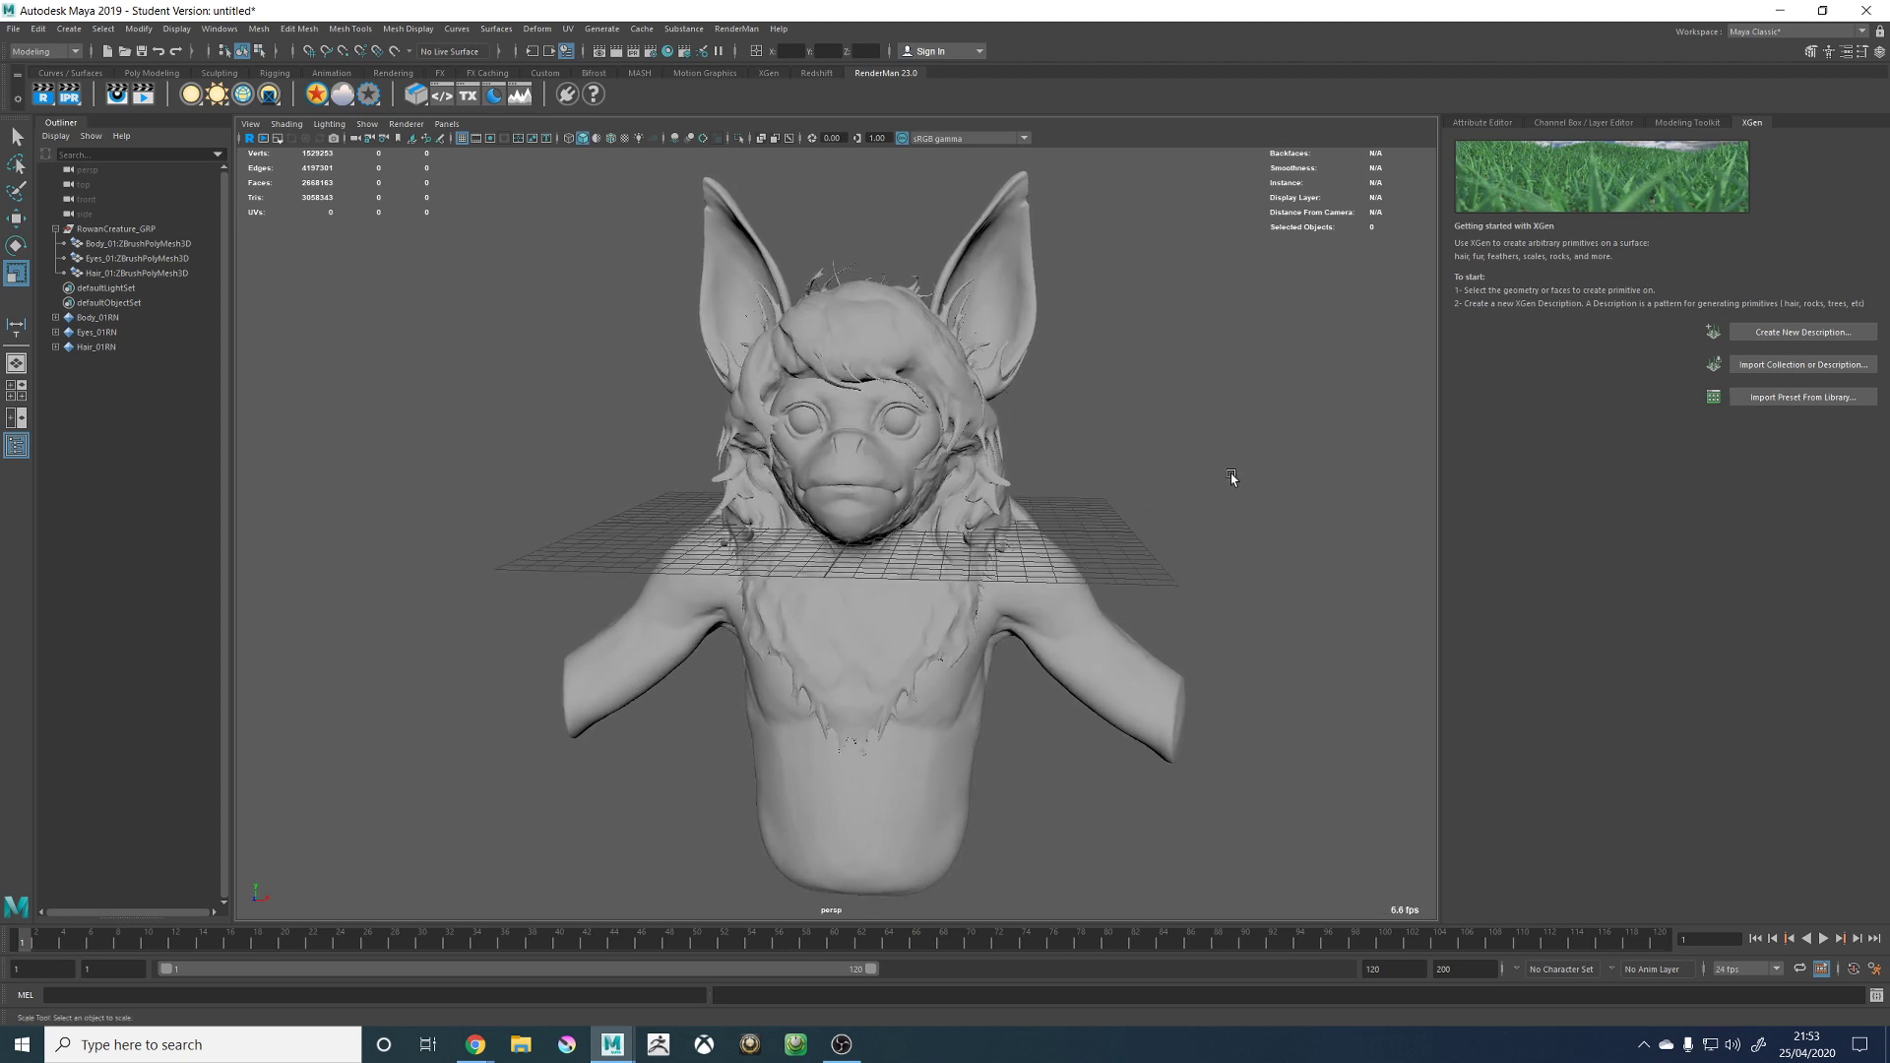
pyautogui.keyDown('alt'); pyautogui.moveTo(1230, 477); pyautogui.dragTo(918, 467, button='right'); pyautogui.keyUp('alt')
pyautogui.click(114, 229)
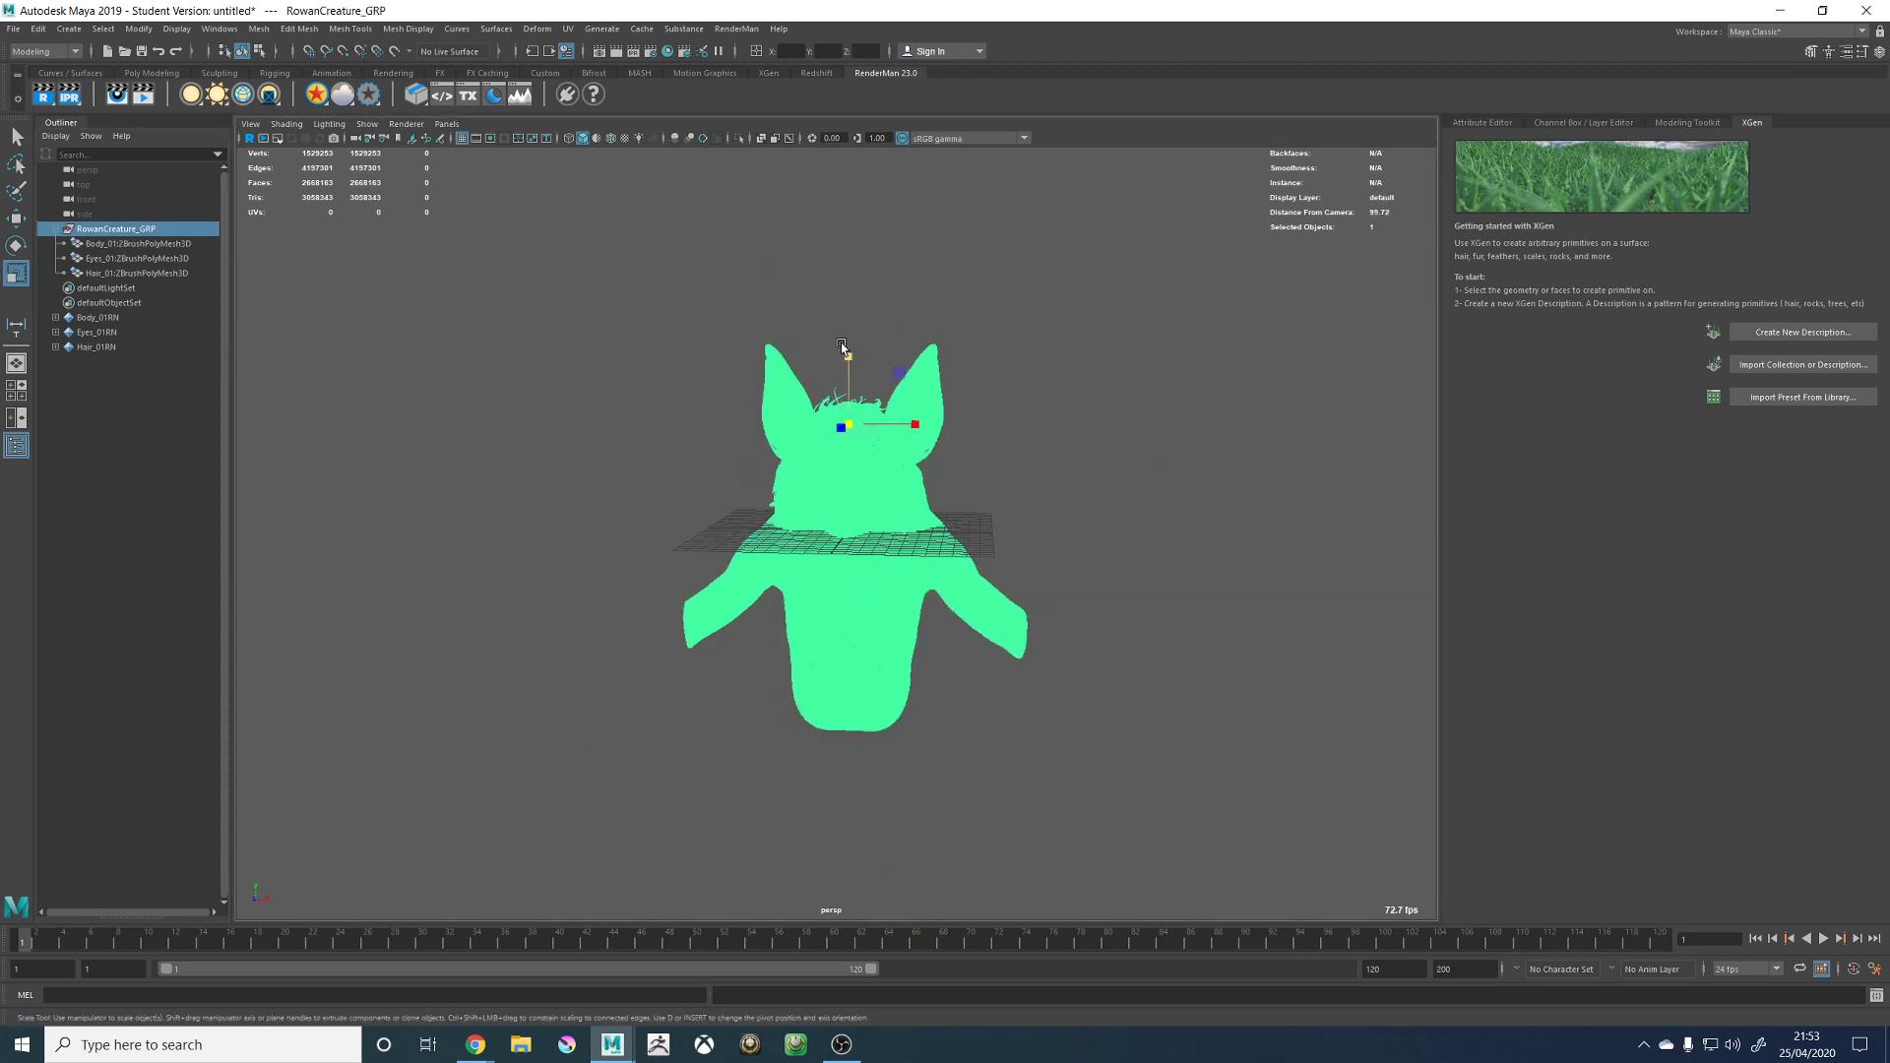
pyautogui.press('w')
pyautogui.moveTo(852, 351); pyautogui.dragTo(856, 155)
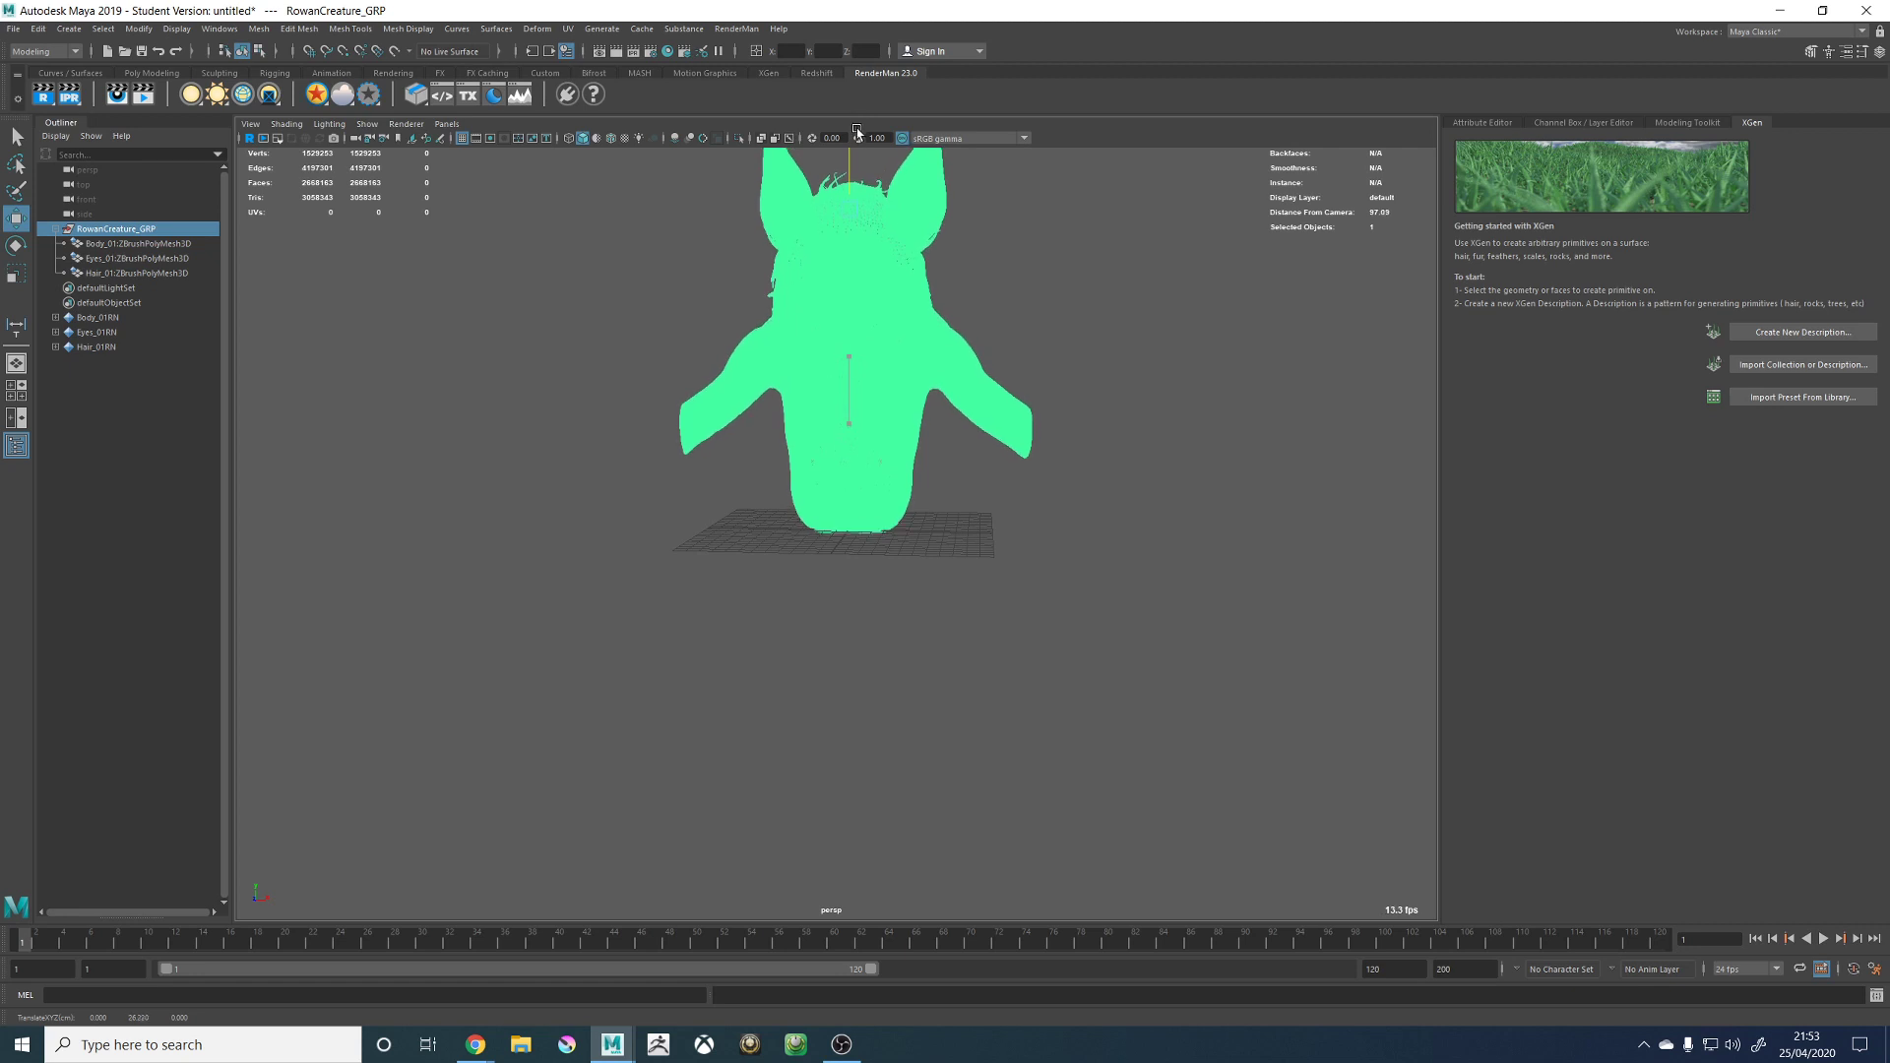
pyautogui.click(1220, 317)
pyautogui.keyDown('alt'); pyautogui.moveTo(1082, 419); pyautogui.dragTo(935, 478); pyautogui.keyUp('alt')
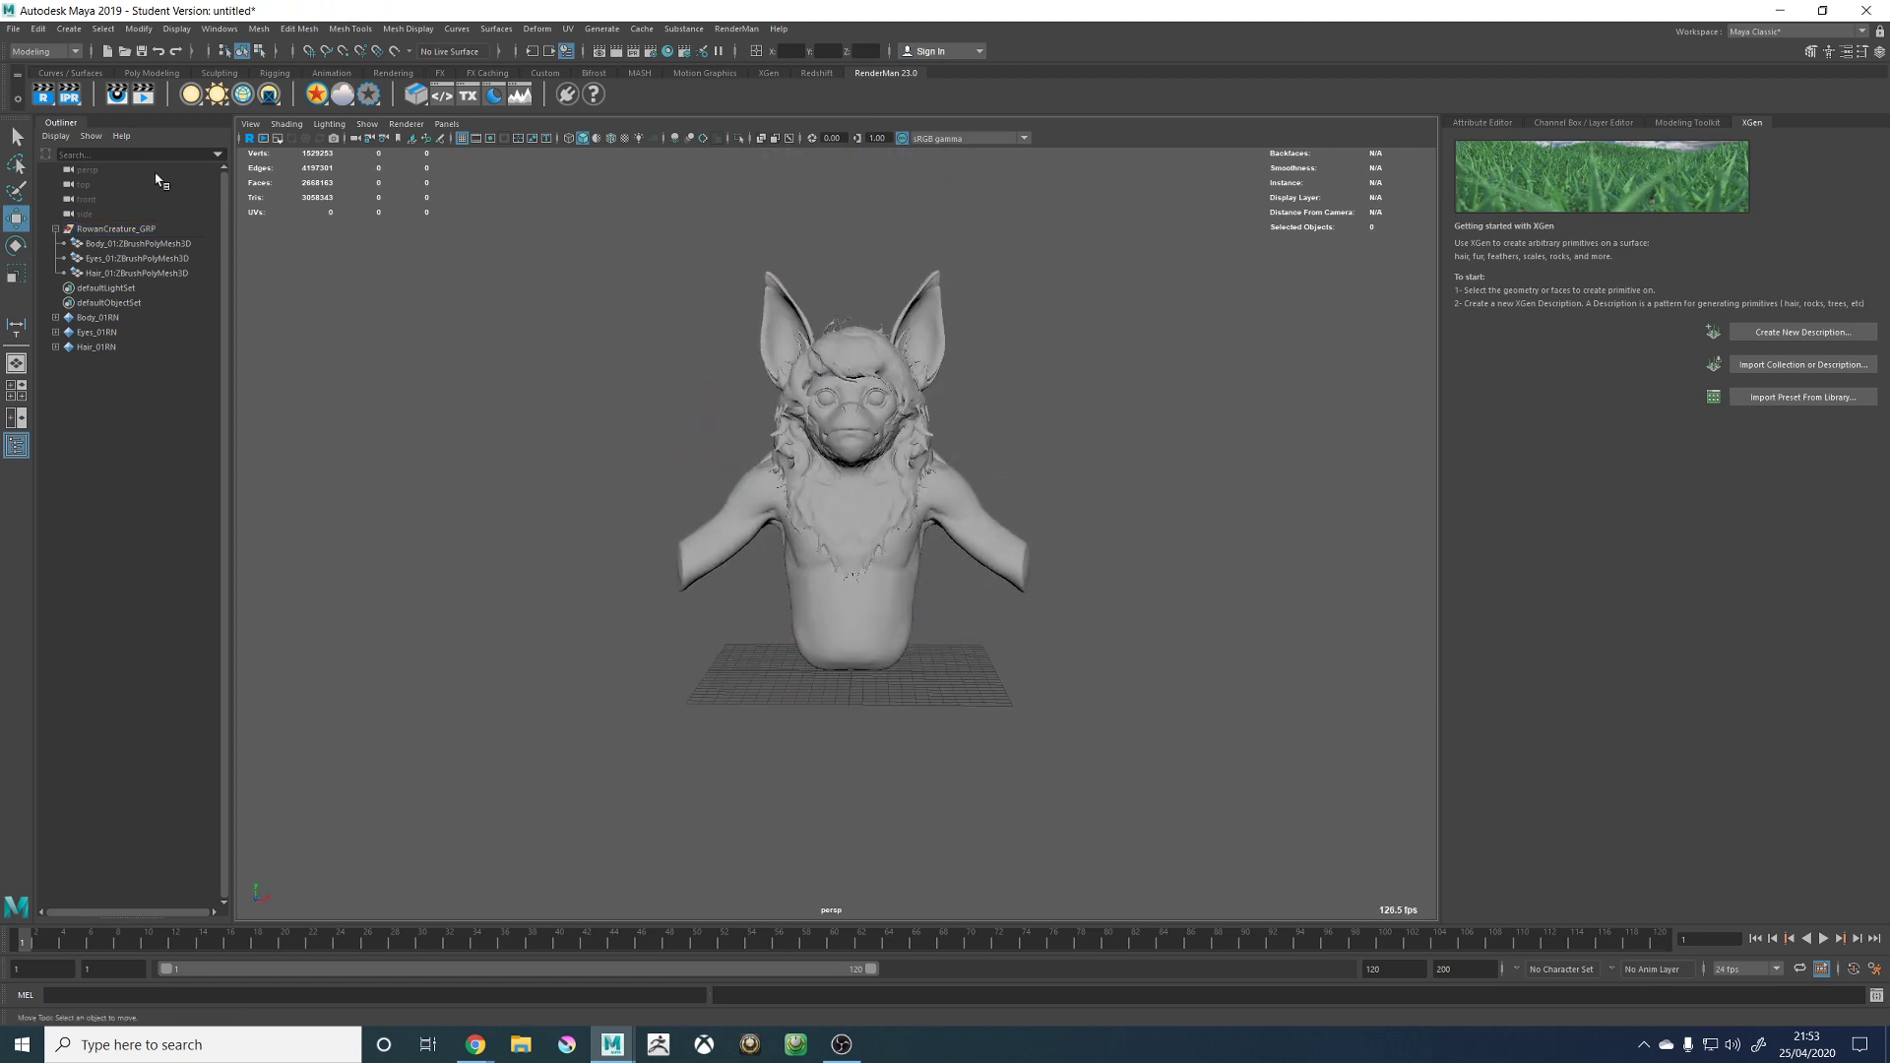
# Freeze the transformations of RowanCreature_GRP.
pyautogui.click(116, 229)
pyautogui.click(139, 36)
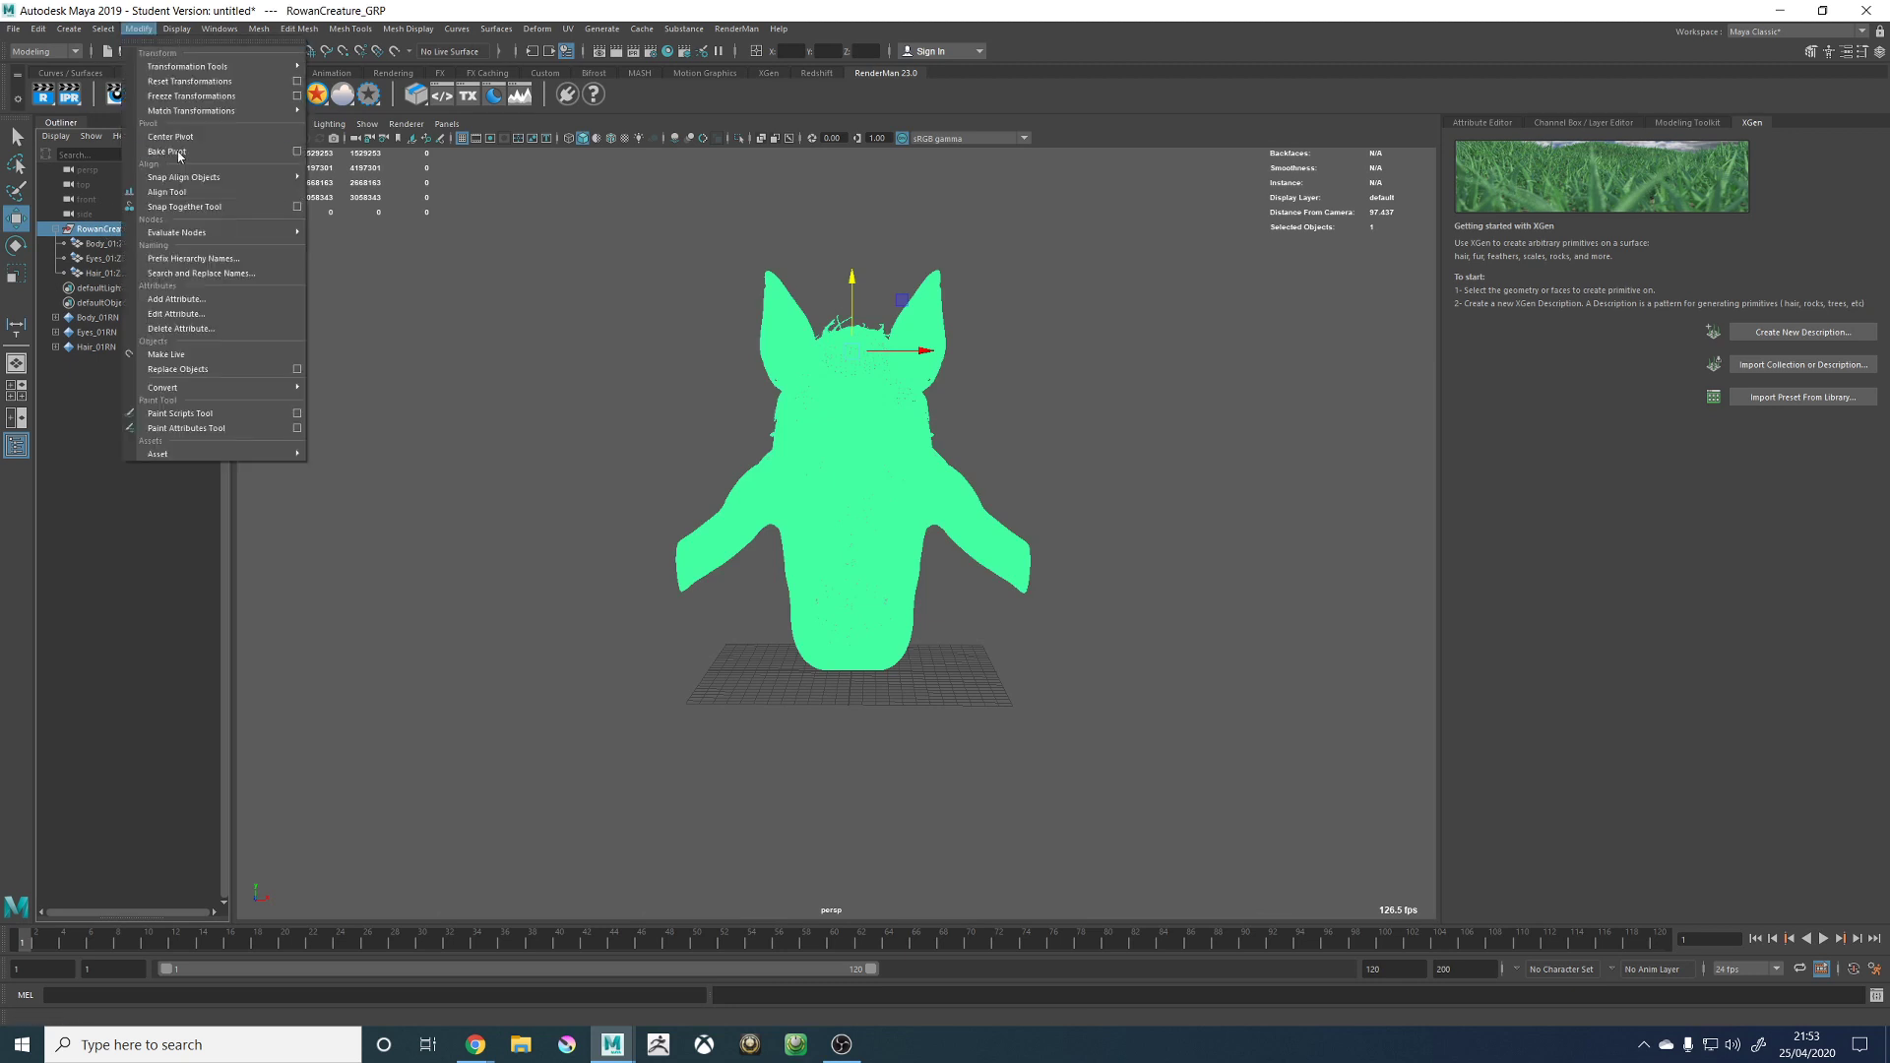
pyautogui.click(411, 175)
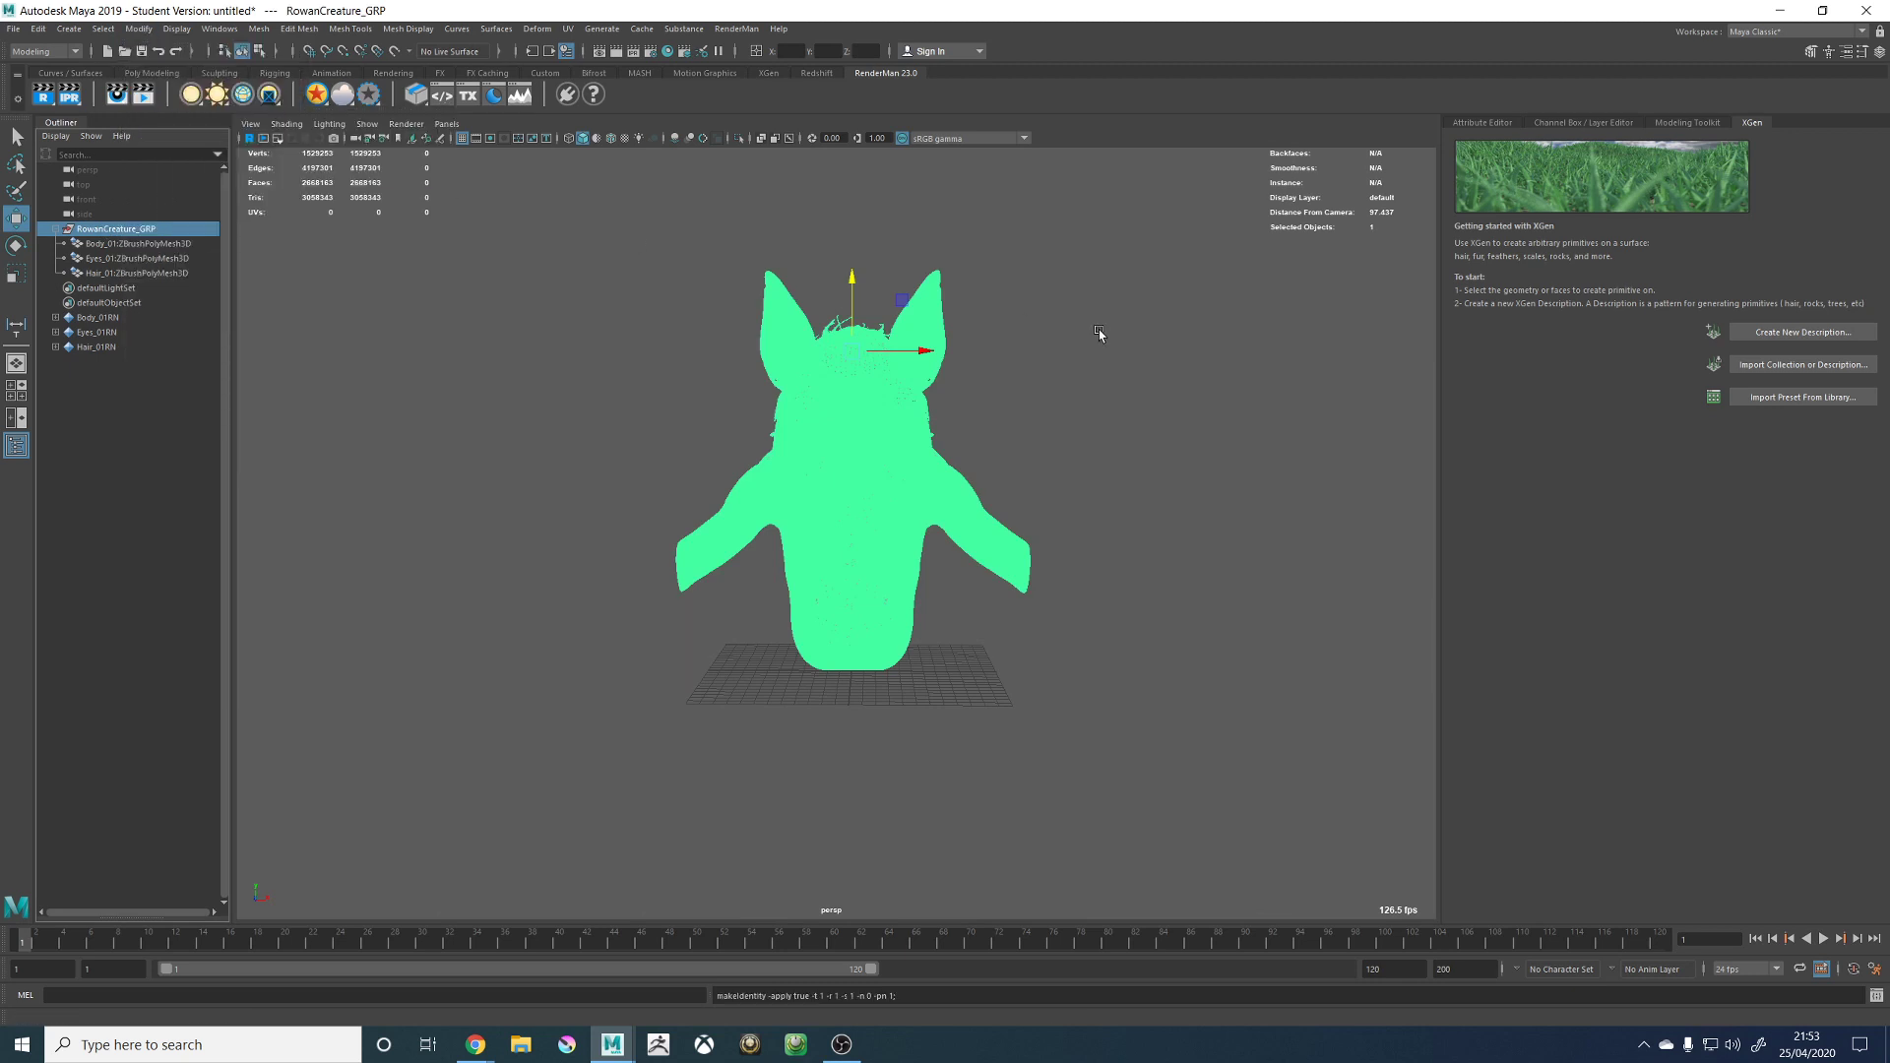
pyautogui.click(1154, 316)
pyautogui.keyDown('alt'); pyautogui.moveTo(1134, 362); pyautogui.dragTo(1068, 382); pyautogui.keyUp('alt')
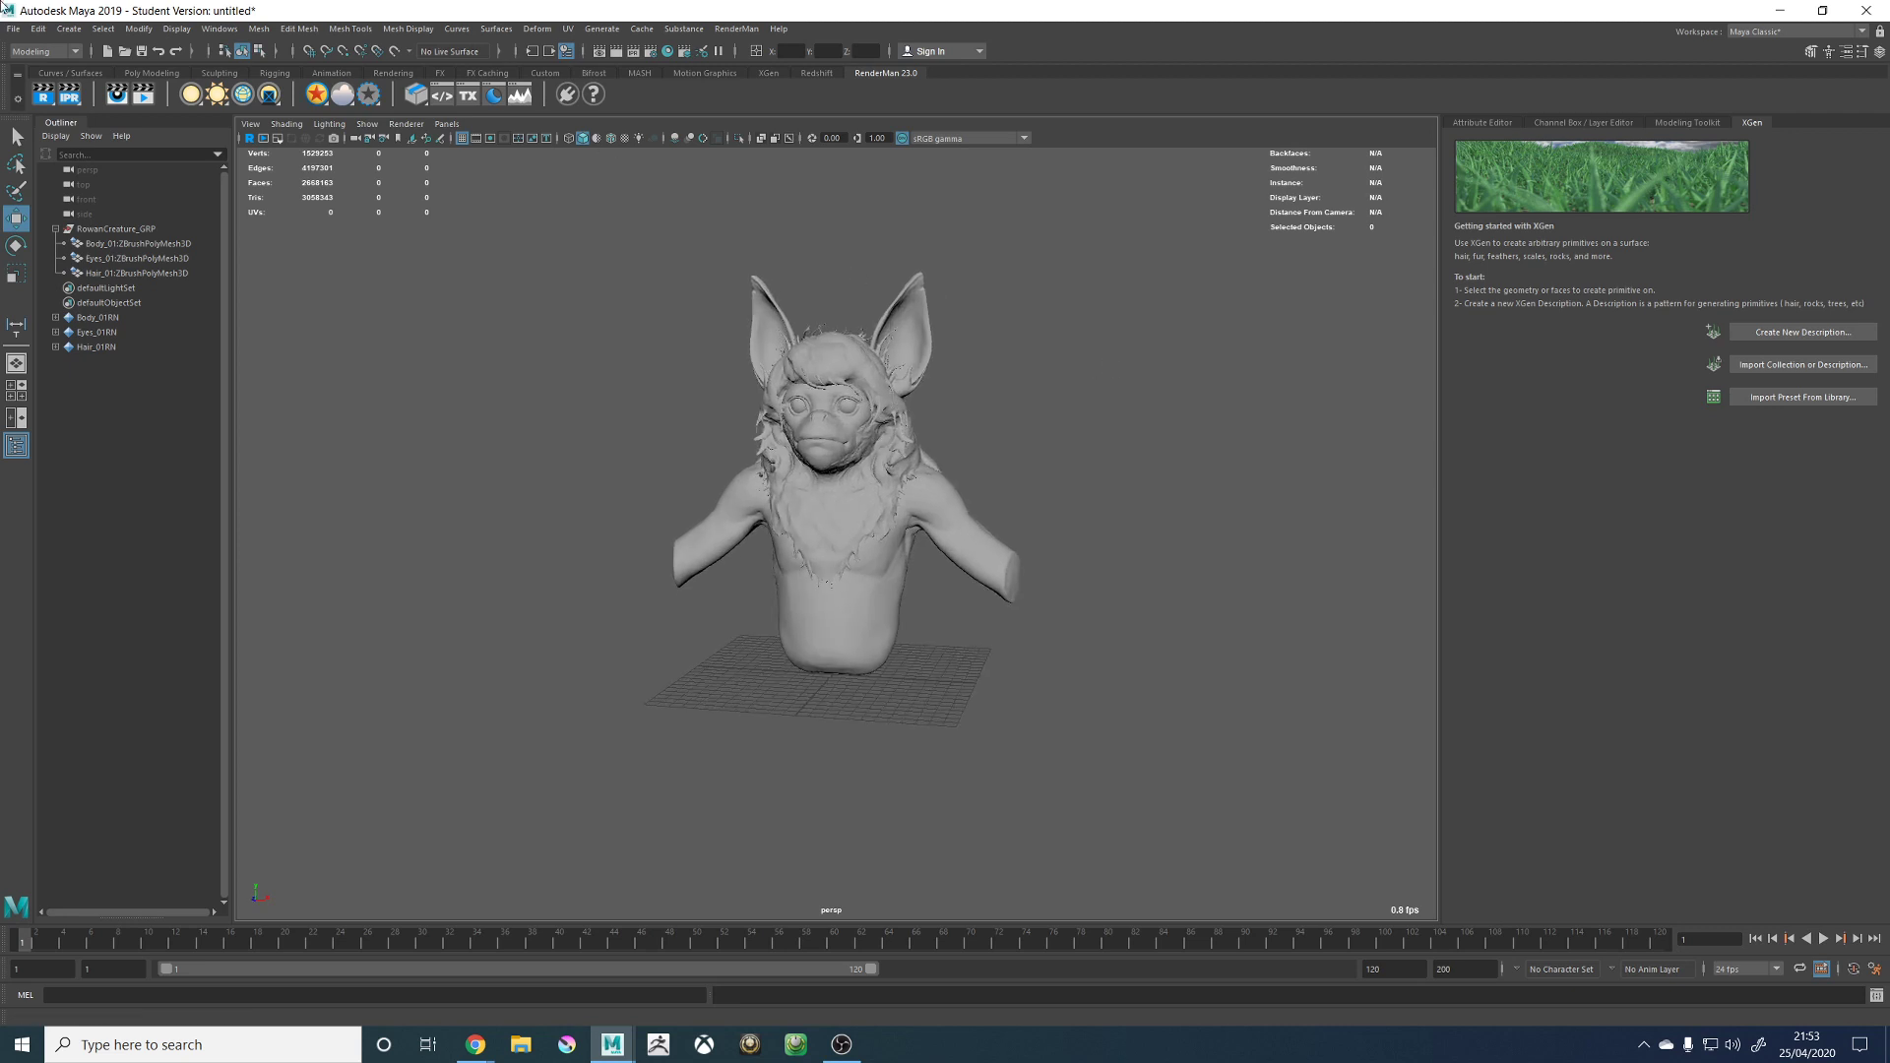
# Save the scene as RowanCreature_Model.1001.ma in the SamRowanStudy project's Model folder, as Maya ASCII.
pyautogui.click(14, 30)
pyautogui.click(59, 109)
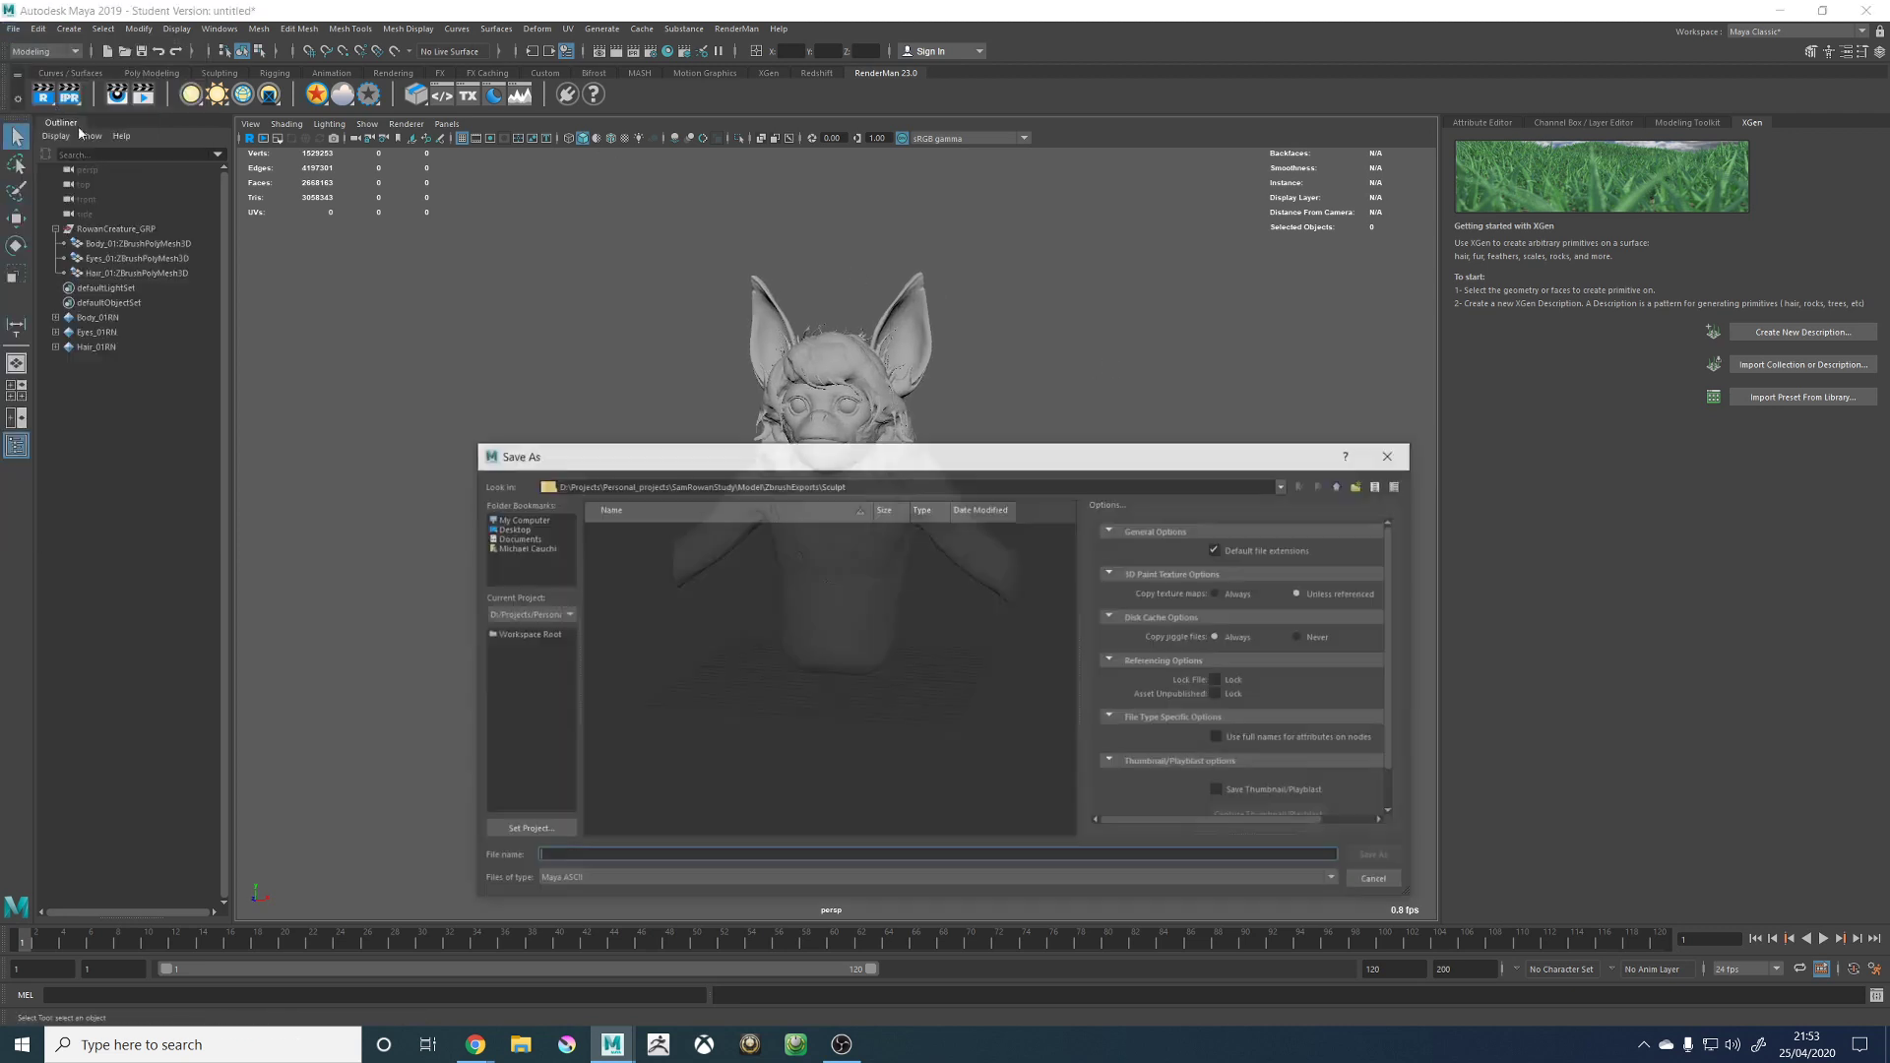
pyautogui.click(1340, 485)
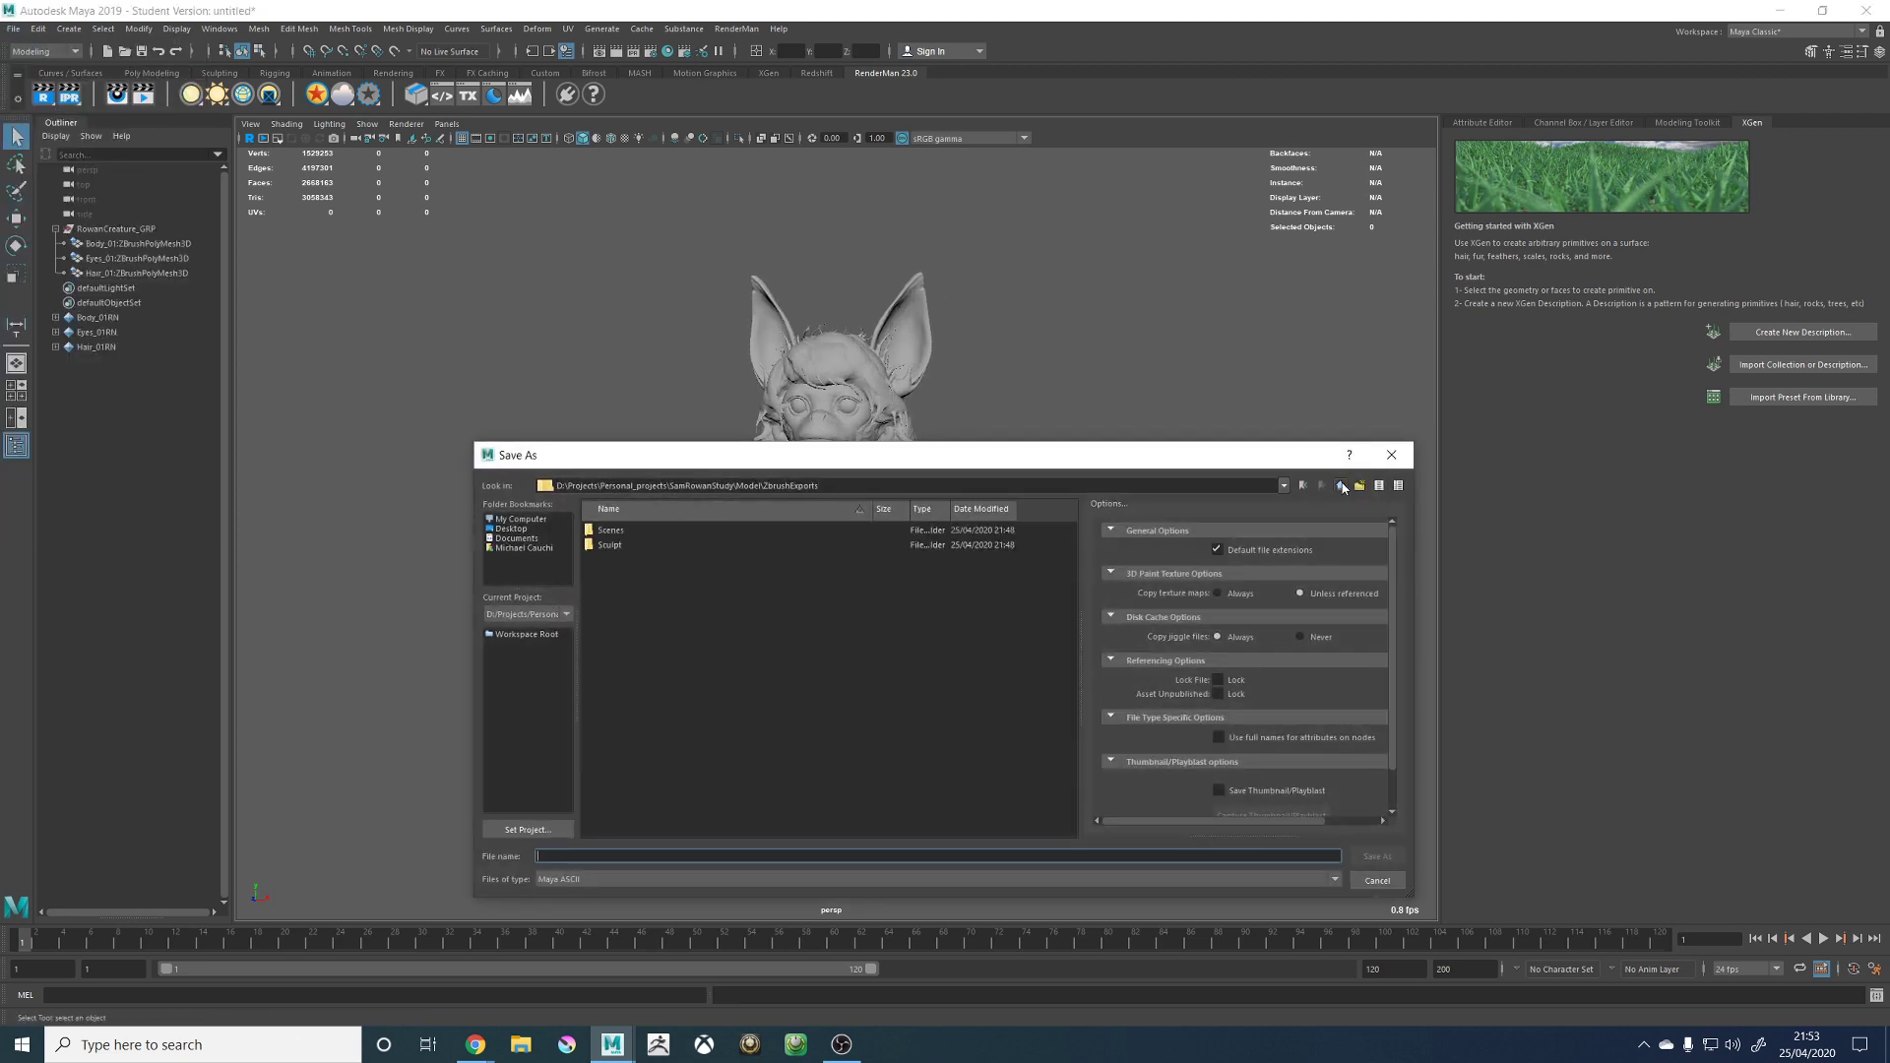
pyautogui.click(1339, 485)
pyautogui.click(646, 667)
pyautogui.click(561, 856)
pyautogui.write('RowanCreature_Model.1001.ma')
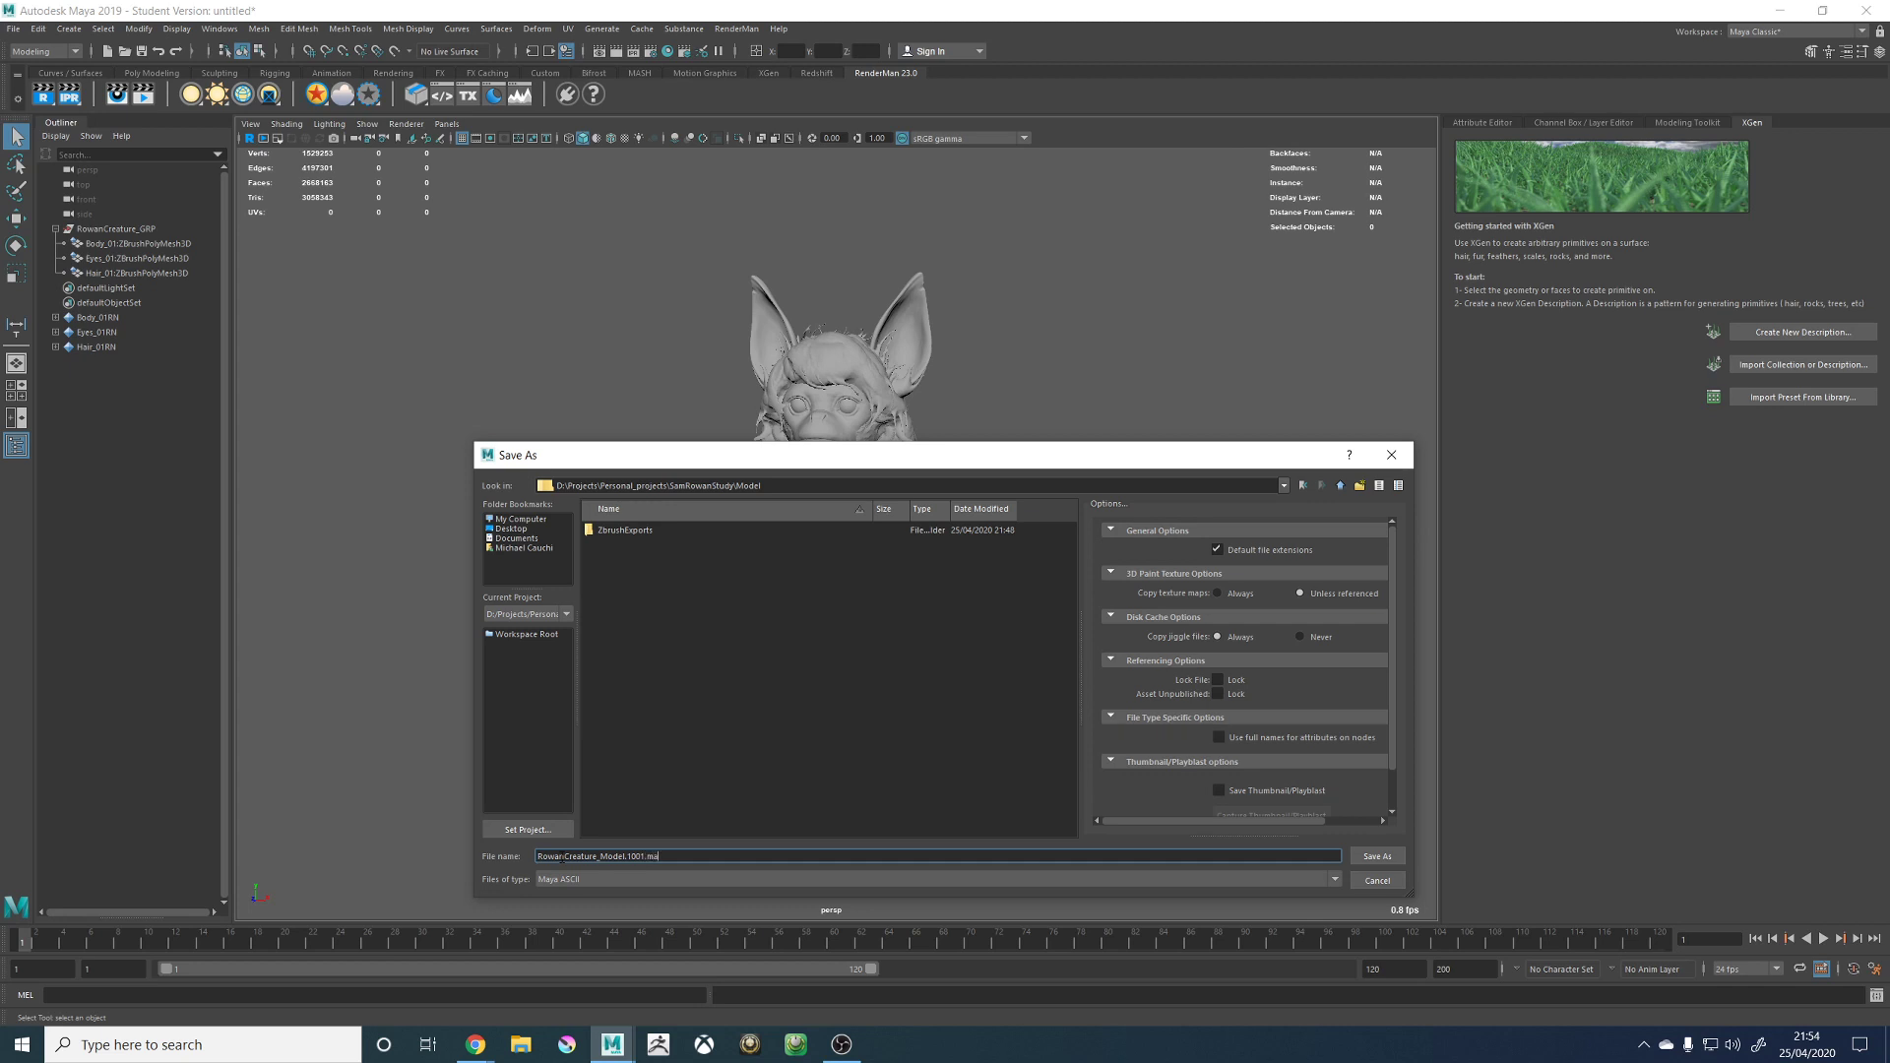
pyautogui.press('Return')
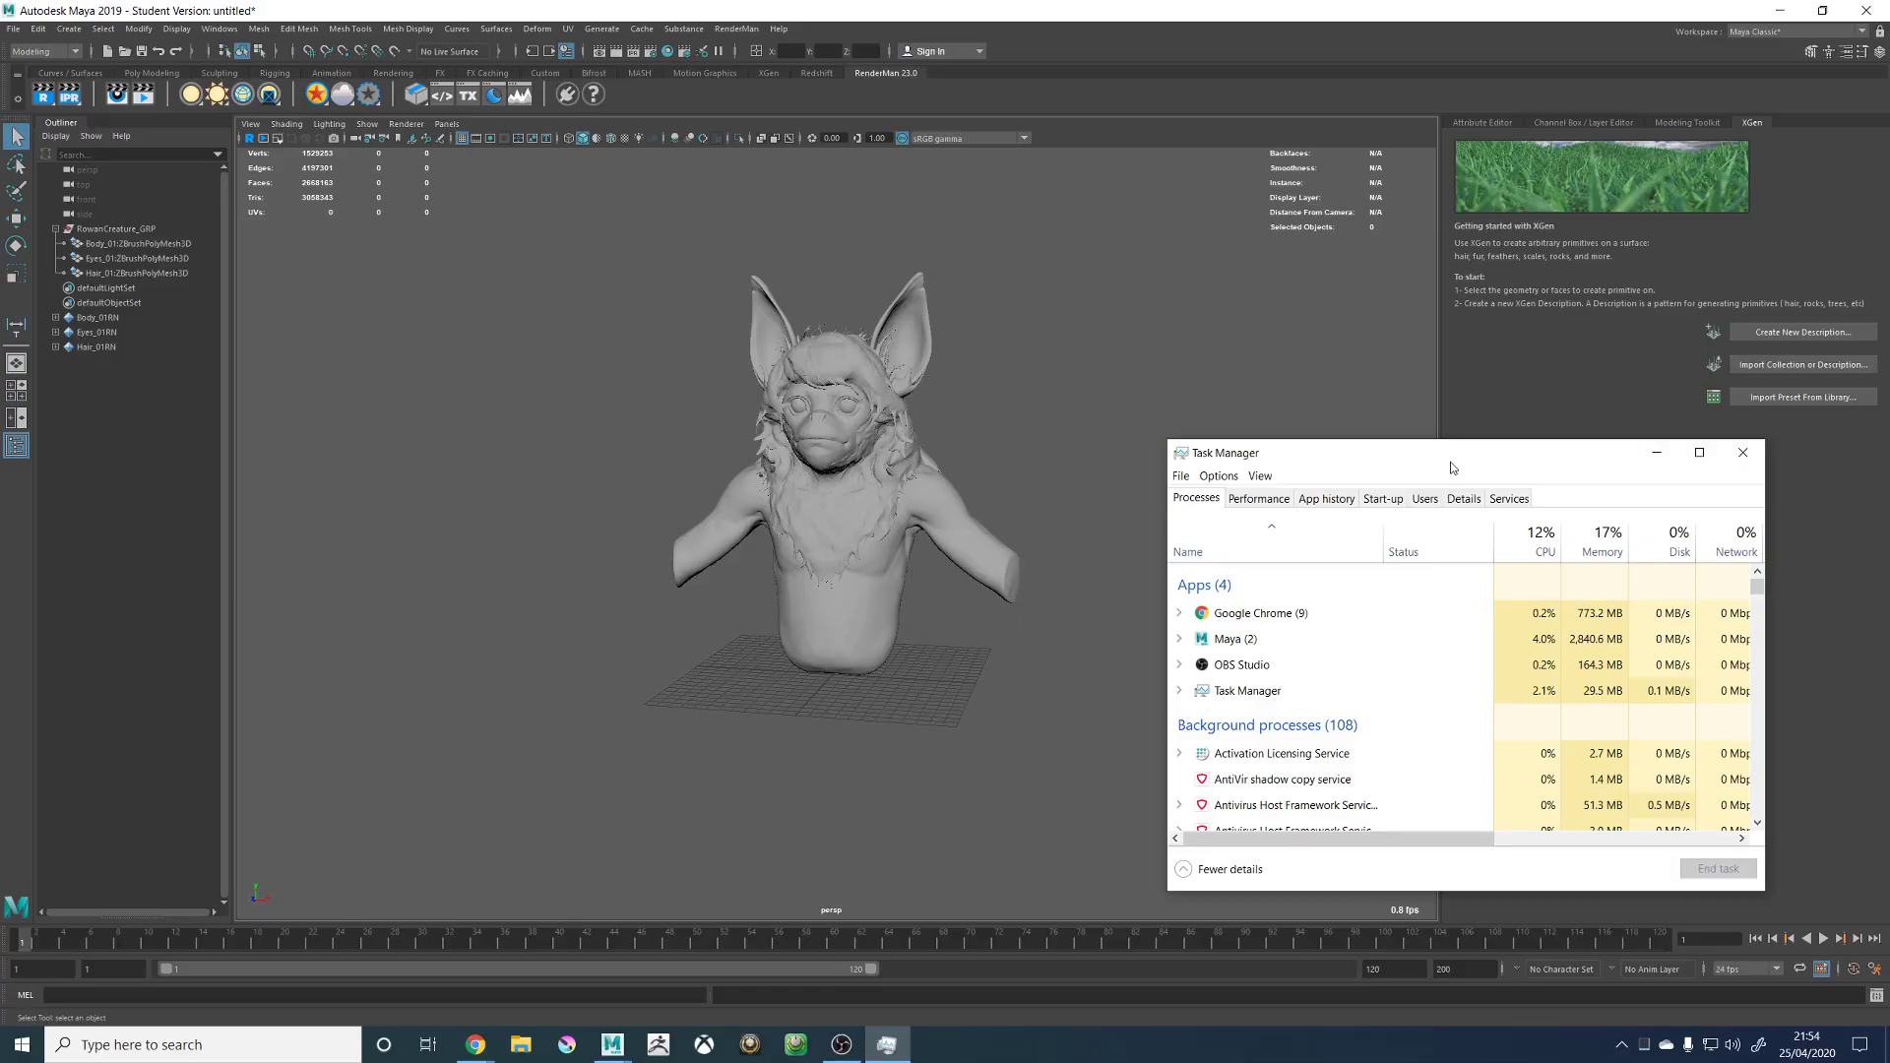
# Check Maya's memory and CPU usage in Task Manager, then minimise it.
pyautogui.moveTo(1453, 364)
pyautogui.mouseDown()
pyautogui.moveTo(1455, 463)
pyautogui.moveTo(1454, 369)
pyautogui.mouseUp()
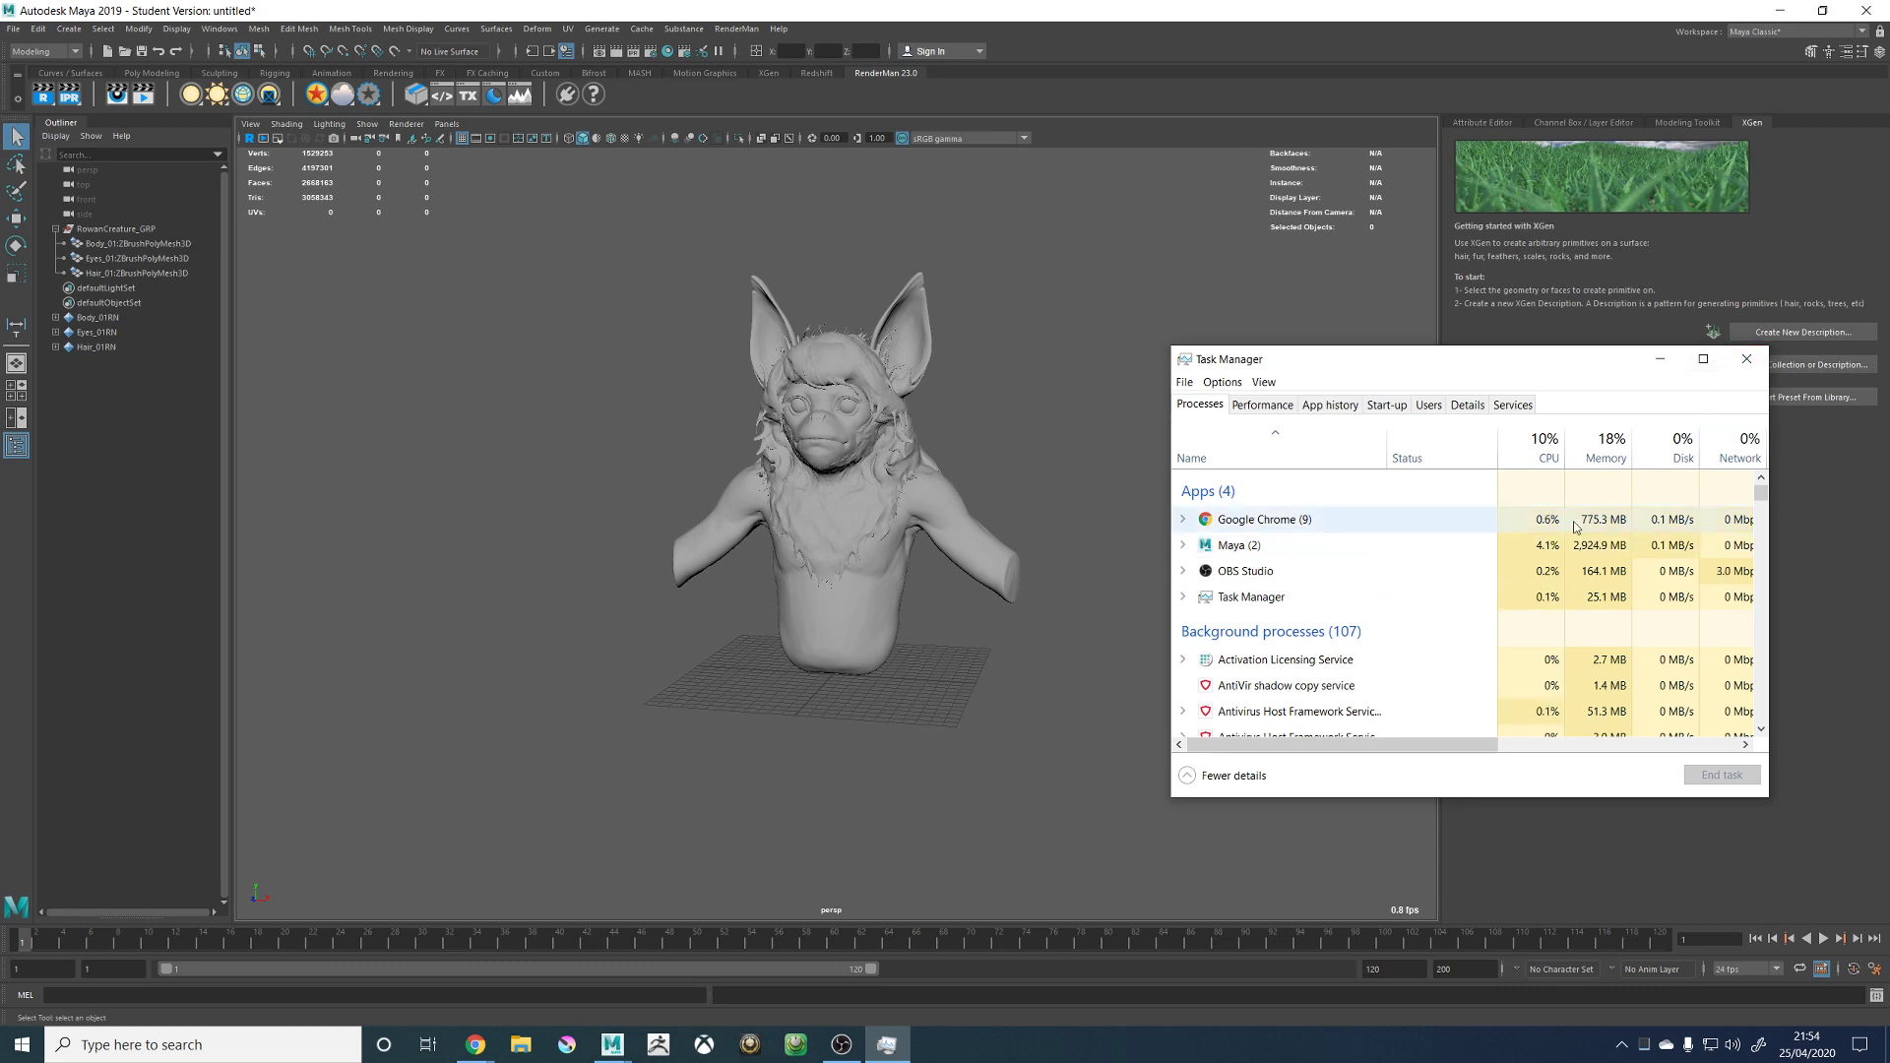
pyautogui.click(1406, 547)
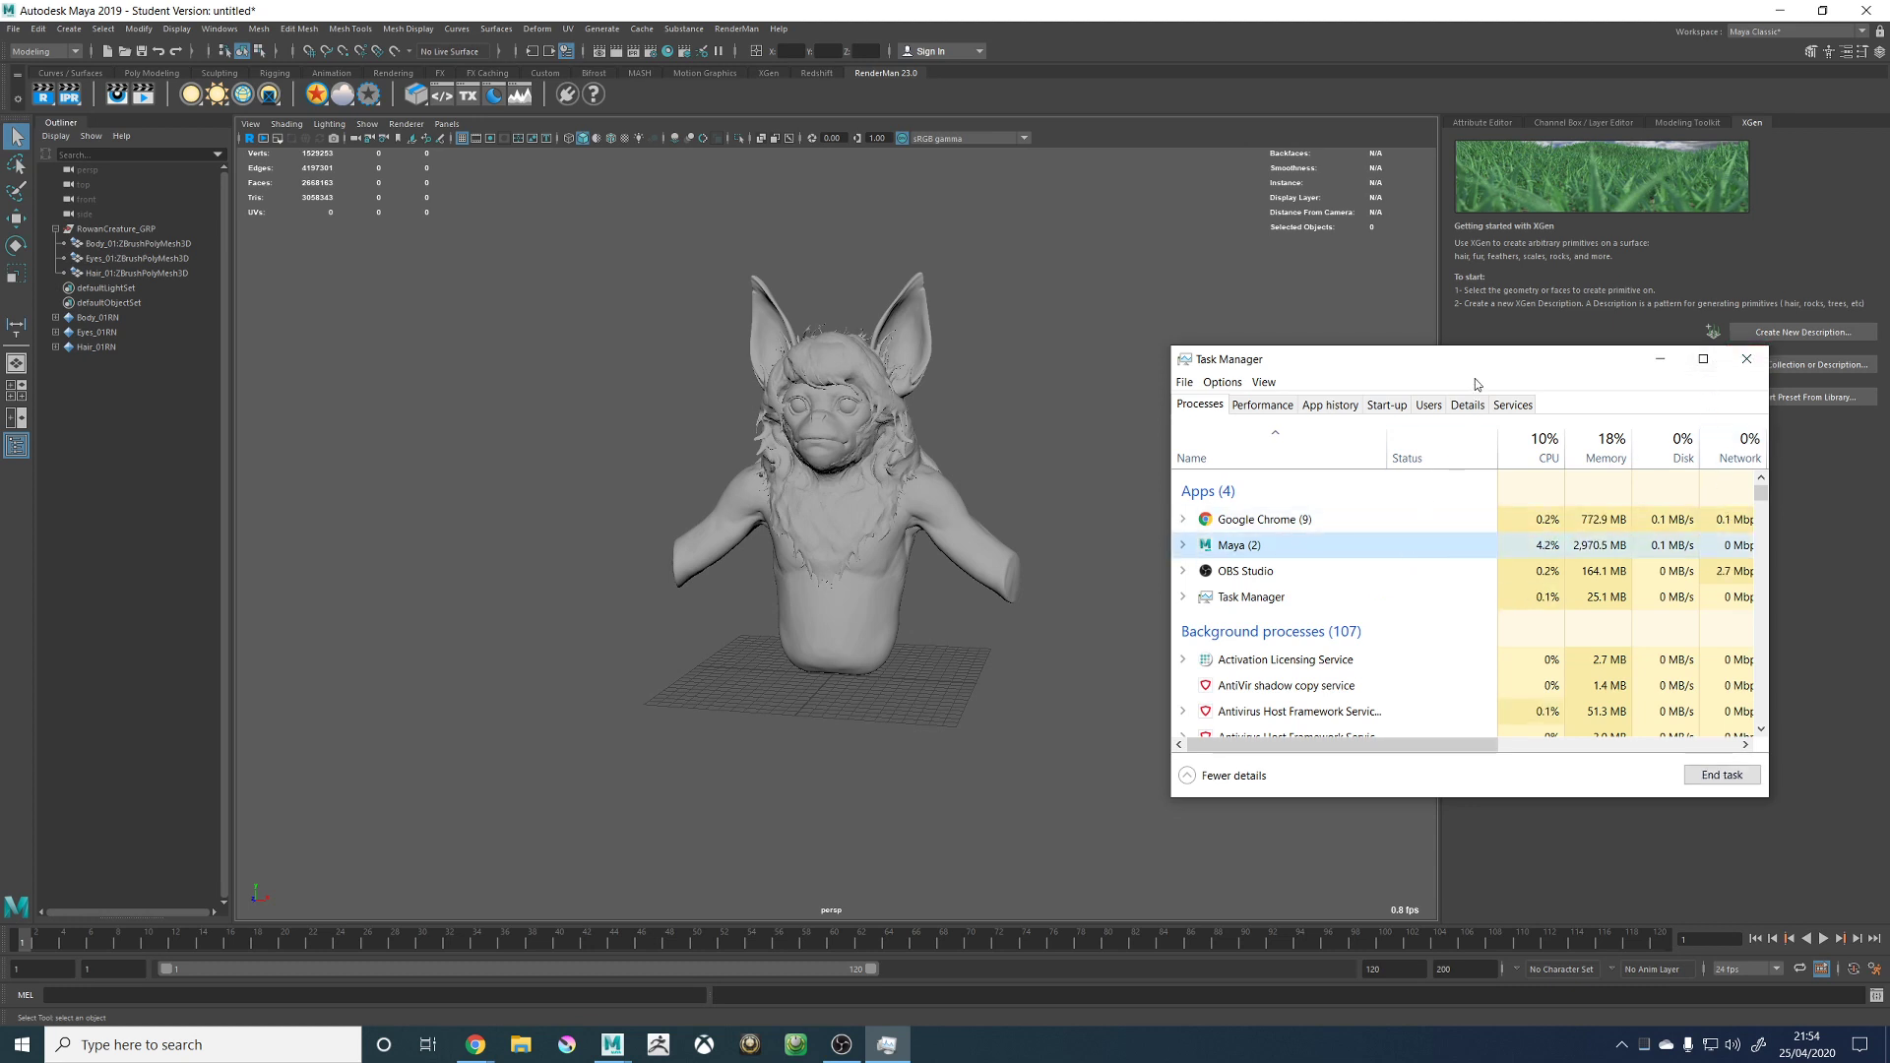
pyautogui.click(1659, 358)
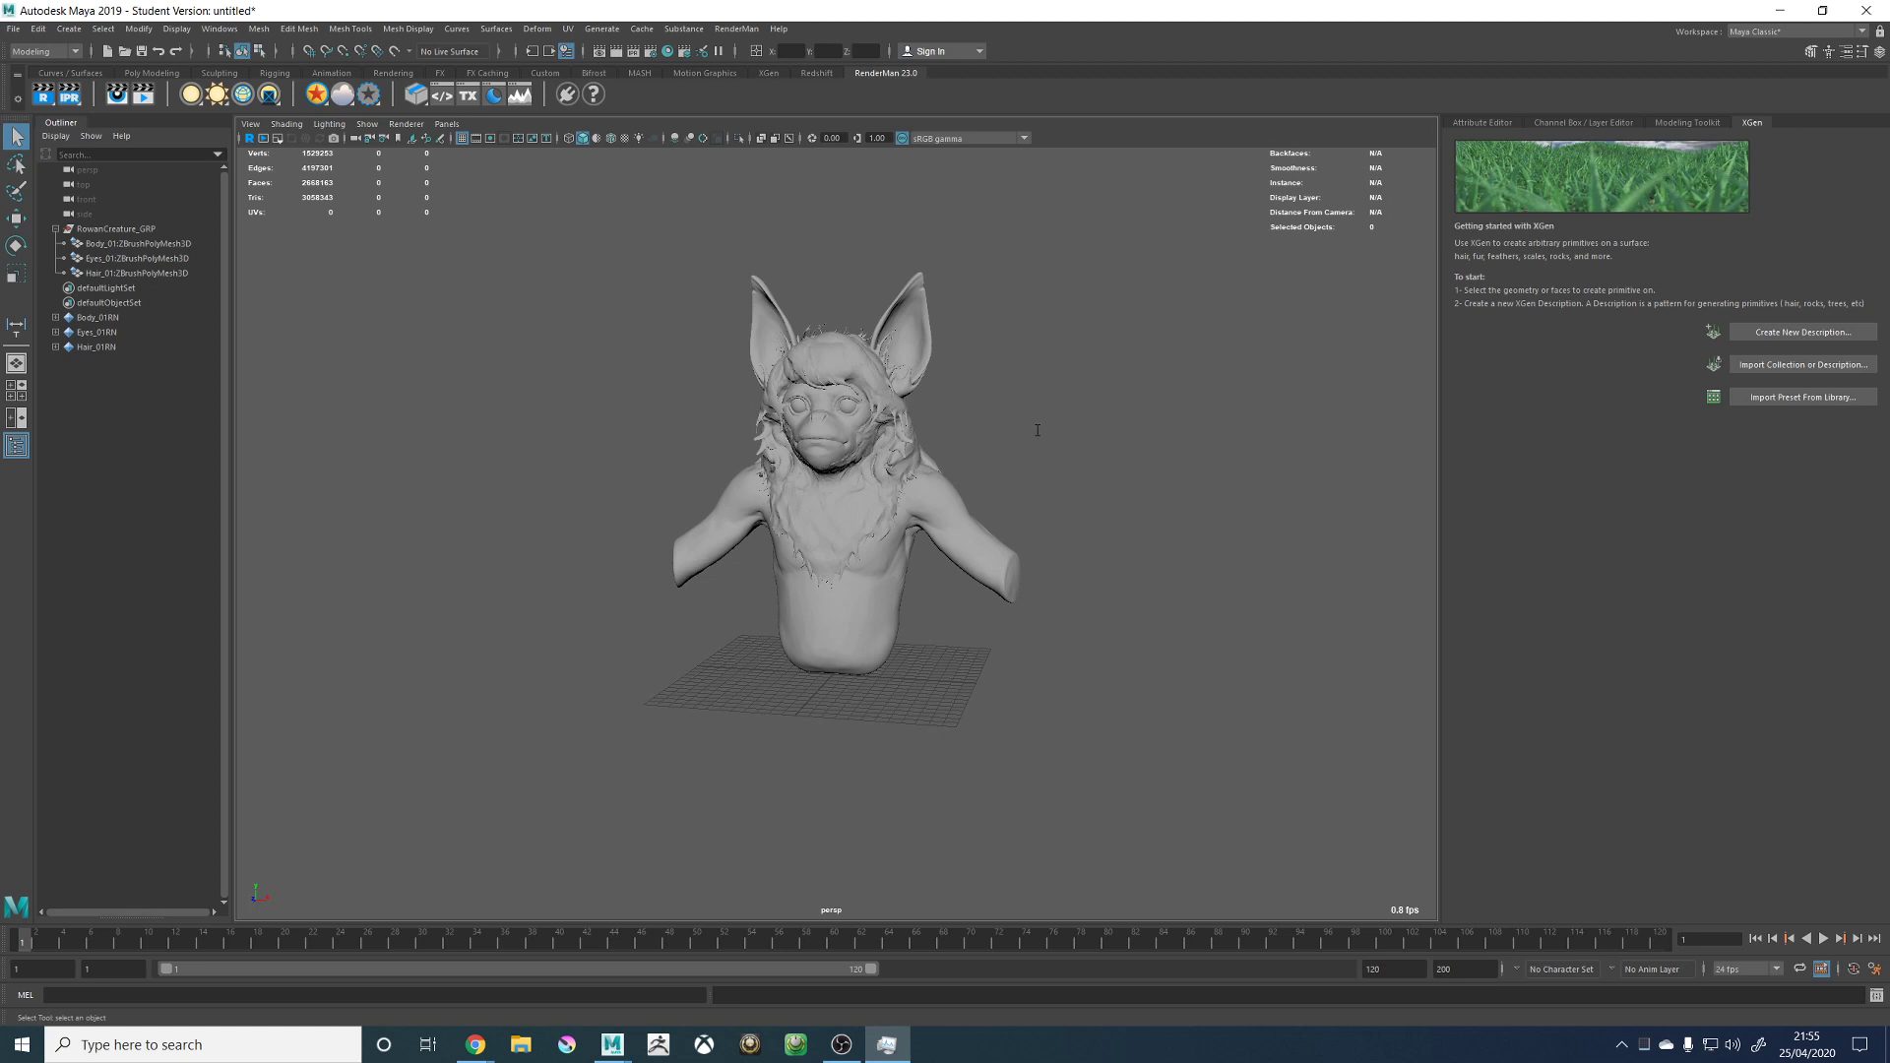
# Complete the scene save by accepting the student version notice.
pyautogui.hotkey('ctrl', 's')
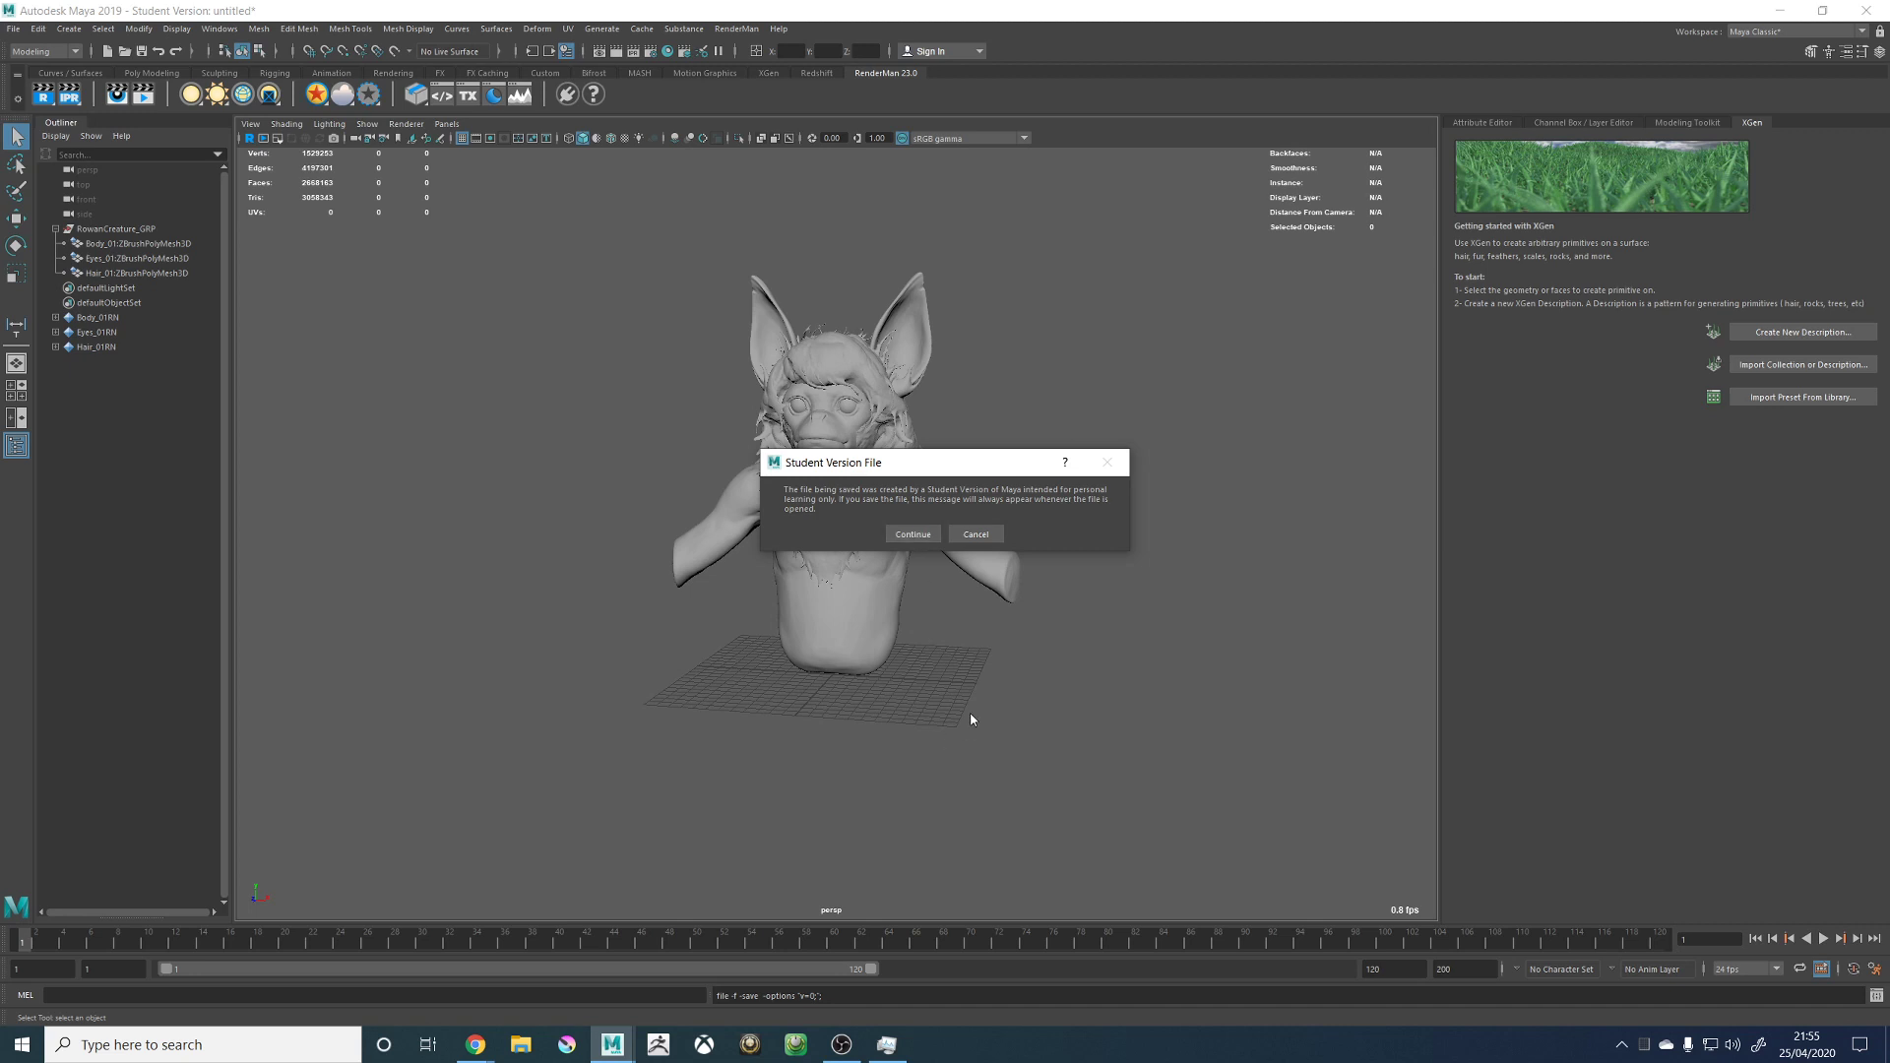
pyautogui.click(913, 534)
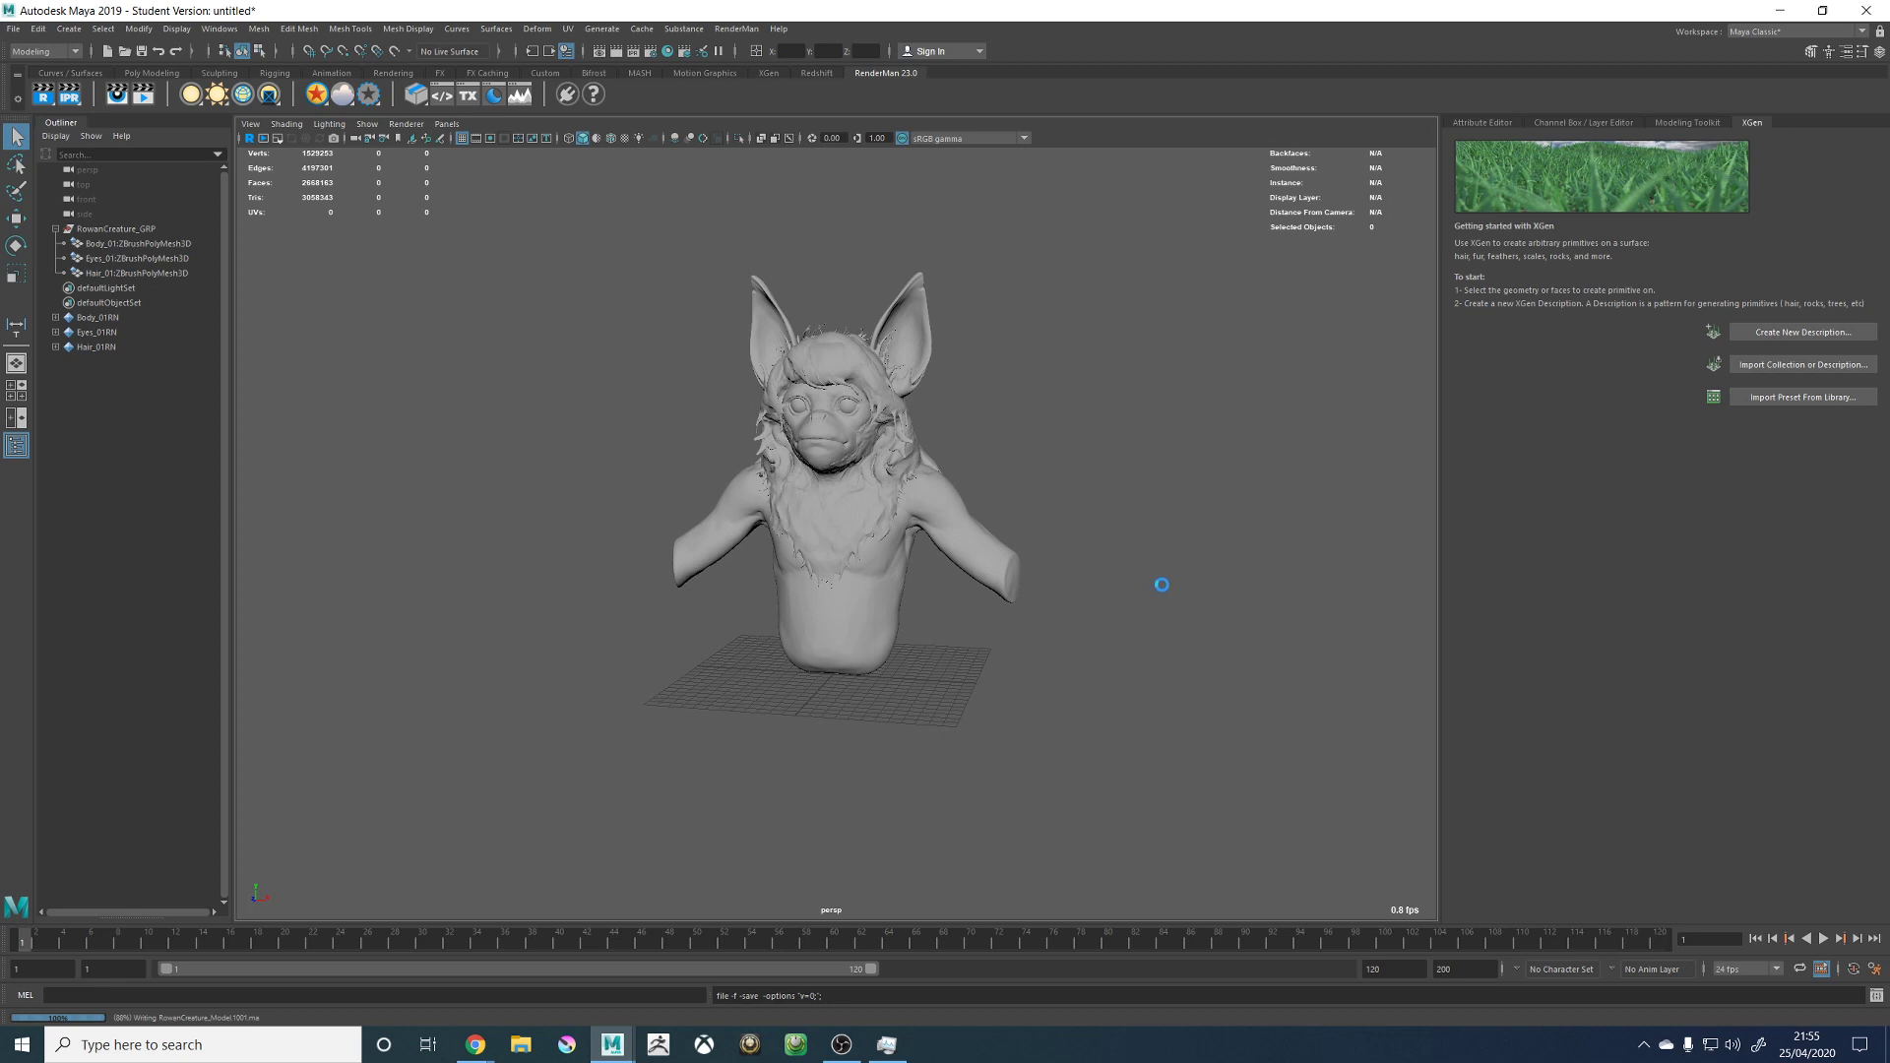
pyautogui.press('w')
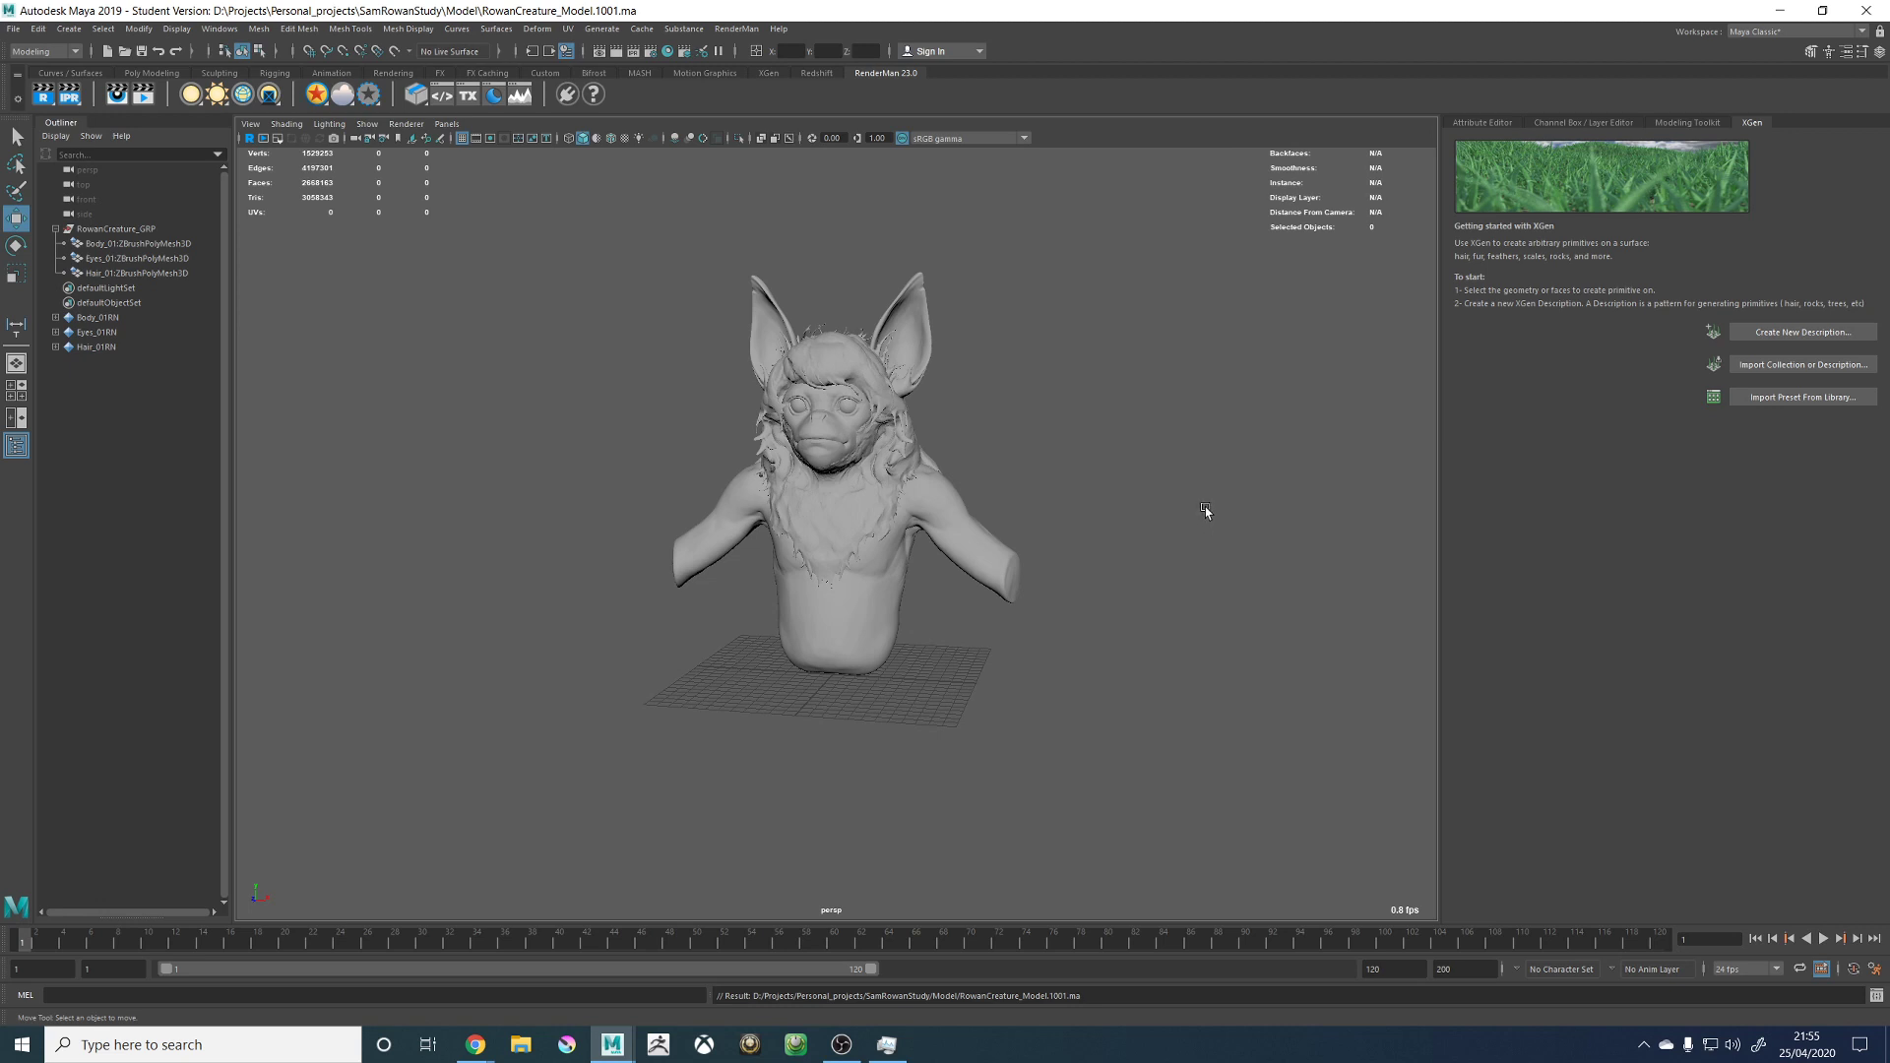
# Add a RenderMan PxrDomeLight to the scene.
pyautogui.keyDown('alt'); pyautogui.moveTo(1122, 494); pyautogui.dragTo(957, 424); pyautogui.keyUp('alt')
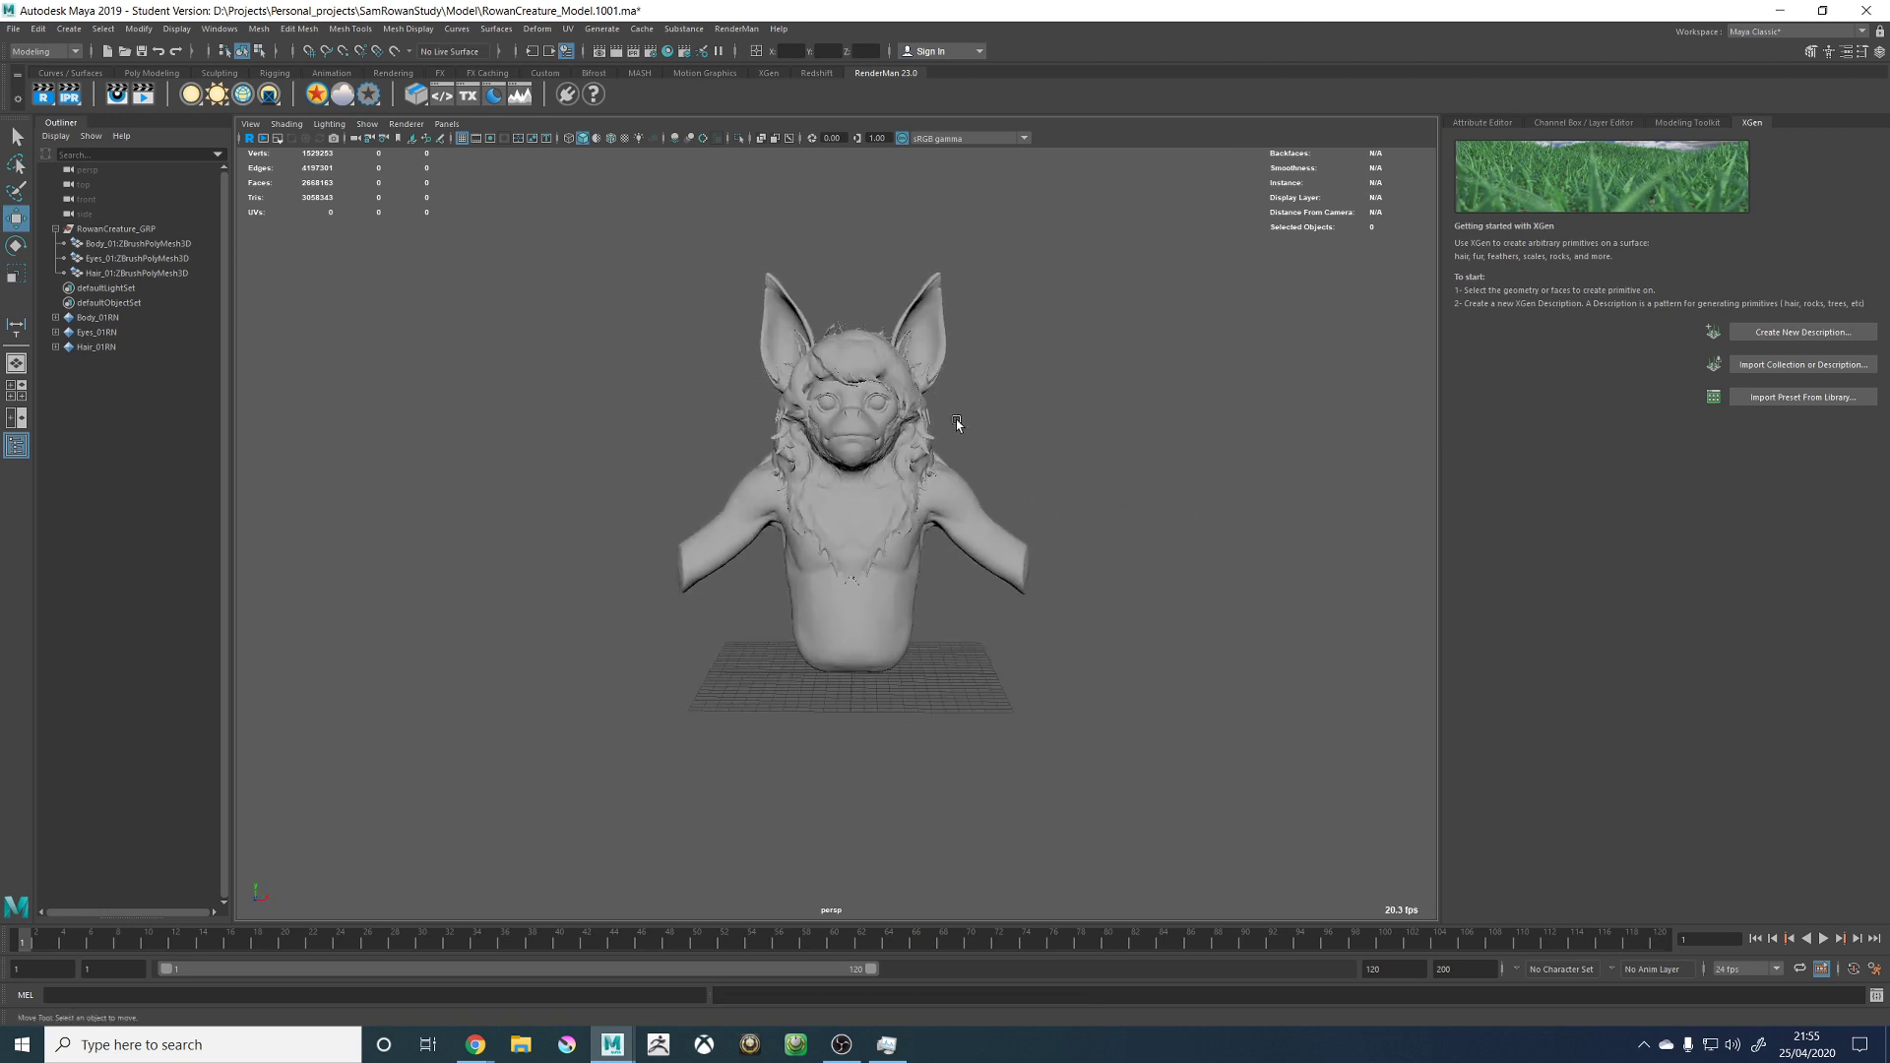
pyautogui.scroll(3, 989, 507)
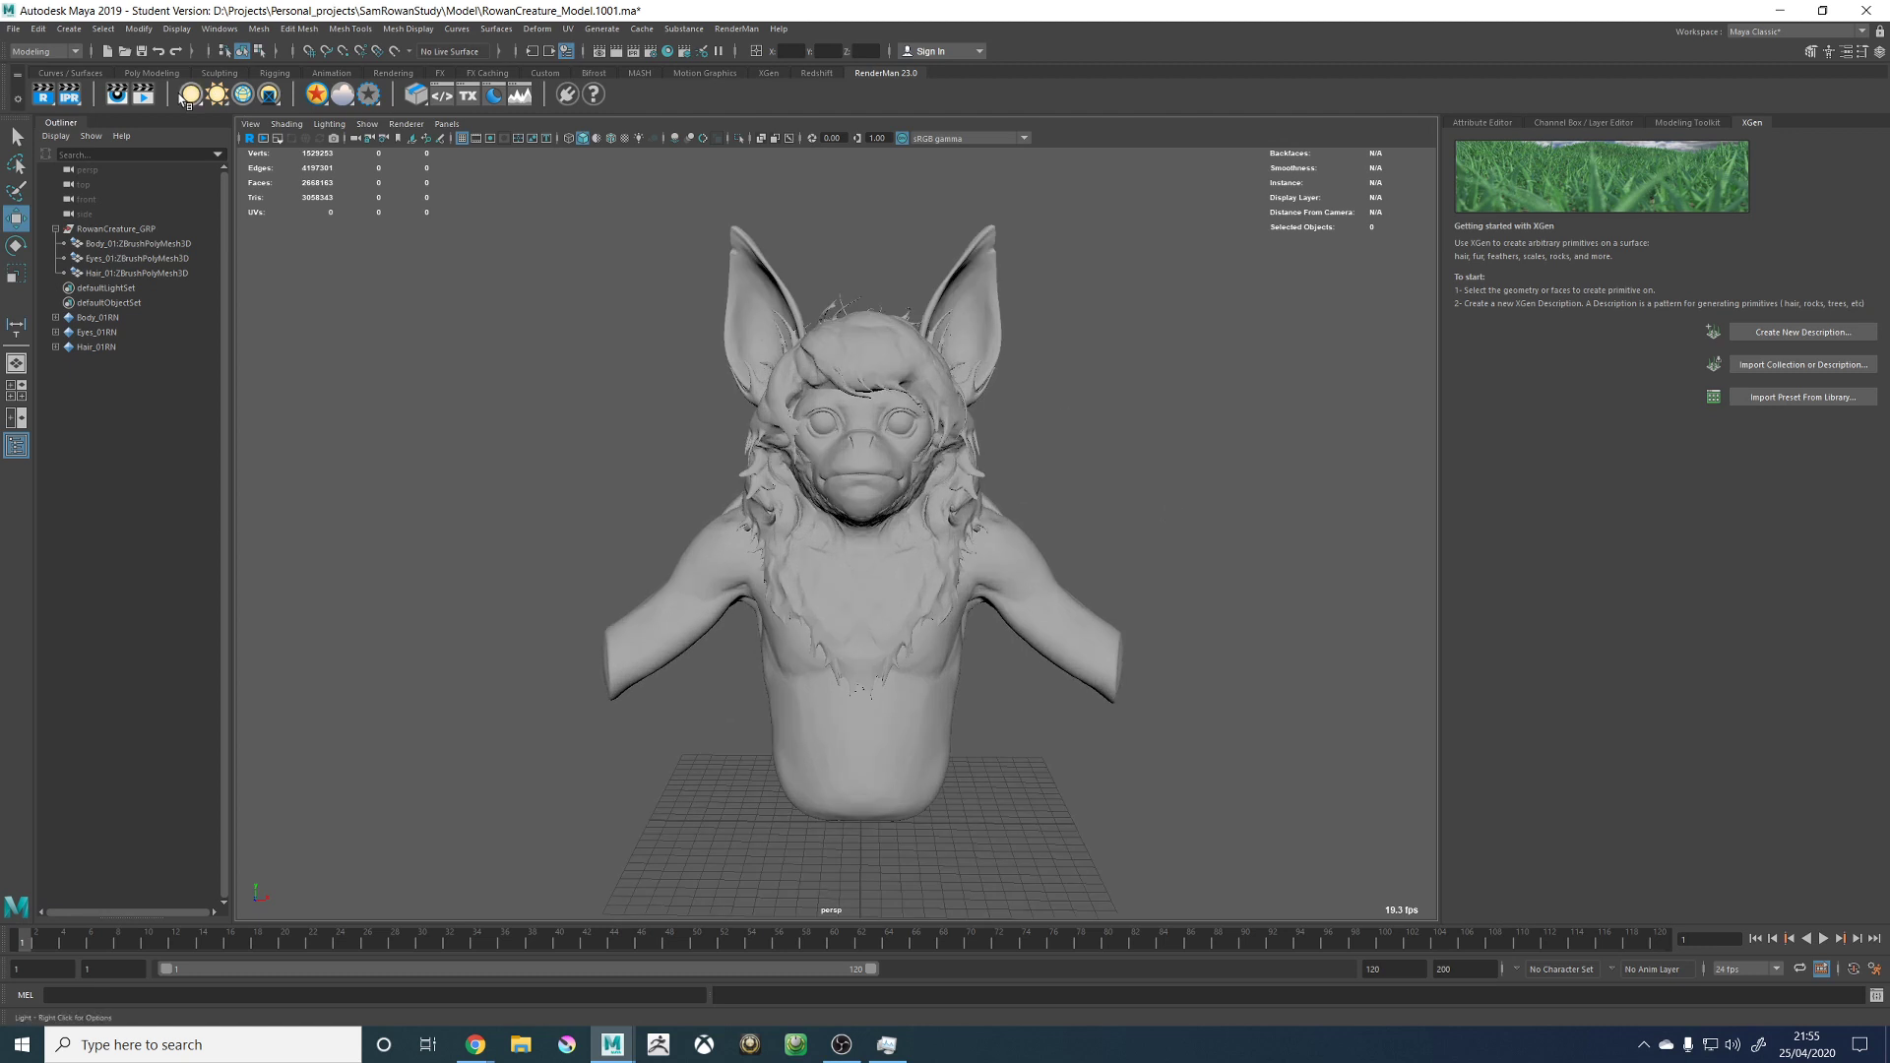
pyautogui.rightClick(193, 95)
pyautogui.click(451, 374)
pyautogui.rightClick(200, 95)
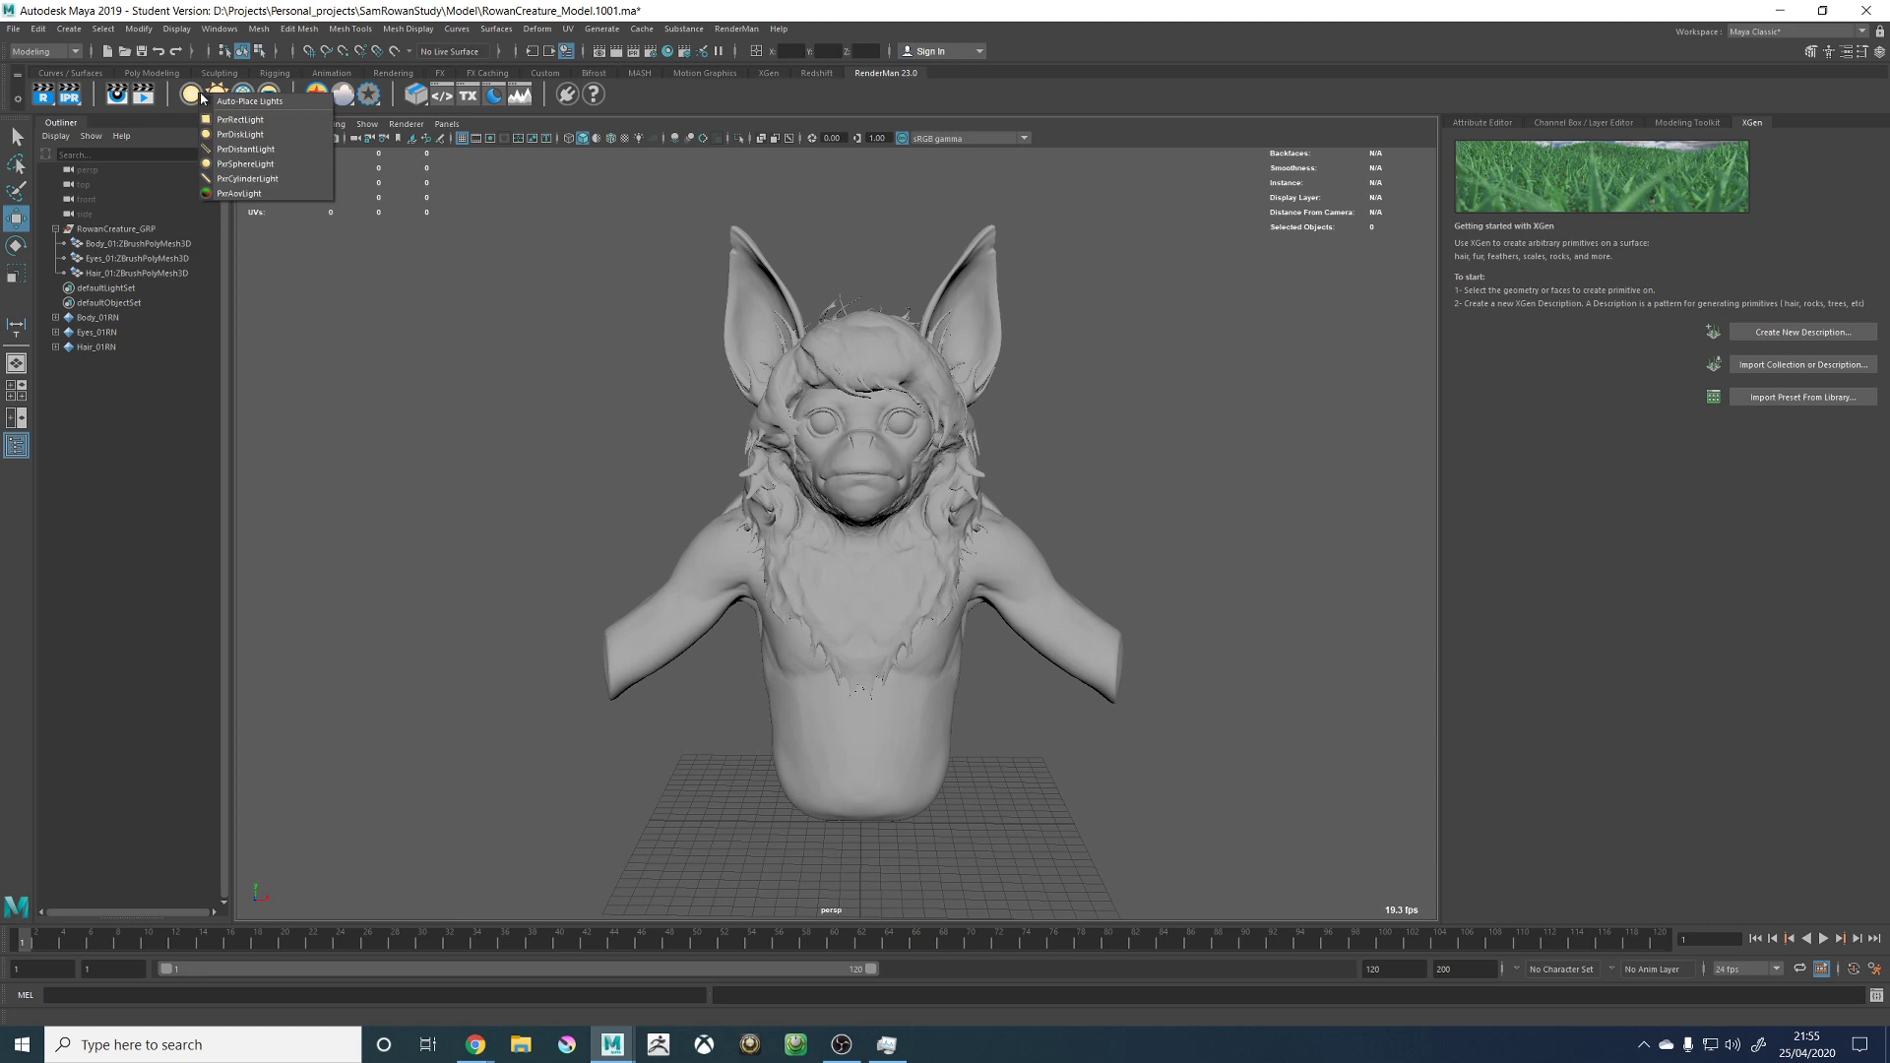
pyautogui.rightClick(217, 95)
pyautogui.rightClick(217, 95)
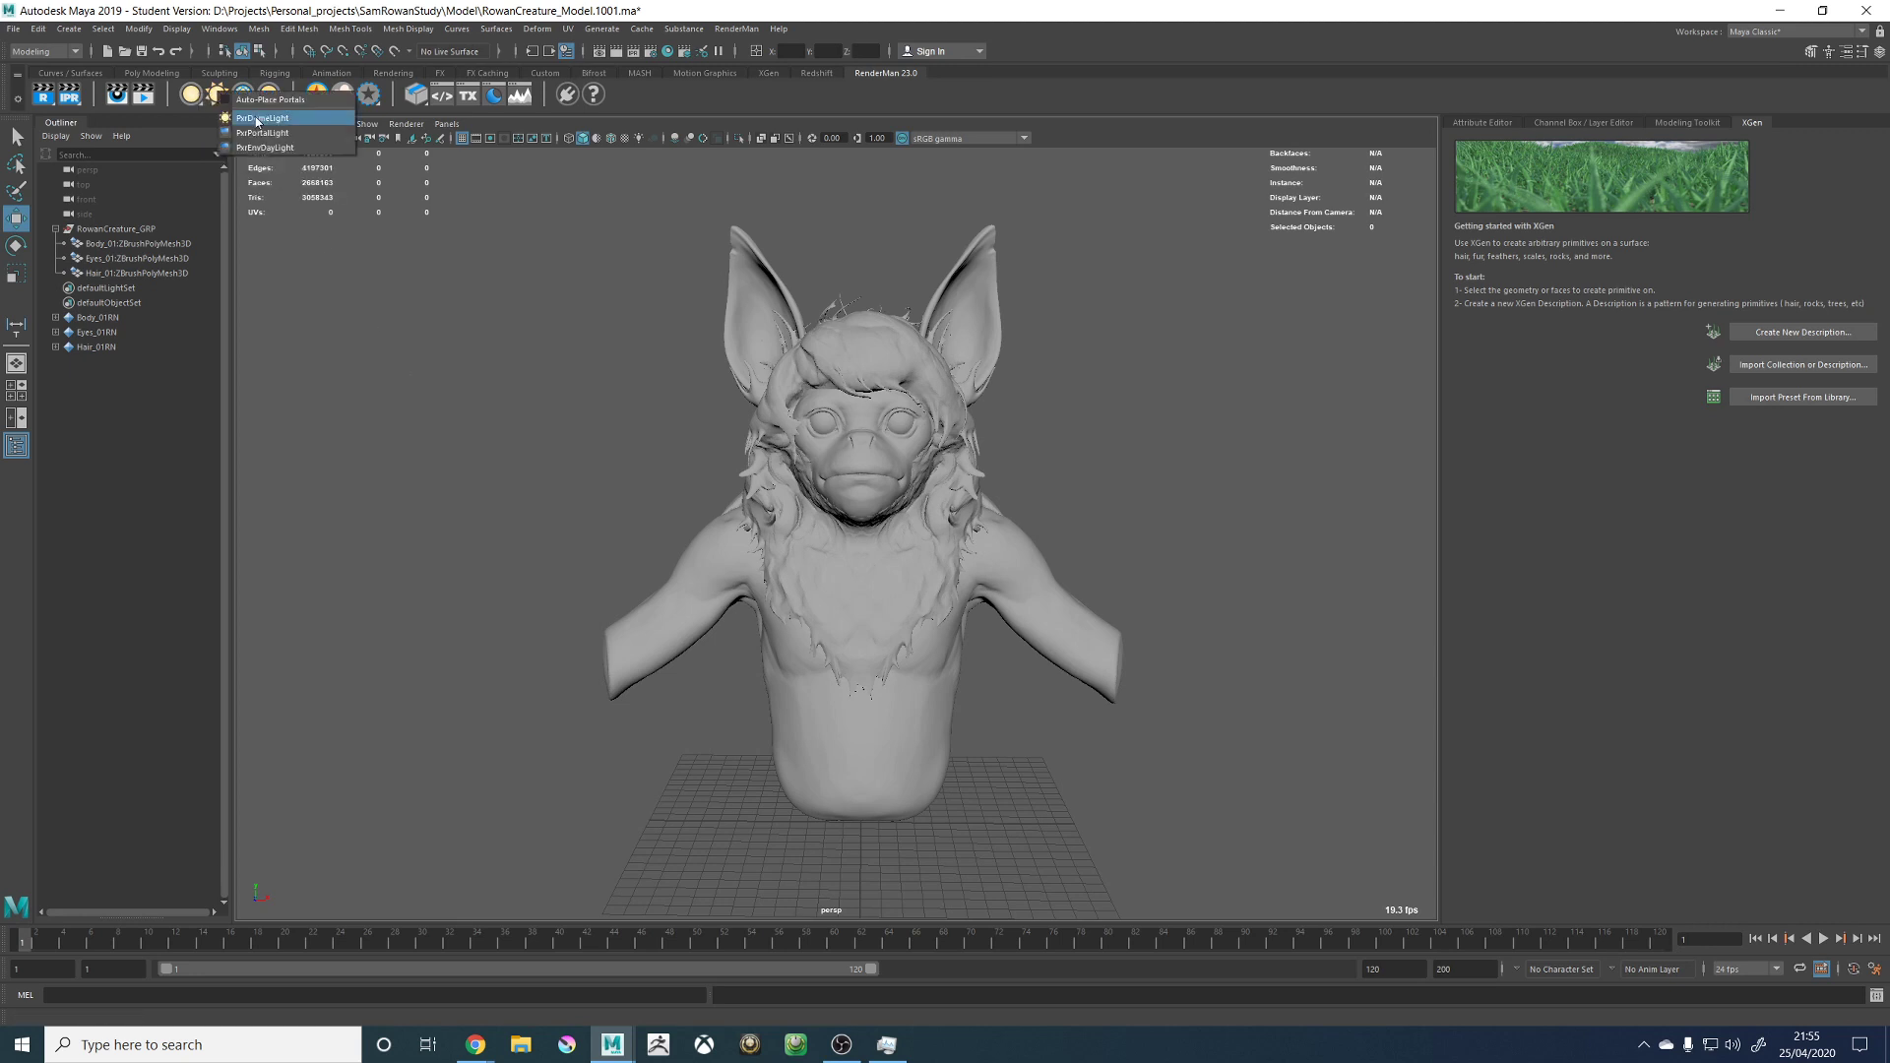
pyautogui.click(258, 118)
pyautogui.keyDown('alt'); pyautogui.moveTo(371, 279); pyautogui.dragTo(512, 295); pyautogui.keyUp('alt')
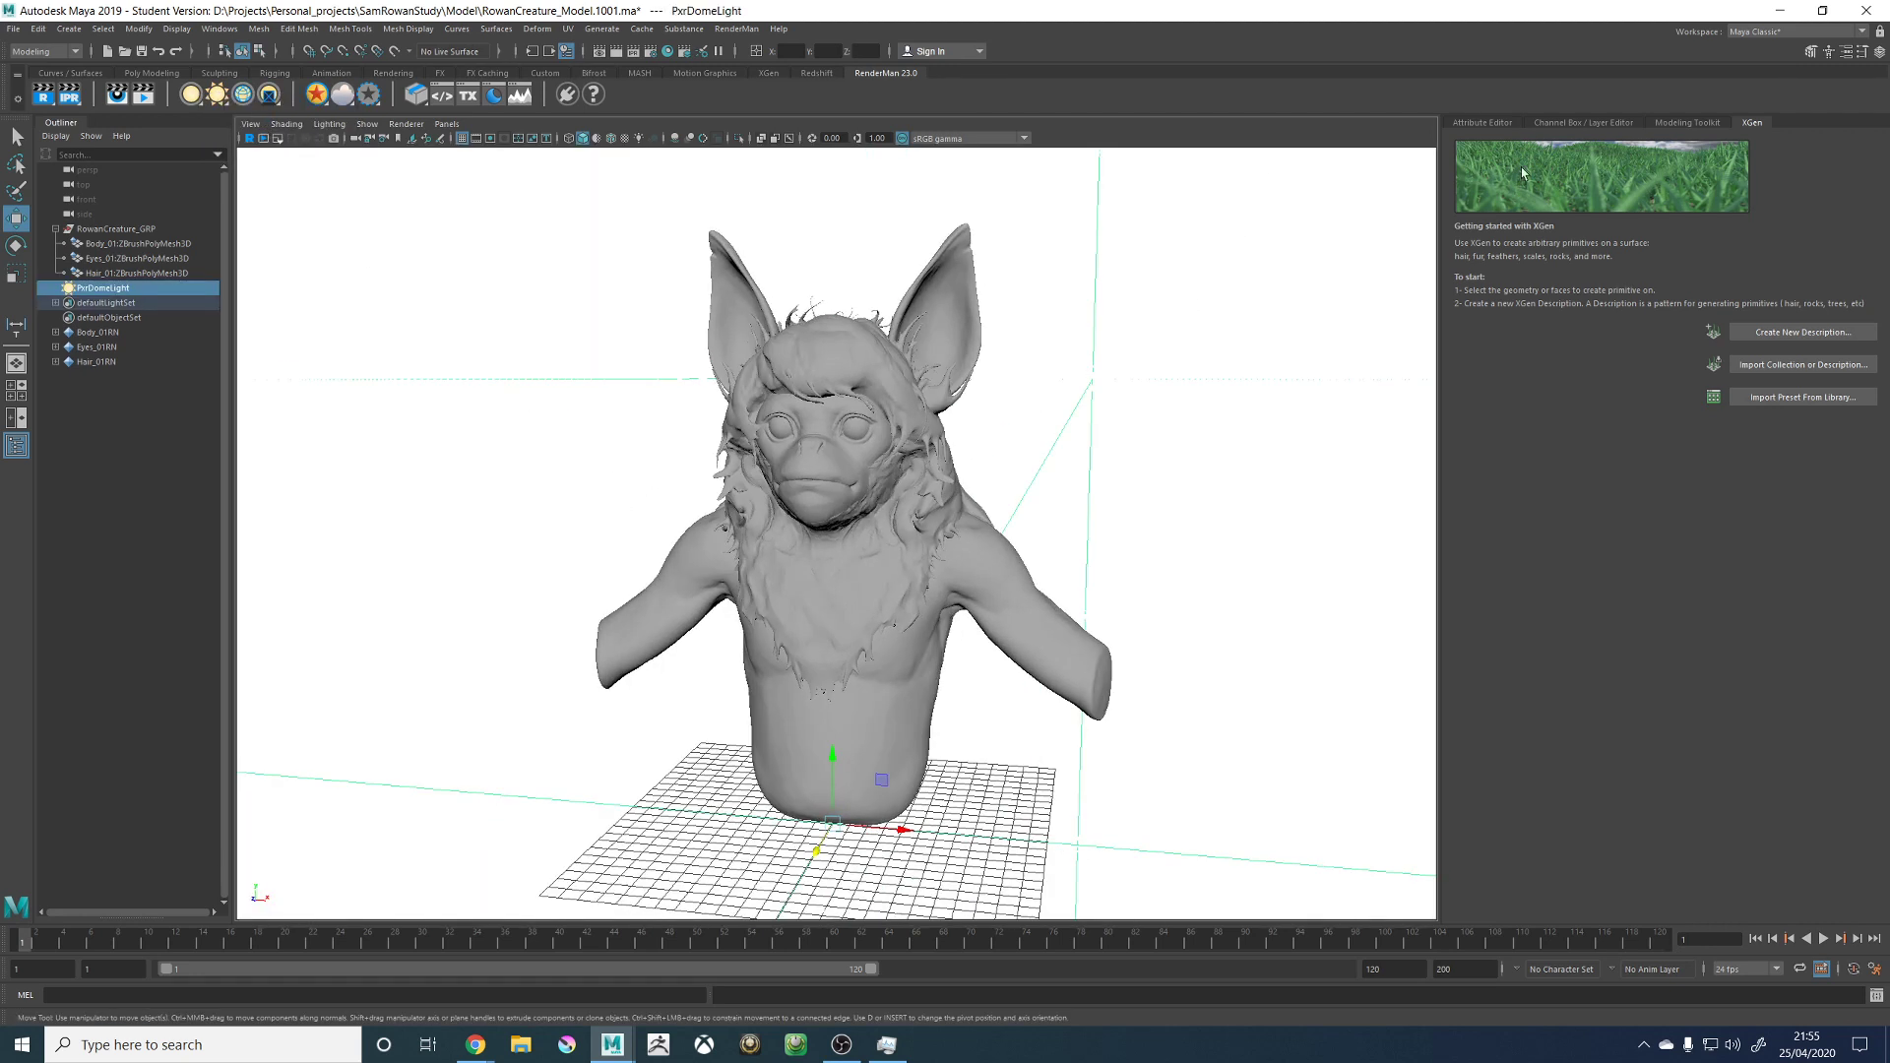
# Load Bathroom.exr.tex from the HDR's folder as the dome light's color map.
pyautogui.click(1484, 122)
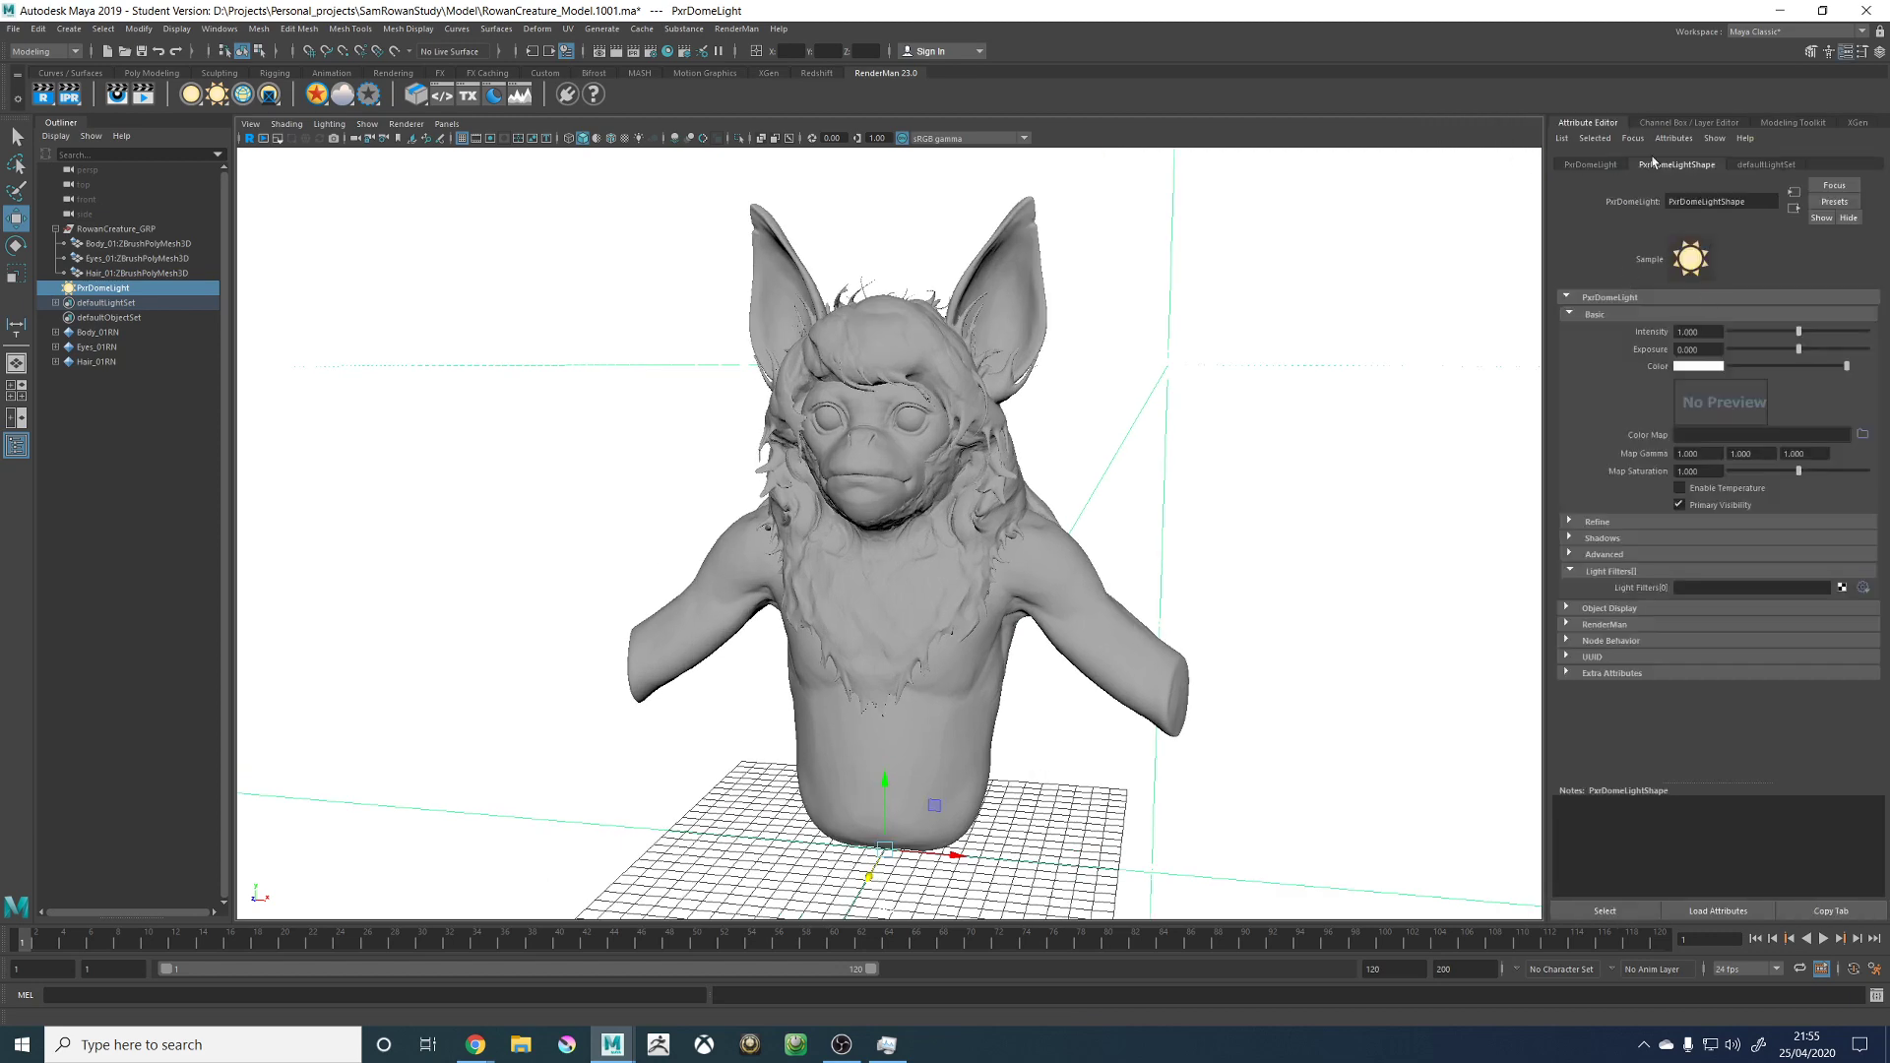
pyautogui.click(1861, 435)
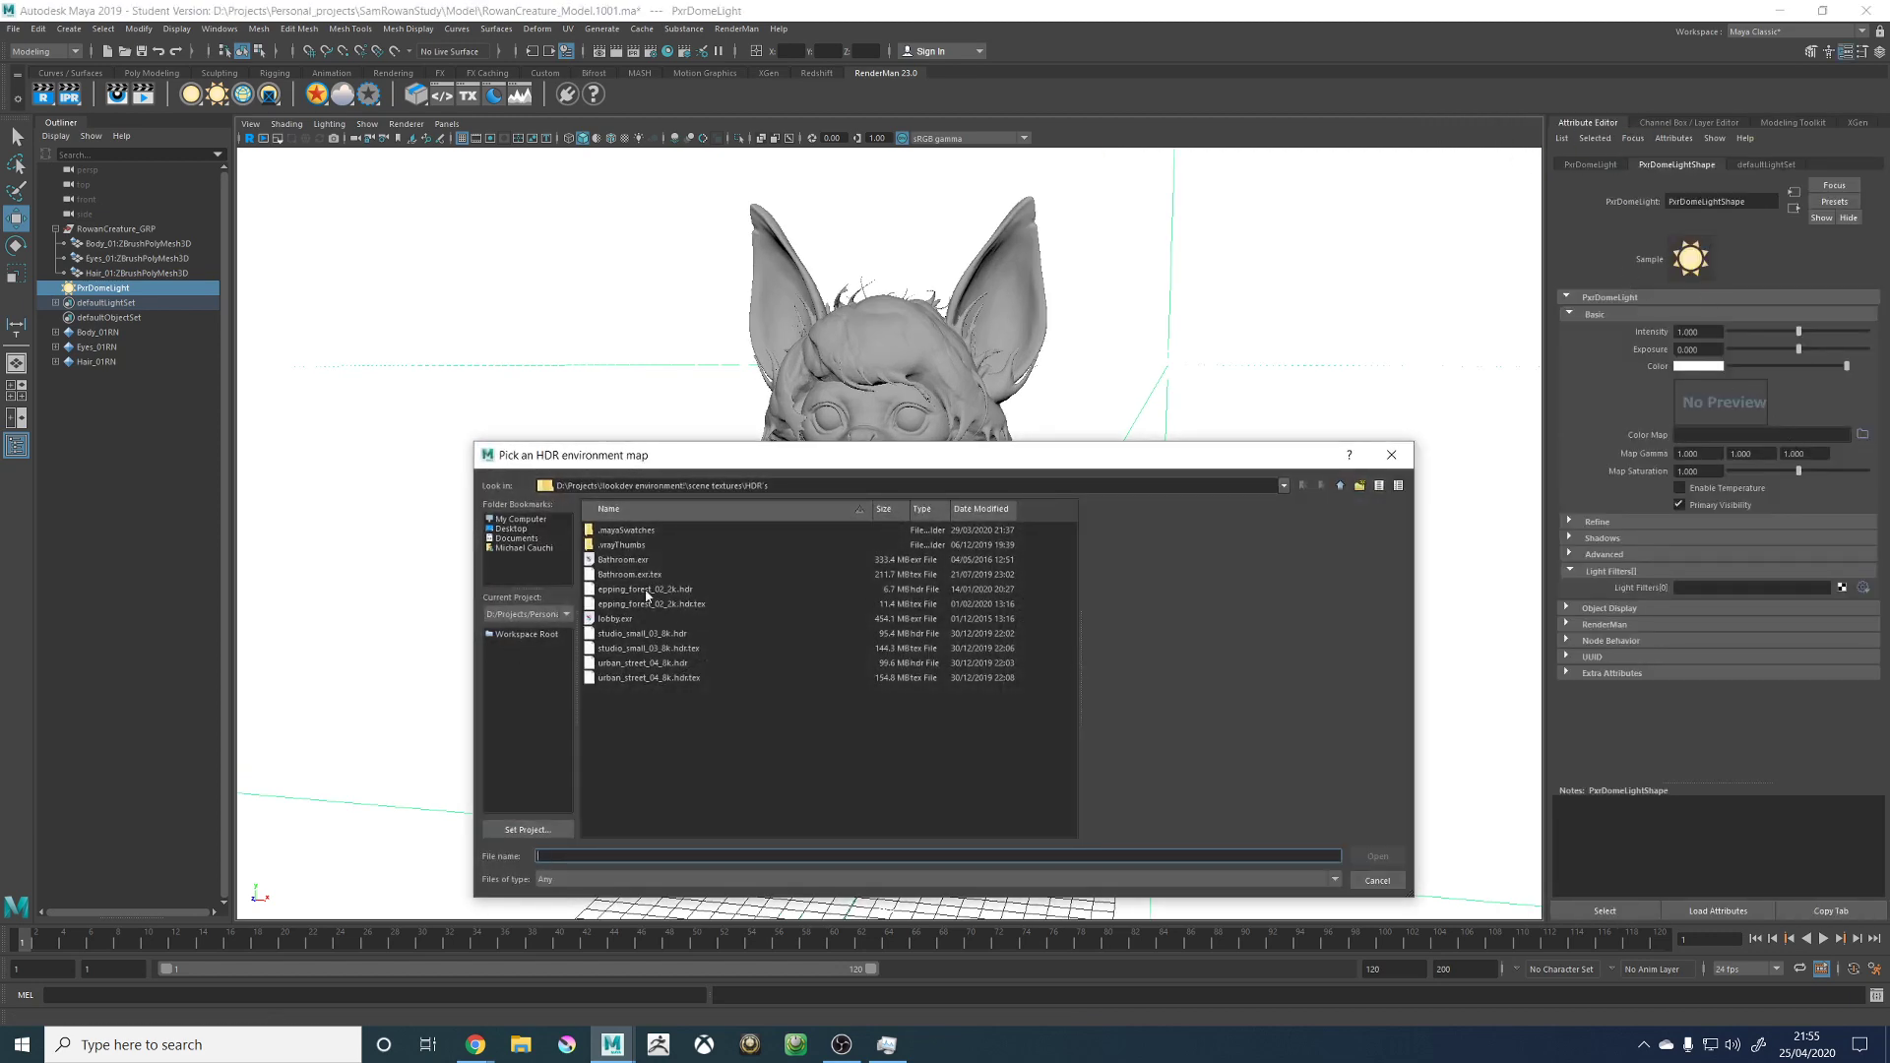
pyautogui.click(630, 575)
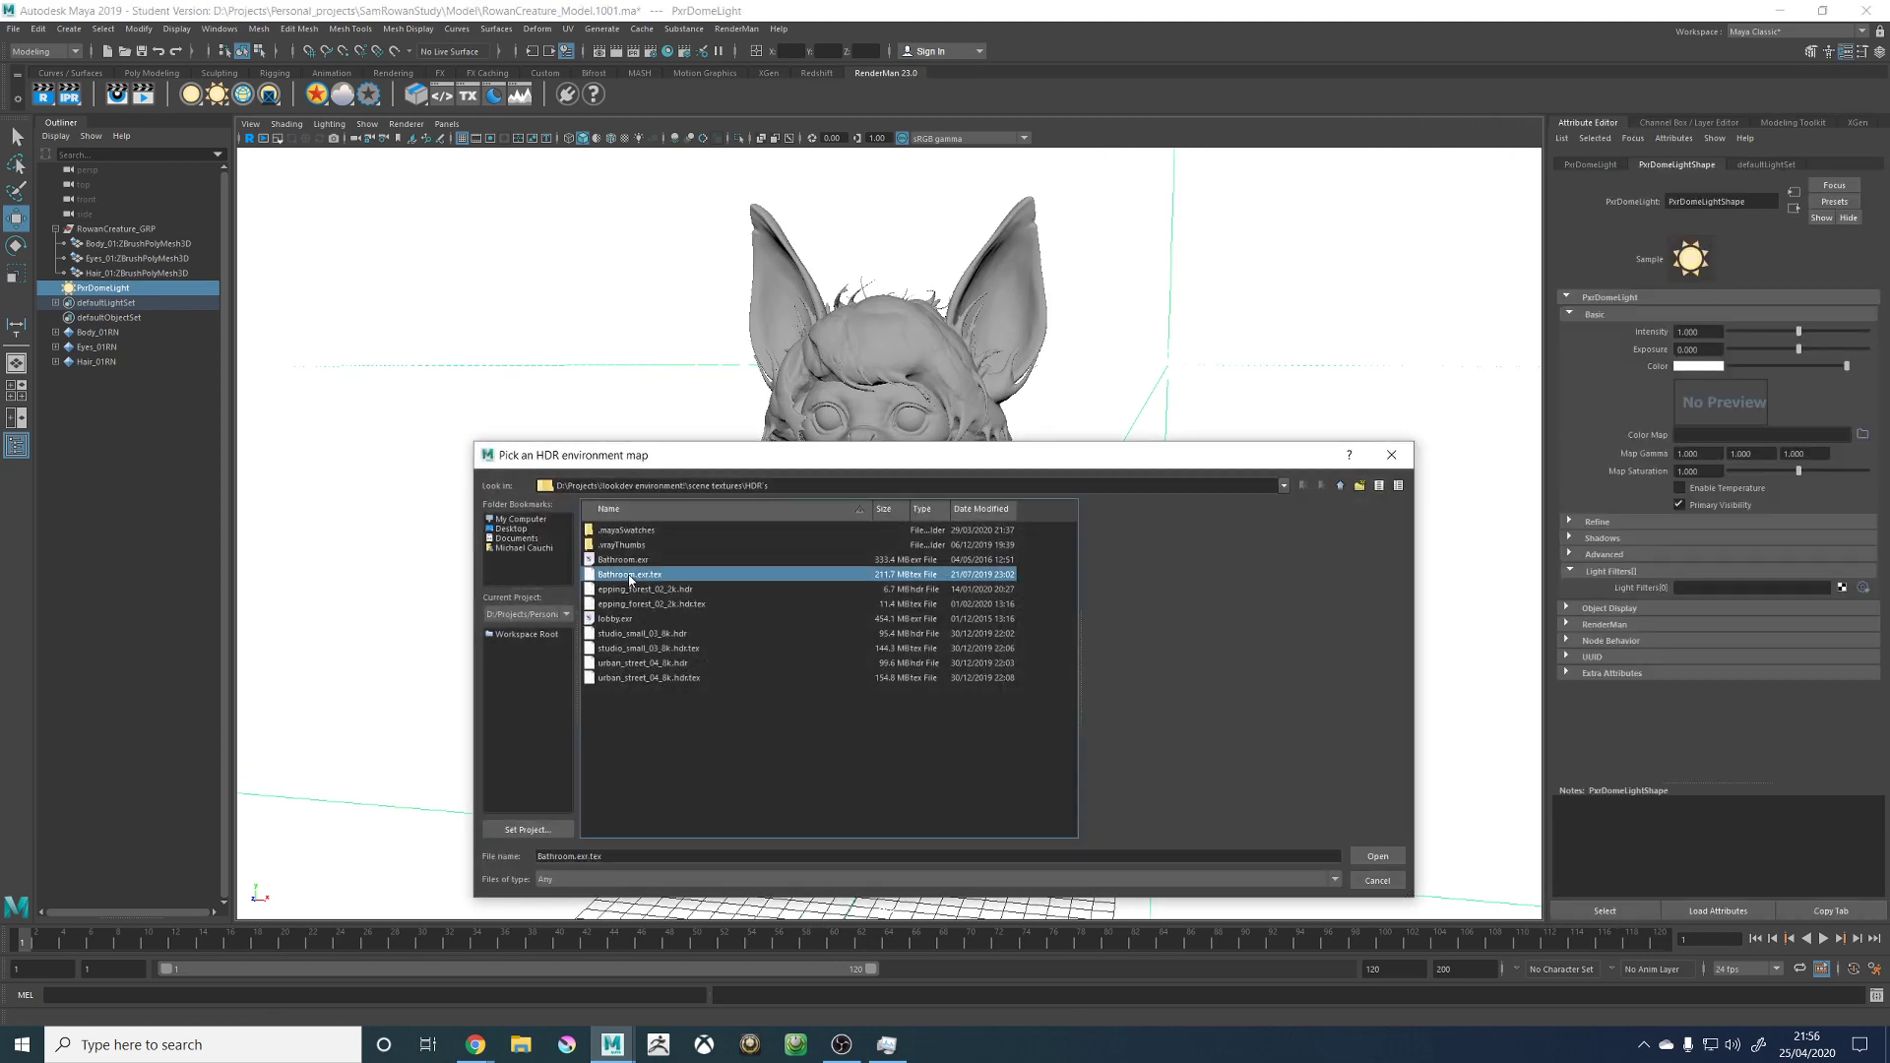
pyautogui.click(1376, 856)
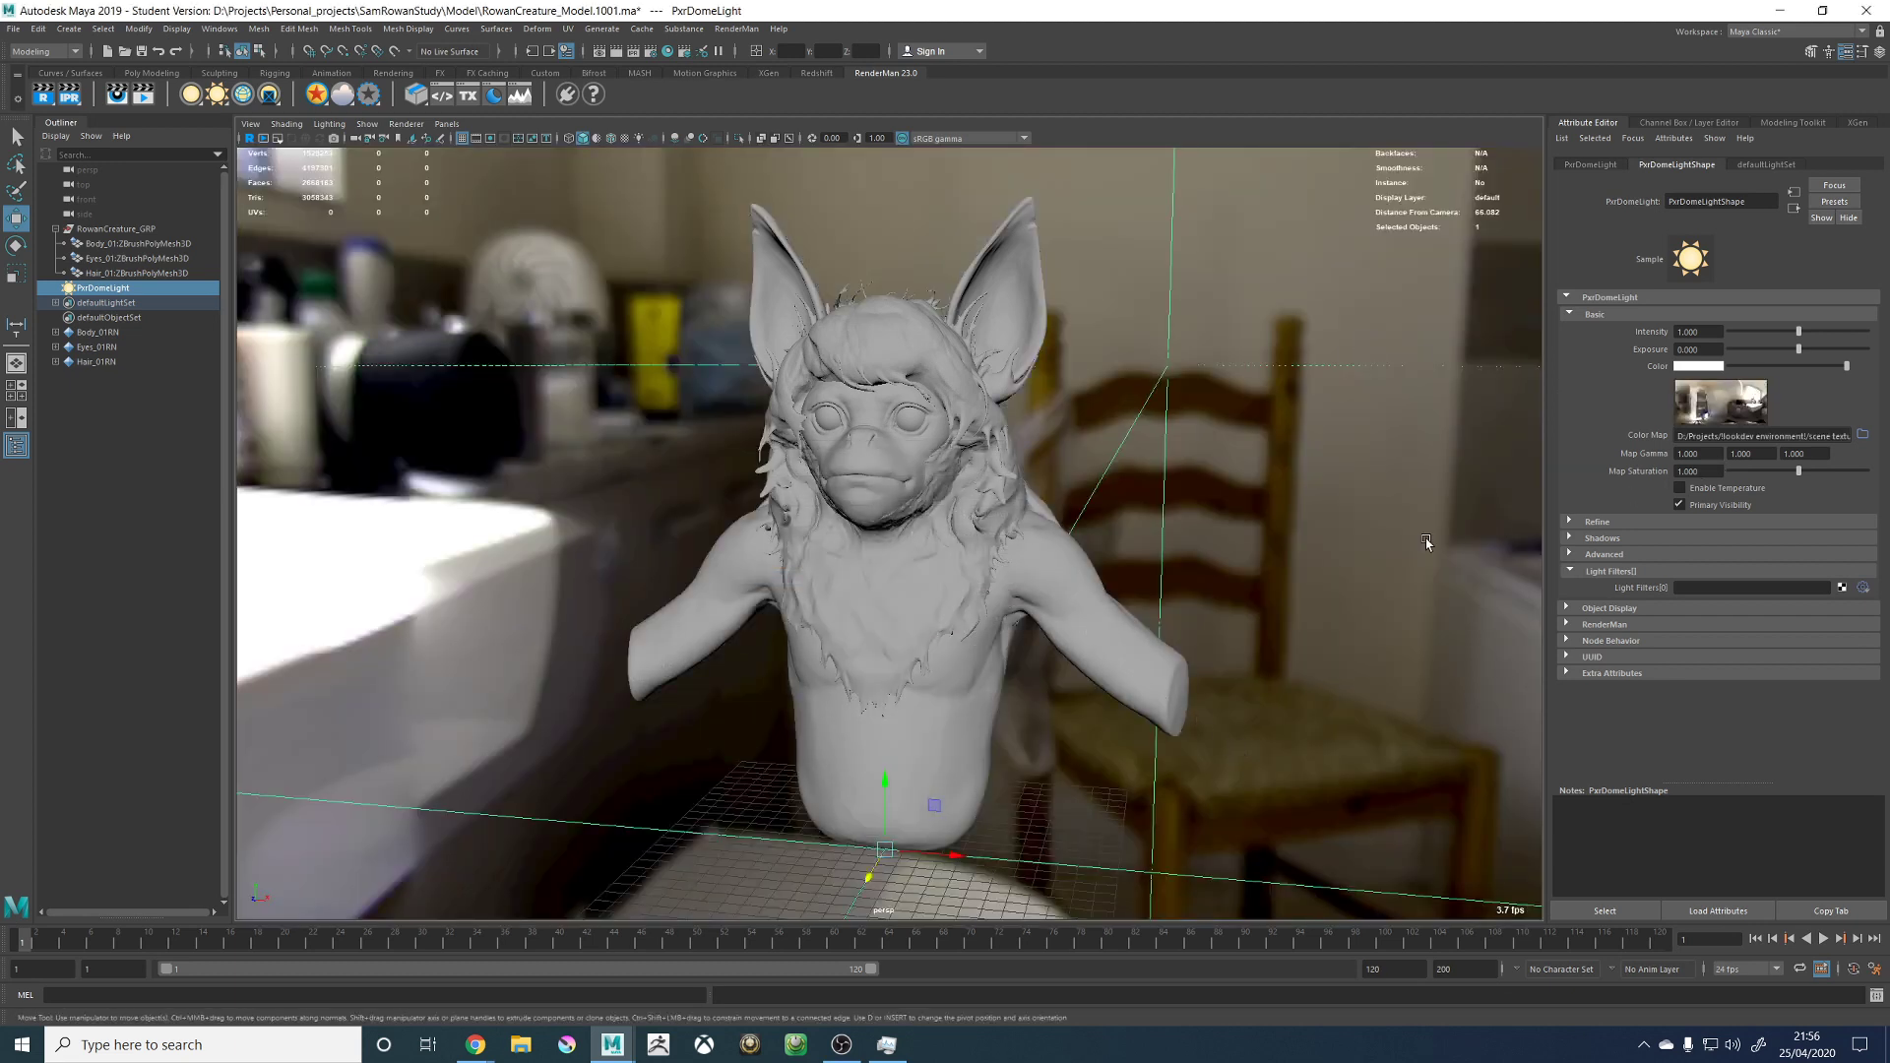
# Rotate the dome light 180 degrees around Y to turn the environment behind the creature.
pyautogui.press('e')
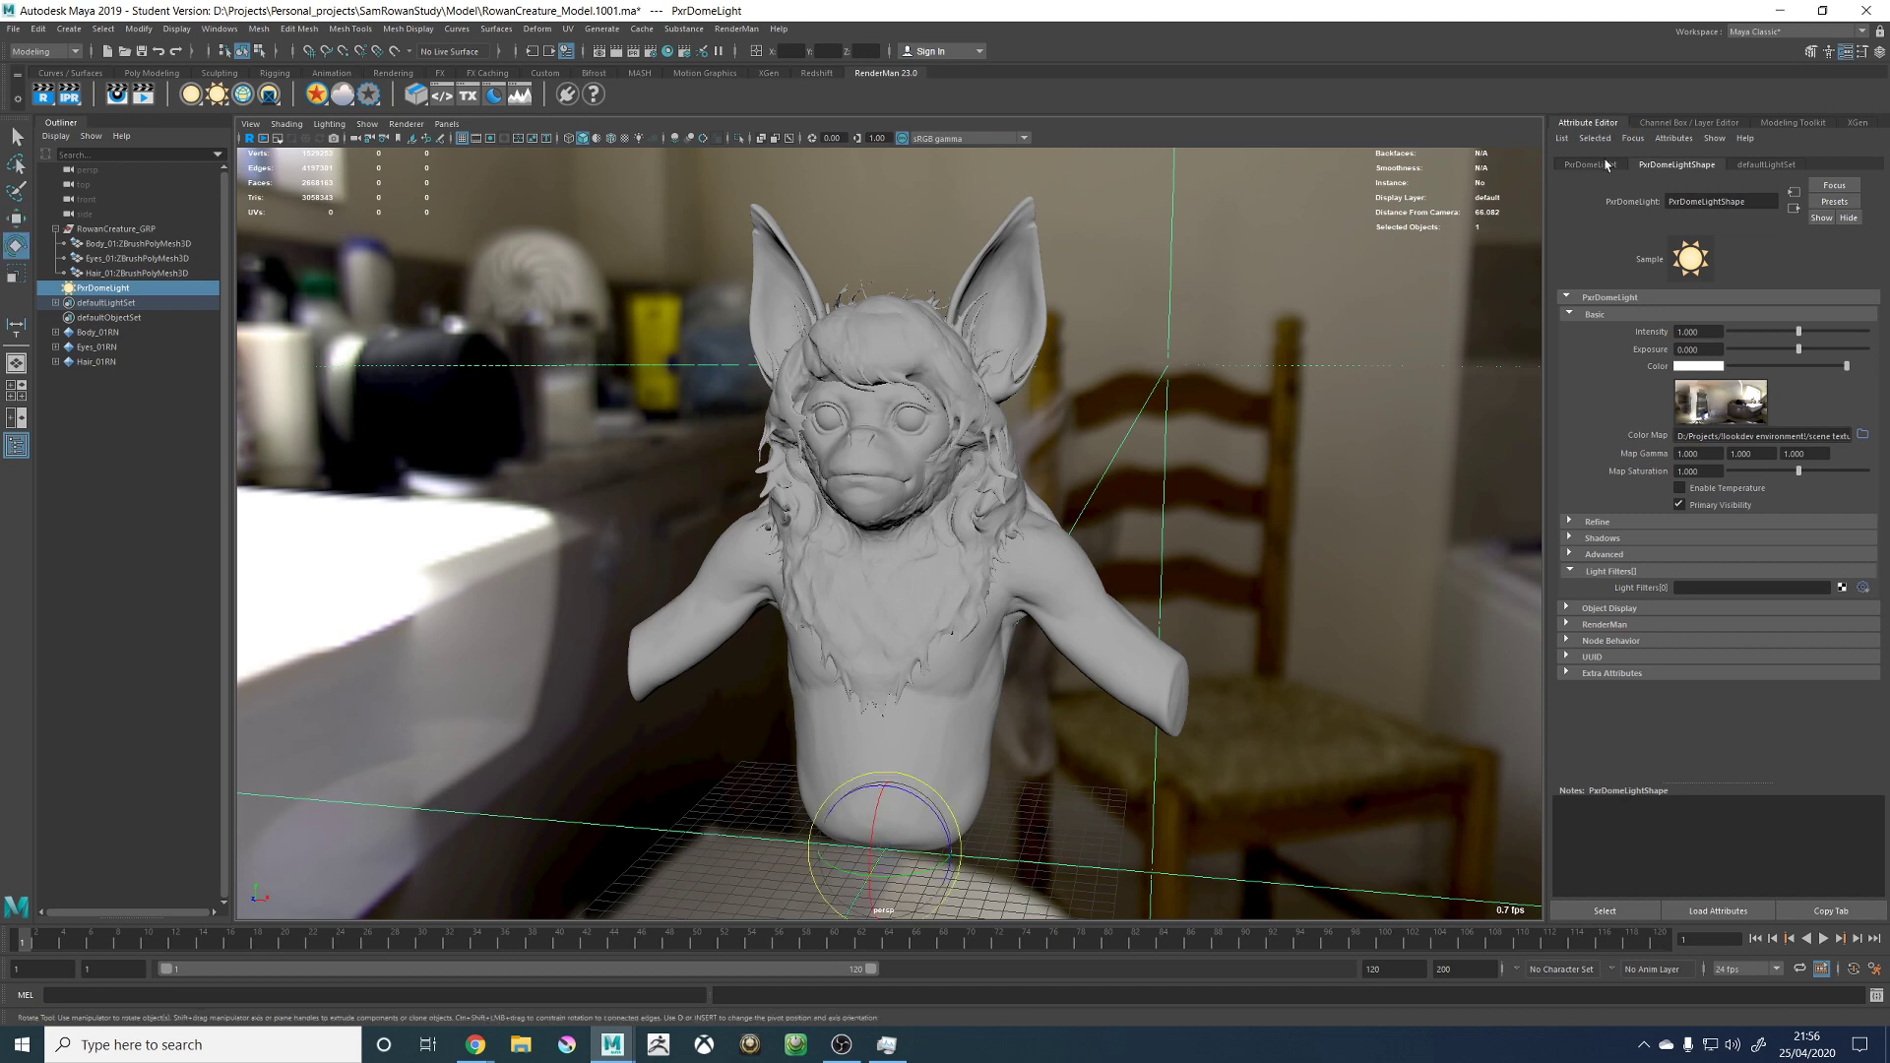
pyautogui.click(1592, 164)
pyautogui.click(1761, 279)
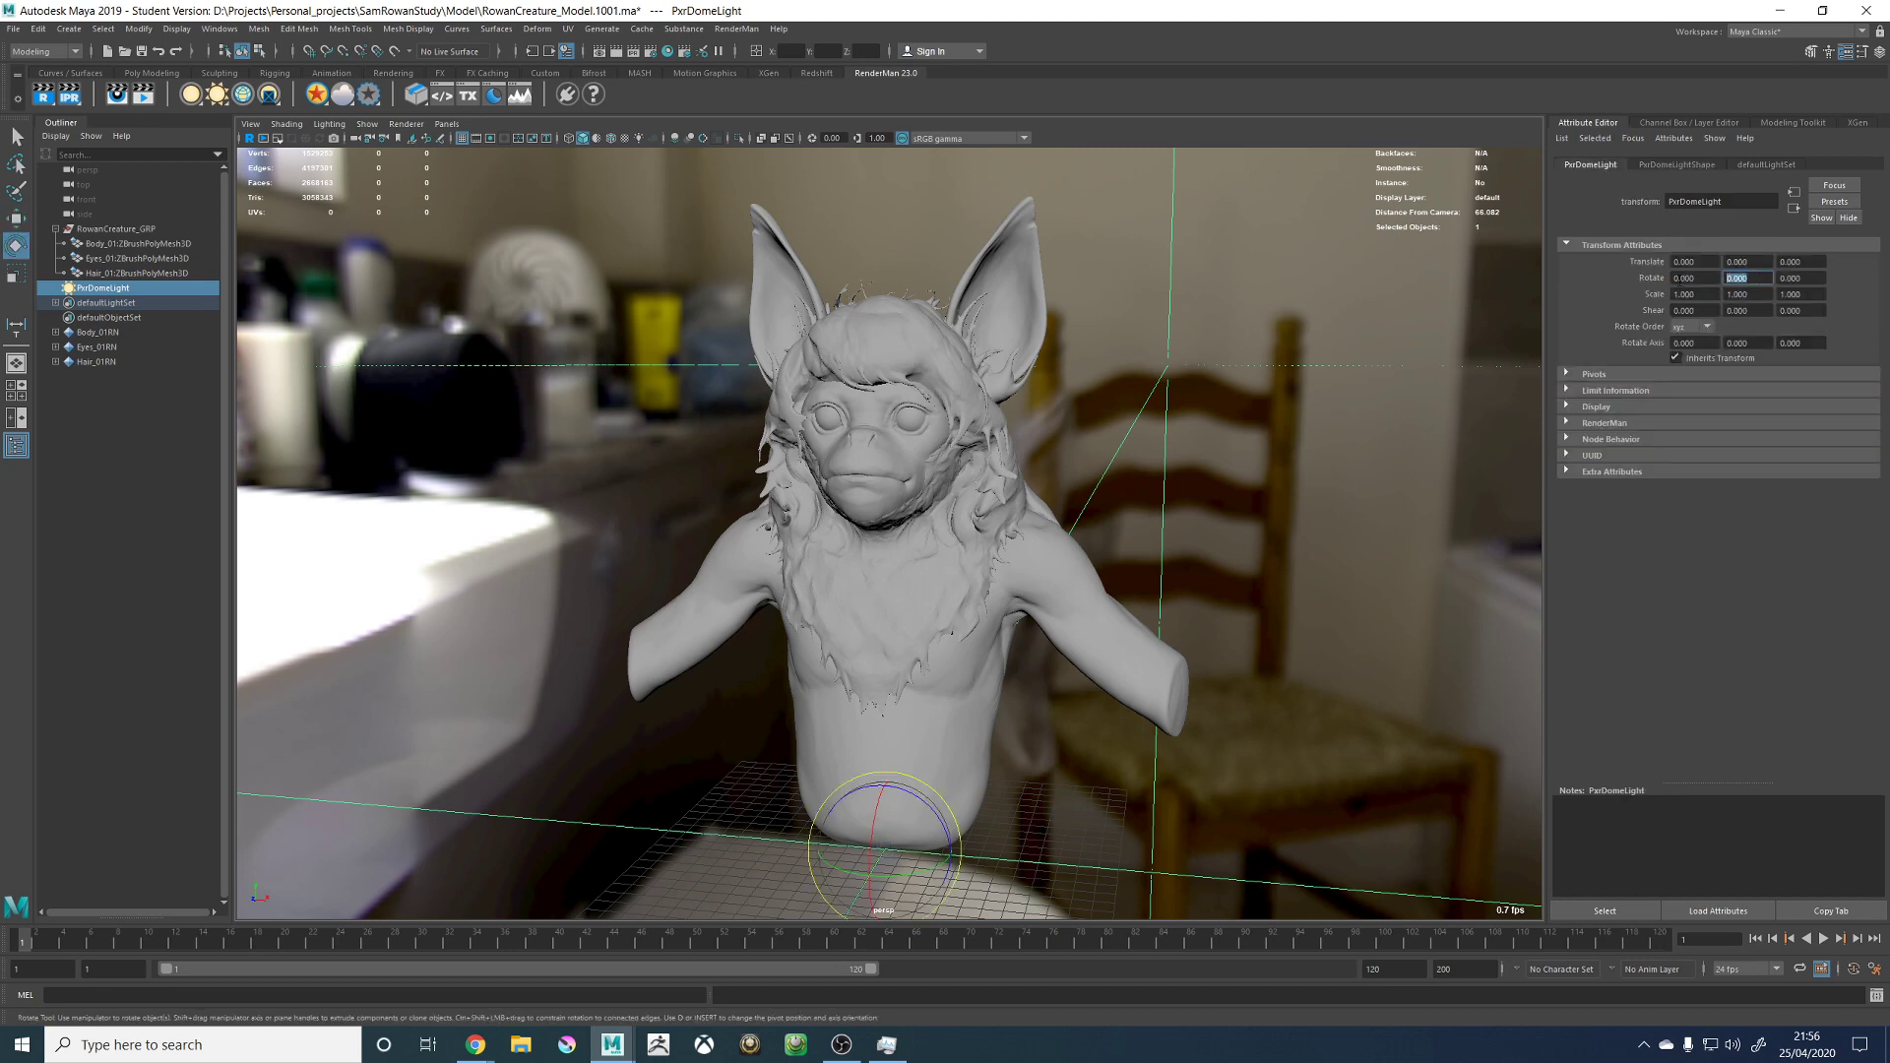
pyautogui.write('180')
pyautogui.press('Return')
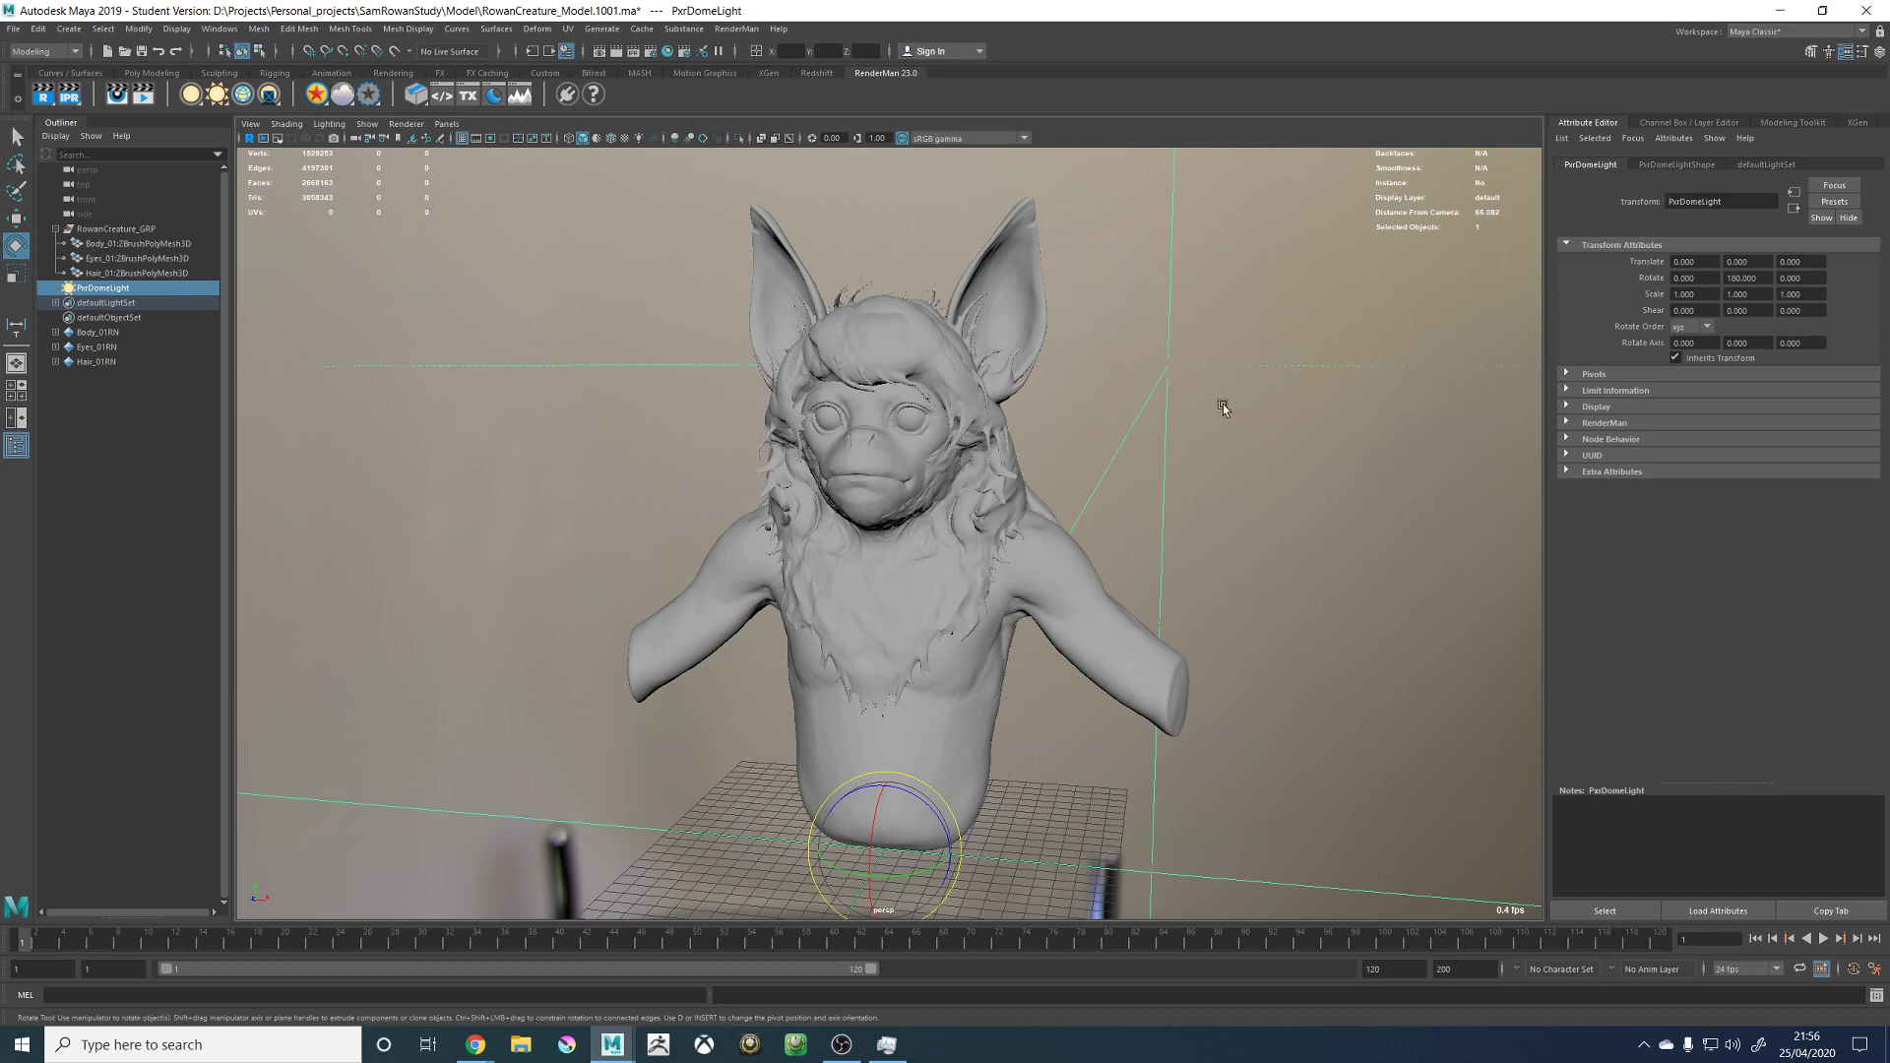
pyautogui.scroll(-4, 1193, 492)
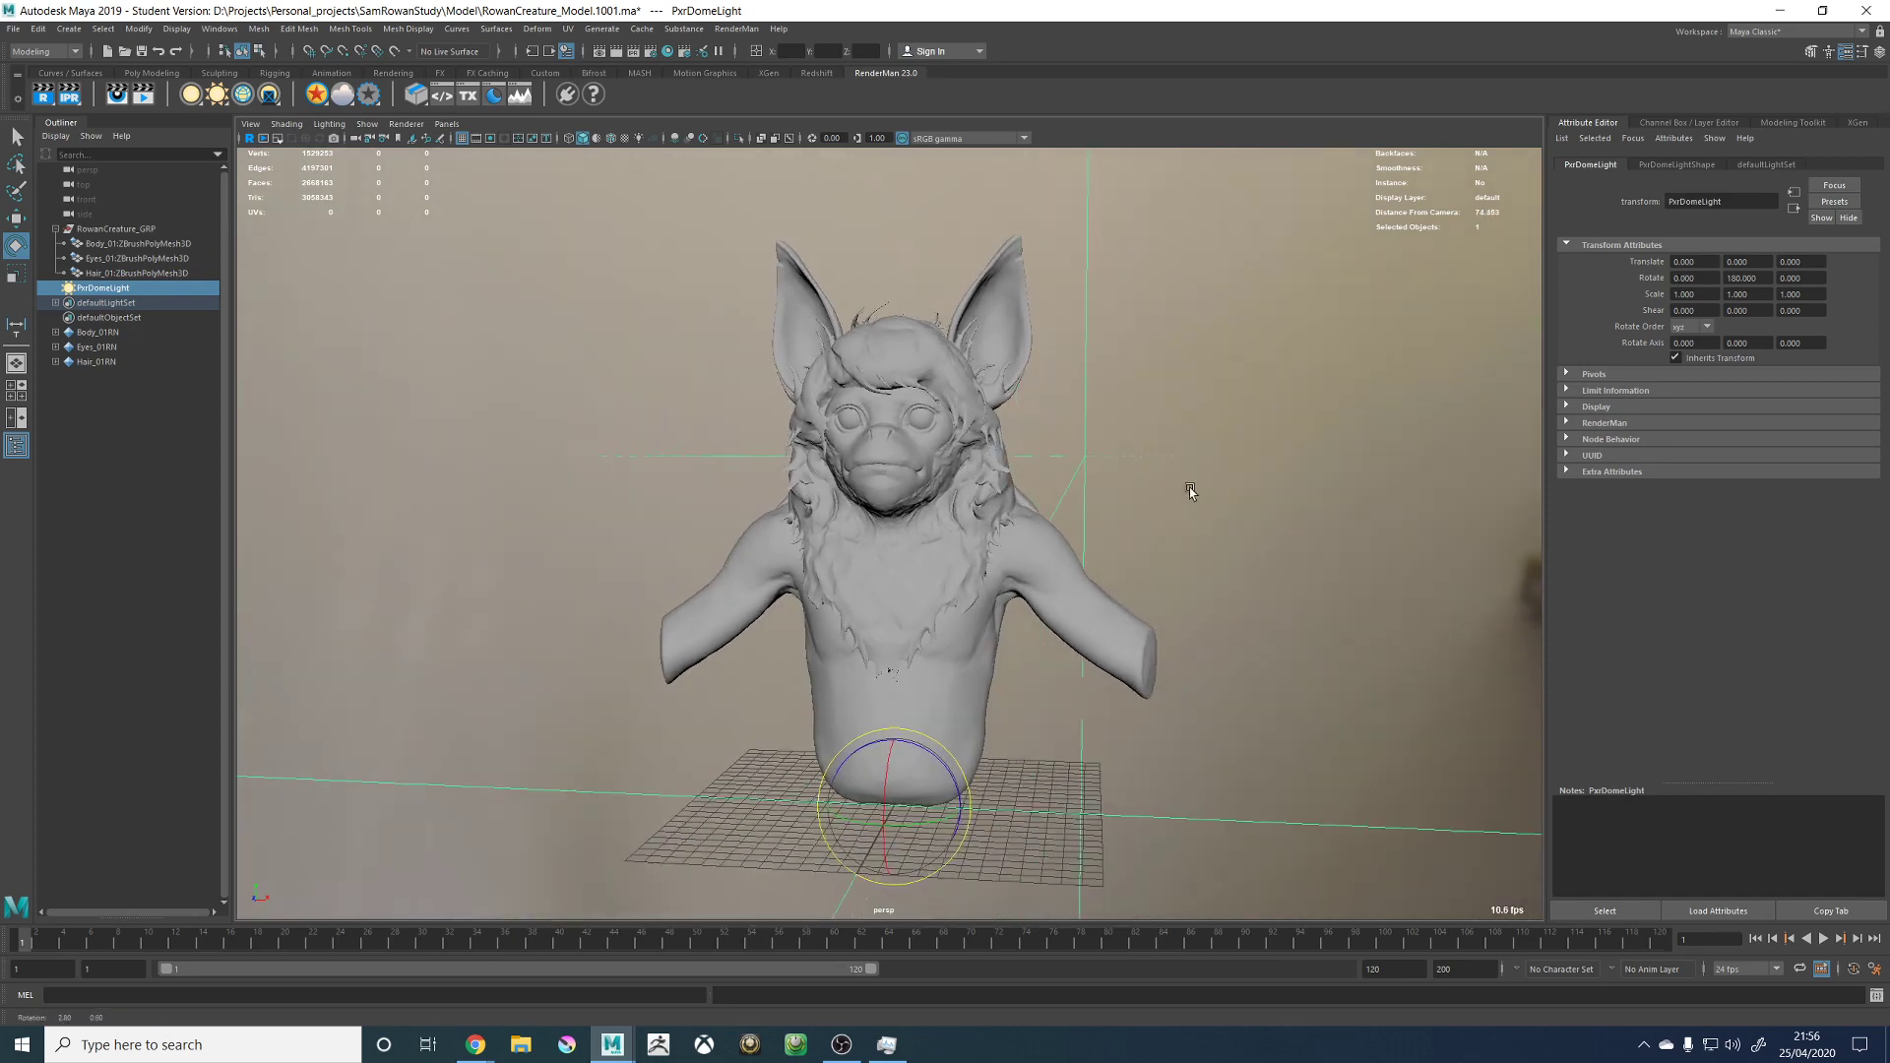
# Create a new perspective camera and look through it.
pyautogui.click(447, 124)
pyautogui.moveTo(551, 139)
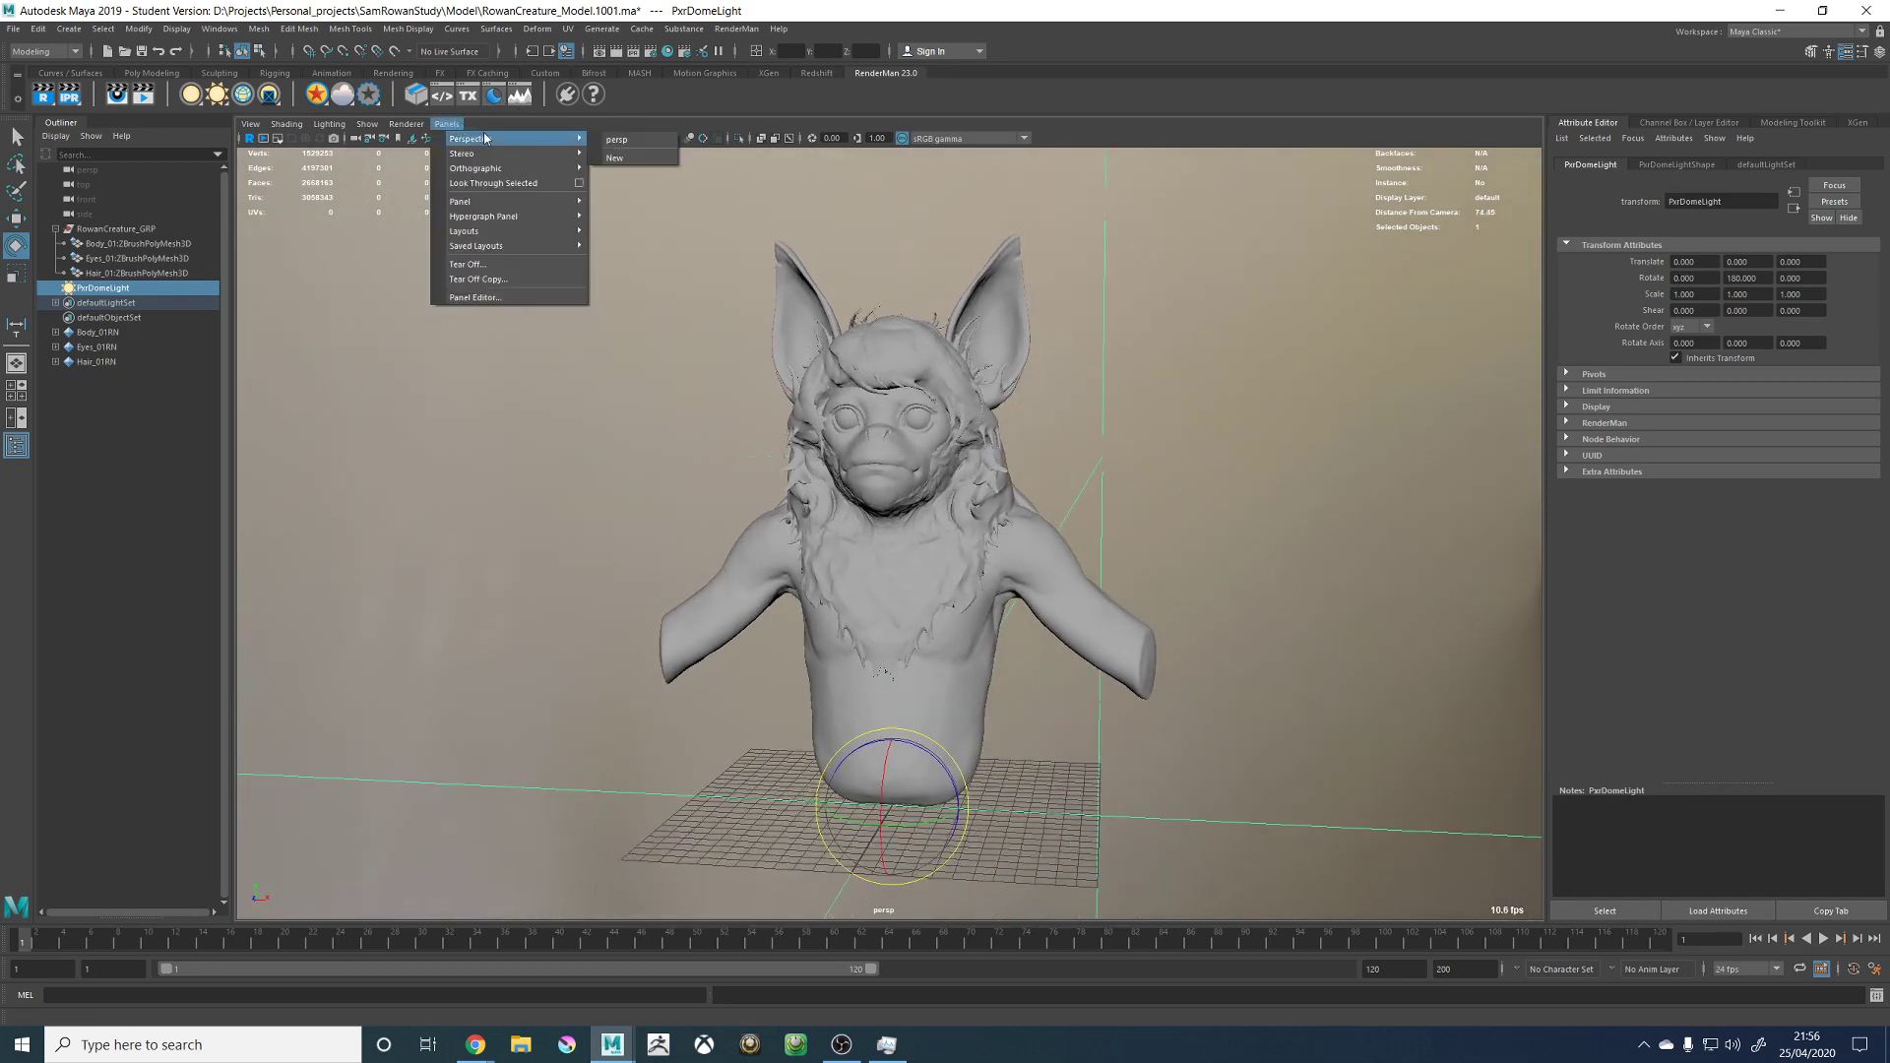
pyautogui.click(616, 155)
pyautogui.scroll(-3, 759, 439)
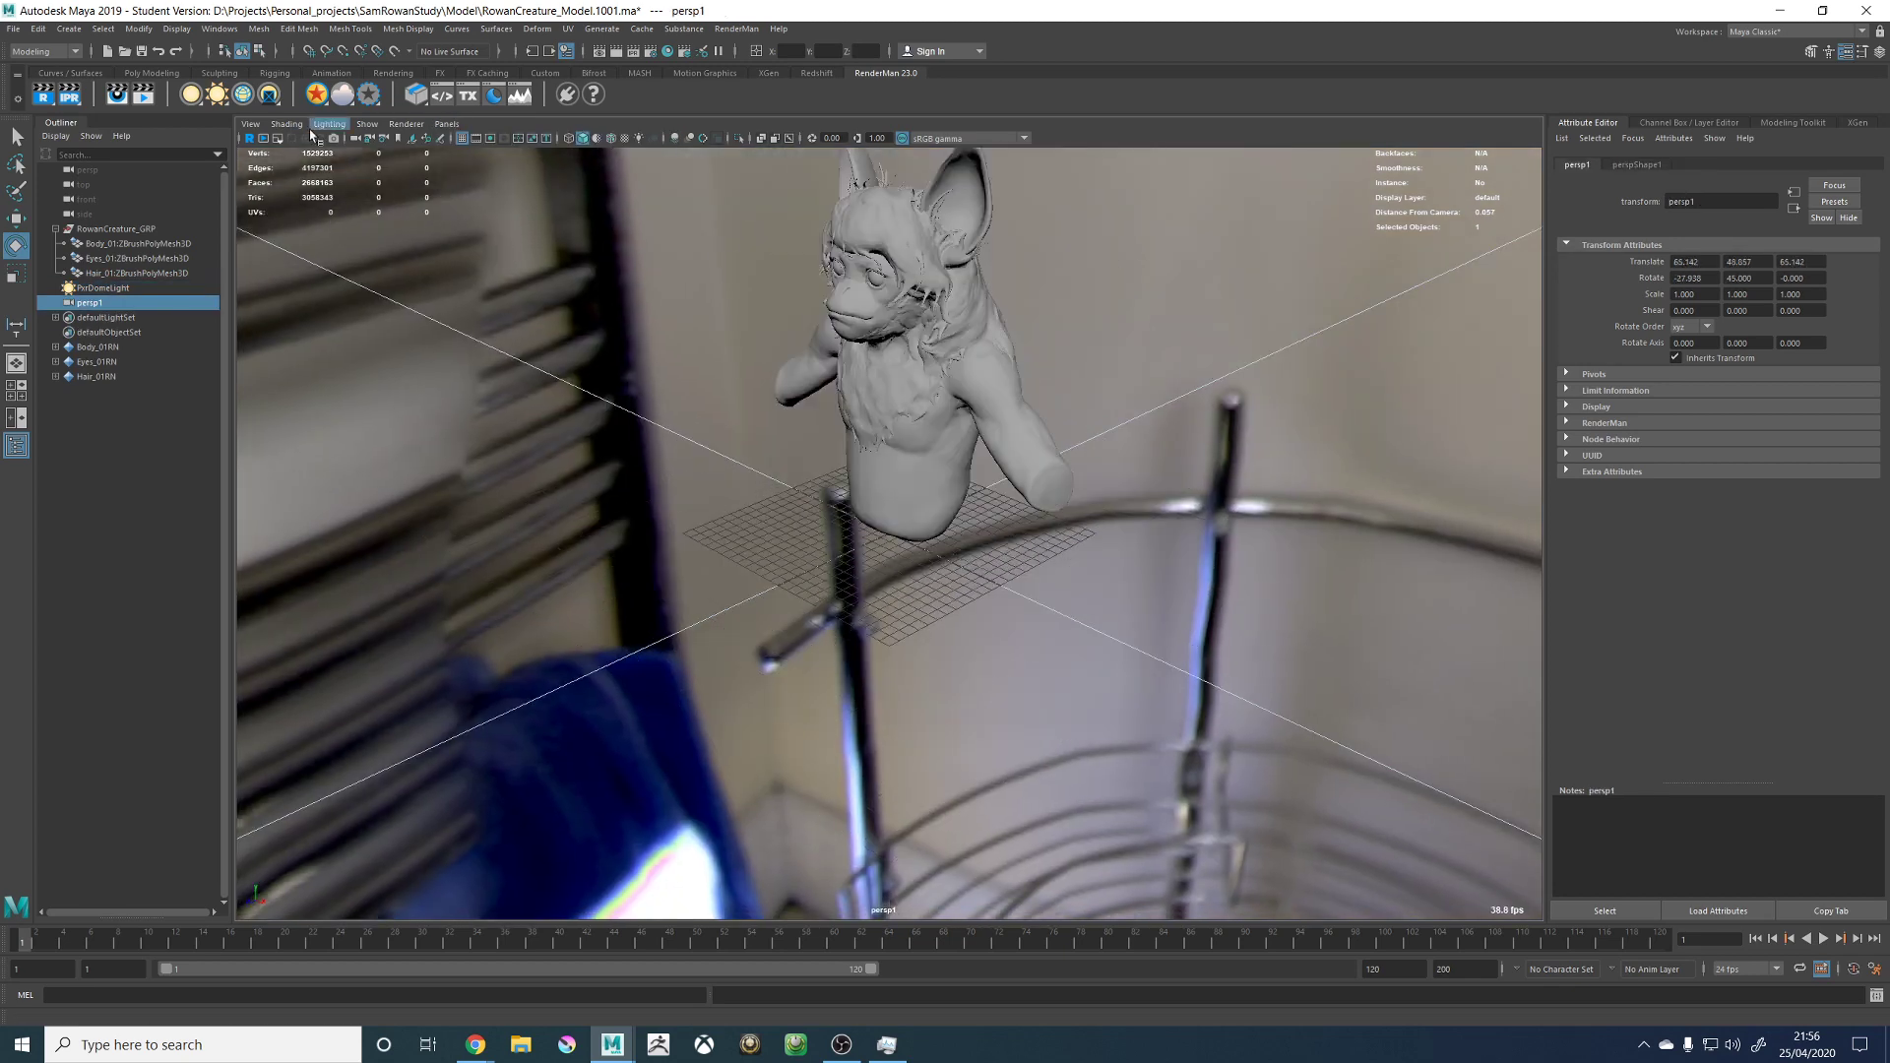
# Turn on the resolution gate and frame the creature's whole bust in a three-quarter front view through the new camera.
pyautogui.click(504, 138)
pyautogui.keyDown('alt'); pyautogui.moveTo(565, 283); pyautogui.dragTo(514, 400); pyautogui.keyUp('alt')
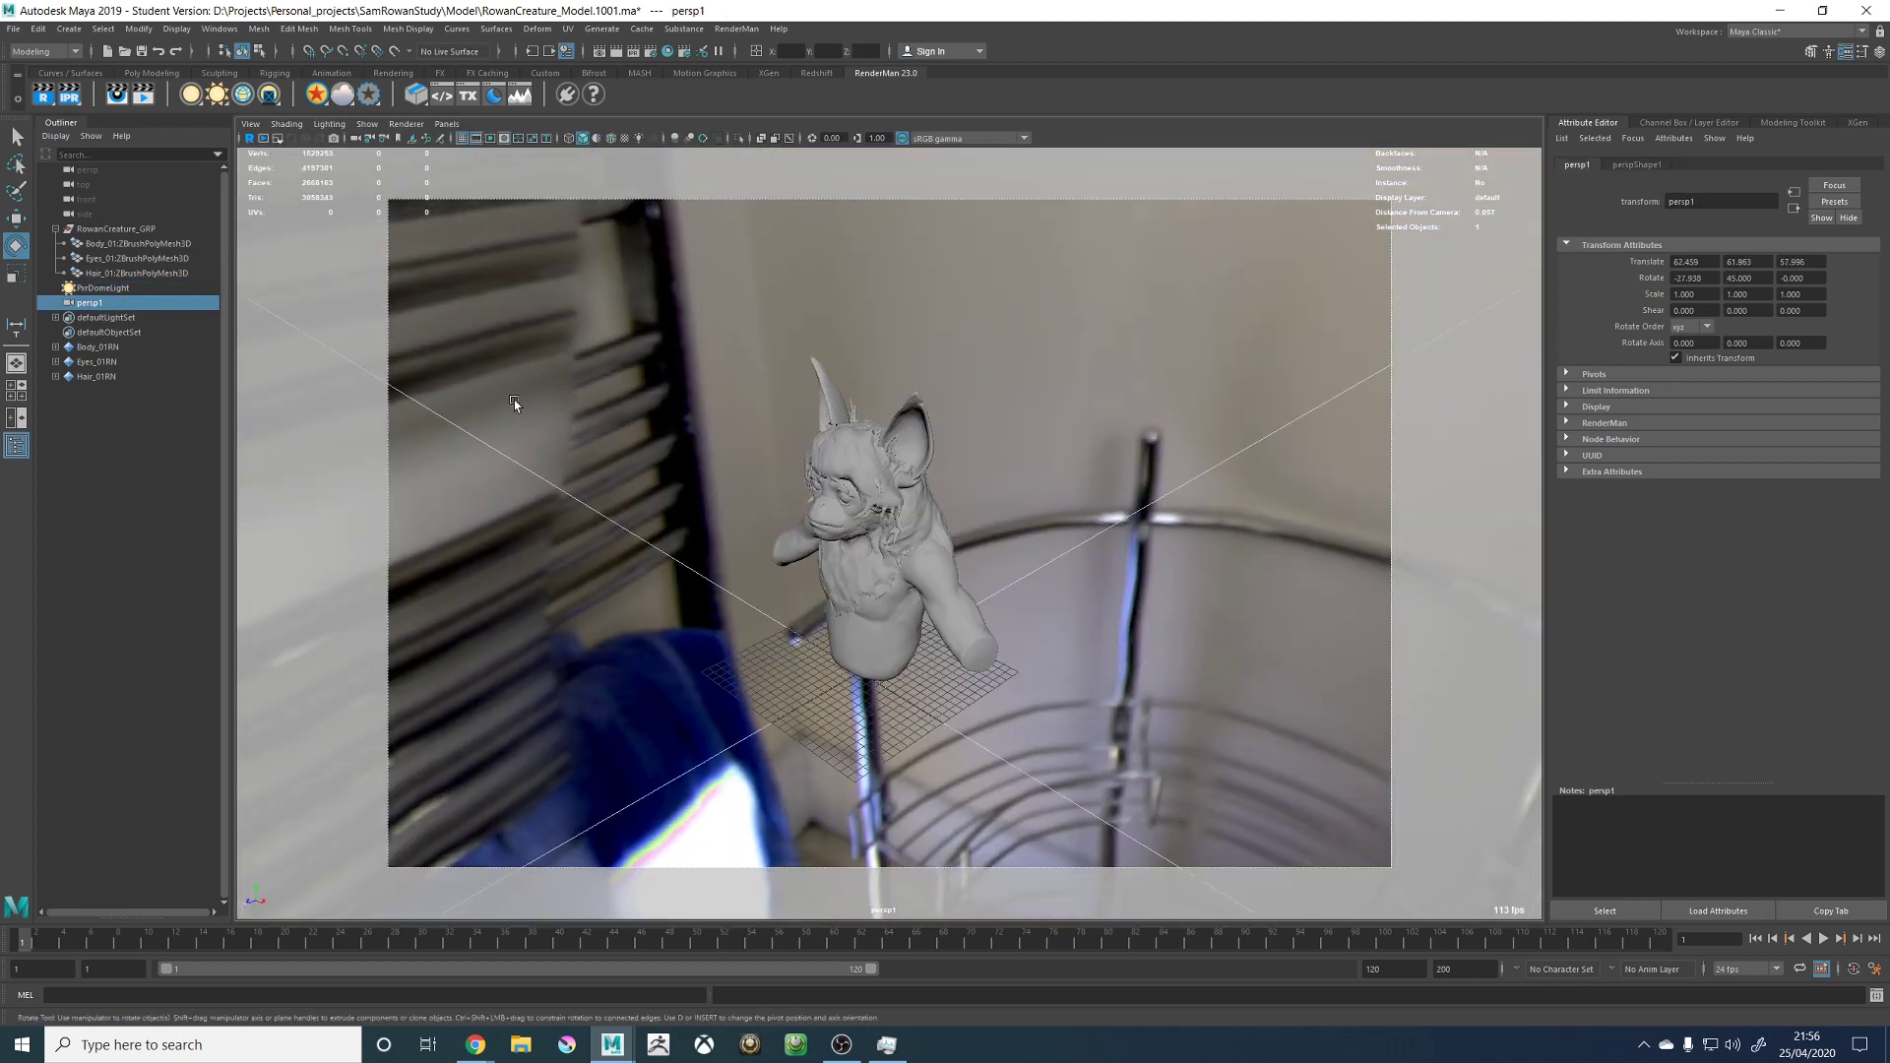
pyautogui.scroll(4, 669, 404)
pyautogui.keyDown('alt'); pyautogui.moveTo(670, 400); pyautogui.dragTo(699, 385); pyautogui.keyUp('alt')
pyautogui.scroll(-3, 700, 385)
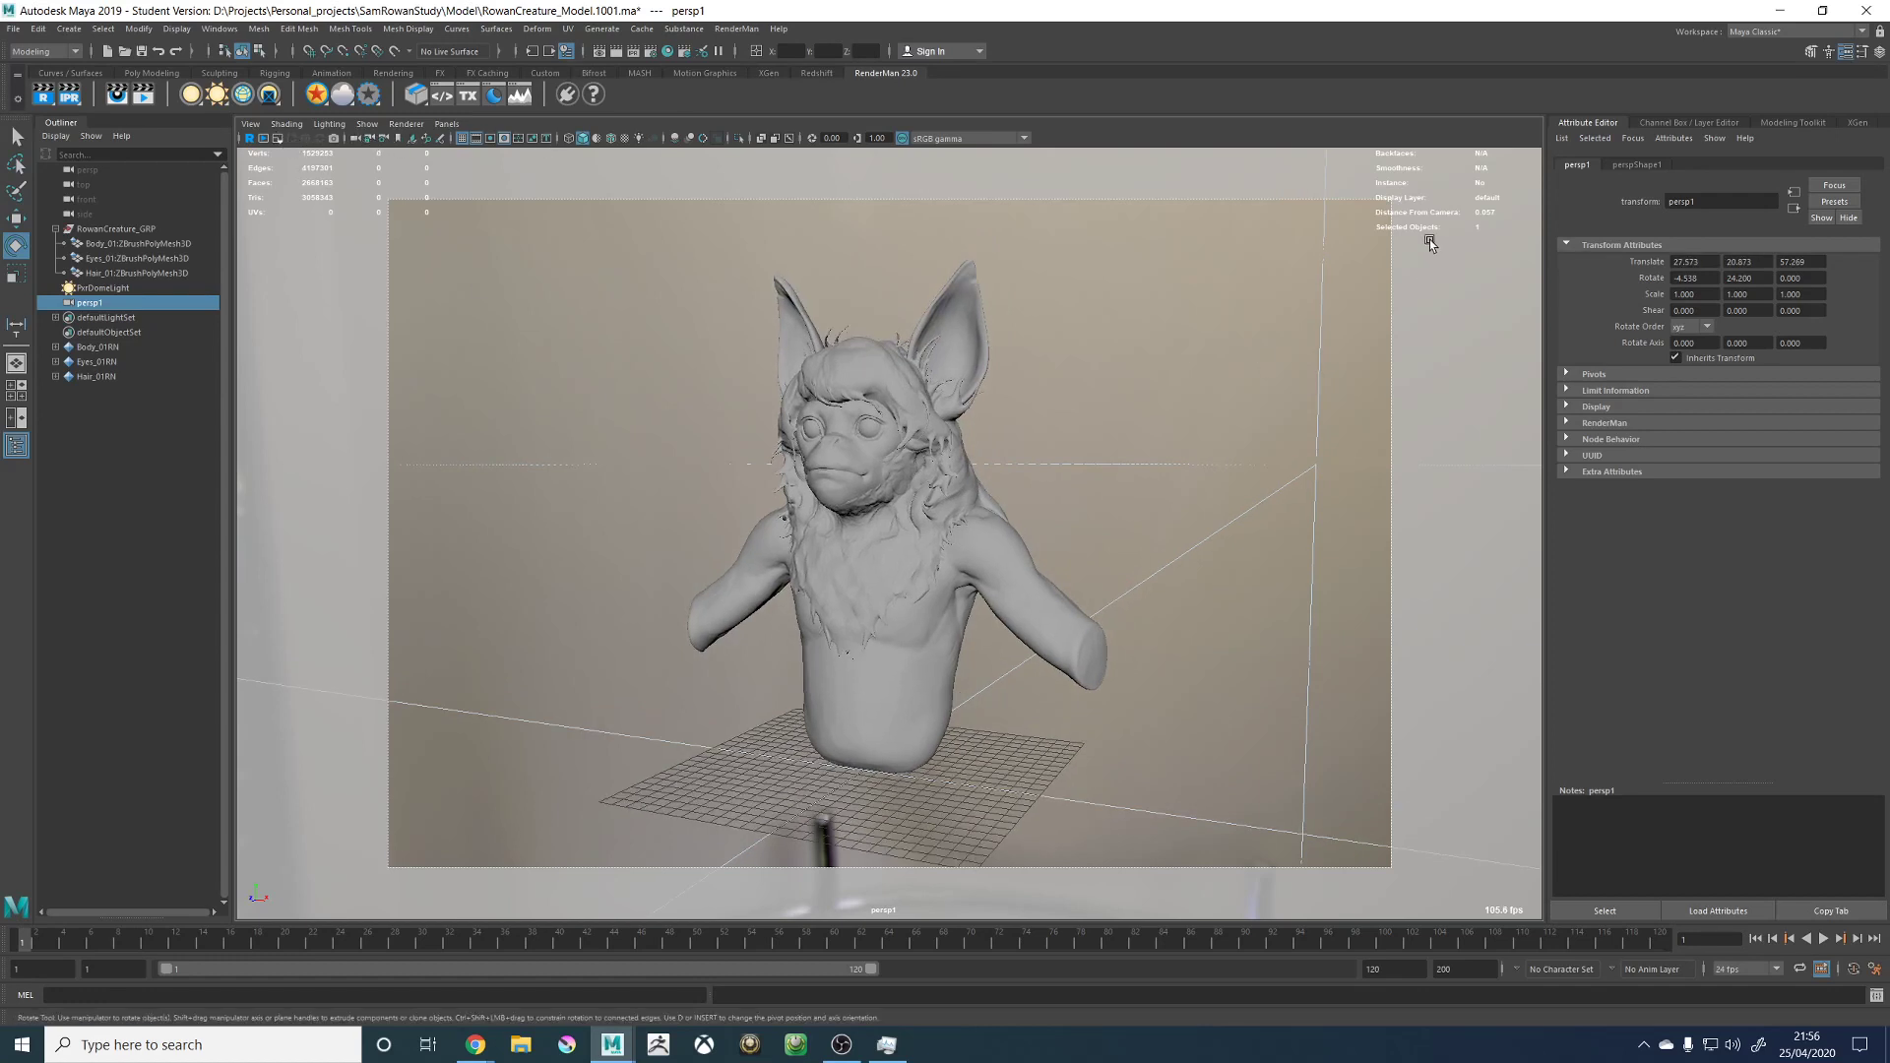
# Rename the new camera to RenderCam and orbit it round to an almost frontal view of the creature.
pyautogui.click(1635, 165)
pyautogui.click(1579, 165)
pyautogui.moveTo(1700, 202); pyautogui.dragTo(1562, 203)
pyautogui.write('RenderCam')
pyautogui.press('Return')
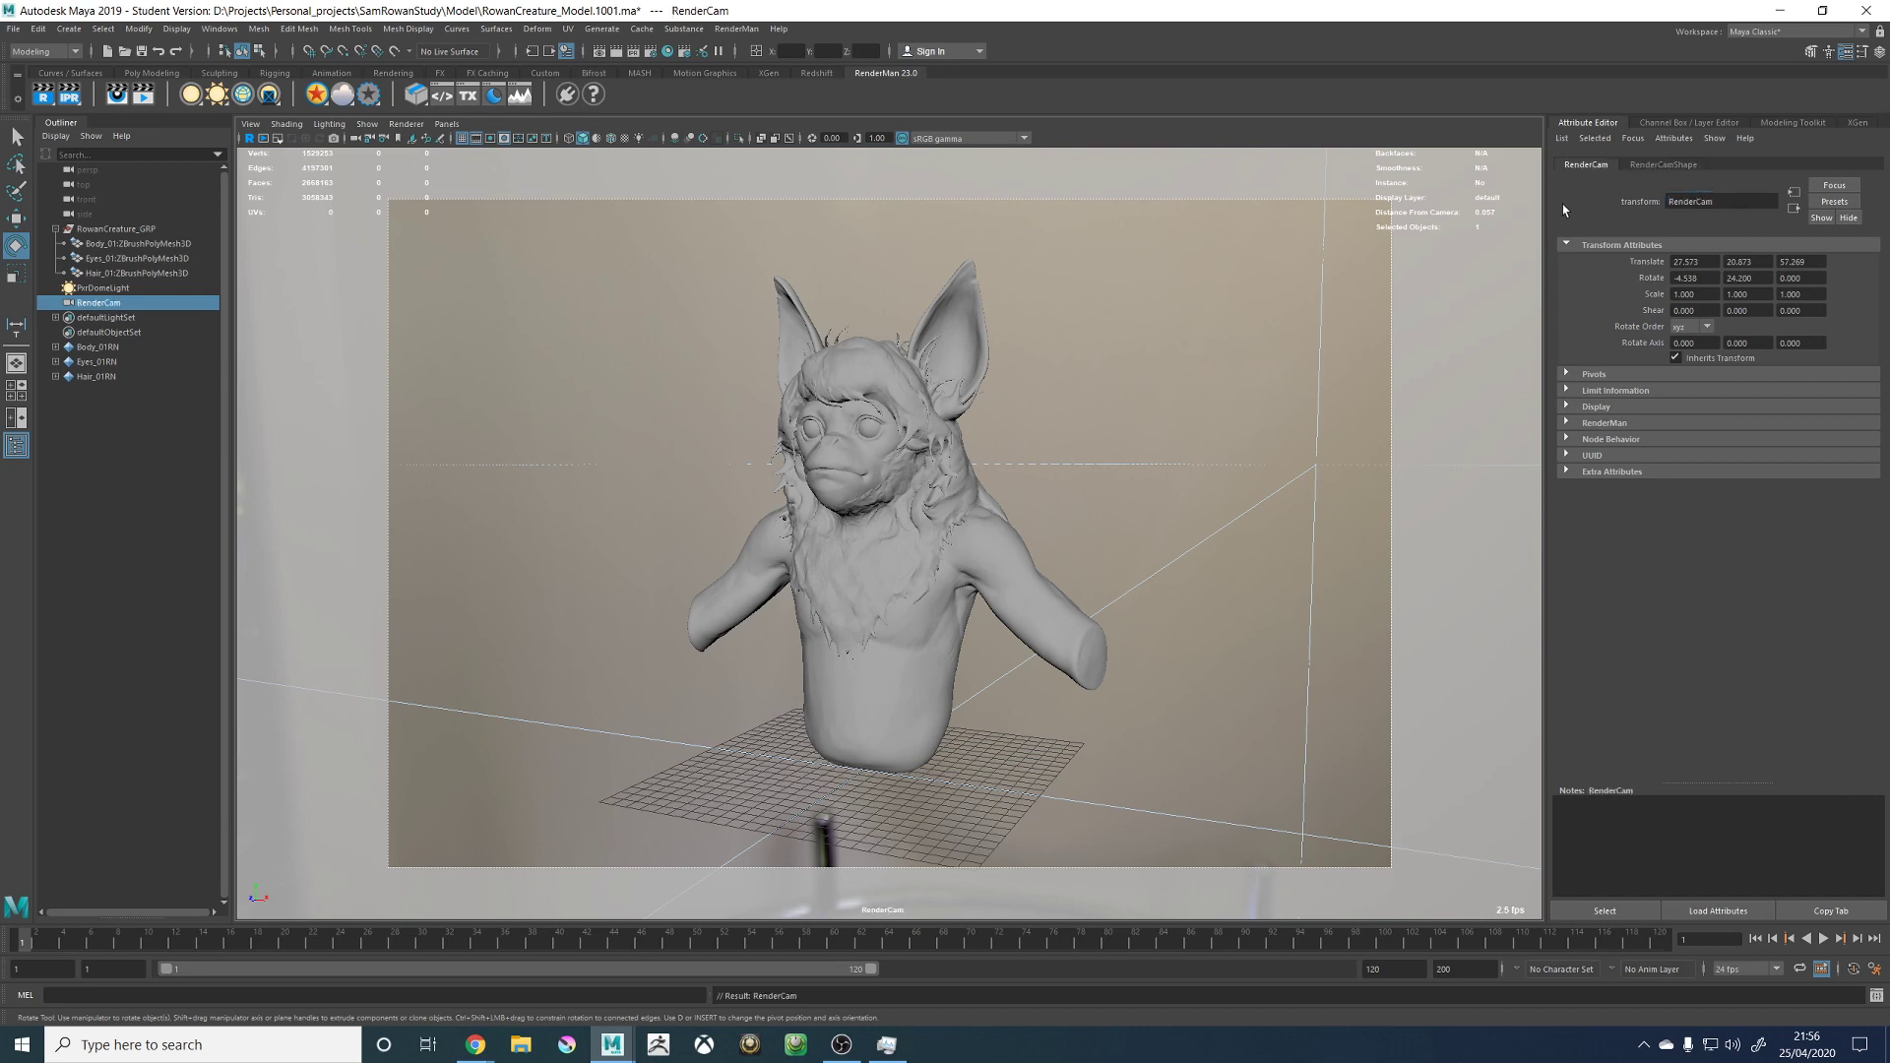
pyautogui.keyDown('alt'); pyautogui.moveTo(1415, 447); pyautogui.dragTo(925, 187); pyautogui.keyUp('alt')
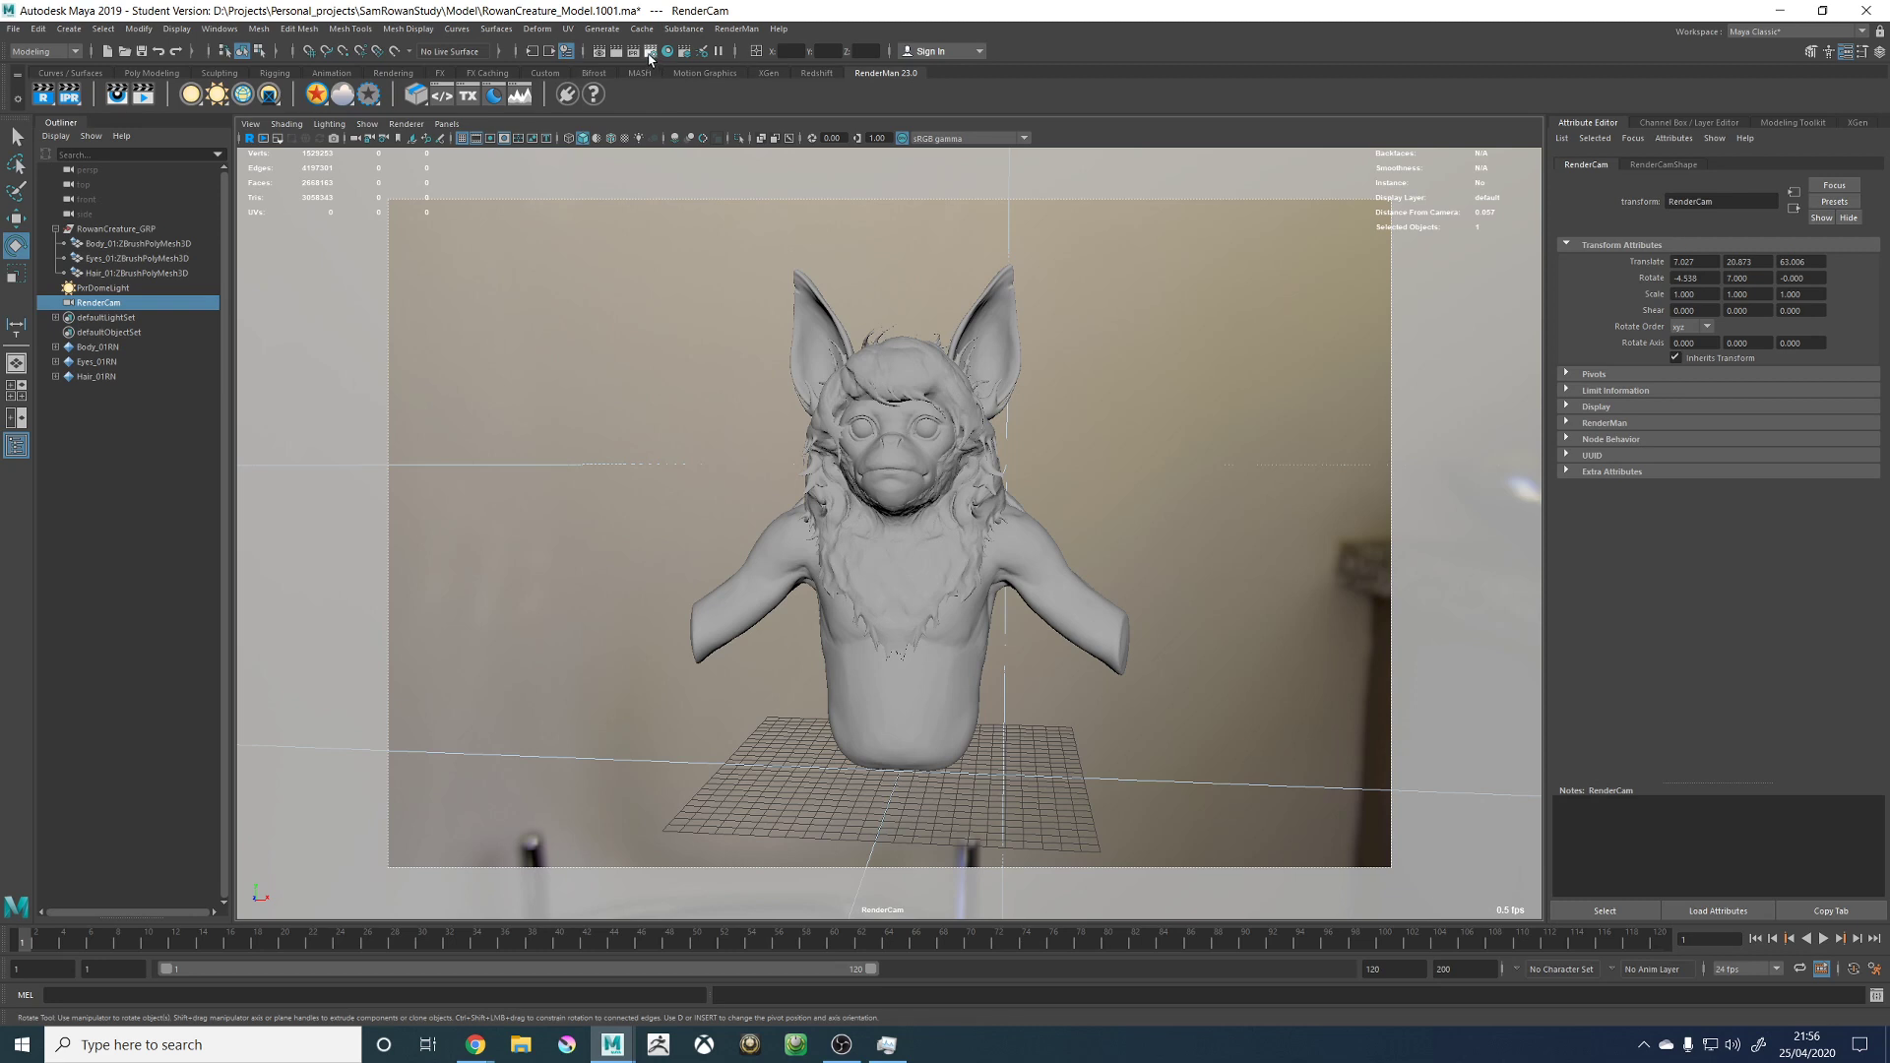
# Set the scene to render with RenderMan and choose the HD 720 image size preset.
pyautogui.click(649, 51)
pyautogui.click(1324, 246)
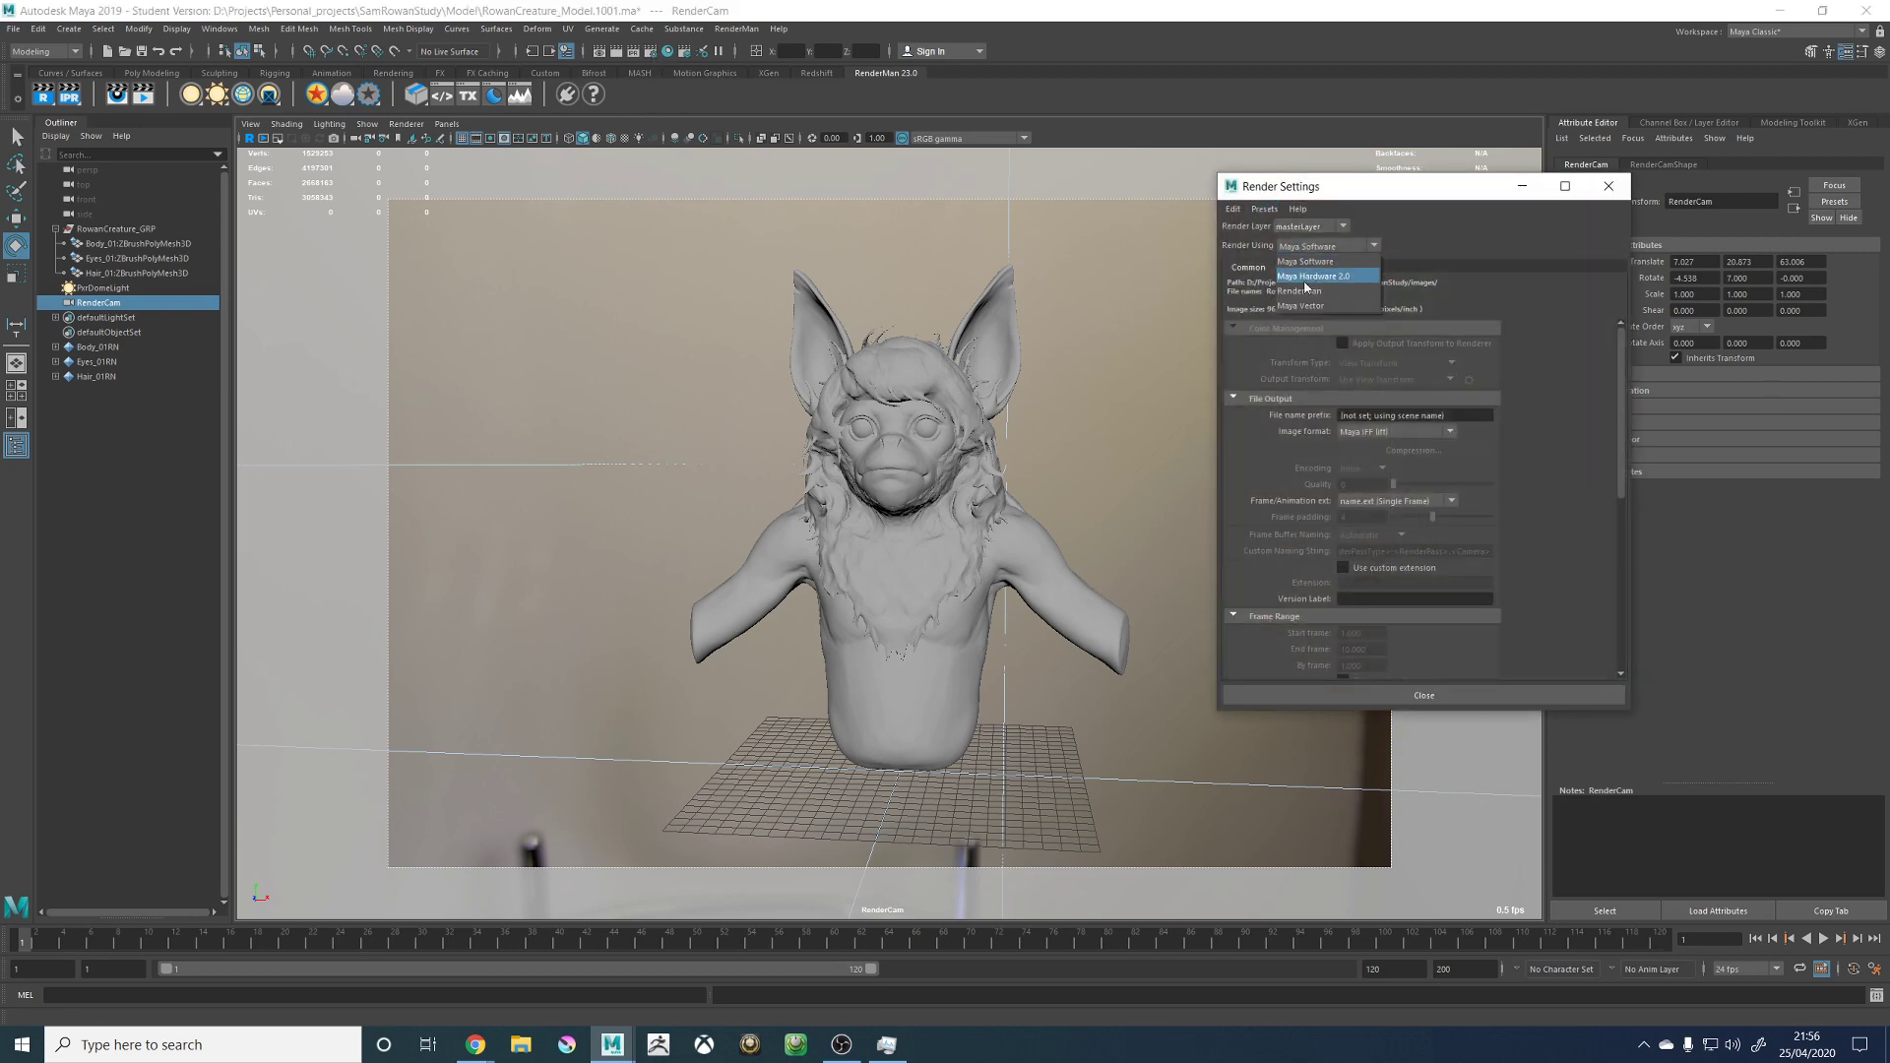
pyautogui.click(1299, 290)
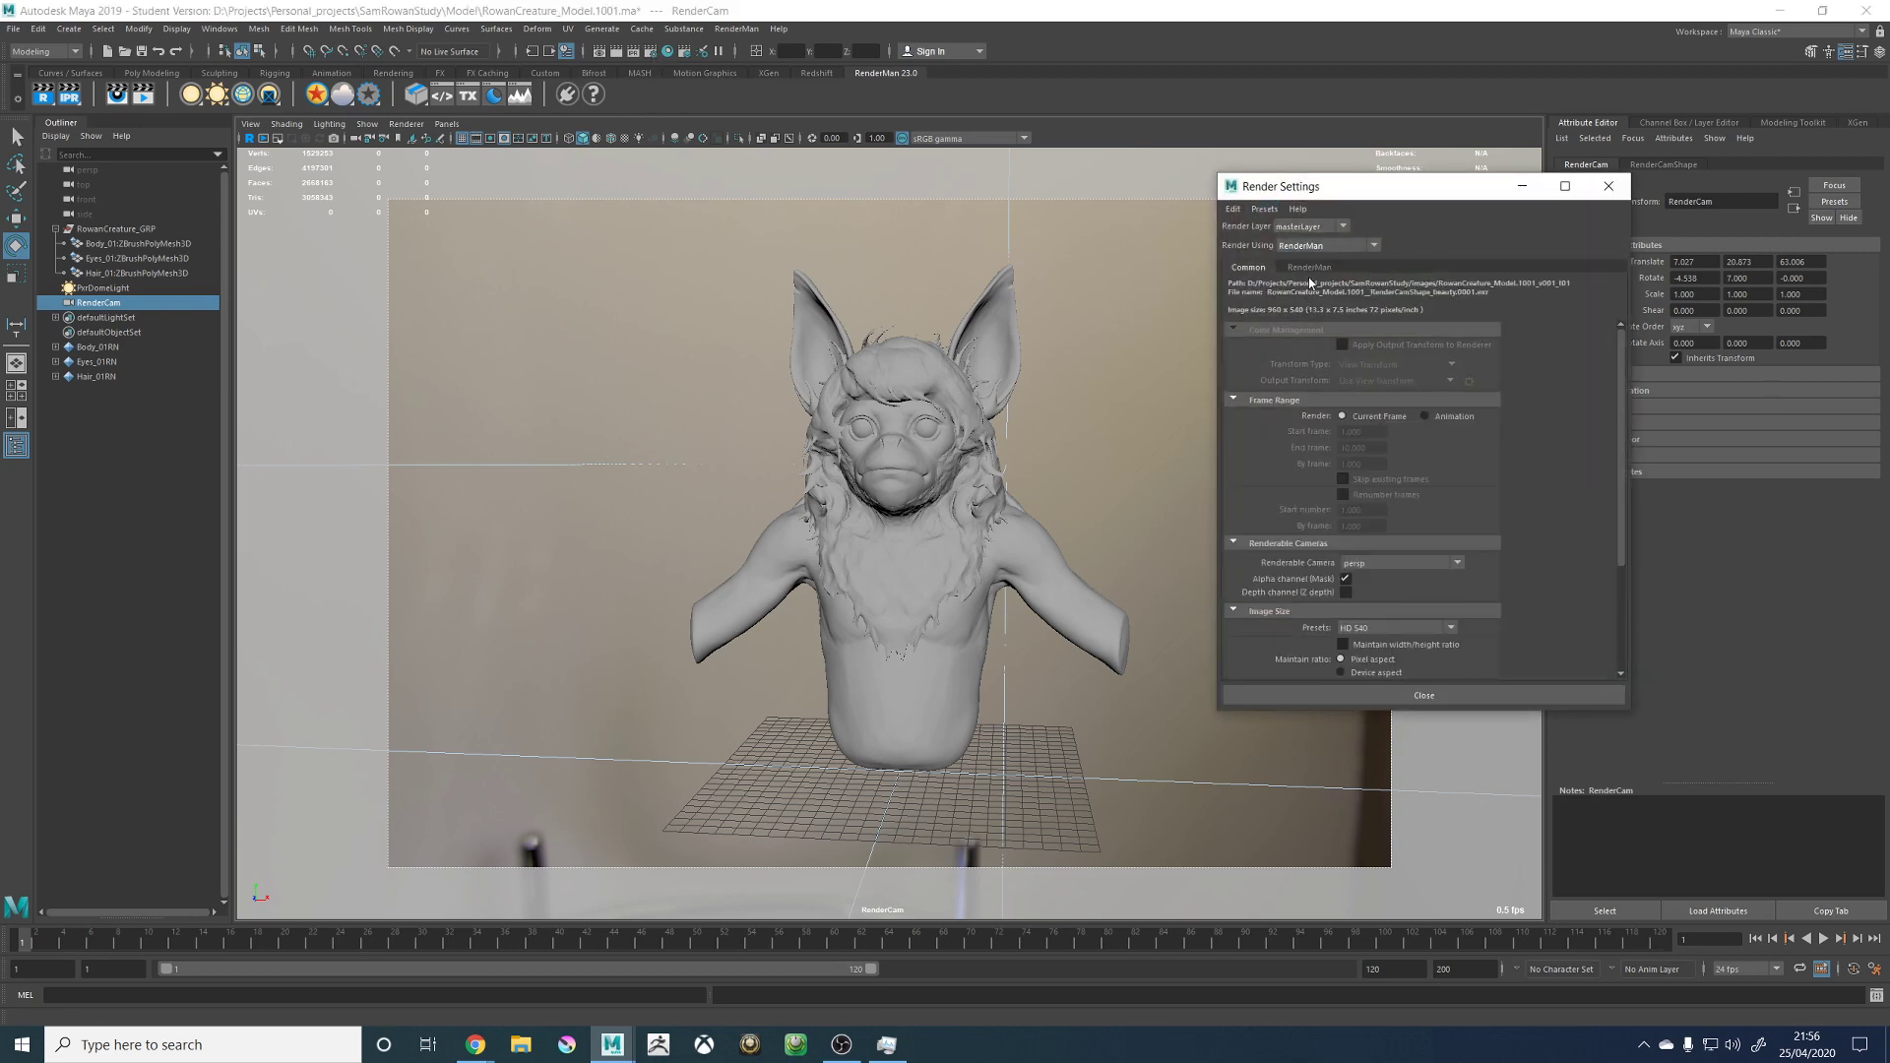
pyautogui.click(1368, 626)
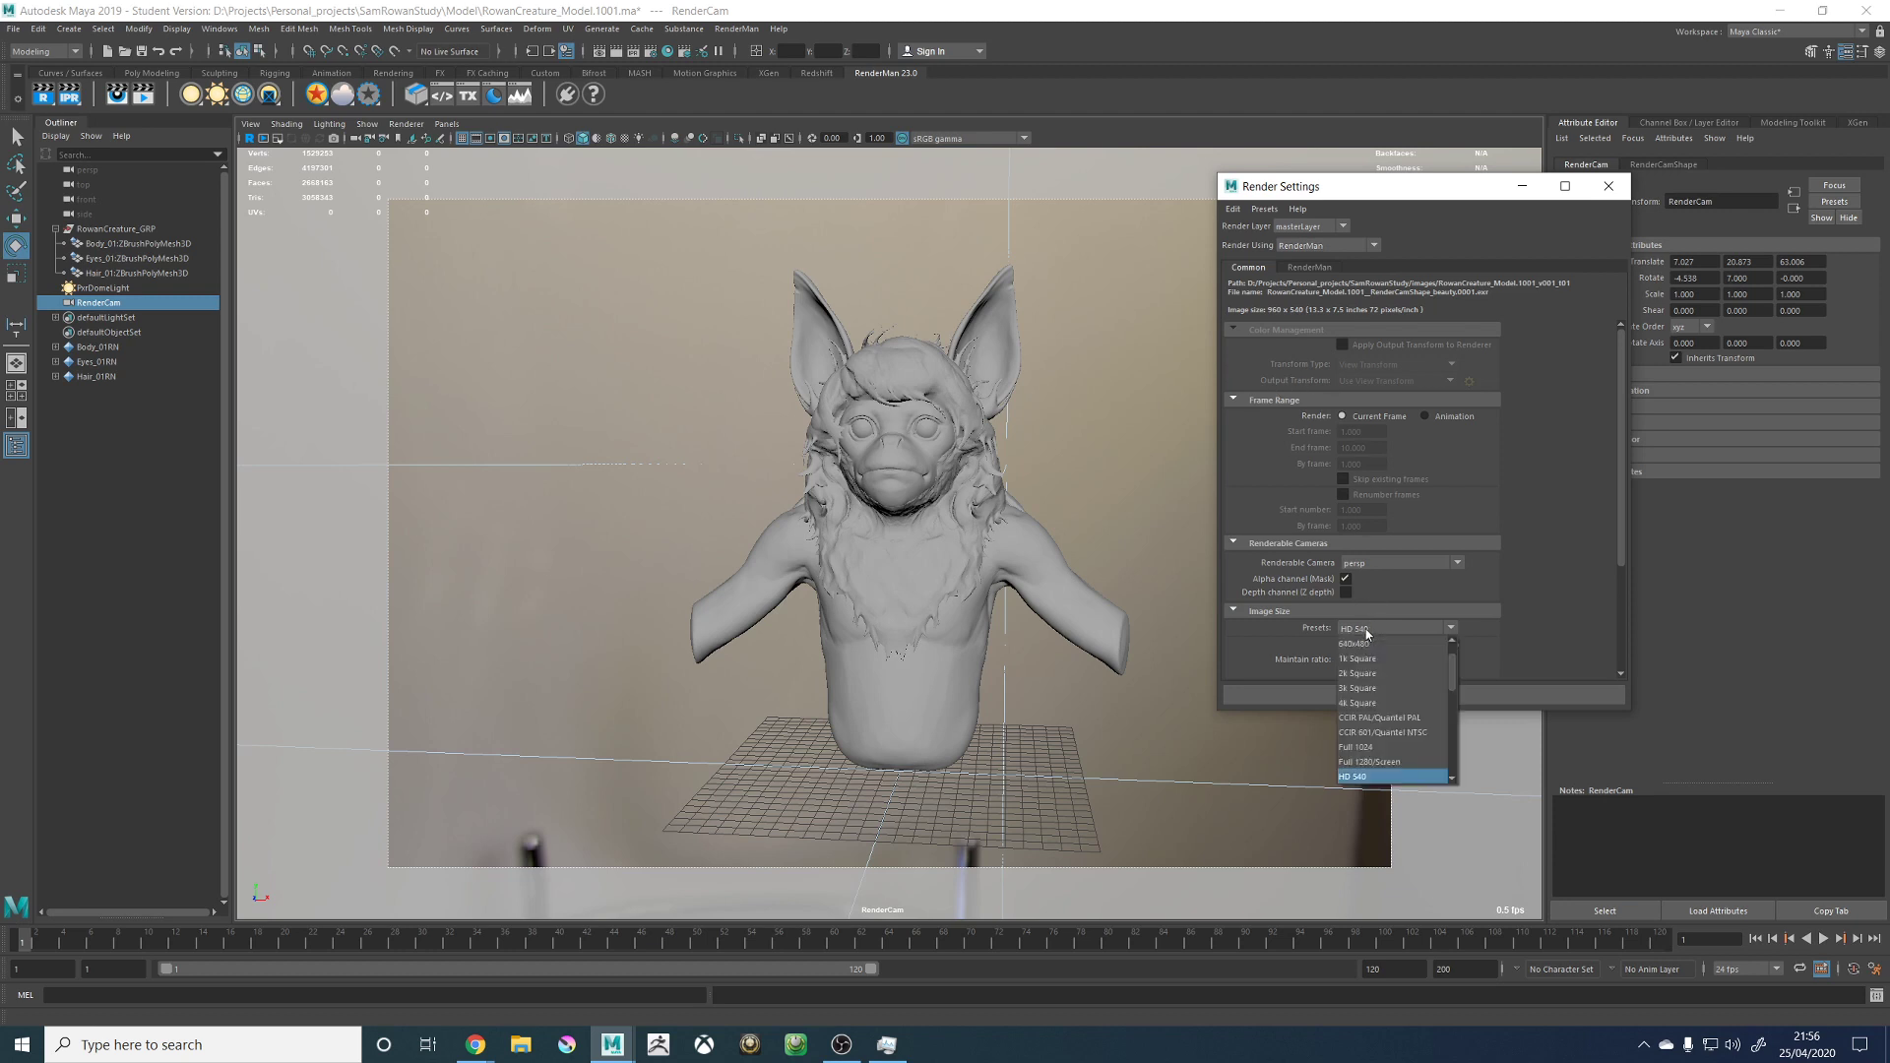
pyautogui.click(1355, 747)
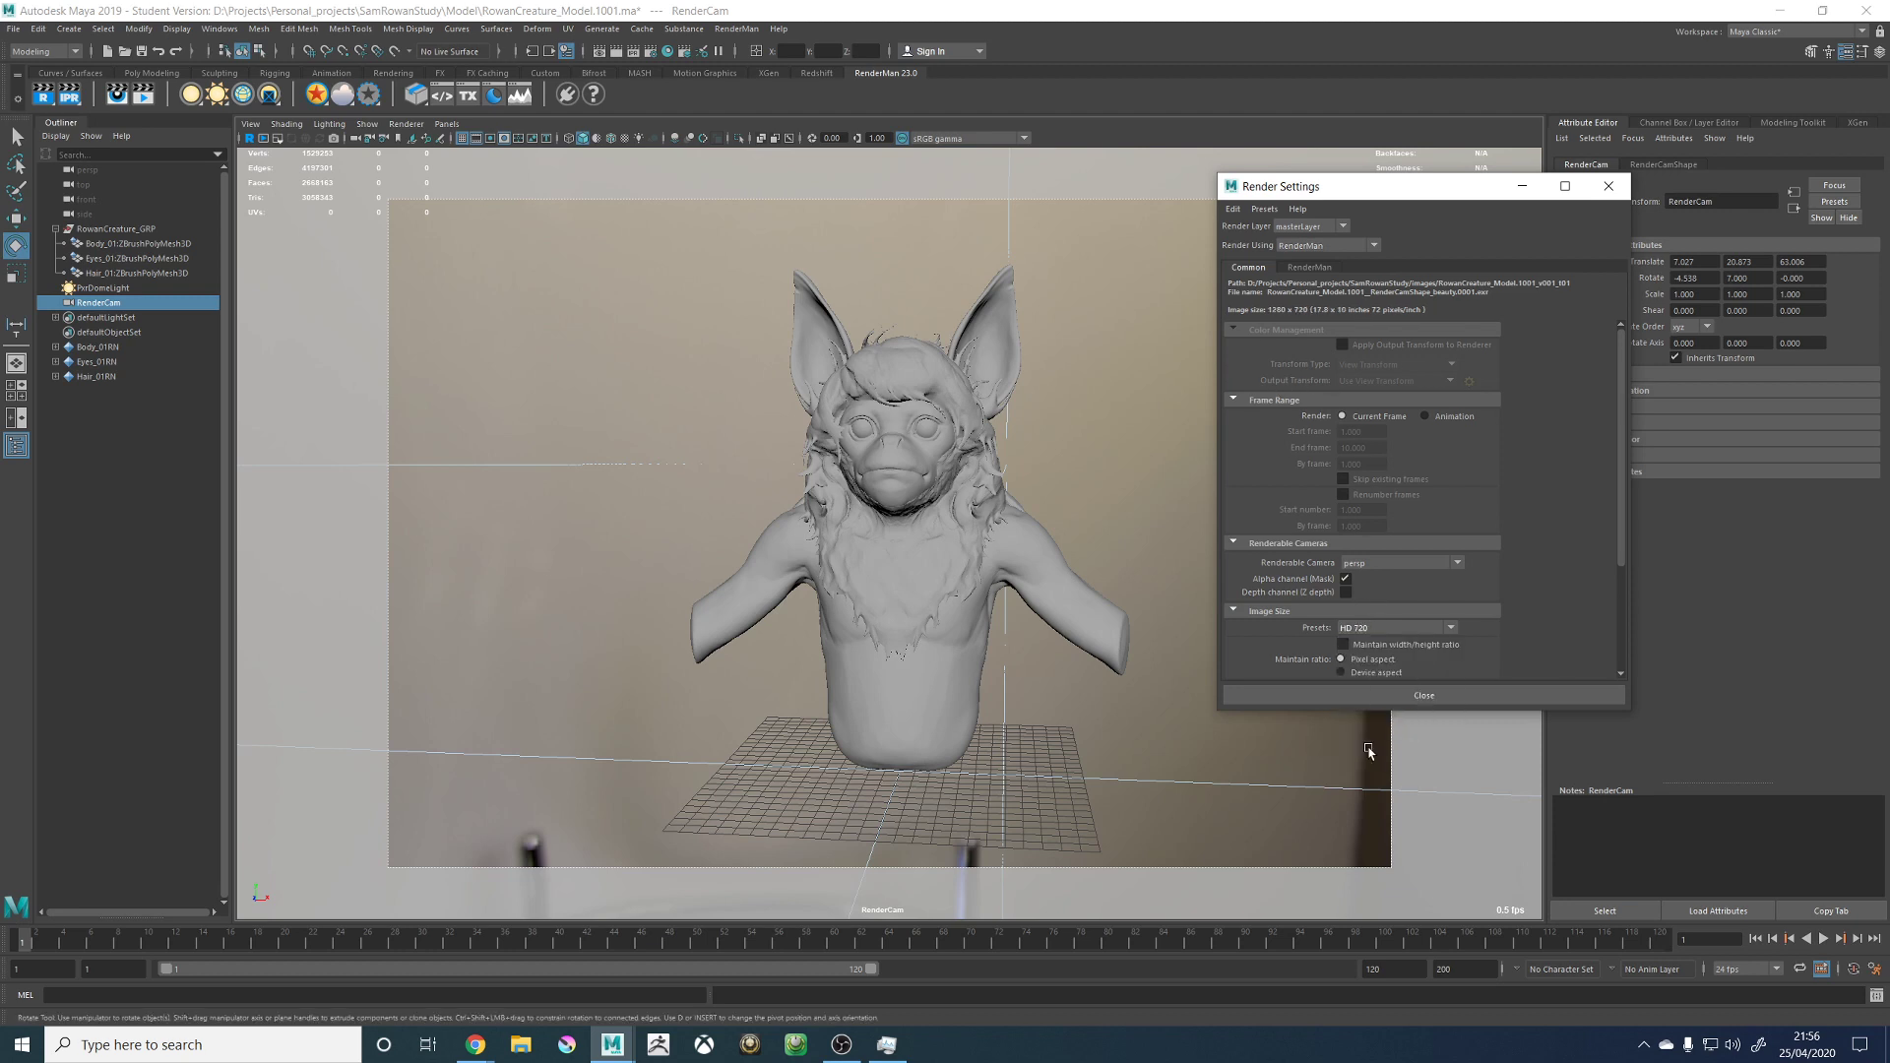
# Set RenderMan's Max Samples to 256 and enable Allow Caustics and Accumulate Opacity, then close the render settings.
pyautogui.click(1309, 267)
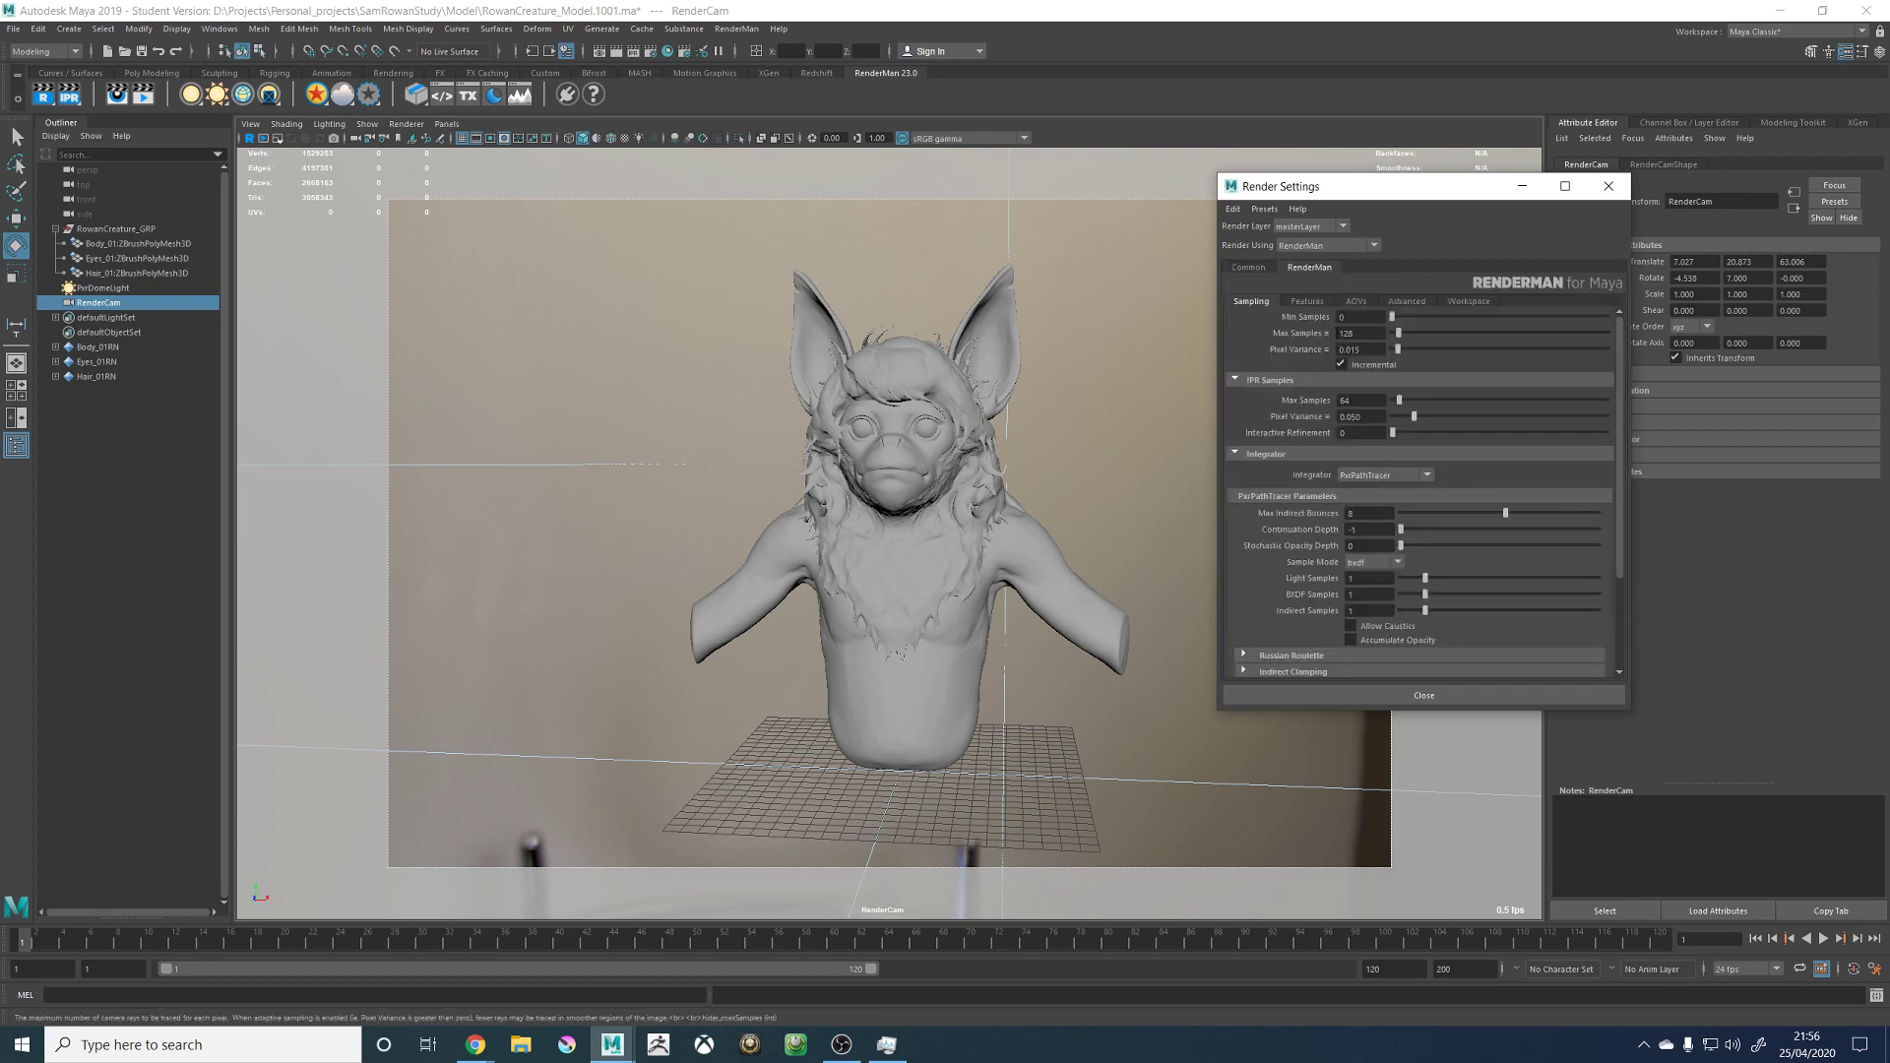
pyautogui.click(1358, 332)
pyautogui.moveTo(1328, 366)
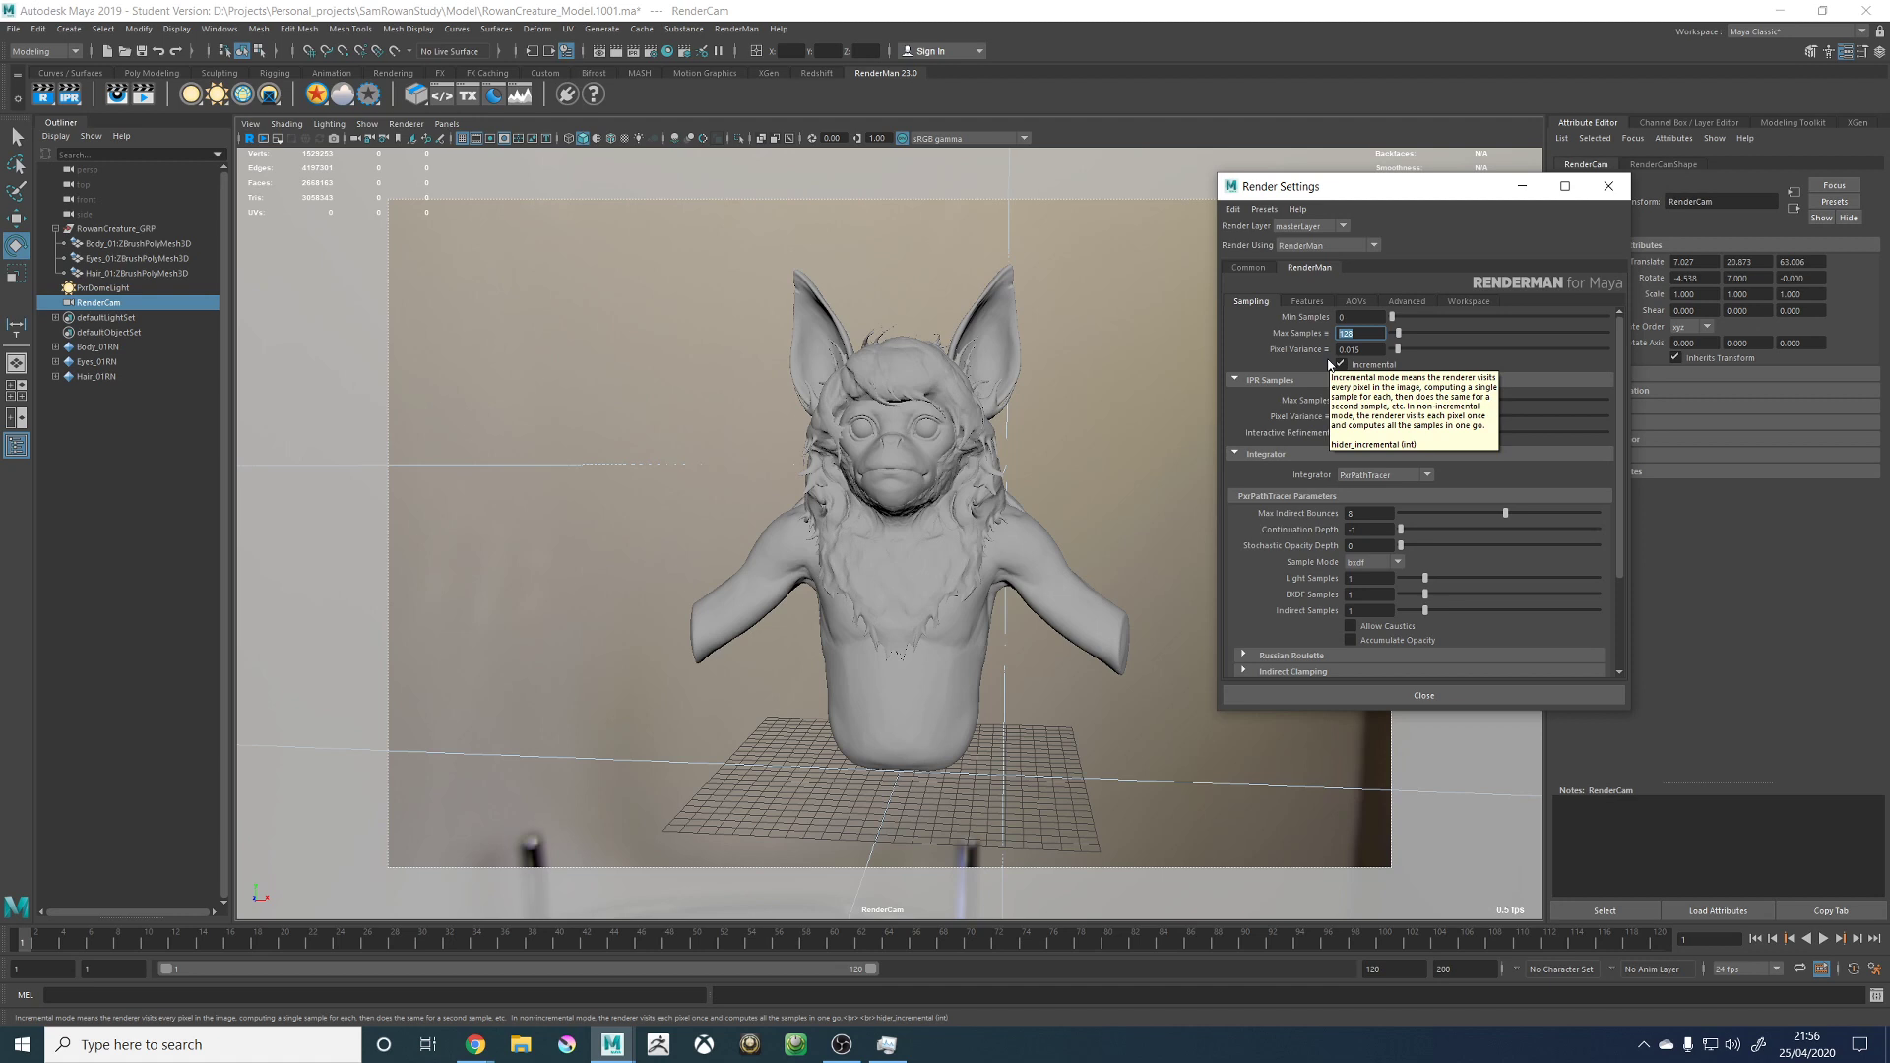
pyautogui.write('256')
pyautogui.press('Return')
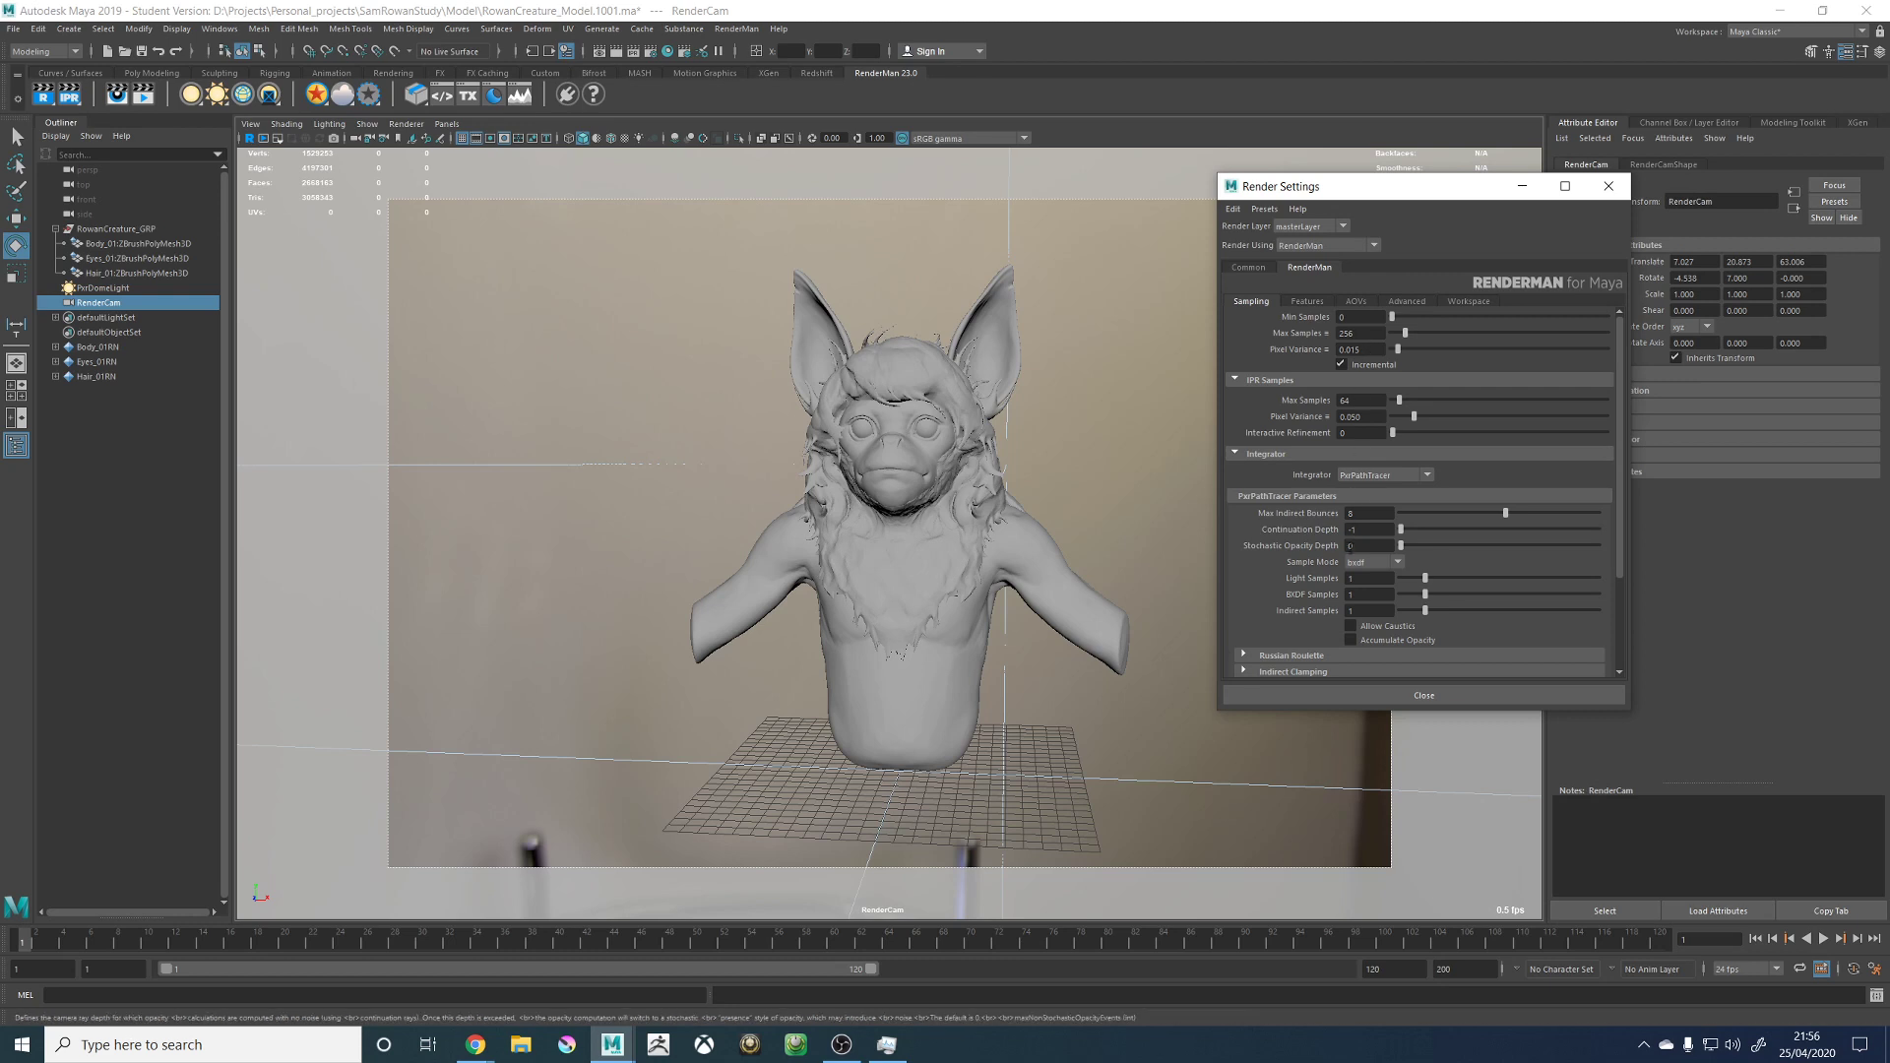
pyautogui.click(1365, 625)
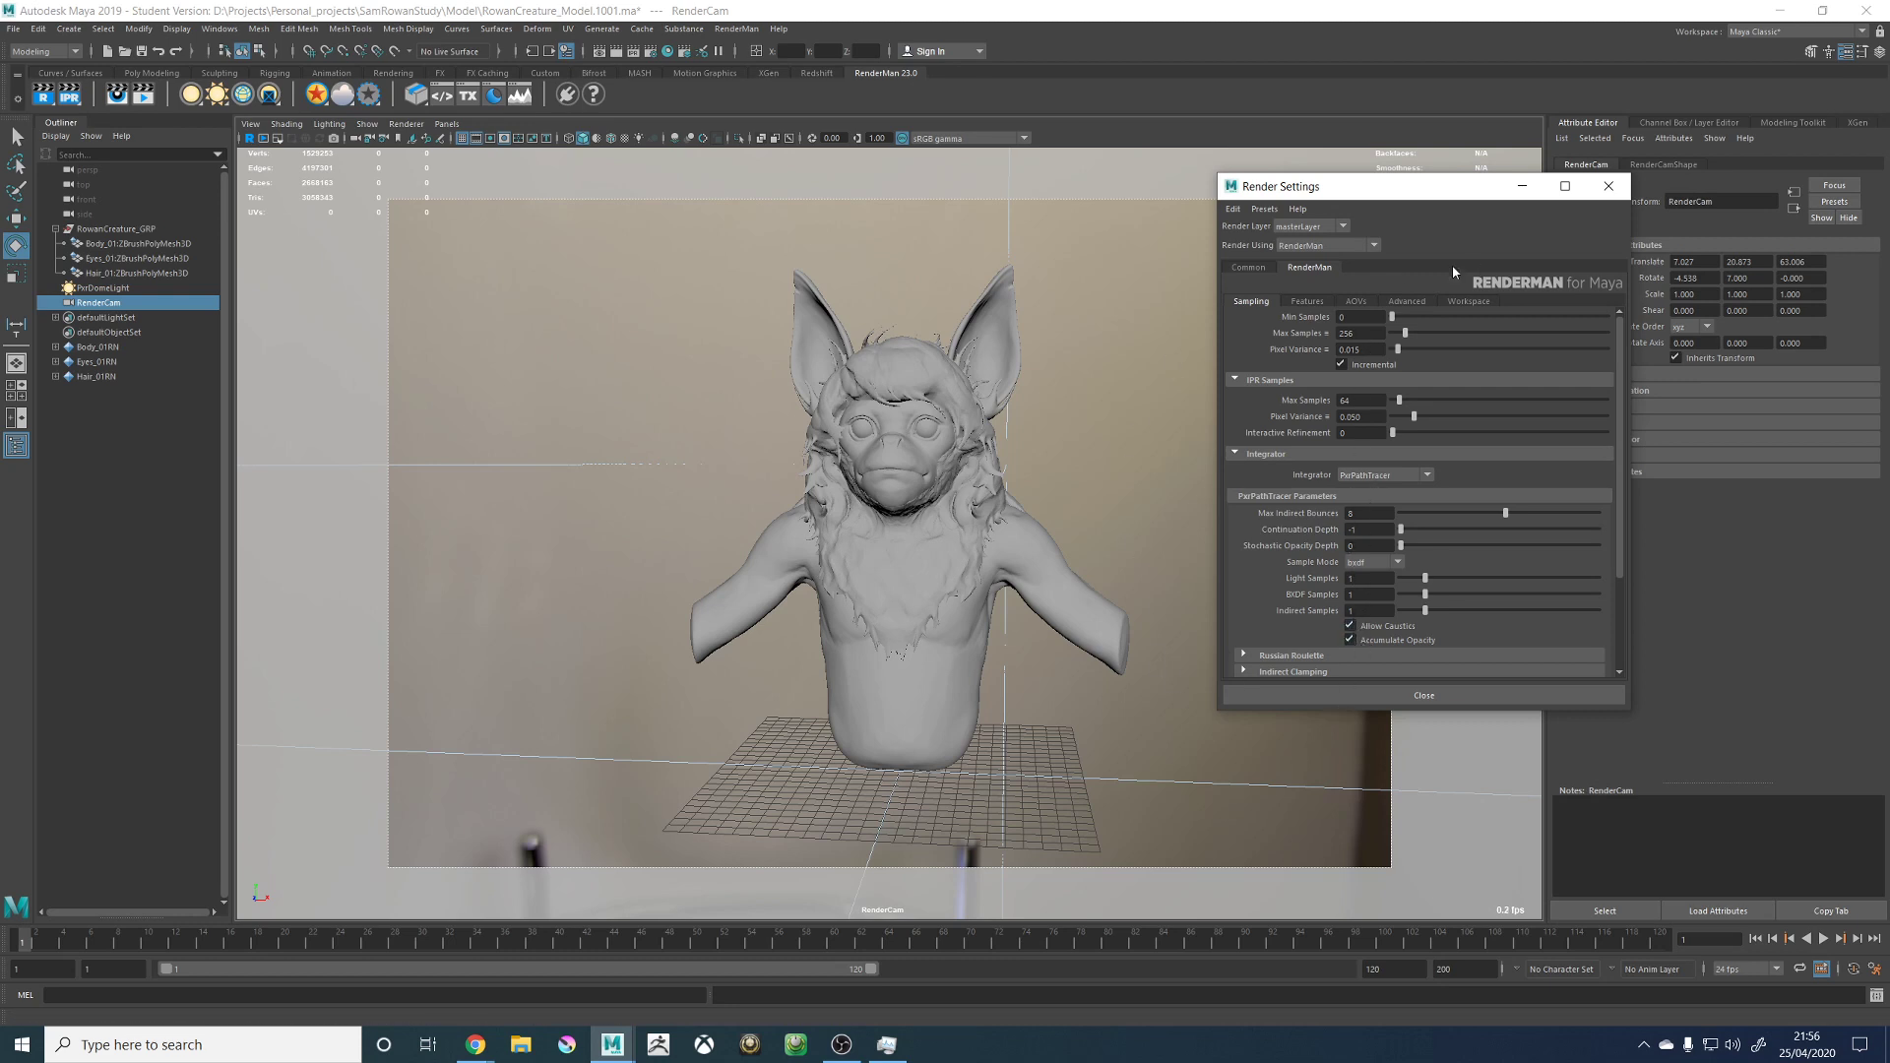
pyautogui.click(1307, 300)
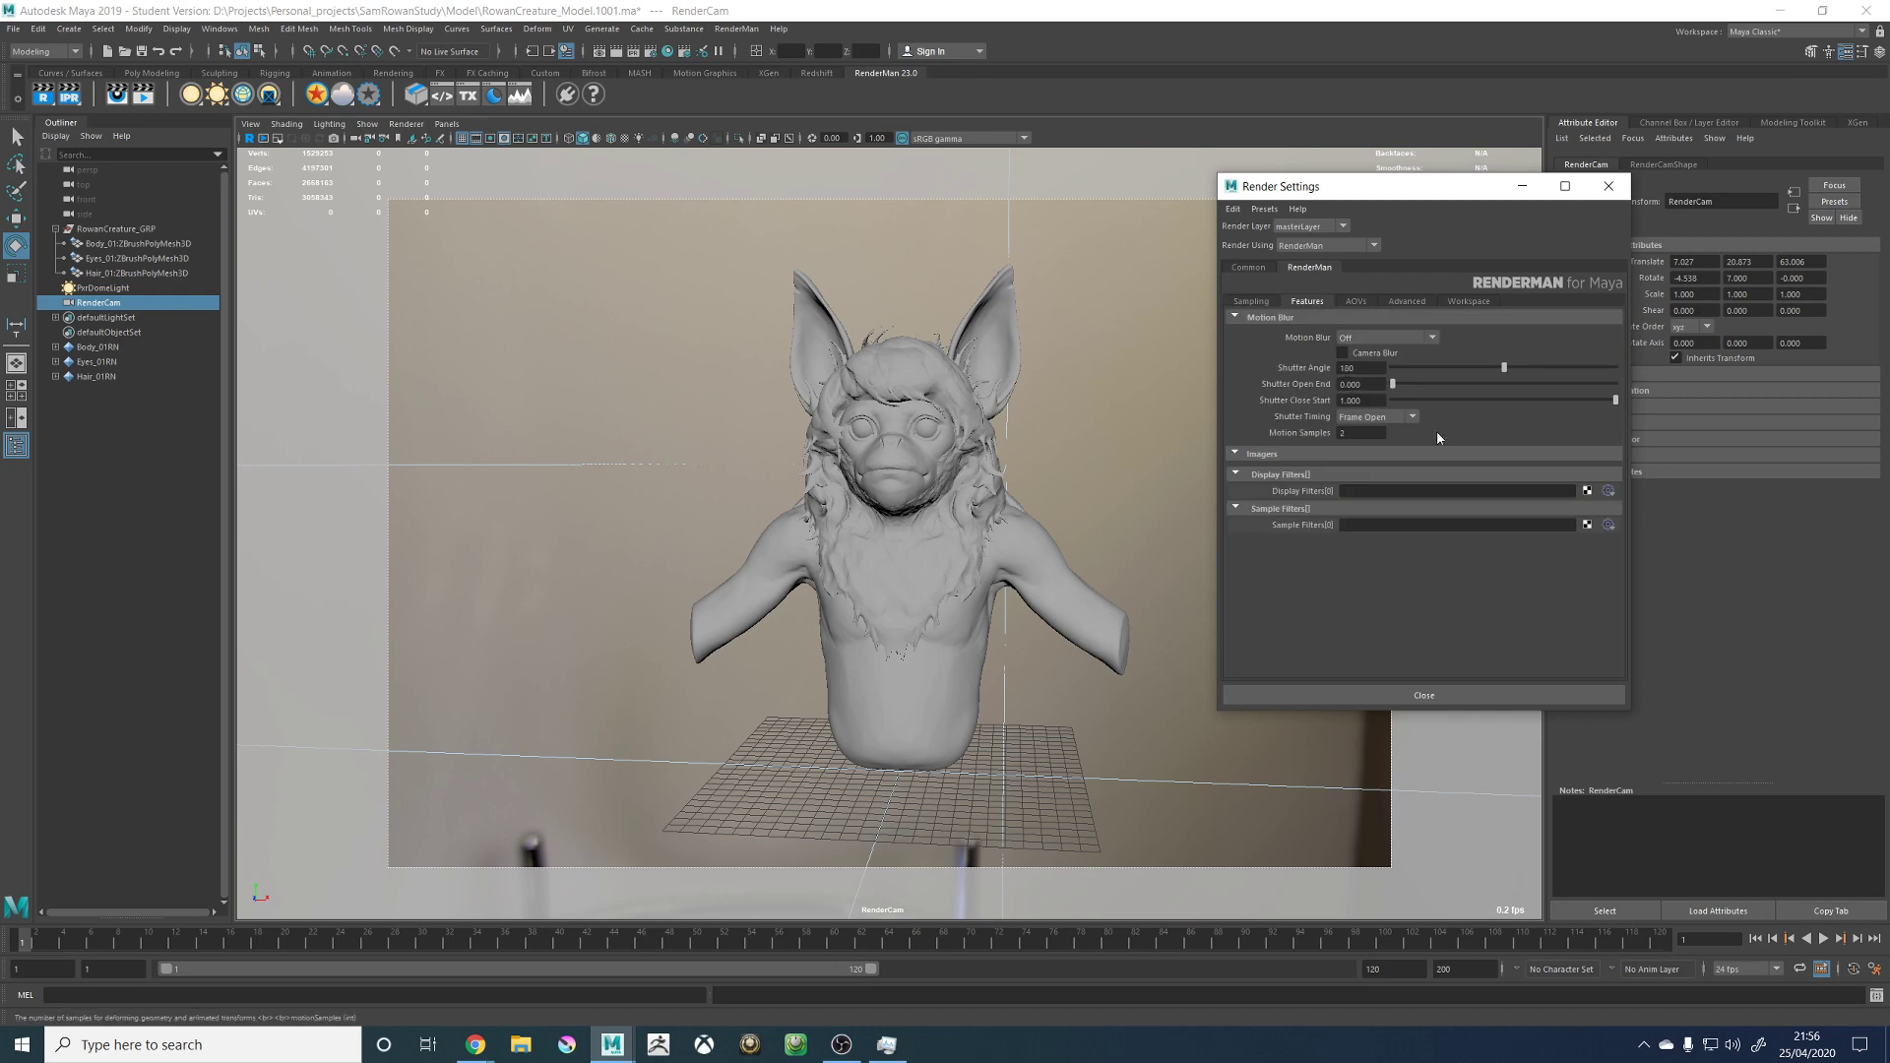
pyautogui.click(1608, 186)
# Frame the bust larger through RenderCam and save the scene, accepting the student version notice.
pyautogui.click(1240, 425)
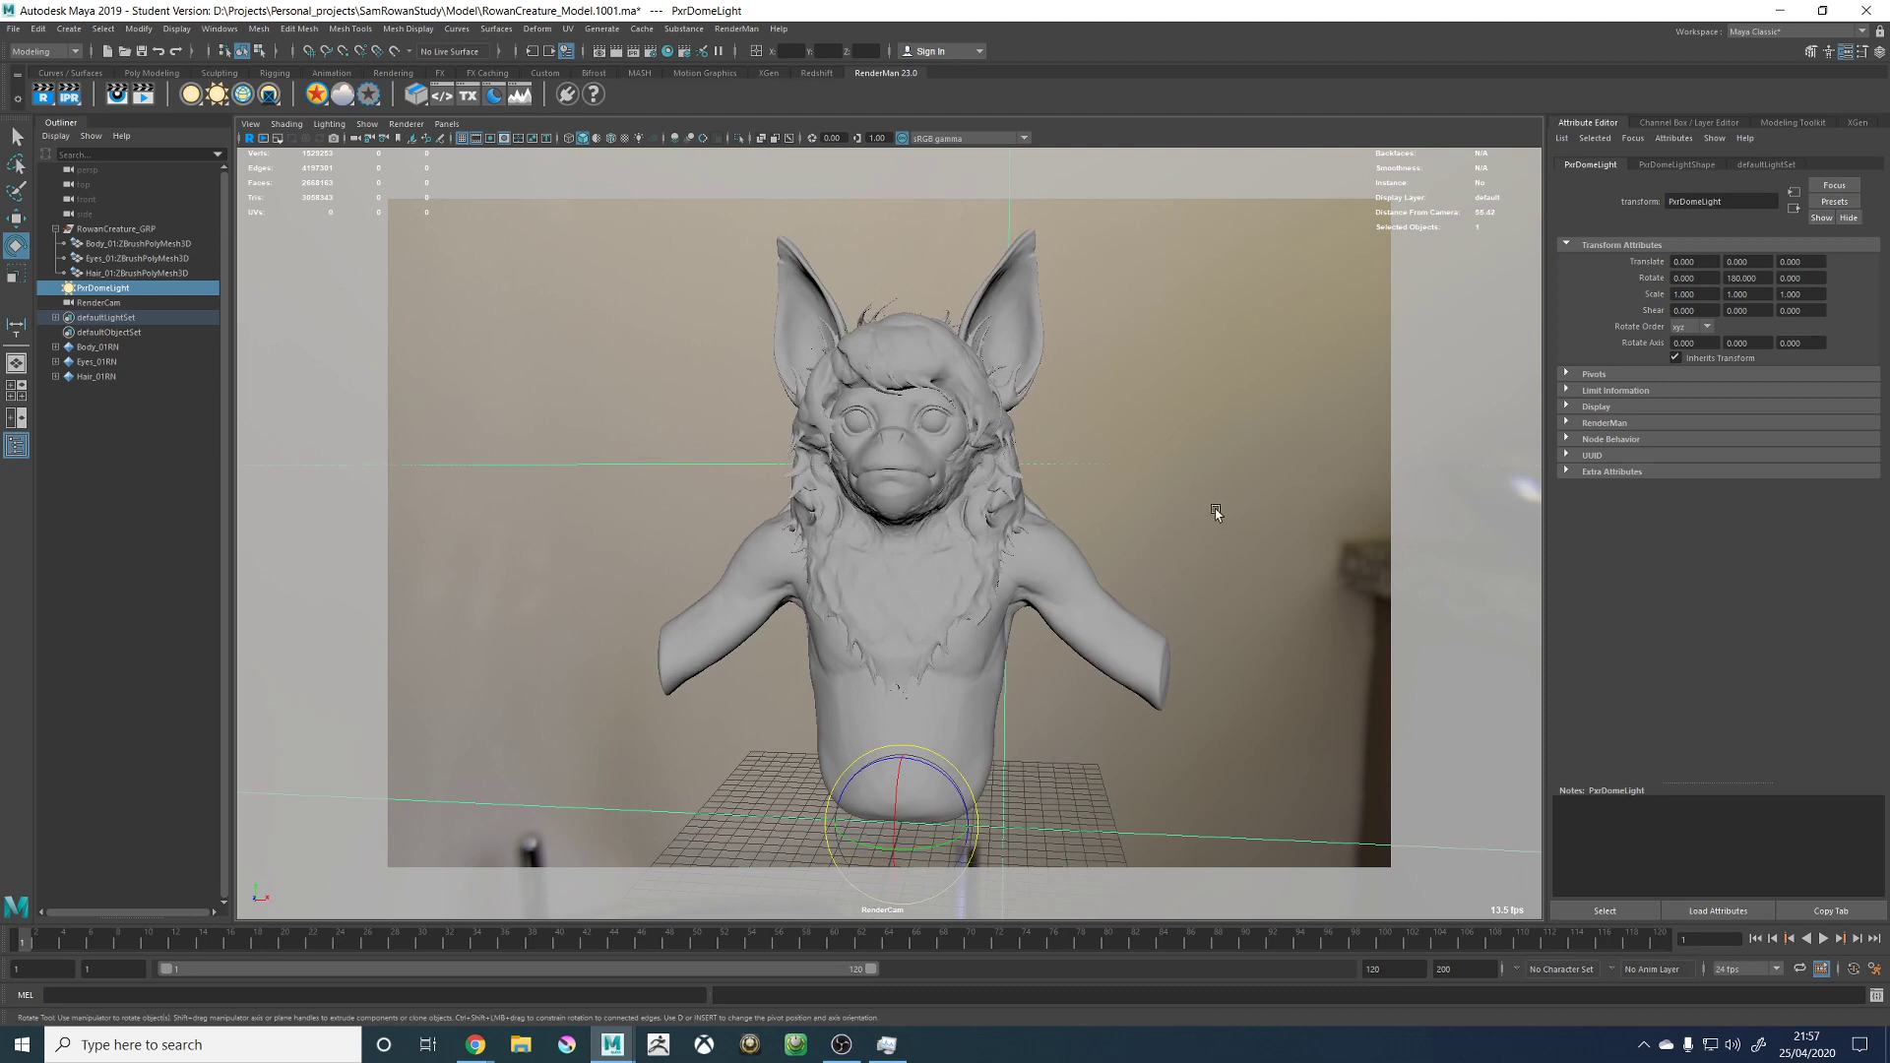
pyautogui.keyDown('alt'); pyautogui.moveTo(1231, 494); pyautogui.dragTo(1214, 491, button='middle'); pyautogui.keyUp('alt')
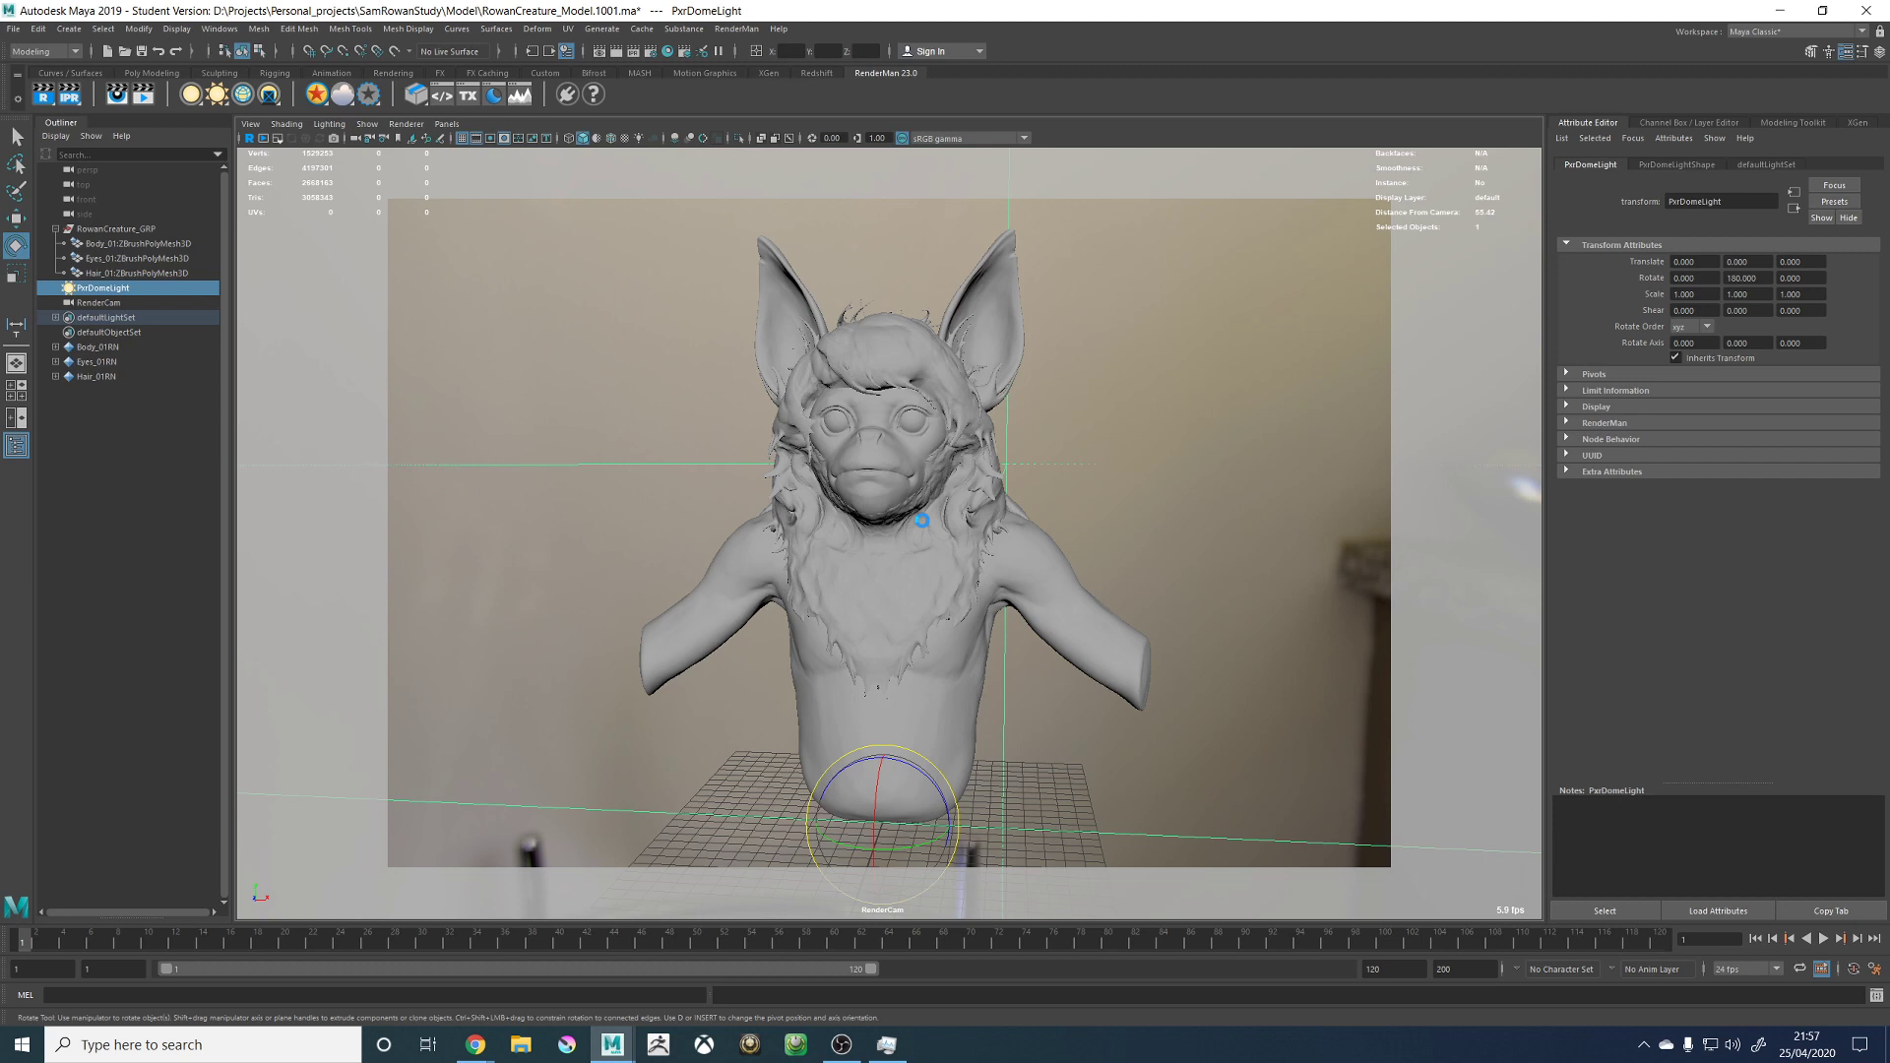
pyautogui.hotkey('ctrl', 's')
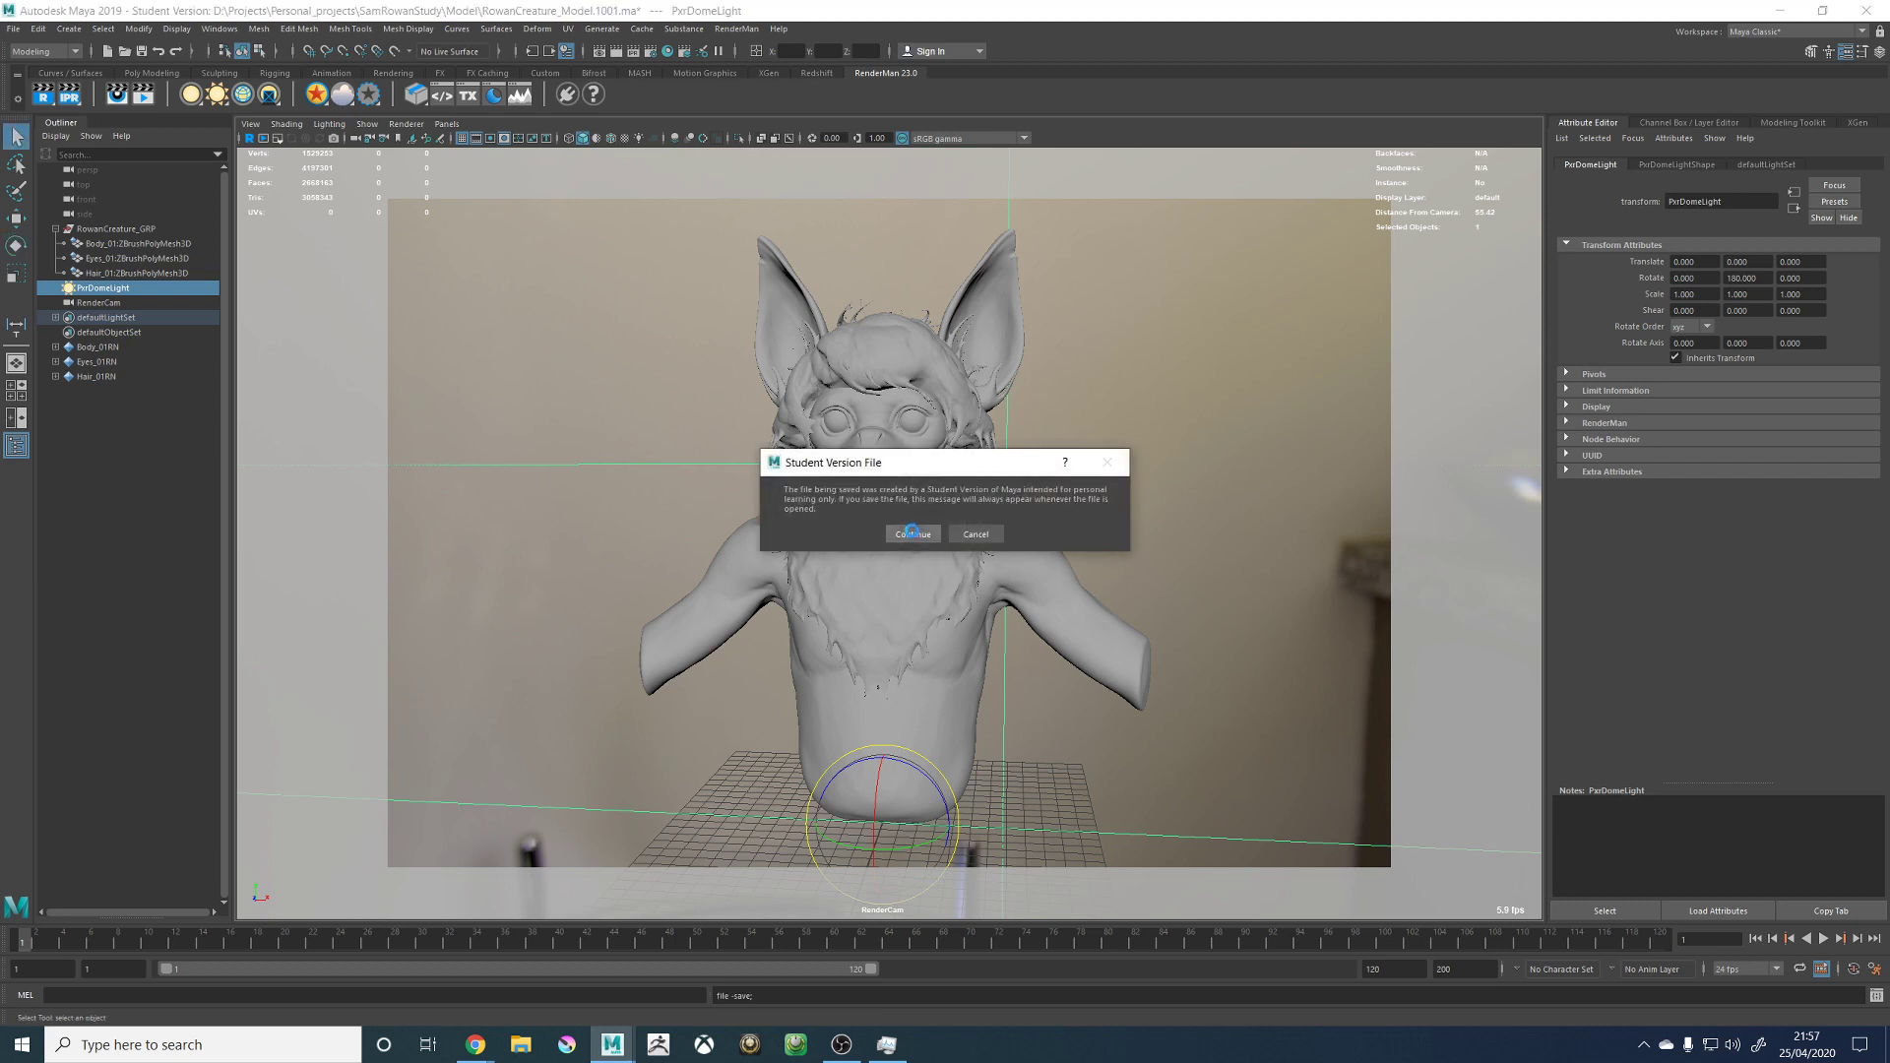
pyautogui.click(913, 533)
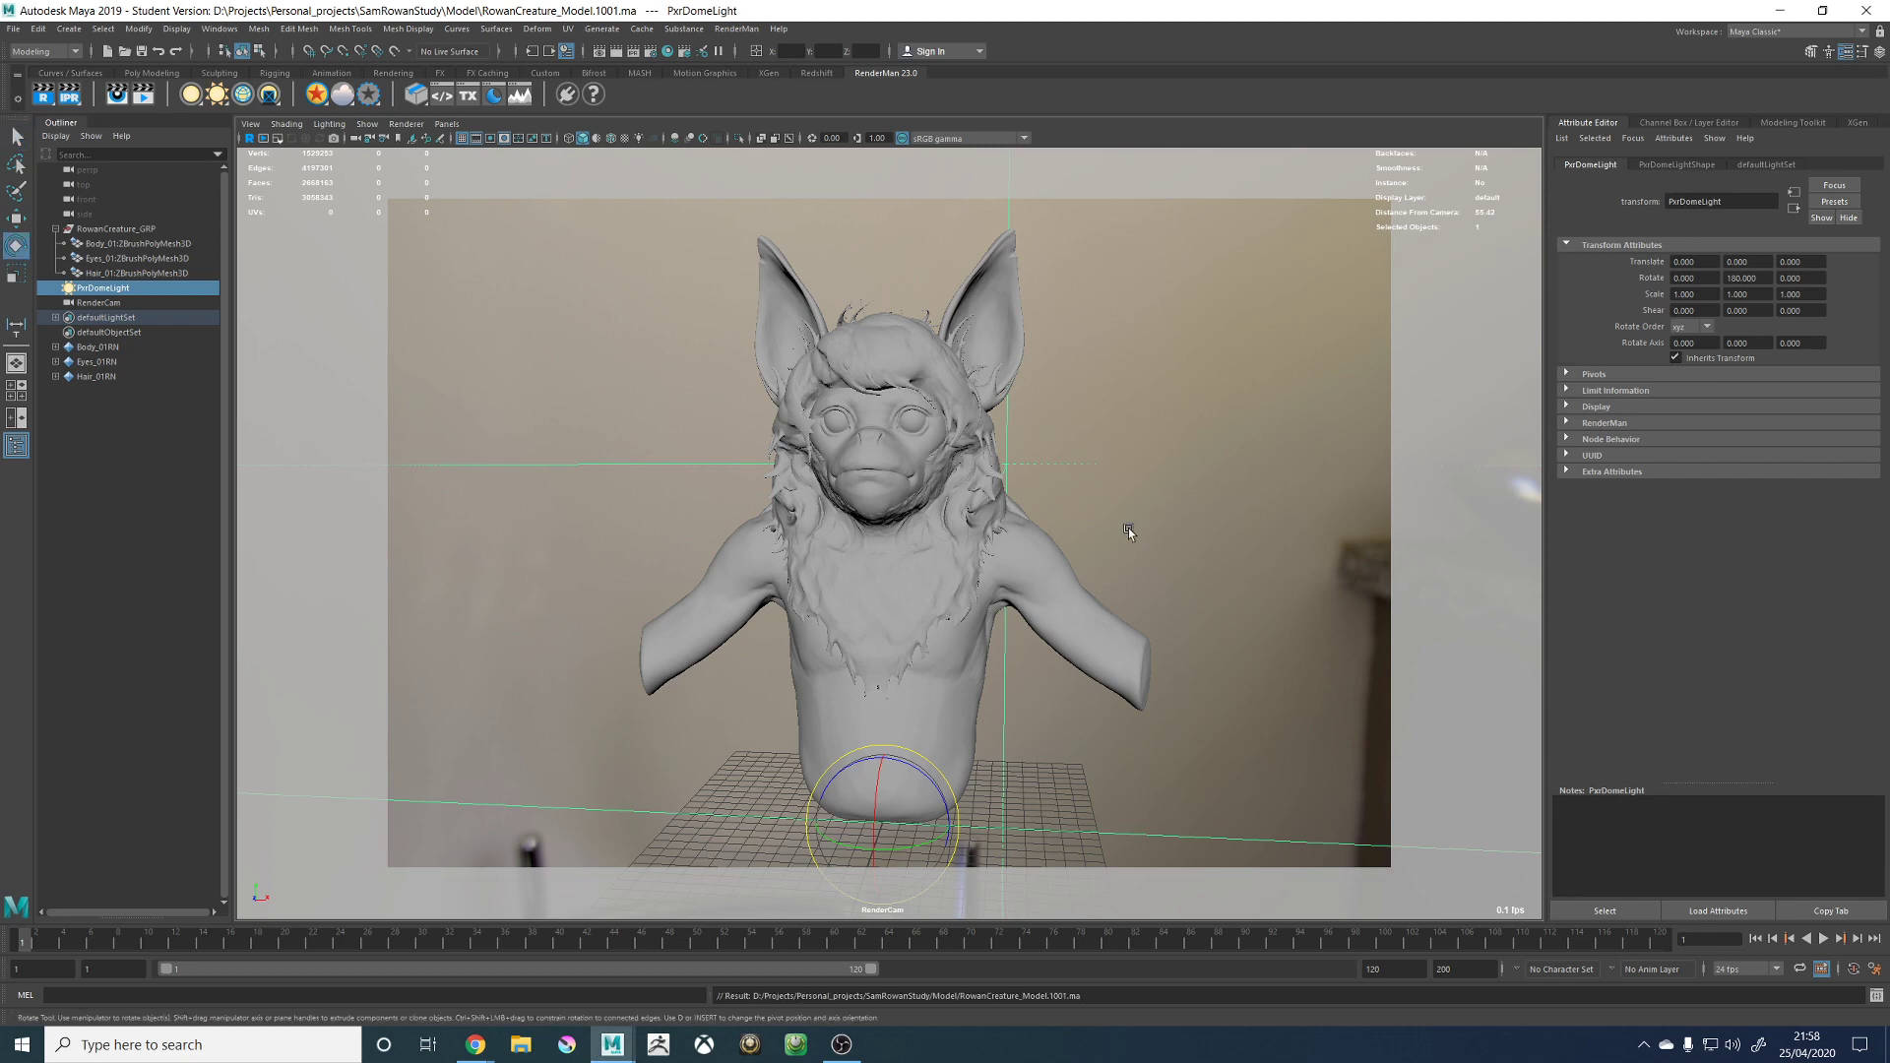
# Assign a new PxrSurface material to the hair mesh and name it PxrHairTEMP_MAT.
pyautogui.moveTo(1131, 541)
pyautogui.keyDown('alt'); pyautogui.mouseDown()
pyautogui.moveTo(1181, 458)
pyautogui.moveTo(1147, 463)
pyautogui.moveTo(1145, 511)
pyautogui.mouseUp(); pyautogui.keyUp('alt')
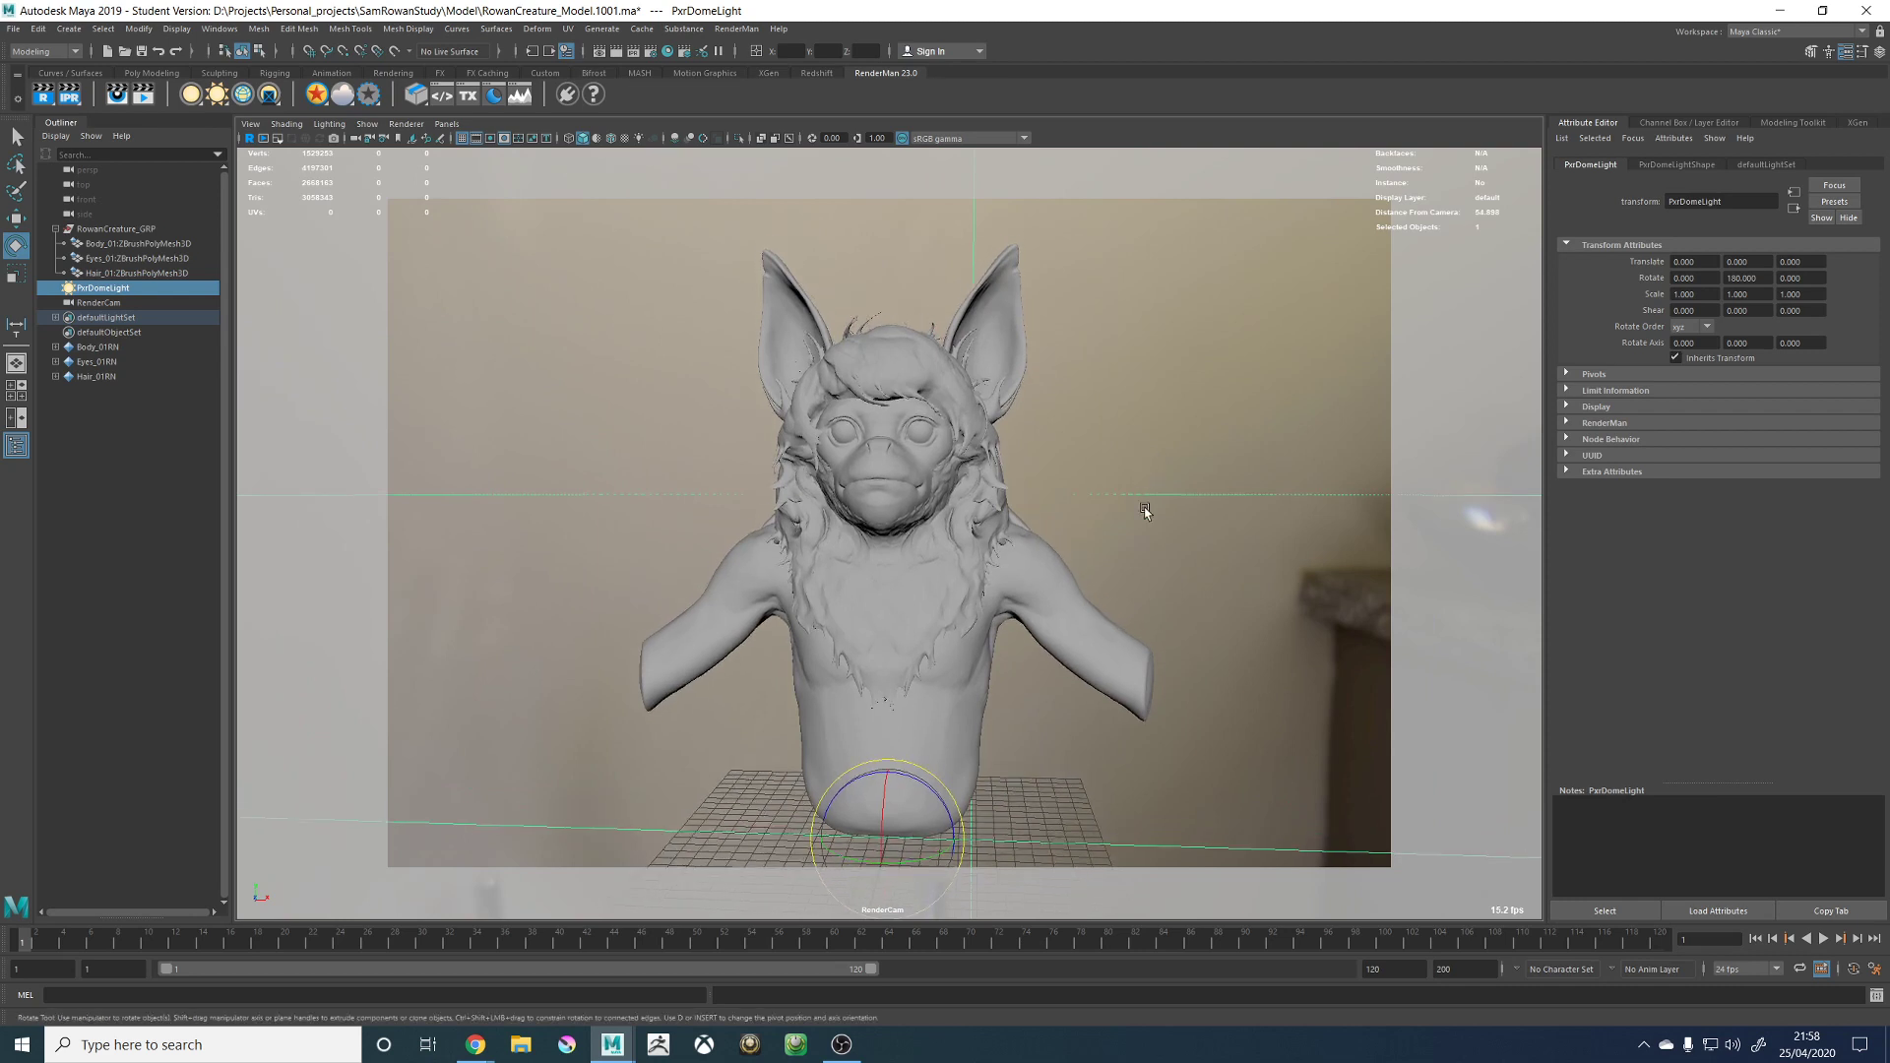
pyautogui.click(888, 364)
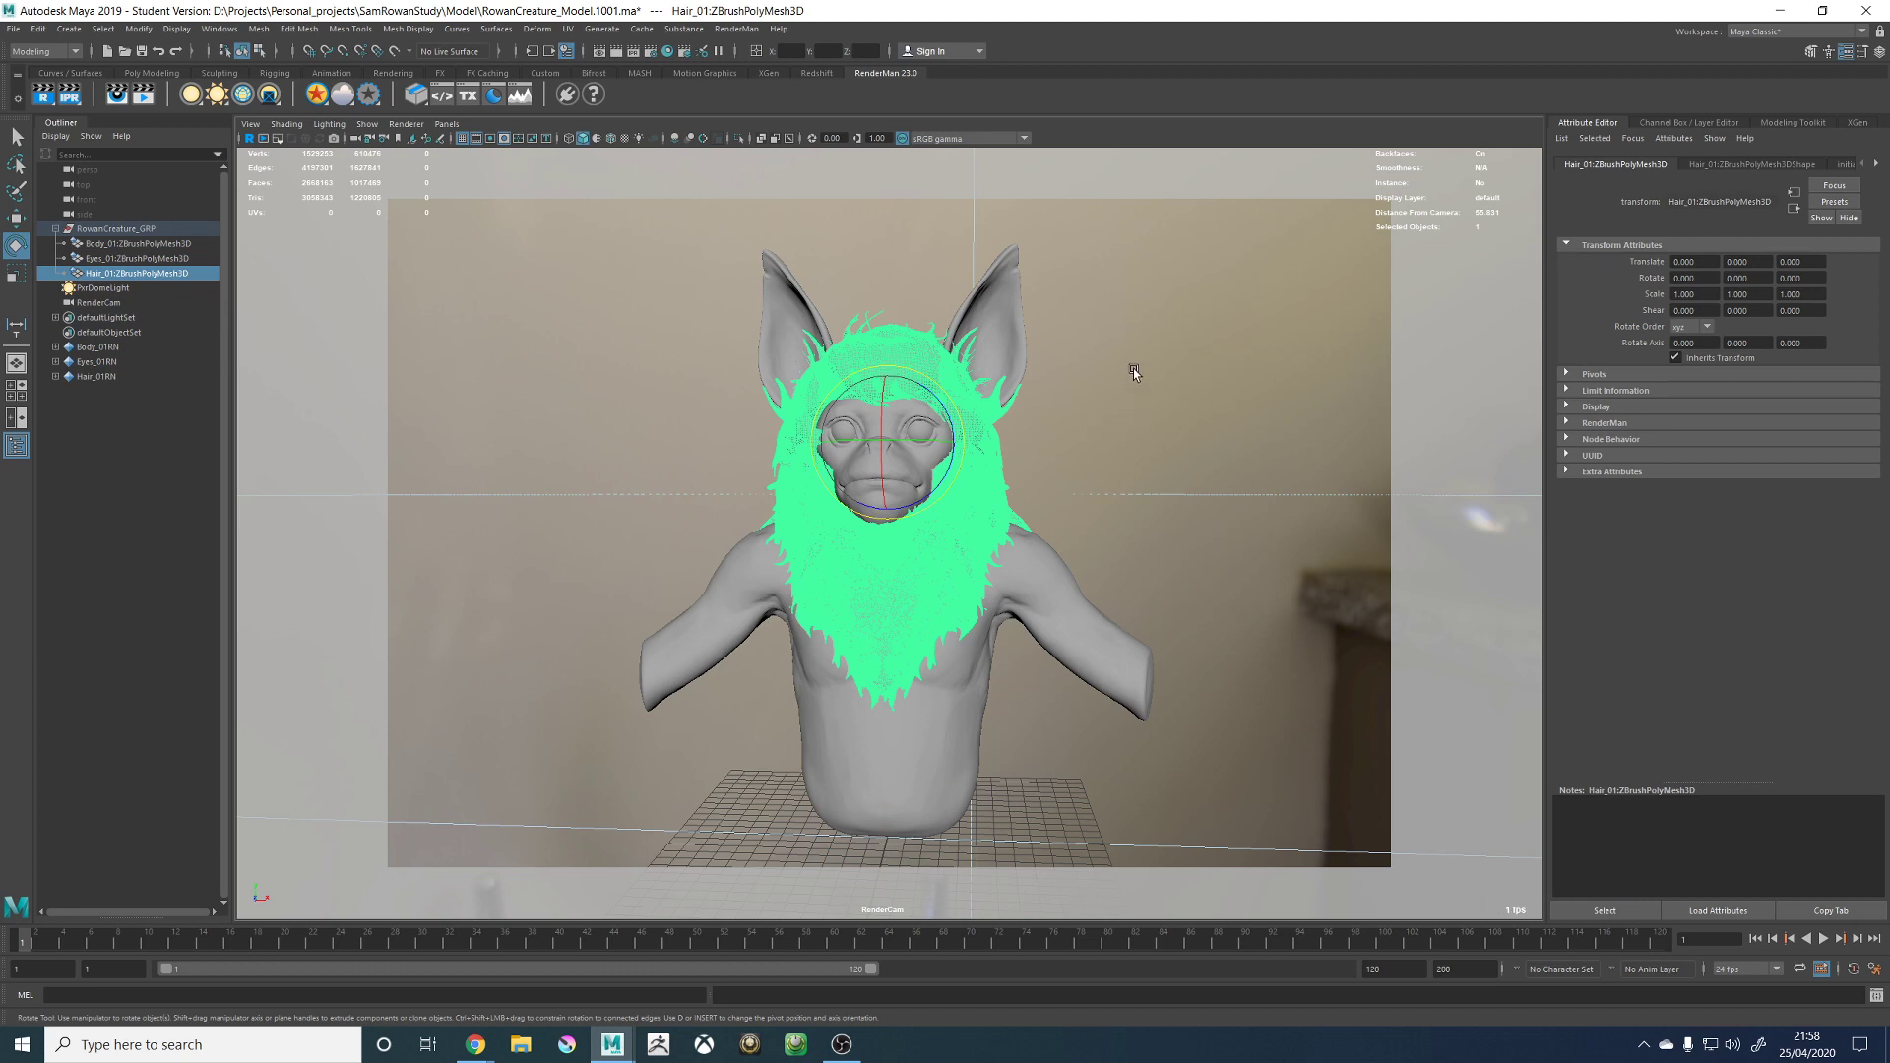
pyautogui.moveTo(1133, 372); pyautogui.dragTo(1193, 639, button='right')
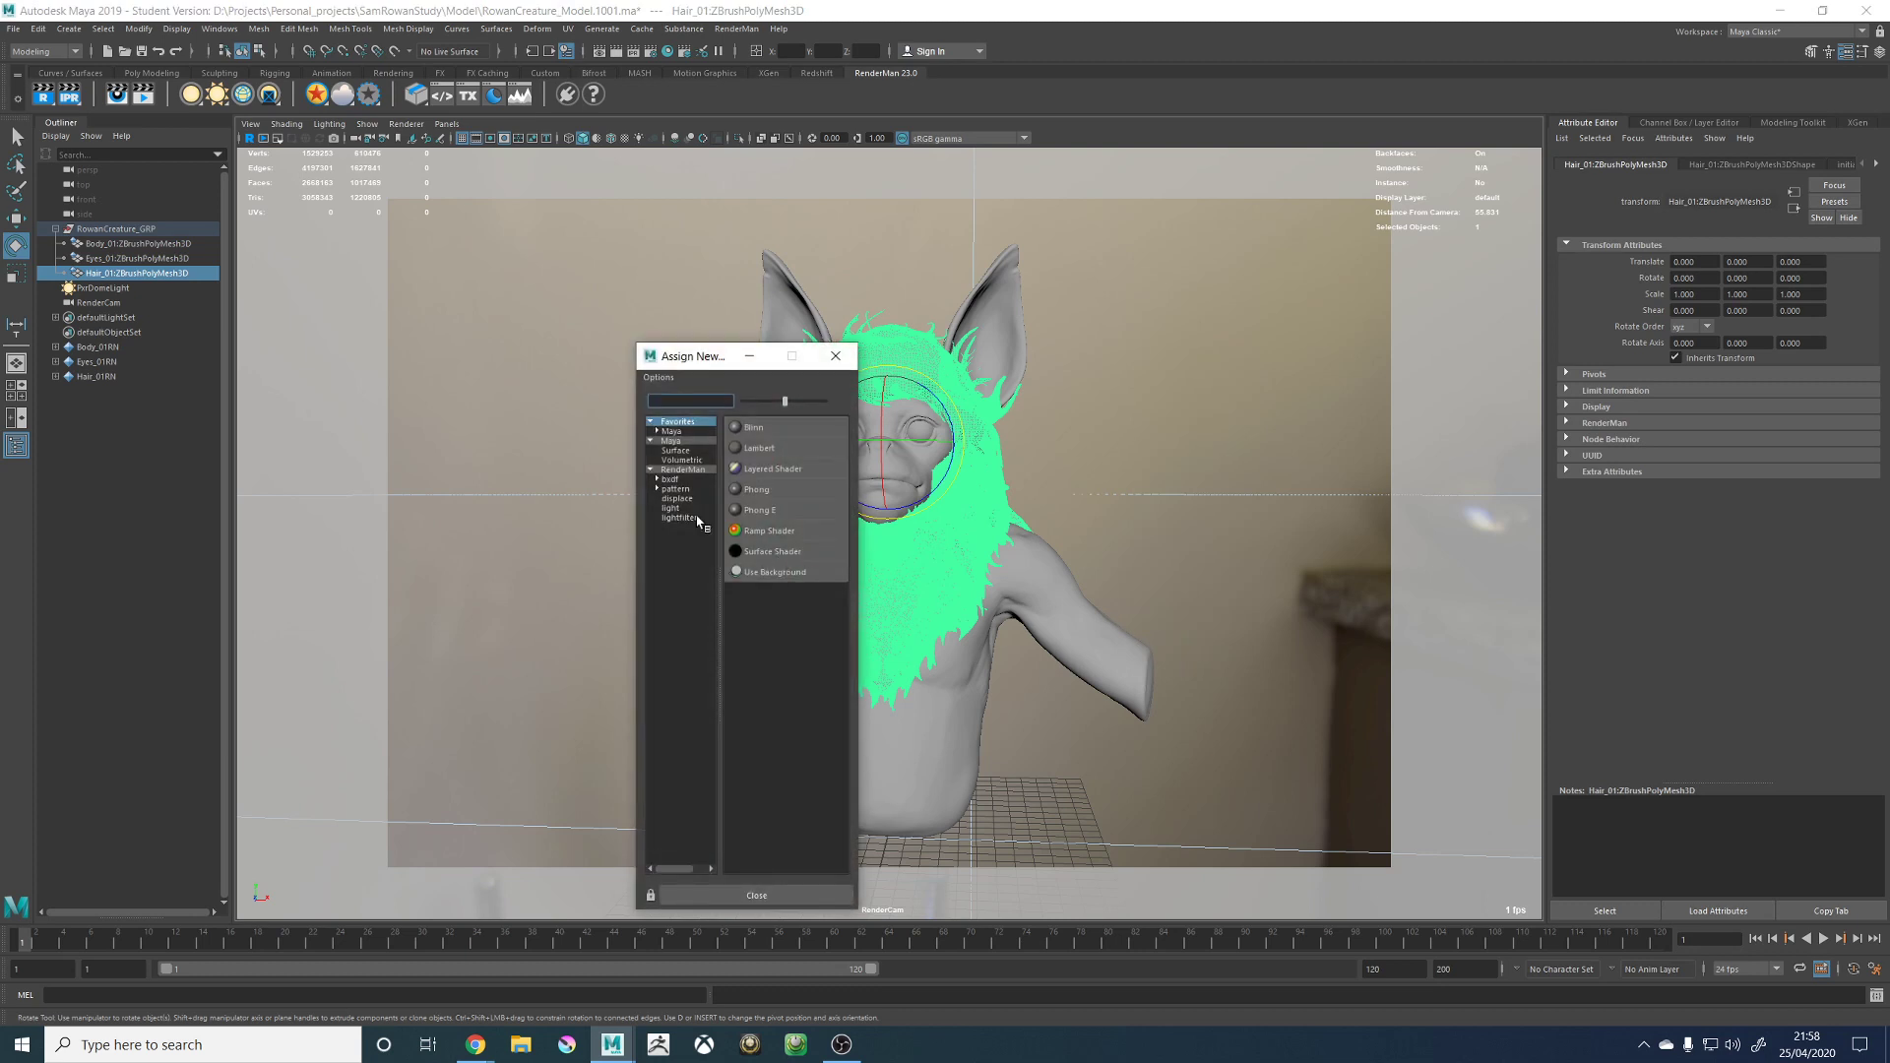
pyautogui.click(670, 479)
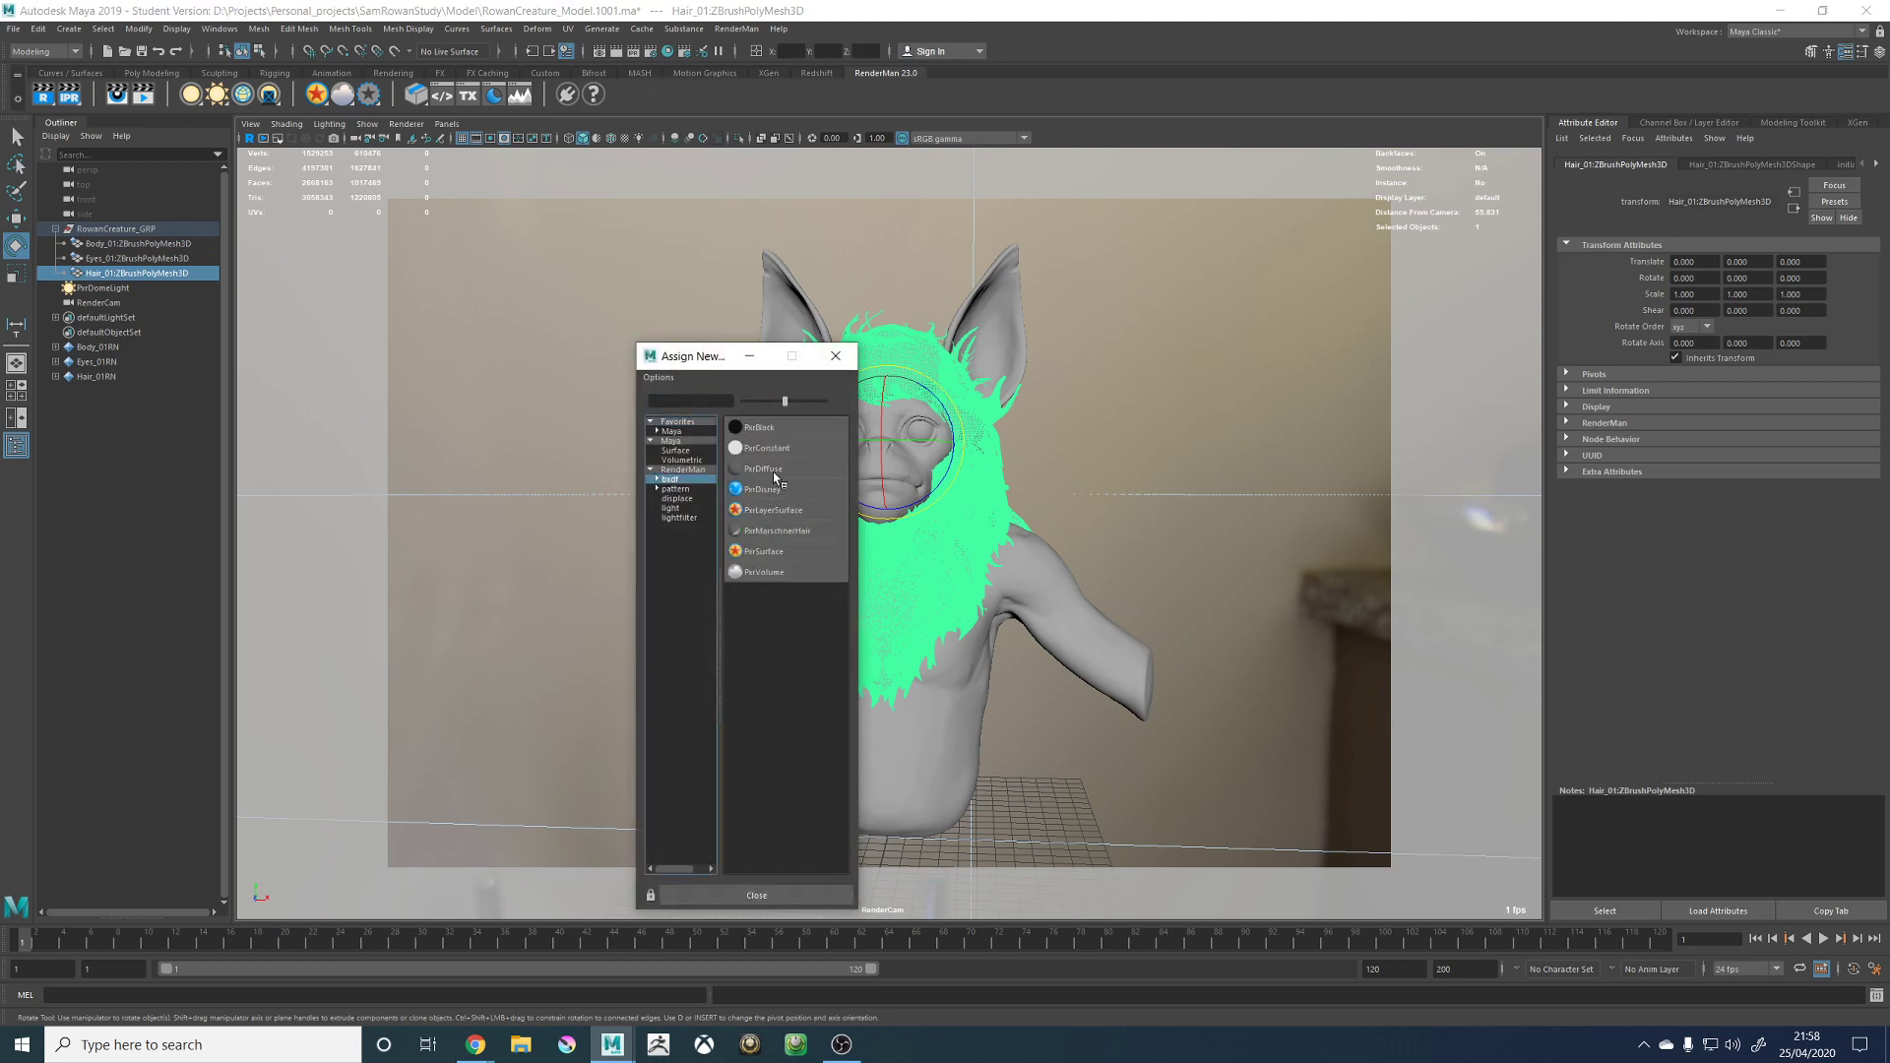
pyautogui.click(764, 551)
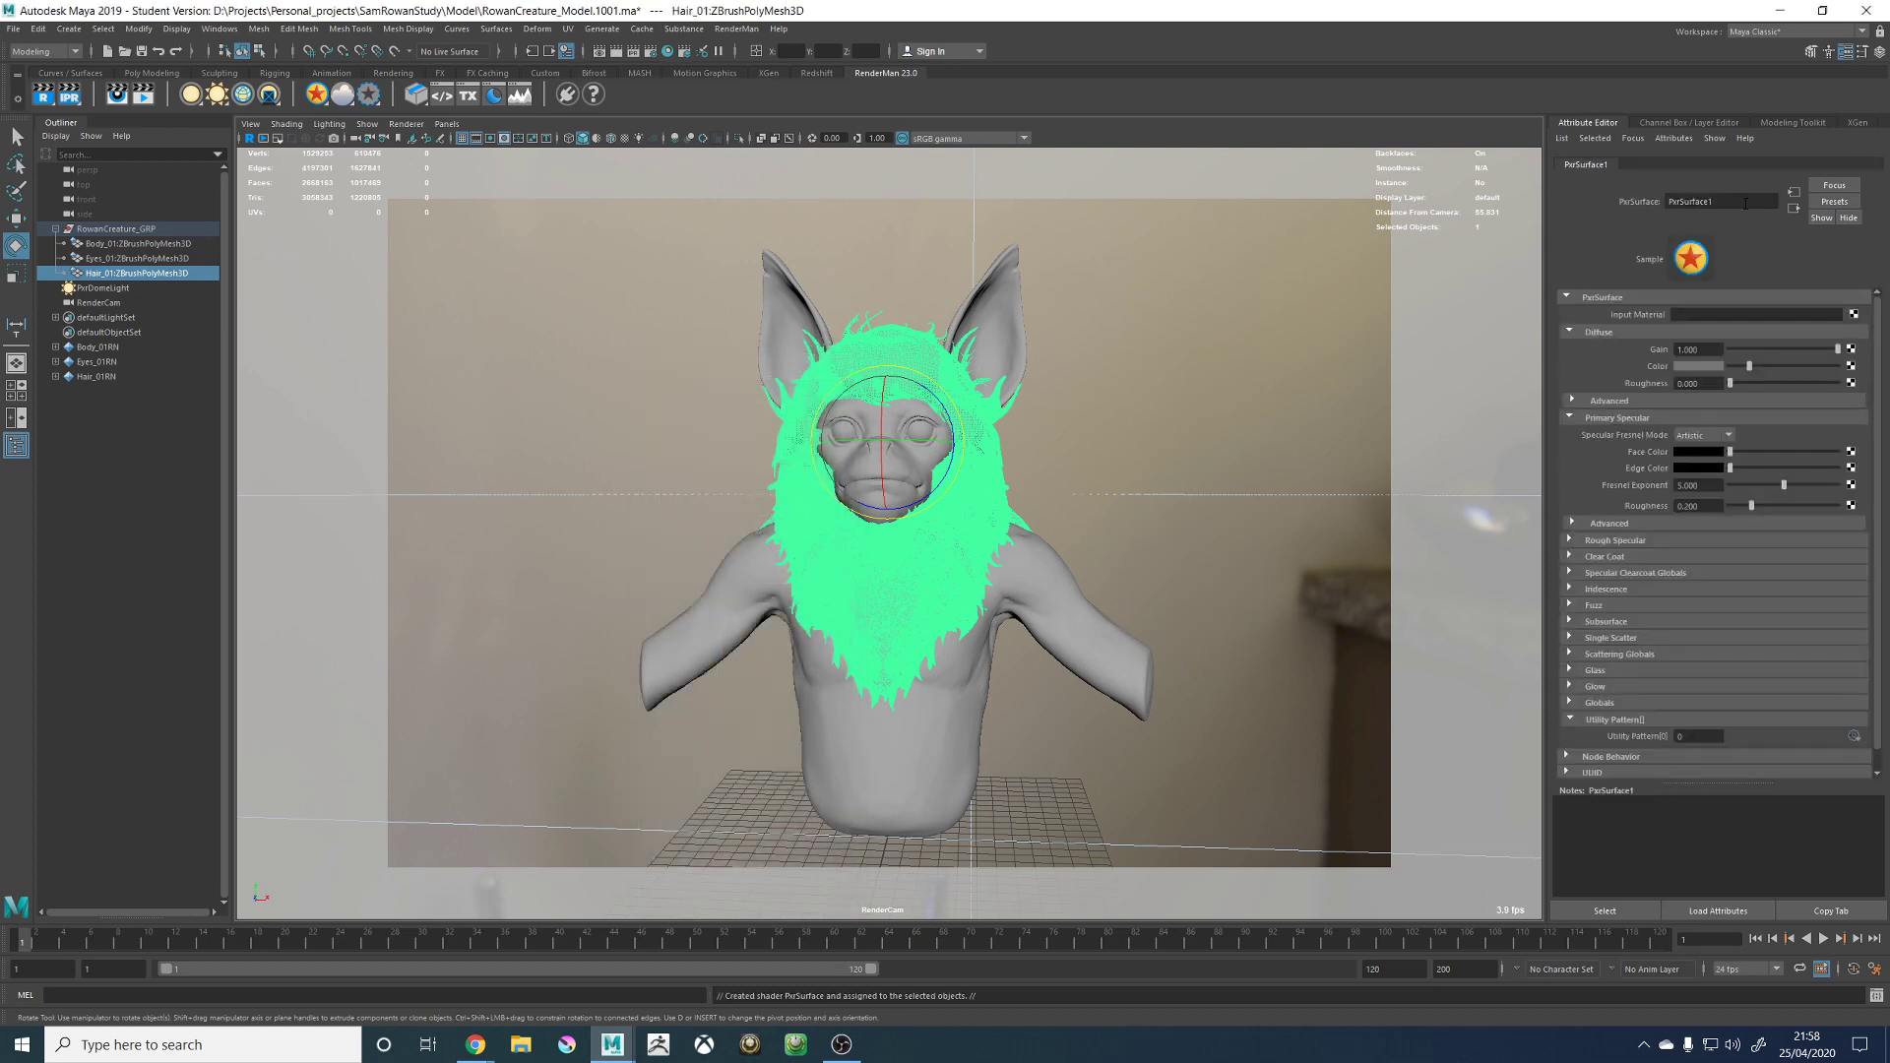
pyautogui.moveTo(1713, 202); pyautogui.dragTo(1684, 216)
pyautogui.write('HairTEMP_MAT')
pyautogui.press('Return')
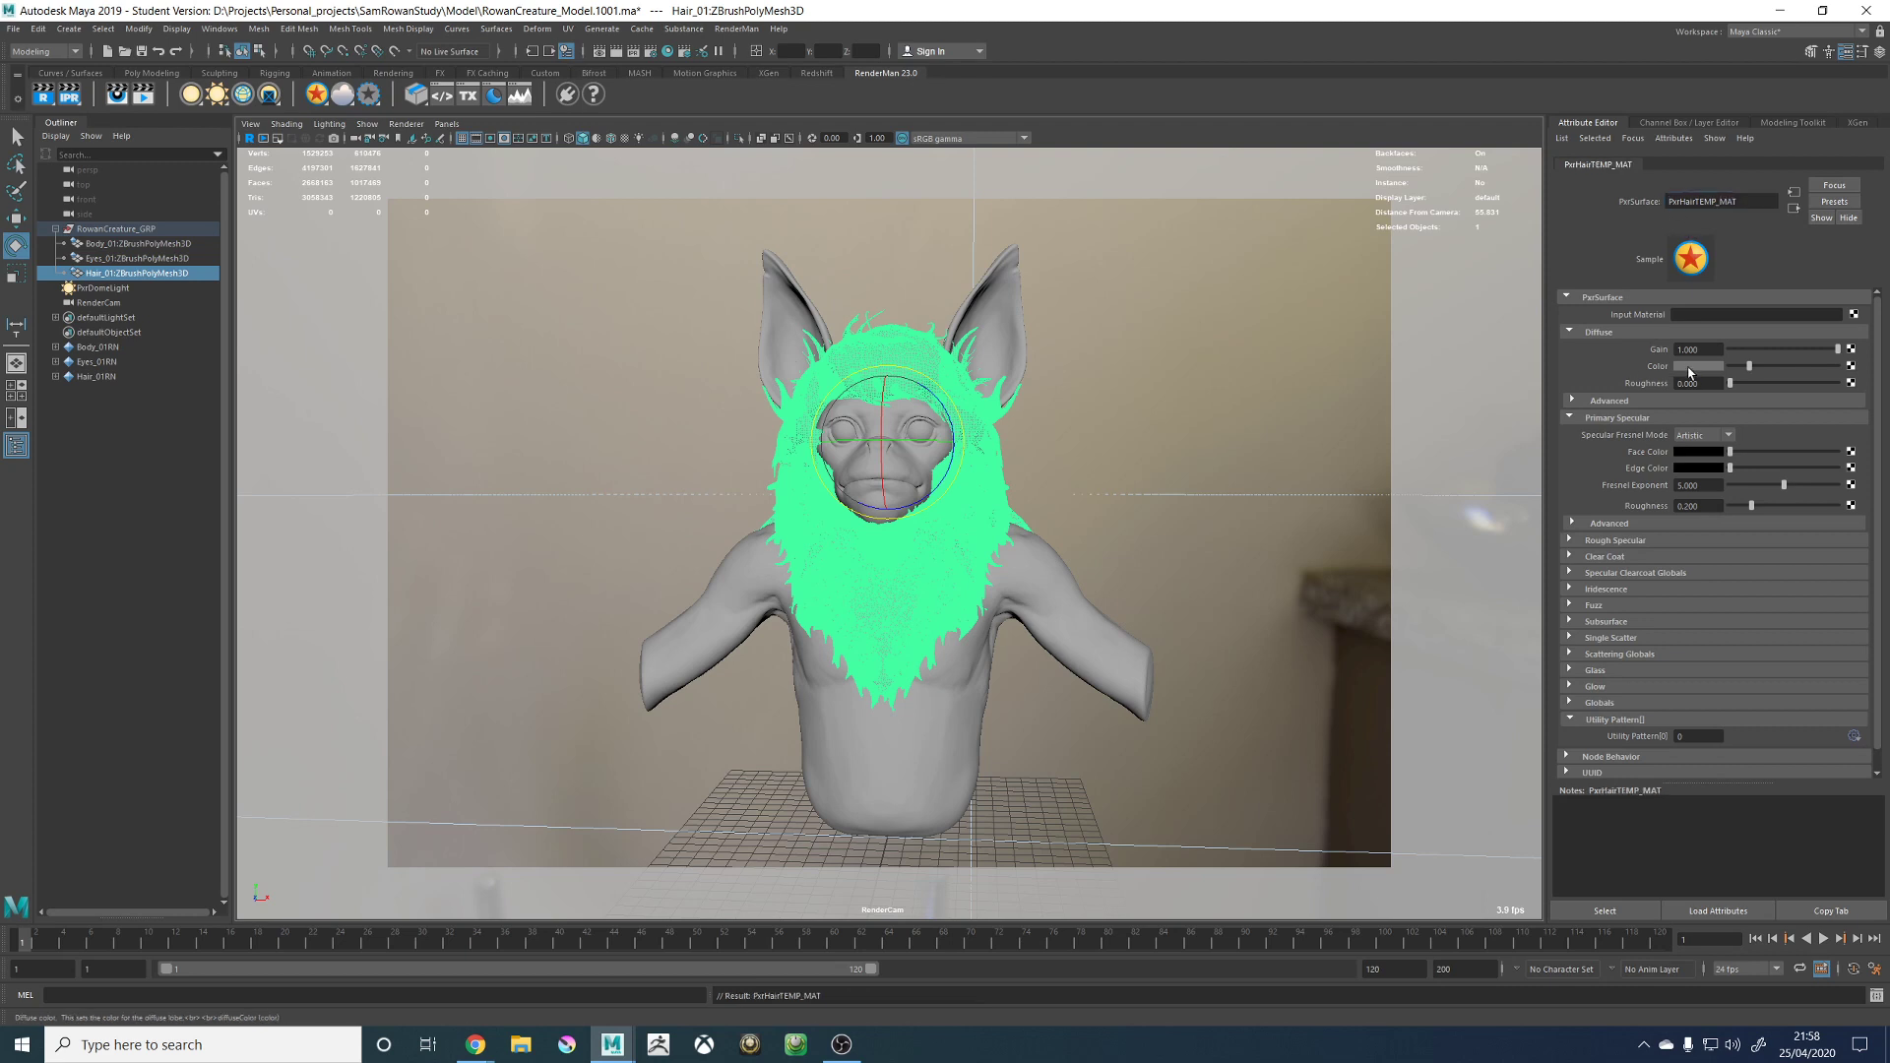
# Assign a new PxrSurface material to the body mesh and name it PxrSkin_MAT.
pyautogui.click(961, 730)
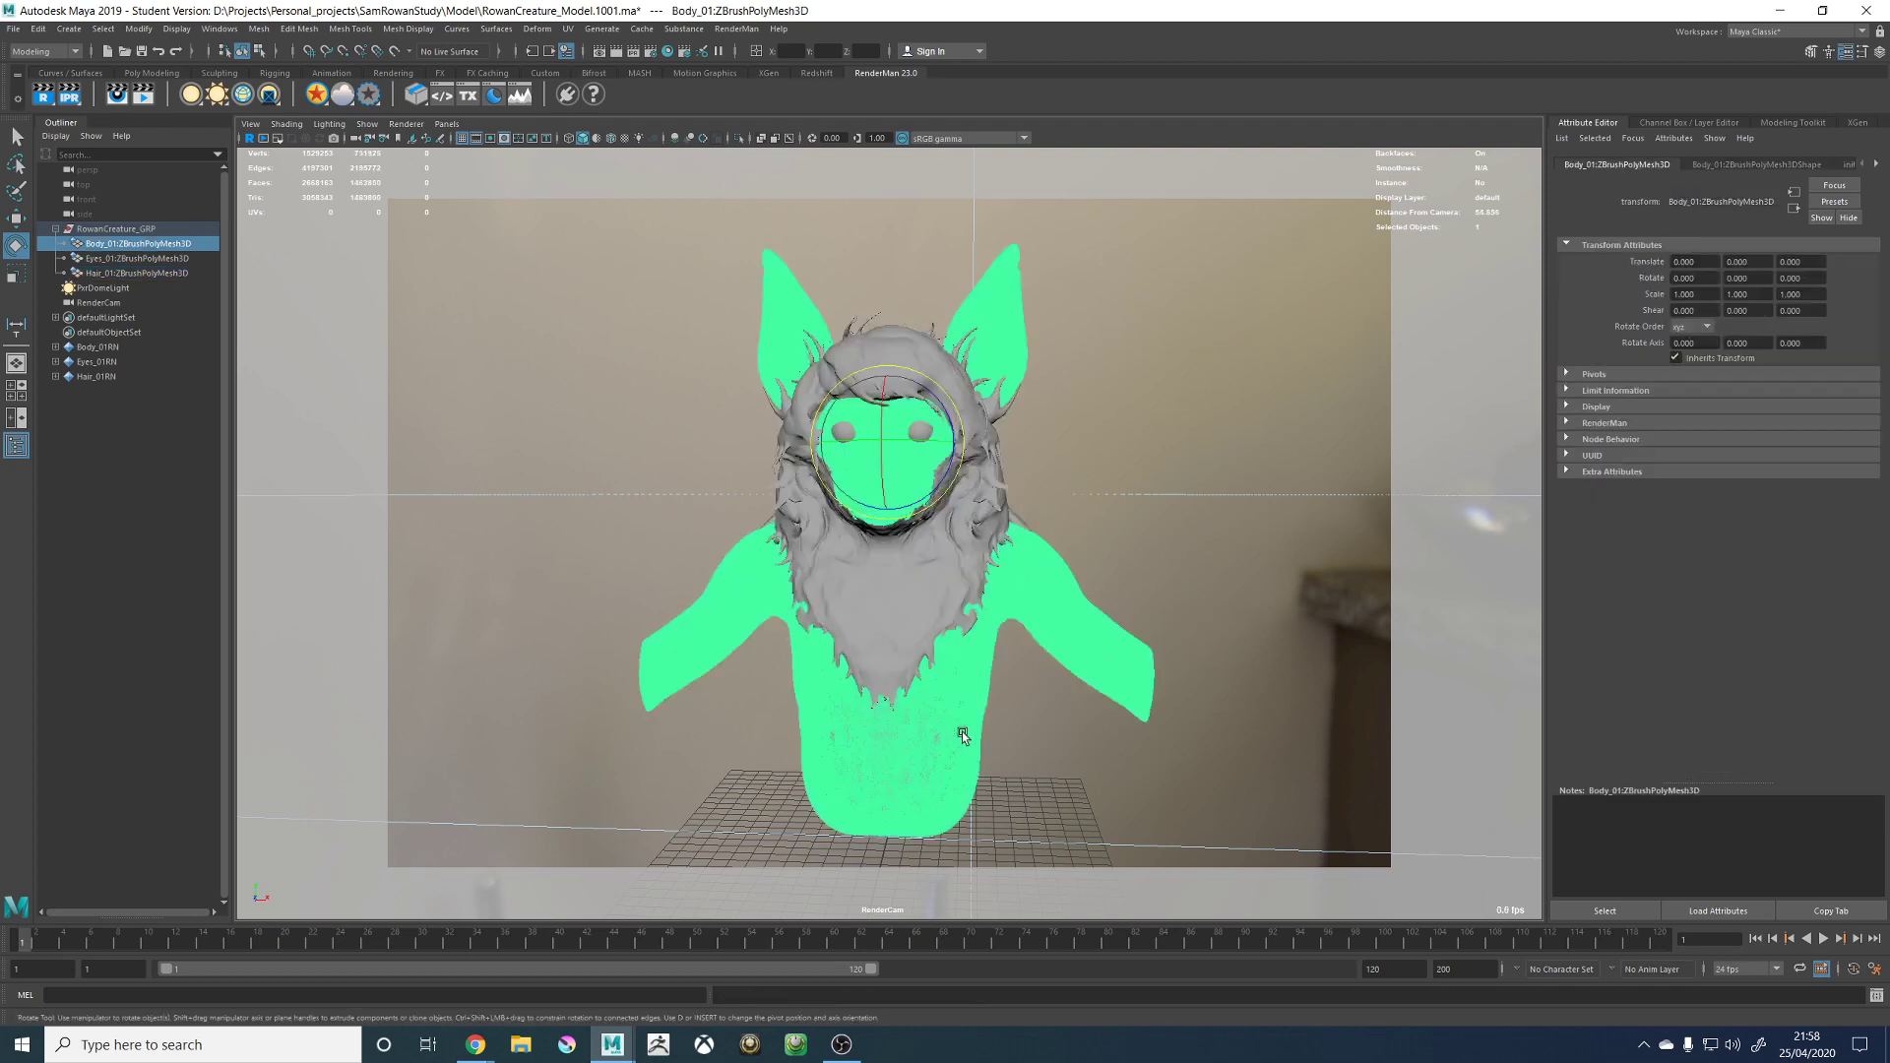
pyautogui.rightClick(1152, 497)
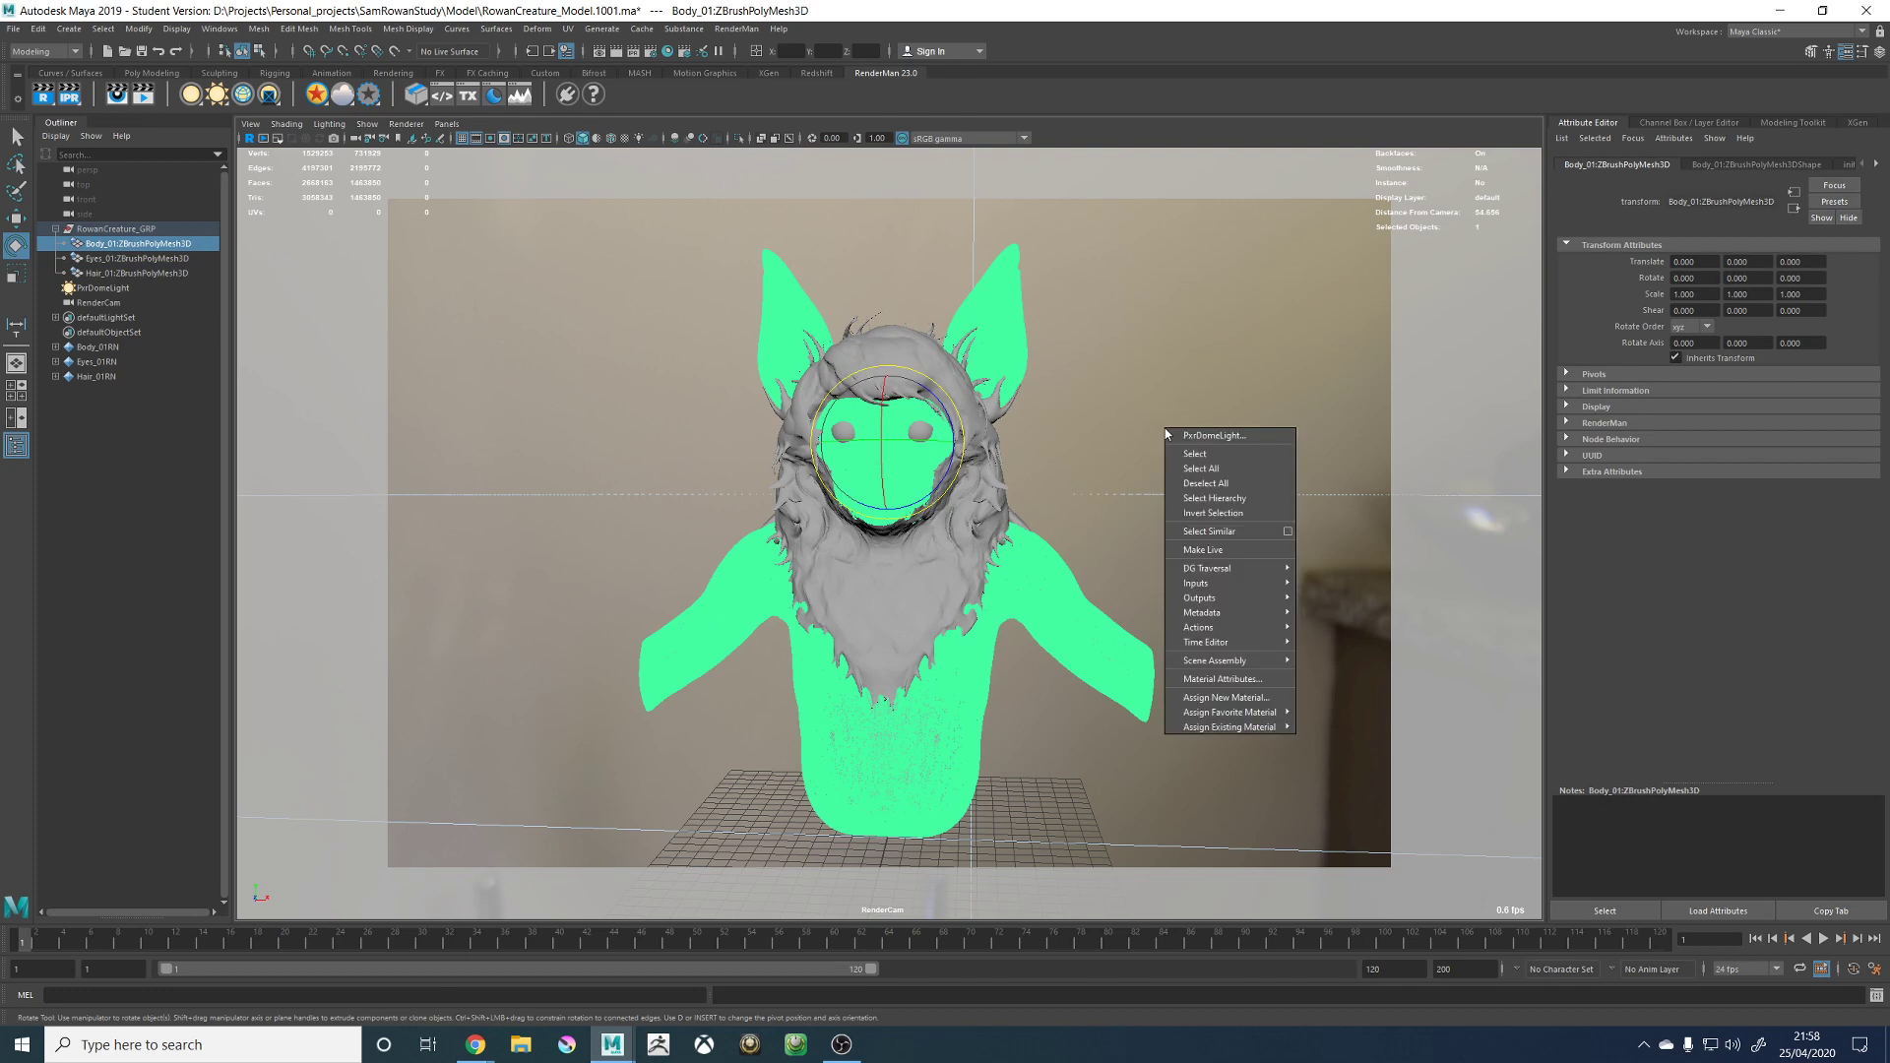
pyautogui.click(1225, 705)
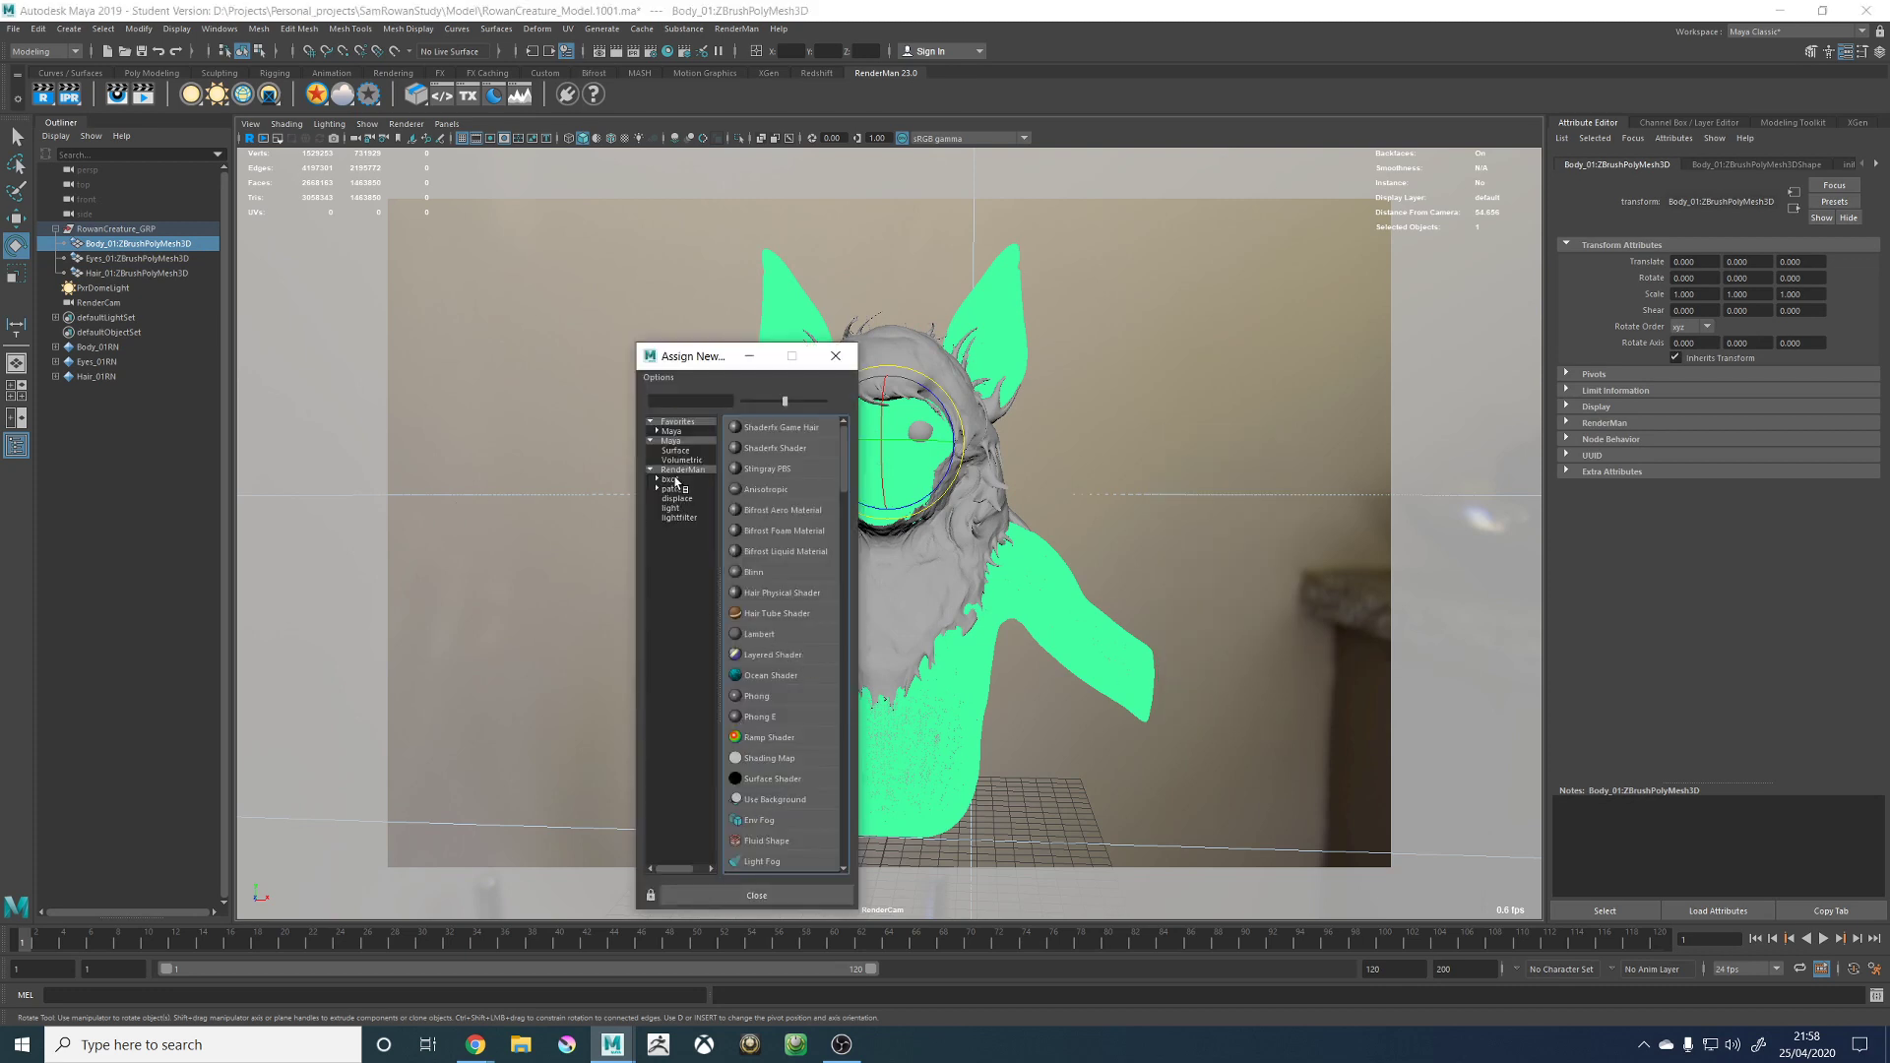
pyautogui.click(674, 479)
pyautogui.click(766, 551)
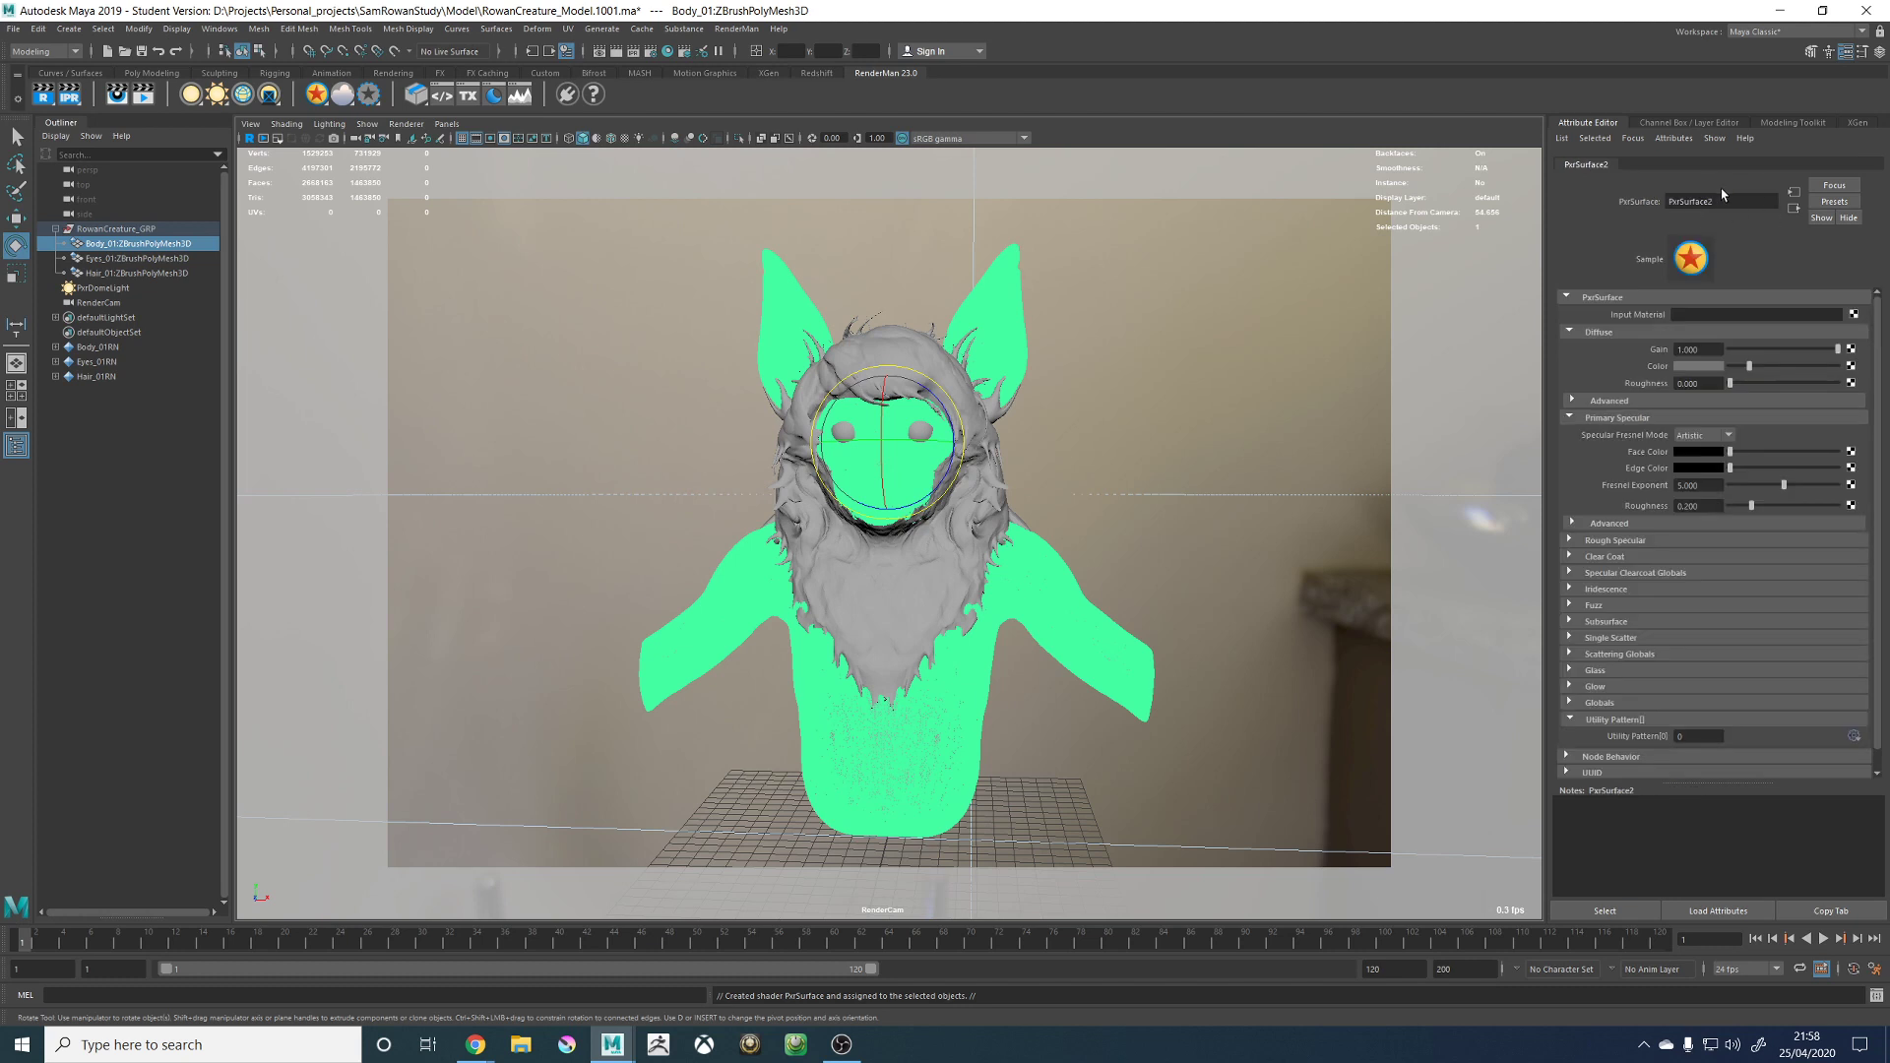
pyautogui.moveTo(1740, 203); pyautogui.dragTo(1681, 202)
pyautogui.write('Skin_MAT')
pyautogui.press('Return')
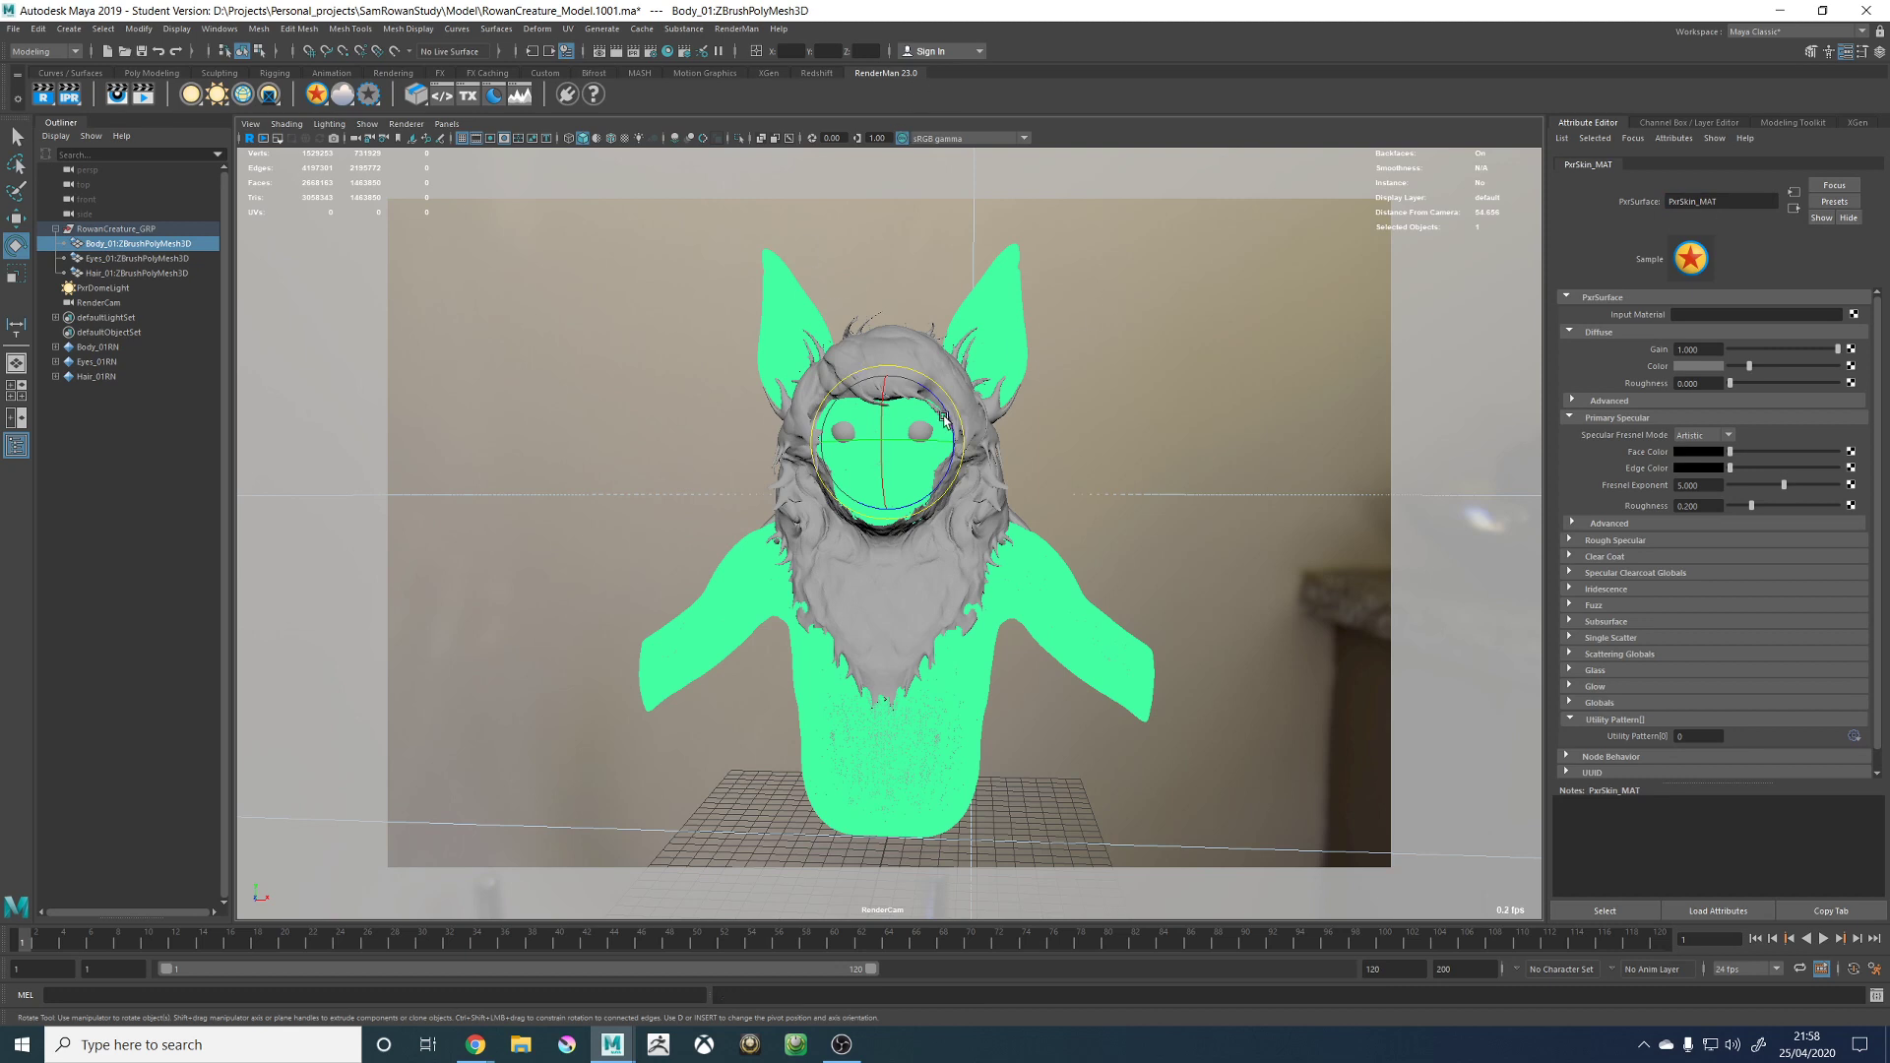
# Assign a new PxrSurface material to the eyes mesh and name it PxrEyeTEMP_MAT.
pyautogui.click(1061, 412)
pyautogui.click(923, 430)
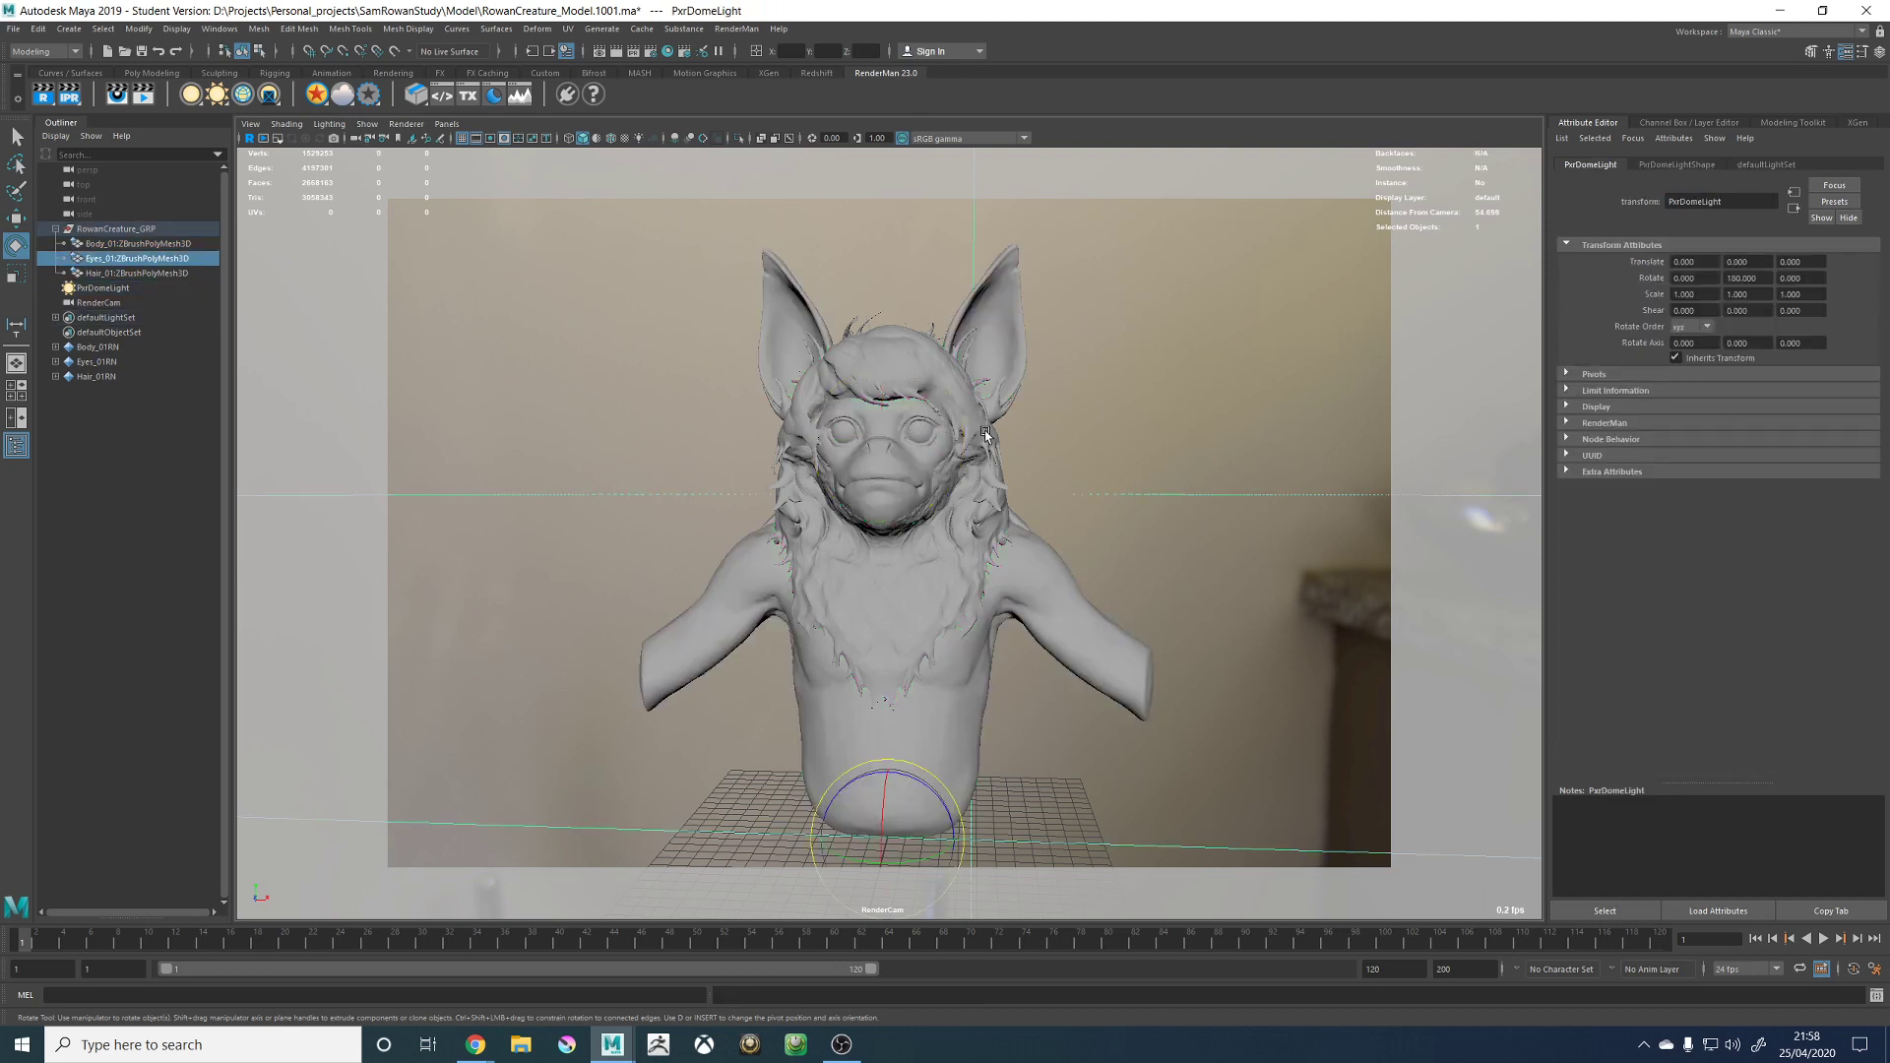
pyautogui.rightClick(1145, 386)
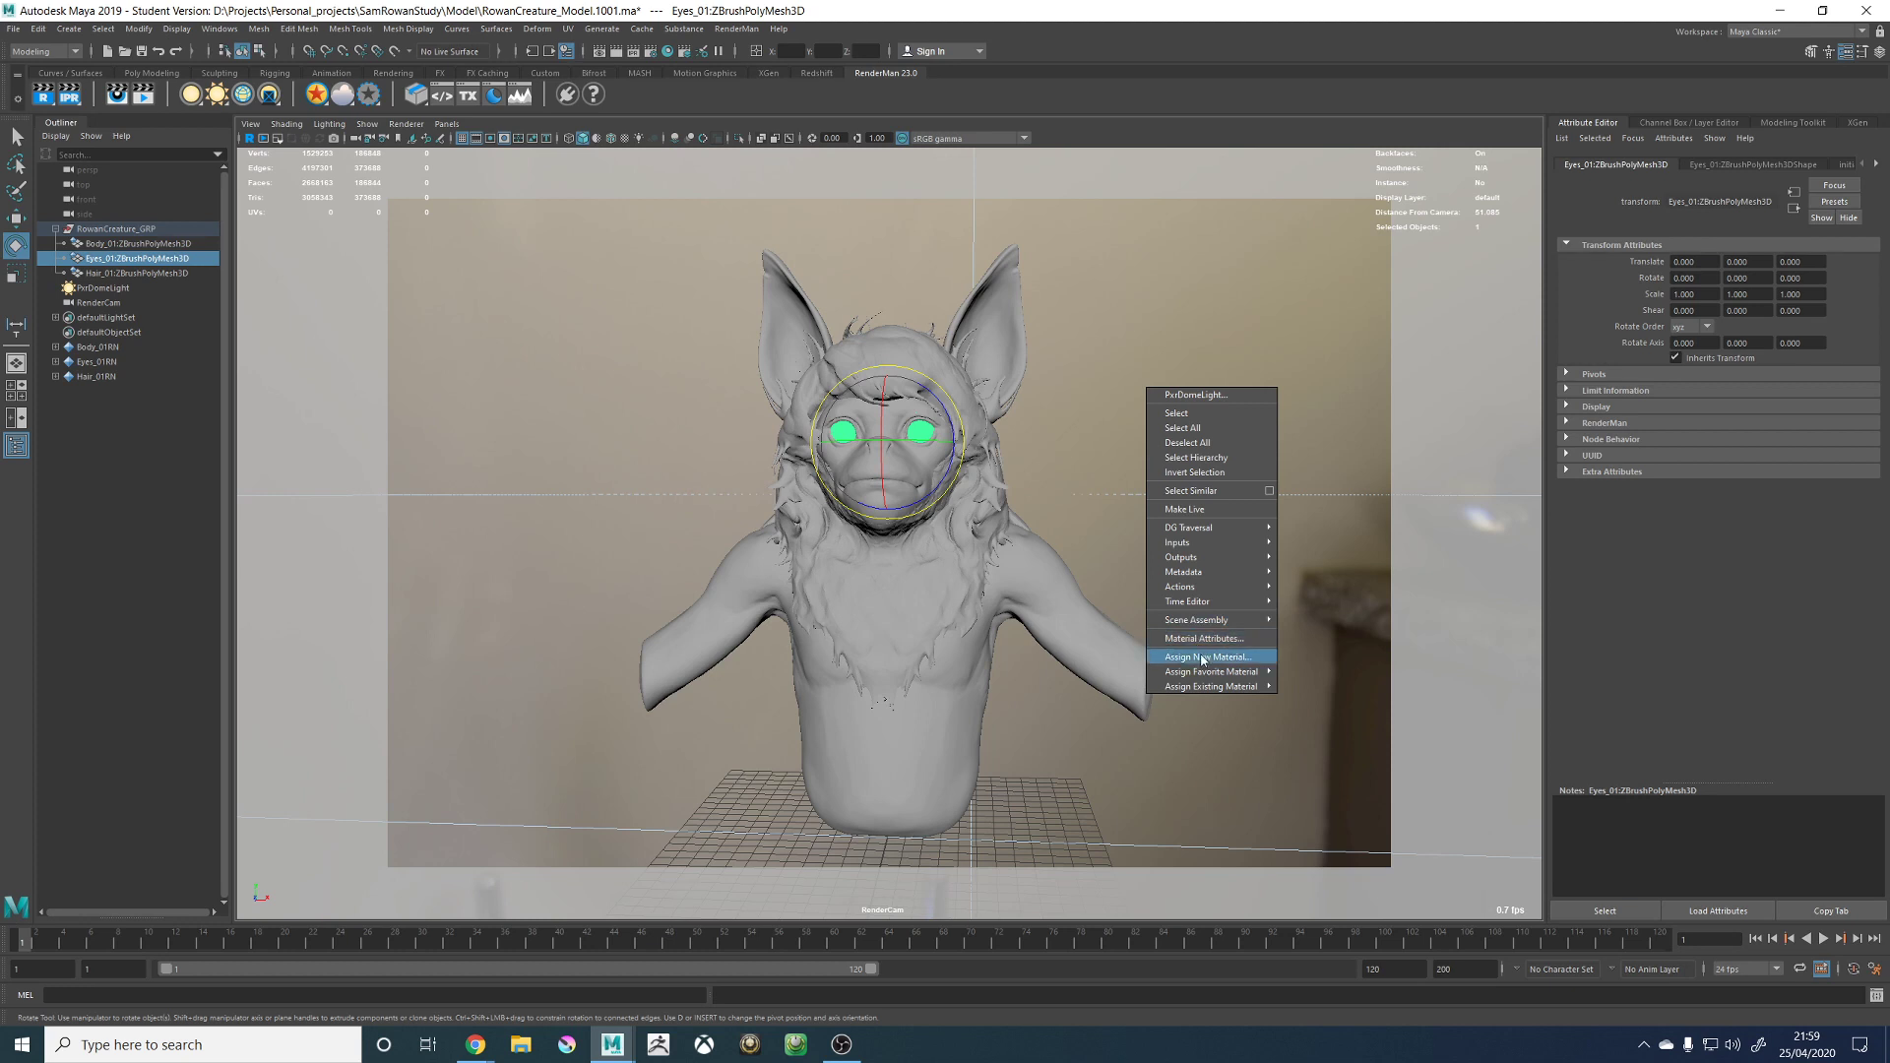
pyautogui.click(1205, 656)
pyautogui.click(675, 481)
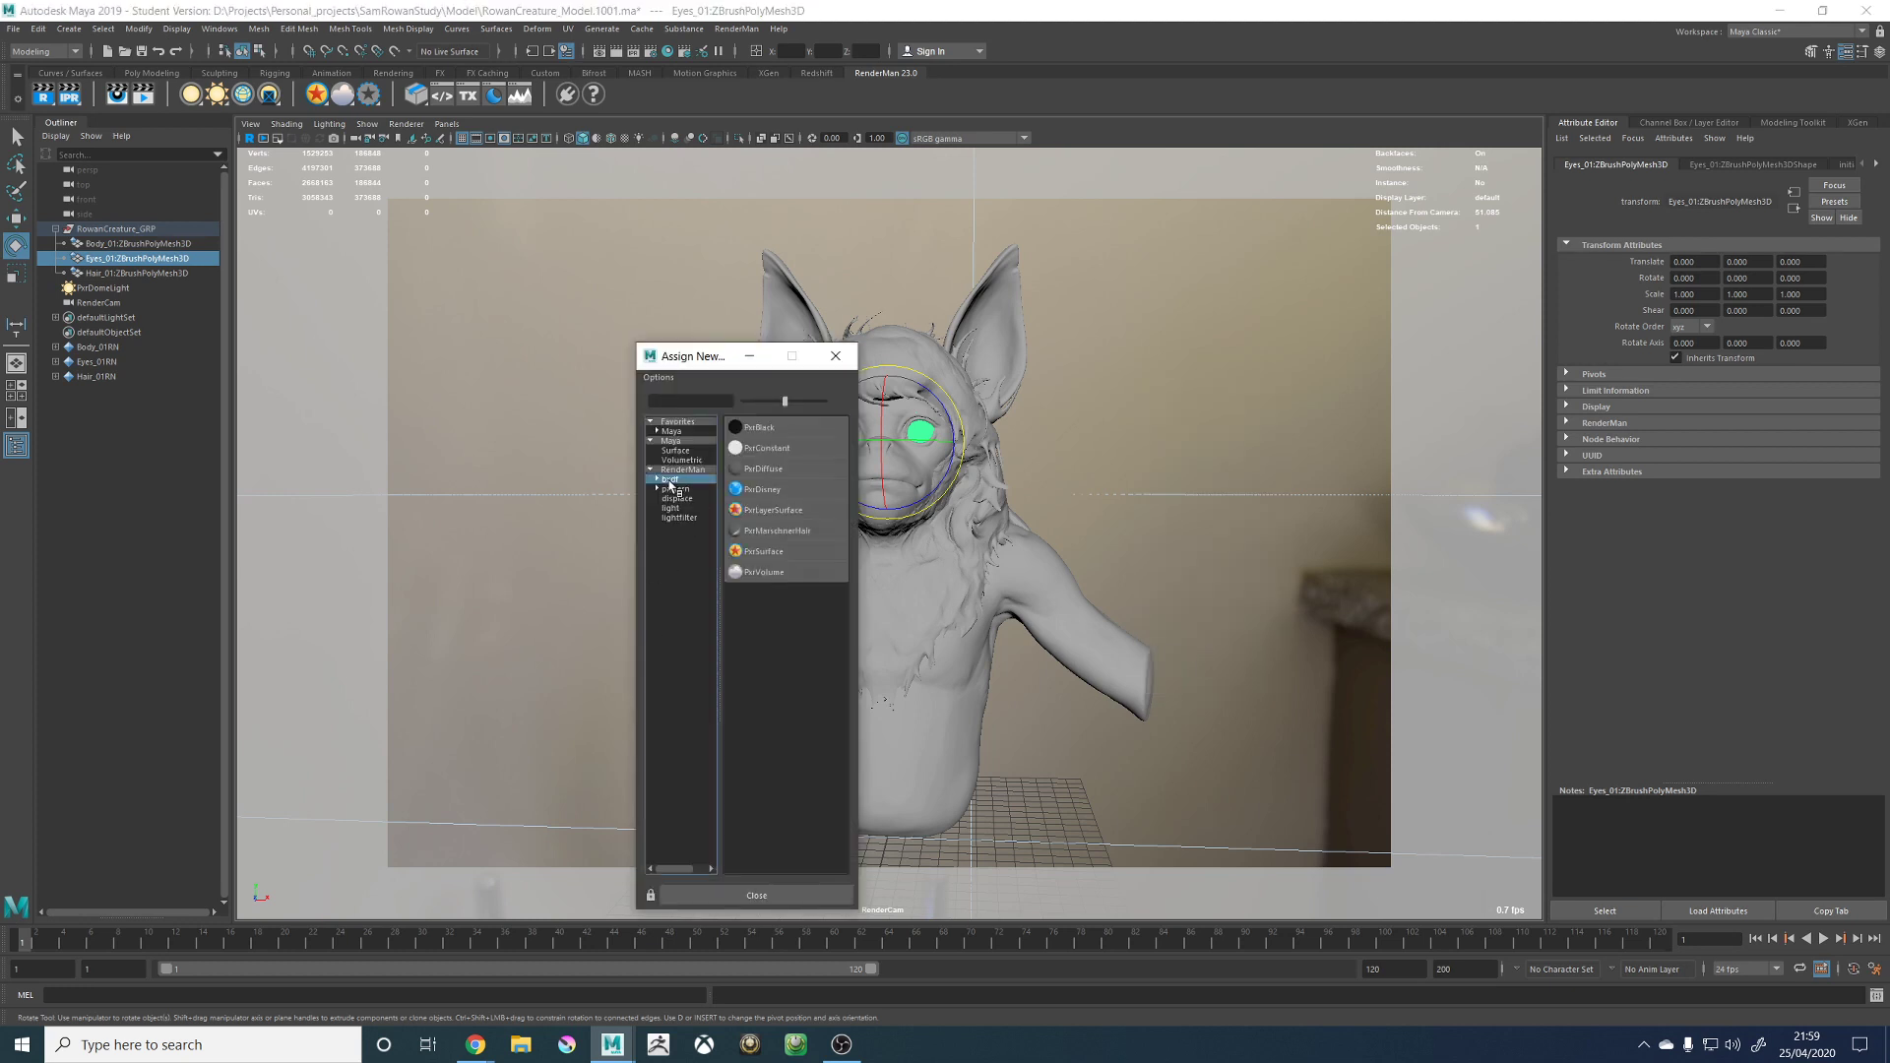
pyautogui.click(774, 562)
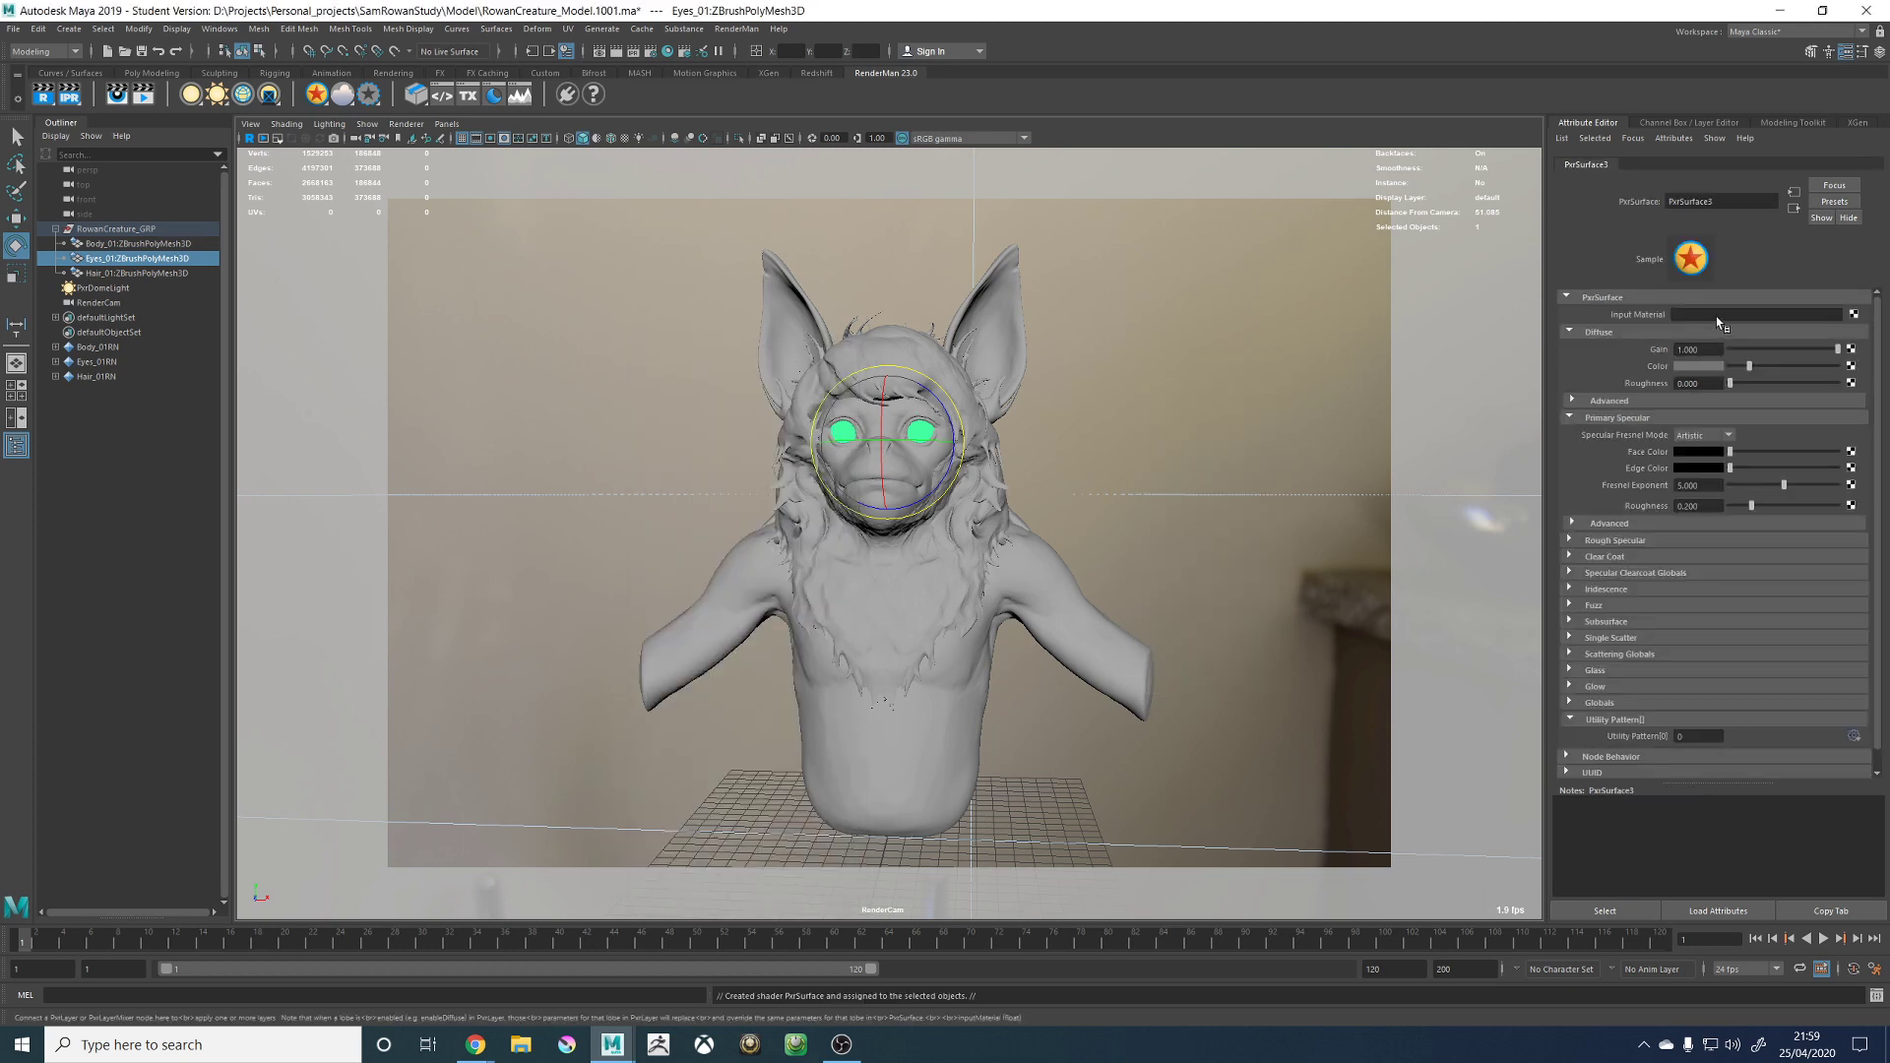
pyautogui.moveTo(1713, 203); pyautogui.dragTo(1680, 222)
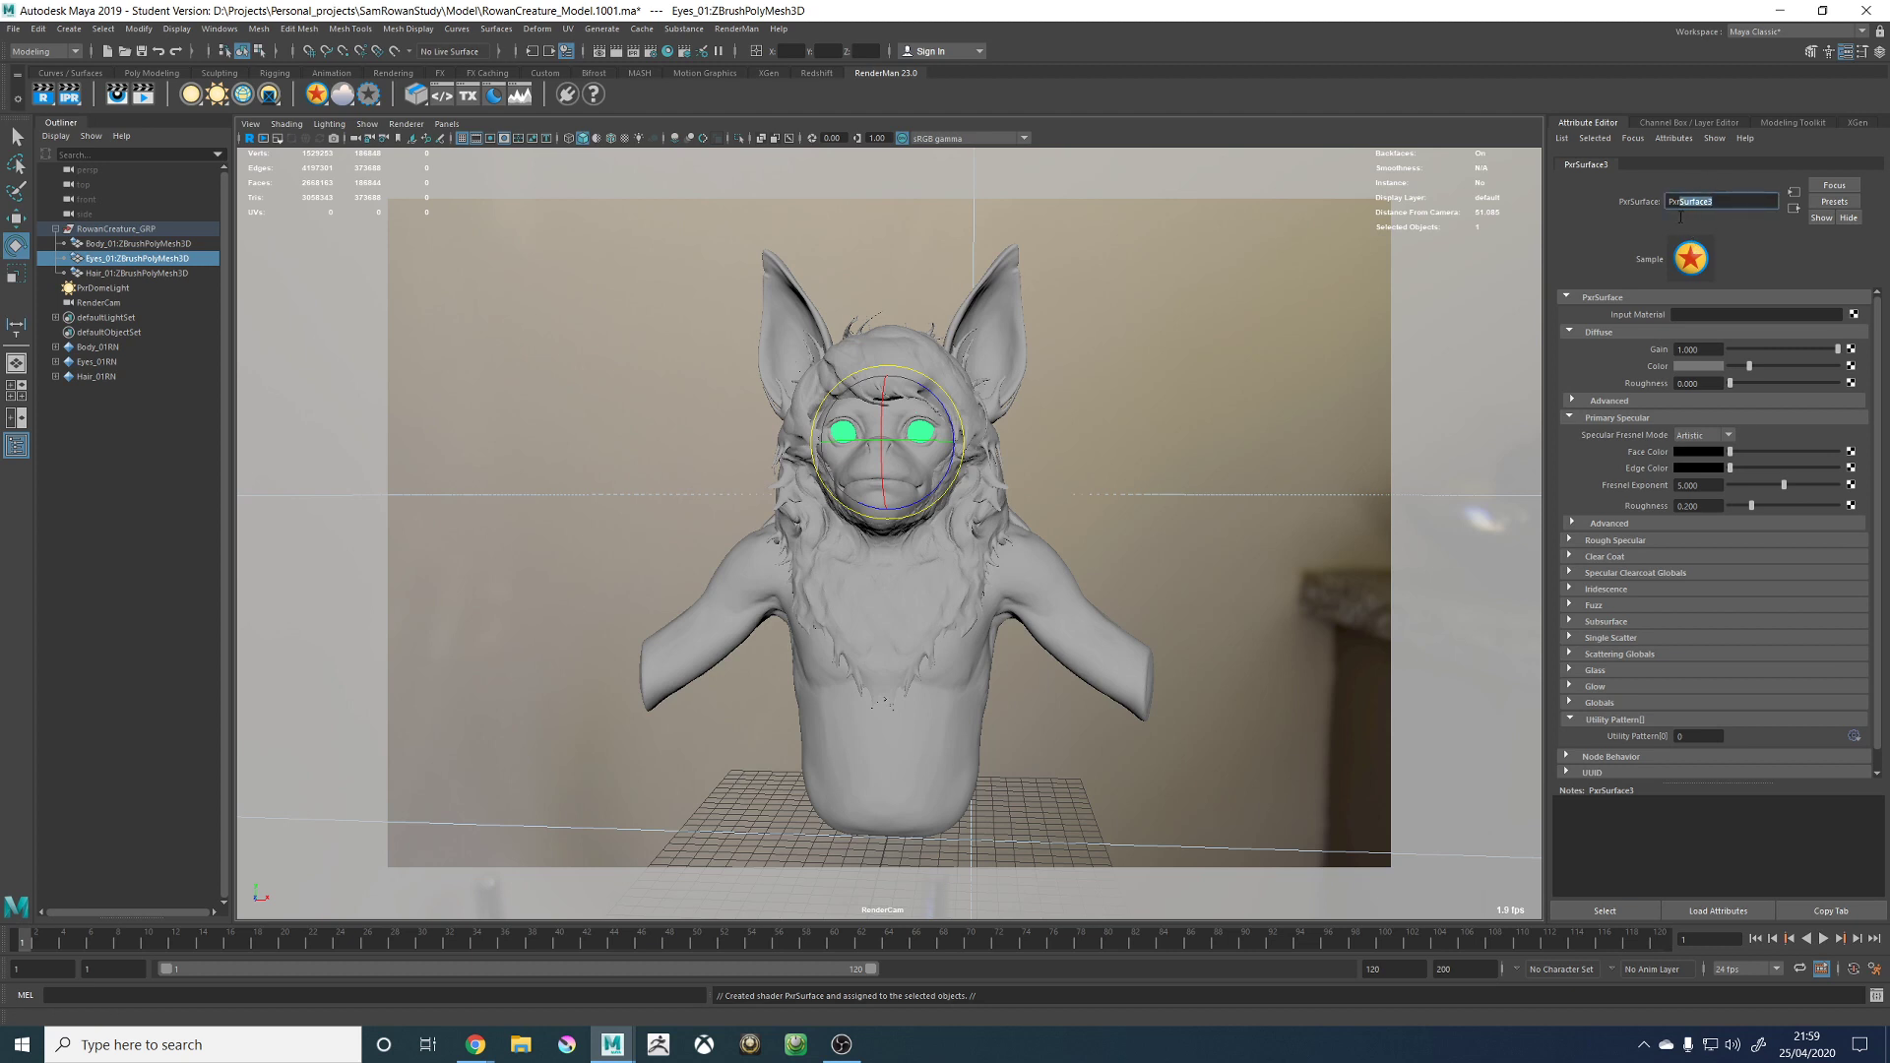
pyautogui.write('EyeTEMP_MAT')
pyautogui.press('Return')
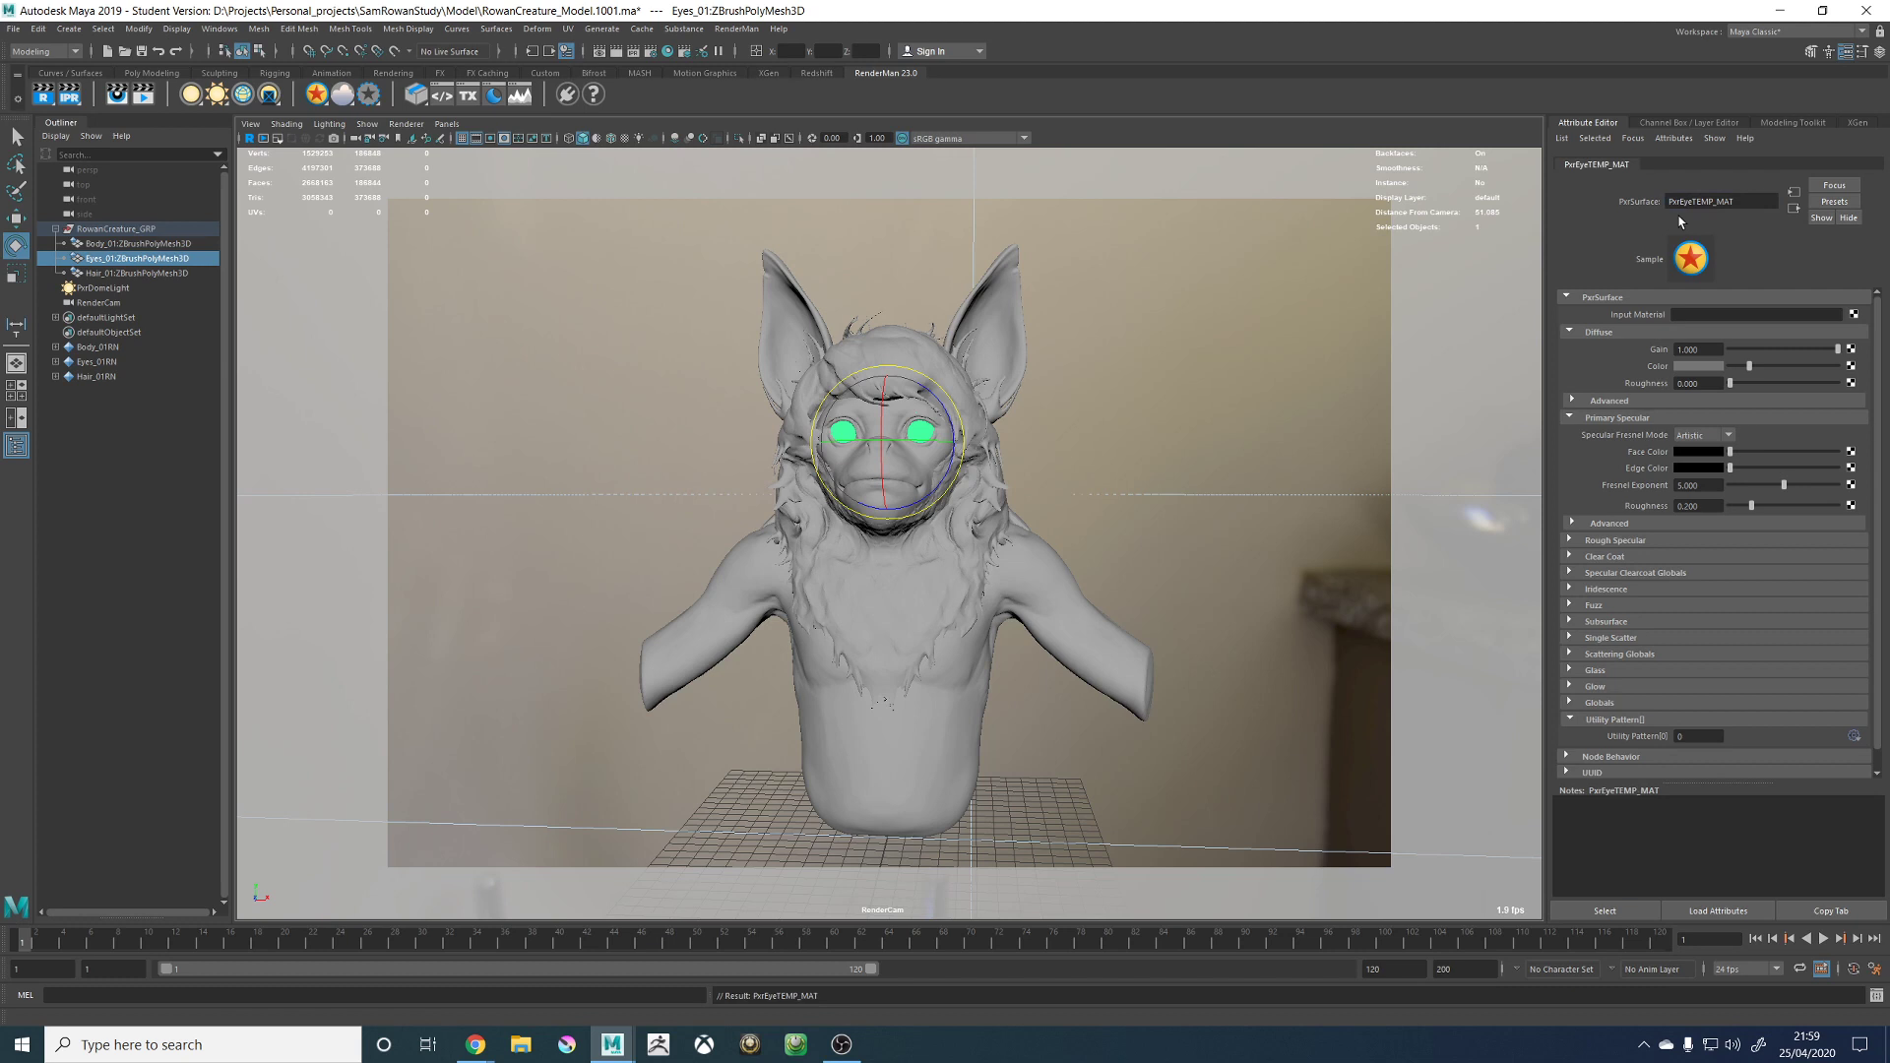
# Load the eyes mesh's PxrEyeTEMP_MAT attributes, turn off automatic attribute loading, and set the material's diffuse color to black.
pyautogui.click(809, 451)
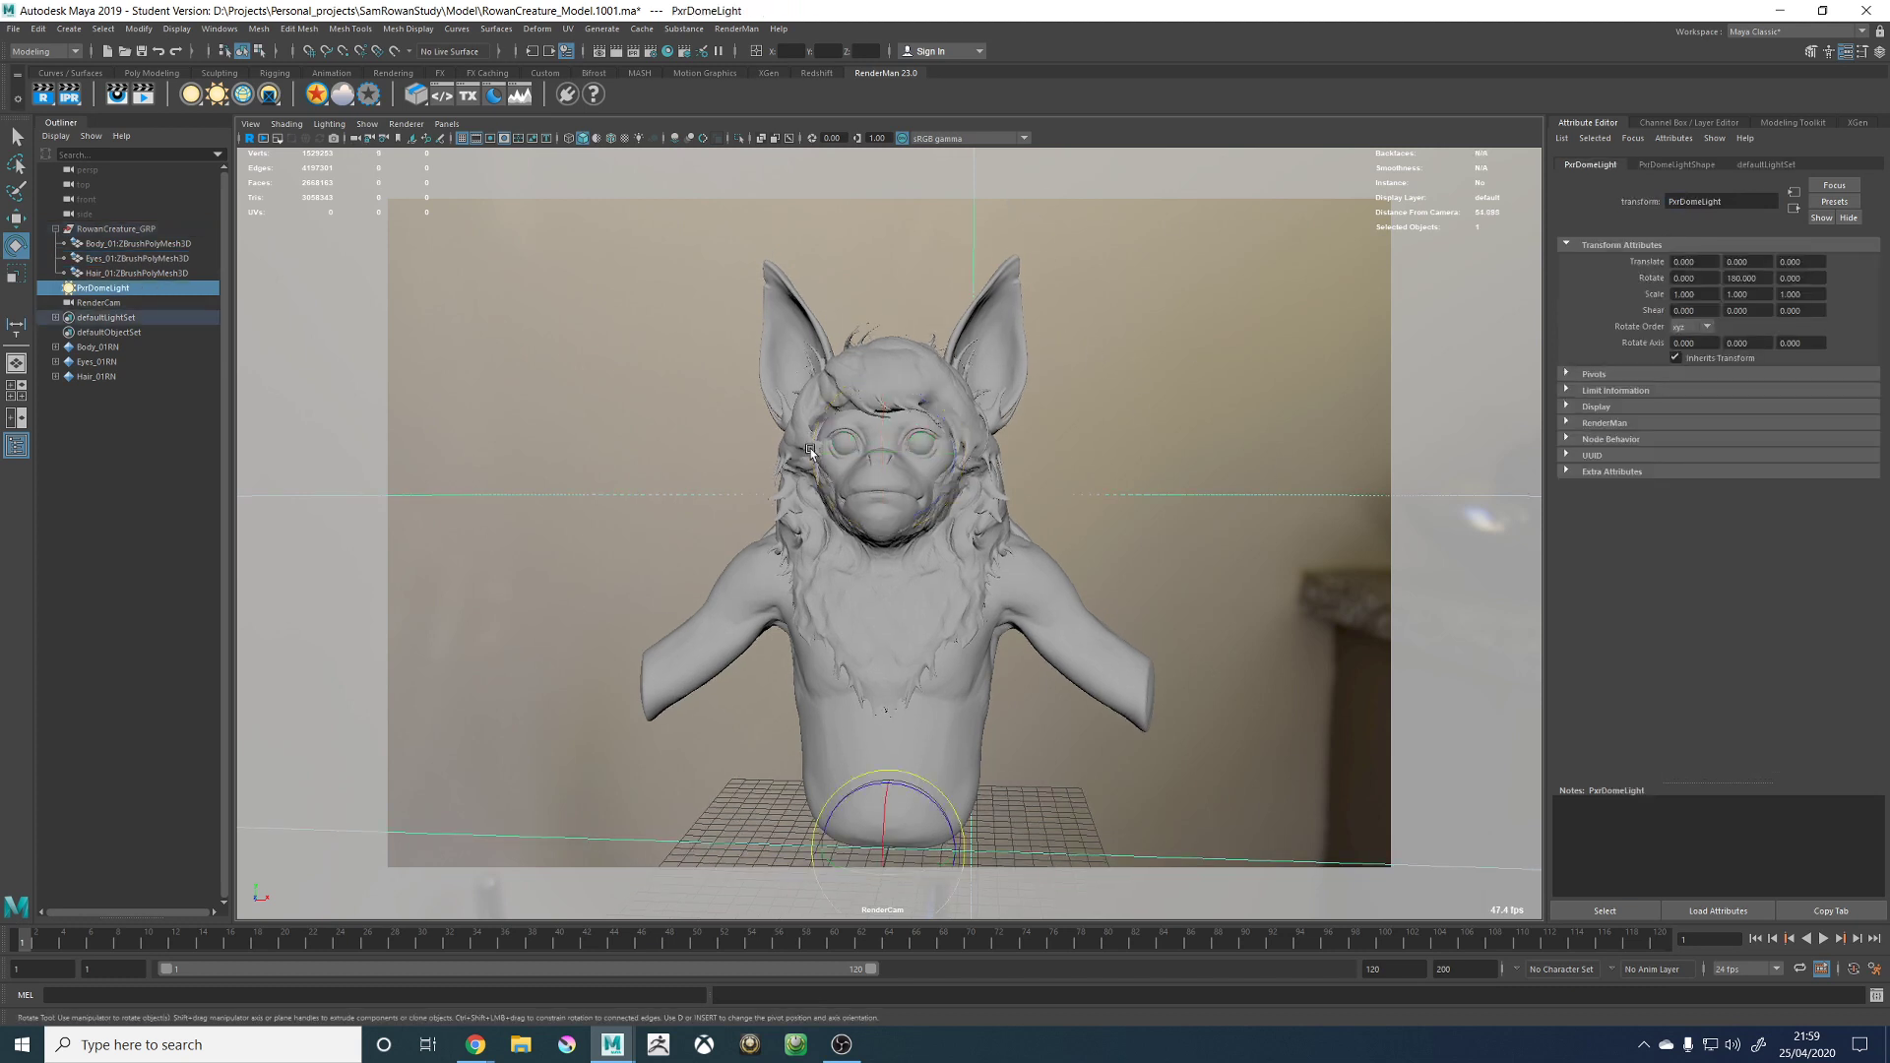
pyautogui.click(935, 441)
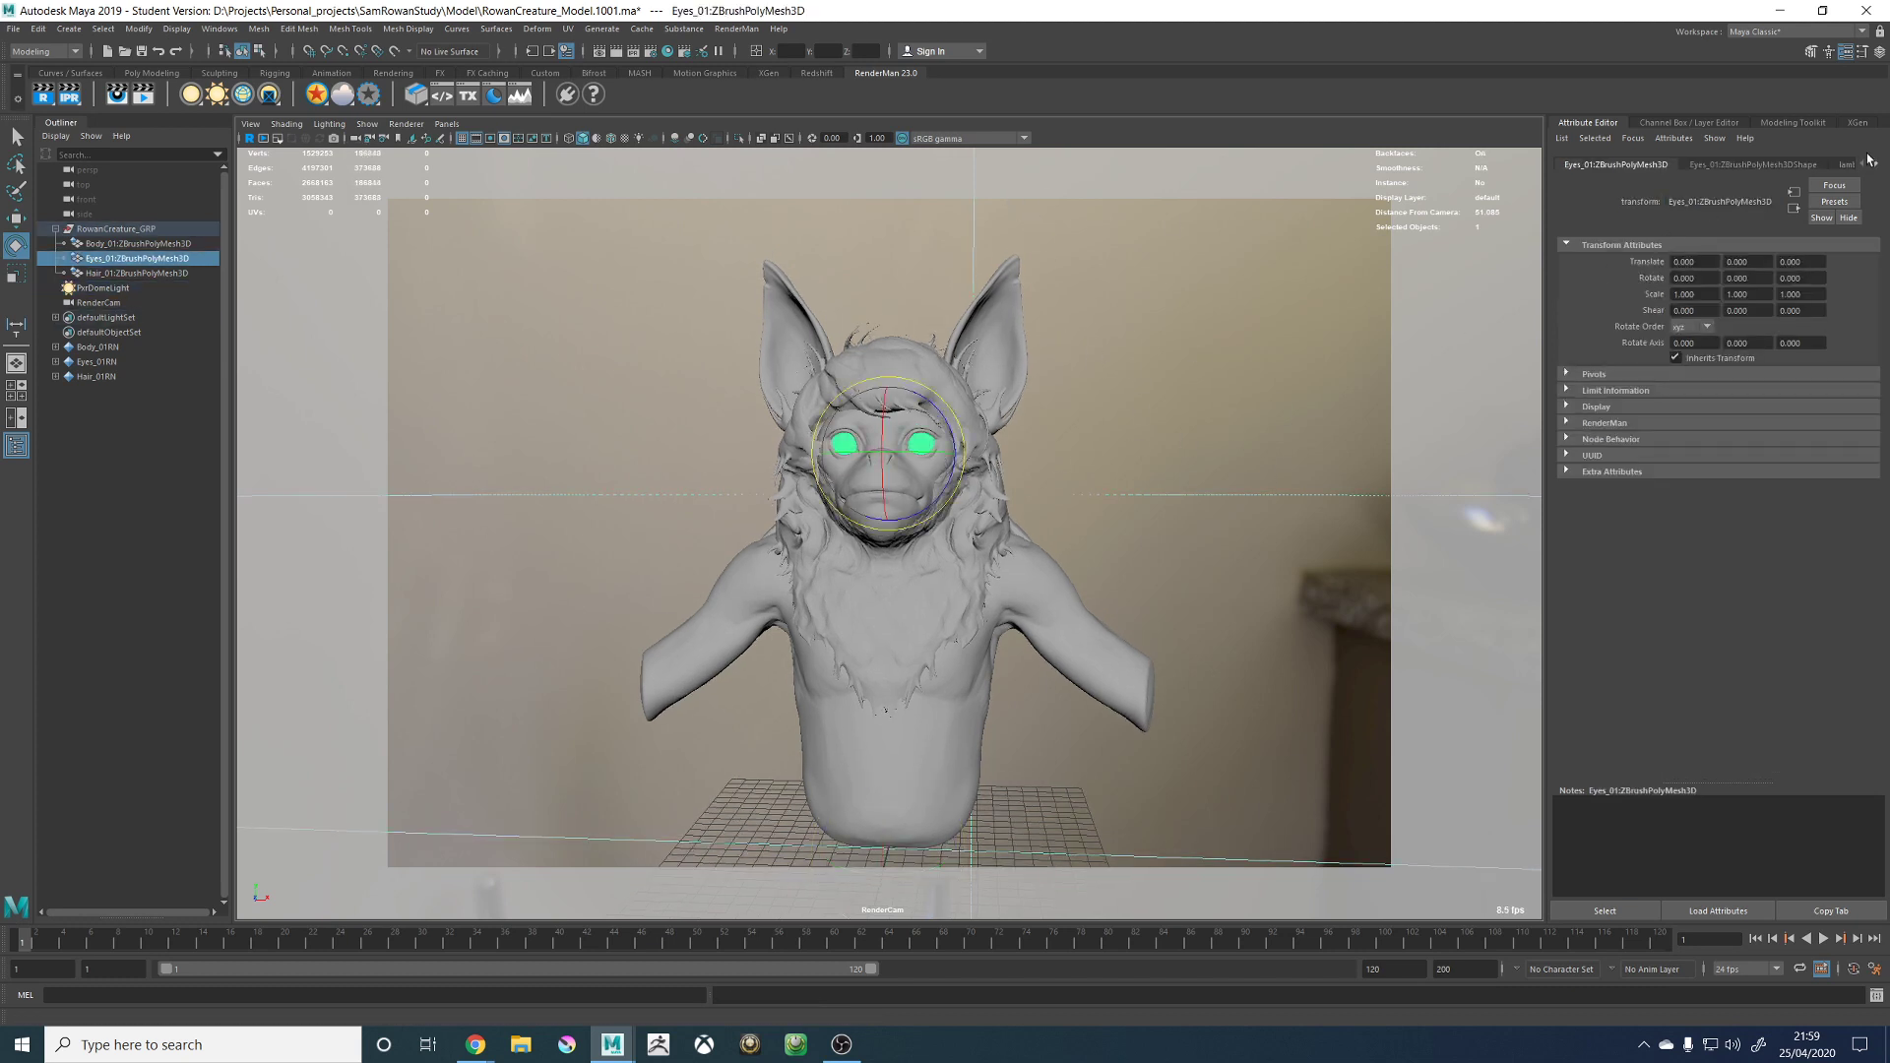
pyautogui.click(1836, 166)
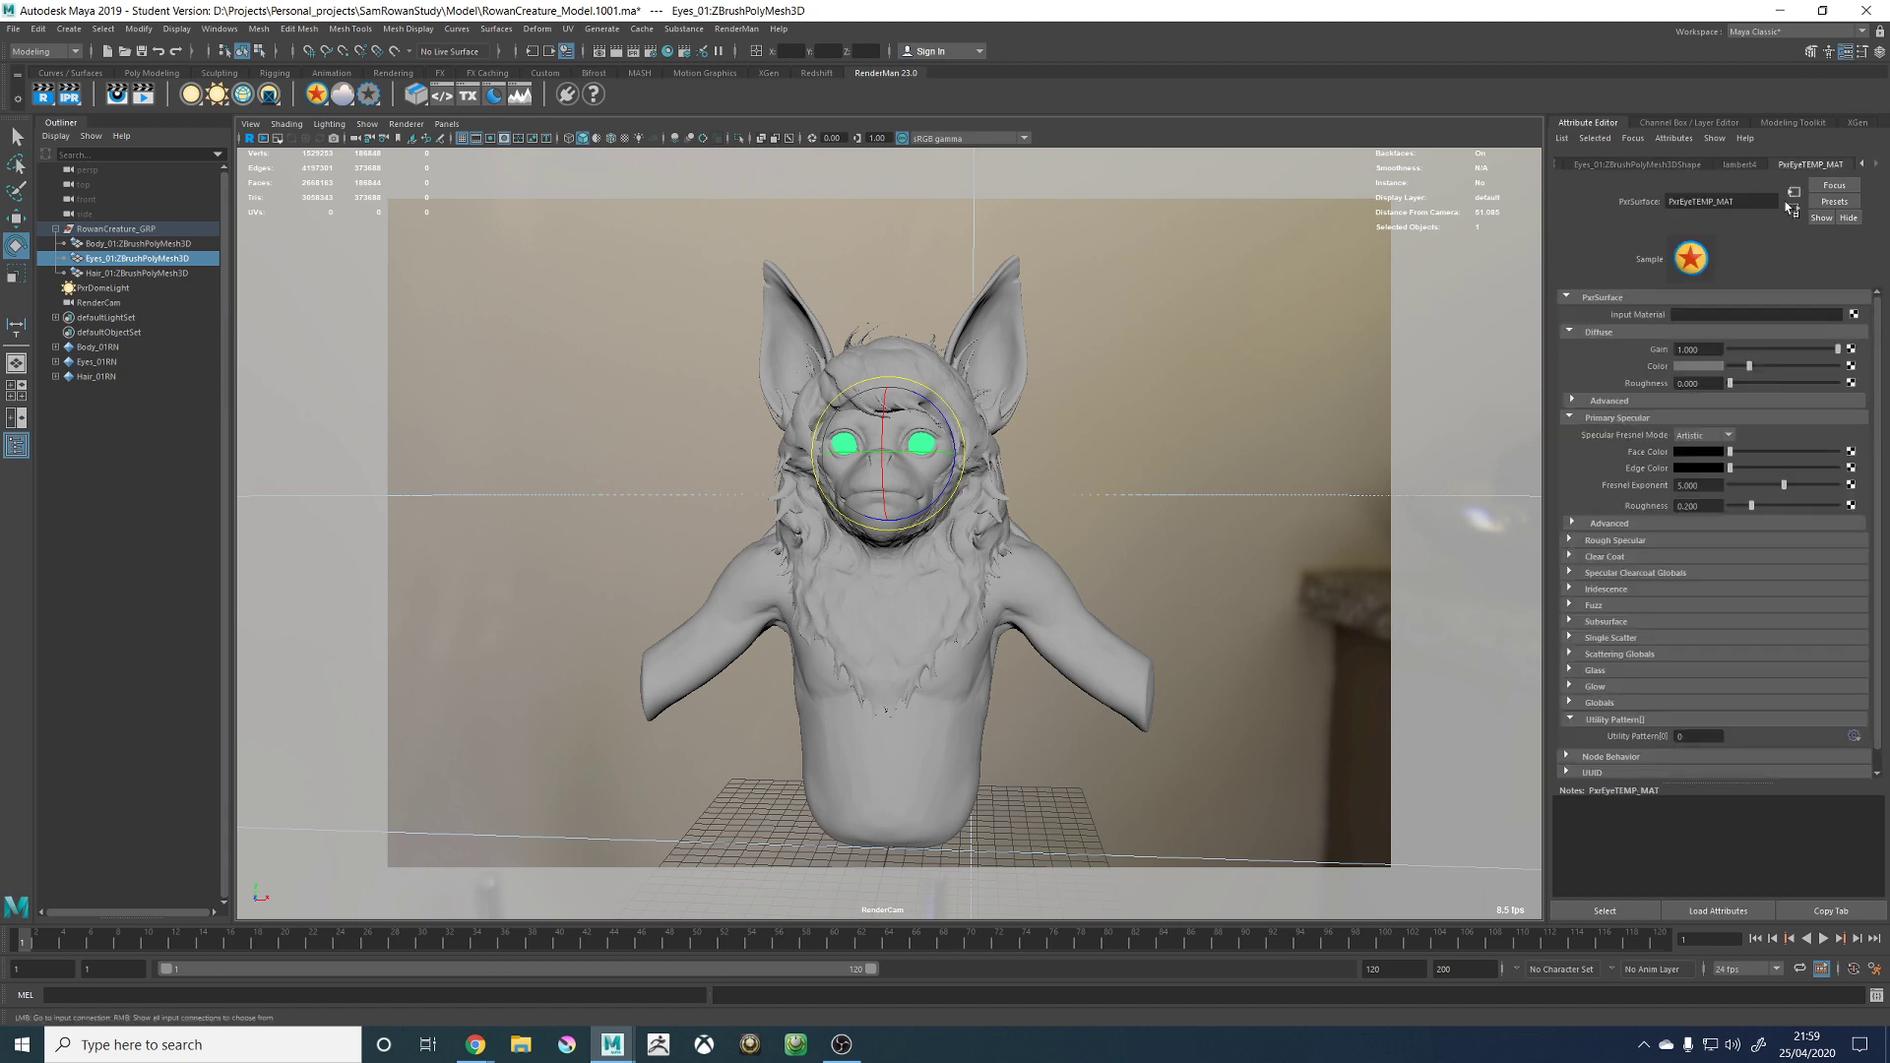
pyautogui.click(1561, 138)
pyautogui.click(1597, 155)
pyautogui.moveTo(1731, 369); pyautogui.dragTo(1729, 367)
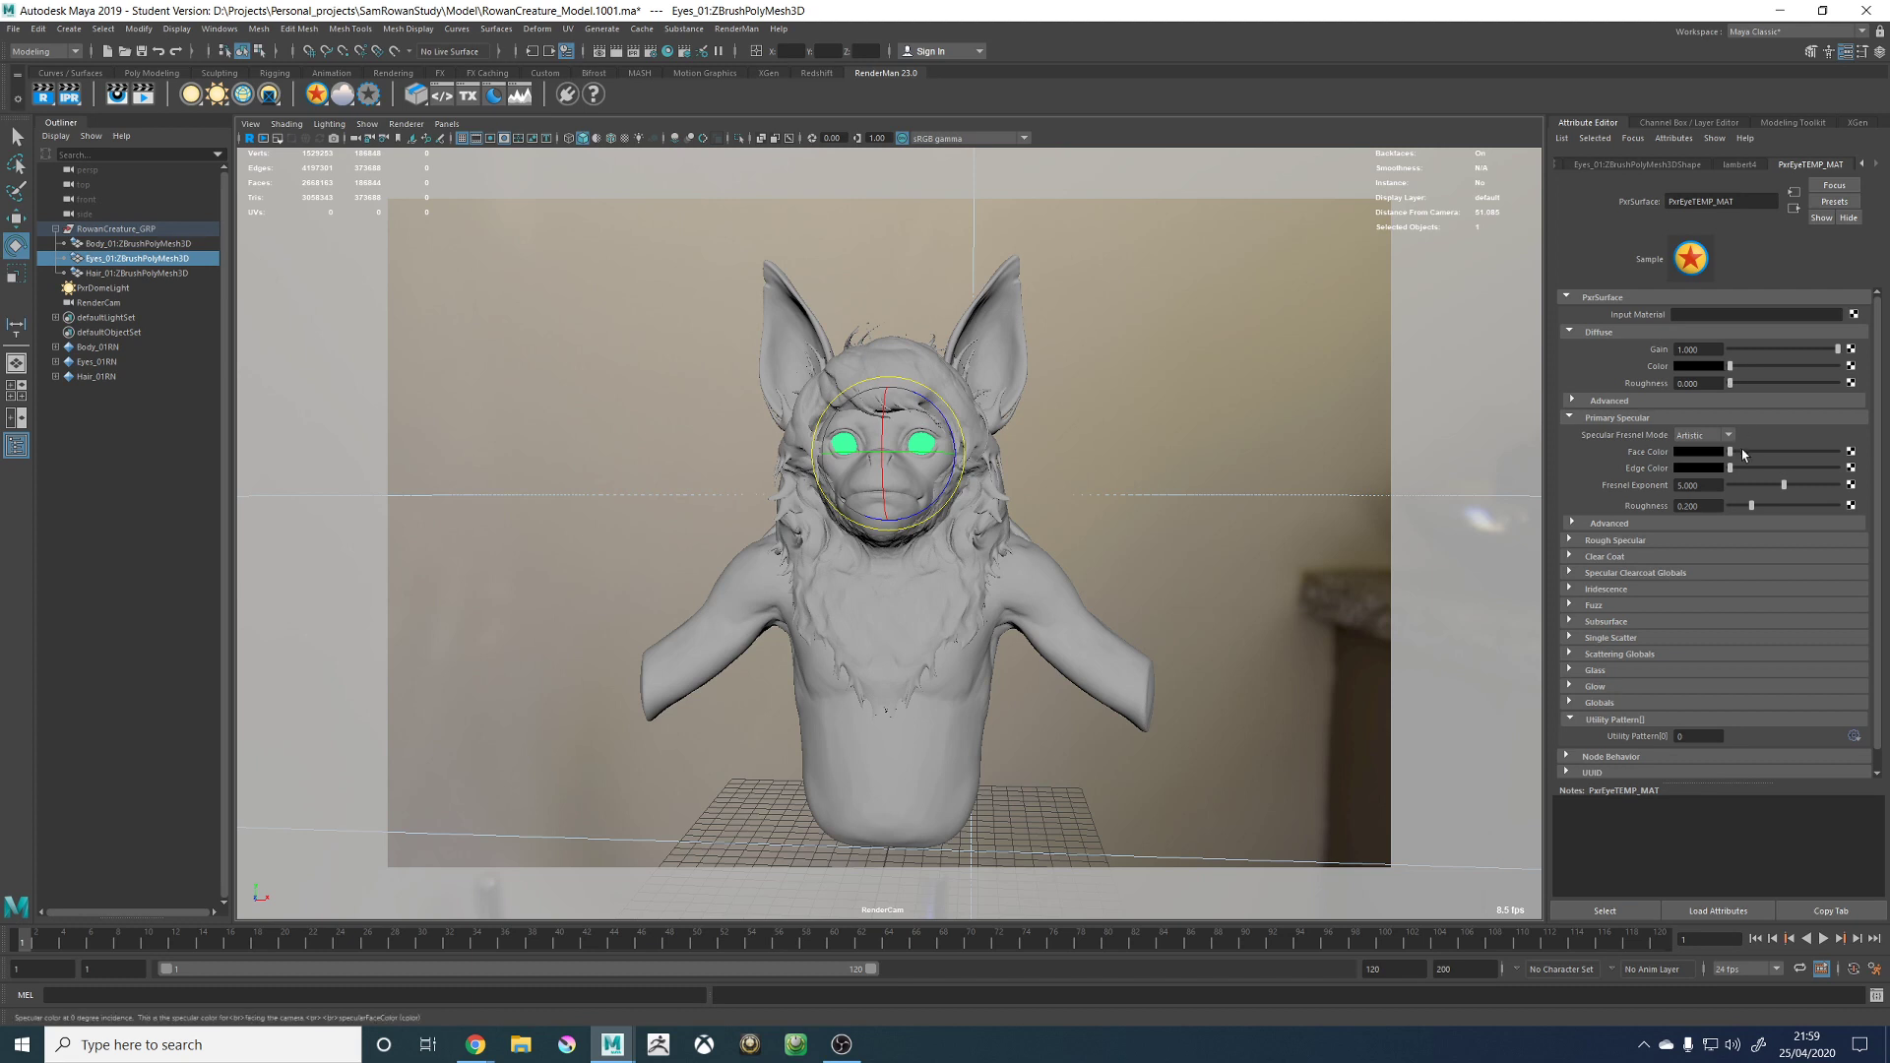
# Set the eye material's primary specular to Physical with refraction index 1.335, a light grey edge color and roughness about 0.08.
pyautogui.click(1718, 435)
pyautogui.click(1702, 468)
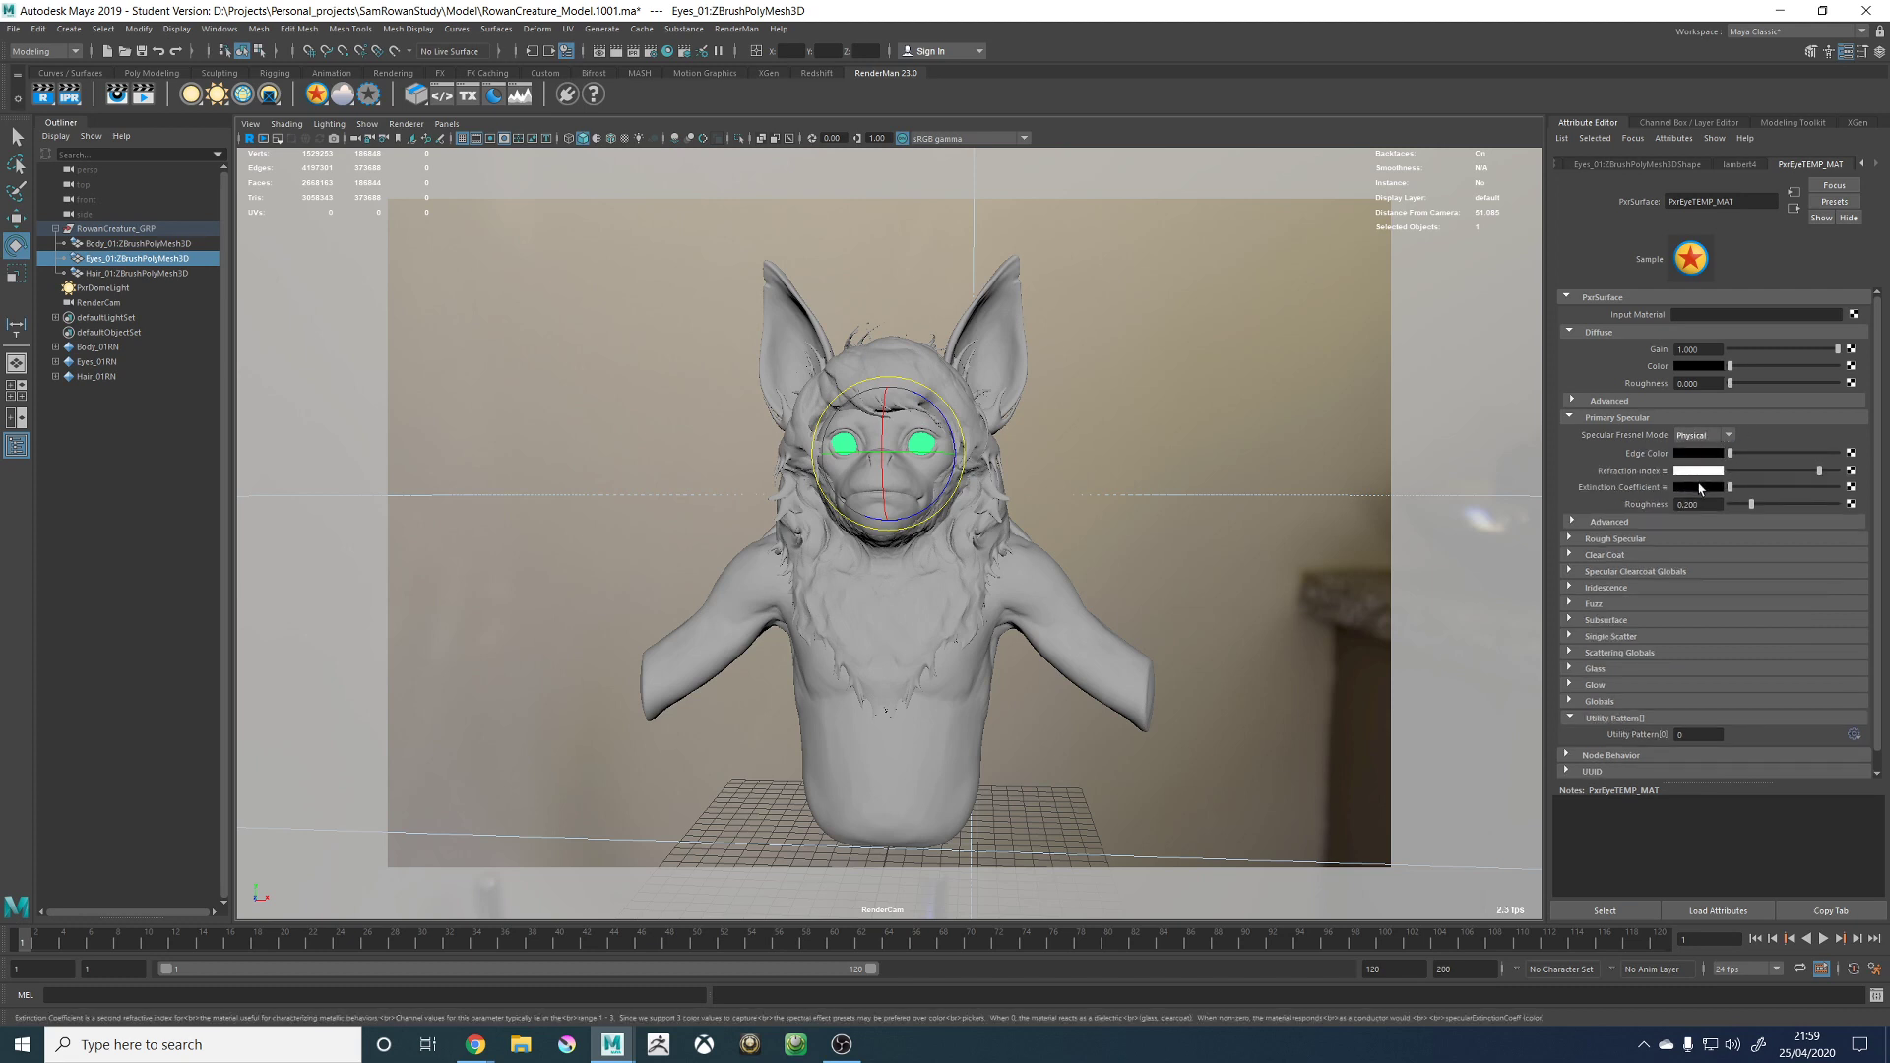
pyautogui.click(1697, 476)
pyautogui.doubleClick(1581, 542)
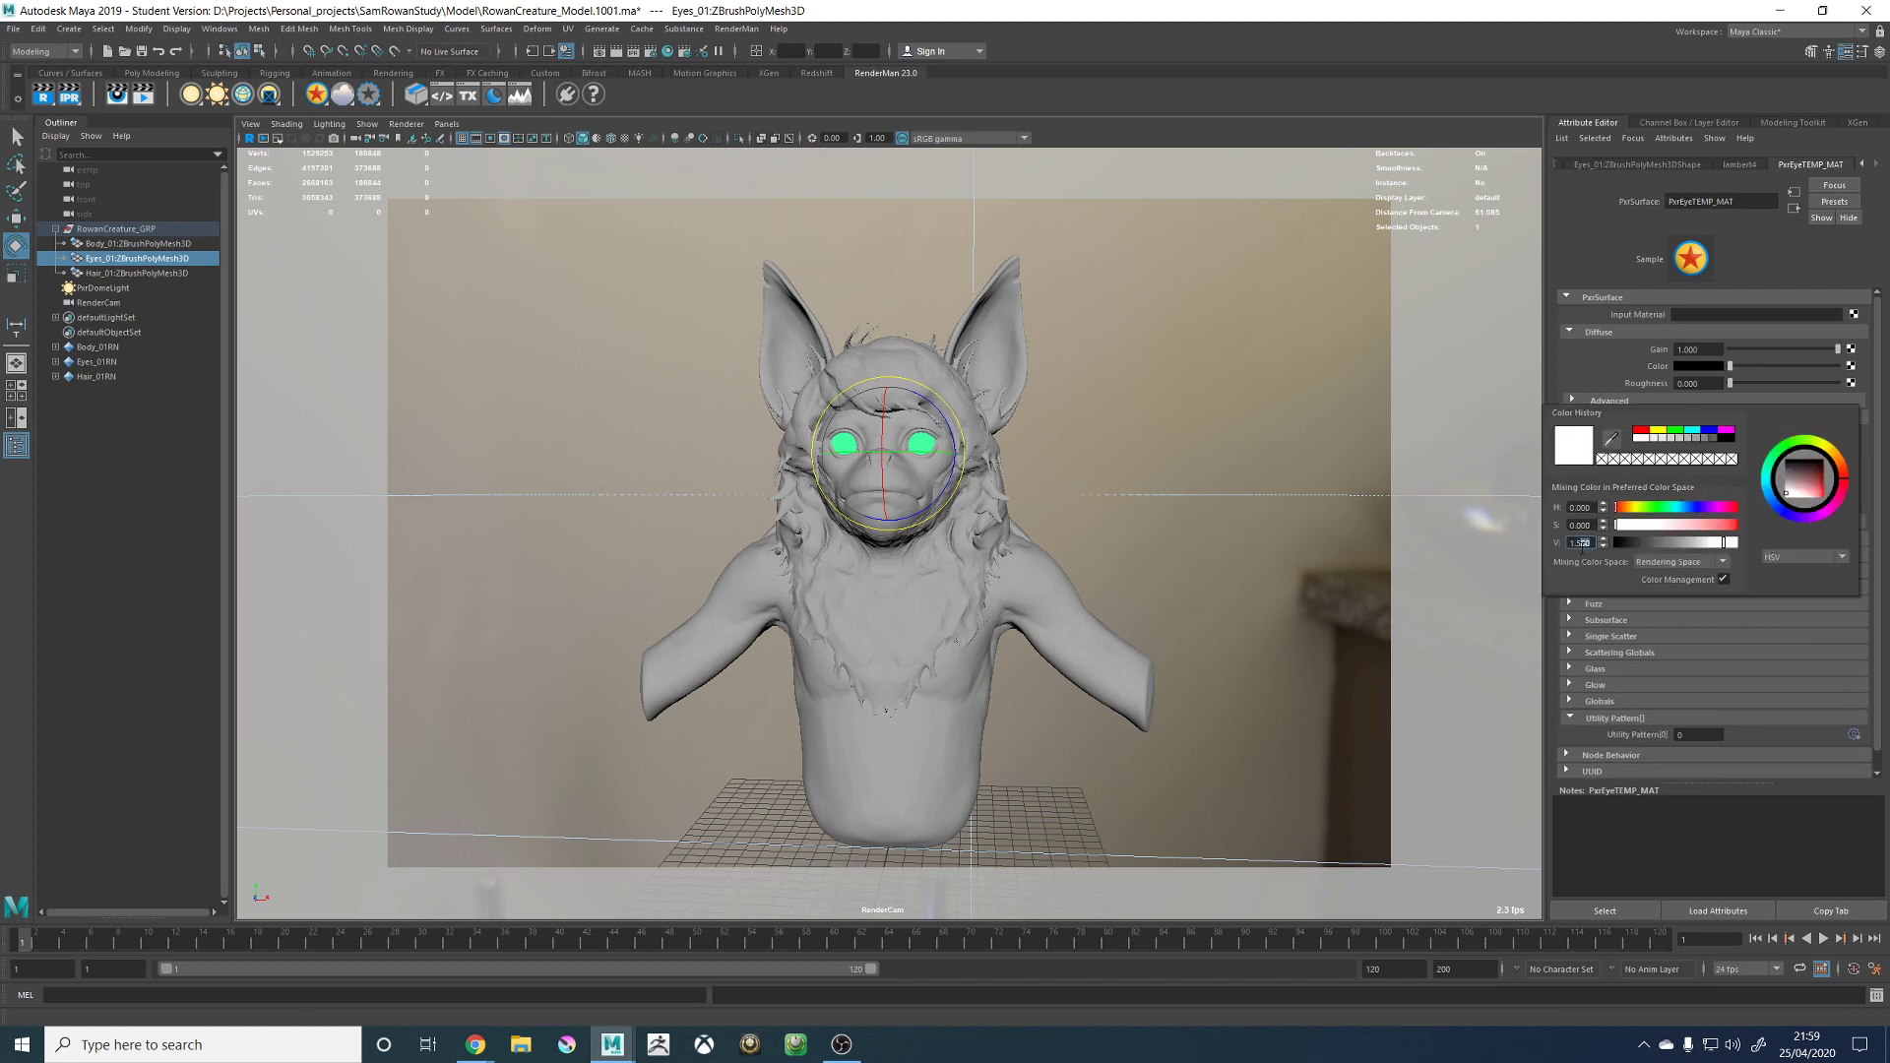
pyautogui.write('335')
pyautogui.press('Return')
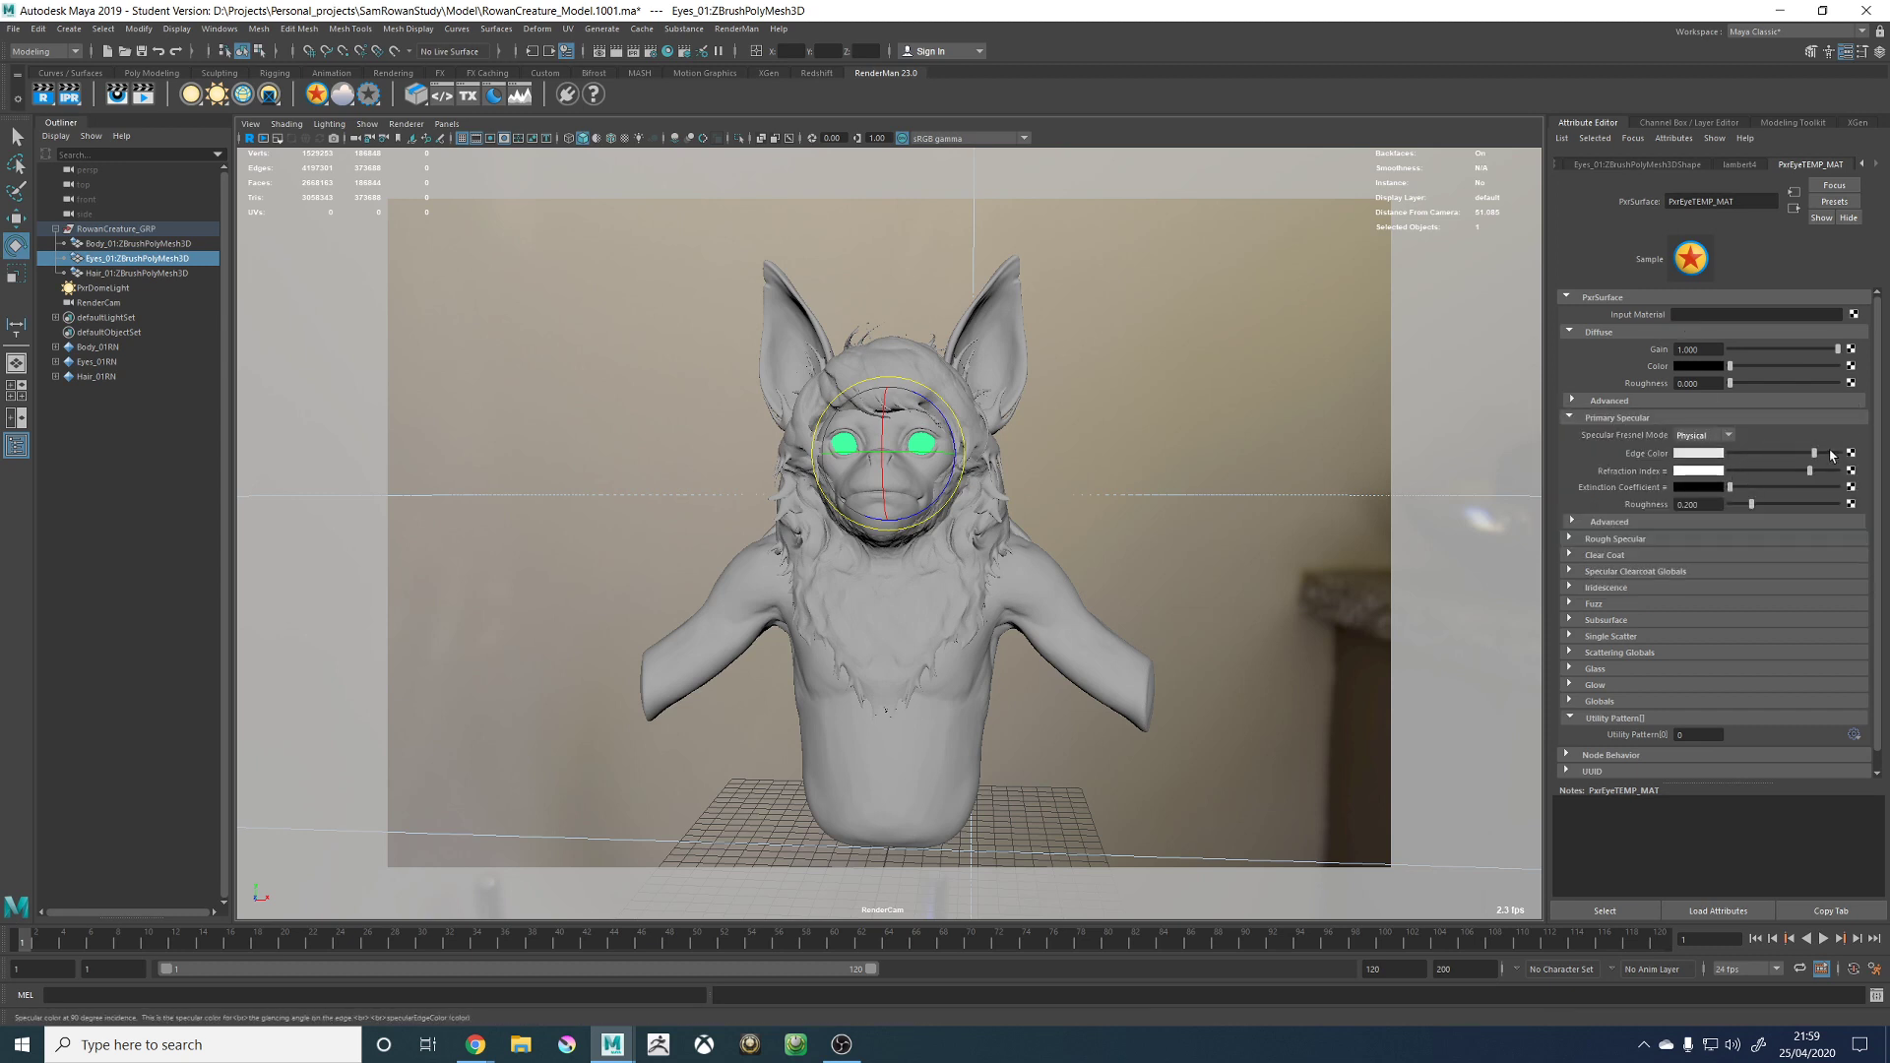
pyautogui.moveTo(1809, 454); pyautogui.dragTo(1739, 505)
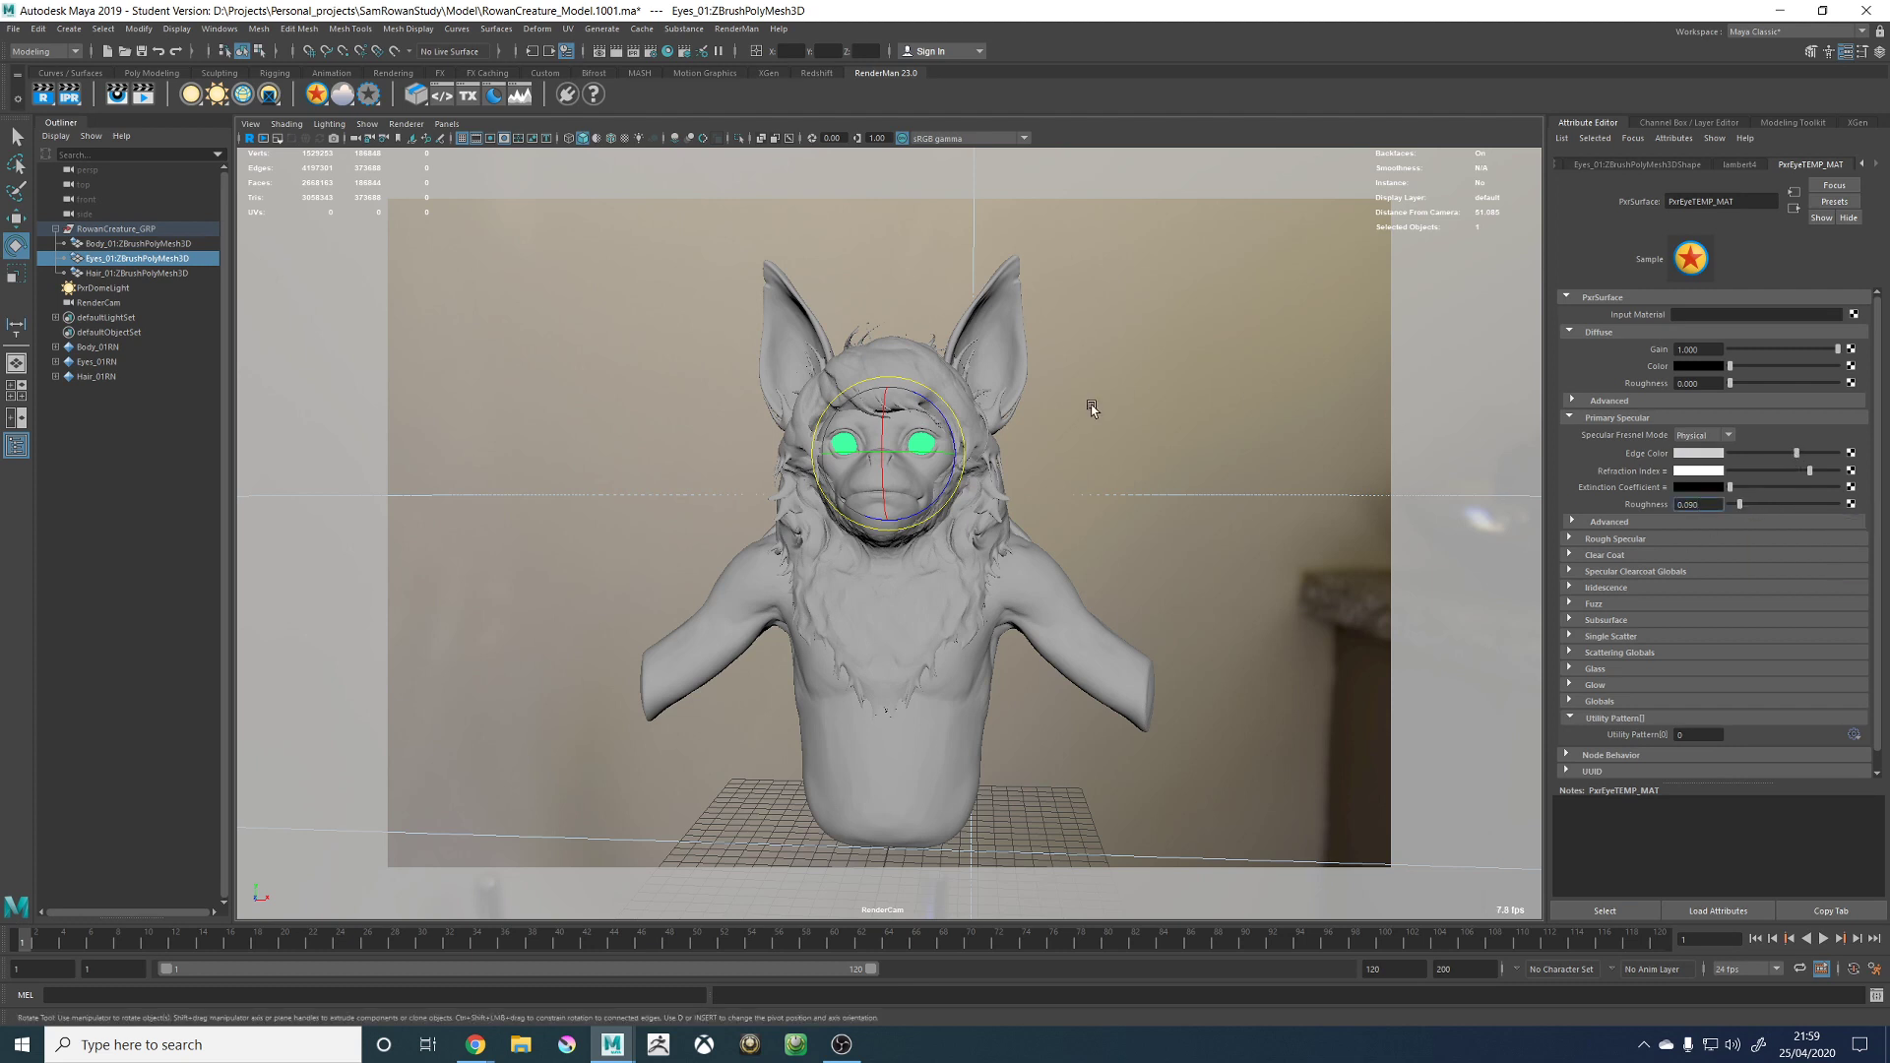
# Reframe the bust slightly closer through RenderCam and load the hair mesh's PxrHairTEMP_MAT attributes.
pyautogui.click(1119, 456)
pyautogui.scroll(5, 978, 487)
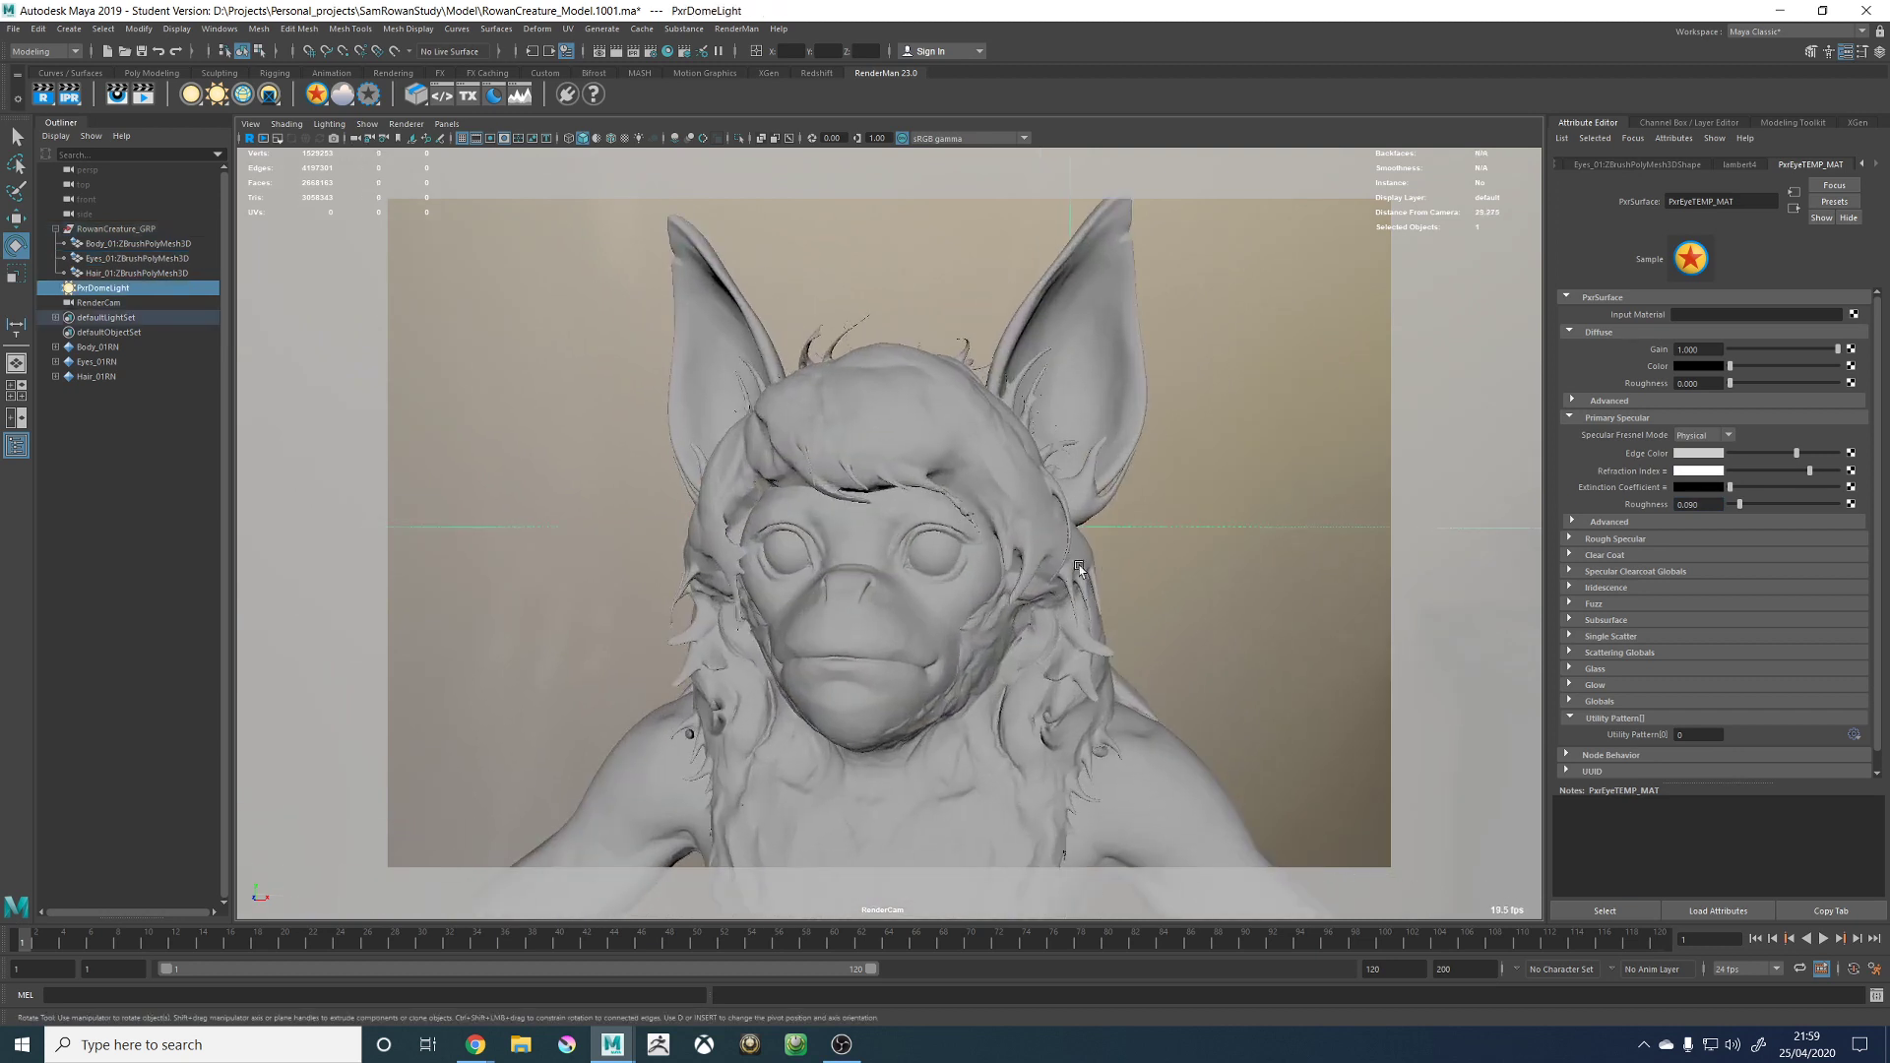
pyautogui.scroll(-2, 1179, 502)
pyautogui.scroll(-1, 1154, 495)
pyautogui.click(892, 393)
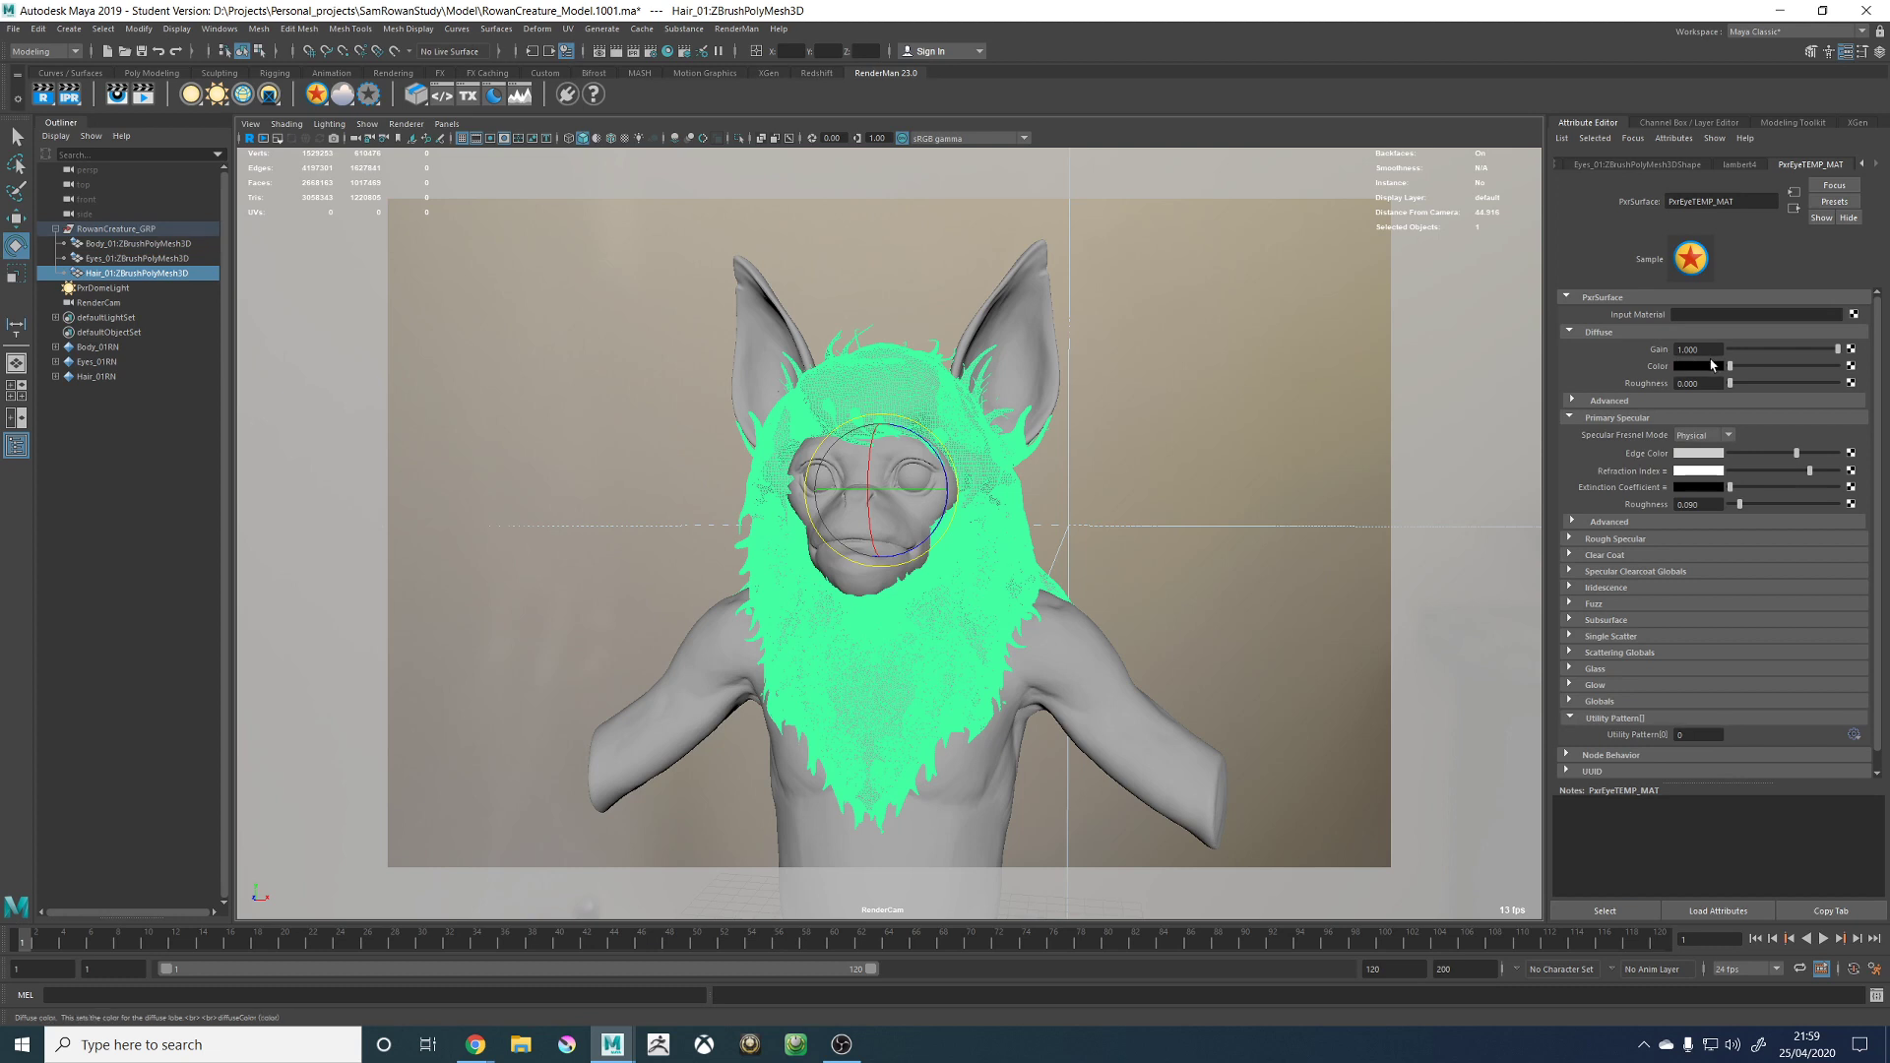
pyautogui.click(1562, 138)
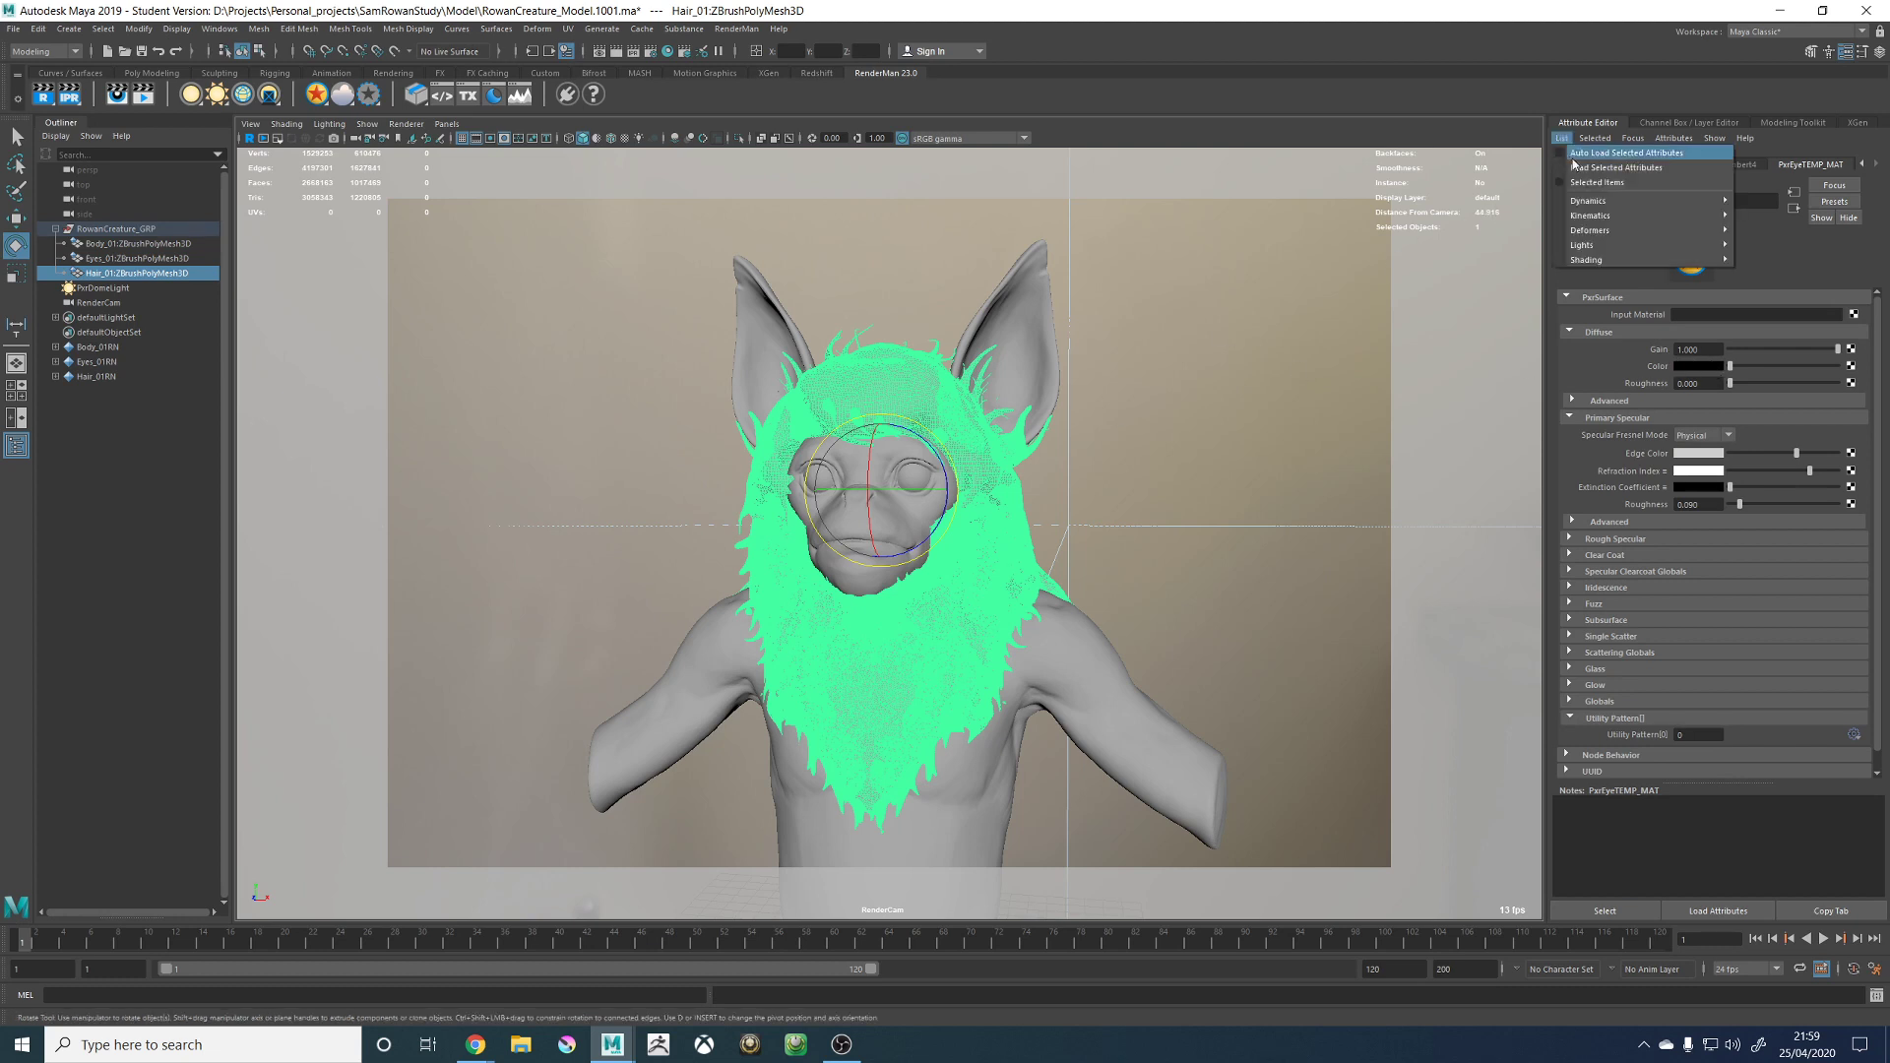
pyautogui.click(1604, 164)
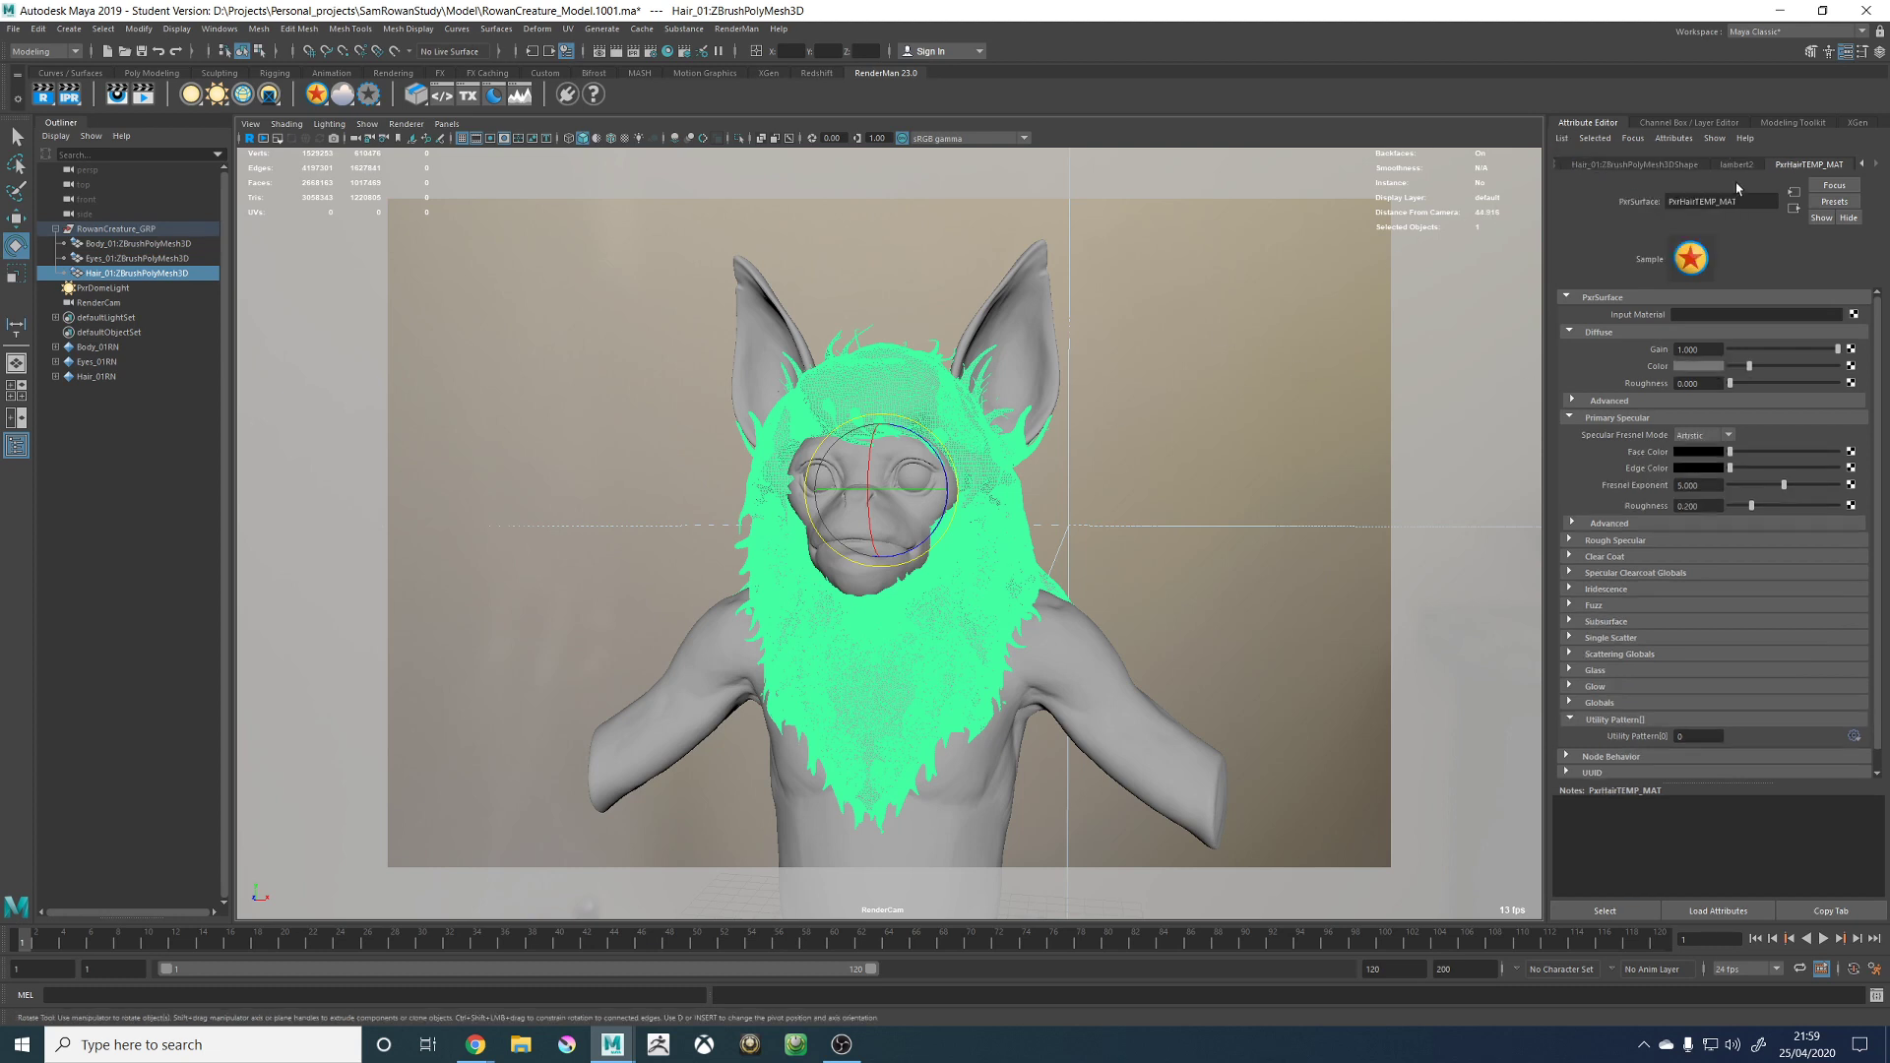
pyautogui.click(1703, 365)
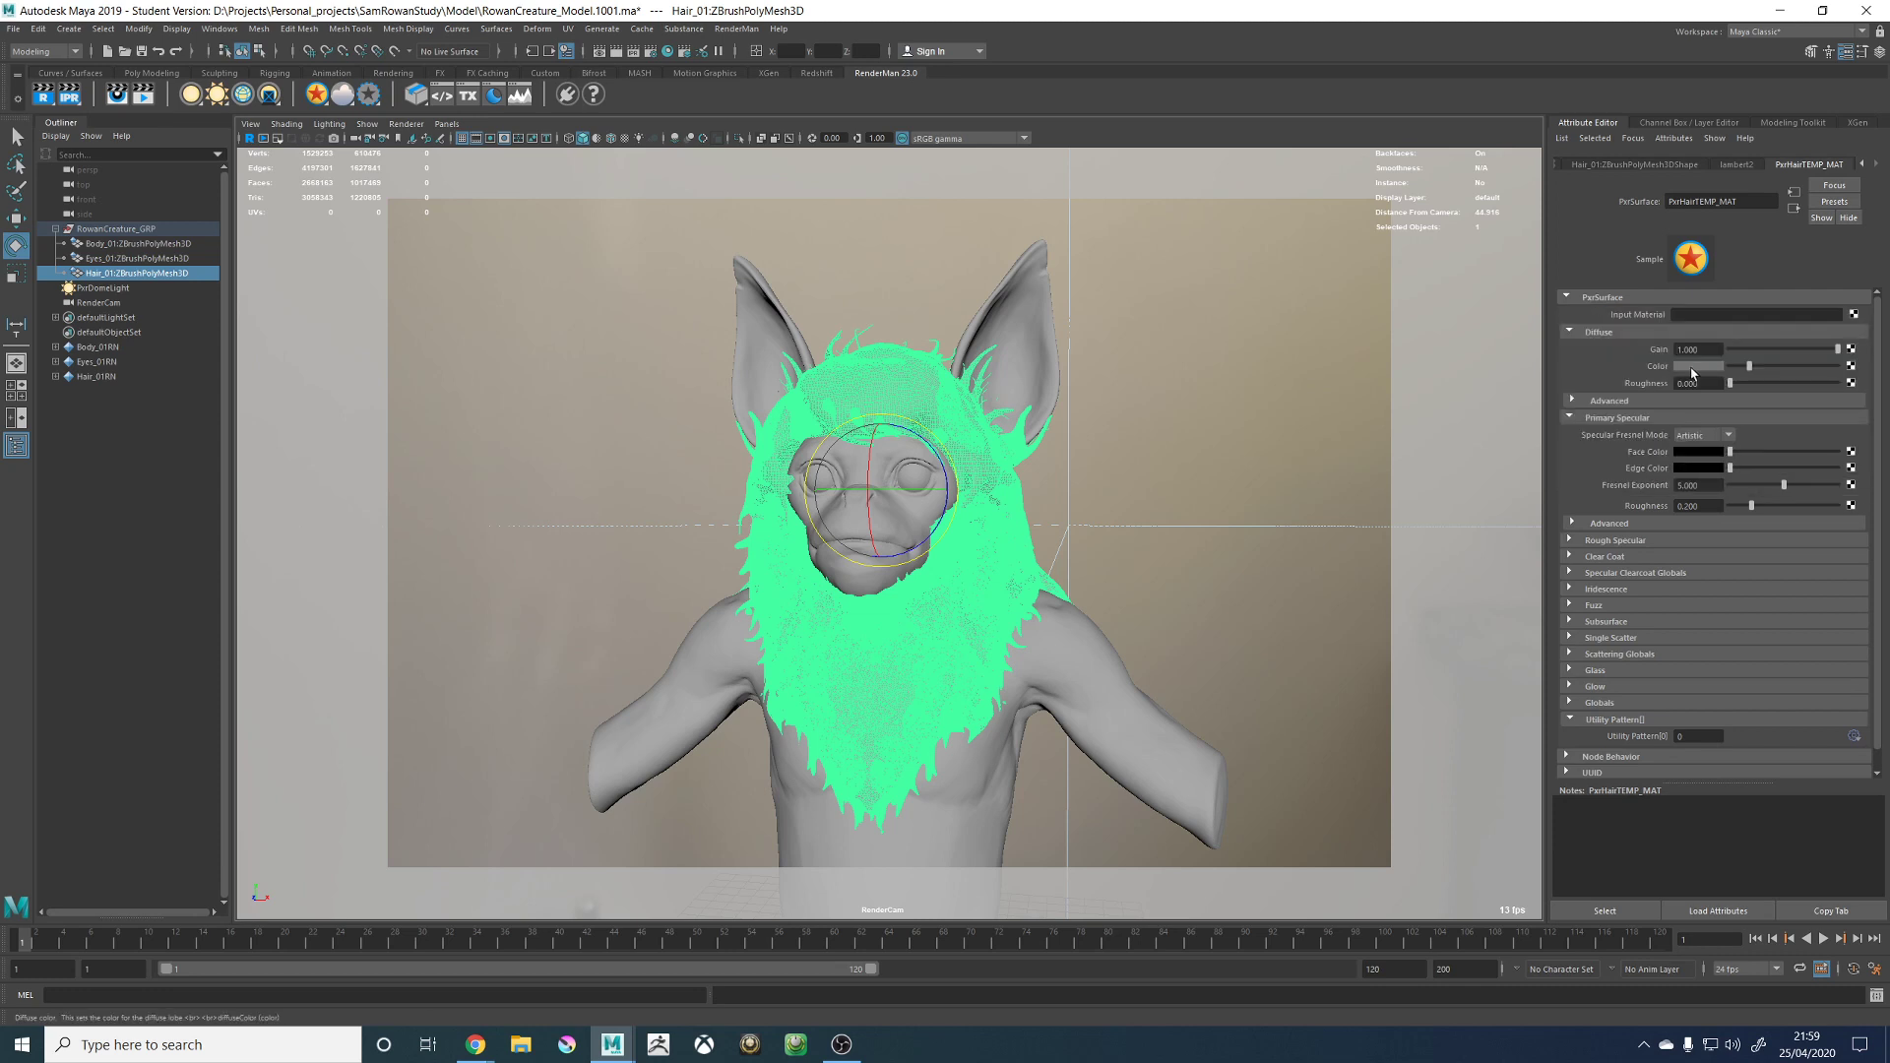
pyautogui.click(1188, 424)
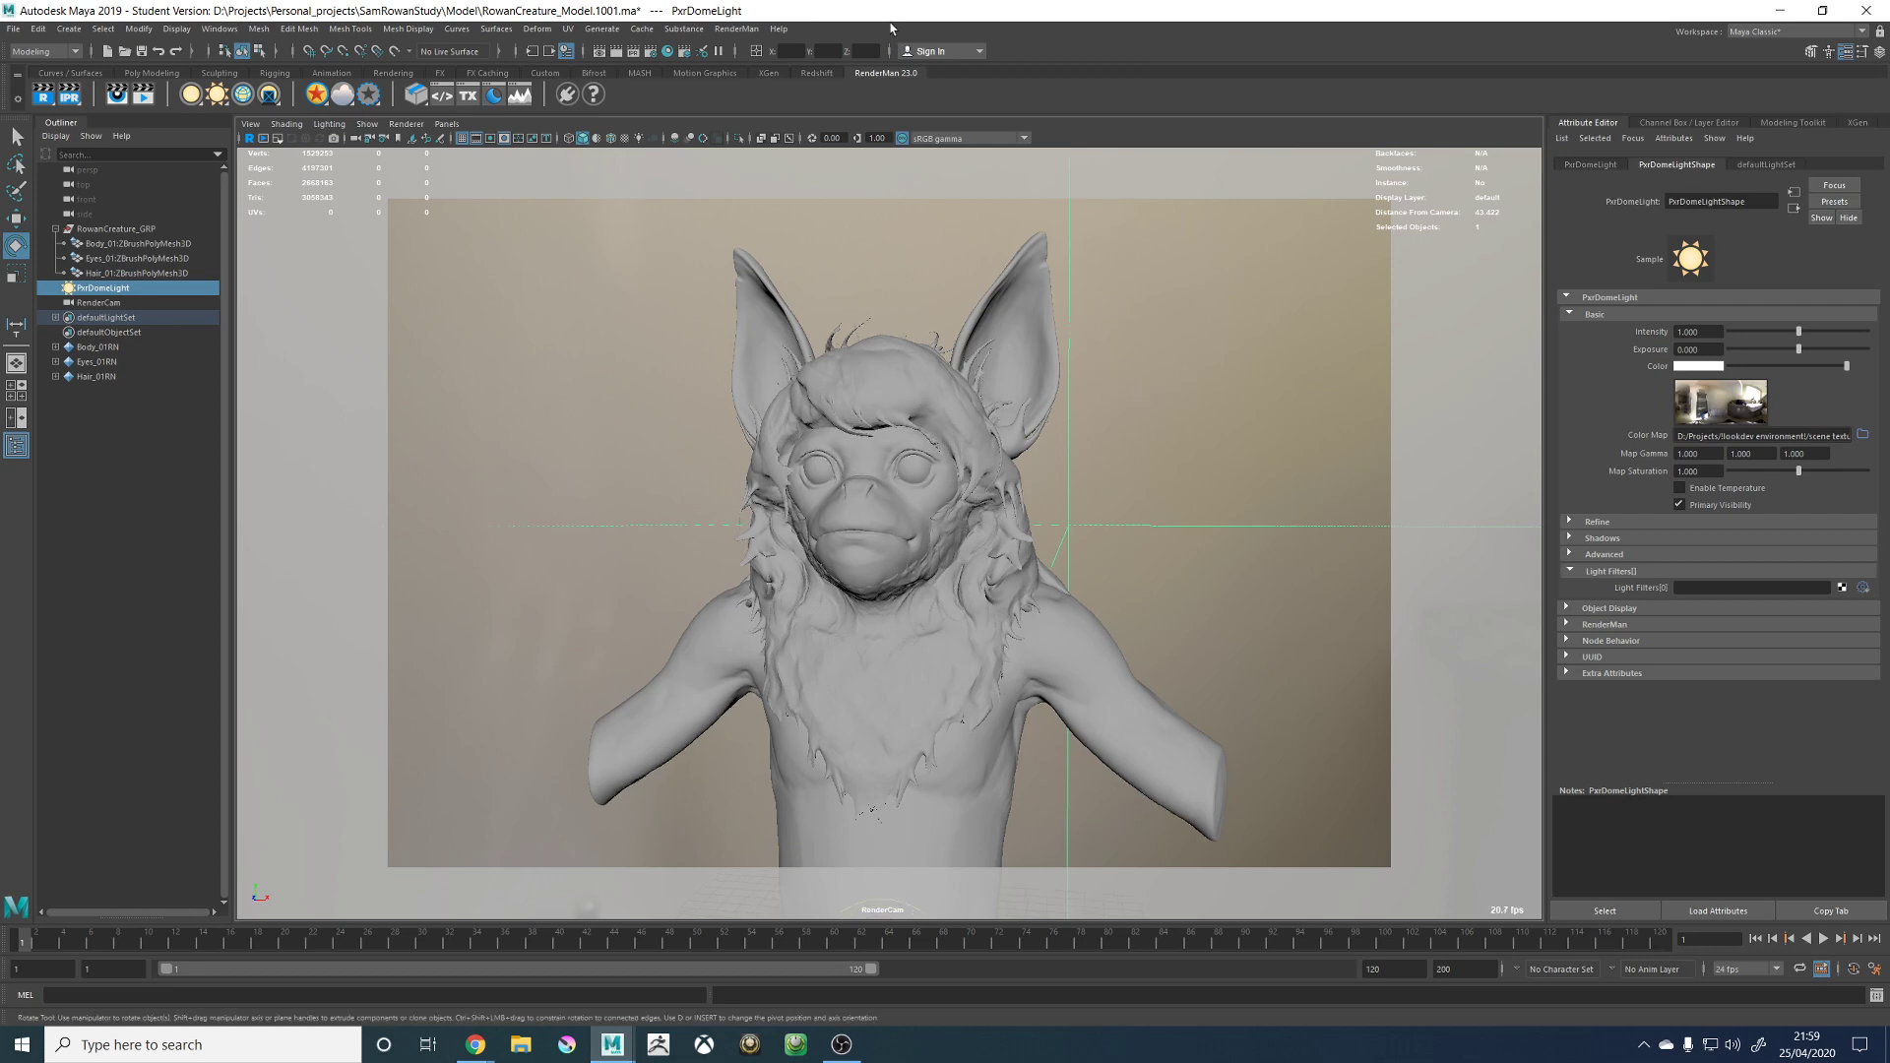
# Start a live RenderMan render of RenderCam in the viewport.
pyautogui.press('super+d')
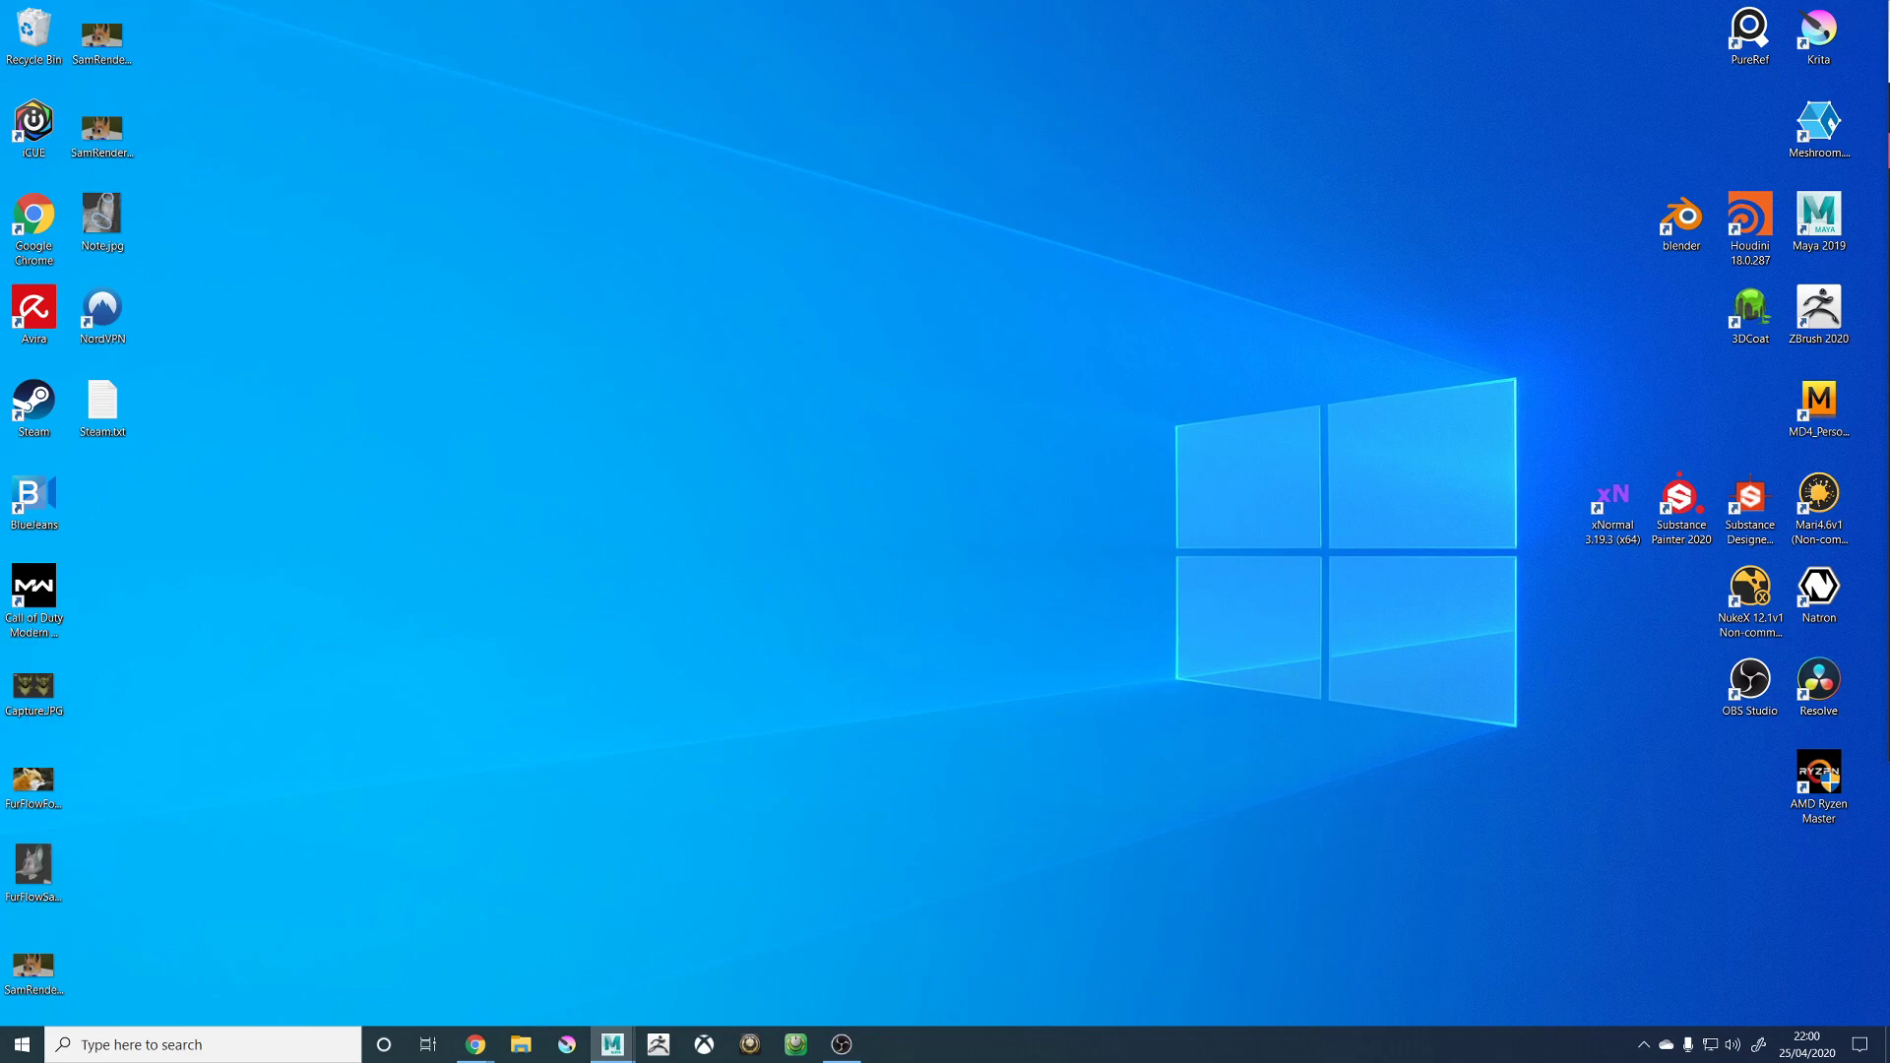
pyautogui.press('super+d')
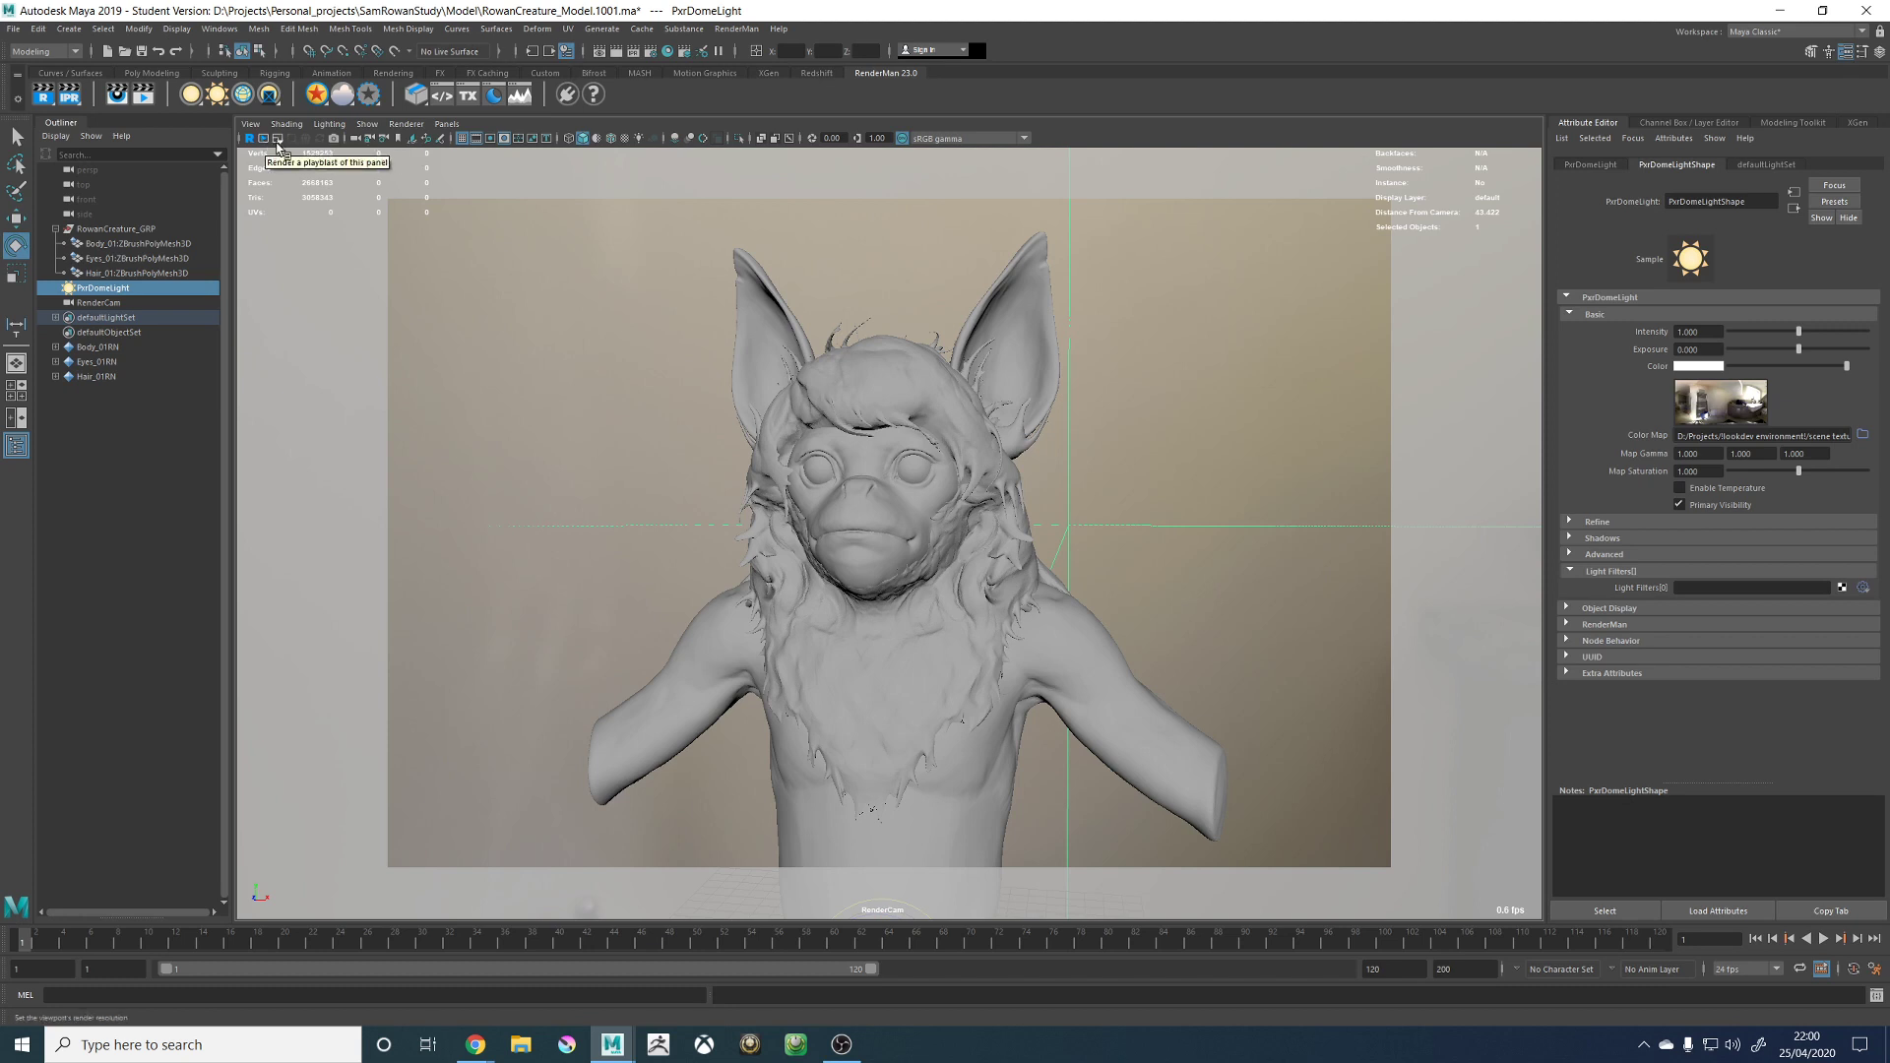
pyautogui.click(249, 139)
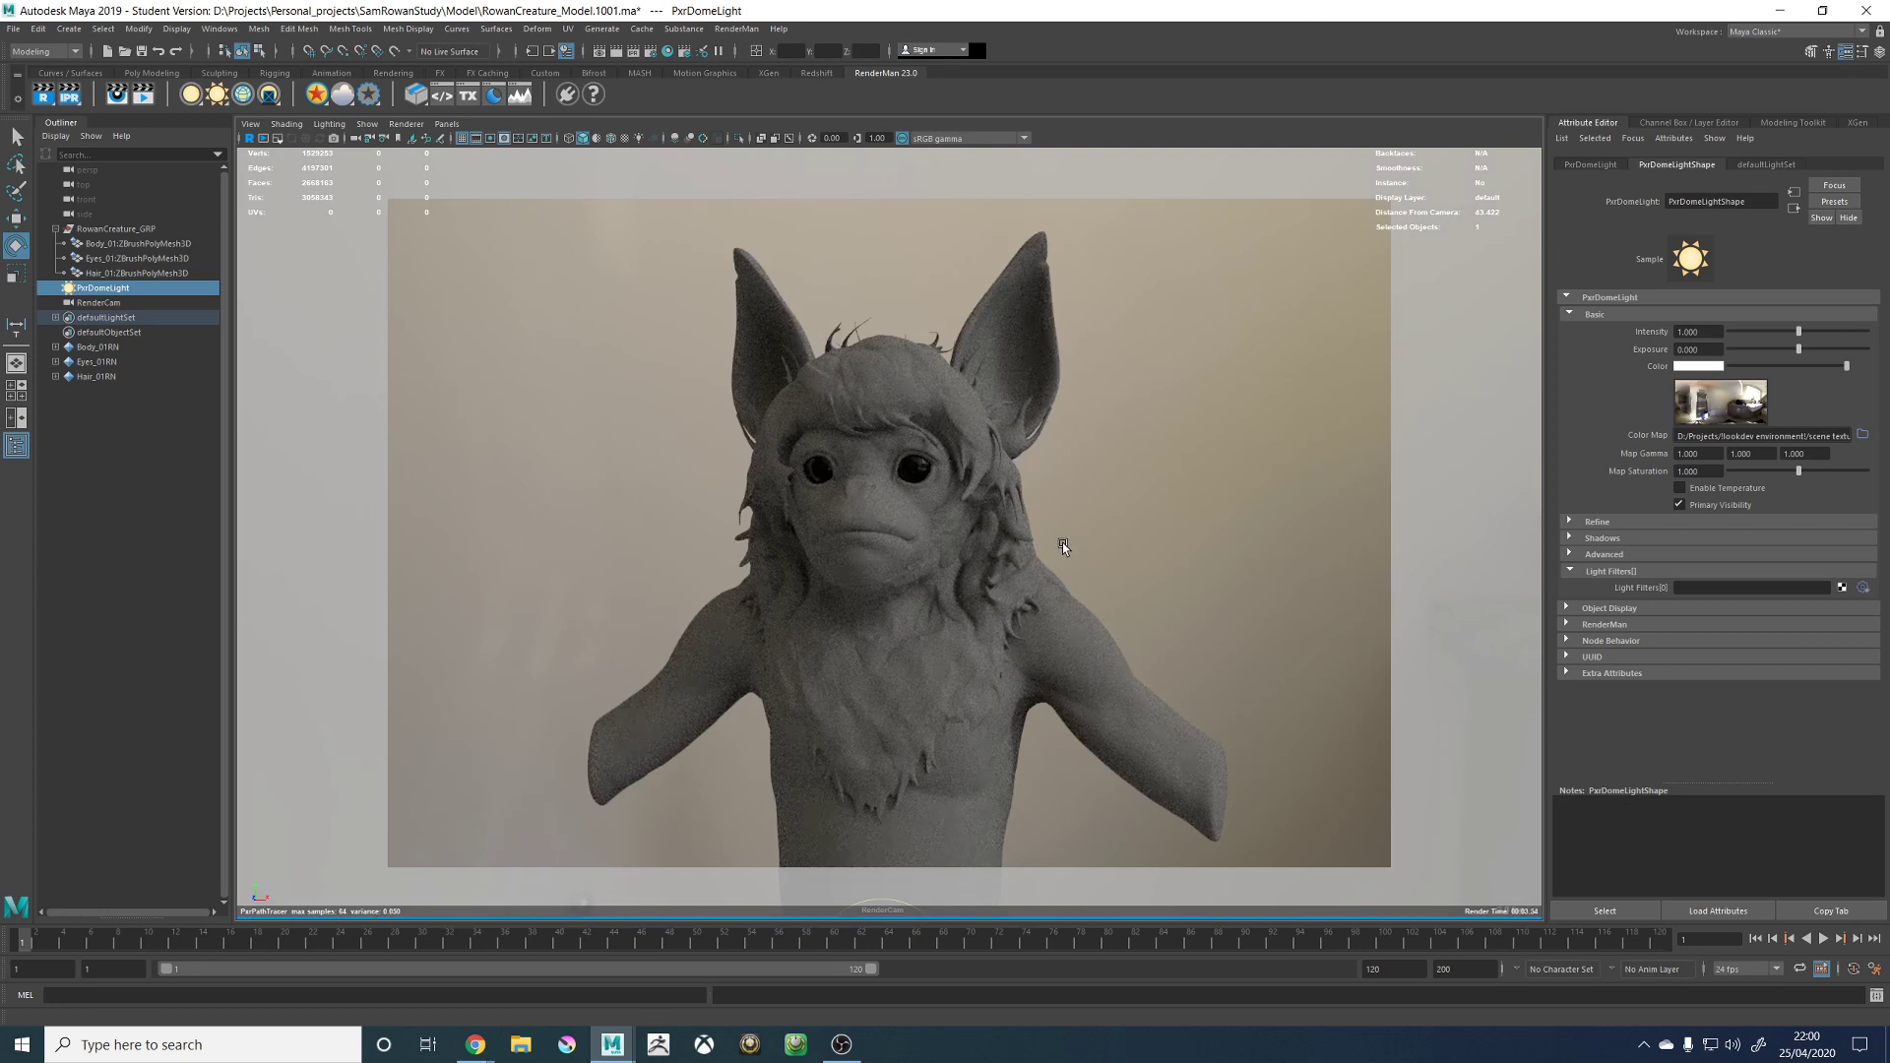
# Keep PxrHairTEMP_MAT loaded with automatic attribute loading off, and set its diffuse color to a dark green with hue about 97.
pyautogui.click(892, 401)
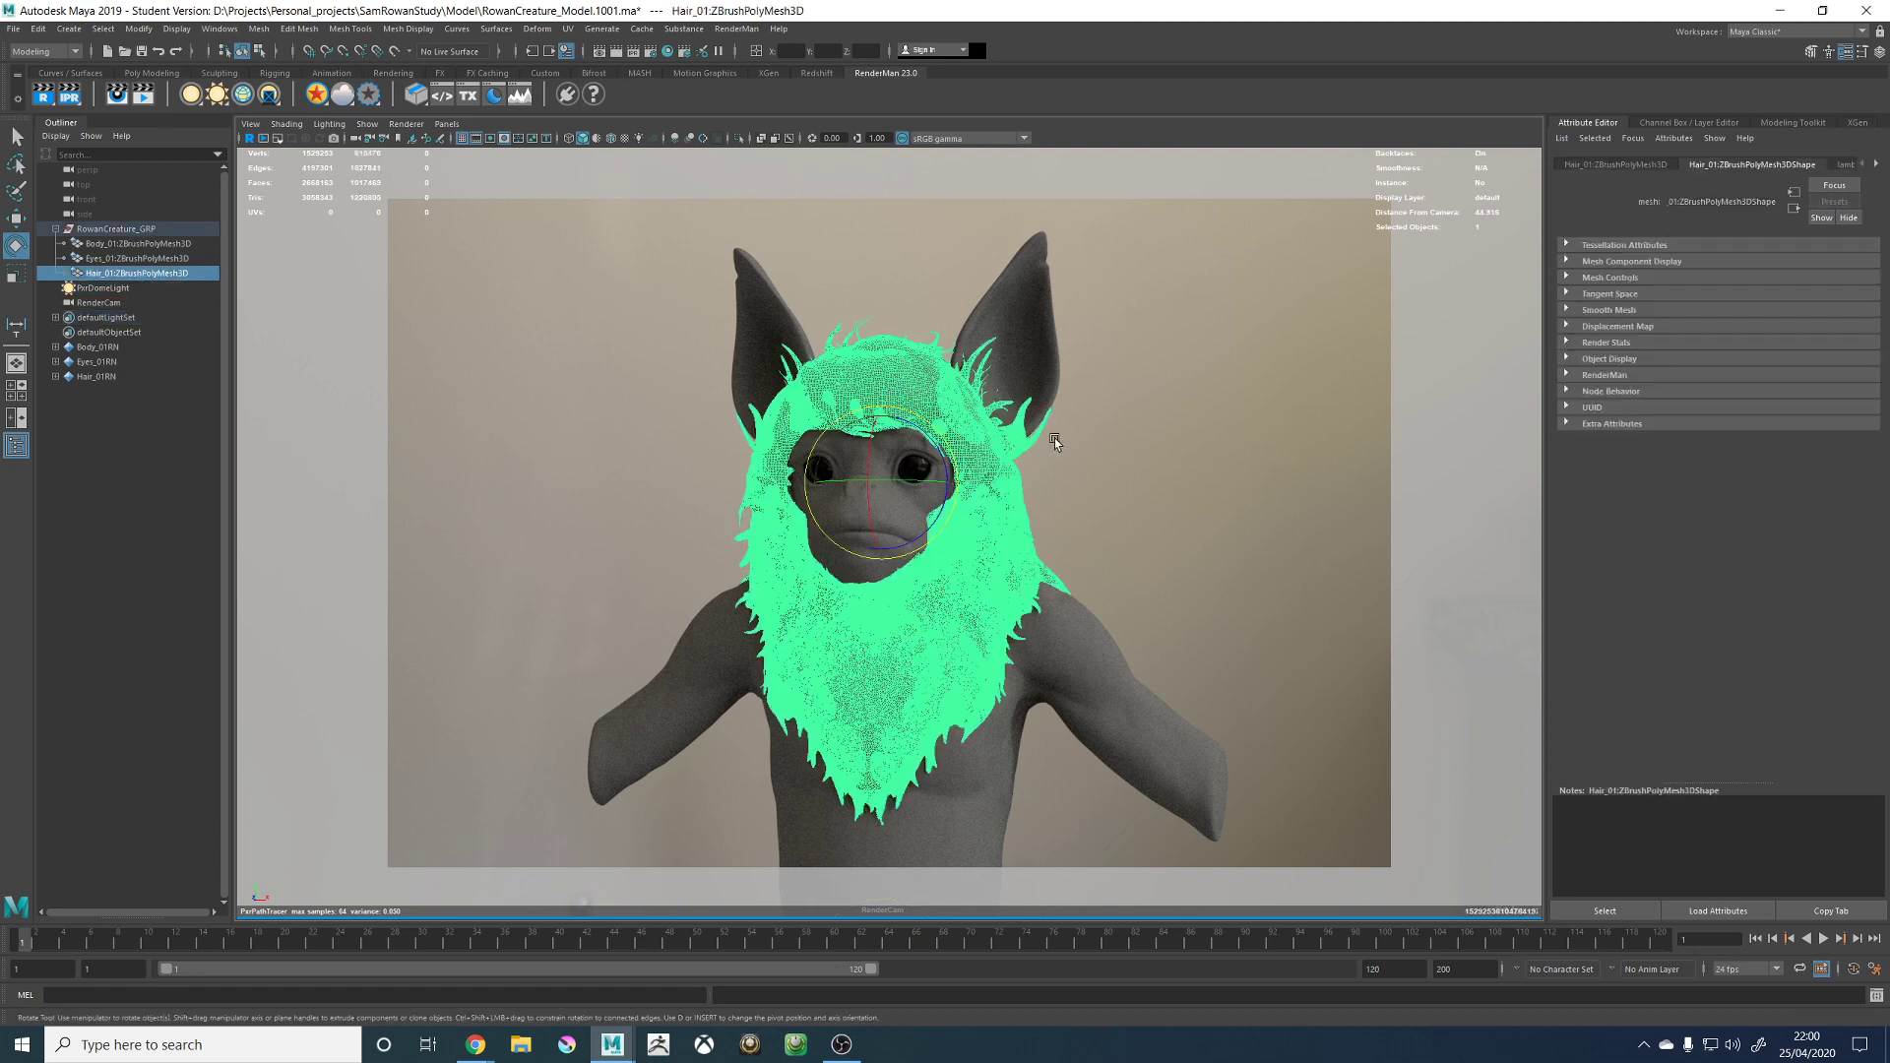
pyautogui.click(1875, 167)
pyautogui.click(1580, 136)
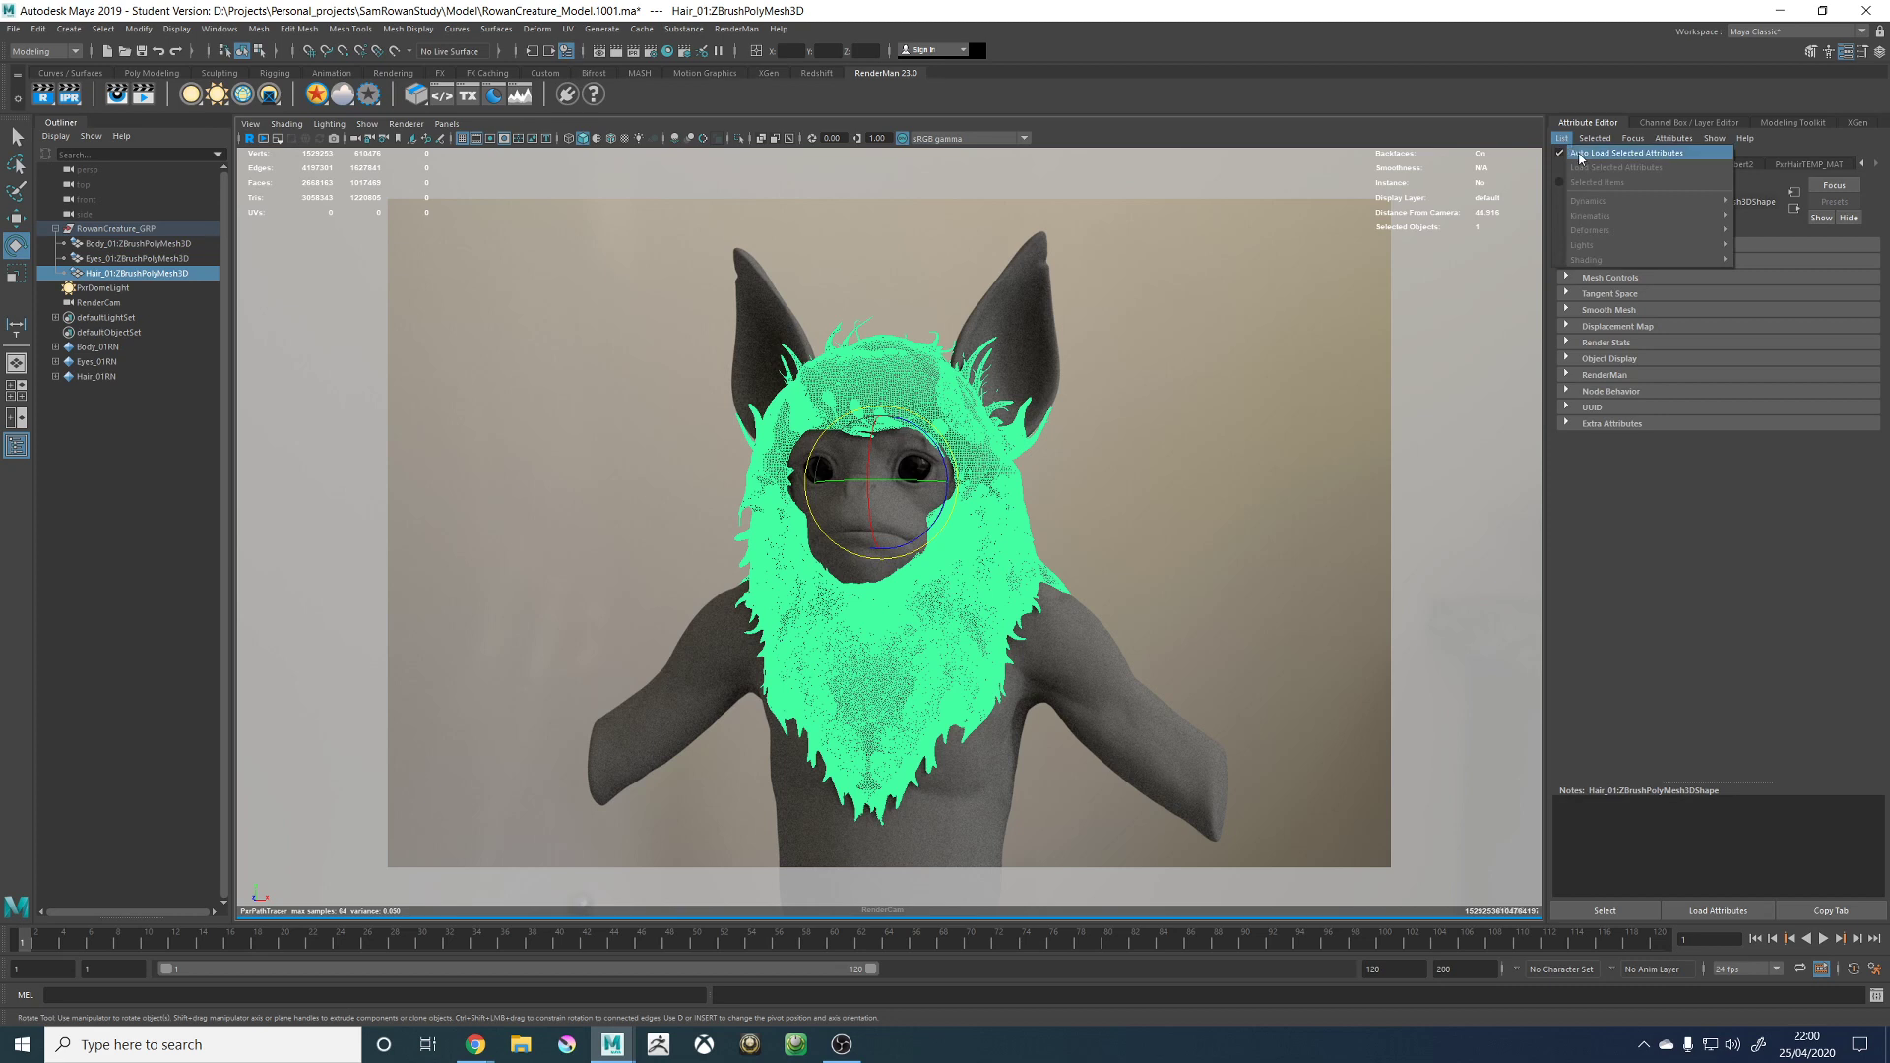
pyautogui.click(1319, 282)
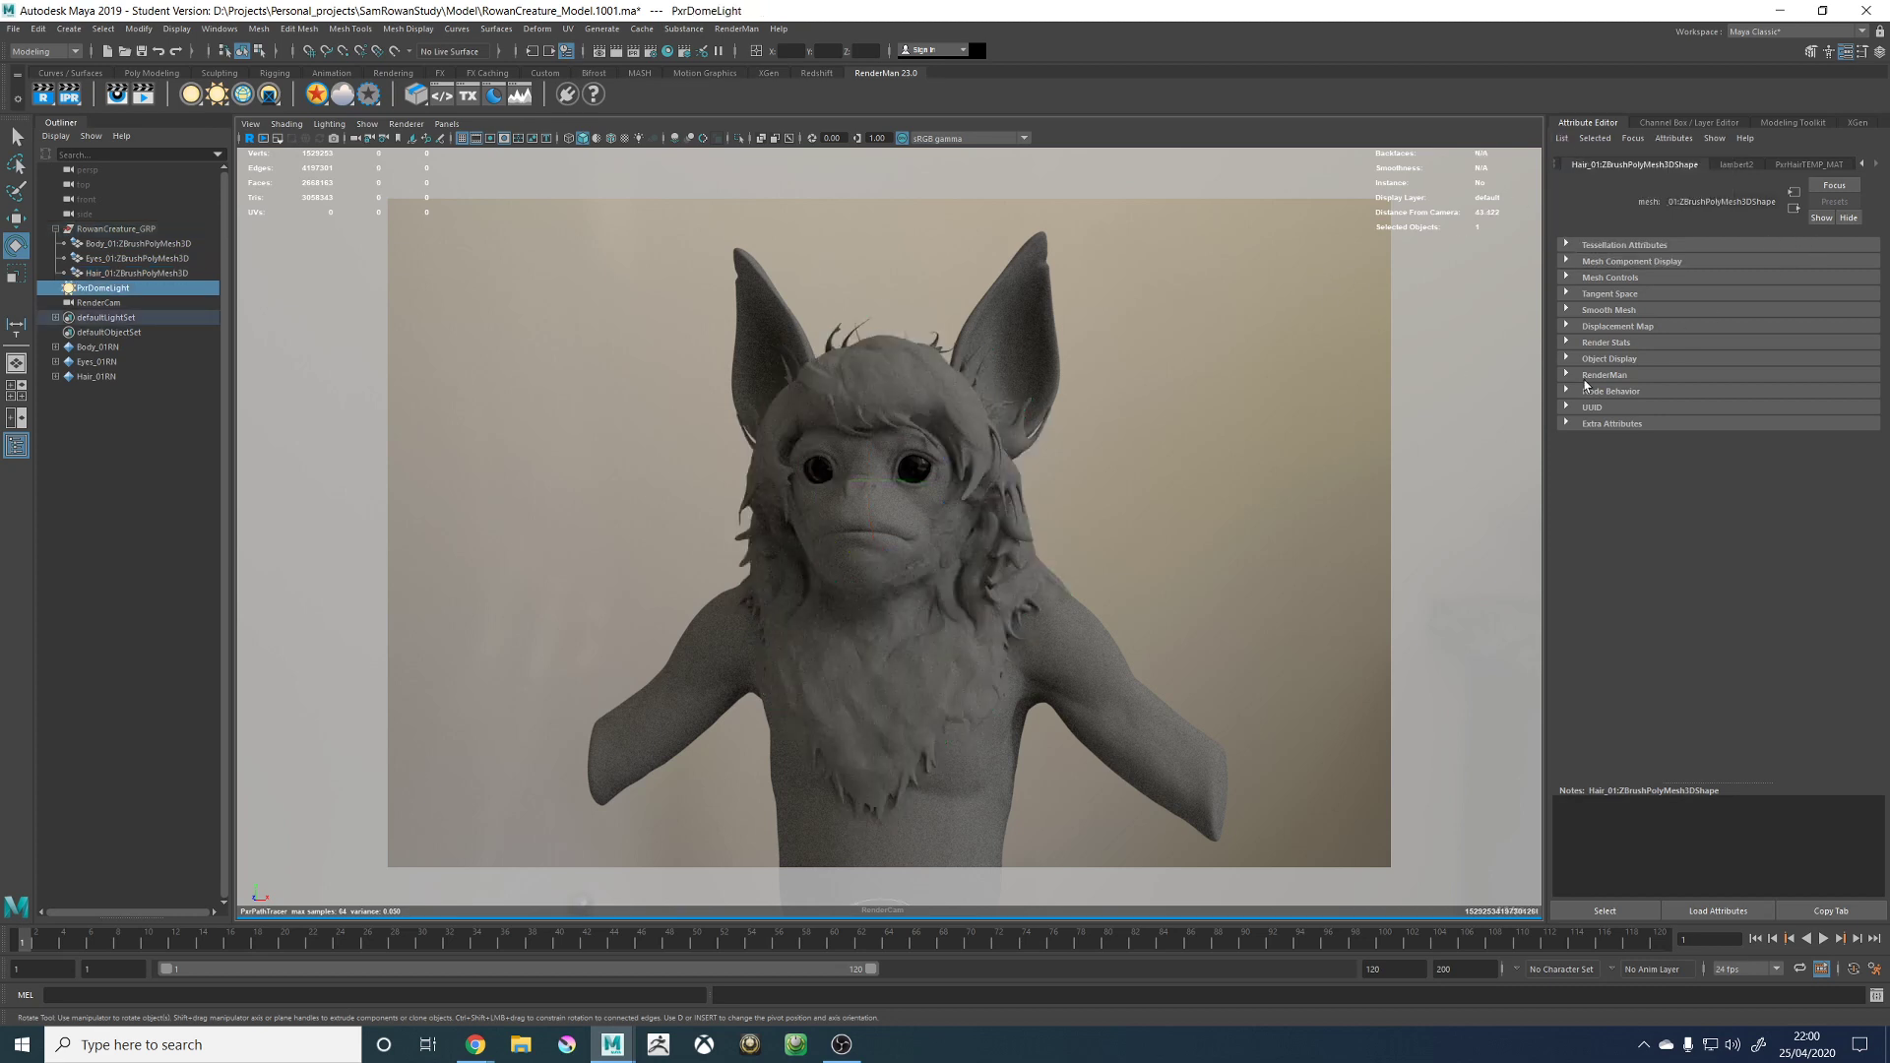
pyautogui.click(1824, 165)
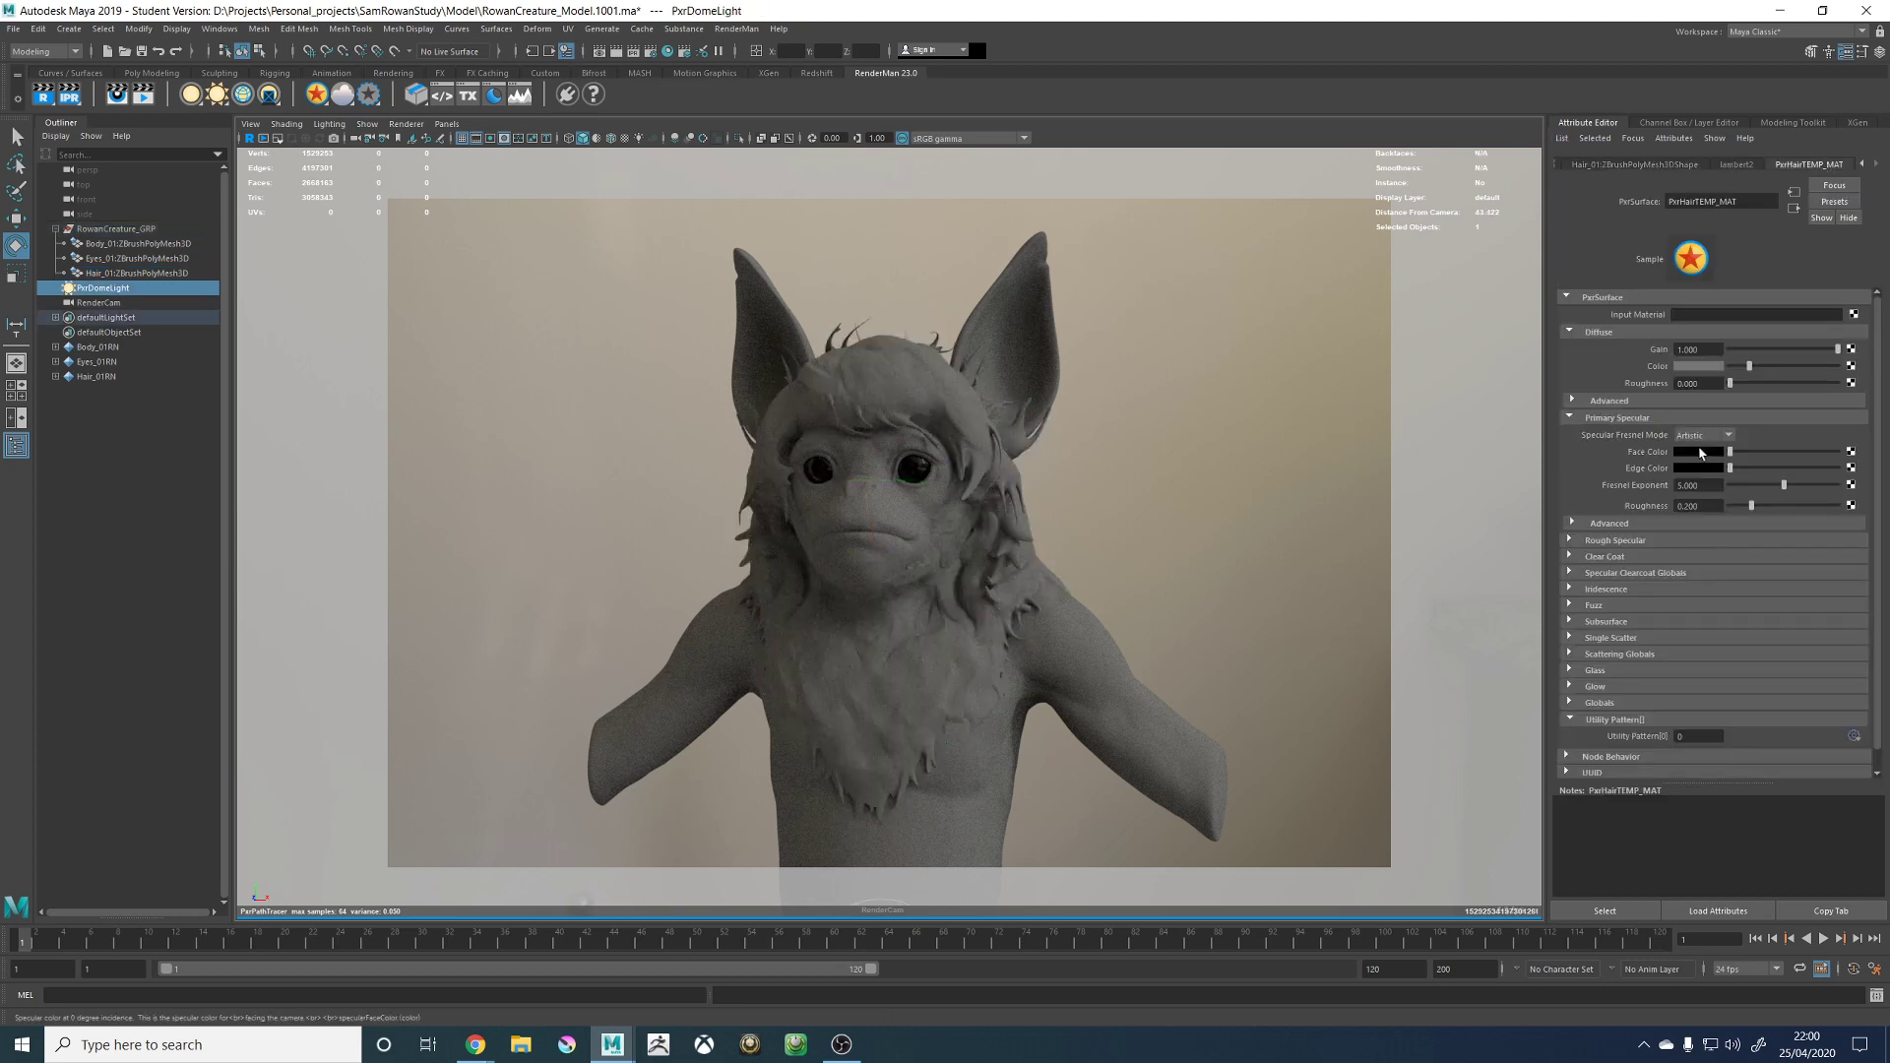
pyautogui.click(1697, 375)
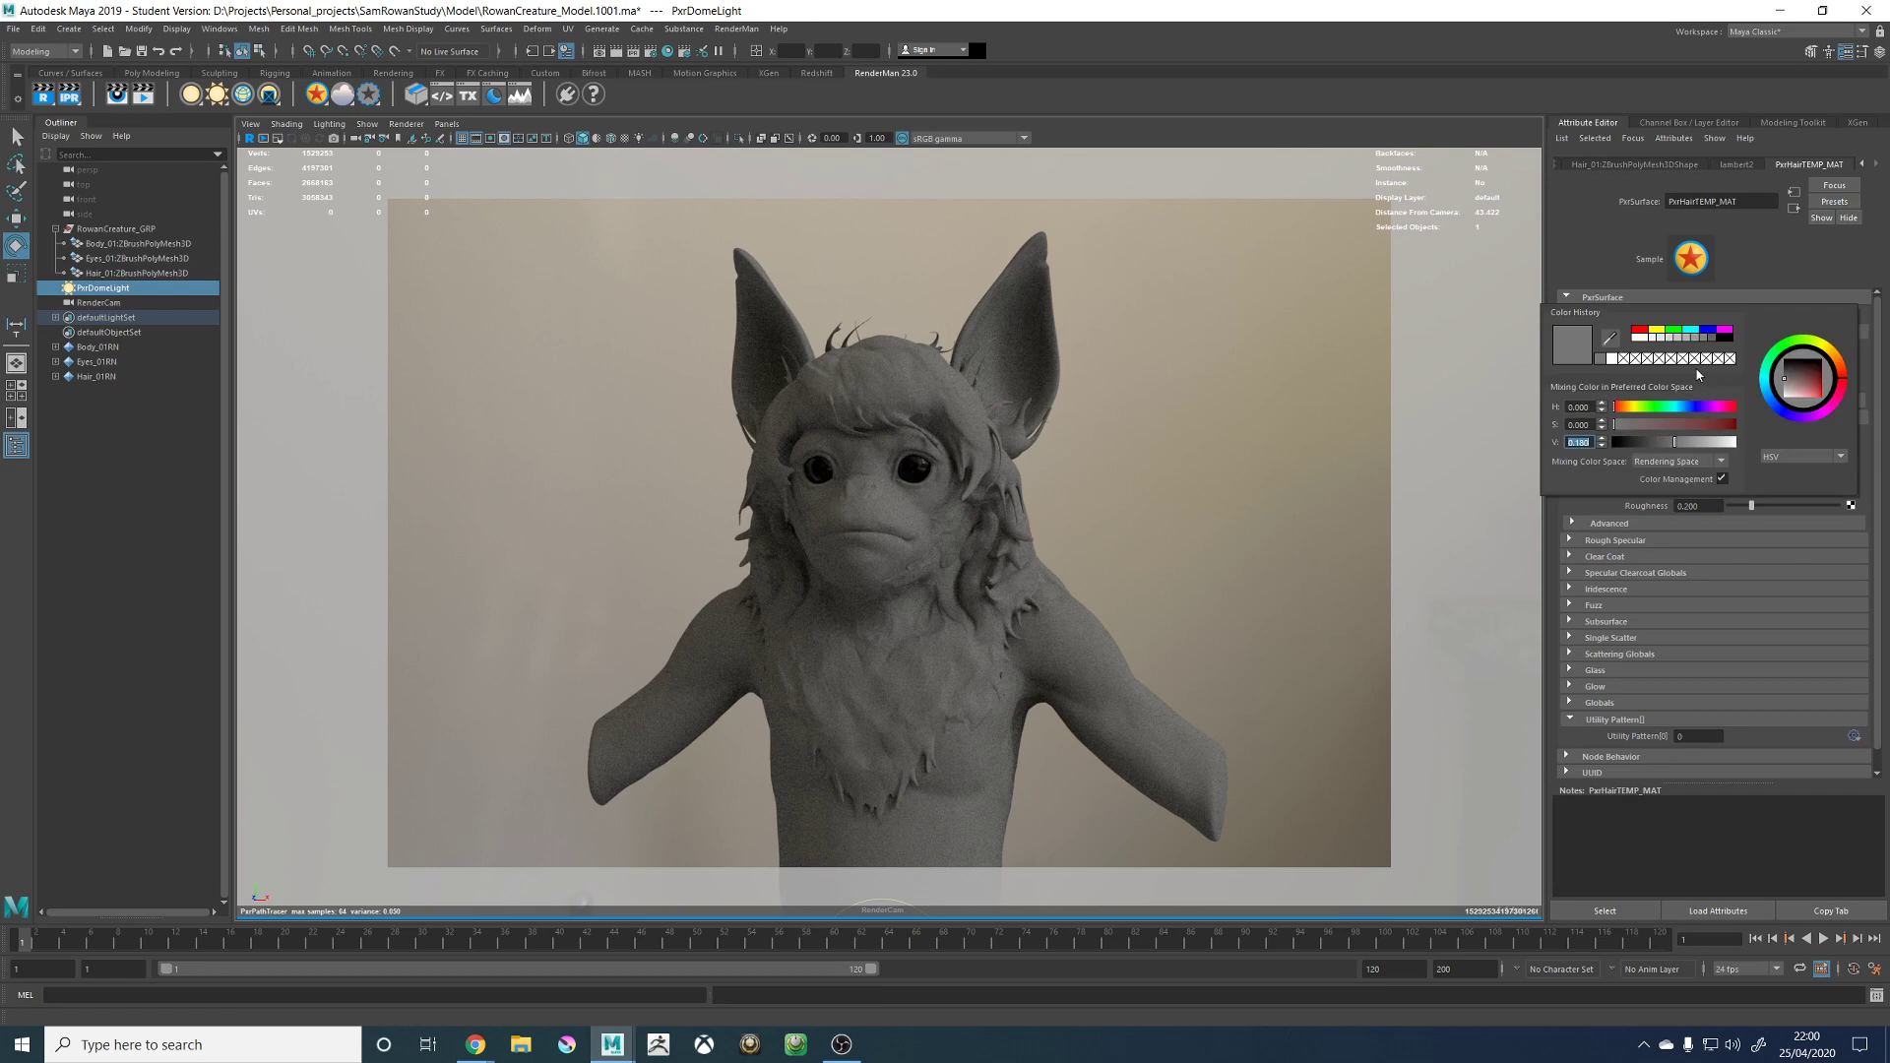
pyautogui.click(1645, 406)
pyautogui.moveTo(1651, 424); pyautogui.dragTo(1679, 426)
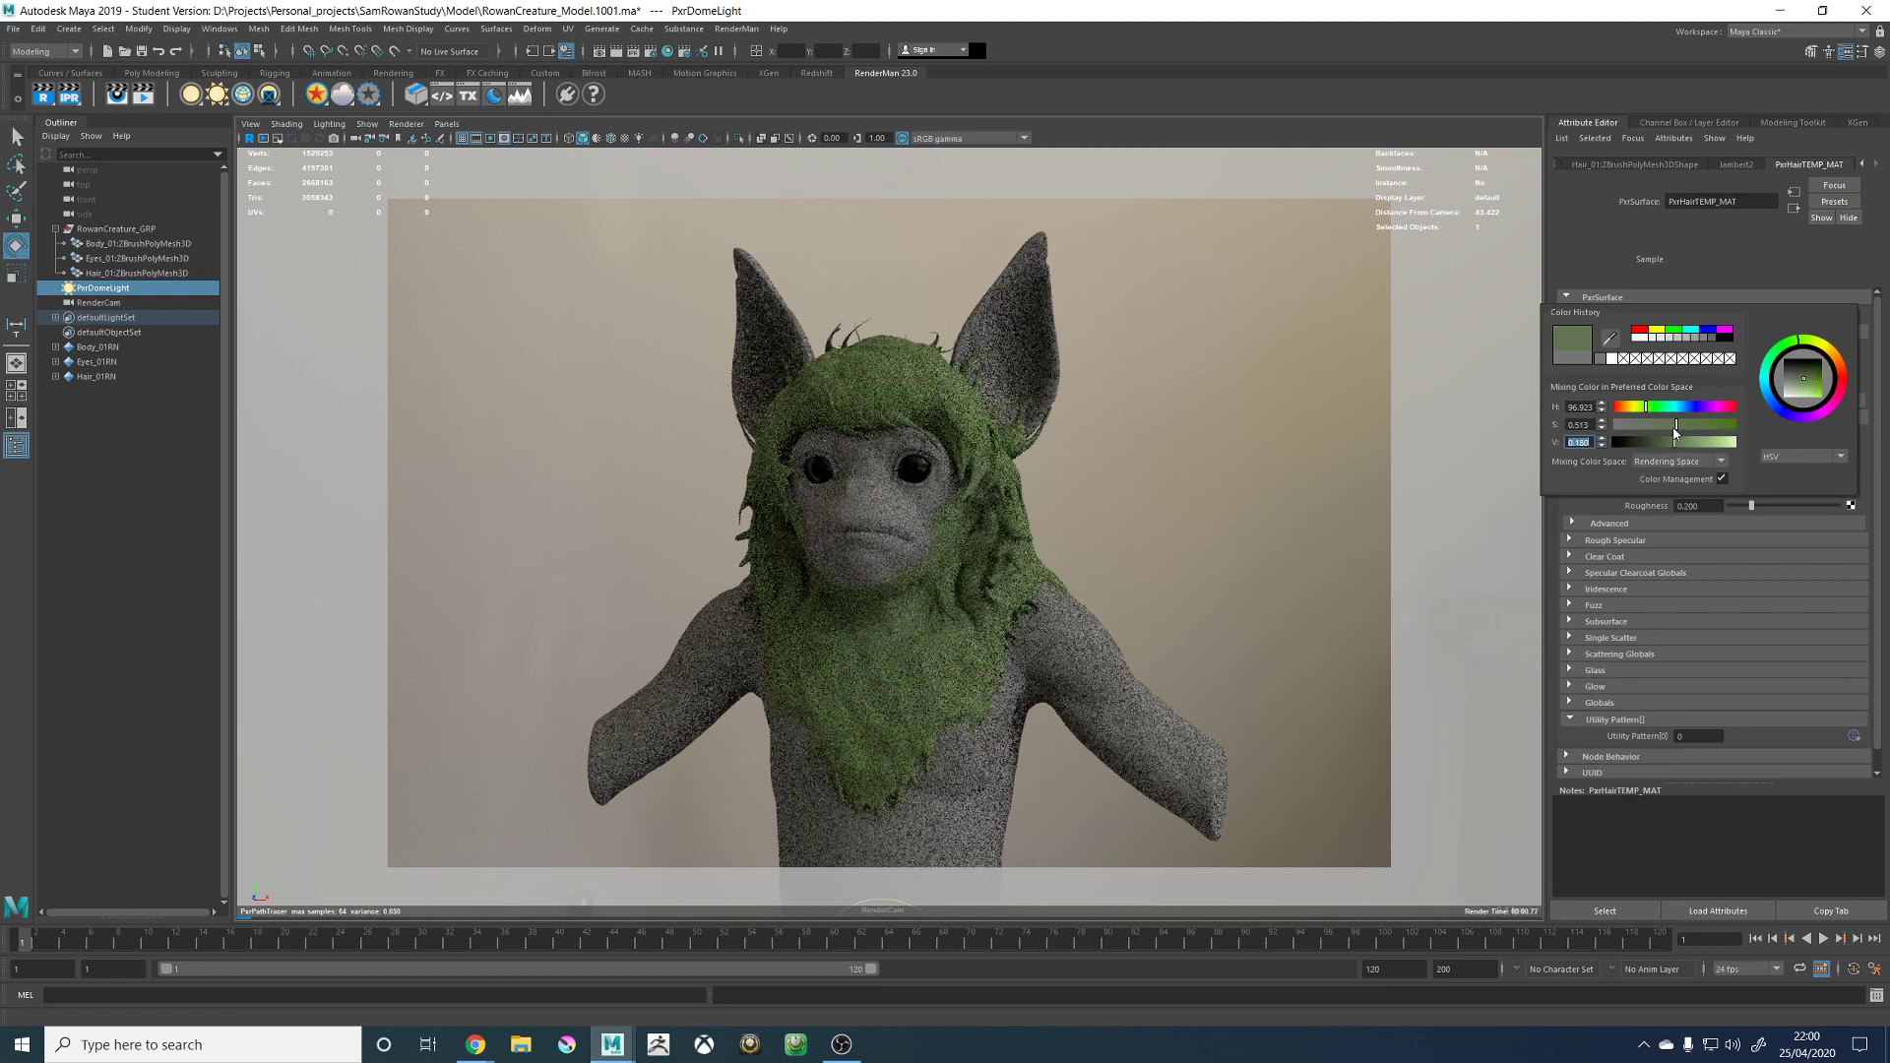
pyautogui.moveTo(1665, 442); pyautogui.dragTo(1662, 443)
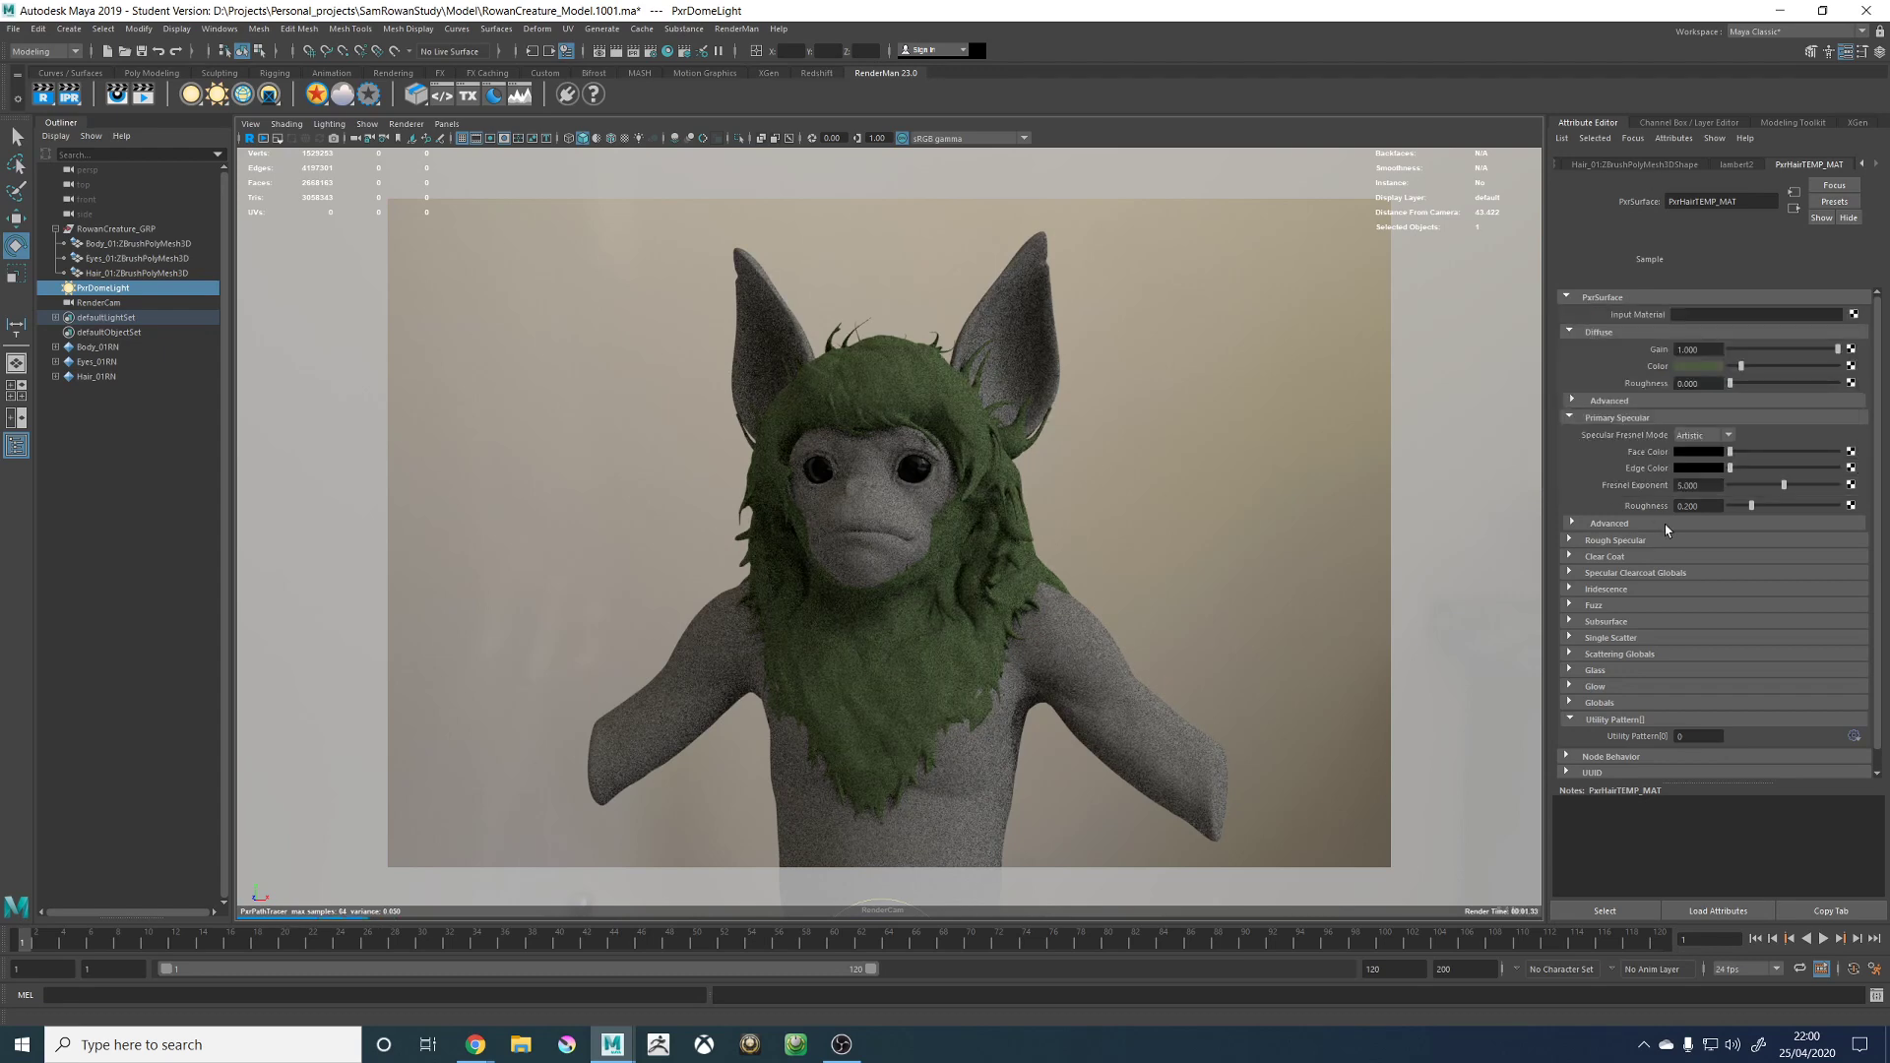
# Set the hair material's specular Fresnel mode to Physical and its refraction index to 1.4.
pyautogui.click(1716, 435)
pyautogui.click(1706, 469)
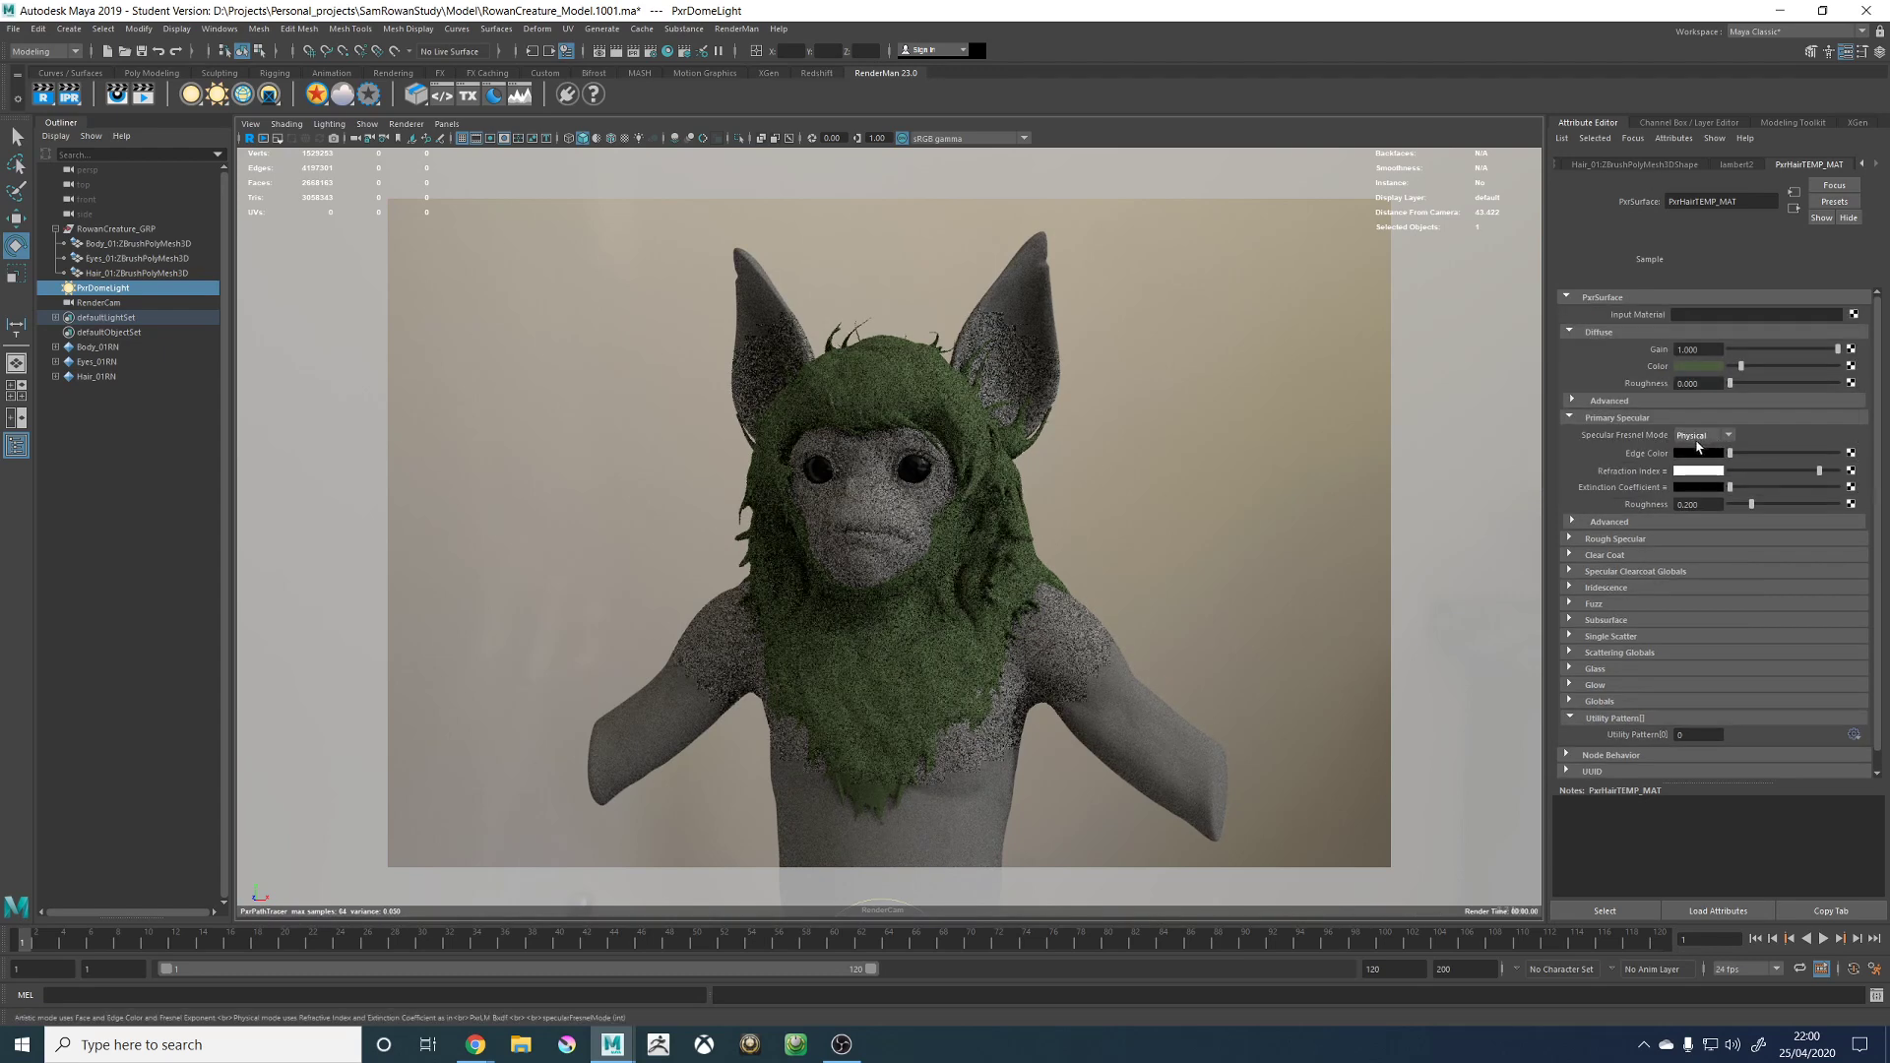
pyautogui.click(1683, 470)
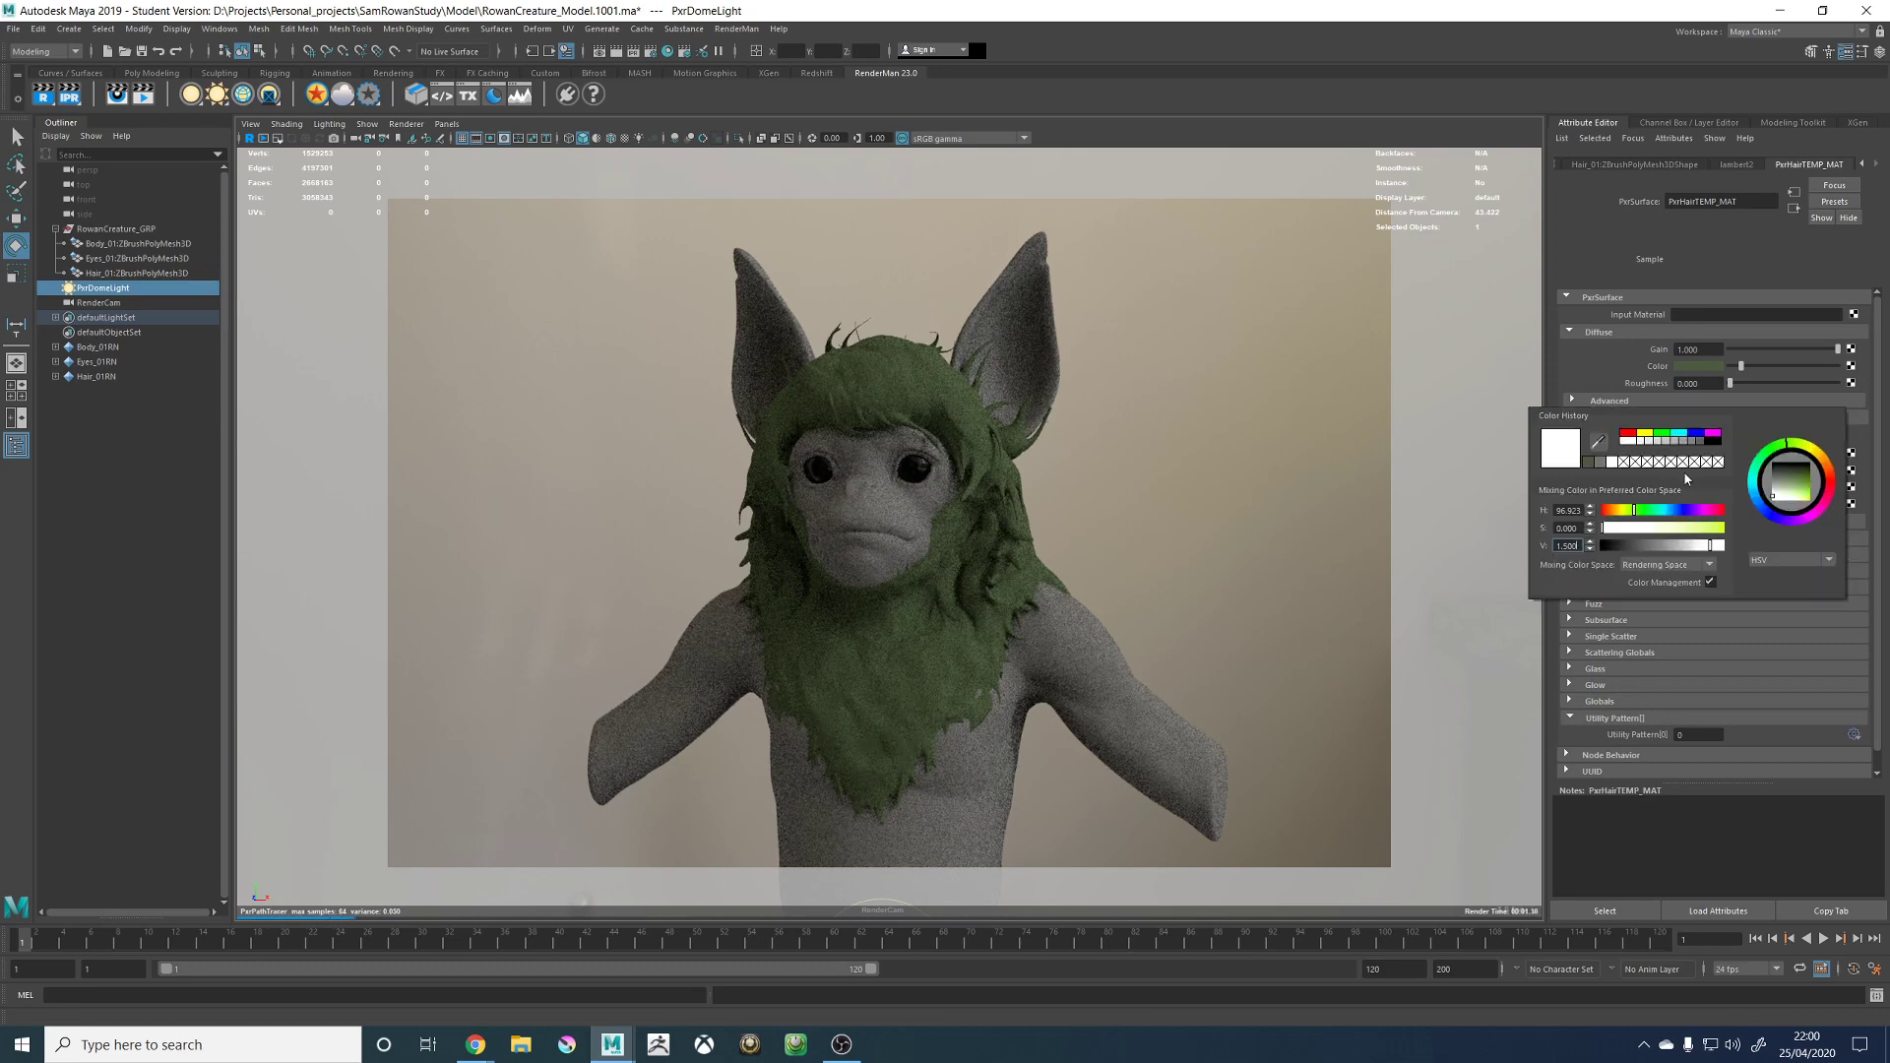
pyautogui.doubleClick(1564, 545)
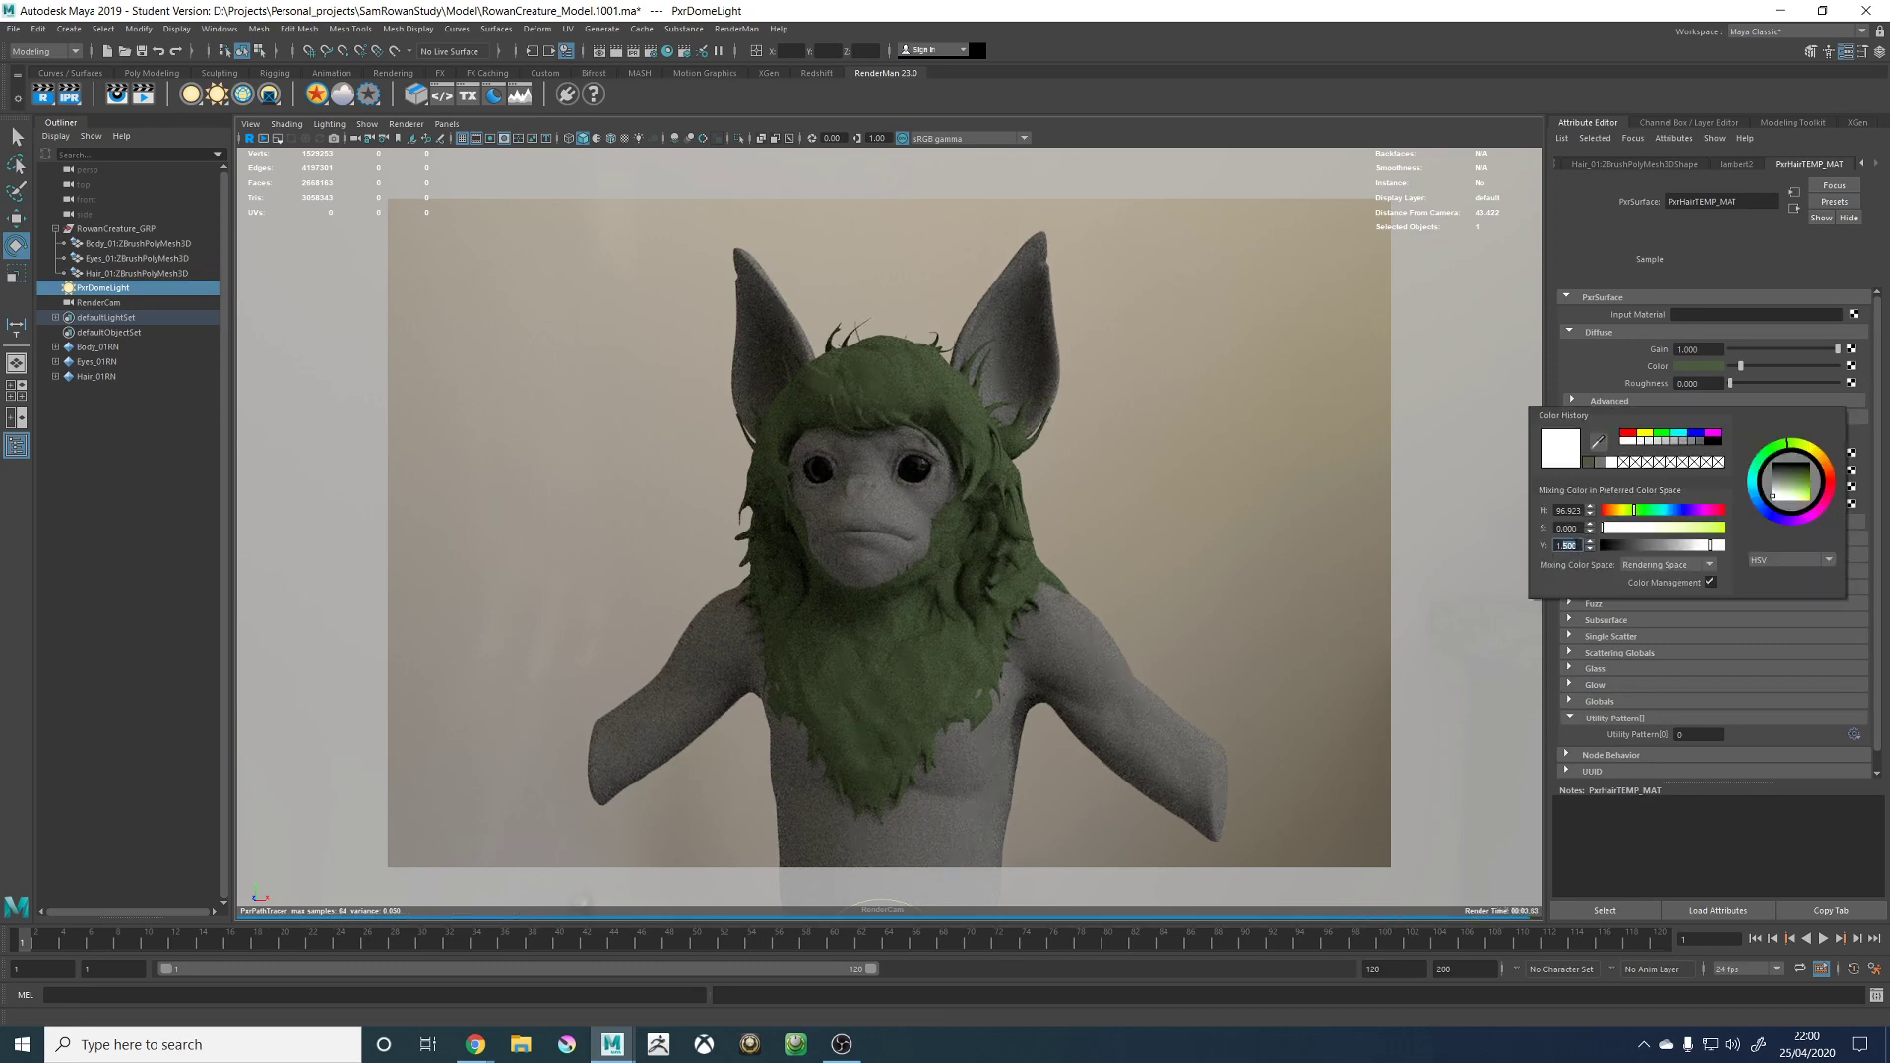
pyautogui.write('55')
pyautogui.press('Return')
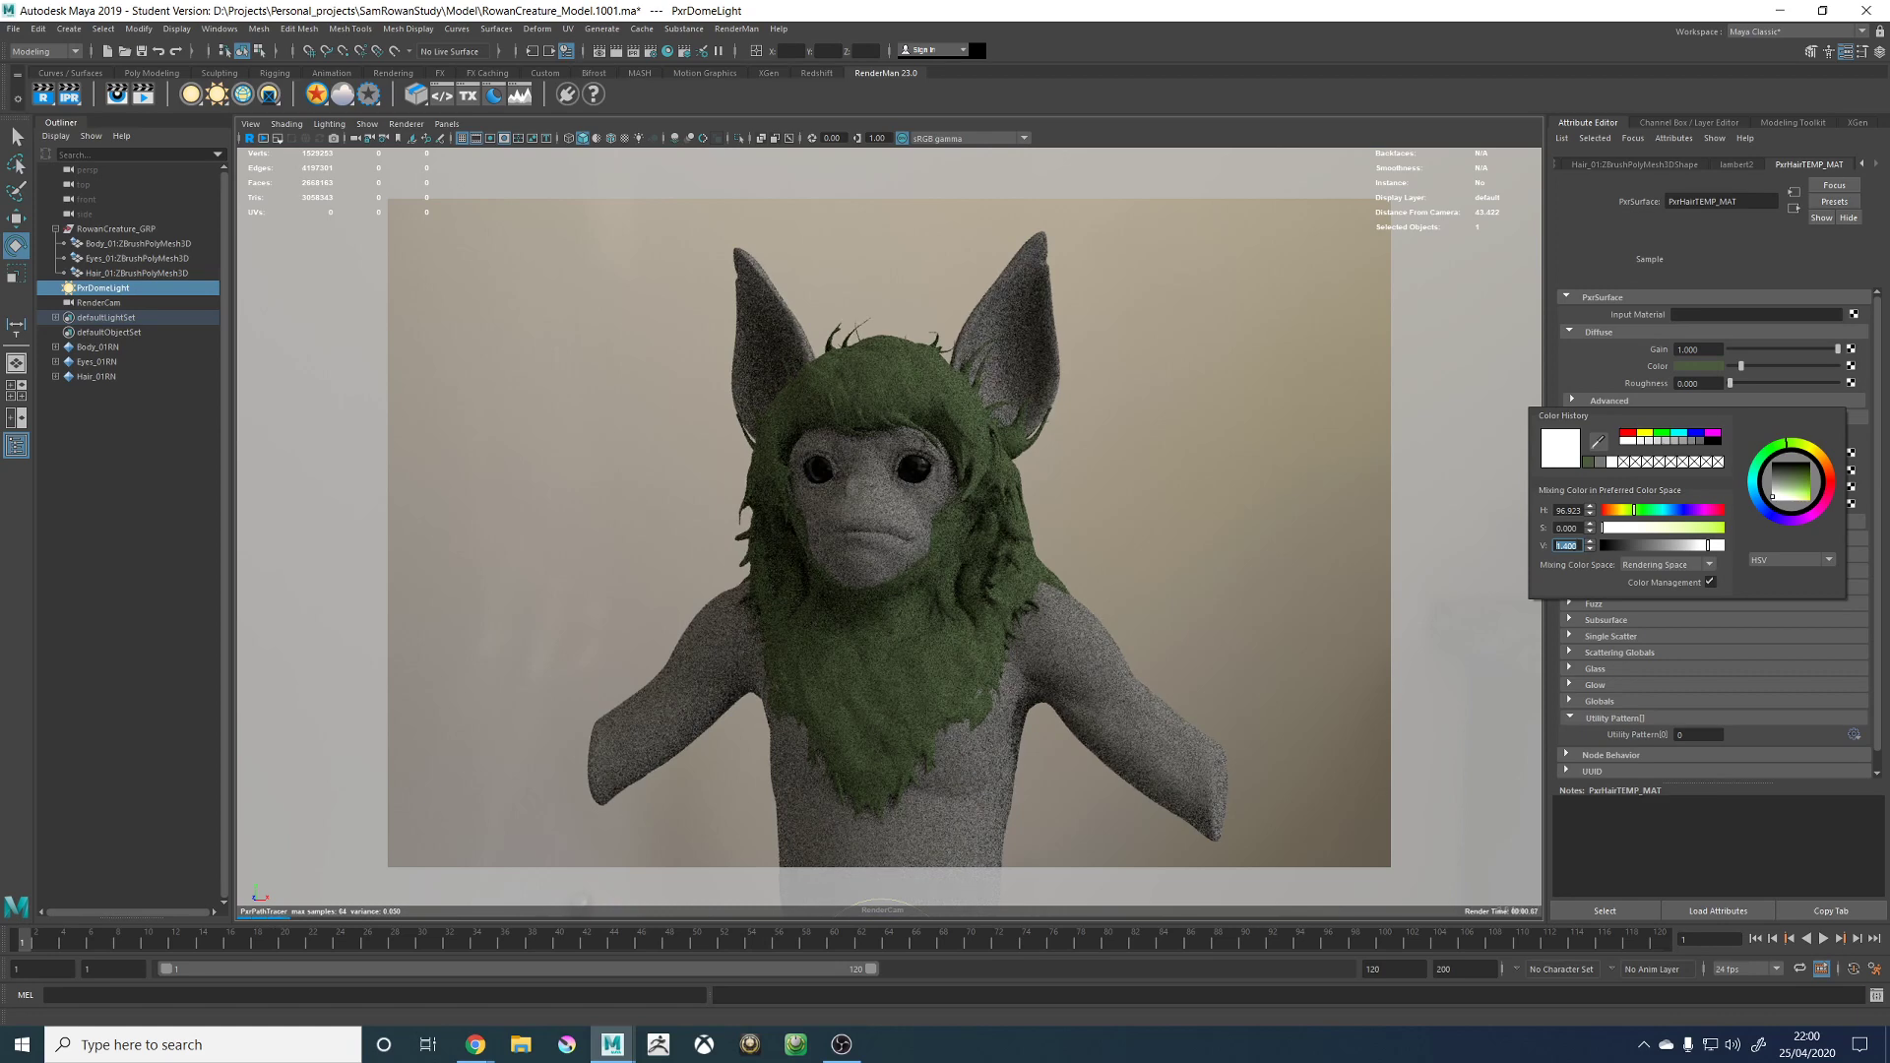
# Set the hair material's specular edge color to white and roughness to about 0.556, and fine-tune the diffuse green's brightness.
pyautogui.moveTo(1729, 453); pyautogui.dragTo(1837, 453)
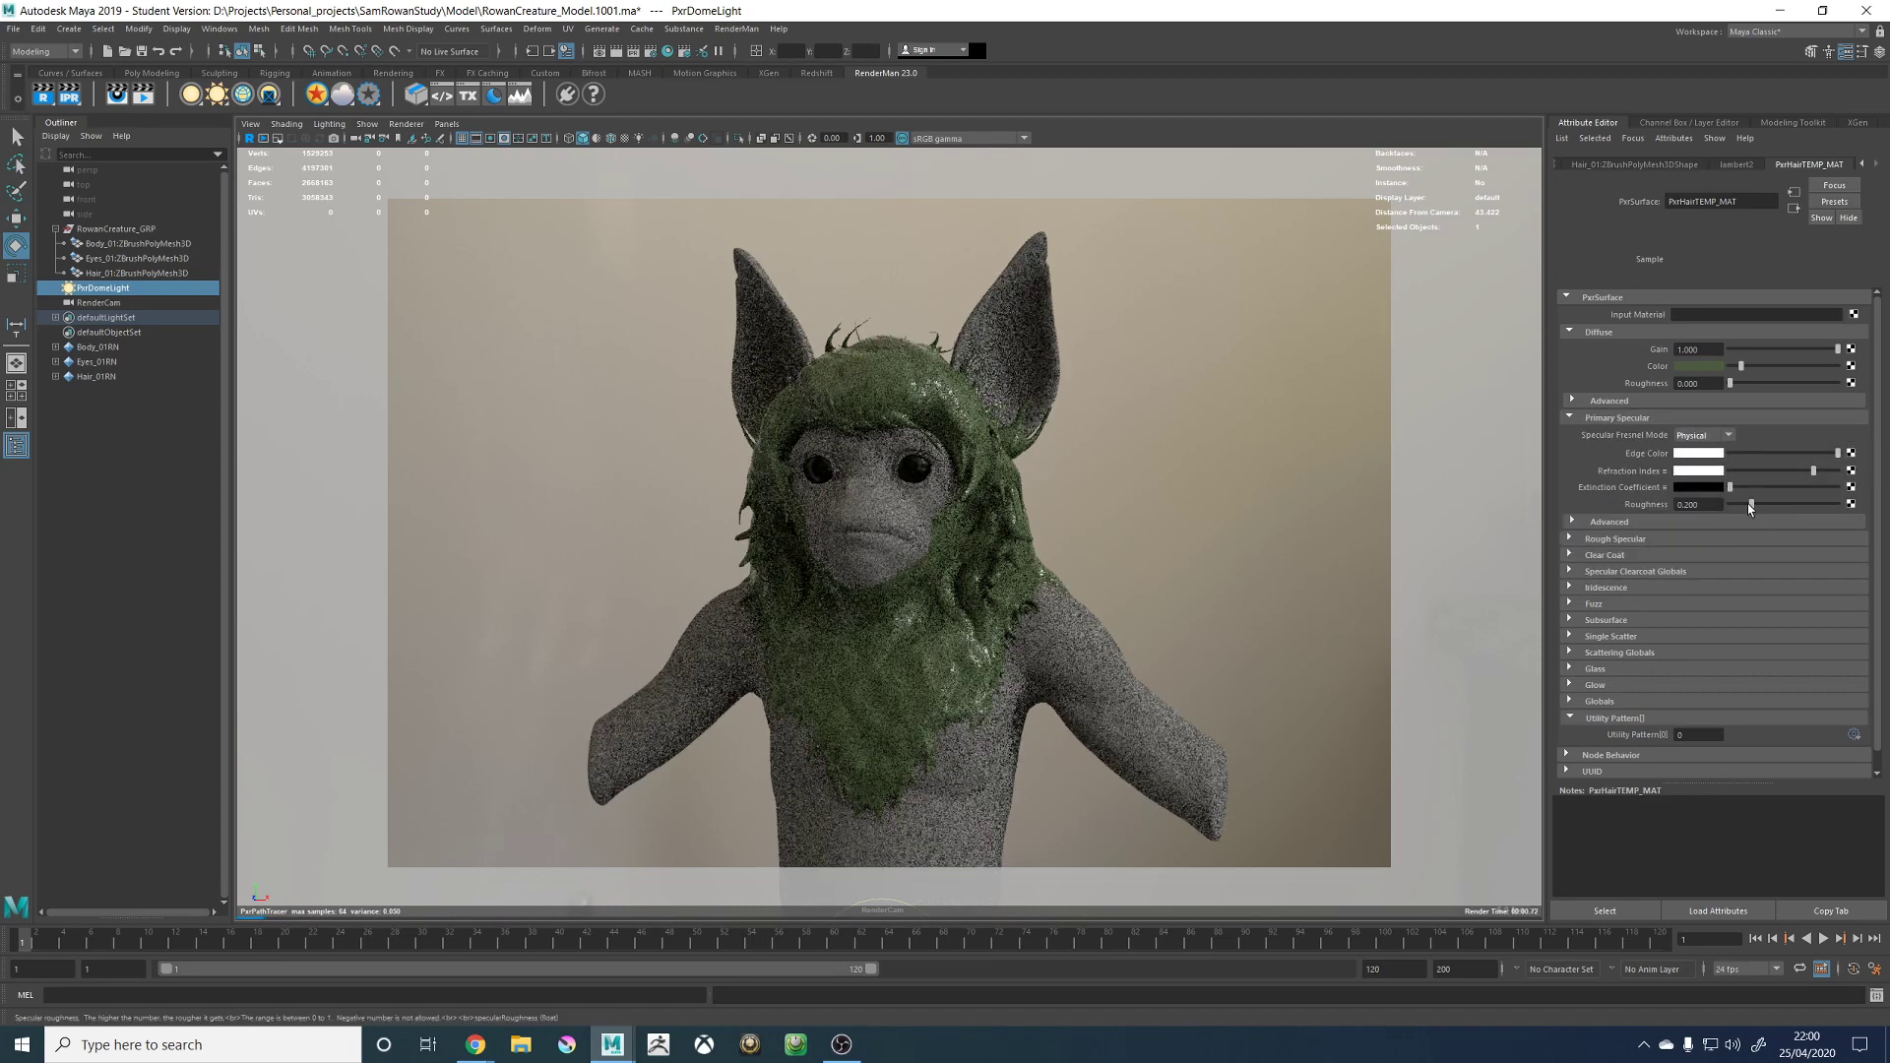
pyautogui.moveTo(1742, 507); pyautogui.dragTo(1789, 506)
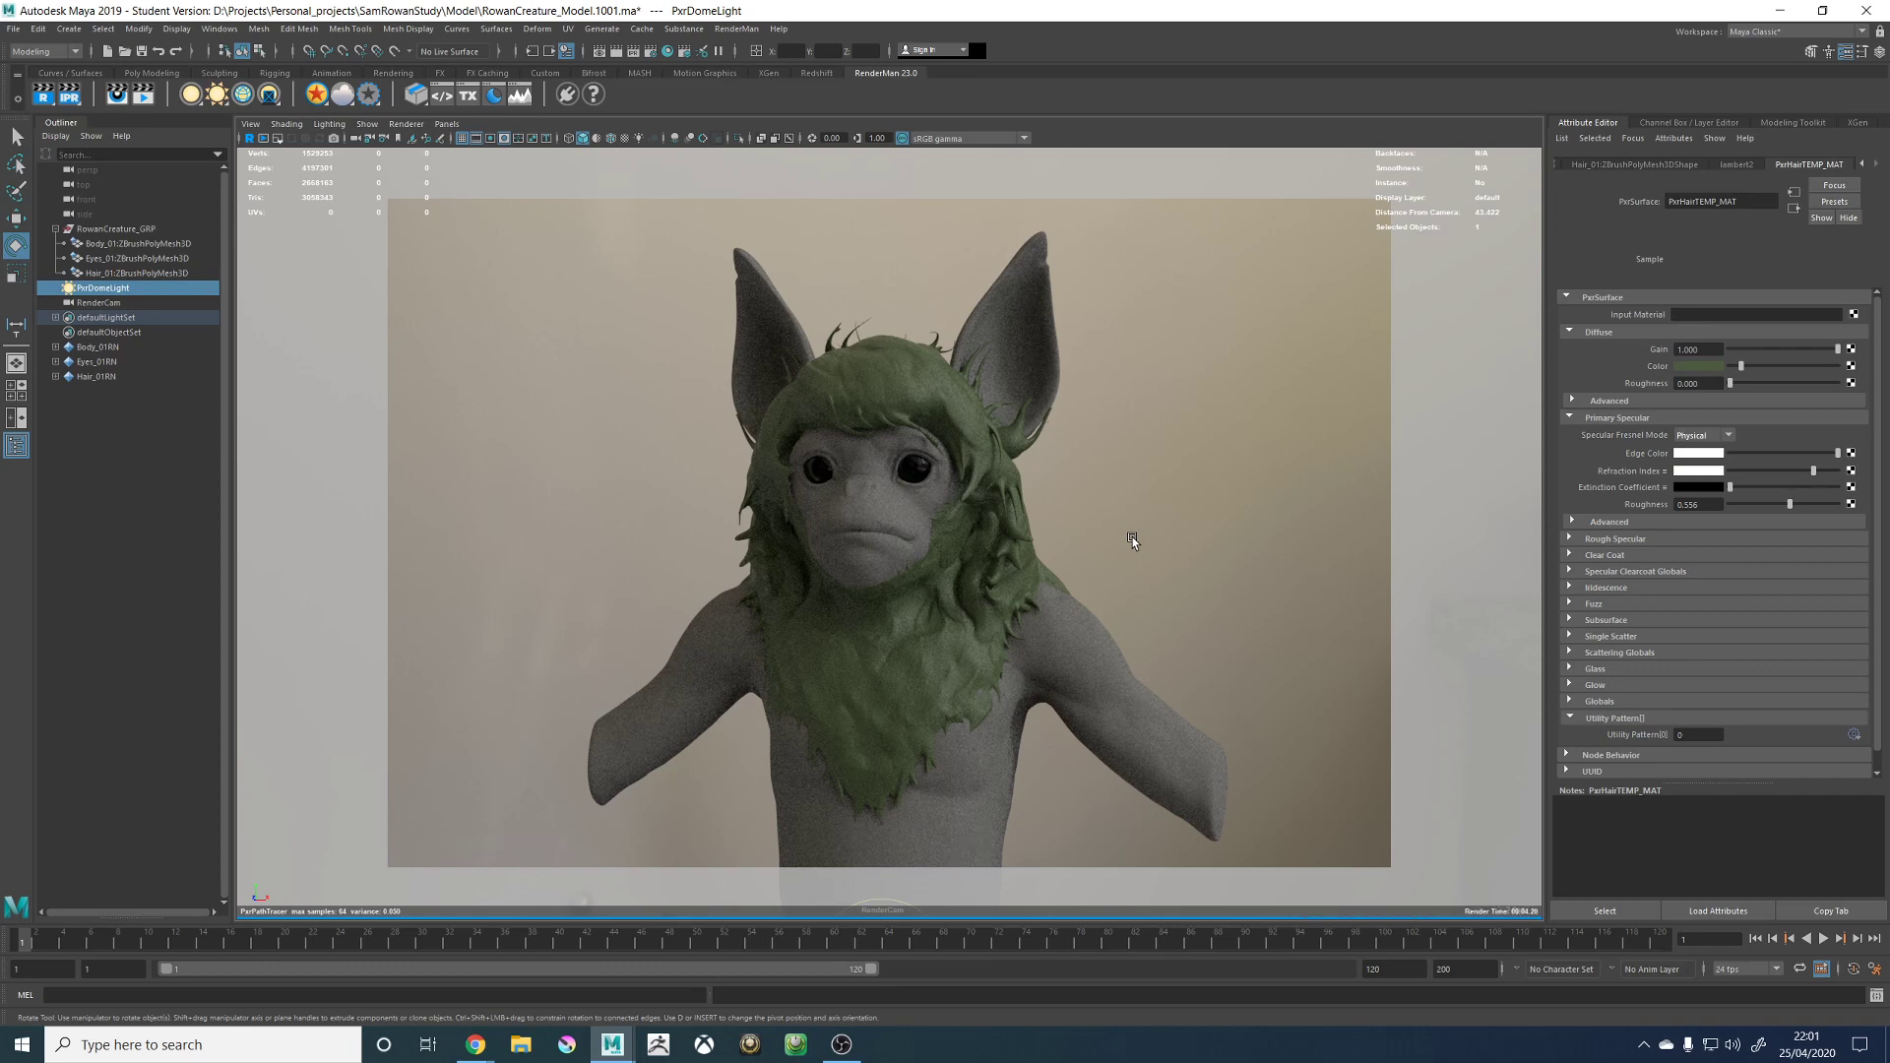
pyautogui.click(1737, 367)
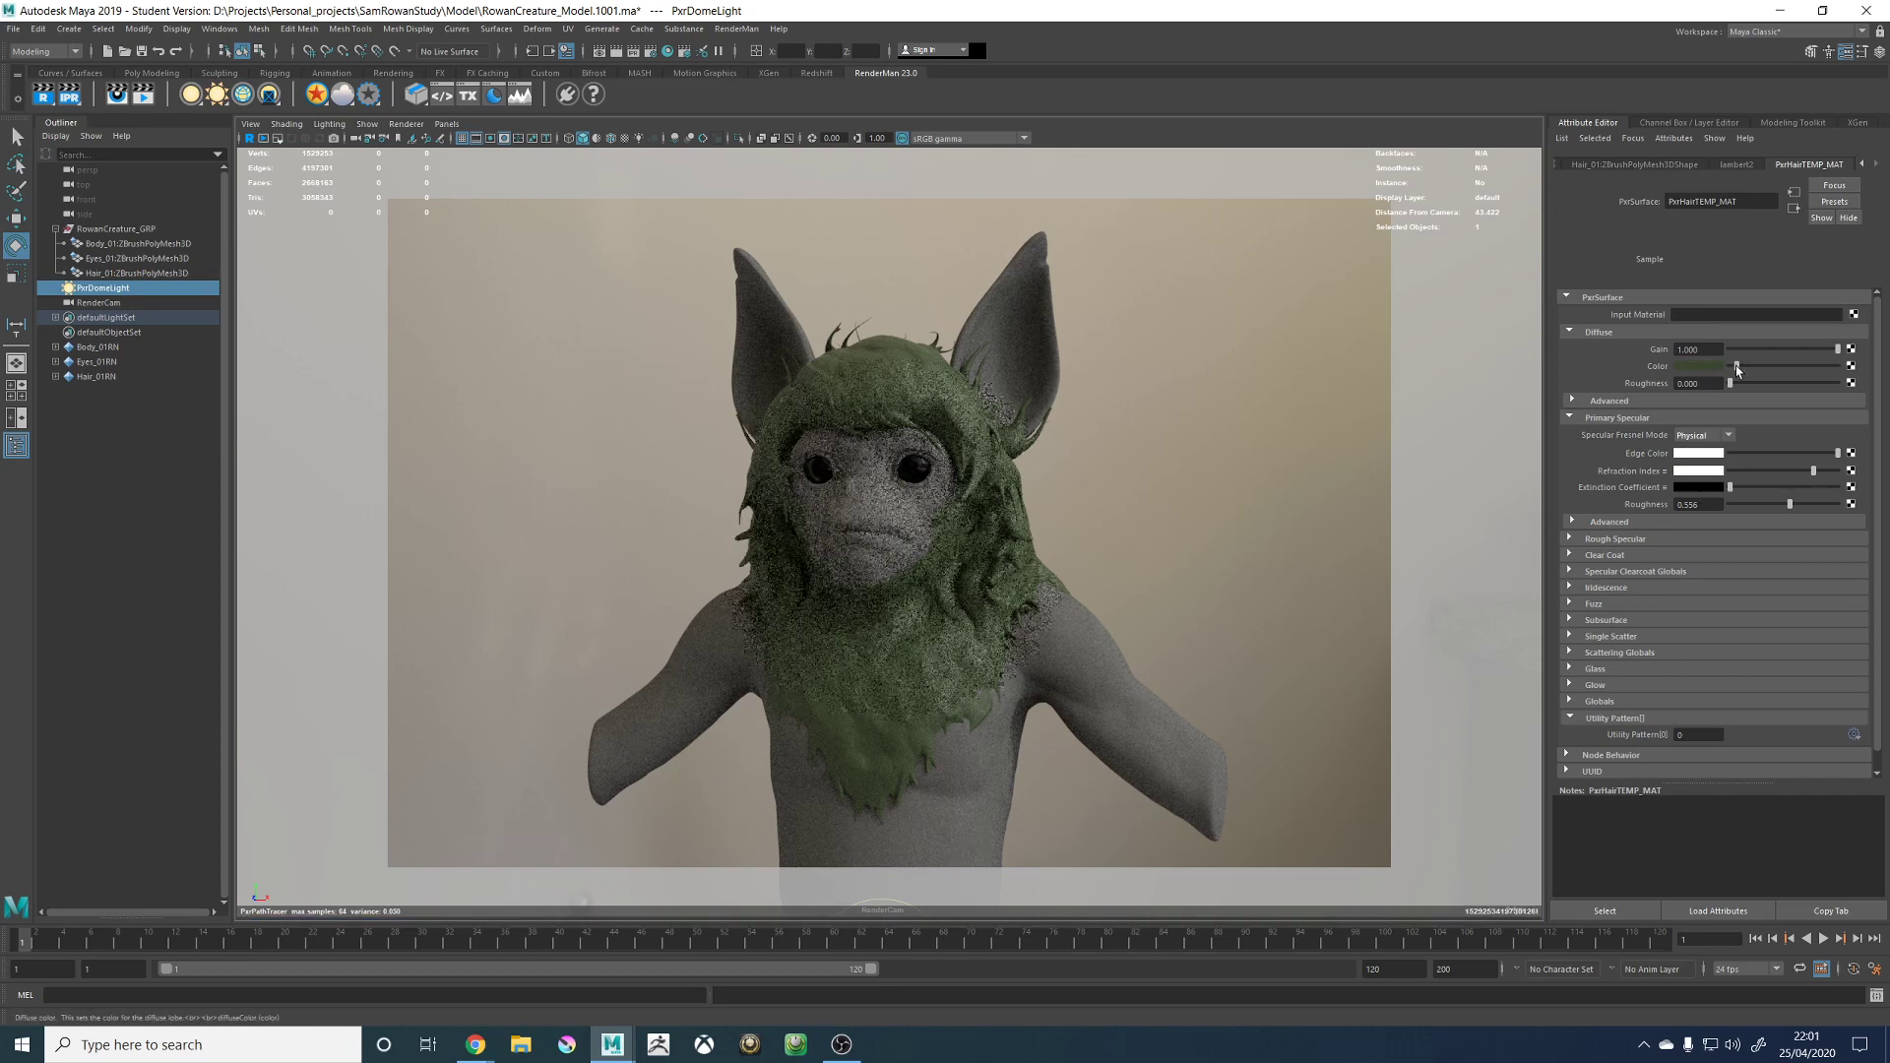
pyautogui.moveTo(1737, 371); pyautogui.dragTo(1742, 368)
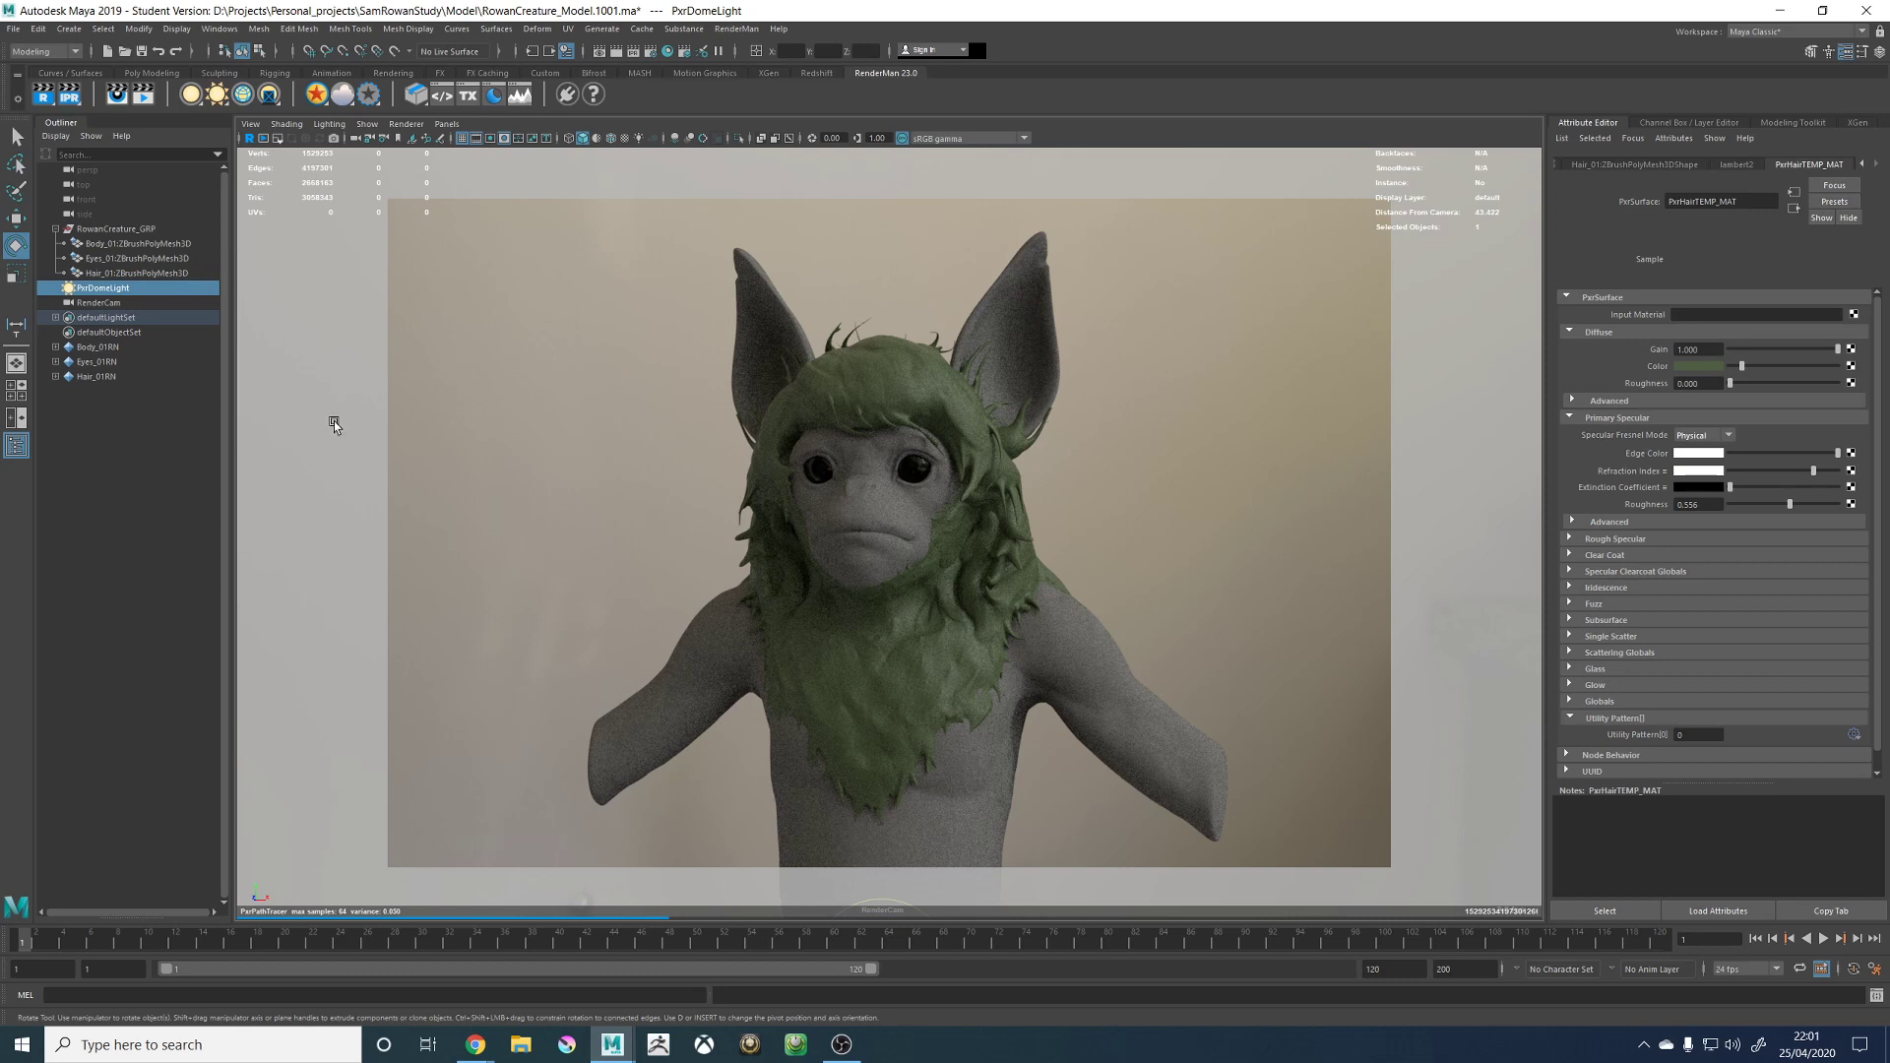
# Load the body's PxrSkin_MAT with automatic attribute loading switched back off, and set its diffuse color to a light green.
pyautogui.click(1003, 322)
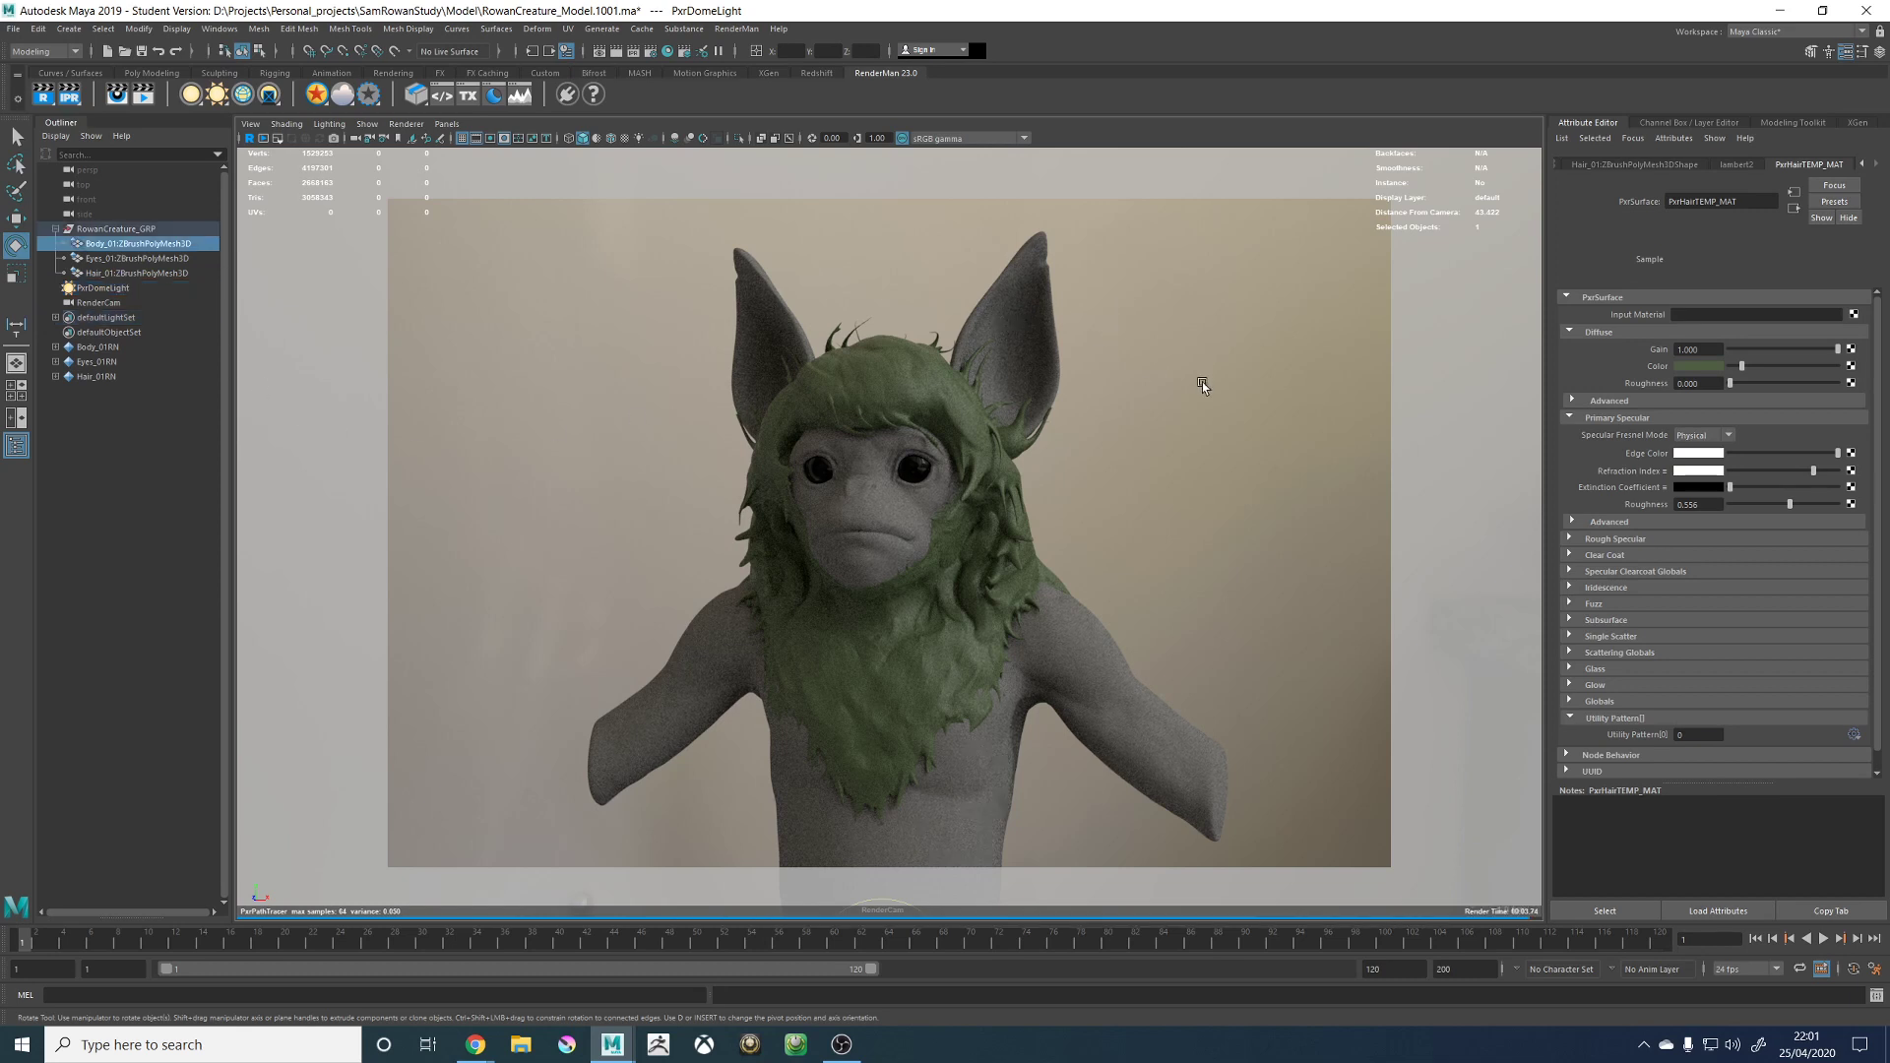
pyautogui.click(1563, 138)
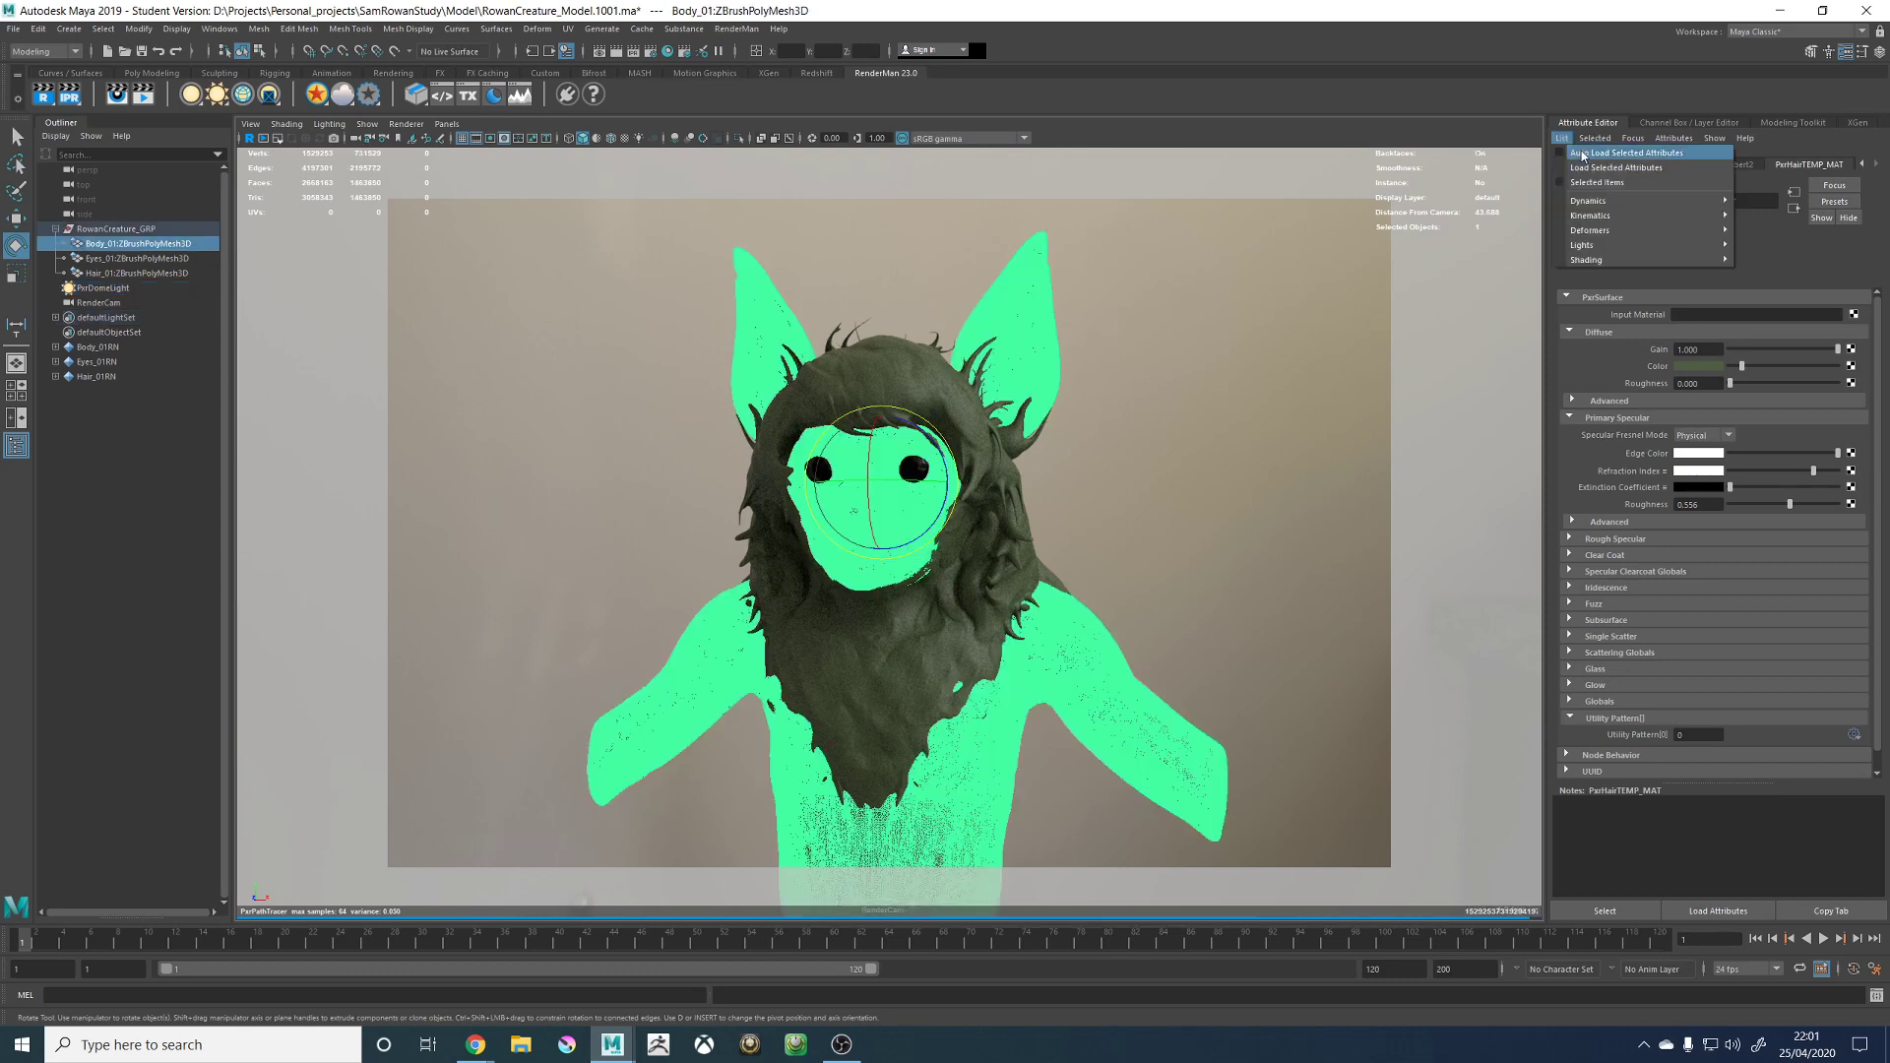
pyautogui.click(1614, 152)
pyautogui.click(1563, 138)
pyautogui.click(1614, 155)
pyautogui.click(1309, 398)
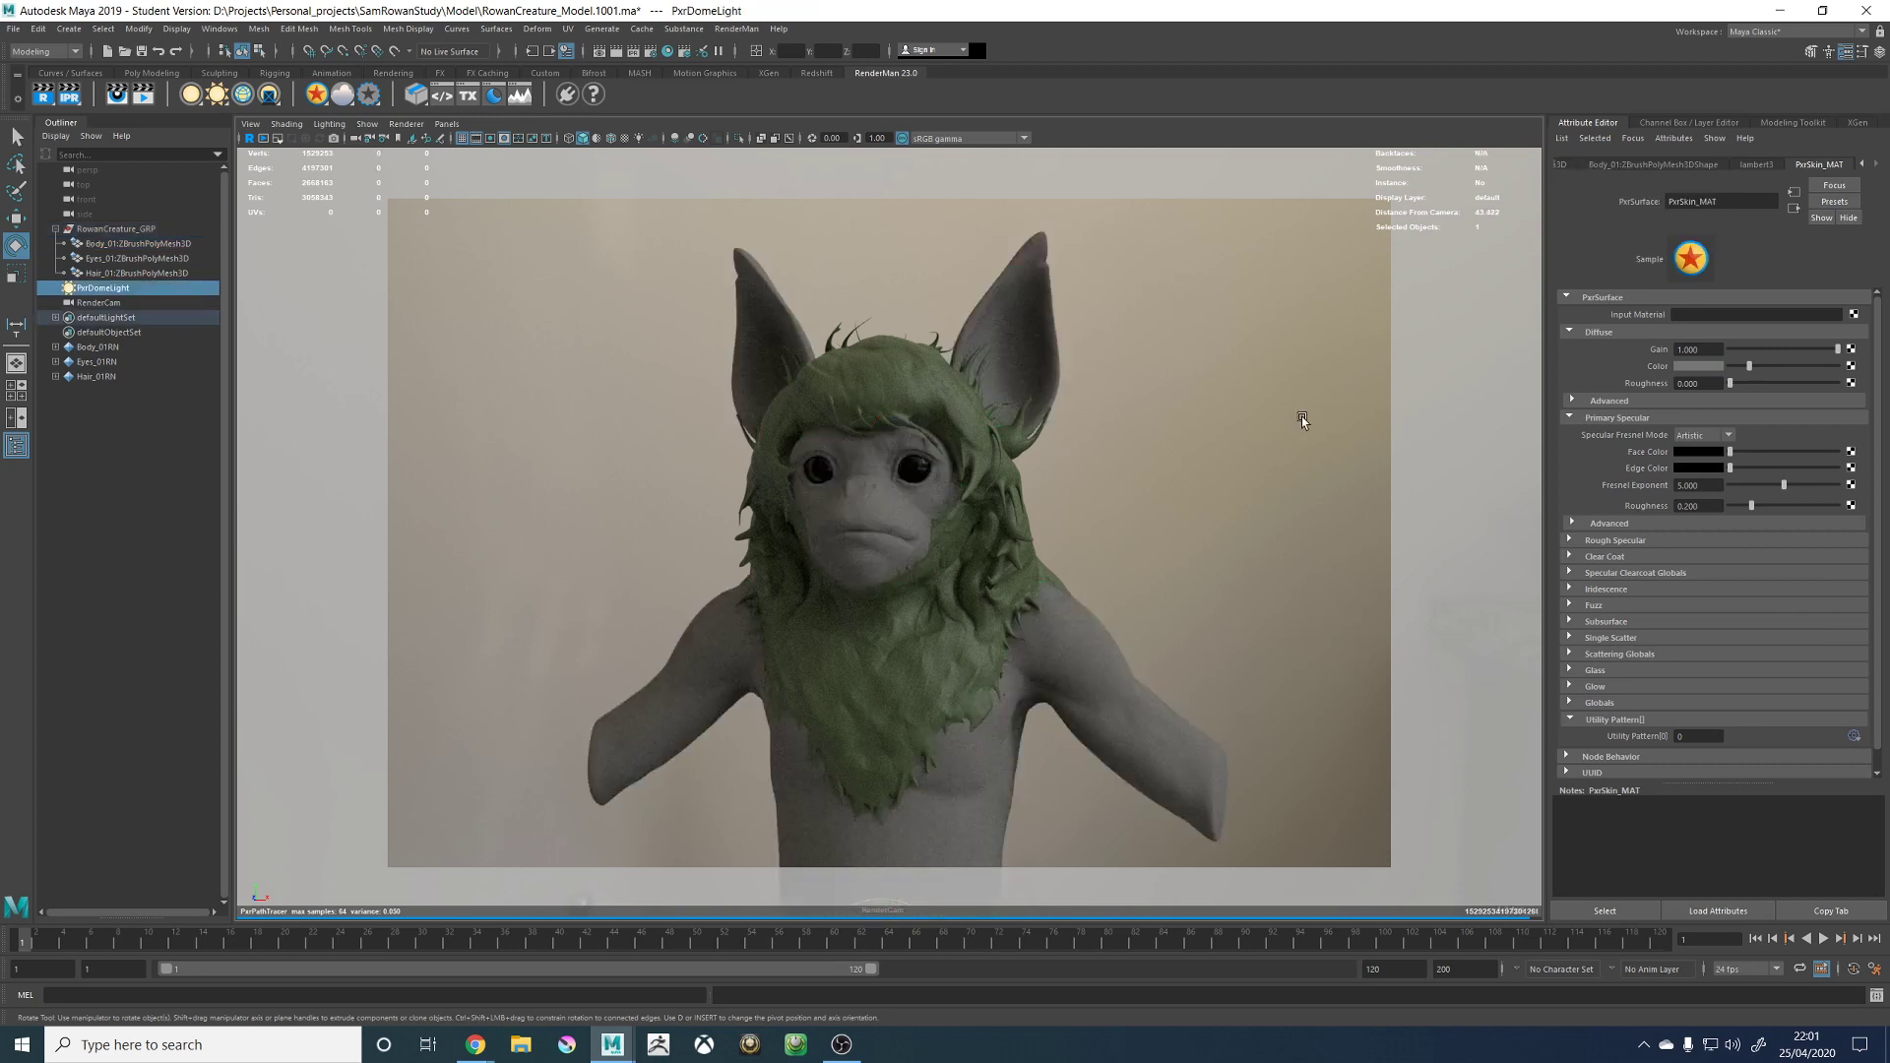
pyautogui.click(1695, 366)
pyautogui.moveTo(1614, 426)
pyautogui.mouseDown()
pyautogui.moveTo(1700, 444)
pyautogui.moveTo(1645, 408)
pyautogui.mouseUp()
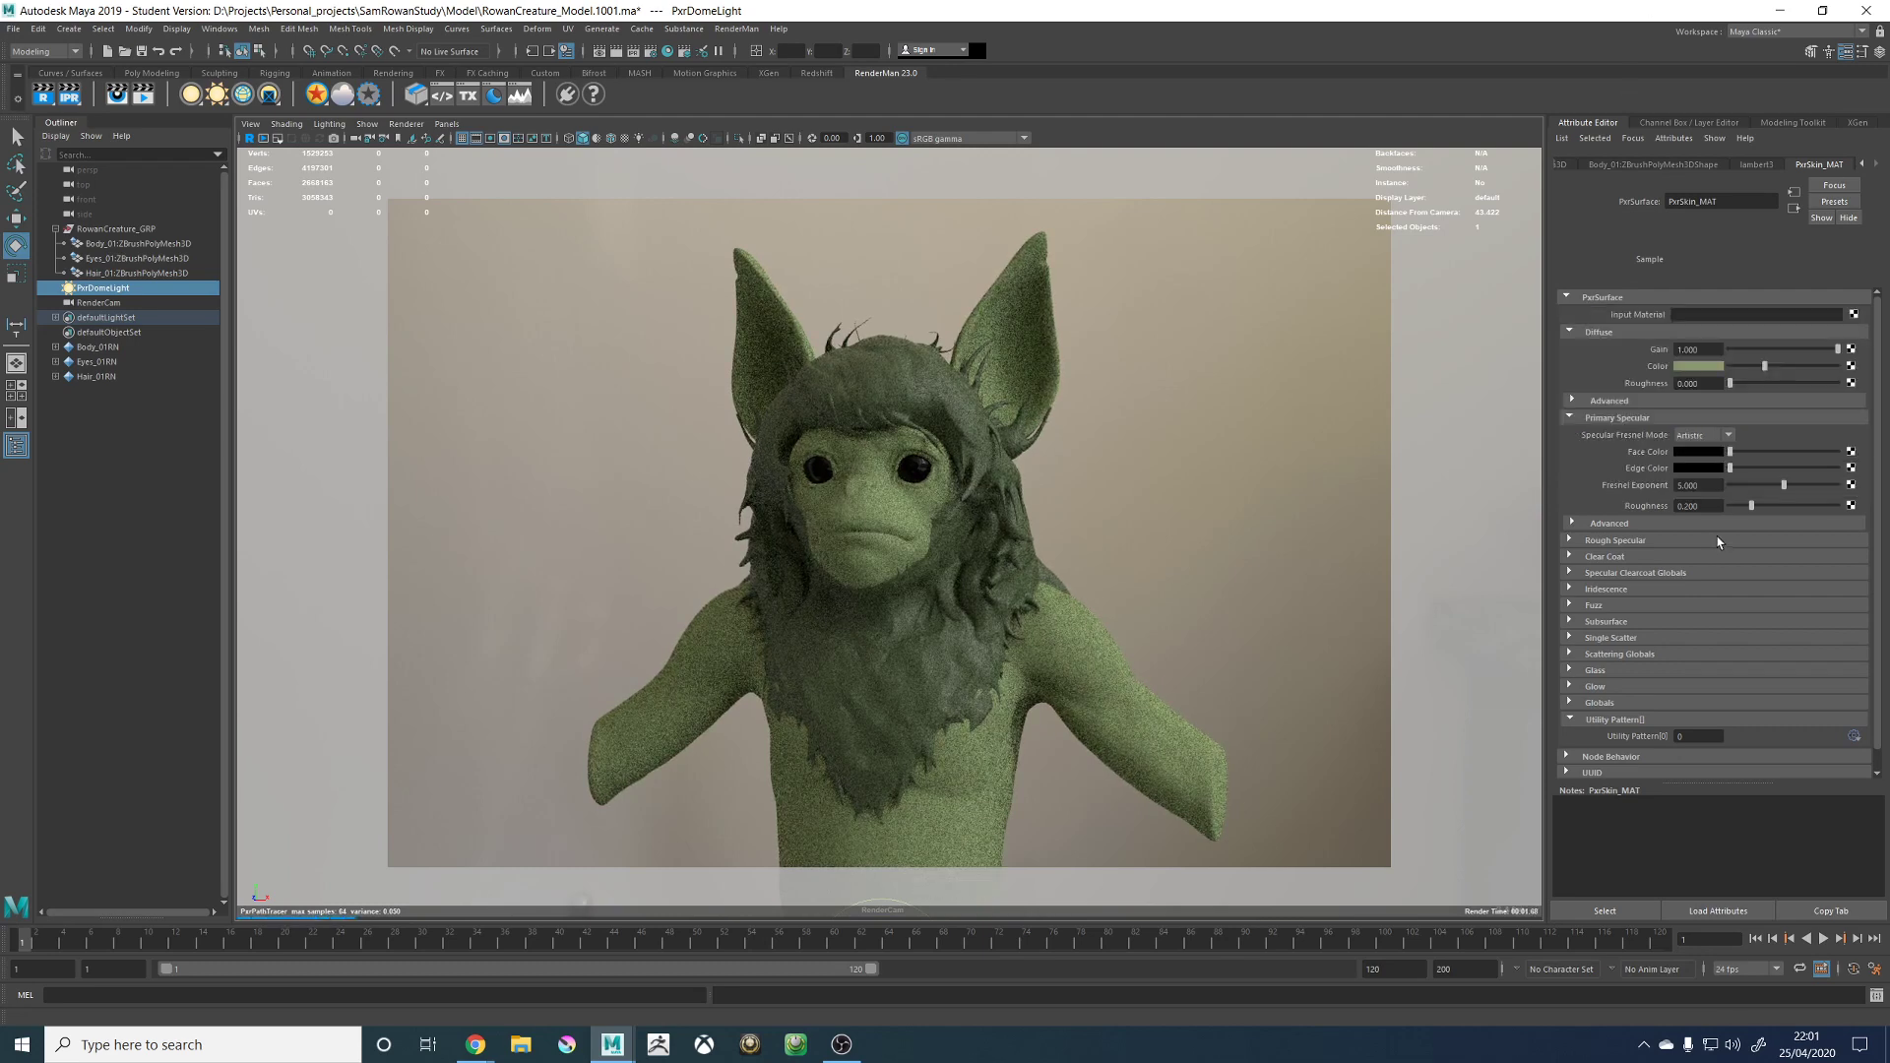
# Set the skin material's specular Fresnel mode to Physical, its edge color to white and its roughness to about 0.435.
pyautogui.click(1719, 435)
pyautogui.click(1702, 458)
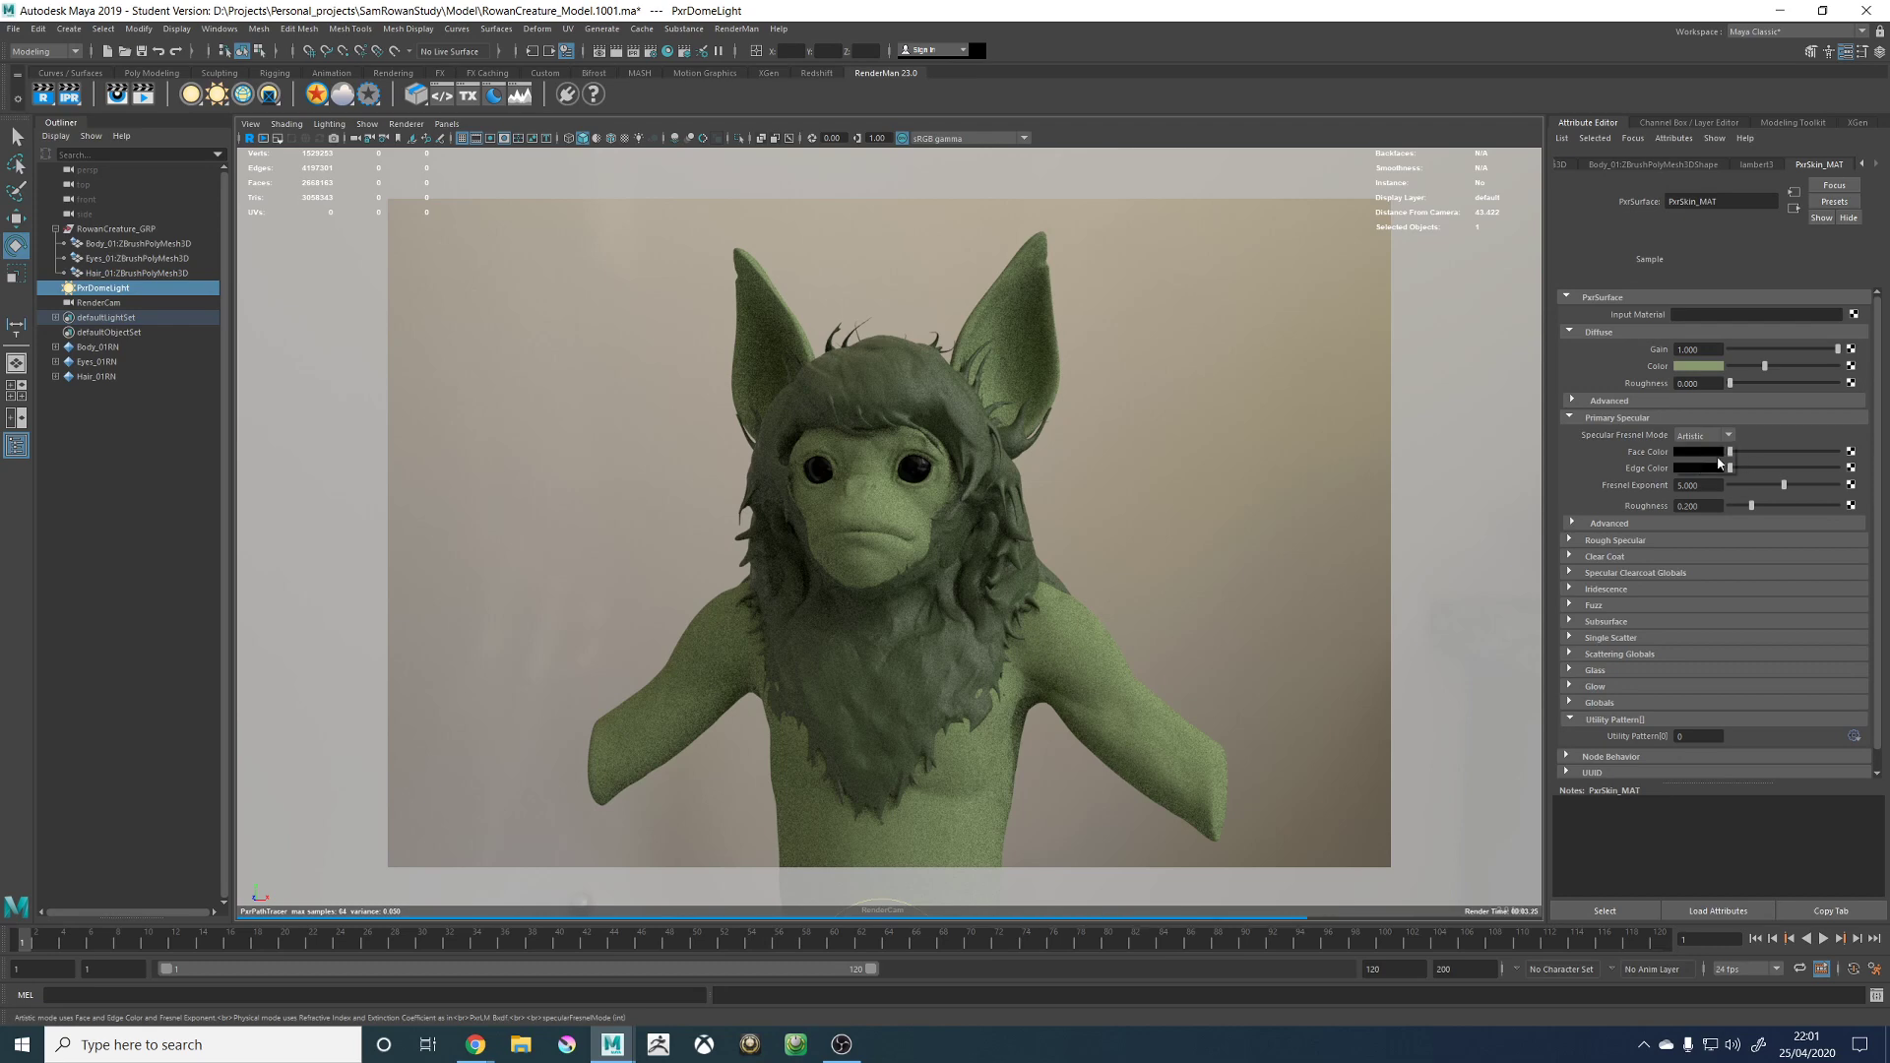
pyautogui.moveTo(1730, 452); pyautogui.dragTo(1836, 453)
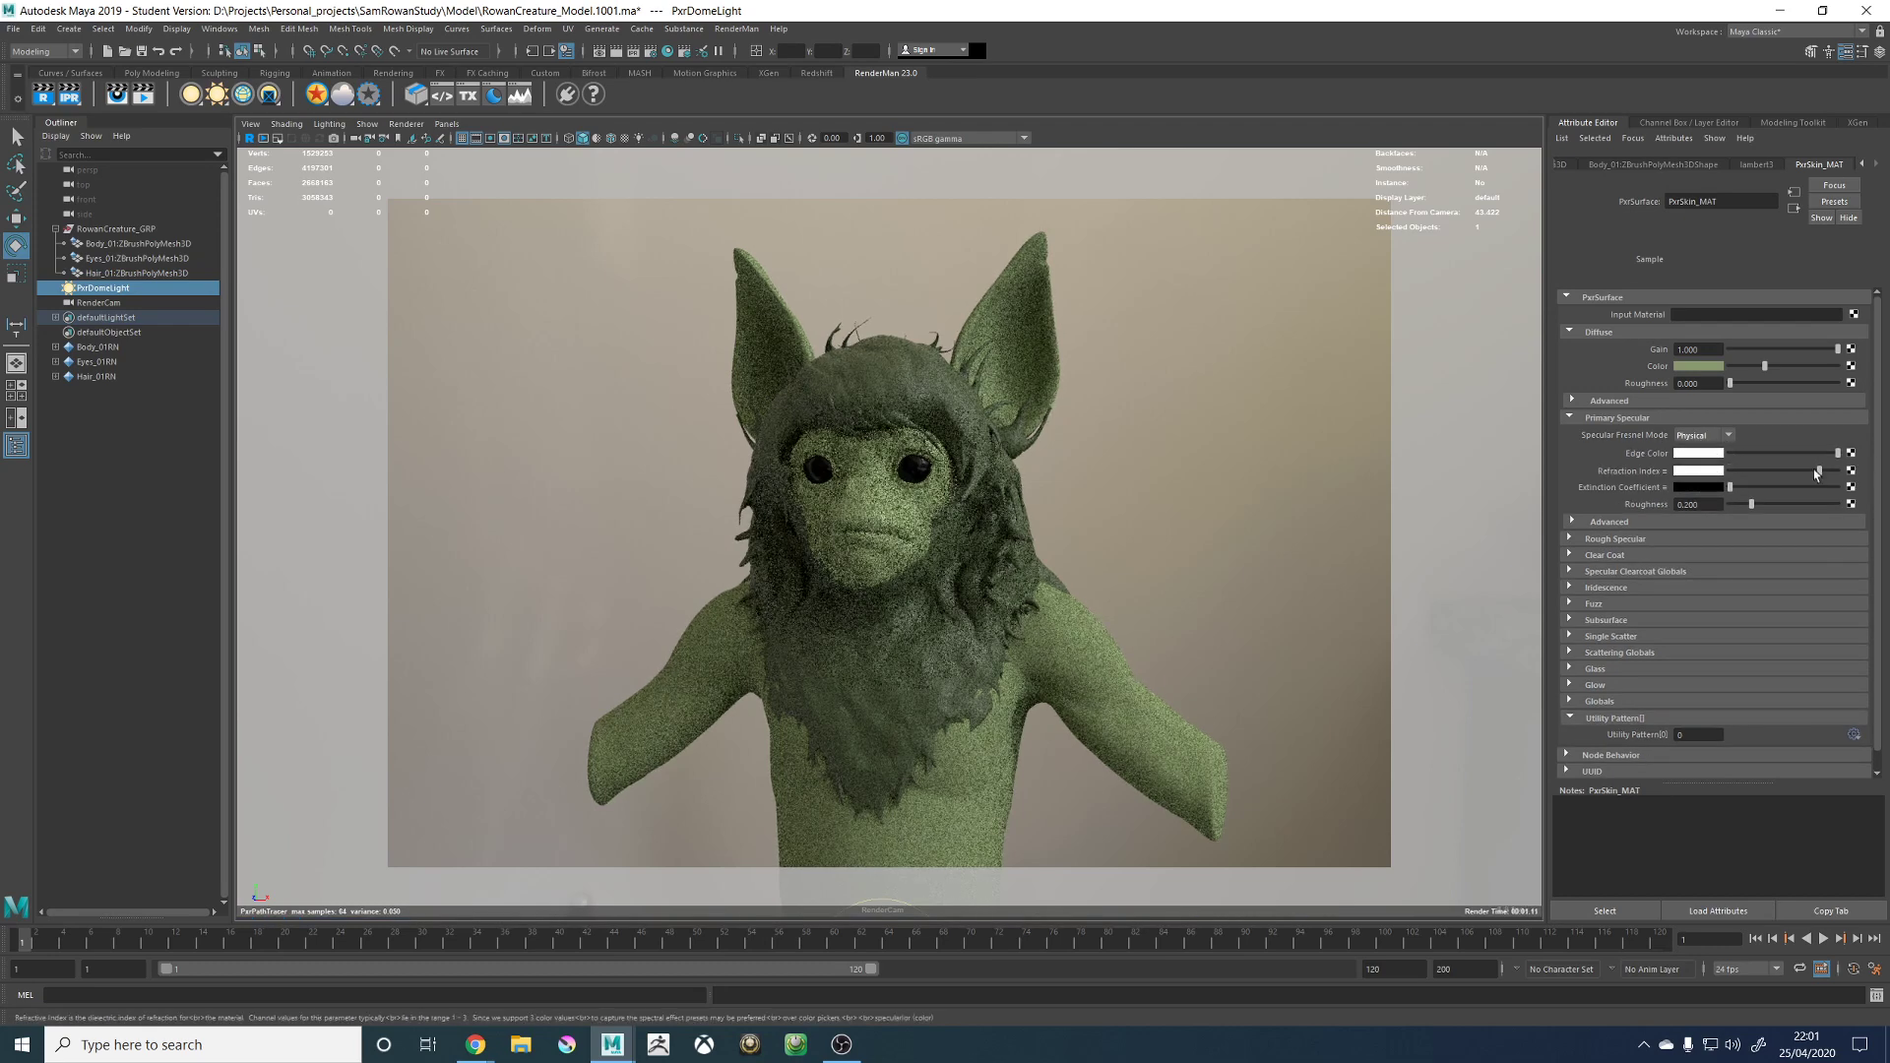
pyautogui.moveTo(1751, 504); pyautogui.dragTo(1777, 505)
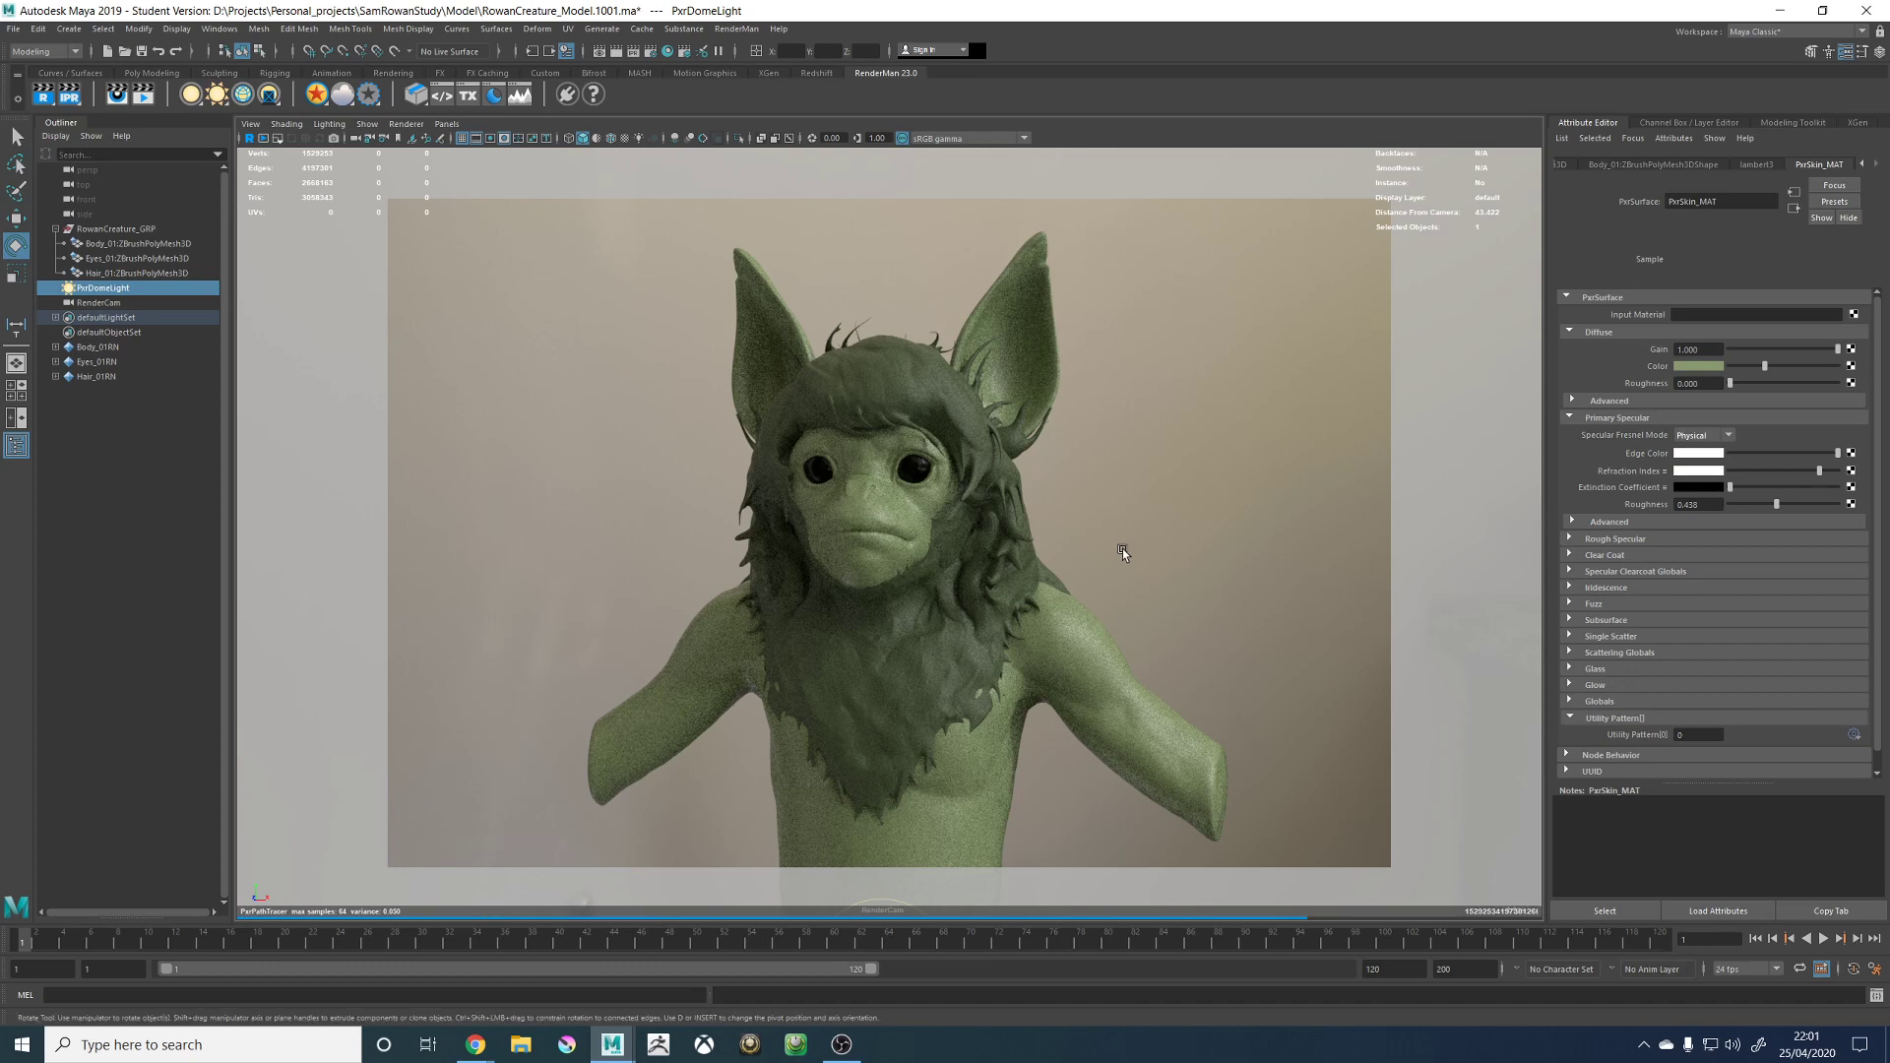
# Change the skin material's diffuse color to an olive with hue 60, saturation 0.656 and value 0.227.
pyautogui.keyDown('alt'); pyautogui.moveTo(1161, 532); pyautogui.dragTo(1199, 510); pyautogui.keyUp('alt')
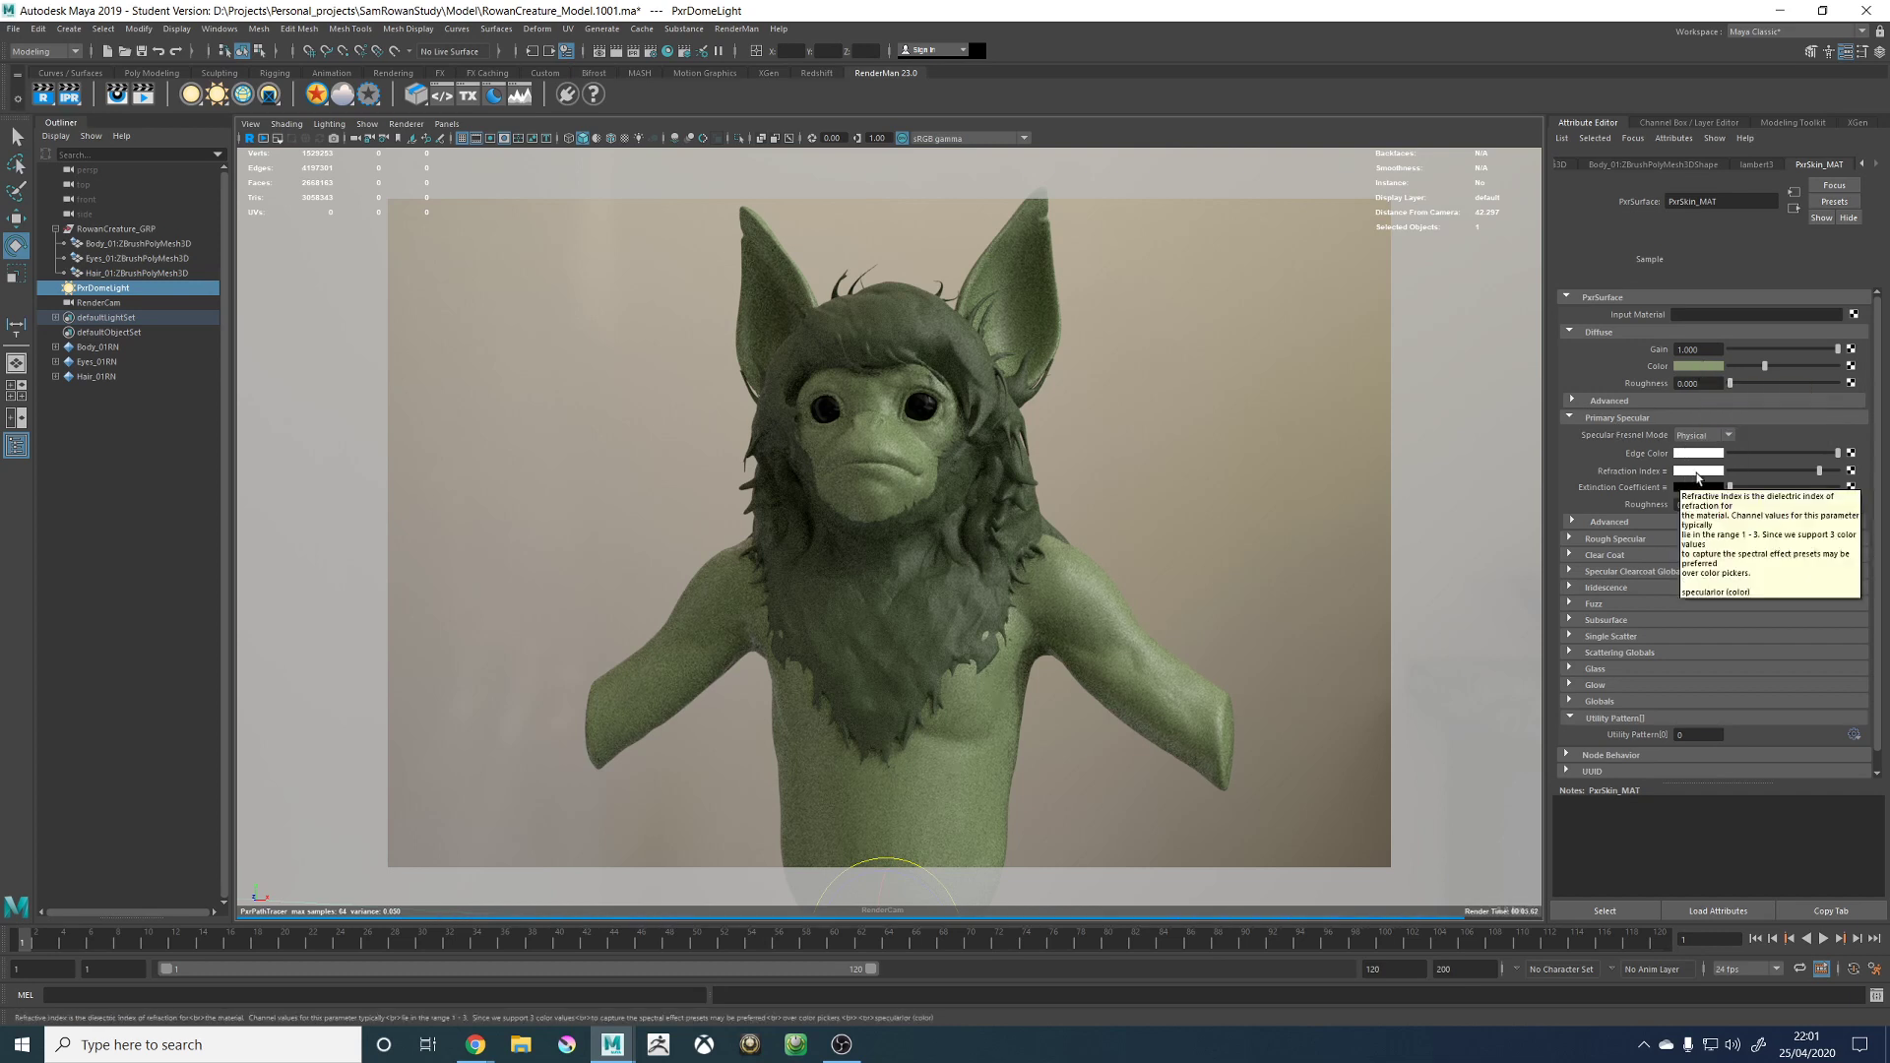
pyautogui.hotkey('alt', 'Tab')
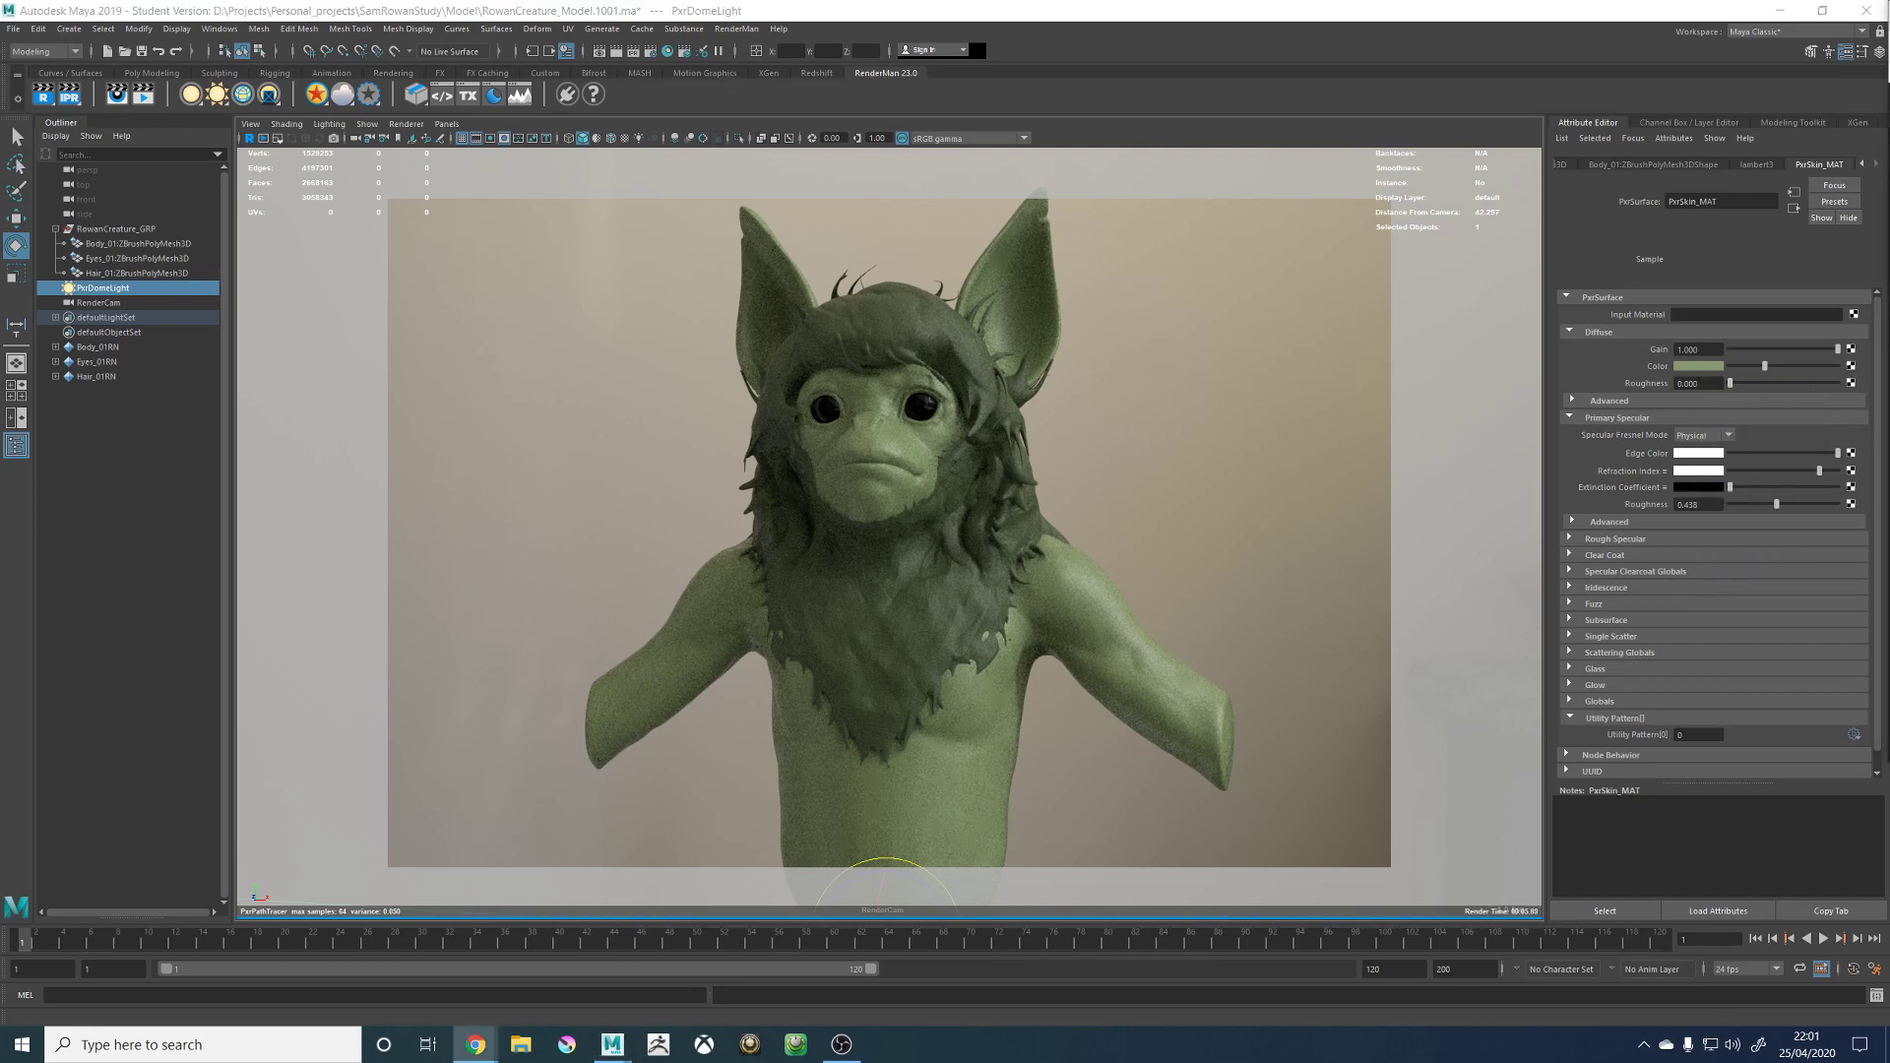
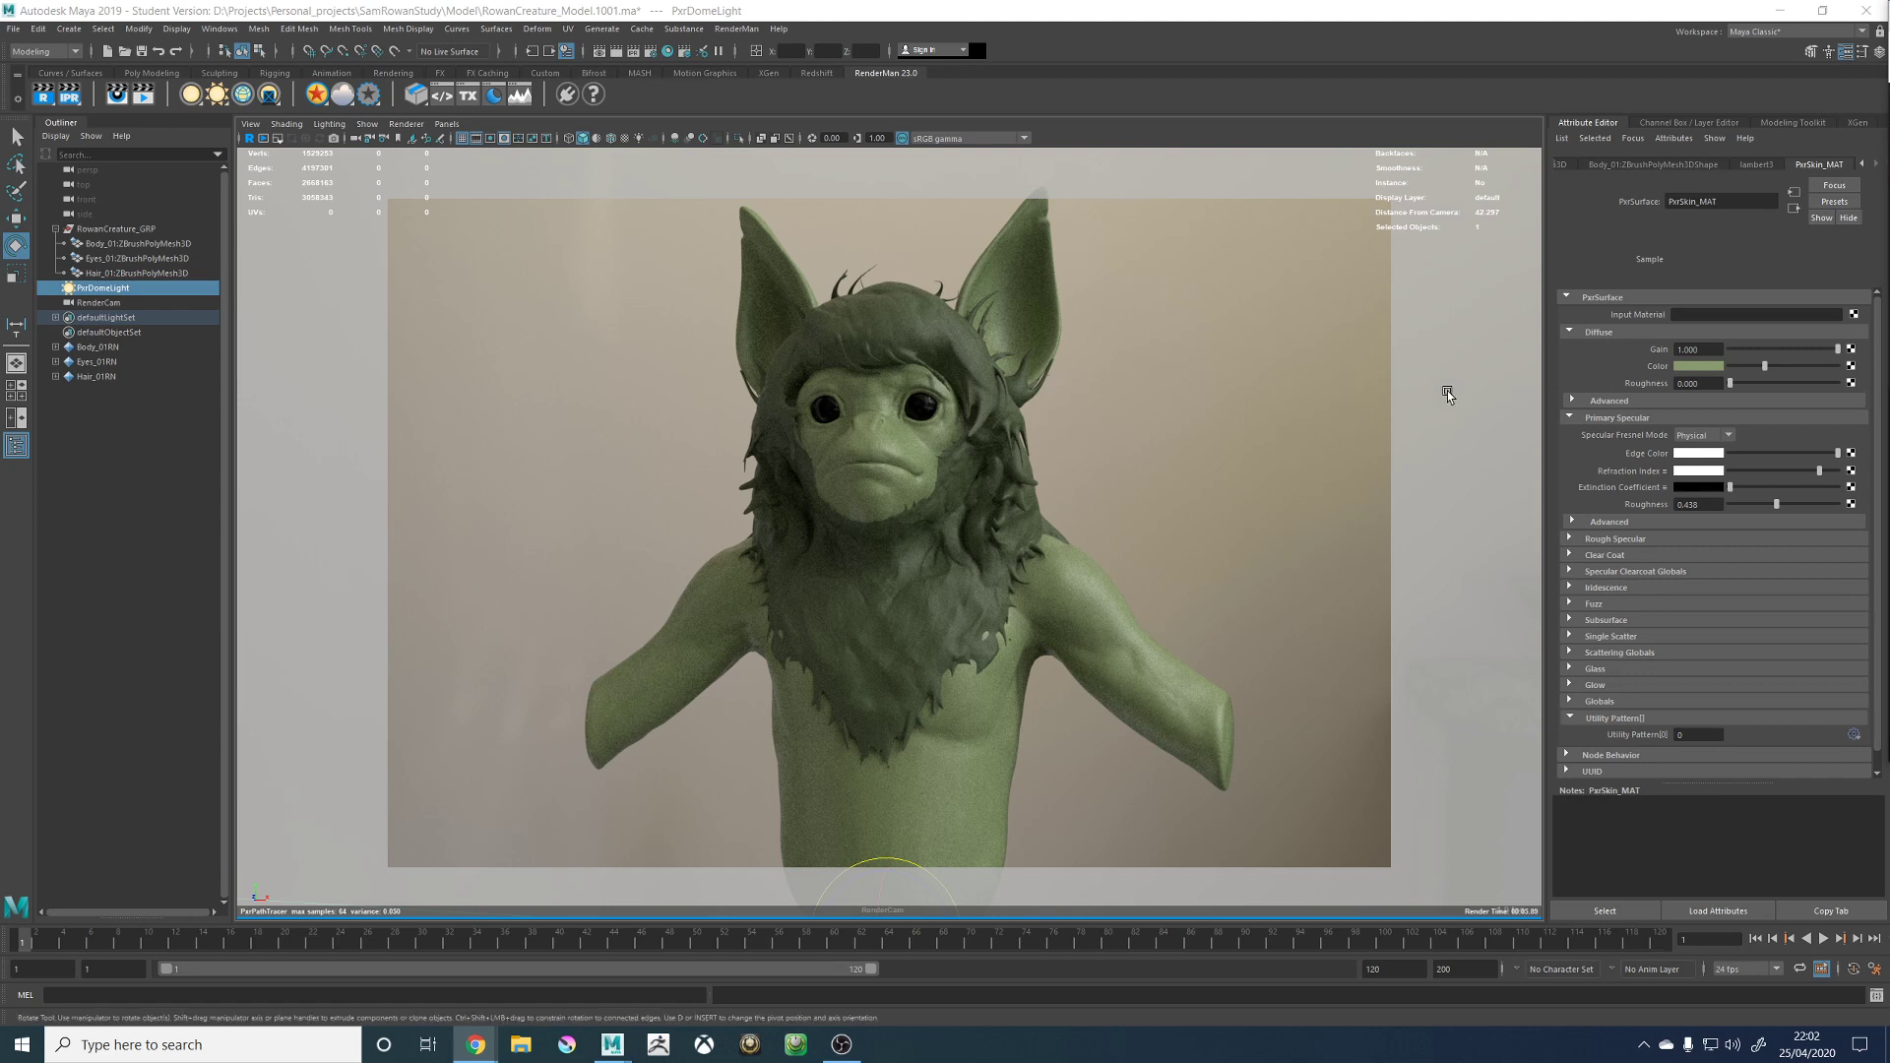
pyautogui.click(1691, 370)
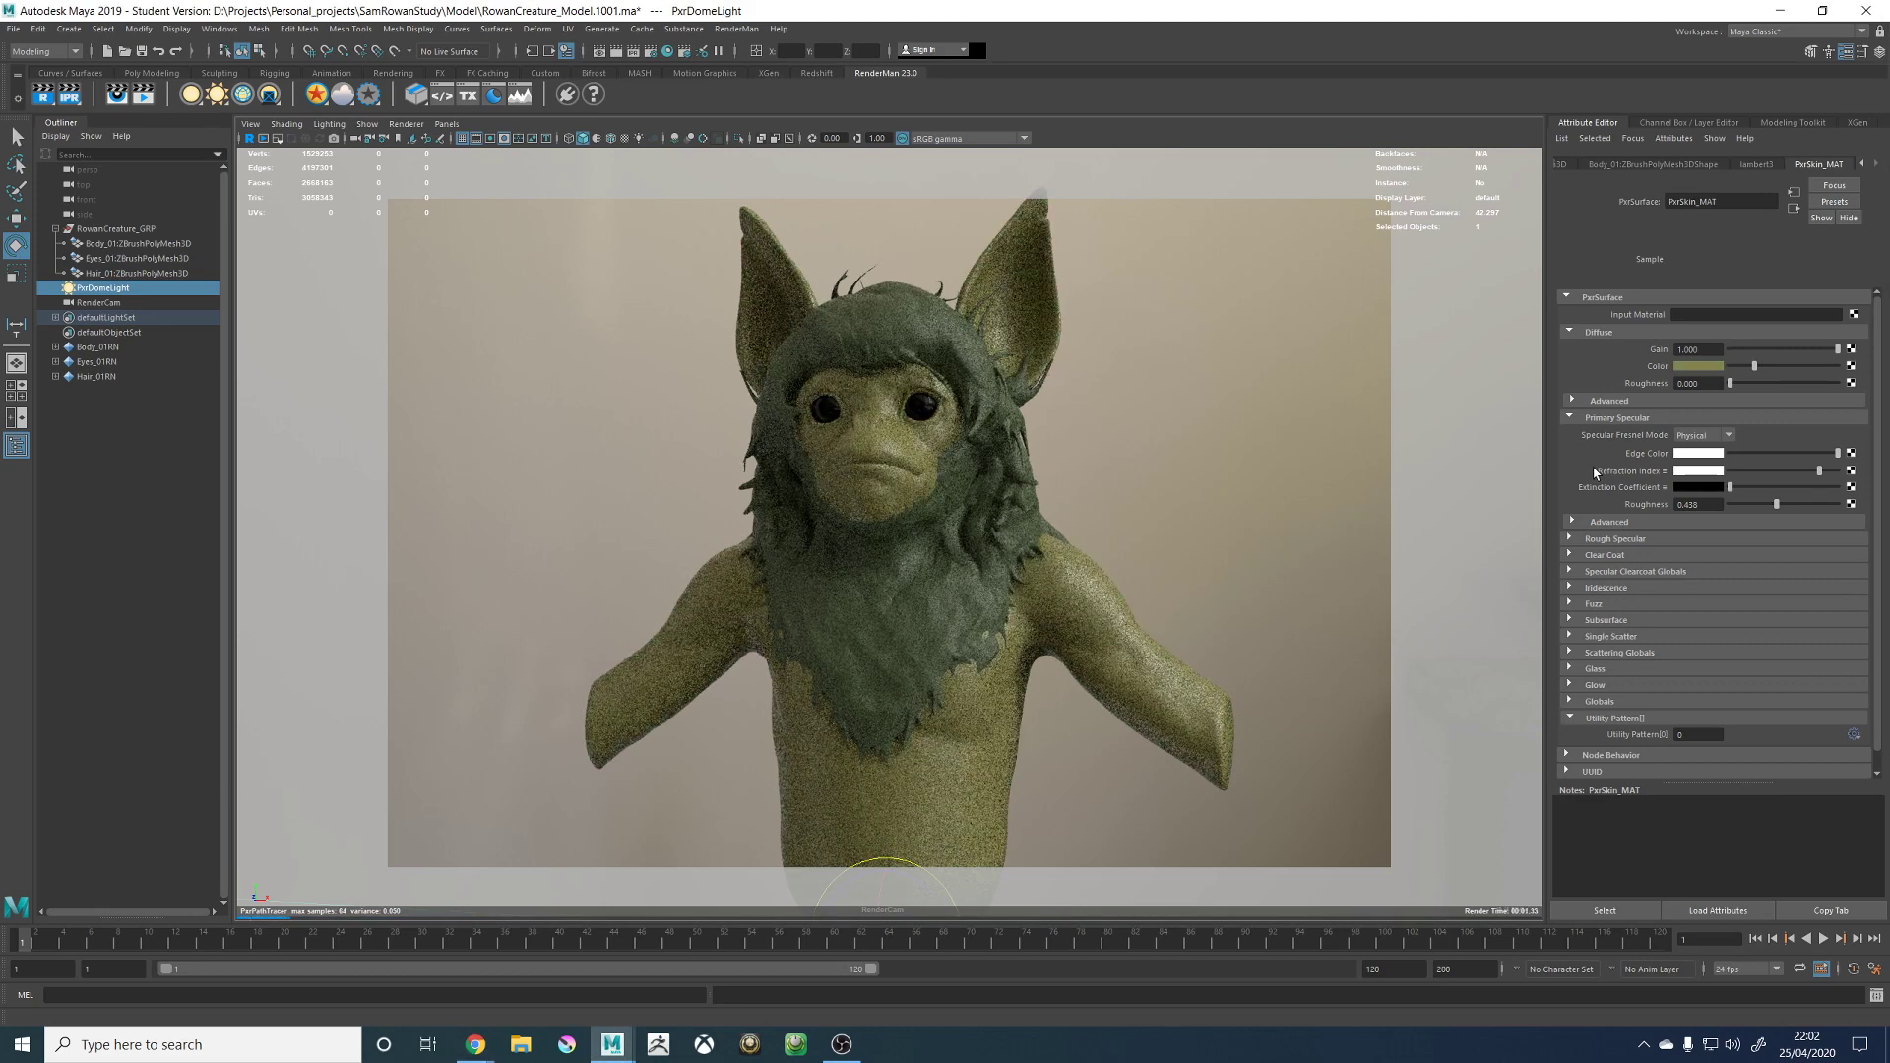
pyautogui.click(1686, 366)
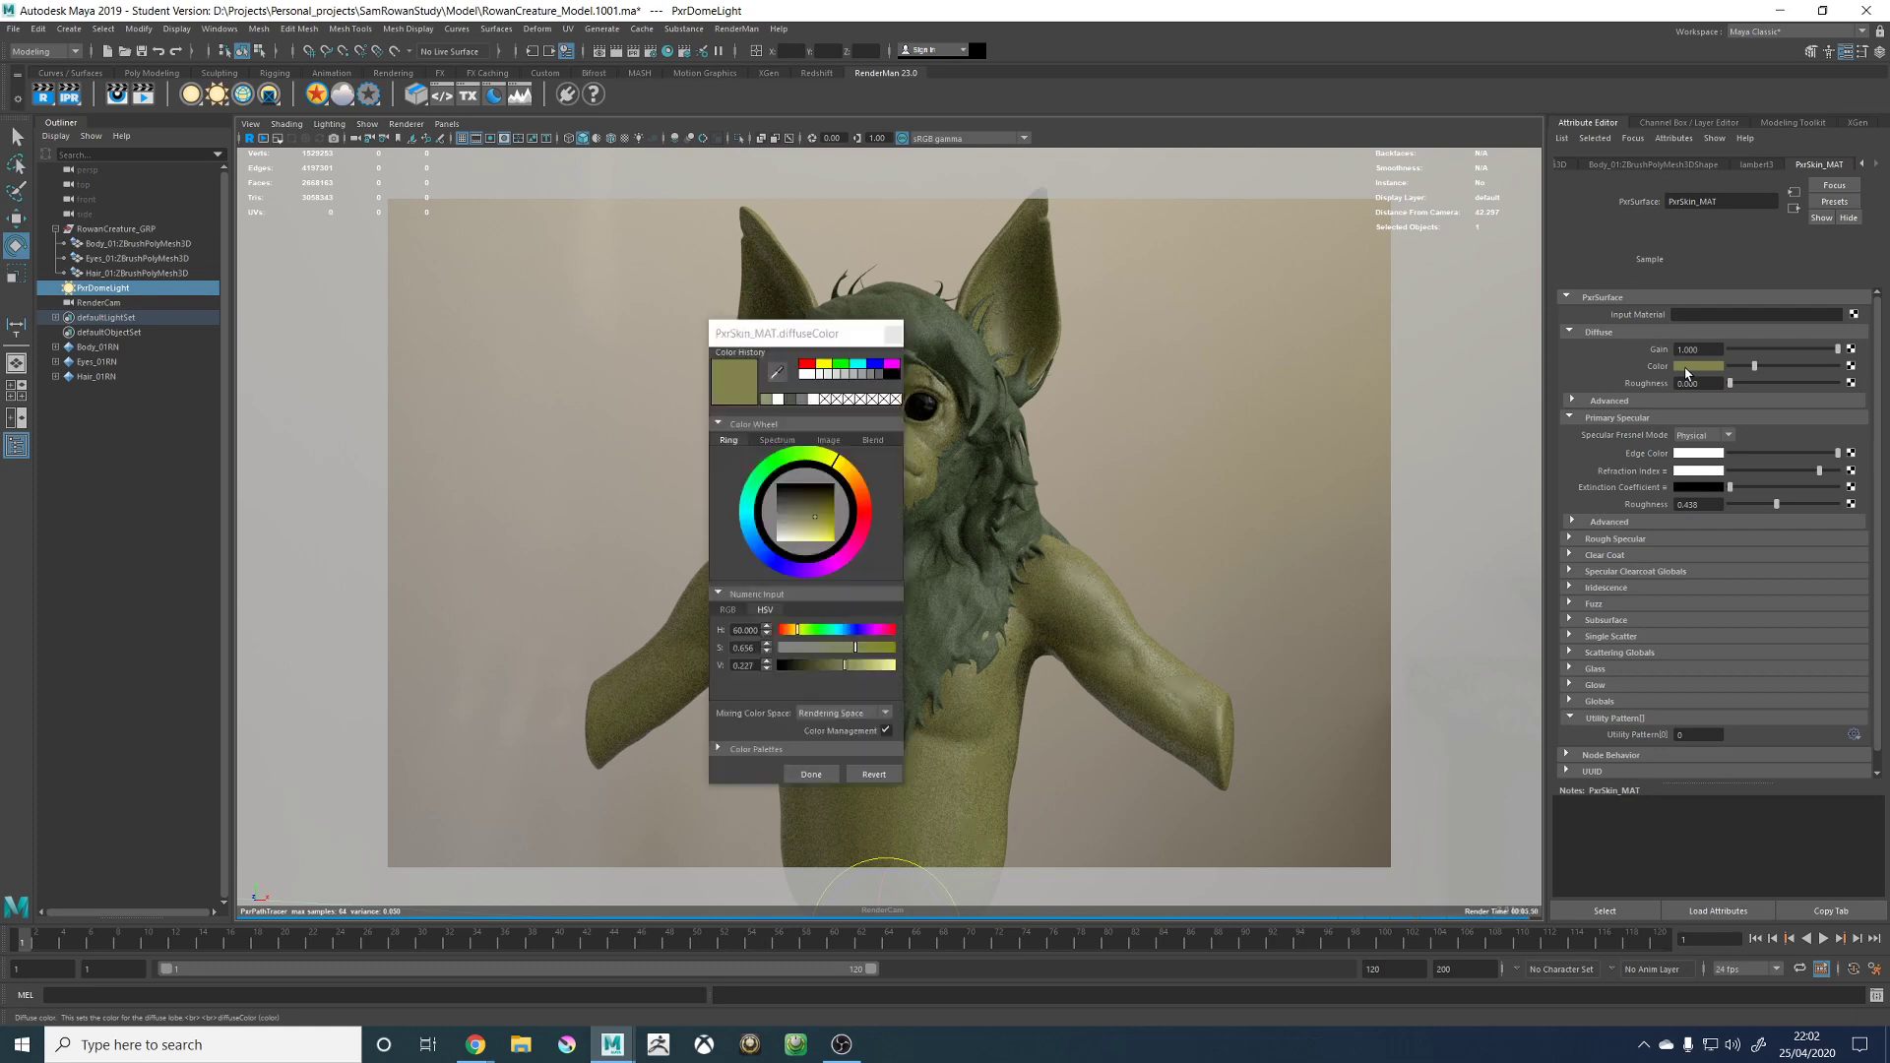
pyautogui.moveTo(828, 463); pyautogui.dragTo(820, 453)
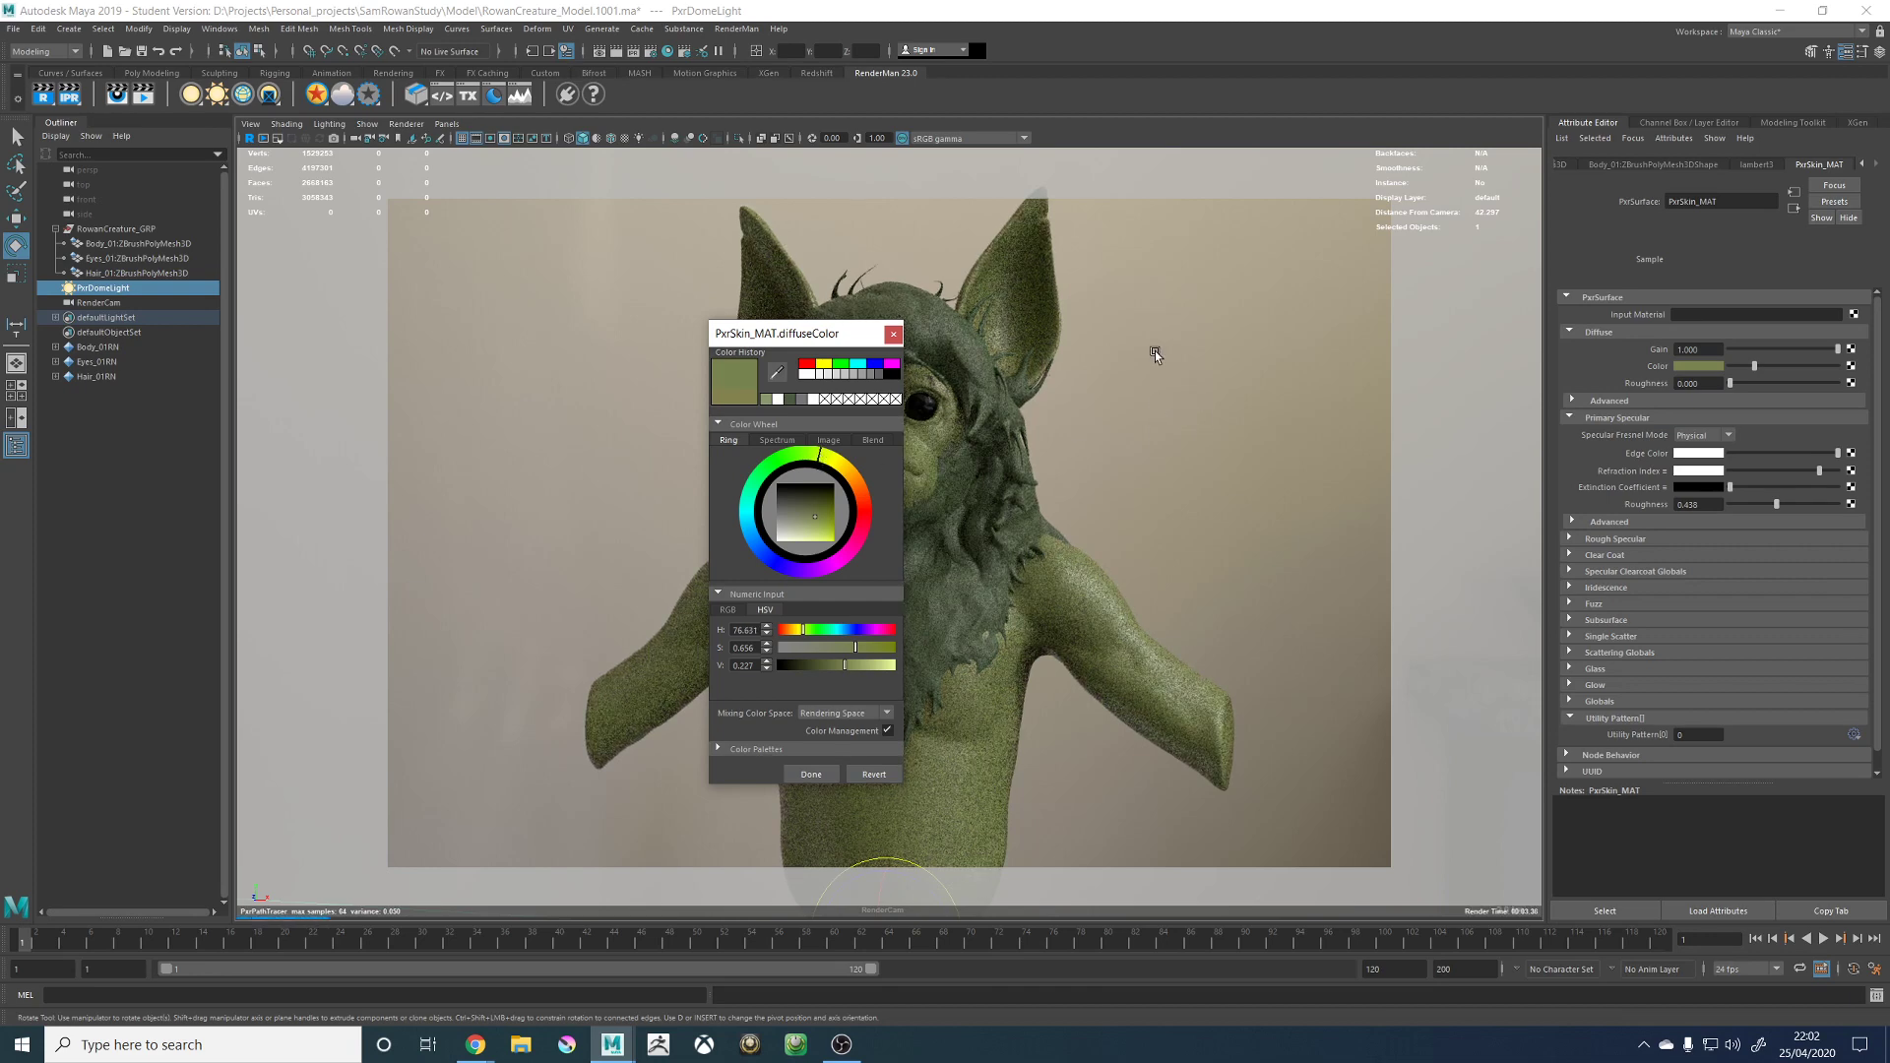
pyautogui.click(894, 335)
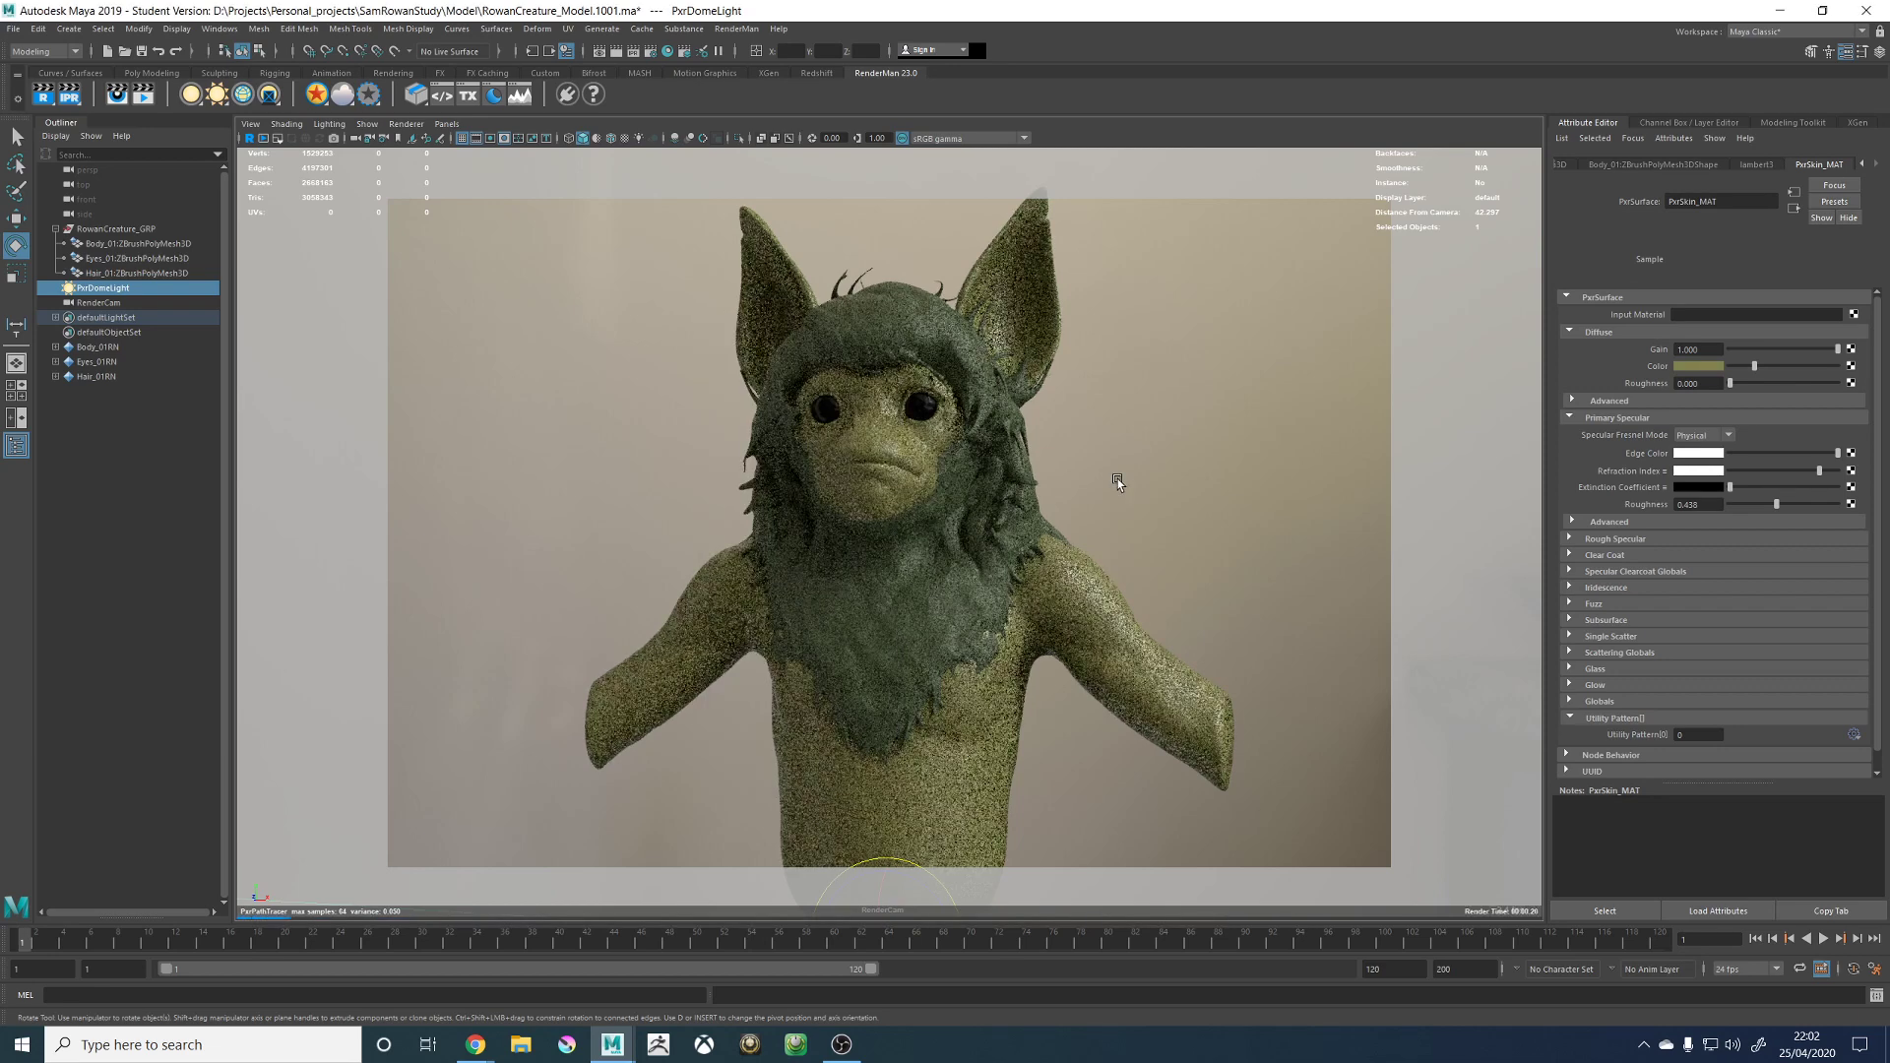
# Shift the skin material's diffuse hue toward green, to about 81.
pyautogui.click(1703, 364)
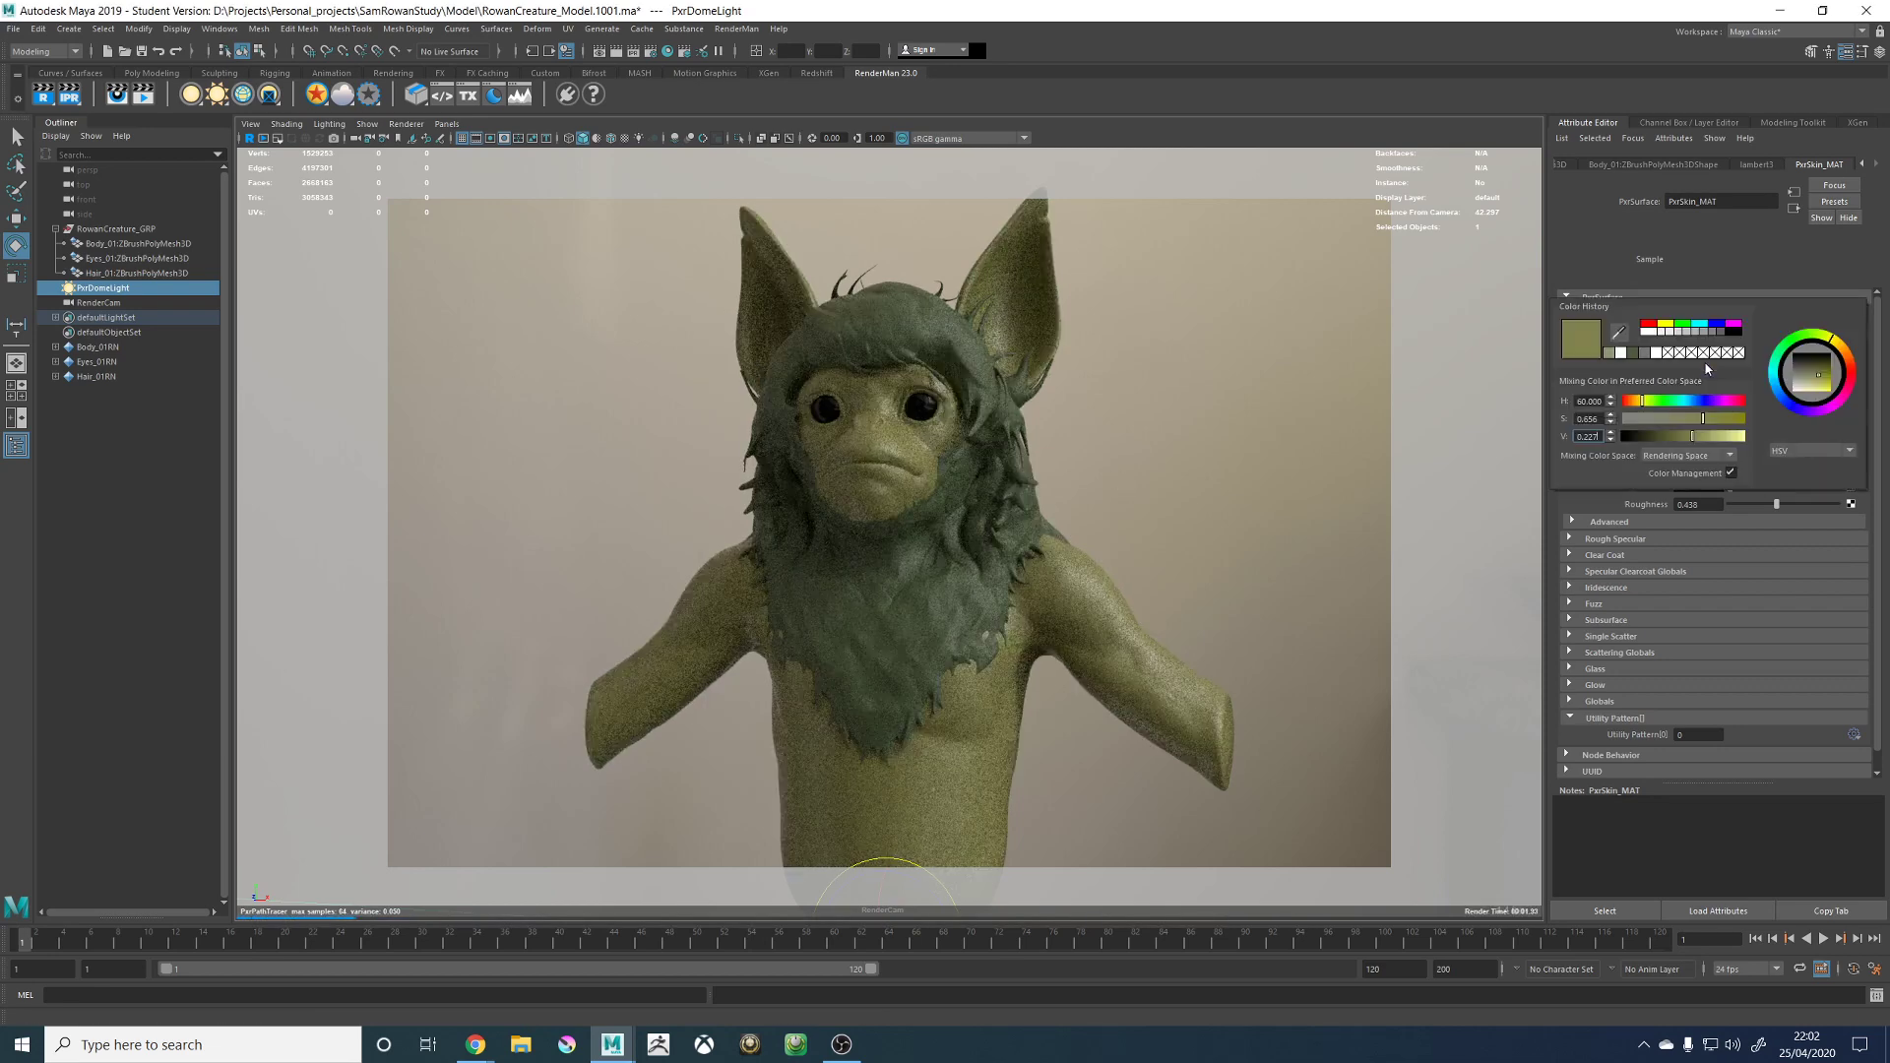
pyautogui.click(1650, 403)
pyautogui.moveTo(1653, 404); pyautogui.dragTo(1651, 405)
pyautogui.click(1652, 404)
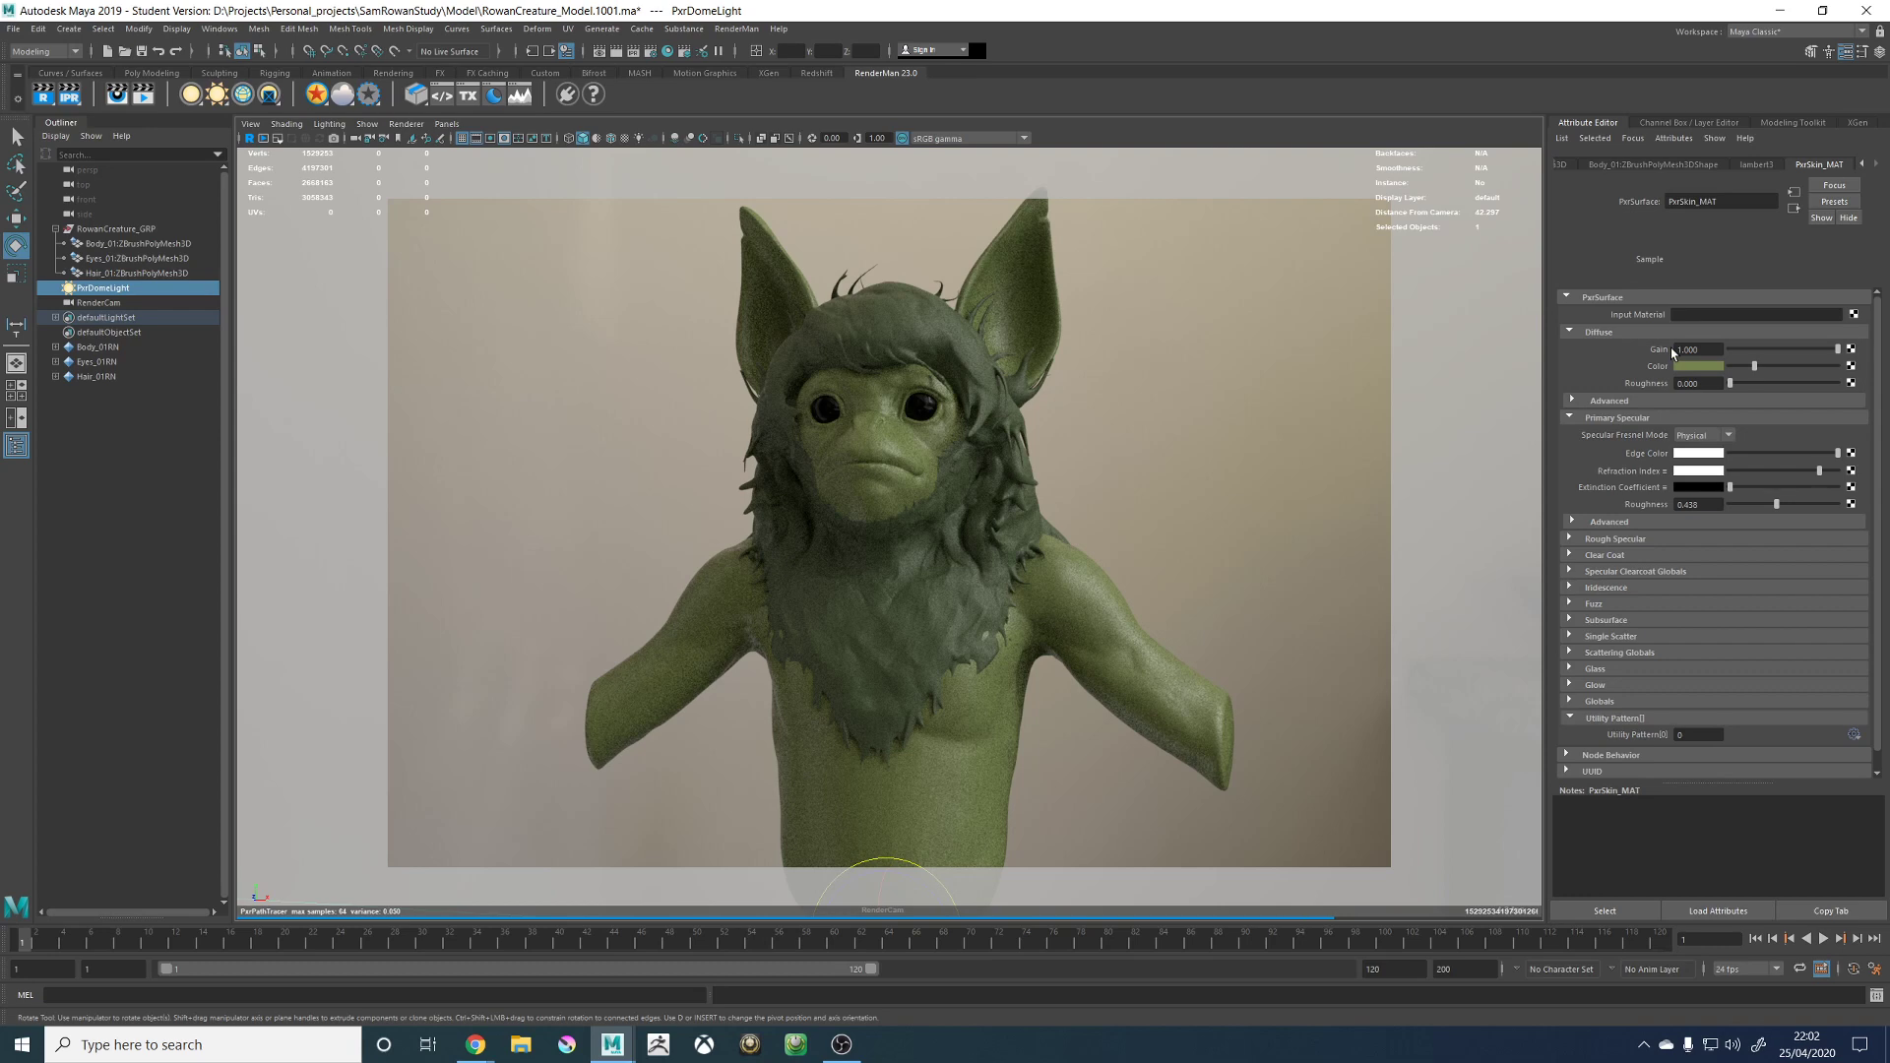
# Give the hair material the skin's recent diffuse green from the color history, and darken its value to about 0.161.
pyautogui.click(1014, 413)
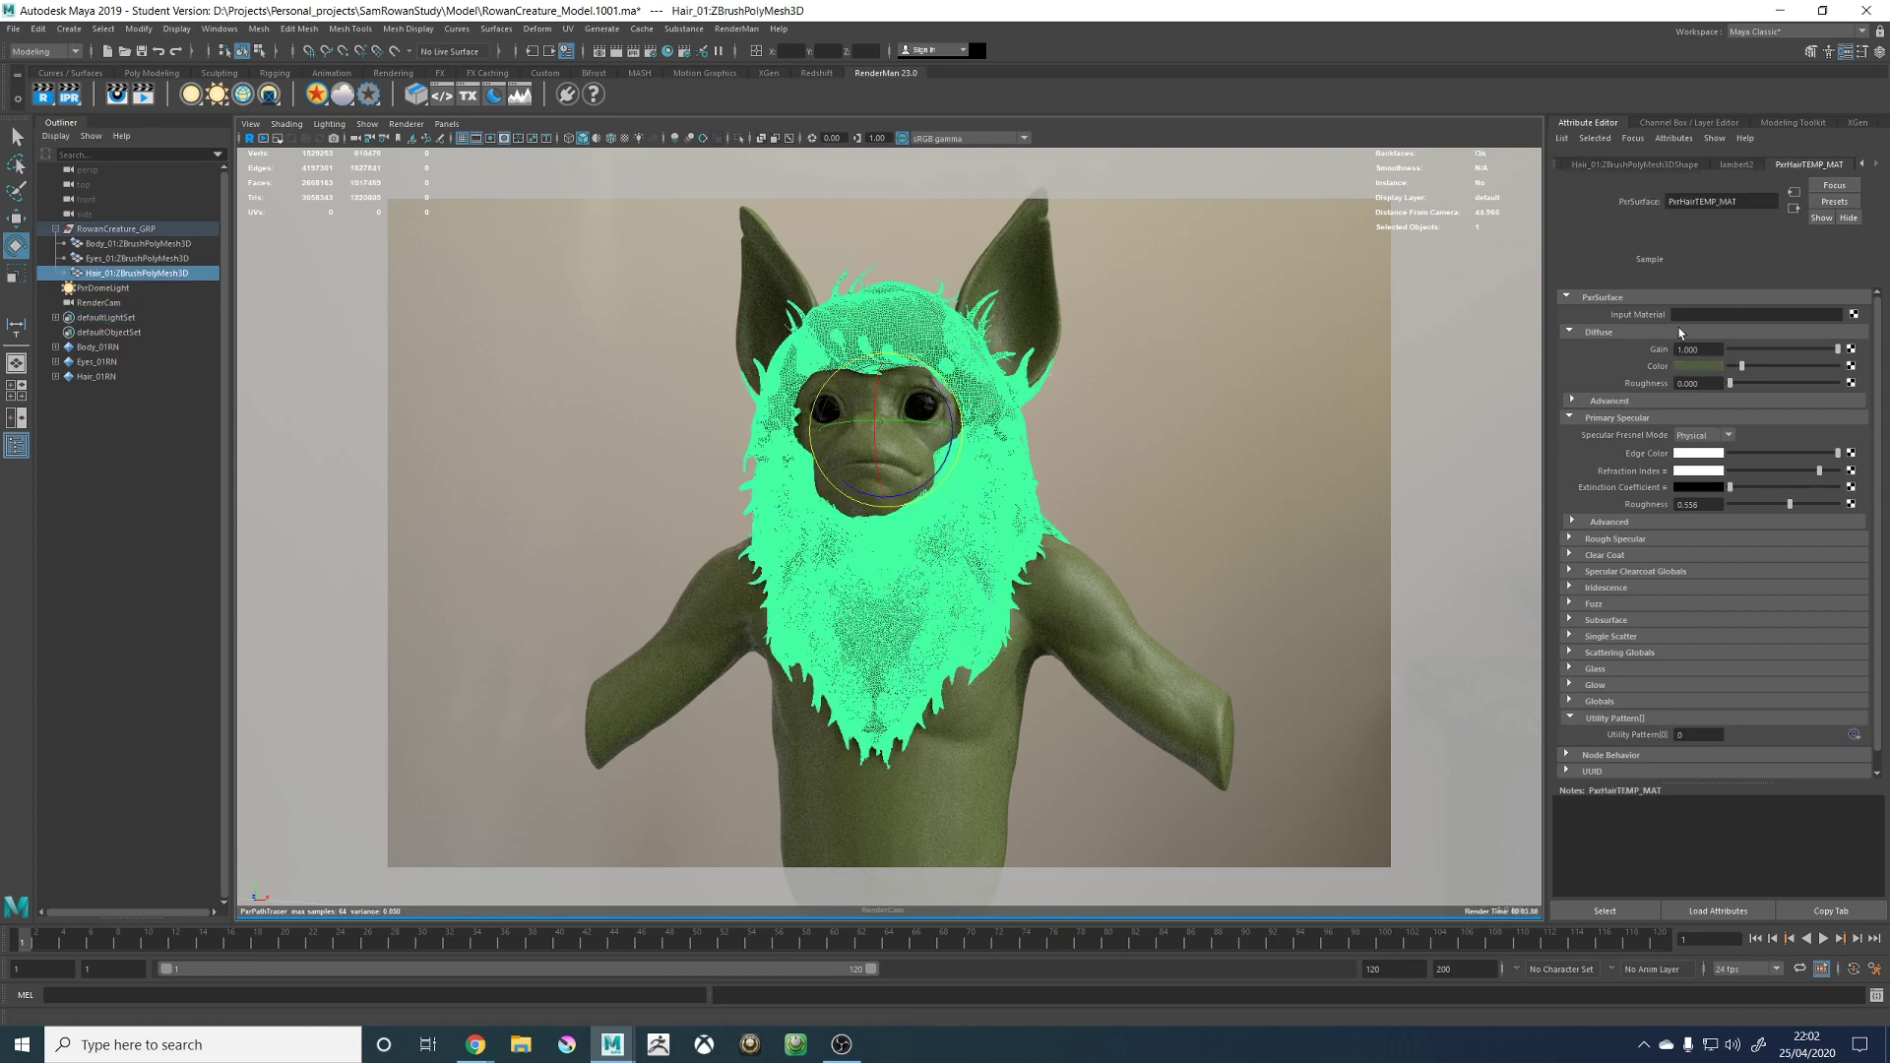
pyautogui.click(1705, 367)
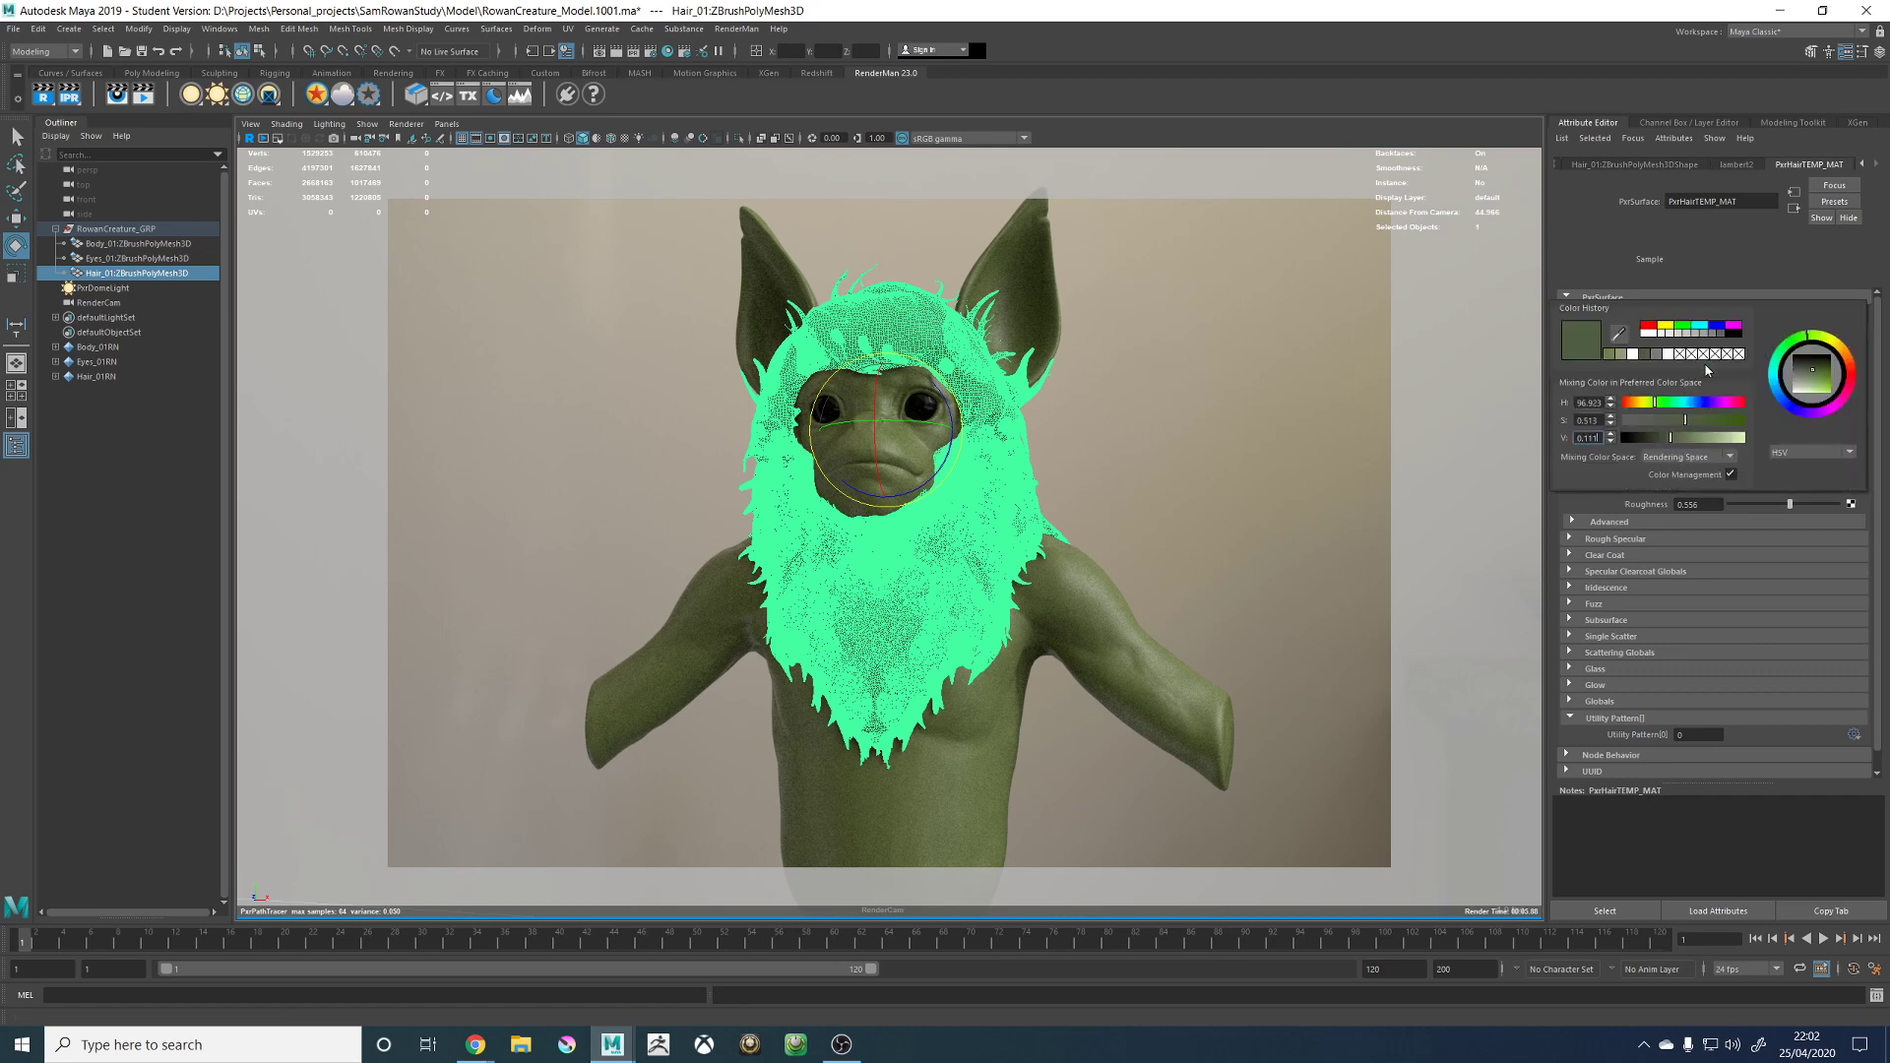
pyautogui.click(1618, 356)
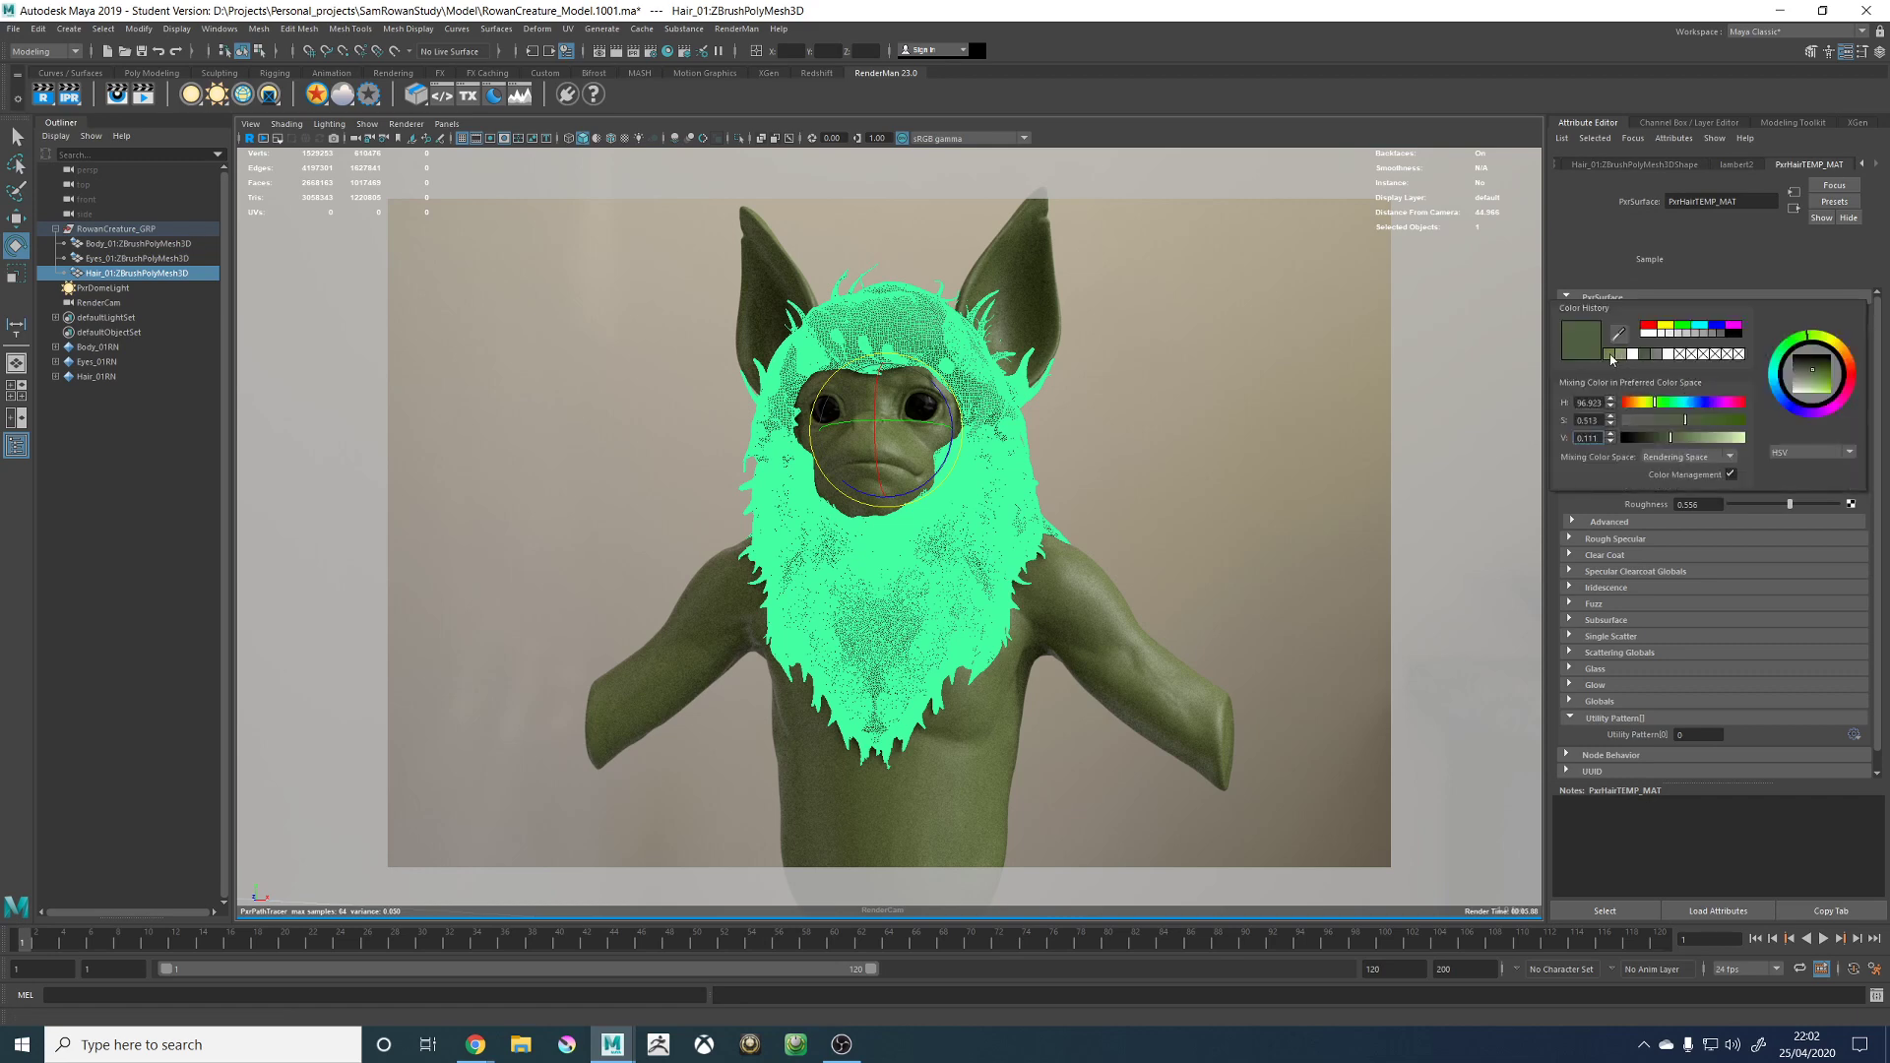
pyautogui.click(1681, 438)
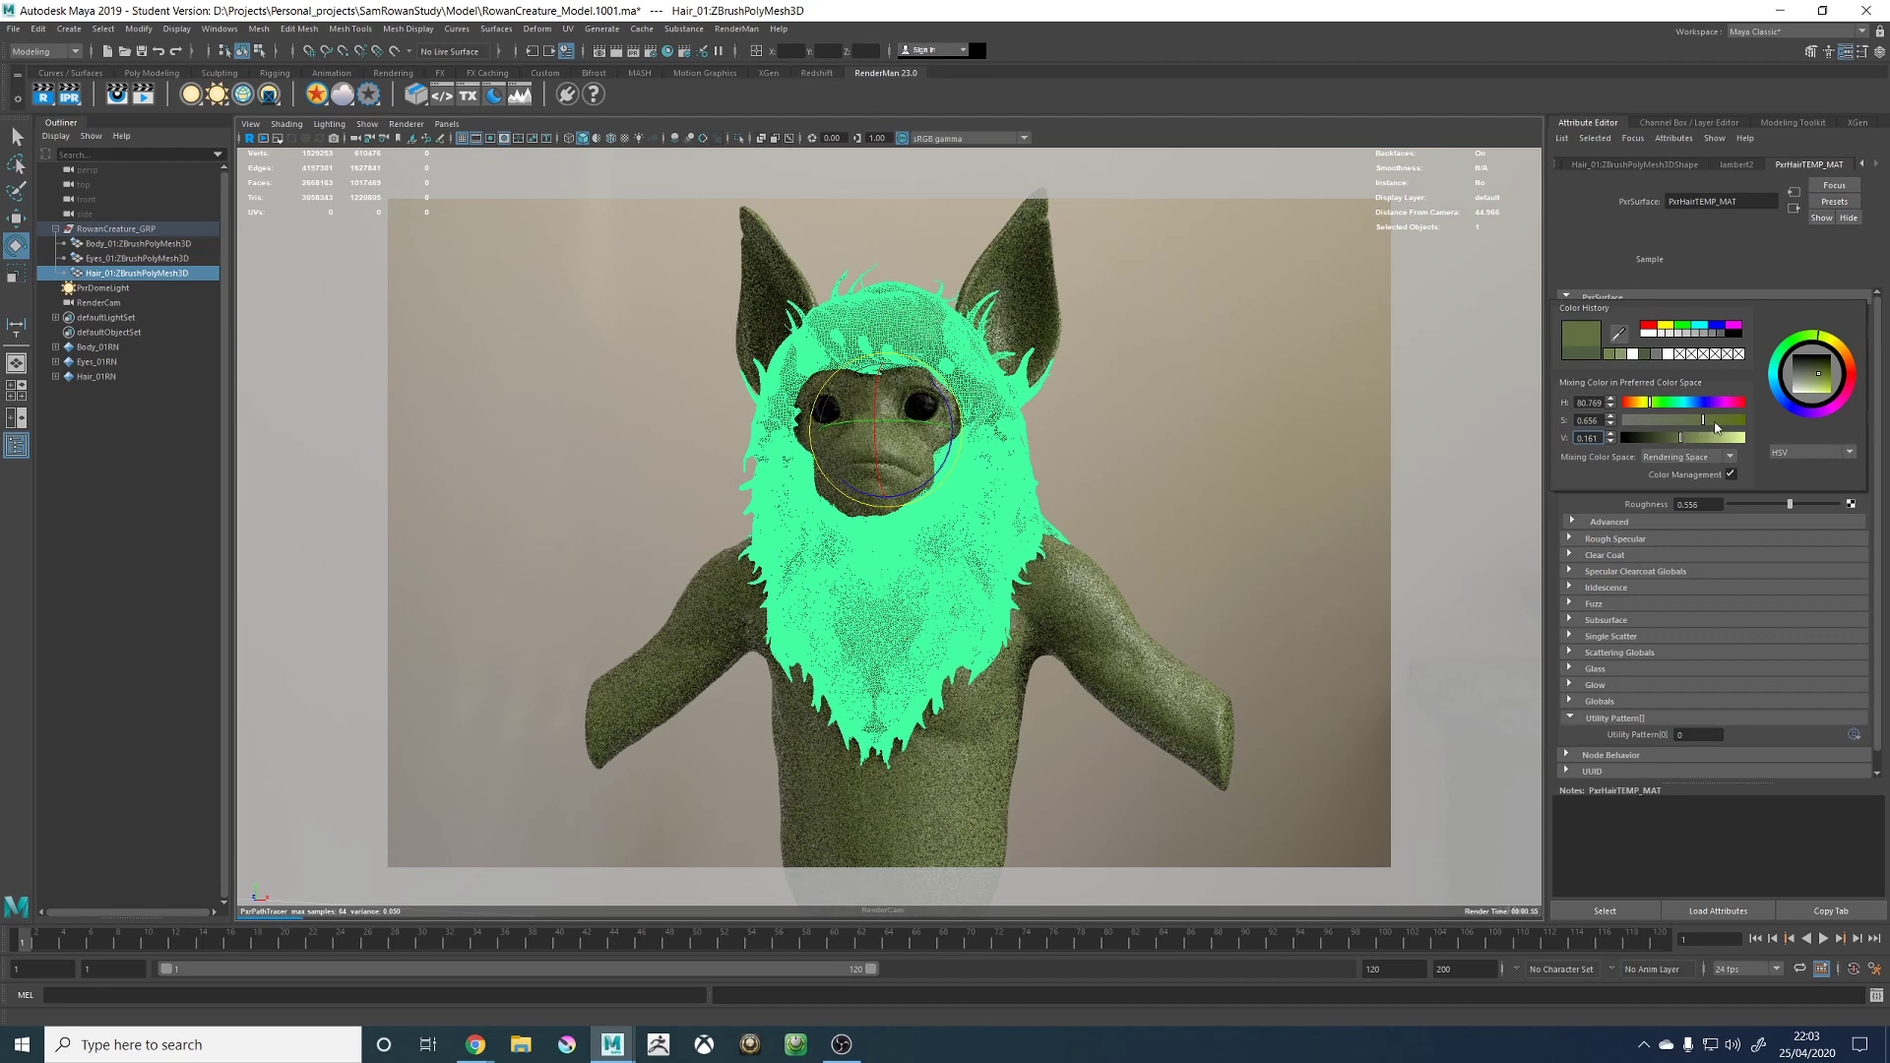
pyautogui.click(1315, 412)
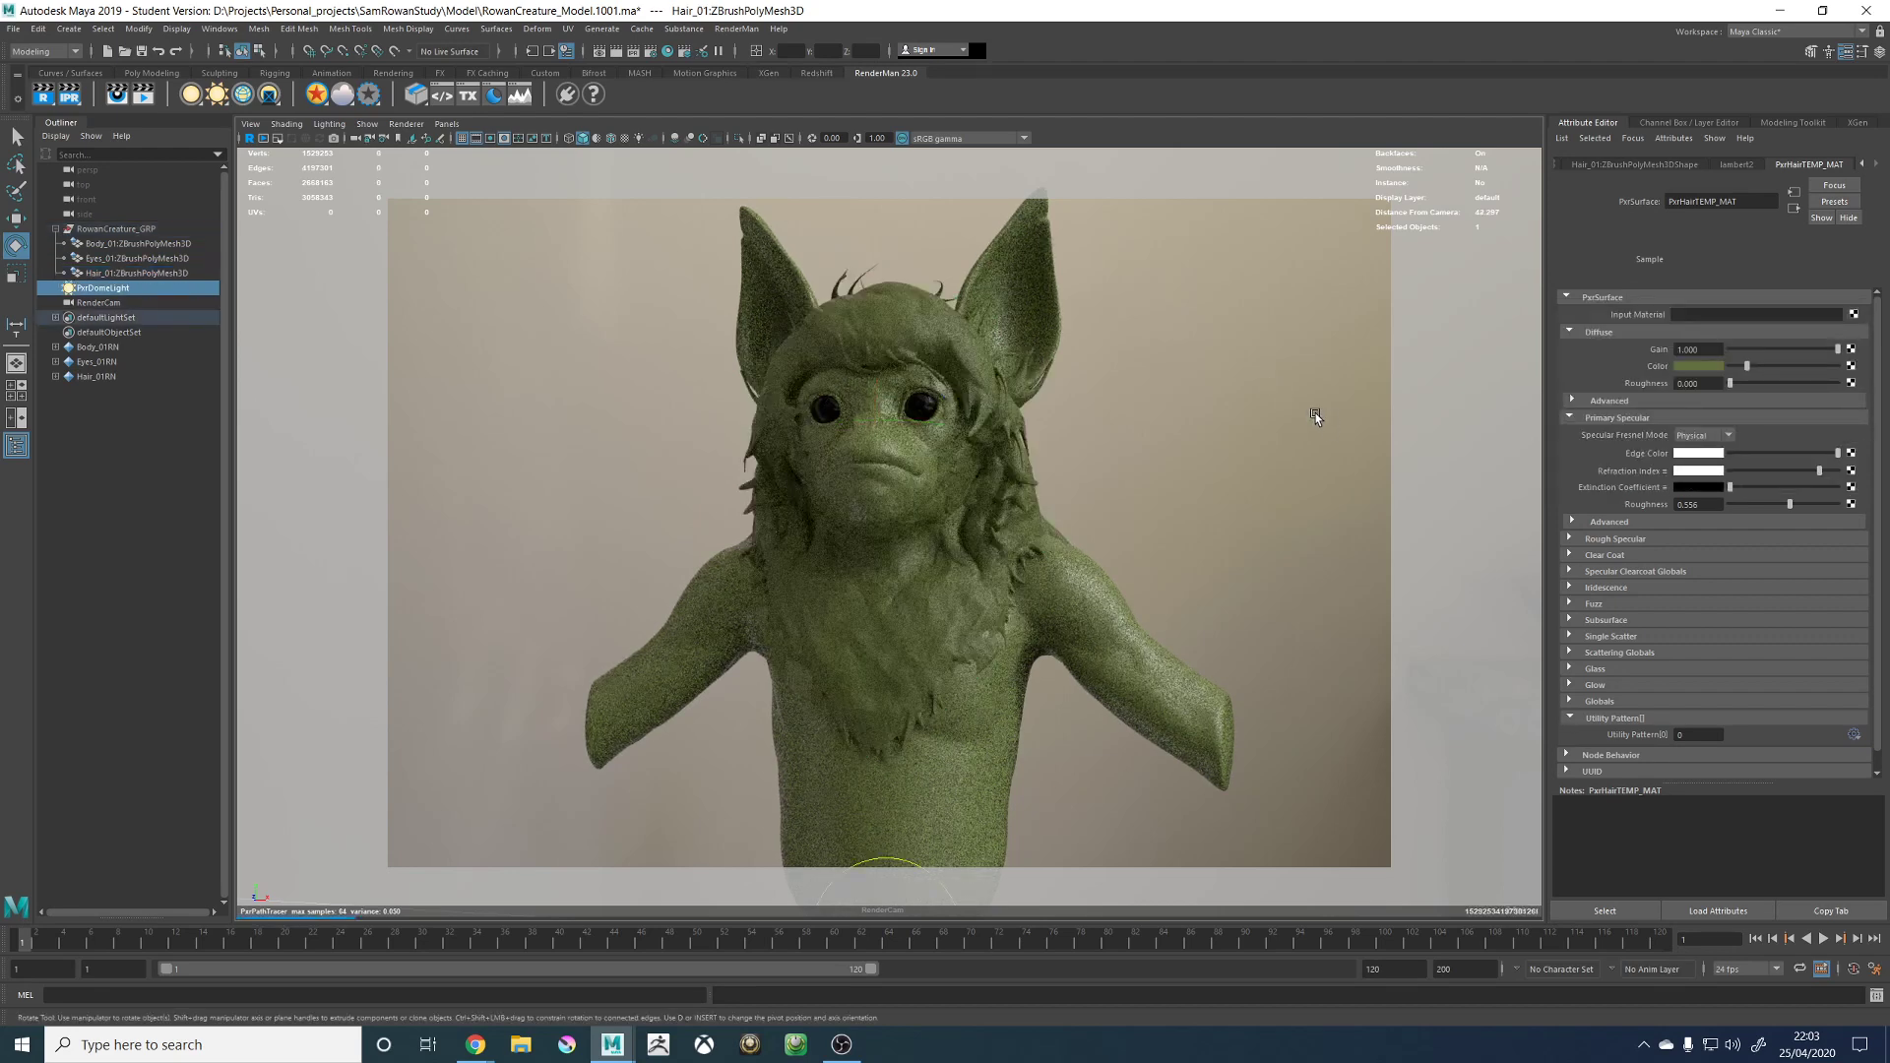
# Restore PxrDomeLight's color to white by setting its value to 1.
pyautogui.click(1742, 366)
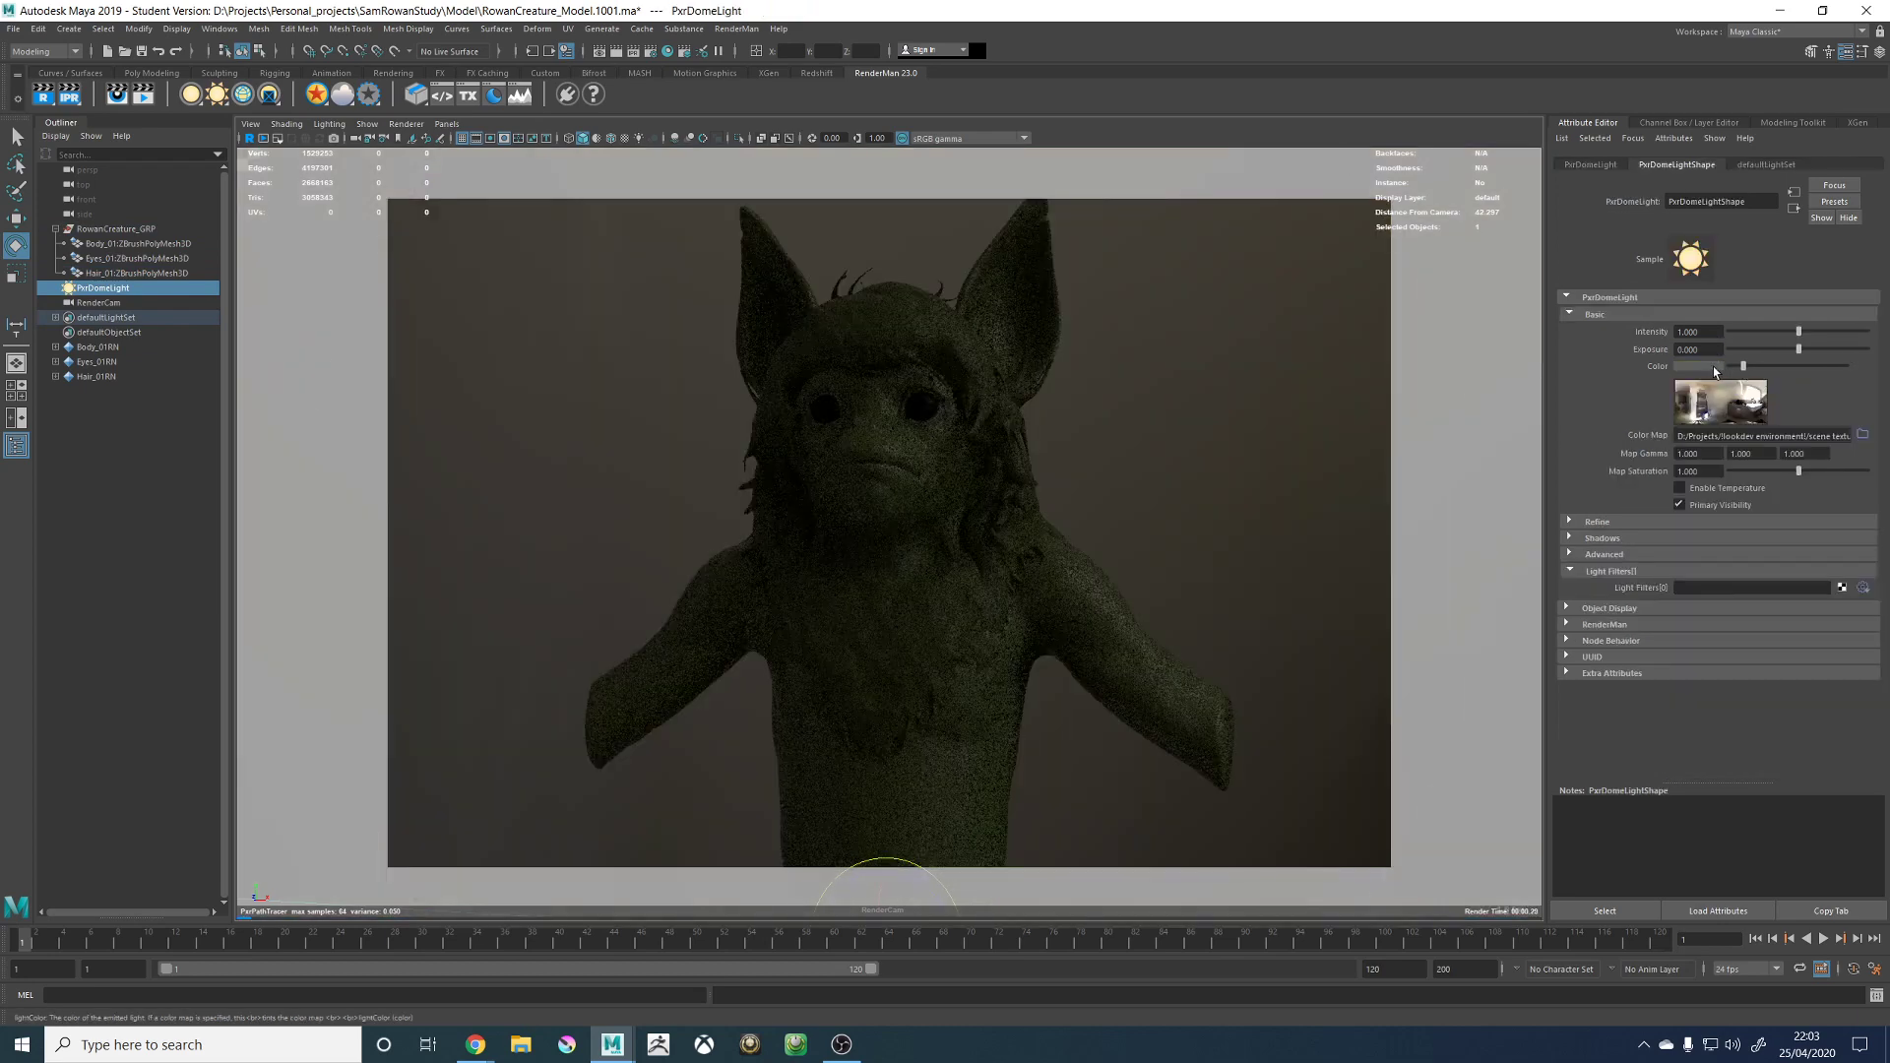
pyautogui.click(1703, 367)
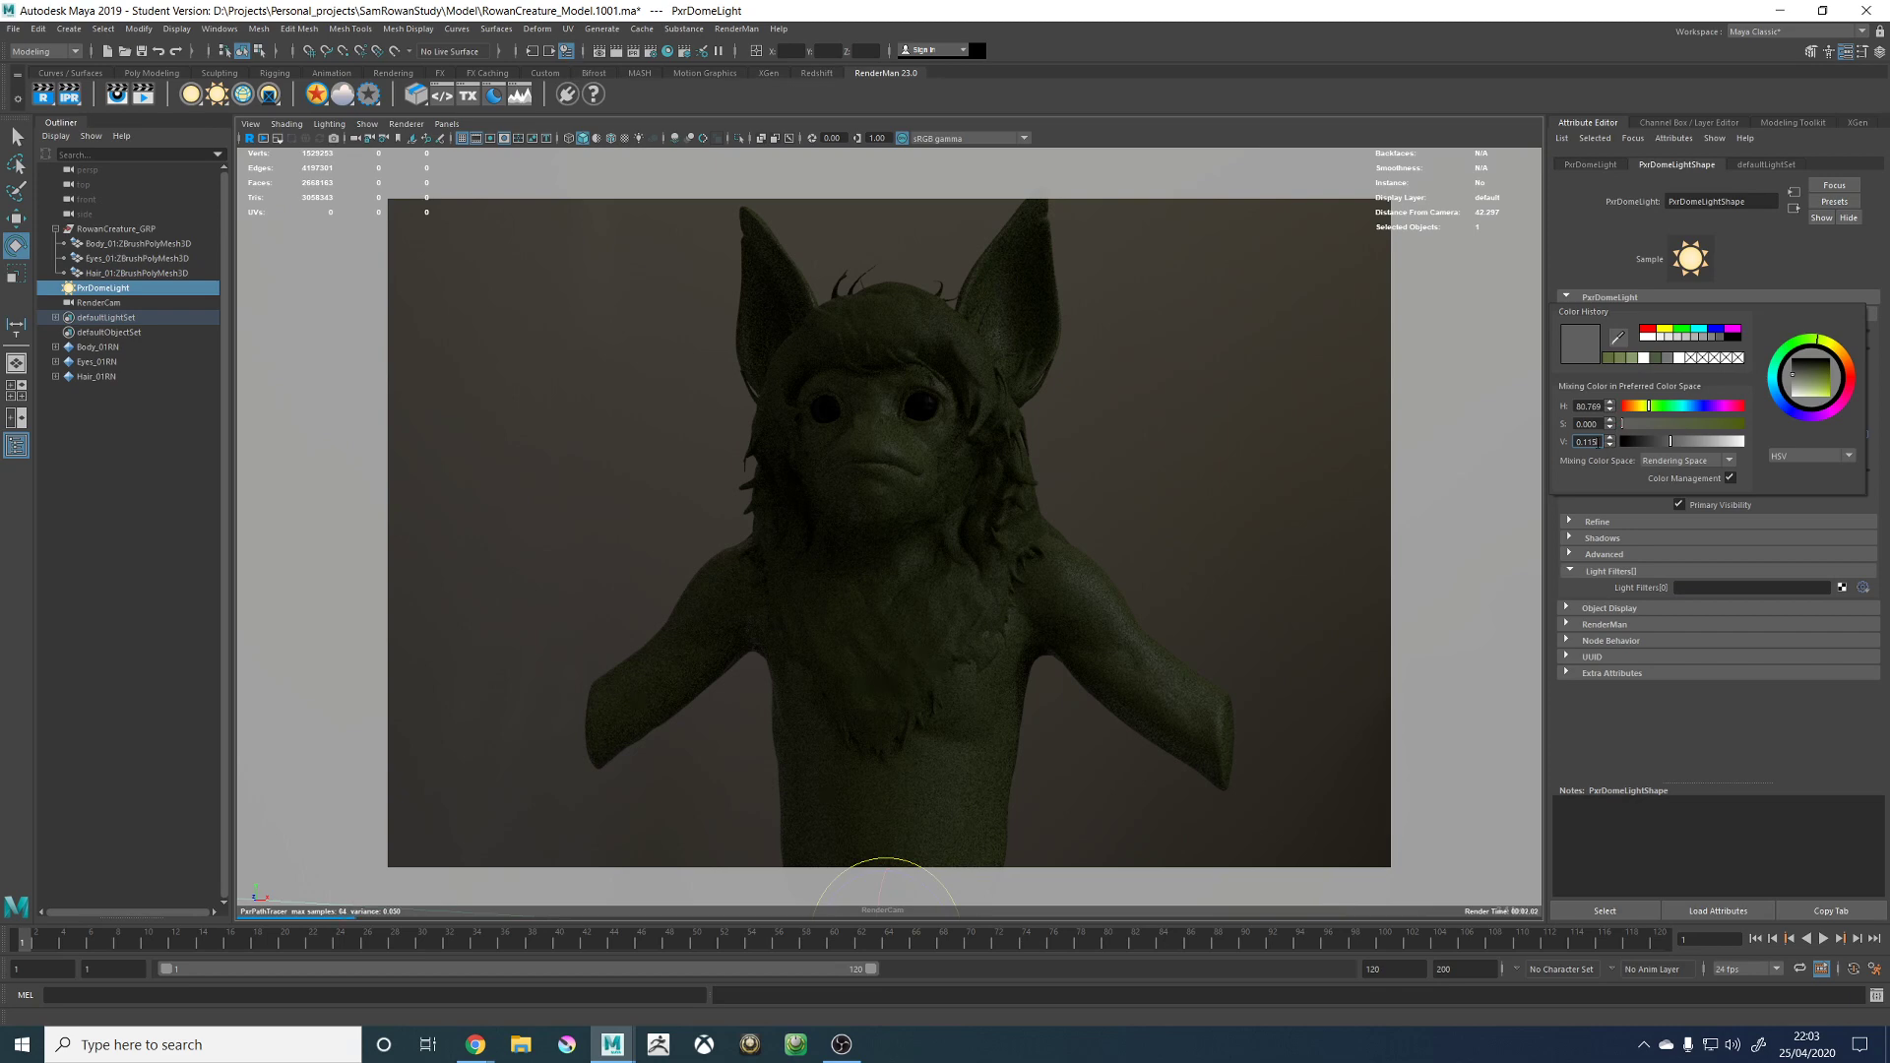
pyautogui.write('1')
pyautogui.press('Return')
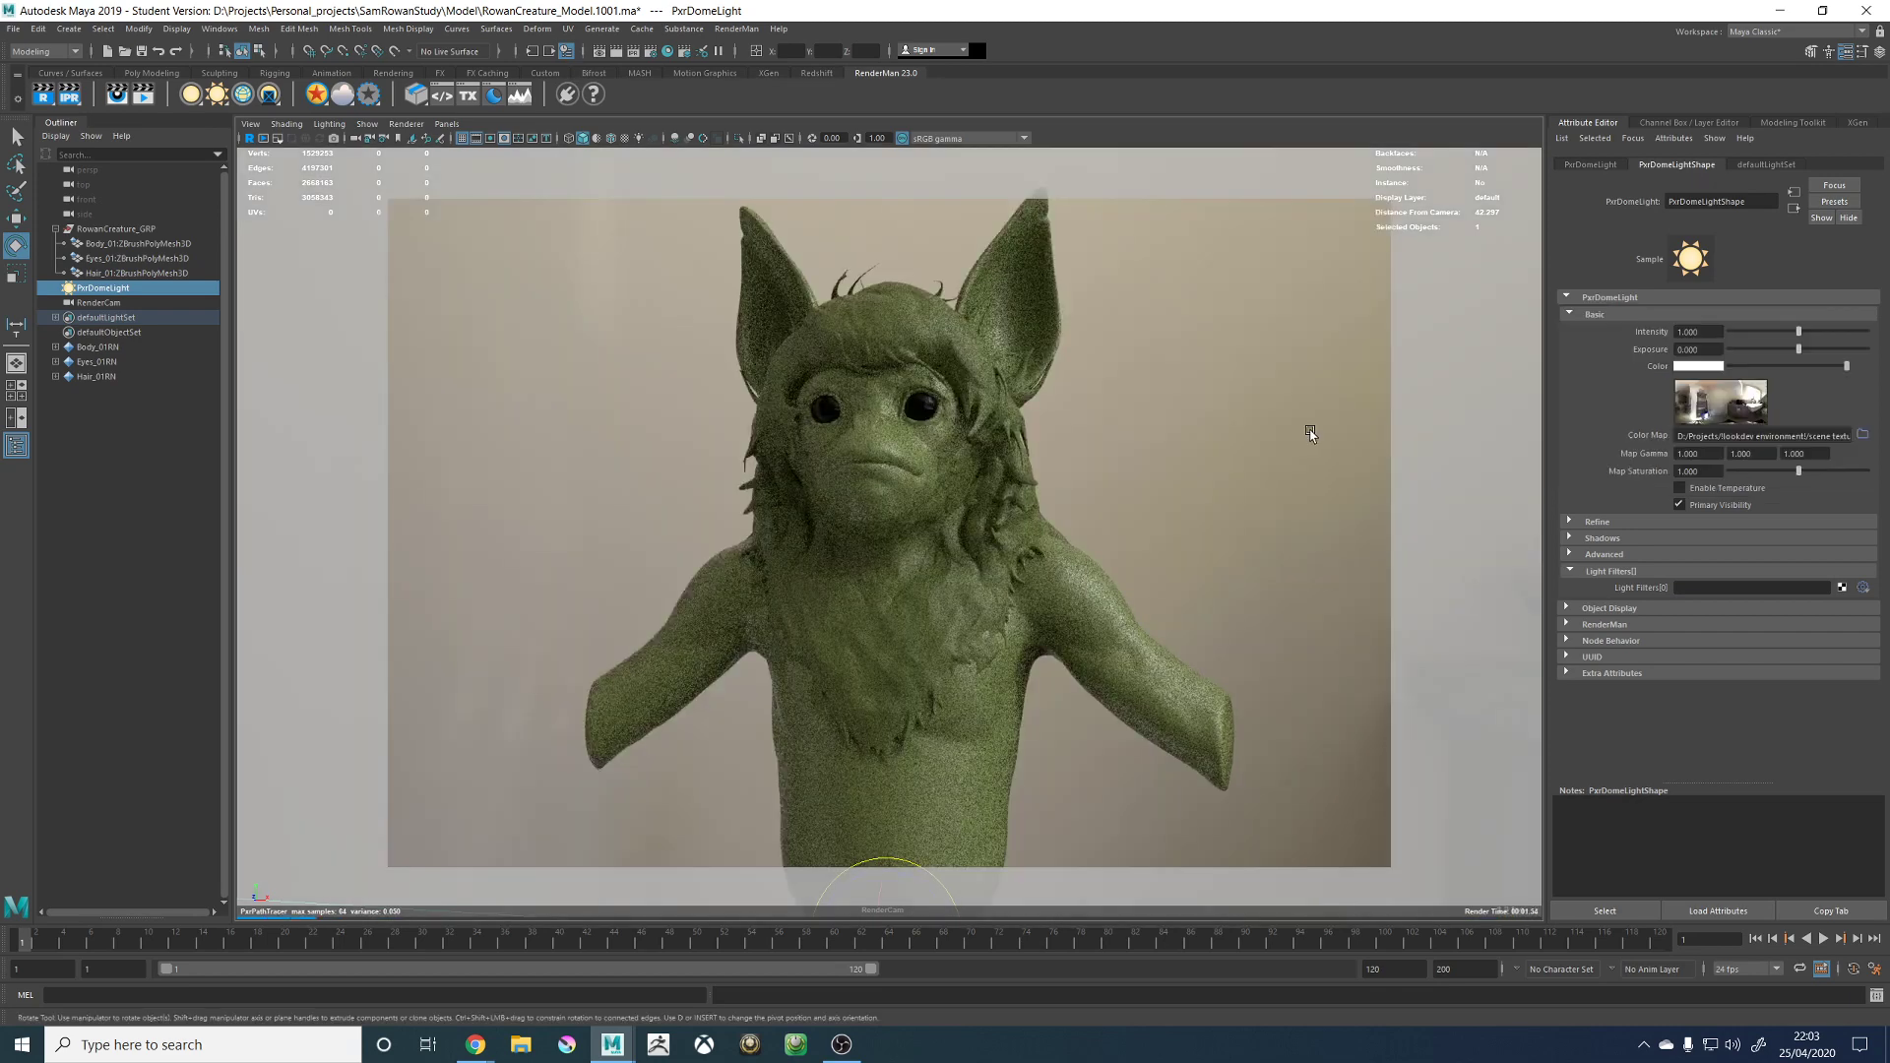
# Keep the hair's PxrHairTEMP_MAT loaded with automatic attribute loading off, and darken its diffuse green slightly.
pyautogui.click(1008, 500)
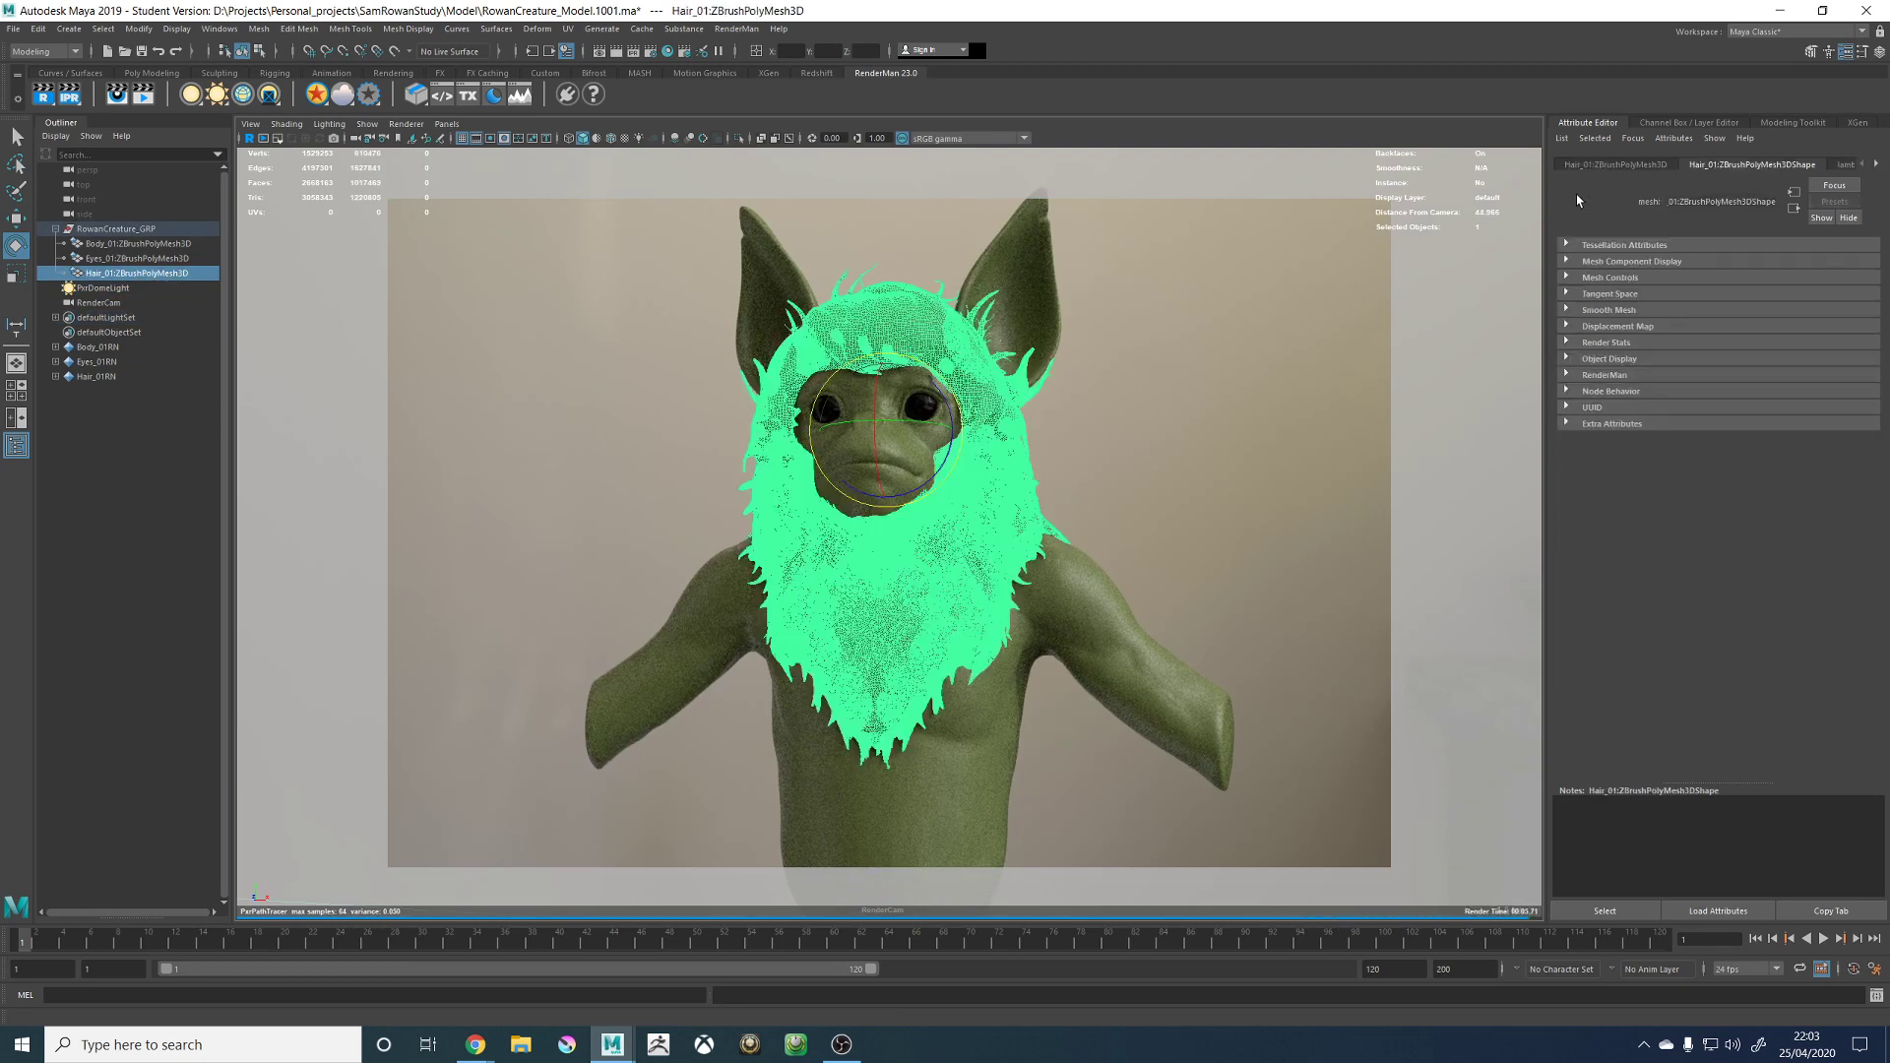
pyautogui.hotkey('alt', 'Tab')
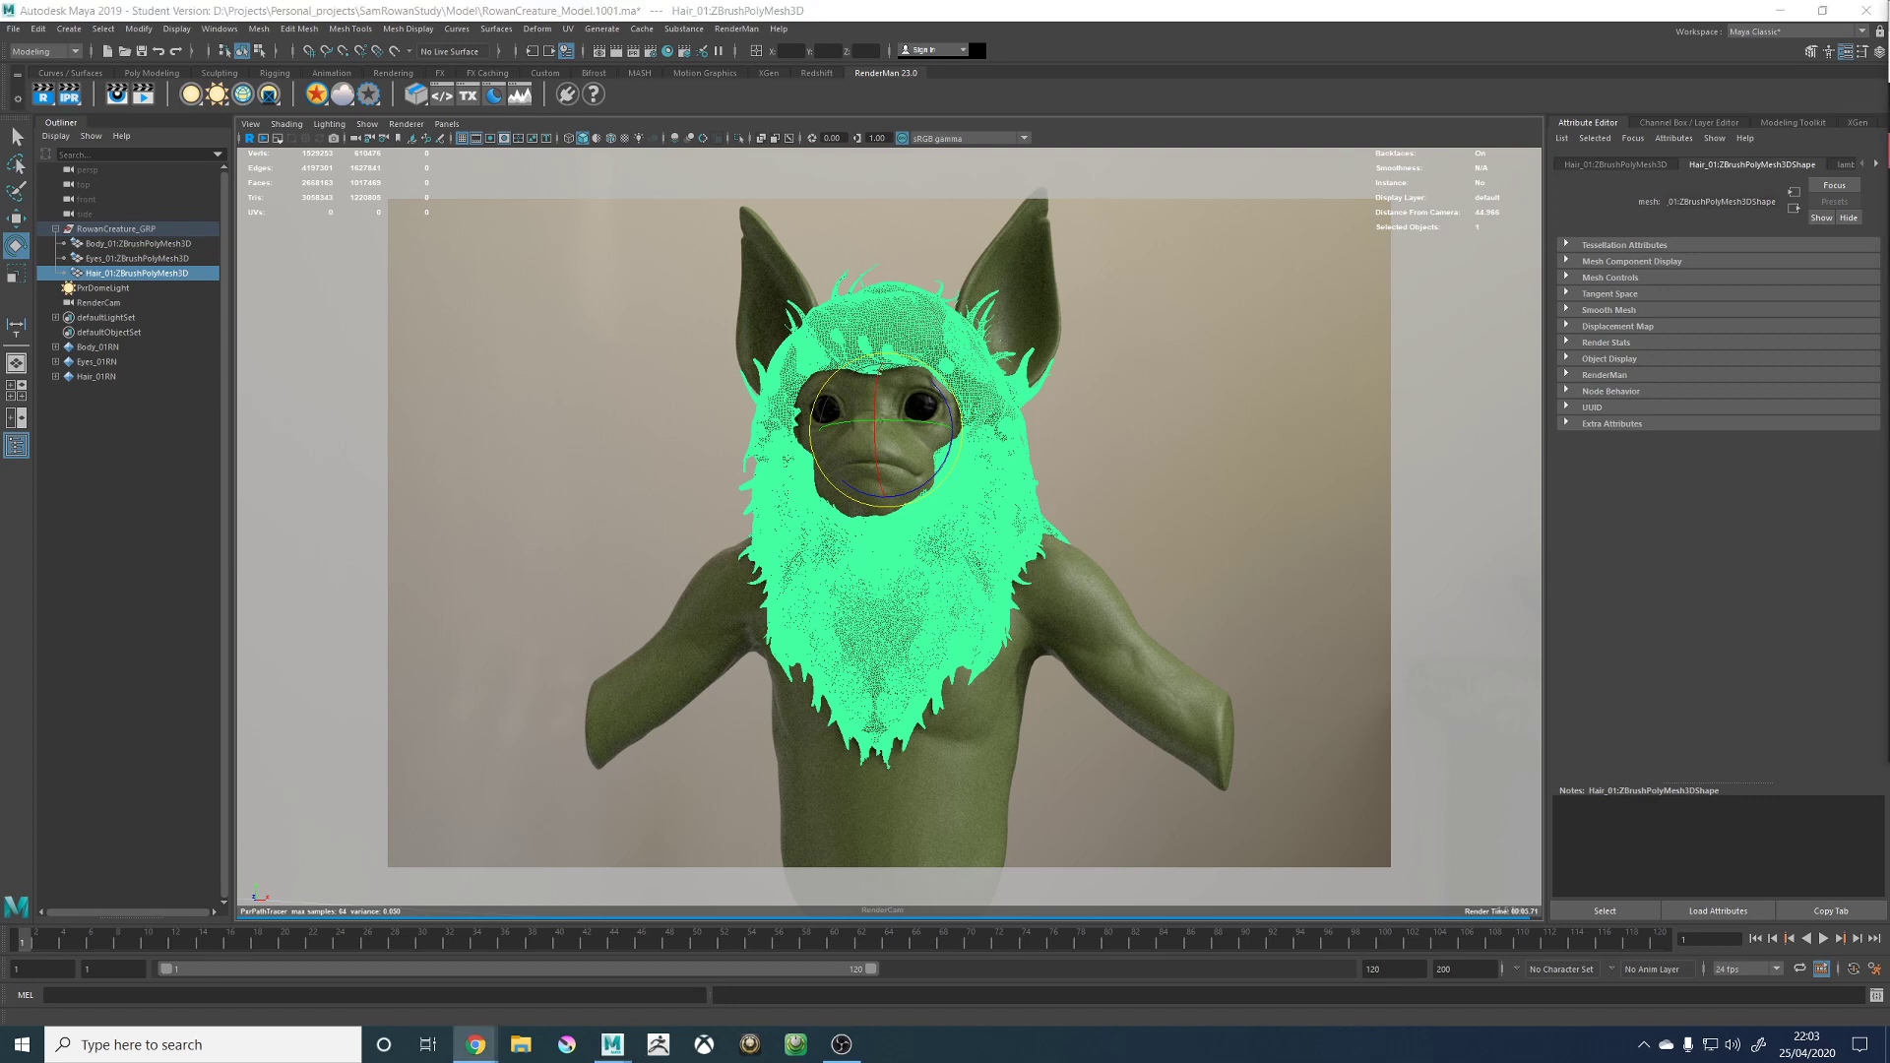
pyautogui.click(1562, 141)
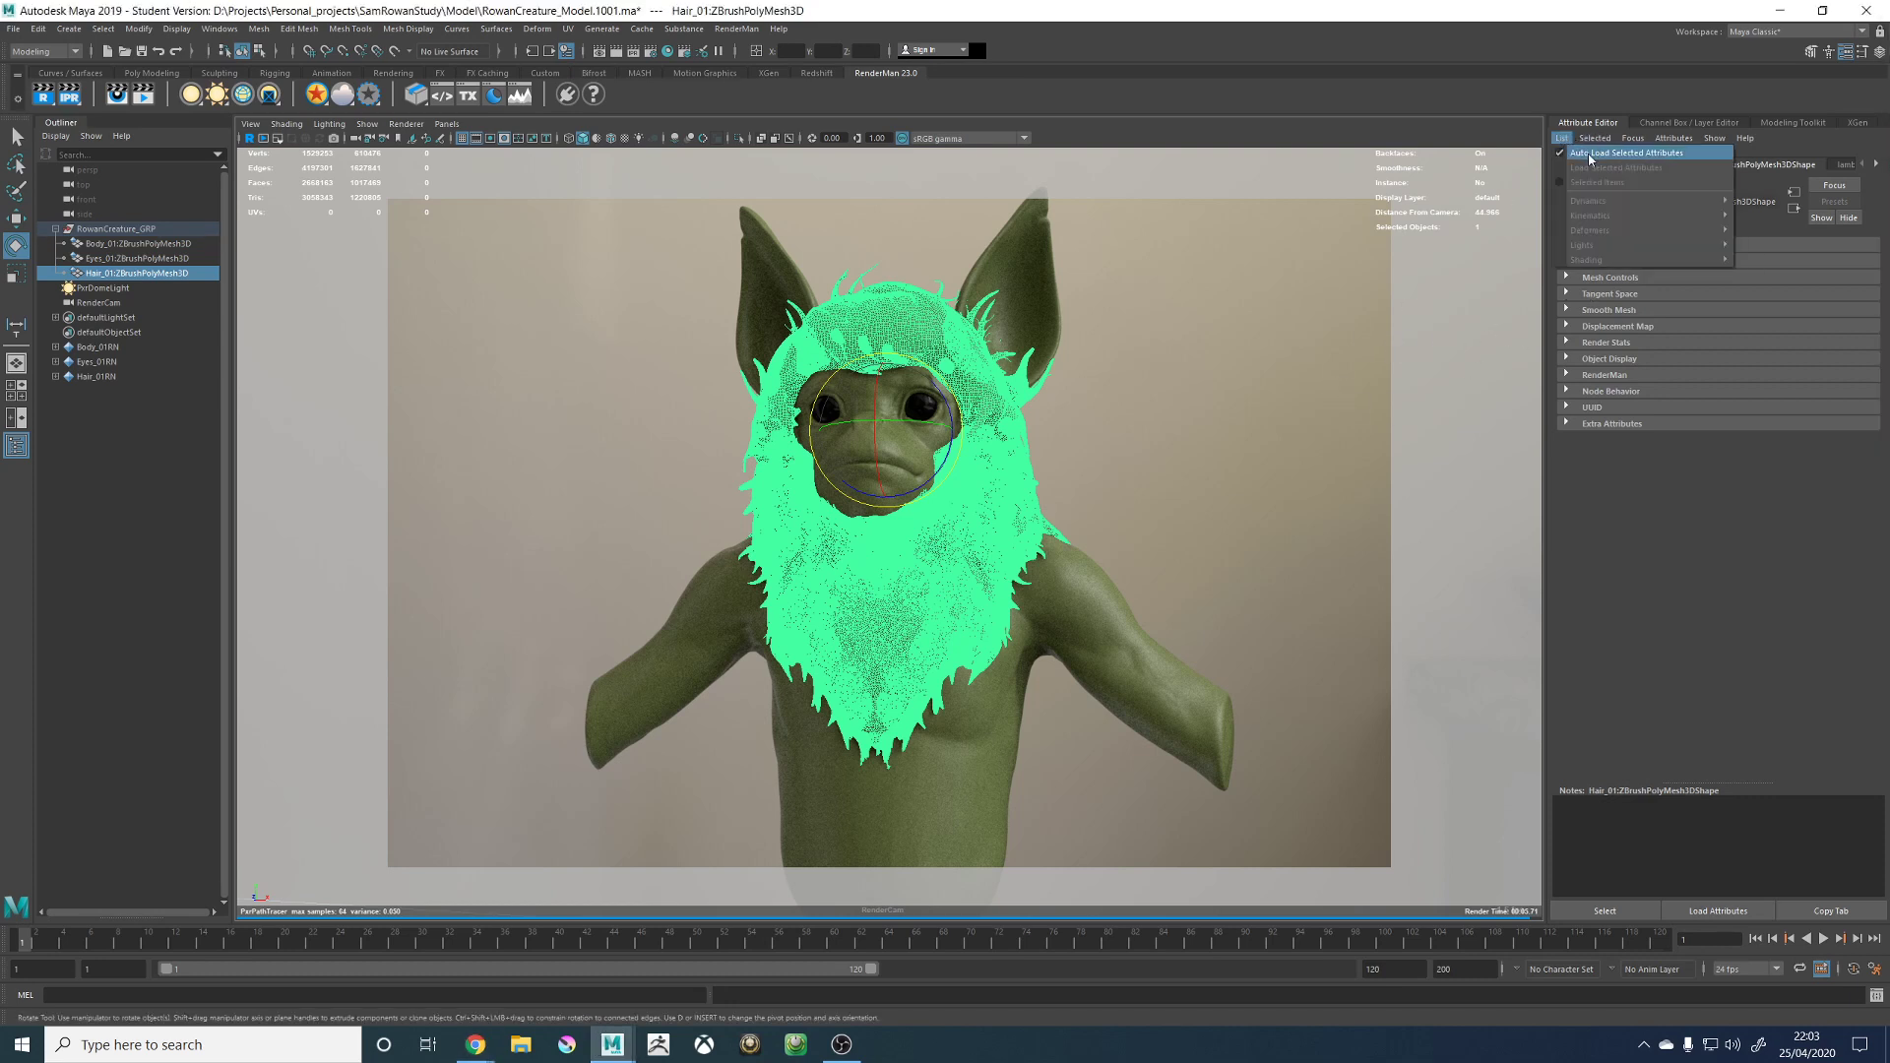
pyautogui.click(1875, 166)
pyautogui.click(1819, 165)
pyautogui.click(106, 288)
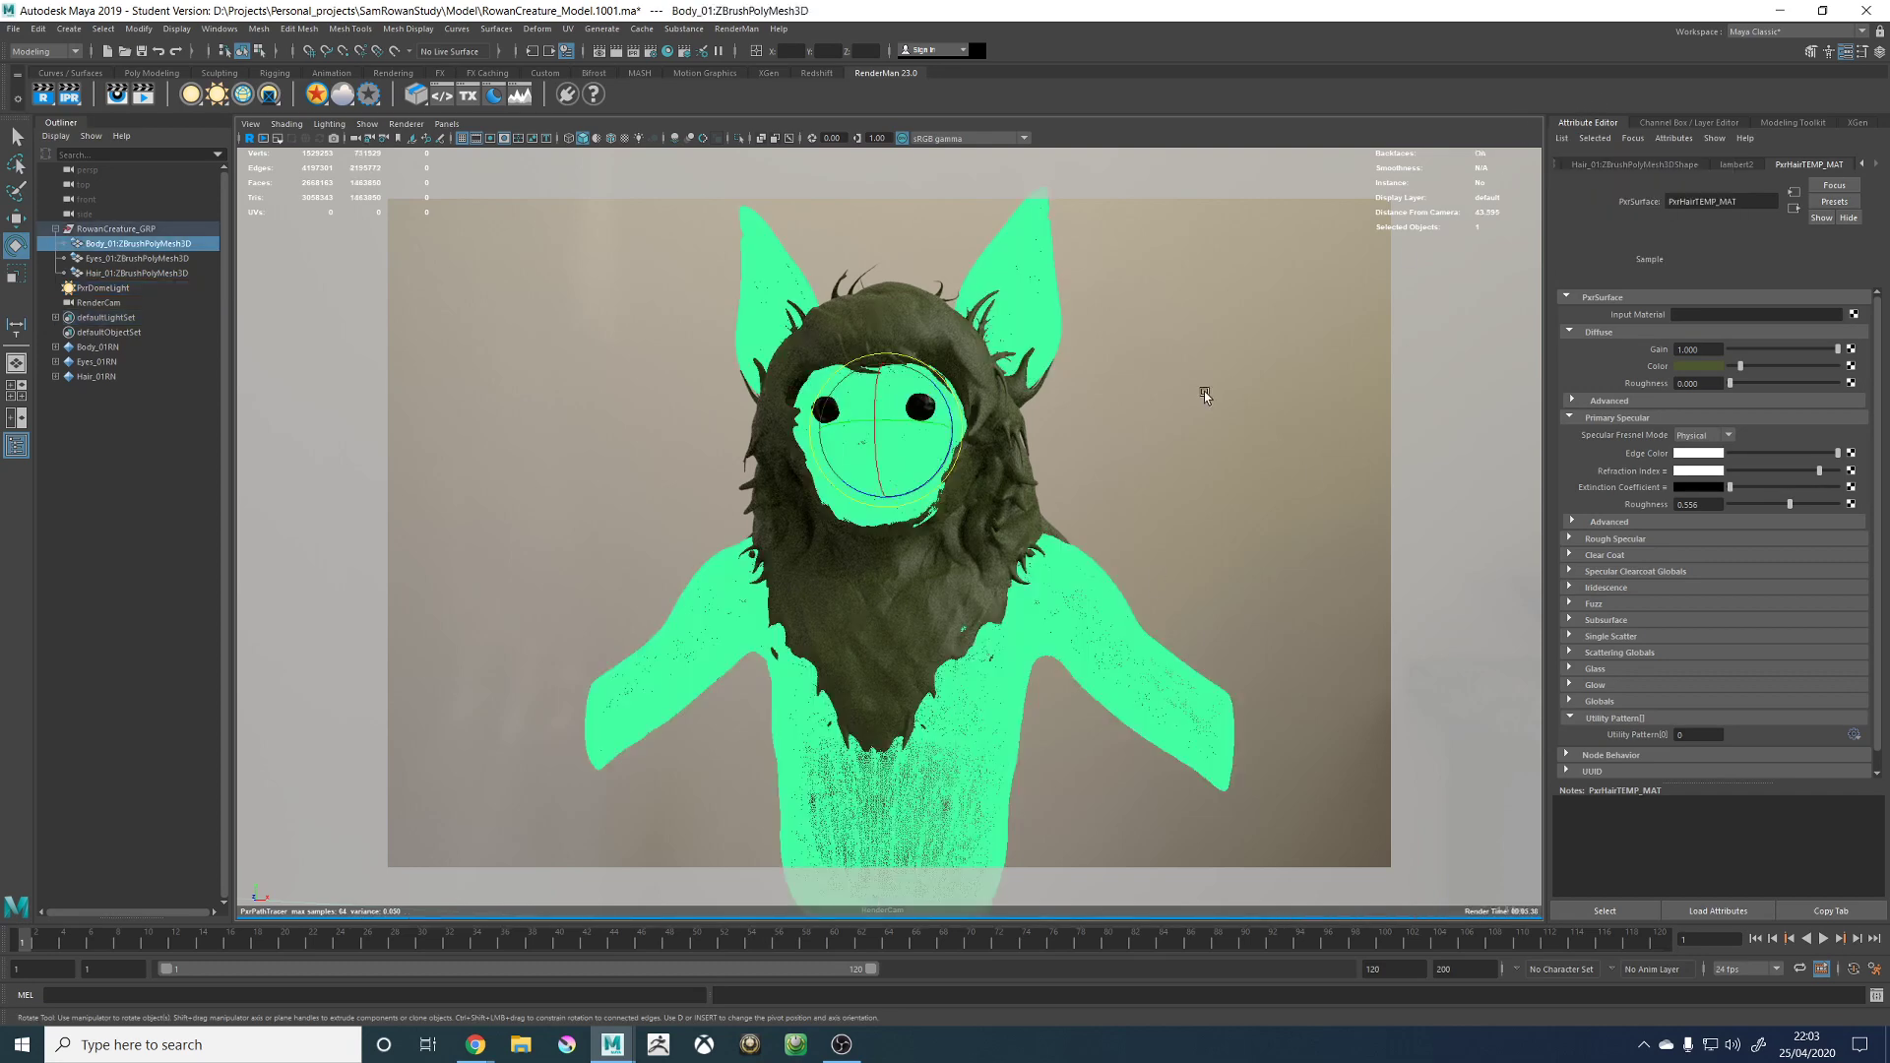
pyautogui.click(1206, 396)
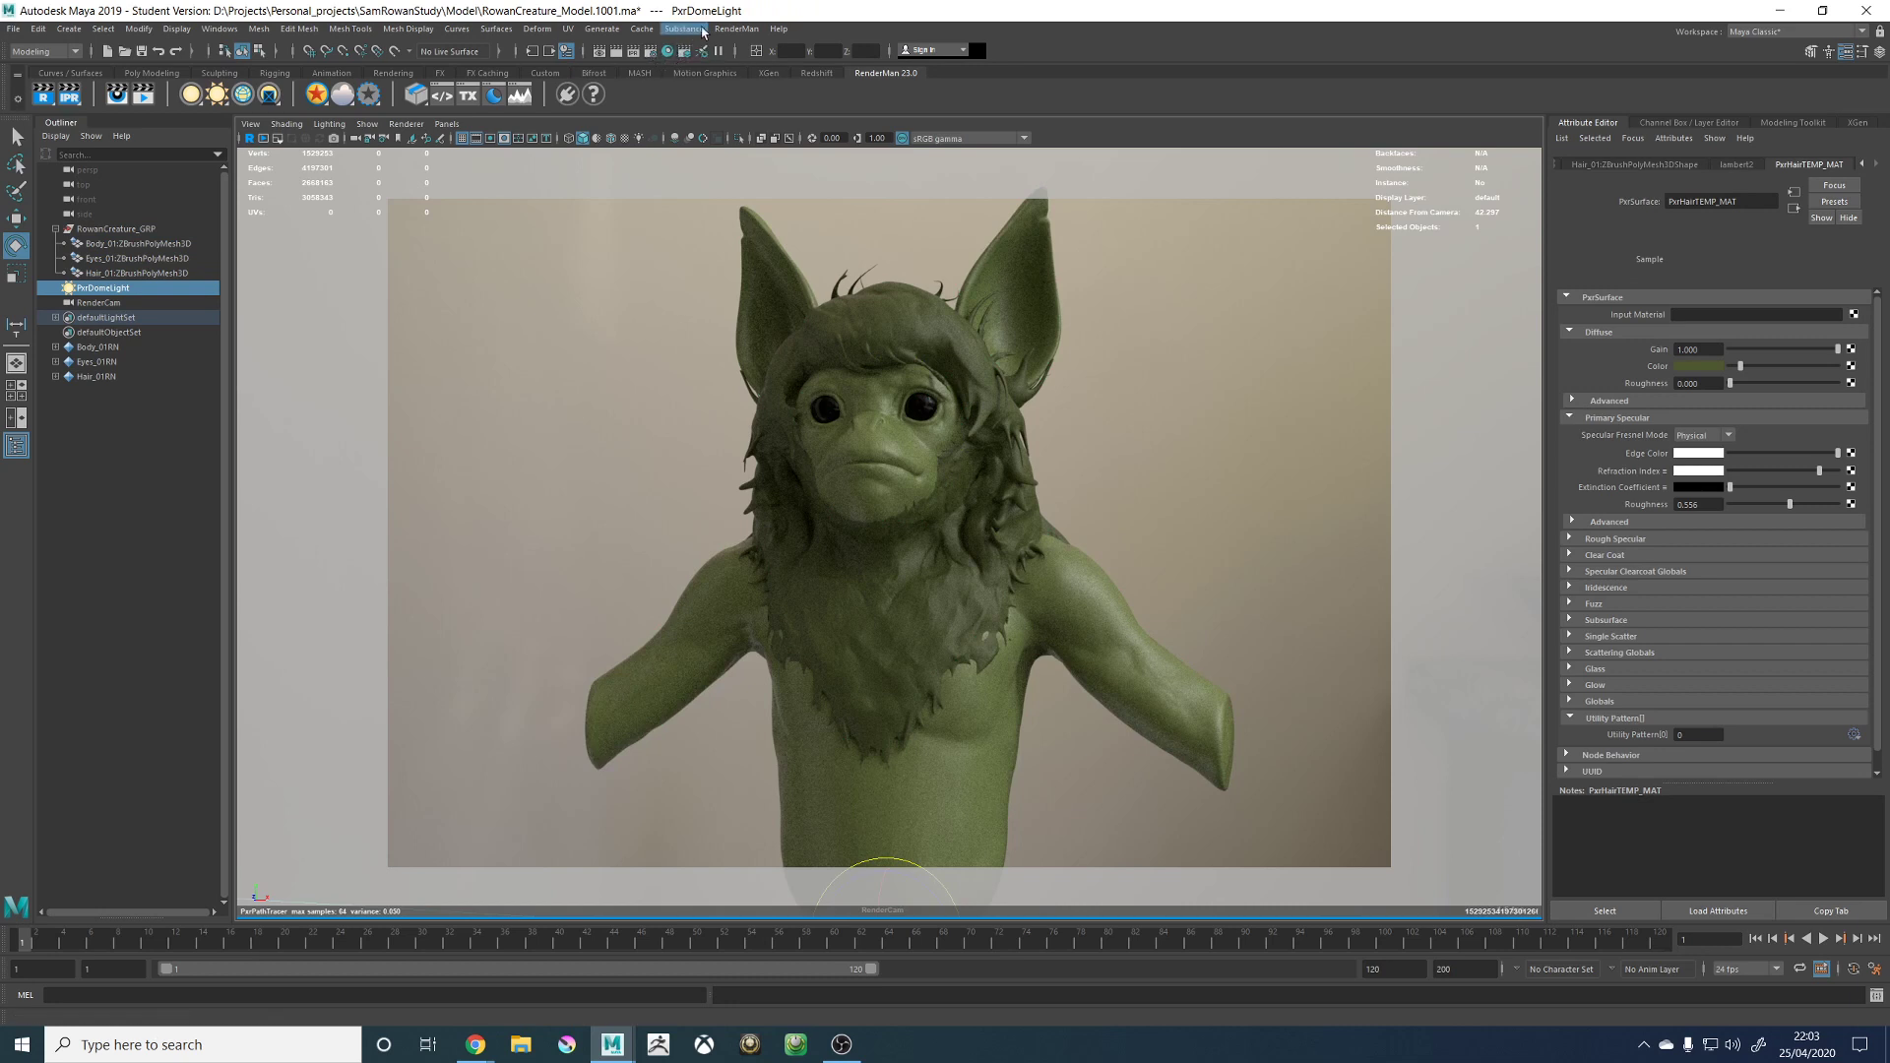
# Open the RenderMan preferences and examine the Viewport settings.
pyautogui.click(736, 29)
pyautogui.click(748, 154)
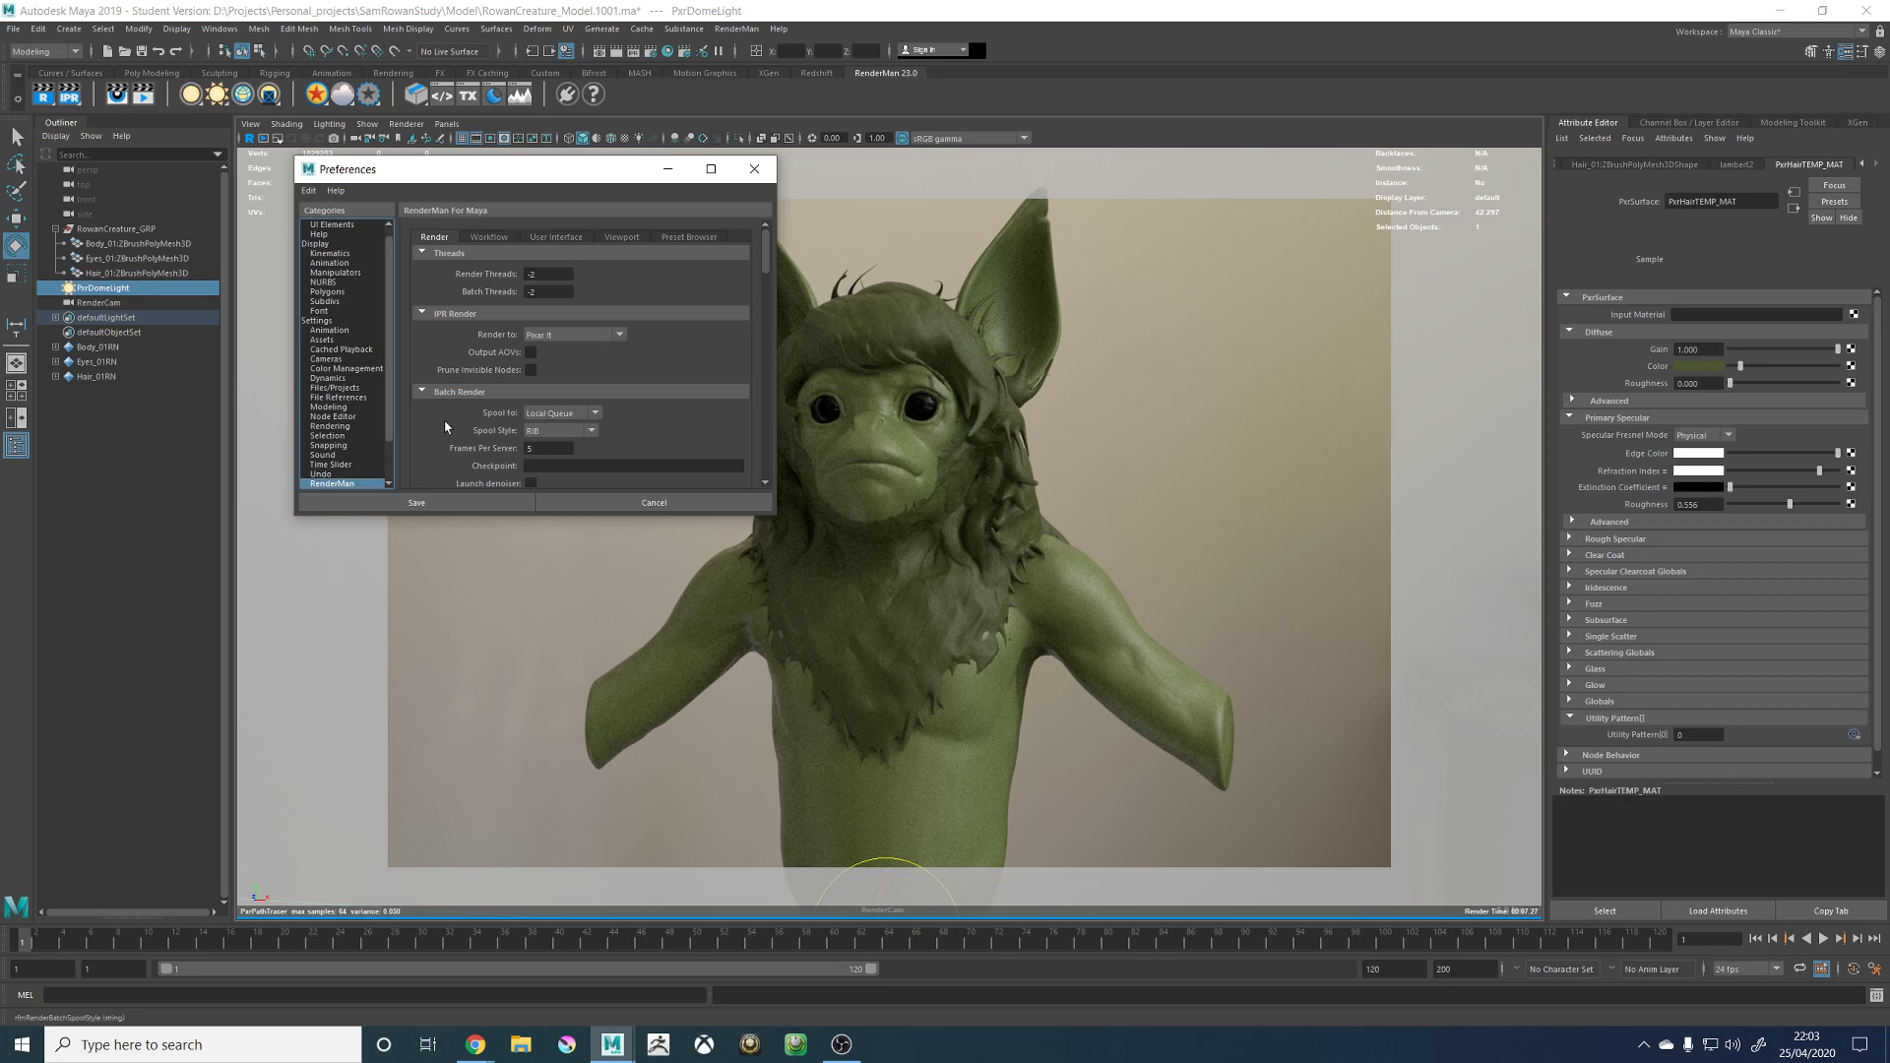
pyautogui.click(622, 237)
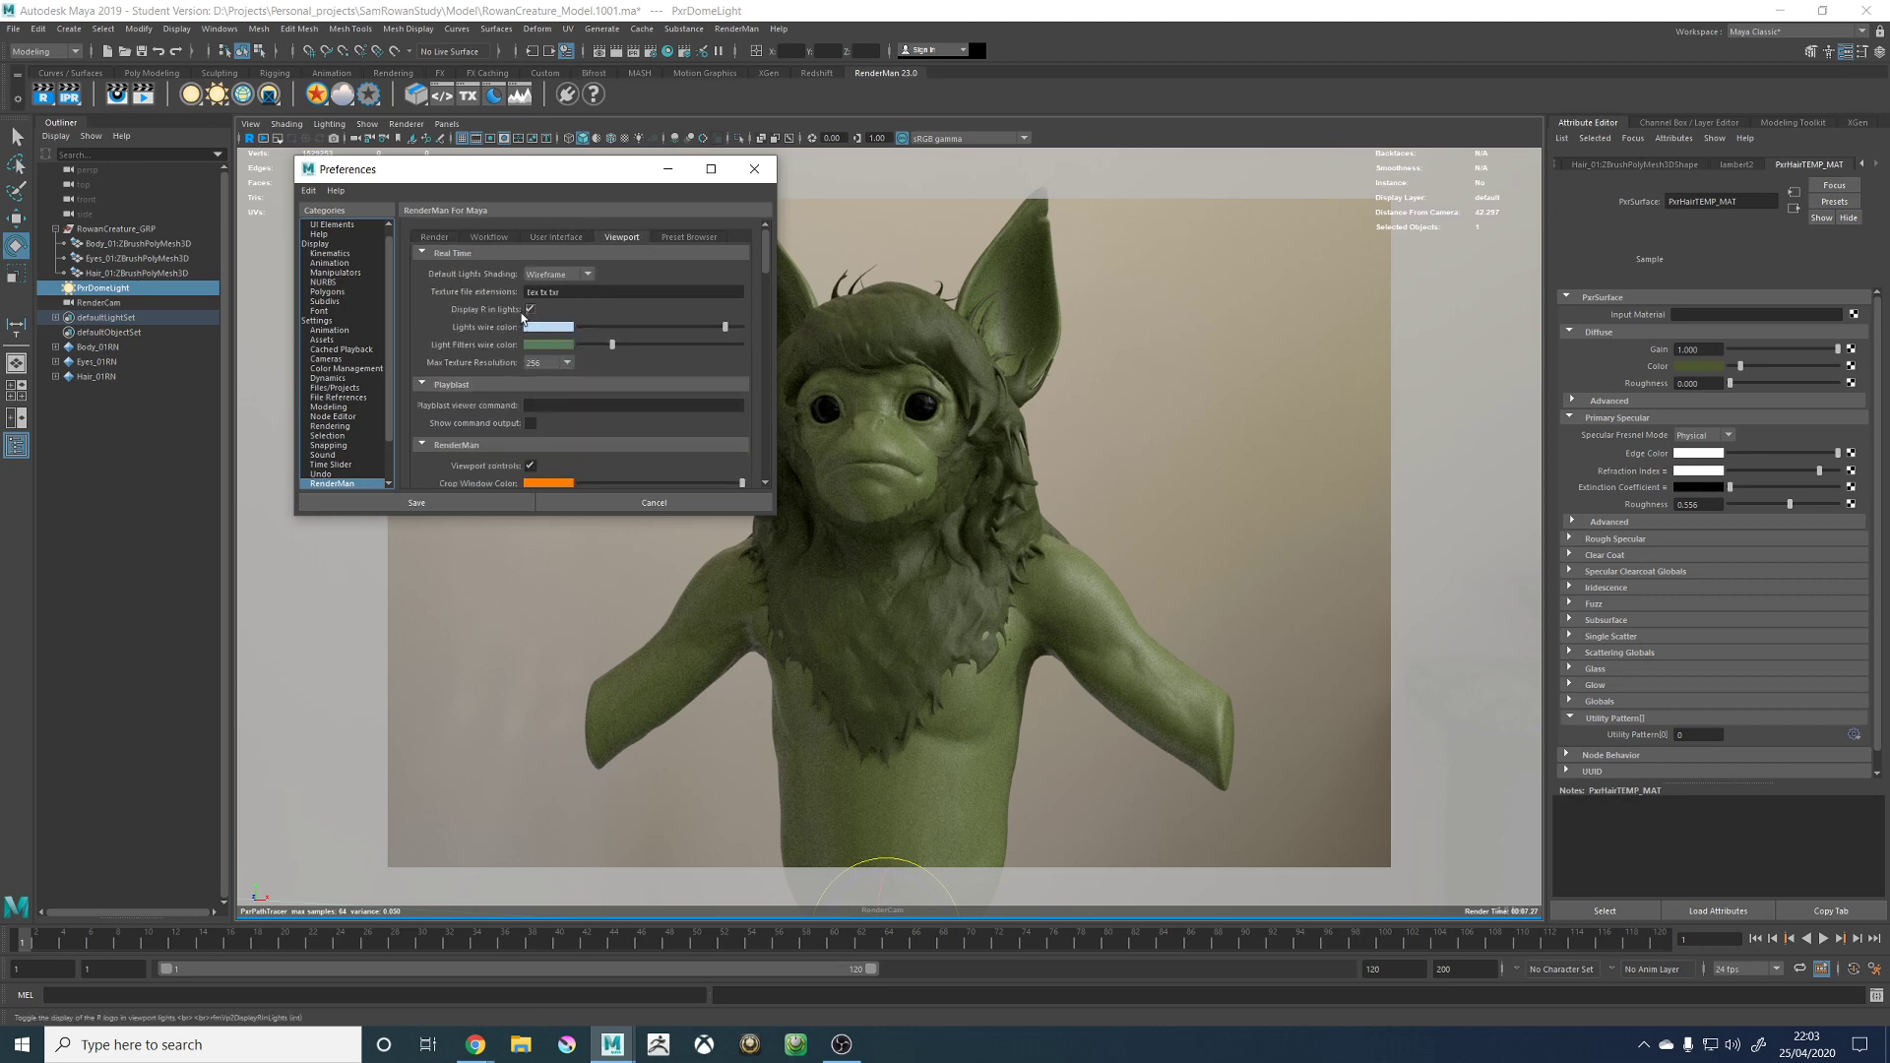
pyautogui.scroll(-3, 473, 425)
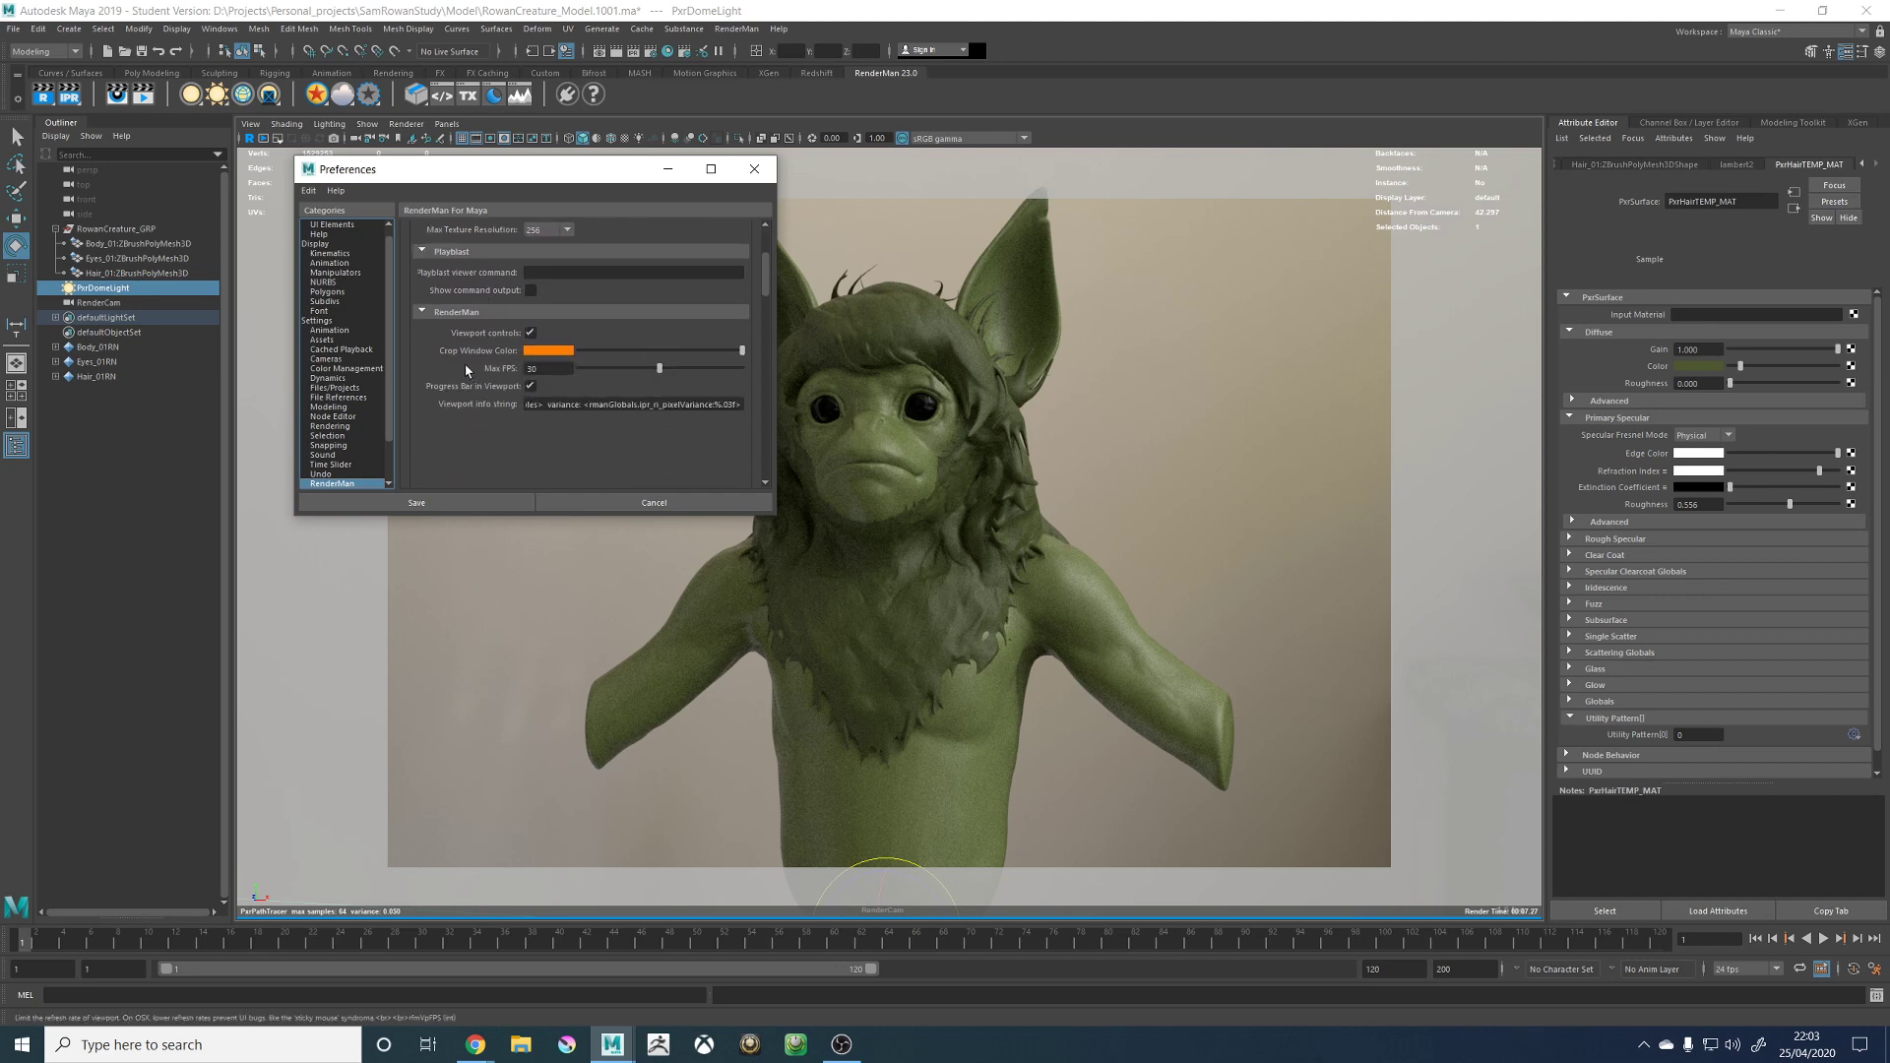
pyautogui.scroll(3, 468, 372)
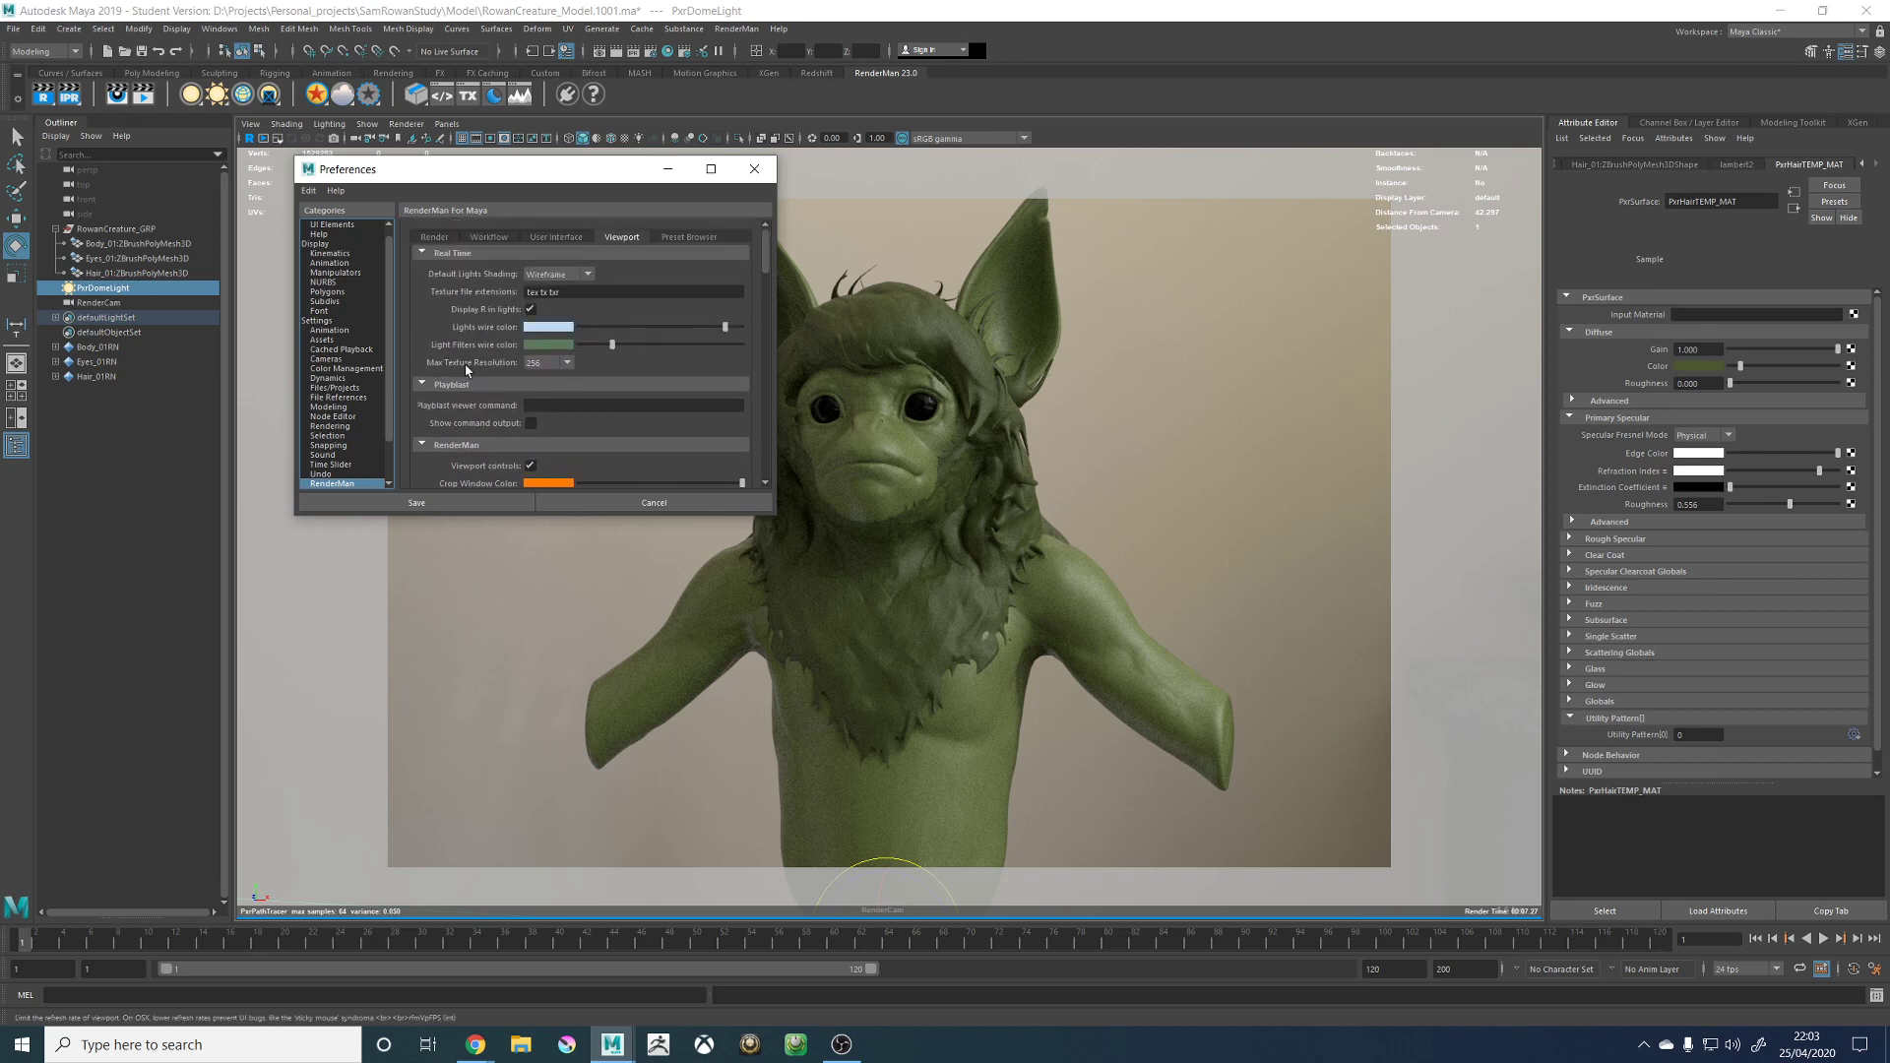
# Try Shaded as the default lights shading in the RenderMan viewport preferences, and return it to Wireframe.
pyautogui.click(542, 275)
pyautogui.click(548, 305)
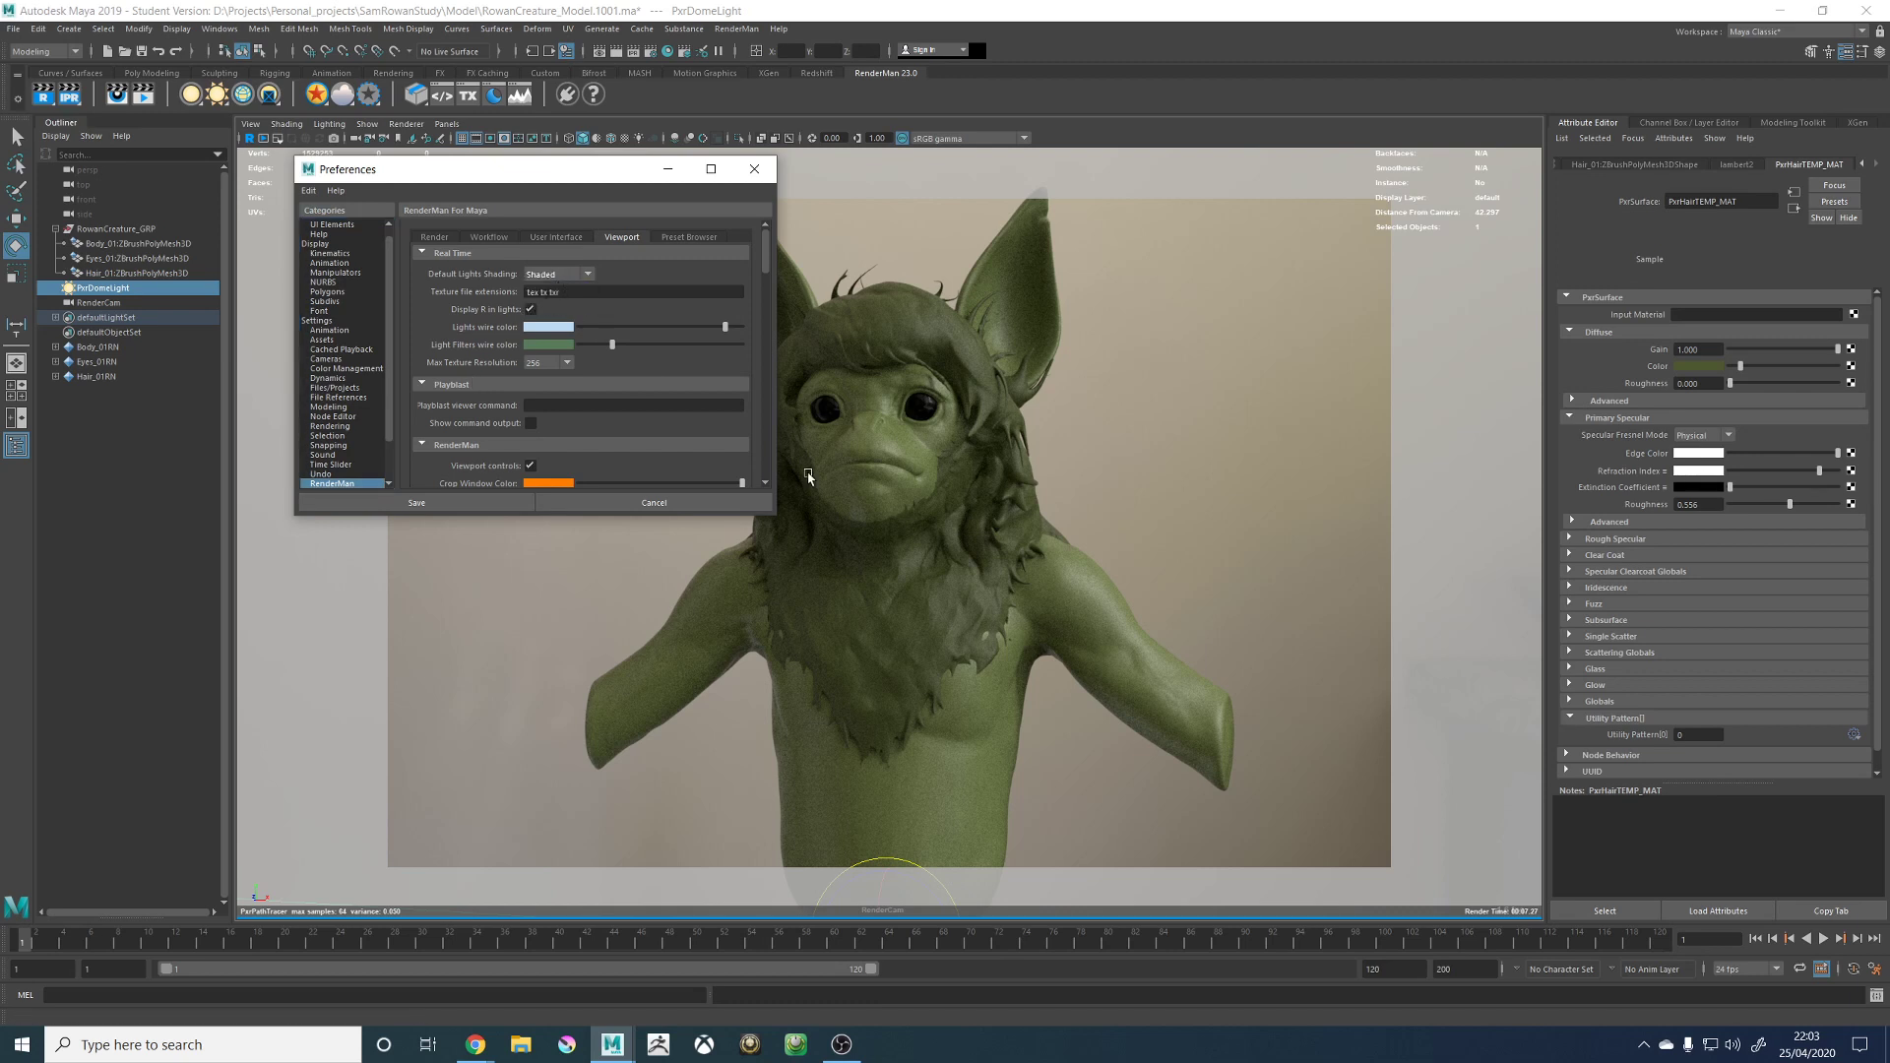
pyautogui.click(554, 277)
pyautogui.click(547, 292)
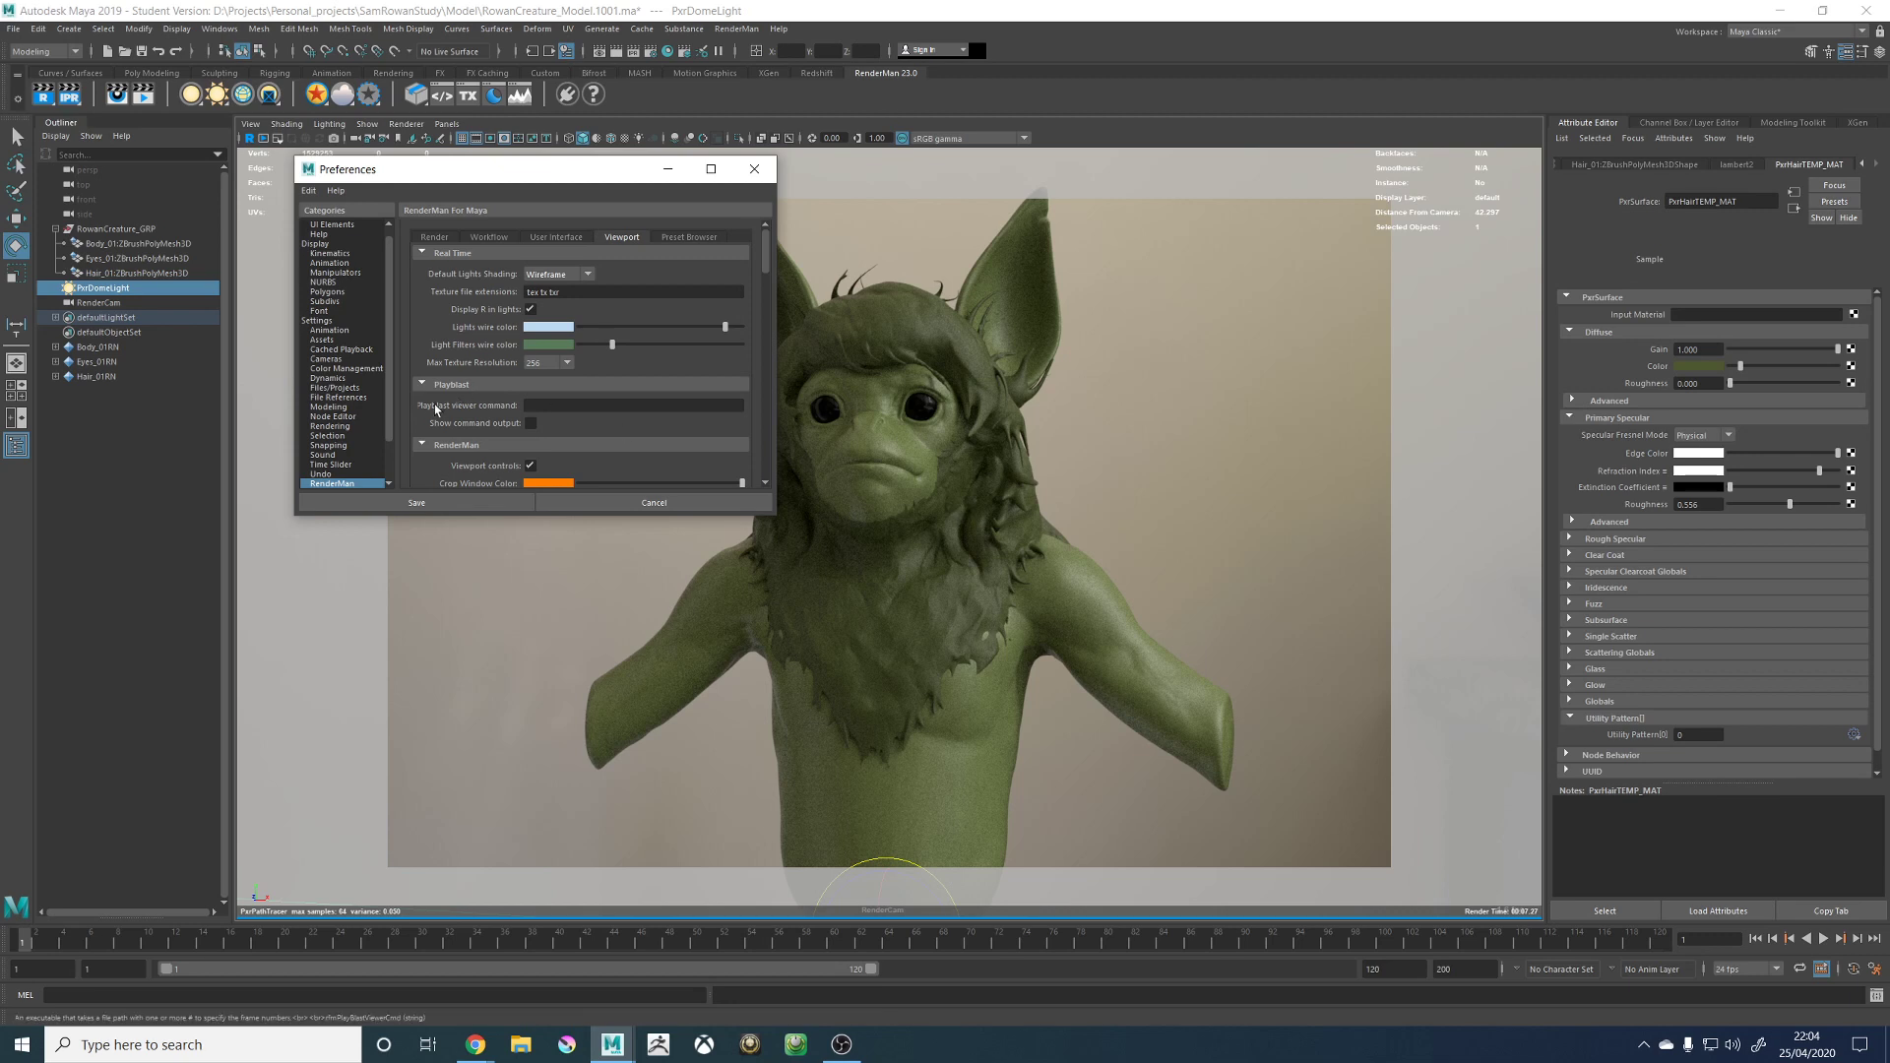
# Review the RenderMan Viewport and User Interface preferences without changing them, and save the preferences.
pyautogui.scroll(-1, 434, 404)
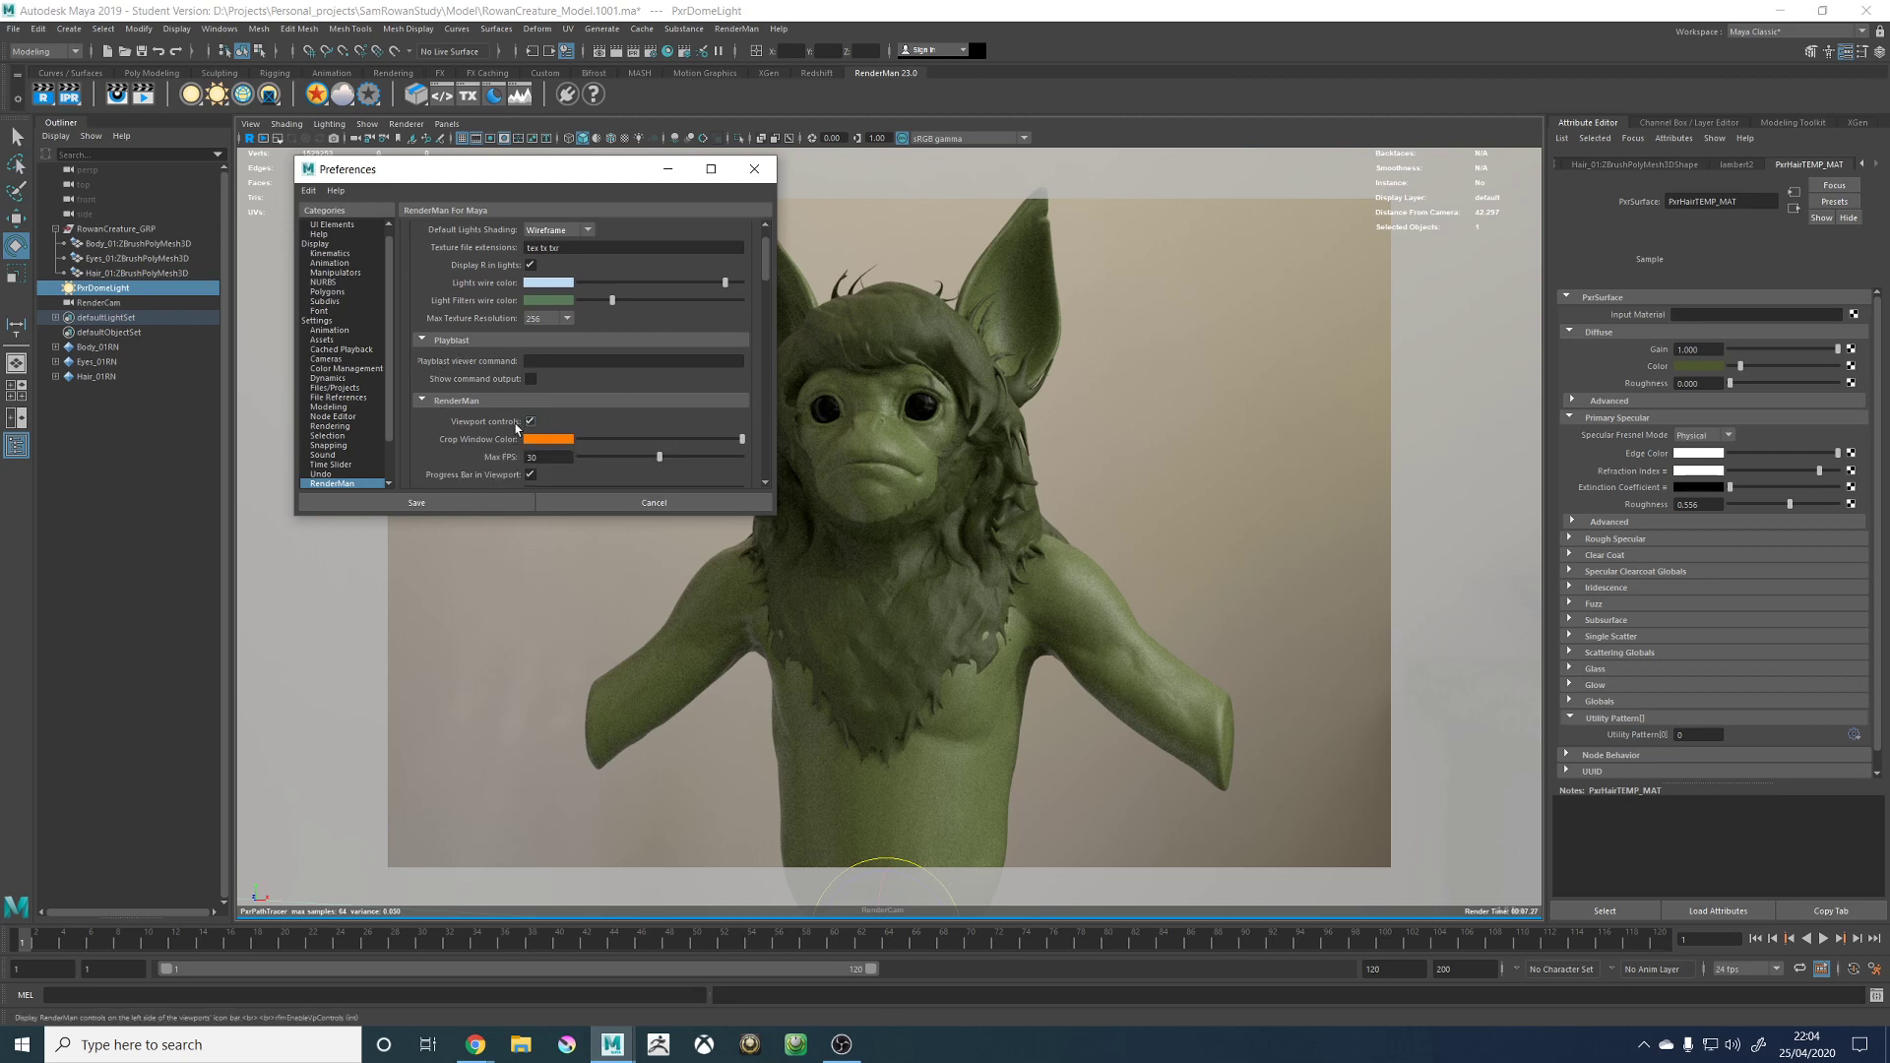
pyautogui.scroll(-1, 519, 433)
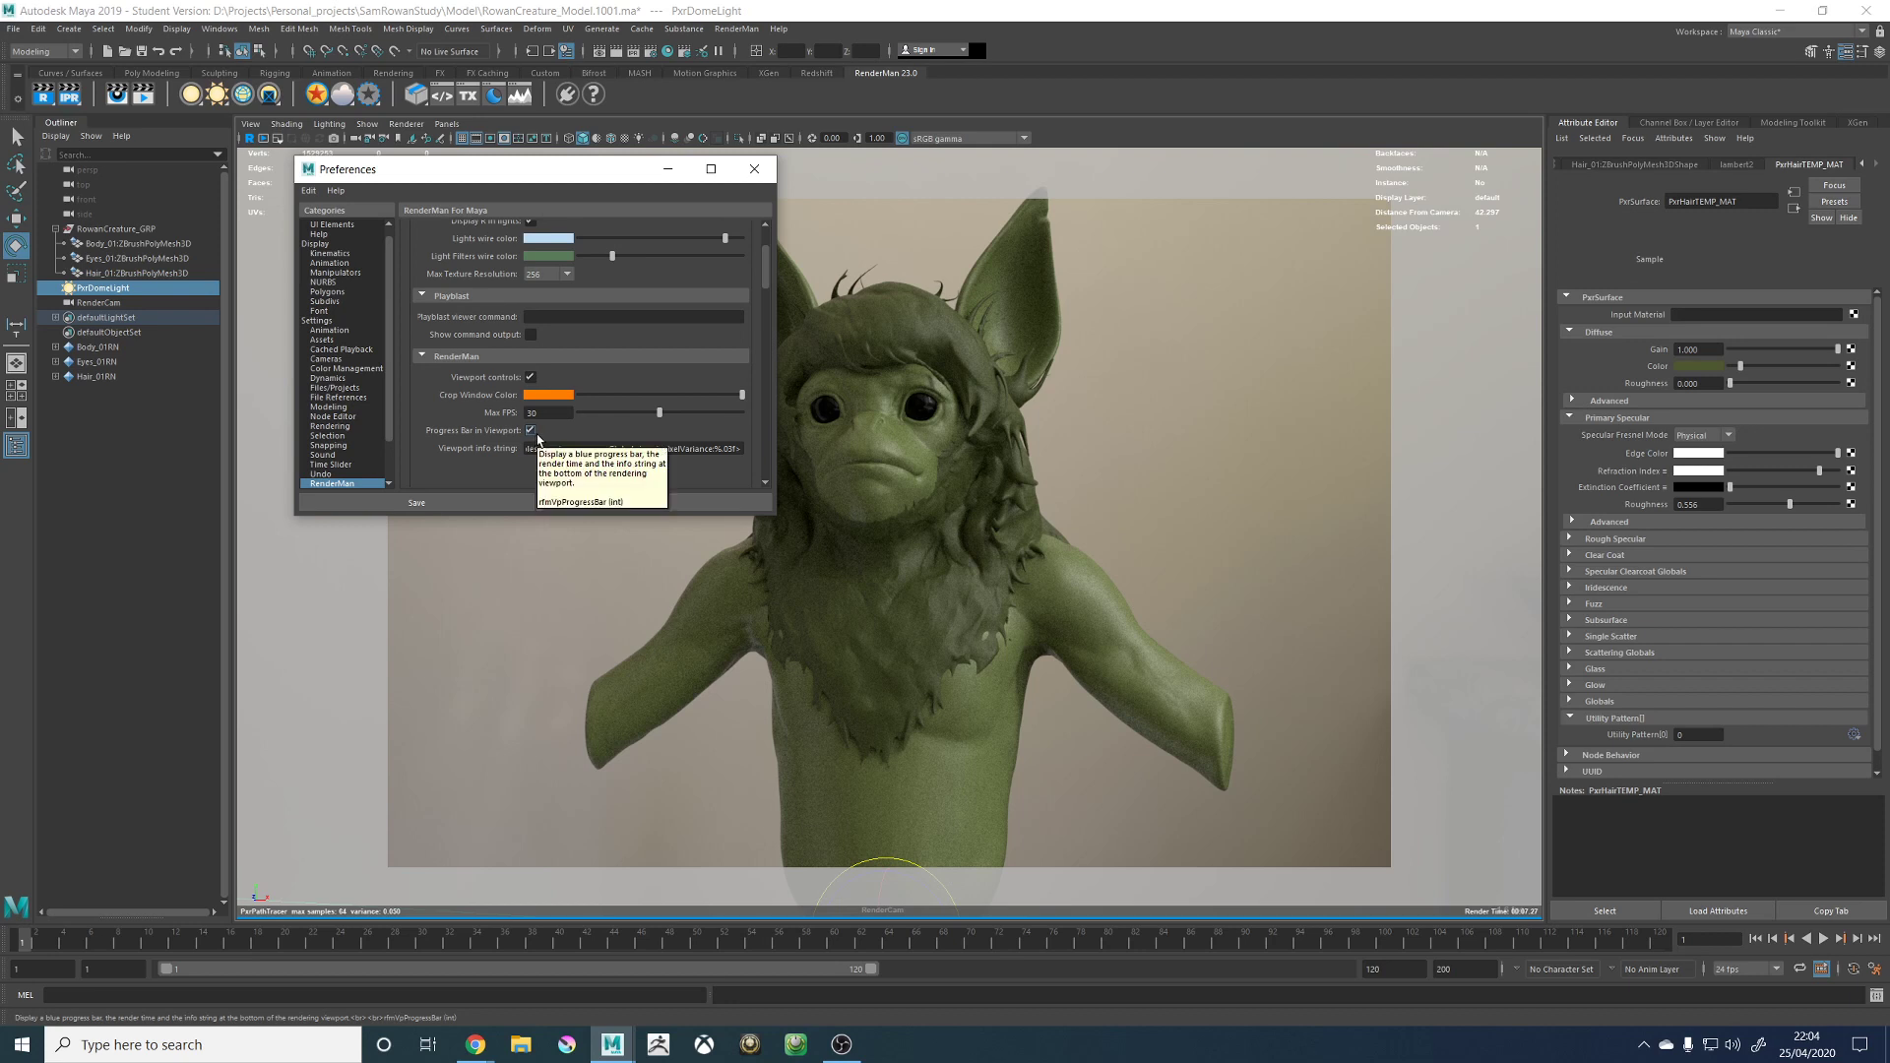
pyautogui.scroll(2, 448, 327)
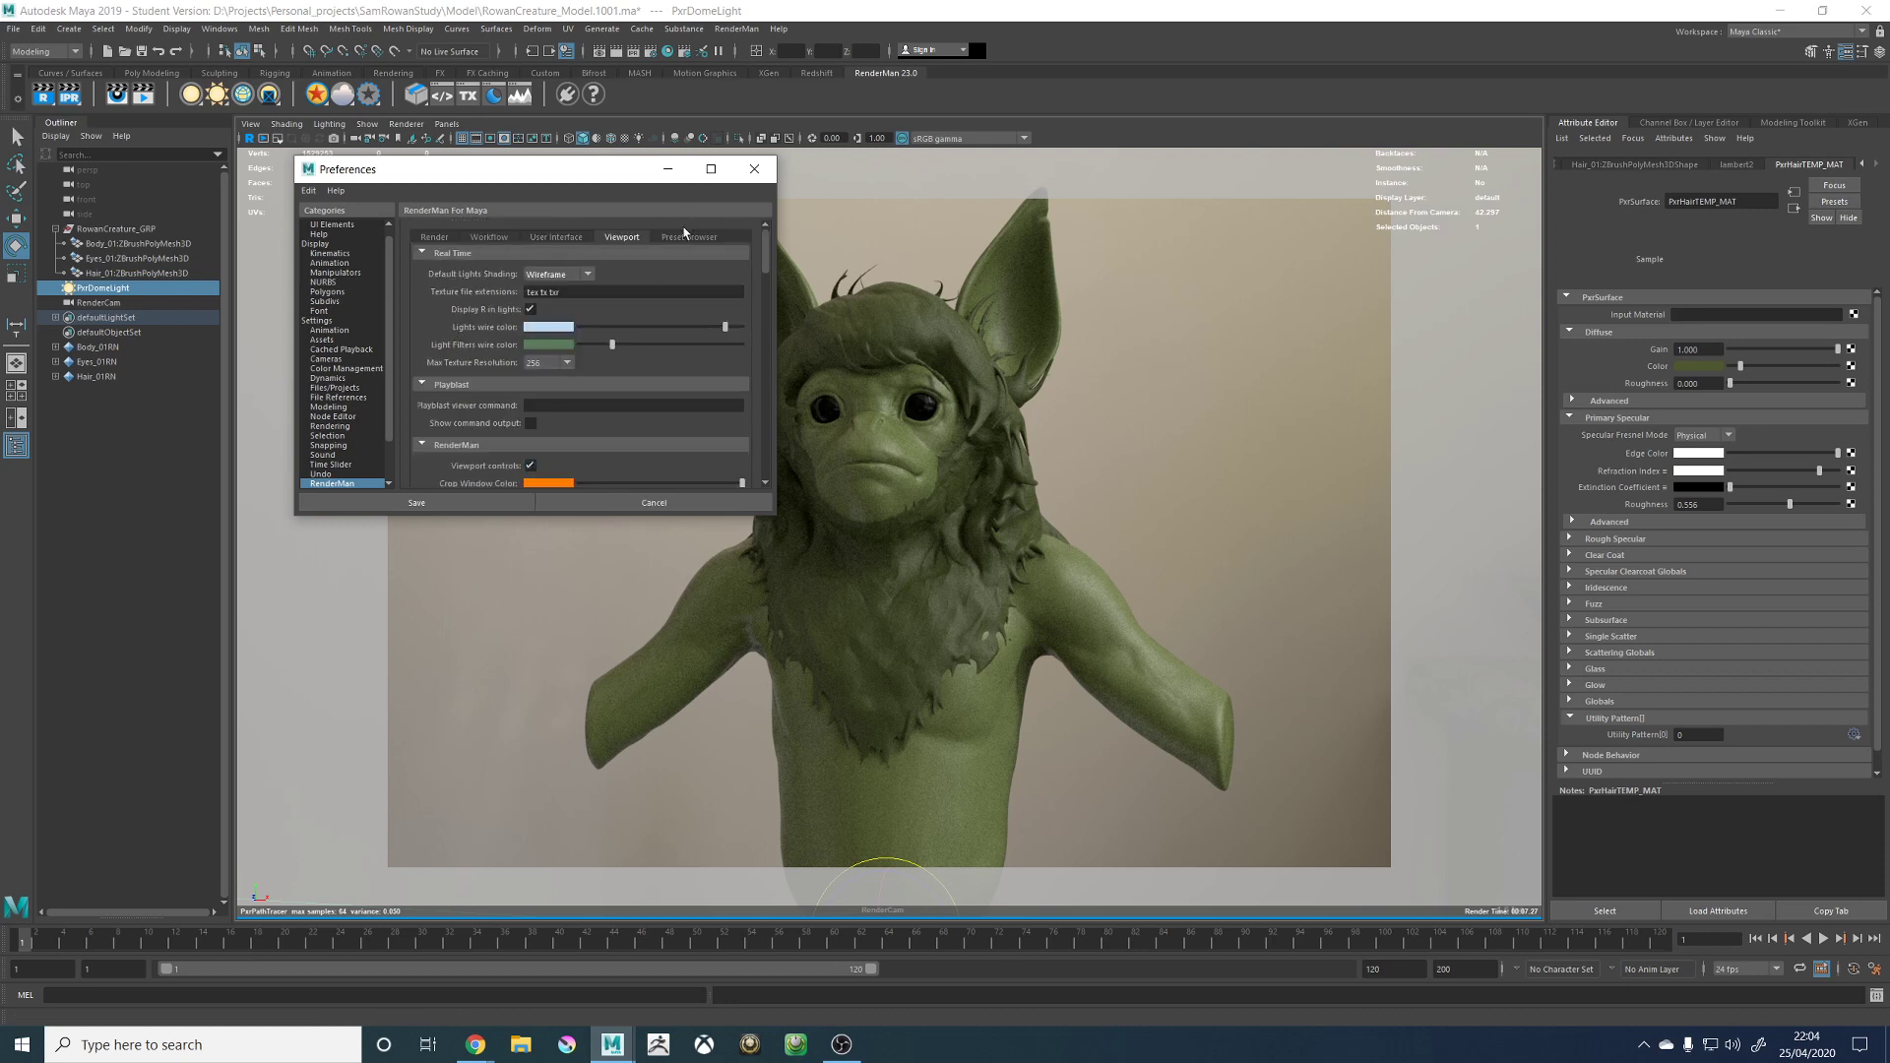
pyautogui.click(551, 238)
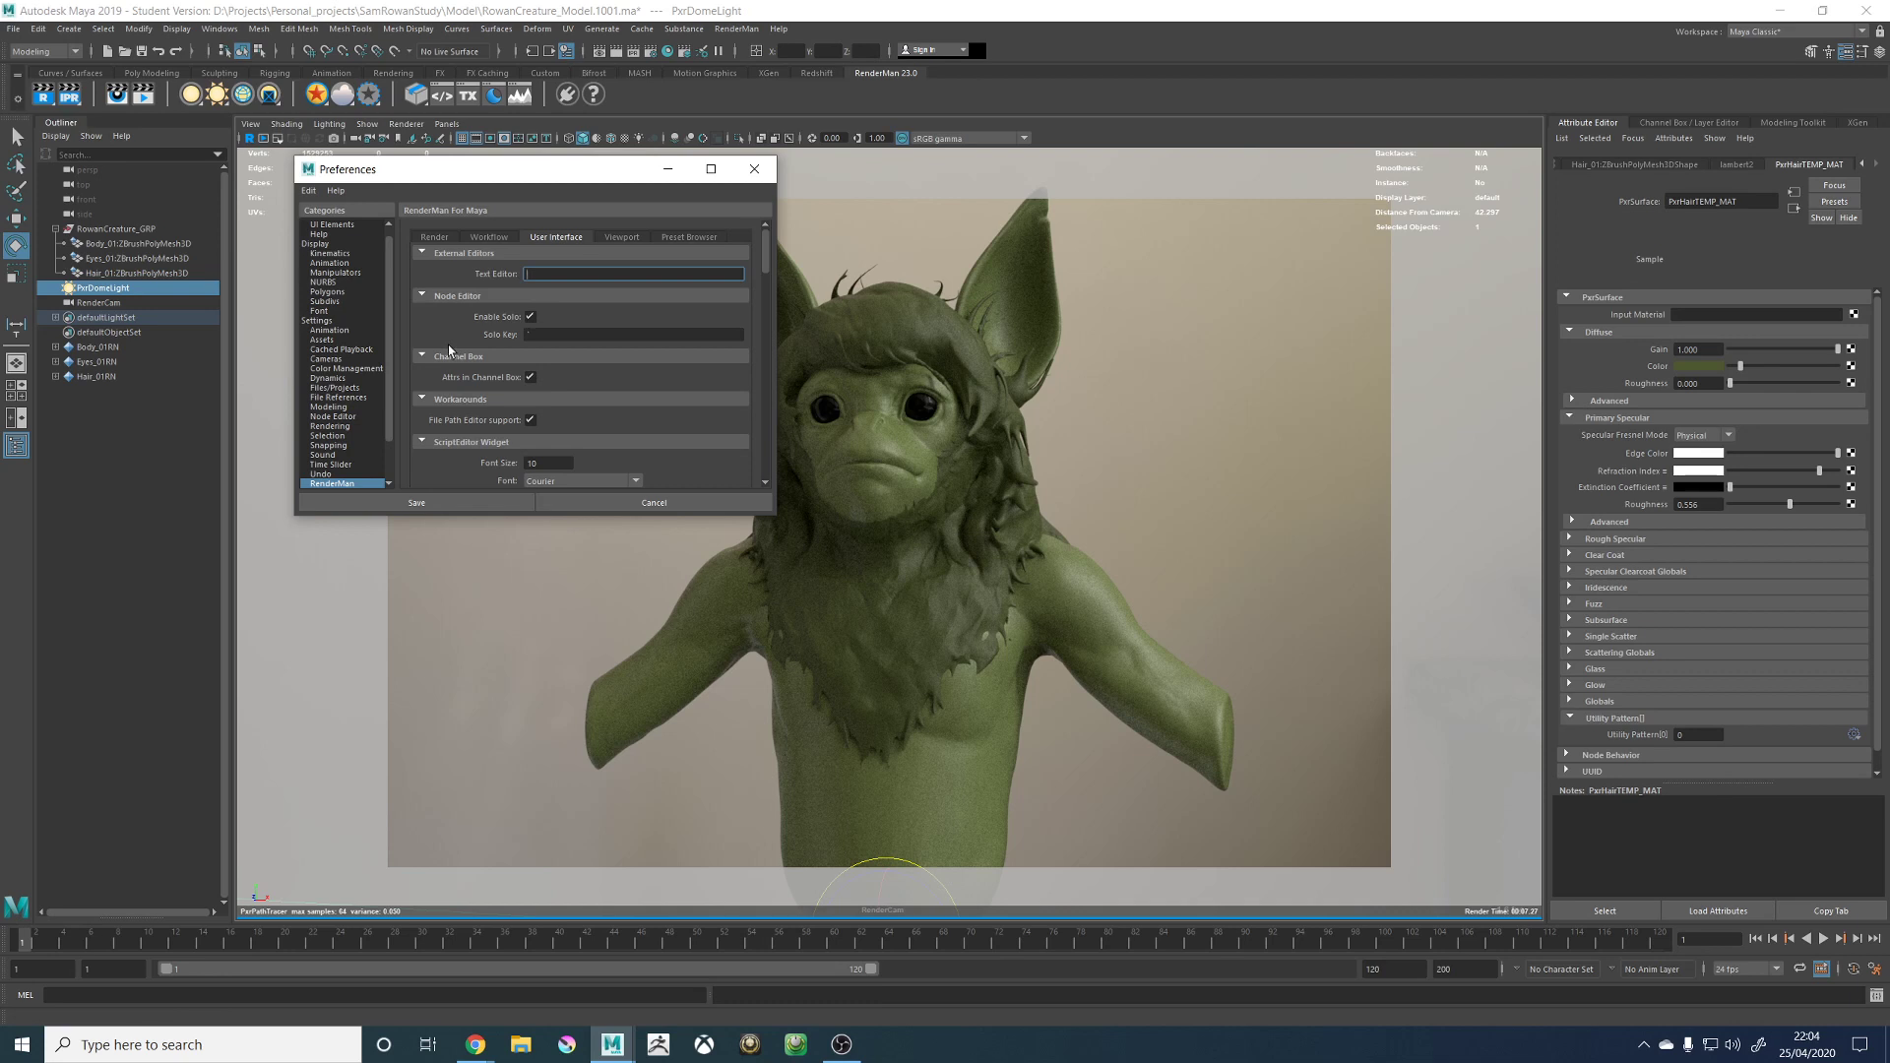
pyautogui.click(619, 238)
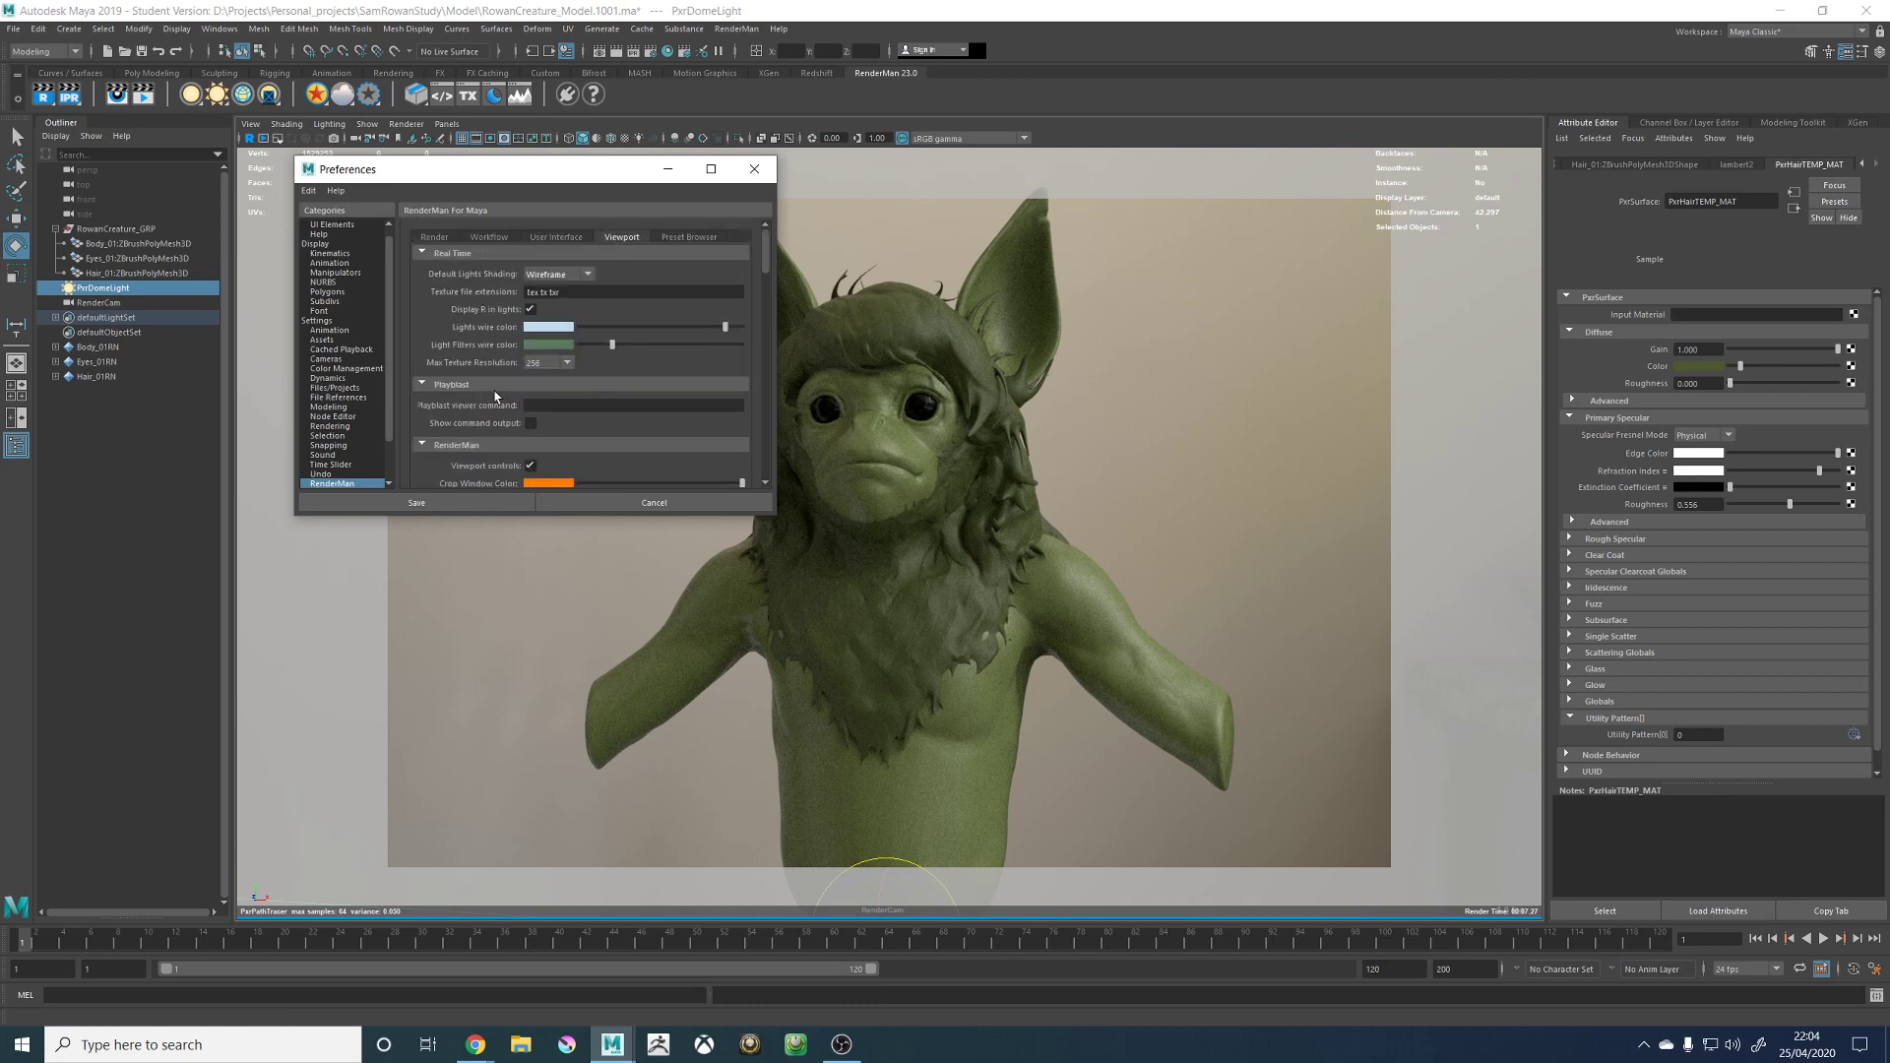
pyautogui.moveTo(587, 179); pyautogui.dragTo(479, 237)
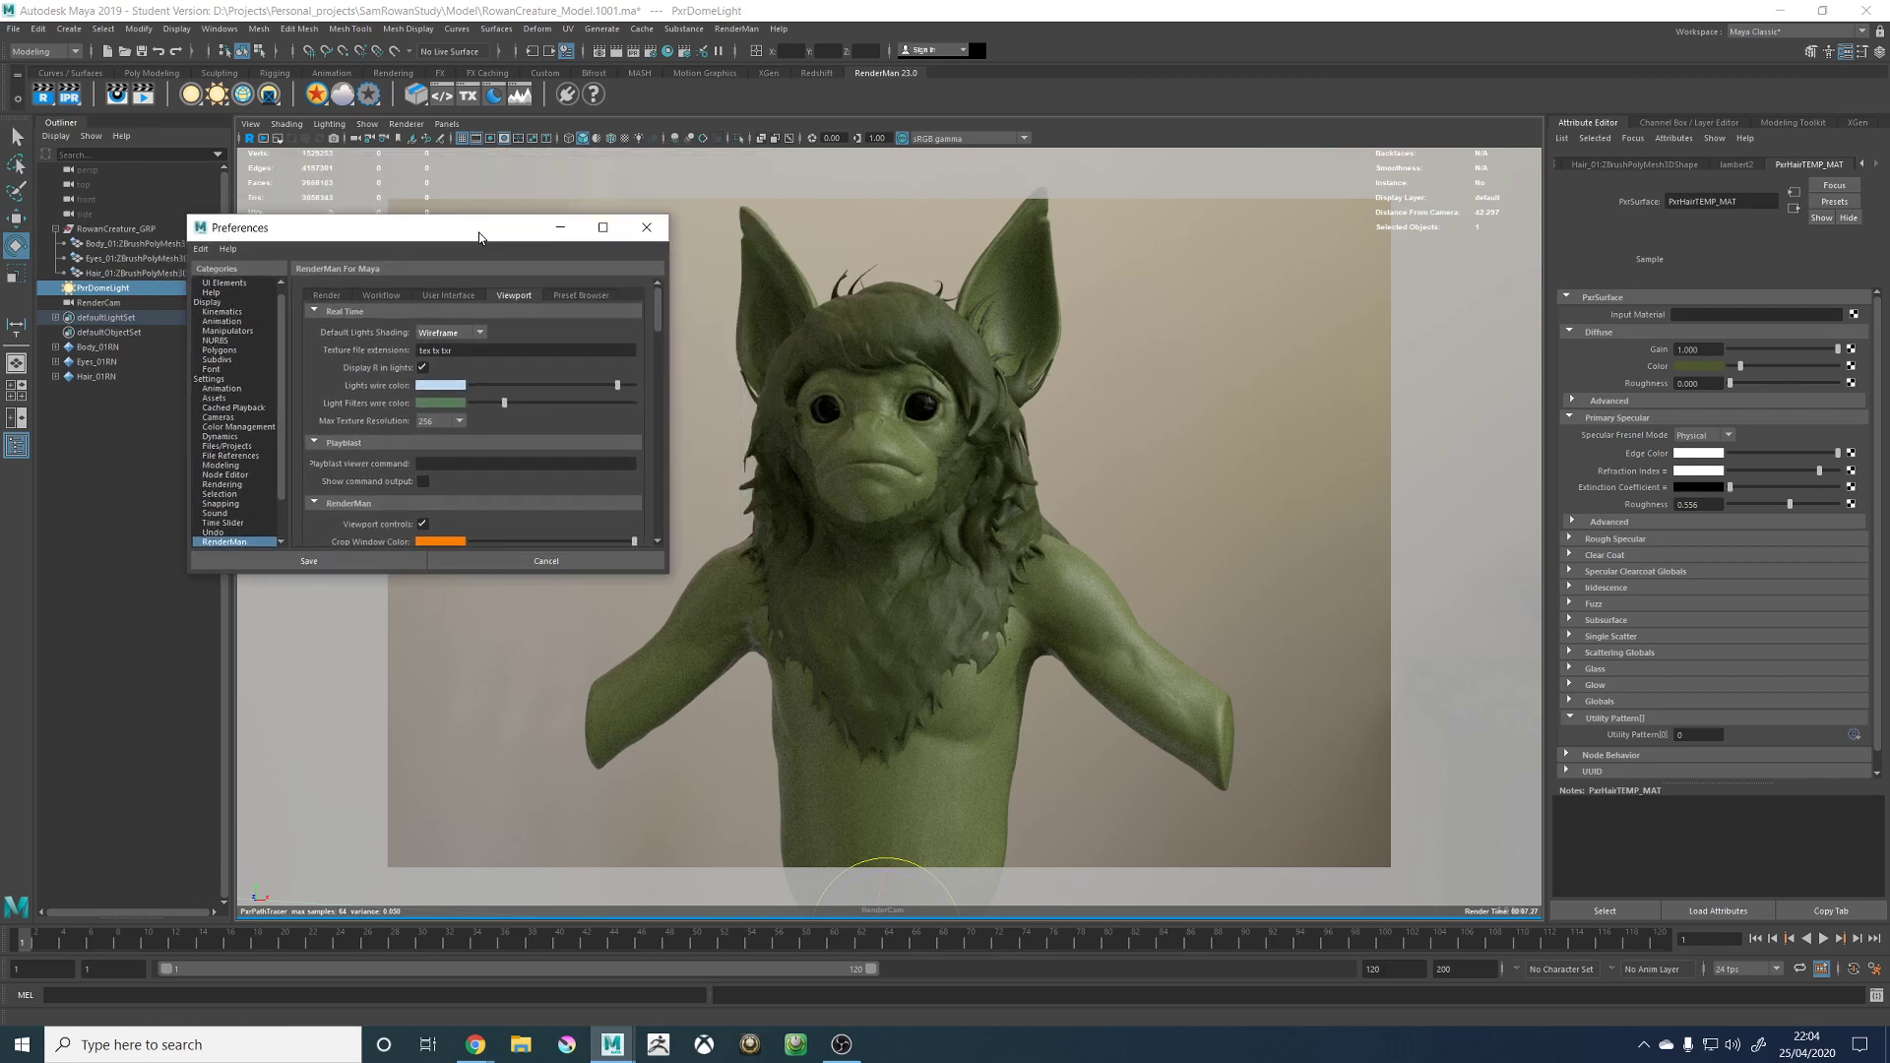
pyautogui.click(612, 138)
pyautogui.click(611, 138)
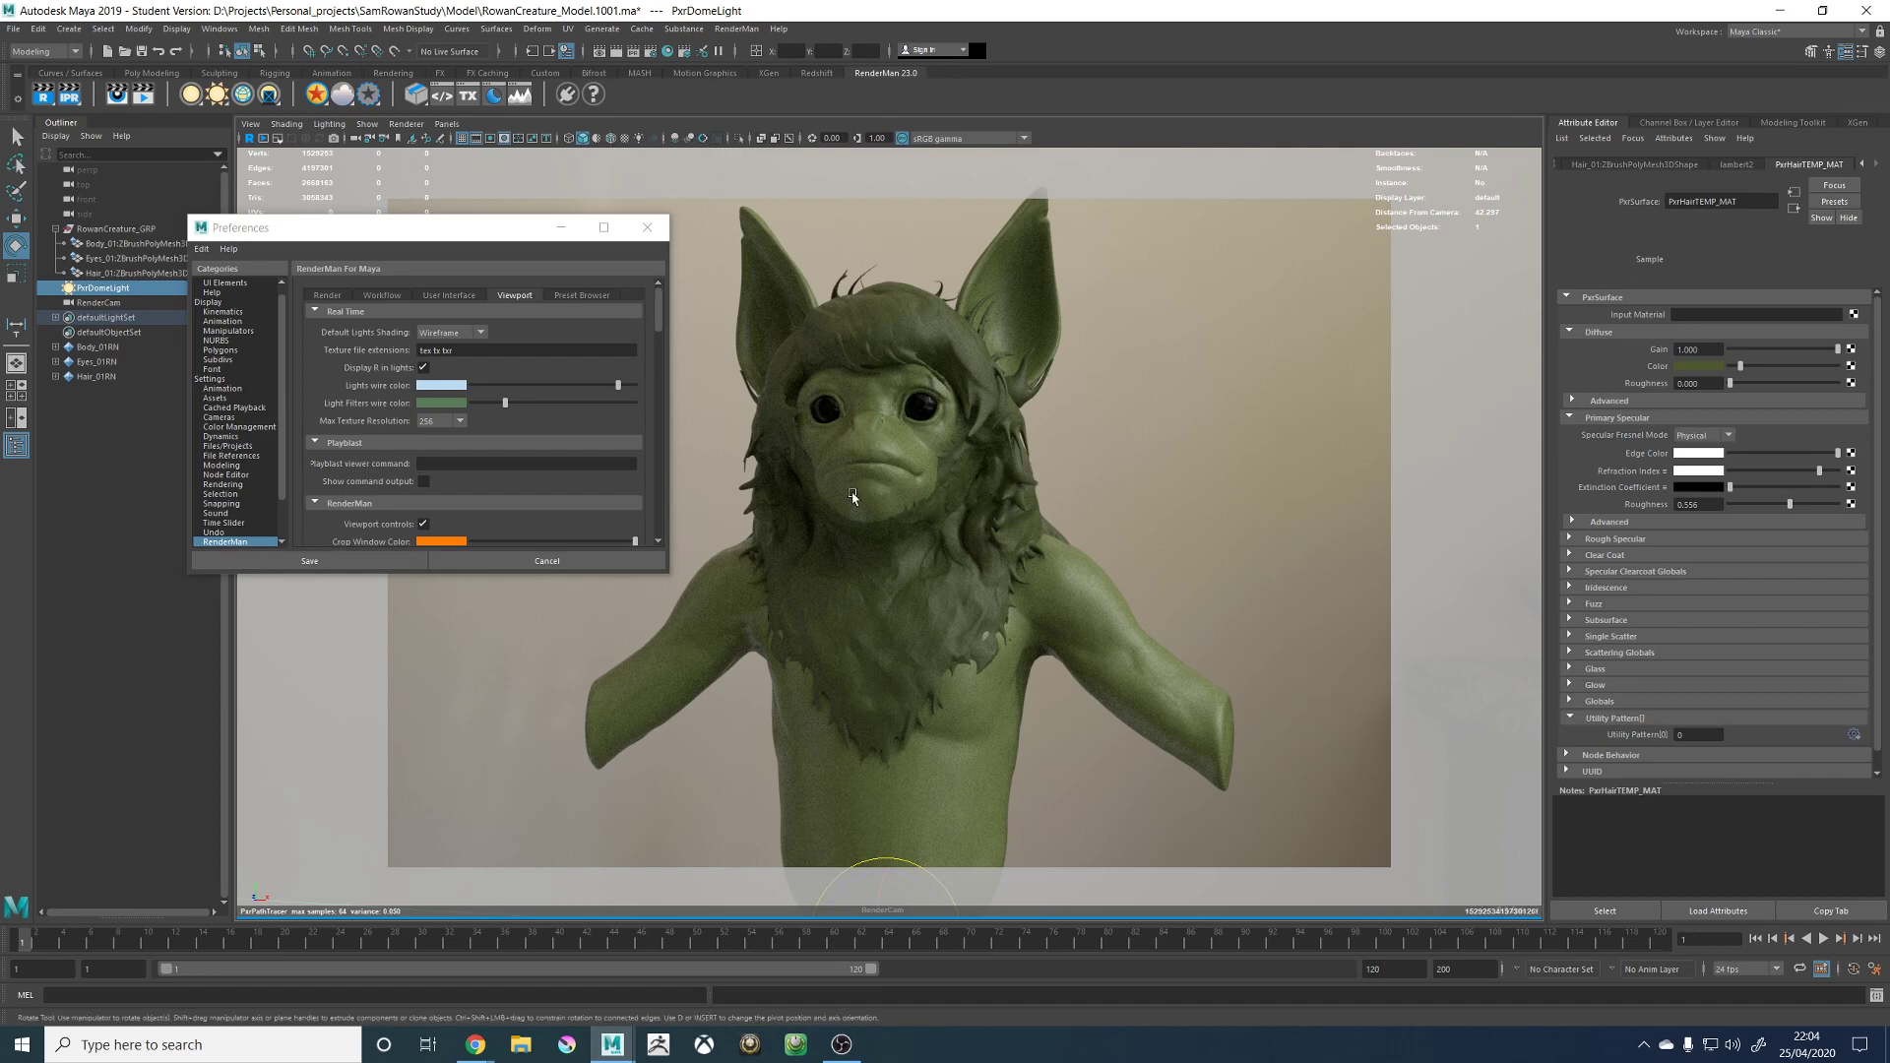
pyautogui.click(309, 560)
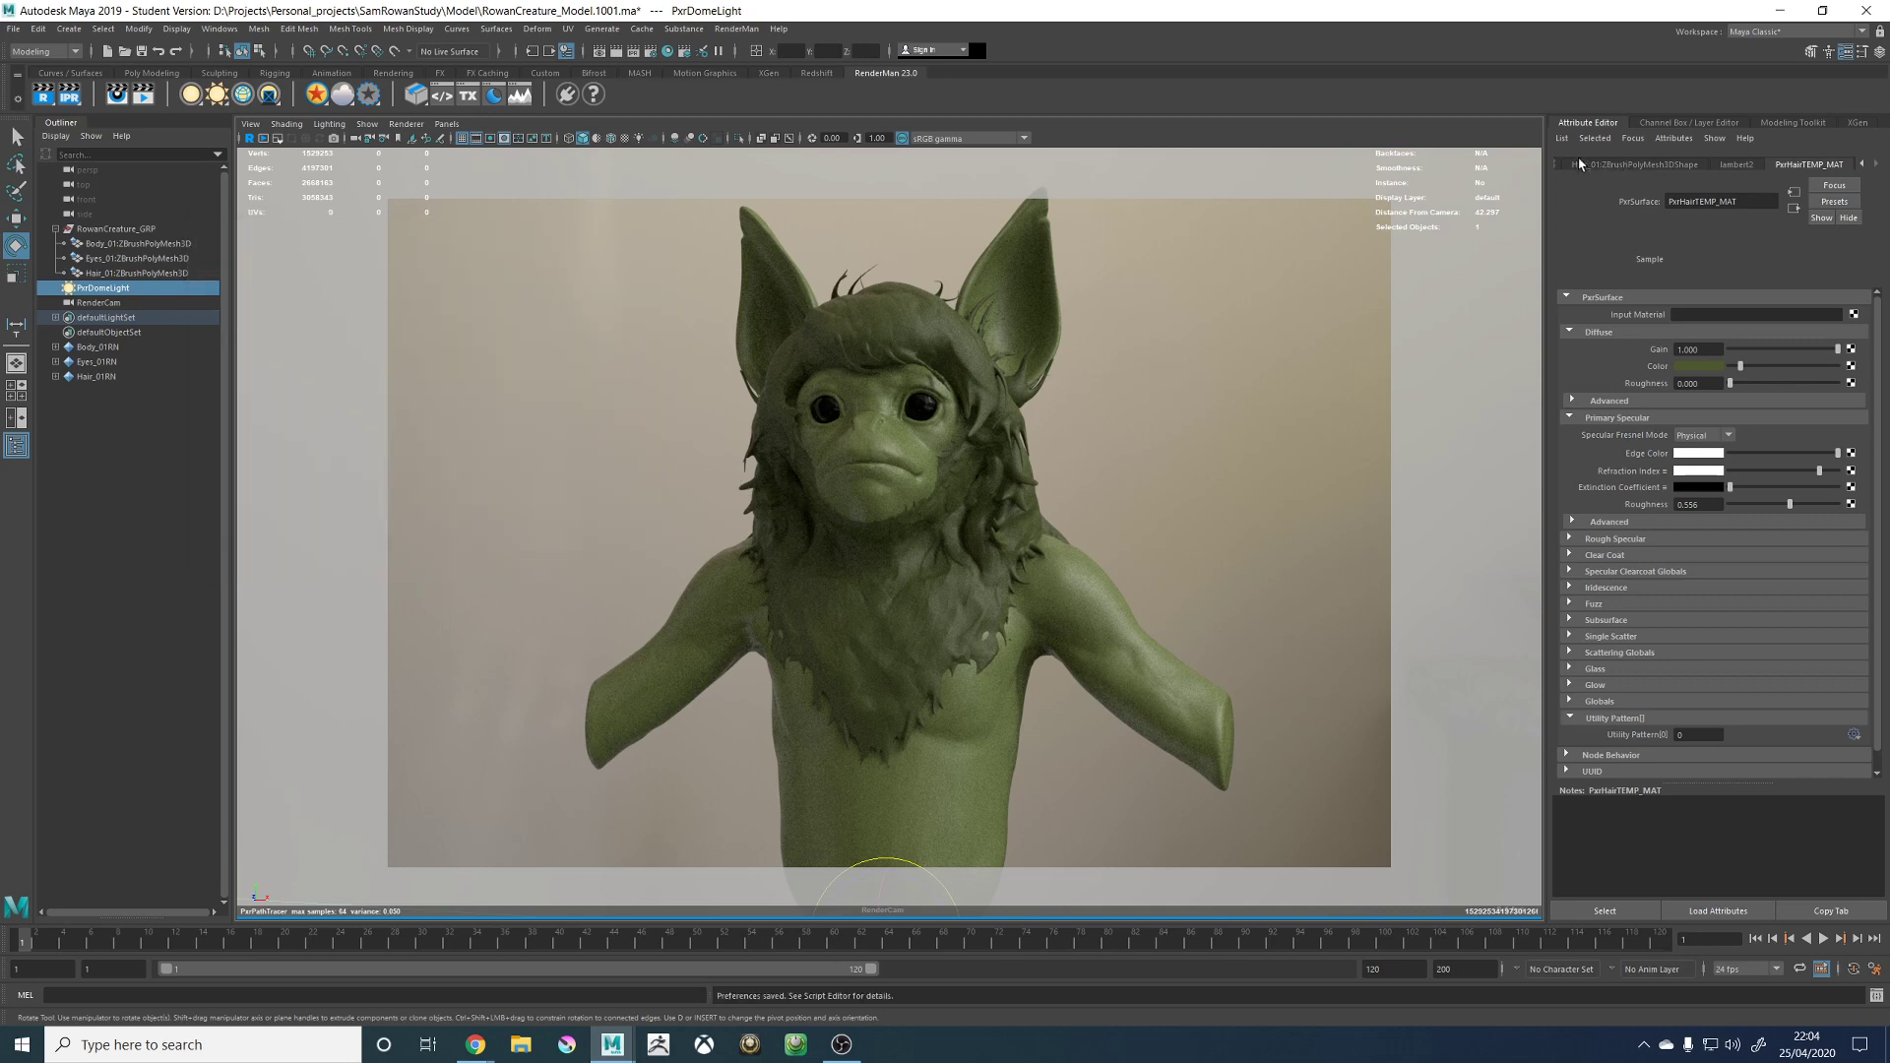
# Load the creature body's PxrSkin_MAT attributes and raise its primary specular roughness to 0.521.
pyautogui.click(1561, 138)
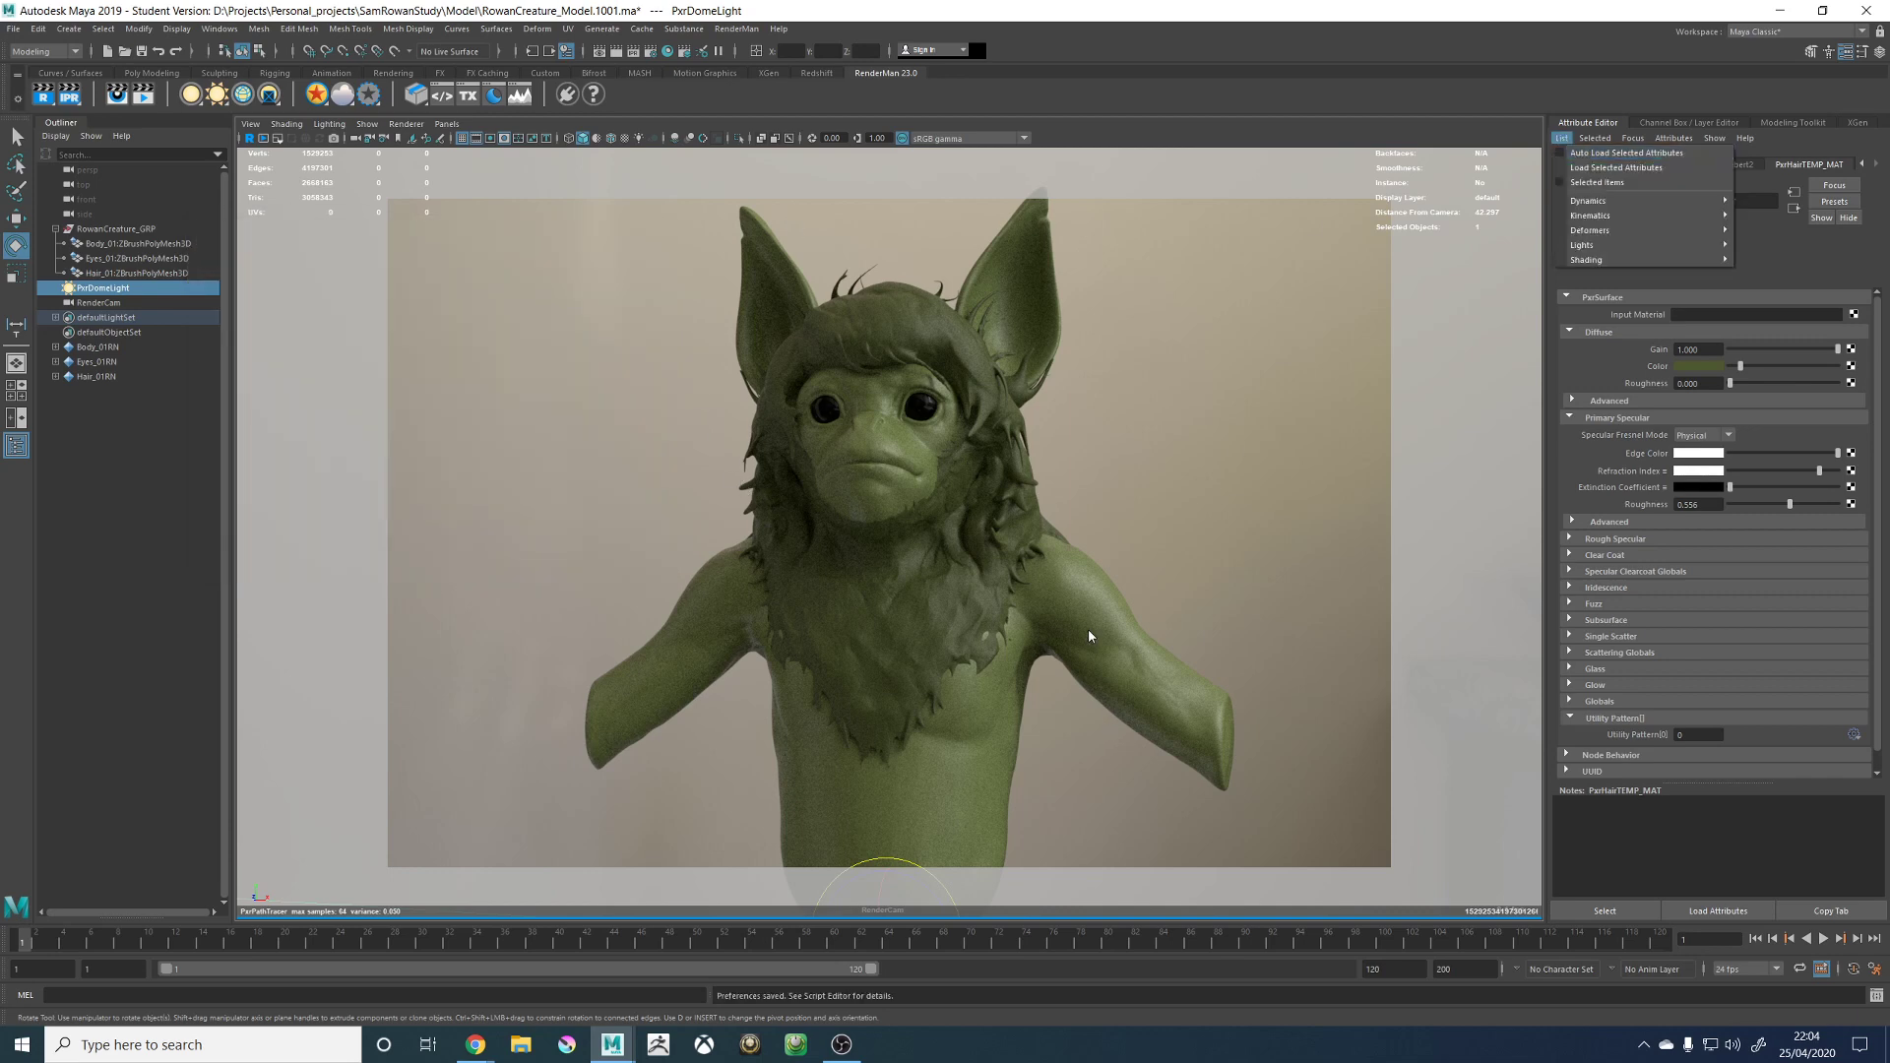
pyautogui.click(1590, 131)
pyautogui.click(1065, 627)
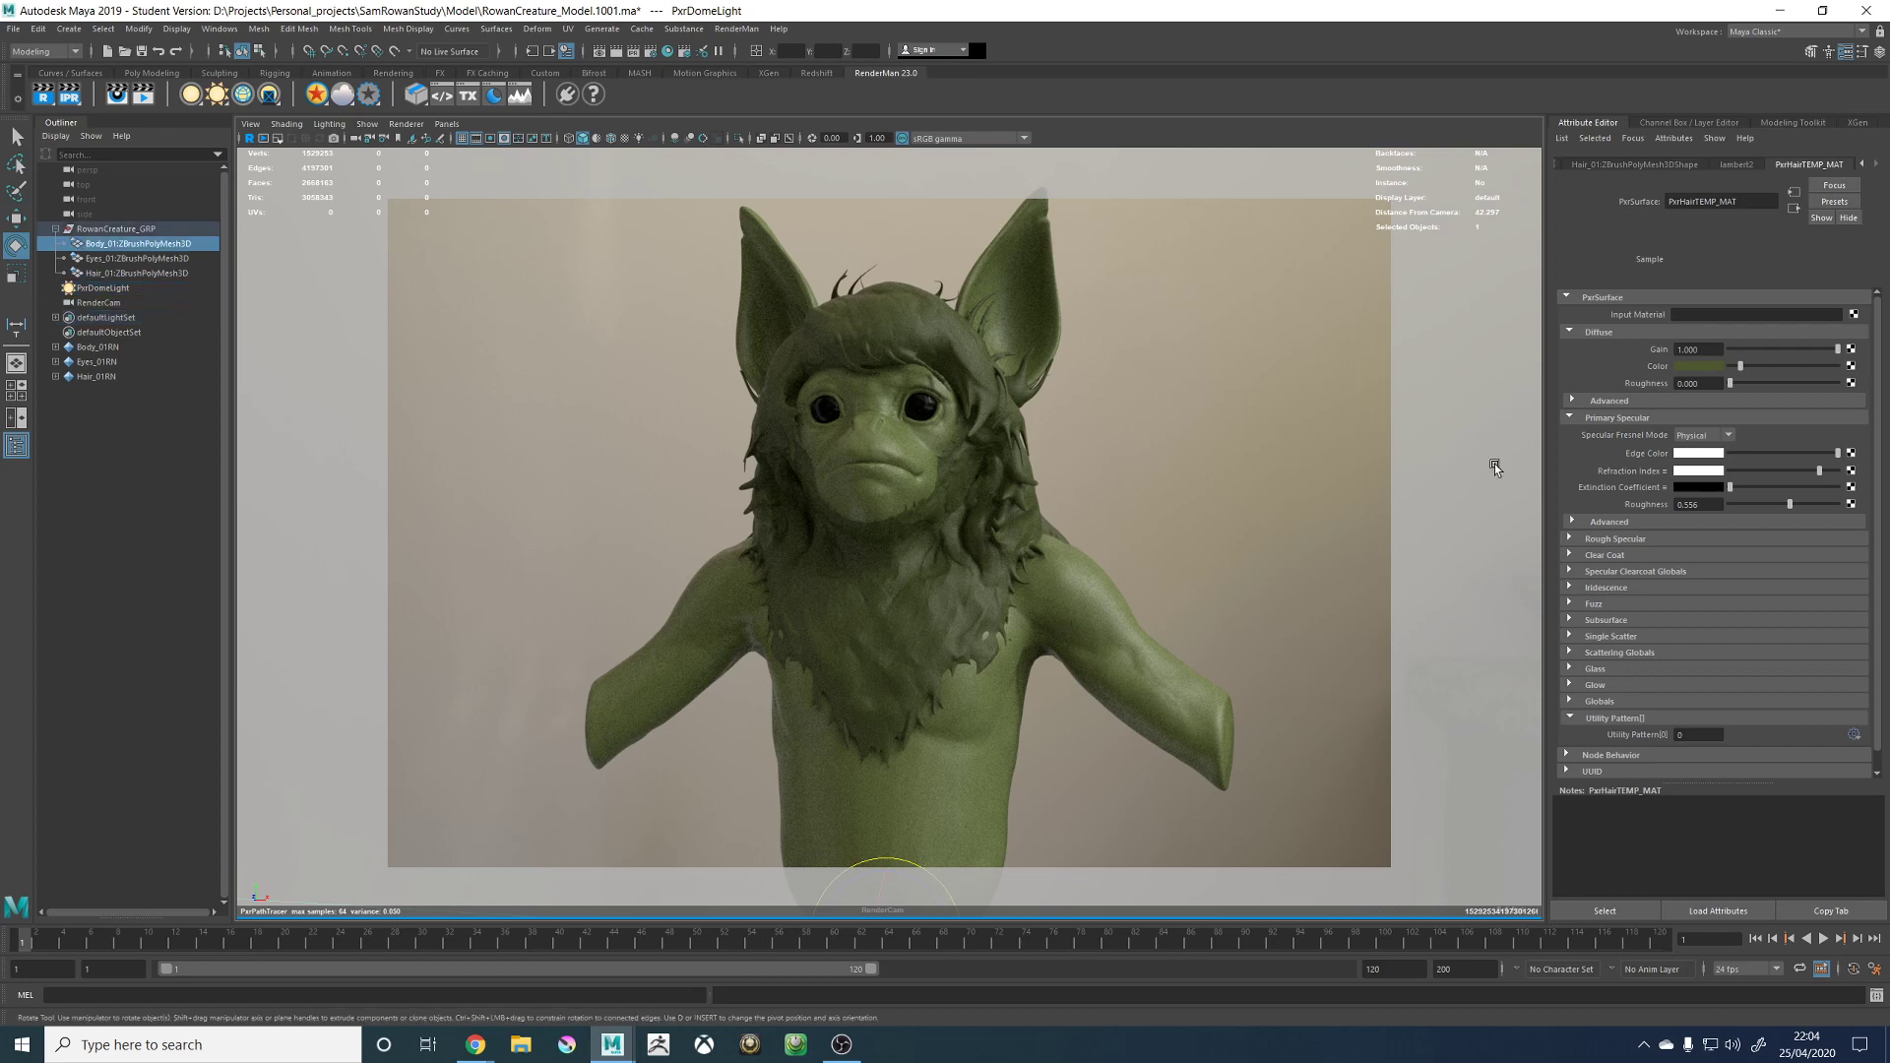
pyautogui.click(1596, 139)
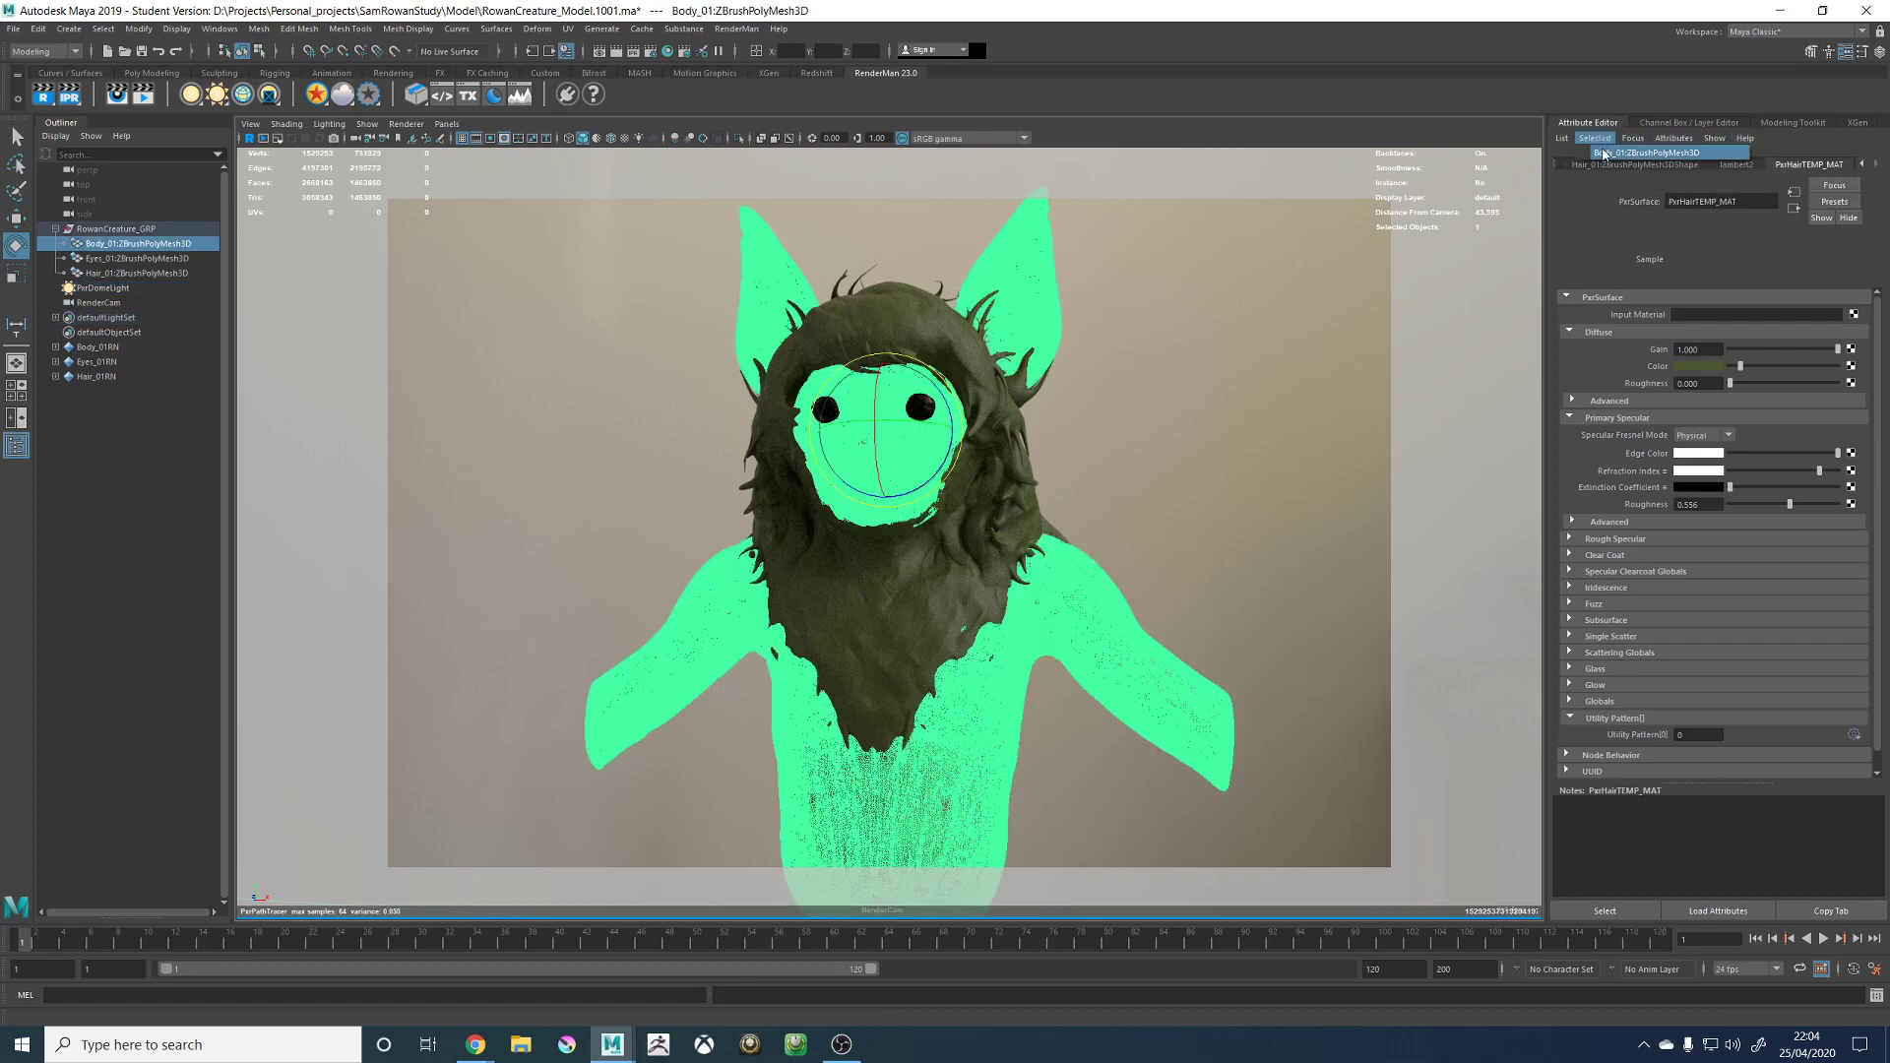
pyautogui.click(1603, 155)
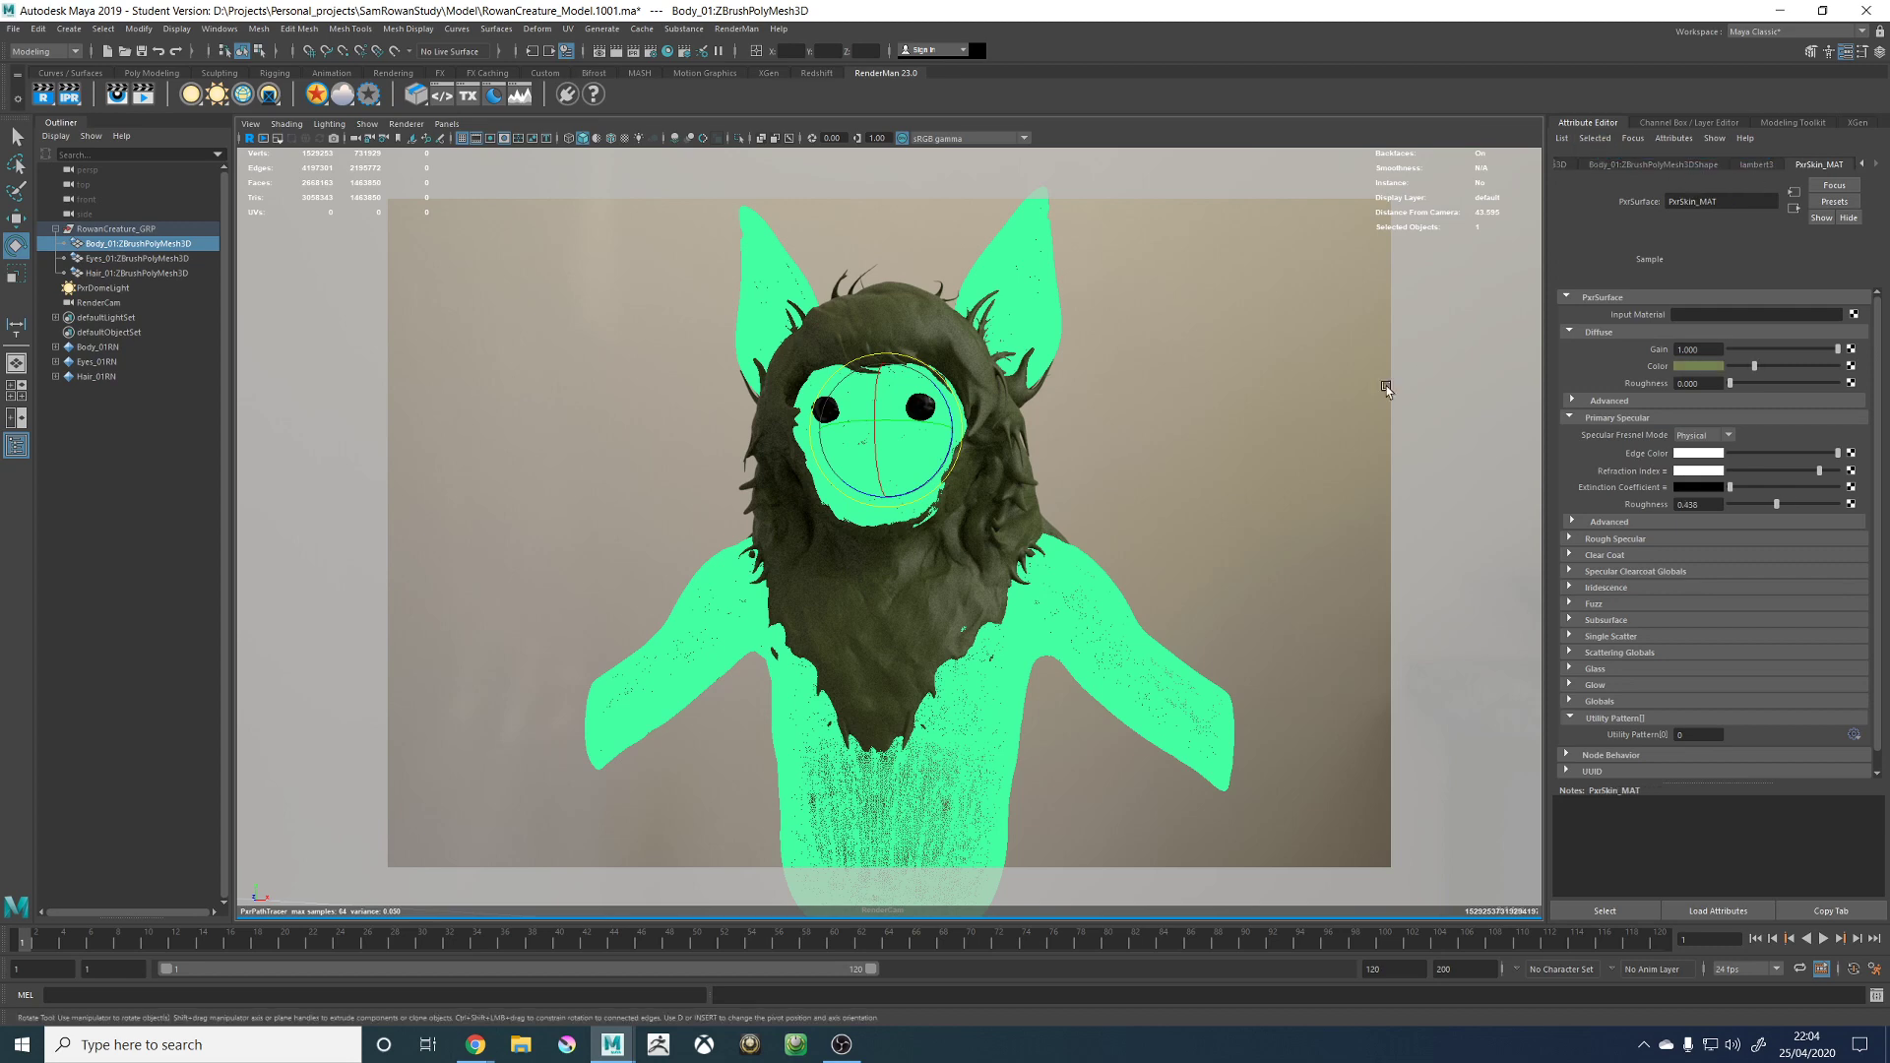
pyautogui.click(1275, 451)
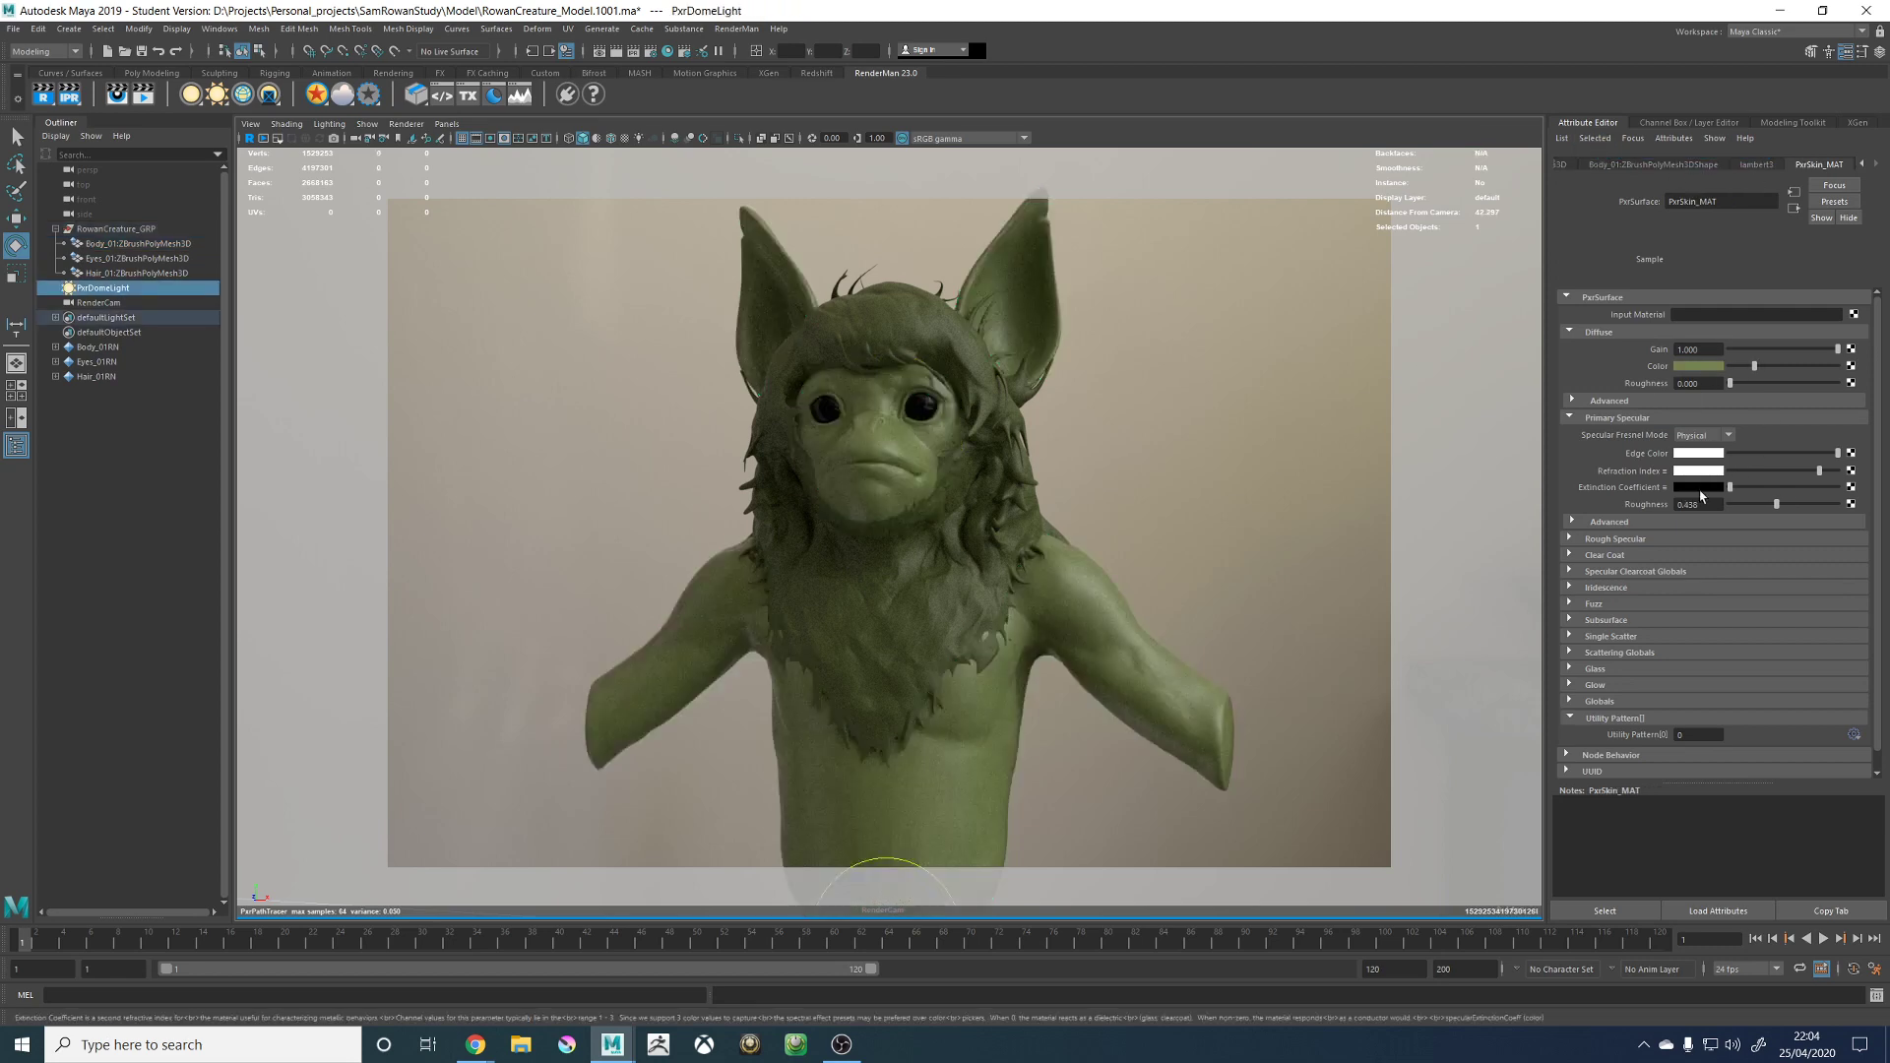
pyautogui.moveTo(1779, 504); pyautogui.dragTo(1787, 506)
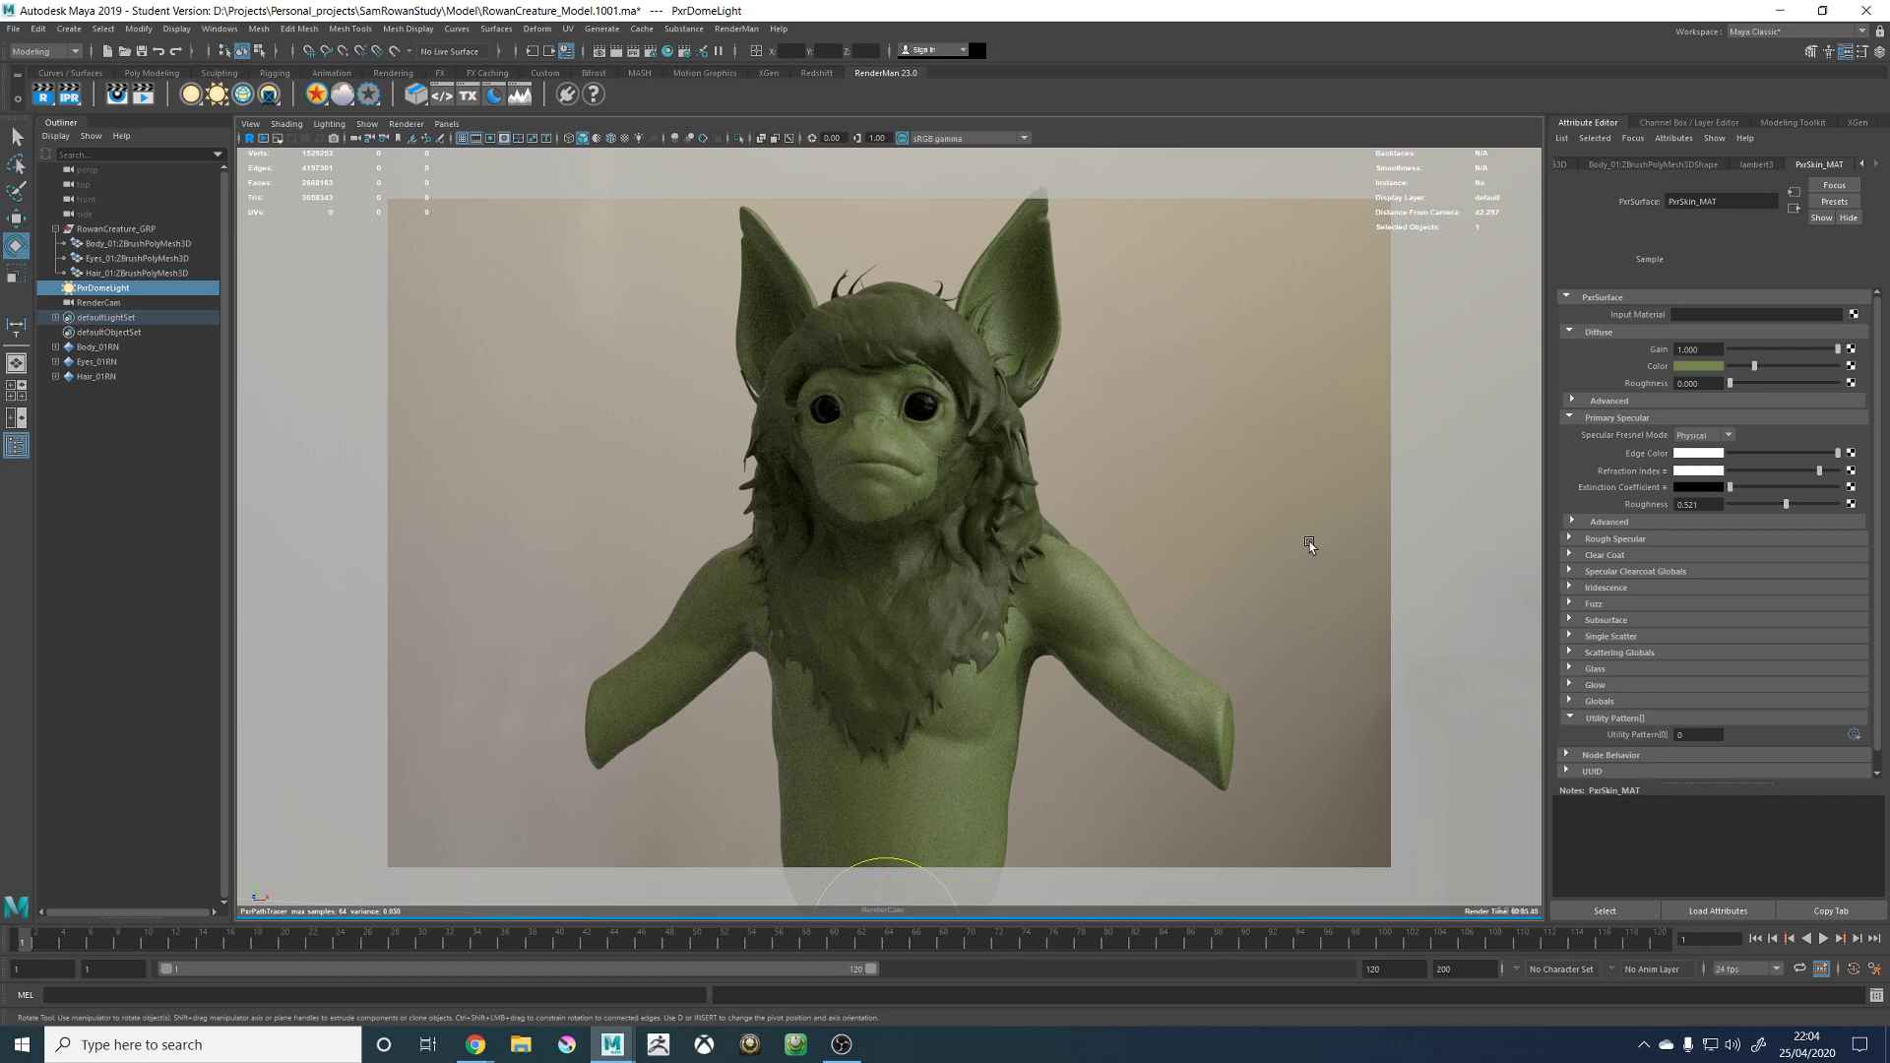
# Inspect the rendered skin on the creature's face up close, and return the viewport from RenderMan to the regular shaded display.
pyautogui.keyDown('alt'); pyautogui.moveTo(1083, 456); pyautogui.dragTo(1049, 429); pyautogui.keyUp('alt')
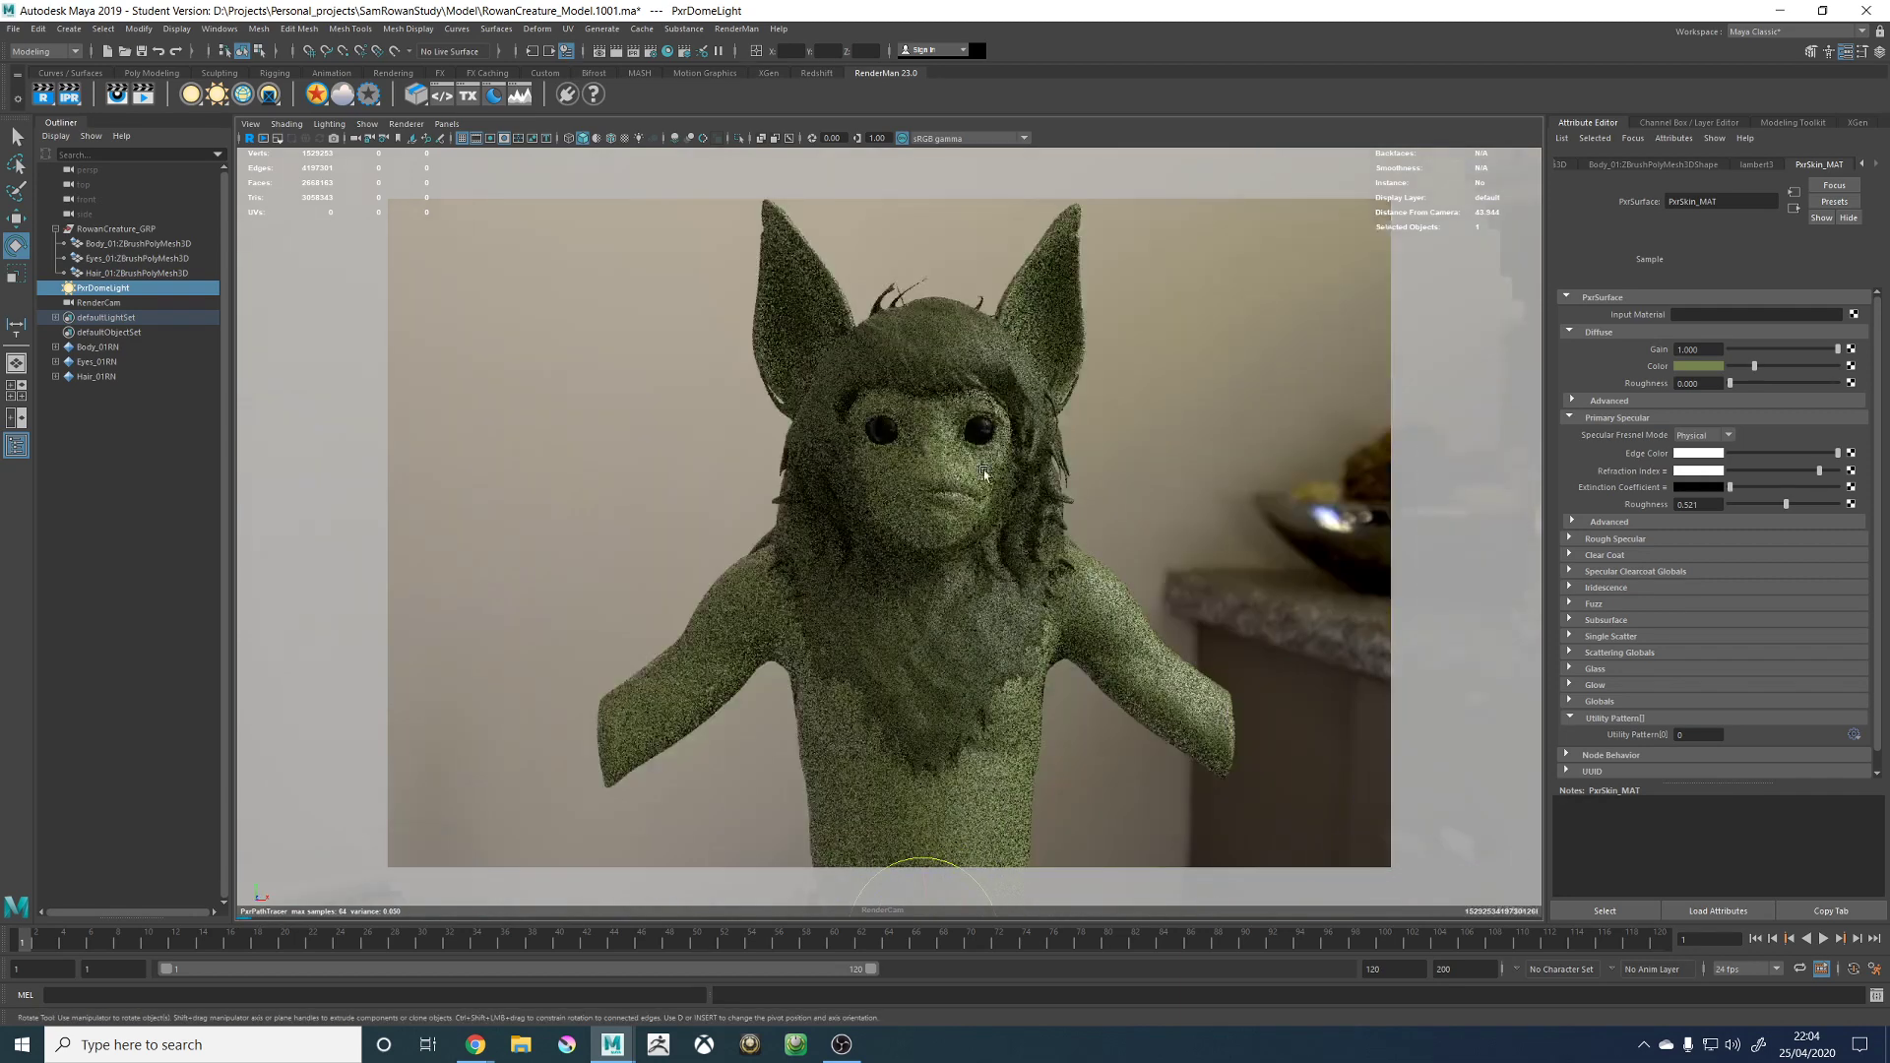
pyautogui.scroll(3, 1053, 490)
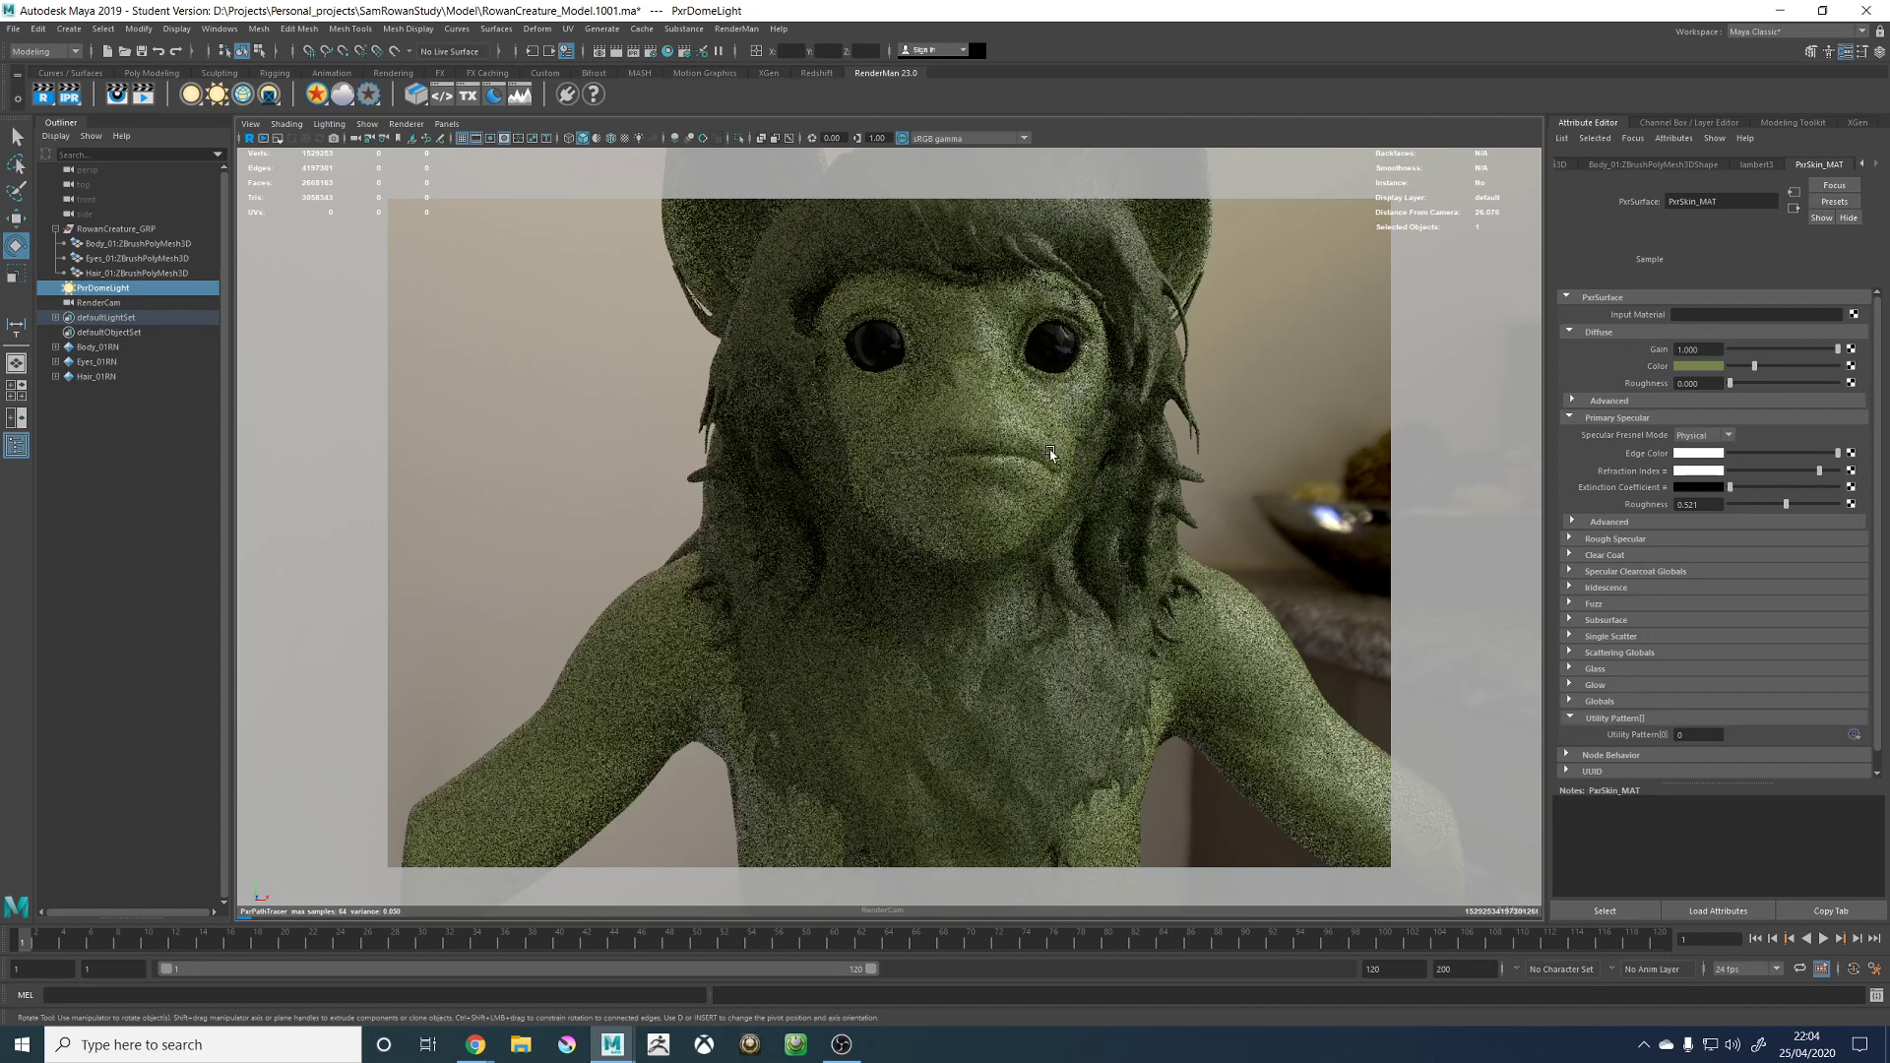
pyautogui.keyDown('alt'); pyautogui.moveTo(1053, 448); pyautogui.dragTo(1037, 528, button='middle'); pyautogui.keyUp('alt')
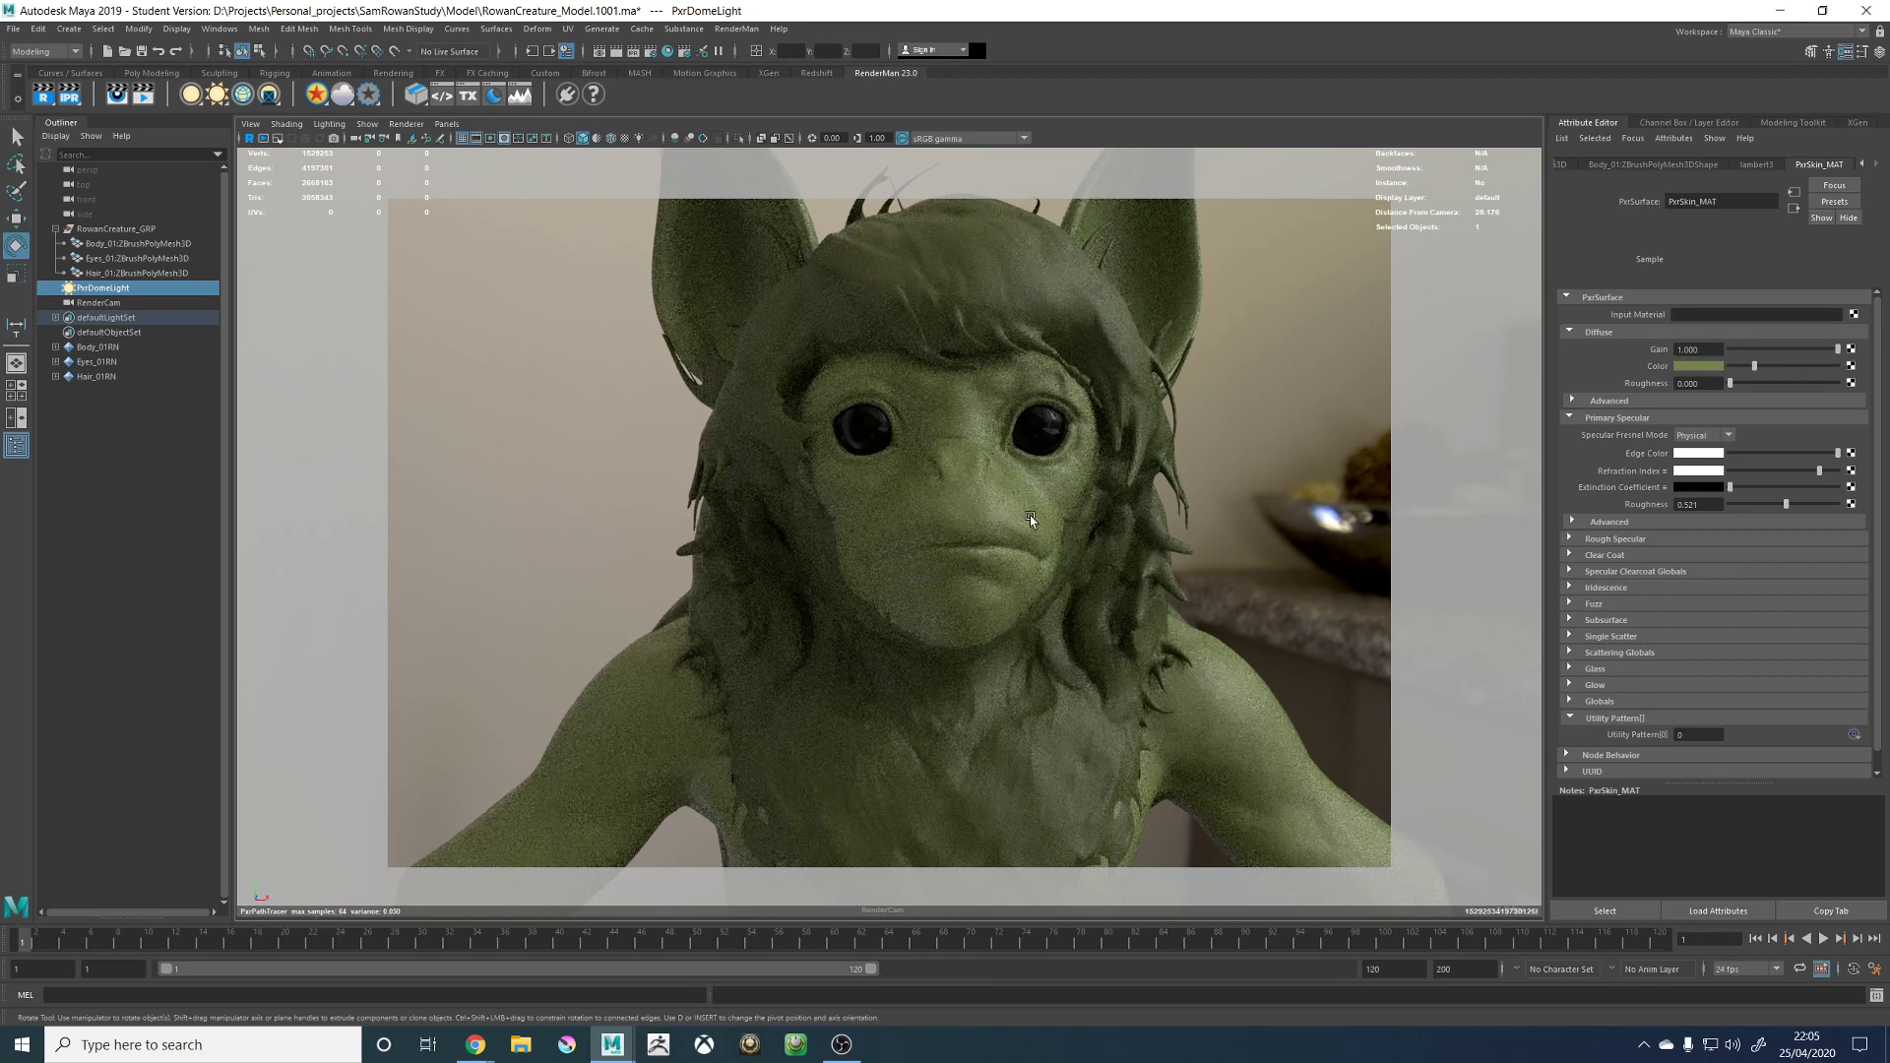
pyautogui.scroll(1, 1029, 516)
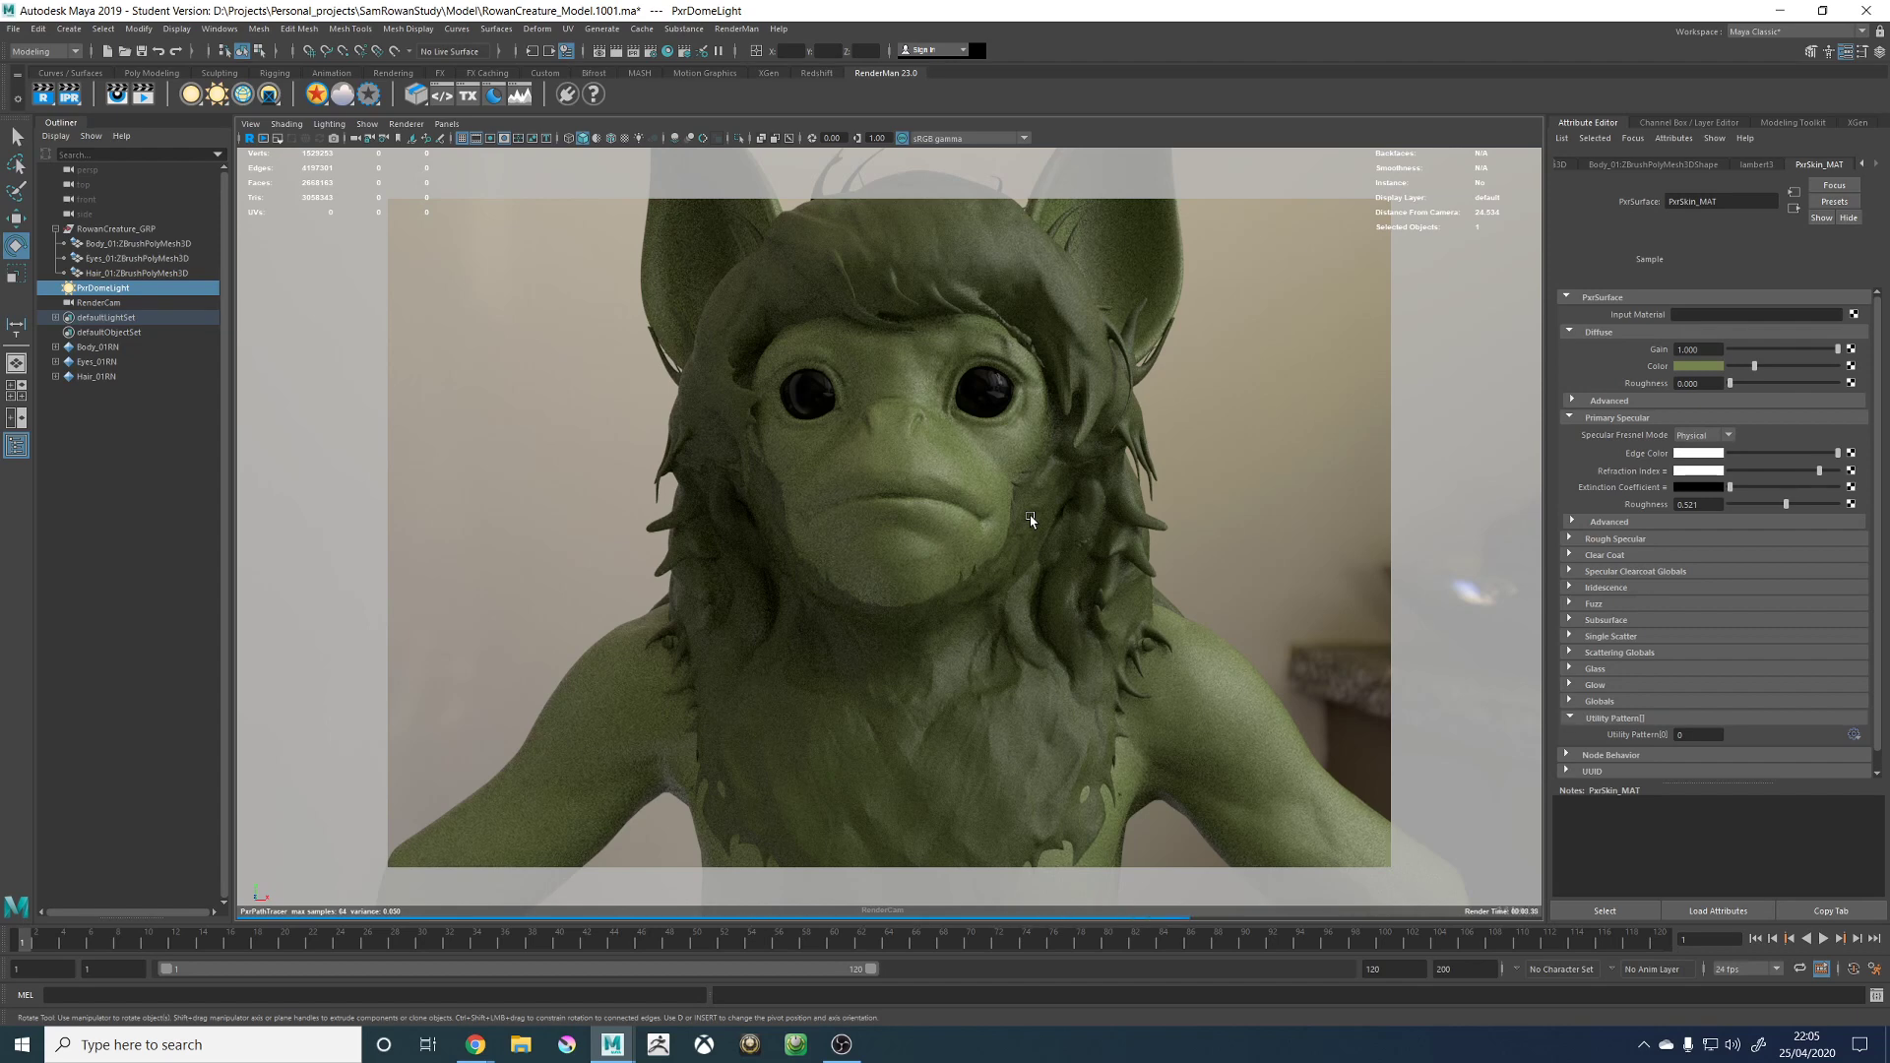
pyautogui.keyDown('alt'); pyautogui.moveTo(1188, 612); pyautogui.dragTo(984, 640, button='right'); pyautogui.keyUp('alt')
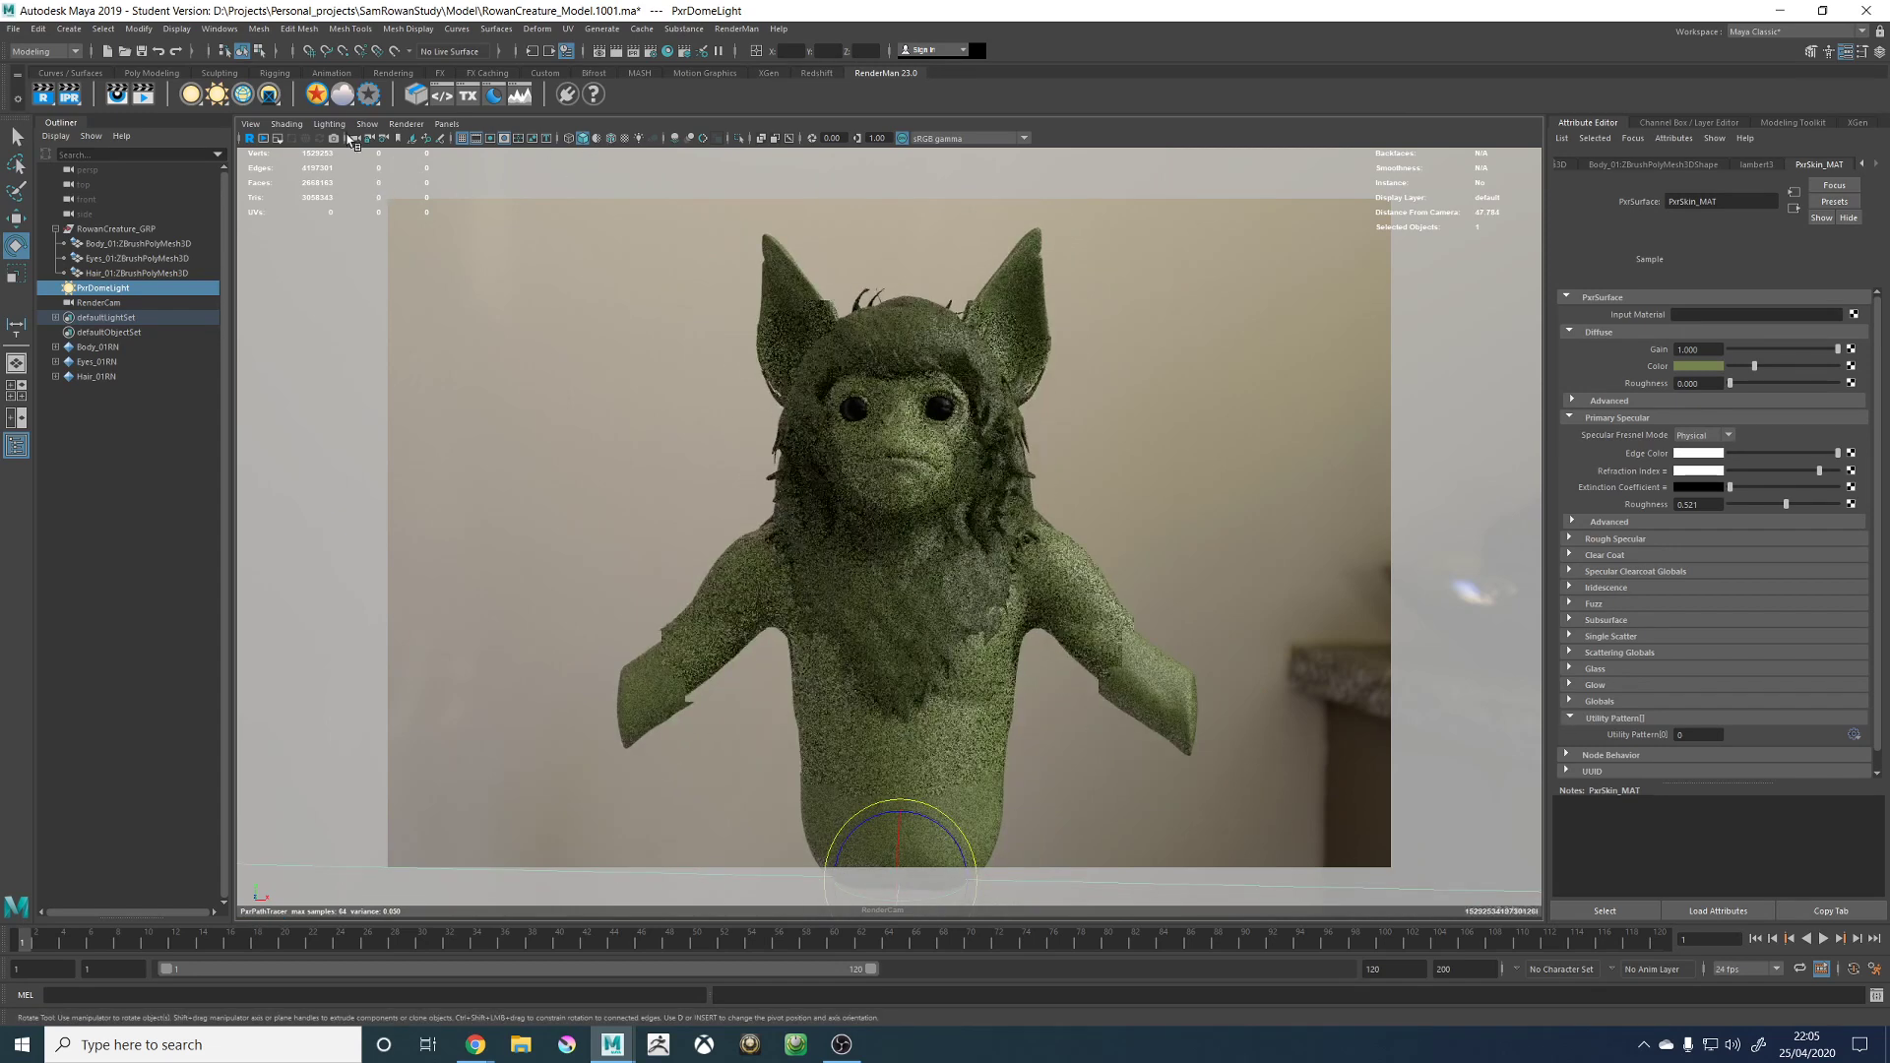
pyautogui.click(405, 124)
pyautogui.click(440, 153)
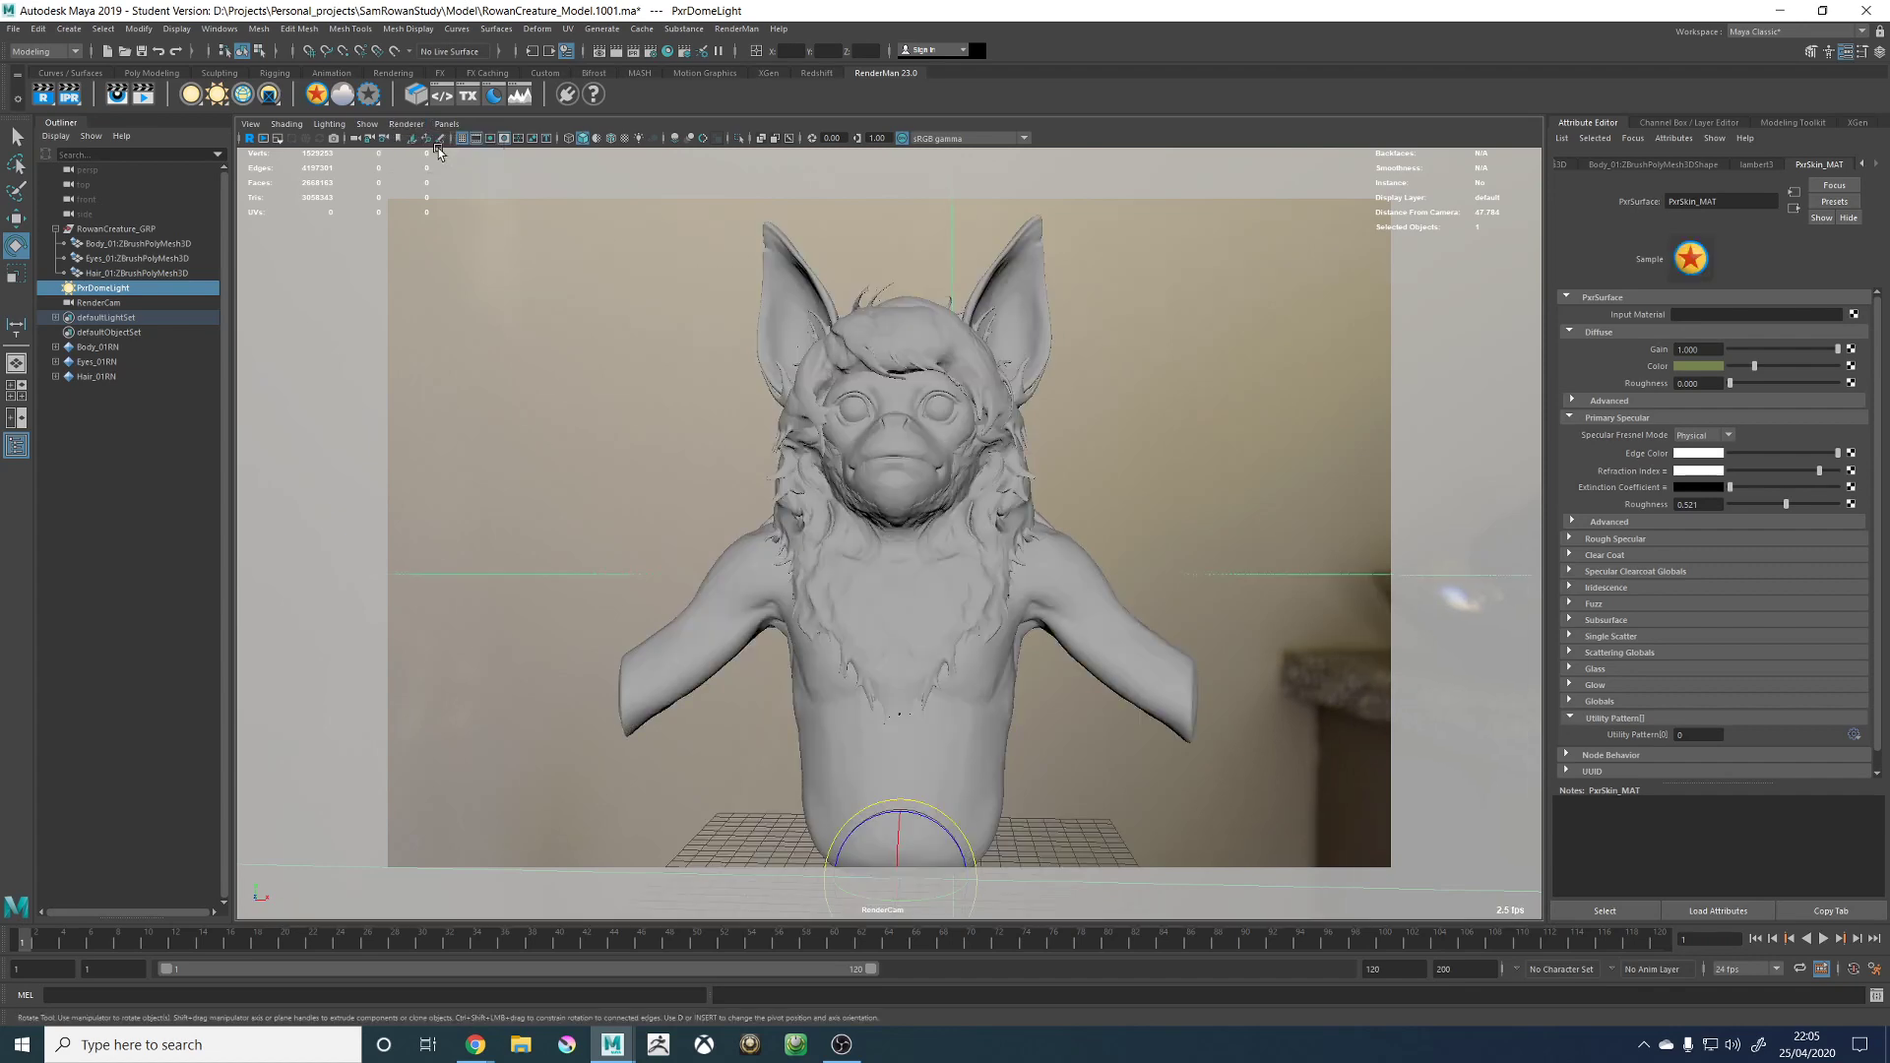
# Reframe the whole creature slightly smaller in the RenderCam view and open the Render Settings.
pyautogui.keyDown('alt'); pyautogui.moveTo(1187, 416); pyautogui.dragTo(1171, 427); pyautogui.keyUp('alt')
pyautogui.keyDown('alt'); pyautogui.moveTo(1171, 428); pyautogui.dragTo(1179, 423, button='middle'); pyautogui.keyUp('alt')
pyautogui.keyDown('alt'); pyautogui.moveTo(1179, 423); pyautogui.dragTo(1064, 360, button='right'); pyautogui.keyUp('alt')
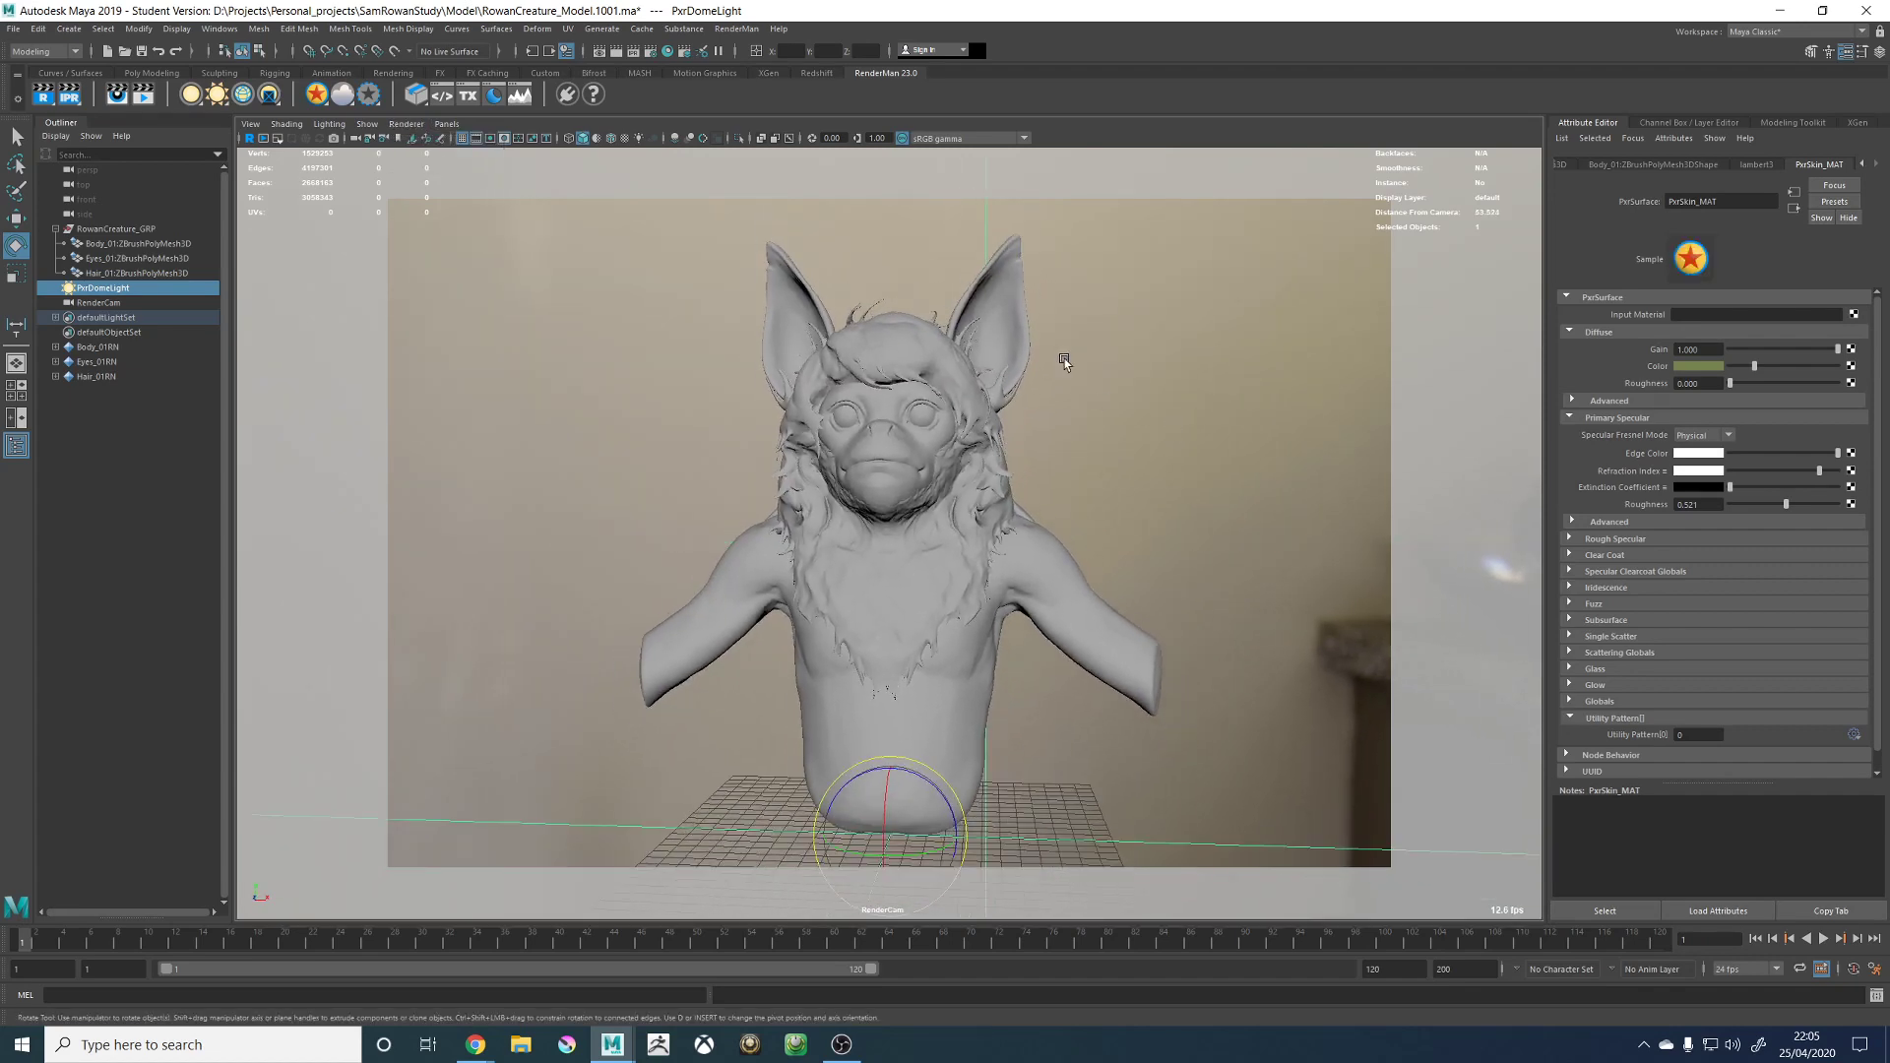
pyautogui.click(633, 50)
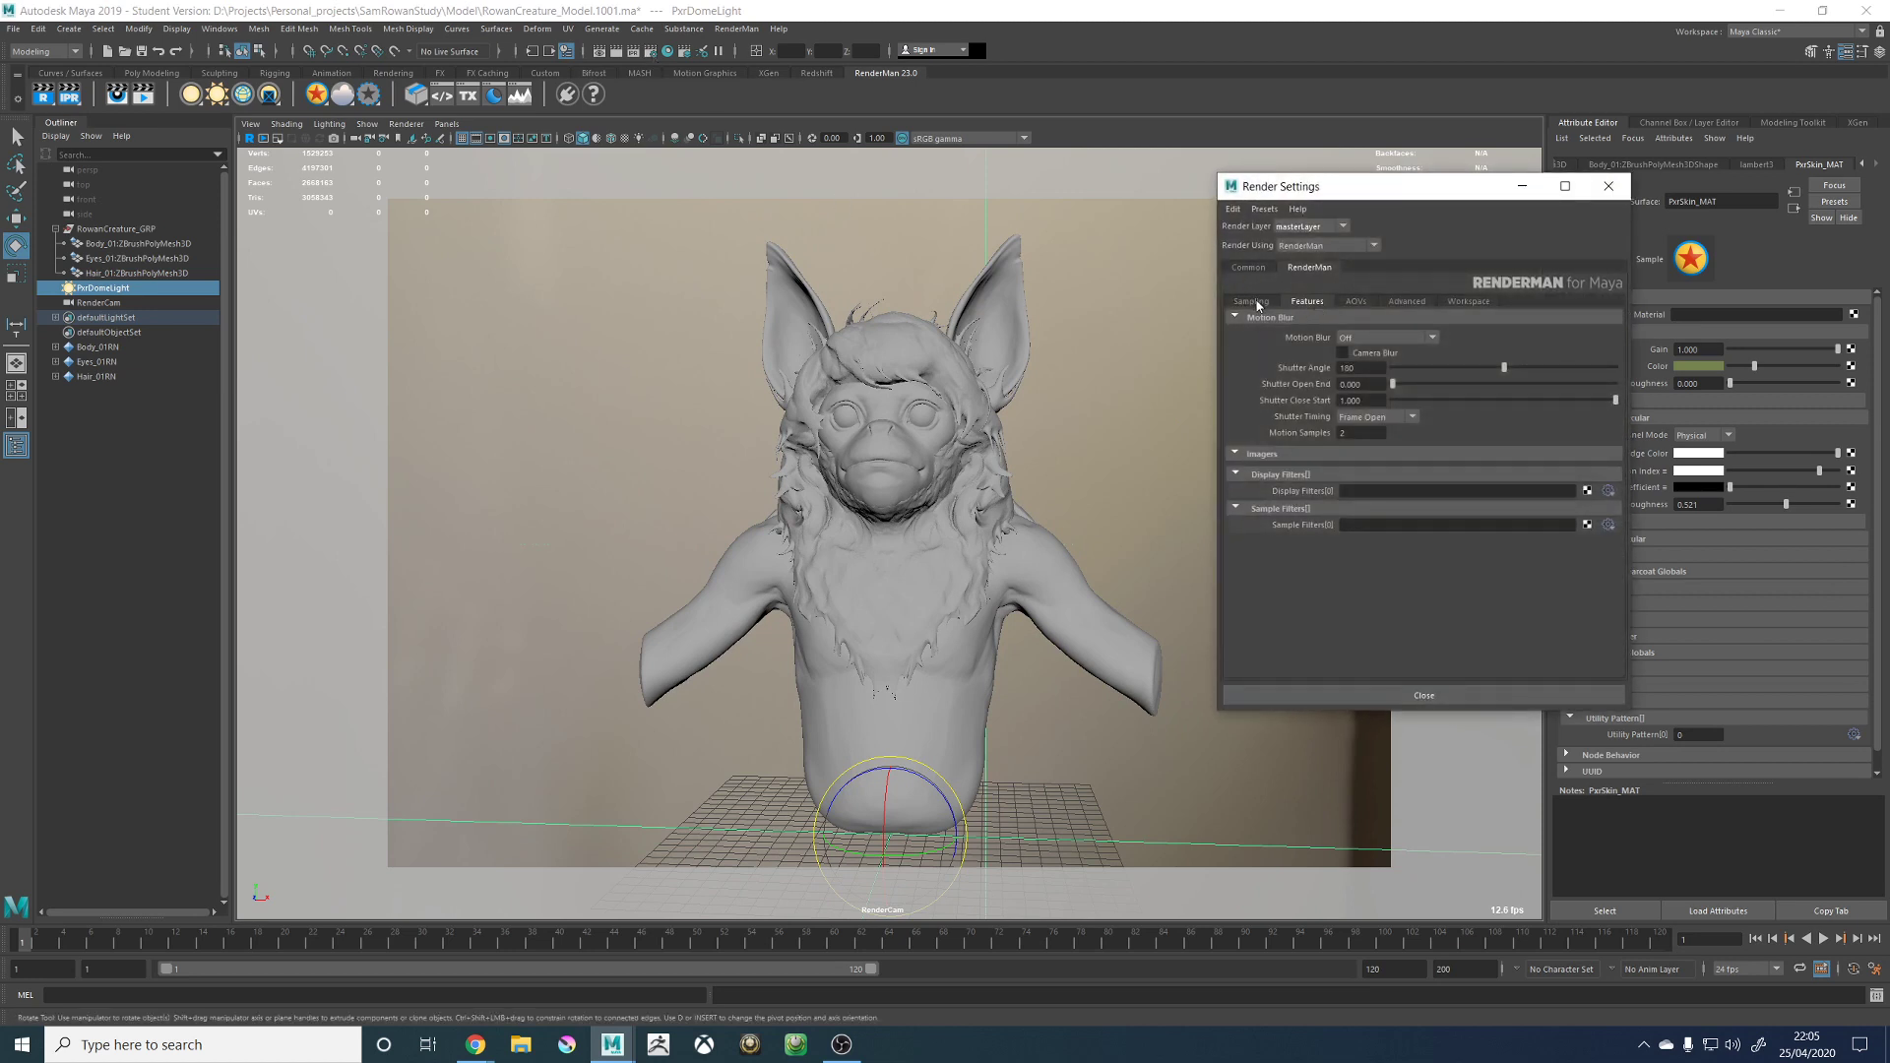
# Review the RenderMan sampling, integrator and advanced render options, then close the render settings.
pyautogui.click(1252, 301)
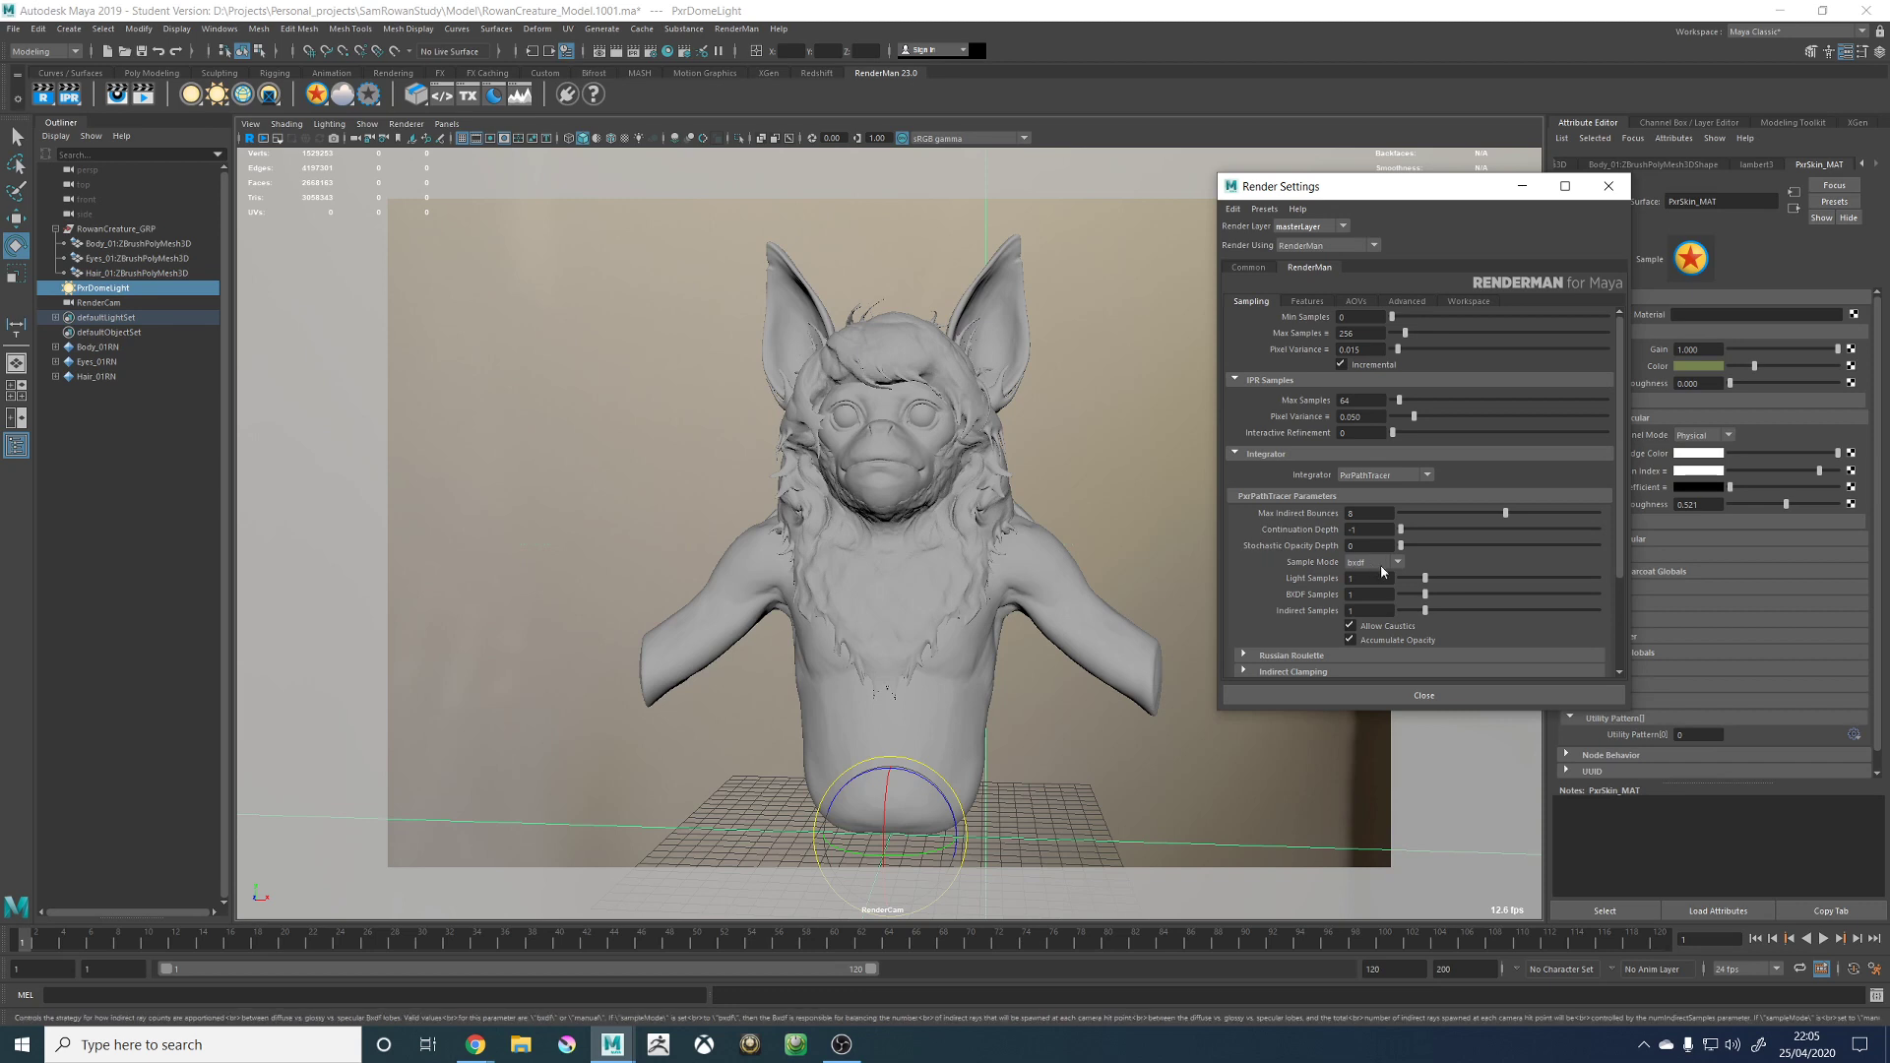
pyautogui.click(1365, 474)
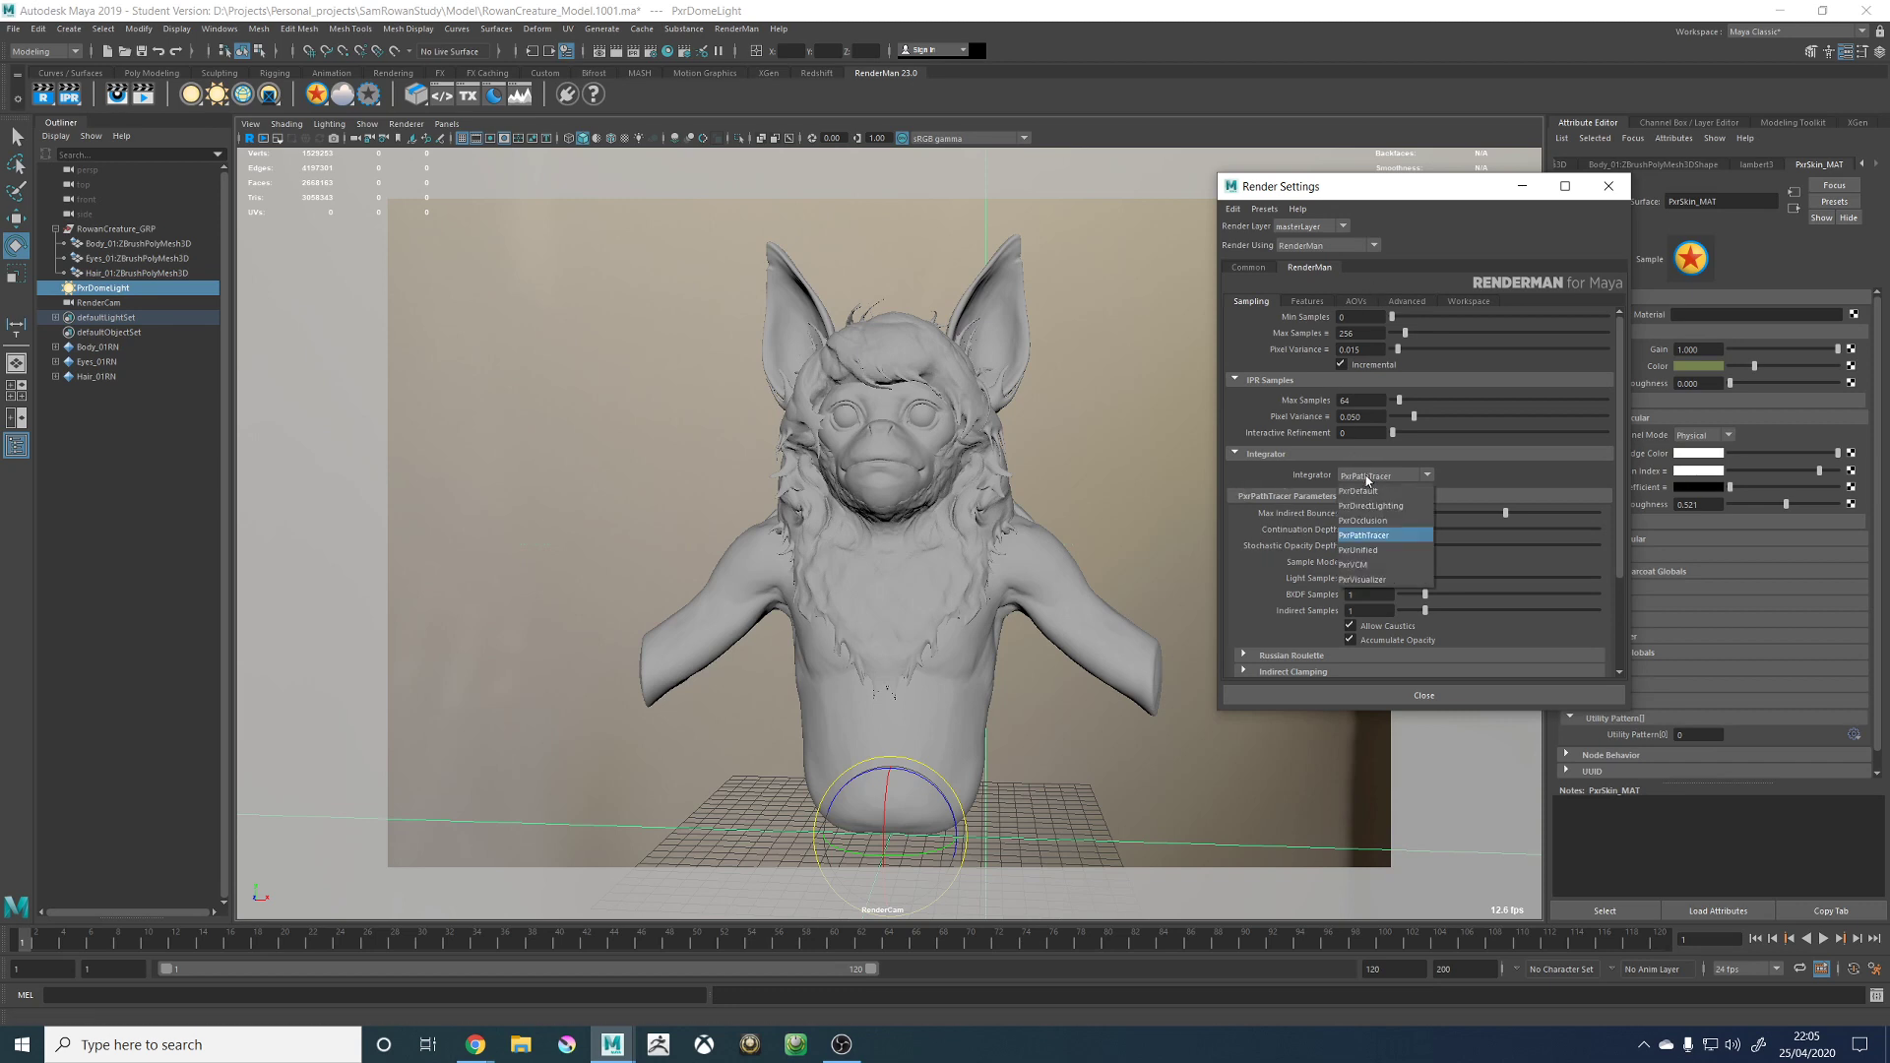
pyautogui.click(1245, 472)
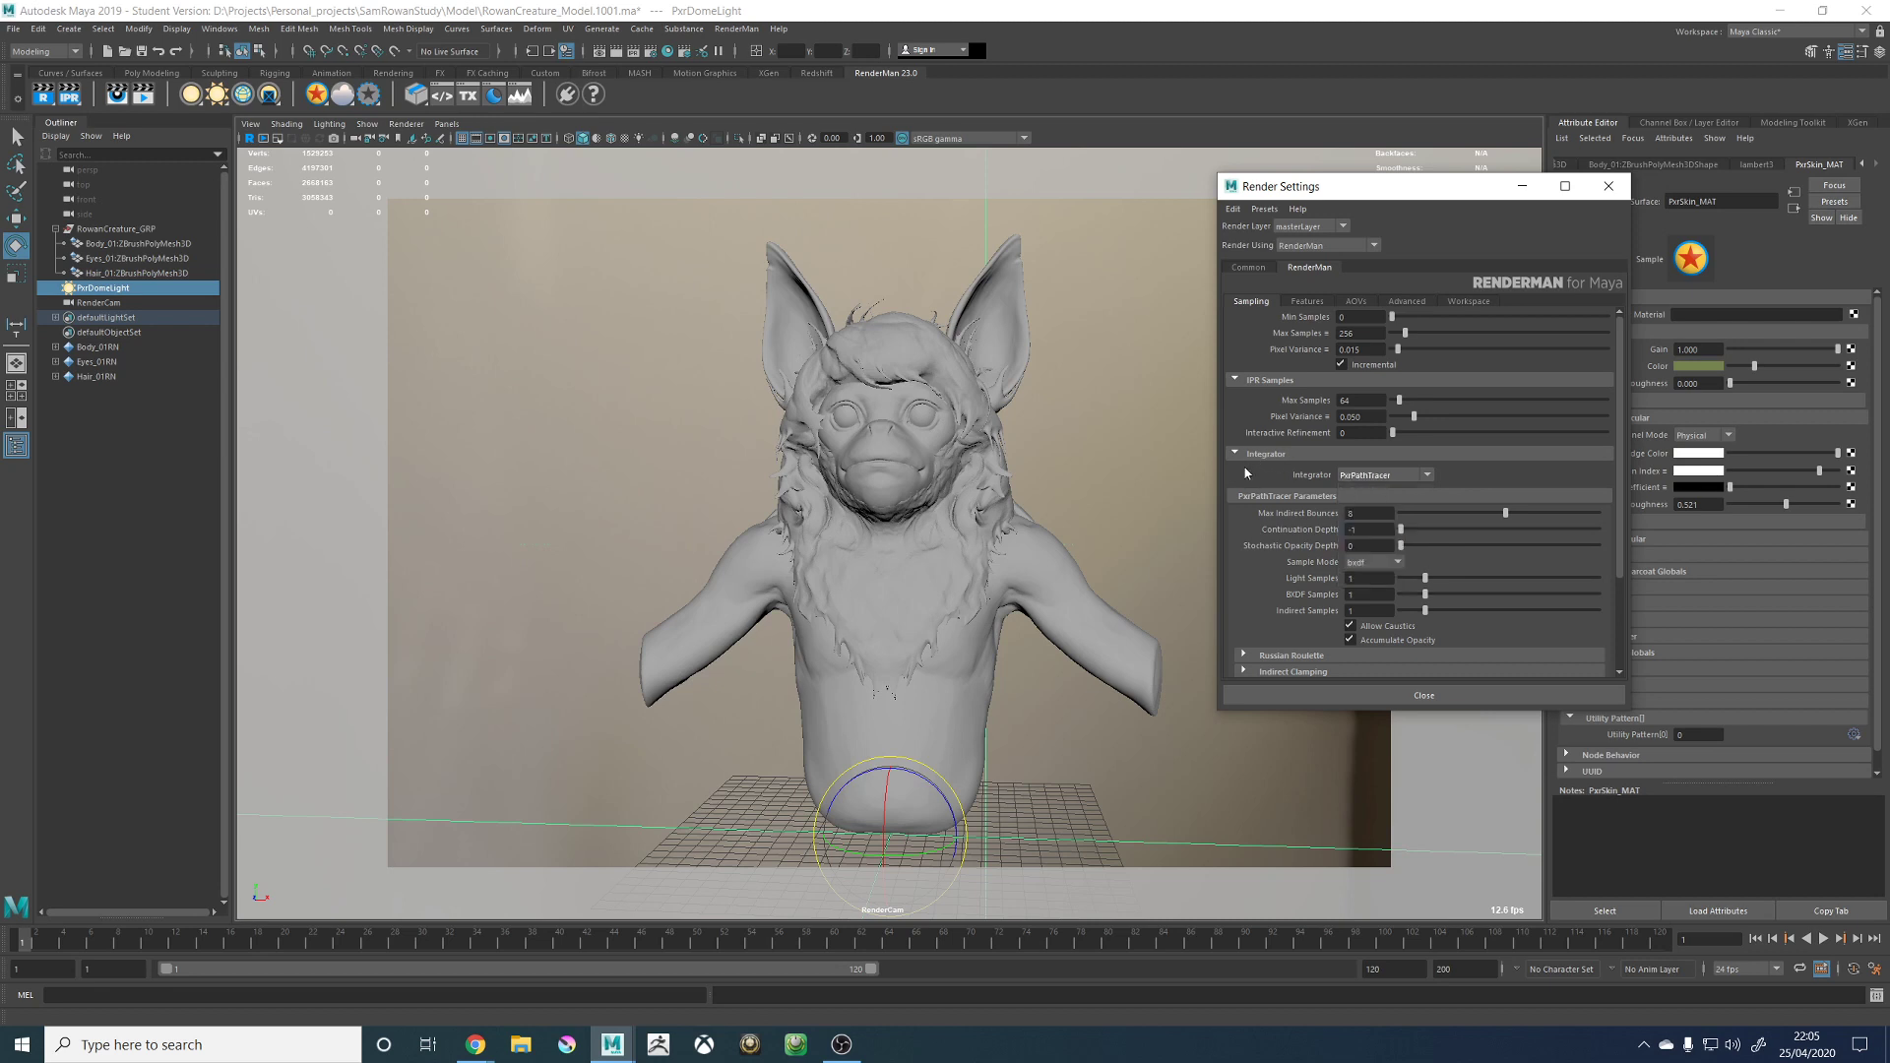
pyautogui.click(1355, 300)
pyautogui.click(1406, 301)
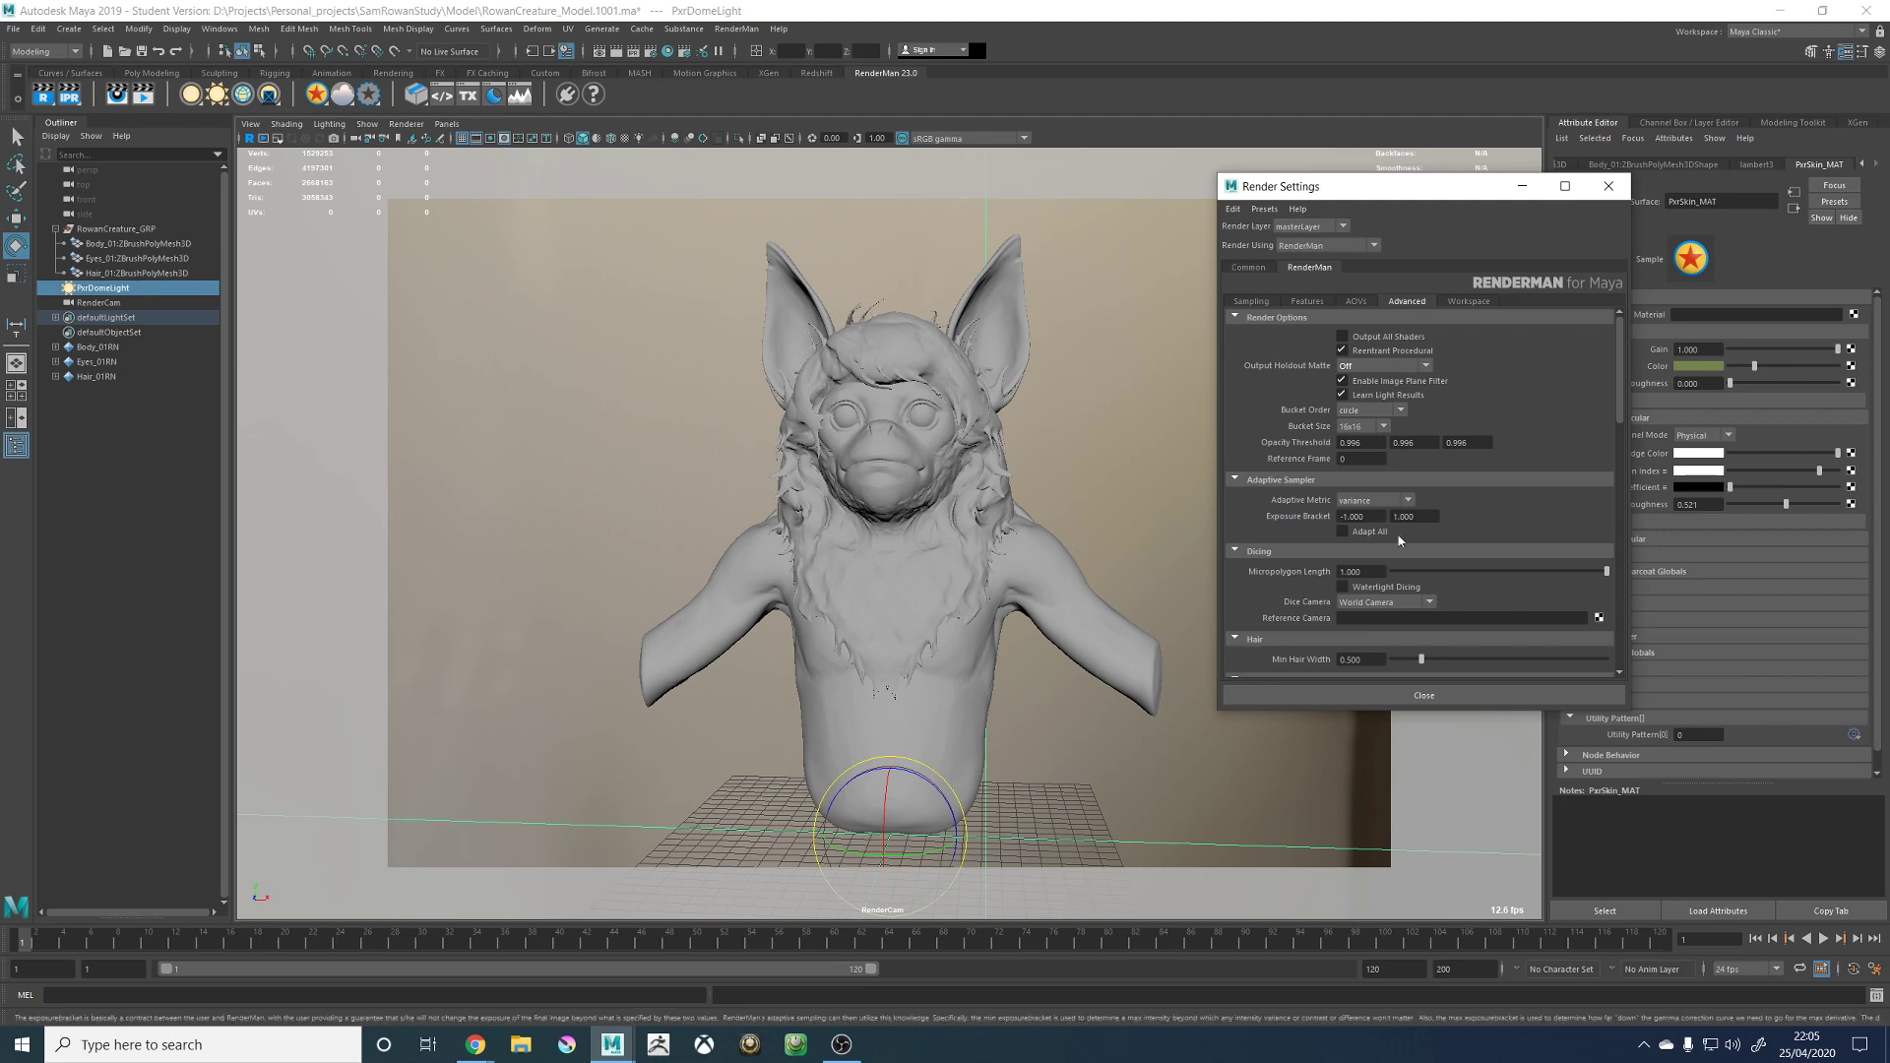
pyautogui.scroll(-2, 1279, 613)
pyautogui.scroll(-2, 1279, 610)
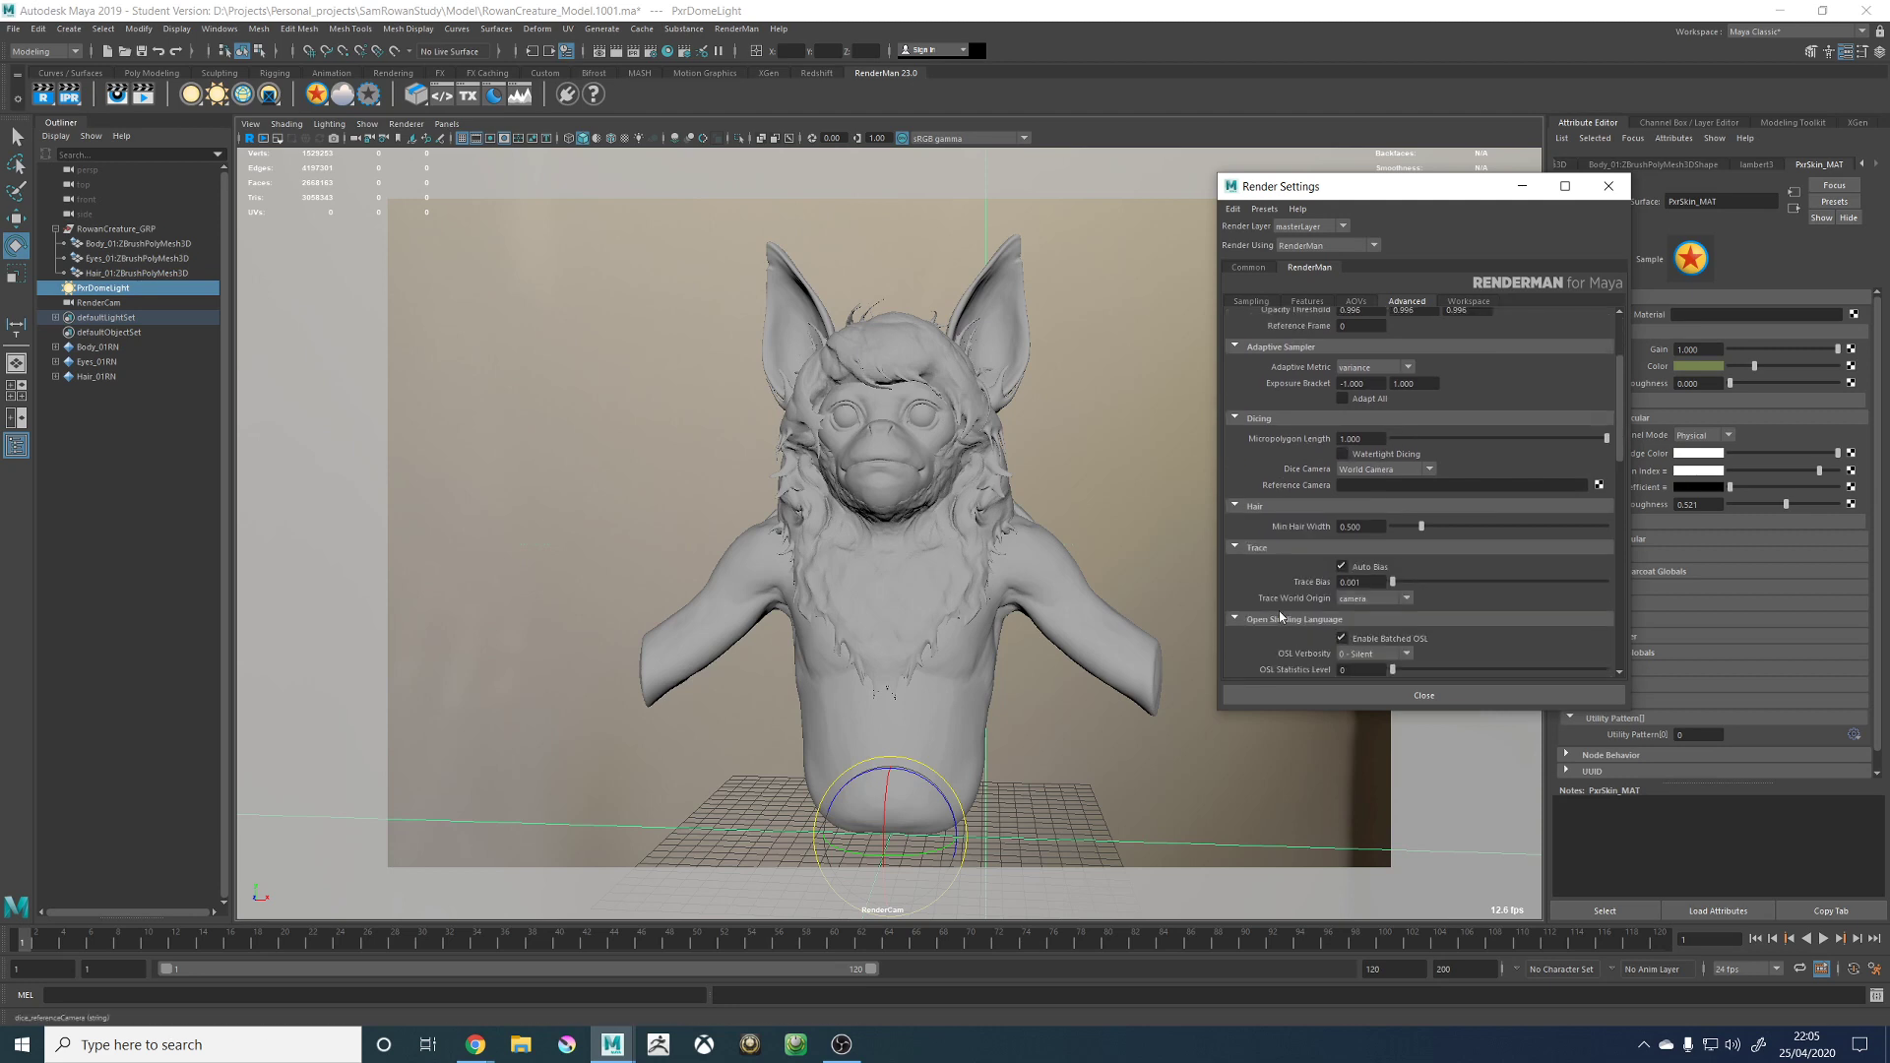
pyautogui.scroll(-1, 1279, 607)
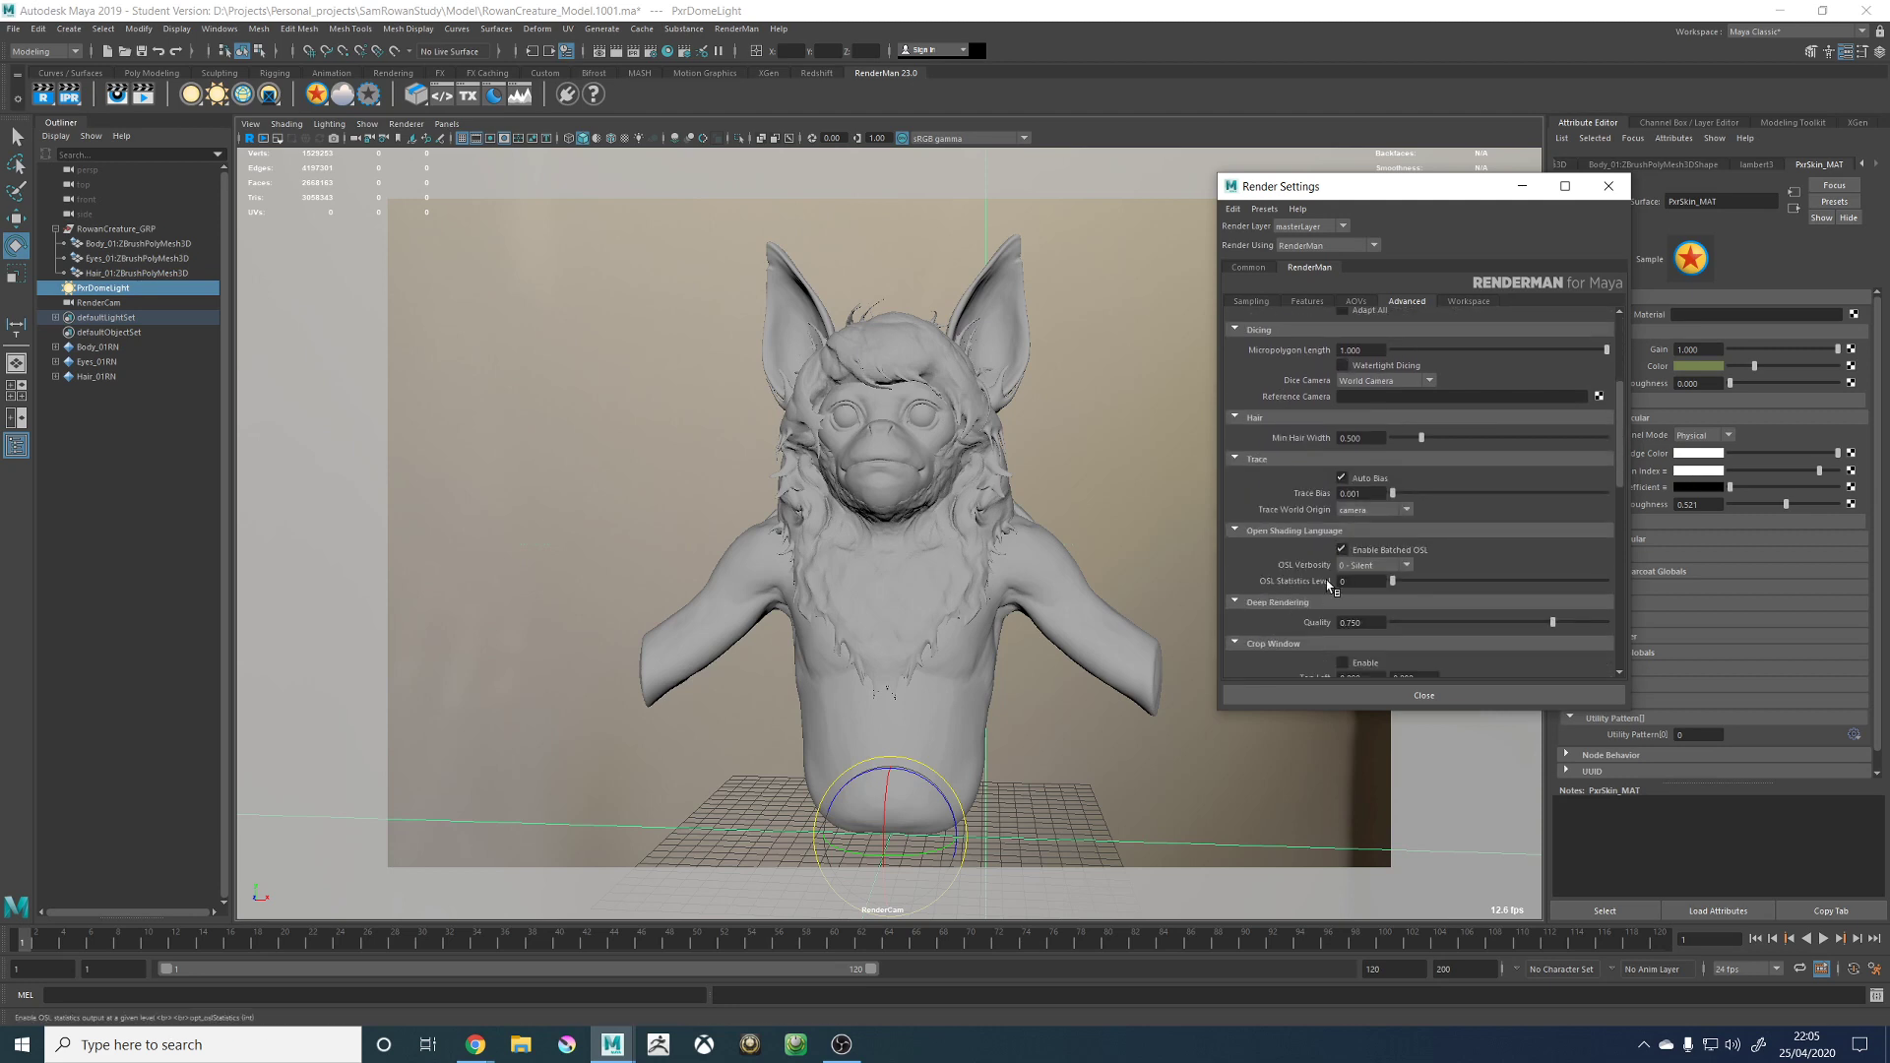
pyautogui.scroll(-1, 1267, 583)
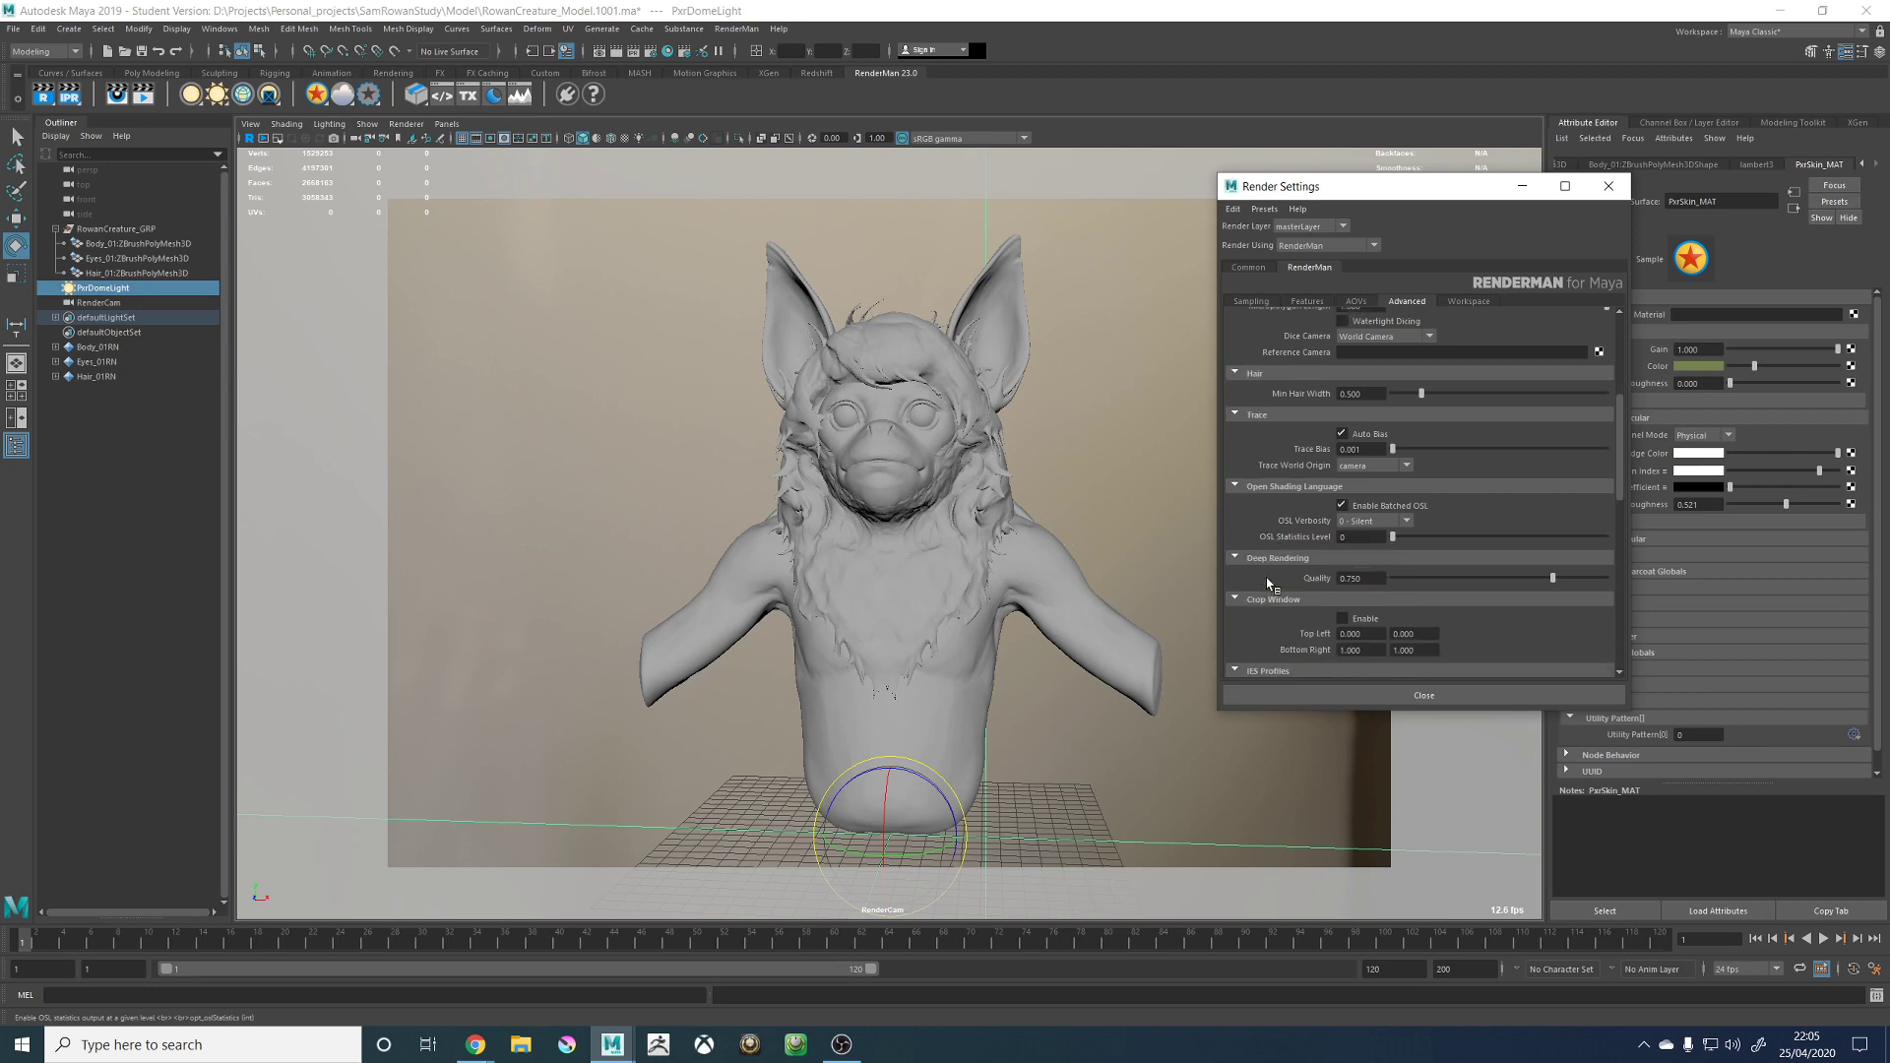
pyautogui.scroll(-2, 1267, 582)
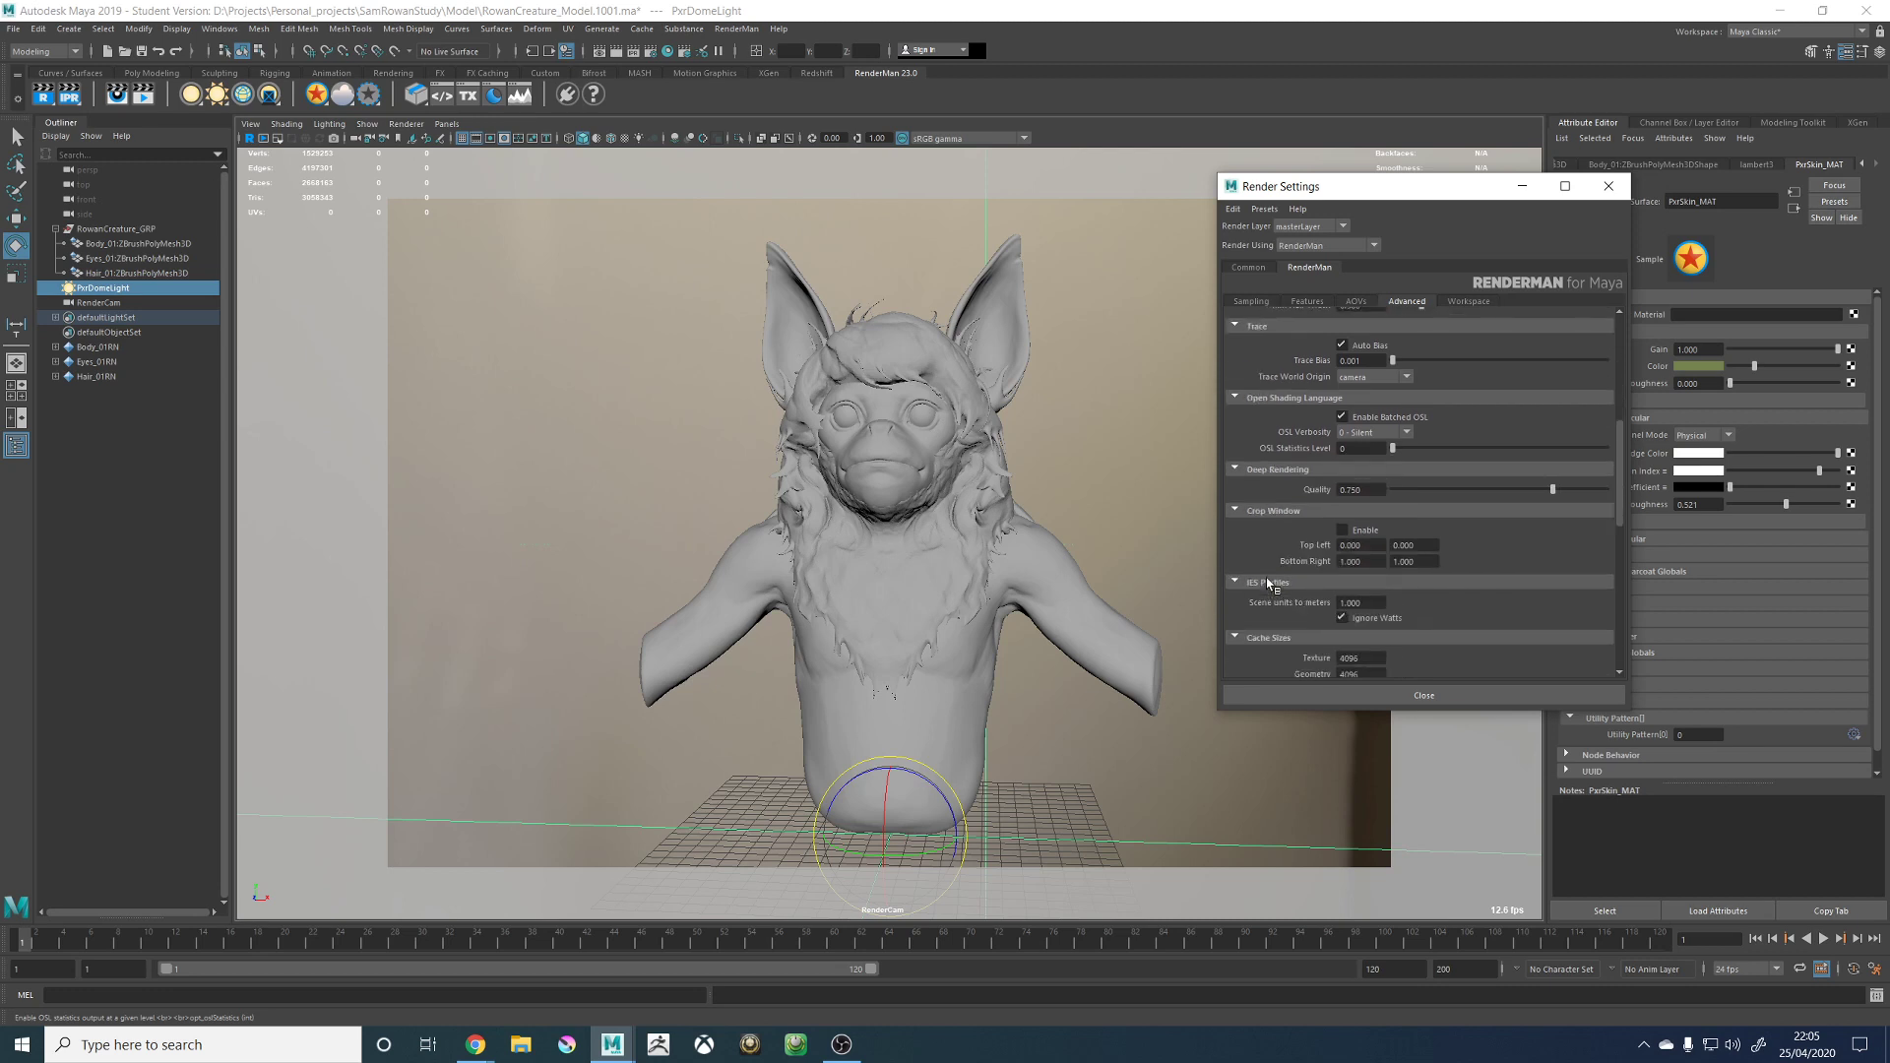
pyautogui.click(1608, 186)
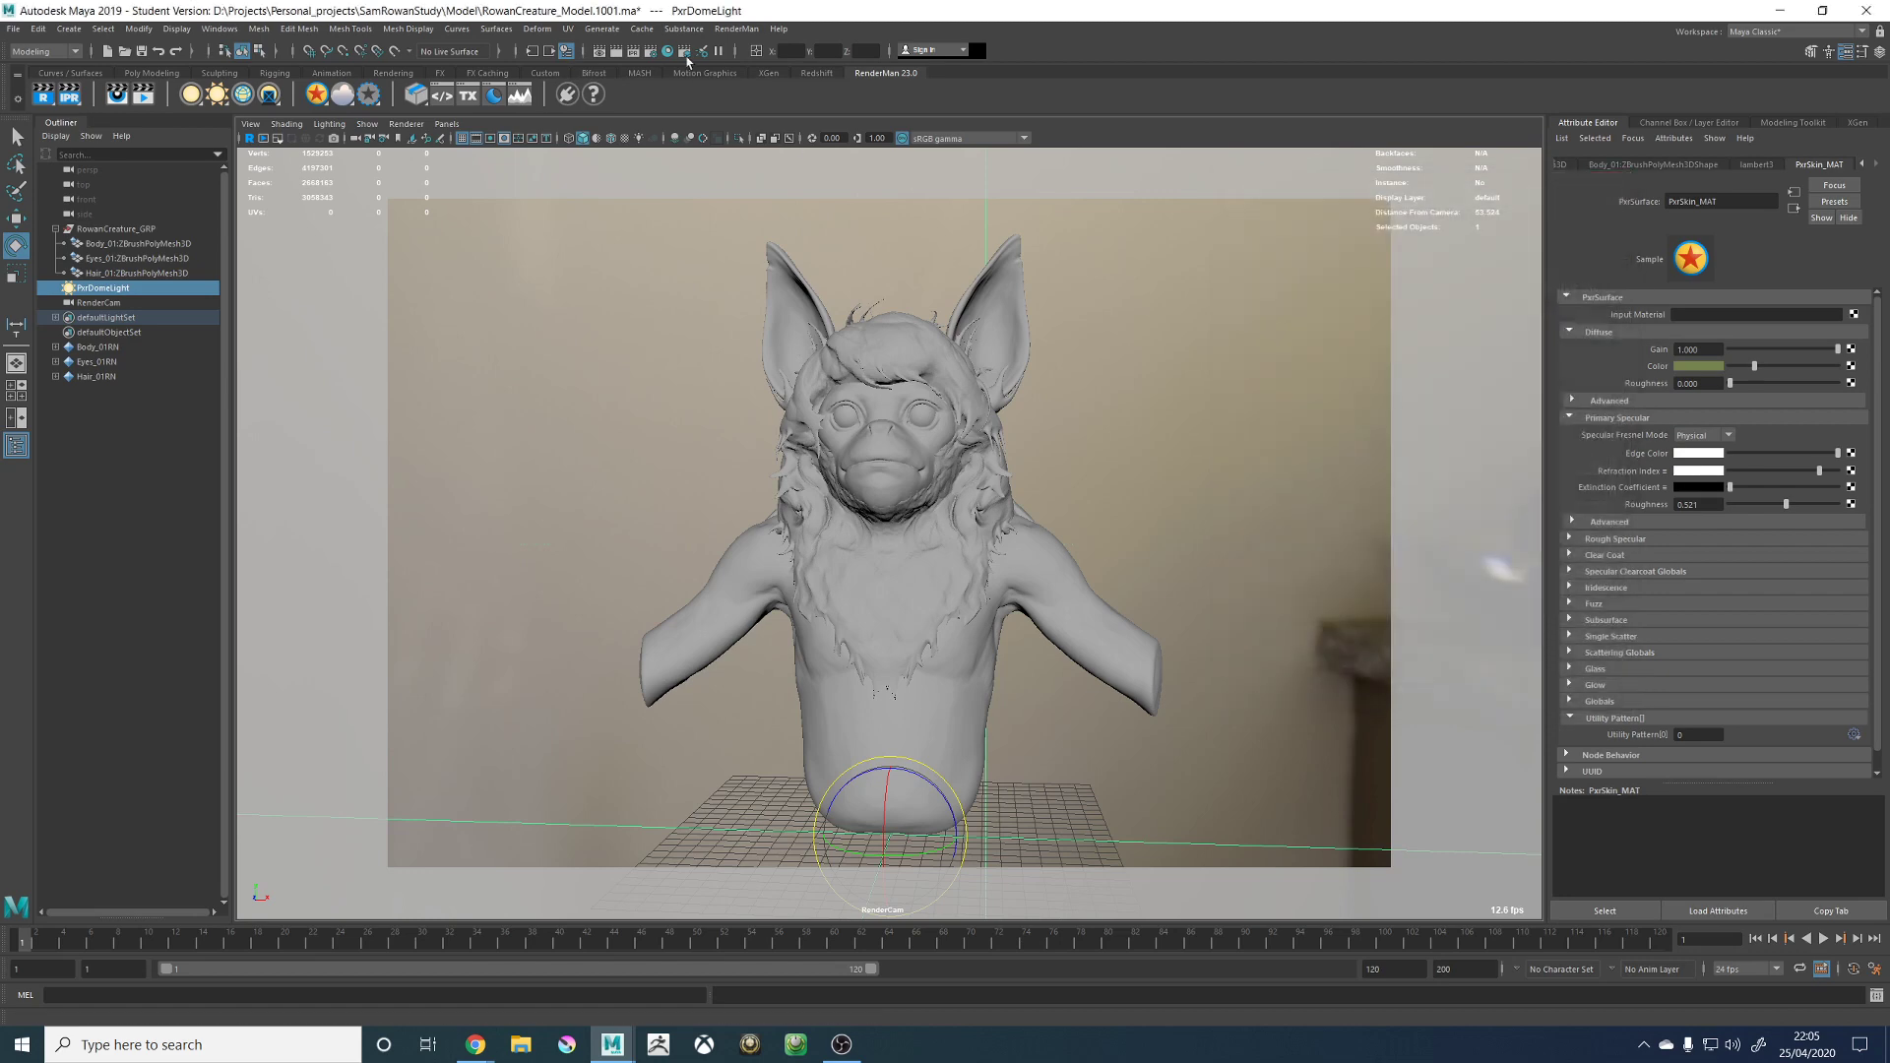
# Run a RenderMan preview render of the creature, view it fitted to the image viewer, and return to the Maya scene.
pyautogui.click(721, 28)
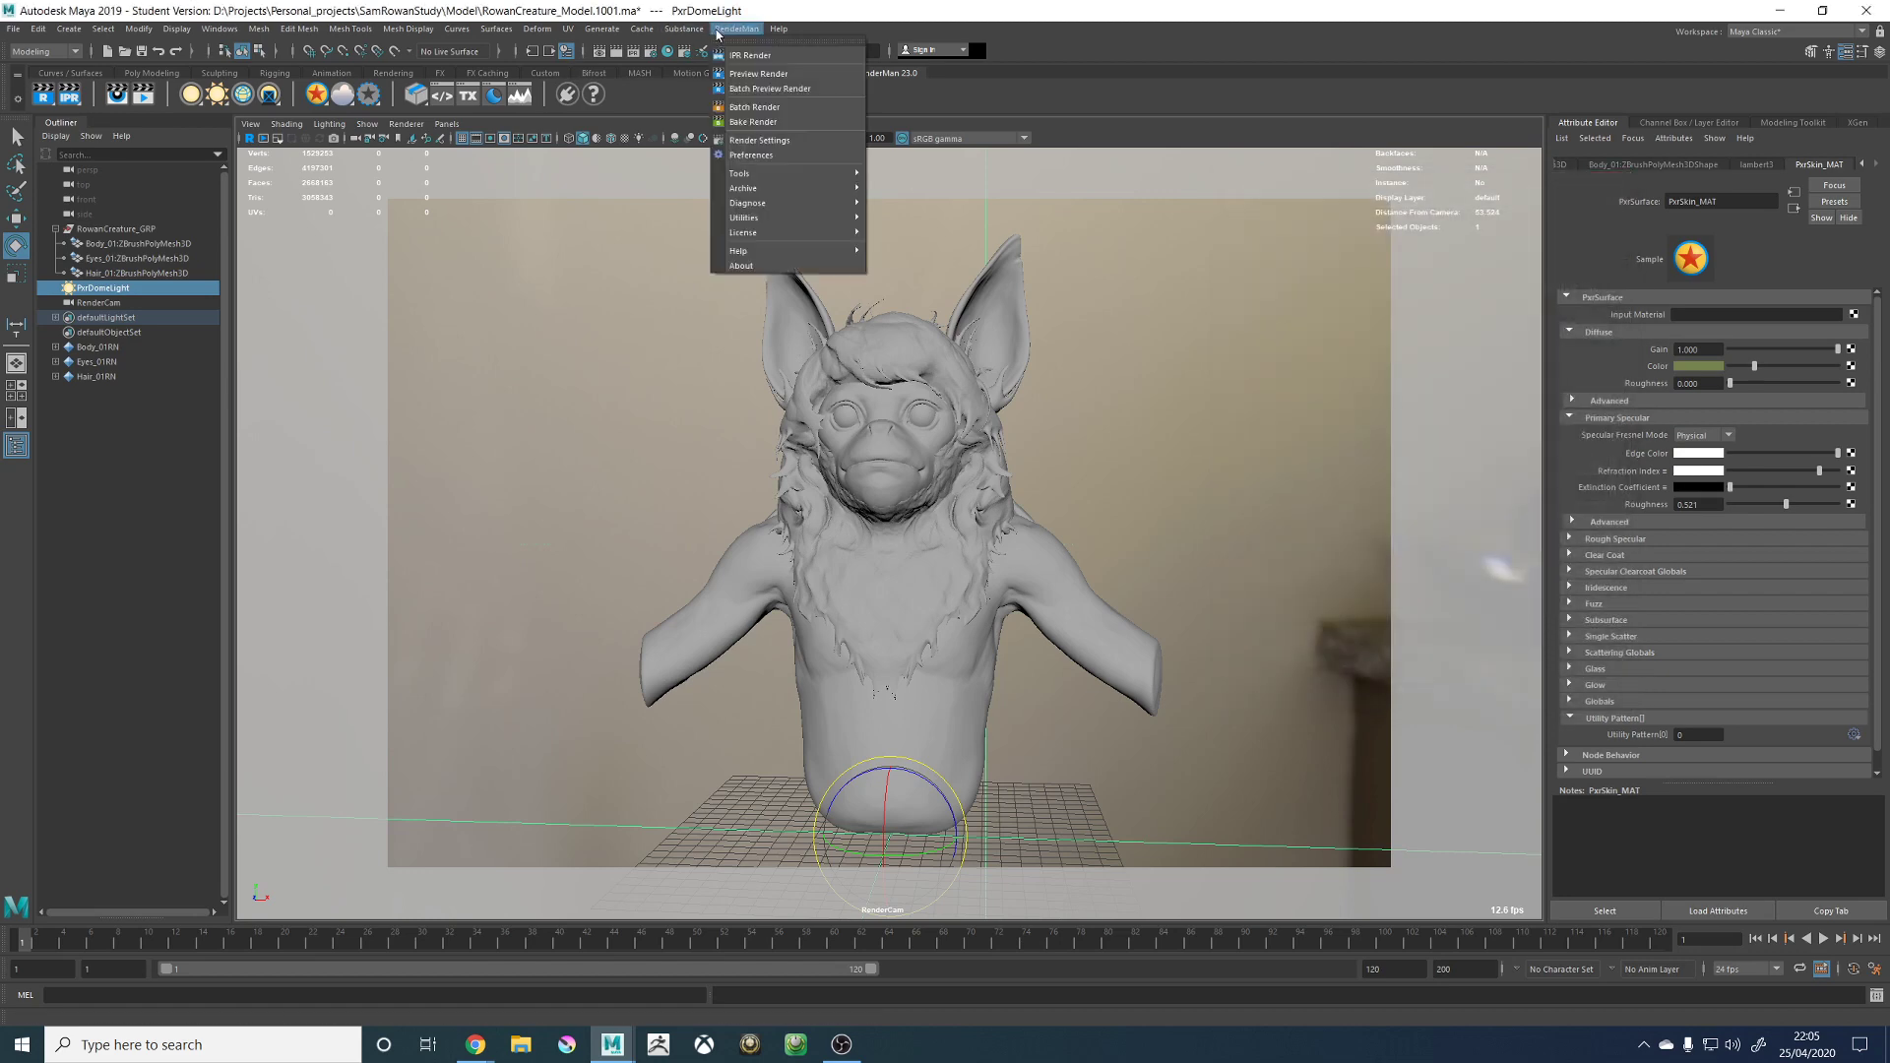
pyautogui.click(753, 71)
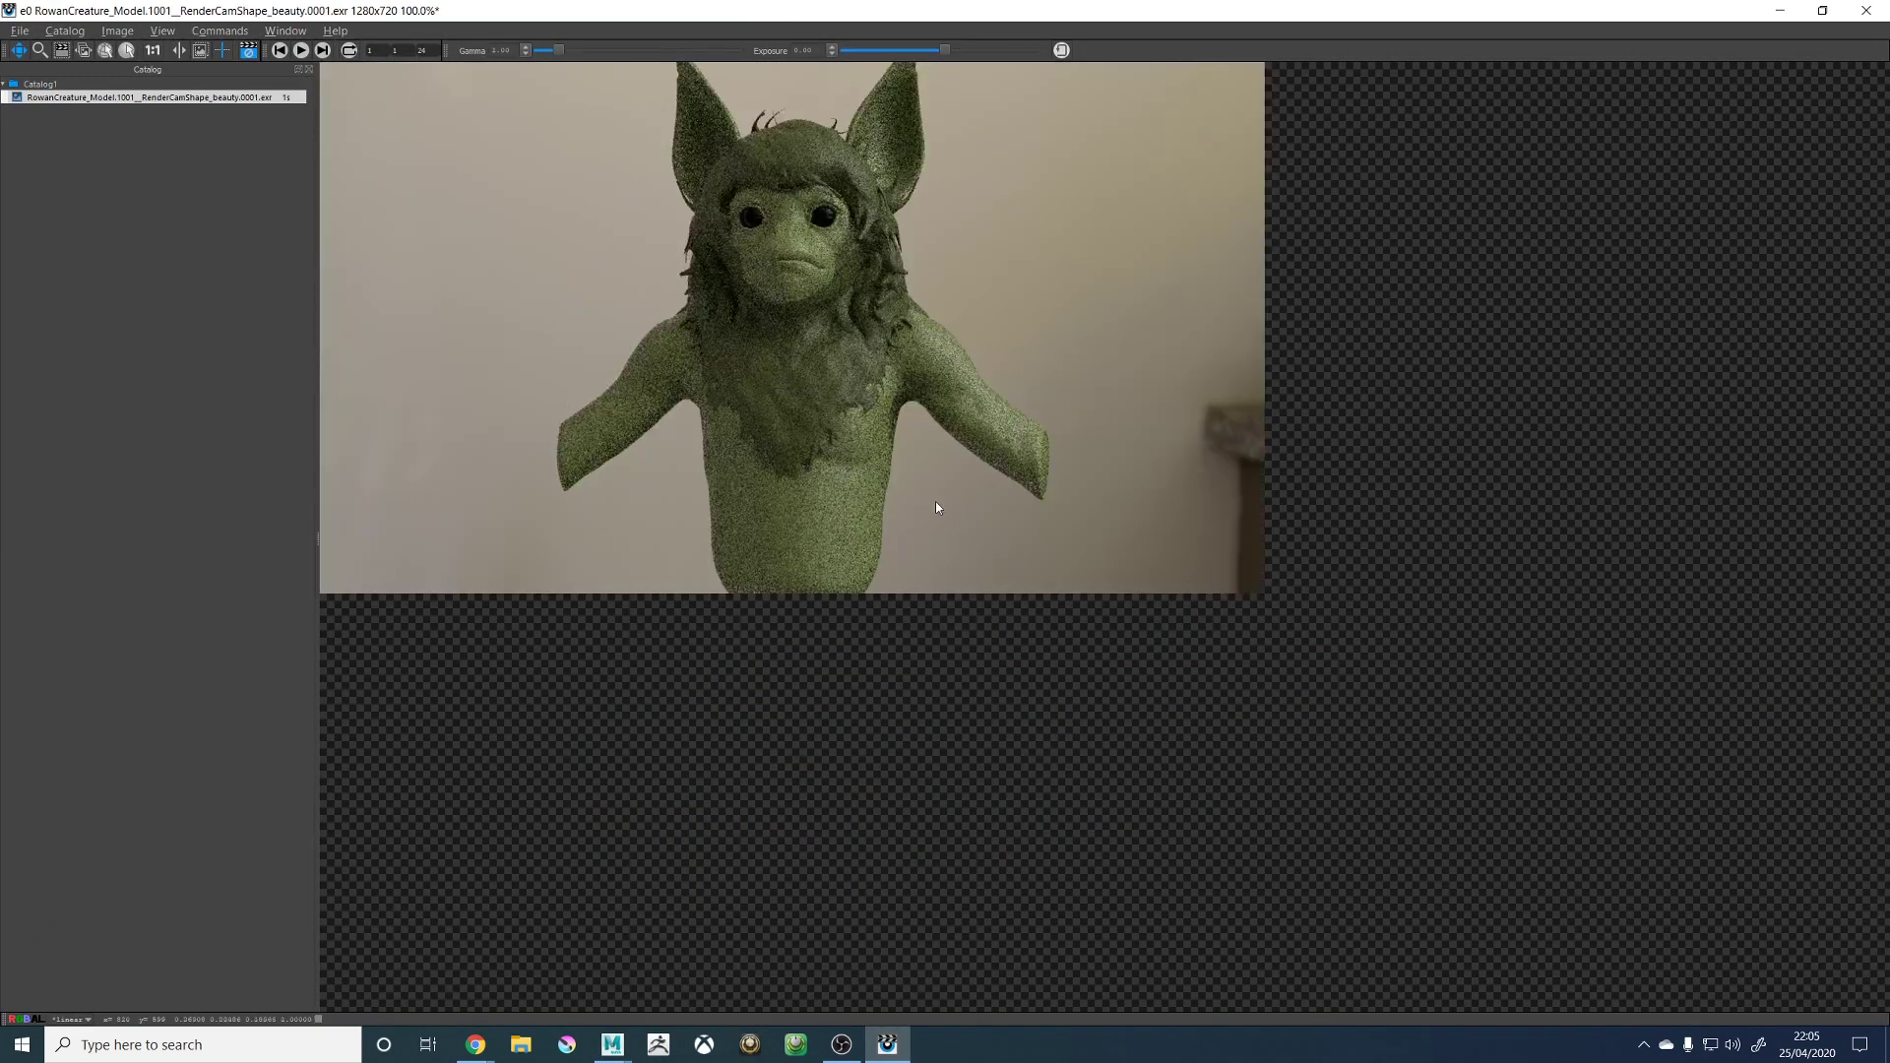
pyautogui.press('f')
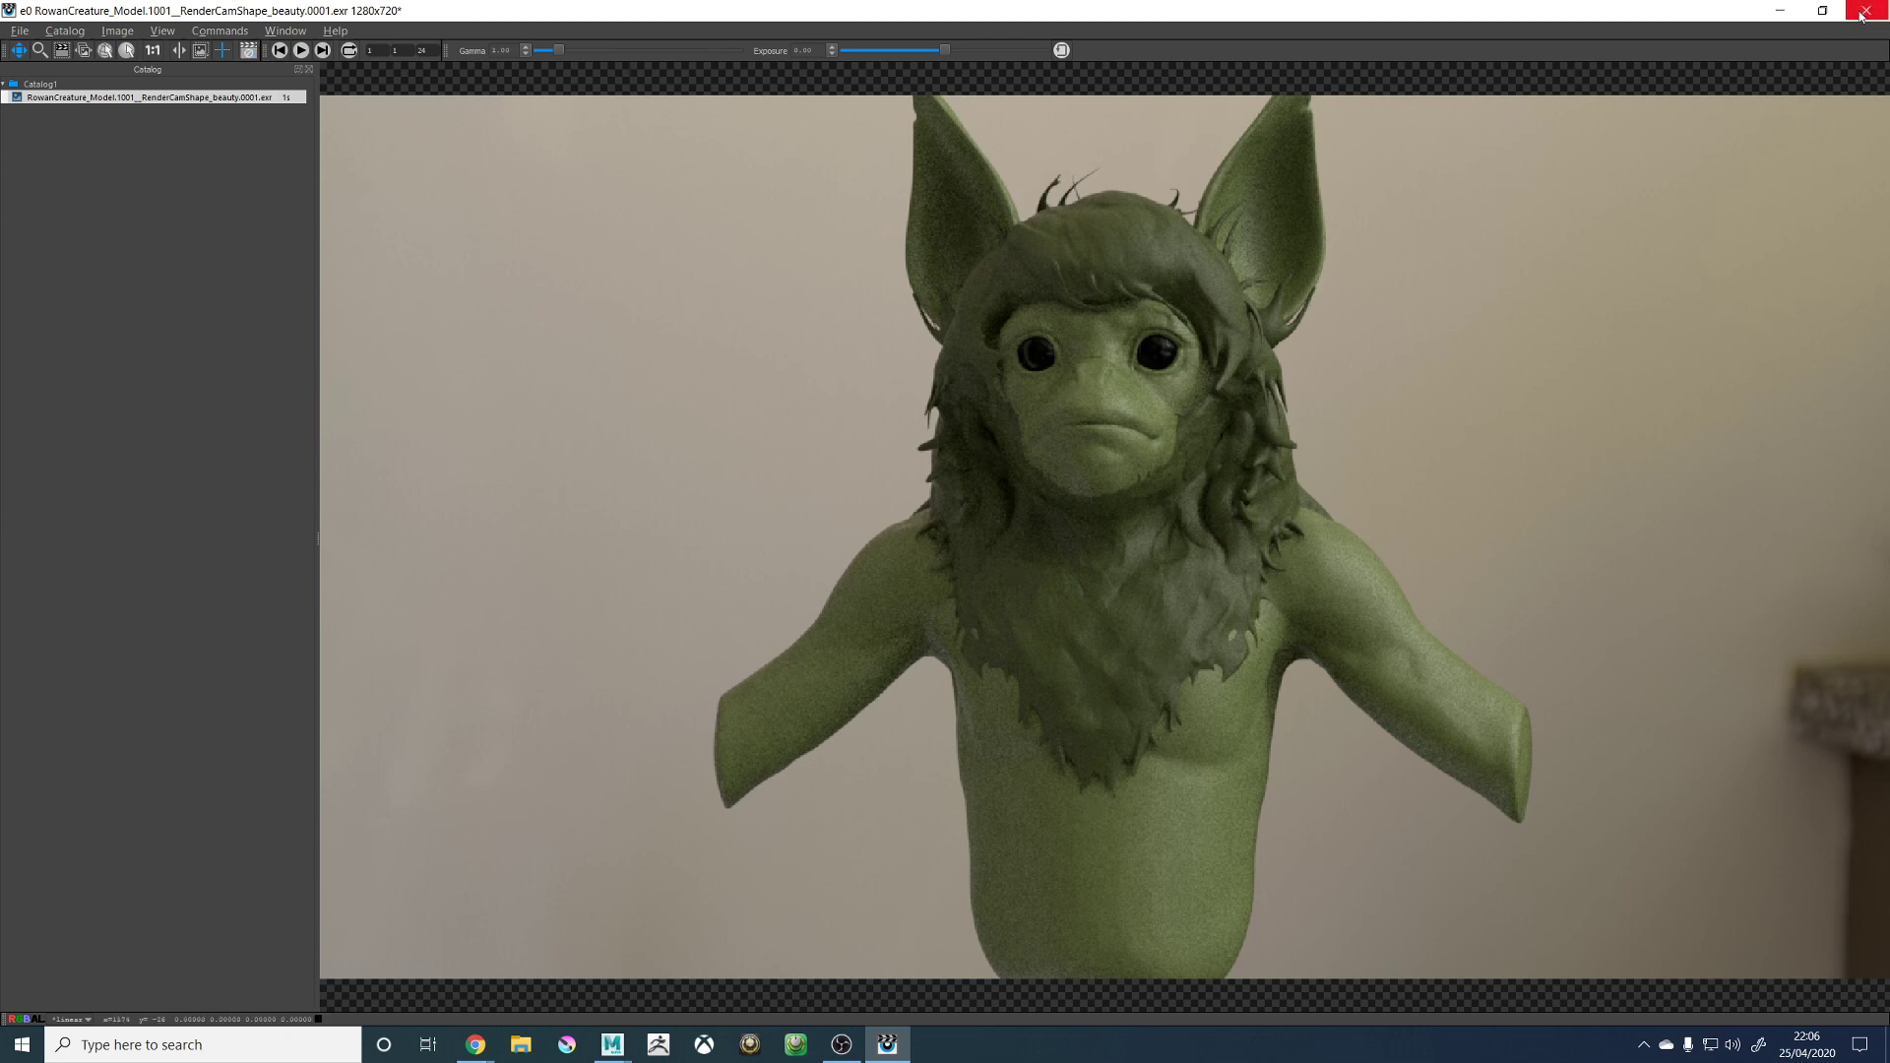
pyautogui.click(1763, 14)
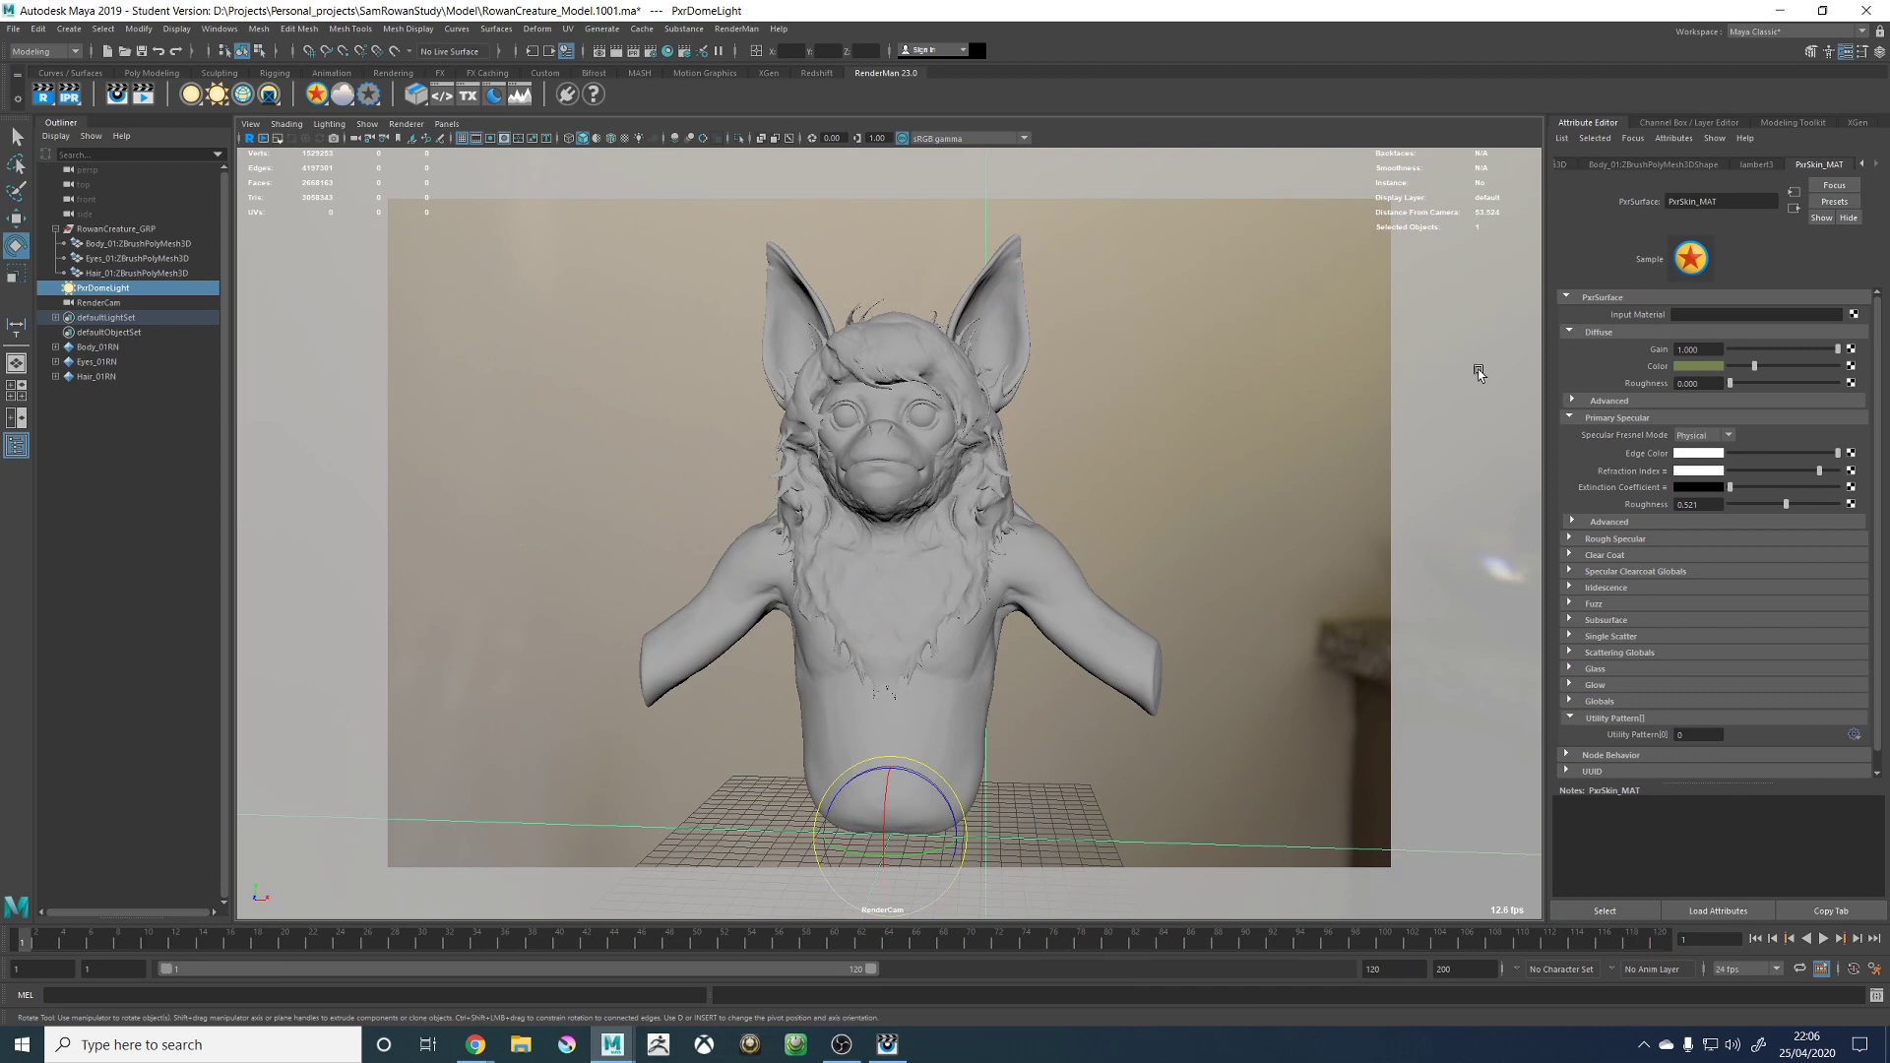
# Set the render image size to 2560 x 1440 pixels, starting from the HD 1080 preset, and close the render settings.
pyautogui.click(651, 50)
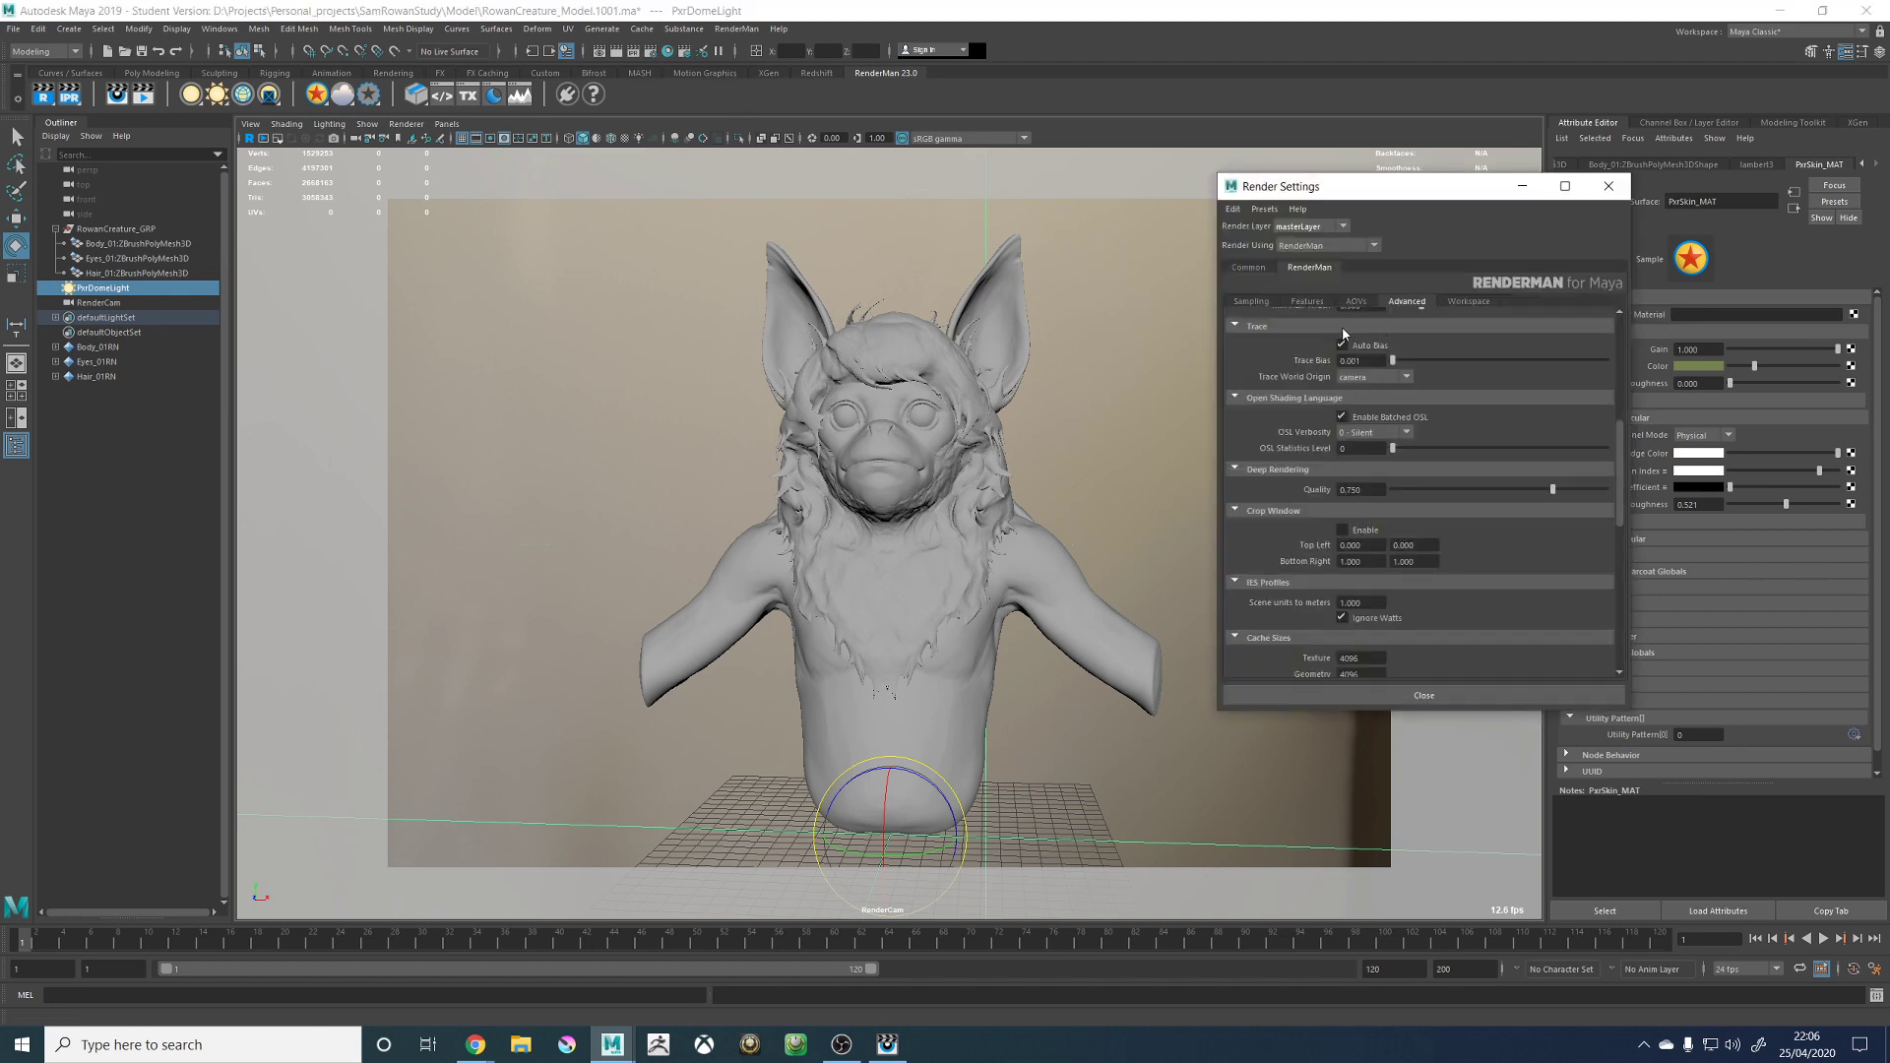
pyautogui.click(1250, 302)
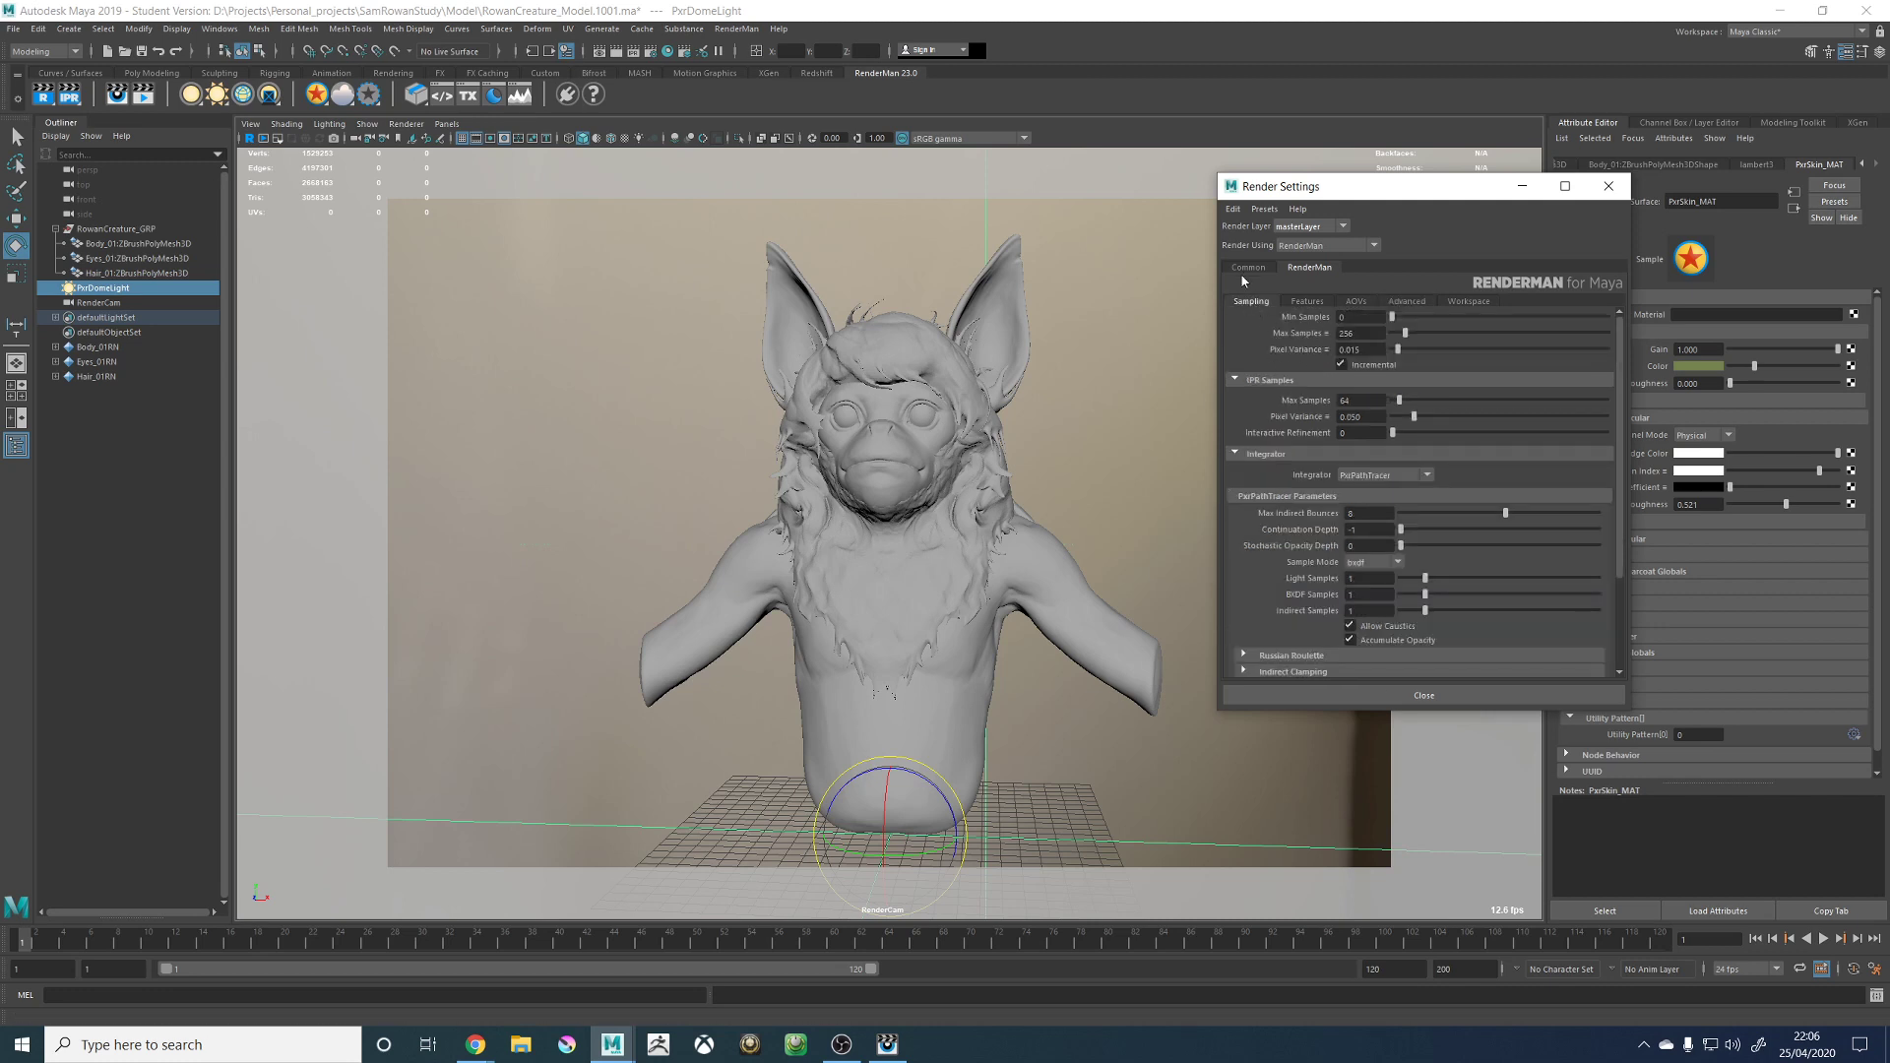
pyautogui.click(1245, 267)
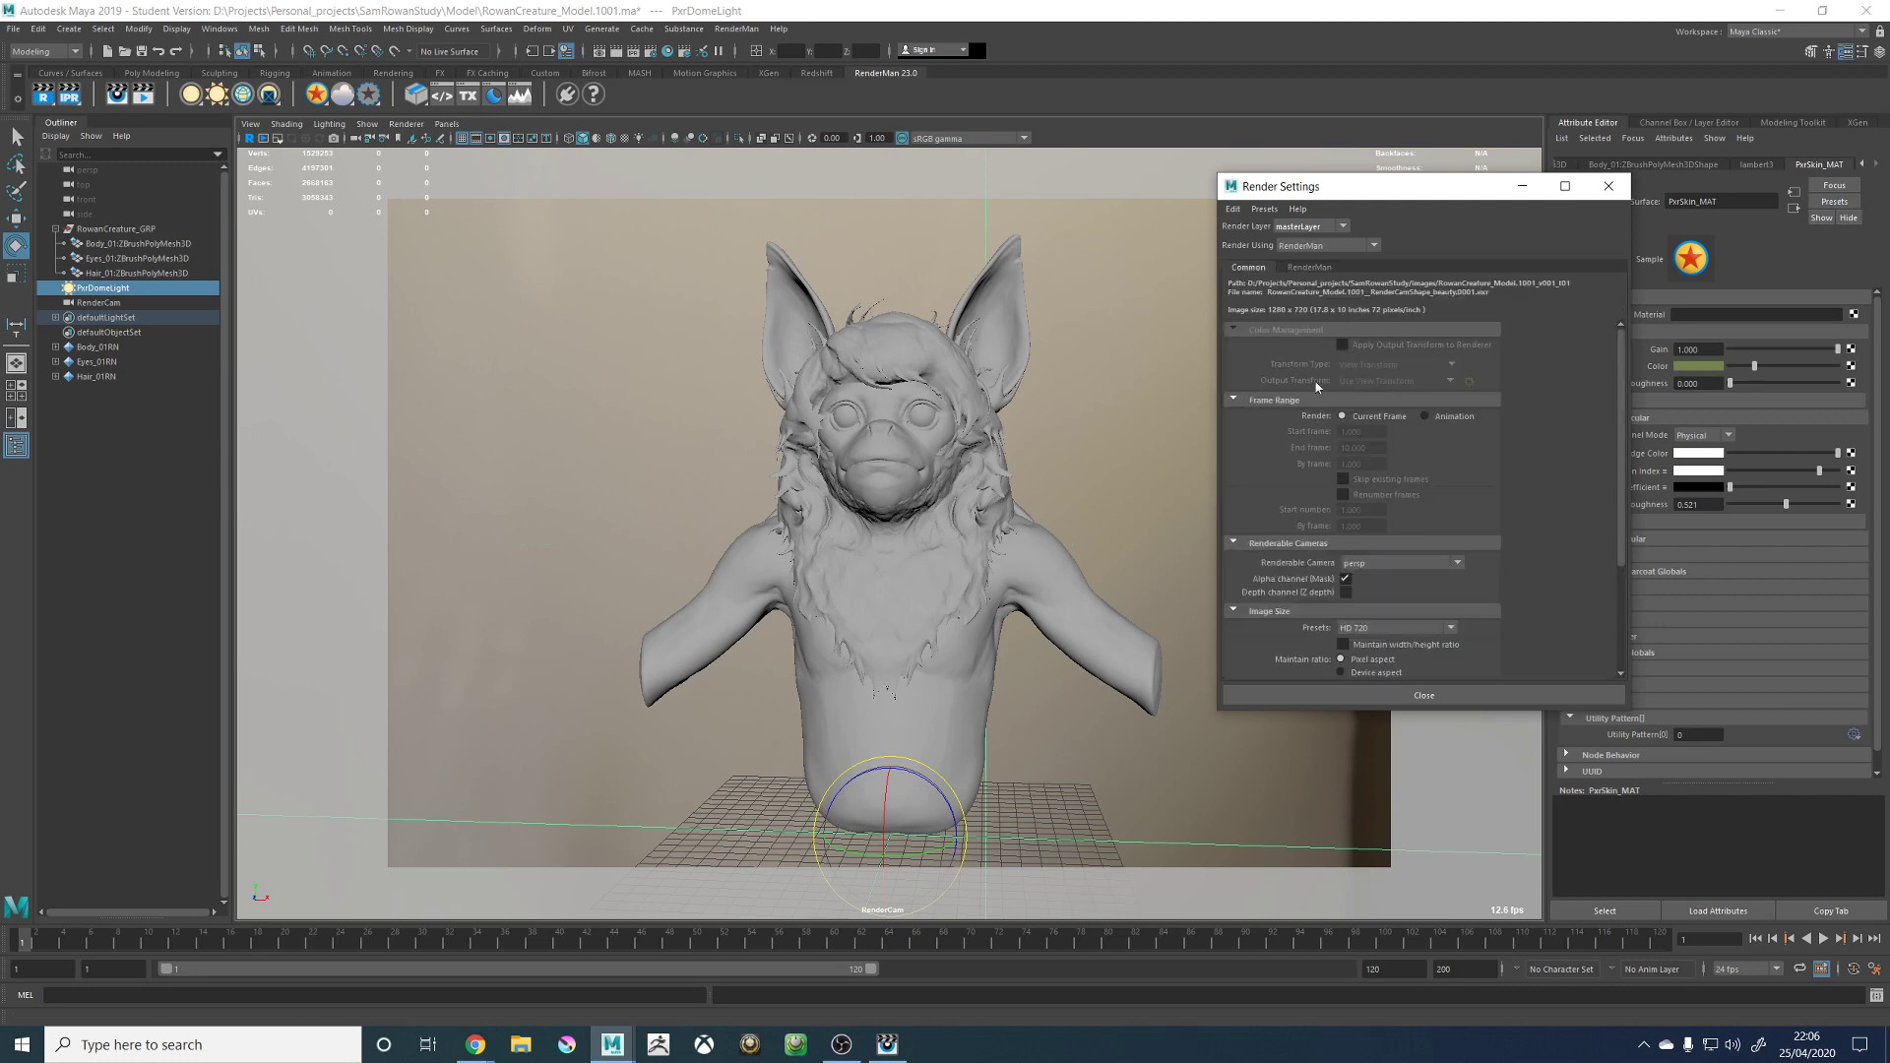
pyautogui.click(1357, 627)
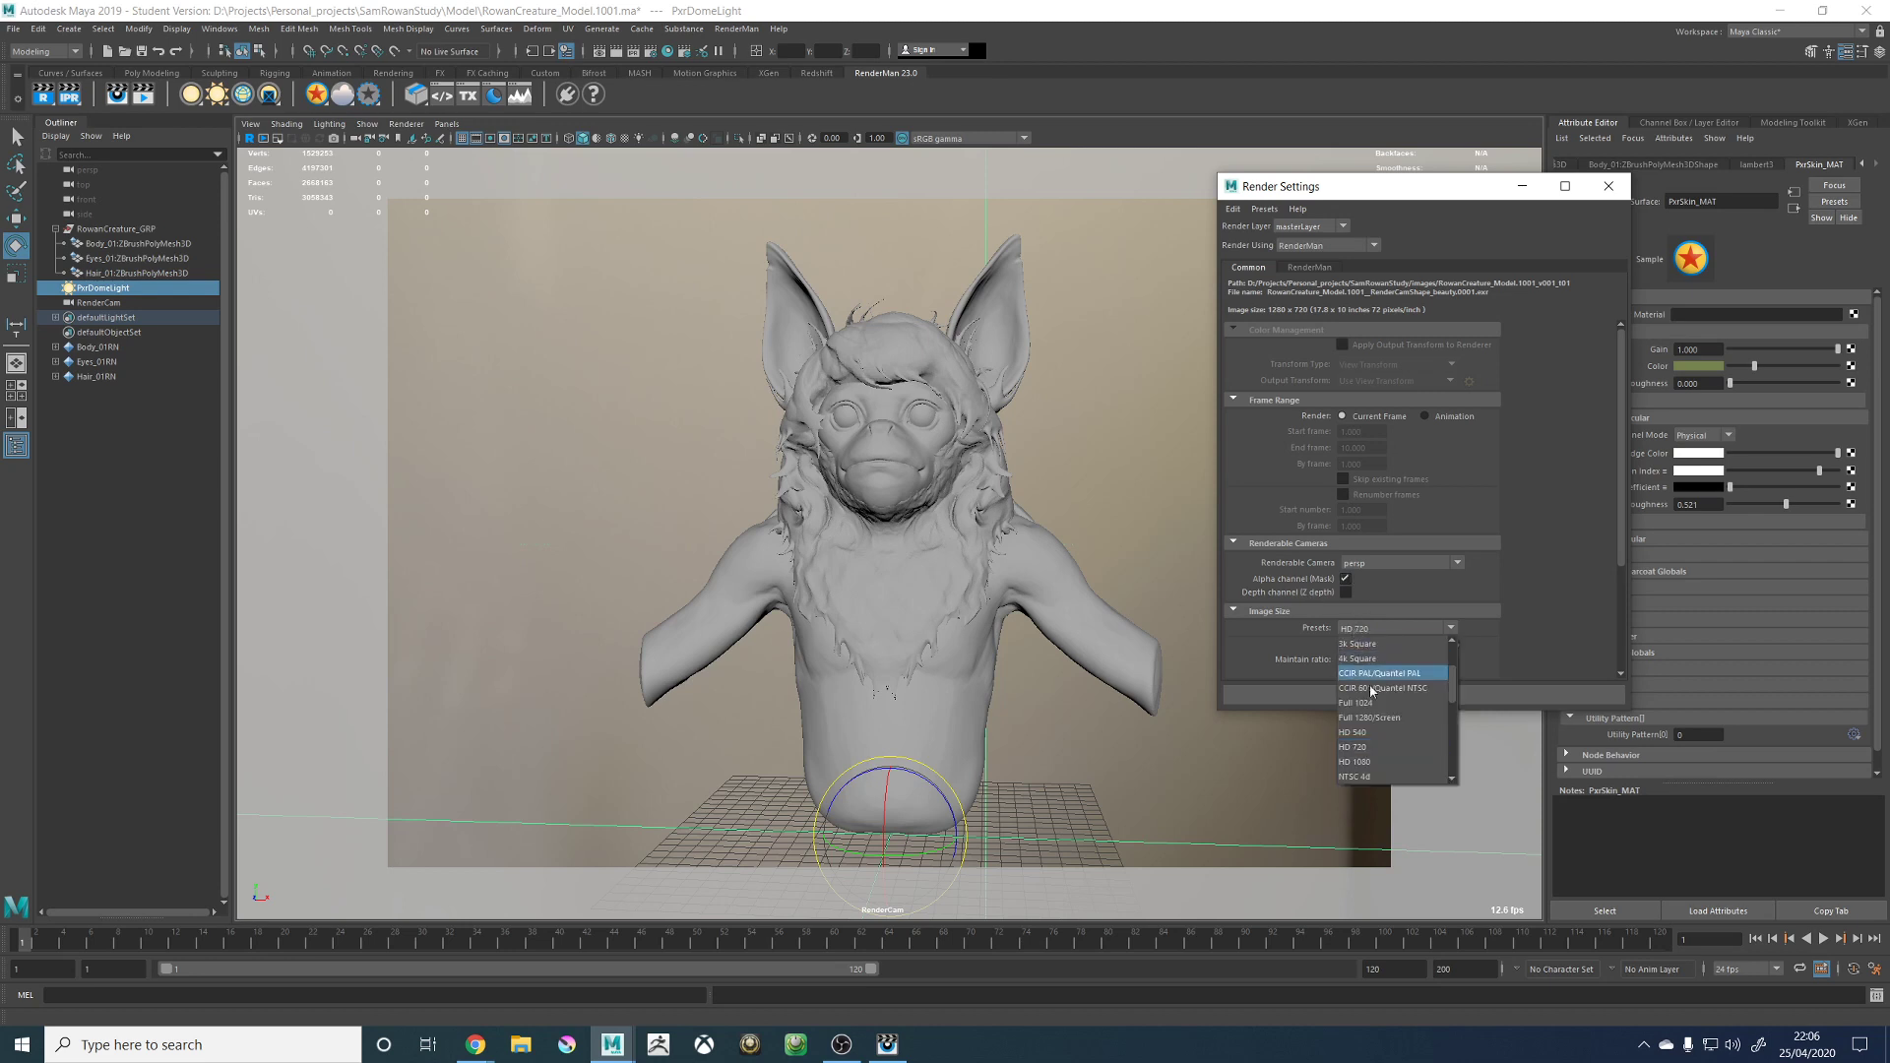
pyautogui.click(1364, 763)
pyautogui.scroll(-3, 1361, 637)
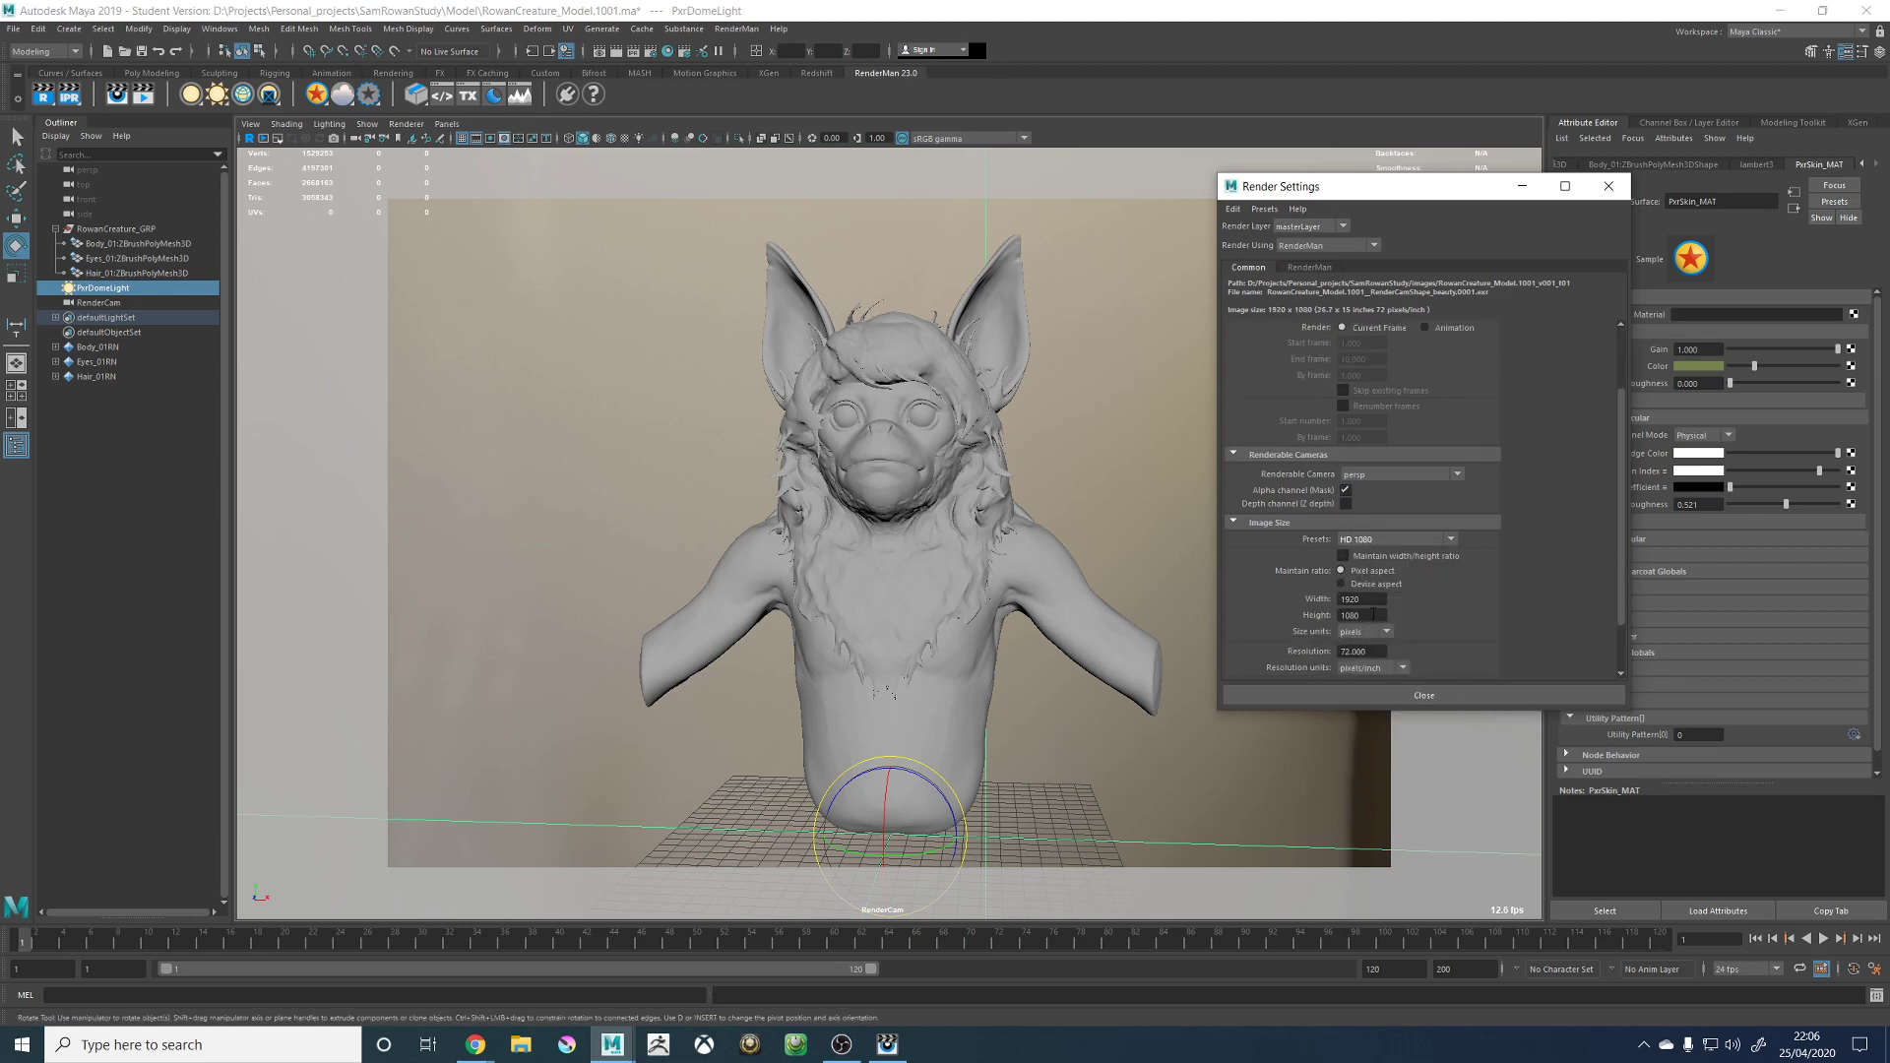
pyautogui.moveTo(1373, 614); pyautogui.dragTo(1320, 611)
pyautogui.write('1440')
pyautogui.press('Return')
pyautogui.click(1445, 693)
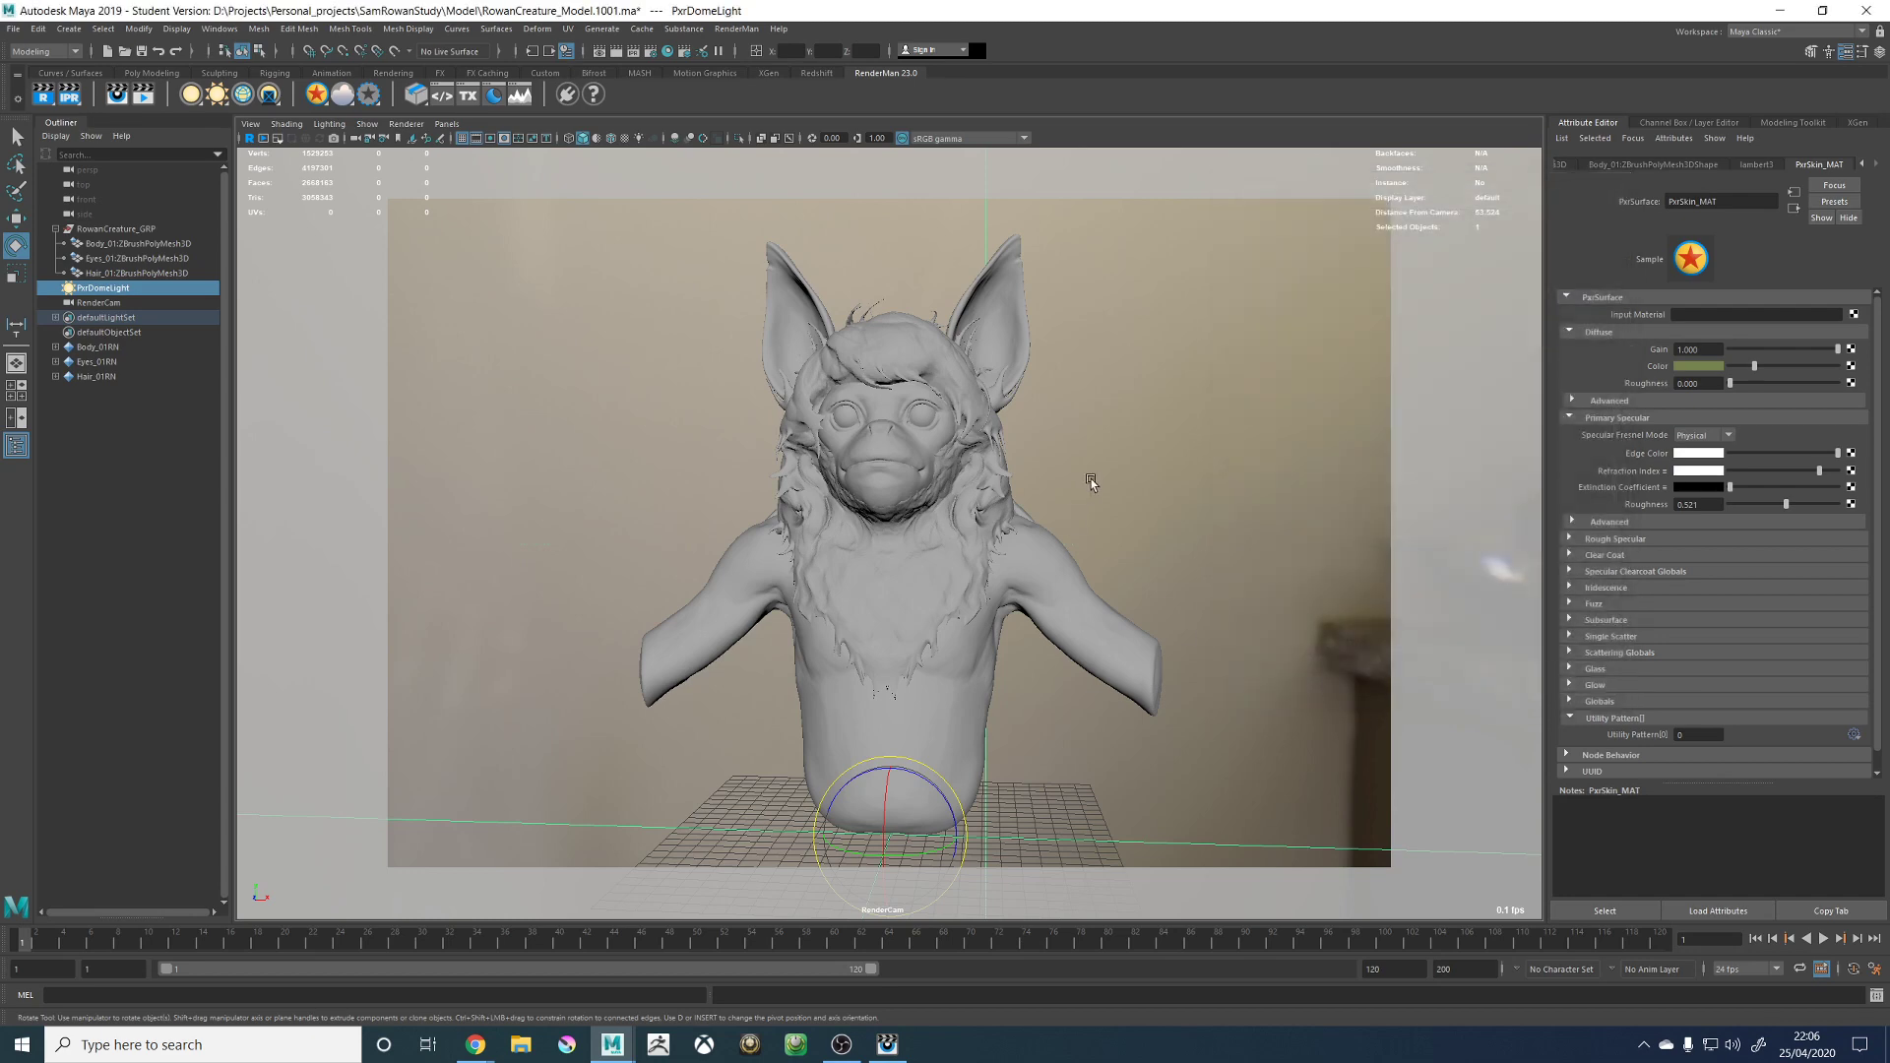
# Run another RenderMan preview render of the creature and bring up the image viewer.
pyautogui.click(738, 29)
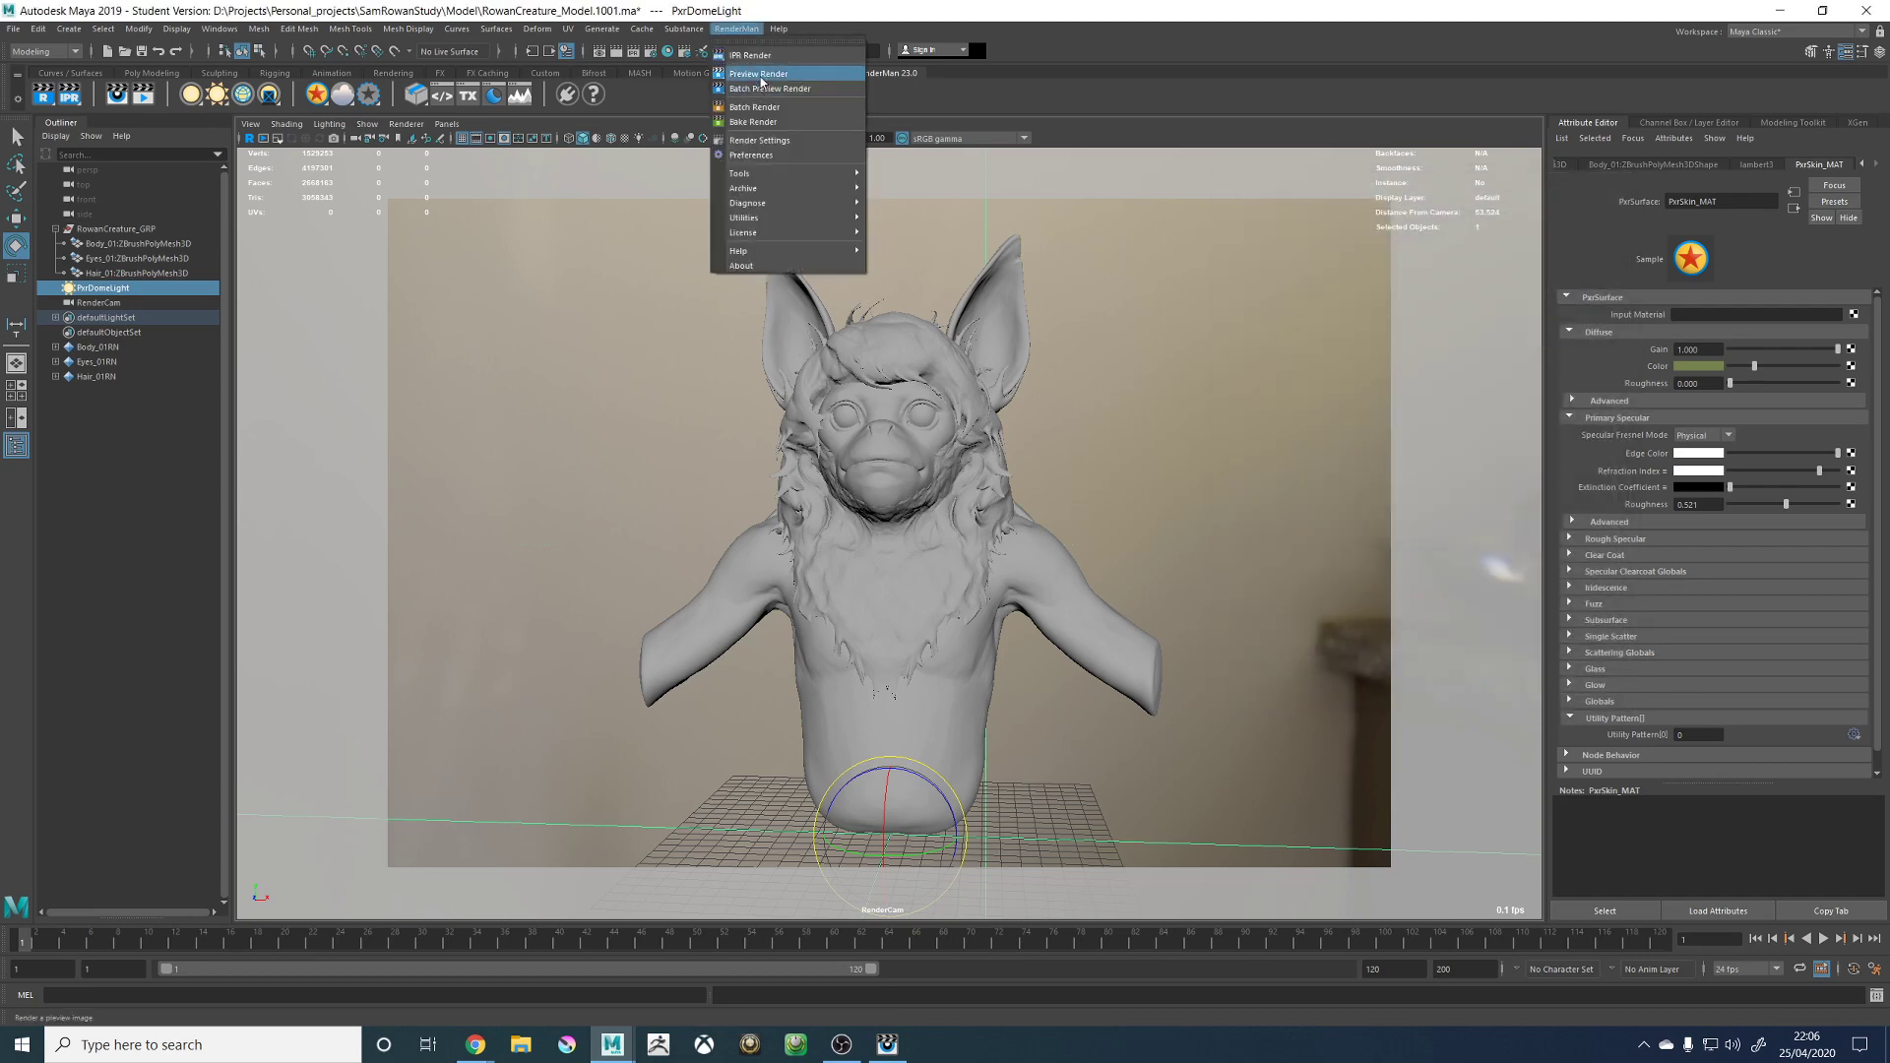
pyautogui.click(758, 73)
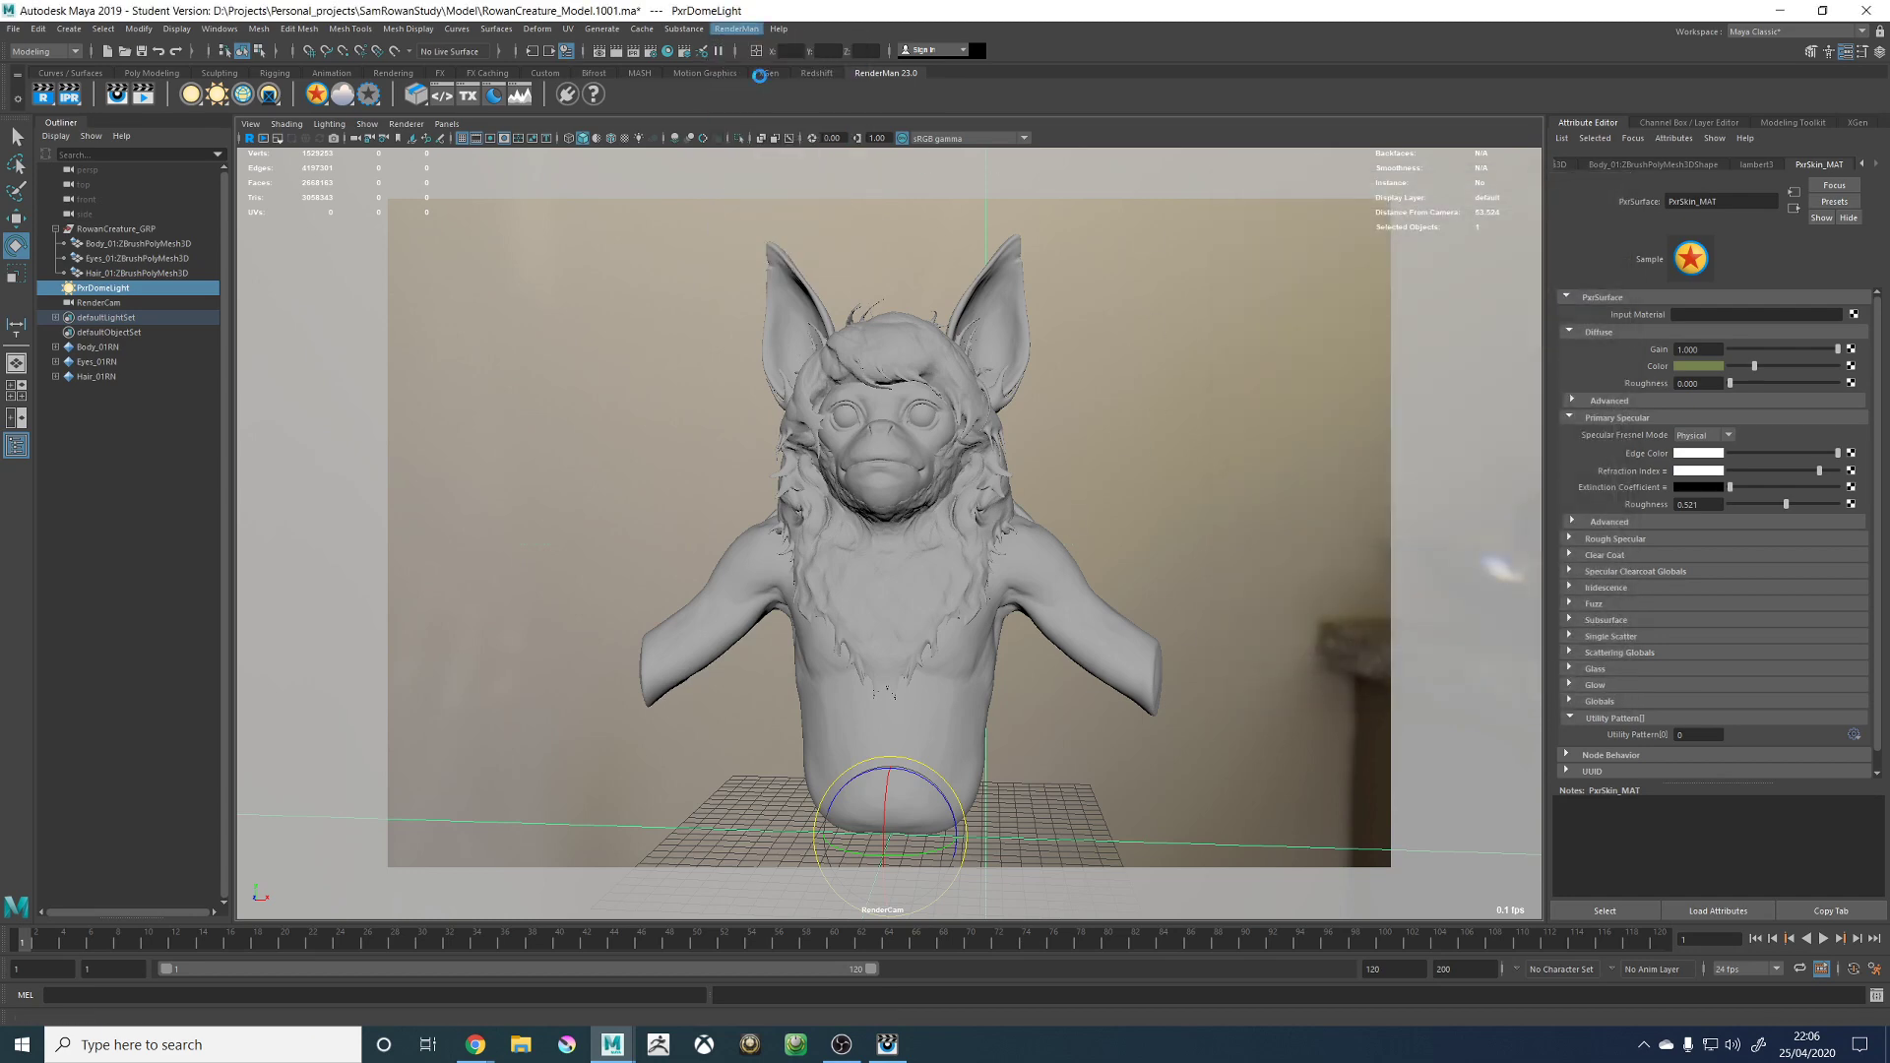
pyautogui.click(901, 1051)
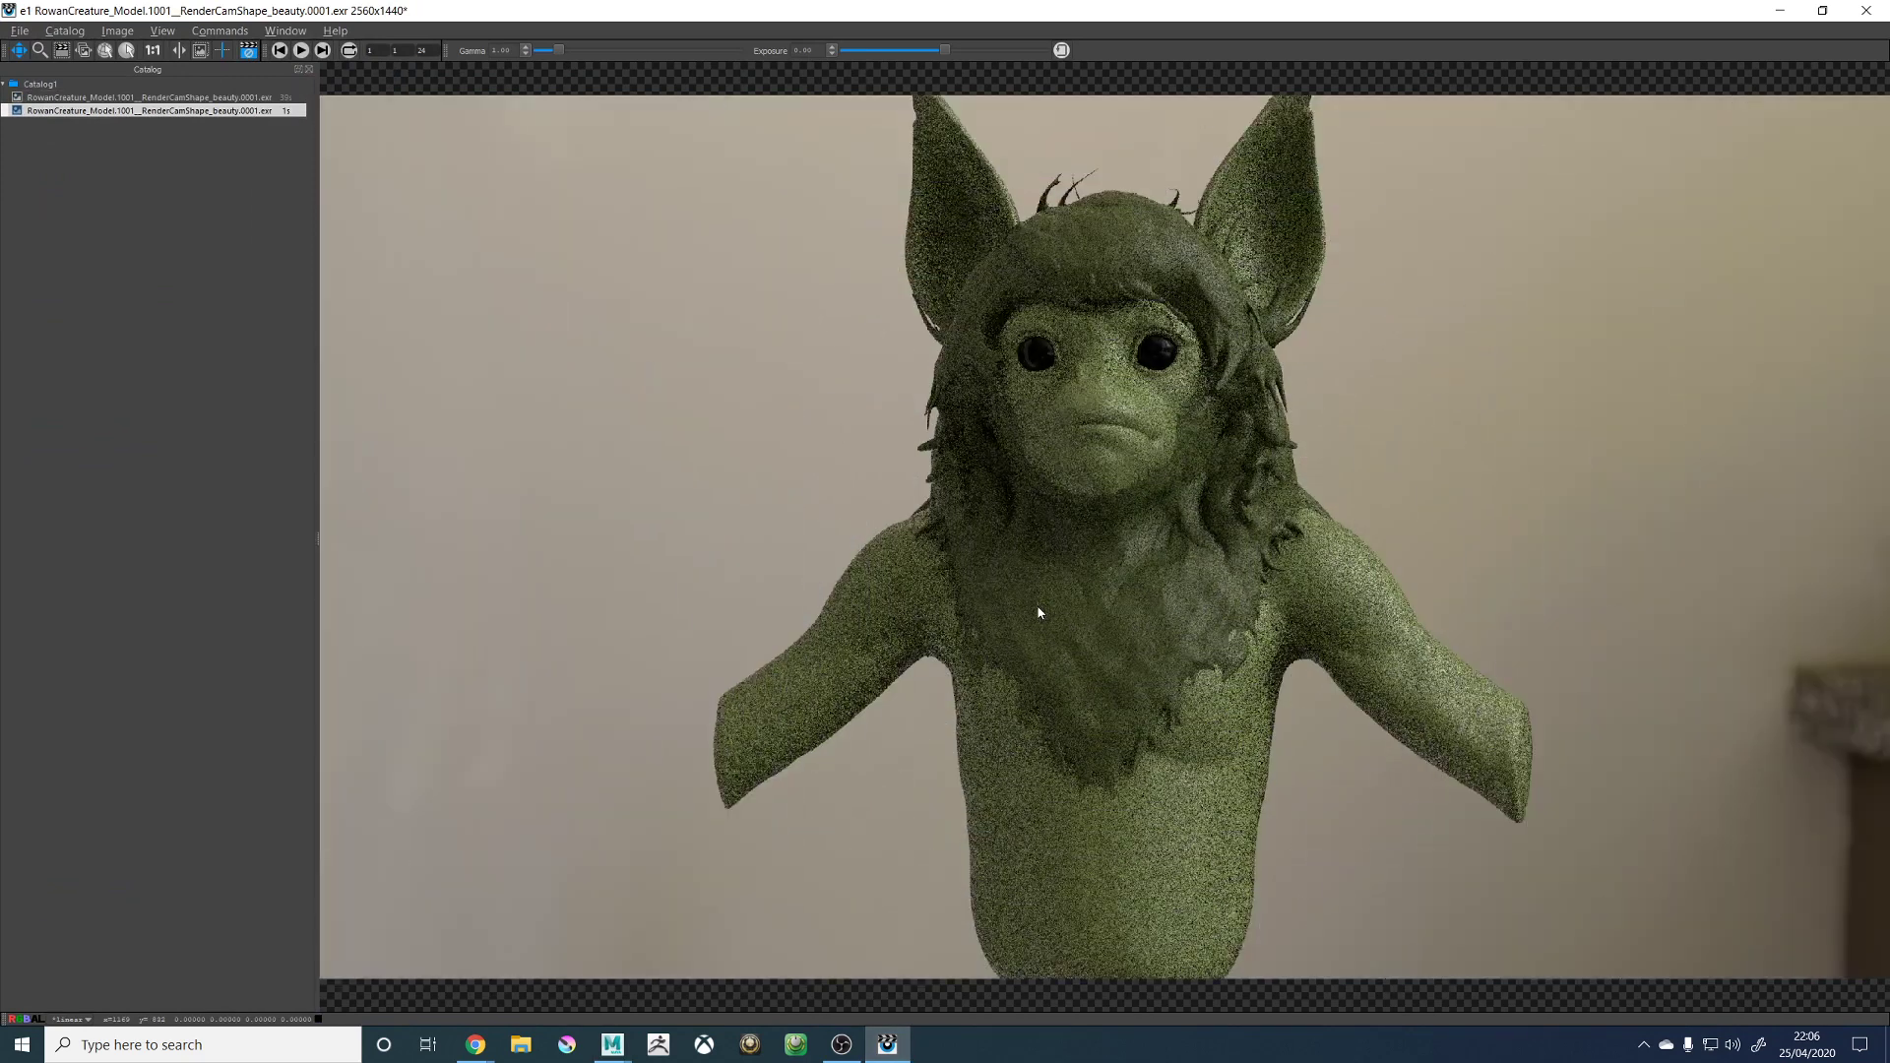
# Examine the rendered creature's face, eyes and hair up close and its overall look, then return to the Maya scene.
pyautogui.scroll(-3, 1089, 528)
pyautogui.scroll(2, 1191, 476)
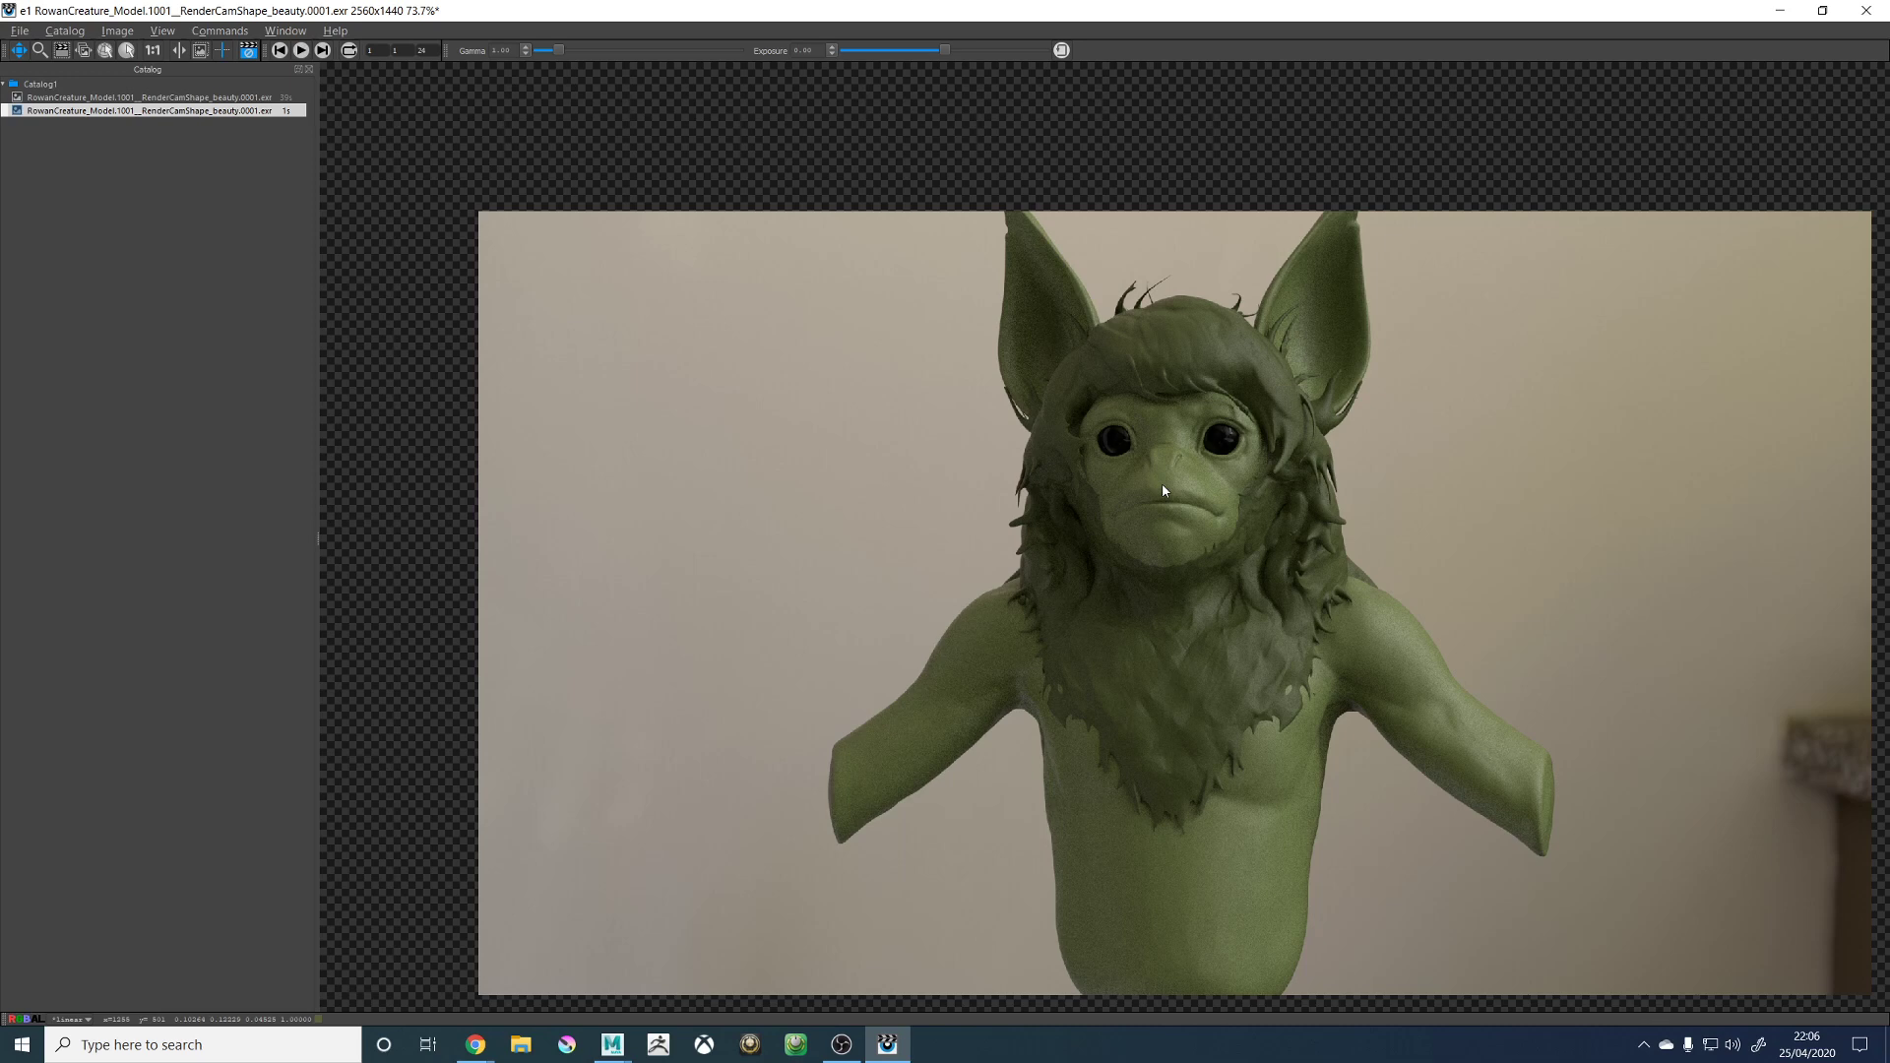
pyautogui.scroll(5, 1197, 462)
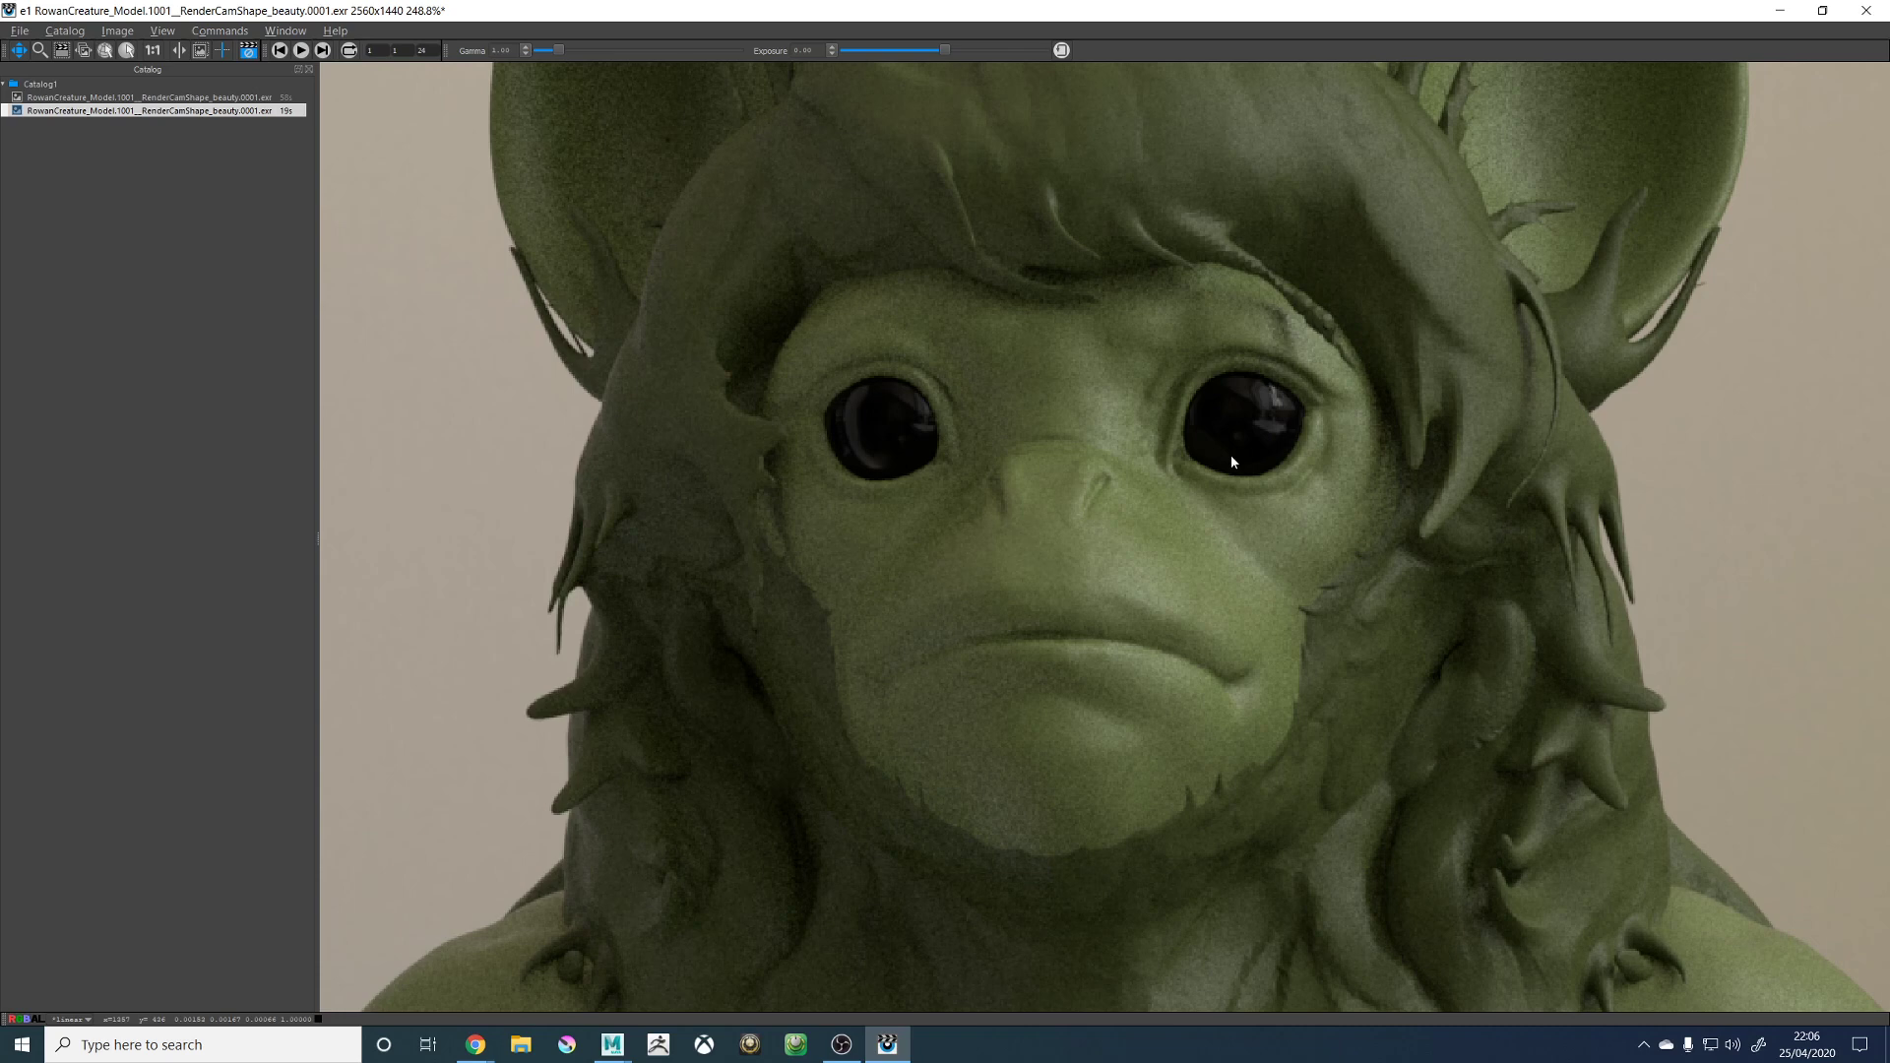
pyautogui.scroll(-4, 1231, 460)
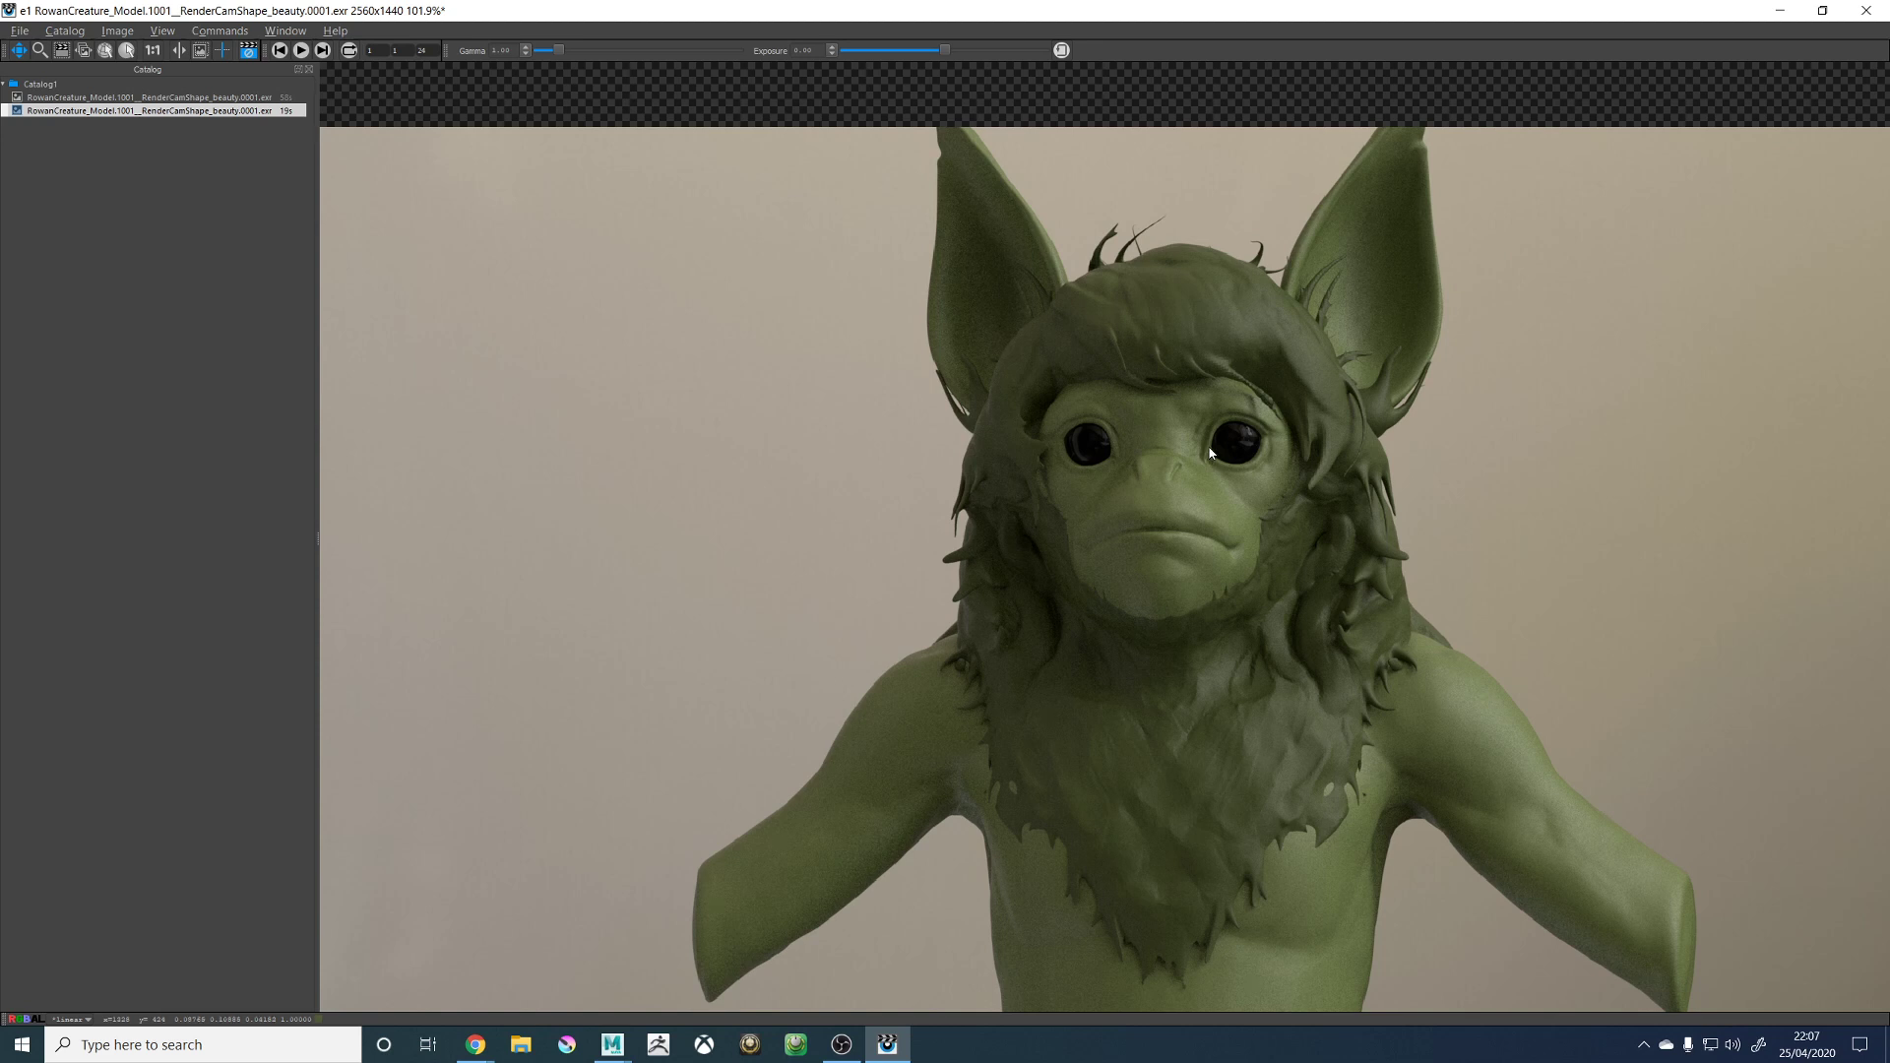
pyautogui.scroll(-2, 1210, 453)
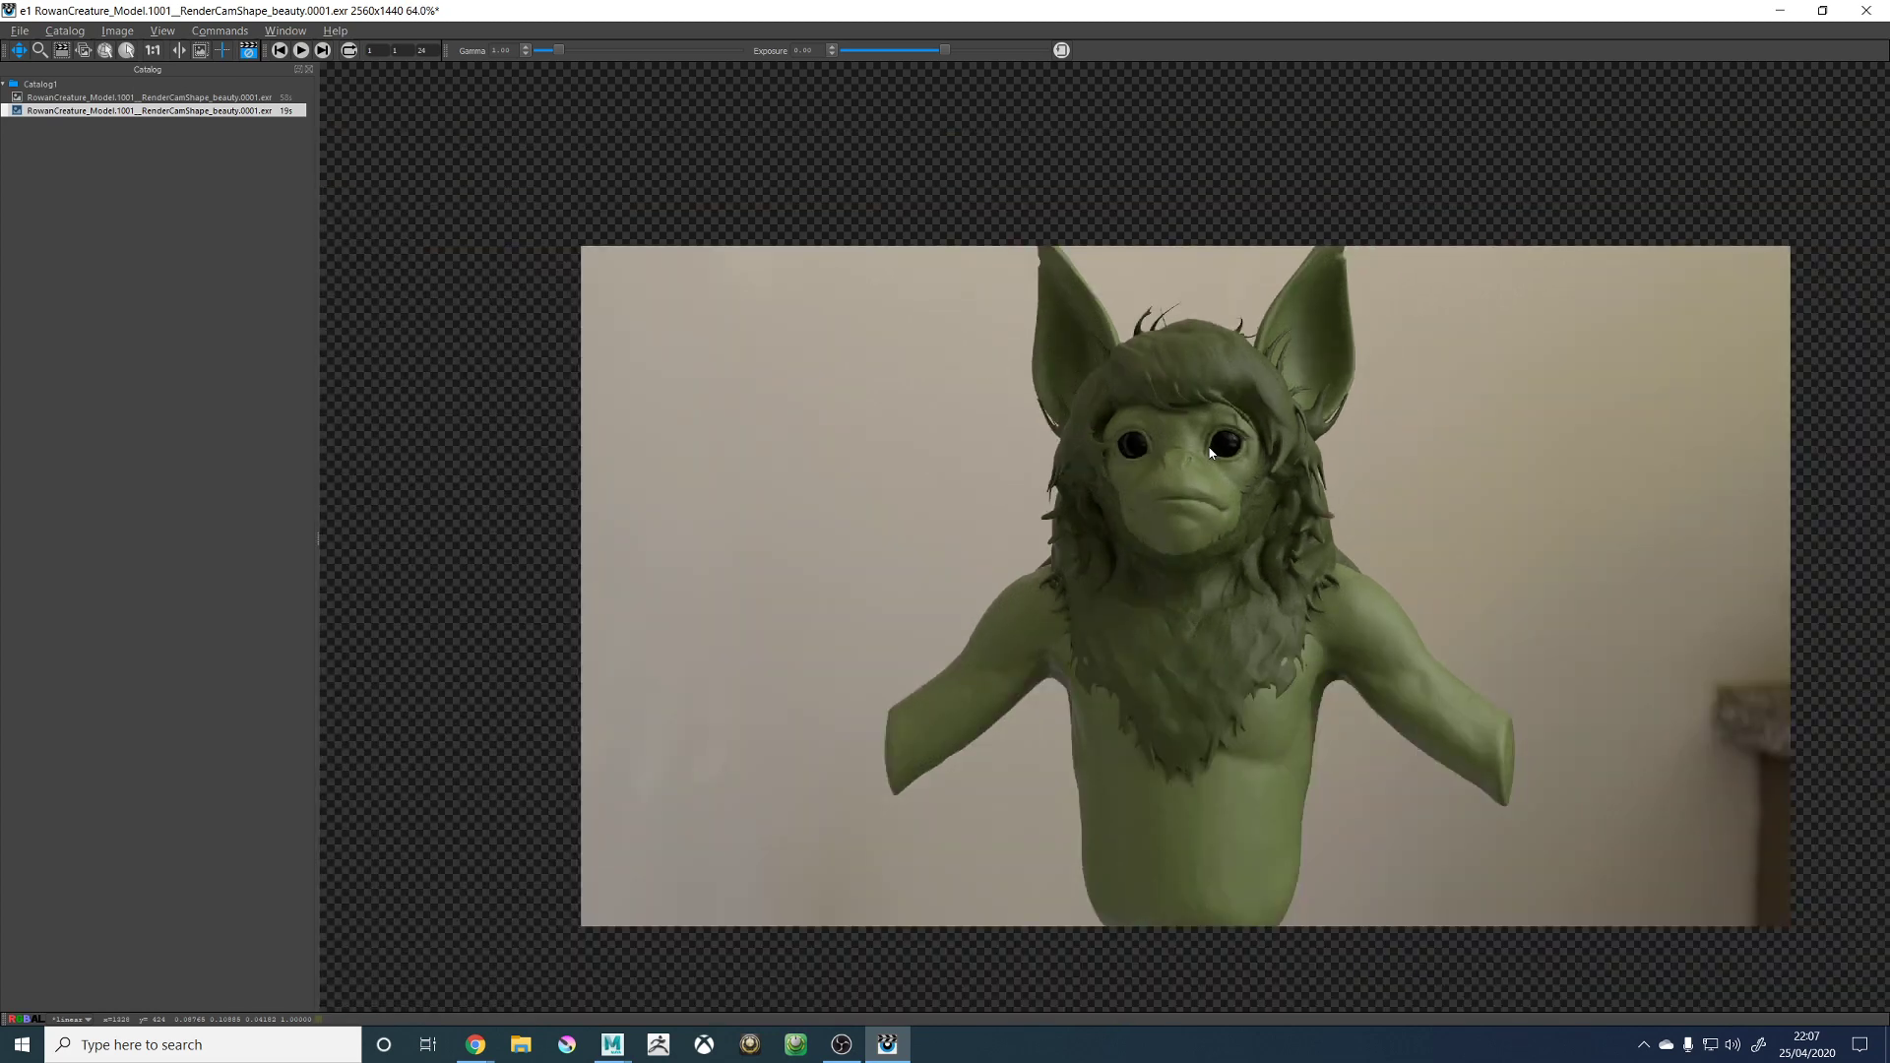
pyautogui.scroll(3, 1211, 452)
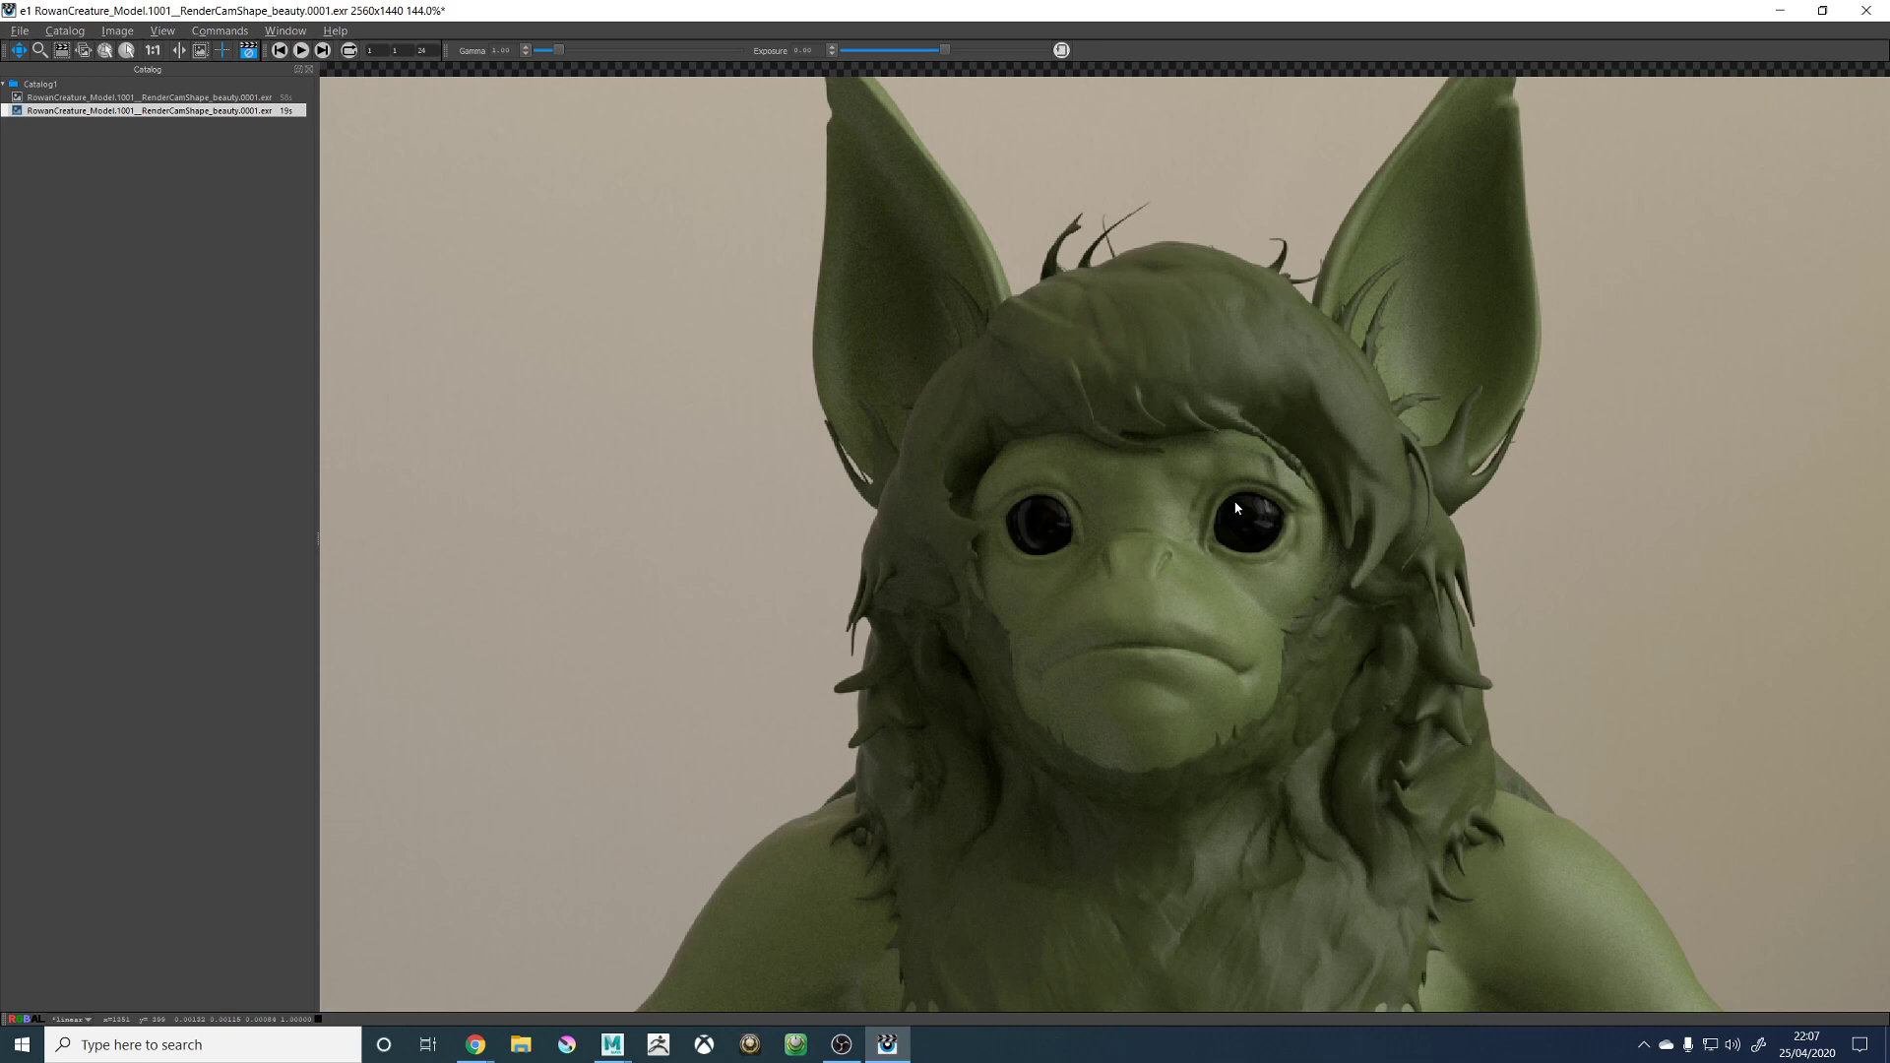
pyautogui.scroll(3, 1215, 562)
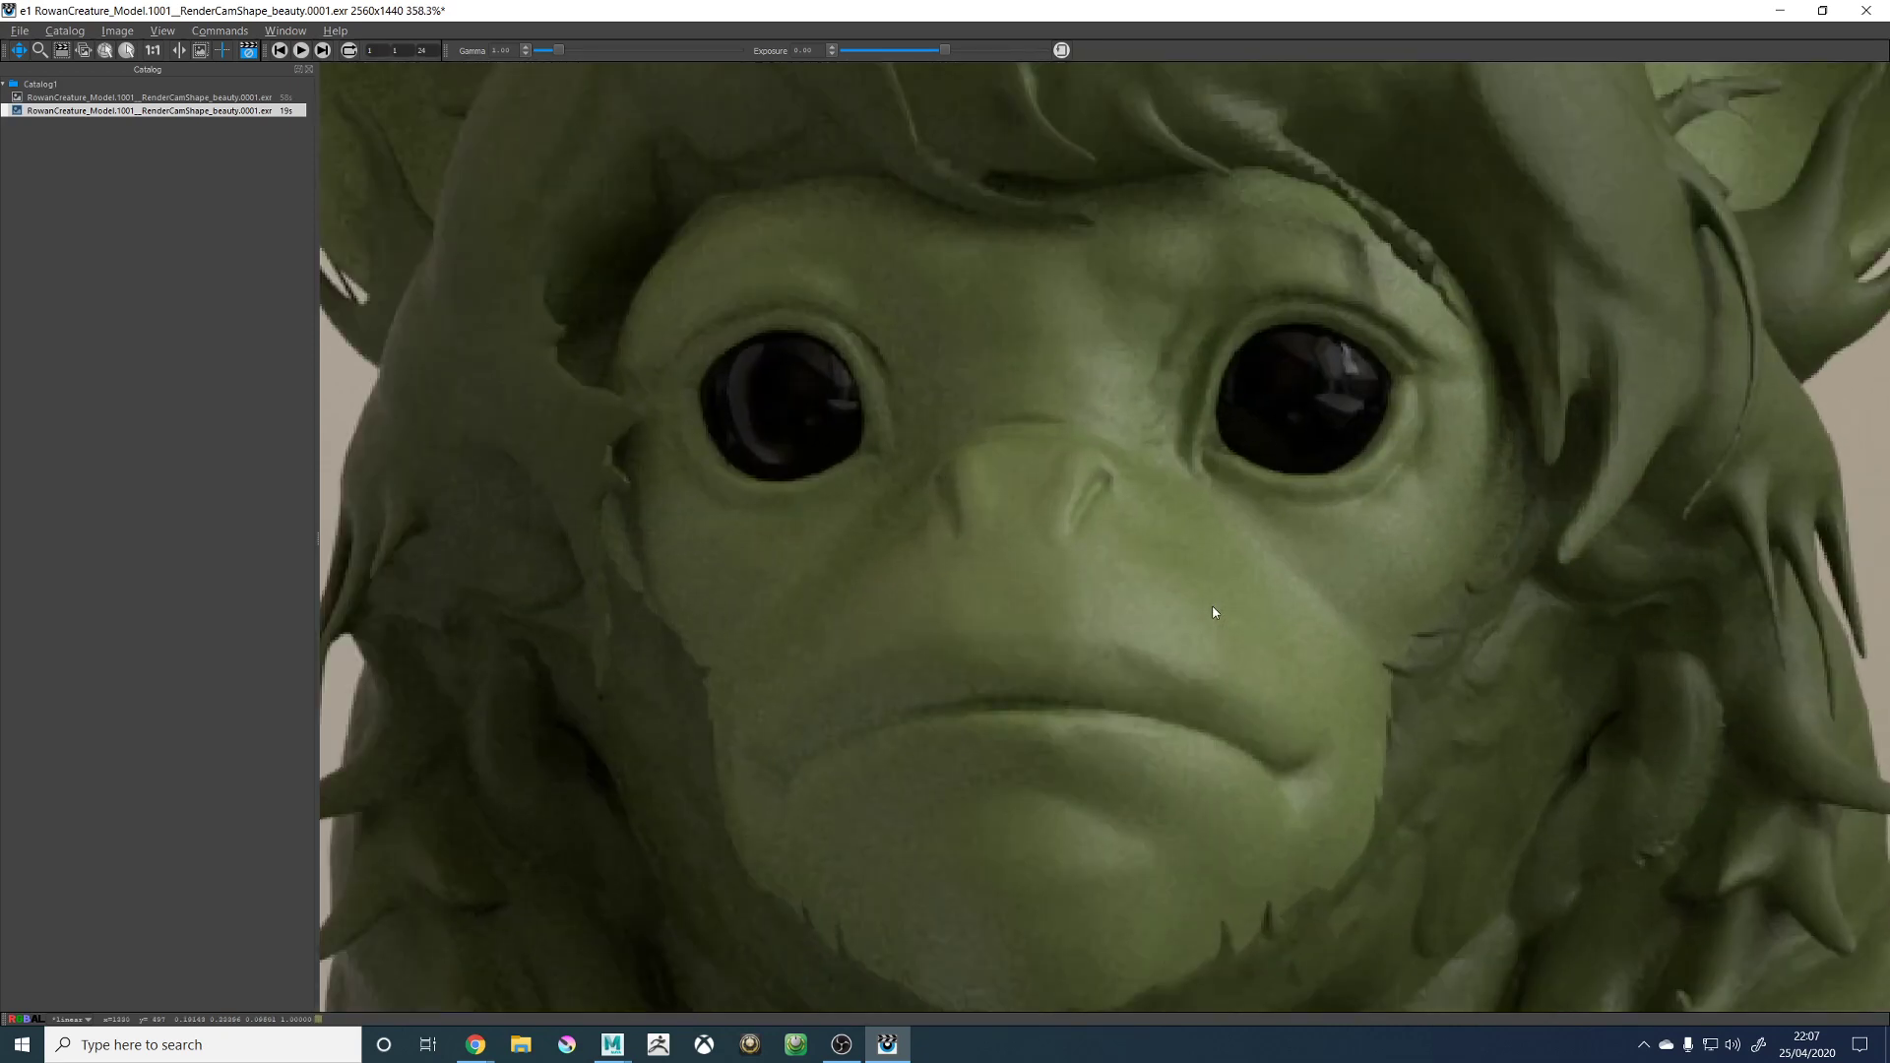
pyautogui.scroll(-5, 1213, 612)
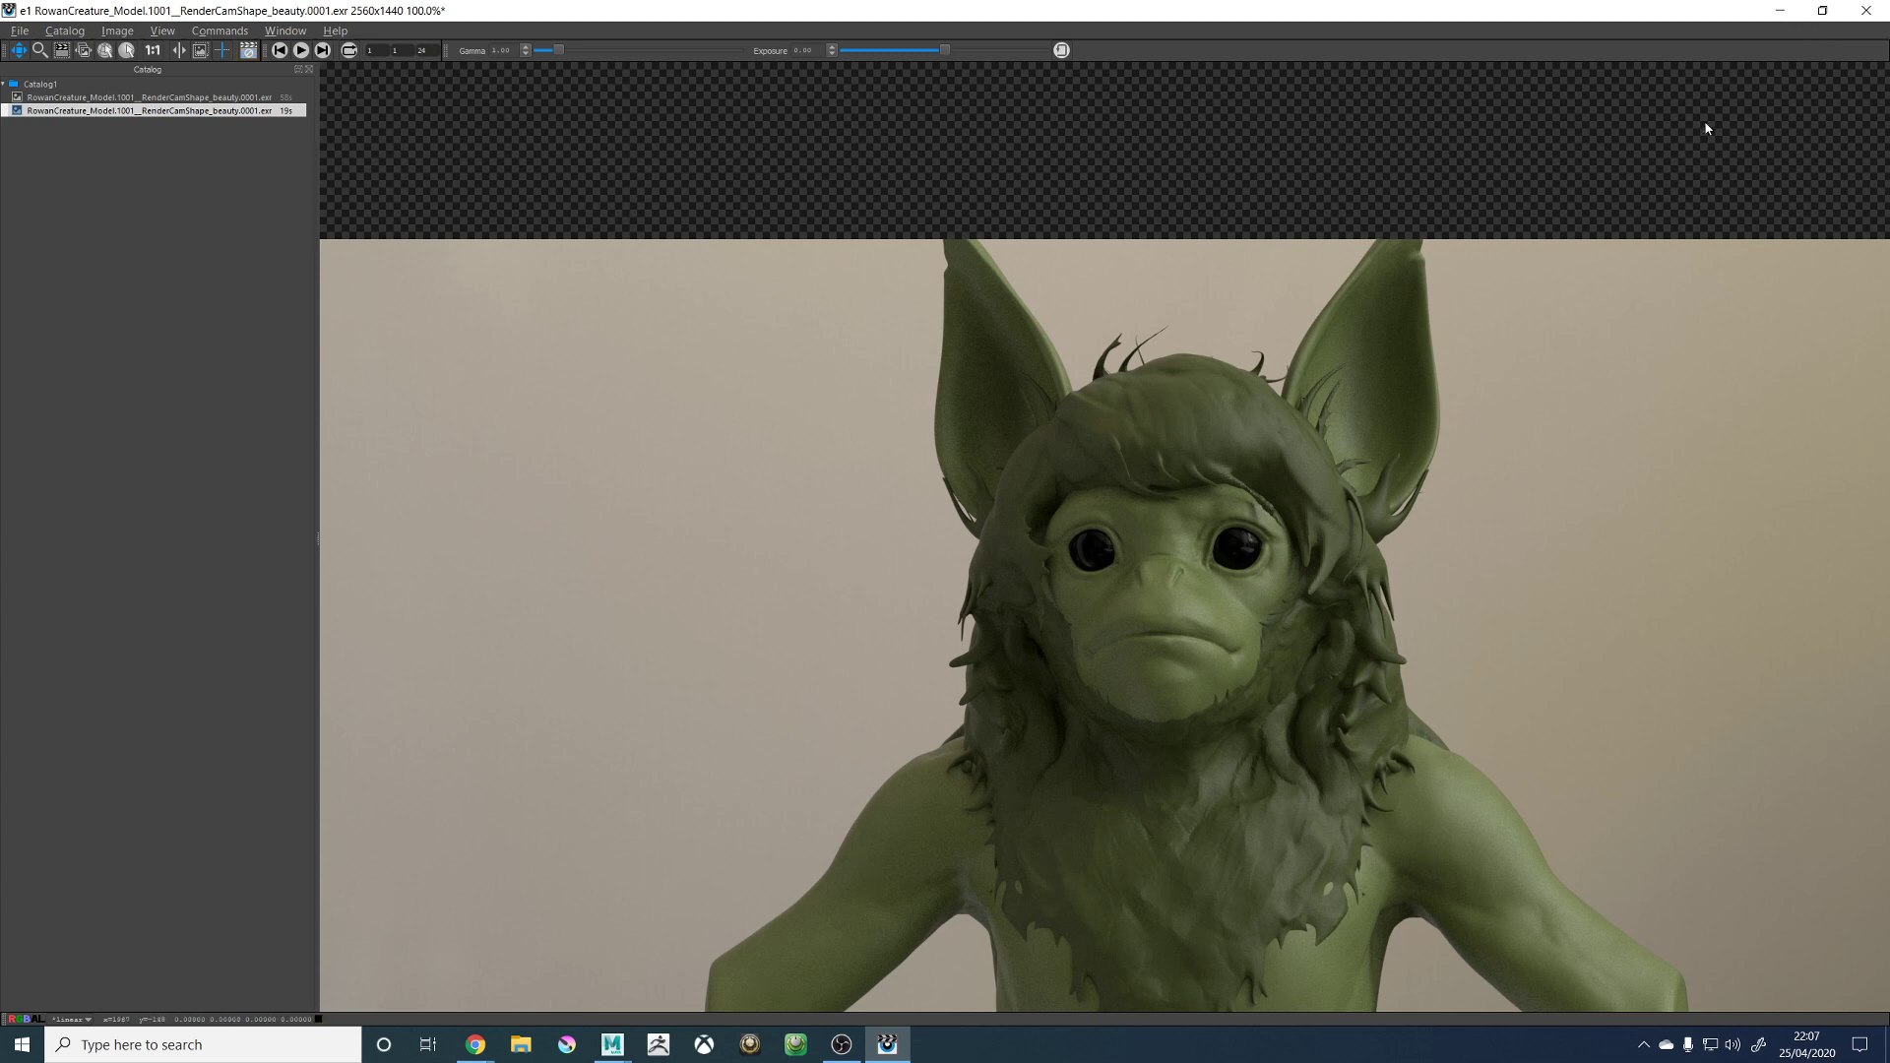
pyautogui.click(1779, 10)
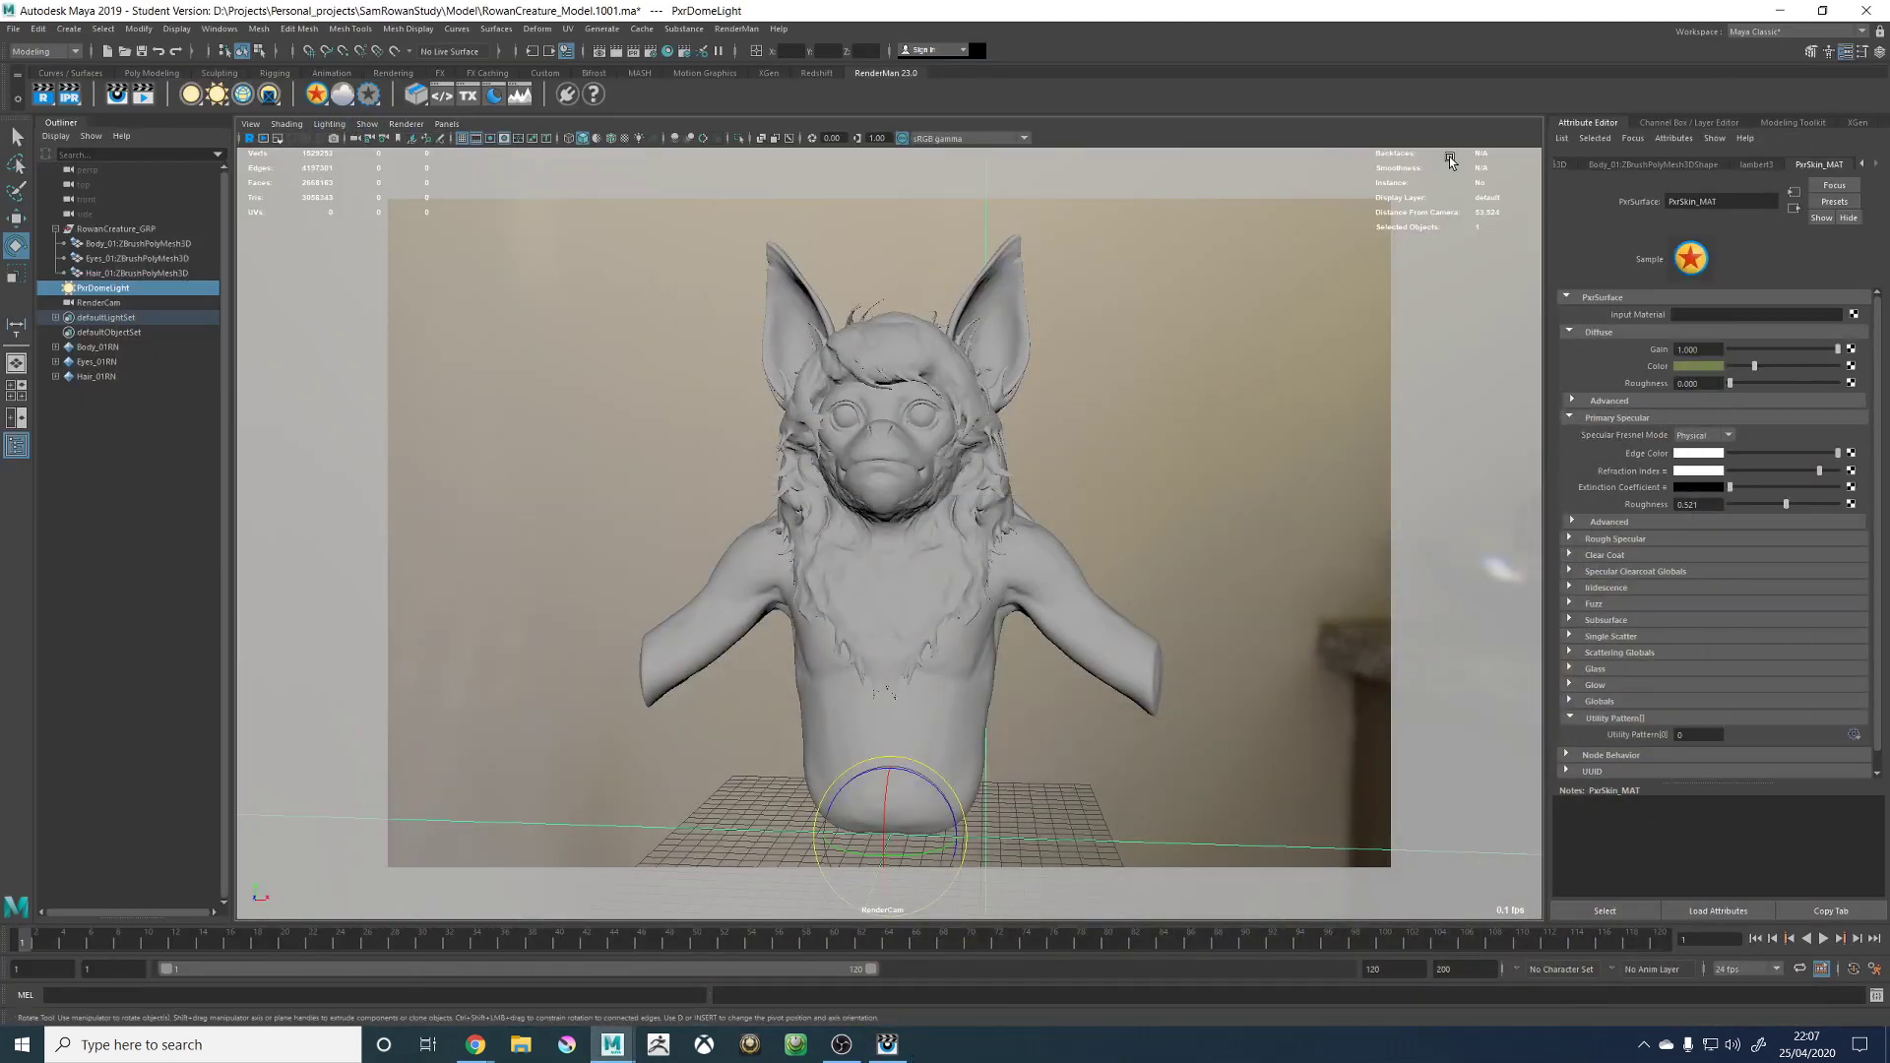
# Show the attributes of PxrDomeLight and switch the viewport renderer to RenderMan for a live render.
pyautogui.click(1602, 142)
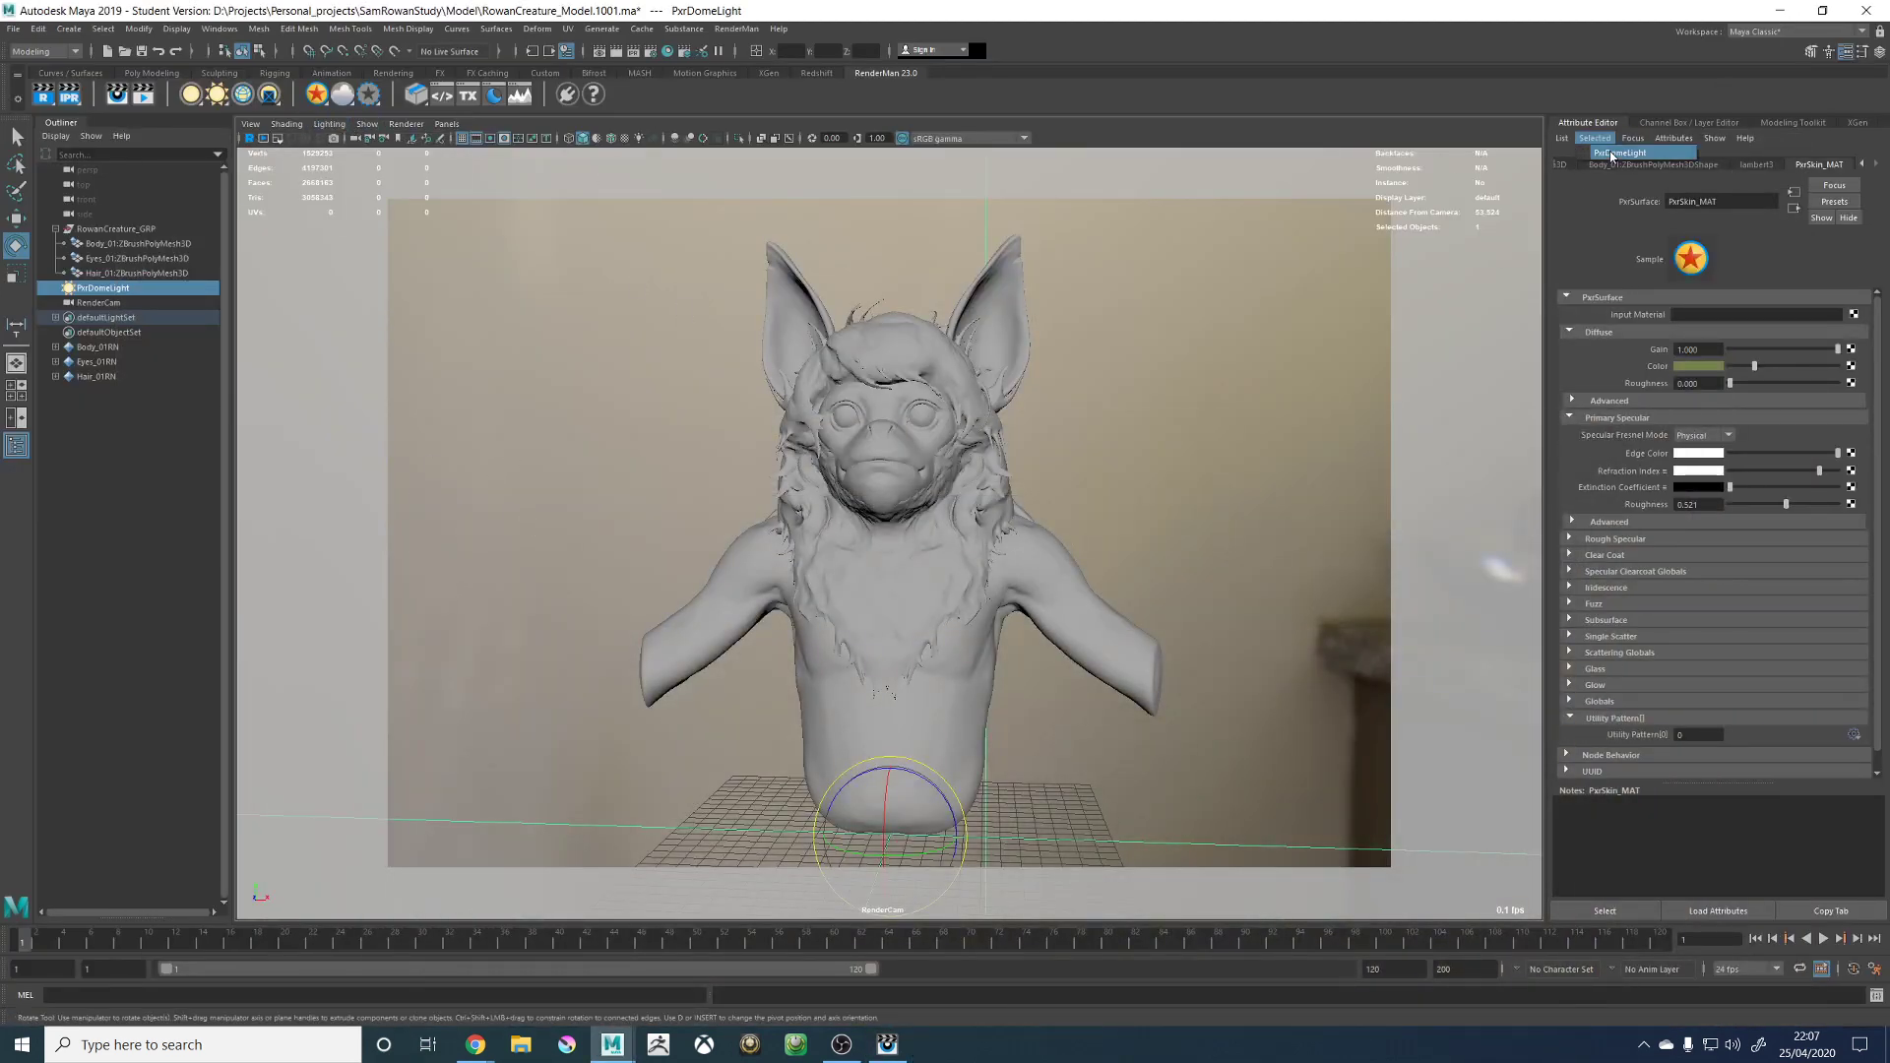
pyautogui.click(1611, 155)
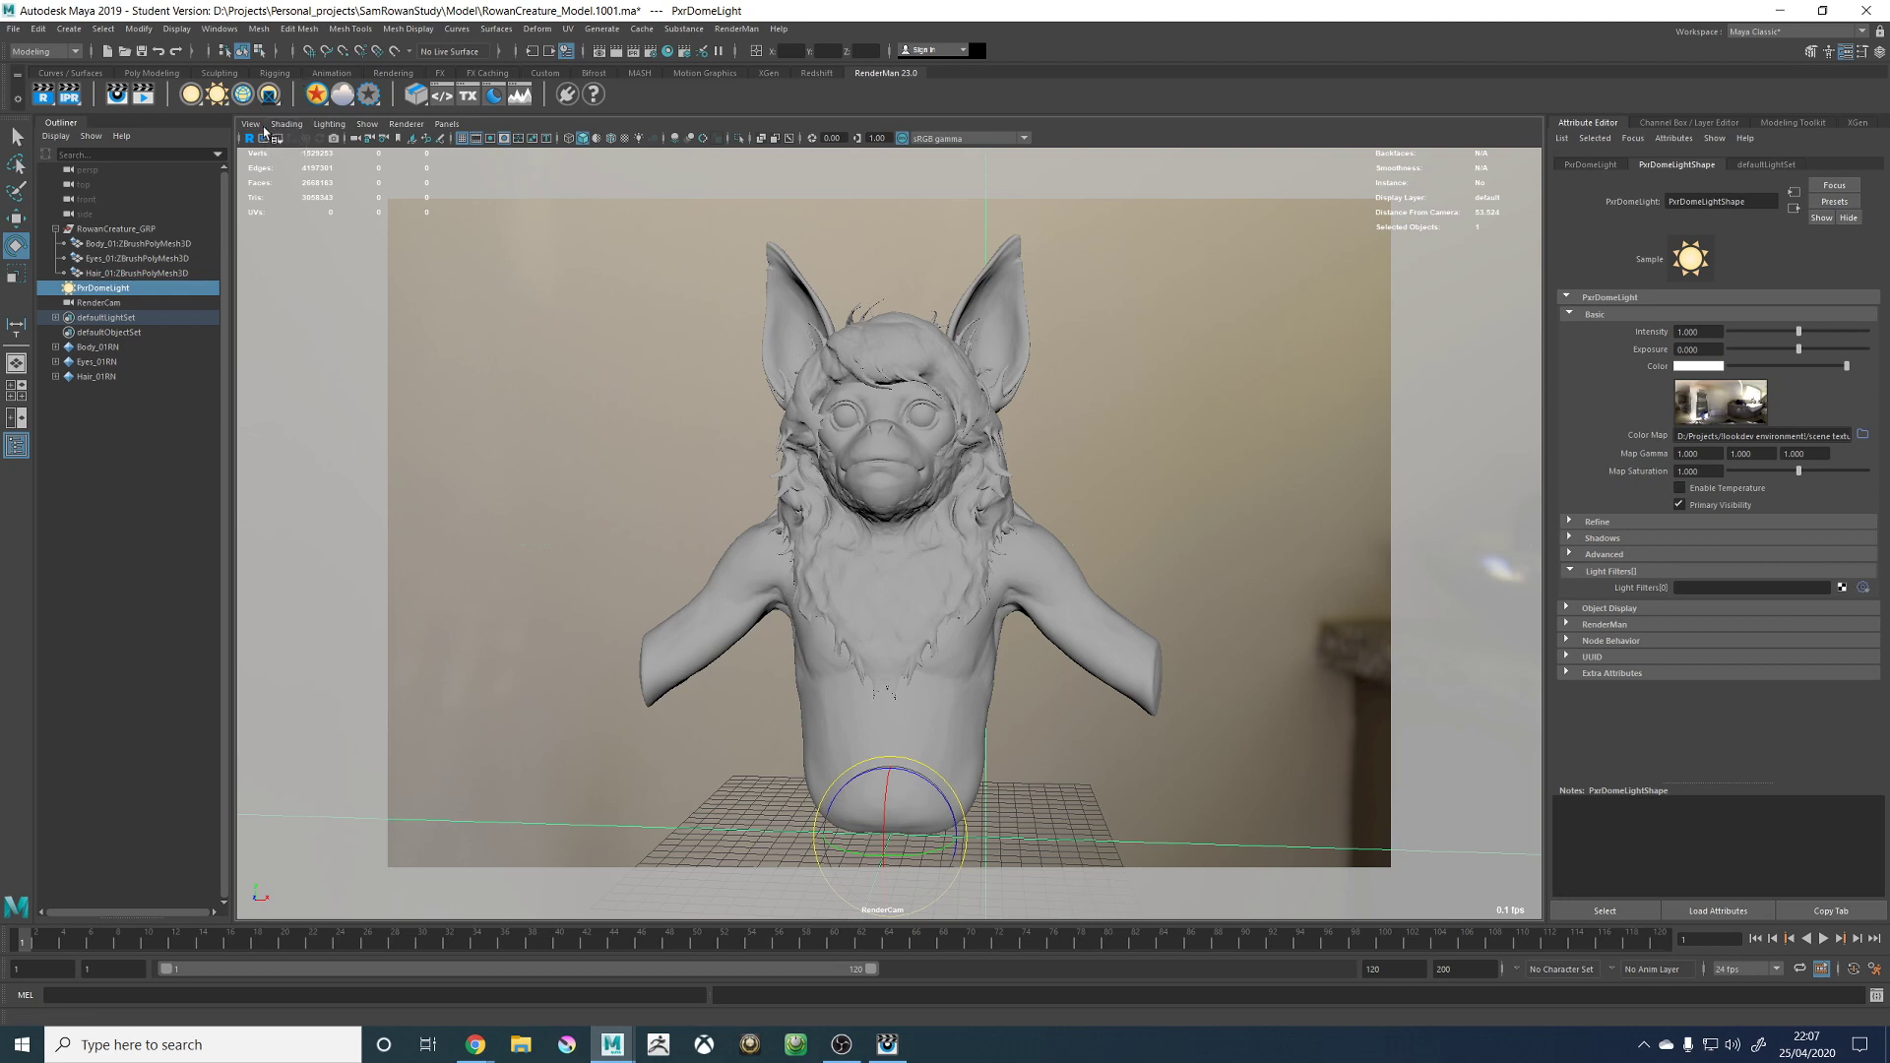
pyautogui.click(407, 125)
pyautogui.click(425, 165)
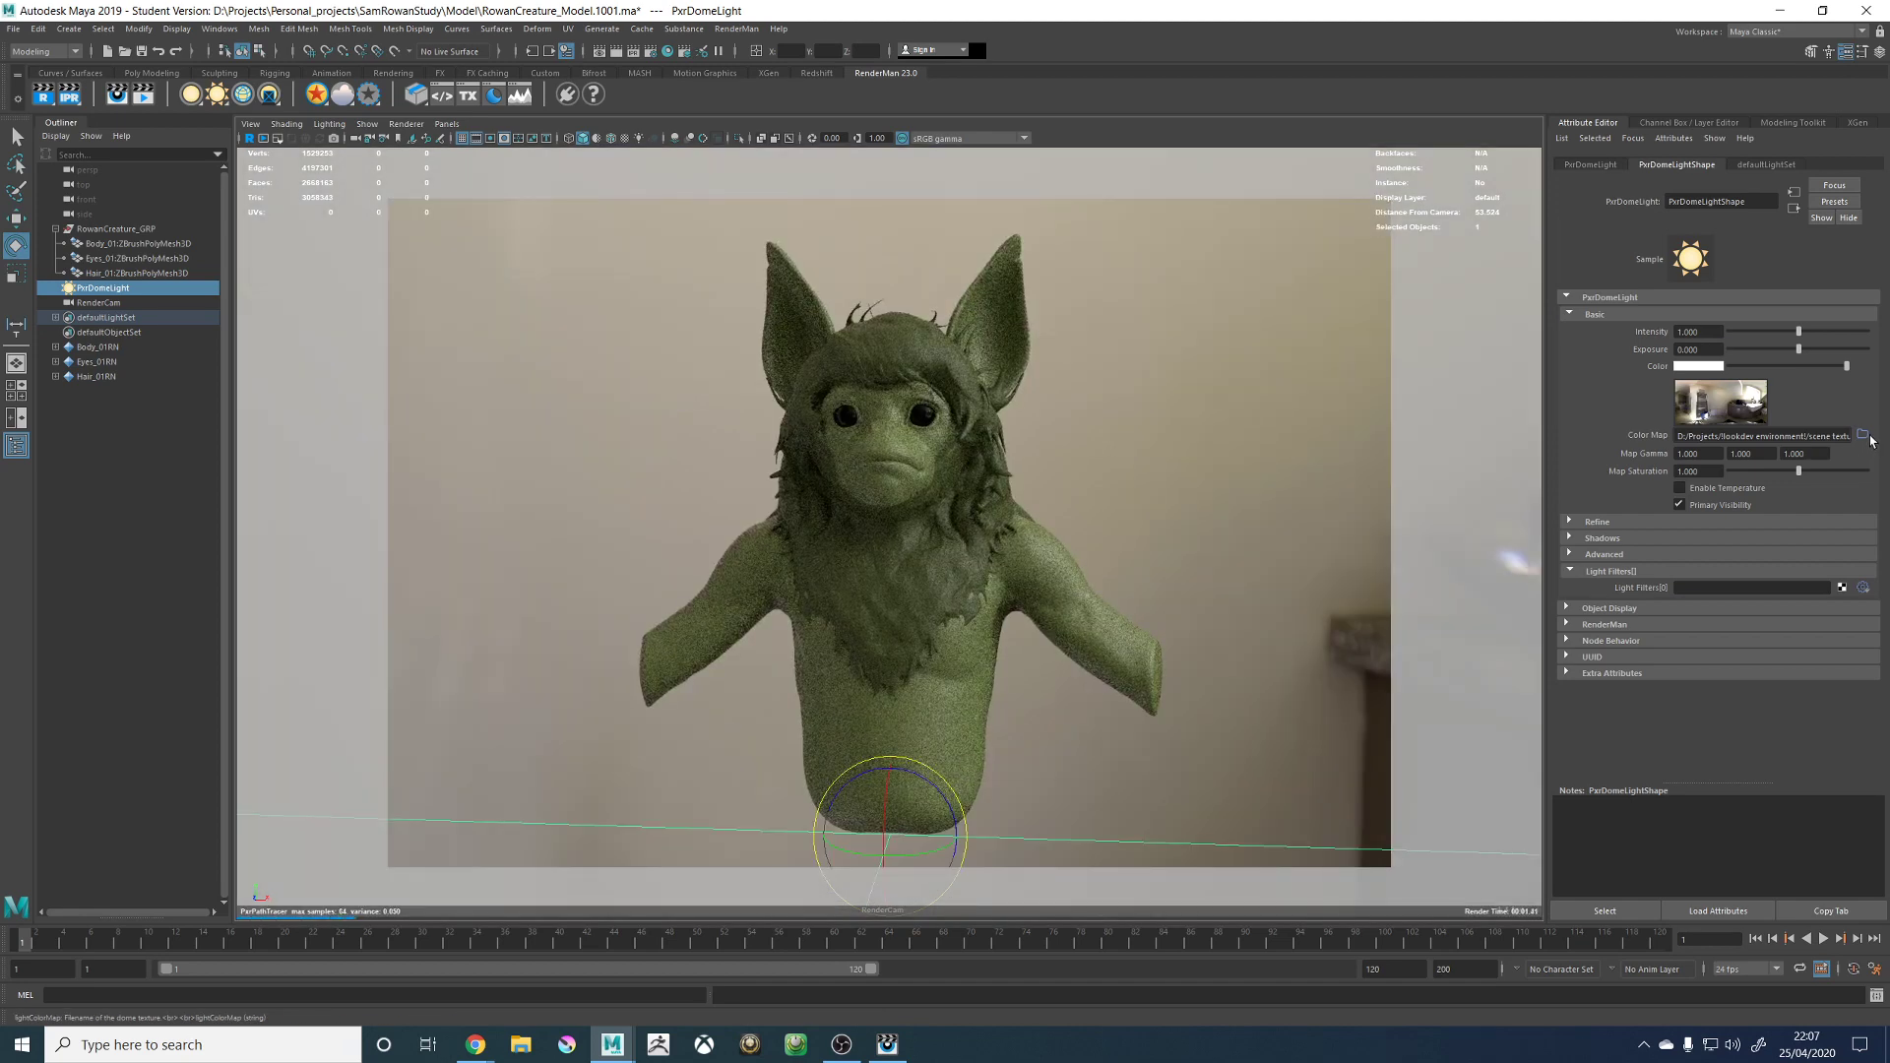
# Load epping_forest_02_2k.hdr.tex as the dome light's color map.
pyautogui.click(1865, 436)
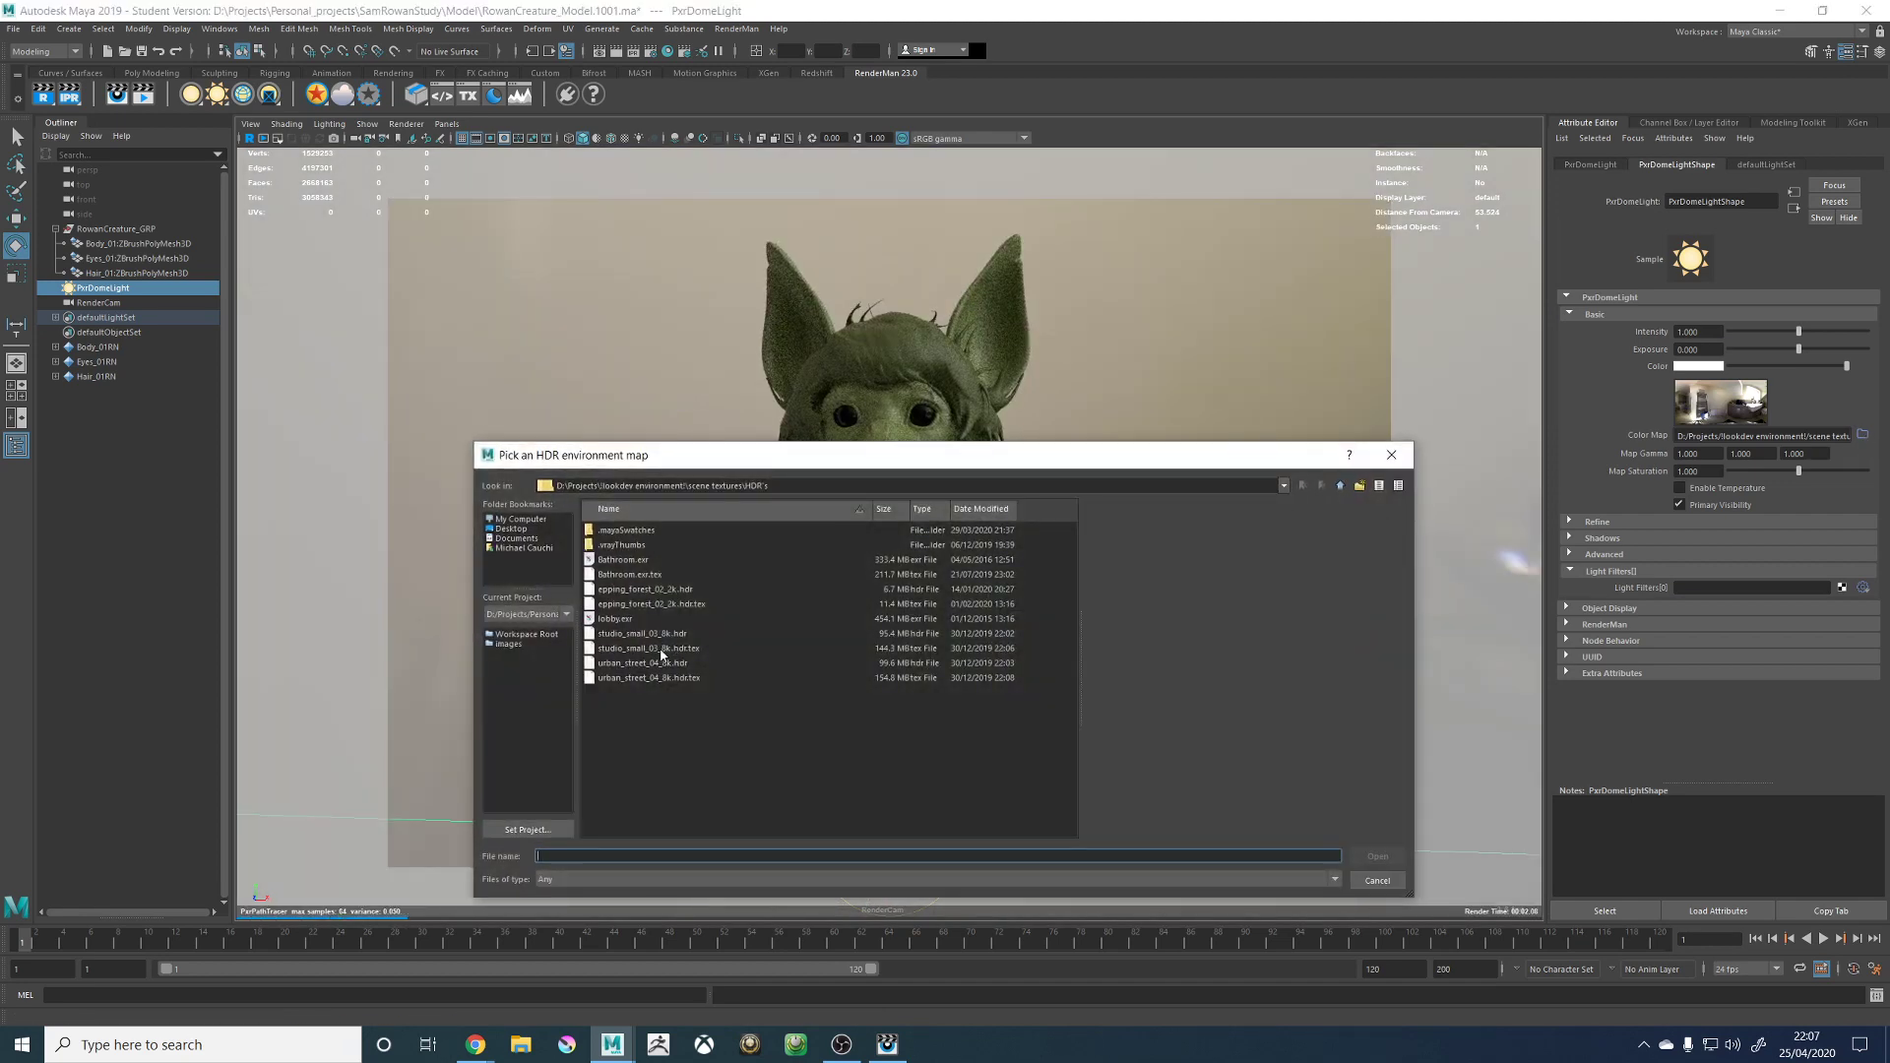
pyautogui.click(686, 604)
pyautogui.click(1378, 856)
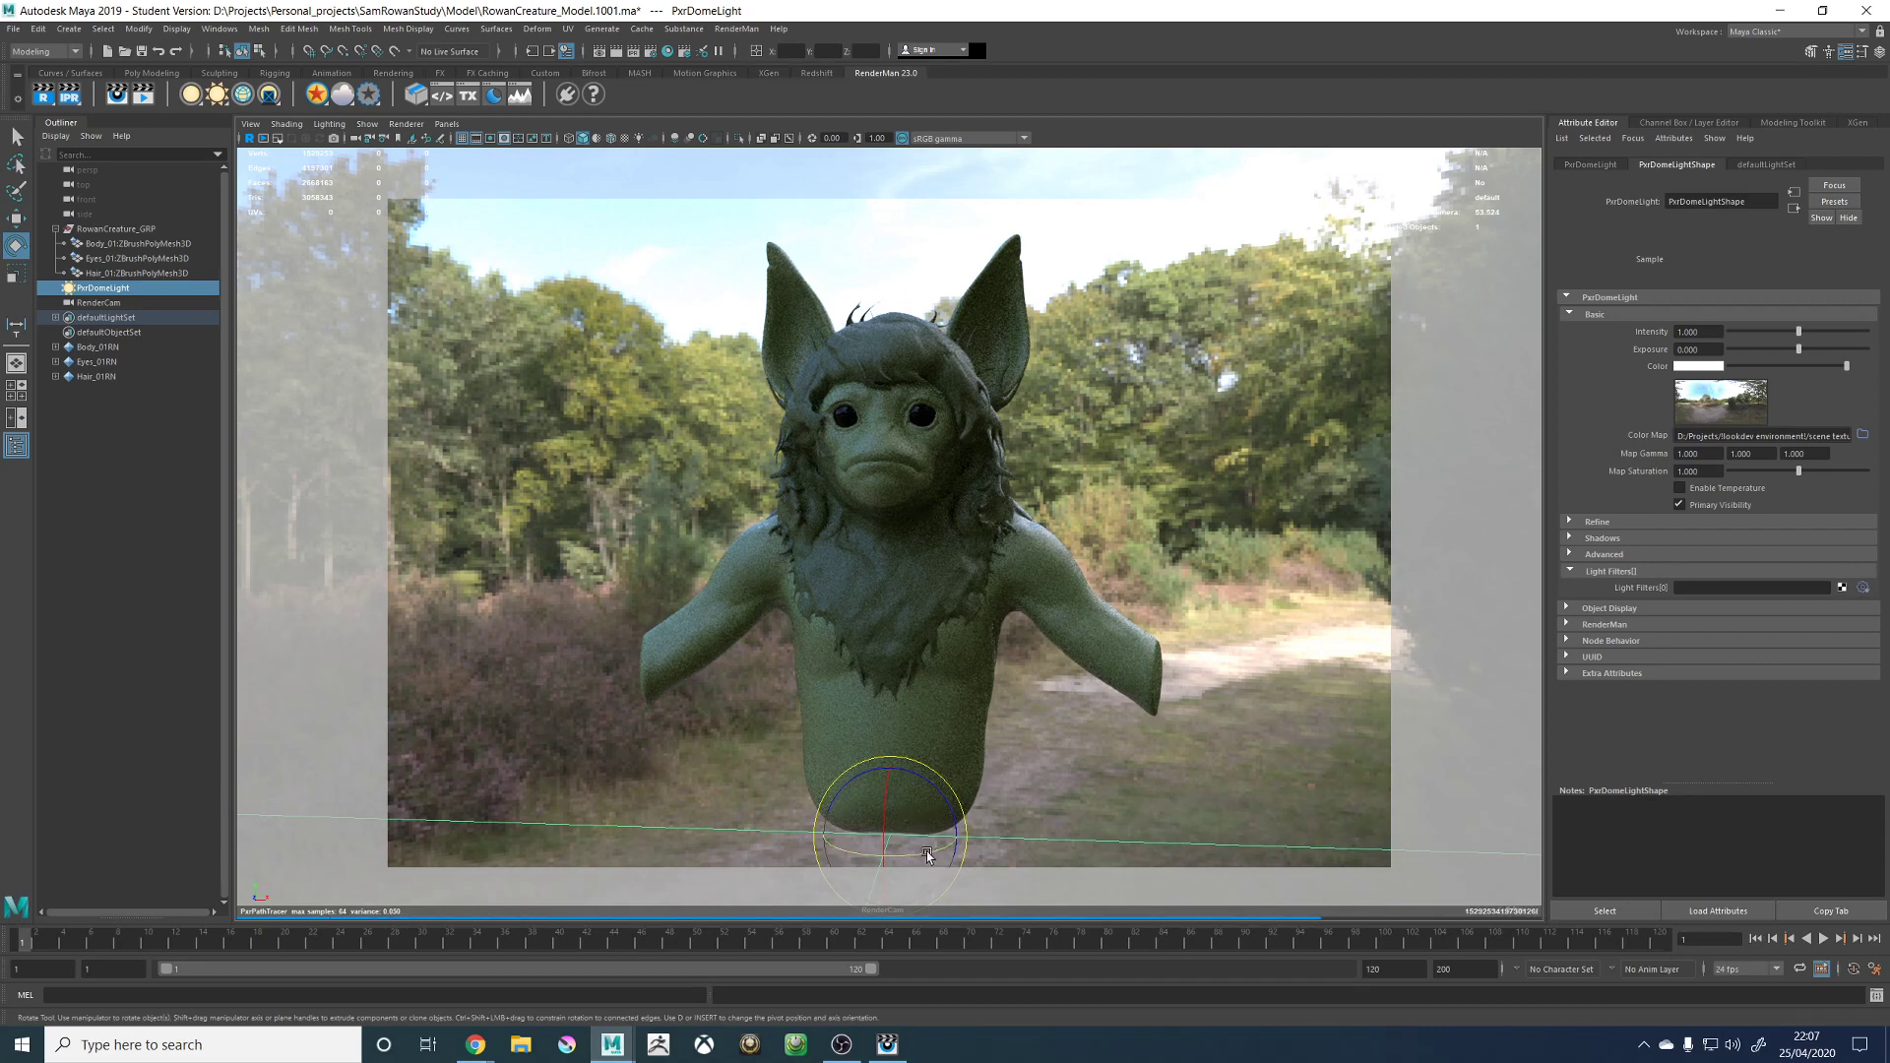
# Rotate the dome light around its vertical axis to try the forest environment from different lighting directions.
pyautogui.moveTo(926, 855)
pyautogui.mouseDown()
pyautogui.moveTo(955, 848)
pyautogui.moveTo(886, 860)
pyautogui.moveTo(940, 858)
pyautogui.mouseUp()
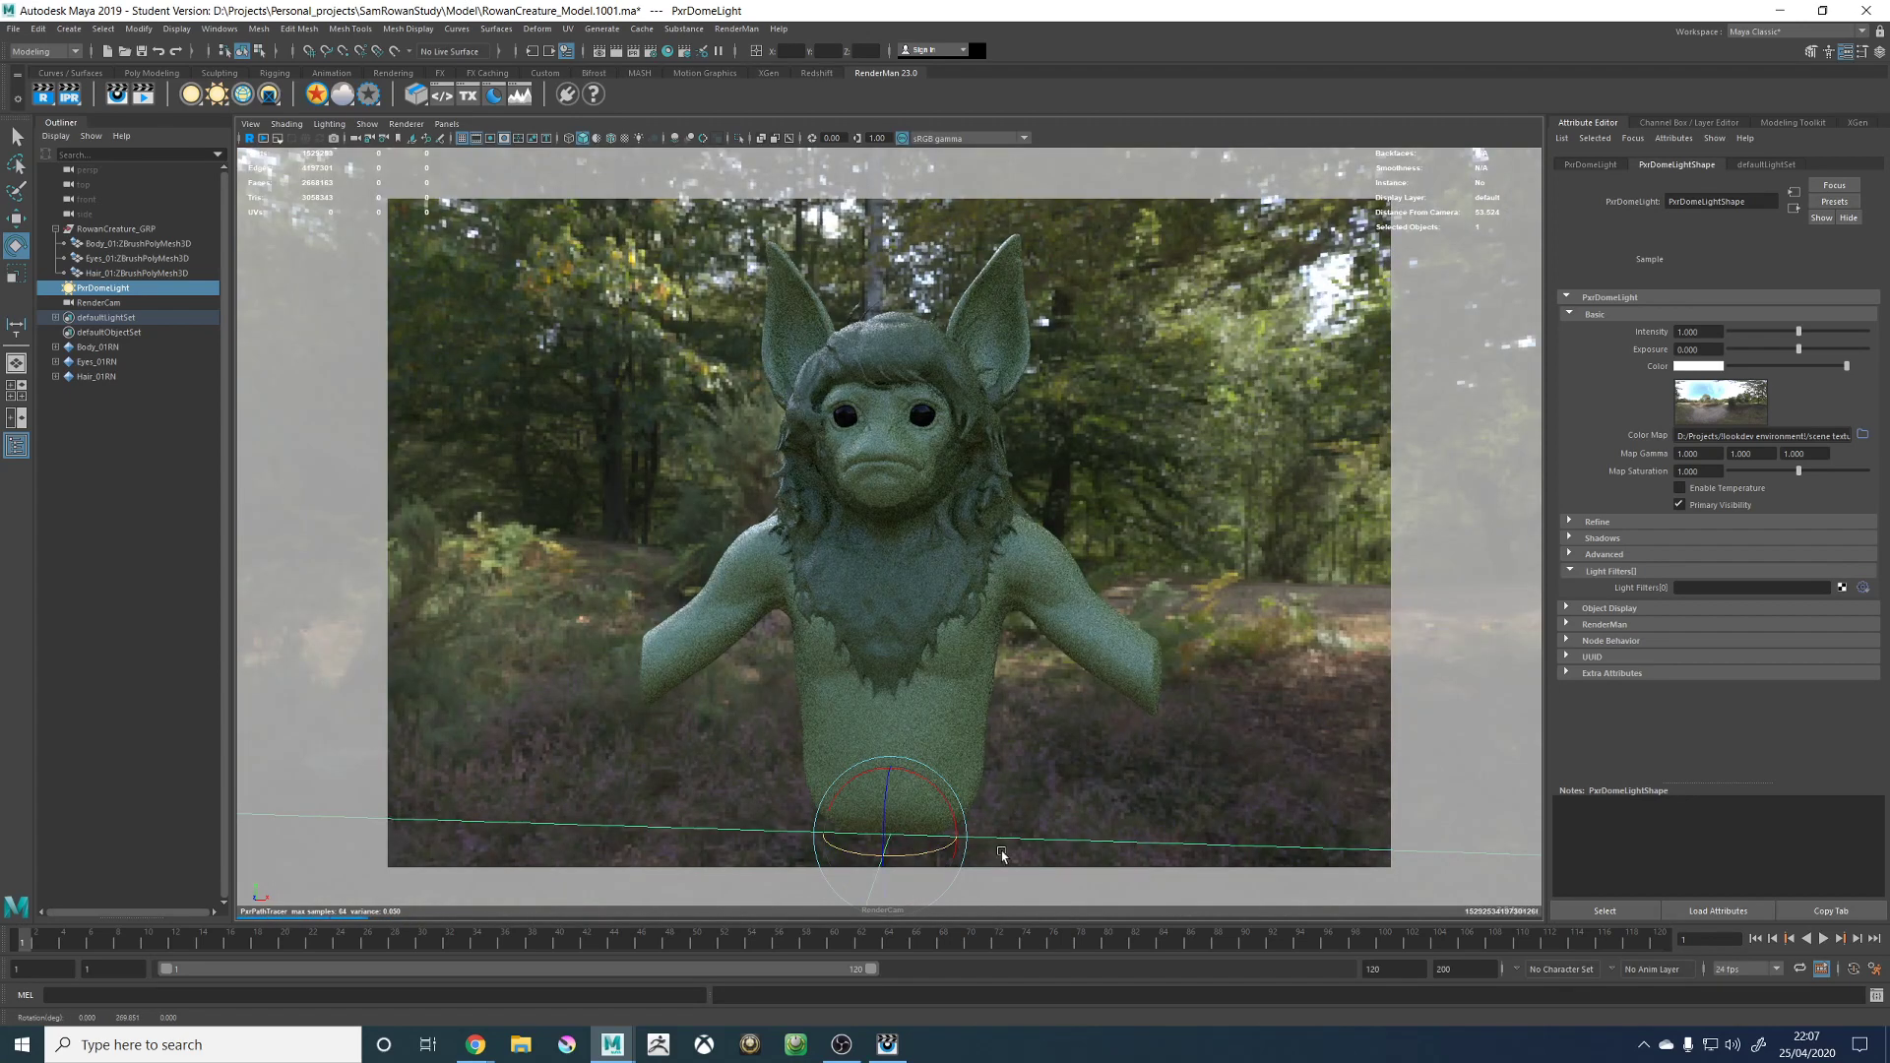
pyautogui.moveTo(936, 854); pyautogui.dragTo(904, 848)
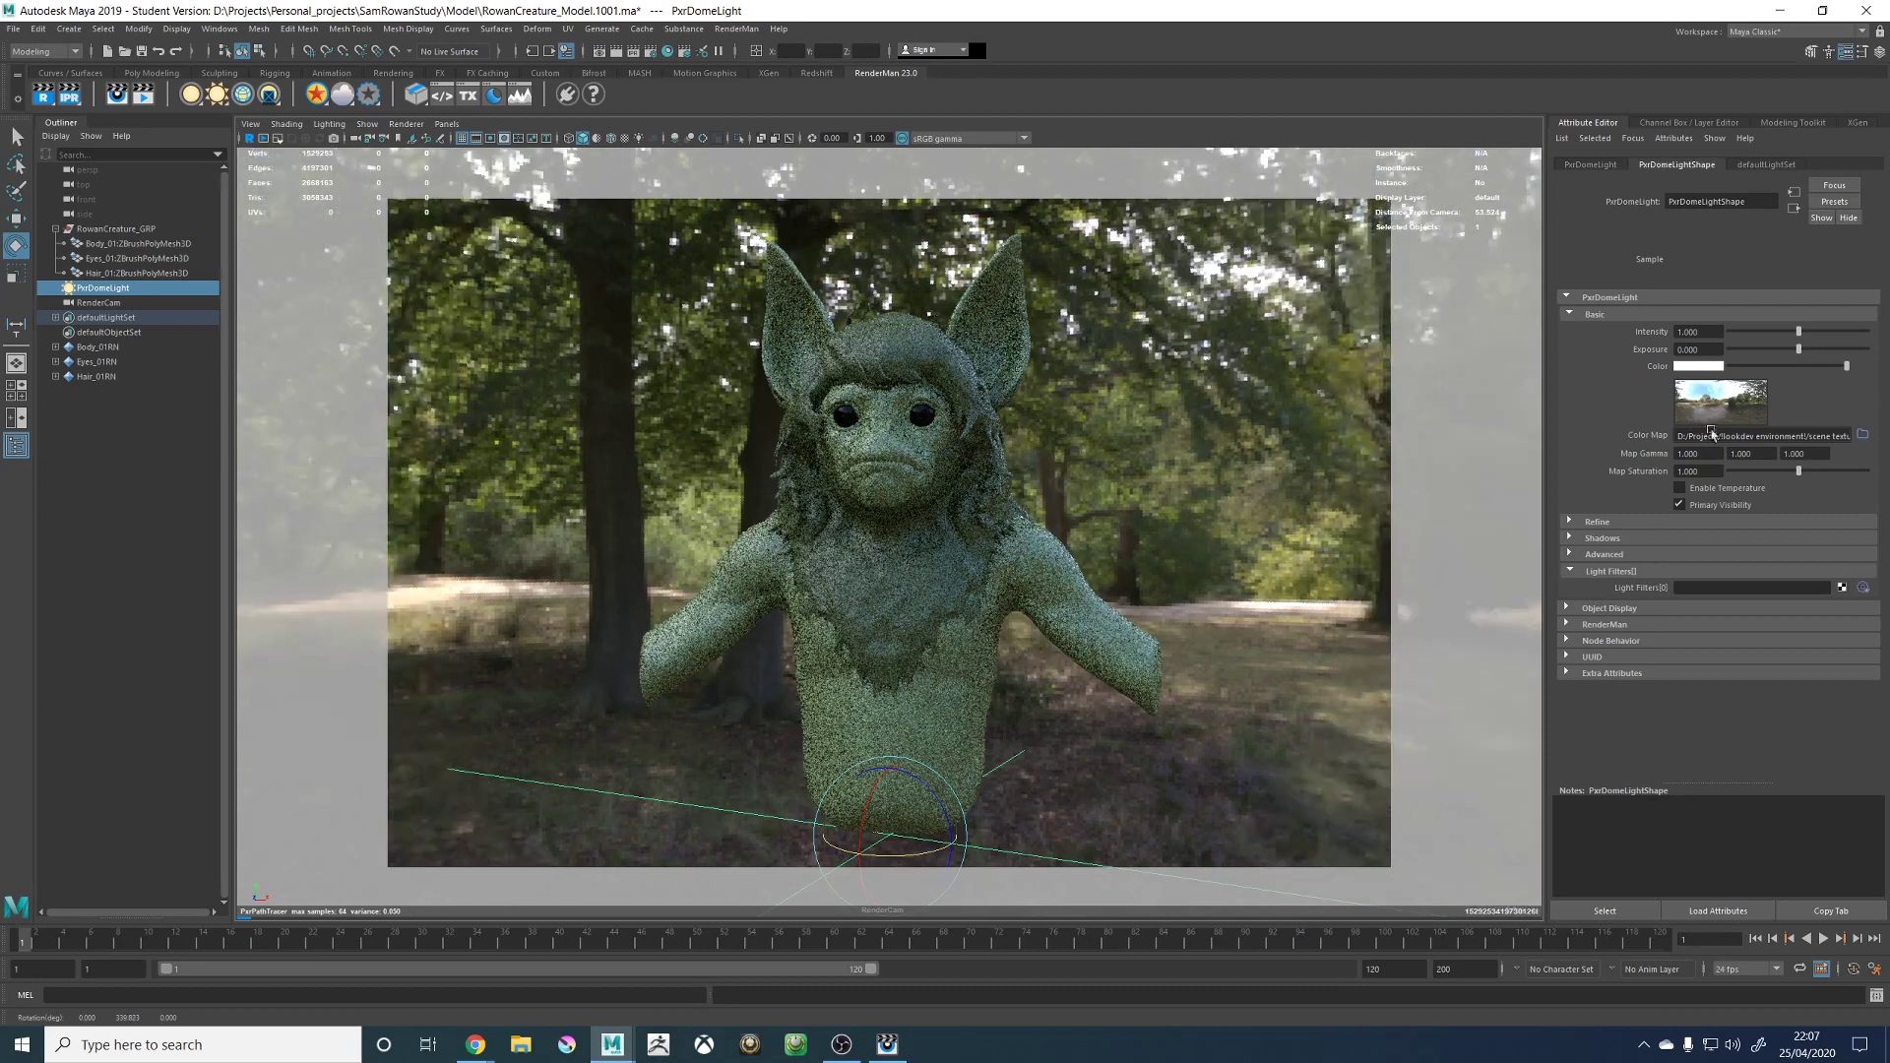
# Load urban_street_04_8k.hdr.tex as the dome light's color map and rotate the light around its vertical axis.
pyautogui.click(1862, 434)
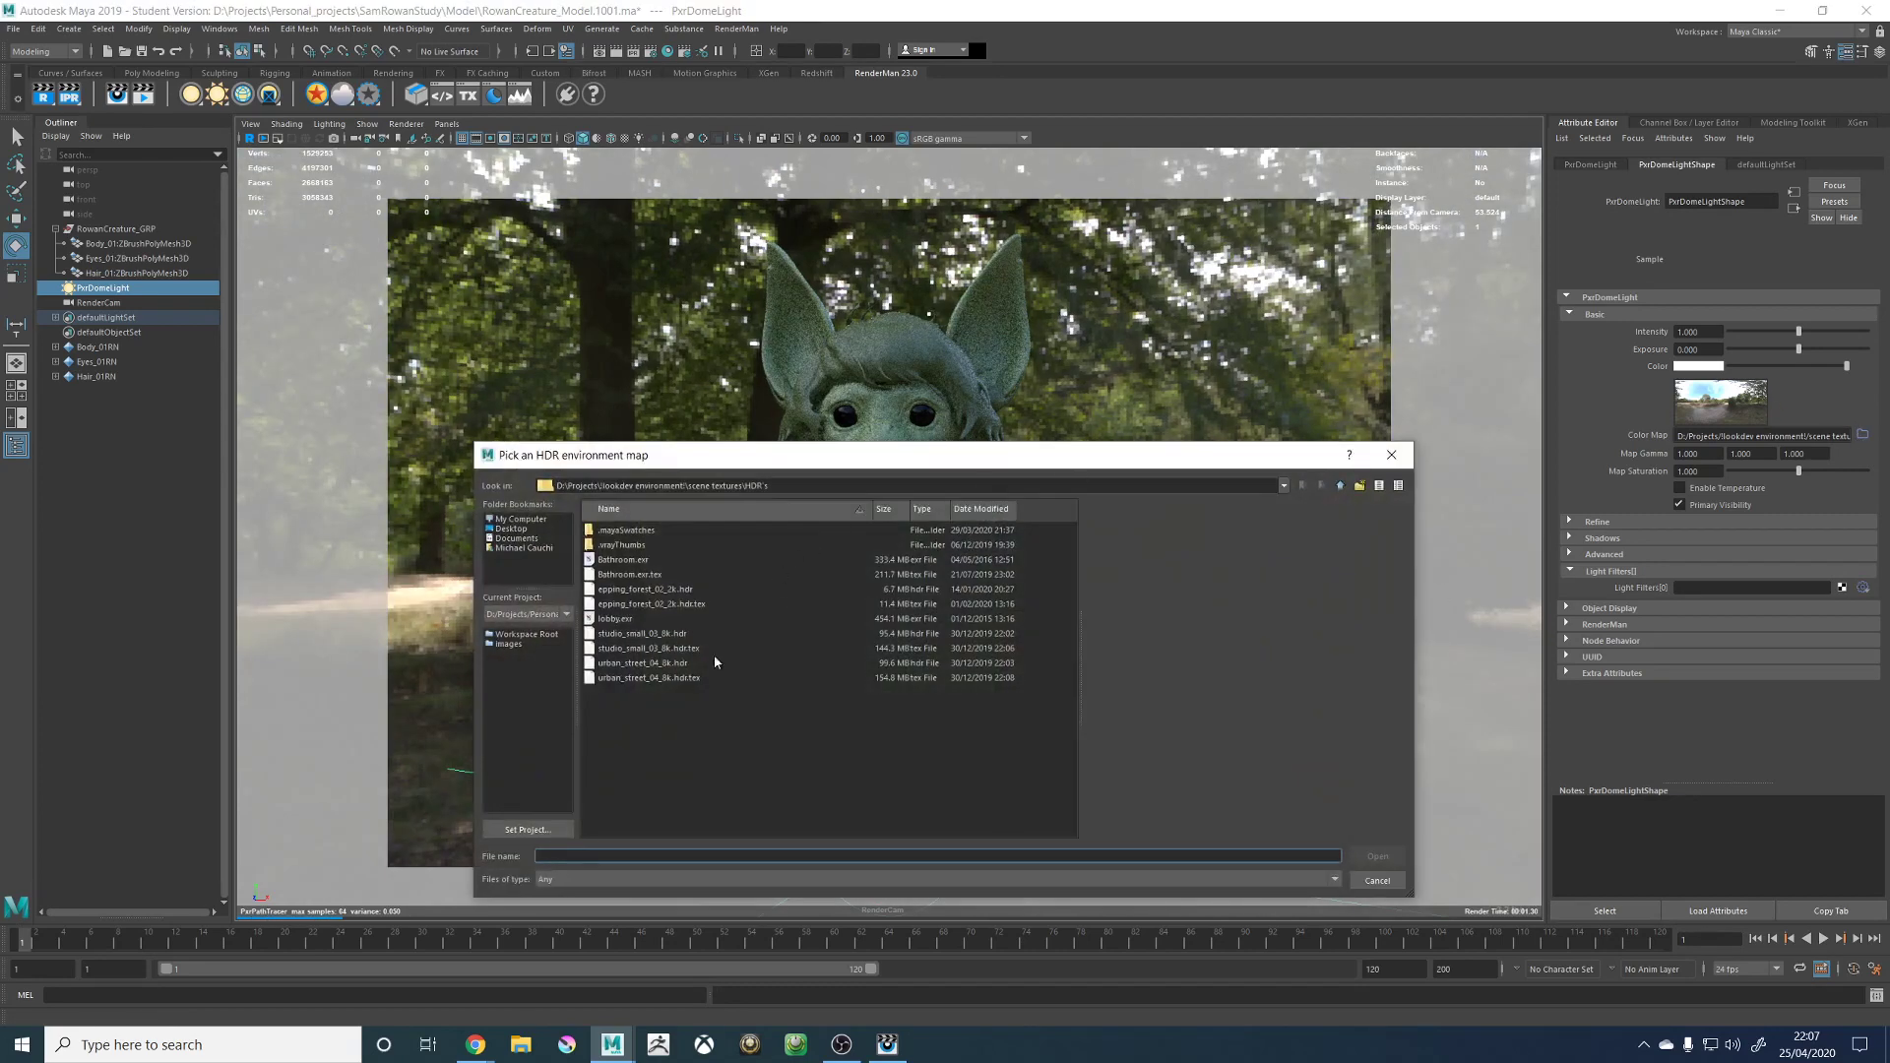
pyautogui.click(682, 678)
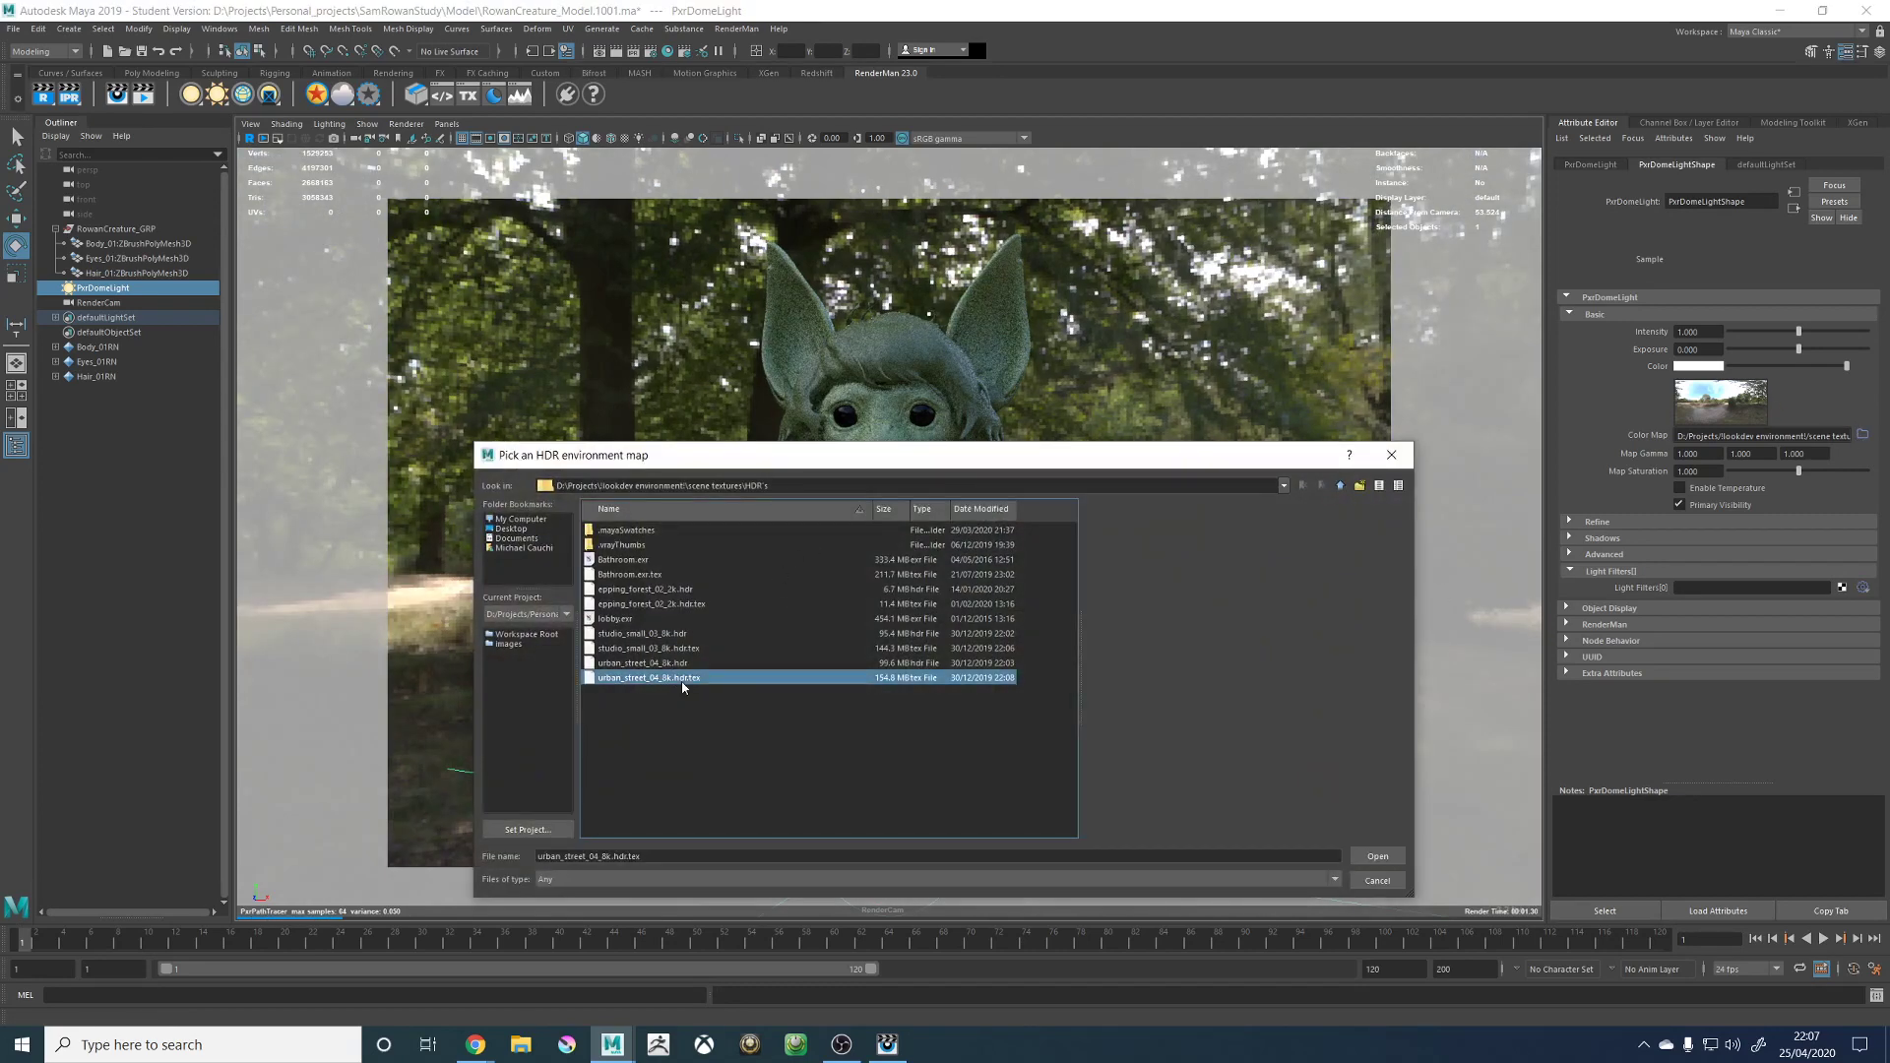
pyautogui.click(1378, 856)
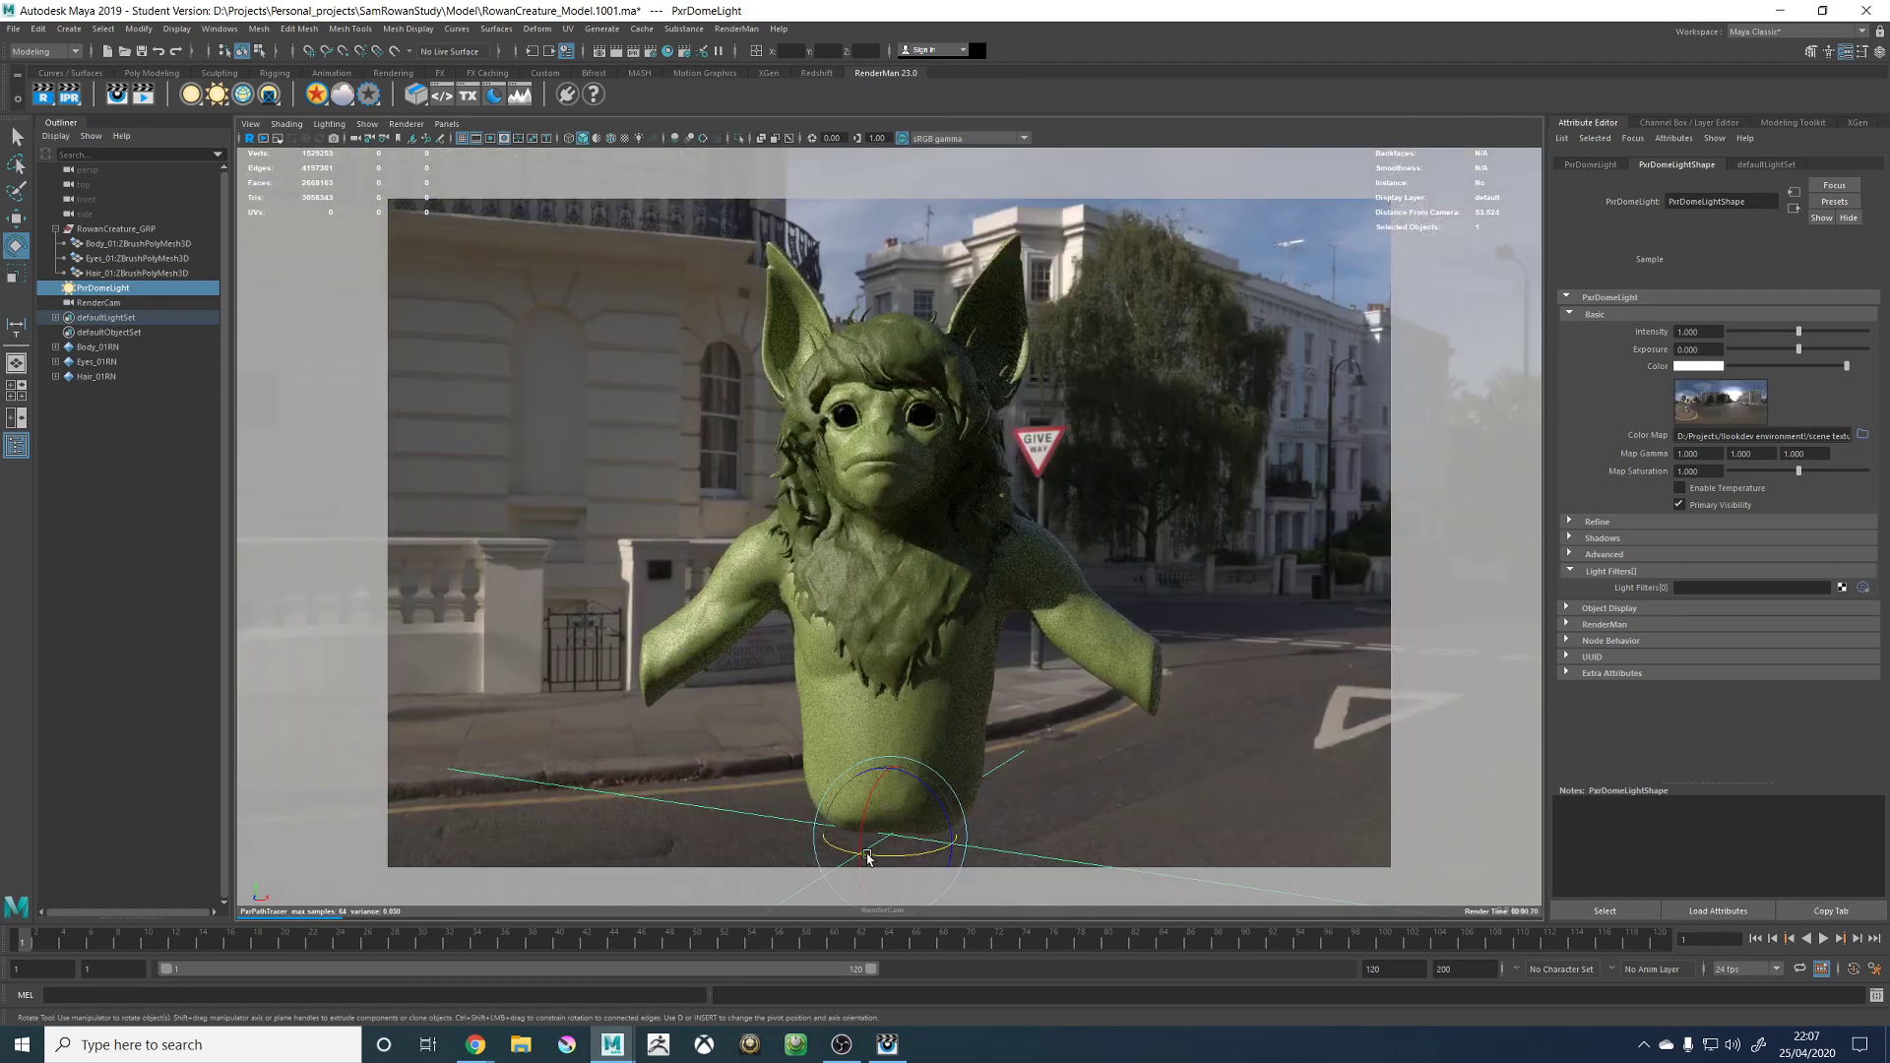
pyautogui.moveTo(881, 862); pyautogui.dragTo(929, 859)
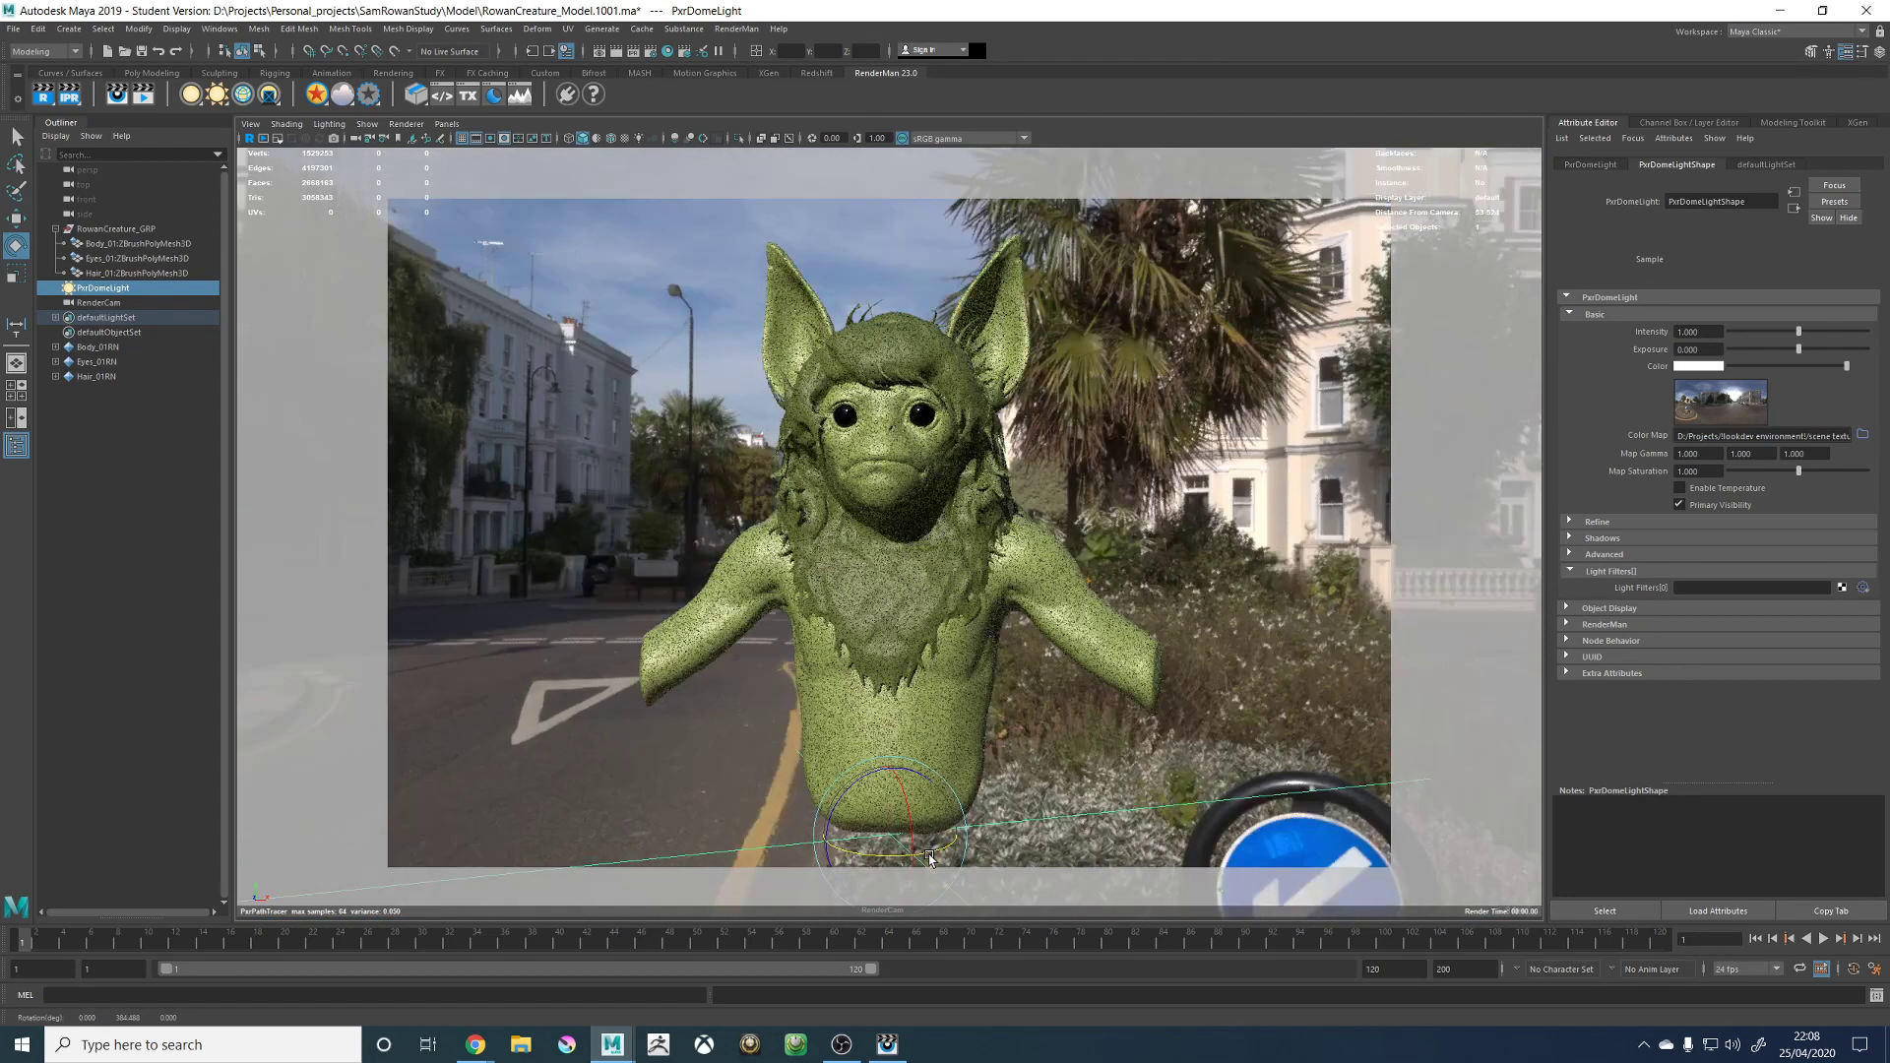
pyautogui.moveTo(926, 858)
pyautogui.mouseDown()
pyautogui.moveTo(880, 855)
pyautogui.moveTo(923, 857)
pyautogui.mouseUp()
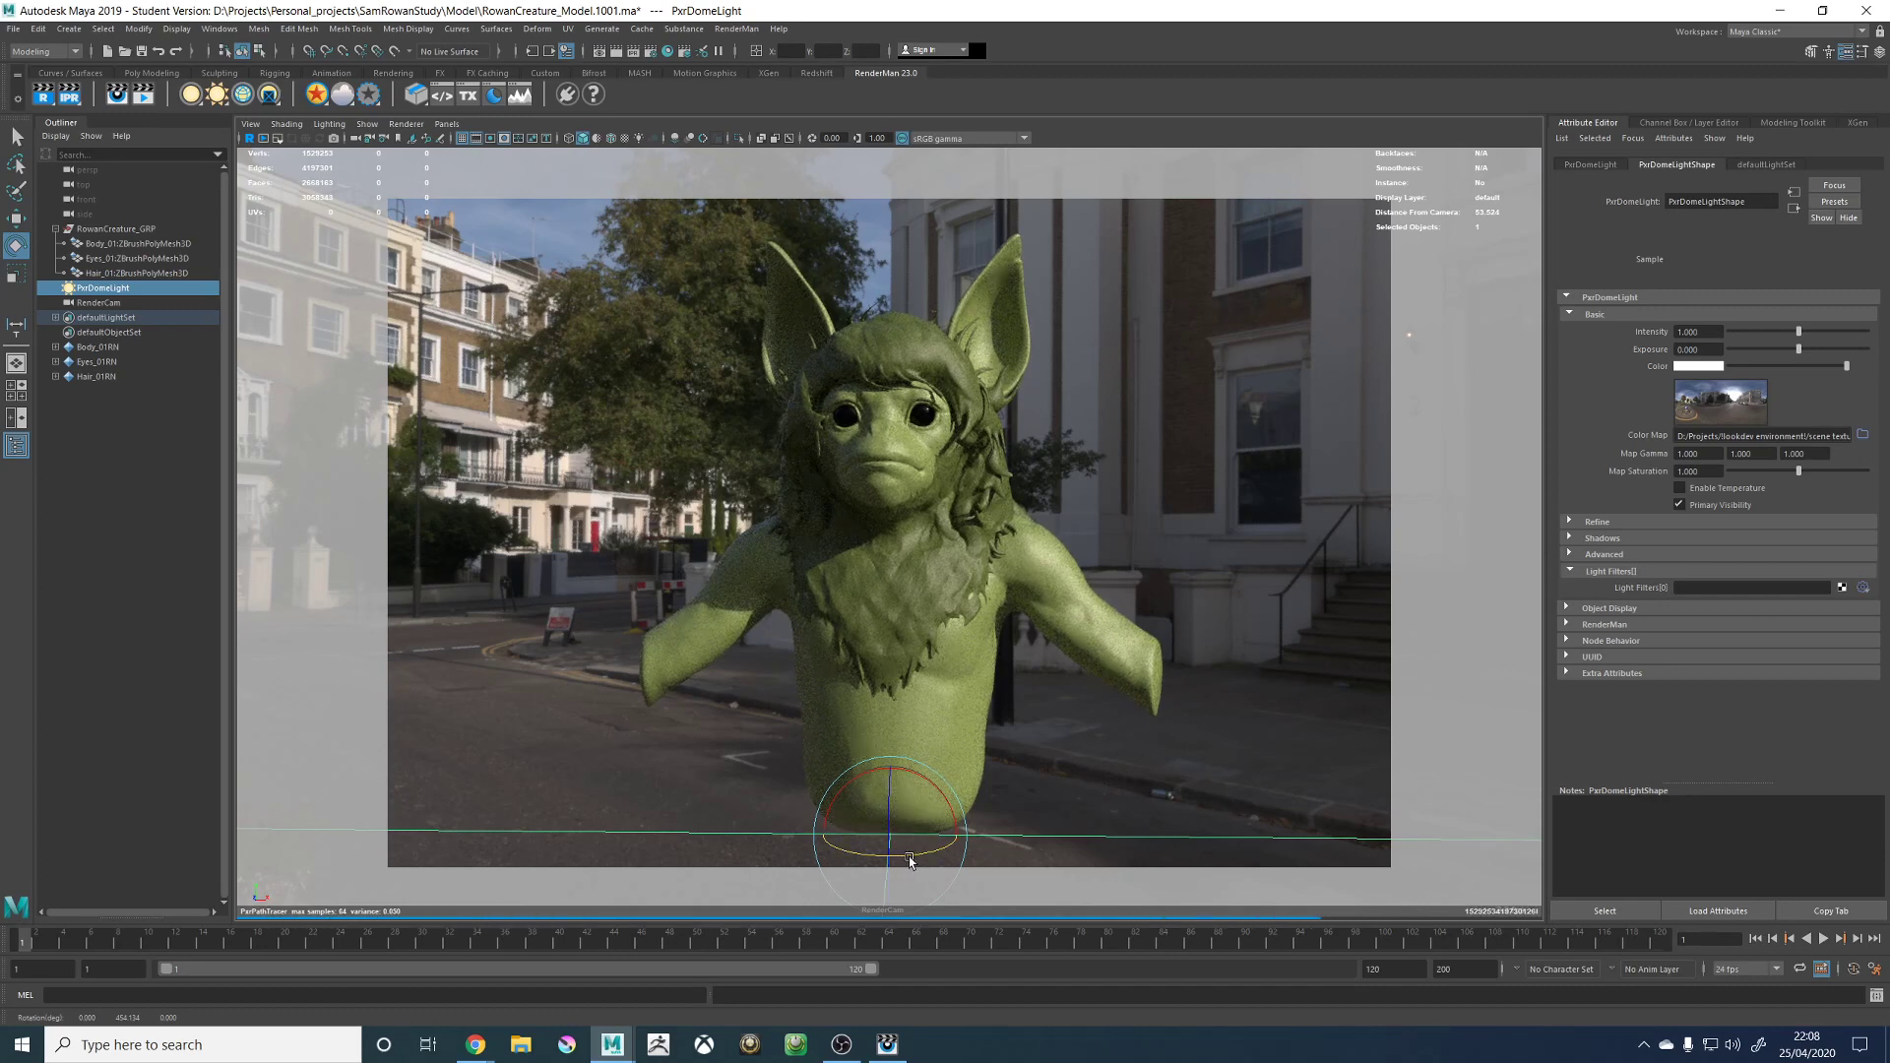
# Examine the live-rendered creature's face and eyes up close under the street lighting, and reframe the whole figure.
pyautogui.scroll(5, 1174, 402)
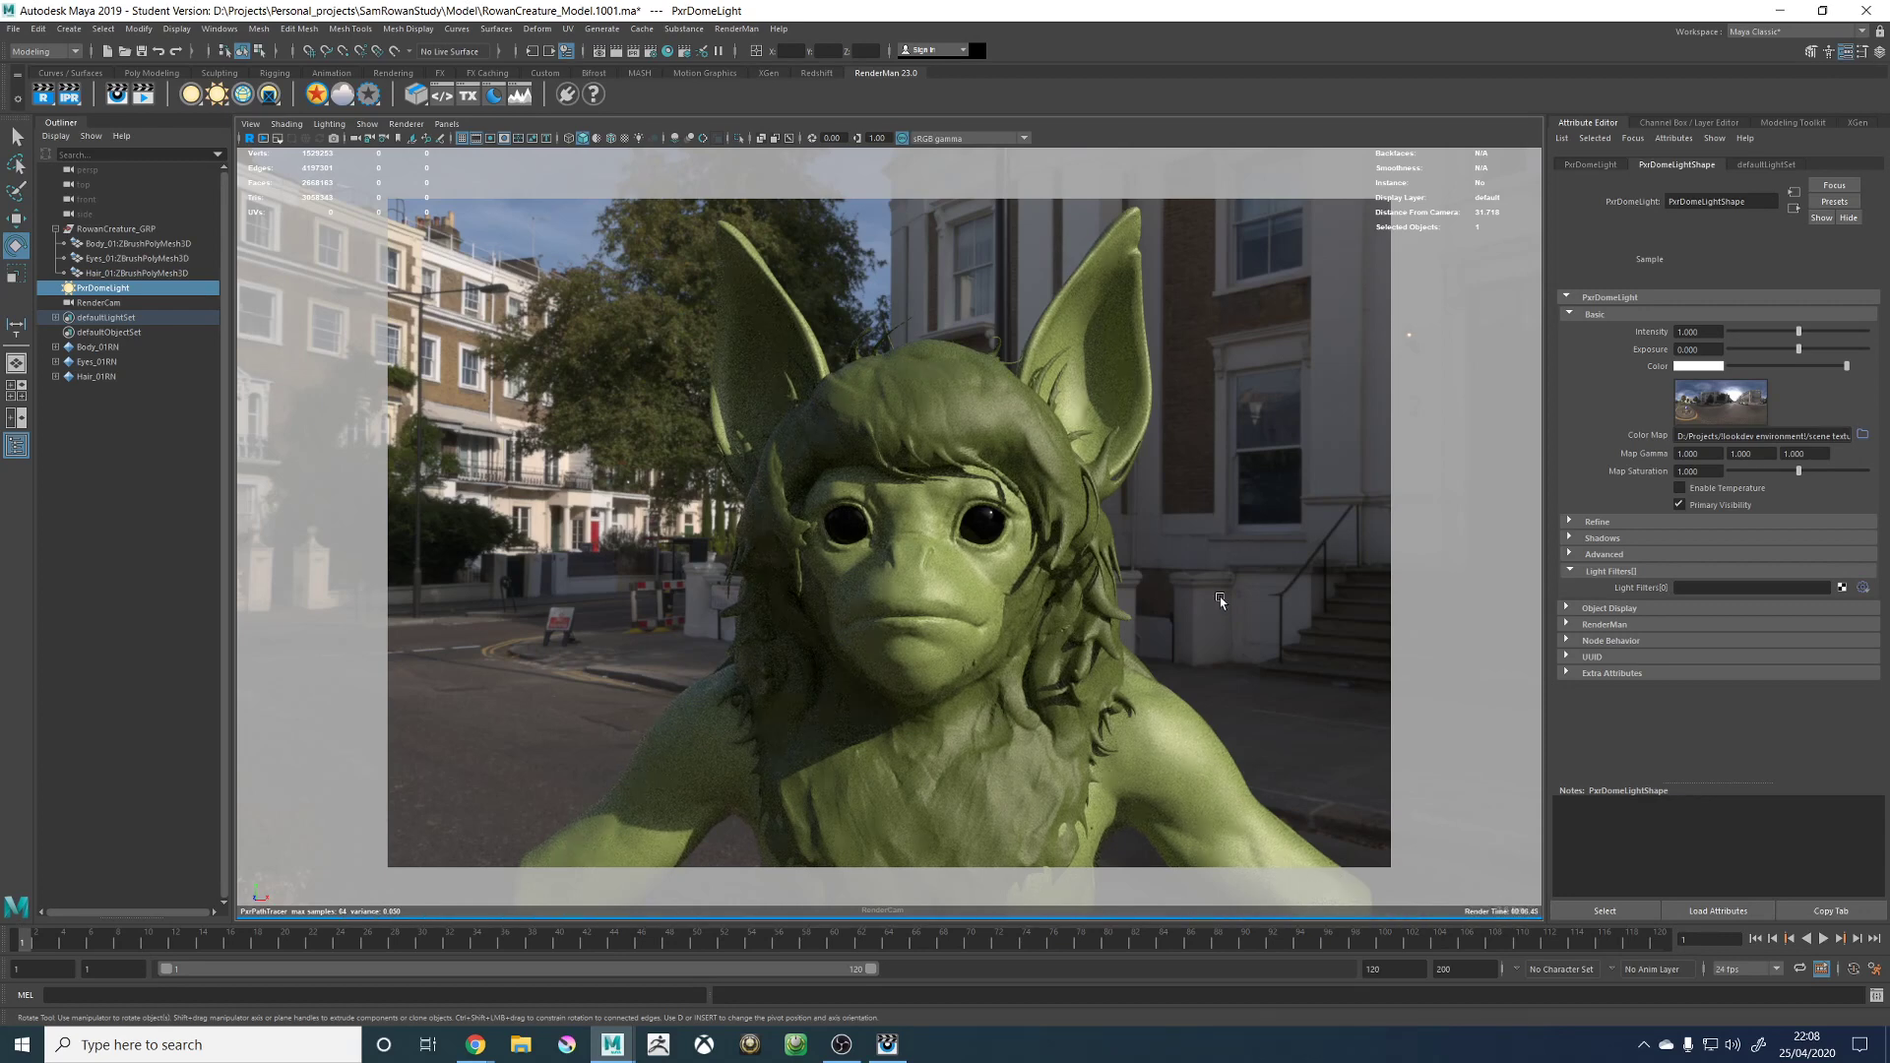
pyautogui.scroll(10, 916, 601)
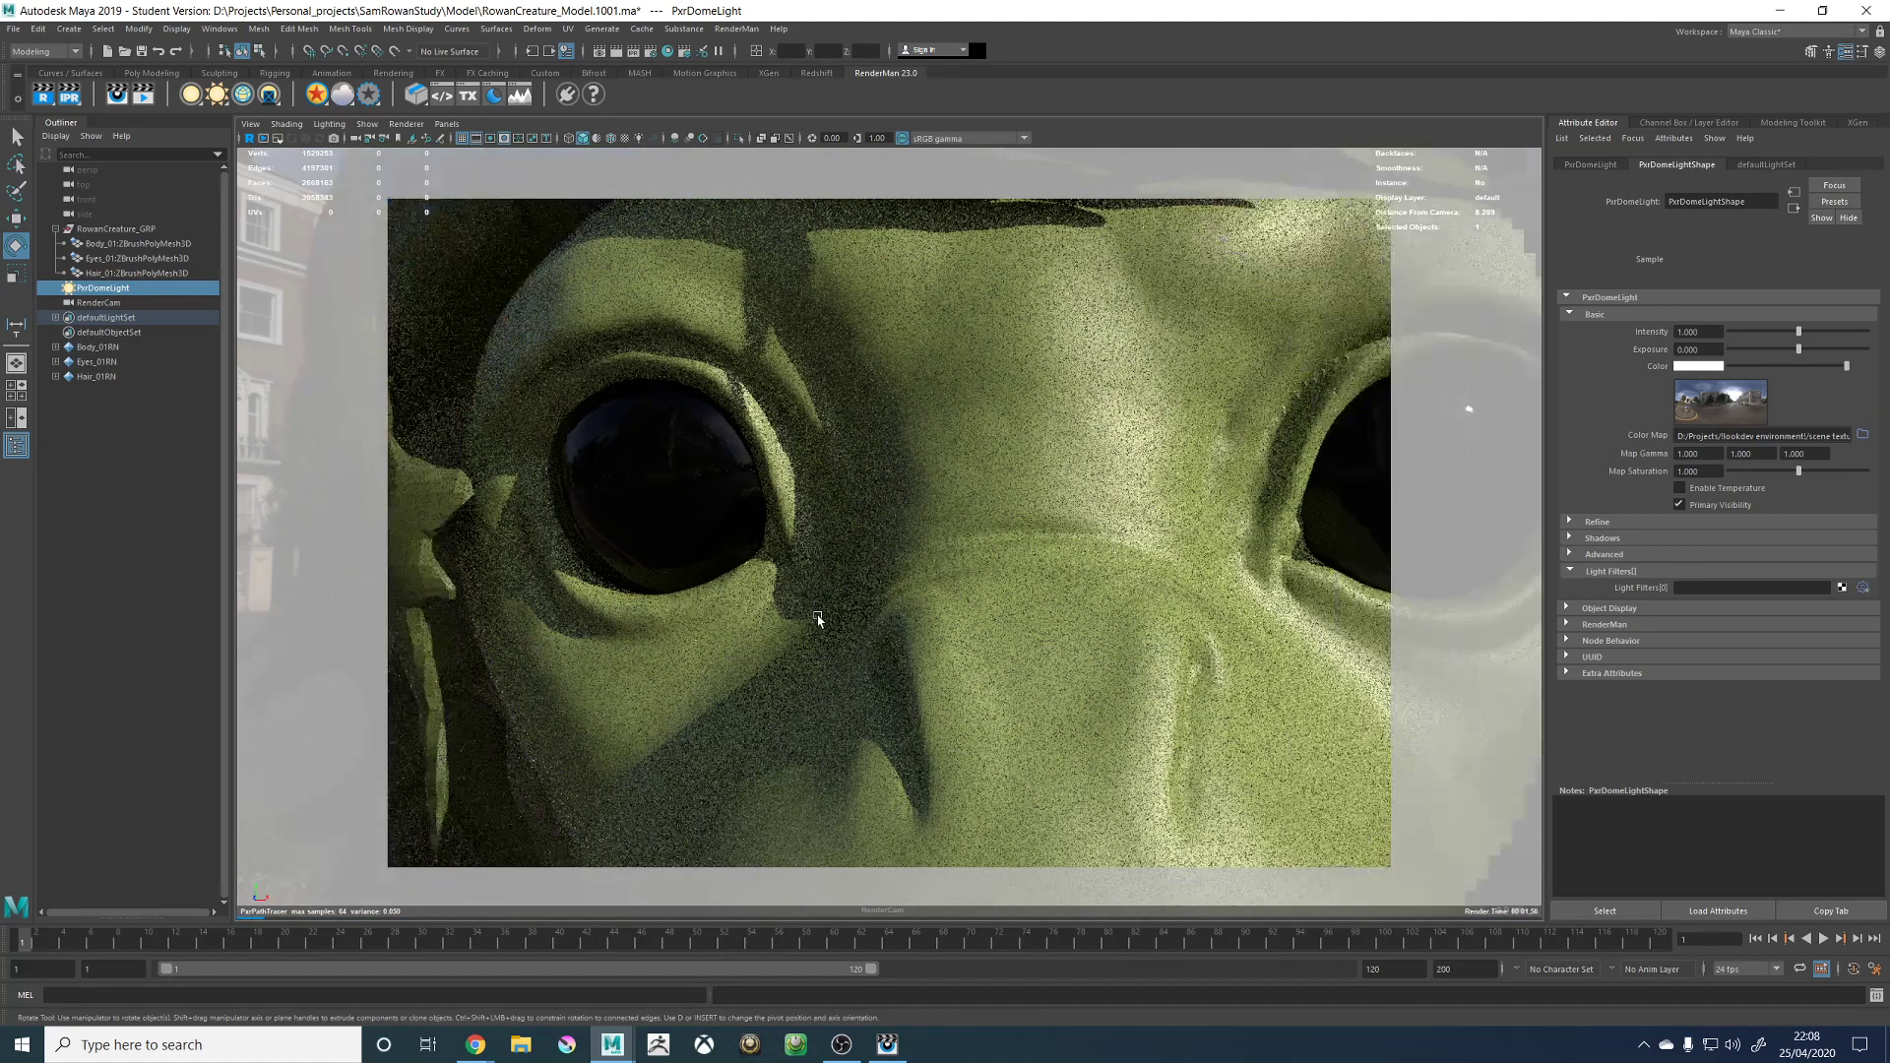
pyautogui.scroll(-10, 817, 618)
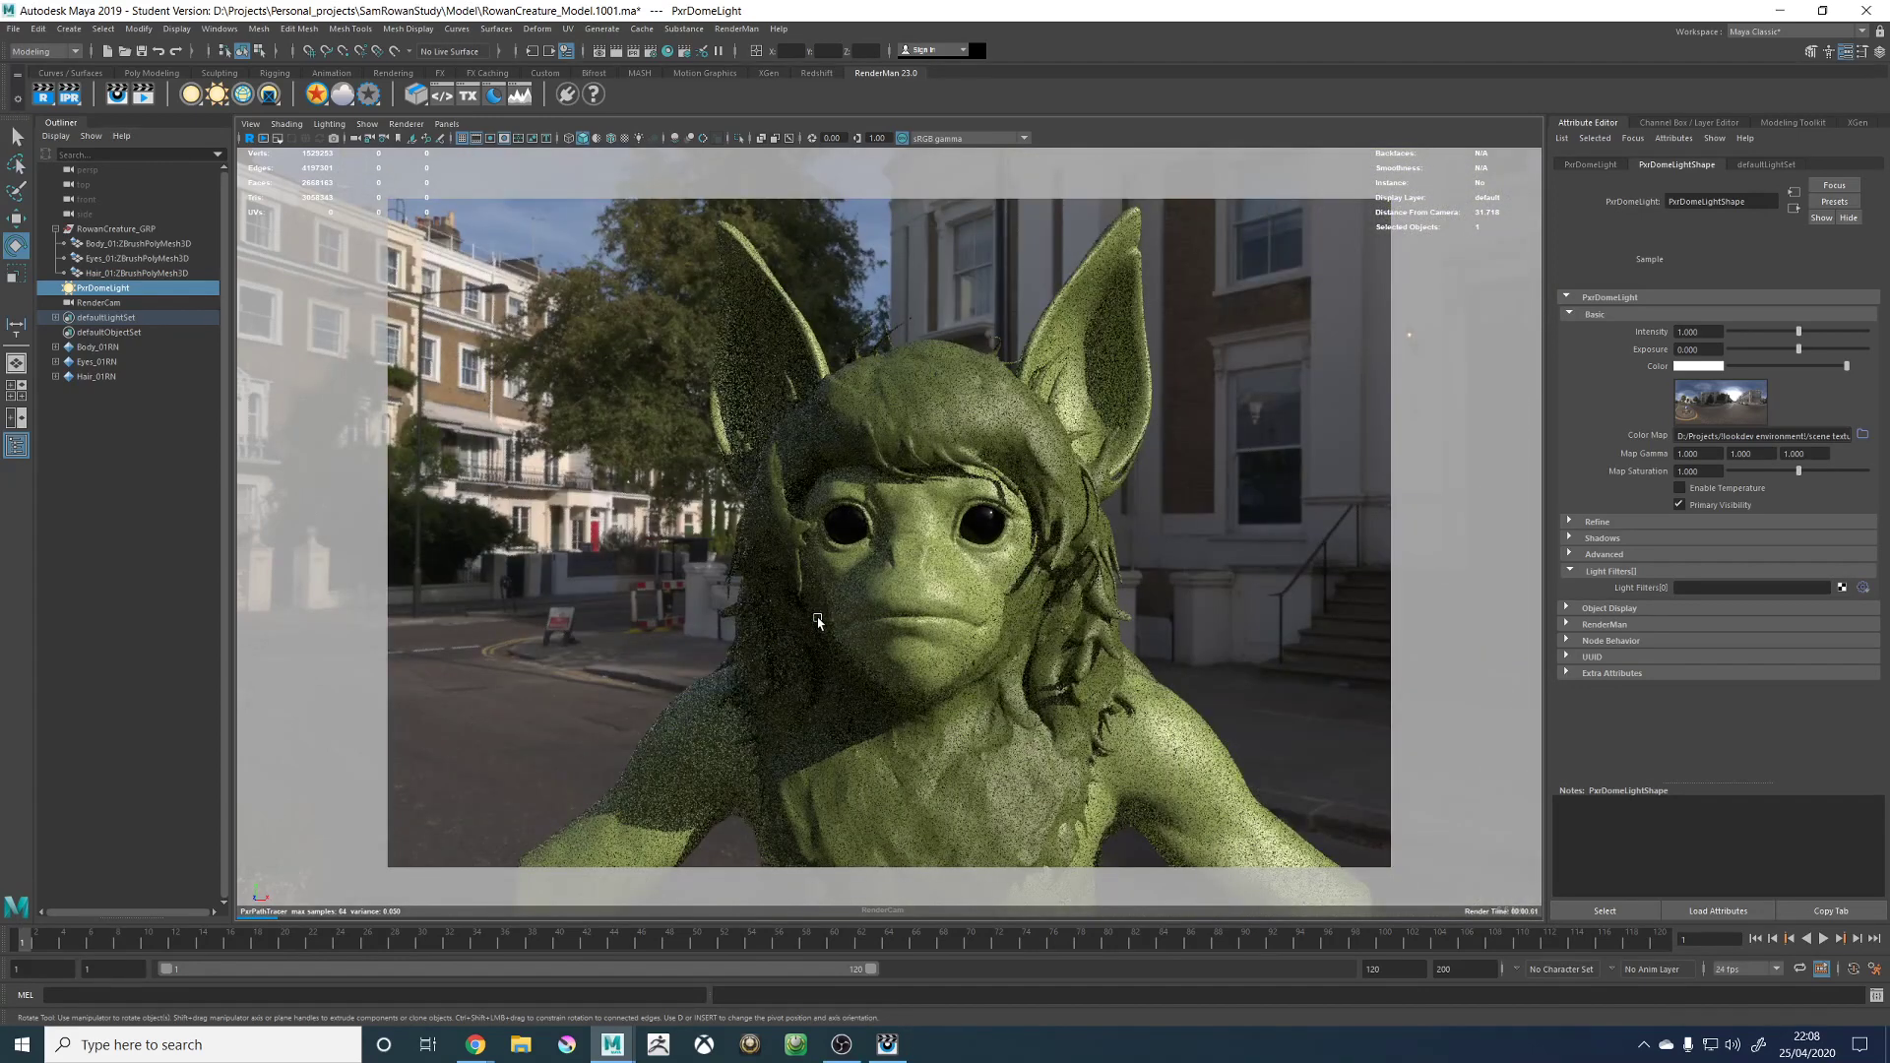
pyautogui.scroll(-6, 817, 618)
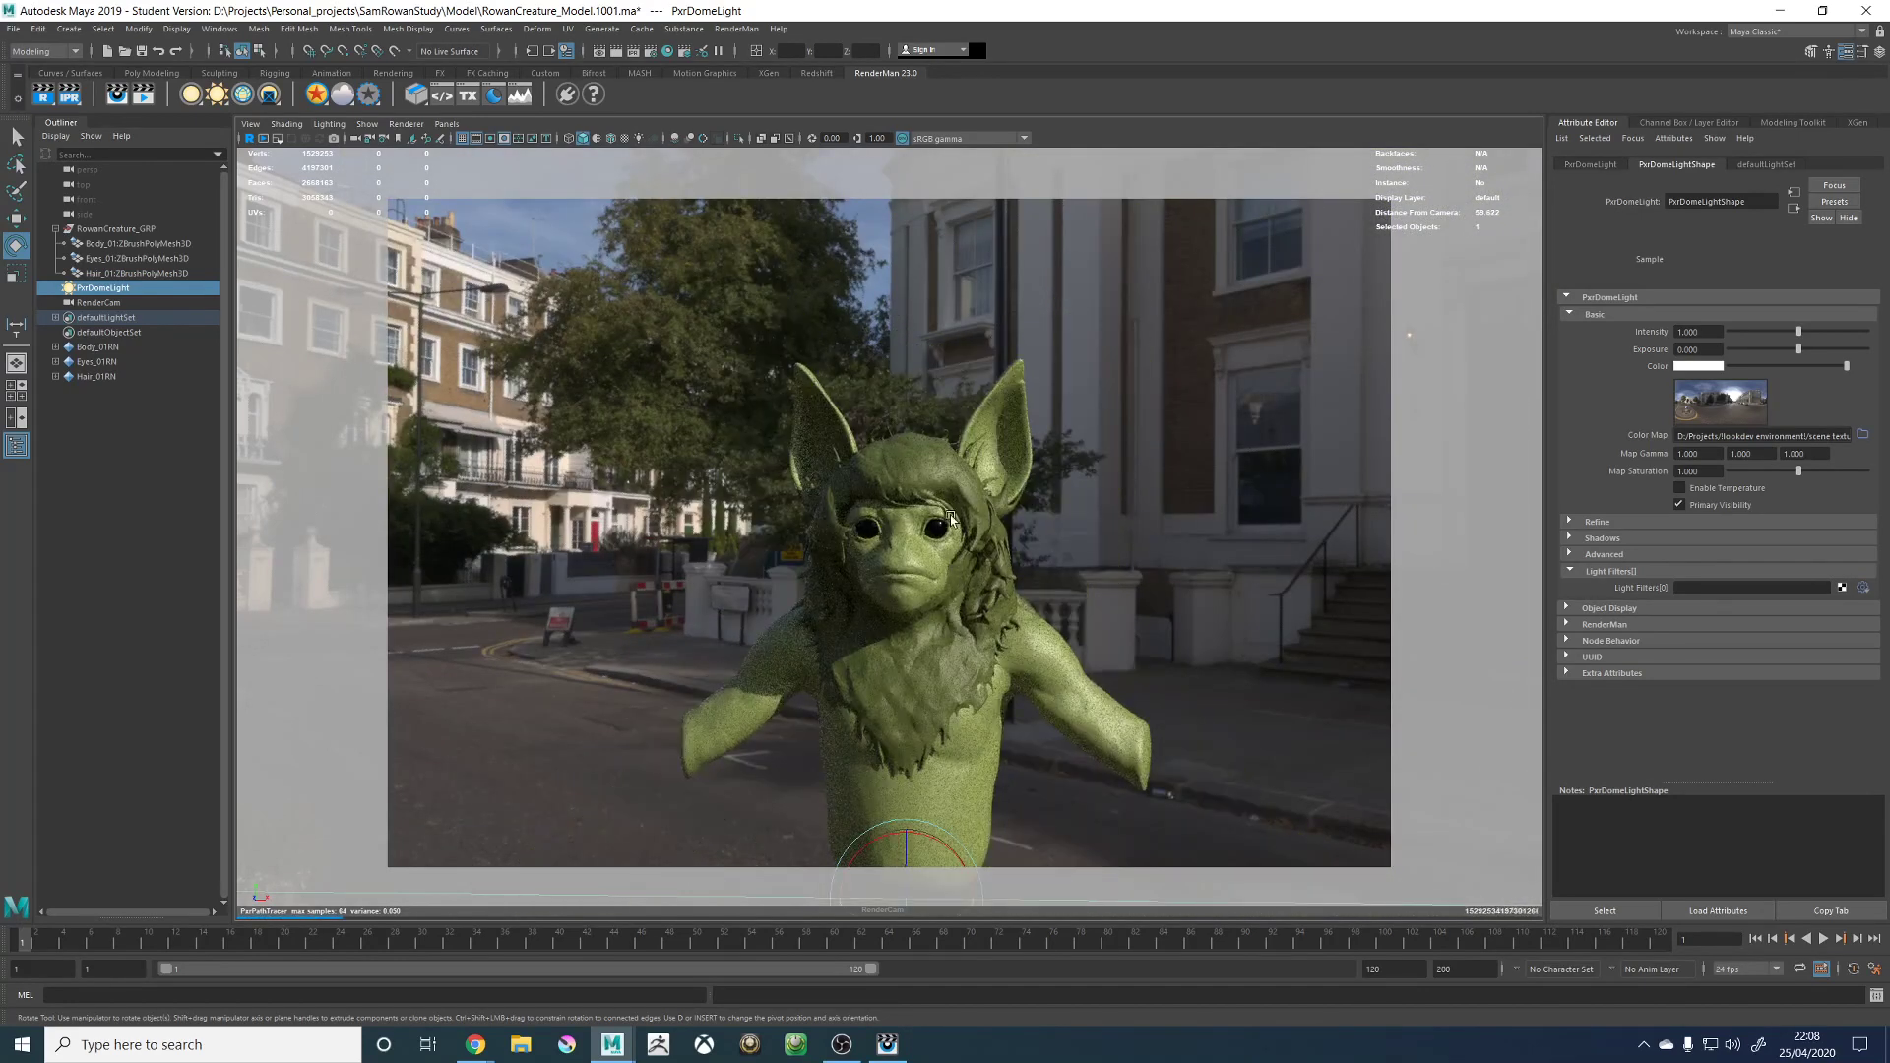
pyautogui.keyDown('alt'); pyautogui.moveTo(950, 515); pyautogui.dragTo(945, 493, button='middle'); pyautogui.keyUp('alt')
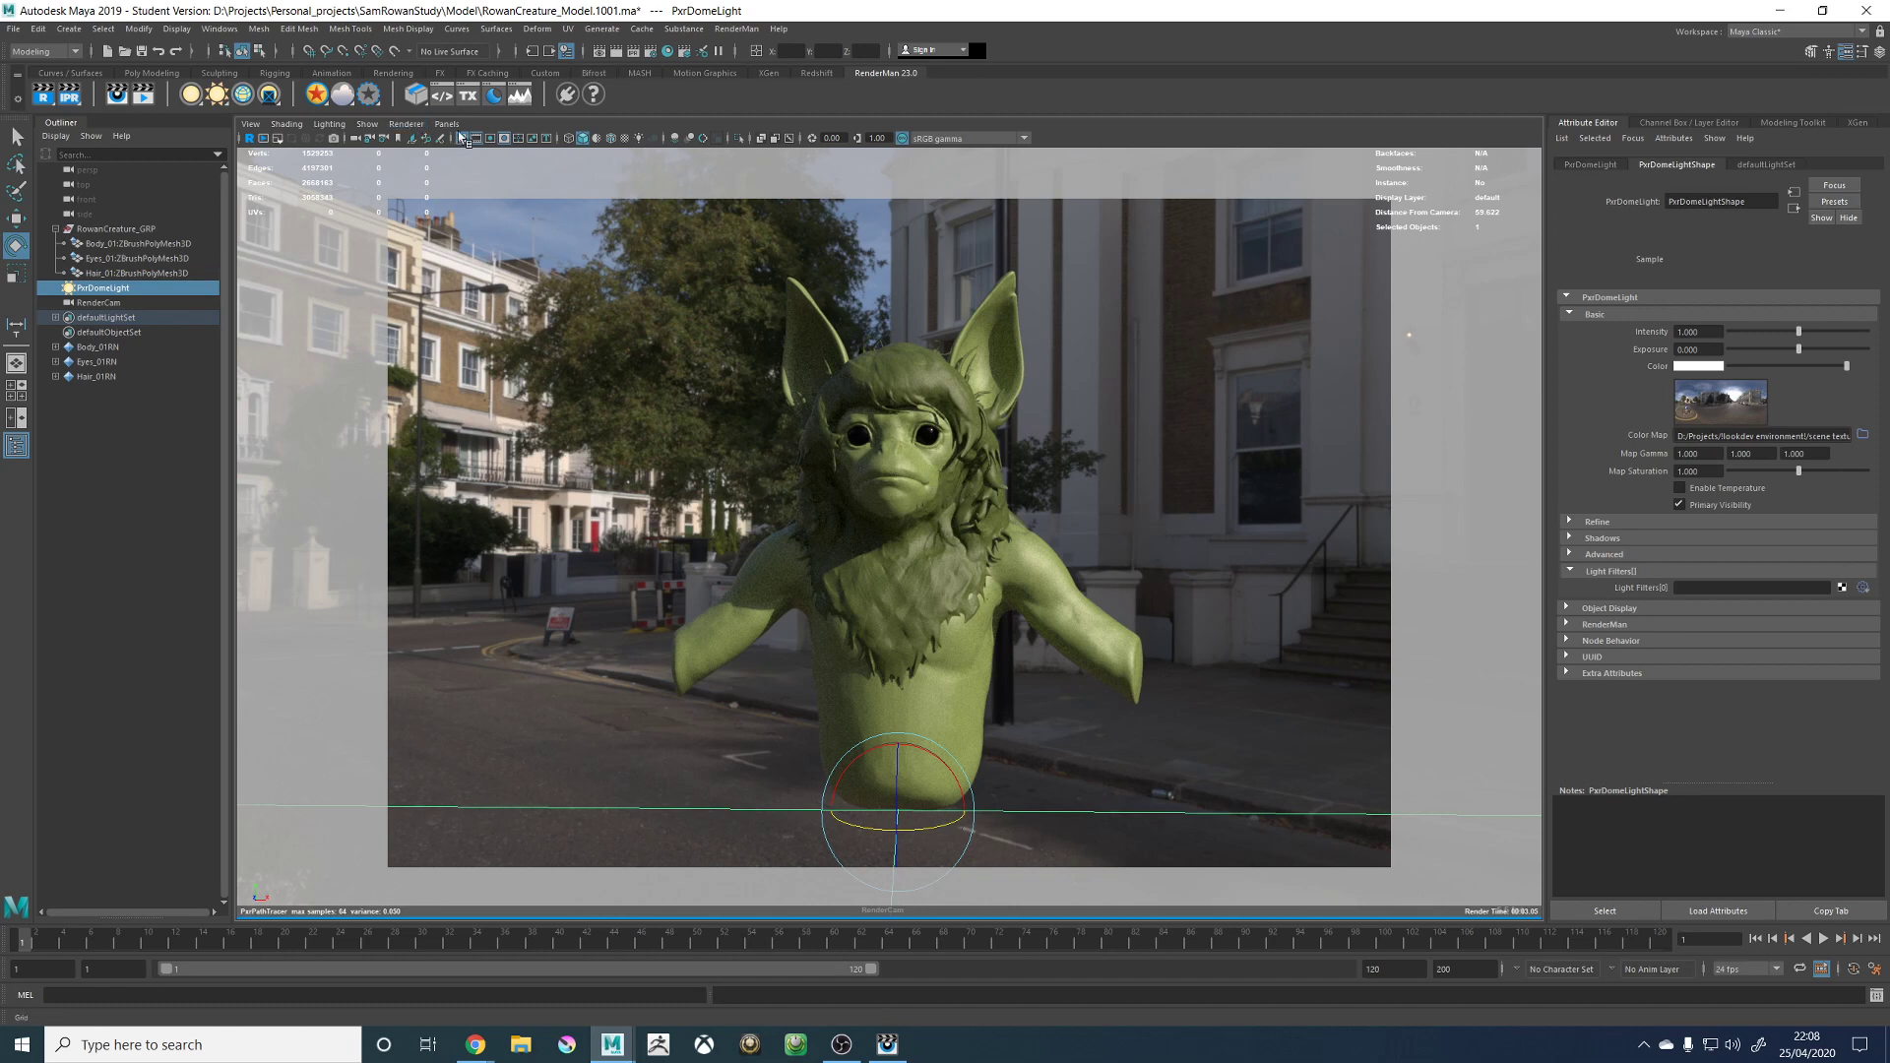
# Replace the dome light's color map with Bathroom.exr.tex while live rendering is off, and rotate the light around its vertical axis.
pyautogui.click(405, 124)
pyautogui.click(431, 152)
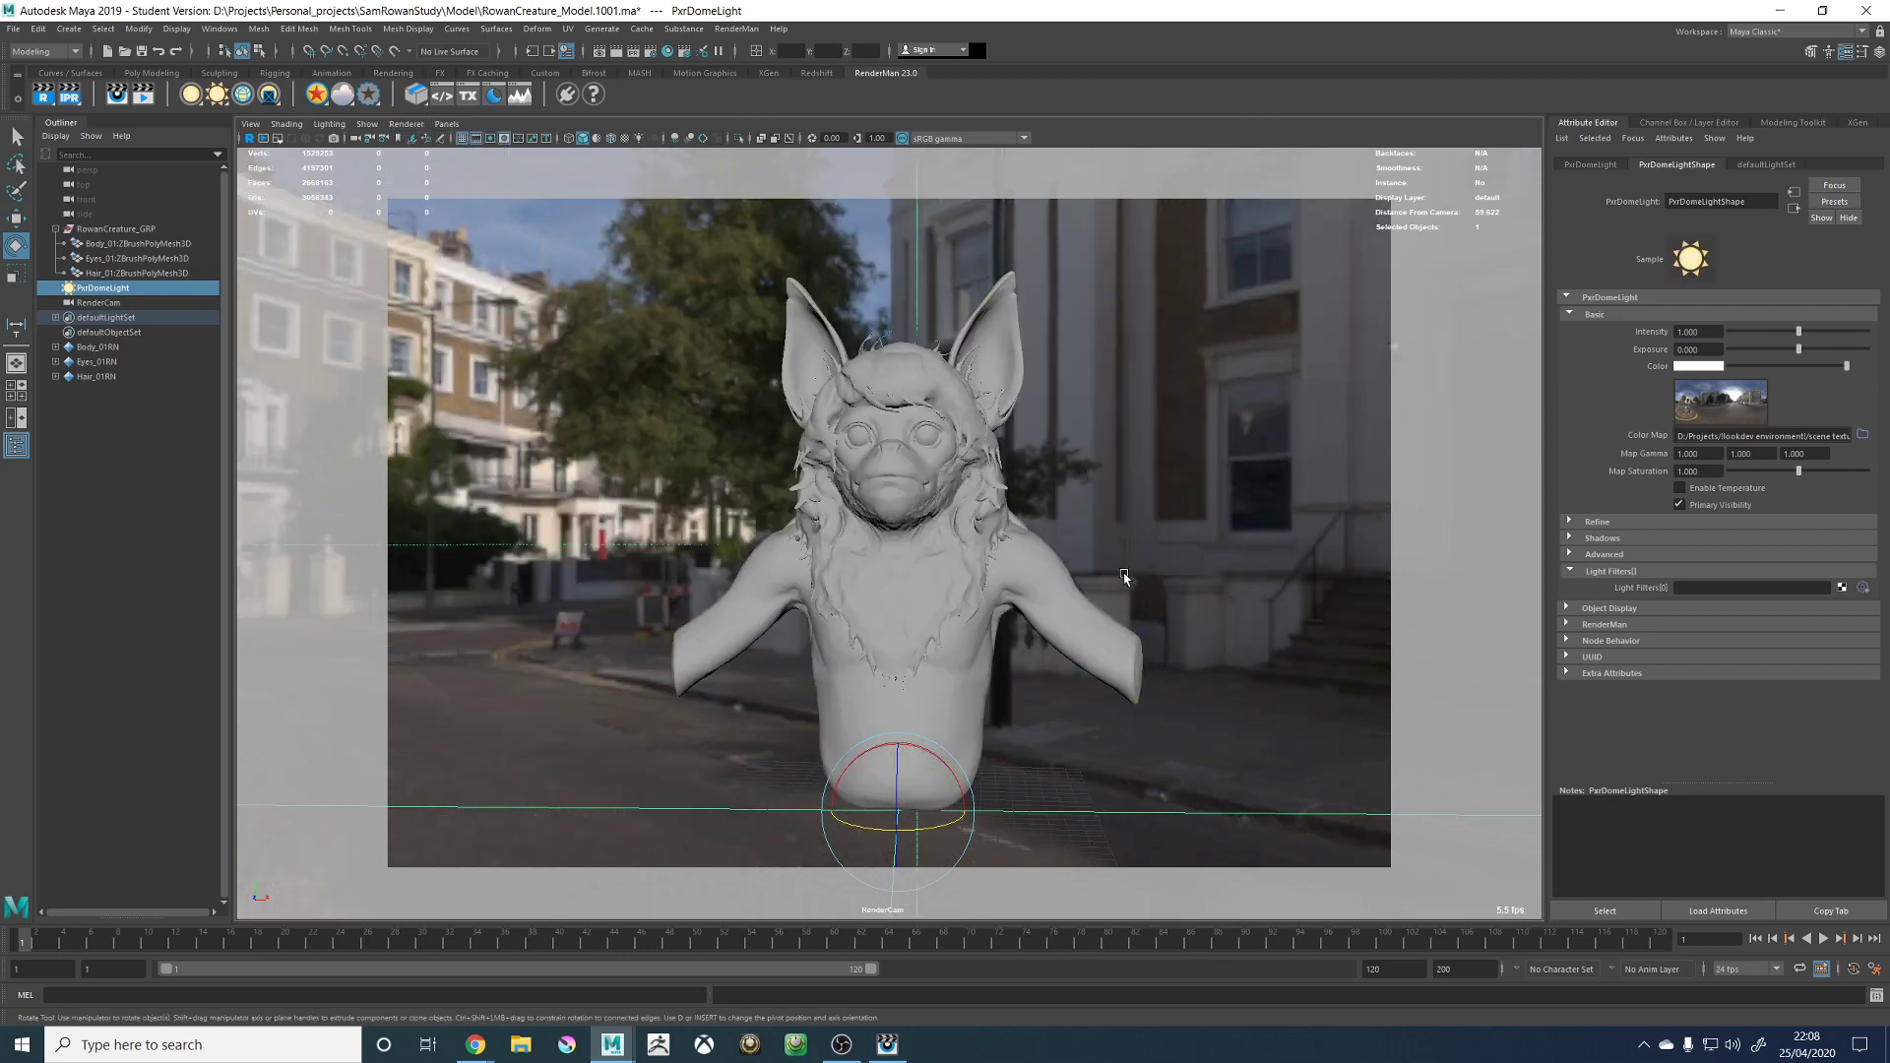
pyautogui.click(1862, 434)
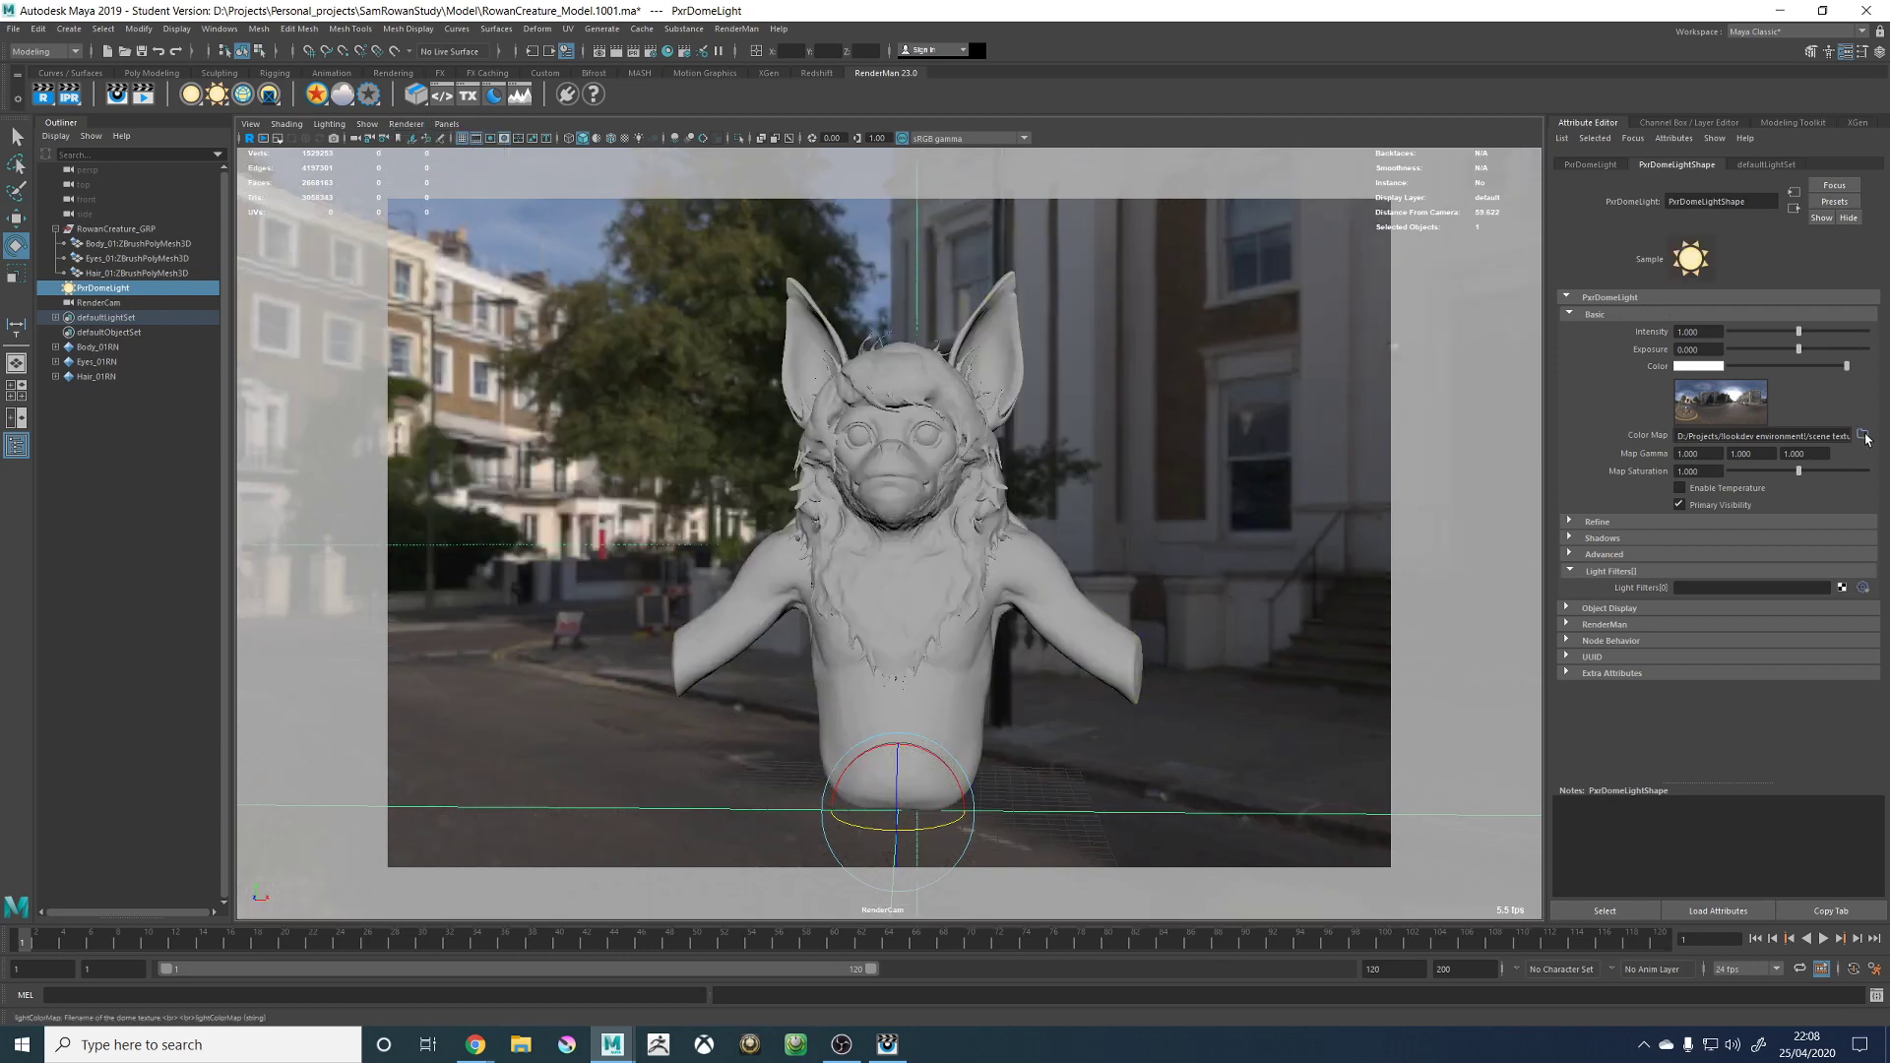
pyautogui.click(628, 570)
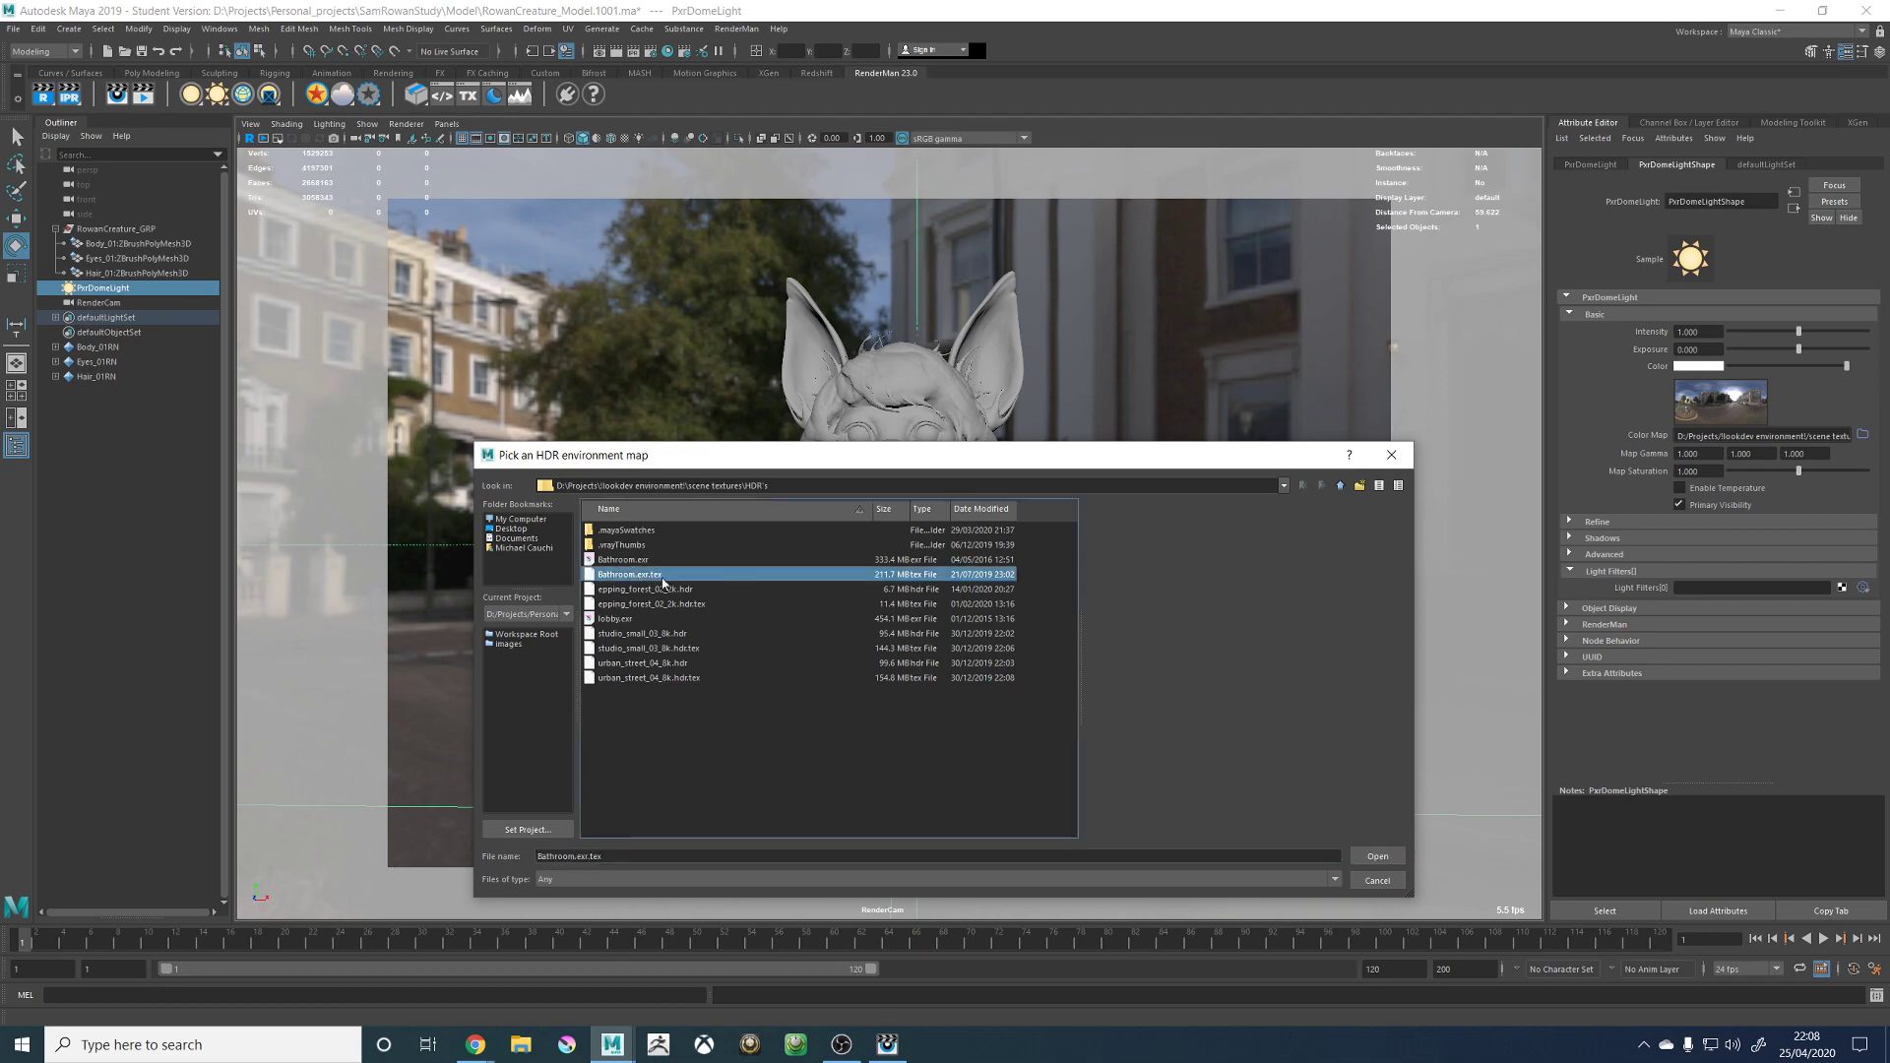
pyautogui.click(1376, 856)
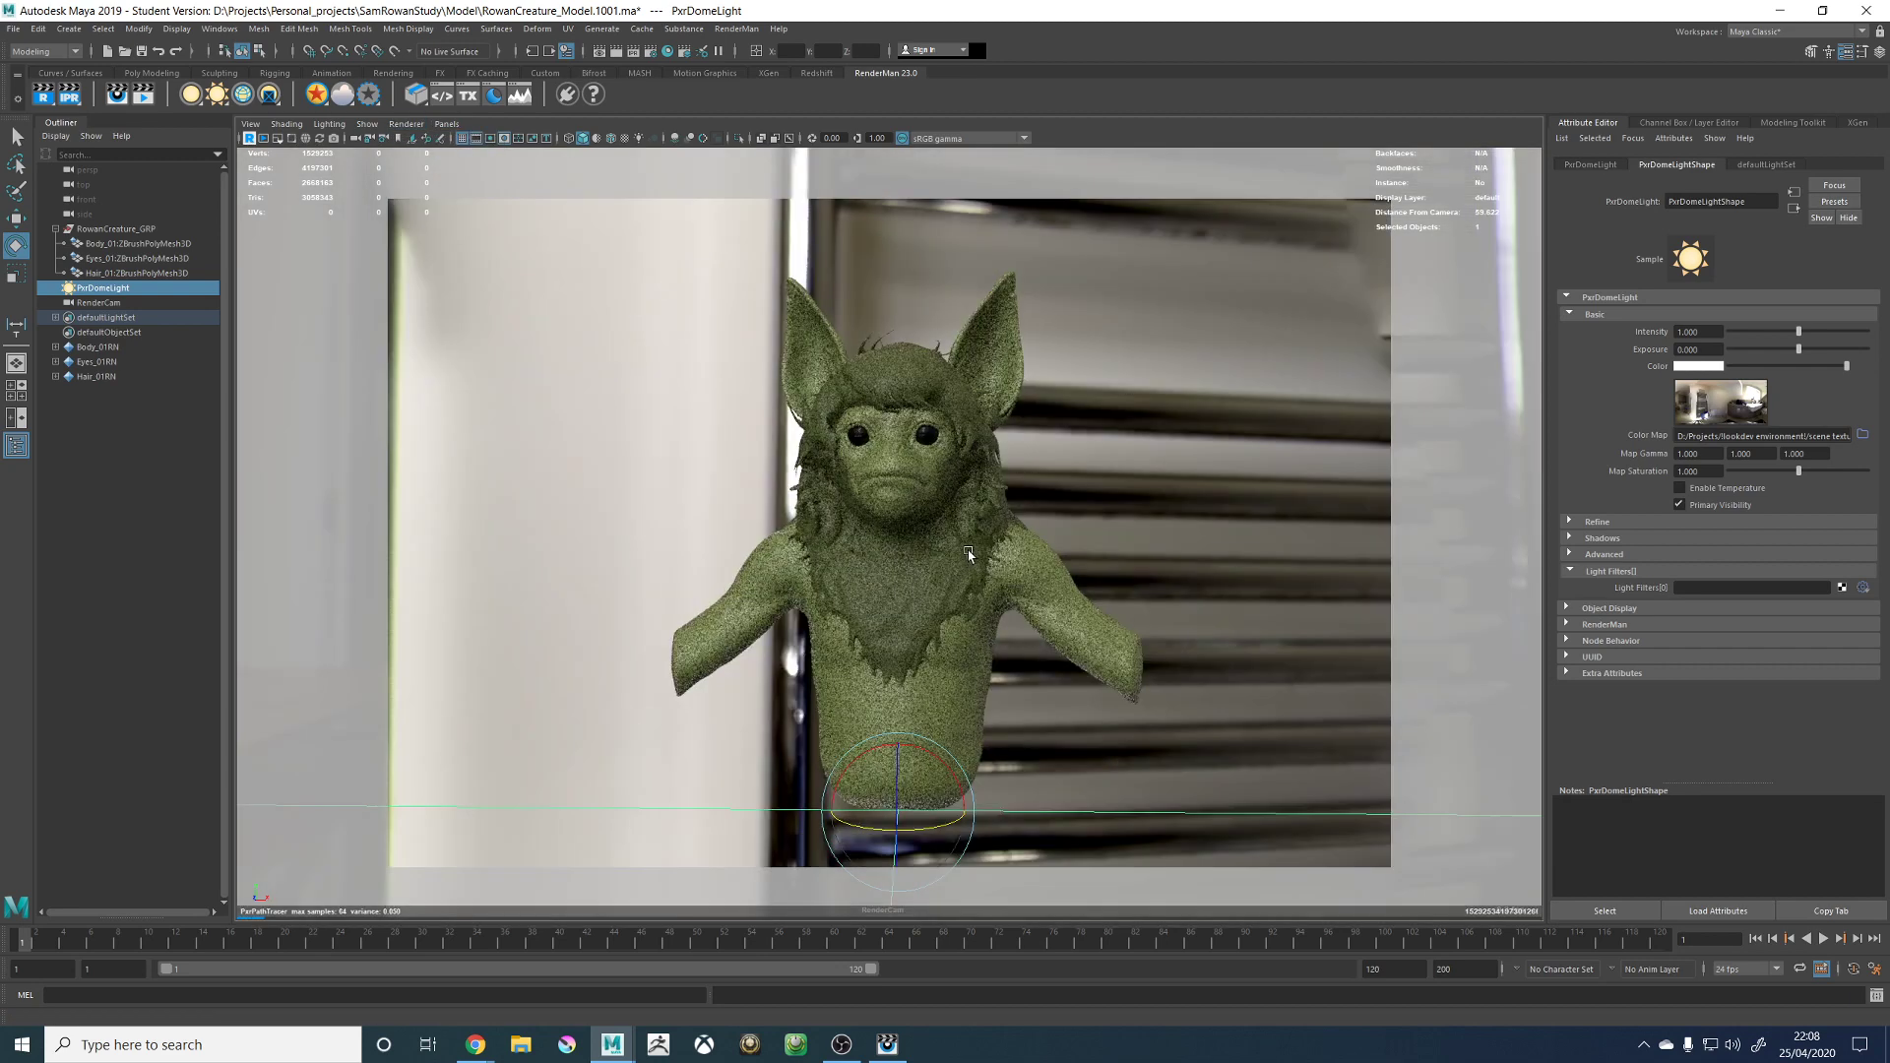
pyautogui.moveTo(919, 832)
pyautogui.mouseDown()
pyautogui.moveTo(943, 823)
pyautogui.moveTo(929, 836)
pyautogui.mouseUp()
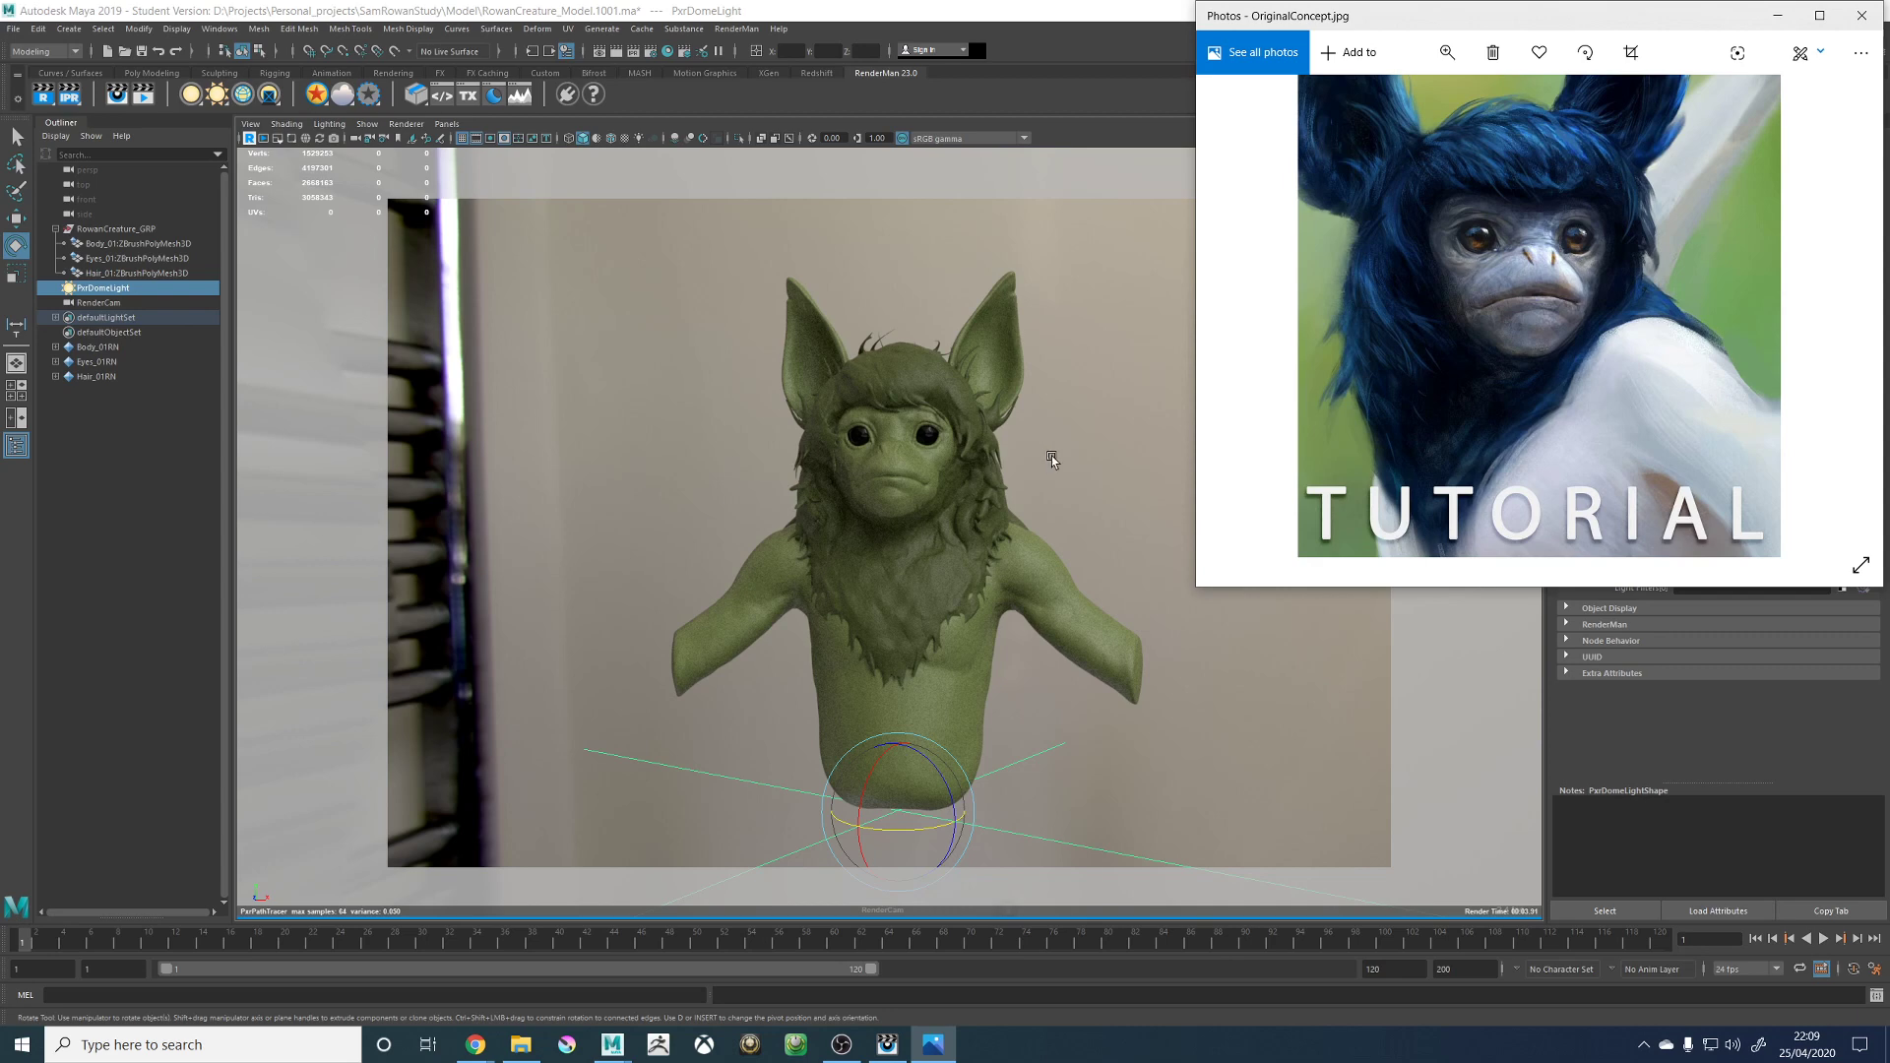
# Bring up the OriginalConcept.jpg reference in Photos and move its window to the other monitor.
pyautogui.click(1043, 458)
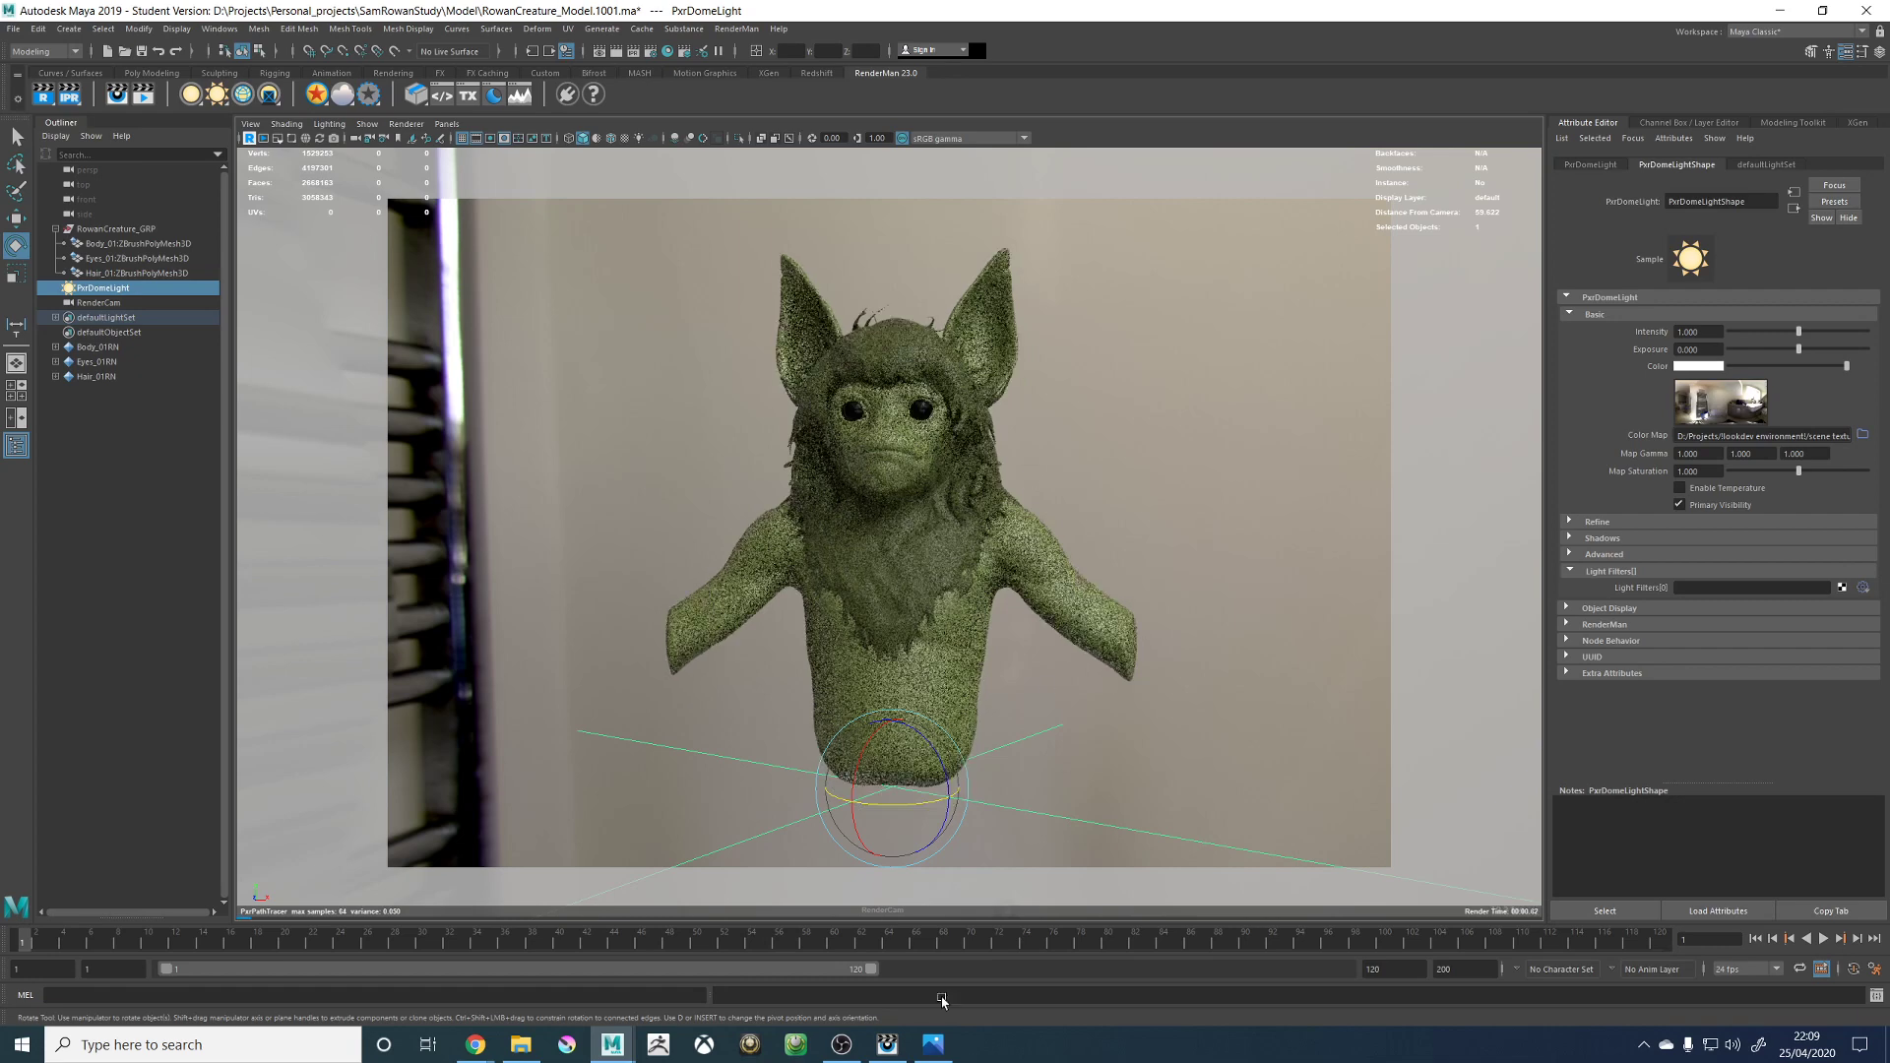
pyautogui.click(933, 1044)
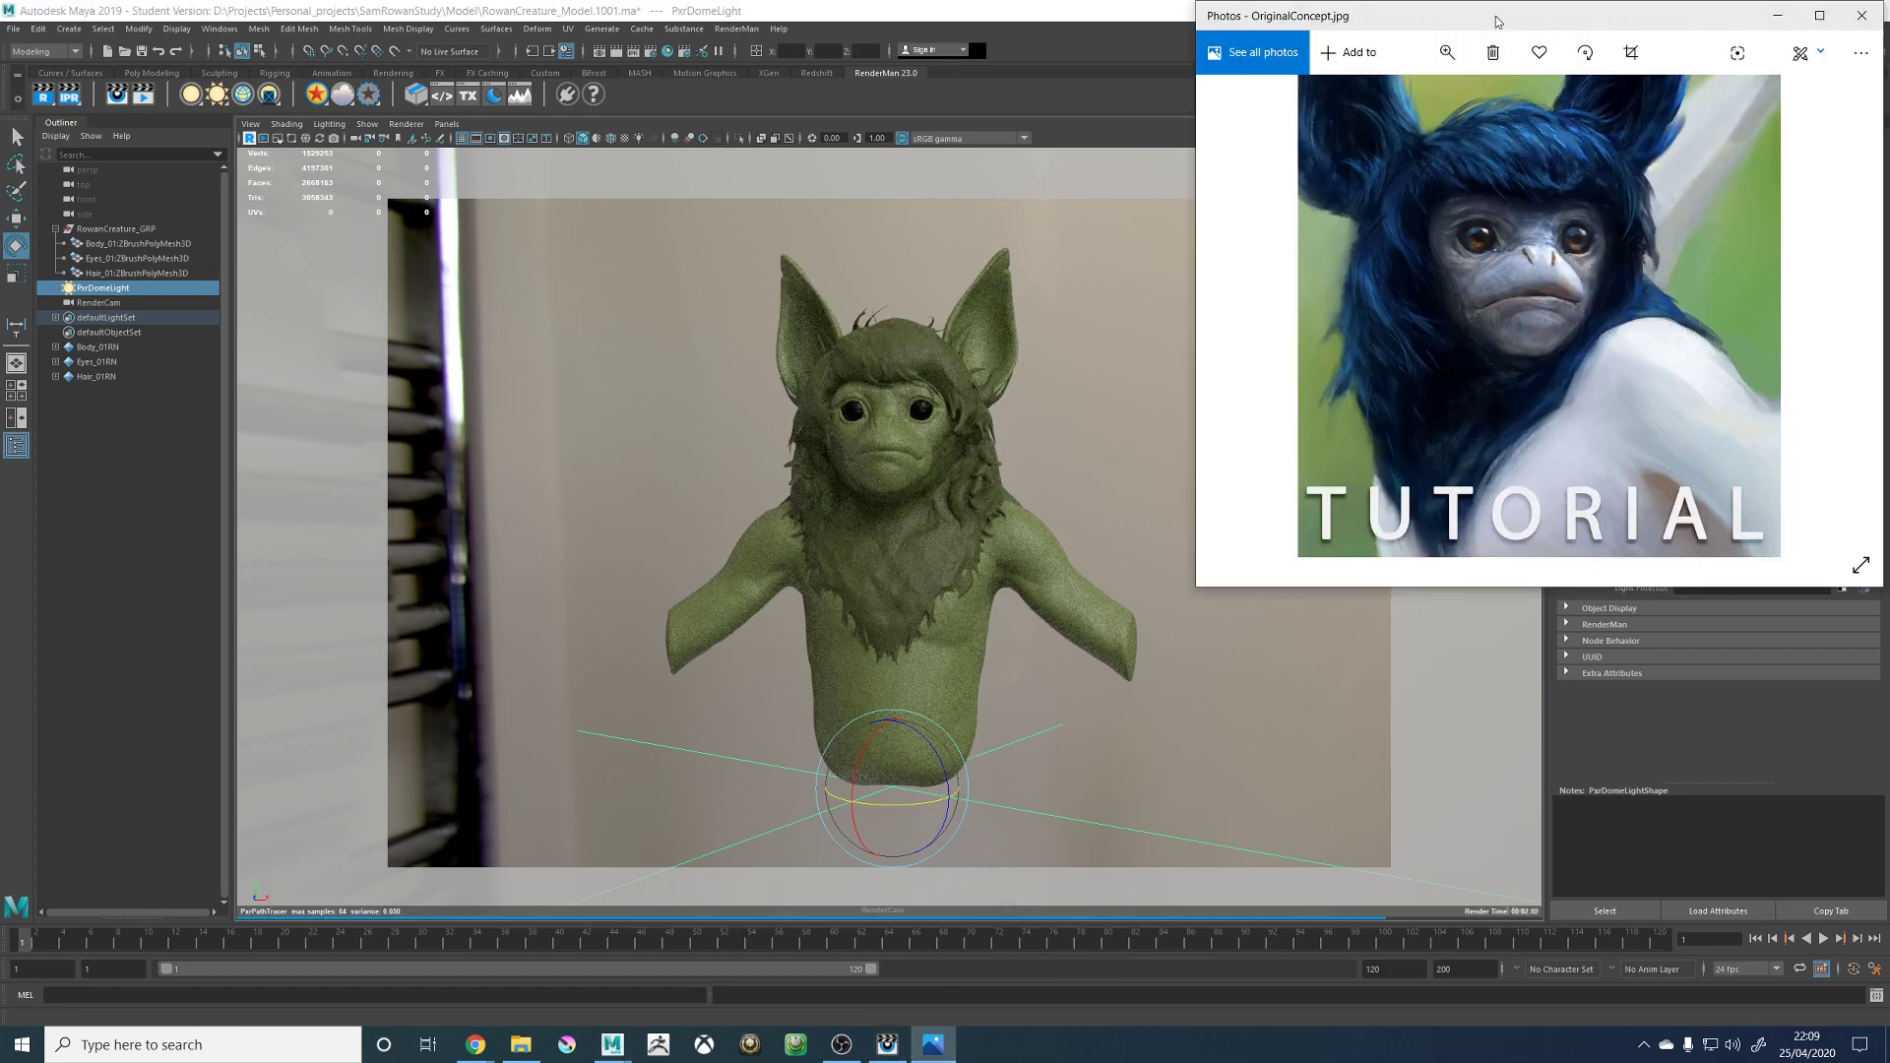
pyautogui.moveTo(1496, 18); pyautogui.dragTo(1888, 20)
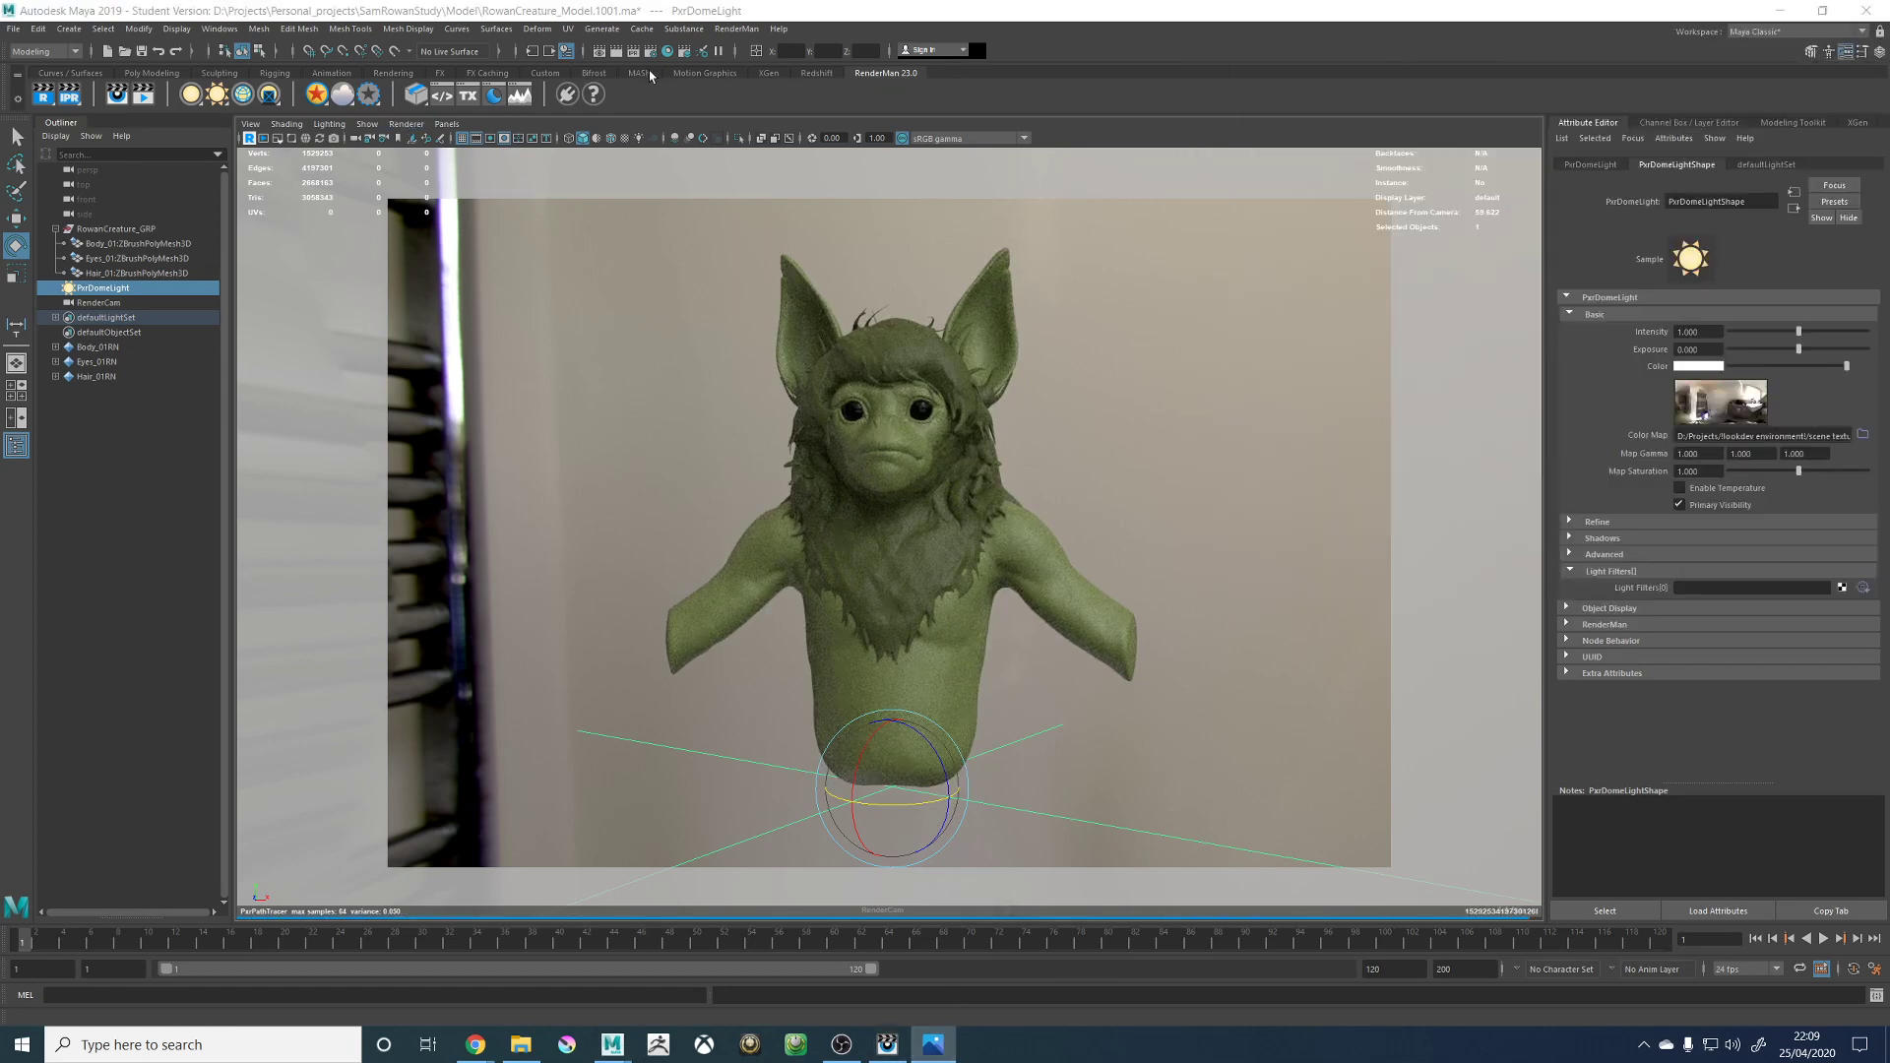
# Set the image size preset to 1k Square in the render settings and close them.
pyautogui.click(649, 52)
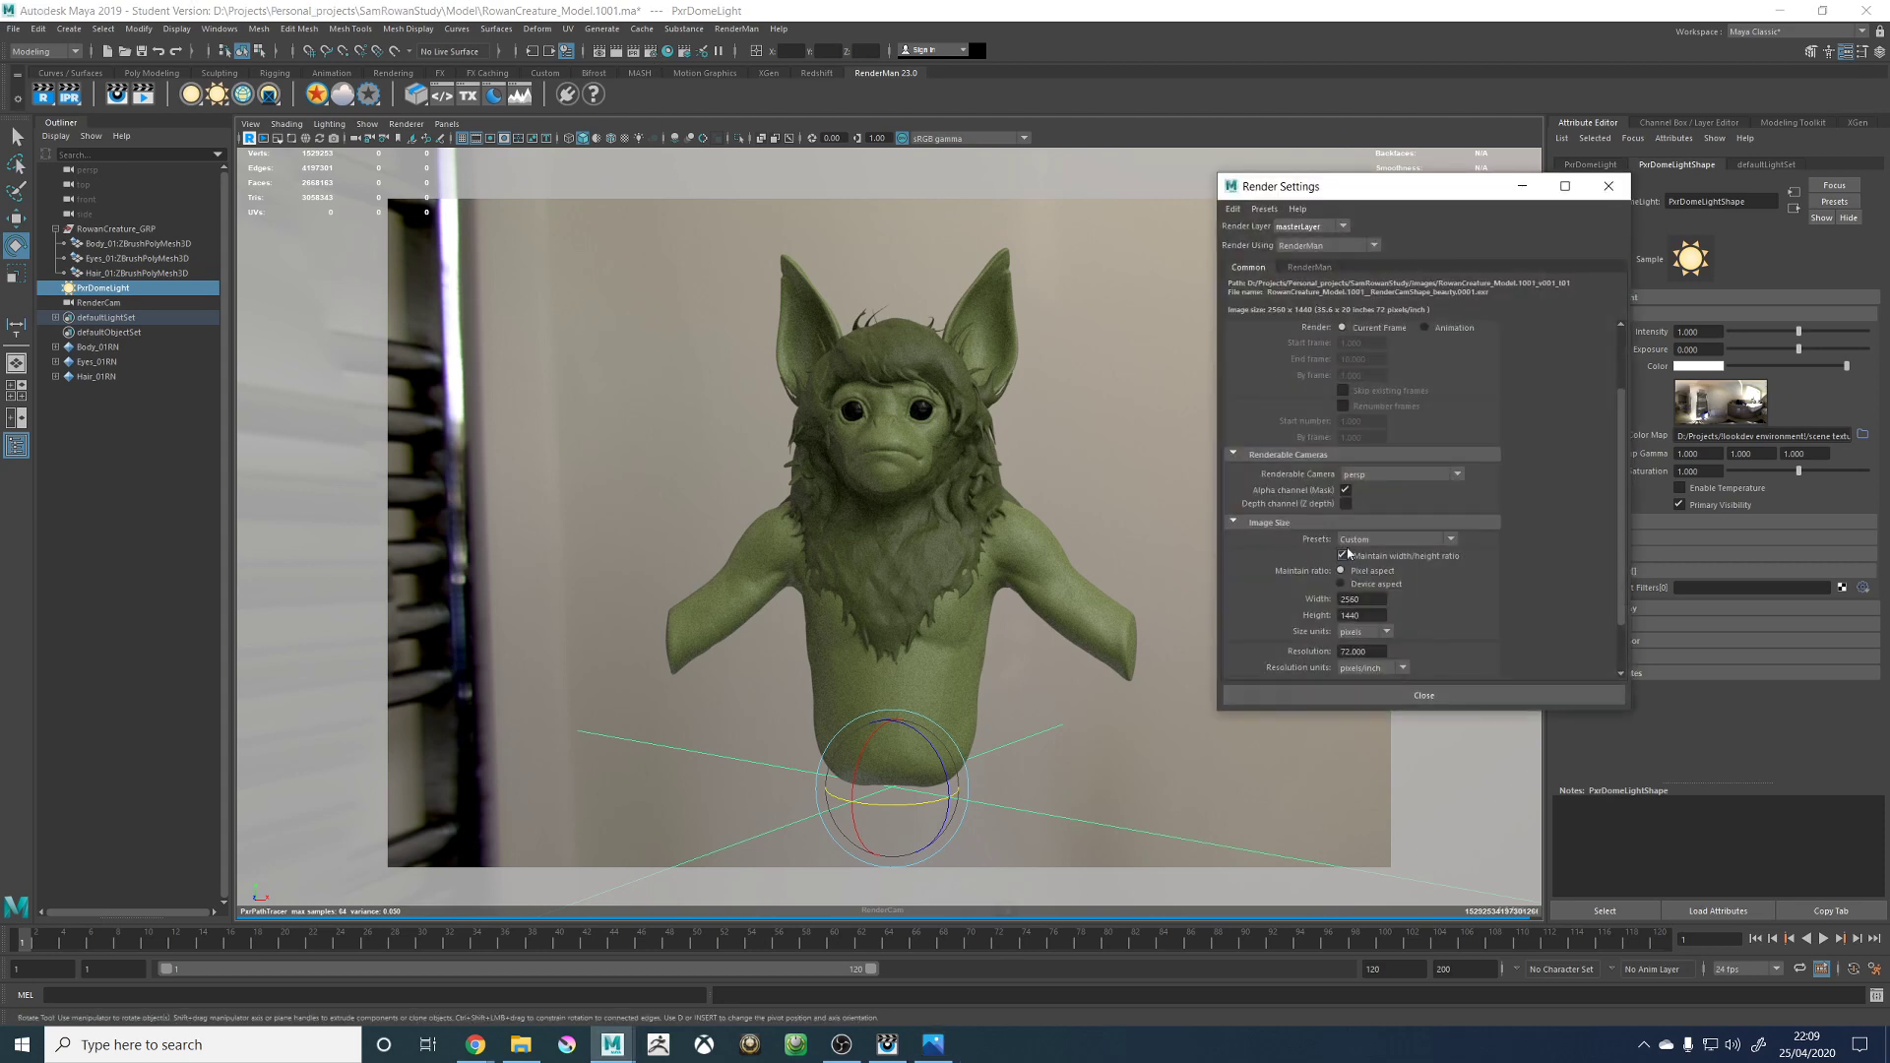
pyautogui.click(1370, 540)
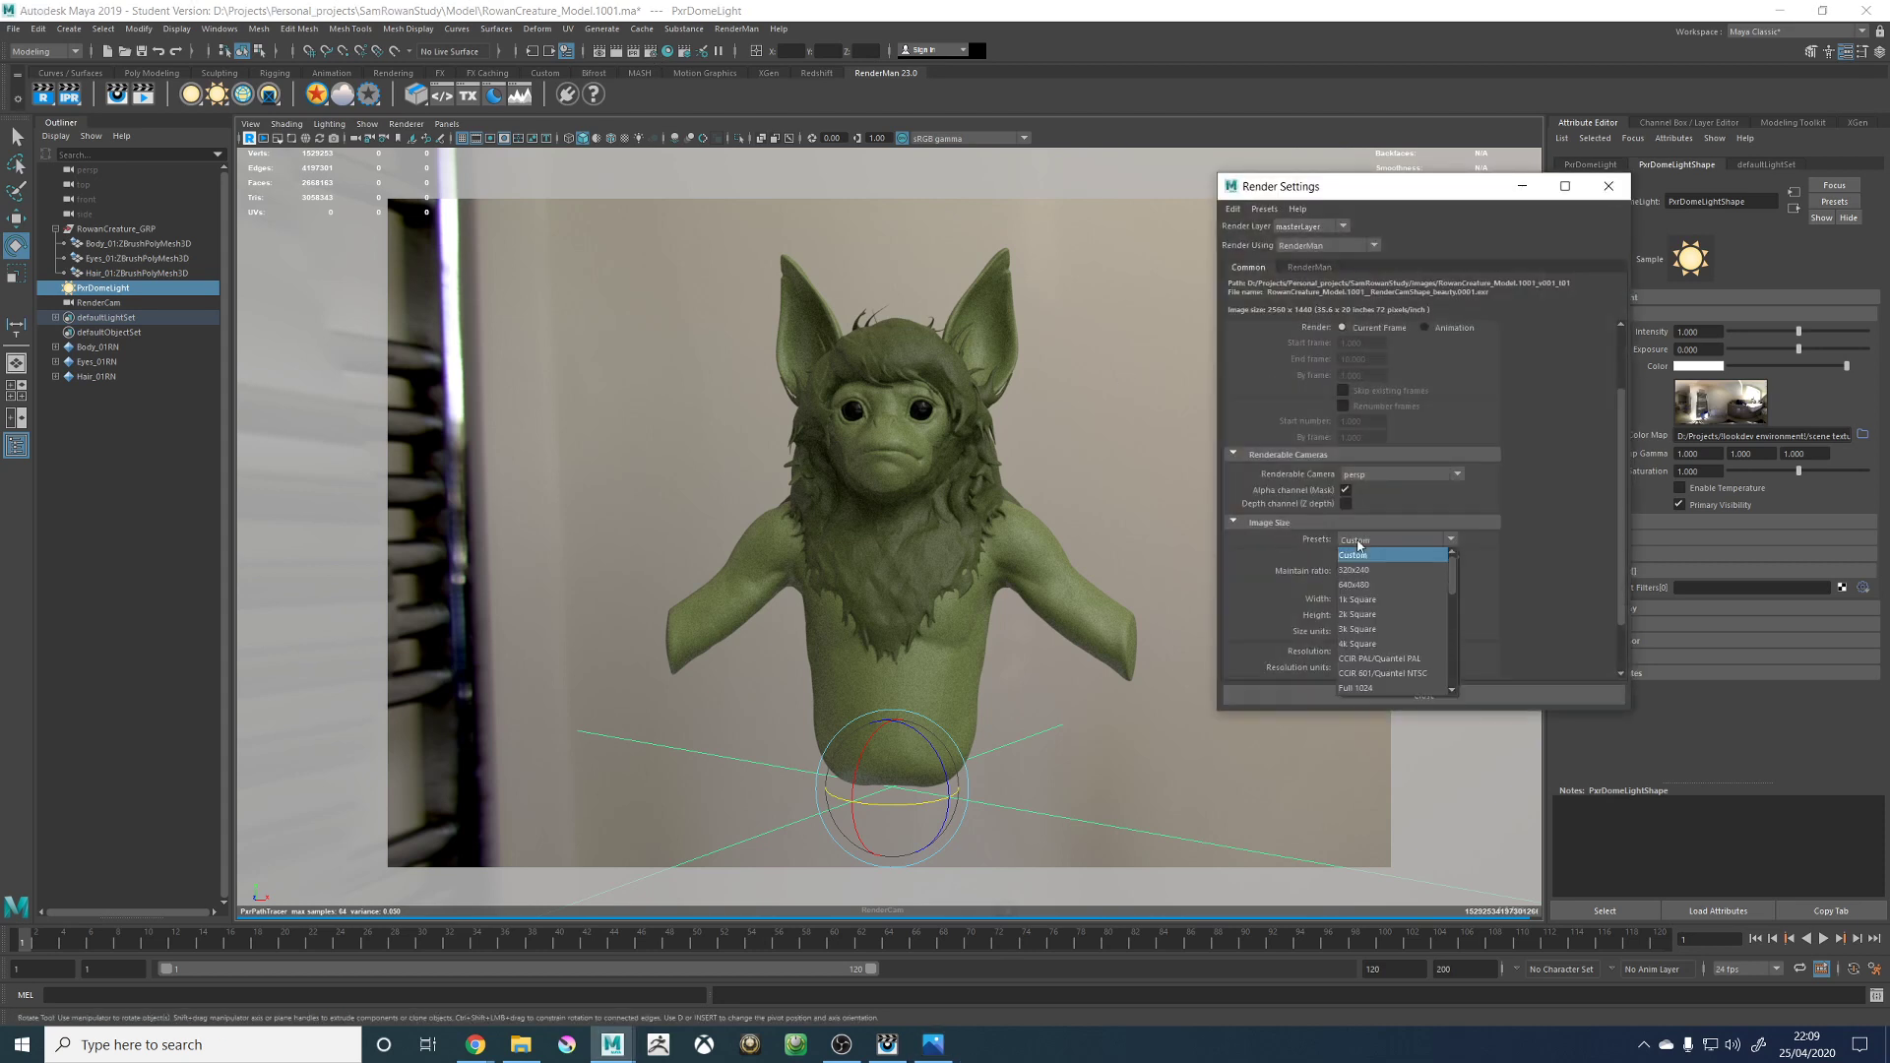
pyautogui.click(1374, 601)
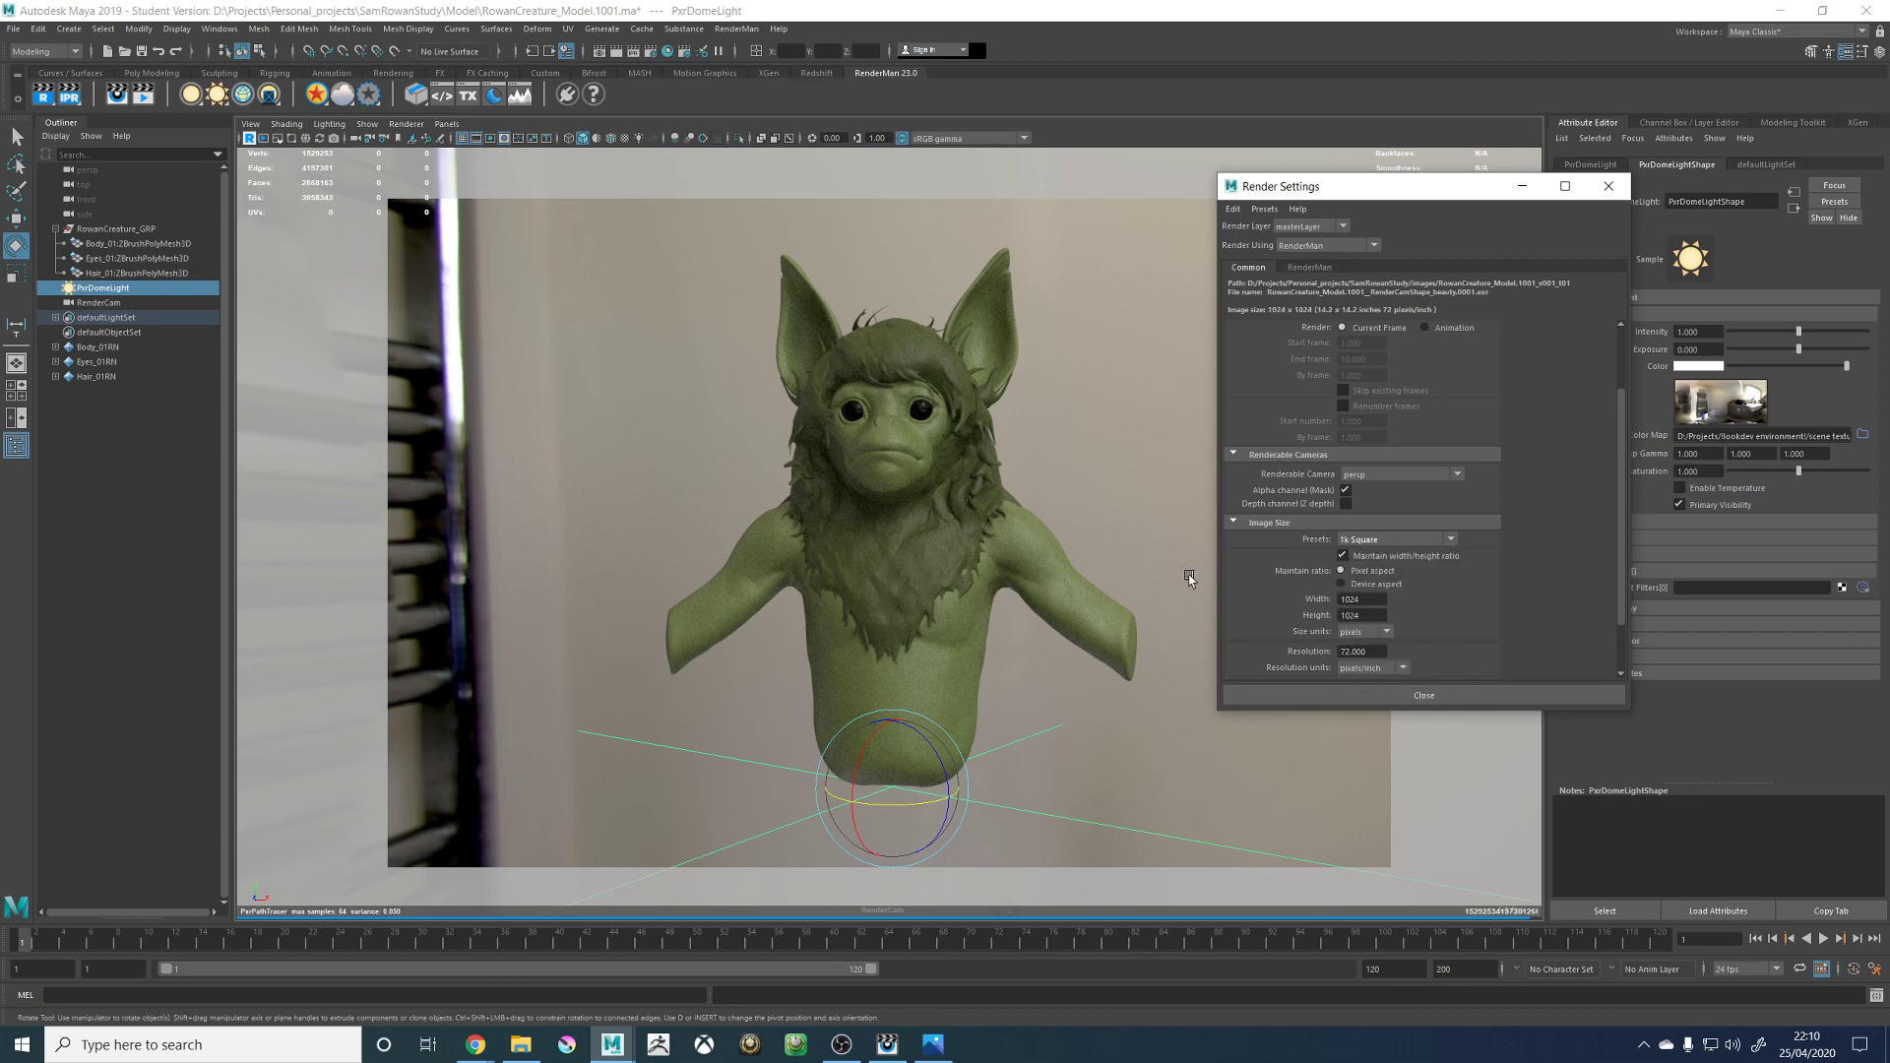
pyautogui.click(1392, 692)
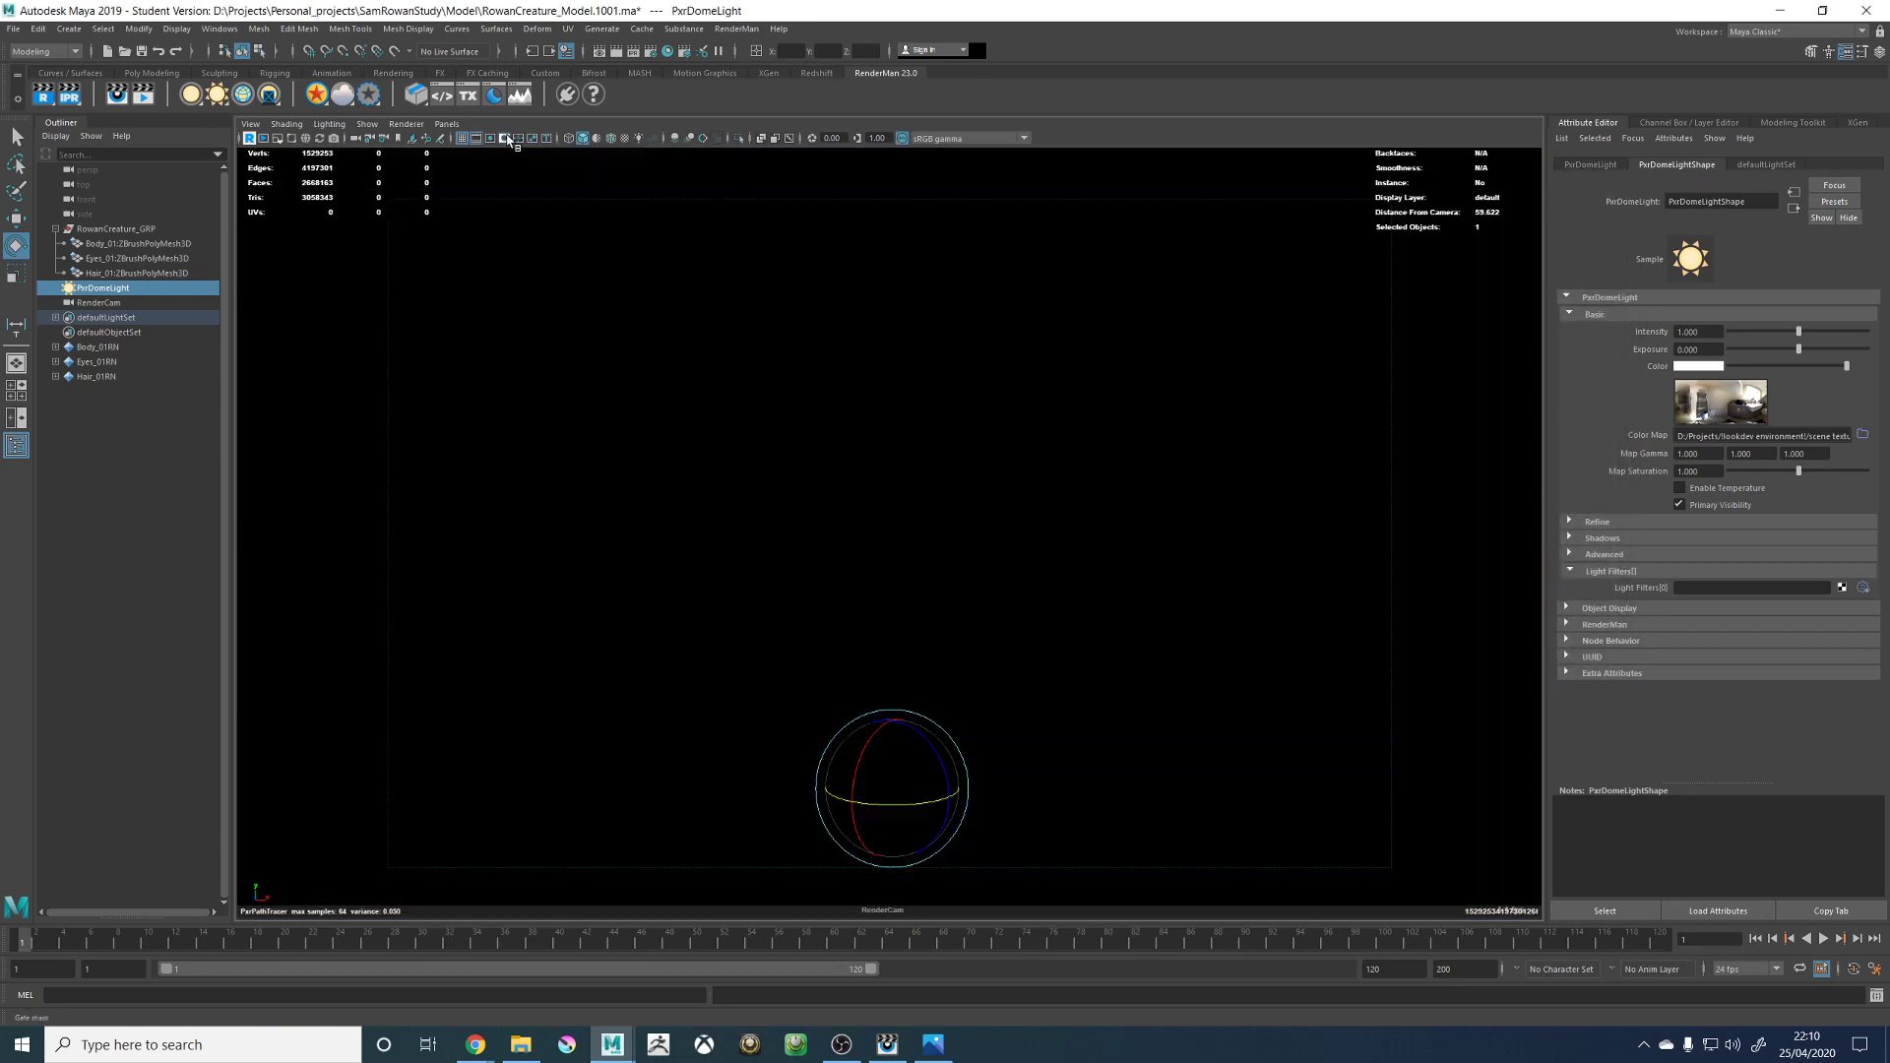
# Switch the viewport out of live RenderMan rendering and toggle the gate mask to check the camera frame.
pyautogui.click(405, 125)
pyautogui.click(427, 149)
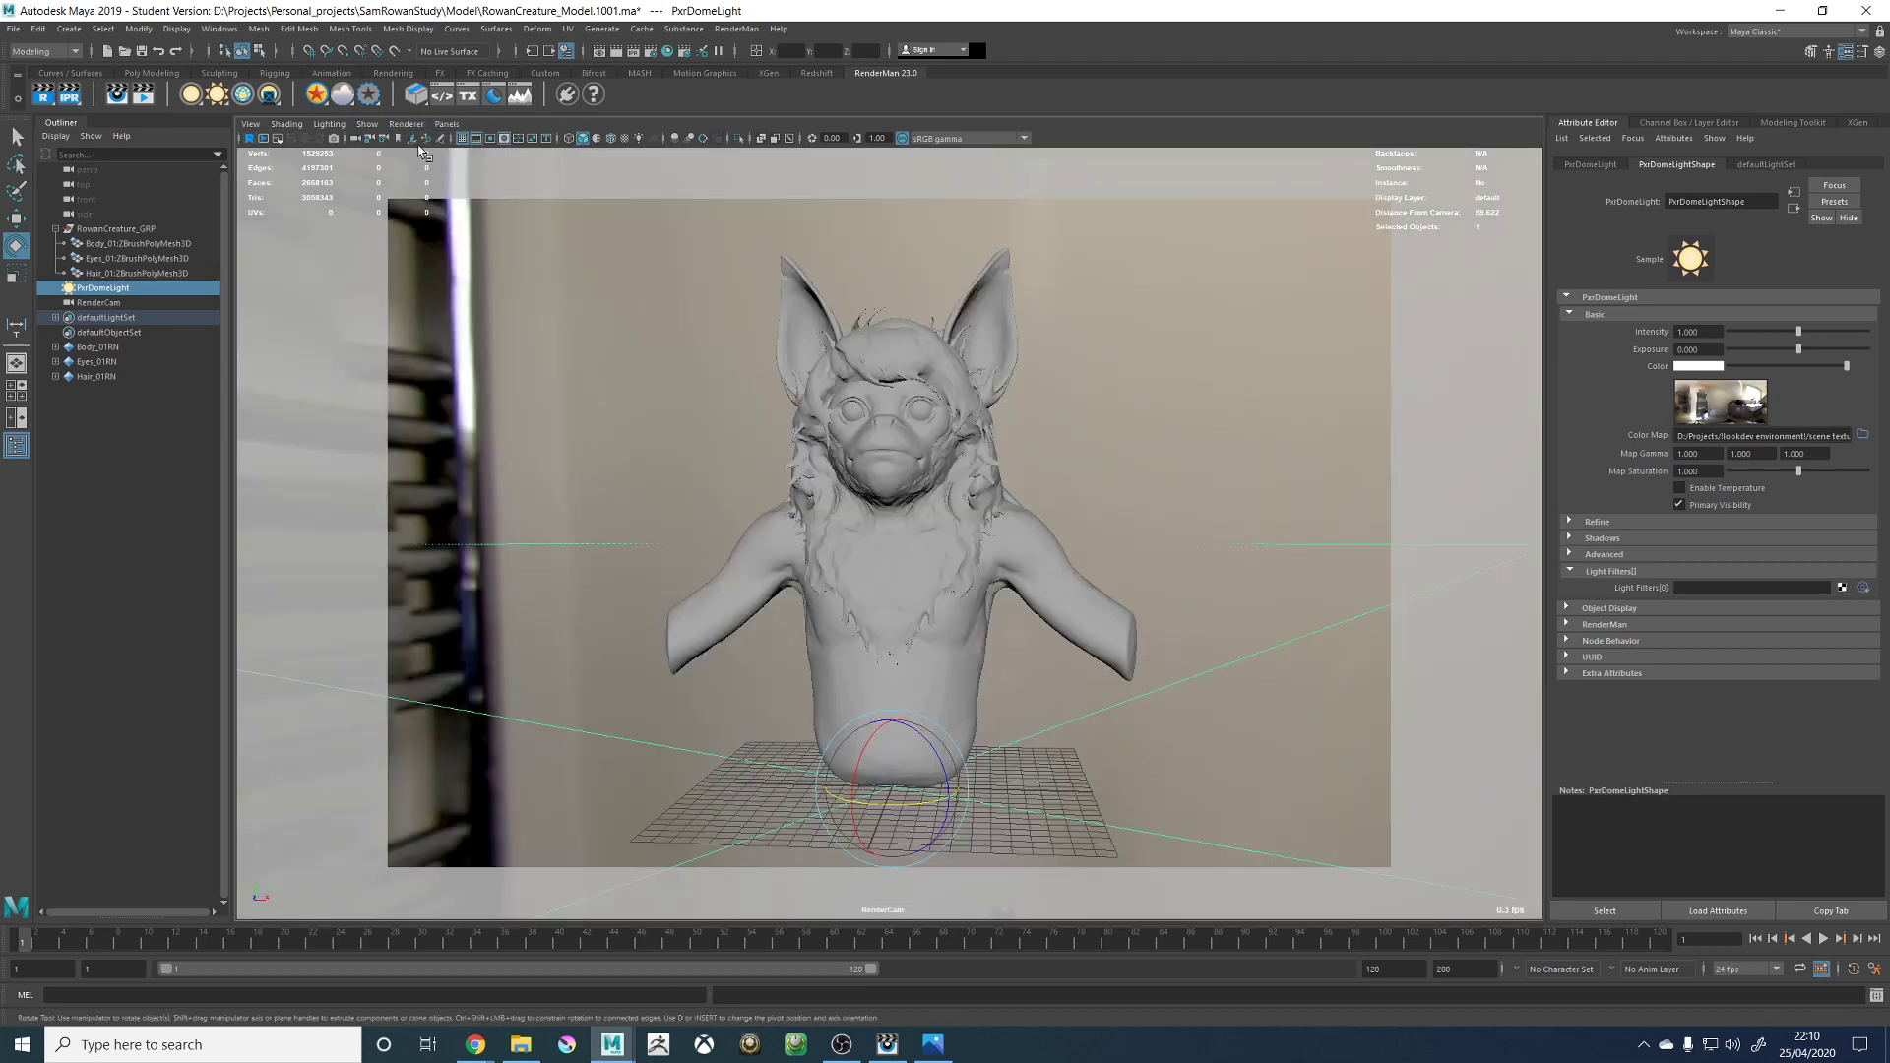
pyautogui.click(504, 139)
pyautogui.click(504, 139)
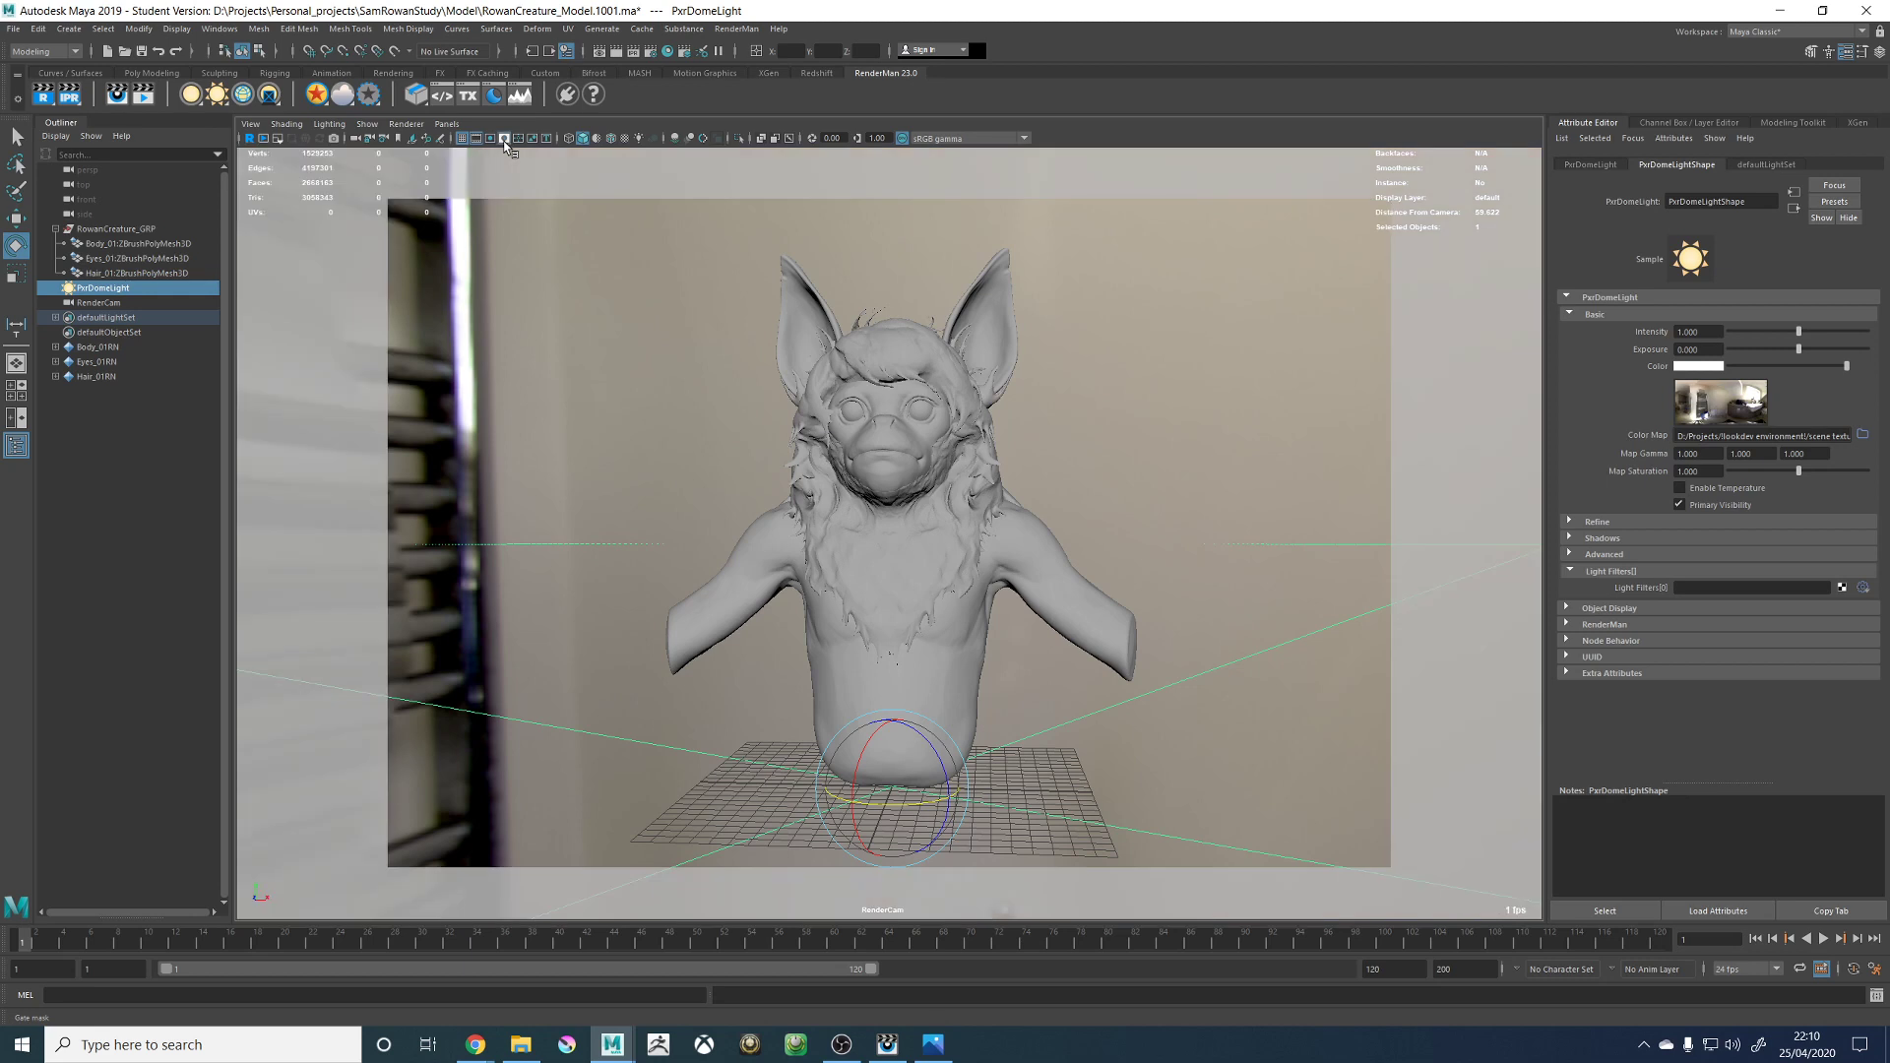
# Reopen the render settings and reapply the 1k Square image size preset.
pyautogui.click(651, 51)
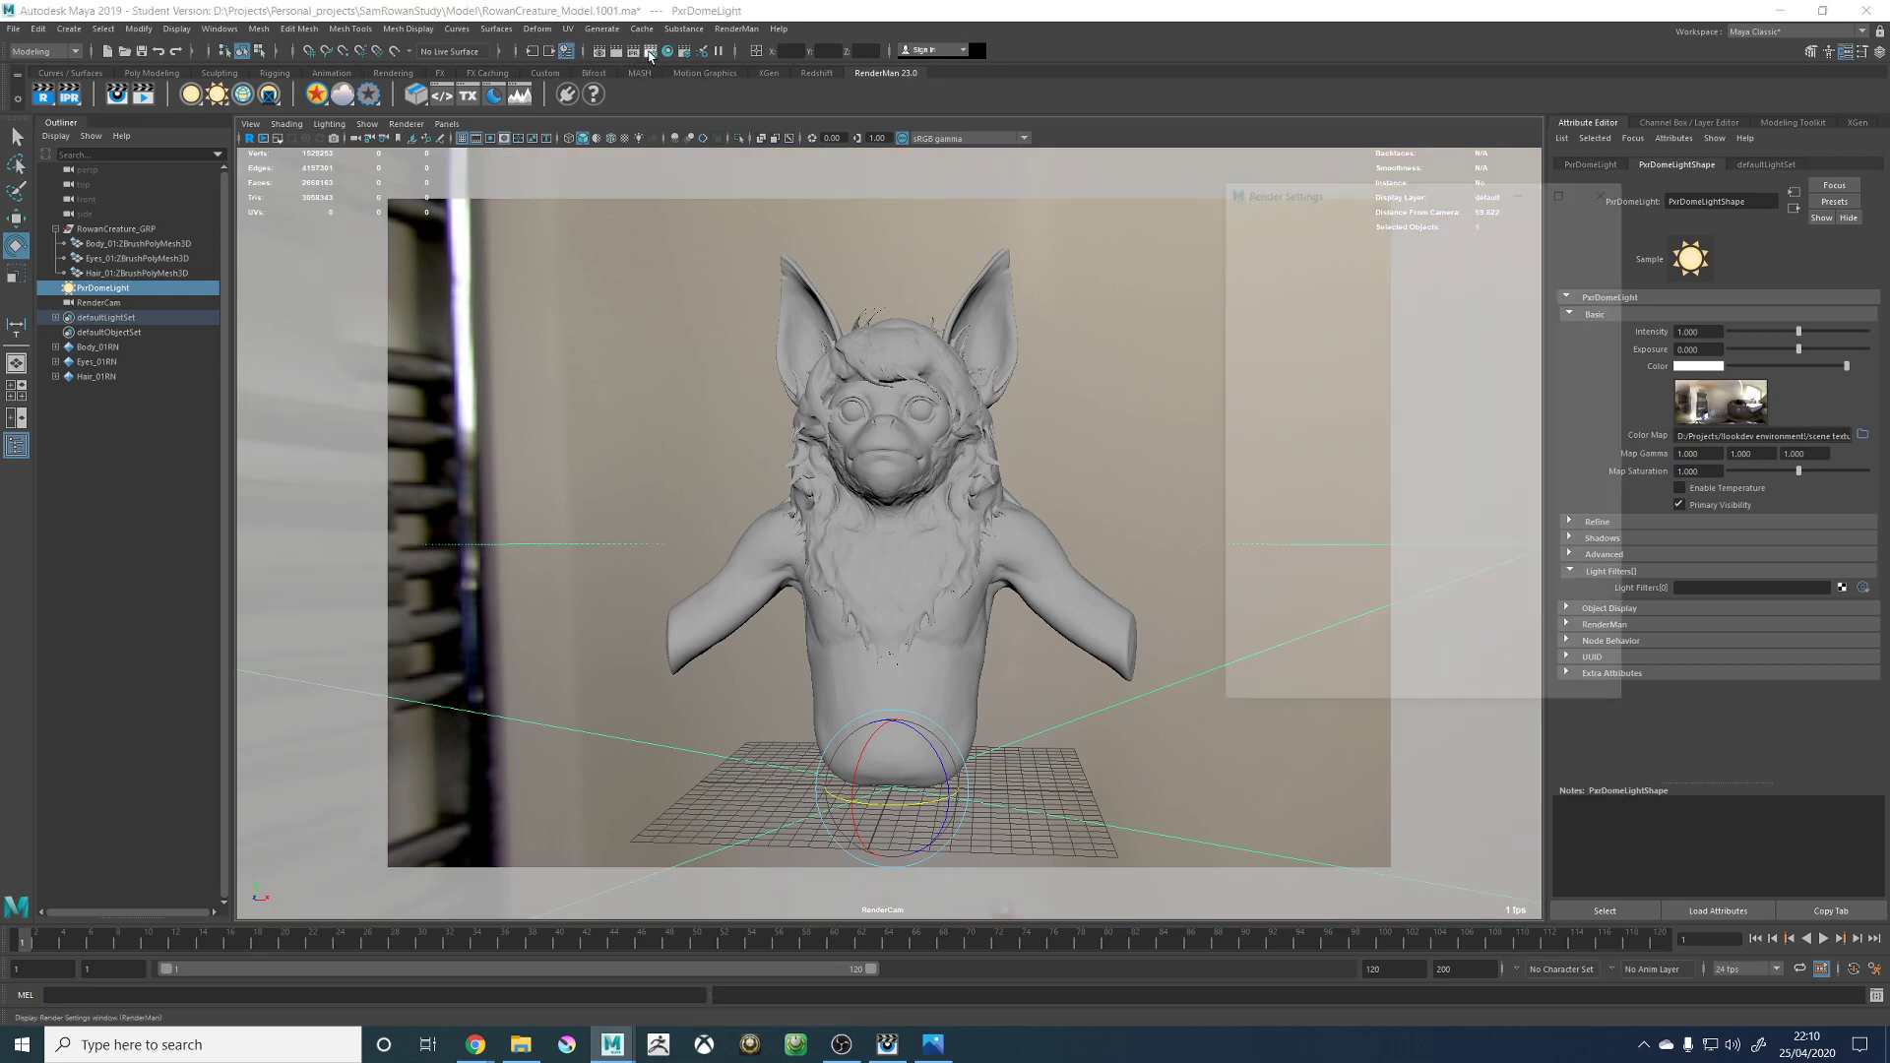
pyautogui.click(1372, 541)
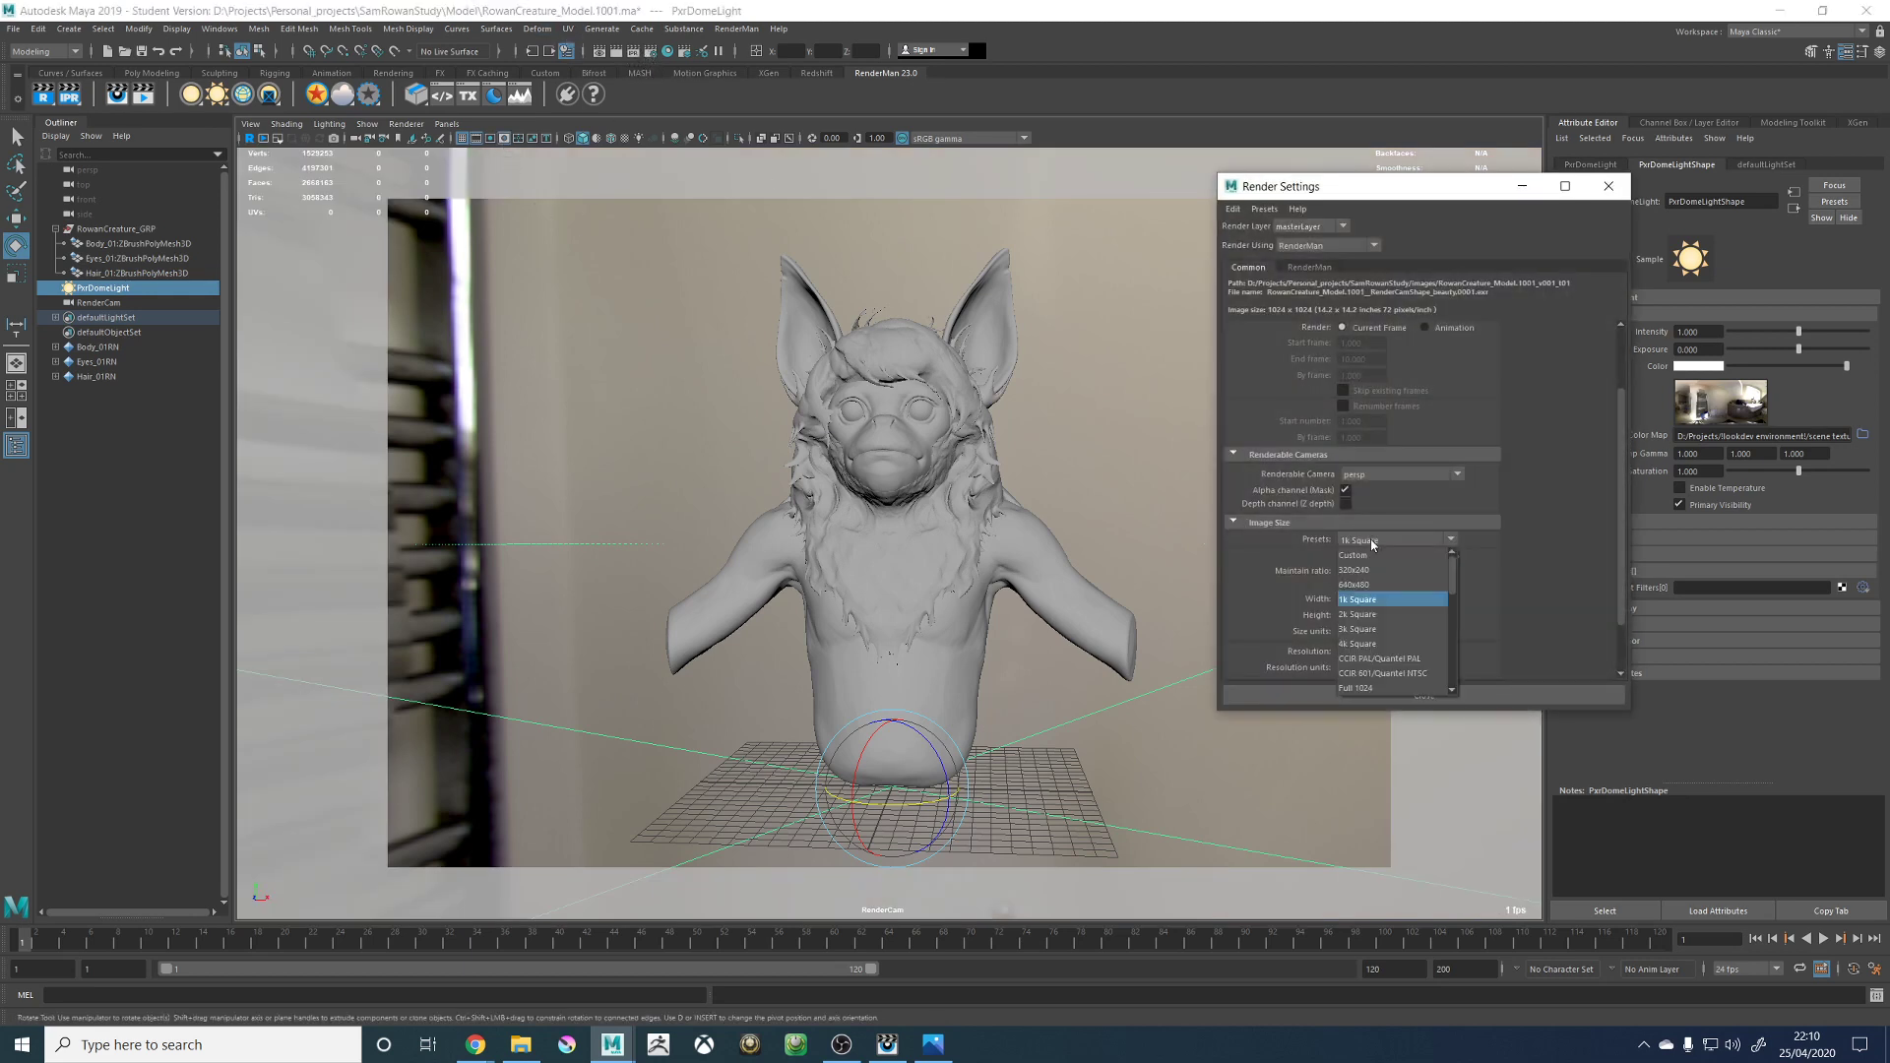
pyautogui.click(1376, 602)
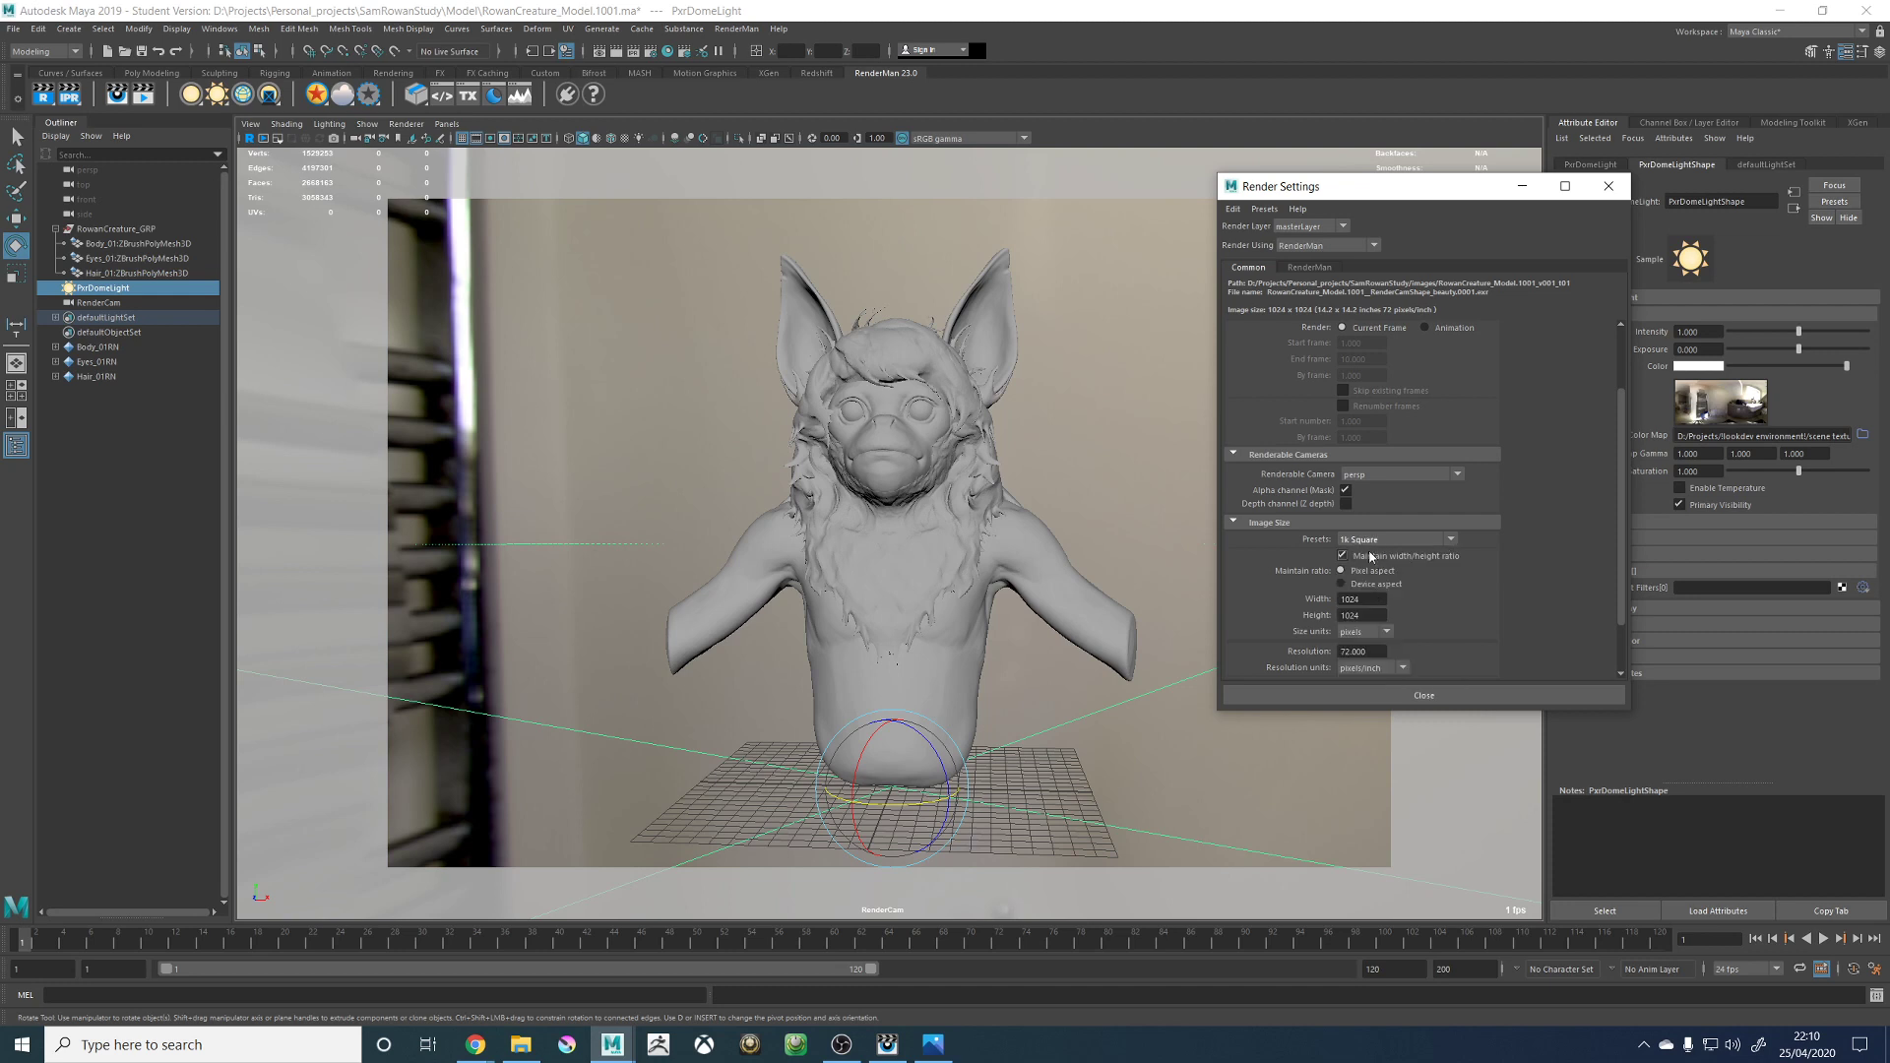
# Try the 320x240 image size preset, show the resolution gate, and return the preset to 1k Square.
pyautogui.scroll(-2, 1376, 551)
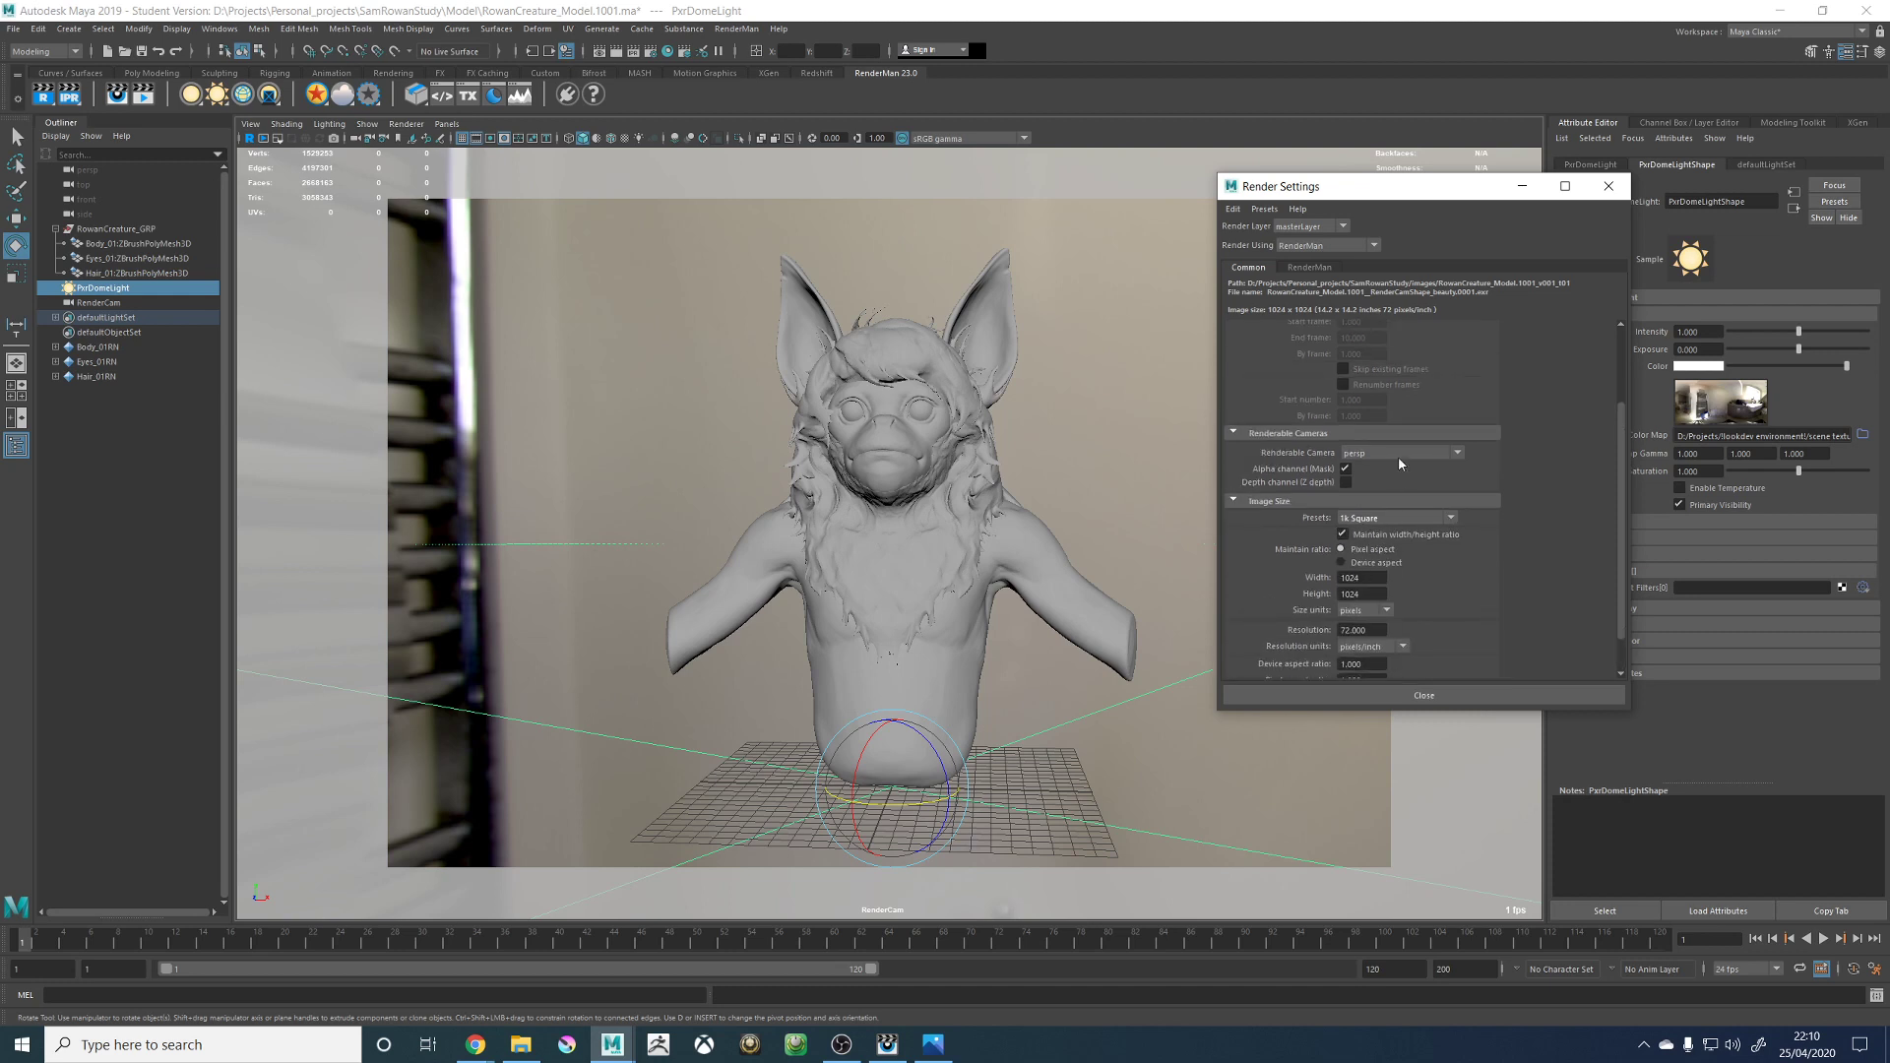
pyautogui.click(1376, 519)
pyautogui.click(1366, 549)
pyautogui.click(490, 138)
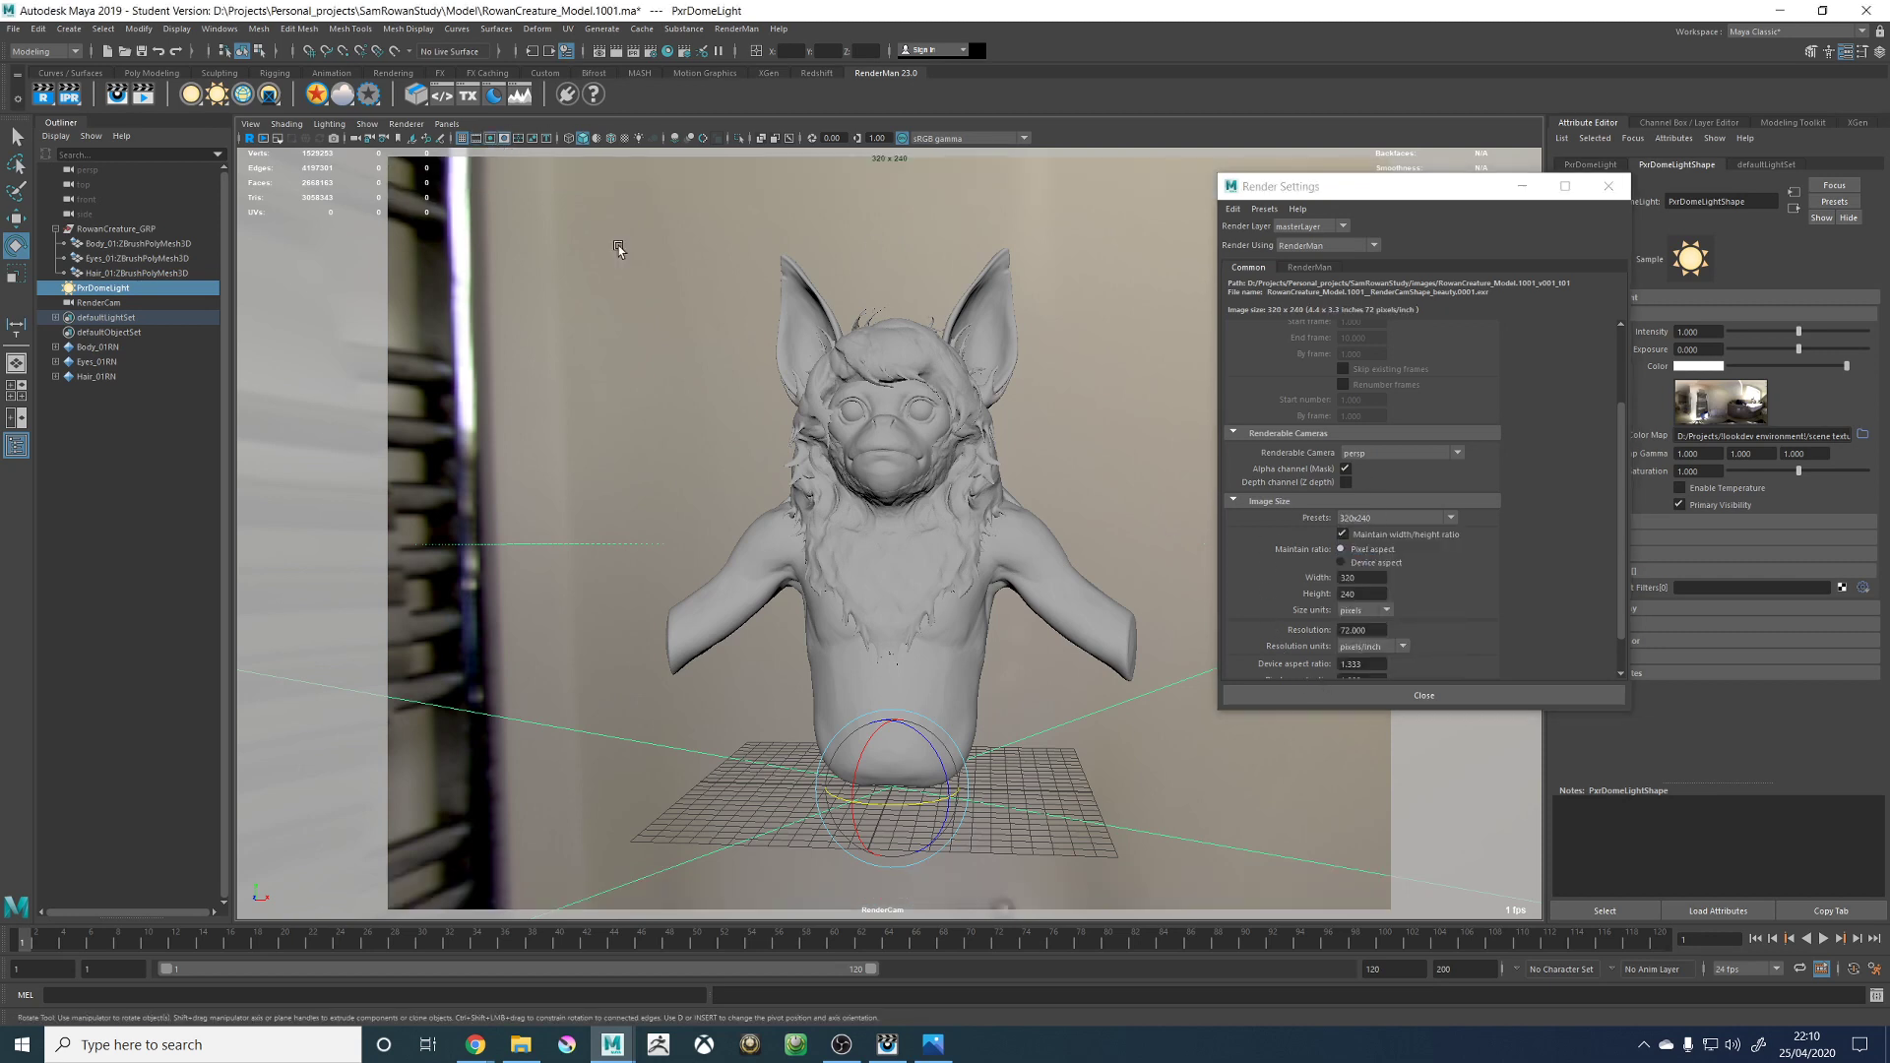
pyautogui.click(1387, 518)
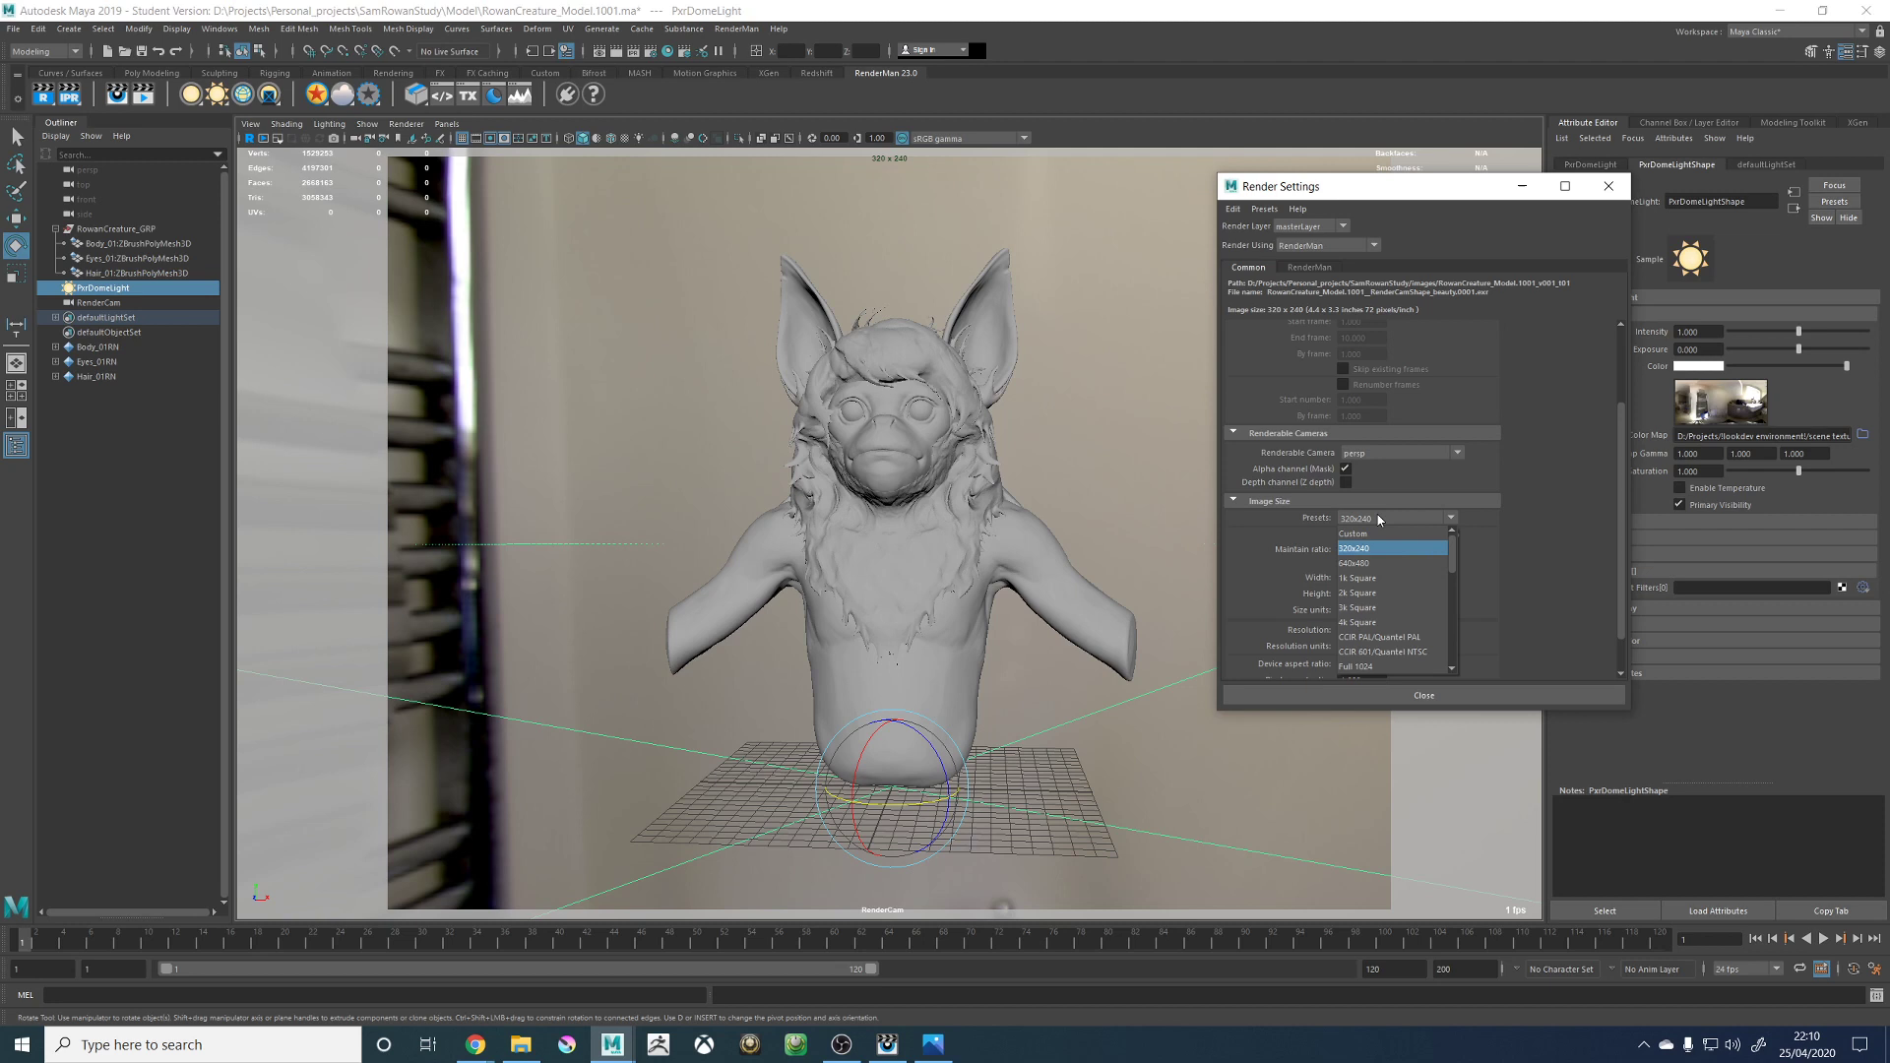
pyautogui.click(1360, 579)
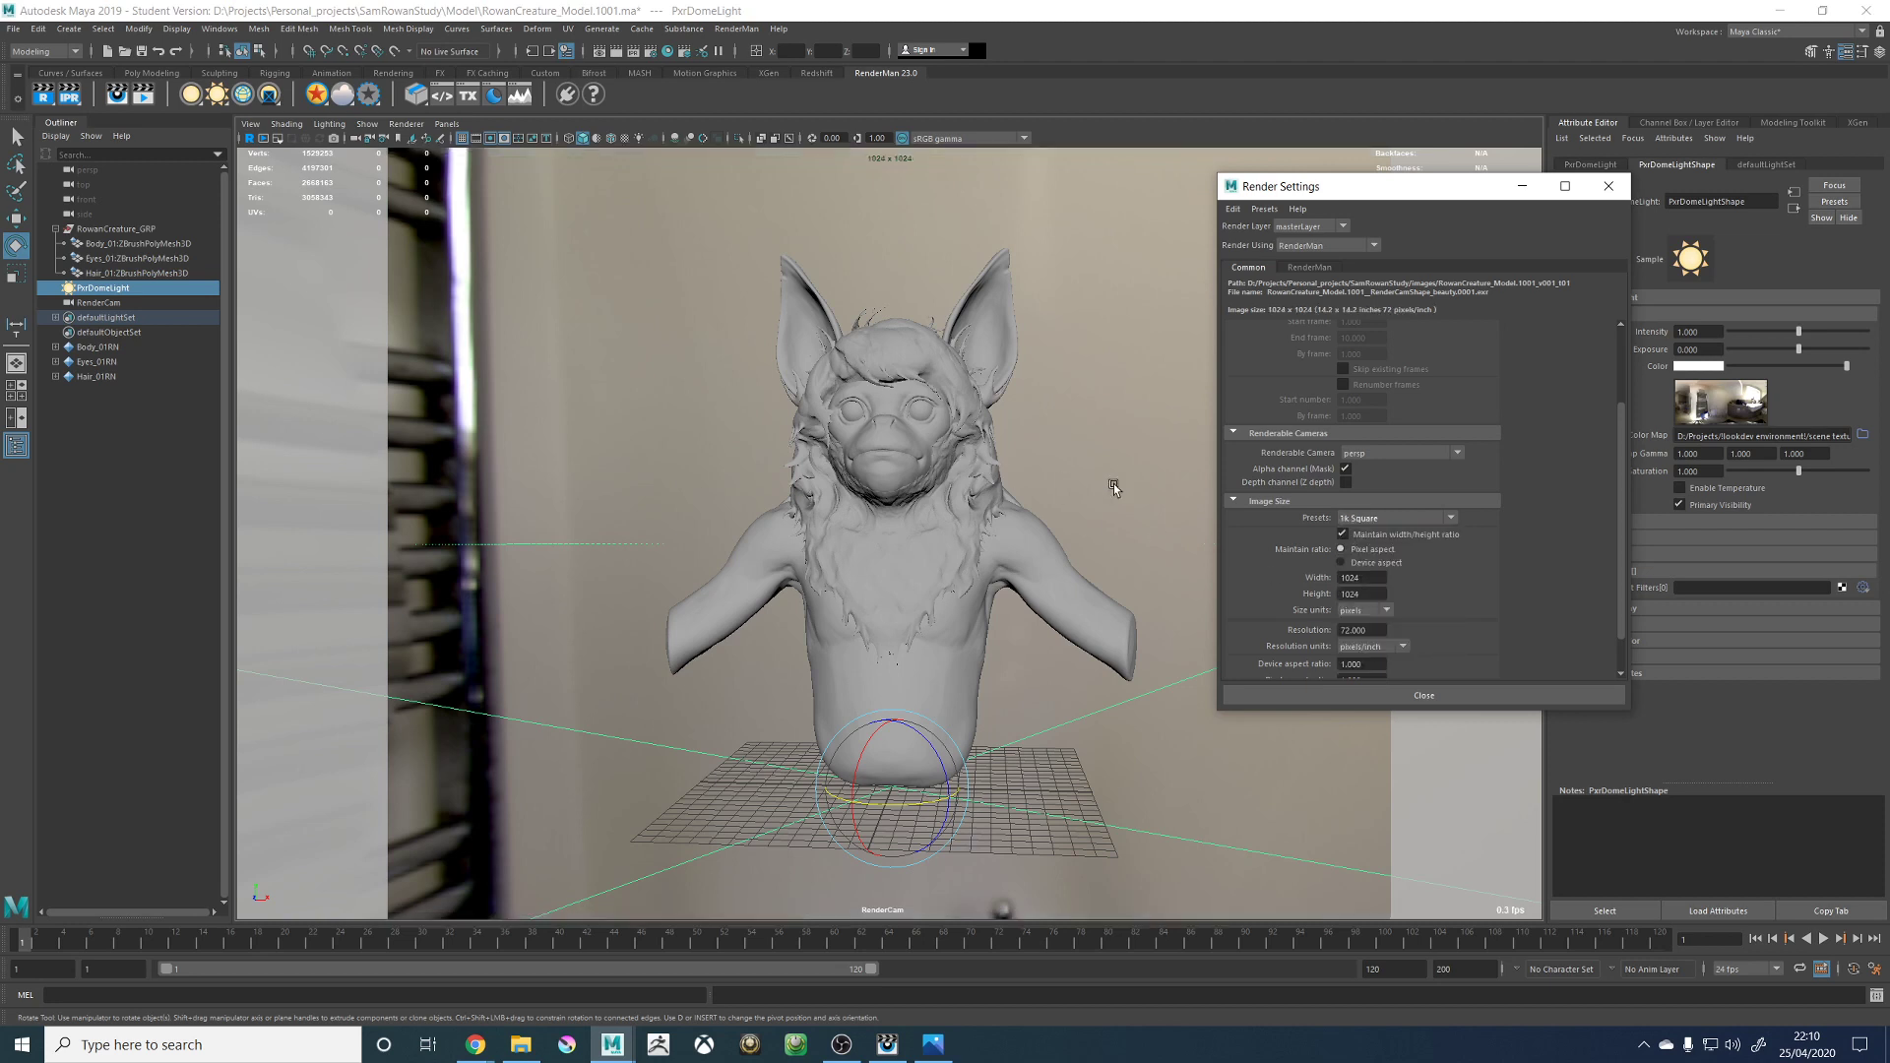
# Widen the Outliner to narrow the viewport, and frame the creature's head and upper body more closely in RenderCam.
pyautogui.moveTo(226, 517); pyautogui.dragTo(549, 518)
pyautogui.keyDown('alt'); pyautogui.moveTo(768, 518); pyautogui.dragTo(891, 502, button='right'); pyautogui.keyUp('alt')
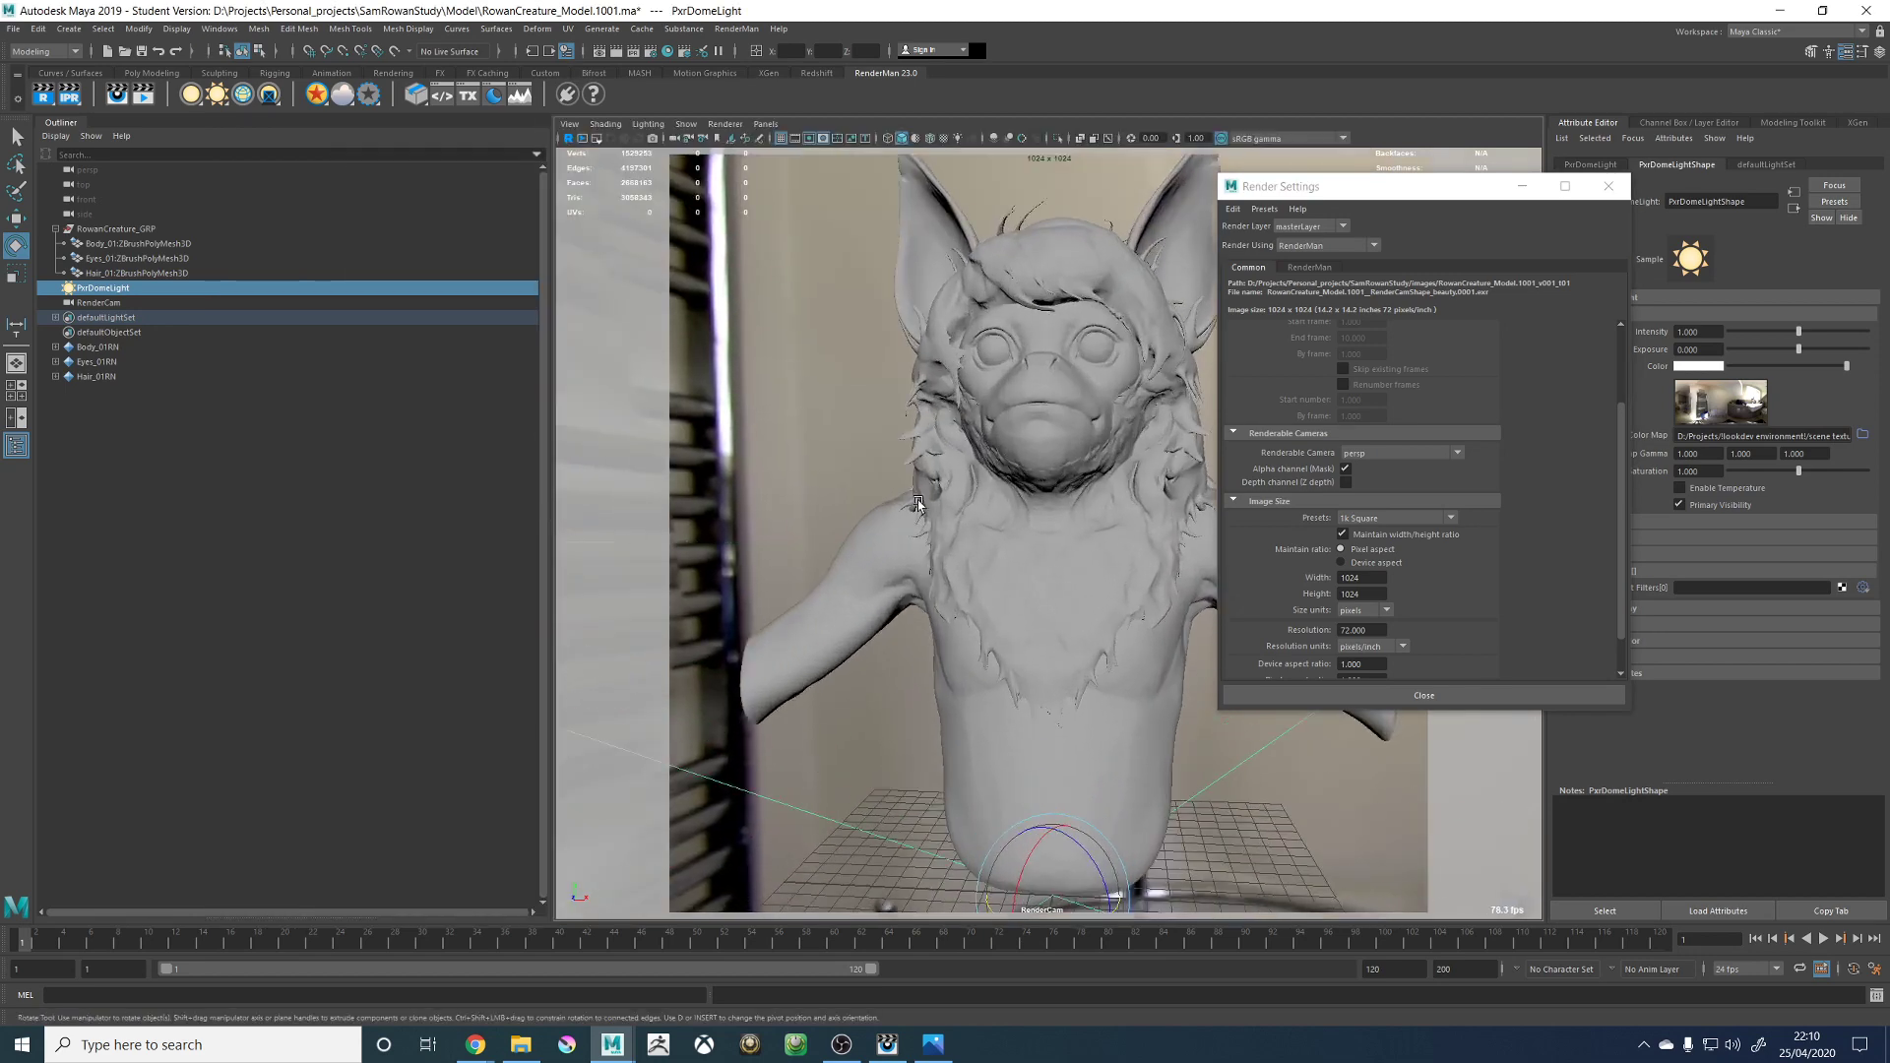
pyautogui.keyDown('alt'); pyautogui.moveTo(879, 490); pyautogui.dragTo(868, 570, button='middle'); pyautogui.keyUp('alt')
pyautogui.keyDown('alt'); pyautogui.moveTo(866, 571); pyautogui.dragTo(883, 574); pyautogui.keyUp('alt')
pyautogui.keyDown('alt'); pyautogui.moveTo(884, 574); pyautogui.dragTo(928, 578, button='right'); pyautogui.keyUp('alt')
pyautogui.keyDown('alt'); pyautogui.moveTo(928, 578); pyautogui.dragTo(937, 578); pyautogui.keyUp('alt')
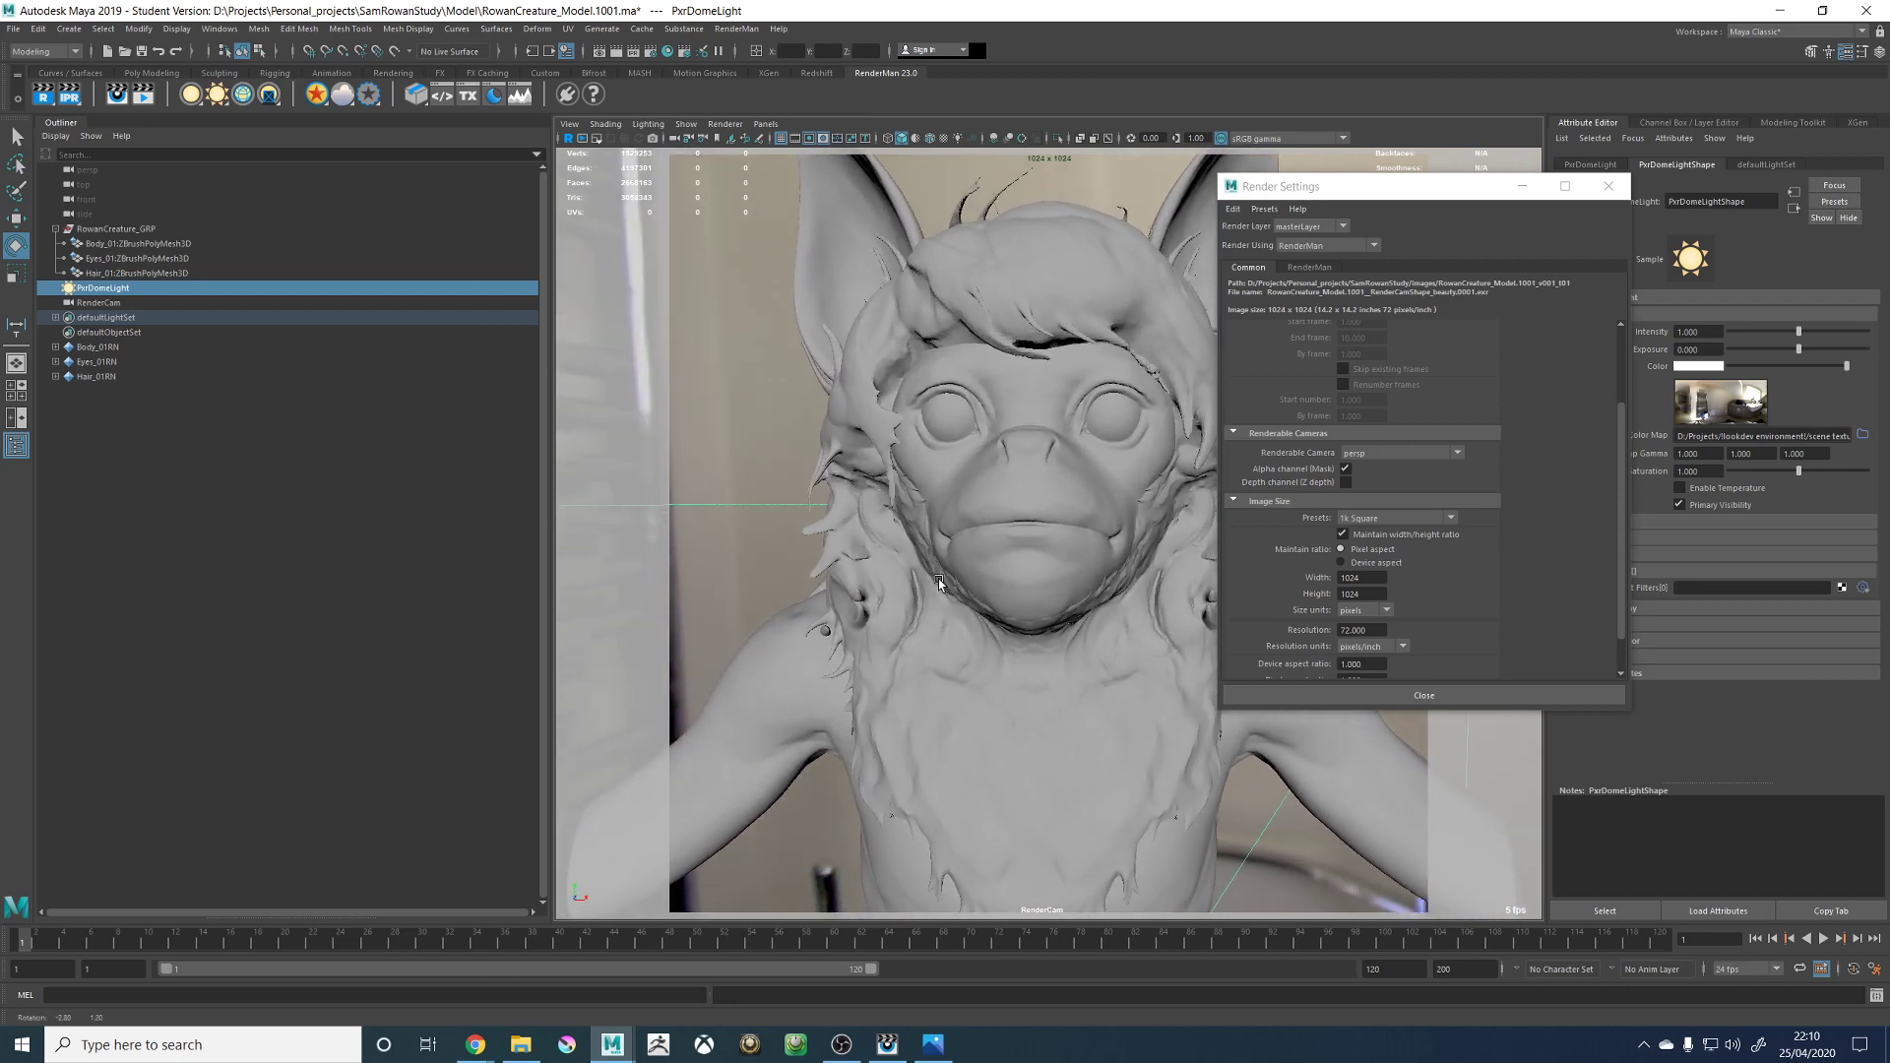
# Close the render settings, select RenderCam, and have the Attribute Editor automatically load the selected object's attributes.
pyautogui.scroll(-1, 1024, 533)
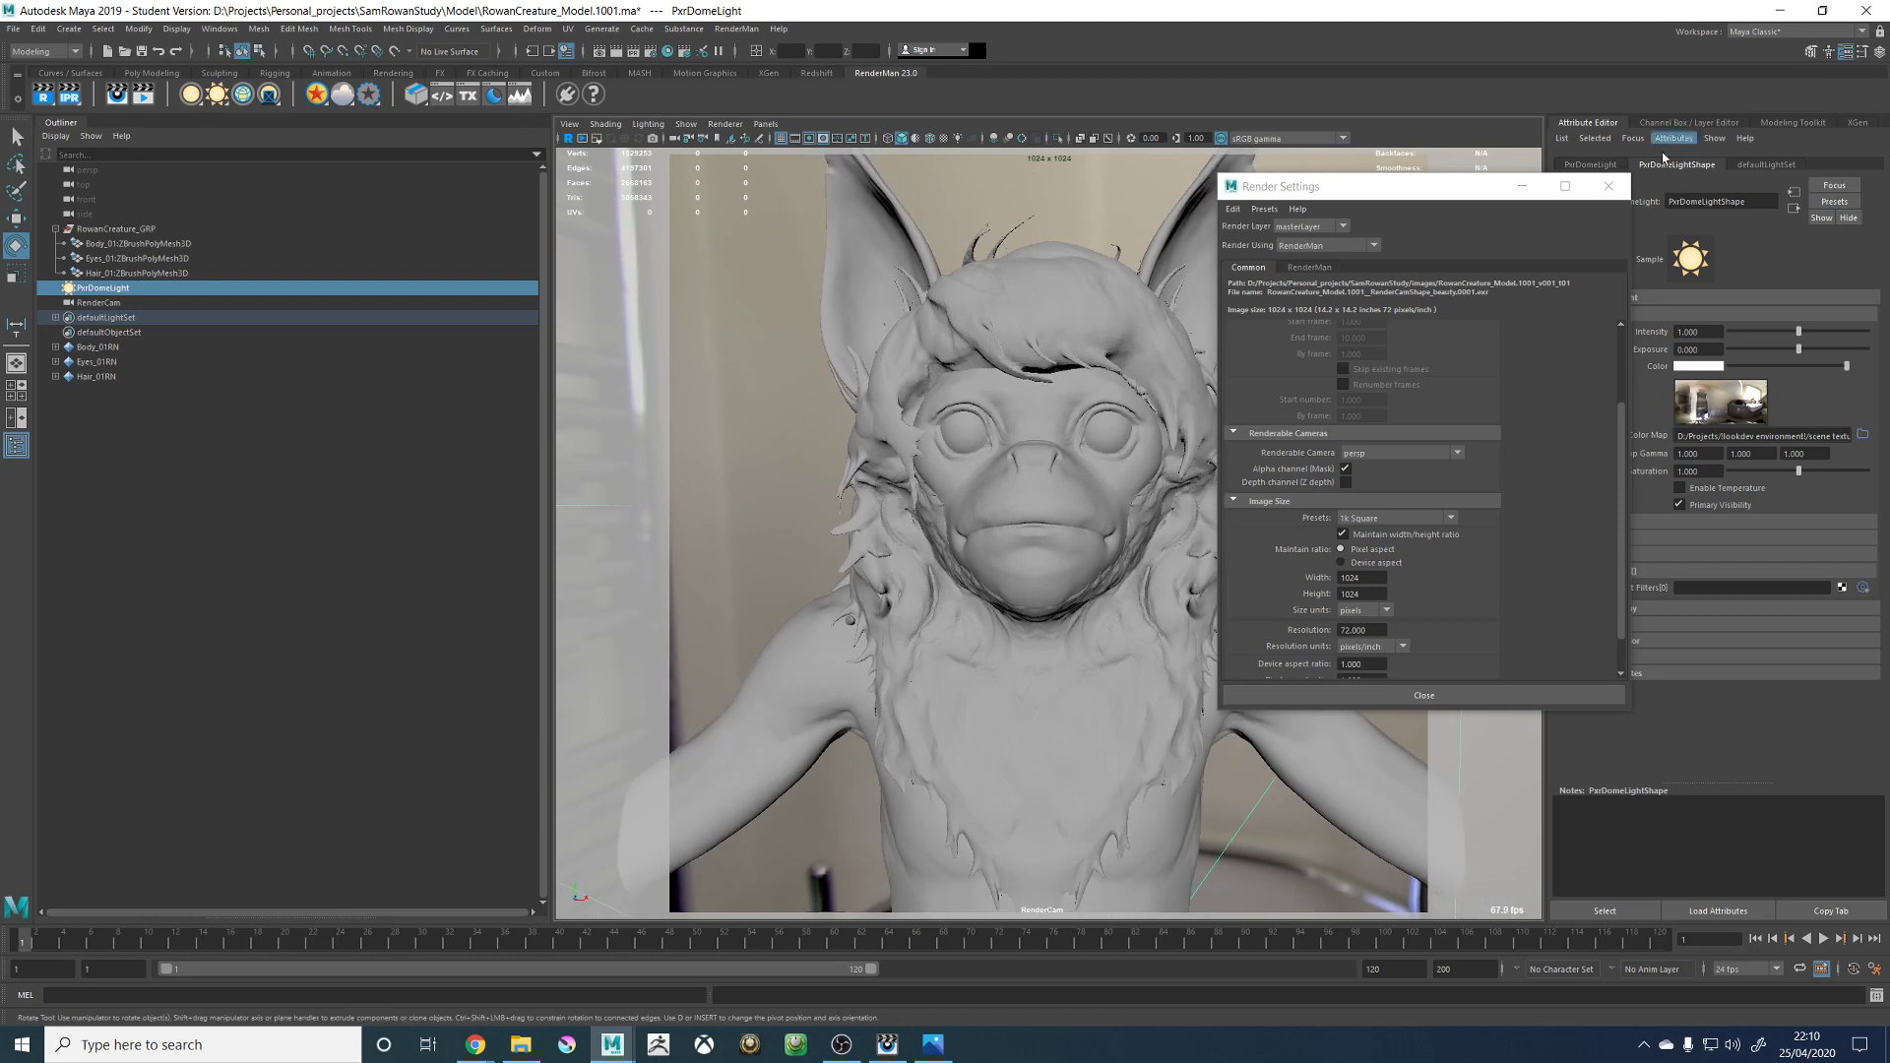
pyautogui.click(1609, 197)
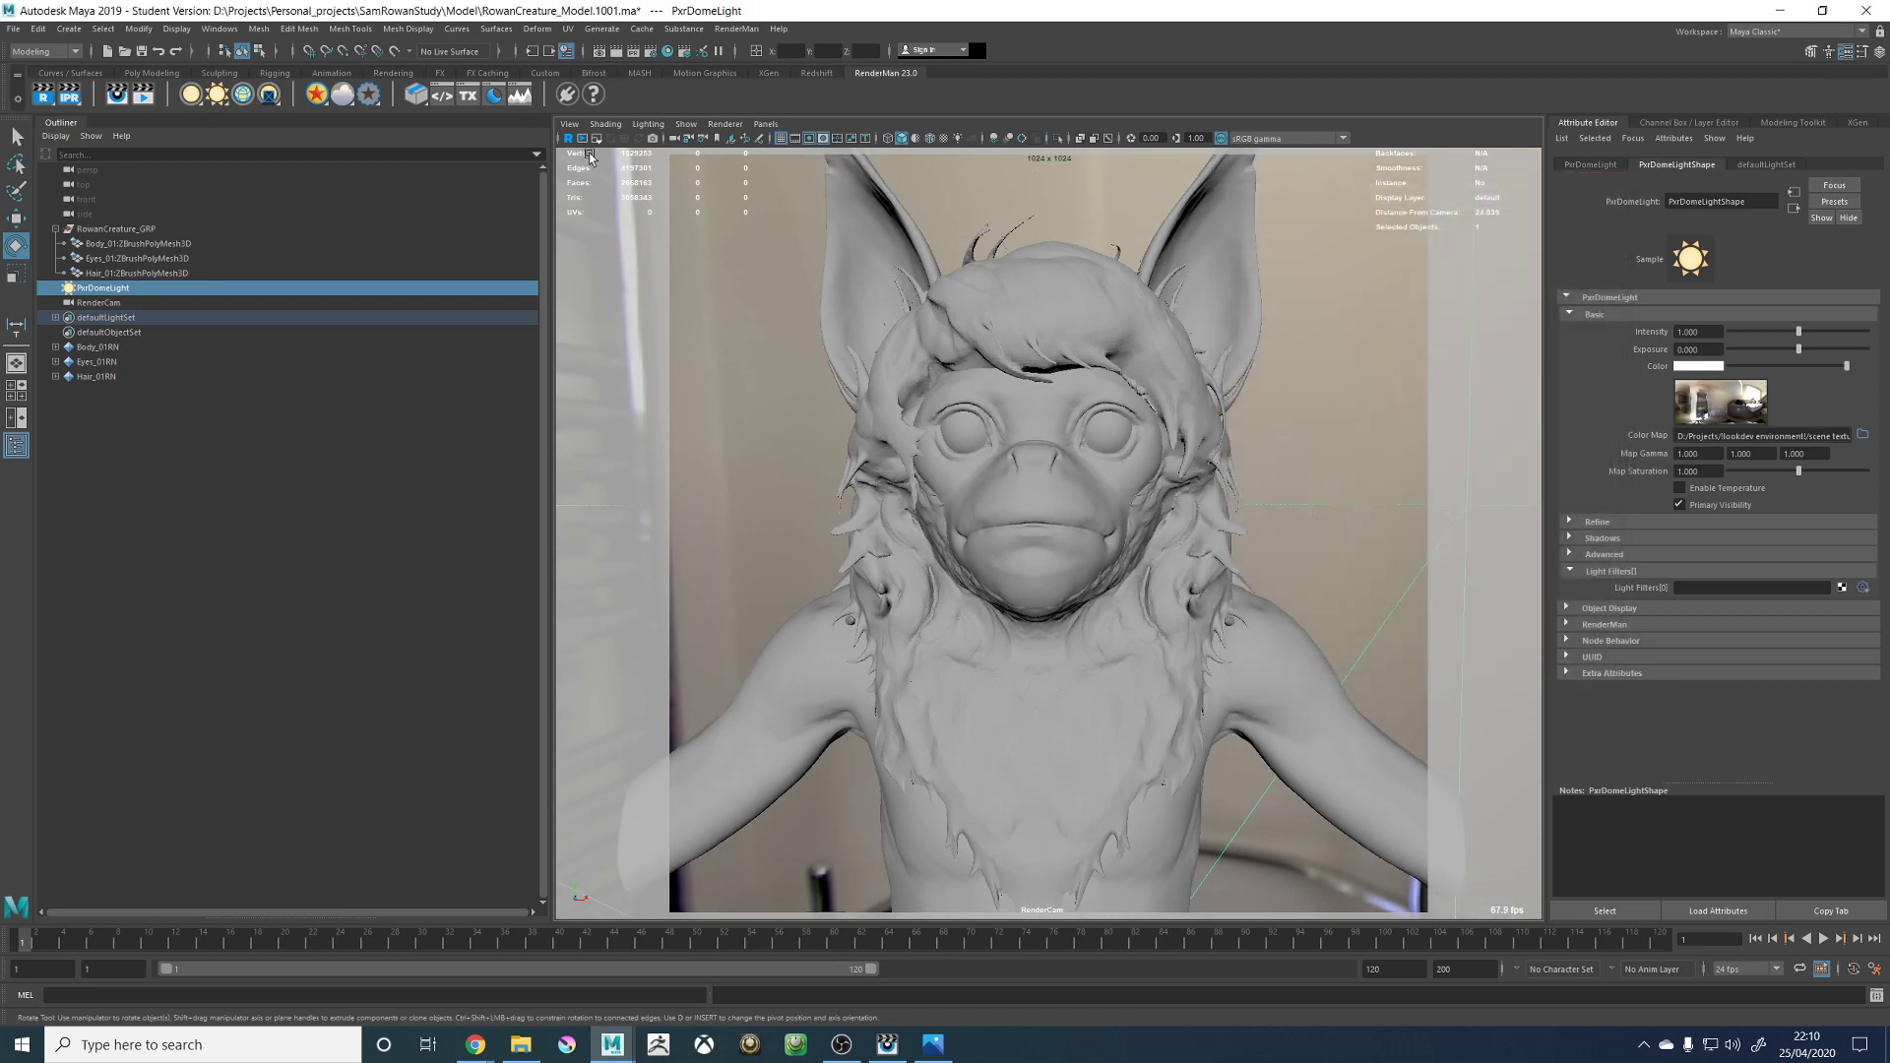
pyautogui.click(683, 140)
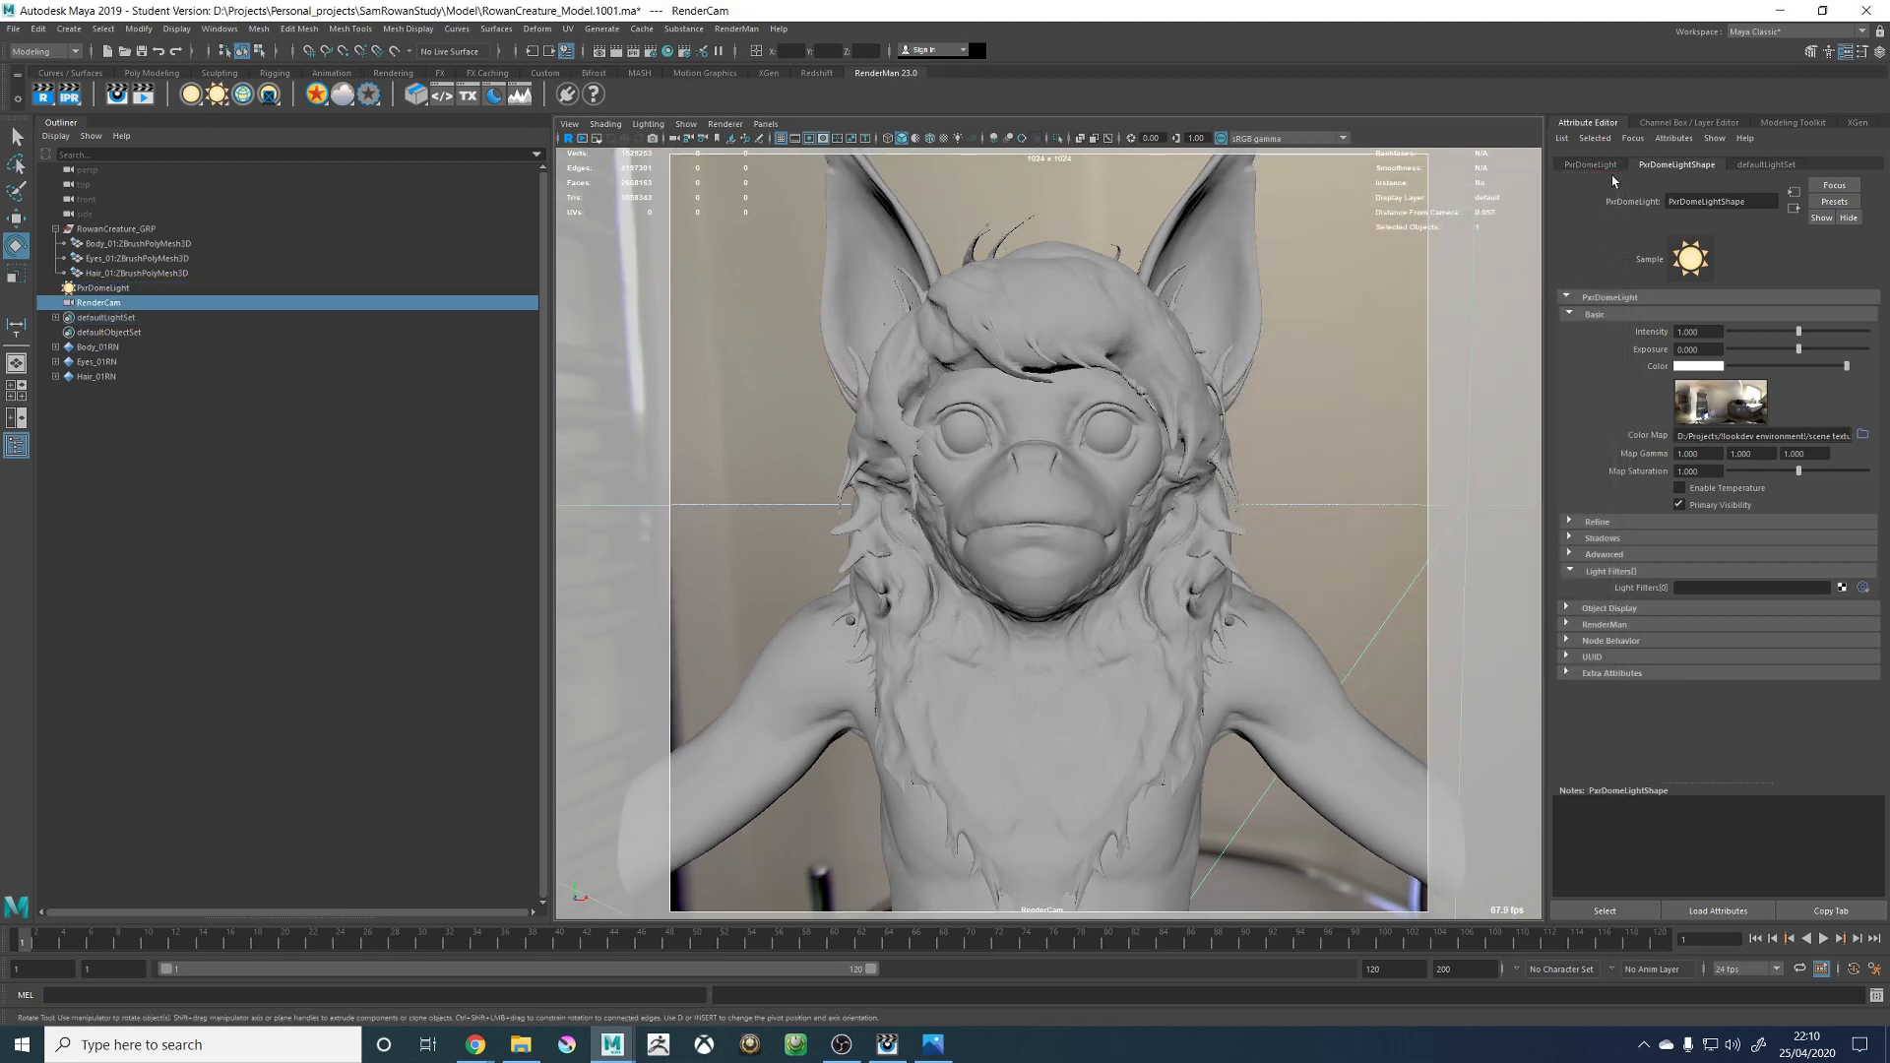
pyautogui.click(1561, 138)
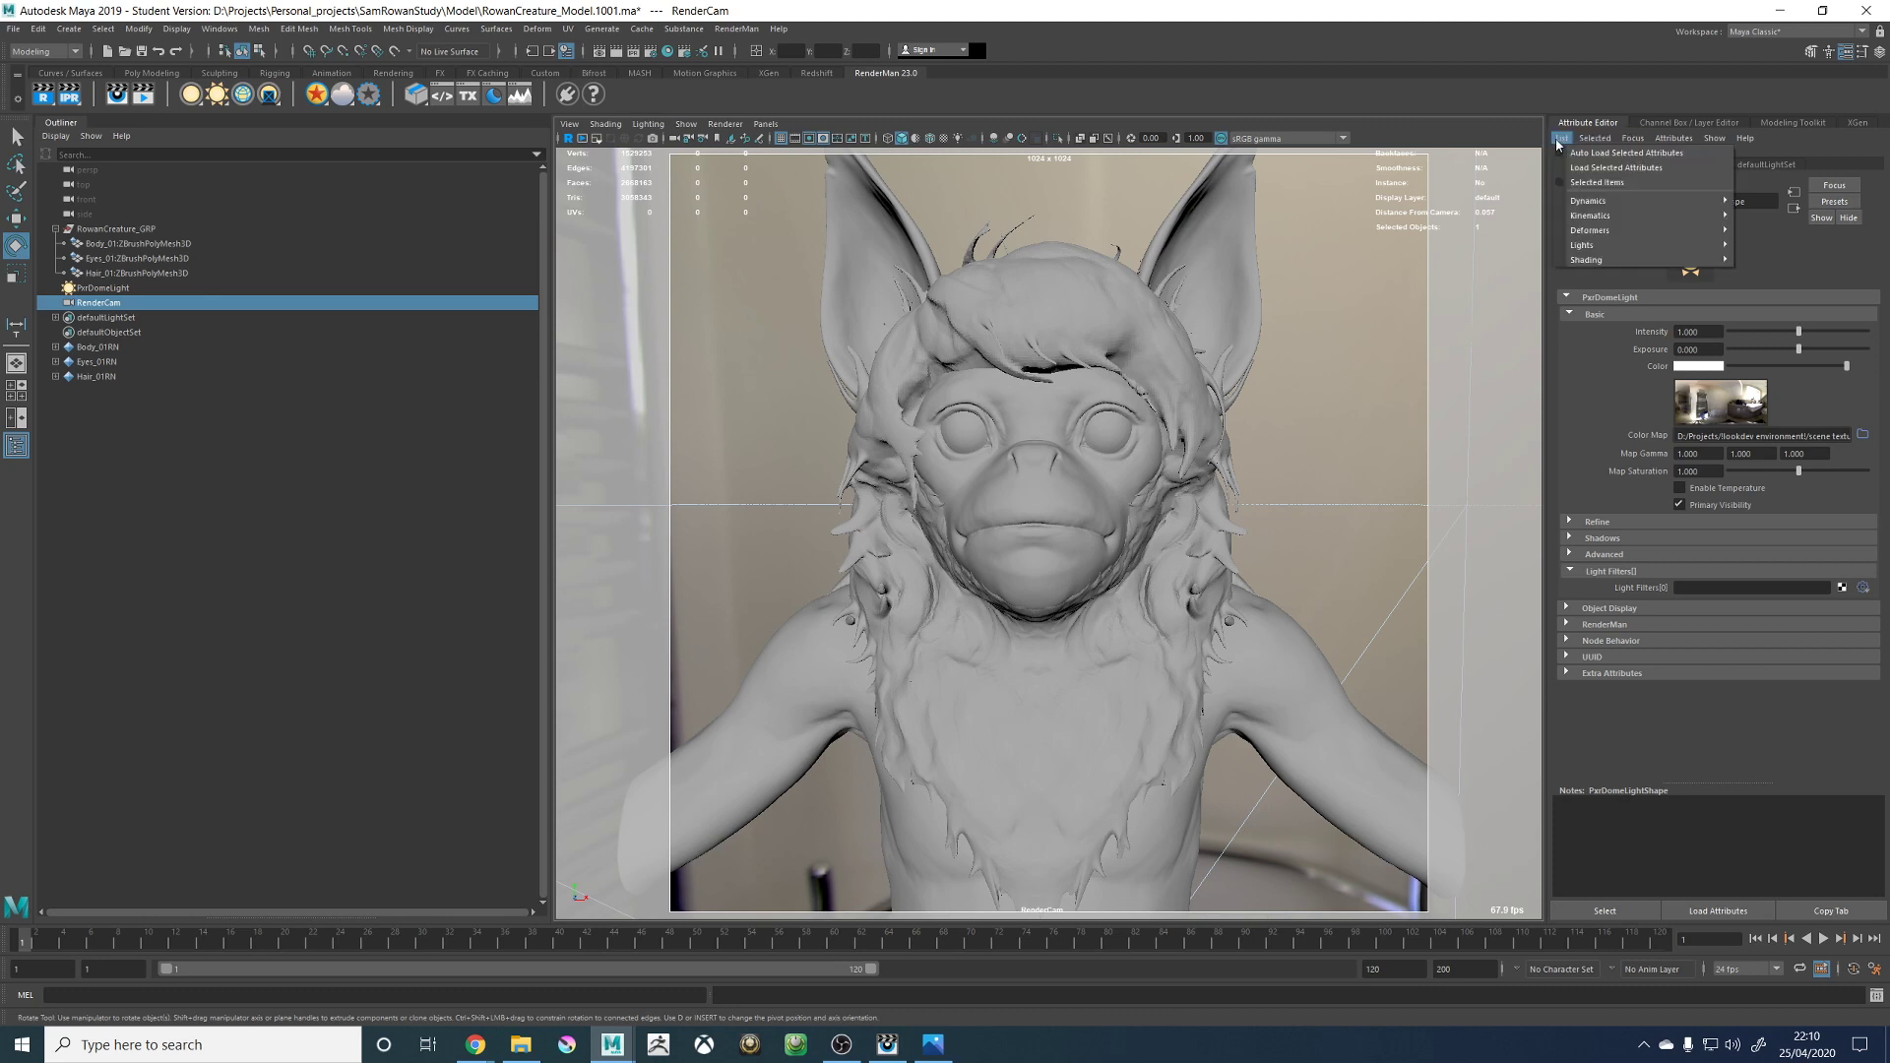
pyautogui.click(1581, 153)
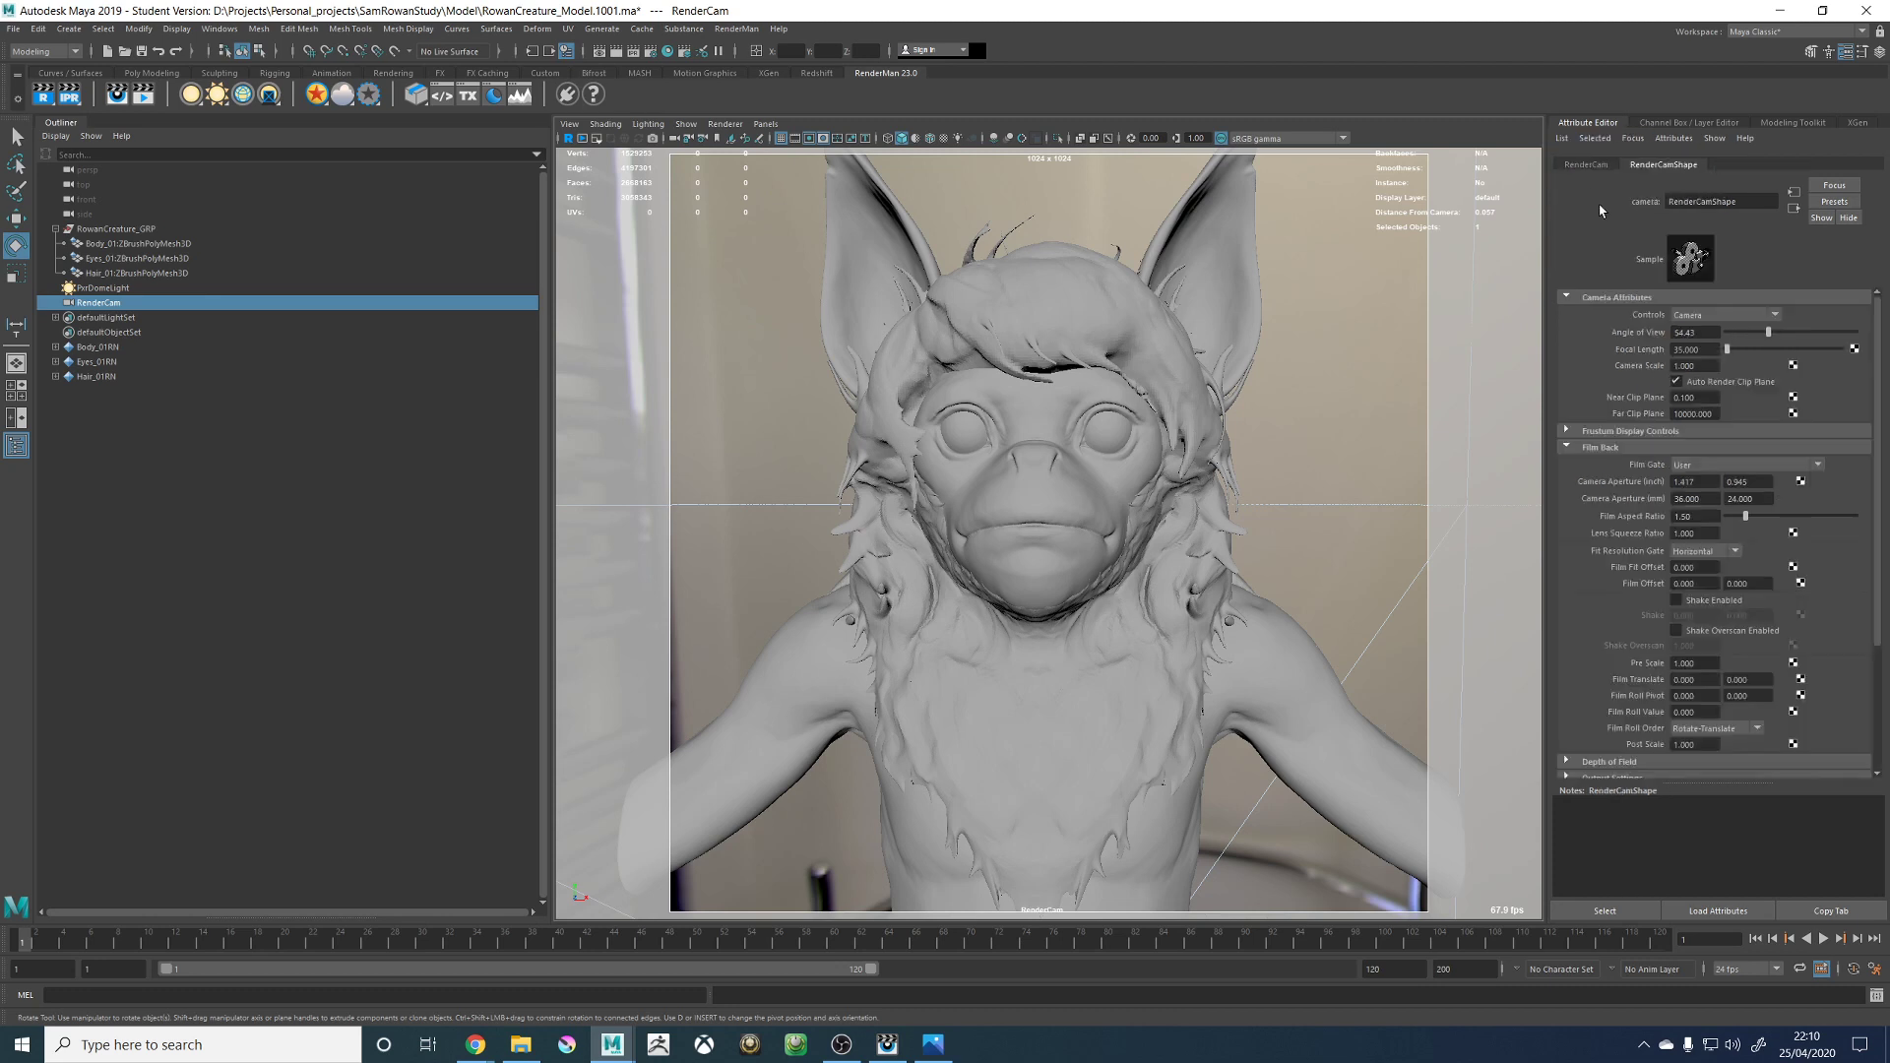
# Try a focal length of 50 on RenderCam with the creature's head framed closely.
pyautogui.click(1711, 350)
pyautogui.write('50')
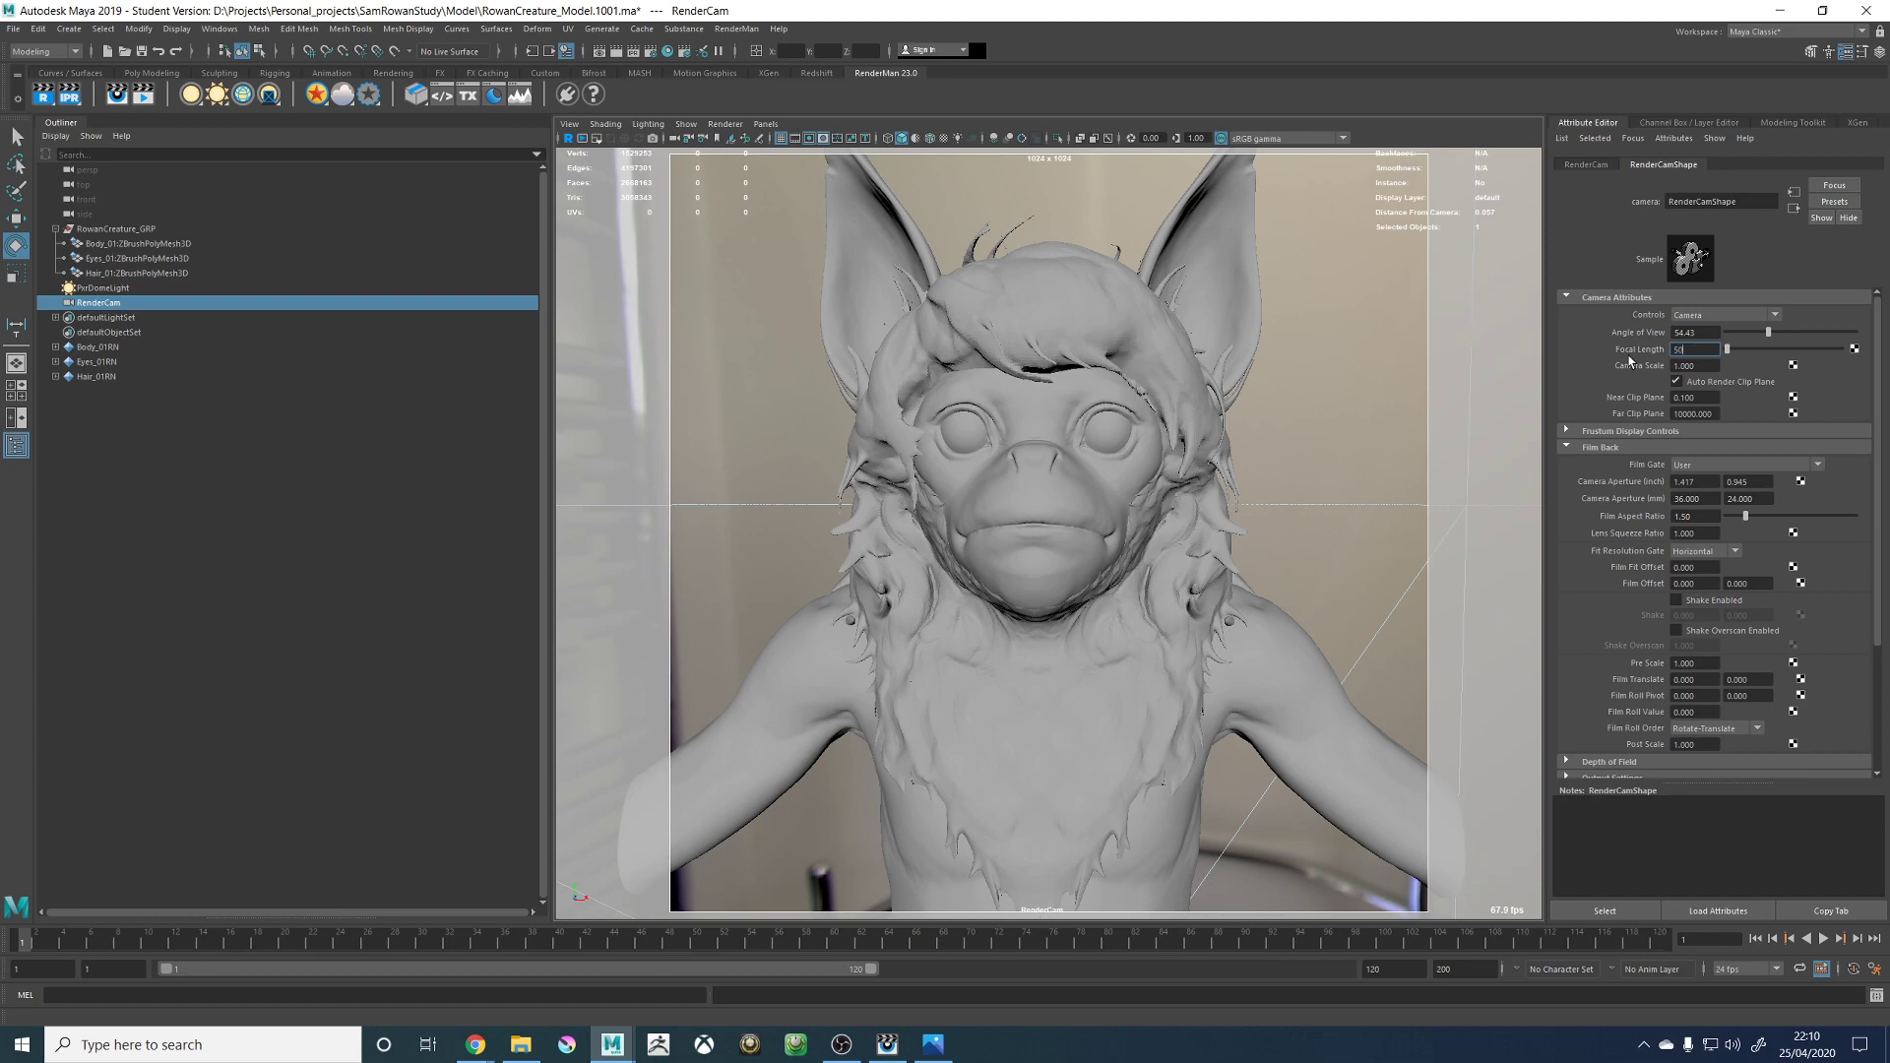
pyautogui.press('Return')
pyautogui.scroll(-2, 1066, 451)
pyautogui.scroll(4, 1131, 504)
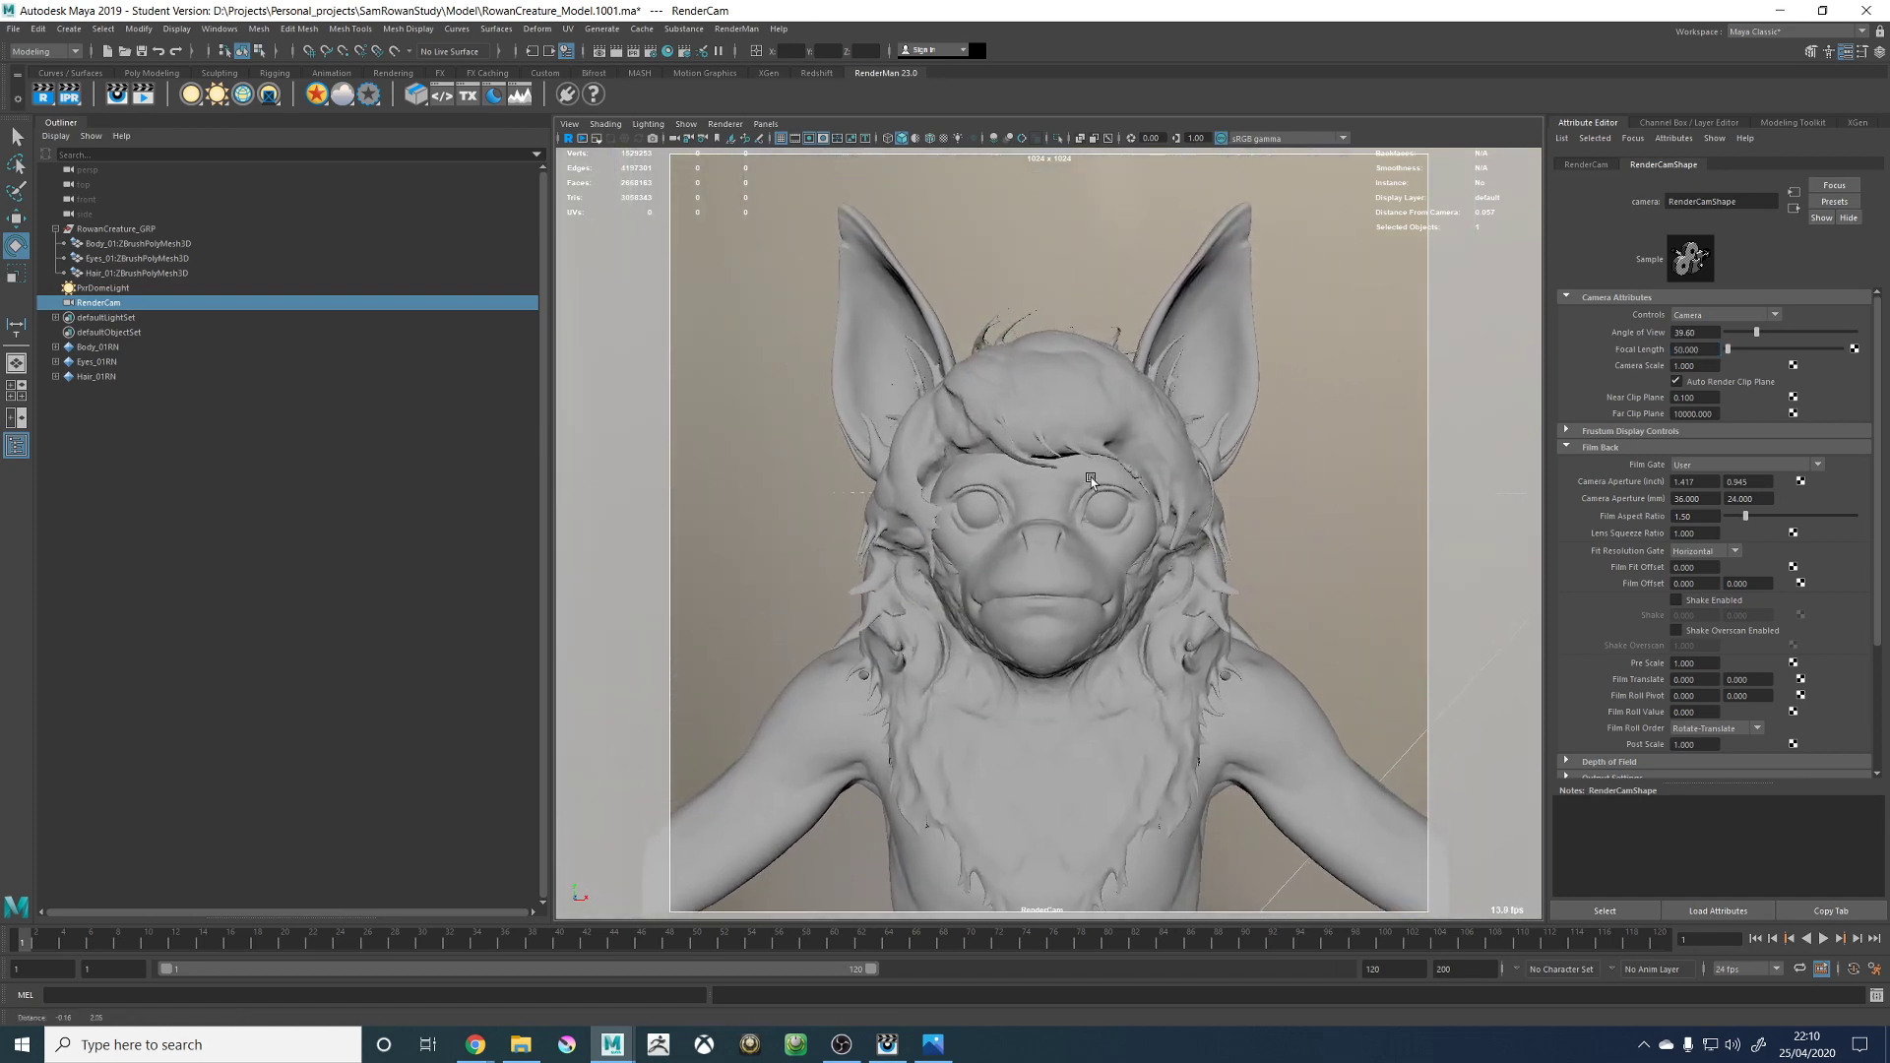
pyautogui.scroll(4, 1135, 495)
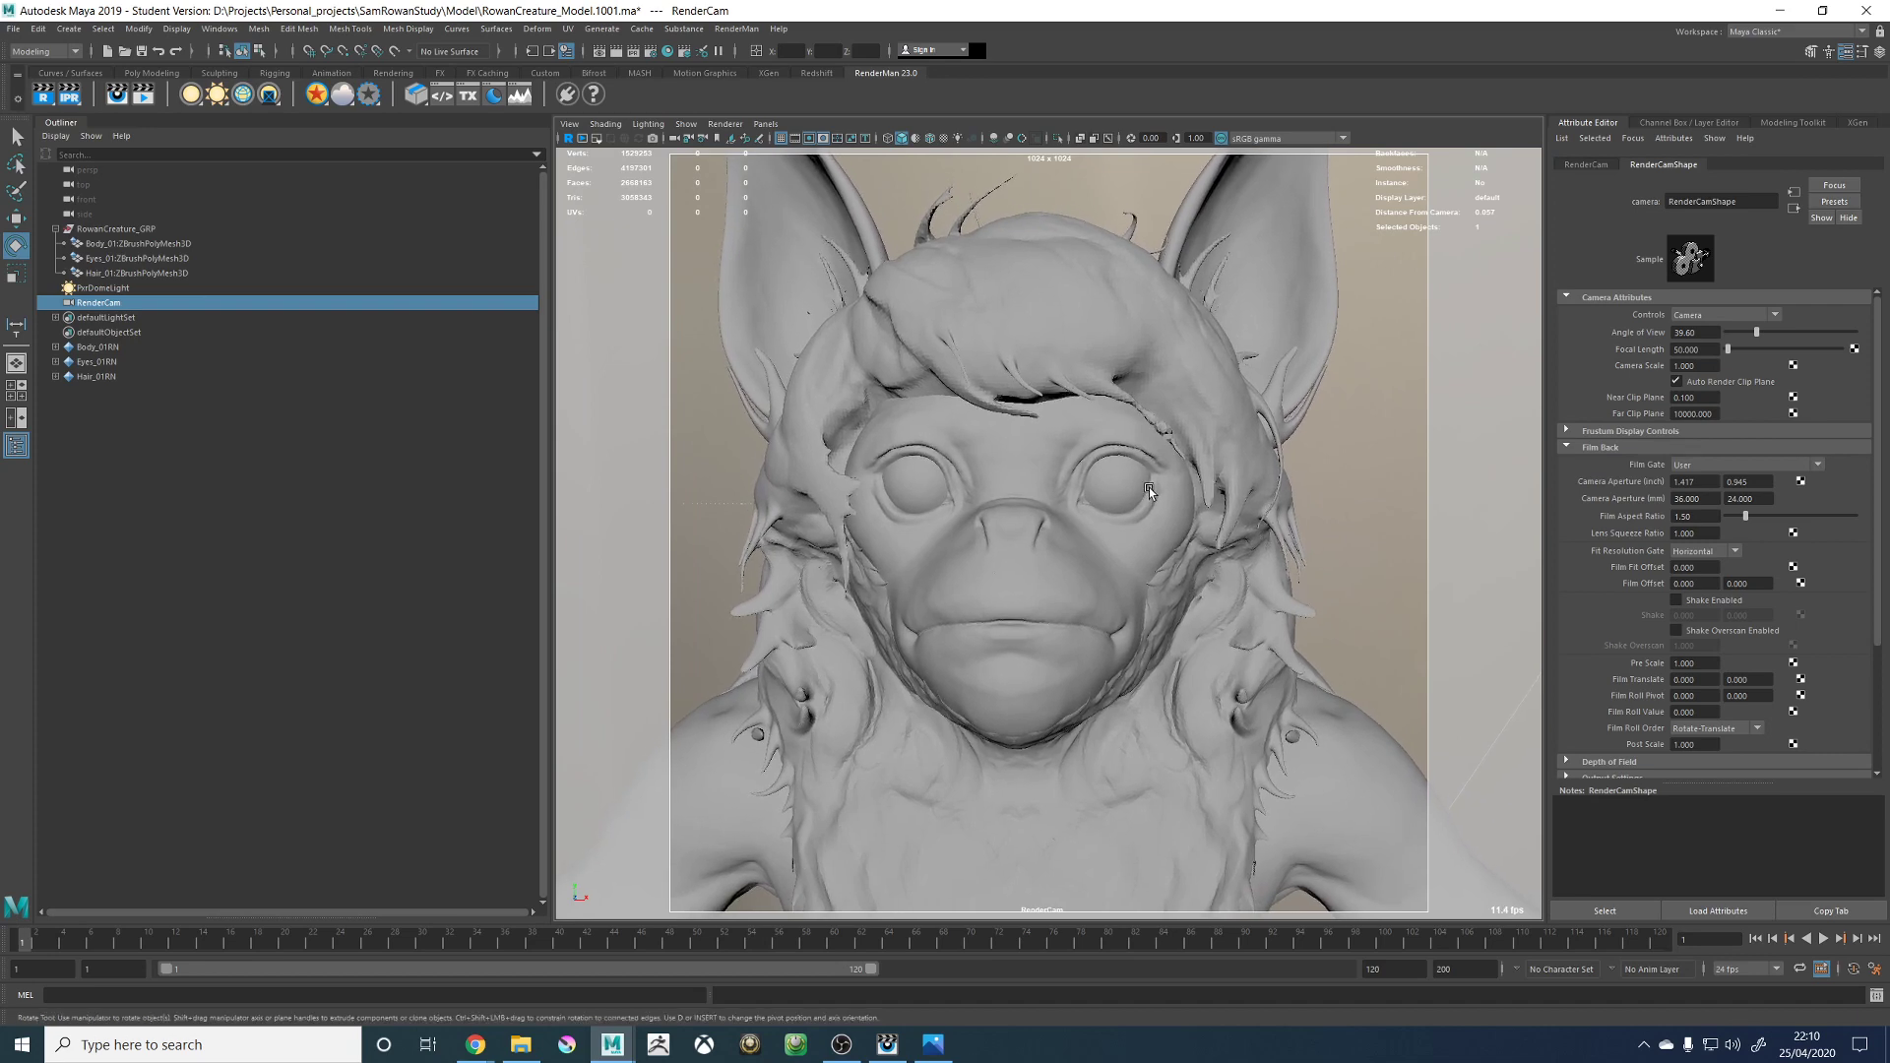
# Set RenderCam's focal length to 80 and compare near and far framings of the creature's head and torso.
pyautogui.click(1692, 350)
pyautogui.write('80')
pyautogui.press('Return')
pyautogui.scroll(-5, 1043, 510)
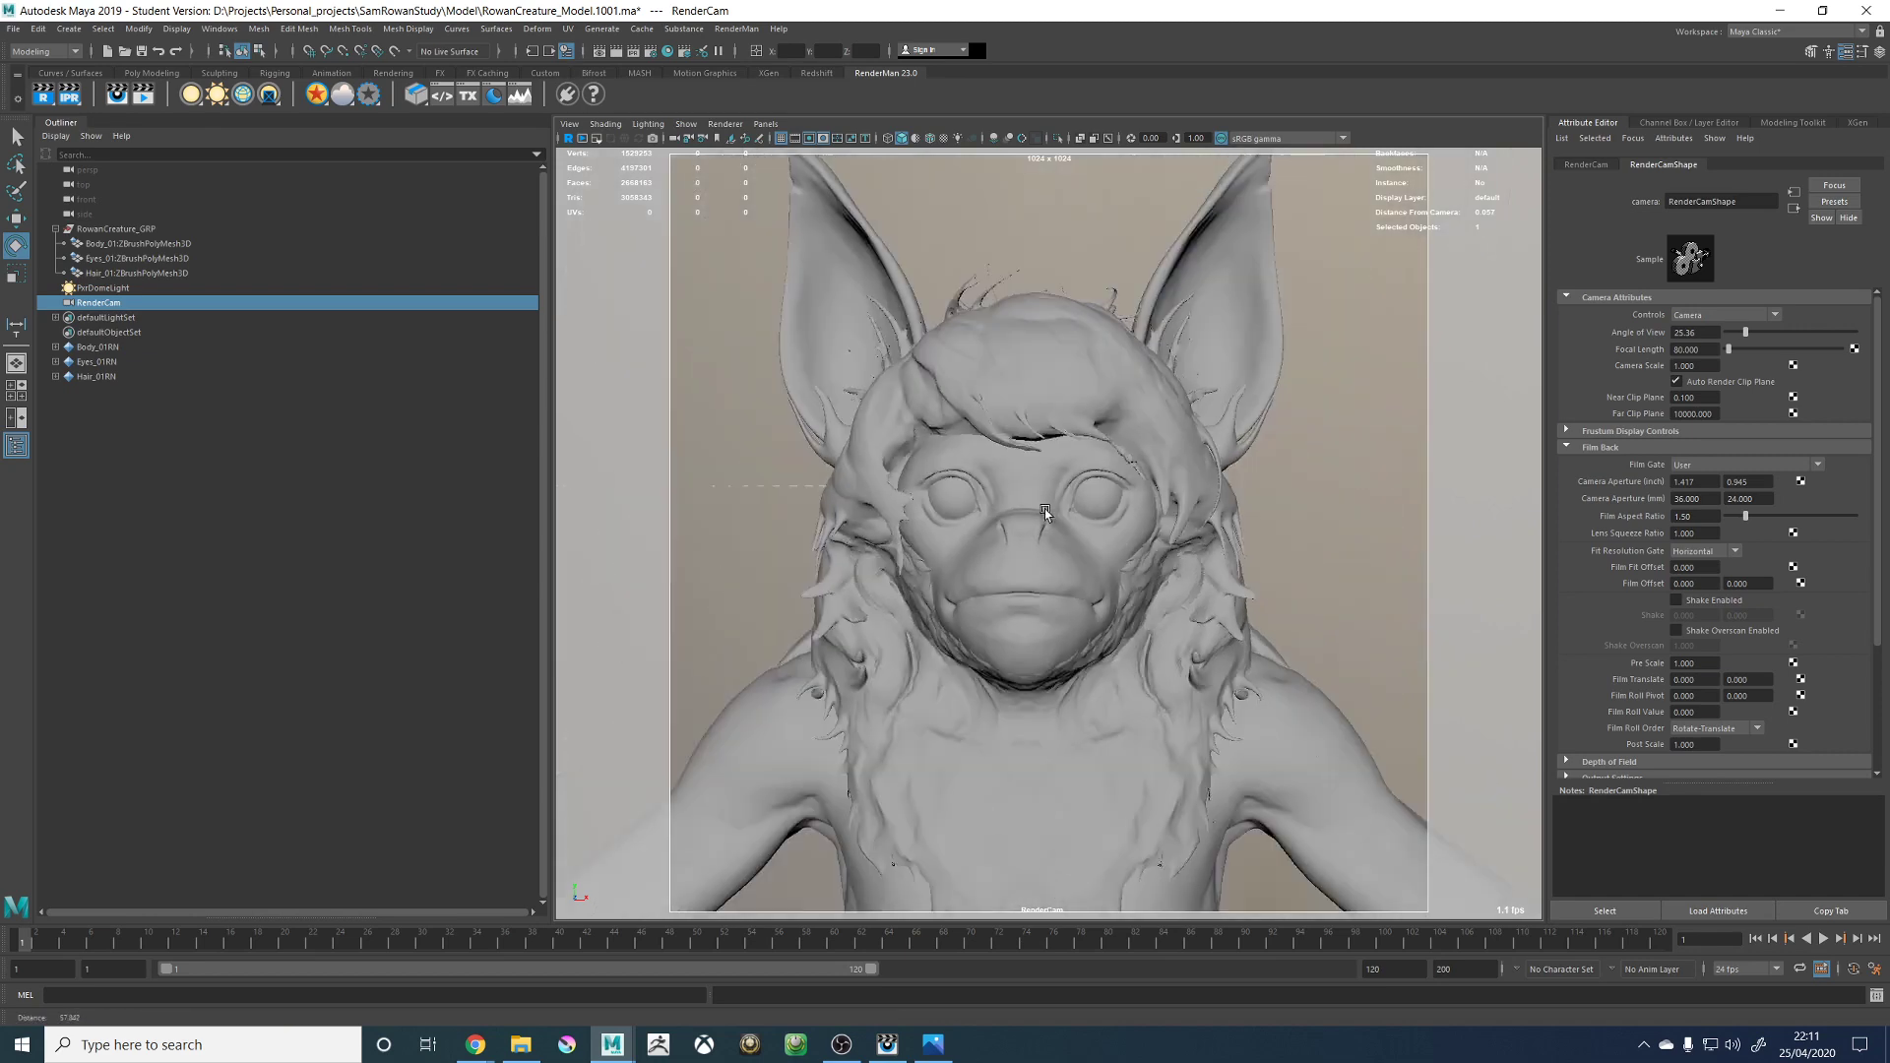
pyautogui.keyDown('alt'); pyautogui.moveTo(1133, 510); pyautogui.dragTo(1101, 542); pyautogui.keyUp('alt')
pyautogui.keyDown('alt'); pyautogui.moveTo(1101, 541); pyautogui.dragTo(1185, 549, button='right'); pyautogui.keyUp('alt')
pyautogui.keyDown('alt'); pyautogui.moveTo(1185, 550); pyautogui.dragTo(1171, 557); pyautogui.keyUp('alt')
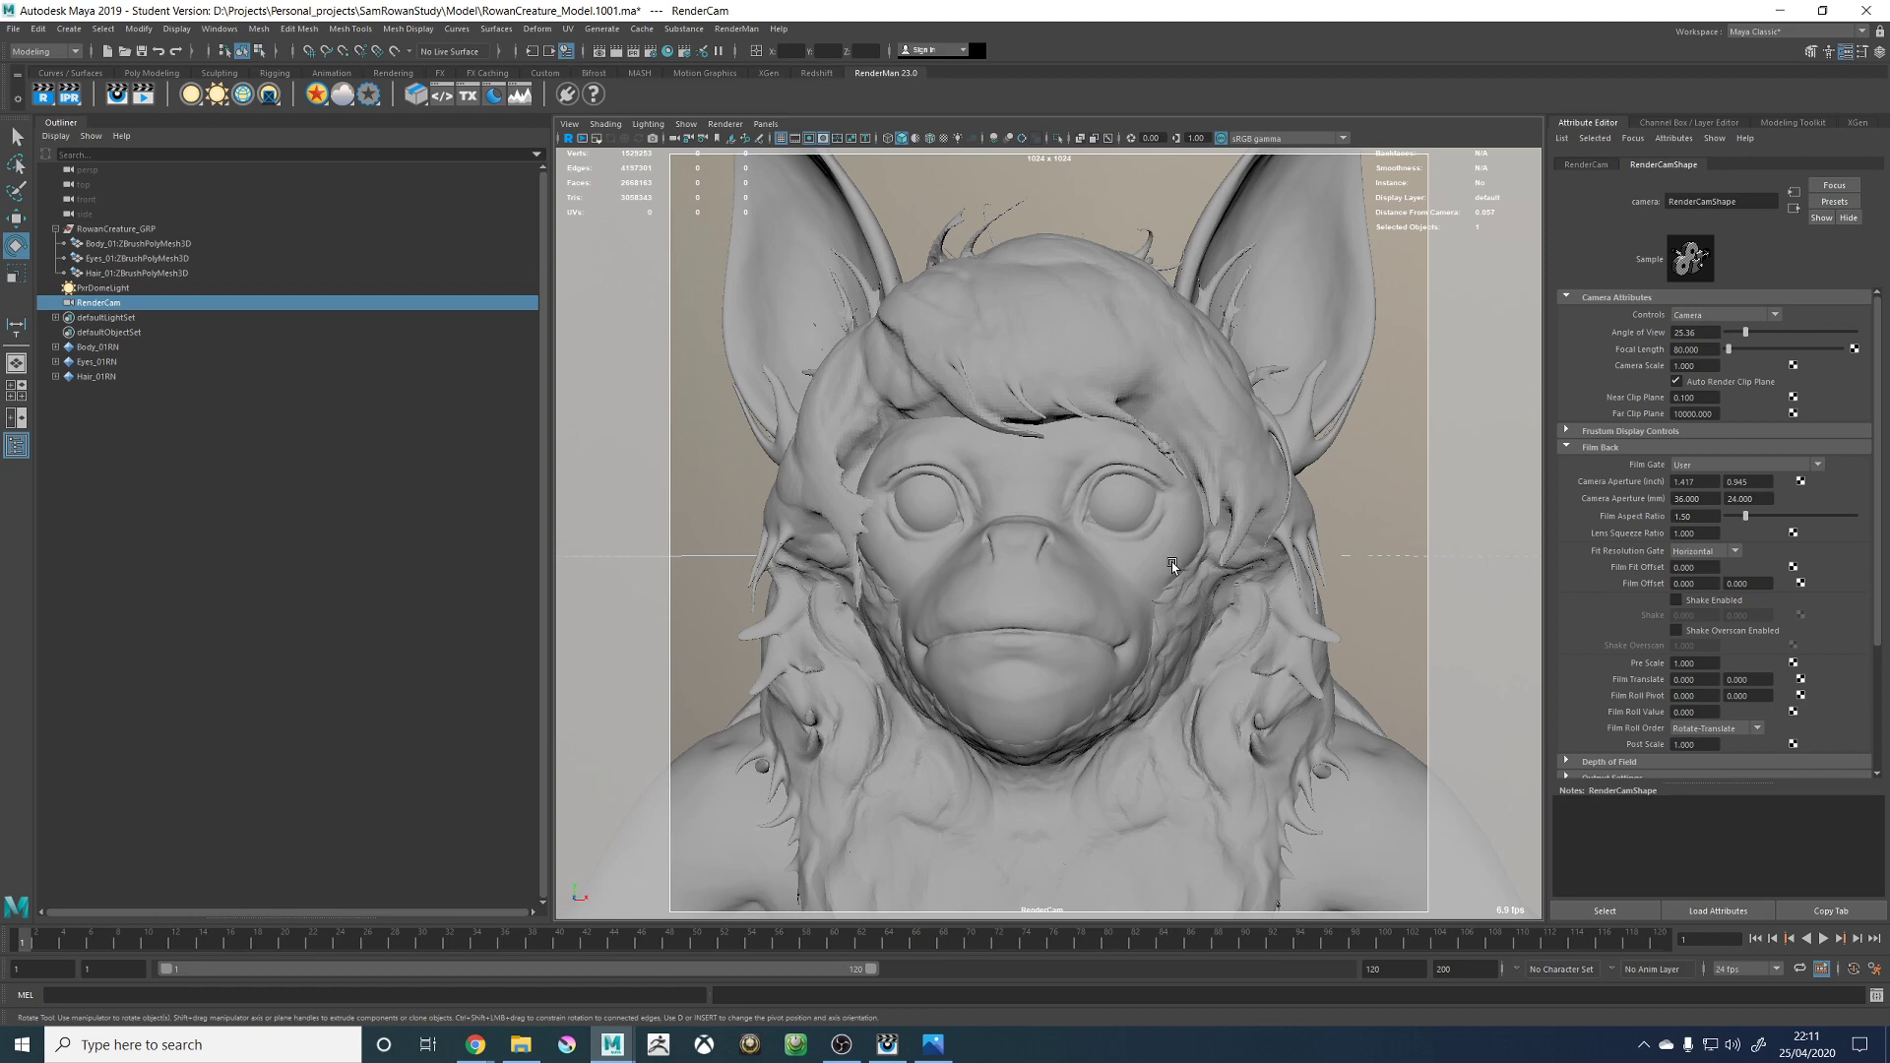
pyautogui.keyDown('alt'); pyautogui.moveTo(1181, 555); pyautogui.dragTo(1056, 561, button='right'); pyautogui.keyUp('alt')
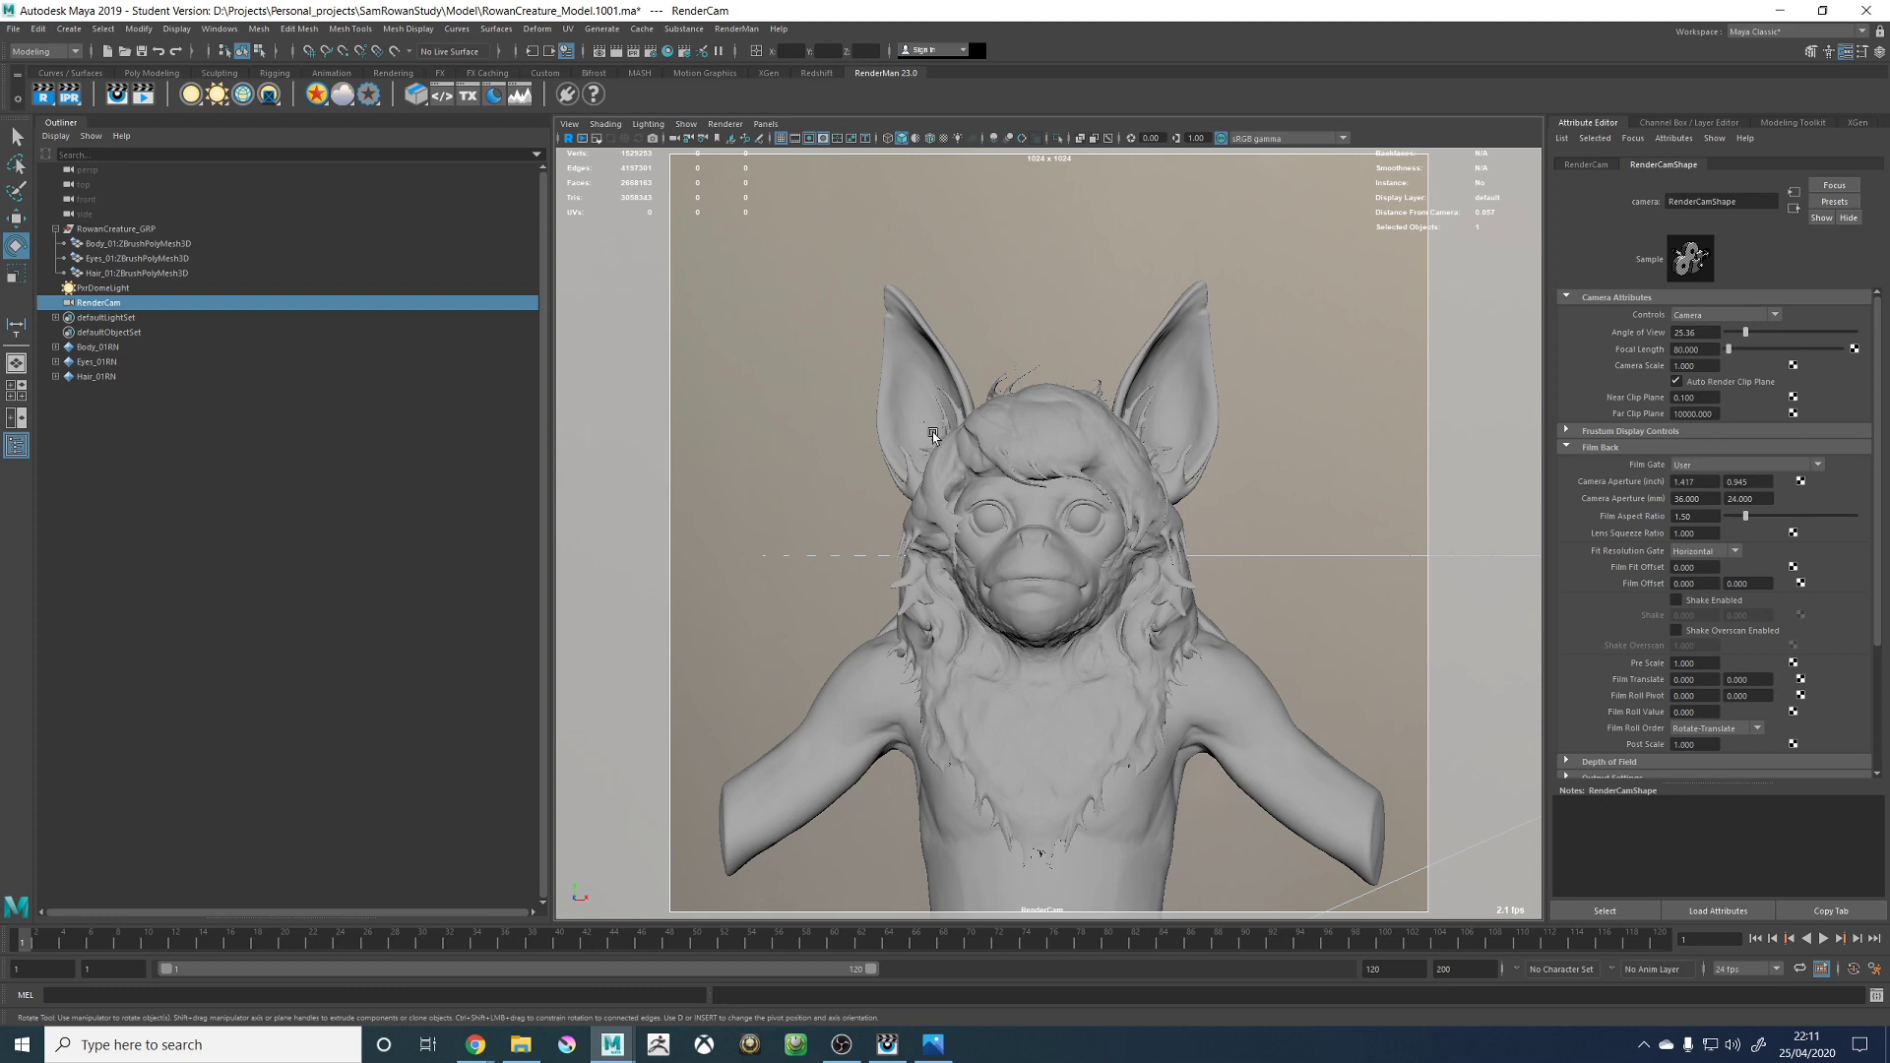
# Angle RenderCam to a slight three-quarter view of the creature's head and chest, checking it against the OriginalConcept.jpg image.
pyautogui.scroll(5, 1007, 519)
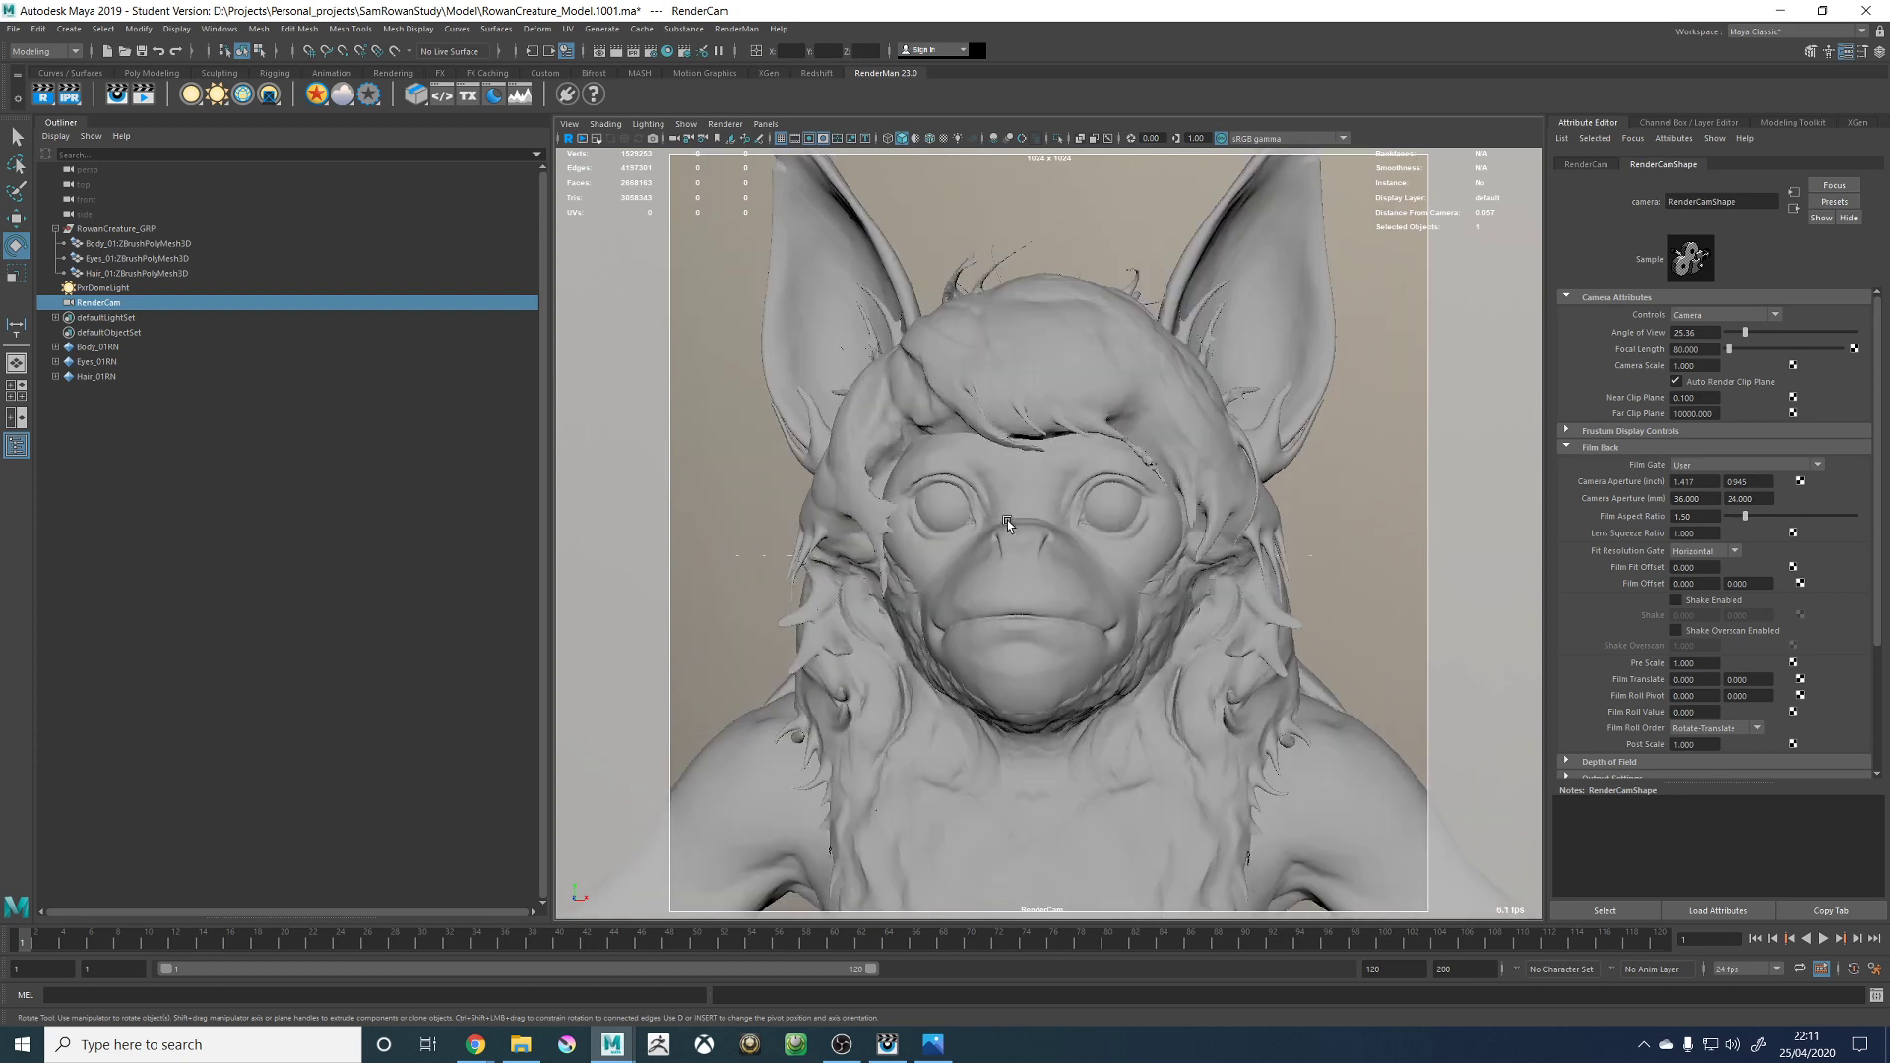
pyautogui.keyDown('alt'); pyautogui.moveTo(1007, 519); pyautogui.dragTo(1195, 517); pyautogui.keyUp('alt')
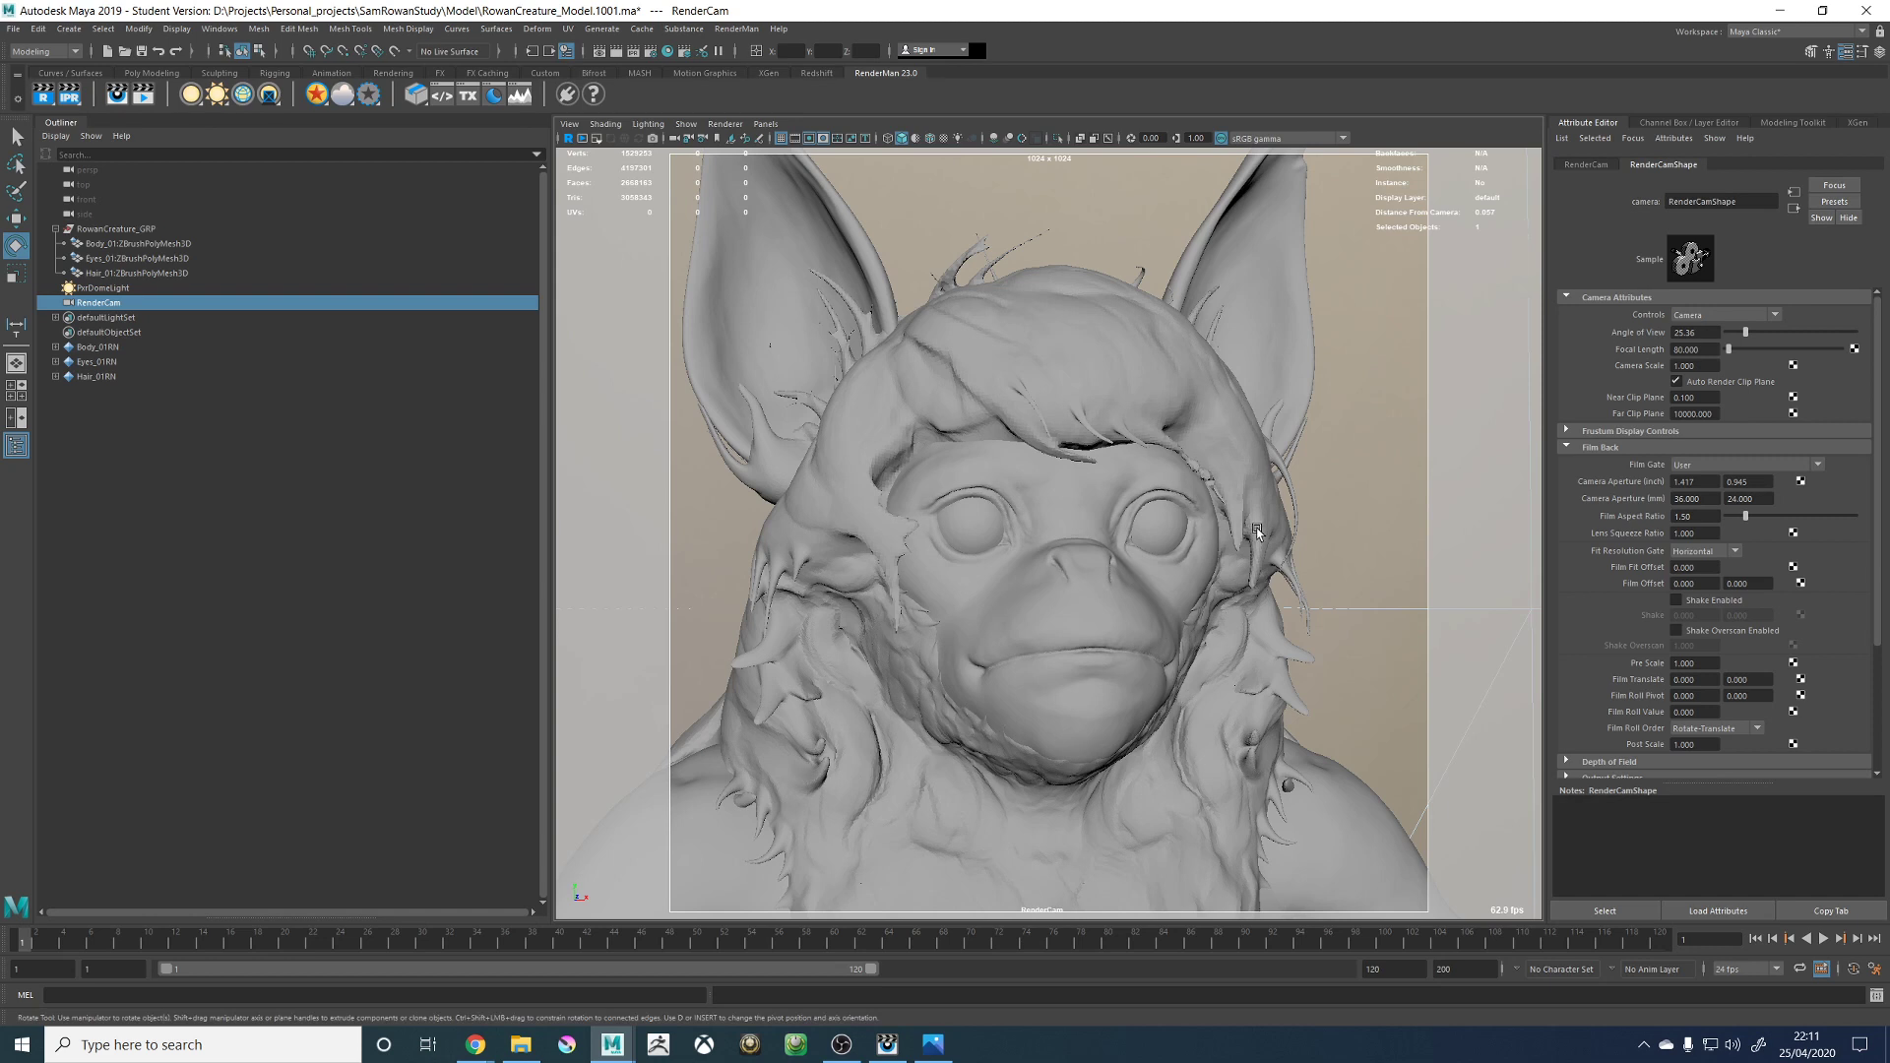
pyautogui.keyDown('alt'); pyautogui.moveTo(1256, 528); pyautogui.dragTo(1224, 532, button='right'); pyautogui.keyUp('alt')
pyautogui.keyDown('alt'); pyautogui.moveTo(1222, 529); pyautogui.dragTo(1211, 505, button='middle'); pyautogui.keyUp('alt')
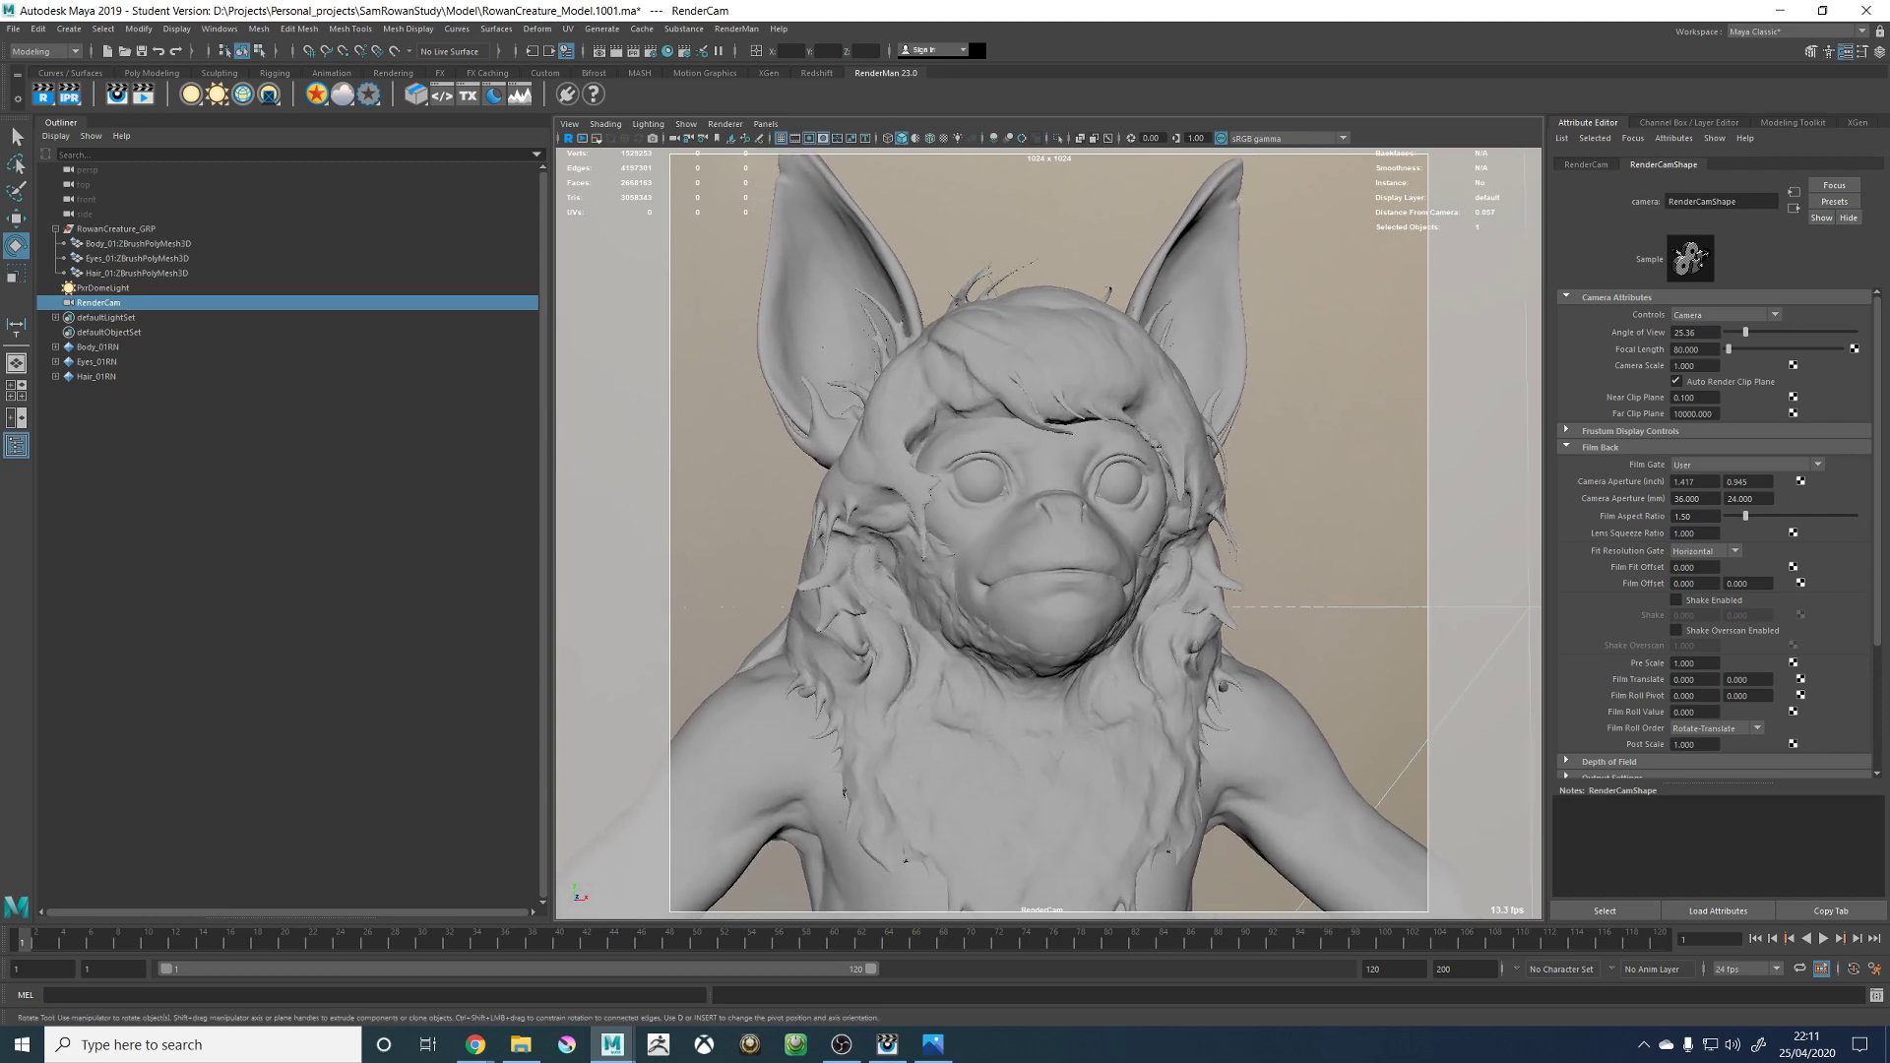
pyautogui.hotkey('alt', 'Tab')
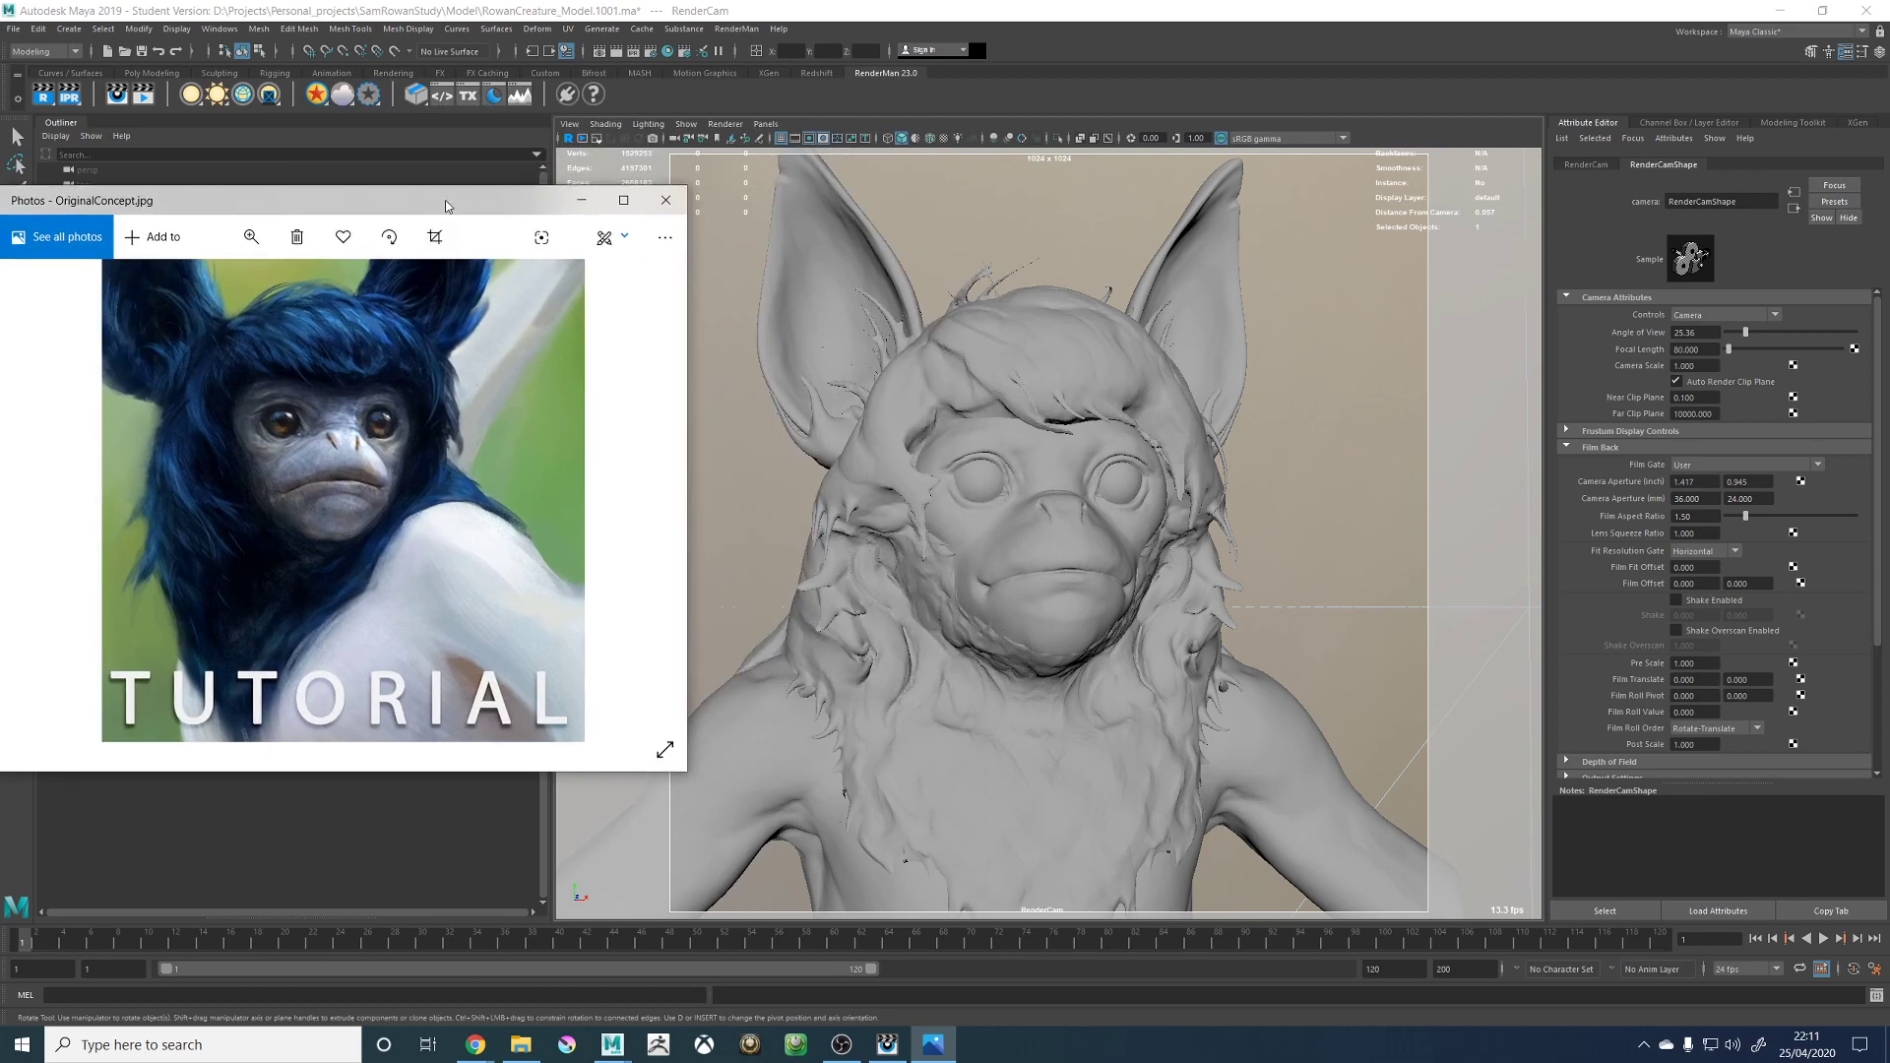
pyautogui.hotkey('alt', 'Tab')
pyautogui.moveTo(1301, 480)
pyautogui.keyDown('alt'); pyautogui.mouseDown(button='right')
pyautogui.moveTo(1249, 434)
pyautogui.moveTo(1291, 453)
pyautogui.mouseUp(button='right'); pyautogui.keyUp('alt')
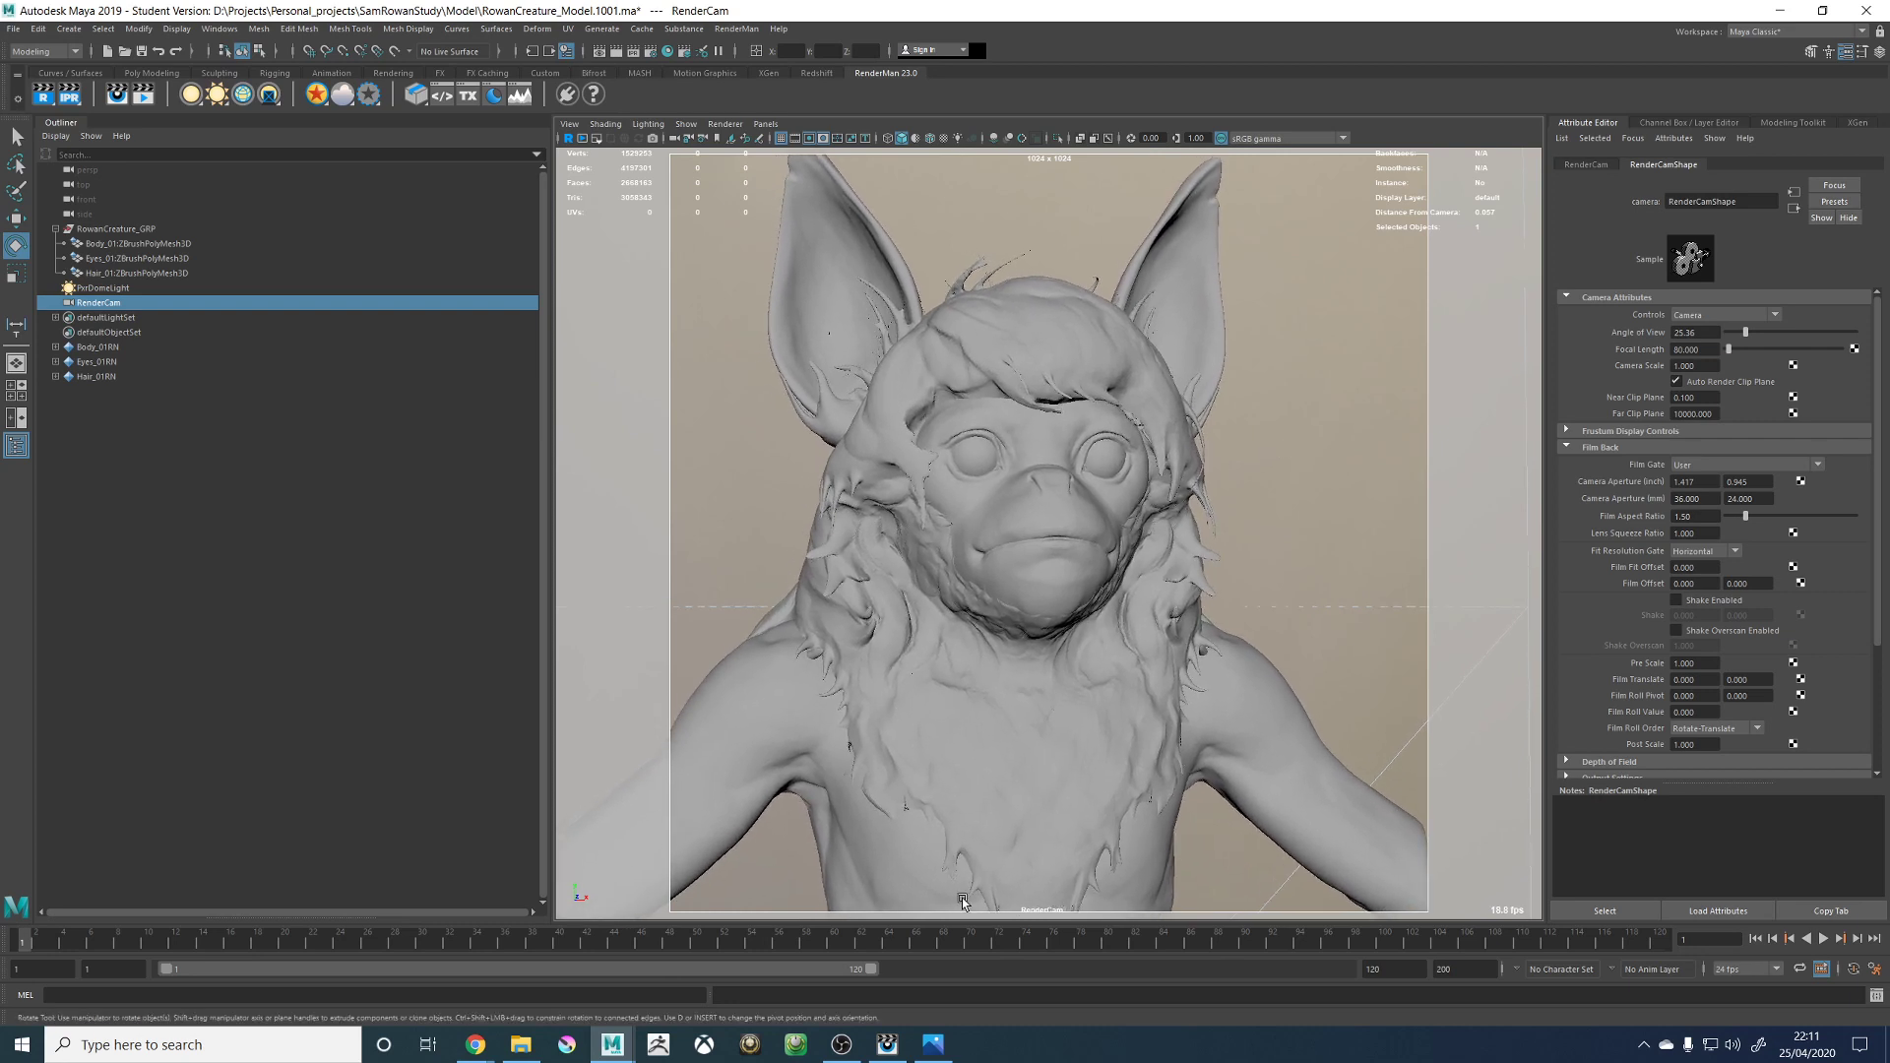
pyautogui.click(933, 1046)
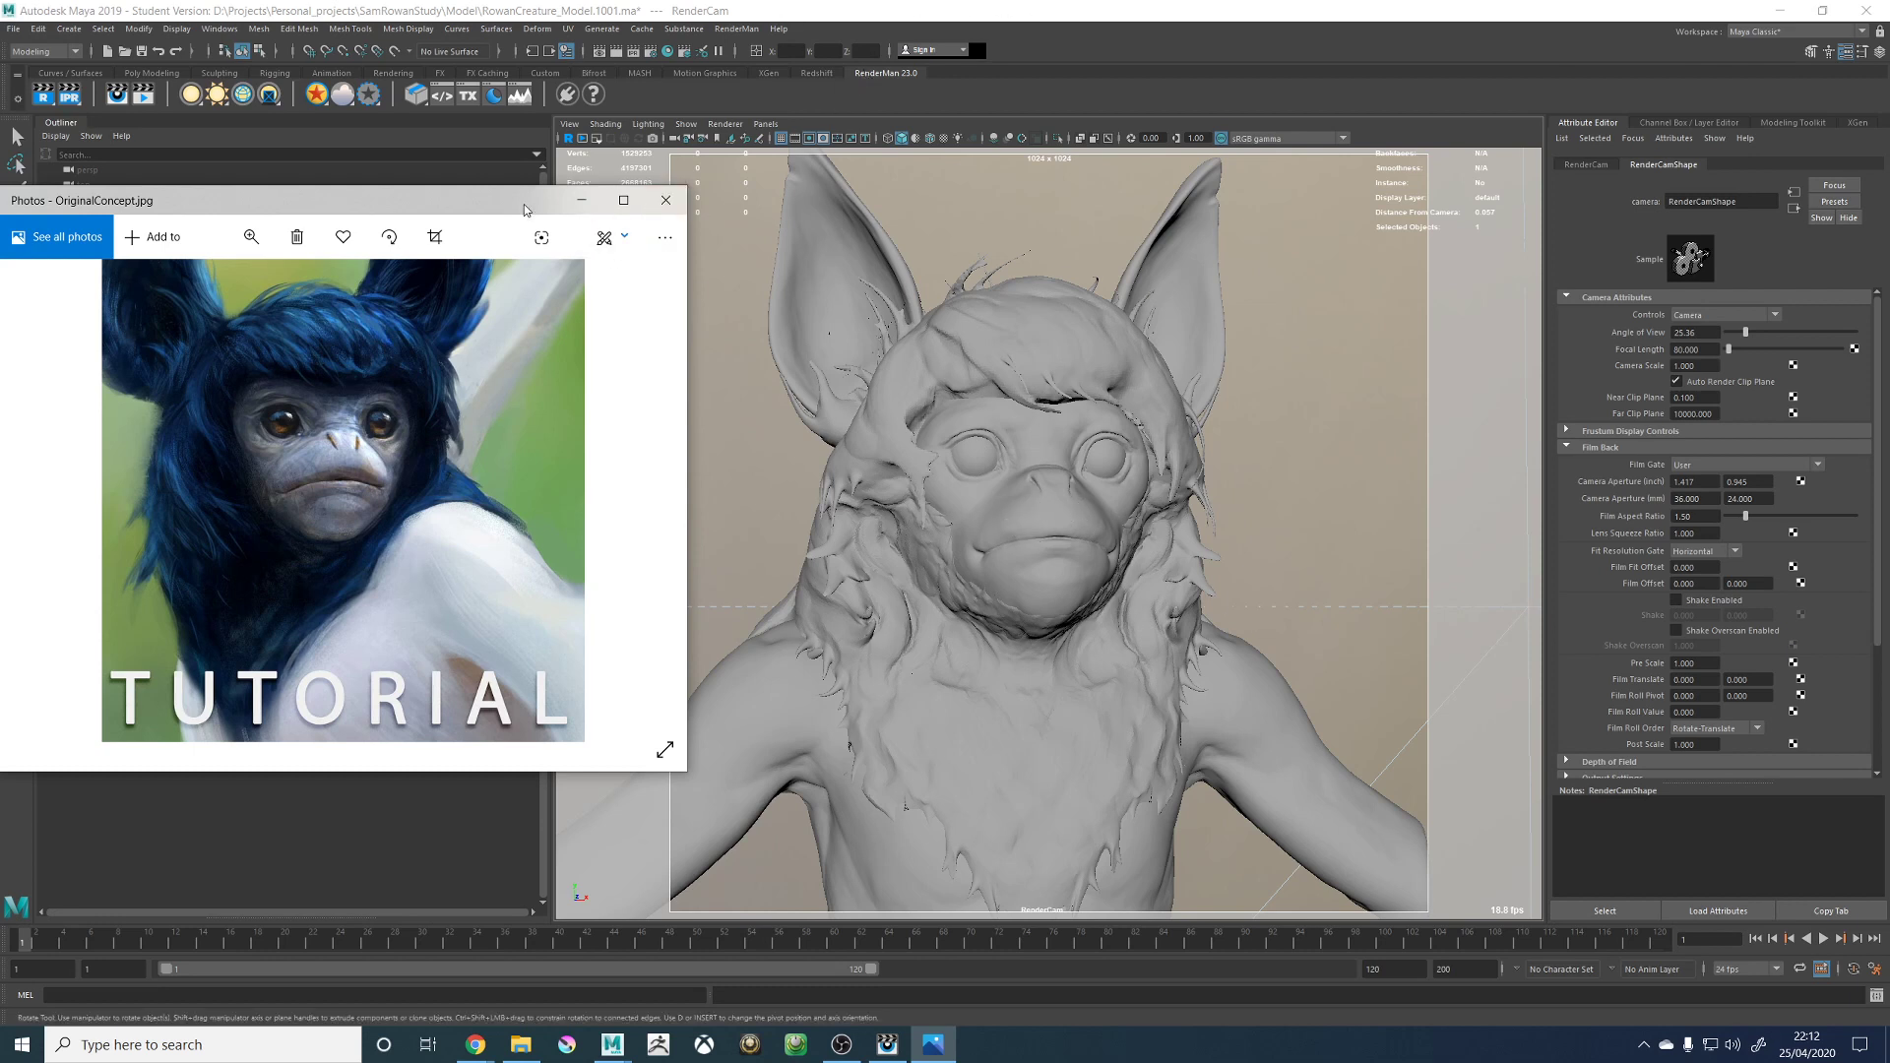
pyautogui.click(581, 200)
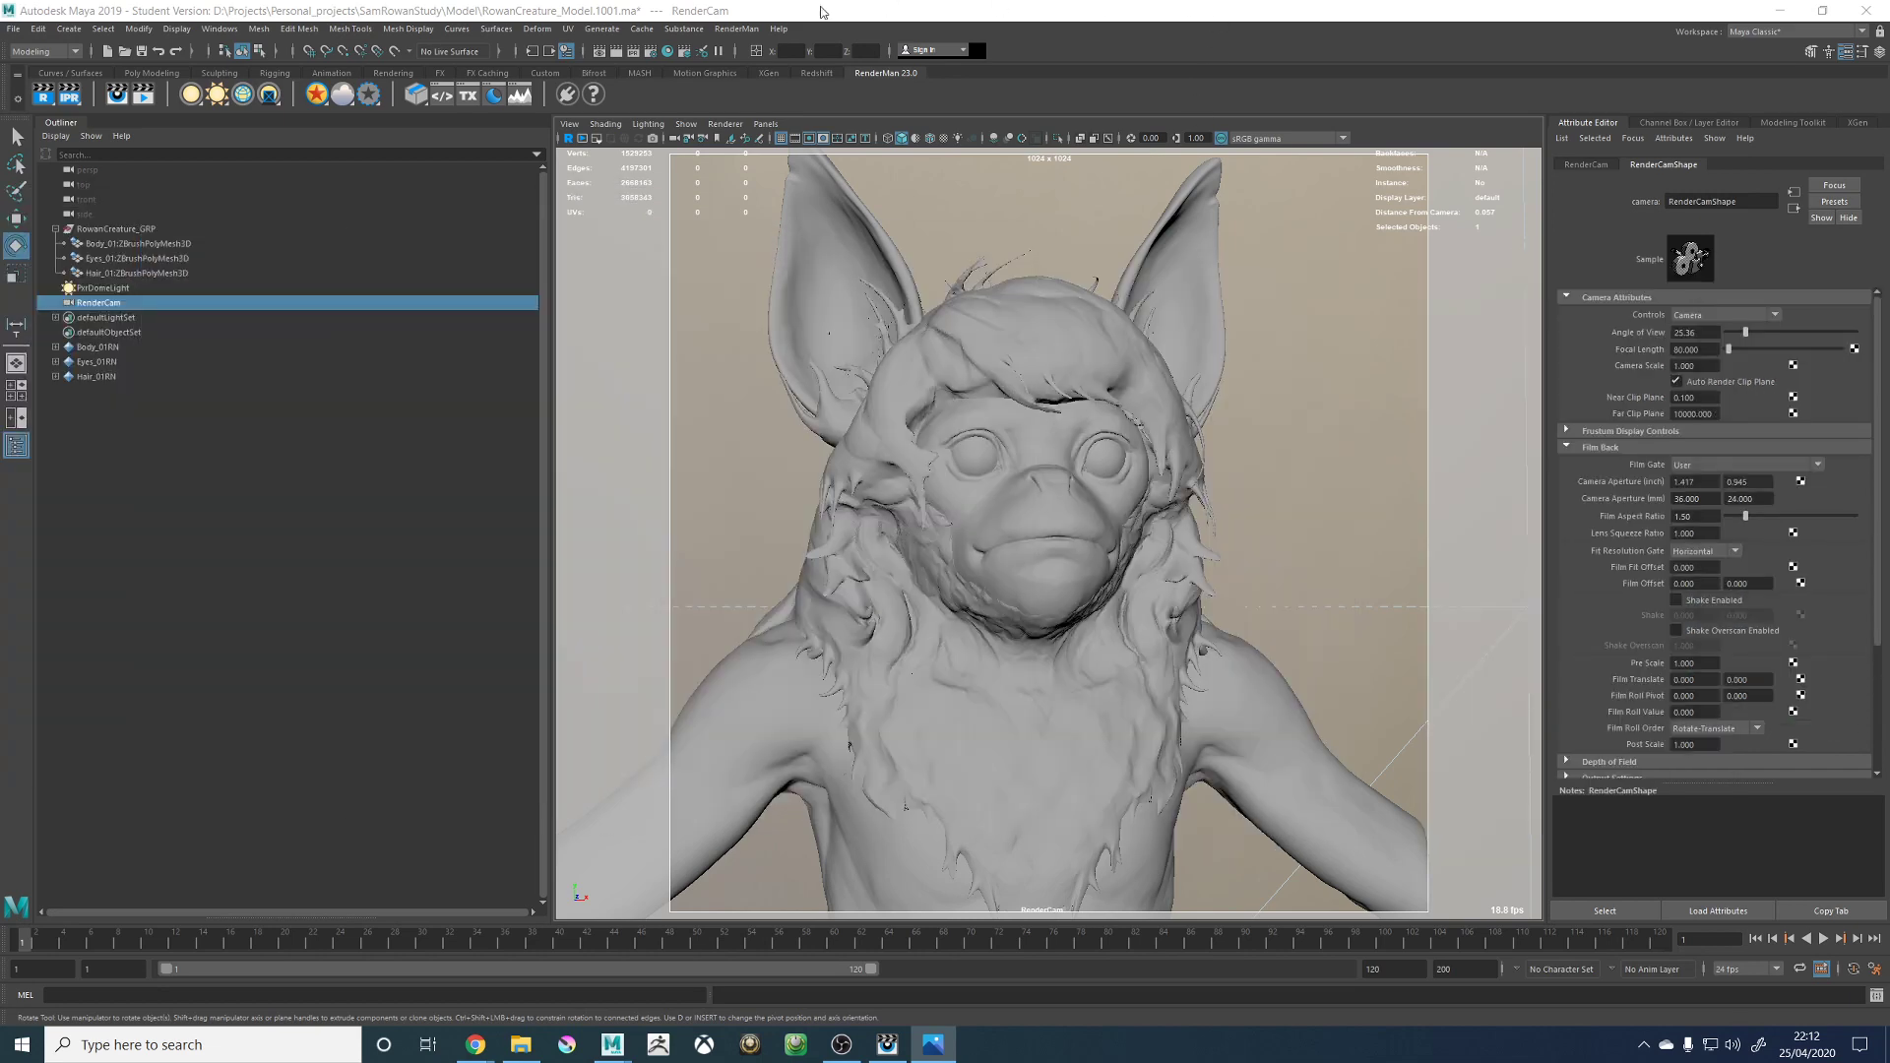
# Run a RenderMan preview render of the RenderCam shot, inspect the image at 100%, and close the render viewer.
pyautogui.click(736, 29)
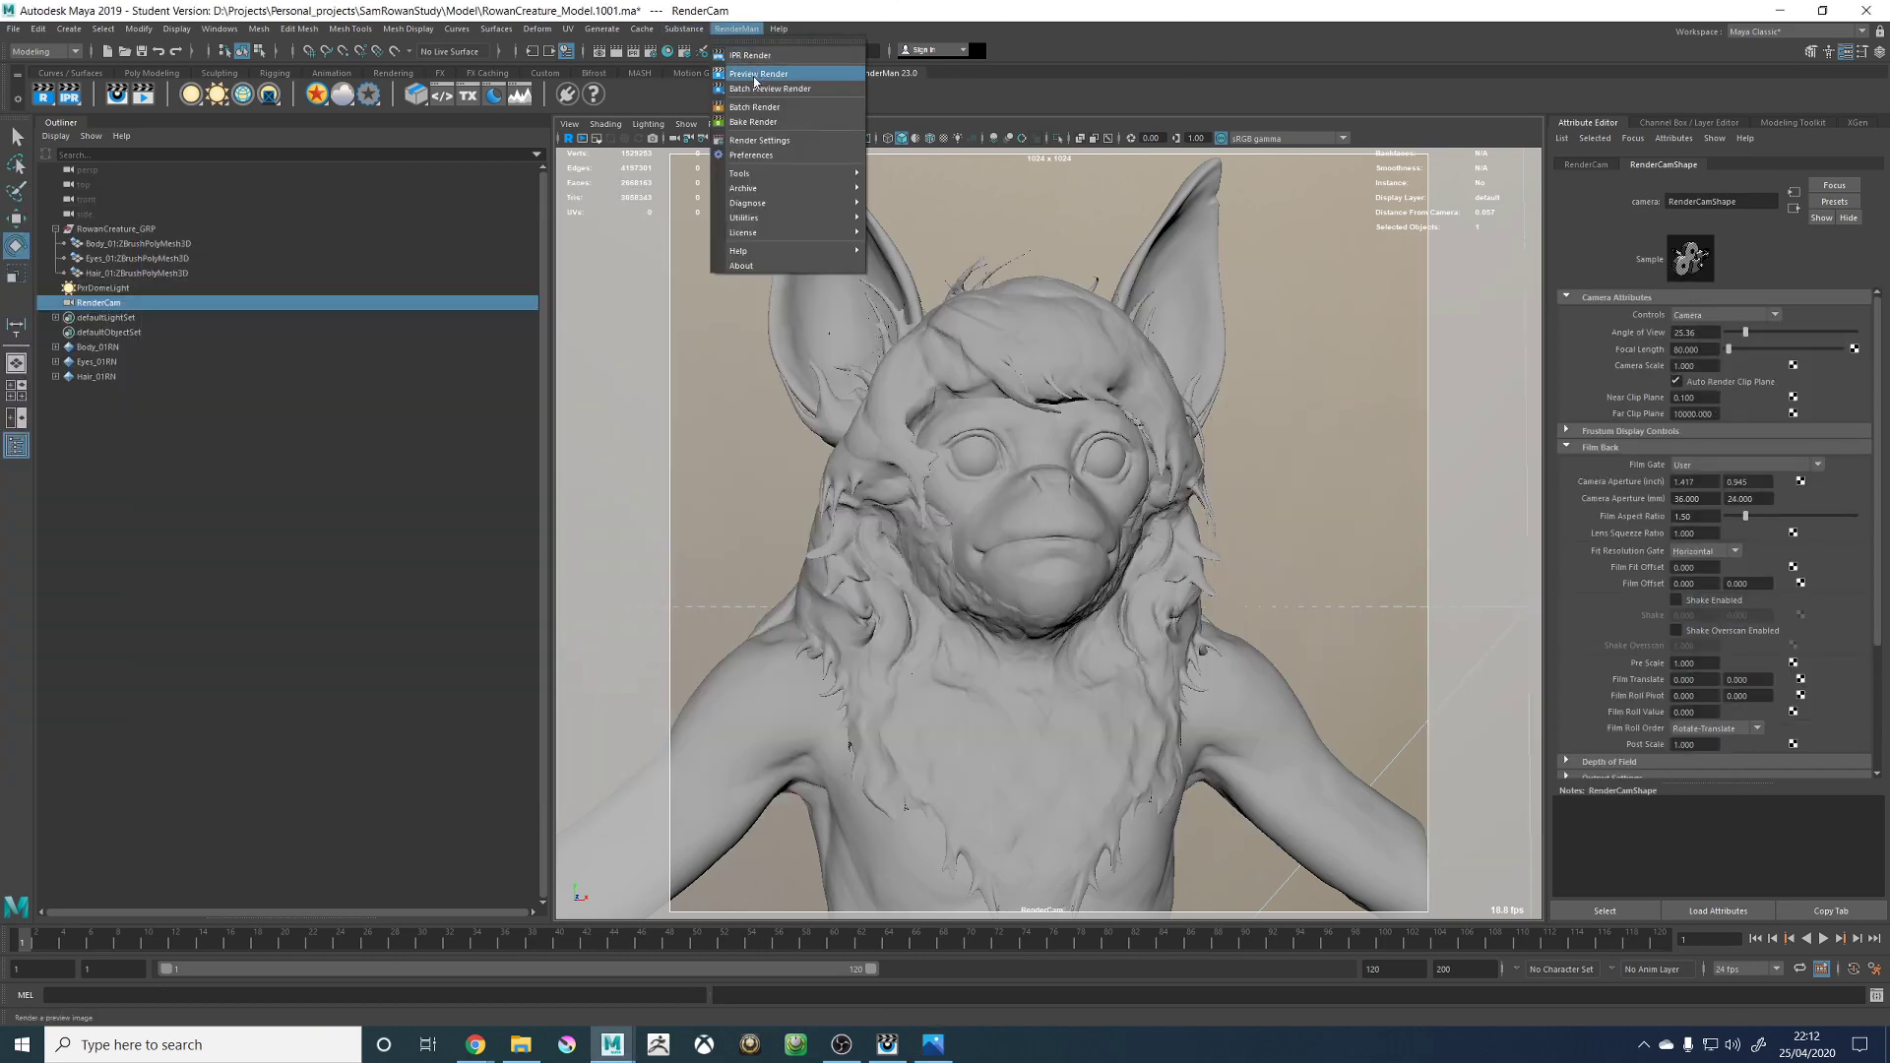
pyautogui.moveTo(756, 205)
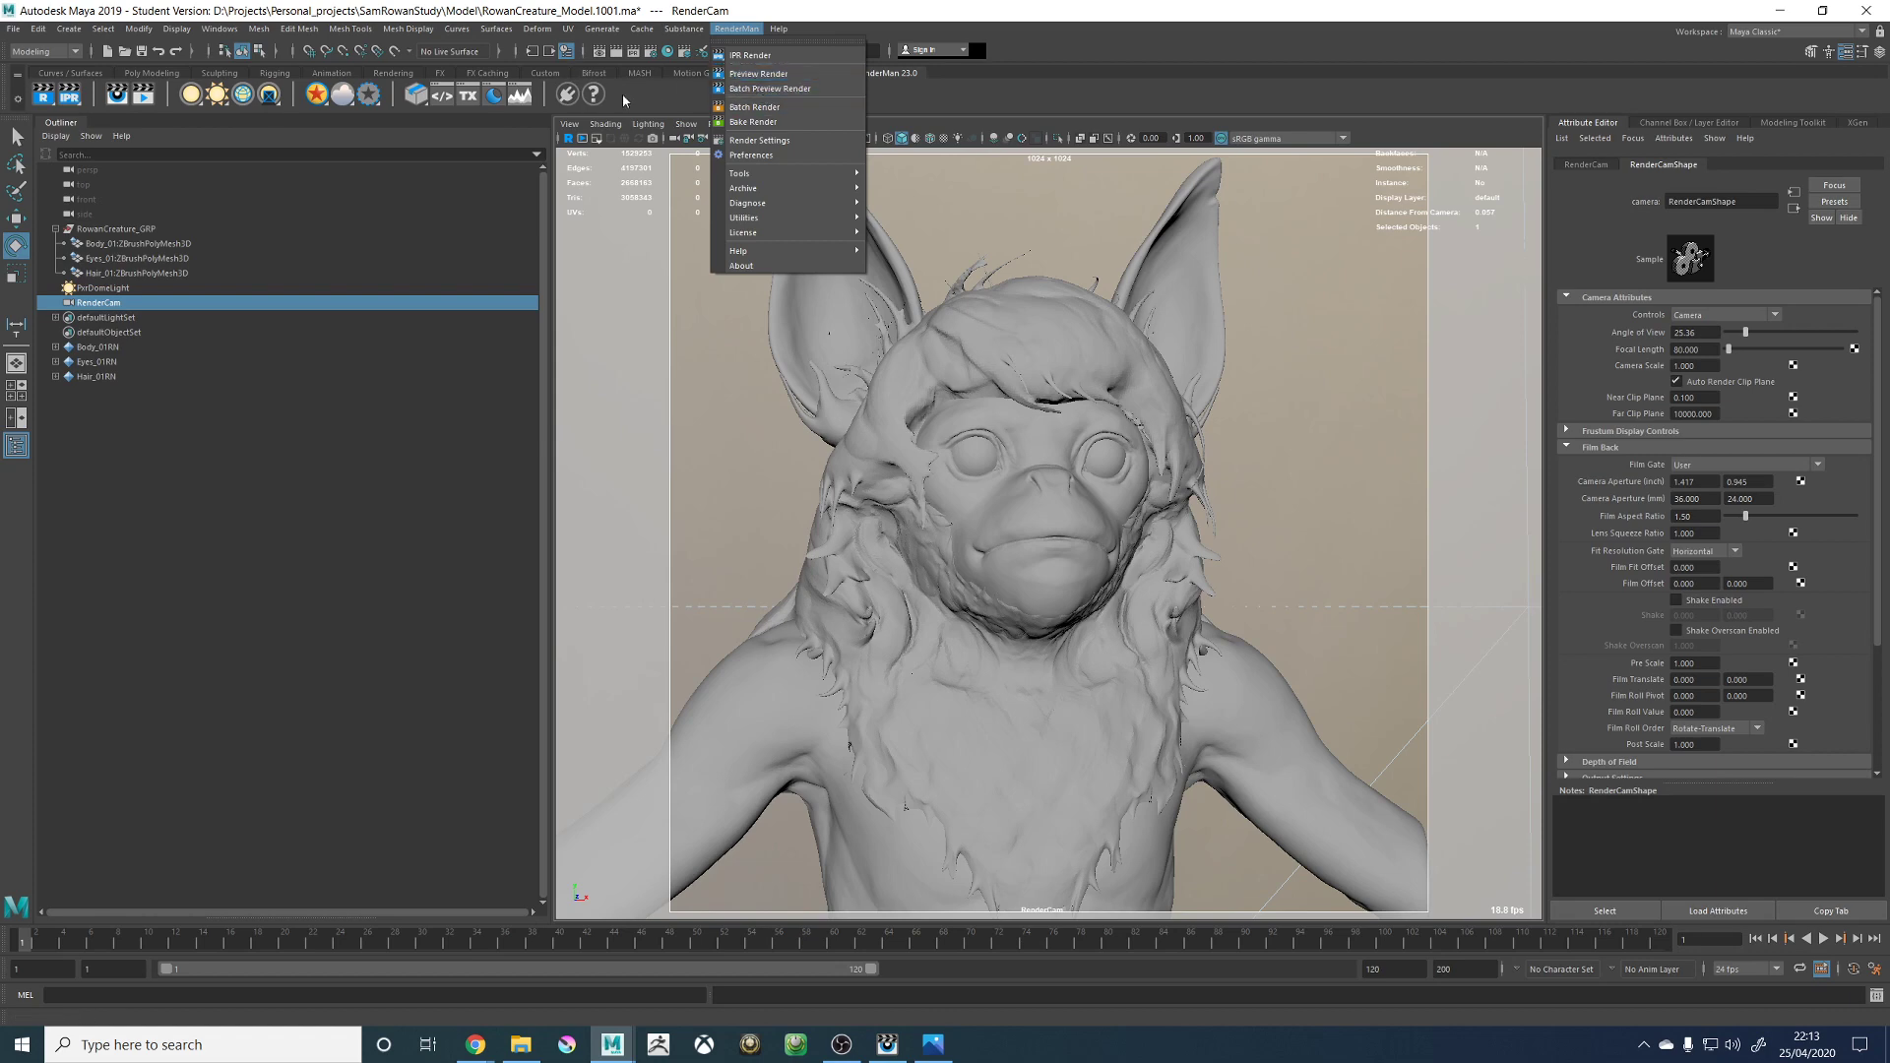
pyautogui.click(750, 74)
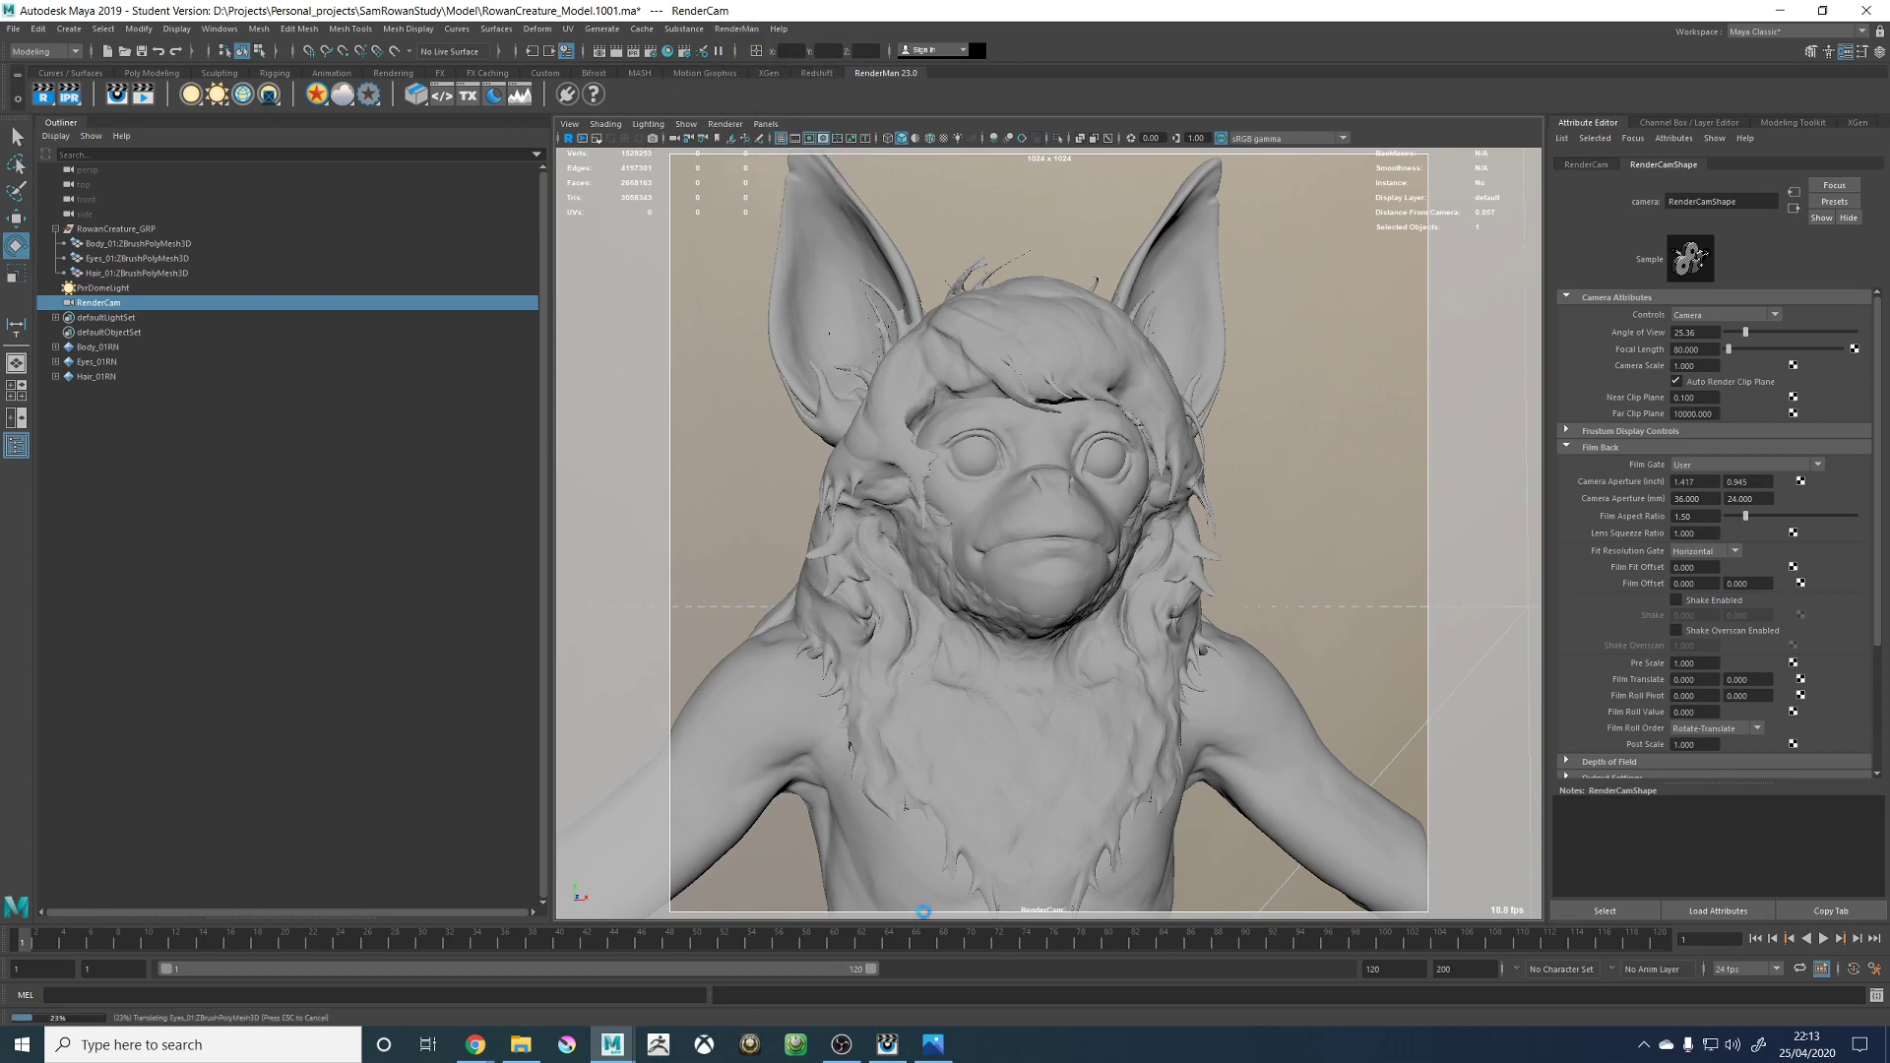
pyautogui.click(898, 1053)
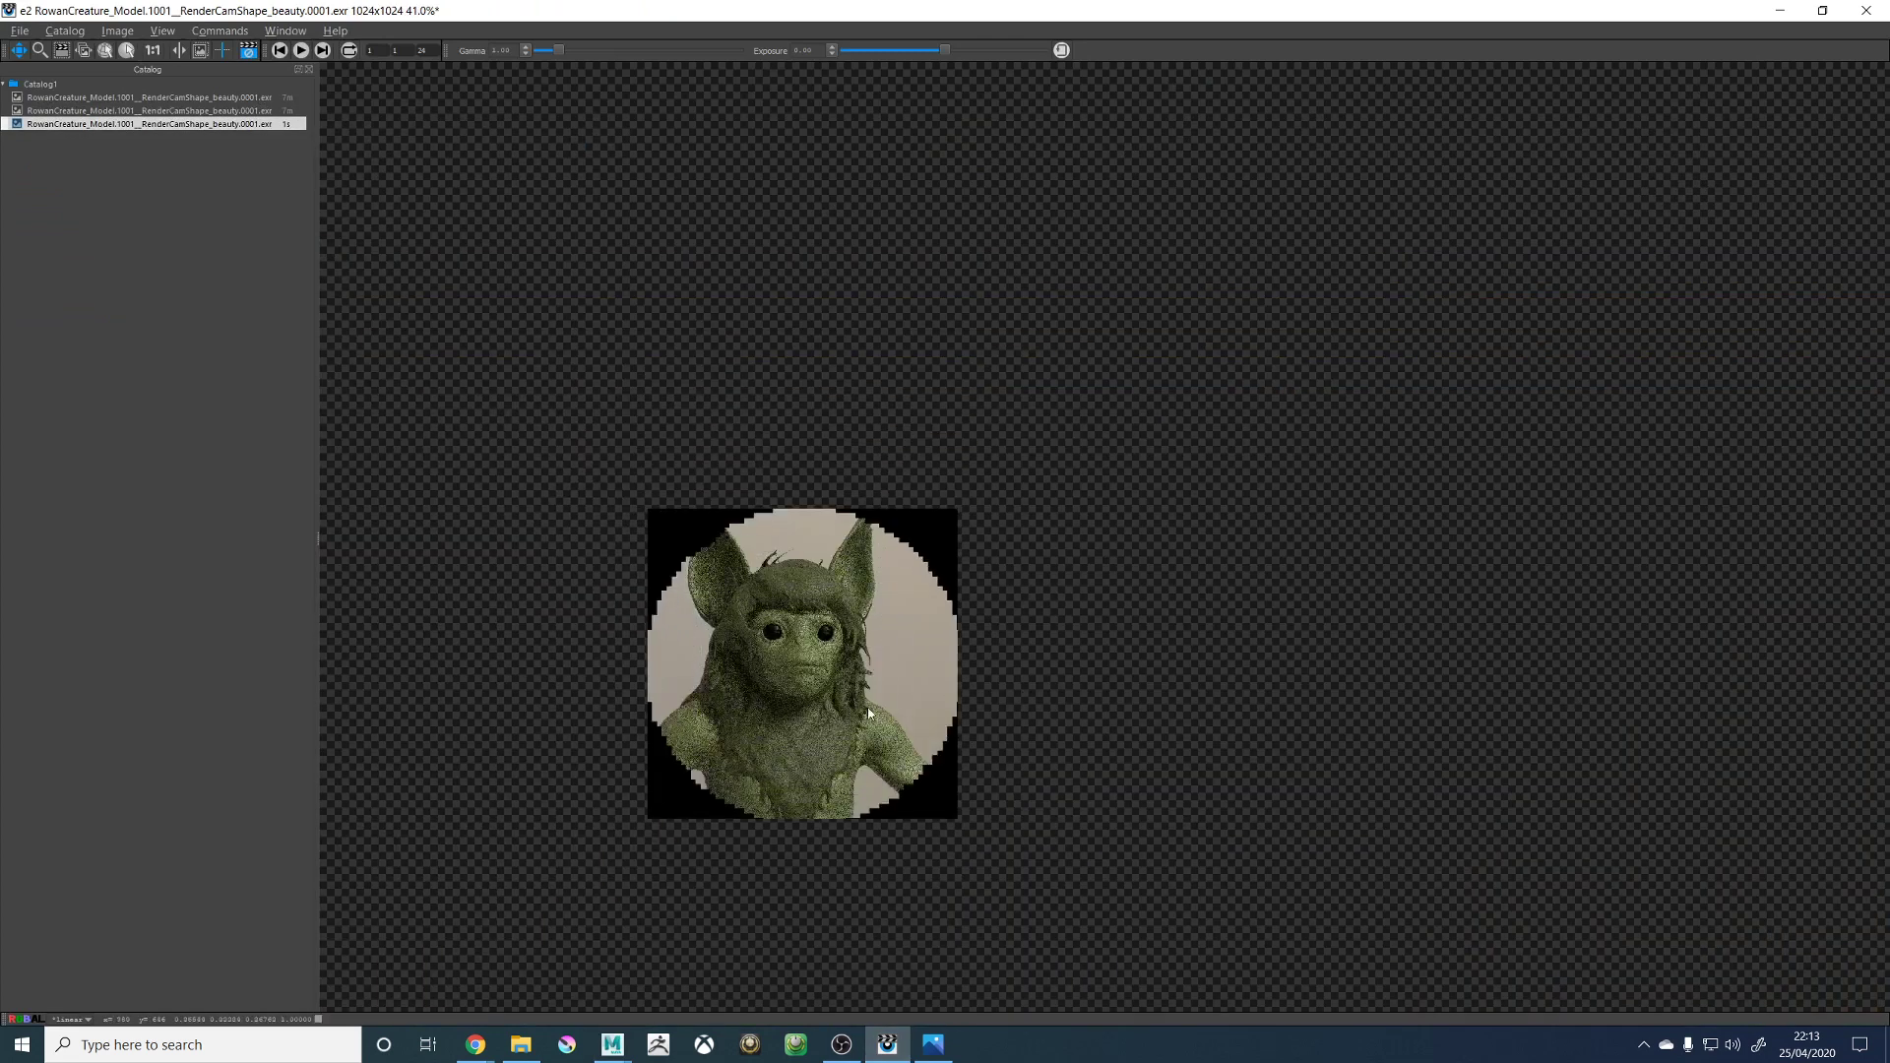
pyautogui.scroll(5, 847, 713)
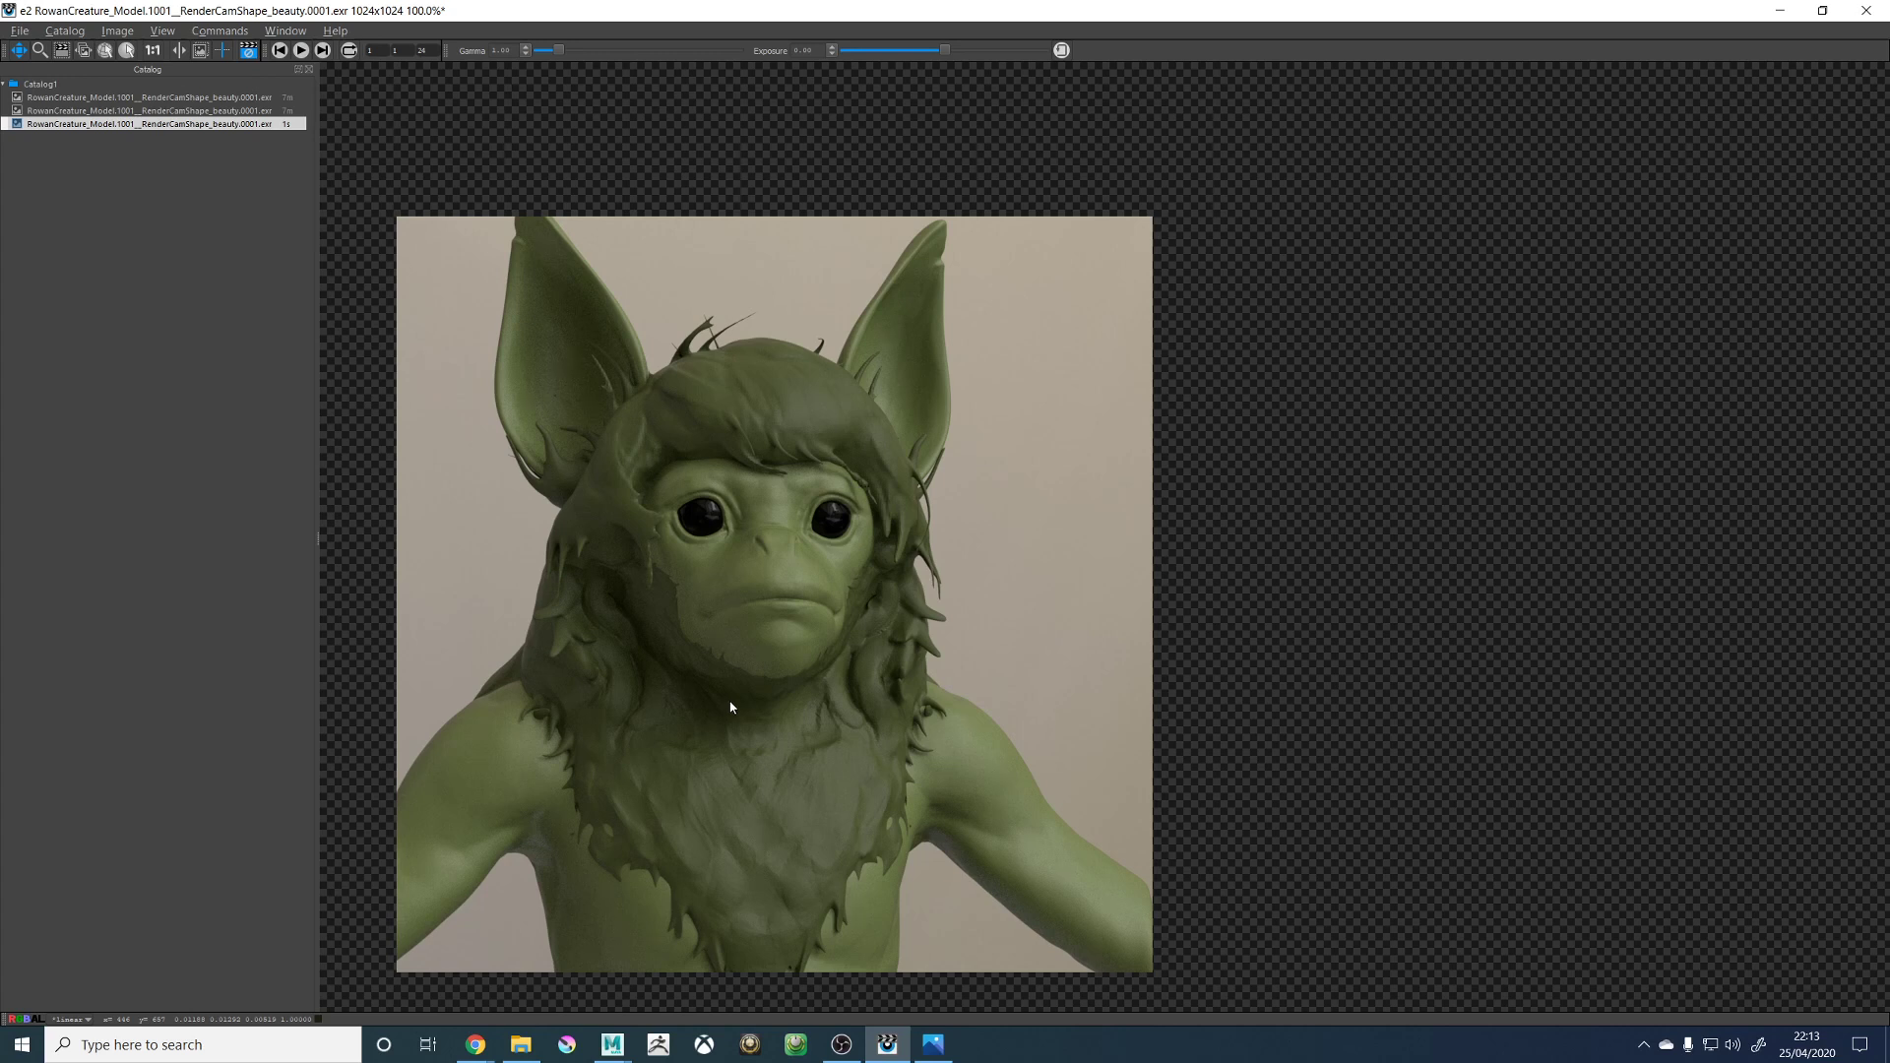
pyautogui.click(1877, 14)
pyautogui.click(1033, 539)
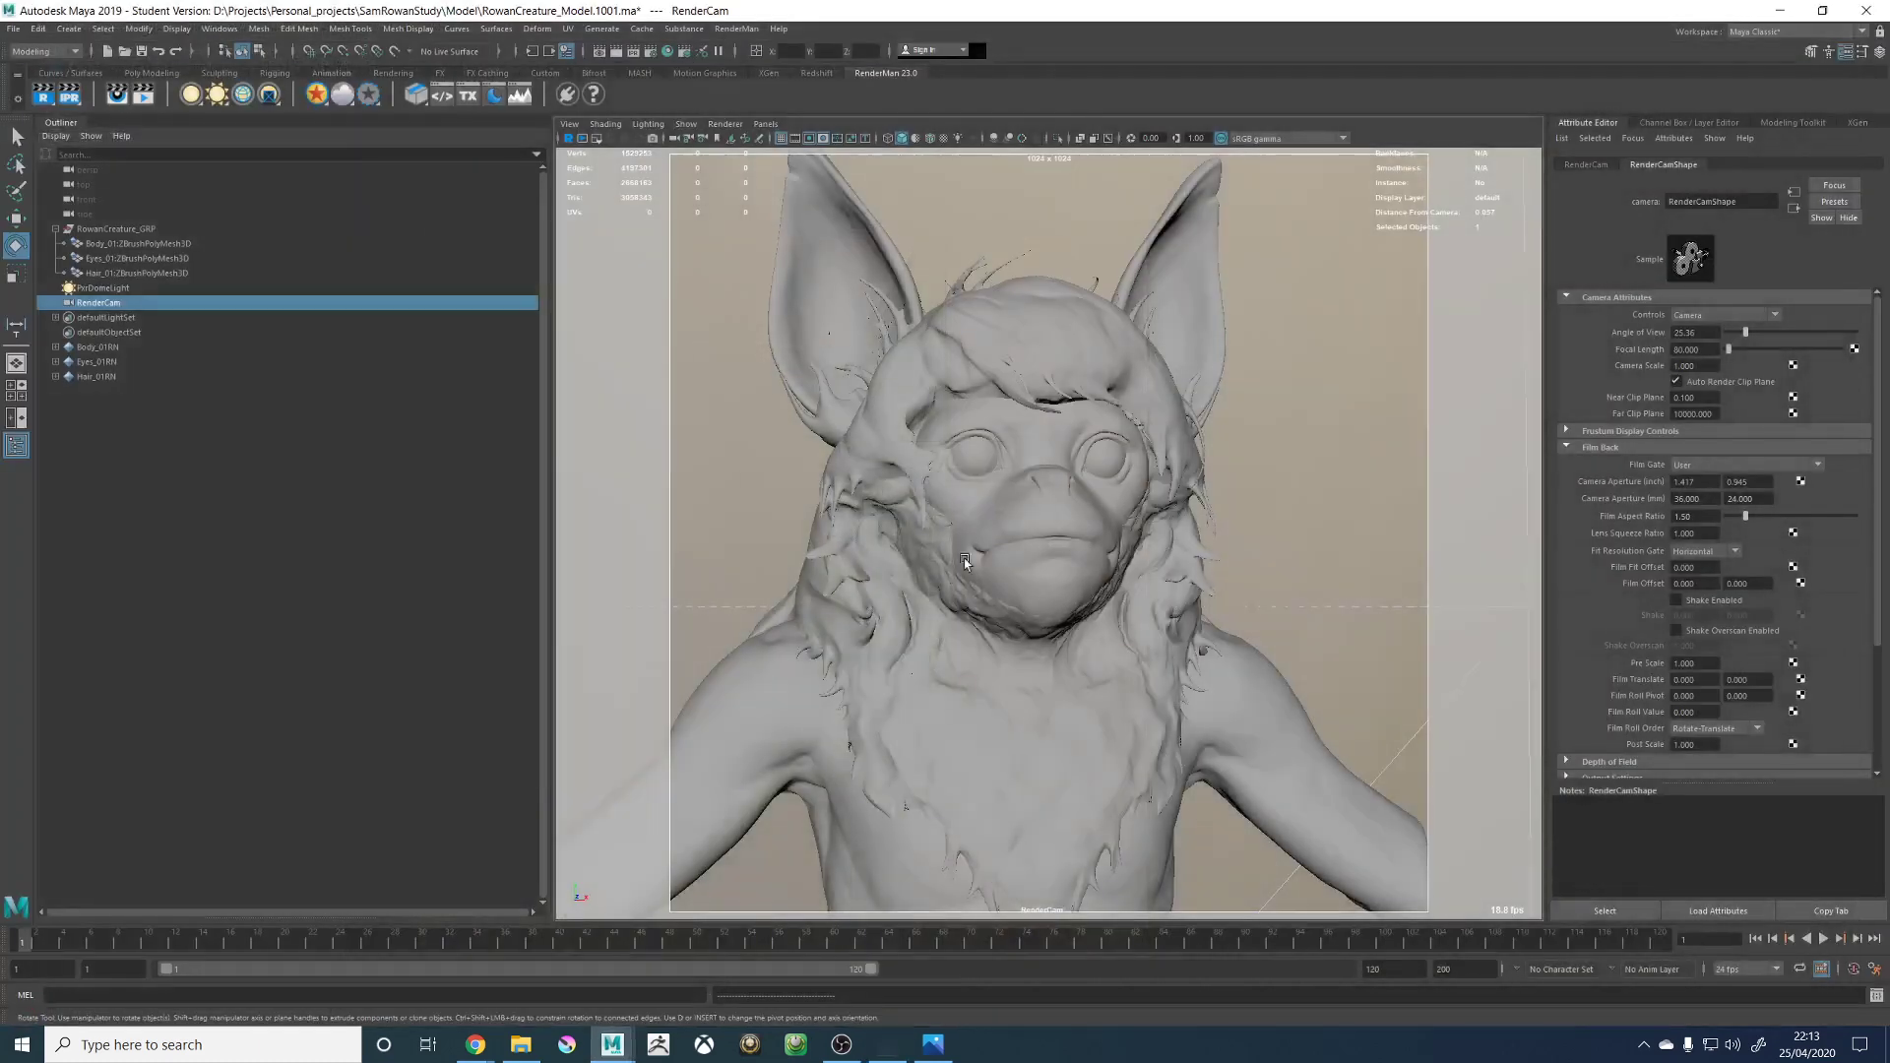
# Select the dome light and reframe RenderCam closer on the creature's head and shoulders.
pyautogui.click(1297, 483)
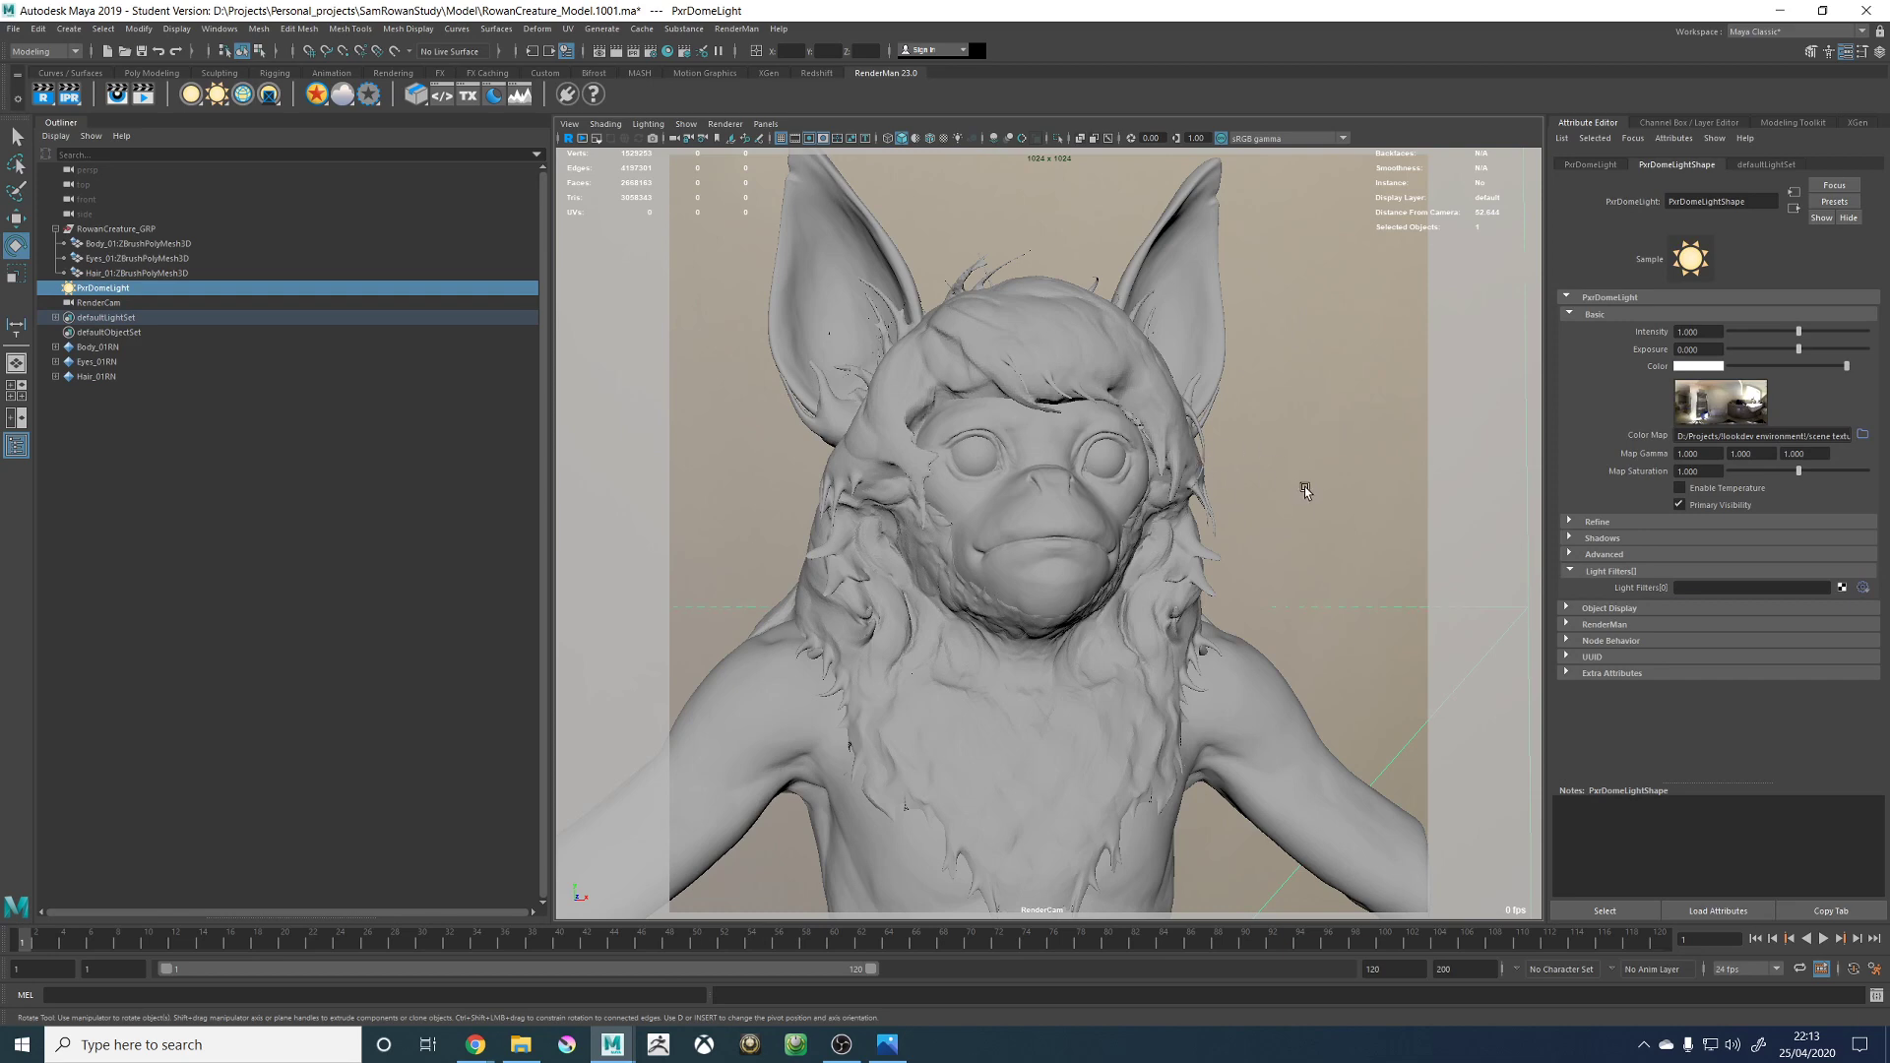
pyautogui.scroll(-5, 1181, 552)
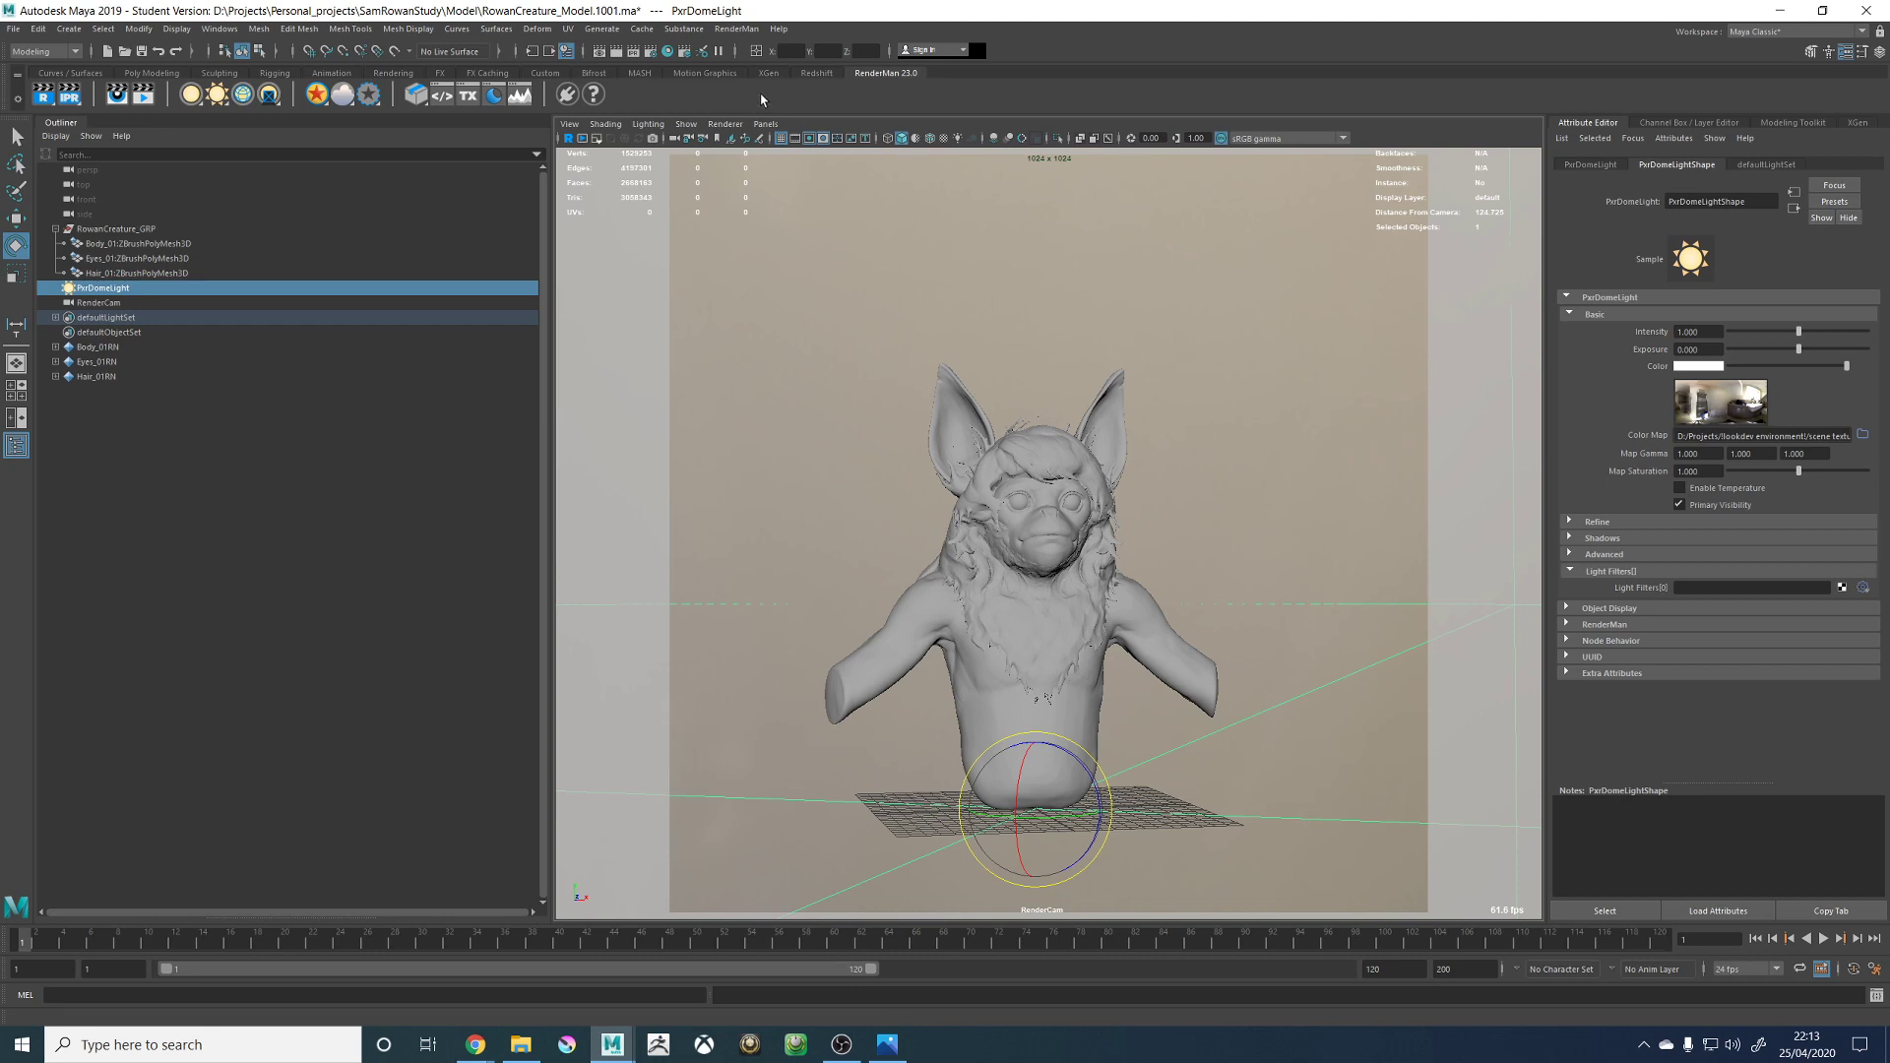
pyautogui.scroll(5, 1230, 395)
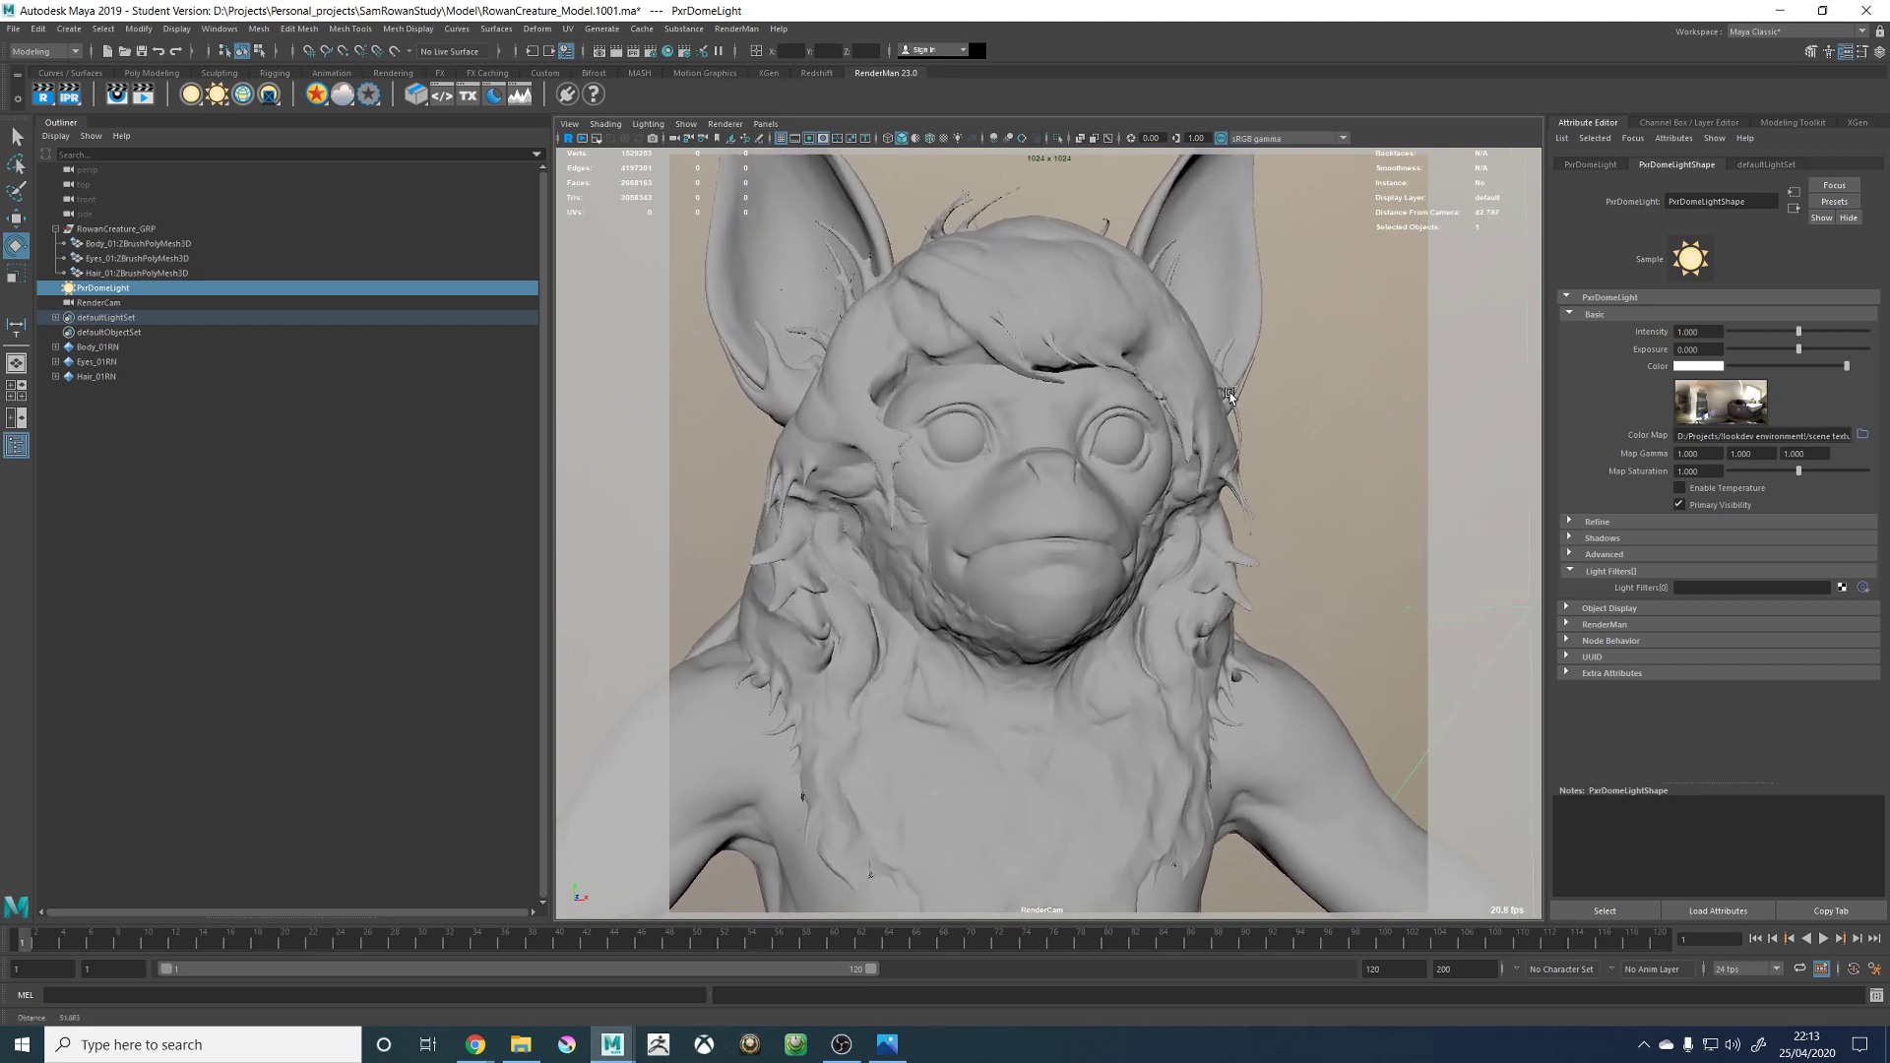
pyautogui.keyDown('alt'); pyautogui.moveTo(1229, 395); pyautogui.dragTo(1249, 381); pyautogui.keyUp('alt')
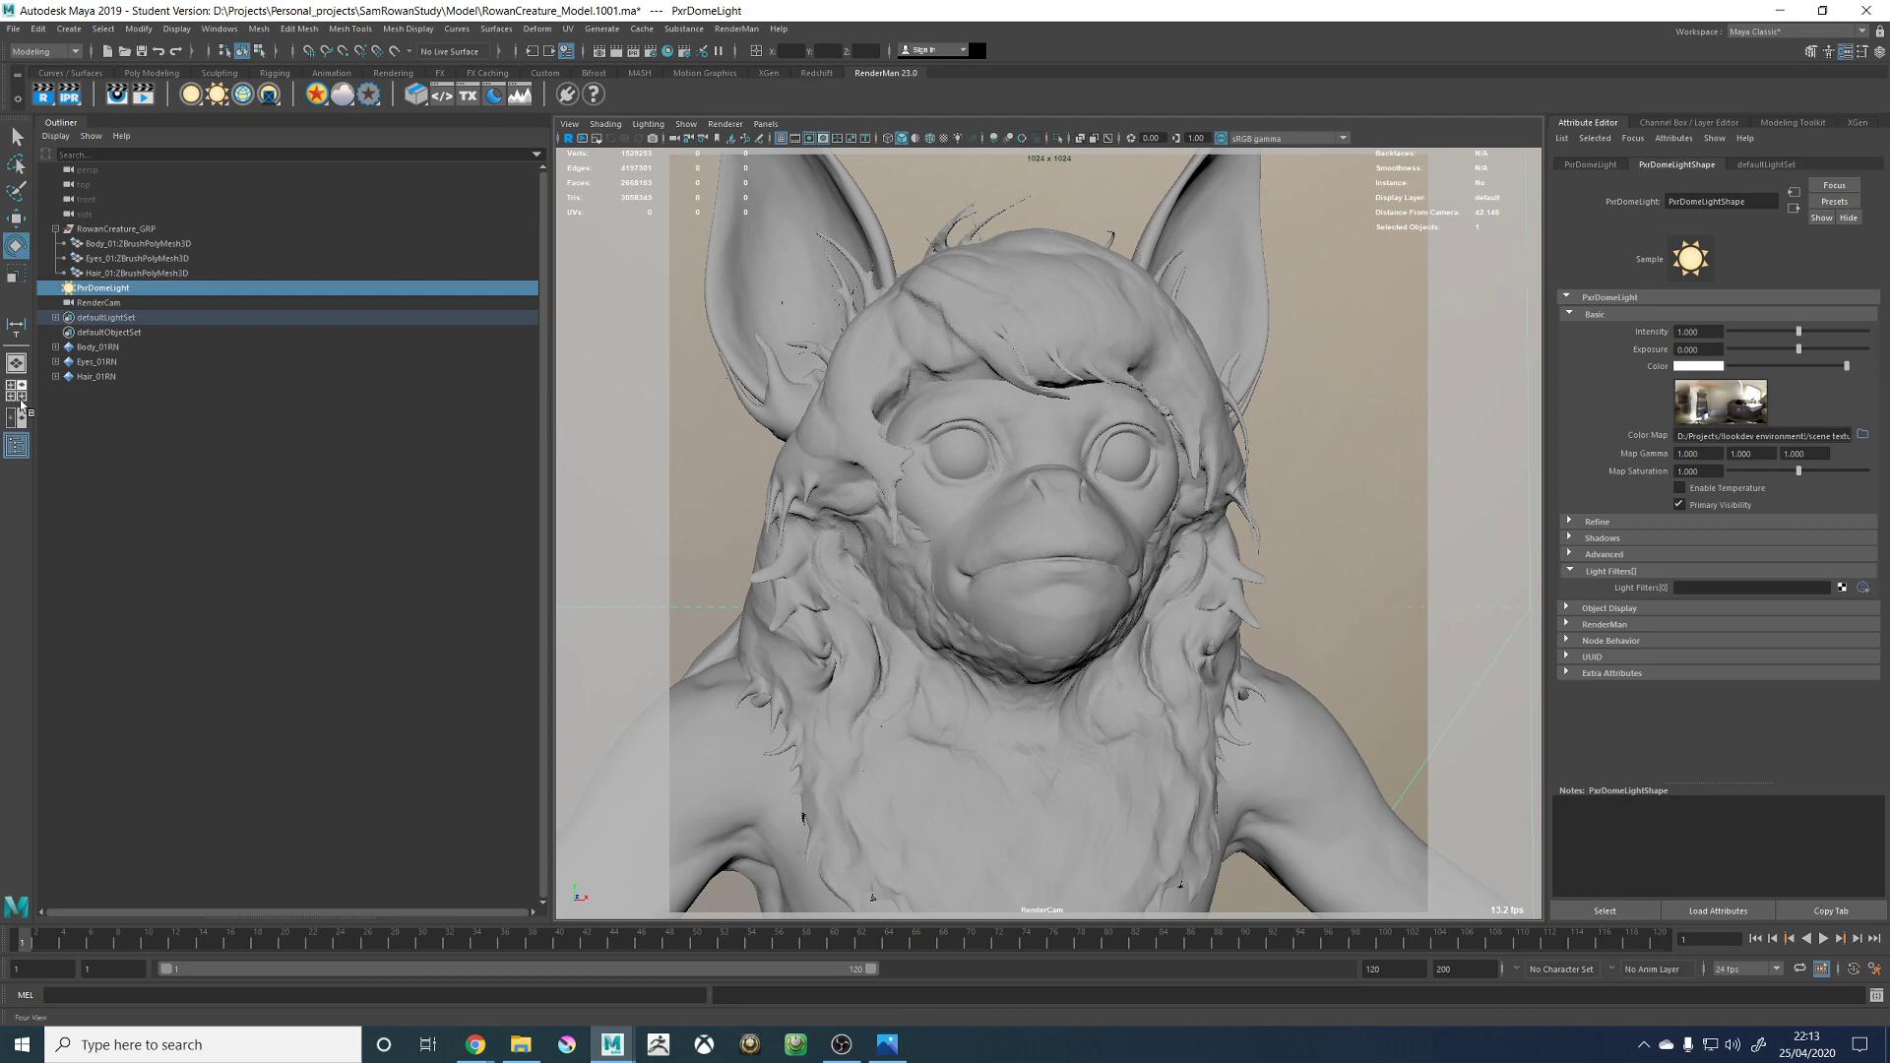
# Switch to two side-by-side views, hide the Outliner, and frame the creature through RenderCam in the persp pane.
pyautogui.click(9, 425)
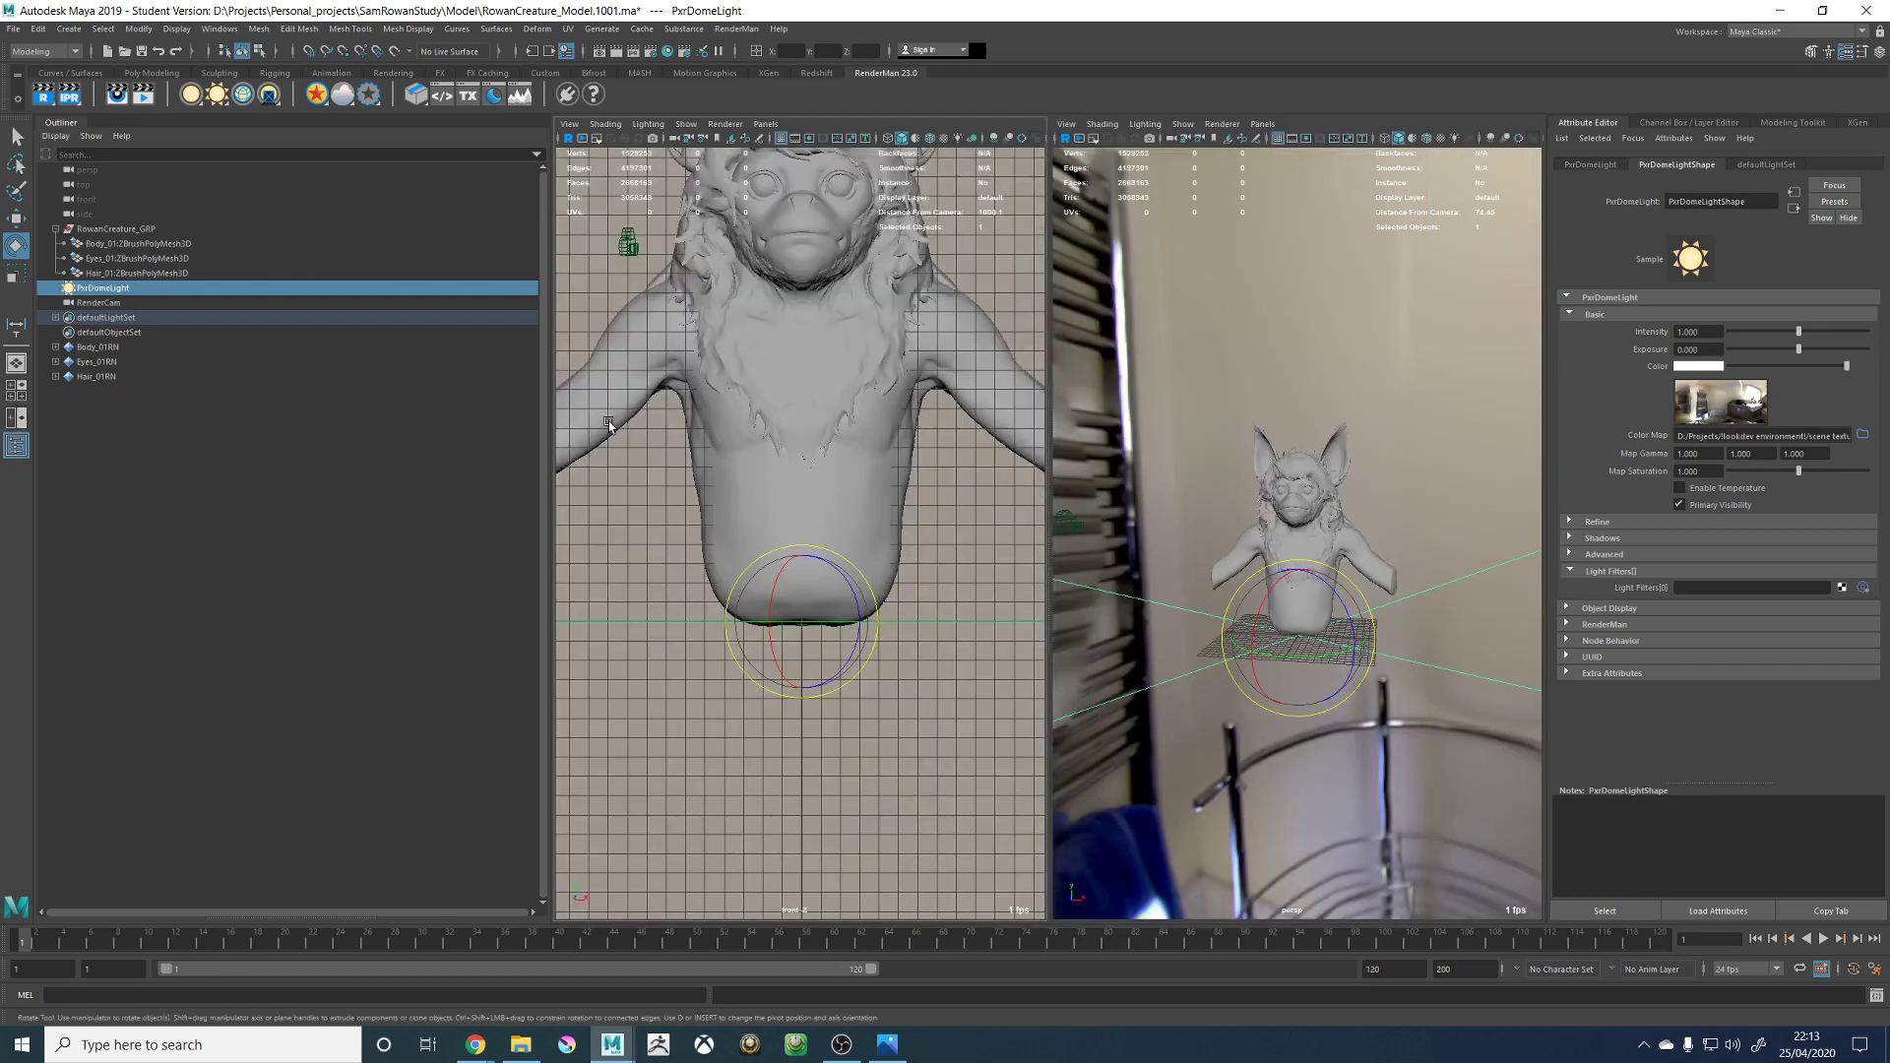
pyautogui.click(18, 448)
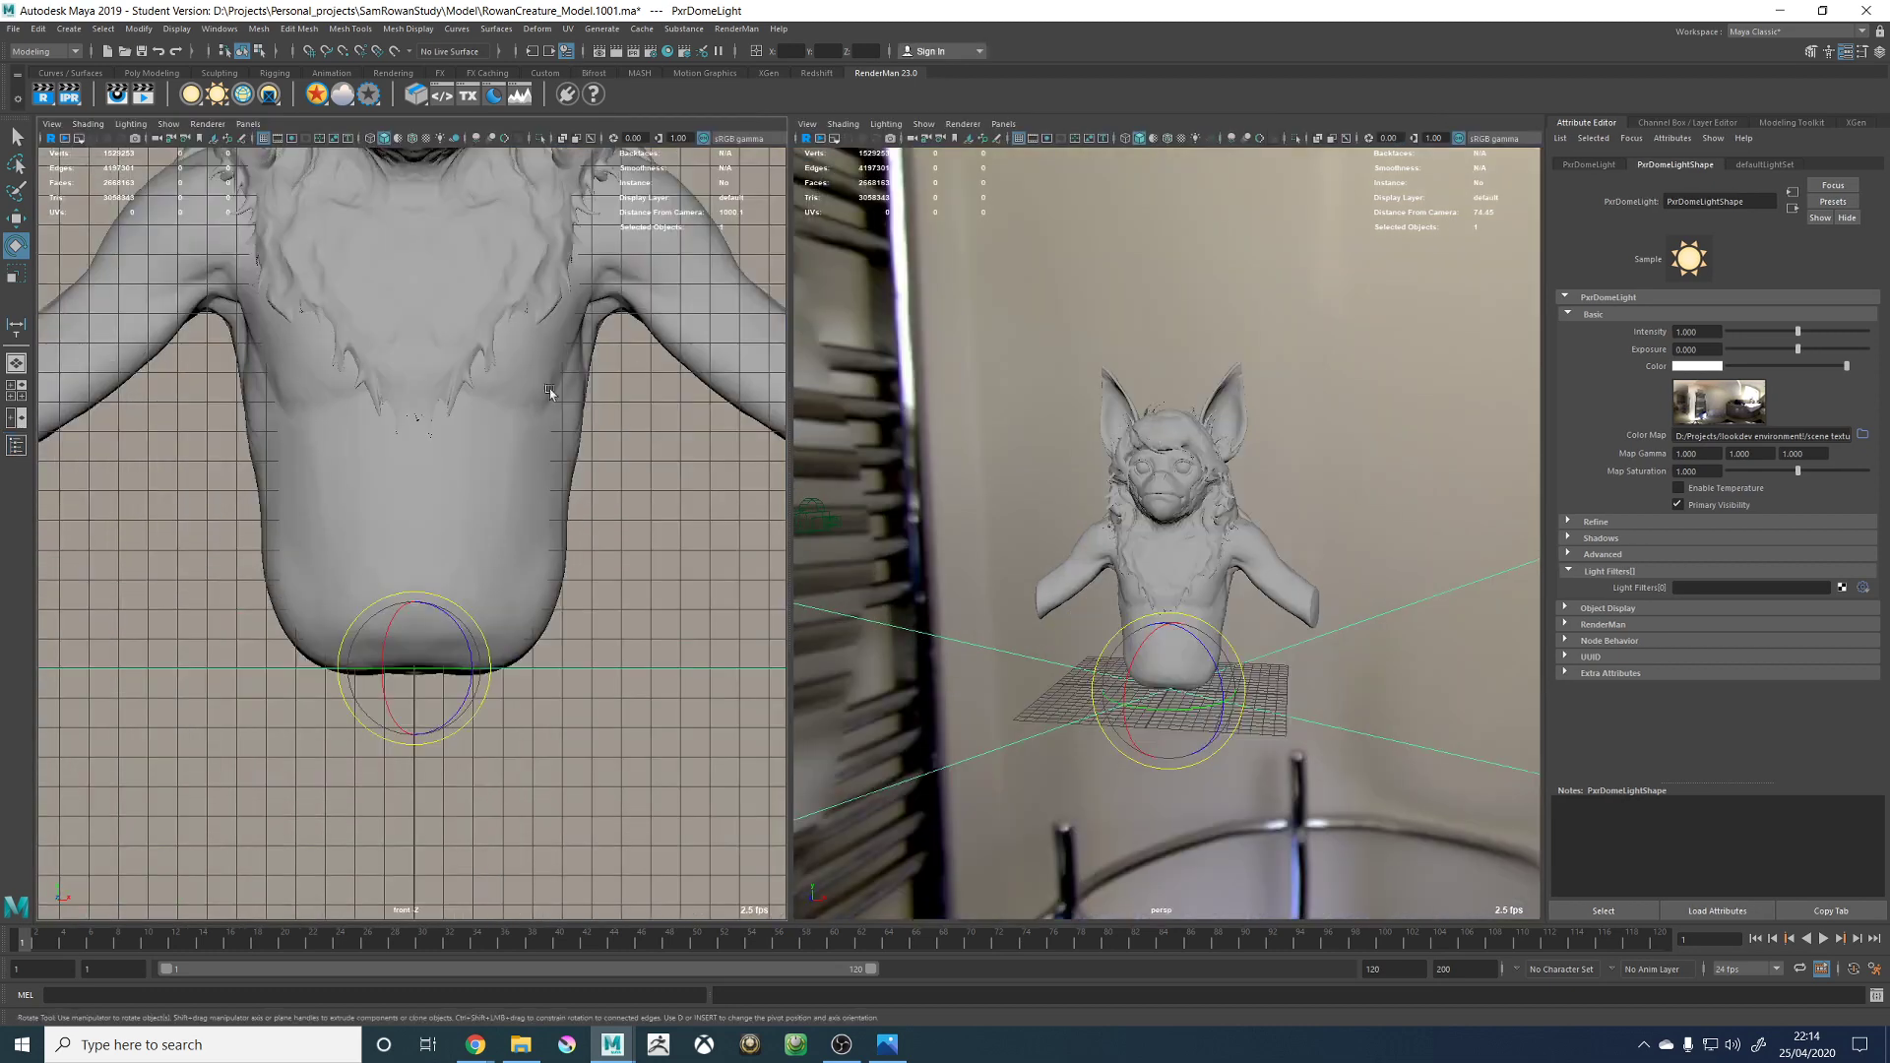
pyautogui.click(1003, 124)
pyautogui.moveTo(1029, 139)
pyautogui.click(1196, 153)
pyautogui.keyDown('alt'); pyautogui.moveTo(1165, 352); pyautogui.dragTo(1236, 351); pyautogui.keyUp('alt')
pyautogui.keyDown('alt'); pyautogui.moveTo(1236, 350); pyautogui.dragTo(1196, 351, button='right'); pyautogui.keyUp('alt')
# Switch the front-view pane to the persp camera and orbit it to bring RenderCam into view beside the creature.
pyautogui.click(248, 124)
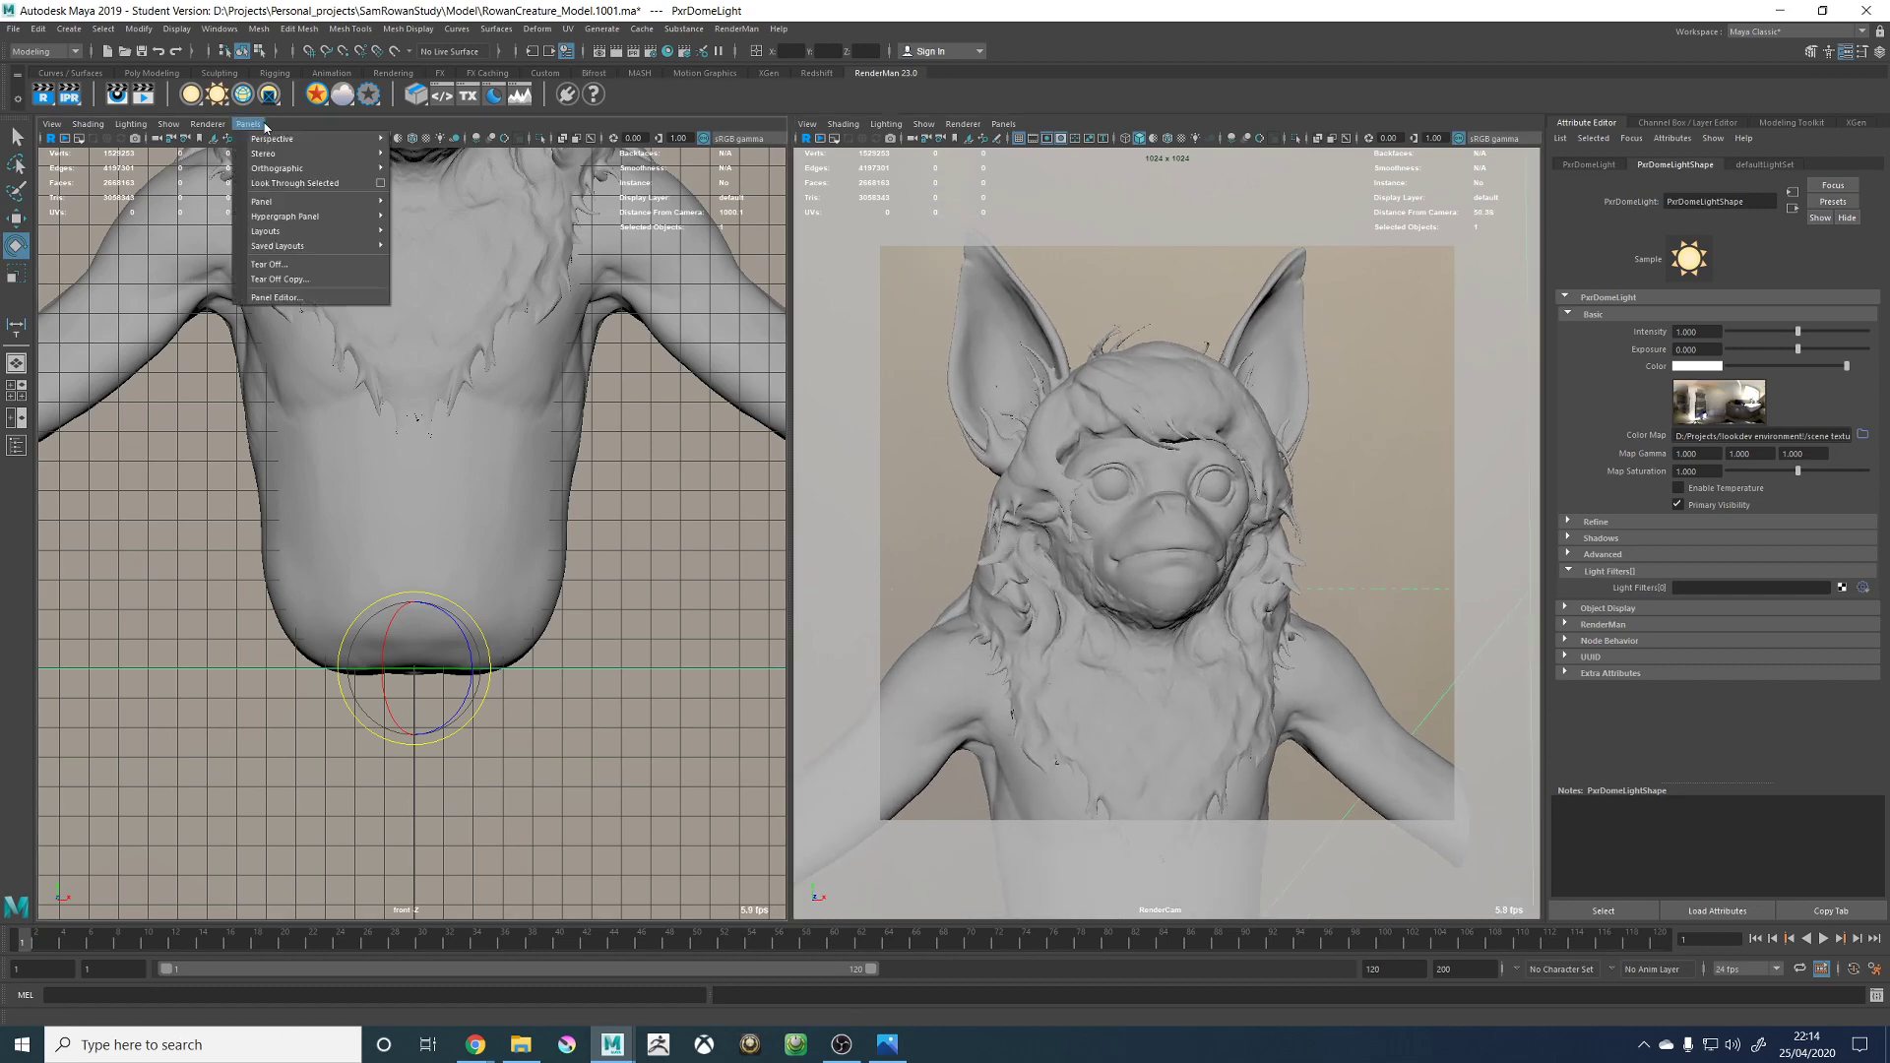
pyautogui.moveTo(275, 139)
pyautogui.click(438, 139)
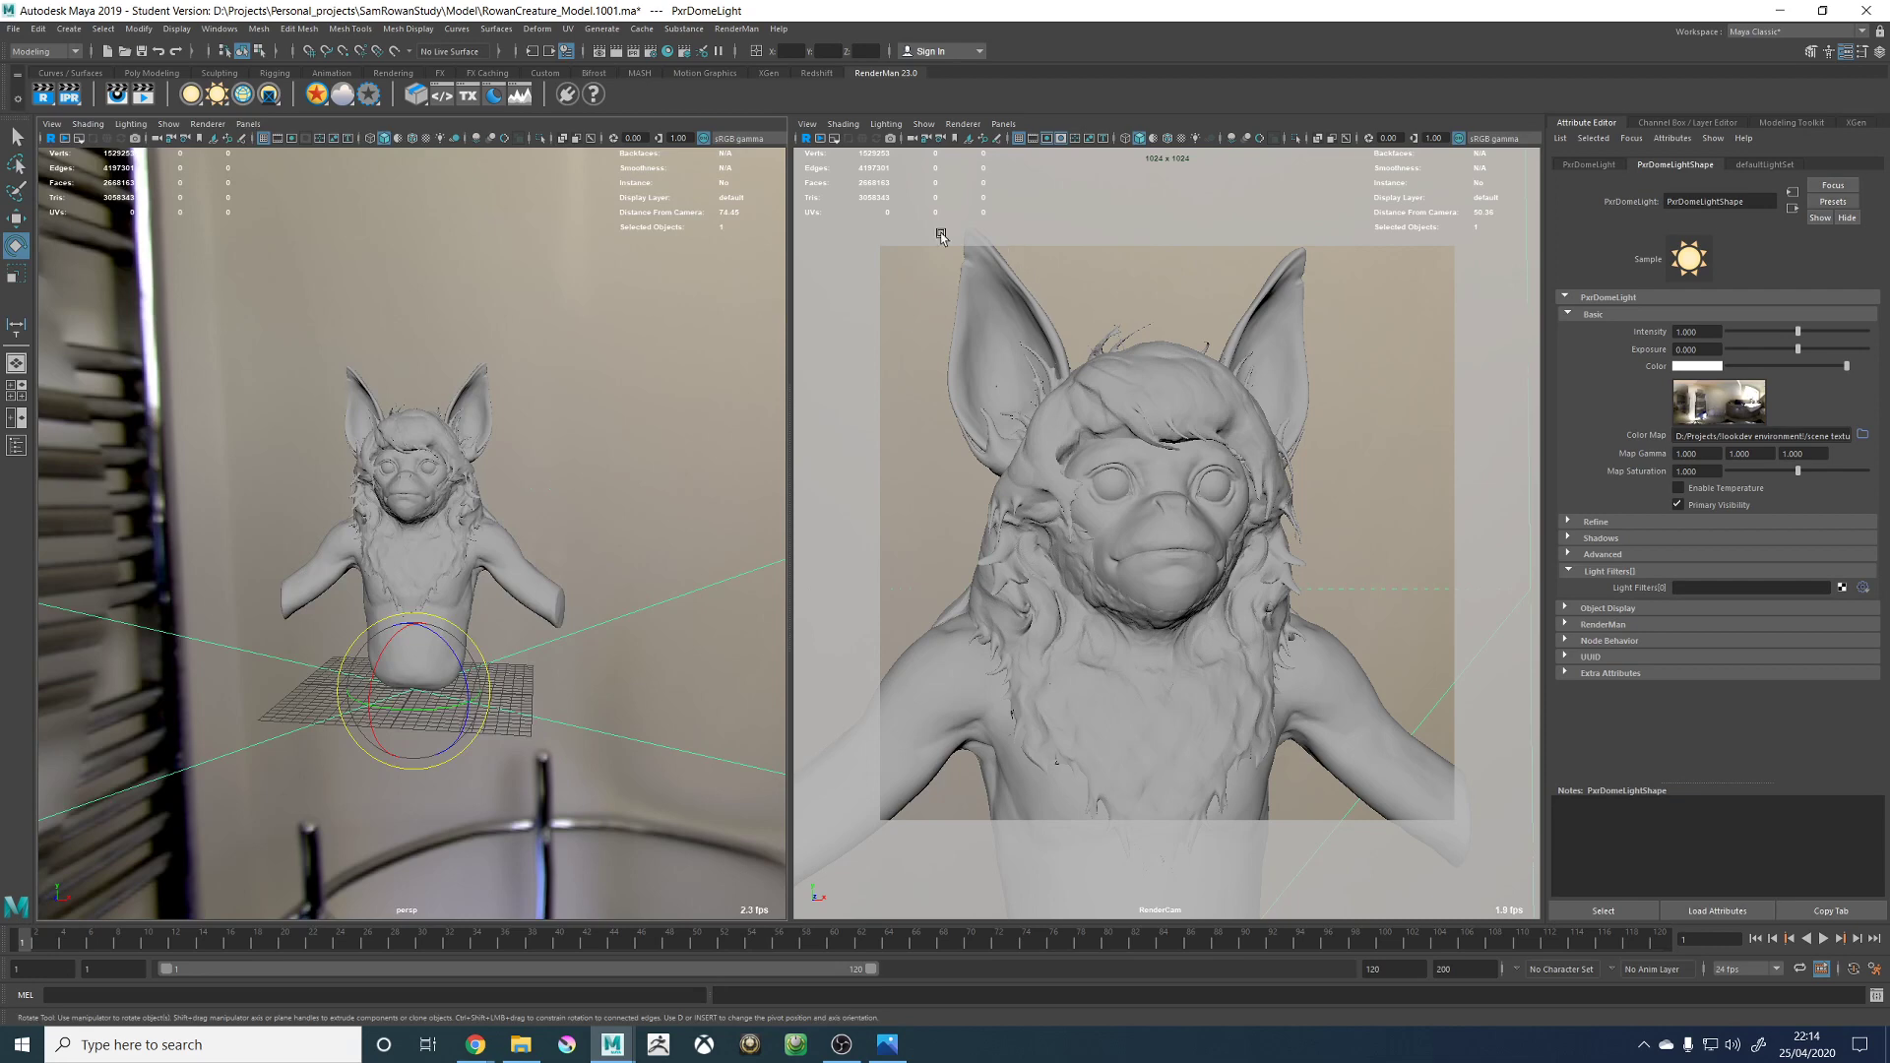
pyautogui.keyDown('alt'); pyautogui.moveTo(561, 494); pyautogui.dragTo(497, 513); pyautogui.keyUp('alt')
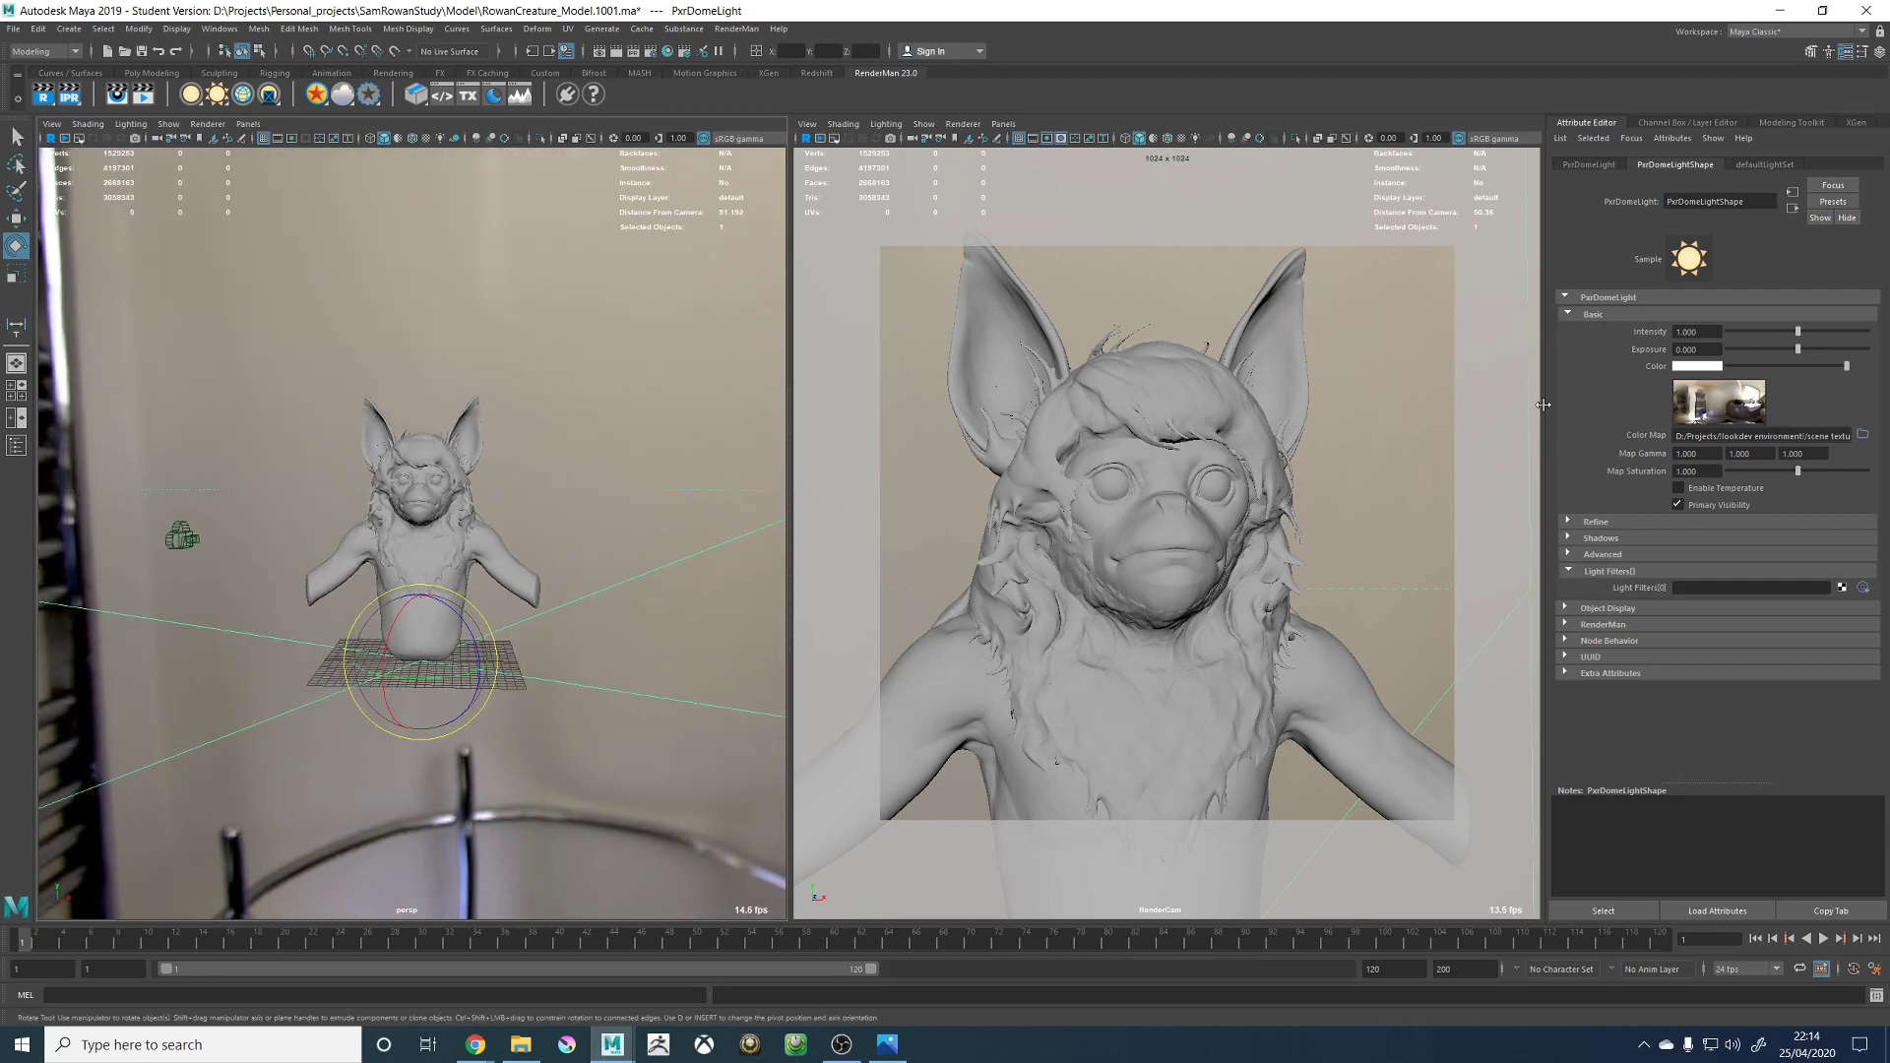
pyautogui.click(1713, 331)
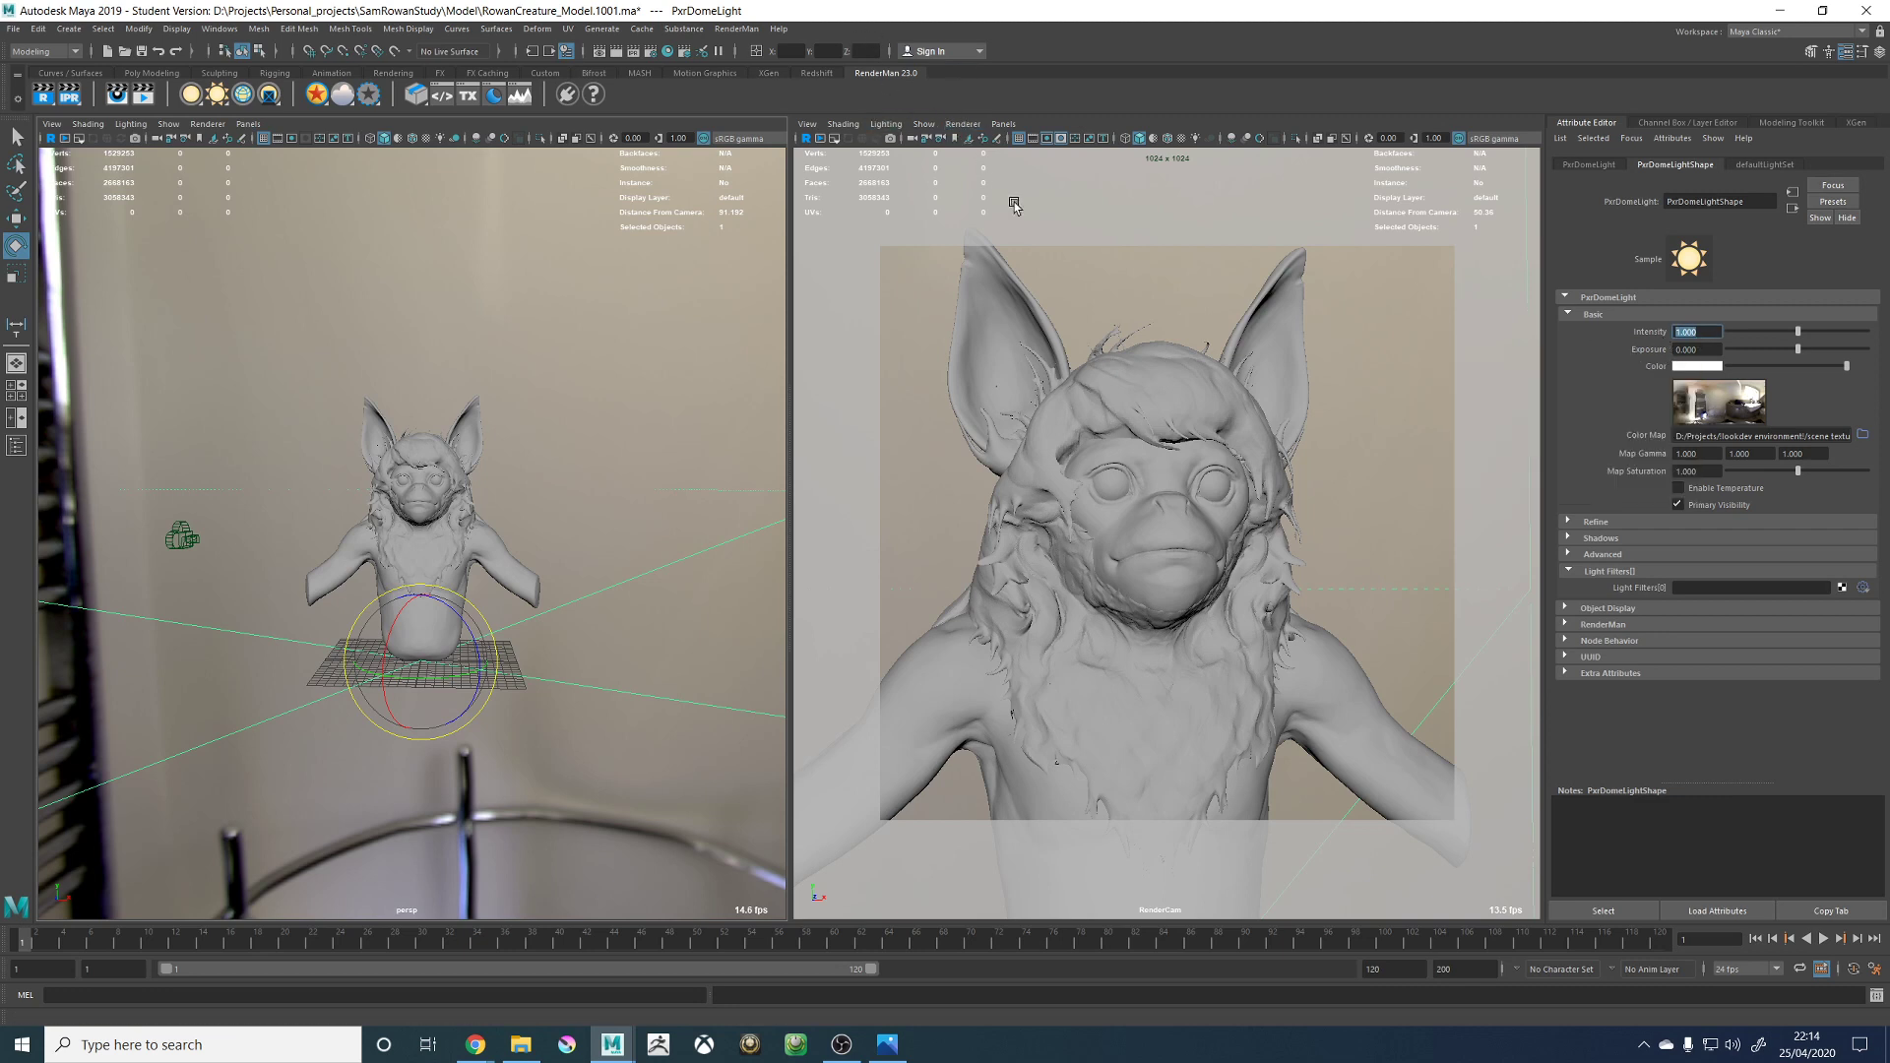
pyautogui.click(1112, 268)
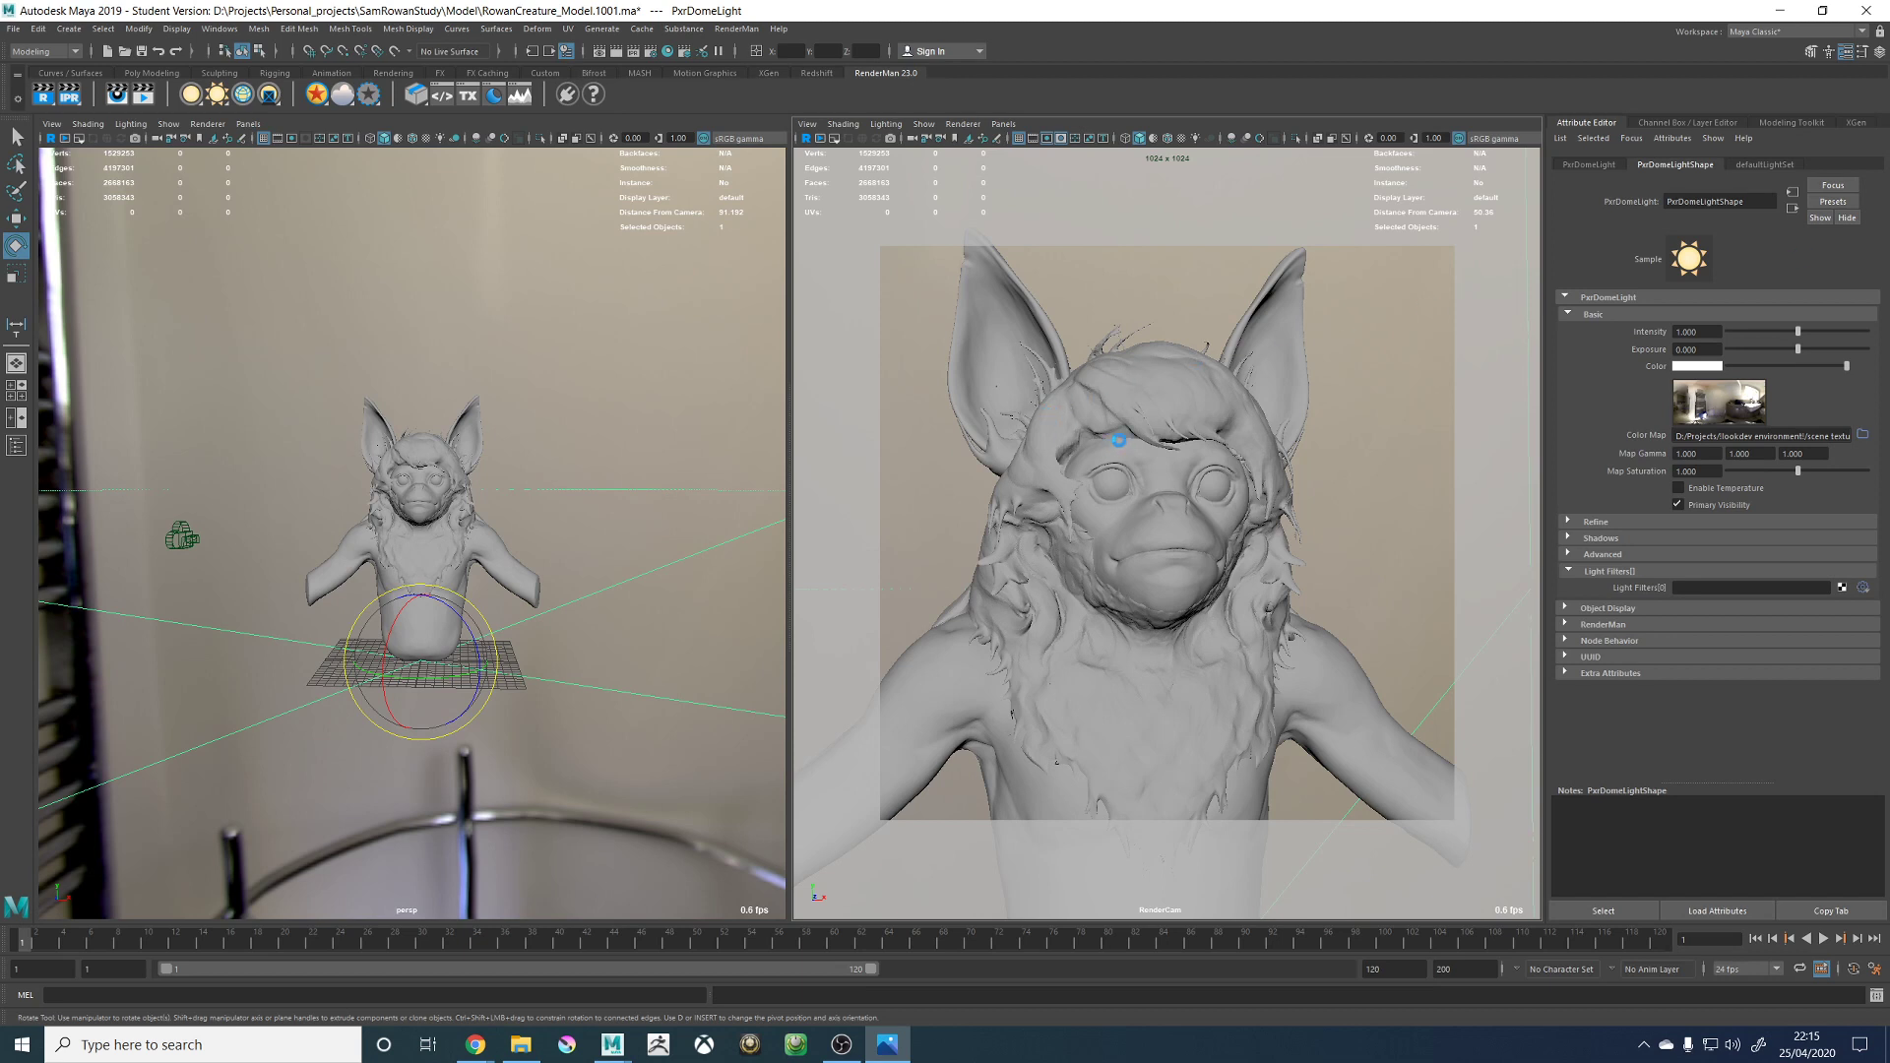
# Save the creature scene, continuing past the student version notice.
pyautogui.hotkey('ctrl', 's')
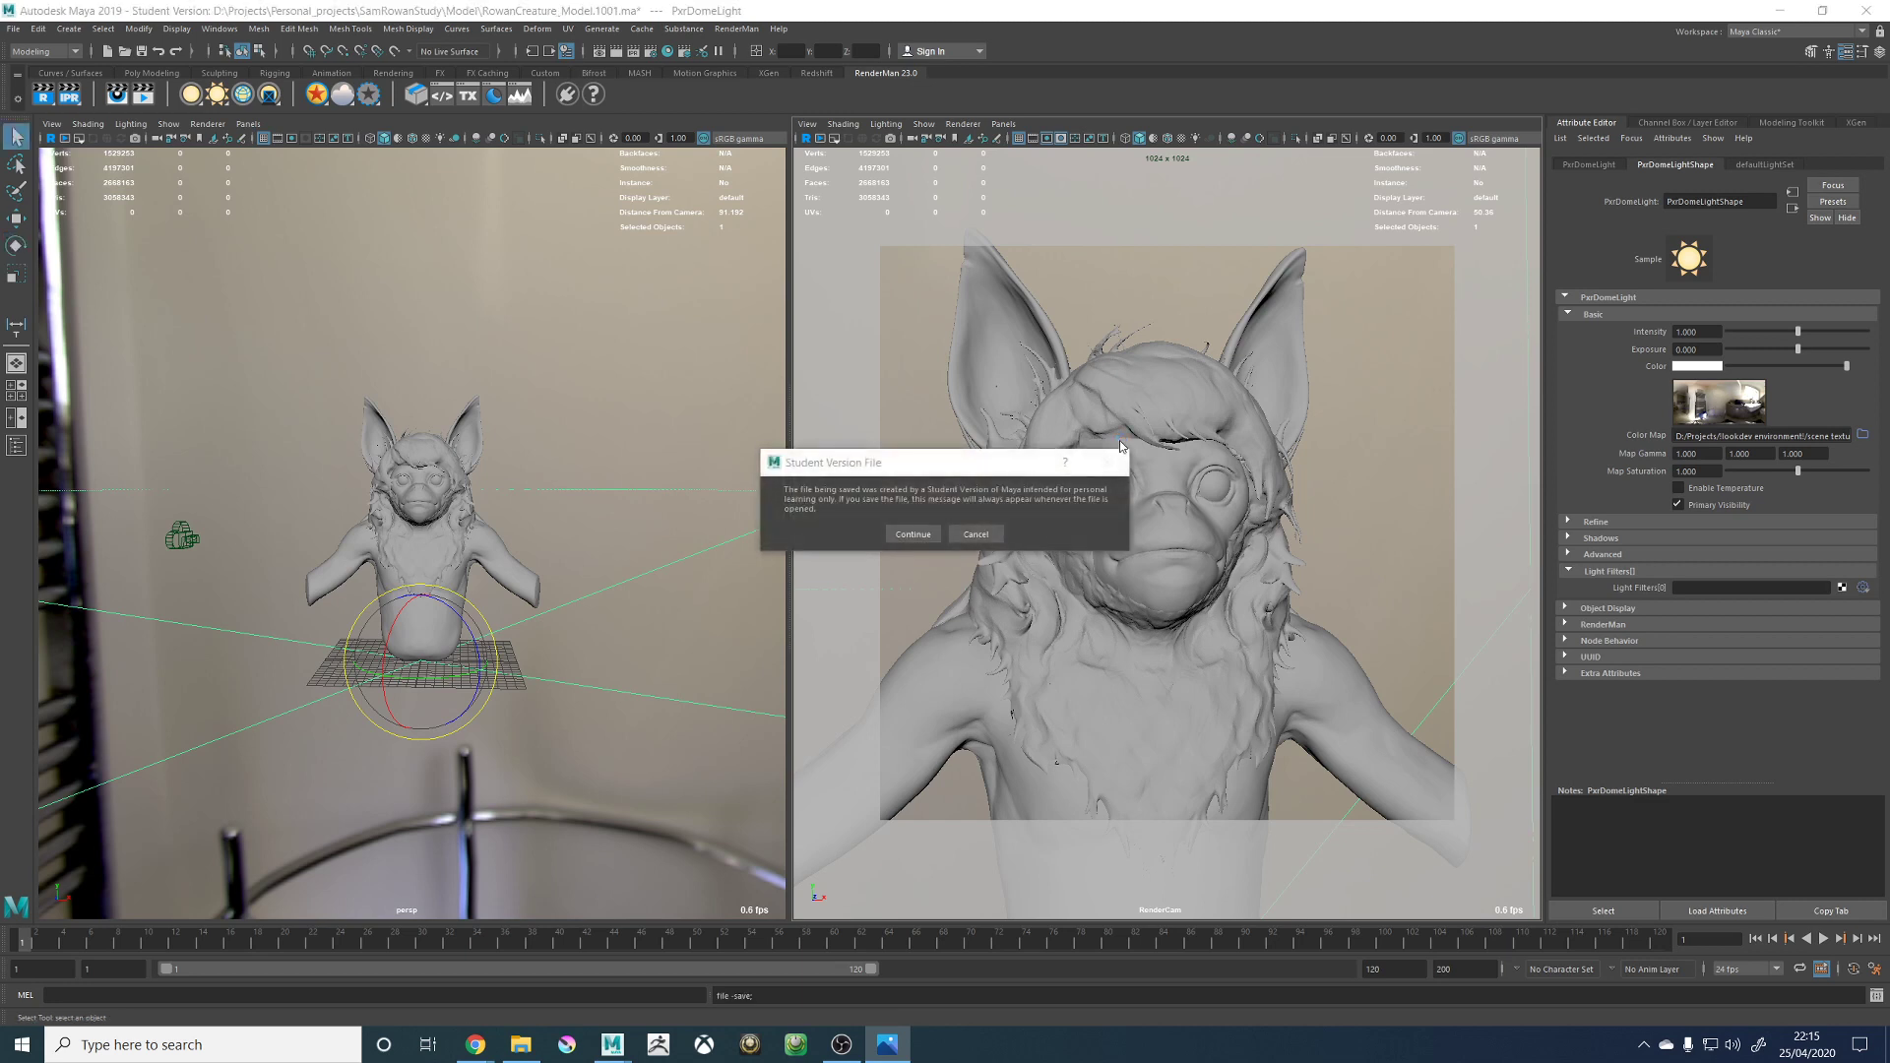
pyautogui.click(907, 536)
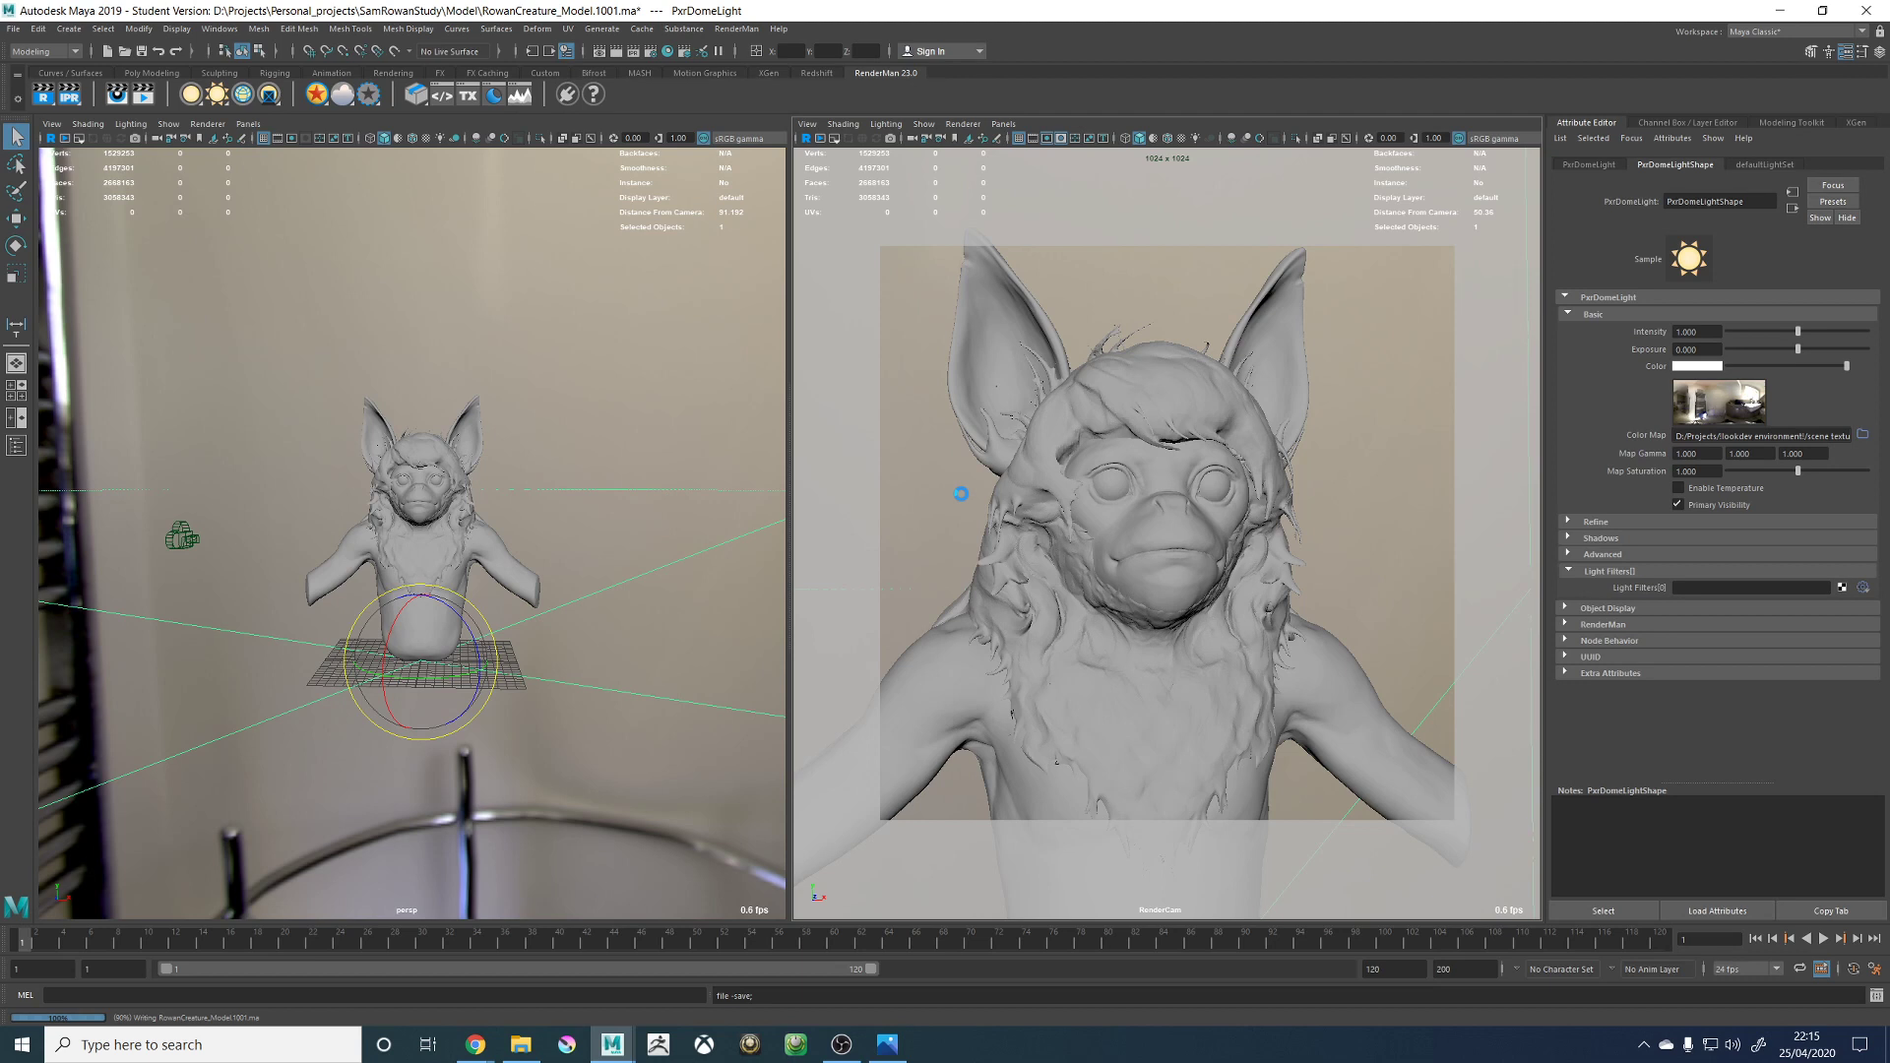
pyautogui.press('e')
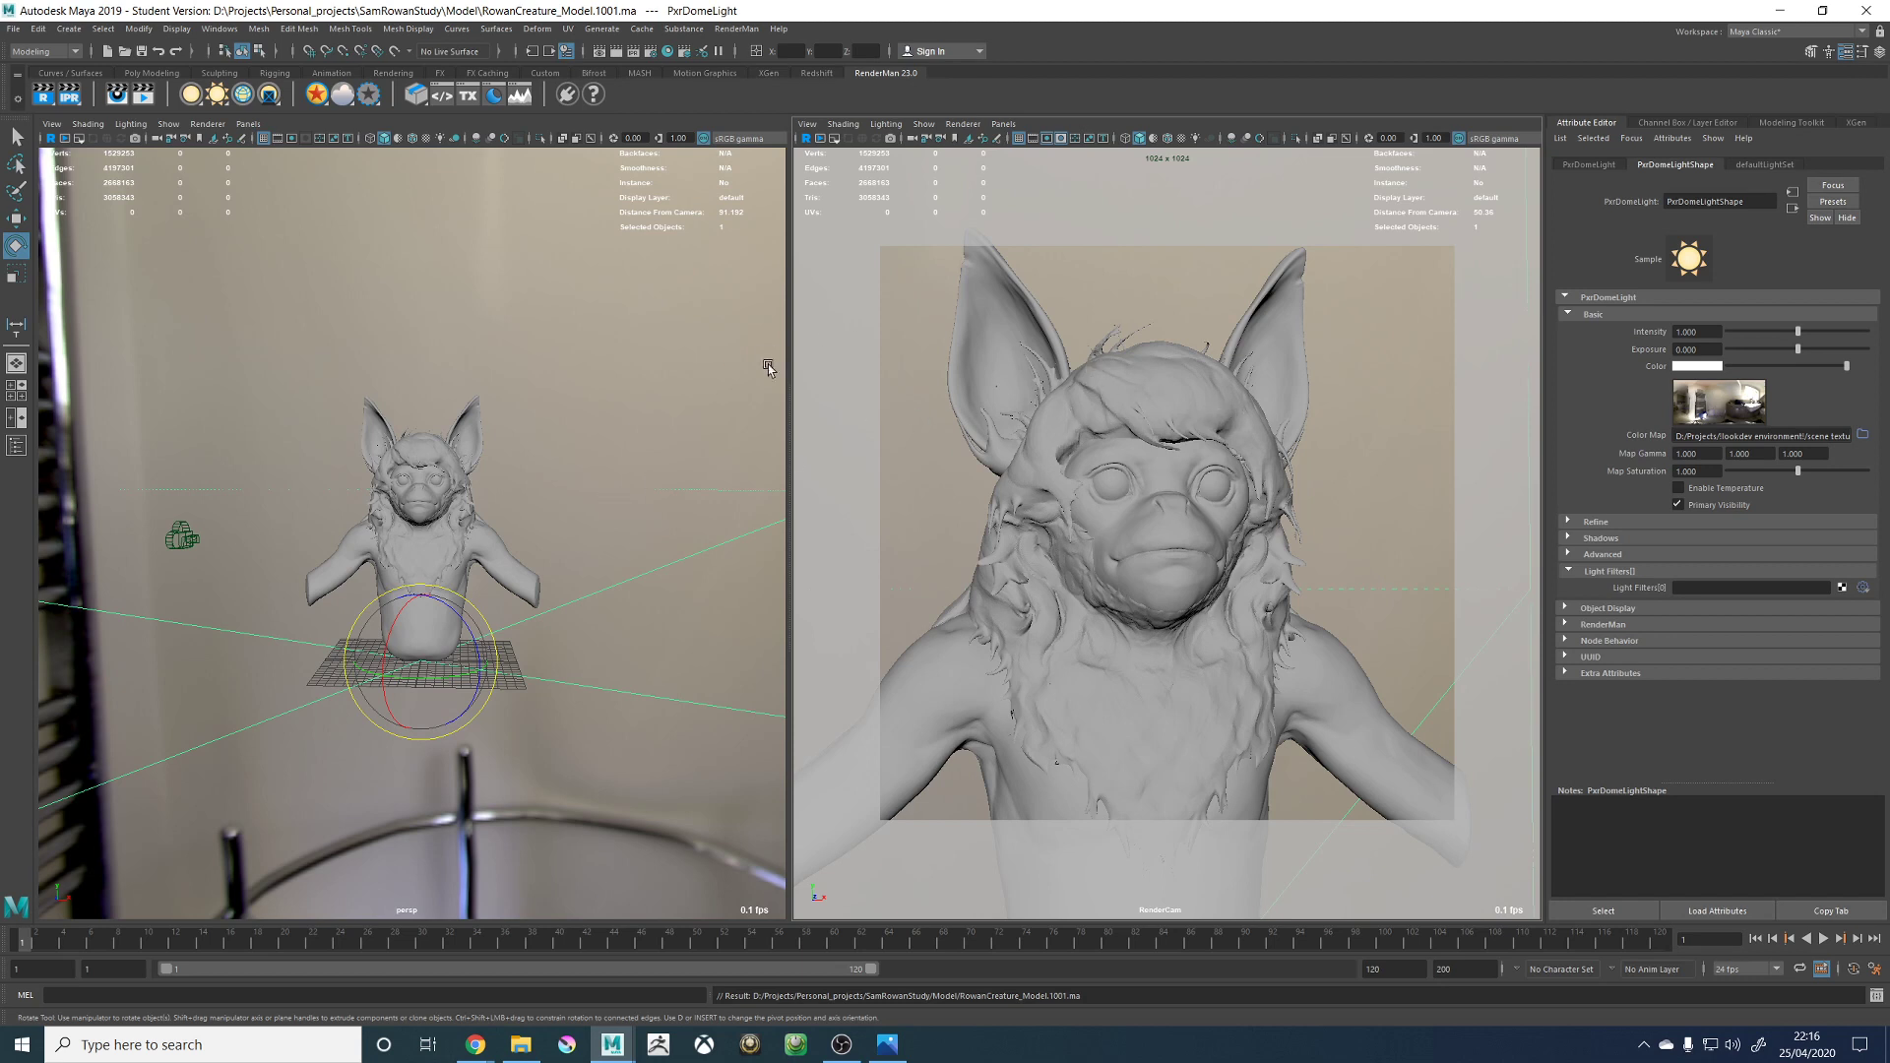
# Switch the RenderCam view's renderer to RenderMan and orbit the persp view around the creature.
pyautogui.click(962, 124)
pyautogui.click(989, 167)
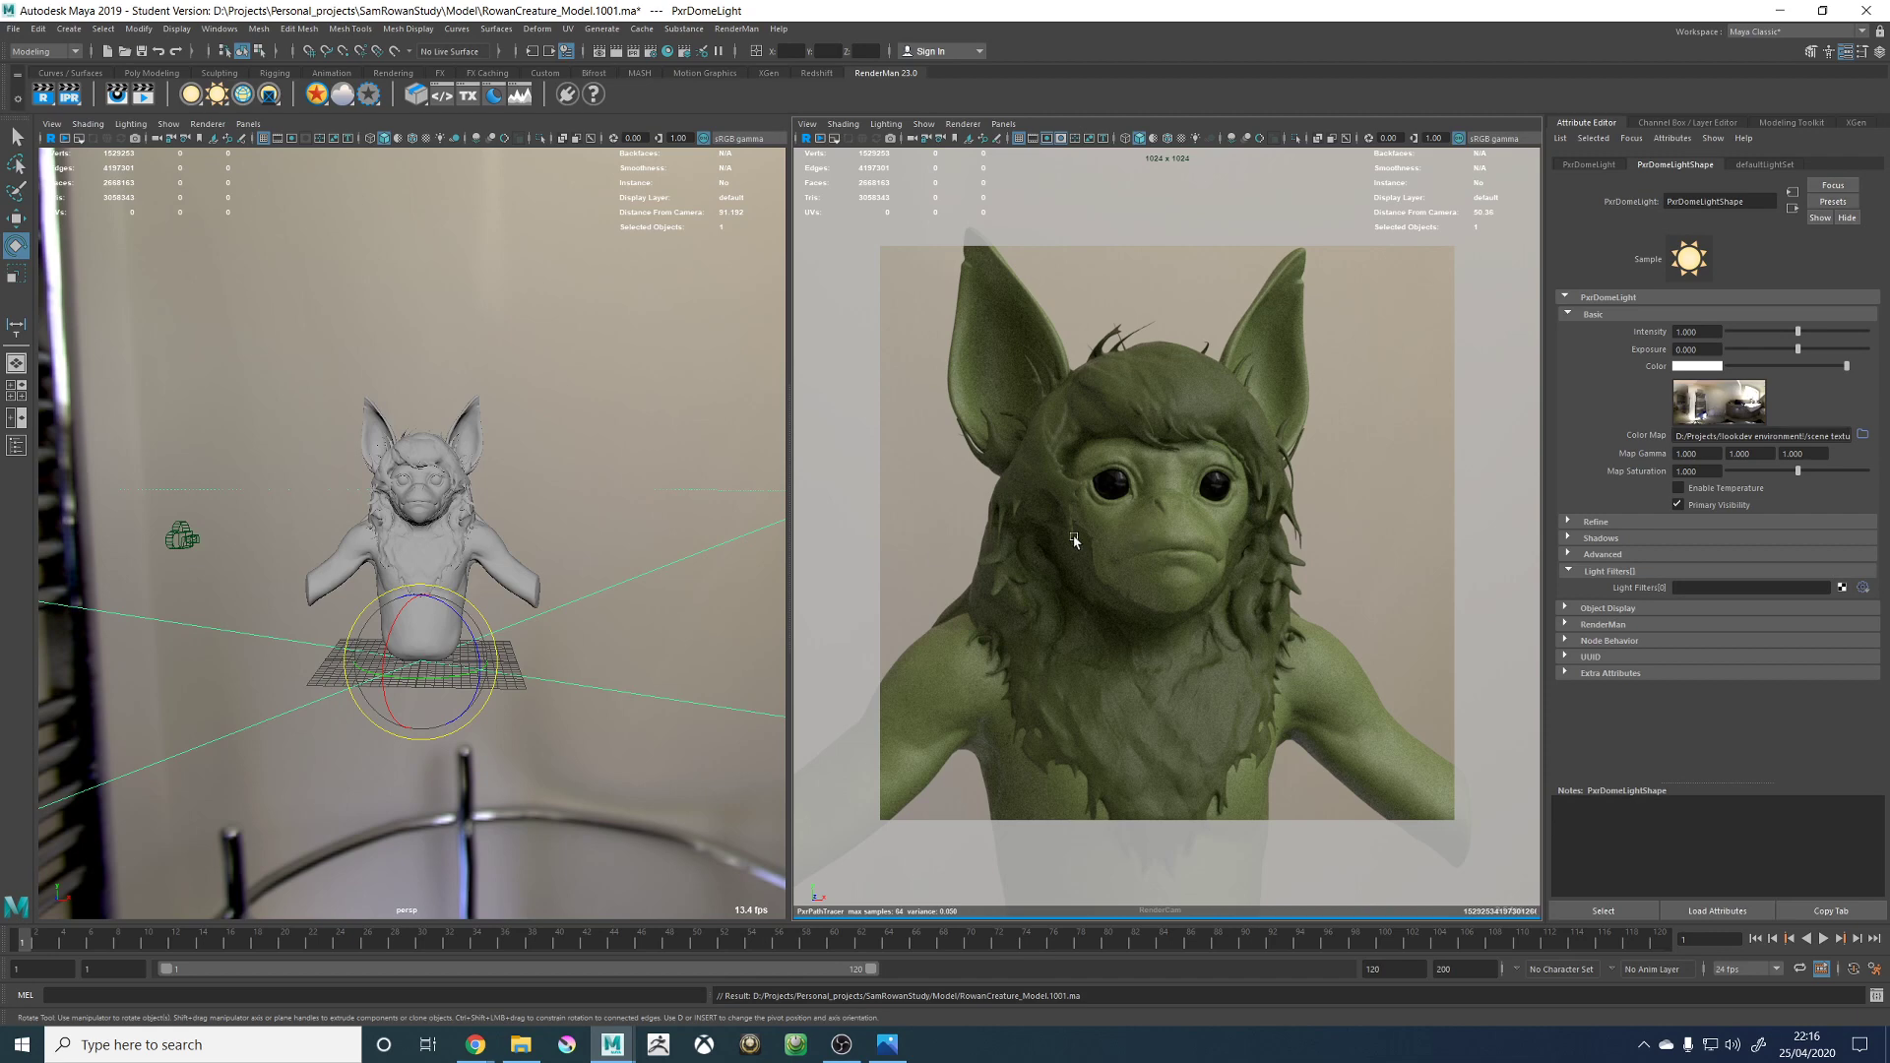
pyautogui.keyDown('alt'); pyautogui.moveTo(522, 525); pyautogui.dragTo(317, 580); pyautogui.keyUp('alt')
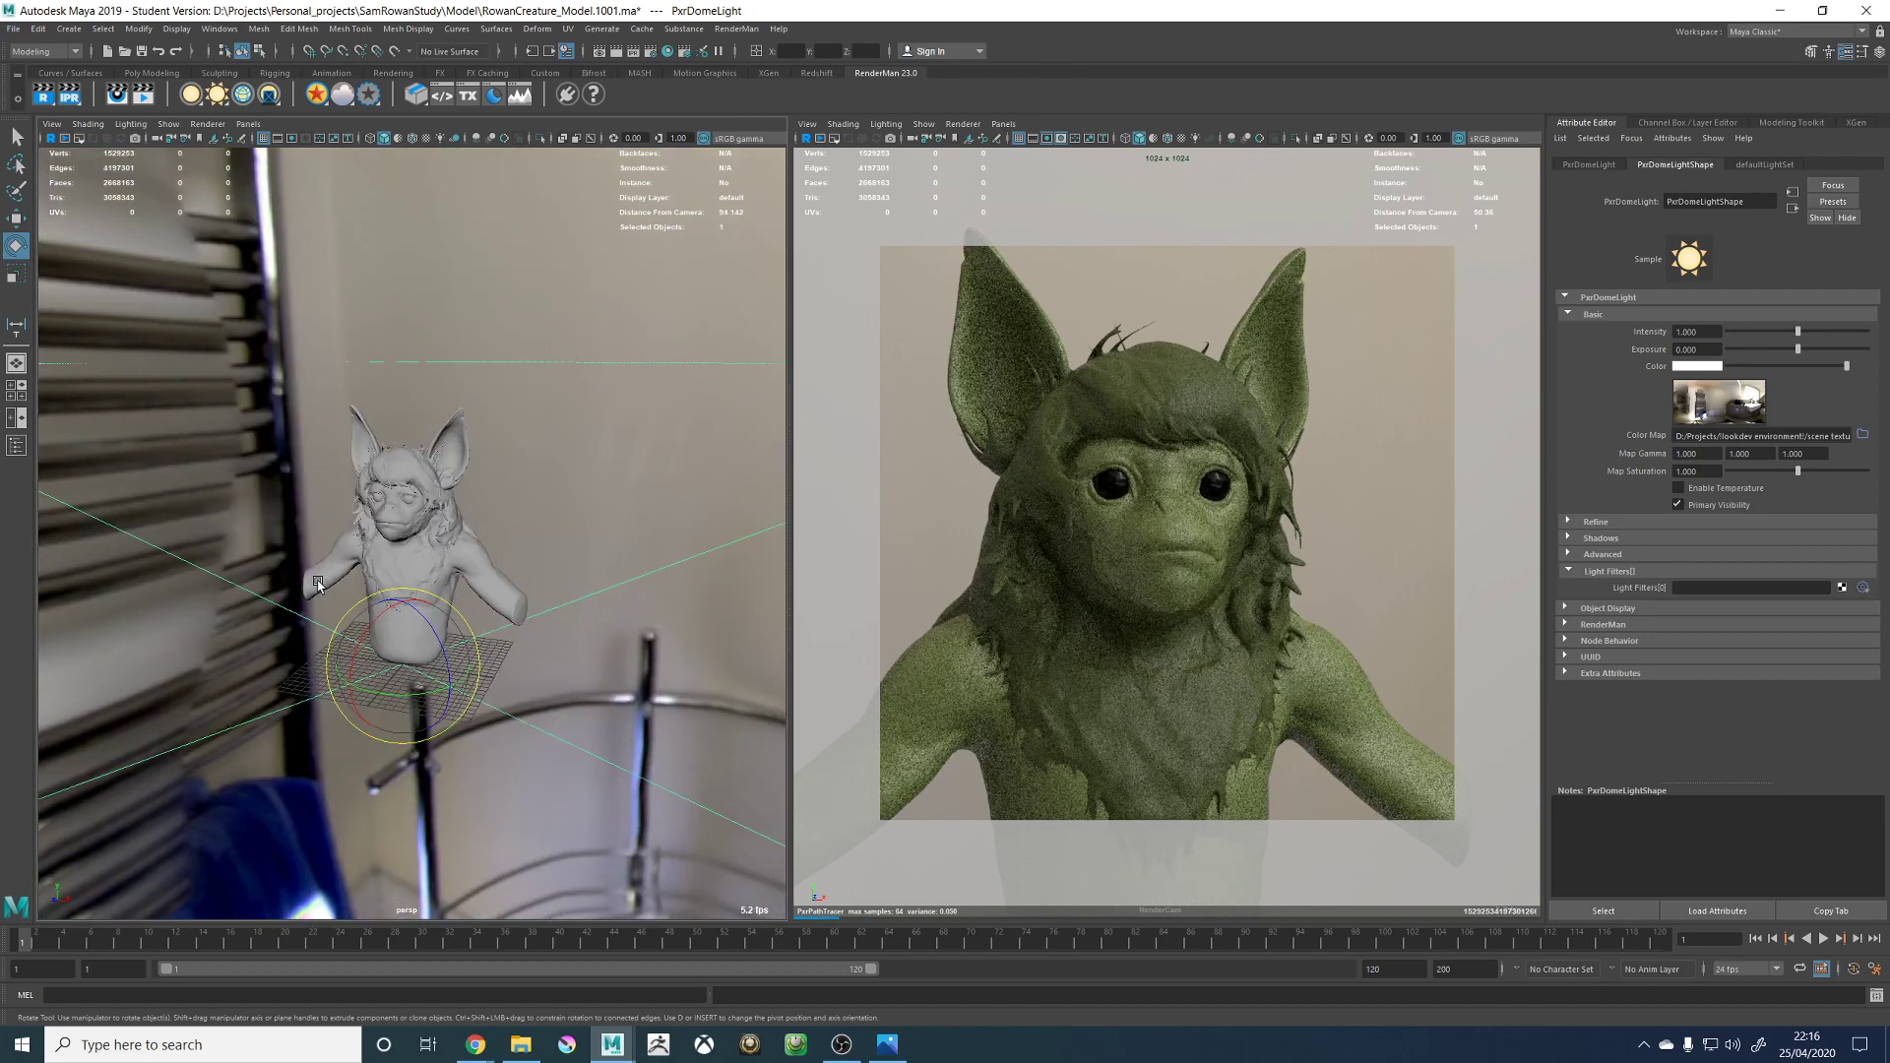
# Set the dome light's intensity to 0.25 and return the RenderCam view to Viewport 2.0.
pyautogui.click(962, 125)
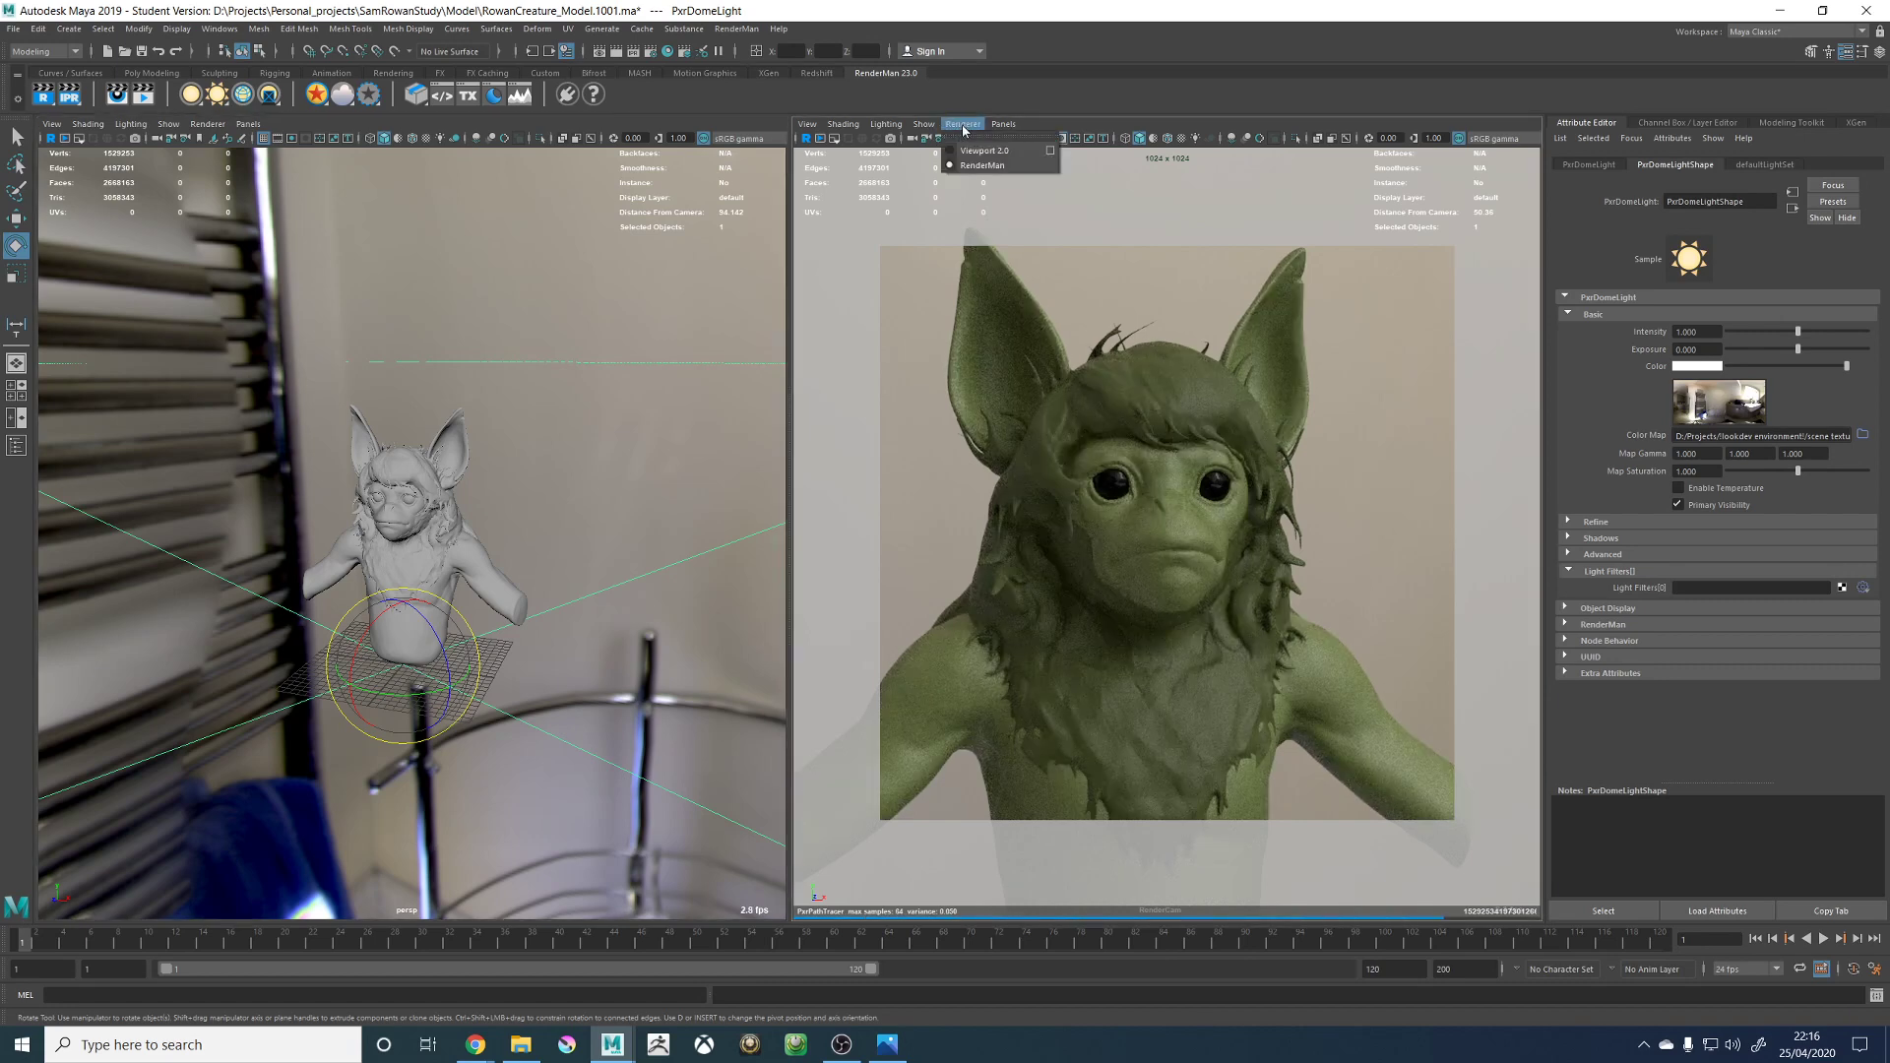
pyautogui.click(1689, 332)
pyautogui.click(1688, 332)
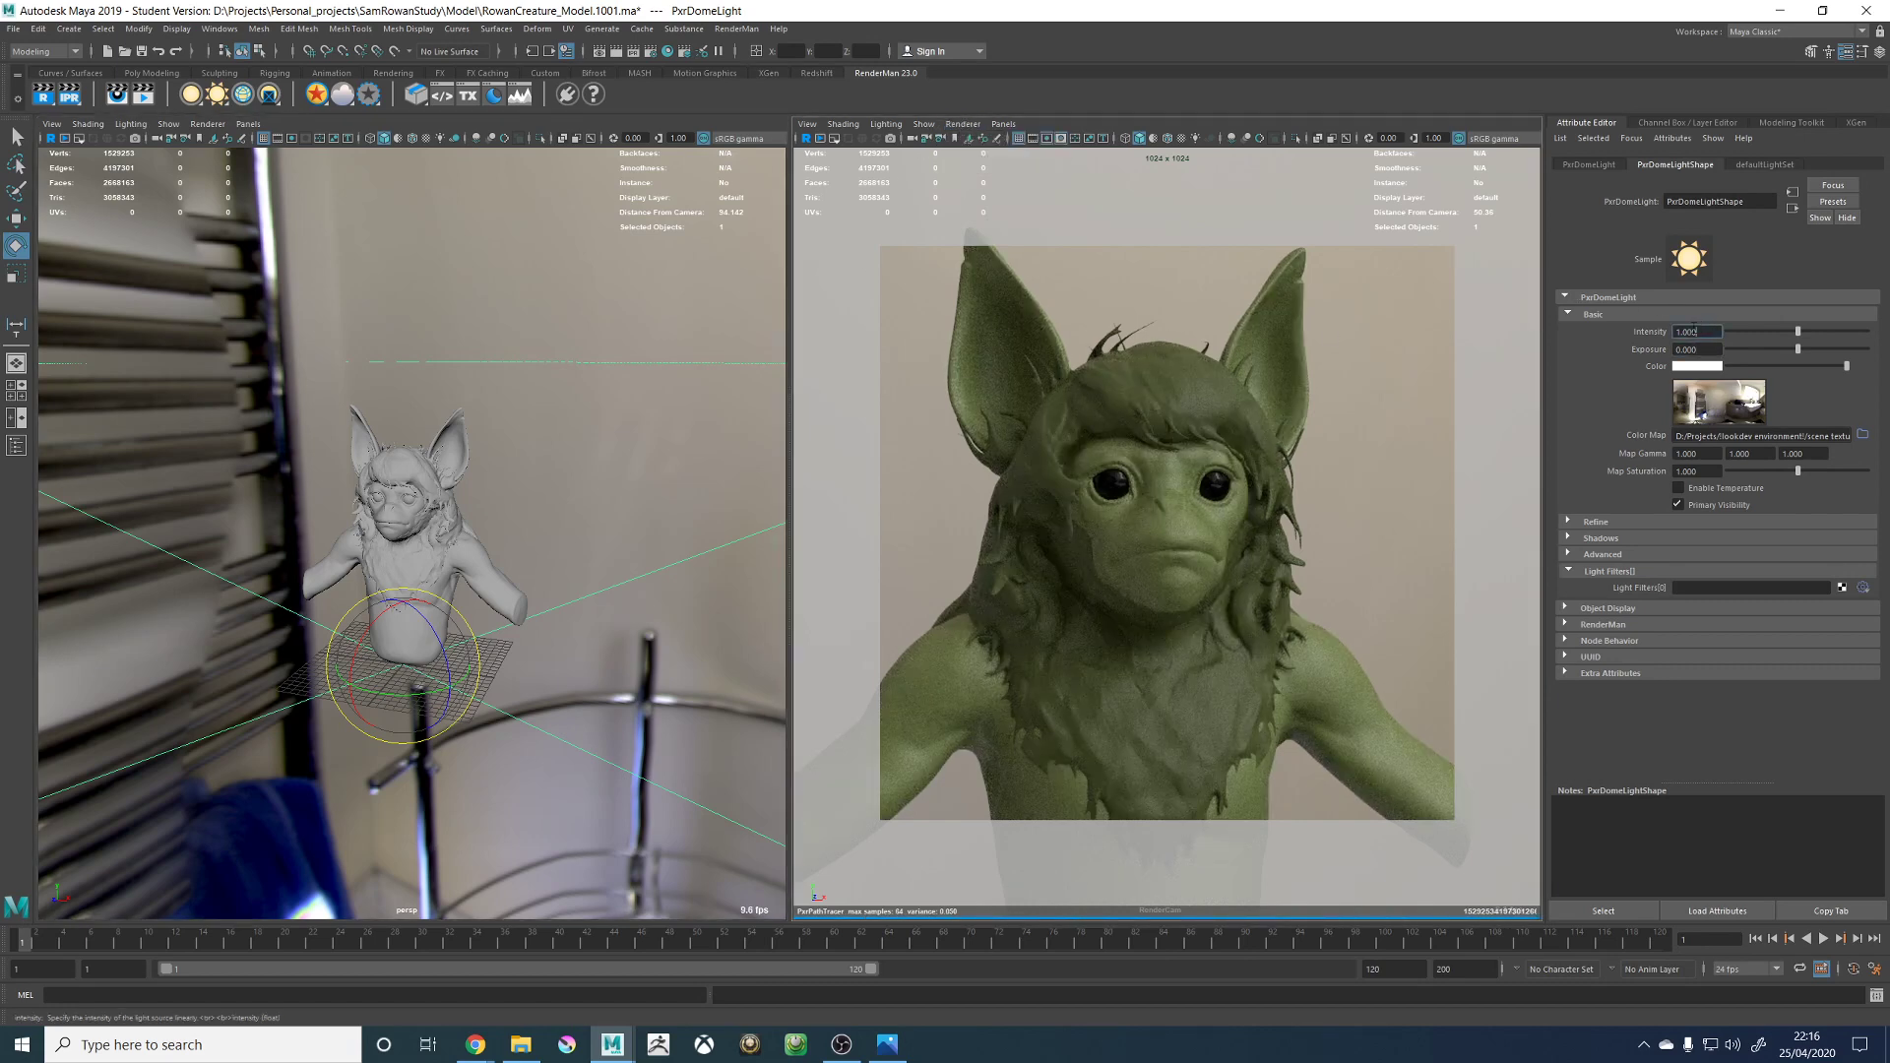
pyautogui.write('0.2')
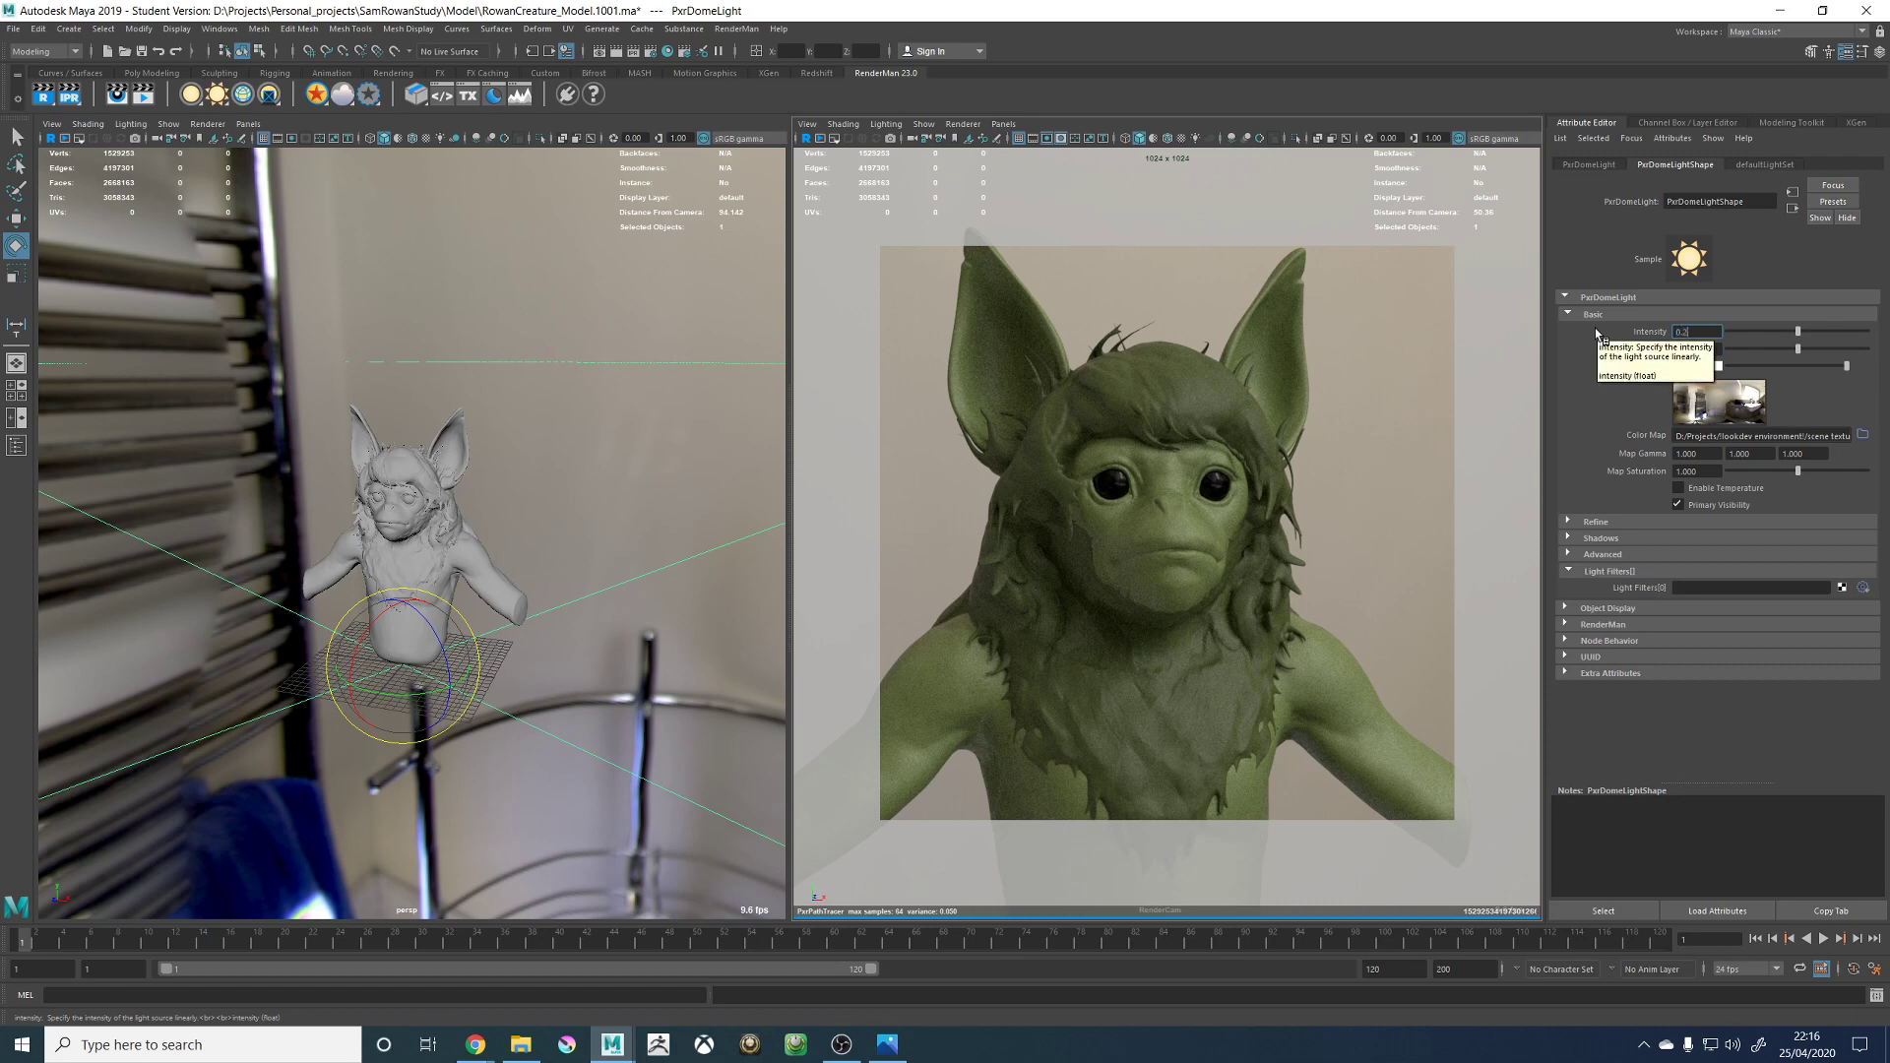
pyautogui.write('5')
pyautogui.press('Return')
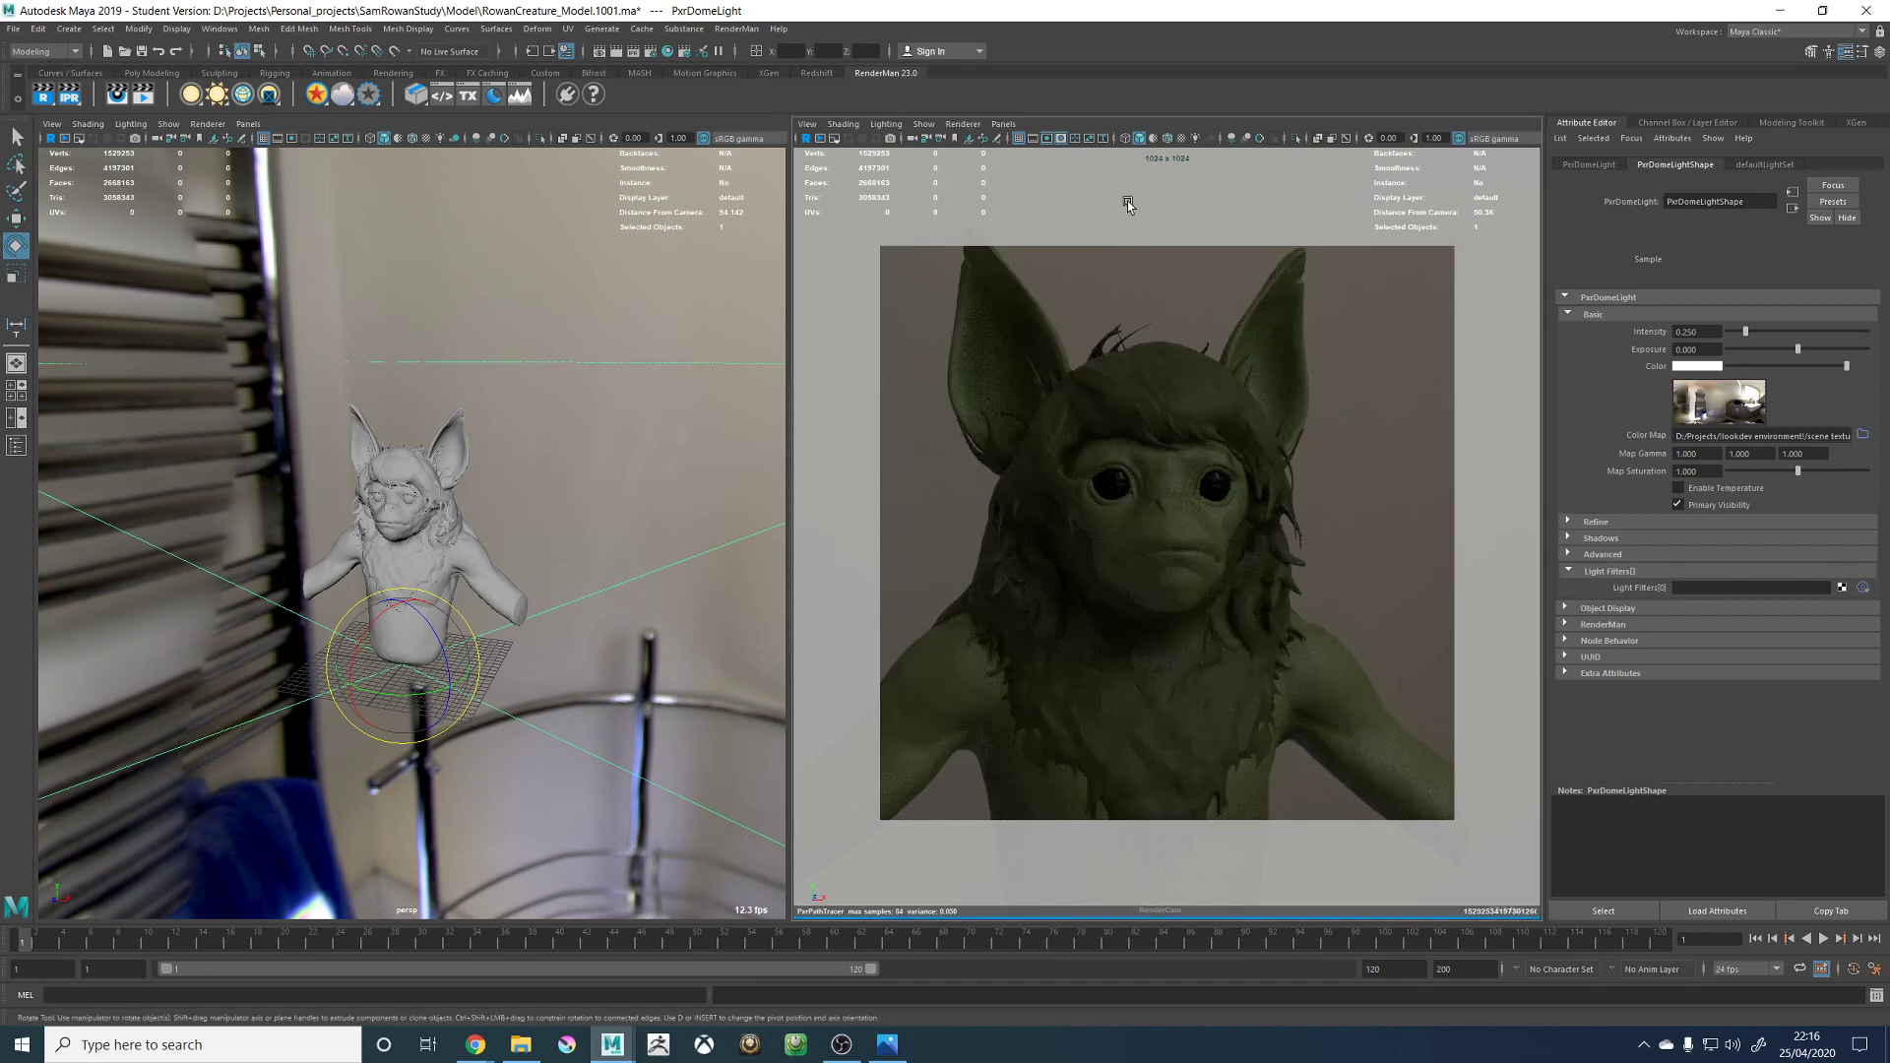
pyautogui.click(967, 123)
pyautogui.click(979, 148)
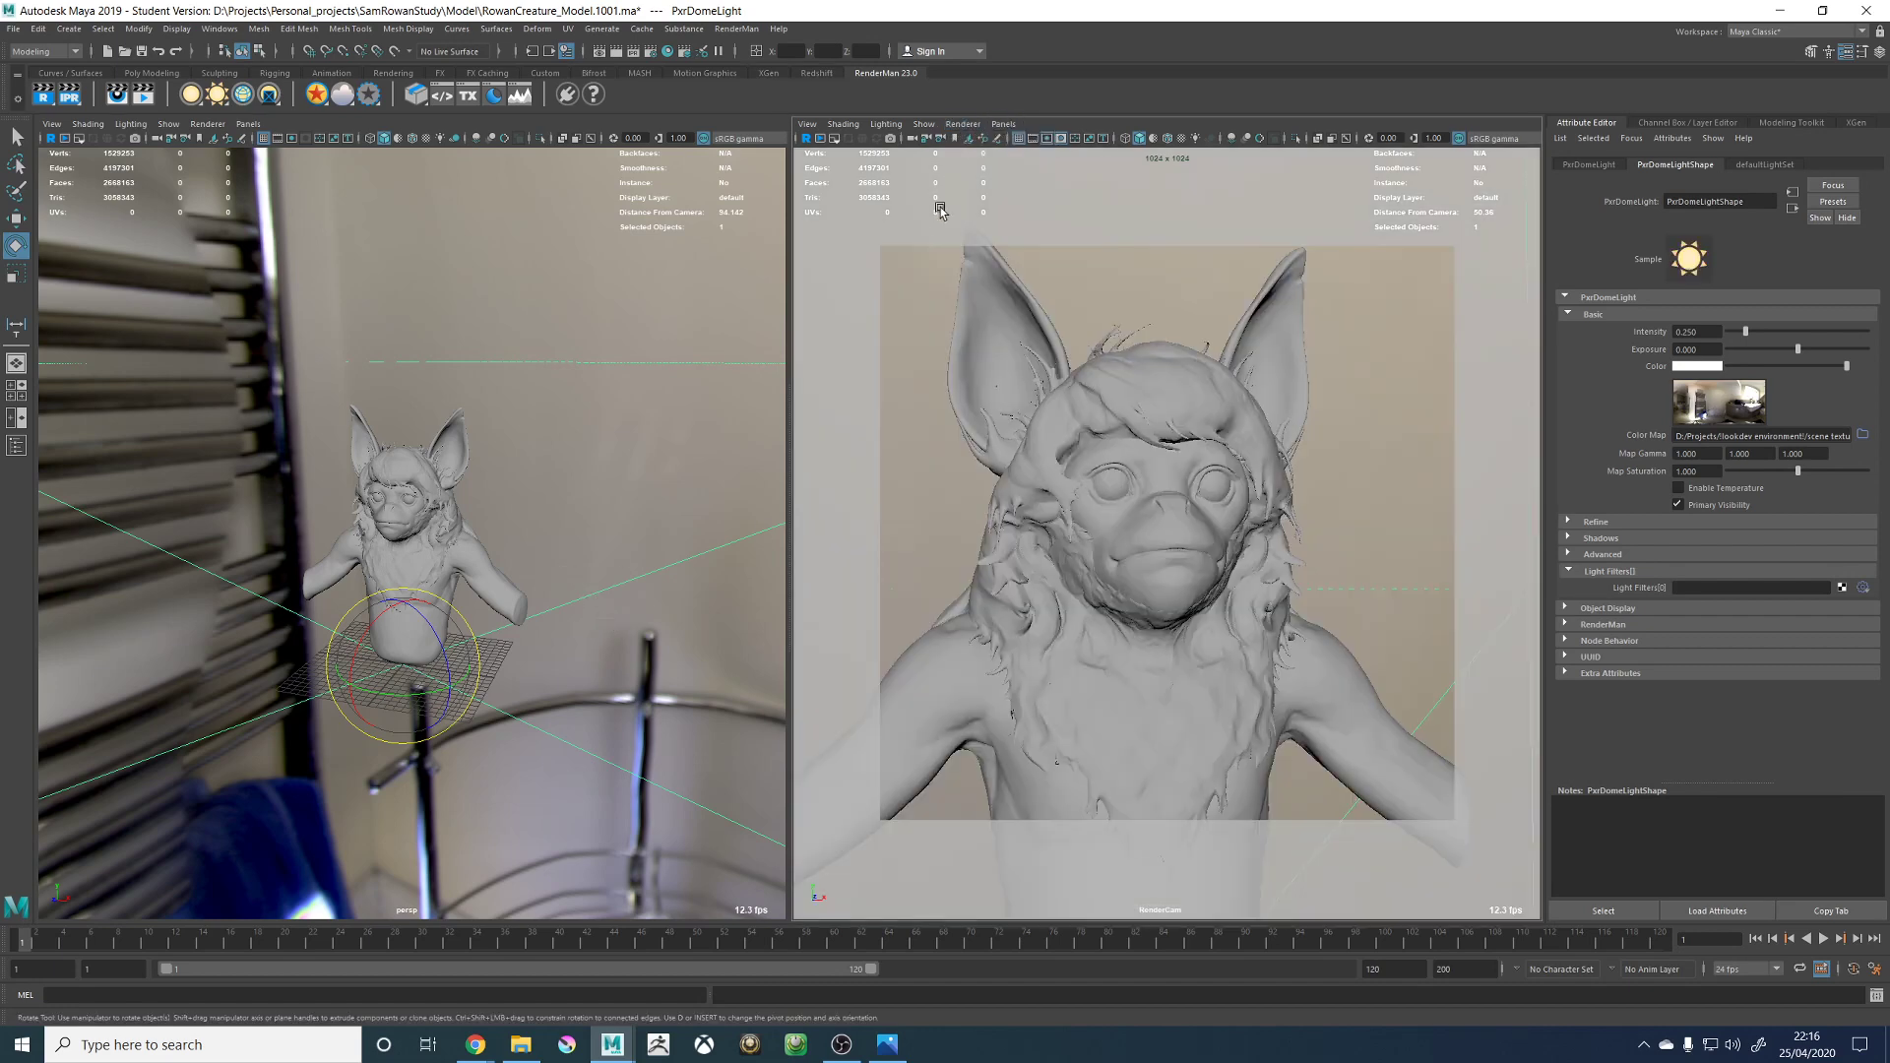
# Create a PxrDiskLight, raise it above the creature, and rotate it to angle down toward the head.
pyautogui.scroll(-5, 708, 532)
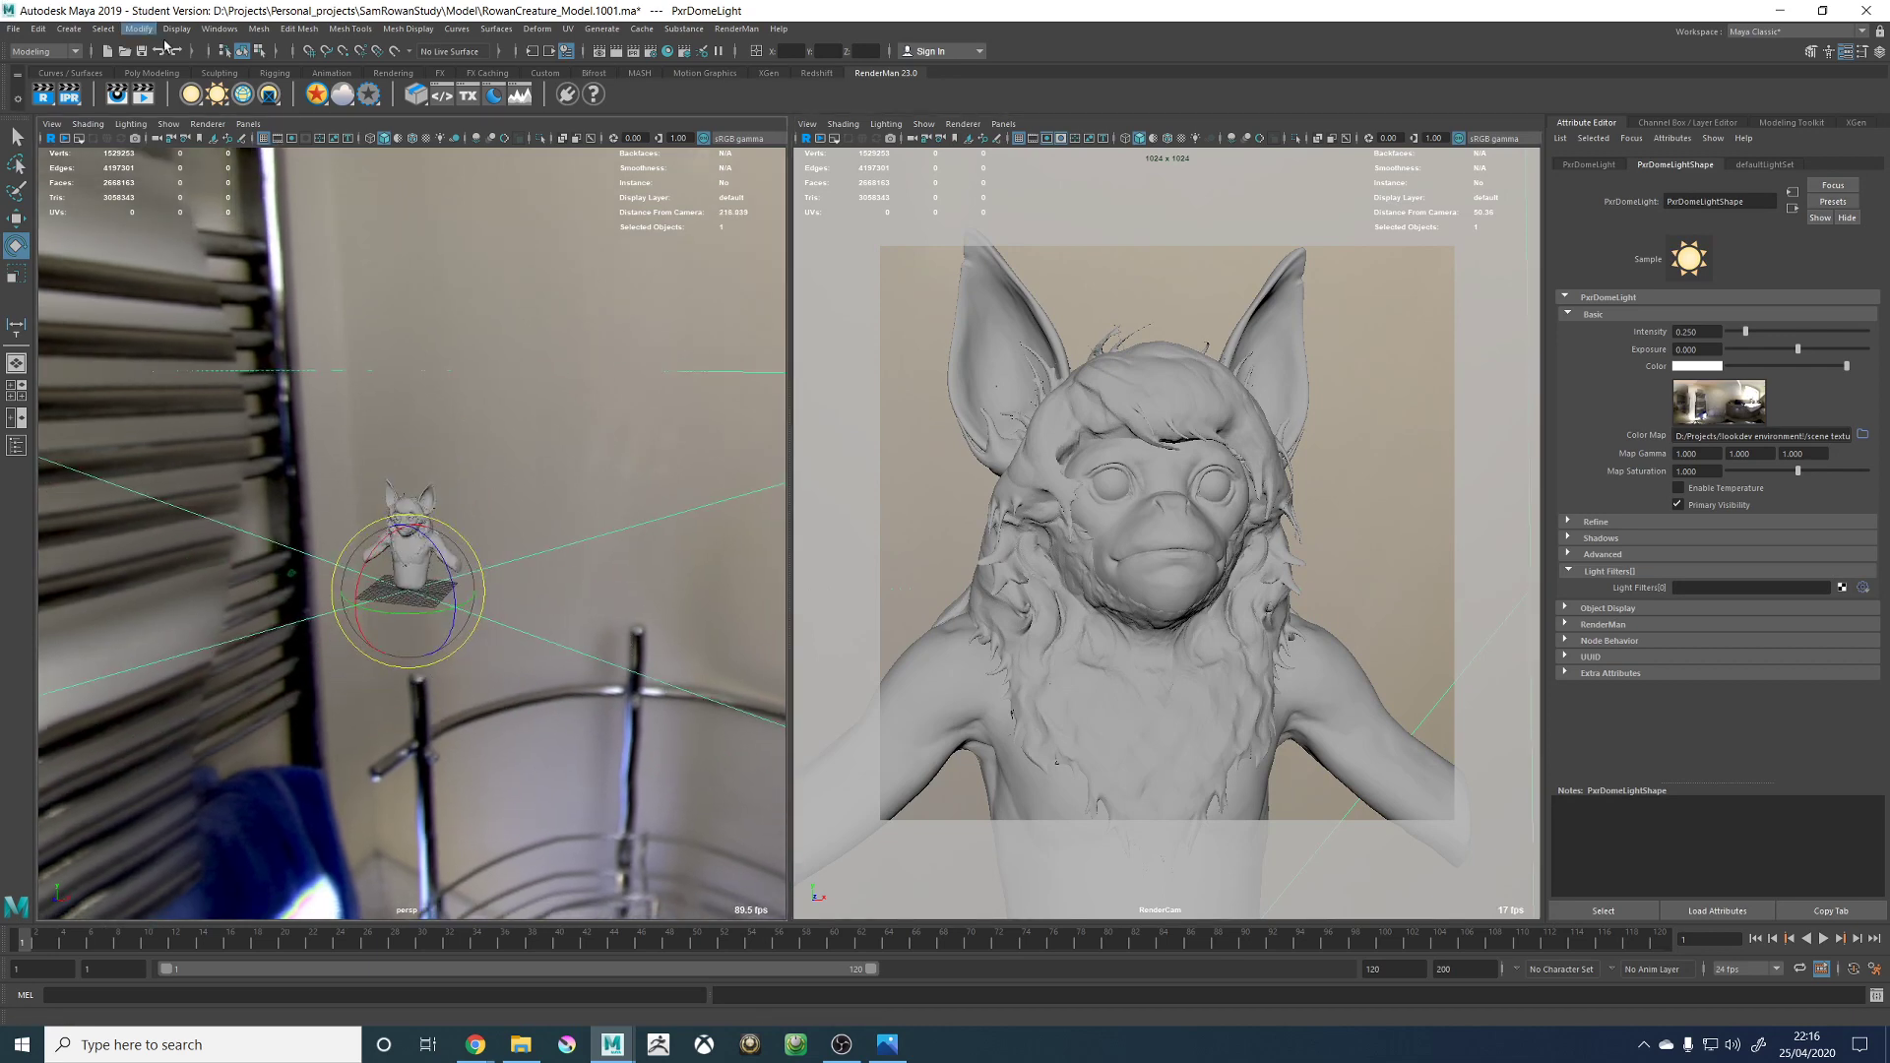
pyautogui.rightClick(186, 96)
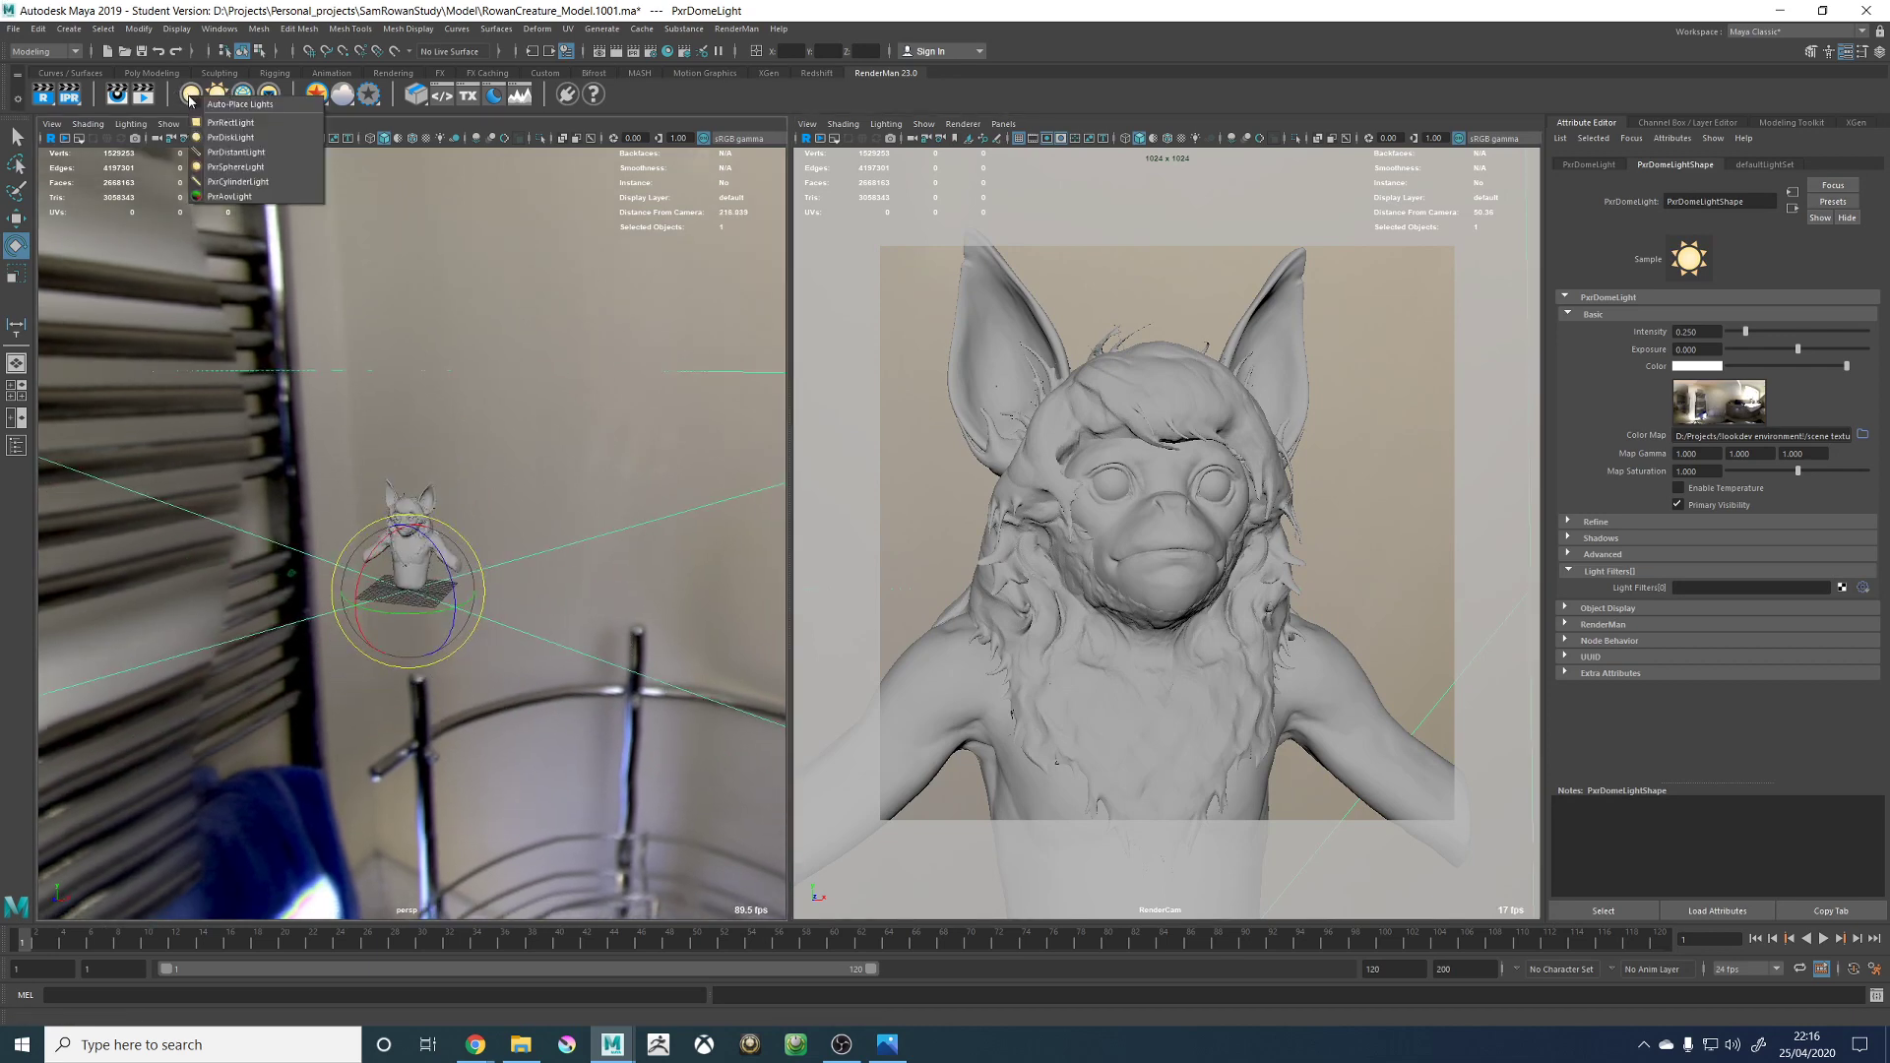
pyautogui.click(225, 138)
pyautogui.keyDown('alt'); pyautogui.moveTo(430, 486); pyautogui.dragTo(559, 451); pyautogui.keyUp('alt')
pyautogui.press('w')
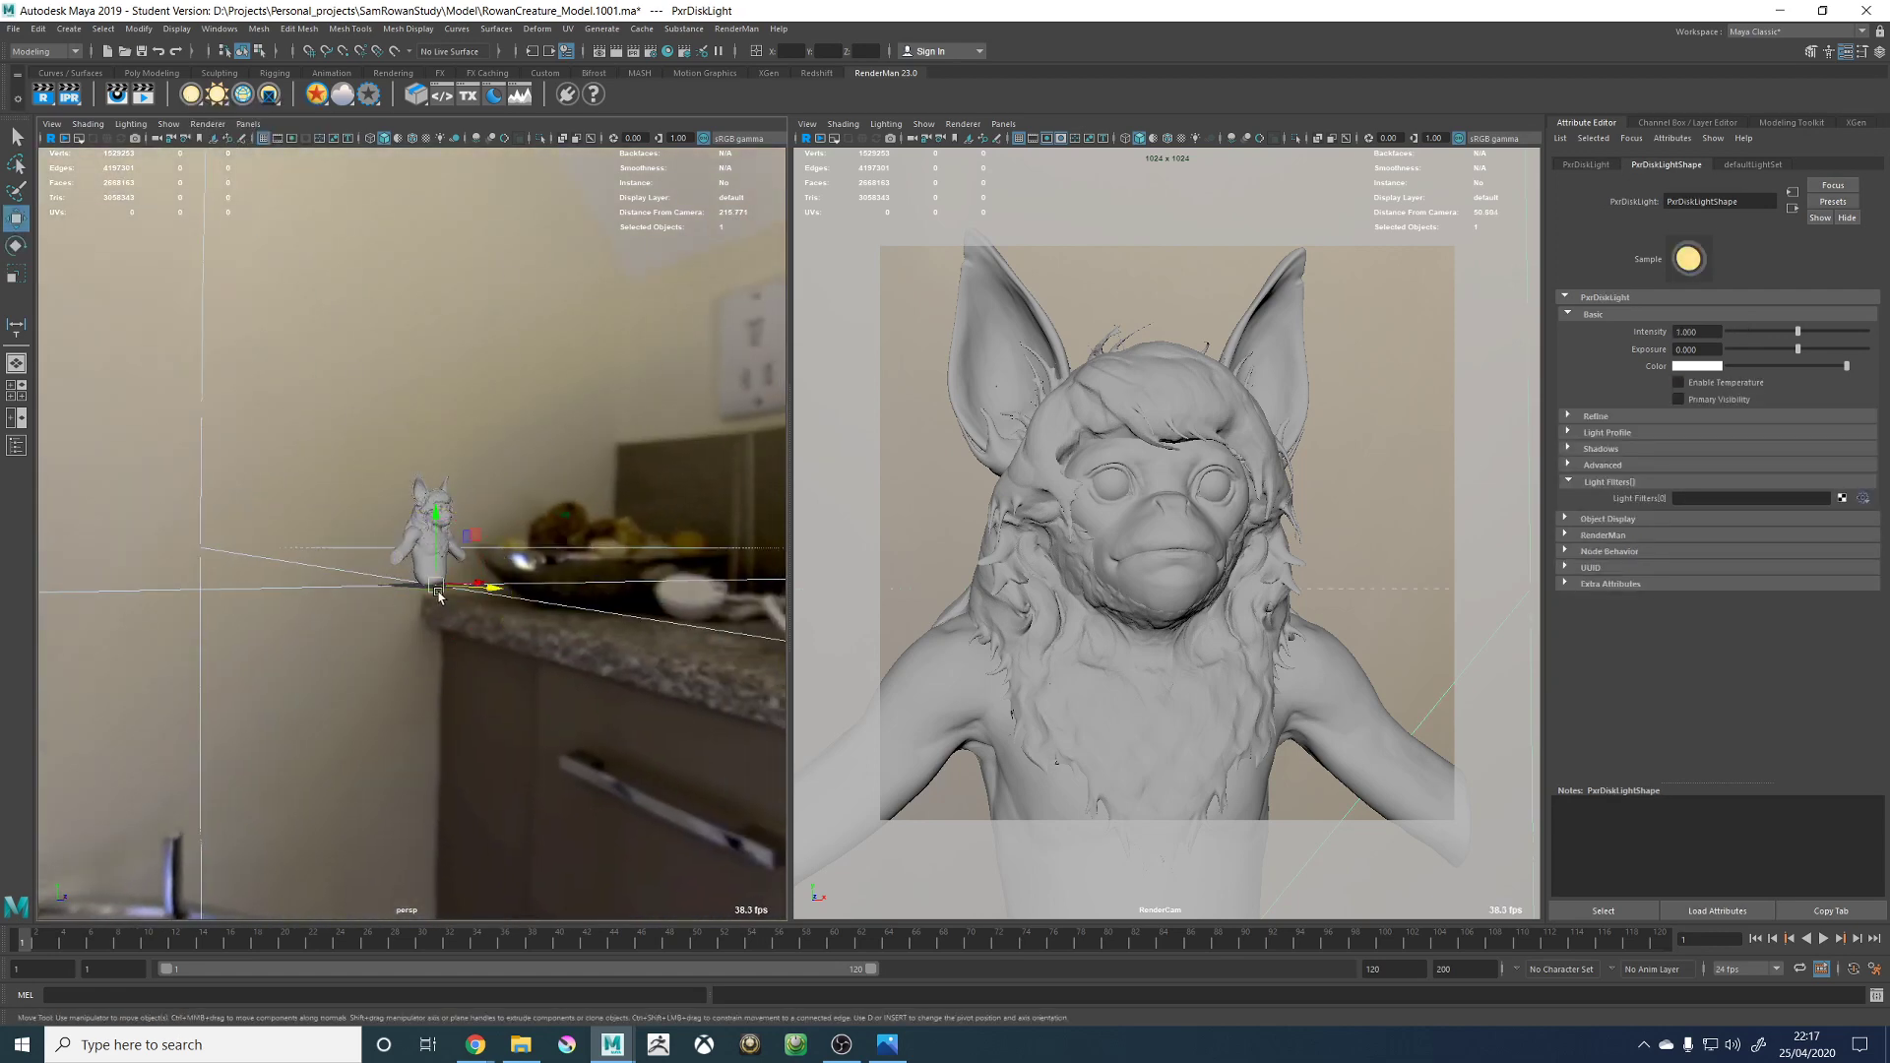
pyautogui.moveTo(438, 594); pyautogui.dragTo(435, 504)
pyautogui.press('e')
pyautogui.scroll(5, 617, 448)
pyautogui.press('d')
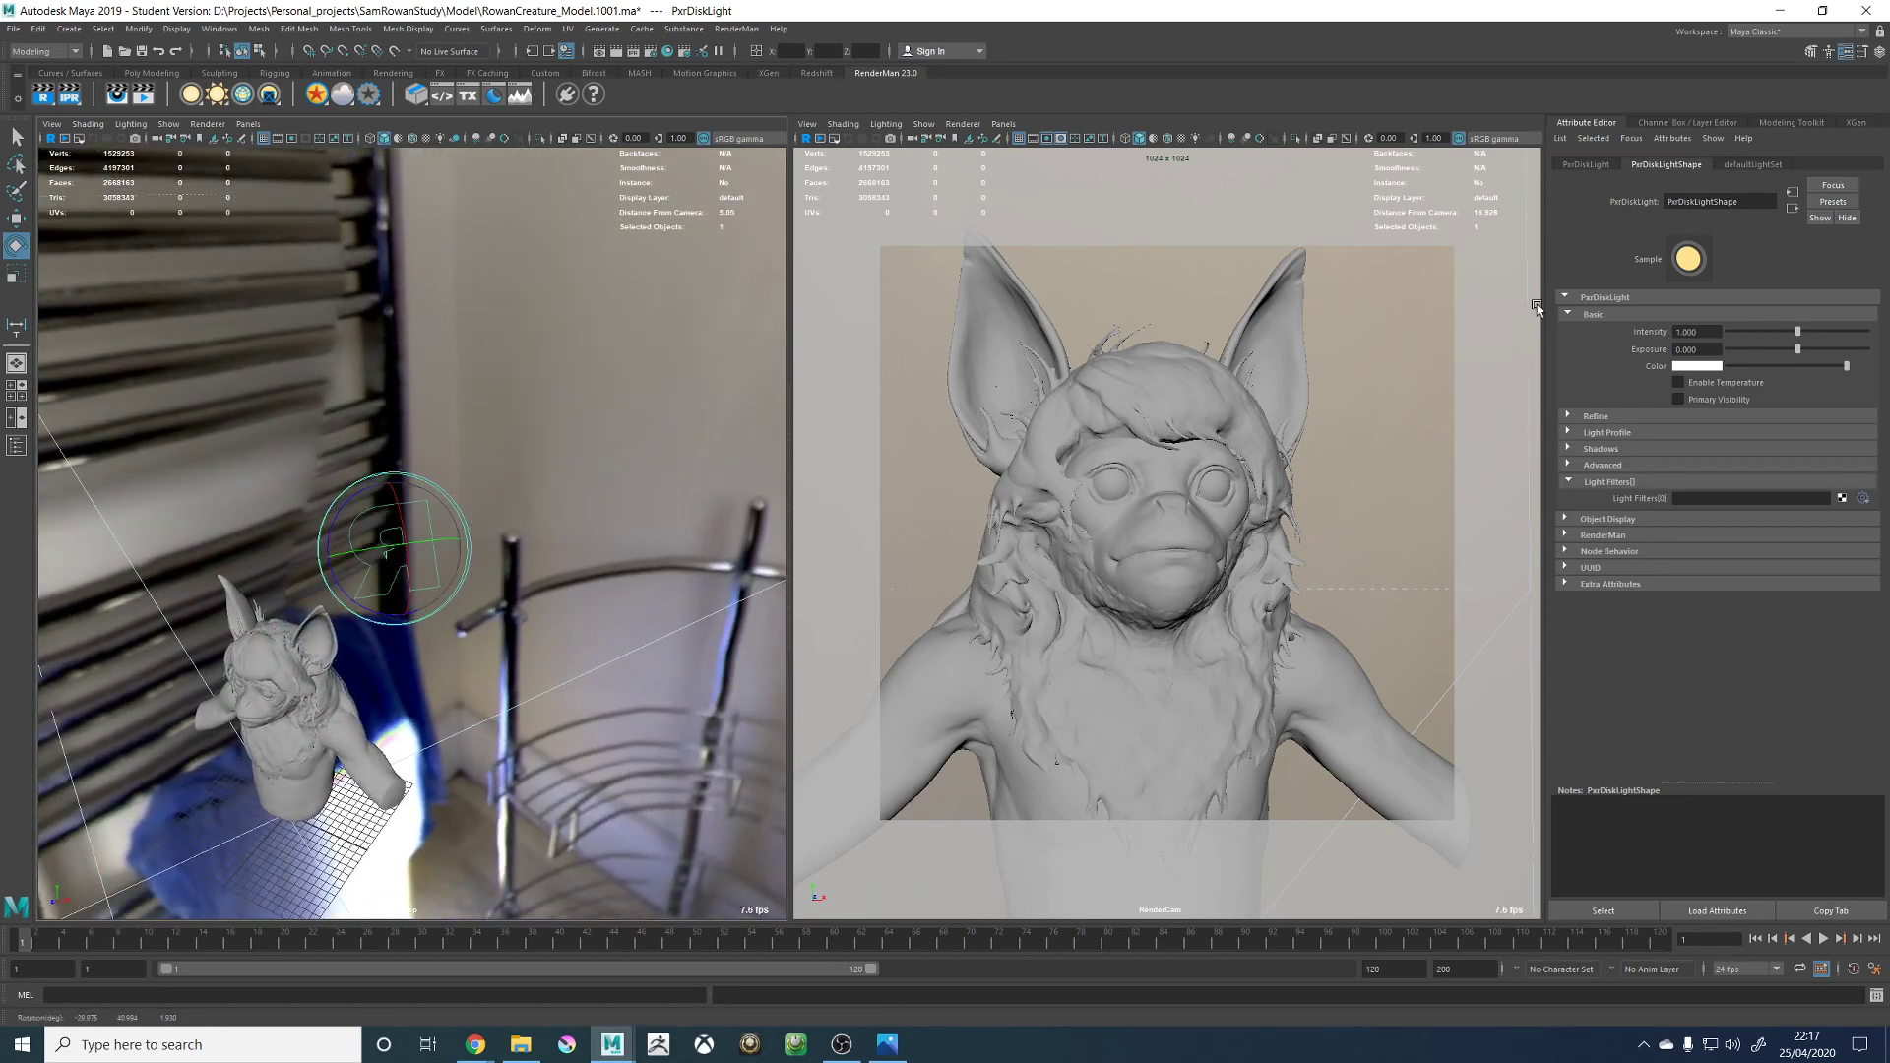
# Narrow the disk light's cone angle to about 3.4 in its Refine settings.
pyautogui.click(1595, 450)
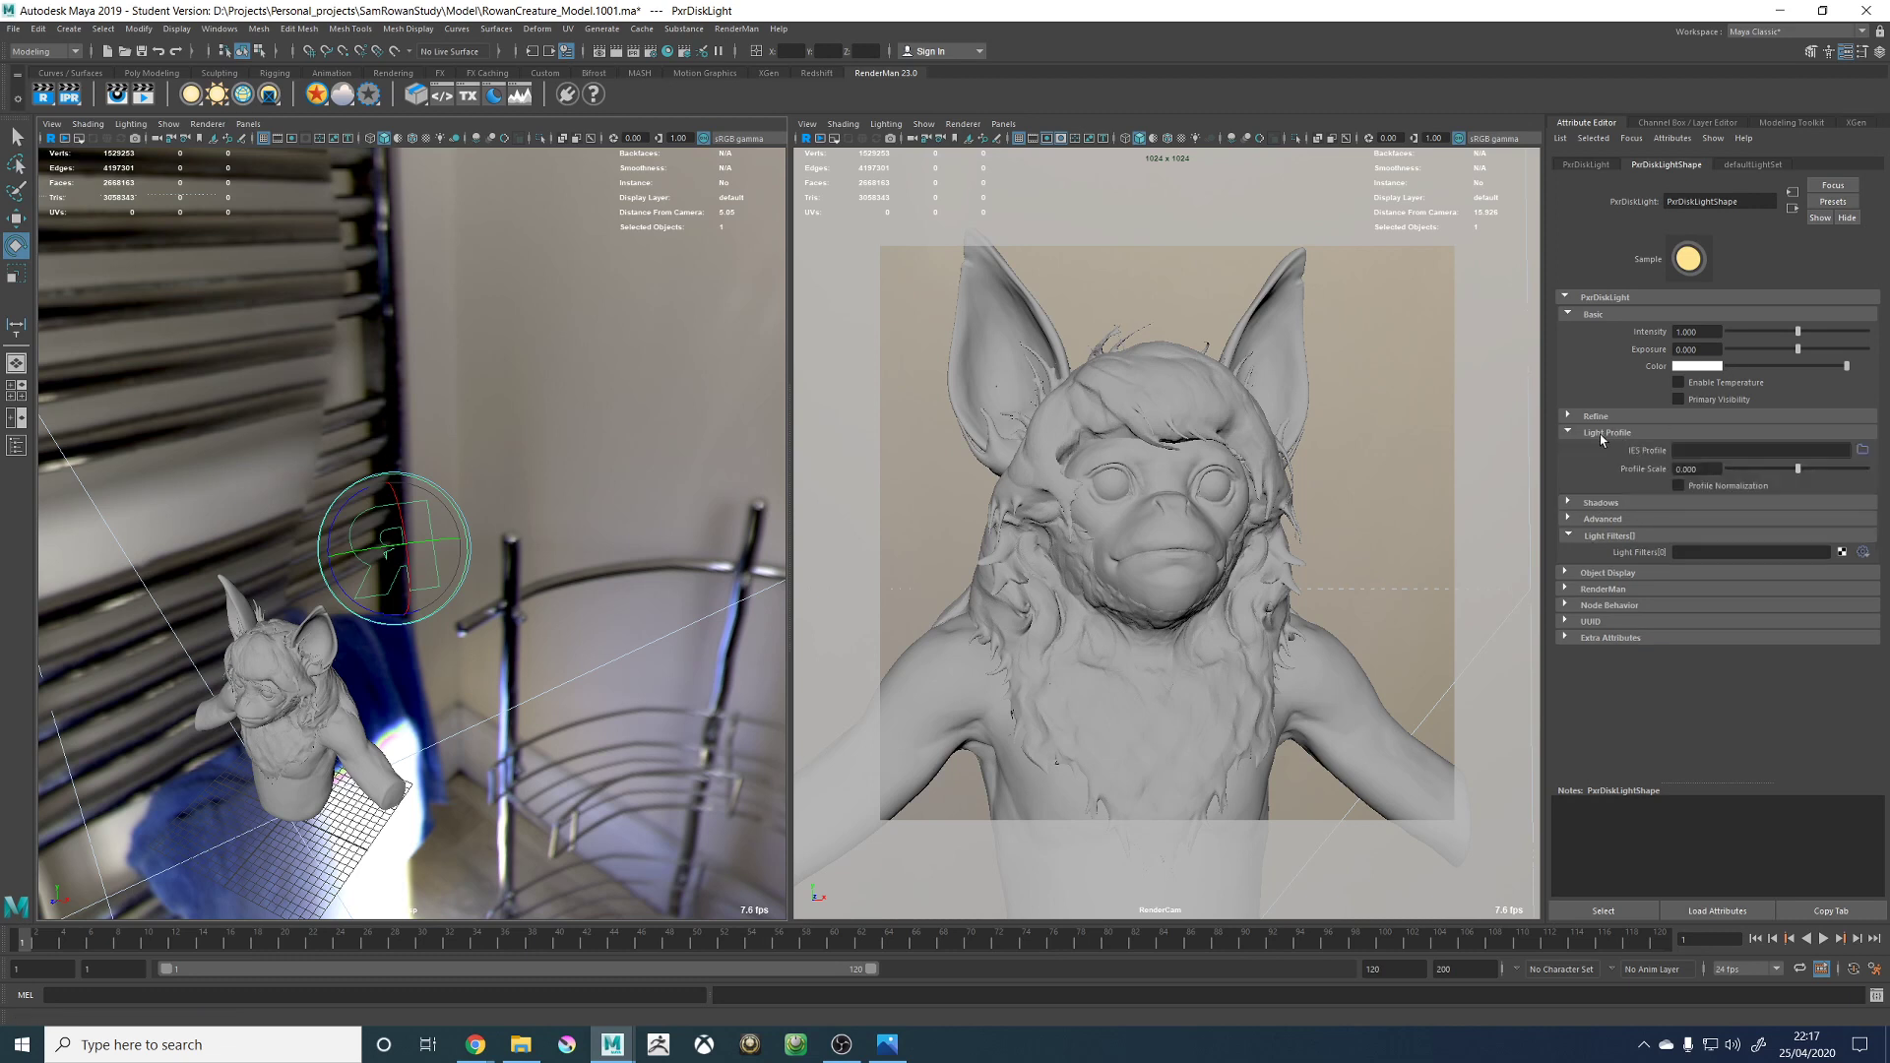
pyautogui.click(1595, 450)
pyautogui.click(1601, 418)
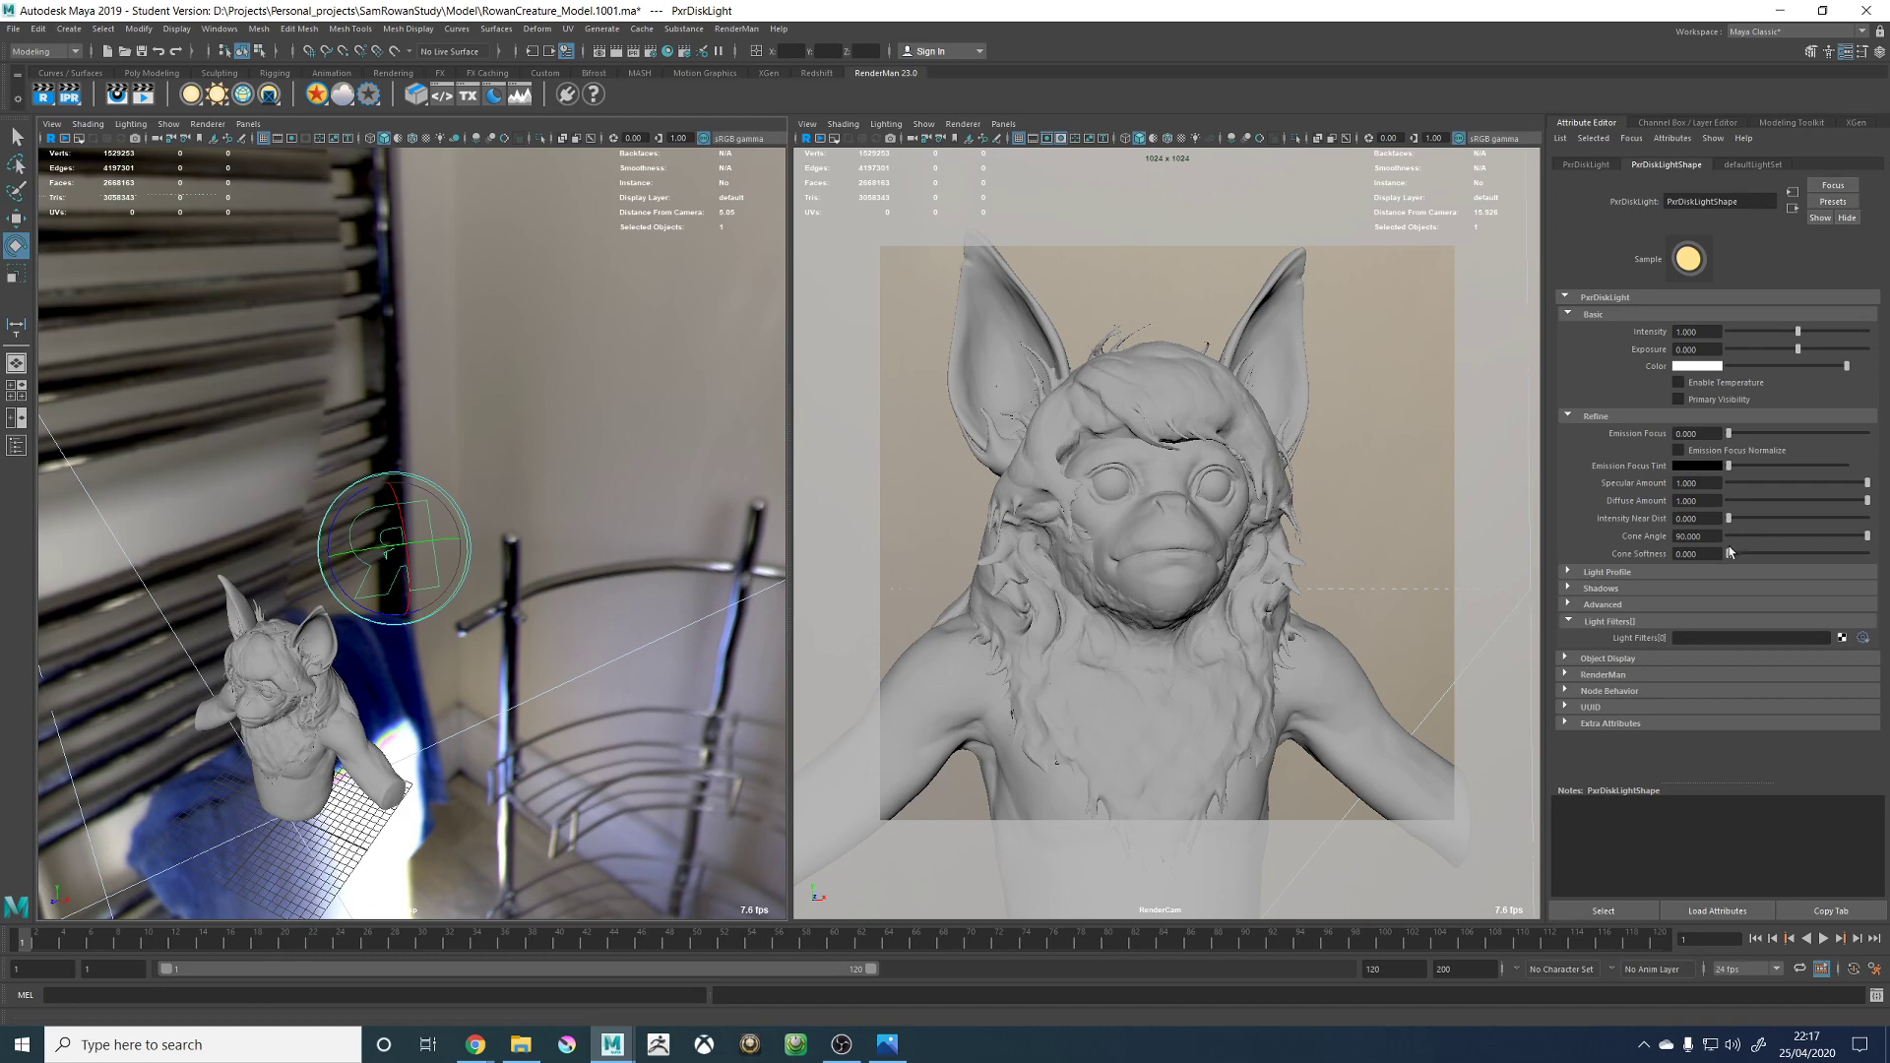
pyautogui.moveTo(1729, 536); pyautogui.dragTo(1732, 538)
# Scale up and reposition the disk light above the creature's head, and display the RenderCam view with RenderMan.
pyautogui.press('f')
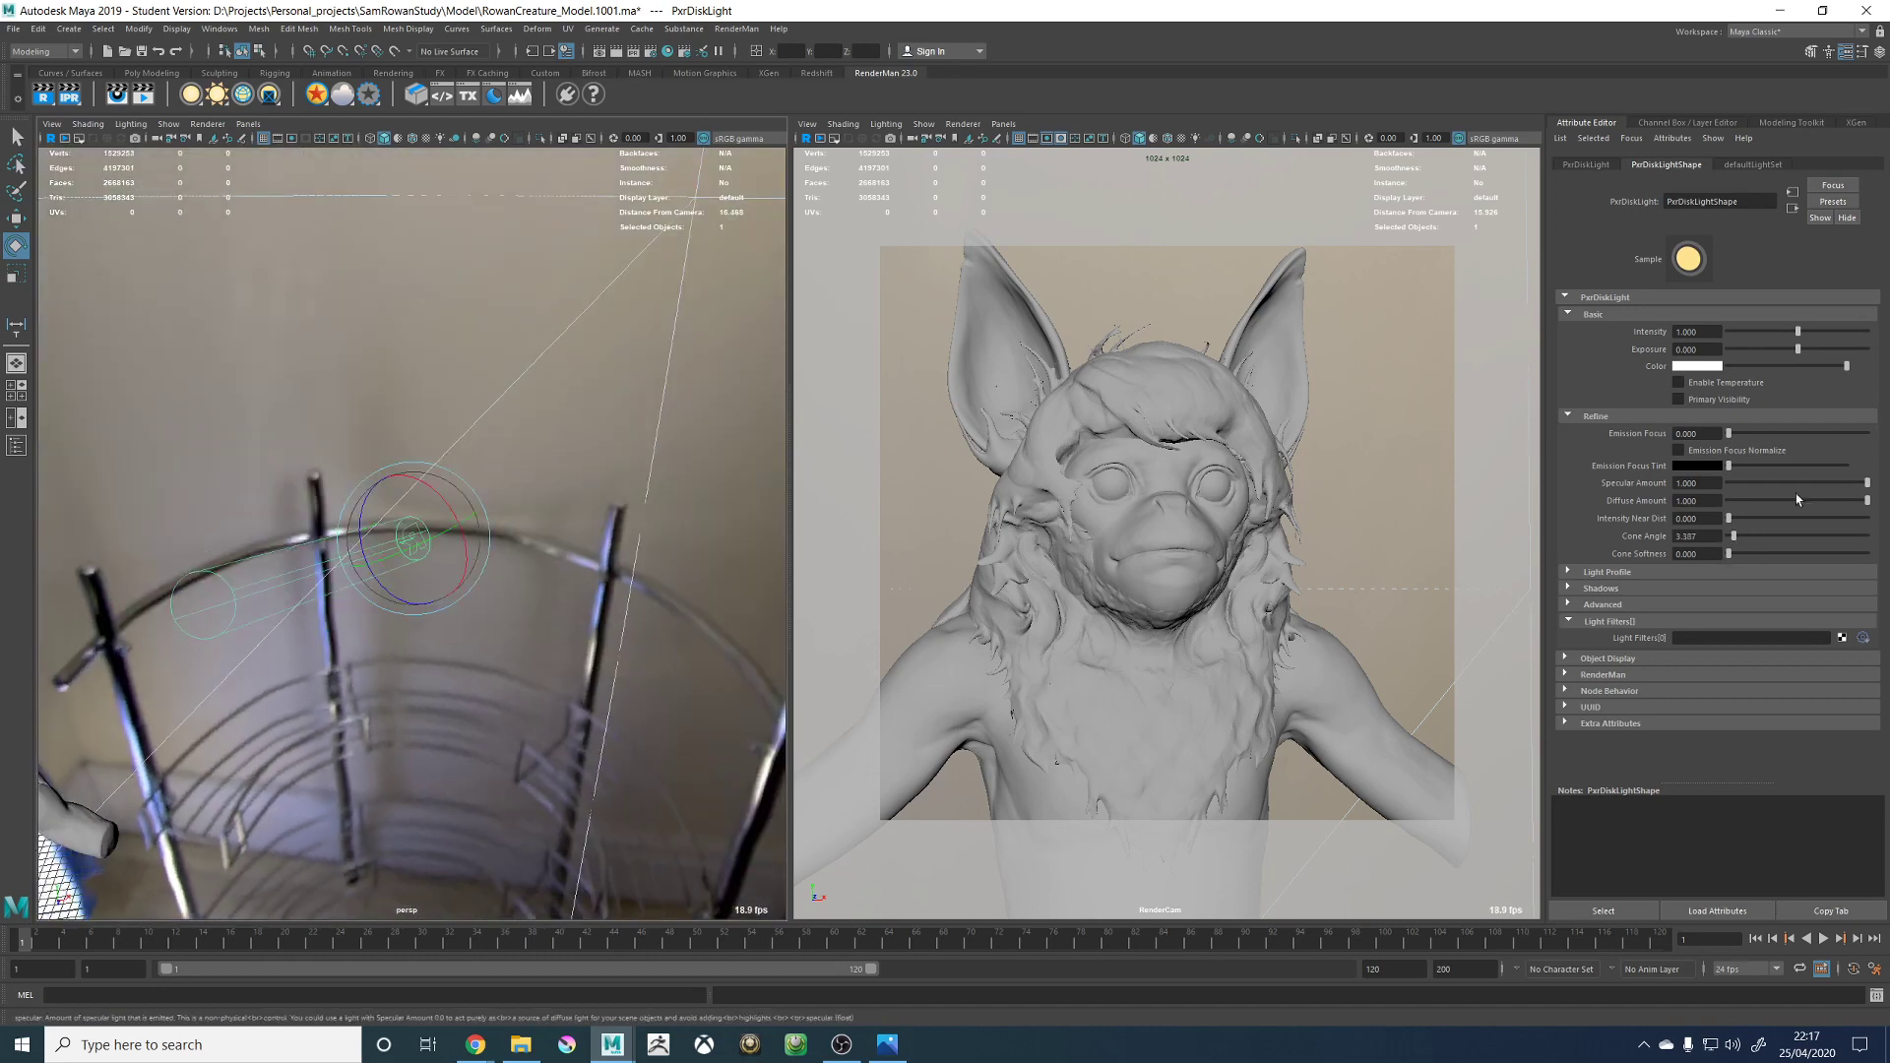
pyautogui.keyDown('alt'); pyautogui.moveTo(686, 571); pyautogui.dragTo(386, 537); pyautogui.keyUp('alt')
pyautogui.press('r')
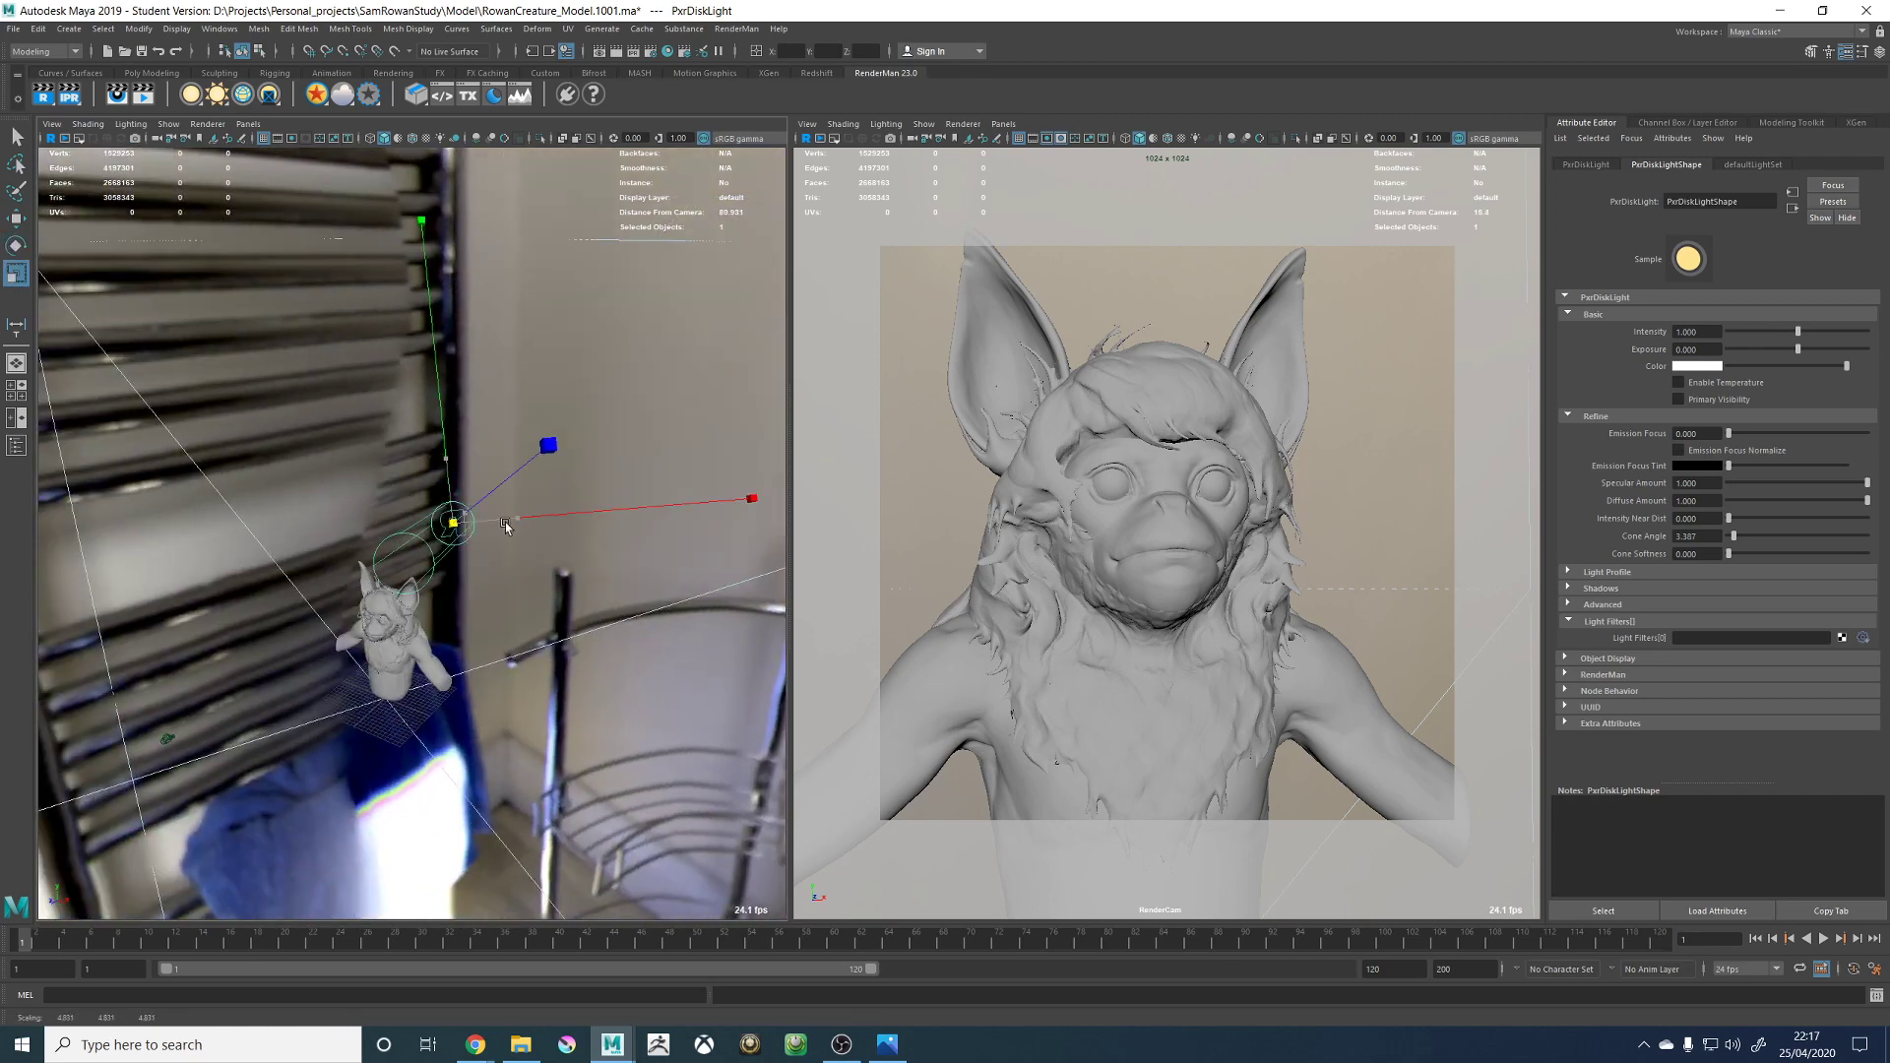
pyautogui.keyDown('alt'); pyautogui.moveTo(501, 527); pyautogui.dragTo(487, 521); pyautogui.keyUp('alt')
pyautogui.press('e')
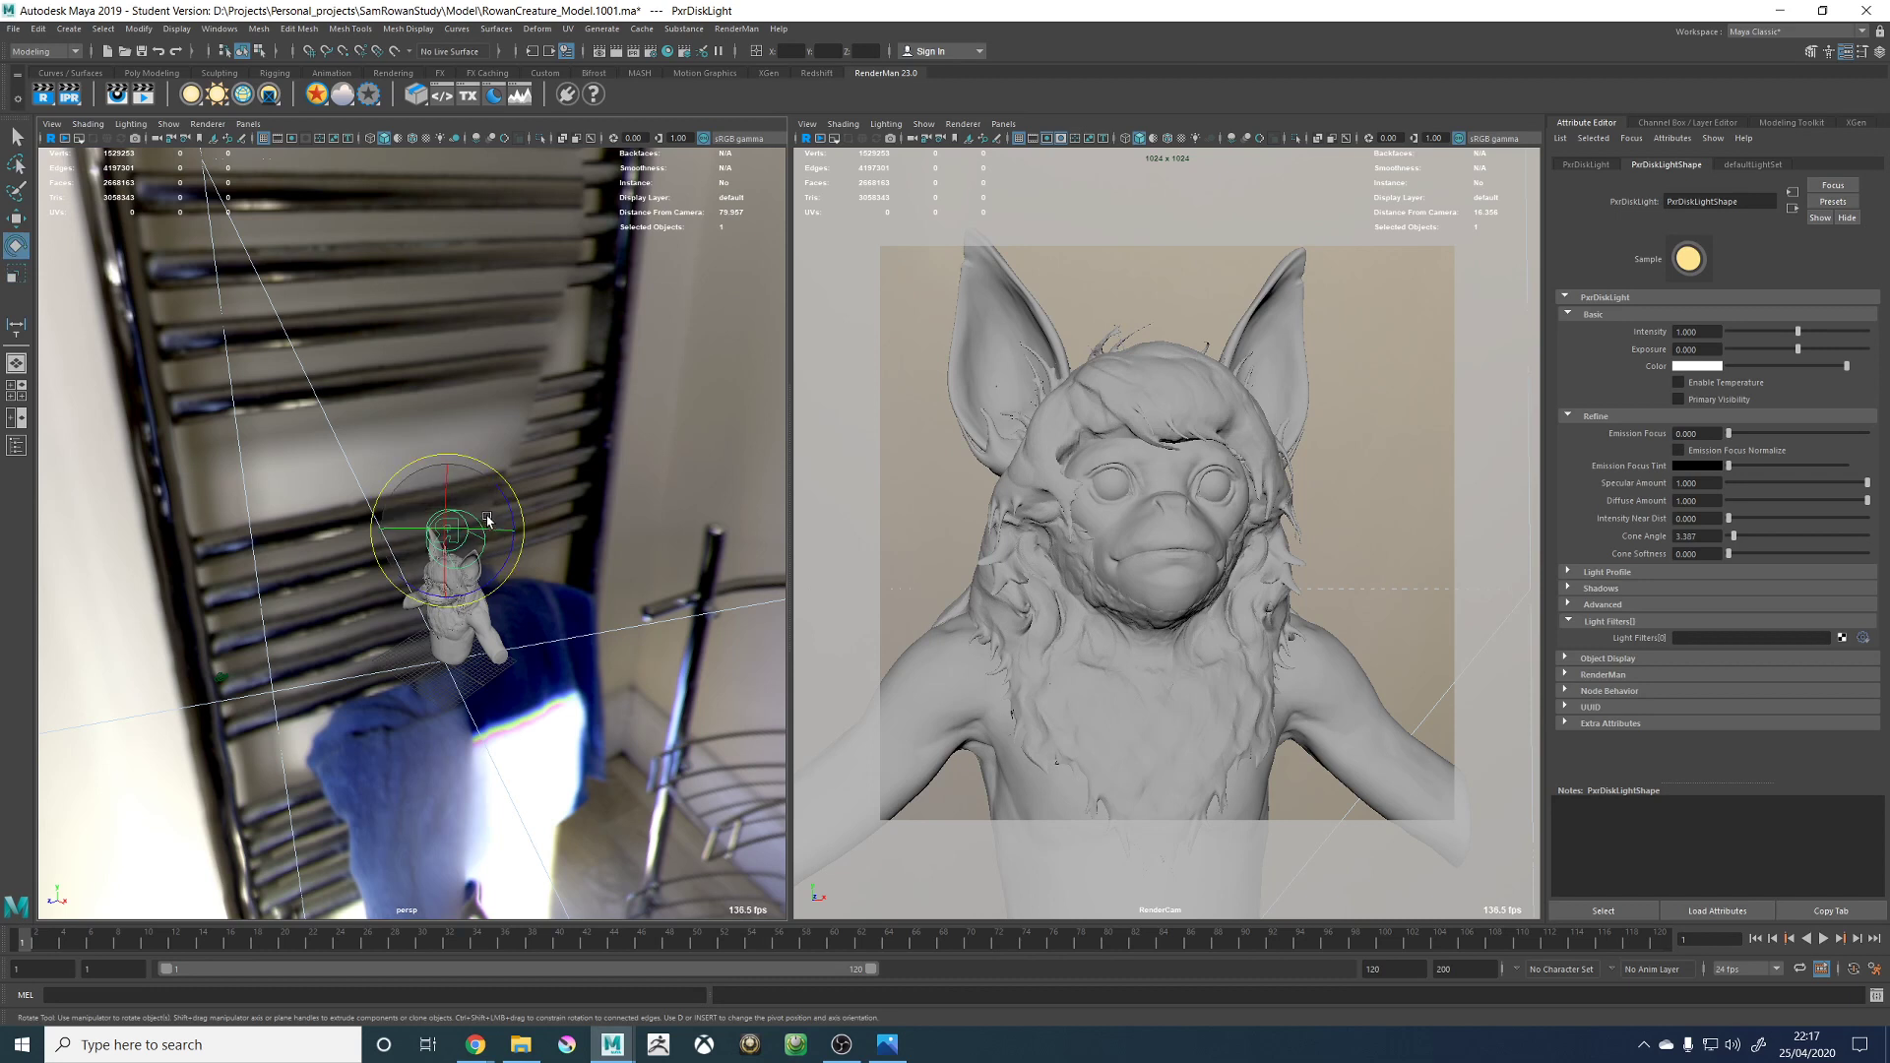
pyautogui.press('w')
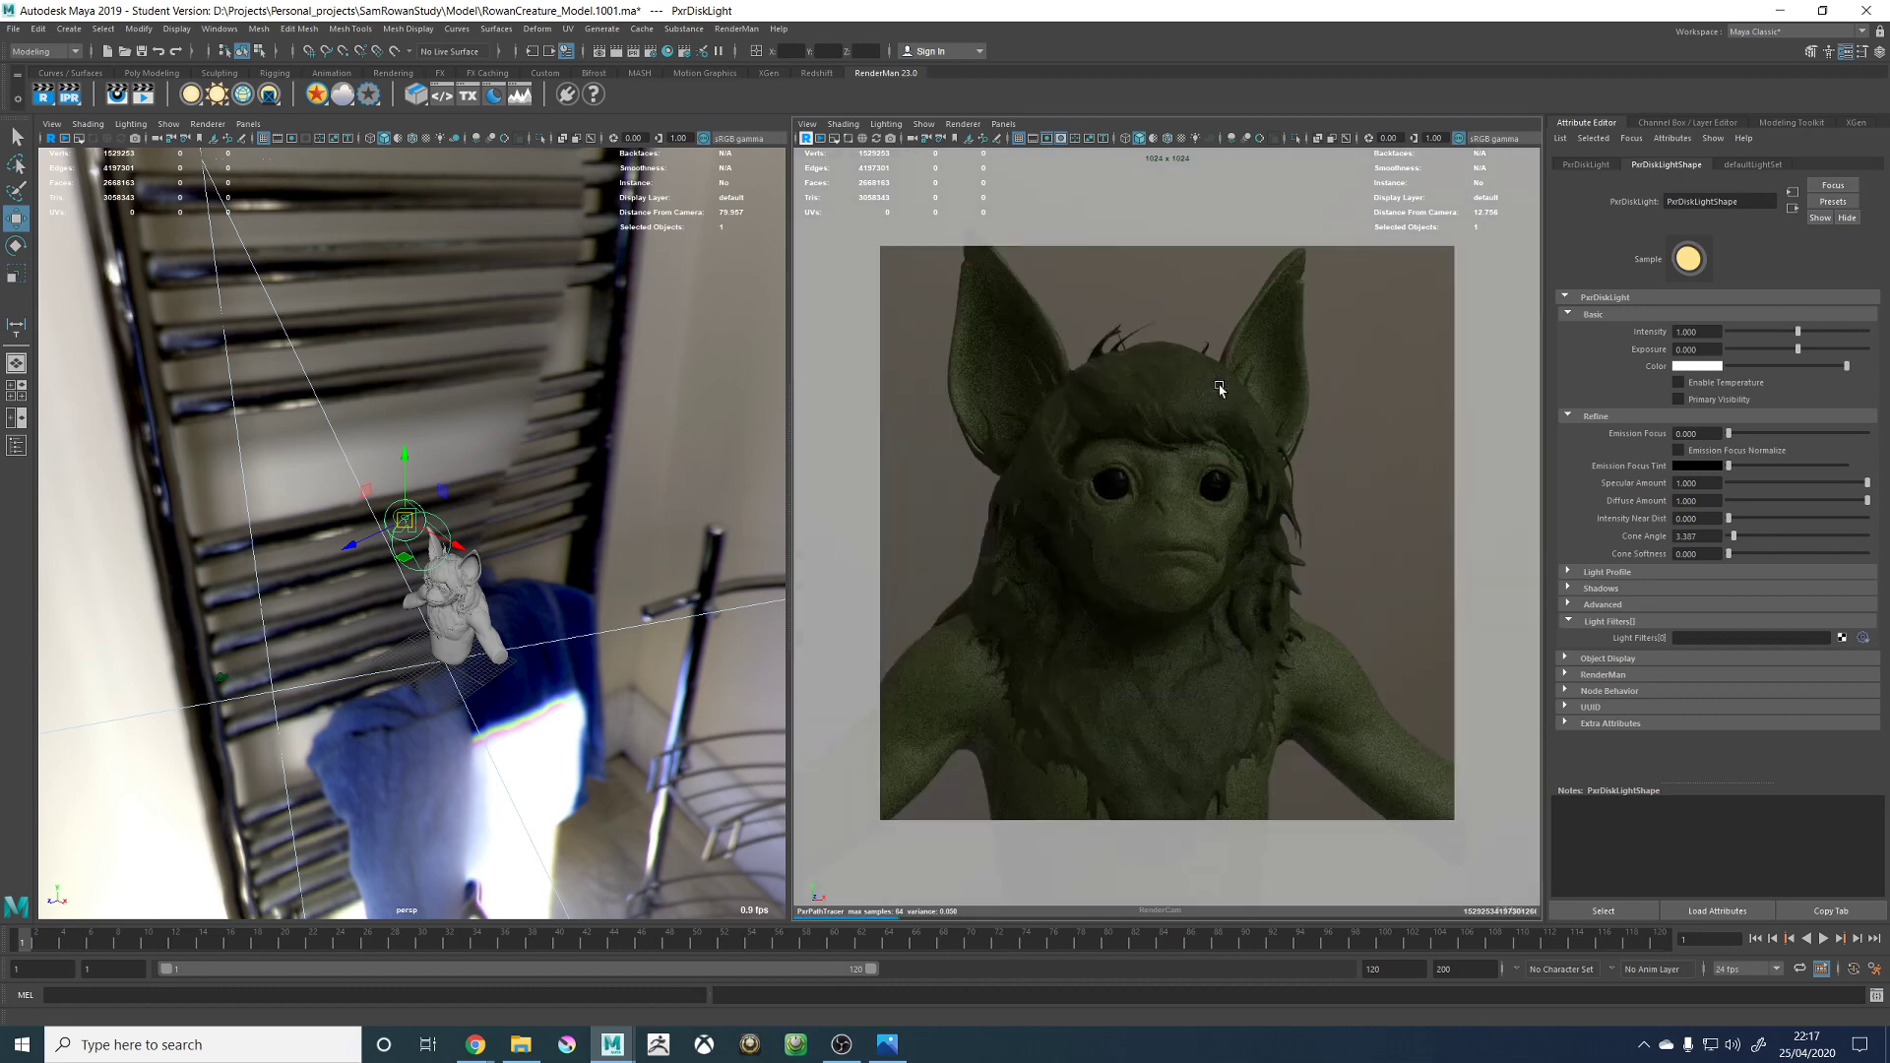
# Try exposure values of 2, 5 and 7 on the disk light in the live RenderMan view.
pyautogui.click(1690, 349)
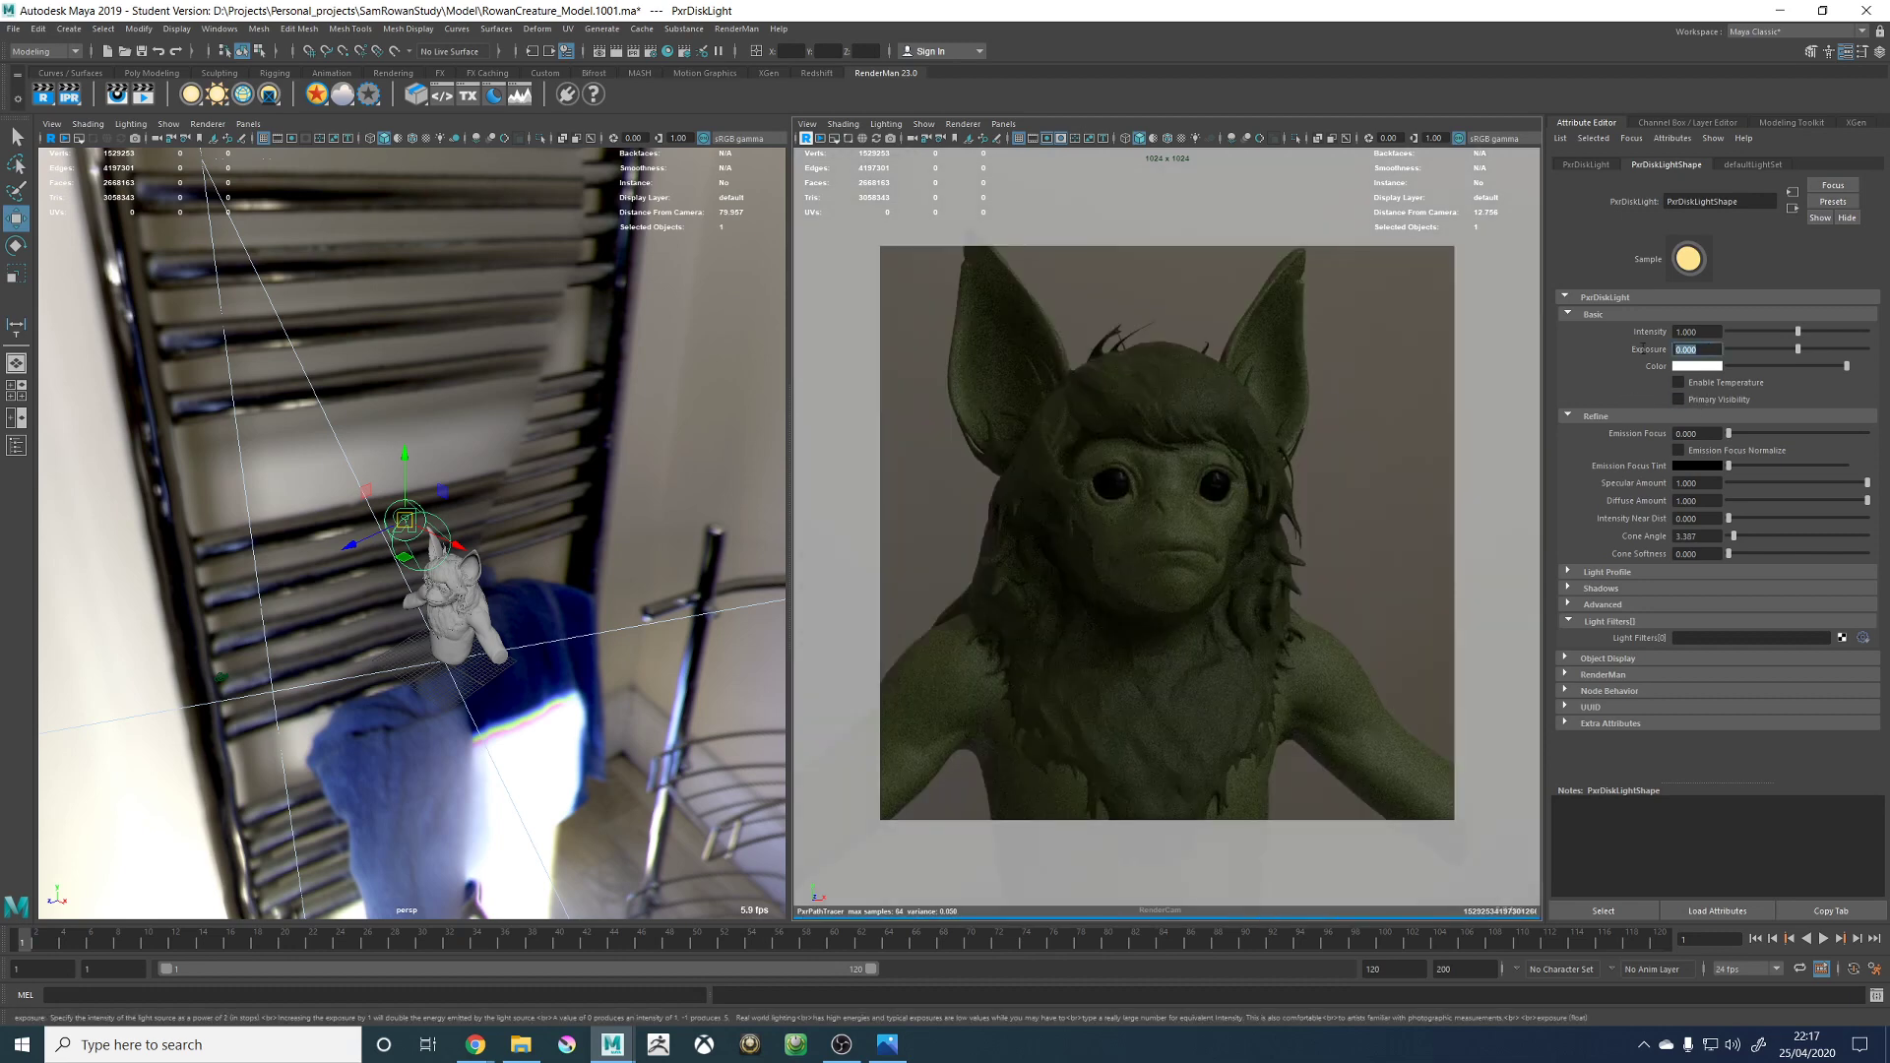
pyautogui.write('2')
pyautogui.press('Return')
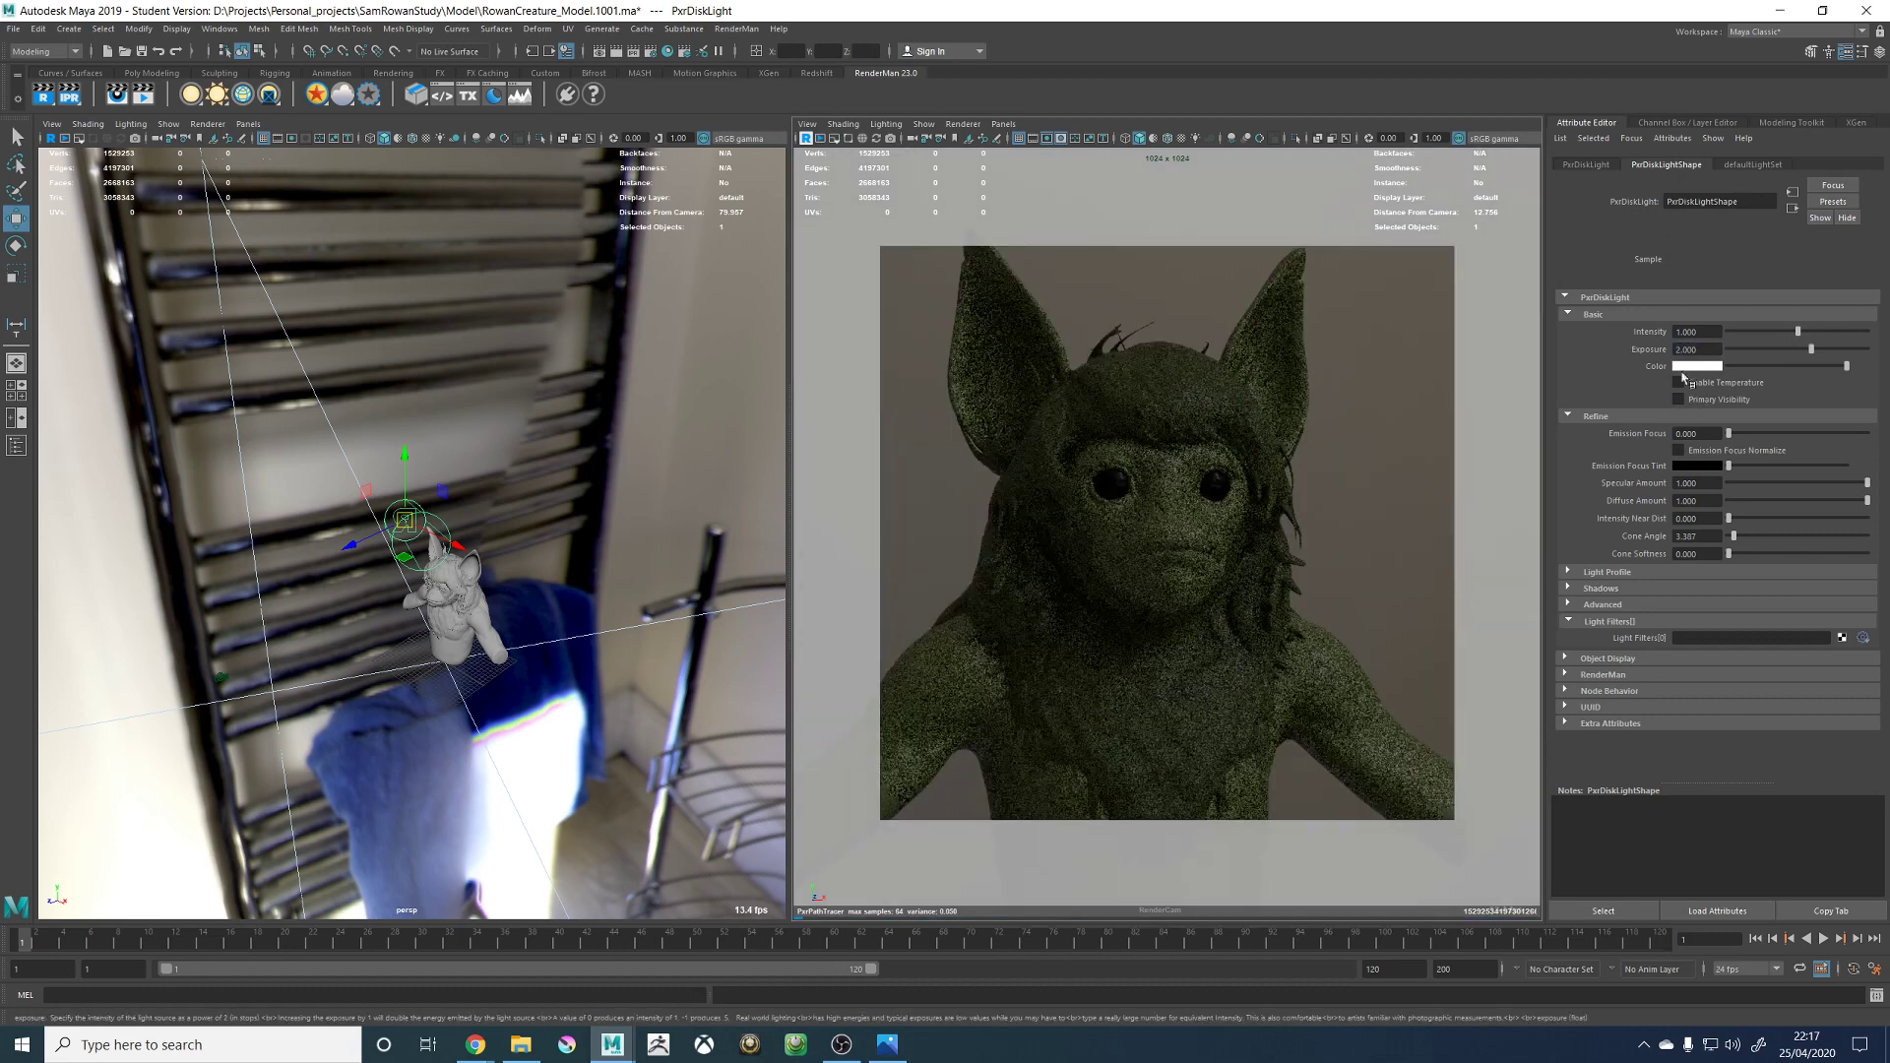
pyautogui.click(1636, 357)
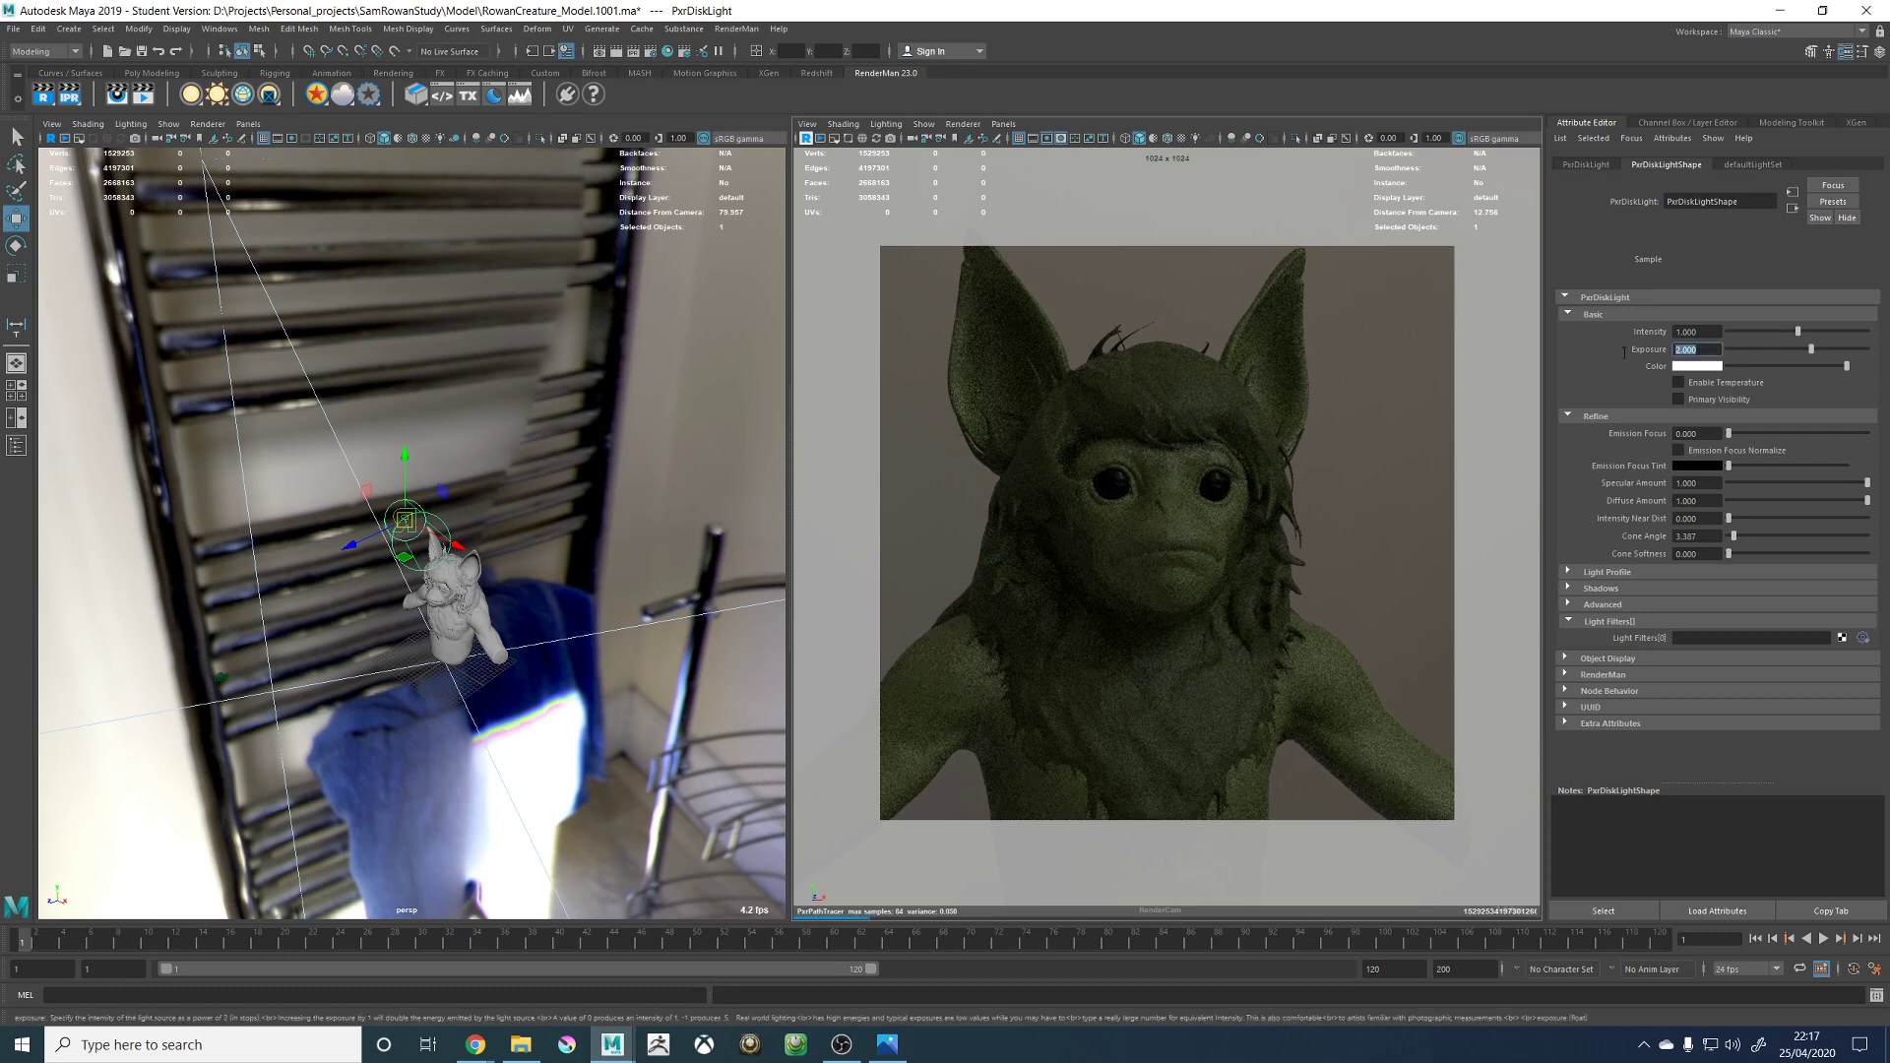
pyautogui.write('5')
pyautogui.press('Return')
pyautogui.click(1639, 357)
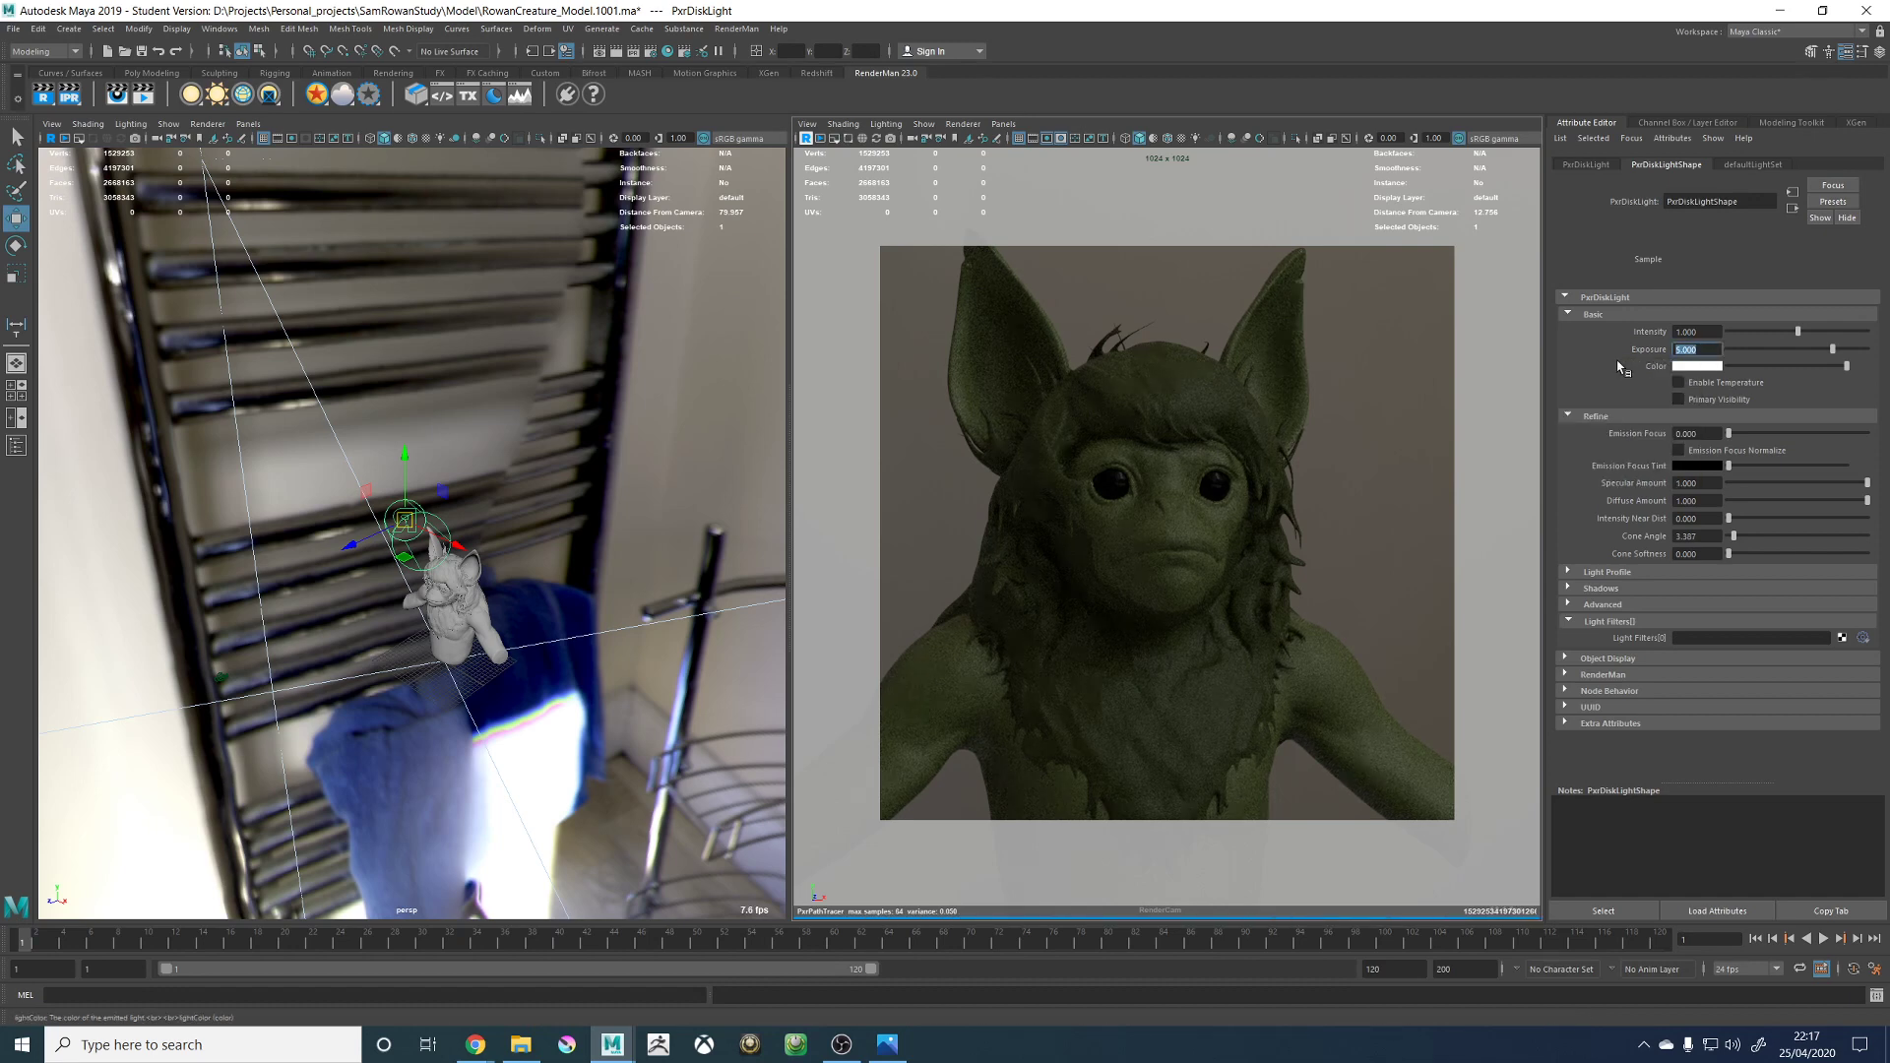
pyautogui.write('7')
pyautogui.press('Return')
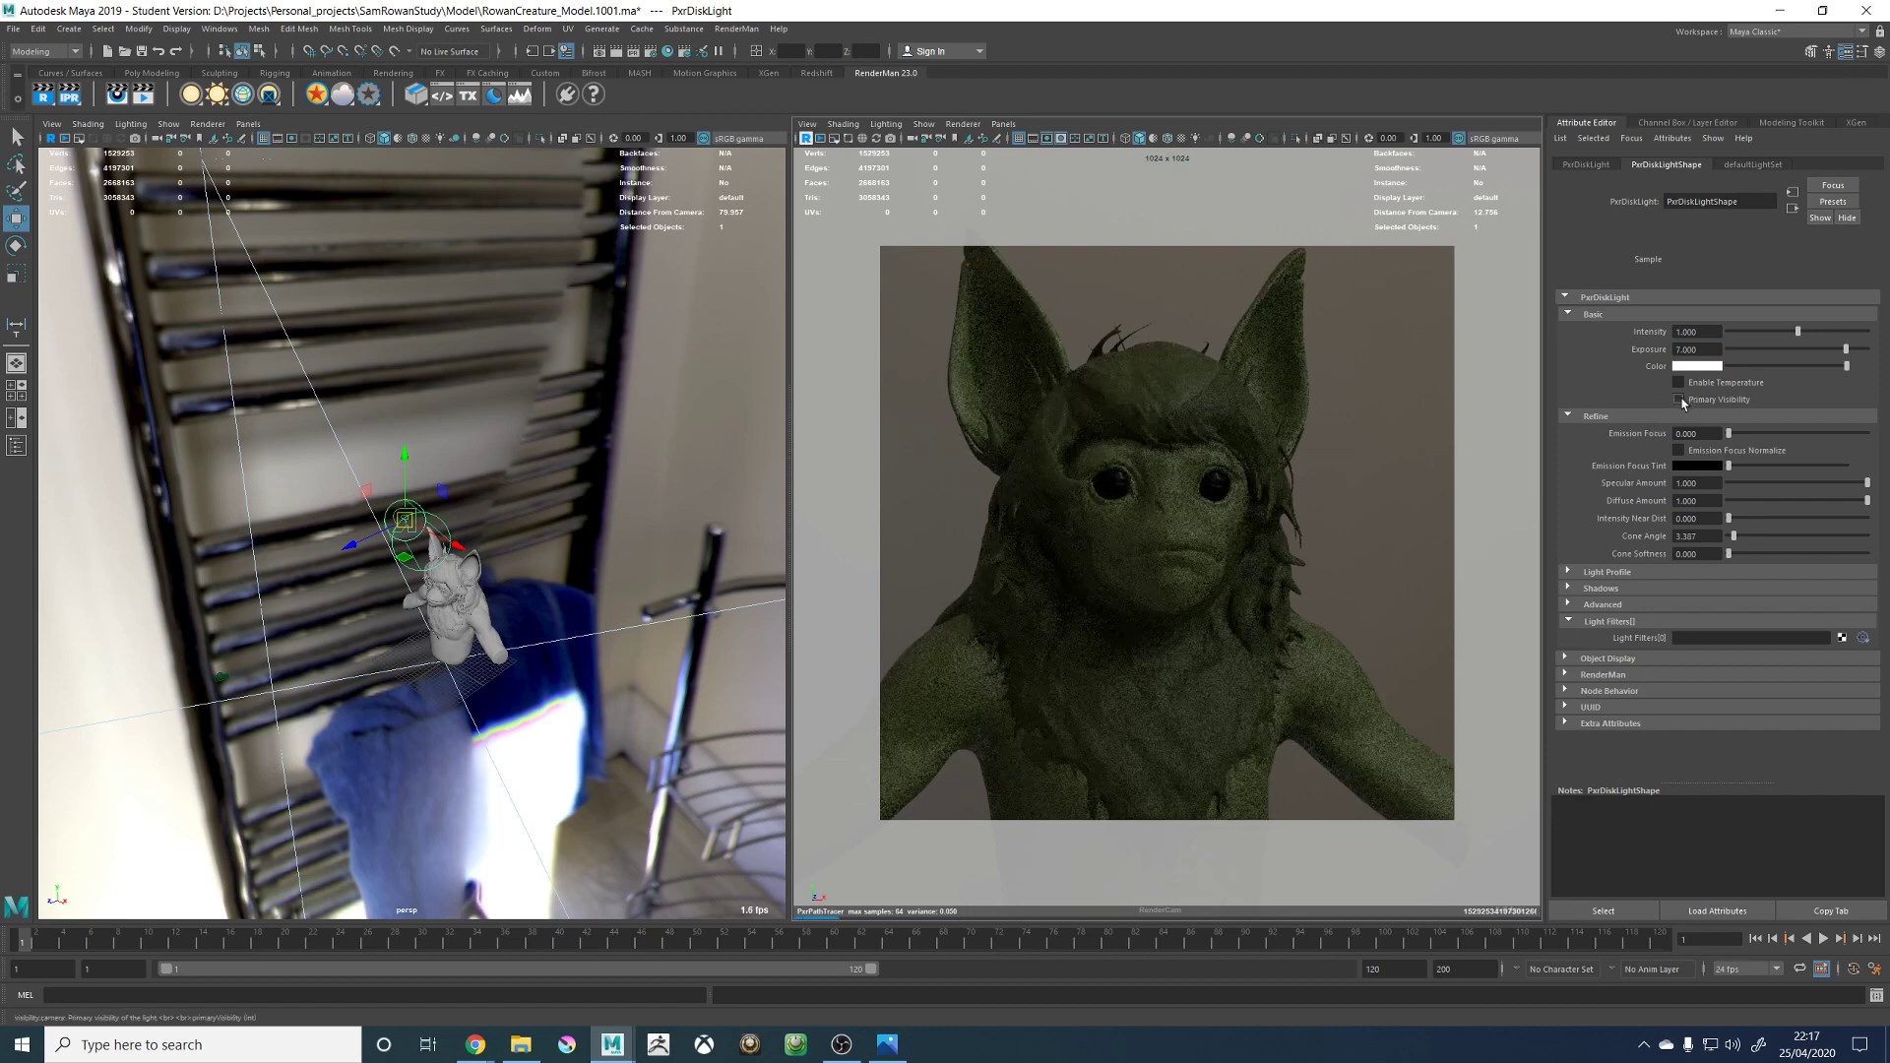
# Enable primary visibility for the disk light and set its exposure to 12.
pyautogui.moveTo(1707, 350); pyautogui.dragTo(1626, 357)
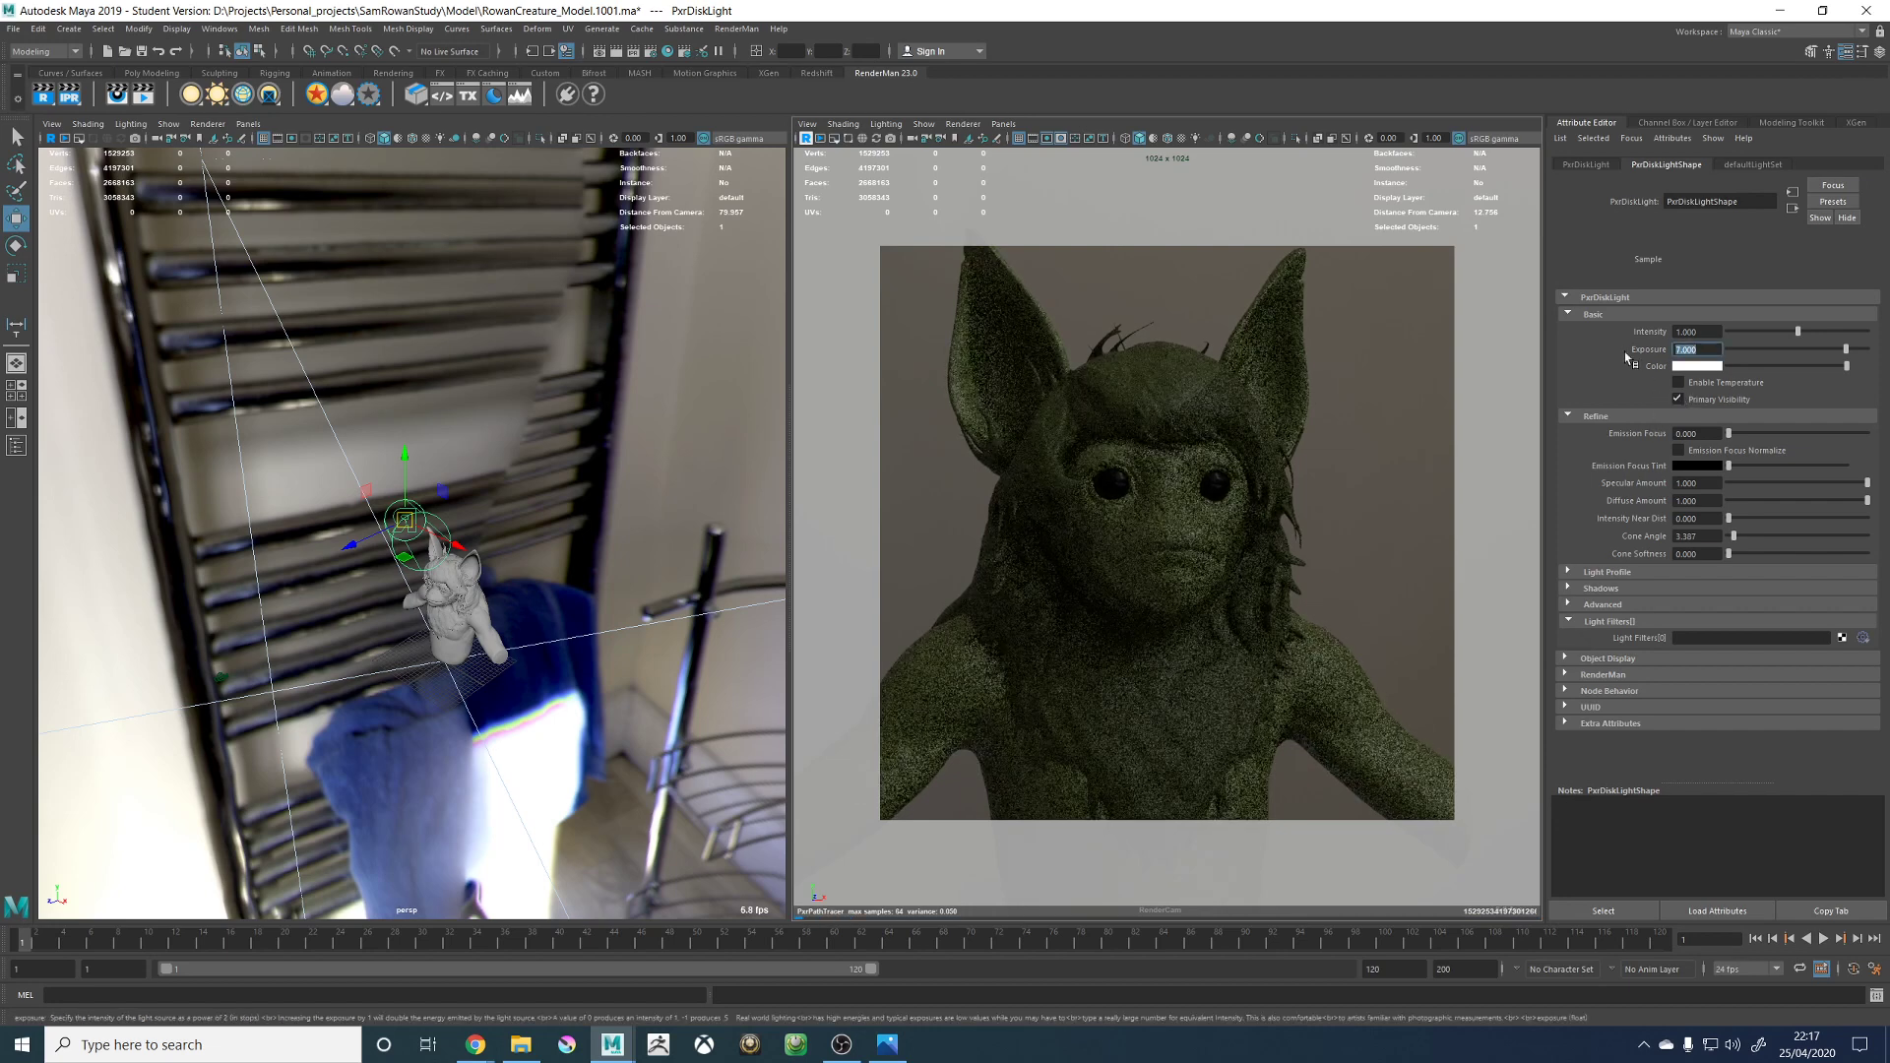
pyautogui.write('12')
pyautogui.press('Return')
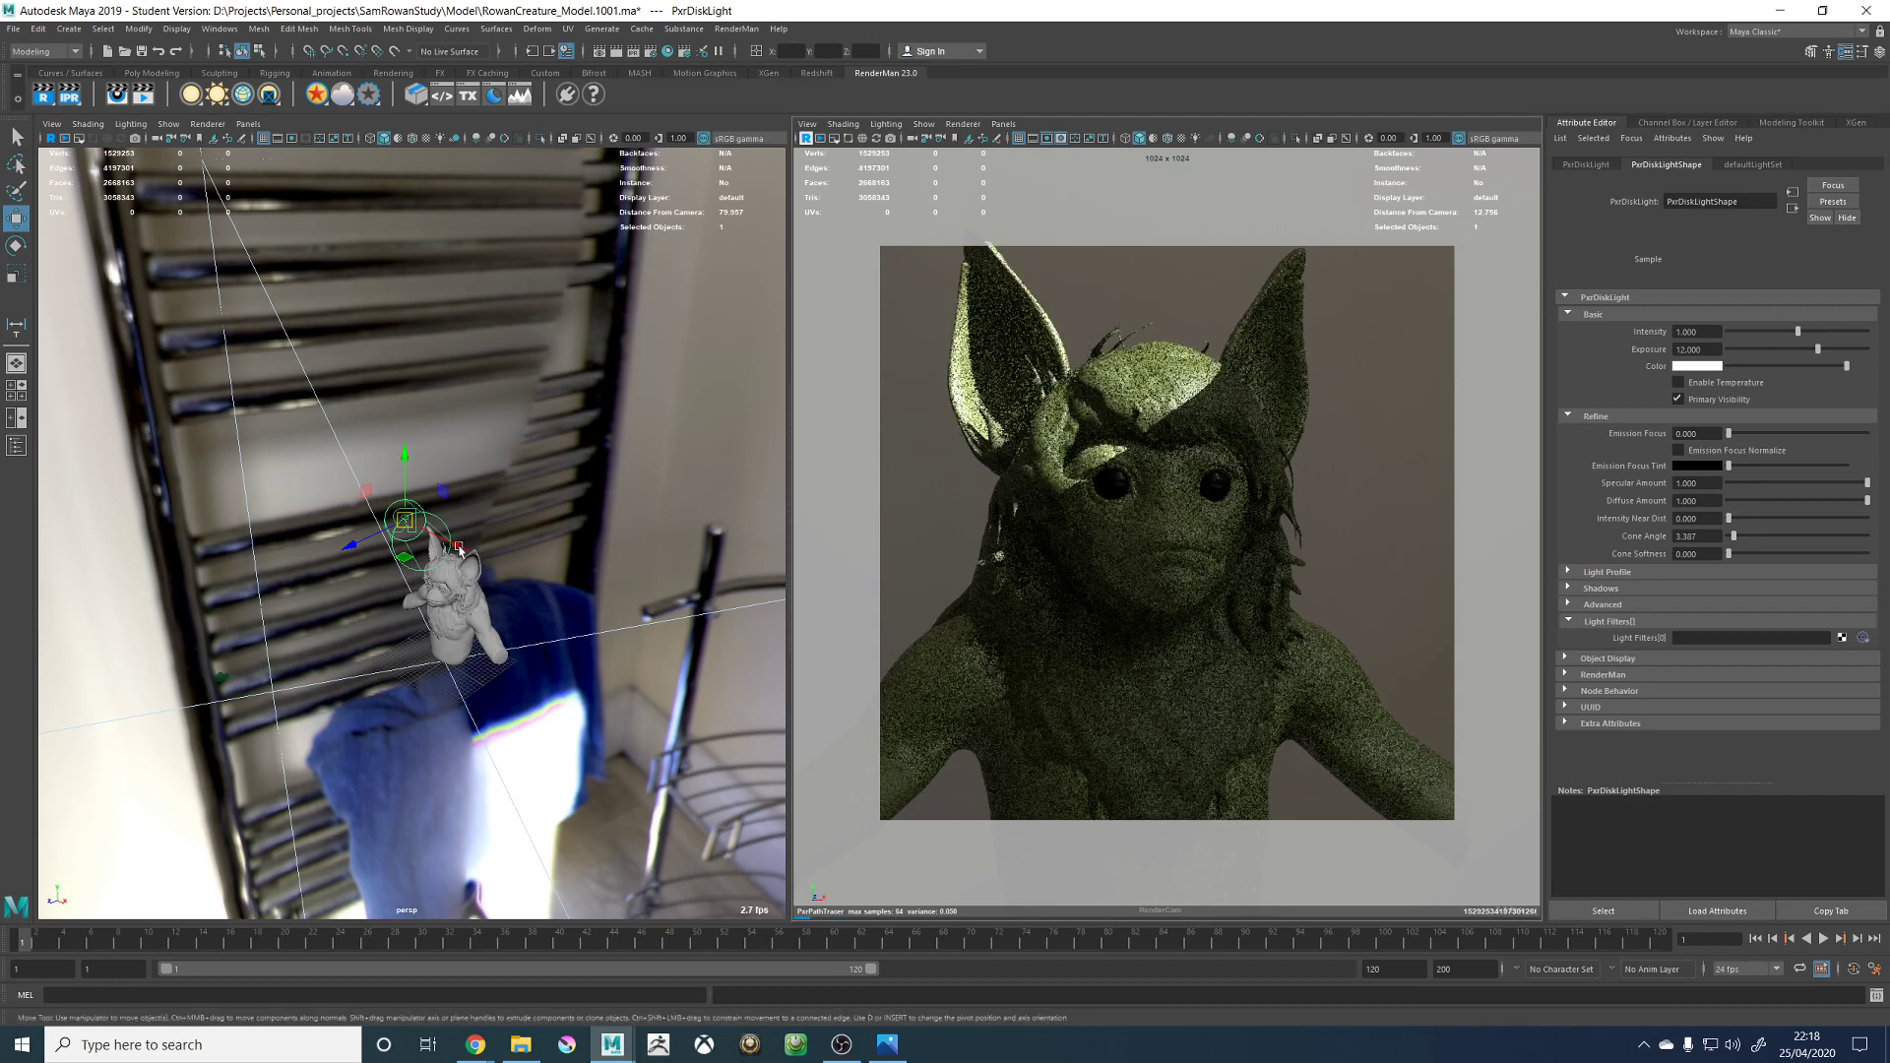
# Rotate the disk light to aim its beam at the creature's face and shoulder.
pyautogui.moveTo(461, 550)
pyautogui.keyDown('alt'); pyautogui.mouseDown()
pyautogui.moveTo(511, 551)
pyautogui.moveTo(448, 522)
pyautogui.mouseUp(); pyautogui.keyUp('alt')
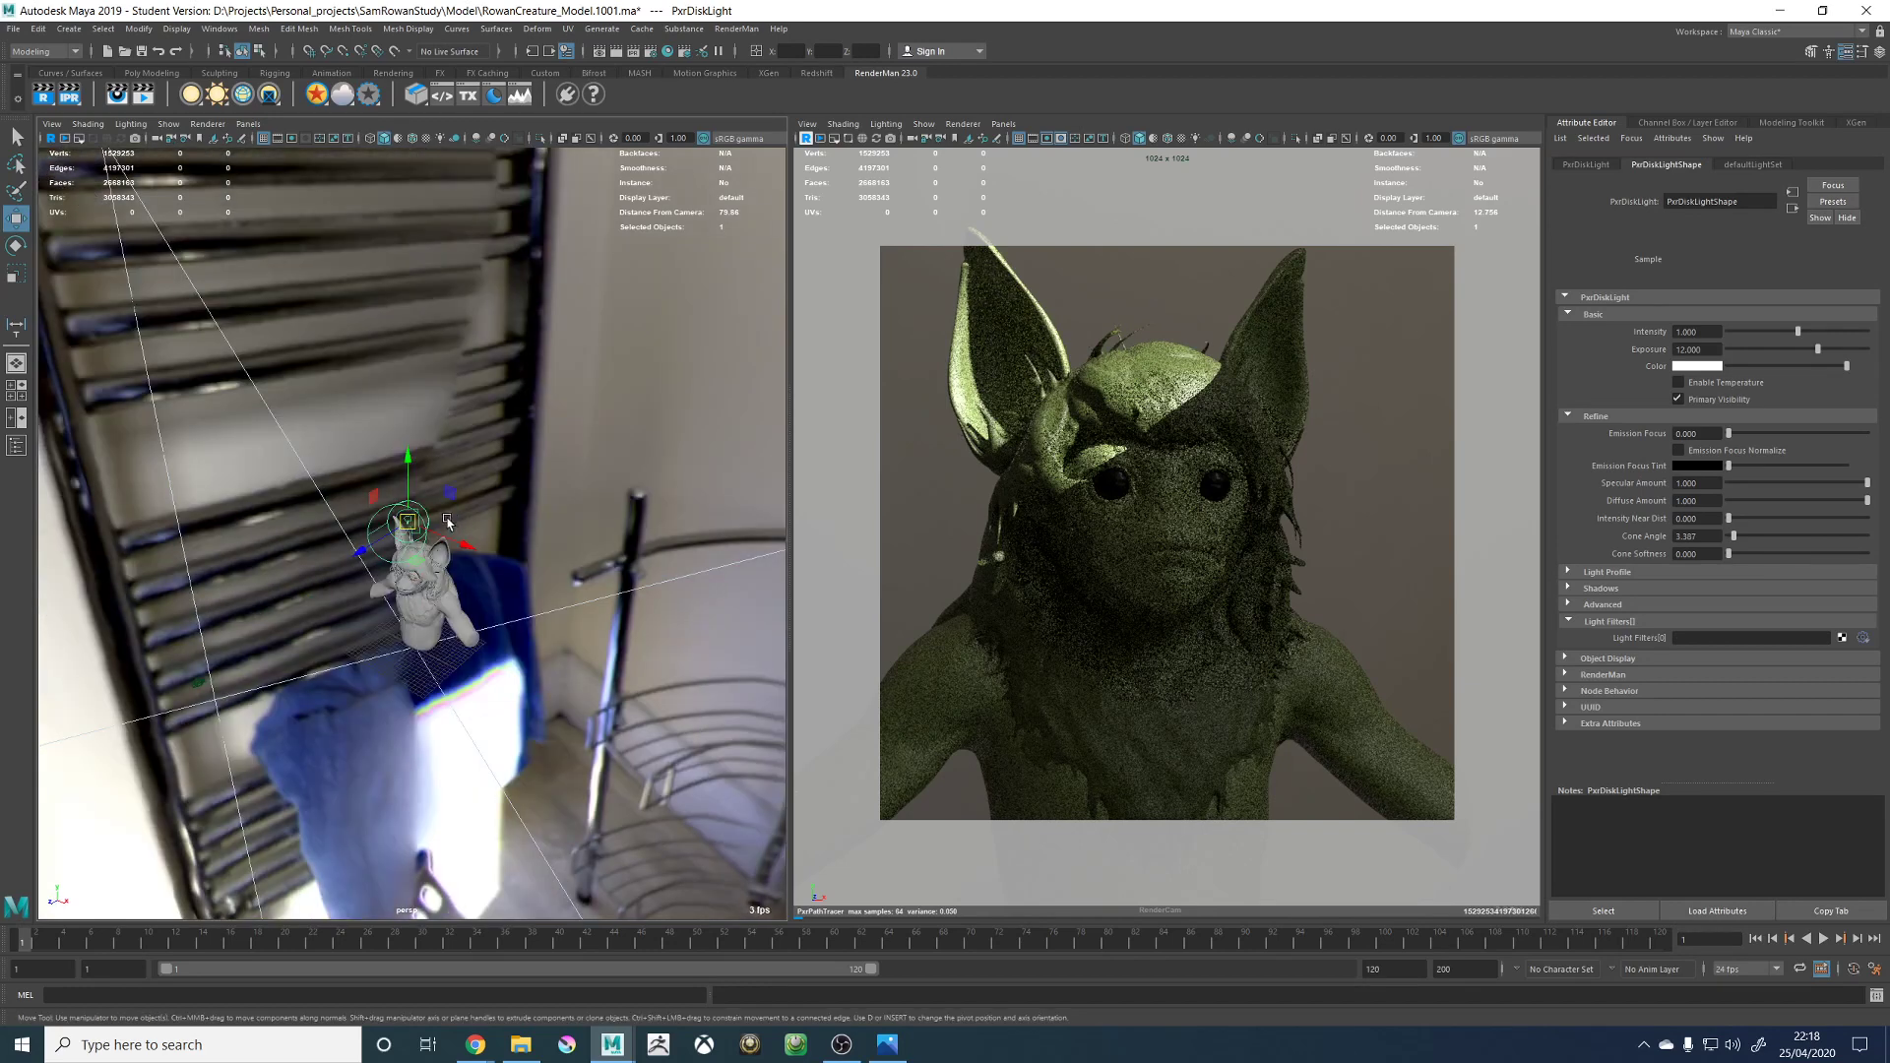
pyautogui.scroll(3, 547, 559)
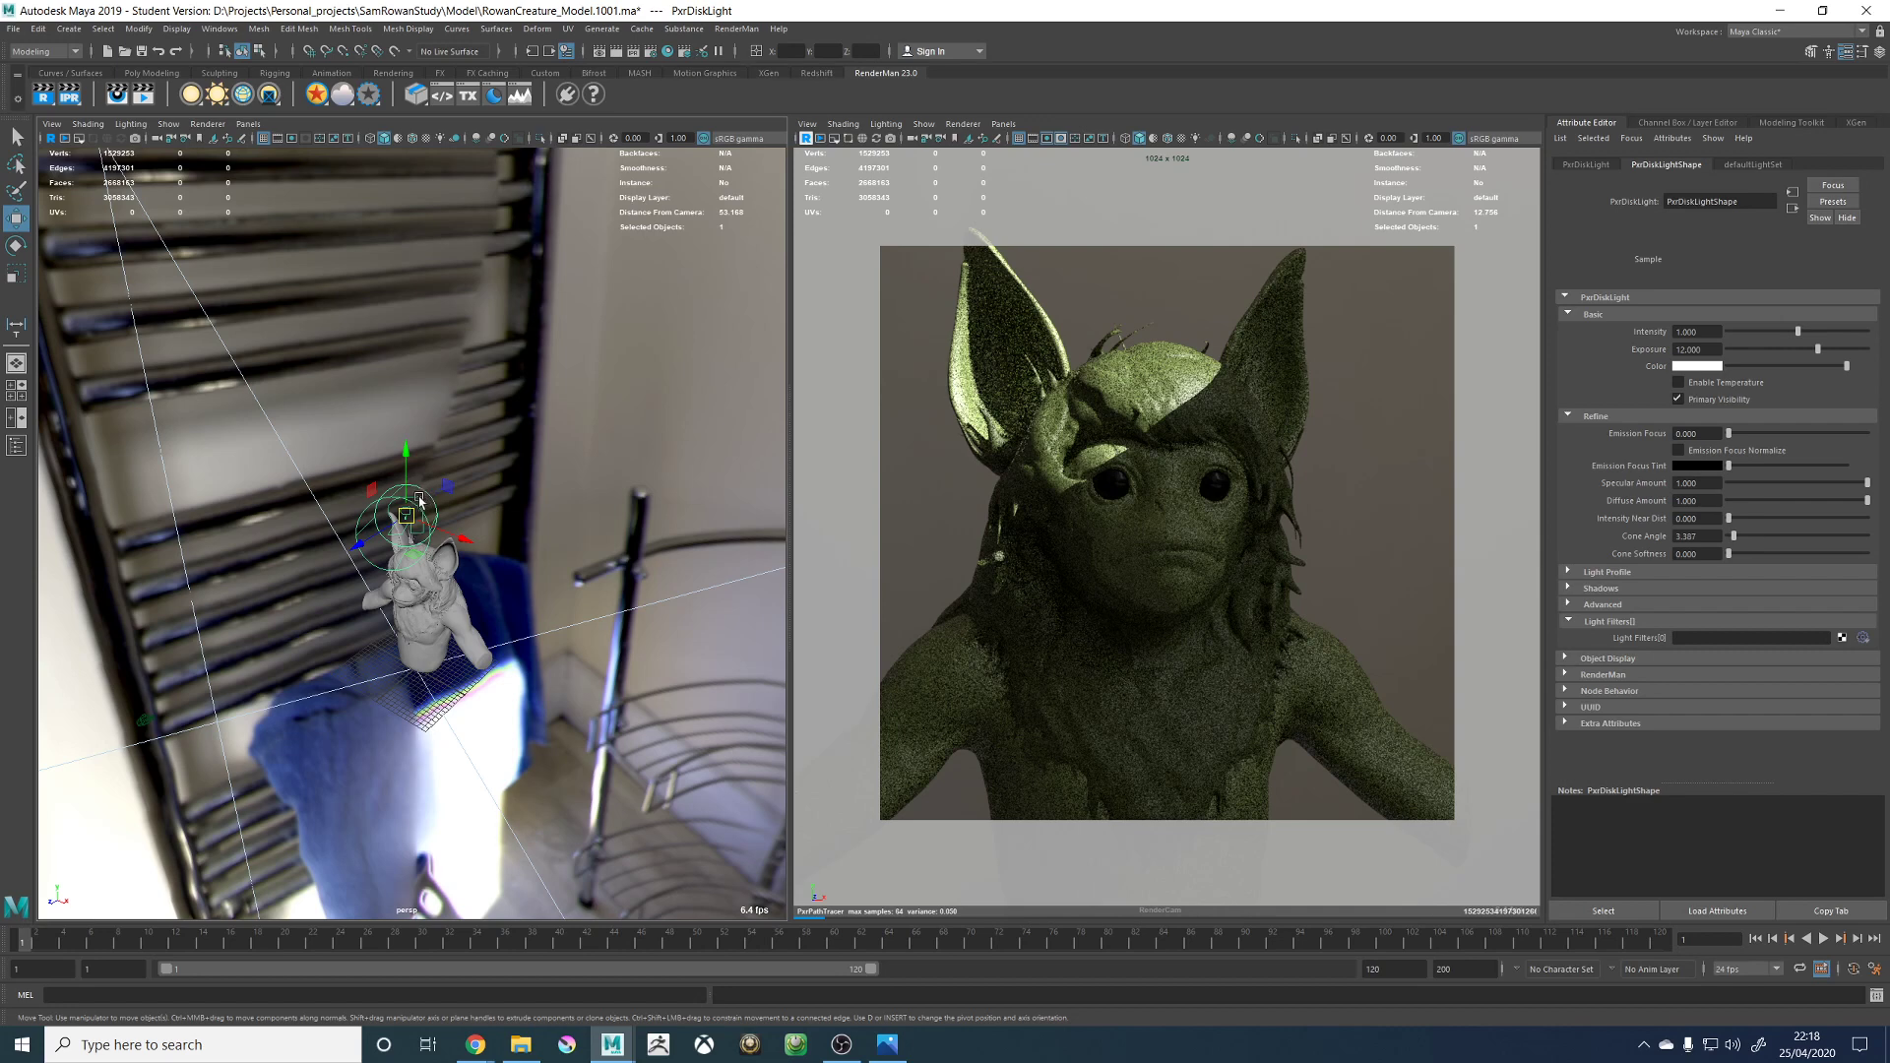
pyautogui.press('e')
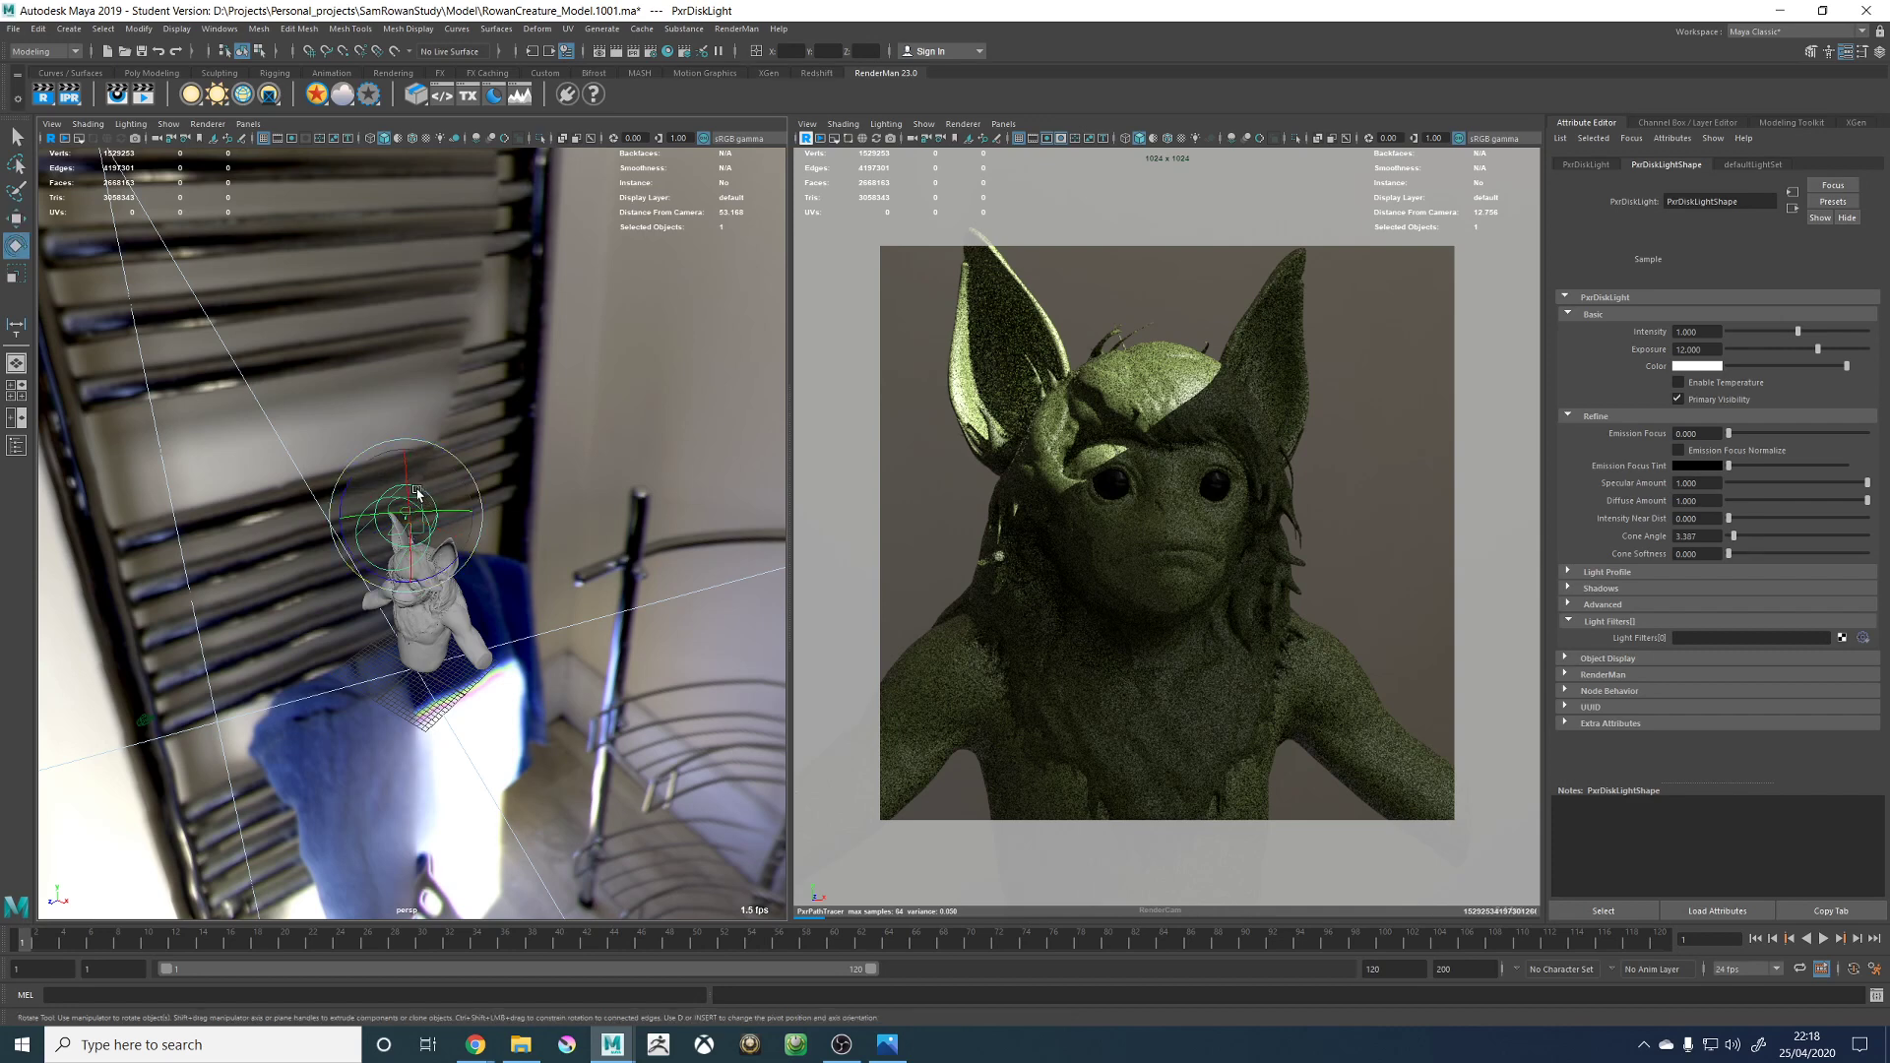
pyautogui.moveTo(417, 492)
pyautogui.mouseDown()
pyautogui.moveTo(440, 497)
pyautogui.moveTo(423, 492)
pyautogui.mouseUp()
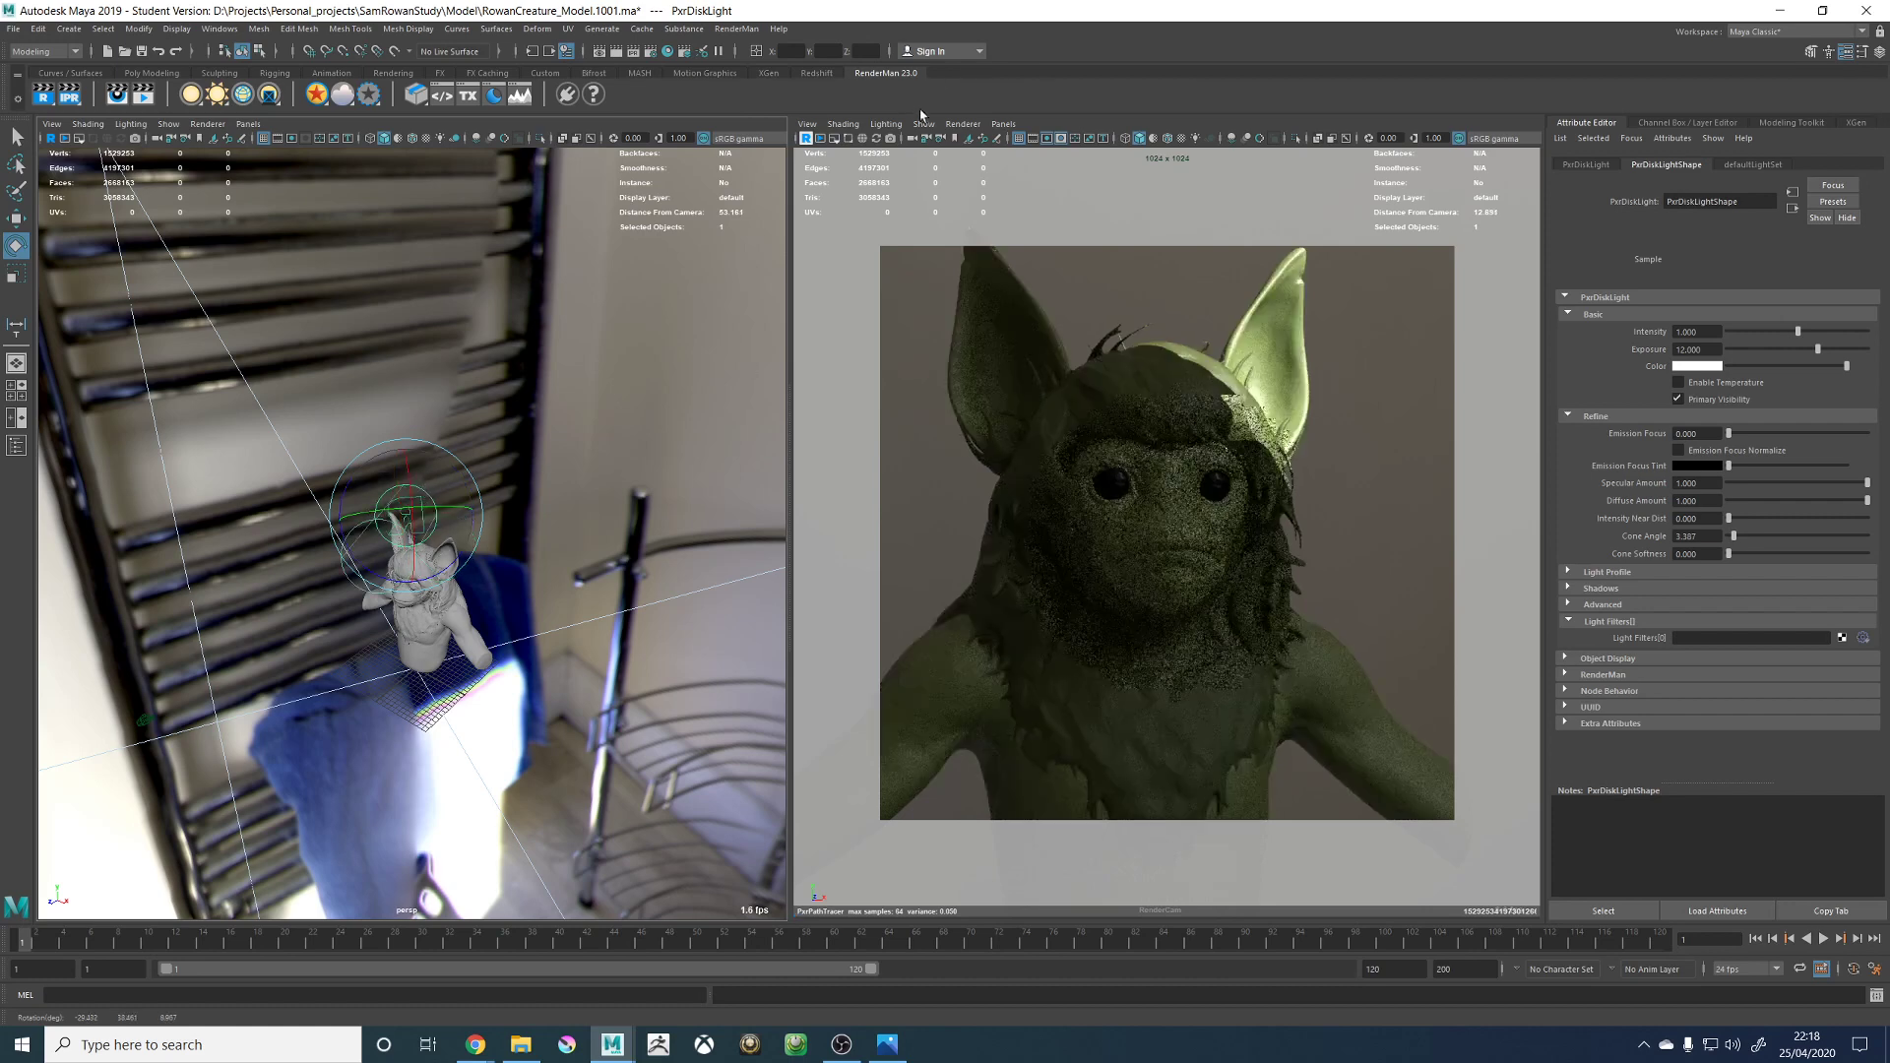
pyautogui.click(962, 124)
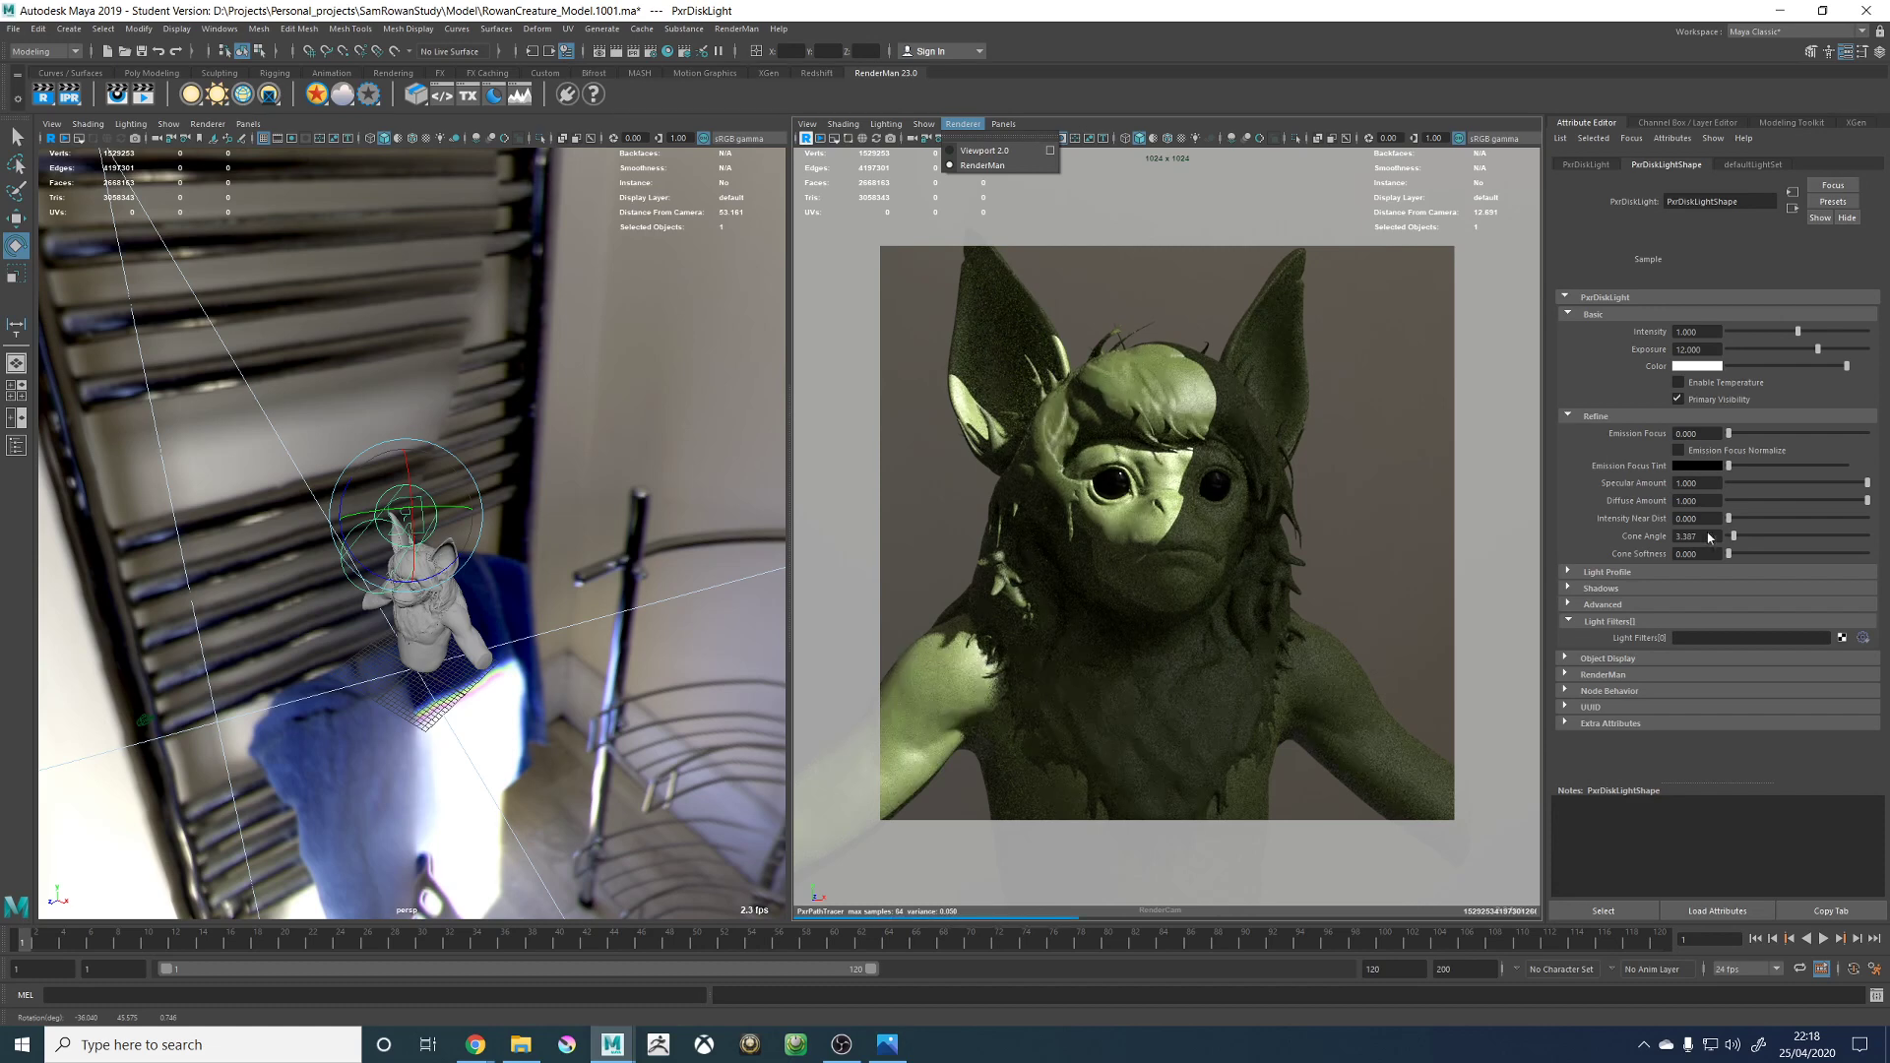
# Widen the disk light's cone angle to 11.129, try a cone softness of 0.769, and reset the softness to 0.
pyautogui.click(1747, 539)
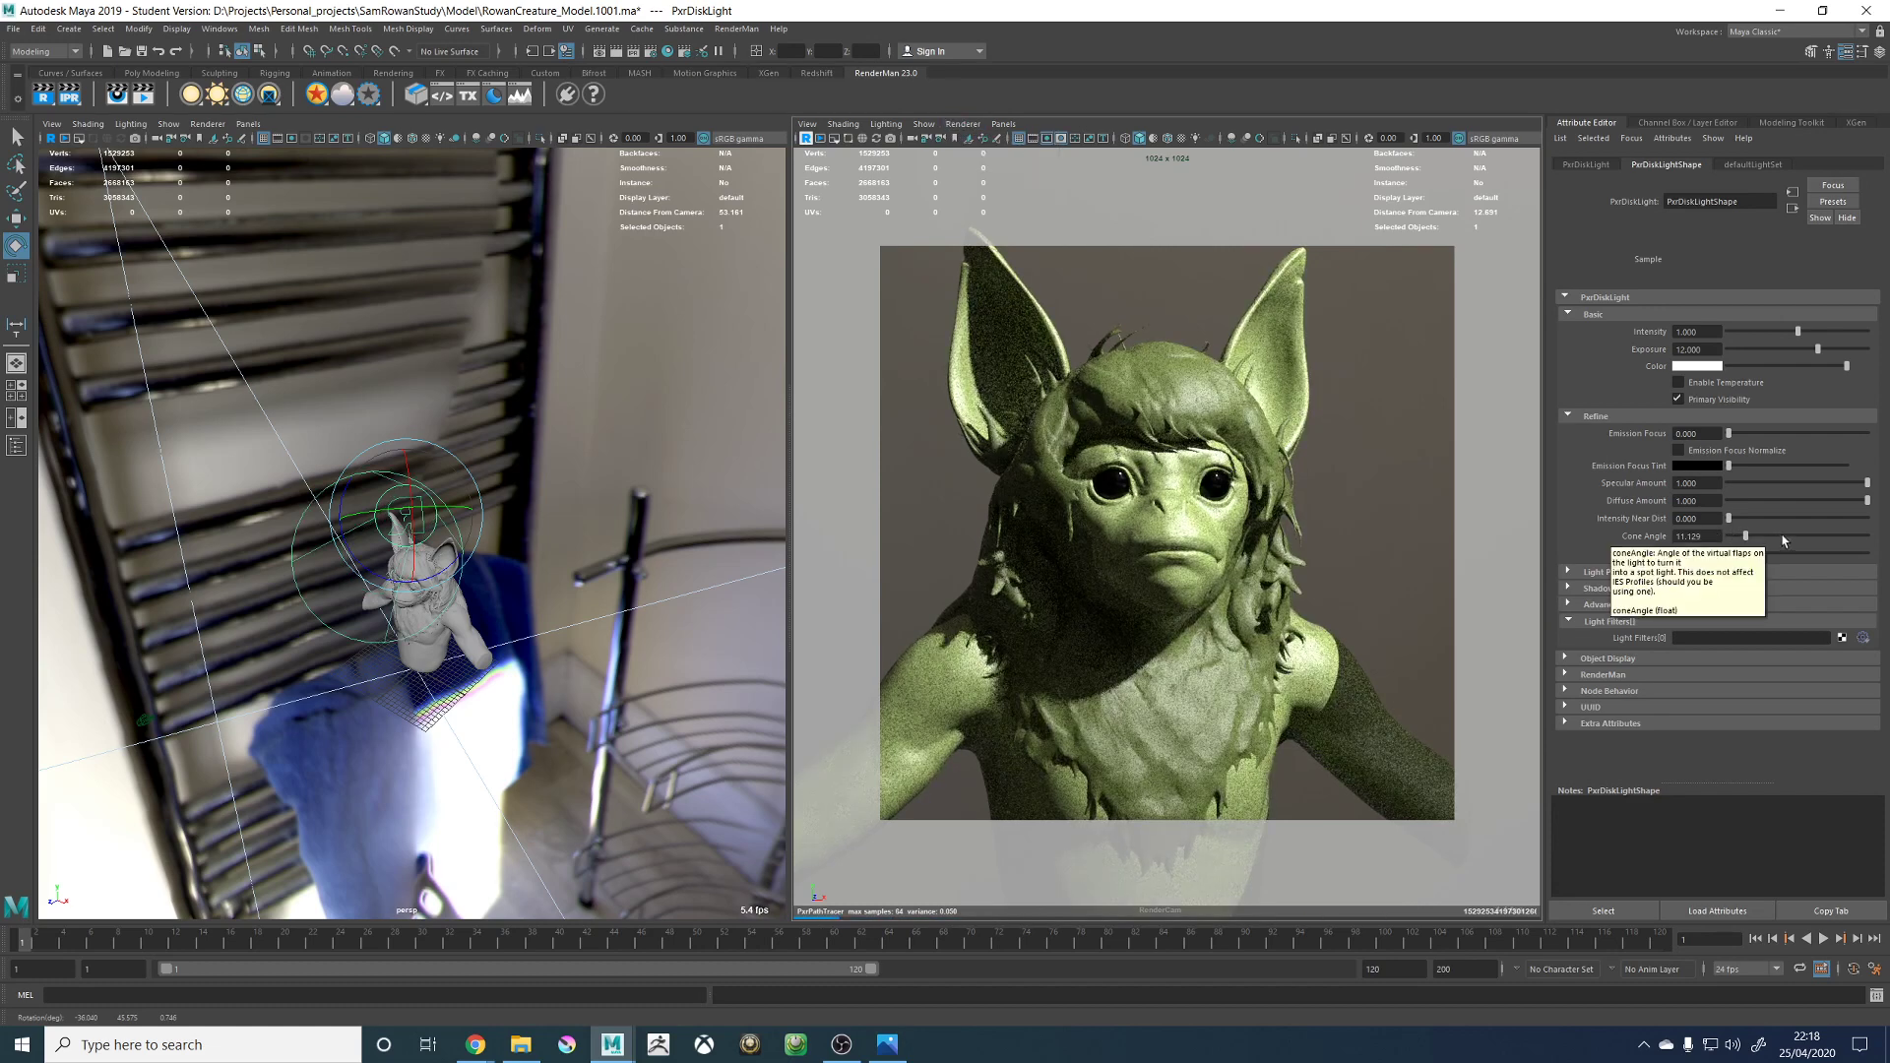
pyautogui.click(1833, 554)
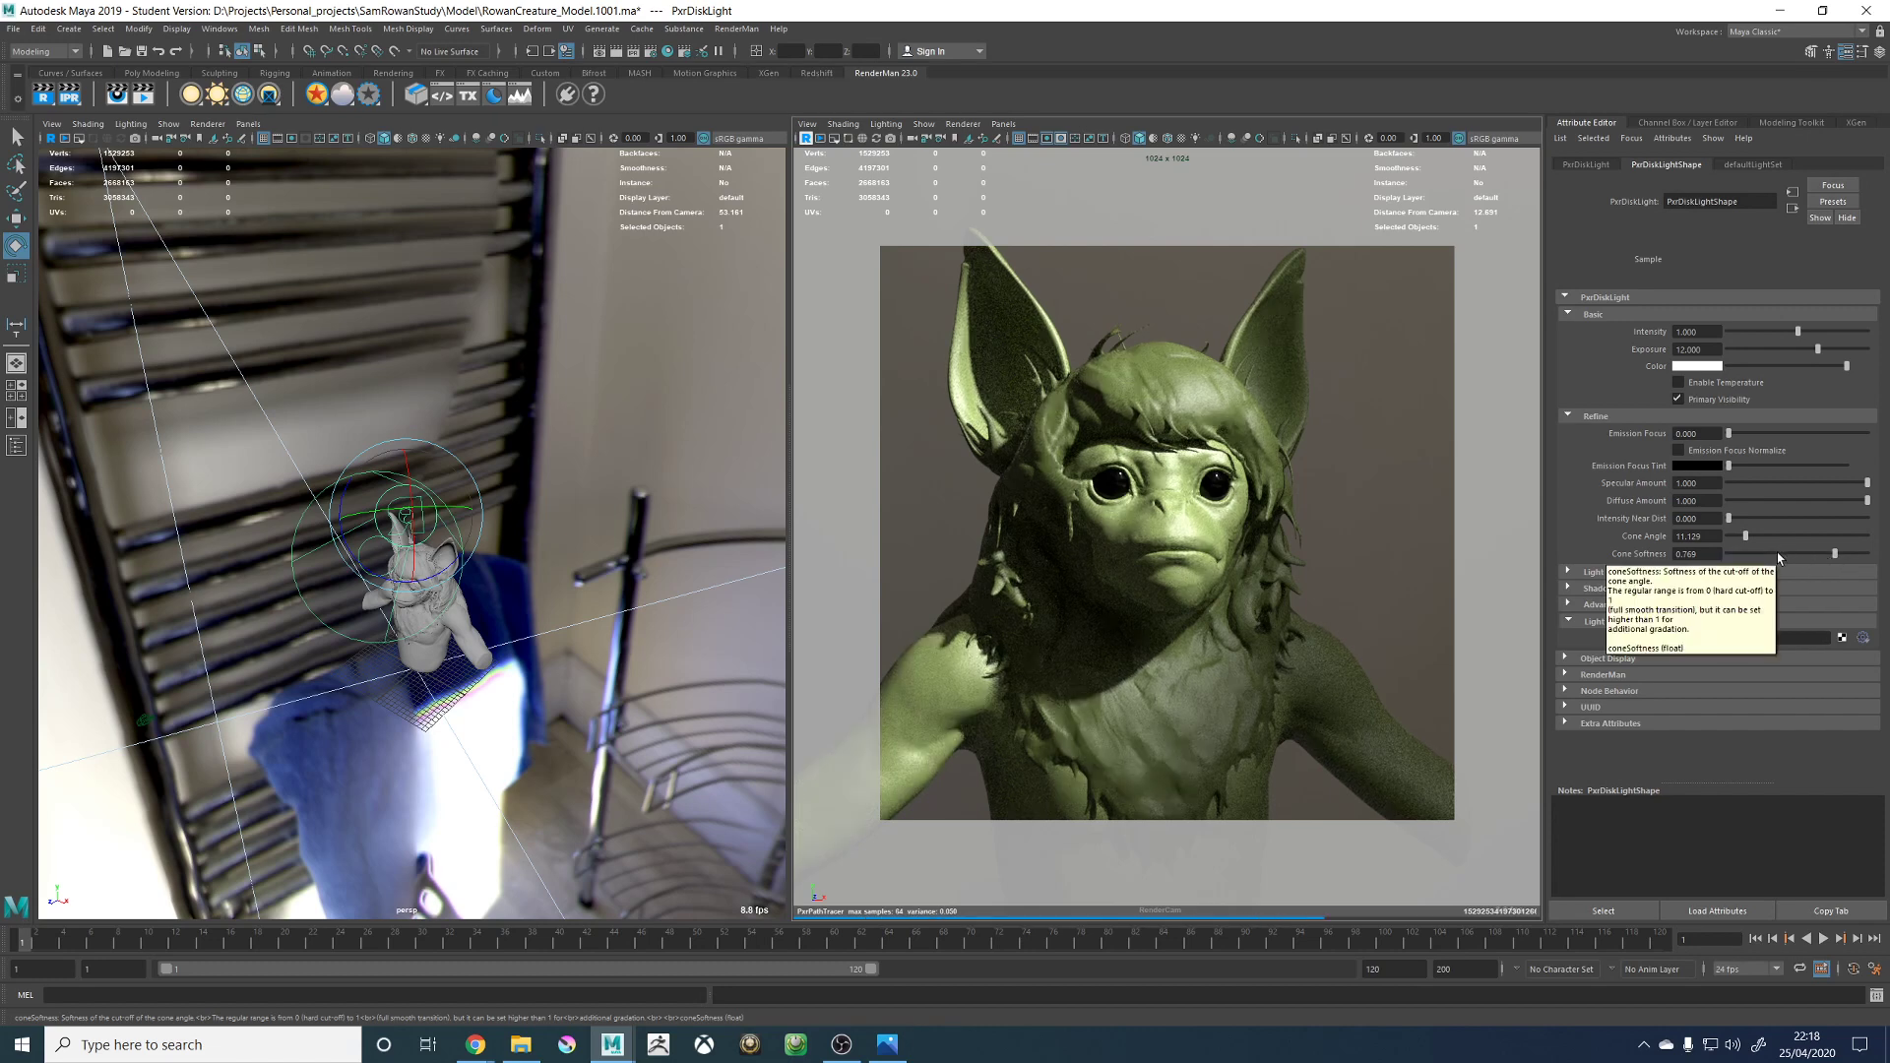
pyautogui.moveTo(1777, 554); pyautogui.dragTo(1384, 581)
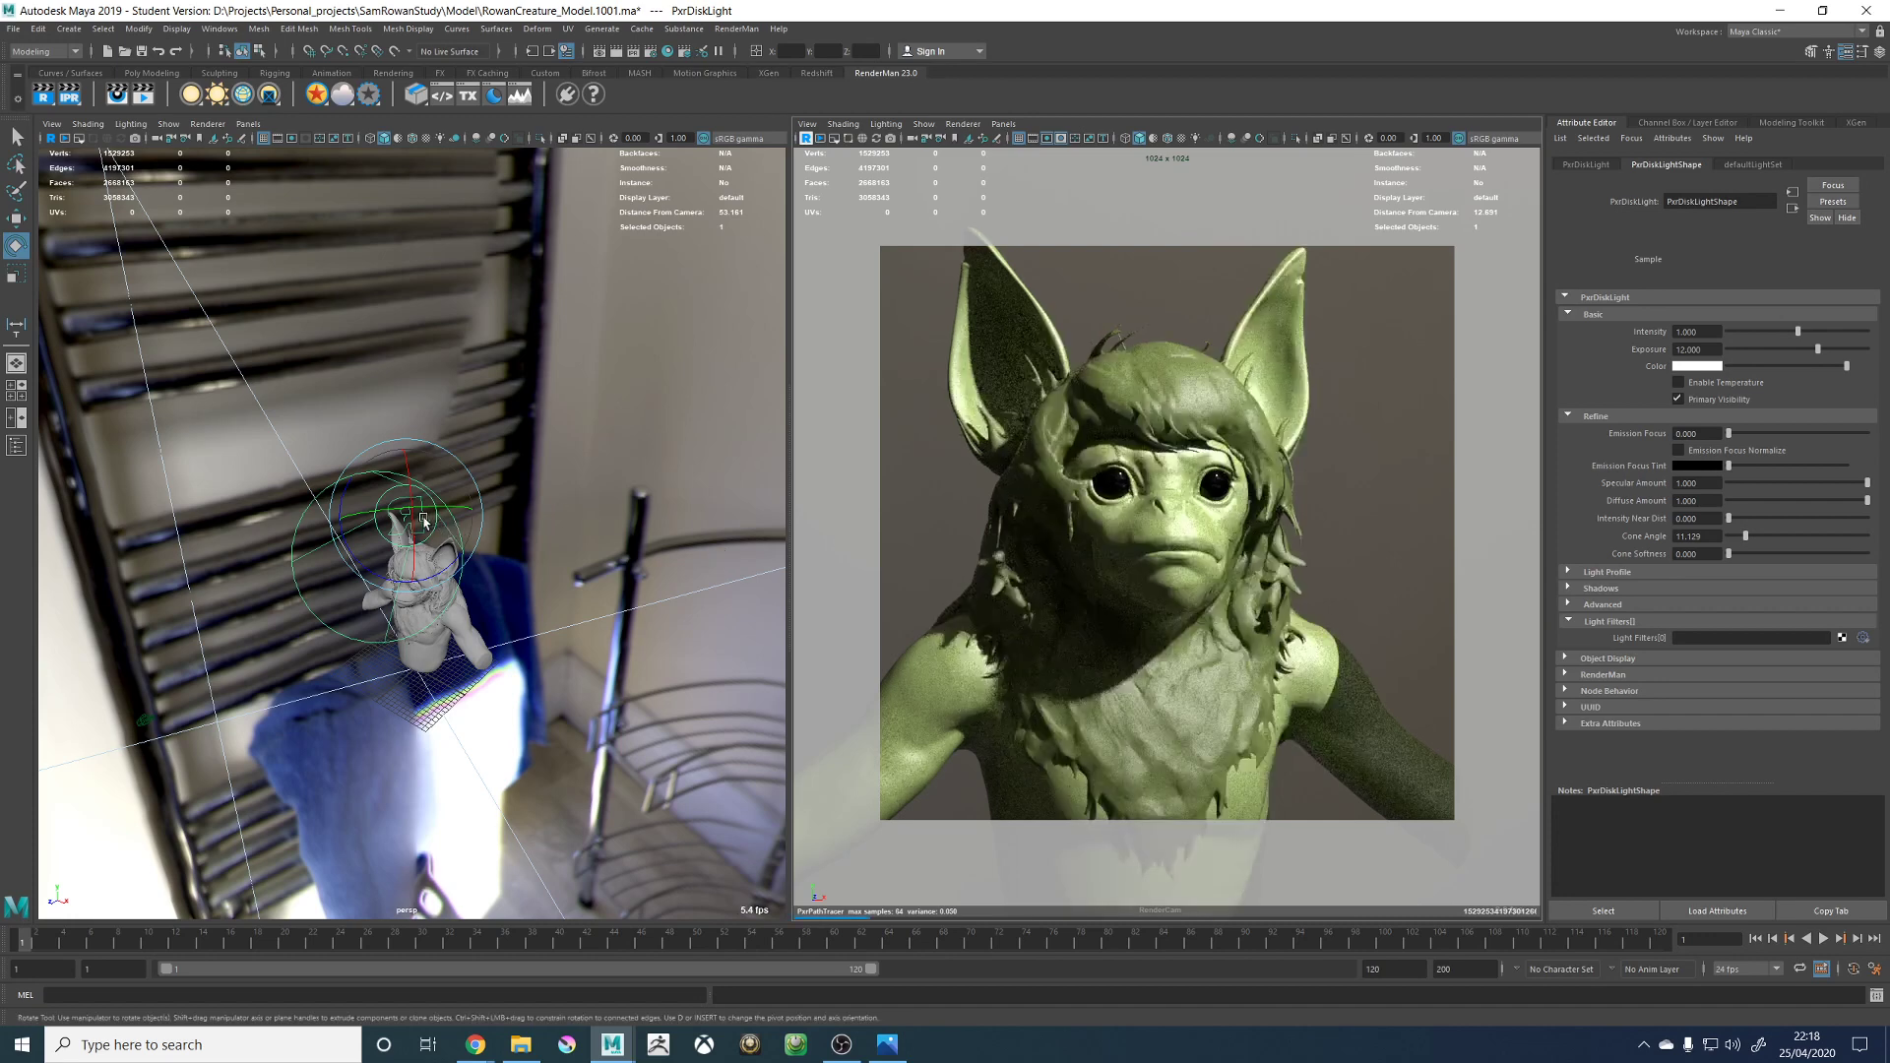
# Scale up the disk light uniformly to make it a much larger light source above the creature.
pyautogui.press('r')
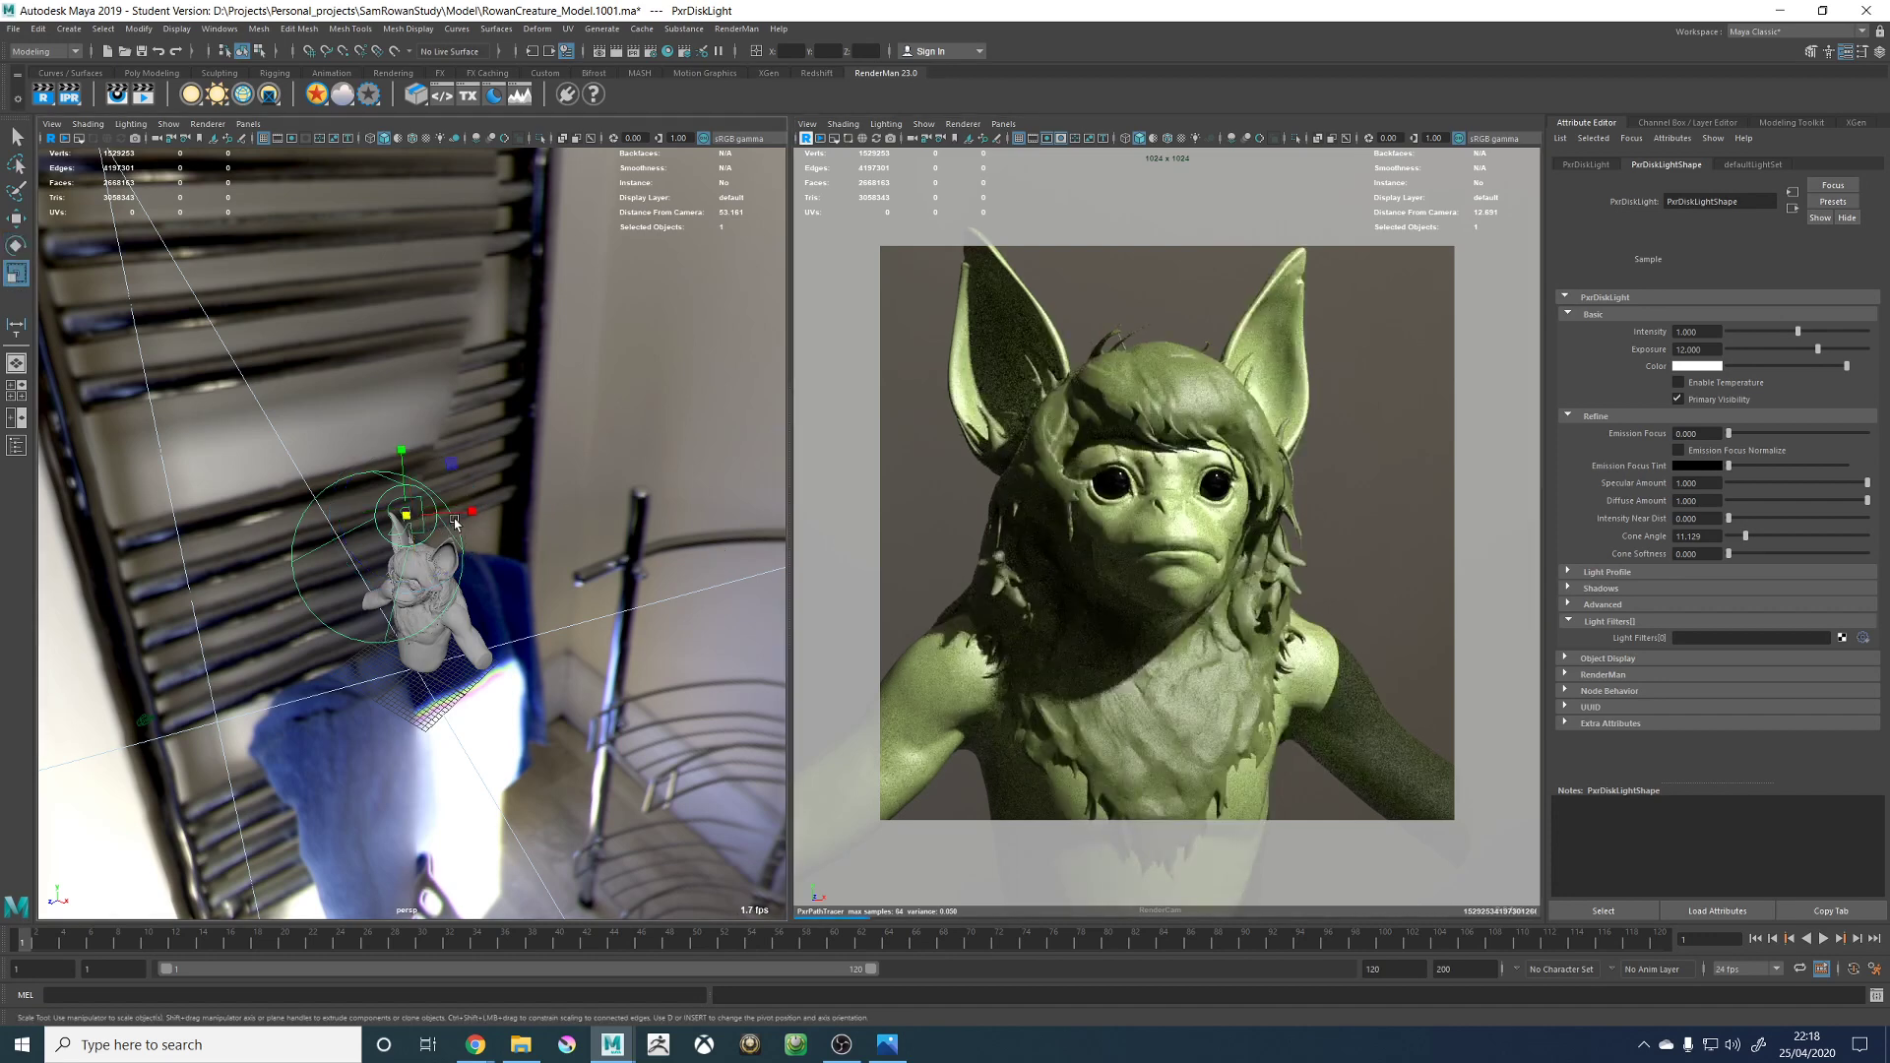
pyautogui.moveTo(500, 523); pyautogui.dragTo(673, 526, button='middle')
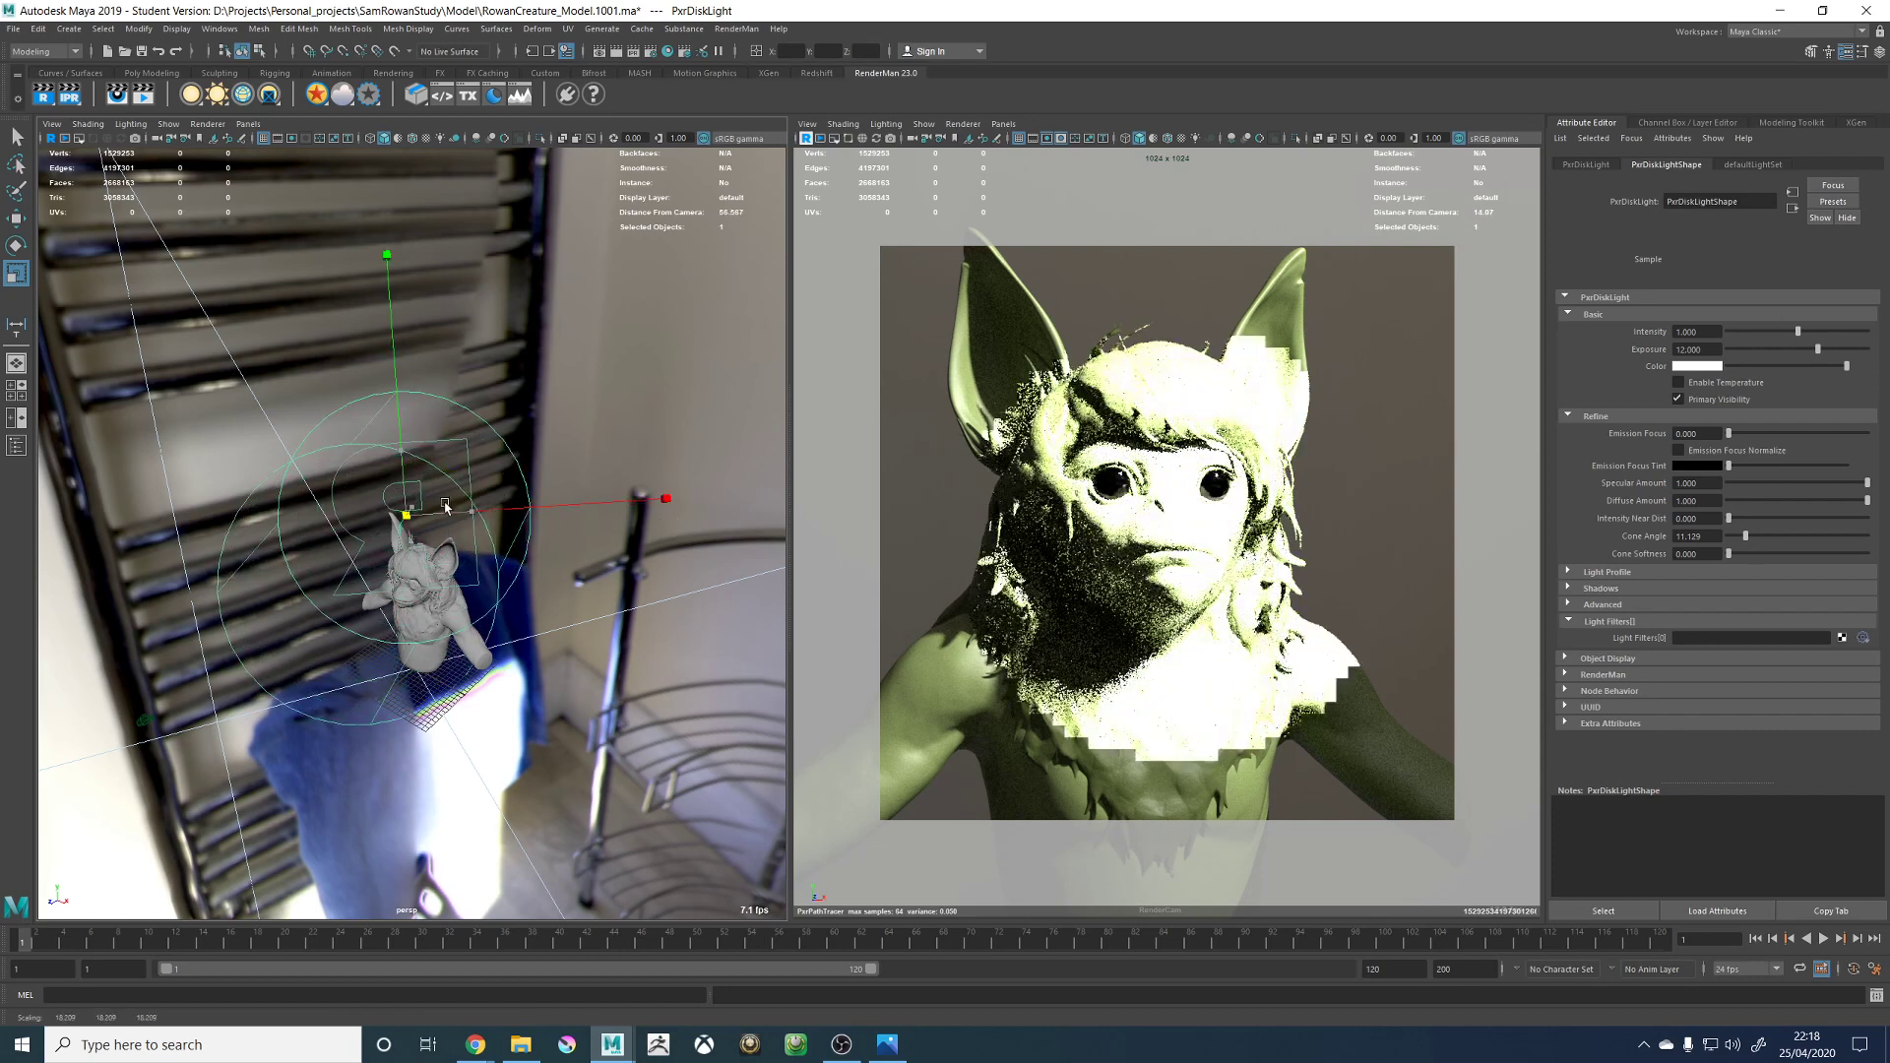
pyautogui.press('e')
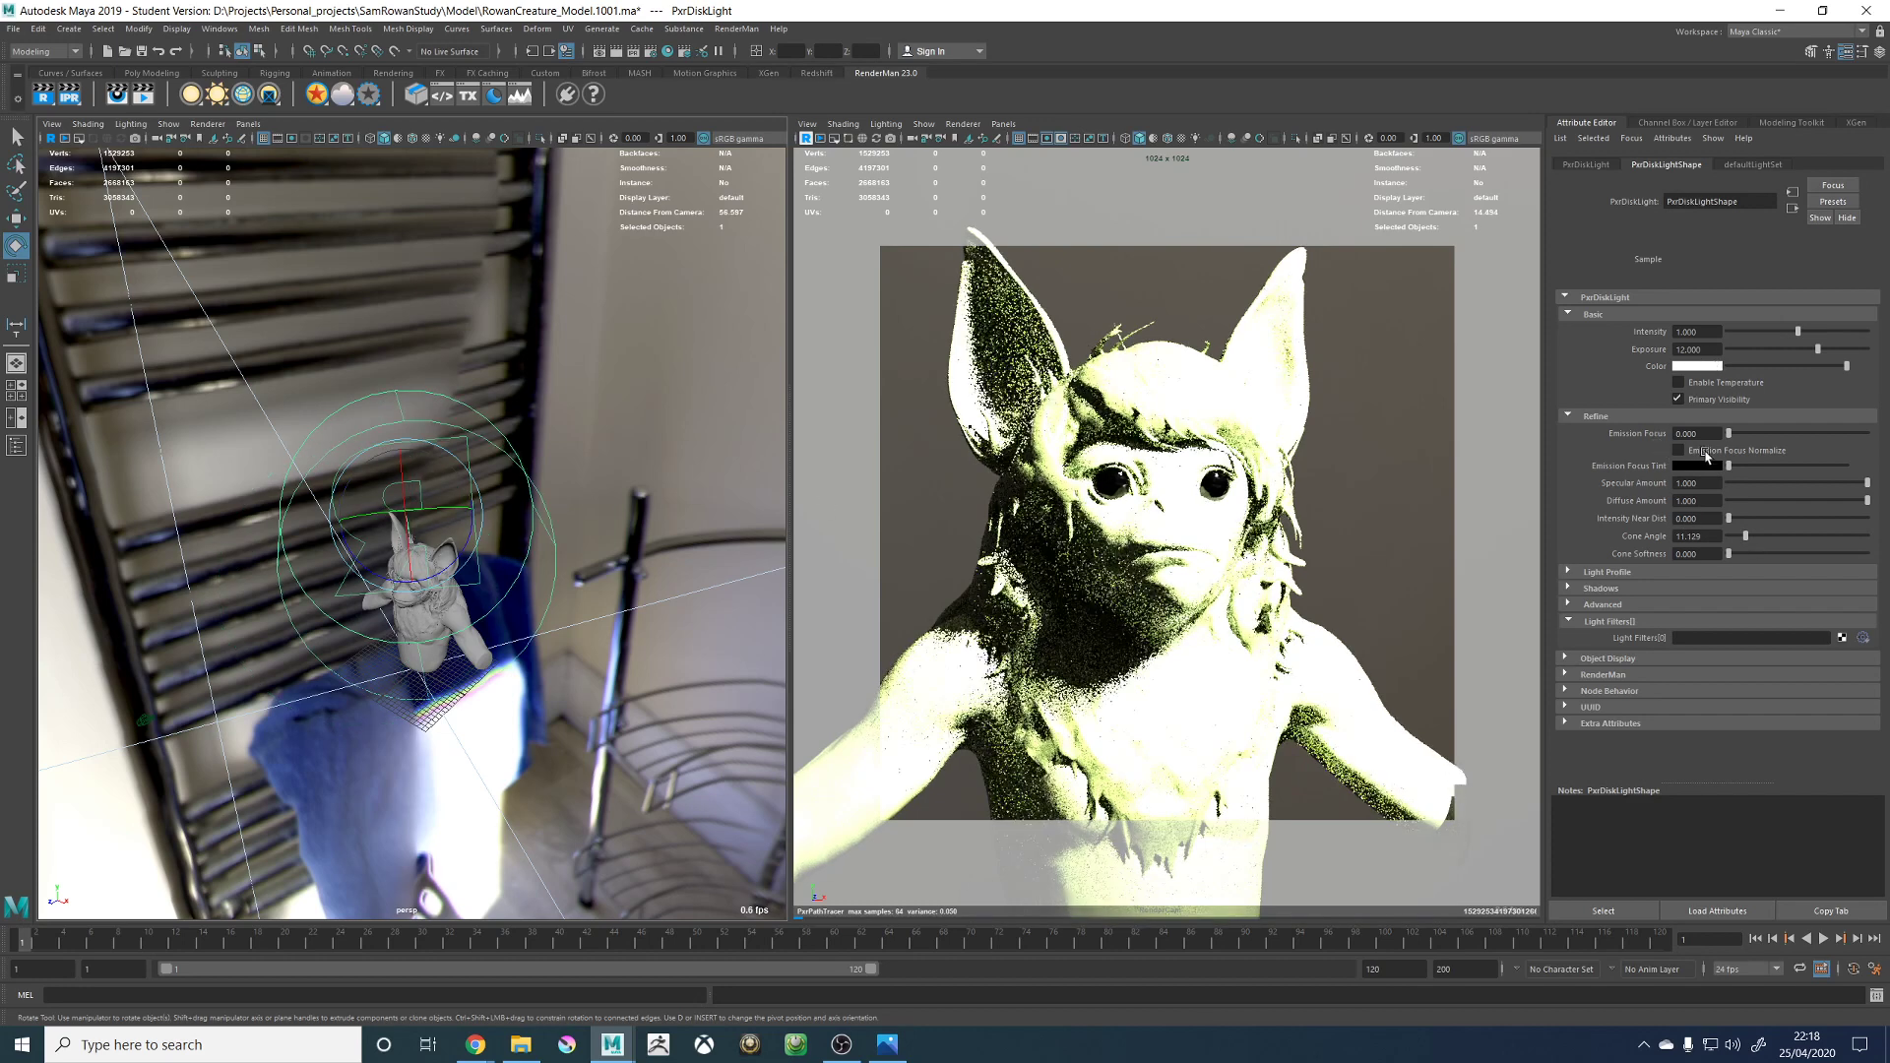
# Try Profile Normalization in the disk light's Light Profile settings.
pyautogui.click(1609, 573)
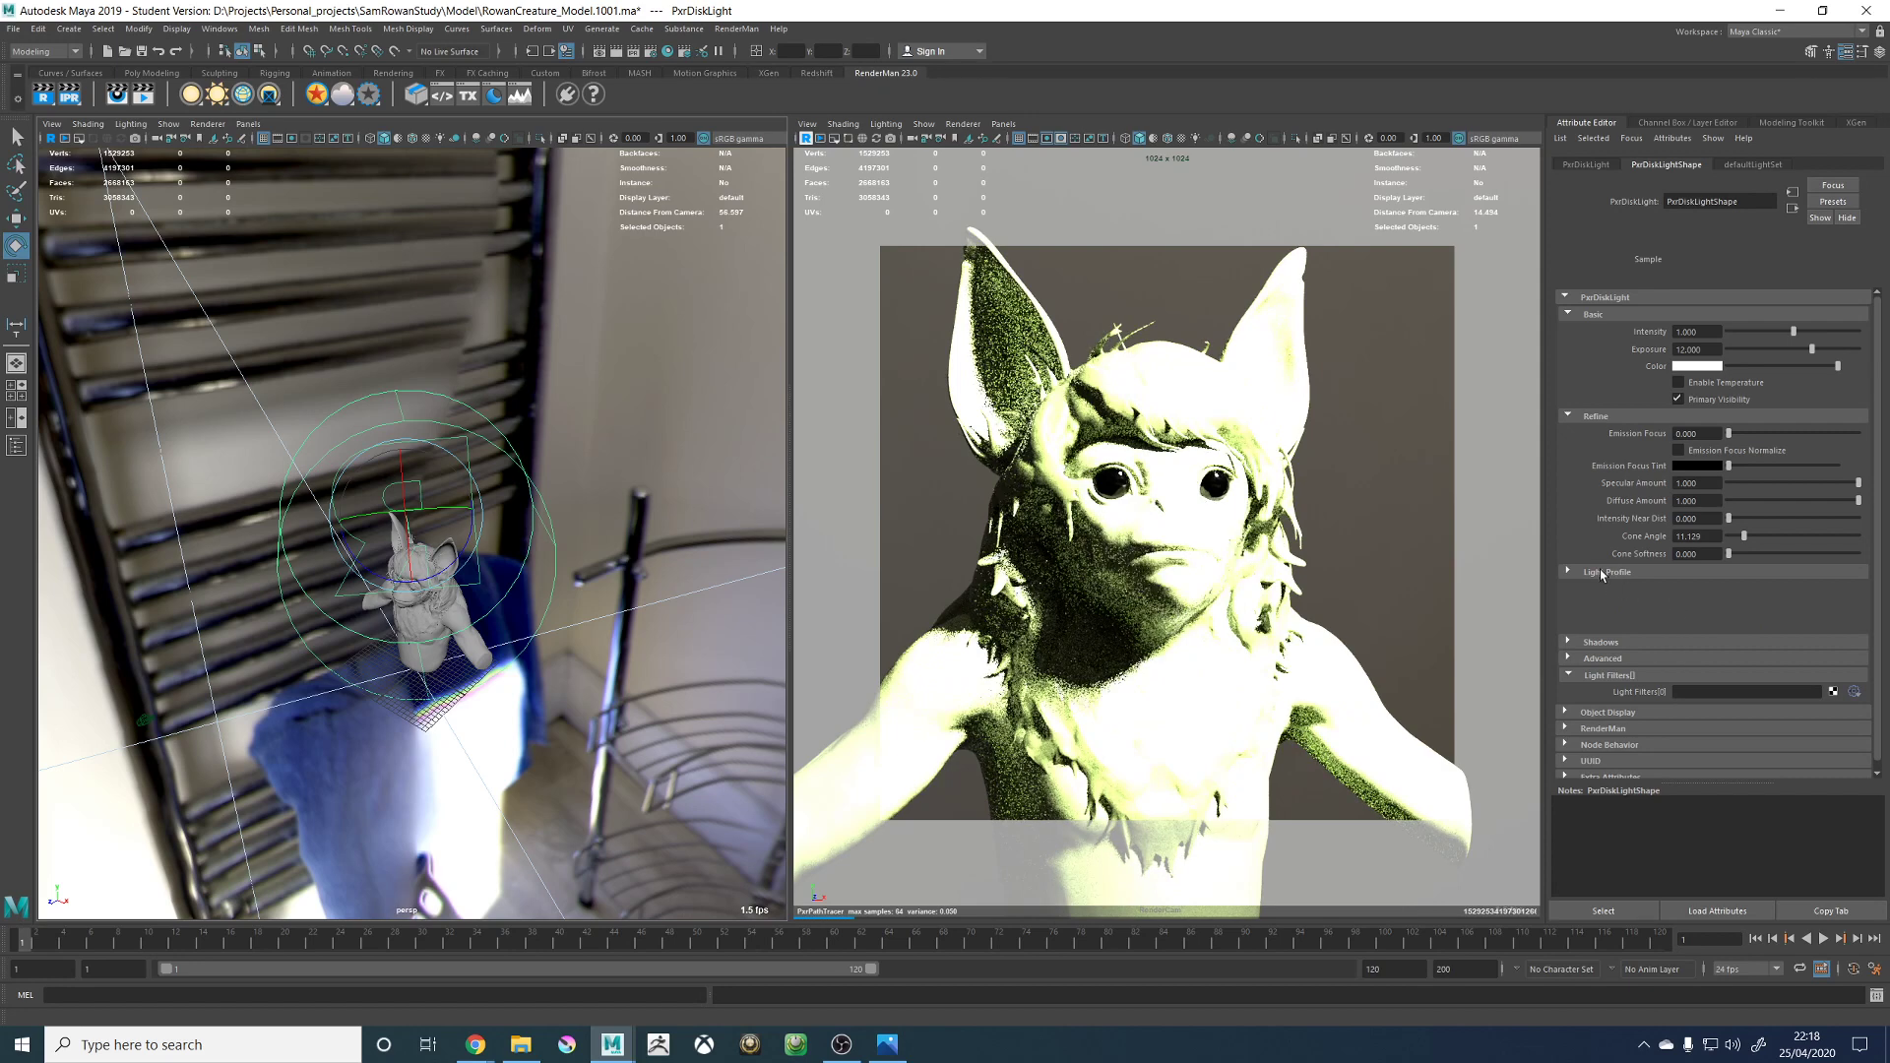
pyautogui.click(1601, 573)
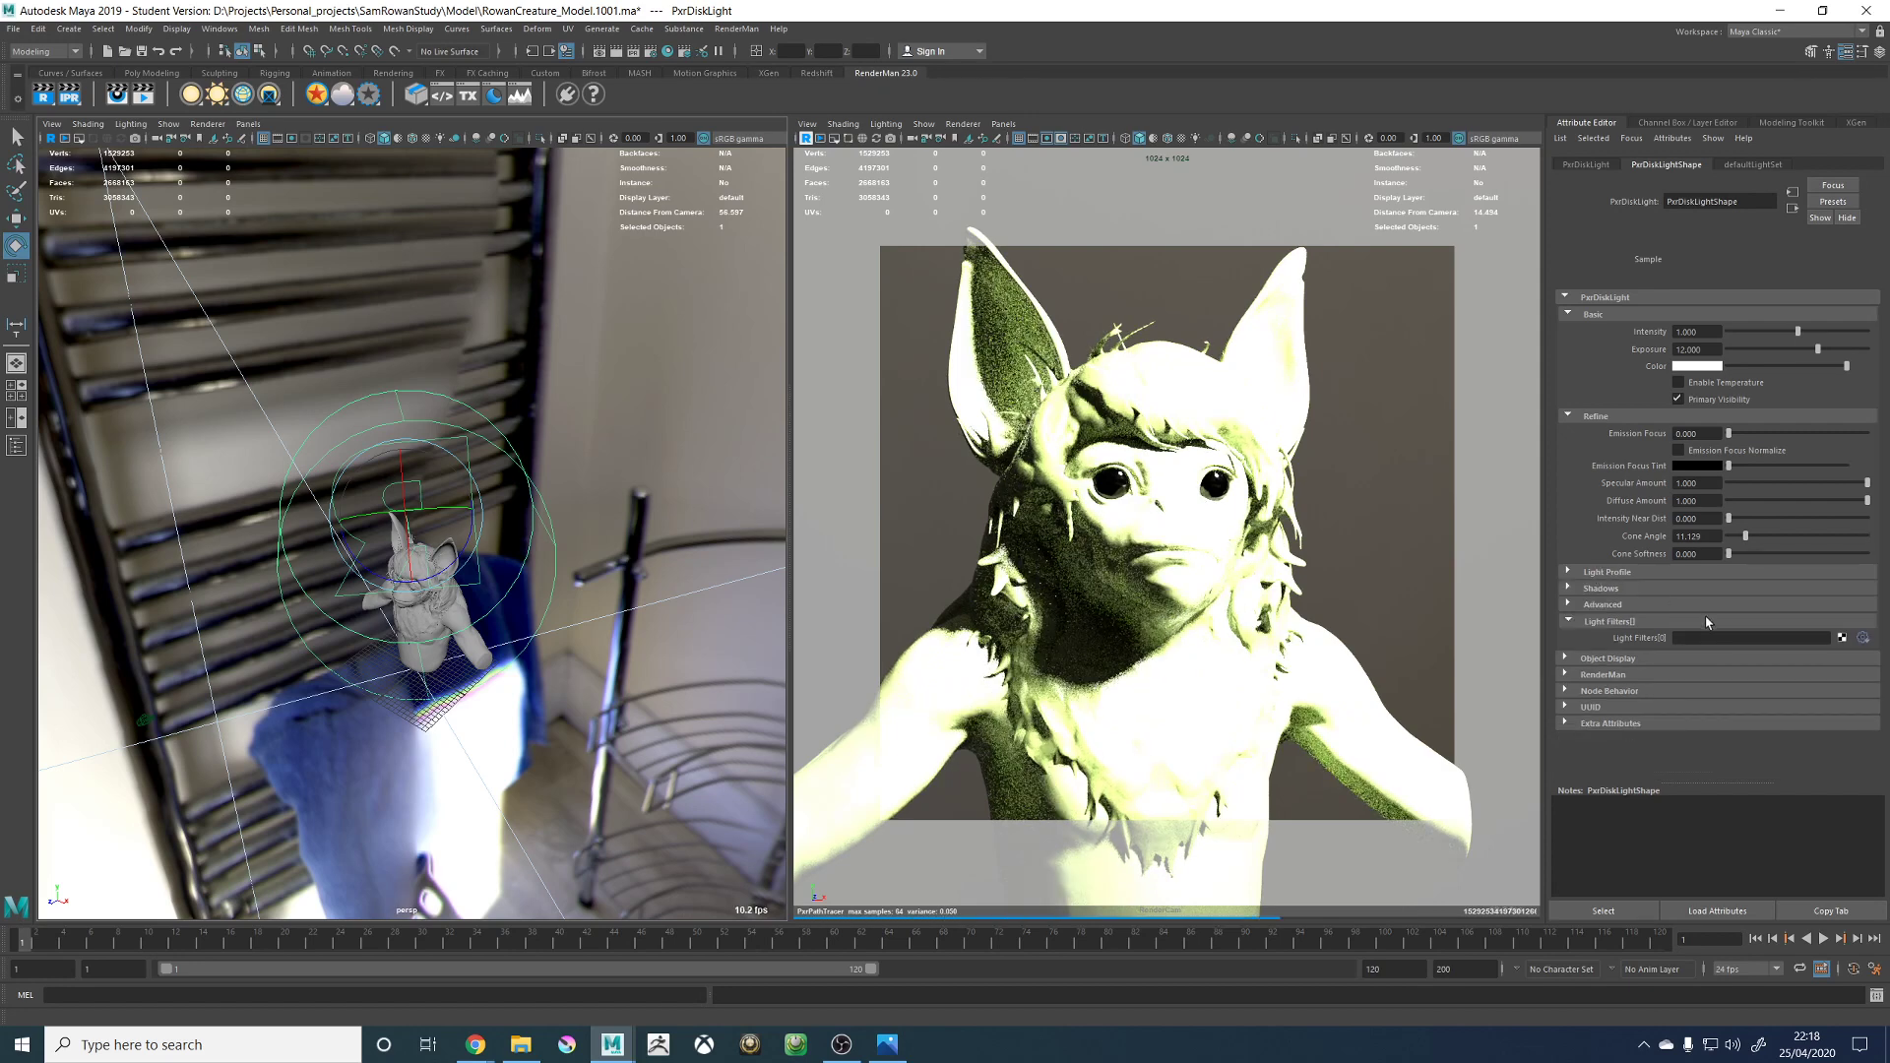
pyautogui.click(1586, 573)
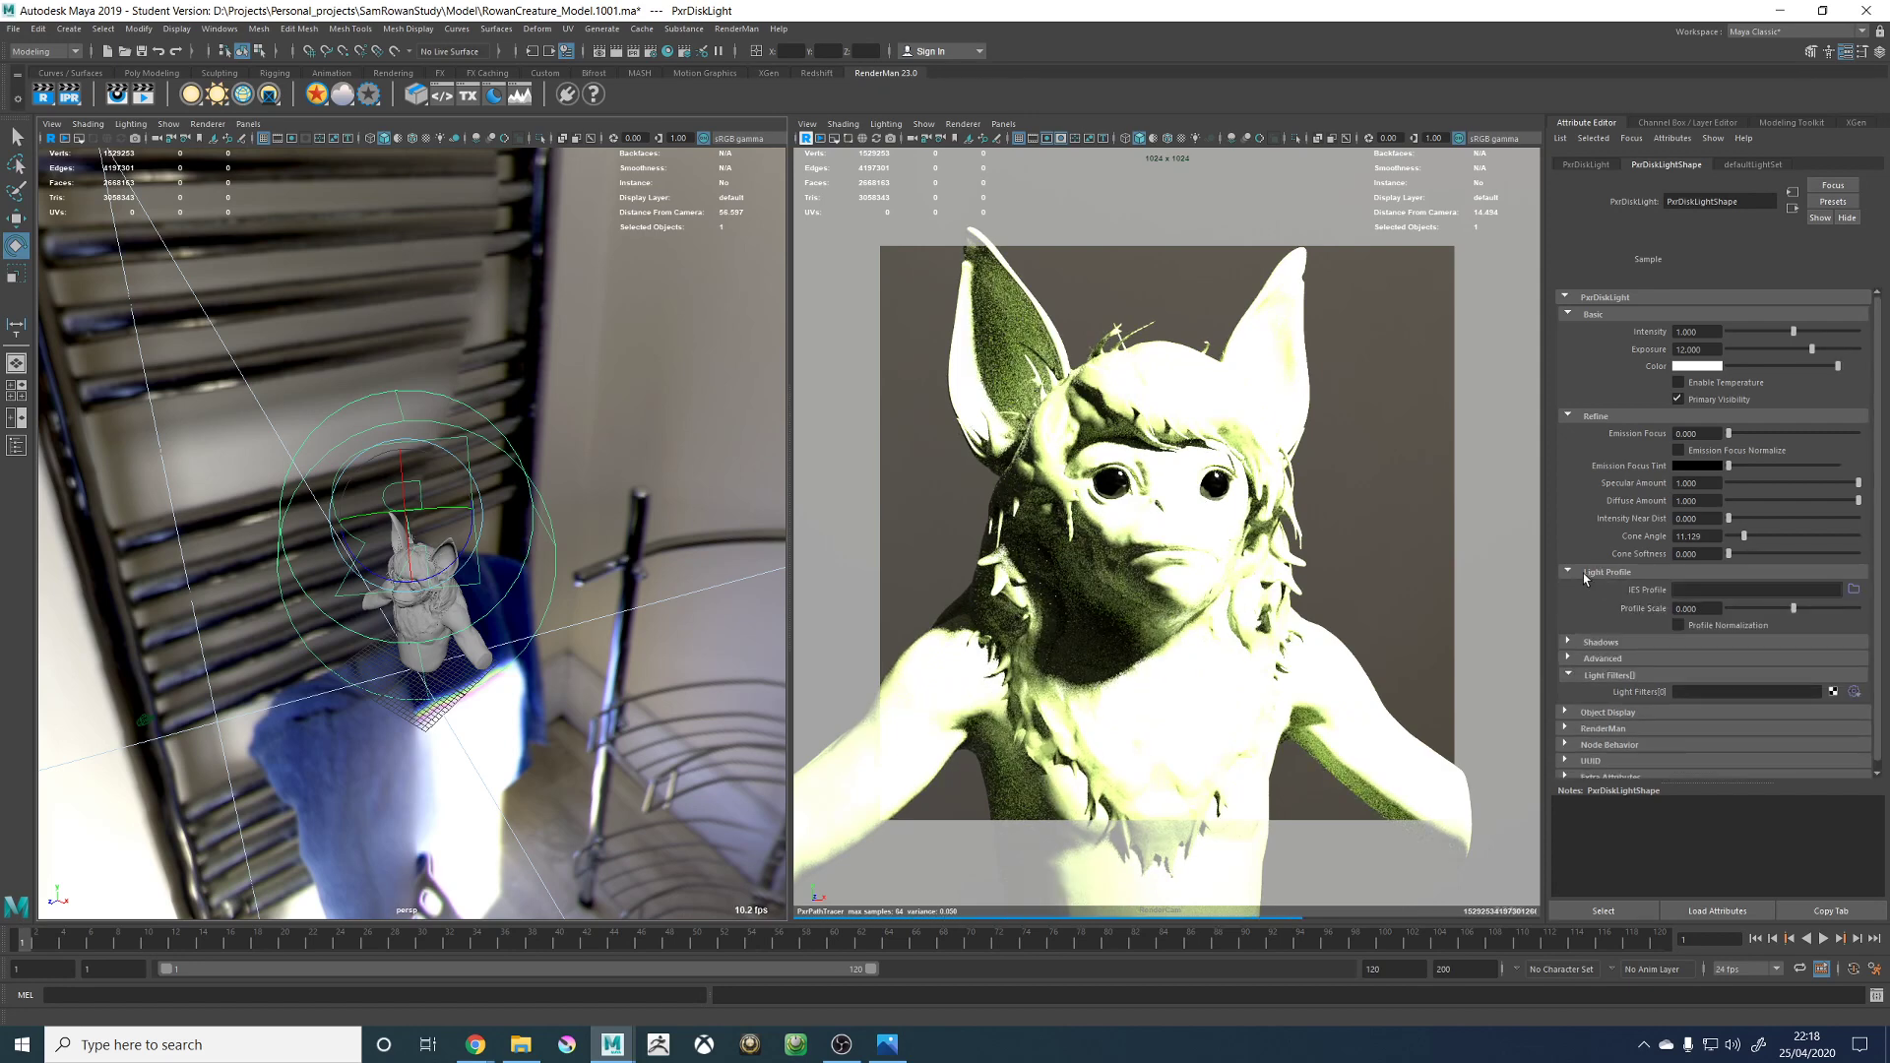
pyautogui.click(1678, 626)
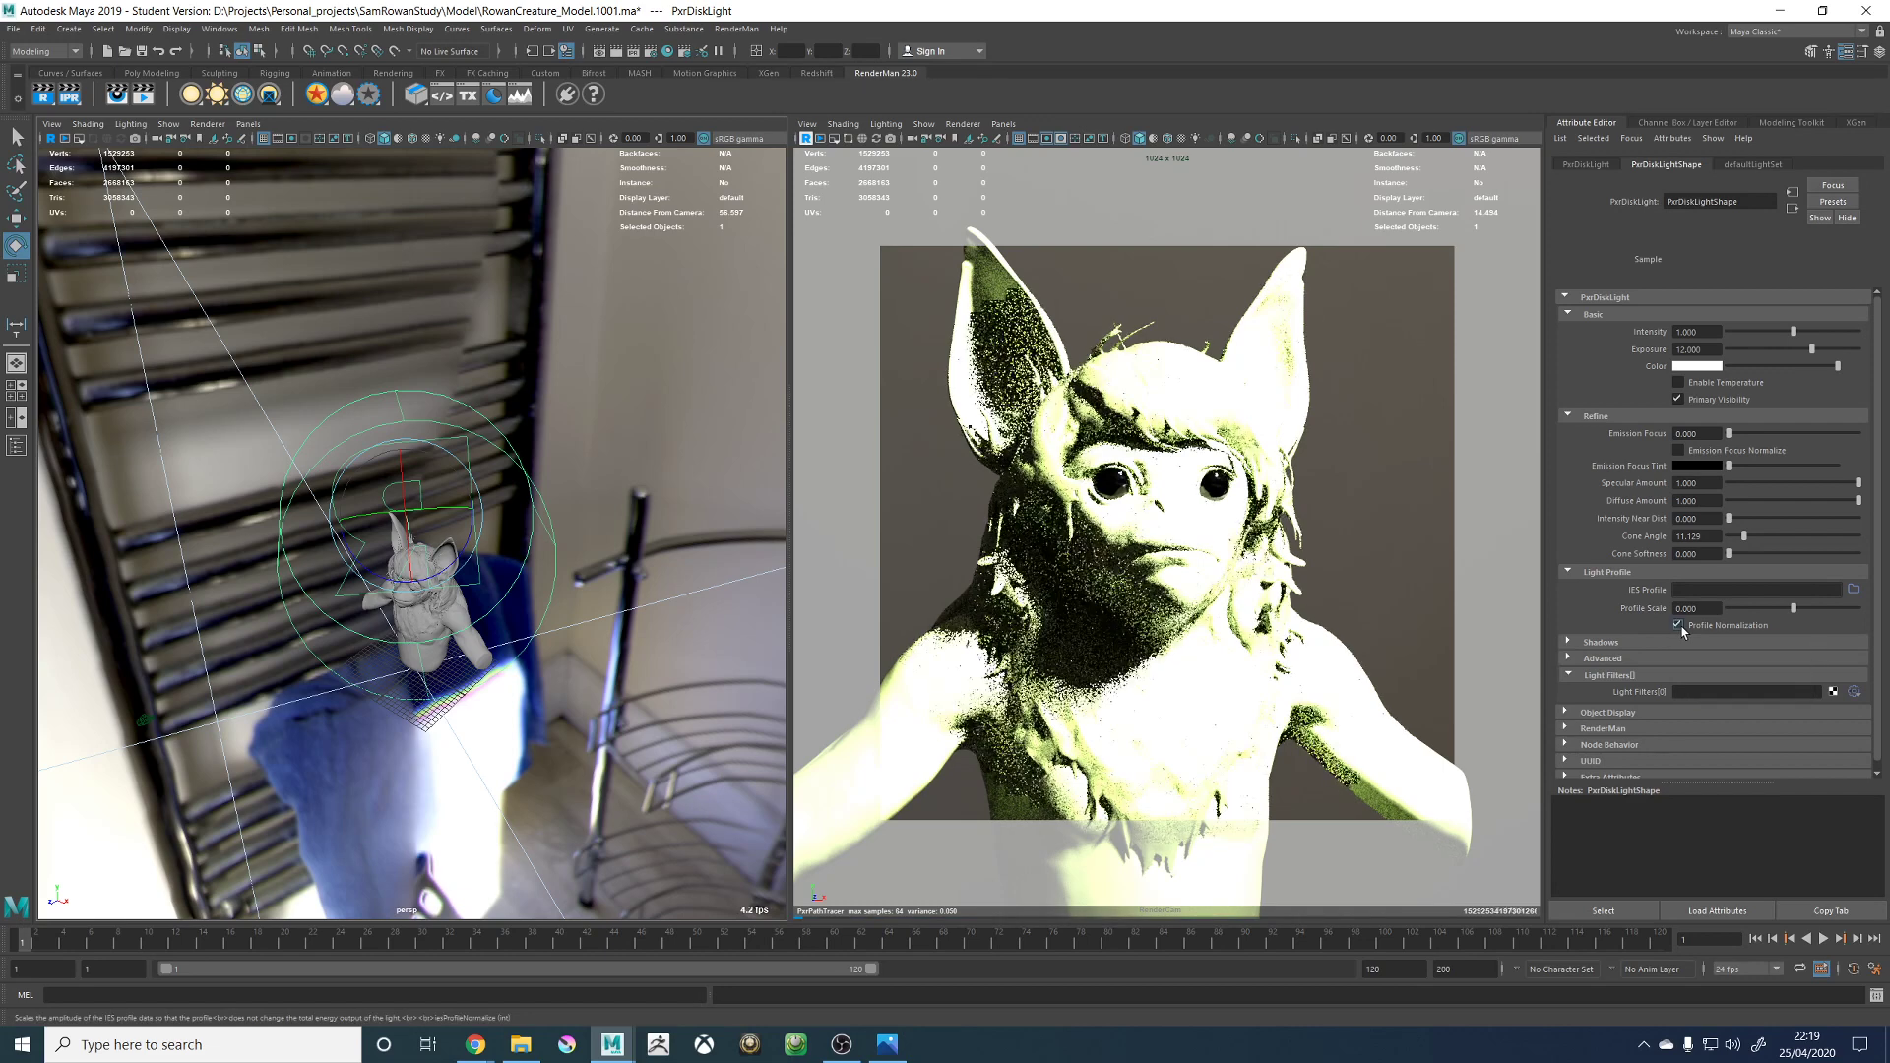
# Enable Normalize in the disk light's advanced settings and slightly rotate the light over the creature.
pyautogui.click(1601, 643)
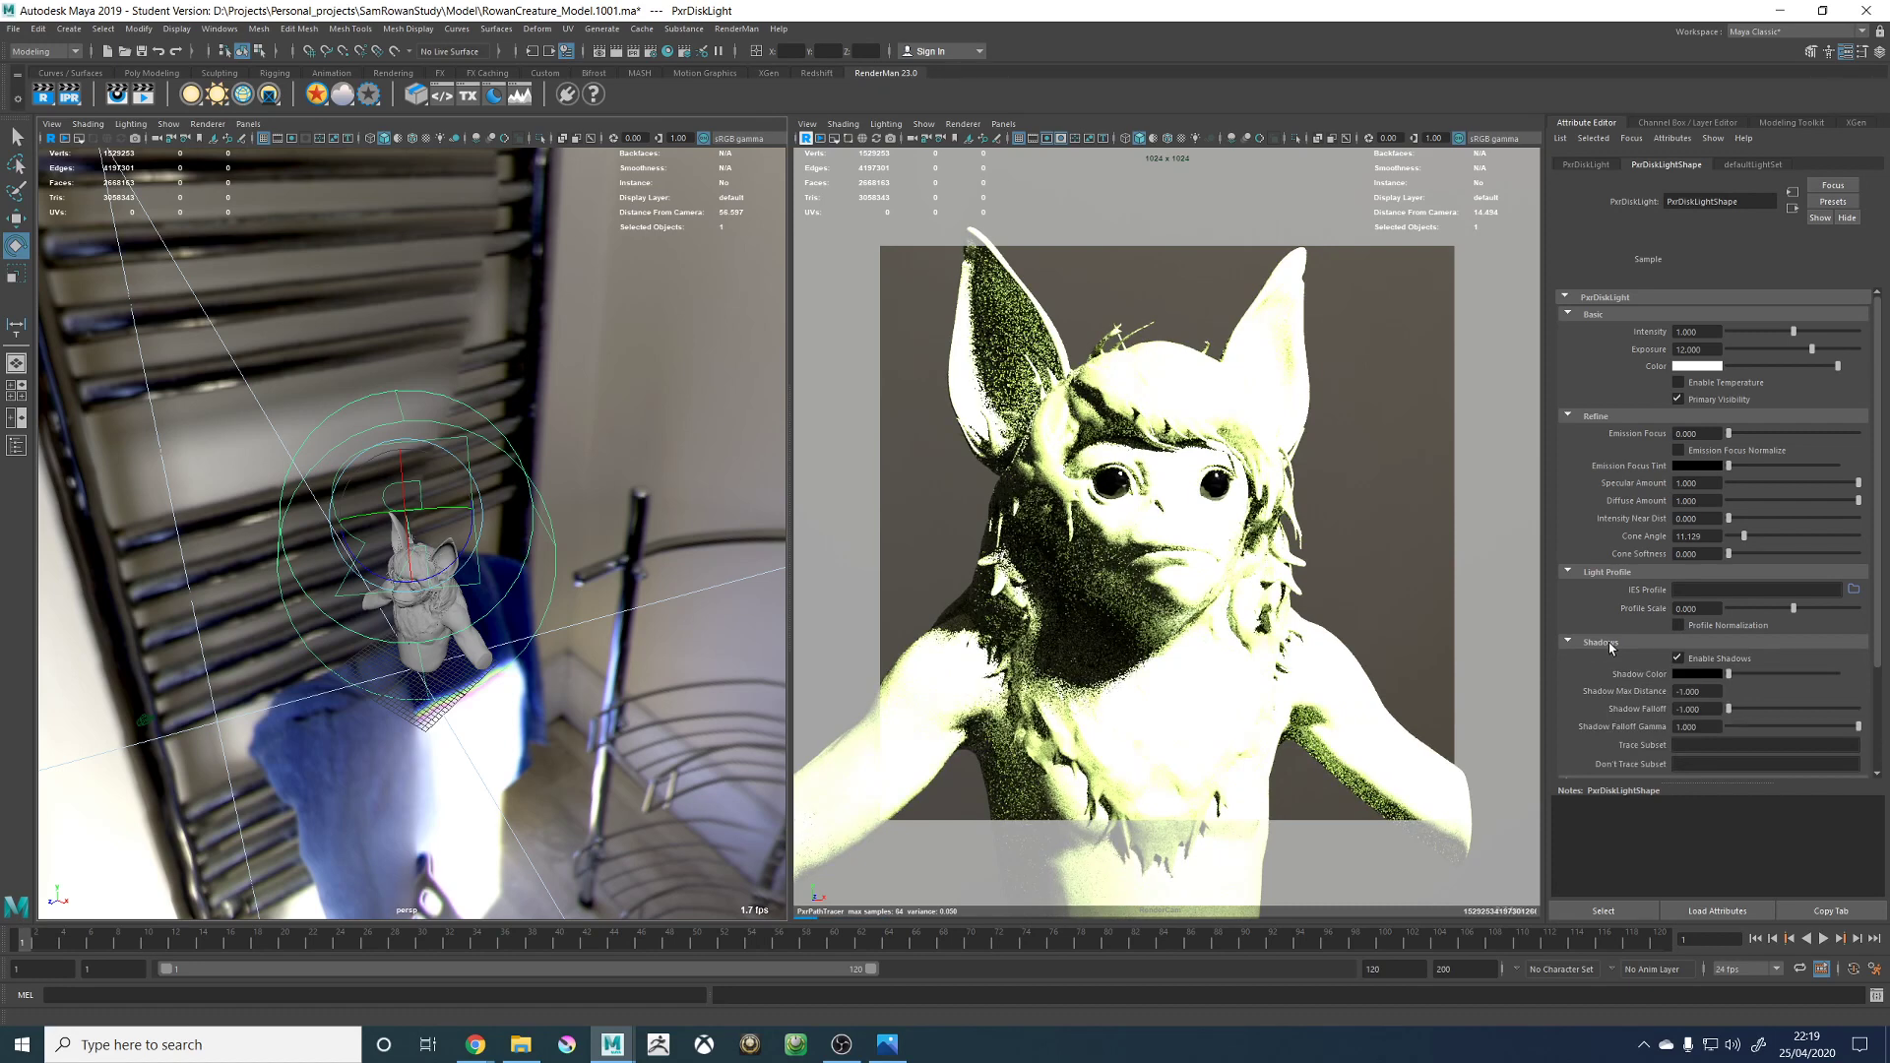
pyautogui.scroll(-3, 1612, 647)
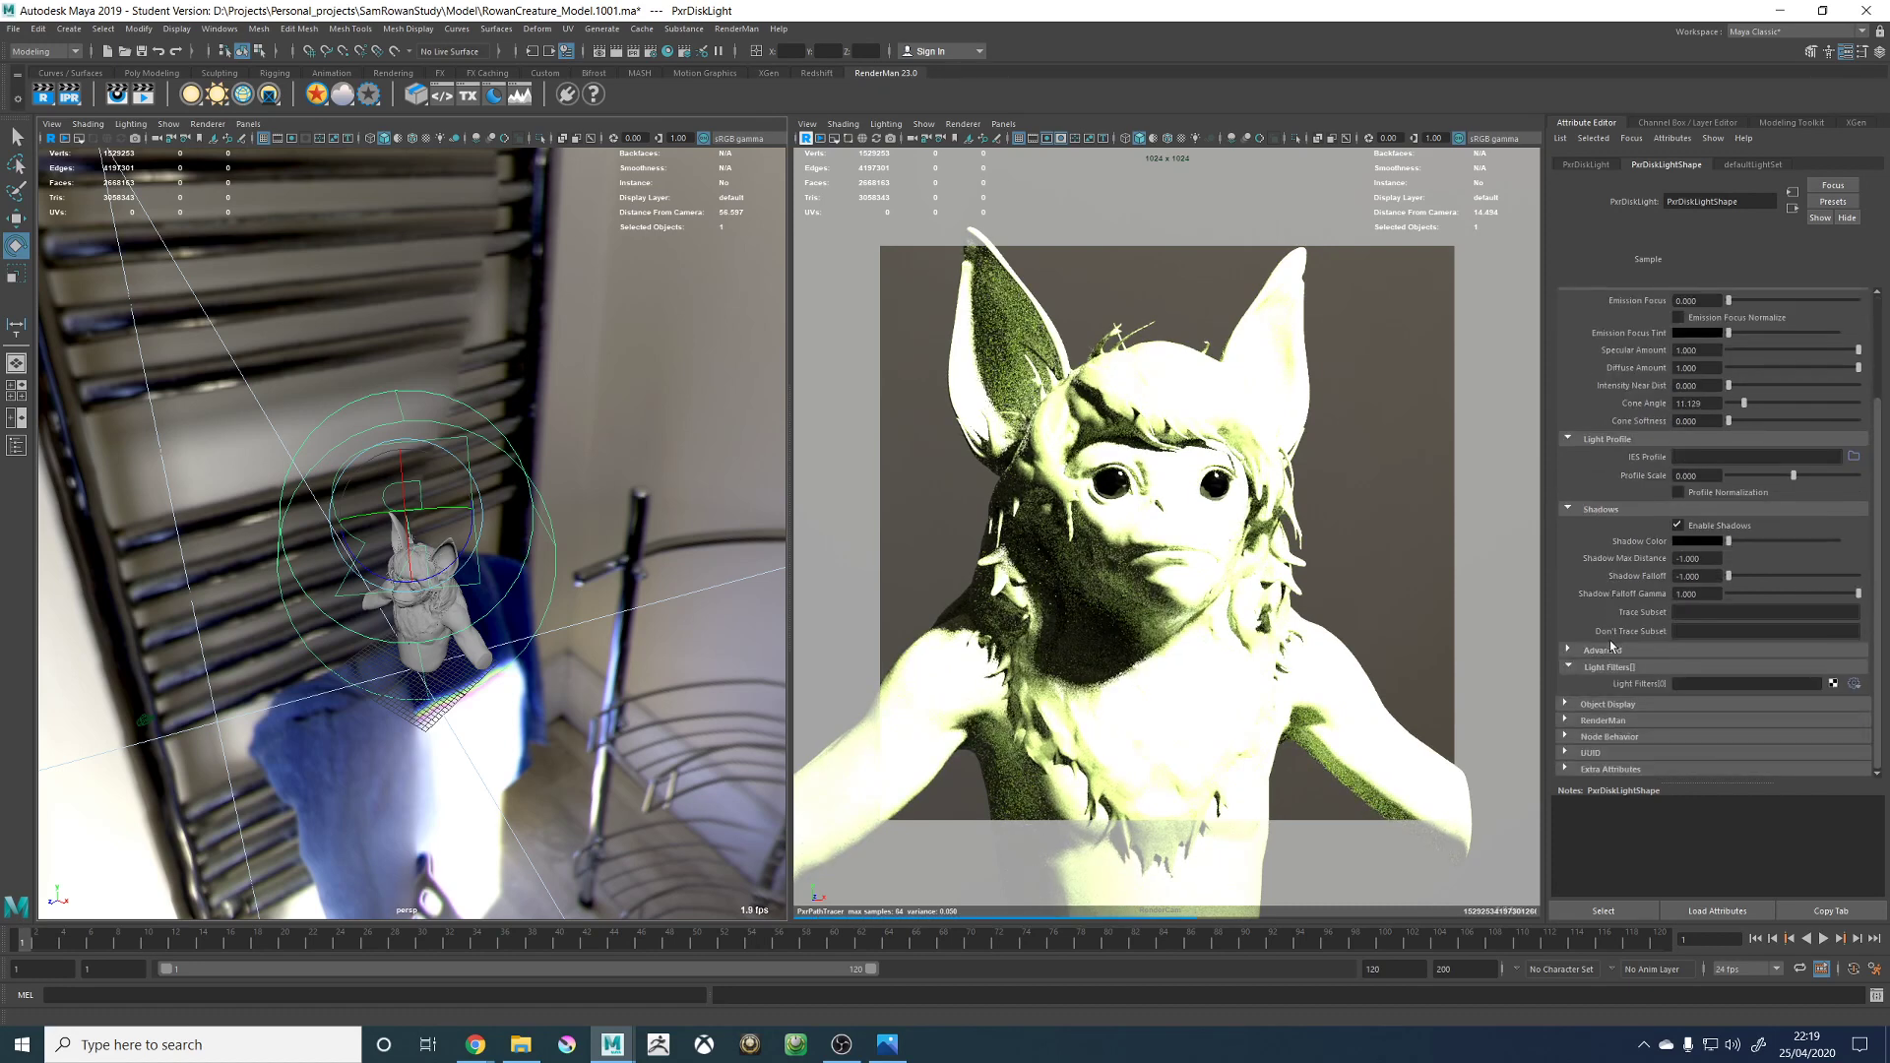
pyautogui.click(1598, 654)
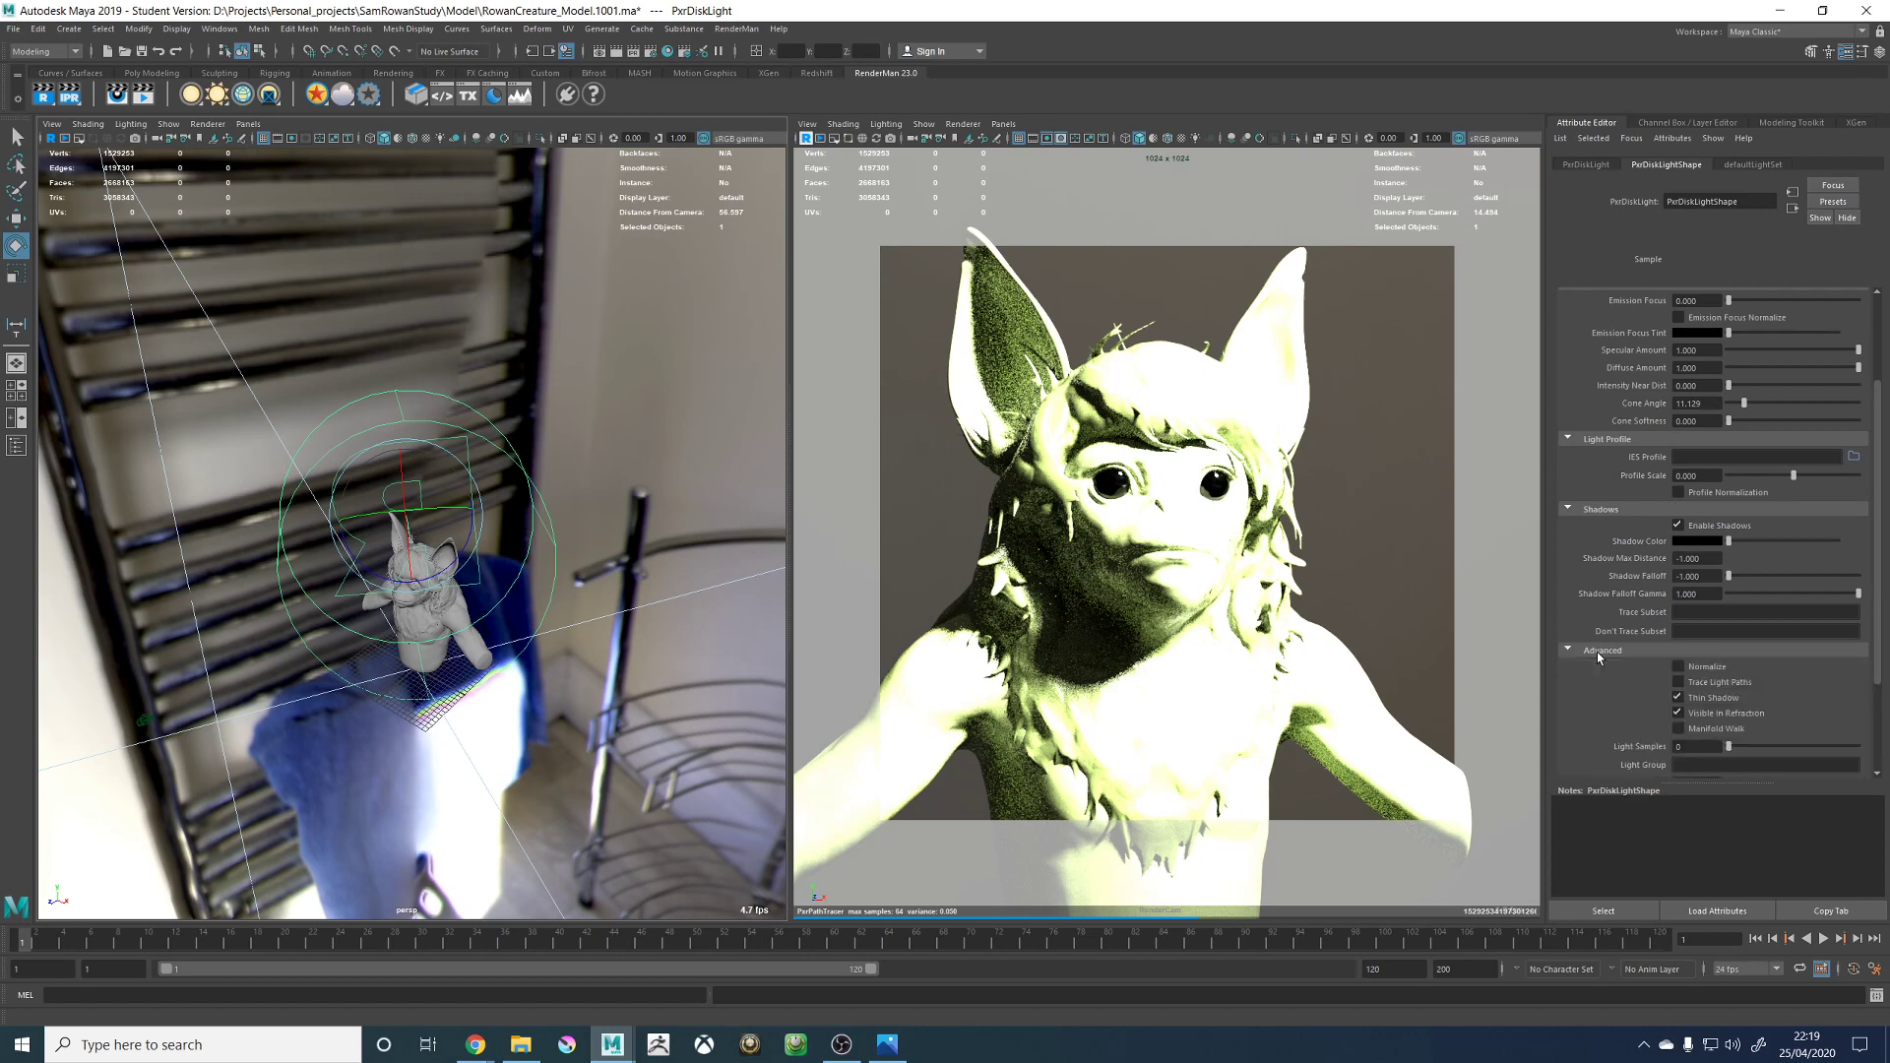
pyautogui.click(1692, 671)
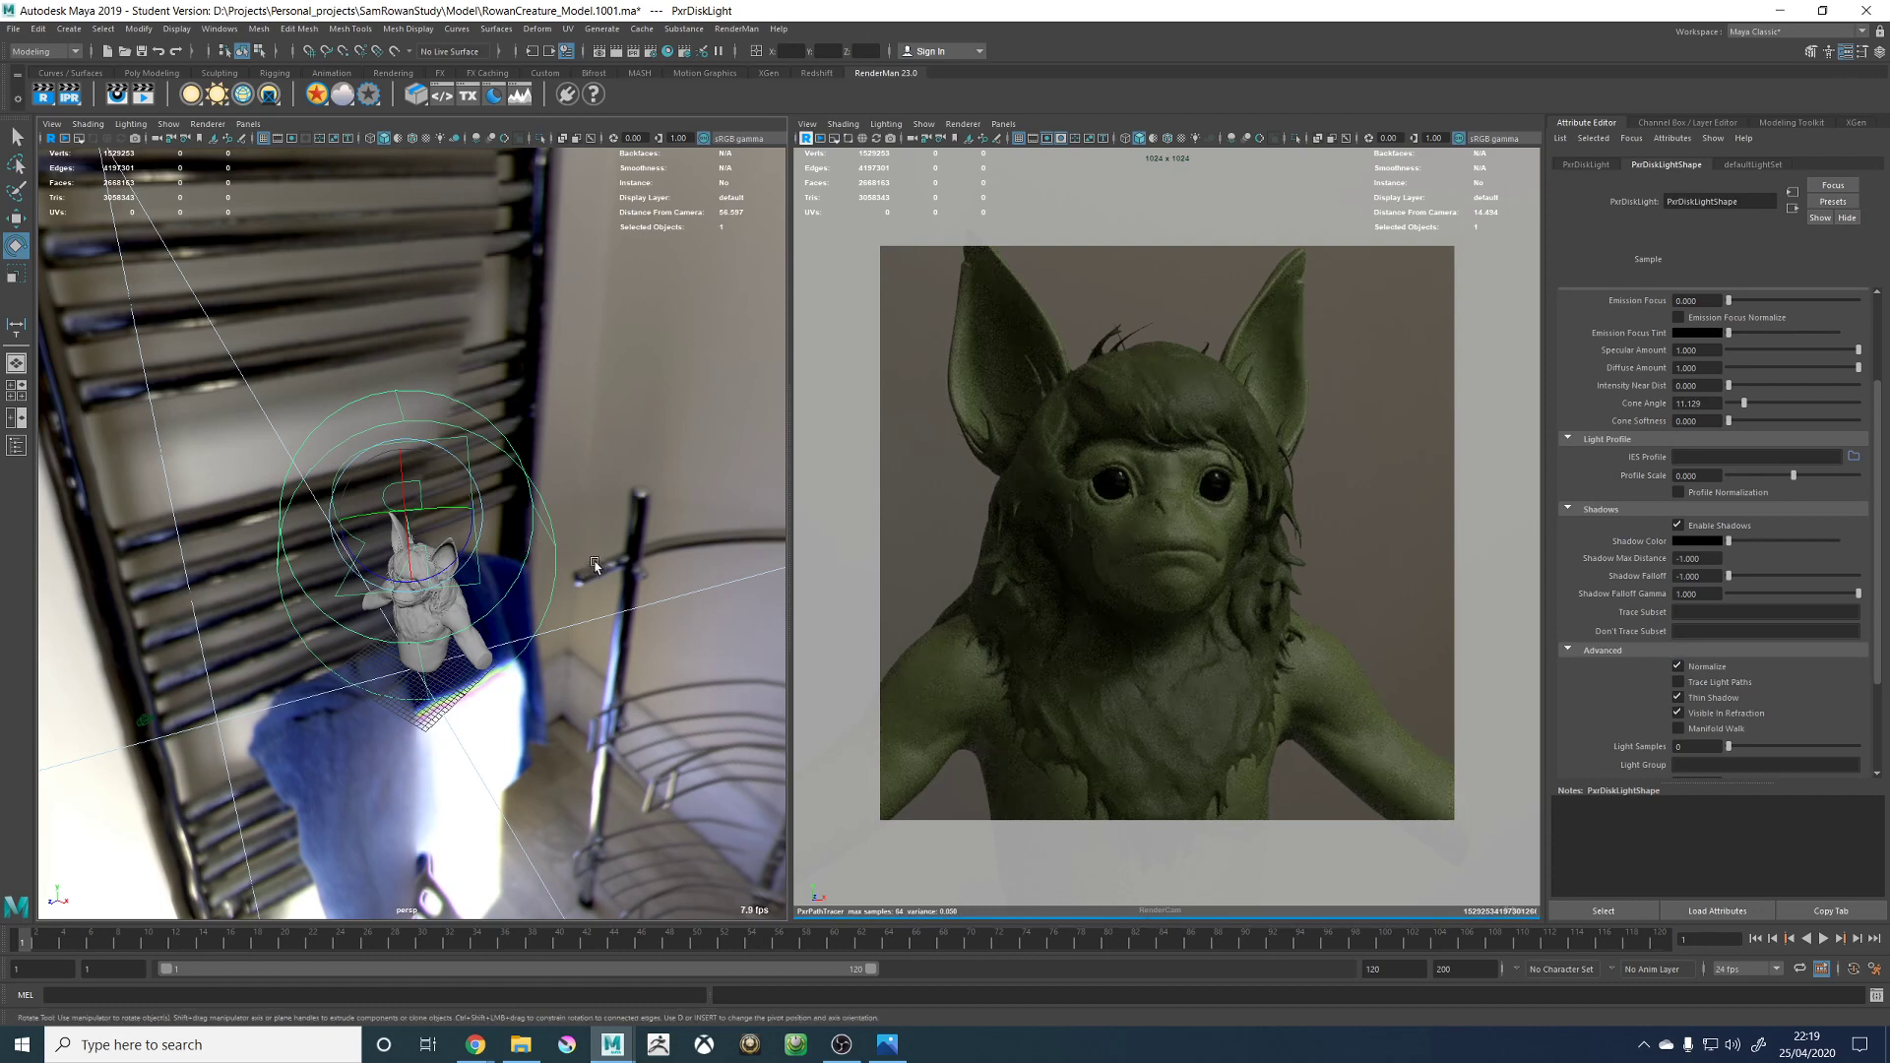
pyautogui.keyDown('alt'); pyautogui.moveTo(595, 563); pyautogui.dragTo(494, 554); pyautogui.keyUp('alt')
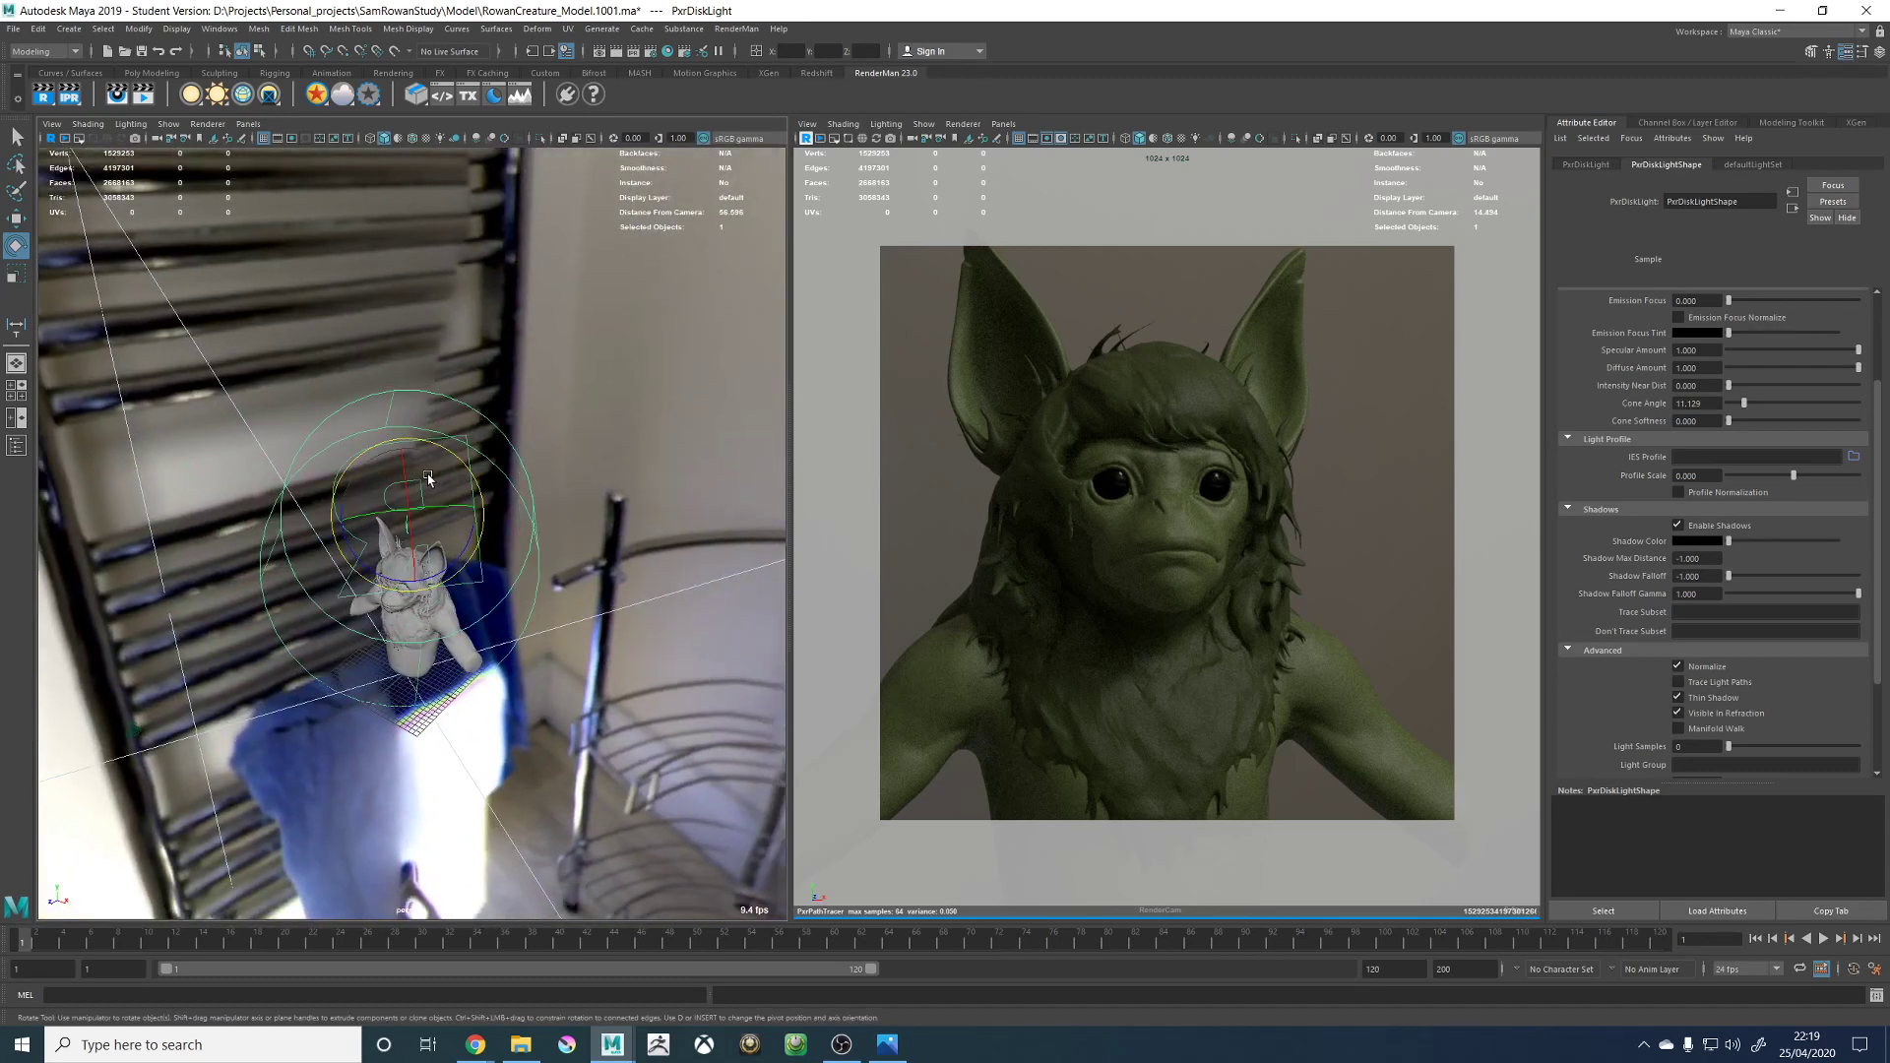
pyautogui.moveTo(428, 479); pyautogui.dragTo(431, 490)
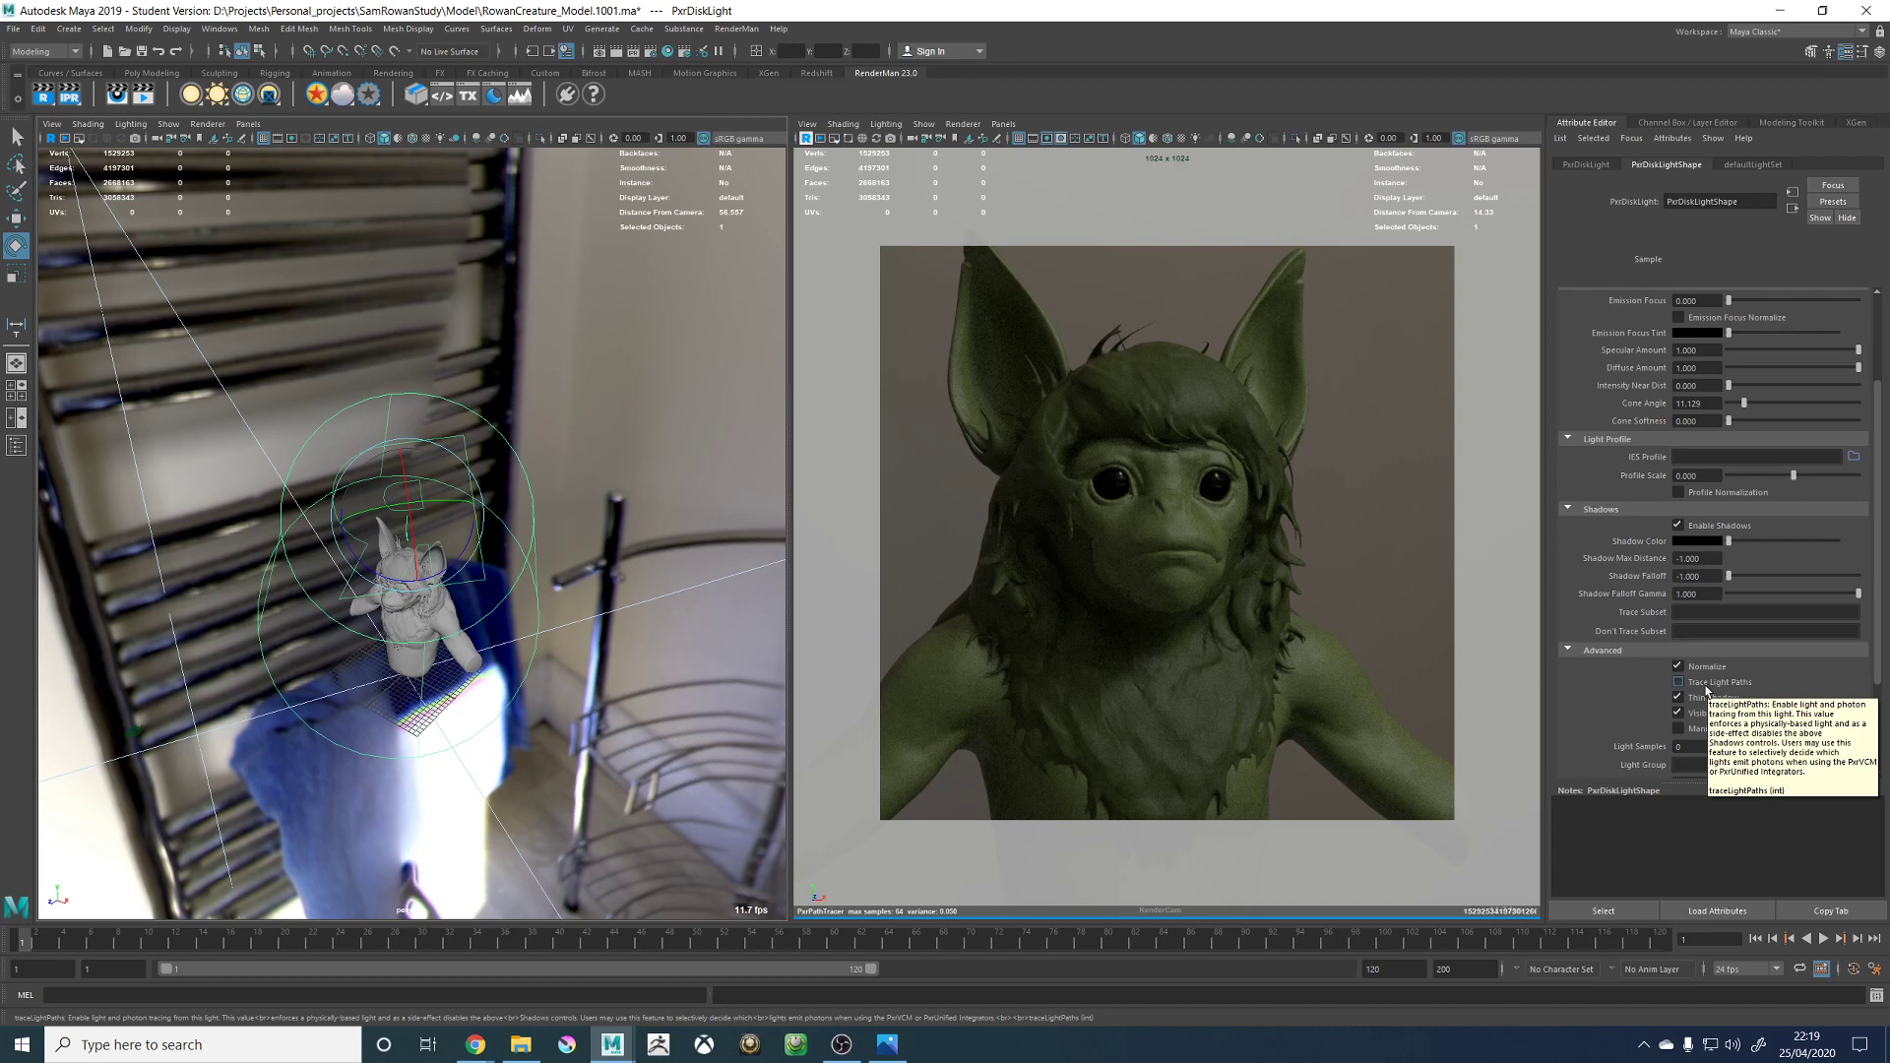
# Try Trace Light Paths on the disk light, turn it off again, and enable Manifold Walk.
pyautogui.click(1705, 685)
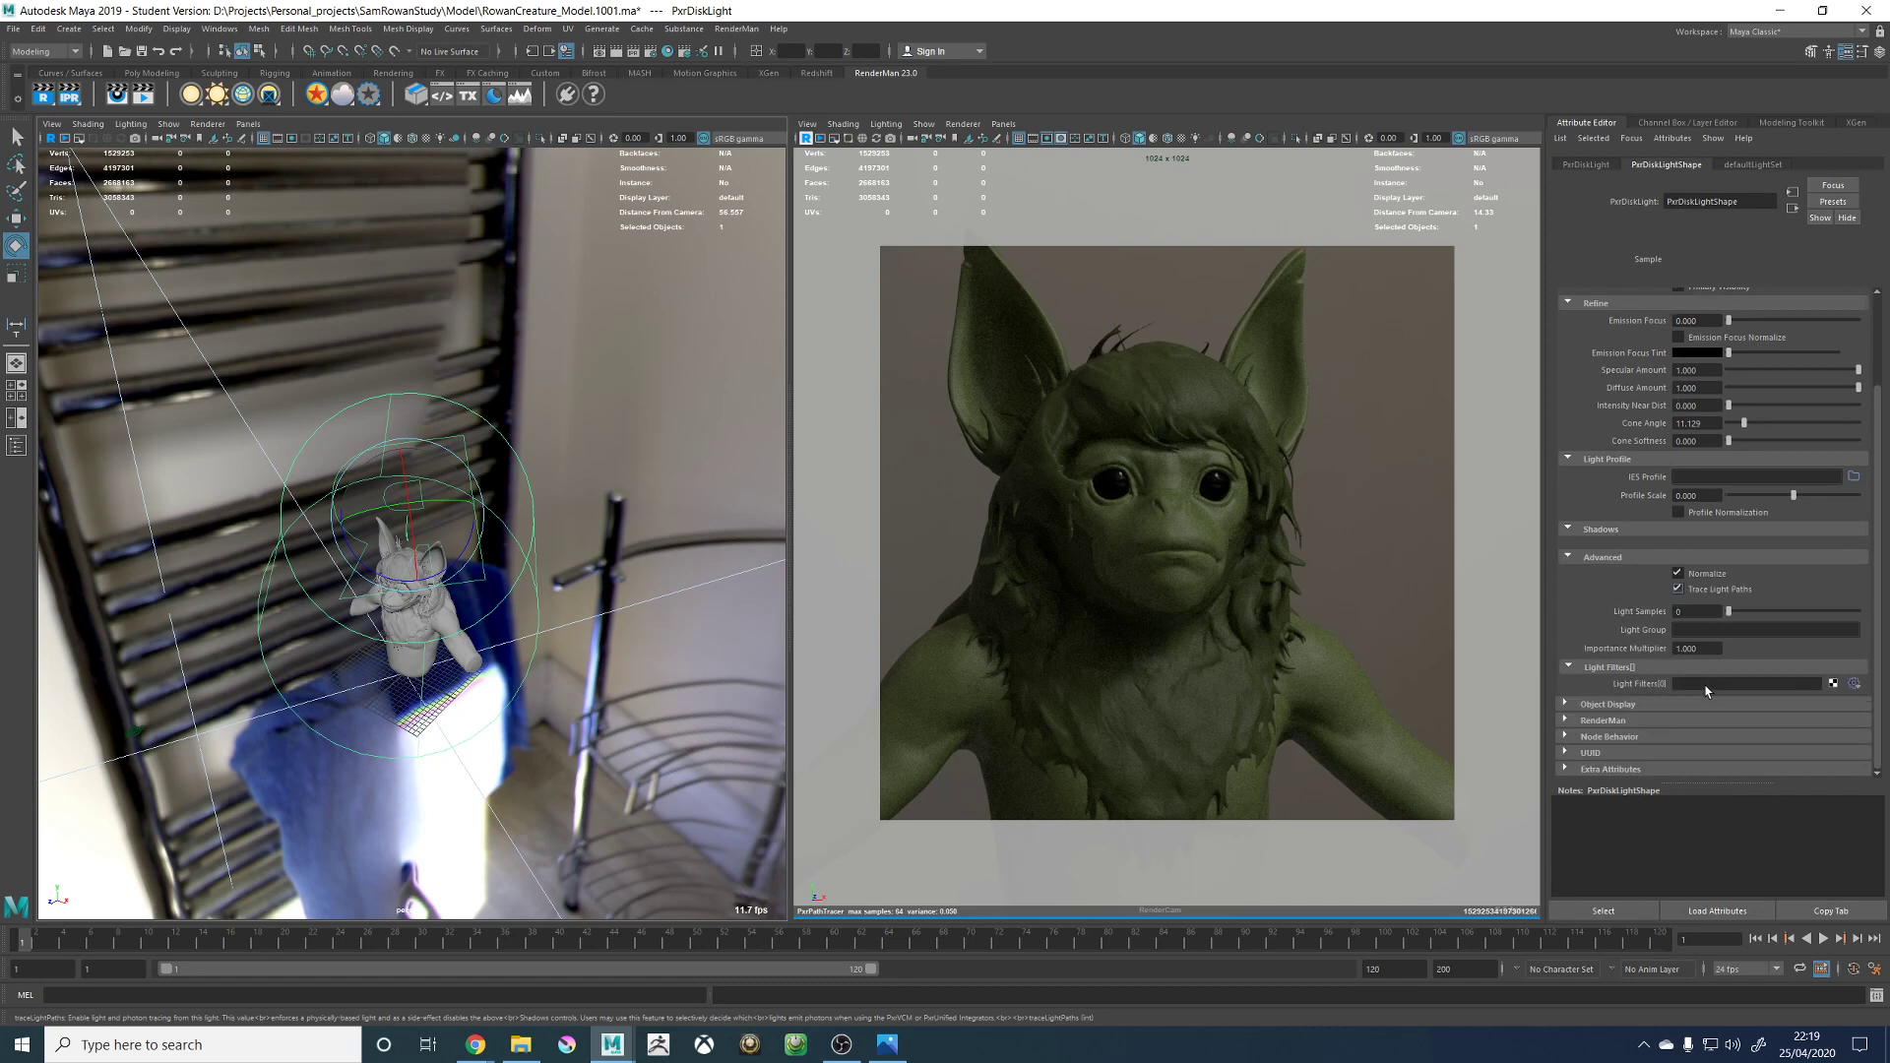
pyautogui.click(1693, 591)
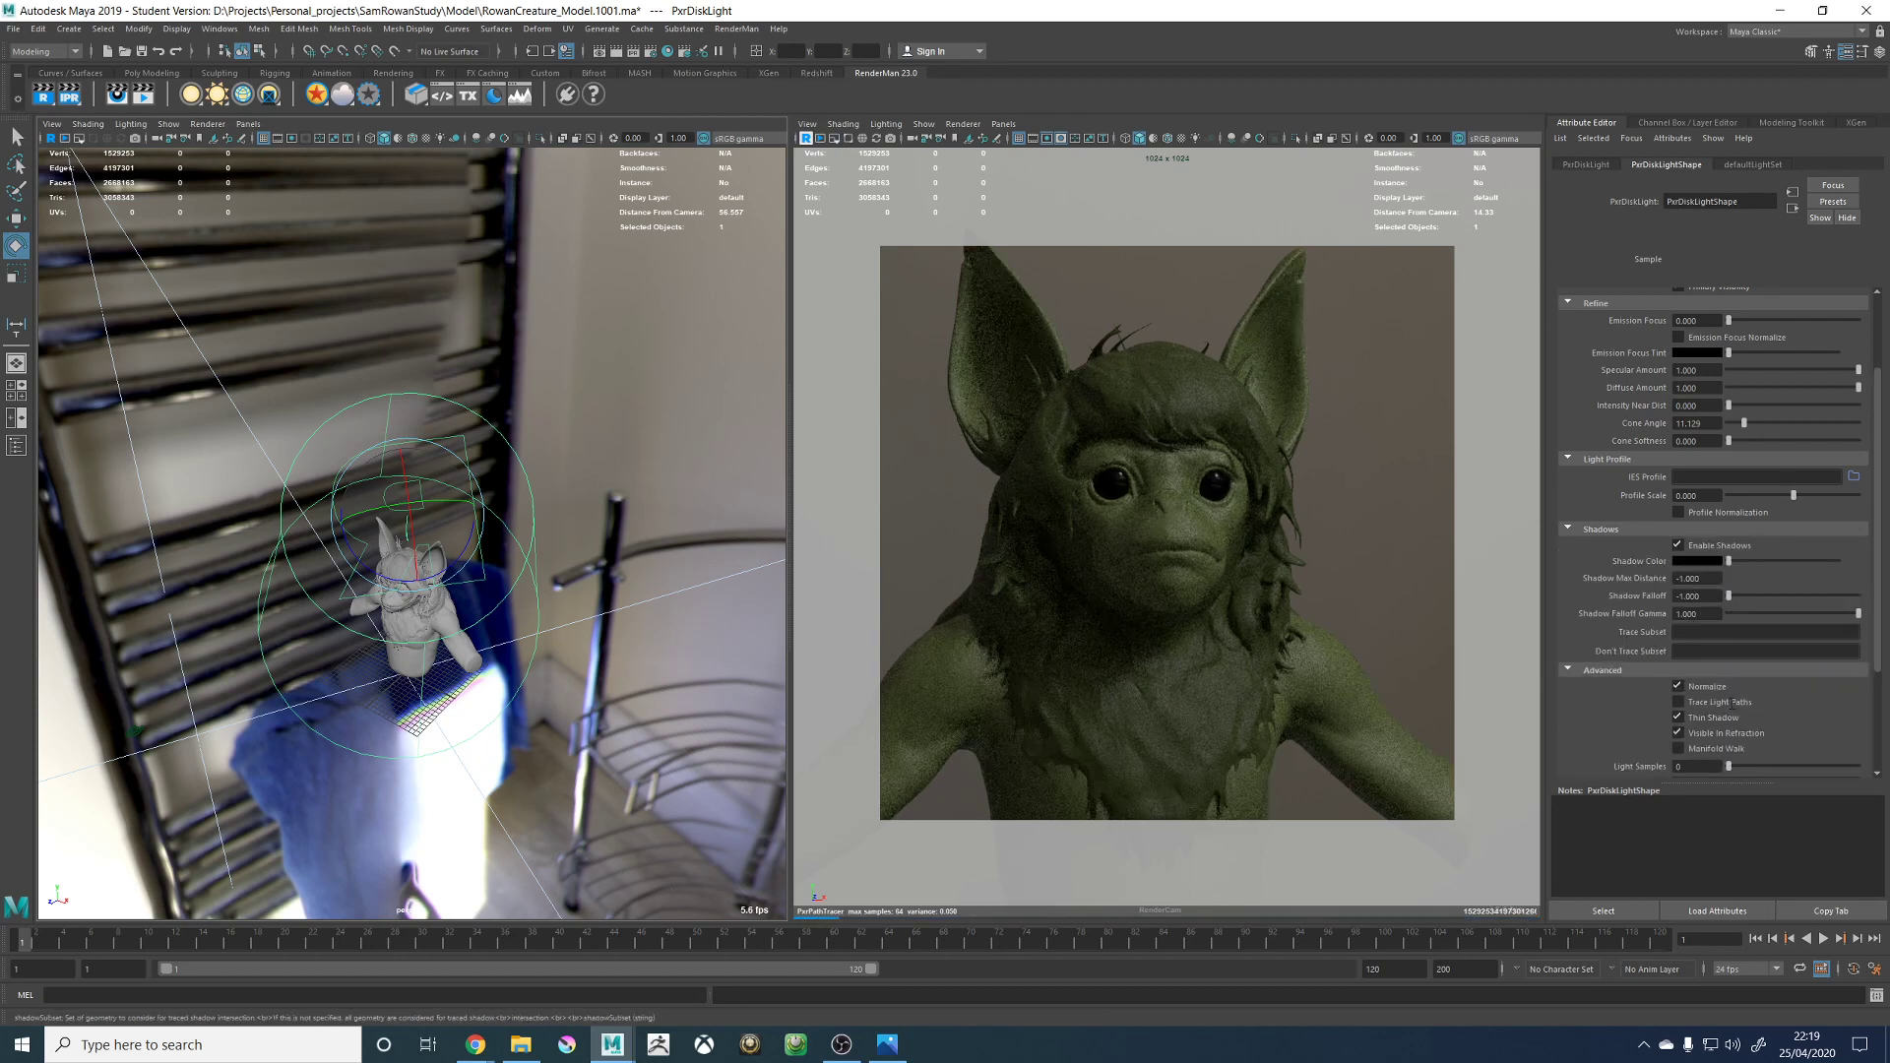
pyautogui.click(1679, 749)
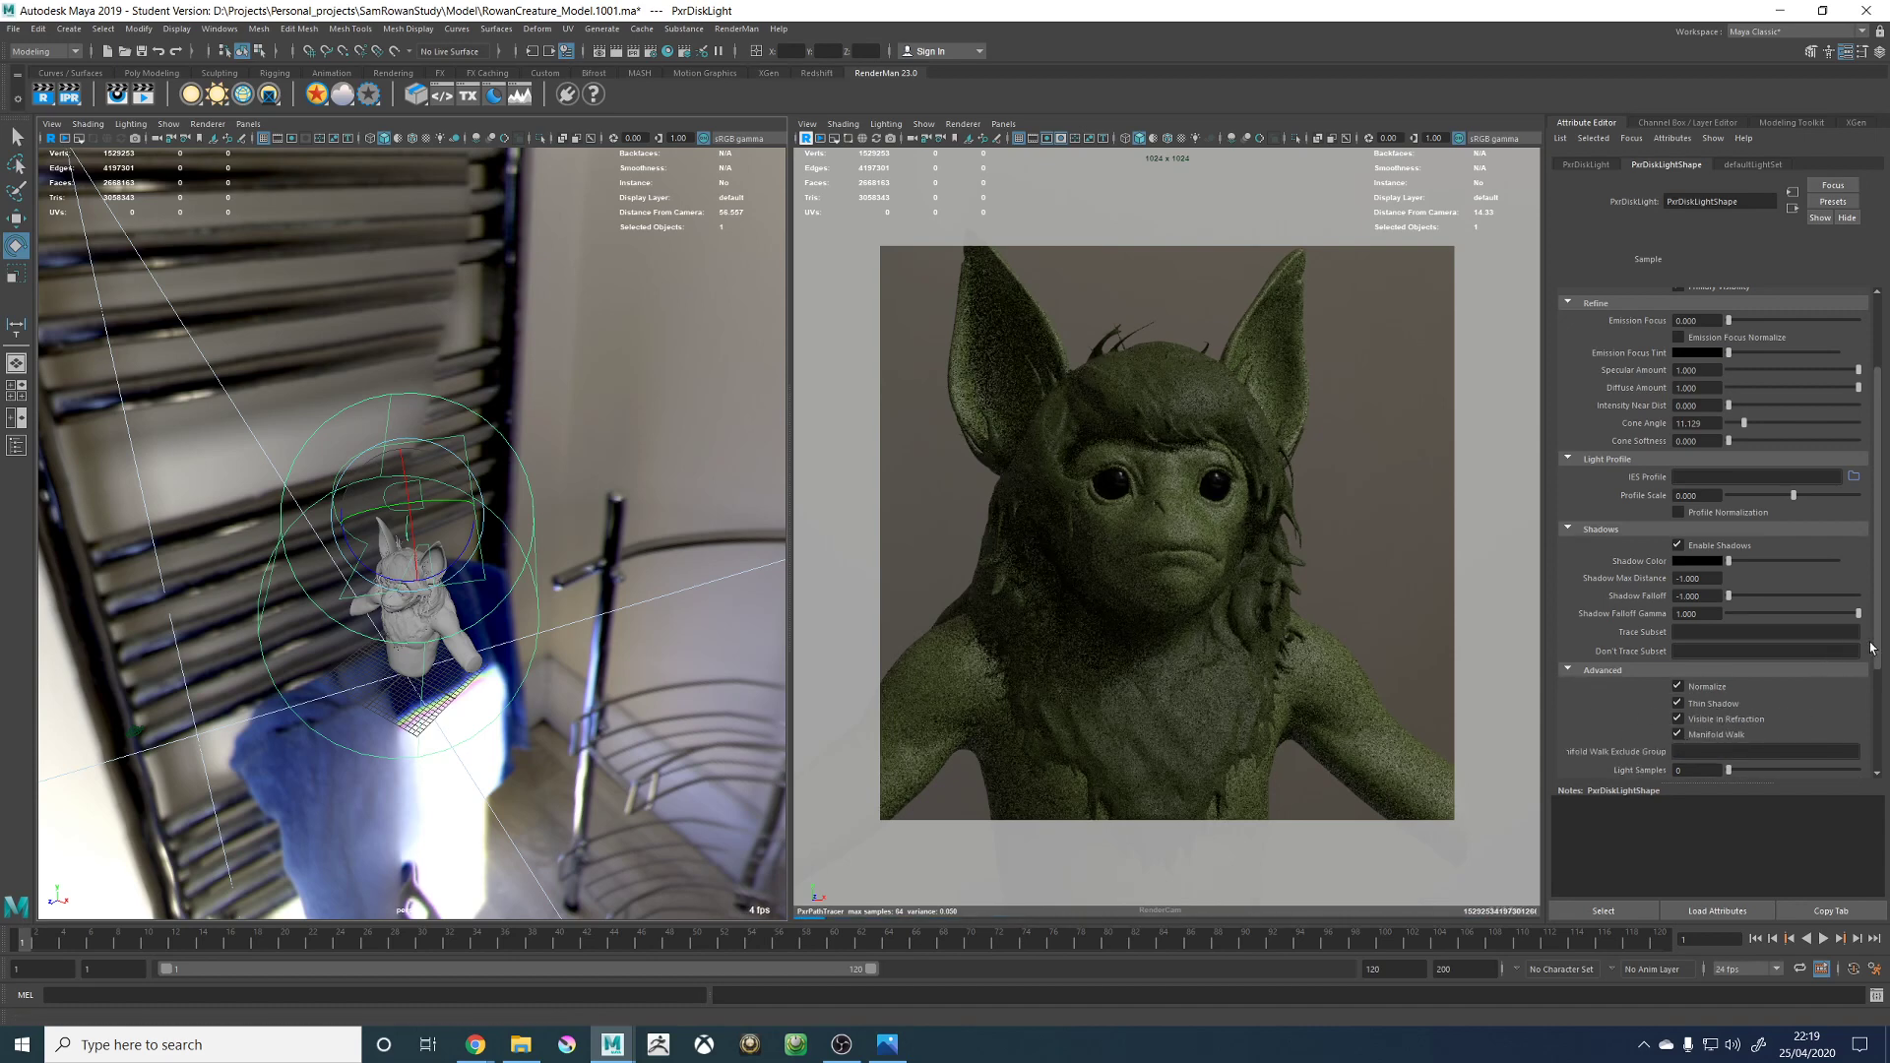
# Try exposure values of 18 and 16 on the disk light and settle on 15.
pyautogui.scroll(-3, 1877, 652)
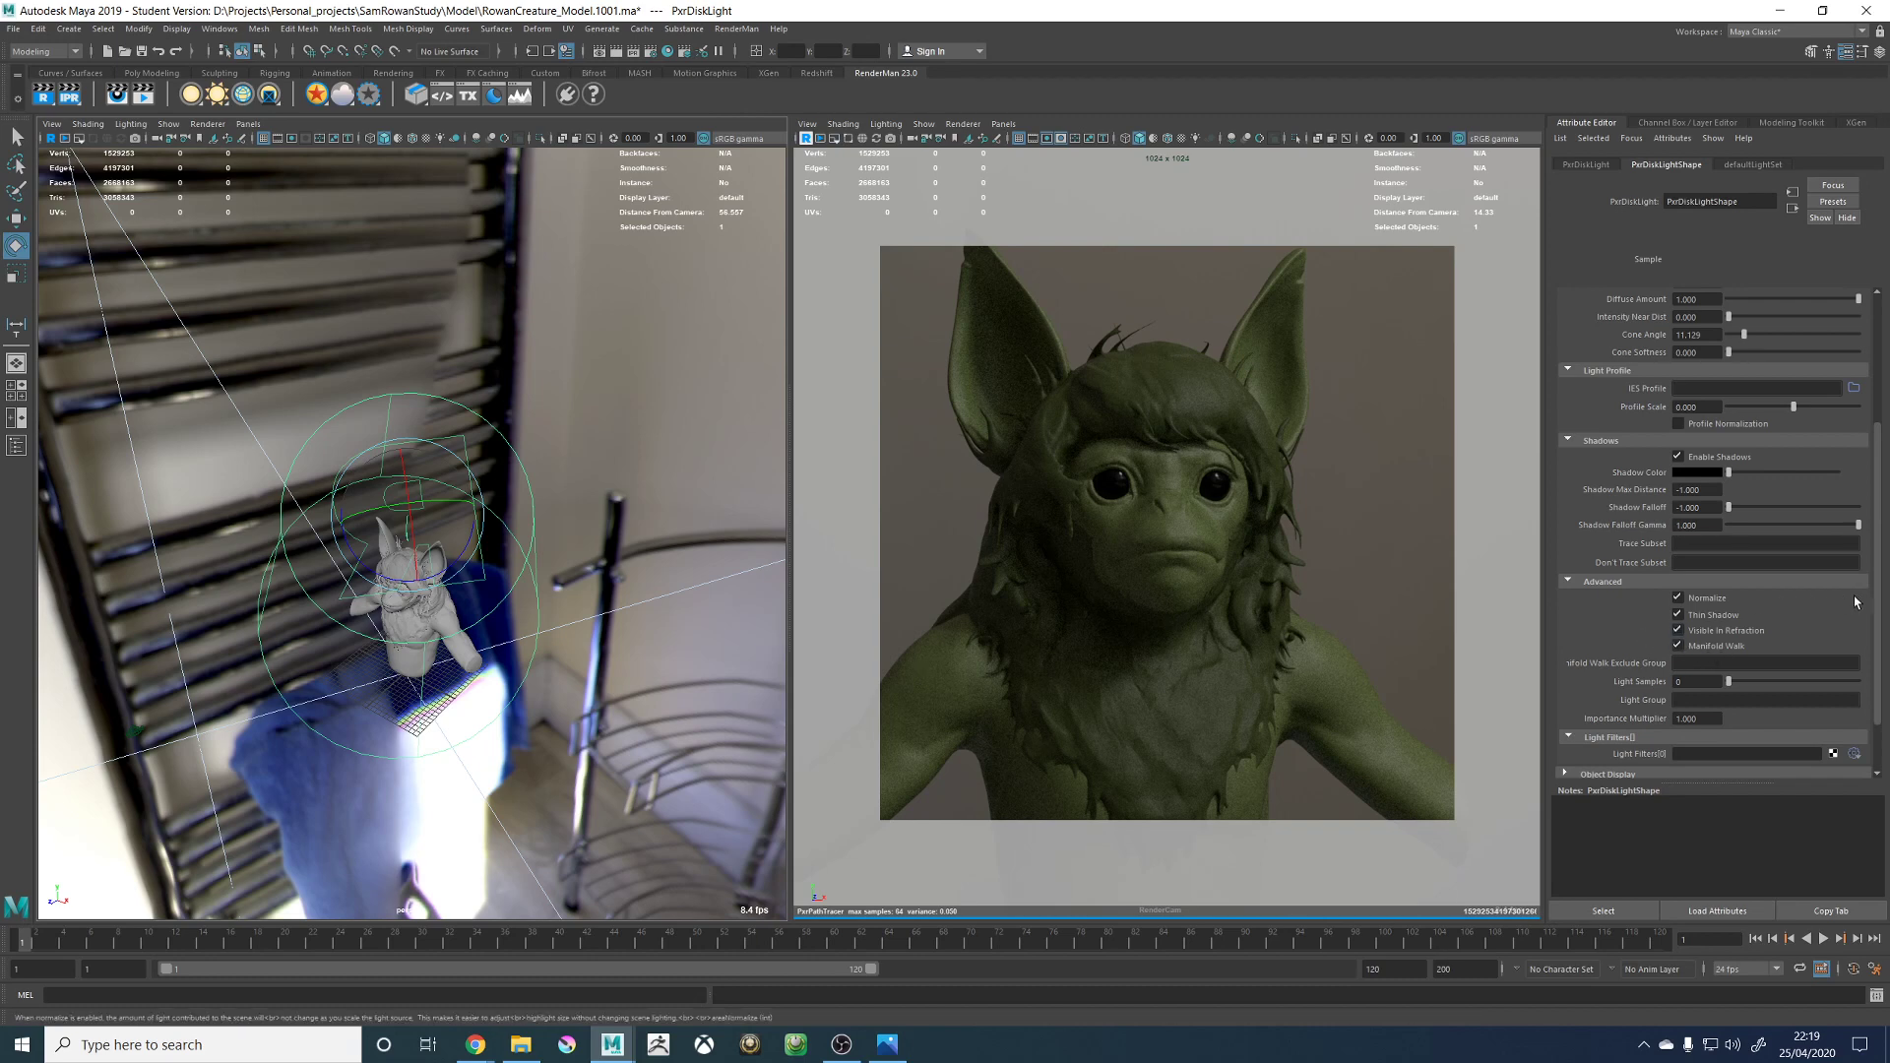
pyautogui.moveTo(1878, 593); pyautogui.dragTo(1880, 438)
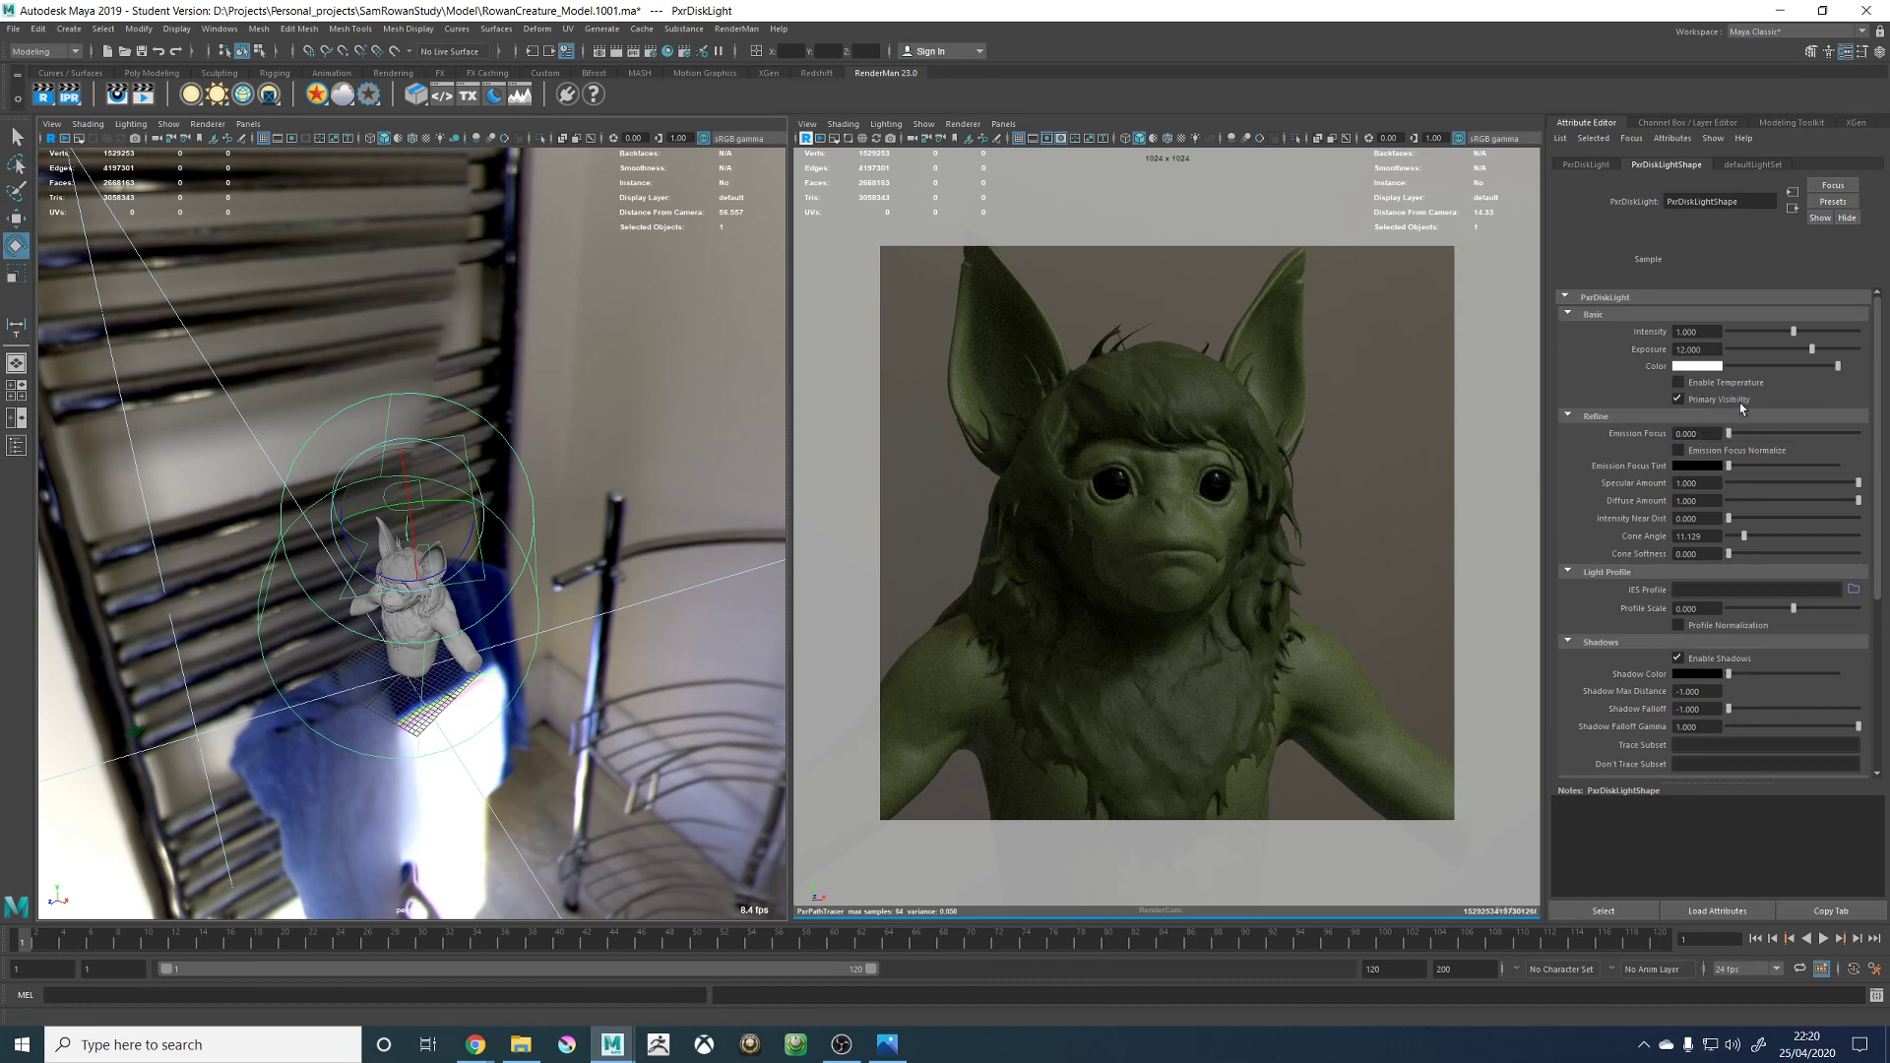
pyautogui.click(1708, 350)
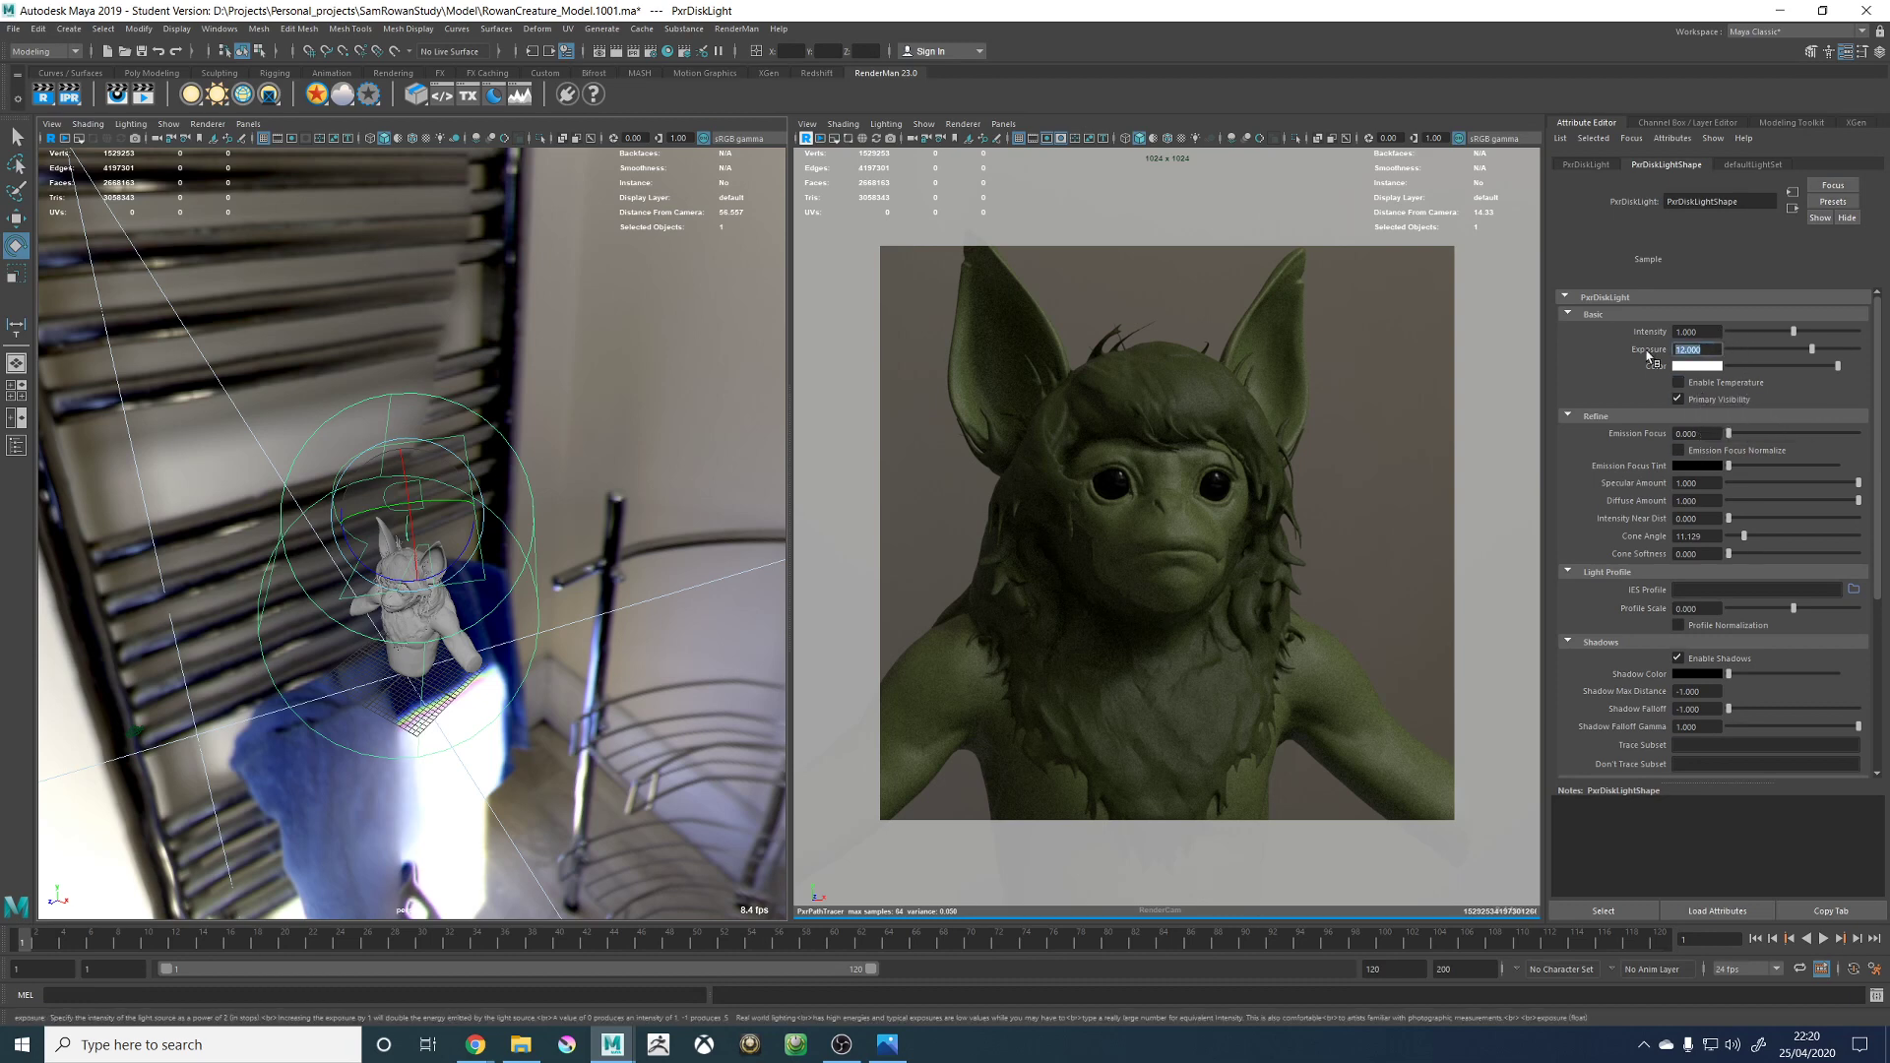
pyautogui.write('18')
pyautogui.press('Return')
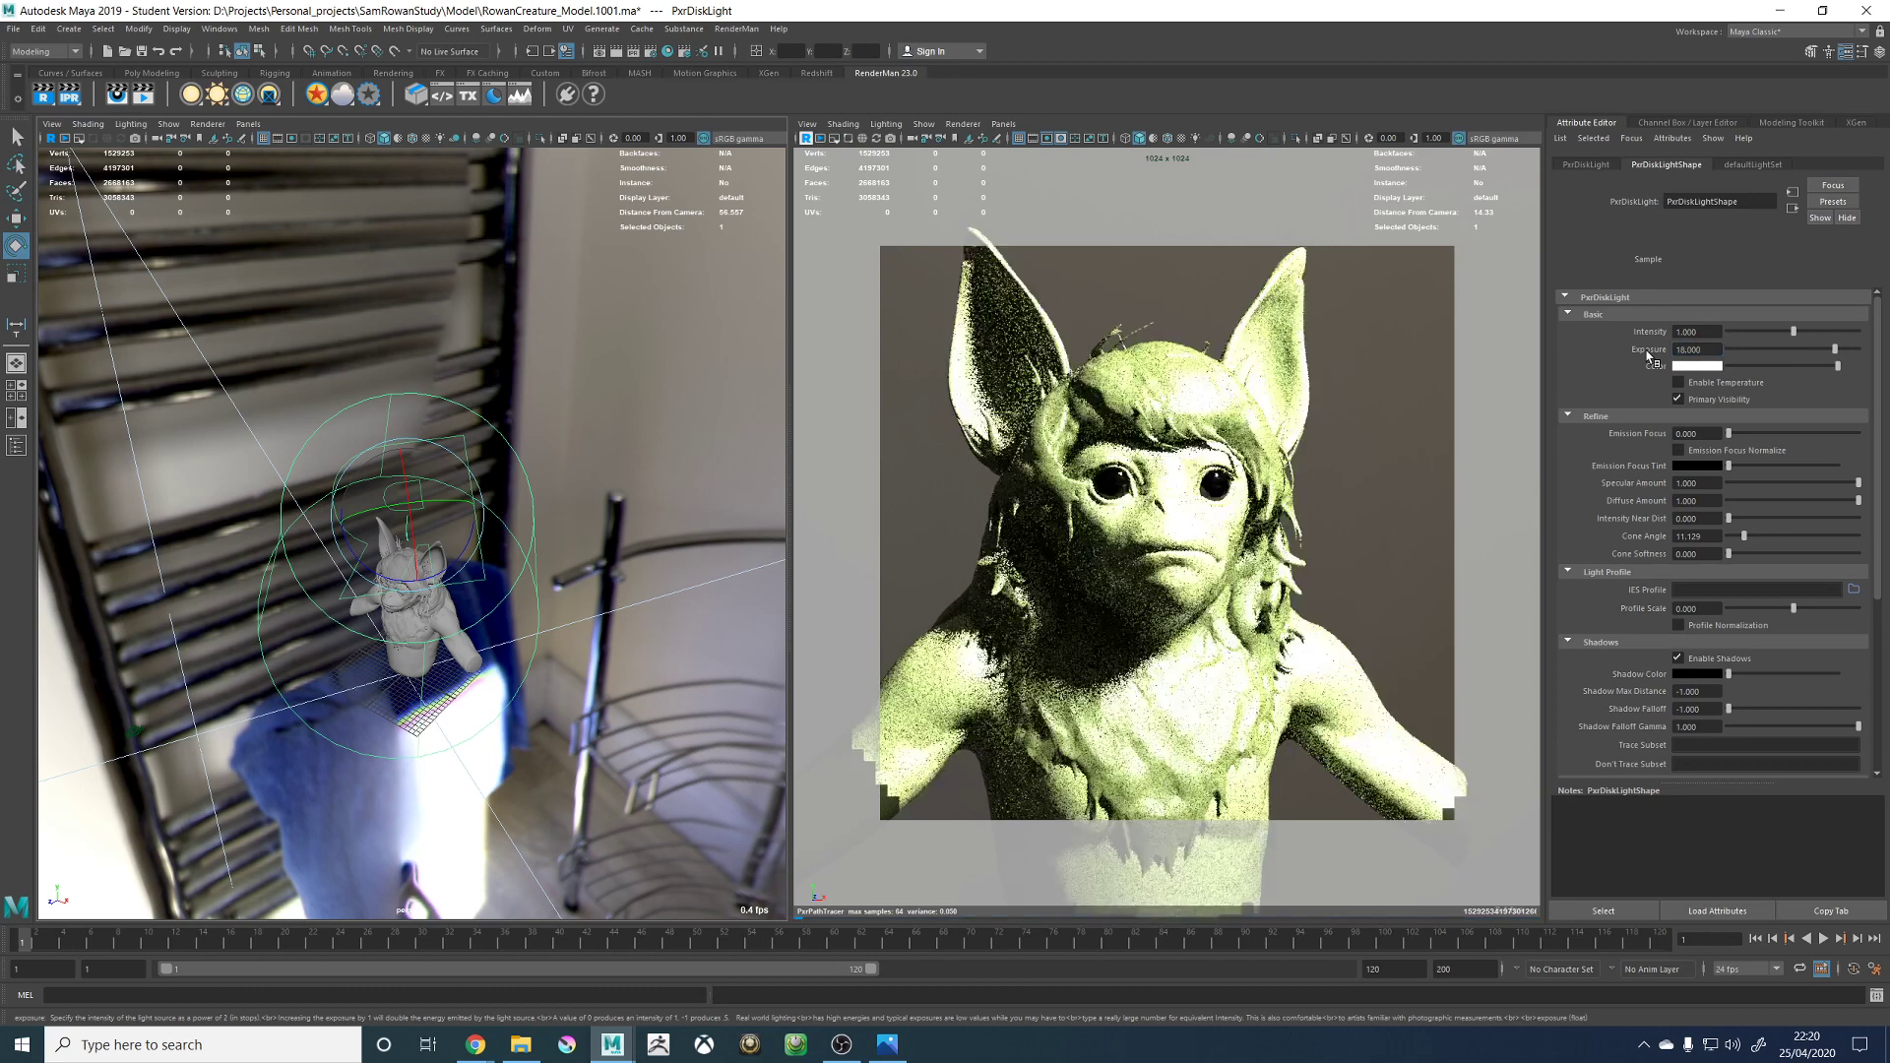
pyautogui.click(1712, 350)
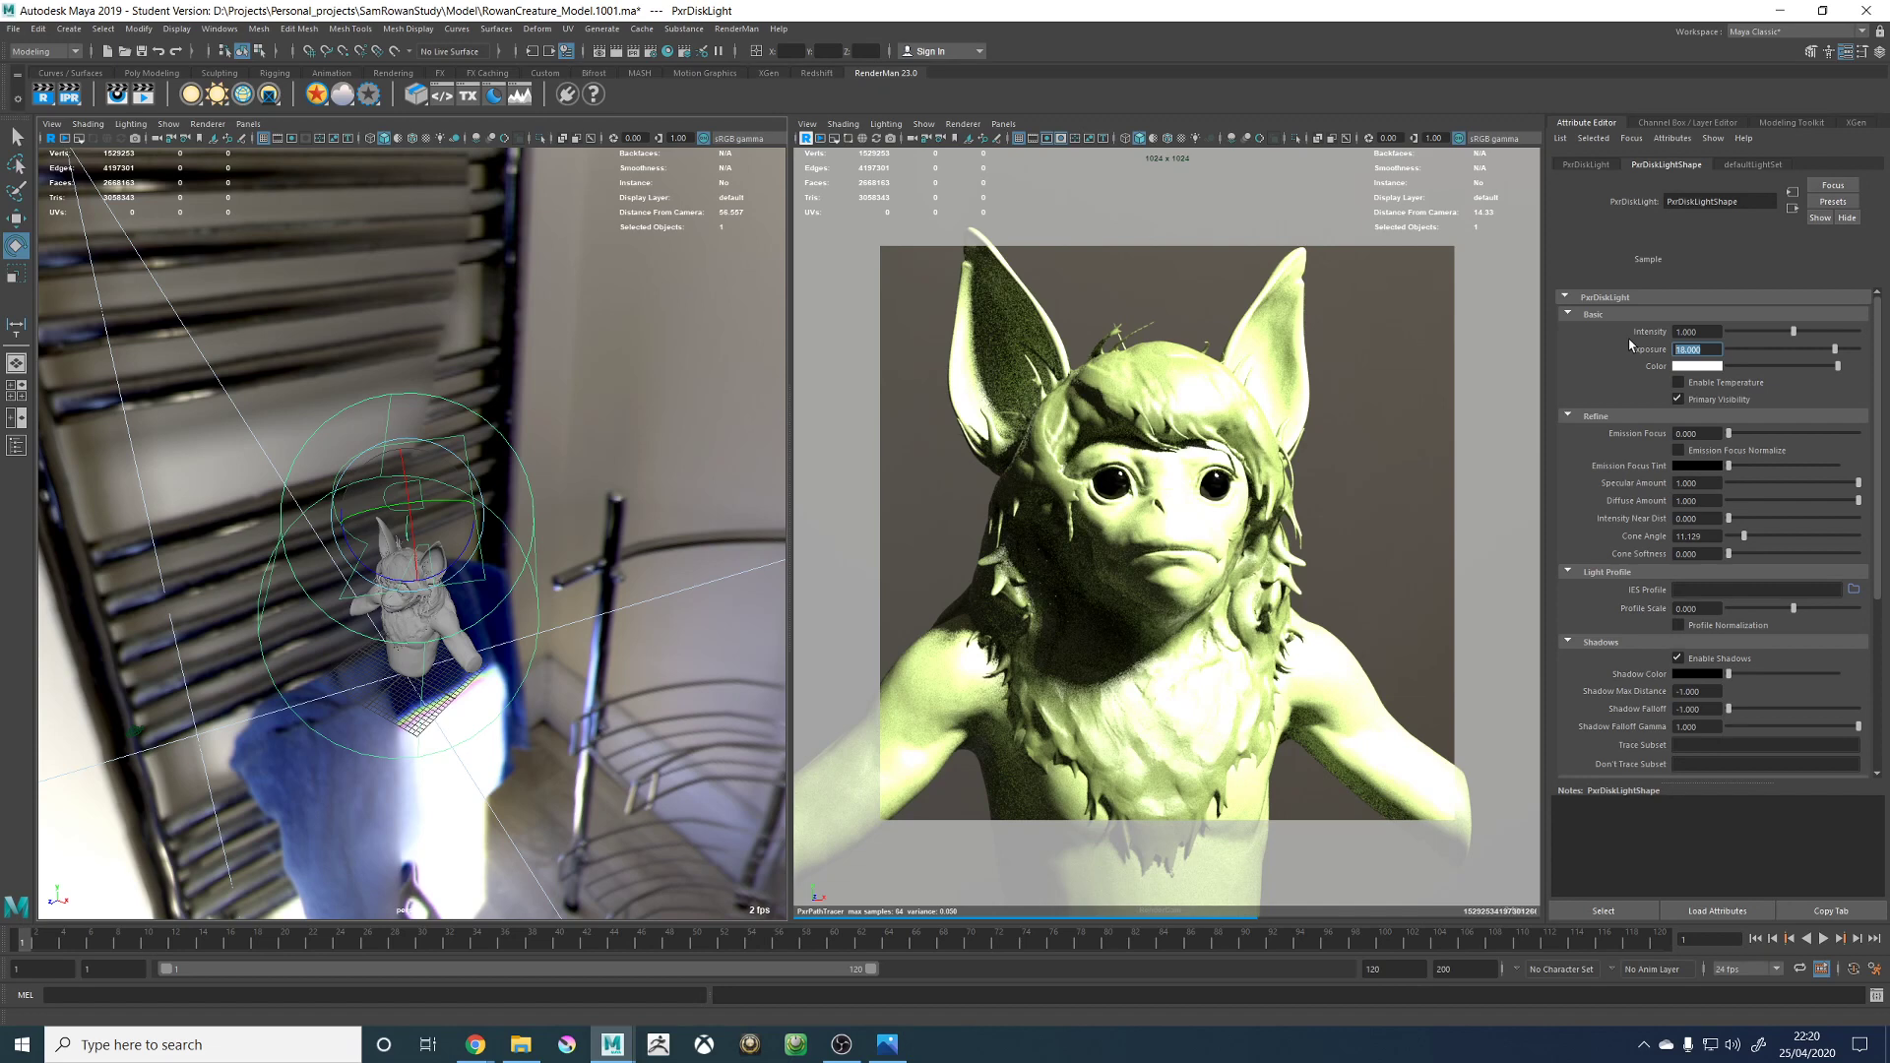
pyautogui.write('16')
pyautogui.press('Return')
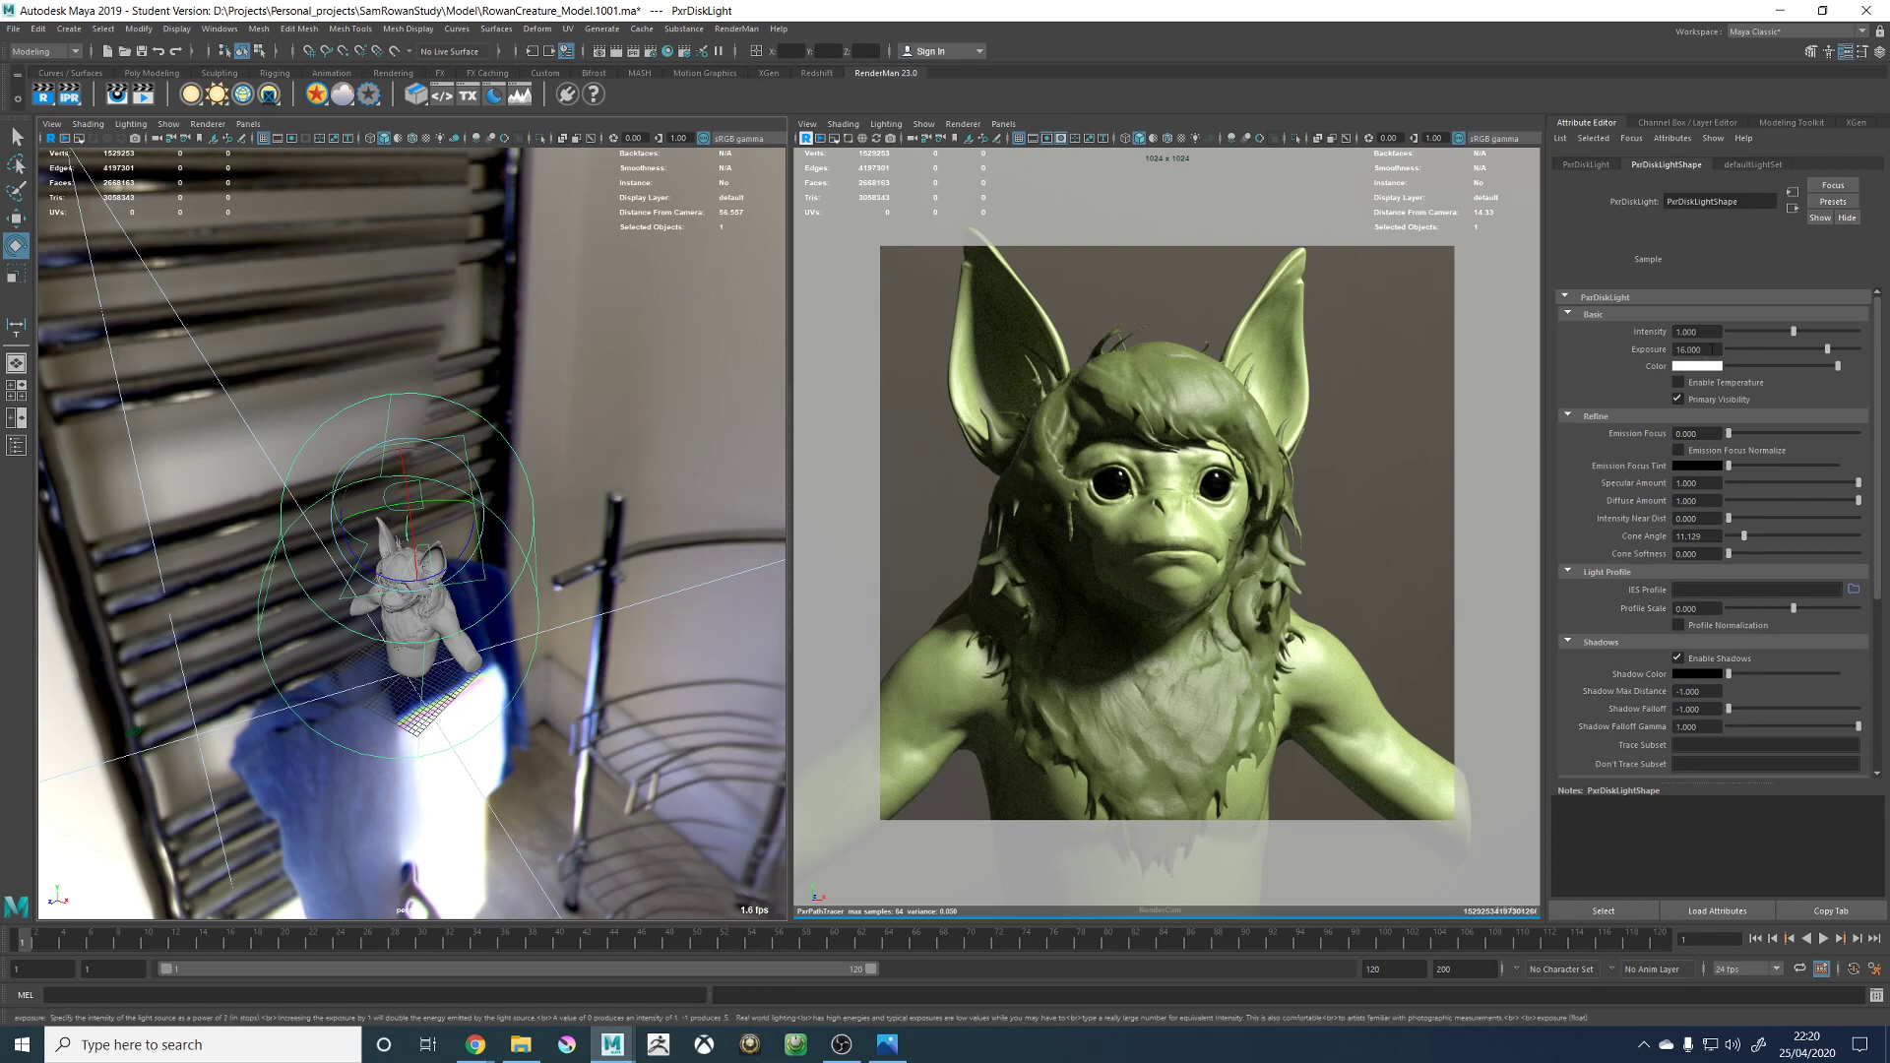
pyautogui.doubleClick(1691, 349)
pyautogui.write('15')
pyautogui.press('Return')
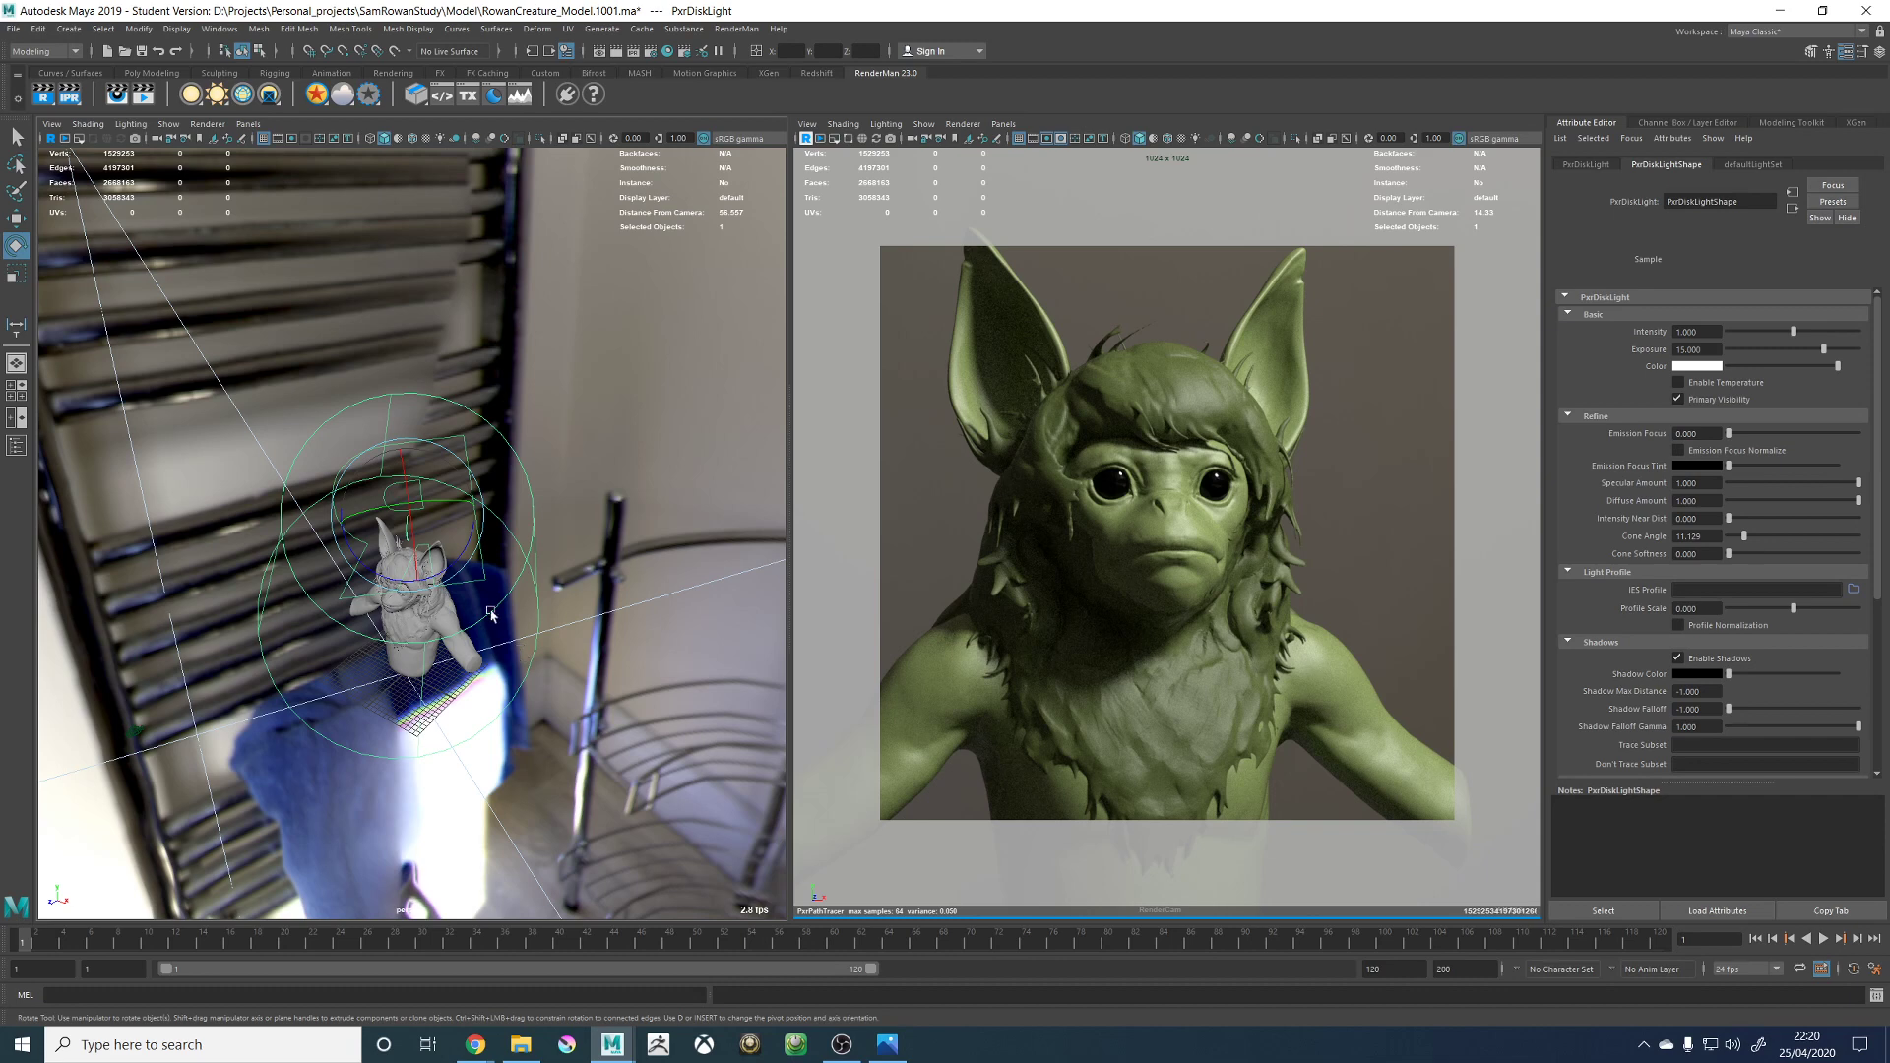
# Switch the RenderCam view to Viewport 2.0 and move the disk light higher above the creature.
pyautogui.click(961, 124)
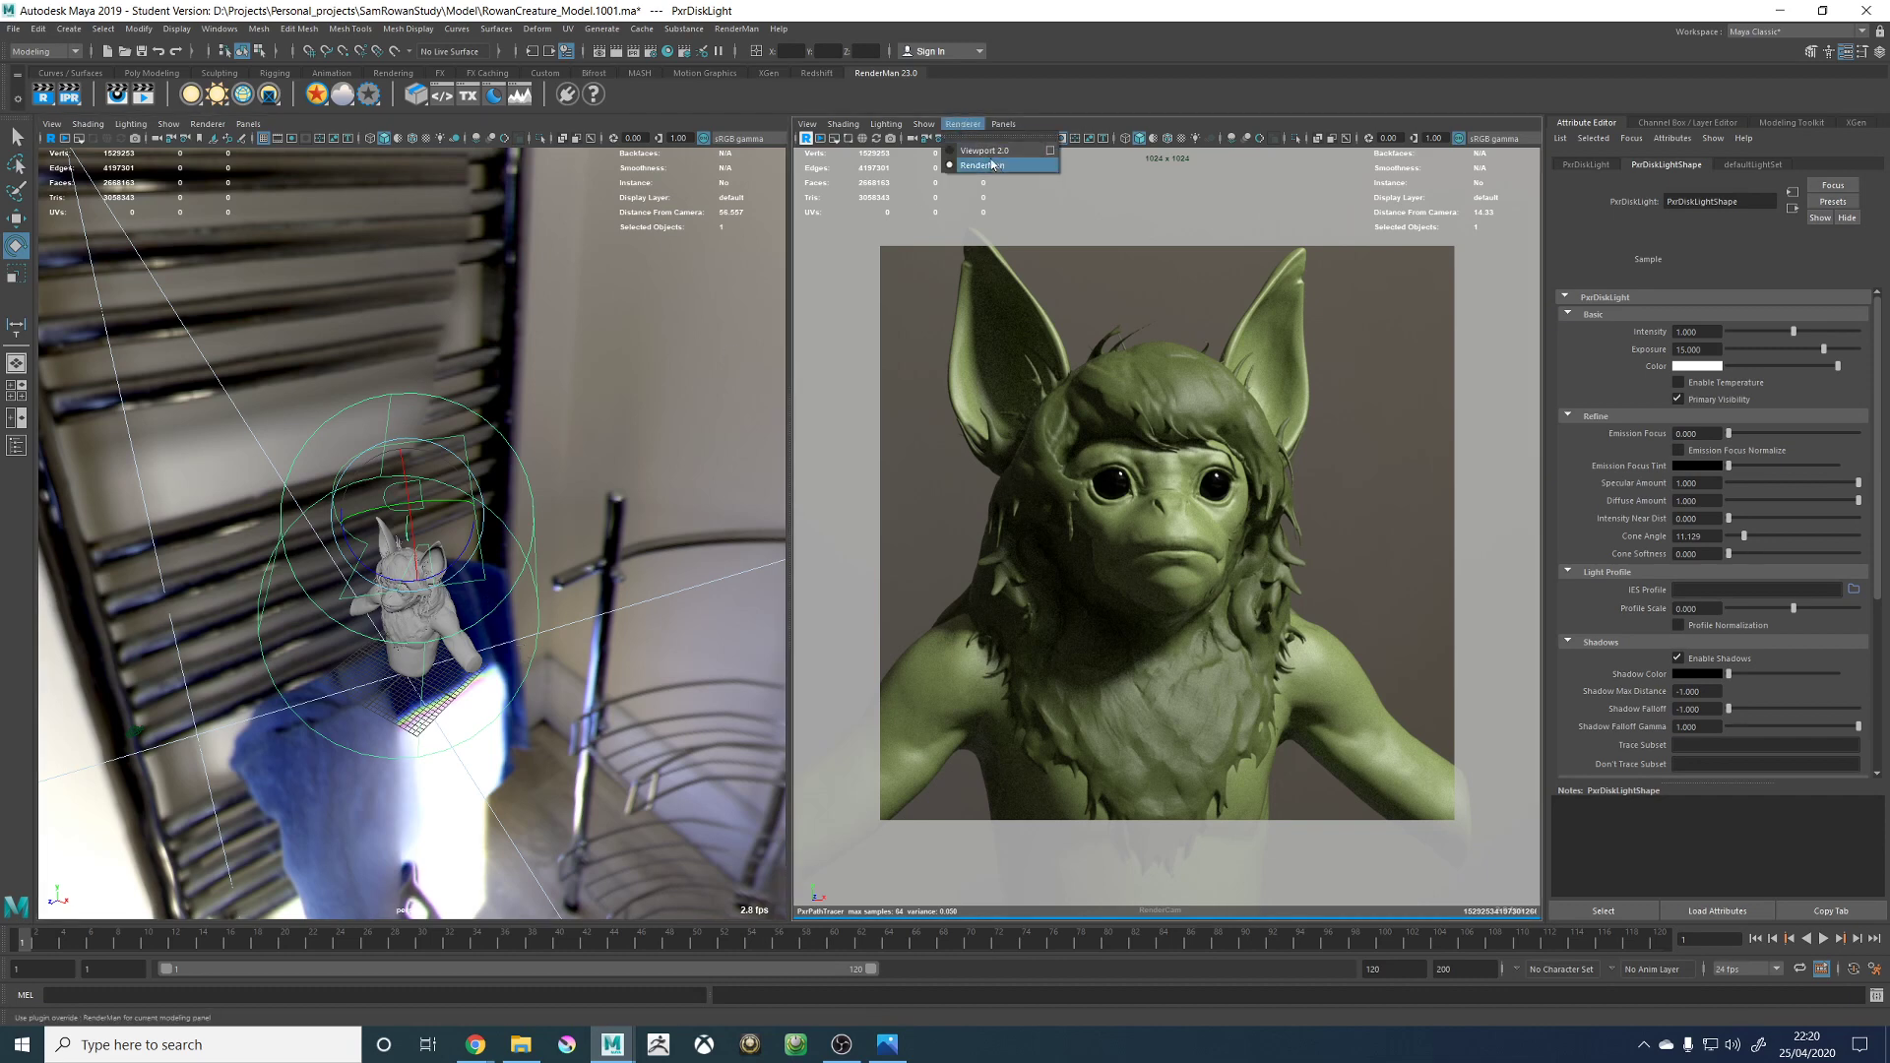
pyautogui.click(984, 151)
pyautogui.keyDown('alt'); pyautogui.moveTo(588, 468); pyautogui.dragTo(462, 293); pyautogui.keyUp('alt')
pyautogui.press('w')
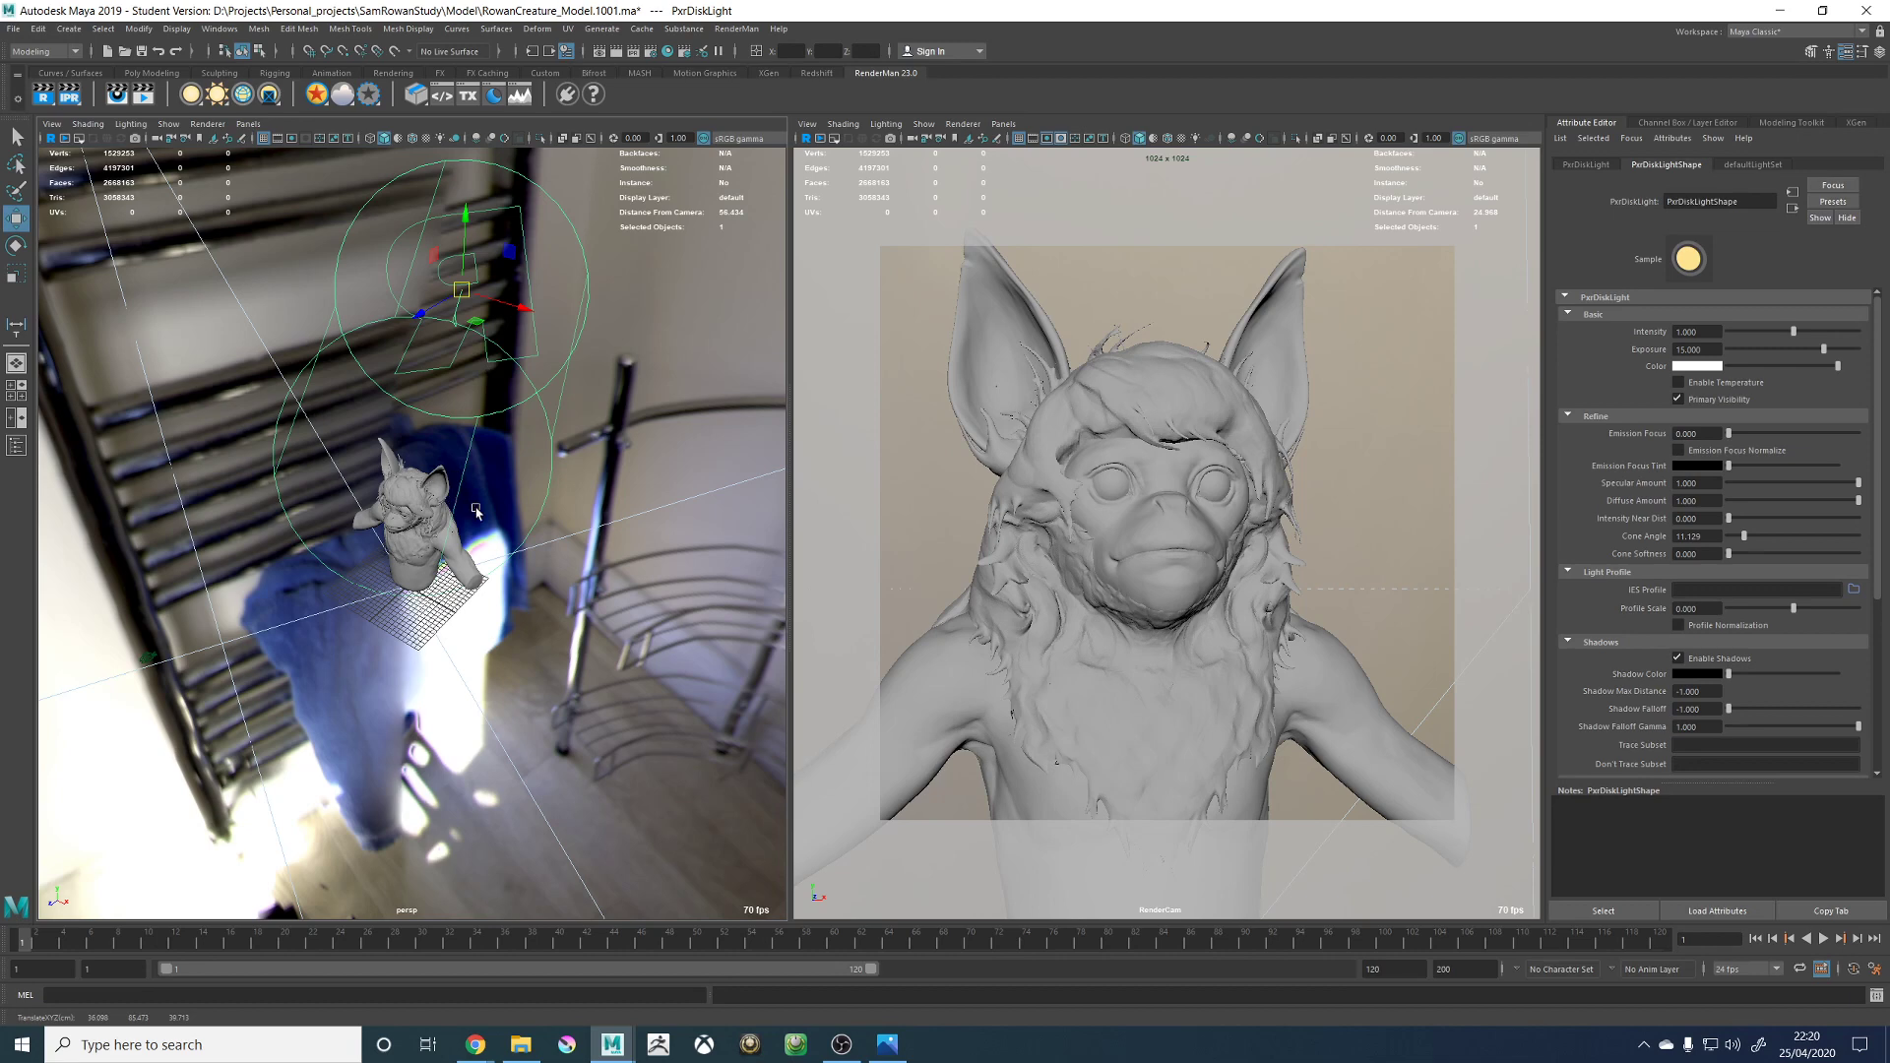
# Rotate the raised disk light so its cone points down at the creature.
pyautogui.press('f')
pyautogui.keyDown('alt'); pyautogui.moveTo(531, 577); pyautogui.dragTo(366, 556); pyautogui.keyUp('alt')
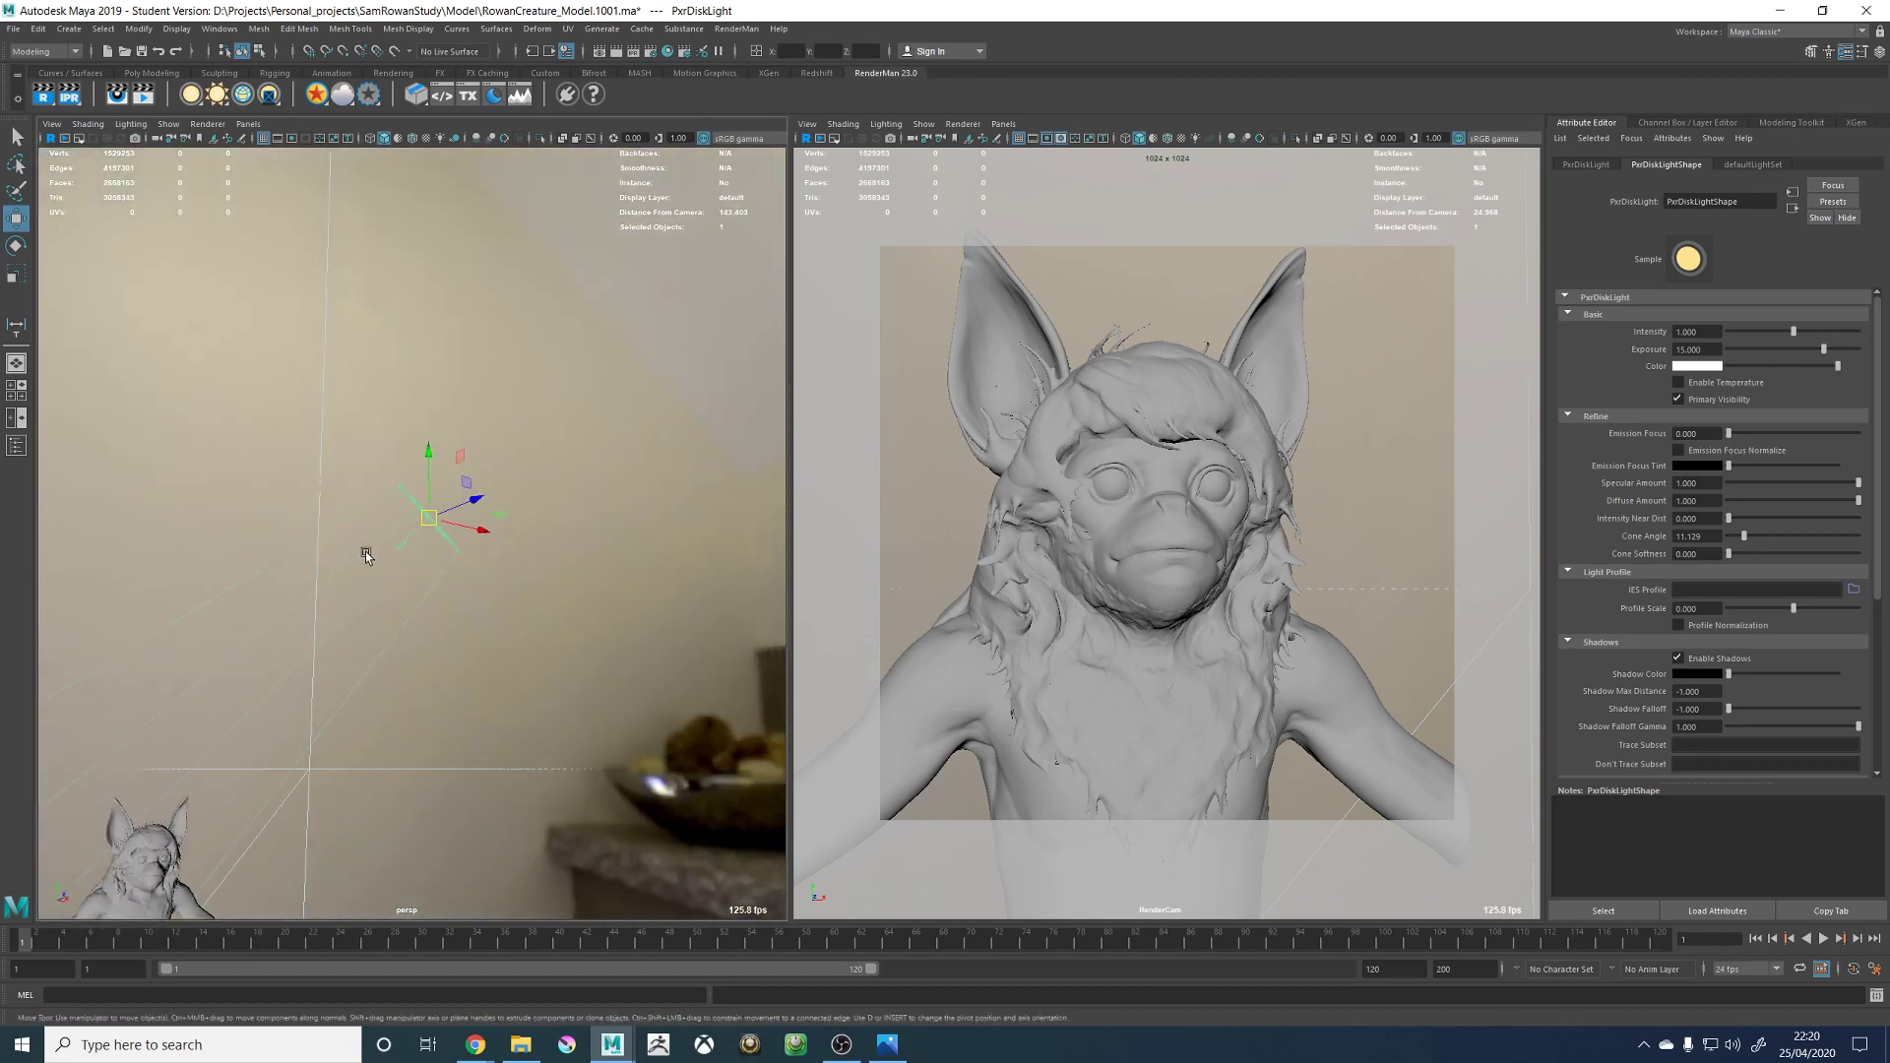
pyautogui.keyDown('alt'); pyautogui.moveTo(366, 556); pyautogui.dragTo(661, 413, button='middle'); pyautogui.keyUp('alt')
pyautogui.press('t')
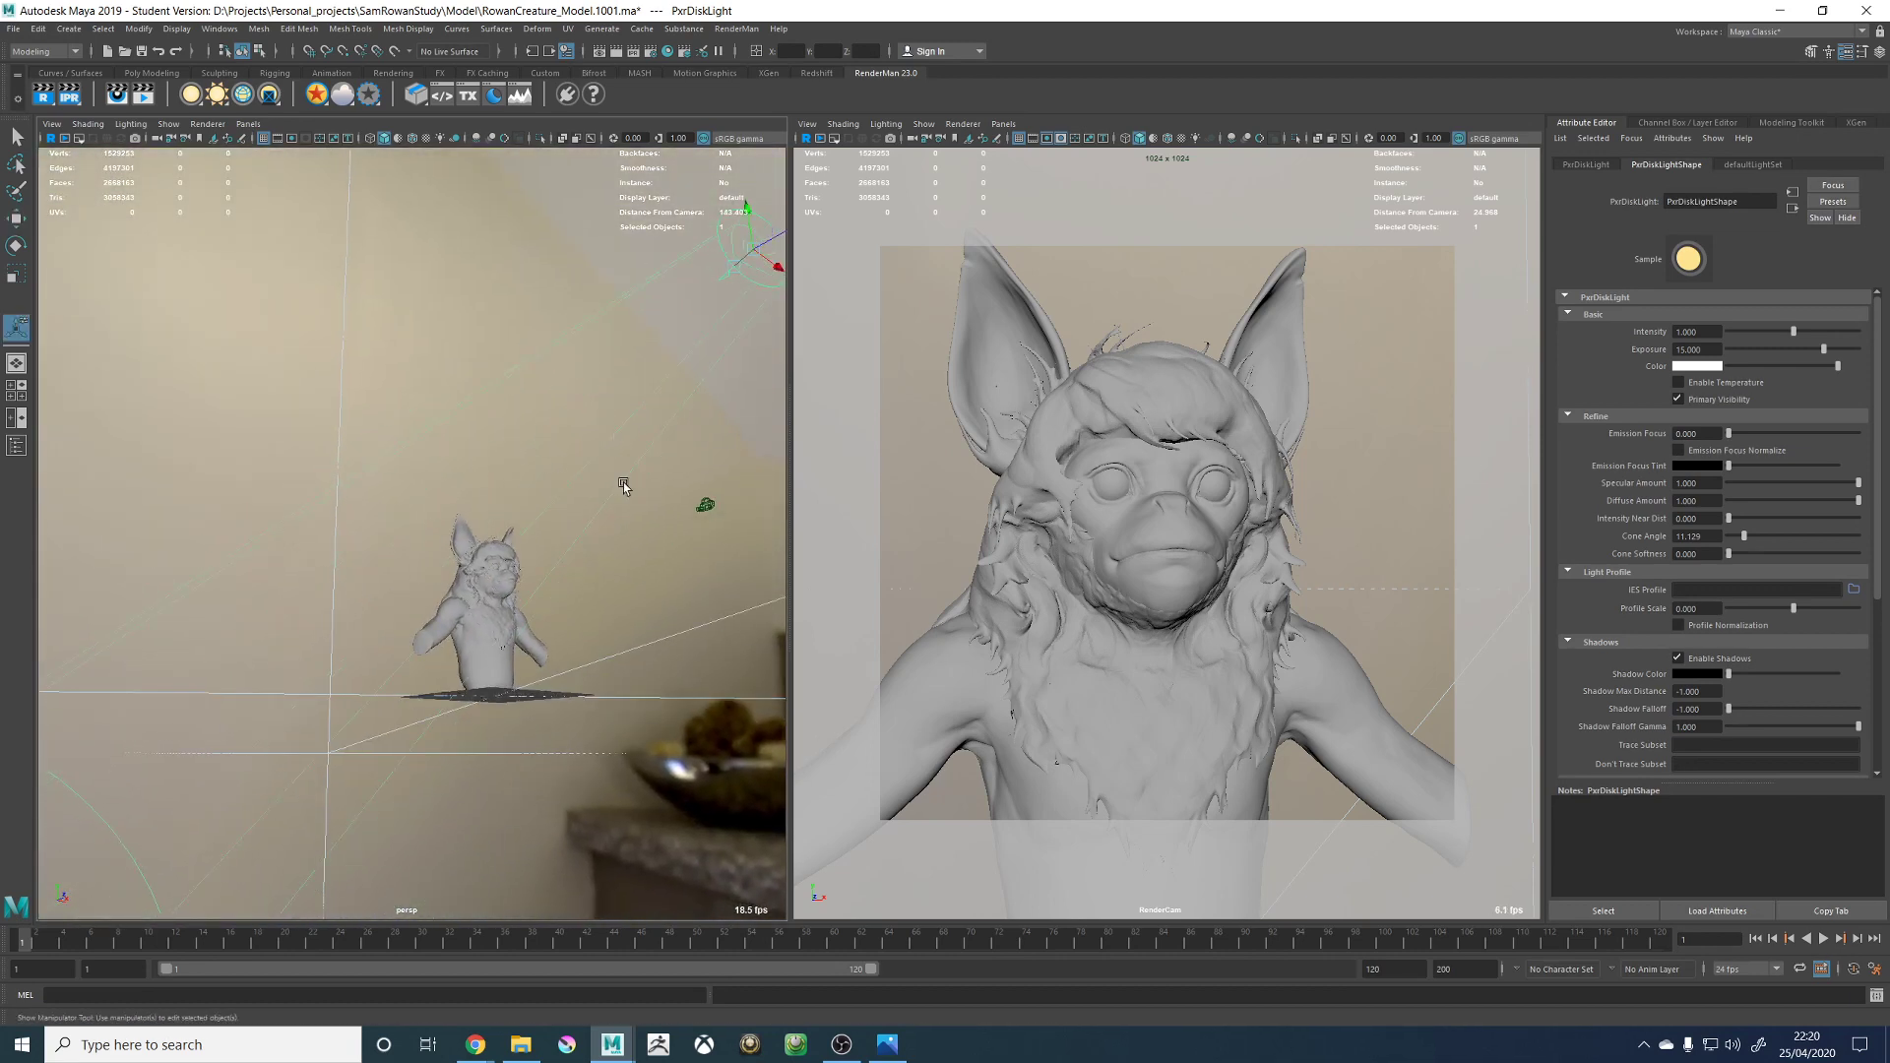
pyautogui.scroll(-5, 623, 482)
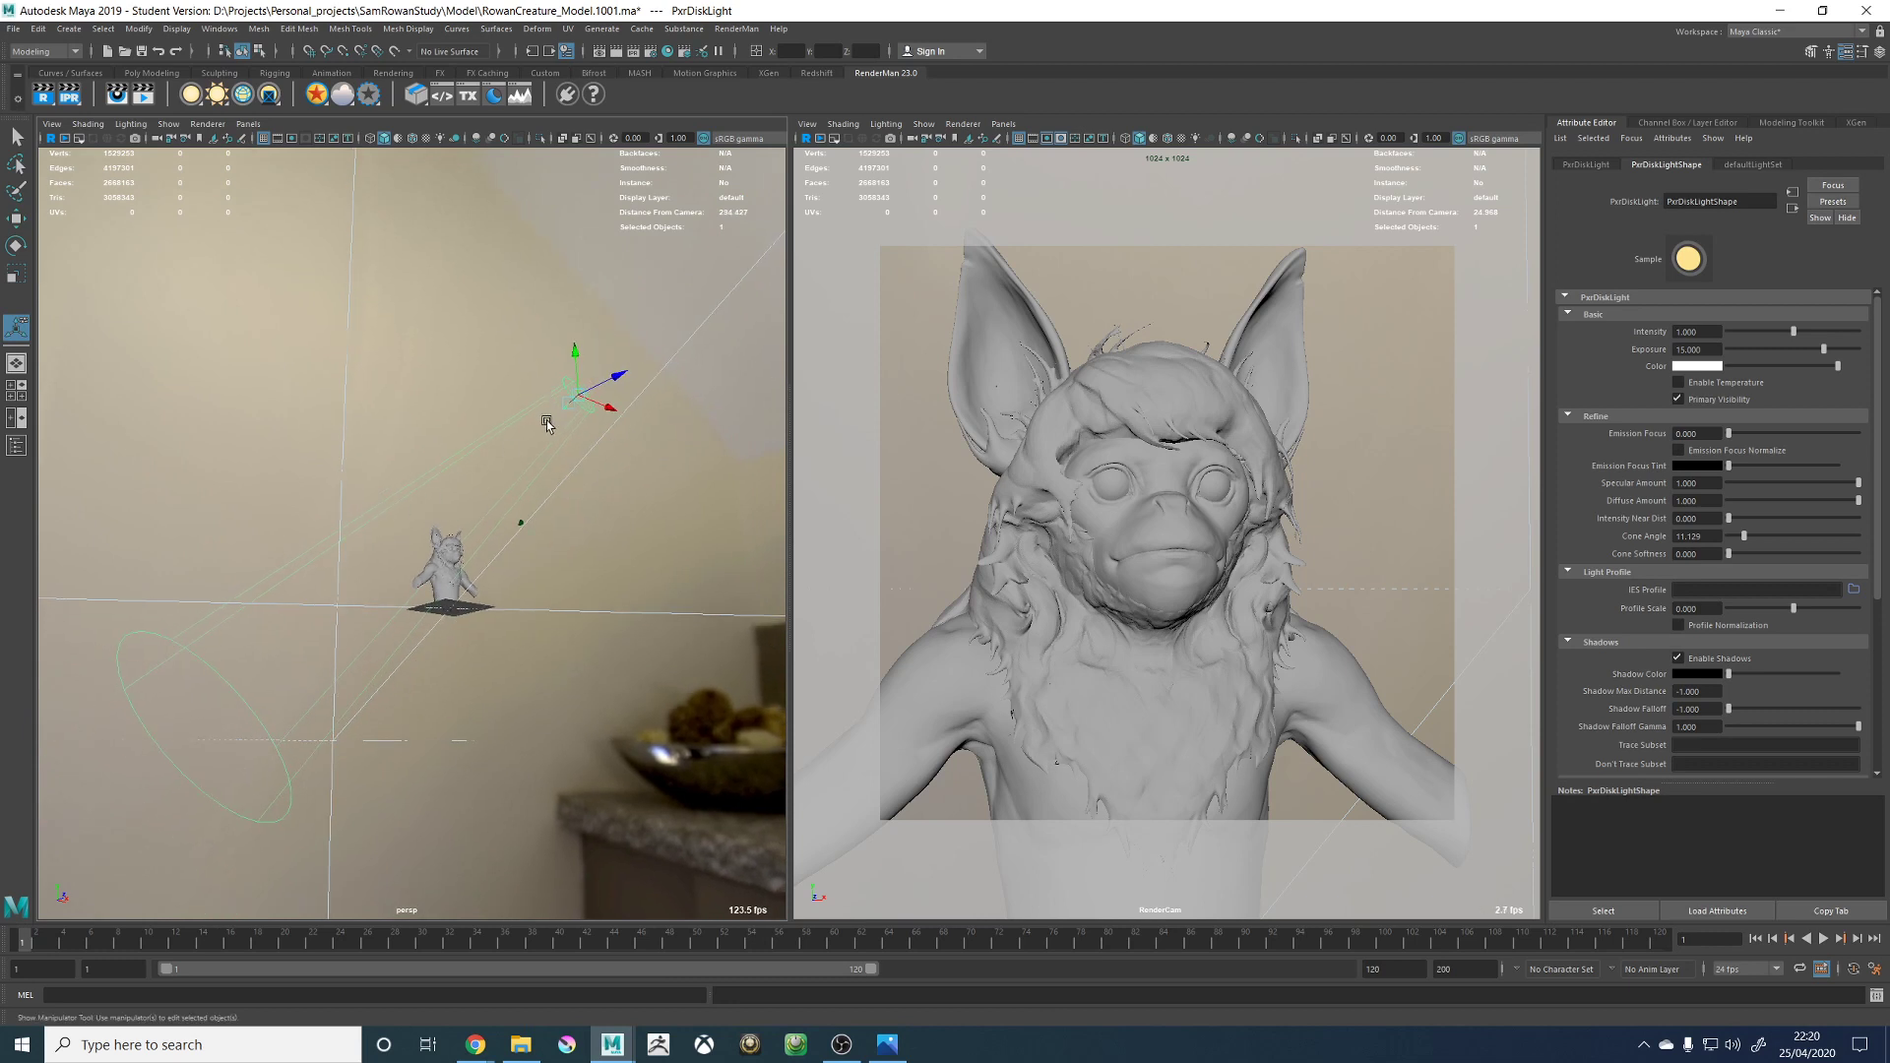
pyautogui.press('w')
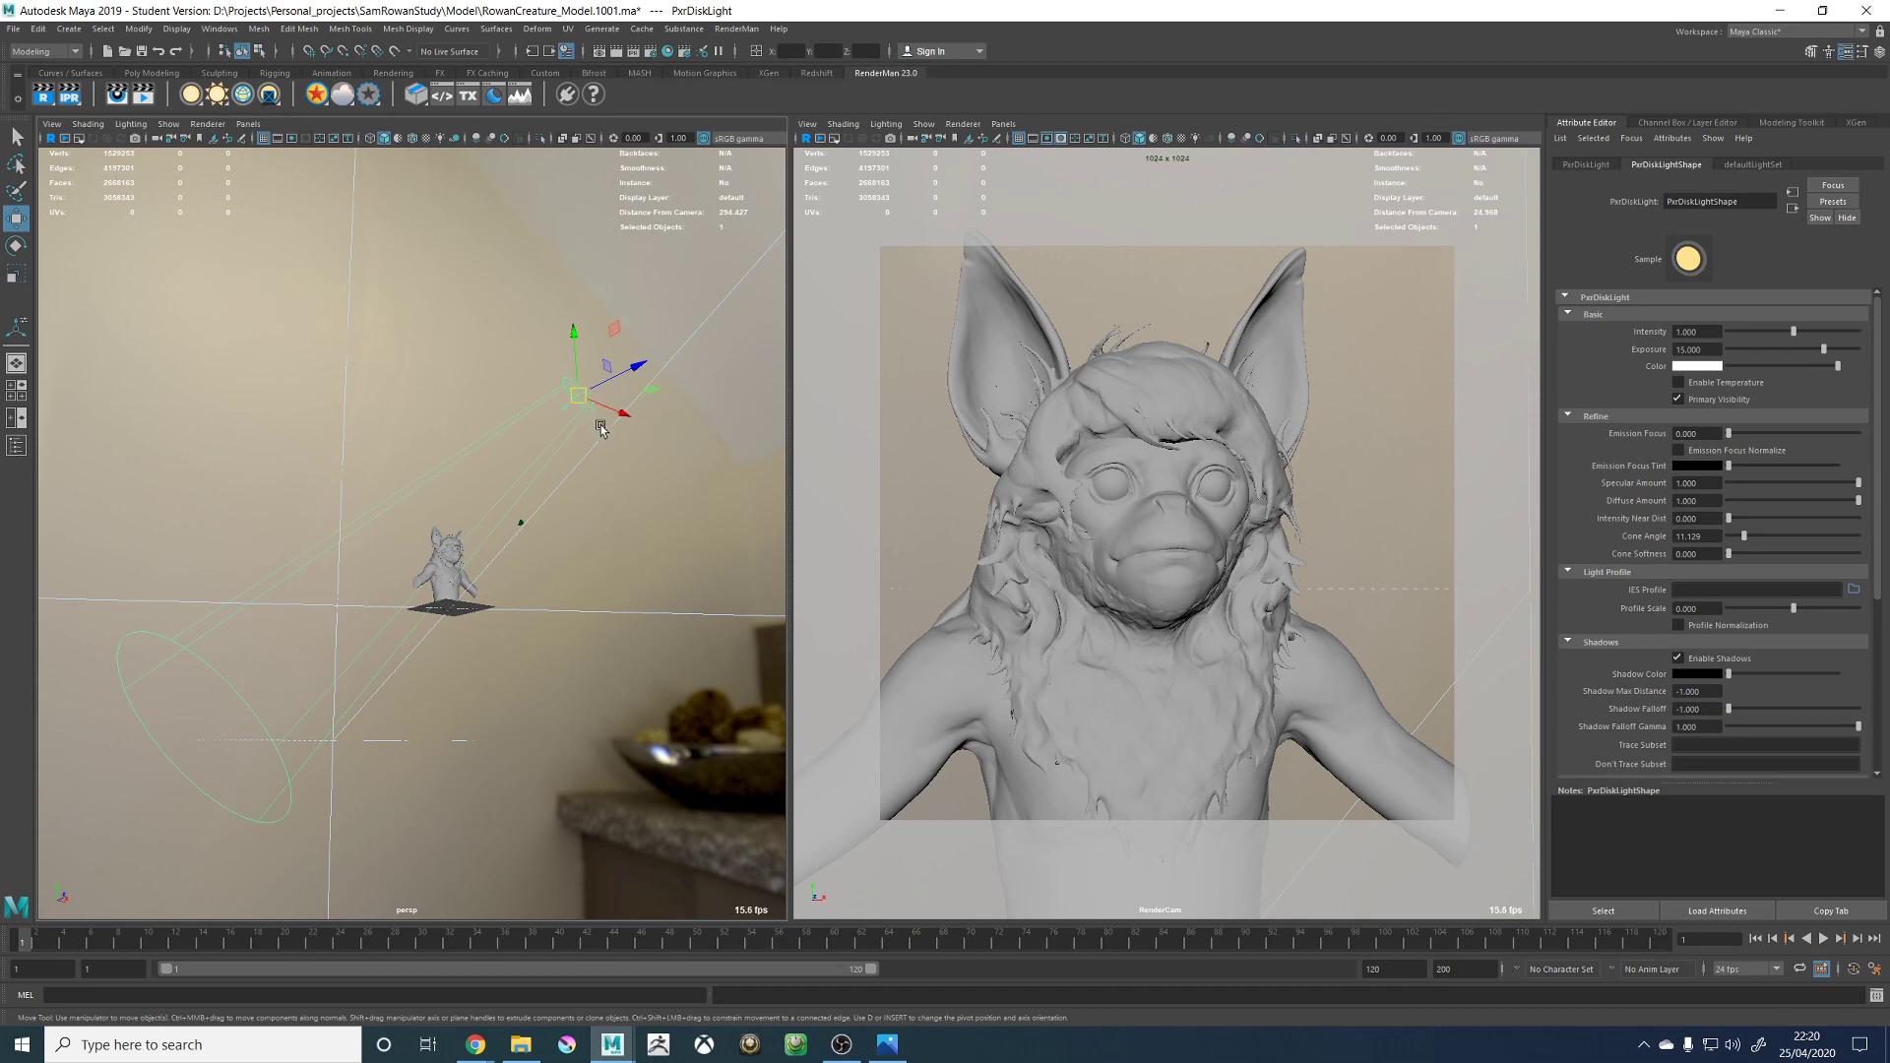
pyautogui.press('e')
pyautogui.moveTo(632, 358); pyautogui.dragTo(736, 481)
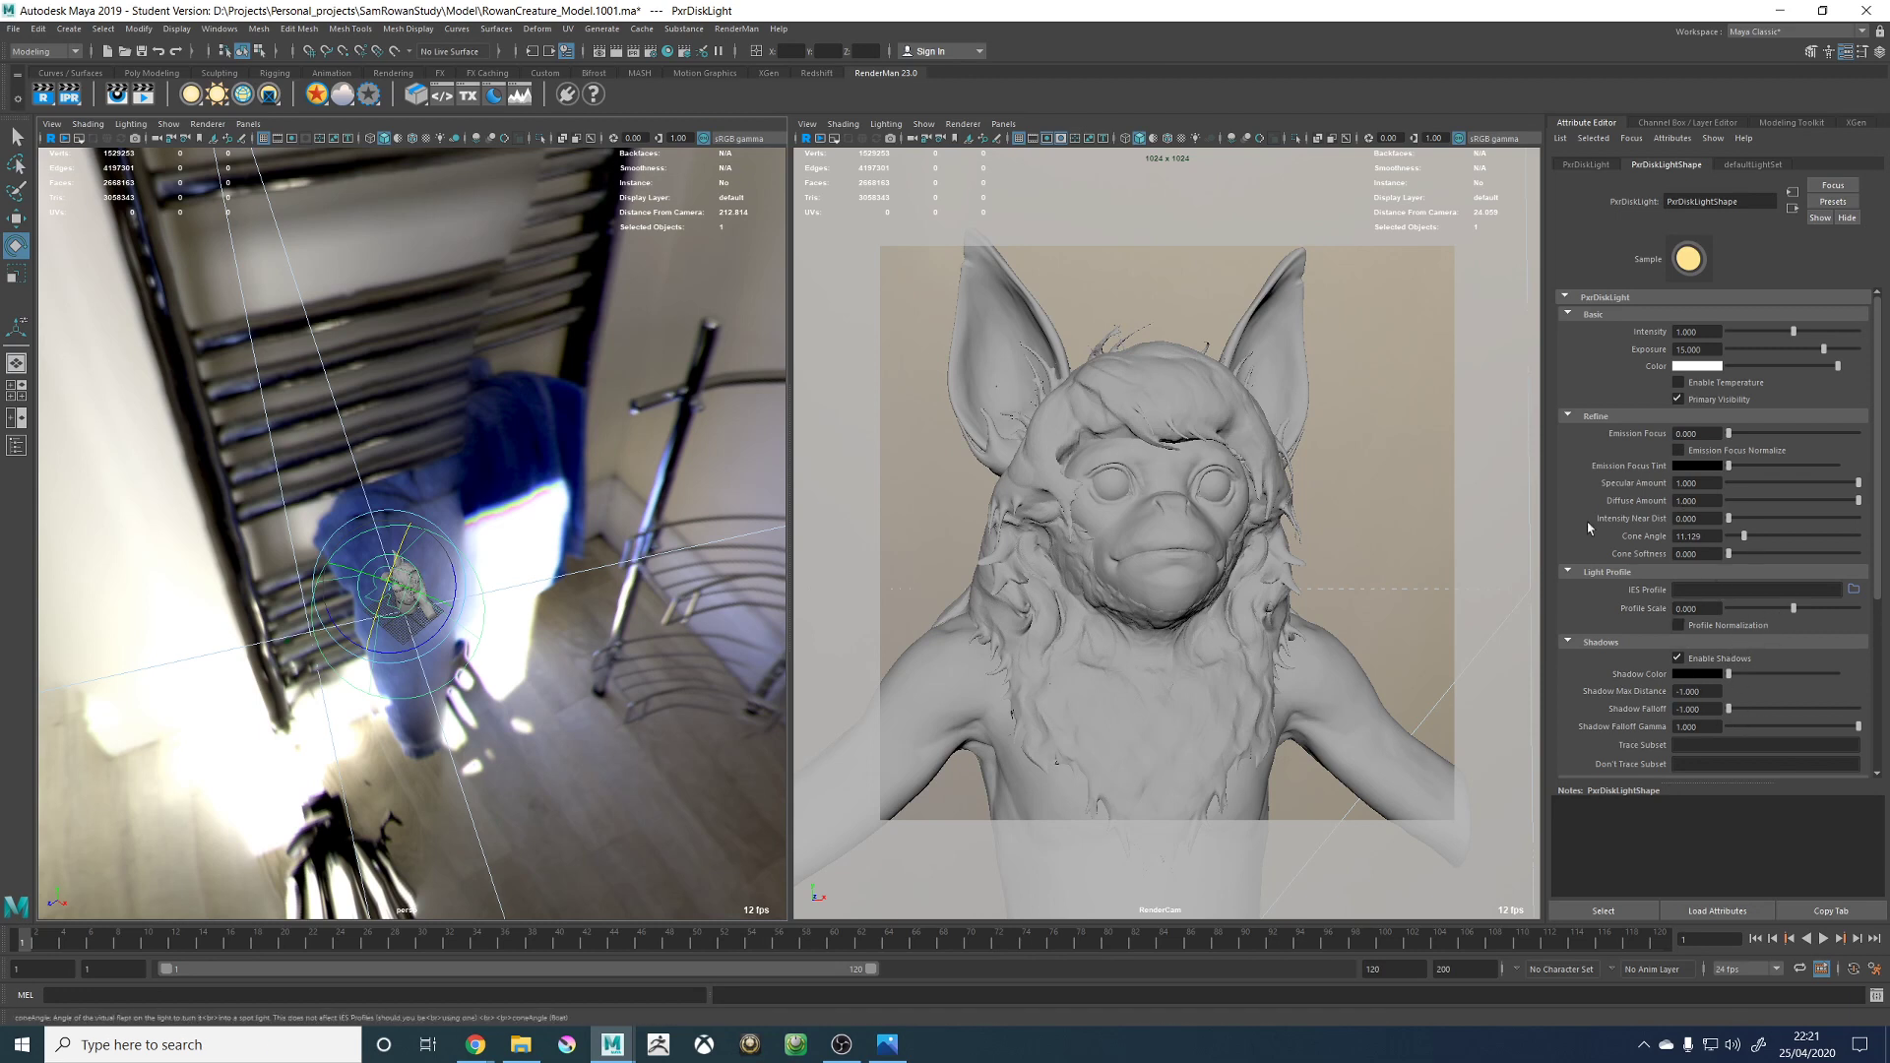
# Switch the RenderCam view back to live RenderMan rendering.
pyautogui.click(209, 124)
pyautogui.click(1052, 194)
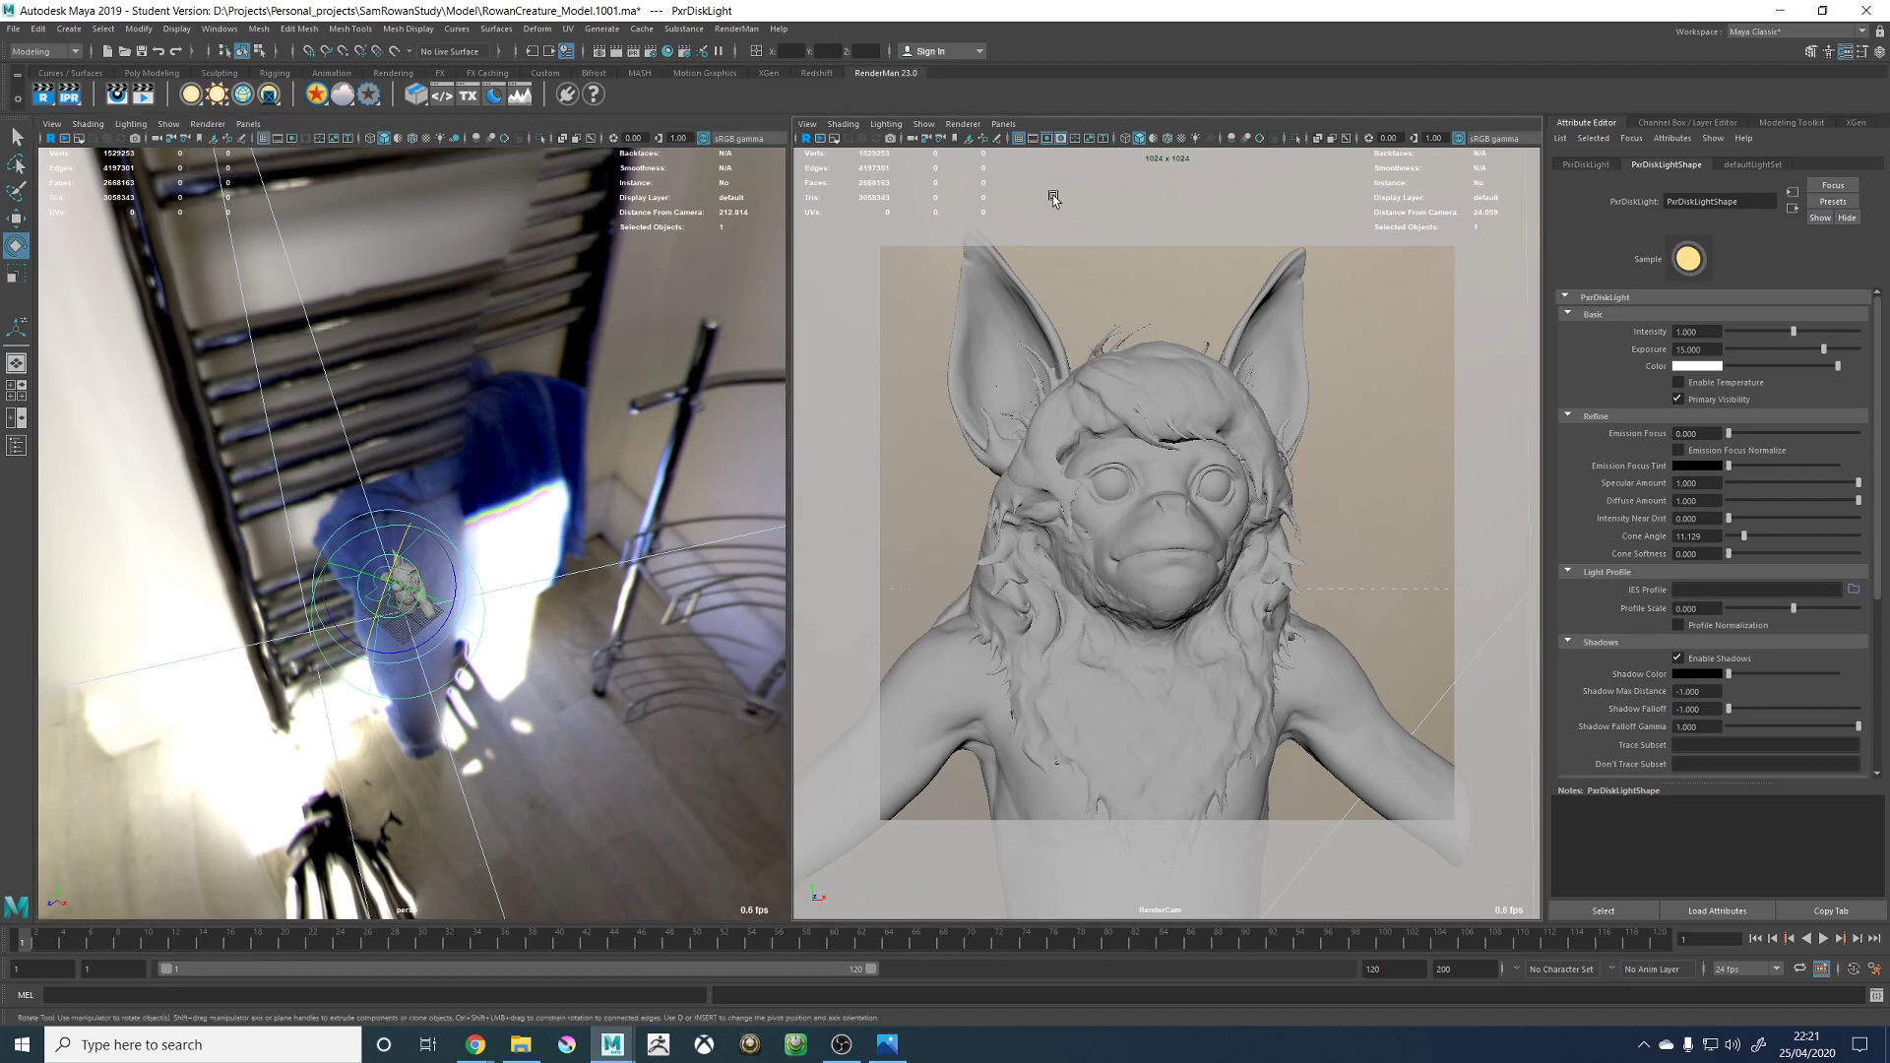
pyautogui.click(968, 126)
pyautogui.click(971, 164)
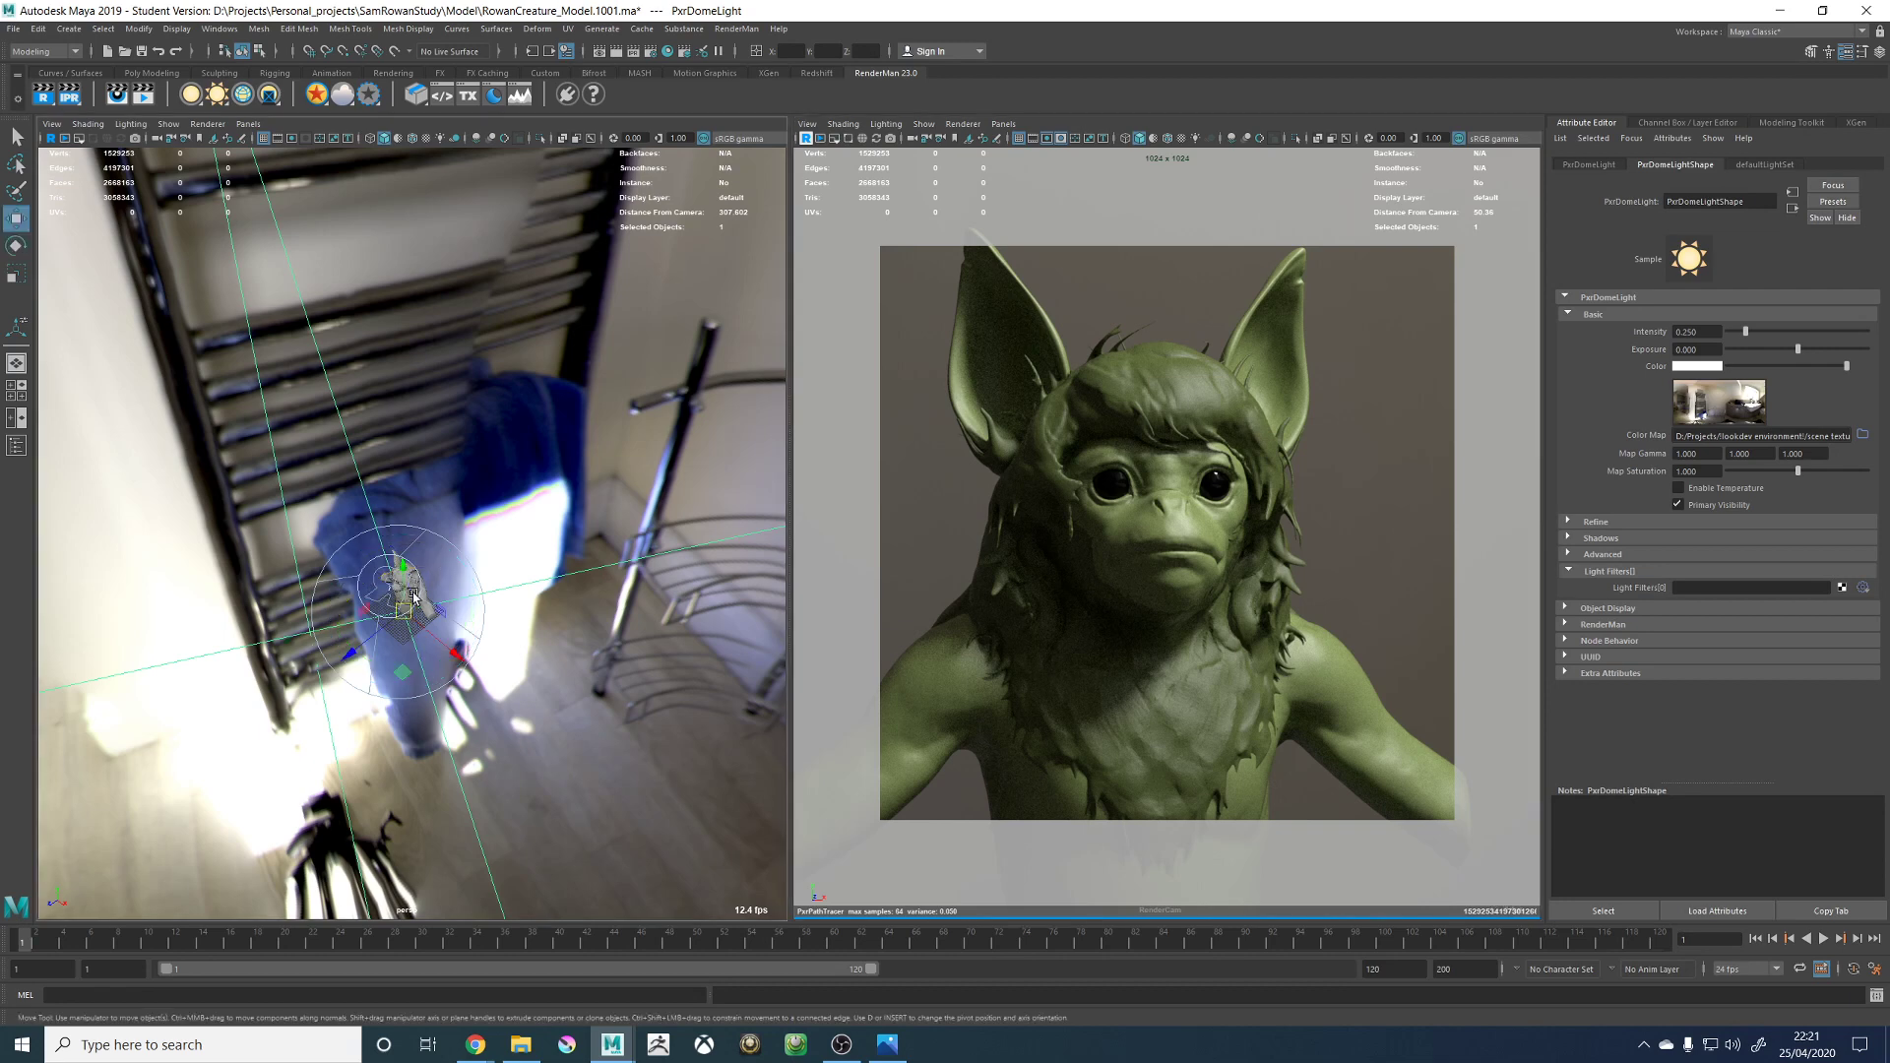
# Select the disk light and reposition it around the creature, bringing it above the head and out to one side.
pyautogui.press('w')
pyautogui.click(365, 564)
pyautogui.moveTo(389, 588); pyautogui.dragTo(436, 672)
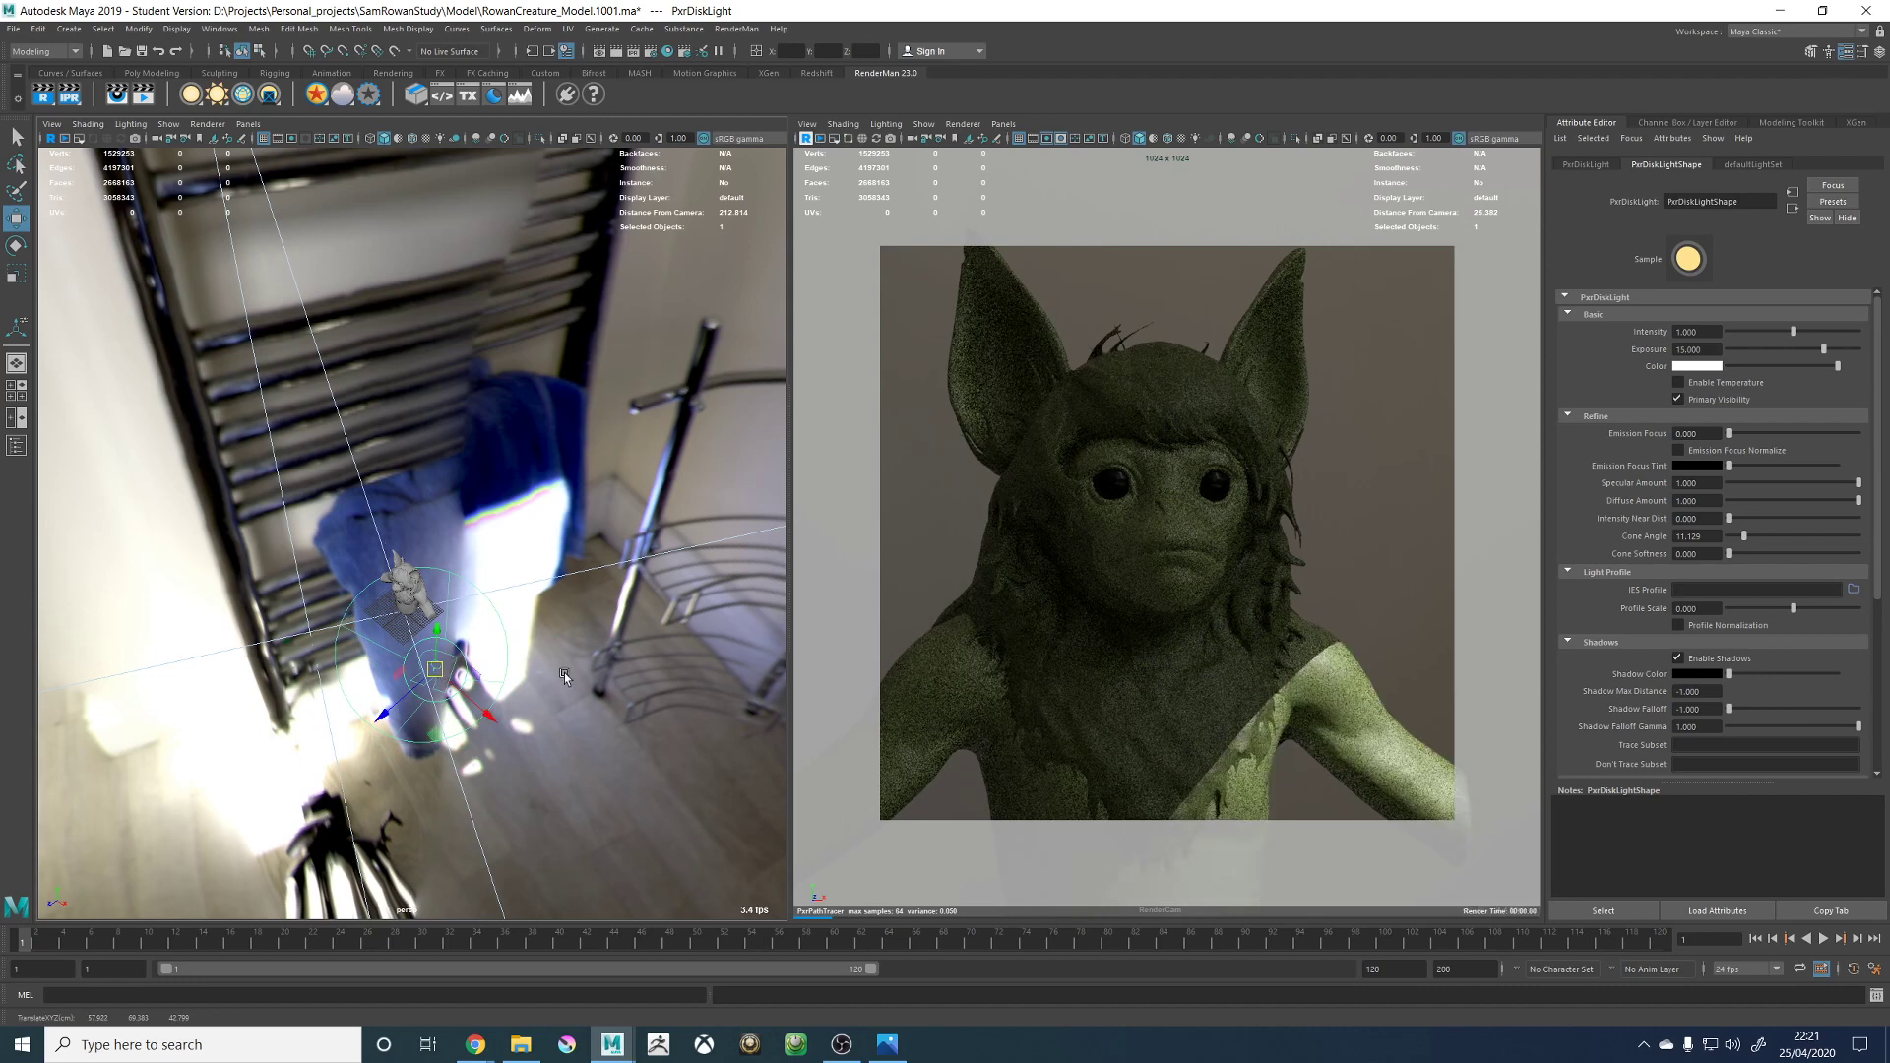
pyautogui.keyDown('alt'); pyautogui.moveTo(542, 640); pyautogui.dragTo(553, 654); pyautogui.keyUp('alt')
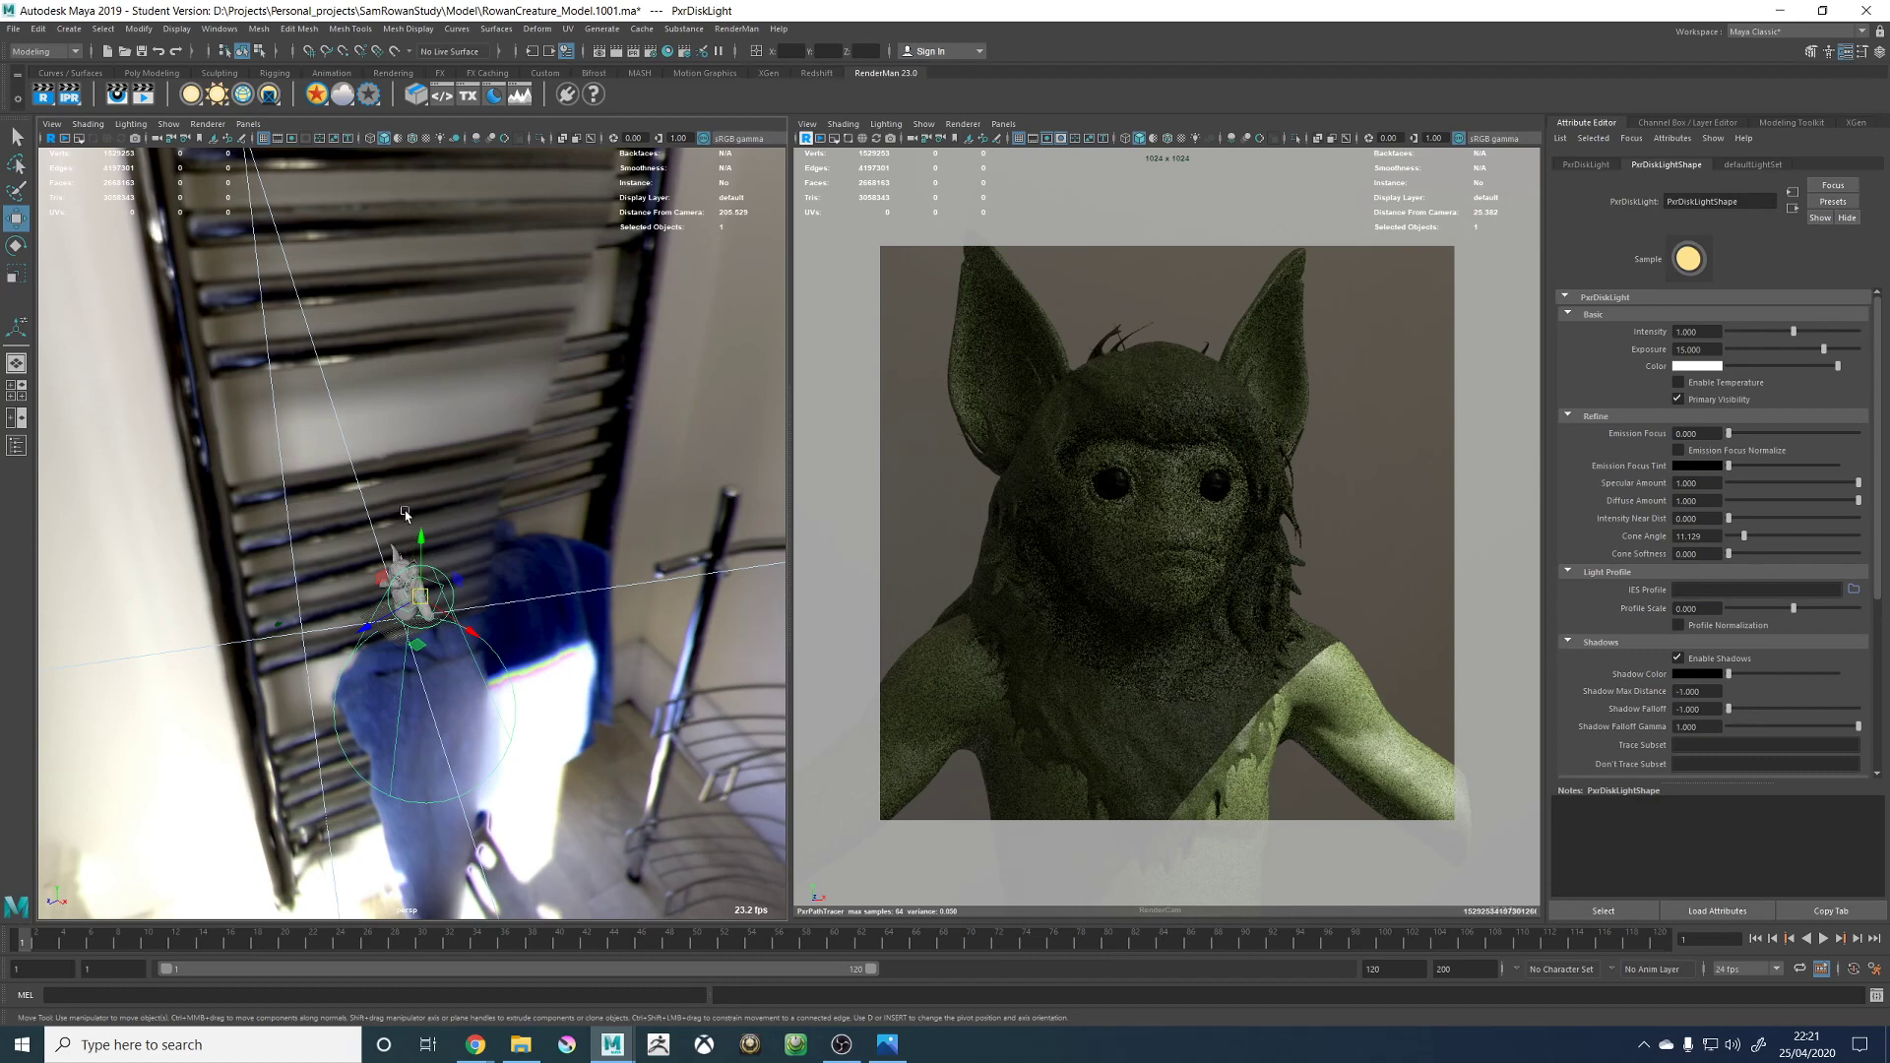
pyautogui.moveTo(419, 595); pyautogui.dragTo(411, 516)
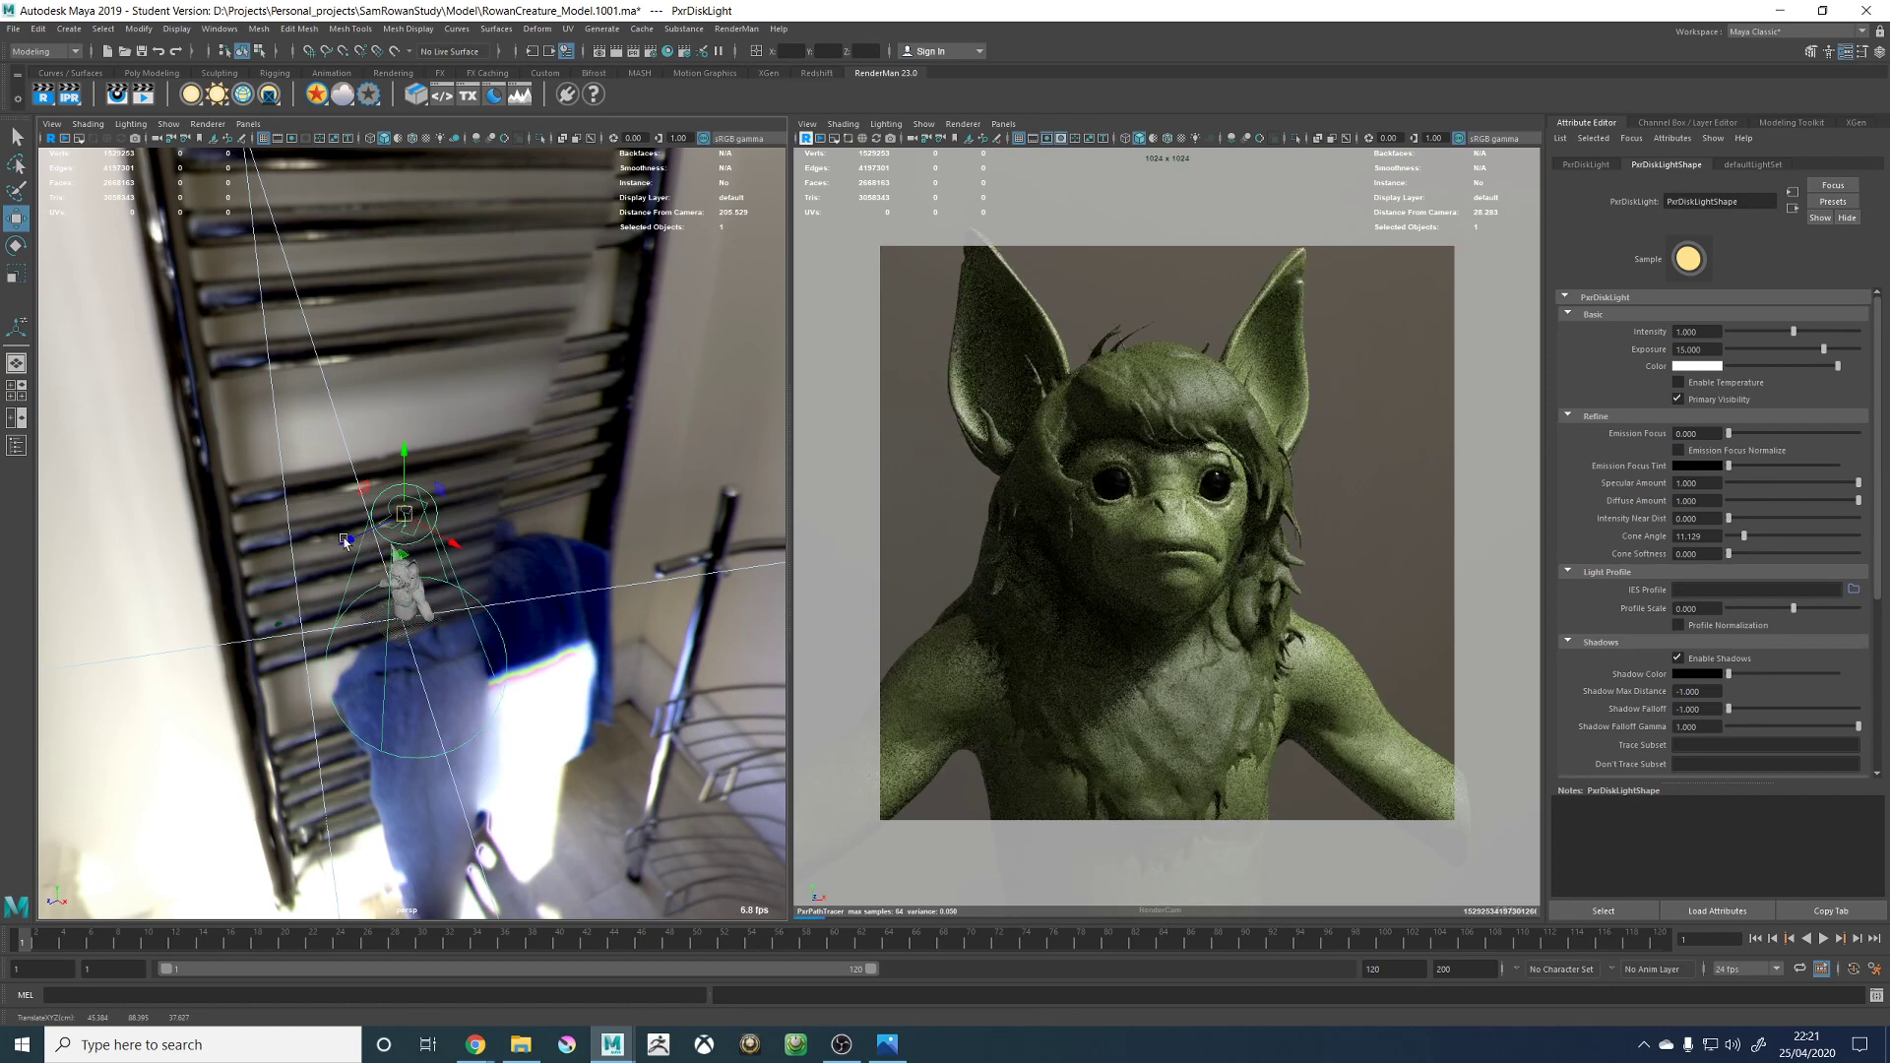
pyautogui.moveTo(456, 546); pyautogui.dragTo(508, 568)
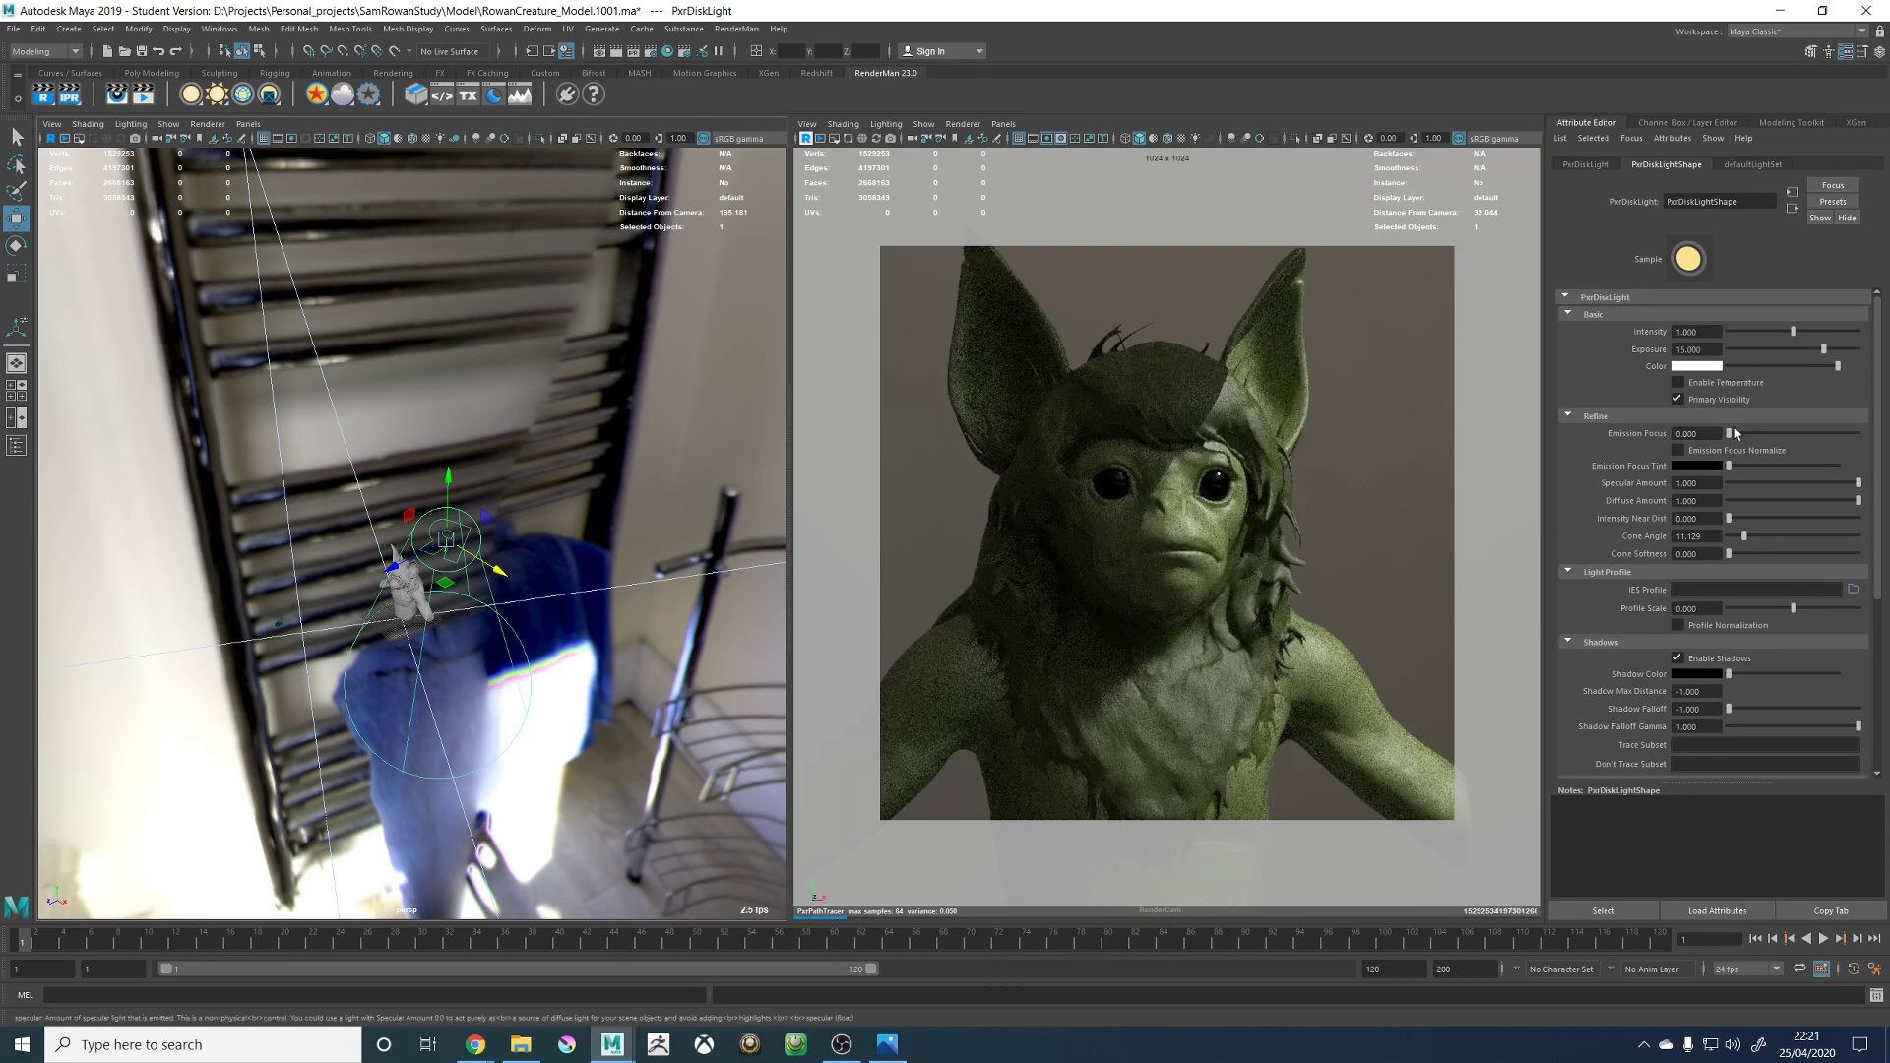
# Widen the disk light's cone angle to 90 and move the light farther out in front of and higher above the creature.
pyautogui.moveTo(1743, 538); pyautogui.dragTo(1860, 536)
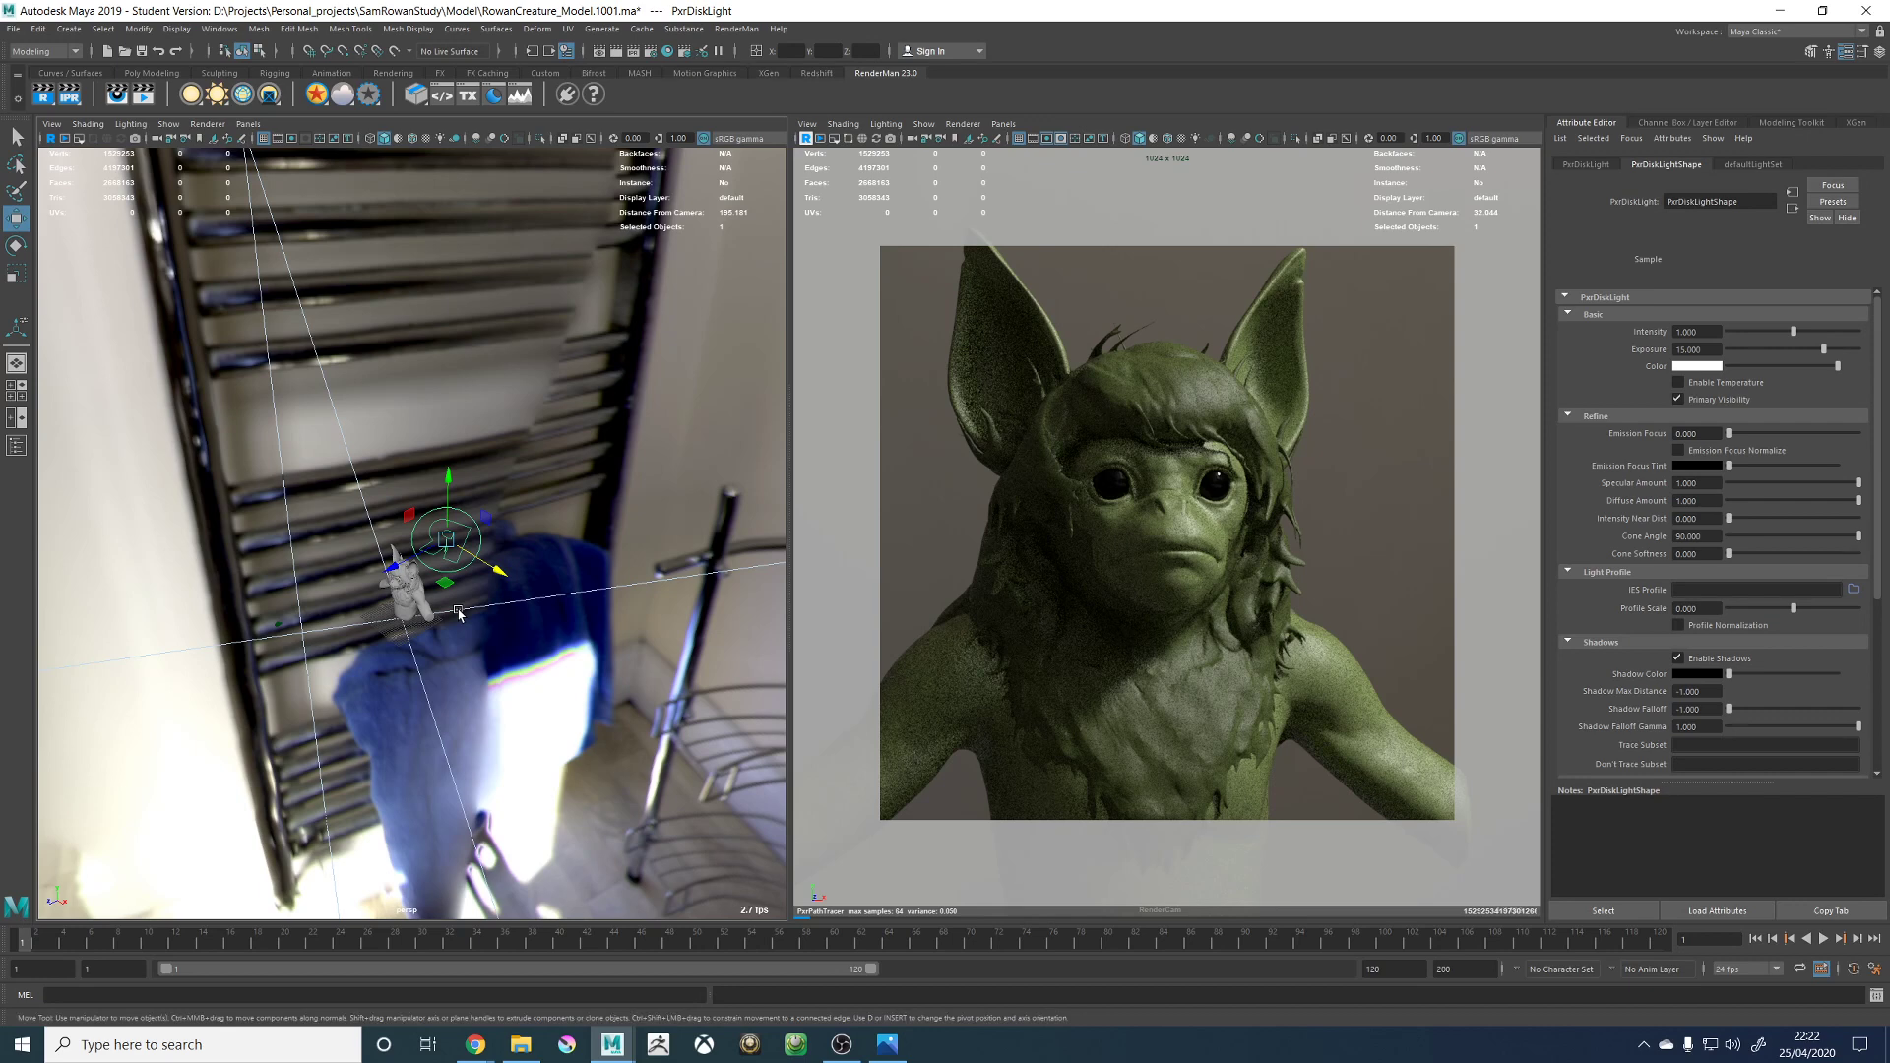
pyautogui.moveTo(458, 613); pyautogui.dragTo(458, 615)
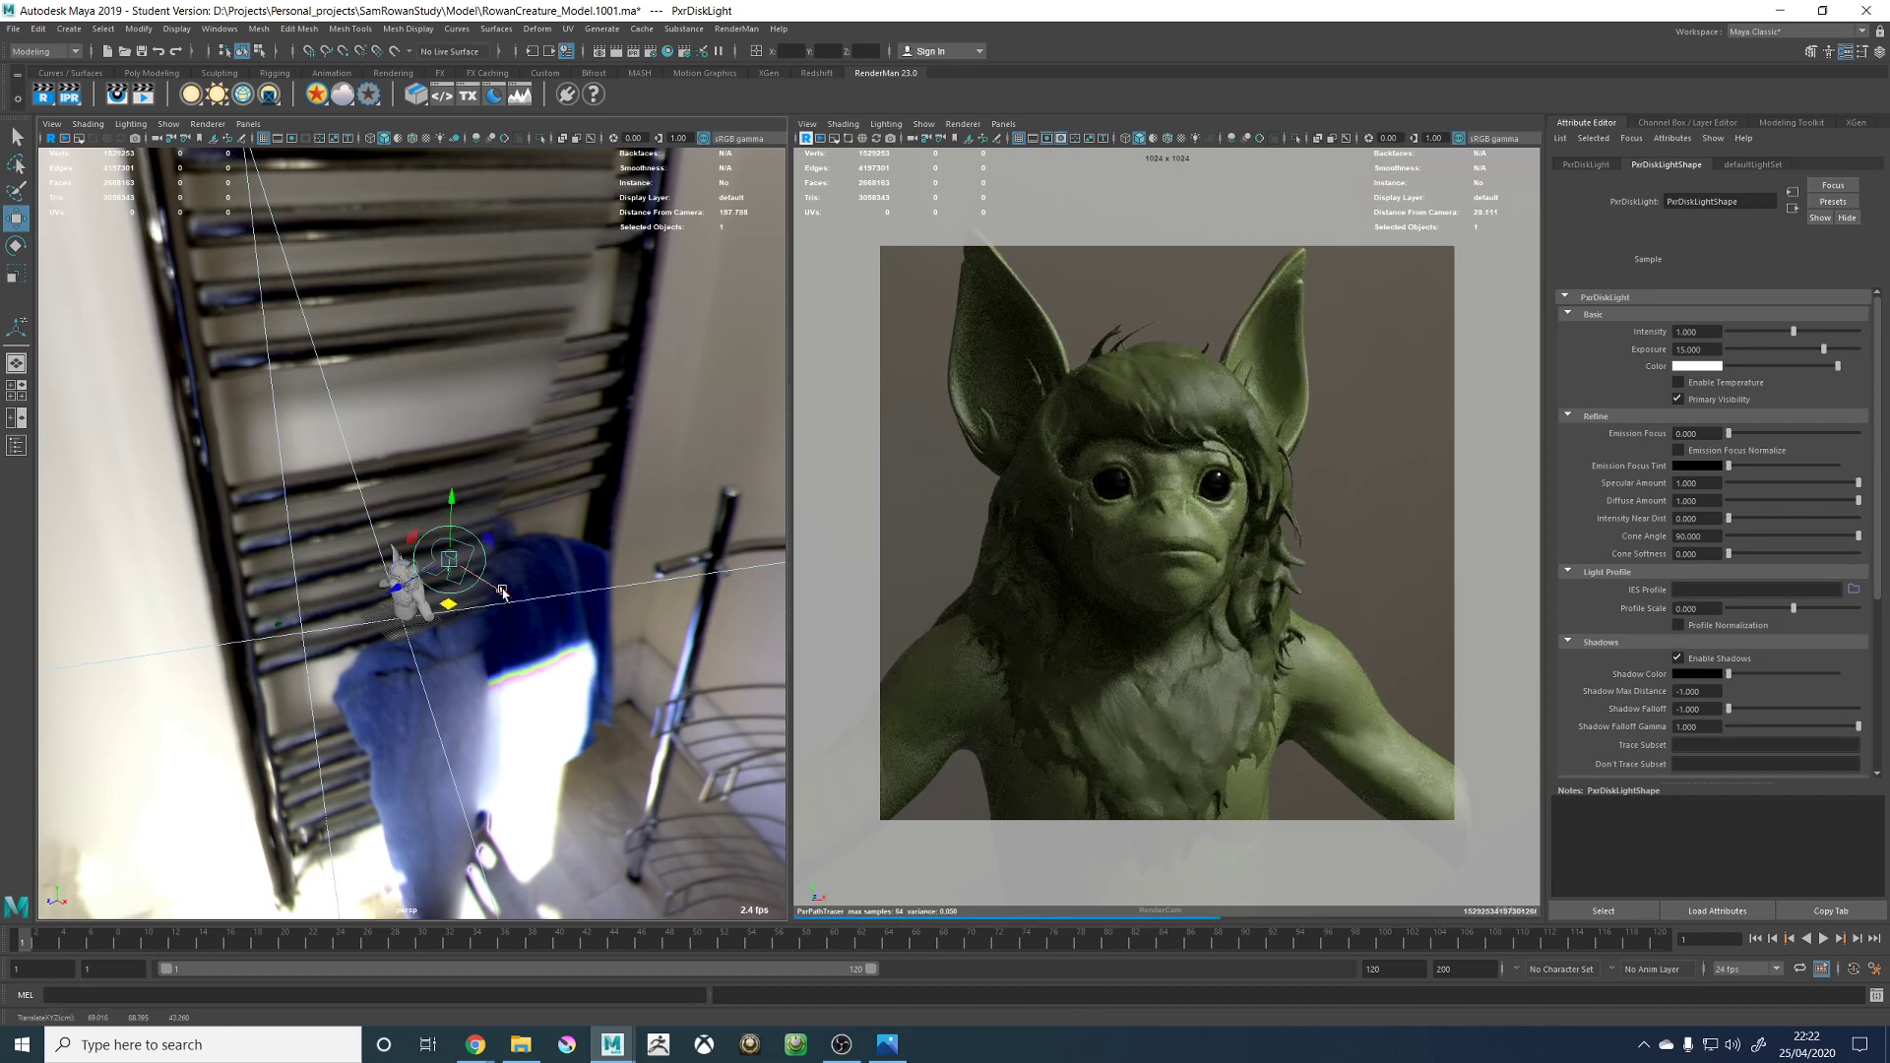
pyautogui.moveTo(501, 591); pyautogui.dragTo(557, 628)
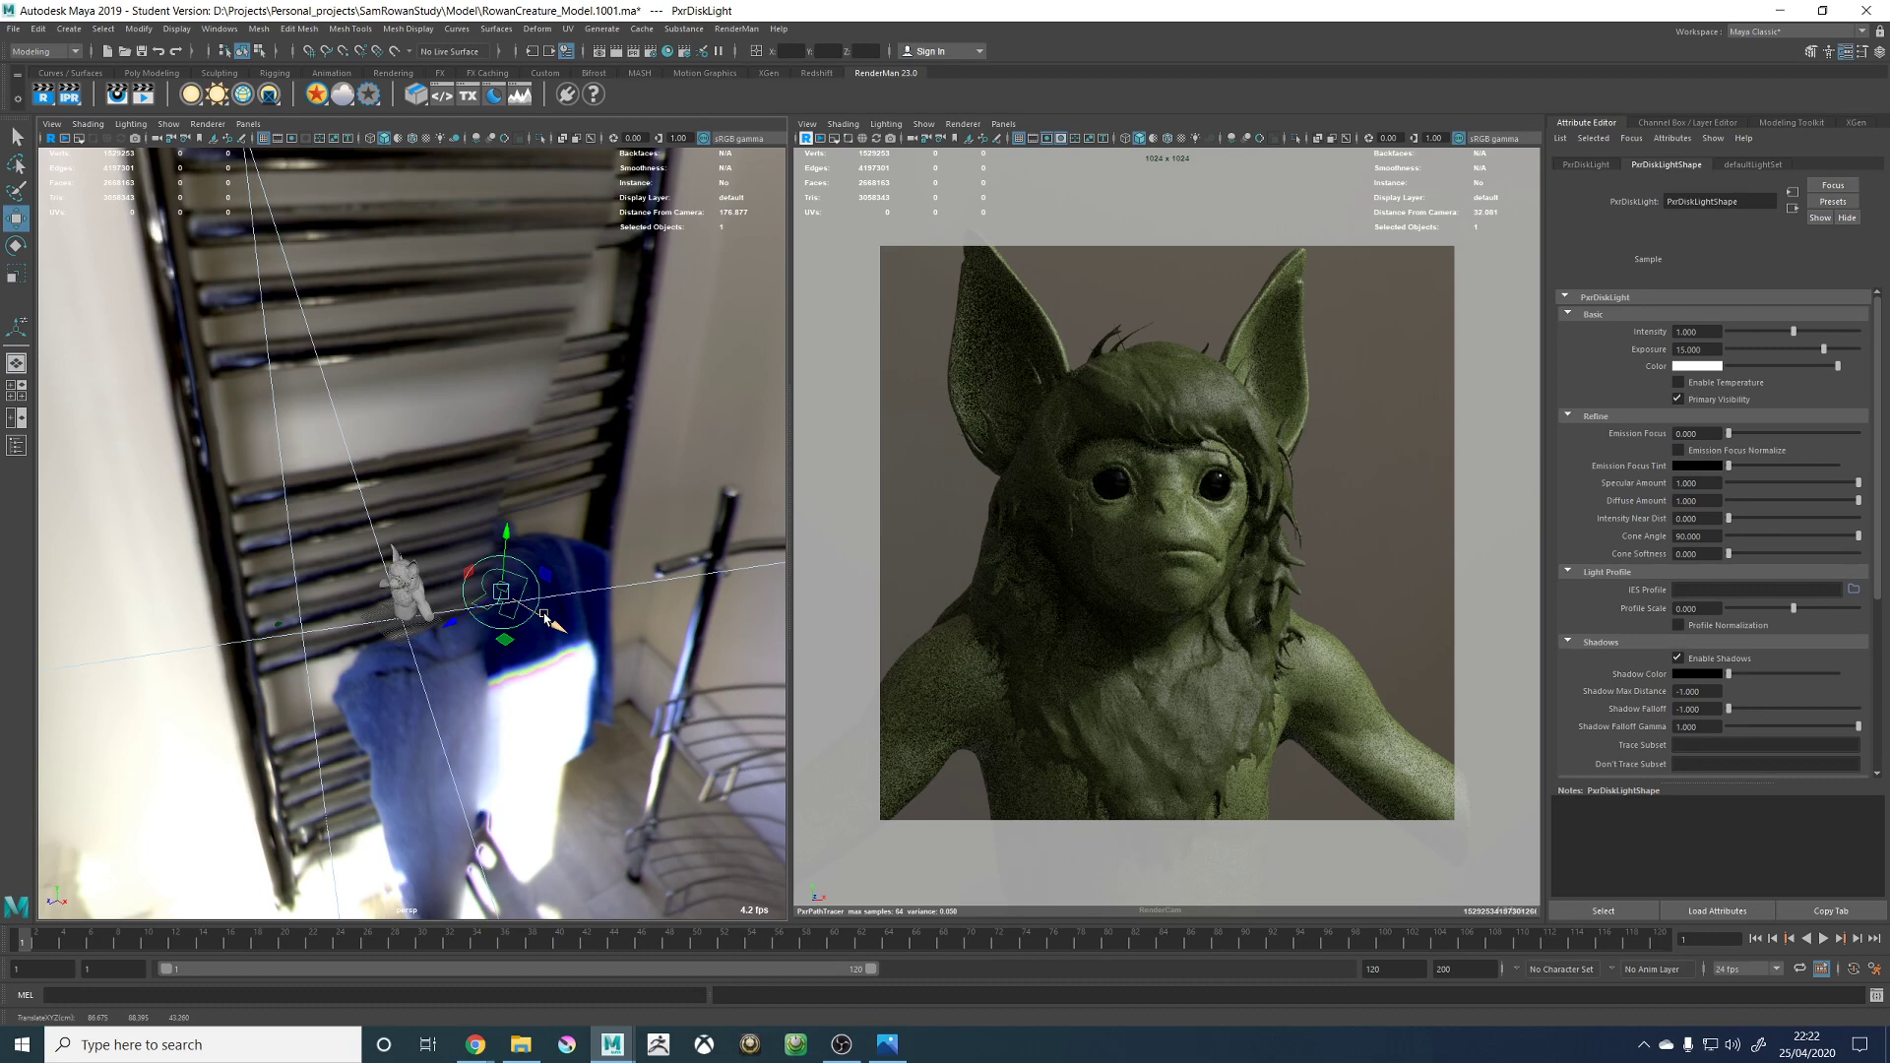
pyautogui.moveTo(449, 626); pyautogui.dragTo(341, 664)
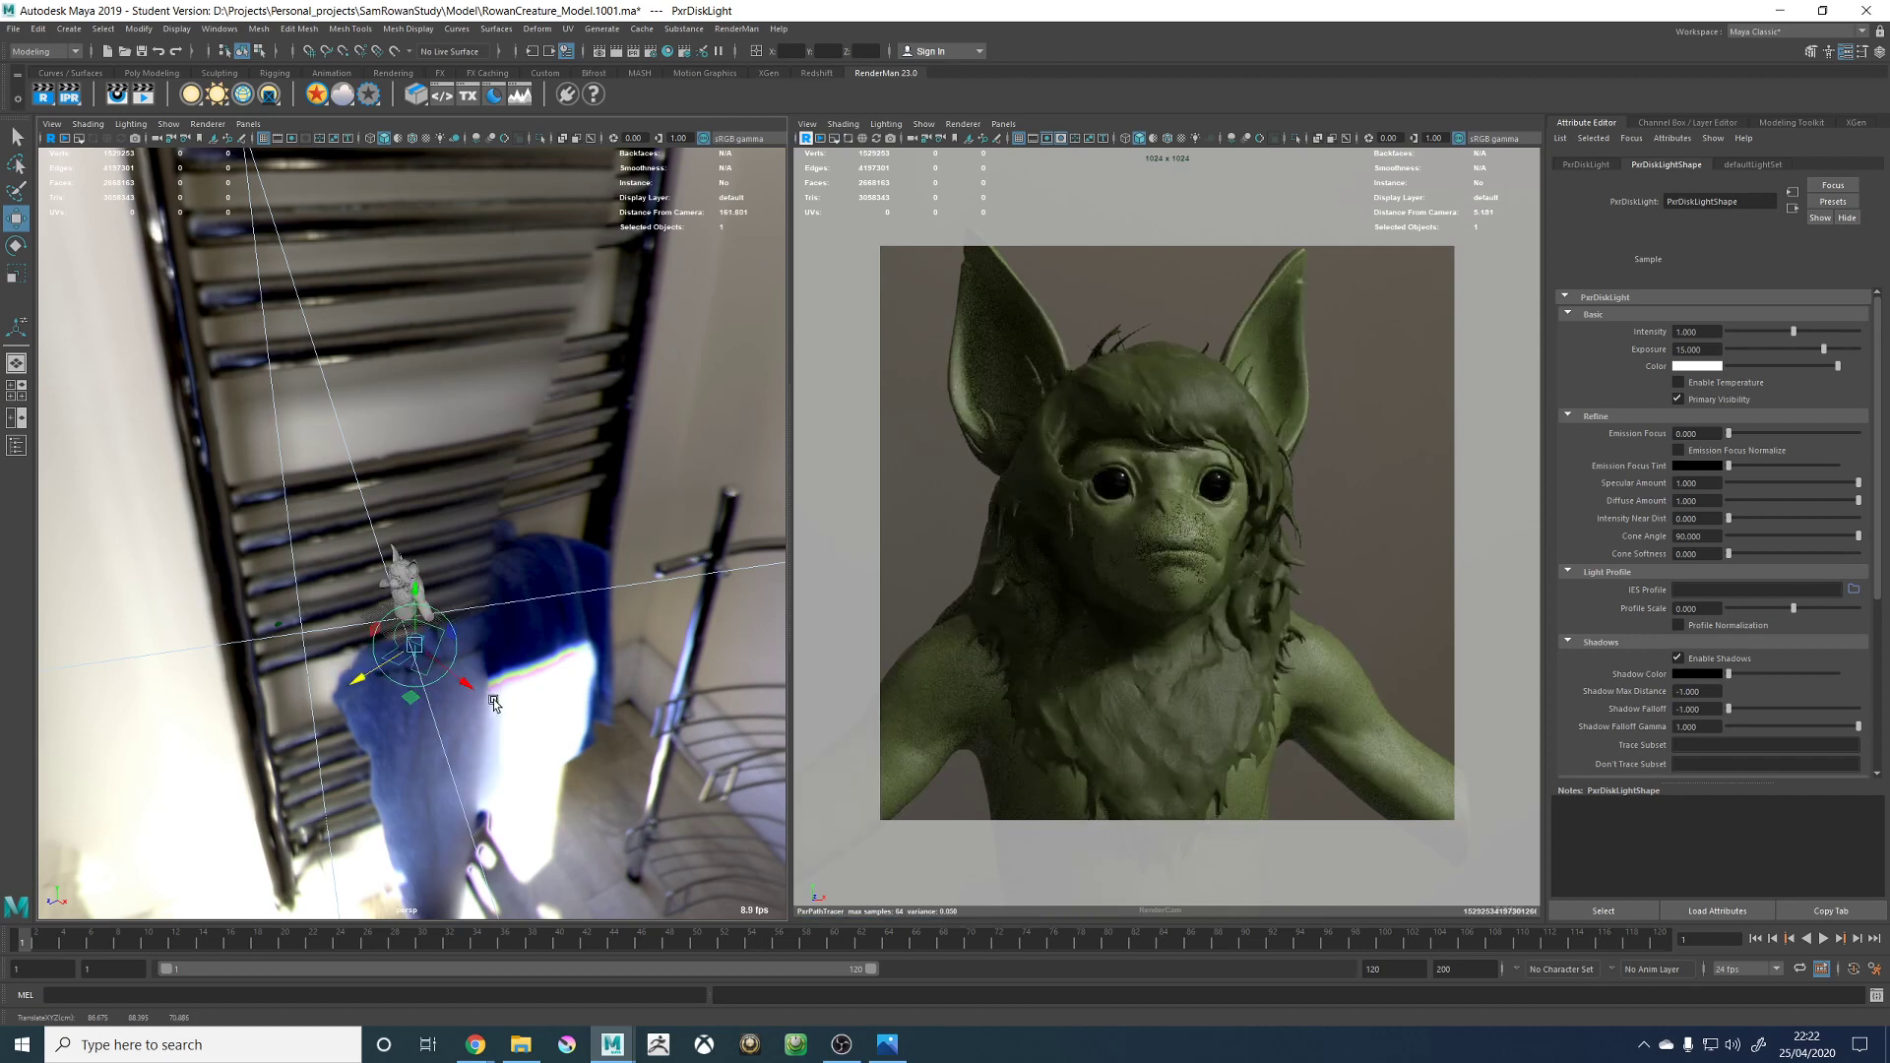
pyautogui.moveTo(493, 699); pyautogui.dragTo(505, 709)
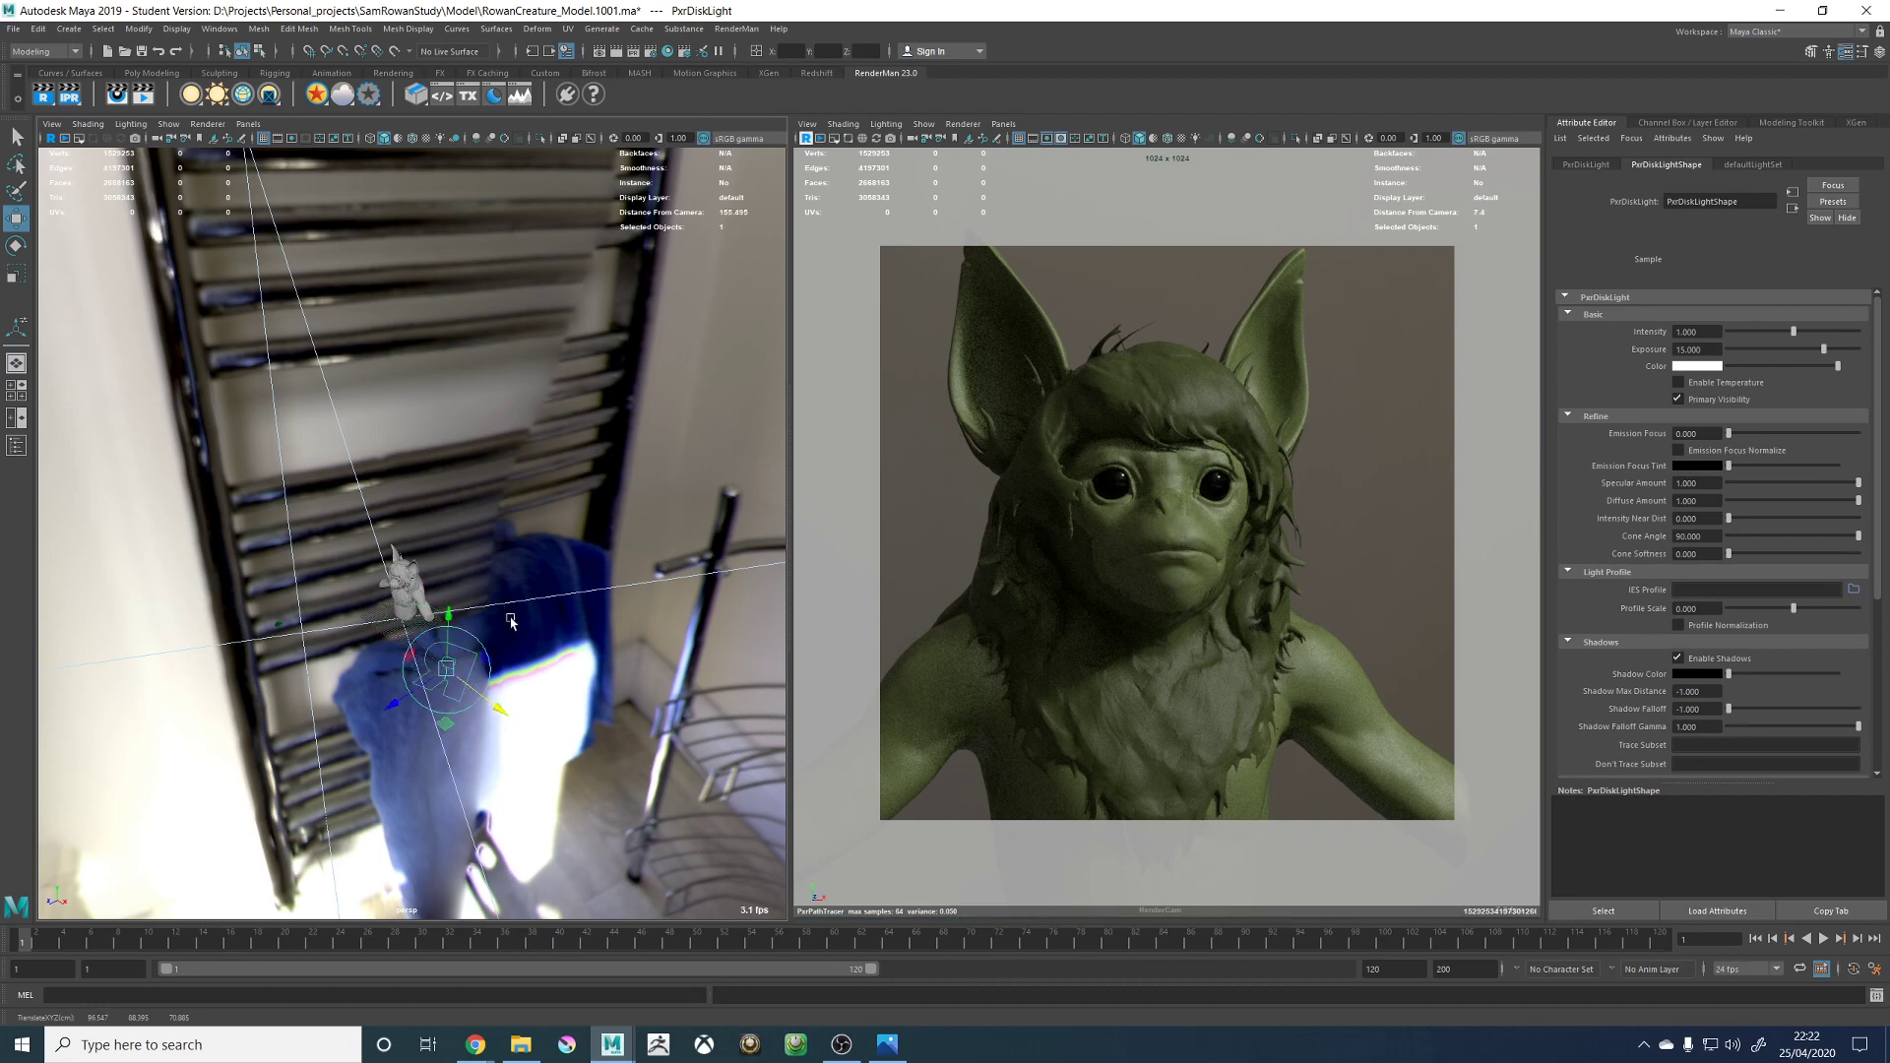
pyautogui.keyDown('alt'); pyautogui.moveTo(552, 516); pyautogui.dragTo(529, 516); pyautogui.keyUp('alt')
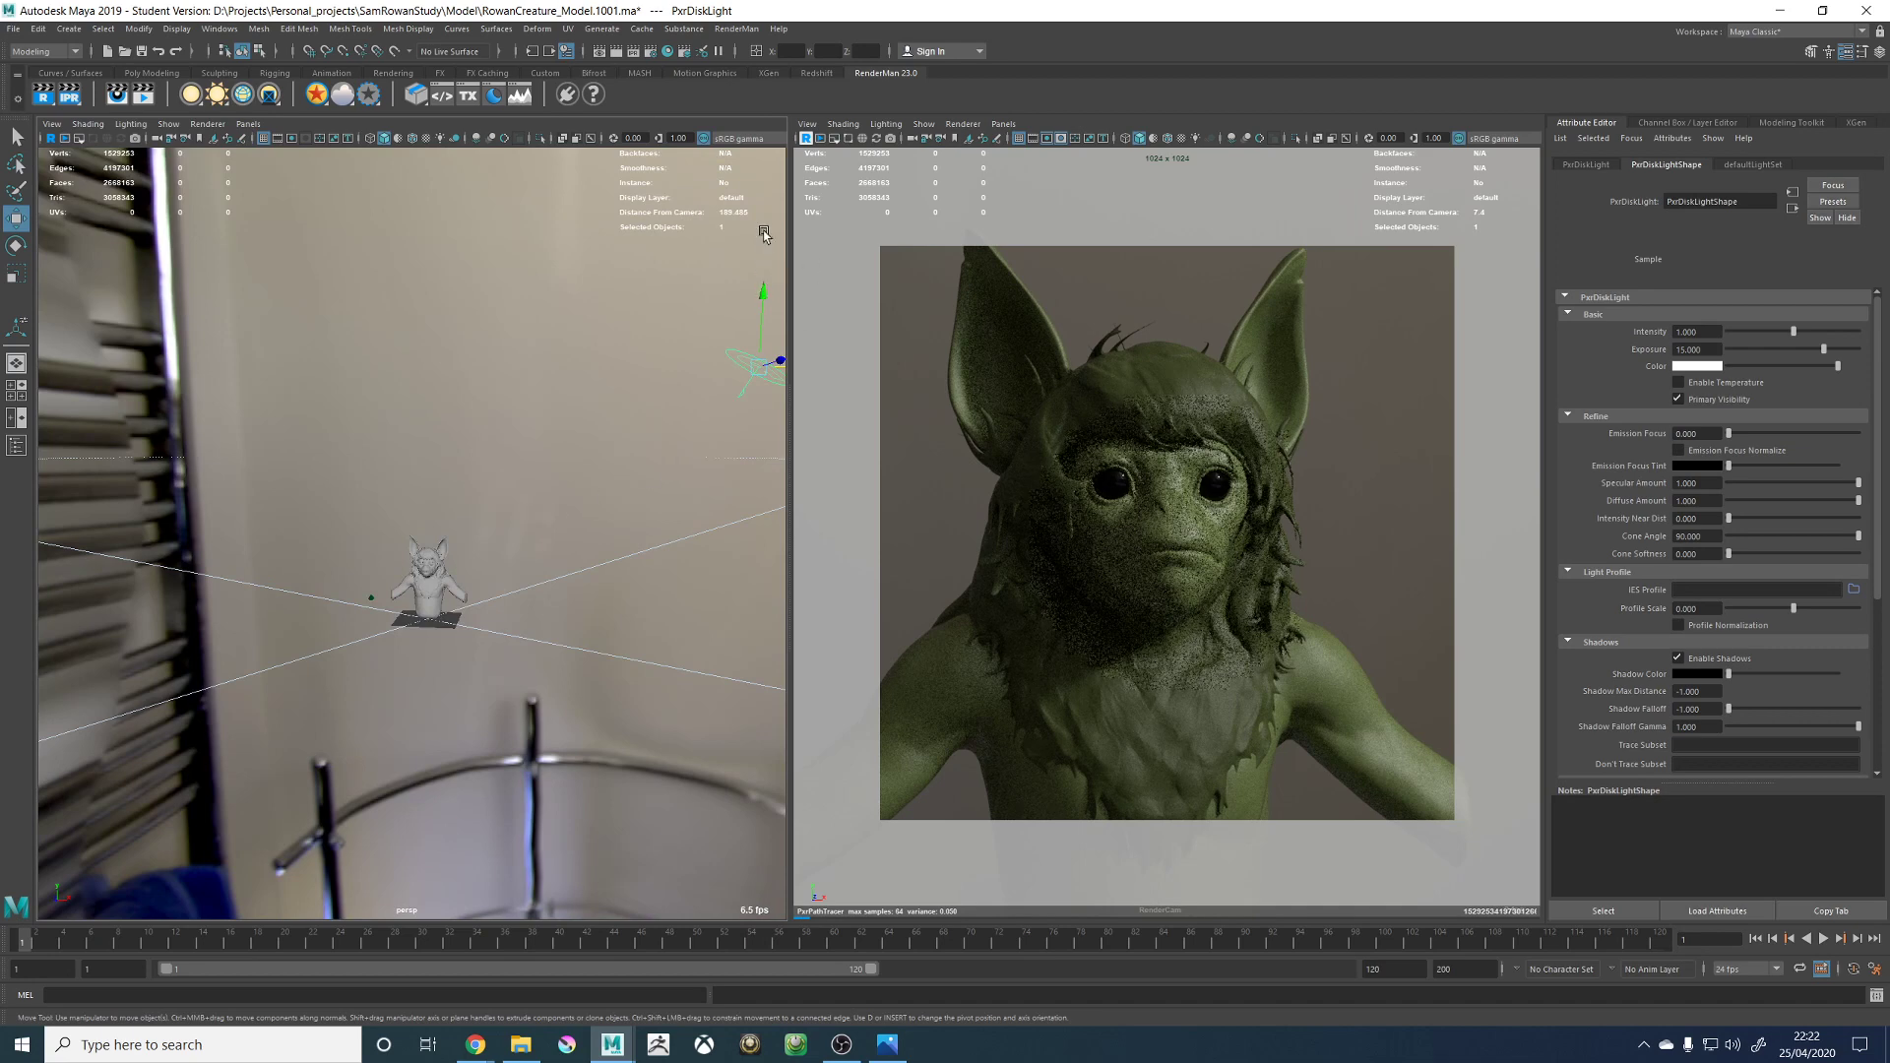
pyautogui.moveTo(763, 293); pyautogui.dragTo(764, 228)
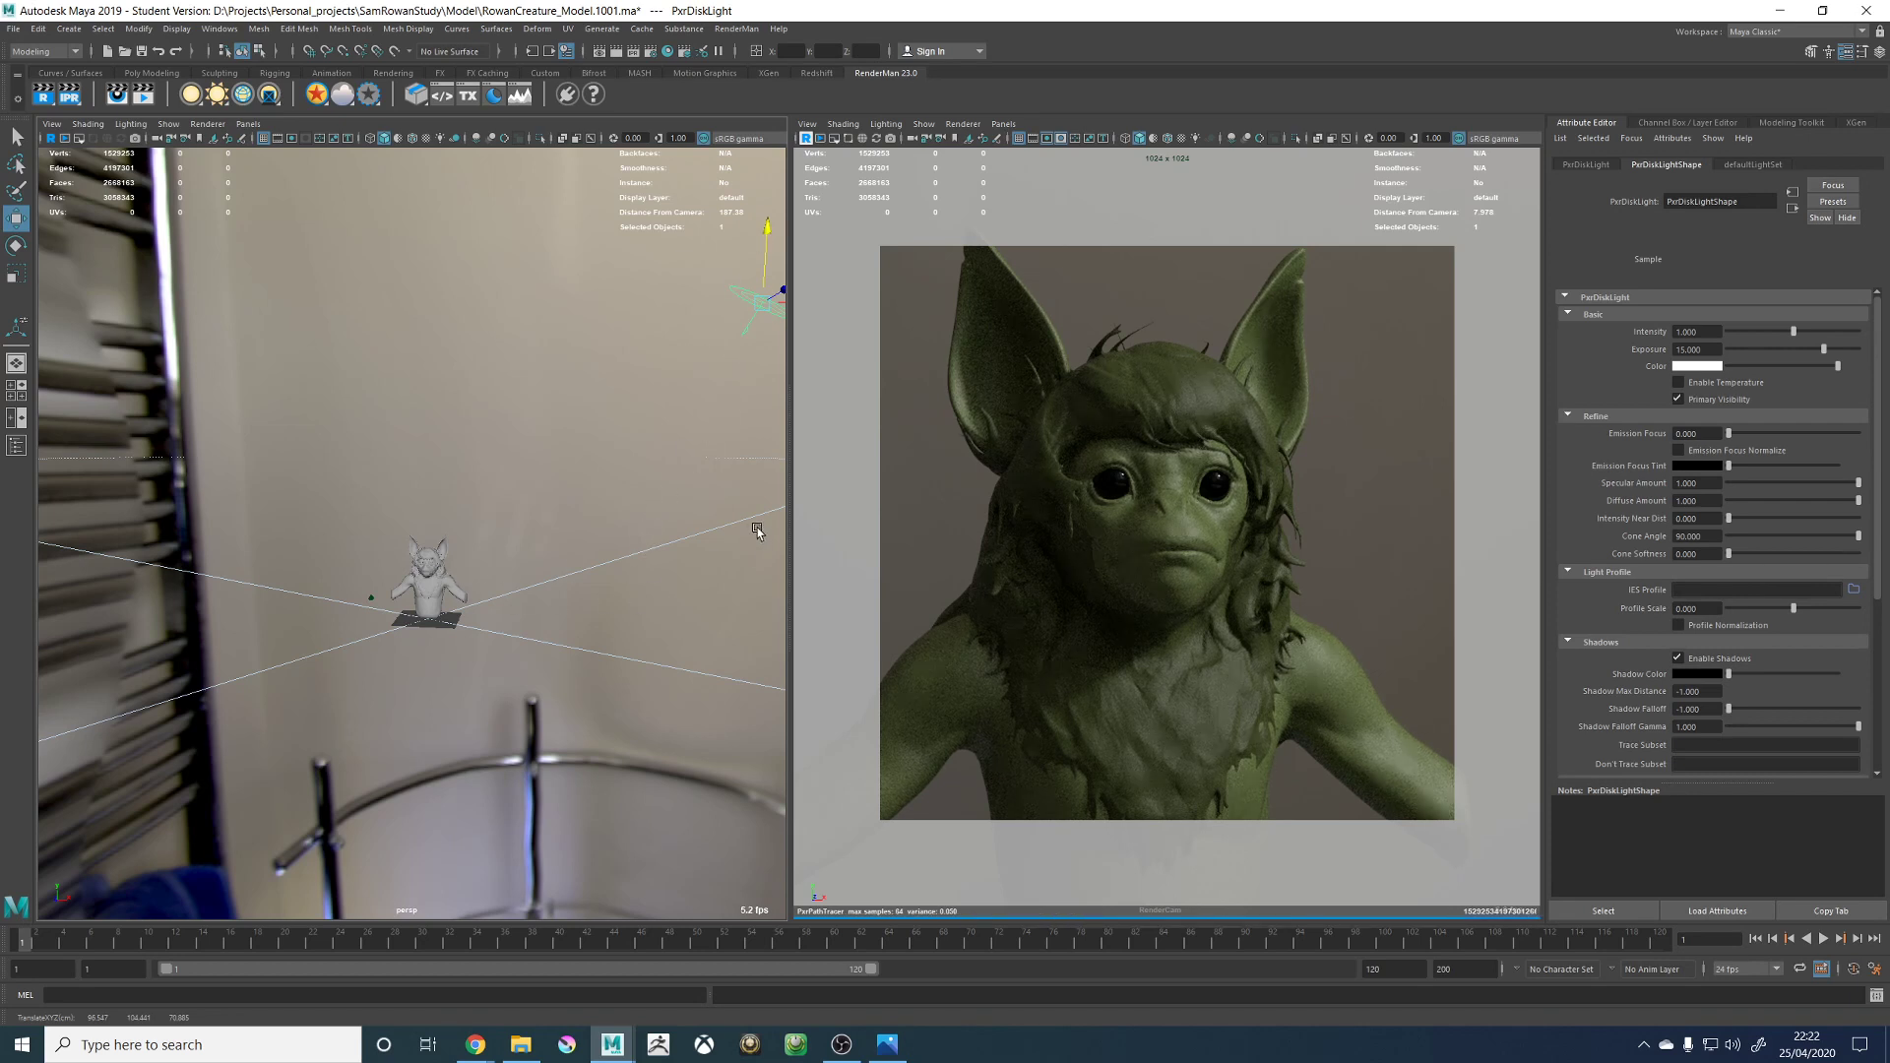
# Rotate the disk light so it tilts down towards the creature from its new position.
pyautogui.press('e')
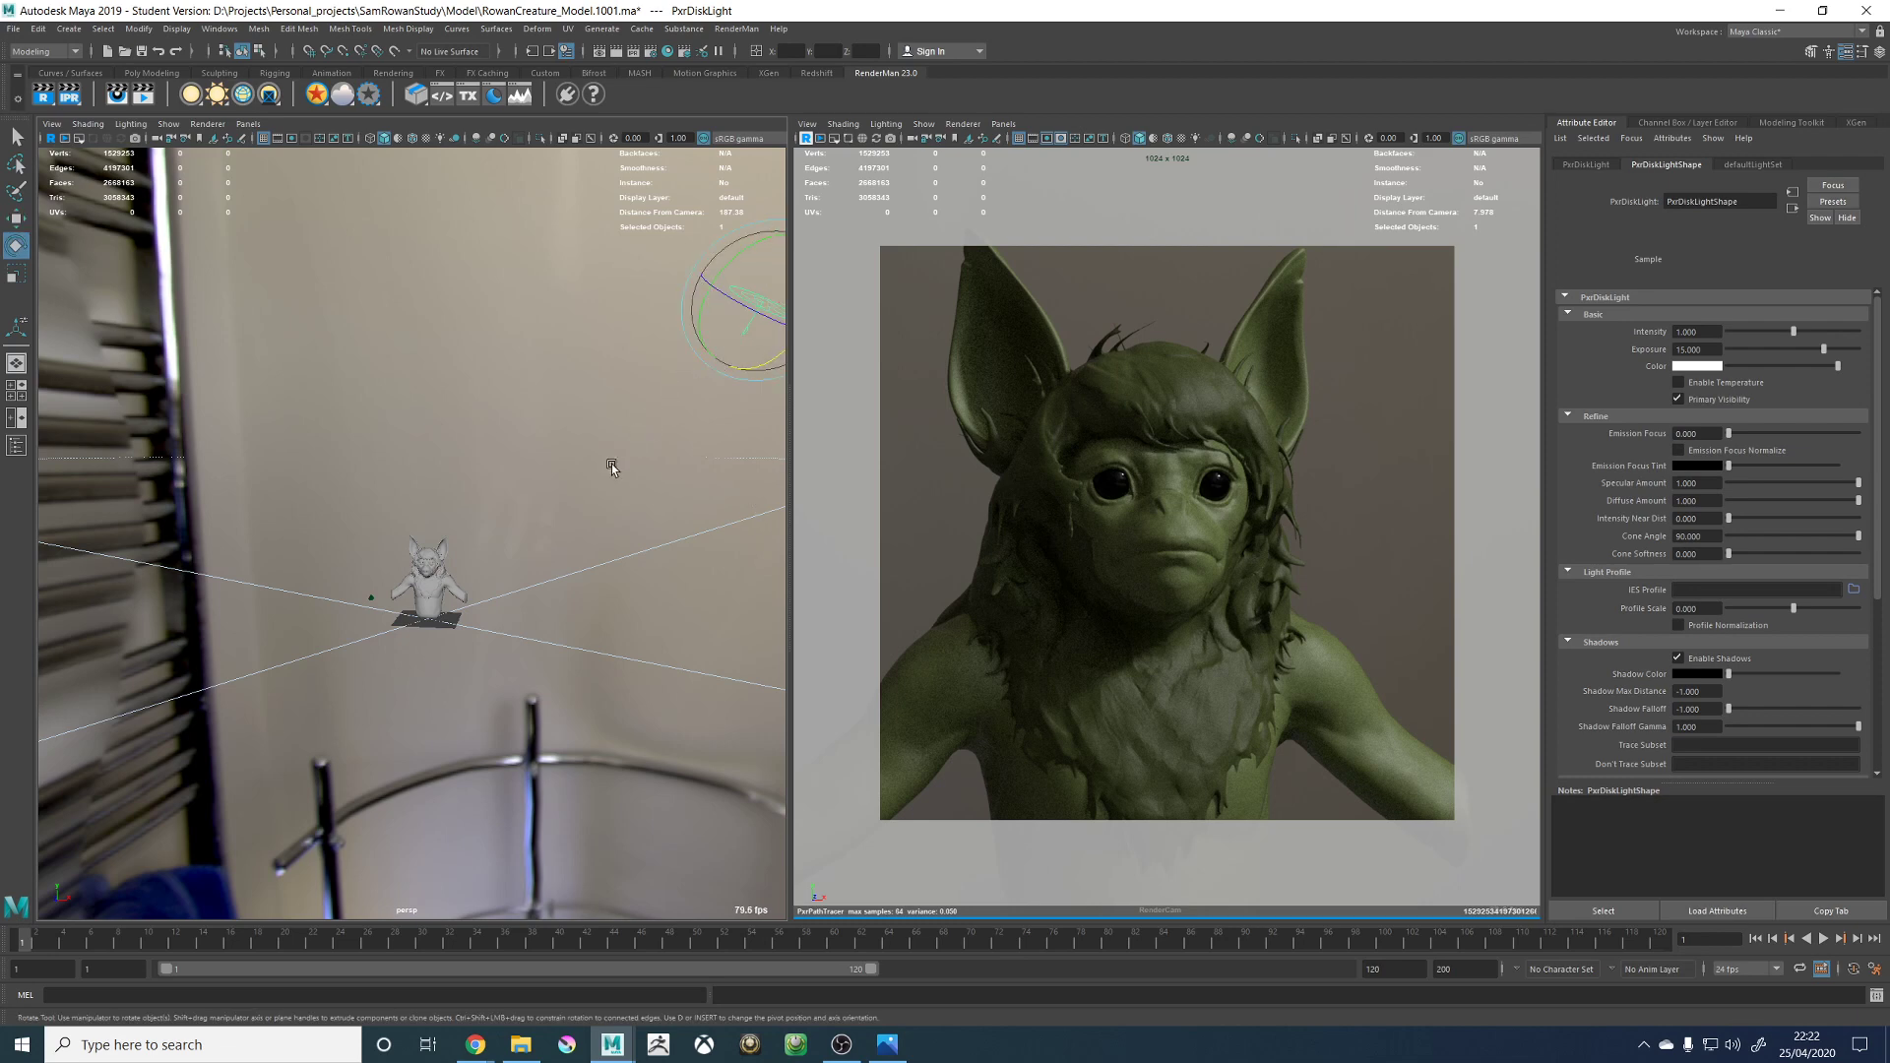
pyautogui.keyDown('alt'); pyautogui.moveTo(611, 465); pyautogui.dragTo(624, 393); pyautogui.keyUp('alt')
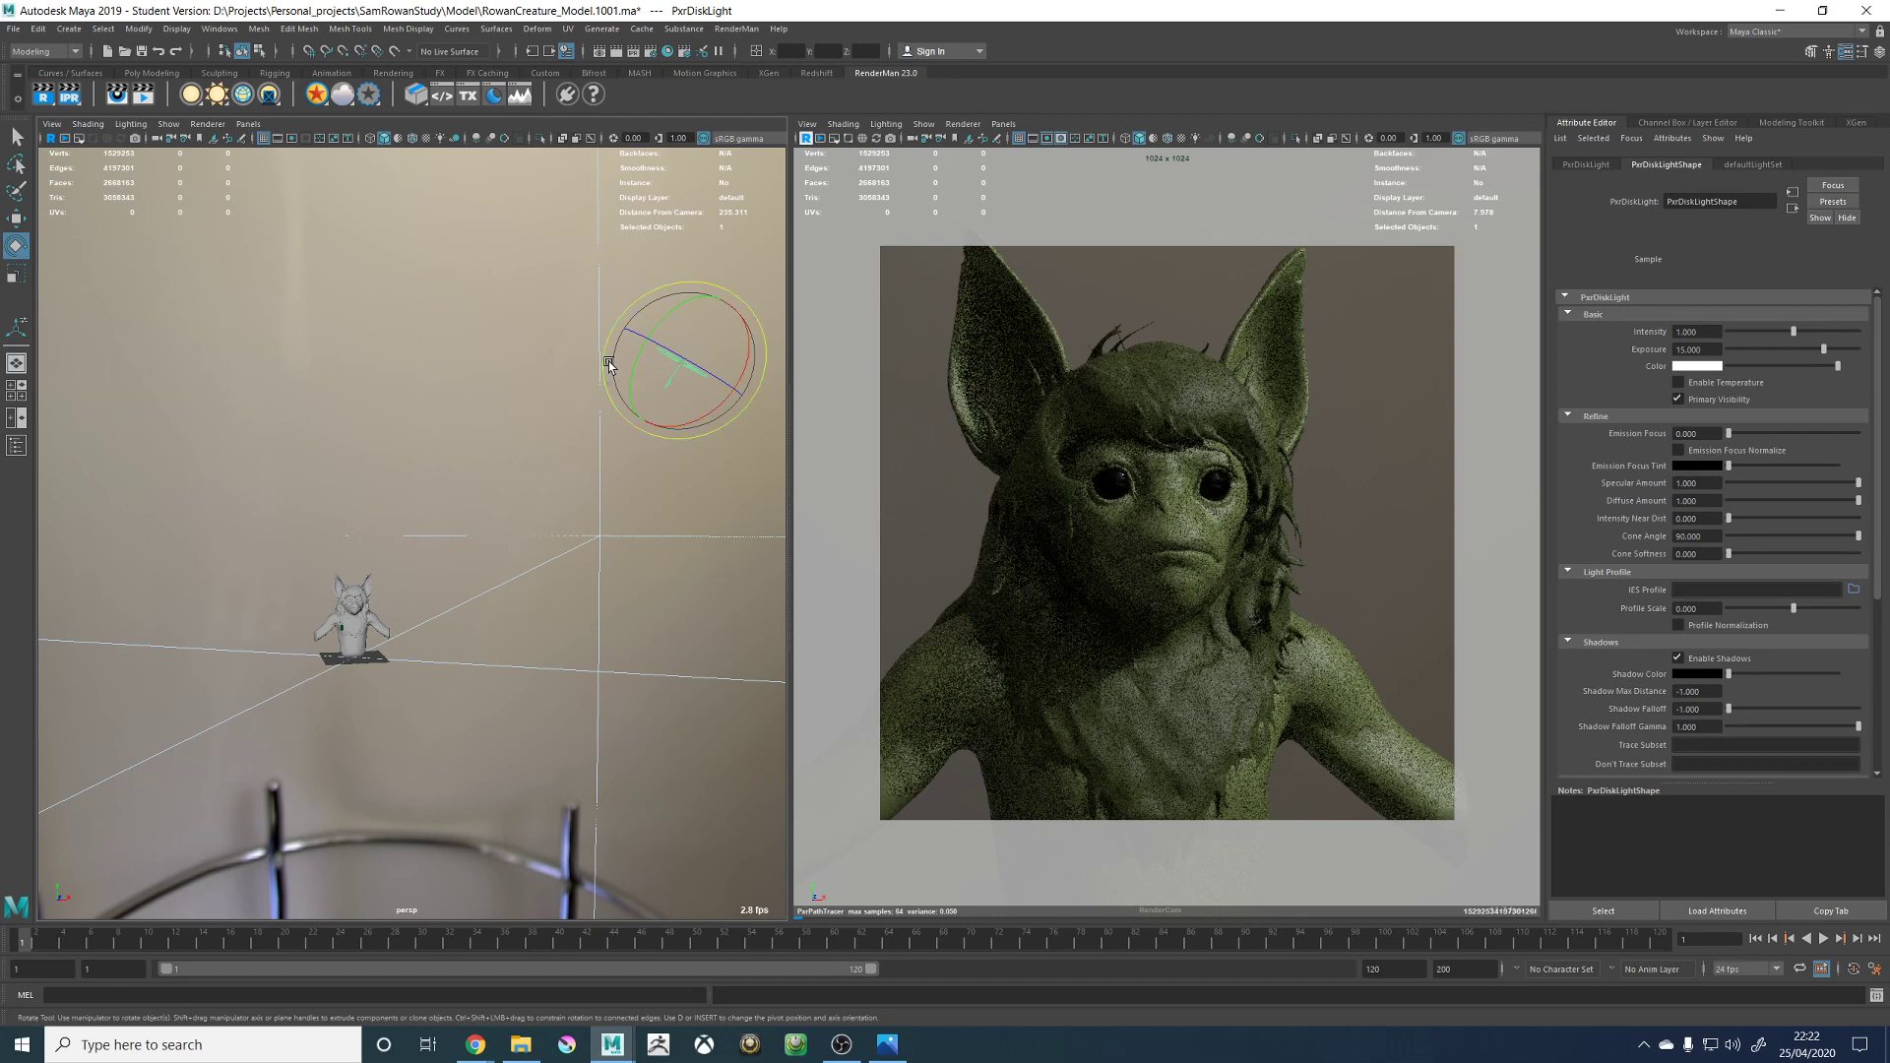
pyautogui.moveTo(610, 365); pyautogui.dragTo(601, 424)
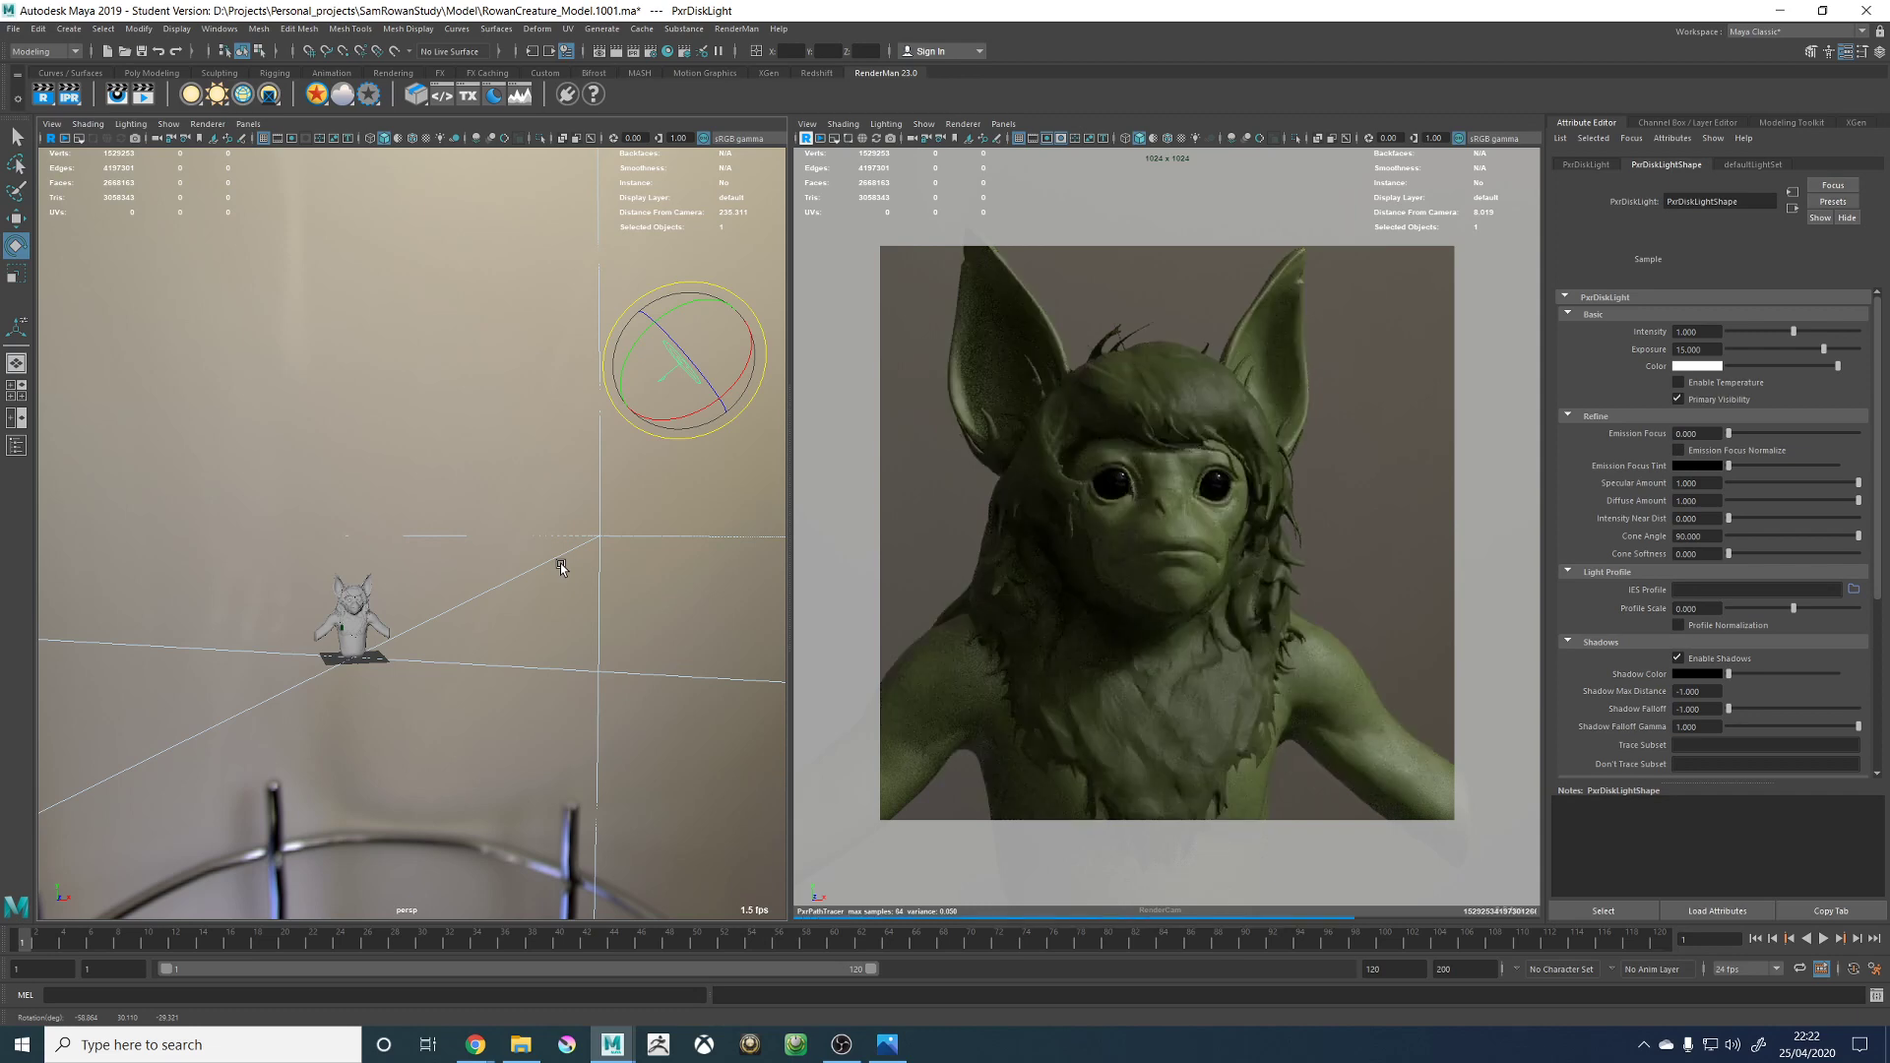
# Select the creature's eyes up close and turn off automatic loading of selected attributes, keeping the eye mesh's attributes loaded.
pyautogui.keyDown('alt'); pyautogui.moveTo(330, 652); pyautogui.dragTo(443, 659, button='right'); pyautogui.keyUp('alt')
pyautogui.press('f')
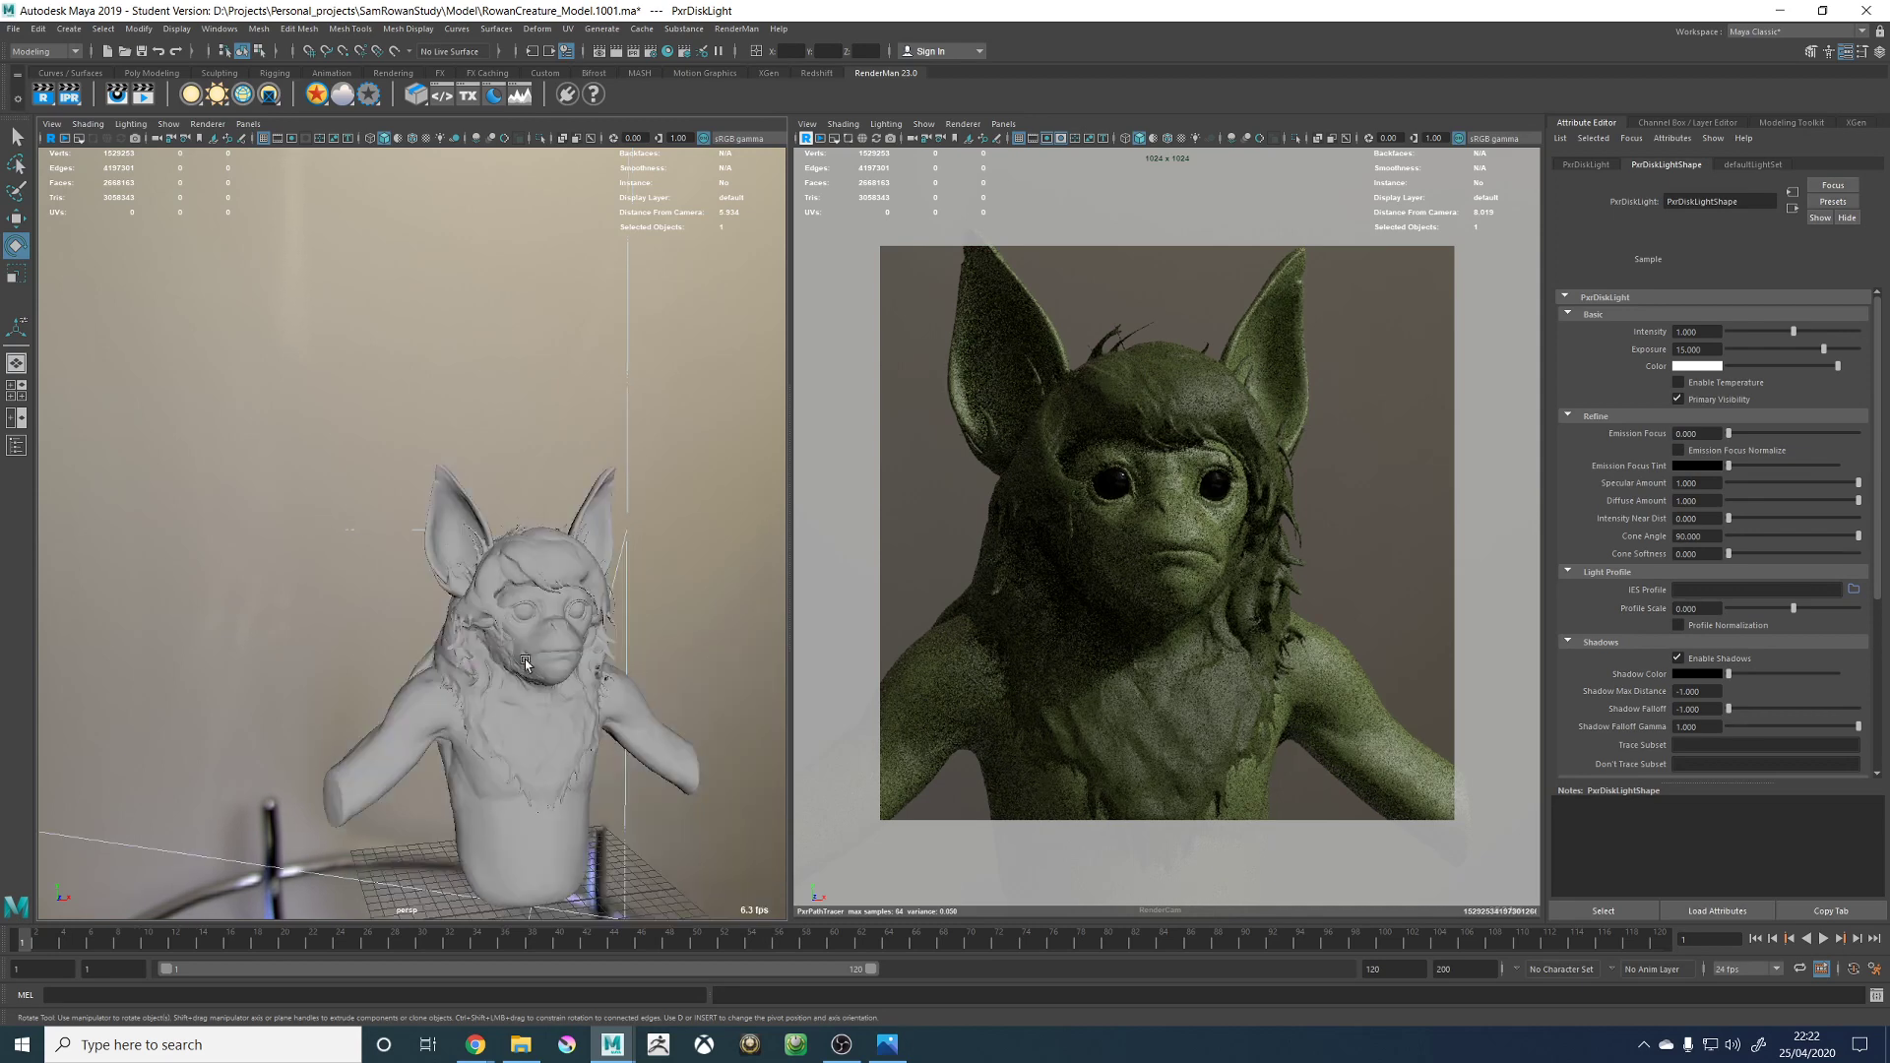
pyautogui.keyDown('alt'); pyautogui.moveTo(491, 581); pyautogui.dragTo(675, 467, button='right'); pyautogui.keyUp('alt')
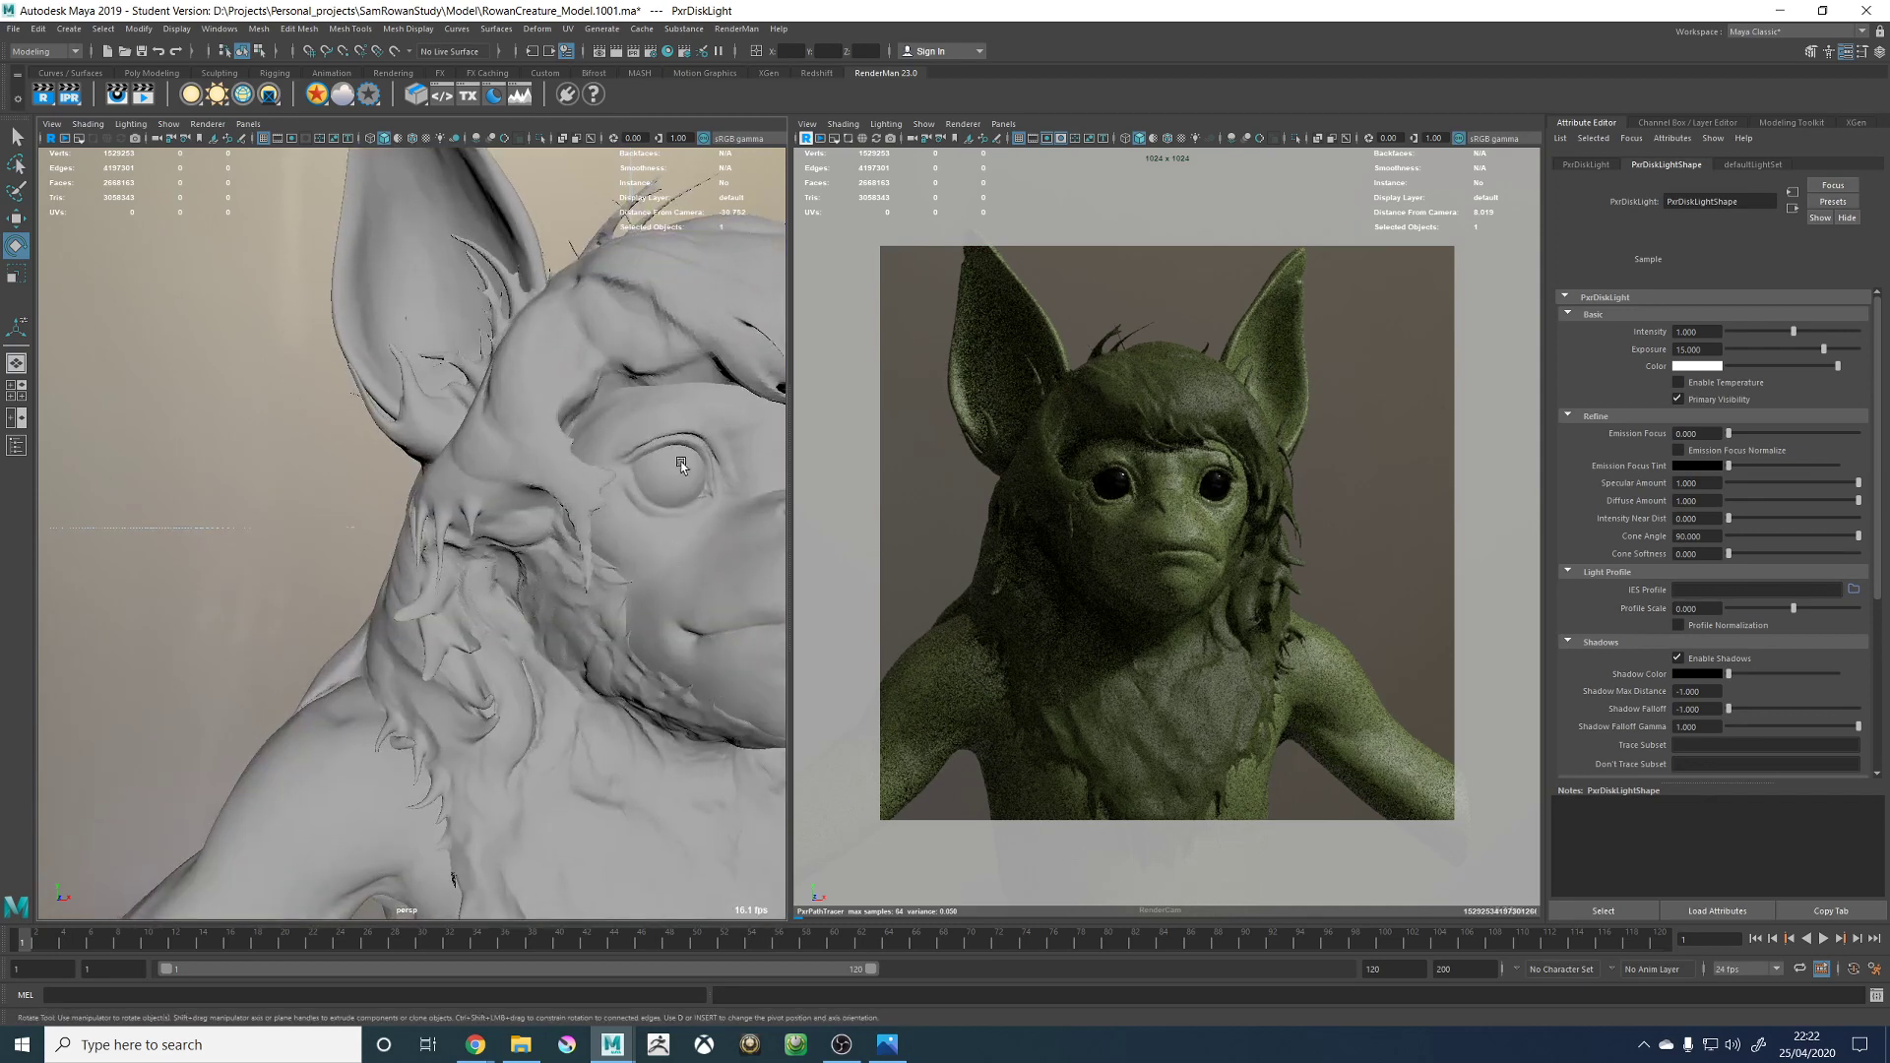
pyautogui.click(573, 495)
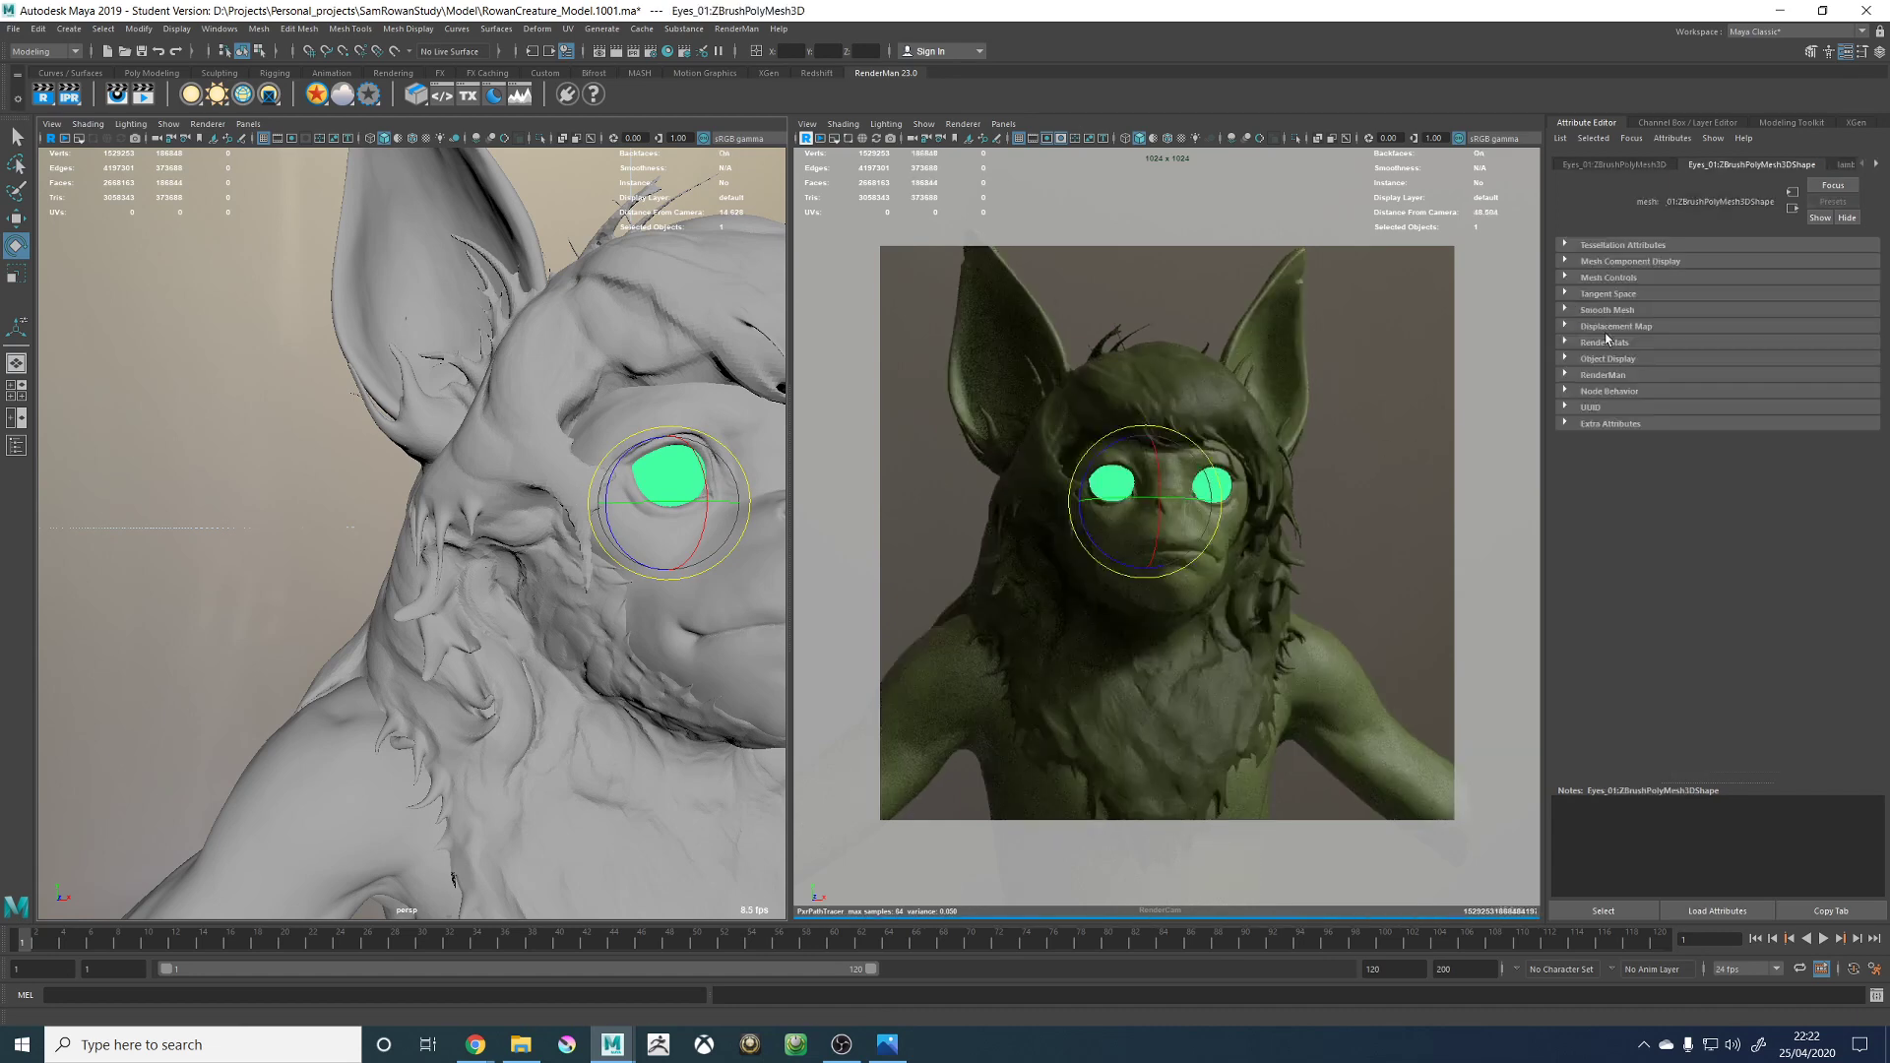
pyautogui.click(1559, 140)
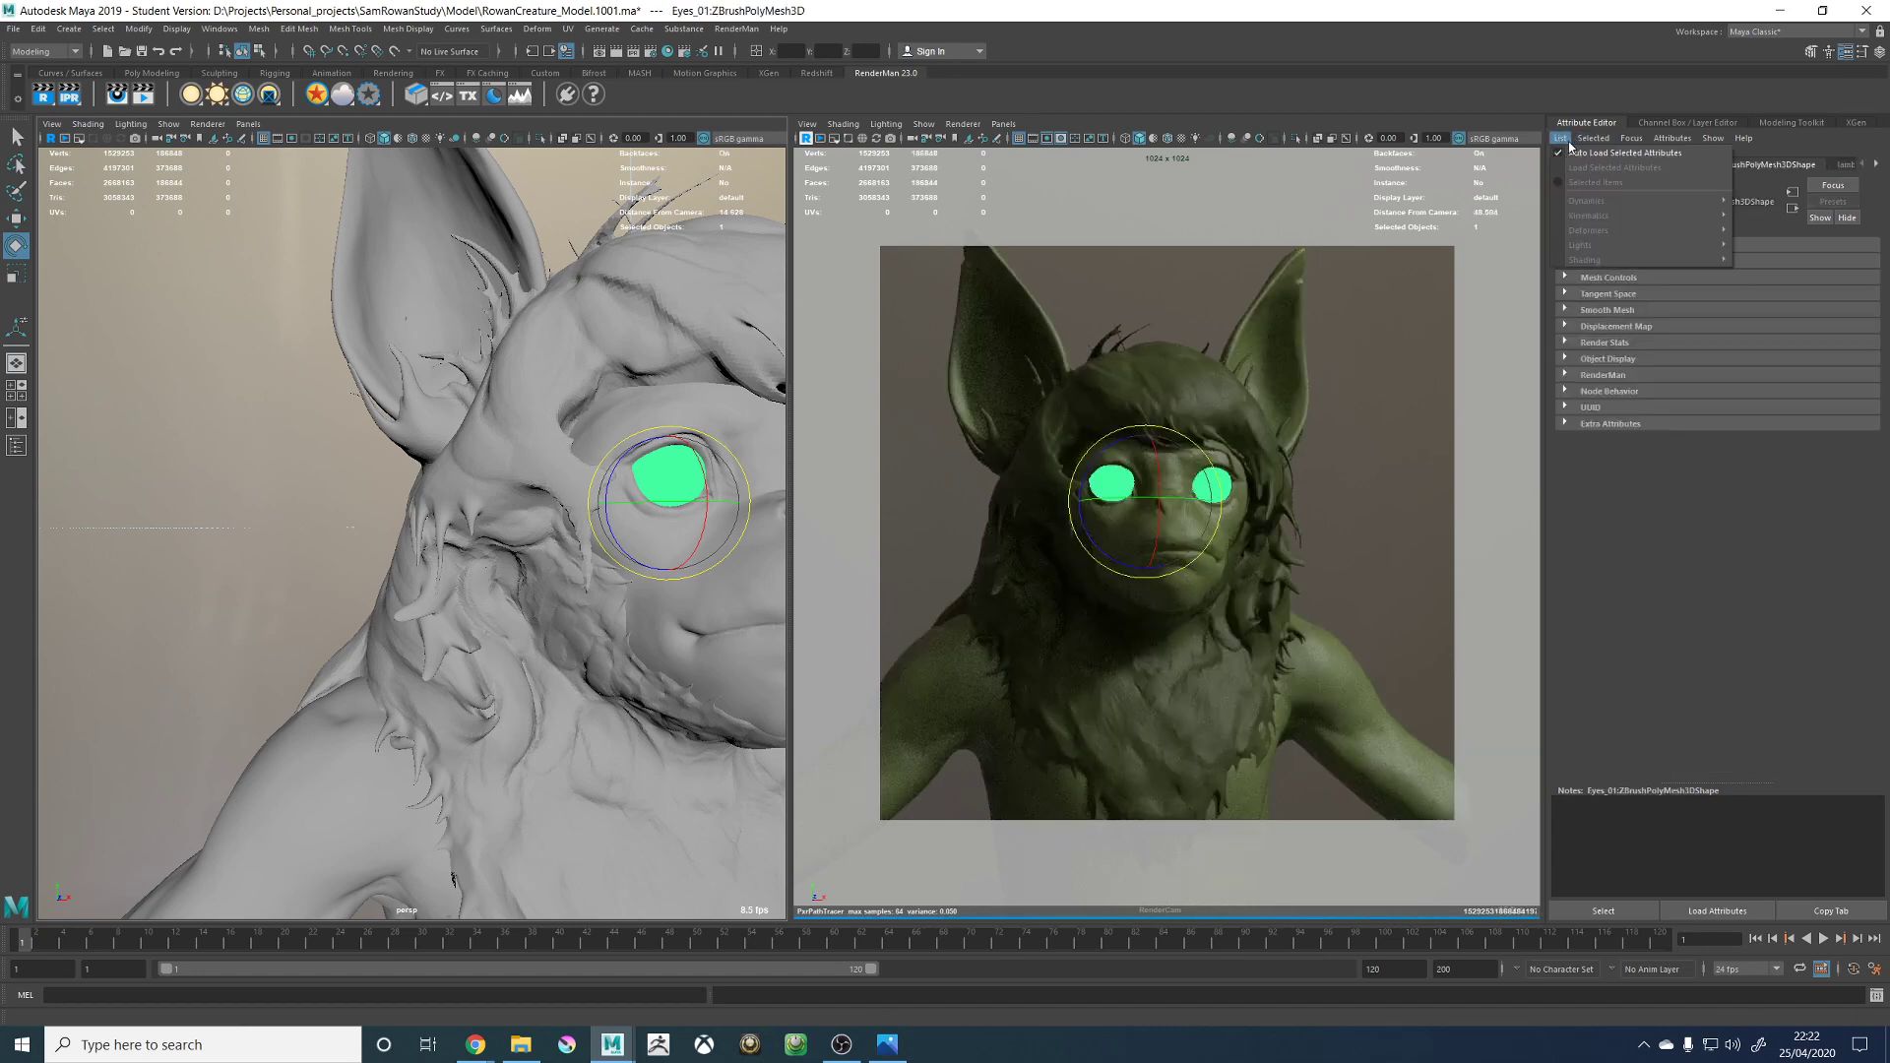
pyautogui.click(1579, 157)
pyautogui.click(498, 457)
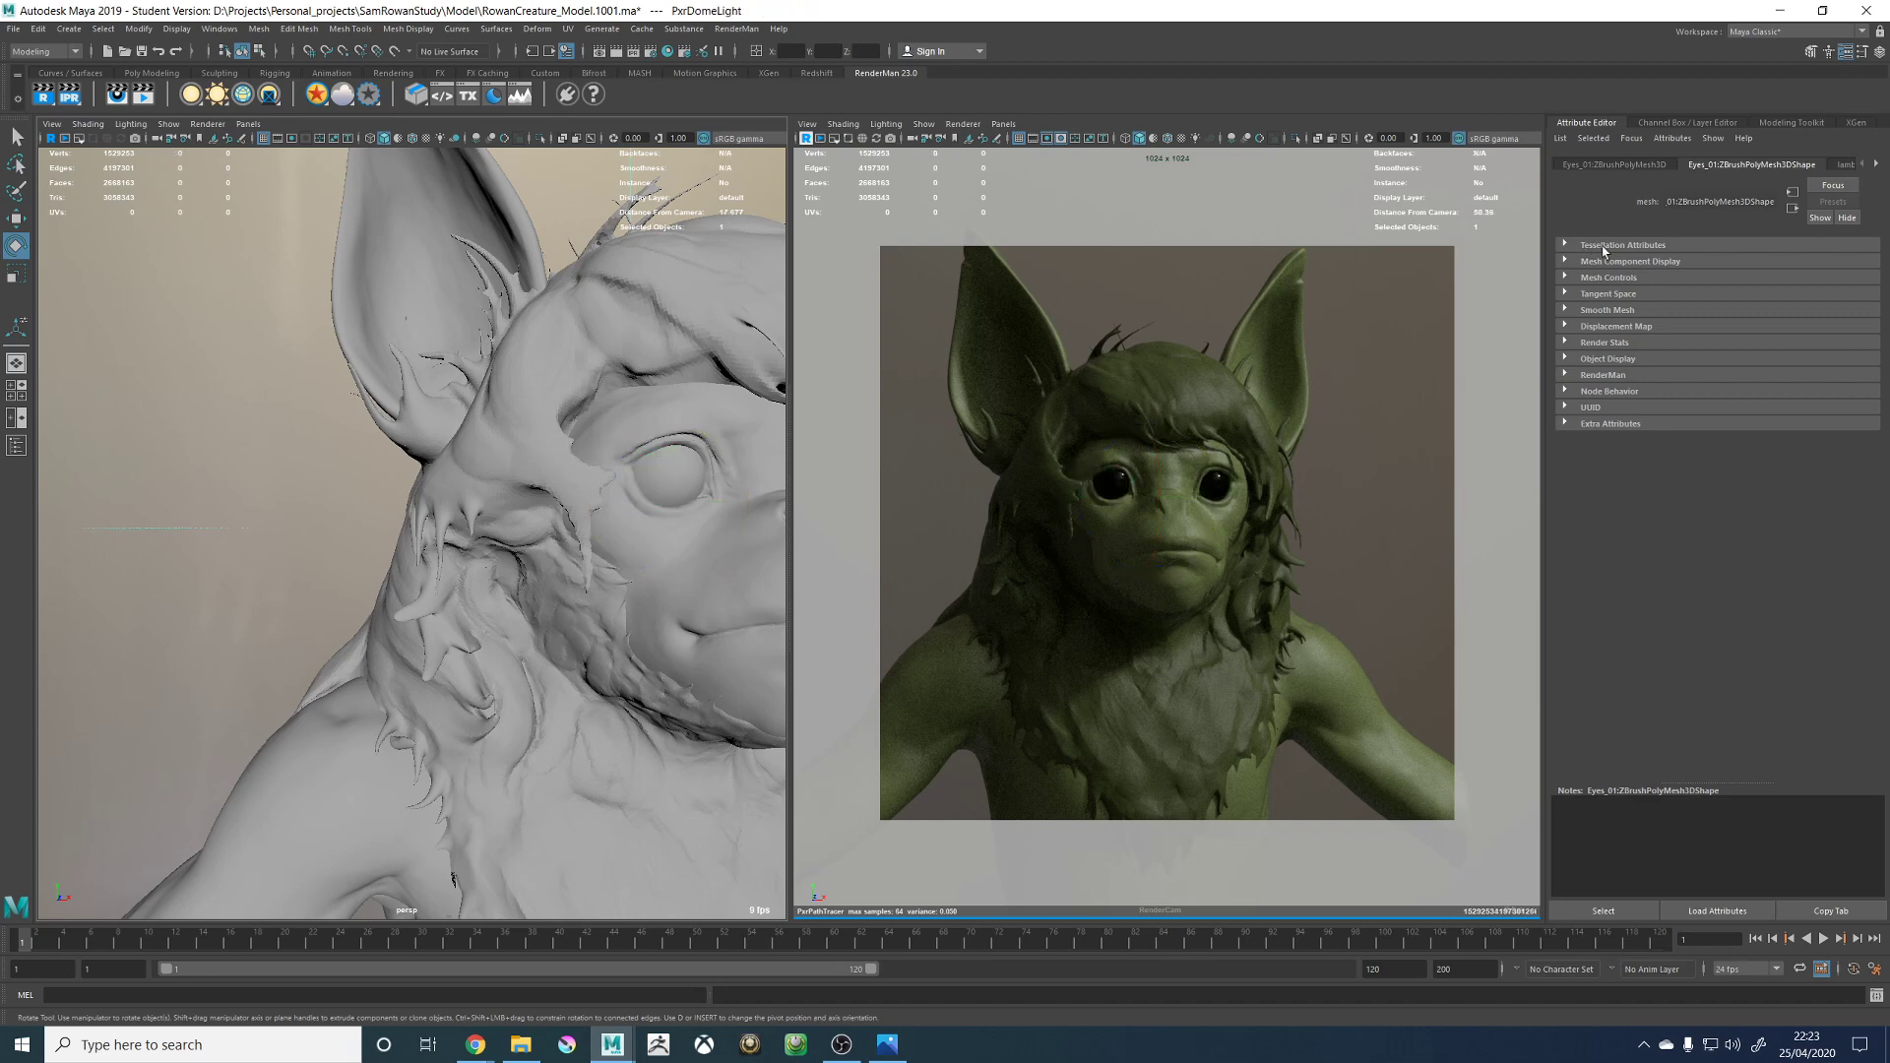
# Open the eye material PxrEyeTEMP_MAT and set its primary specular roughness to 0.2.
pyautogui.click(1875, 164)
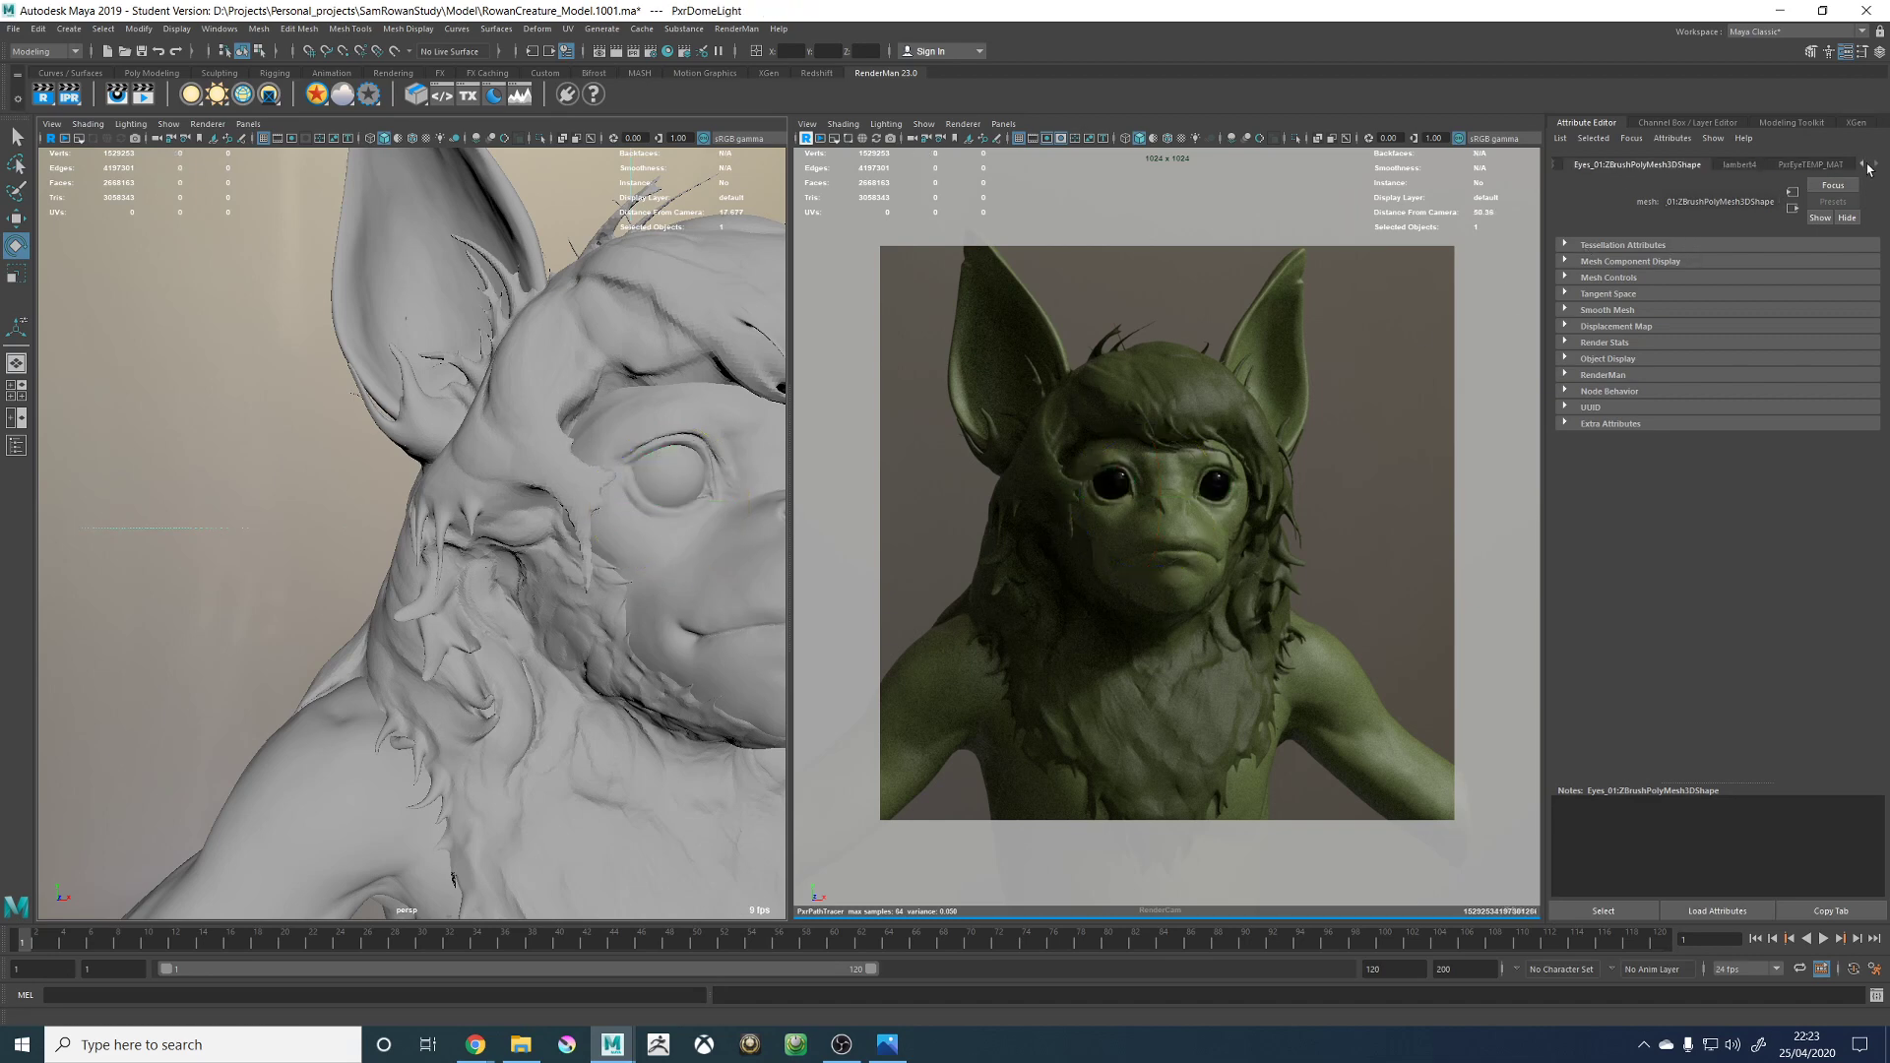
pyautogui.click(1811, 164)
pyautogui.click(1704, 505)
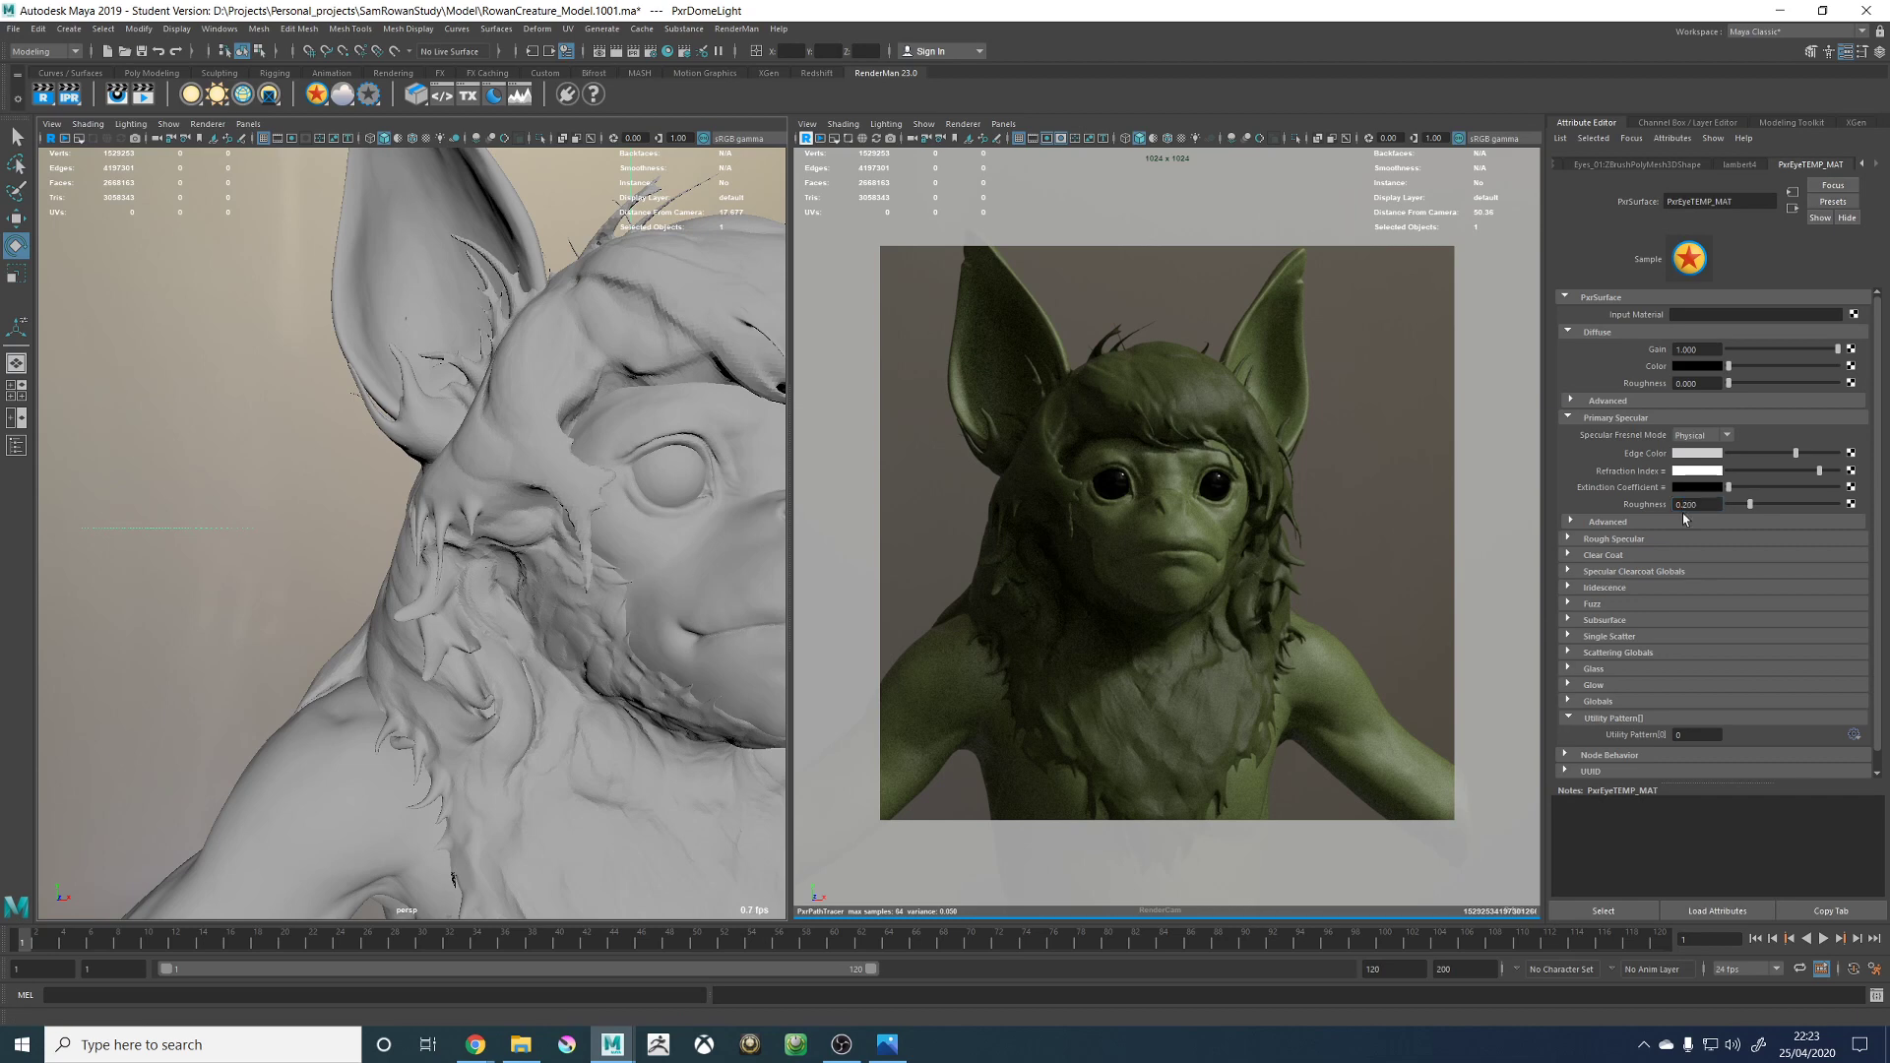
pyautogui.press('Return')
# Select the disk light again and scale it up uniformly.
pyautogui.scroll(-15, 558, 461)
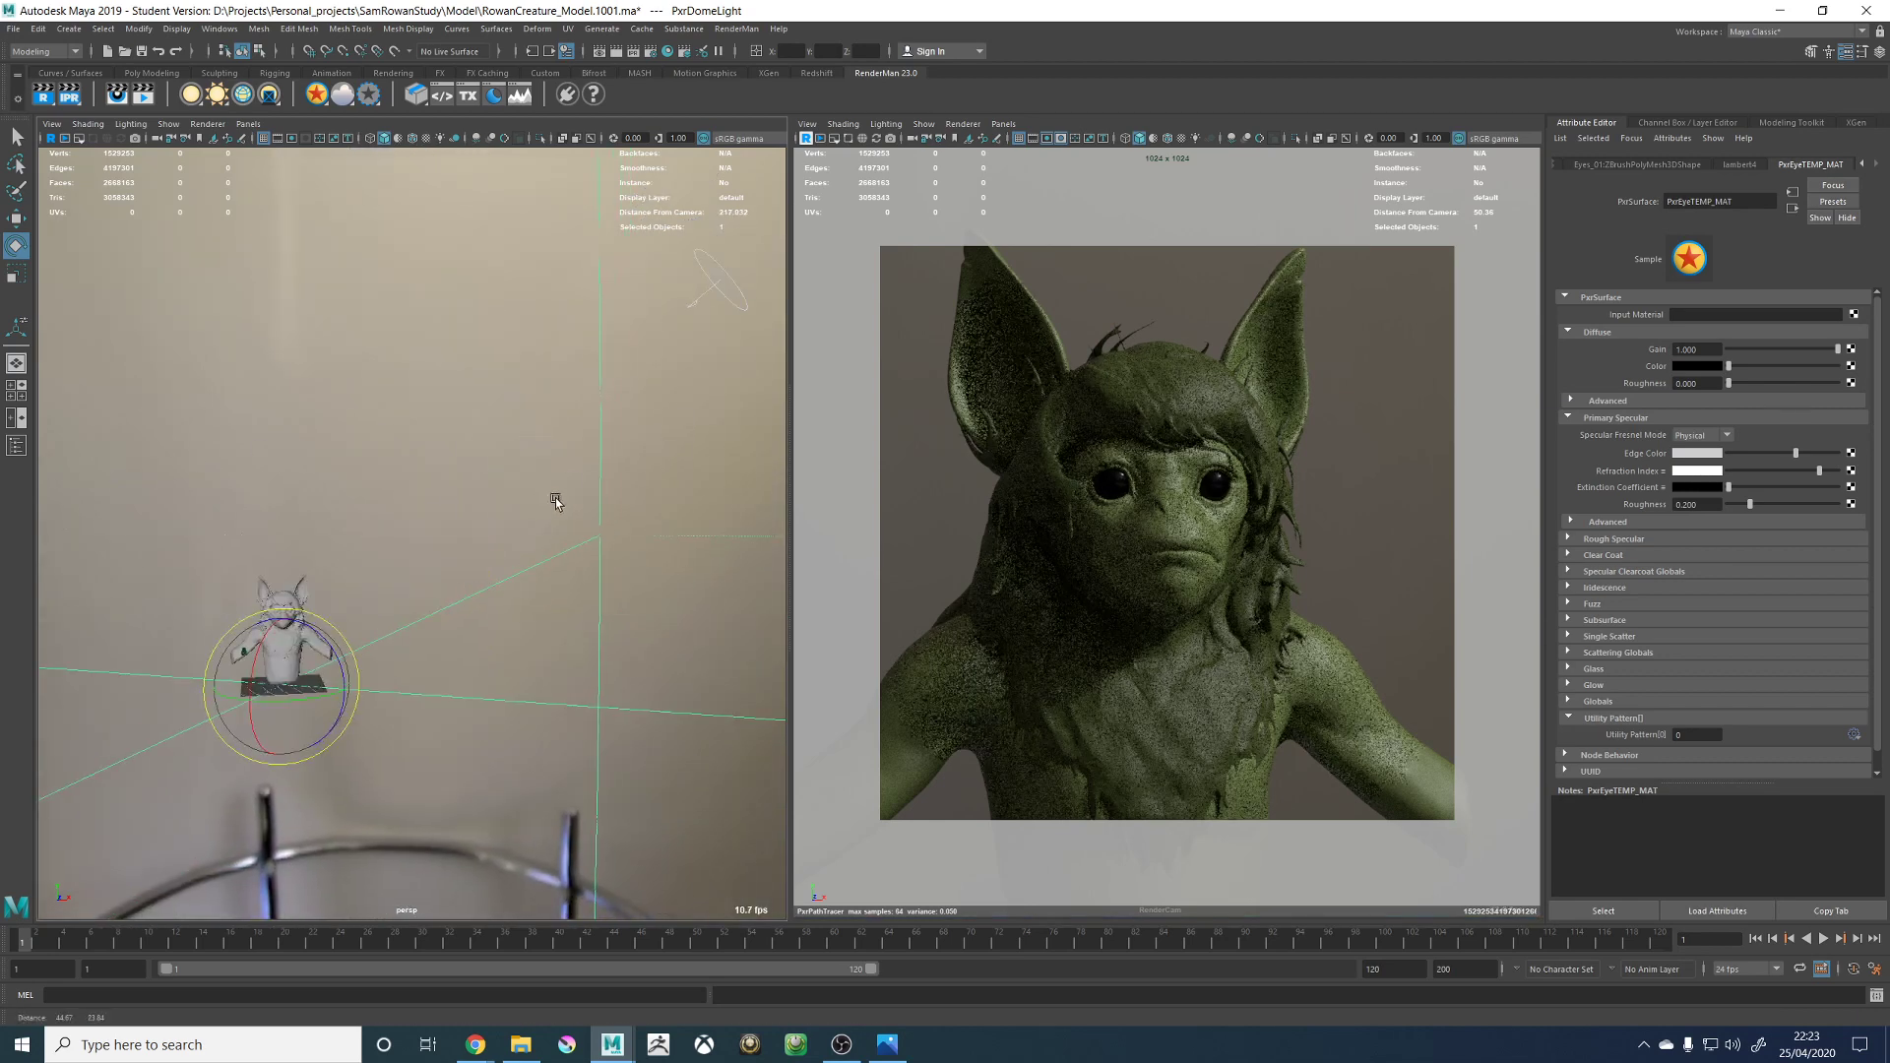
pyautogui.scroll(-5, 556, 502)
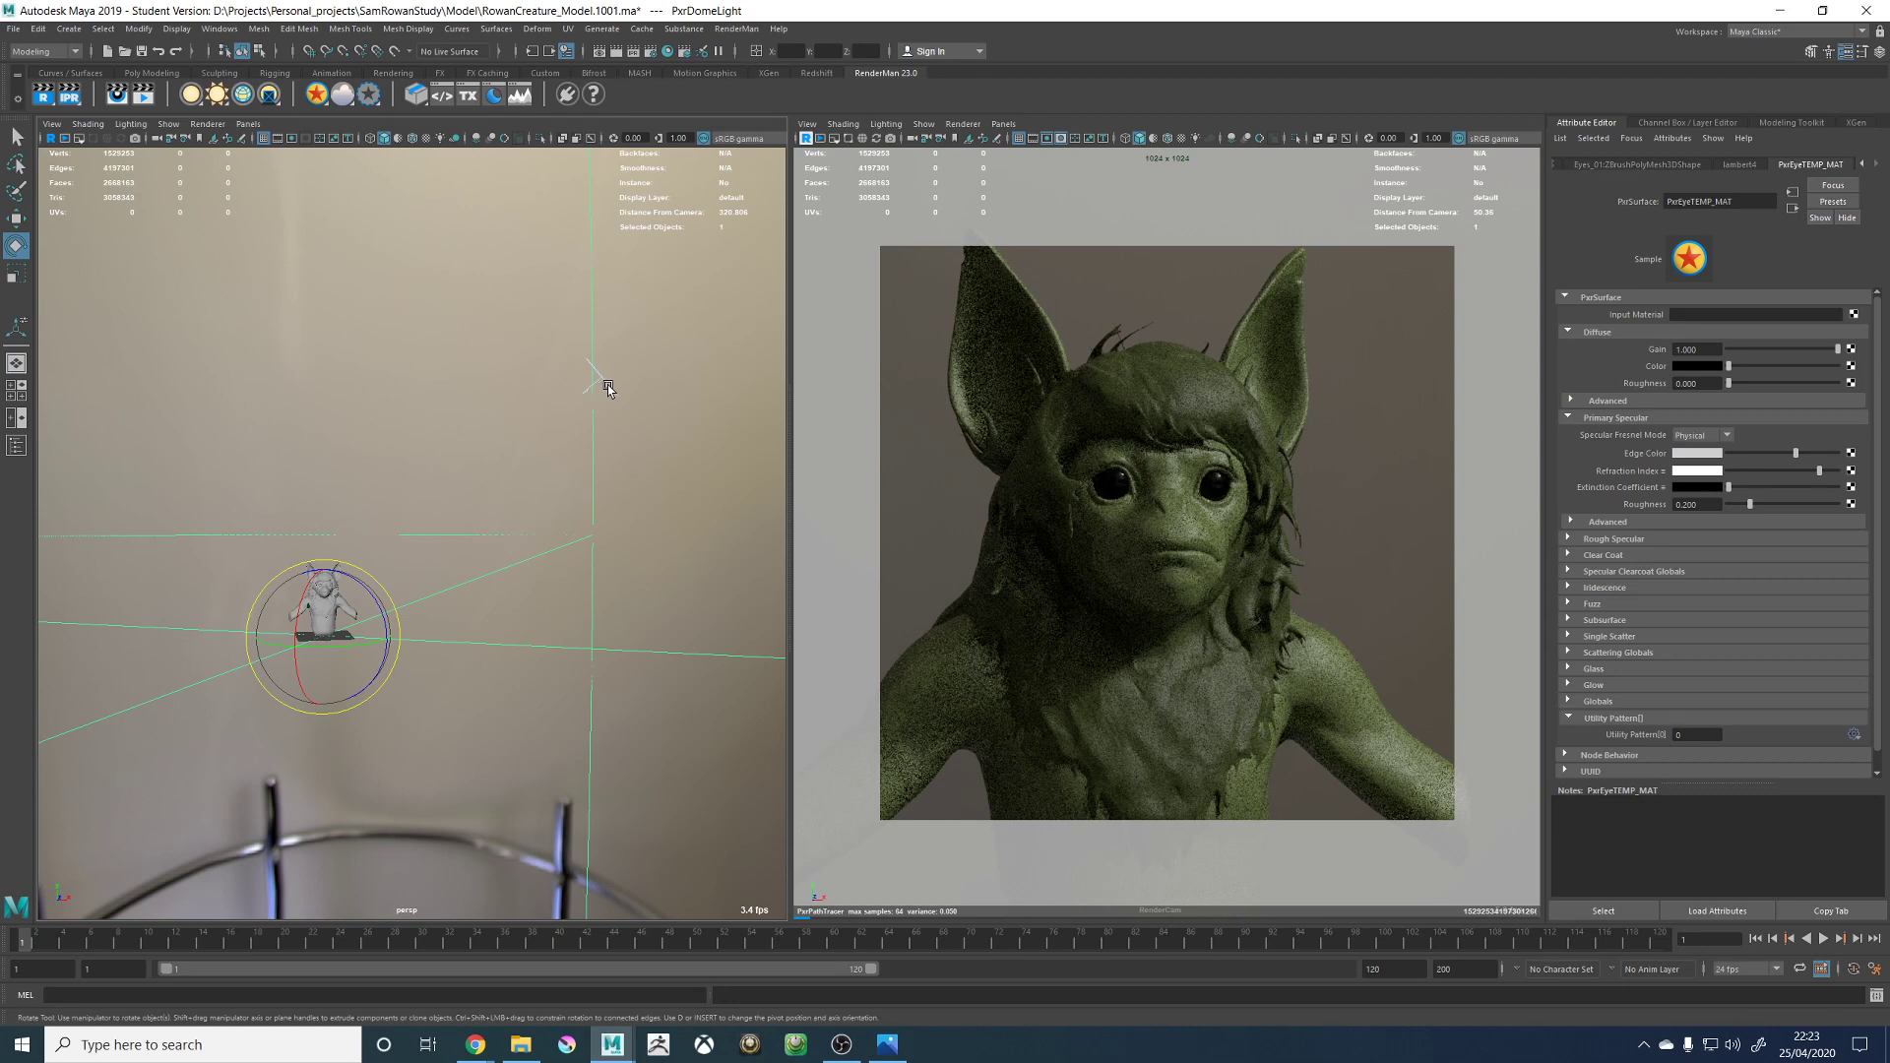
pyautogui.click(595, 380)
pyautogui.press('r')
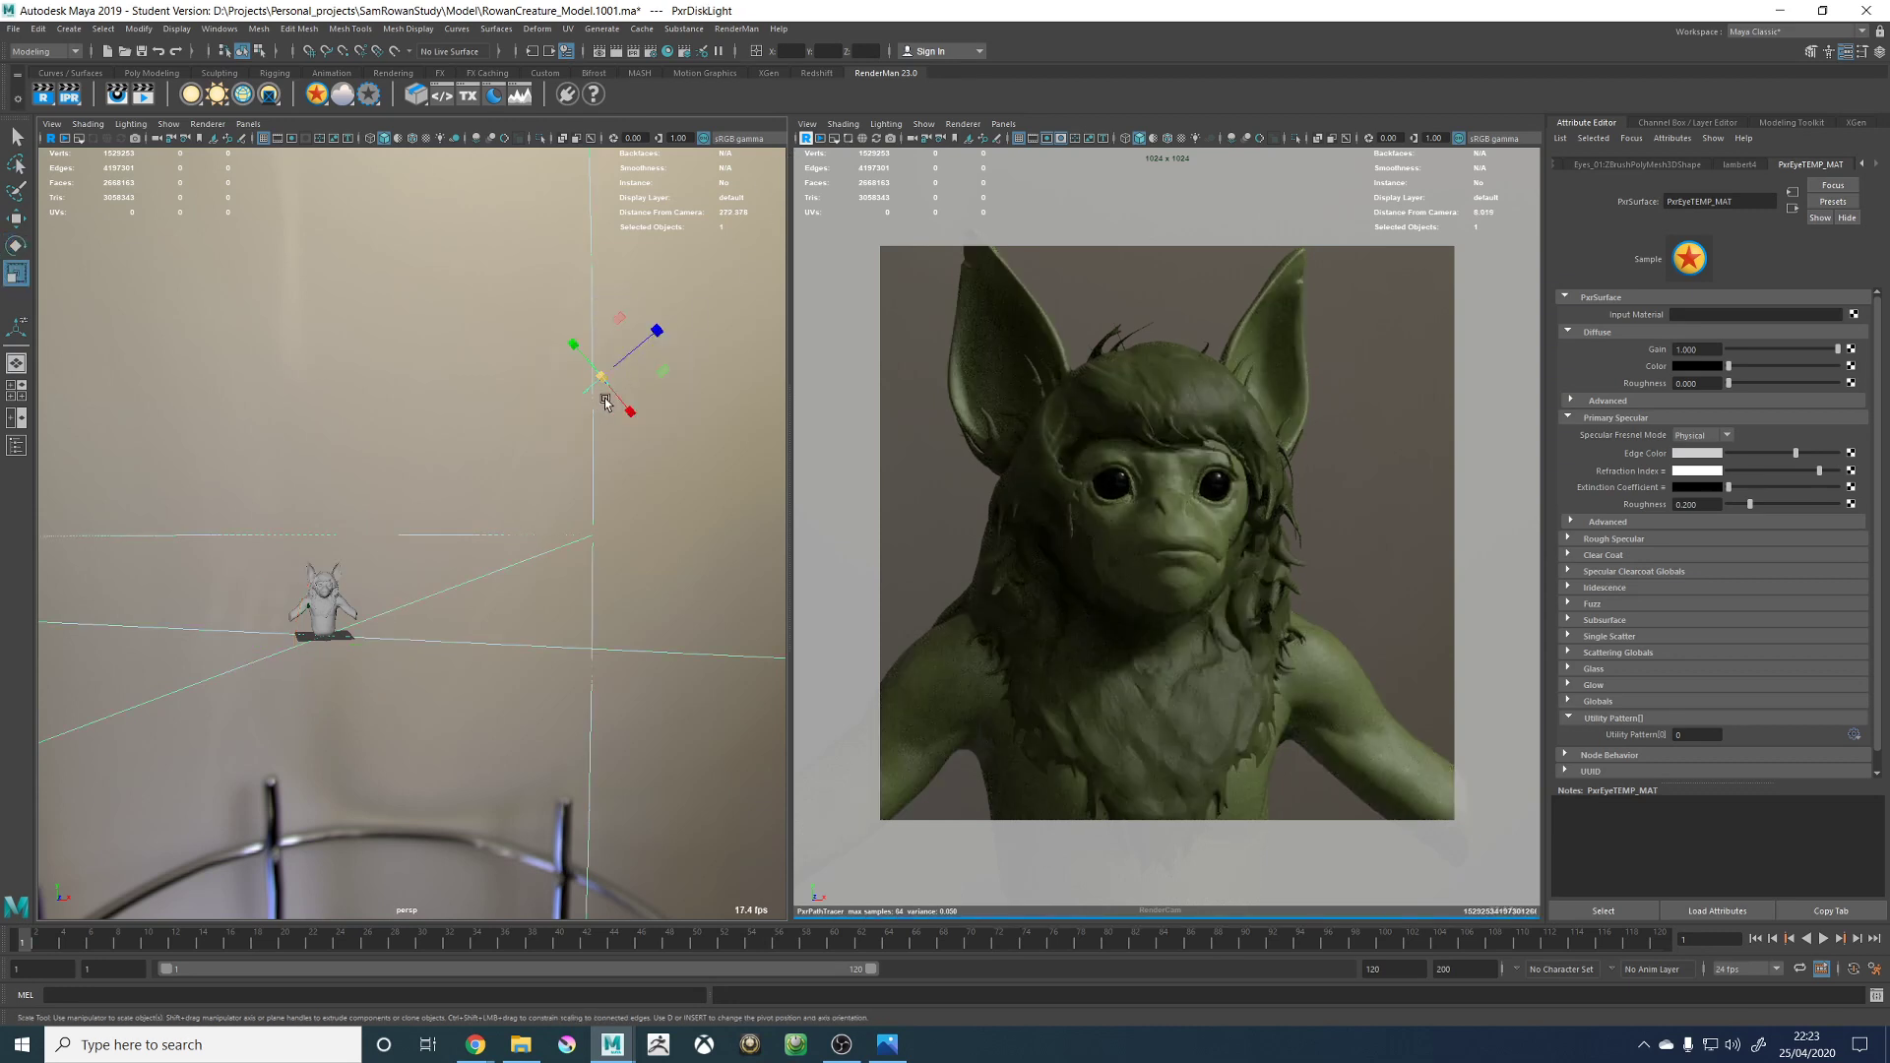
pyautogui.moveTo(601, 378); pyautogui.dragTo(648, 380)
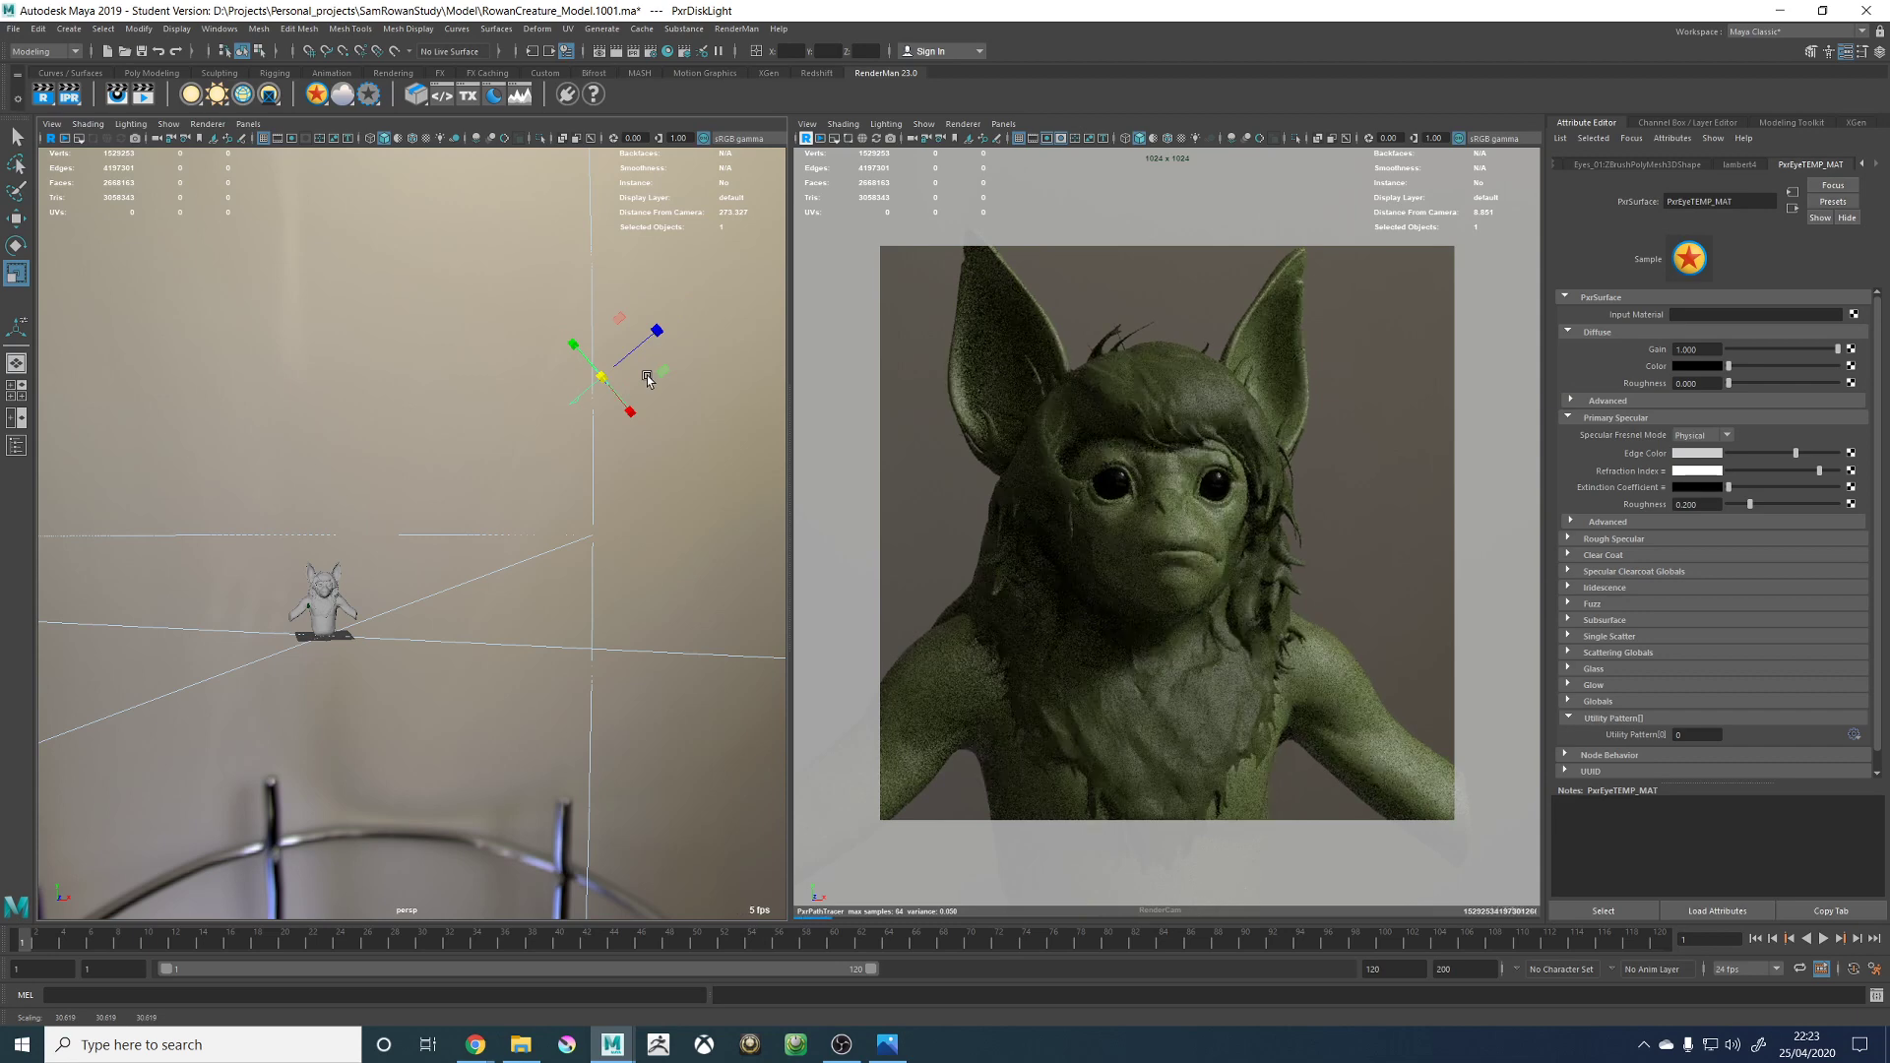
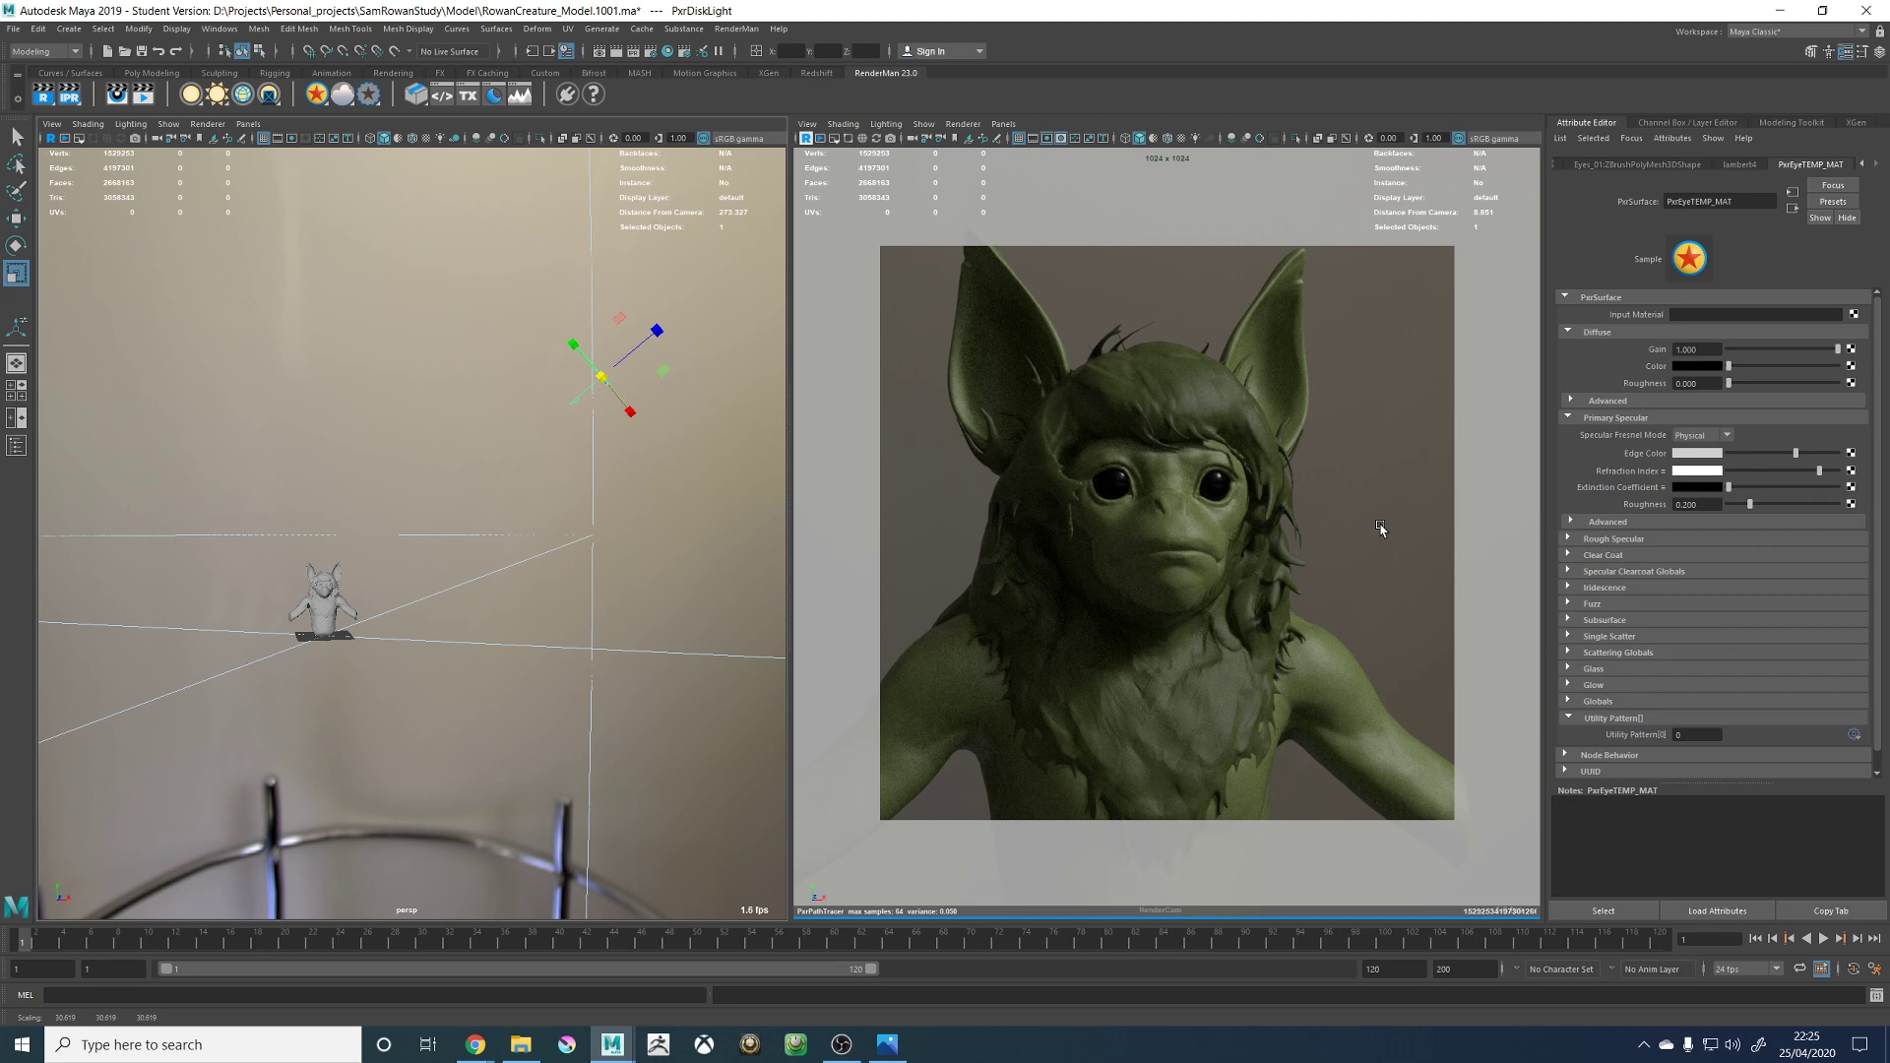
# Switch the RenderCam view from live RenderMan rendering to Viewport 2.0.
pyautogui.click(1280, 322)
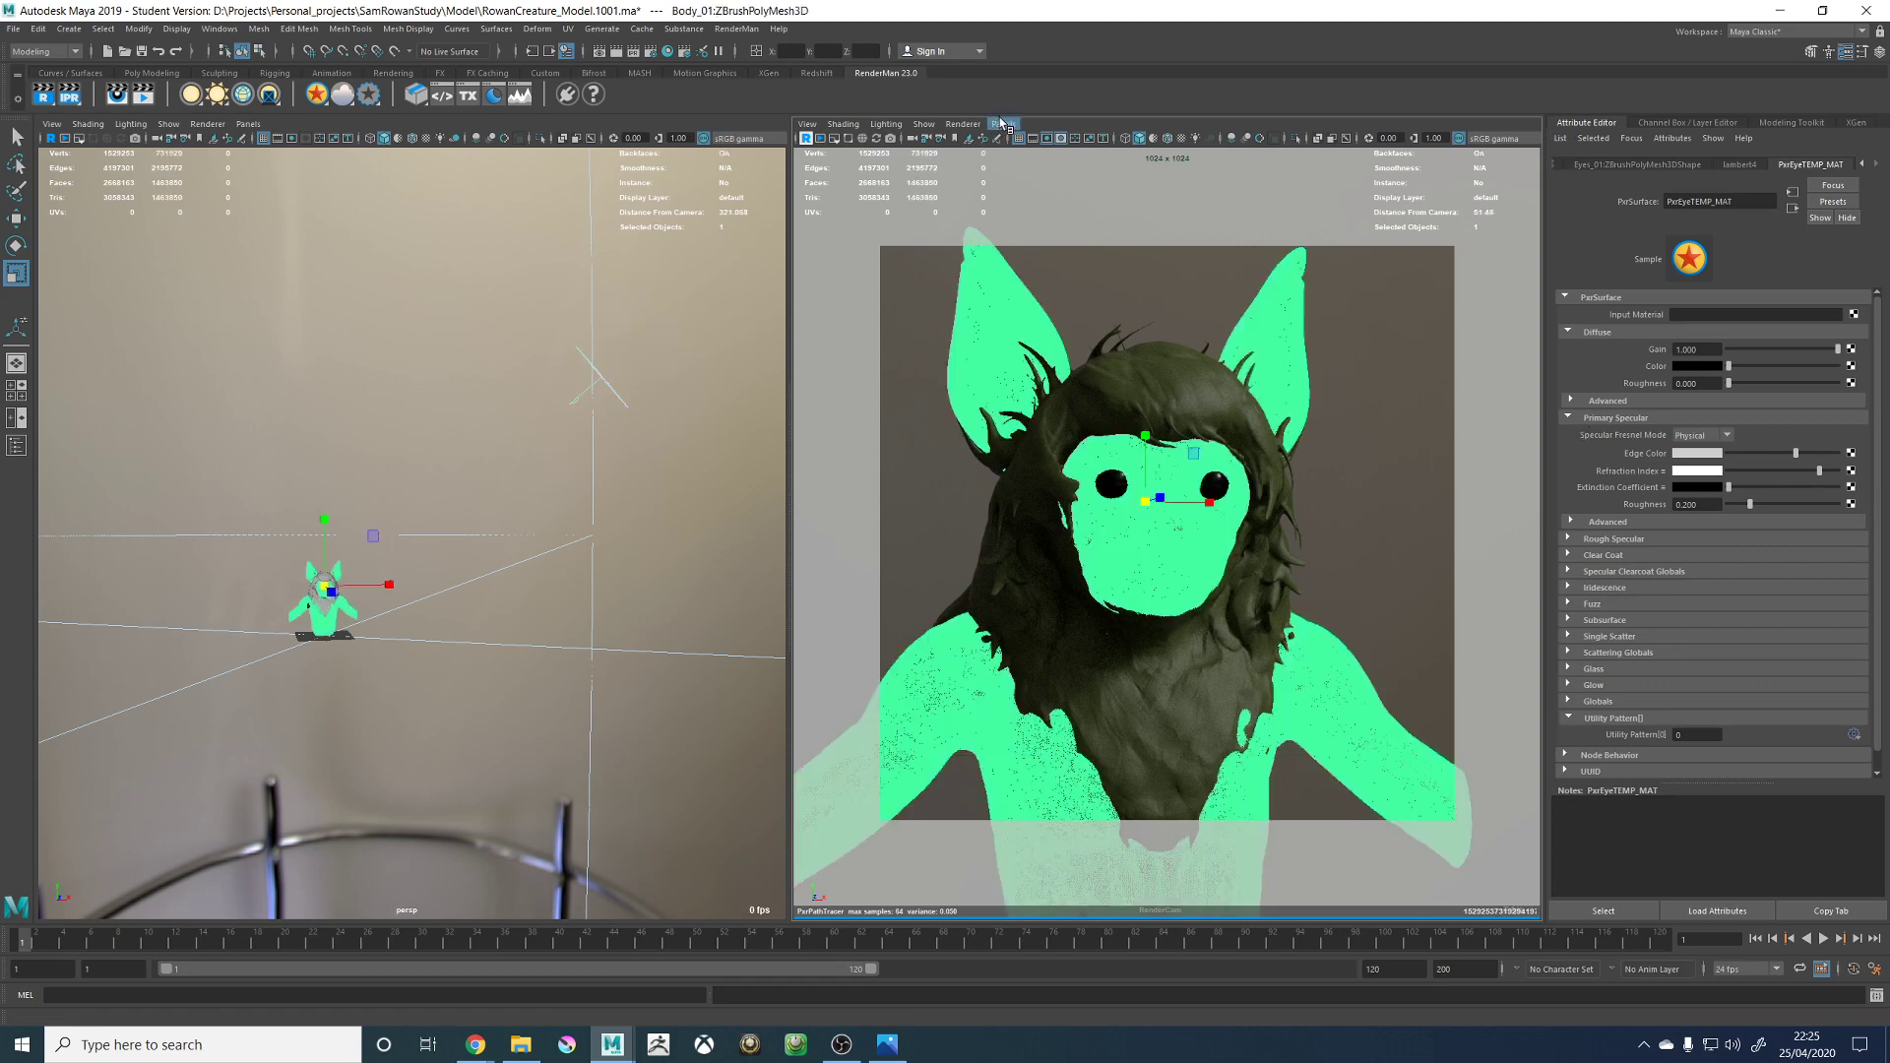
pyautogui.click(963, 124)
pyautogui.click(974, 150)
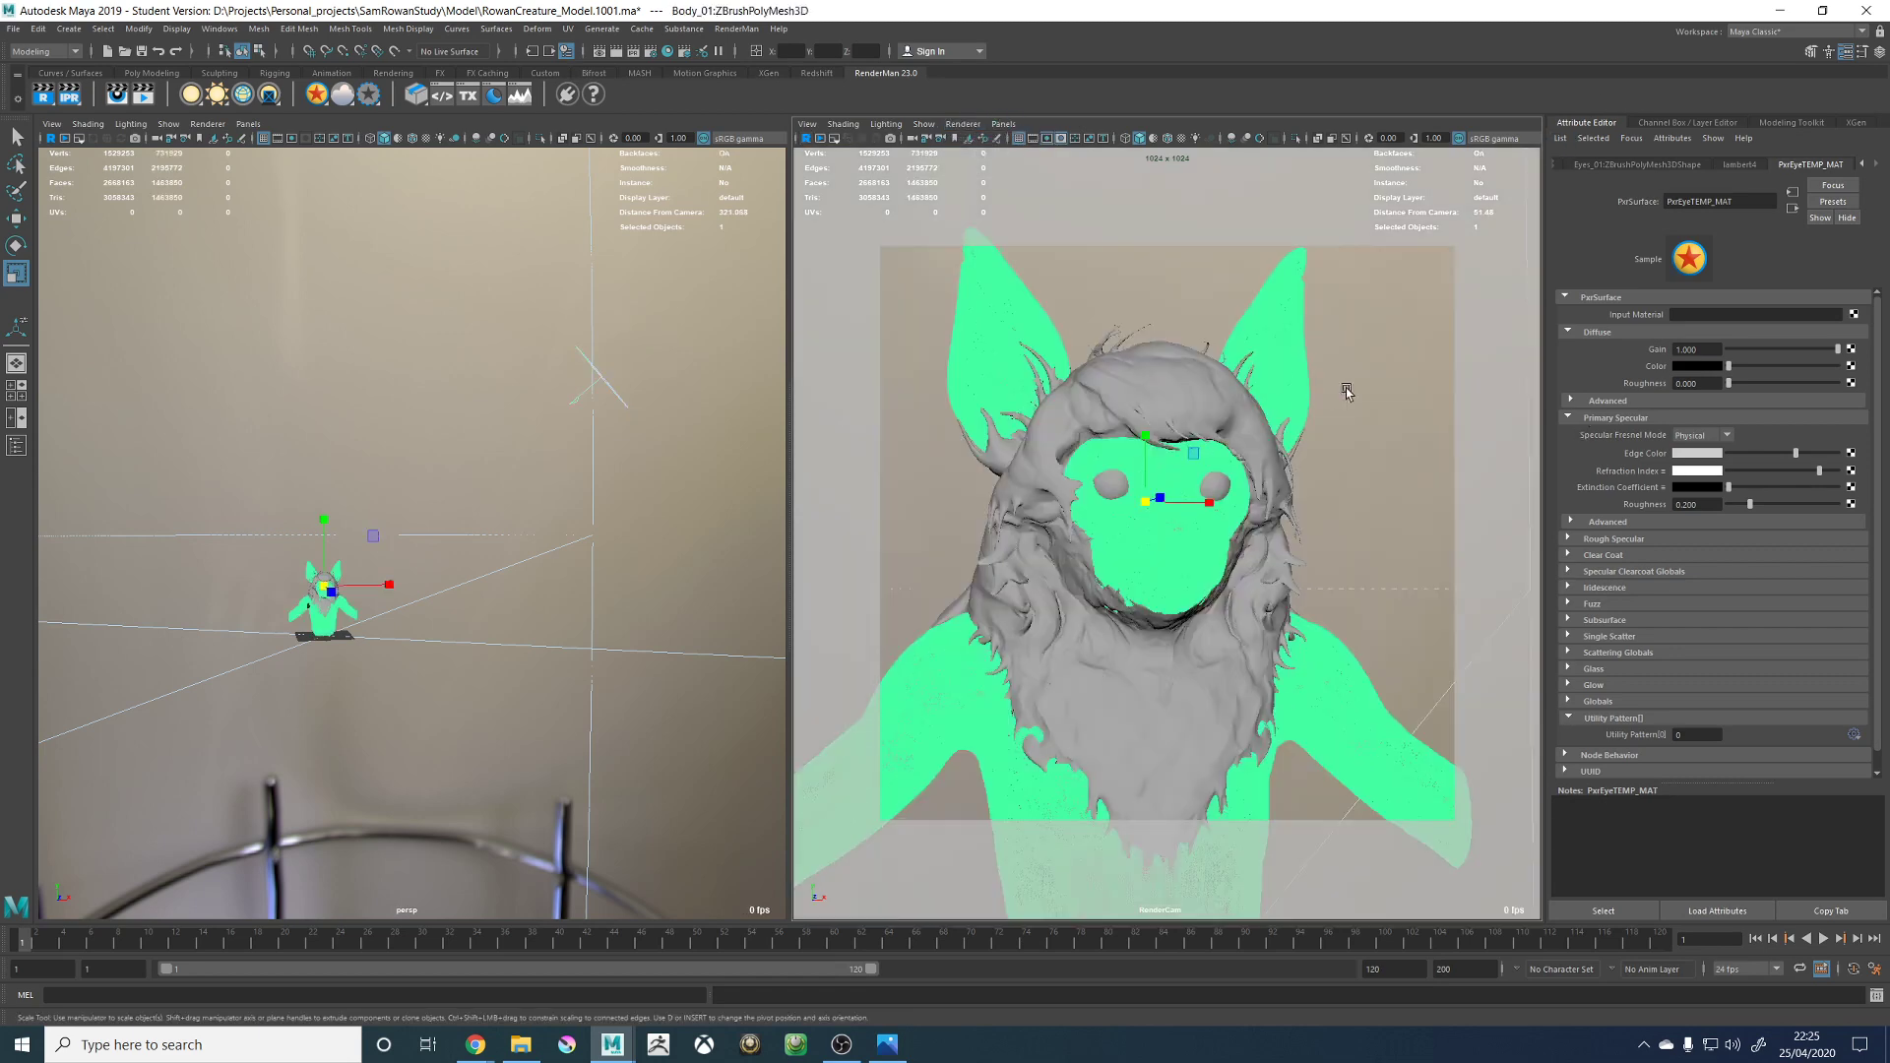
pyautogui.click(1413, 405)
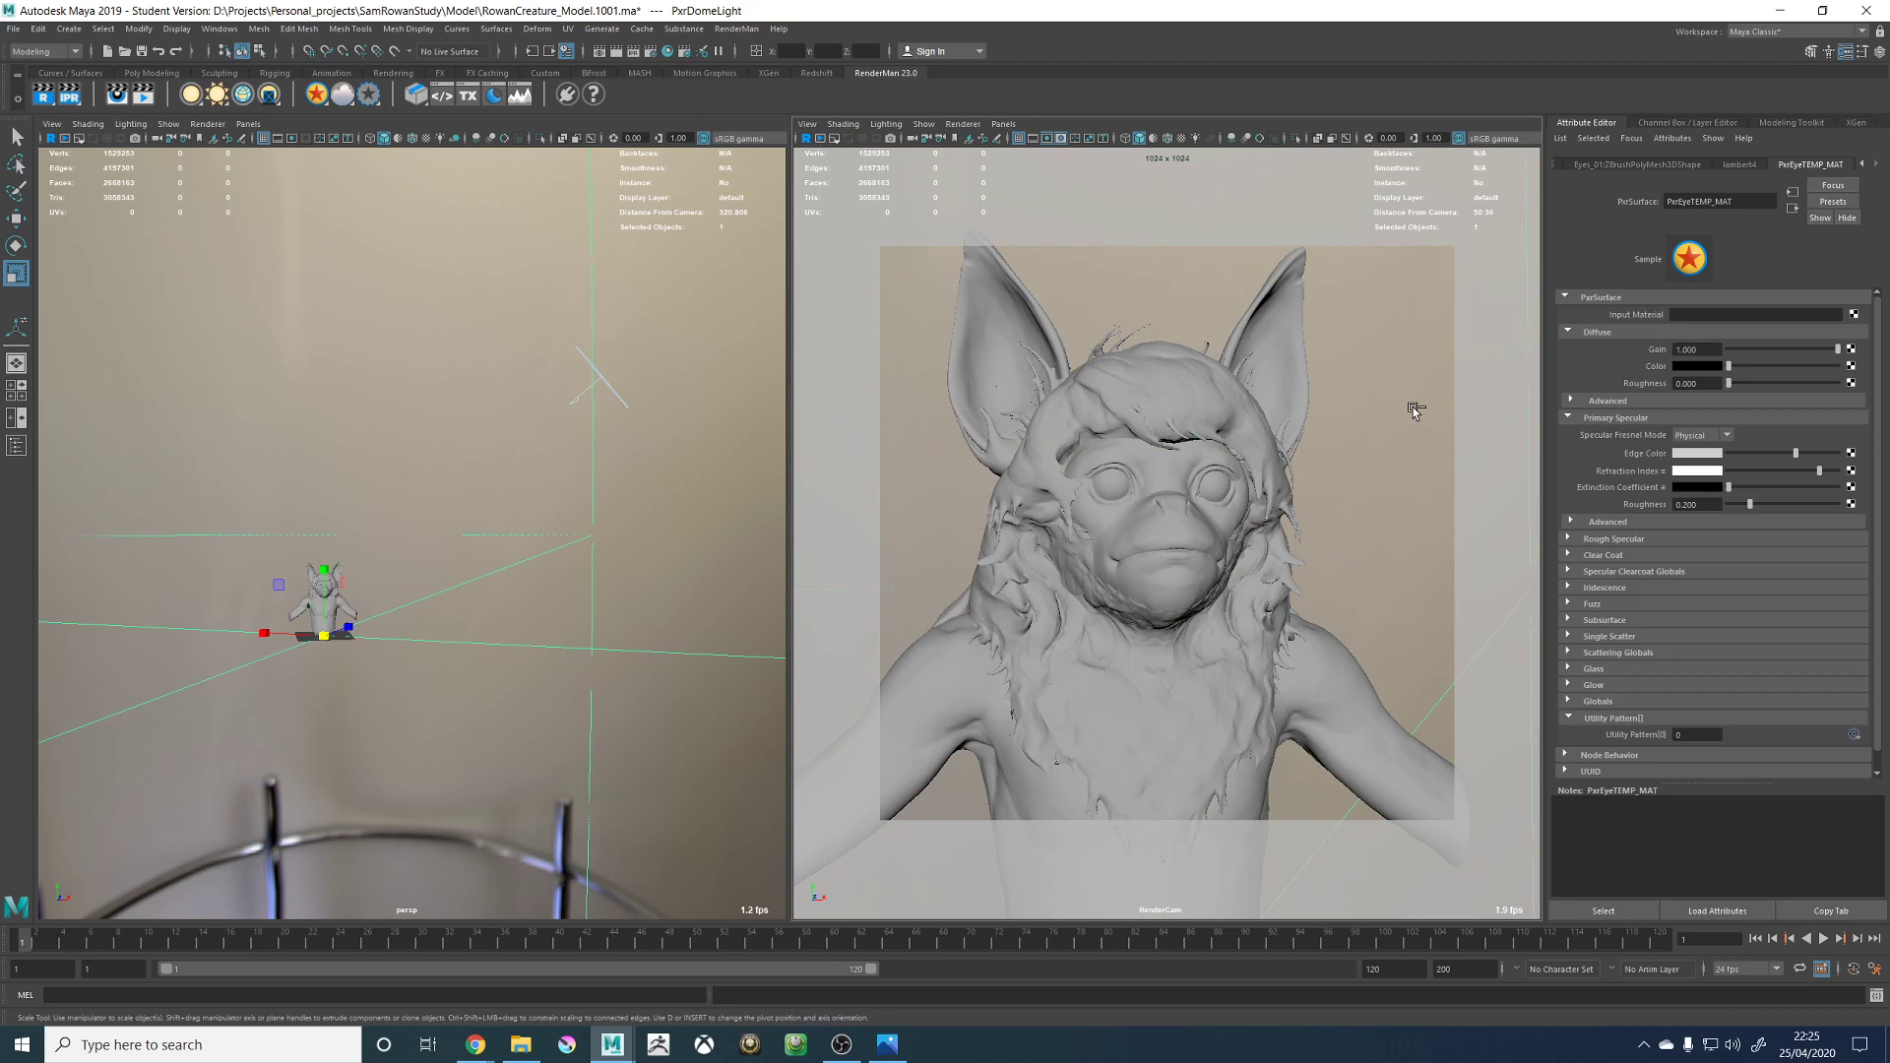
# Select the RenderCam camera and turn automatic loading of selected attributes back on to show its transform attributes.
pyautogui.click(911, 143)
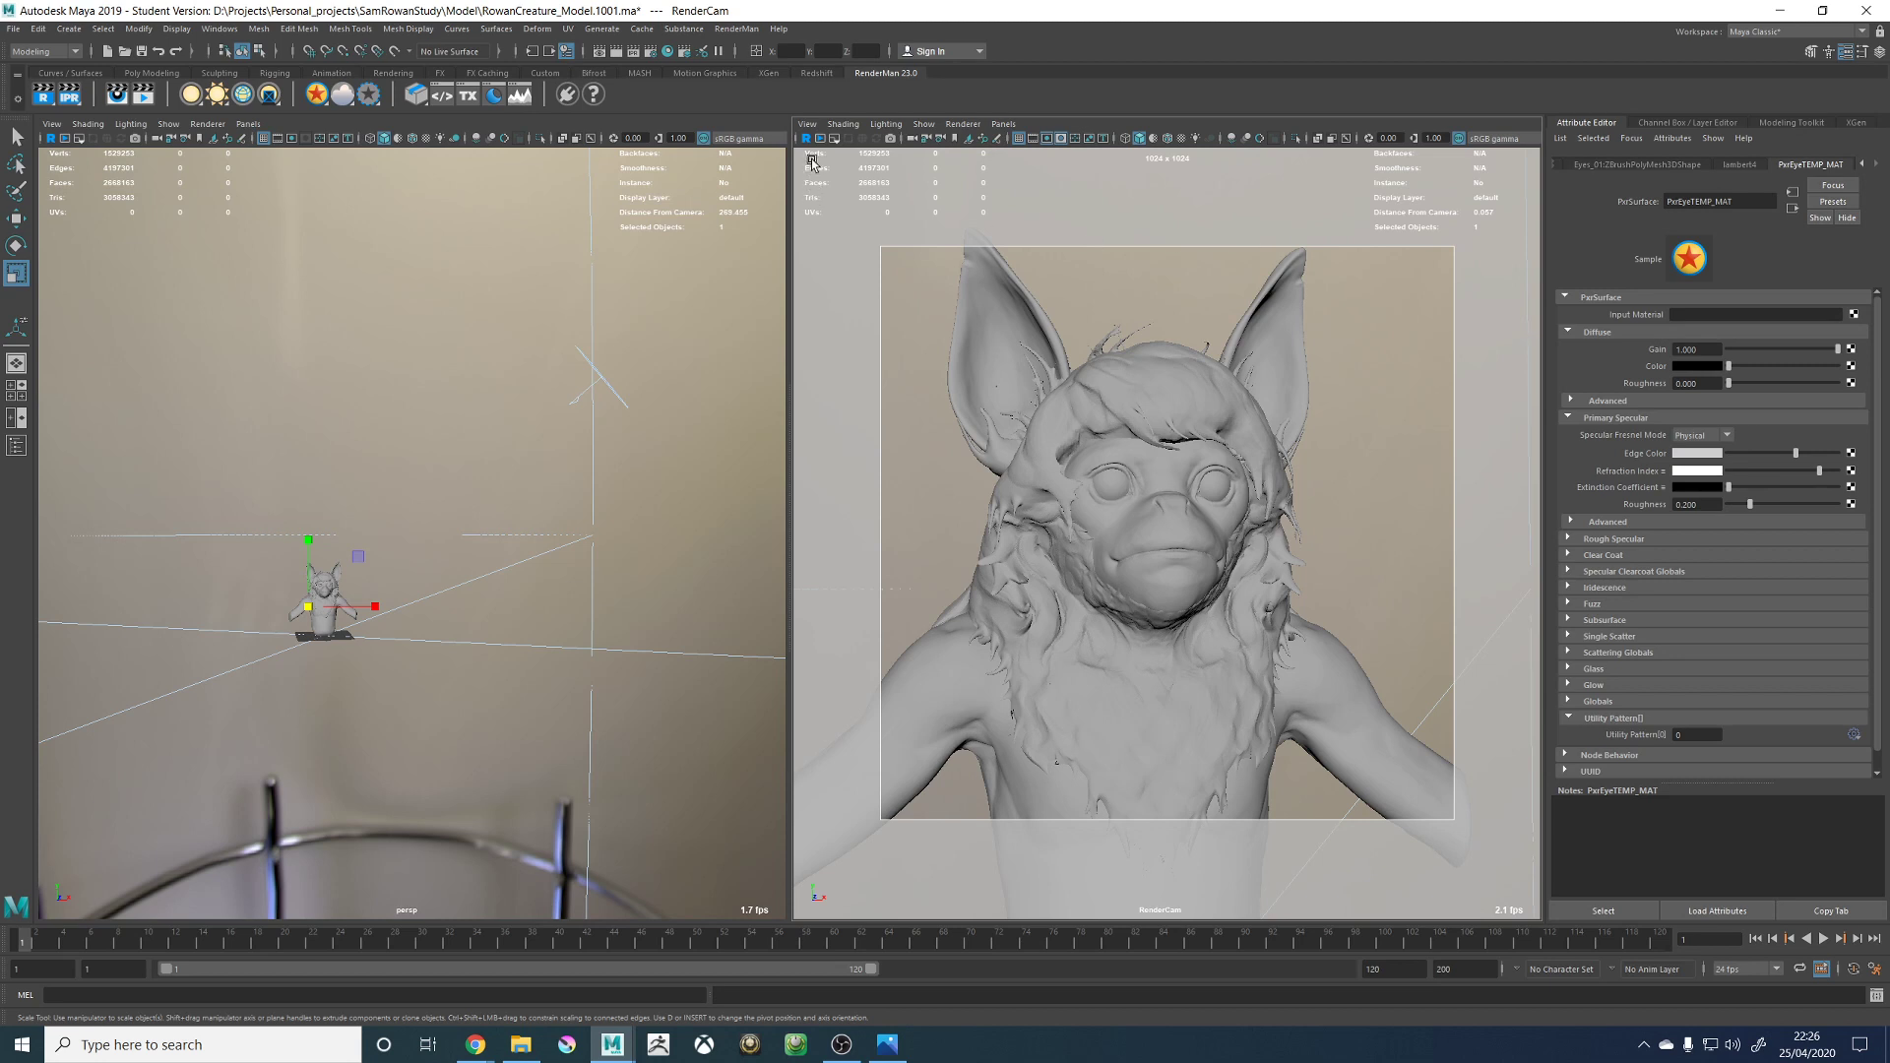
pyautogui.click(1861, 163)
pyautogui.click(1592, 164)
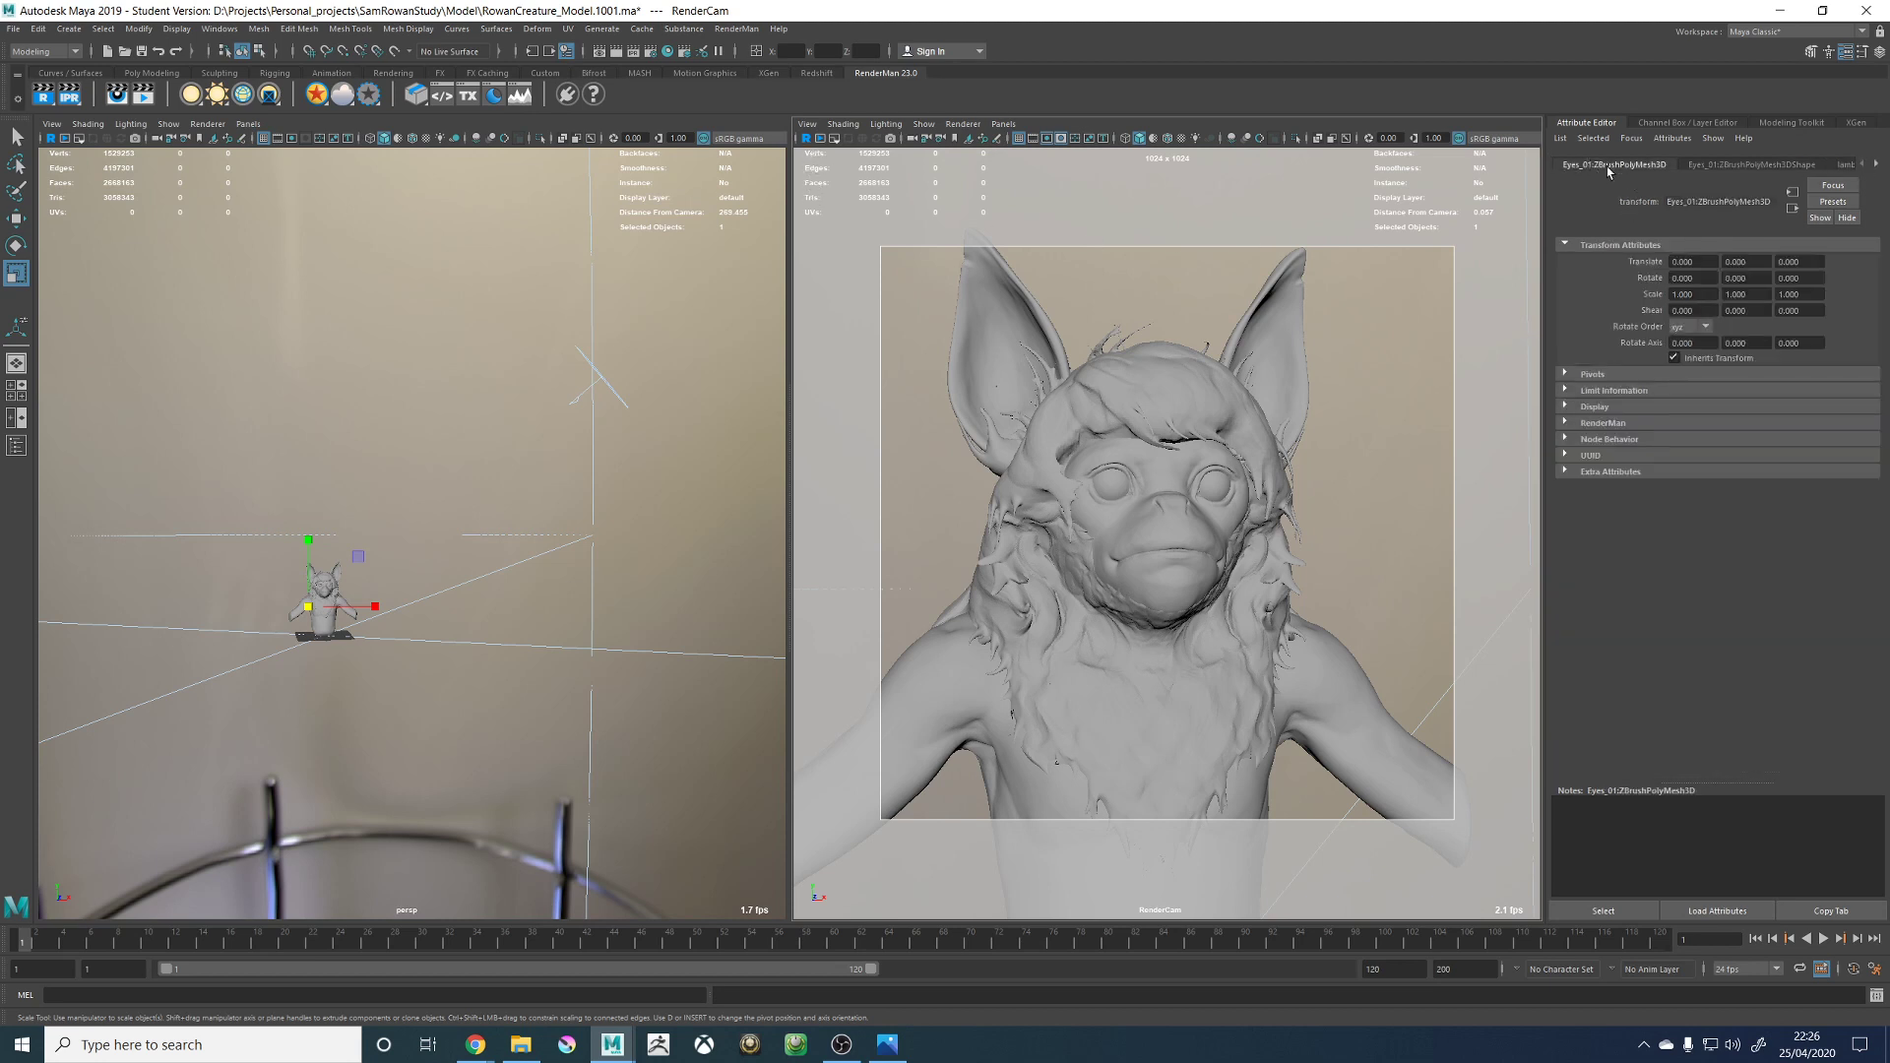
pyautogui.click(1561, 139)
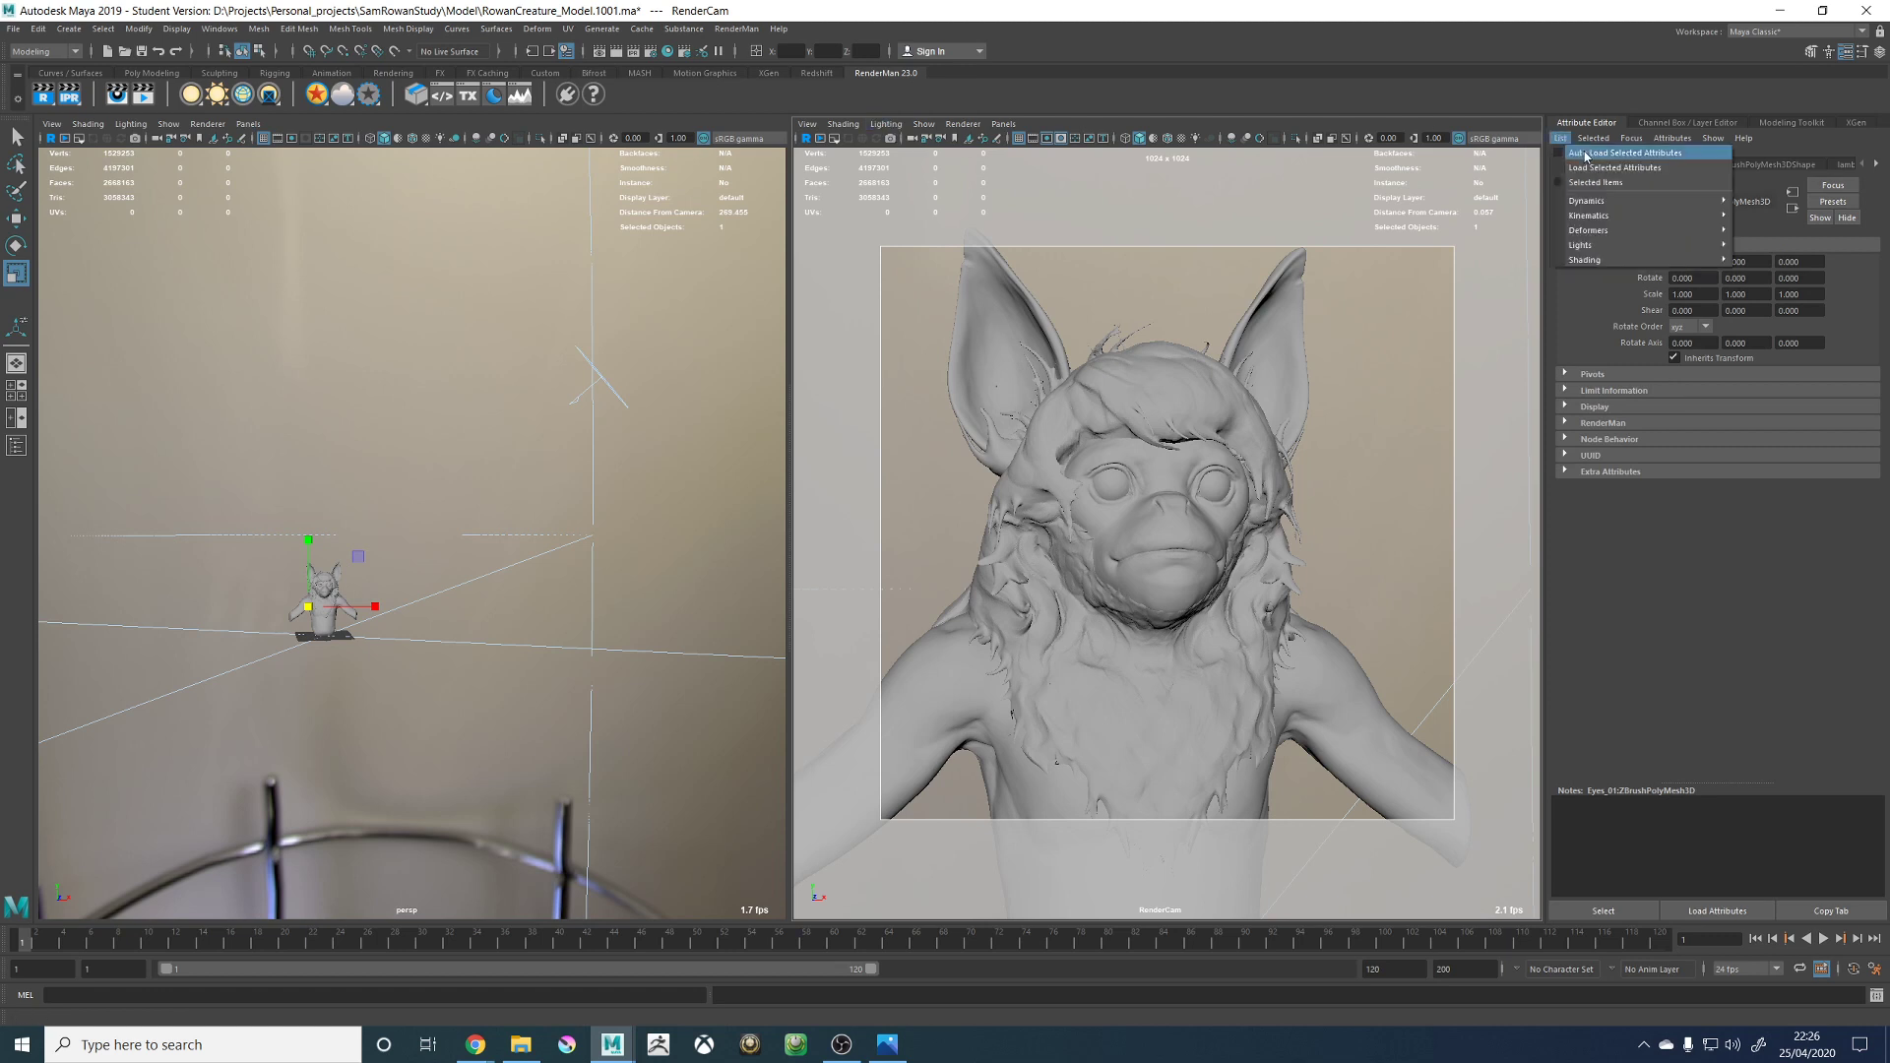
pyautogui.click(1589, 156)
# Lock RenderCam's Translate and Rotate attributes.
pyautogui.click(1650, 264)
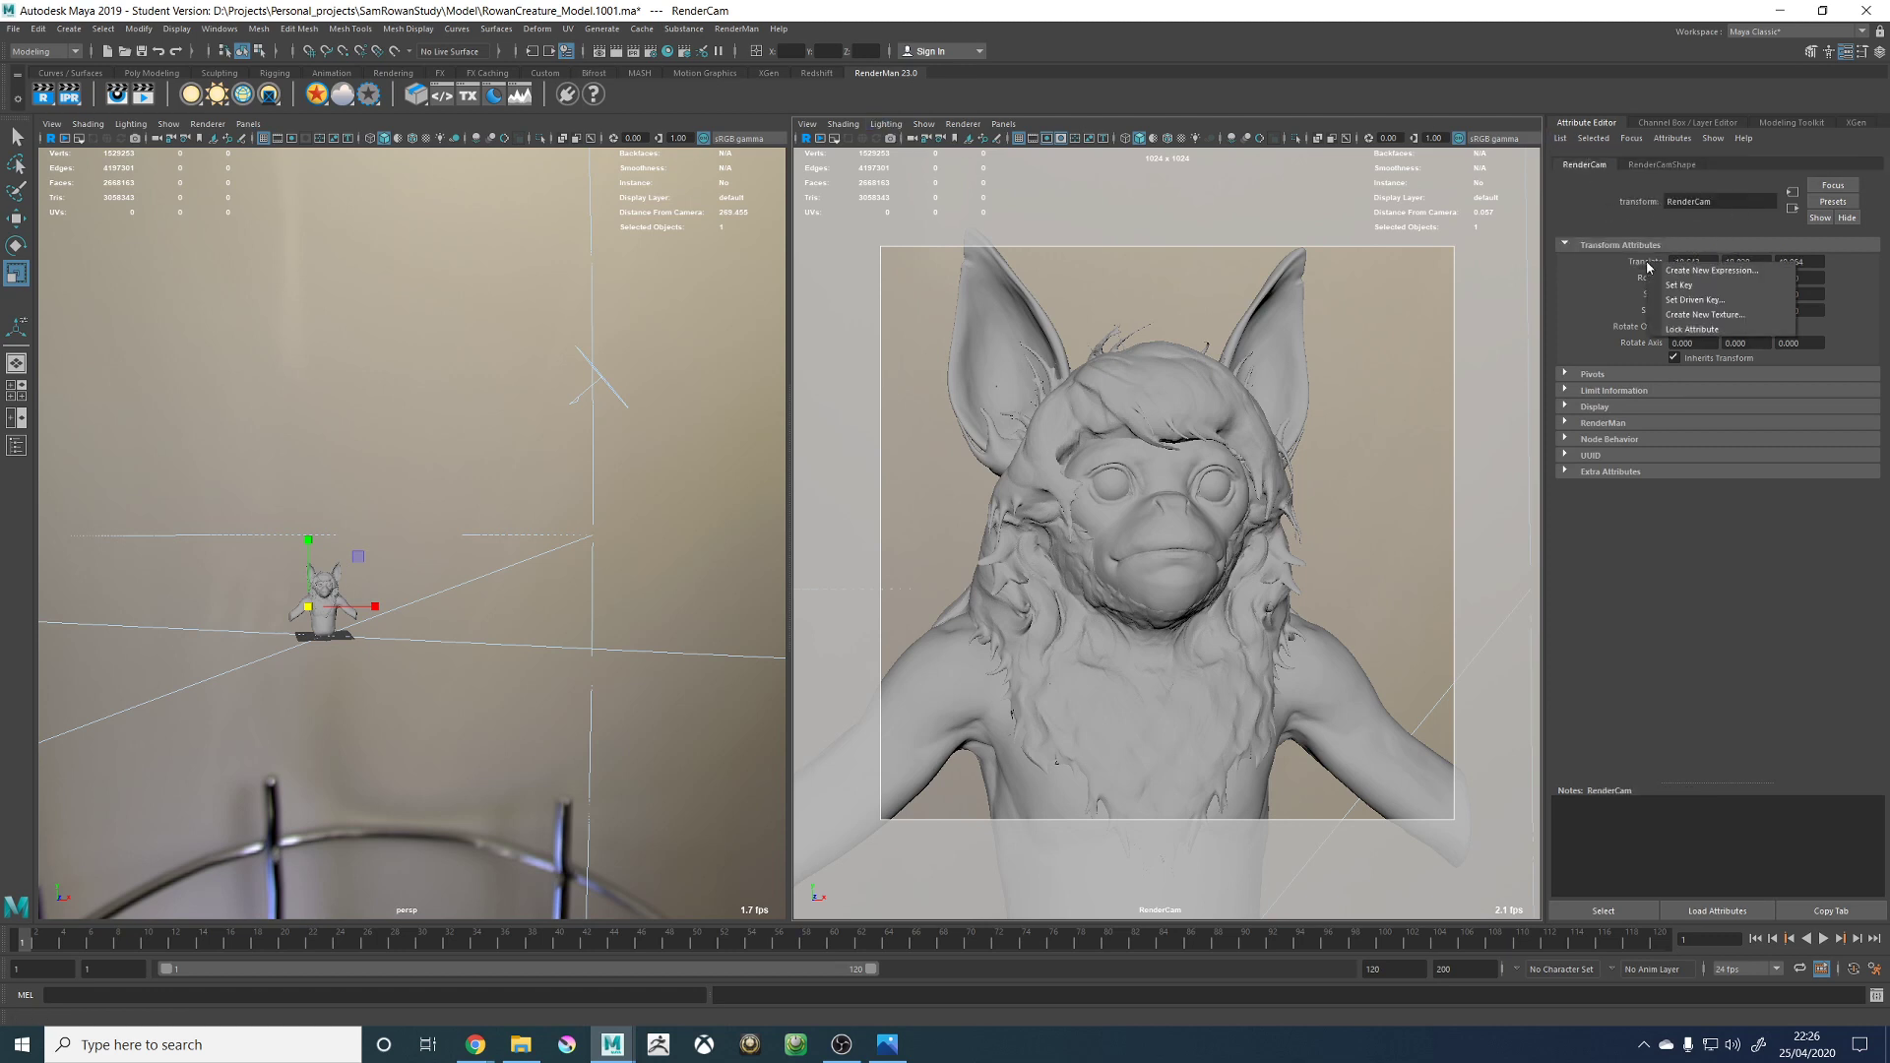
pyautogui.rightClick(1656, 282)
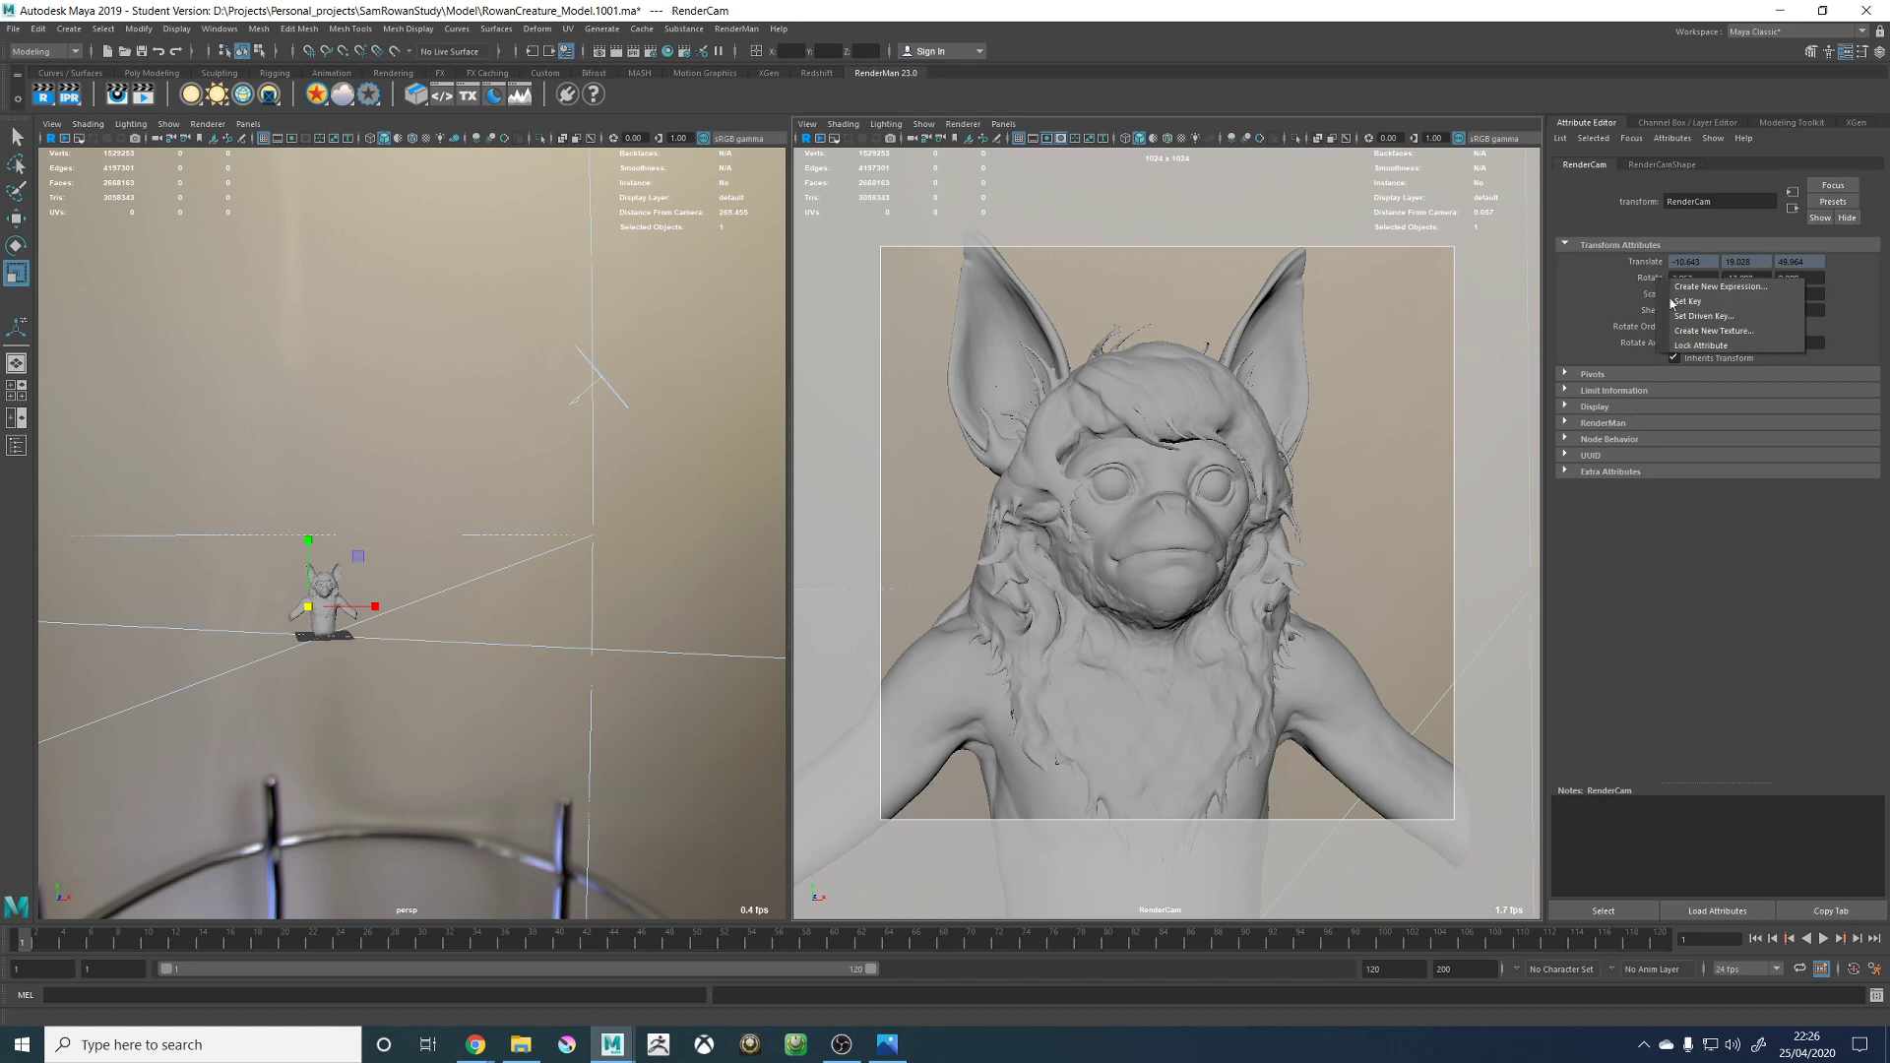
pyautogui.click(1694, 347)
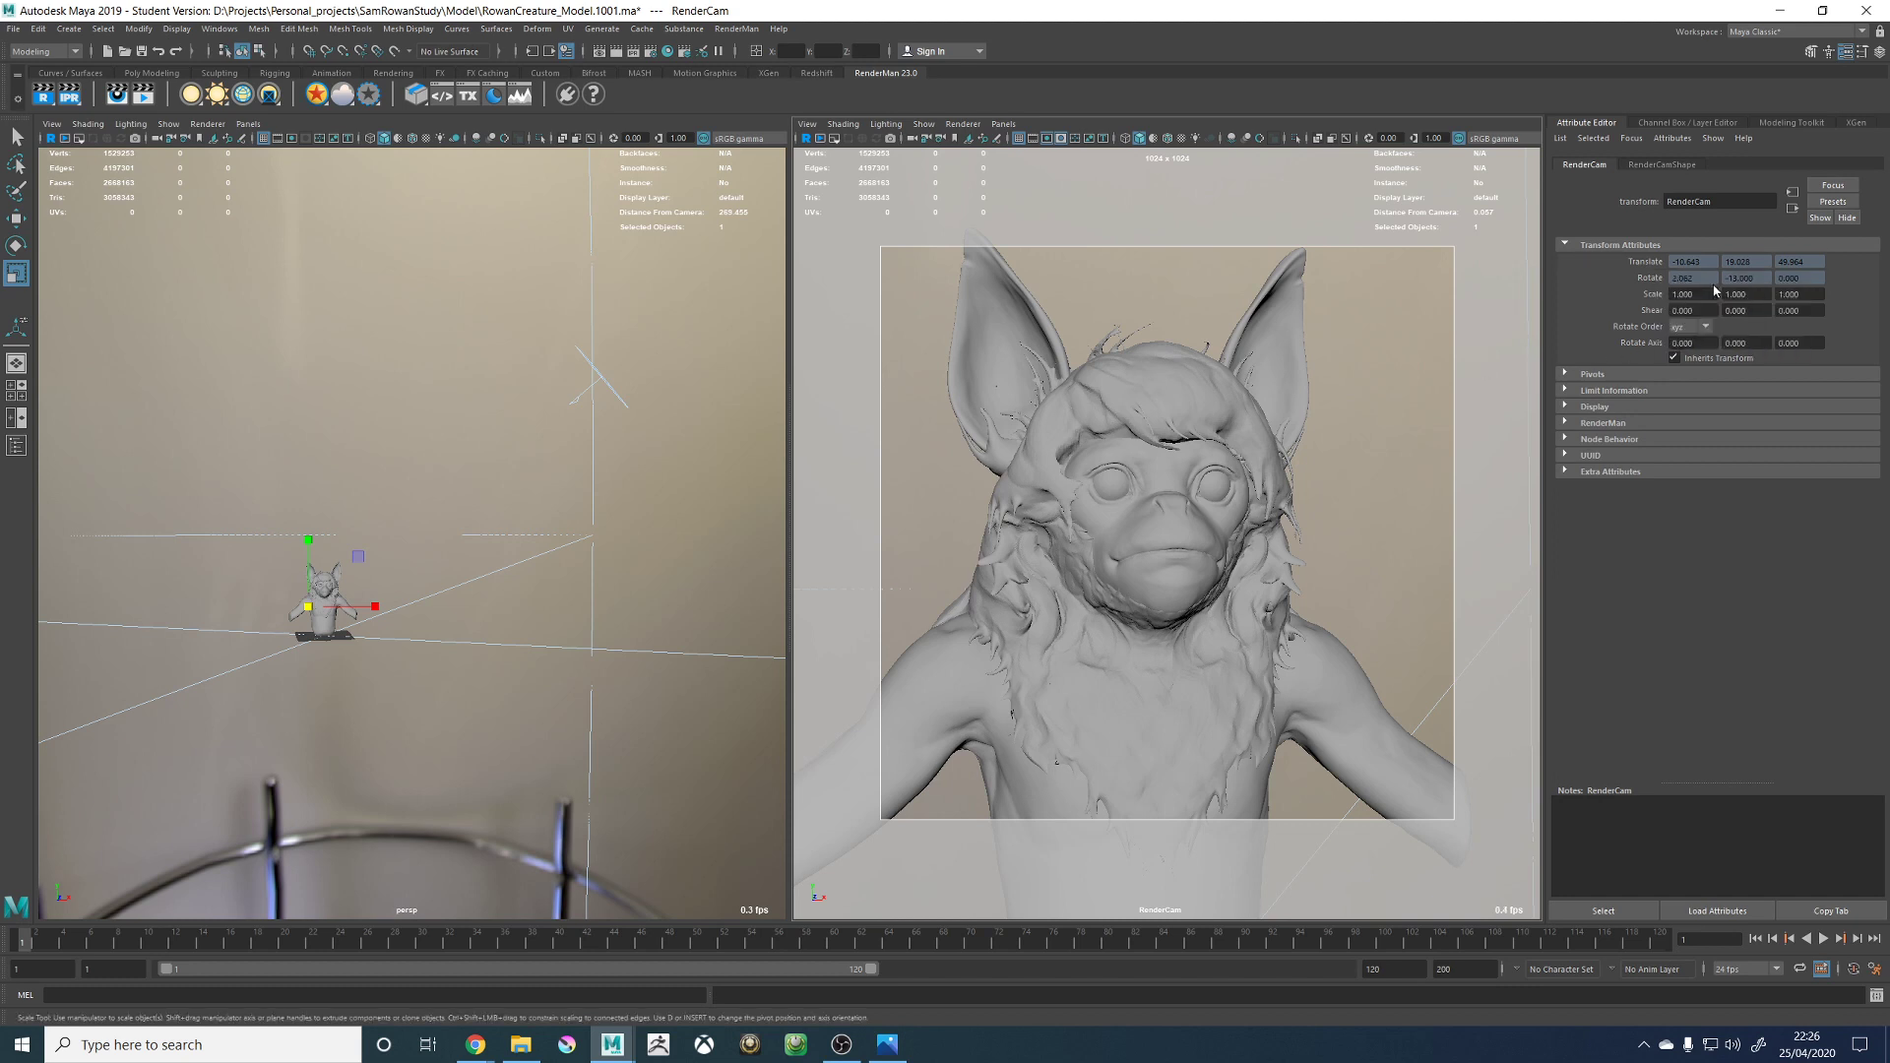
# Lock RenderCam's Scale attributes and deselect the camera.
pyautogui.rightClick(1661, 295)
pyautogui.click(1699, 360)
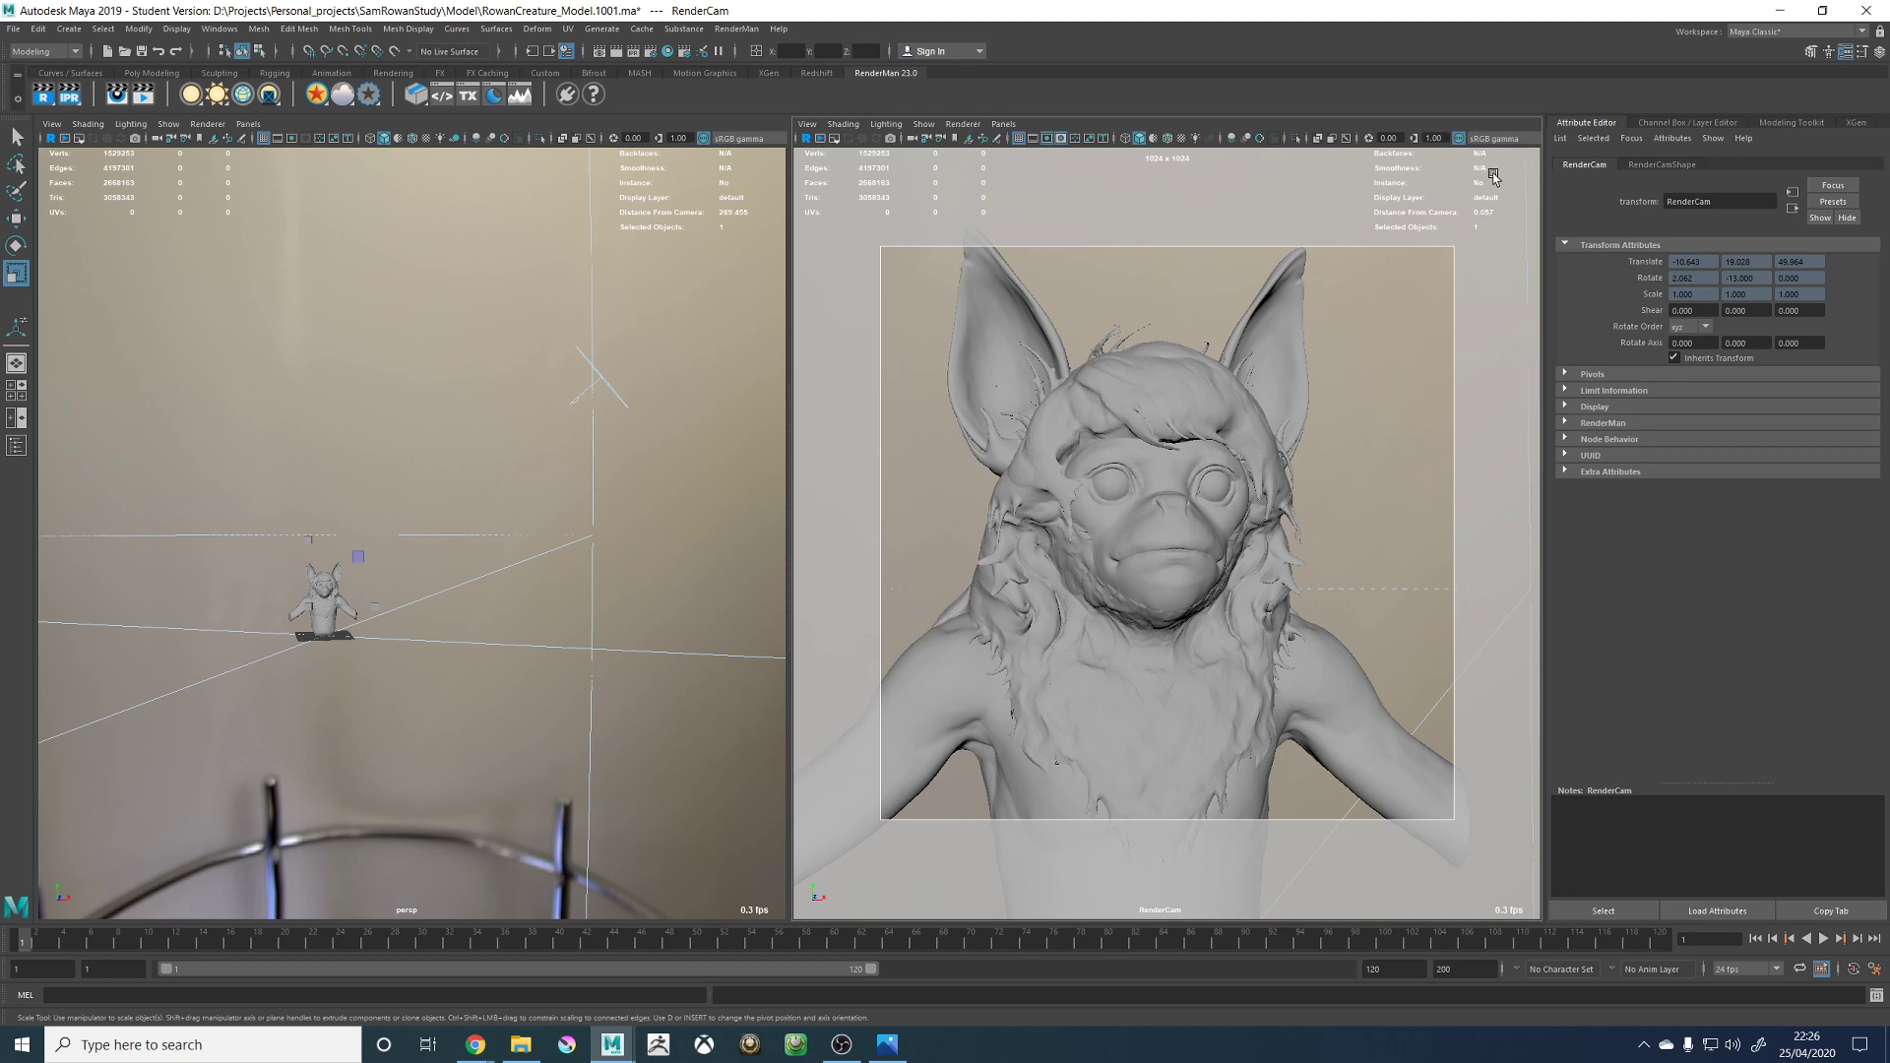
pyautogui.click(1178, 456)
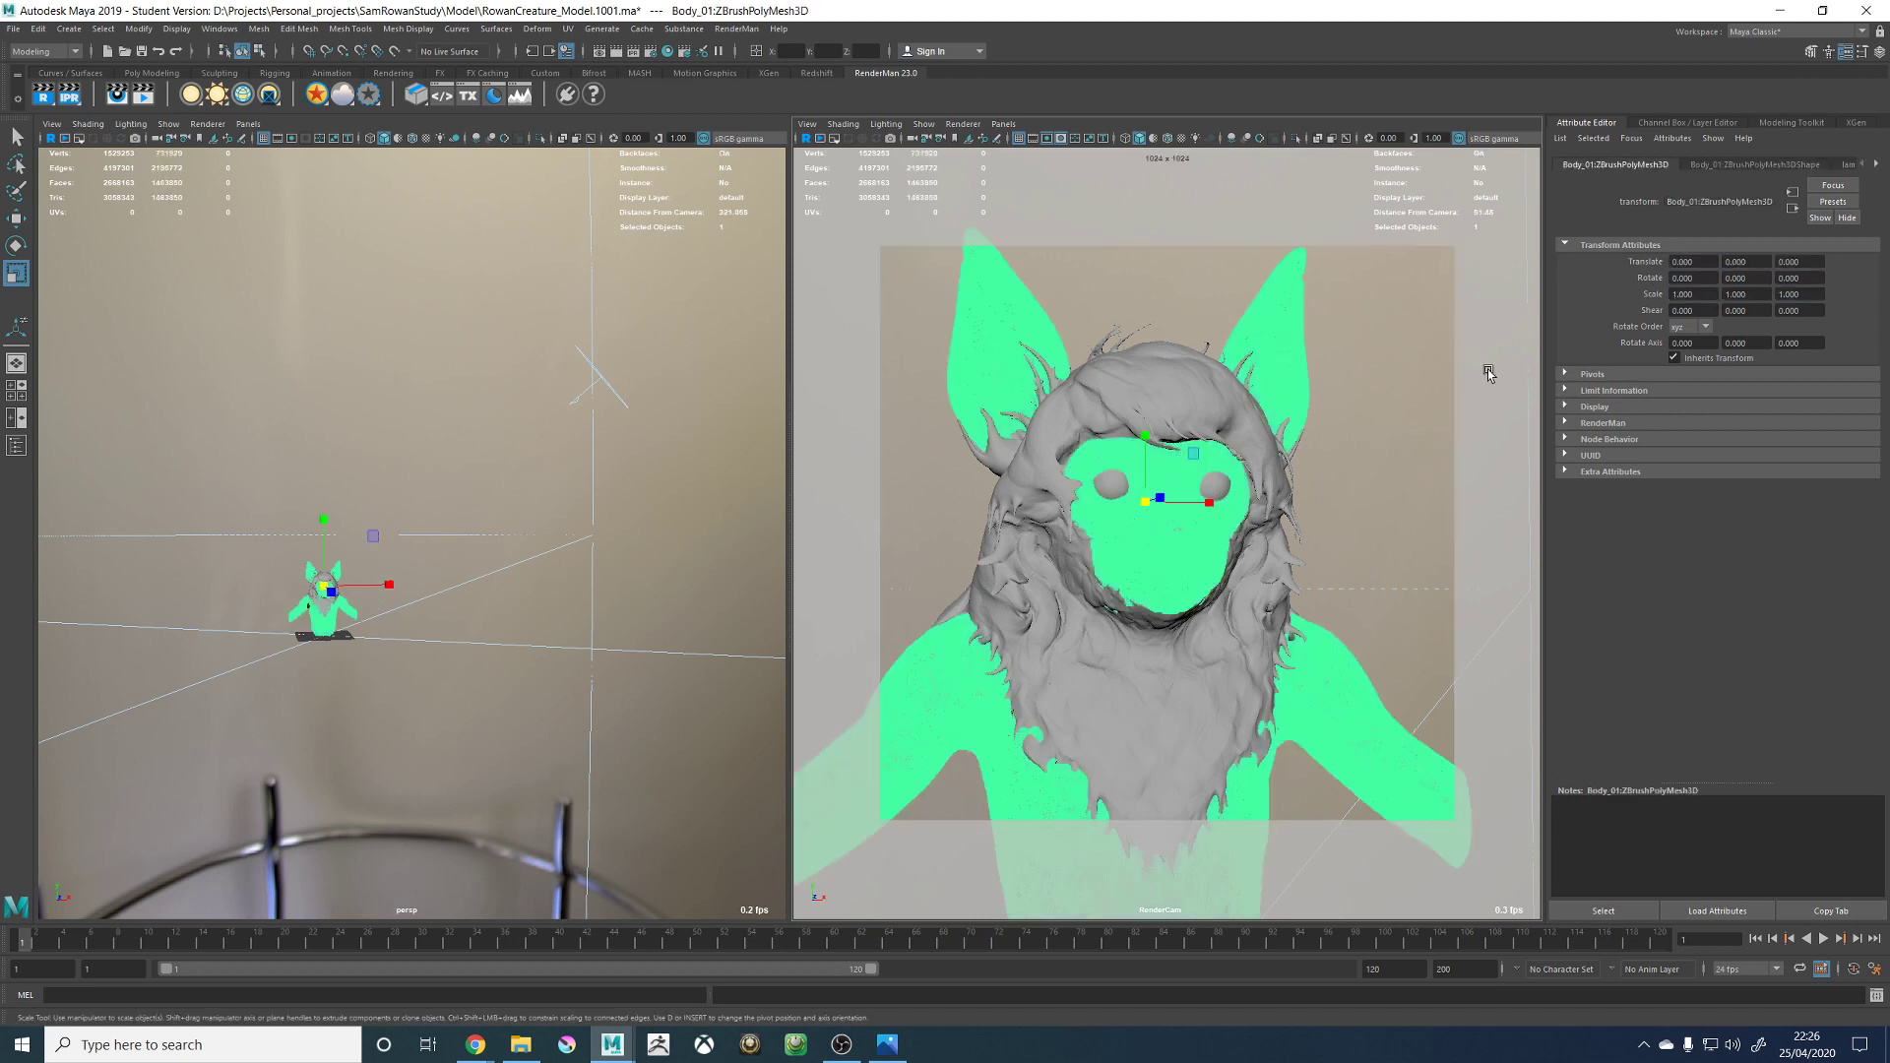
pyautogui.click(1560, 138)
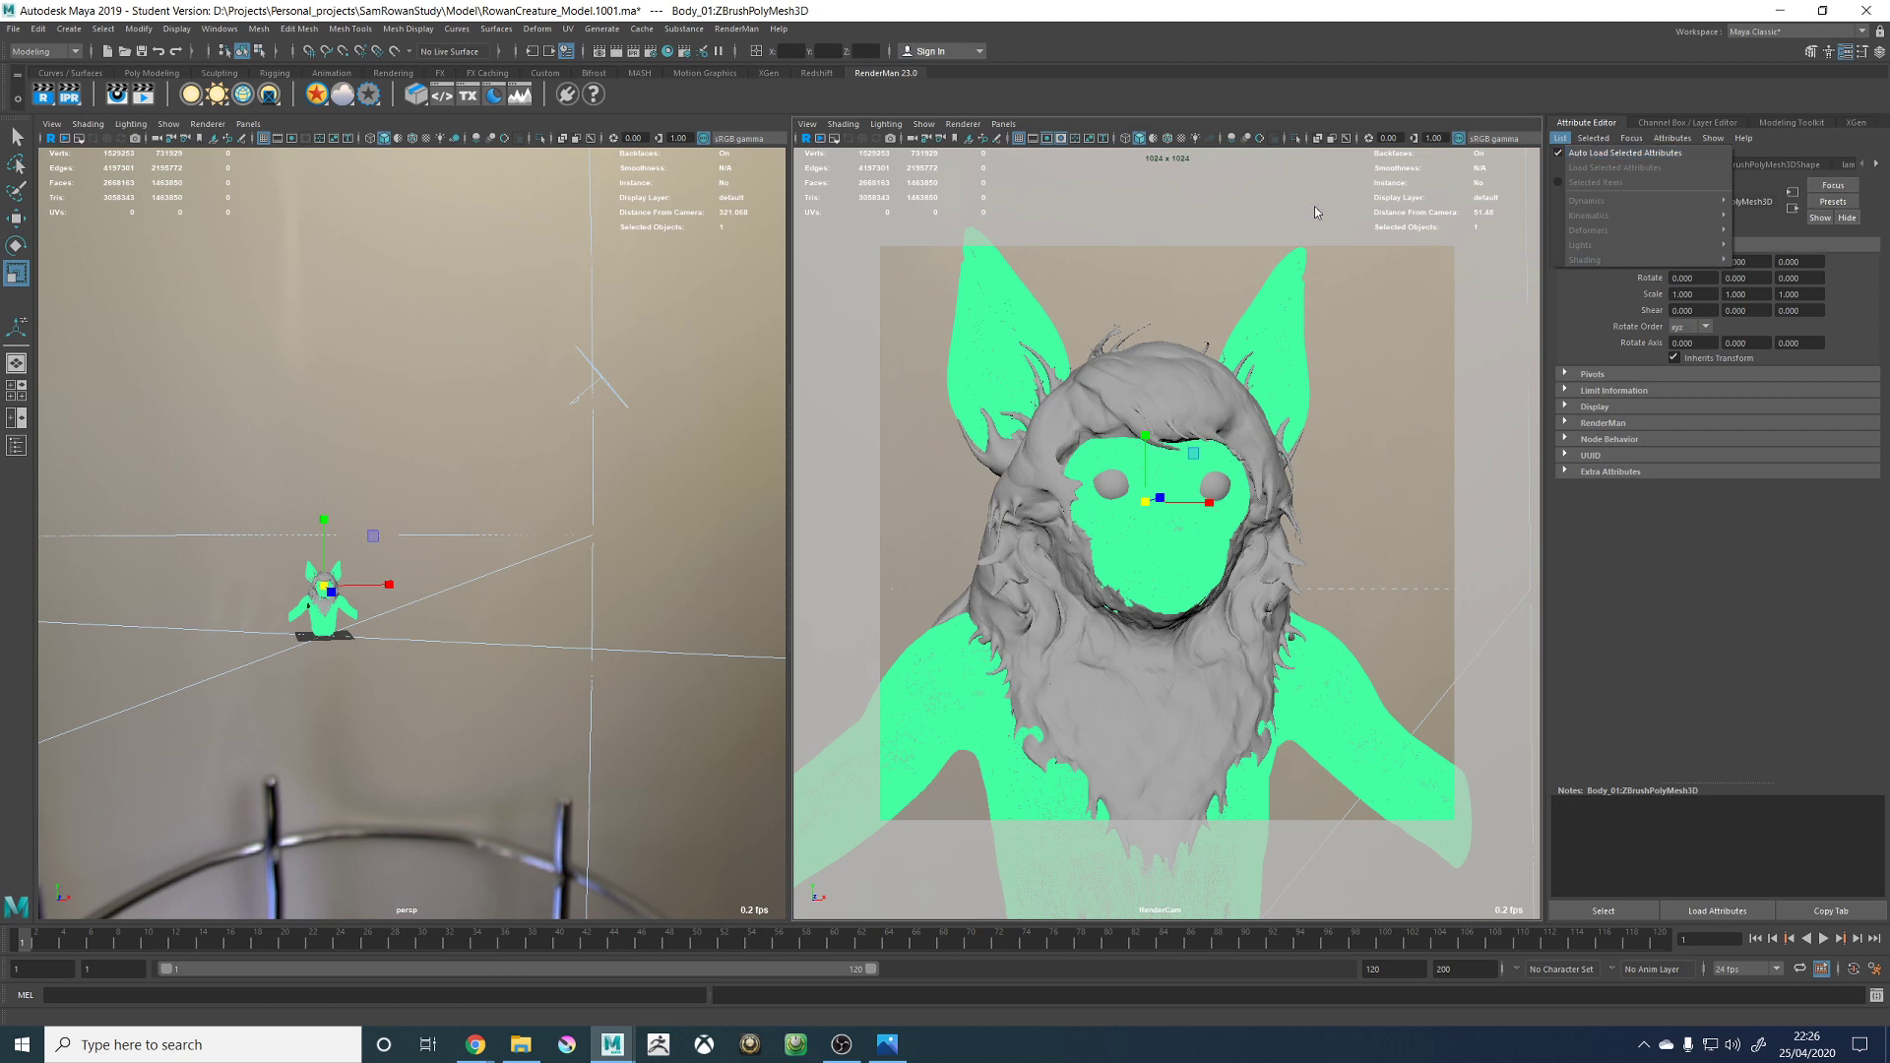
pyautogui.click(1144, 270)
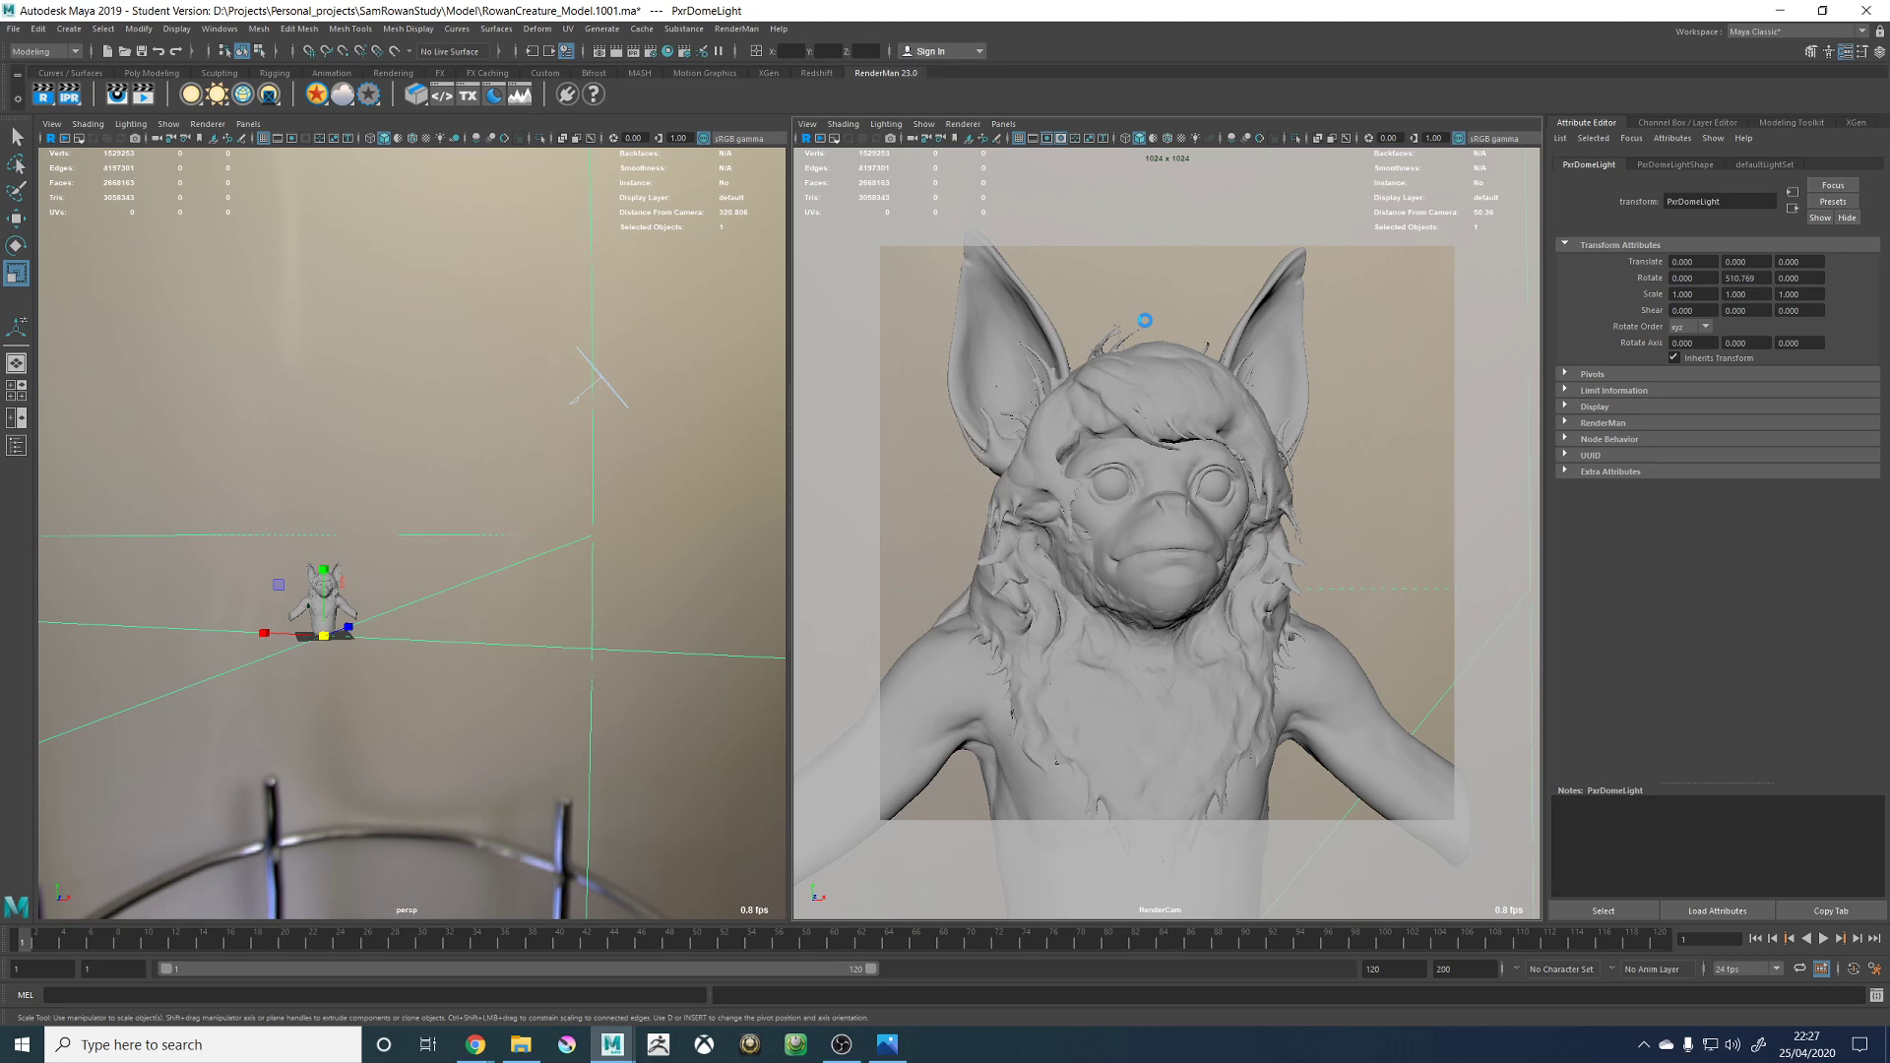
# Save the scene as the incremental version RowanCreature_Model.1002.ma, accepting the student version notice.
pyautogui.press('q')
pyautogui.hotkey('ctrl', 's')
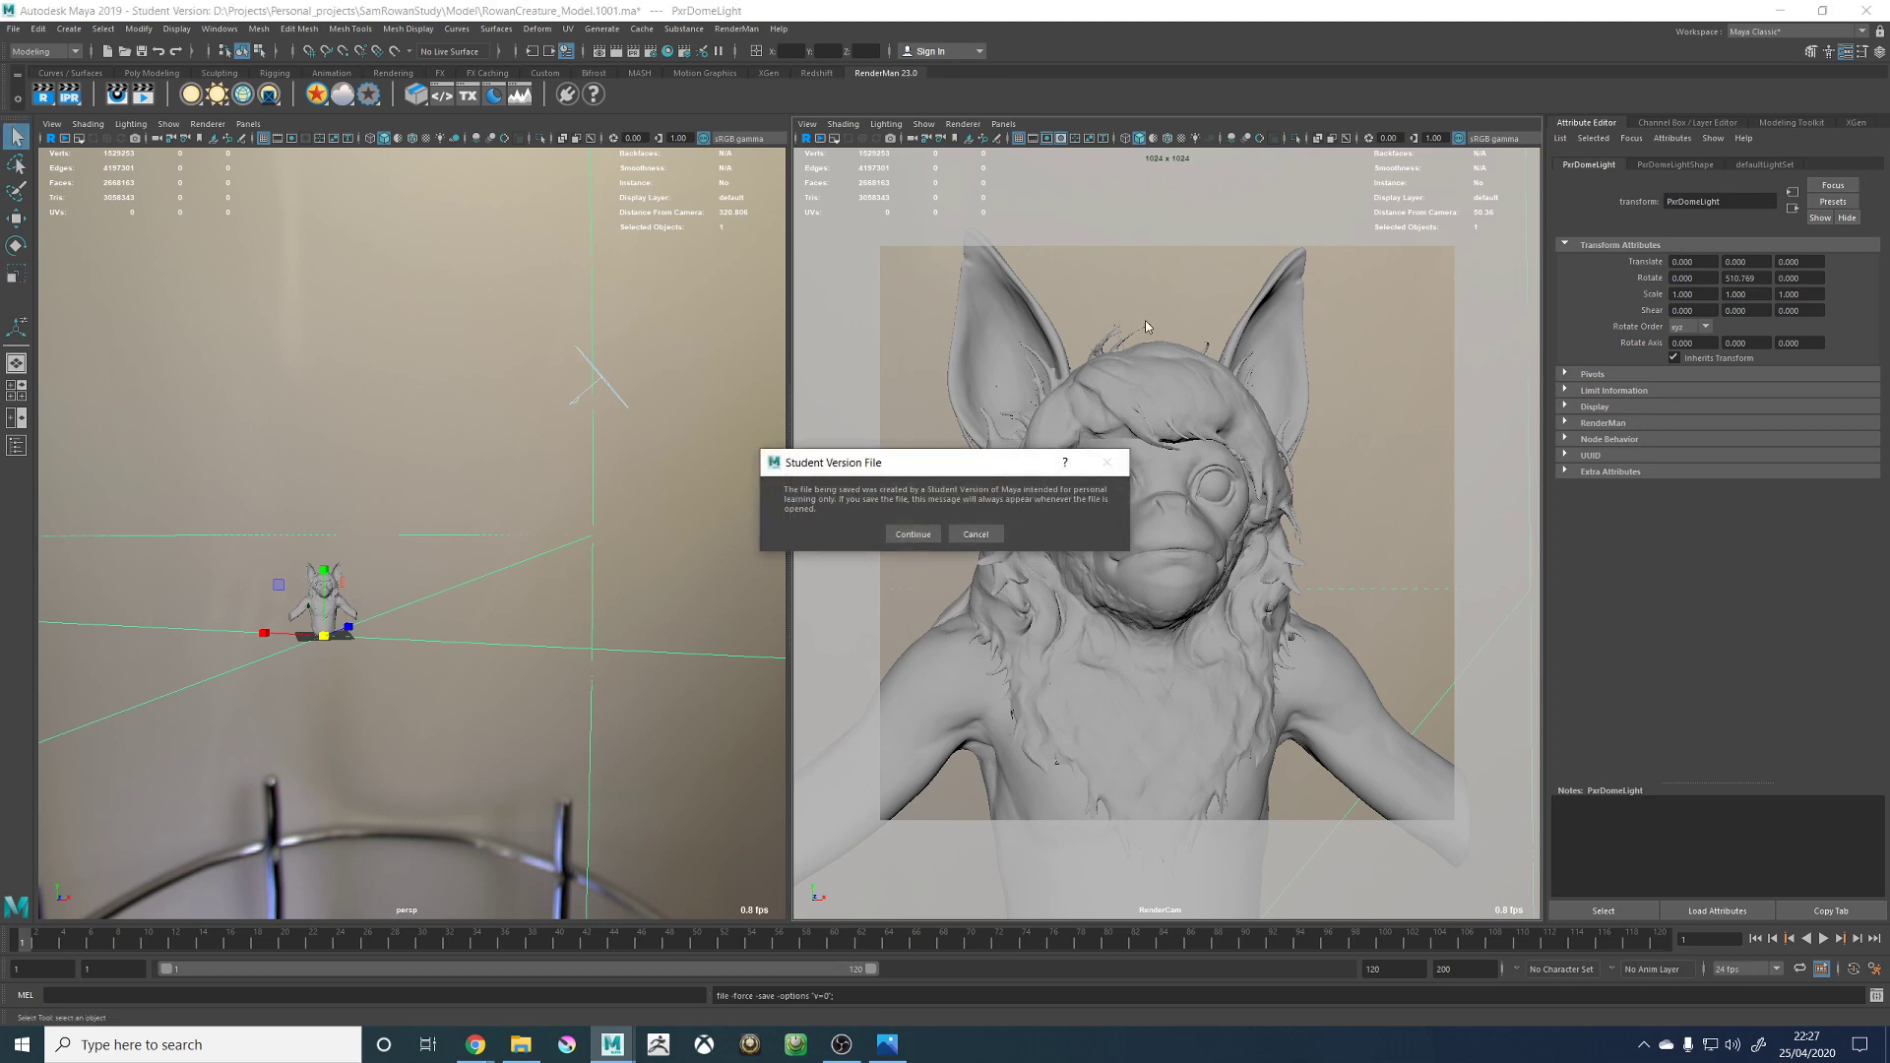
pyautogui.click(916, 535)
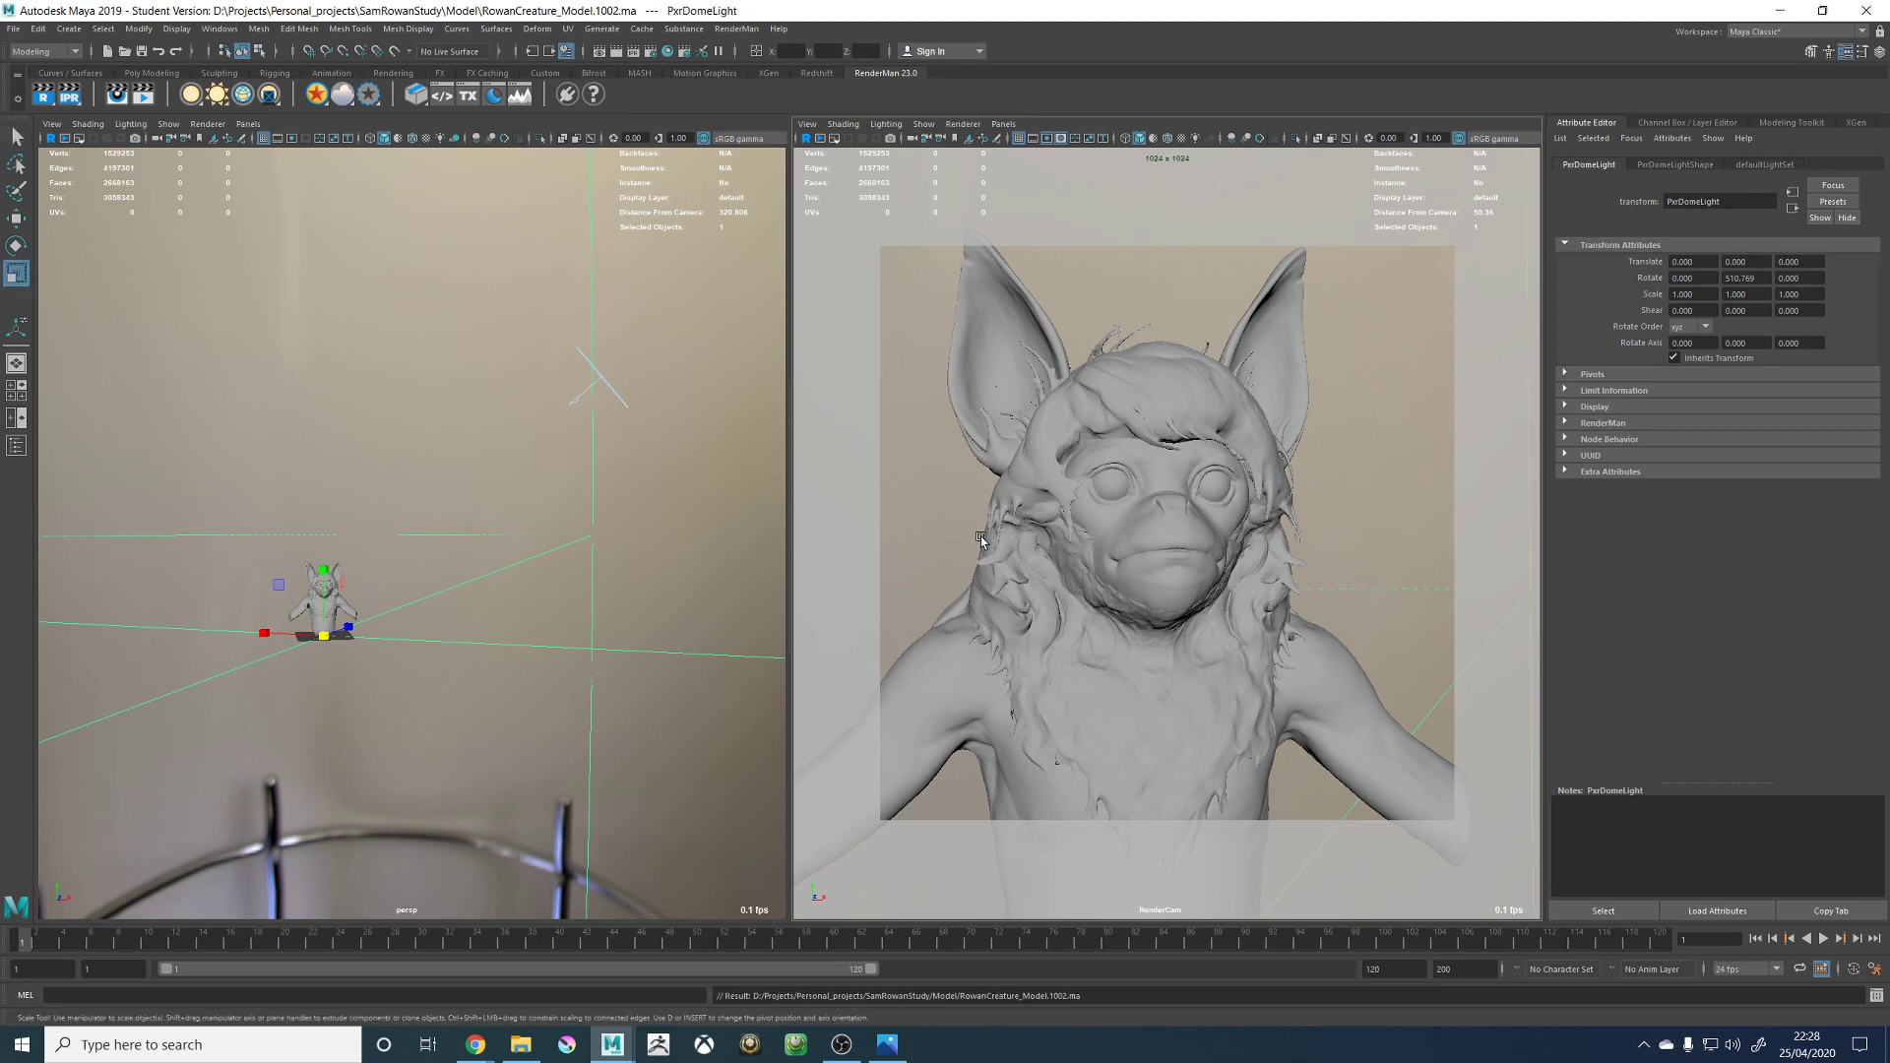
# Select the body mesh, turn off automatic loading of selected attributes, and show its PxrSkin_MAT material.
pyautogui.click(1185, 514)
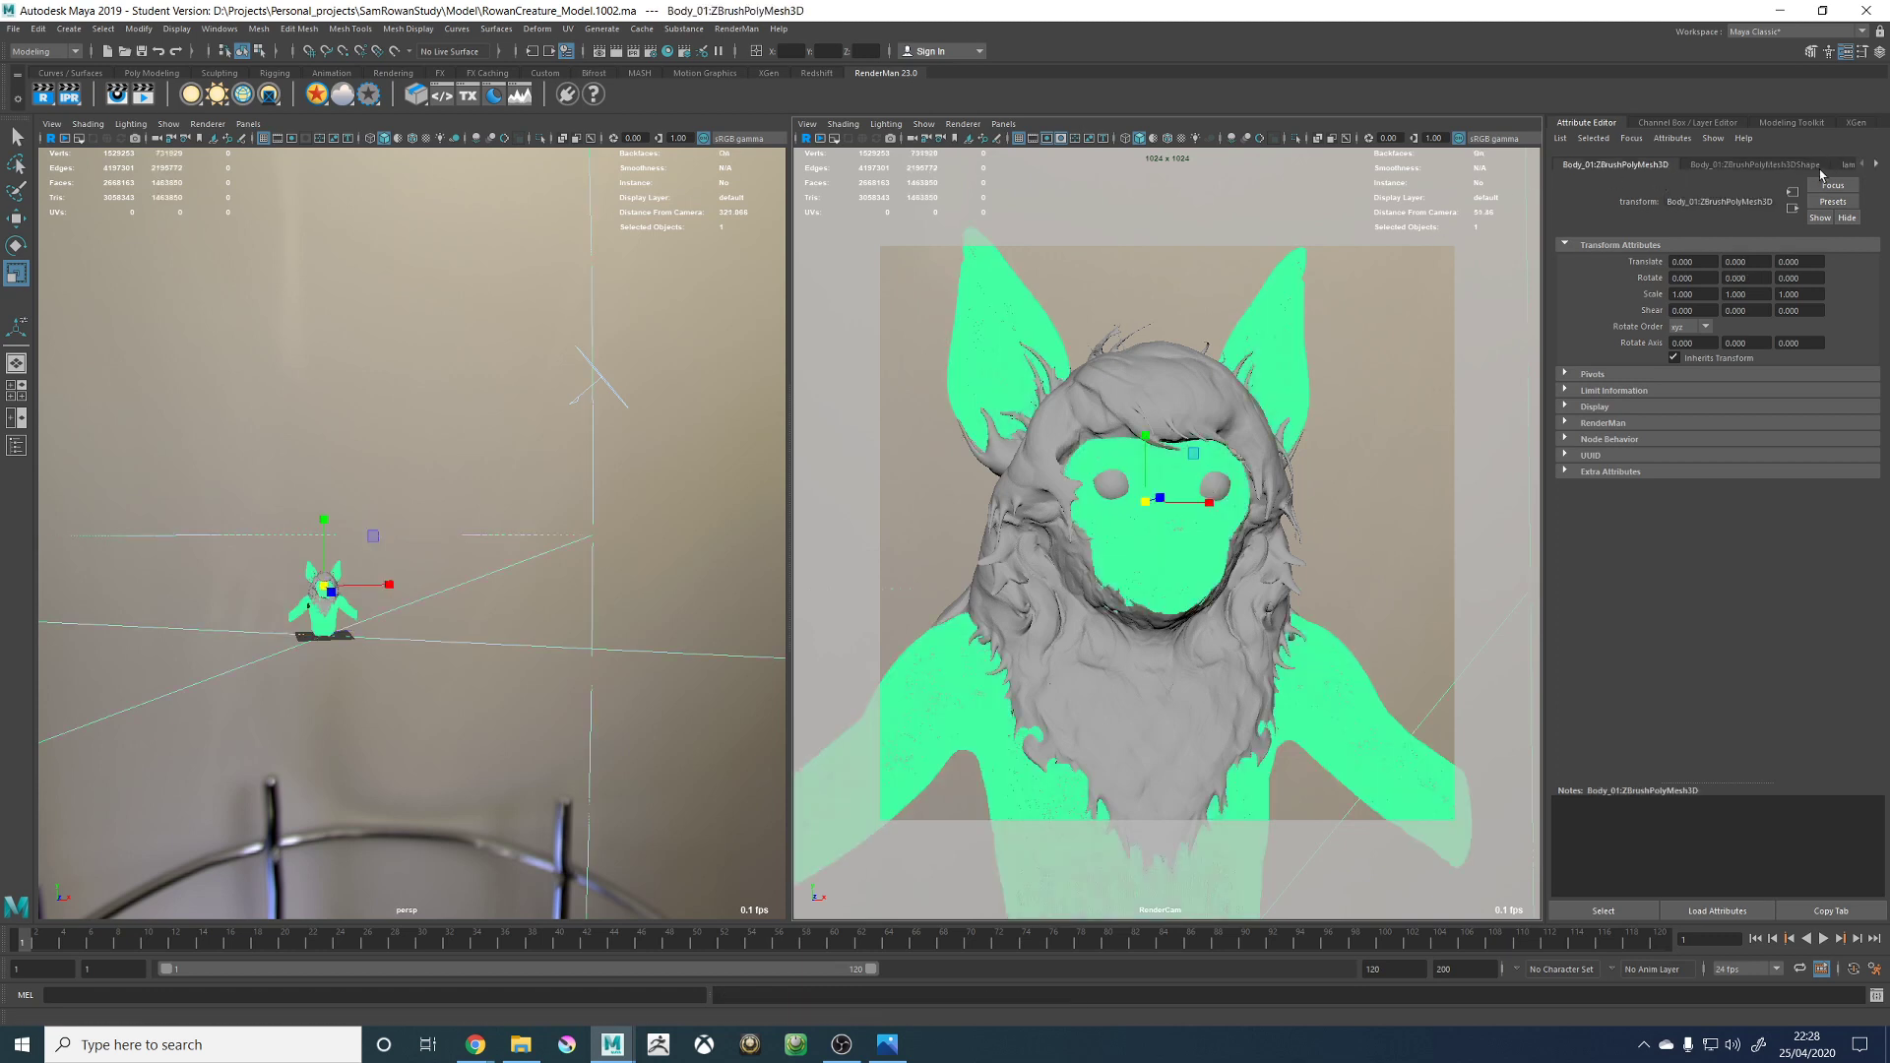
pyautogui.click(1876, 166)
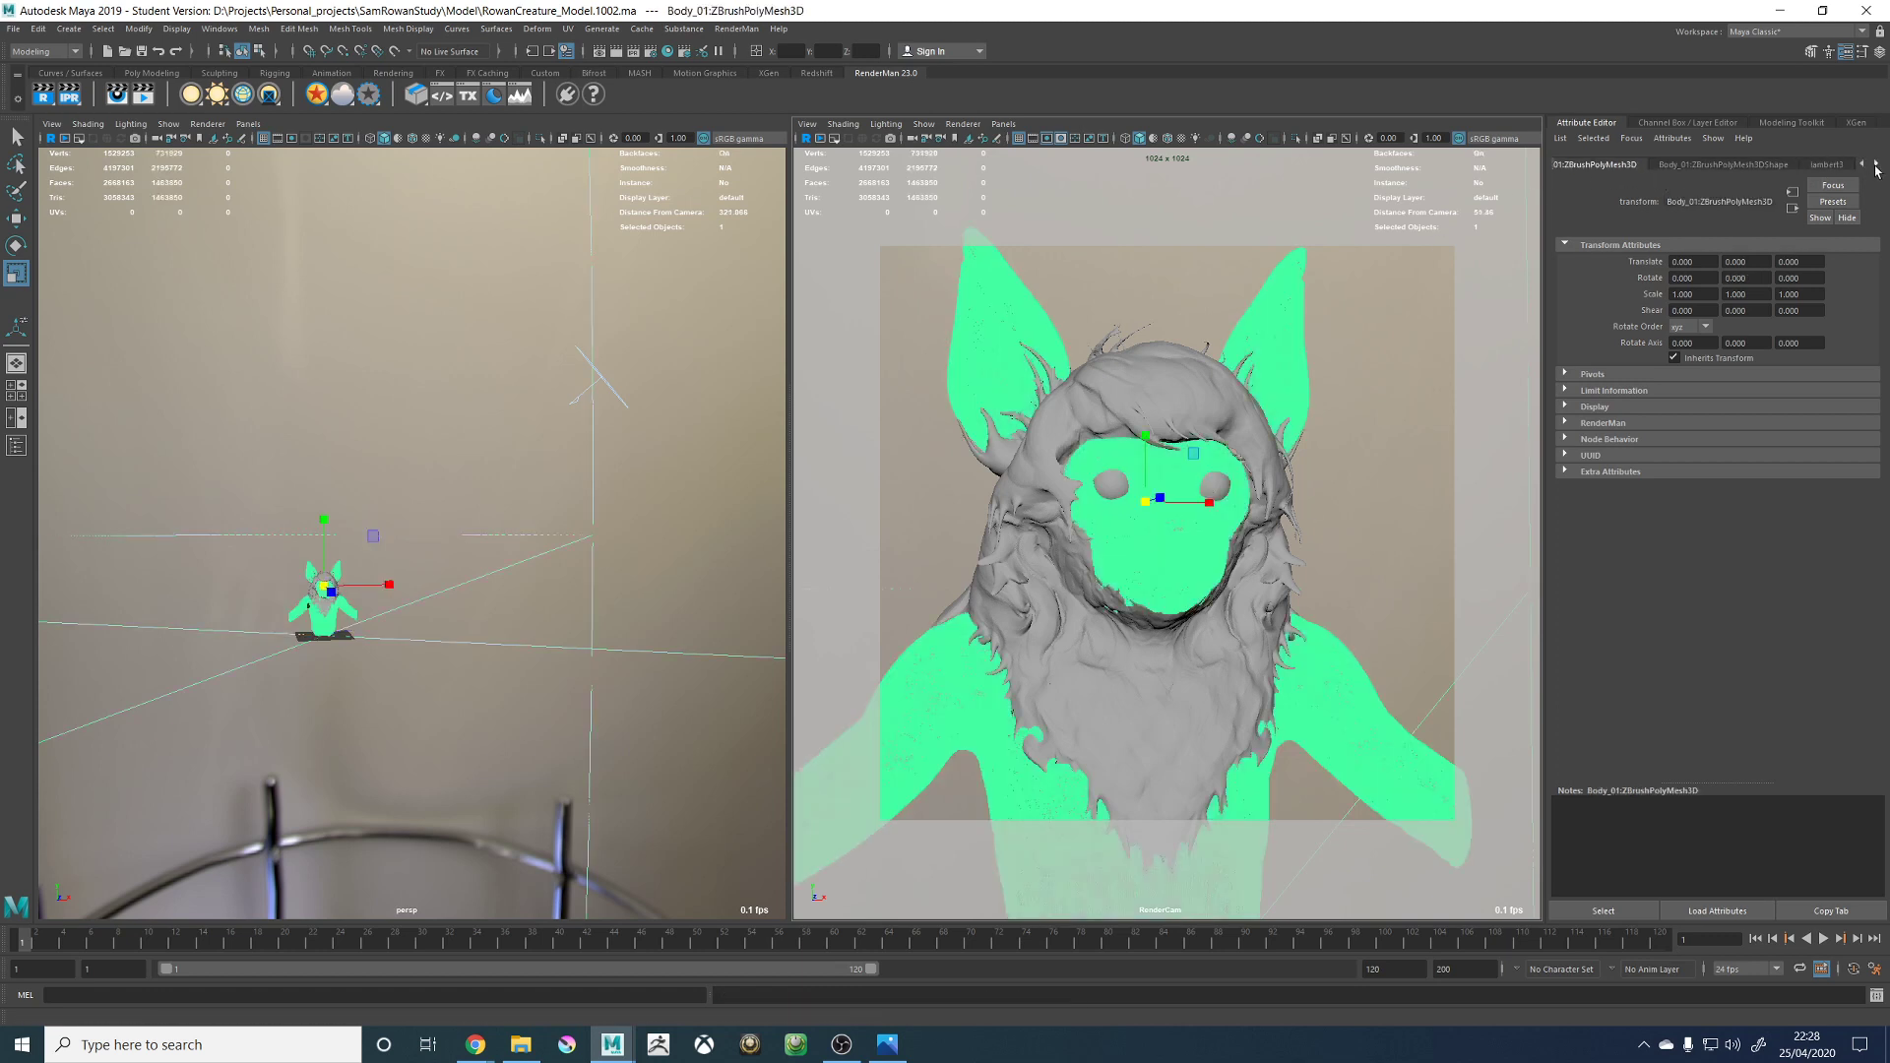
pyautogui.click(1562, 139)
pyautogui.click(1562, 139)
pyautogui.click(1819, 165)
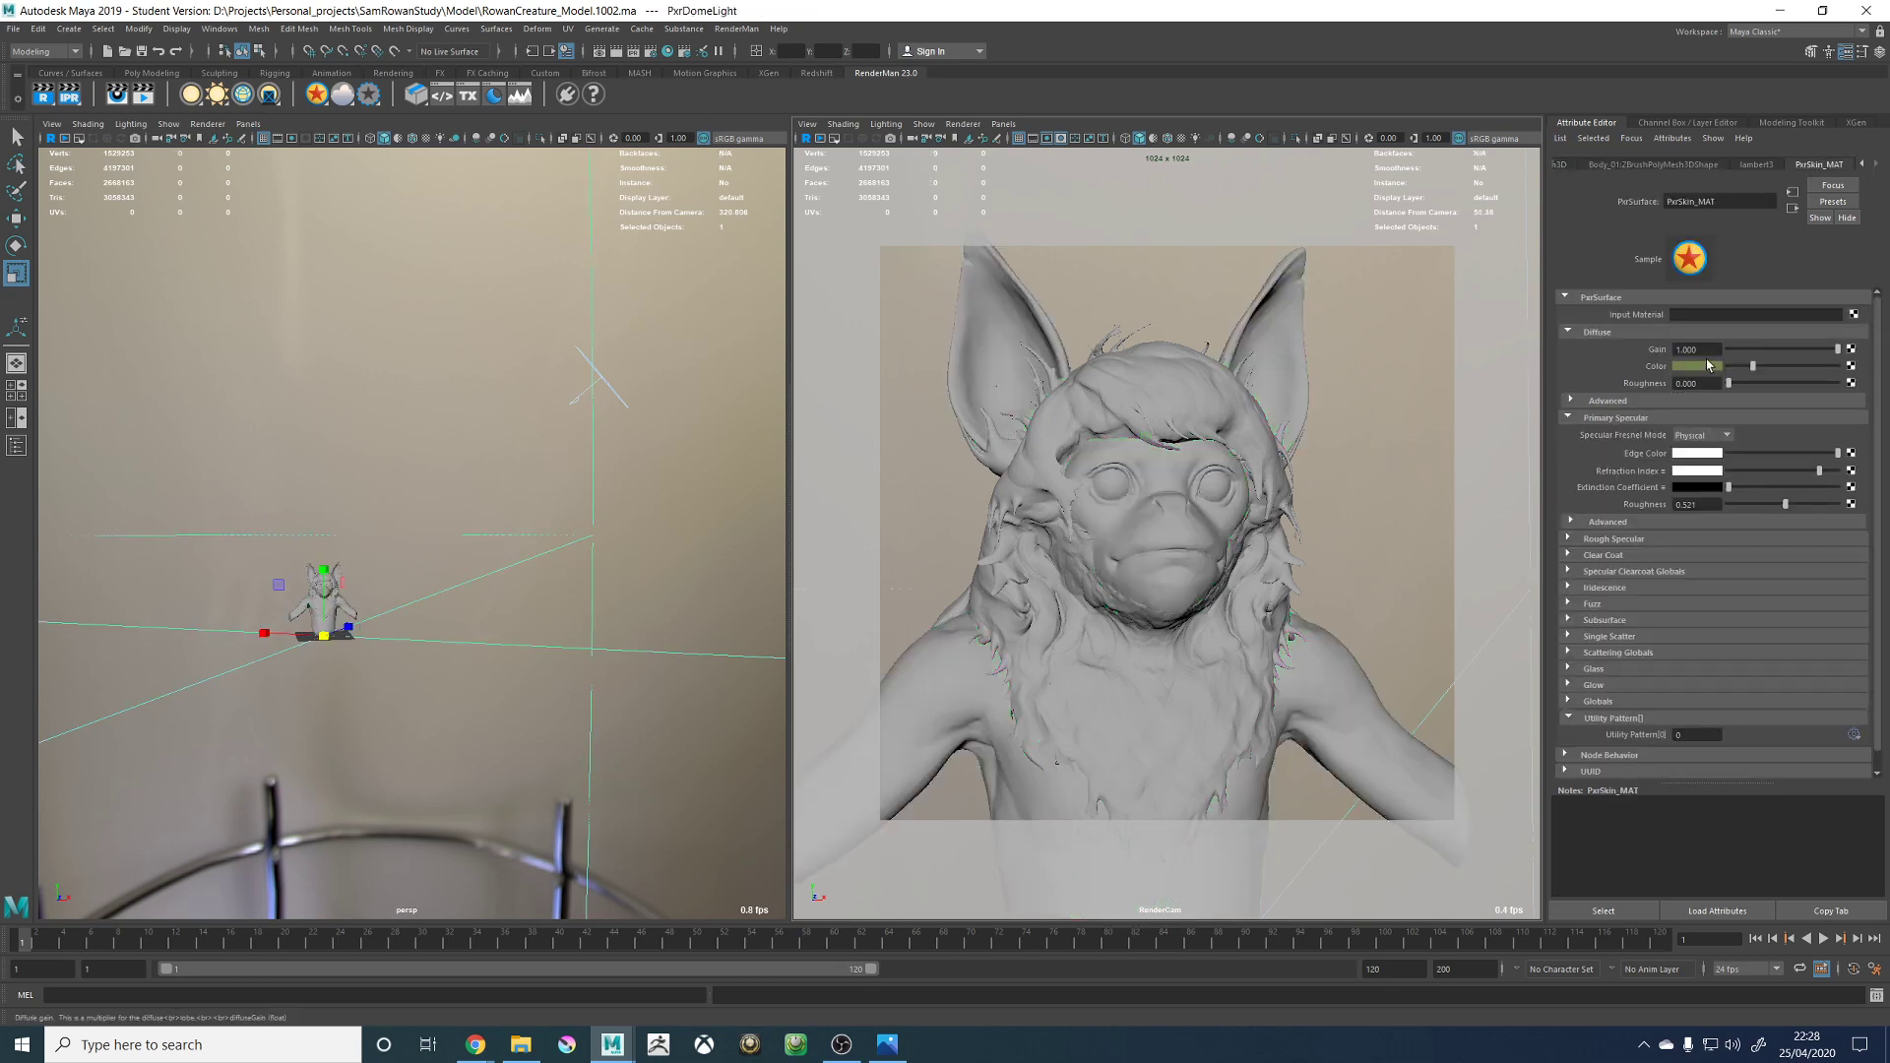
# Deselect the body mesh and switch the RenderCam view to live RenderMan rendering.
pyautogui.click(1401, 448)
pyautogui.click(962, 124)
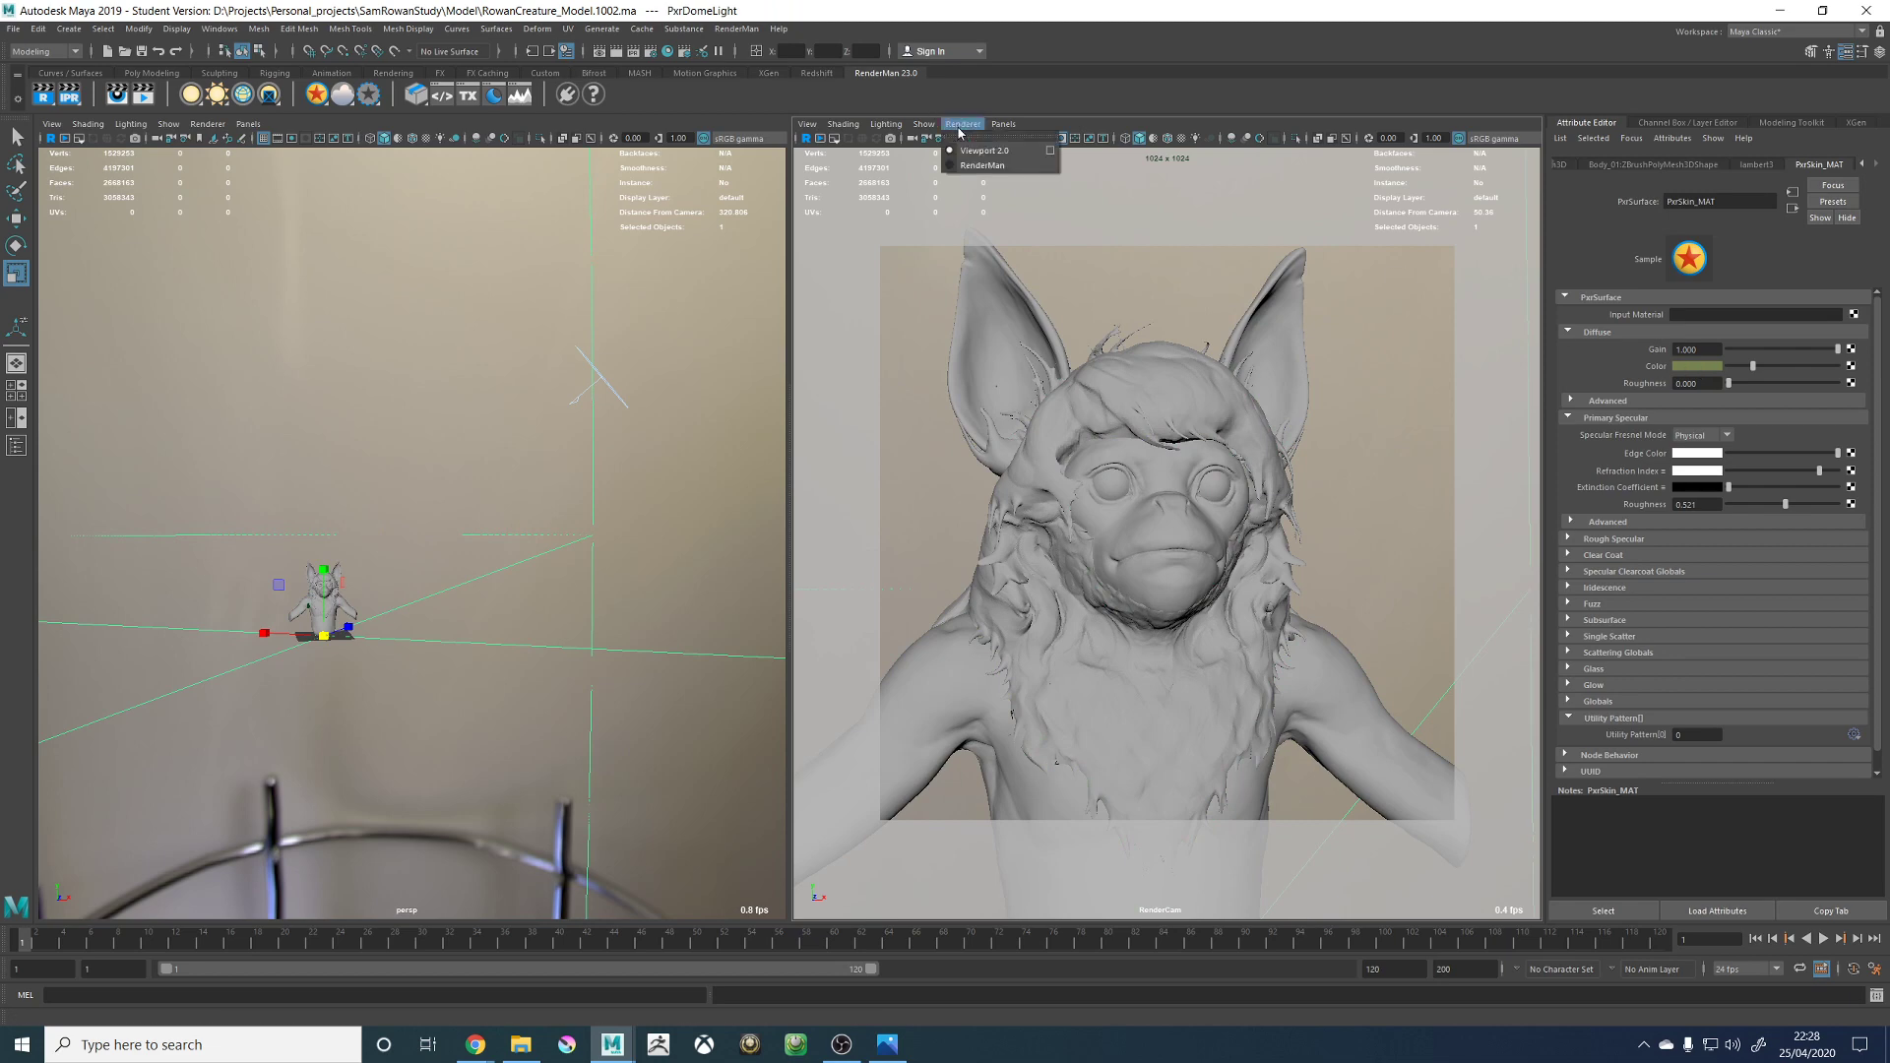
pyautogui.click(985, 167)
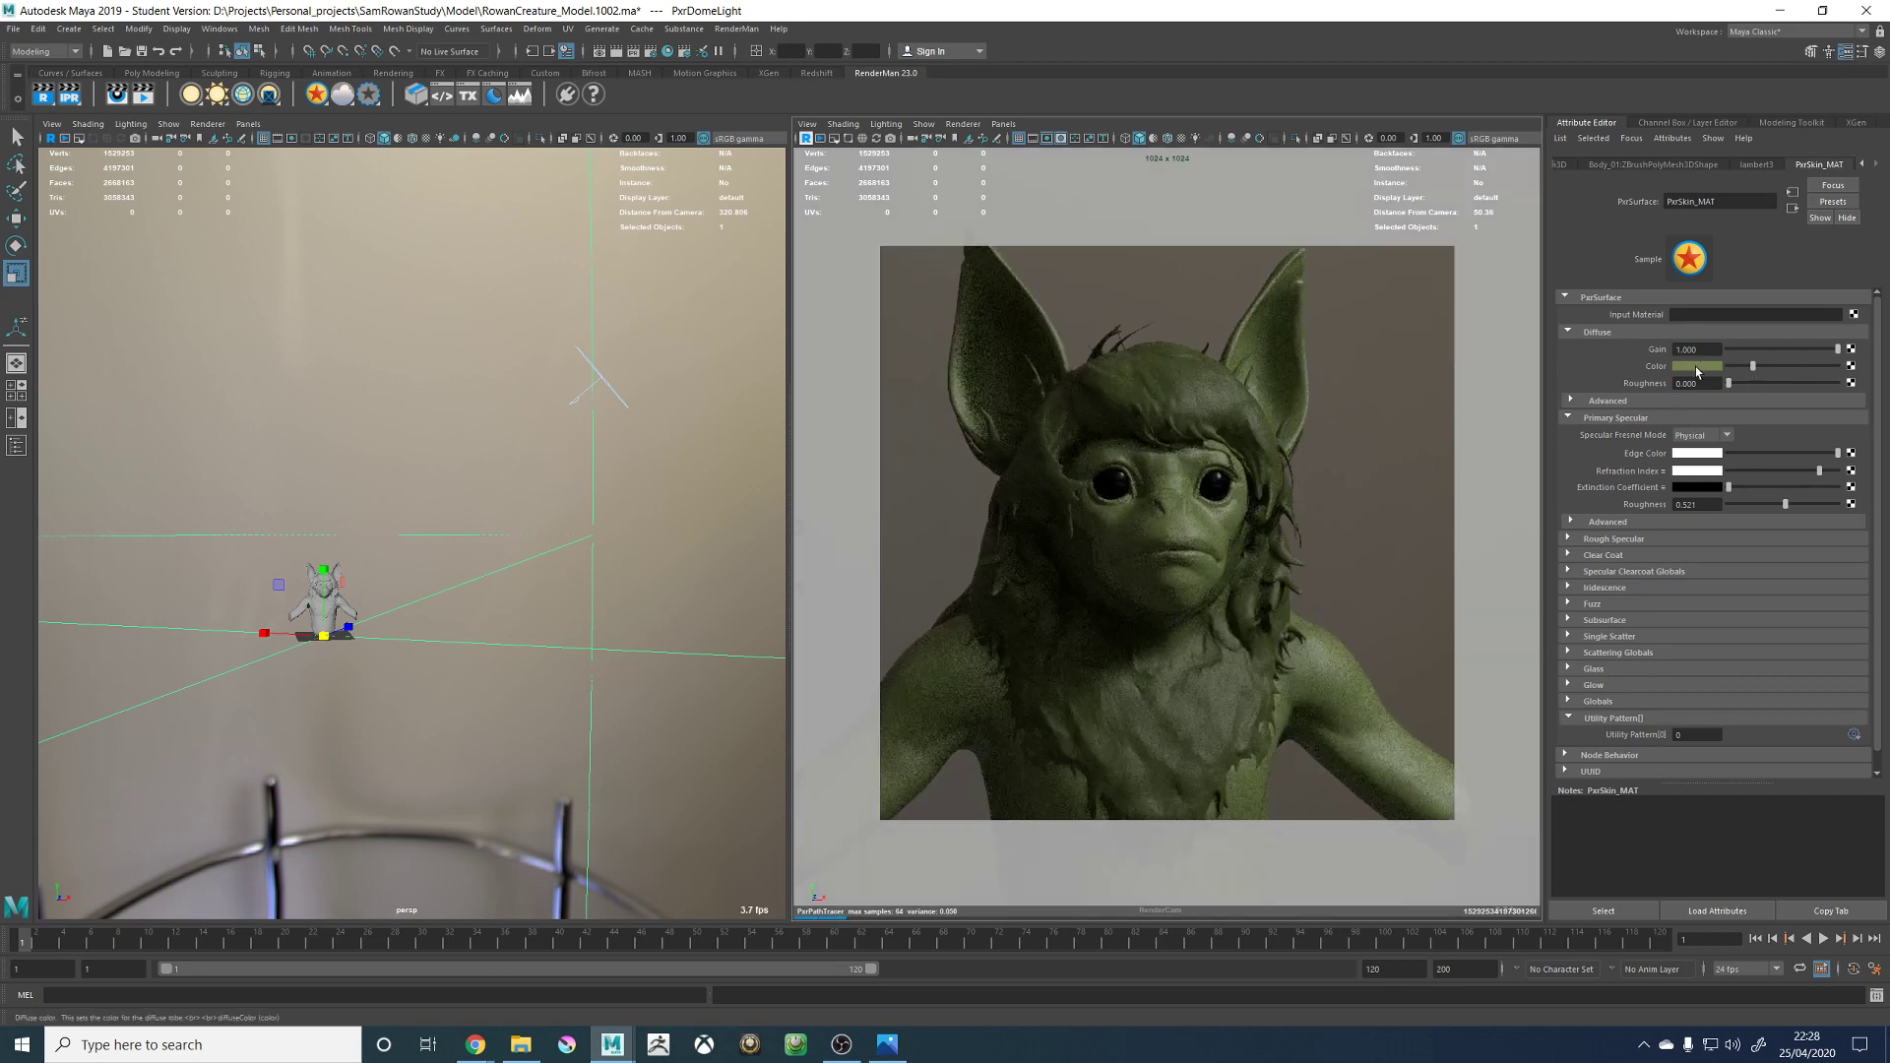
# Change PxrSkin_MAT's diffuse colour to a pale blue-grey using the colour picker's eyedropper.
pyautogui.click(1697, 371)
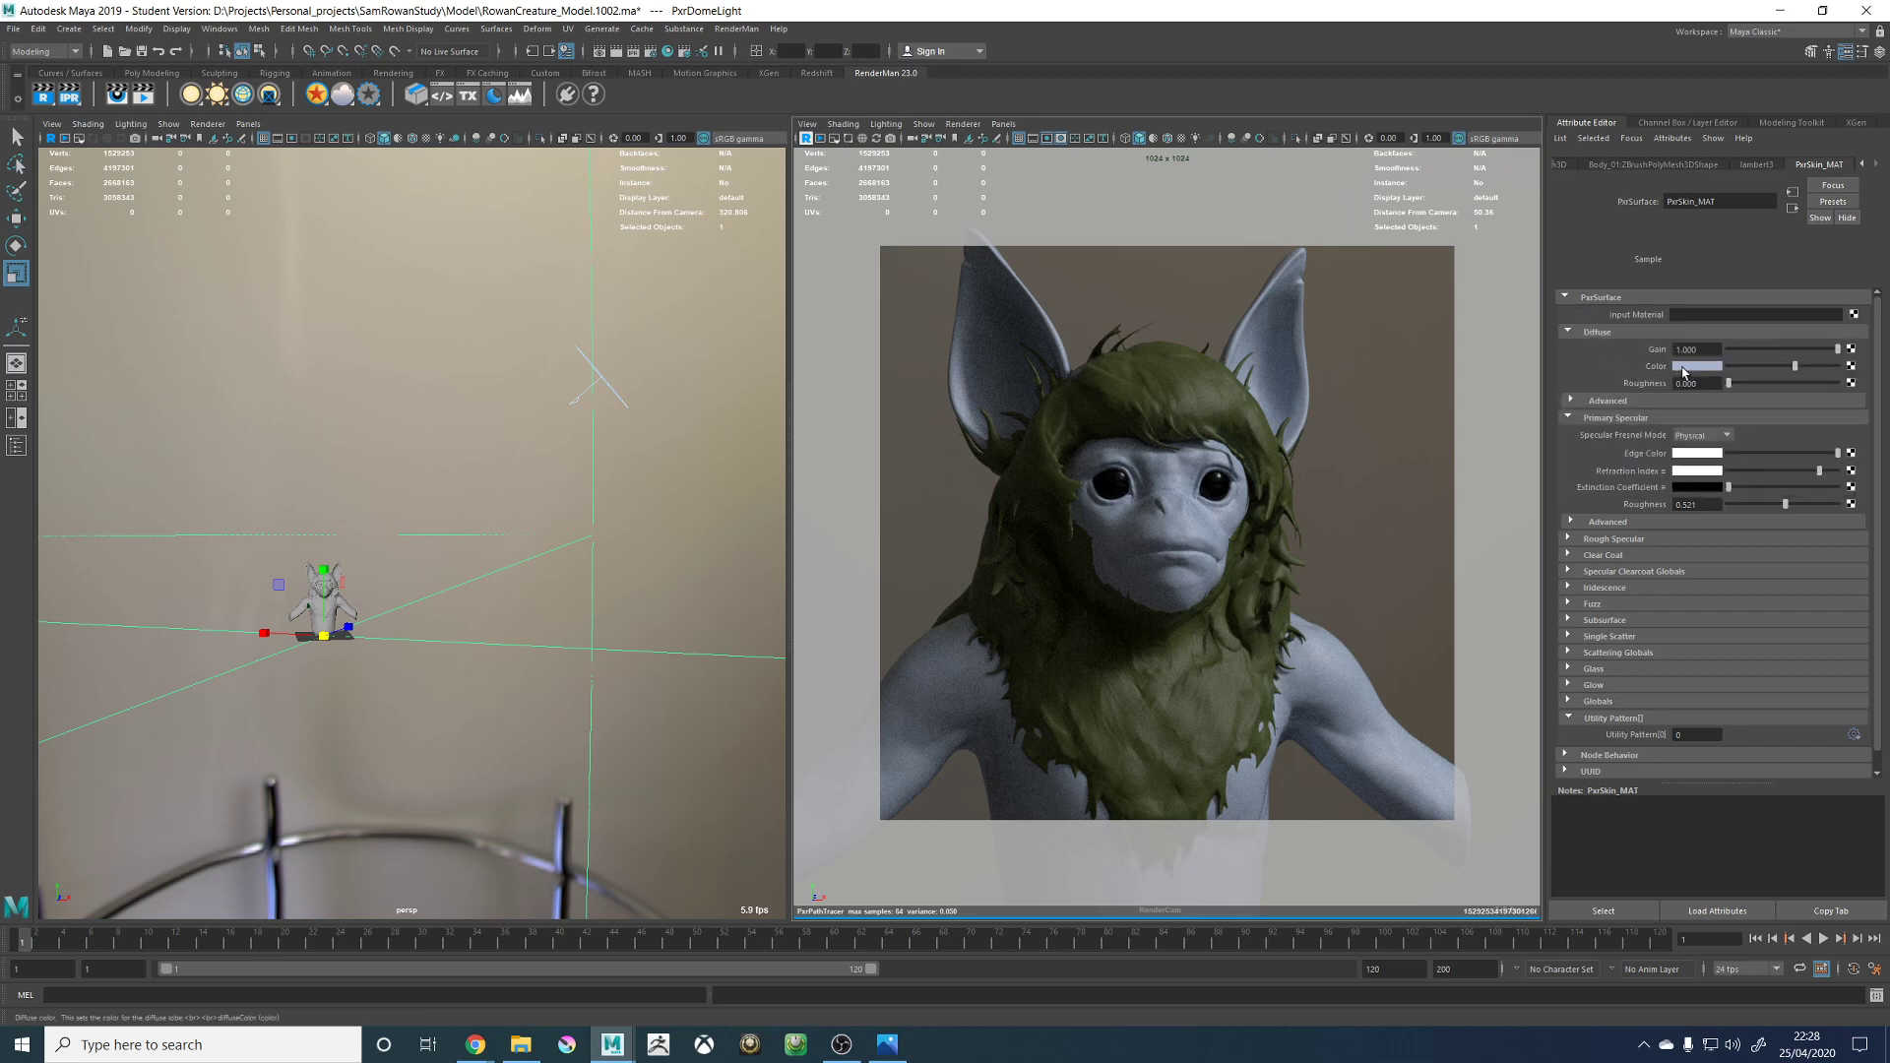
pyautogui.click(1683, 367)
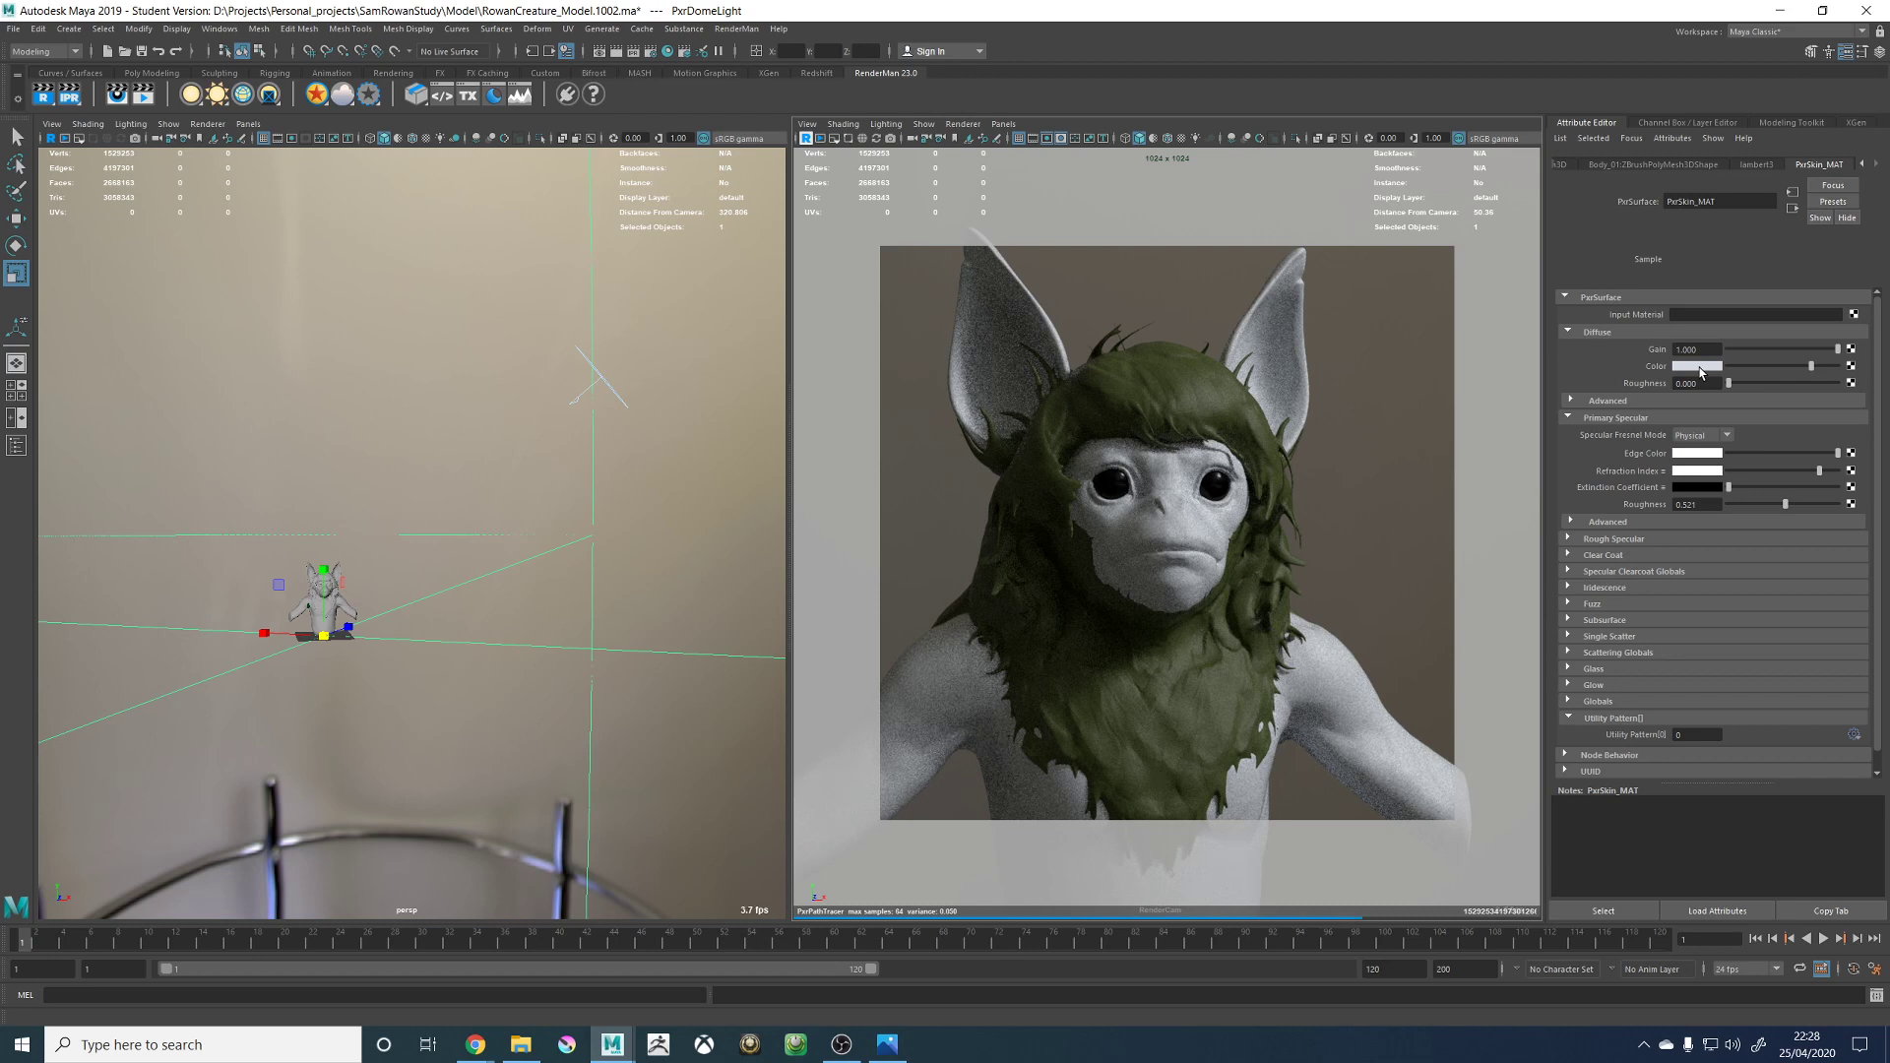
pyautogui.click(1699, 367)
pyautogui.click(1613, 339)
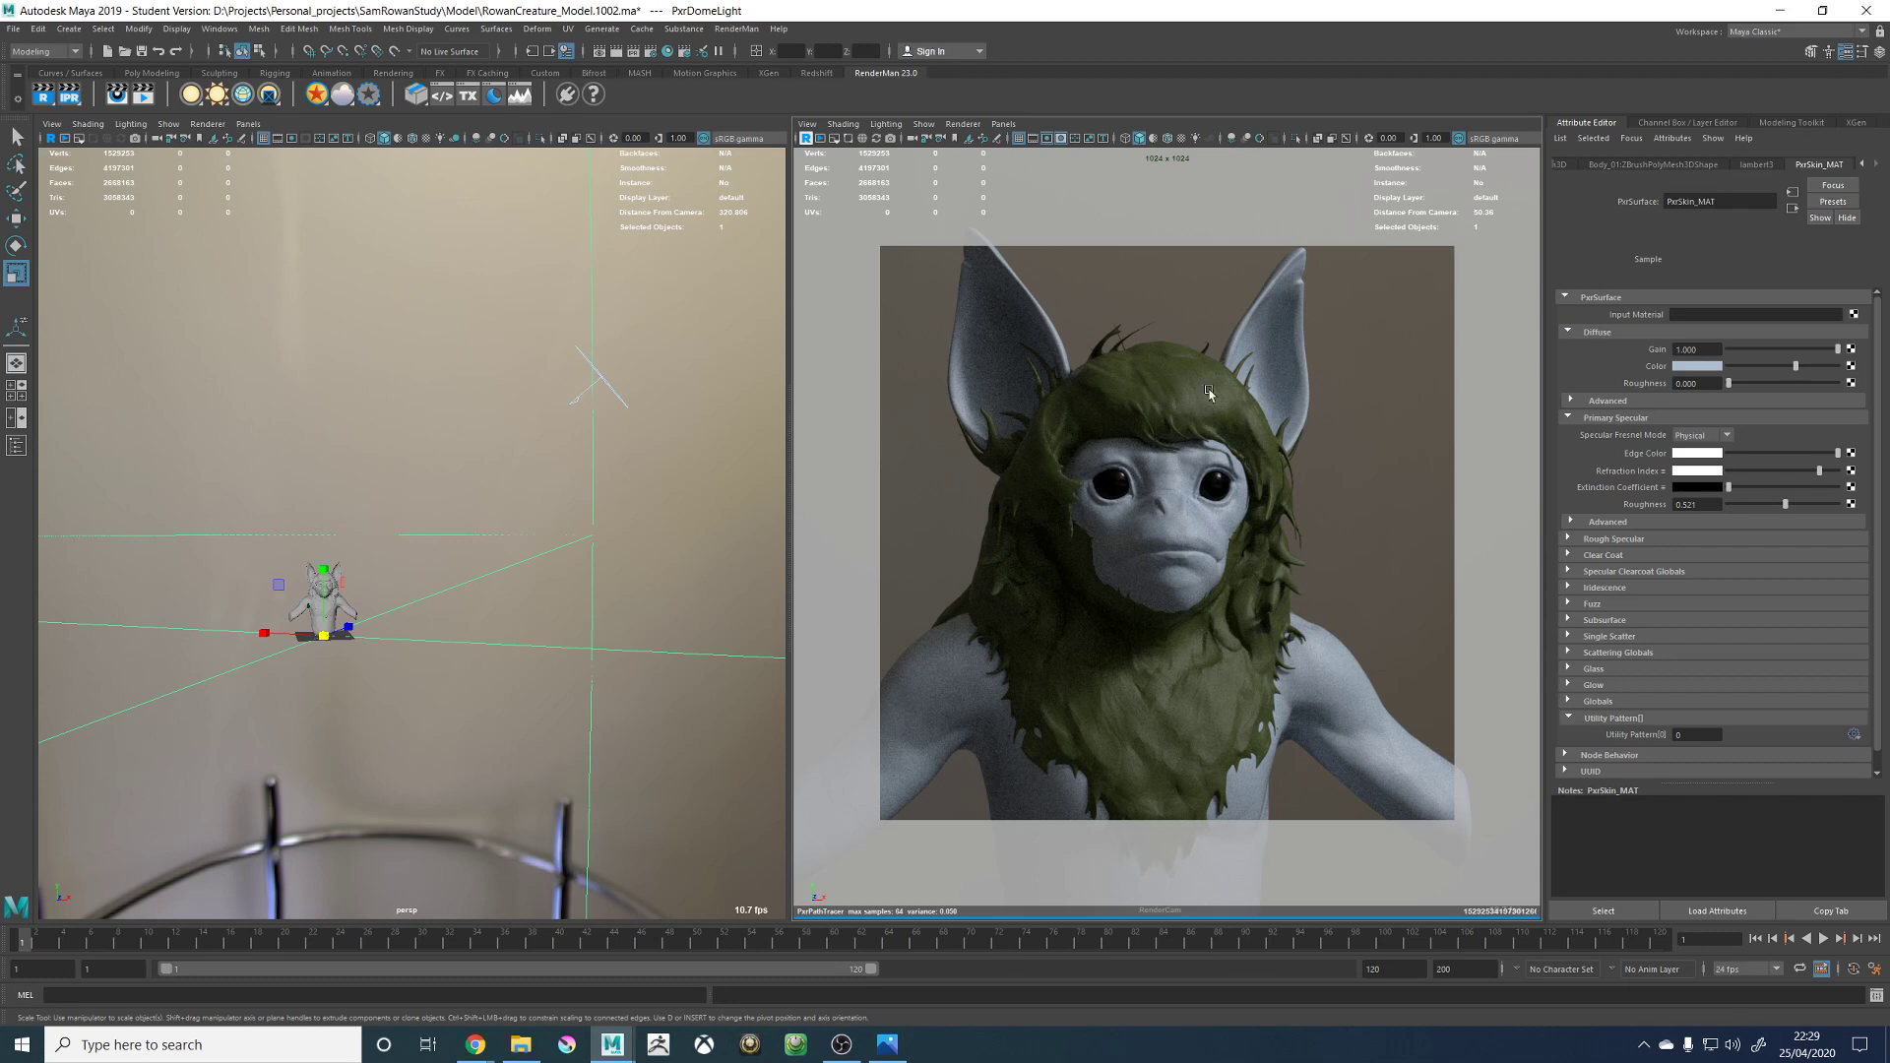
# Turn automatic loading of selected attributes back on, select the hair mesh, and show its PxrHairTEMP_MAT material.
pyautogui.click(1560, 138)
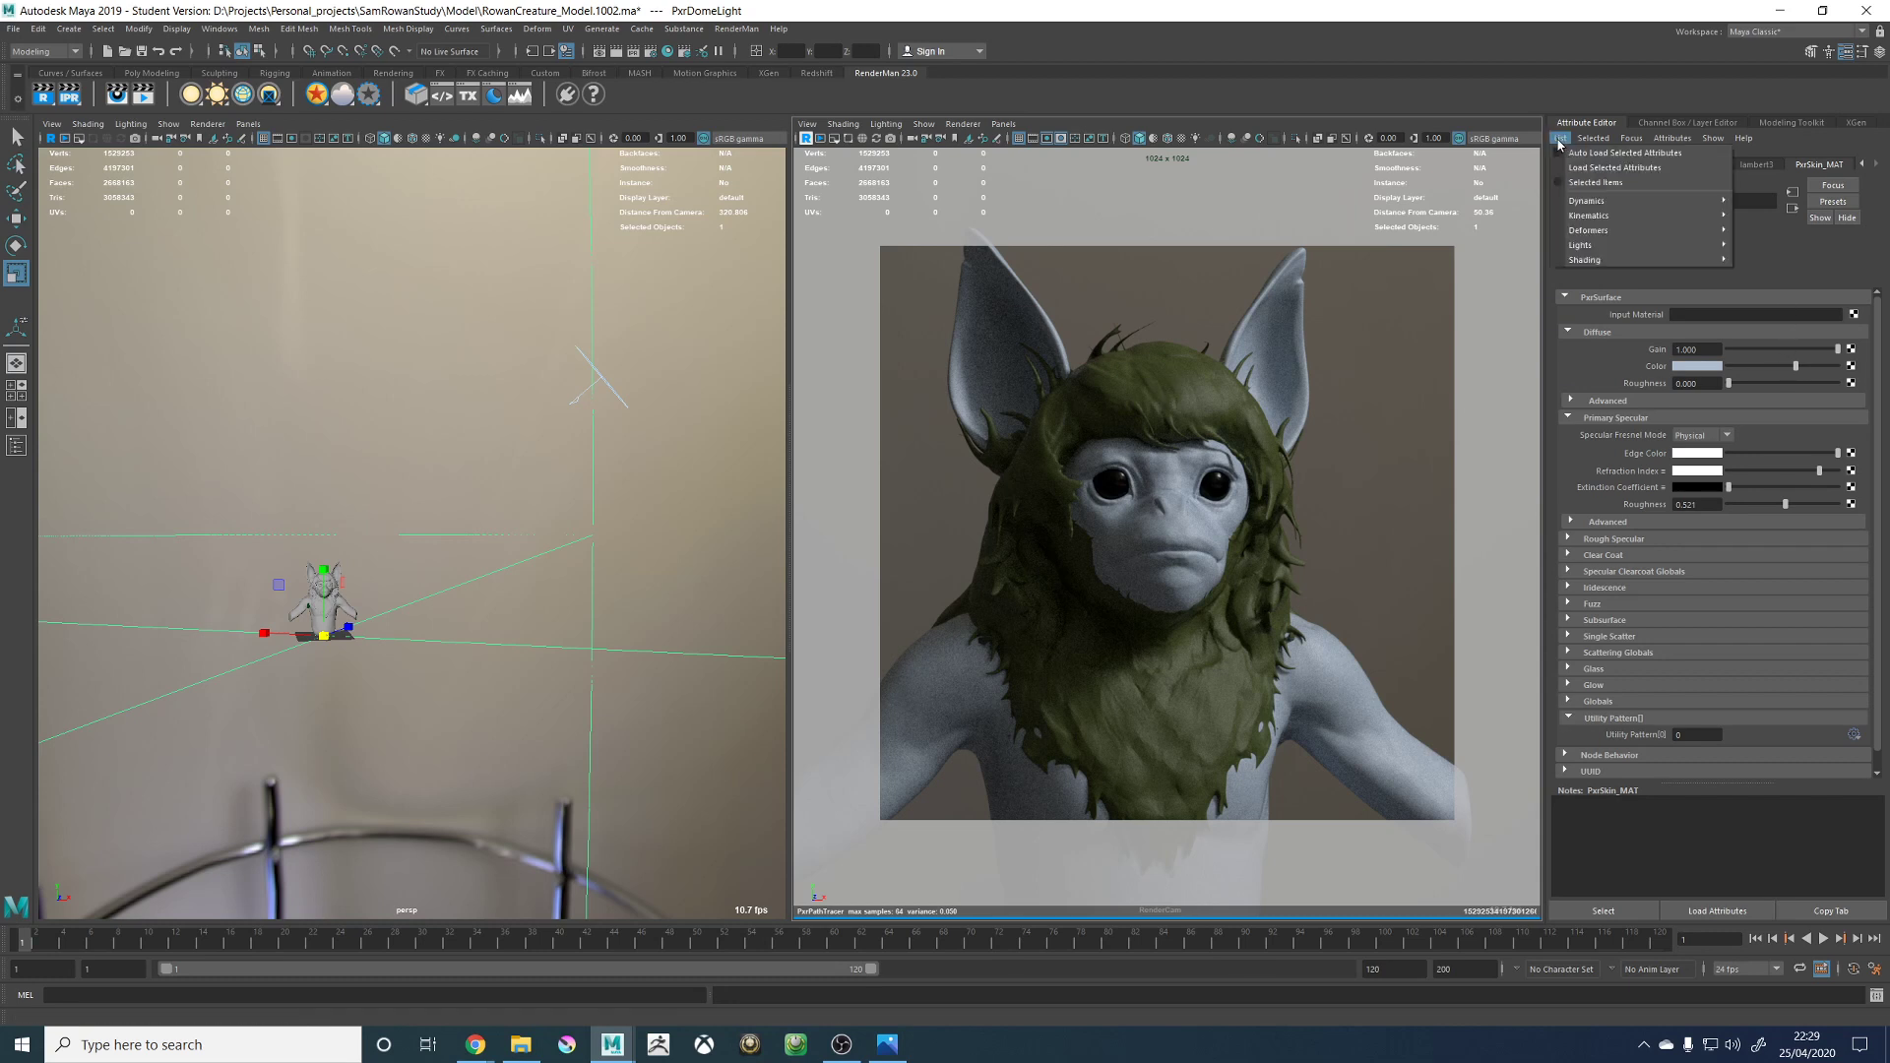
pyautogui.click(1590, 155)
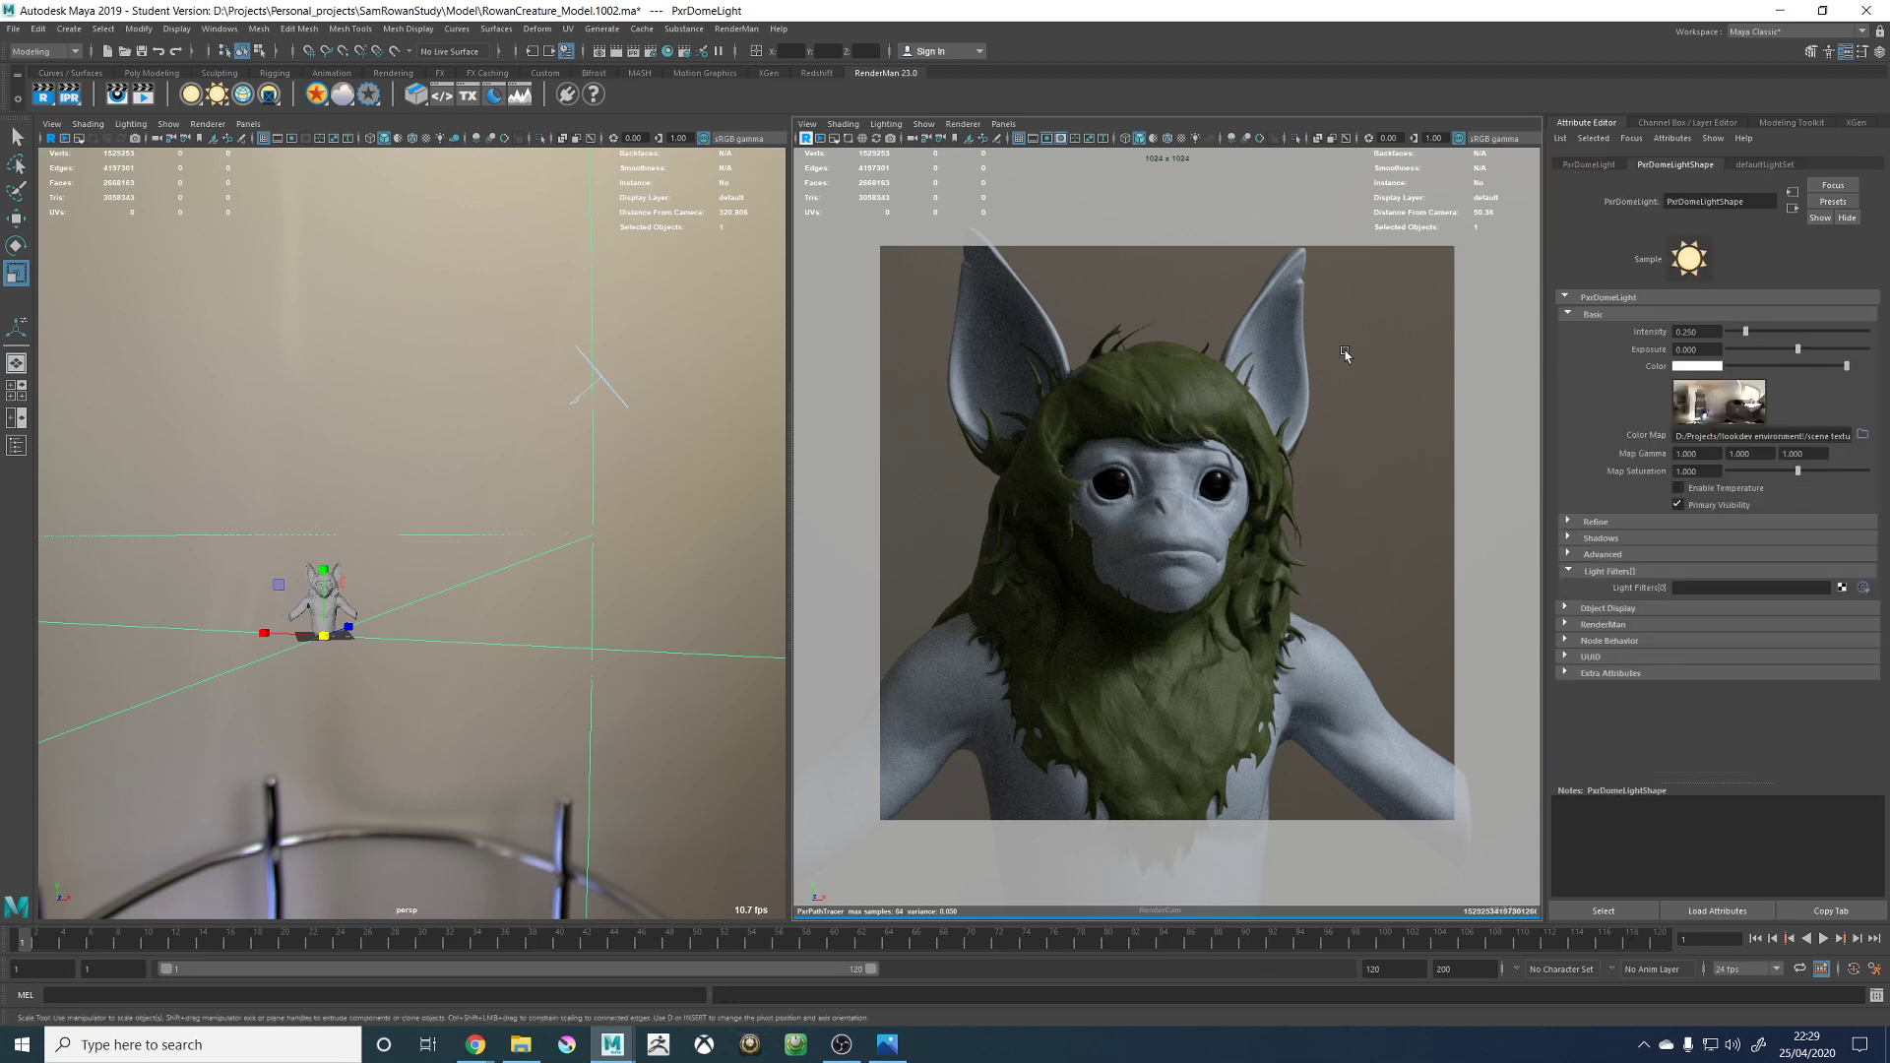
pyautogui.click(1173, 395)
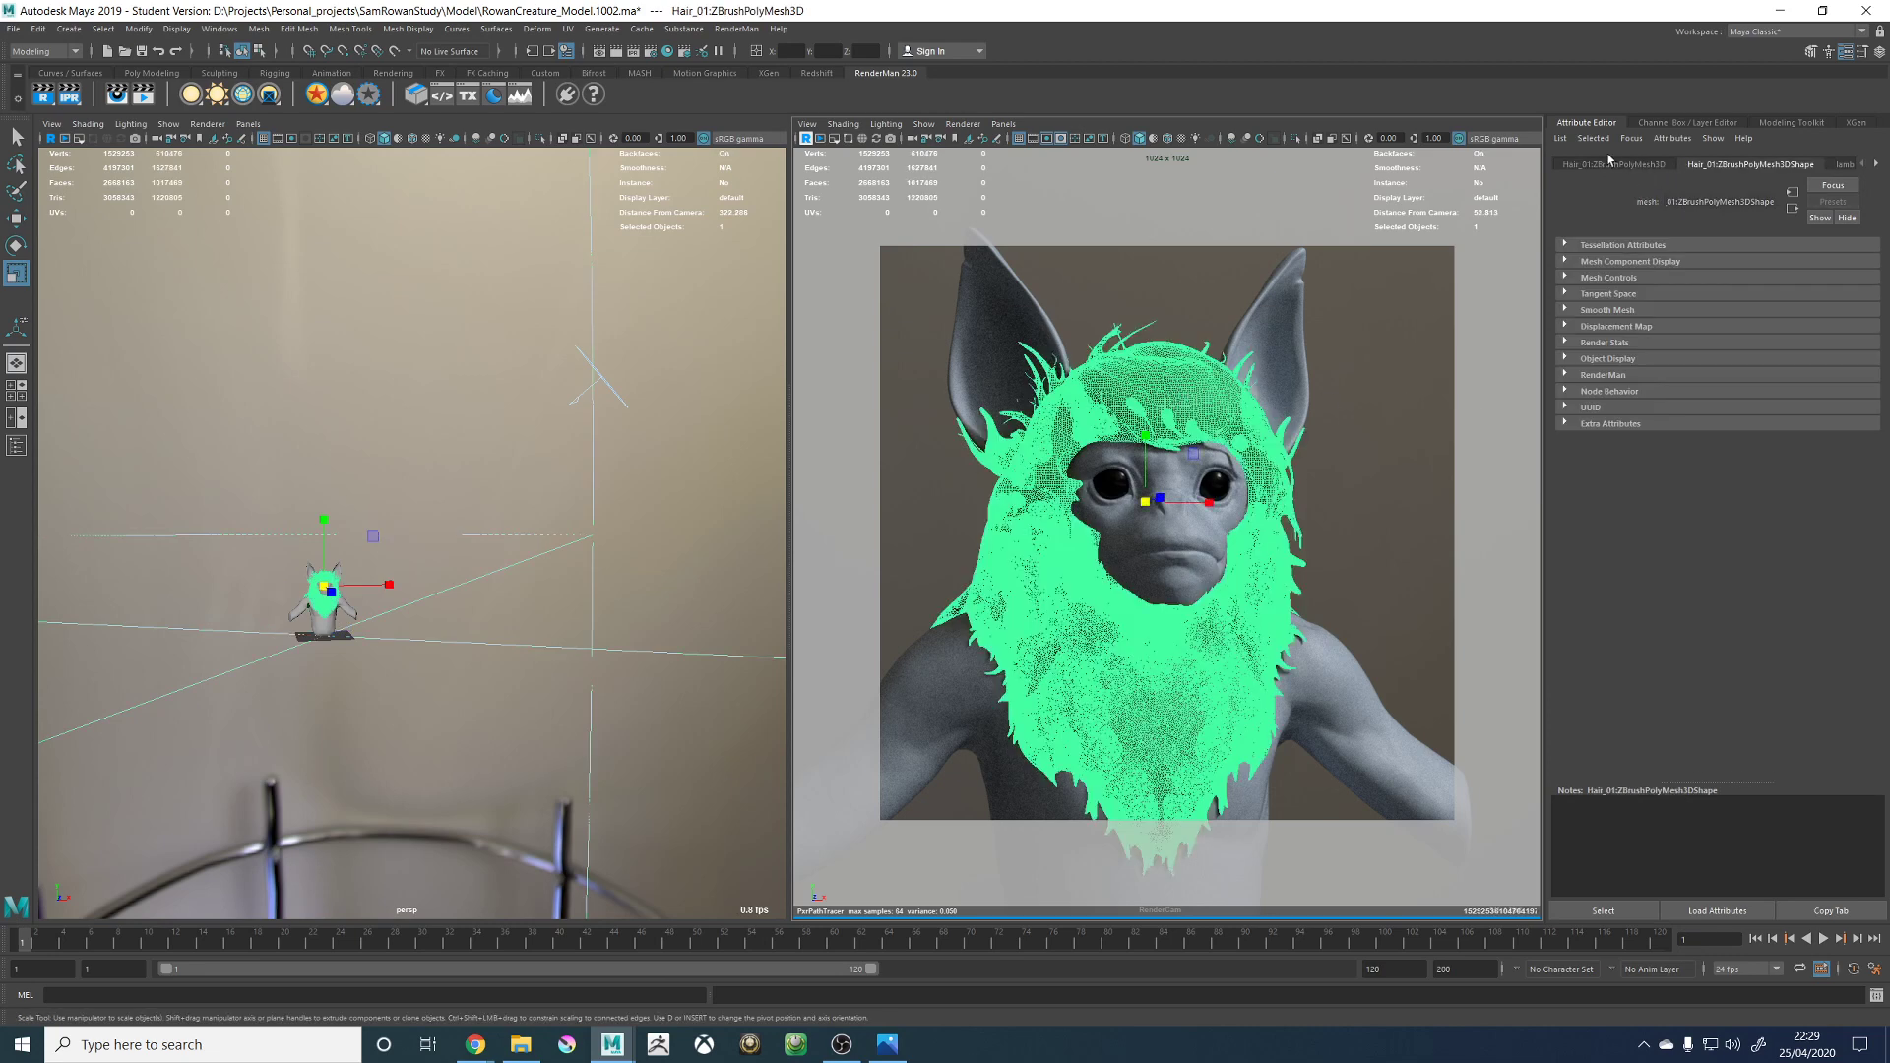
pyautogui.click(1875, 166)
pyautogui.click(1875, 165)
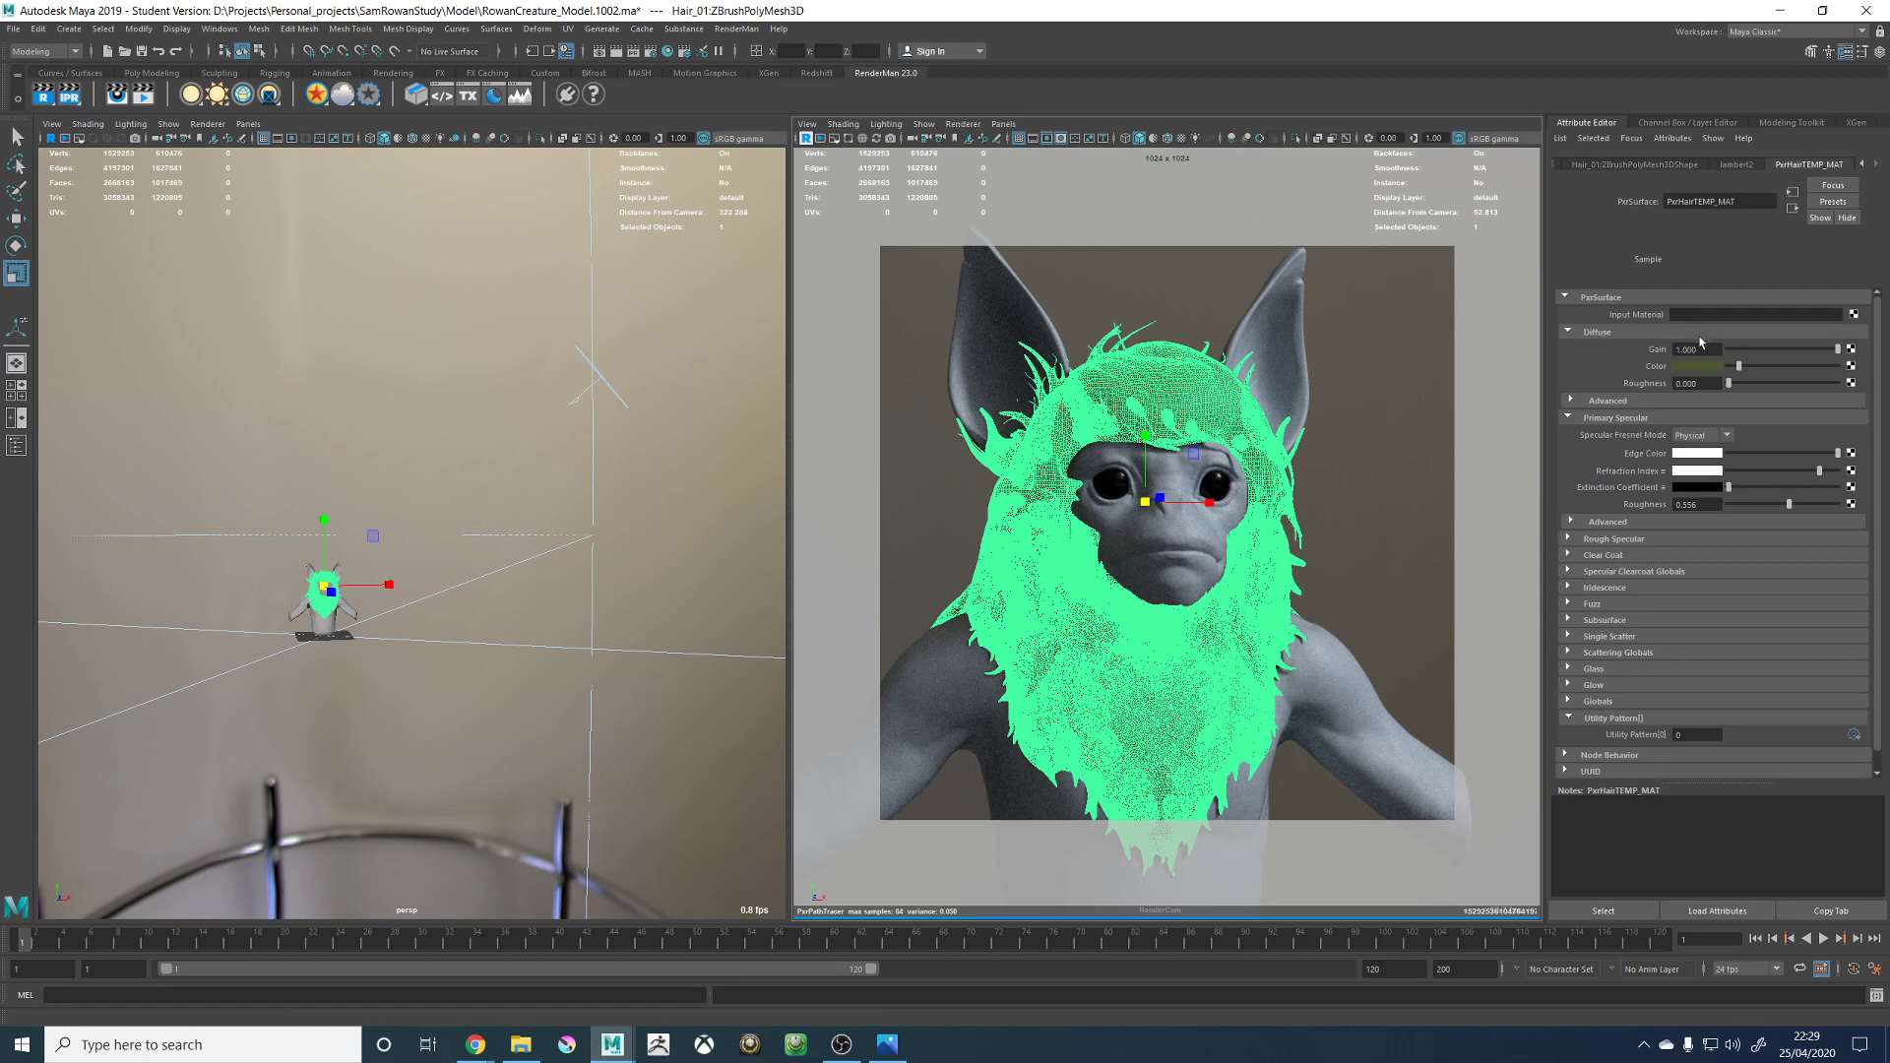
# Deselect the hair mesh and set PxrHairTEMP_MAT's diffuse colour to a dark navy blue, sampling with the eyedropper from the reference image.
pyautogui.click(1420, 415)
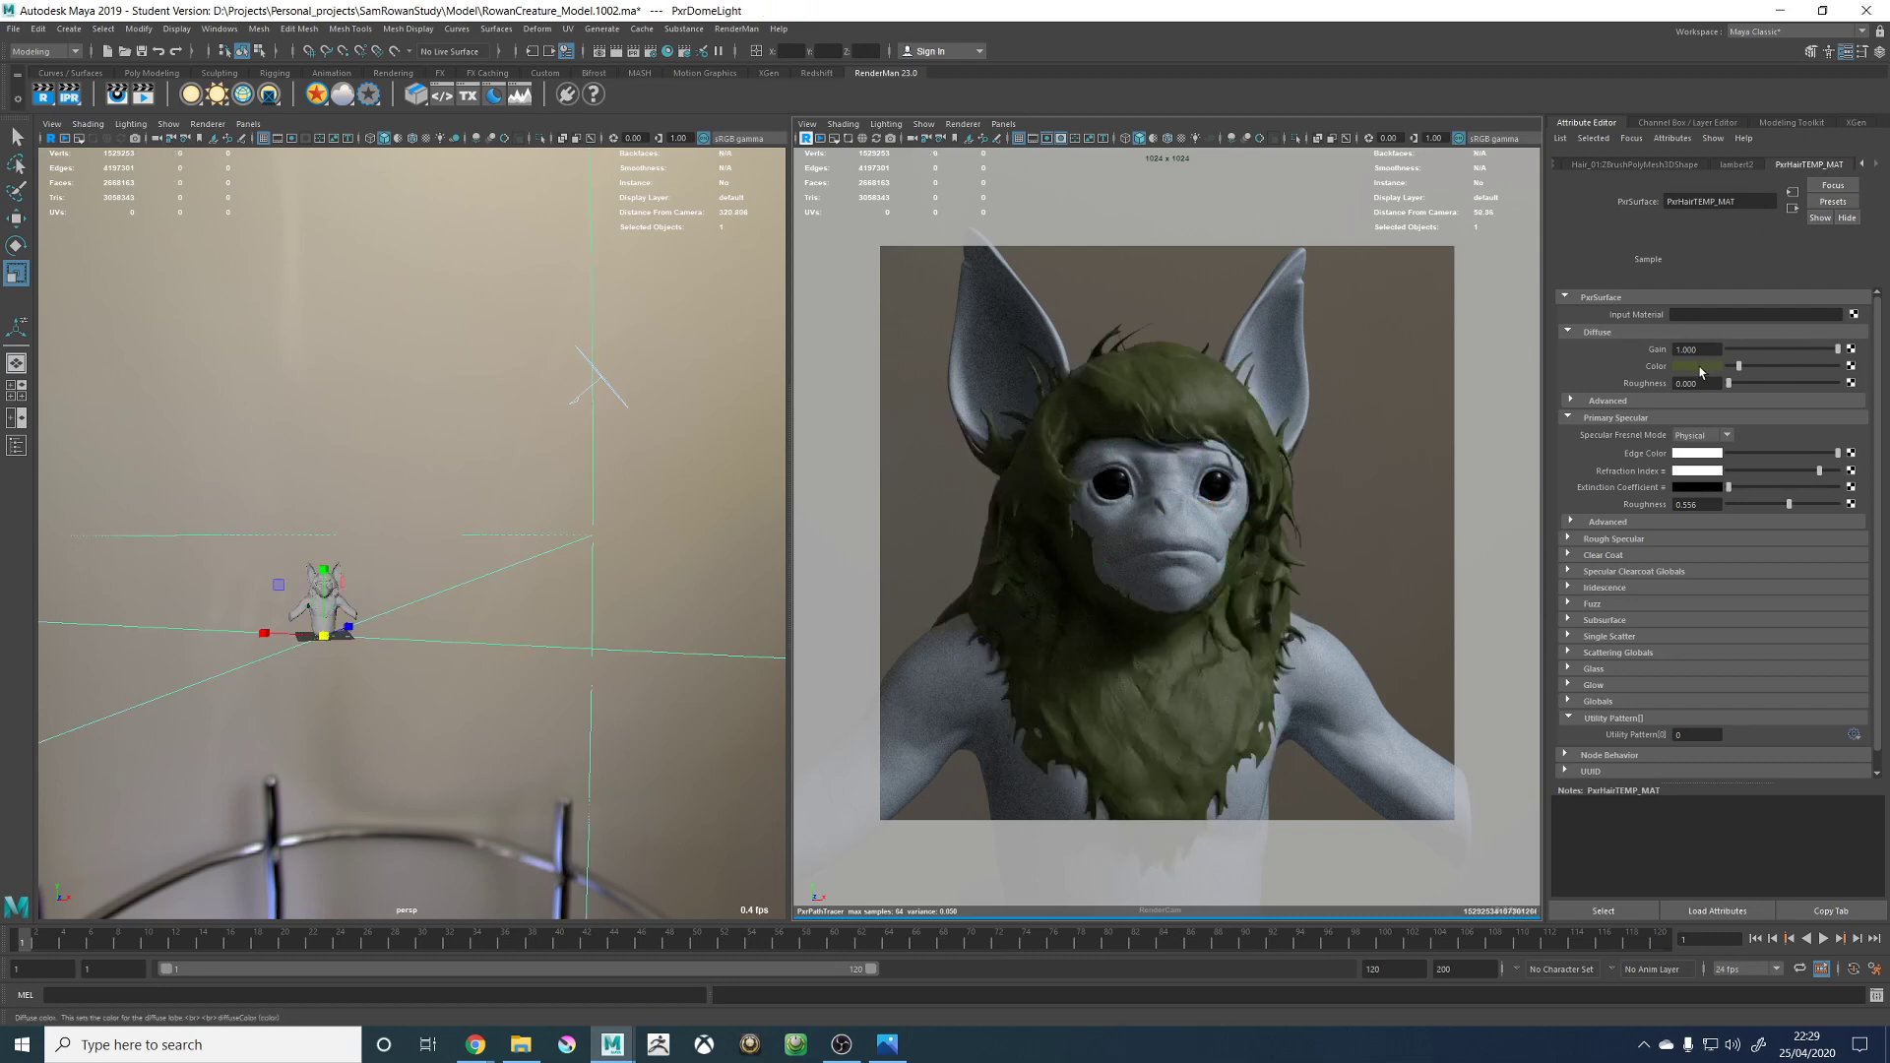
pyautogui.click(1699, 366)
pyautogui.click(1611, 340)
pyautogui.click(887, 1043)
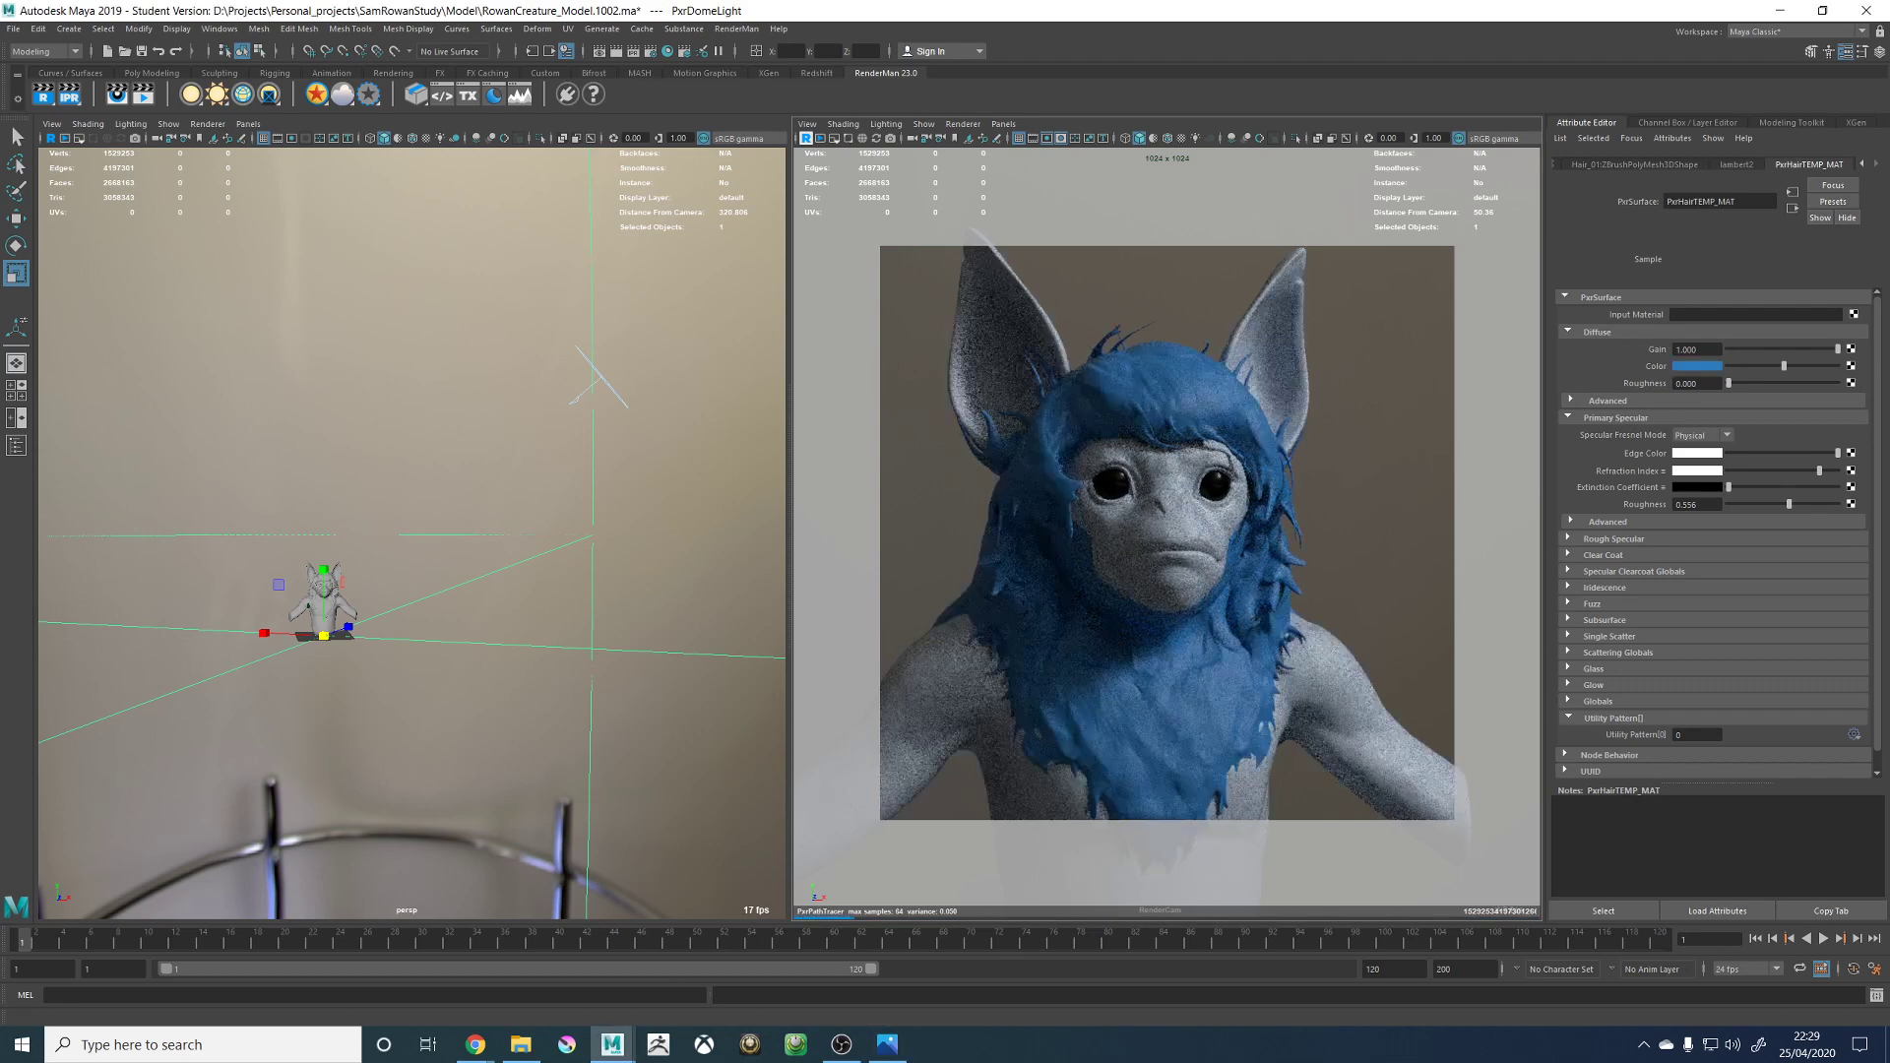
pyautogui.click(1691, 370)
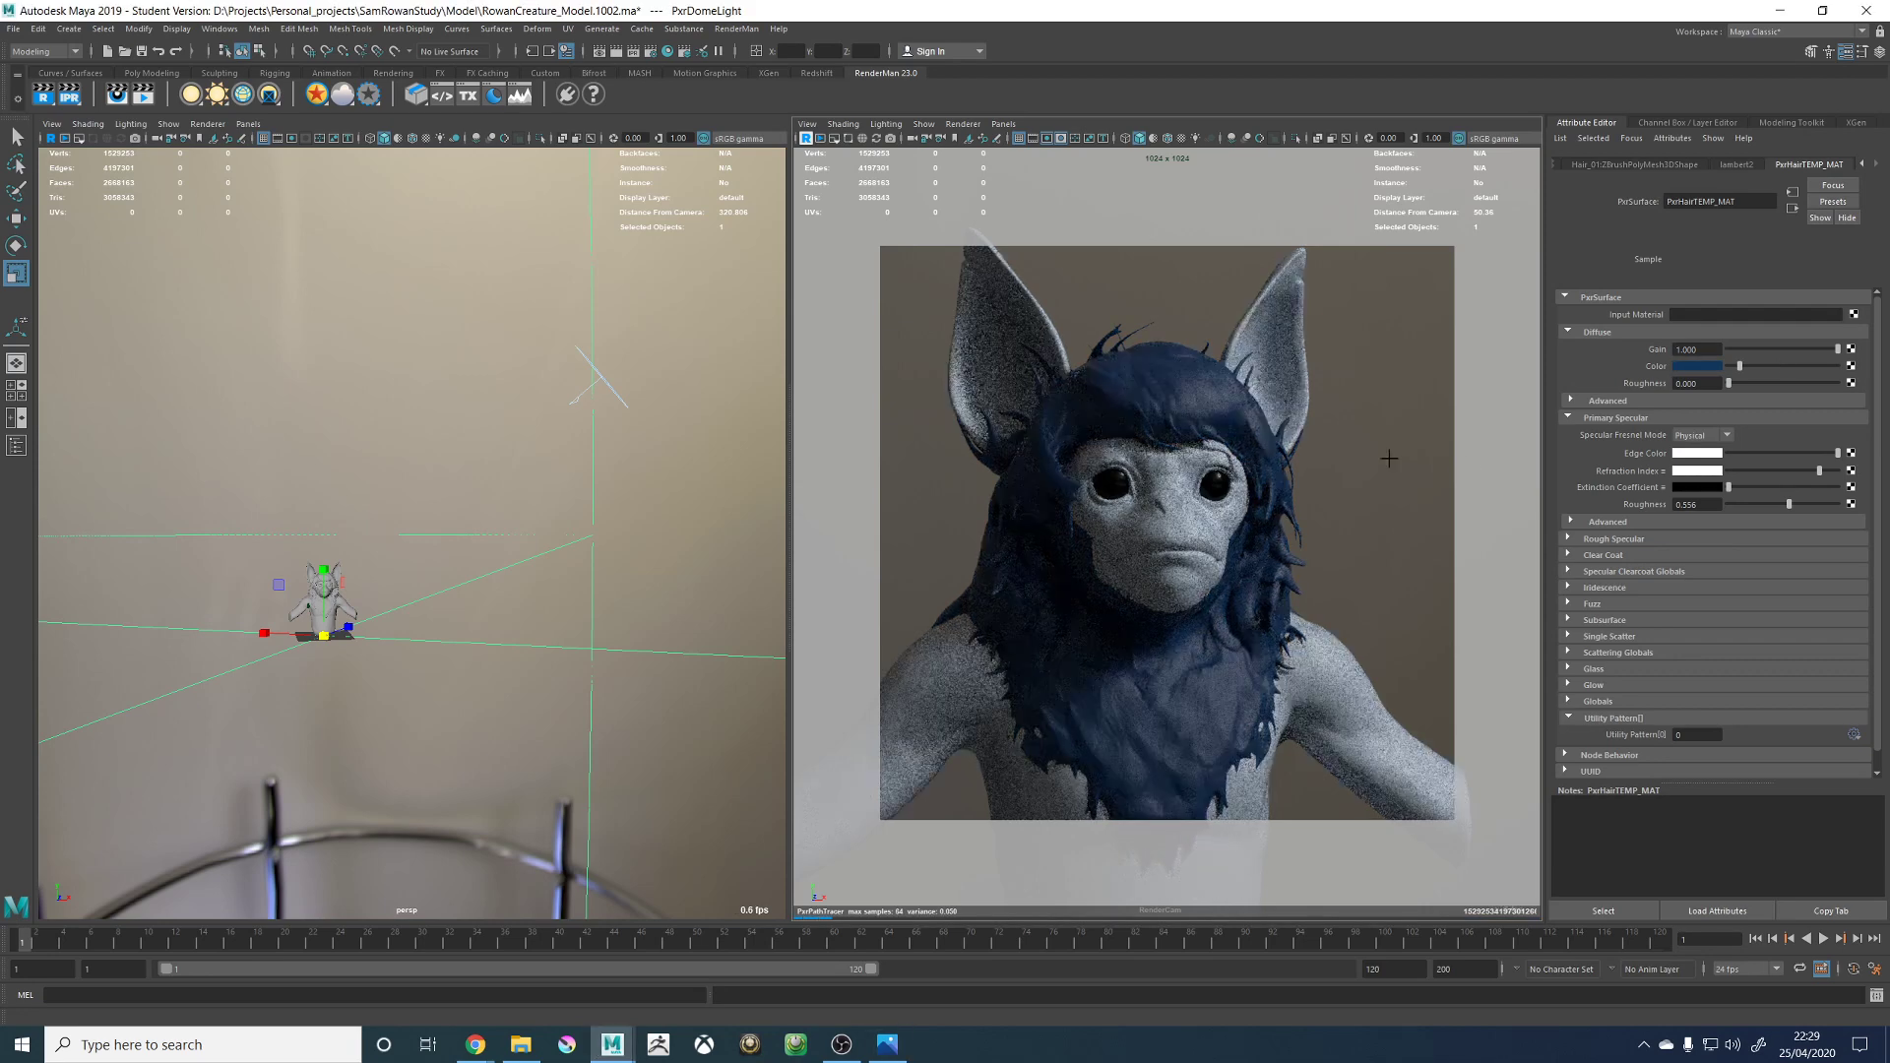
pyautogui.click(1705, 362)
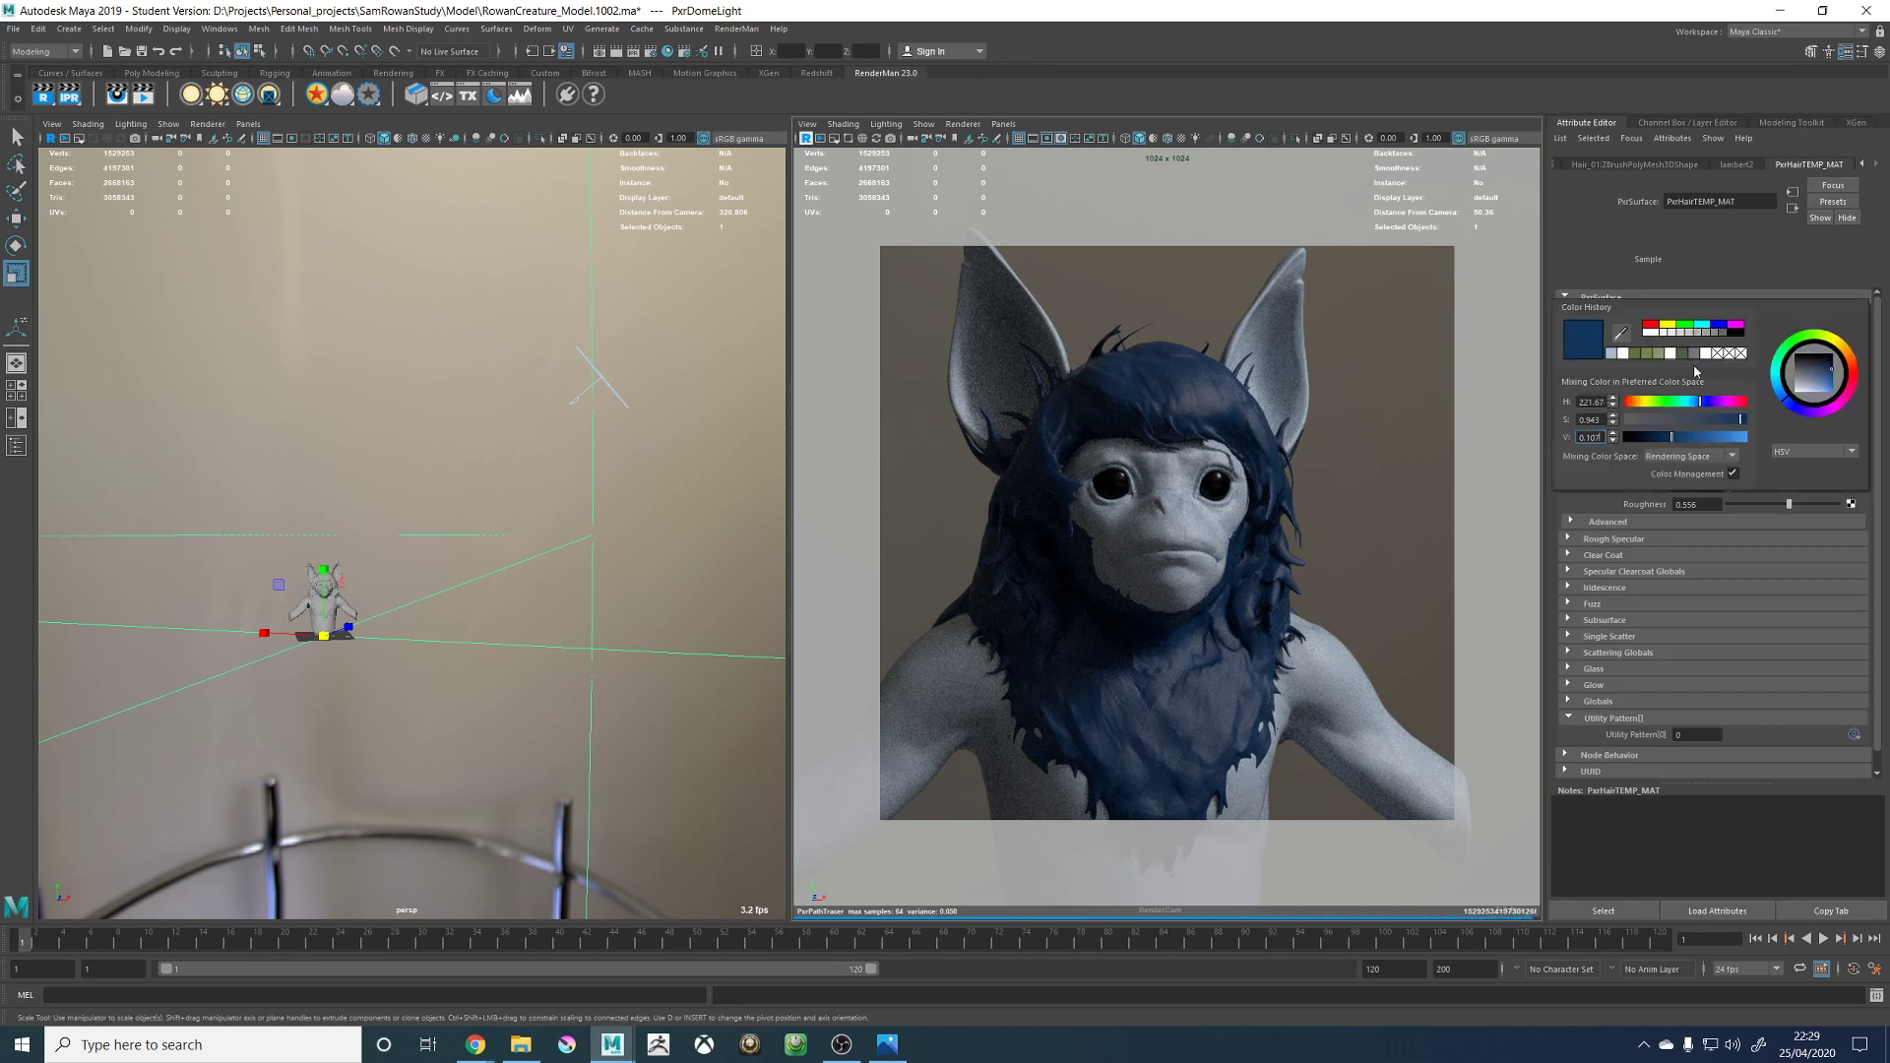
pyautogui.click(1693, 366)
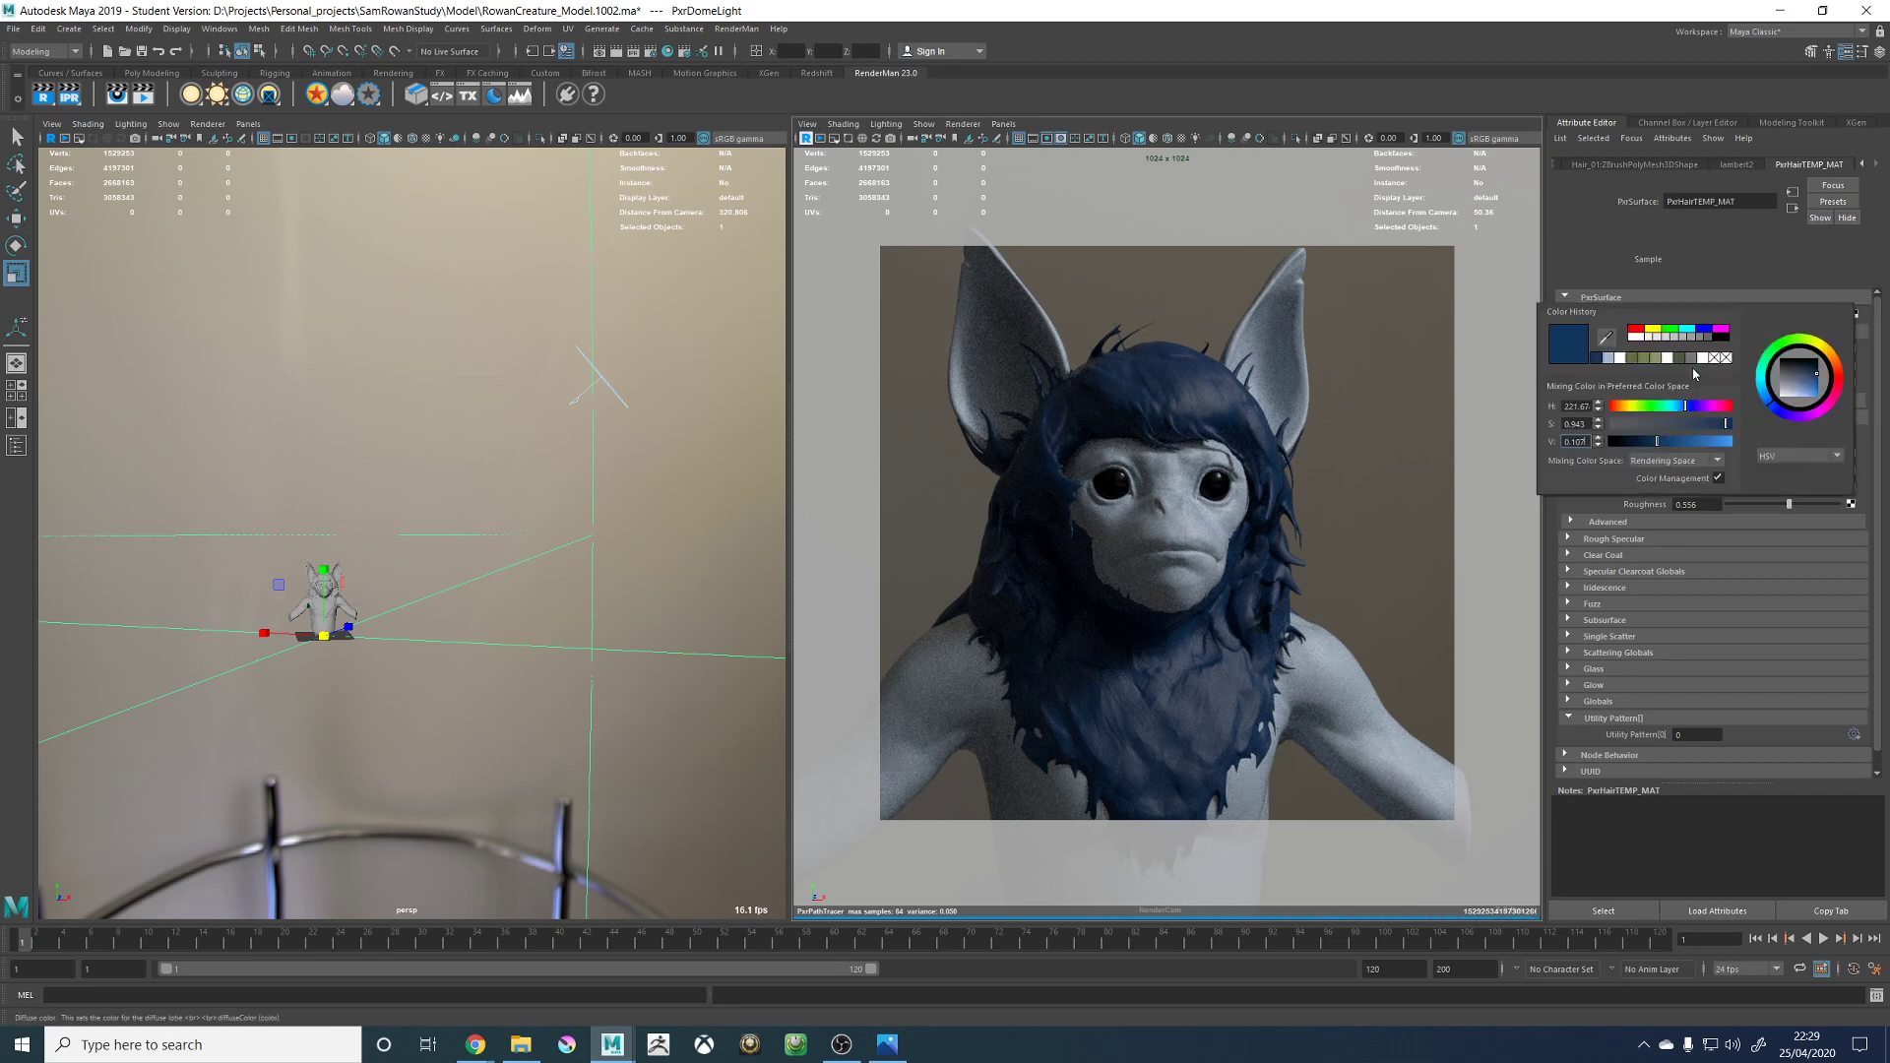
pyautogui.moveTo(1717, 427); pyautogui.dragTo(1723, 429)
# Select RenderCam, re-enable automatic attribute loading, and lock all its Translate and Rotate channels.
pyautogui.click(913, 138)
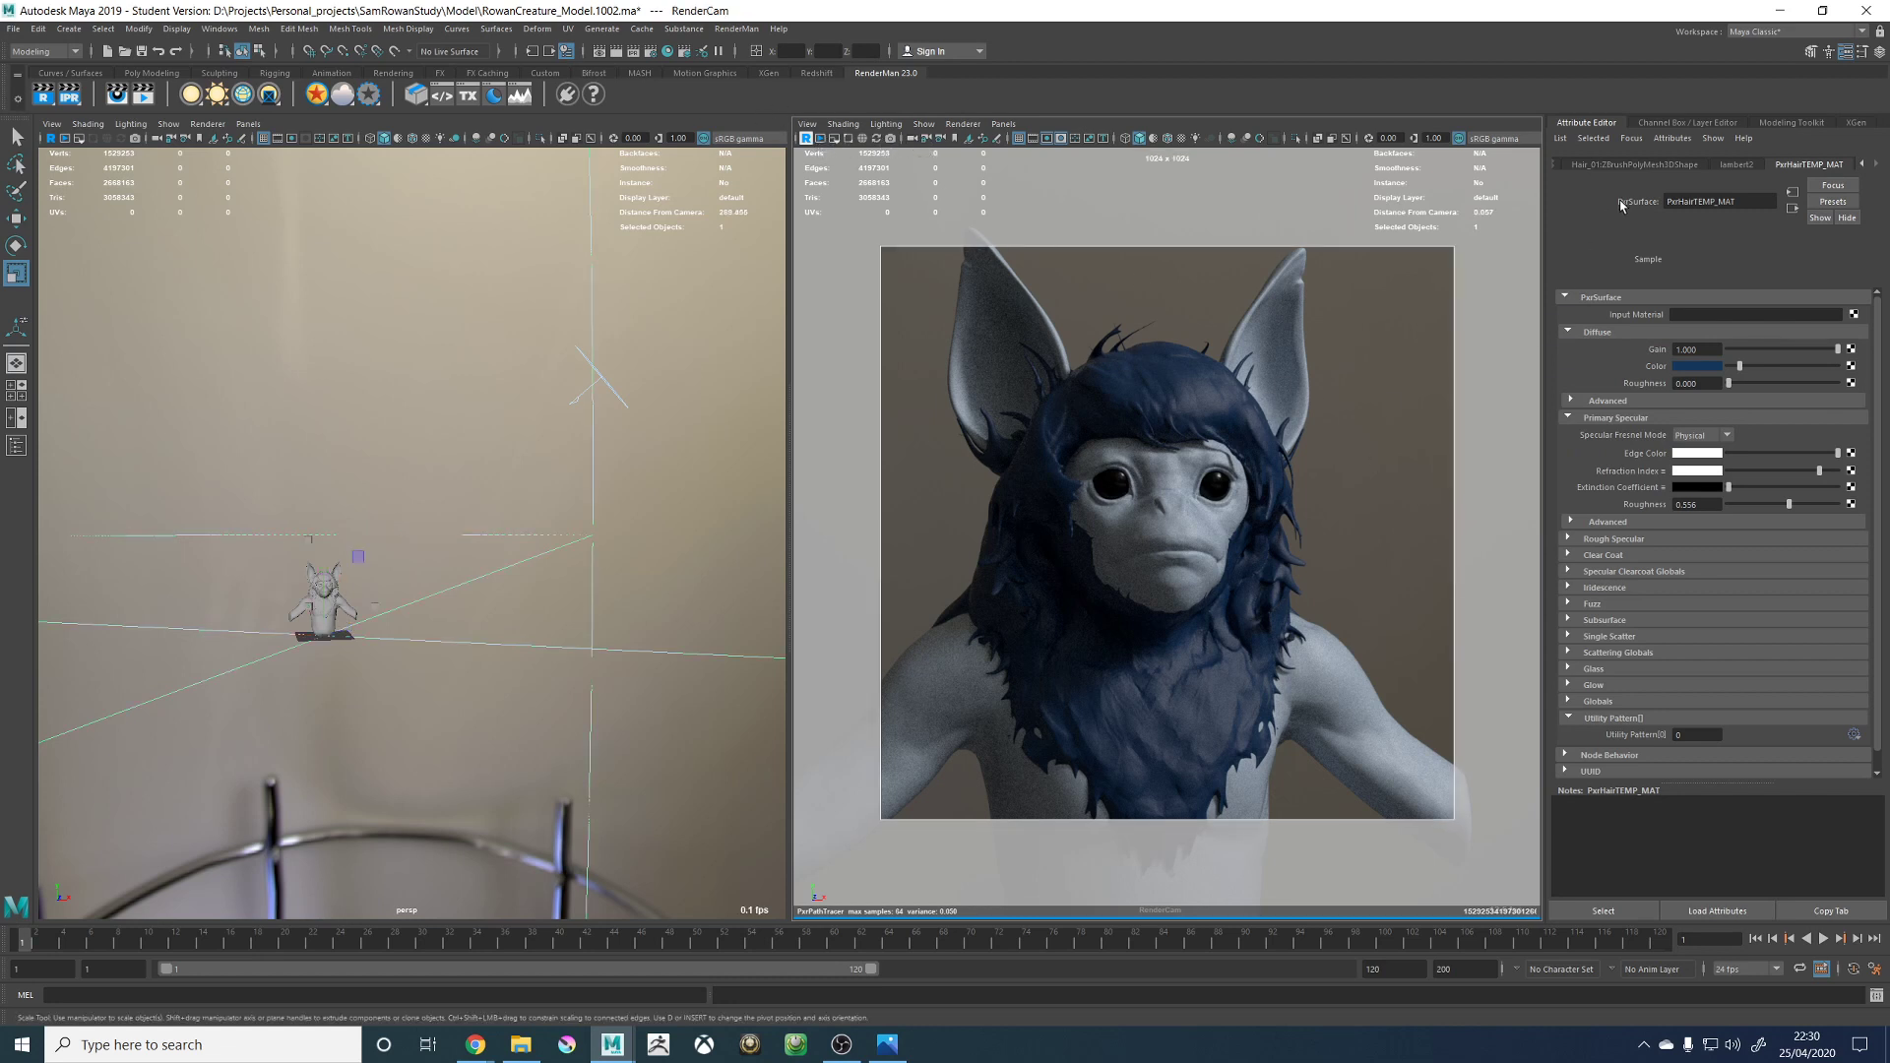
pyautogui.click(1561, 137)
pyautogui.click(1596, 154)
pyautogui.click(1713, 123)
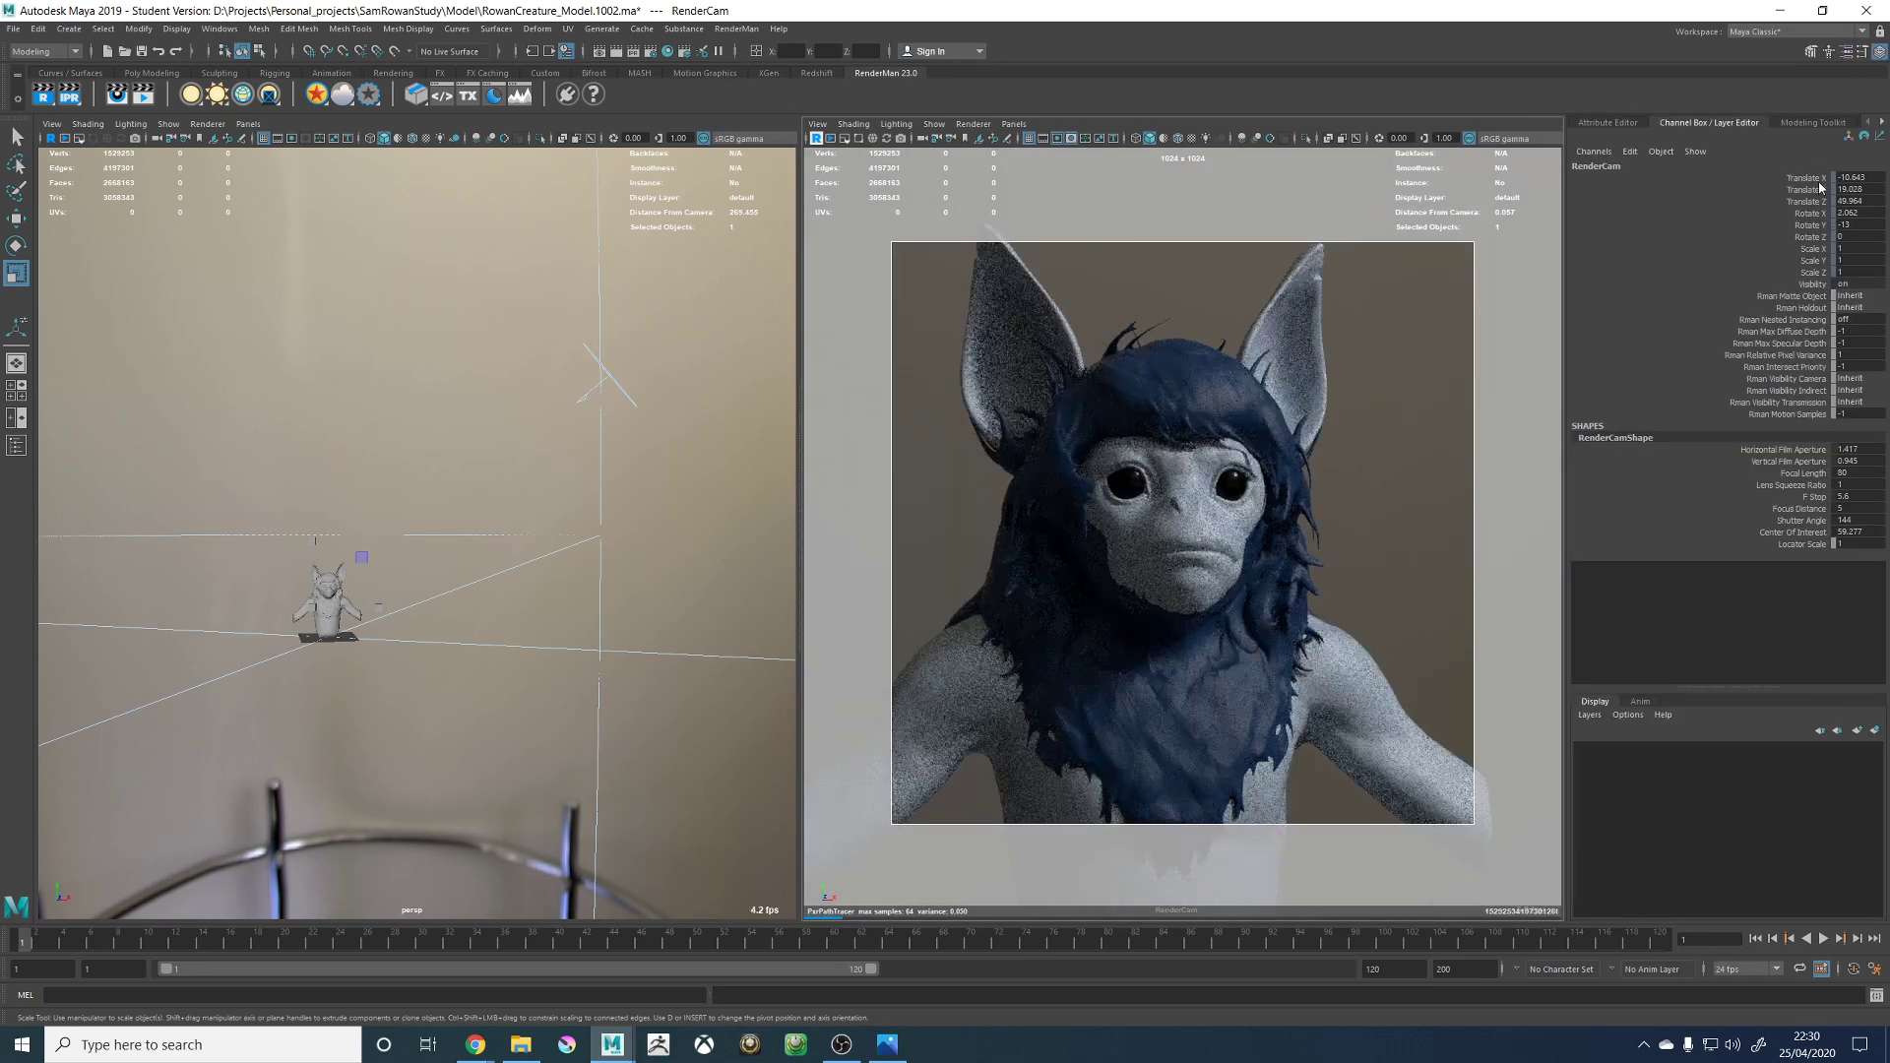
pyautogui.moveTo(1816, 182); pyautogui.dragTo(1817, 237)
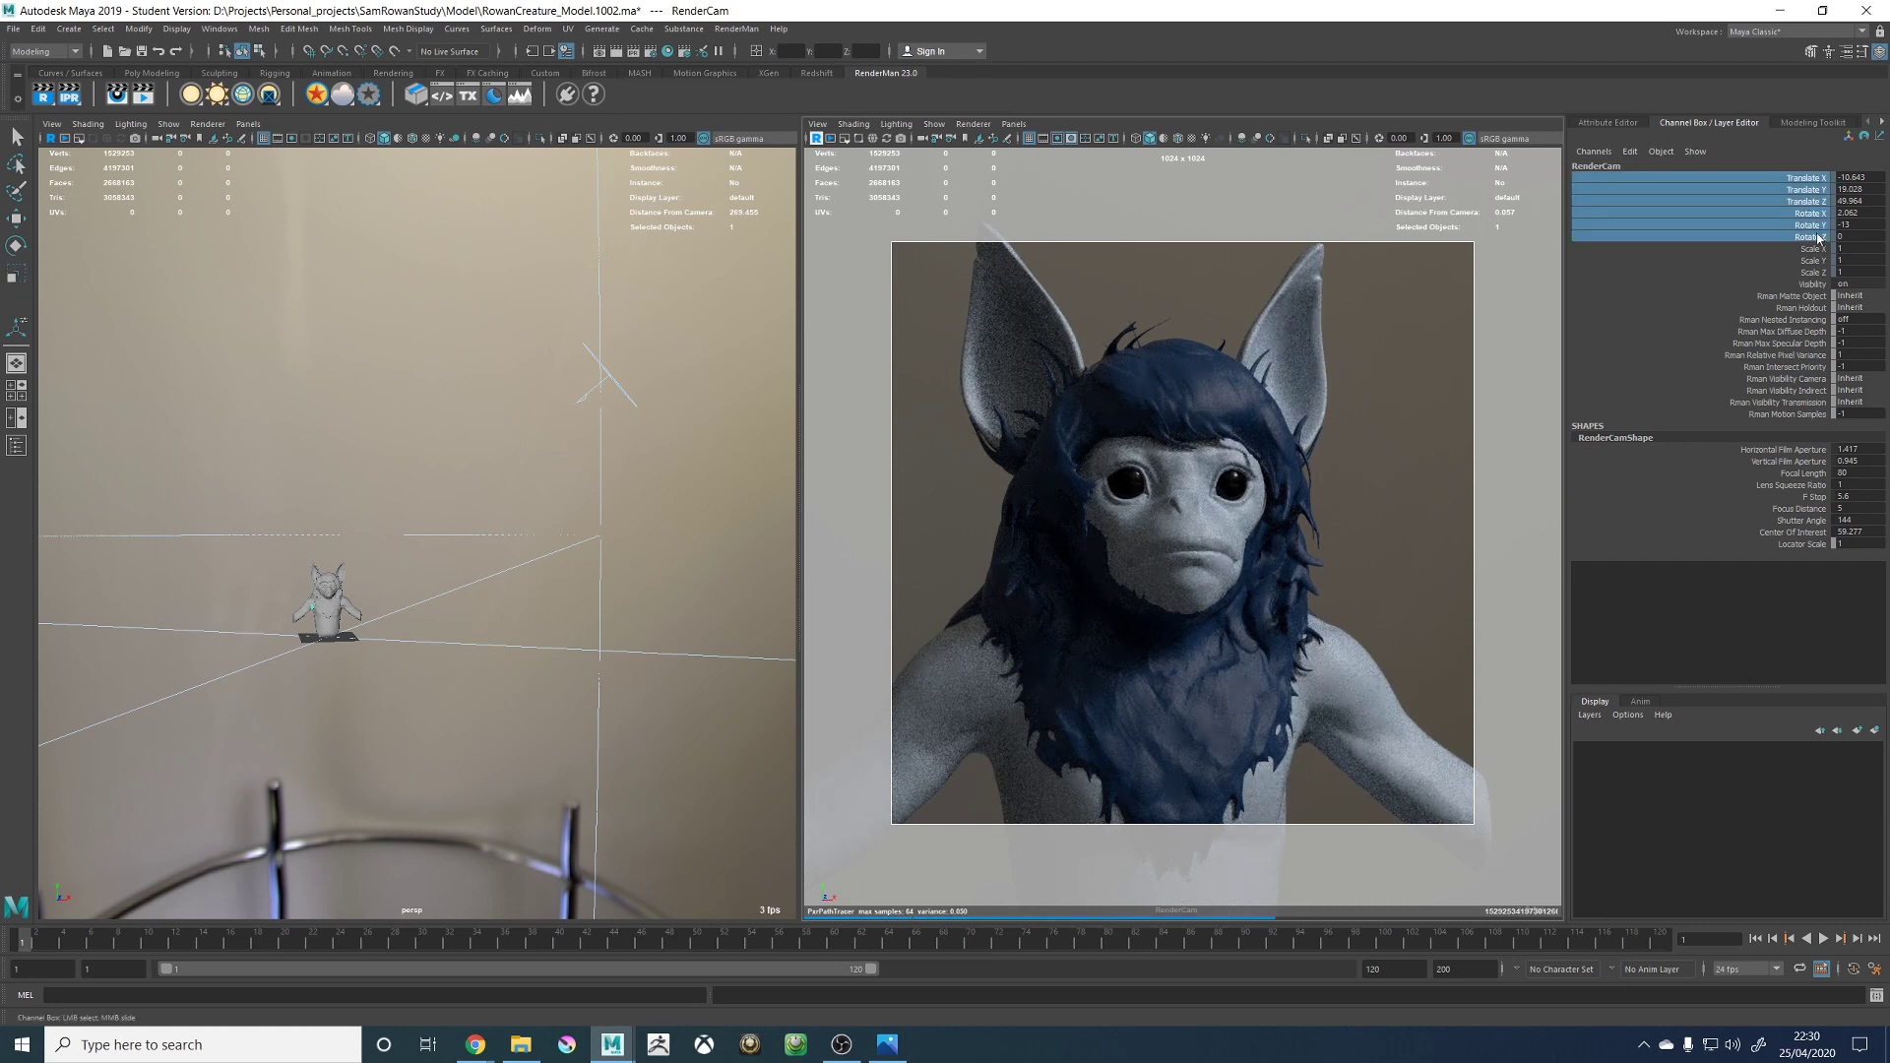
pyautogui.rightClick(1816, 237)
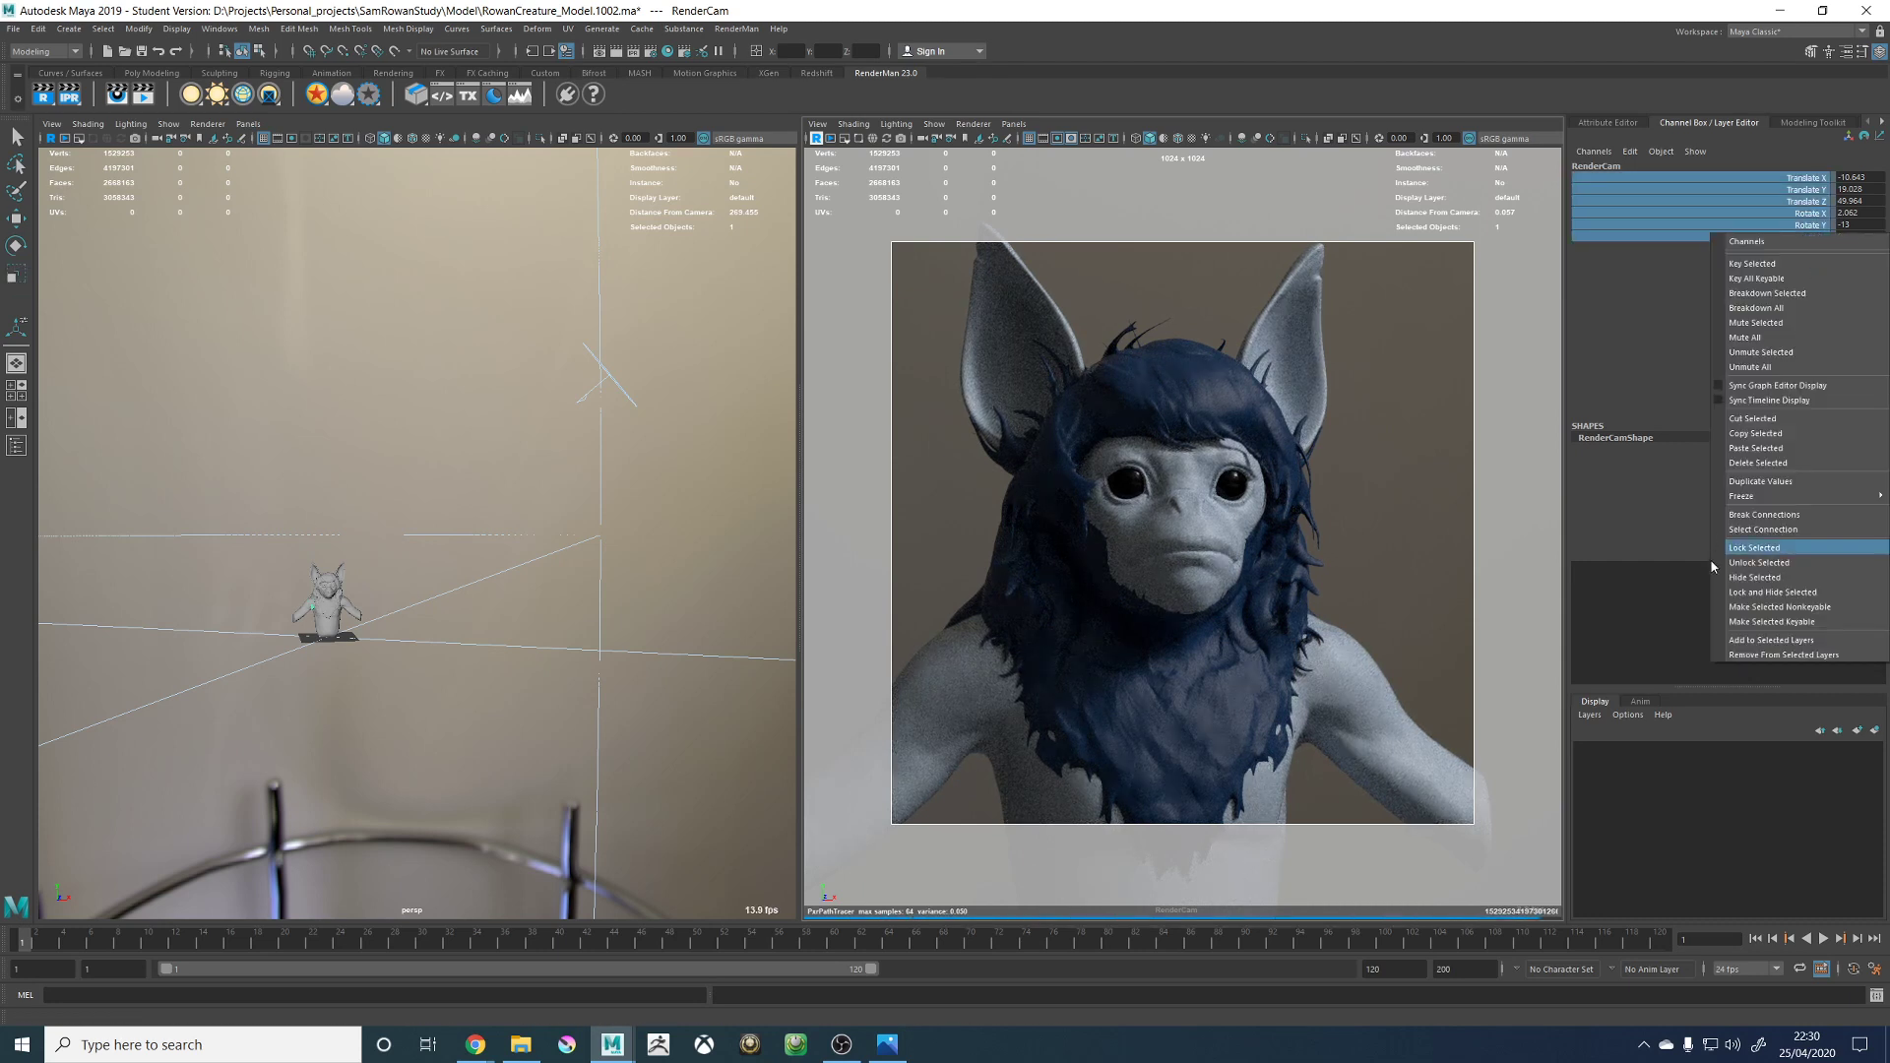
pyautogui.click(1753, 548)
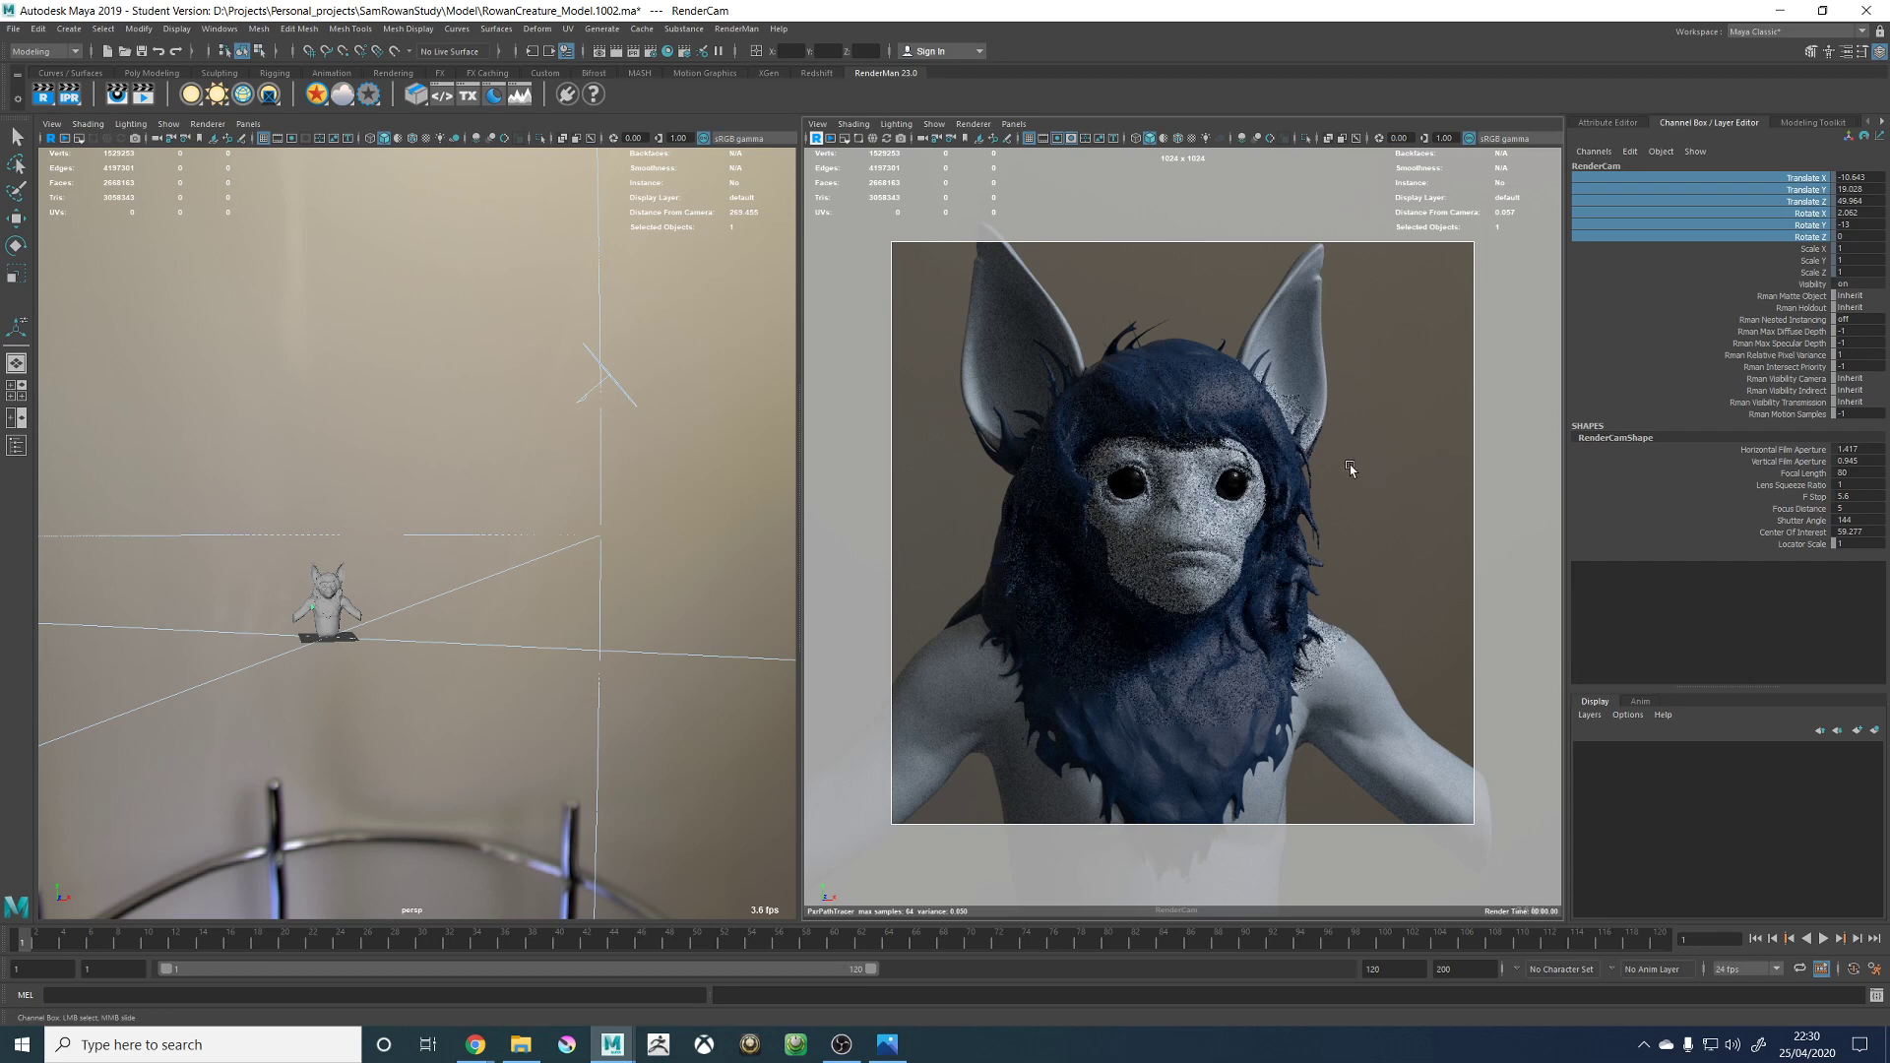
# Test the camera lock by dollying the RenderCam view, and switch that view to Viewport 2.0.
pyautogui.keyDown('alt'); pyautogui.moveTo(1358, 455); pyautogui.dragTo(1348, 457, button='right'); pyautogui.keyUp('alt')
pyautogui.keyDown('alt'); pyautogui.moveTo(1407, 489); pyautogui.dragTo(1406, 490, button='right'); pyautogui.keyUp('alt')
pyautogui.click(977, 126)
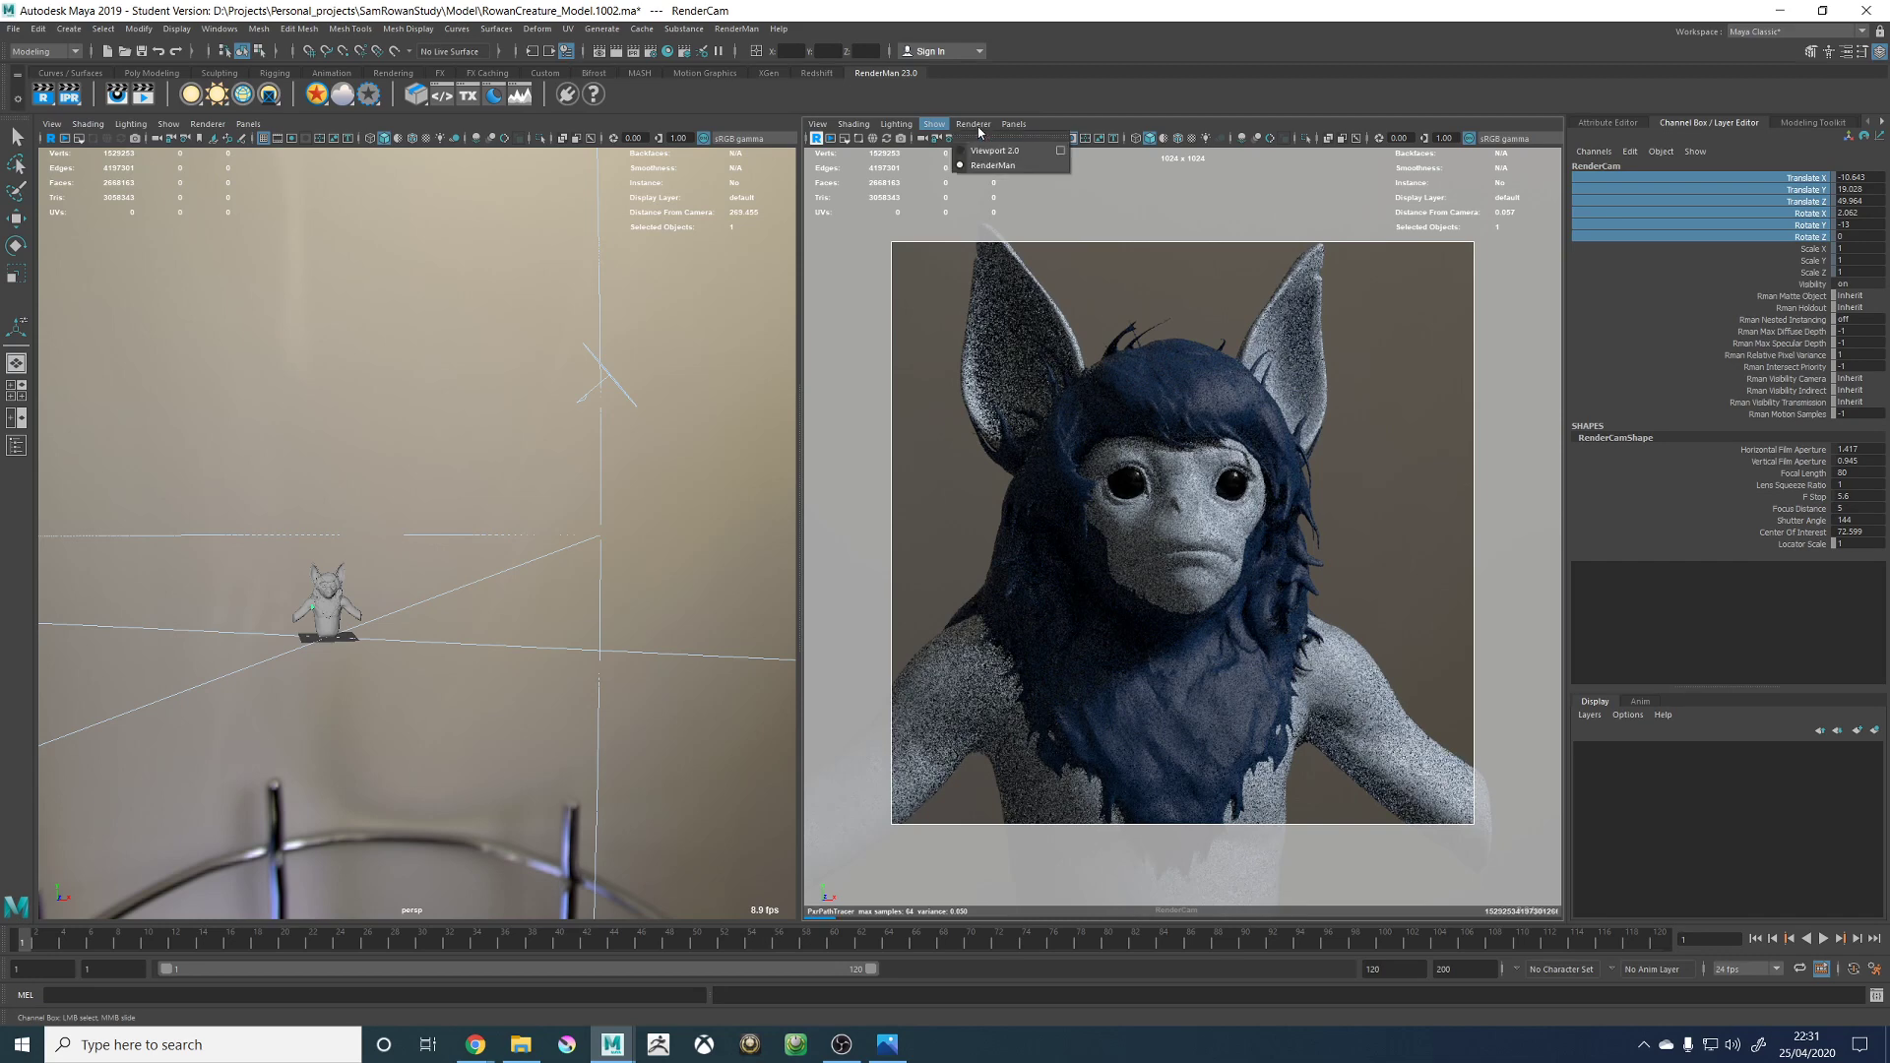
pyautogui.click(979, 151)
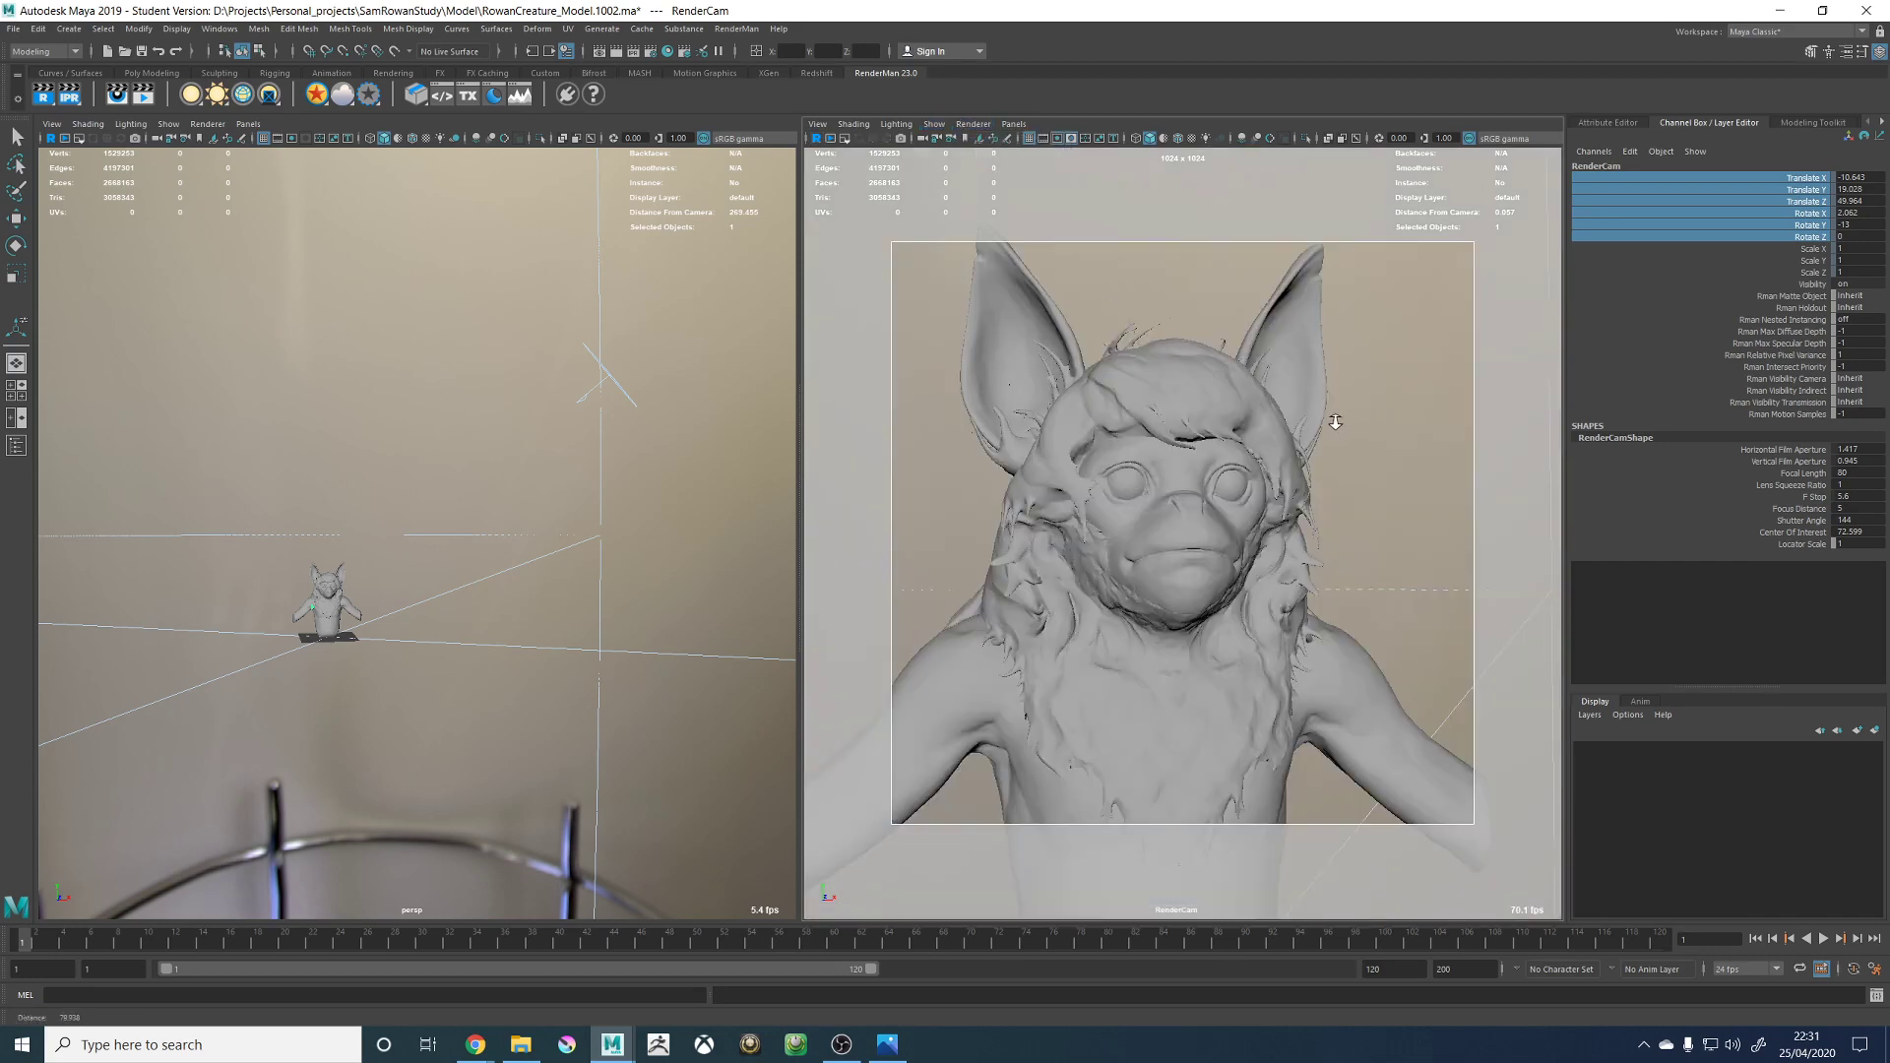
# Try unlocking RenderCam's Translate and Rotate channels, deselect the camera, and test the lock by dollying and orbiting its view.
pyautogui.rightClick(1718, 202)
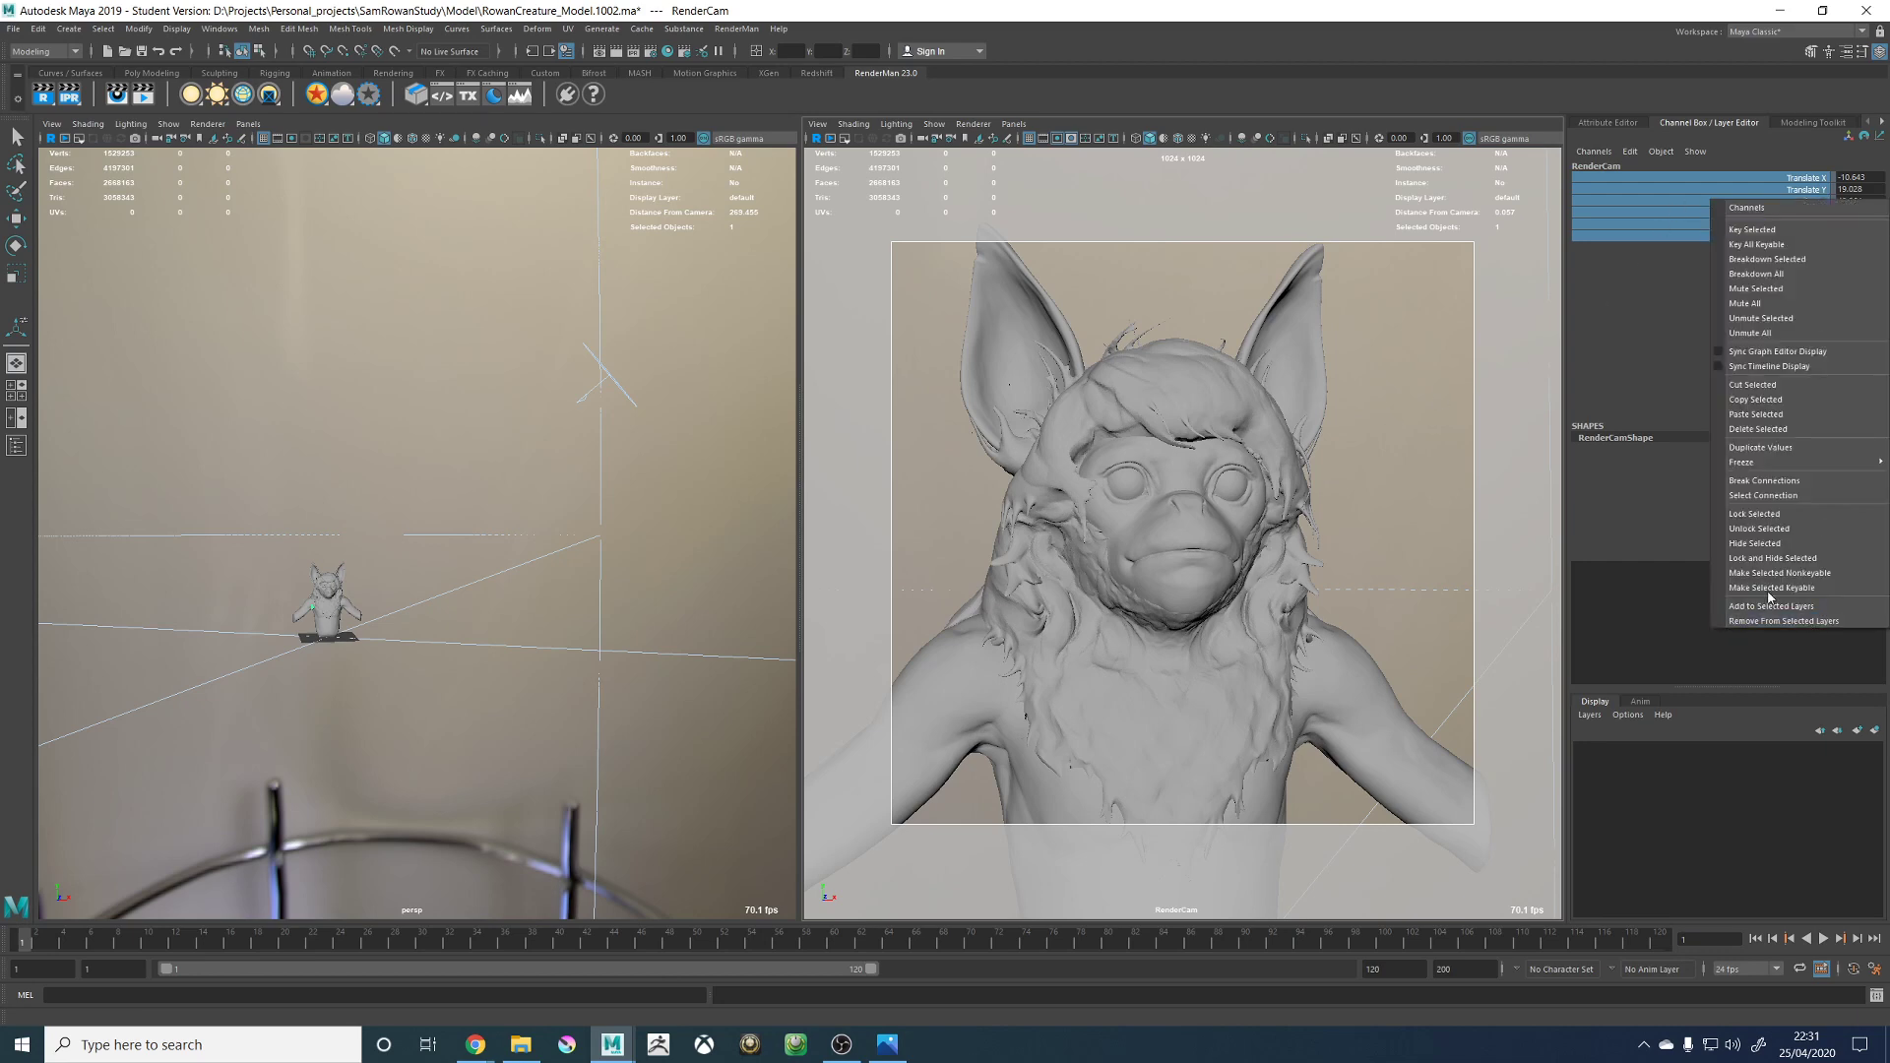
pyautogui.click(1755, 535)
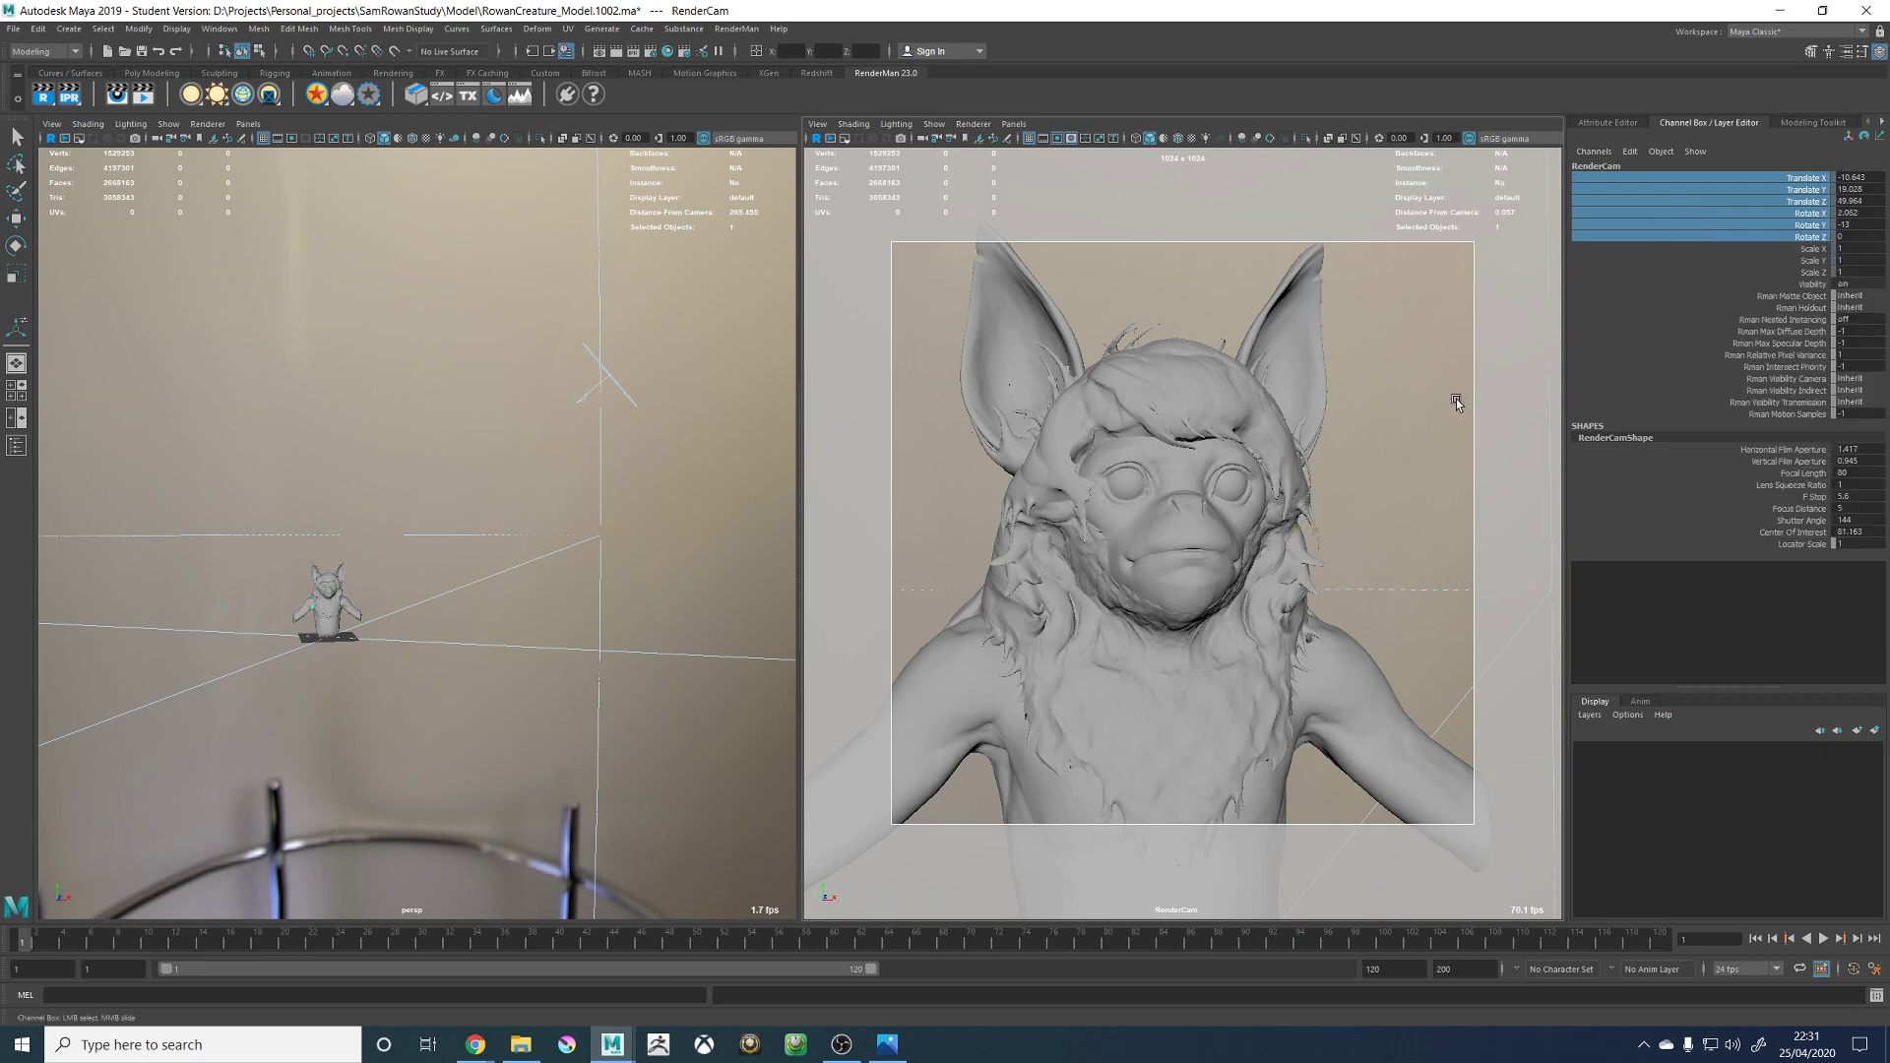
pyautogui.click(1309, 507)
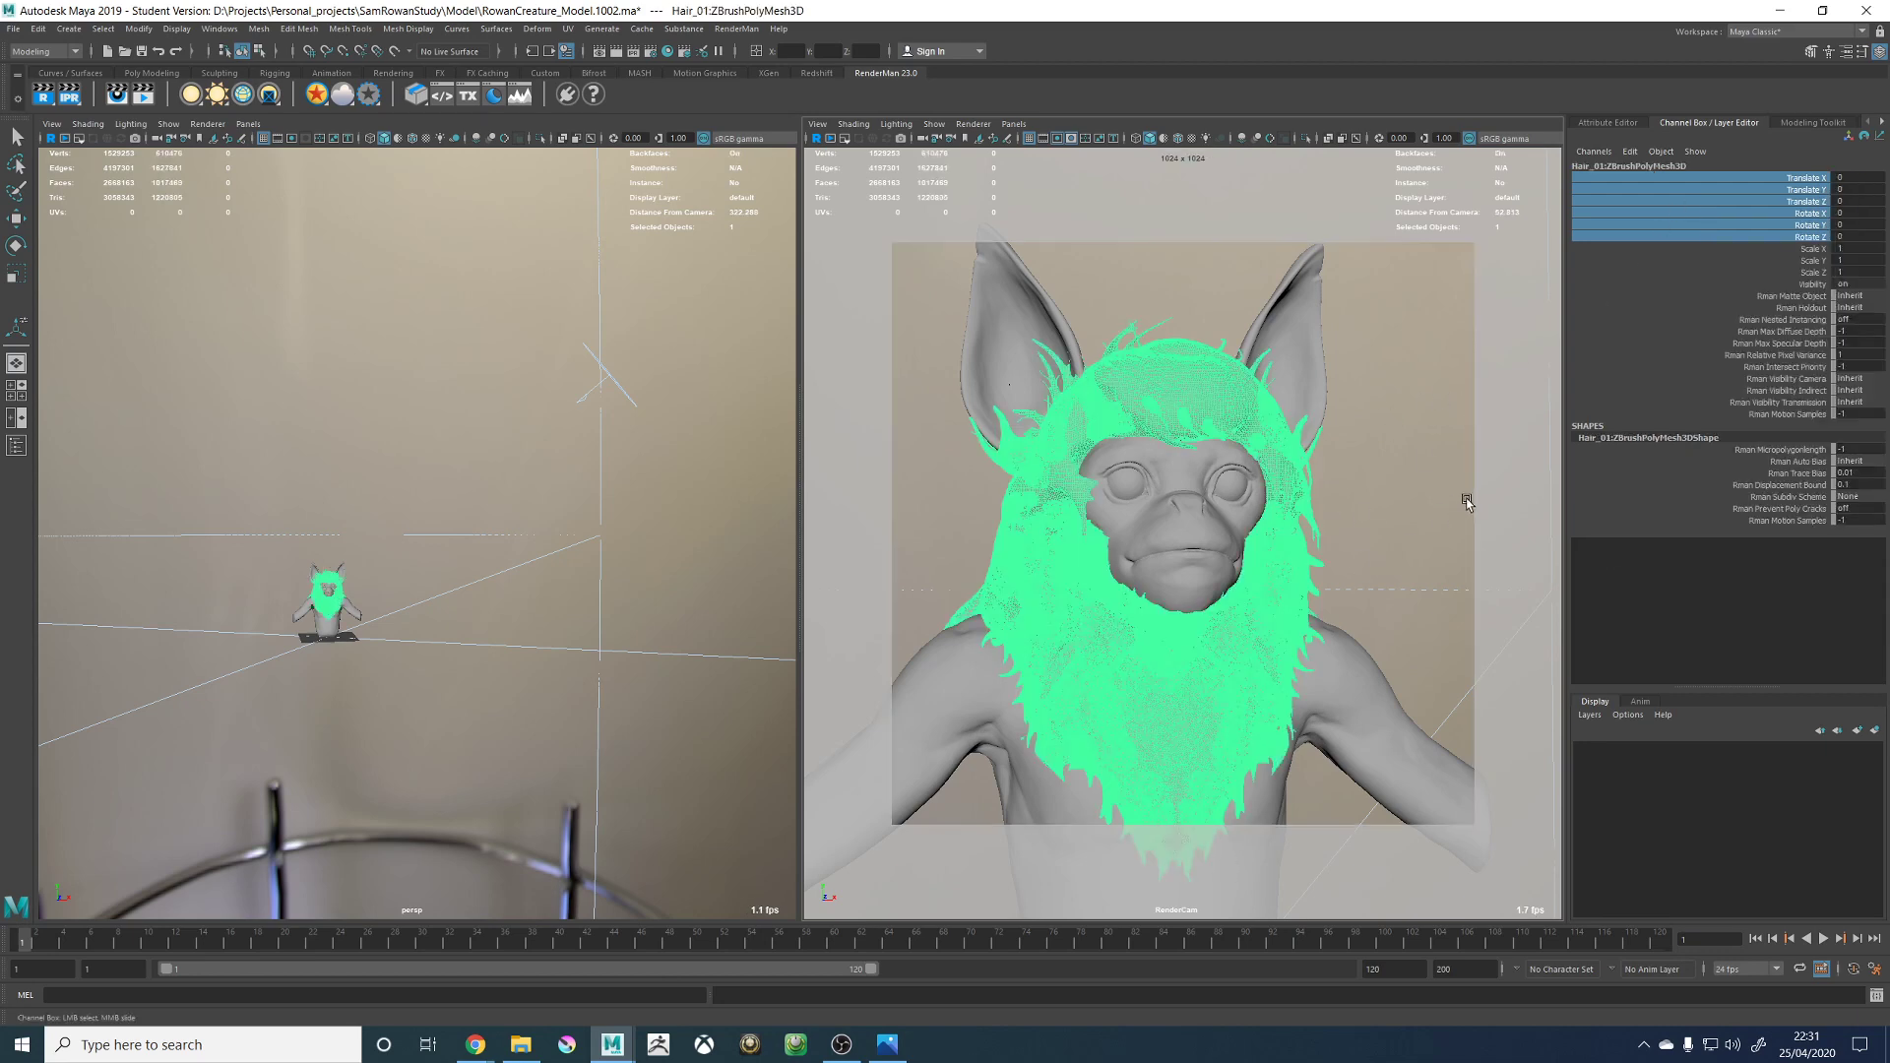
pyautogui.click(1433, 559)
pyautogui.keyDown('alt'); pyautogui.moveTo(1435, 548); pyautogui.dragTo(1413, 547, button='right'); pyautogui.keyUp('alt')
pyautogui.keyDown('alt'); pyautogui.moveTo(1414, 547); pyautogui.dragTo(1447, 538); pyautogui.keyUp('alt')
pyautogui.keyDown('alt'); pyautogui.moveTo(1446, 538); pyautogui.dragTo(1392, 534, button='right'); pyautogui.keyUp('alt')
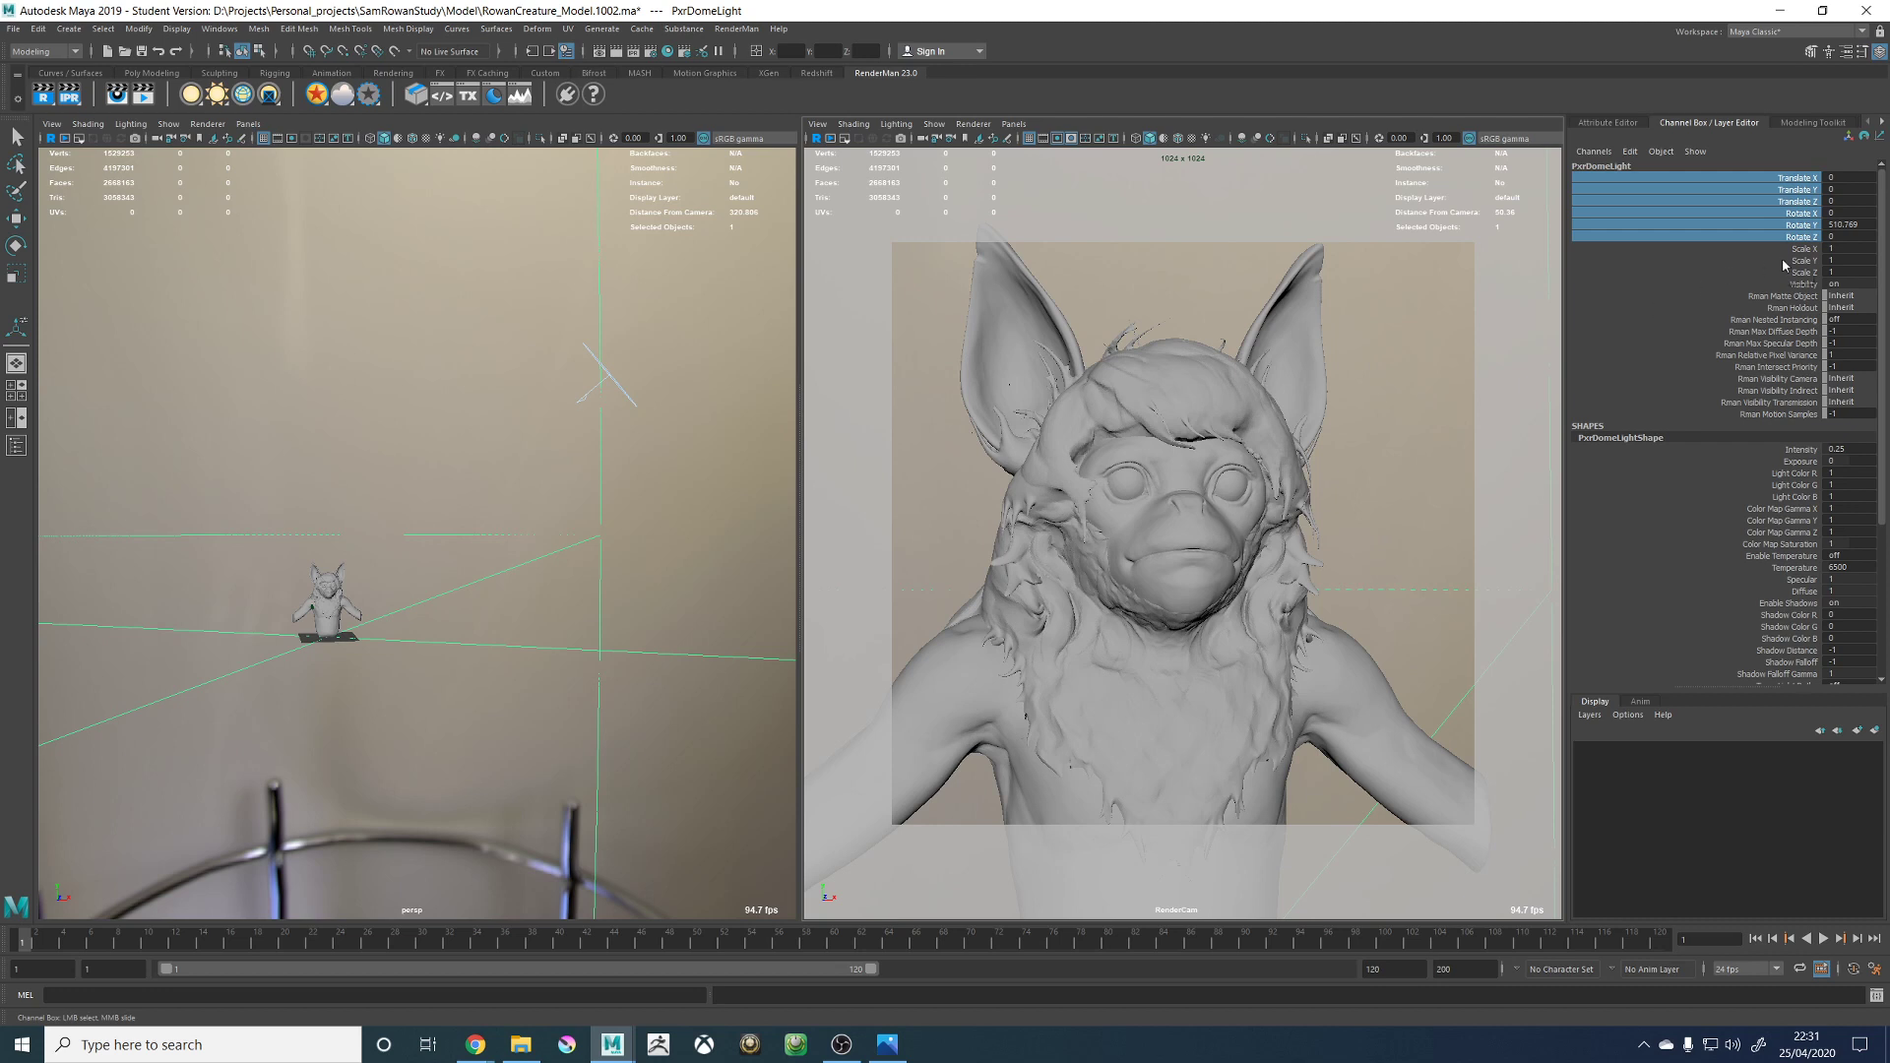
# Select RenderCam, unlock its Translate and Rotate channels, and reframe the view on the creature's head and torso.
pyautogui.click(934, 140)
pyautogui.rightClick(1809, 200)
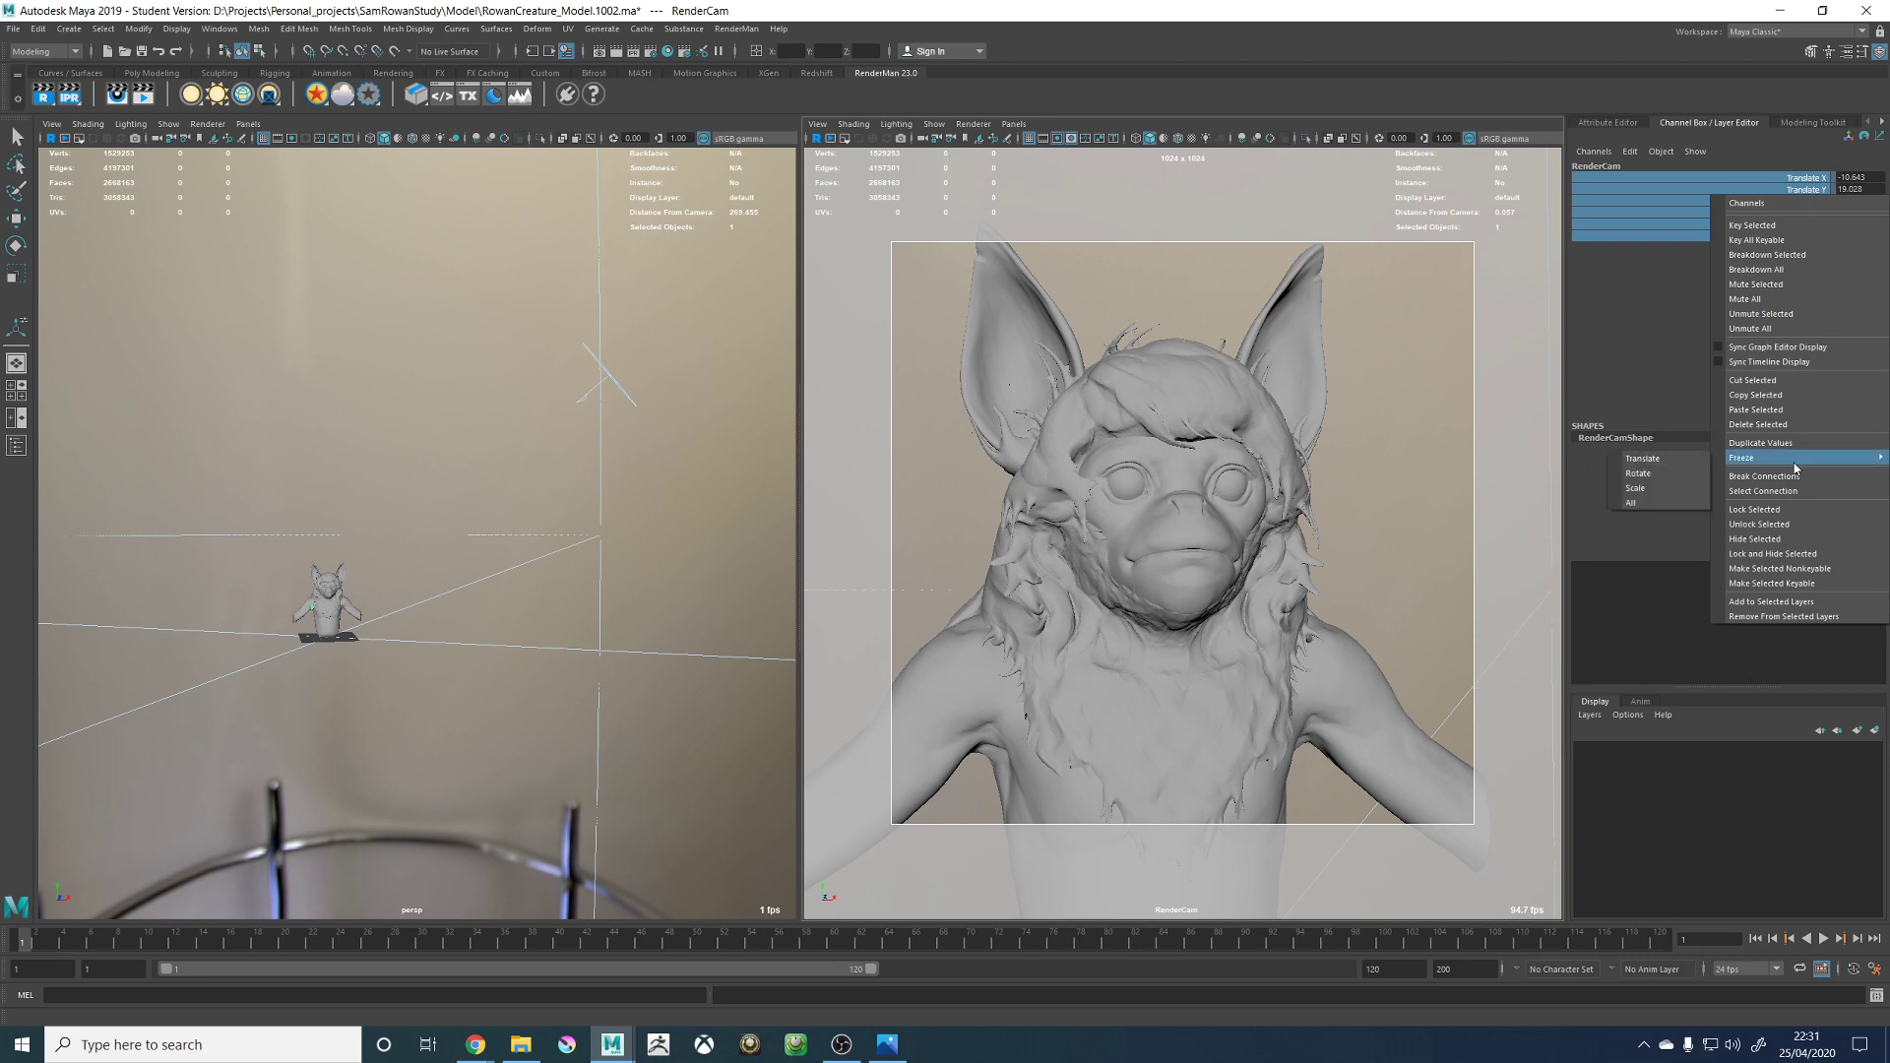
pyautogui.click(1758, 524)
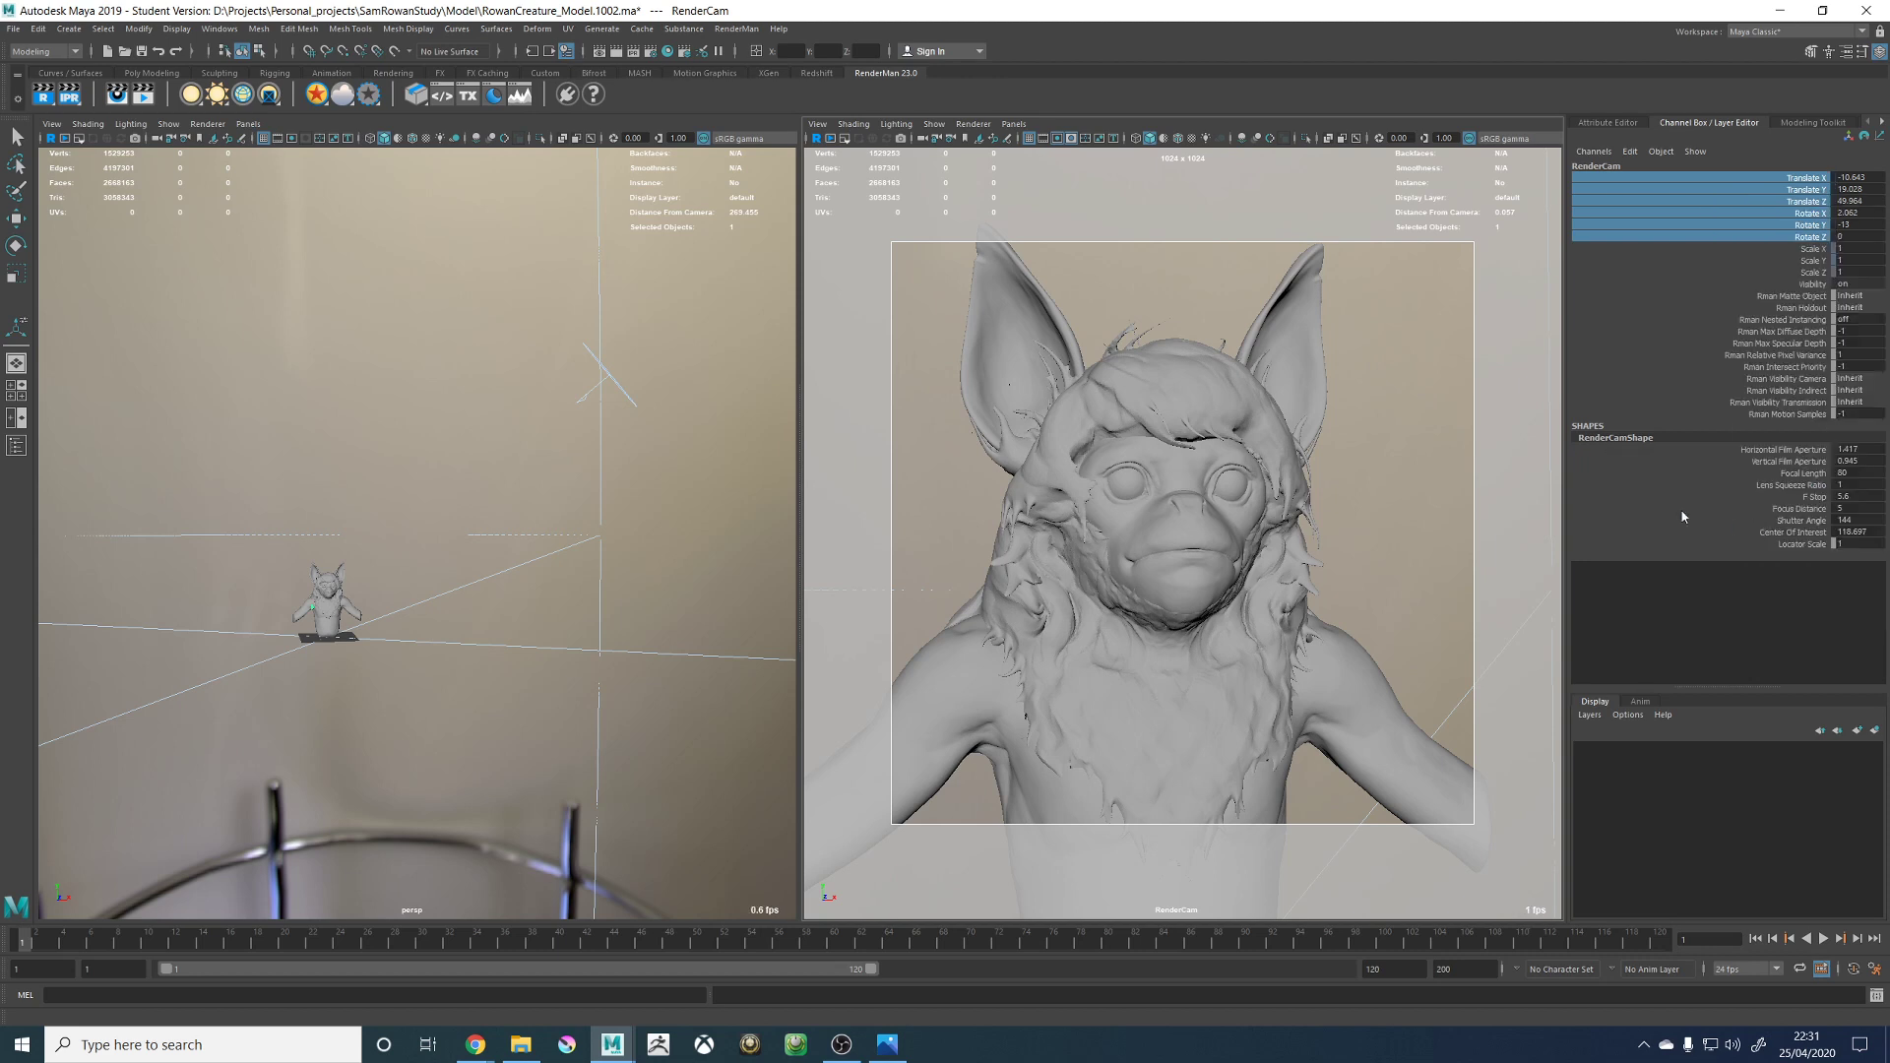
pyautogui.moveTo(1426, 455); pyautogui.dragTo(1397, 445, button='middle')
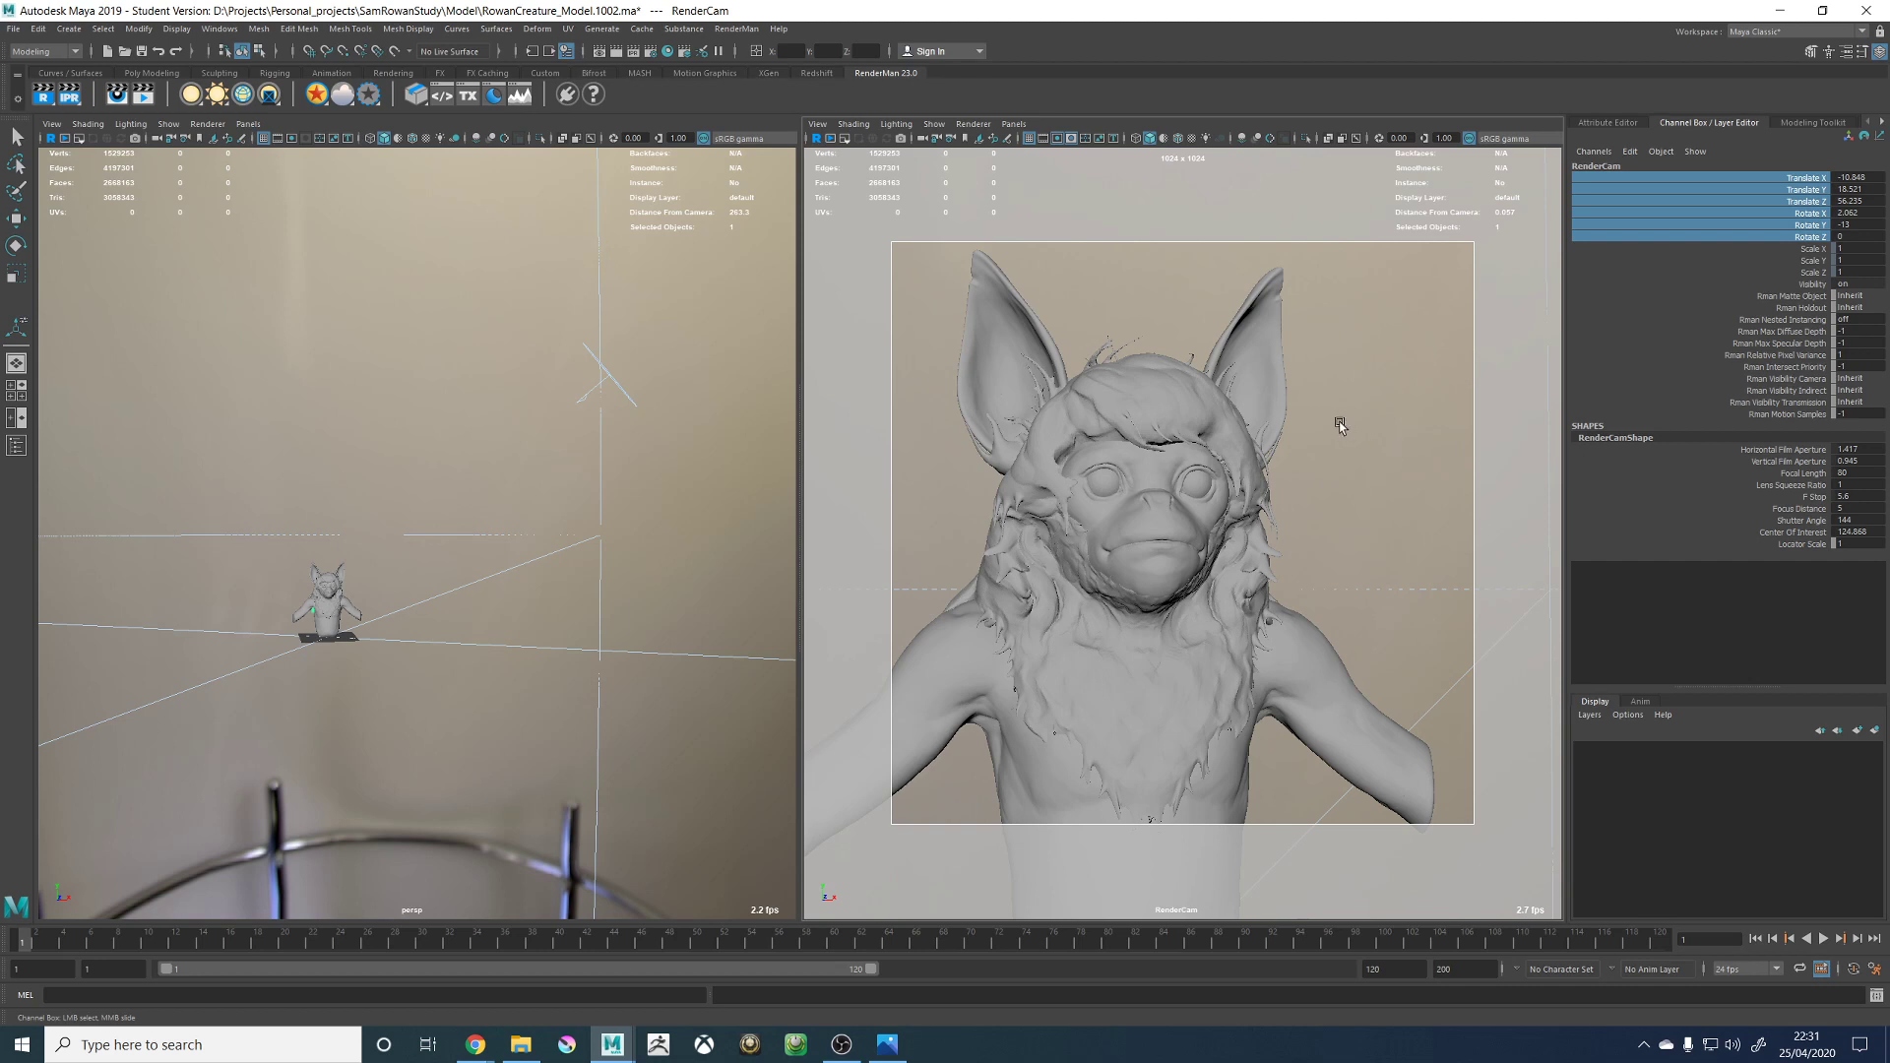
pyautogui.moveTo(1339, 425); pyautogui.dragTo(1348, 443, button='middle')
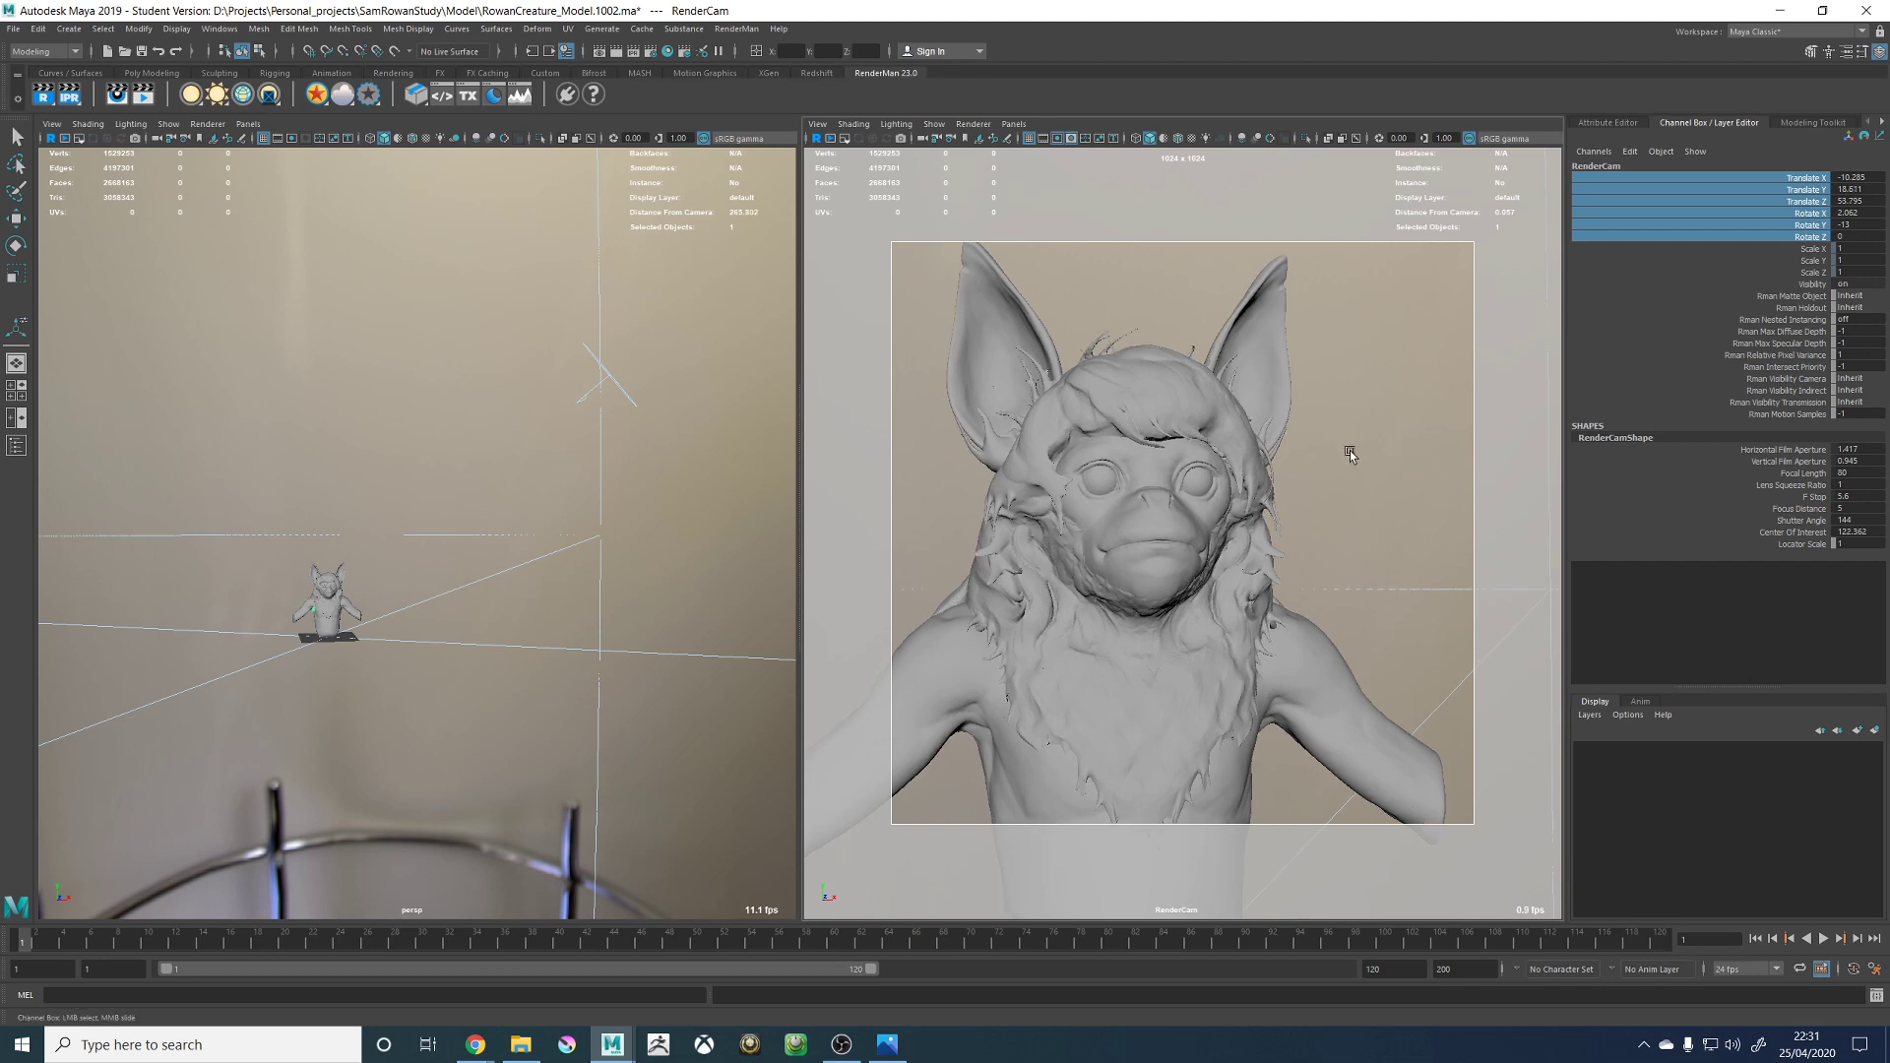
pyautogui.keyDown('alt'); pyautogui.moveTo(1349, 451); pyautogui.dragTo(1346, 451); pyautogui.keyUp('alt')
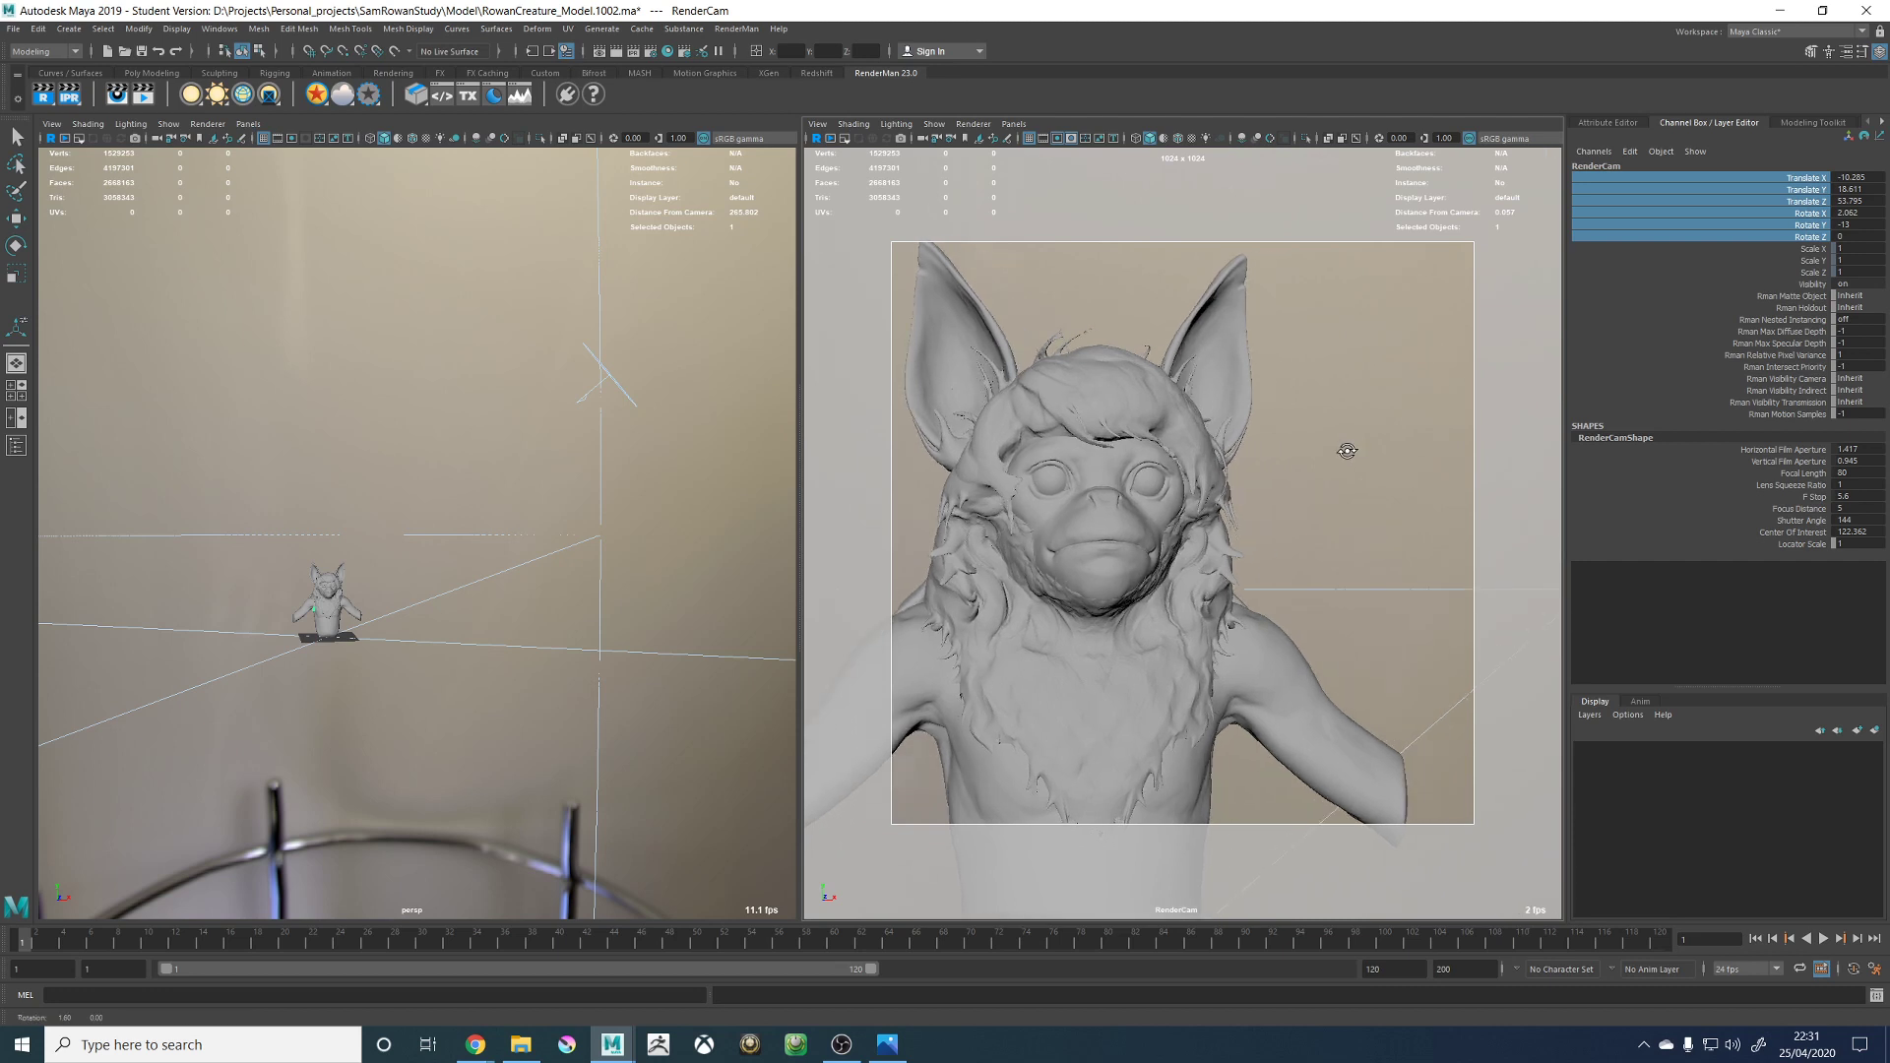
# Select the dome light, reframe RenderCam's view on the creature's head and chest, and unlock the light's Translate and Rotate channels.
pyautogui.click(1127, 519)
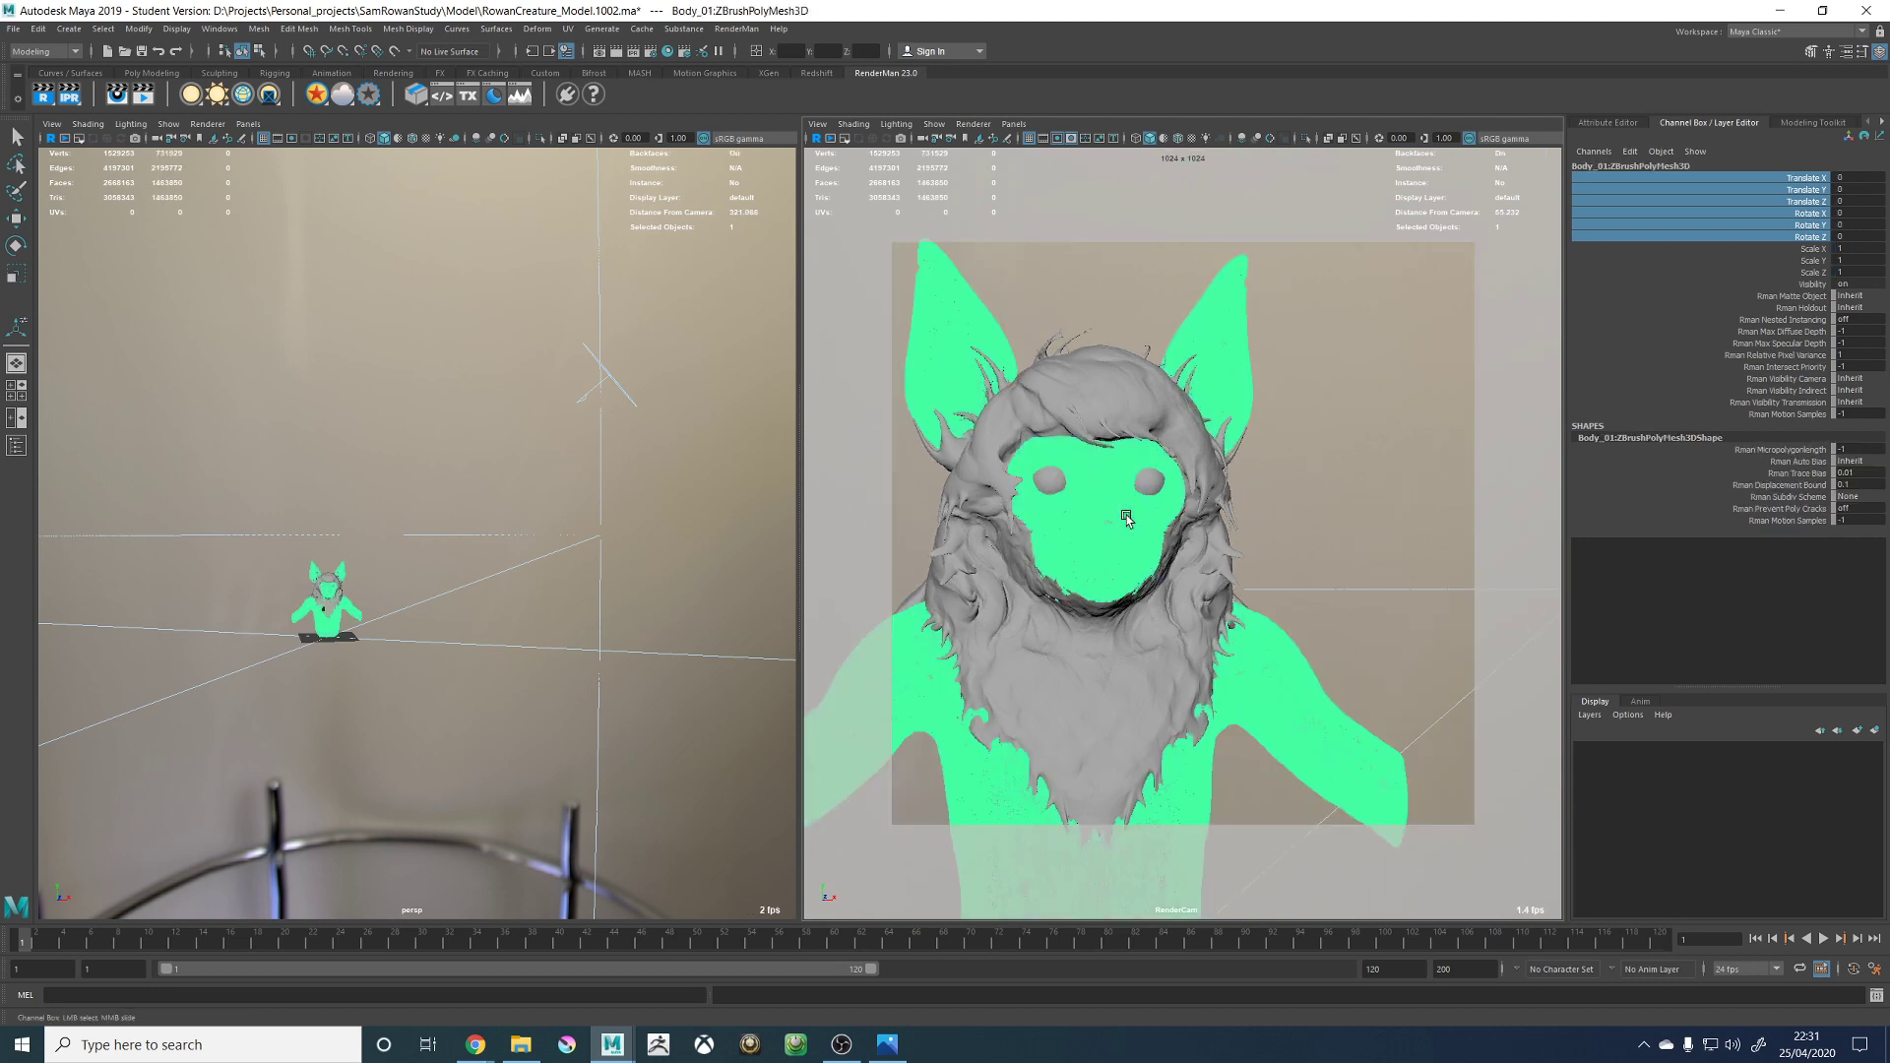
pyautogui.click(1384, 479)
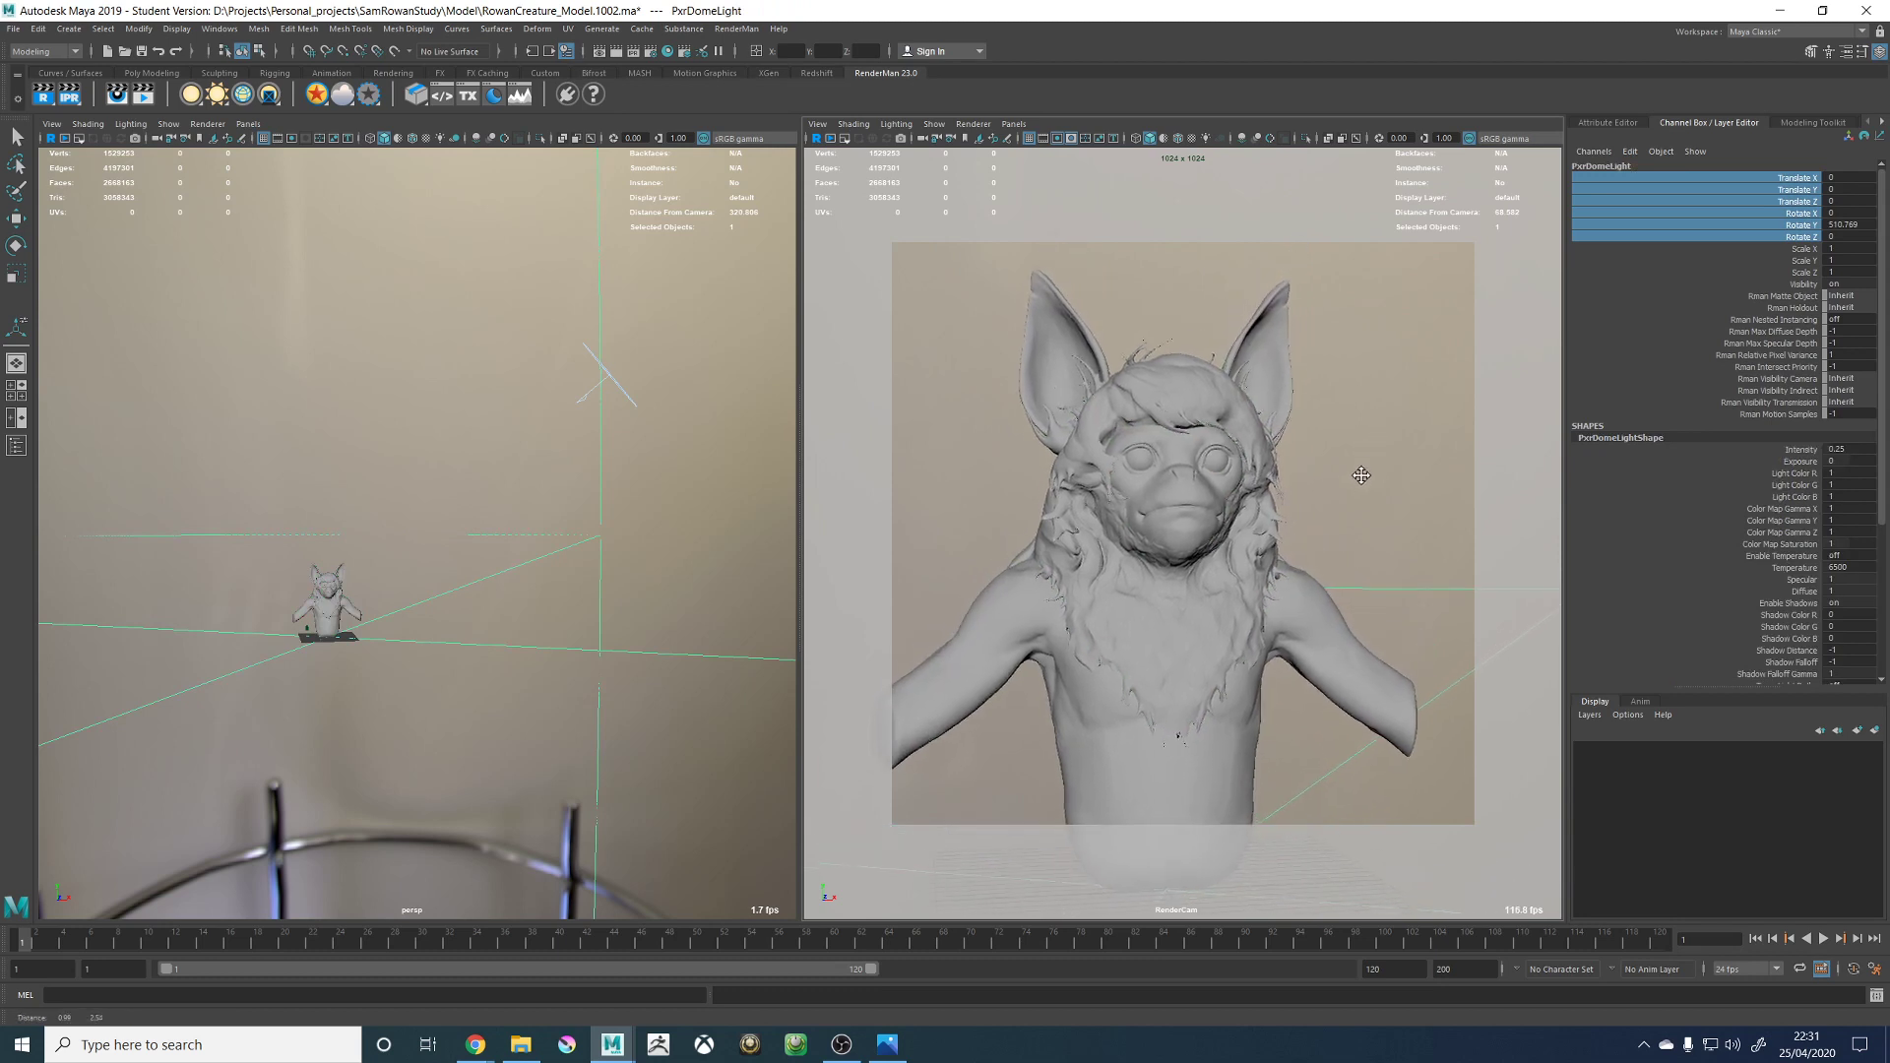
pyautogui.keyDown('alt'); pyautogui.moveTo(1353, 517); pyautogui.dragTo(1441, 523, button='right'); pyautogui.keyUp('alt')
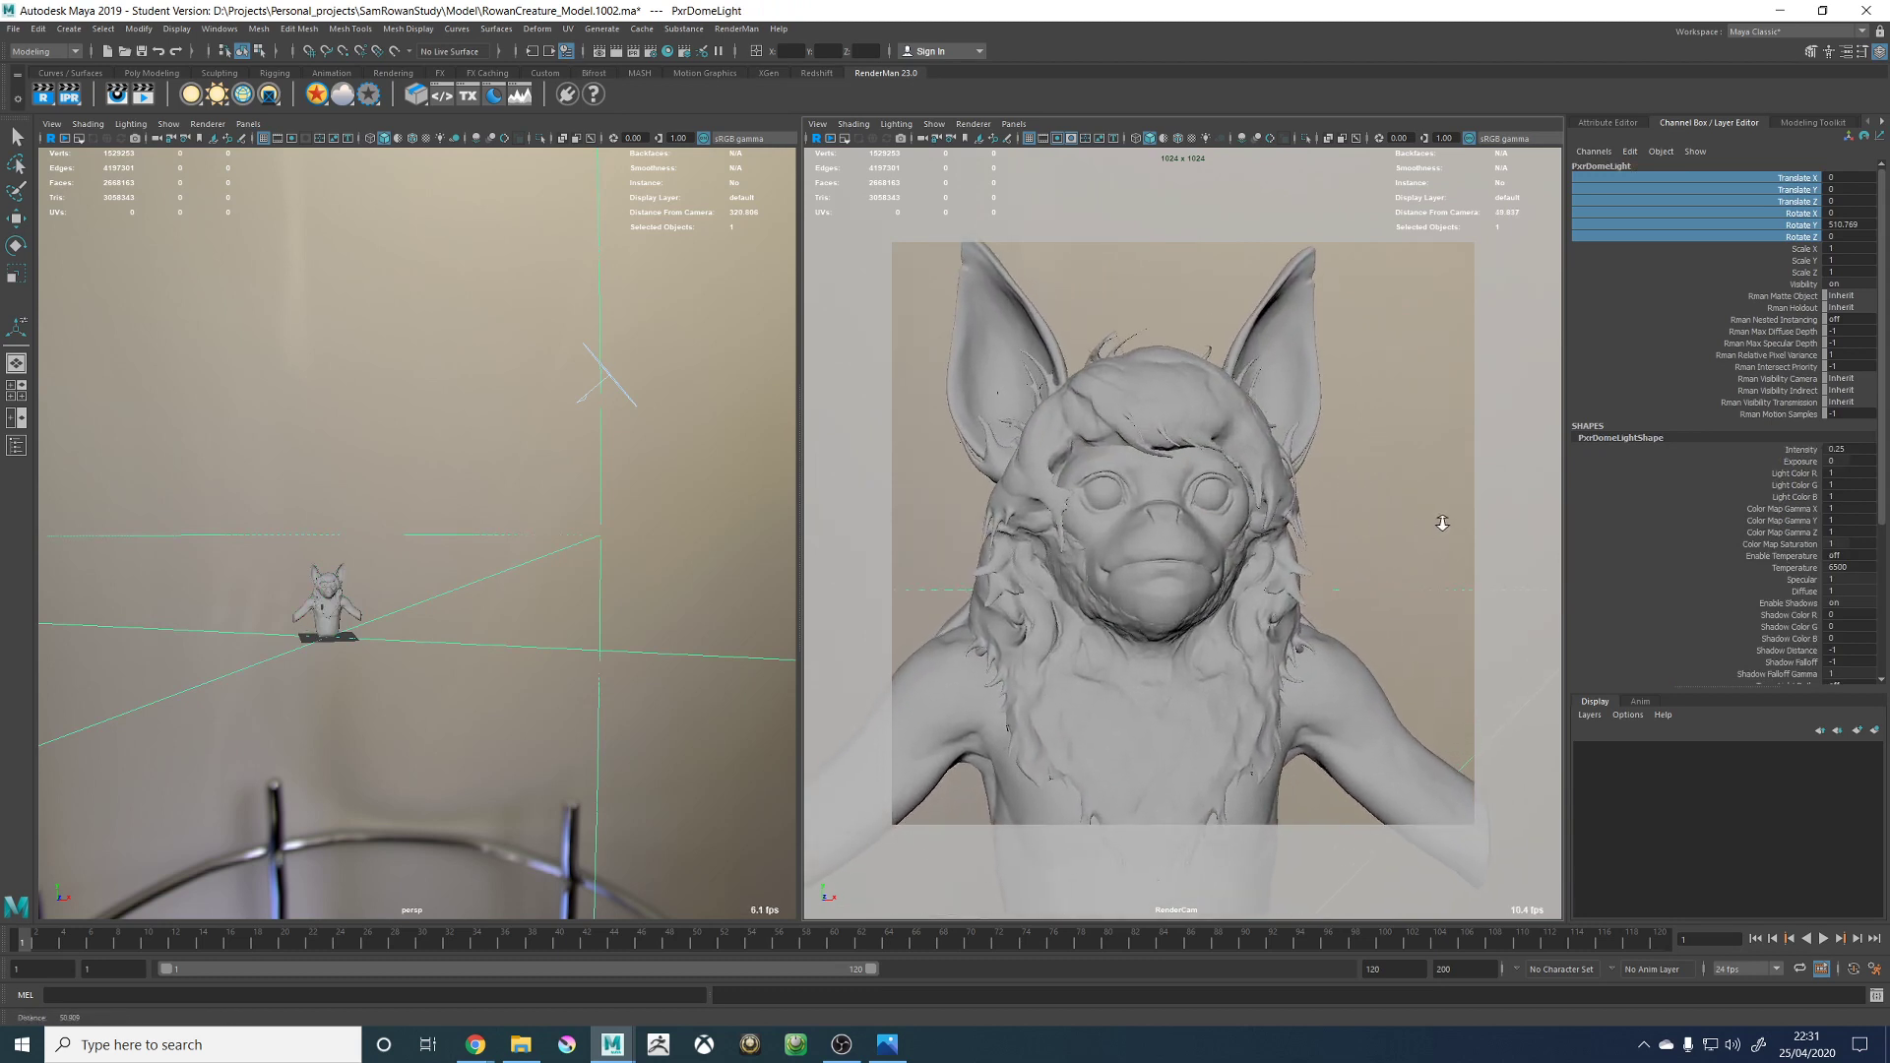
pyautogui.keyDown('alt'); pyautogui.moveTo(1442, 523); pyautogui.dragTo(1414, 525); pyautogui.keyUp('alt')
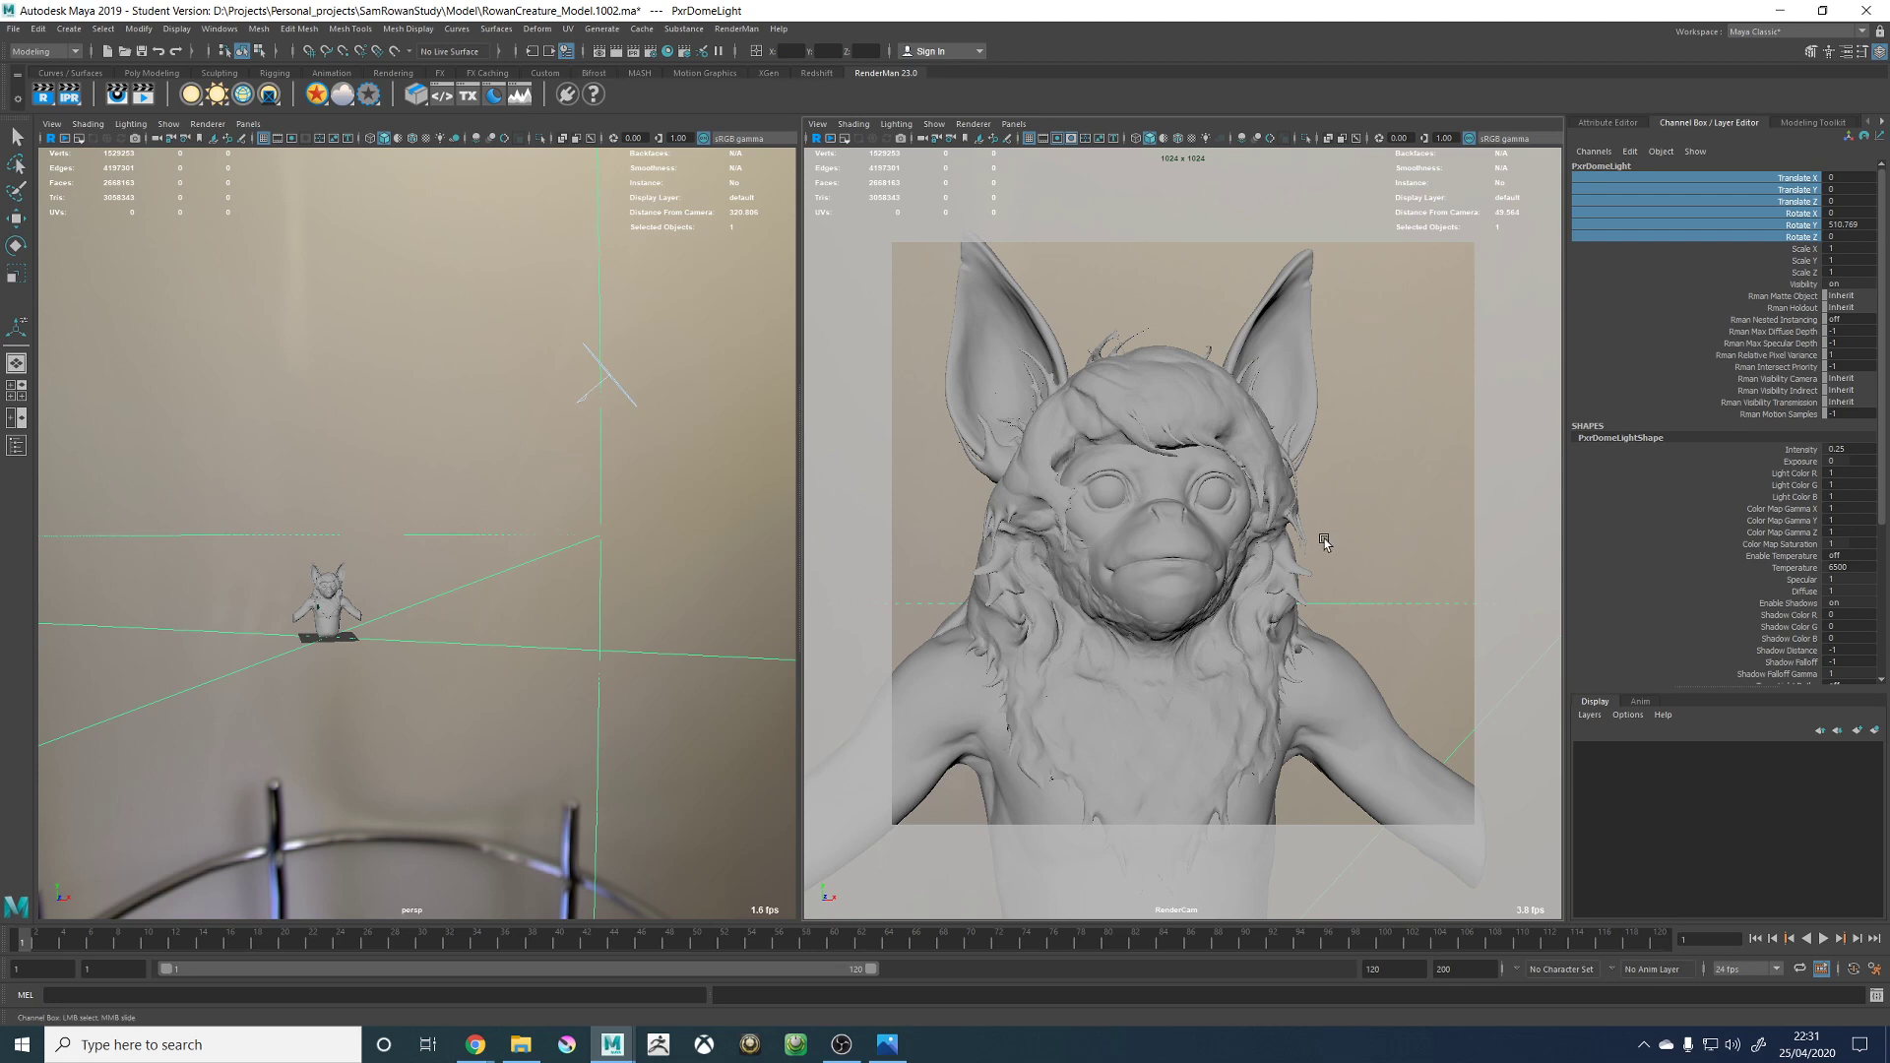
pyautogui.rightClick(1713, 205)
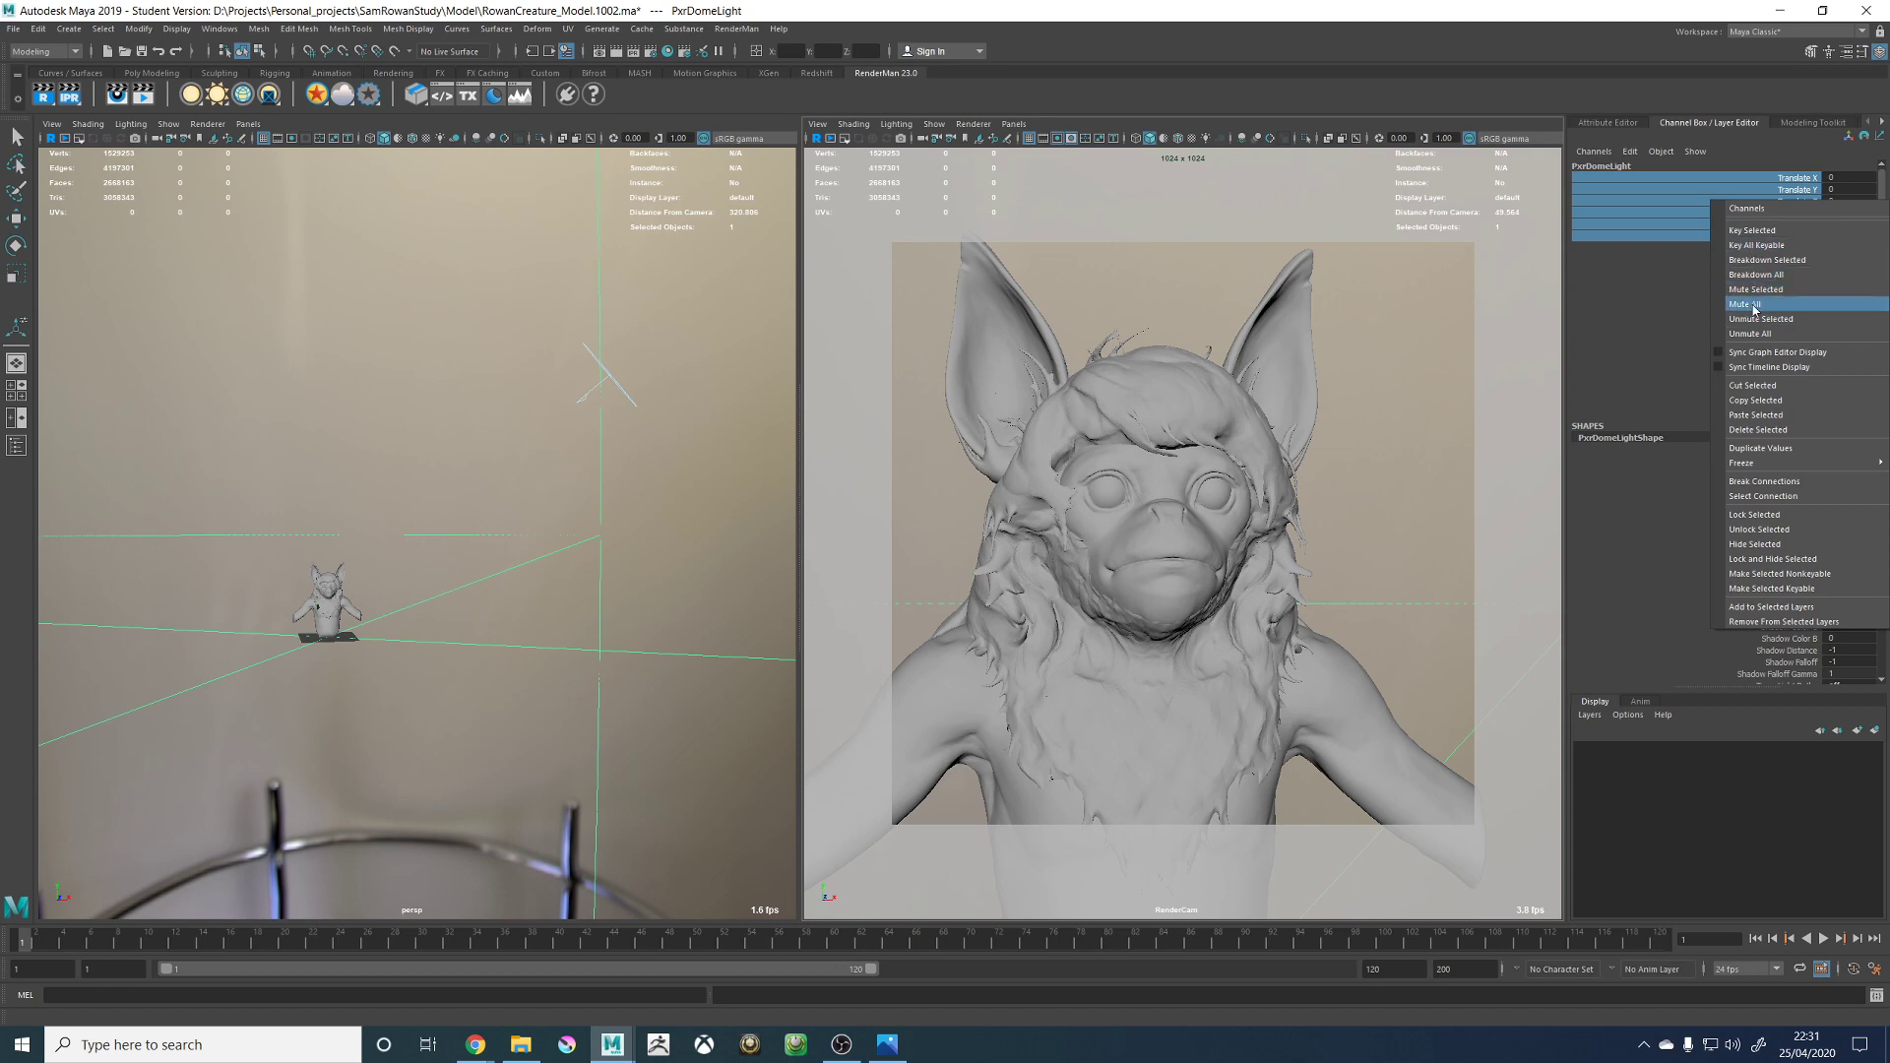
pyautogui.click(1757, 528)
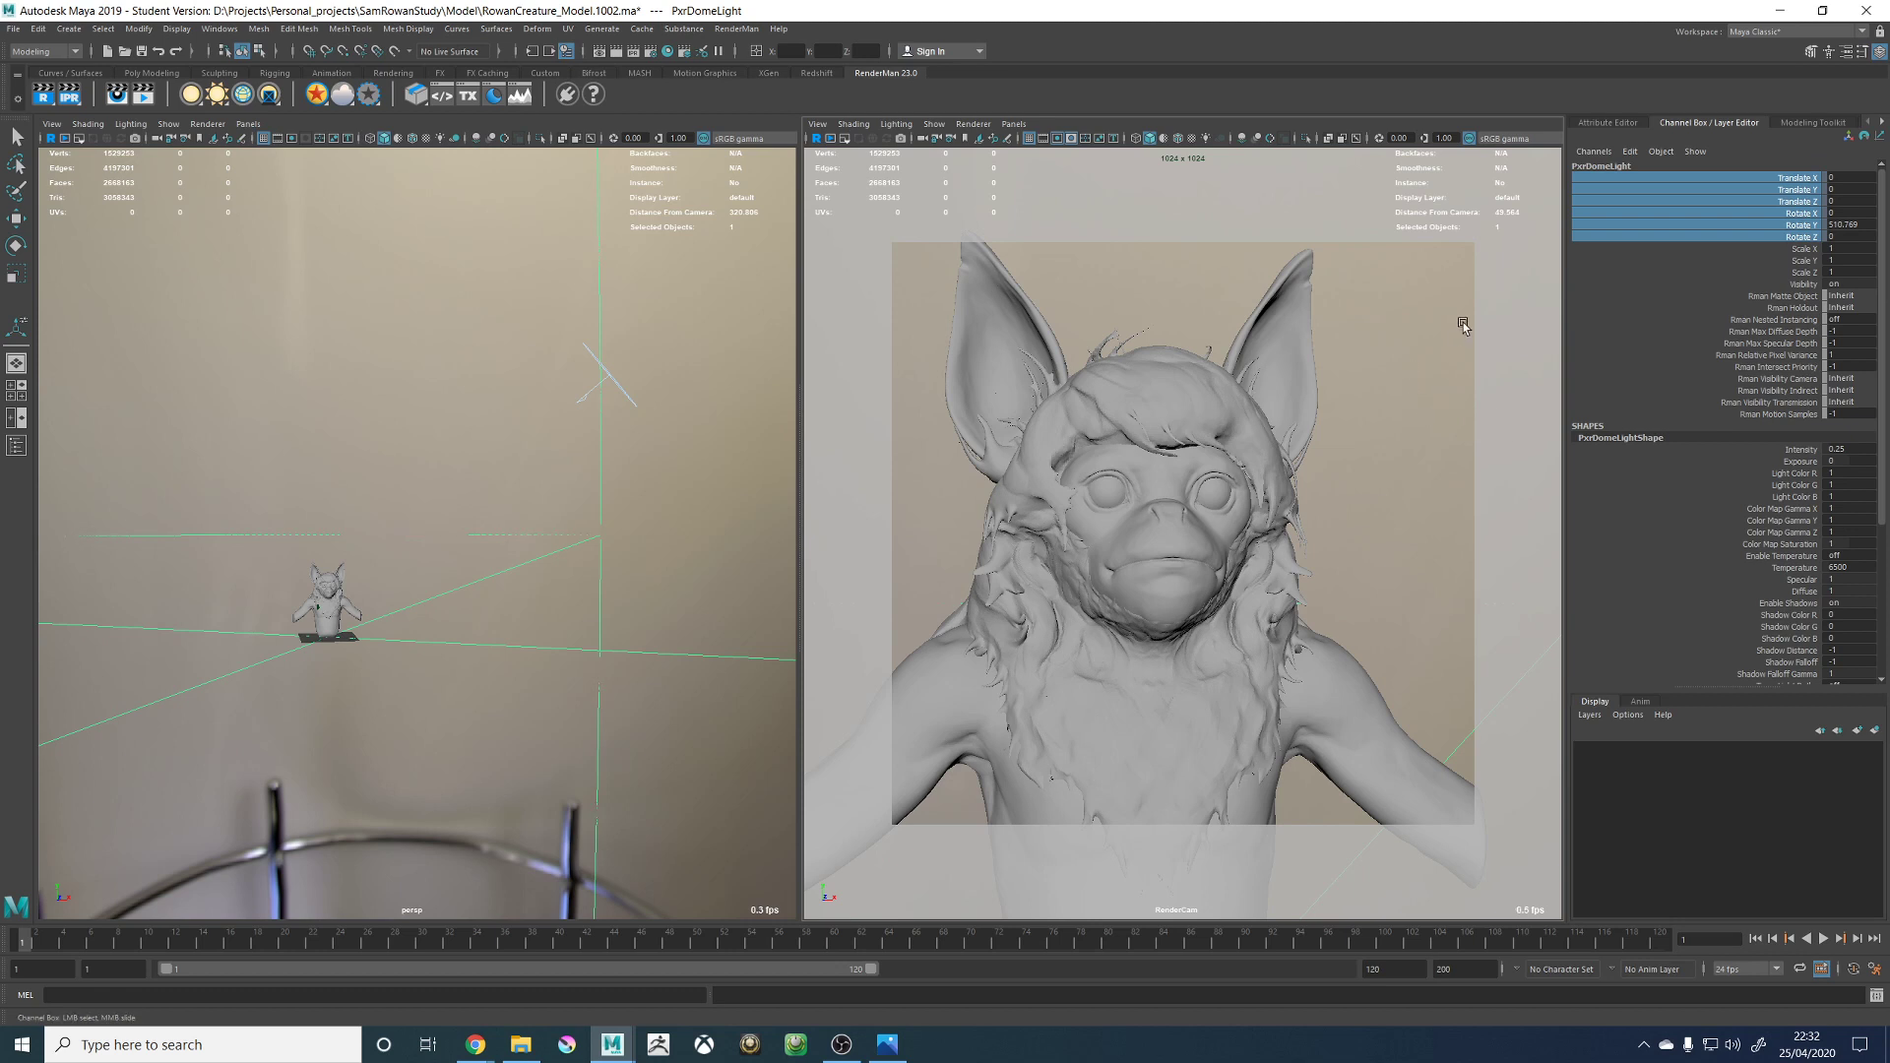
# Preview the RenderCam view with the RenderMan renderer and return it to Viewport 2.0.
pyautogui.click(972, 124)
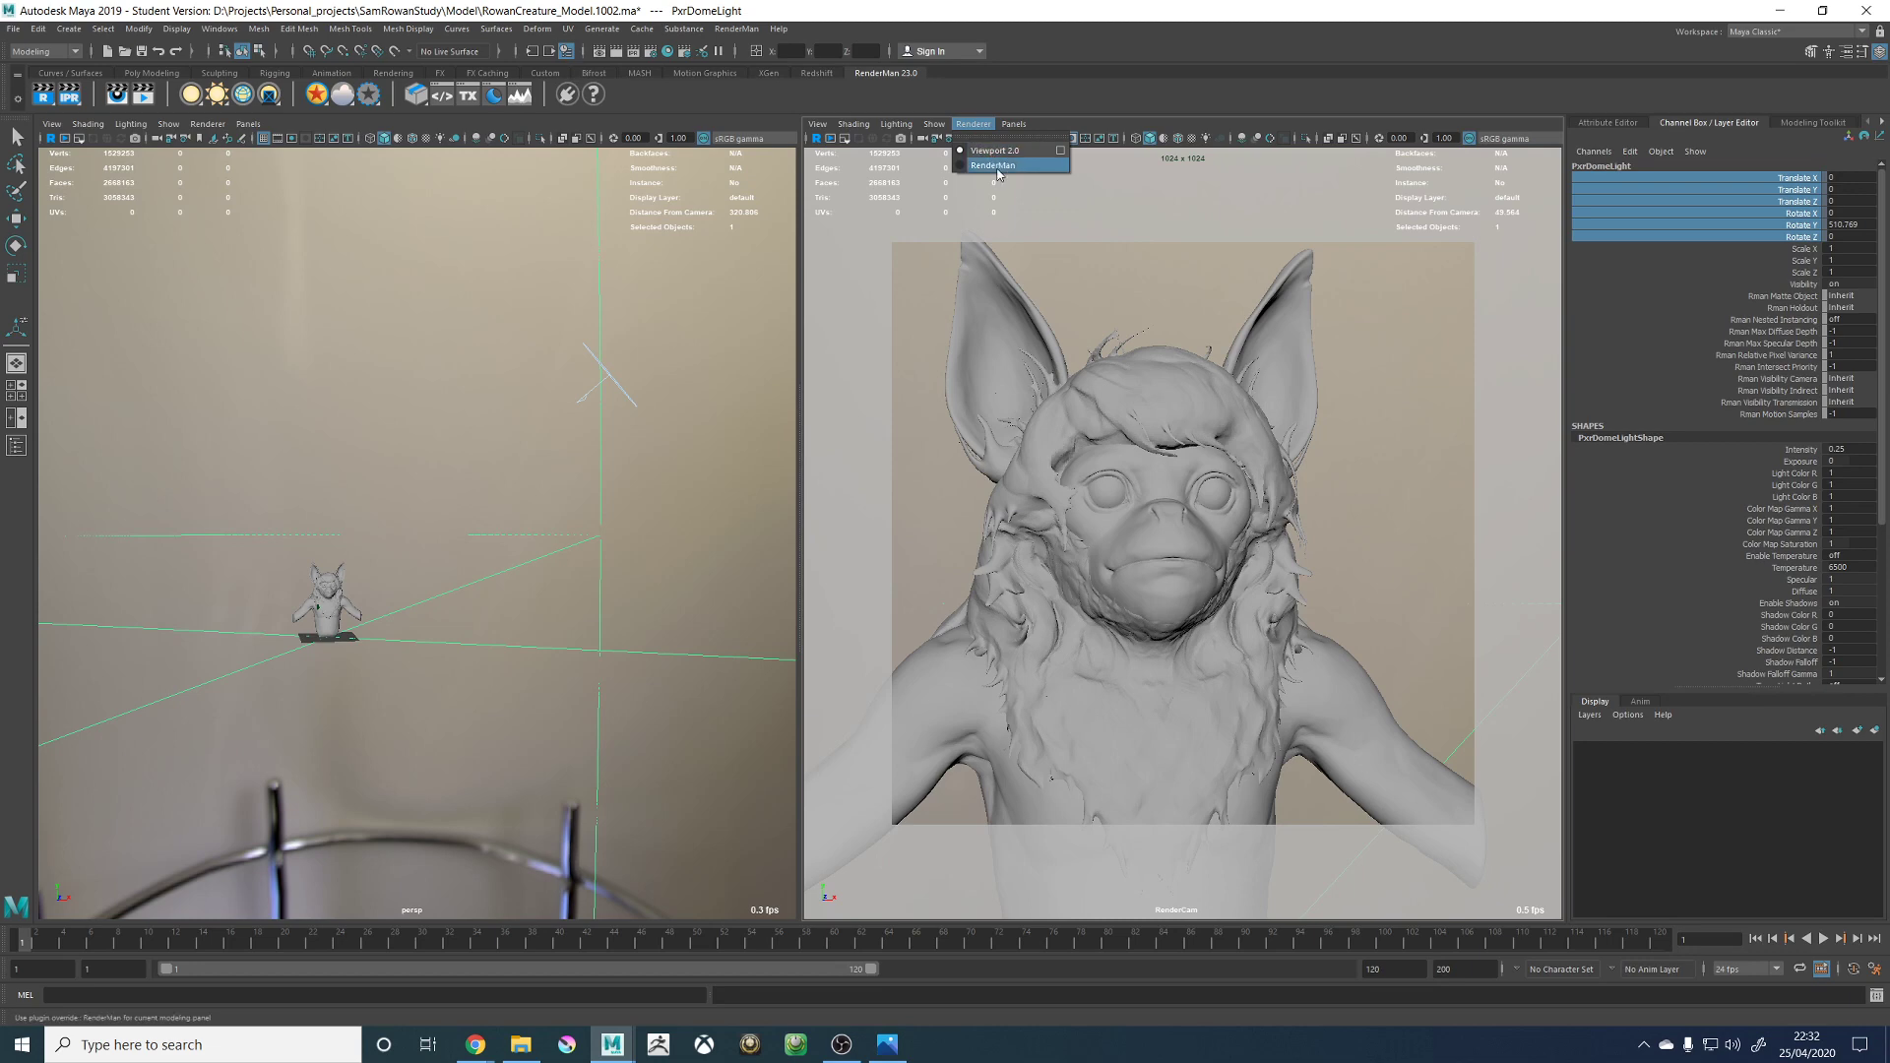
pyautogui.click(994, 165)
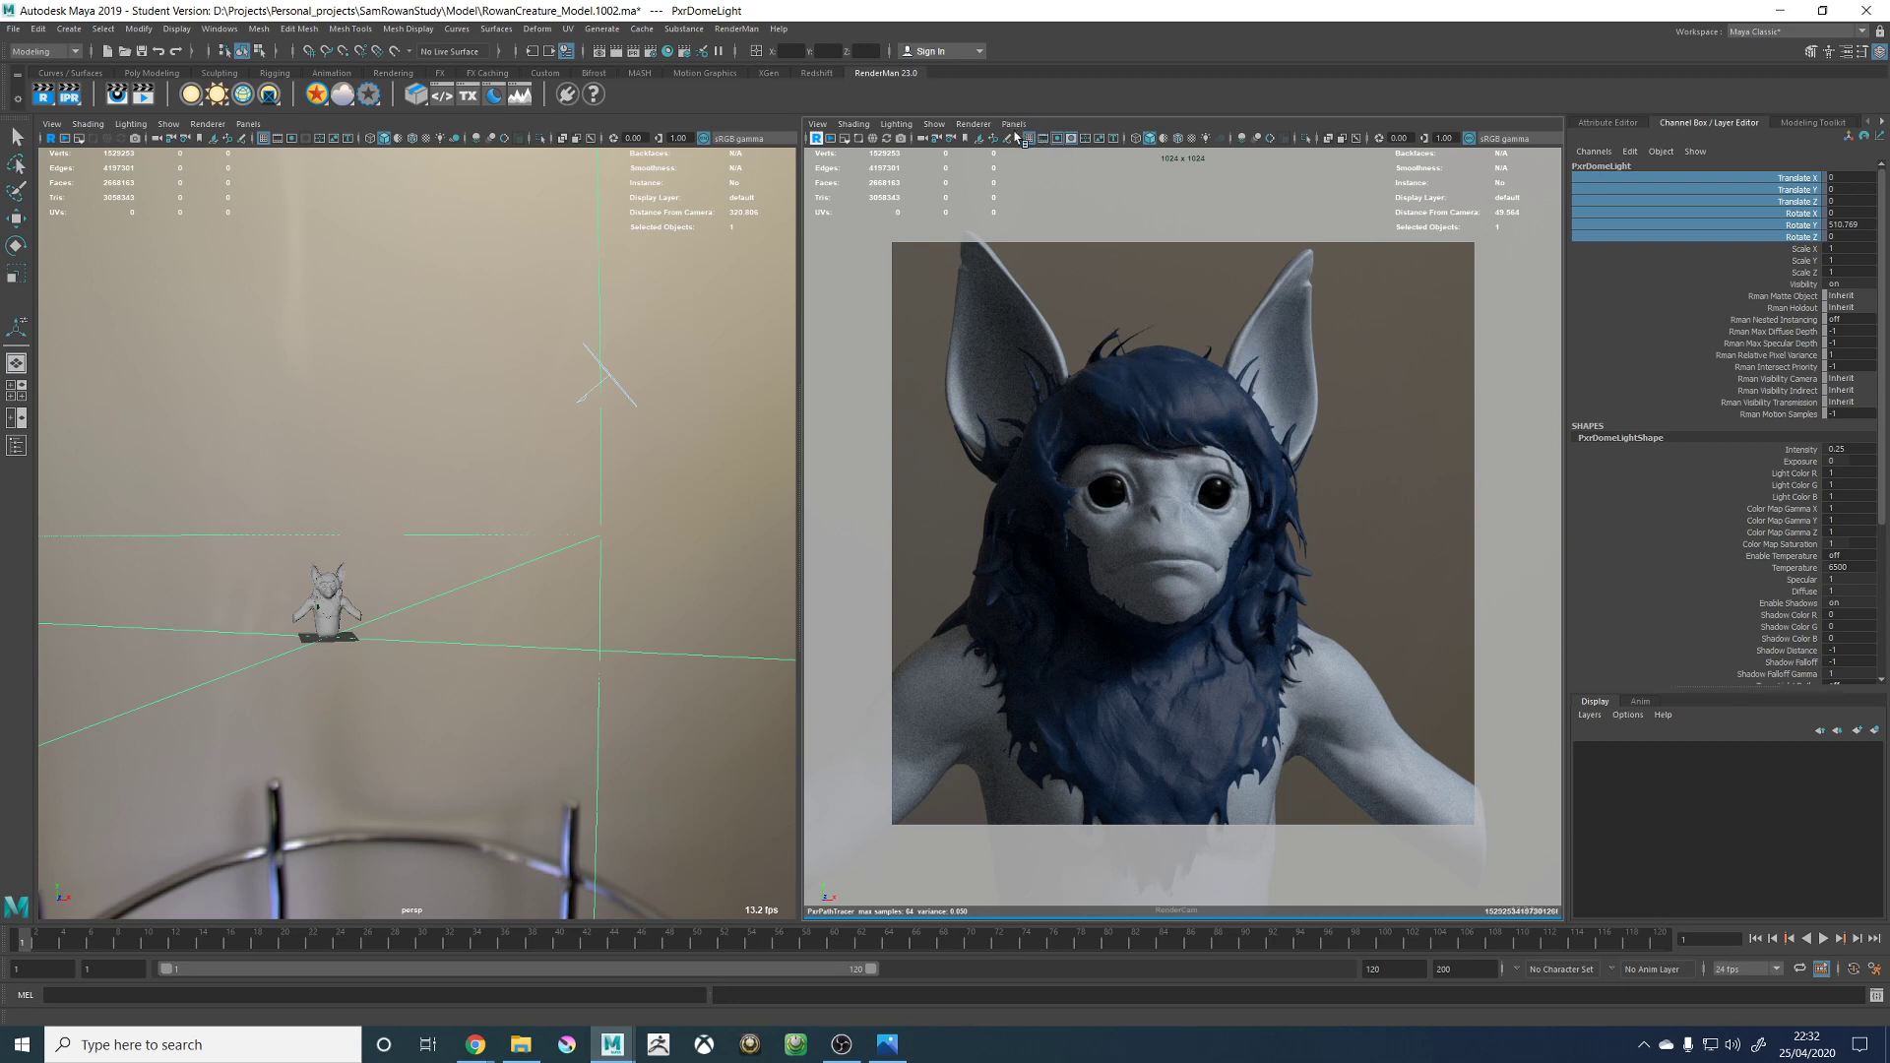
pyautogui.click(971, 125)
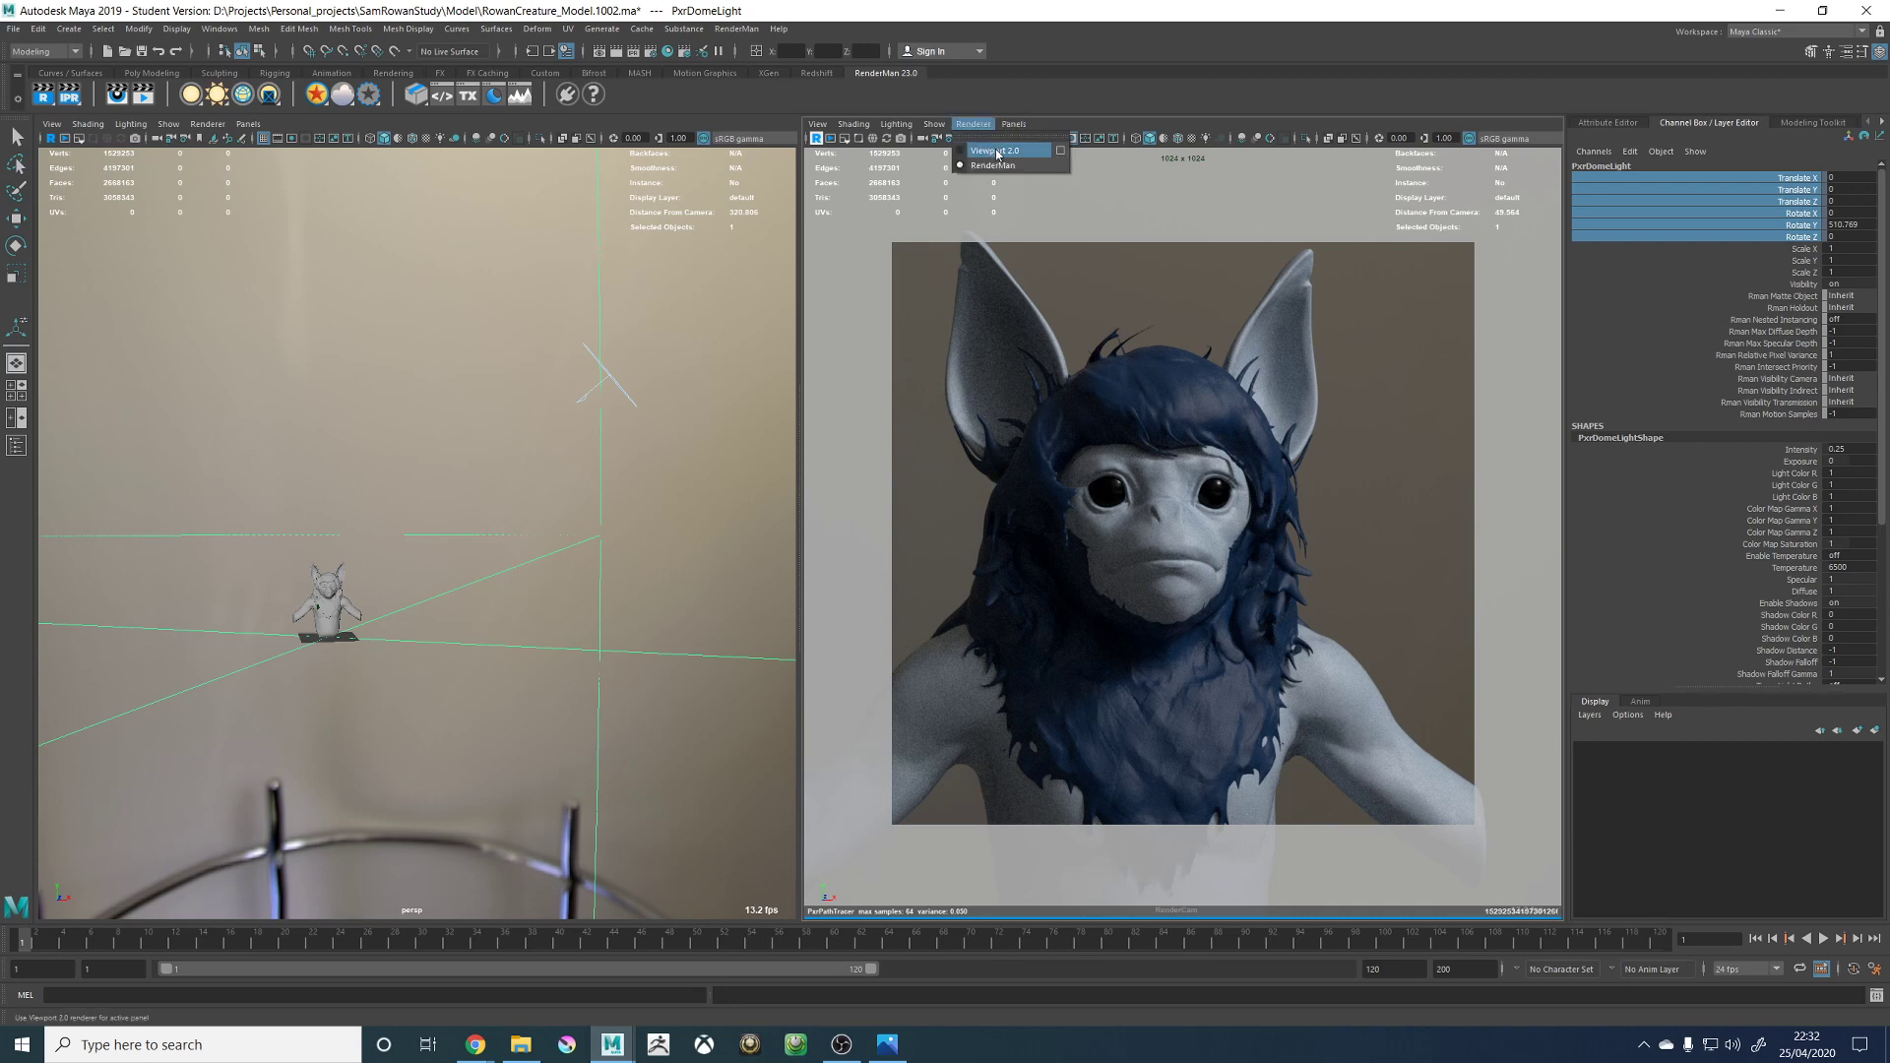
pyautogui.click(997, 152)
# Reselect the dome light and reapply Unlock Selected to its Translate and Rotate channels.
pyautogui.rightClick(1716, 207)
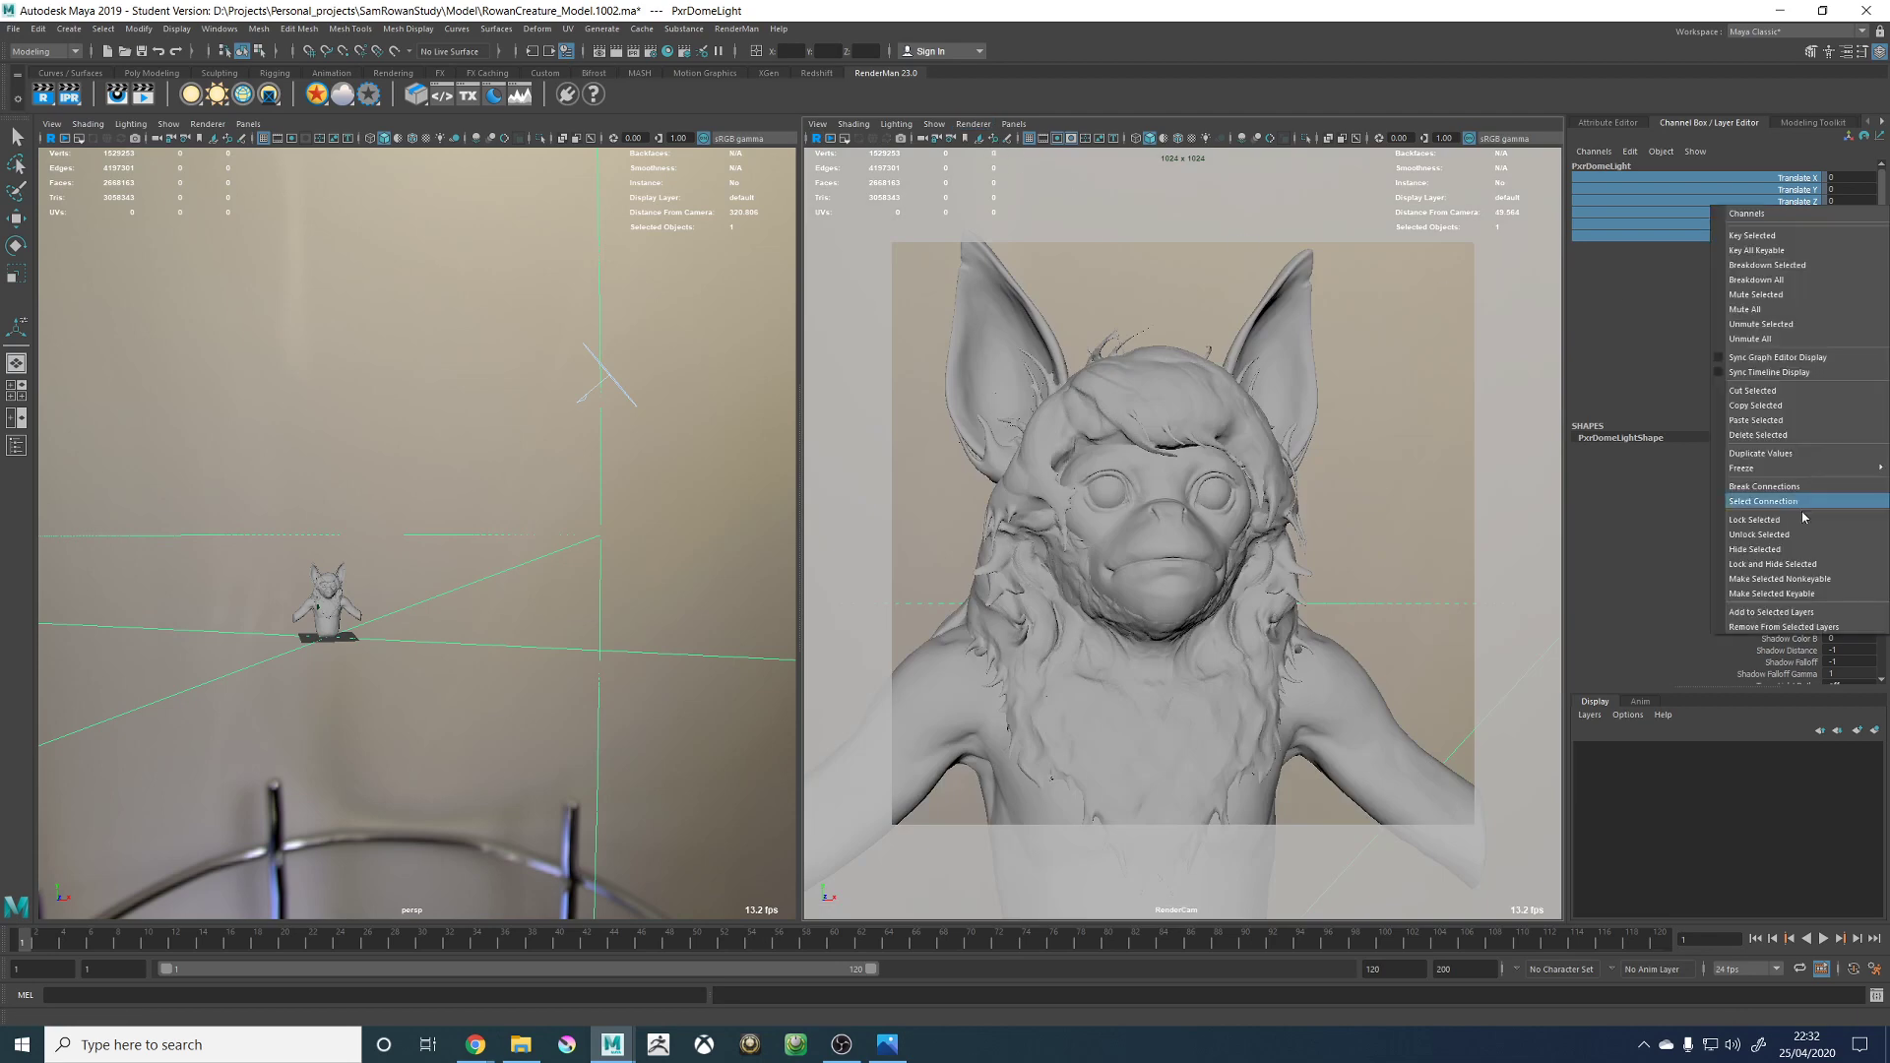
pyautogui.click(1763, 528)
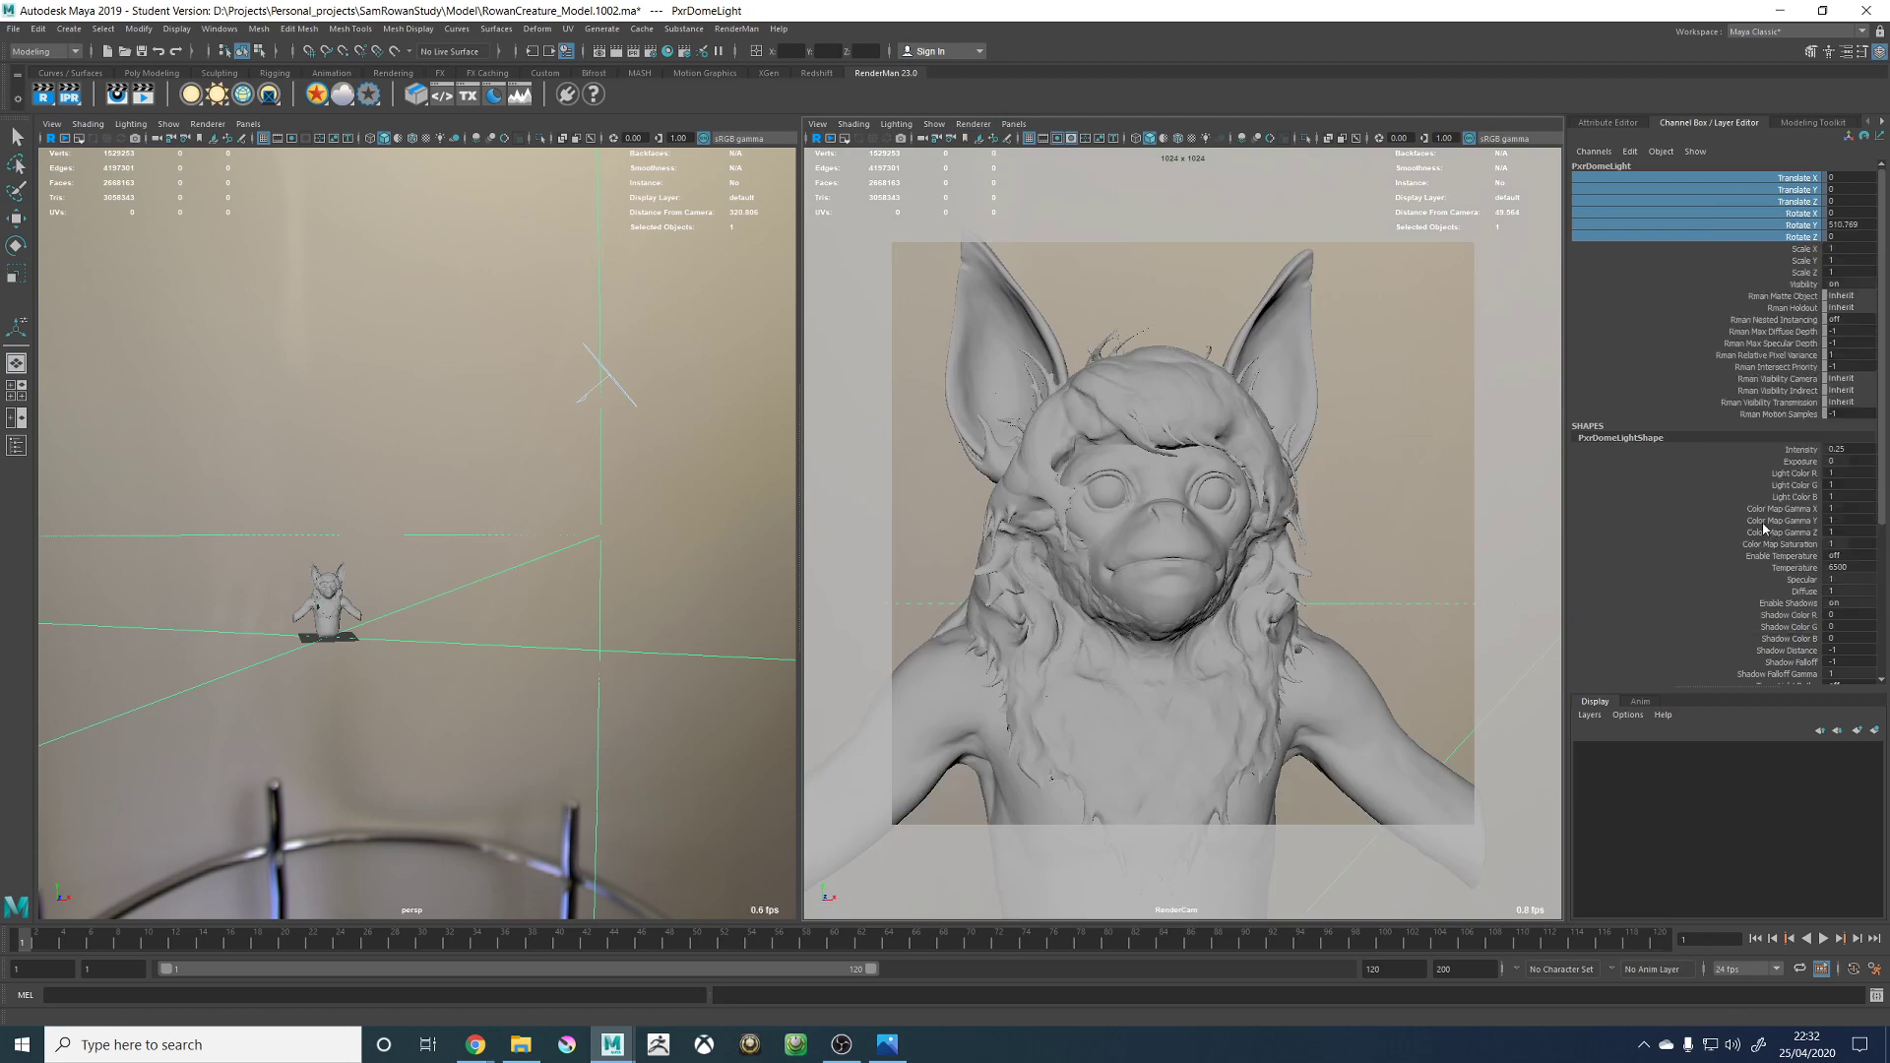
pyautogui.rightClick(1768, 191)
pyautogui.click(1225, 386)
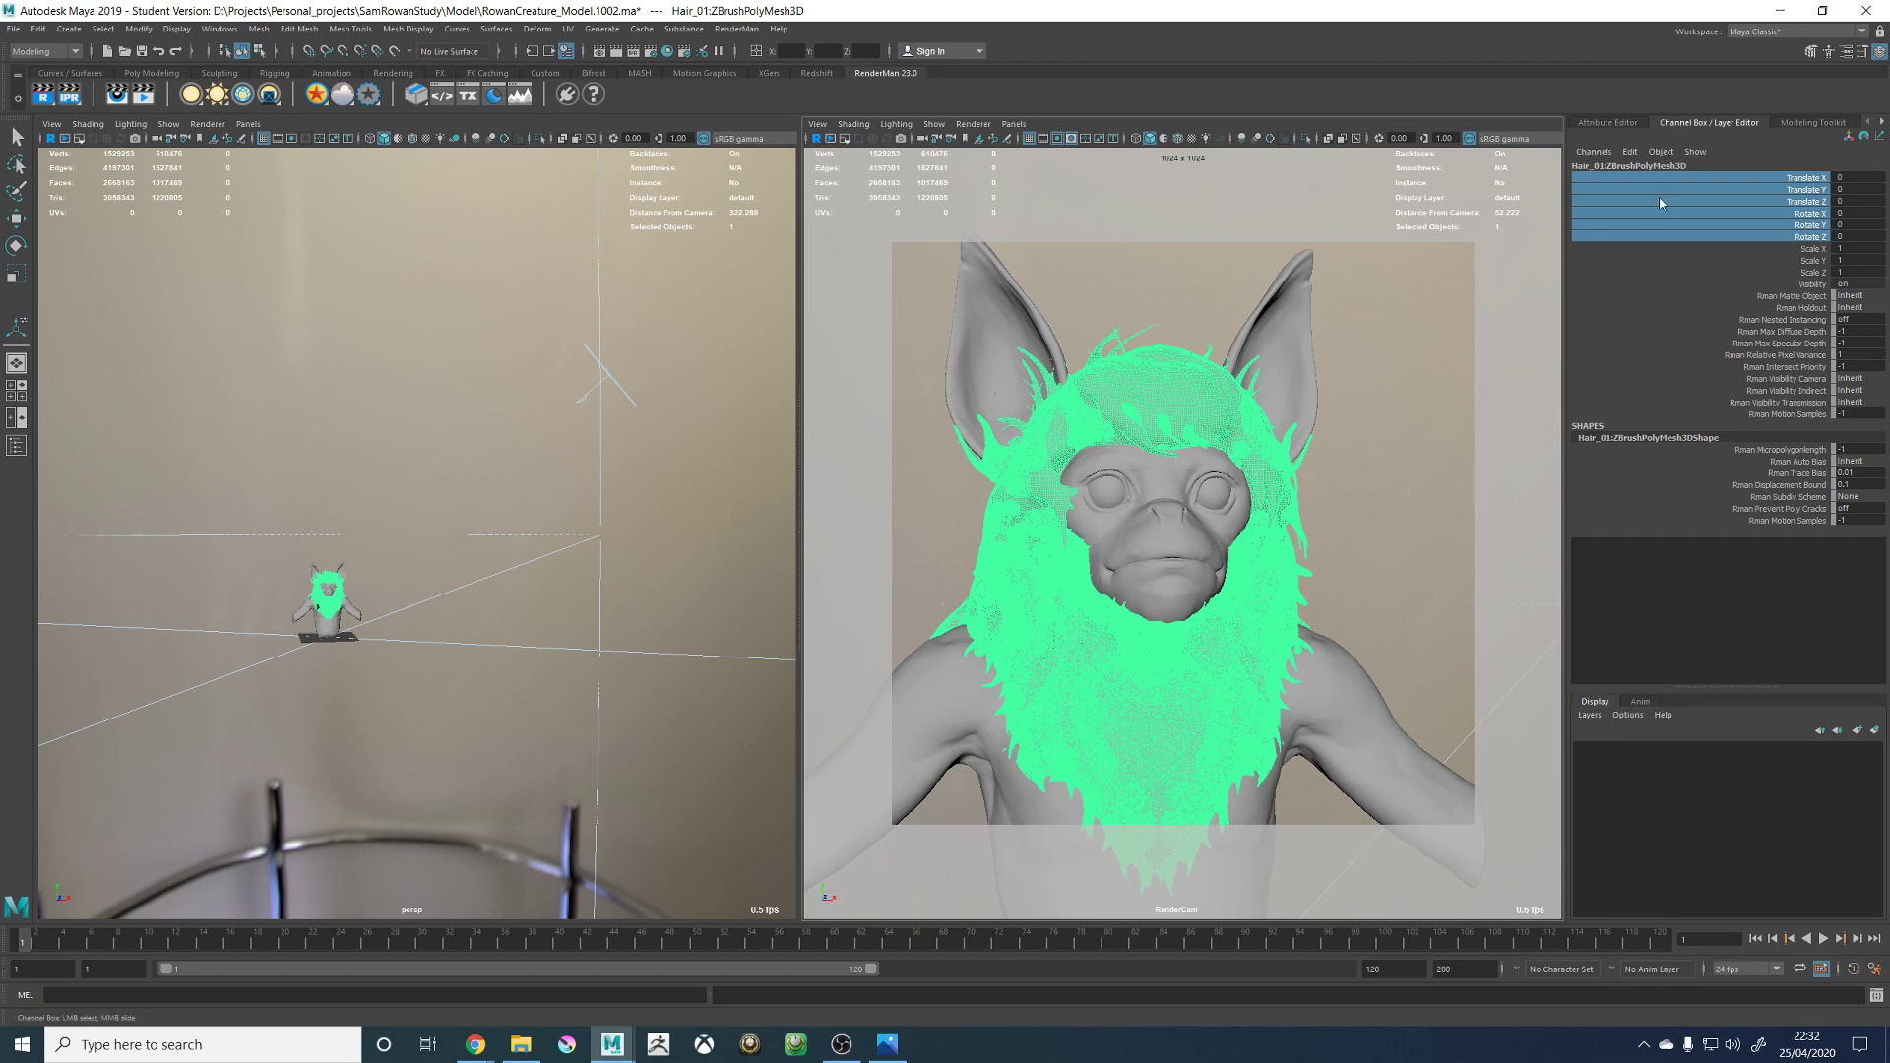
pyautogui.click(1419, 336)
pyautogui.rightClick(1786, 199)
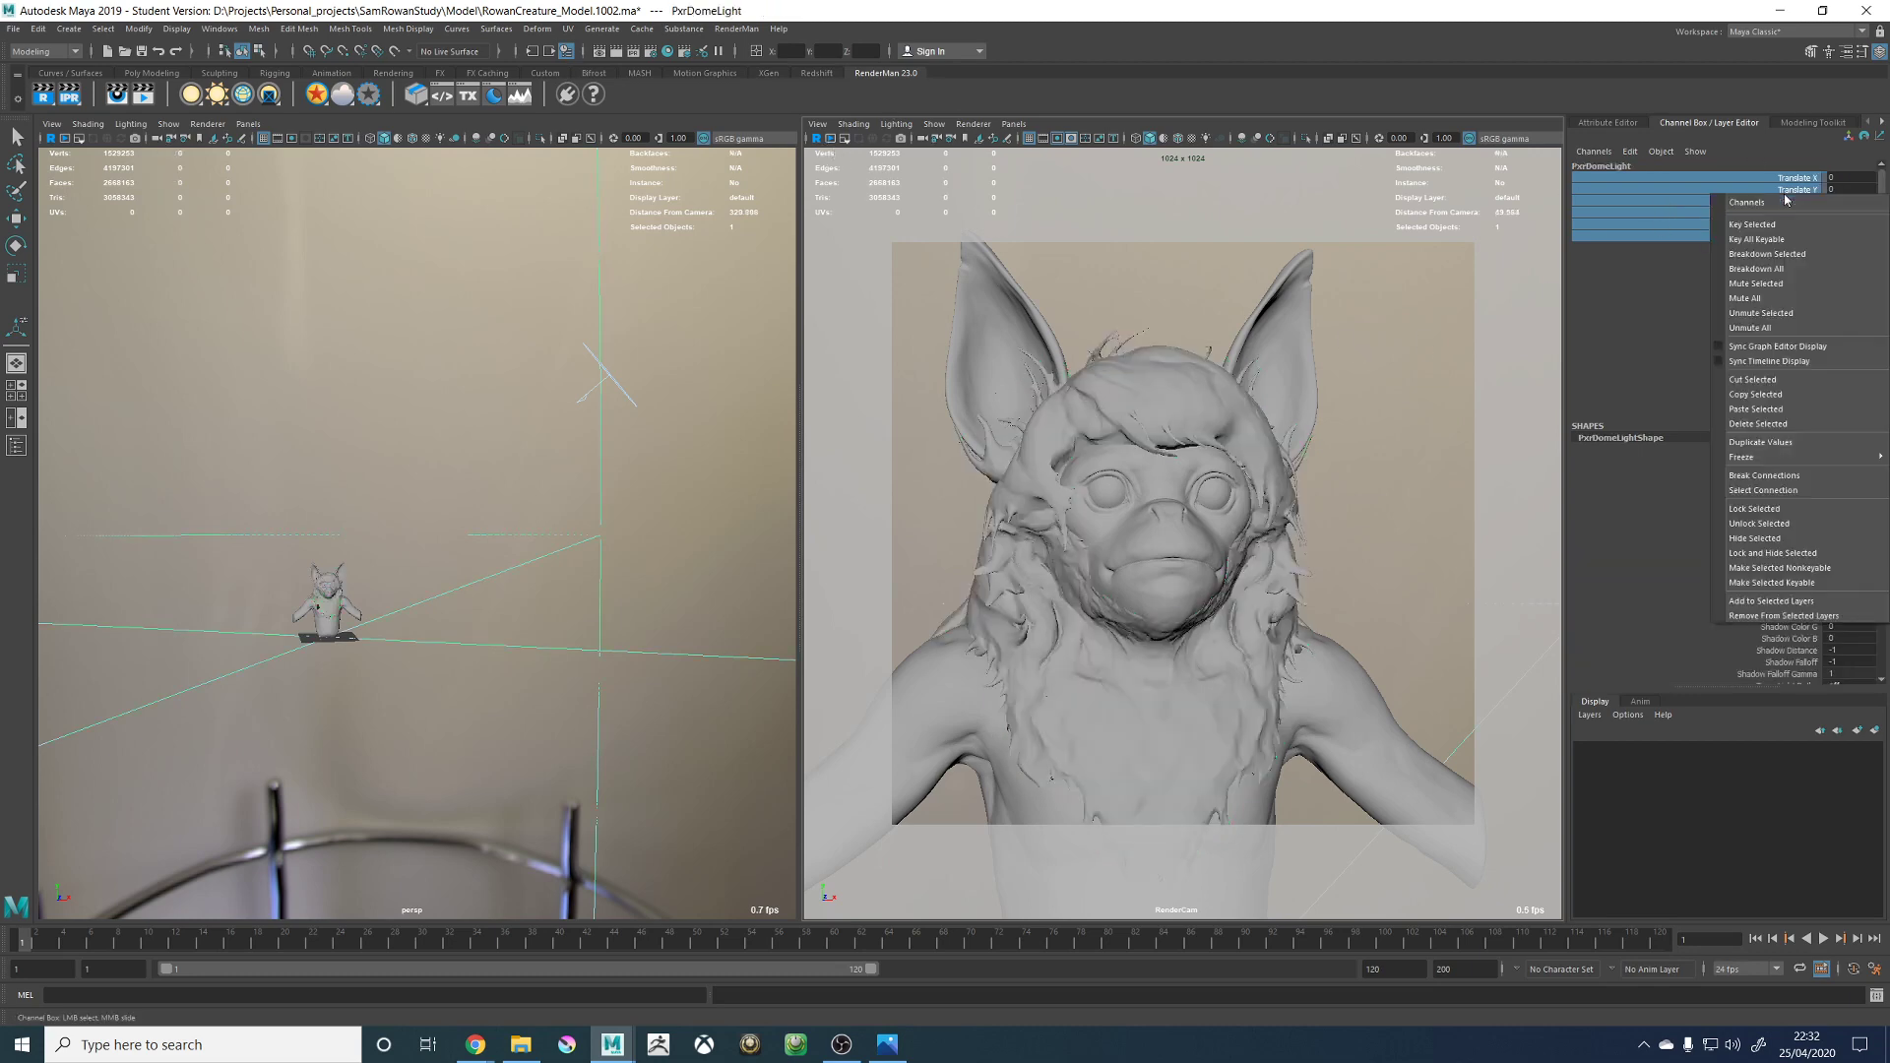
pyautogui.click(1760, 523)
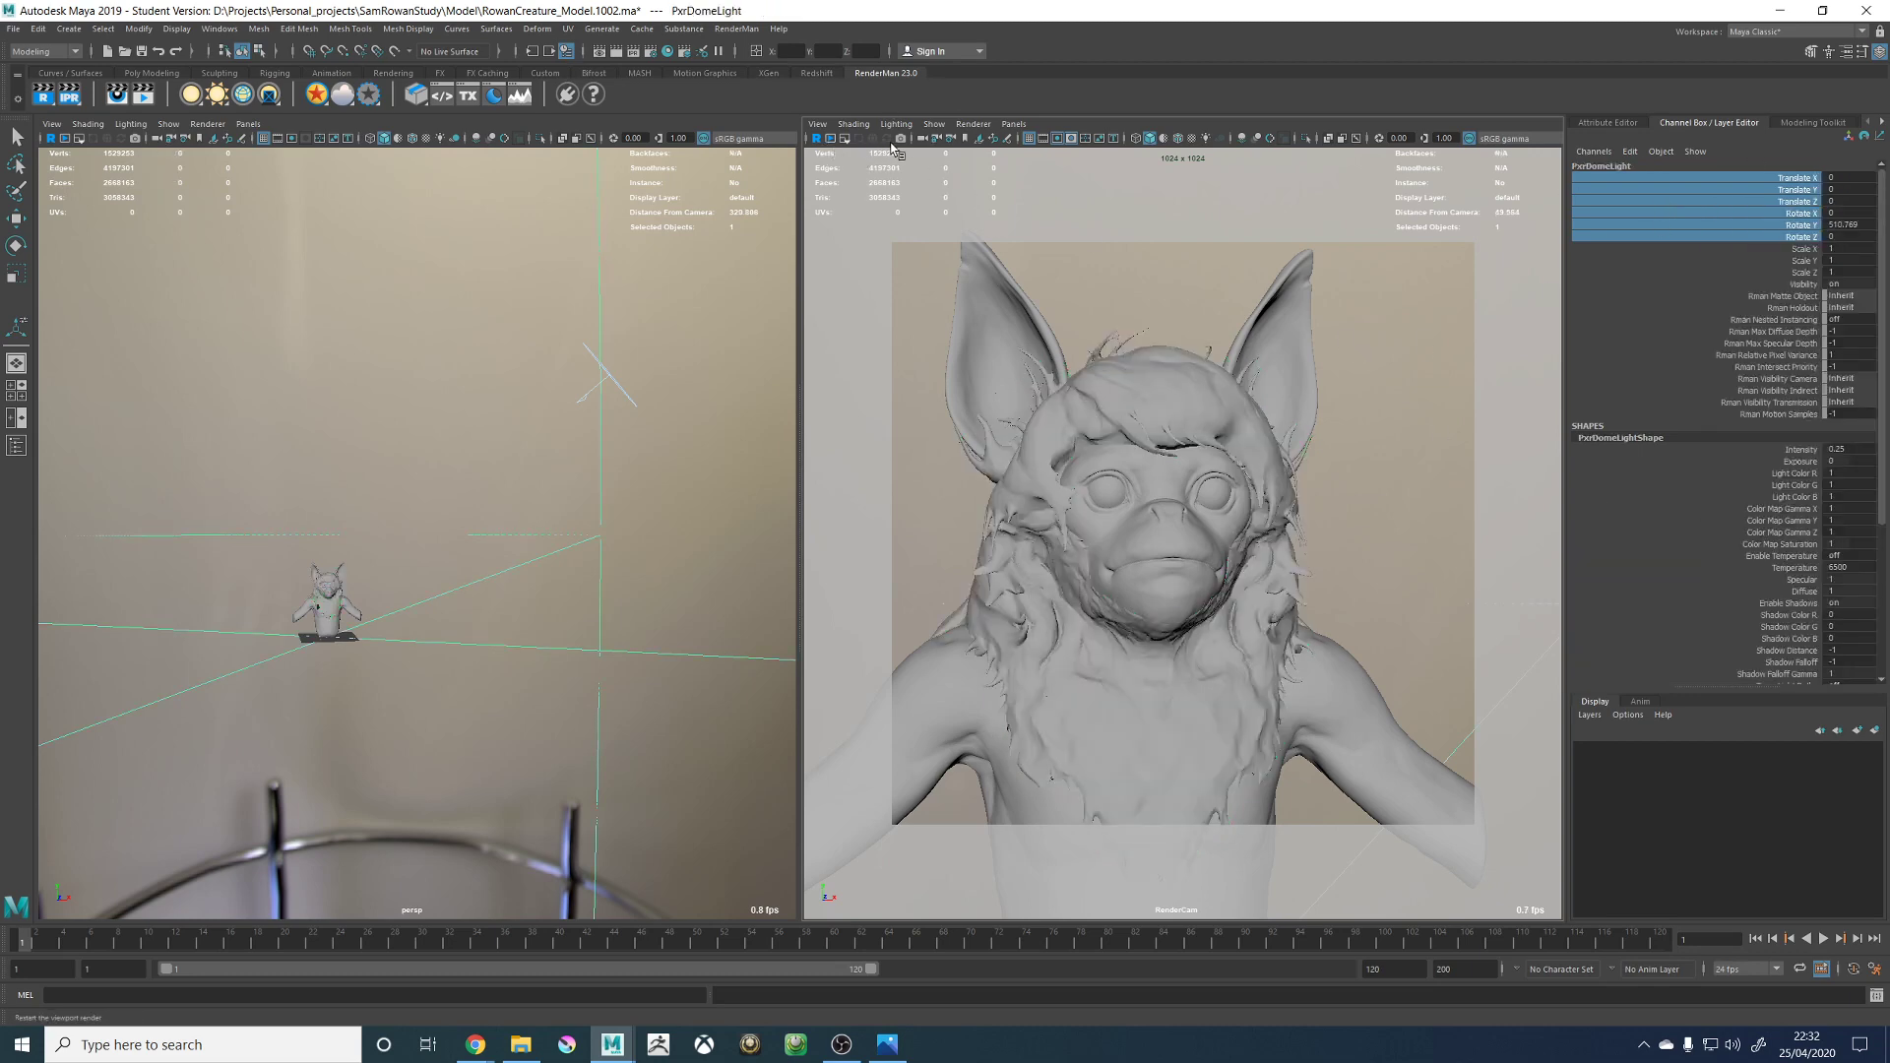
# Select RenderCam, pull its framing back slightly and pan it, and unlock the camera's Translate and Rotate channels.
pyautogui.click(923, 138)
pyautogui.scroll(-4, 1379, 519)
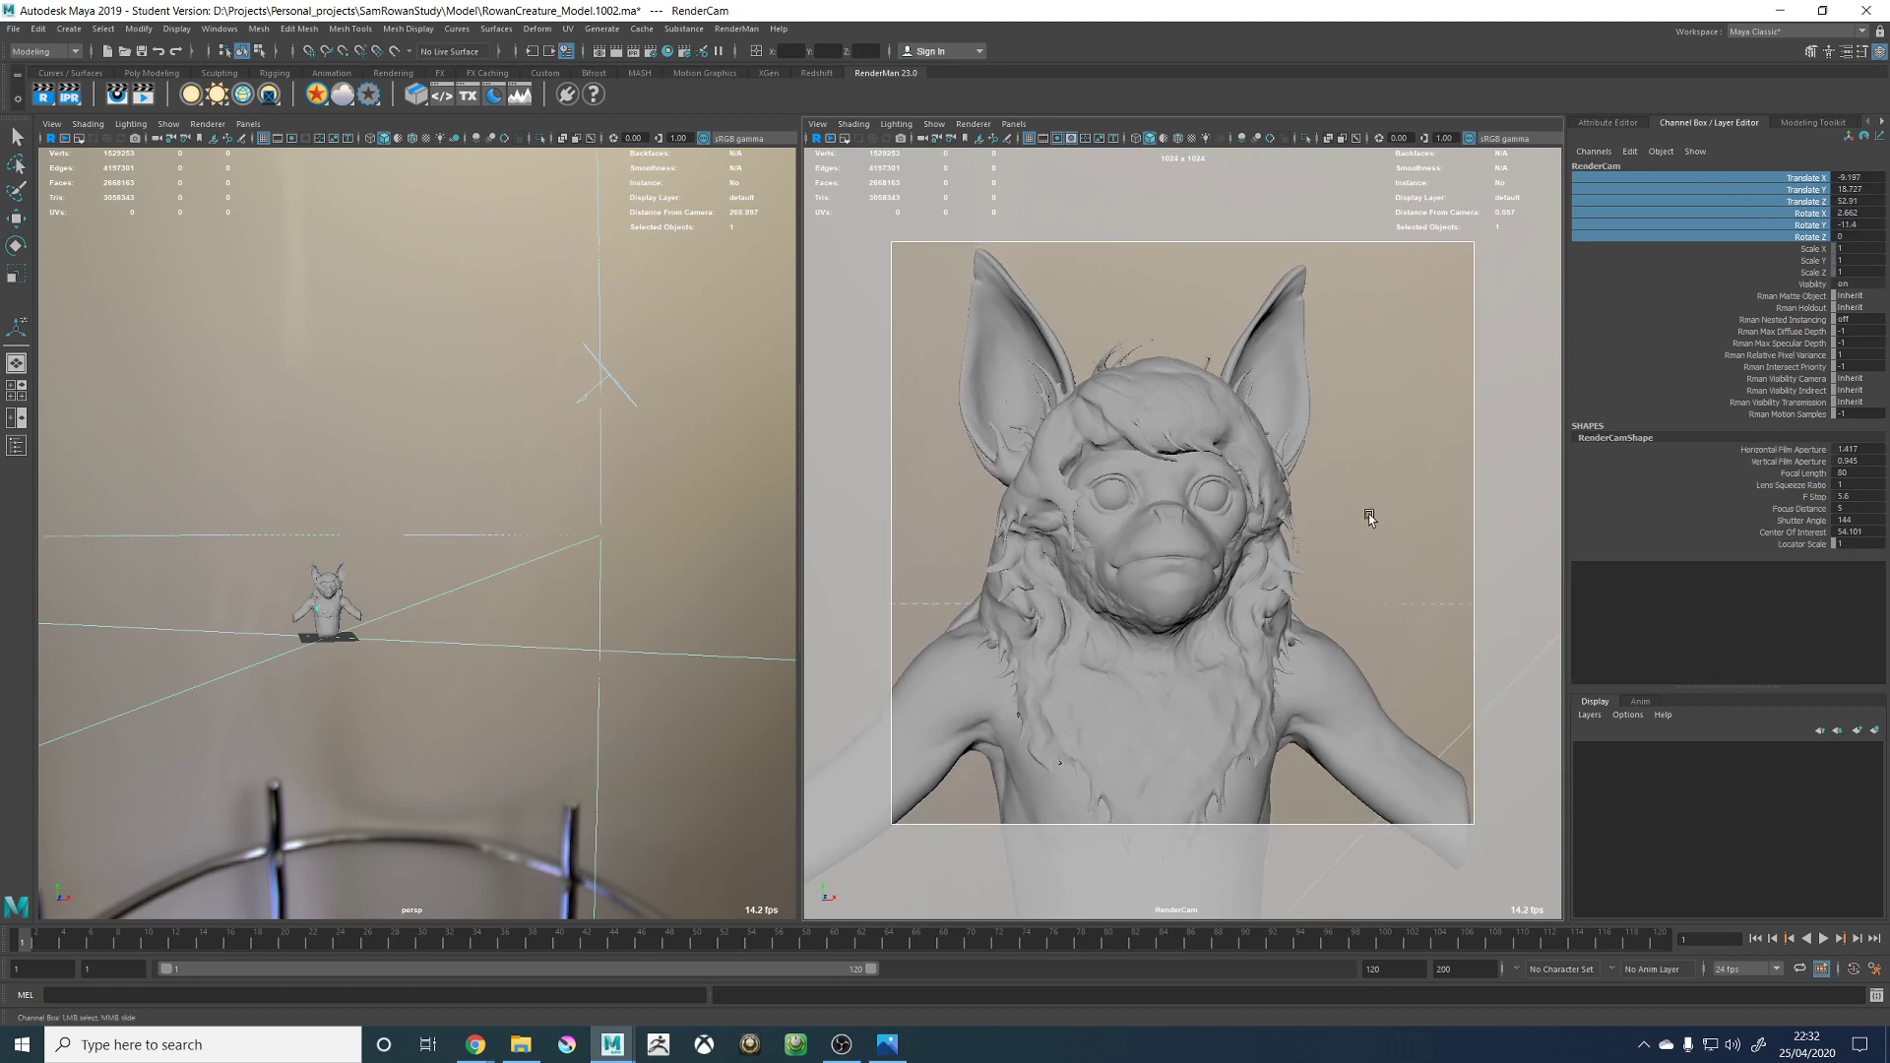
pyautogui.keyDown('alt'); pyautogui.moveTo(1367, 514); pyautogui.dragTo(1358, 503, button='middle'); pyautogui.keyUp('alt')
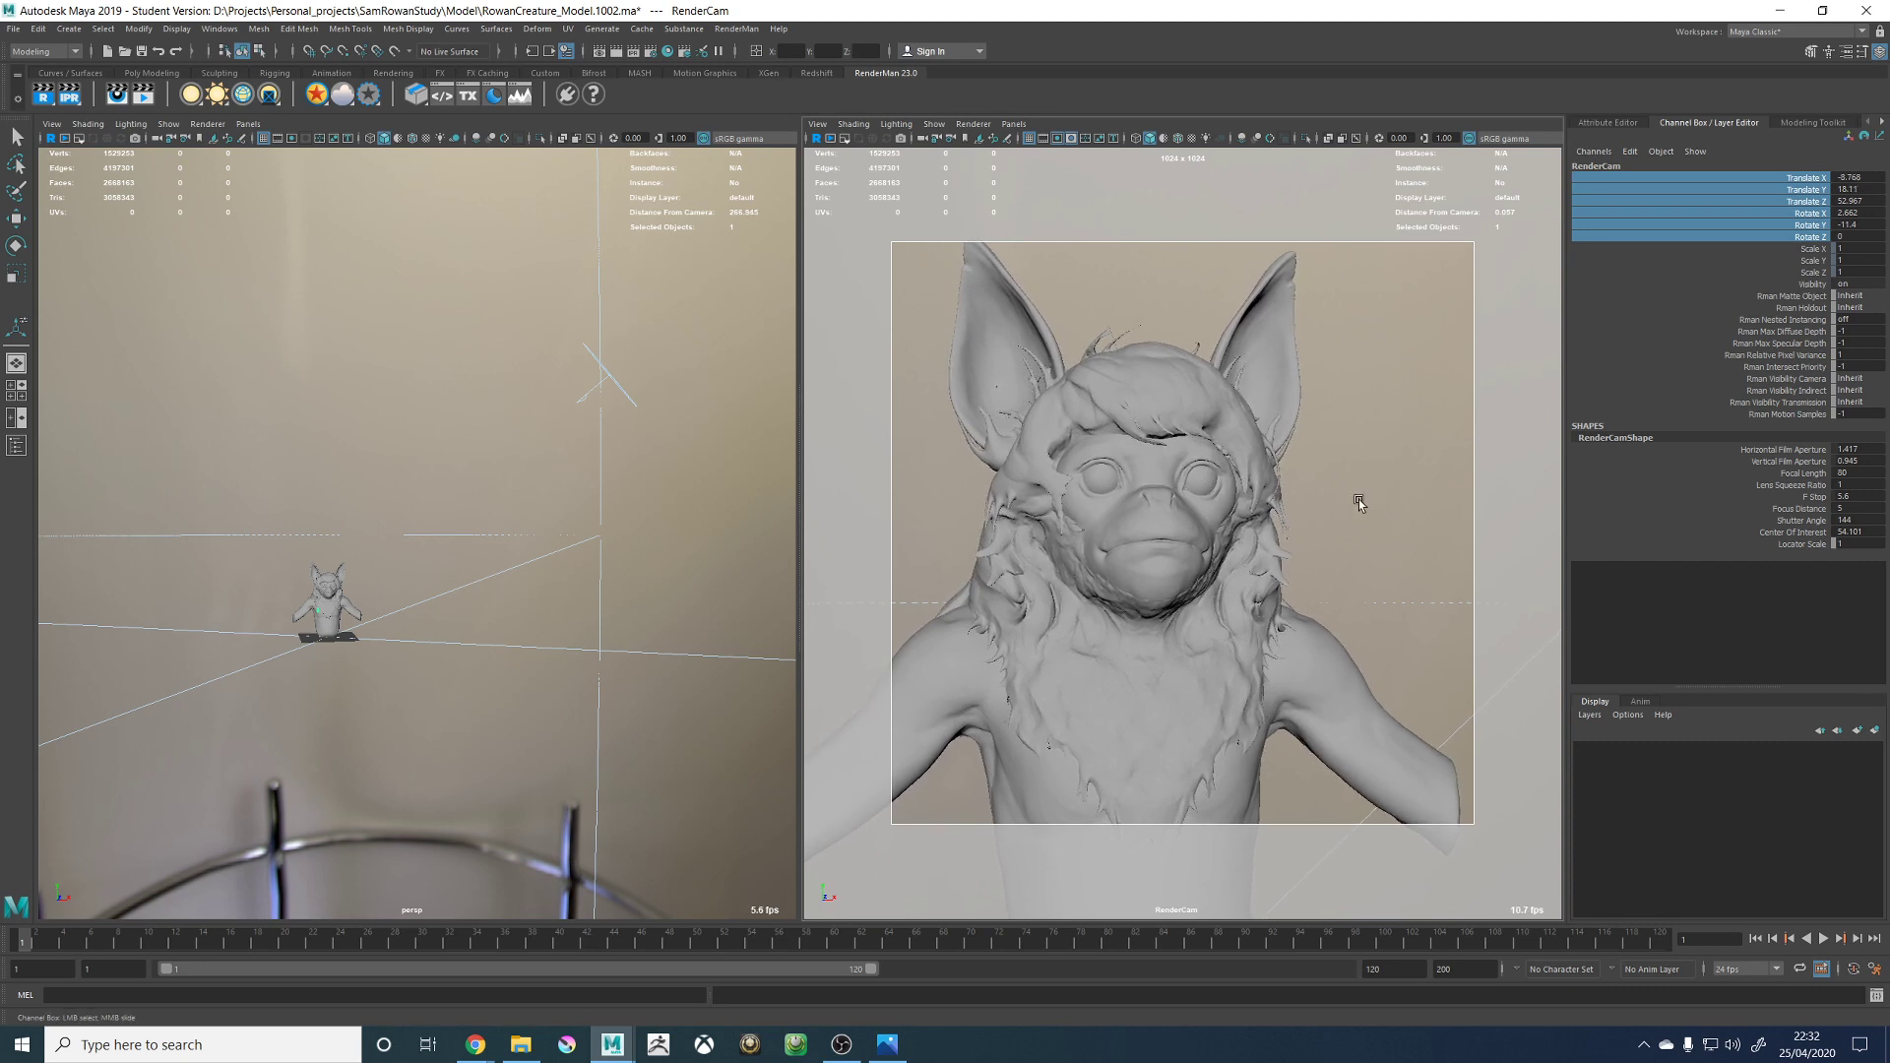
pyautogui.rightClick(1703, 210)
pyautogui.click(1772, 509)
pyautogui.rightClick(1821, 202)
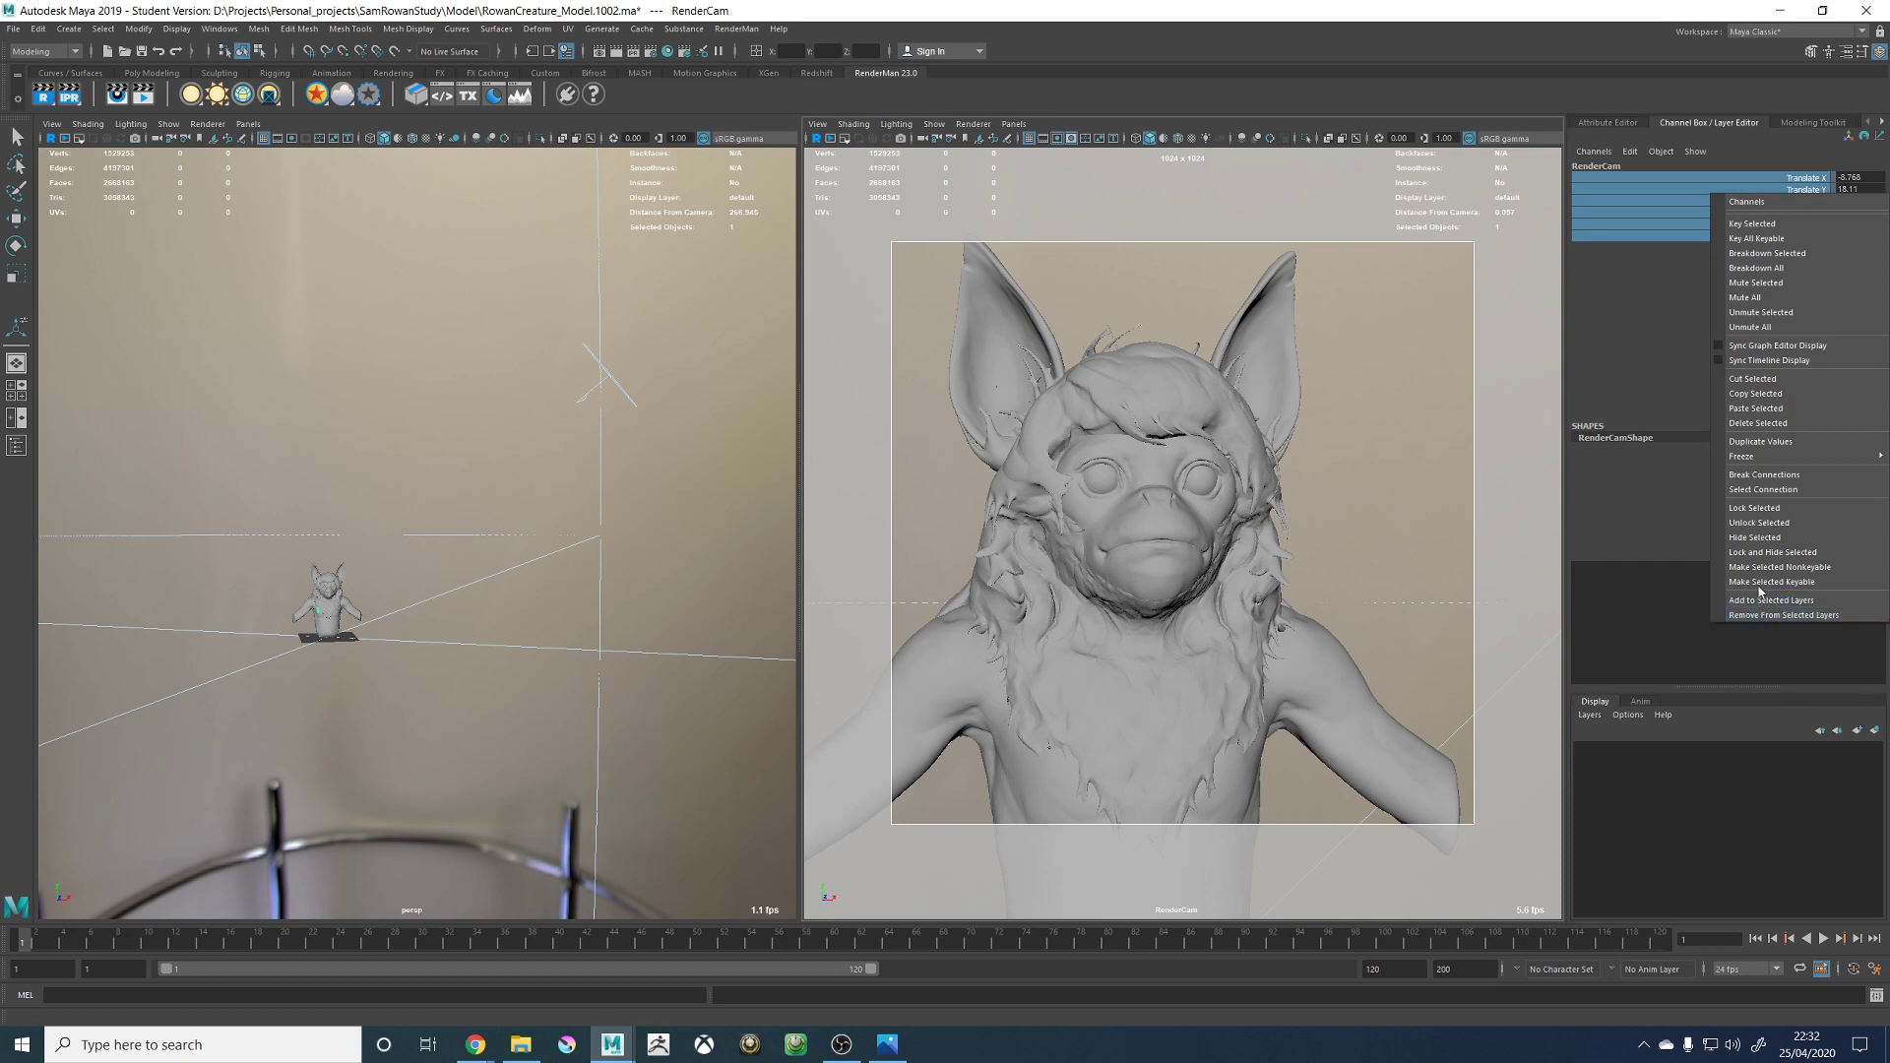
pyautogui.click(1759, 523)
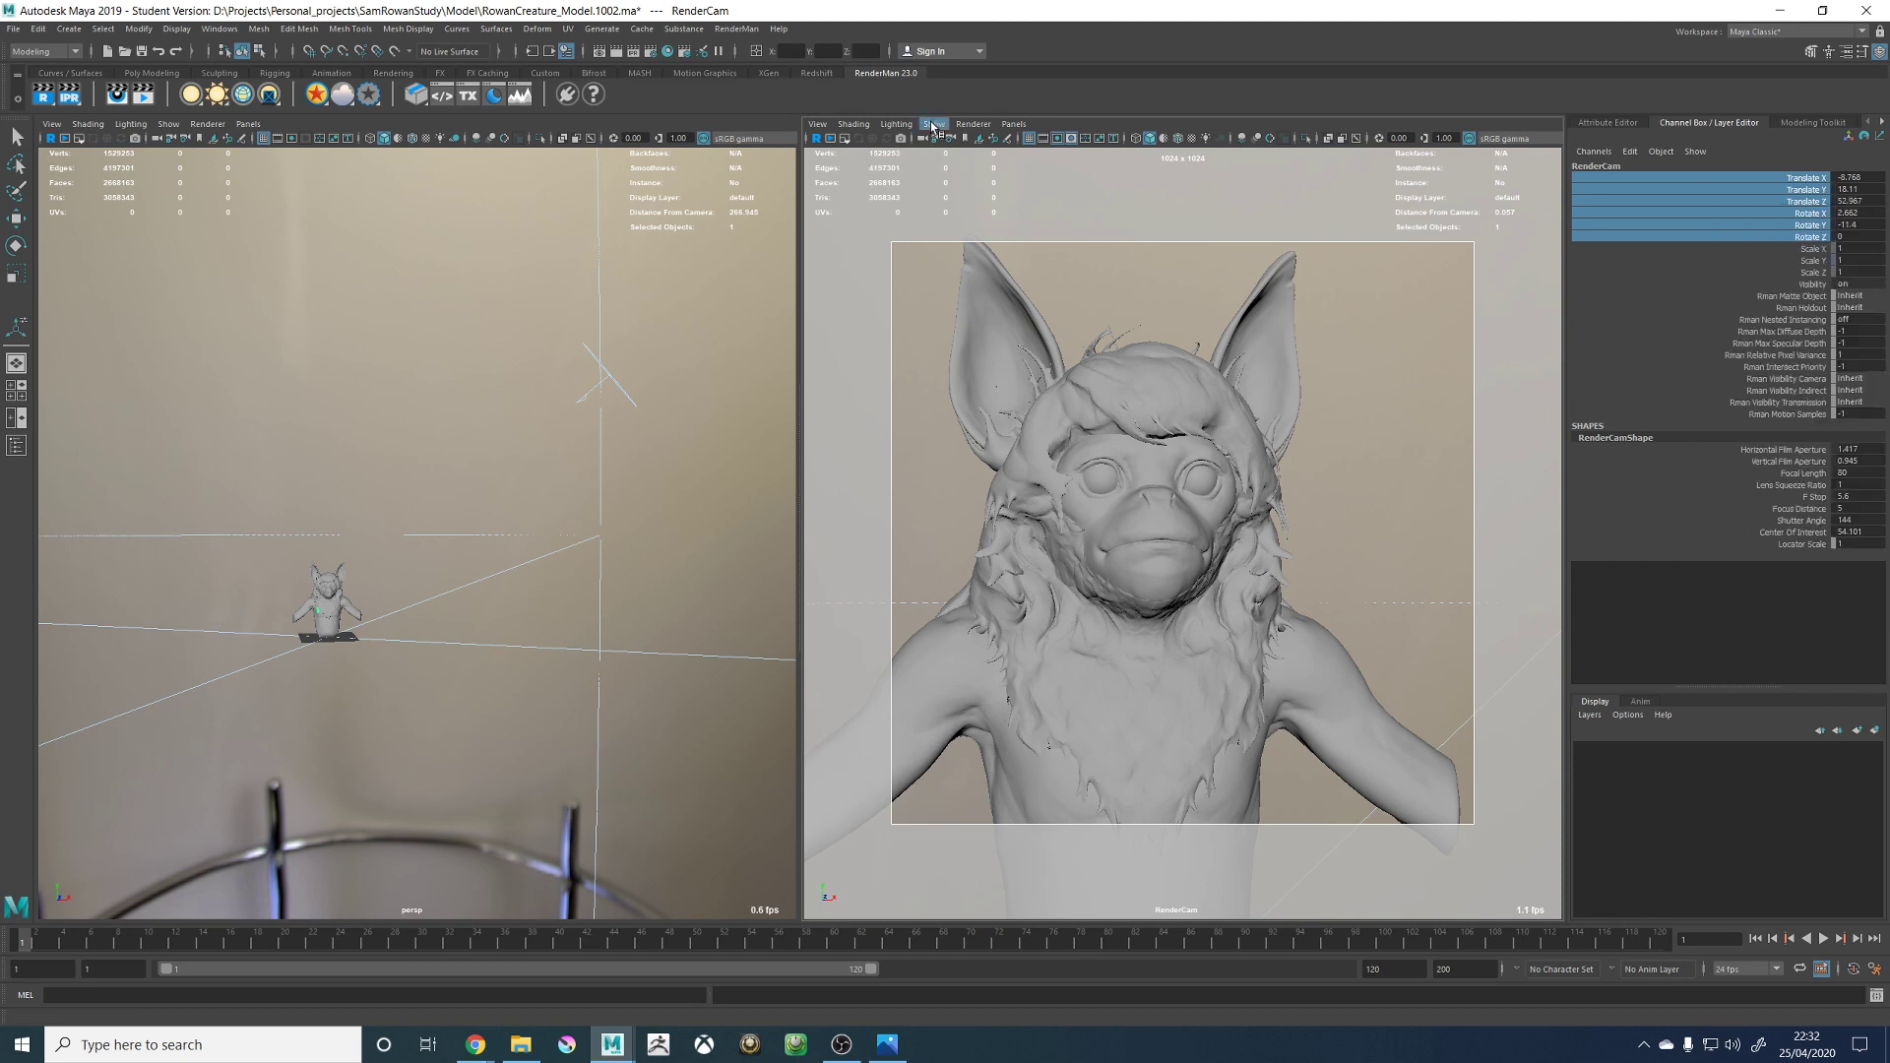
# Preview the RenderCam view in RenderMan, return it to Viewport 2.0, and orbit the camera slightly around the creature.
pyautogui.click(972, 124)
pyautogui.click(999, 149)
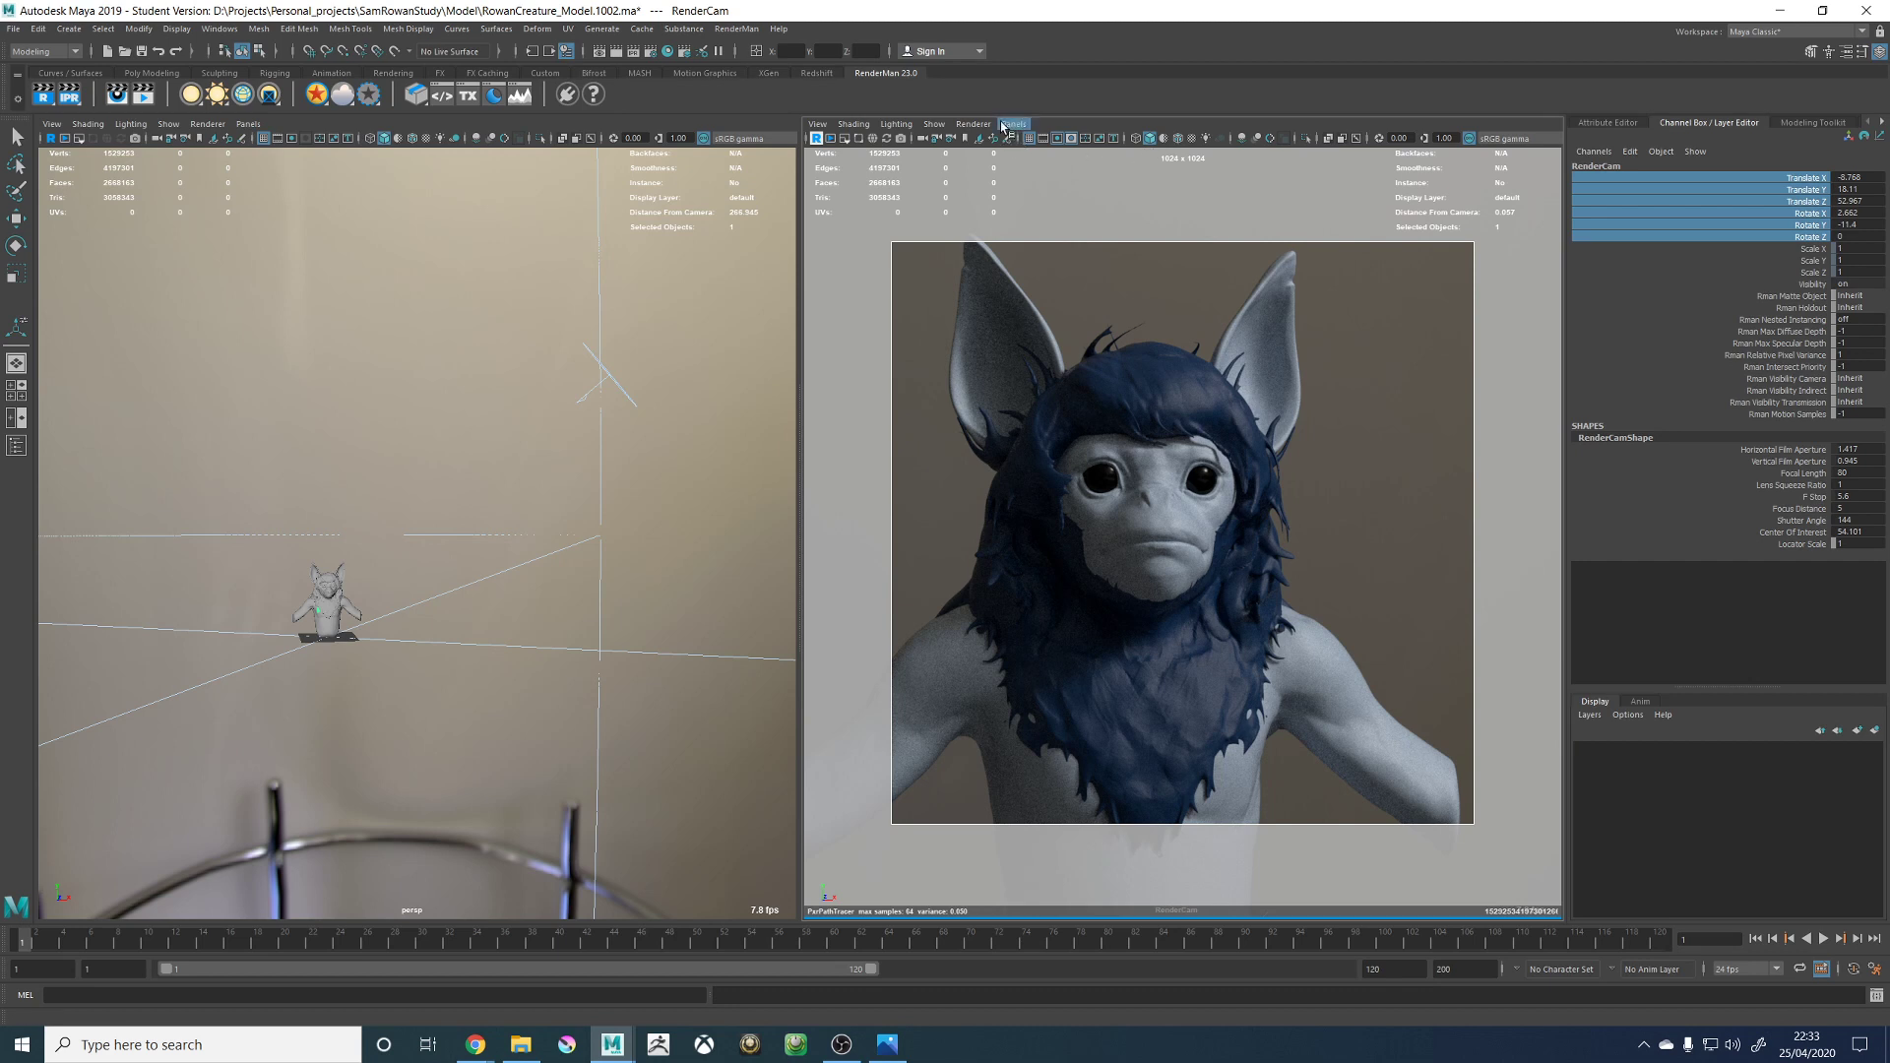
pyautogui.click(973, 124)
pyautogui.keyDown('alt'); pyautogui.moveTo(1343, 442); pyautogui.dragTo(1343, 436); pyautogui.keyUp('alt')
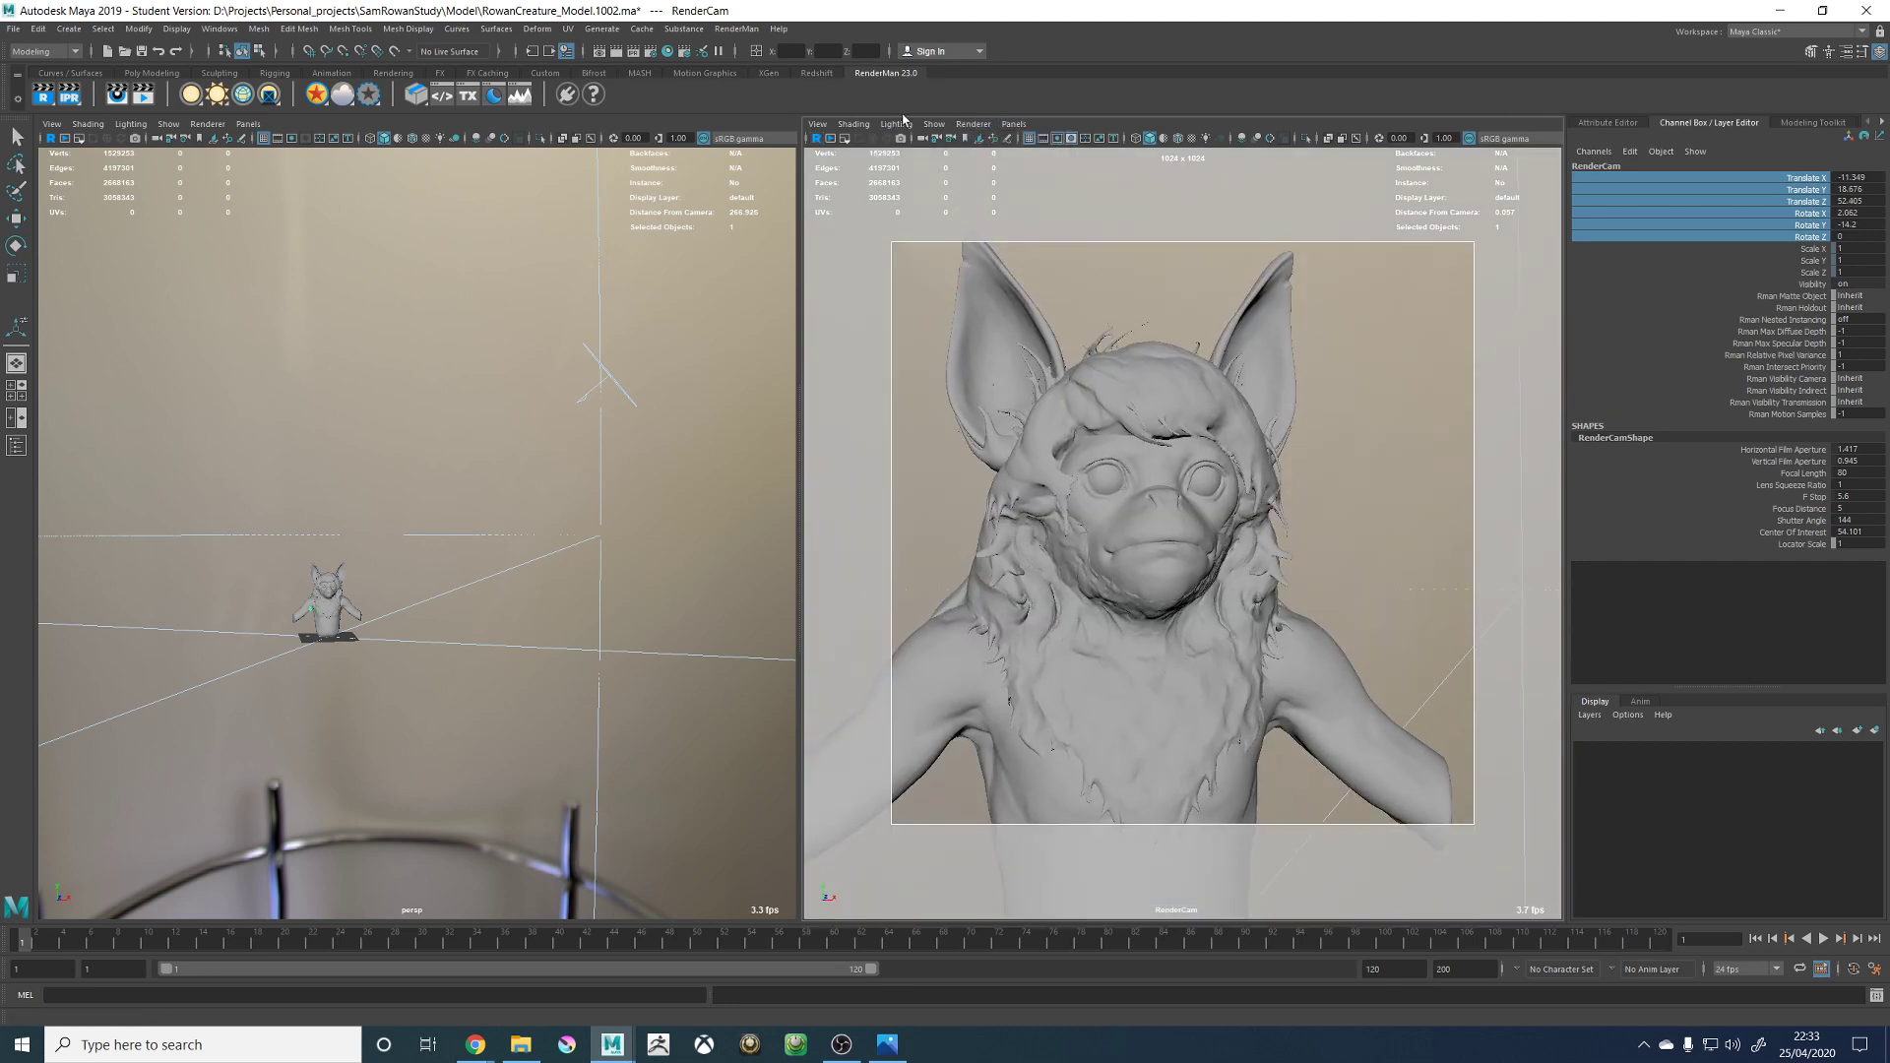
# Render the new angle in RenderMan, return to Viewport 2.0, and pan RenderCam so the creature sits higher in the frame.
pyautogui.click(972, 124)
pyautogui.click(992, 165)
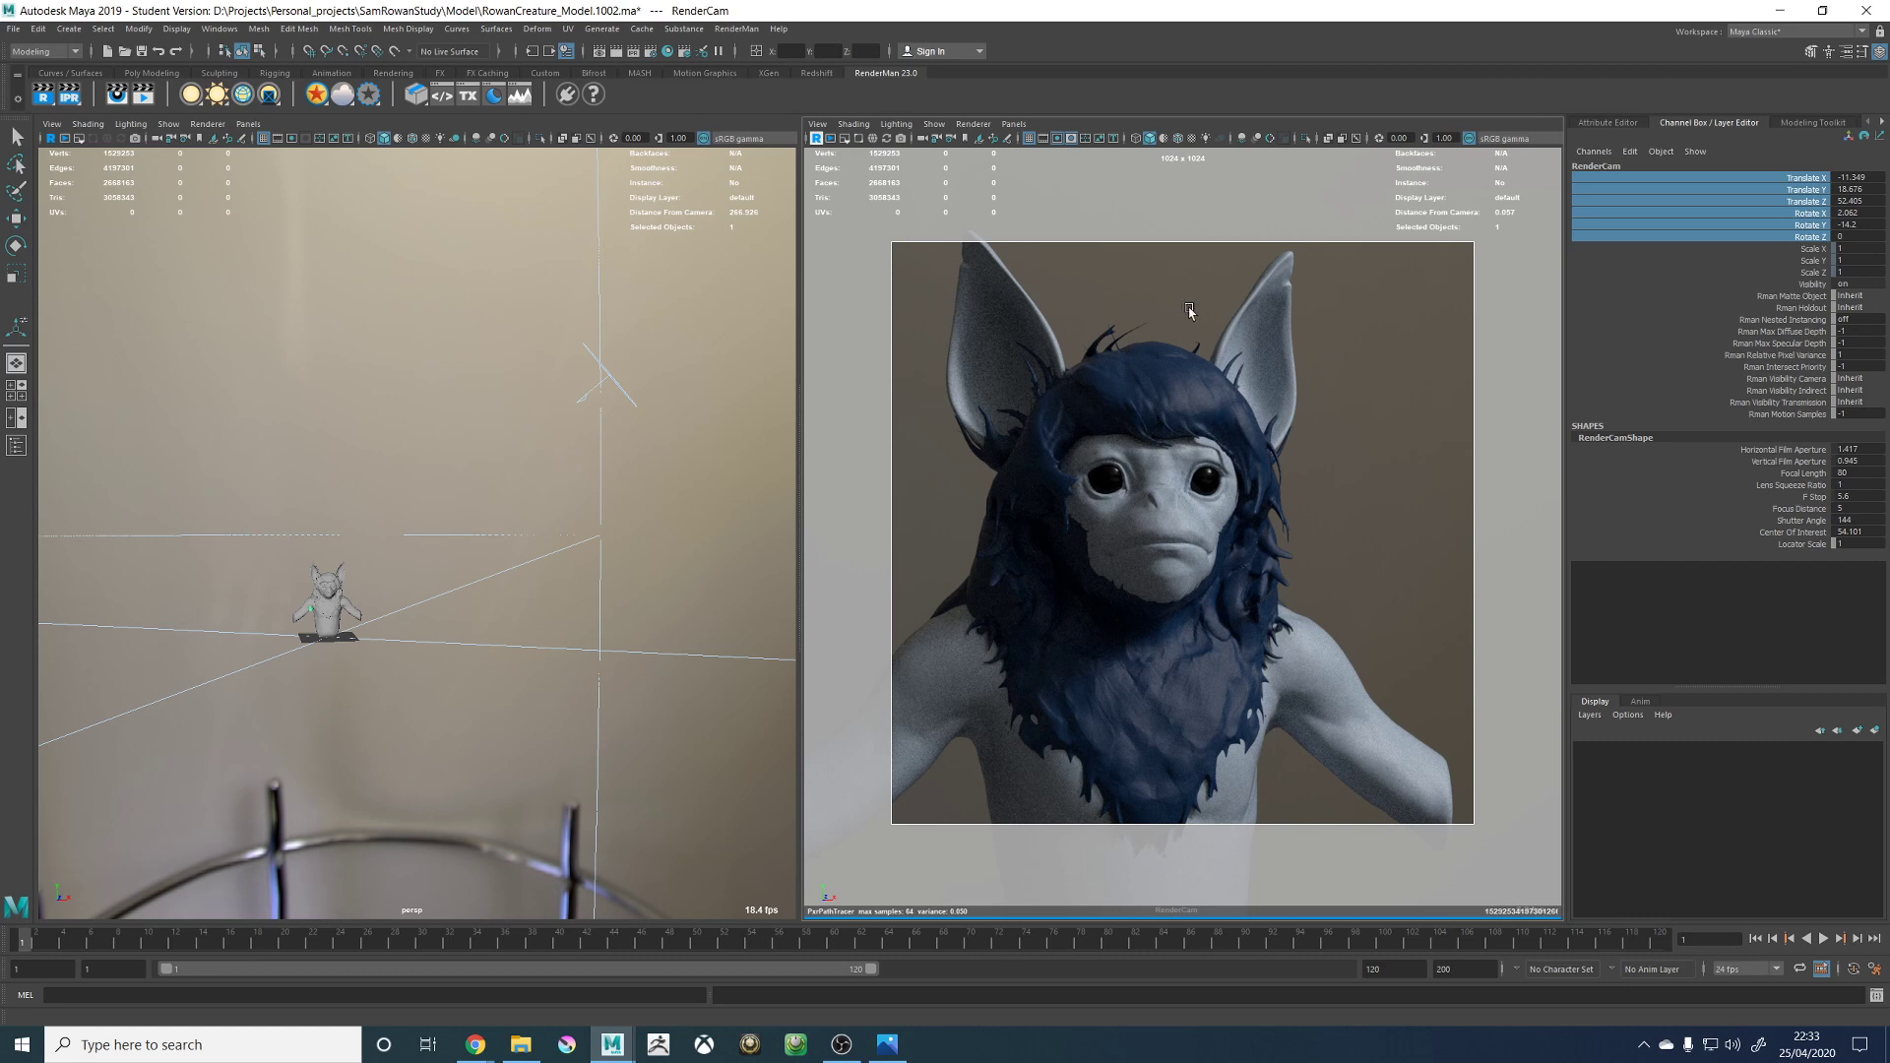
pyautogui.click(973, 124)
pyautogui.click(990, 143)
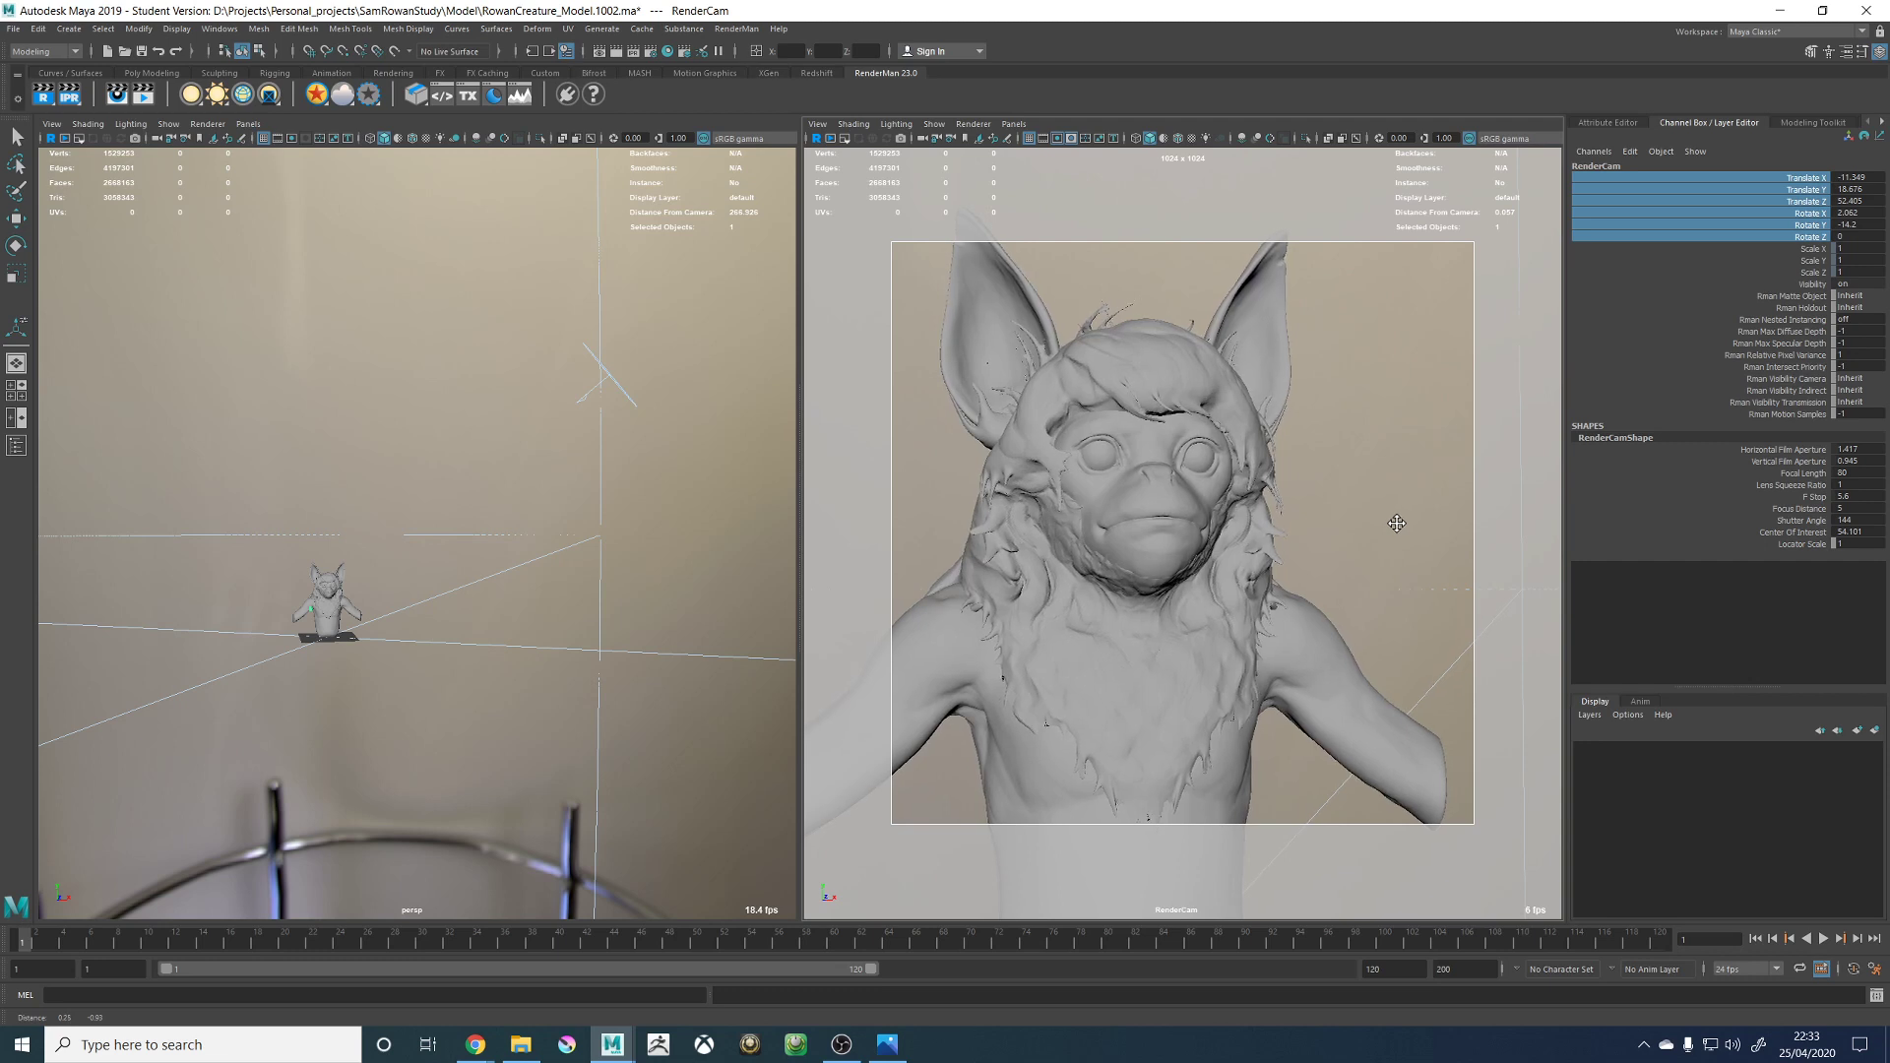
pyautogui.keyDown('alt'); pyautogui.moveTo(1395, 521); pyautogui.dragTo(1395, 517, button='middle'); pyautogui.keyUp('alt')
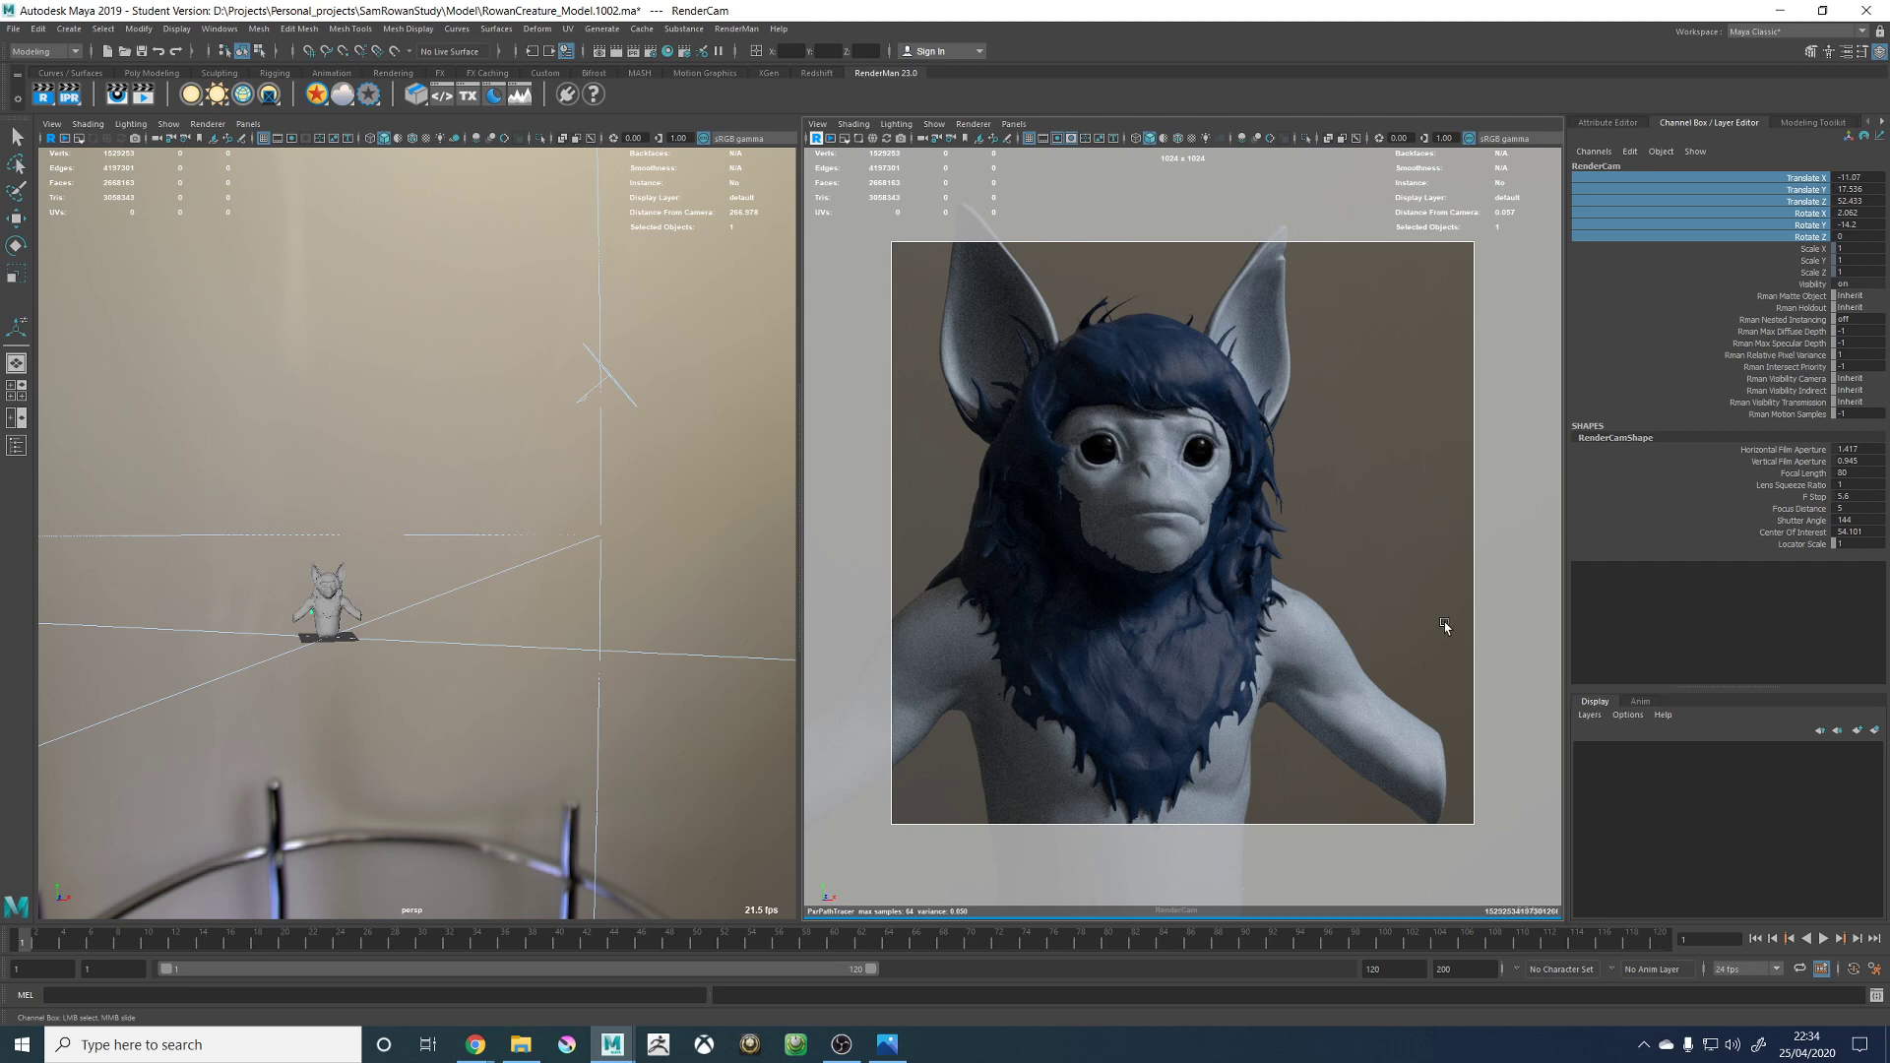
# Apply Unlock Selected to RenderCam's Translate and Rotate channels and select the dome light in place of the camera.
pyautogui.rightClick(1717, 224)
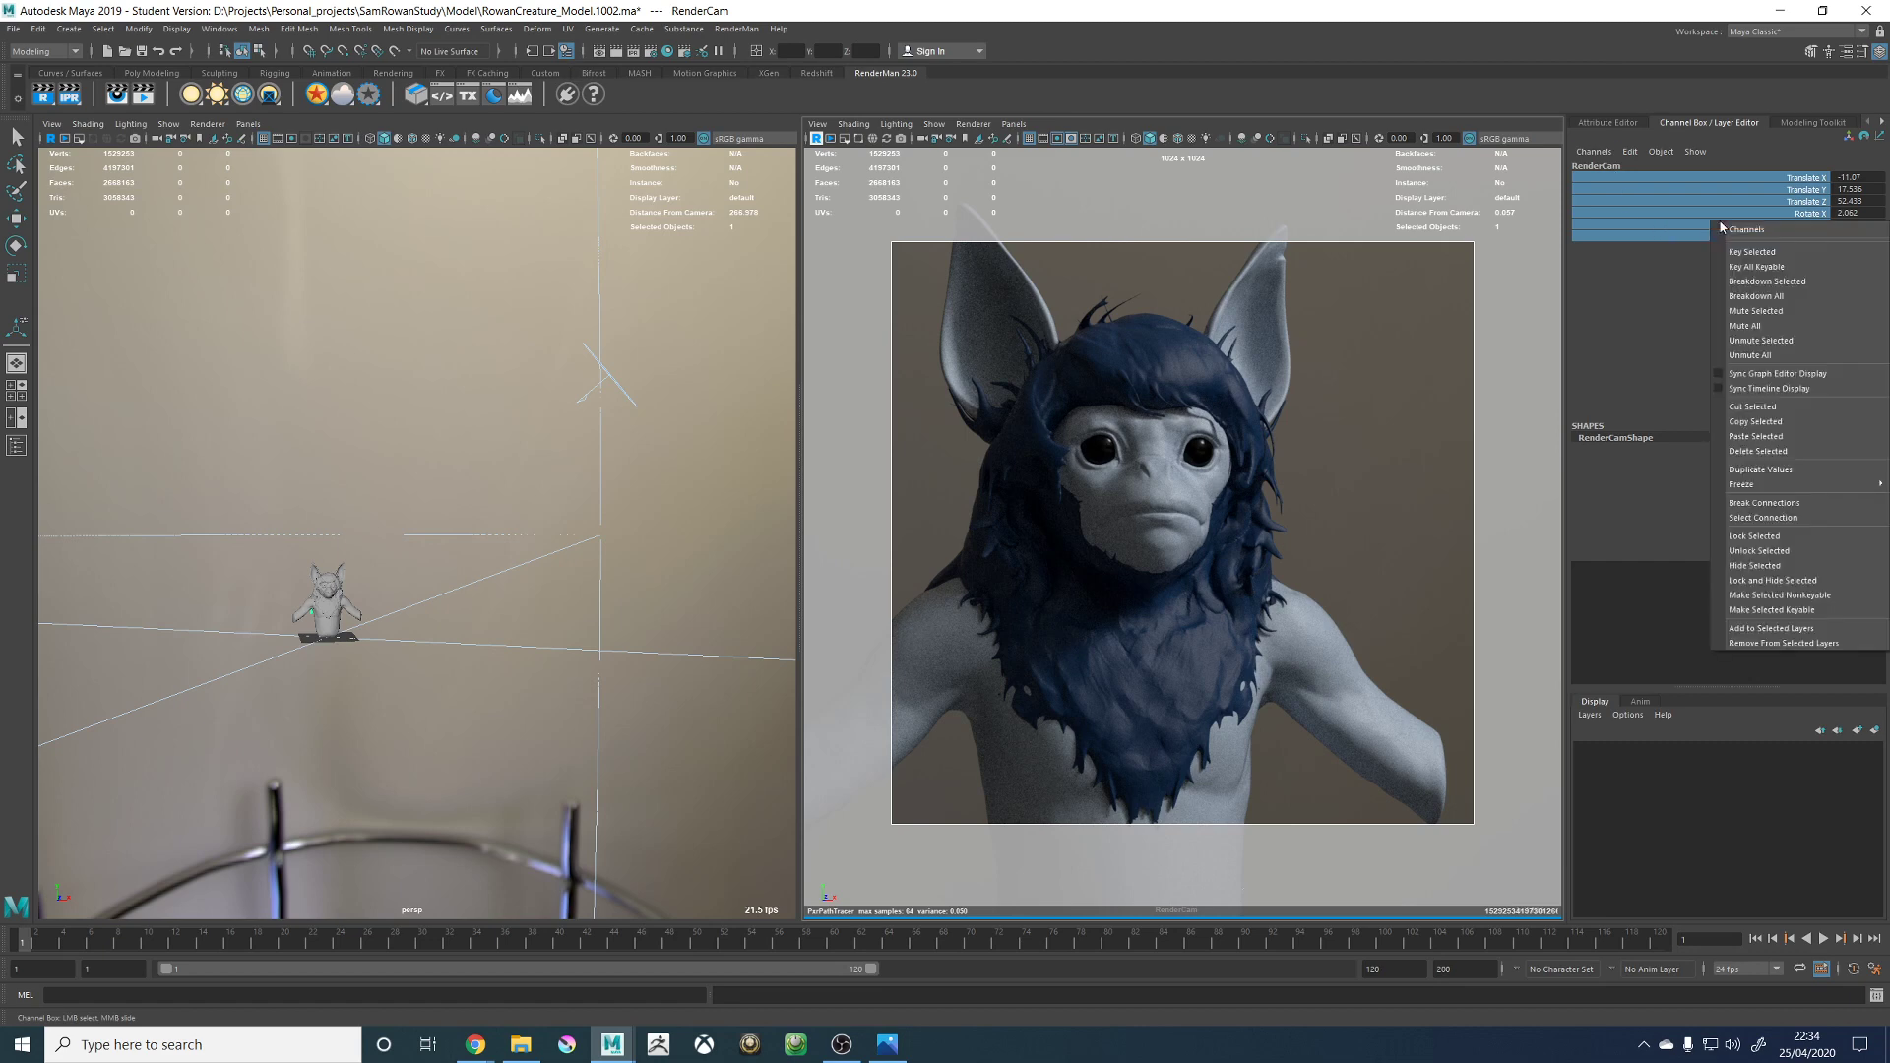
pyautogui.click(1763, 552)
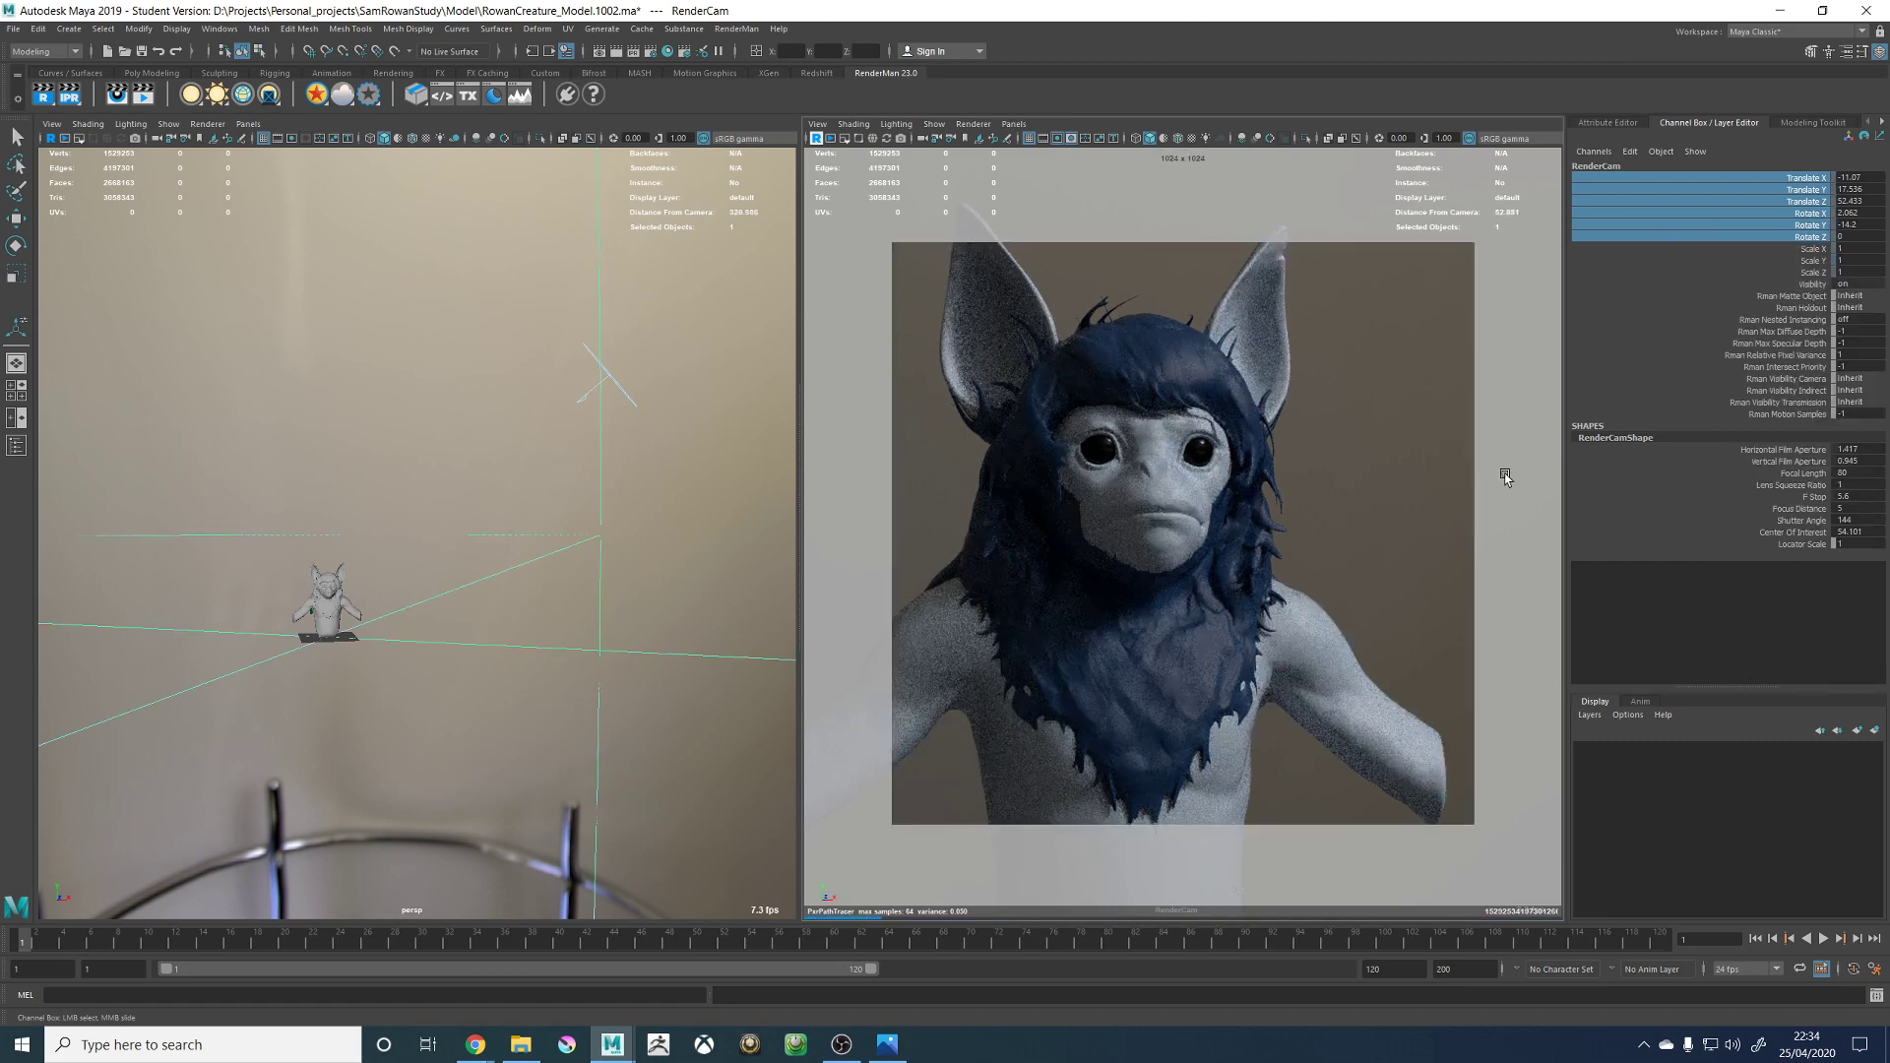
pyautogui.click(1505, 477)
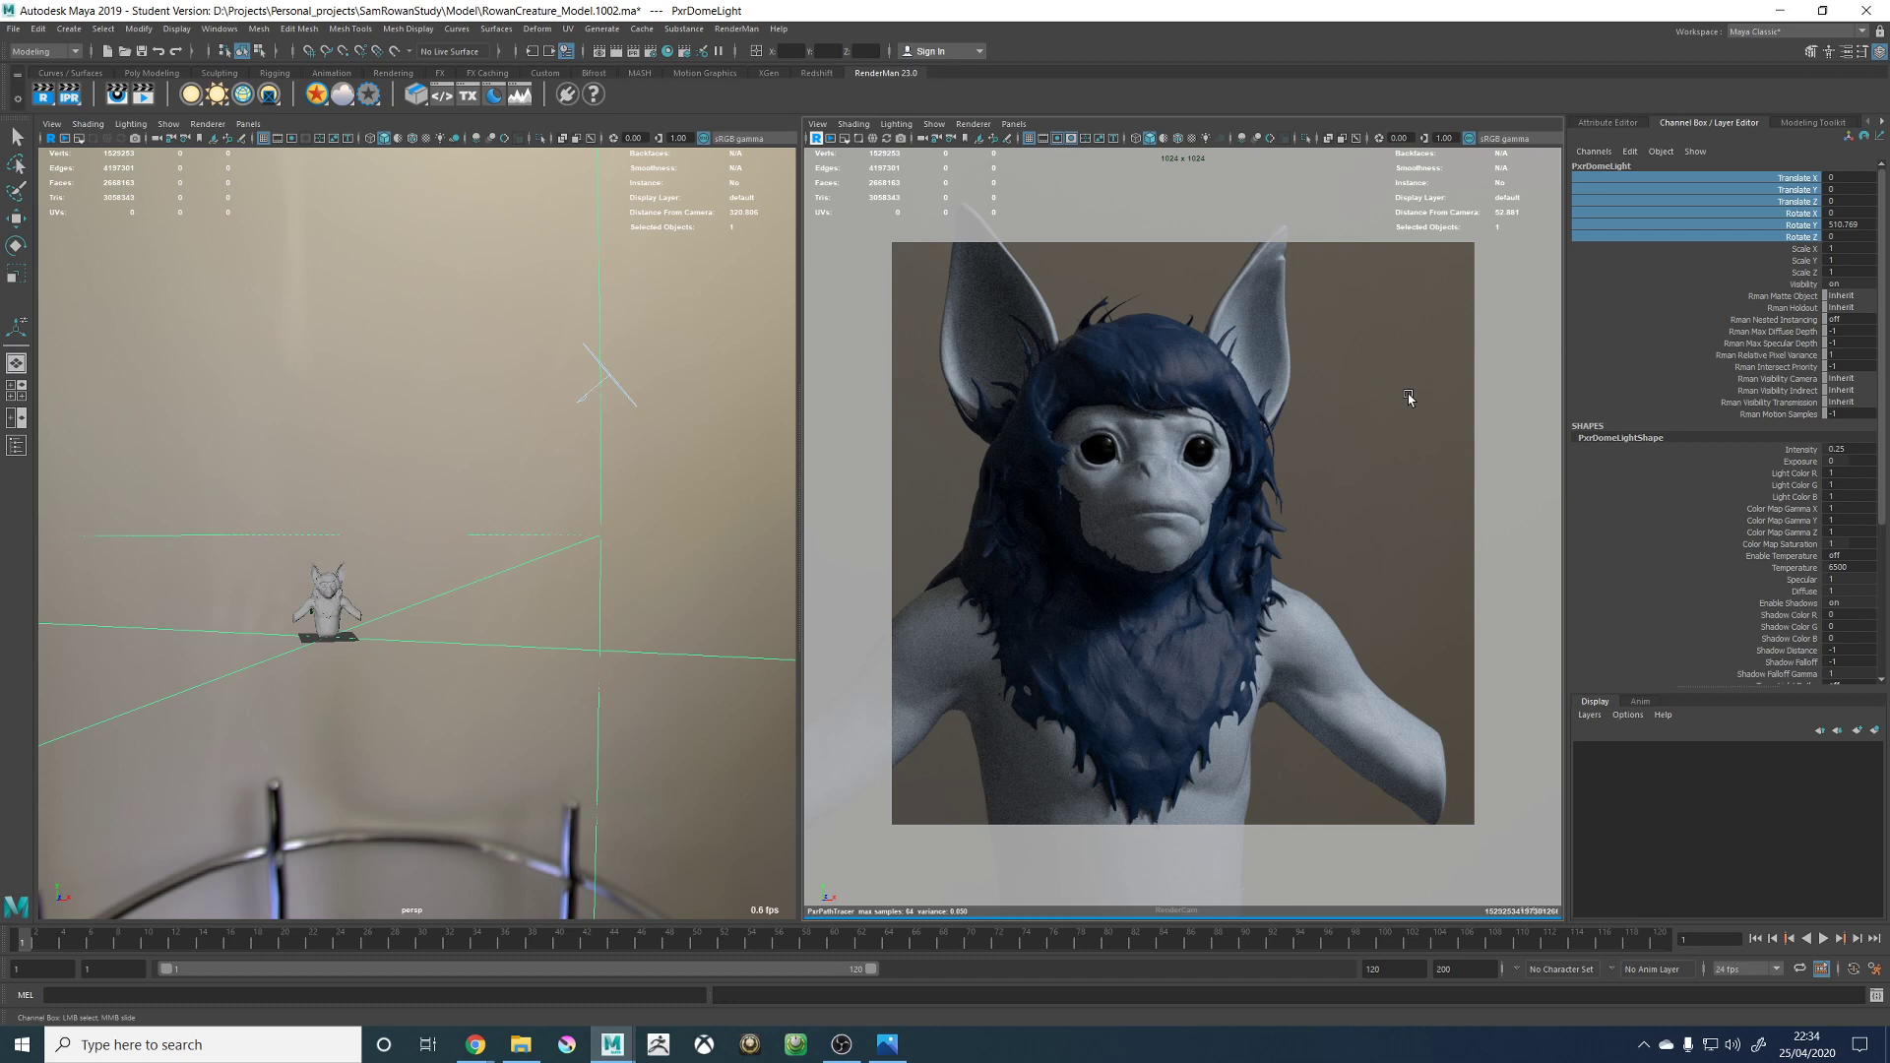
# Switch the RenderCam view to Viewport 2.0 and back to RenderMan, and open the dome light's attributes.
pyautogui.click(973, 124)
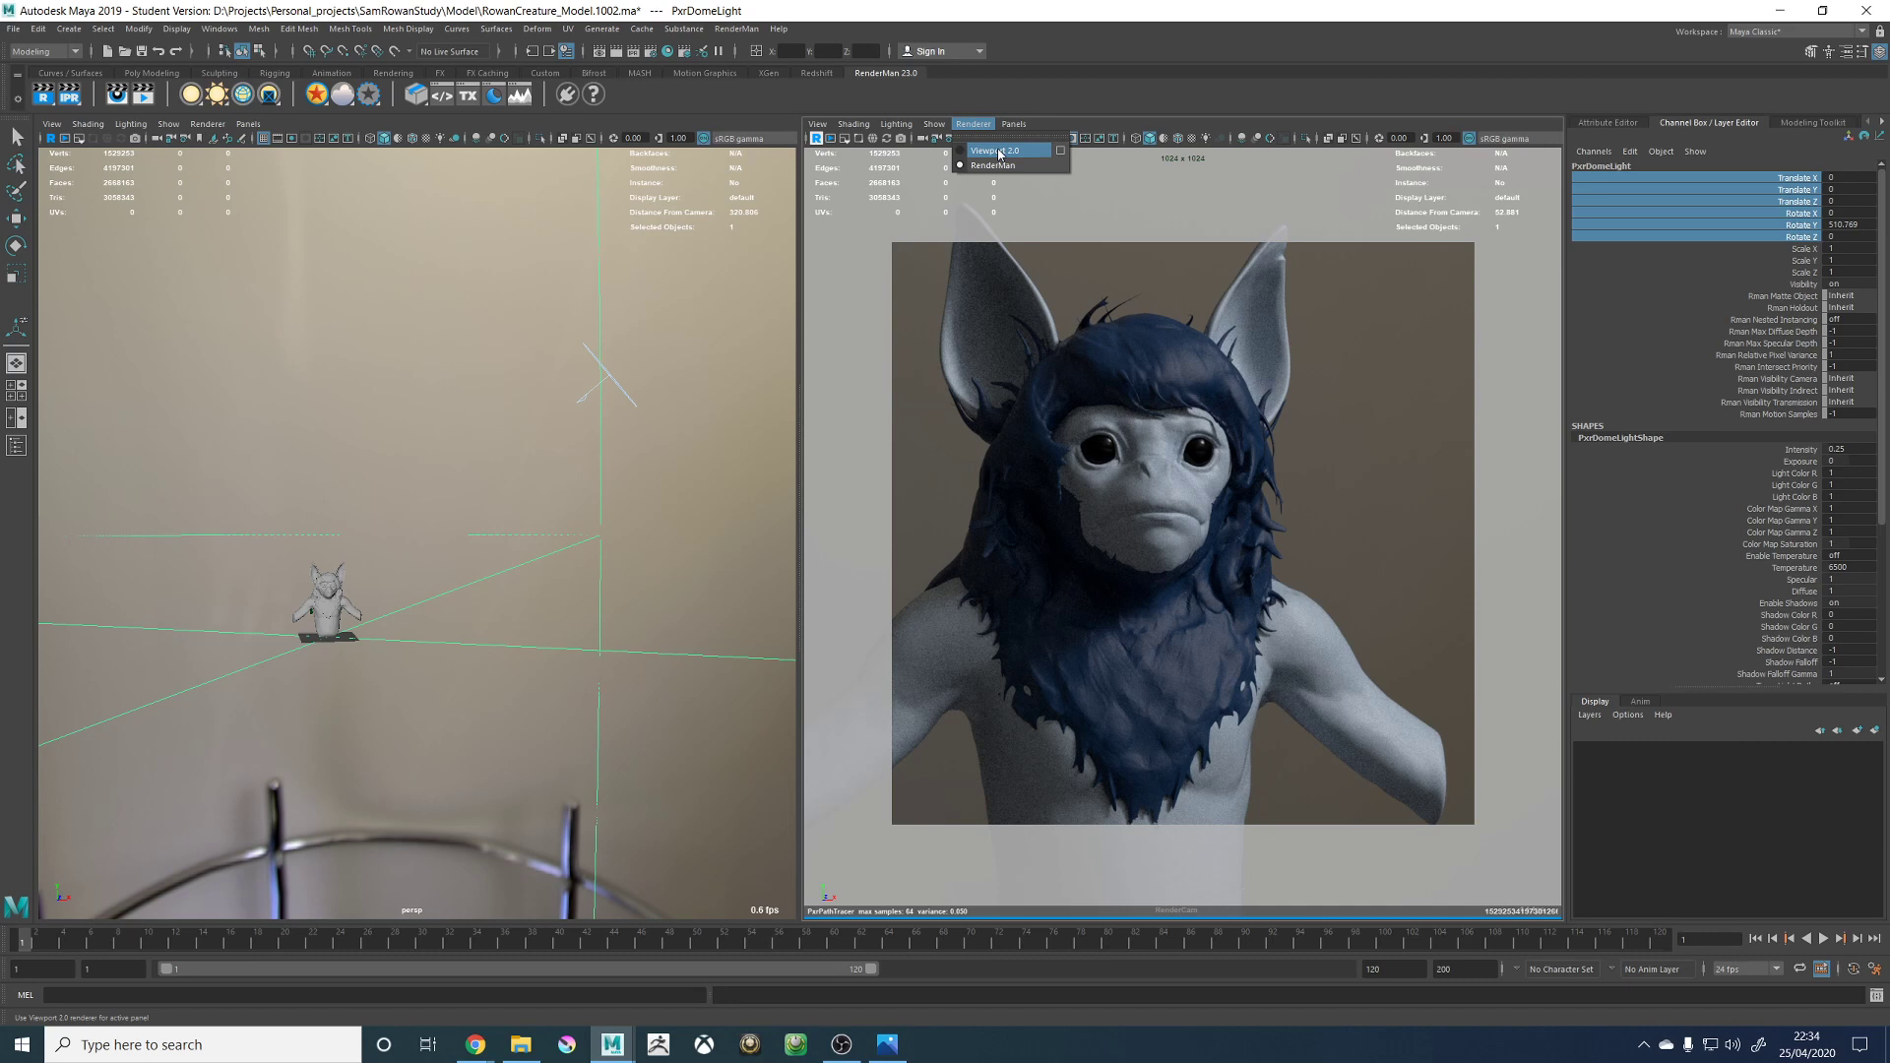
pyautogui.click(997, 151)
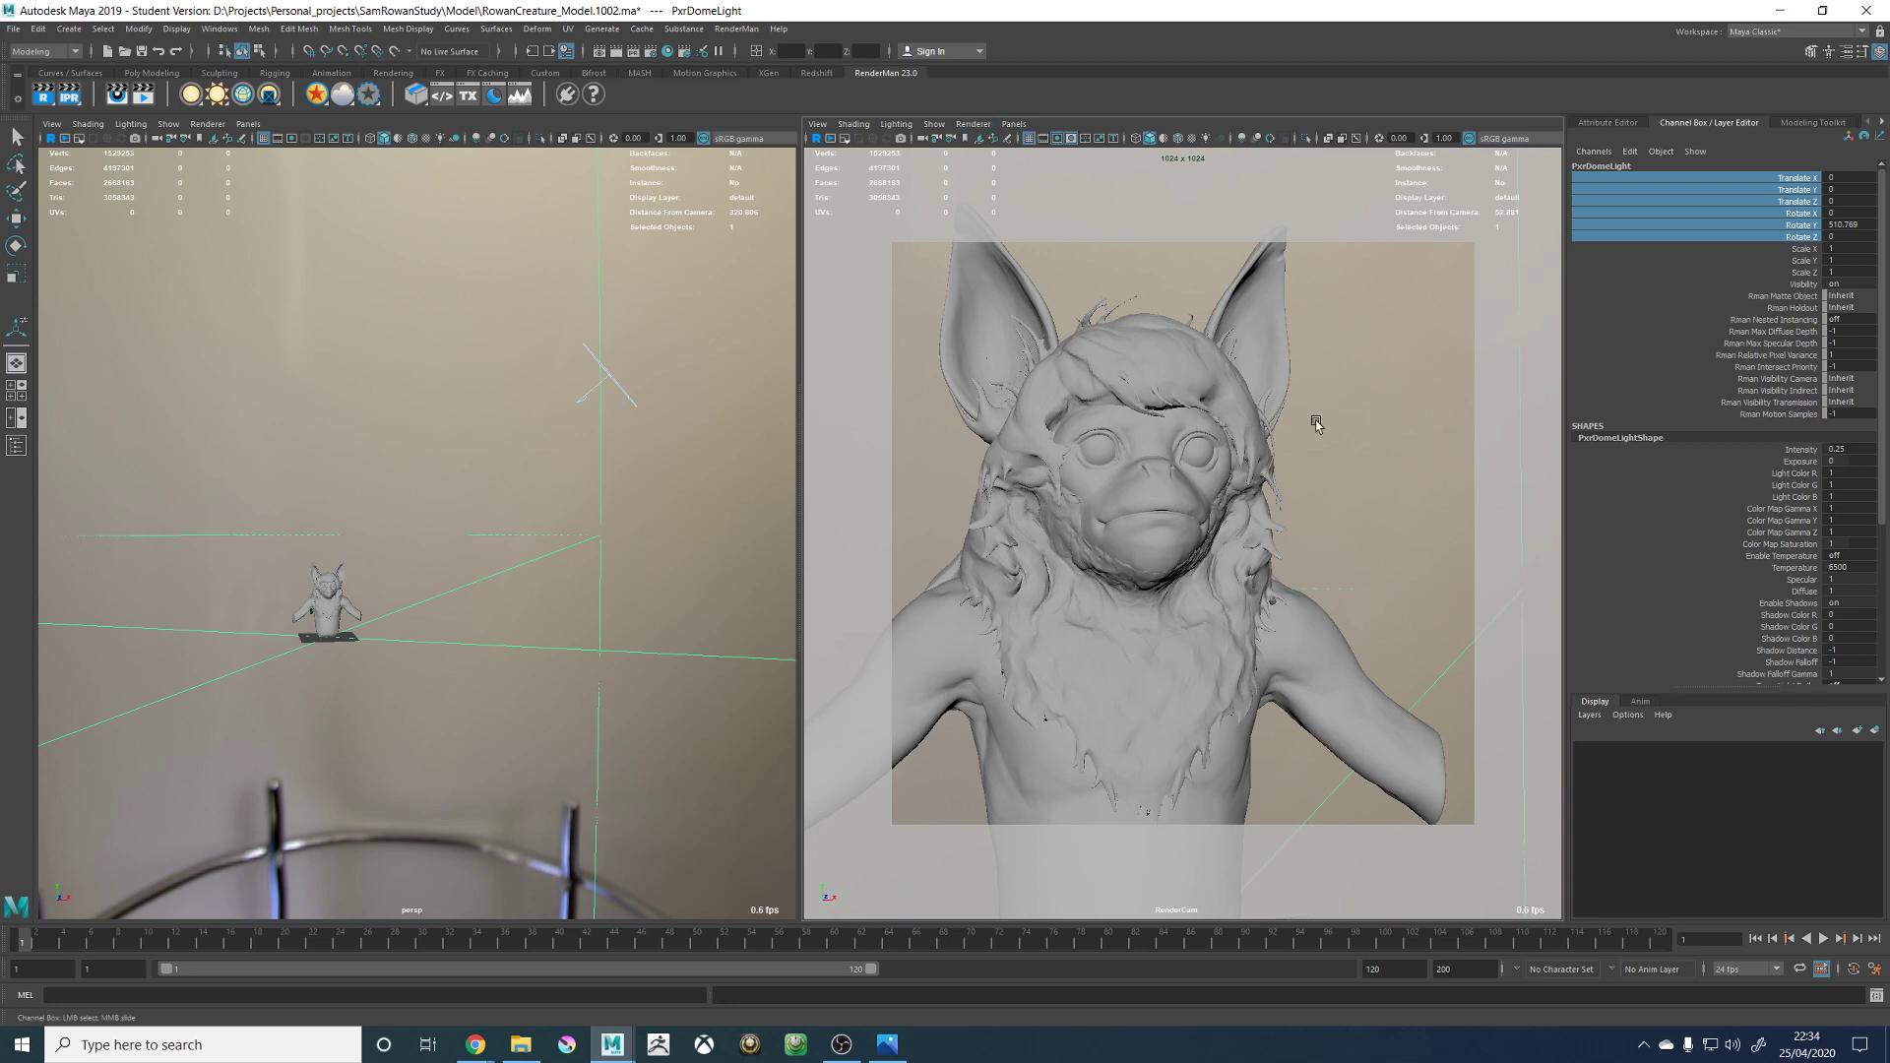
pyautogui.click(973, 124)
pyautogui.click(972, 124)
pyautogui.click(997, 167)
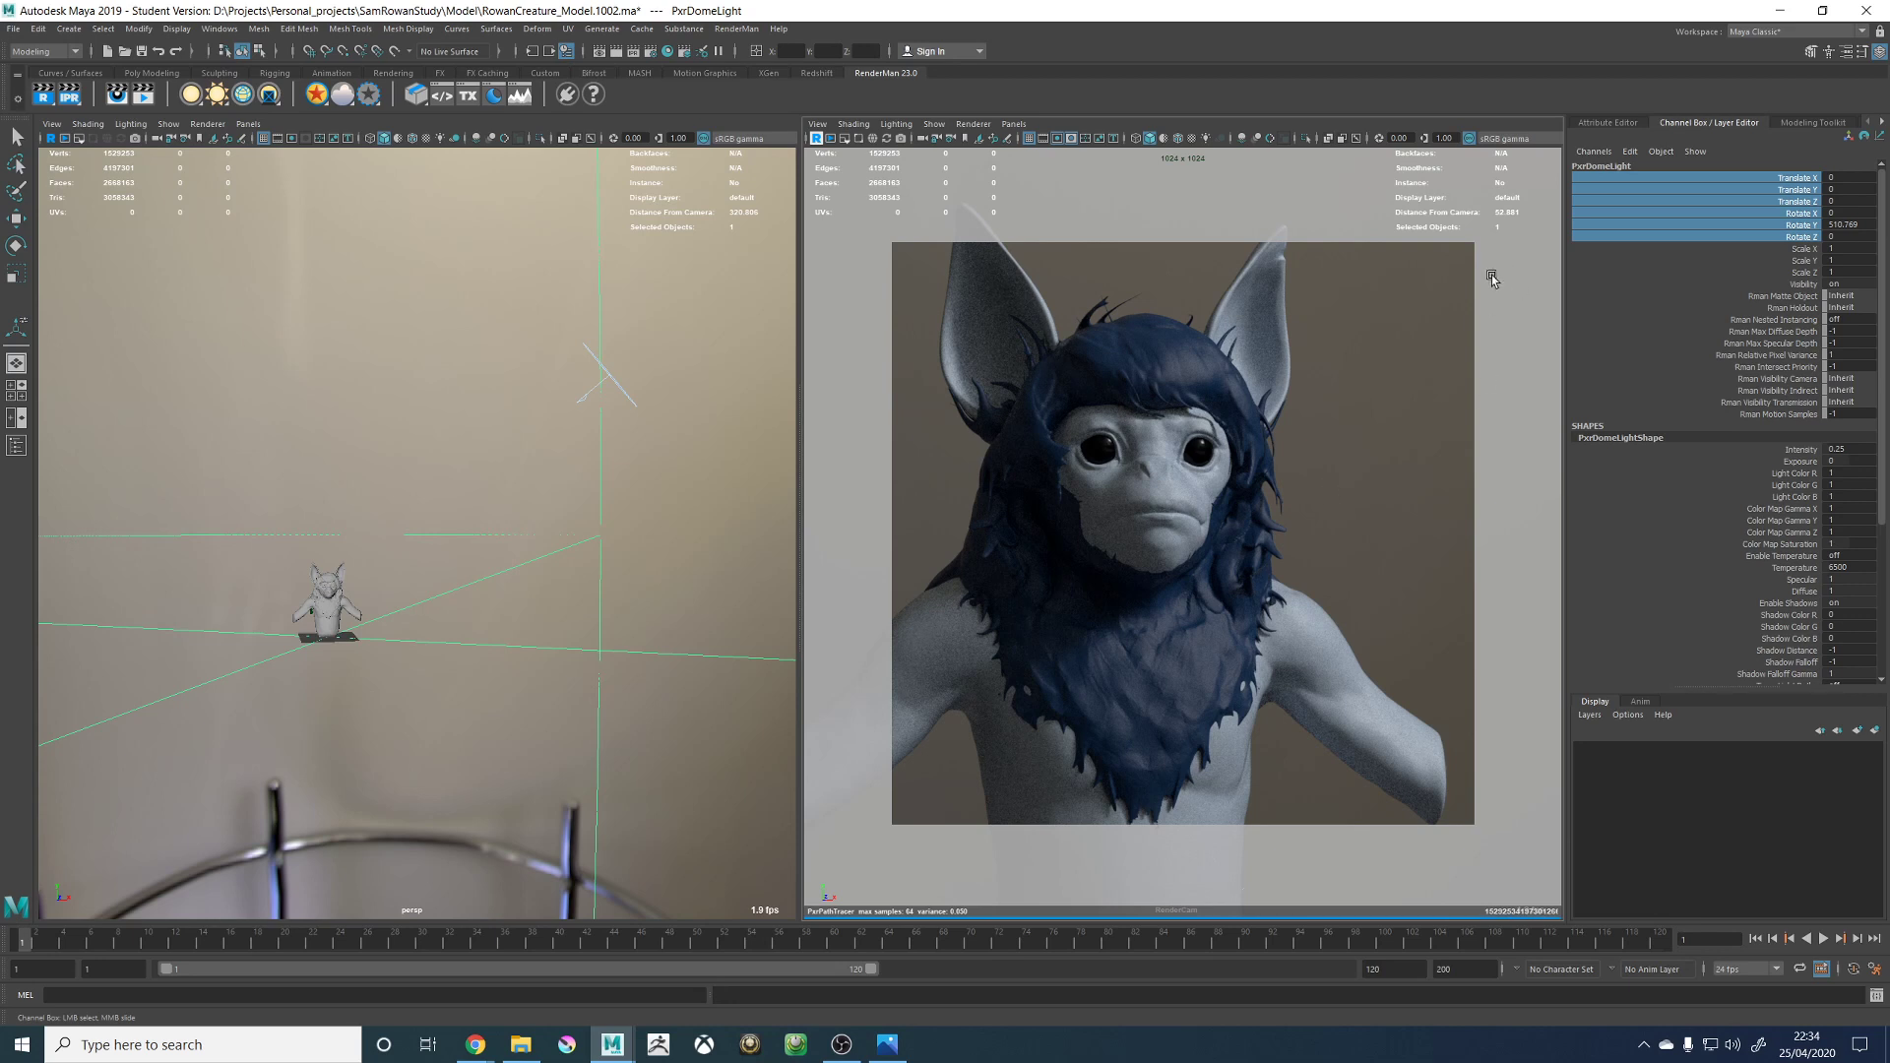
pyautogui.click(1610, 121)
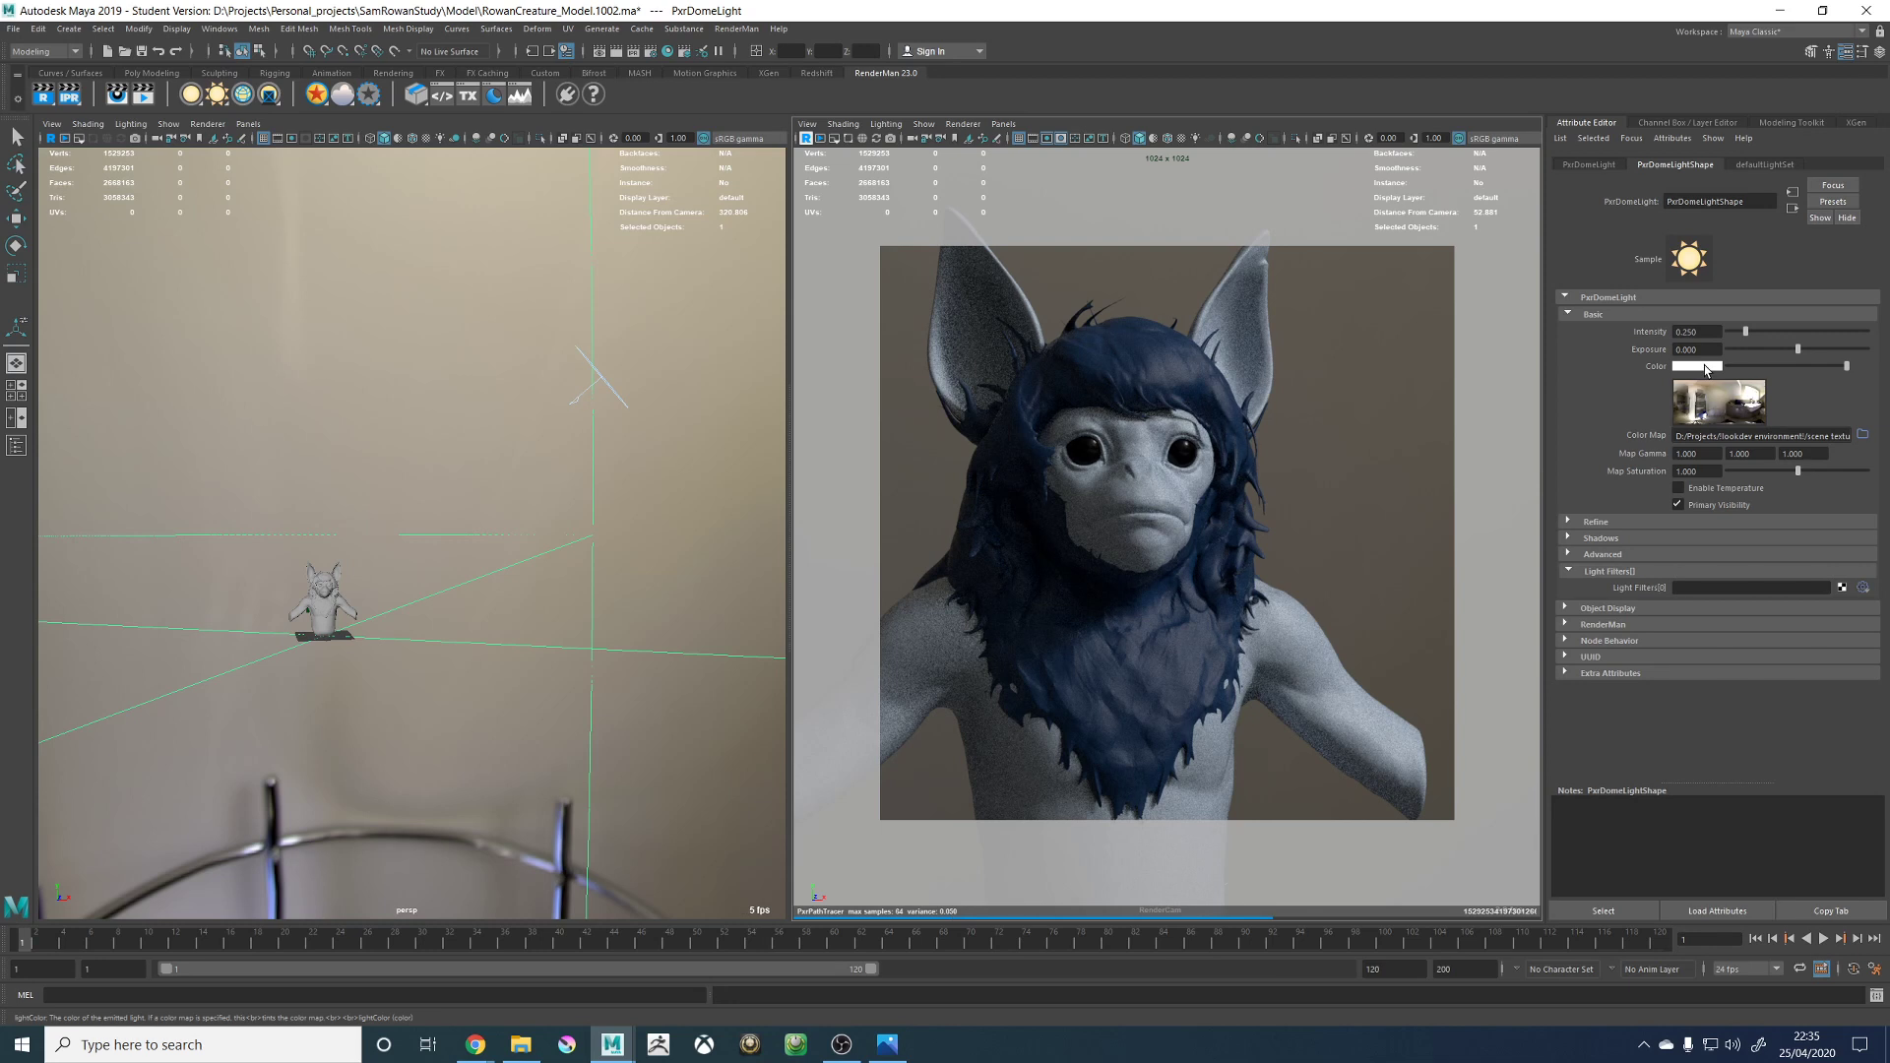
# Try light blue, green and cyan tints for the dome light's colour, ending on a light blue with hue about 208.
pyautogui.click(1706, 366)
pyautogui.click(1703, 419)
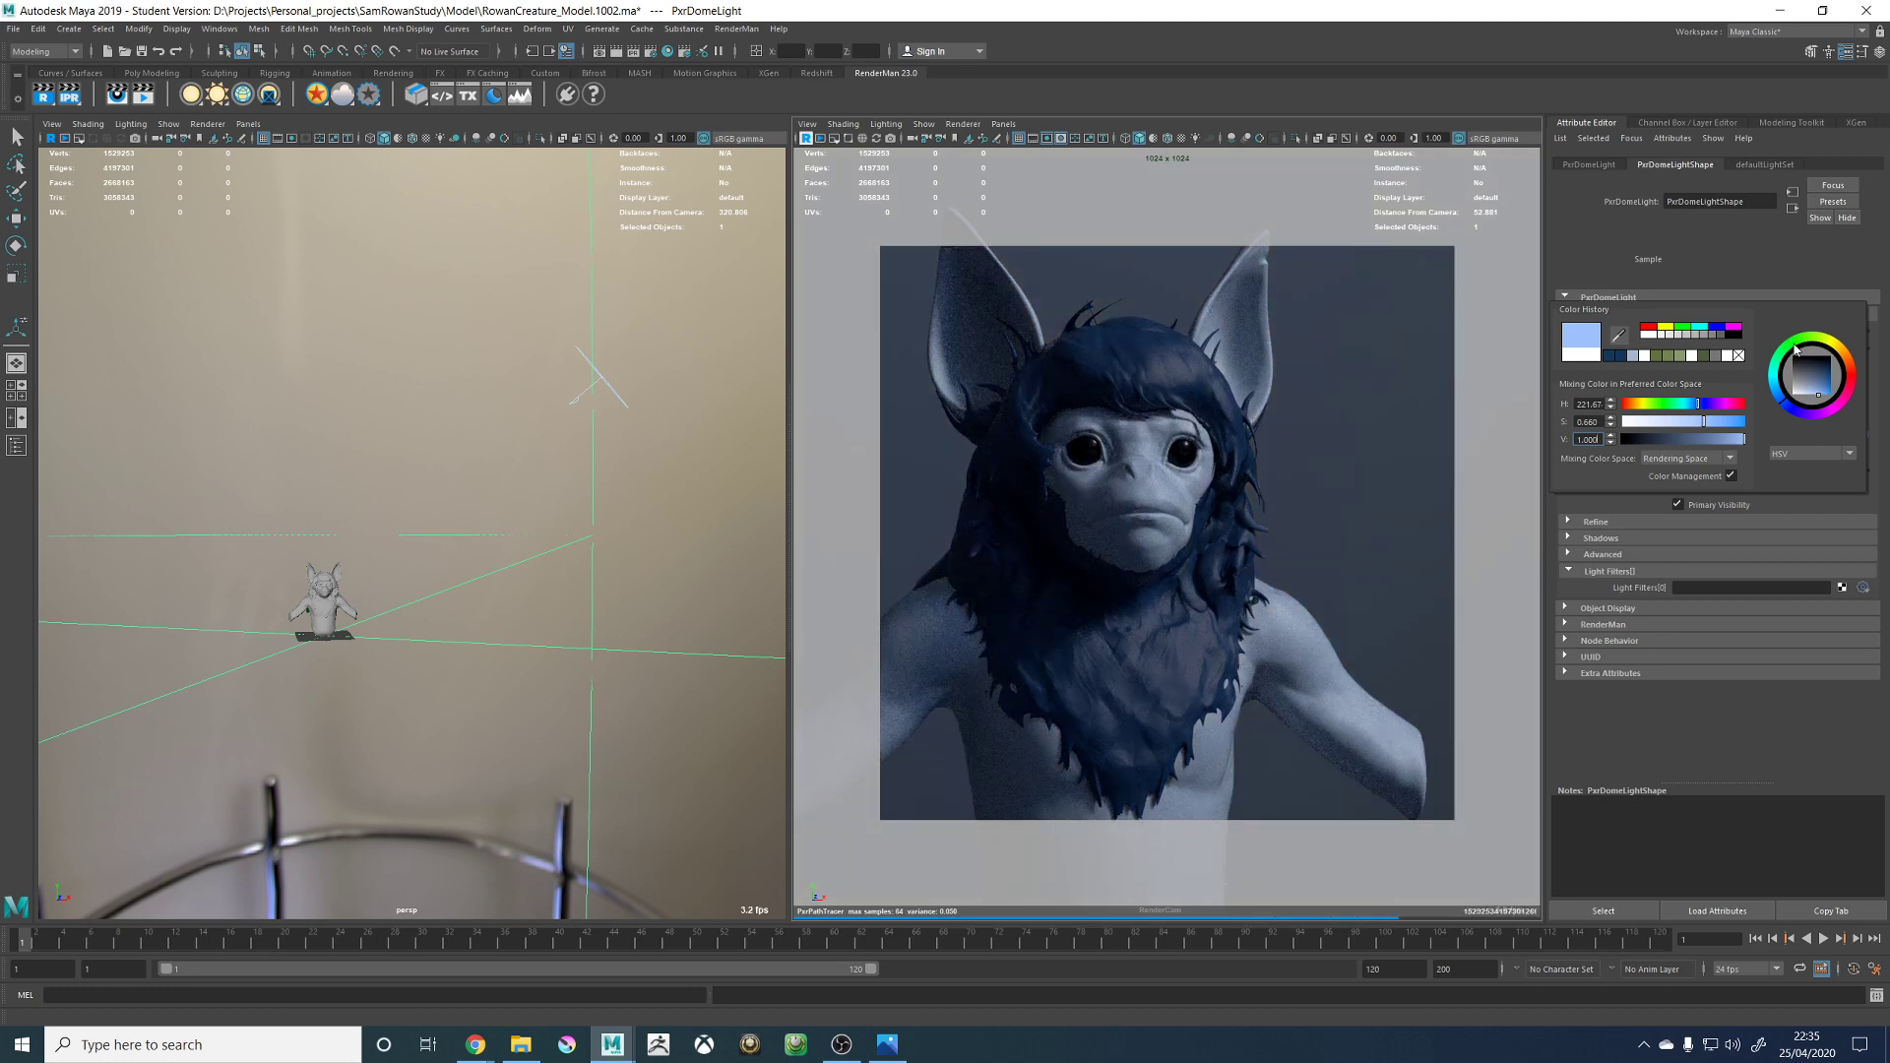
pyautogui.click(1794, 348)
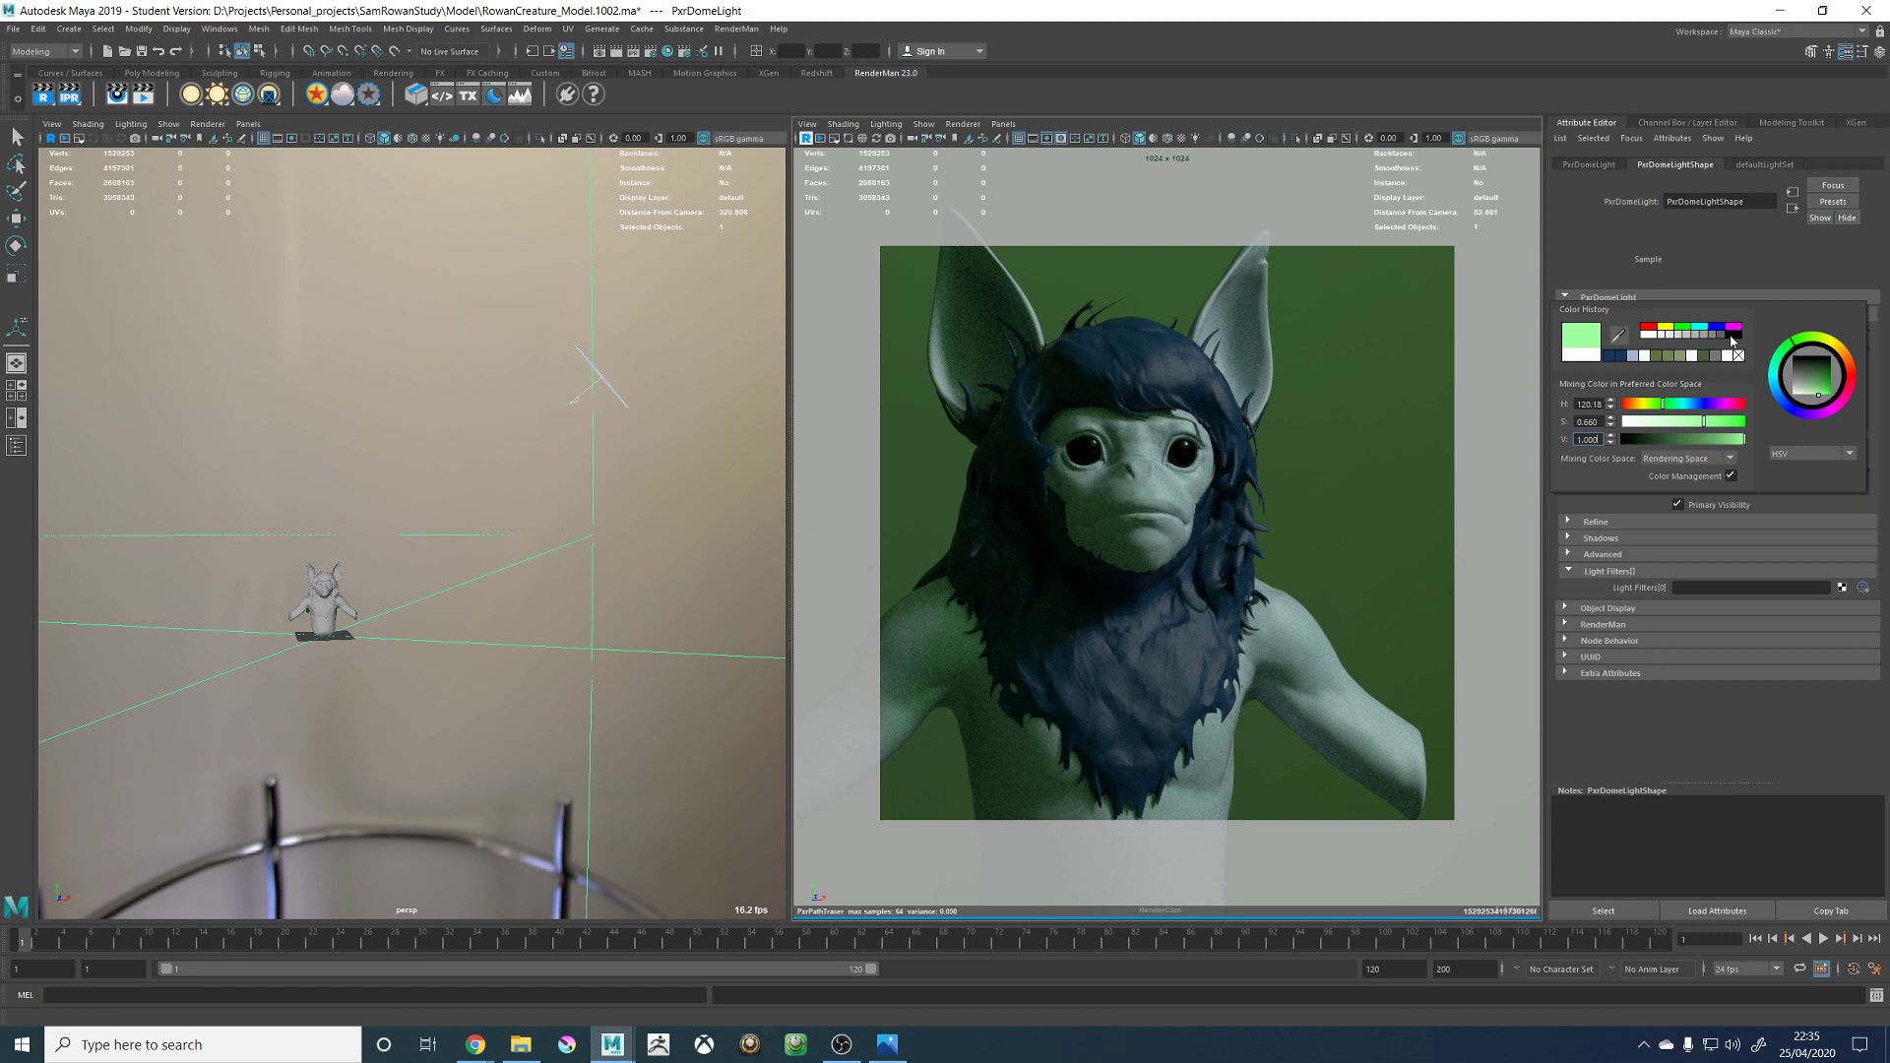
pyautogui.click(1775, 382)
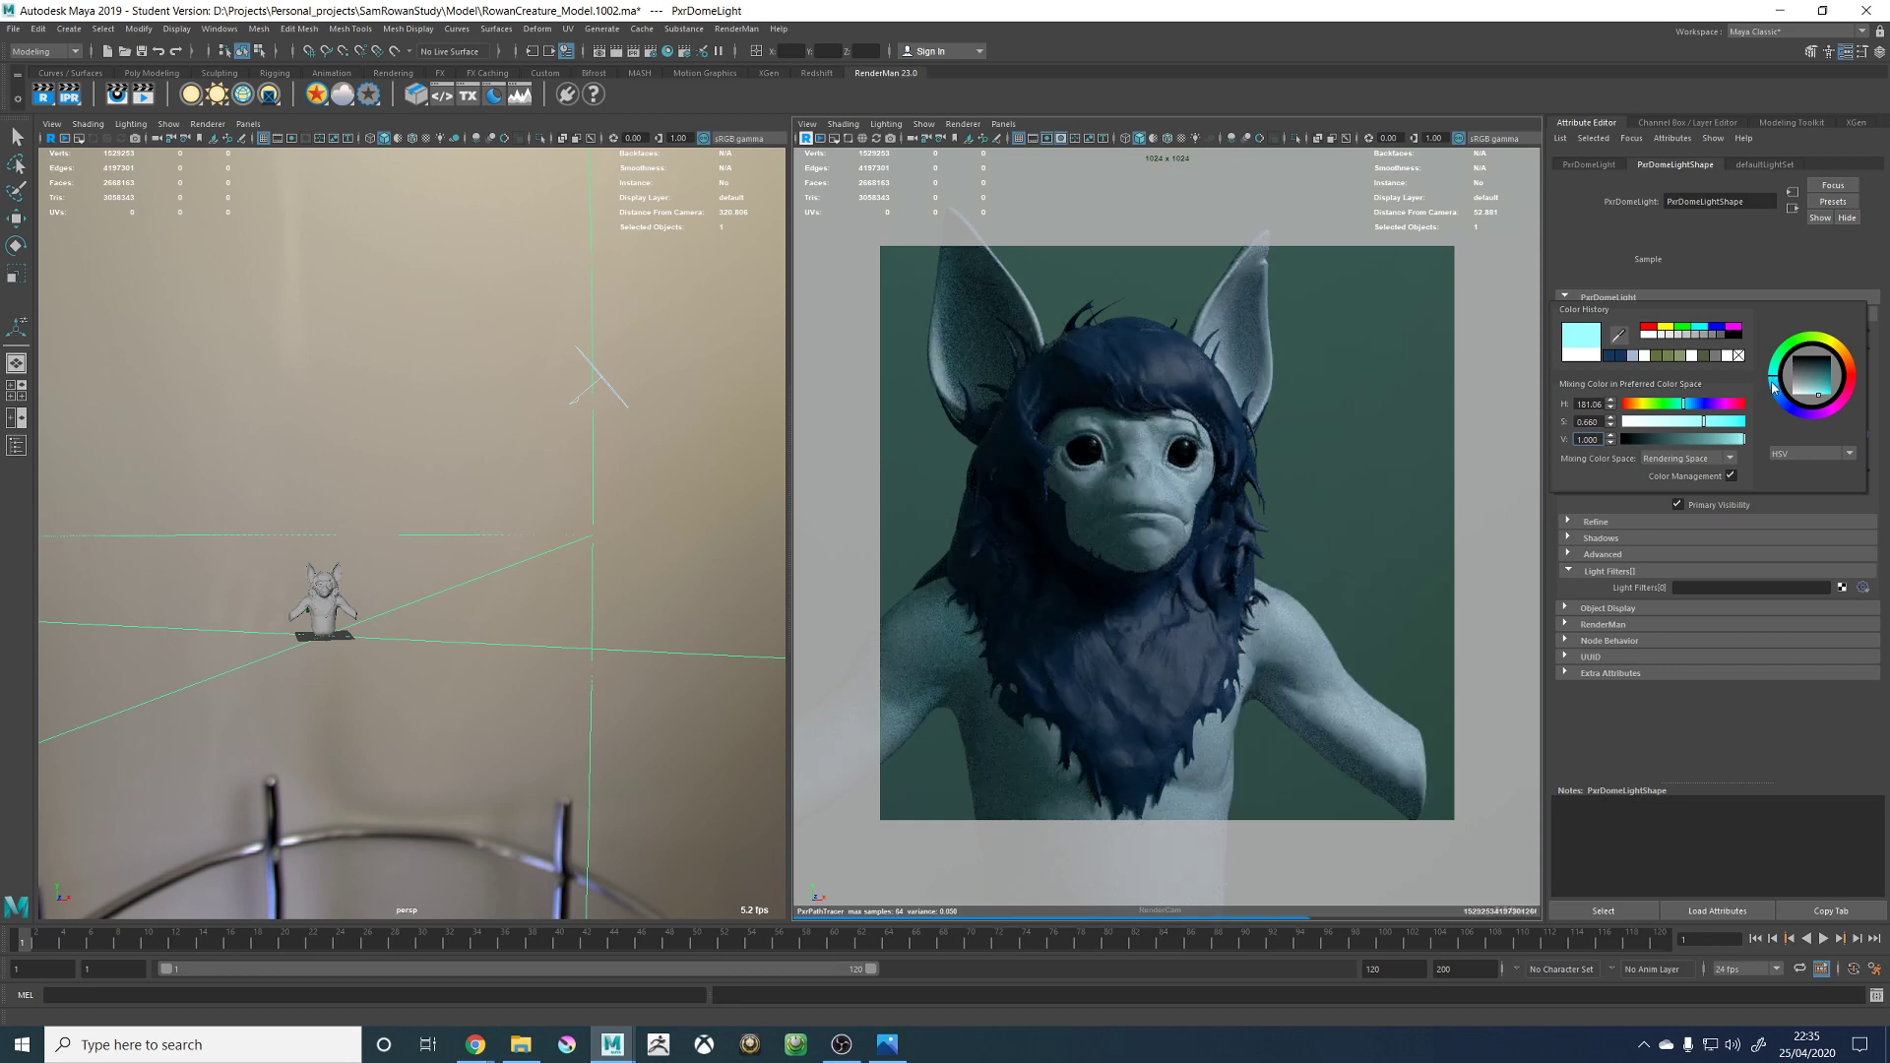
pyautogui.click(1777, 401)
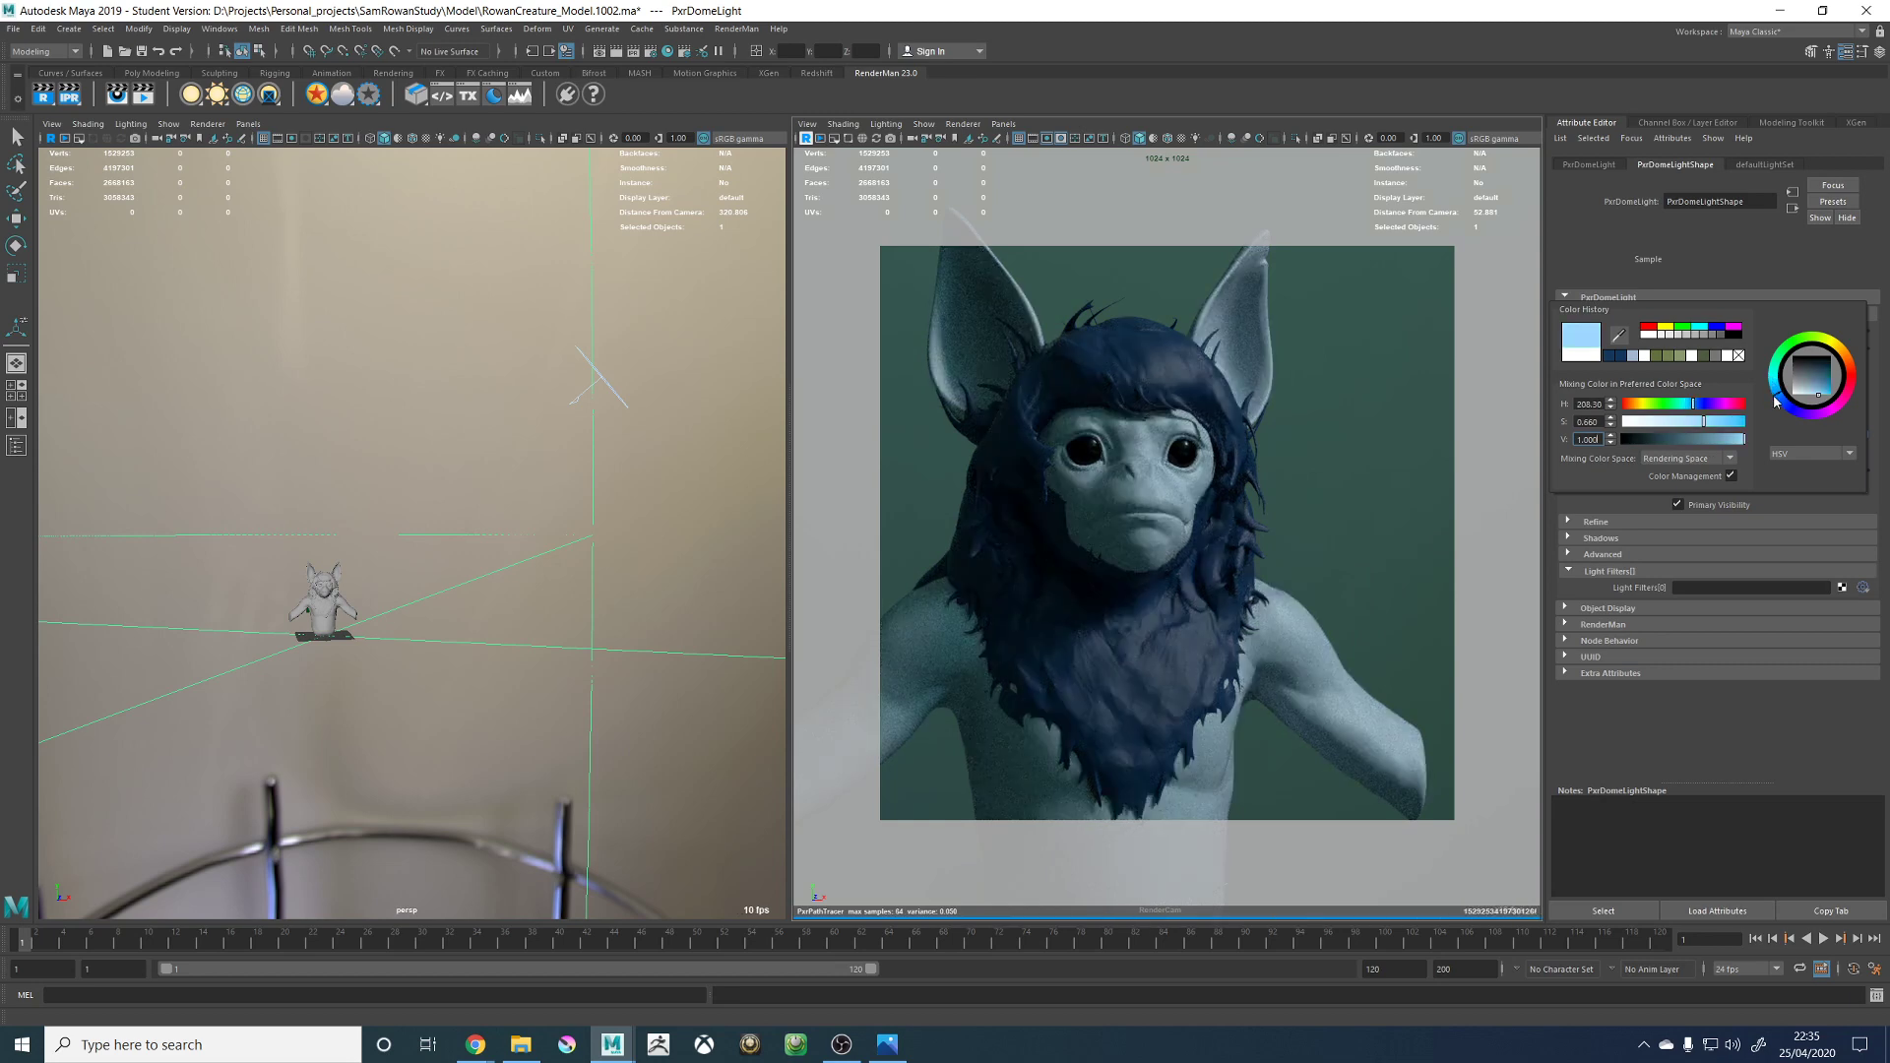
pyautogui.click(1740, 279)
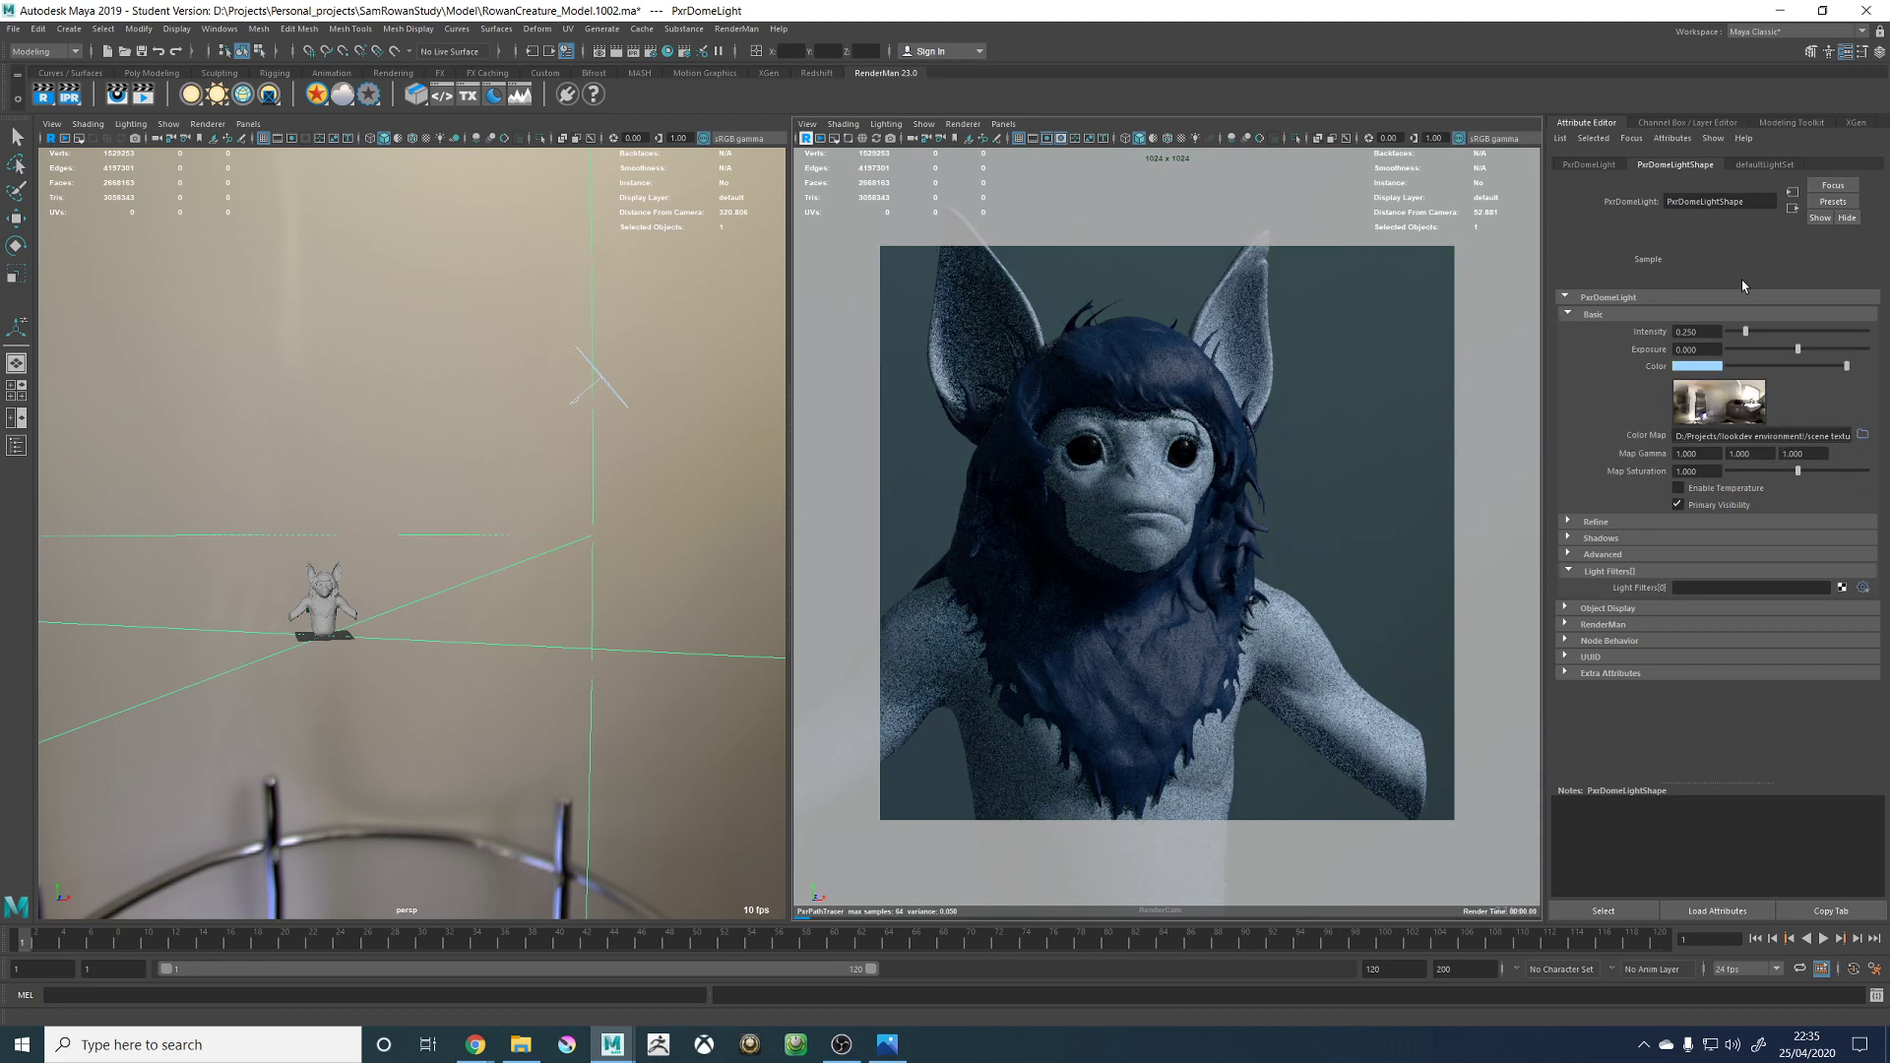
# Set the saturation of the dome light's colour to 0 to make it white.
pyautogui.click(1702, 367)
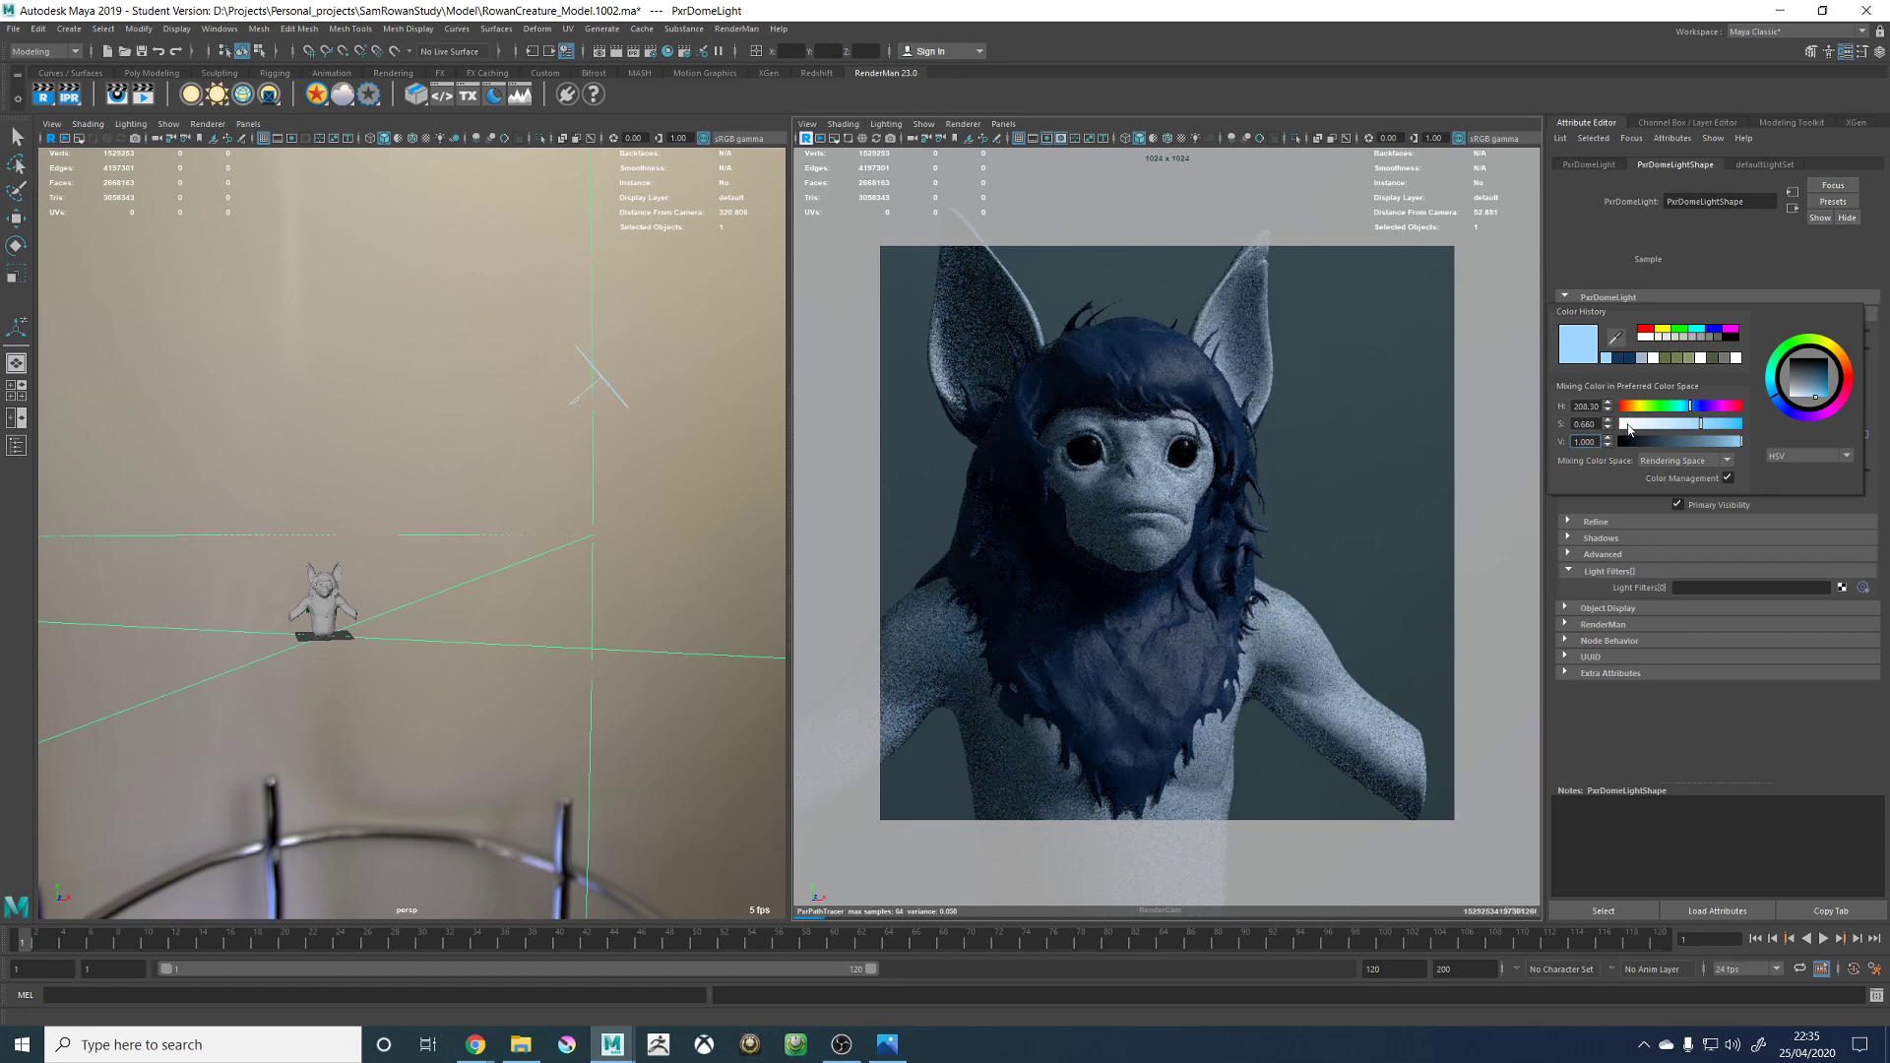
pyautogui.click(1585, 424)
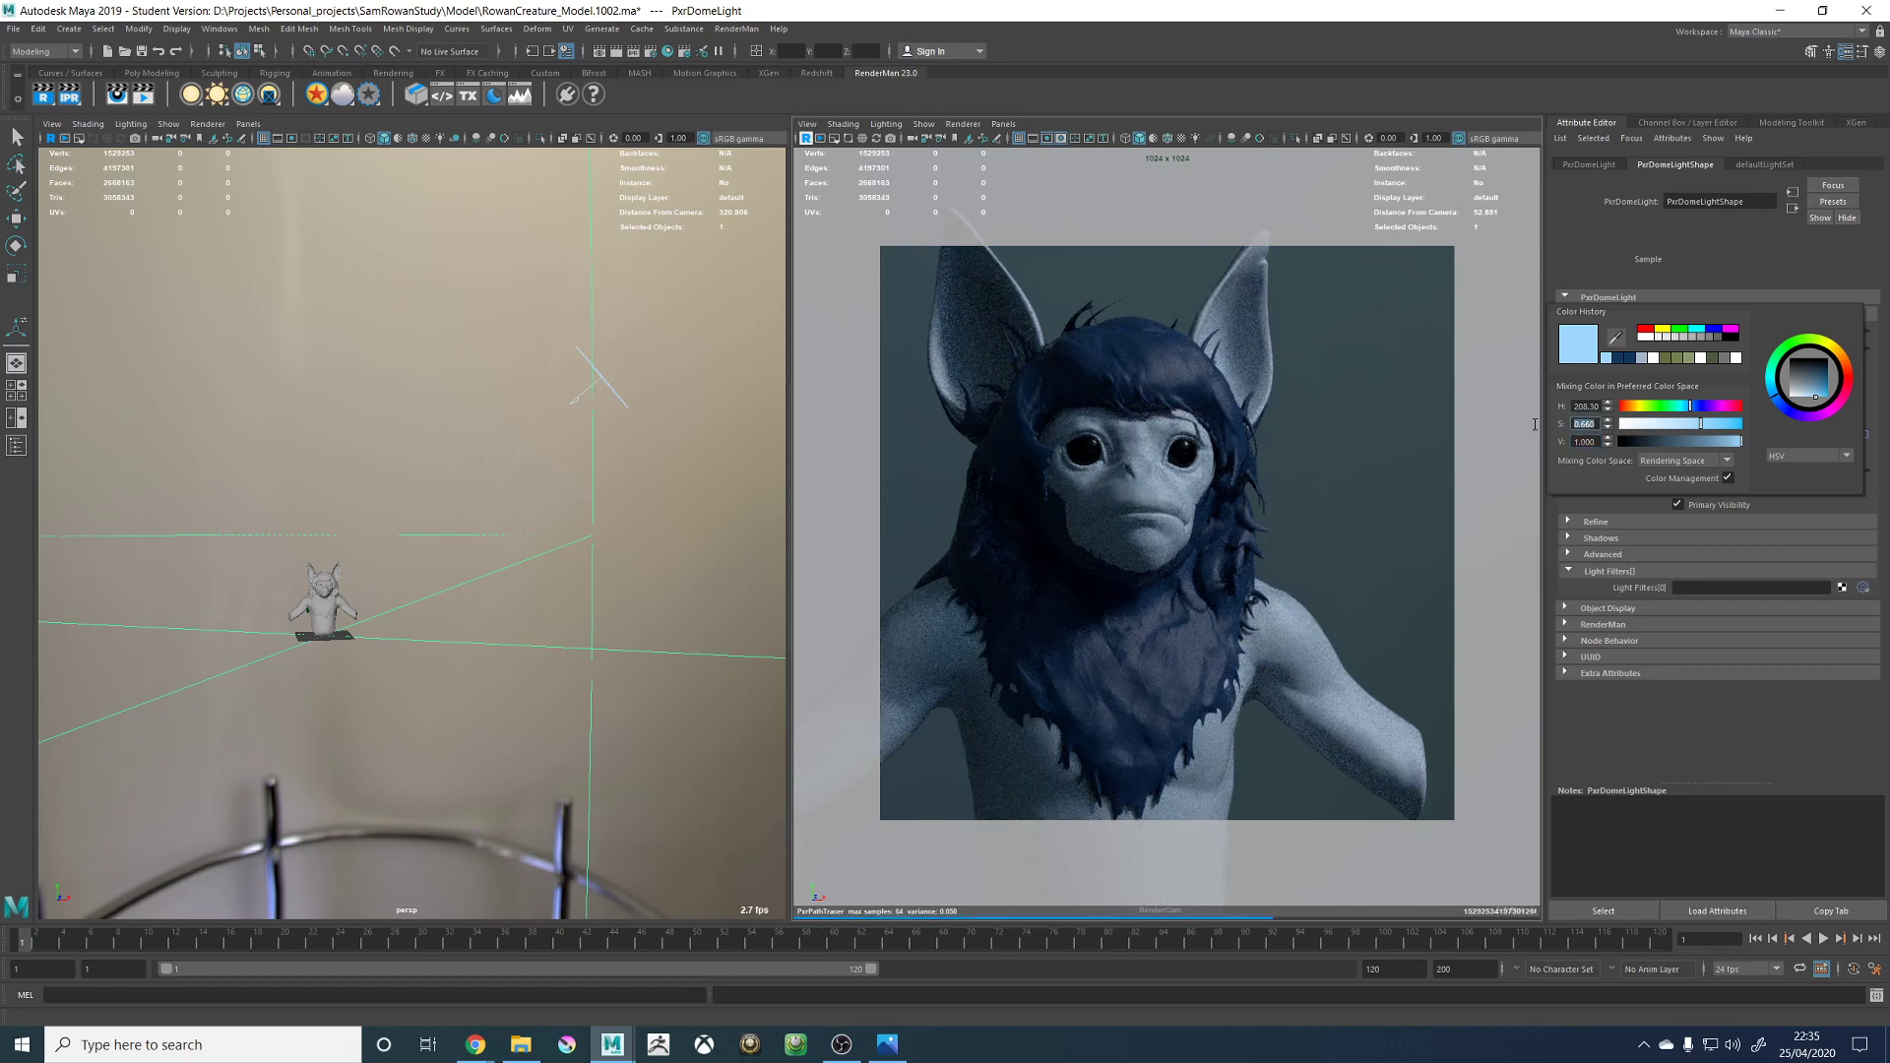
pyautogui.write('0')
pyautogui.press('Return')
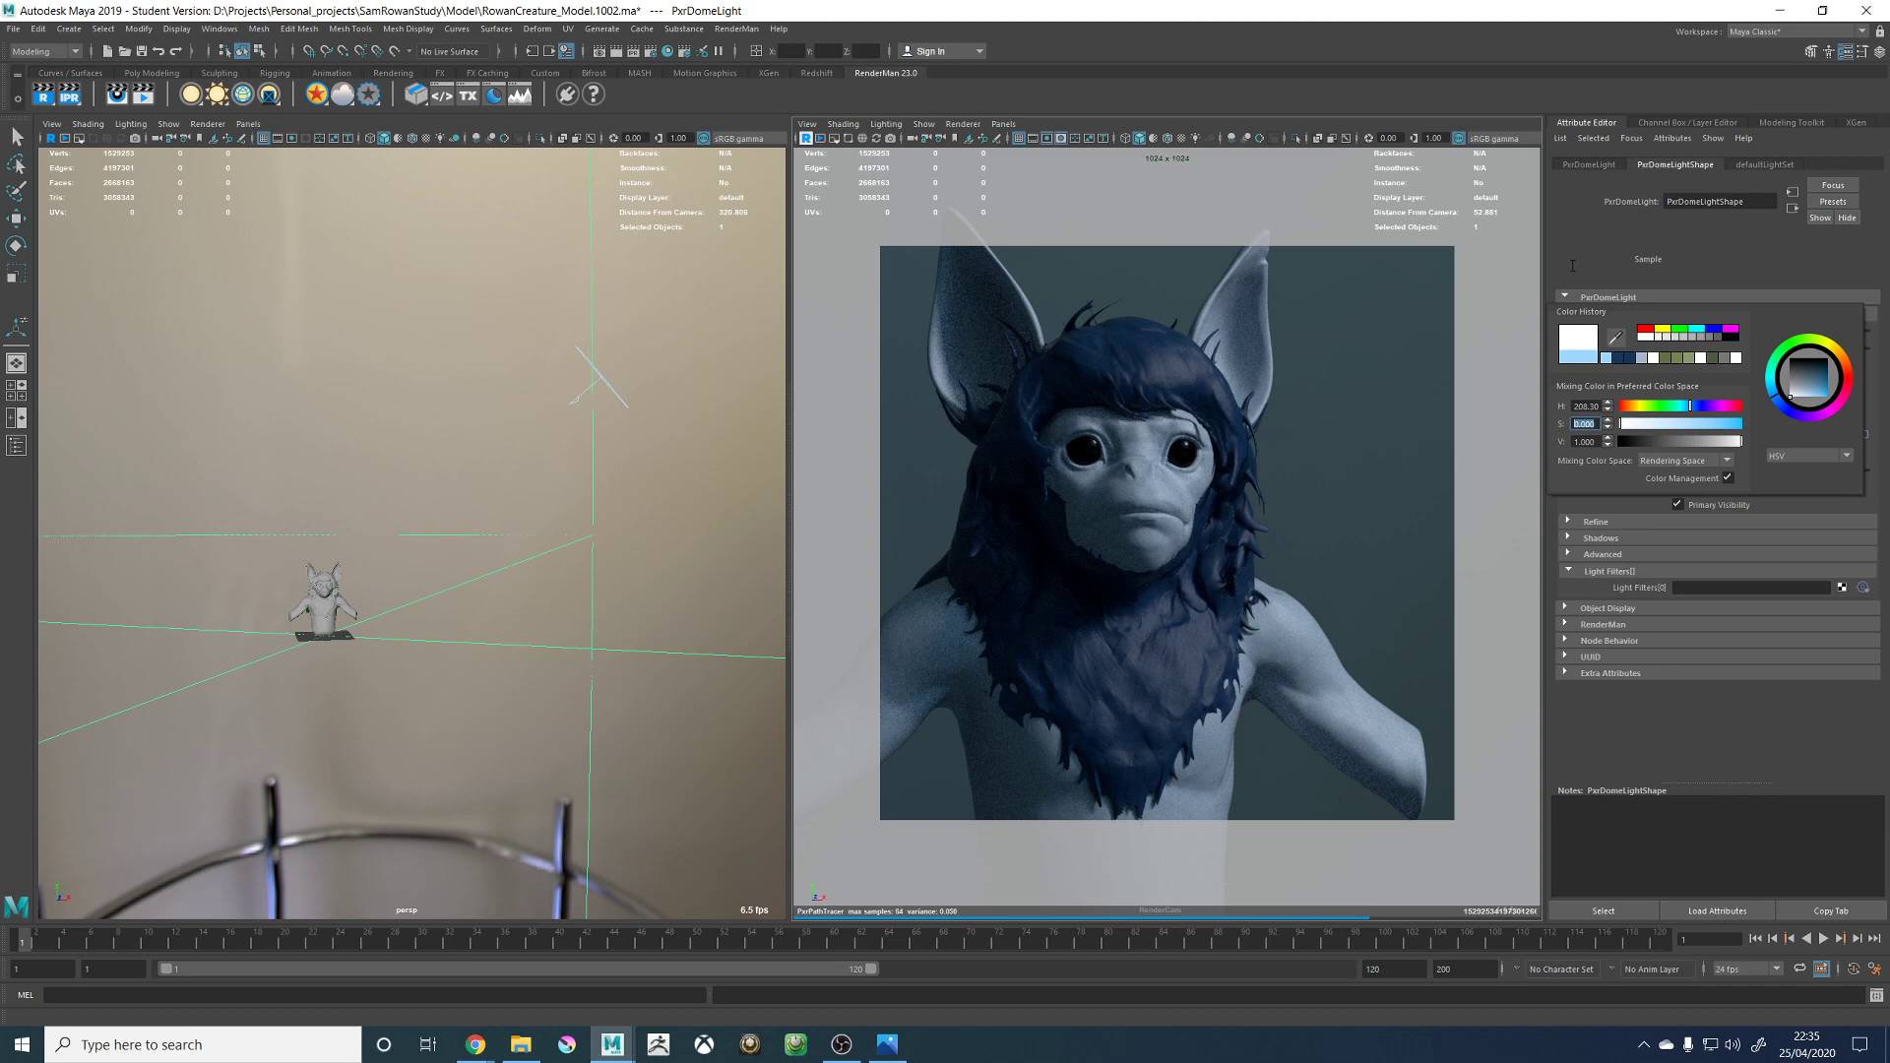
pyautogui.click(1572, 266)
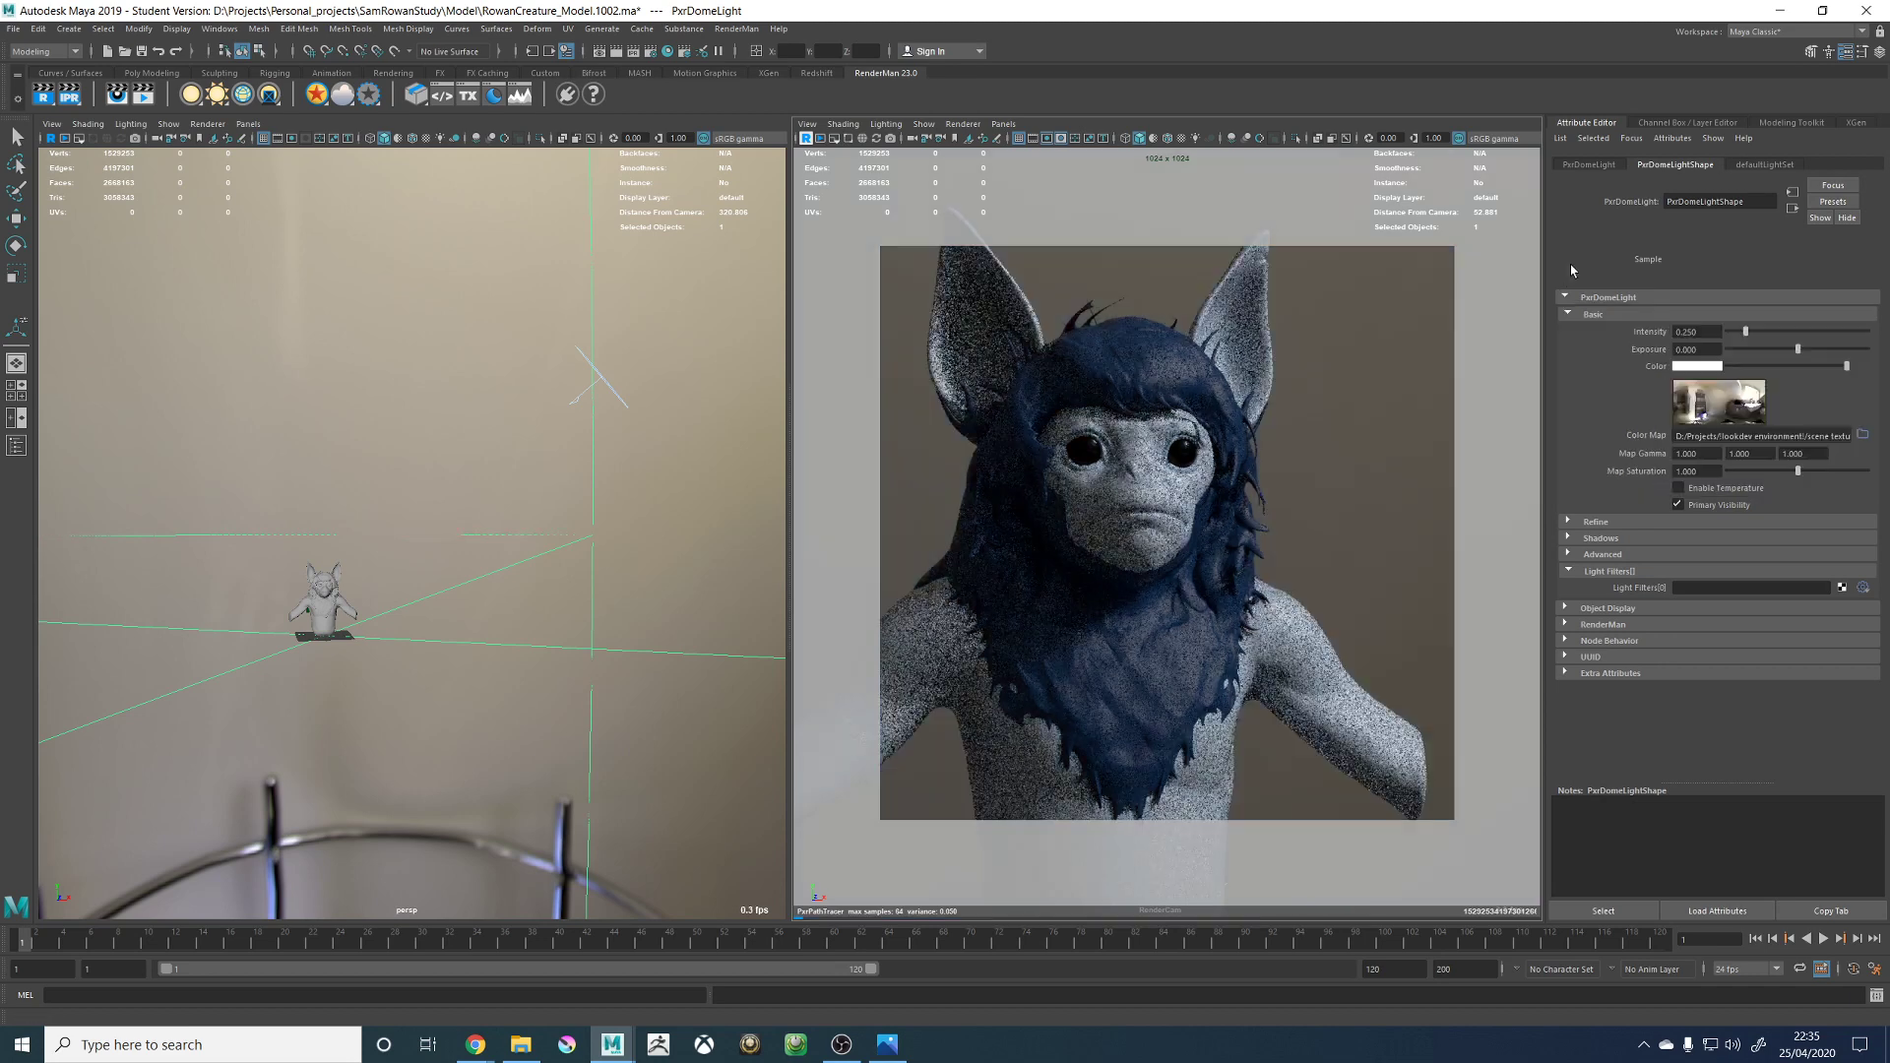
# Turn on Enable Temperature for the dome light and set its temperature to 5778.
pyautogui.click(1679, 489)
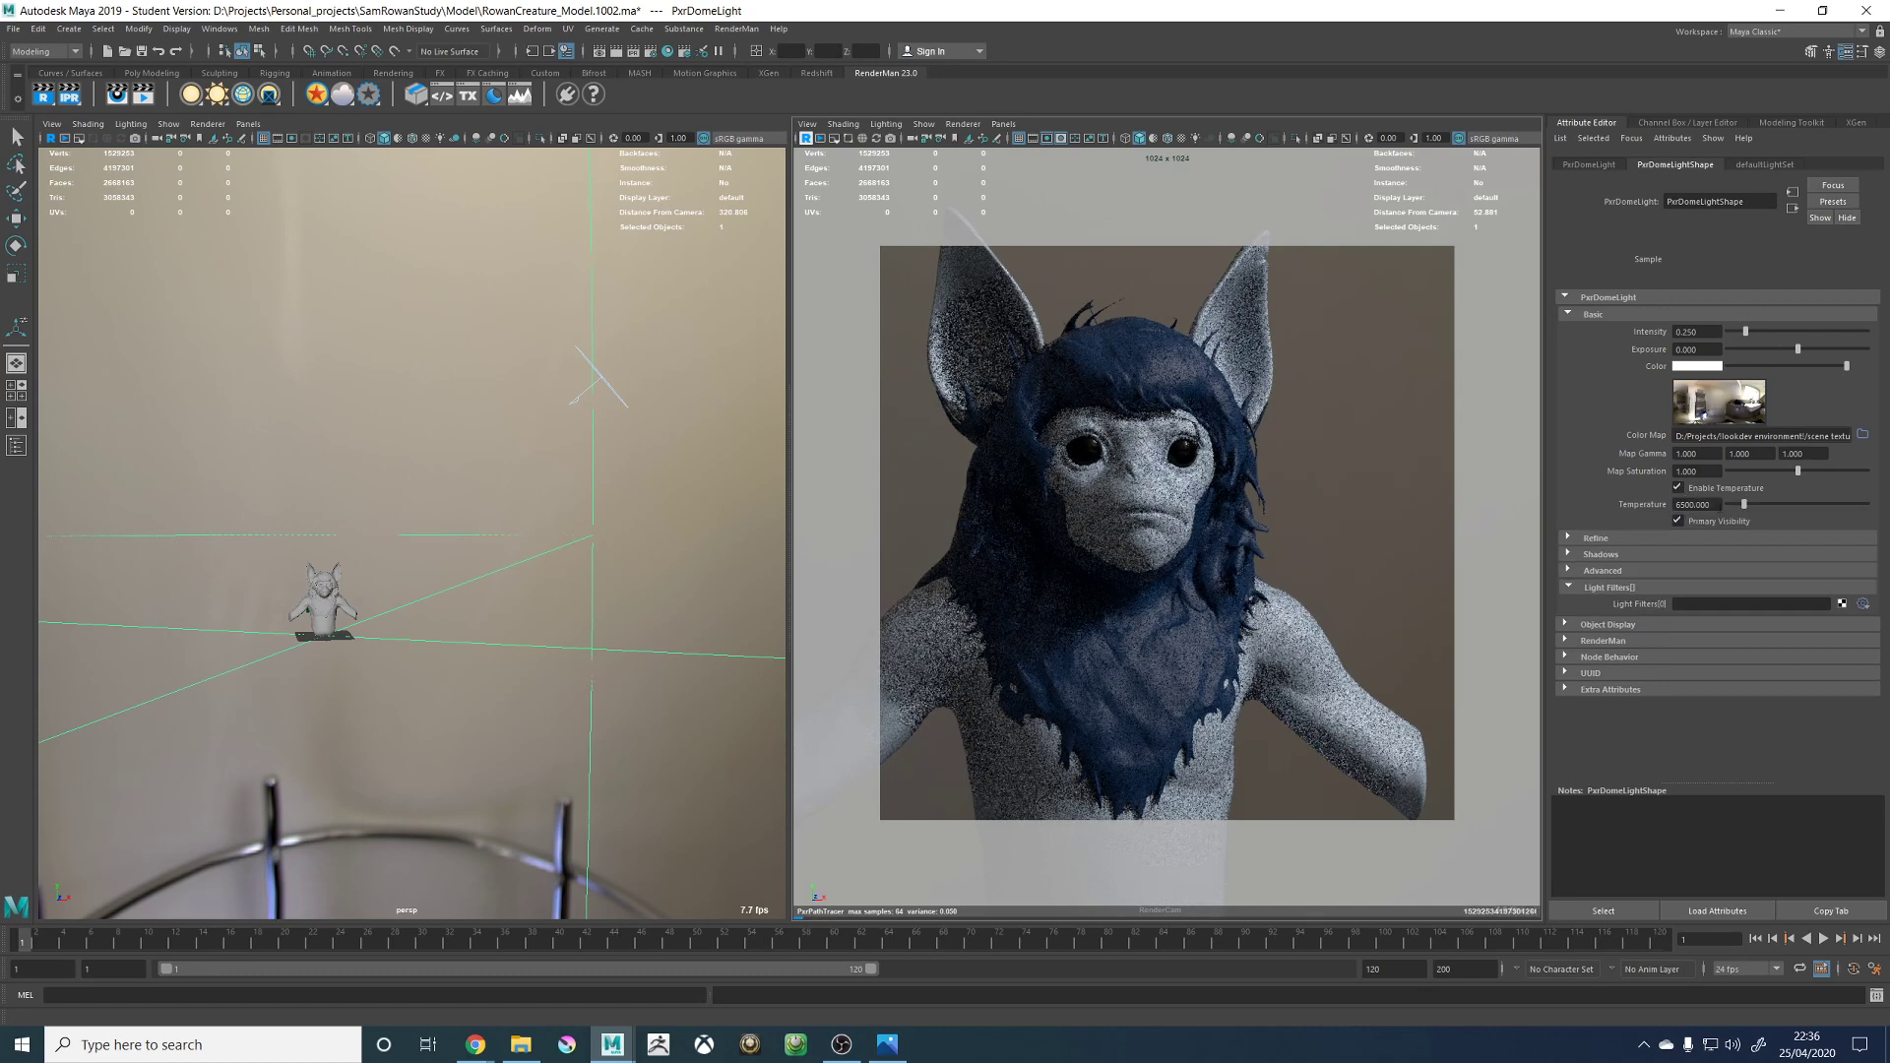
pyautogui.hotkey('alt', 'Tab')
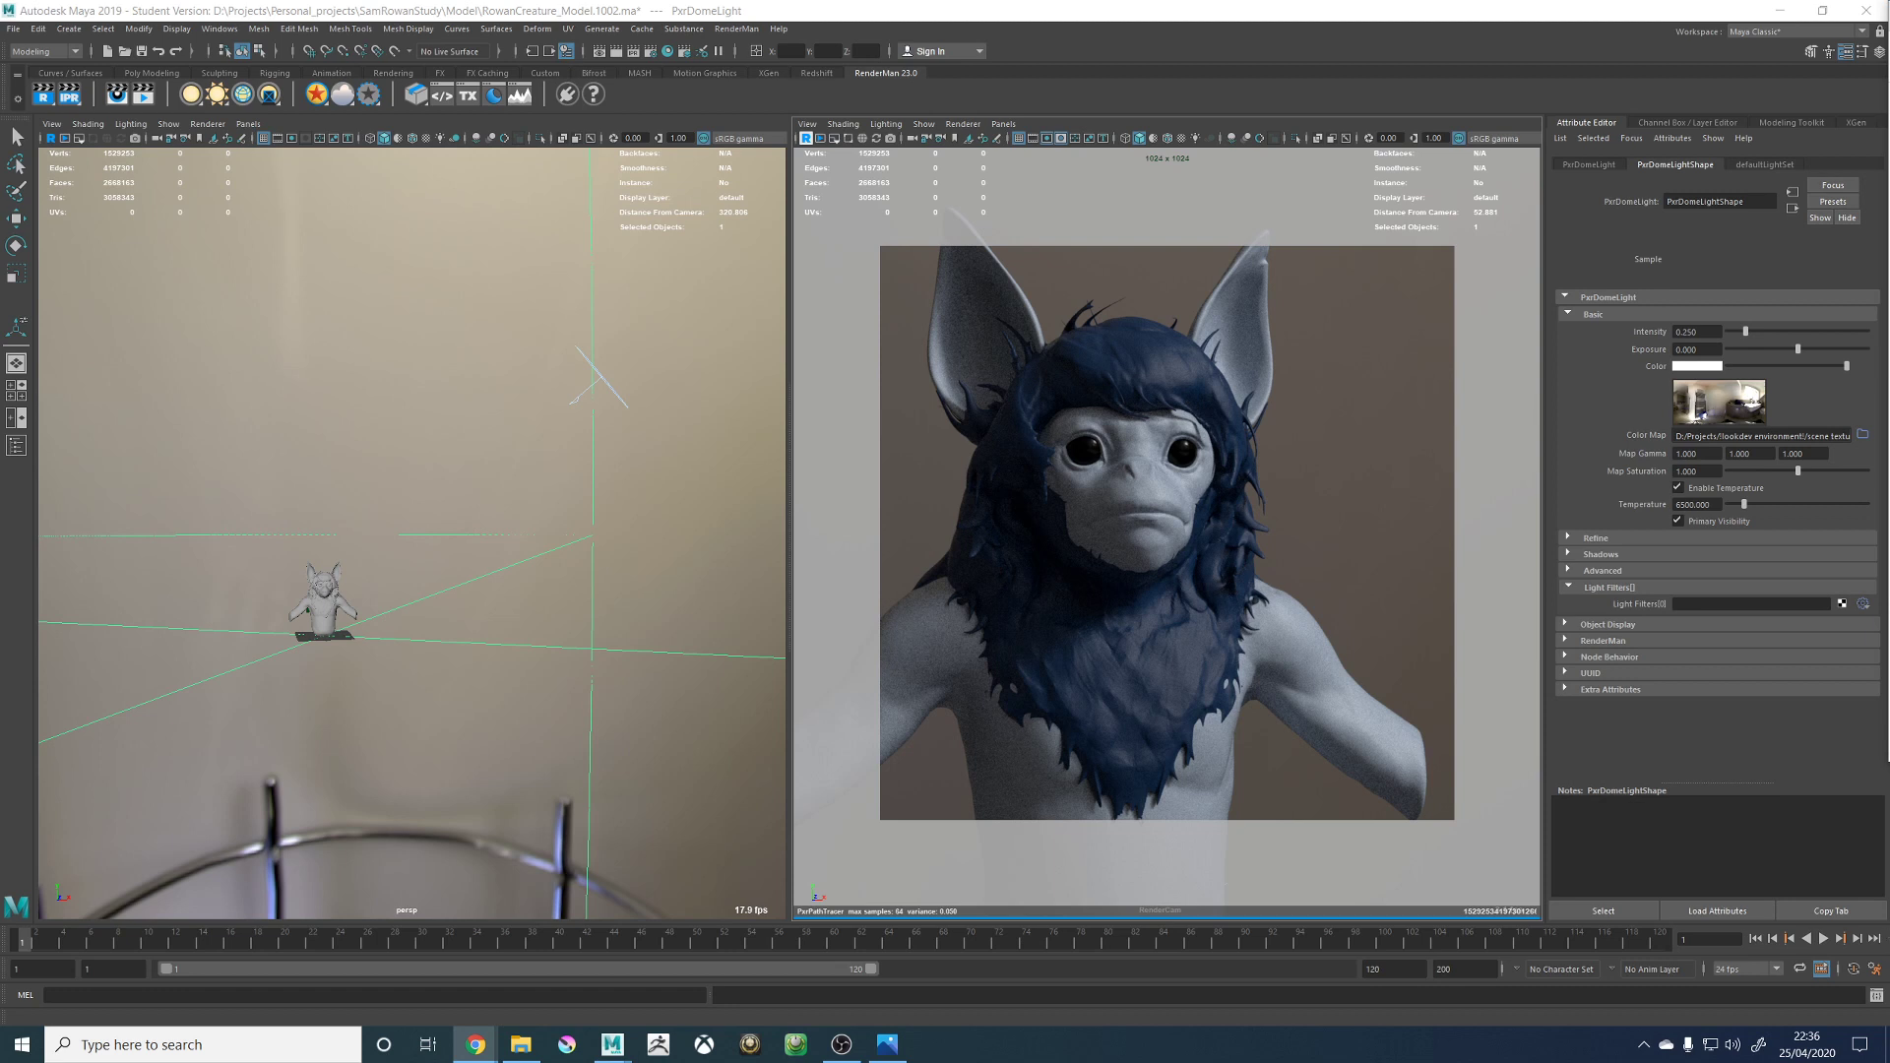
pyautogui.moveTo(1713, 505); pyautogui.dragTo(1642, 513)
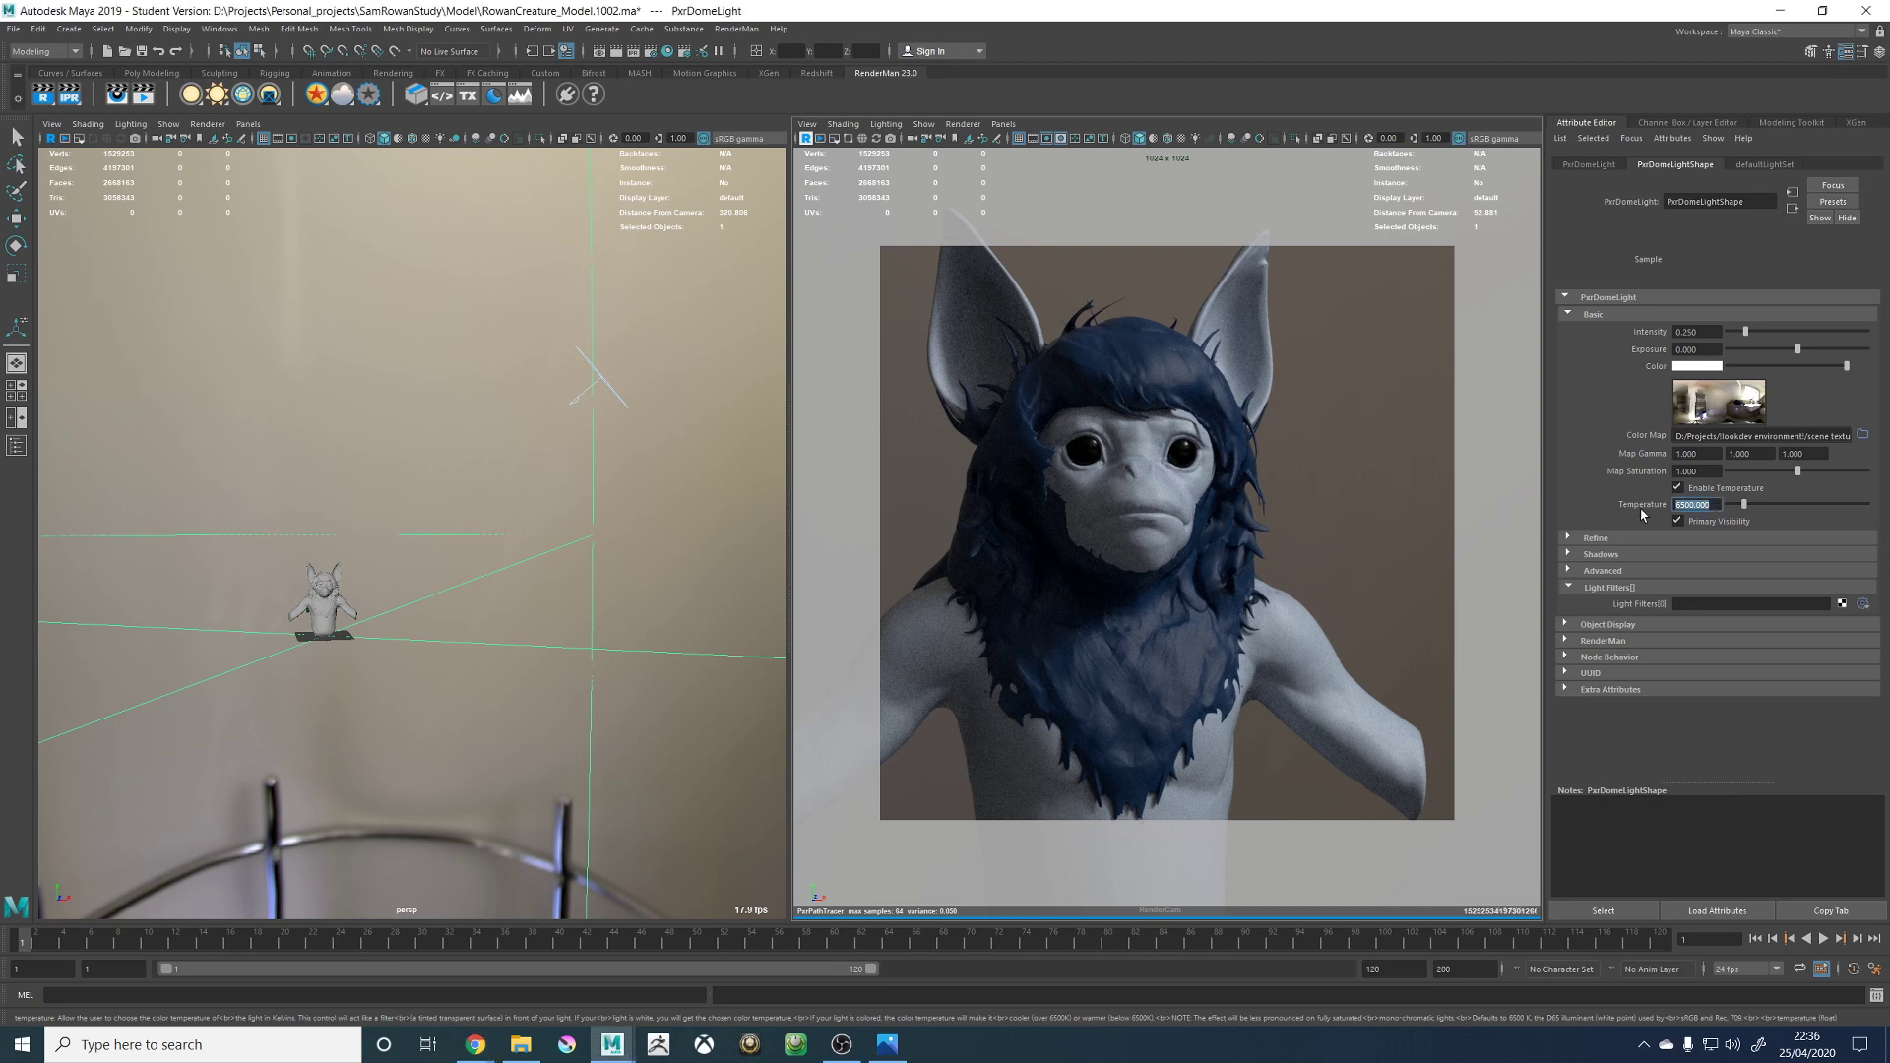
pyautogui.write('5778')
pyautogui.press('Return')
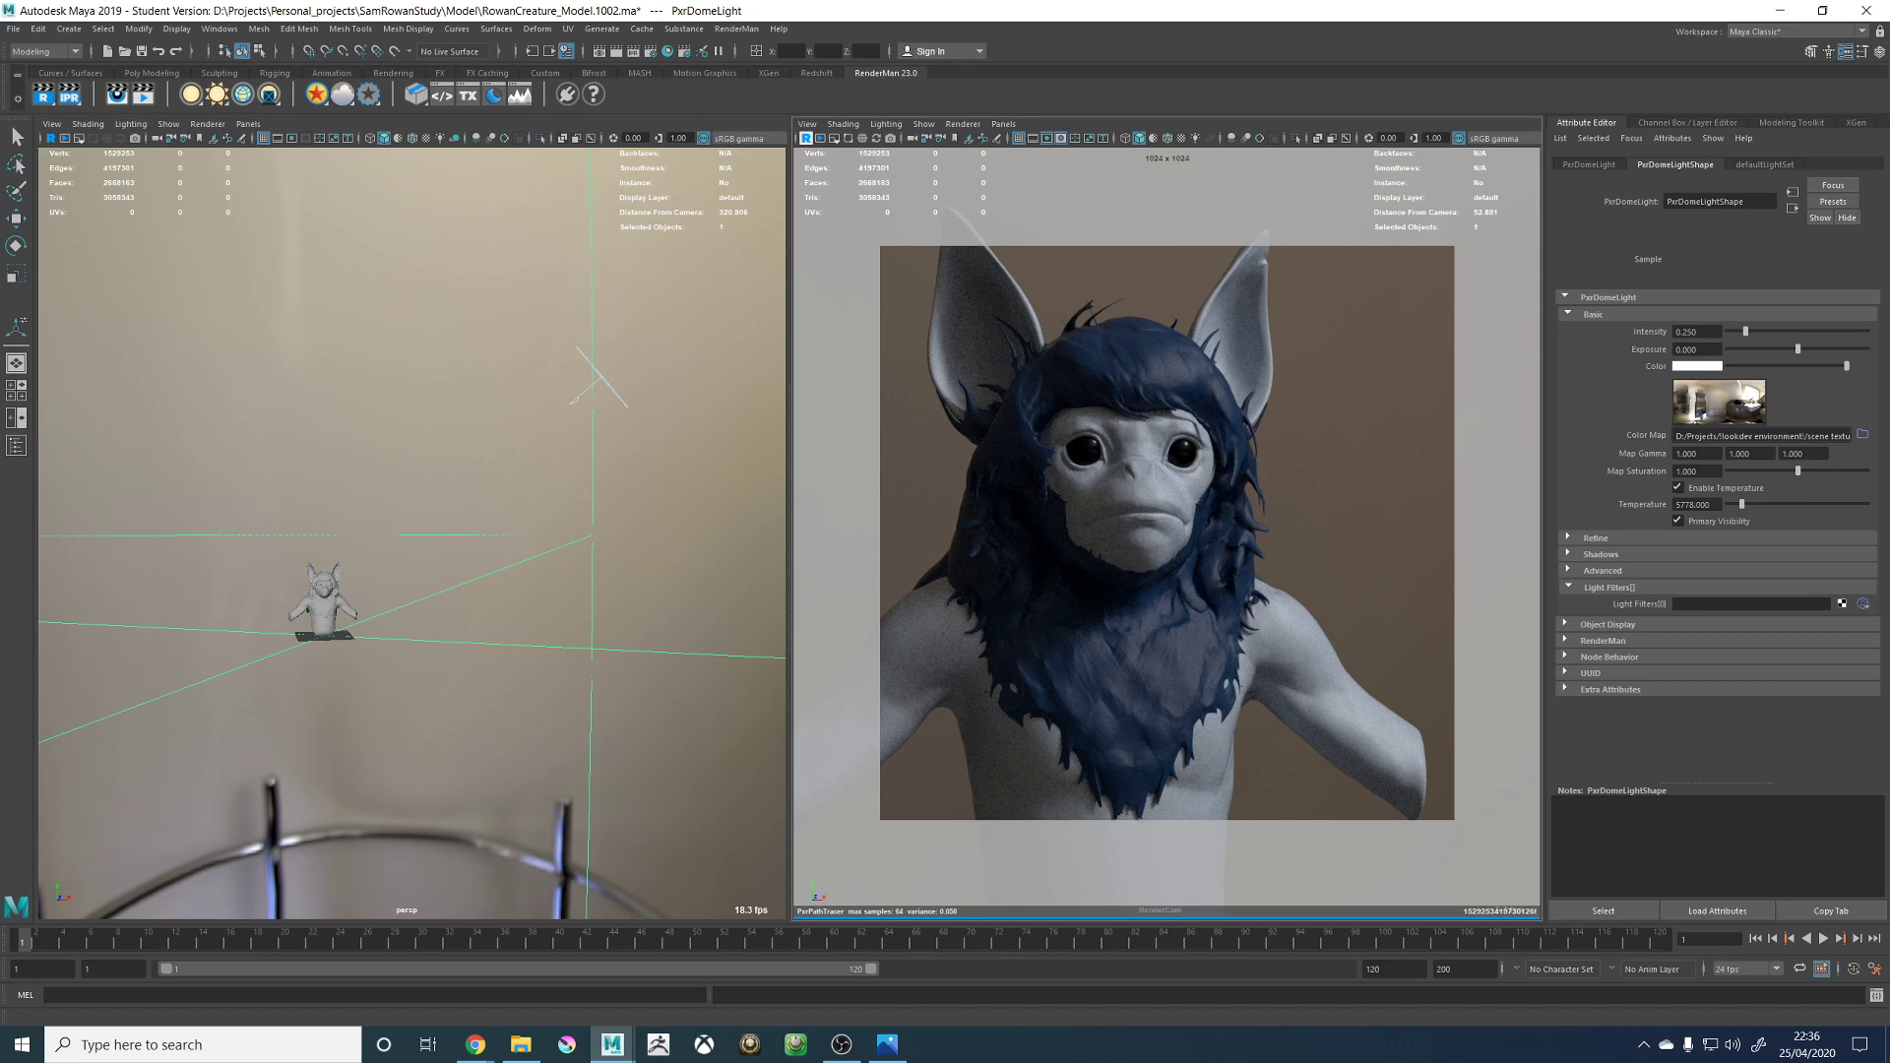
pyautogui.hotkey('alt', 'Tab')
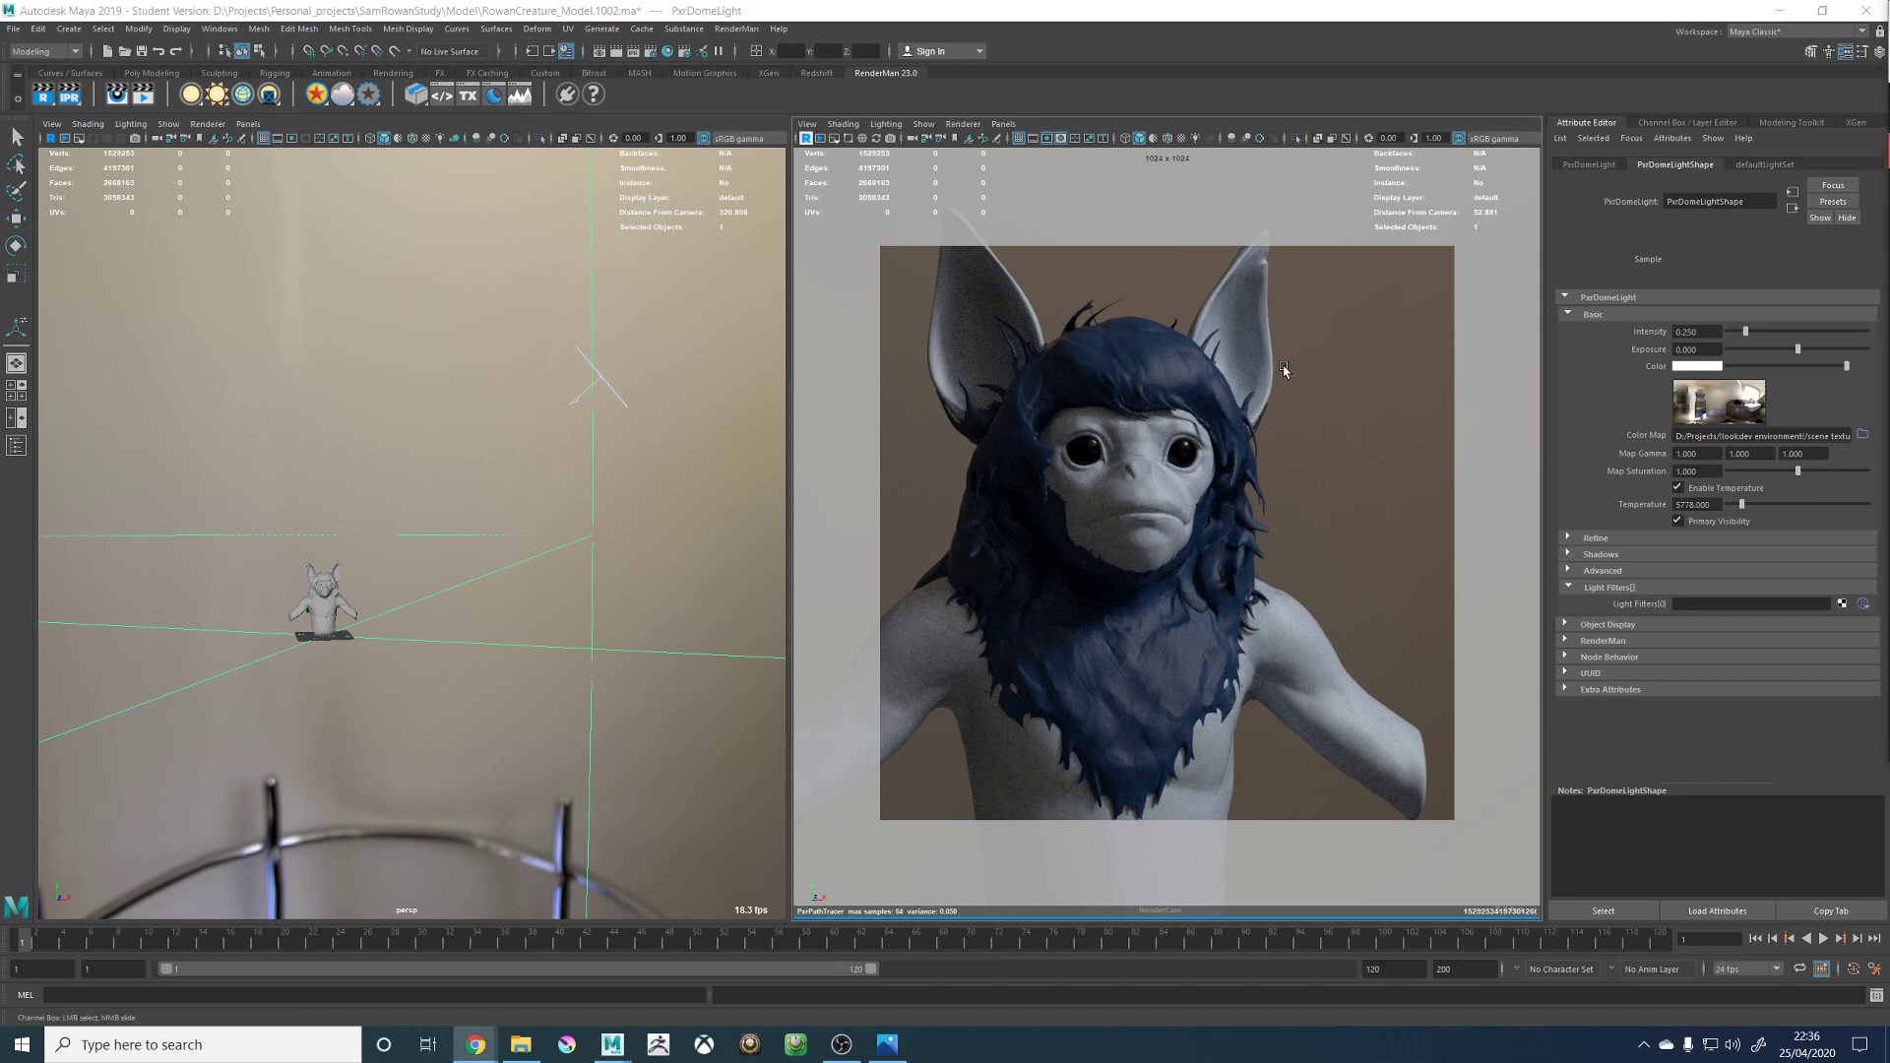
# Compare the render with the dome light's temperature disabled and enabled, leaving it enabled.
pyautogui.click(1678, 488)
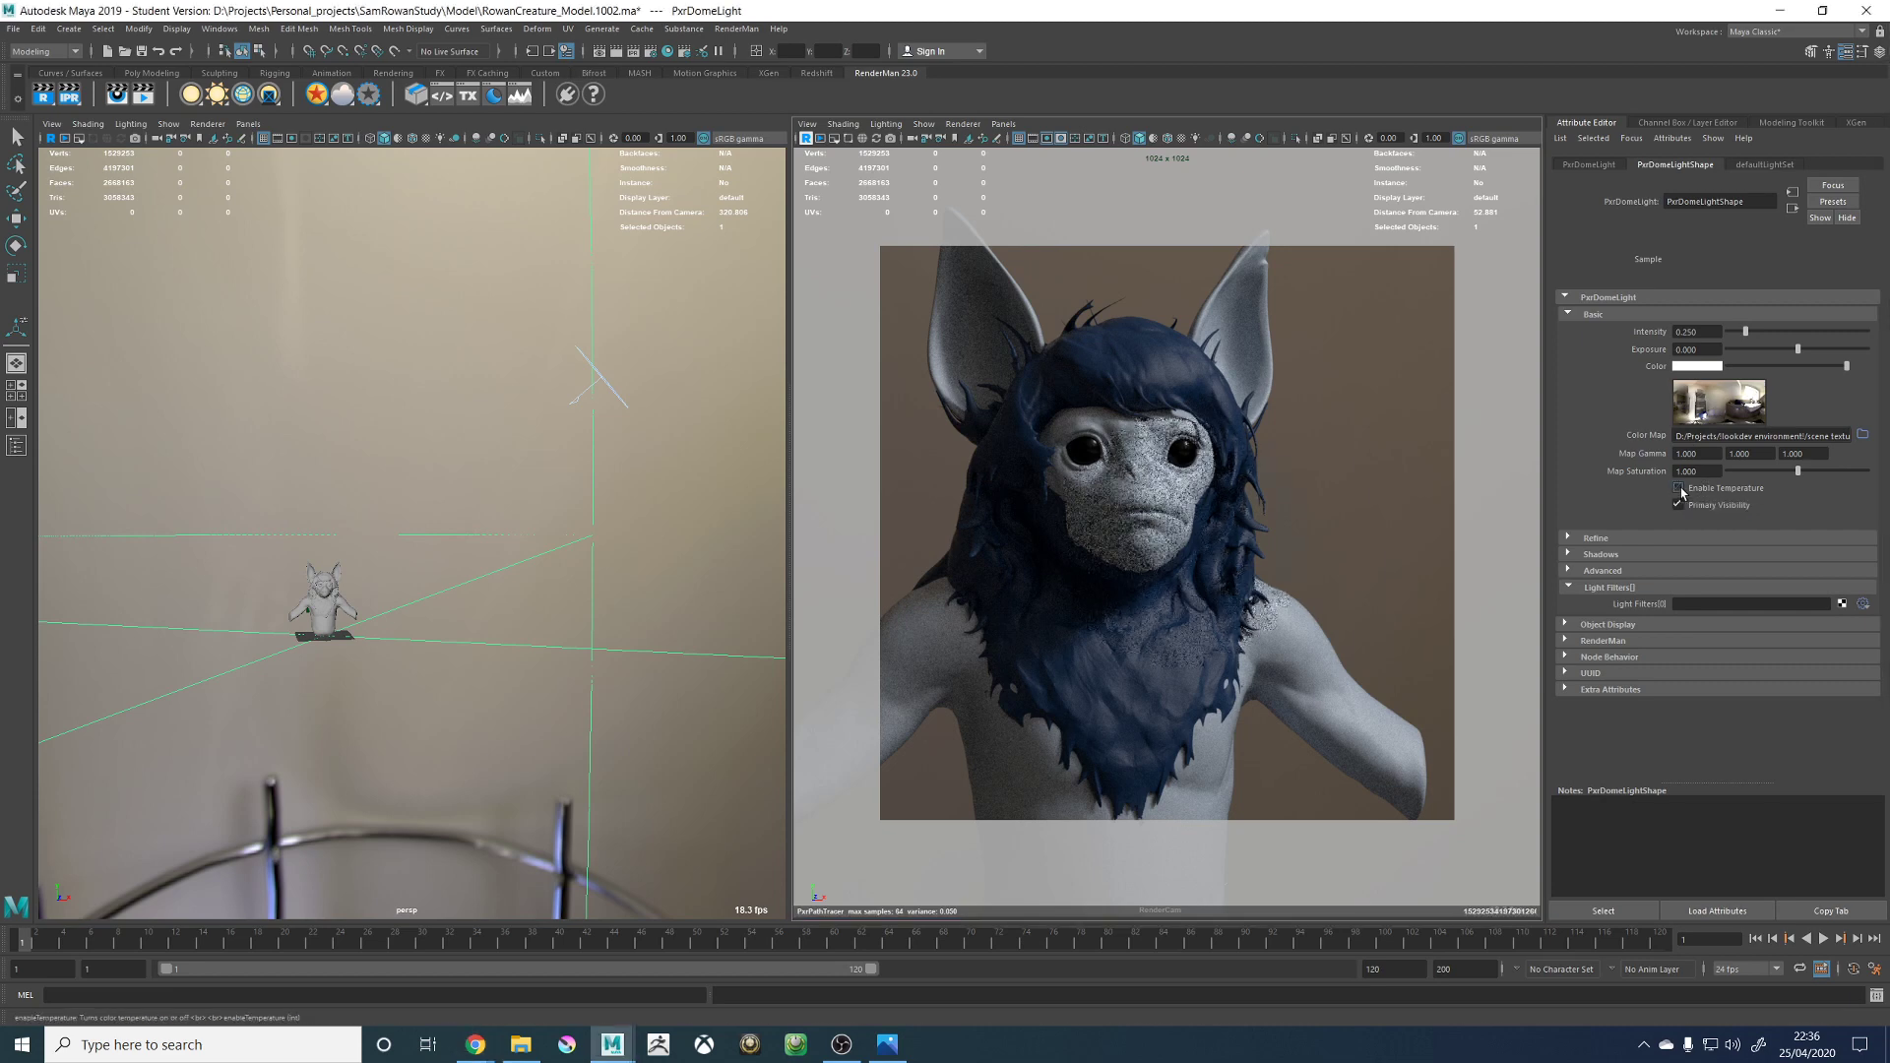
pyautogui.click(1679, 488)
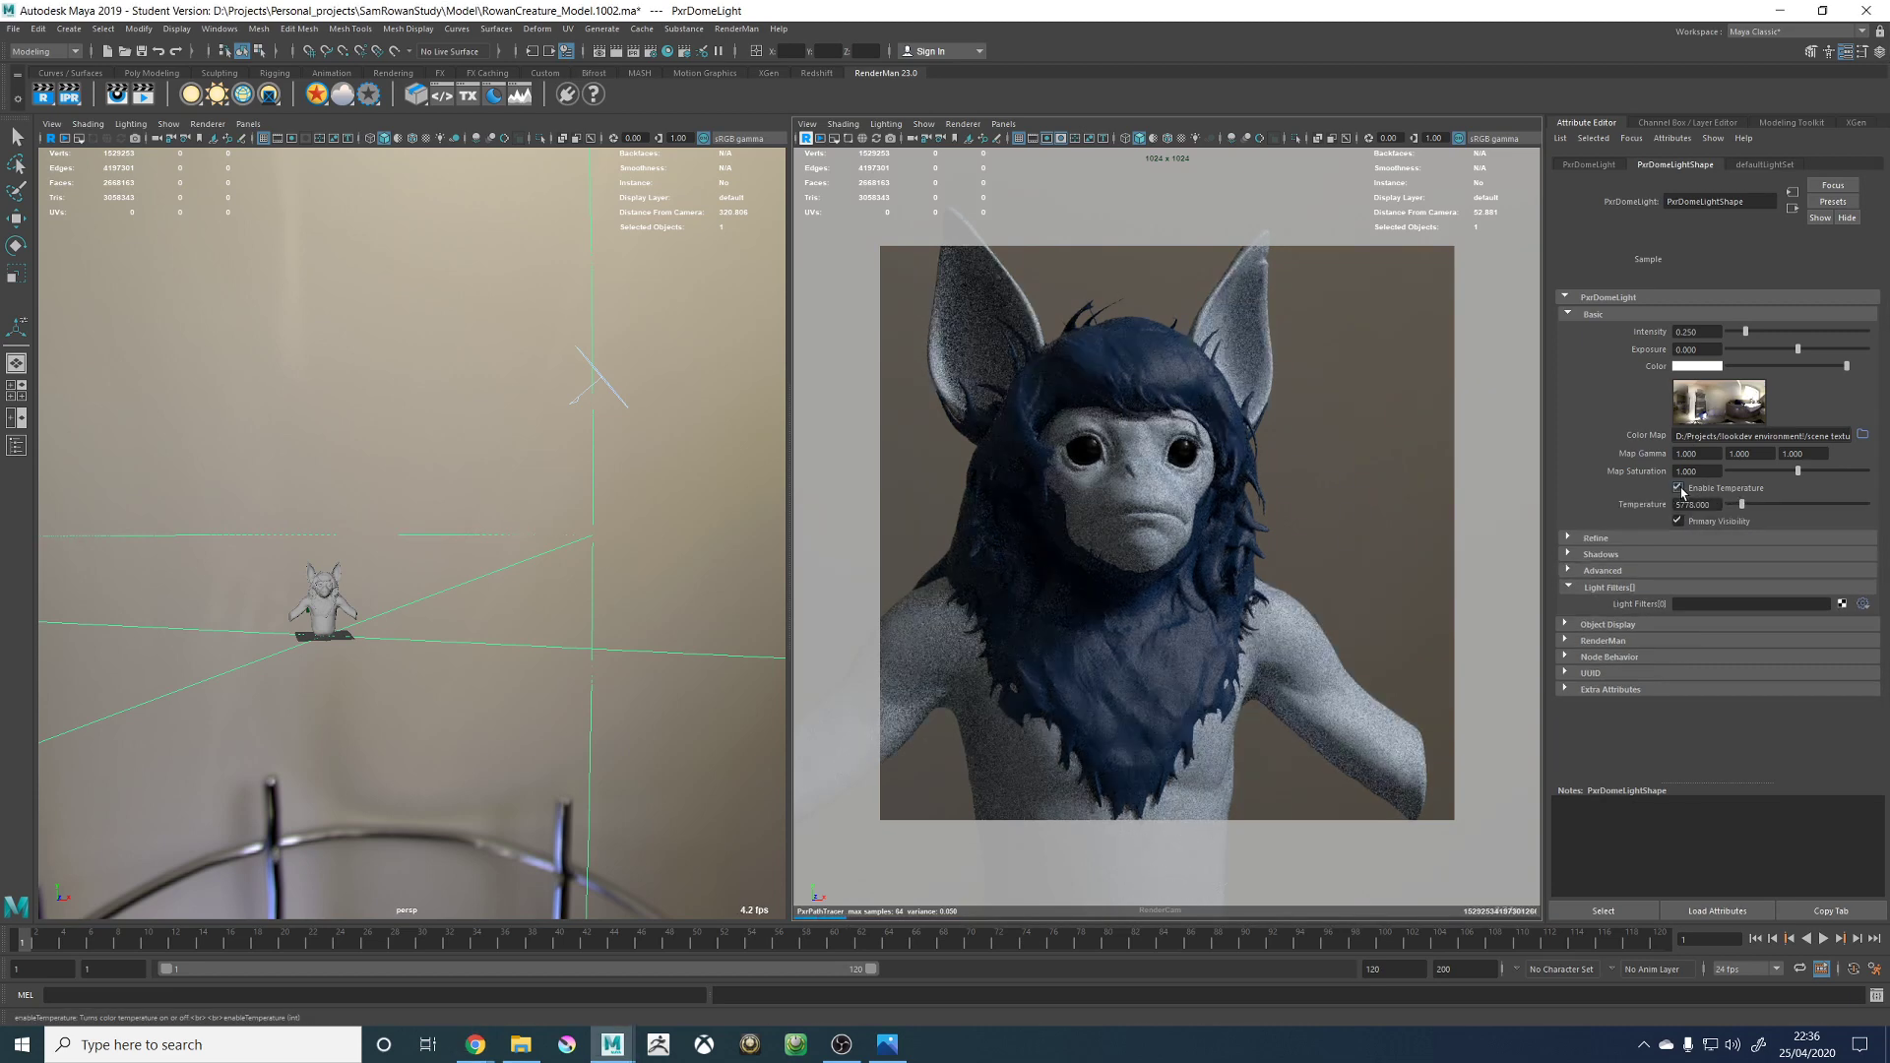
pyautogui.click(1679, 488)
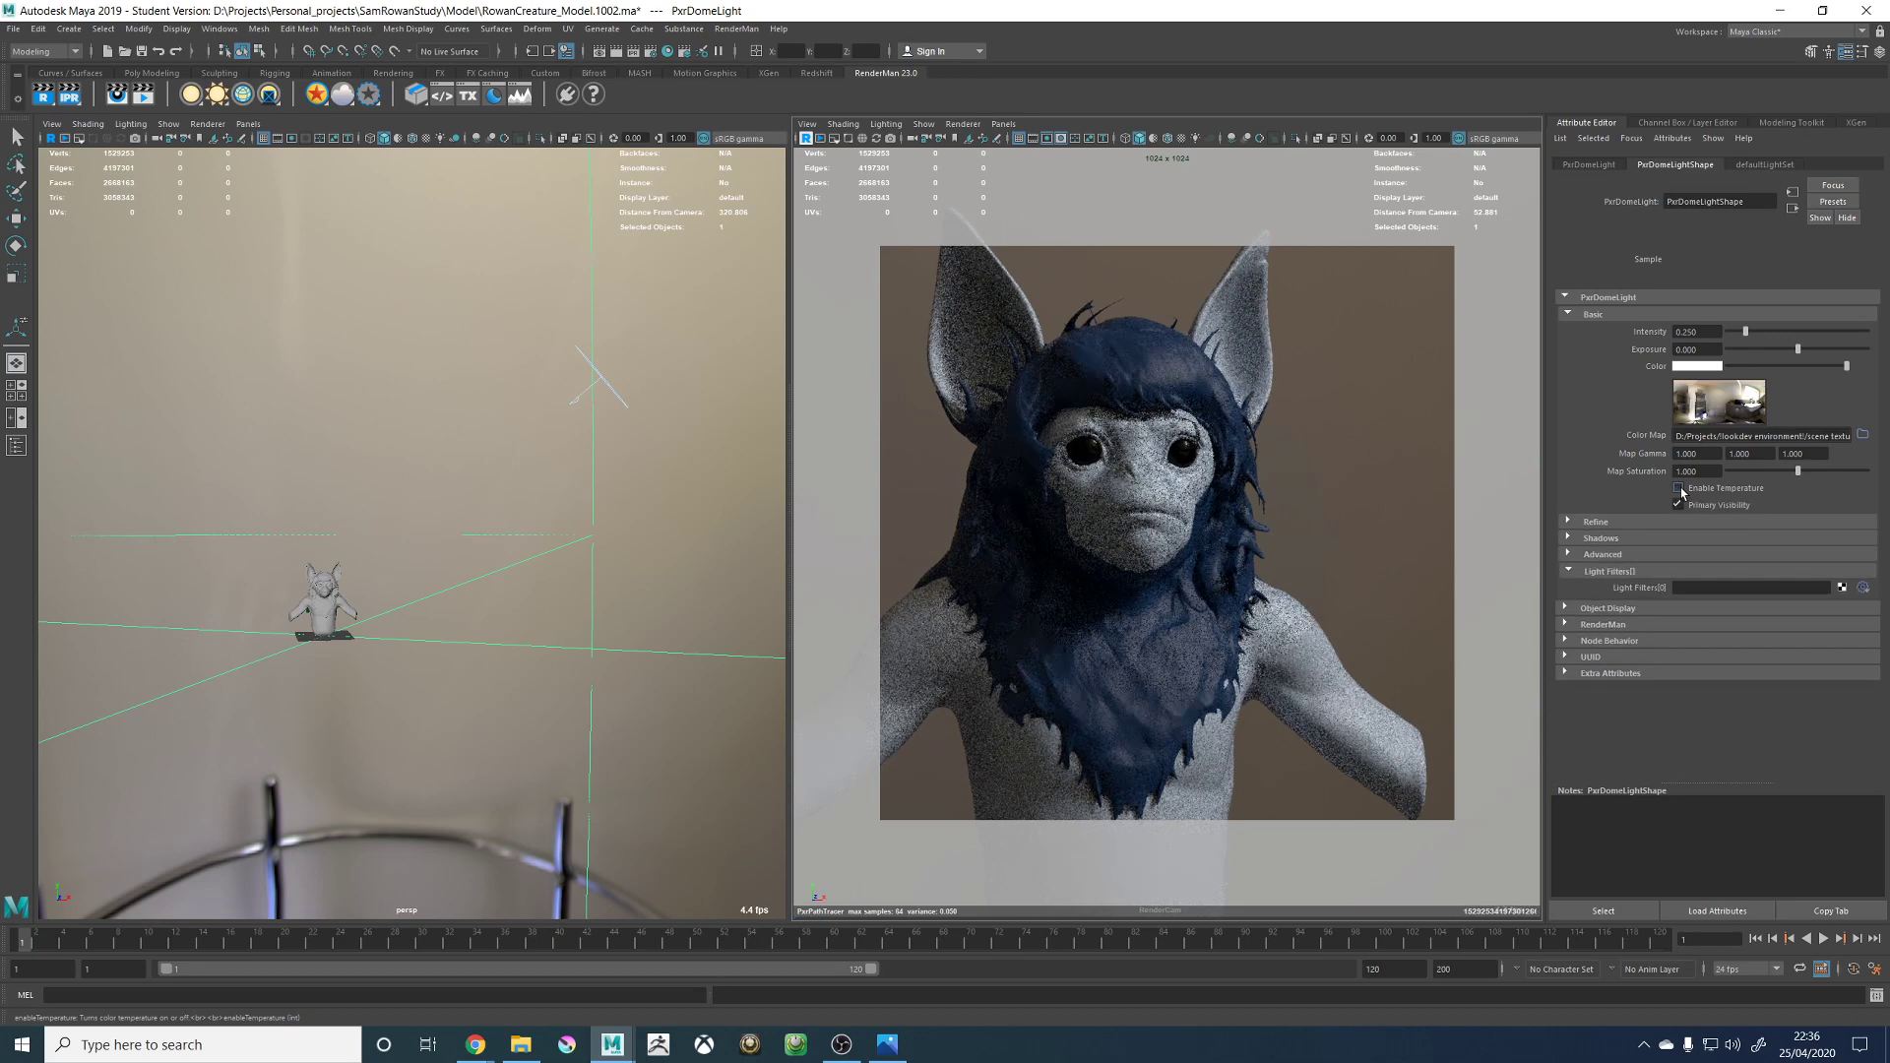
pyautogui.click(1678, 488)
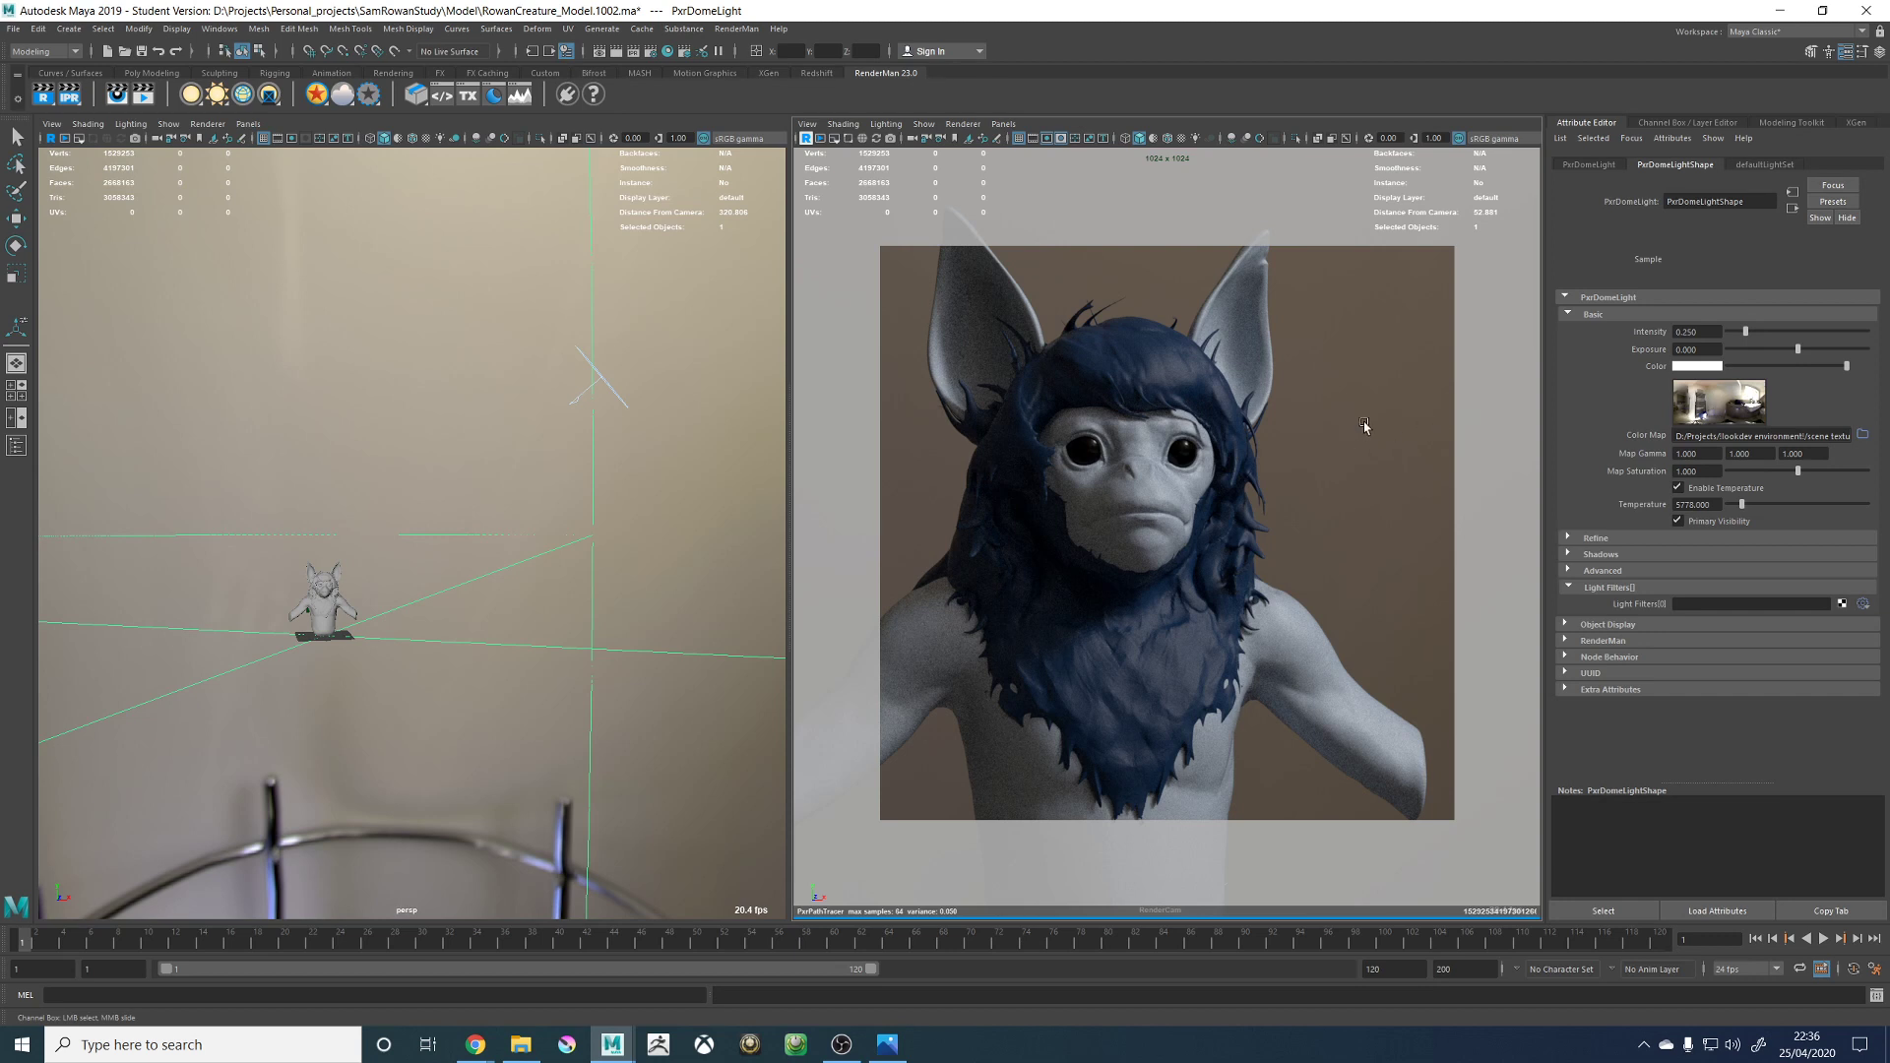
# Switch the RenderCam view to Viewport 2.0 and look at the camera's transform attributes.
pyautogui.click(960, 126)
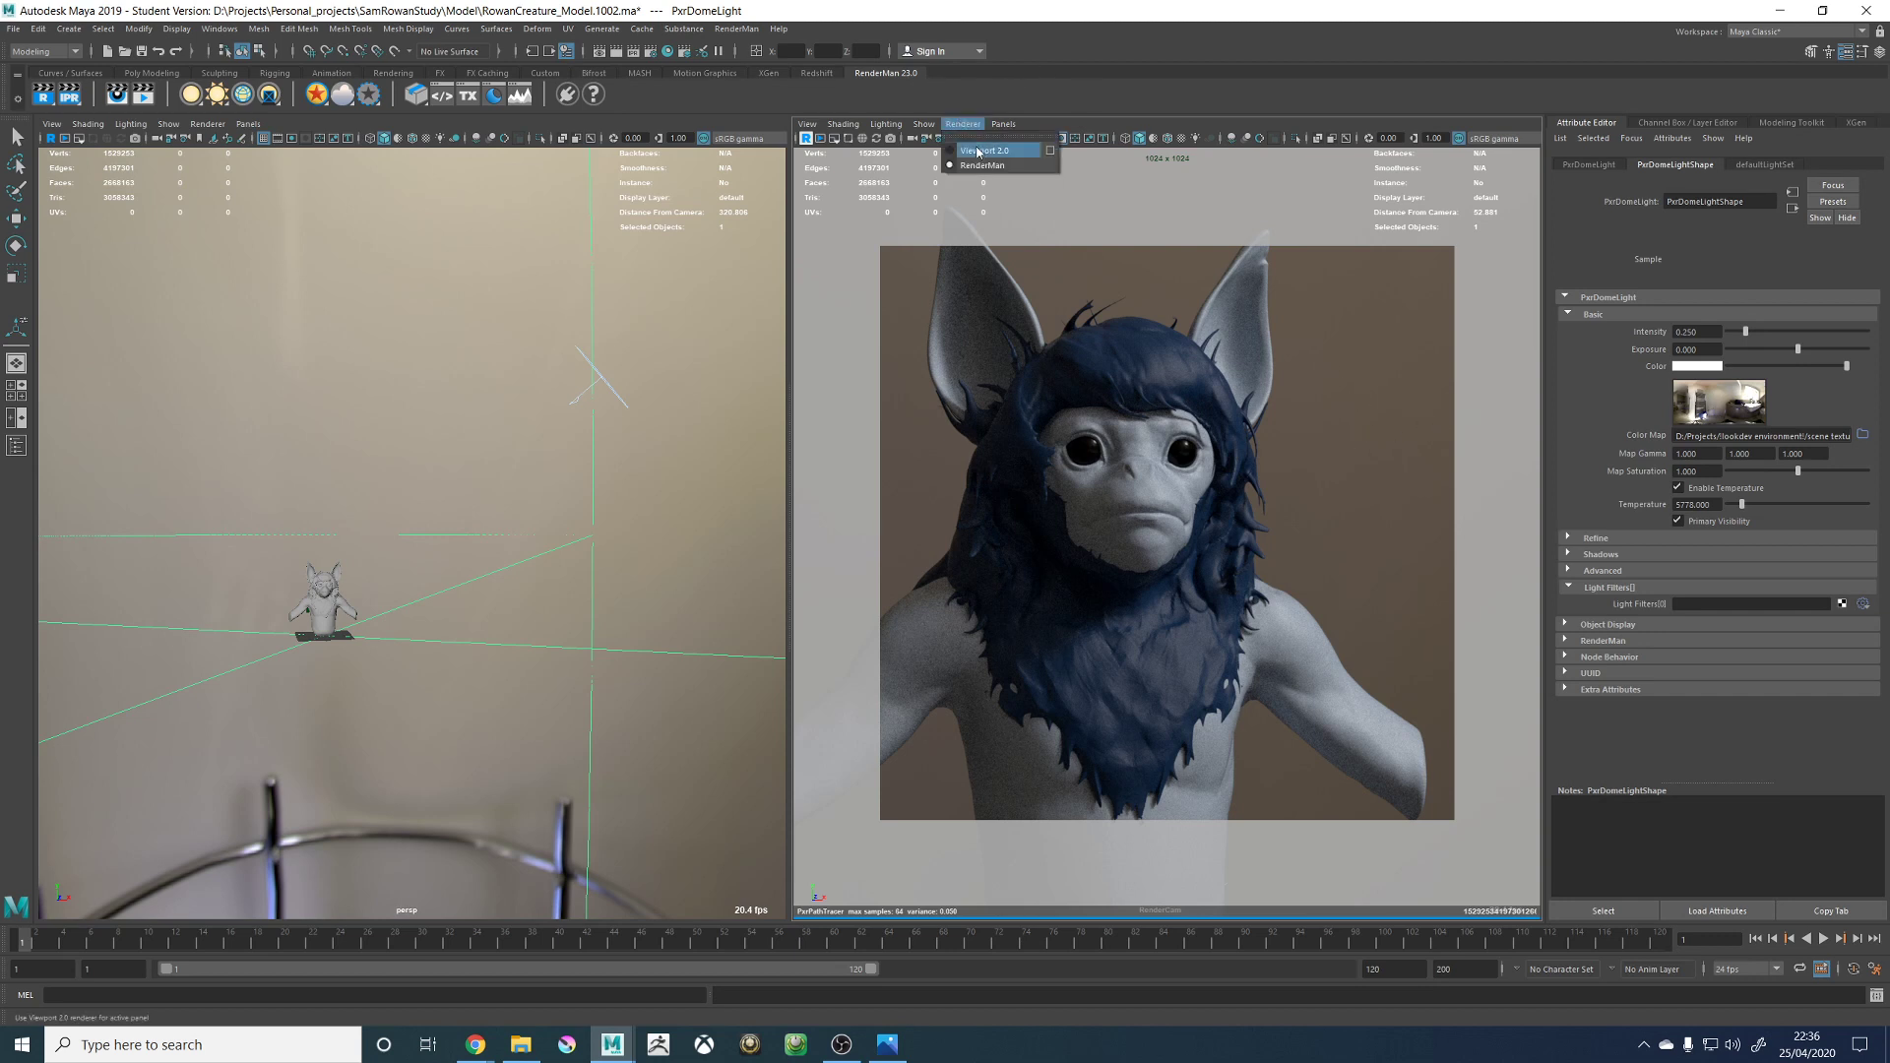
pyautogui.click(982, 140)
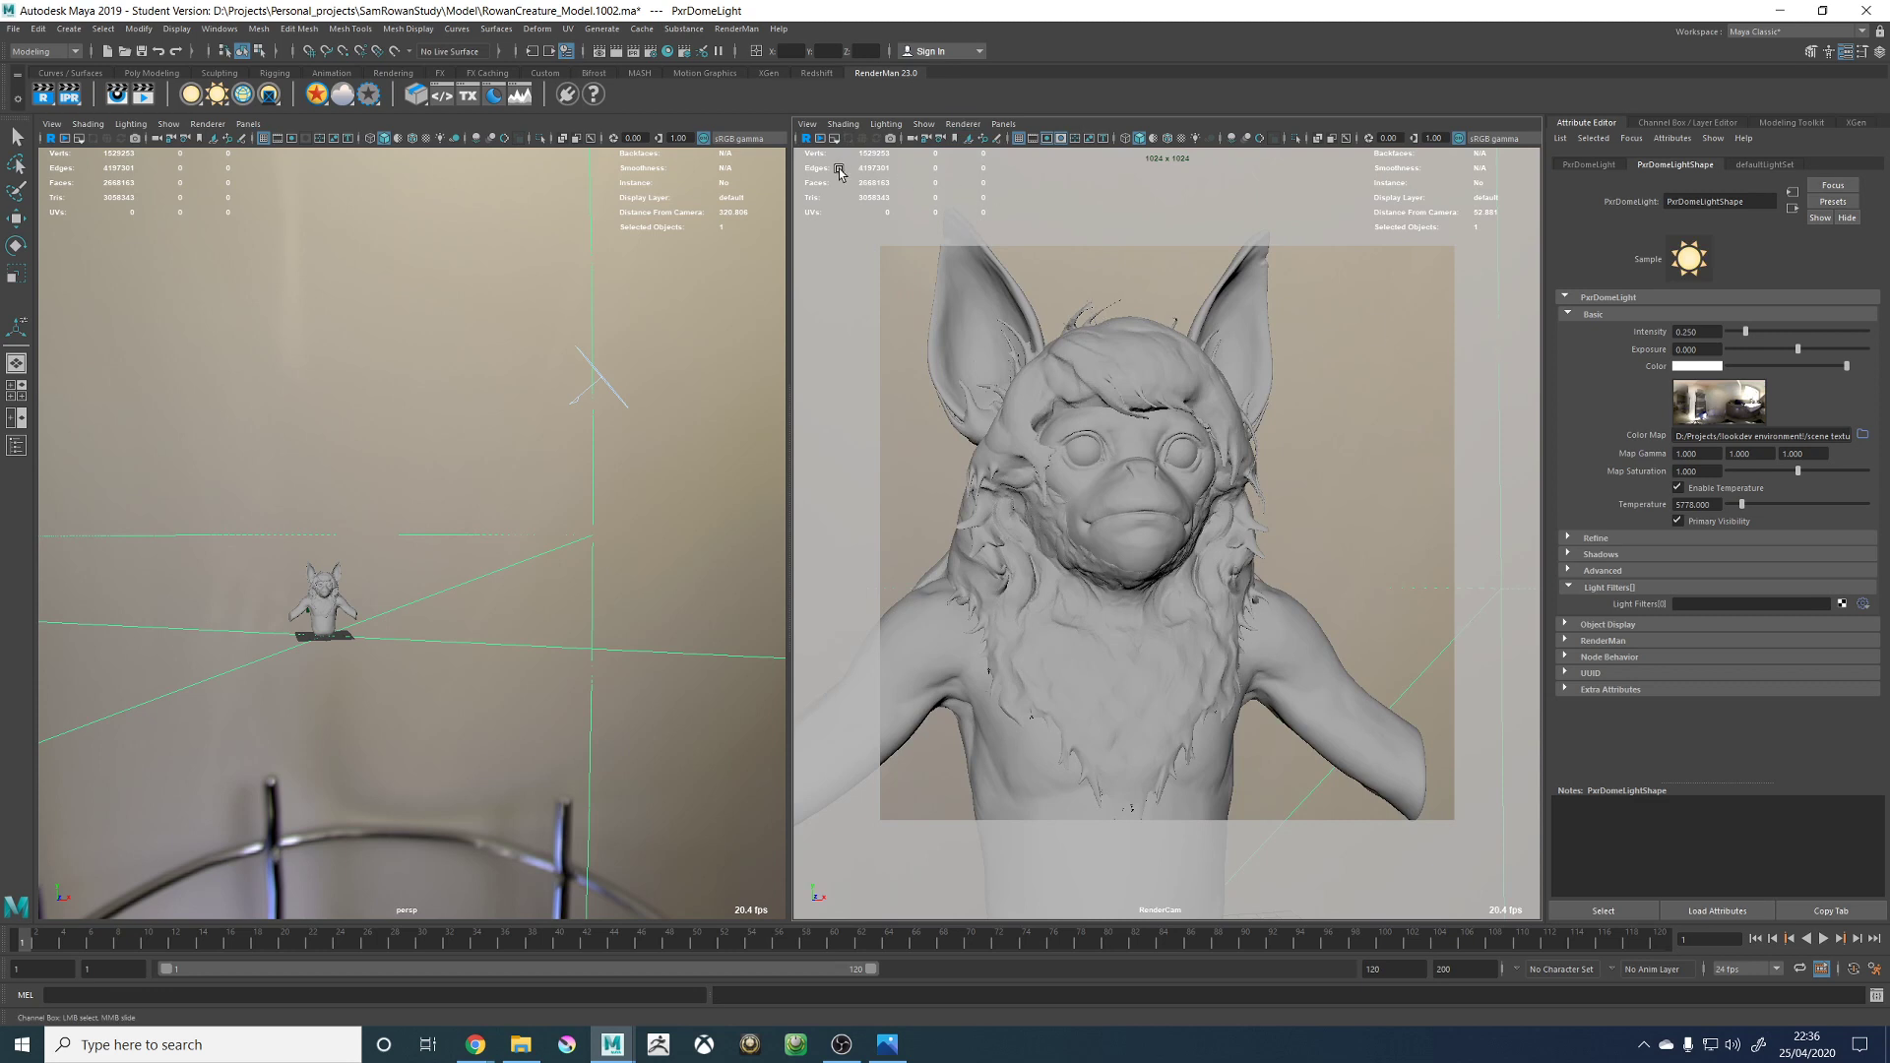
pyautogui.click(891, 139)
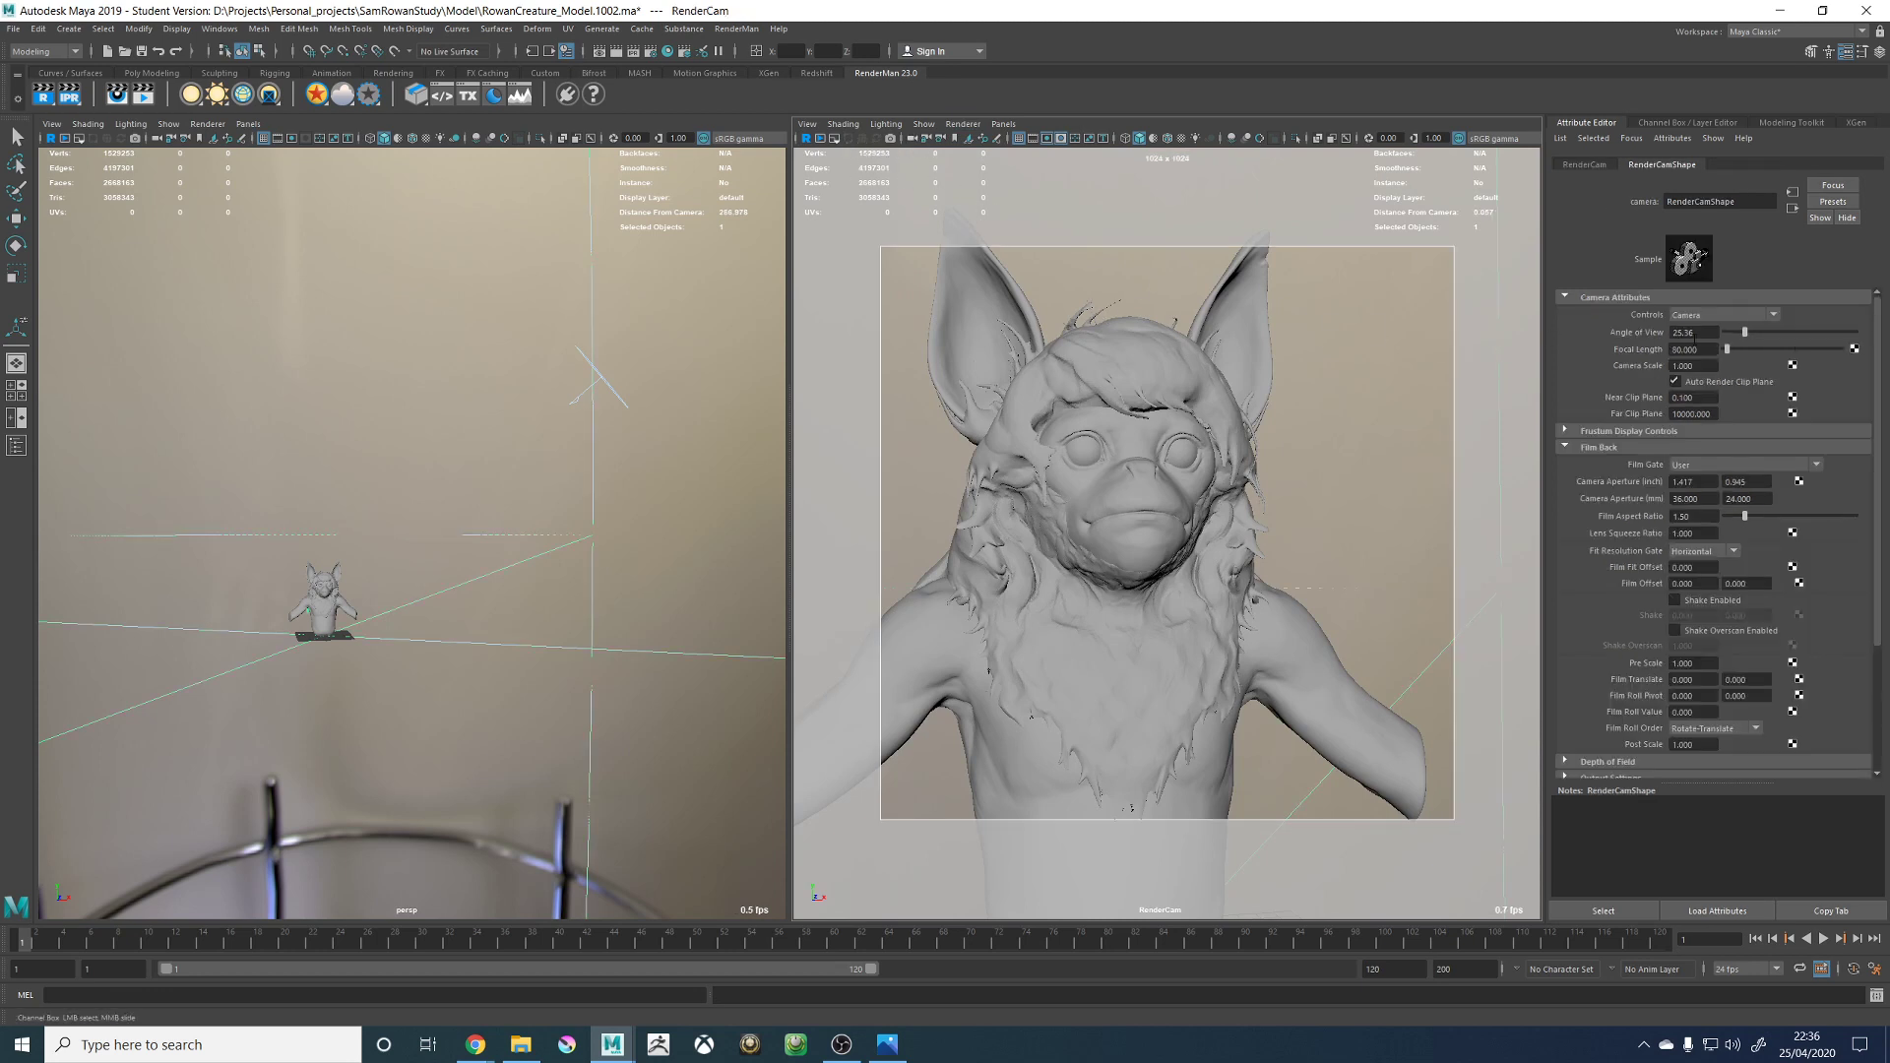
pyautogui.click(1583, 165)
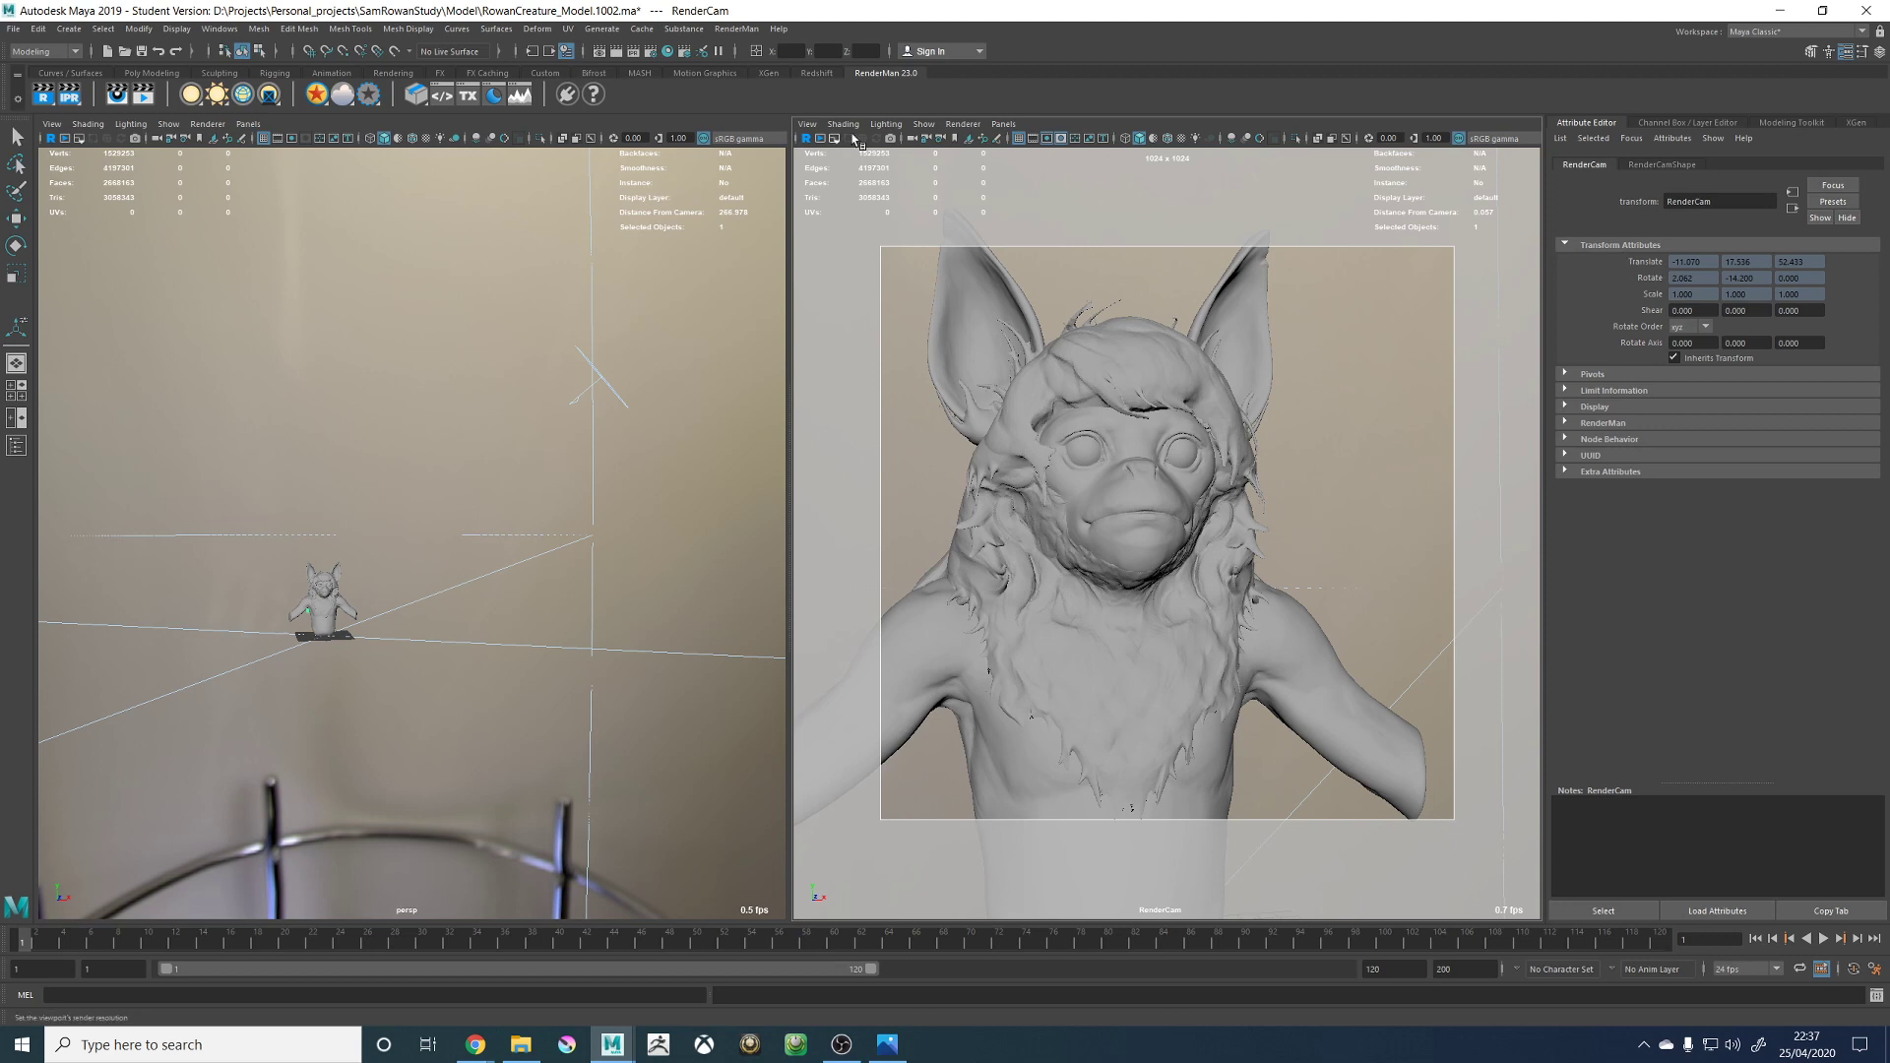
pyautogui.click(1002, 123)
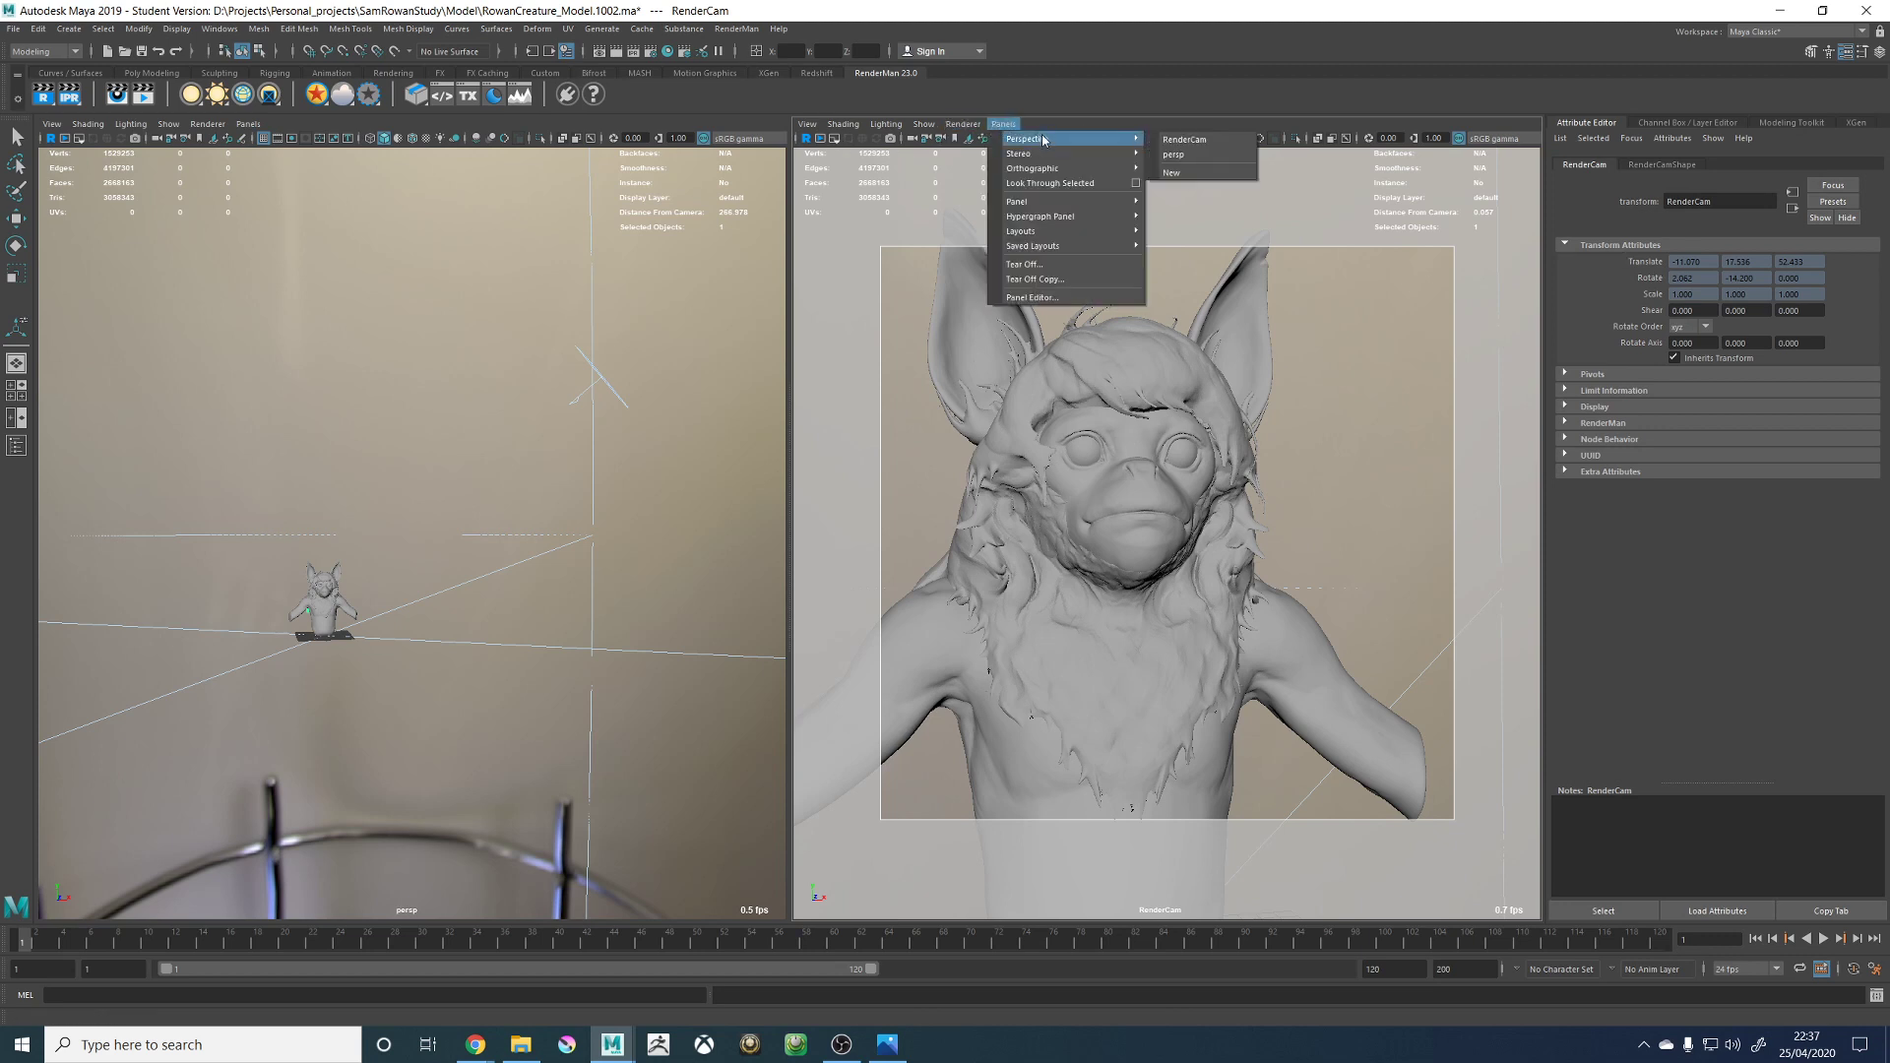
pyautogui.click(490, 557)
pyautogui.click(516, 506)
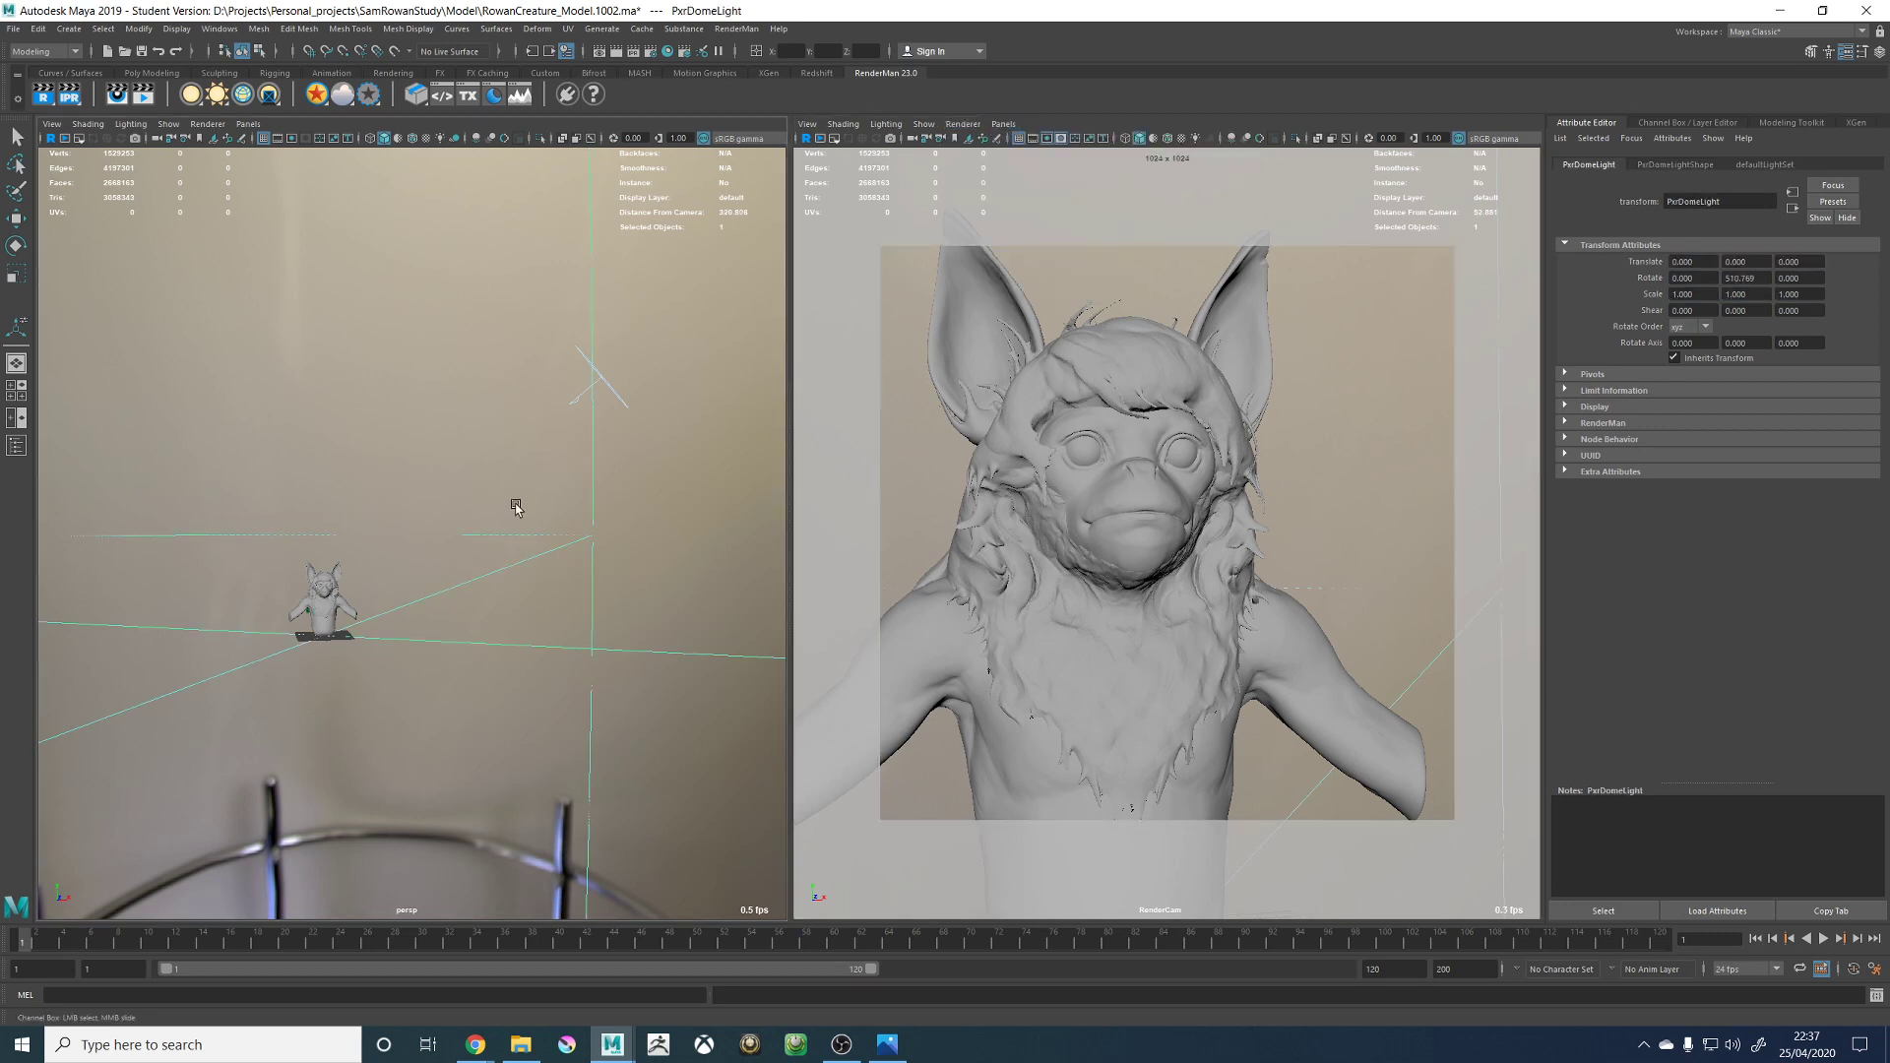
# In the maximised perspective view, create a Distance Tool measurement about 42 units long from the creature's base towards RenderCam.
pyautogui.press('space')
pyautogui.keyDown('alt'); pyautogui.moveTo(515, 506); pyautogui.dragTo(881, 458); pyautogui.keyUp('alt')
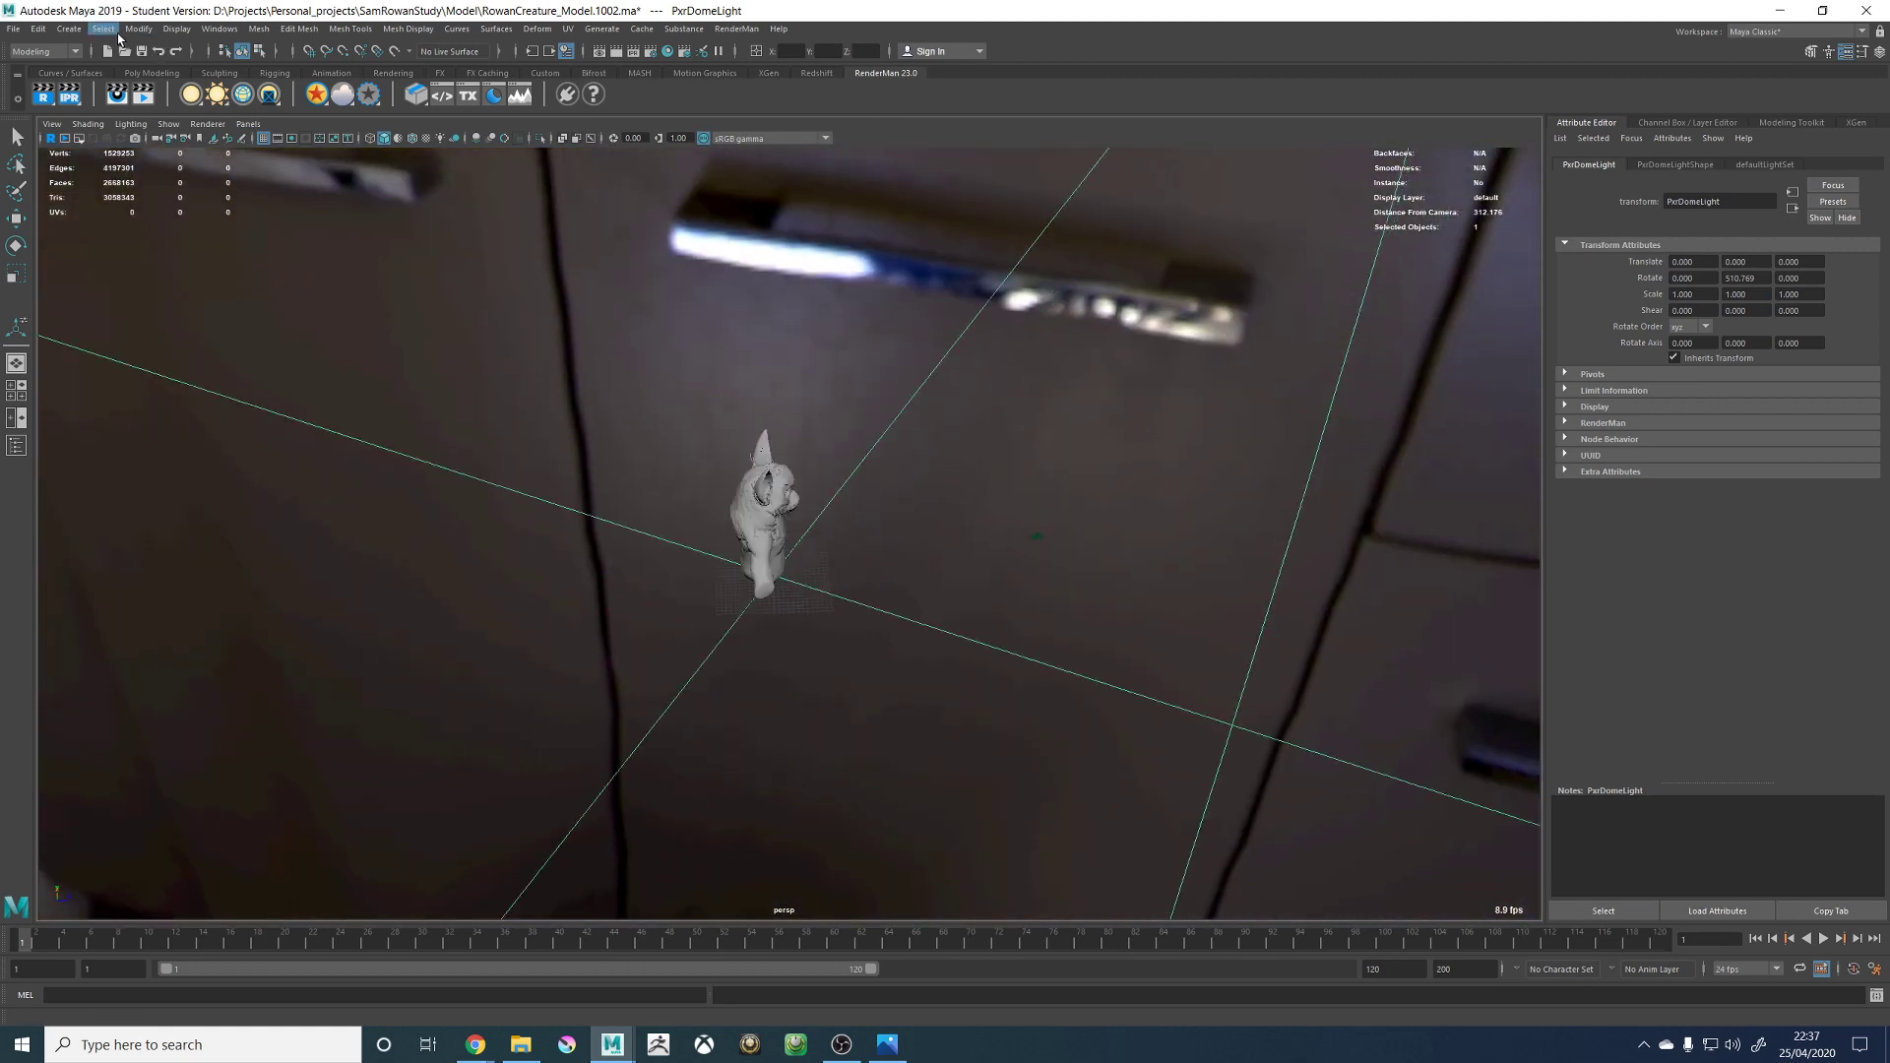
pyautogui.click(69, 29)
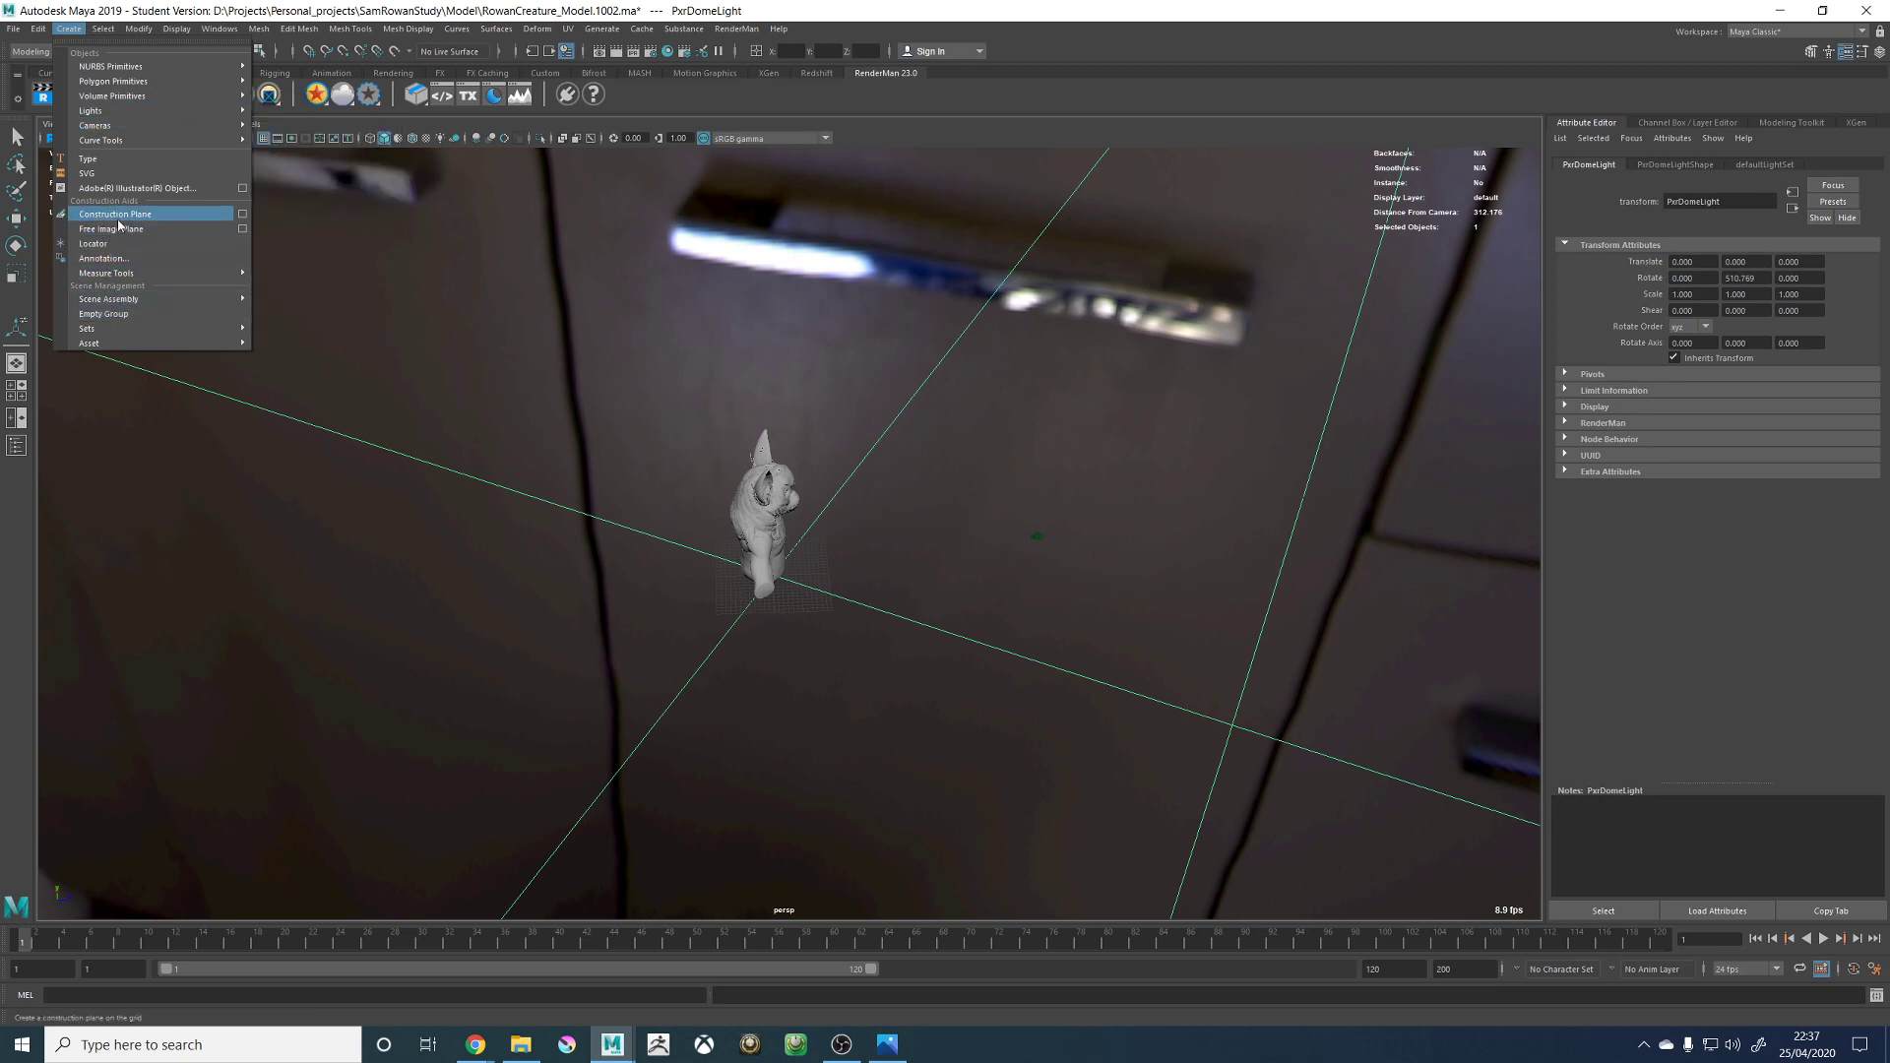
pyautogui.moveTo(108, 272)
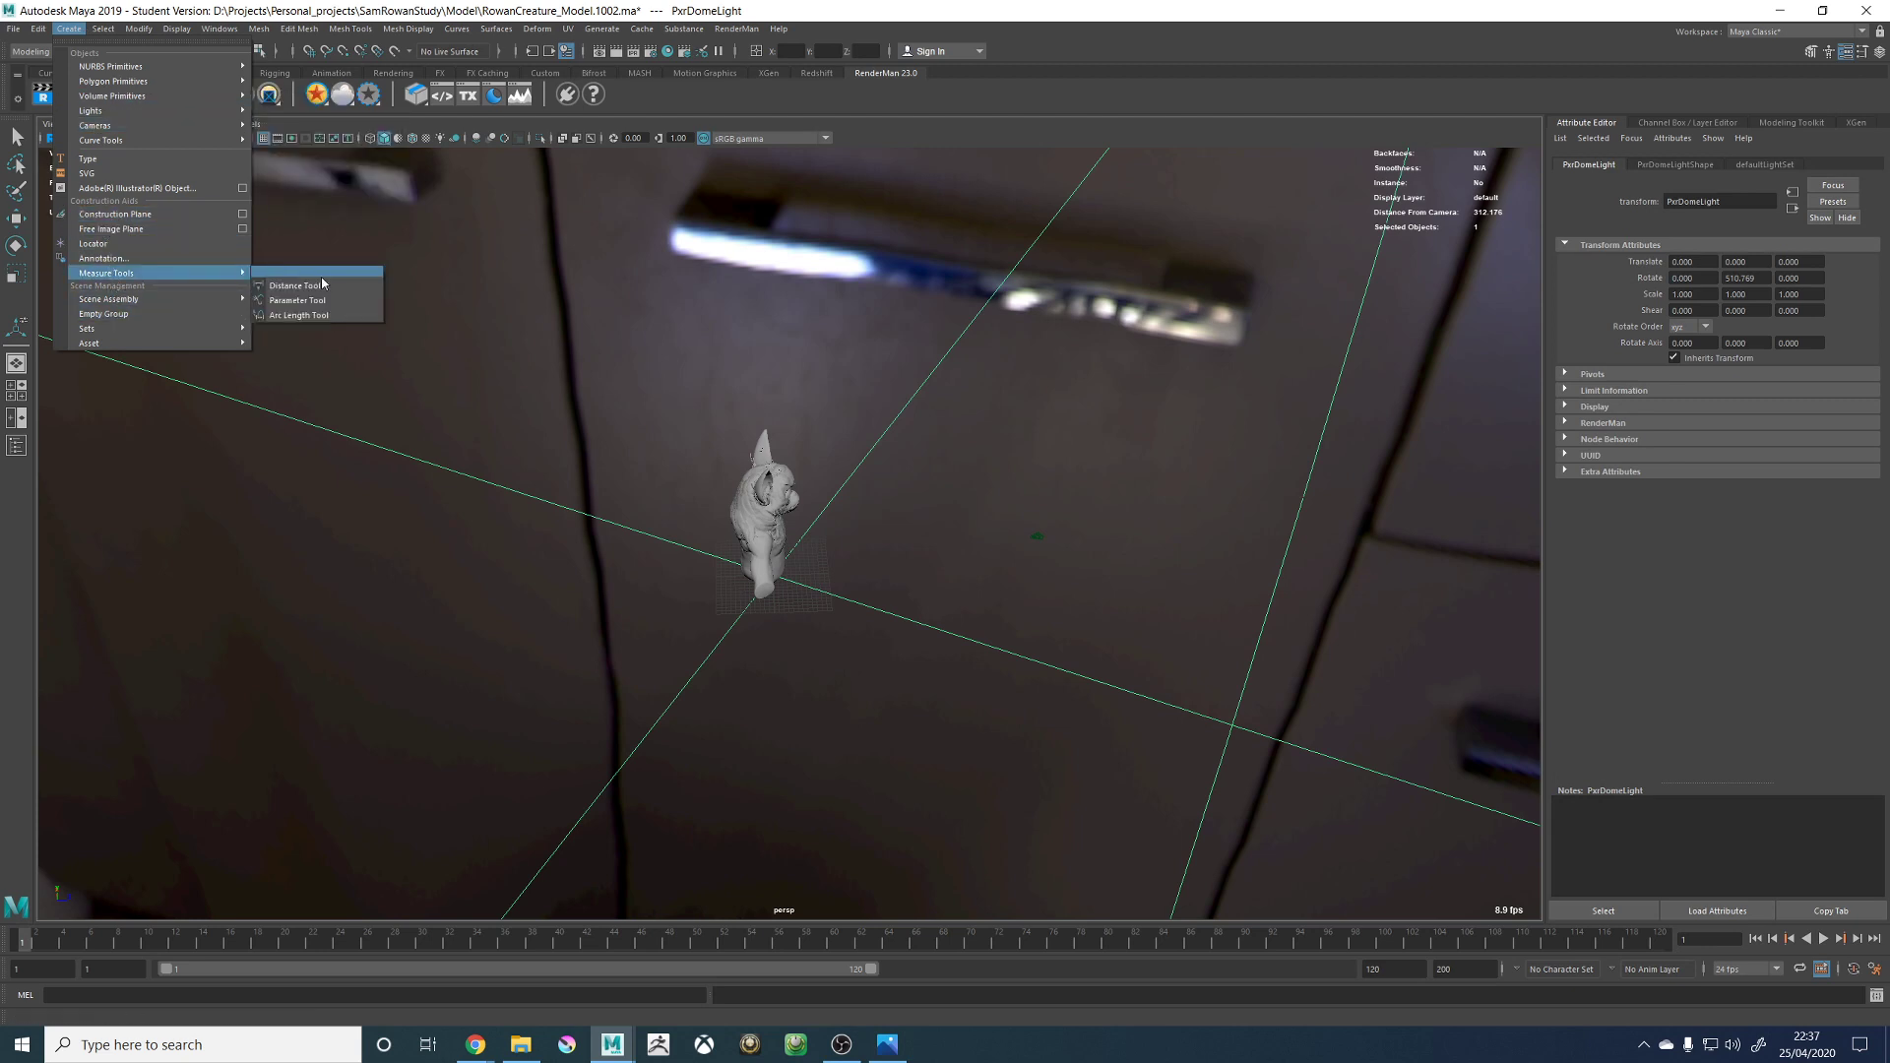
pyautogui.click(295, 275)
pyautogui.moveTo(859, 602); pyautogui.dragTo(630, 546)
pyautogui.press('w')
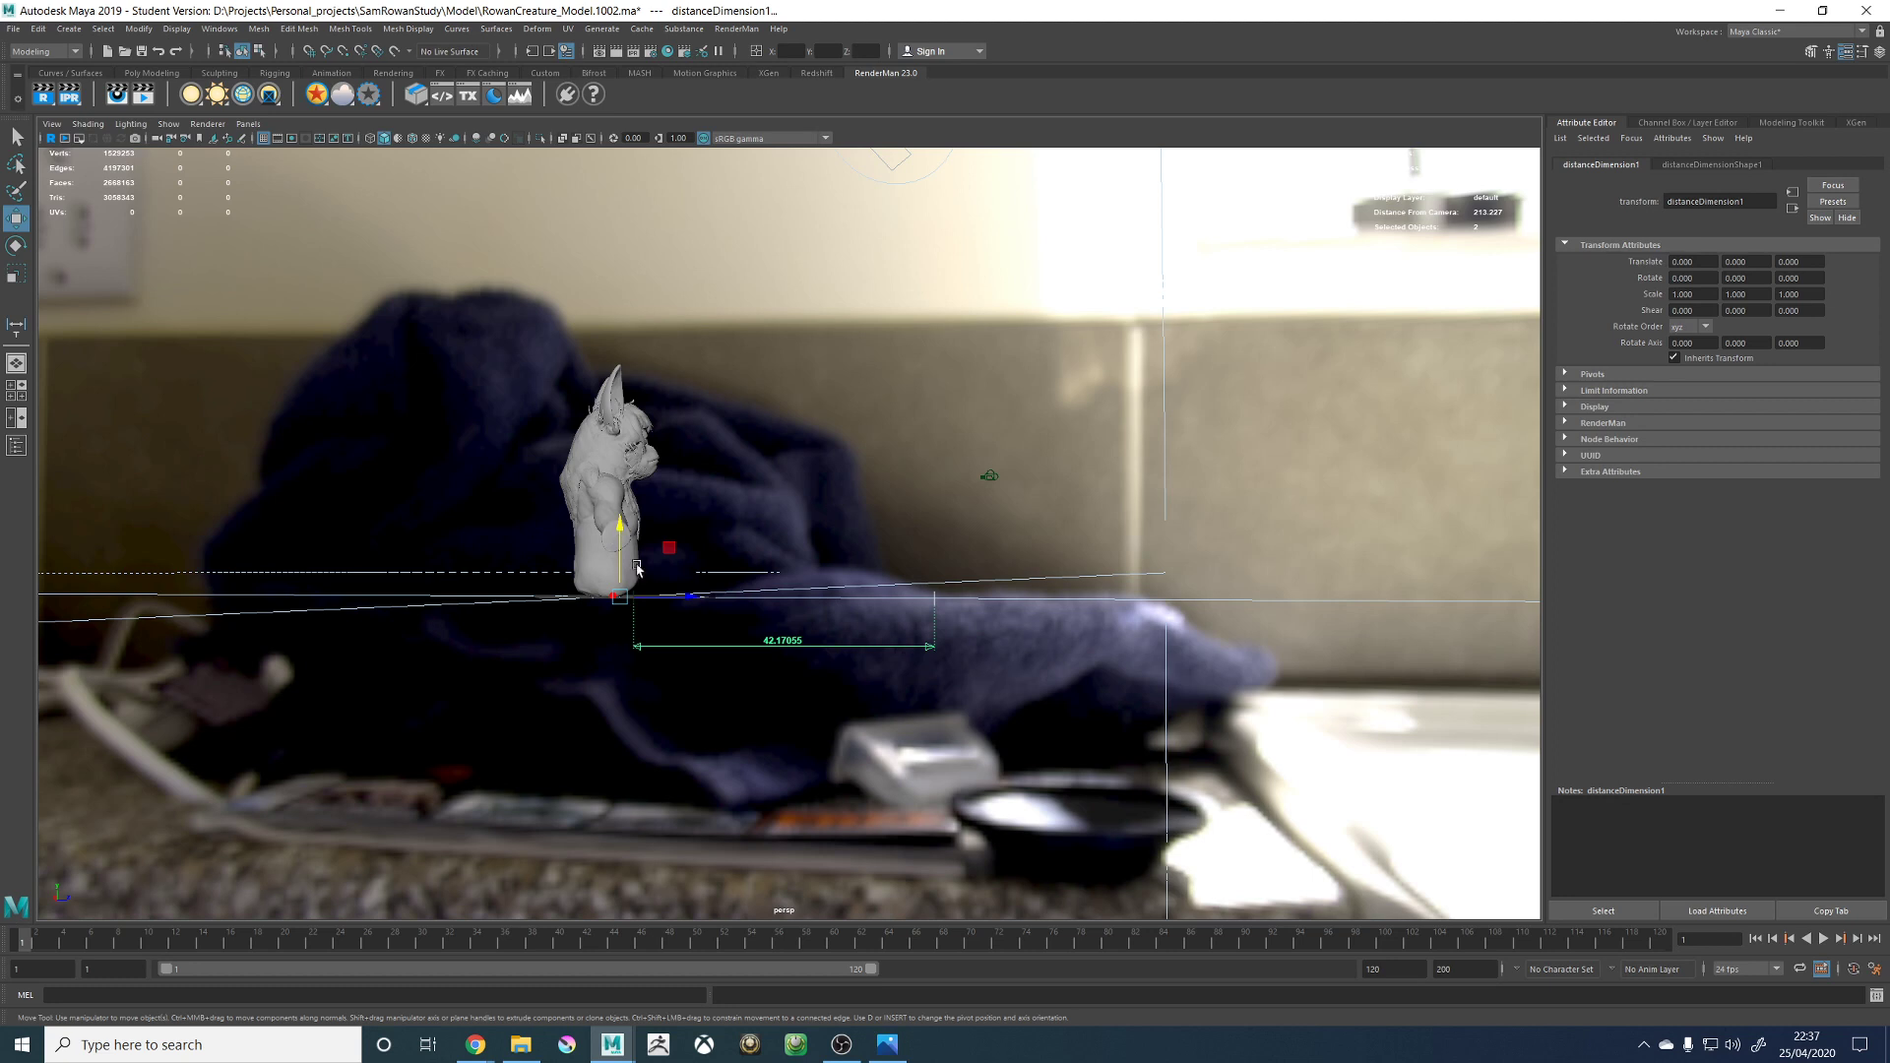
# Select the measurement's locator at the creature's base and raise it to head height, about 21.5 units up.
pyautogui.click(656, 635)
pyautogui.scroll(5, 610, 644)
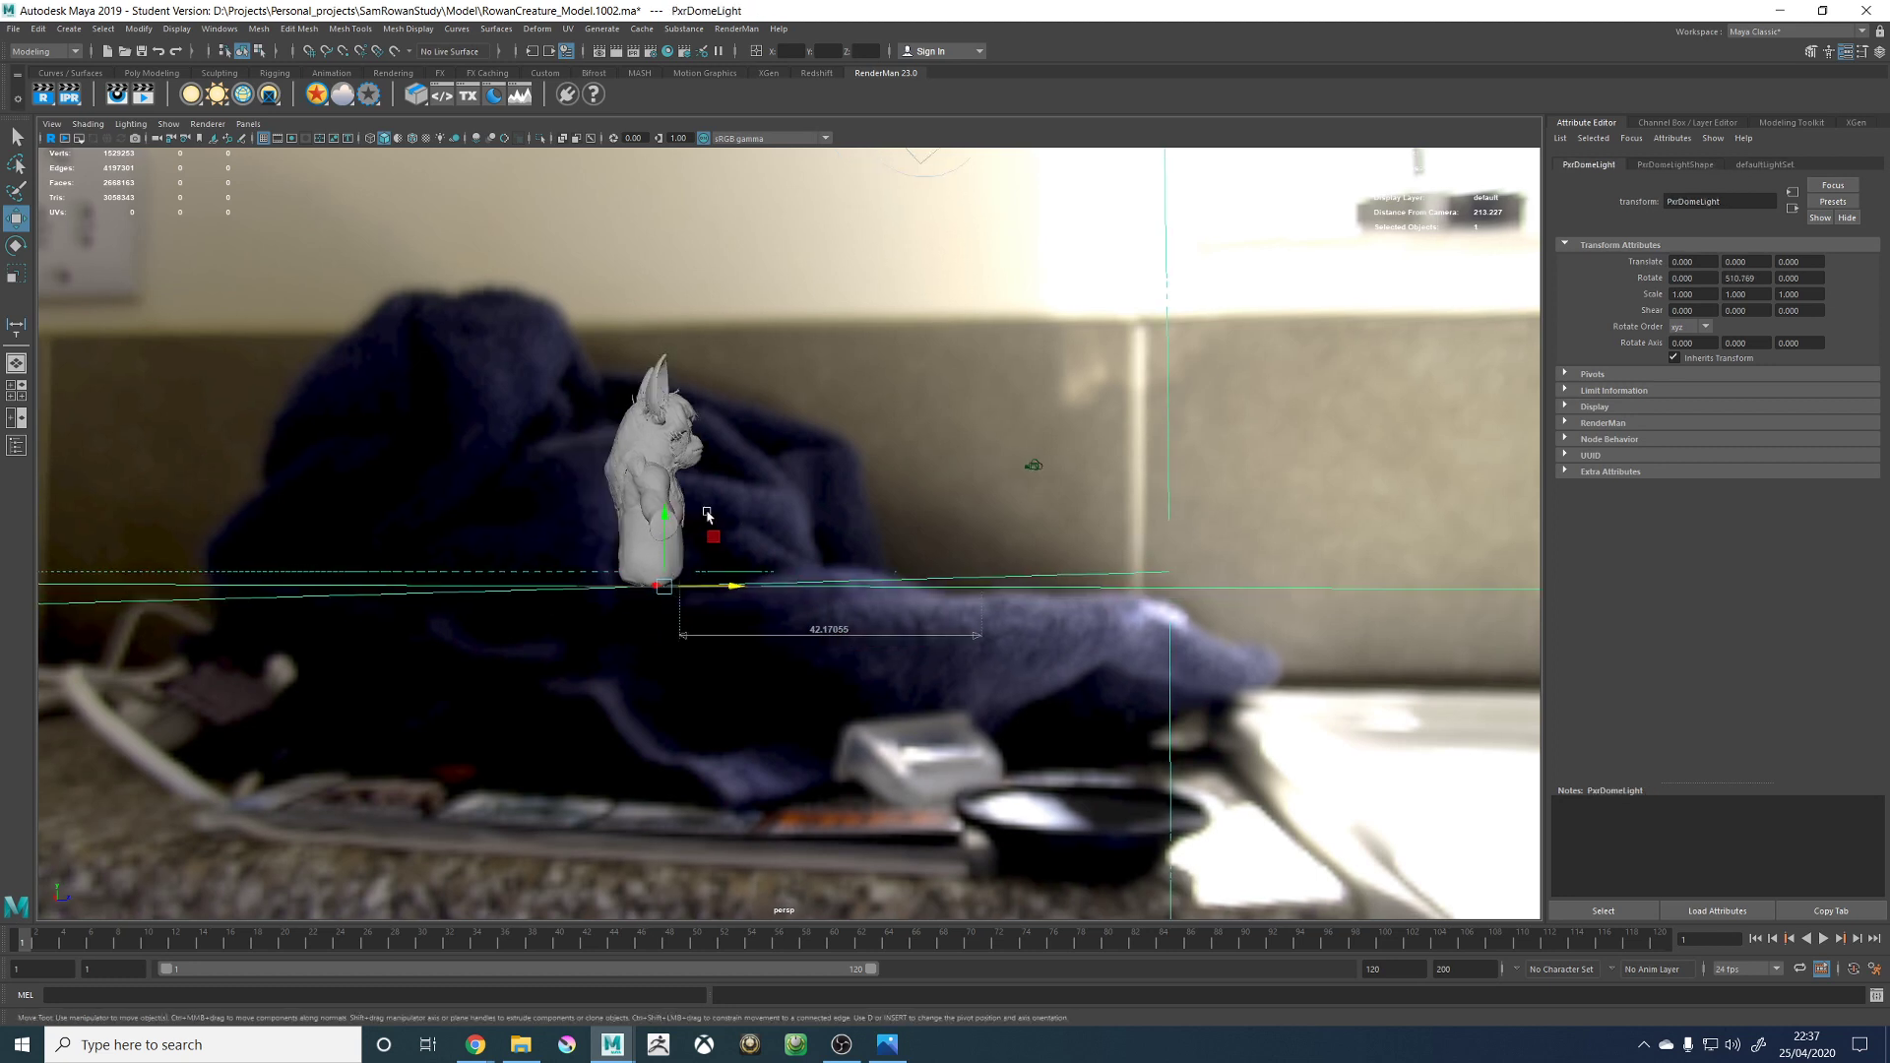
pyautogui.click(444, 693)
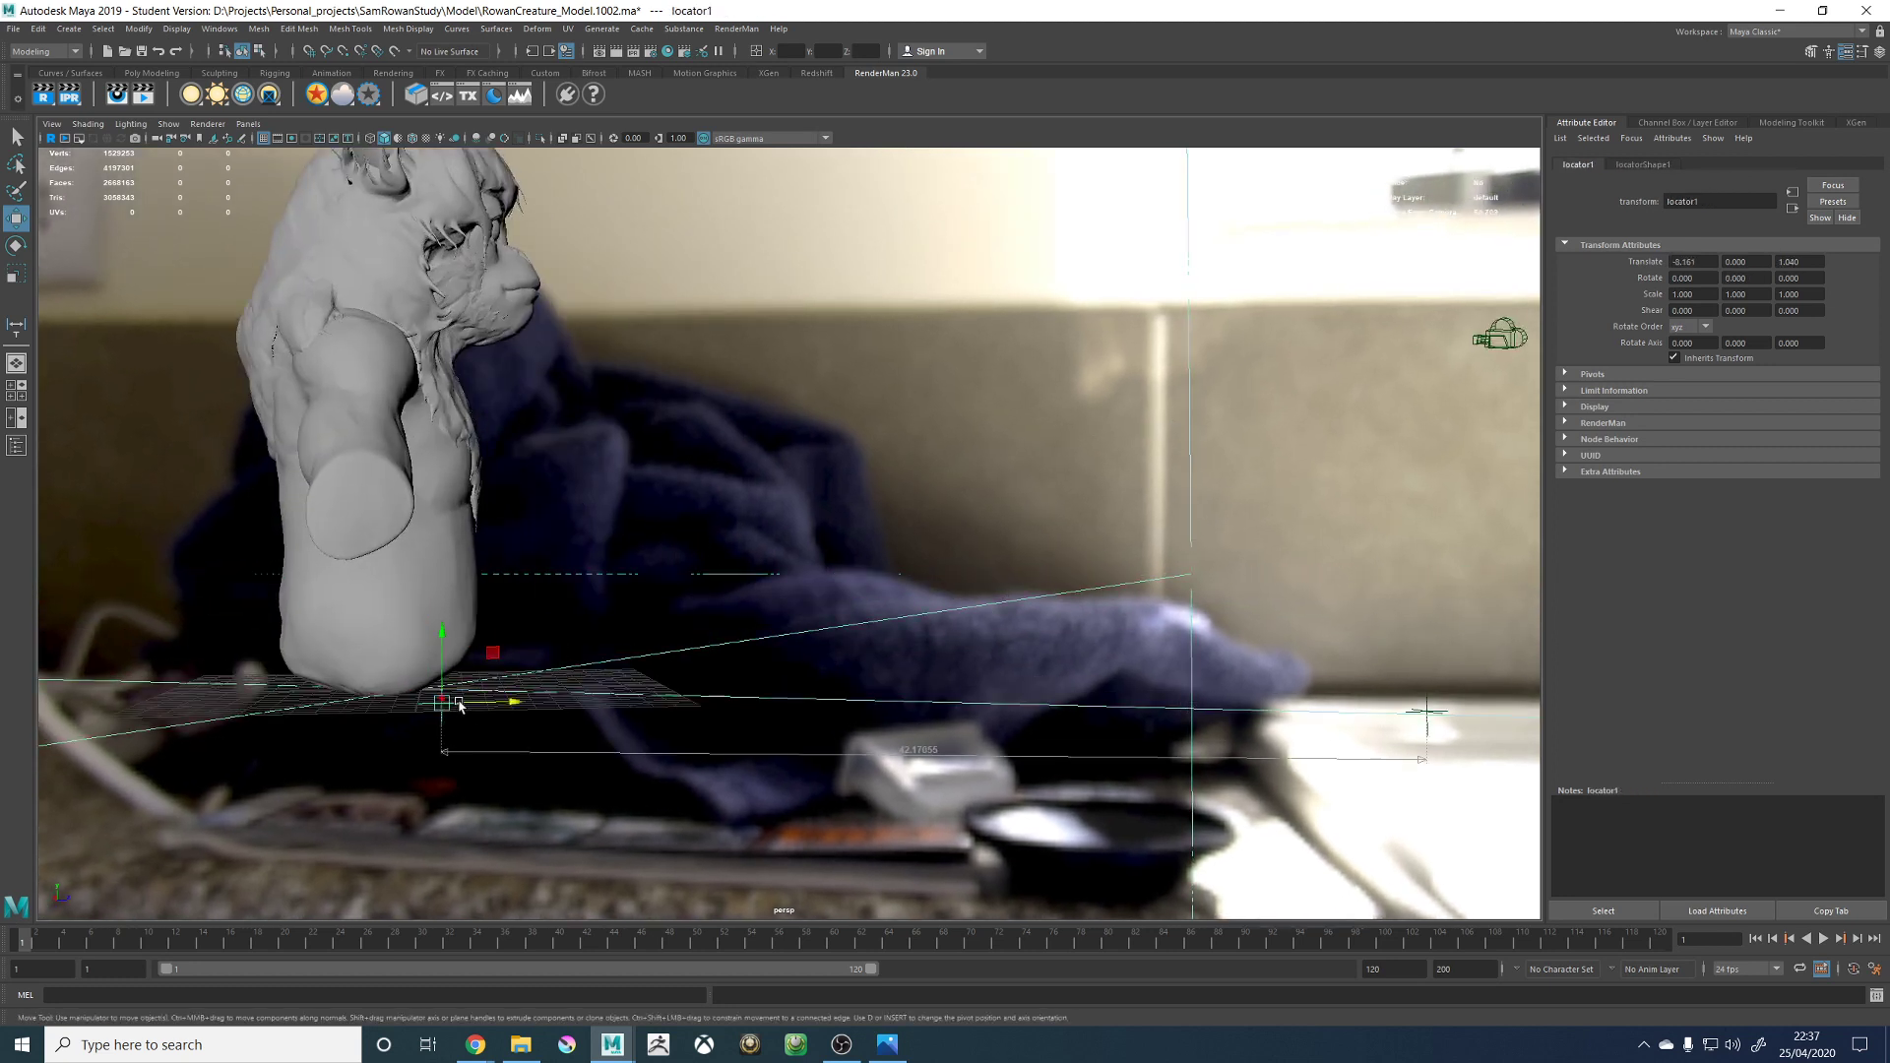
pyautogui.scroll(-3, 555, 615)
pyautogui.moveTo(536, 595); pyautogui.dragTo(602, 305)
pyautogui.keyDown('alt'); pyautogui.moveTo(602, 305); pyautogui.dragTo(504, 340); pyautogui.keyUp('alt')
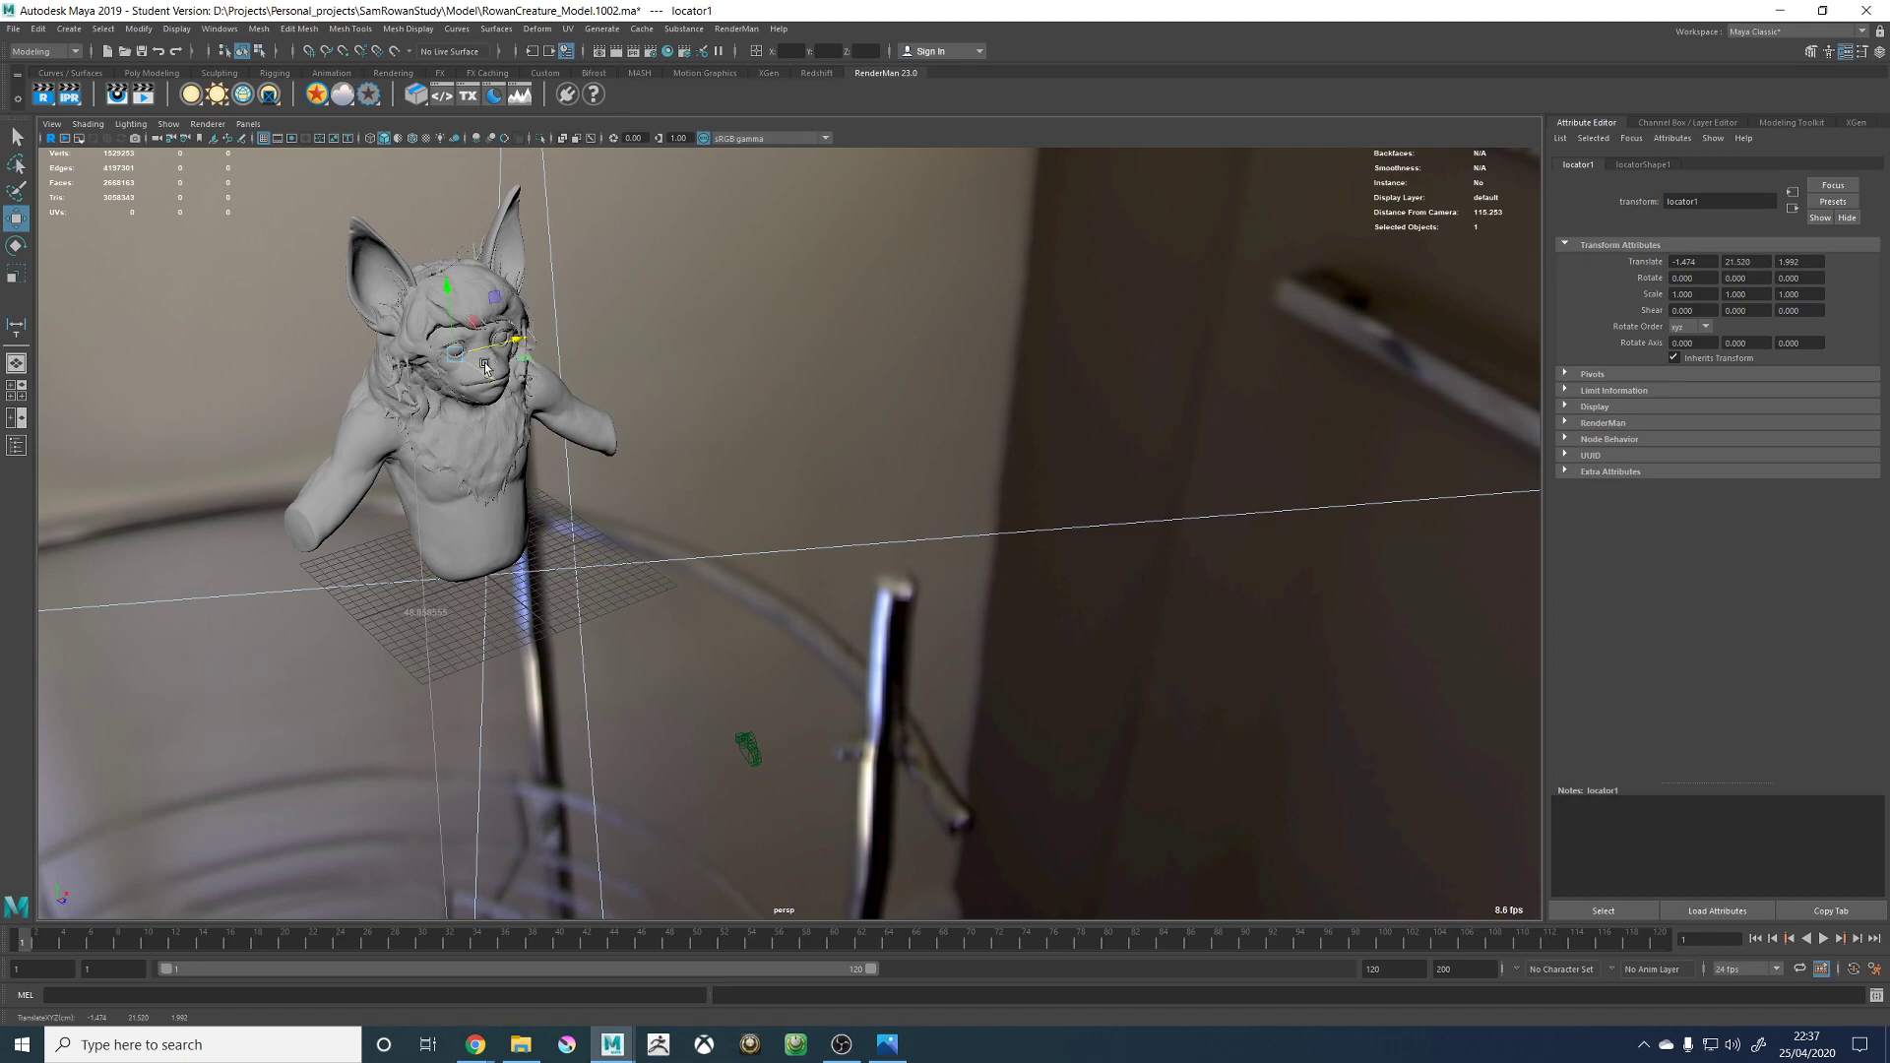
# Fine-position the creature-side locator on the front of the eye, at about 22.4 units up and 3.3 in Z.
pyautogui.press('f')
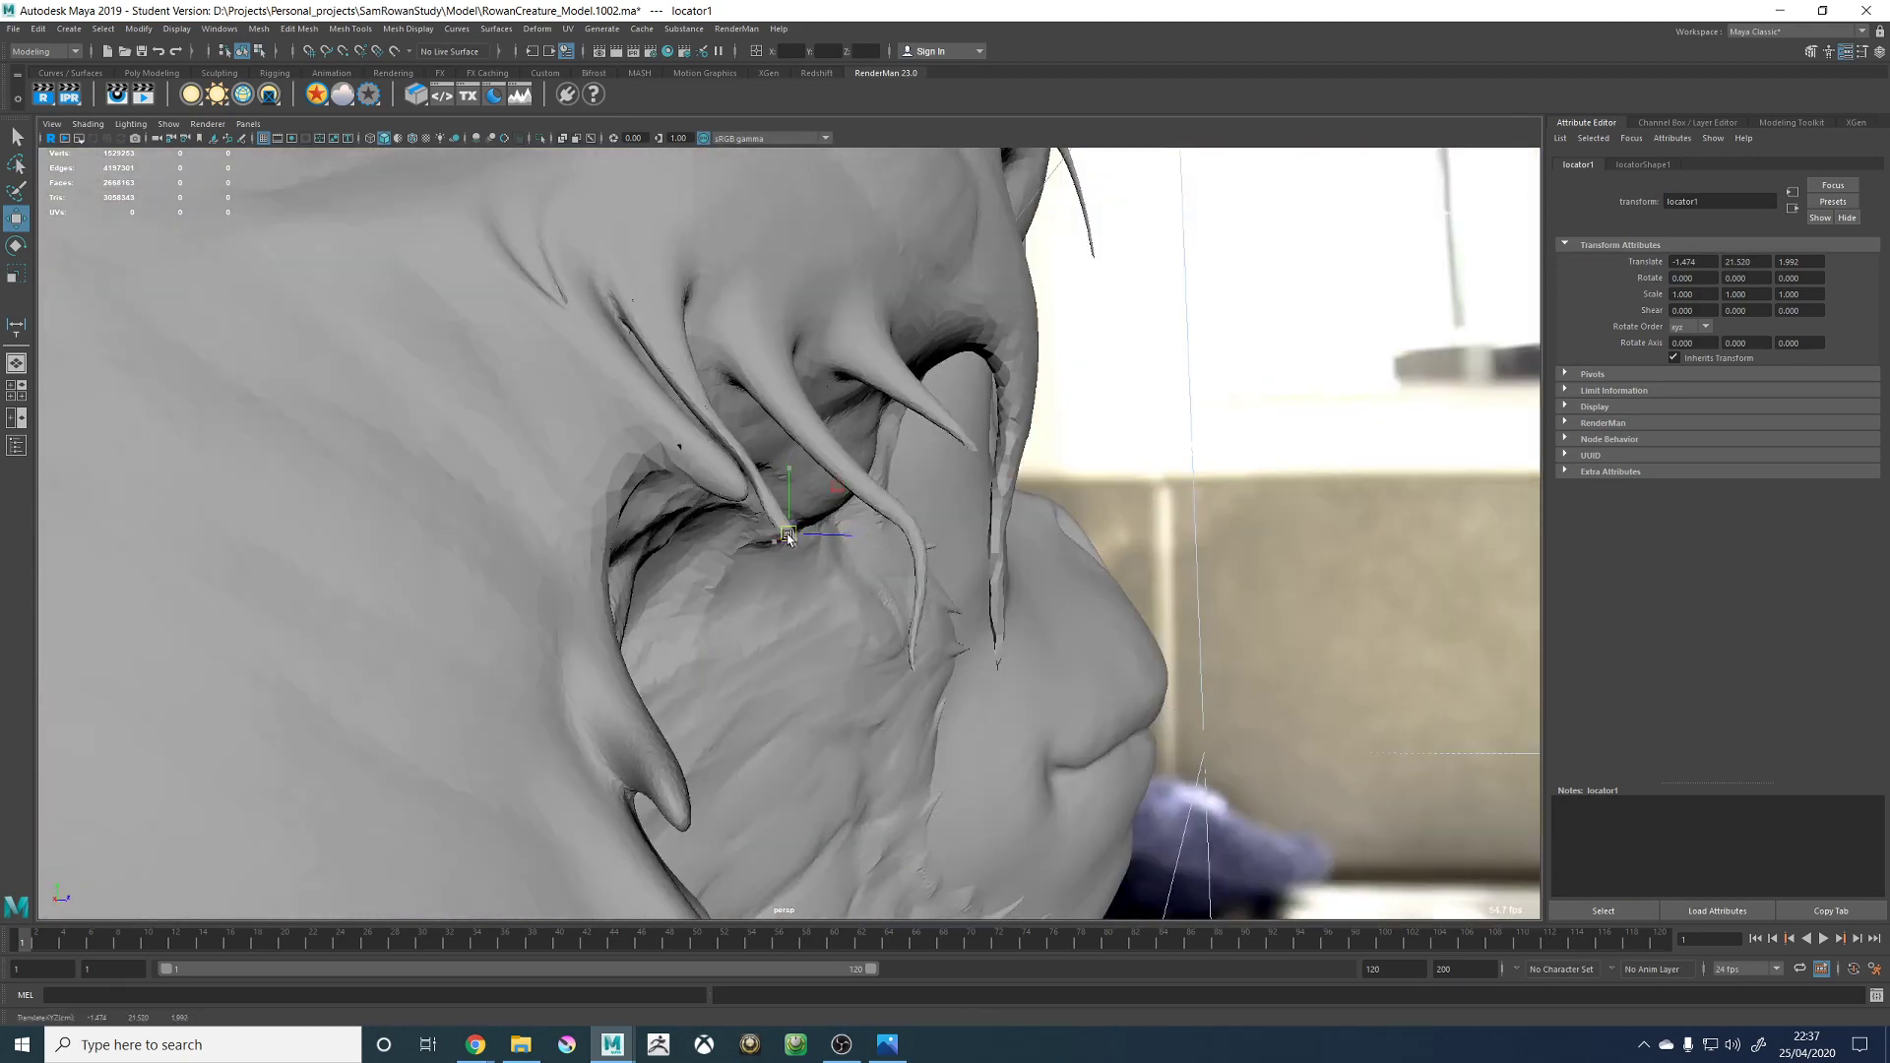
pyautogui.moveTo(787, 536); pyautogui.dragTo(858, 630)
pyautogui.moveTo(732, 693); pyautogui.dragTo(730, 679)
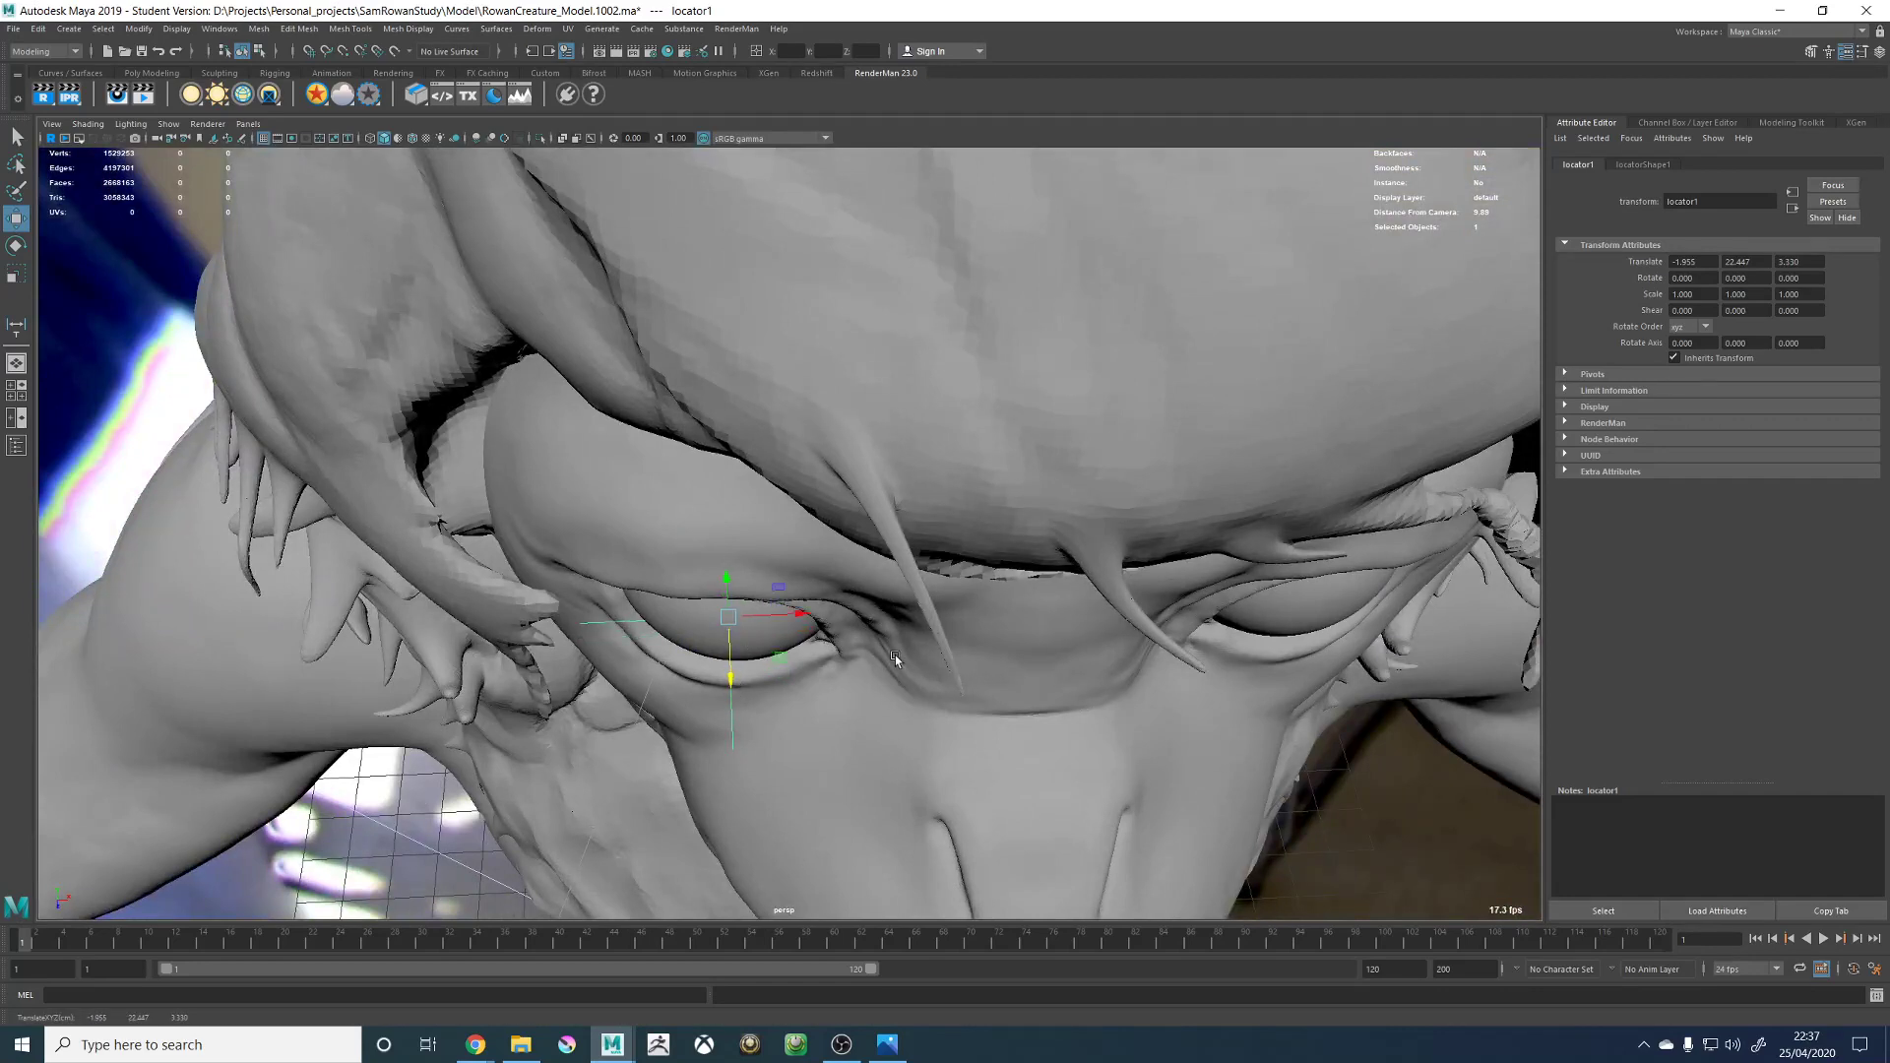
# Select the measurement's camera-side locator and raise it towards RenderCam's height.
pyautogui.keyDown('alt'); pyautogui.moveTo(894, 654); pyautogui.dragTo(748, 625, button='right'); pyautogui.keyUp('alt')
pyautogui.keyDown('alt'); pyautogui.moveTo(344, 659); pyautogui.dragTo(481, 565); pyautogui.keyUp('alt')
pyautogui.keyDown('alt'); pyautogui.moveTo(905, 642); pyautogui.dragTo(776, 319, button='middle'); pyautogui.keyUp('alt')
pyautogui.keyDown('alt'); pyautogui.moveTo(901, 473); pyautogui.dragTo(699, 492, button='right'); pyautogui.keyUp('alt')
pyautogui.keyDown('alt'); pyautogui.moveTo(670, 507); pyautogui.dragTo(792, 495); pyautogui.keyUp('alt')
pyautogui.click(1043, 628)
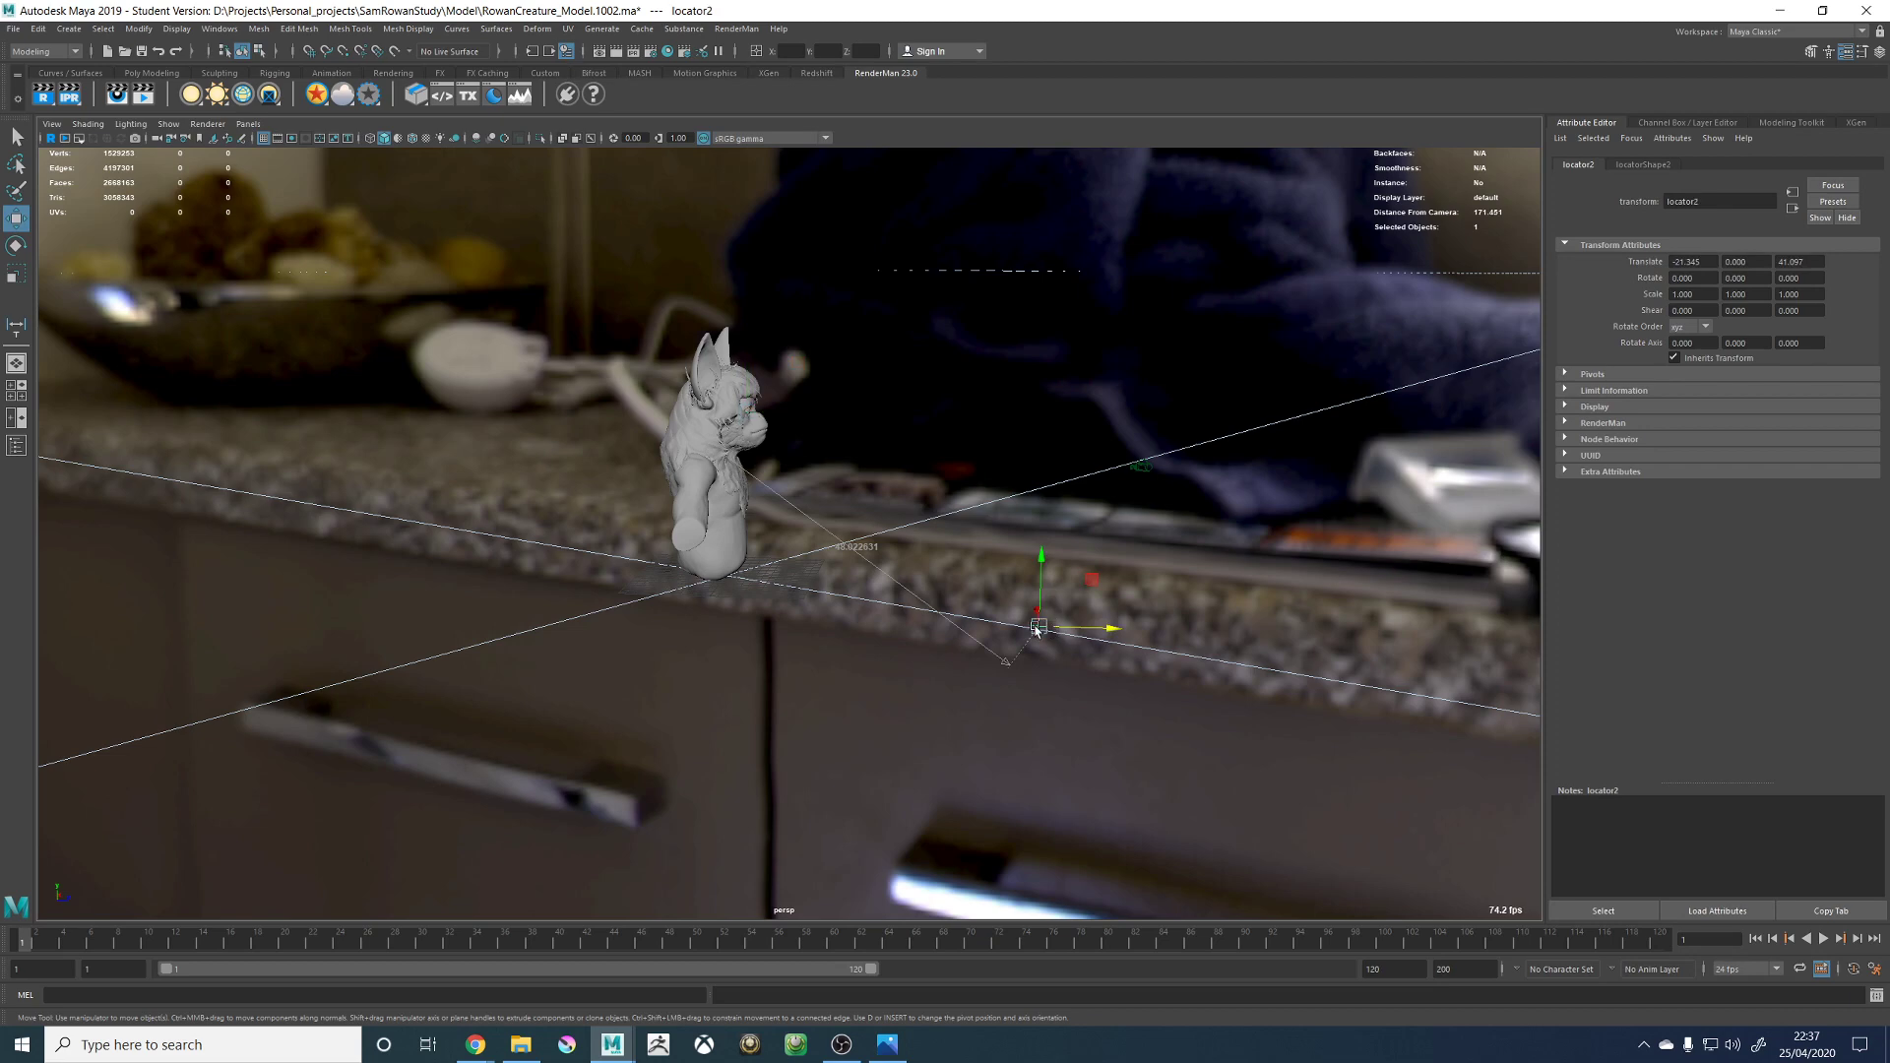
pyautogui.moveTo(1038, 627); pyautogui.dragTo(1029, 579)
# Position the camera-side locator on RenderCam, at about -11 in X, 17.6 in Y and 52.4 in Z.
pyautogui.press('f')
pyautogui.keyDown('alt'); pyautogui.moveTo(1058, 552); pyautogui.dragTo(960, 521, button='right'); pyautogui.keyUp('alt')
pyautogui.keyDown('alt'); pyautogui.moveTo(959, 507); pyautogui.dragTo(970, 600); pyautogui.keyUp('alt')
pyautogui.keyDown('alt'); pyautogui.moveTo(1014, 588); pyautogui.dragTo(899, 611, button='middle'); pyautogui.keyUp('alt')
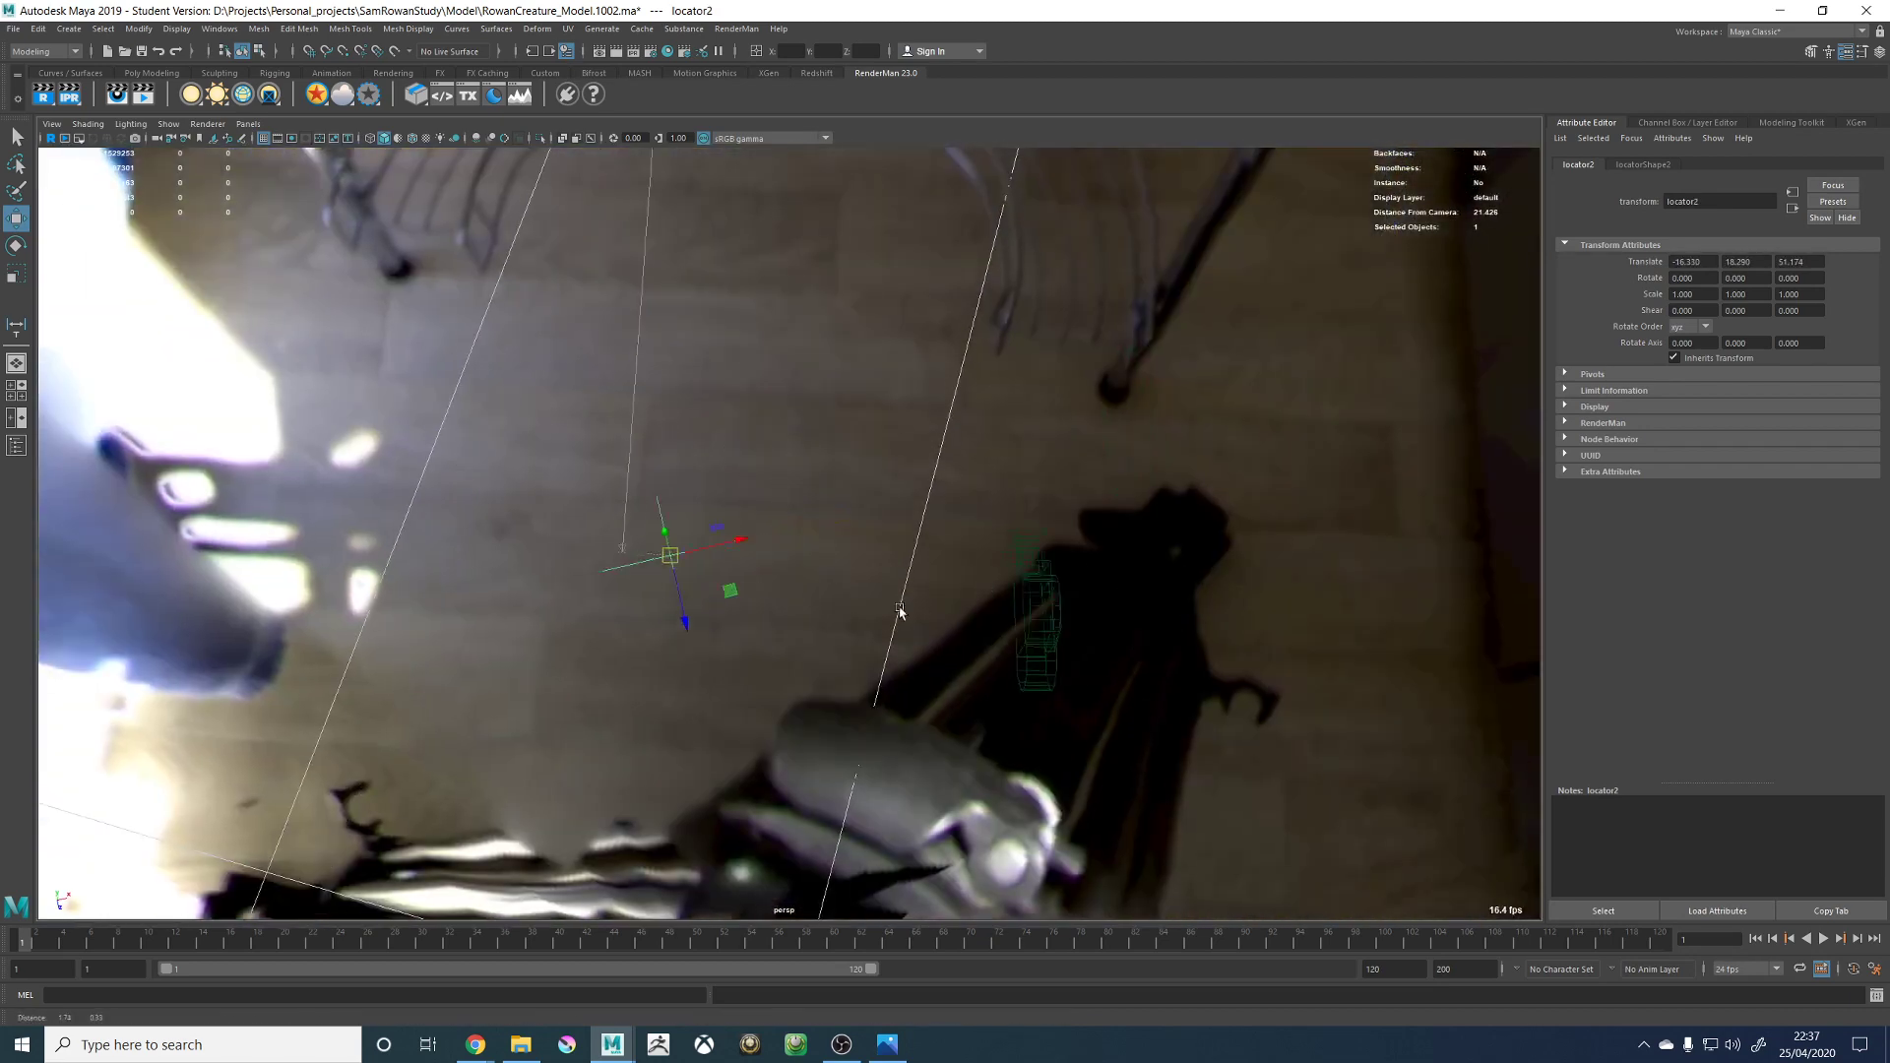
pyautogui.moveTo(733, 541); pyautogui.dragTo(965, 671)
pyautogui.press('f')
pyautogui.moveTo(836, 674)
pyautogui.mouseDown()
pyautogui.moveTo(903, 675)
pyautogui.moveTo(817, 672)
pyautogui.mouseUp()
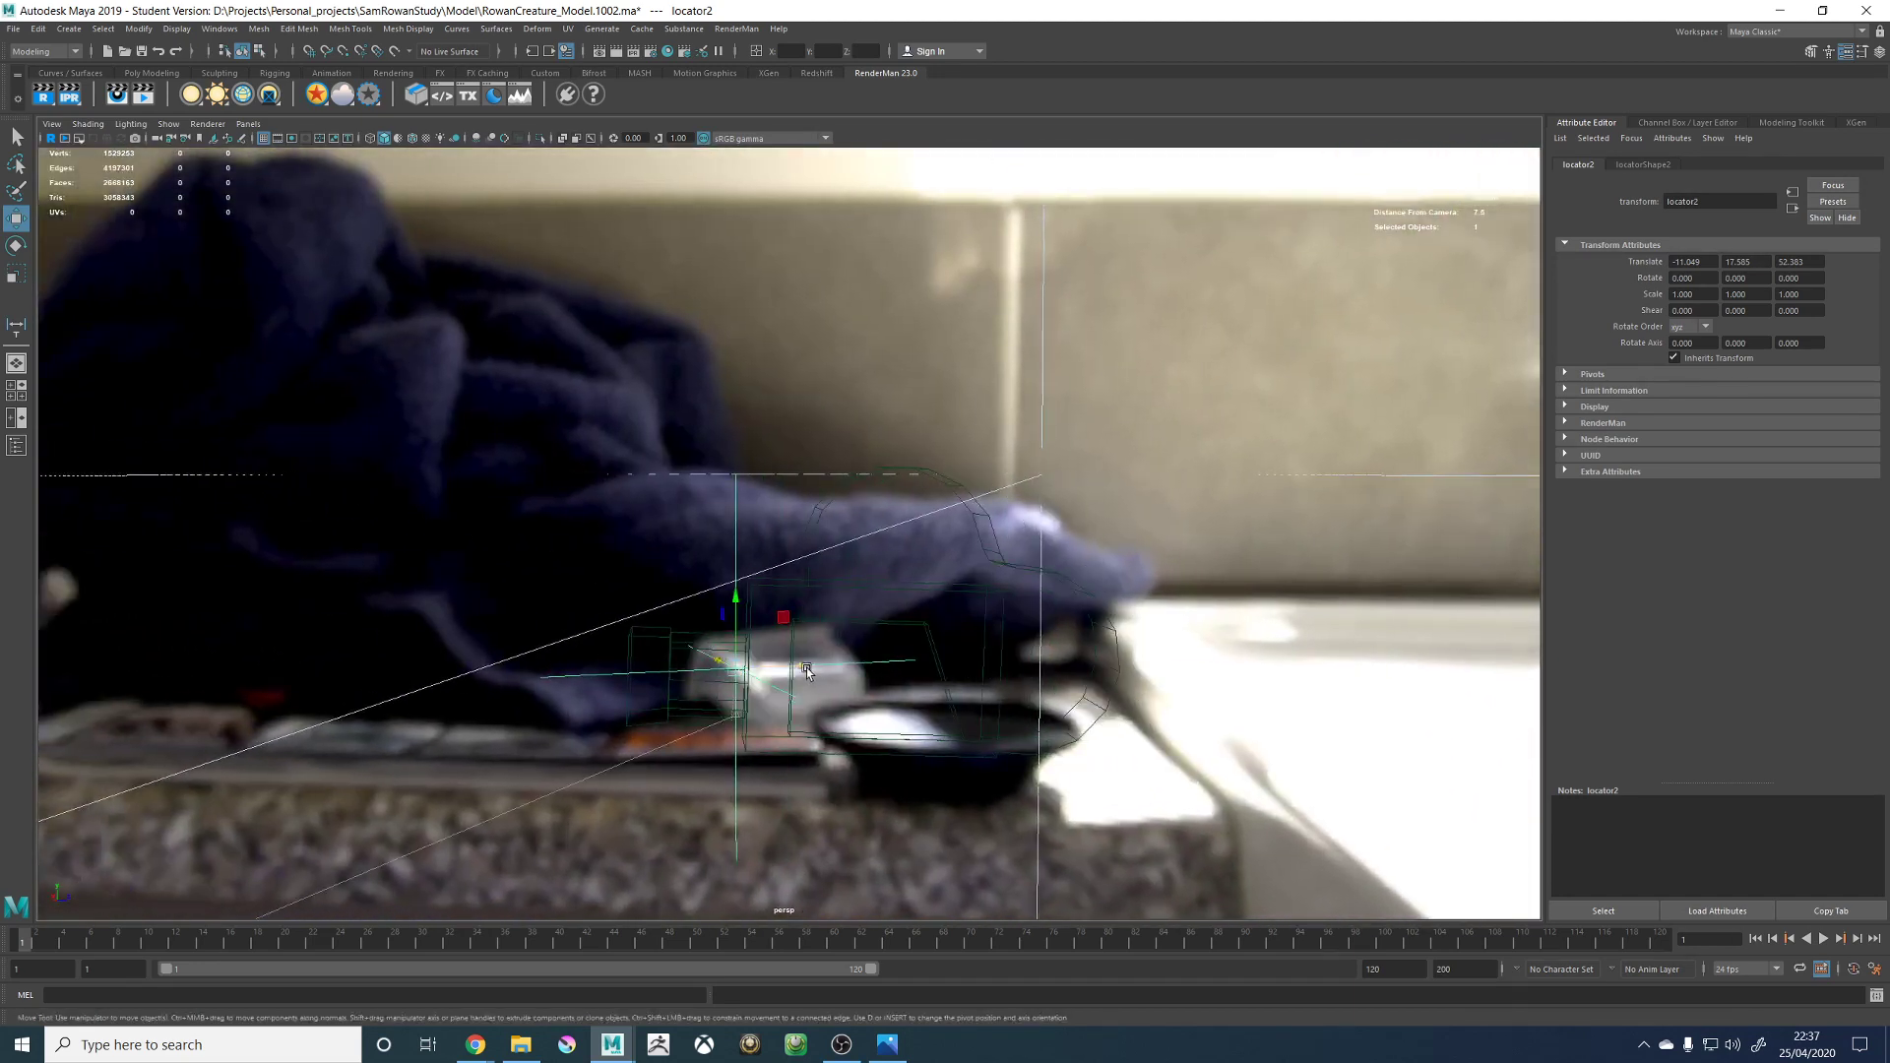
# Switch to the Rigging menu set and try to parent-constrain RenderCam to the camera-side locator.
pyautogui.keyDown('shift'); pyautogui.click(805, 581); pyautogui.keyUp('shift')
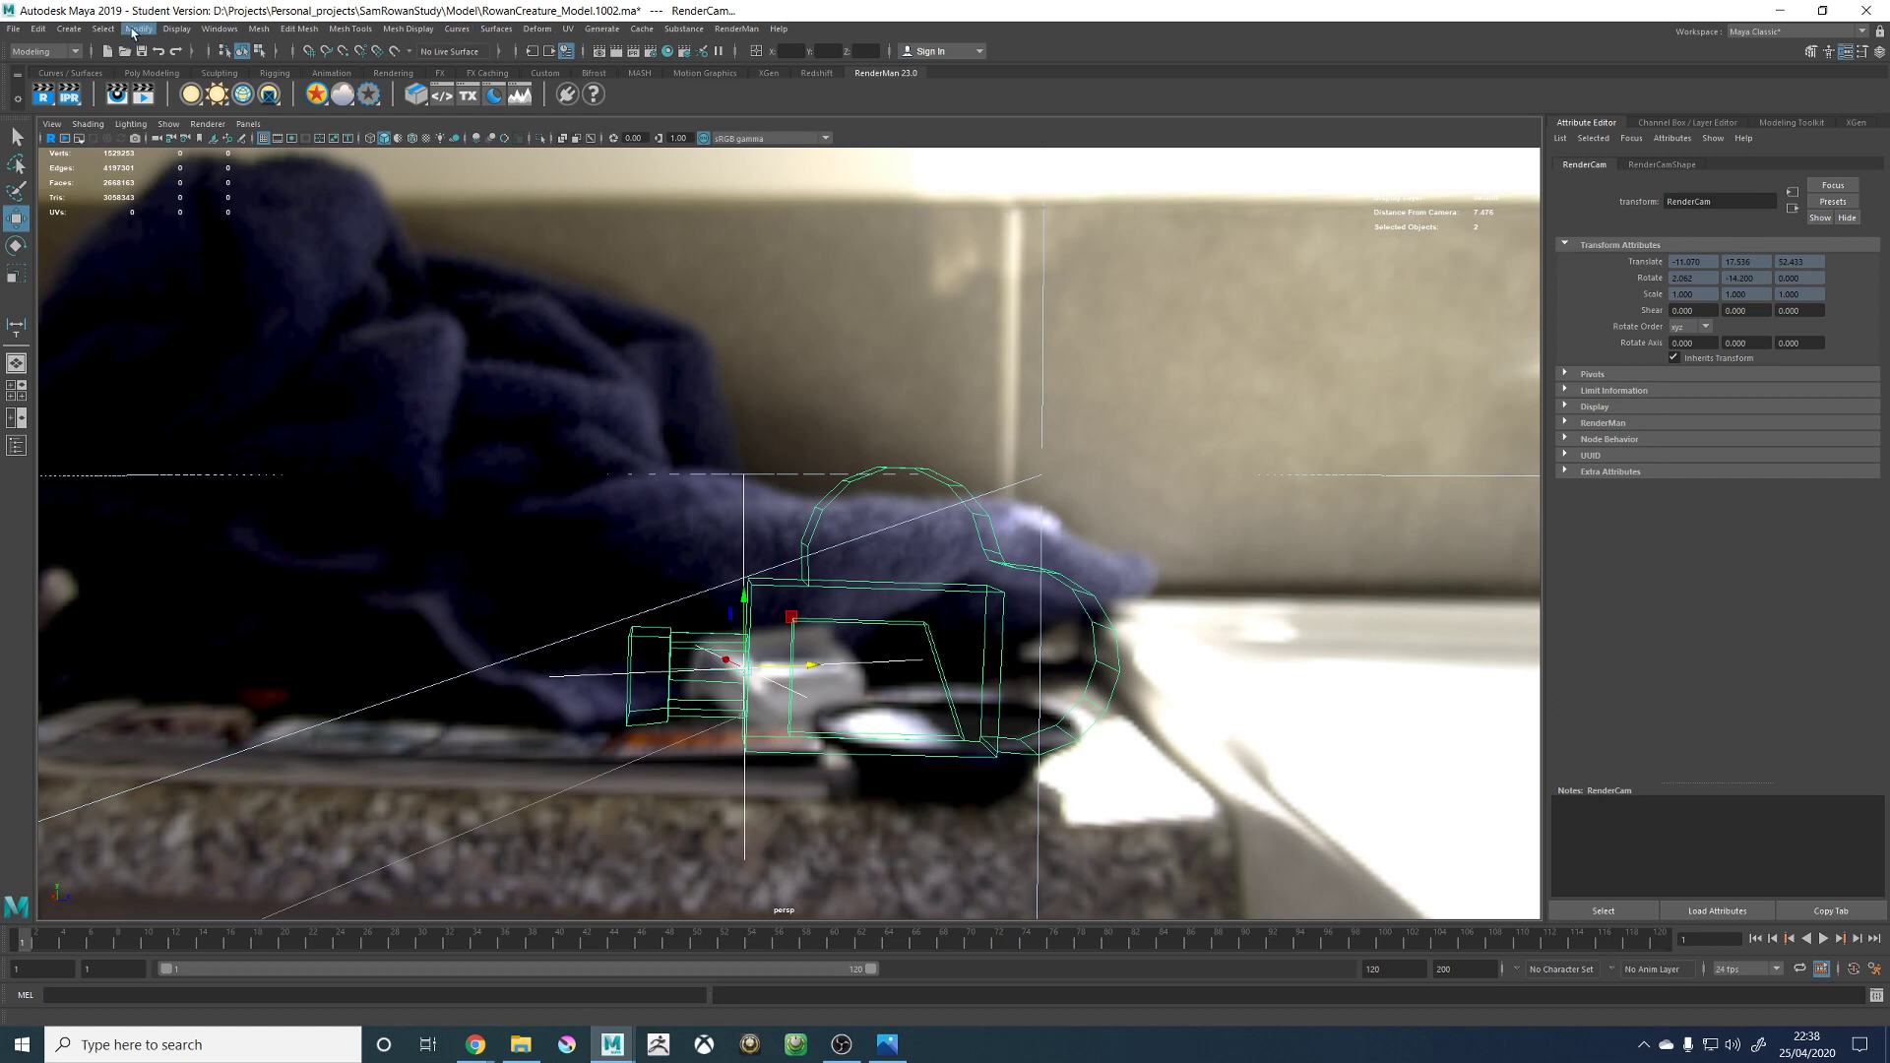
pyautogui.click(58, 55)
pyautogui.click(26, 82)
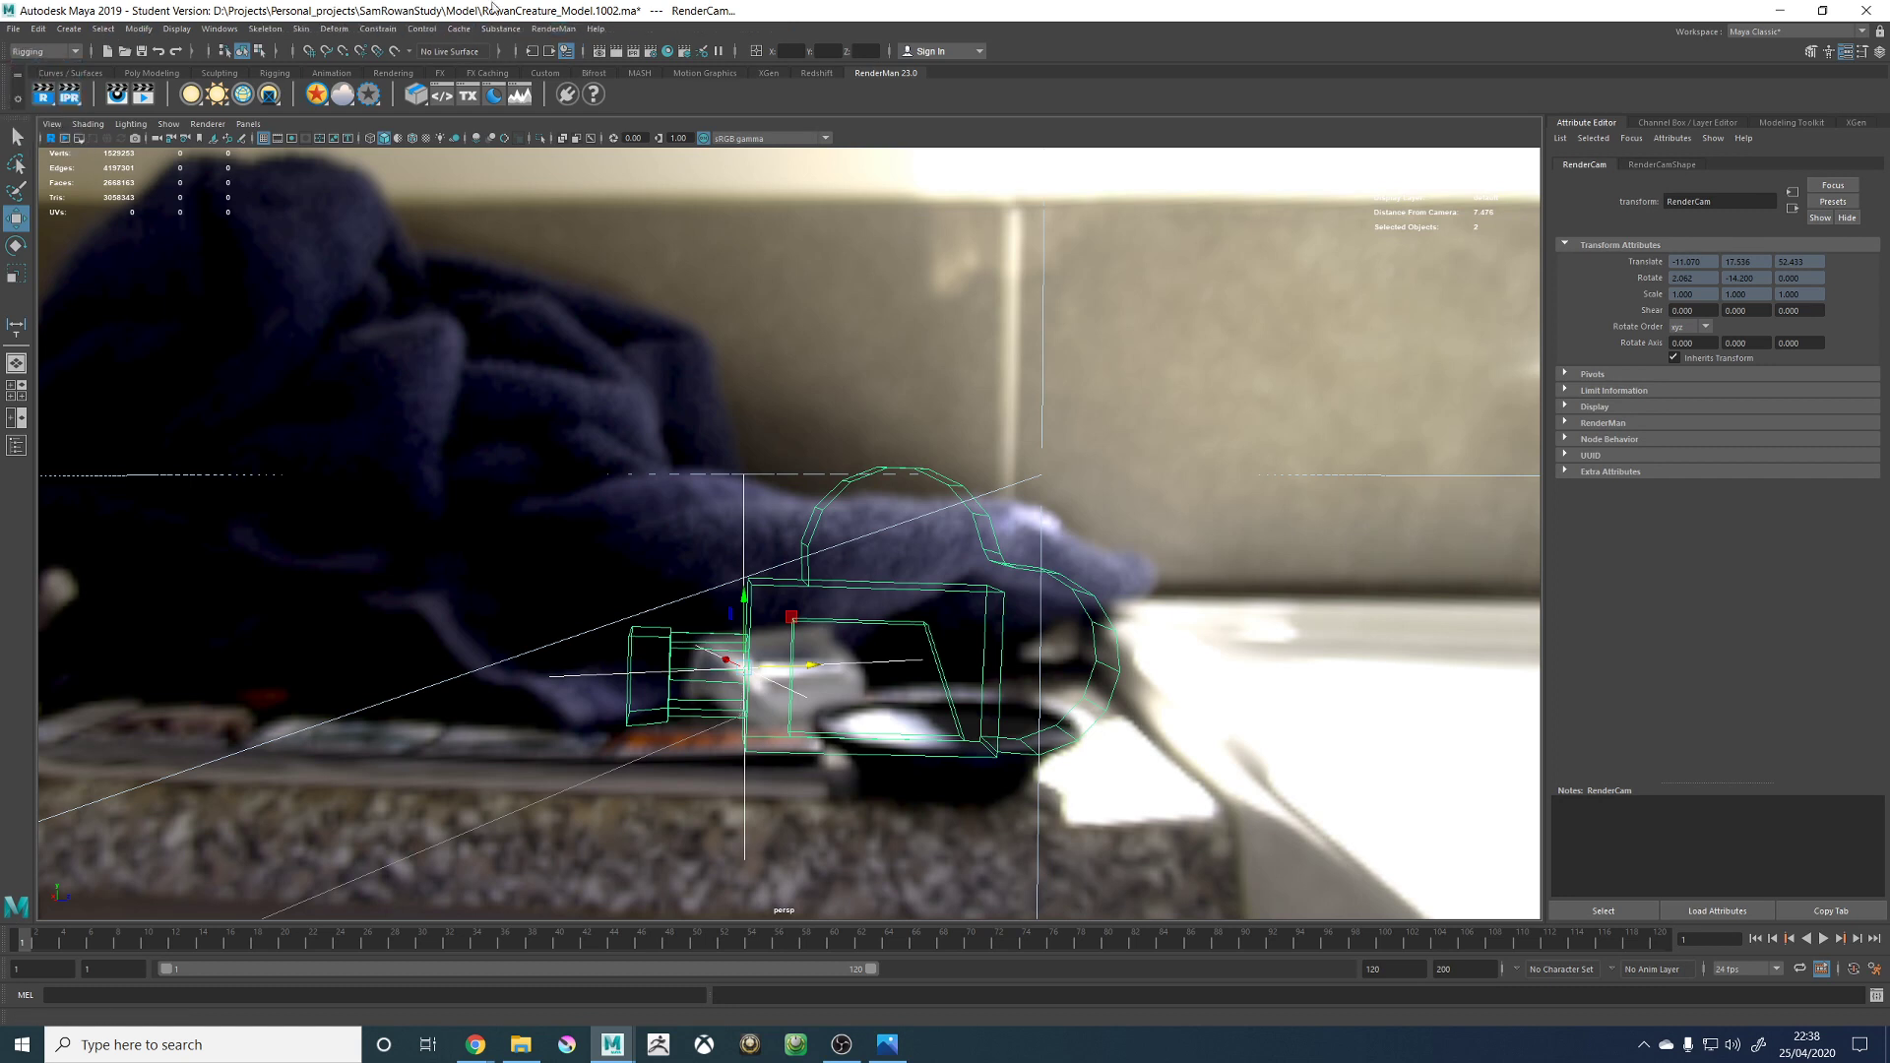
pyautogui.click(390, 31)
pyautogui.click(400, 65)
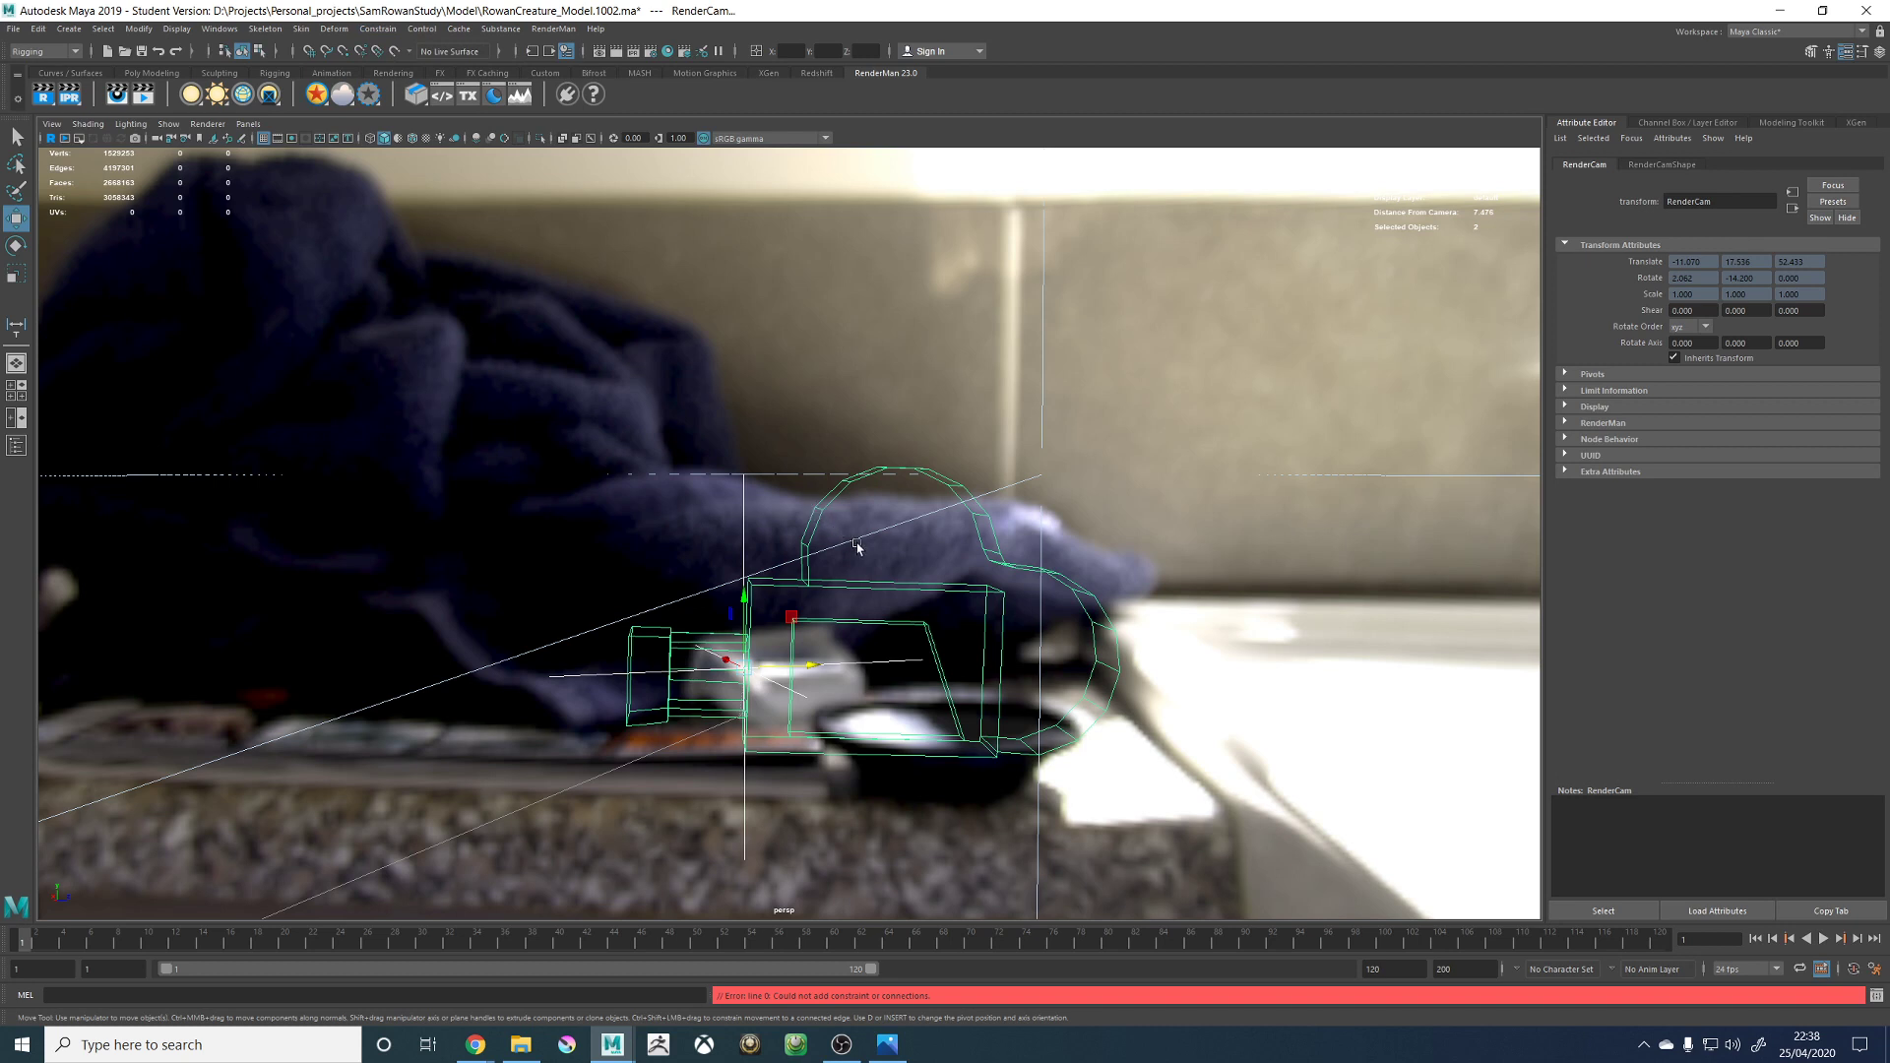
# Parent-constrain the camera-side locator to RenderCam, with RenderCam as the driver.
pyautogui.click(838, 587)
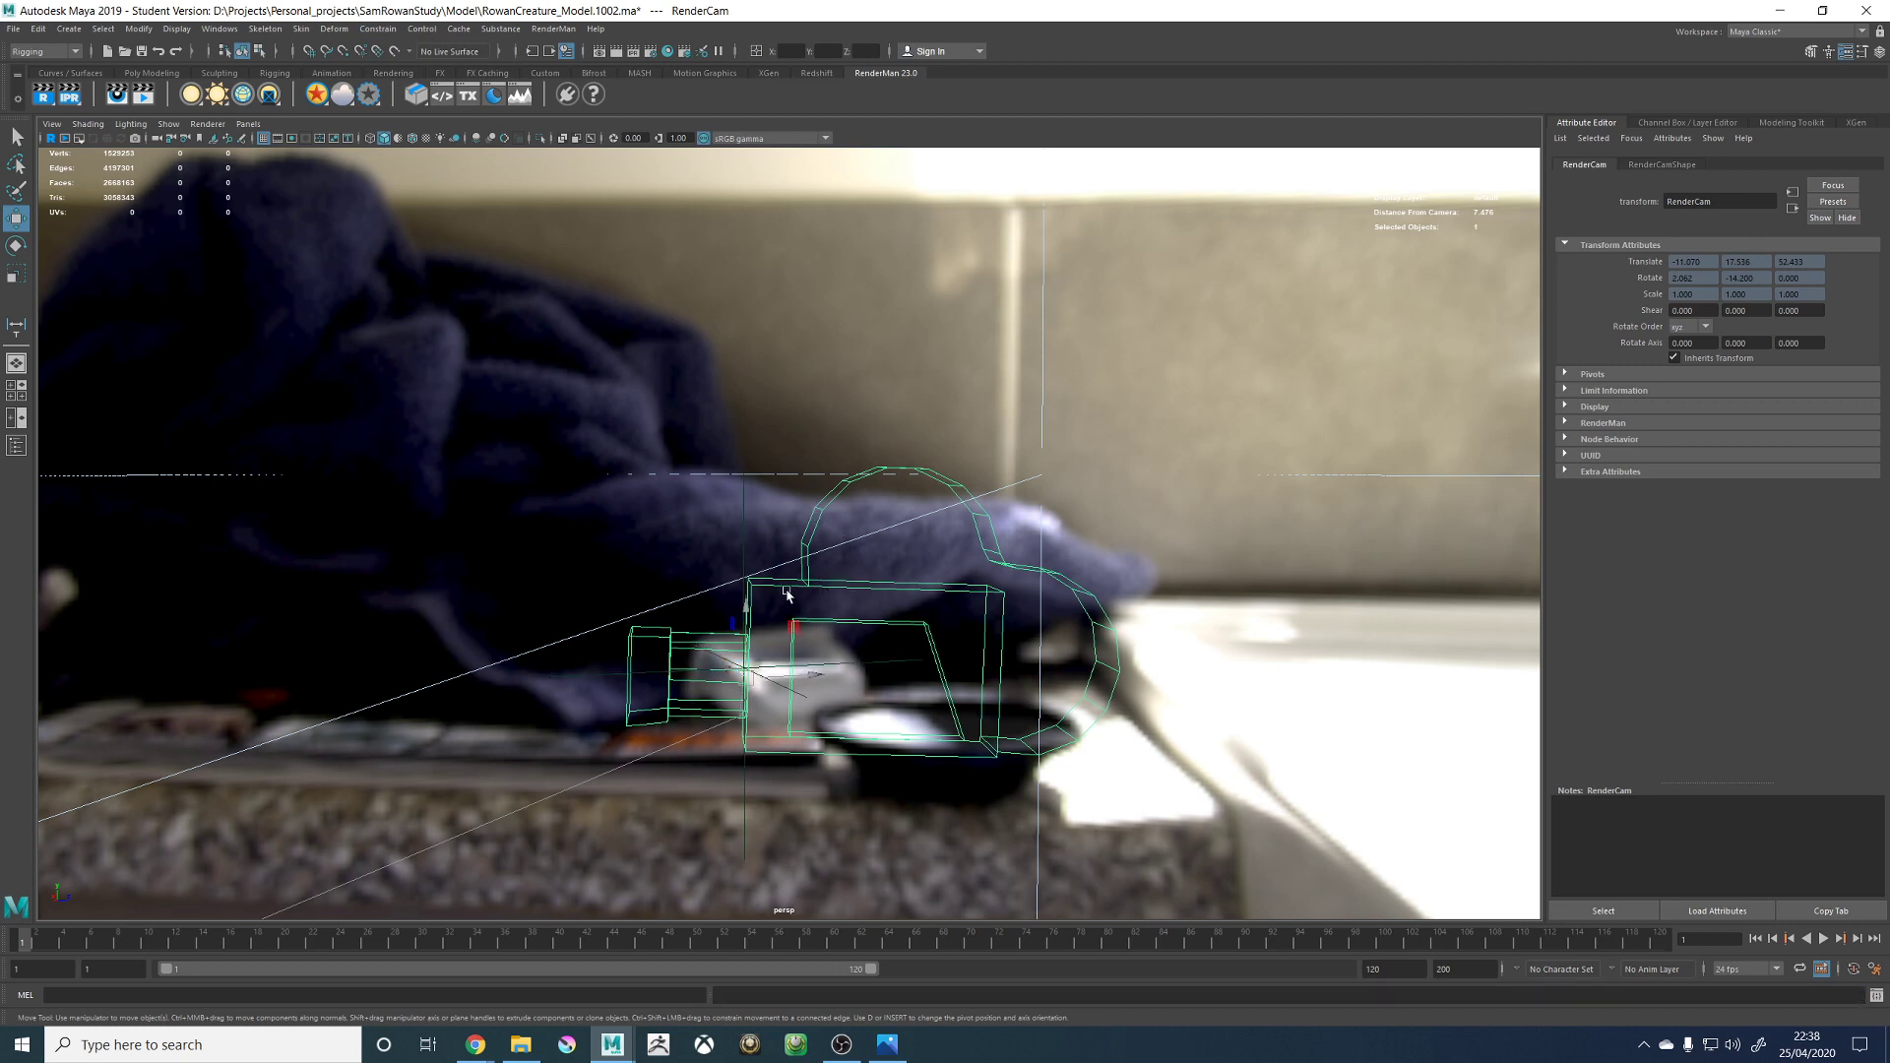
pyautogui.keyDown('shift'); pyautogui.click(741, 543); pyautogui.keyUp('shift')
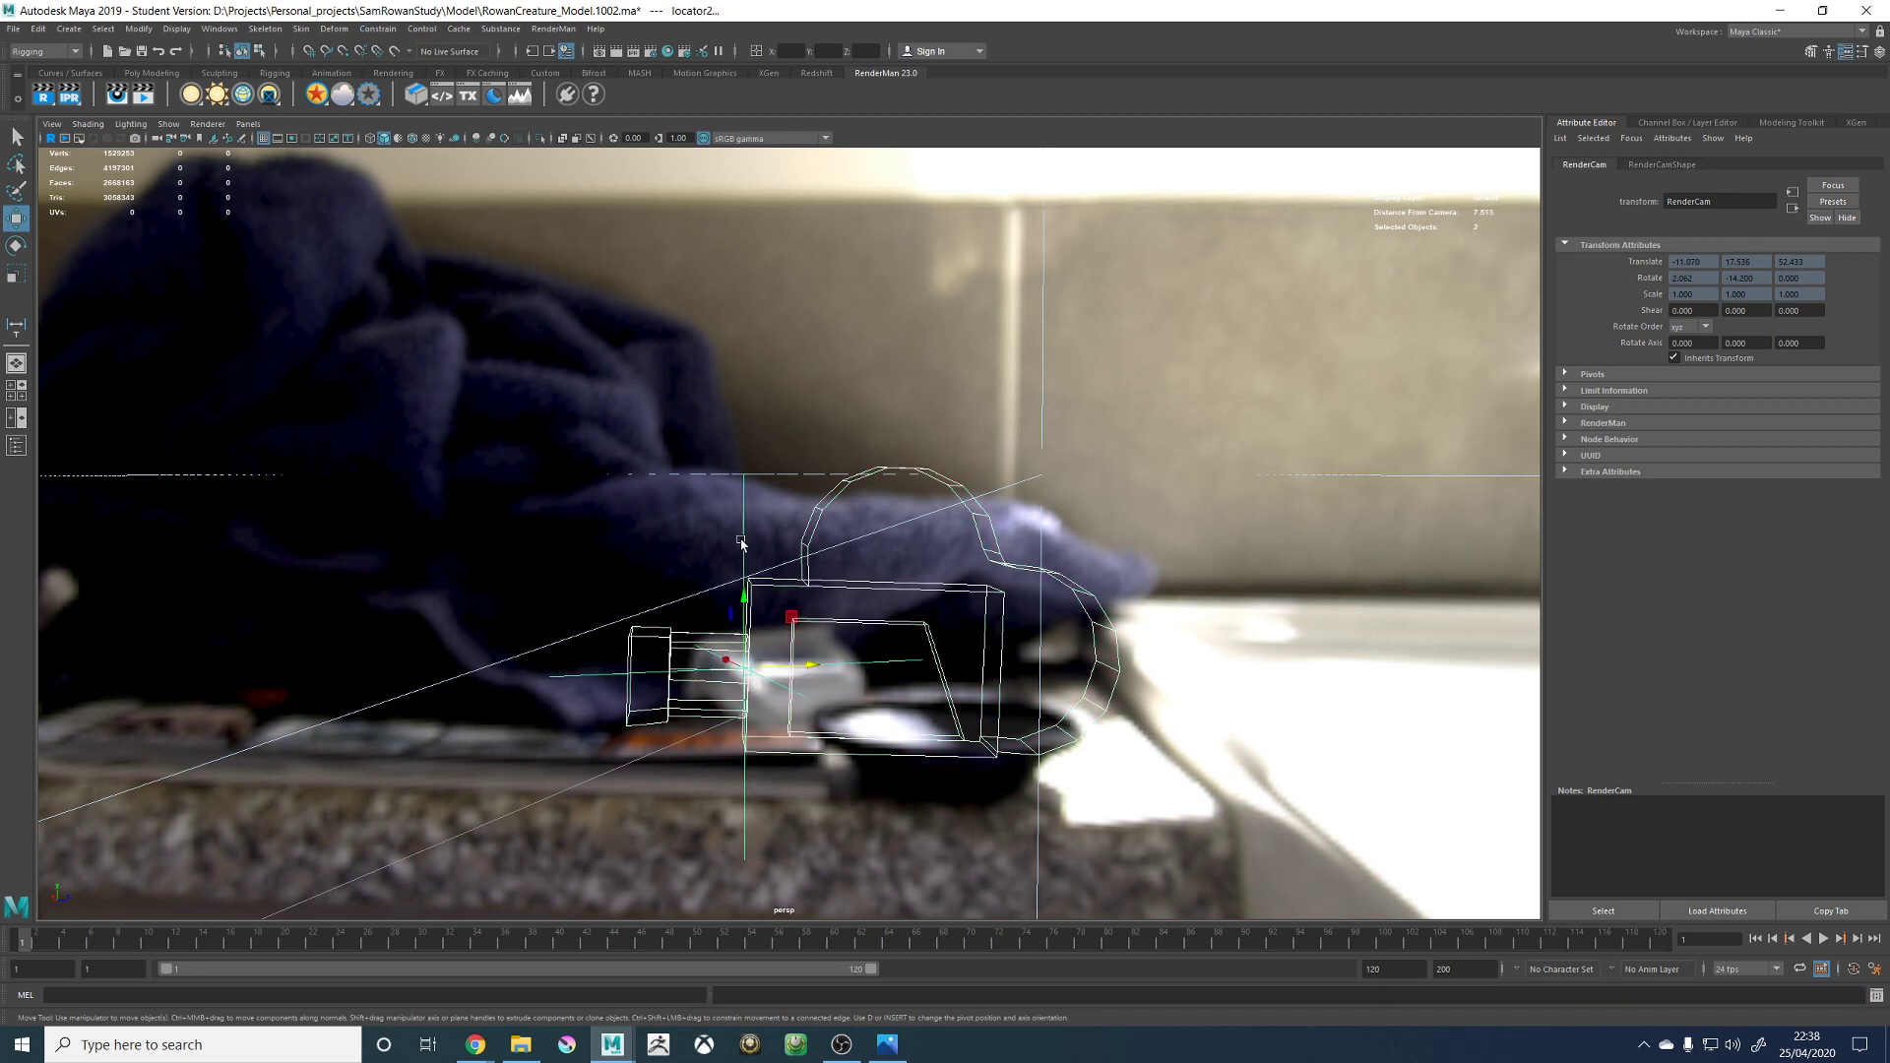
pyautogui.click(384, 31)
pyautogui.click(393, 66)
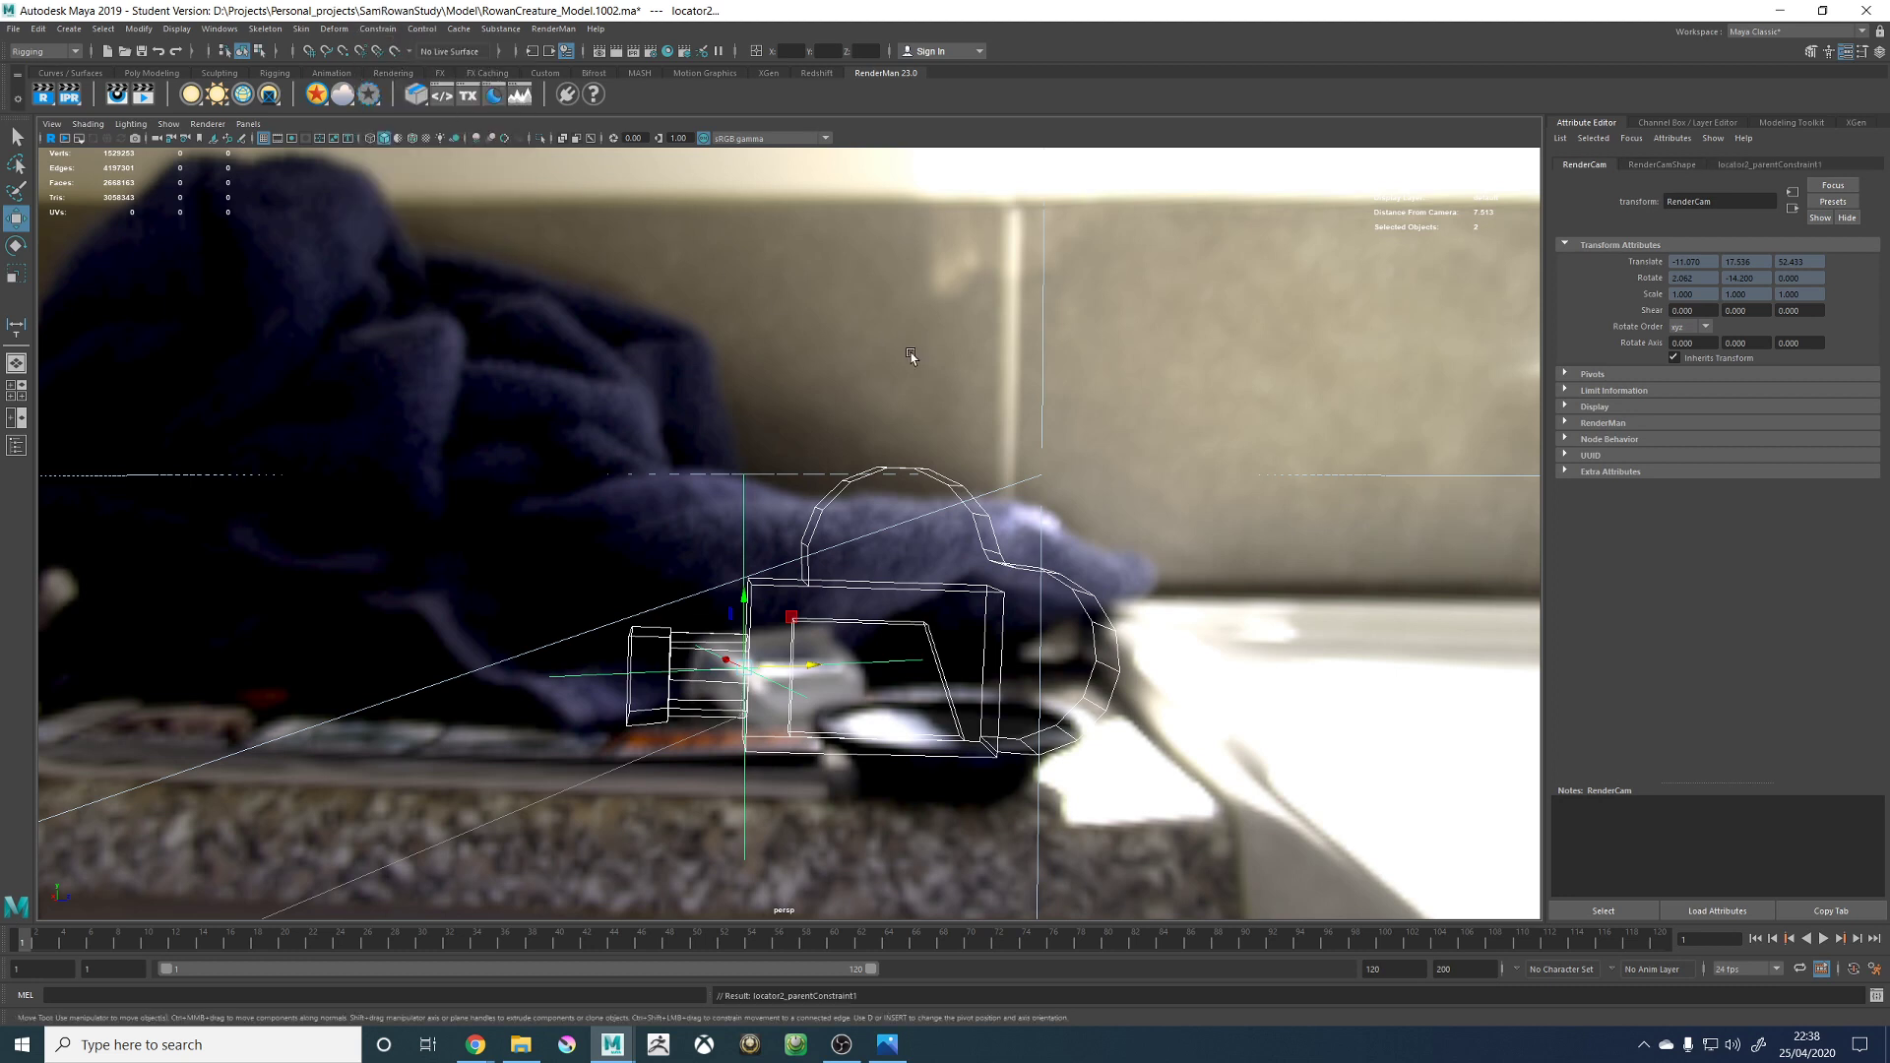
# Test the constraint by trying to move the camera-side locator upwards, and undo the move.
pyautogui.click(872, 588)
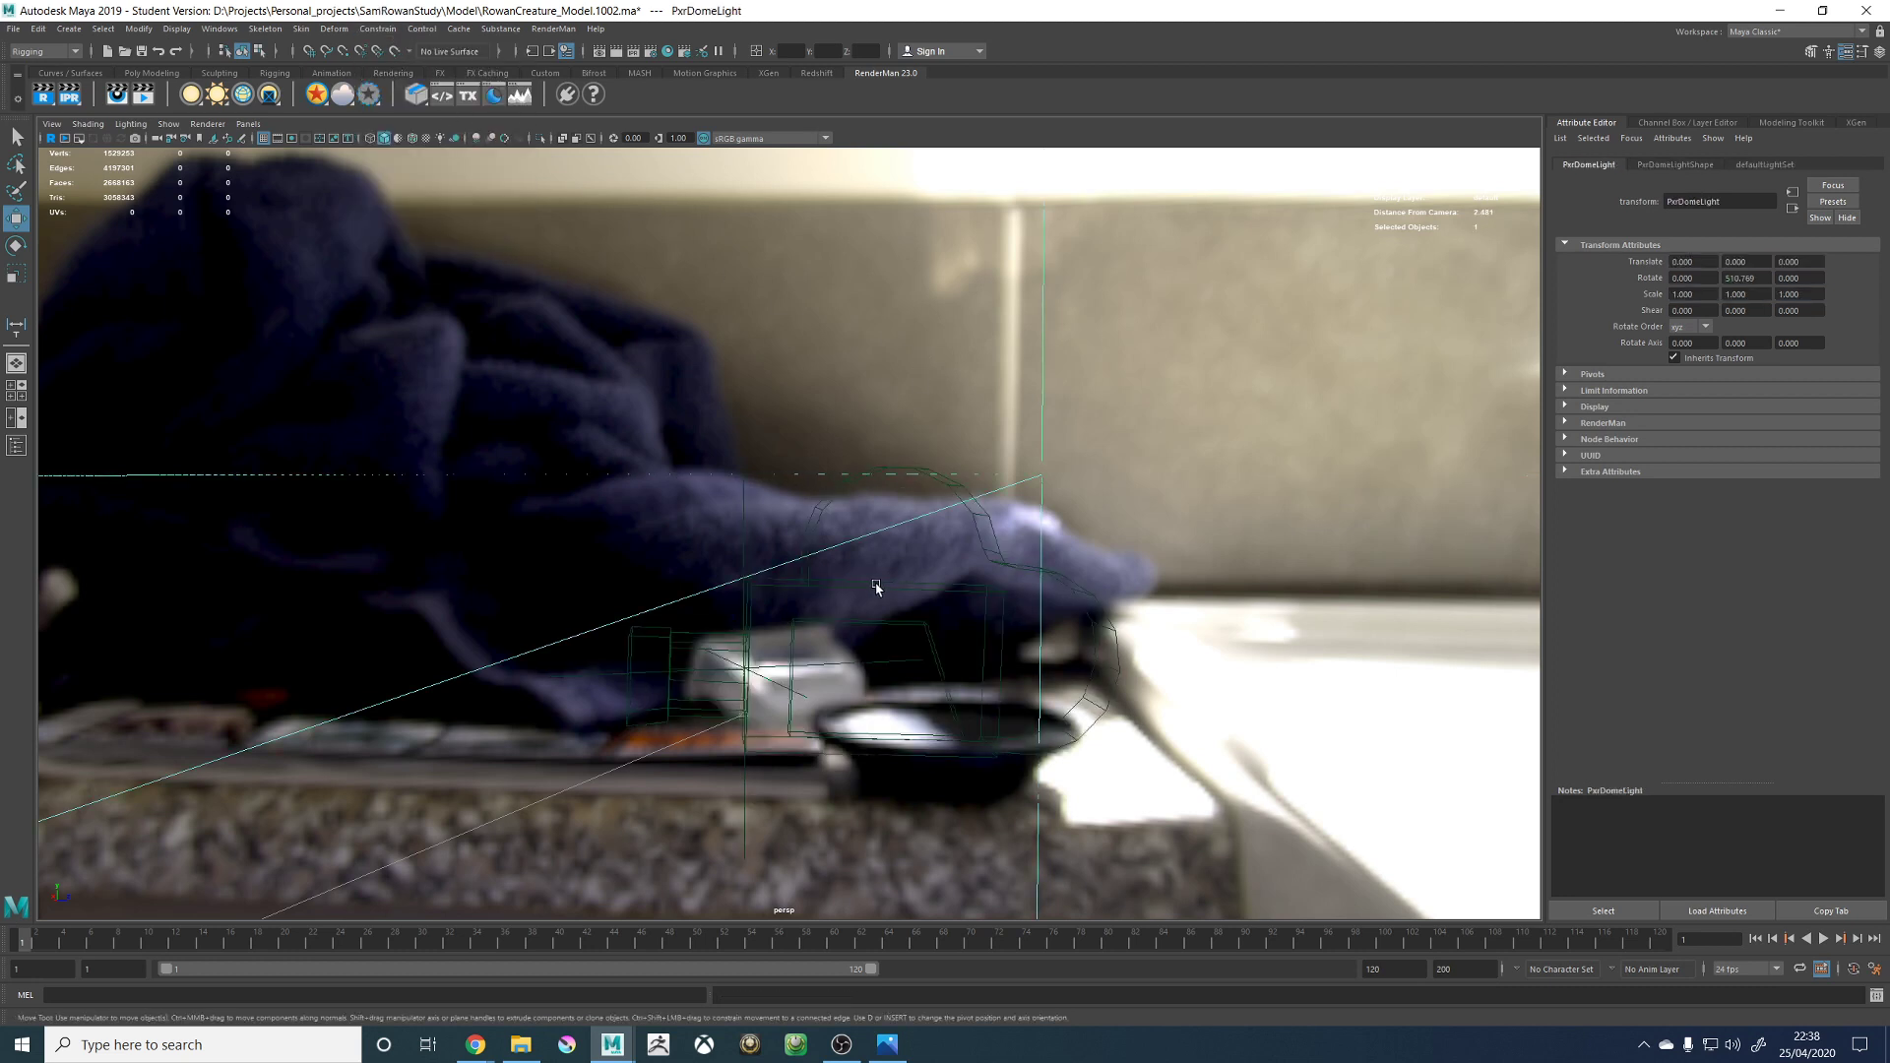
pyautogui.click(744, 522)
pyautogui.moveTo(745, 593); pyautogui.dragTo(745, 507)
pyautogui.hotkey('ctrl', 'z')
# Unlock RenderCam's Translate Y, test-move the camera upwards, undo the move and lock the attribute again.
pyautogui.click(942, 590)
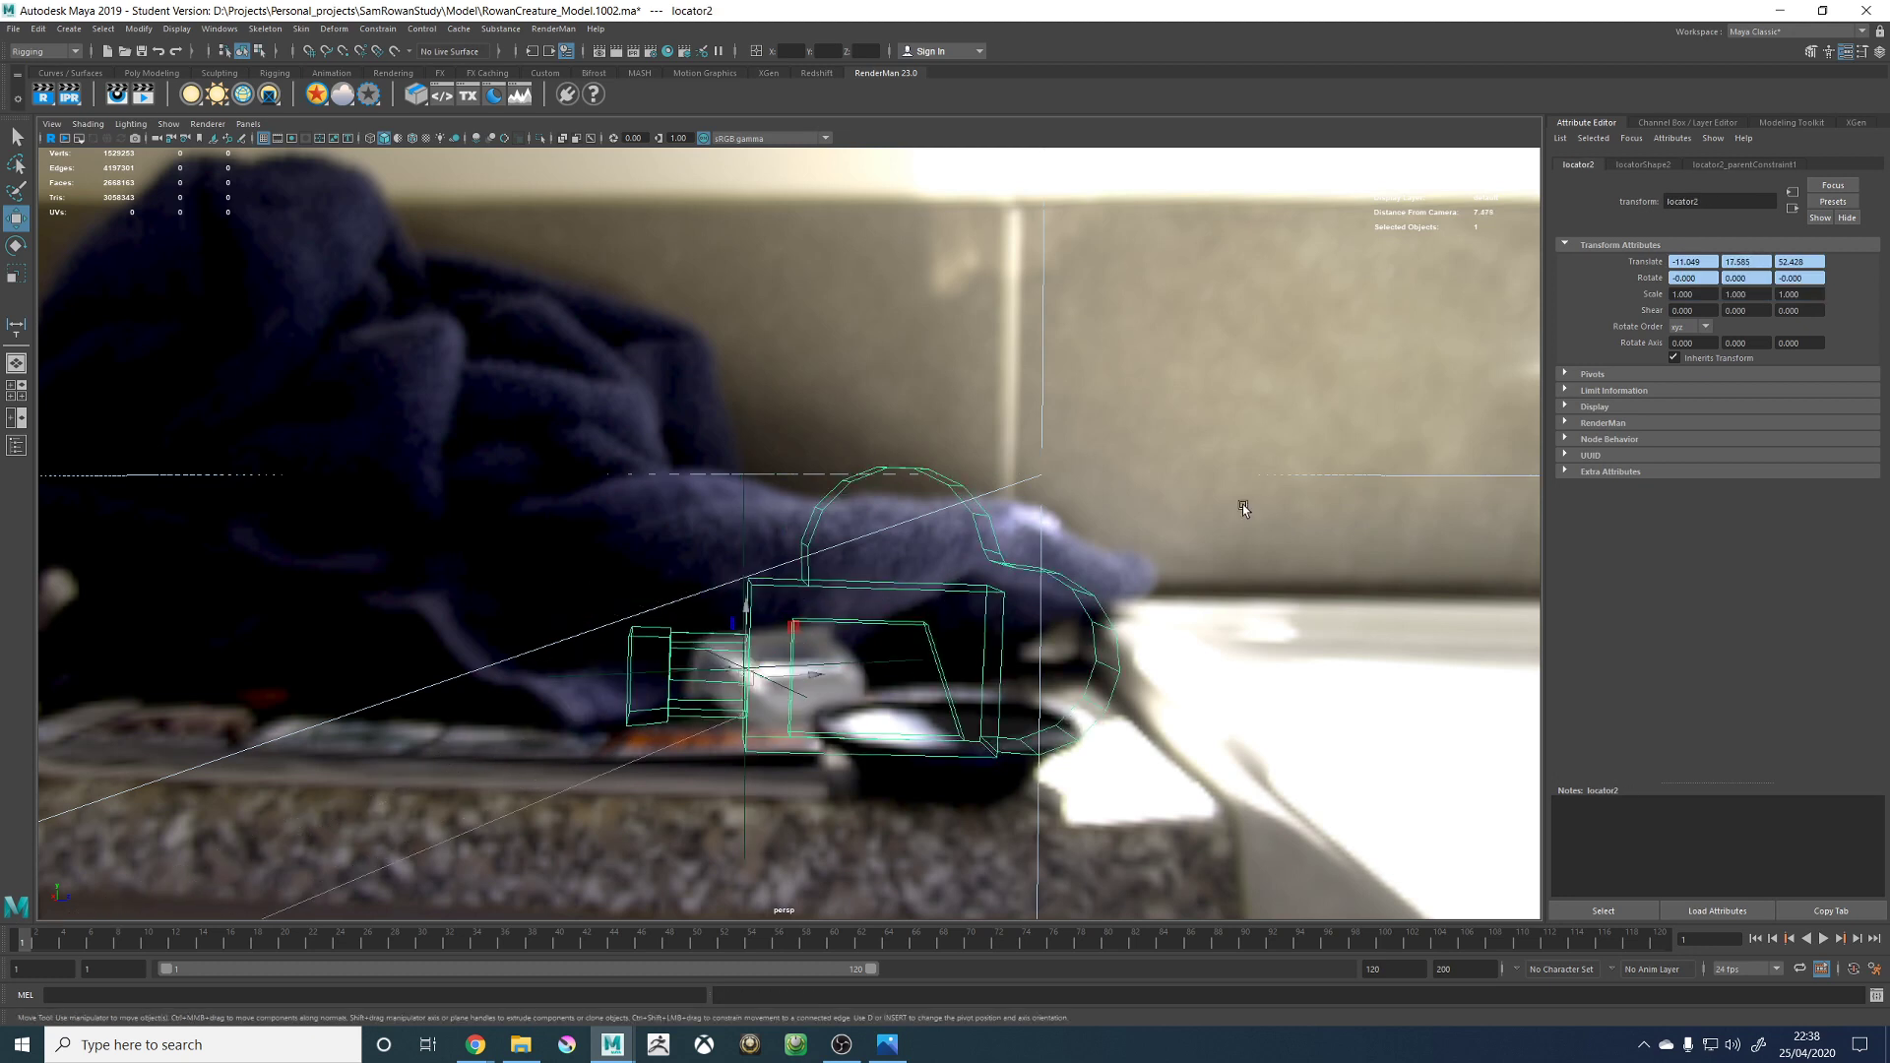
pyautogui.click(1744, 261)
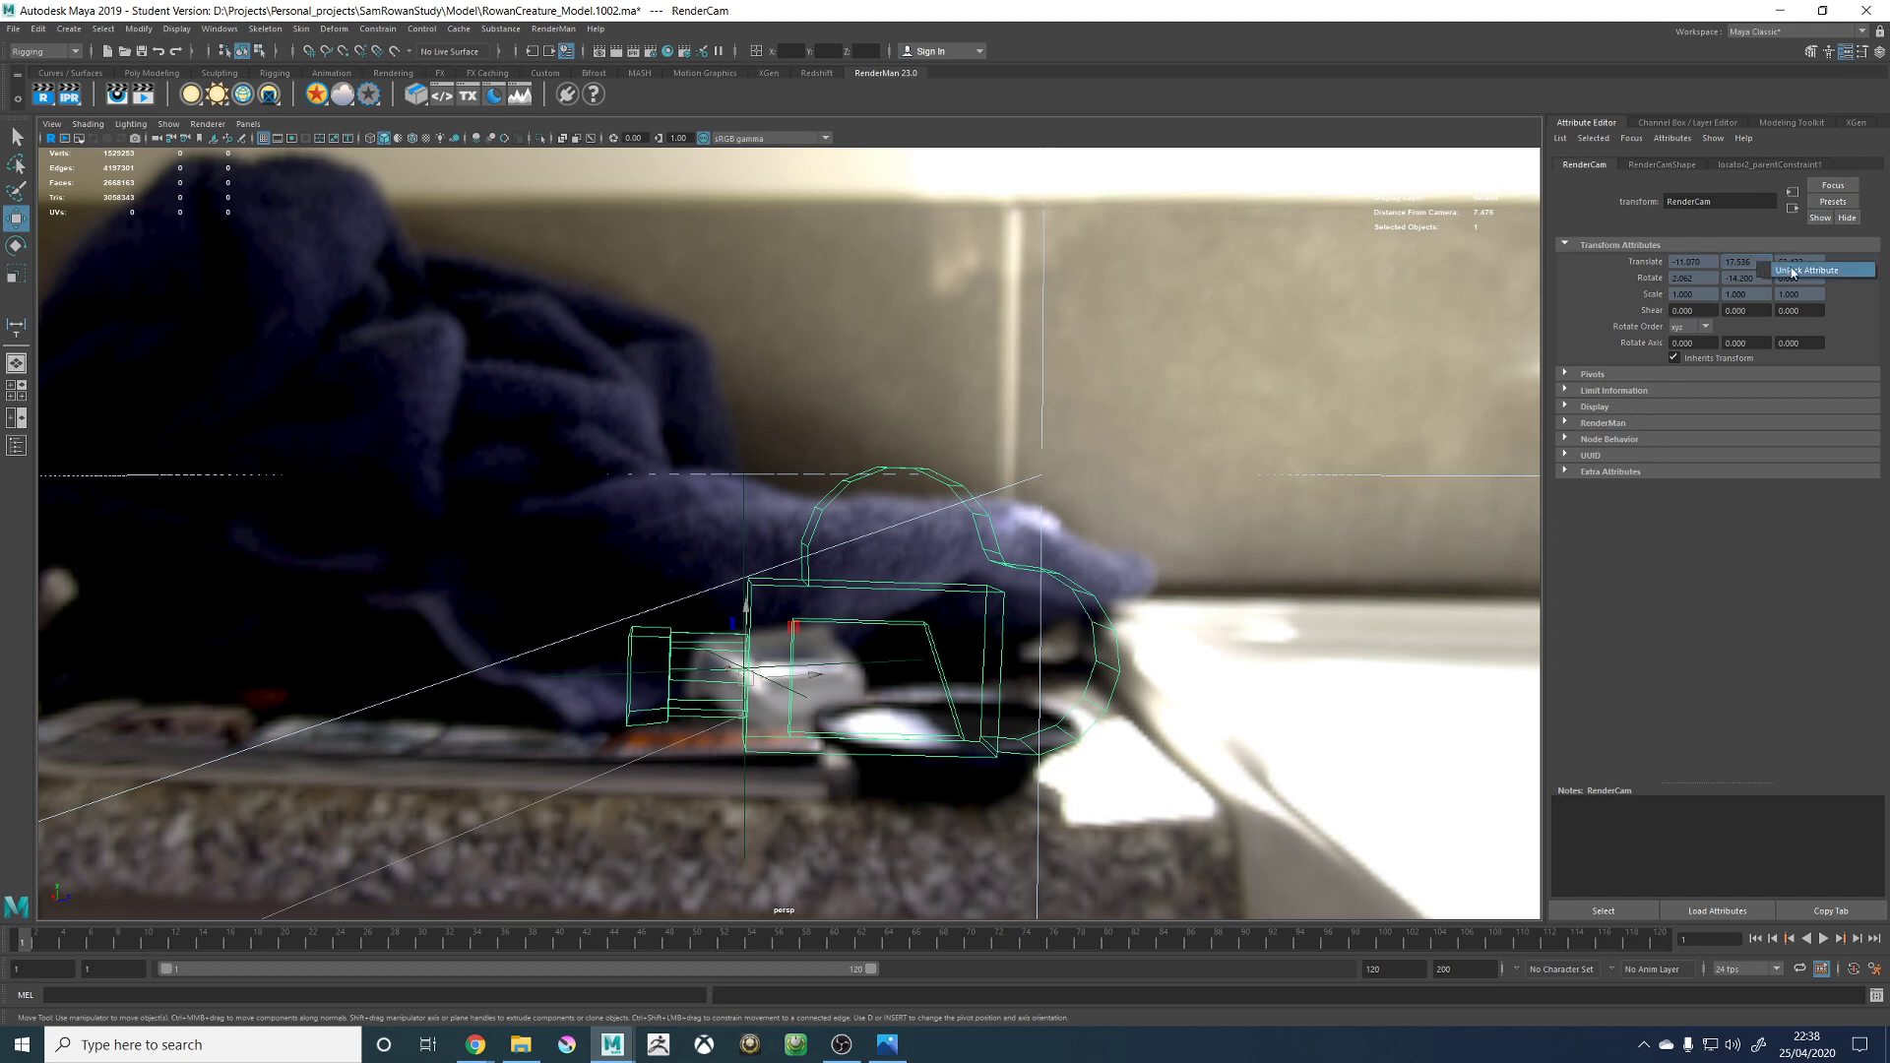
pyautogui.moveTo(750, 607); pyautogui.dragTo(753, 557)
pyautogui.hotkey('ctrl', 'z')
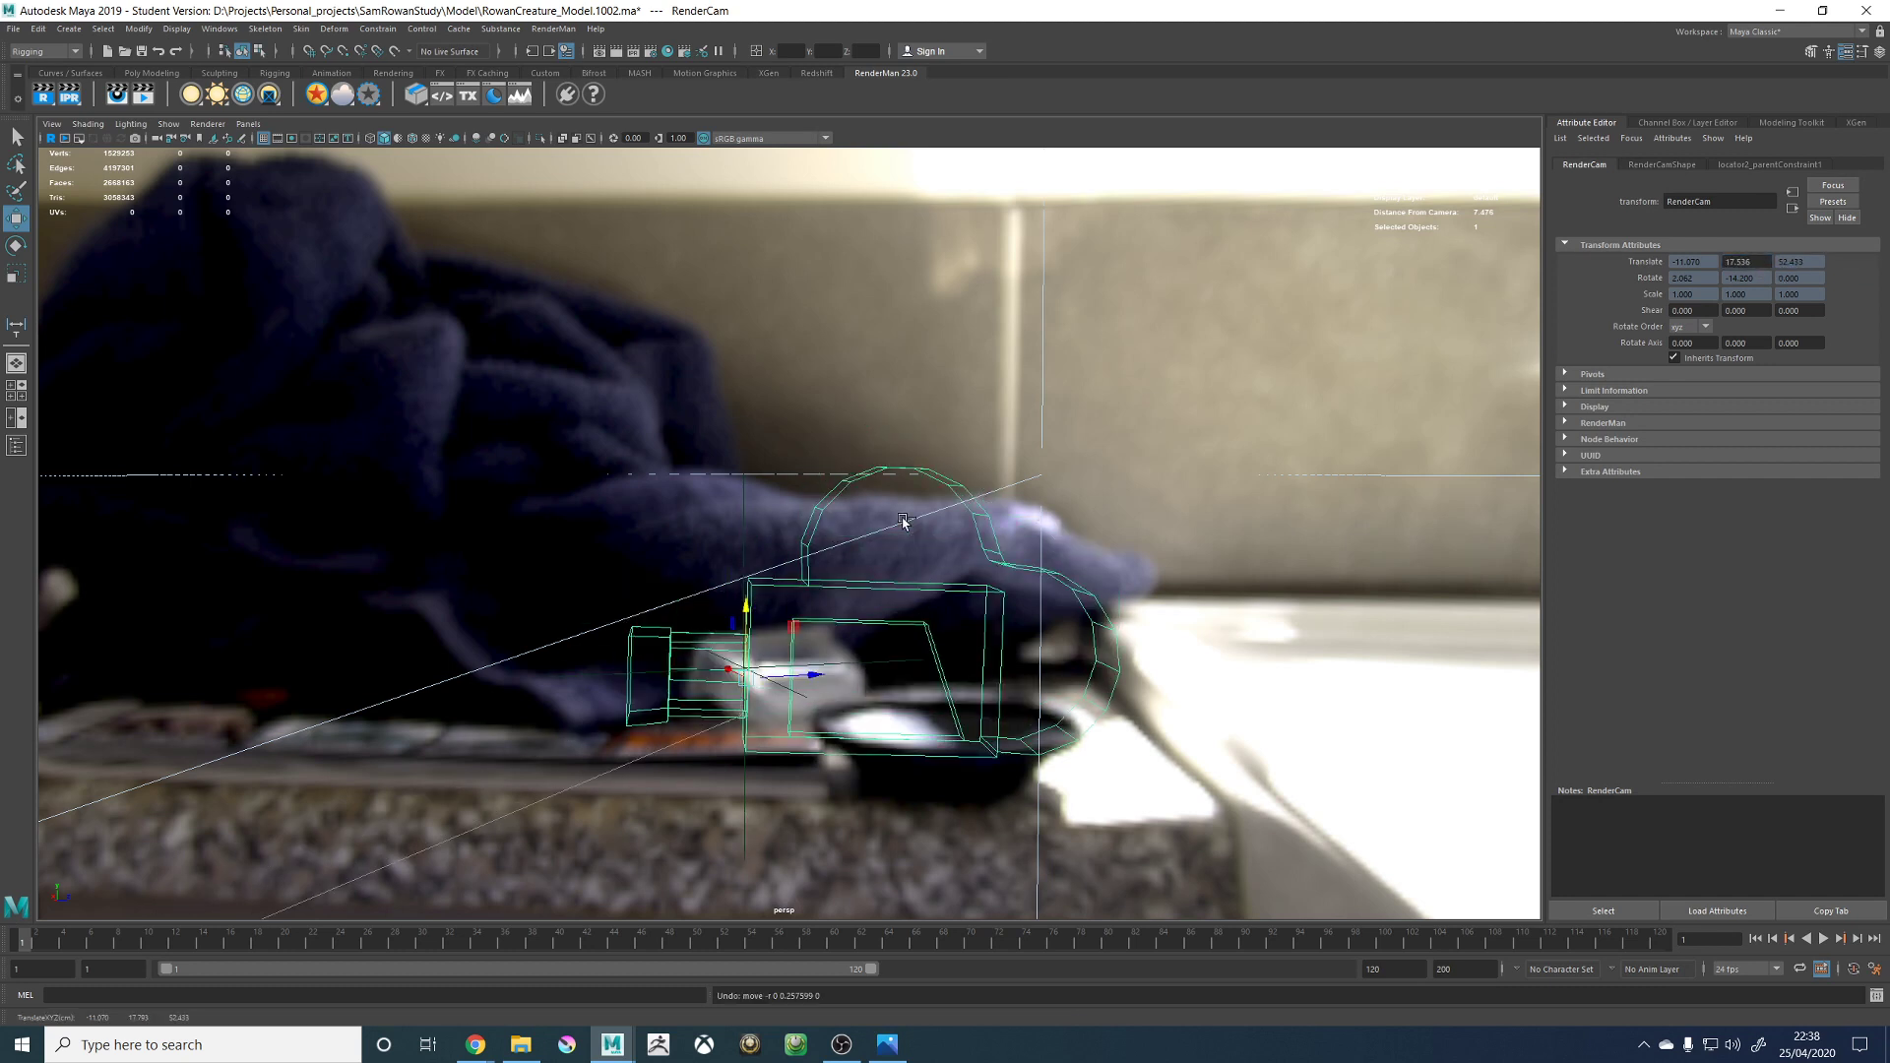
pyautogui.rightClick(1744, 262)
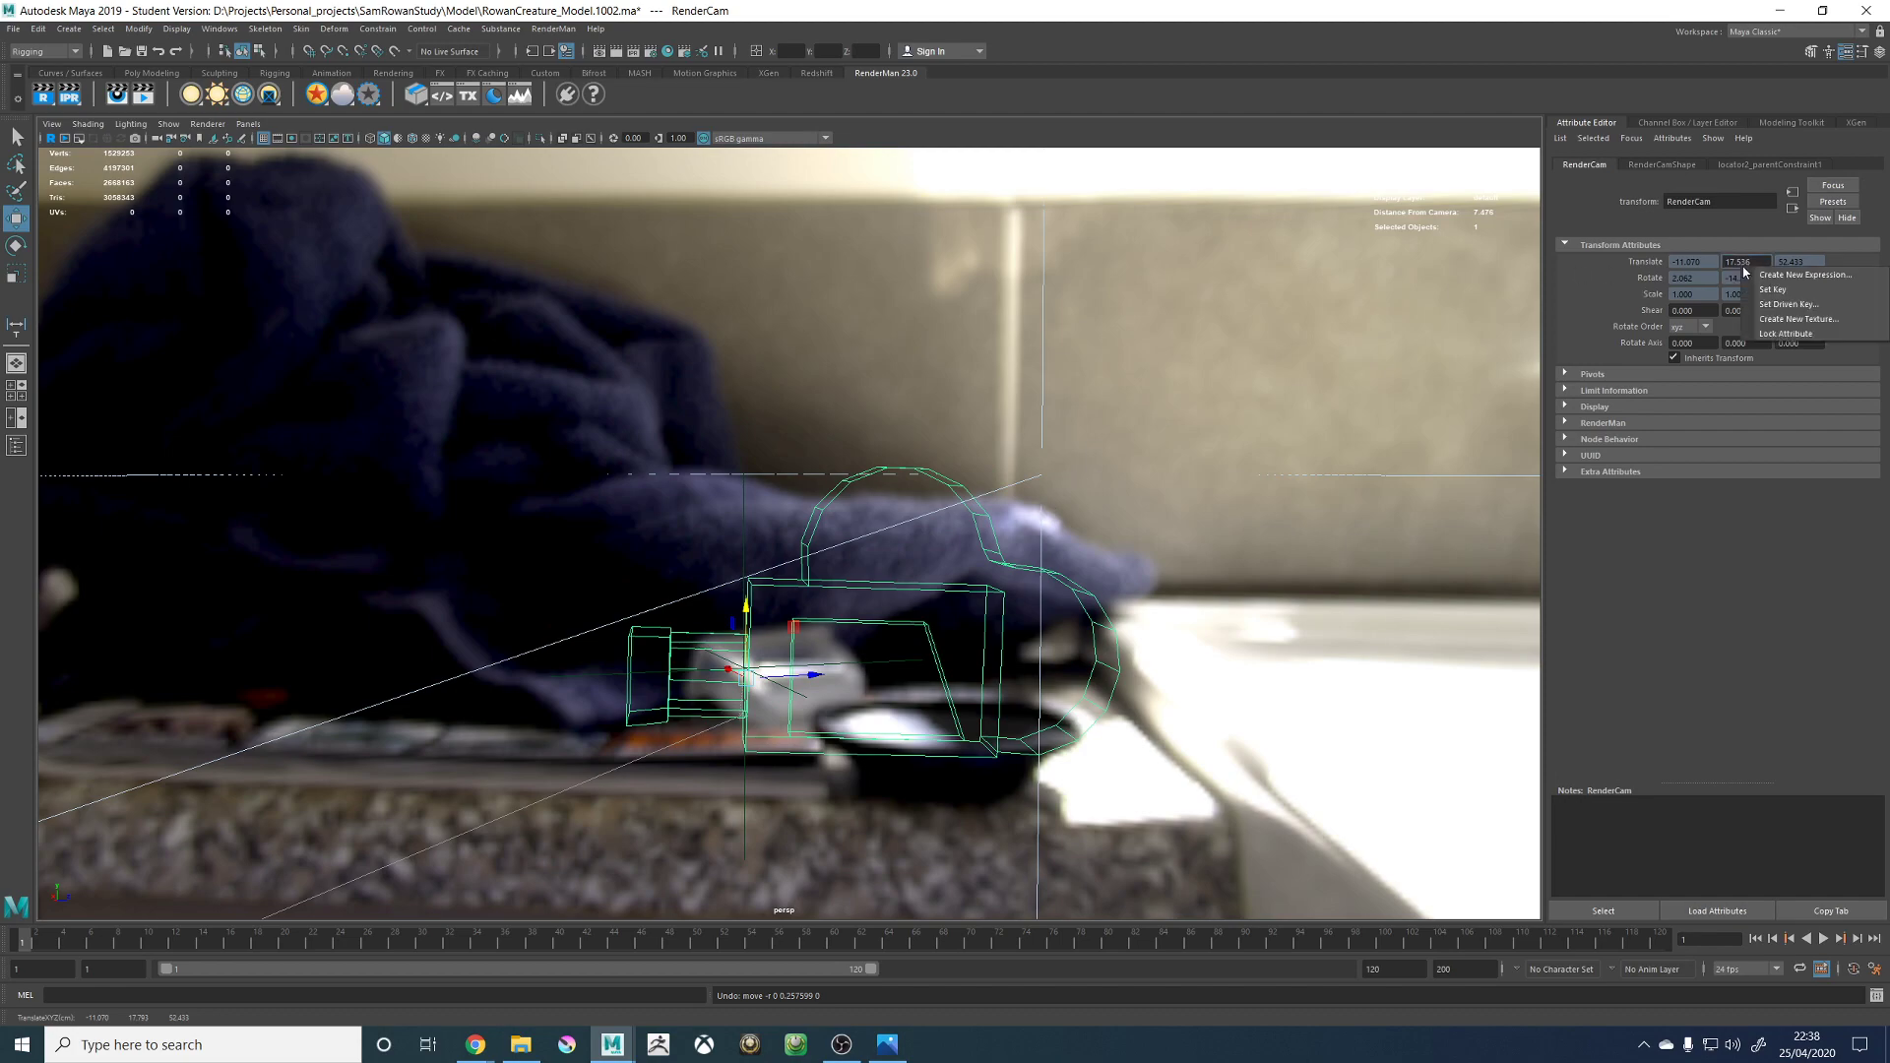
pyautogui.click(1803, 335)
# Read the measured distance between RenderCam and the creature's eye in the perspective view.
pyautogui.keyDown('alt'); pyautogui.moveTo(1241, 366); pyautogui.dragTo(886, 408); pyautogui.keyUp('alt')
pyautogui.keyDown('alt'); pyautogui.moveTo(1190, 400); pyautogui.dragTo(695, 429, button='right'); pyautogui.keyUp('alt')
pyautogui.keyDown('alt'); pyautogui.moveTo(695, 430); pyautogui.dragTo(321, 460); pyautogui.keyUp('alt')
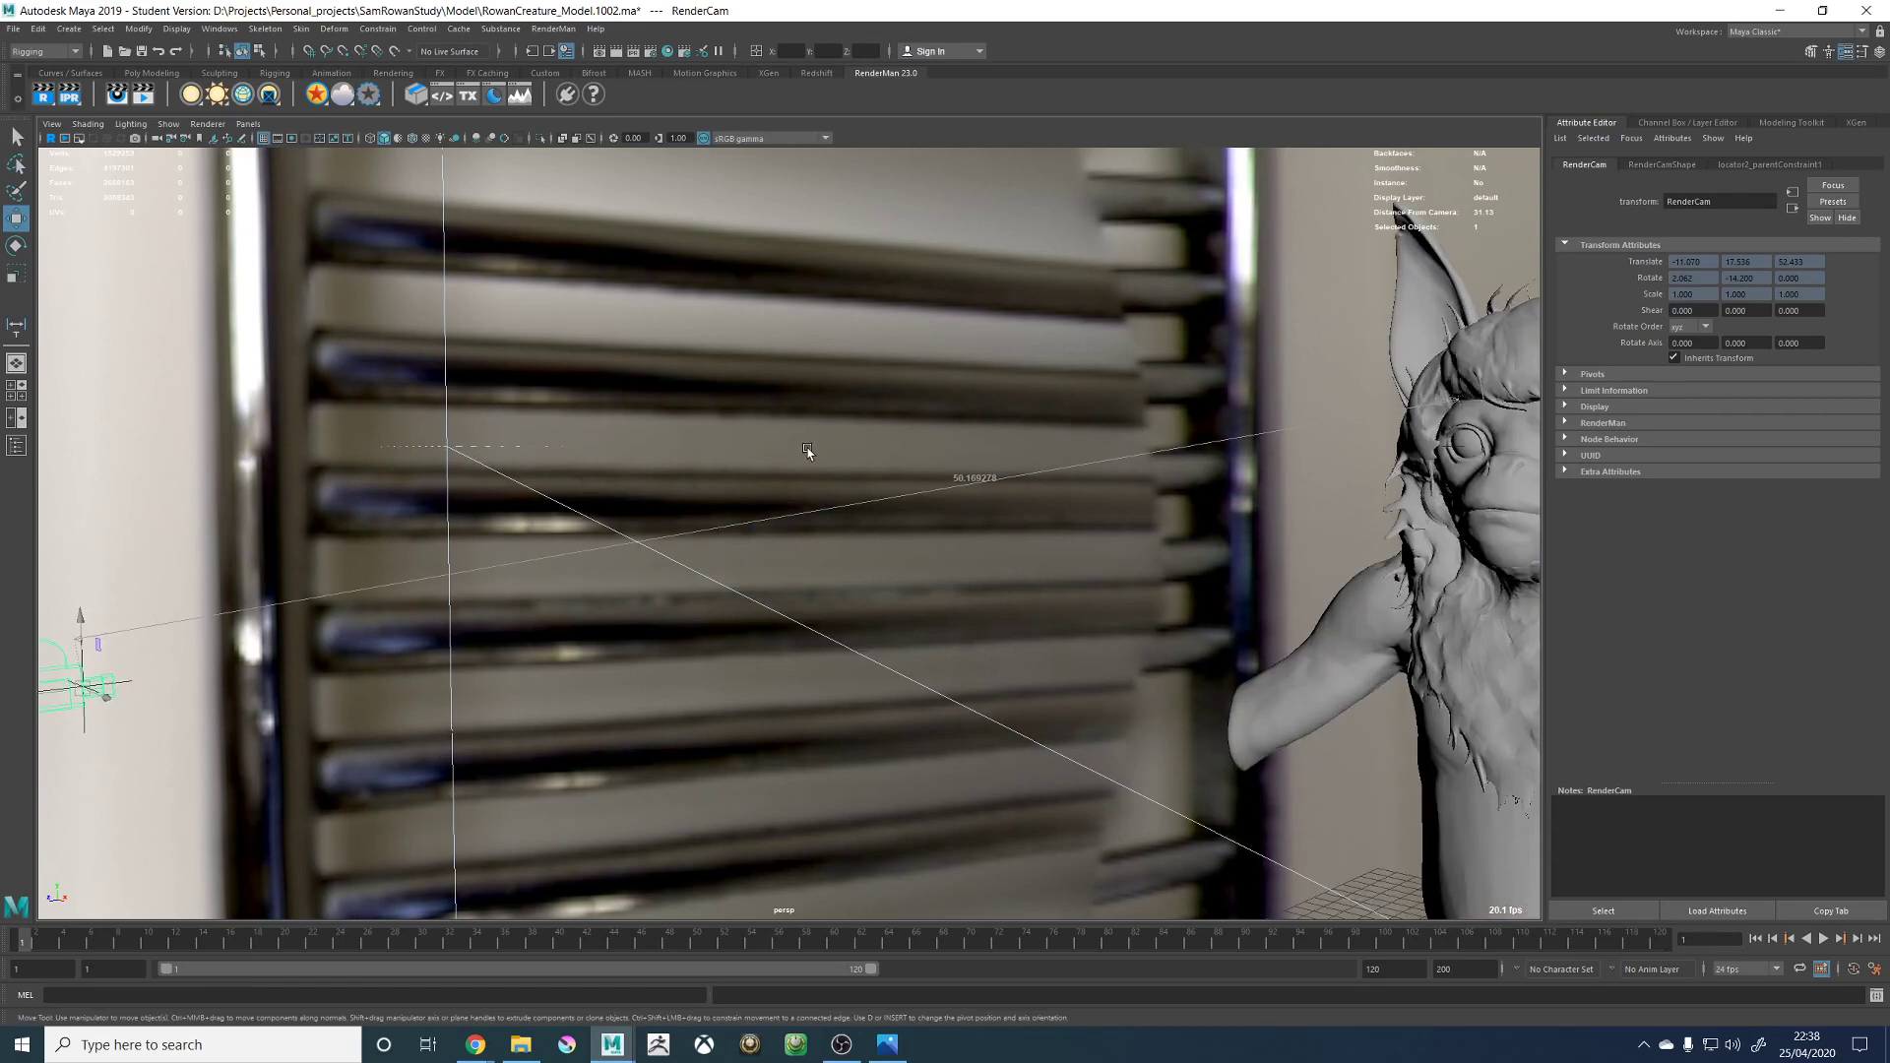
pyautogui.keyDown('alt'); pyautogui.moveTo(889, 455); pyautogui.dragTo(748, 164); pyautogui.keyUp('alt')
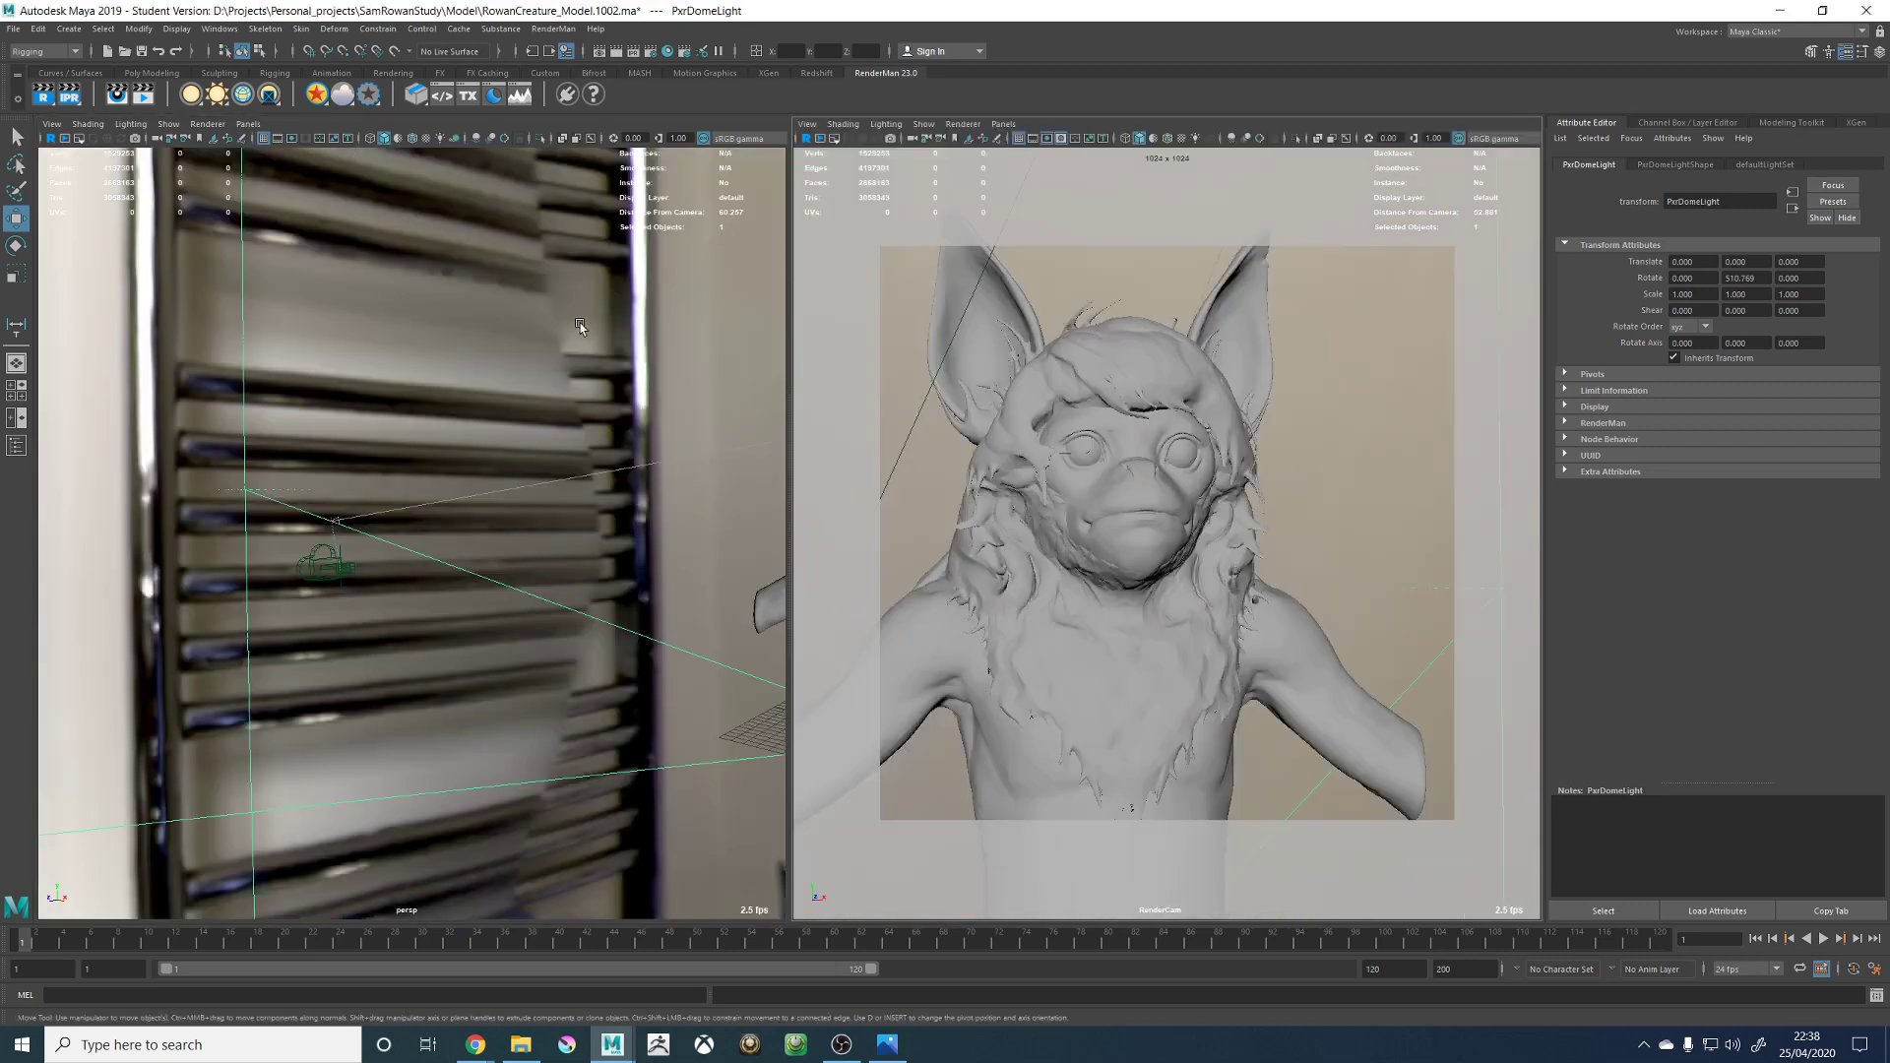
# In RenderCam's shape attributes, set the RenderMan bokeh sides to 5.
pyautogui.click(891, 138)
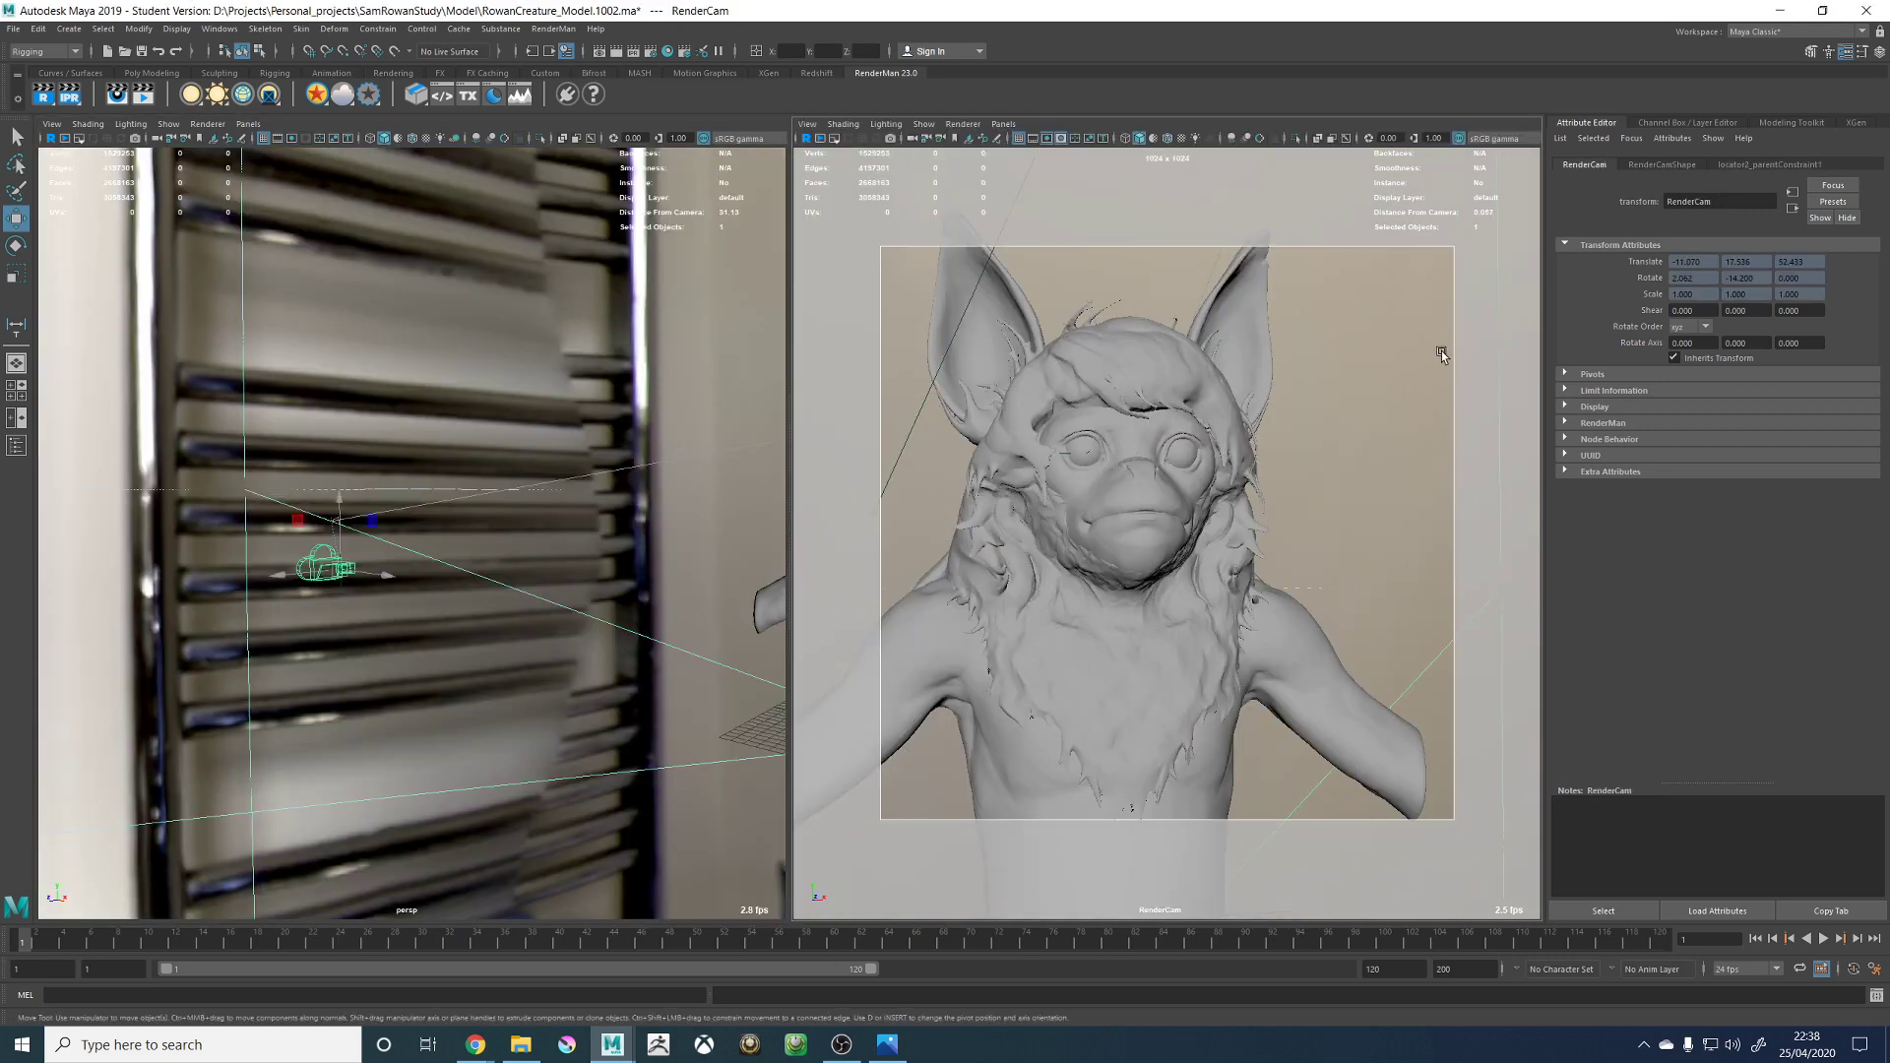
pyautogui.click(1663, 166)
pyautogui.scroll(-3, 1683, 554)
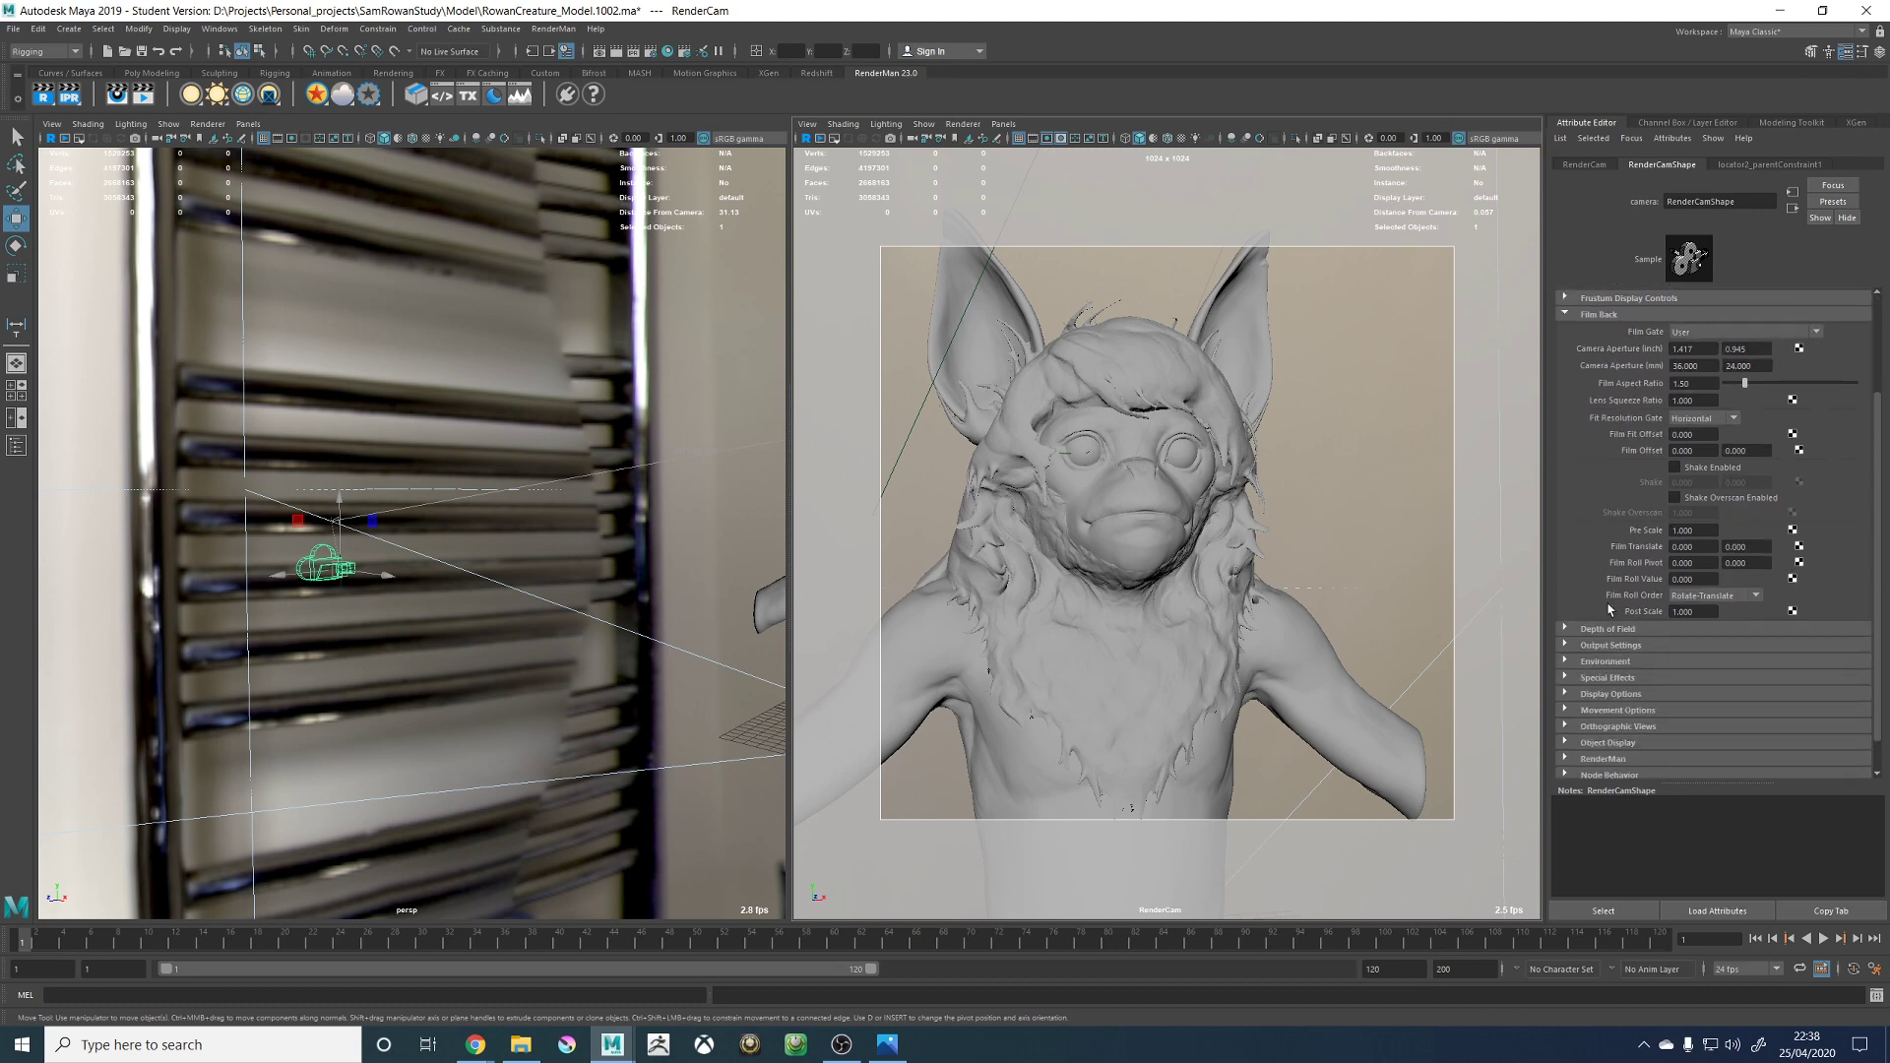
pyautogui.click(1614, 720)
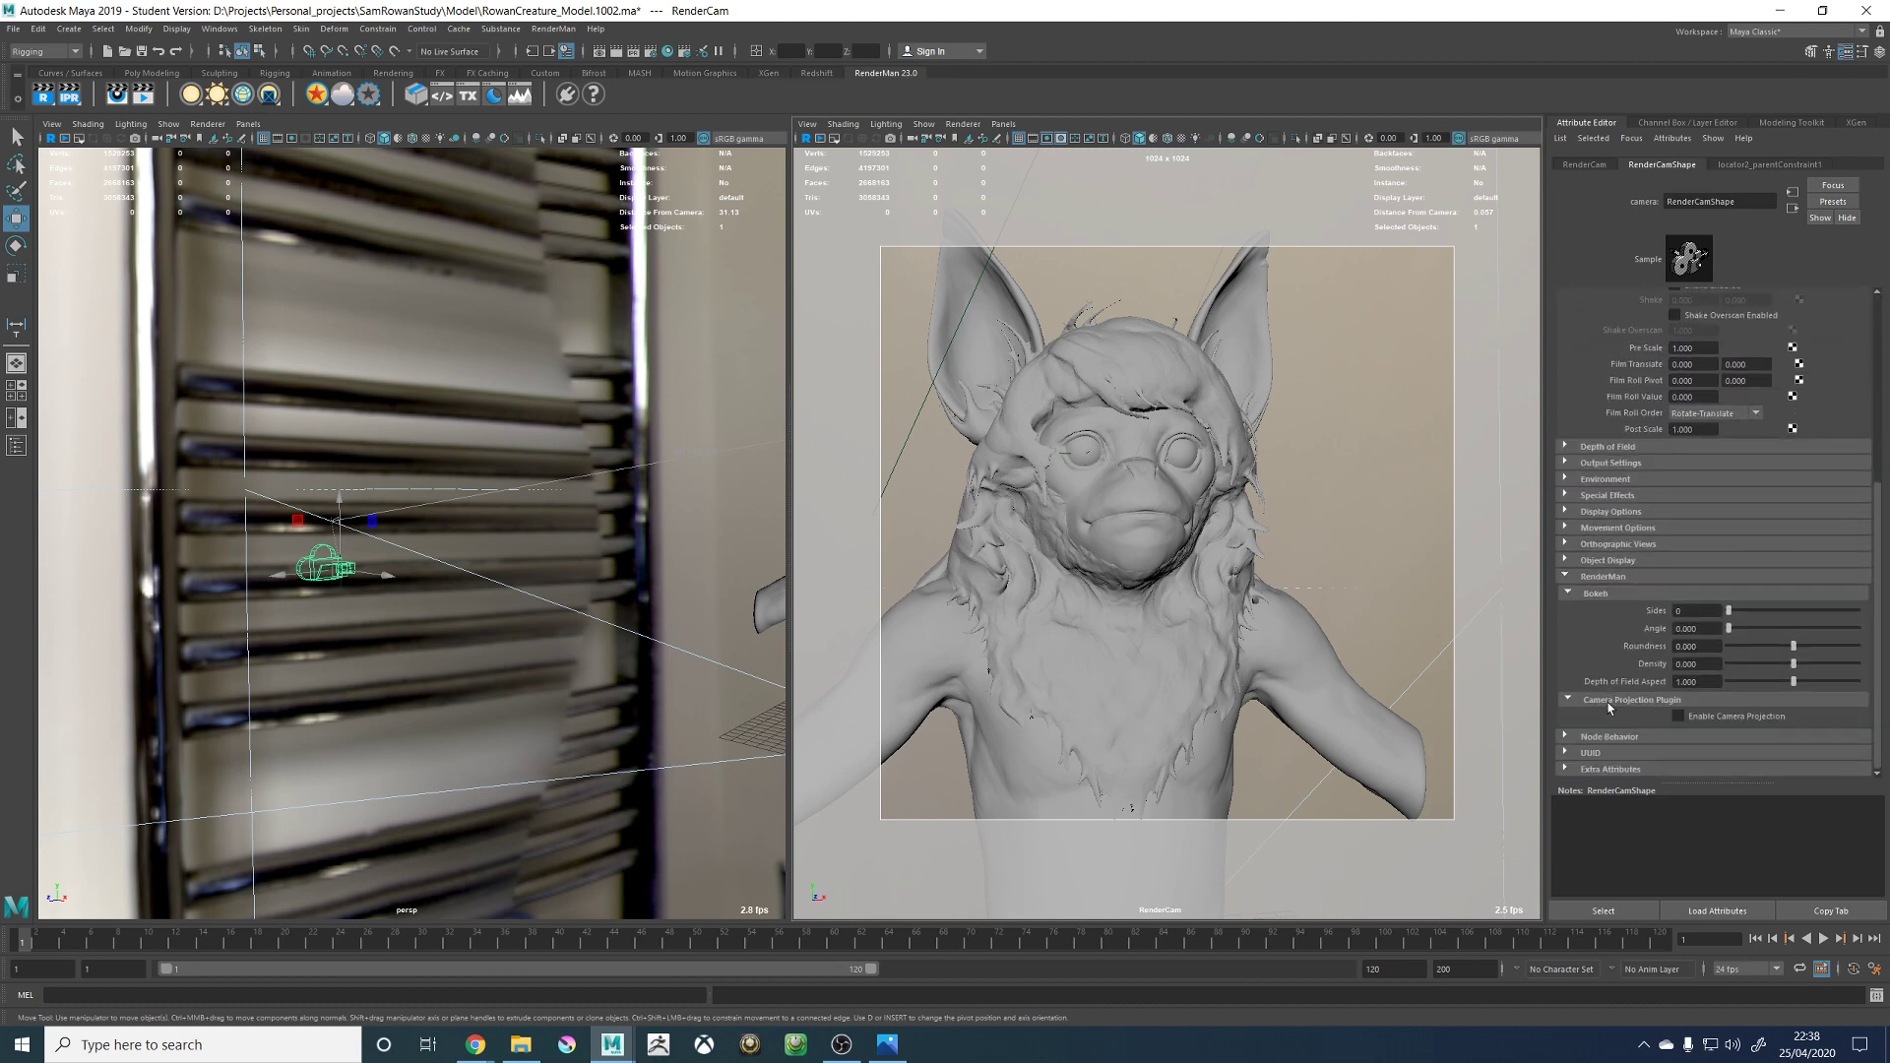
pyautogui.click(1697, 610)
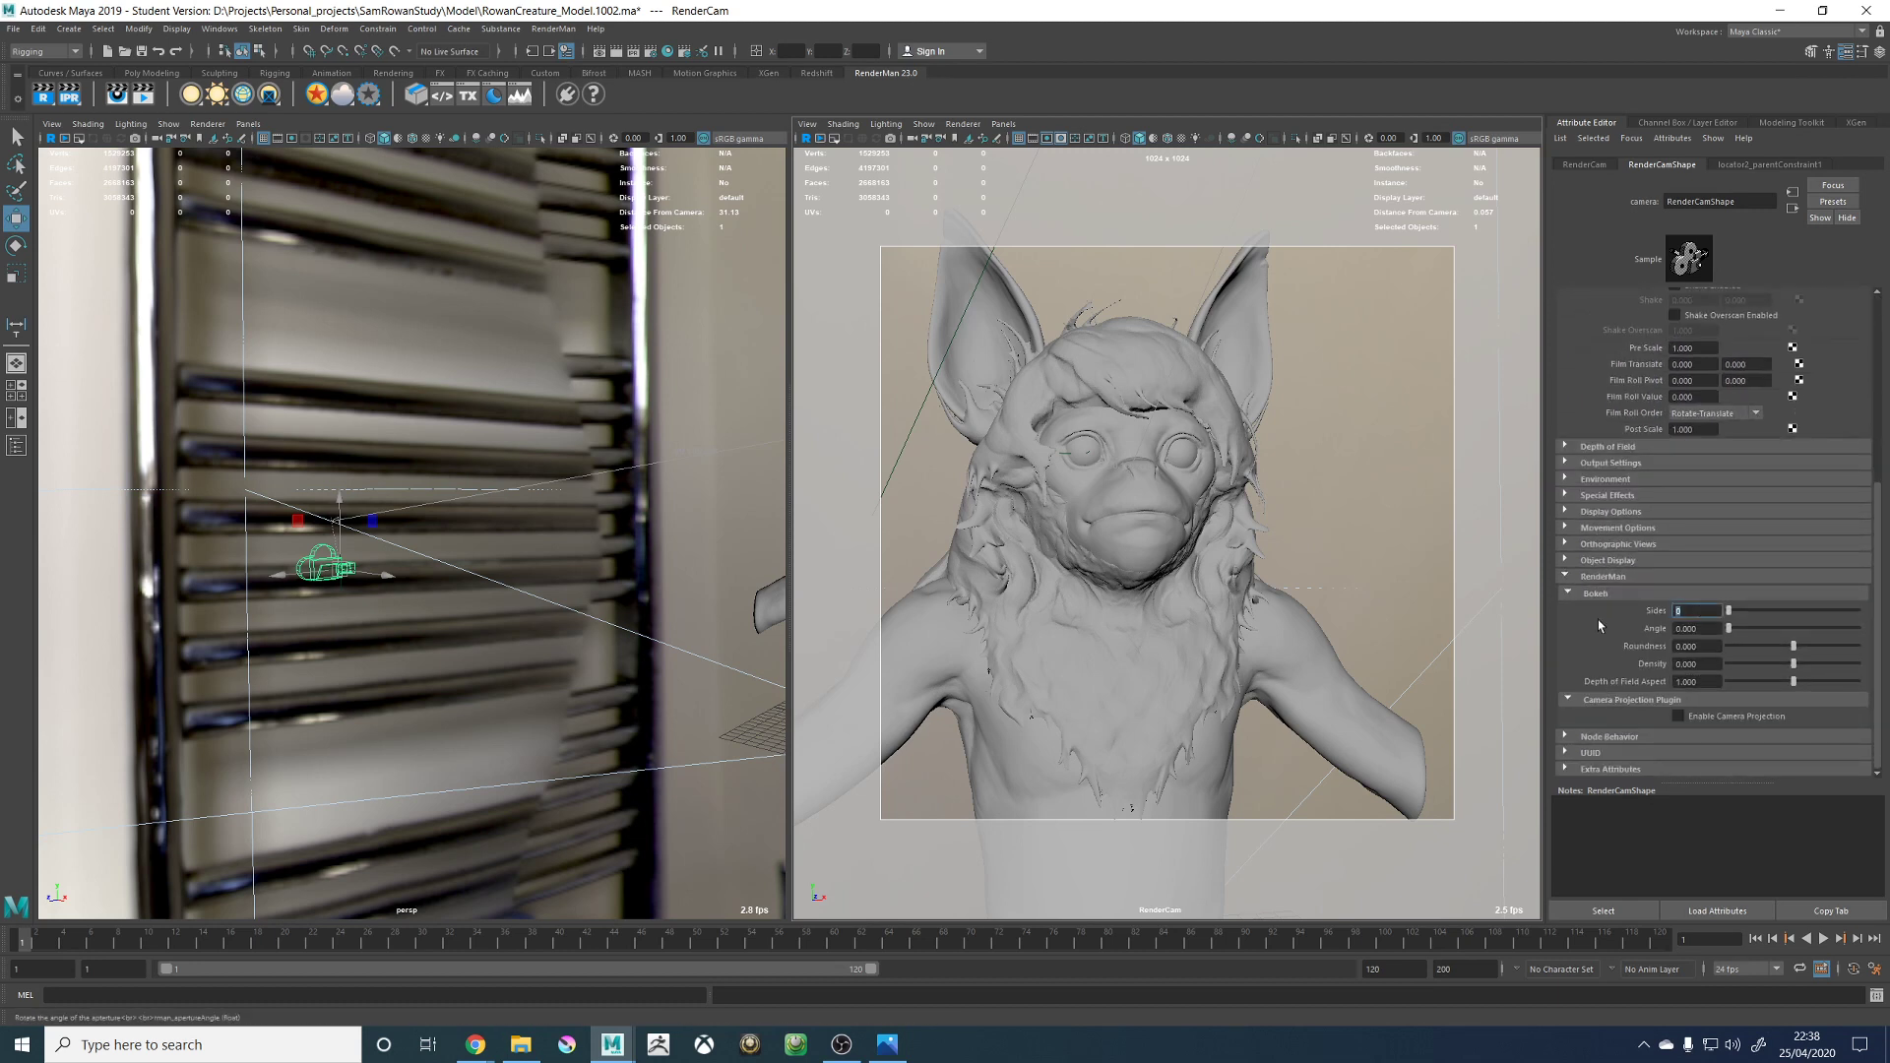
pyautogui.write('5')
pyautogui.press('Return')
# Enable camera projection on RenderCam and assign a new PxrCamera as its projection.
pyautogui.click(1677, 715)
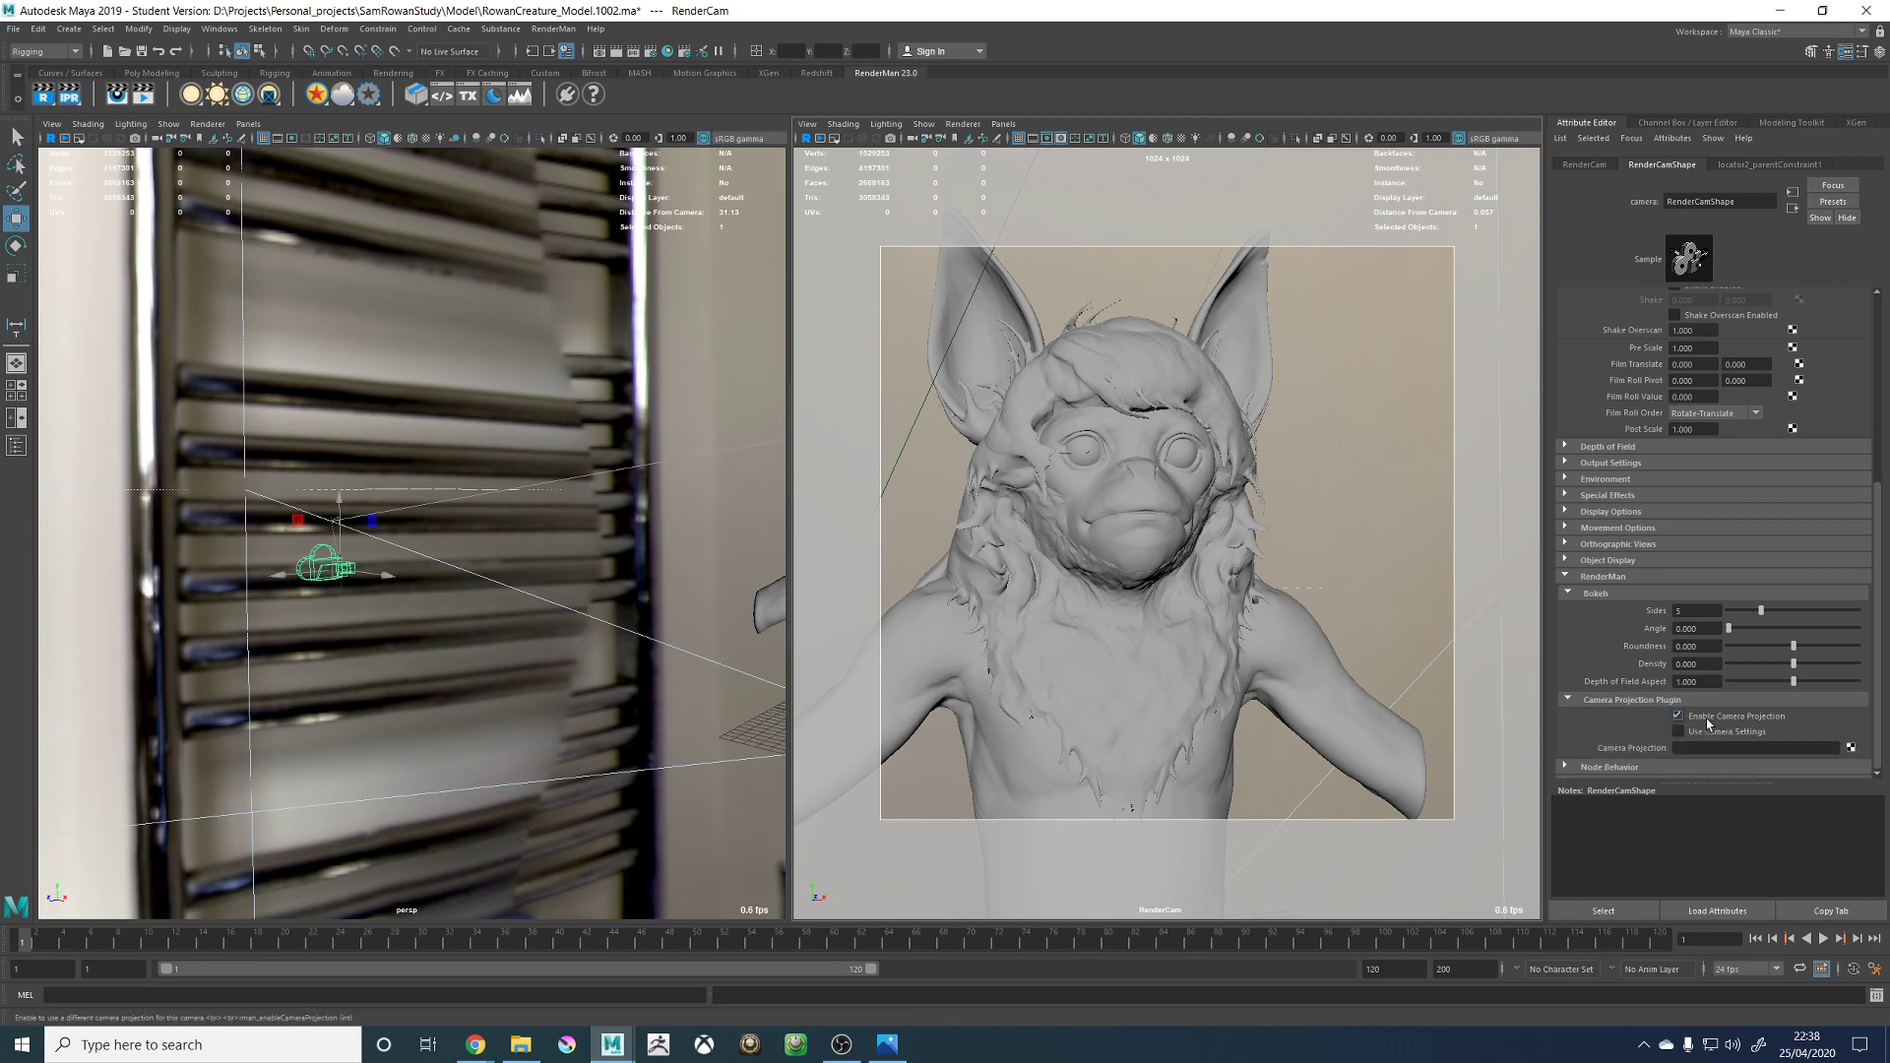
pyautogui.click(1797, 750)
pyautogui.click(1792, 772)
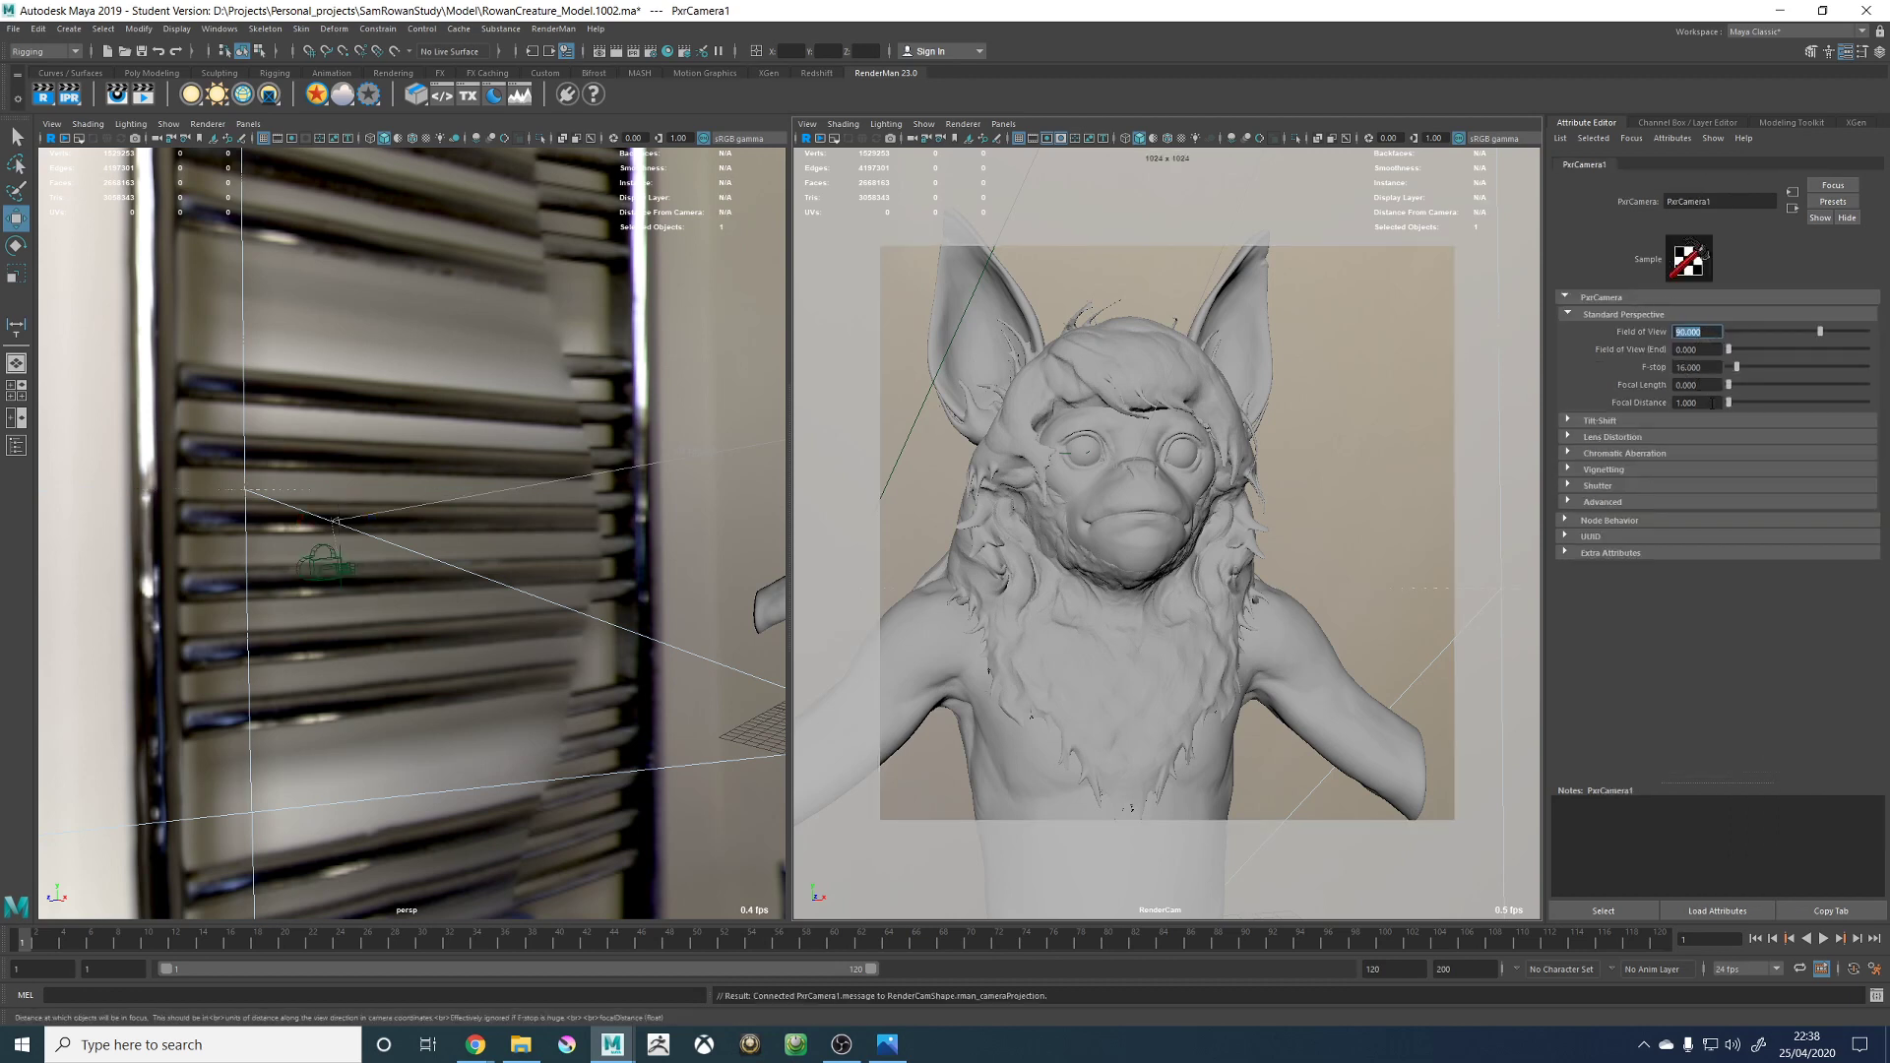
# Set the PxrCamera's focal distance to 50.1 and its focal length to 80.
pyautogui.click(1678, 385)
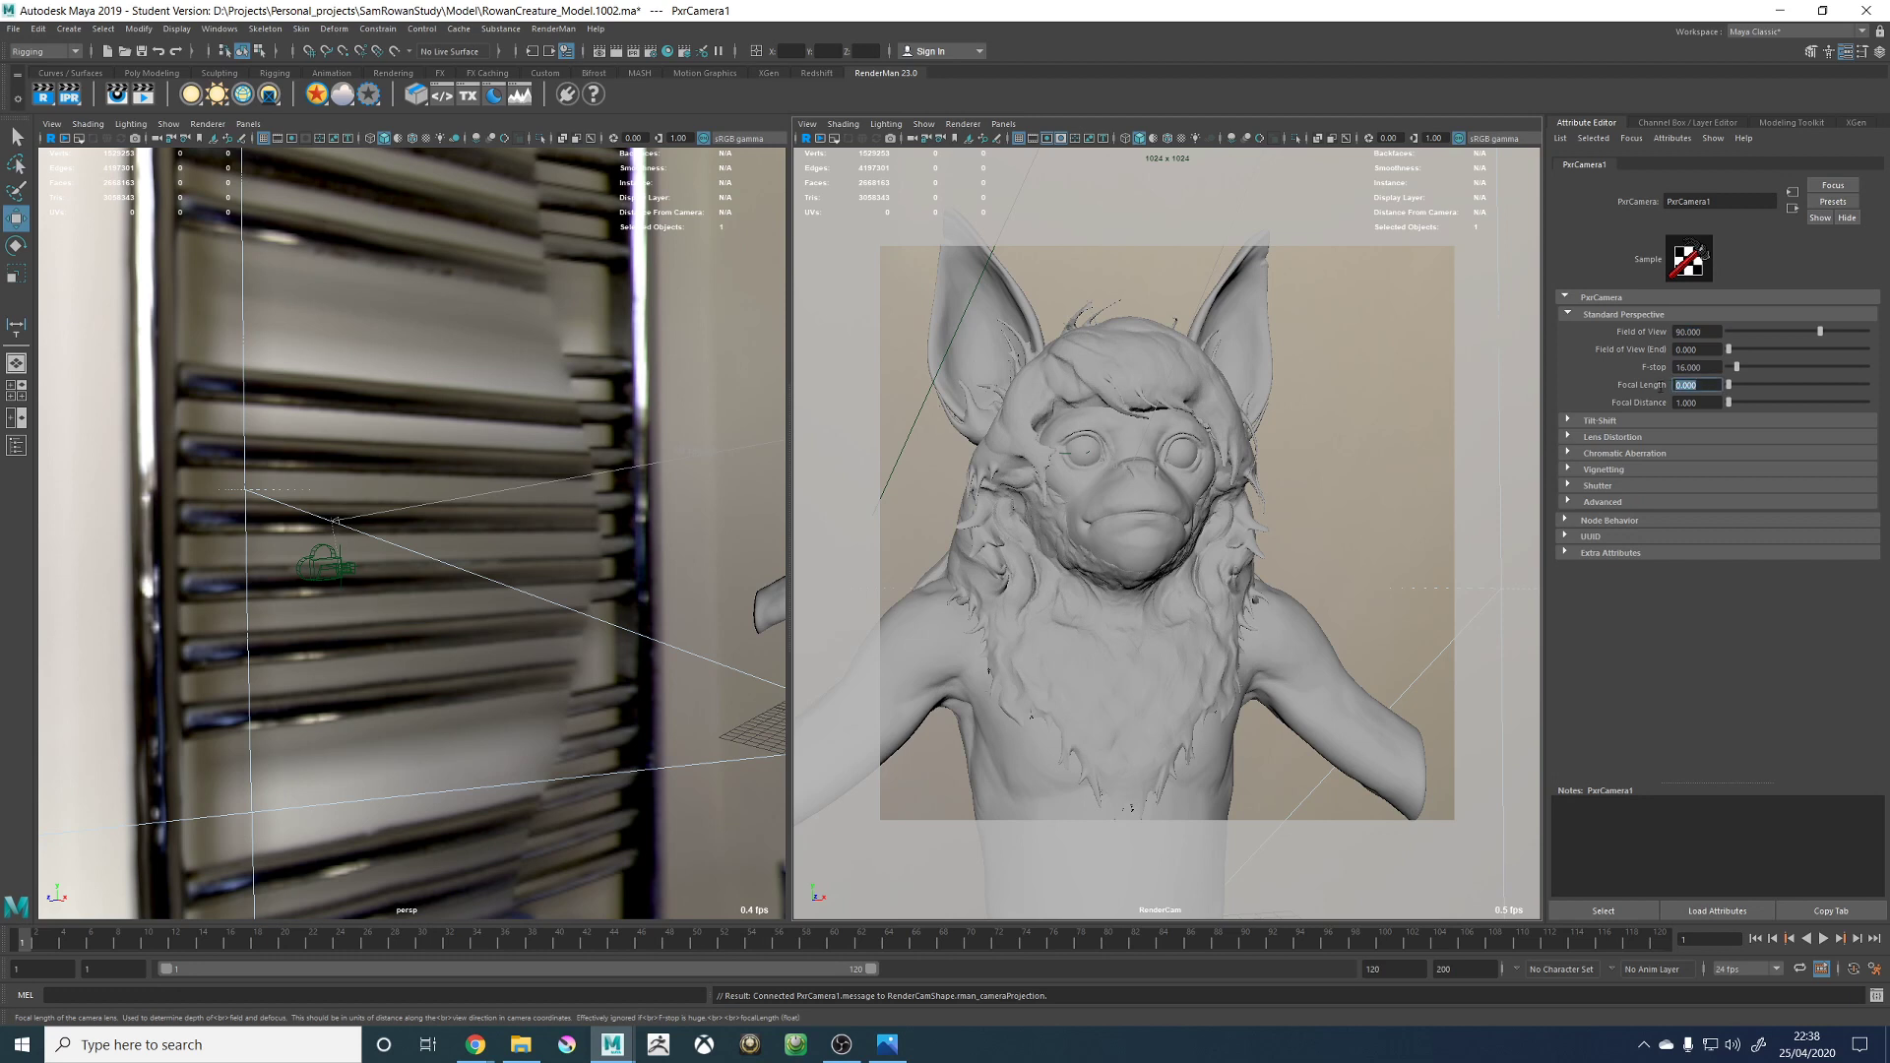
pyautogui.click(1709, 403)
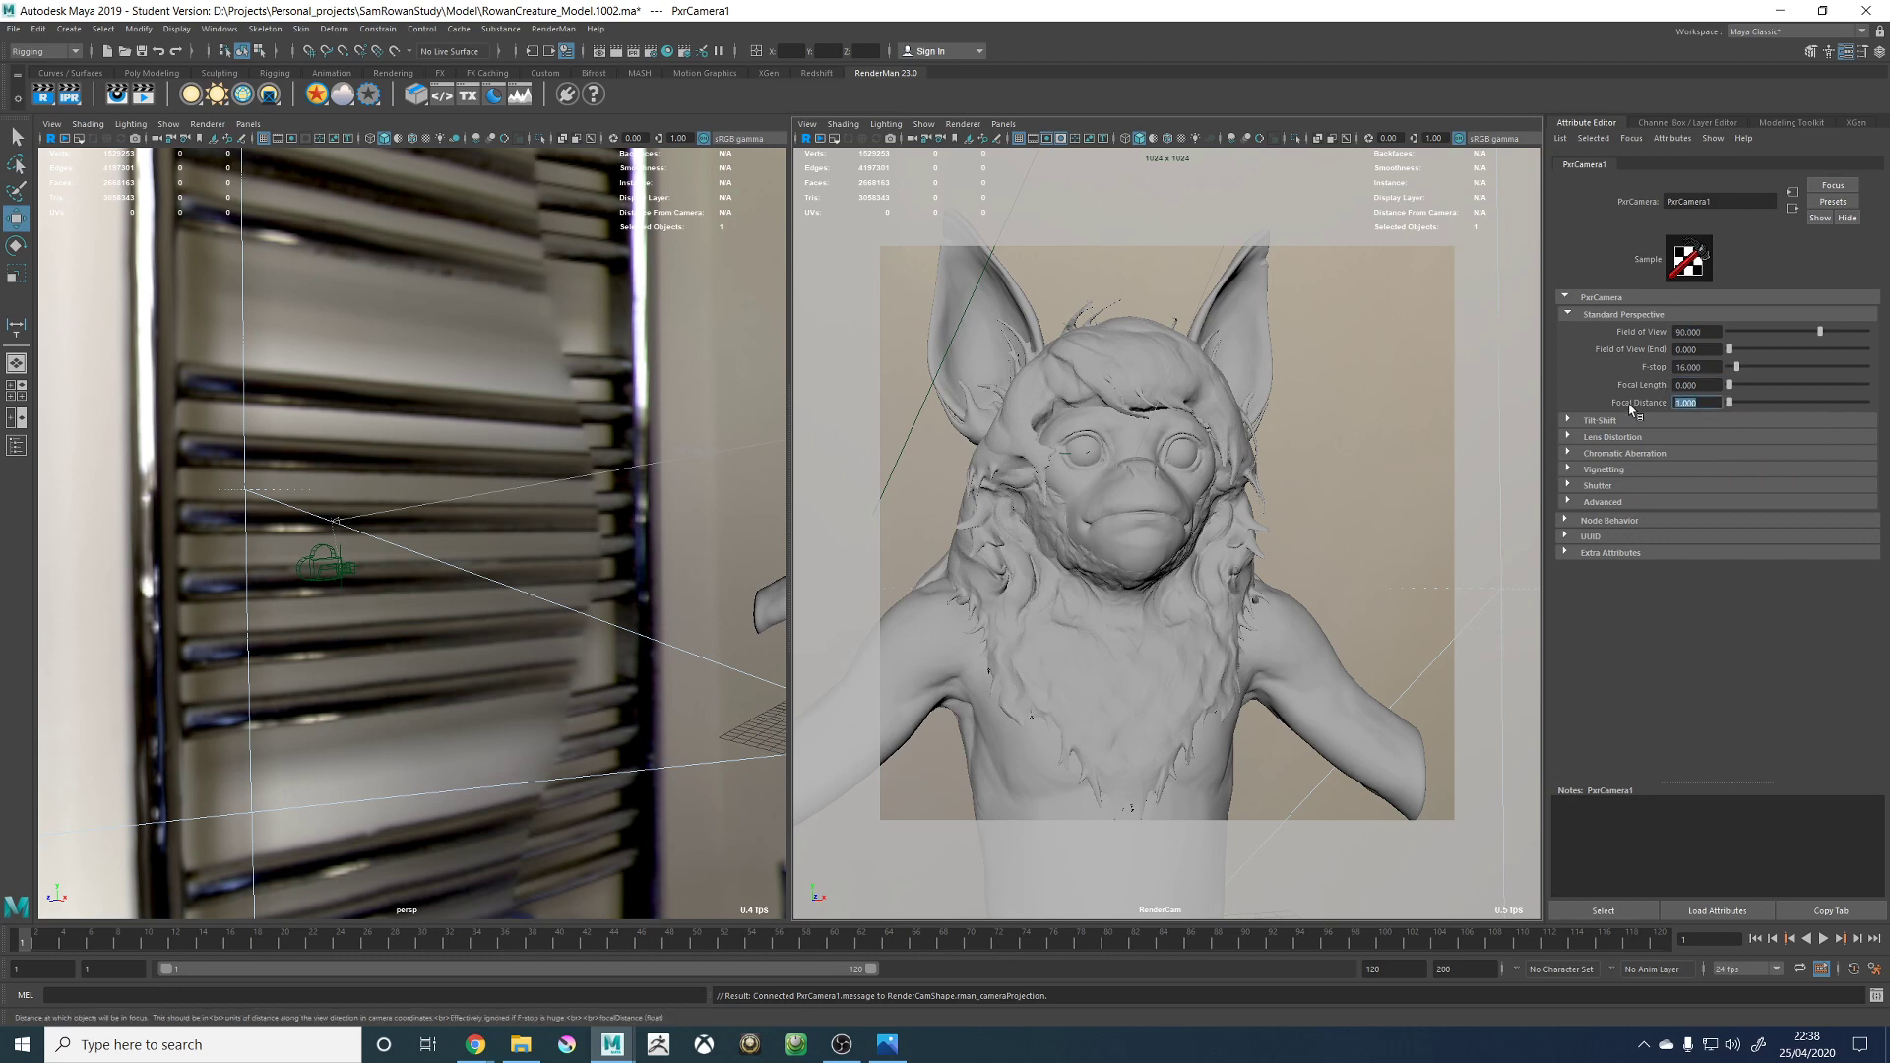
pyautogui.write('5')
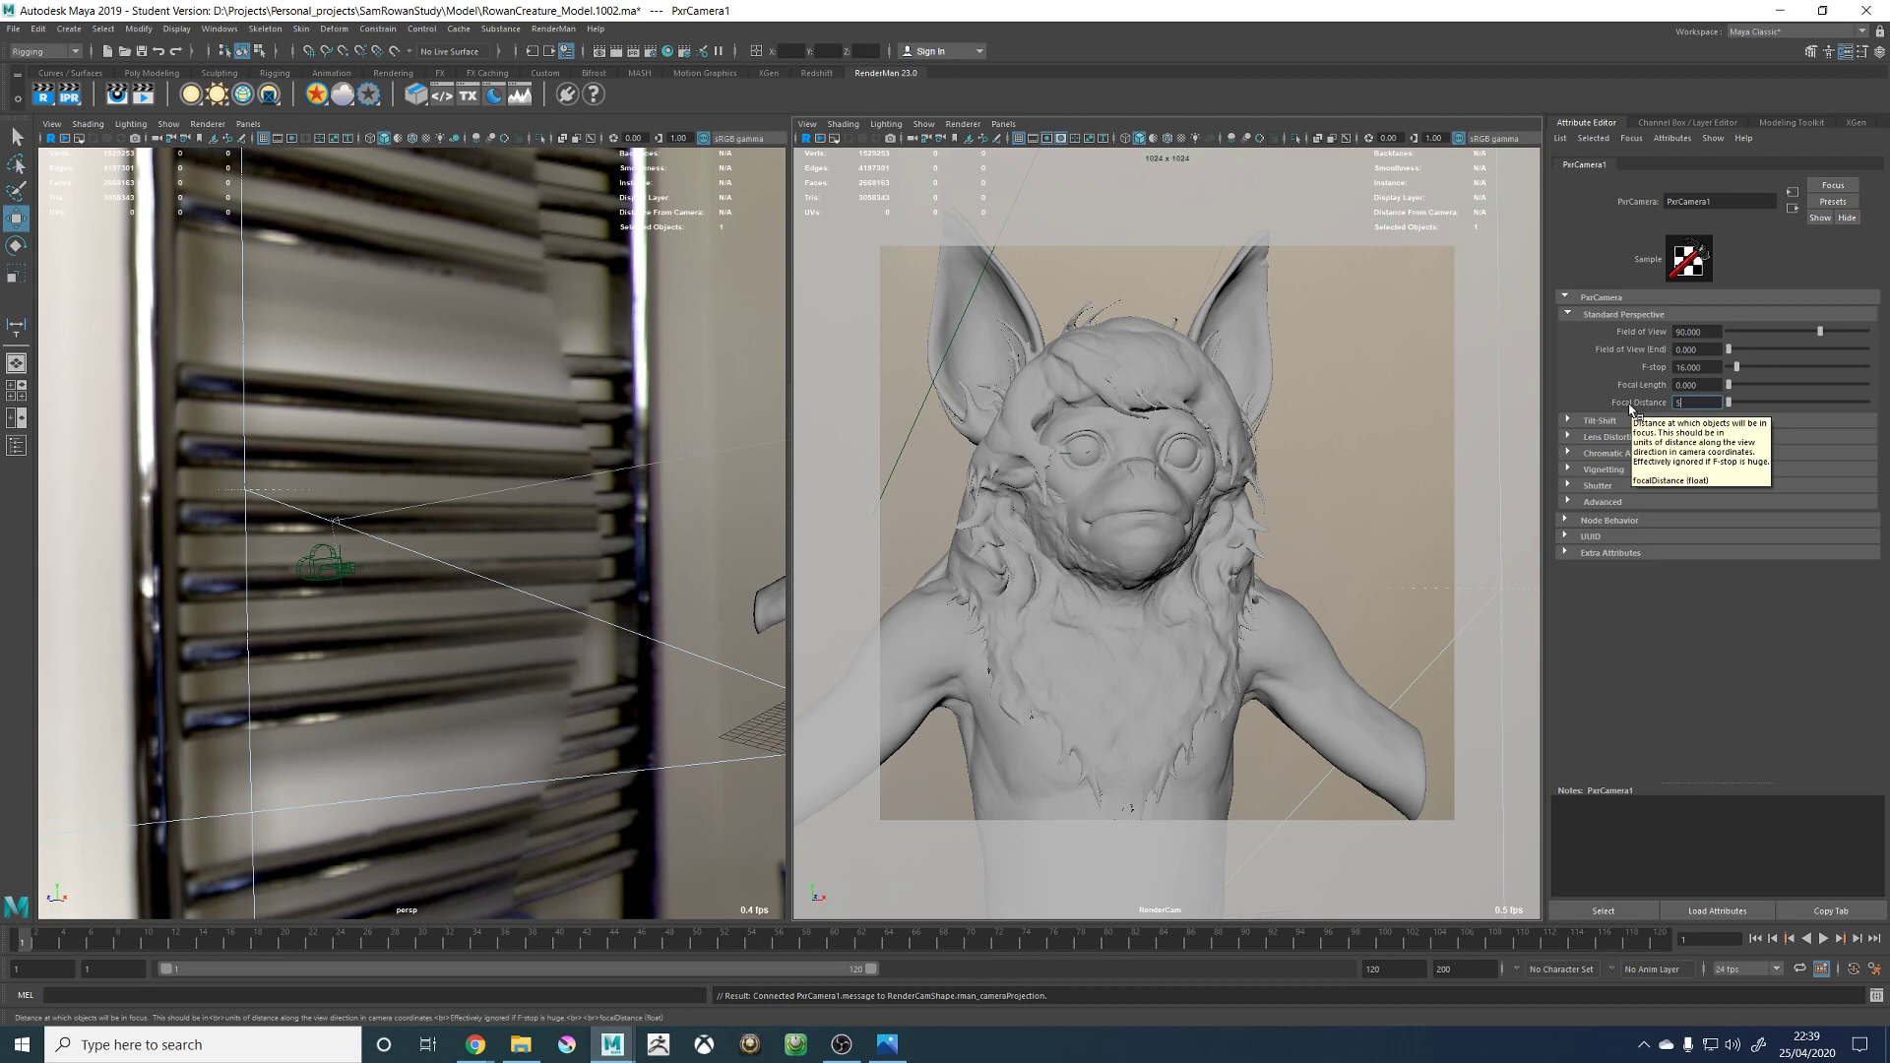
pyautogui.write('0.1')
pyautogui.press('Return')
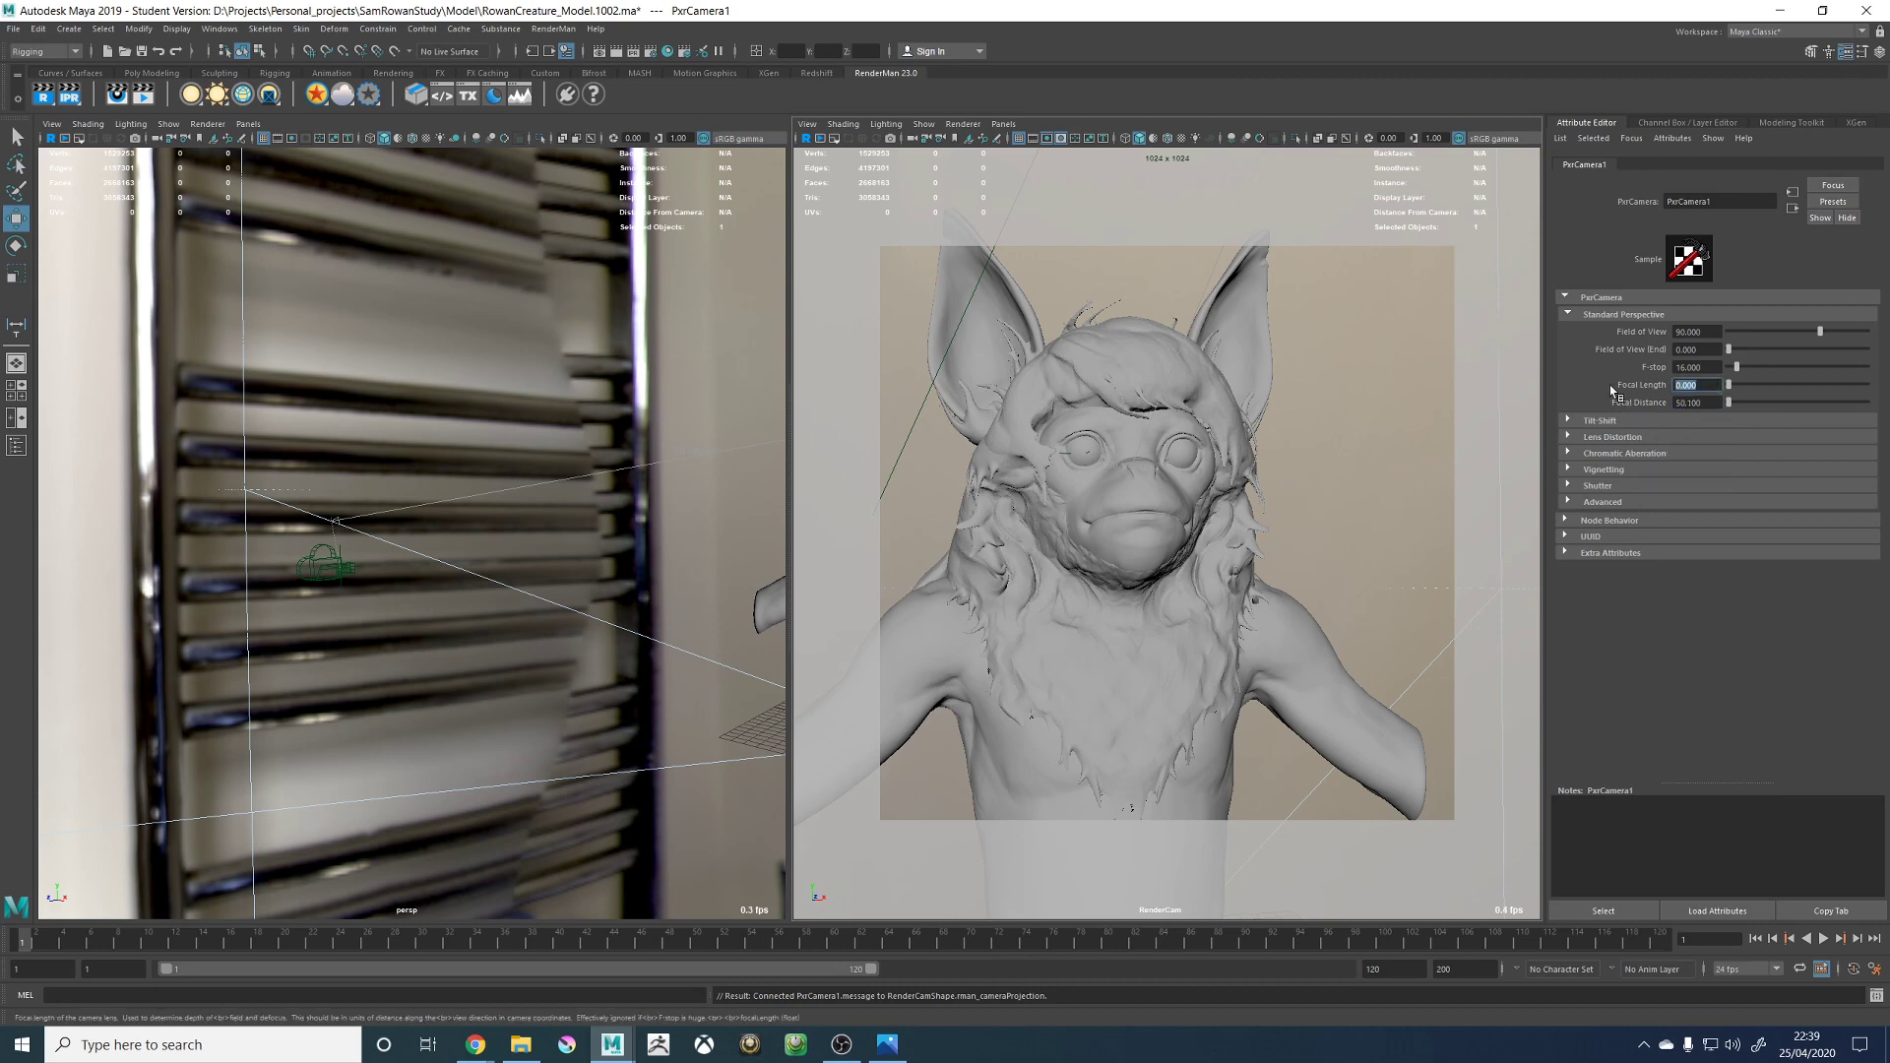
pyautogui.write('80')
pyautogui.press('Return')
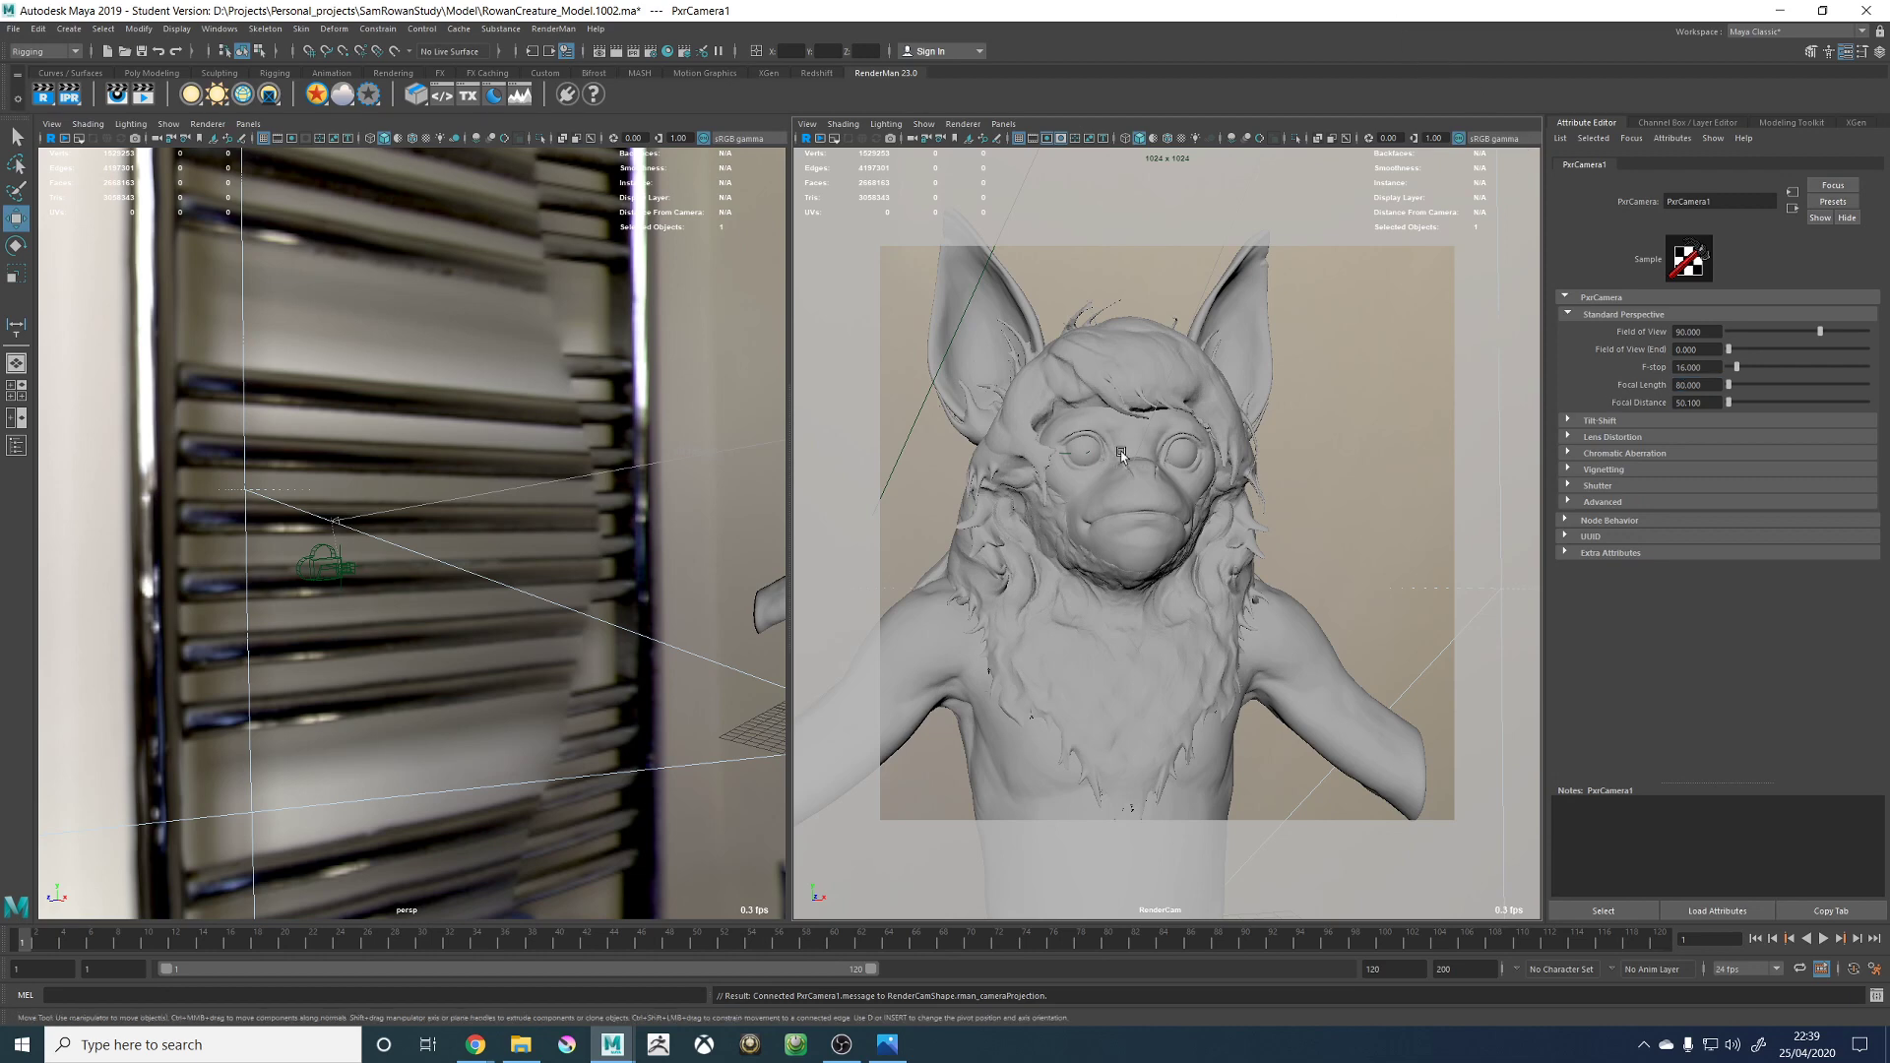
# Look up RenderCam's angle of view and set the PxrCamera's field of view to 25.36 to match.
pyautogui.click(912, 139)
pyautogui.scroll(5, 1653, 440)
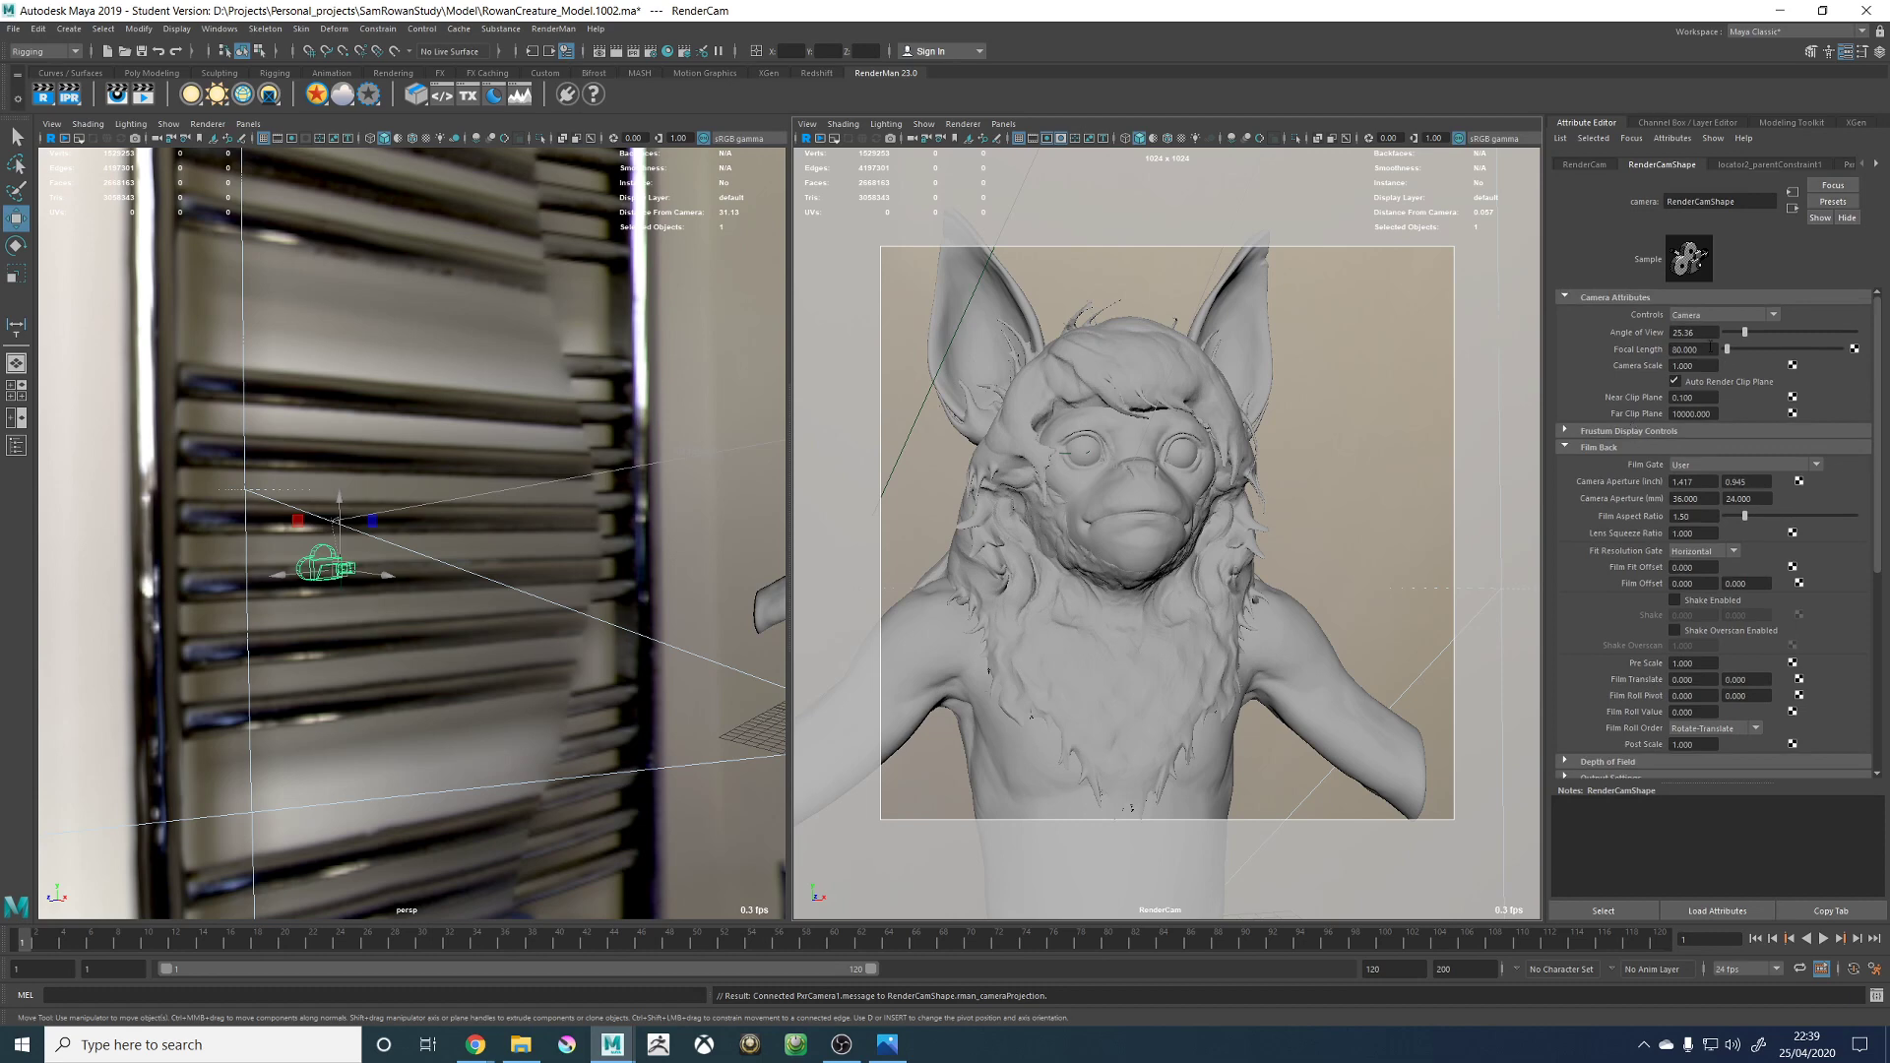
pyautogui.moveTo(1710, 333); pyautogui.dragTo(1659, 331)
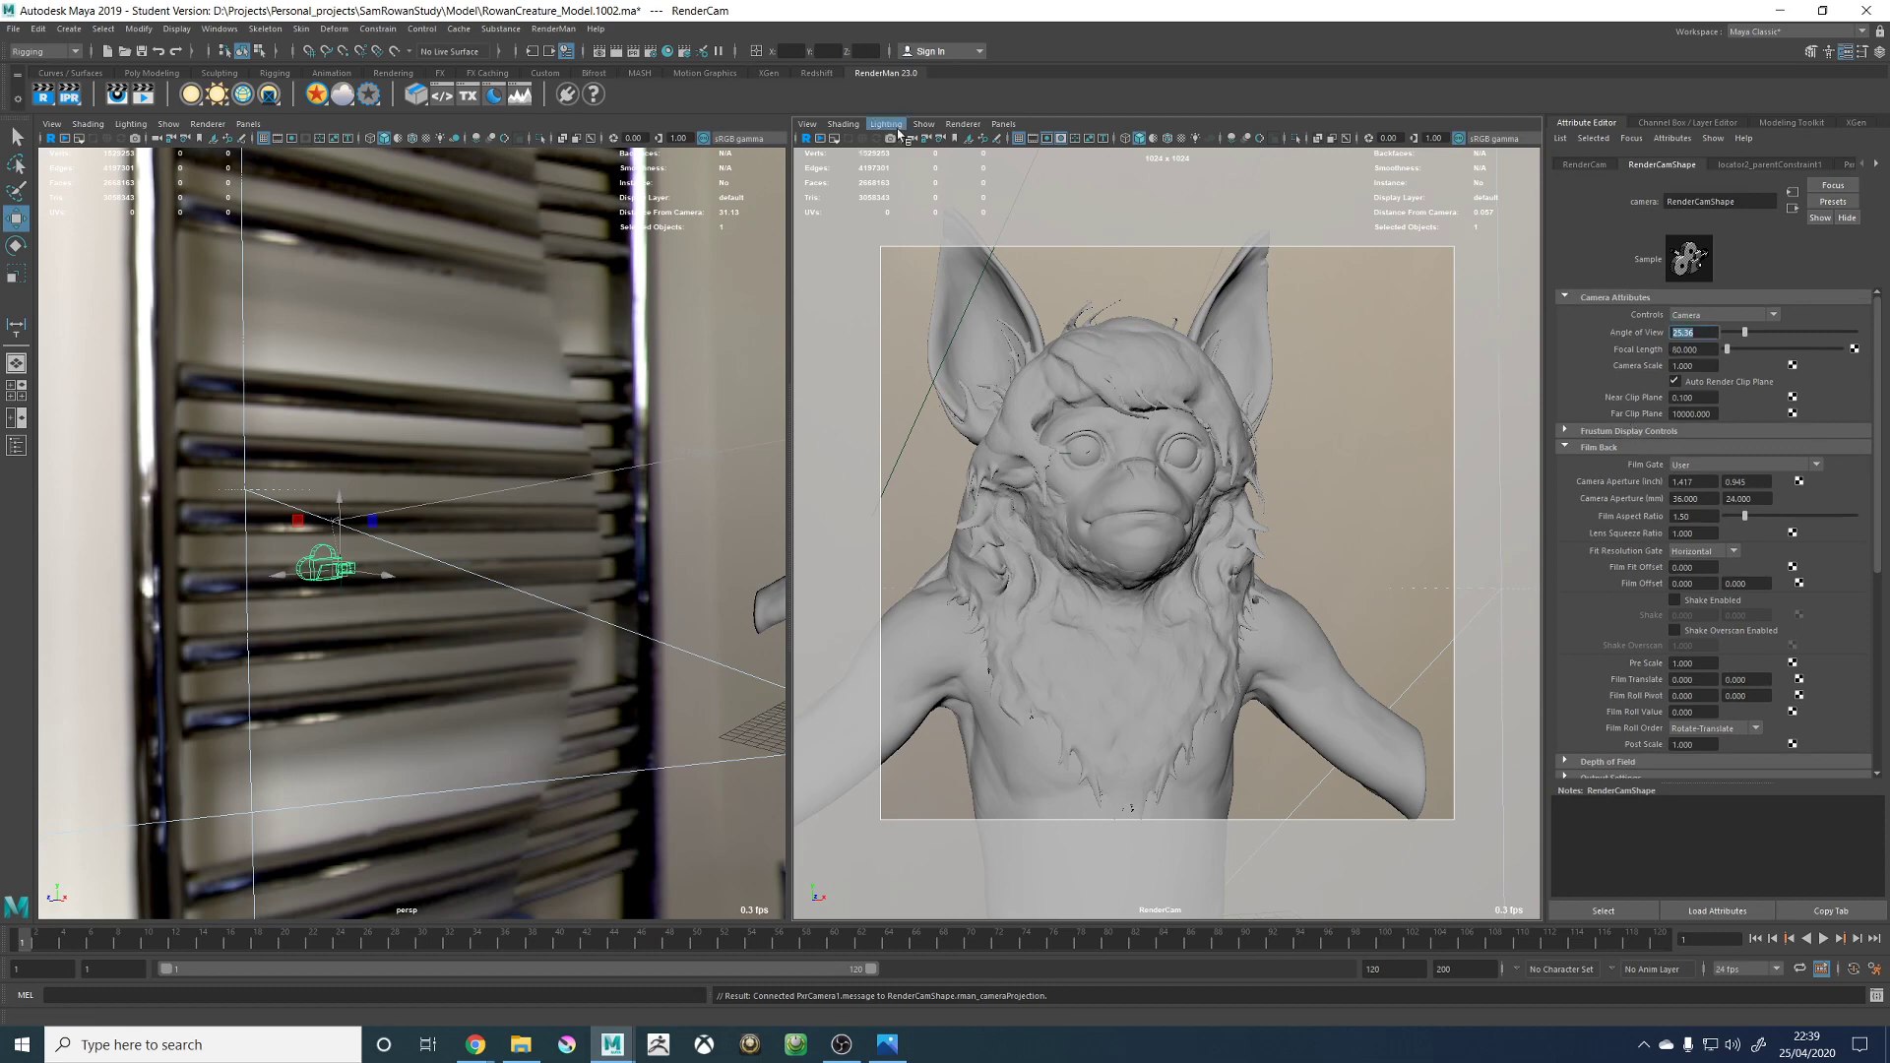
pyautogui.scroll(-5, 1868, 719)
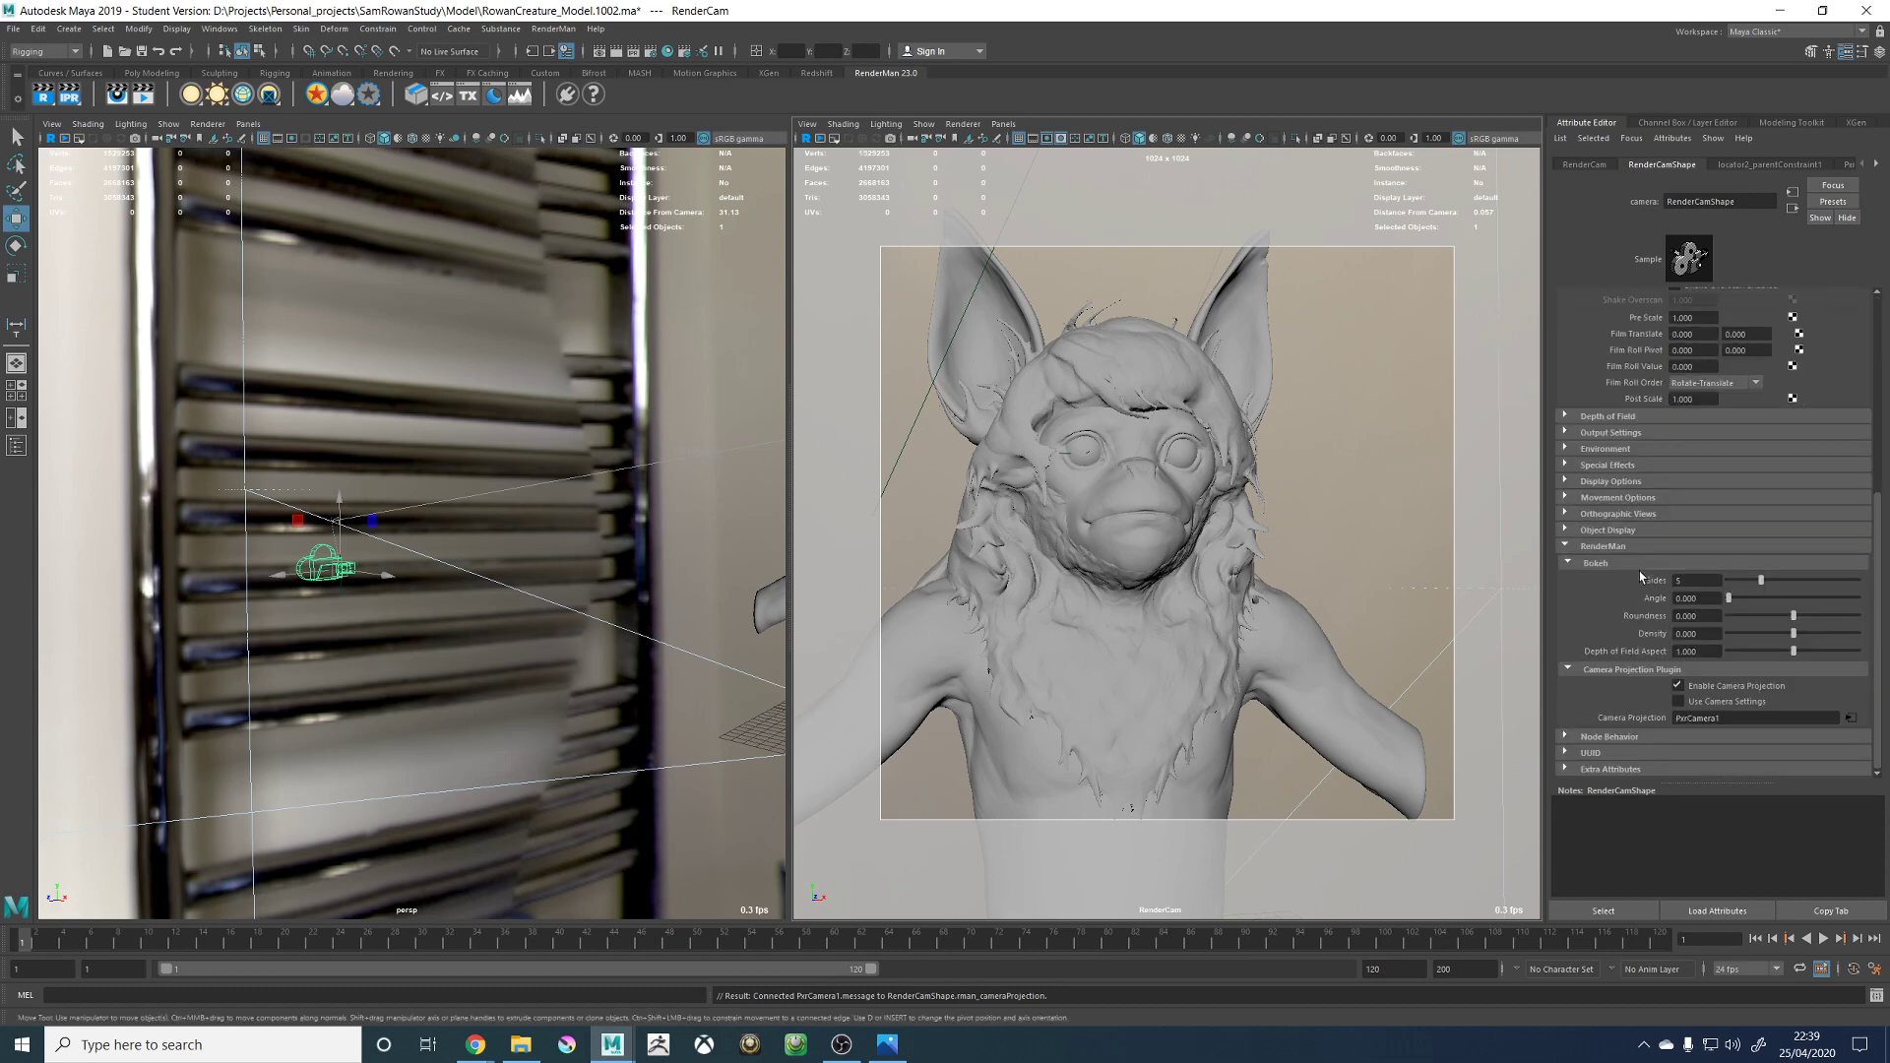
pyautogui.click(1852, 718)
pyautogui.click(1710, 332)
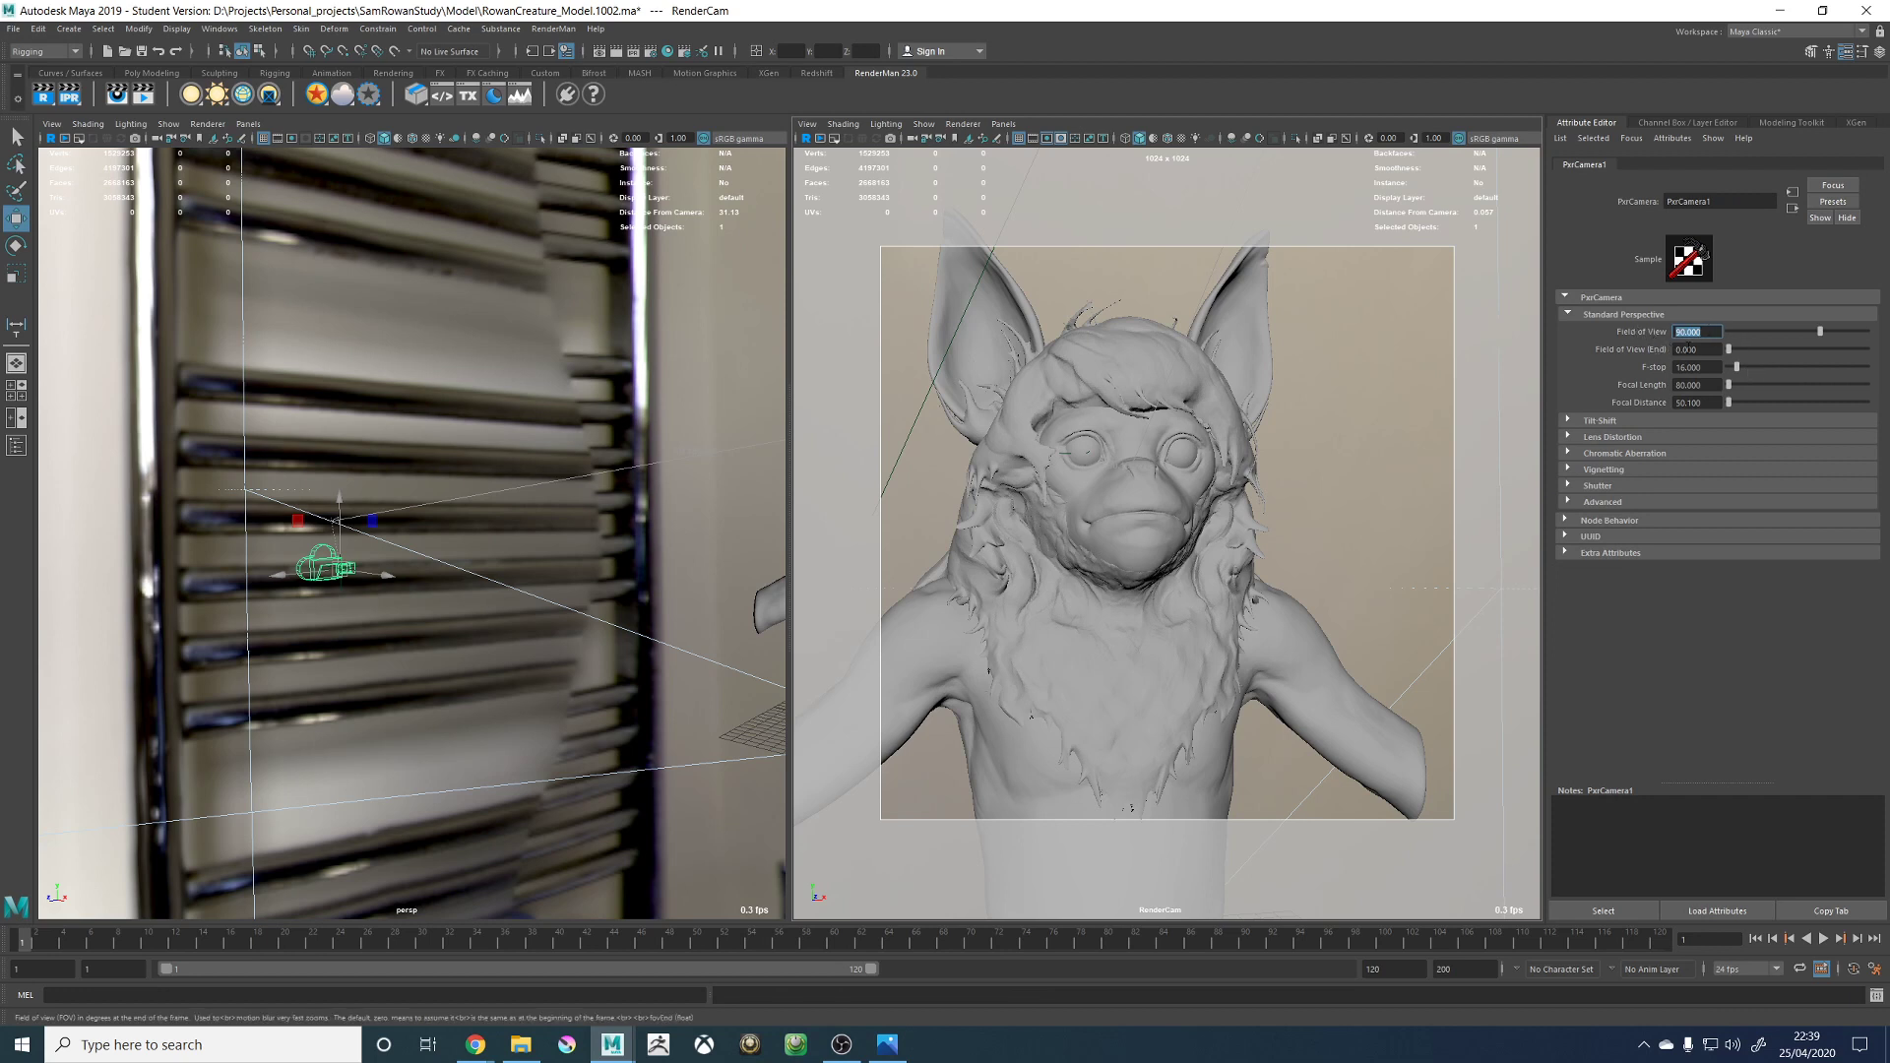
pyautogui.write('25.36')
pyautogui.press('Tab')
# Render the RenderCam view with RenderMan and set the PxrCamera's F-stop to 24.
pyautogui.click(961, 123)
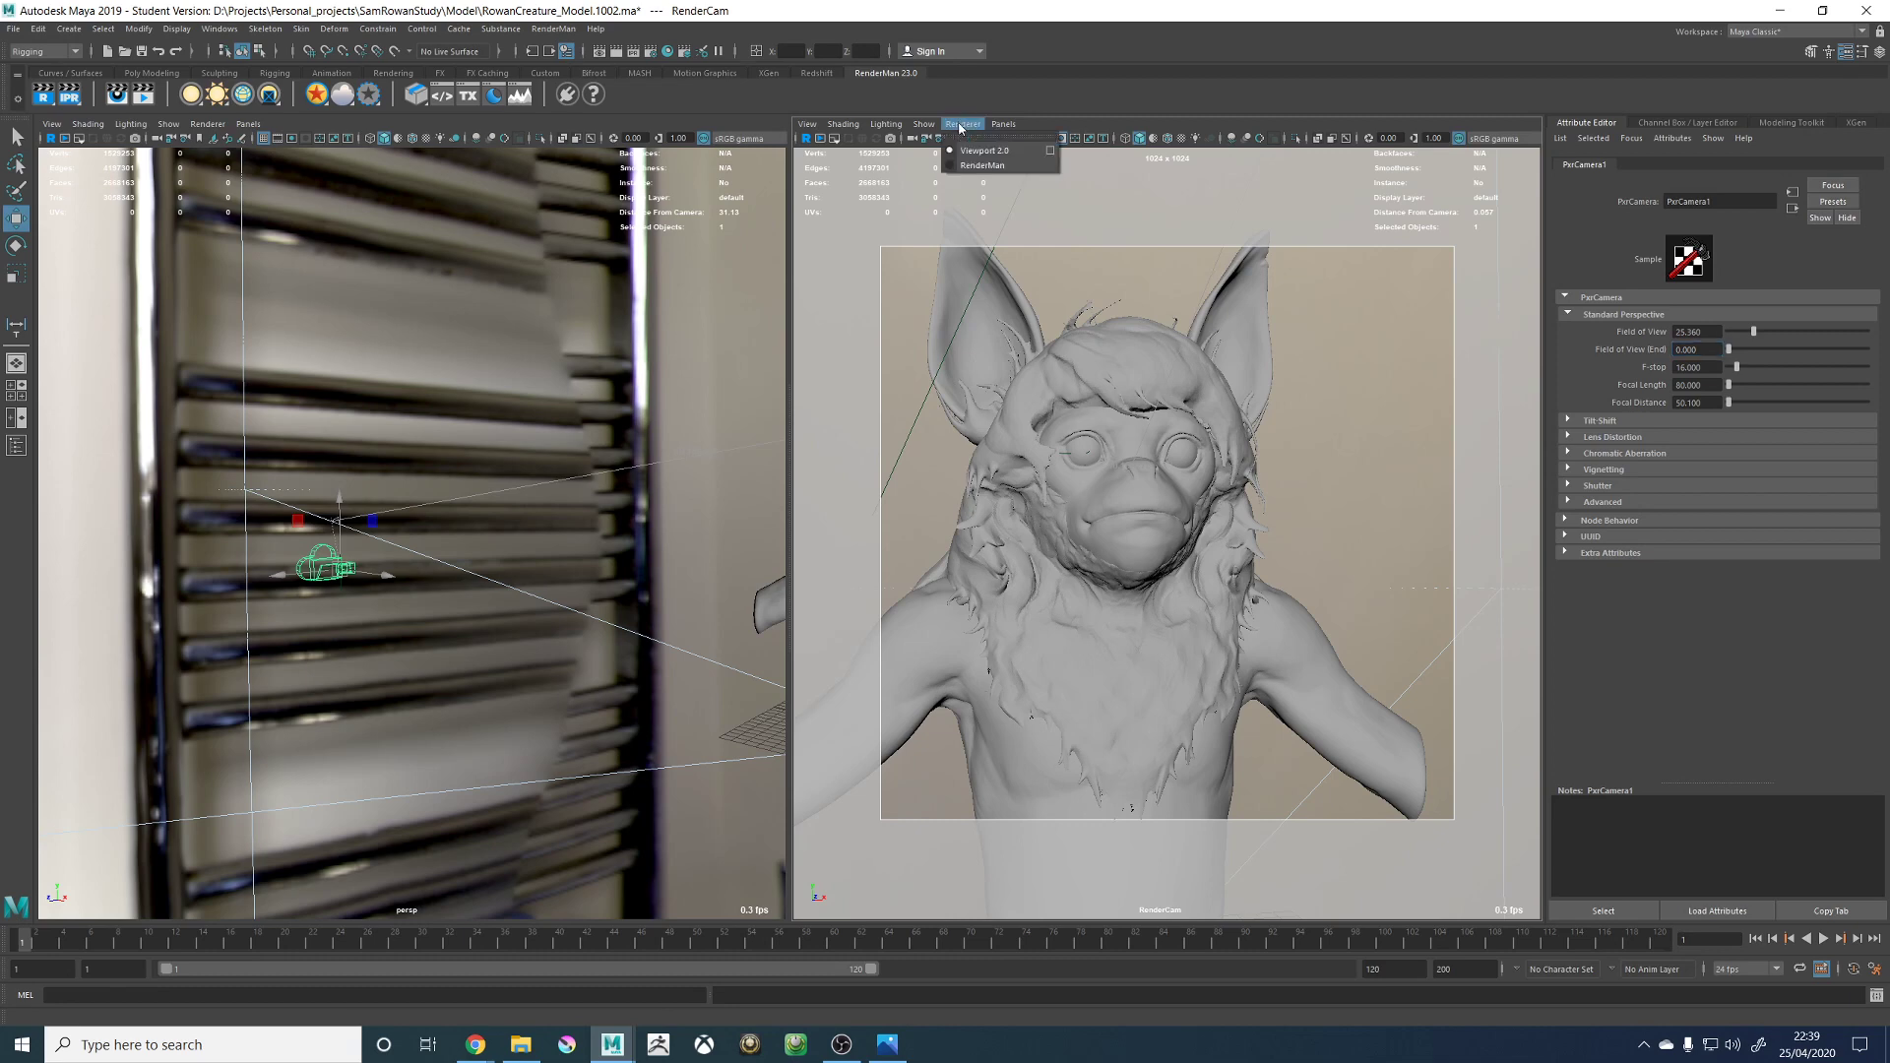
pyautogui.click(984, 165)
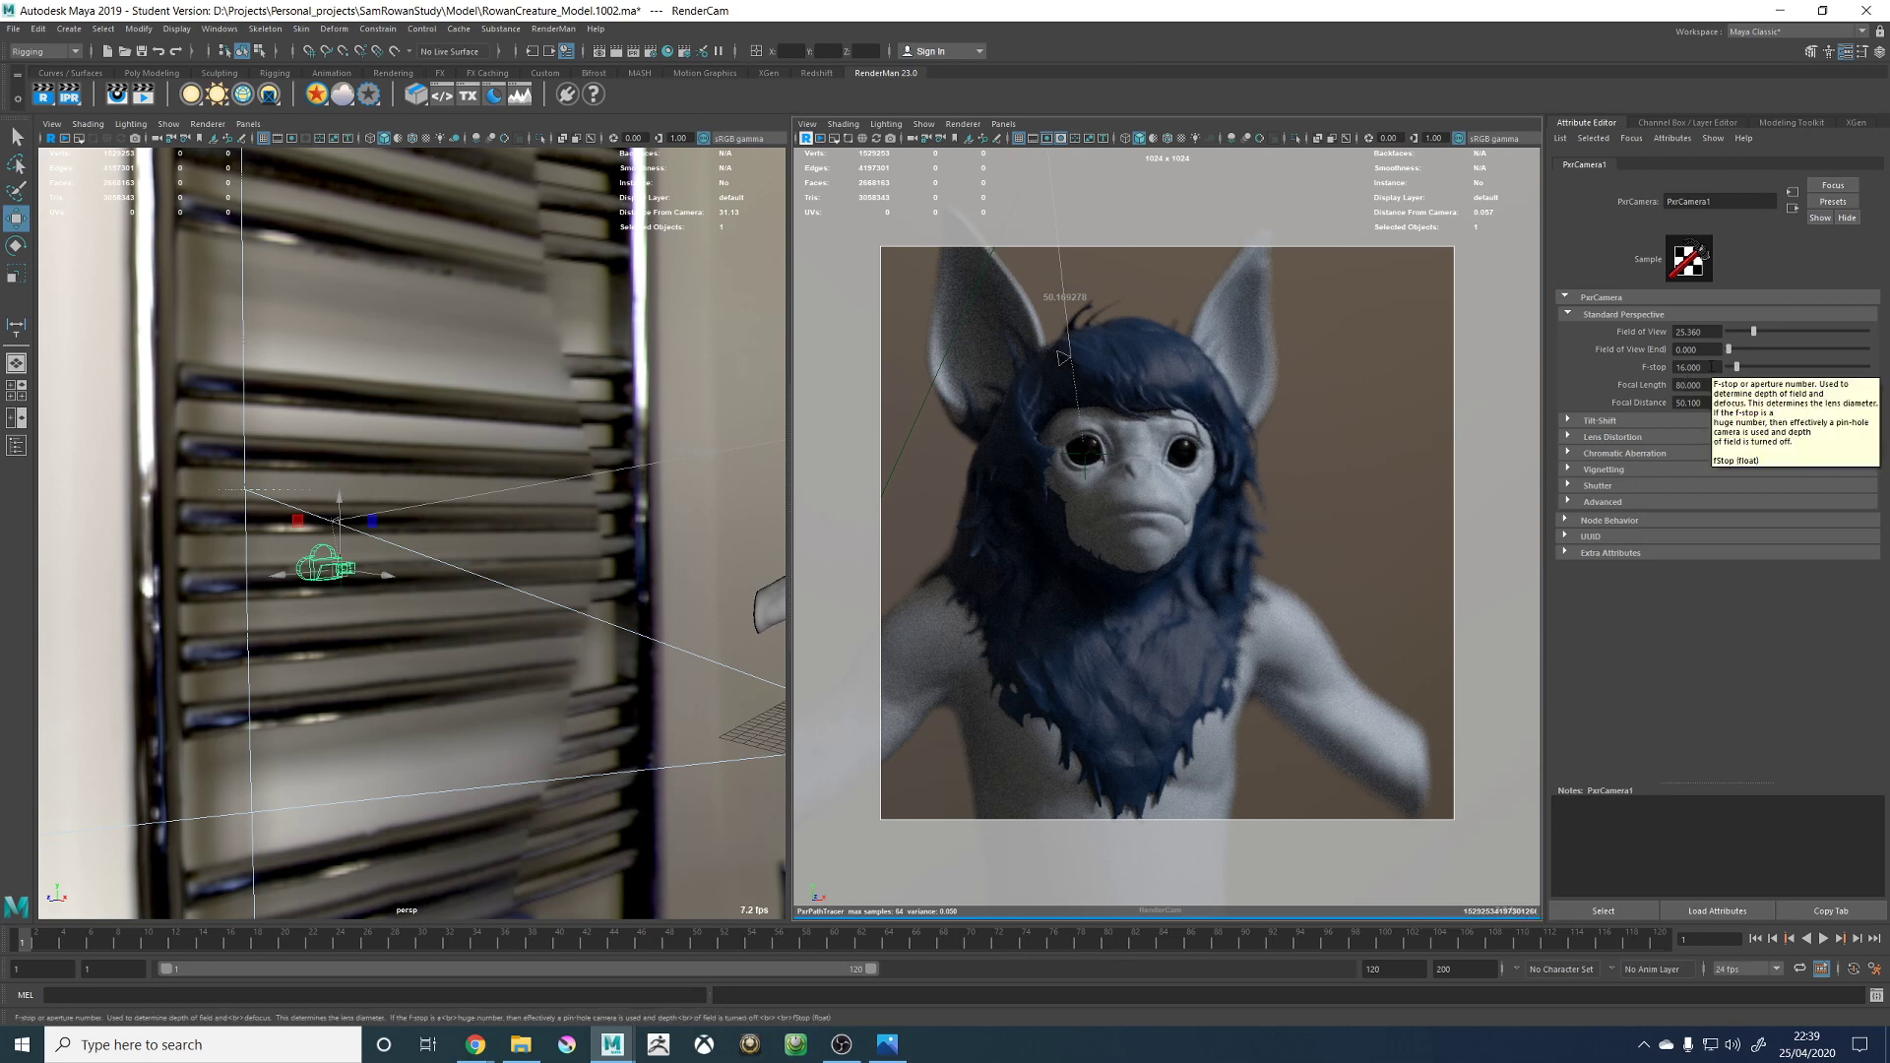
pyautogui.click(1687, 368)
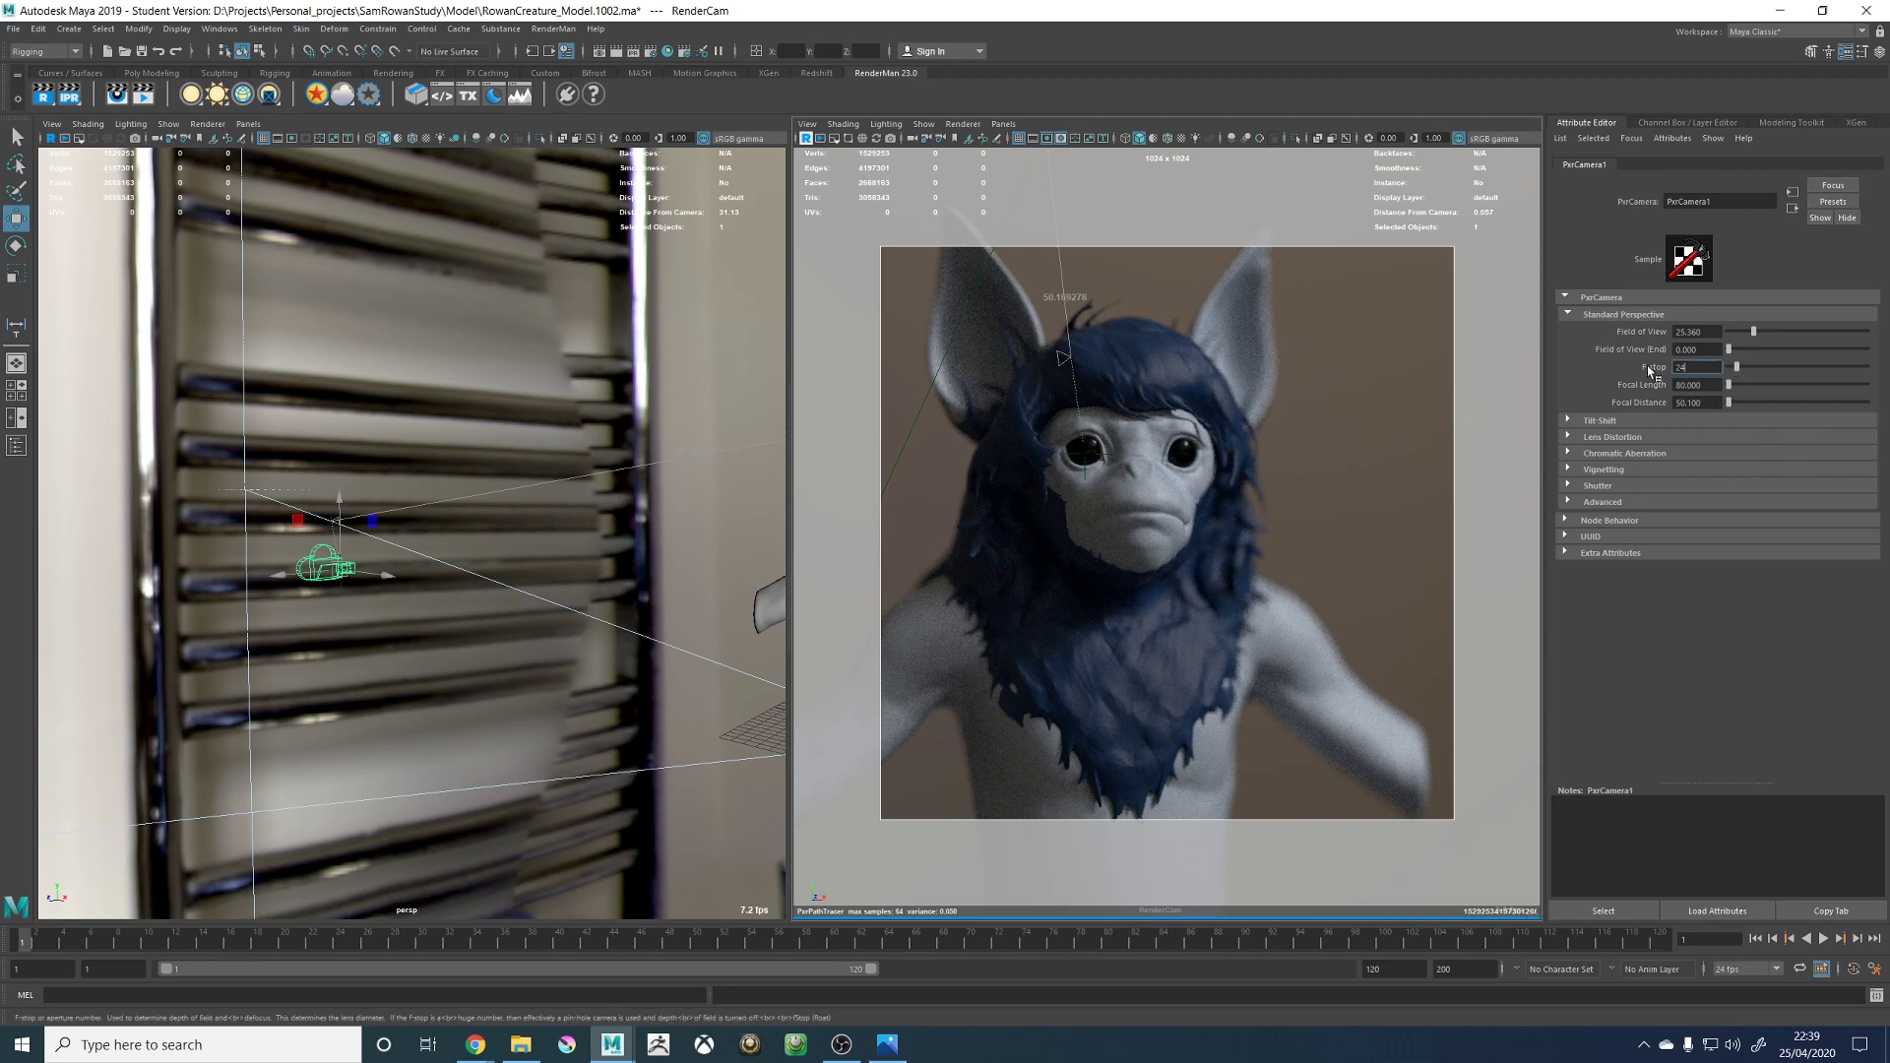
pyautogui.press('Return')
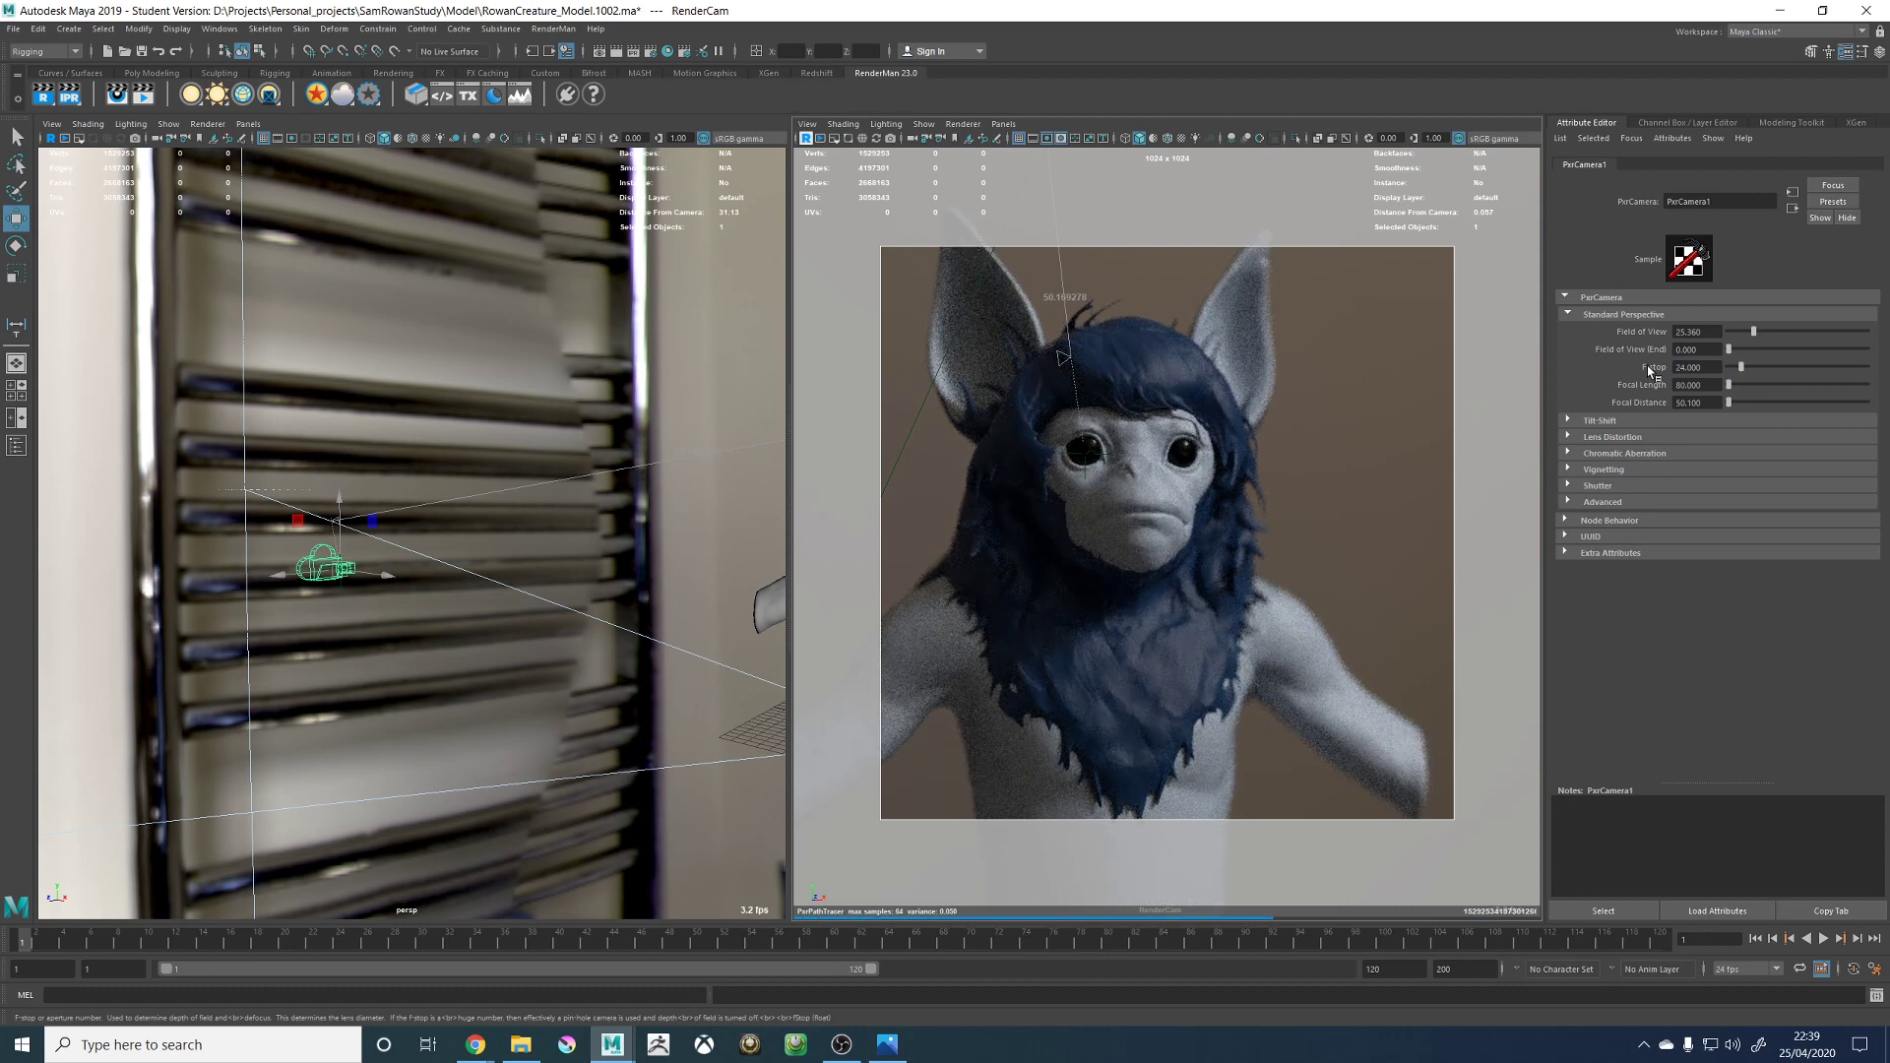
# Set the PxrCamera's F-stop to 32 and compare it with 40, keeping 40.
pyautogui.click(1708, 367)
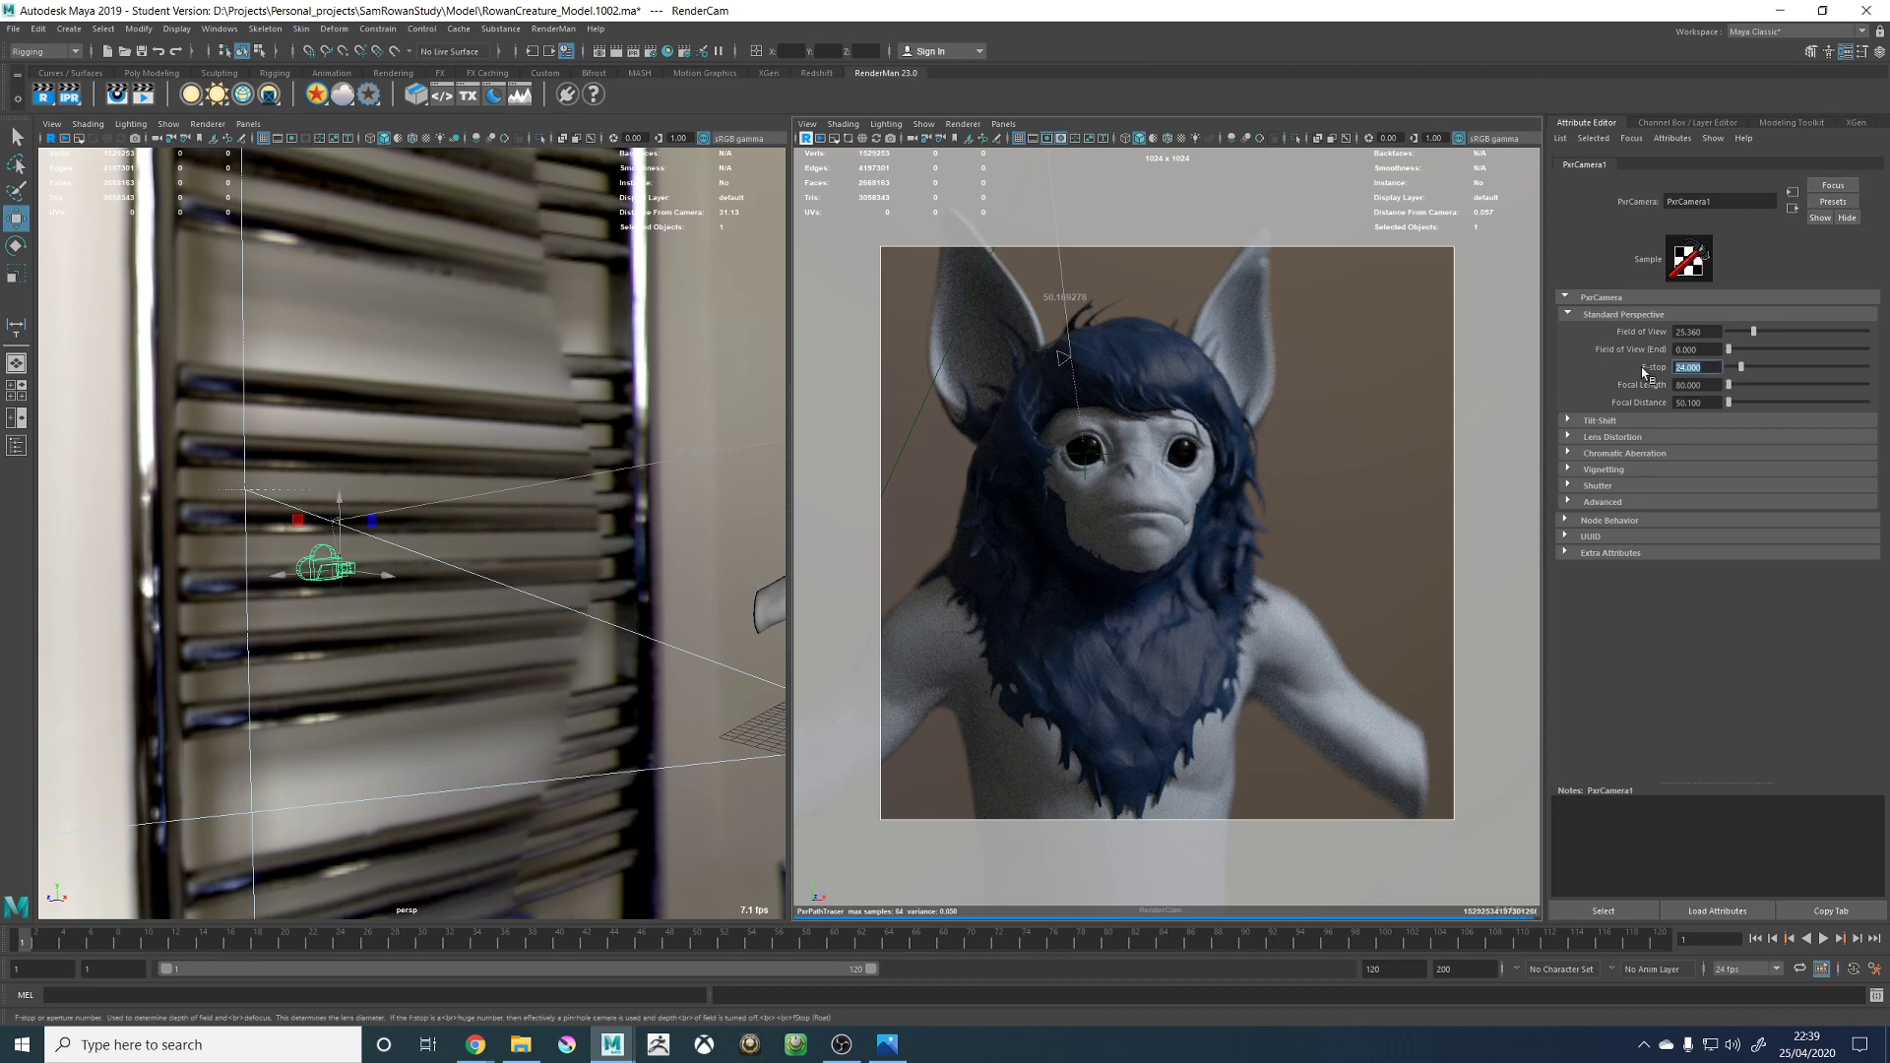
pyautogui.write('32')
pyautogui.press('Return')
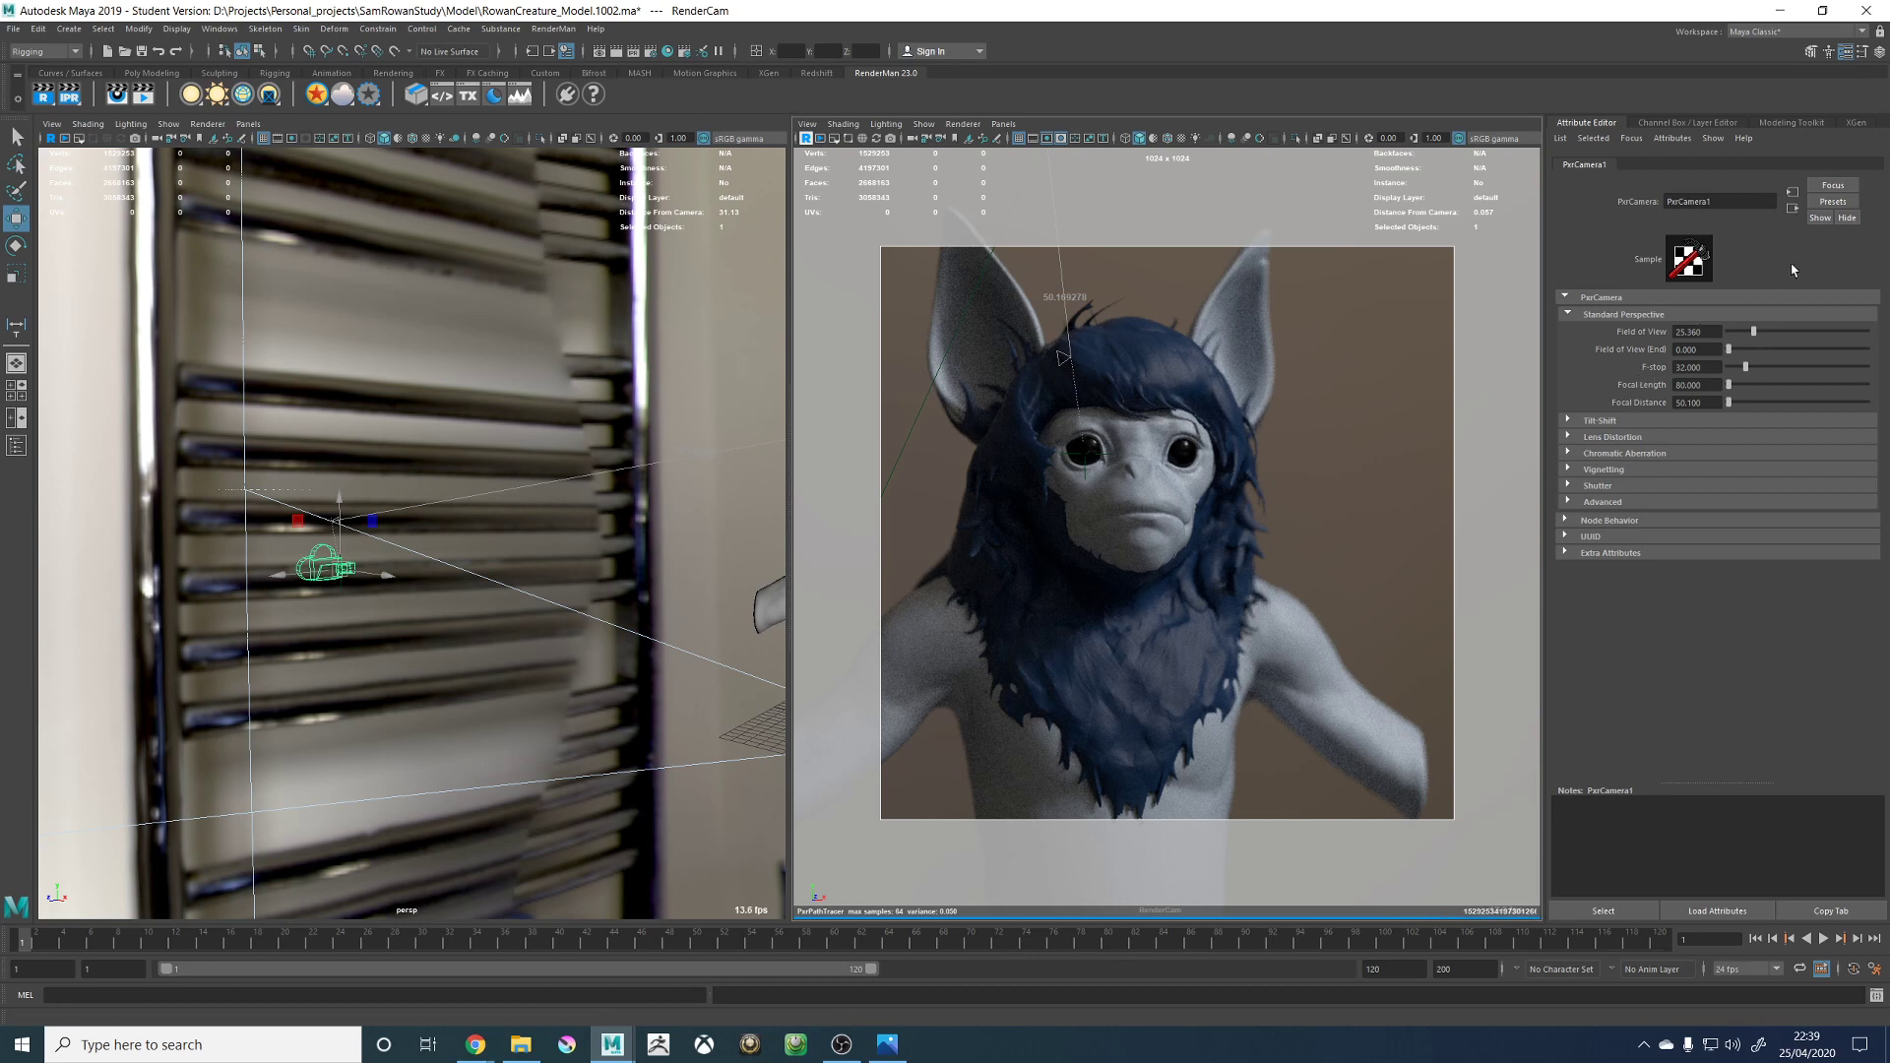
pyautogui.click(1649, 369)
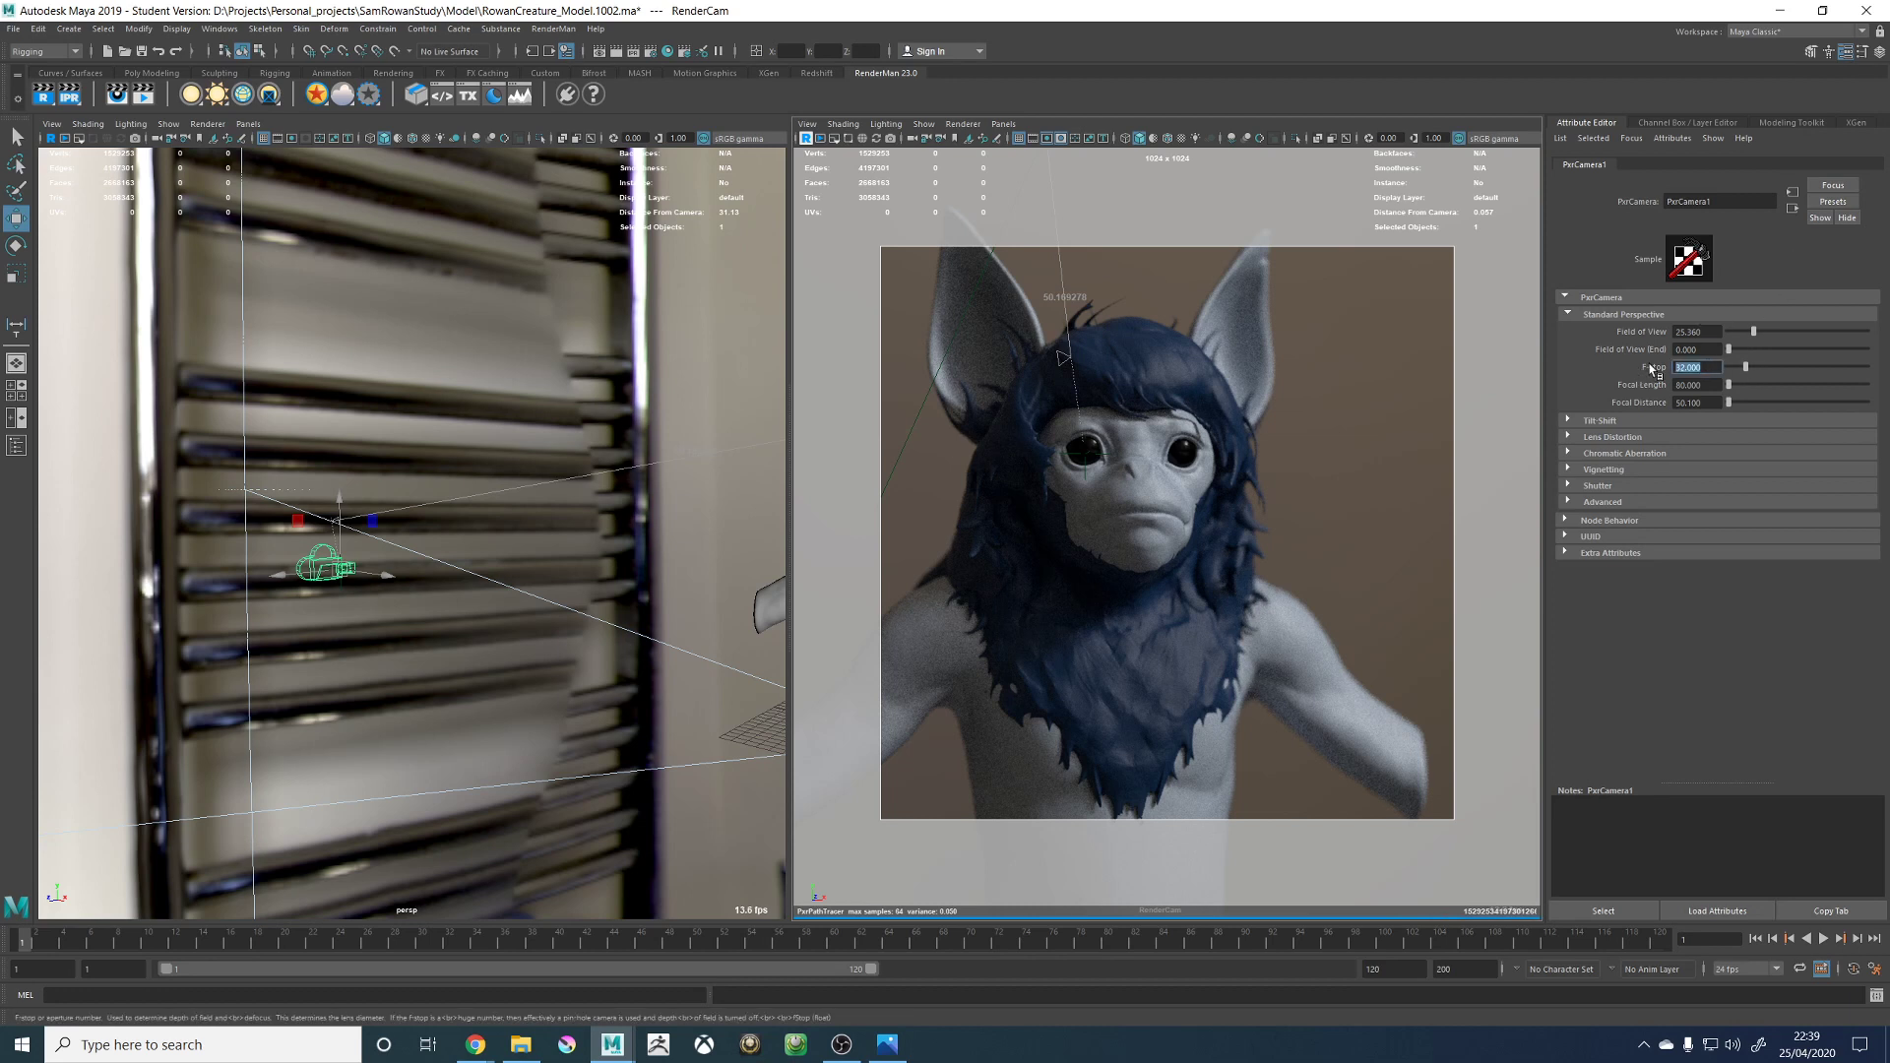
pyautogui.write('40')
pyautogui.press('Return')
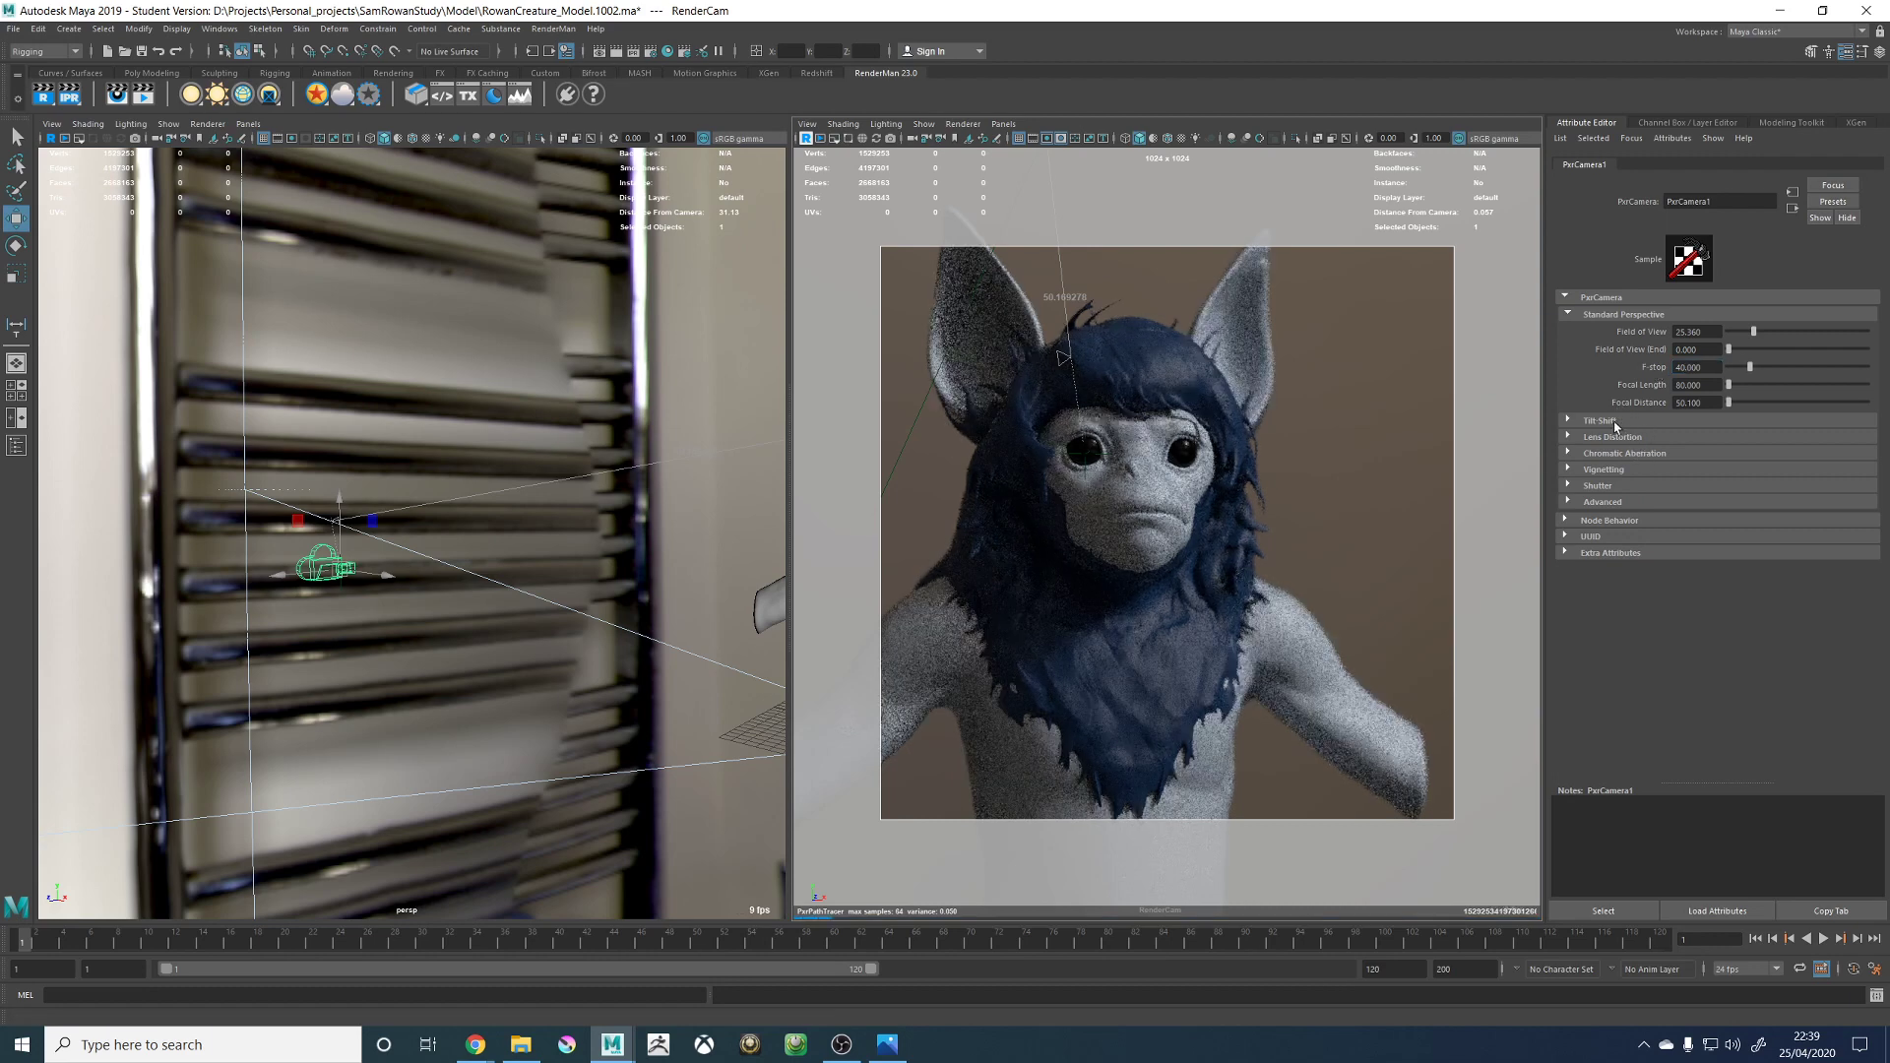
# Try a negative Radial Distortion 1 on the PxrCamera's lens distortion, and reset the value to 0.
pyautogui.click(1614, 438)
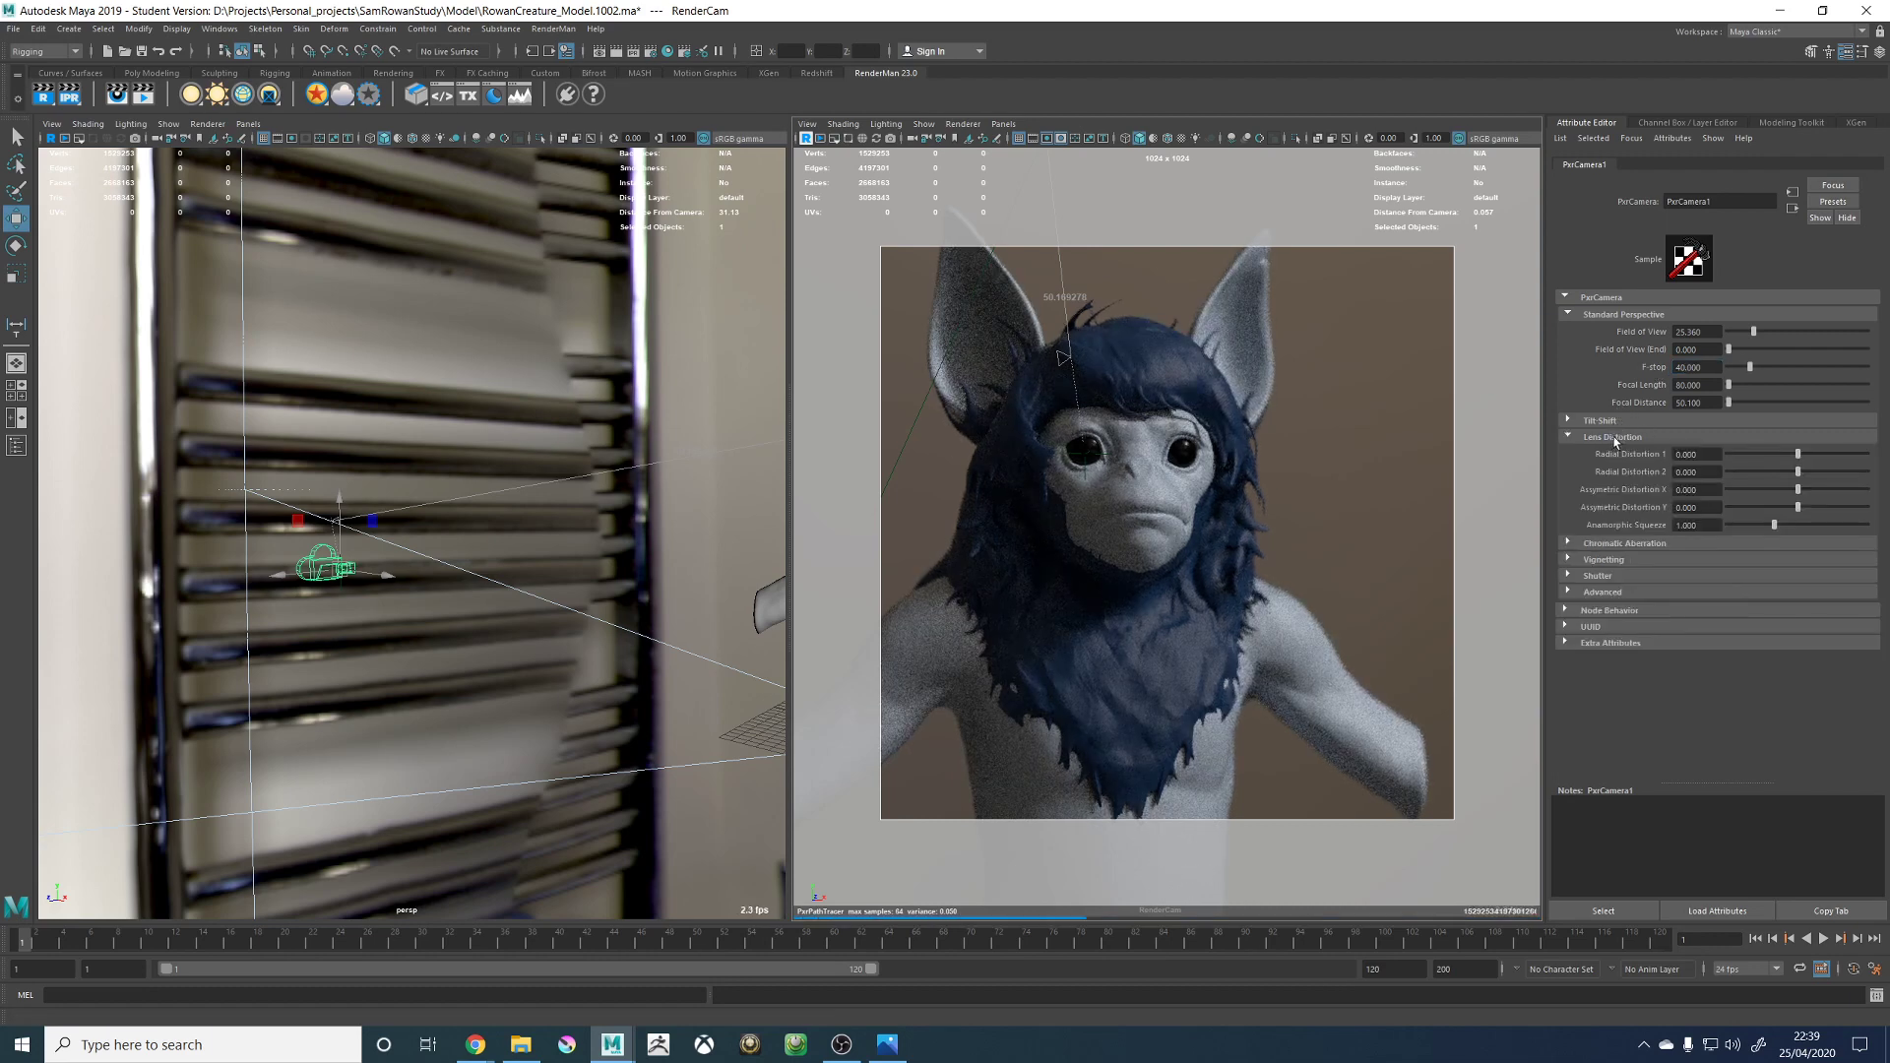
pyautogui.click(1849, 455)
pyautogui.moveTo(1849, 455); pyautogui.dragTo(1776, 454)
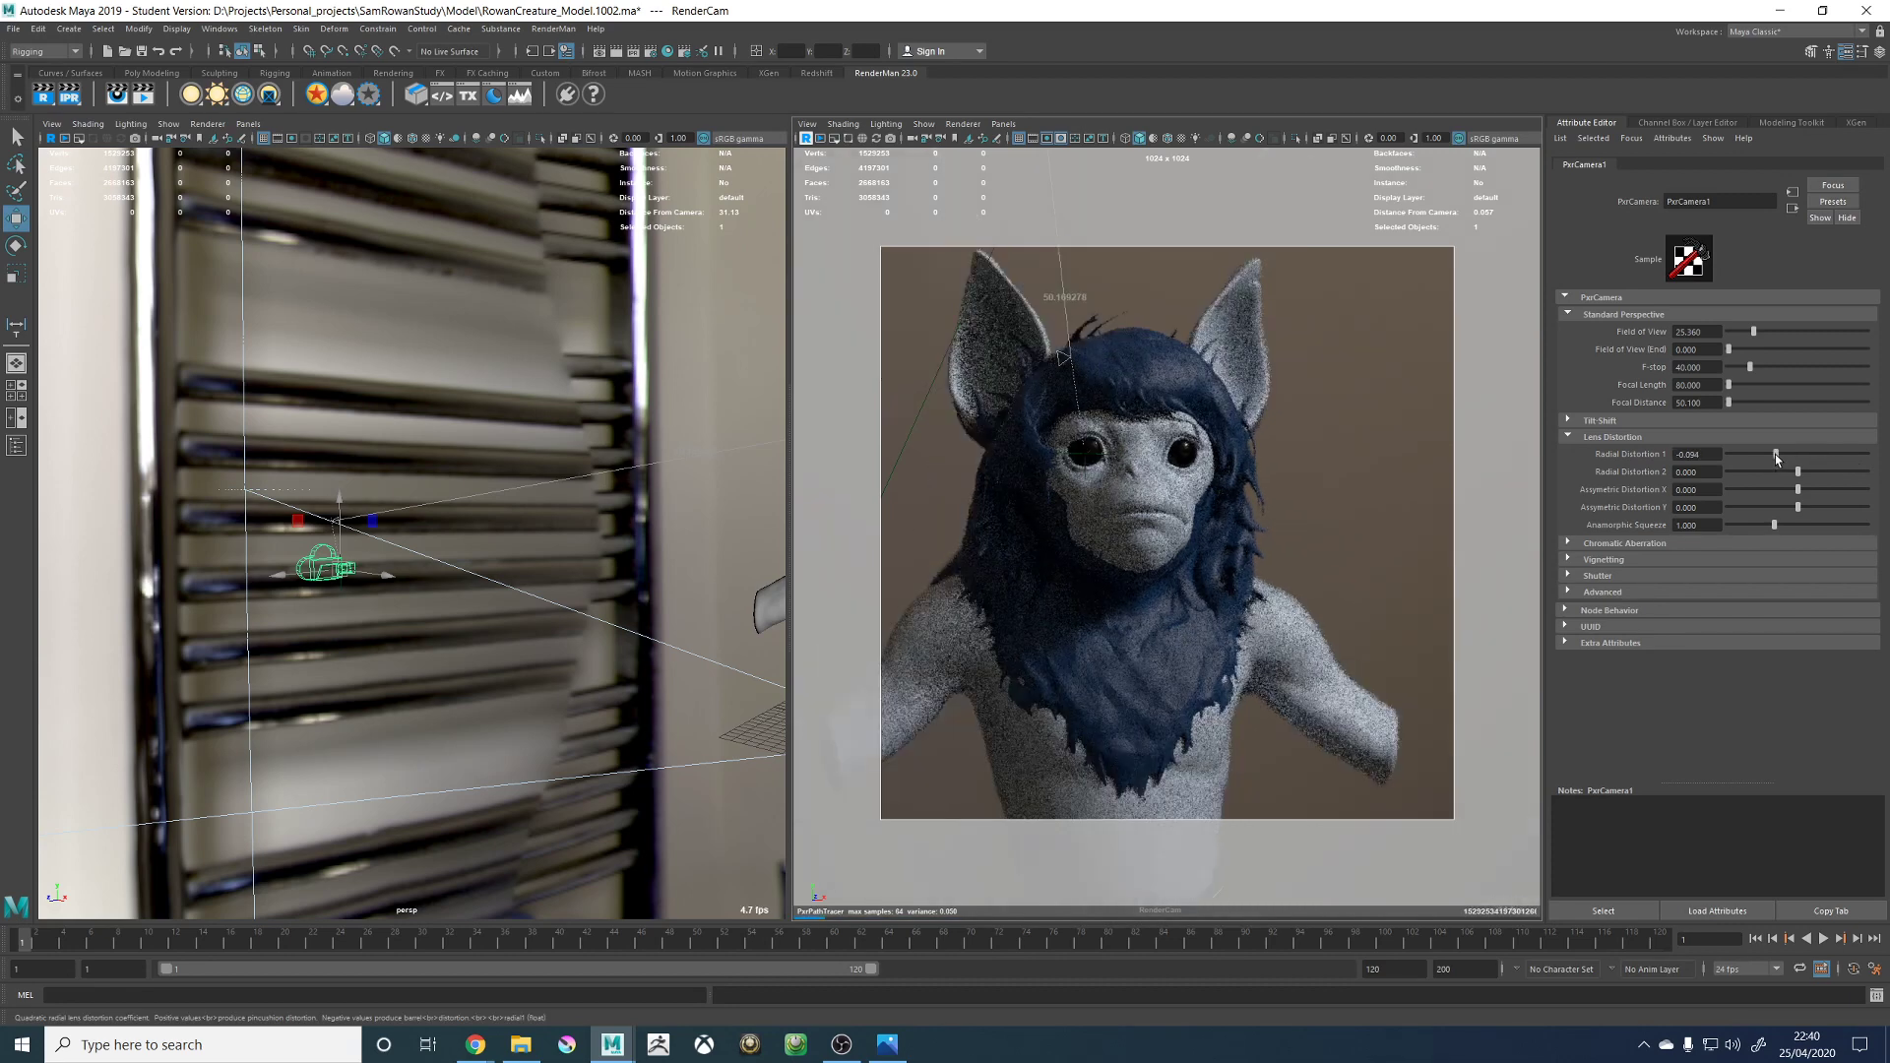
pyautogui.moveTo(1717, 454); pyautogui.dragTo(1612, 454)
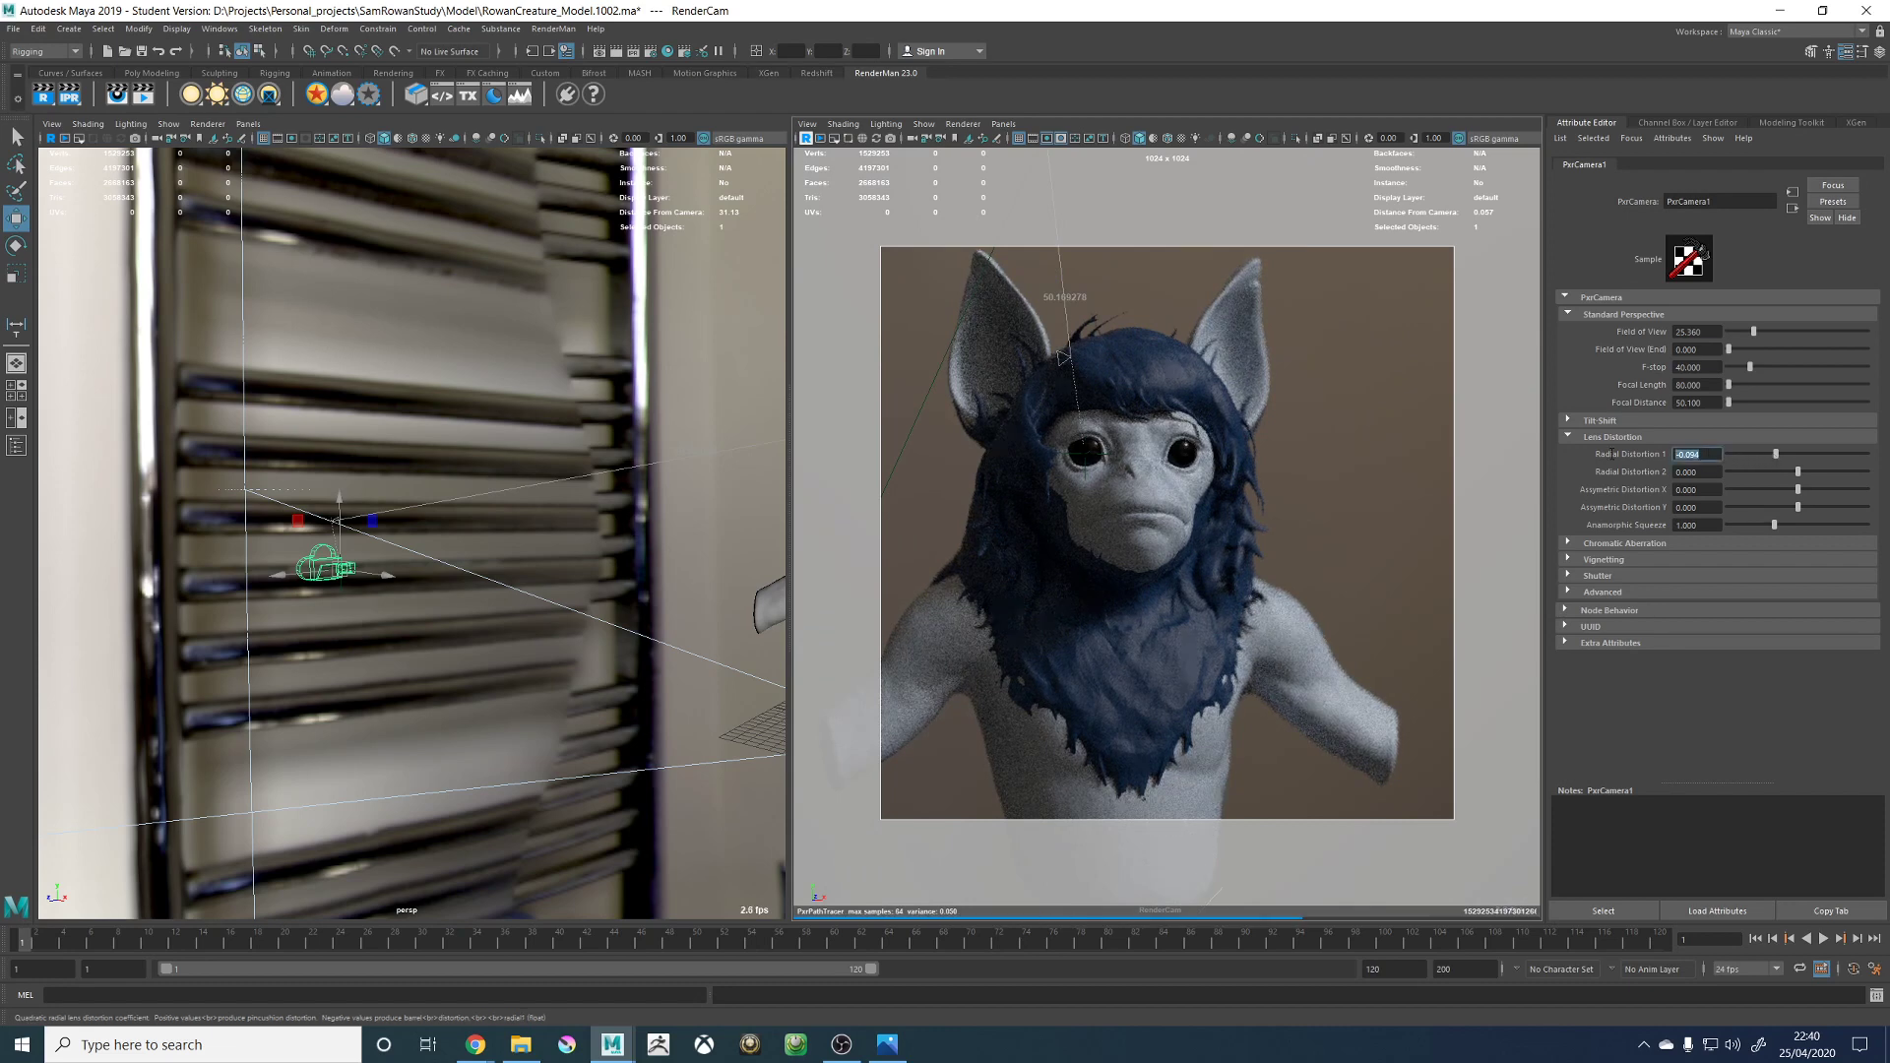
pyautogui.write('0')
pyautogui.press('Return')
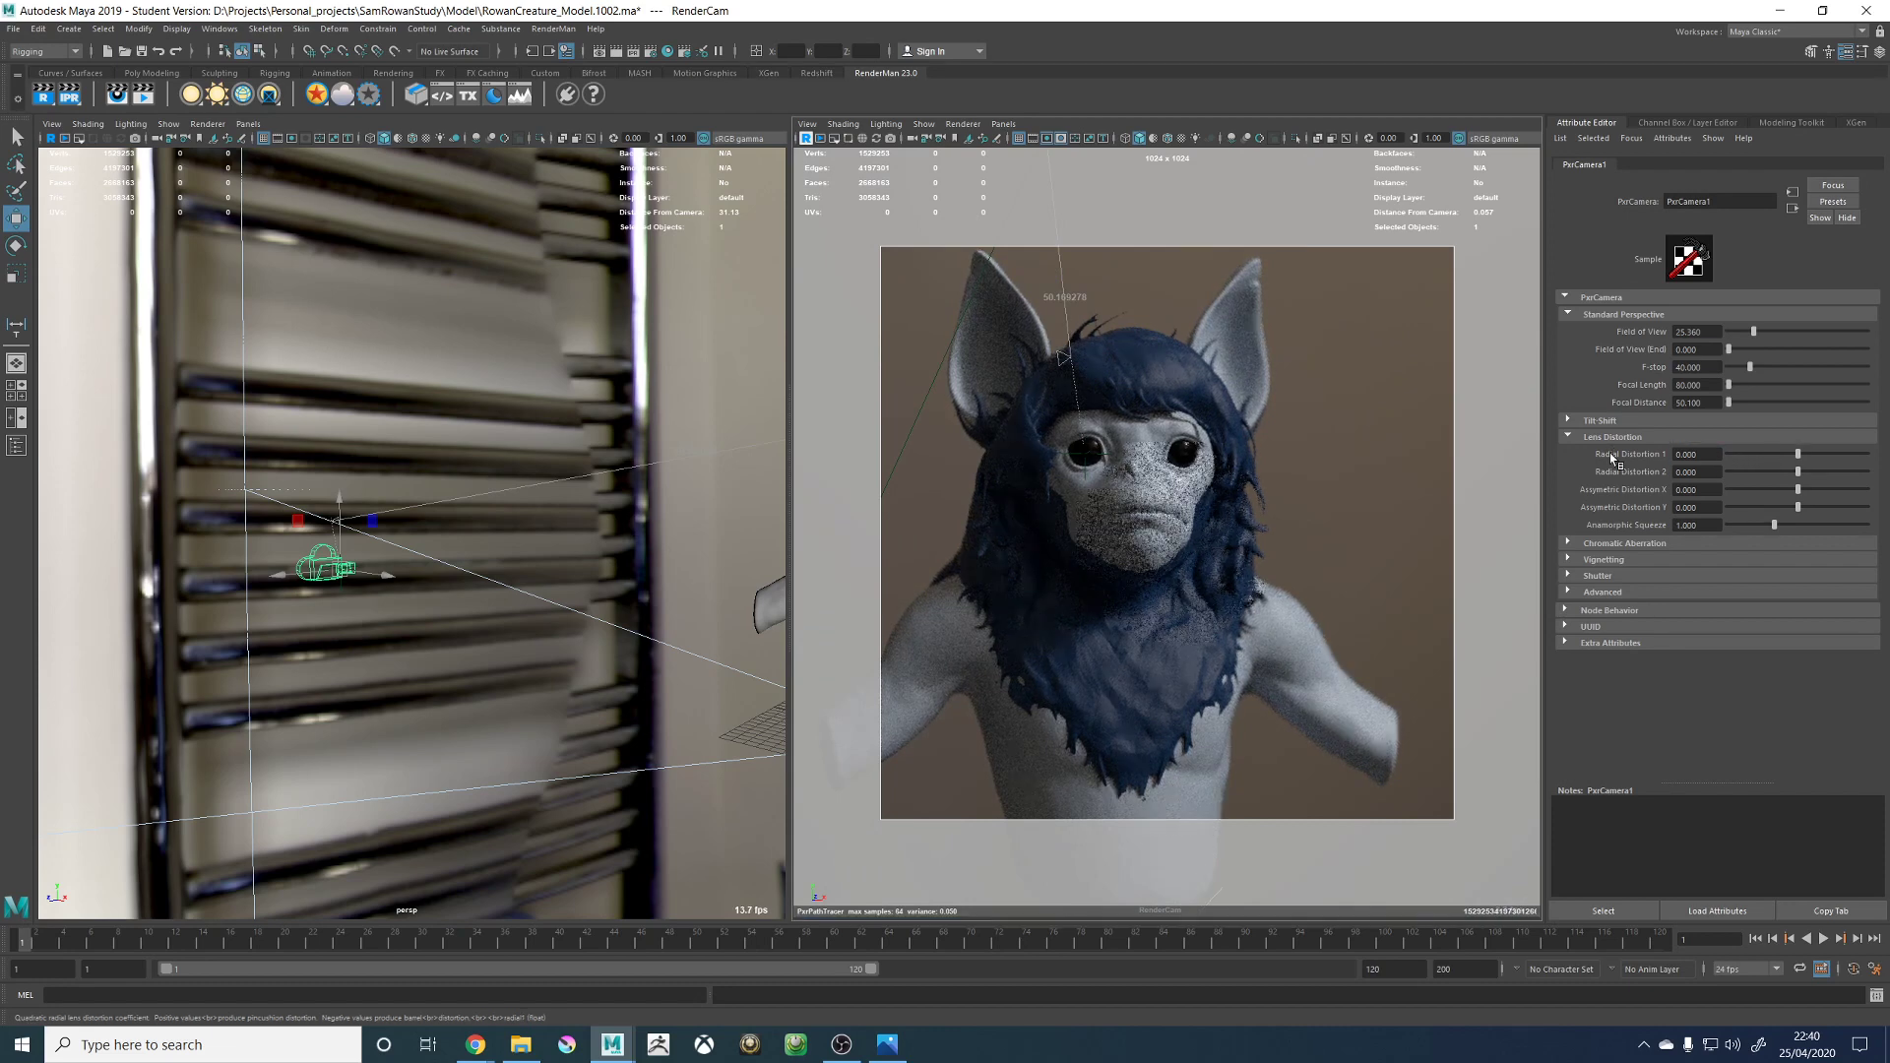
# Set the PxrCamera's Natural vignetting to 1.
pyautogui.click(1604, 559)
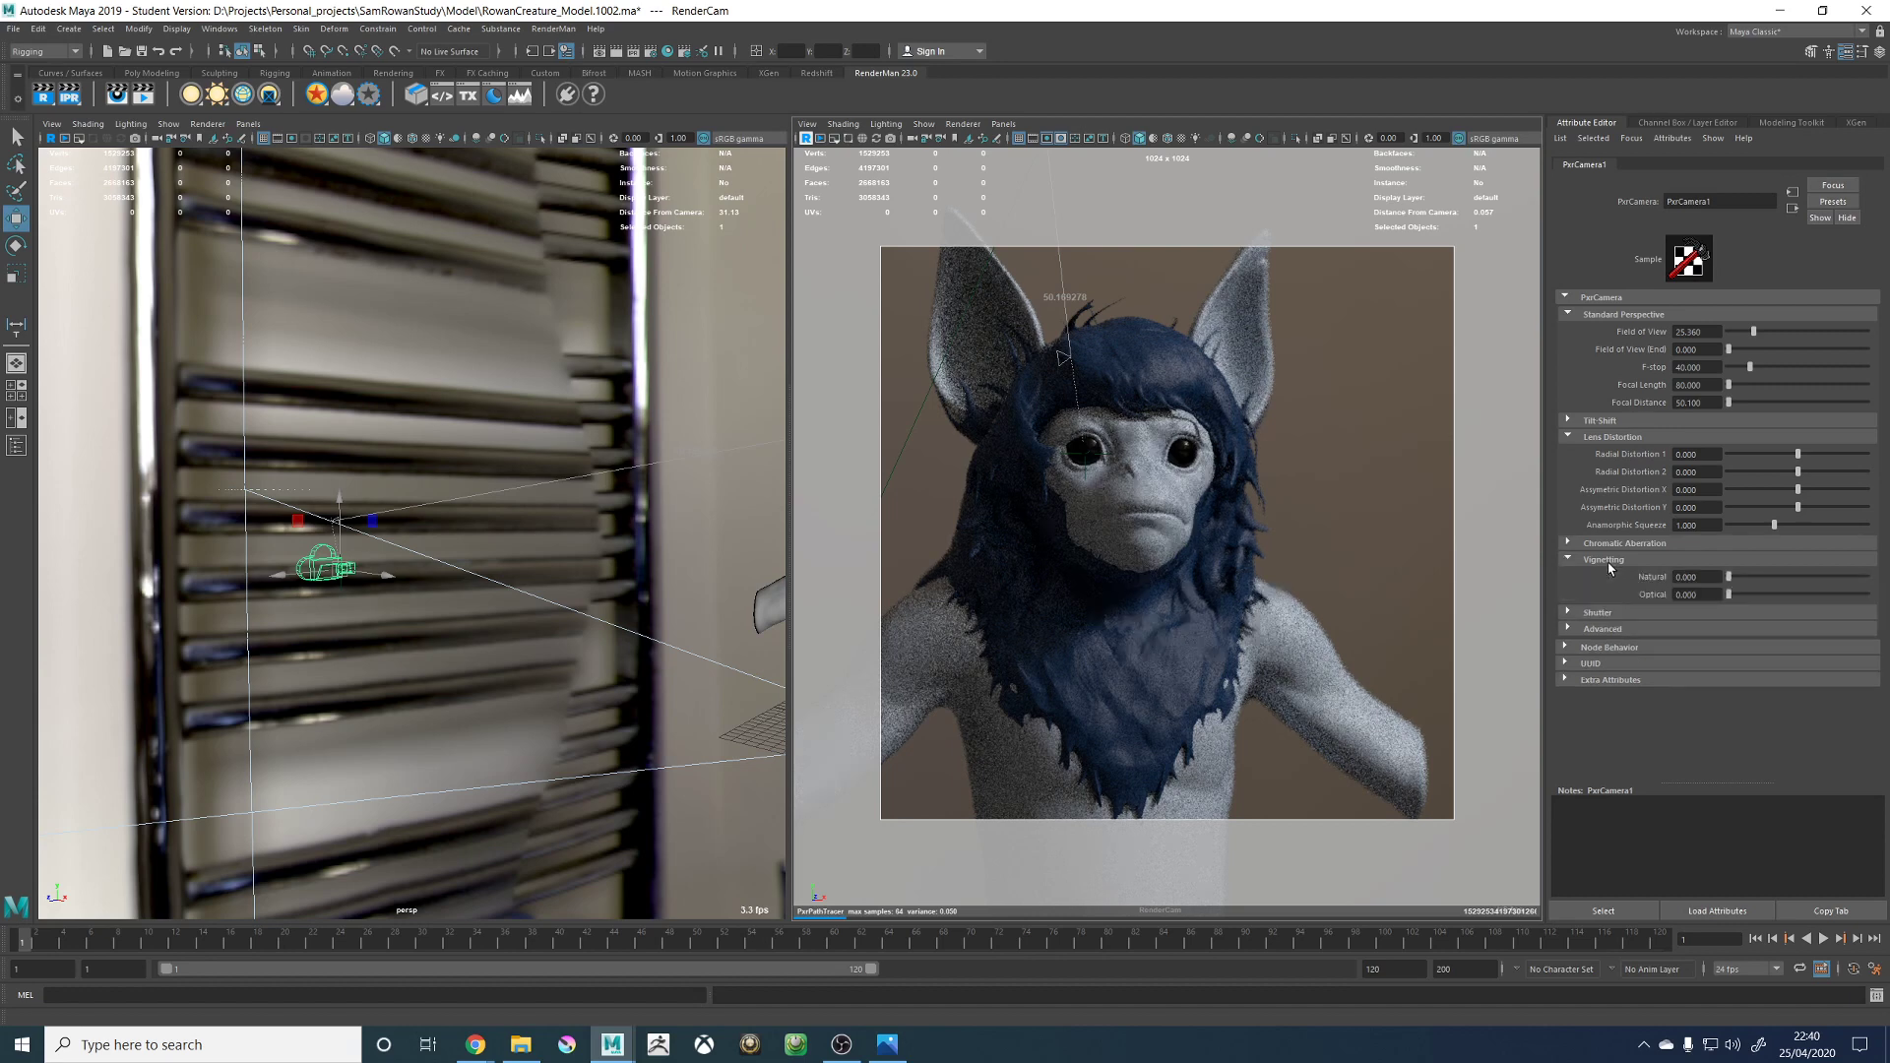
pyautogui.click(1590, 436)
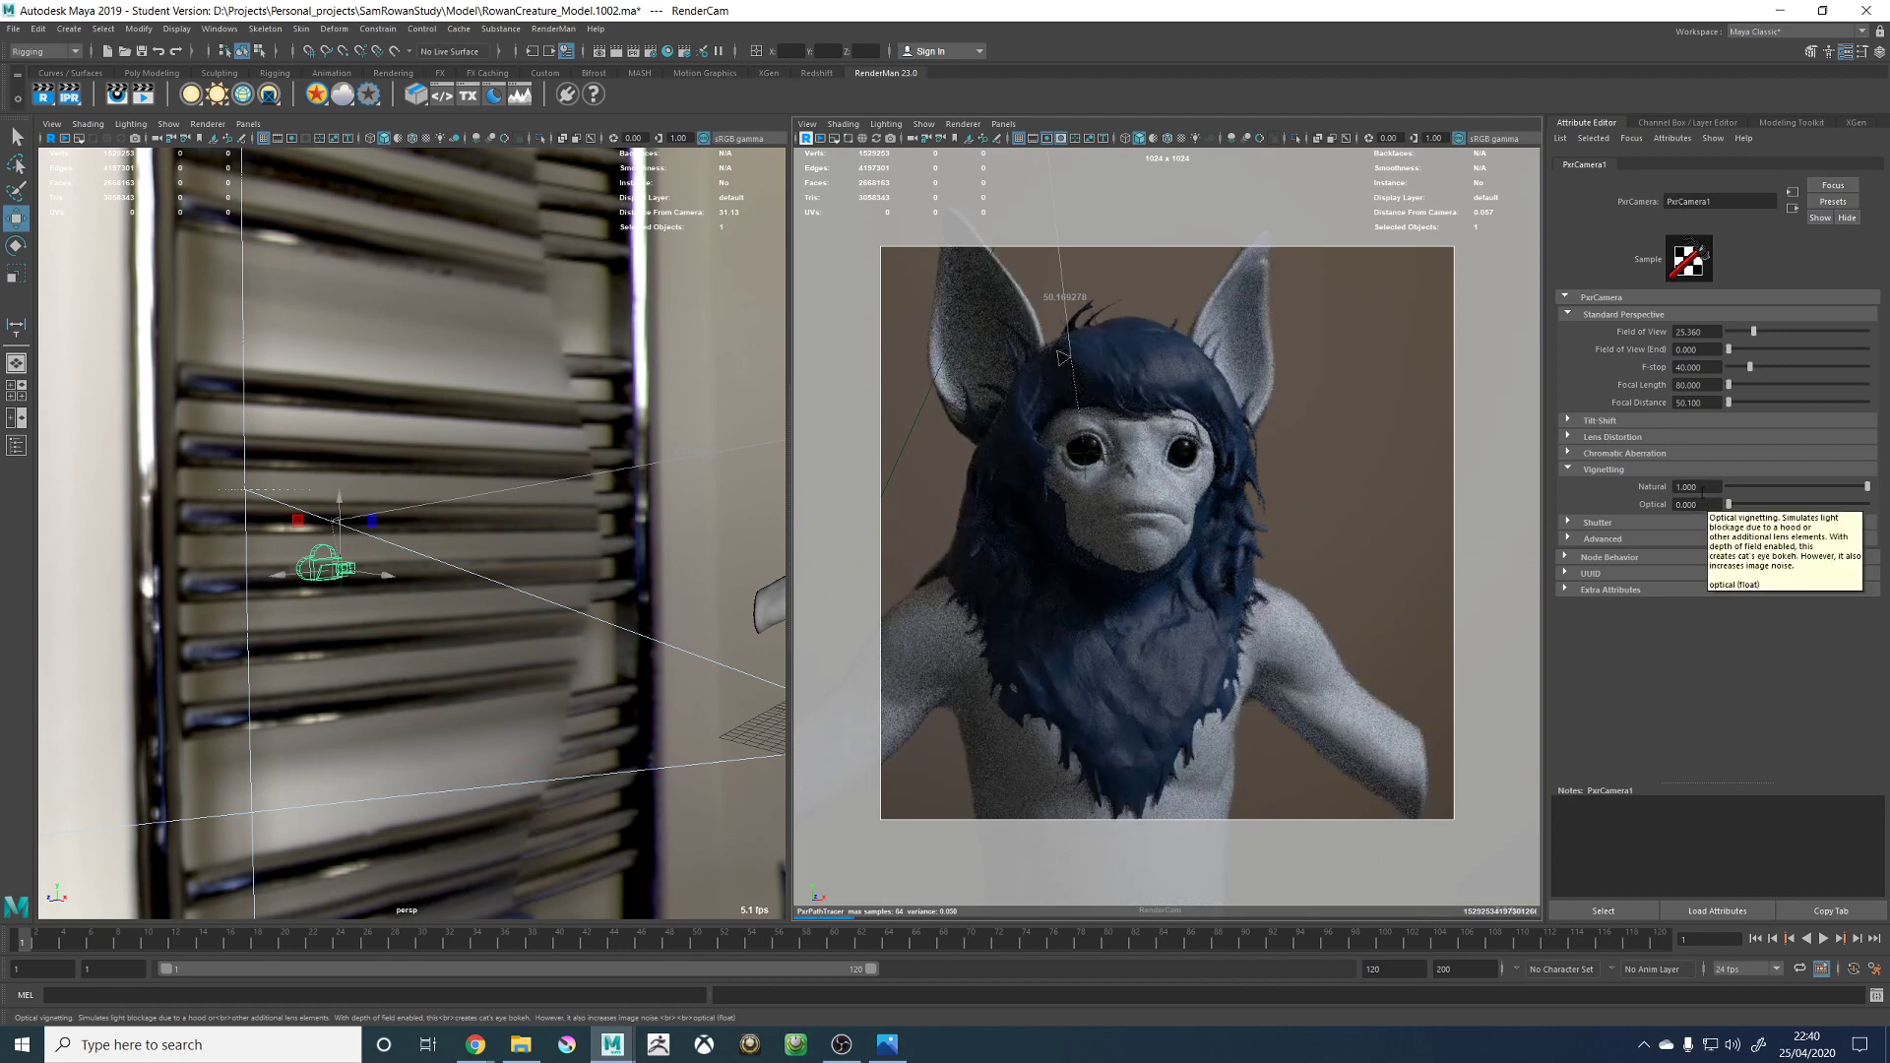
pyautogui.moveTo(1700, 487); pyautogui.dragTo(1630, 490)
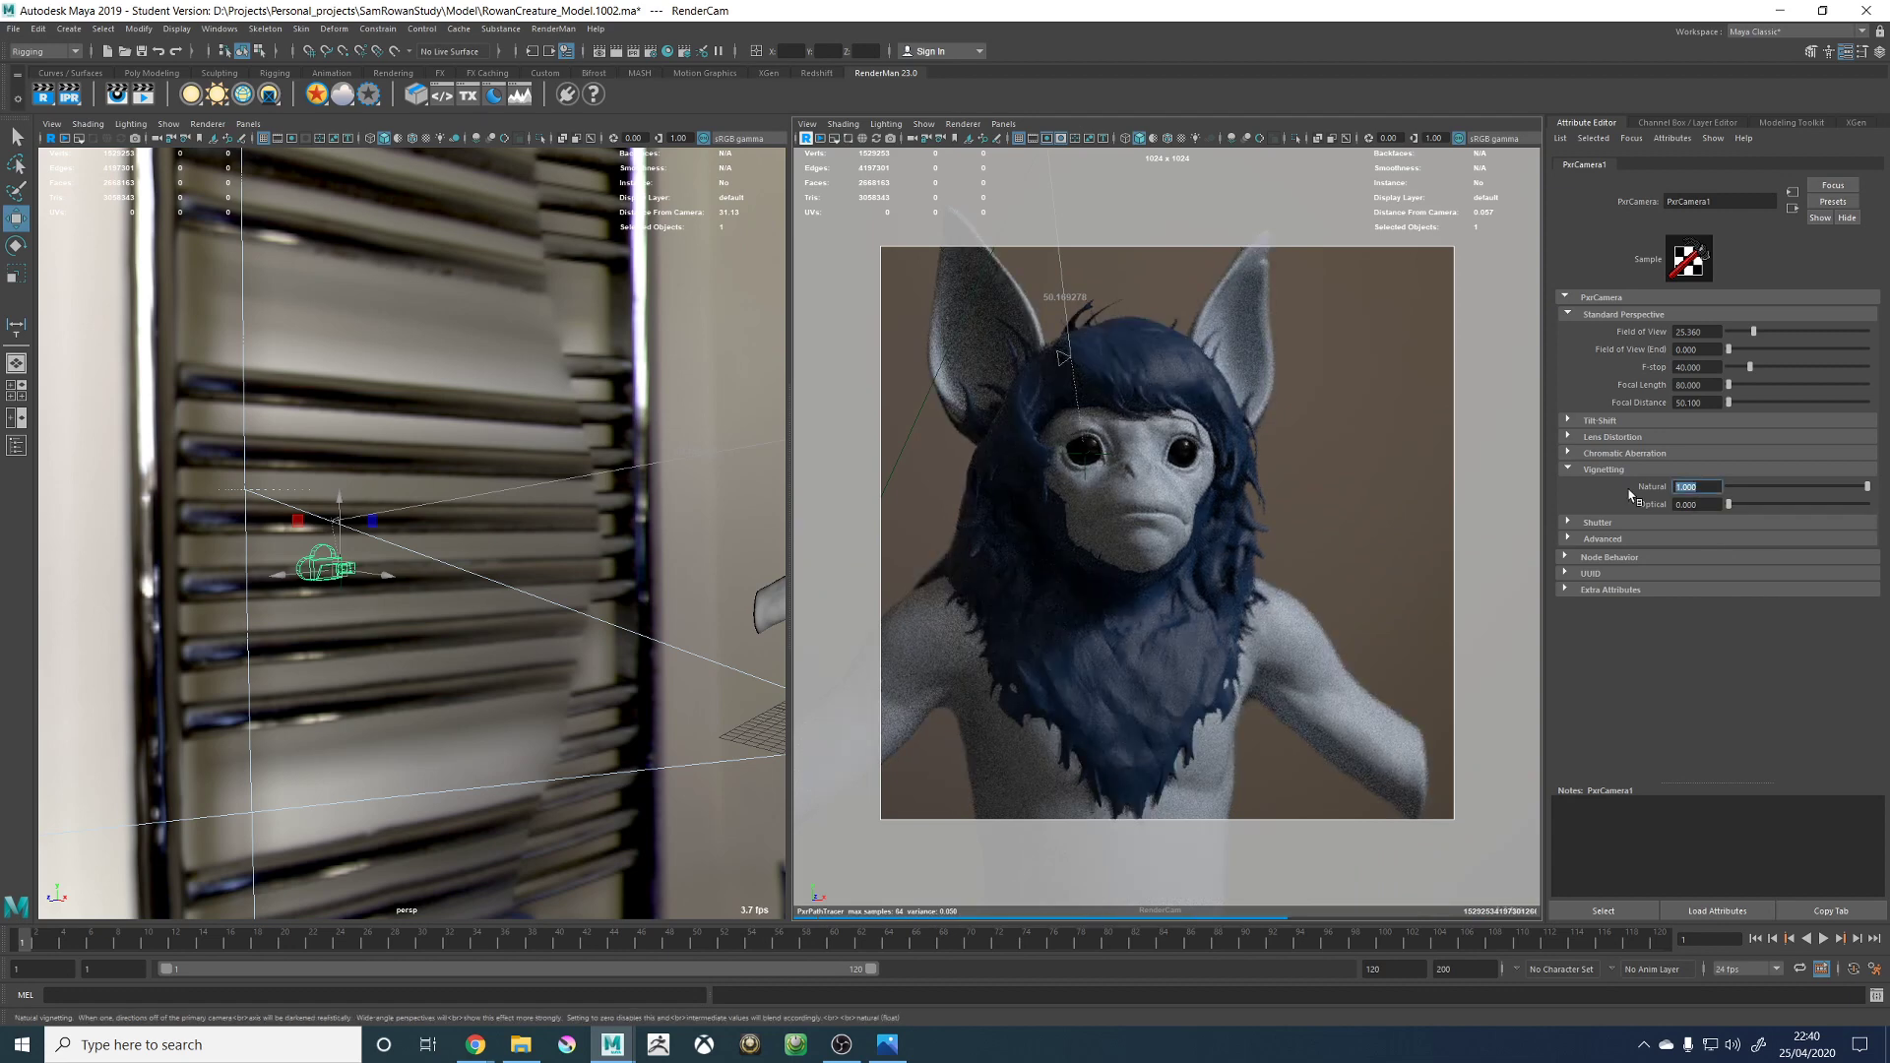
pyautogui.press('Return')
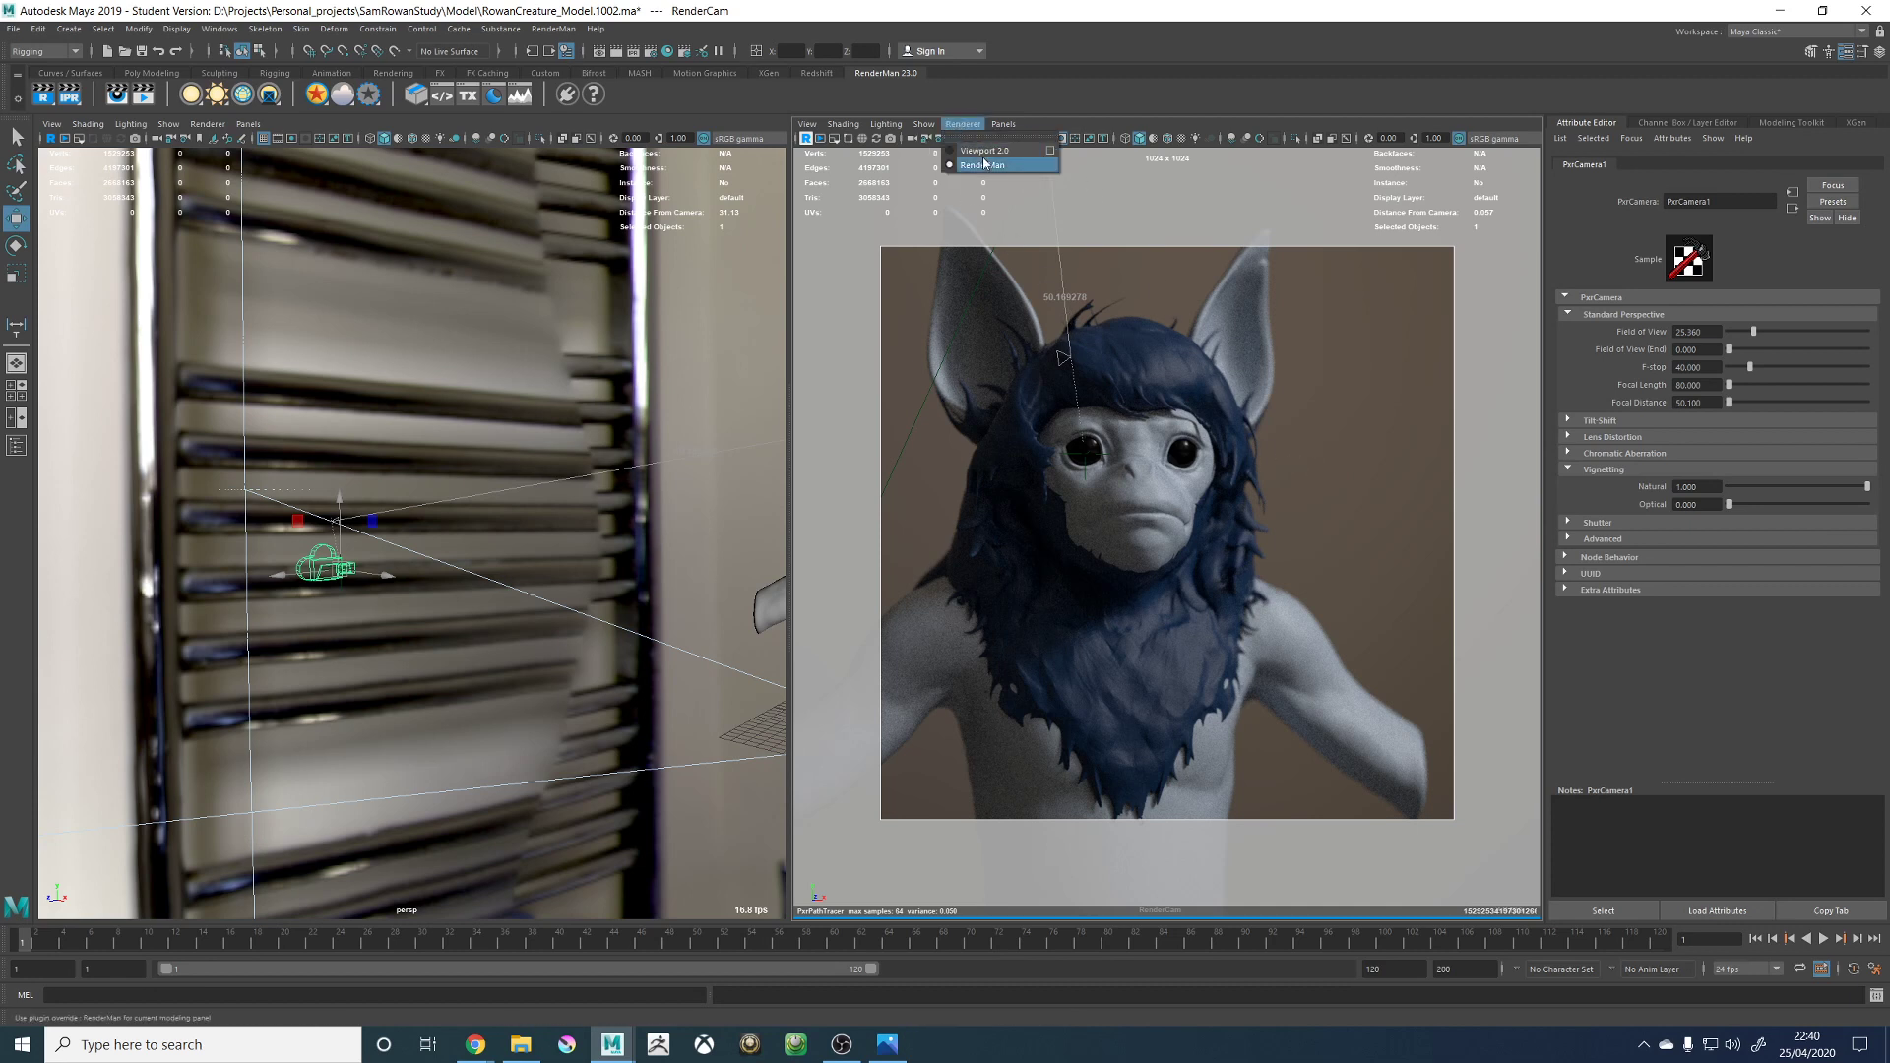
# Return the RenderCam view to Viewport 2.0 and save the scene, accepting the student version notice.
pyautogui.click(1360, 469)
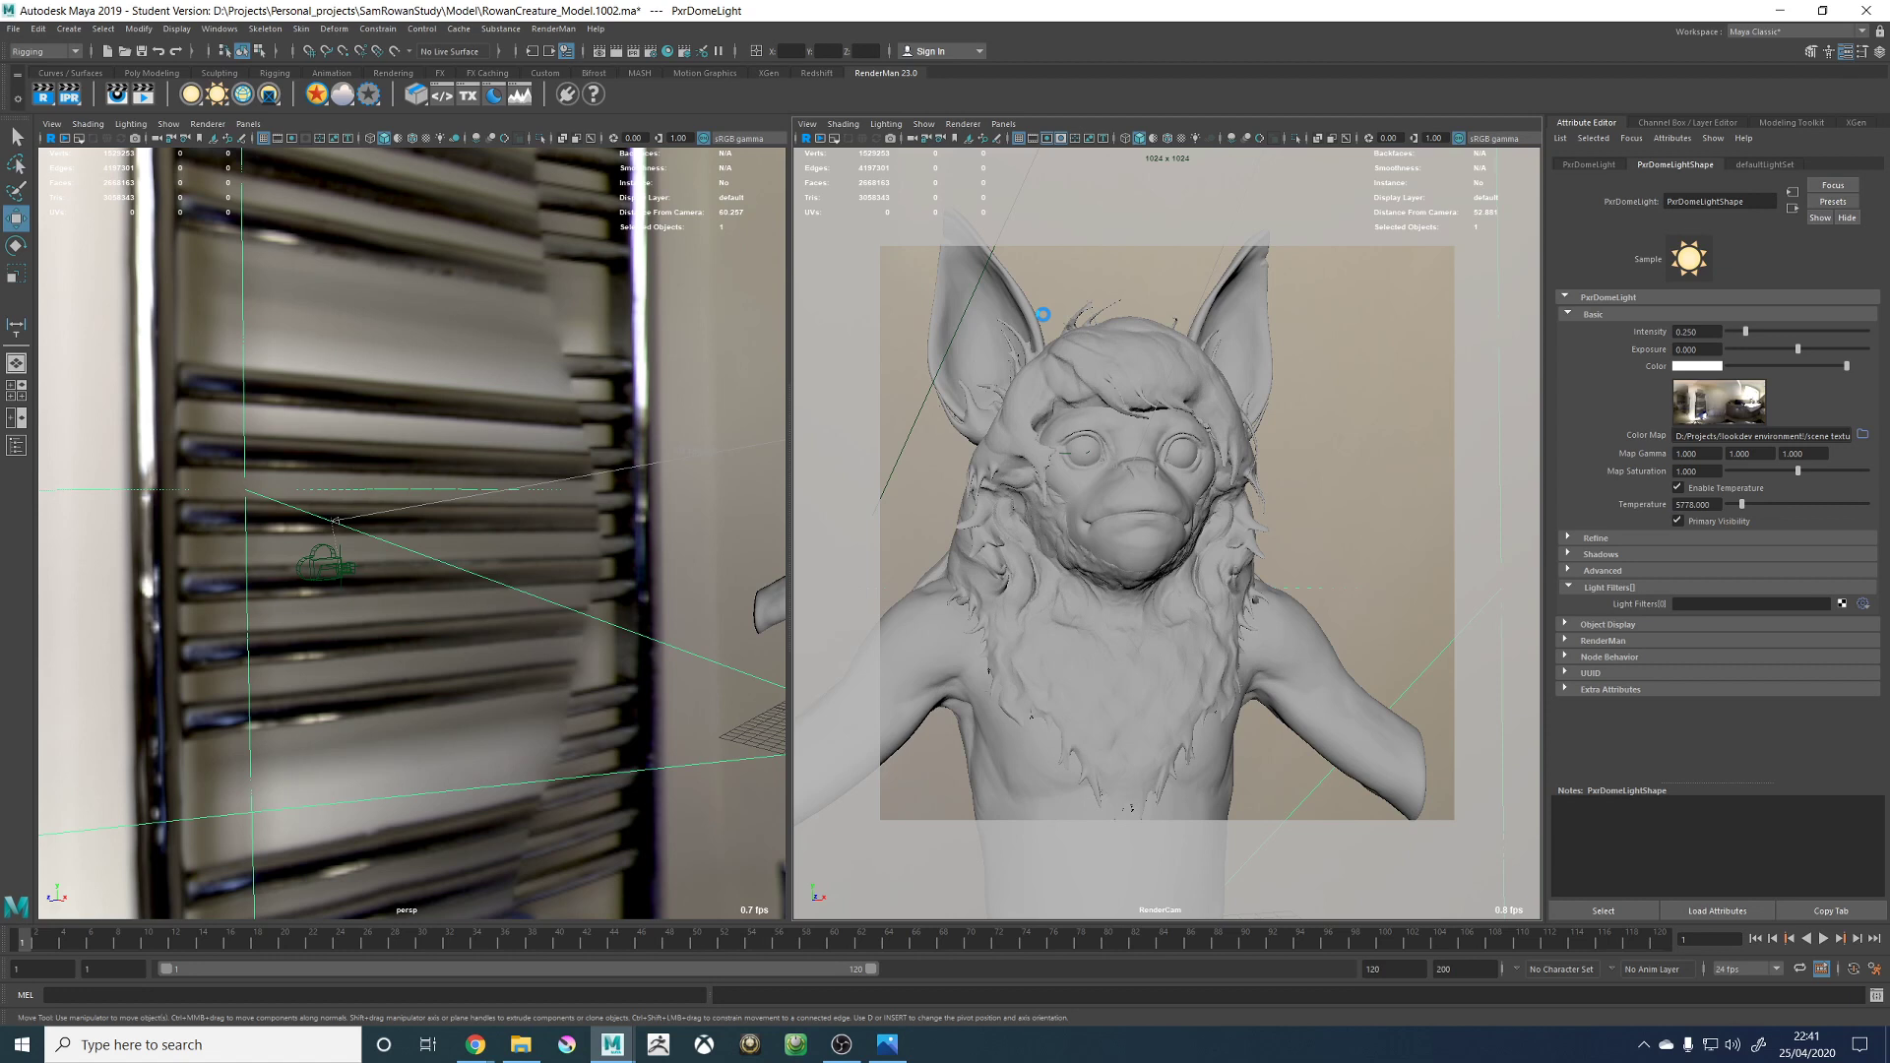
pyautogui.press('q')
pyautogui.hotkey('ctrl', 's')
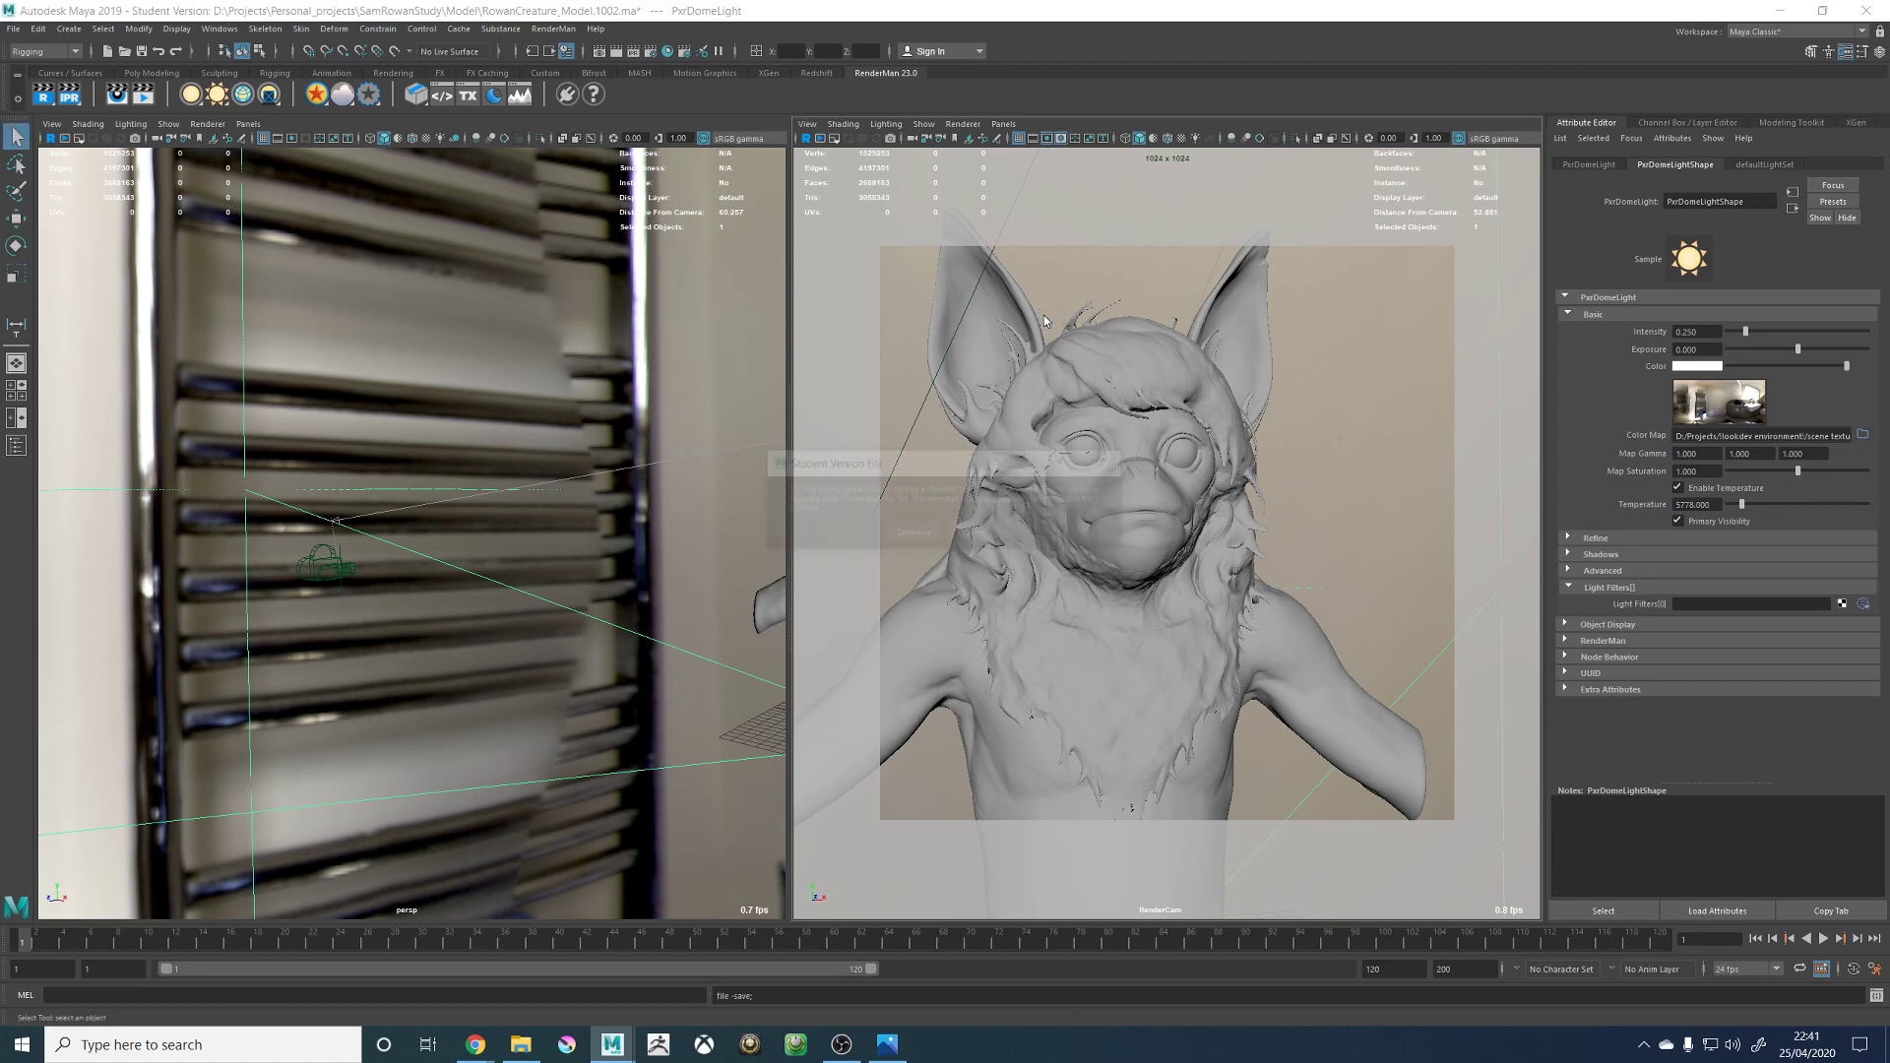
pyautogui.click(912, 533)
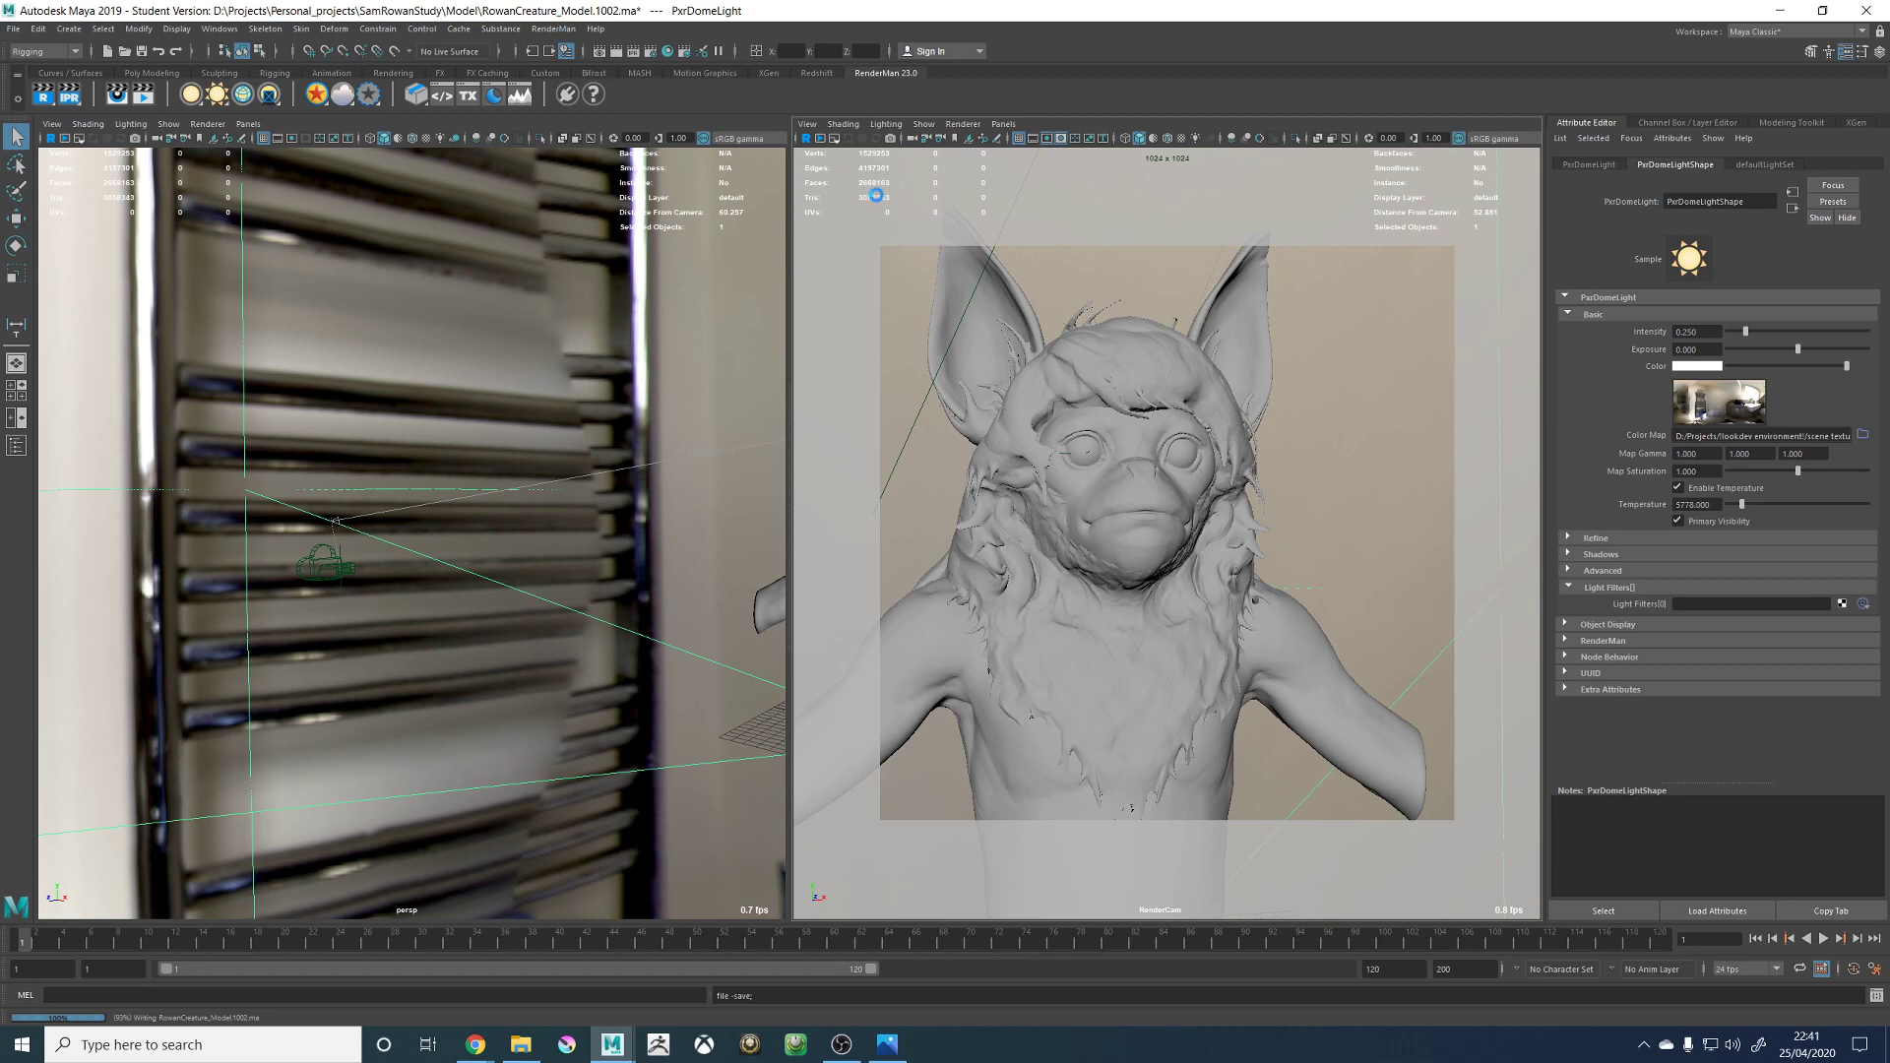
# Run a RenderMan IPR render of the RenderCam view and examine the creature's ear and face up close.
pyautogui.press('w')
pyautogui.click(554, 31)
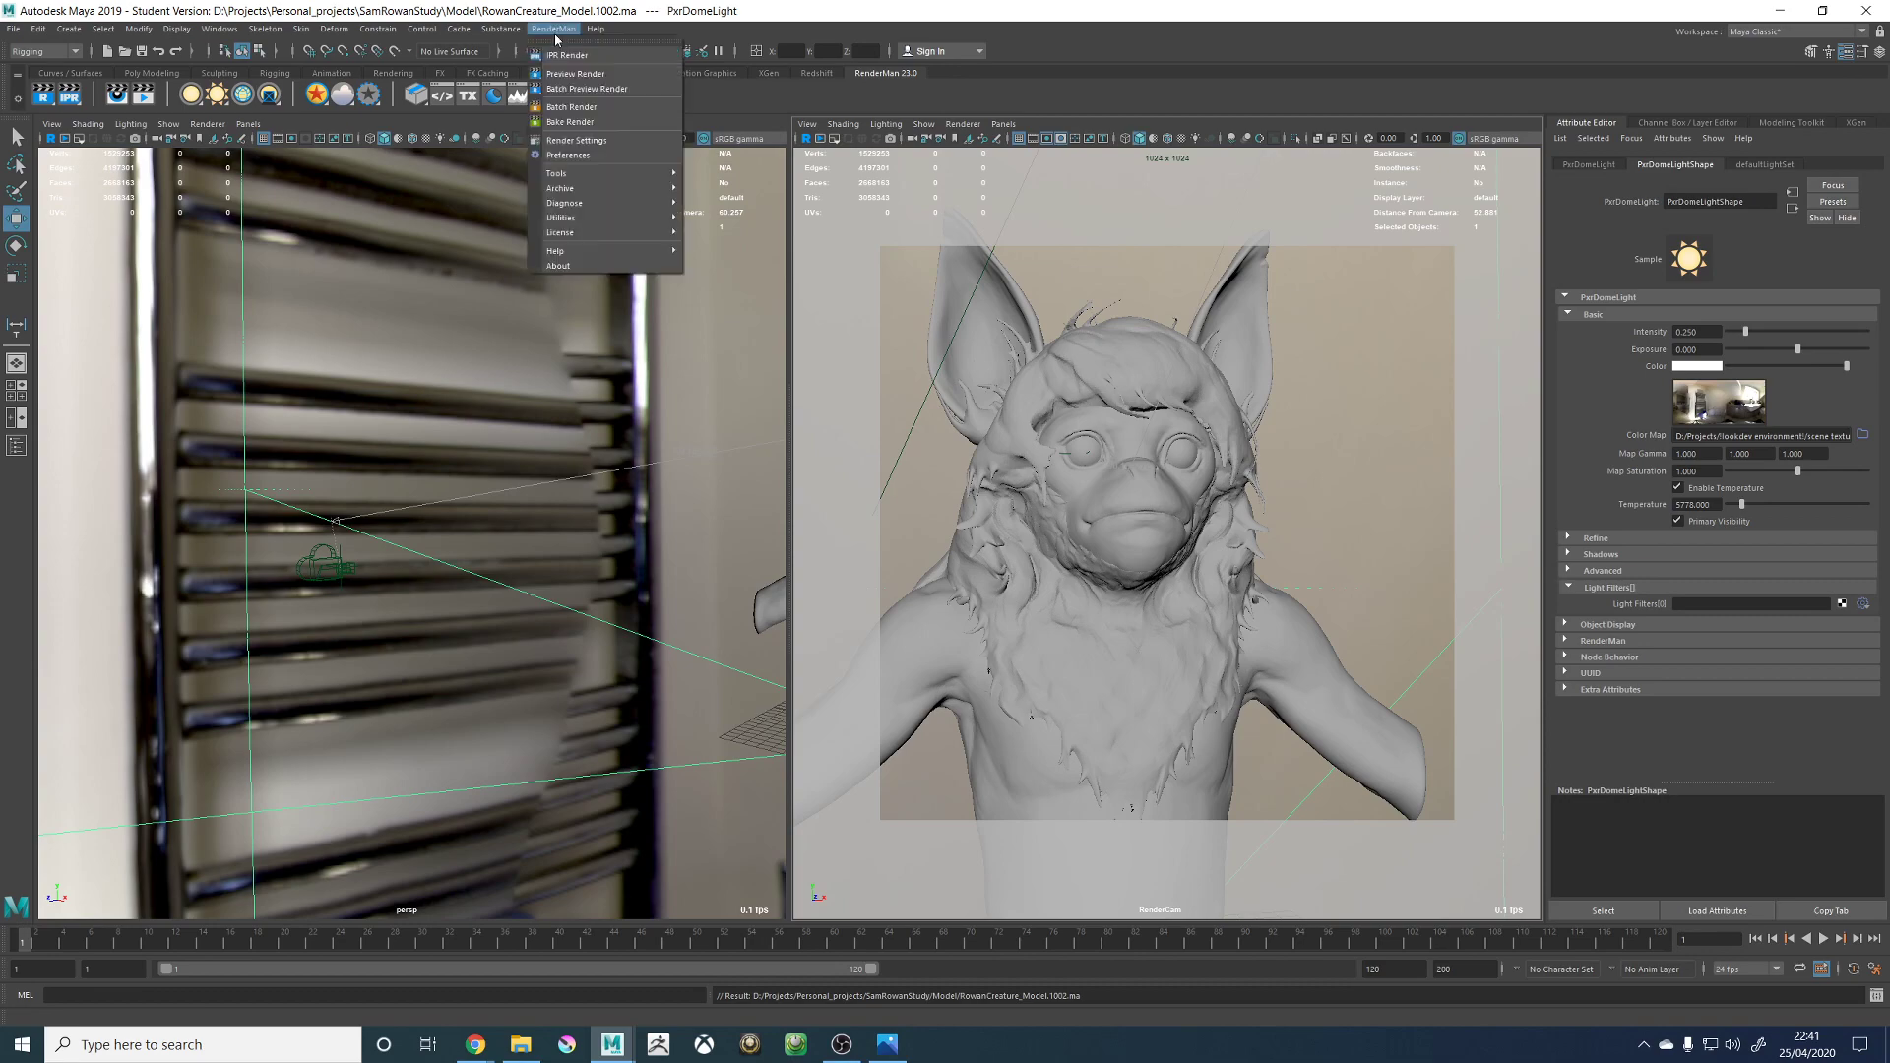
pyautogui.click(567, 56)
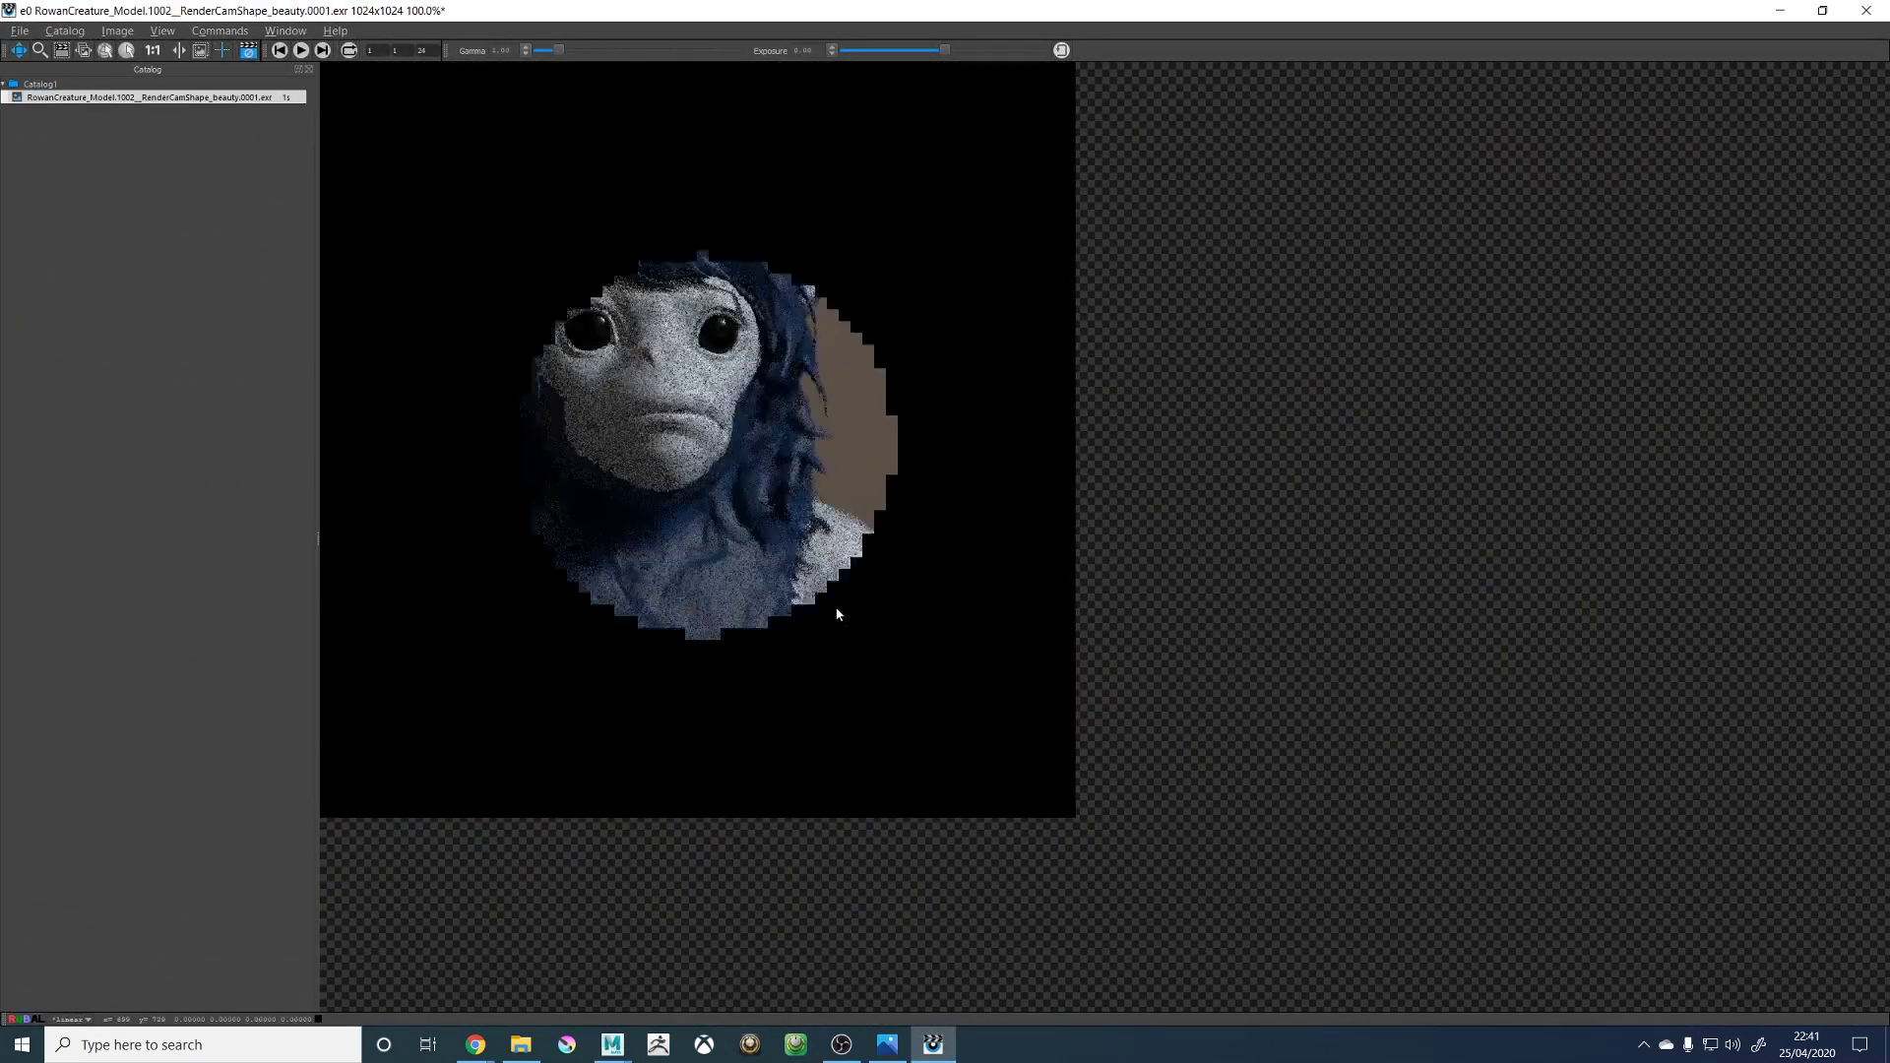
pyautogui.press('f')
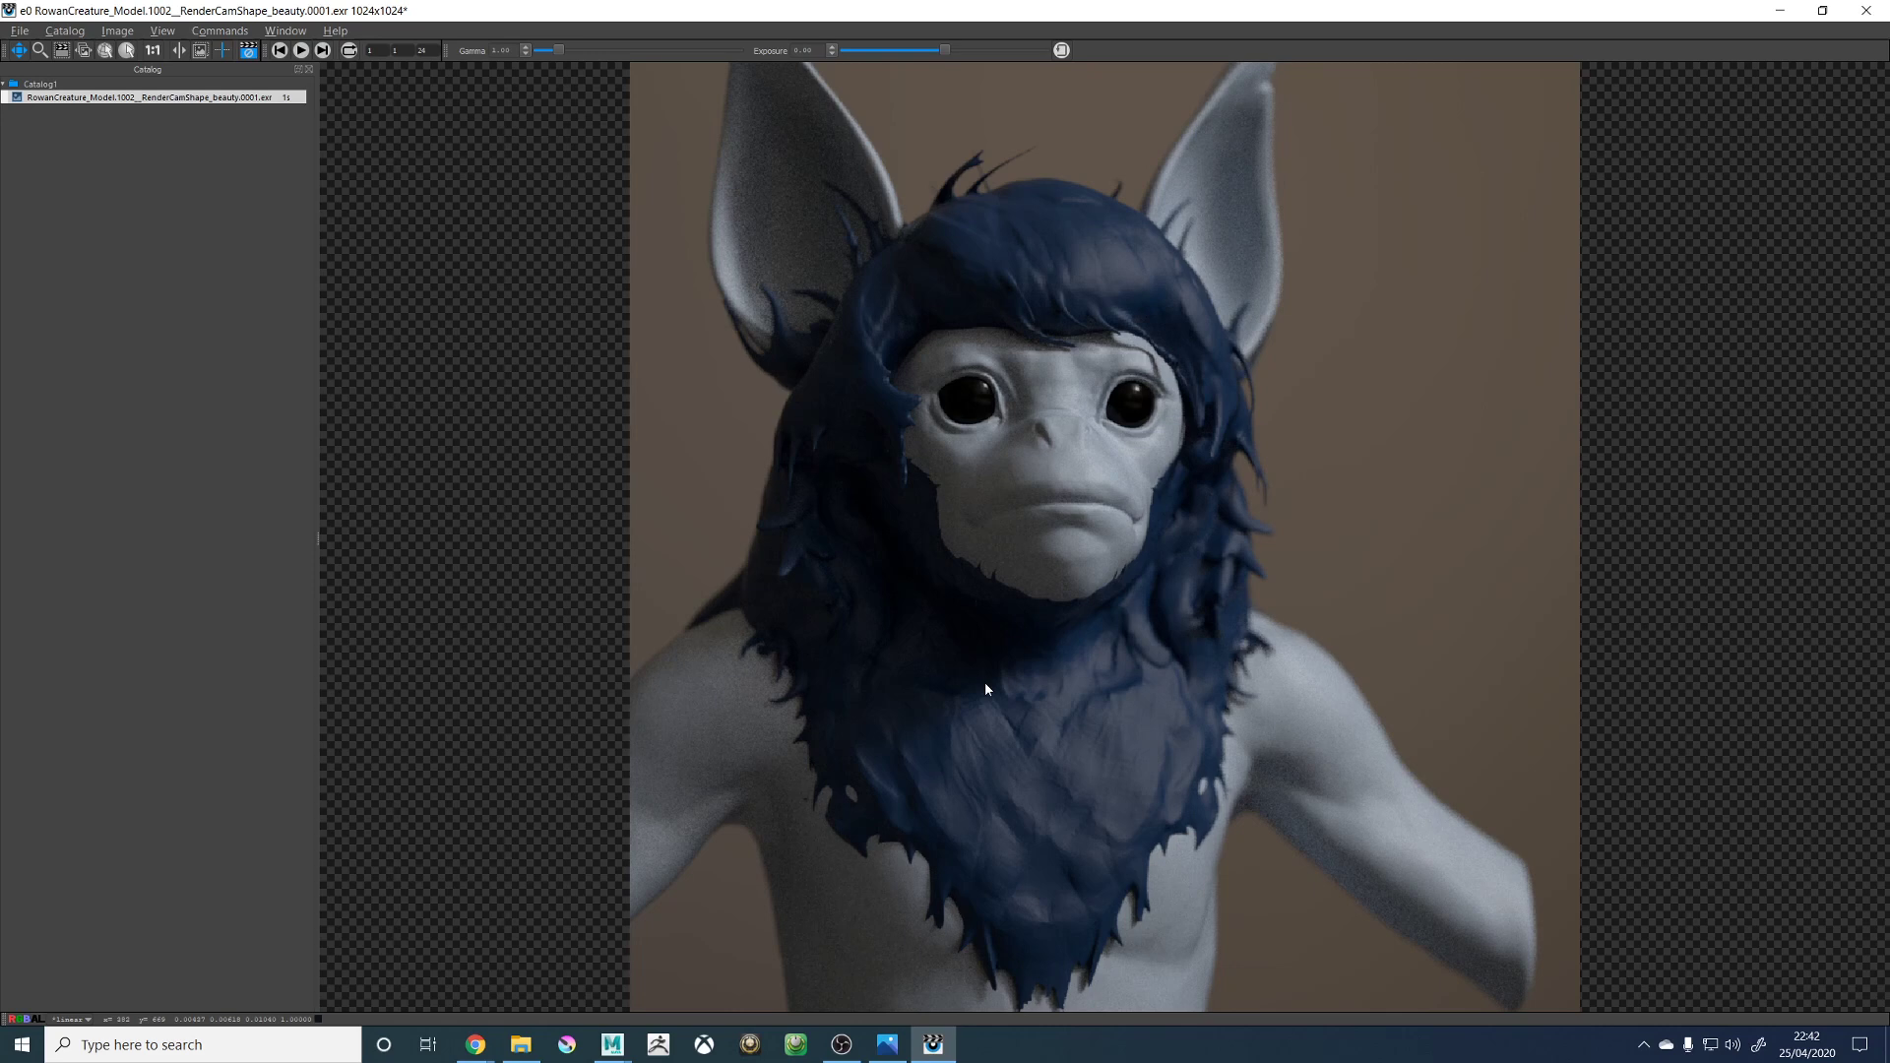
pyautogui.scroll(5, 1179, 180)
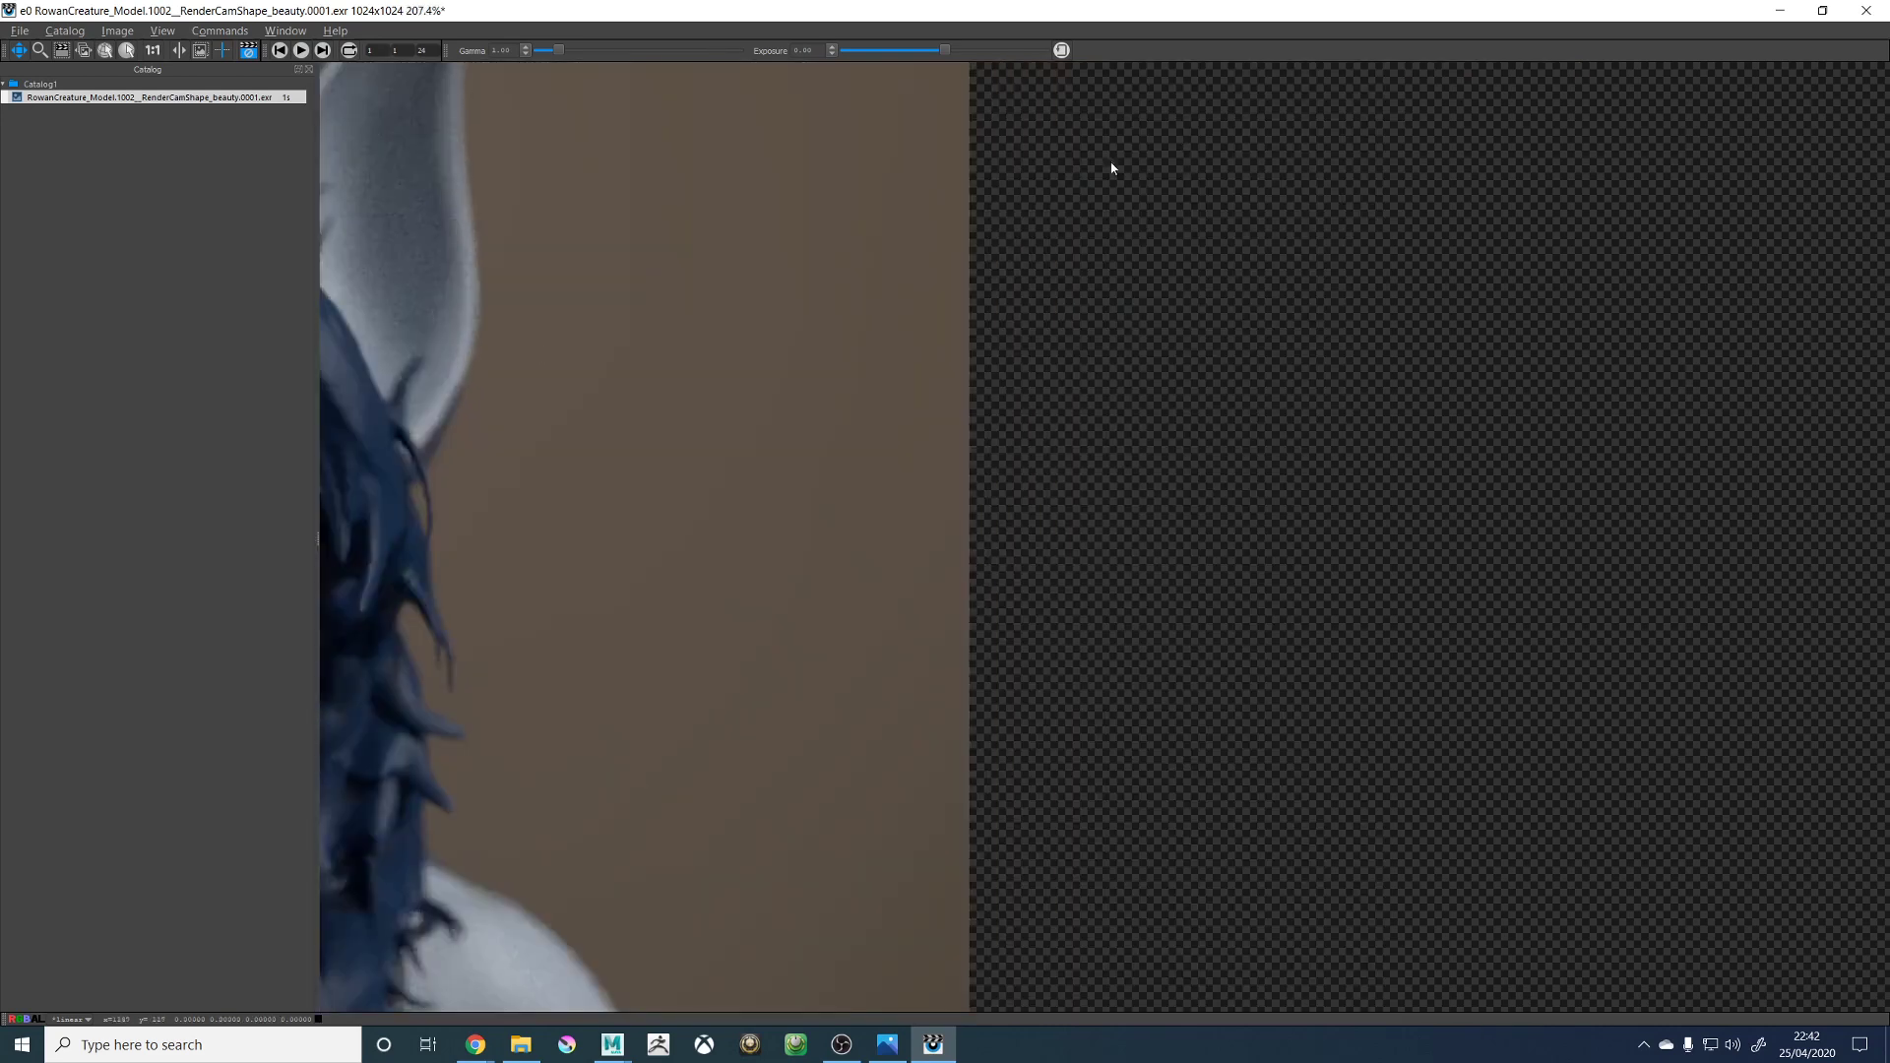
pyautogui.scroll(5, 418, 300)
pyautogui.moveTo(466, 287); pyautogui.dragTo(1080, 529)
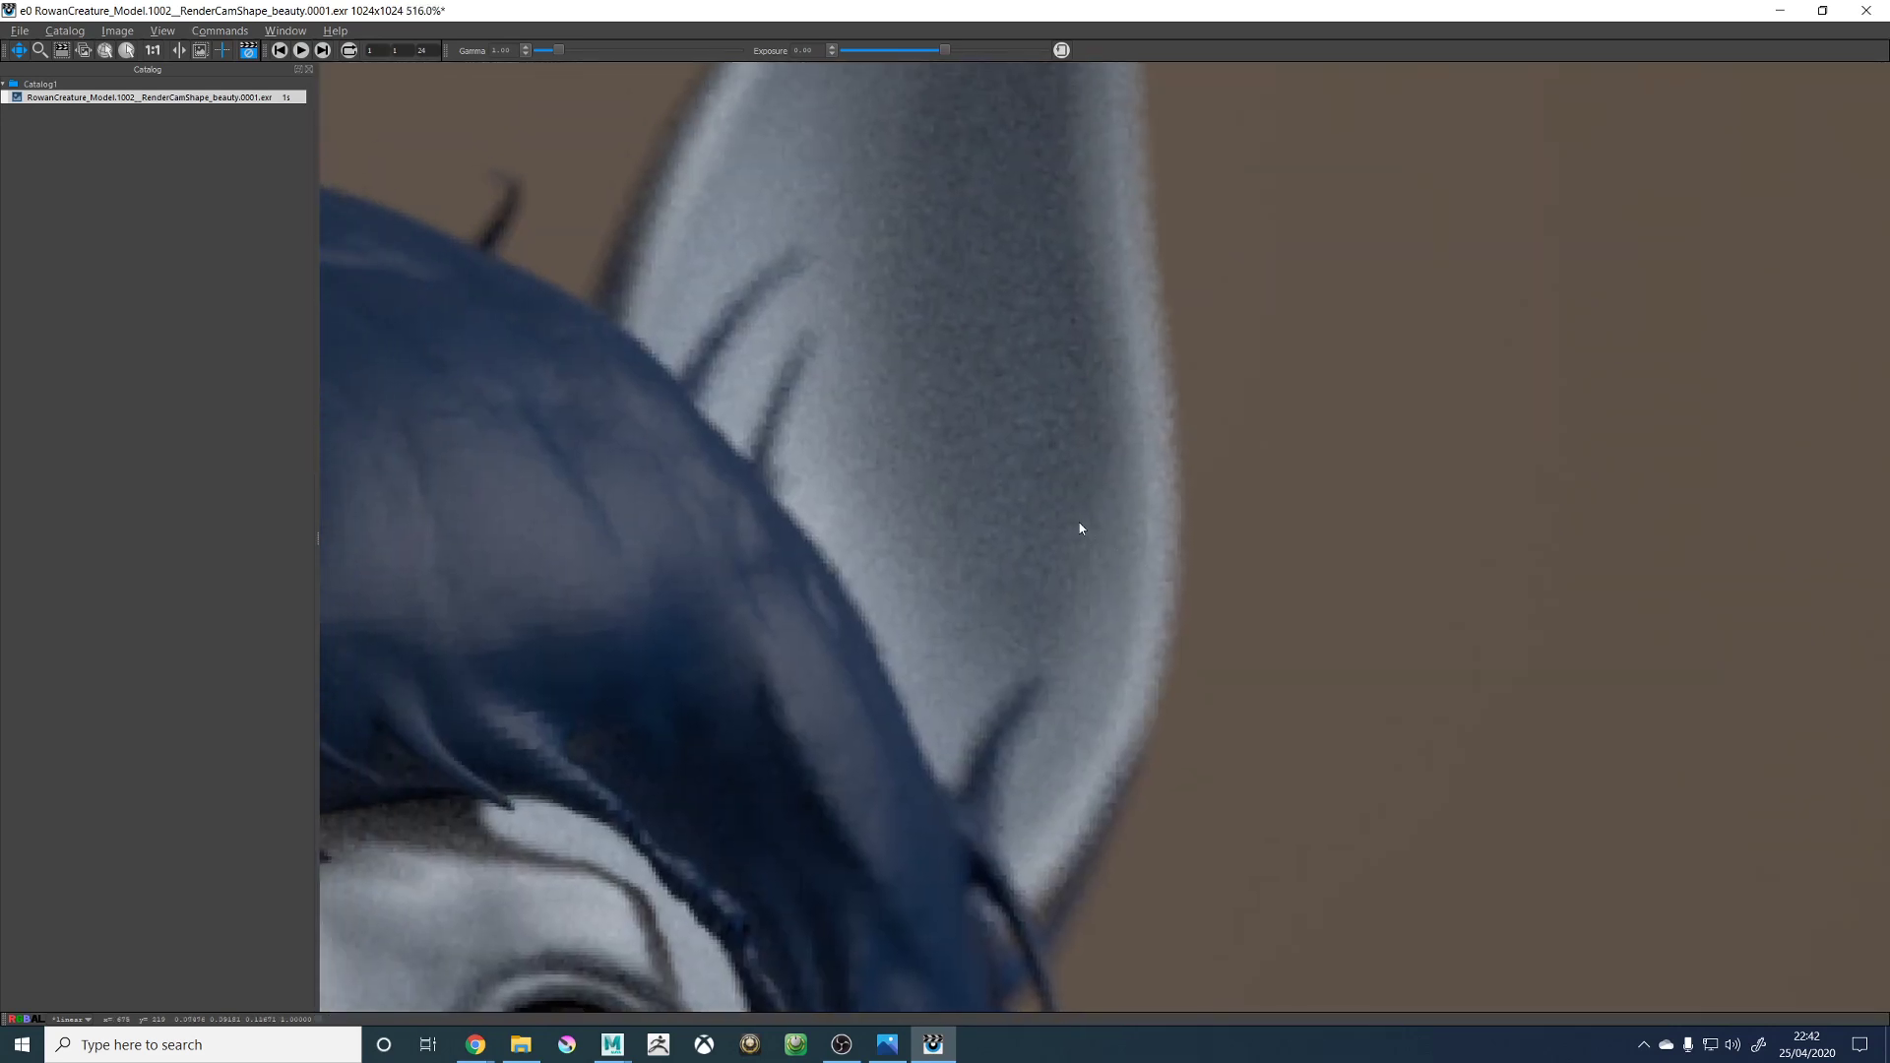
pyautogui.scroll(-8, 861, 457)
pyautogui.moveTo(753, 611); pyautogui.dragTo(847, 509)
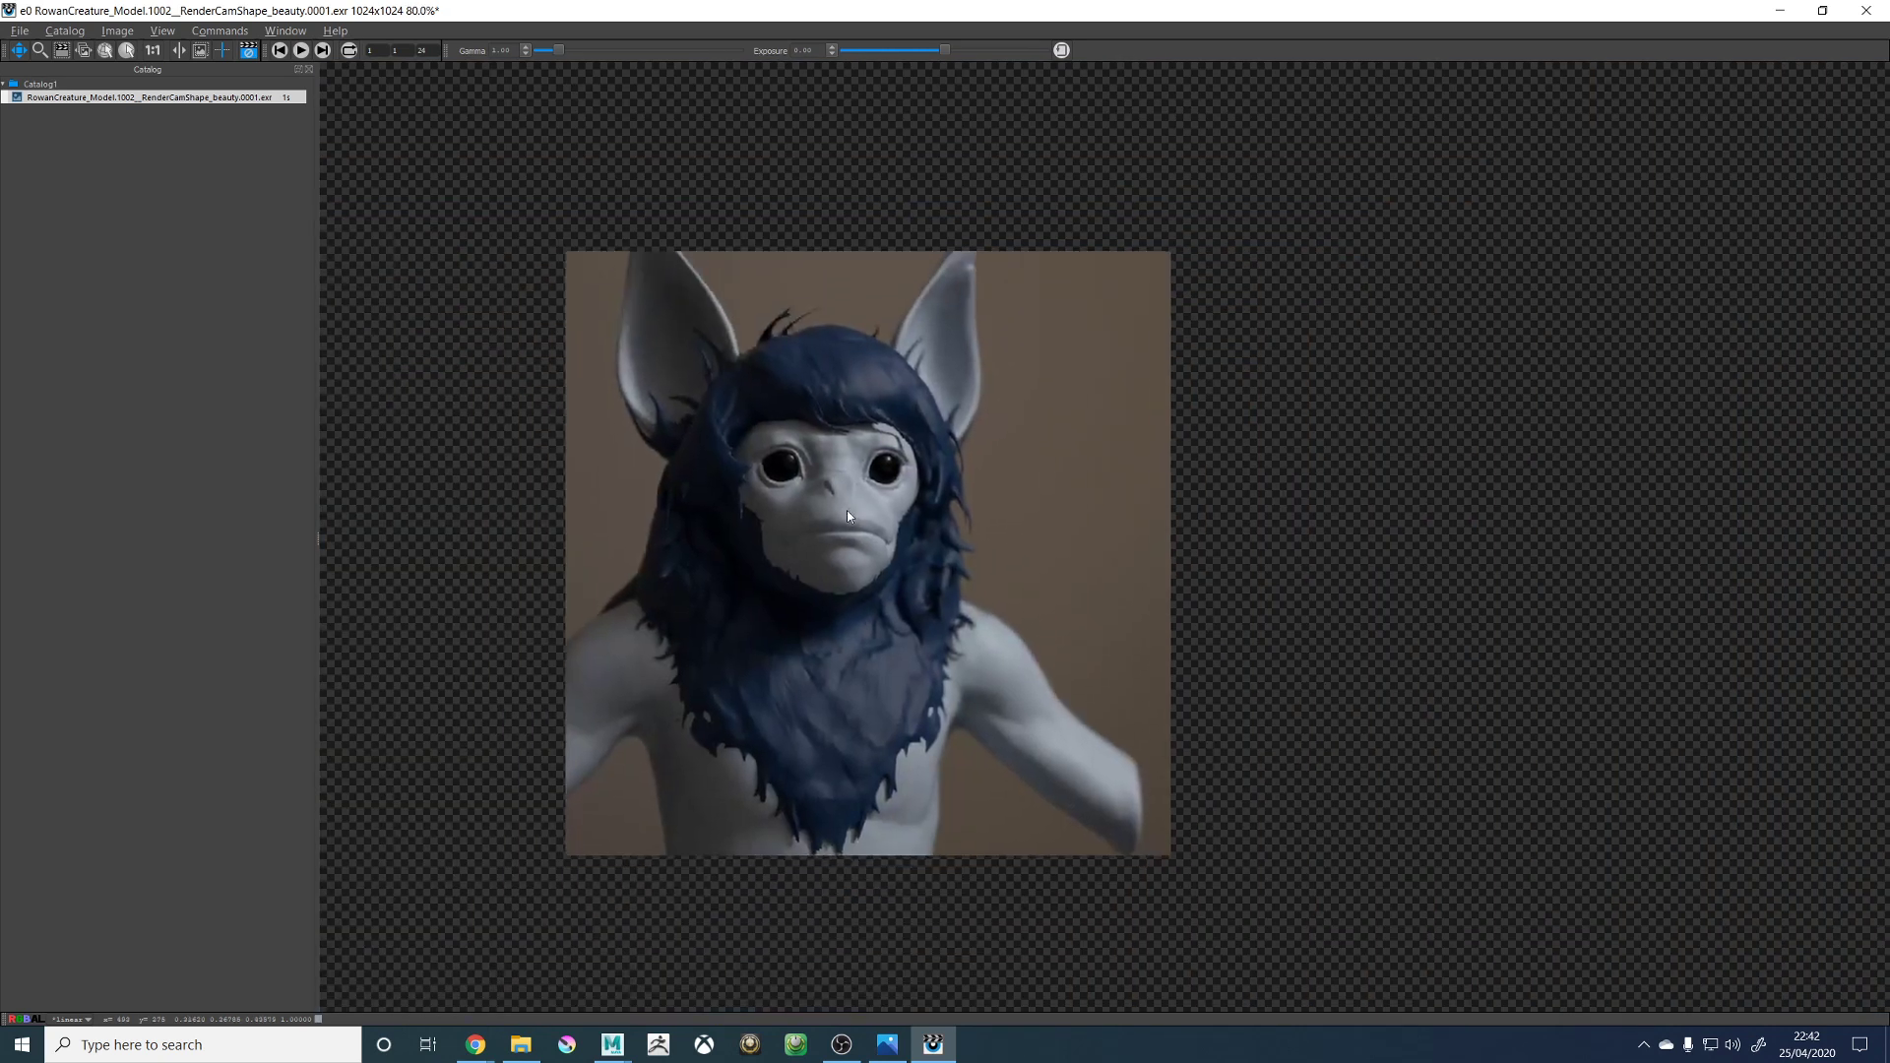
pyautogui.scroll(4, 812, 559)
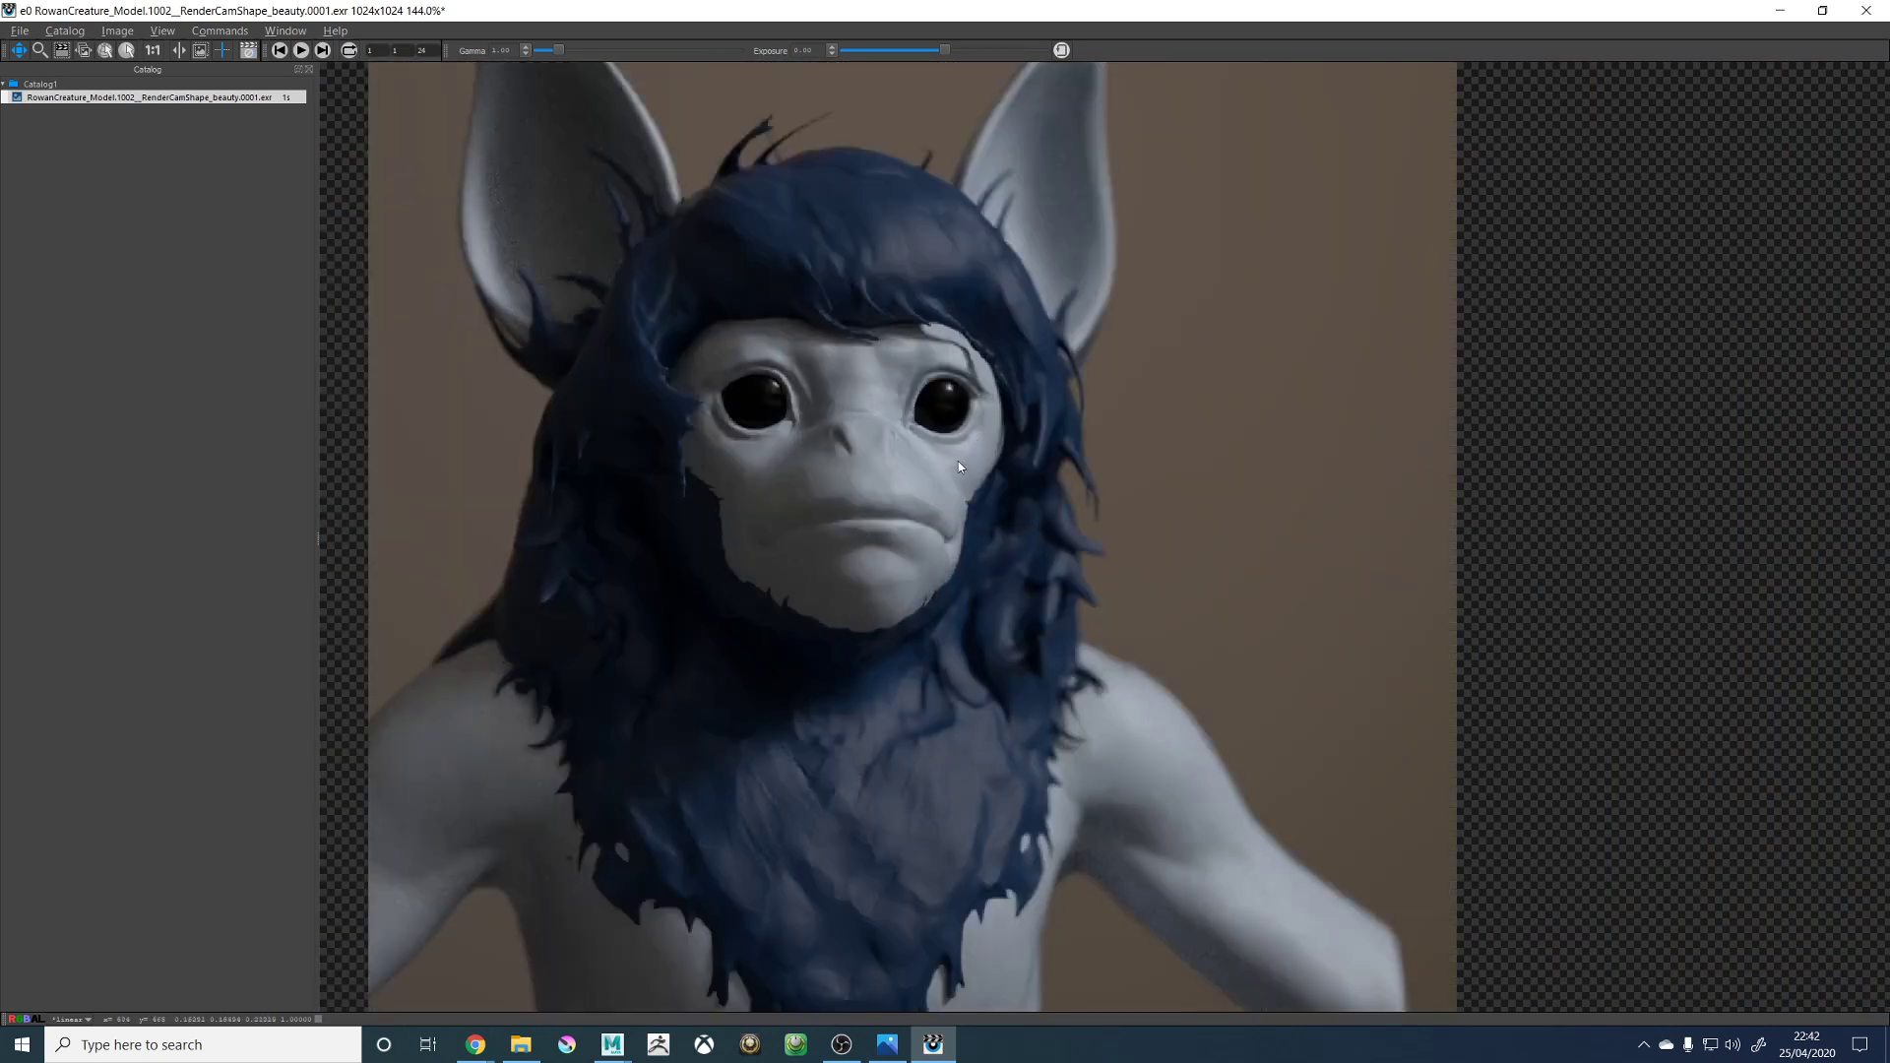
pyautogui.click(1780, 10)
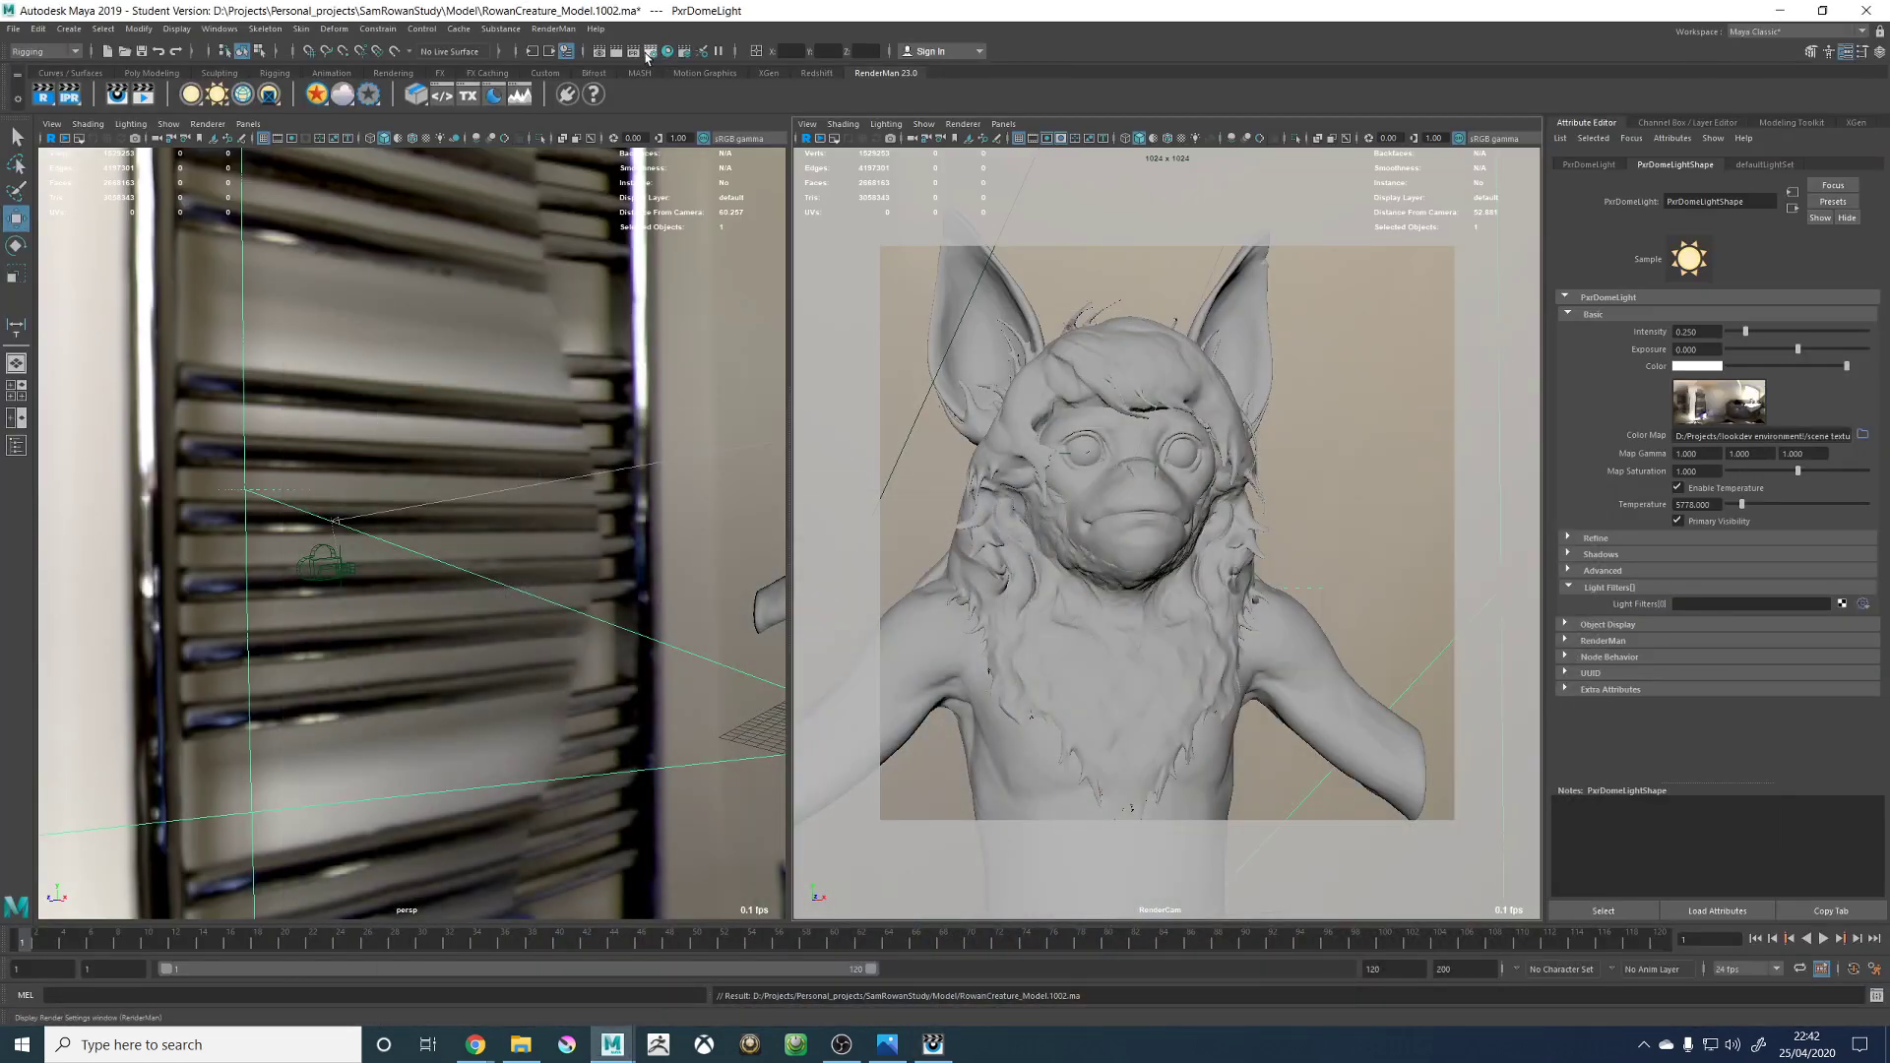
# In the render settings, make RenderCam the renderable camera and choose the 2k Square image size preset.
pyautogui.click(649, 50)
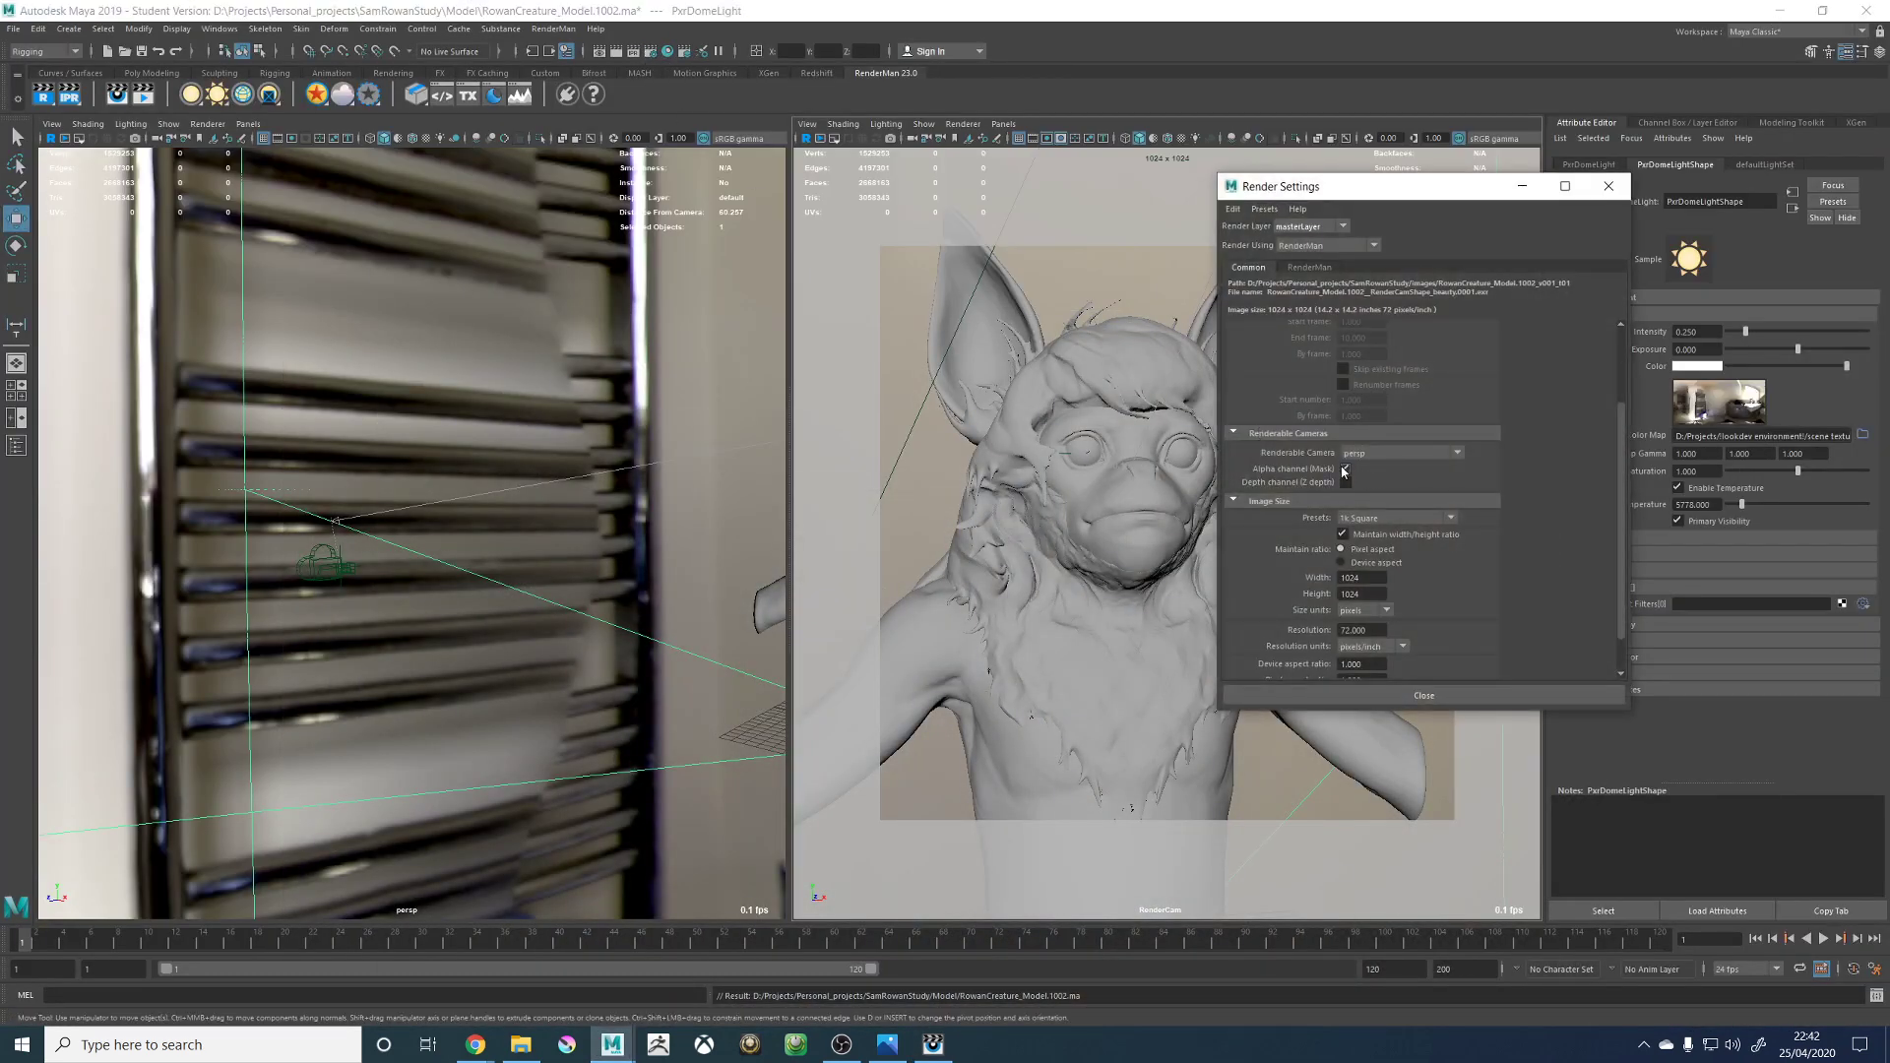
pyautogui.click(1378, 453)
pyautogui.click(1381, 487)
pyautogui.click(1374, 517)
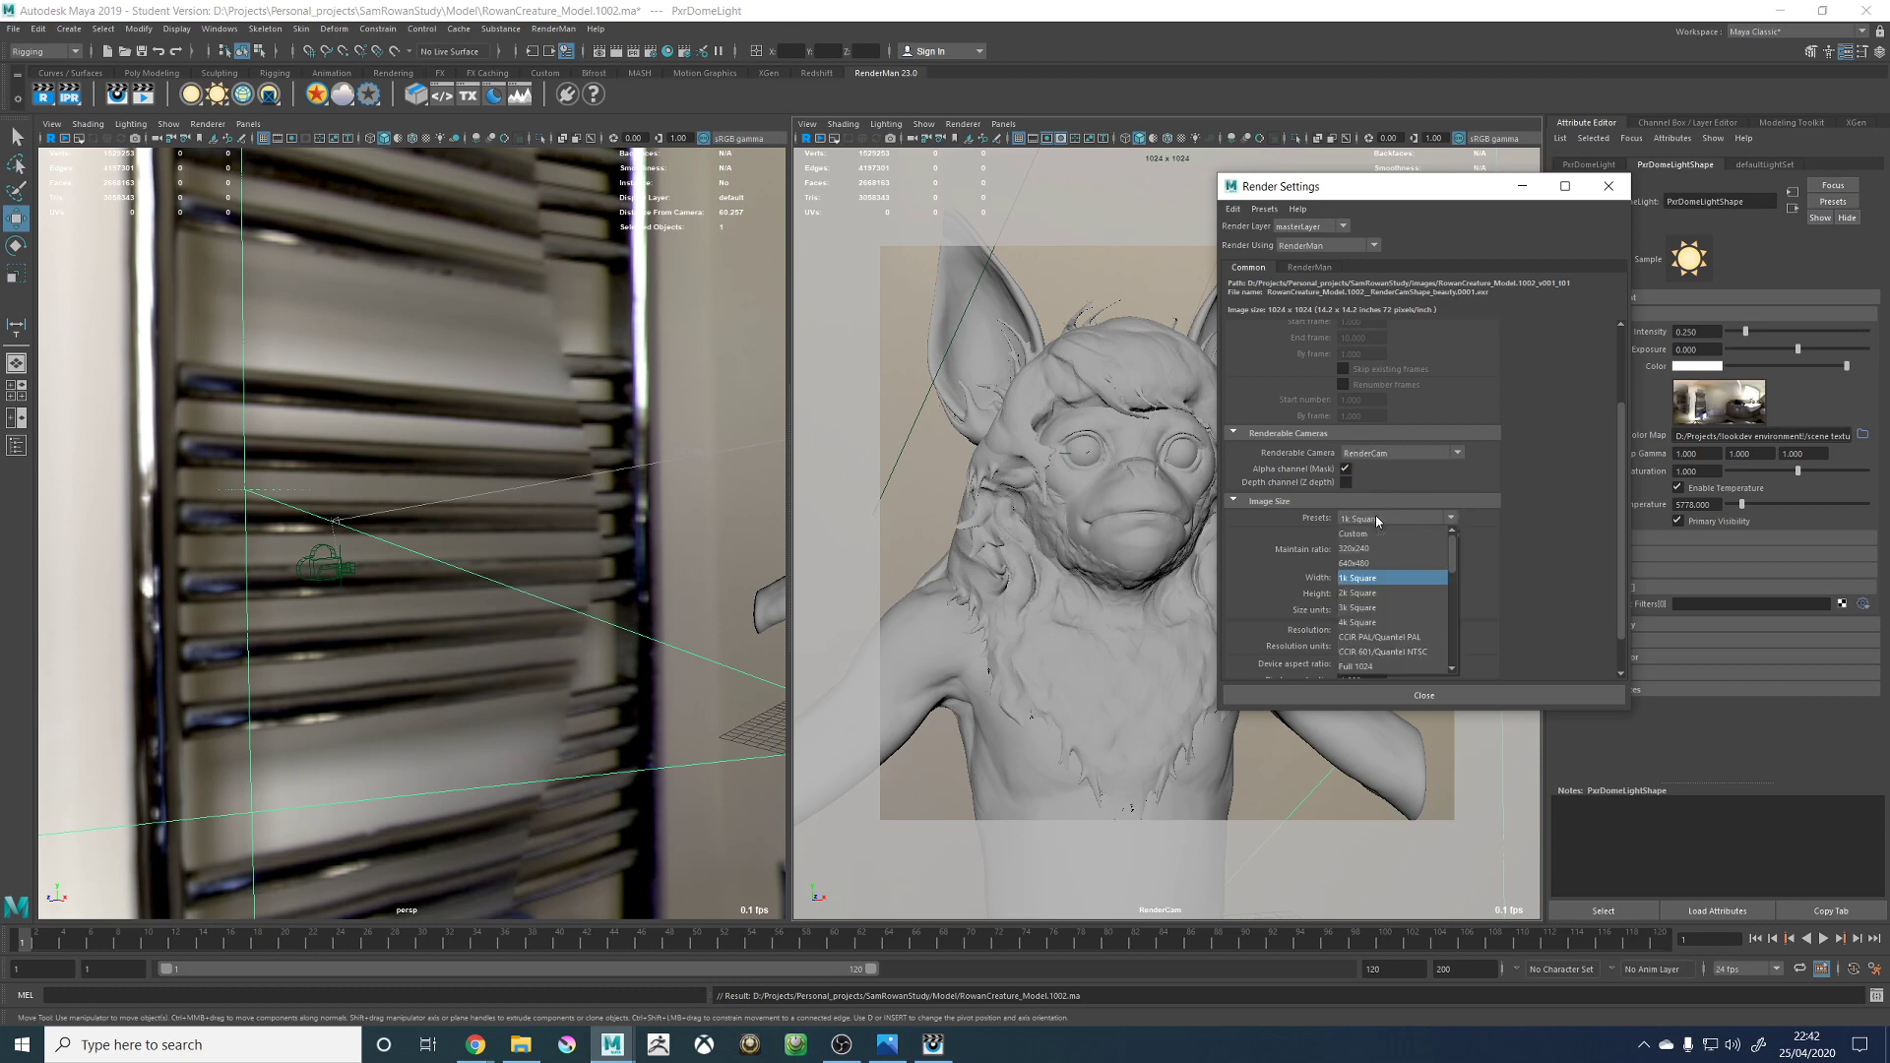
pyautogui.click(1358, 592)
# Set RenderMan's max samples to 512 and pixel variance to 0.010, and disable incremental rendering.
pyautogui.click(1289, 268)
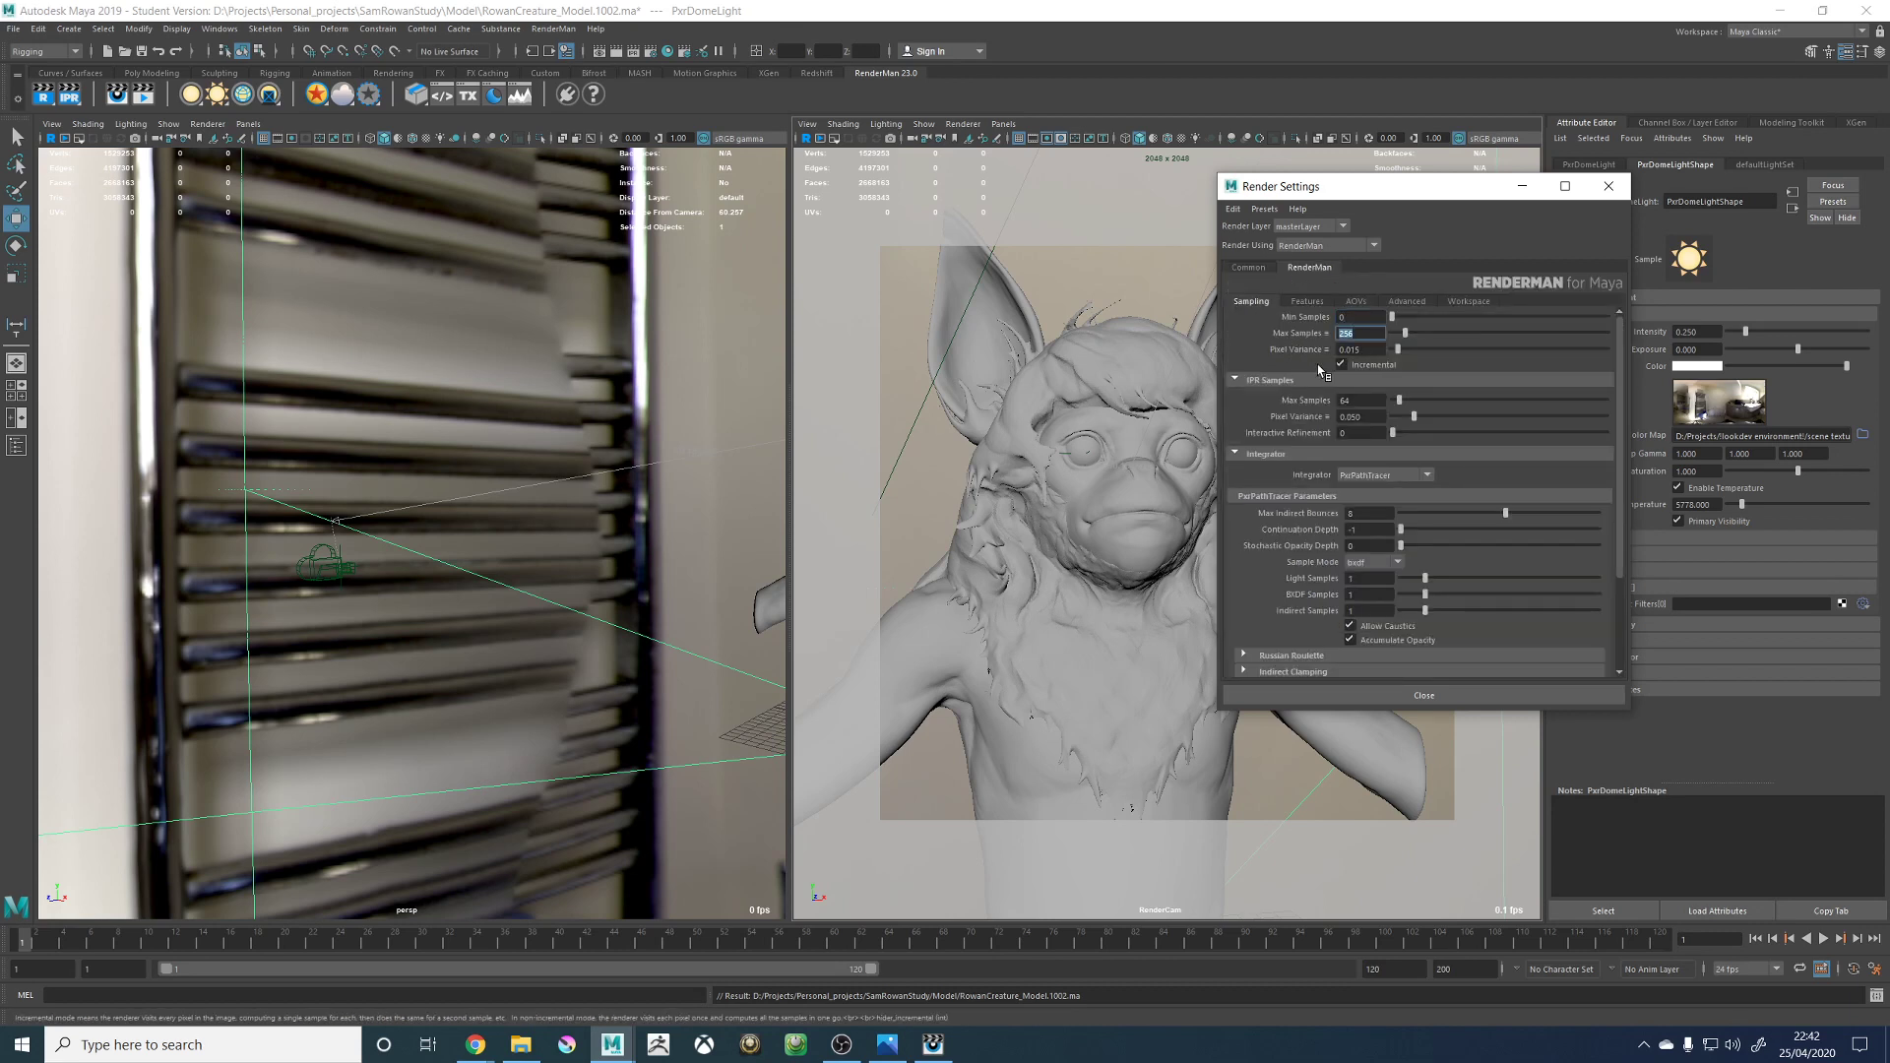
pyautogui.write('512')
pyautogui.click(1368, 350)
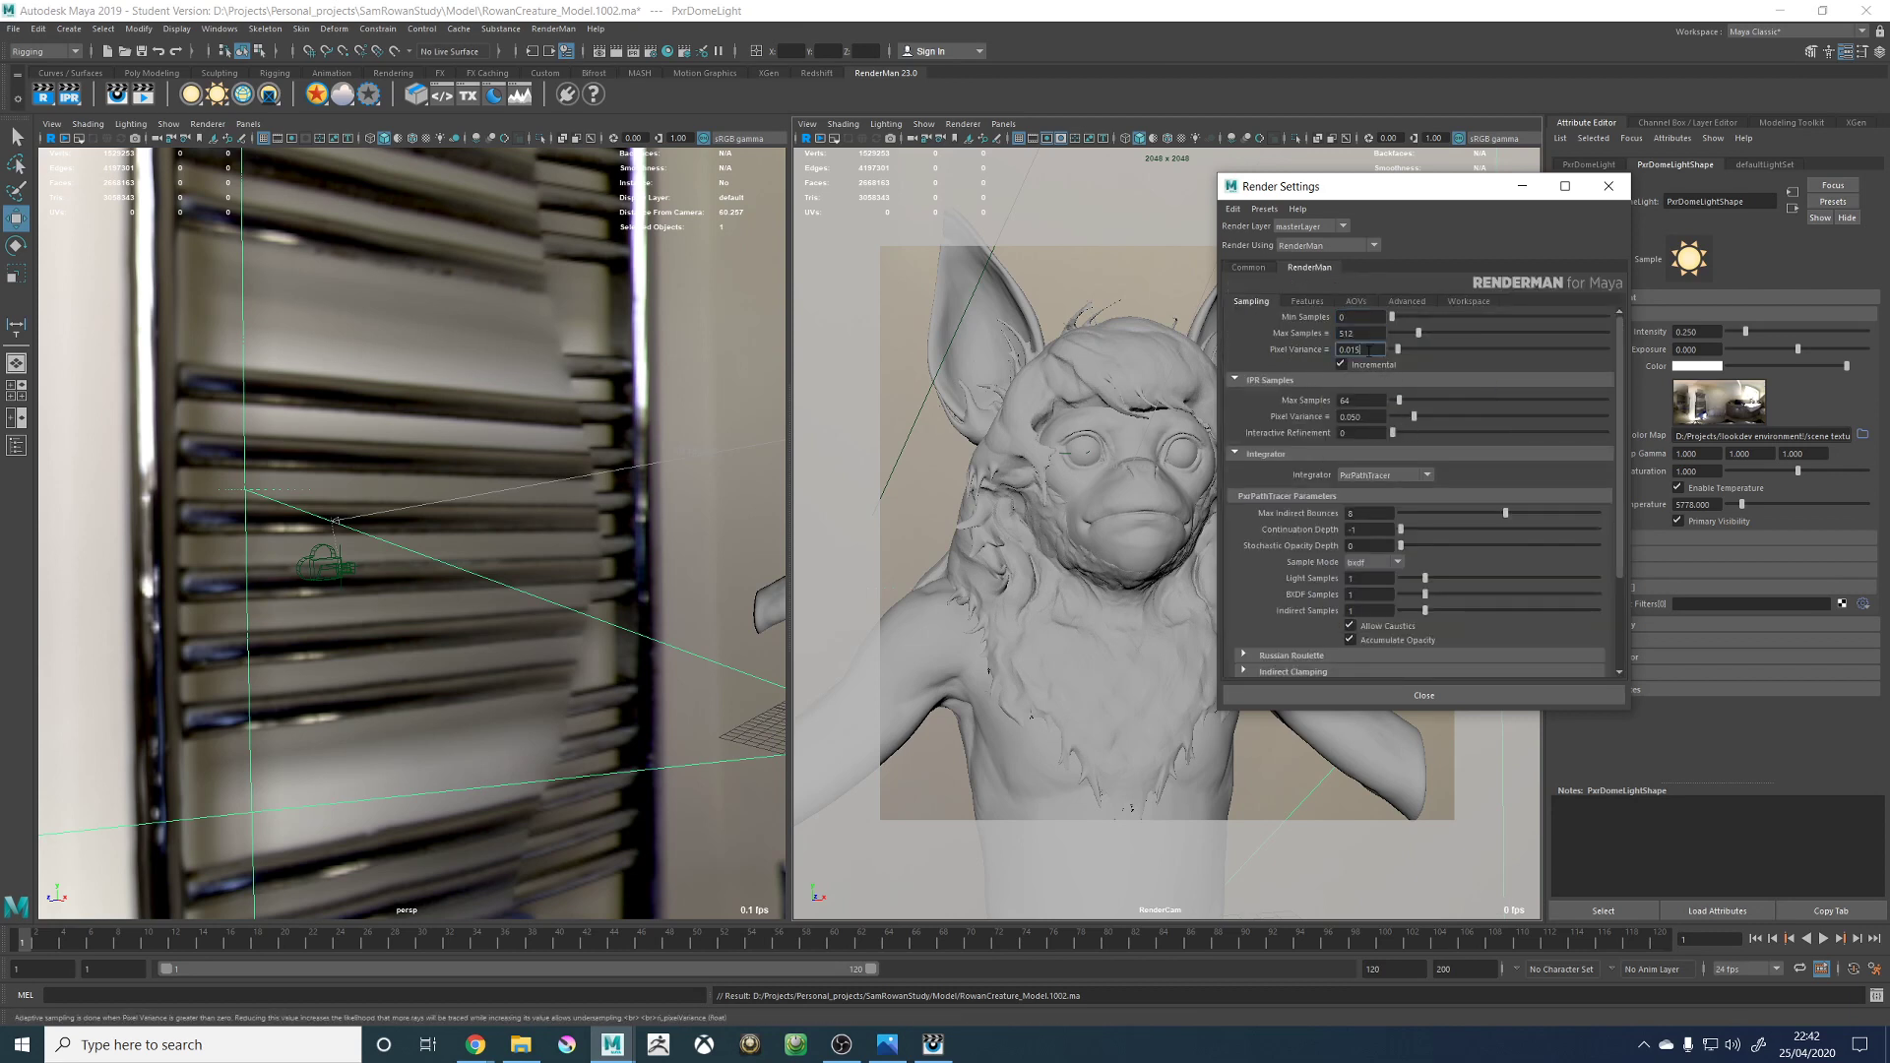
pyautogui.press('Return')
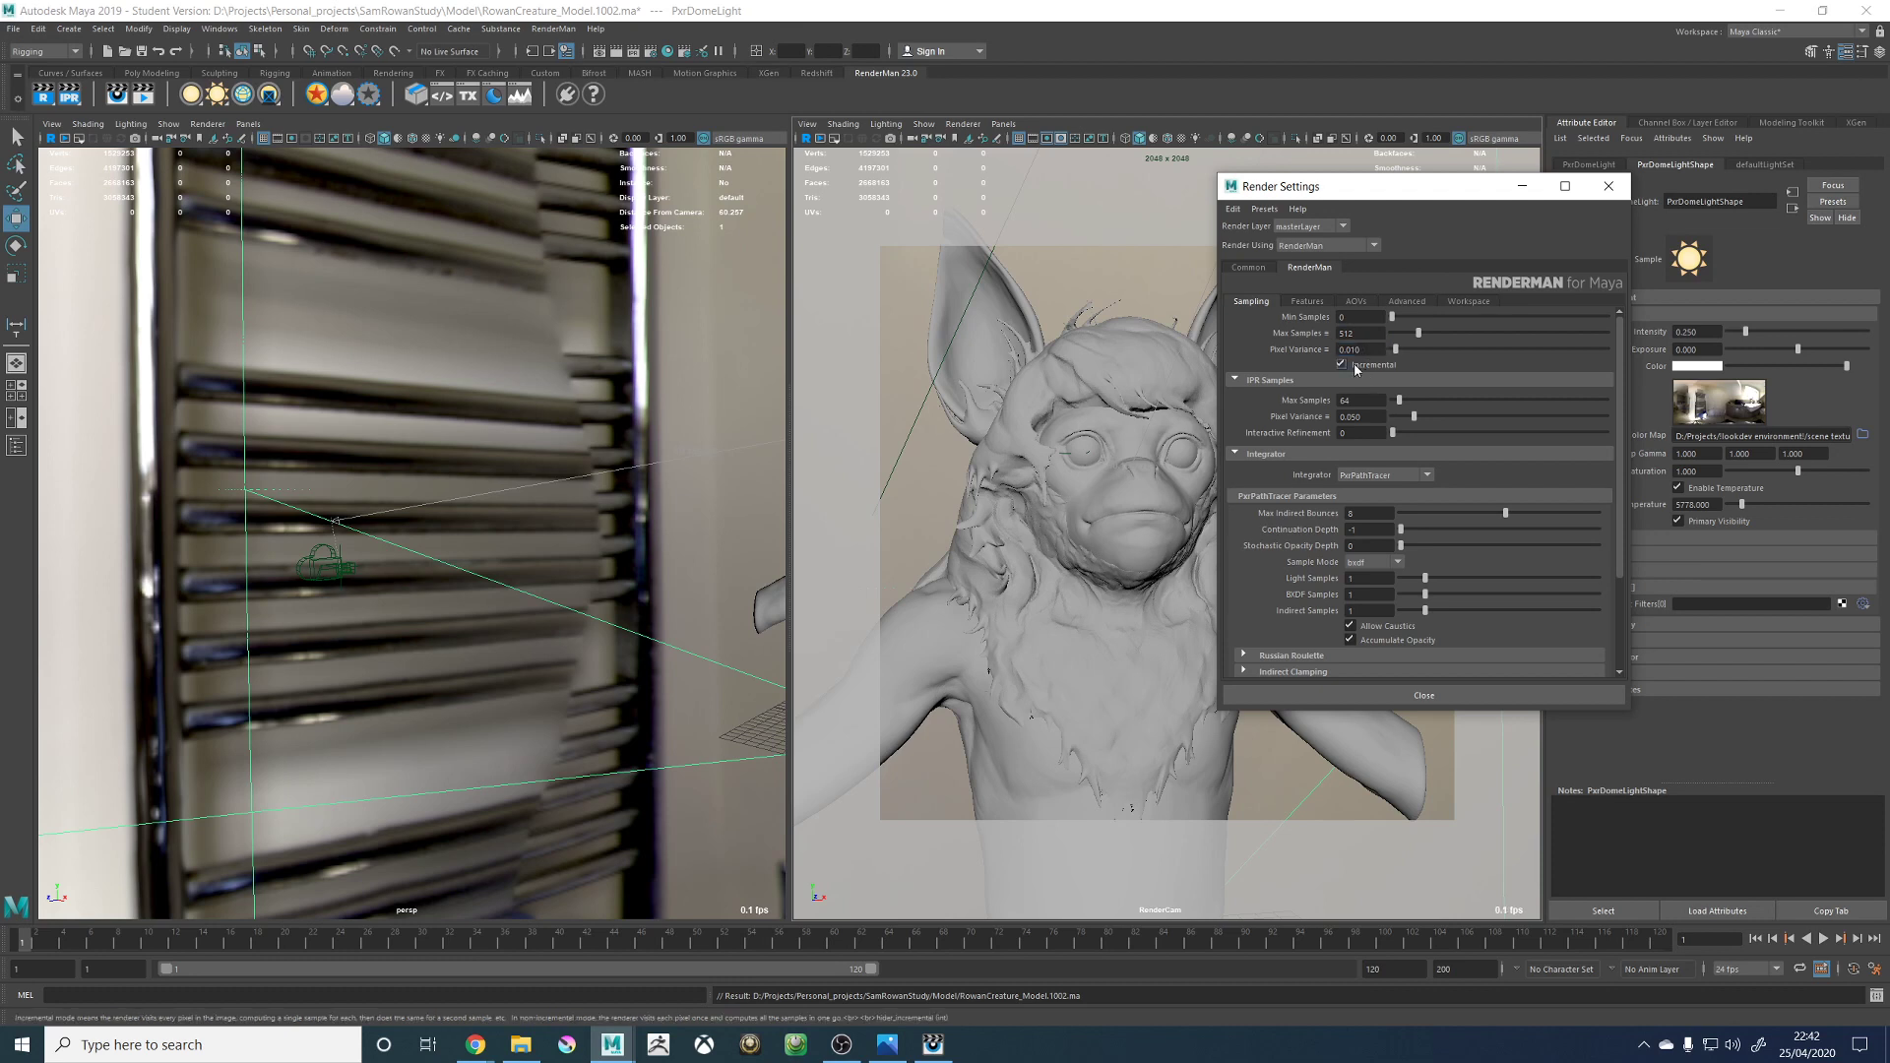
pyautogui.click(1355, 368)
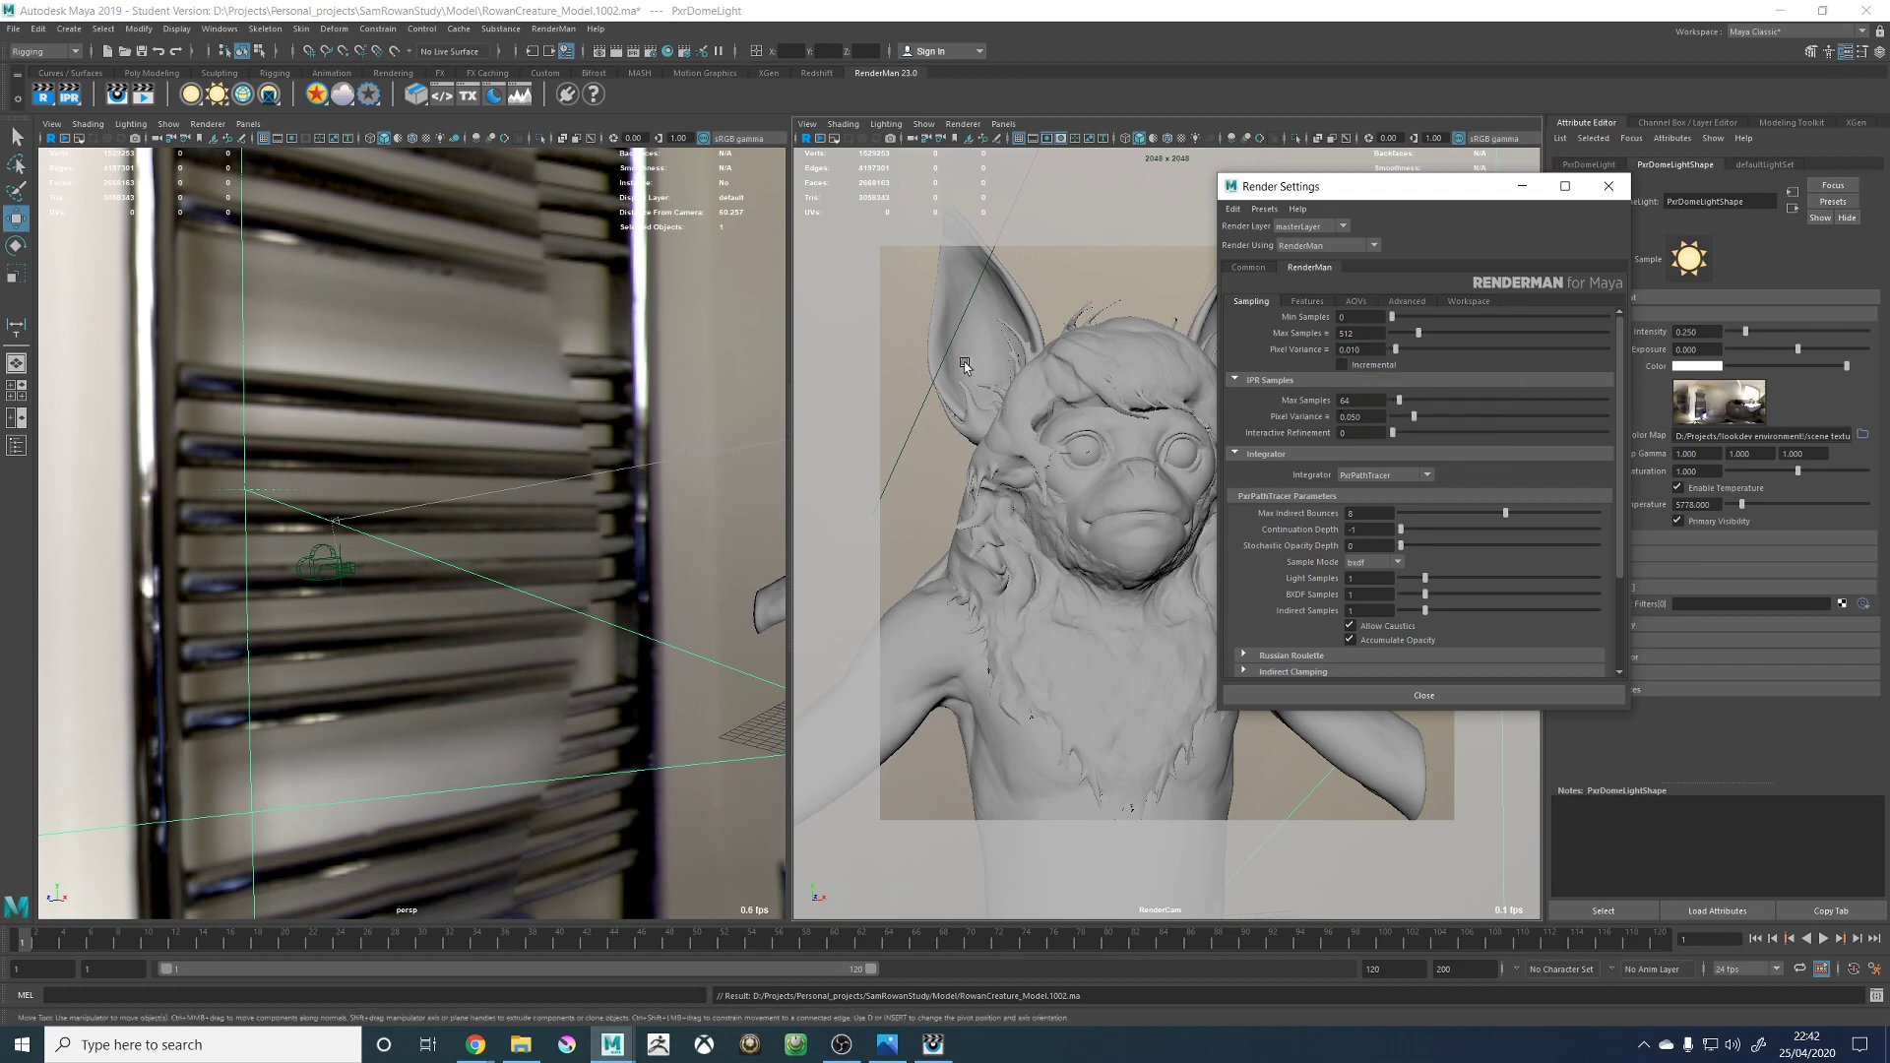
# Save the scene with the updated render settings, accepting the student version notice.
pyautogui.click(1134, 283)
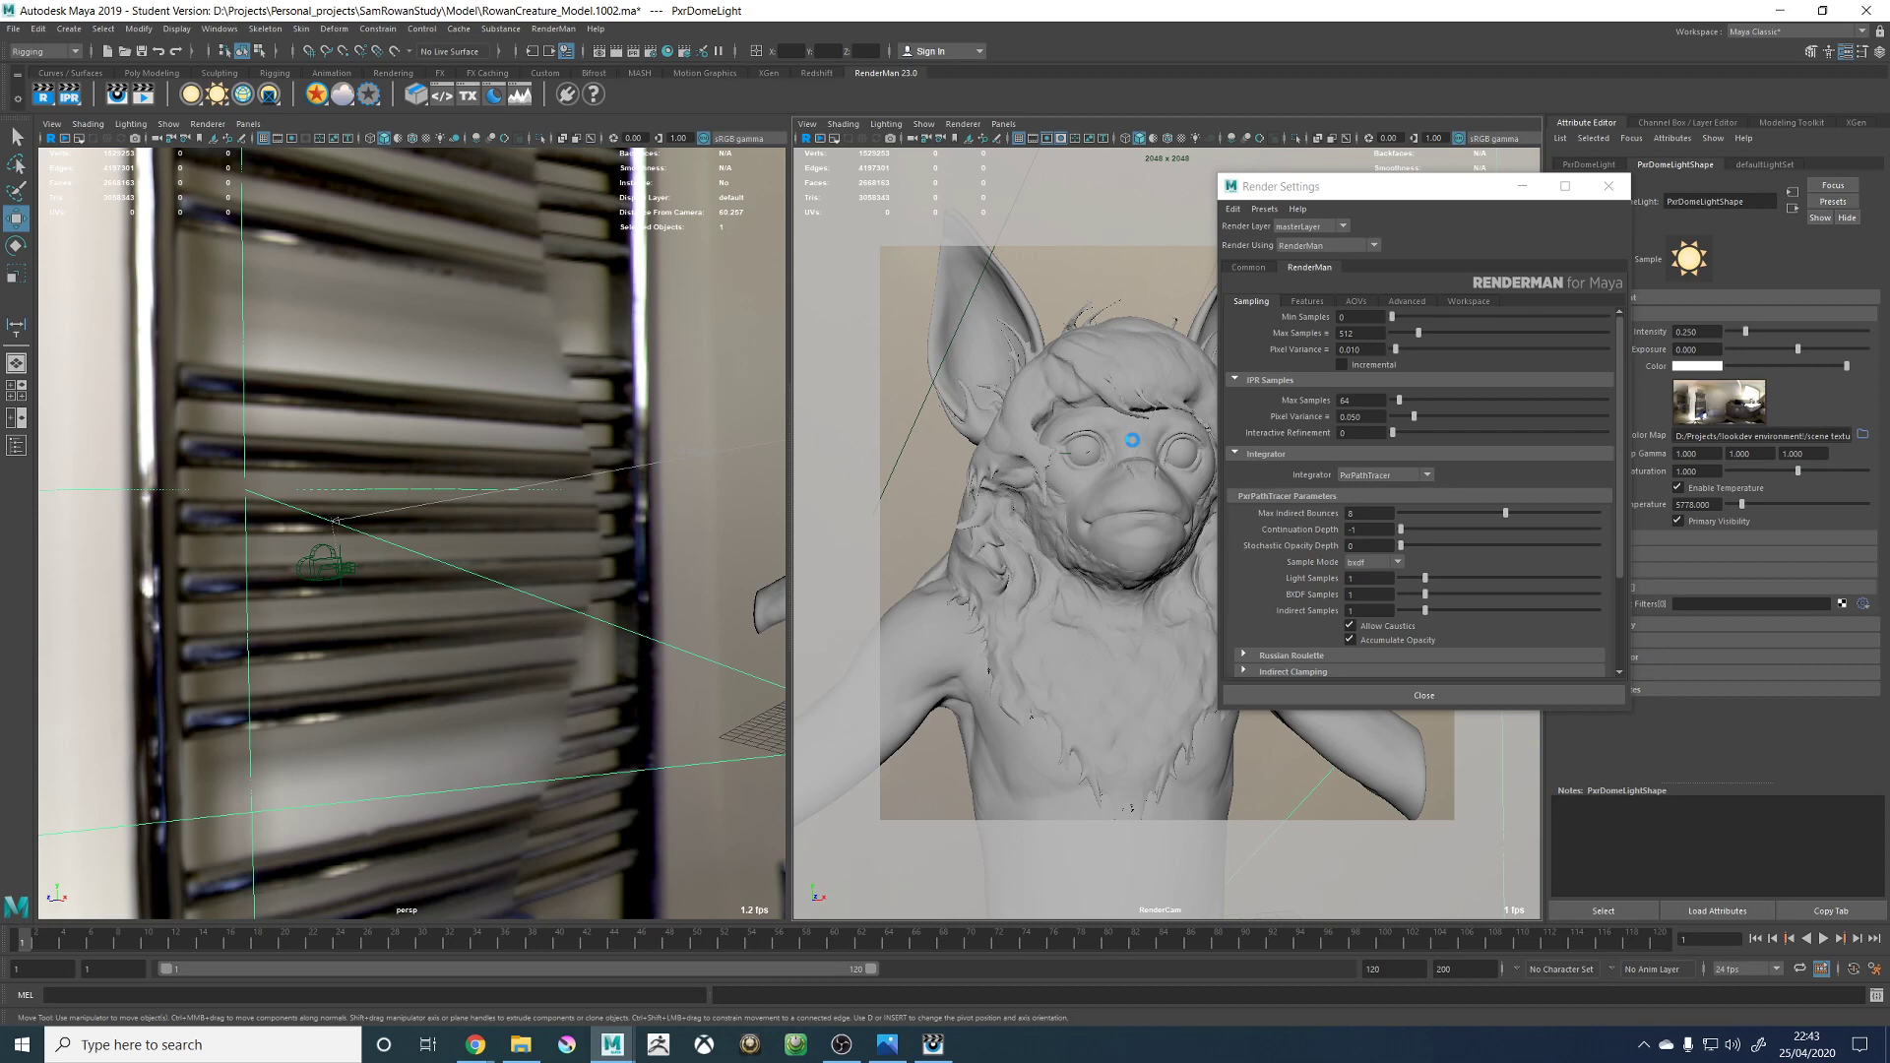
pyautogui.press('q')
pyautogui.hotkey('ctrl', 's')
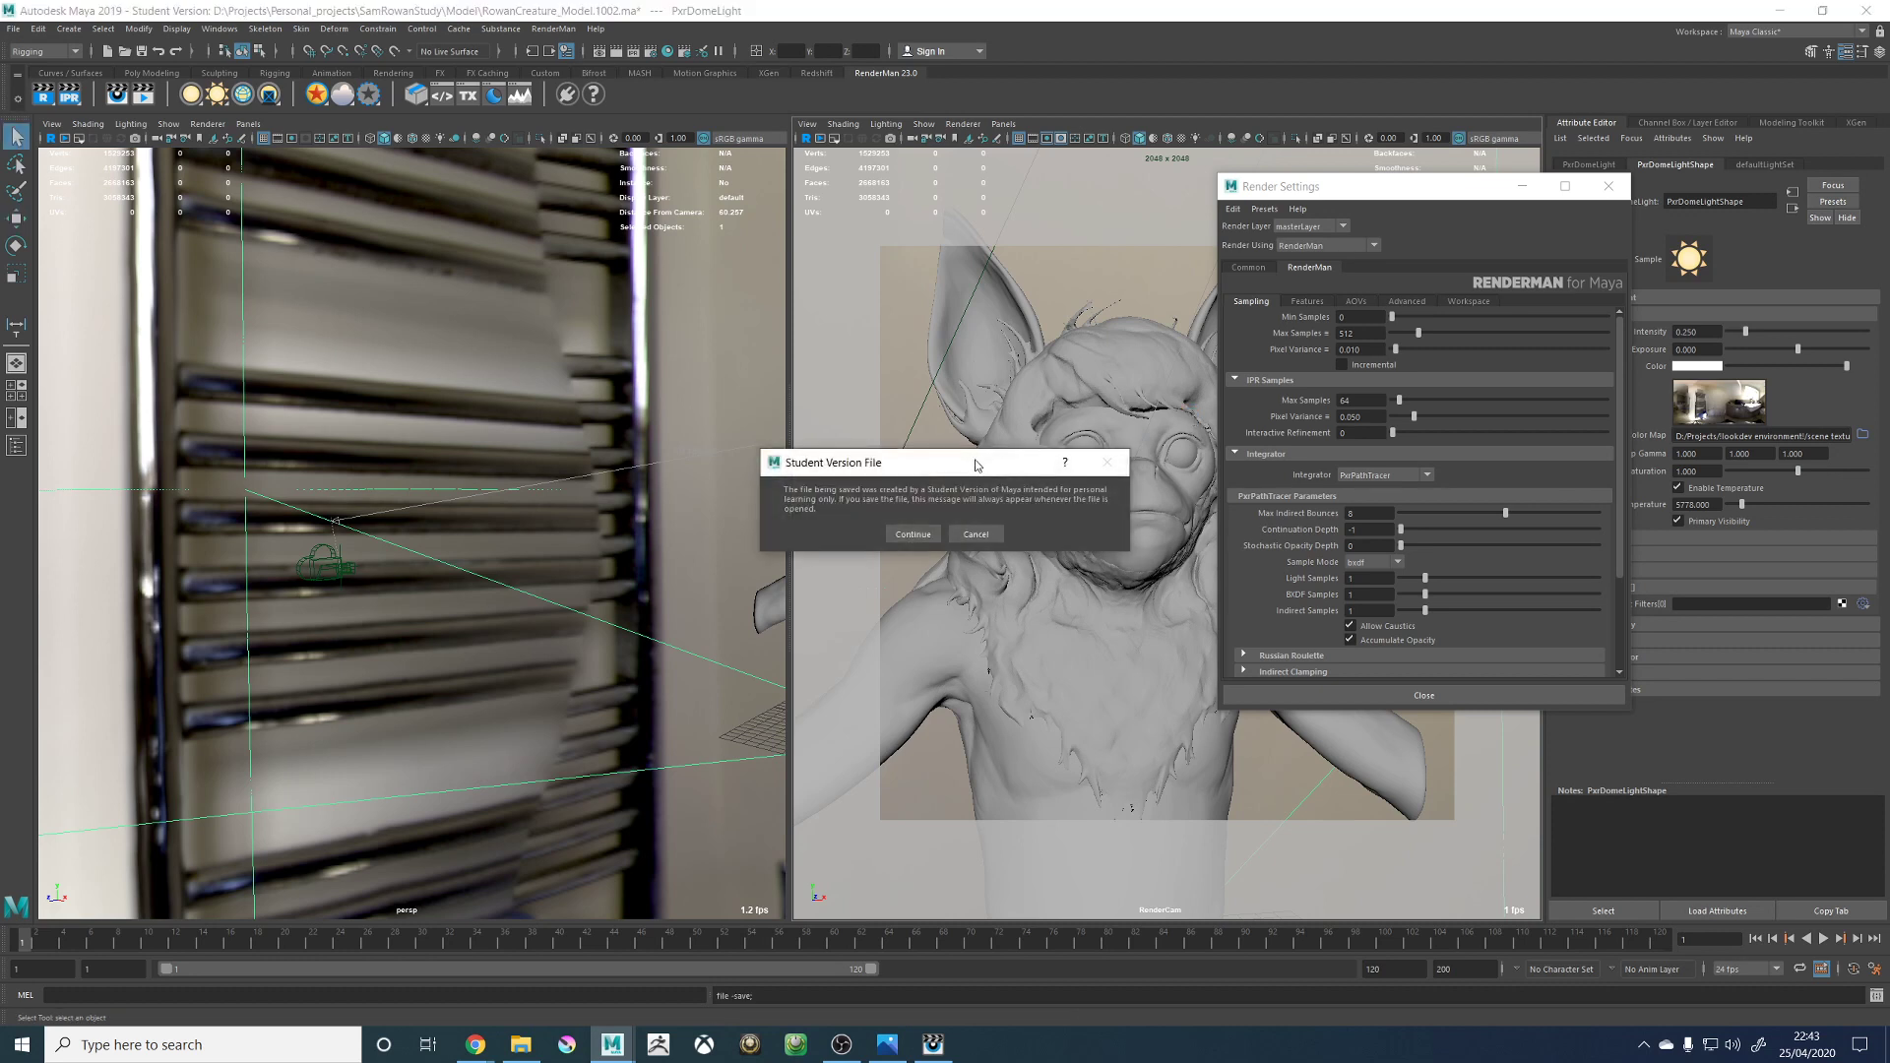
pyautogui.click(905, 535)
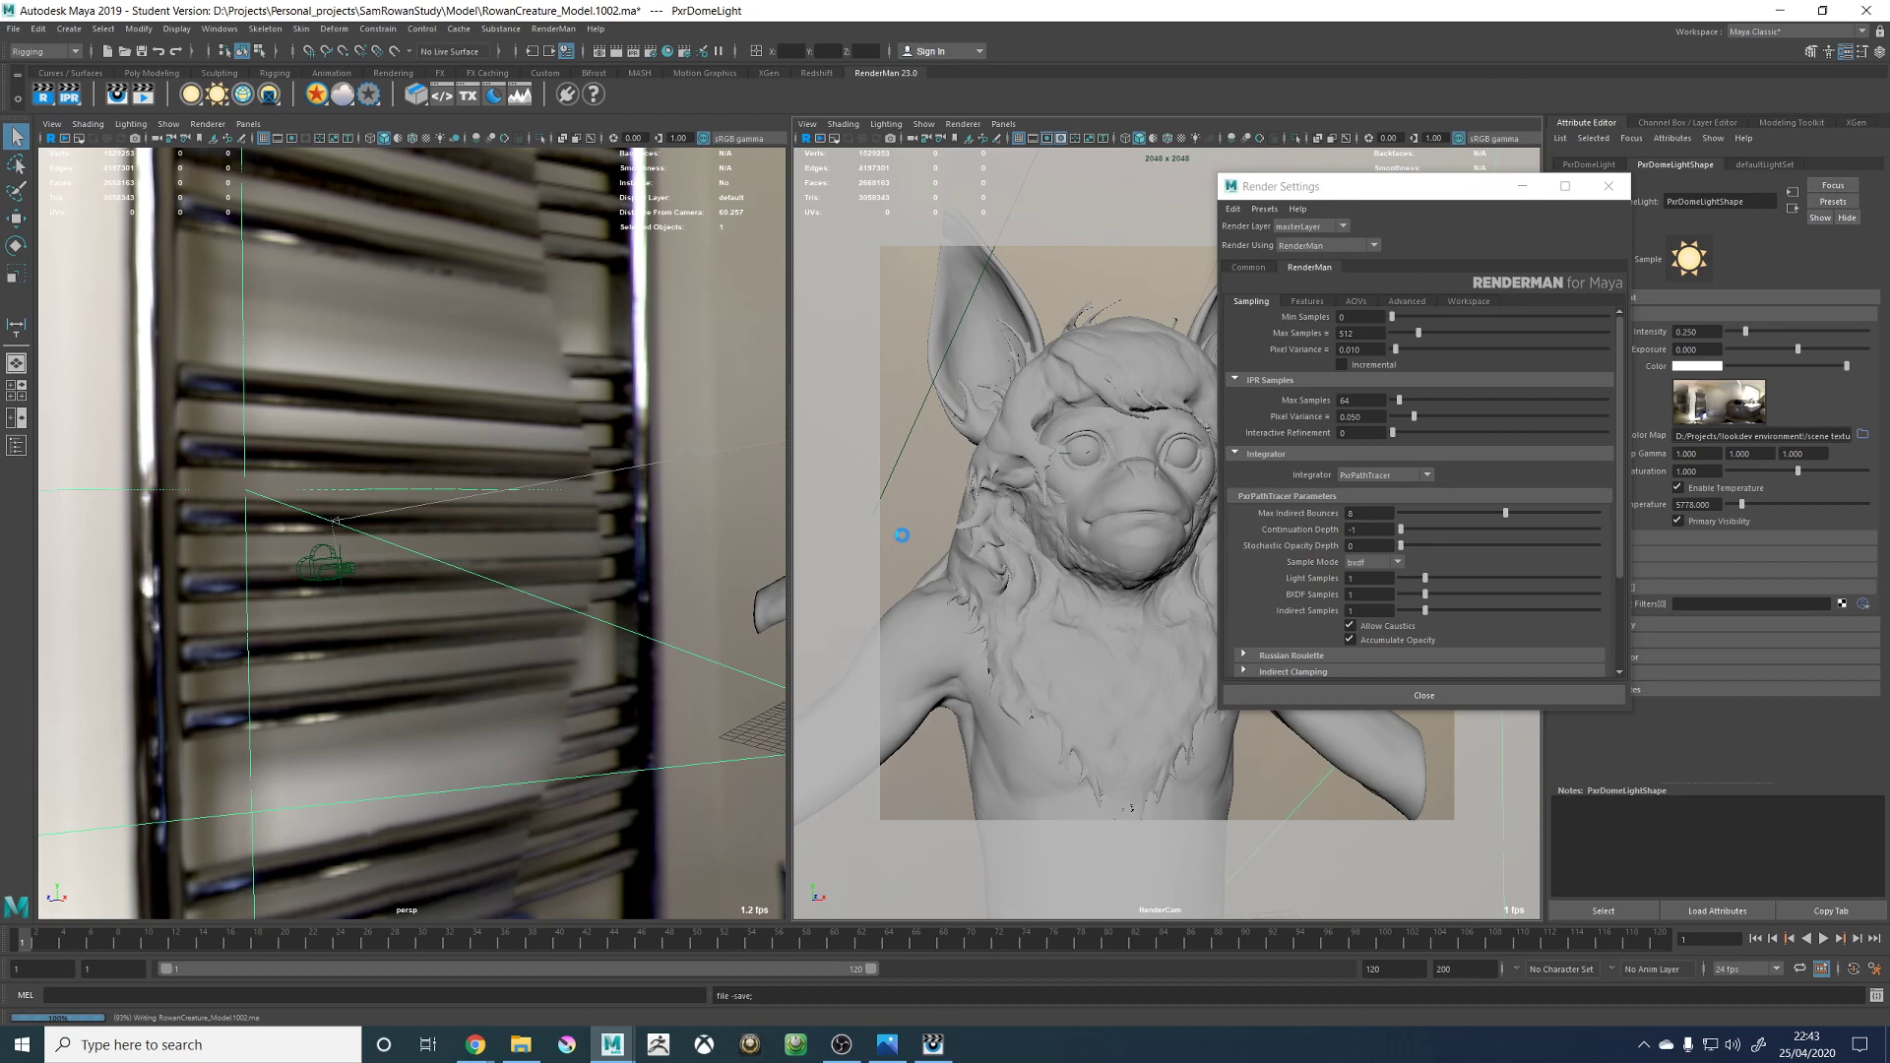
# Start a RenderMan preview render of the creature through RenderCam.
pyautogui.press('w')
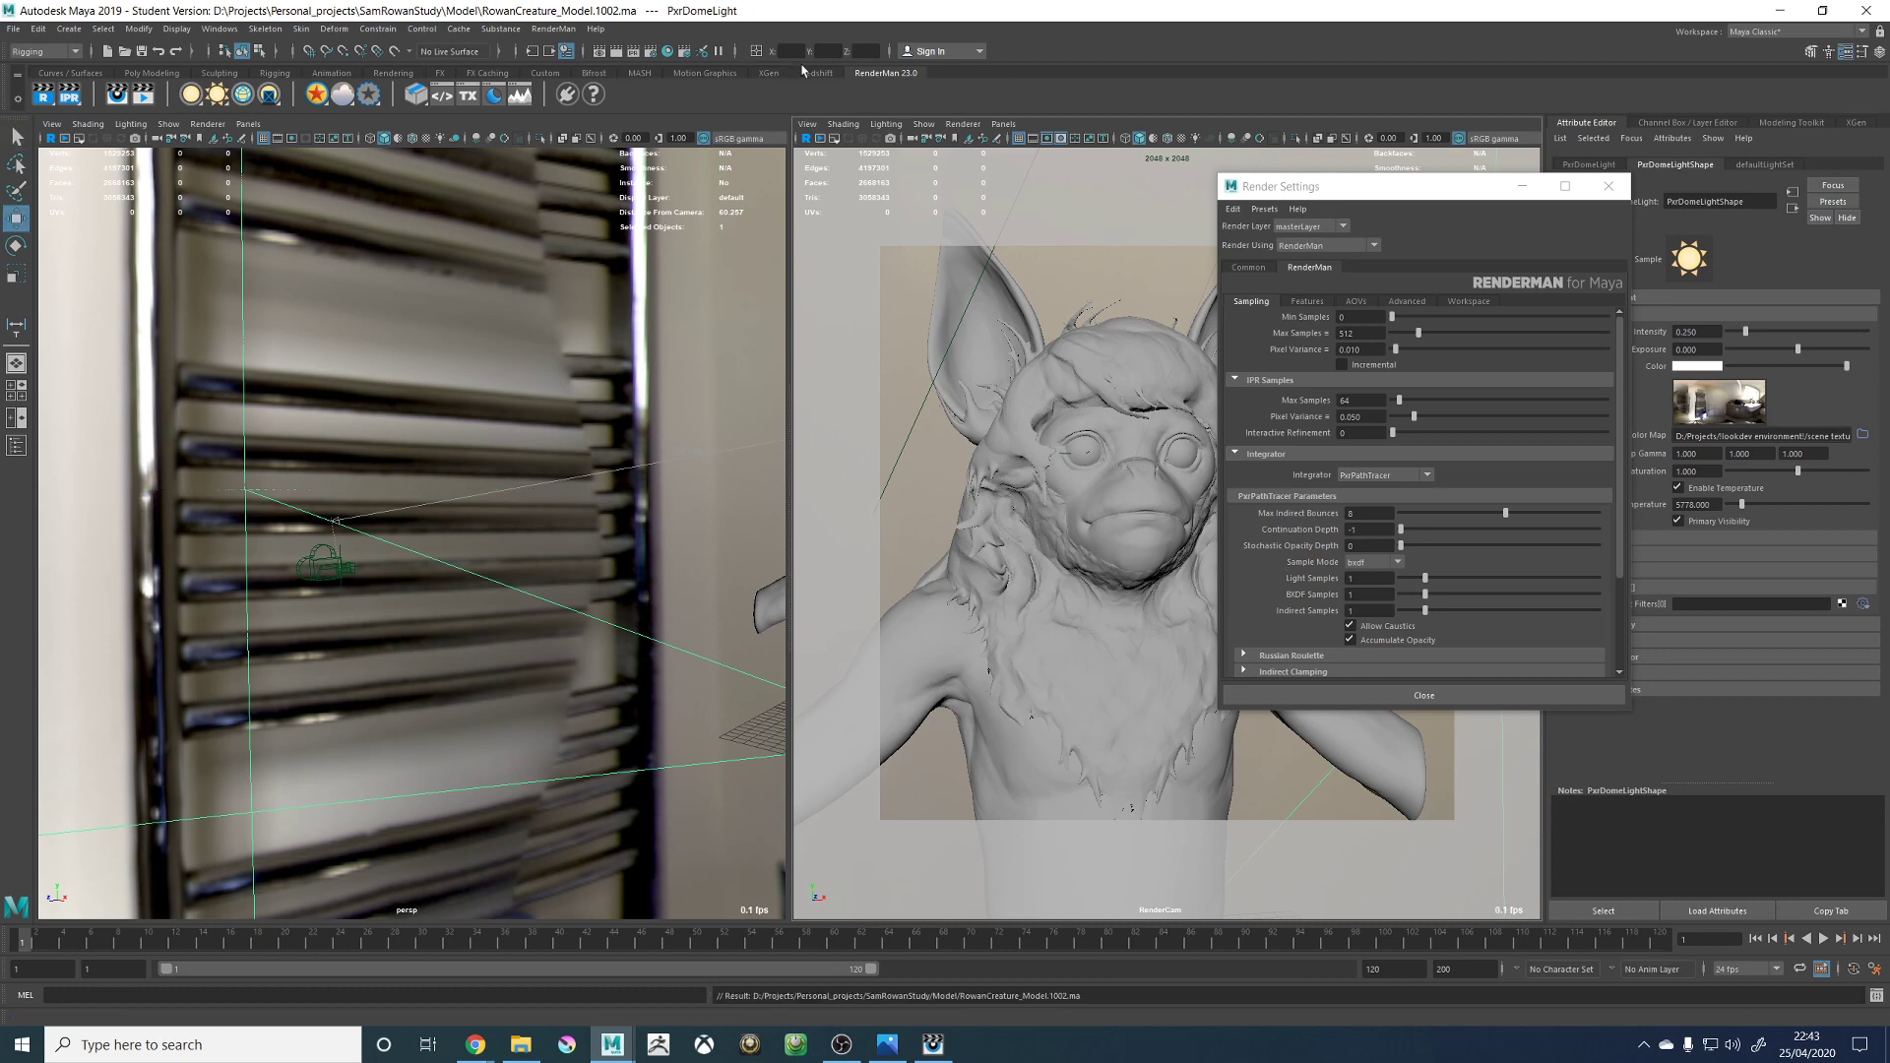
pyautogui.click(554, 29)
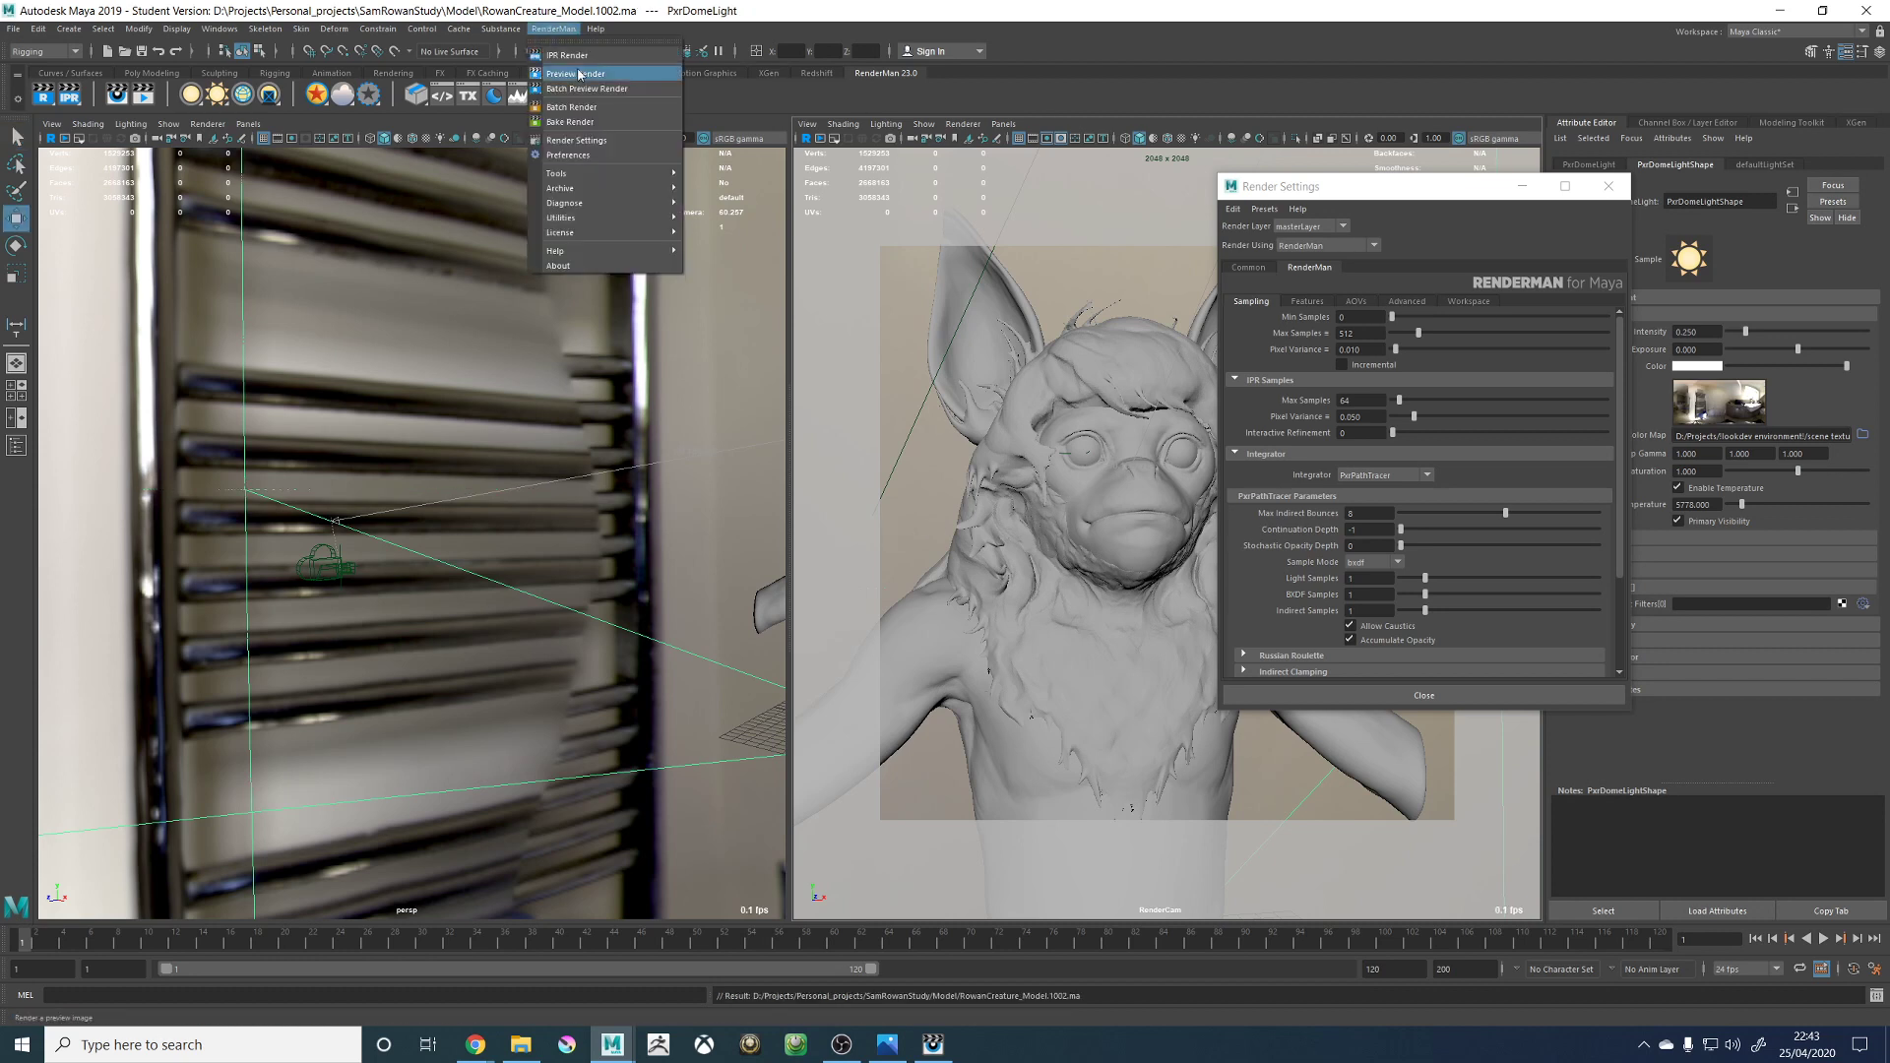
pyautogui.click(578, 74)
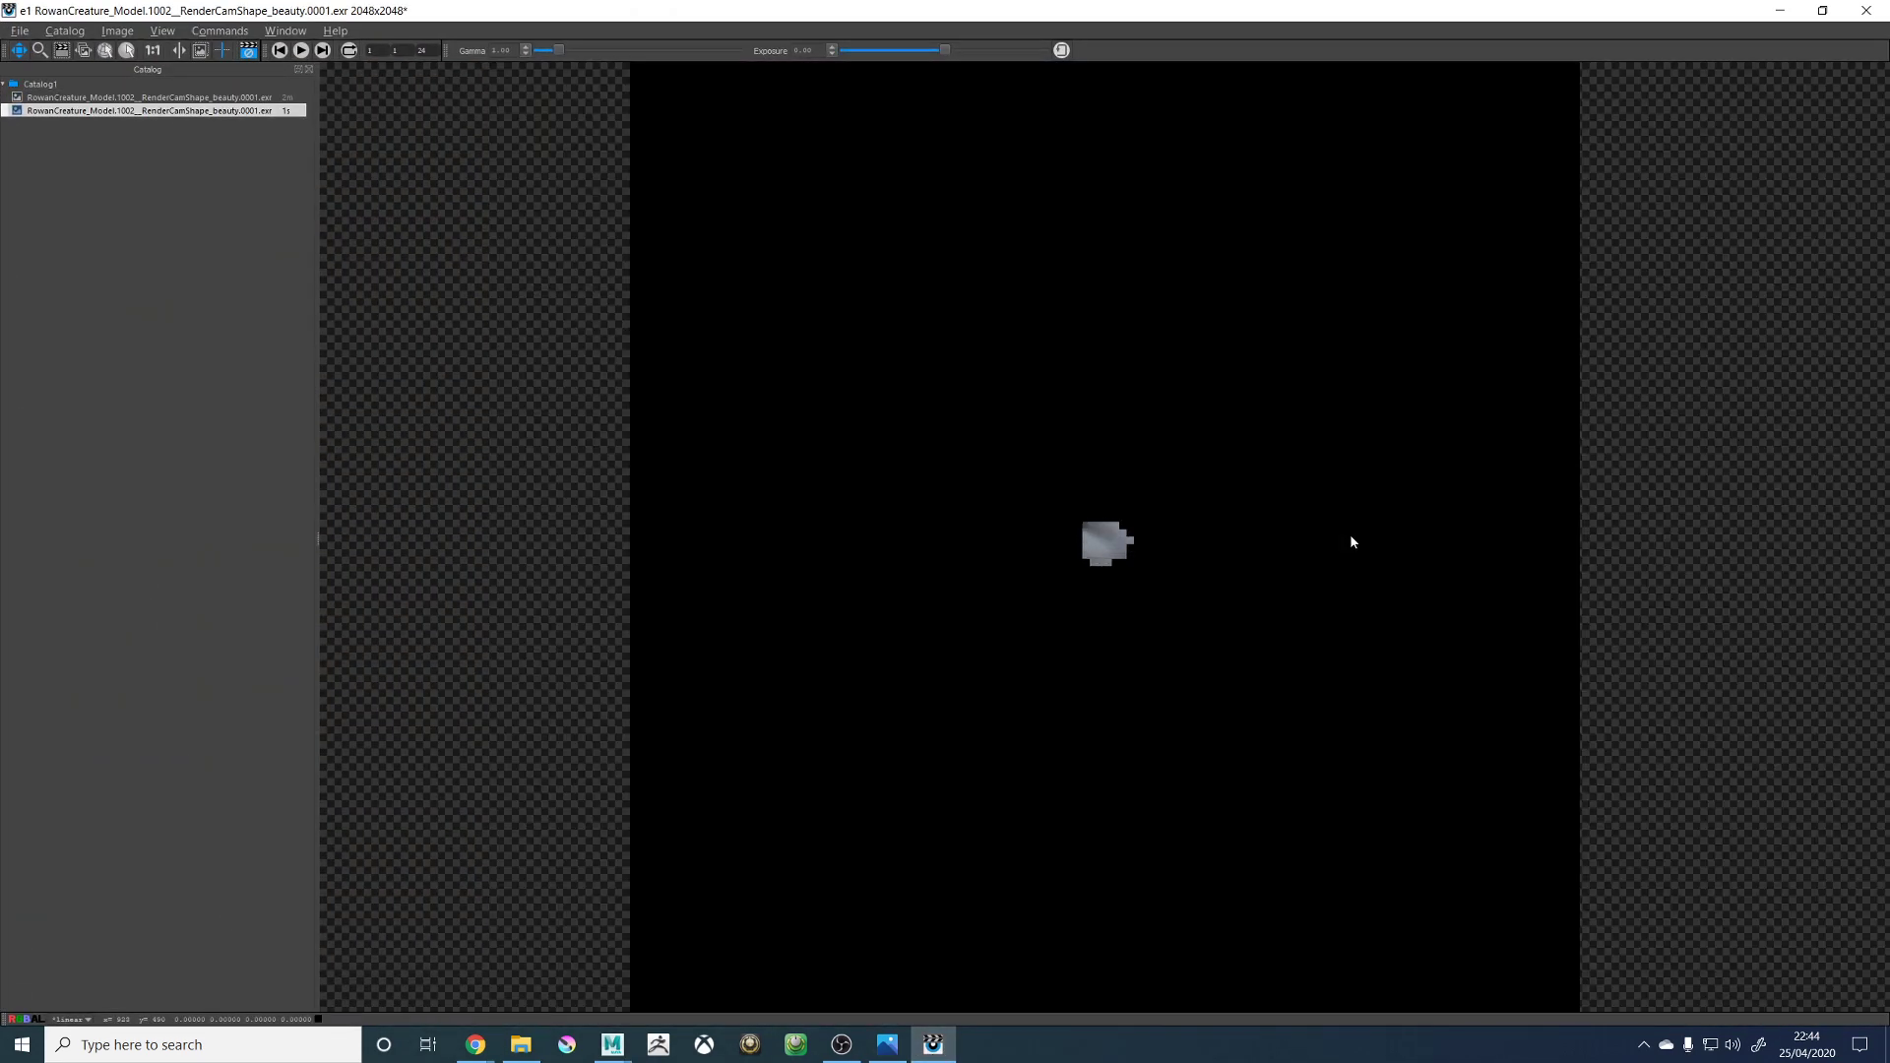
# Examine the first rendered areas around the creature's chin and face up close, and fit the whole image in view.
pyautogui.scroll(3, 1083, 544)
pyautogui.scroll(-3, 1019, 551)
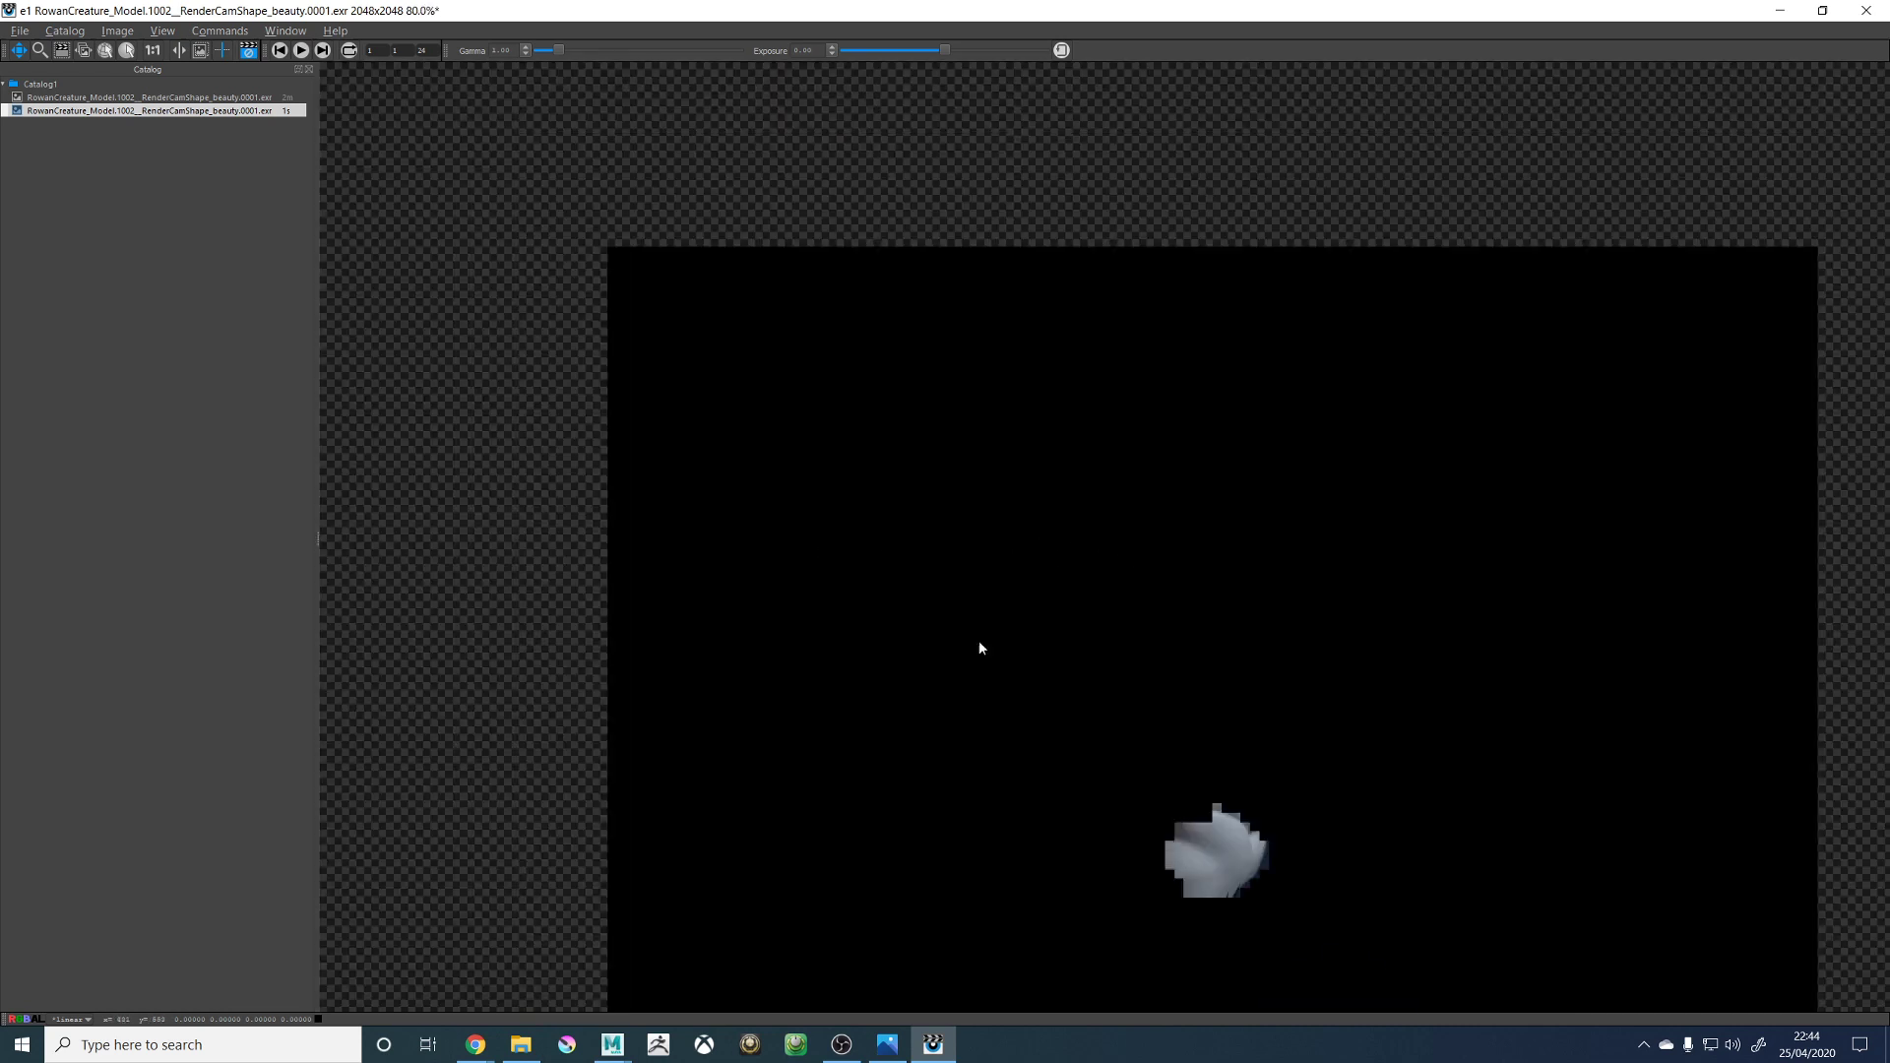
pyautogui.scroll(2, 1220, 847)
pyautogui.scroll(3, 1339, 932)
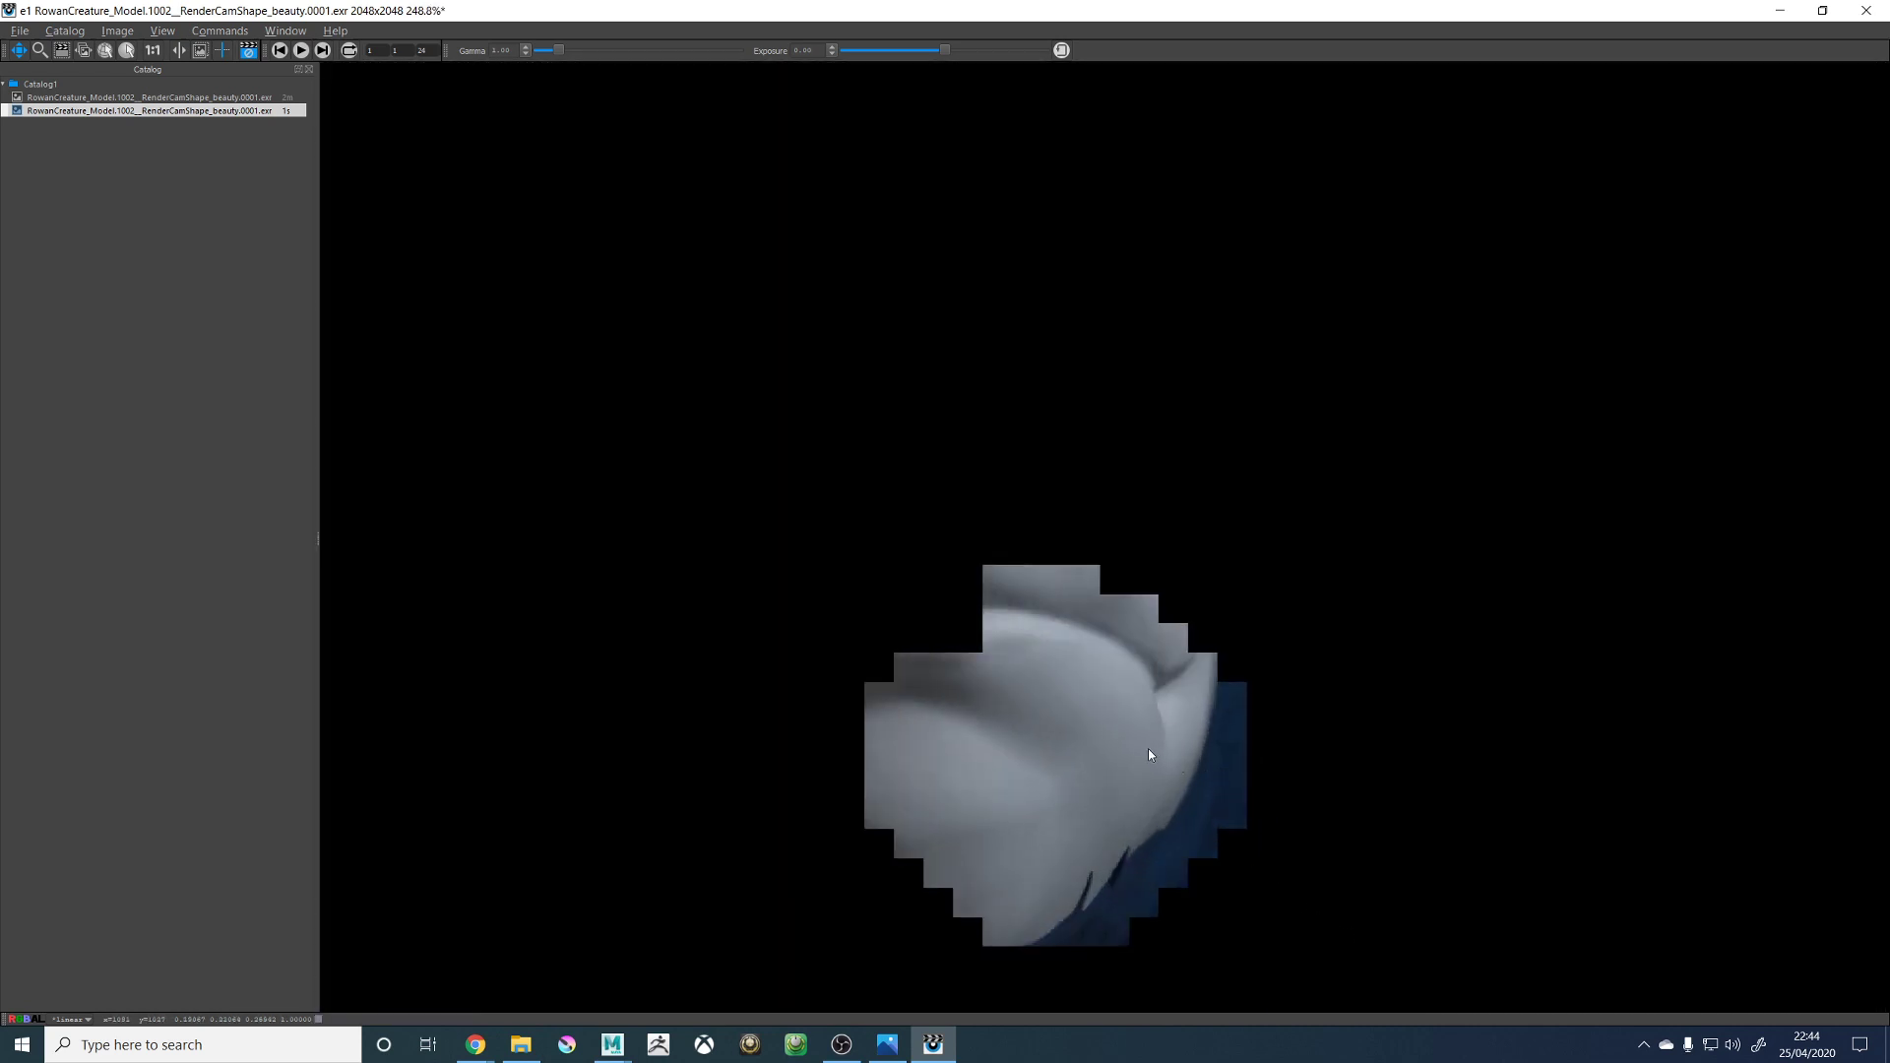
pyautogui.scroll(-3, 1148, 753)
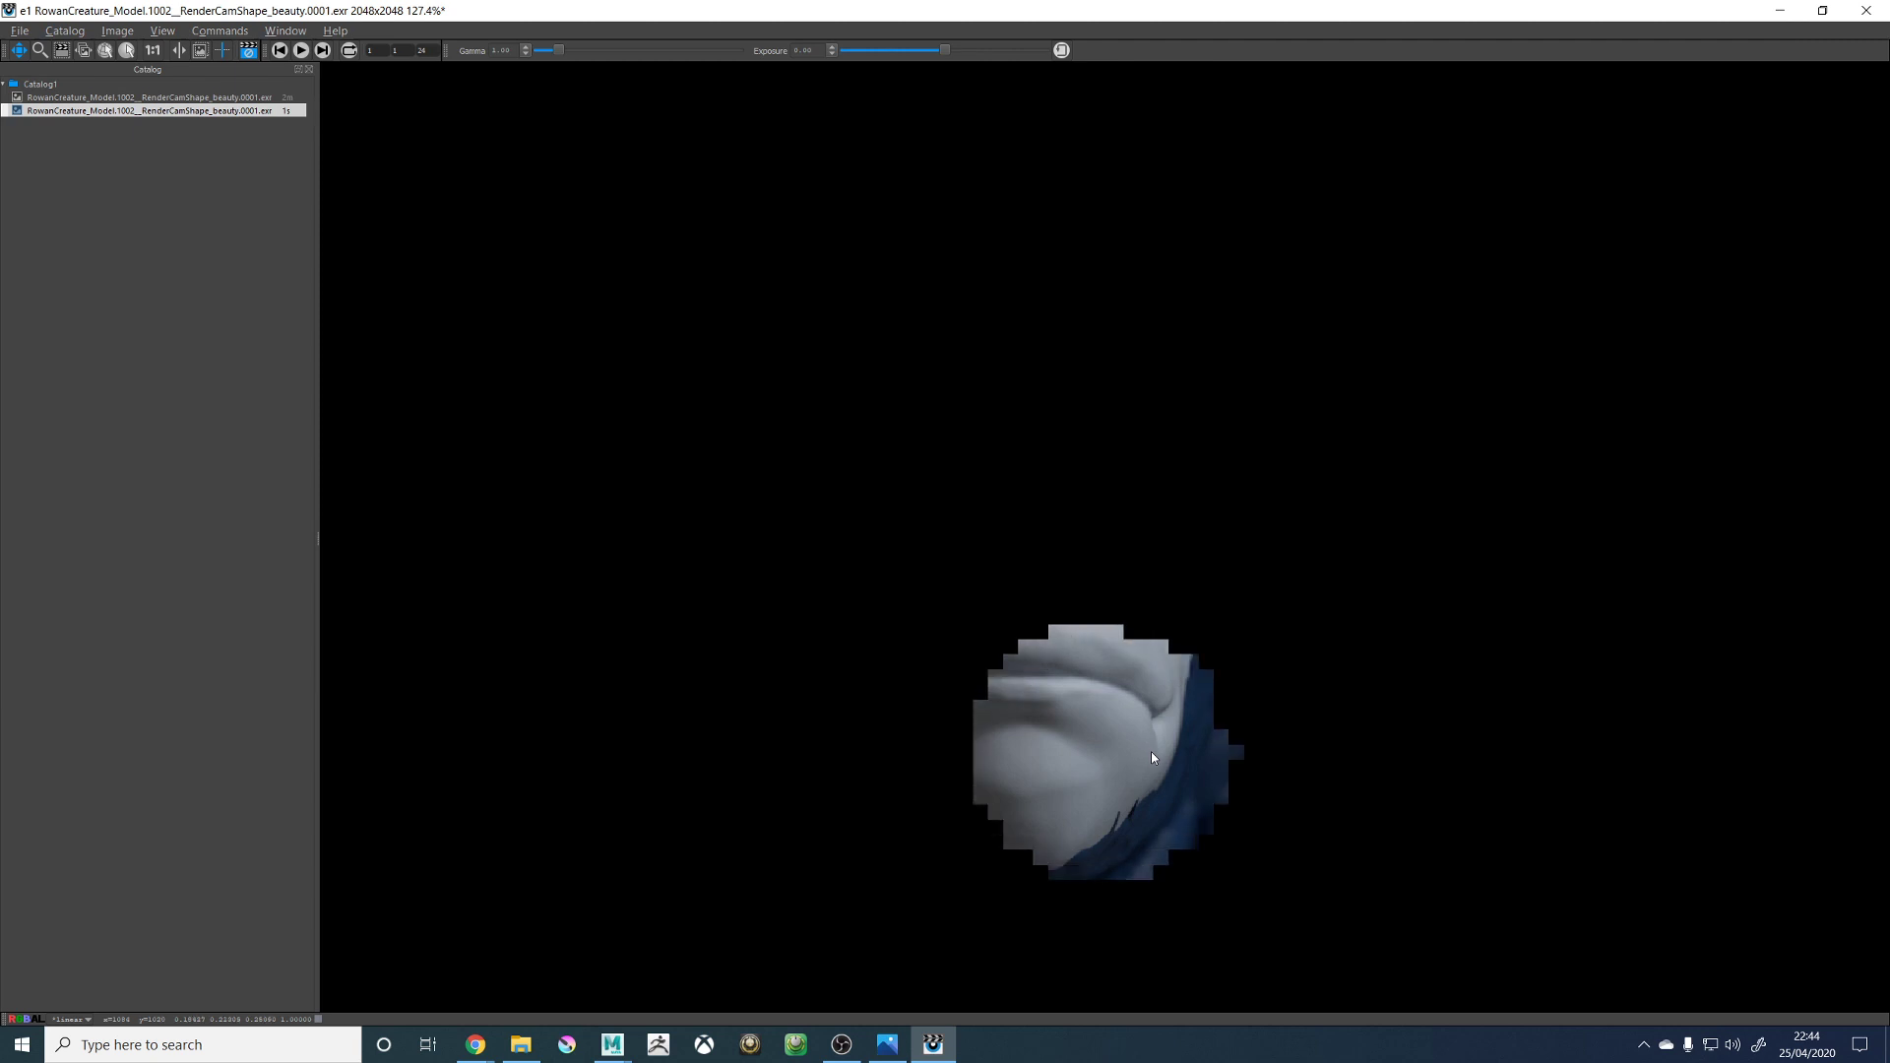
pyautogui.scroll(-3, 1150, 752)
pyautogui.scroll(-4, 1150, 752)
pyautogui.scroll(5, 1142, 777)
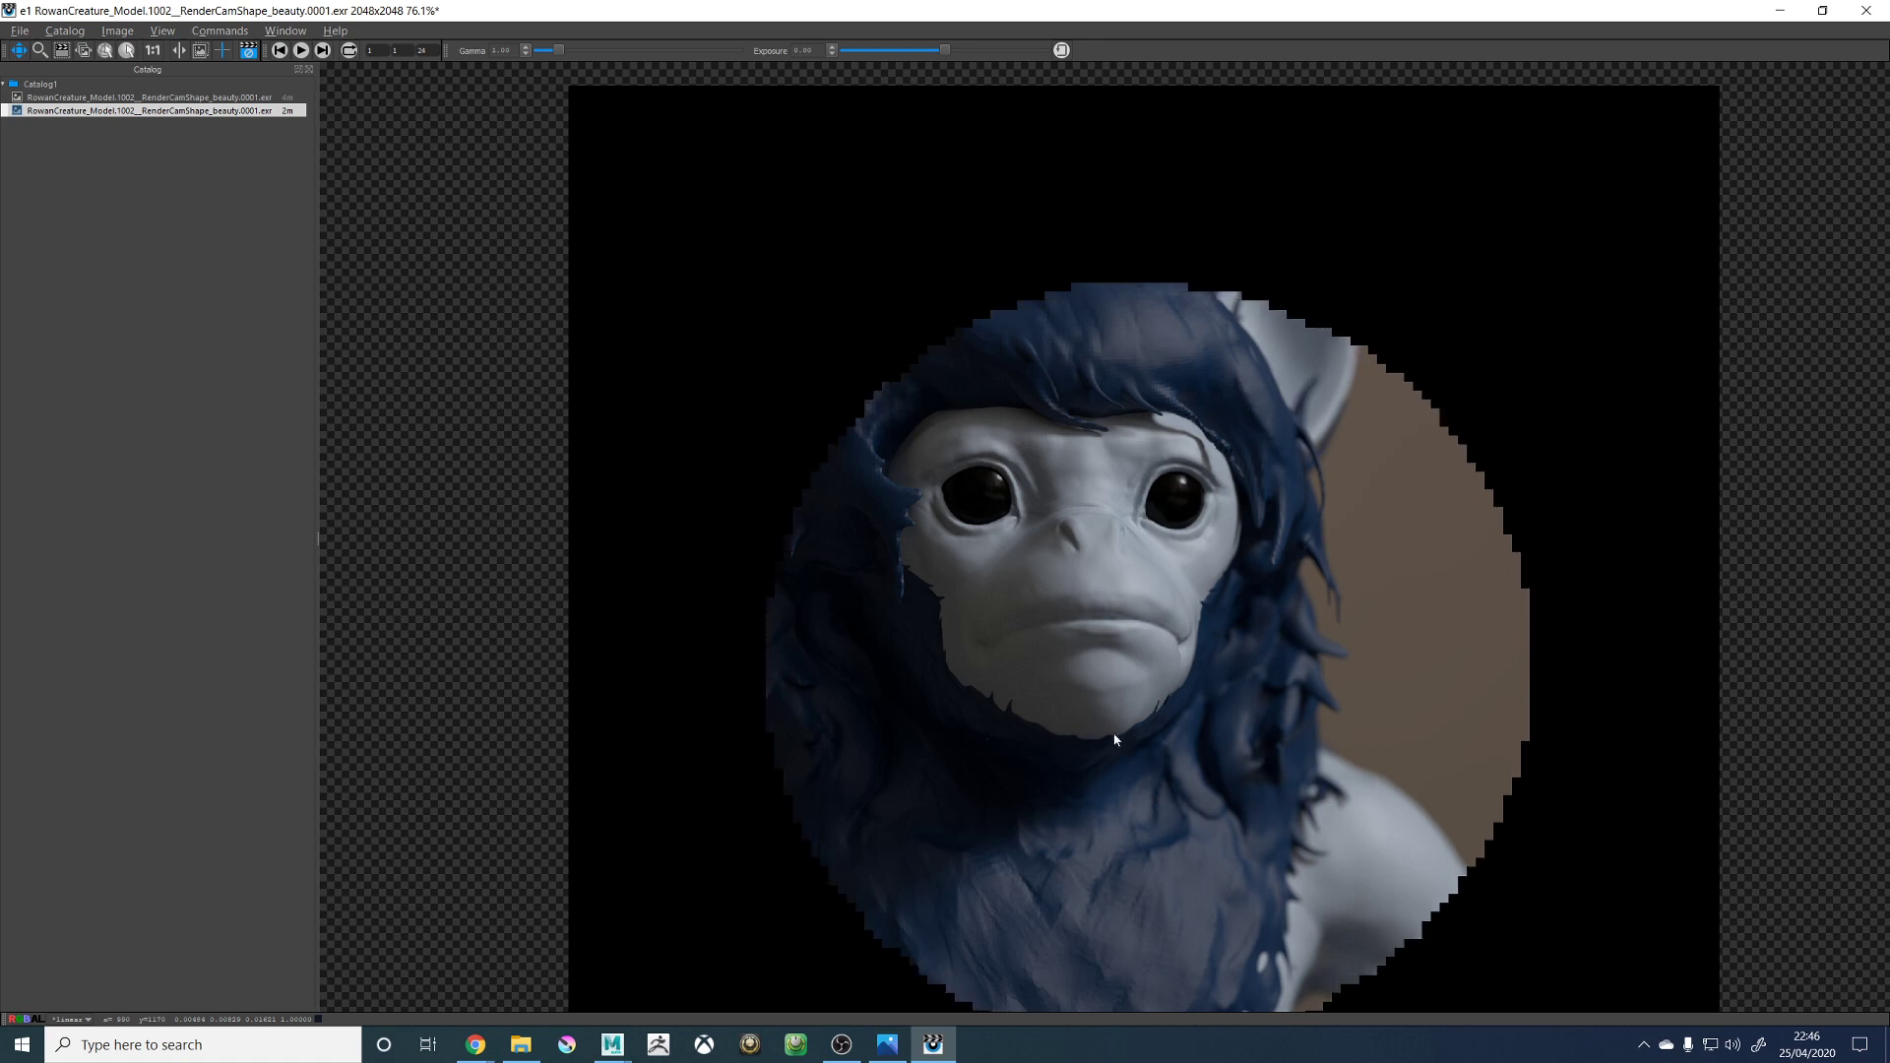
pyautogui.press('f')
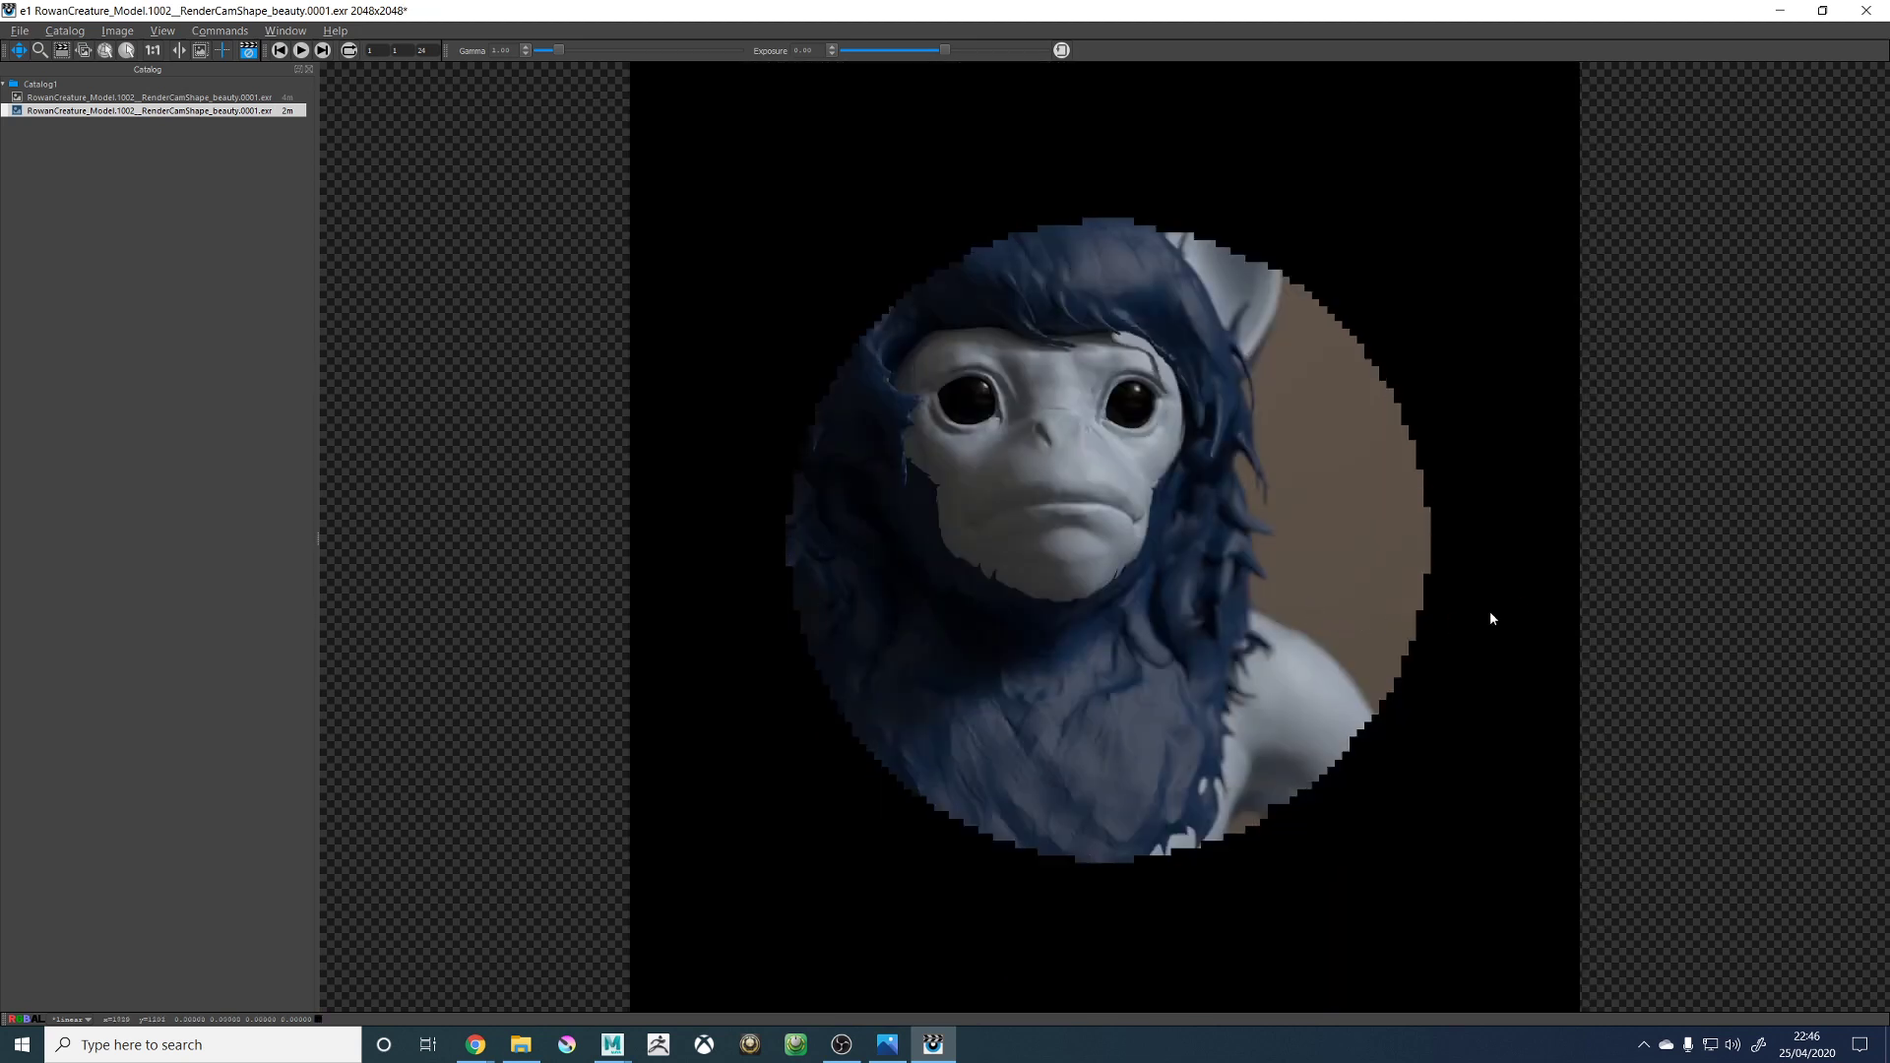
# Check the face, hair, ears and background blur for noise and detail as the render progresses to the image corners.
pyautogui.scroll(-3, 1454, 604)
pyautogui.scroll(5, 1437, 606)
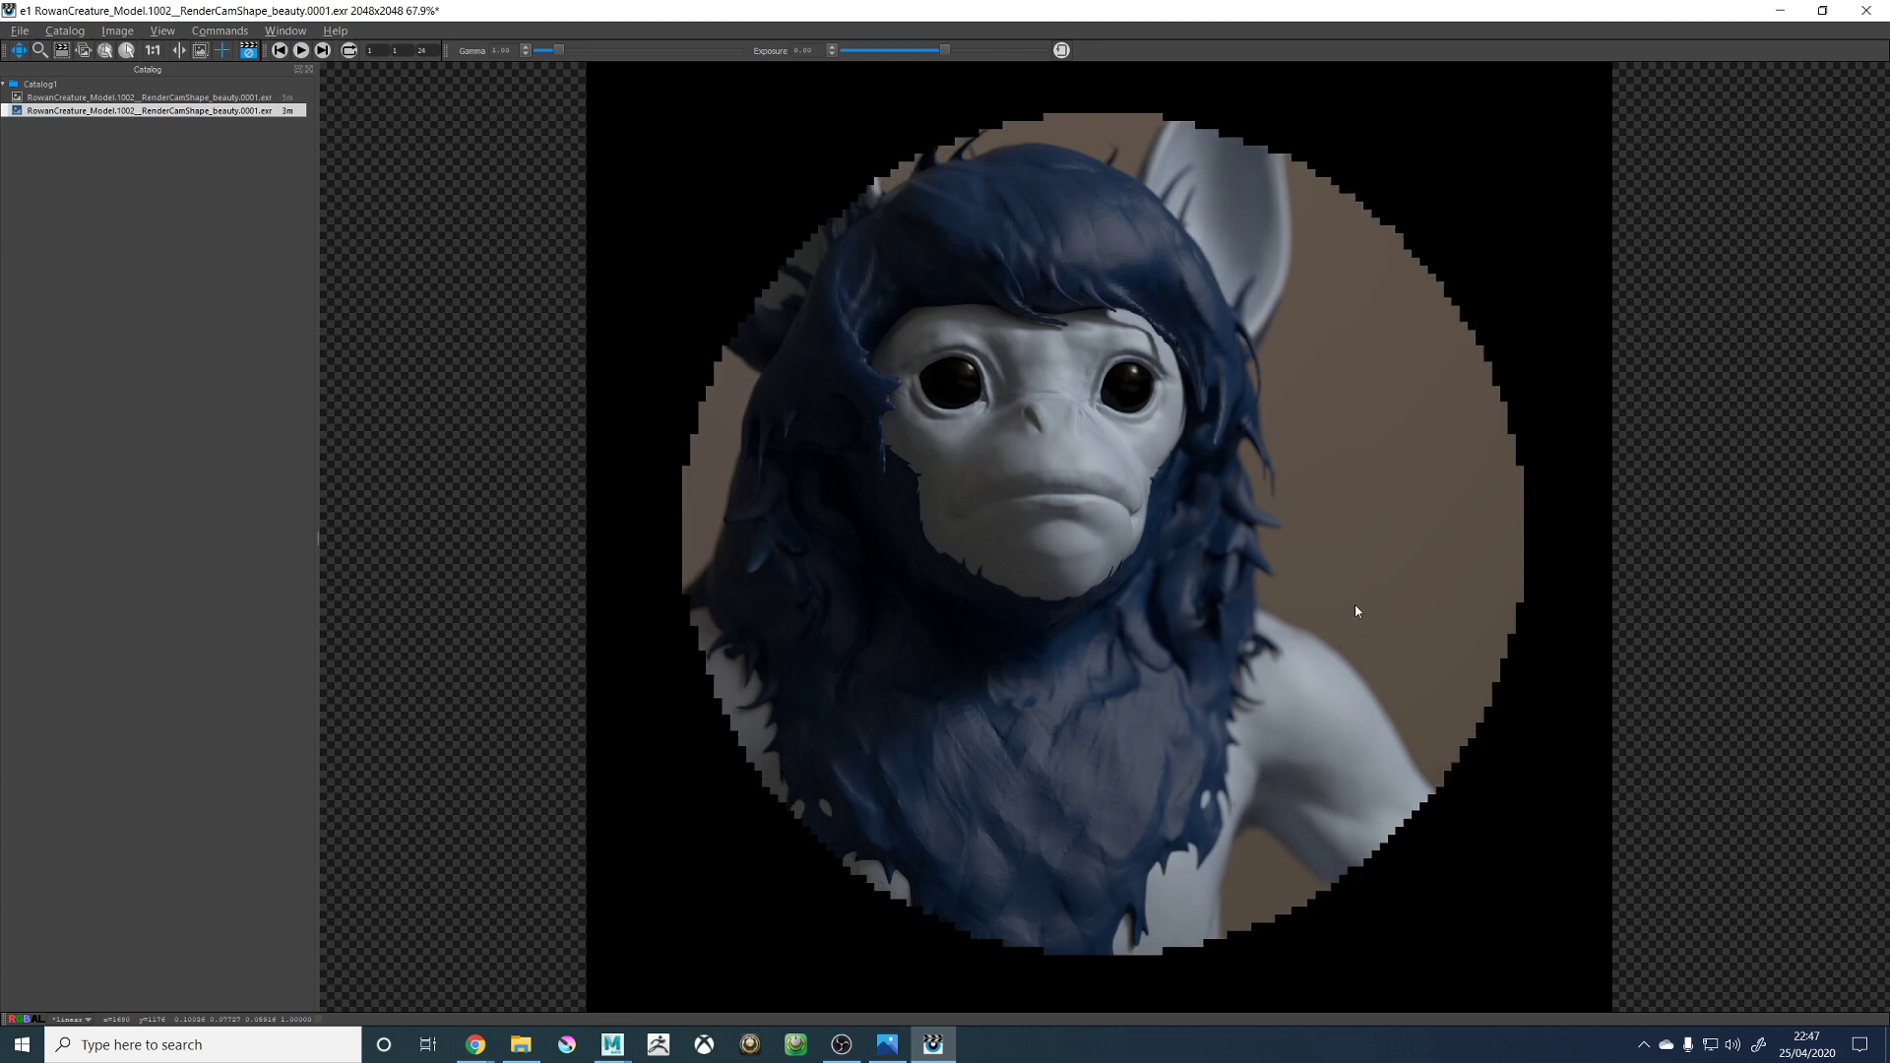
pyautogui.scroll(-3, 1408, 601)
pyautogui.scroll(2, 1378, 580)
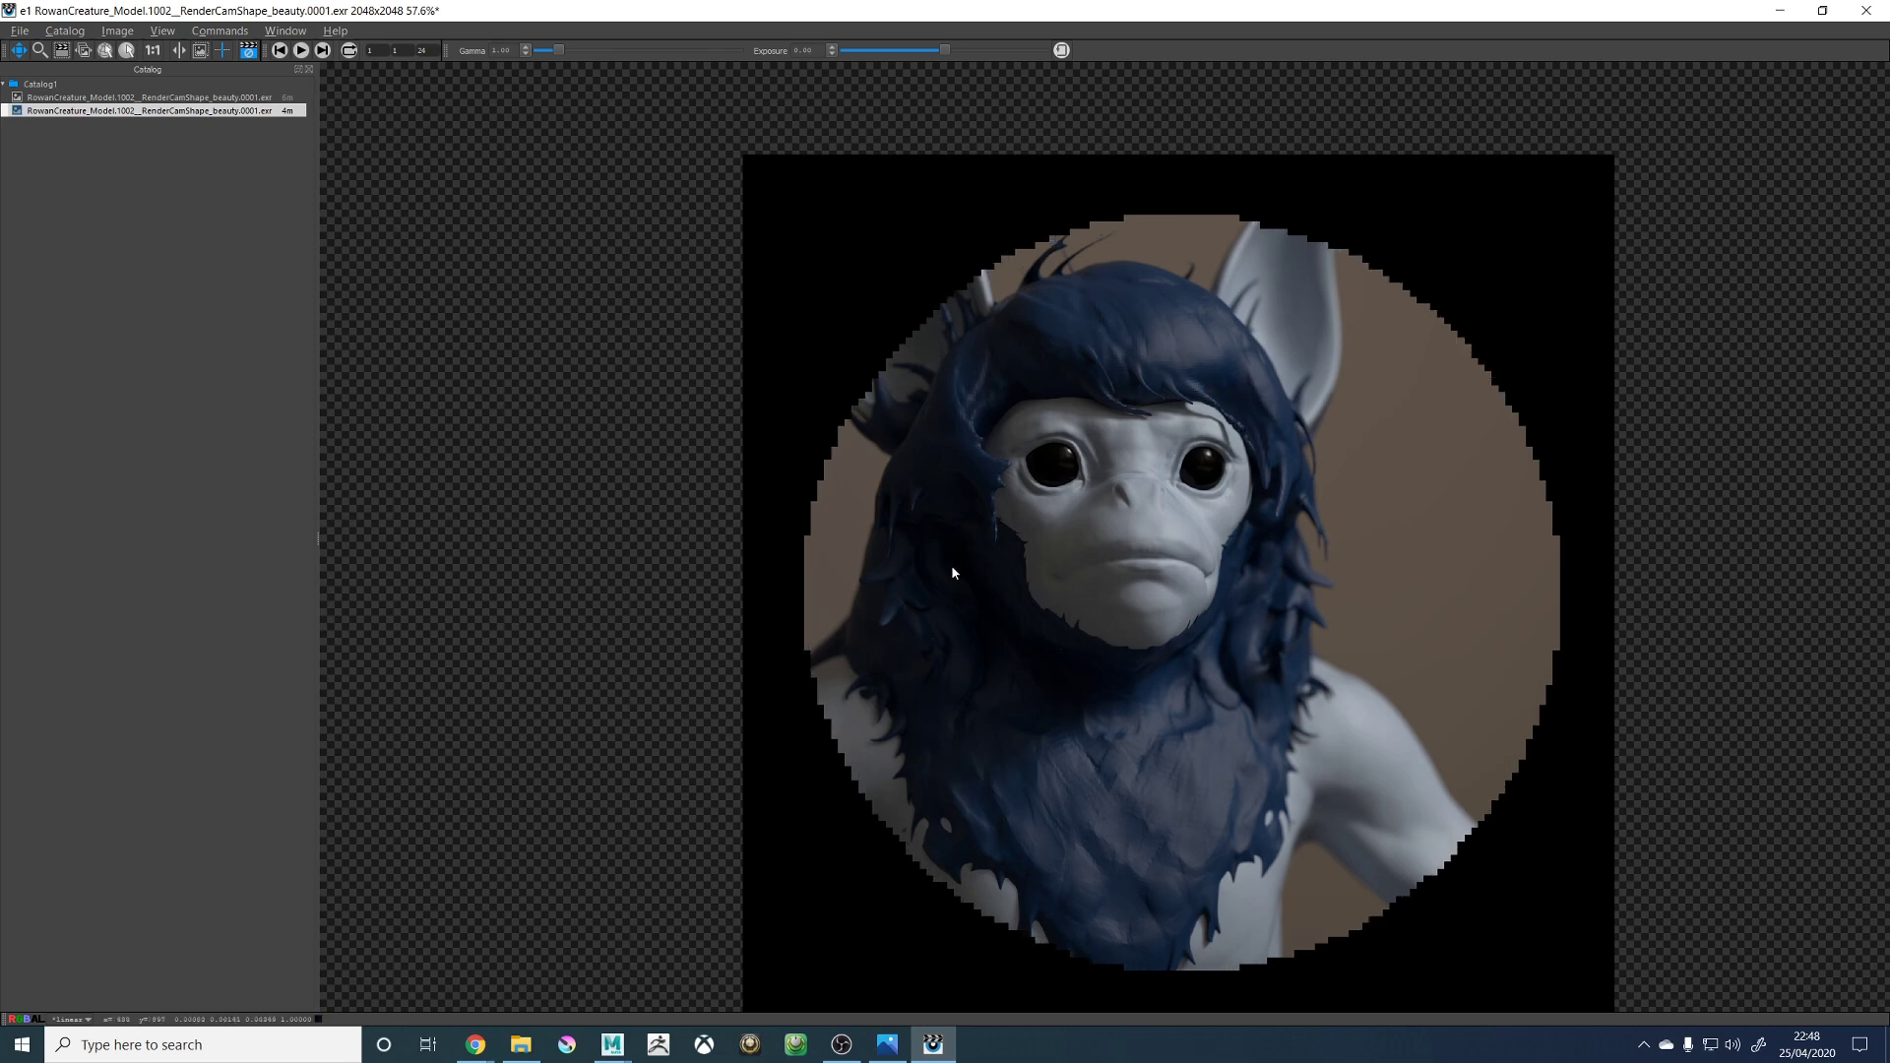
pyautogui.scroll(-3, 998, 551)
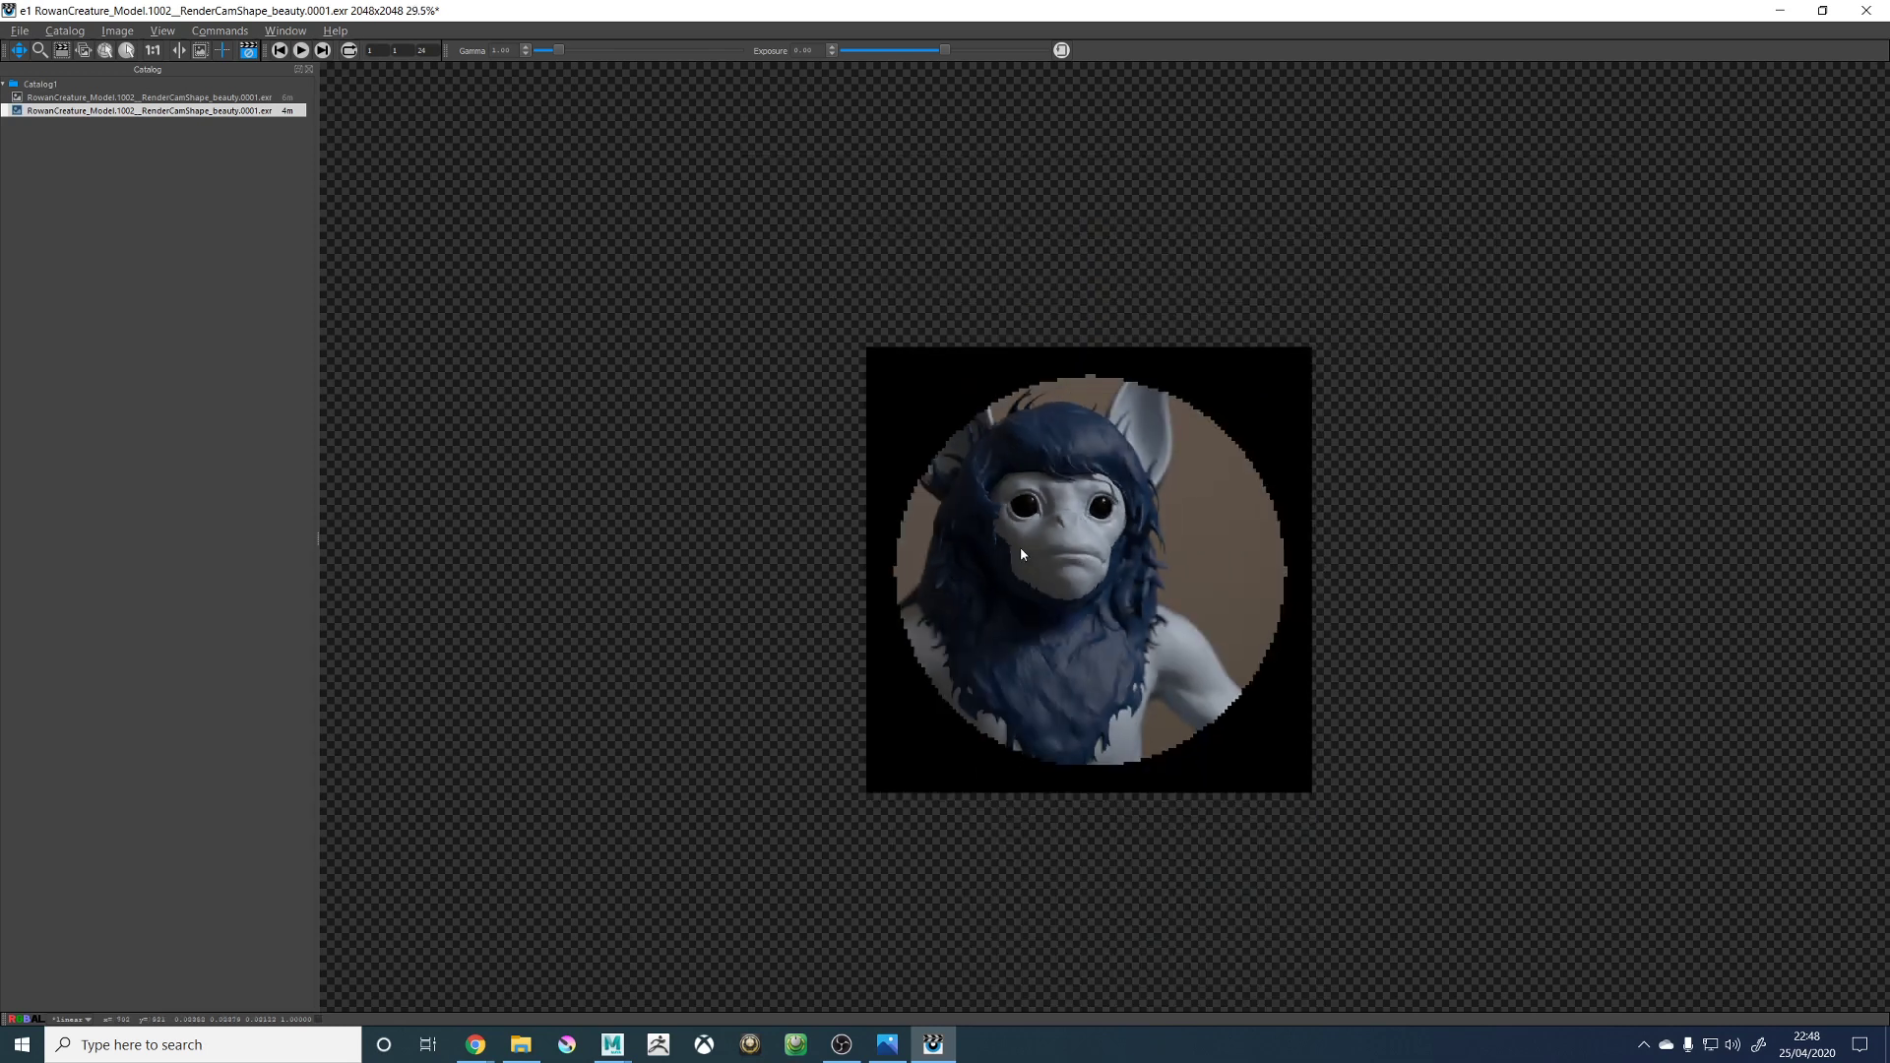
pyautogui.scroll(4, 1020, 546)
pyautogui.scroll(2, 1037, 498)
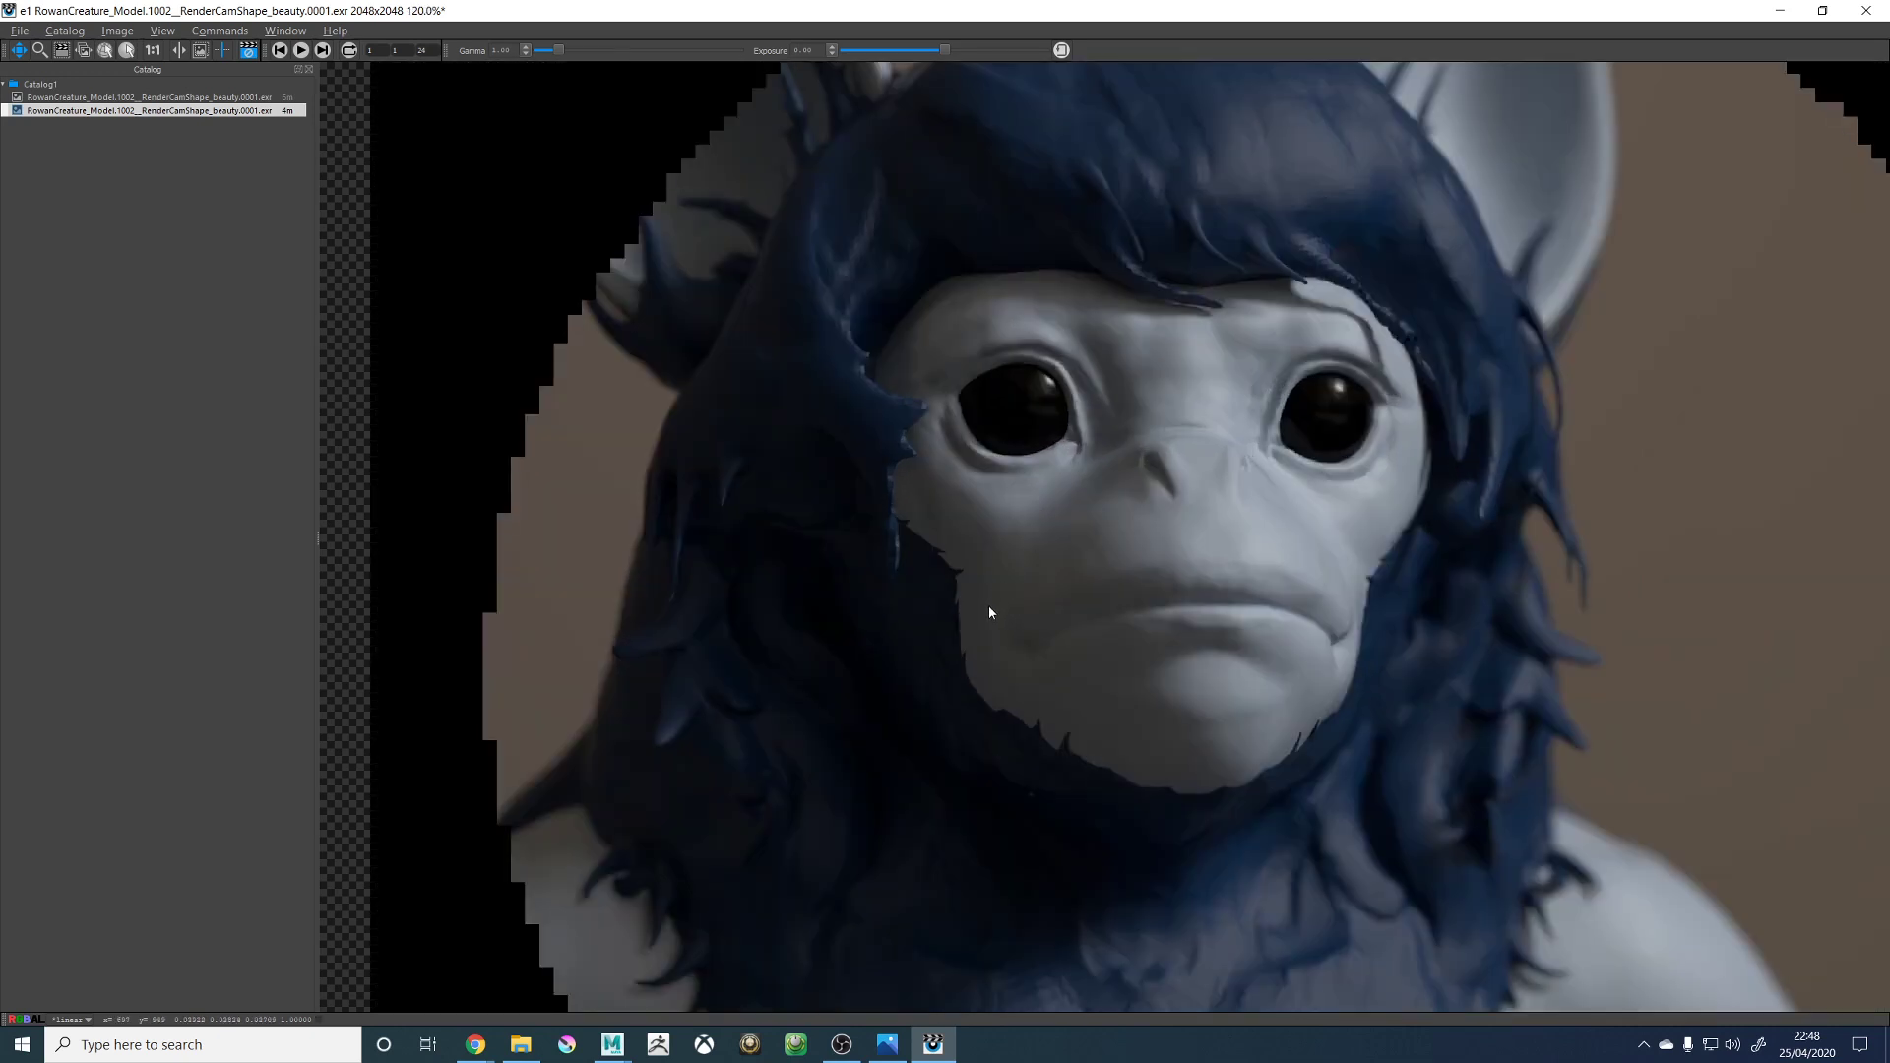
pyautogui.scroll(-4, 1054, 603)
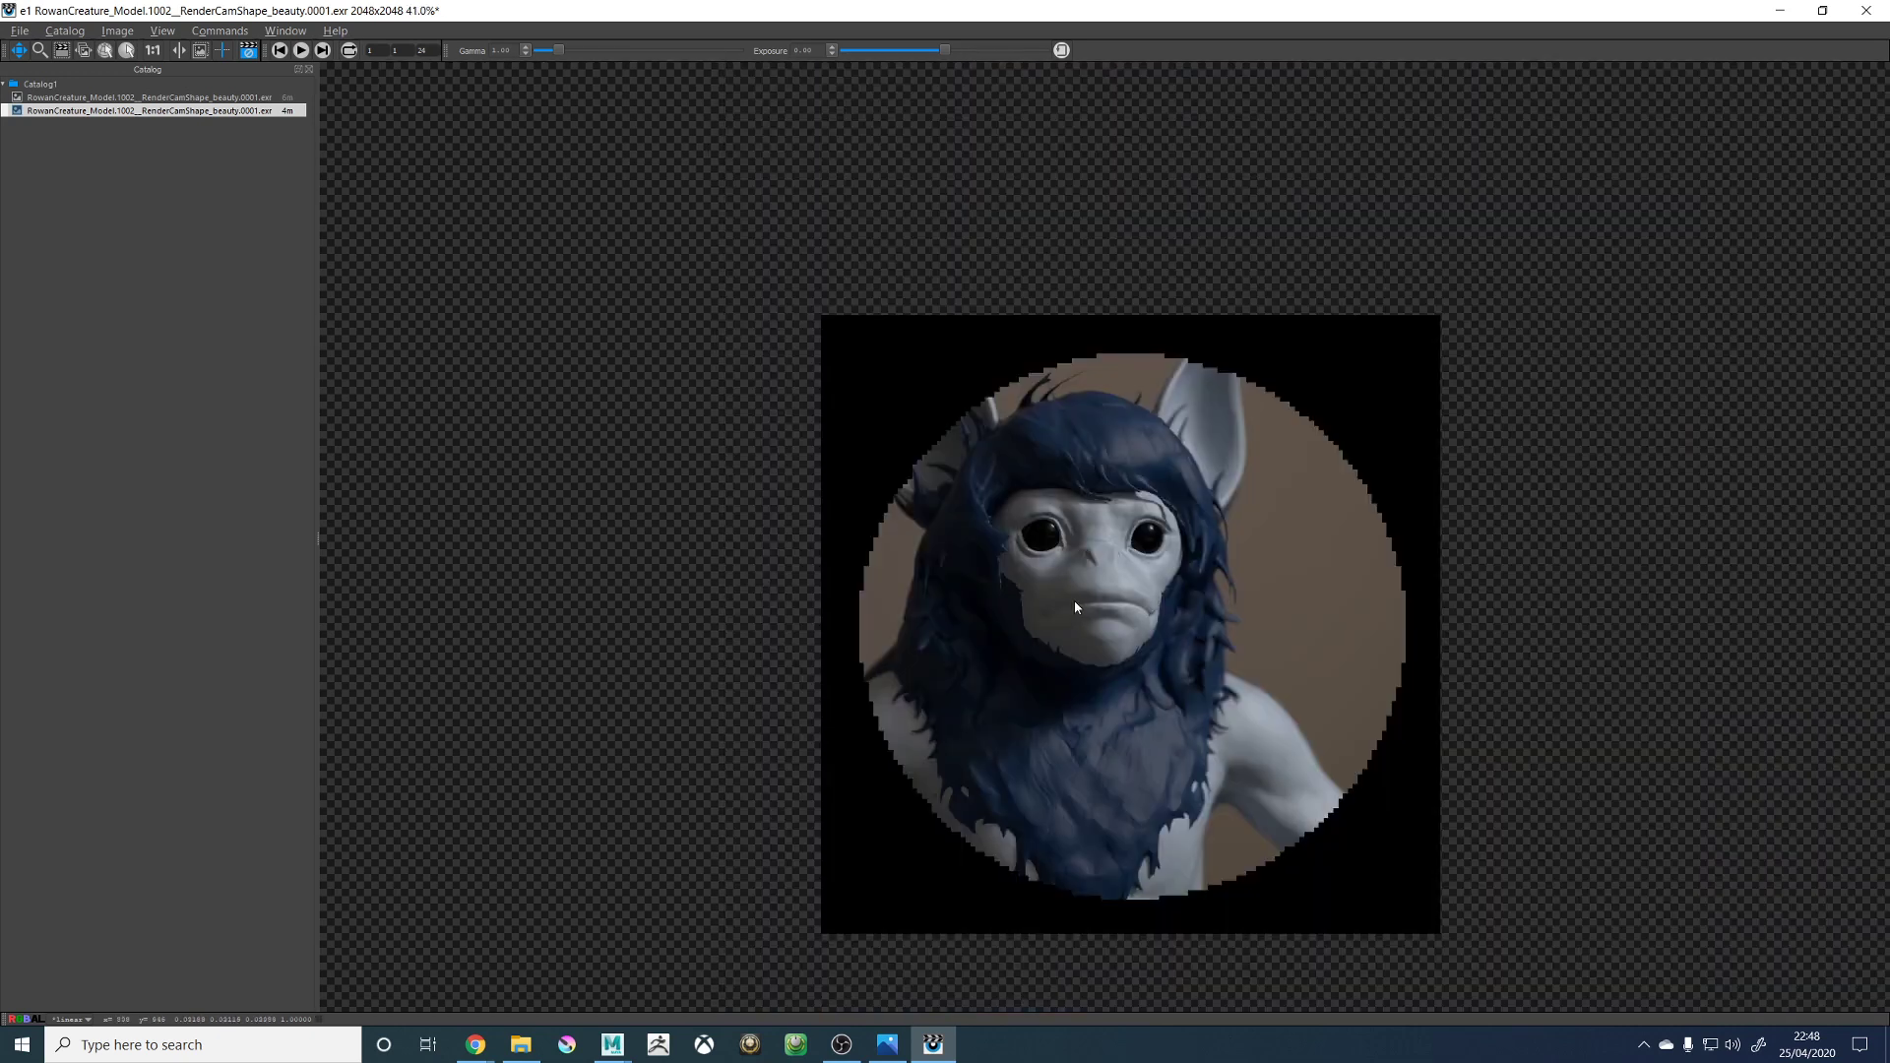
pyautogui.scroll(1, 1144, 778)
pyautogui.scroll(1, 1114, 438)
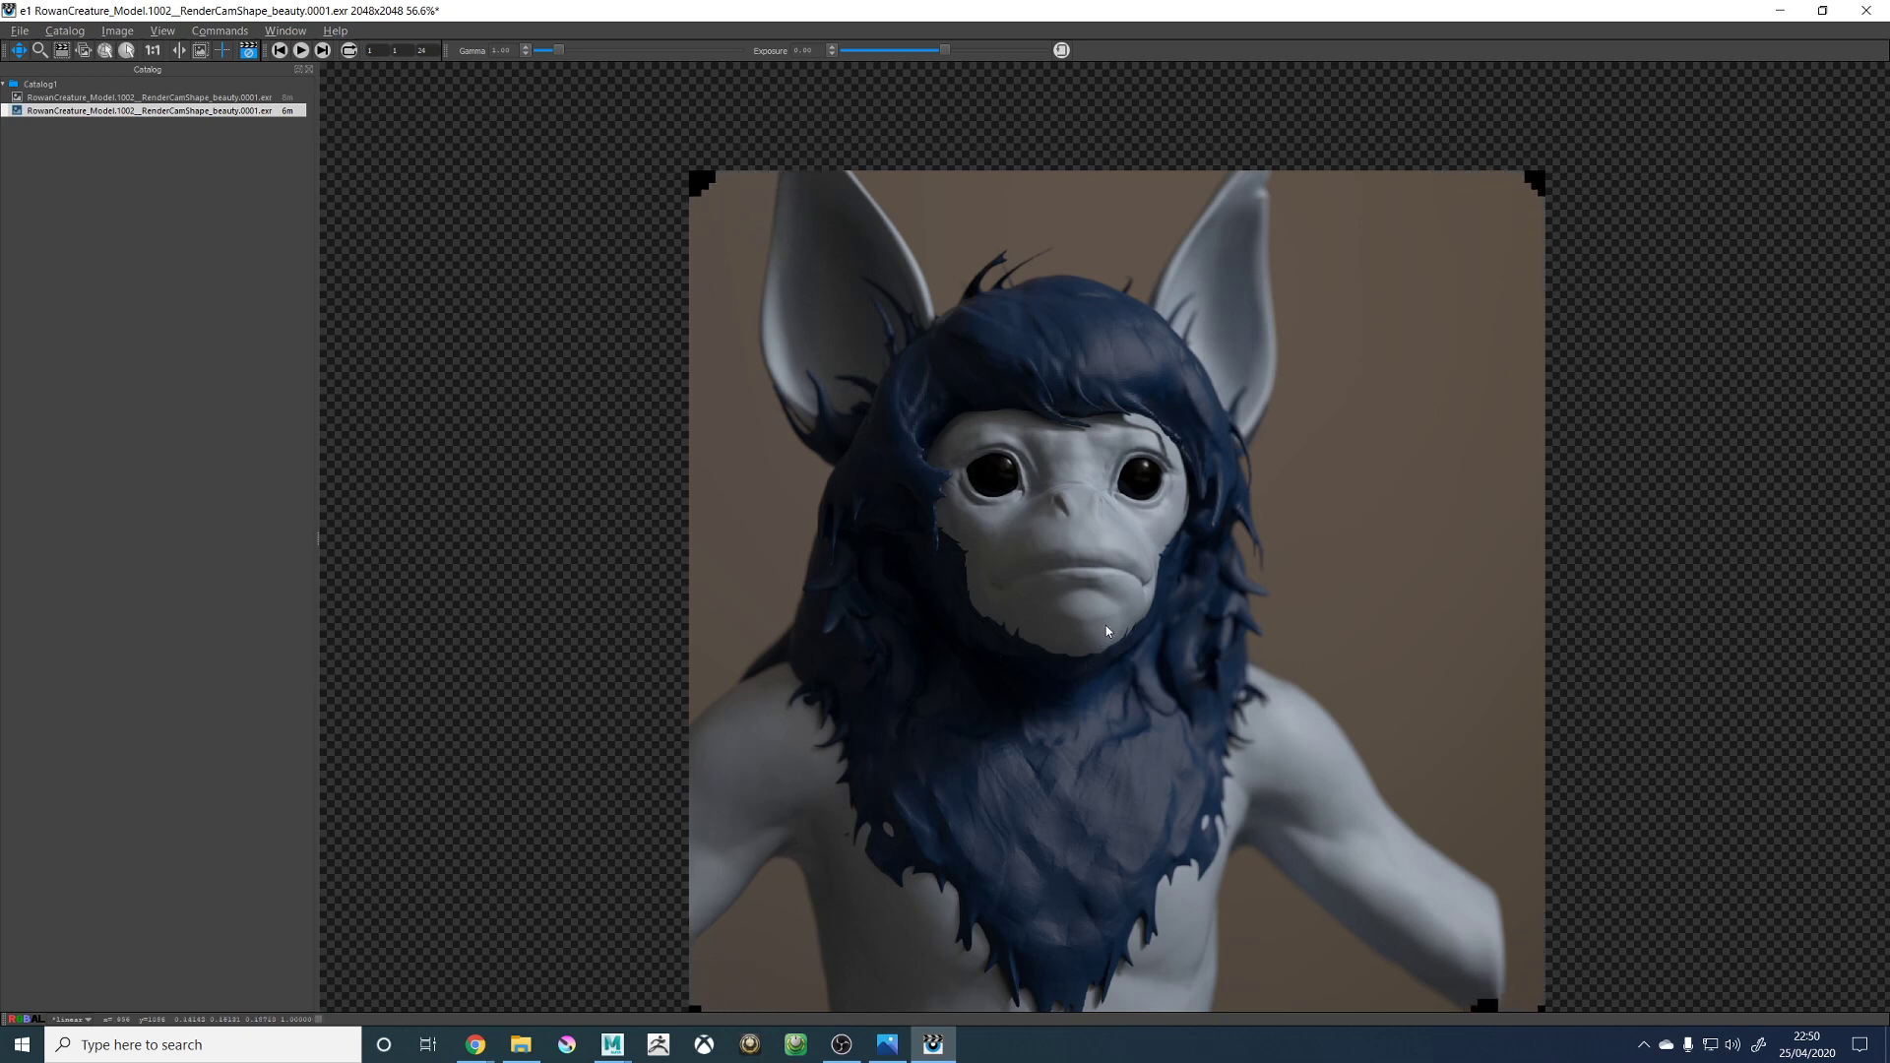
pyautogui.scroll(-2, 1043, 600)
pyautogui.scroll(2, 1083, 670)
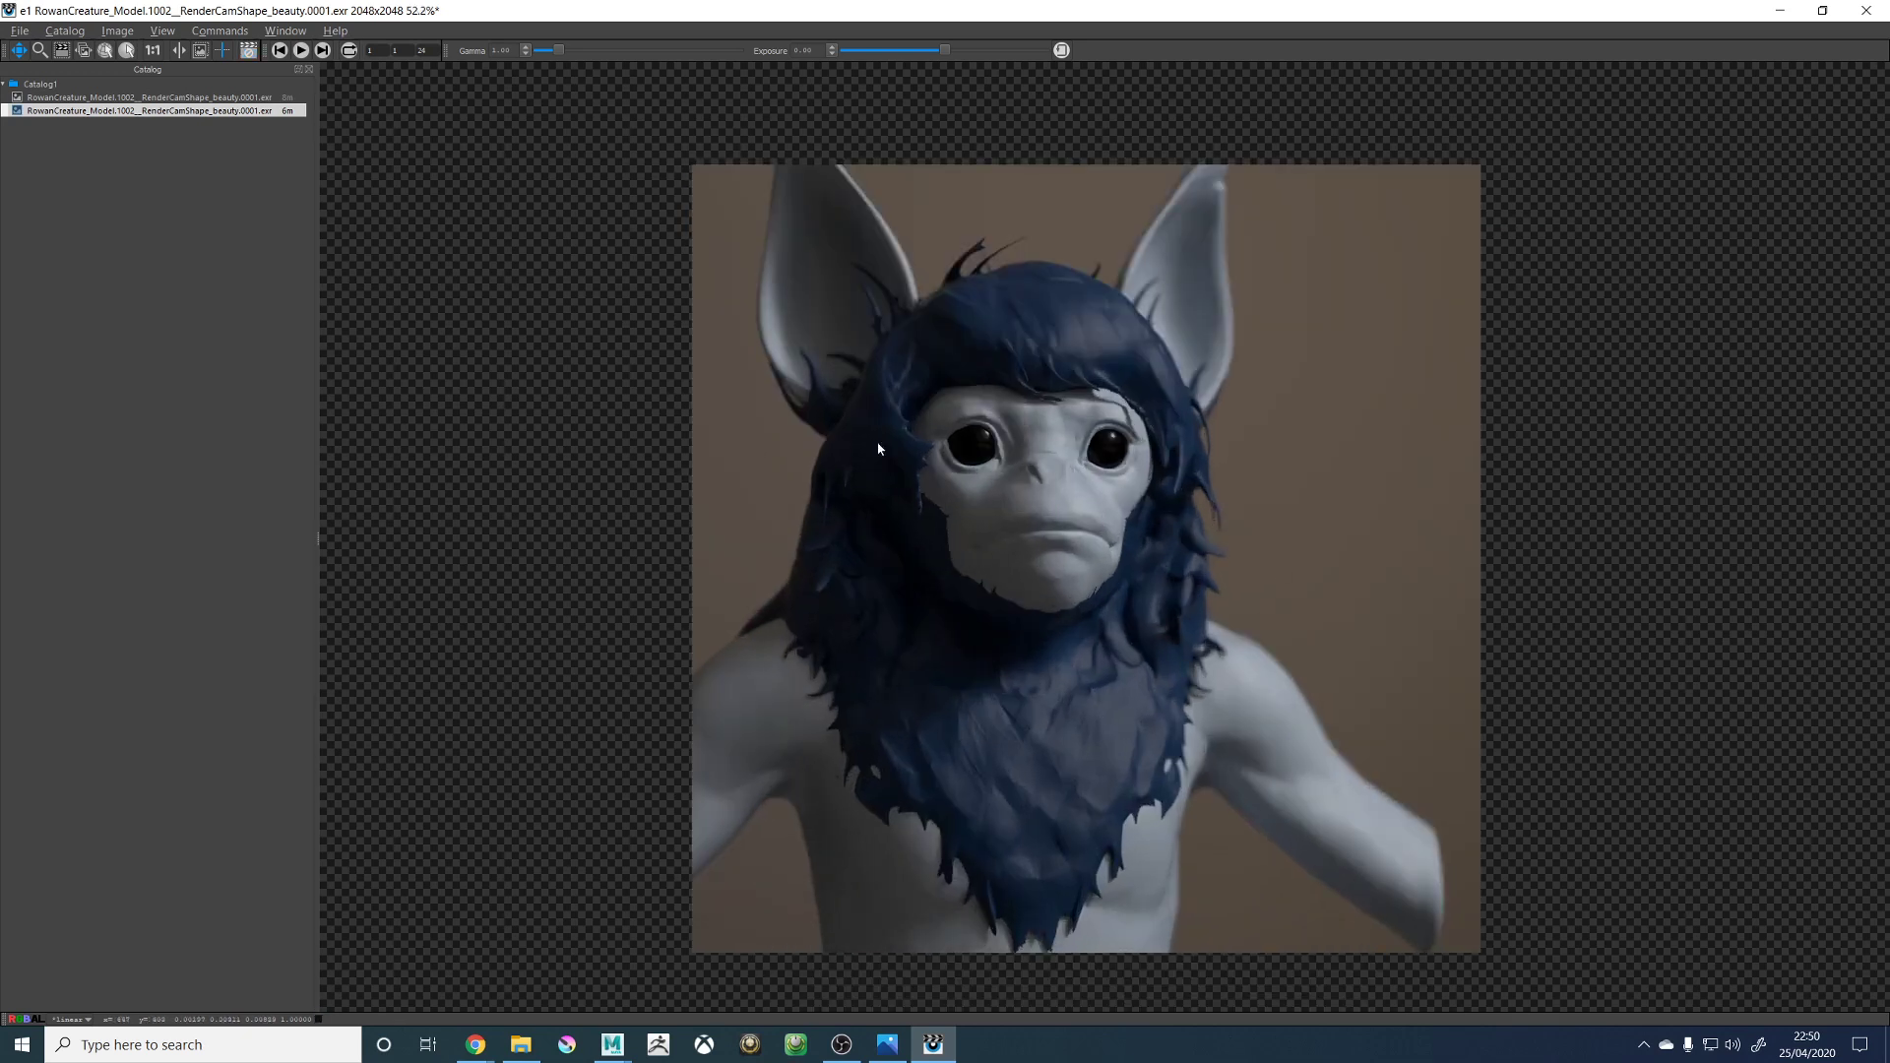